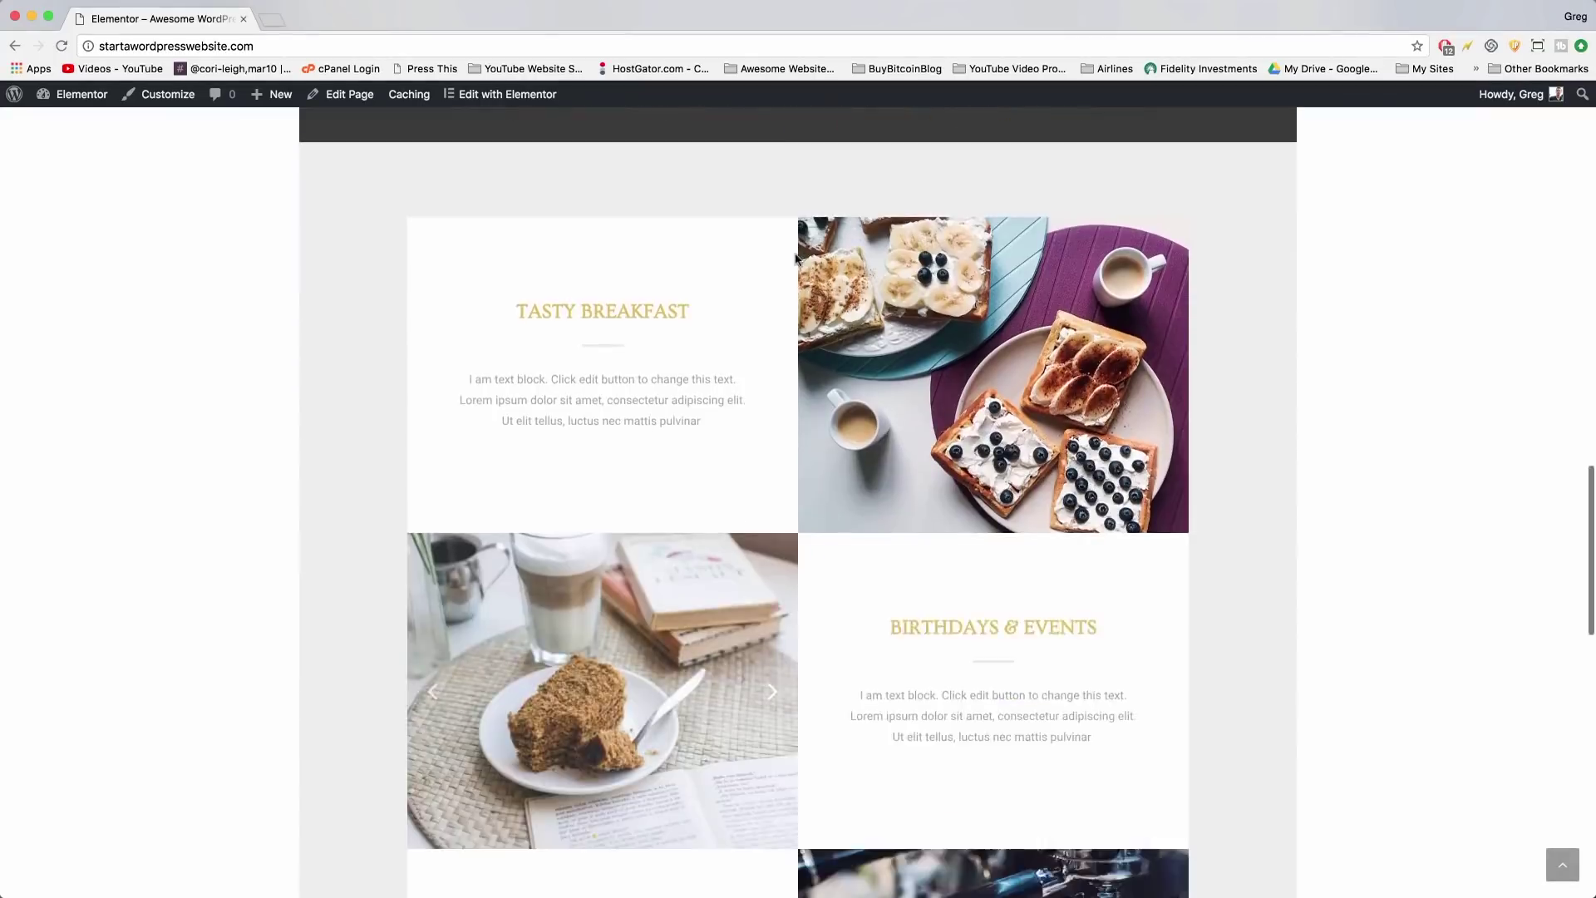
Scroll back up to the 'Capture Your Passions' video hero and navigation bar.
scroll(854, 379, "up", 20)
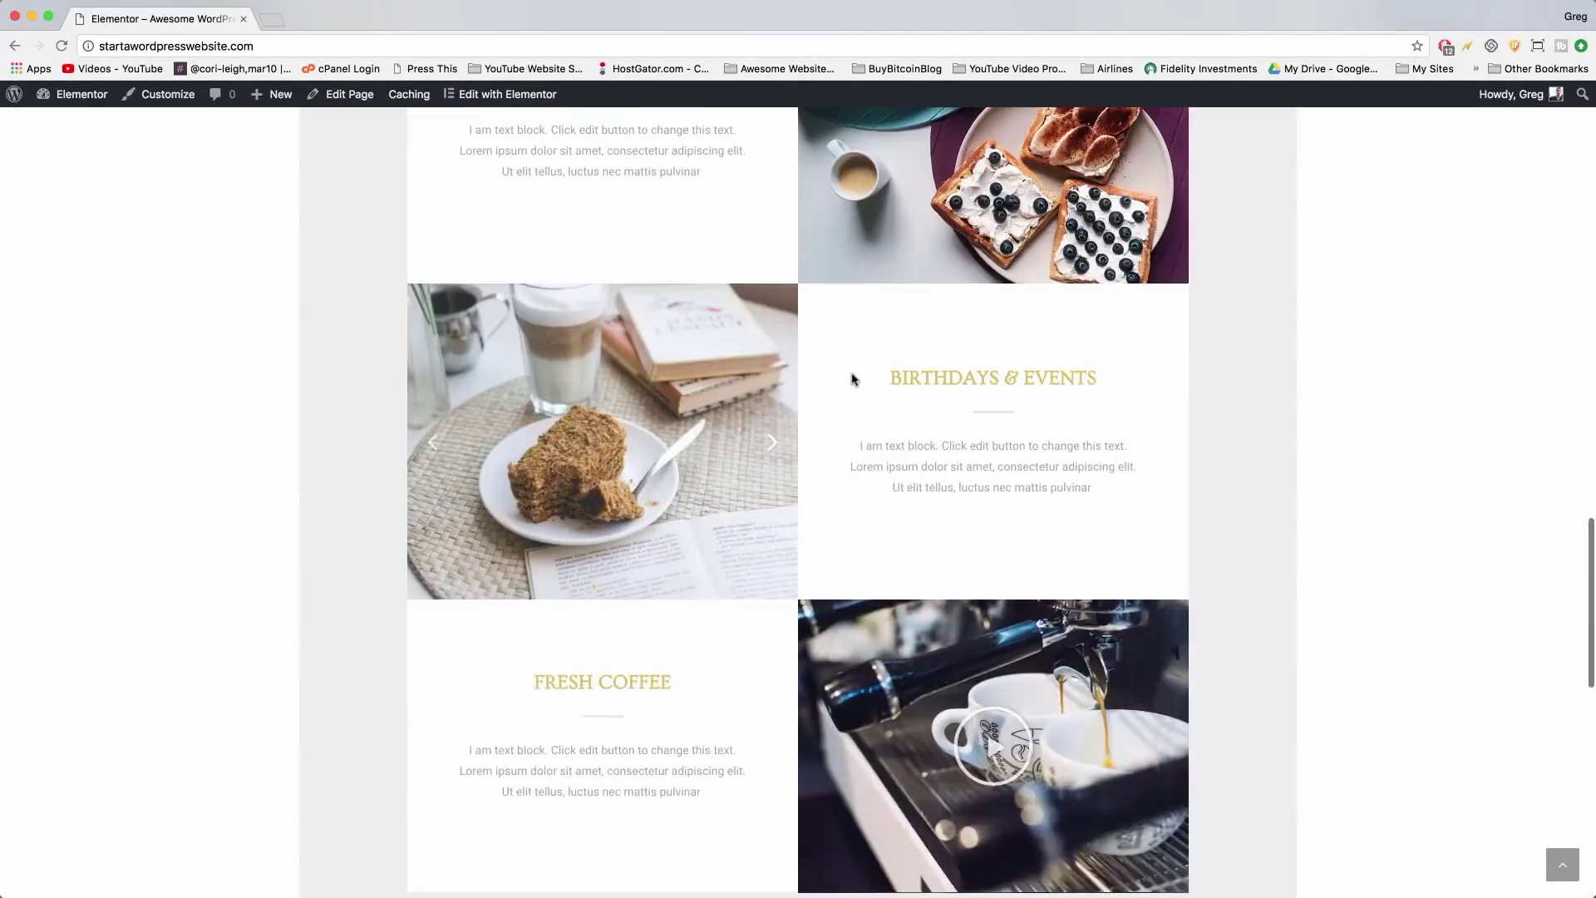
scroll(852, 379, "up", 6)
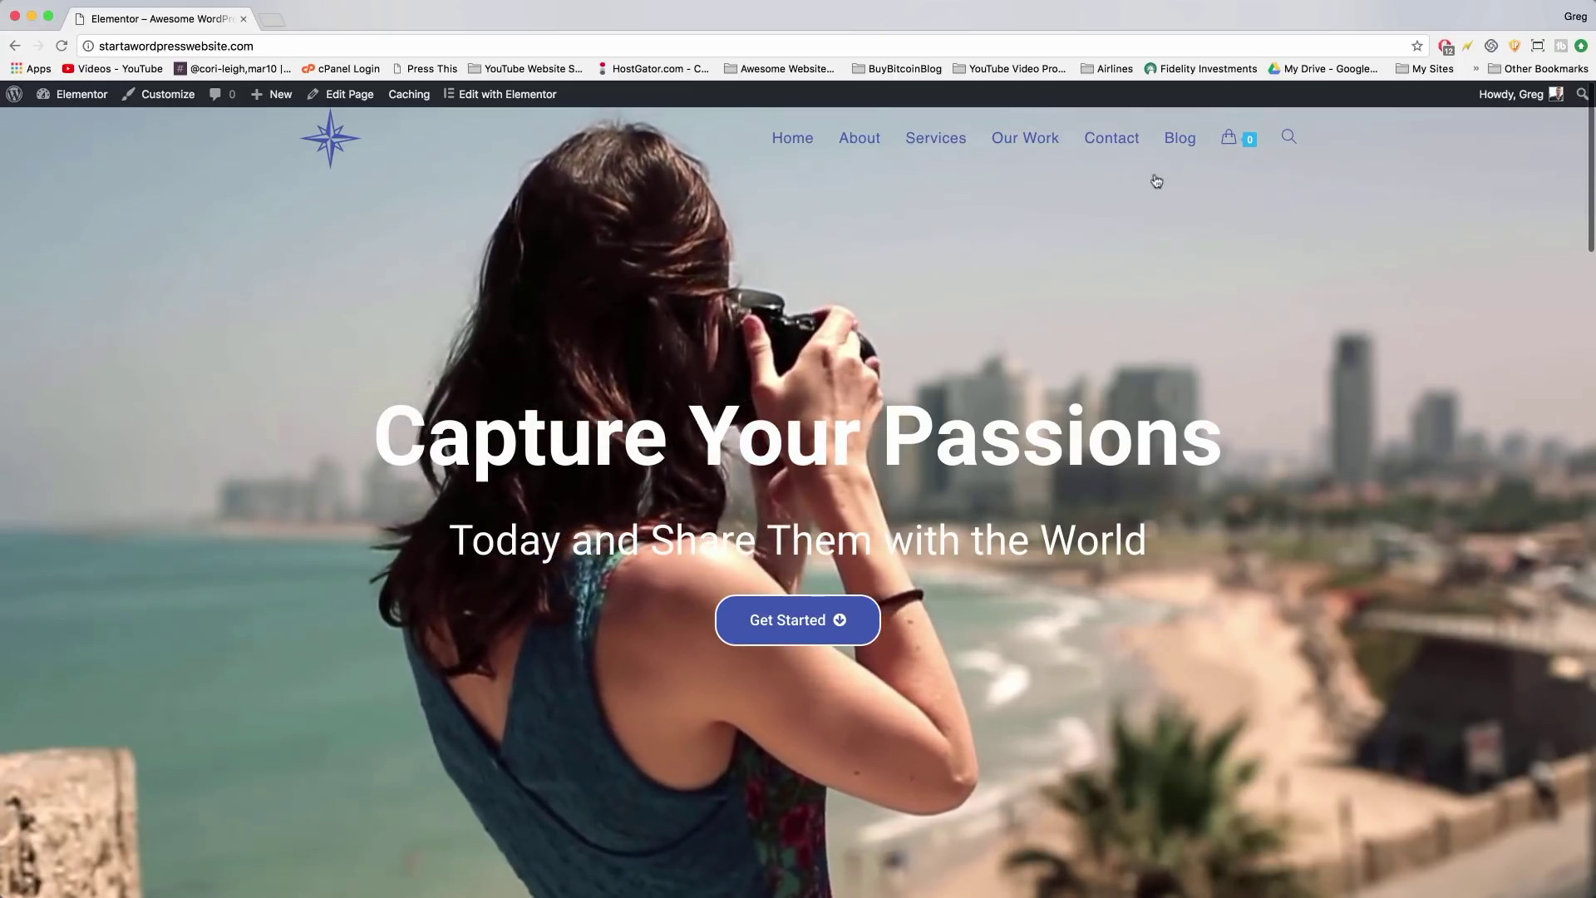
Scroll down the homepage and advance the cake photo carousel by two images.
scroll(444, 370, "down", 5)
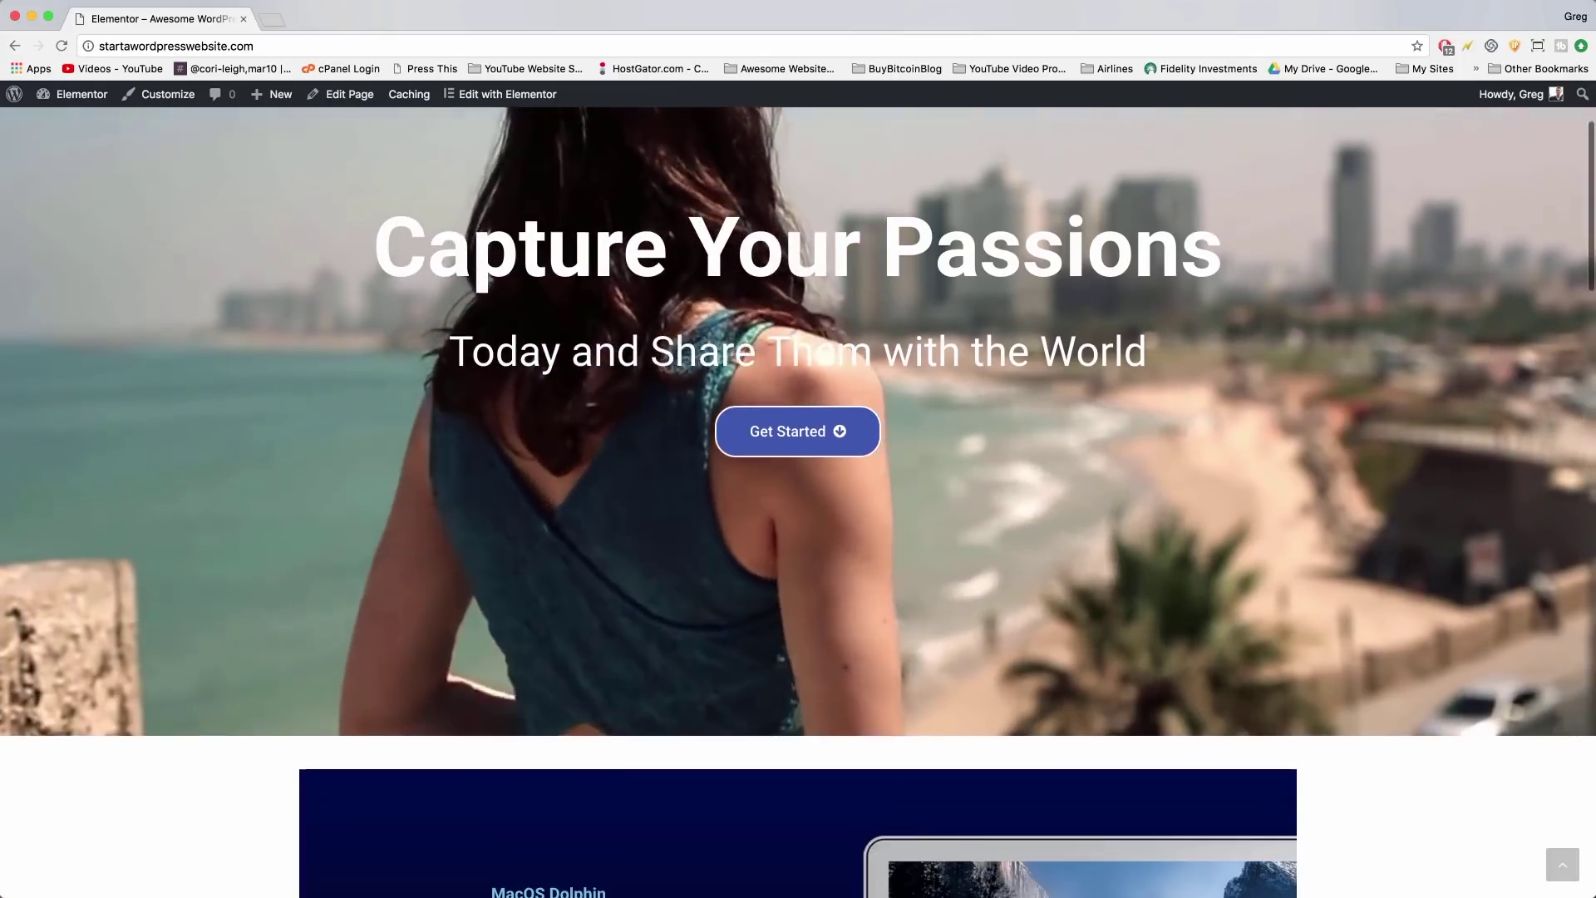
scroll(445, 370, "down", 4)
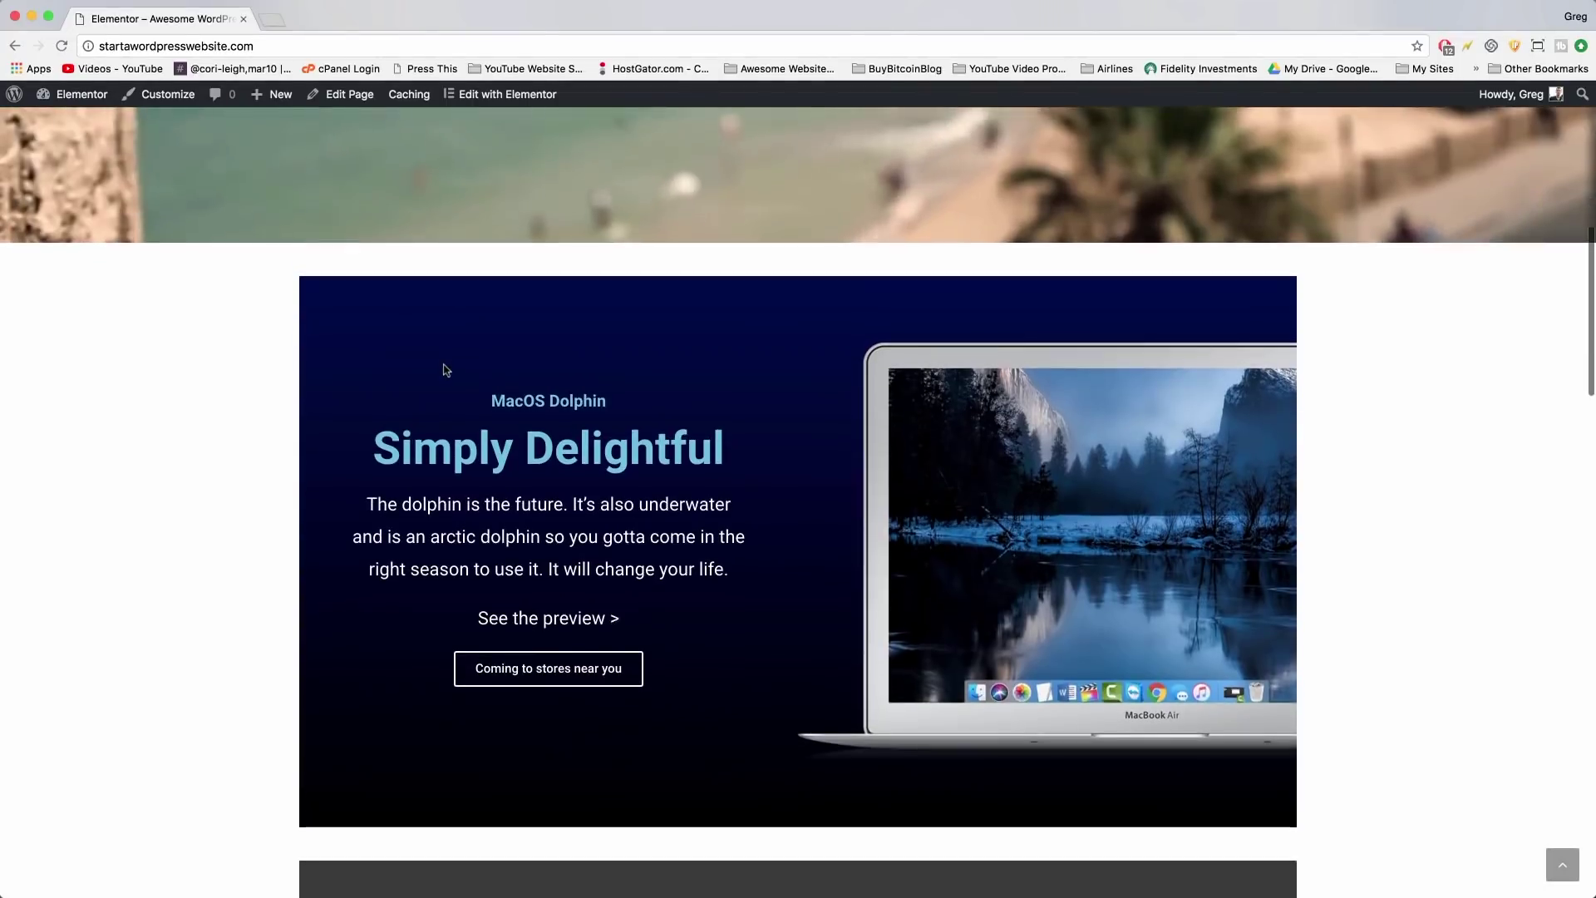
scroll(1072, 181, "down", 1)
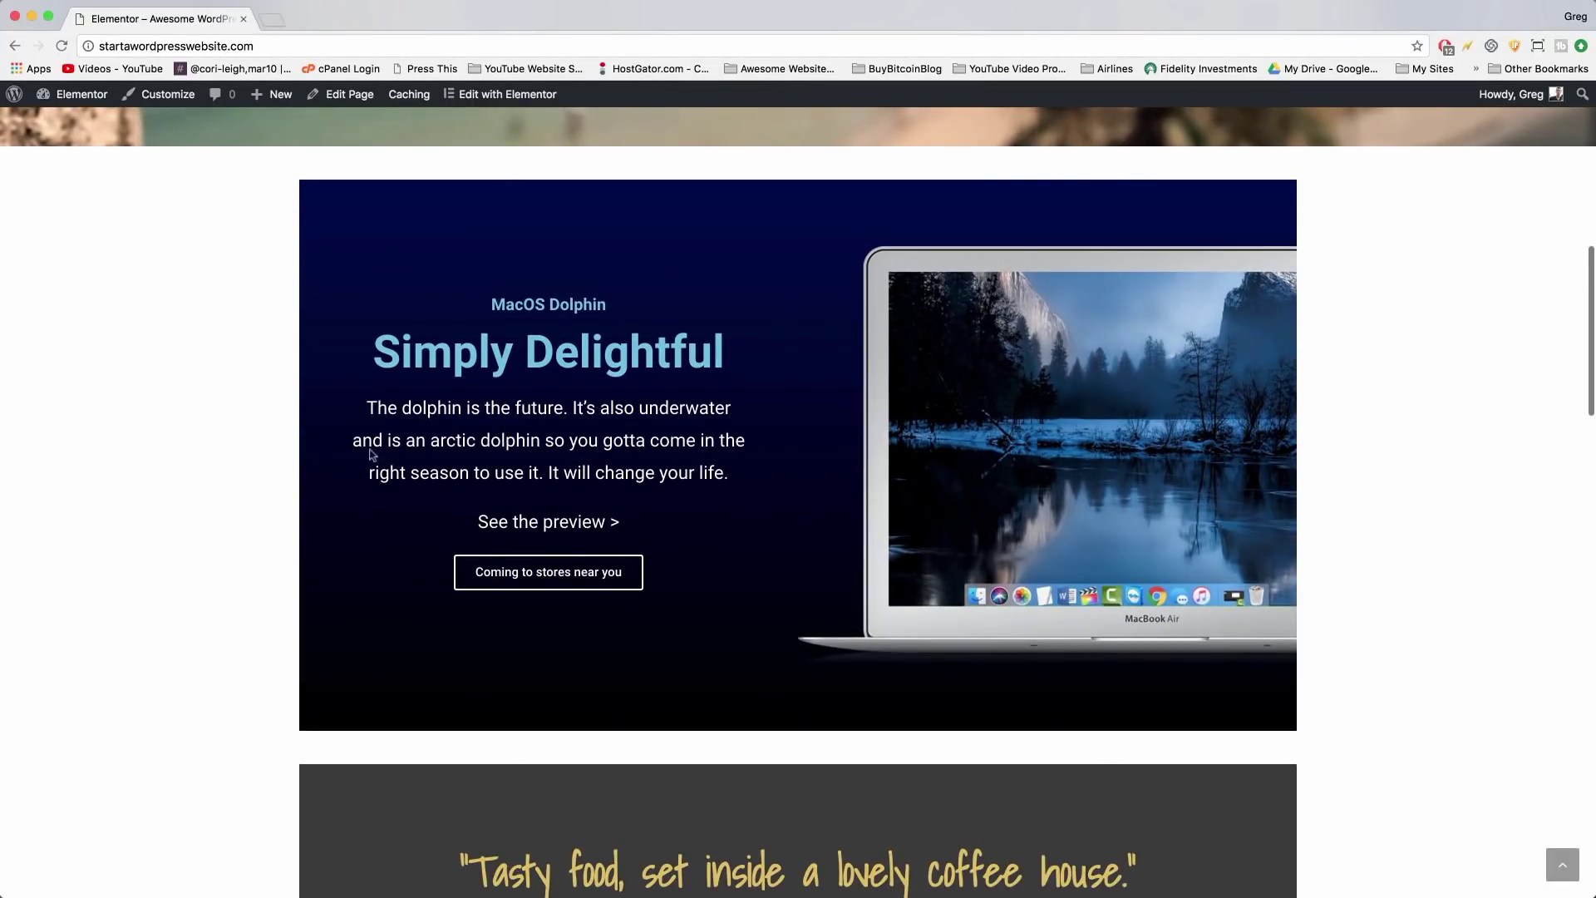
scroll(1050, 447, "down", 7)
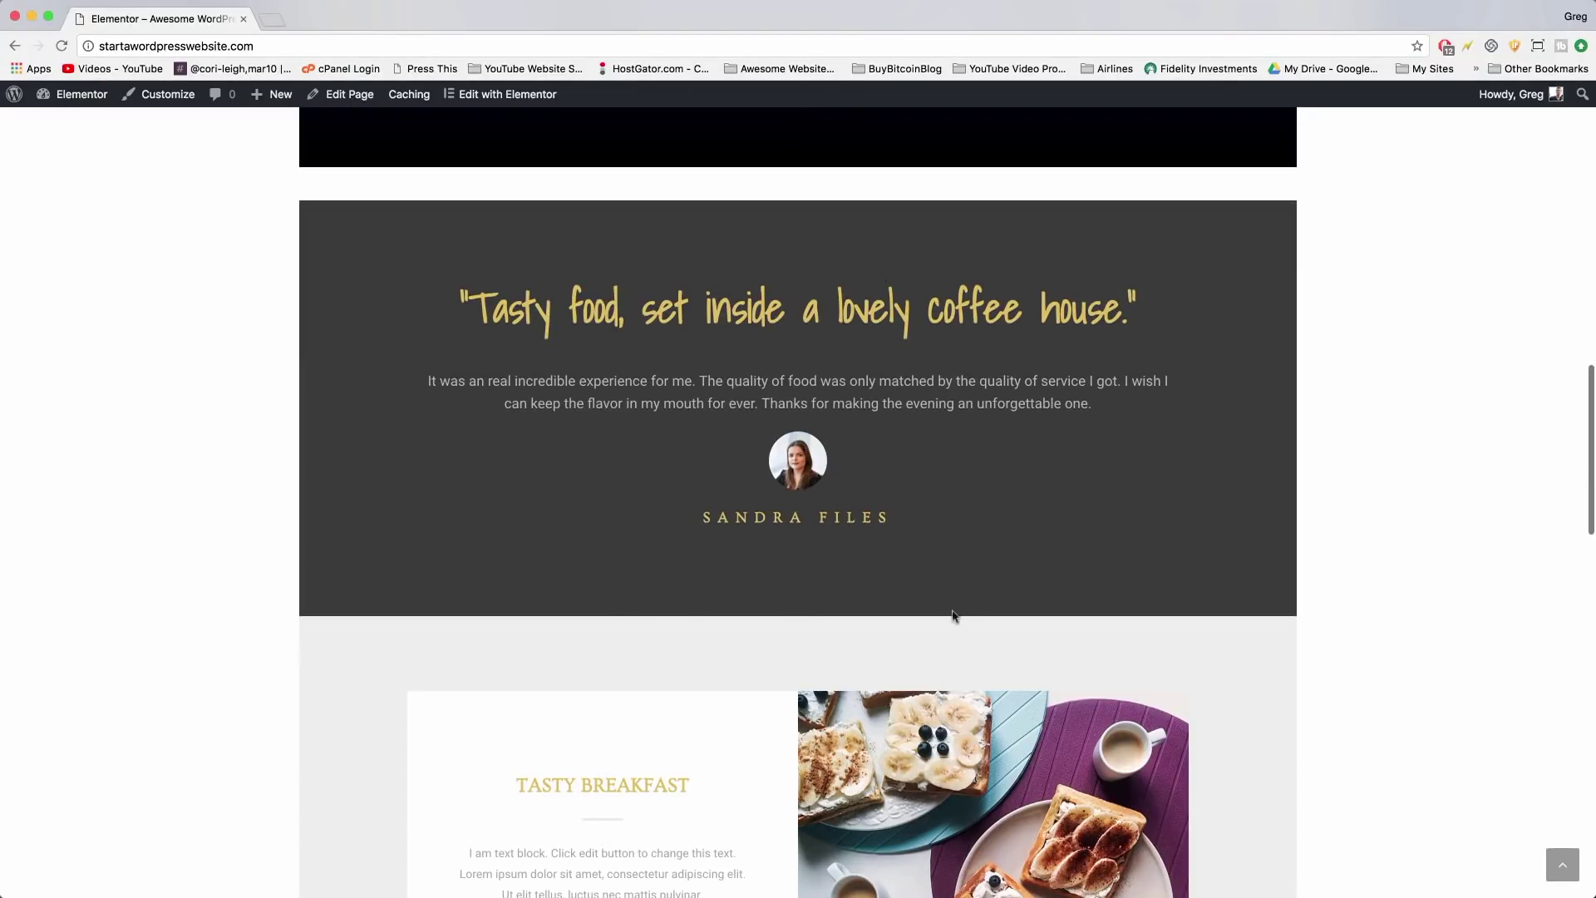
scroll(901, 495, "down", 6)
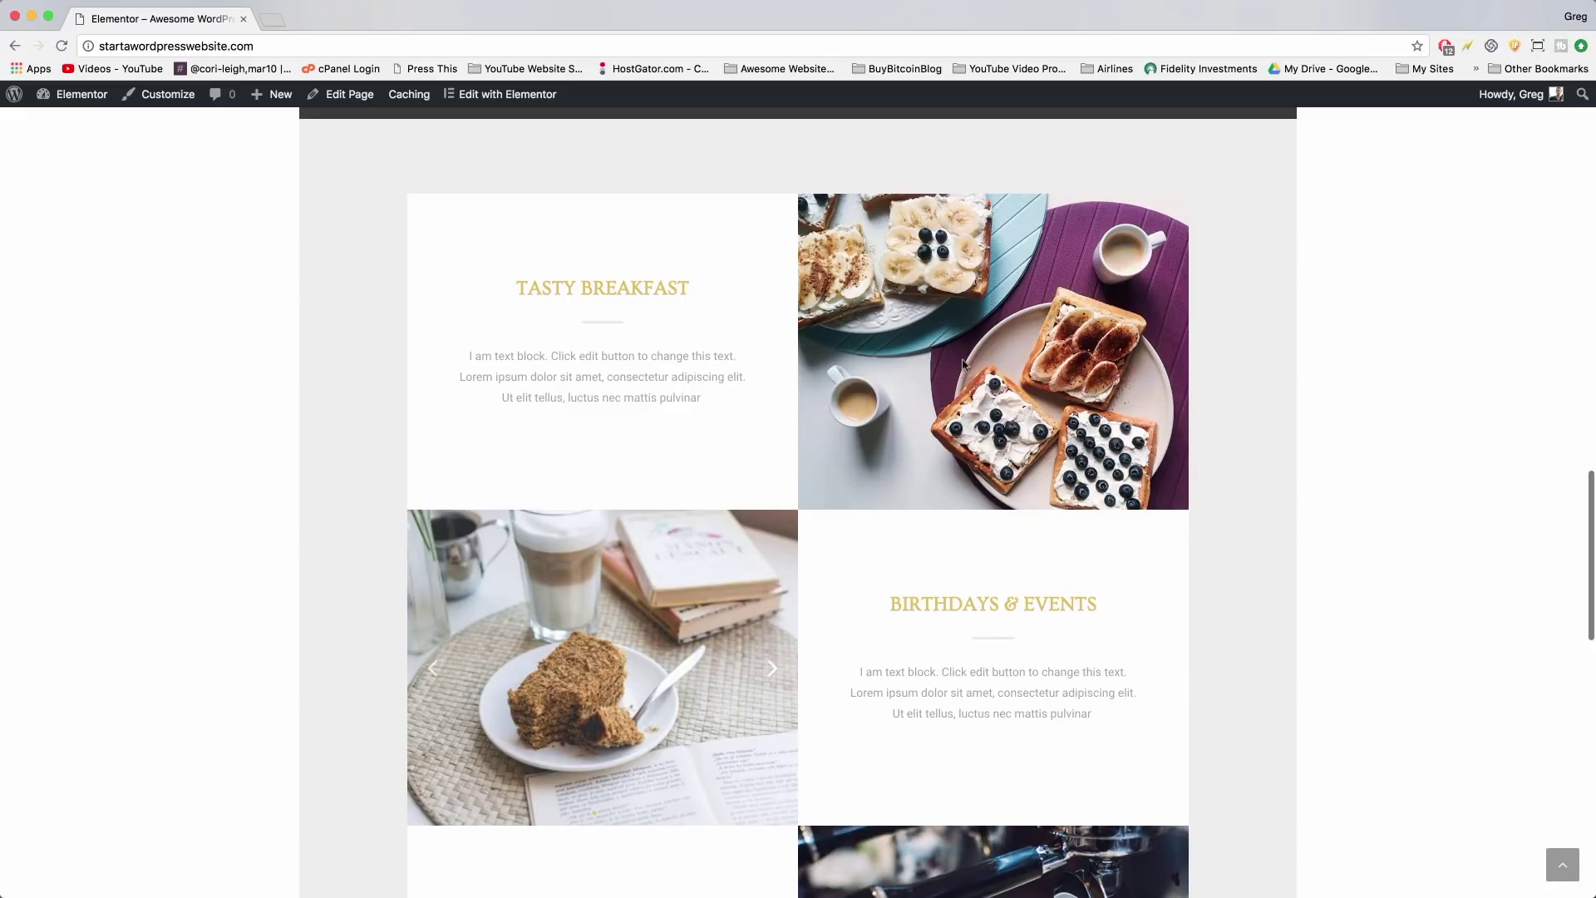
left_click(773, 667)
left_click(773, 667)
Browse down to the footer, jump back to the top, and open the About page.
scroll(774, 667, "down", 3)
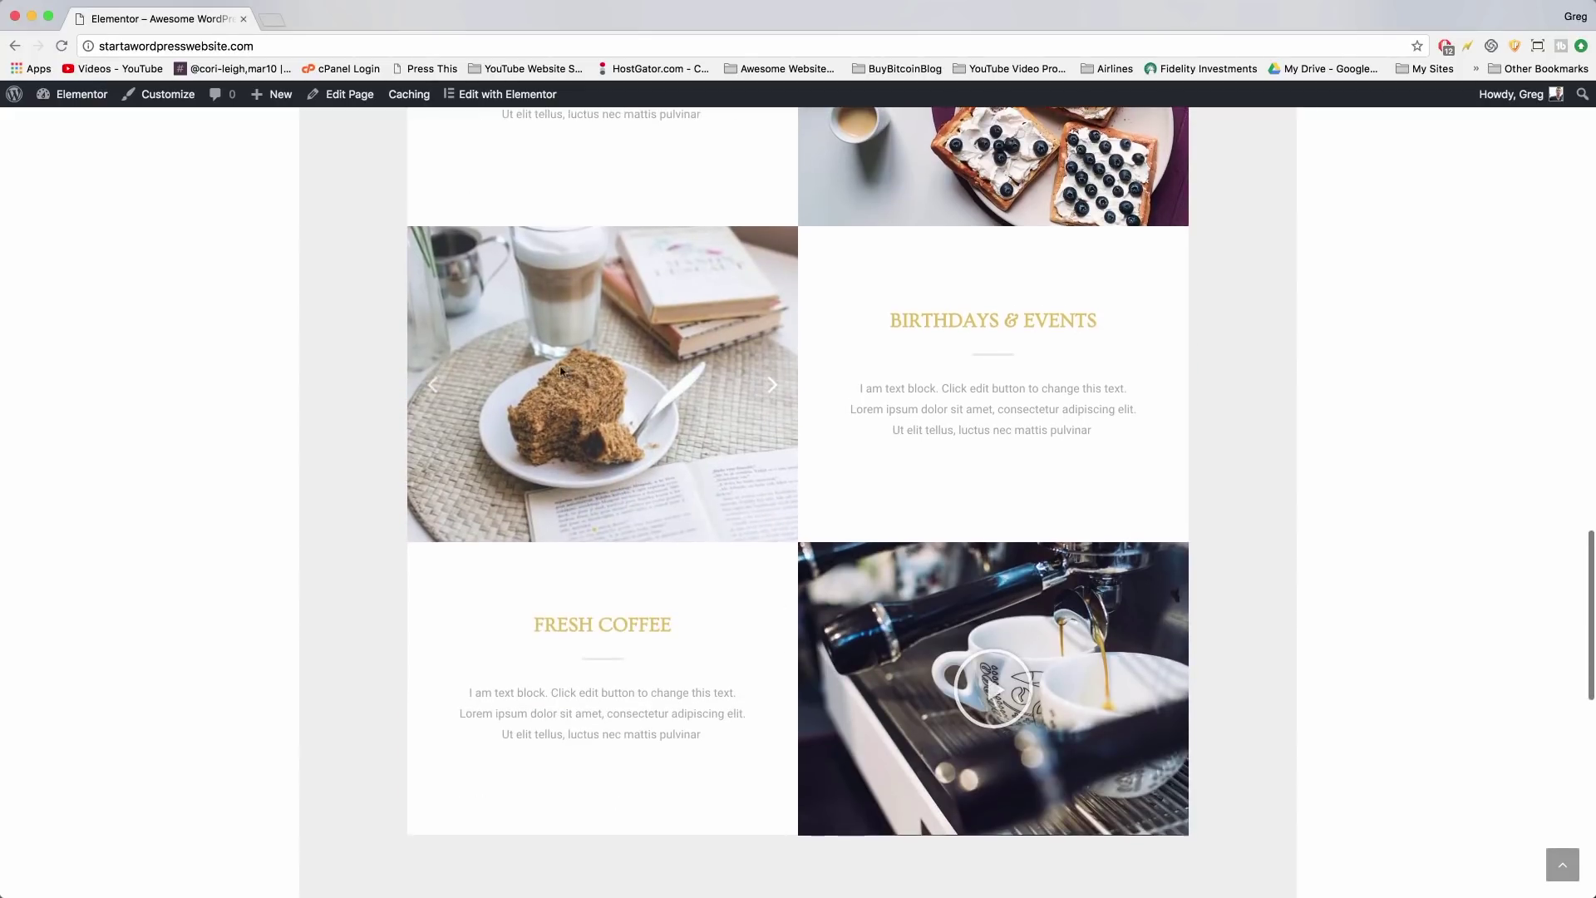
scroll(748, 295, "down", 2)
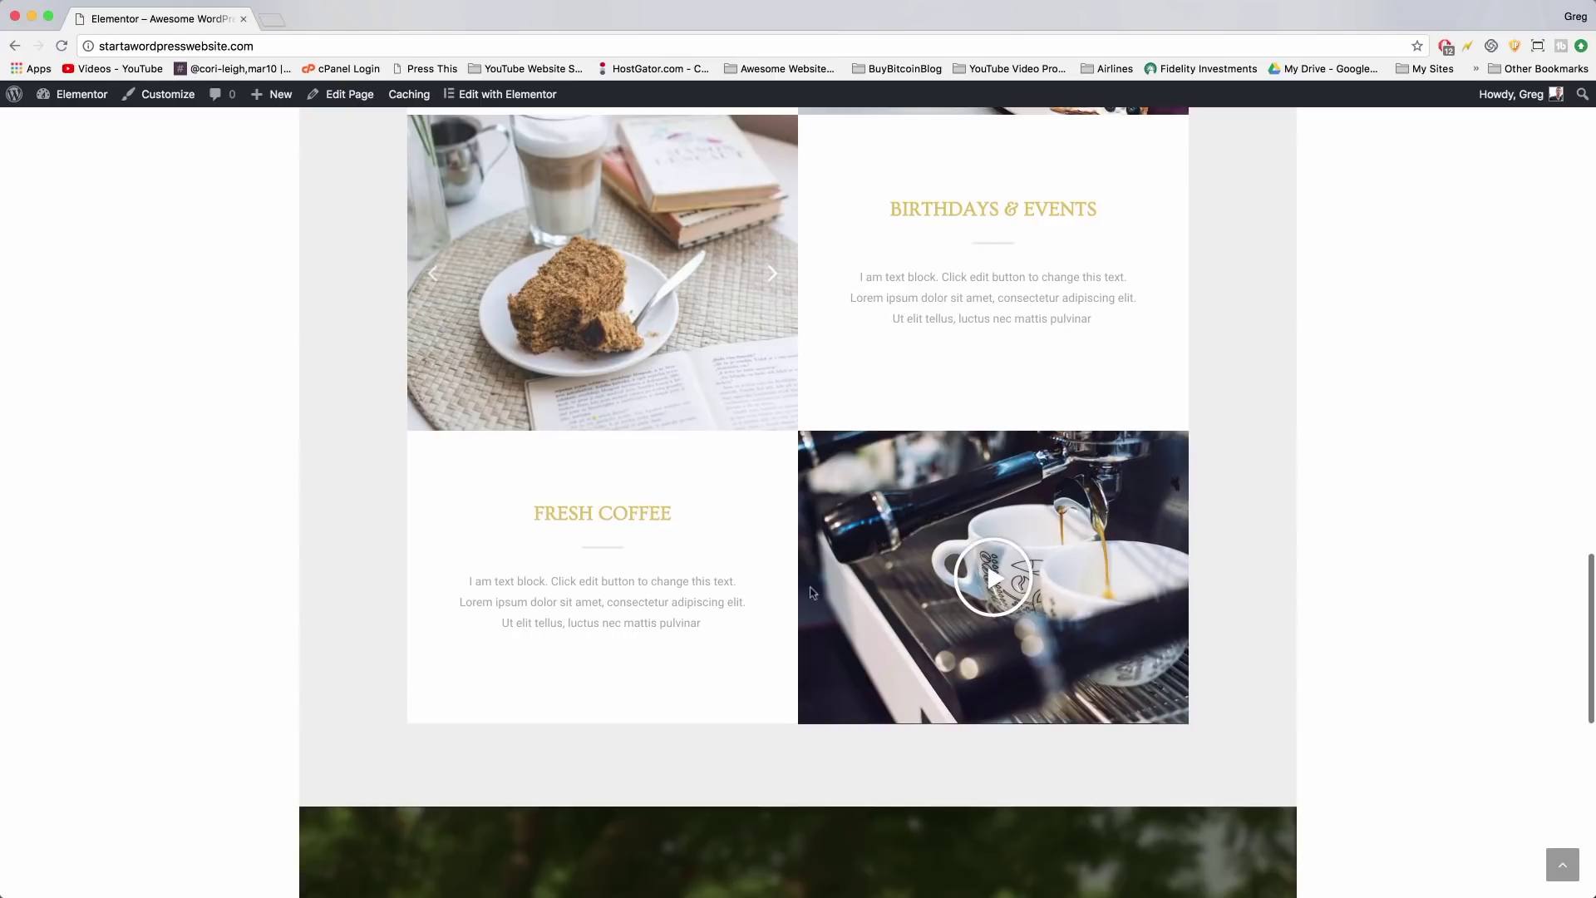
scroll(942, 640, "down", 10)
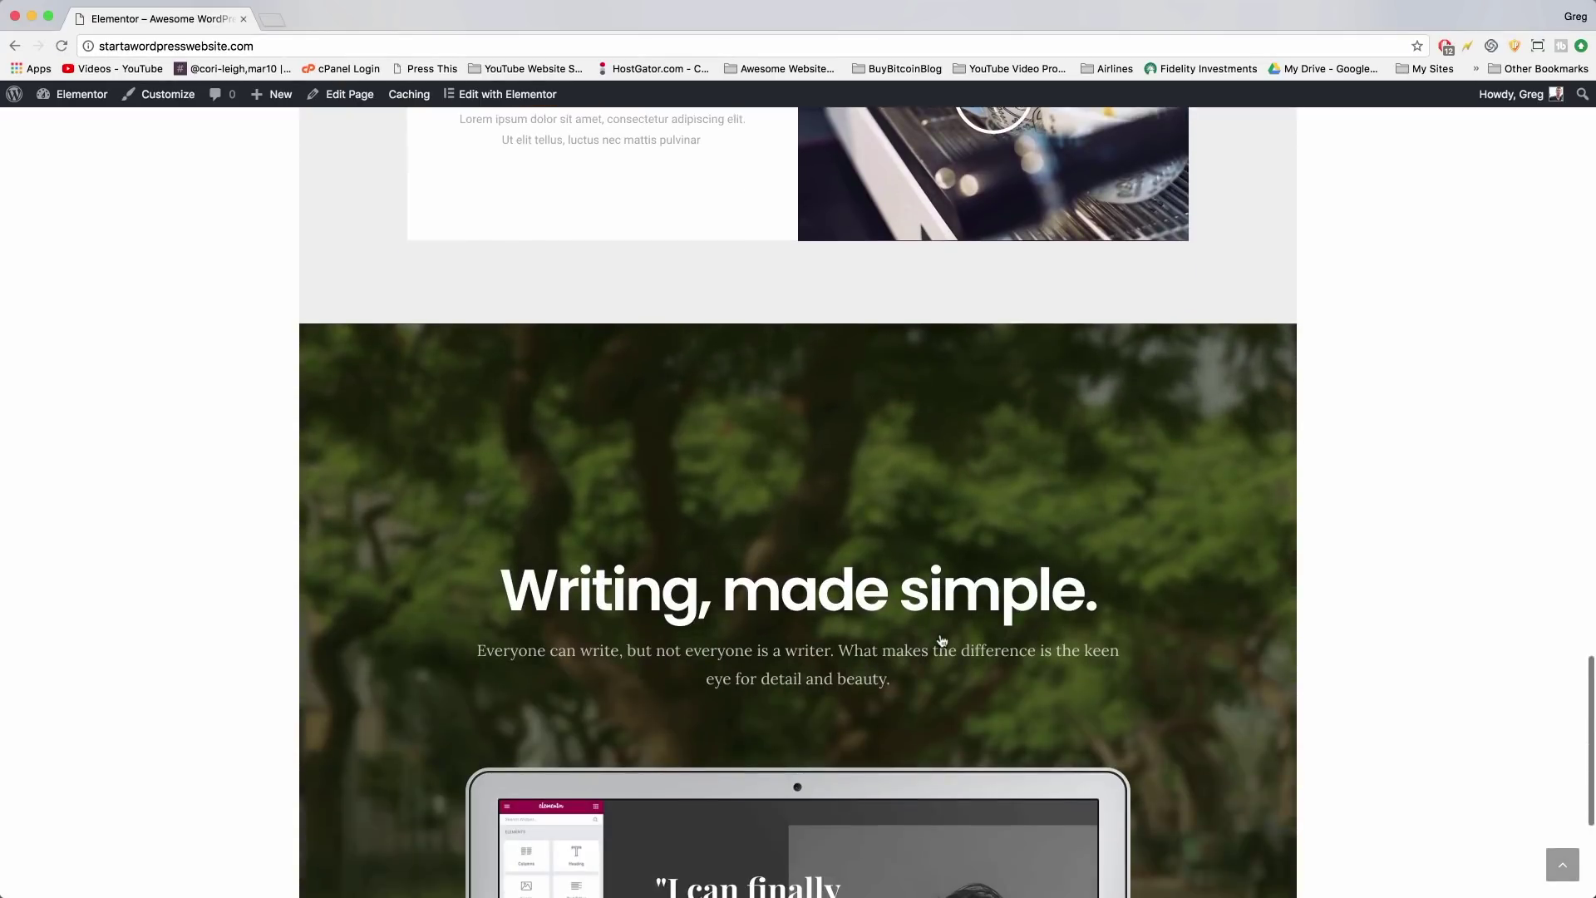
scroll(942, 638, "down", 3)
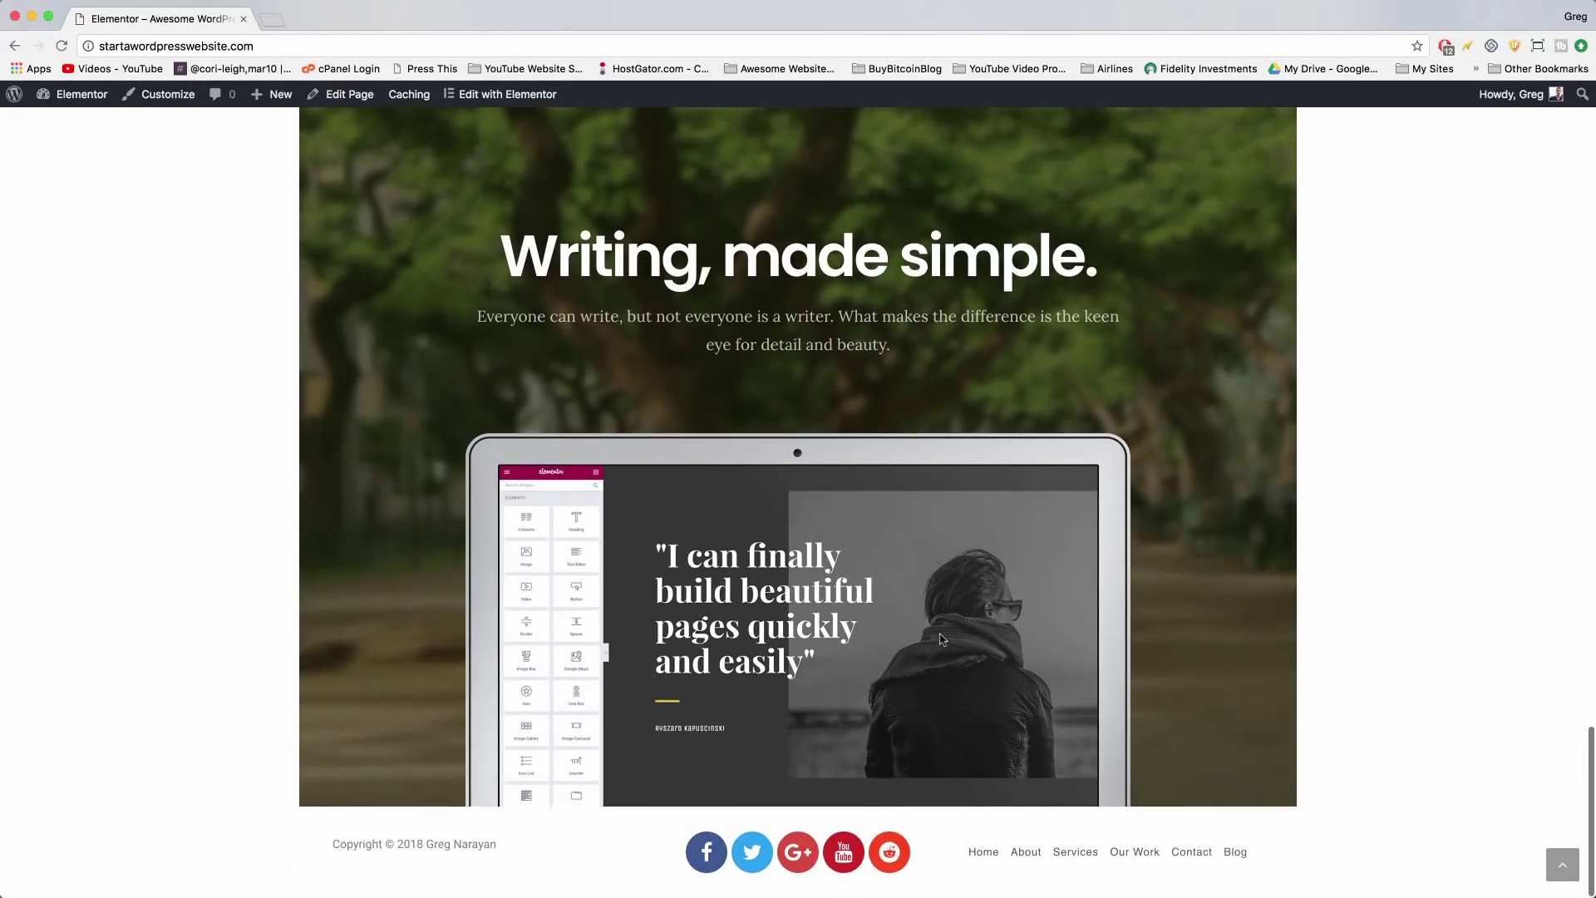
scroll(942, 638, "up", 3)
scroll(942, 639, "down", 2)
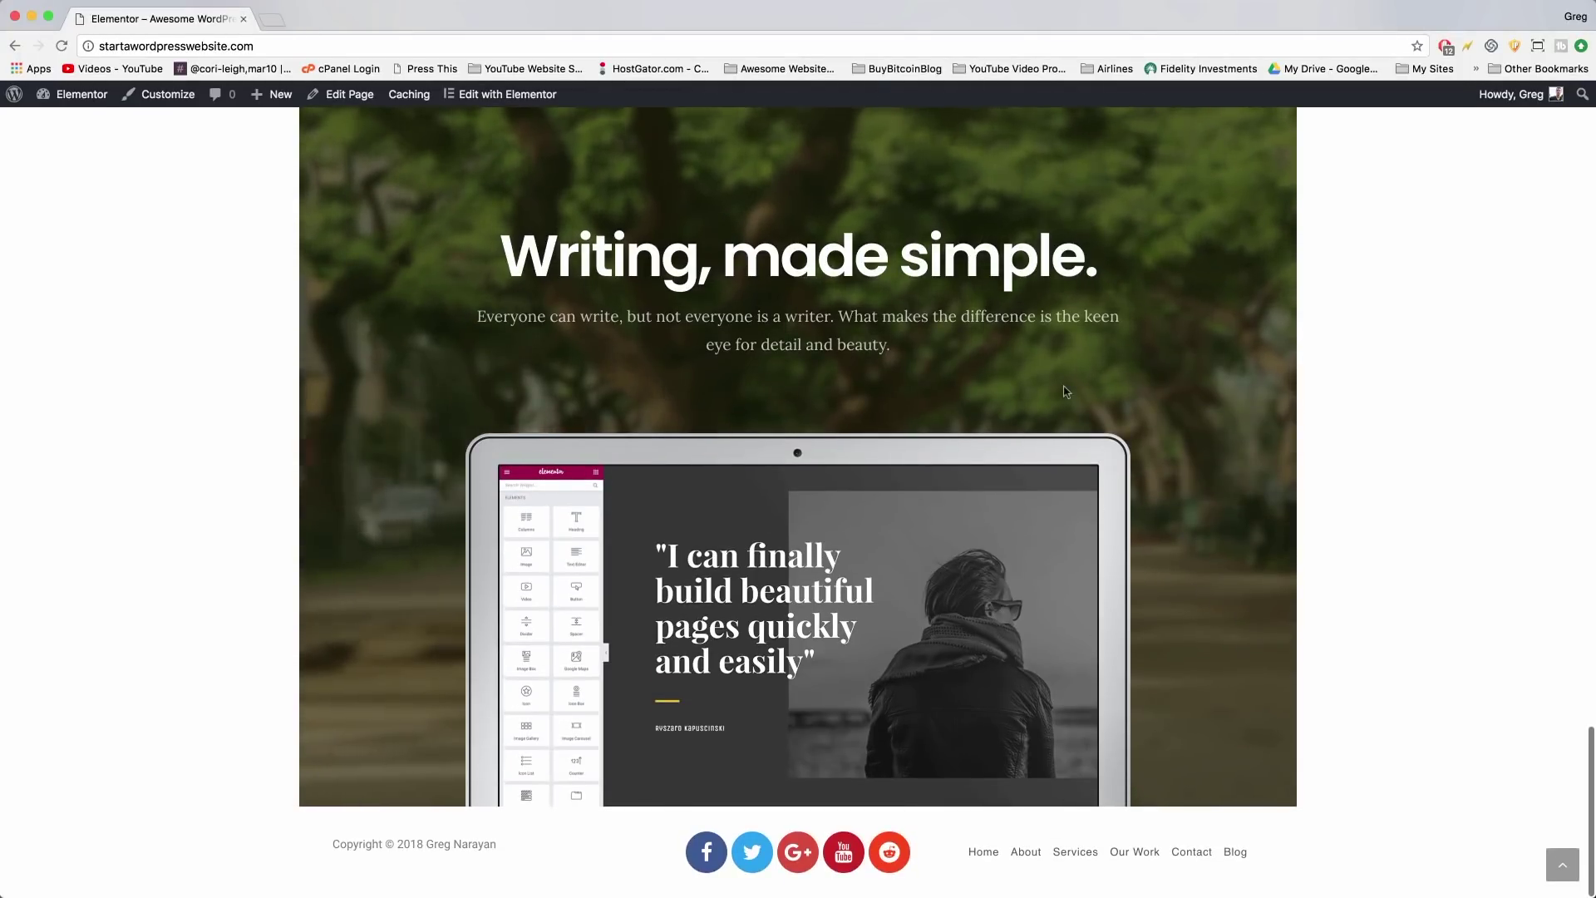
scroll(1066, 391, "up", 3)
scroll(1067, 391, "down", 3)
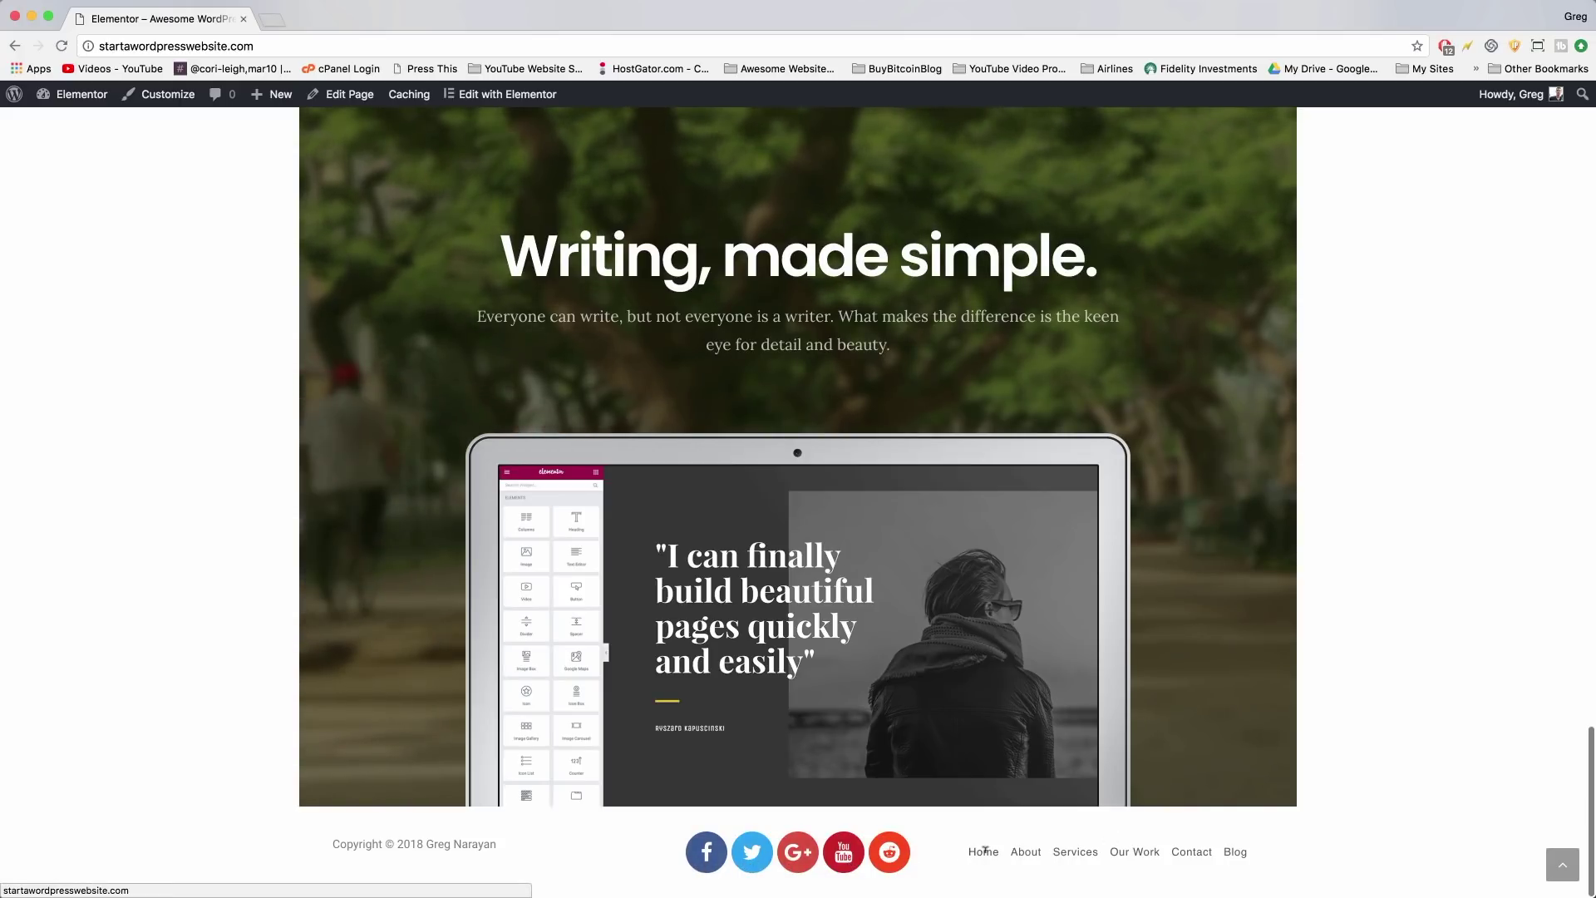
left_click(1562, 865)
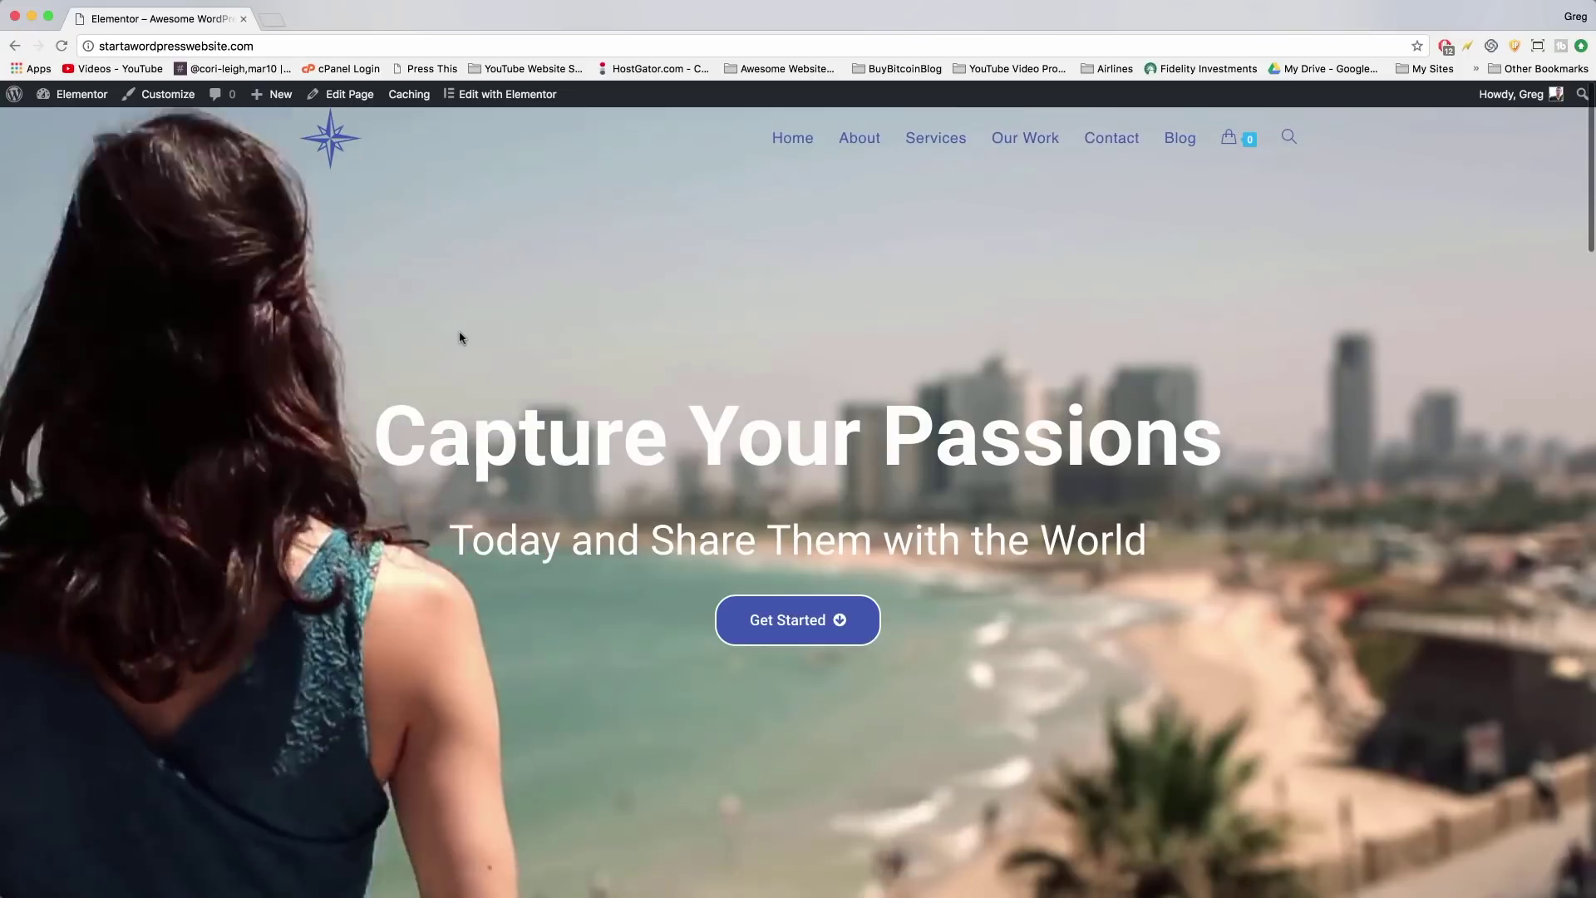
left_click(860, 147)
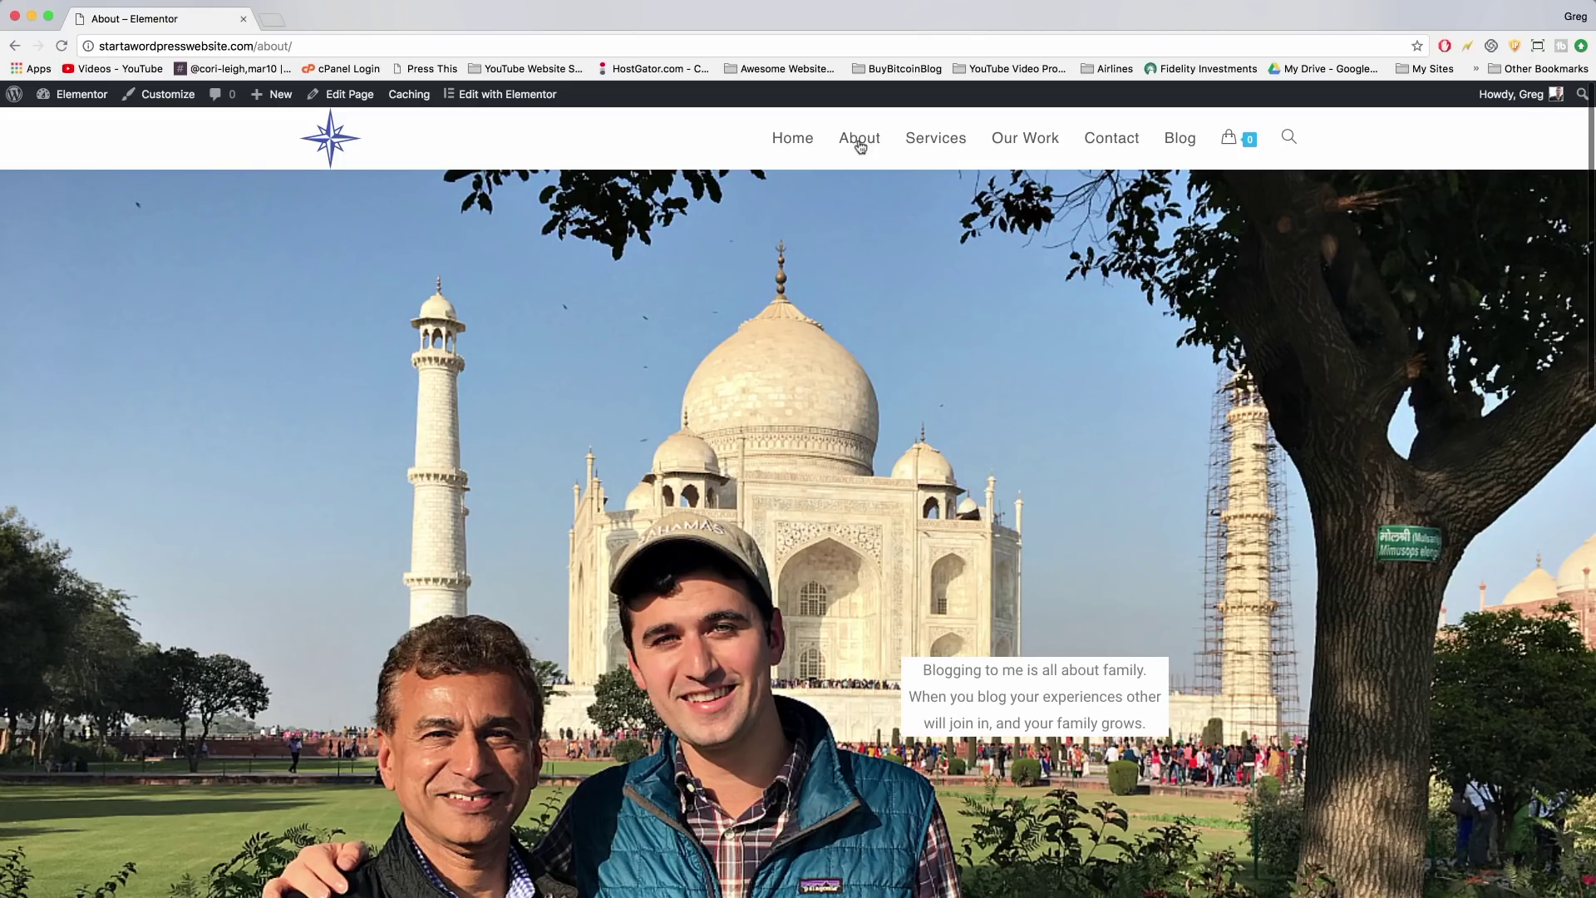
Scroll through the About photo, subscriber counter, skills bars, quotes and Instagram grid, then return to top.
scroll(271, 382, "down", 3)
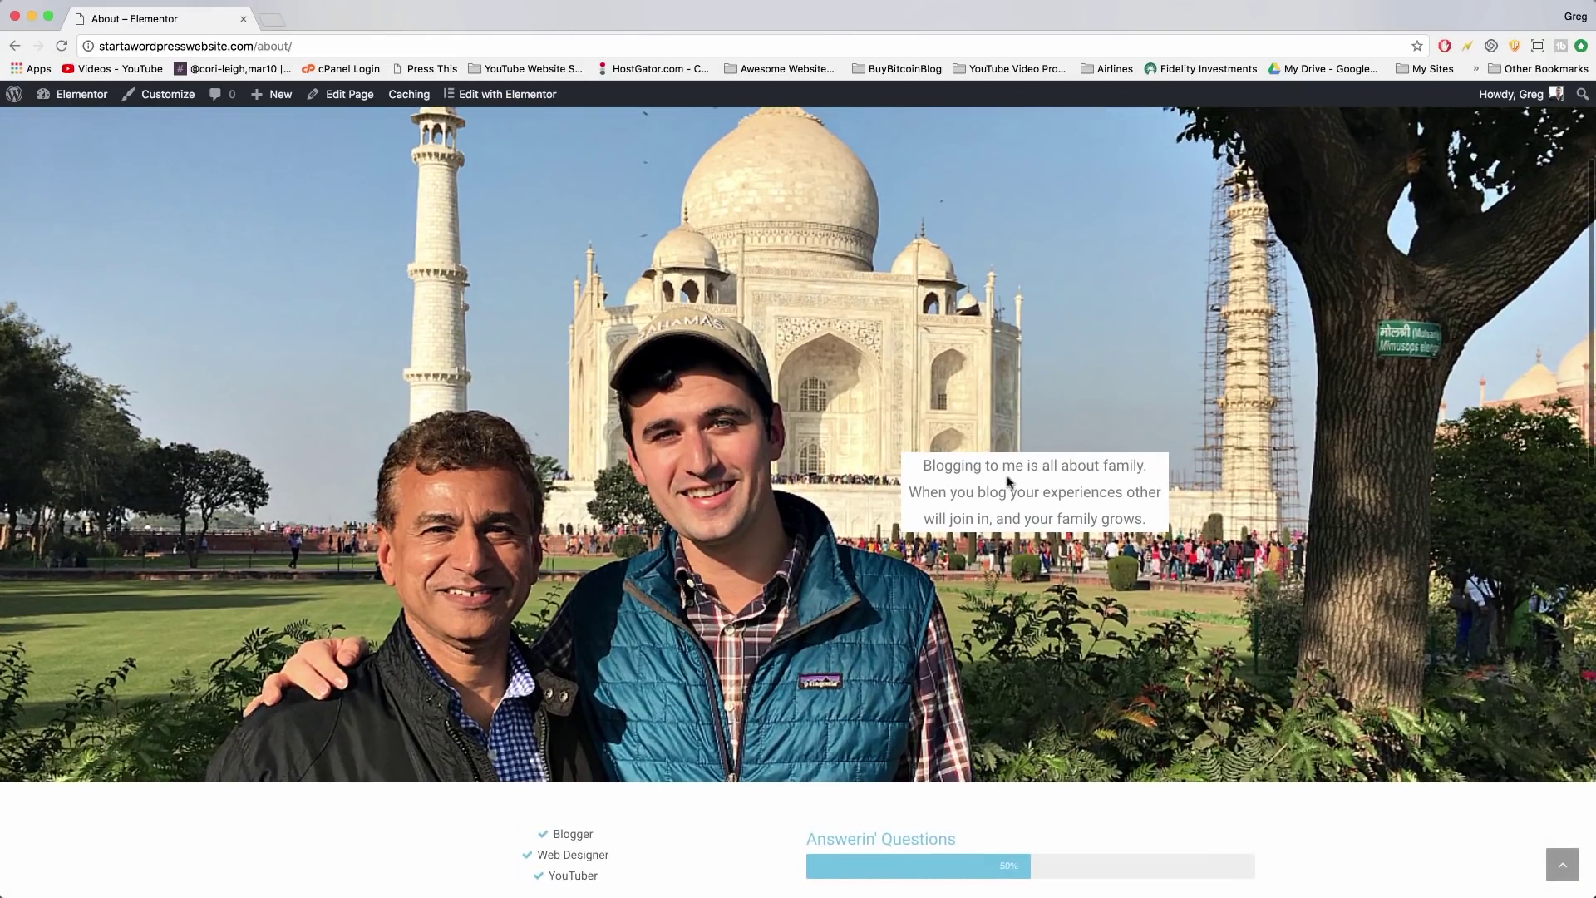
scroll(1008, 480, "up", 3)
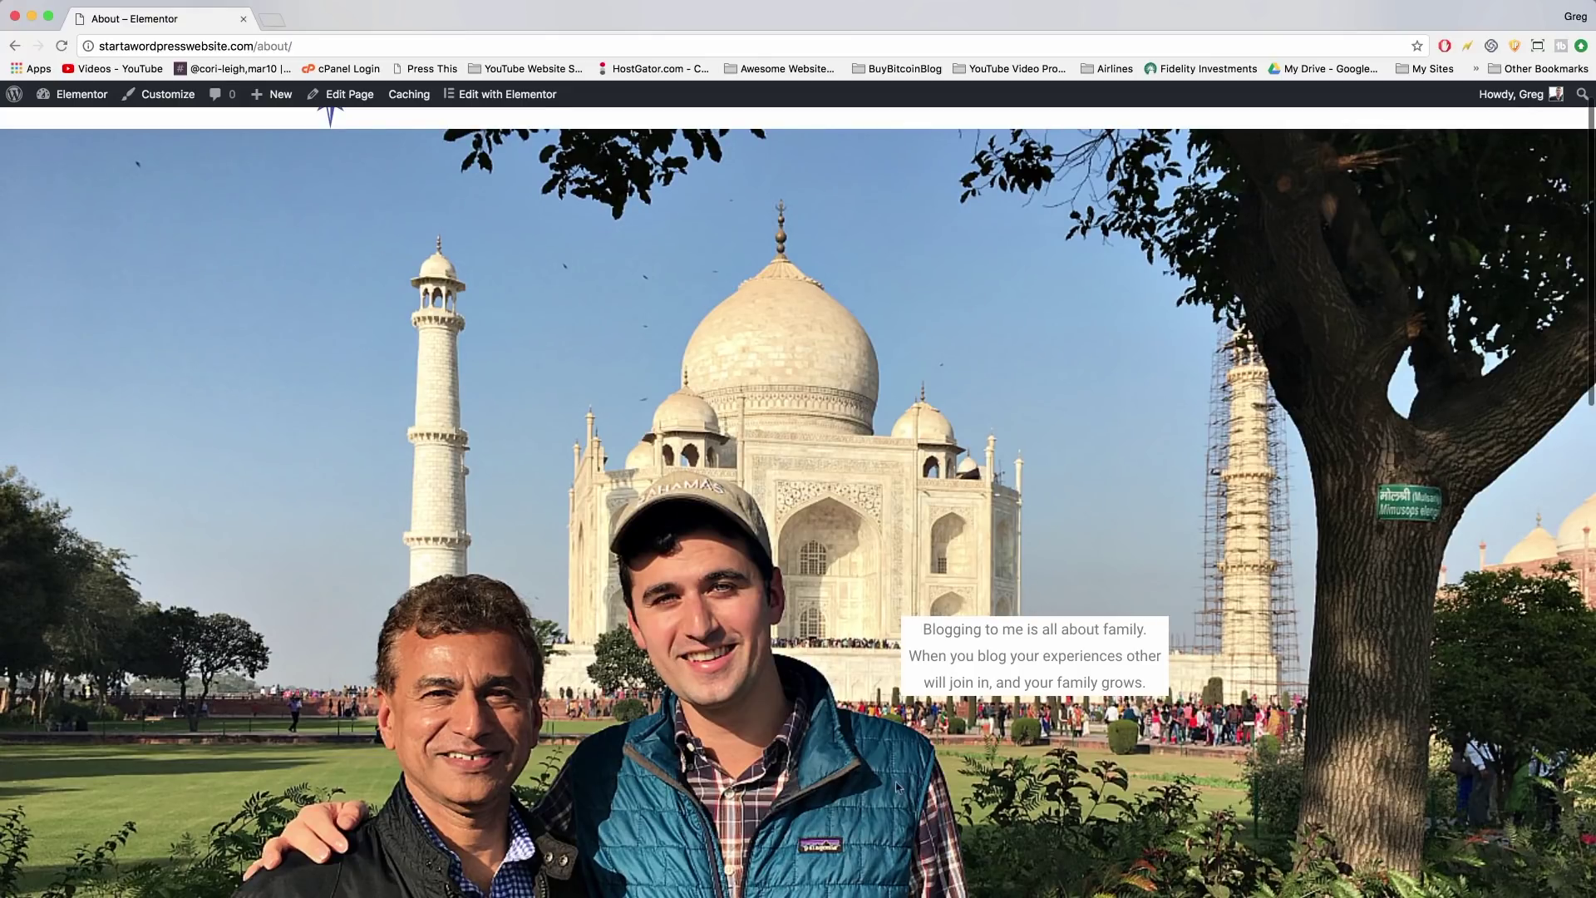
scroll(958, 732, "down", 5)
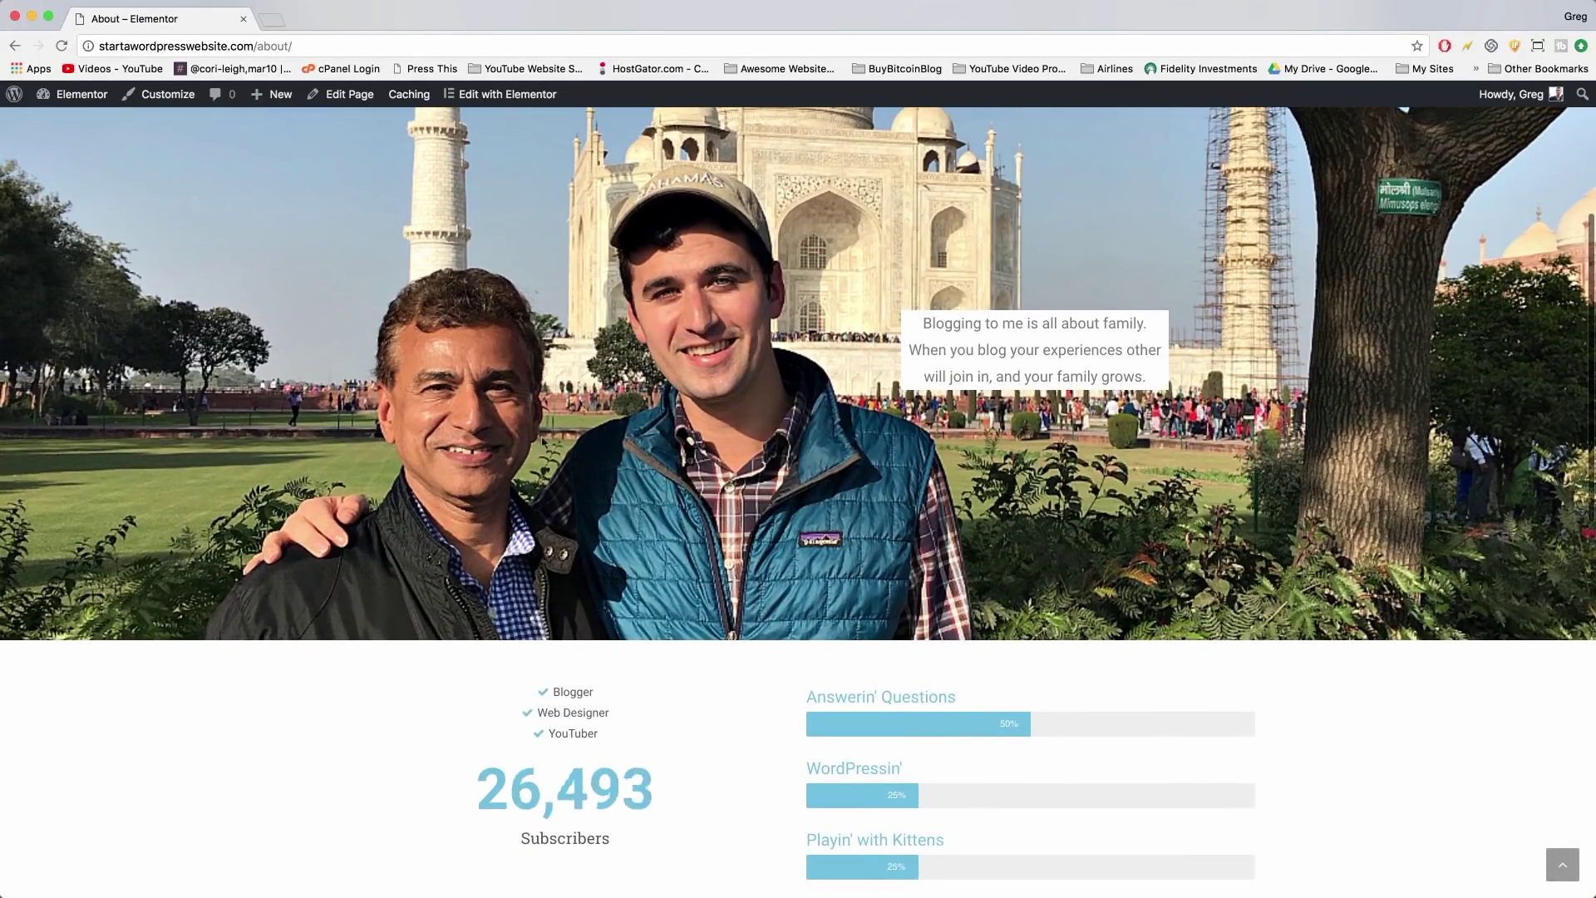
scroll(529, 406, "up", 4)
scroll(530, 410, "down", 4)
scroll(529, 405, "down", 5)
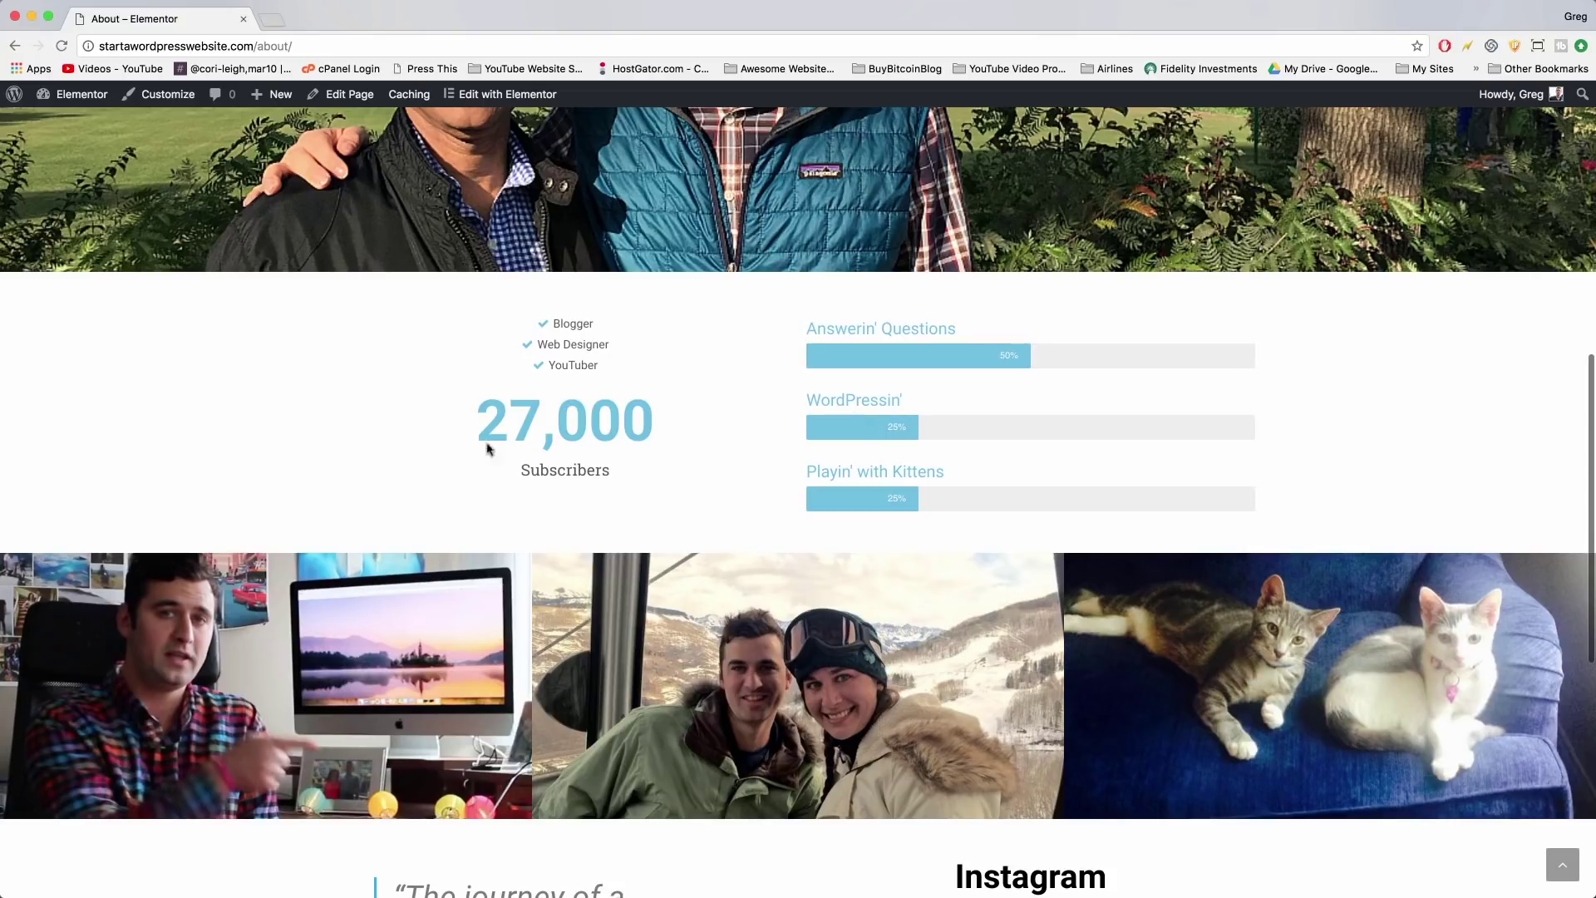
scroll(590, 358, "down", 4)
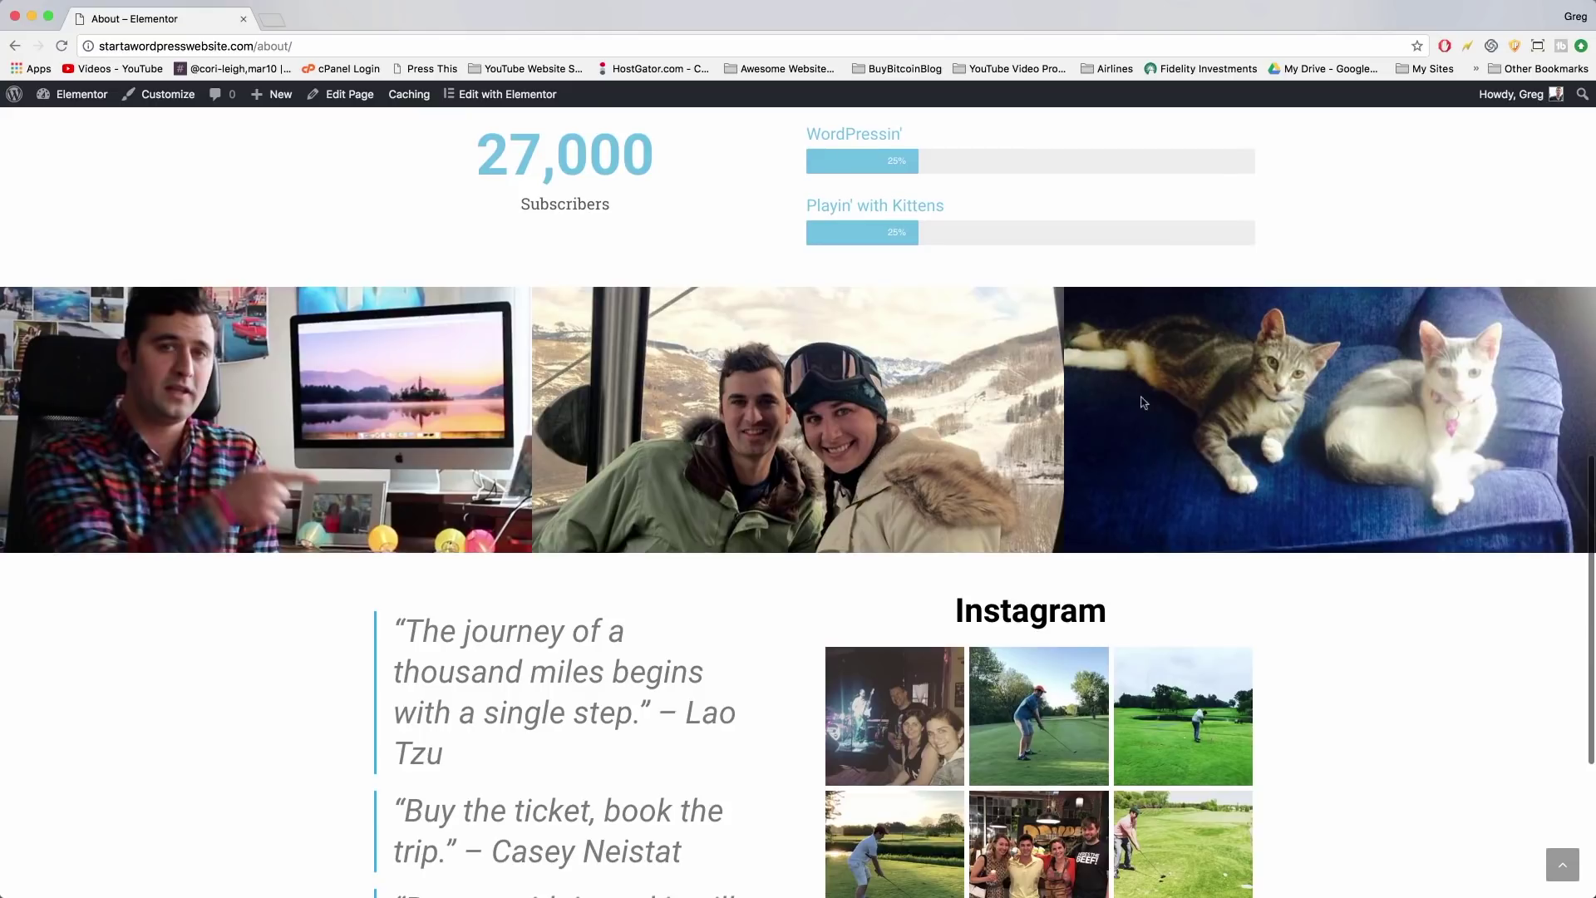
scroll(754, 422, "down", 4)
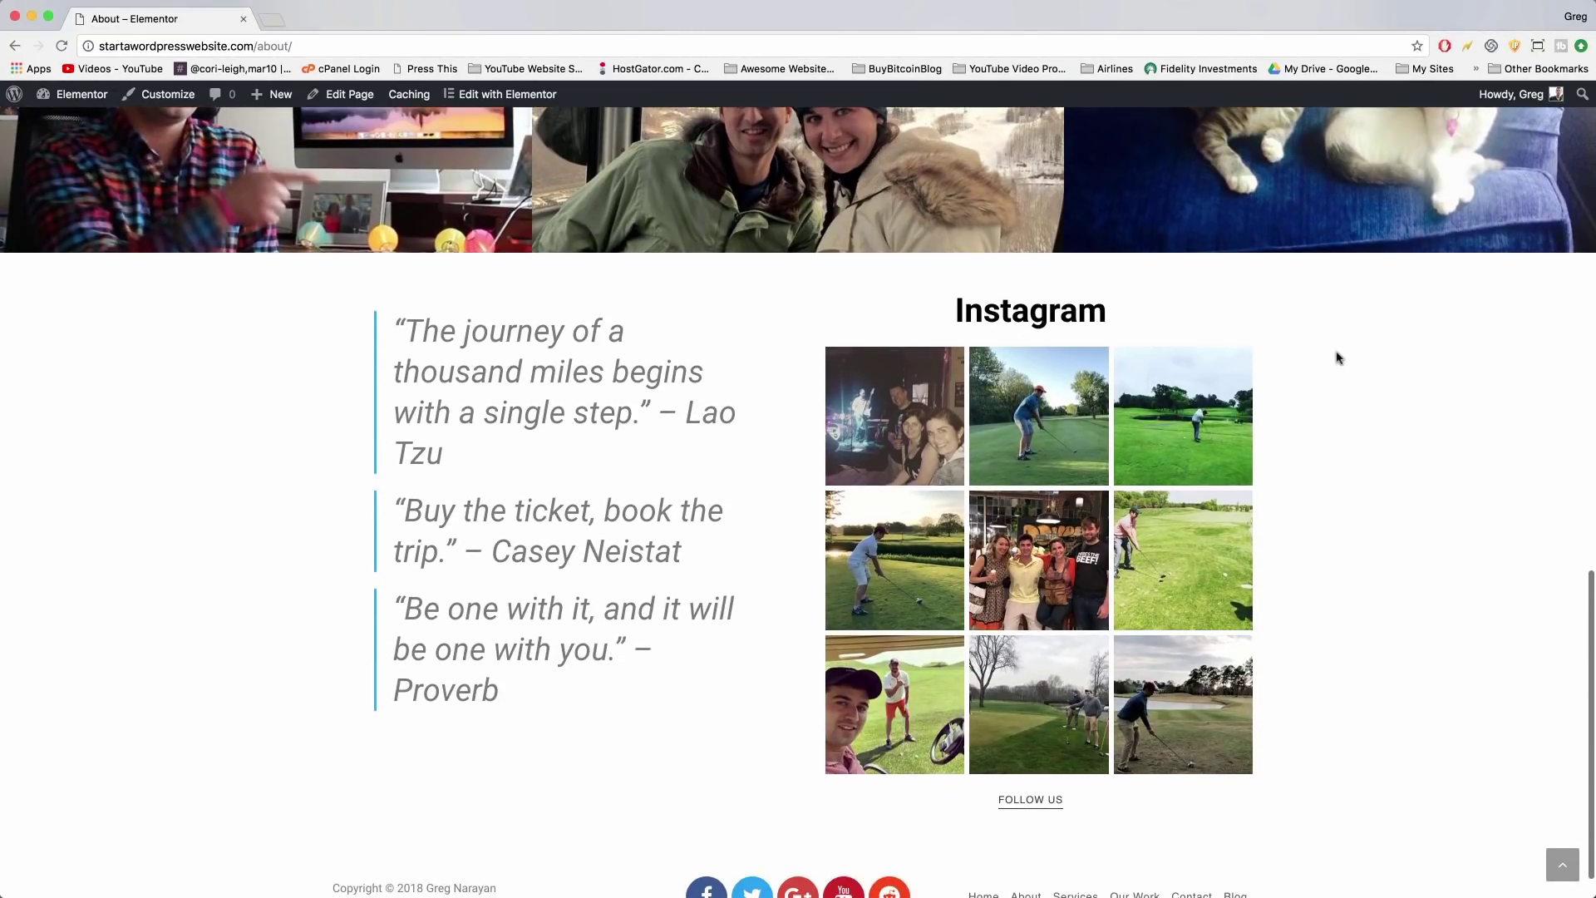
scroll(661, 409, "down", 1)
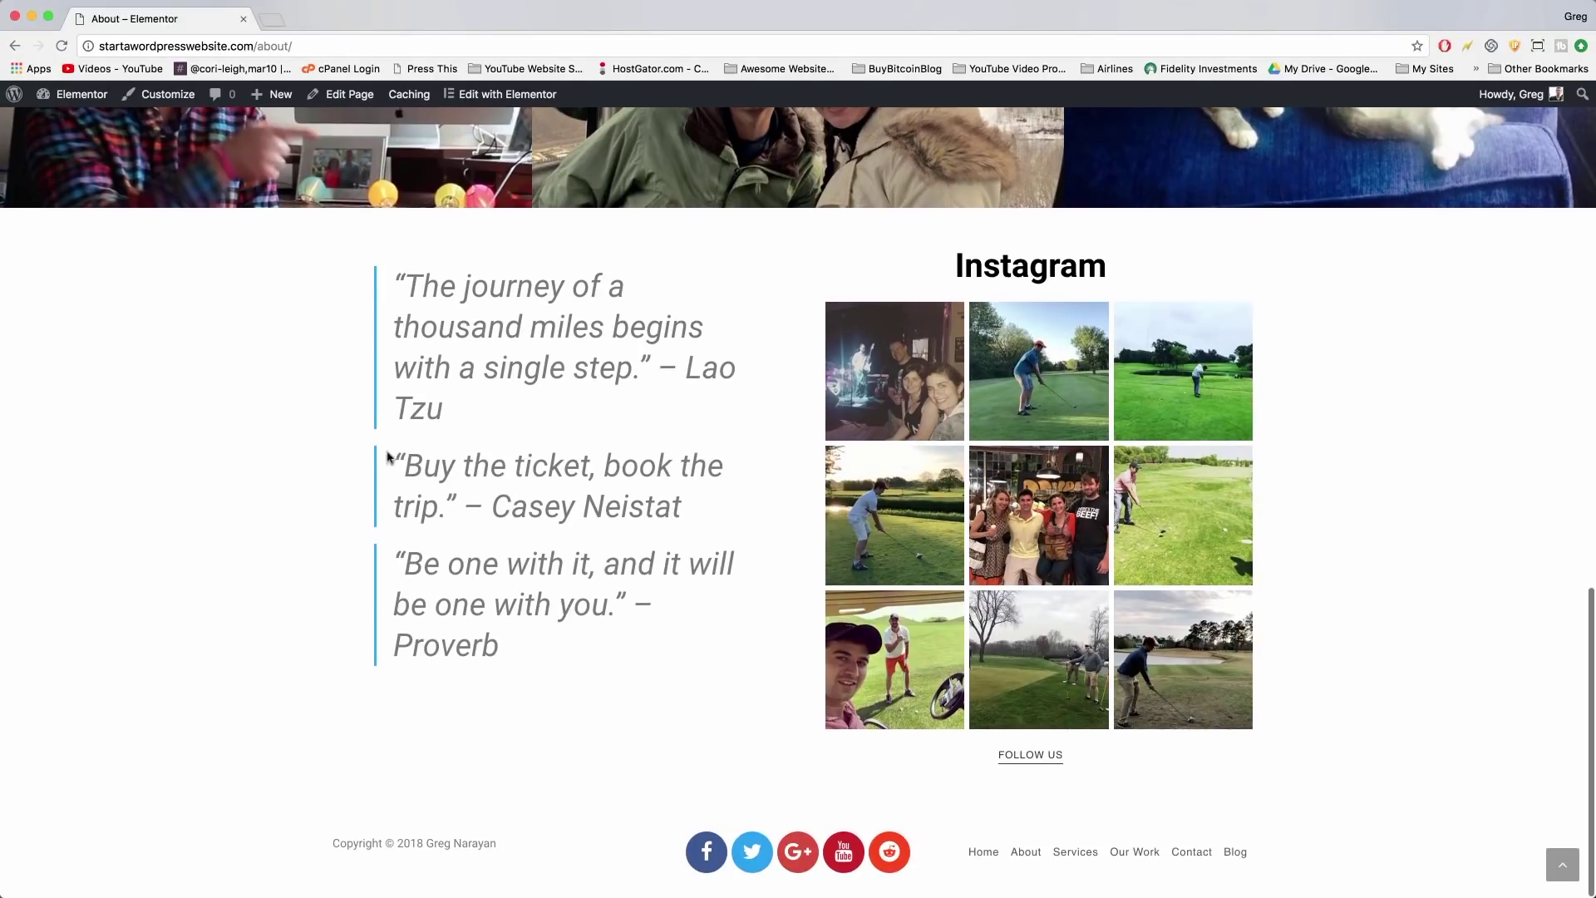
left_click(1563, 865)
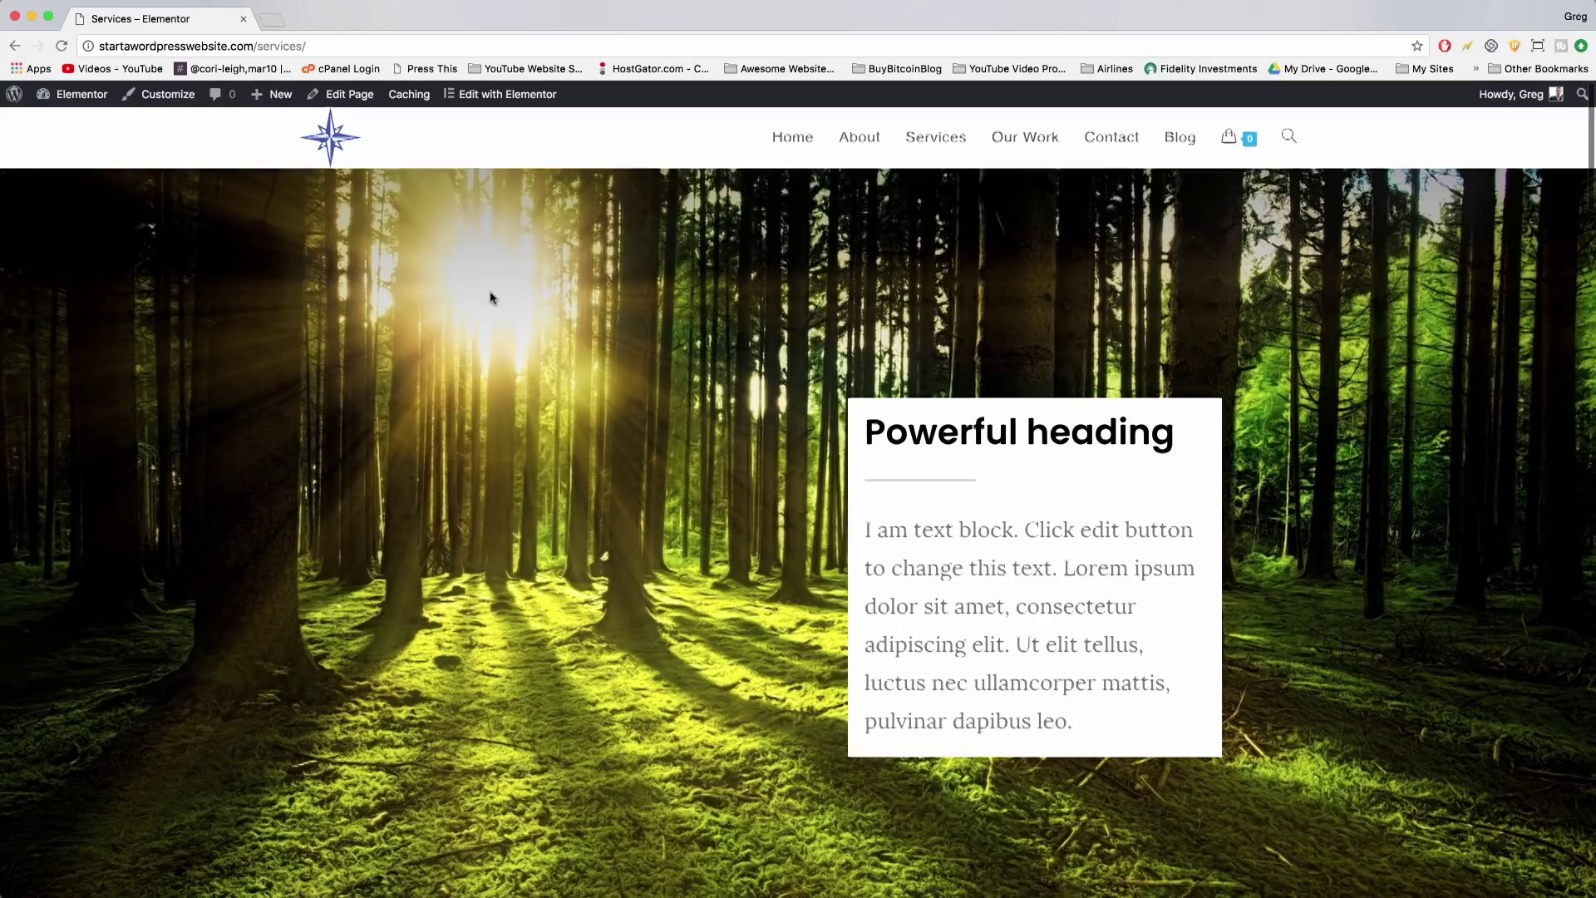
scroll(490, 297, "down", 3)
scroll(491, 298, "down", 8)
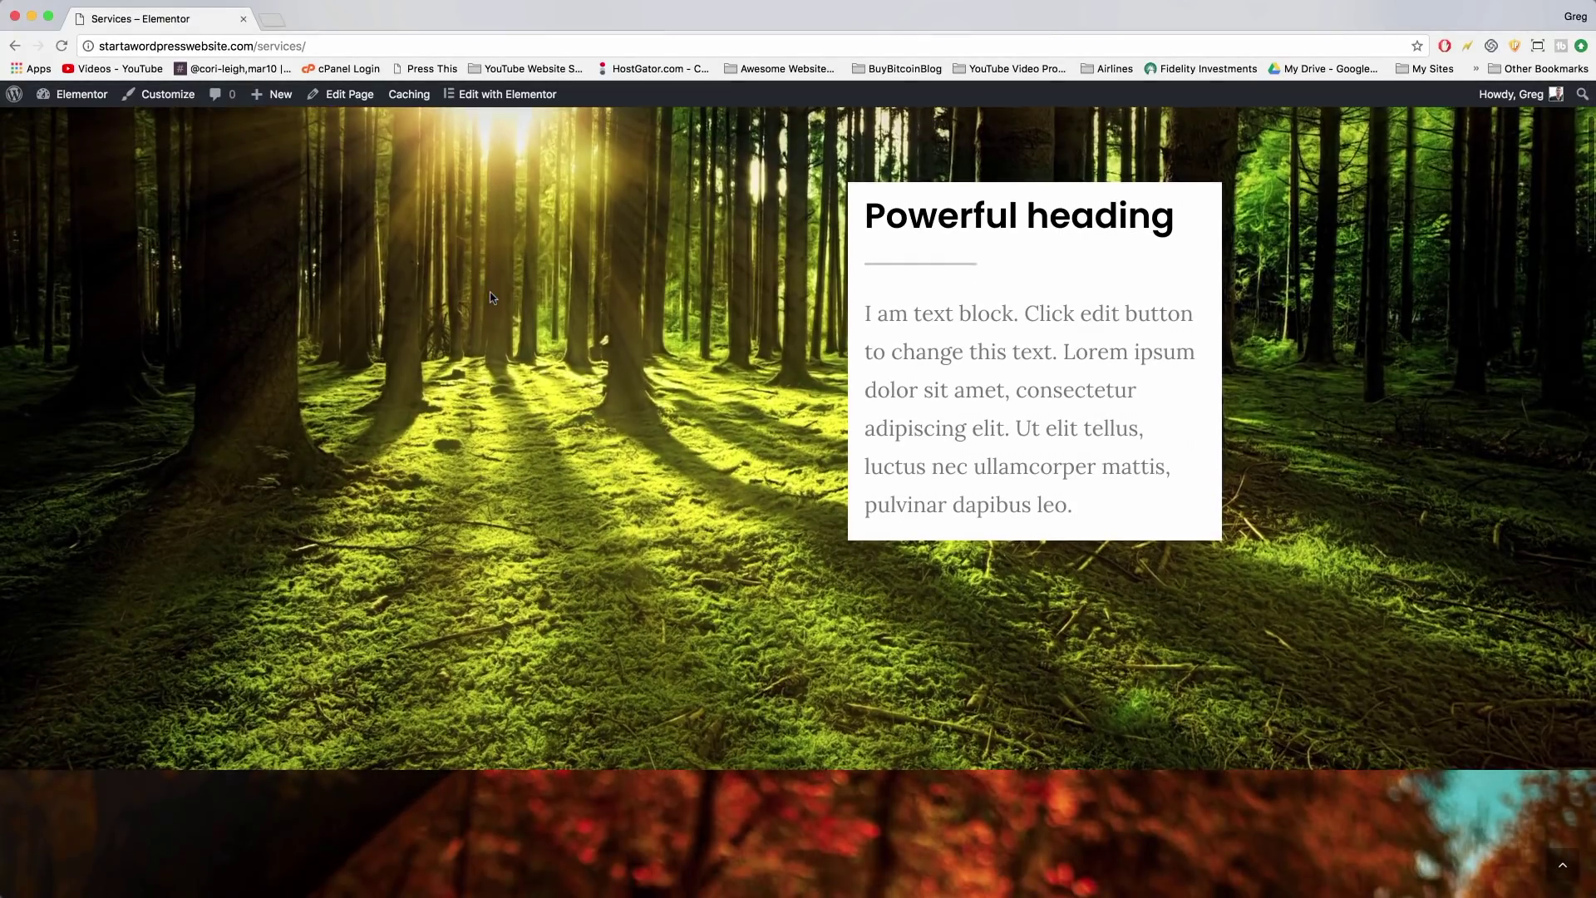
scroll(491, 297, "down", 2)
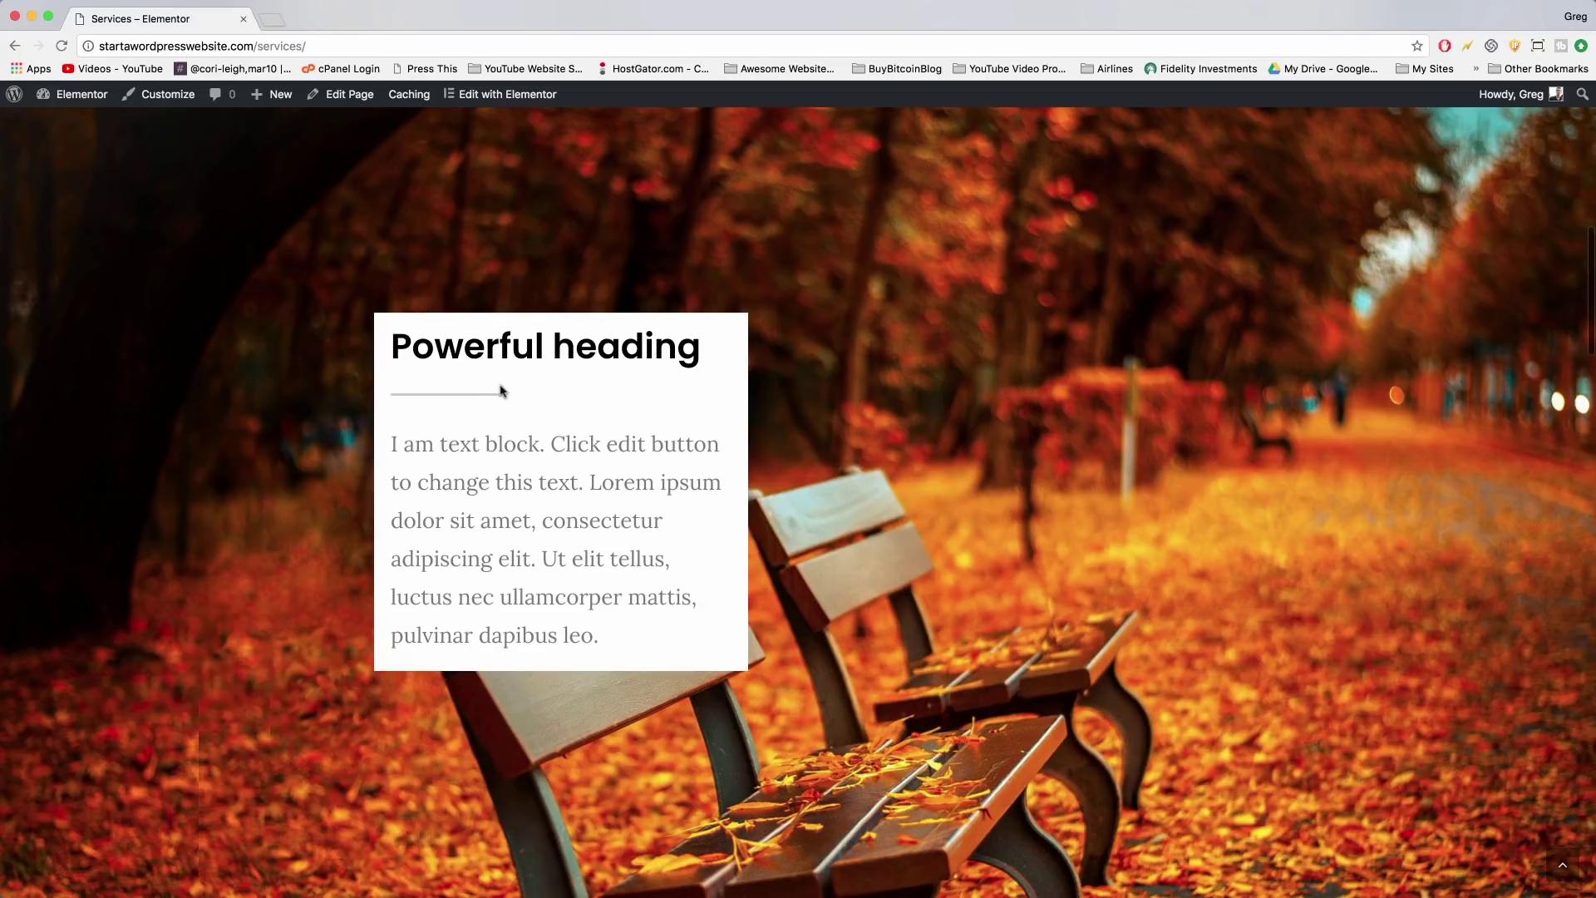
scroll(410, 400, "down", 7)
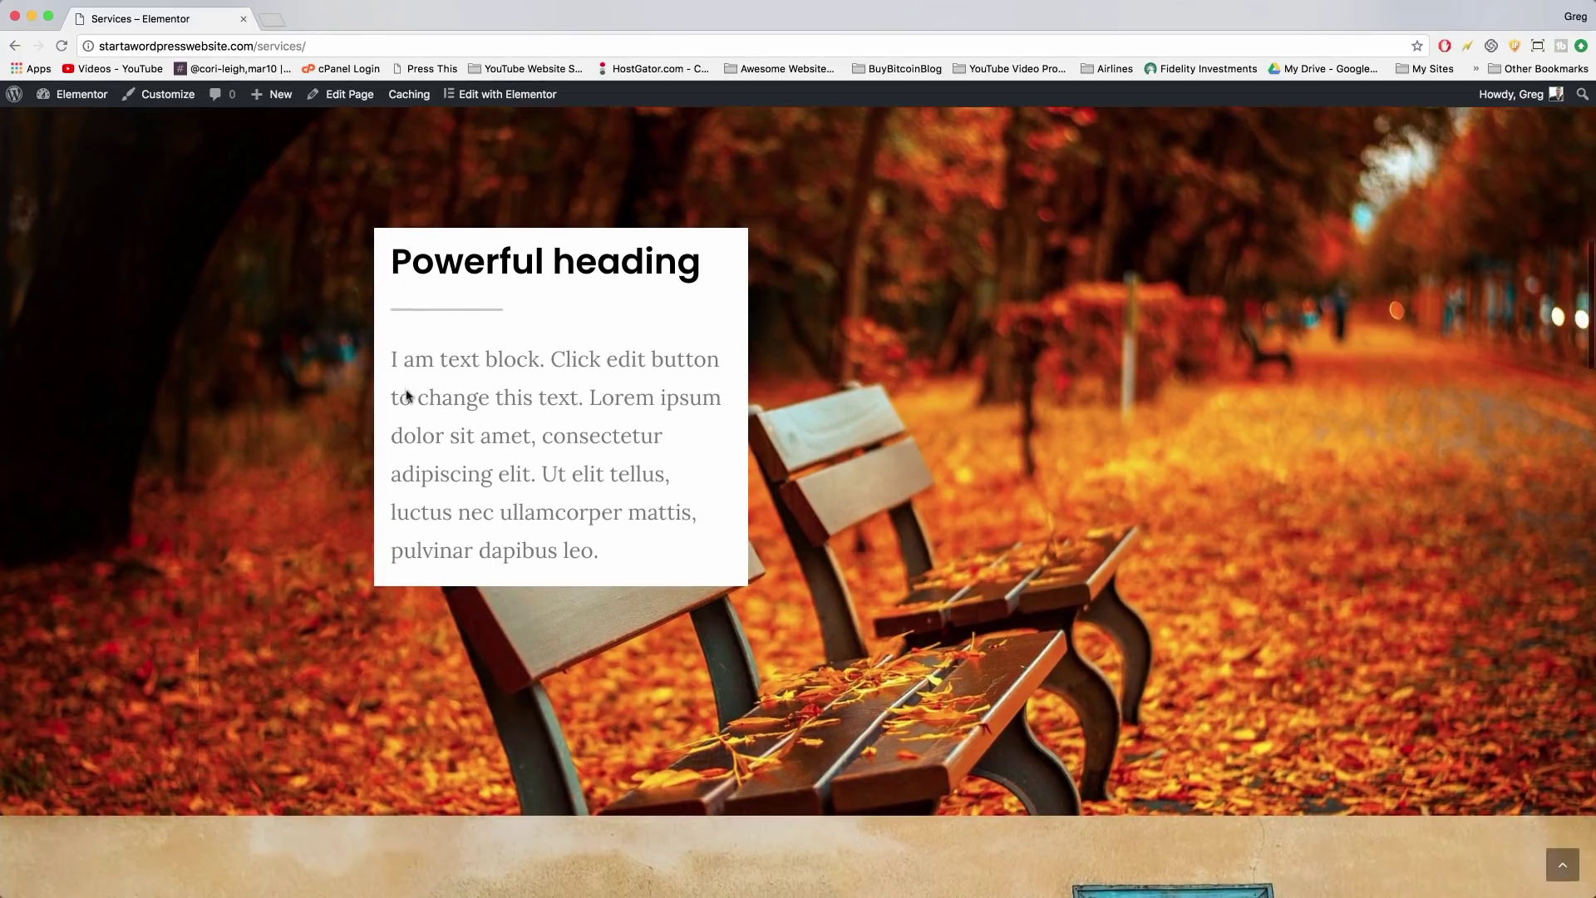
scroll(407, 388, "down", 5)
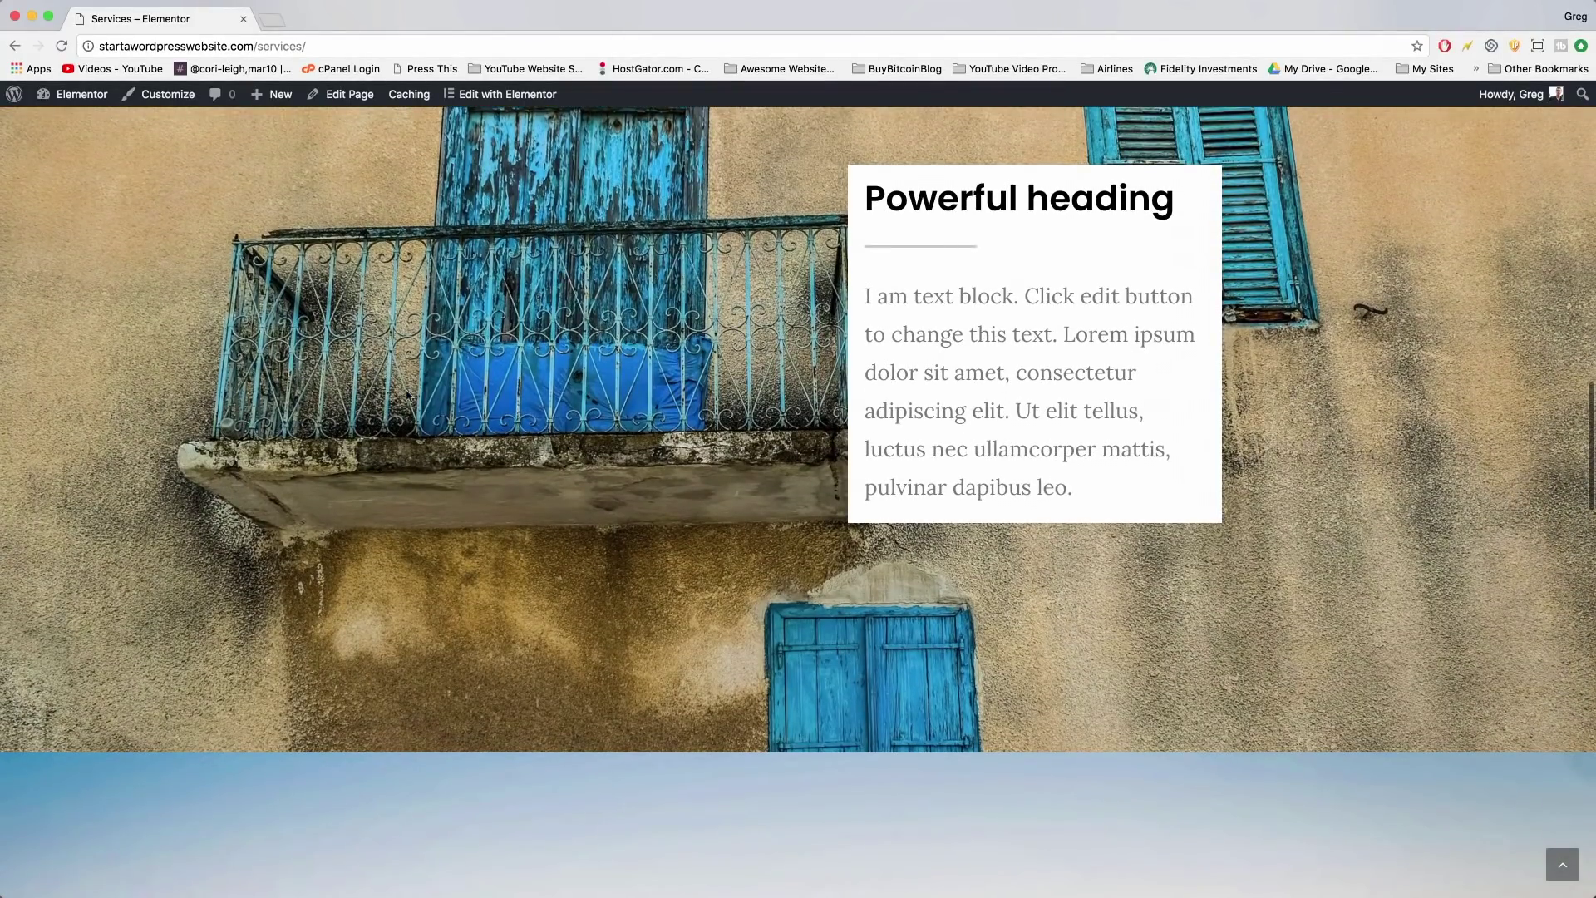
scroll(407, 396, "down", 7)
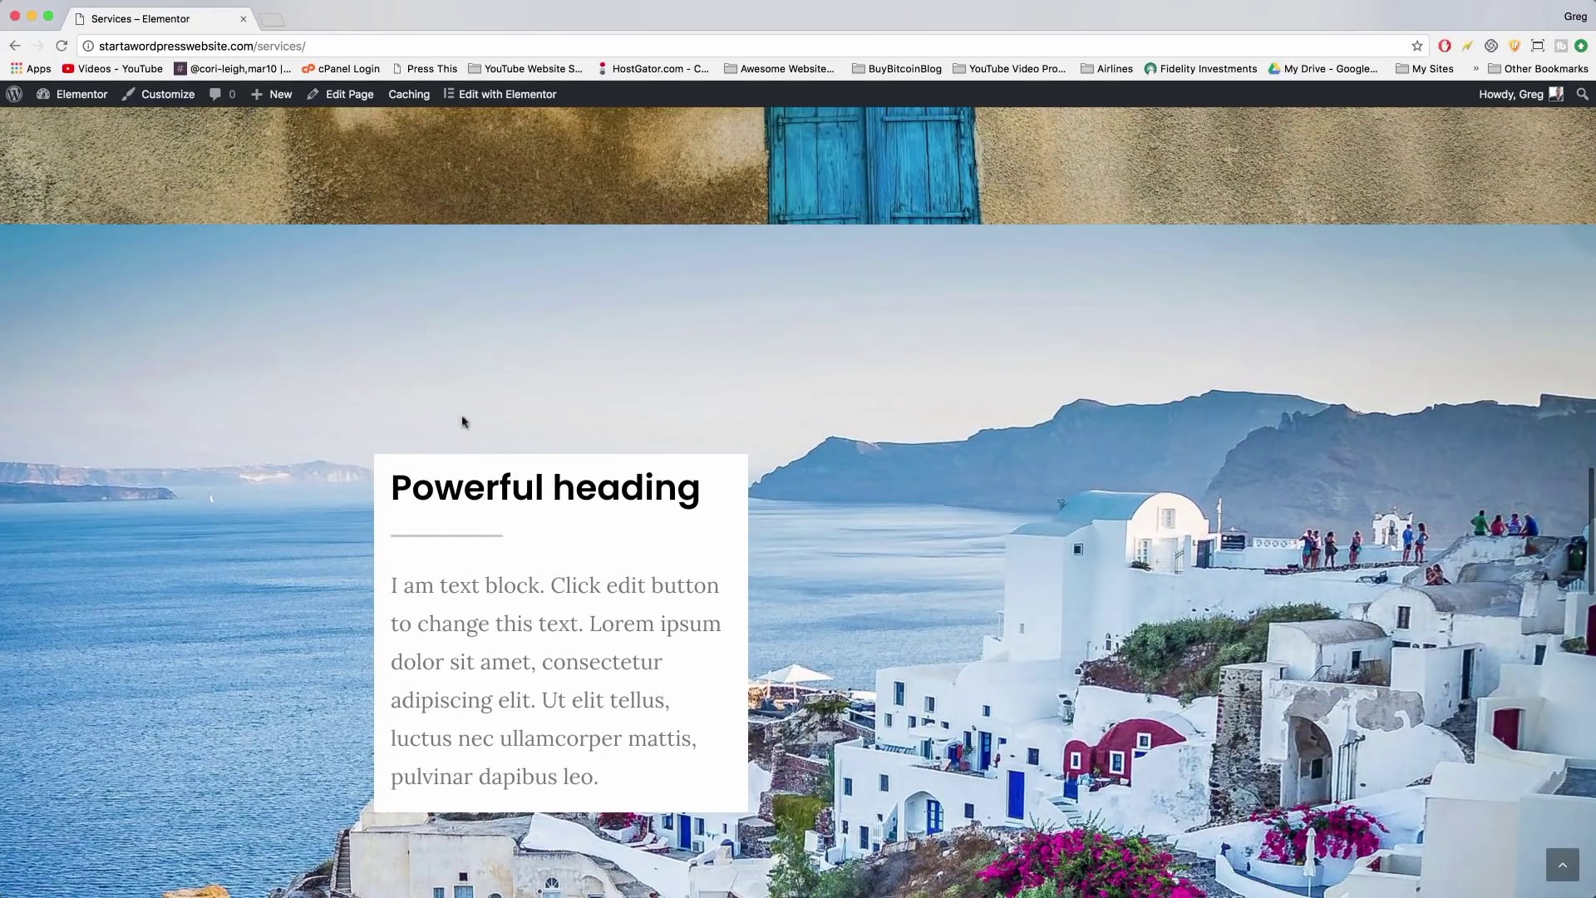
left_click_drag(700, 487, 545, 488)
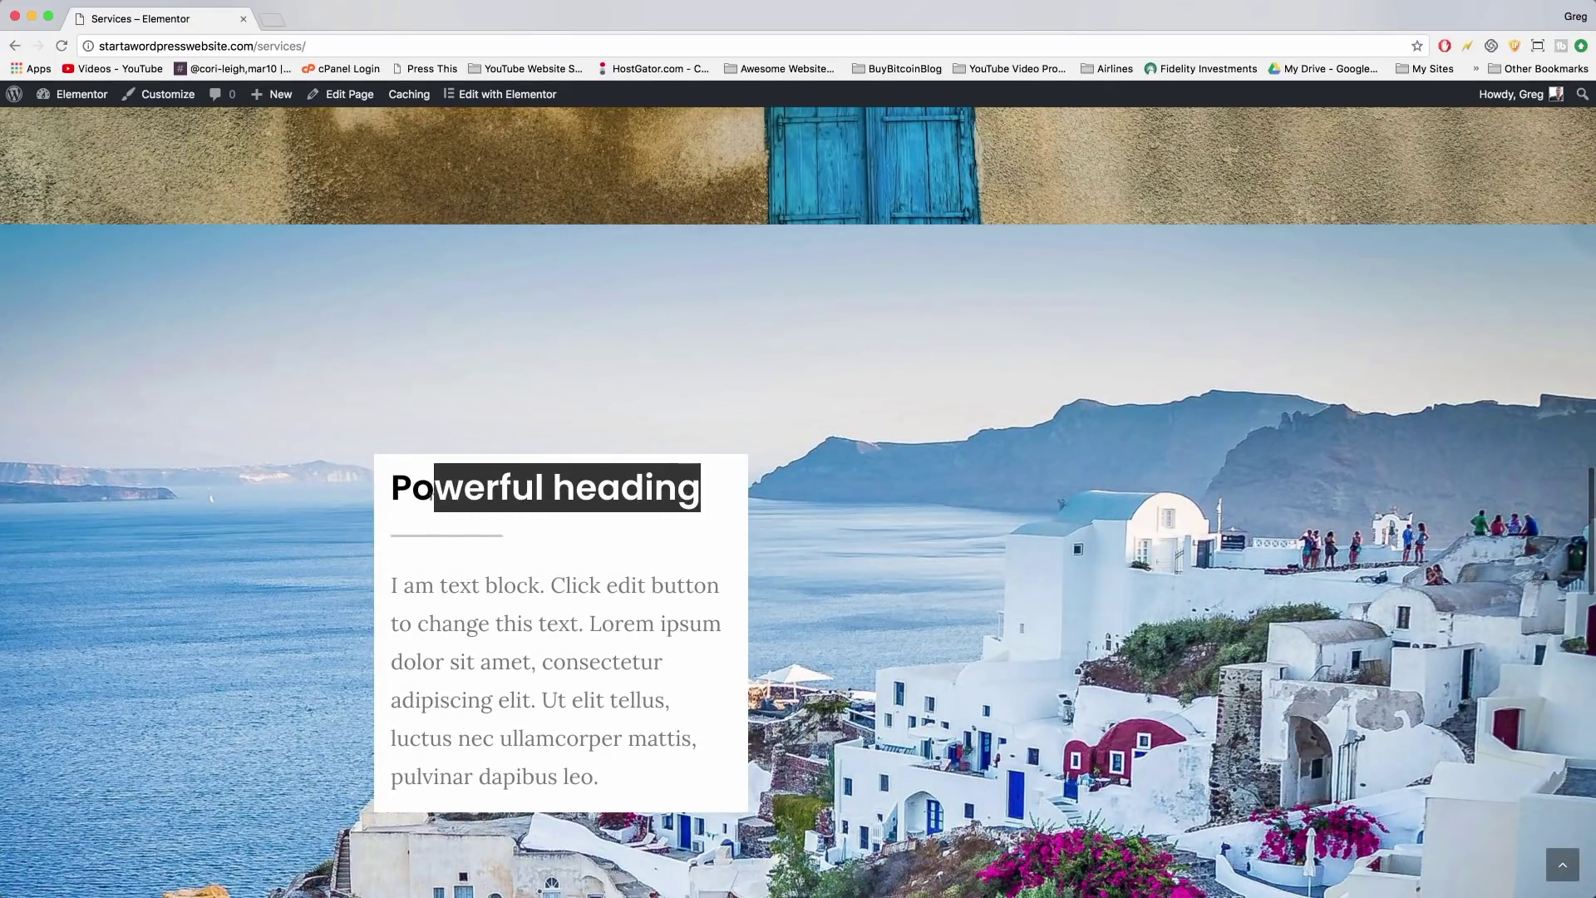
scroll(465, 491, "down", 3)
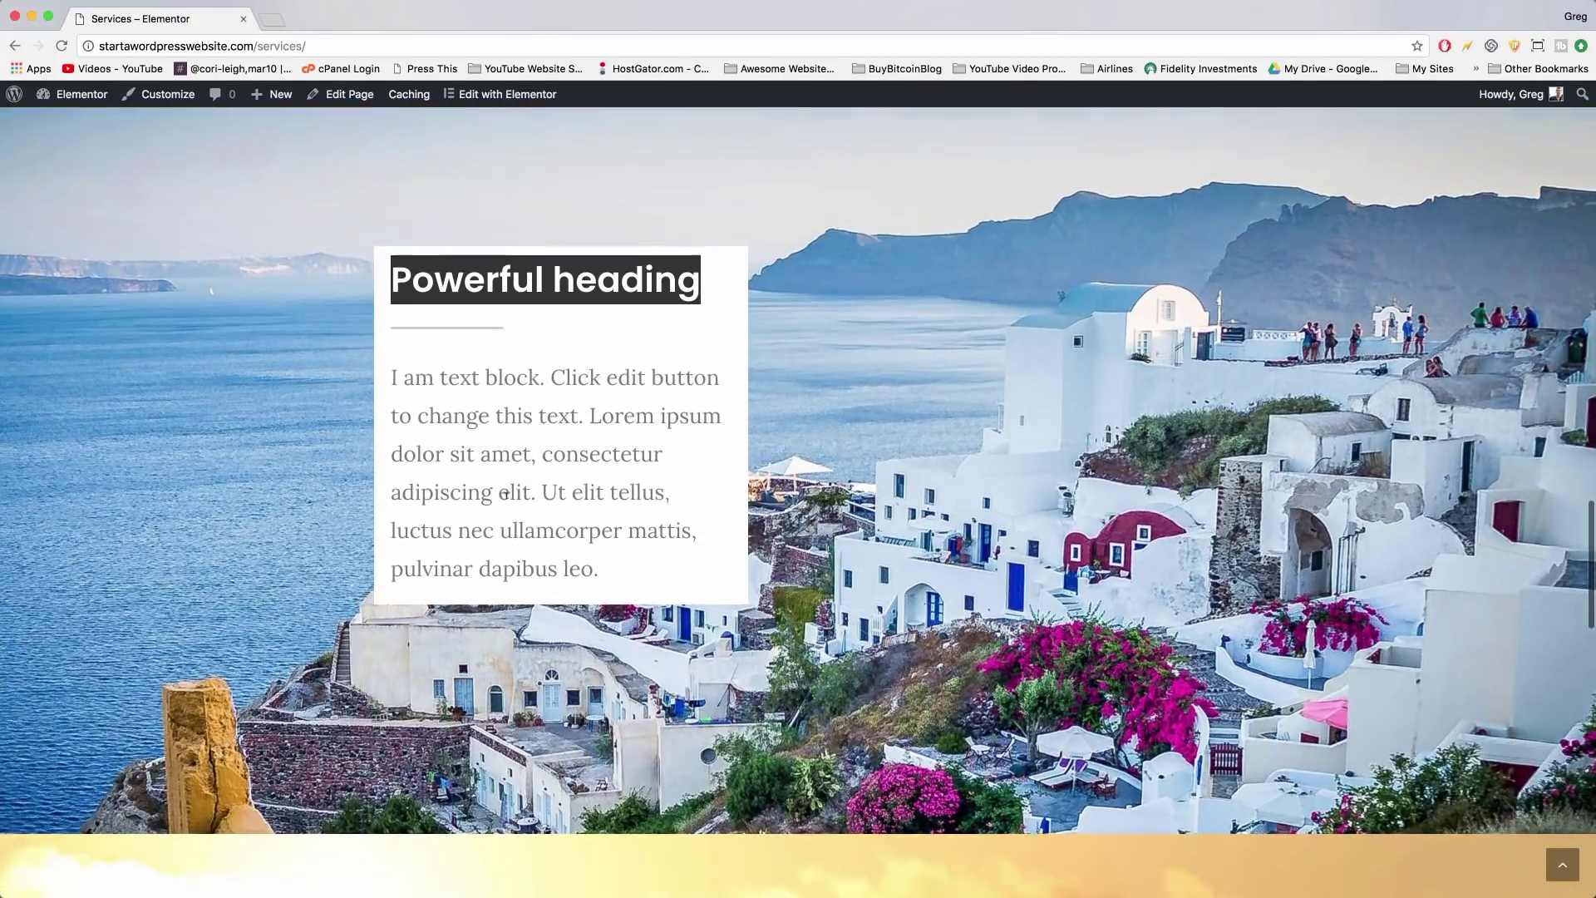
scroll(506, 491, "down", 7)
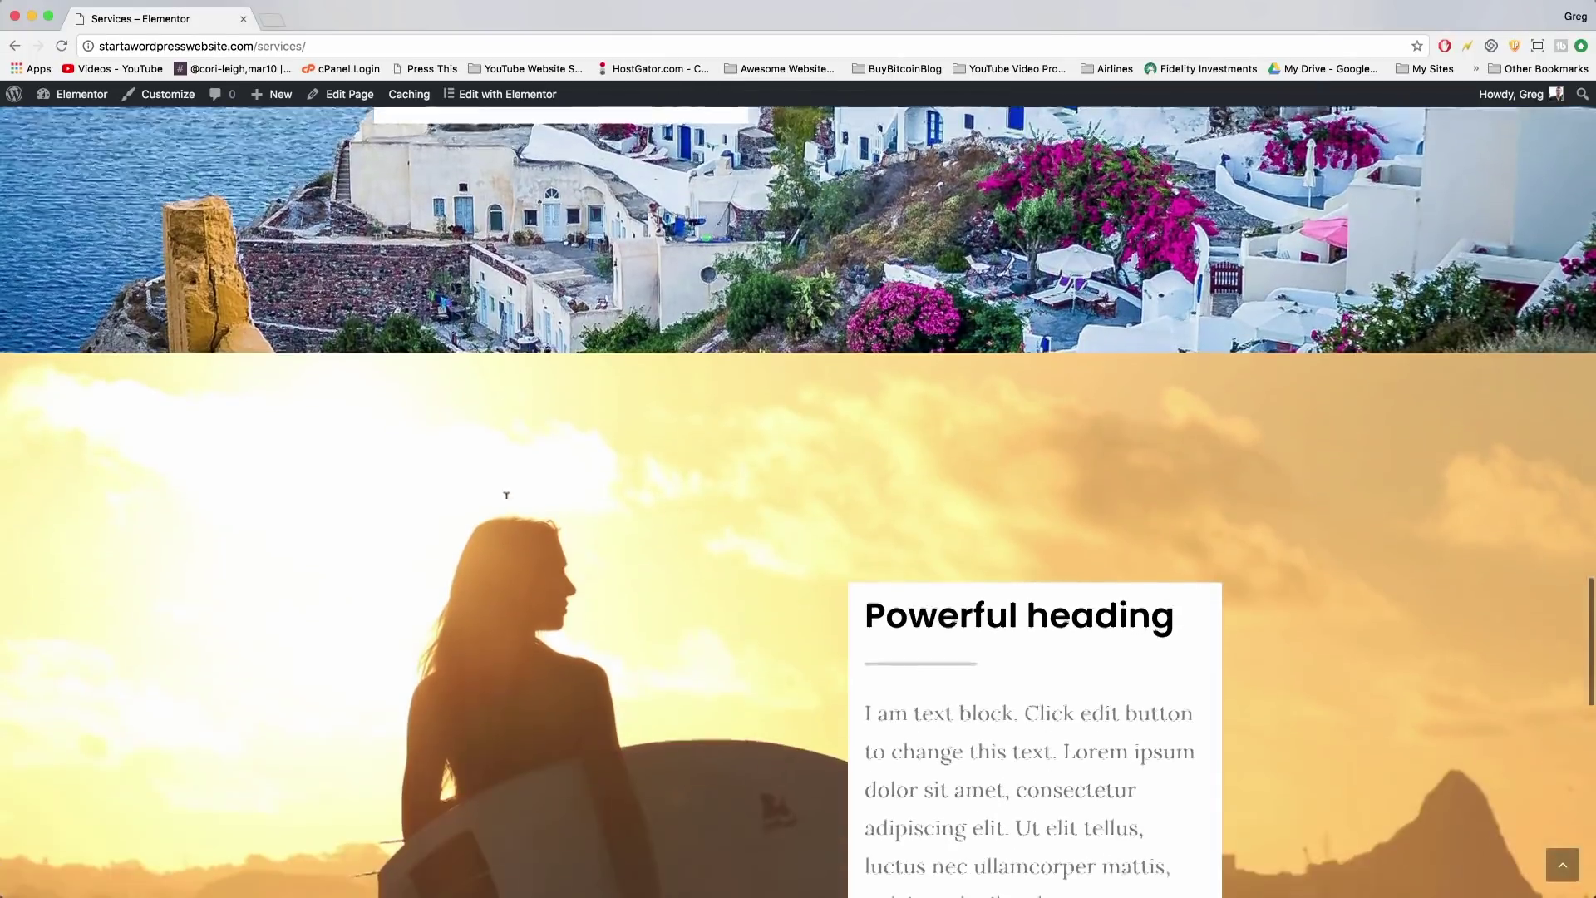
scroll(655, 517, "down", 10)
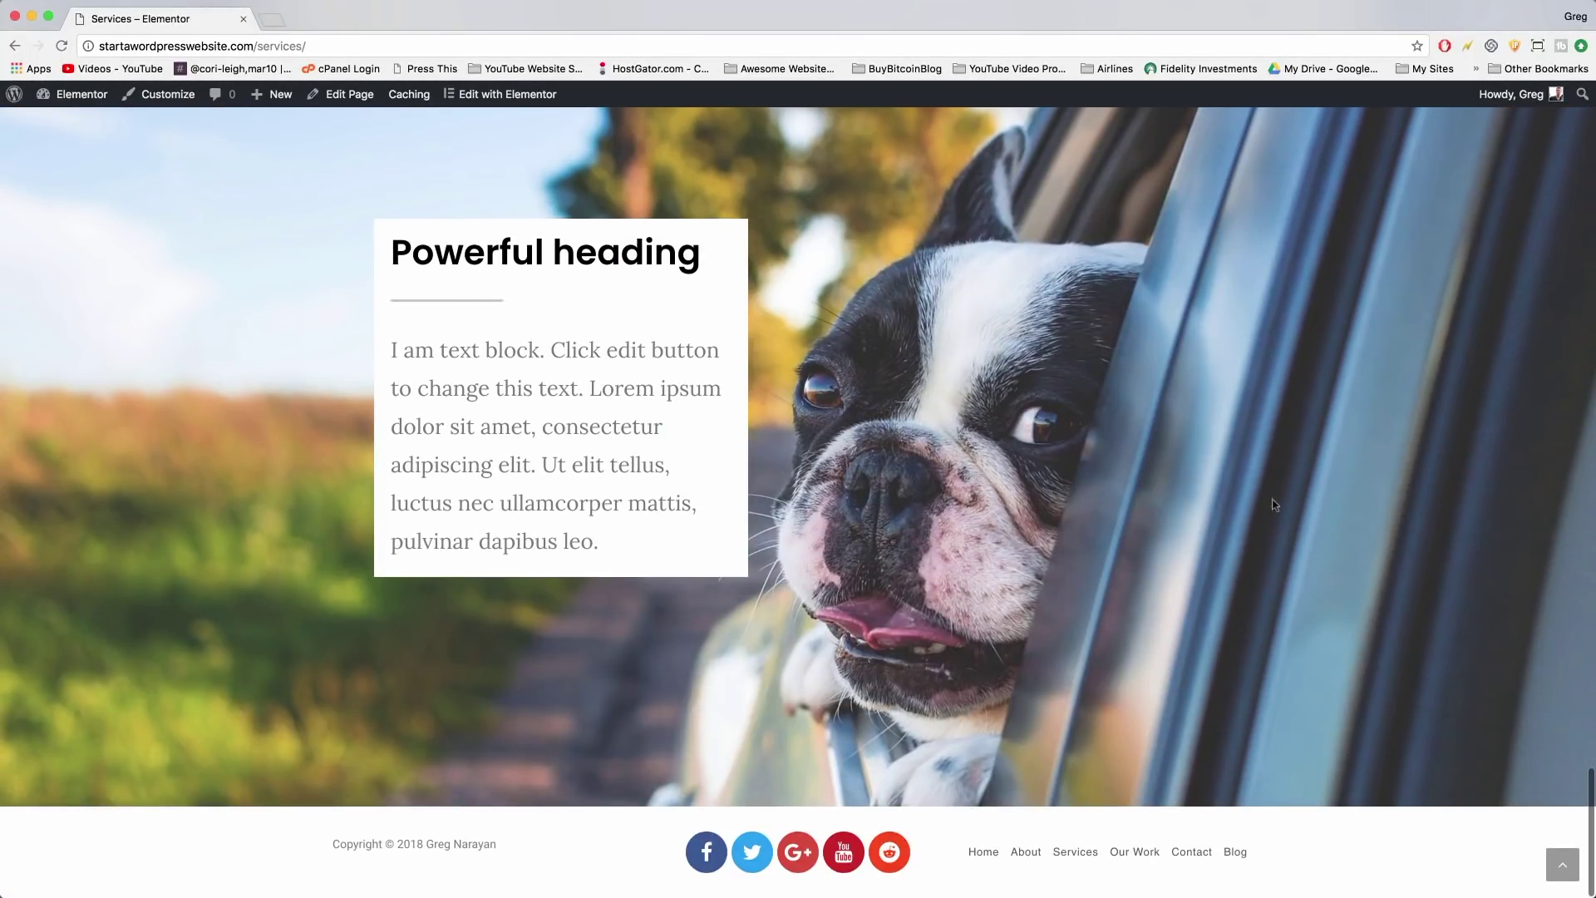
left_click(1578, 864)
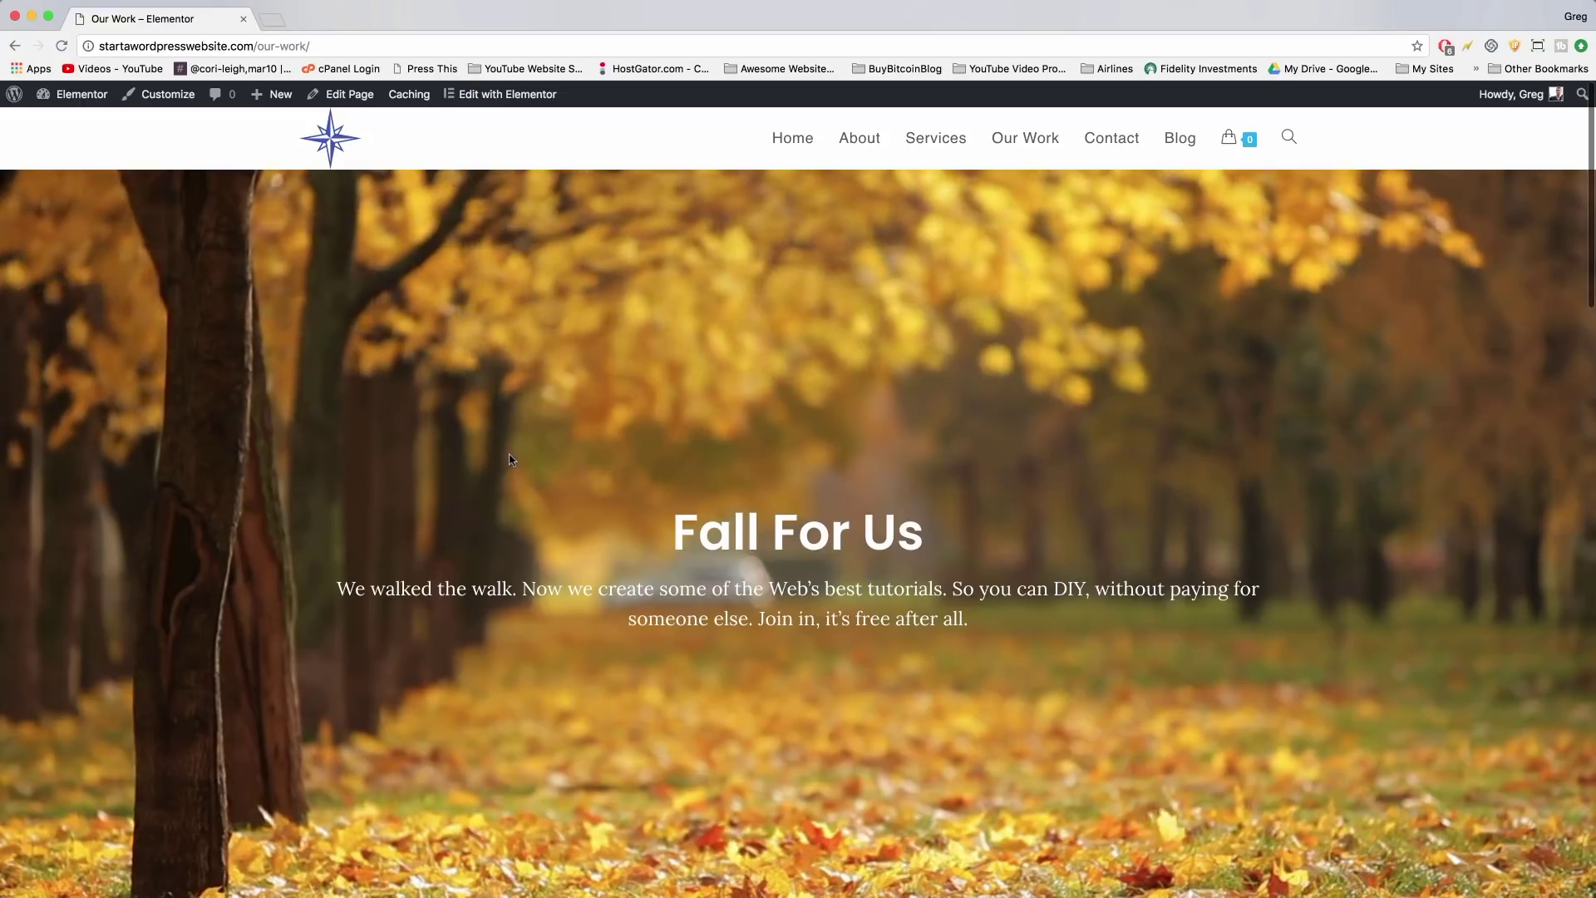
Scroll down Our Work and select, then deselect, the three left-column testimonial texts.
scroll(512, 460, "down", 2)
scroll(511, 459, "down", 8)
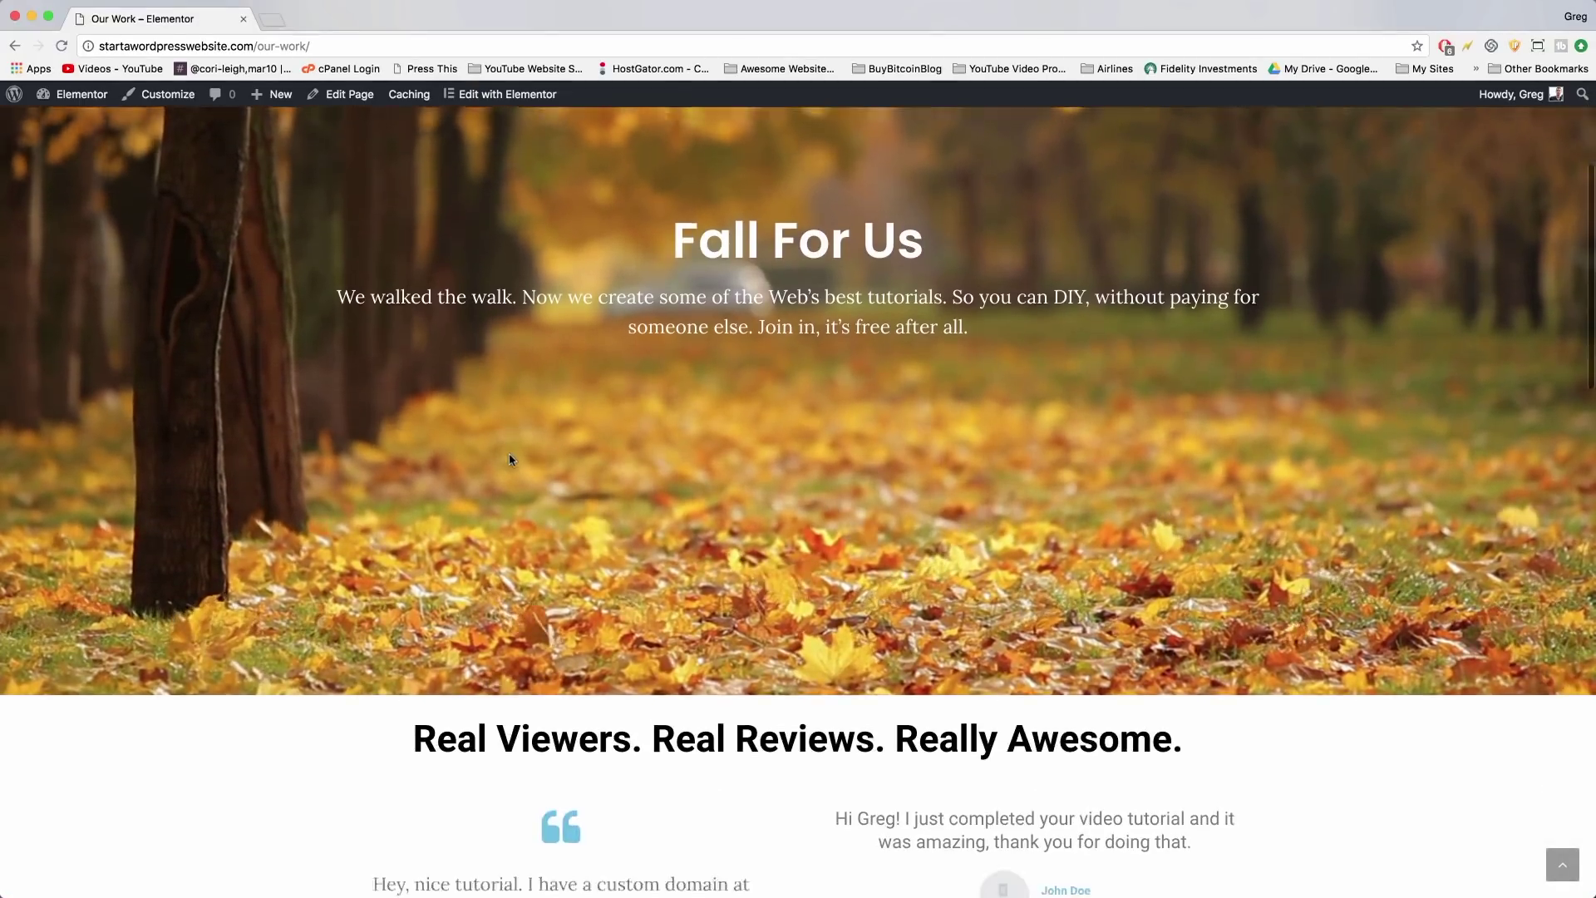
scroll(511, 460, "down", 1)
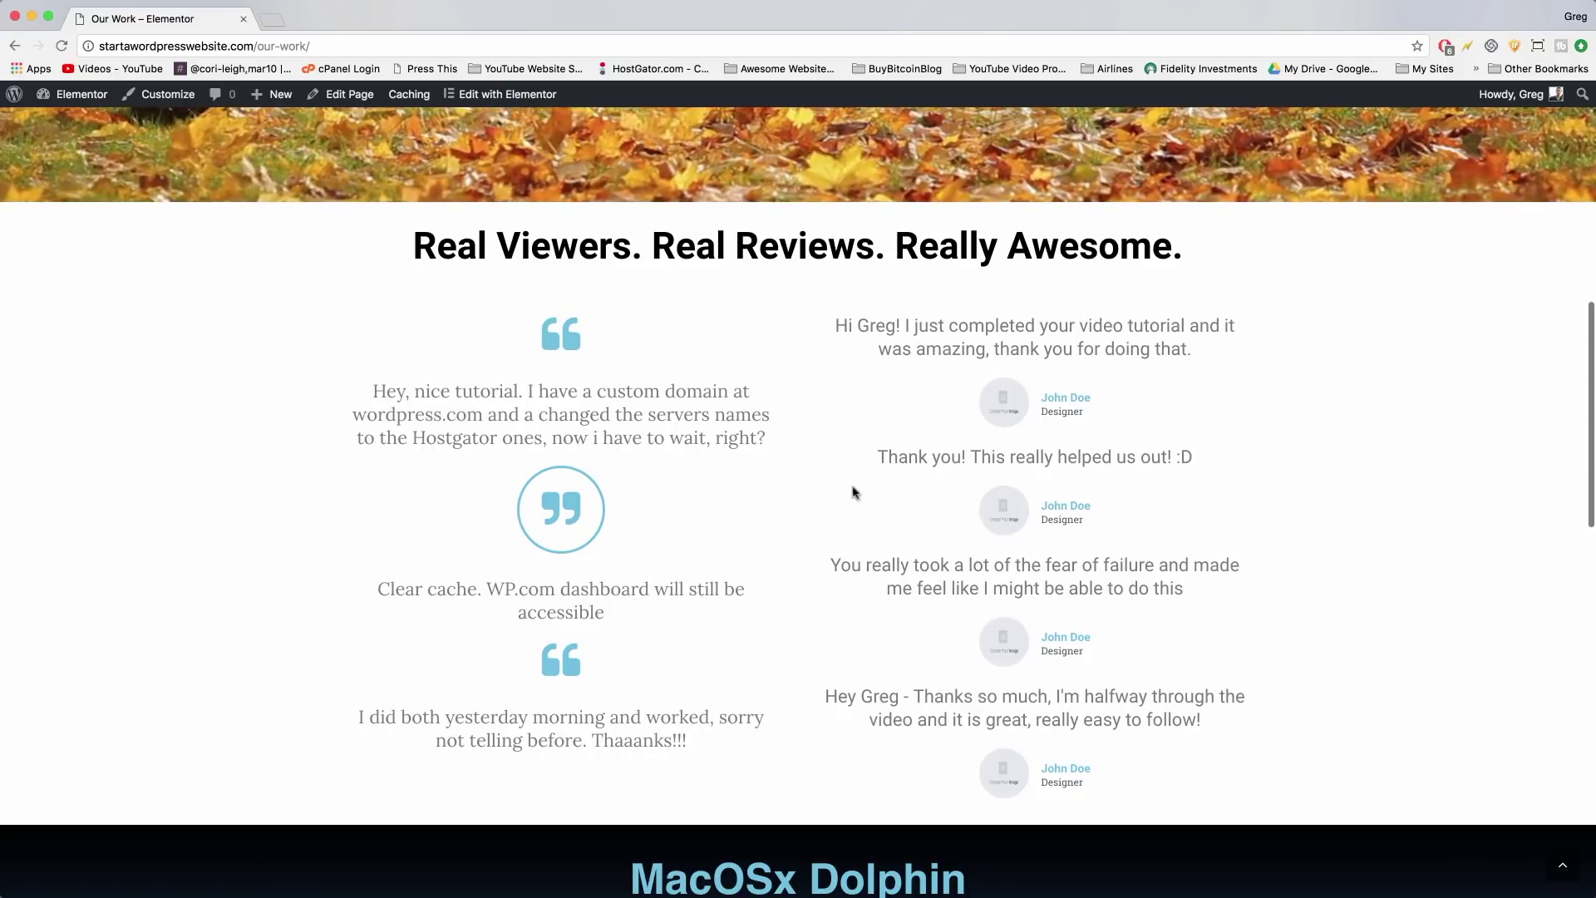
scroll(657, 738, "down", 1)
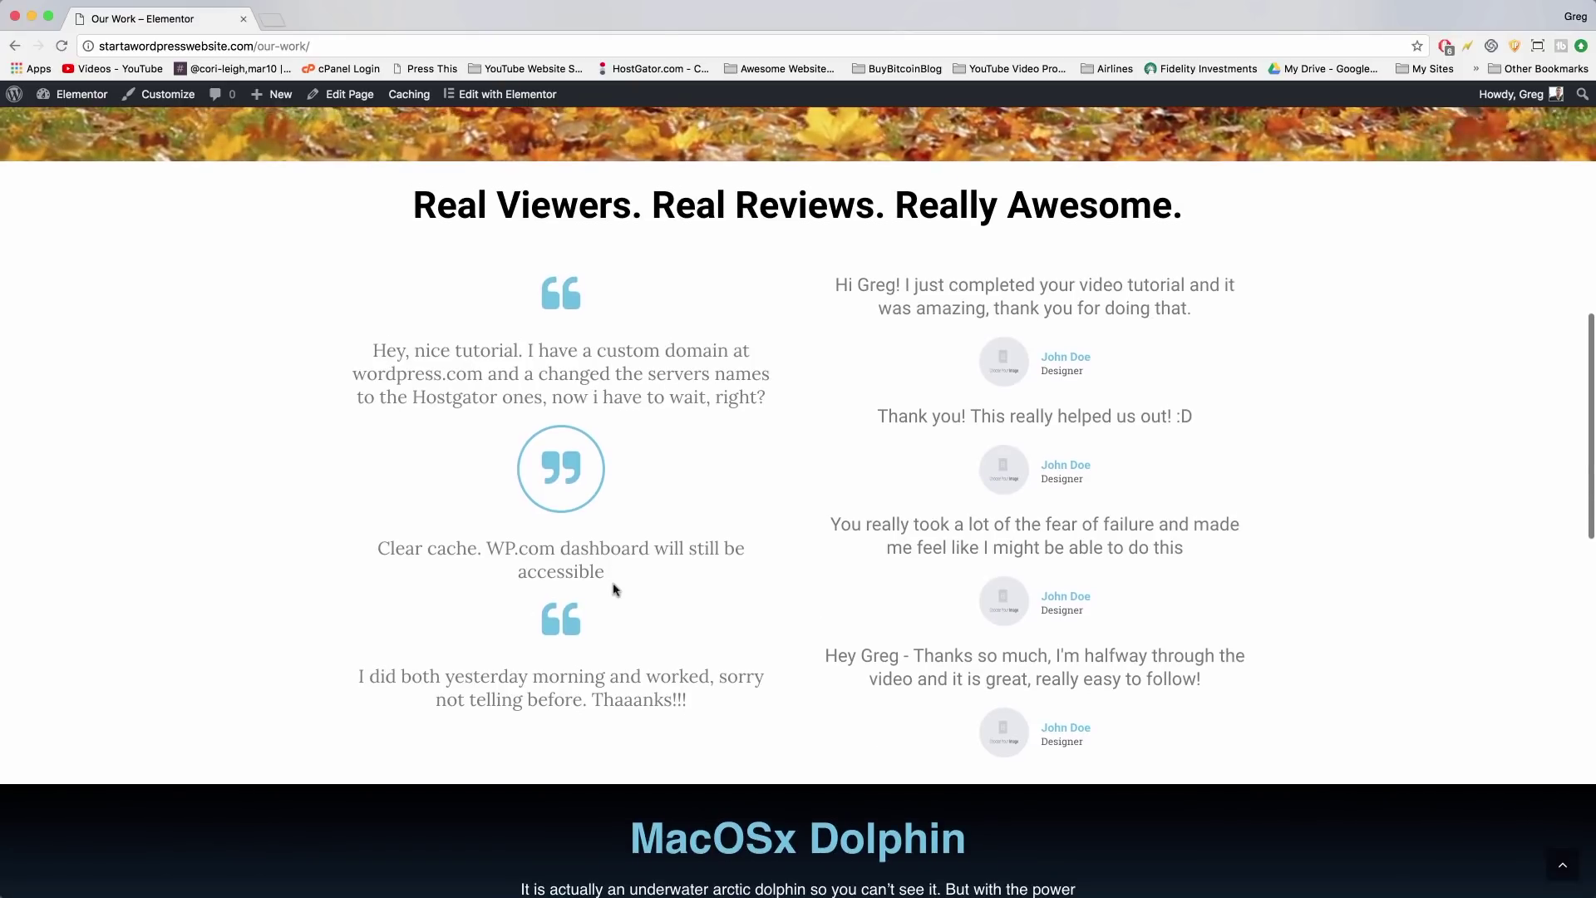
left_click_drag(374, 349, 720, 731)
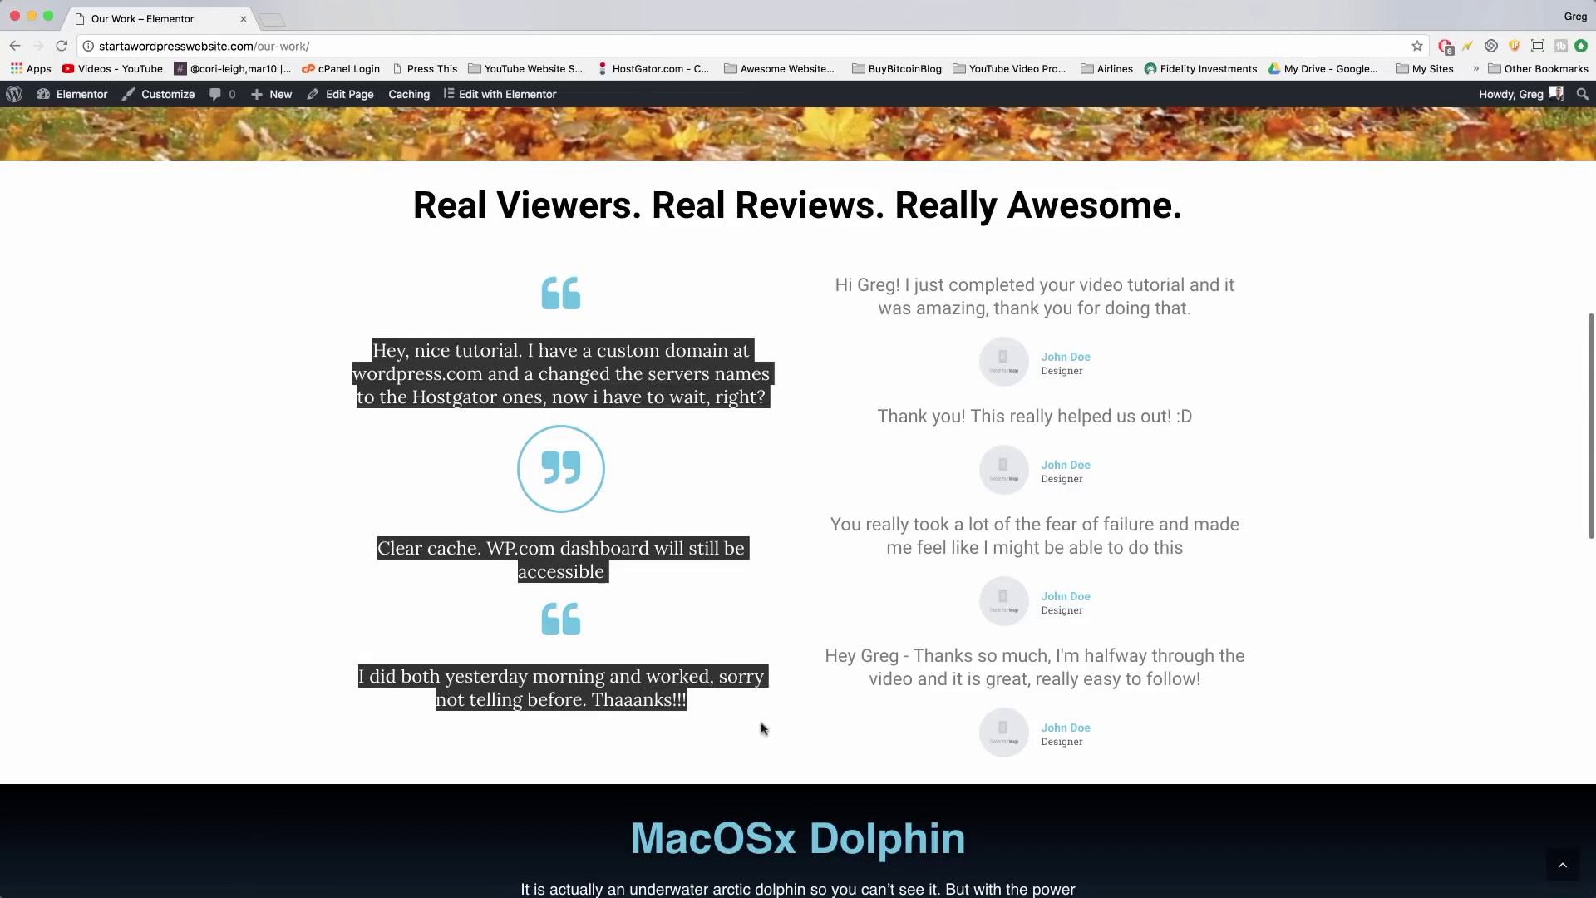
left_click(748, 716)
Browse the Dolphin showcase and 'What Else Do We Make?' videos, then return to top.
scroll(792, 722, "down", 7)
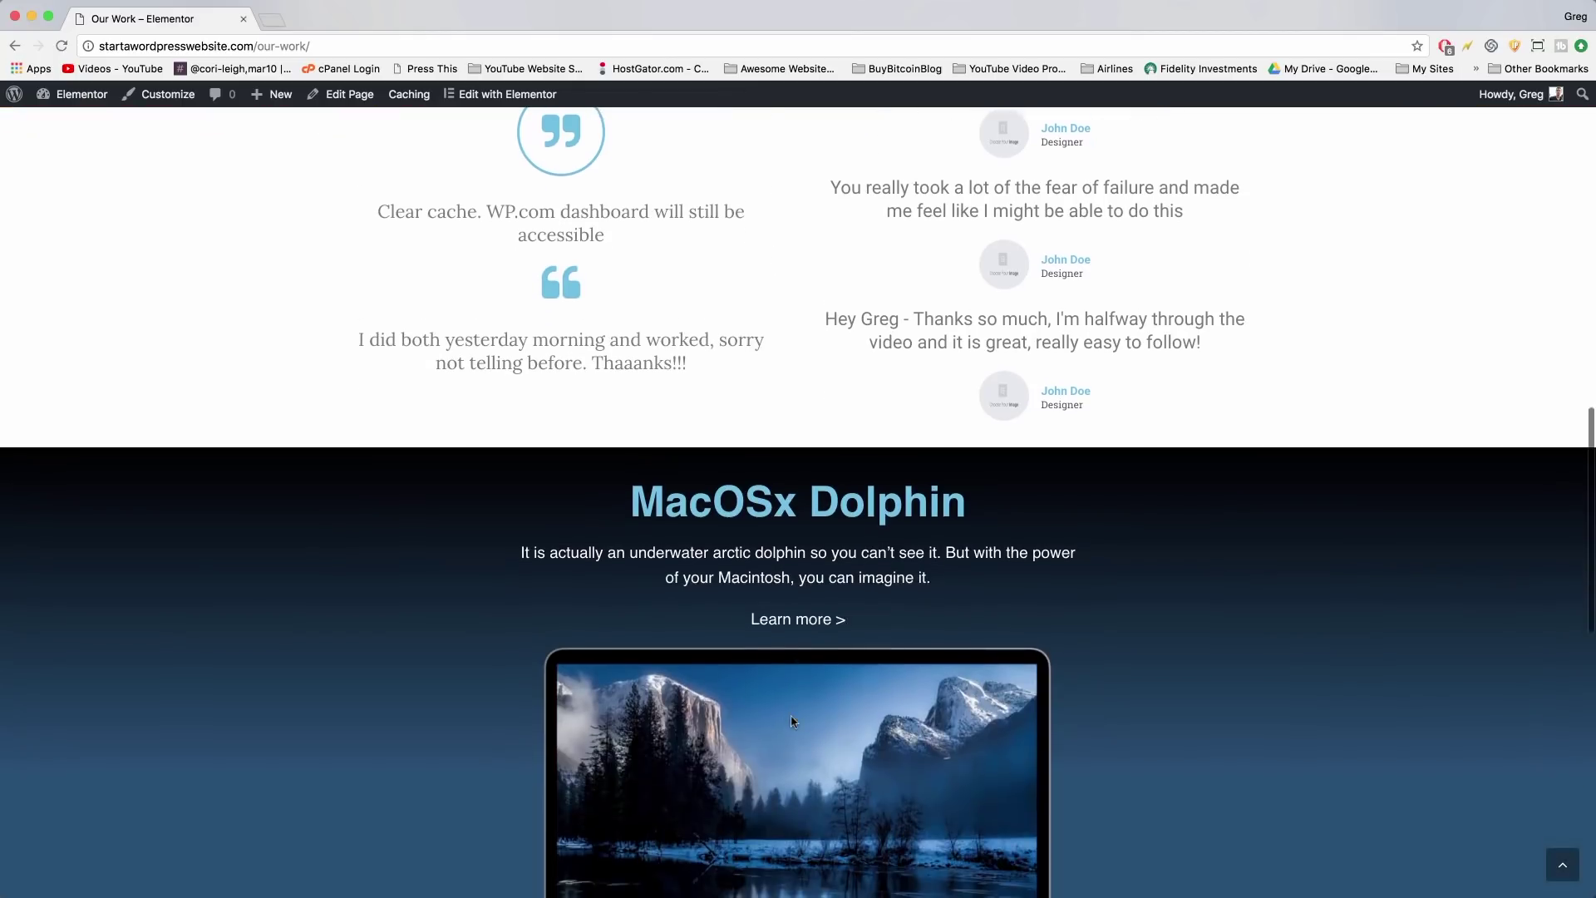
scroll(793, 721, "down", 2)
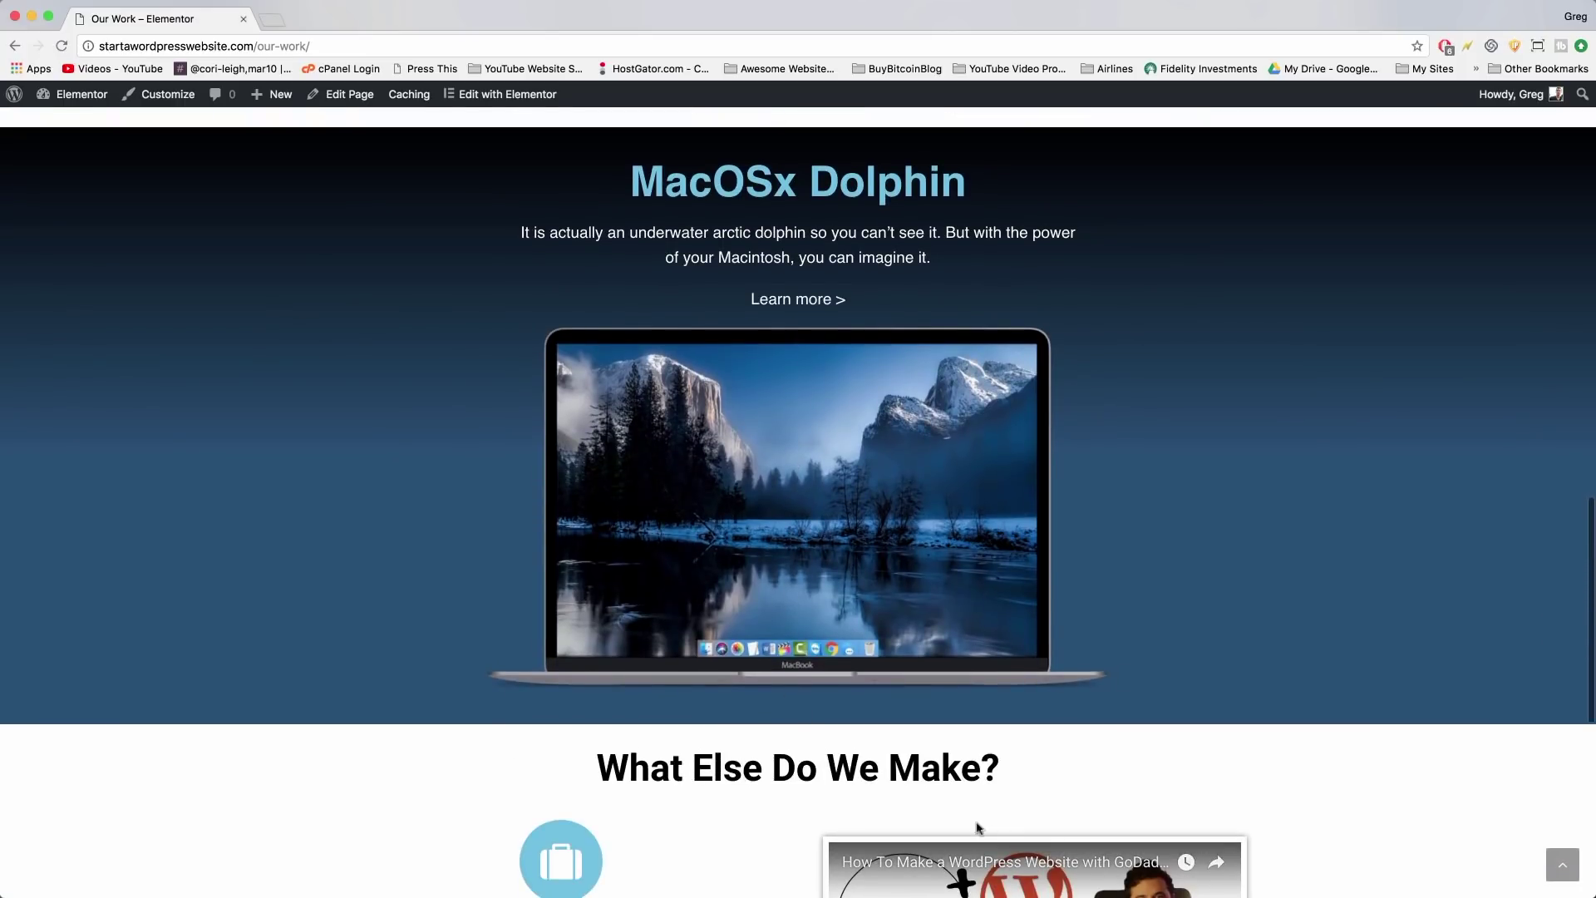
scroll(920, 616, "down", 1)
scroll(920, 615, "up", 1)
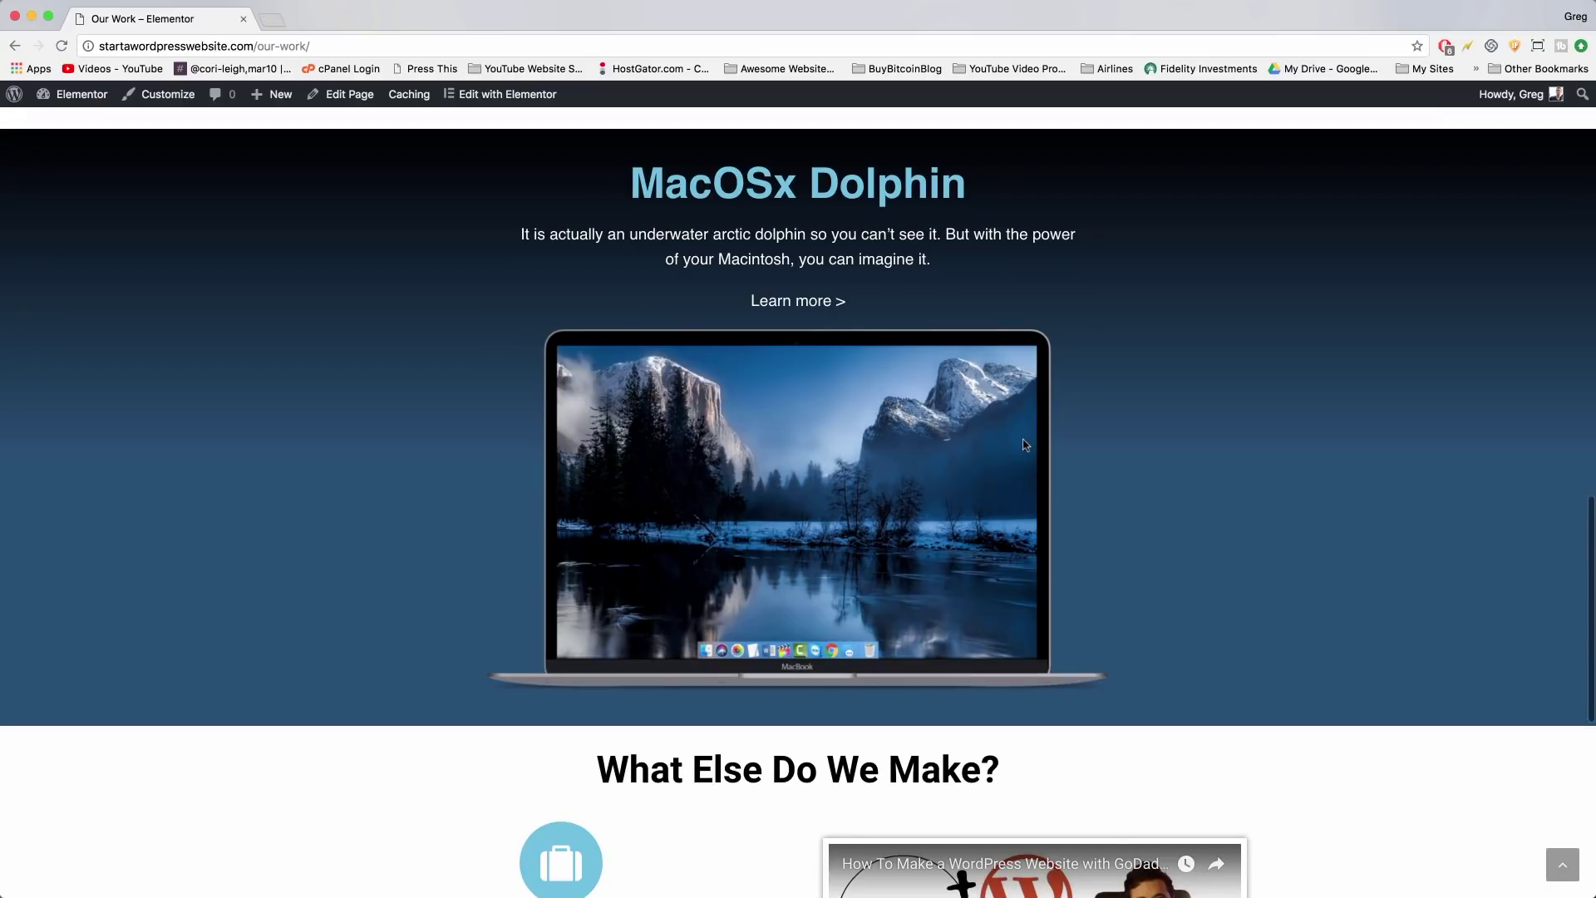
scroll(1025, 445, "down", 7)
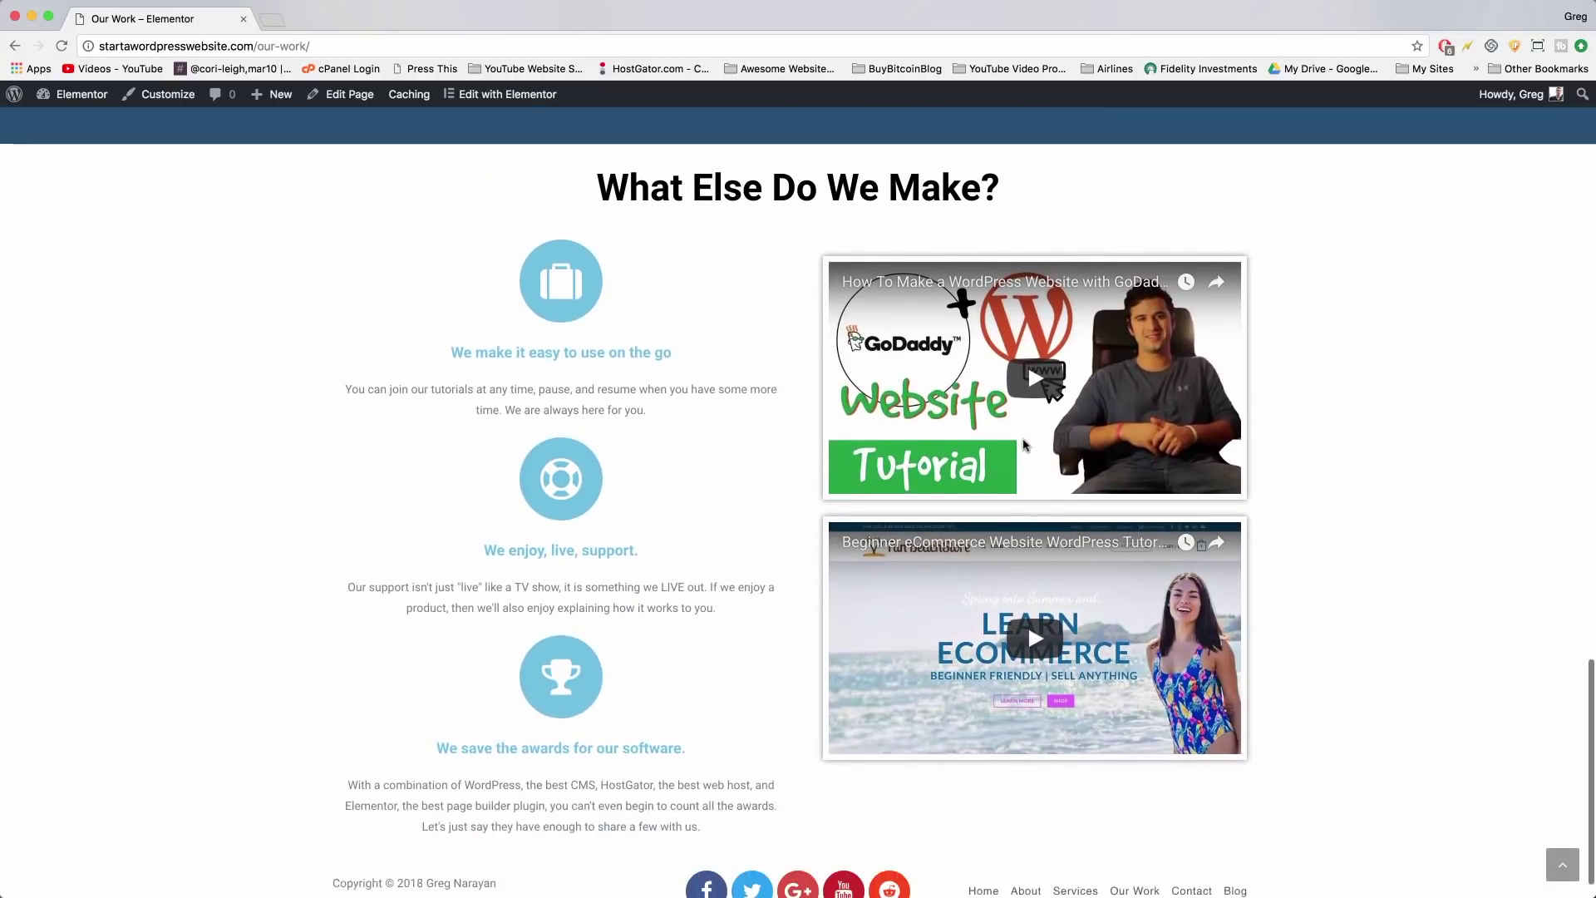
scroll(1026, 443, "down", 1)
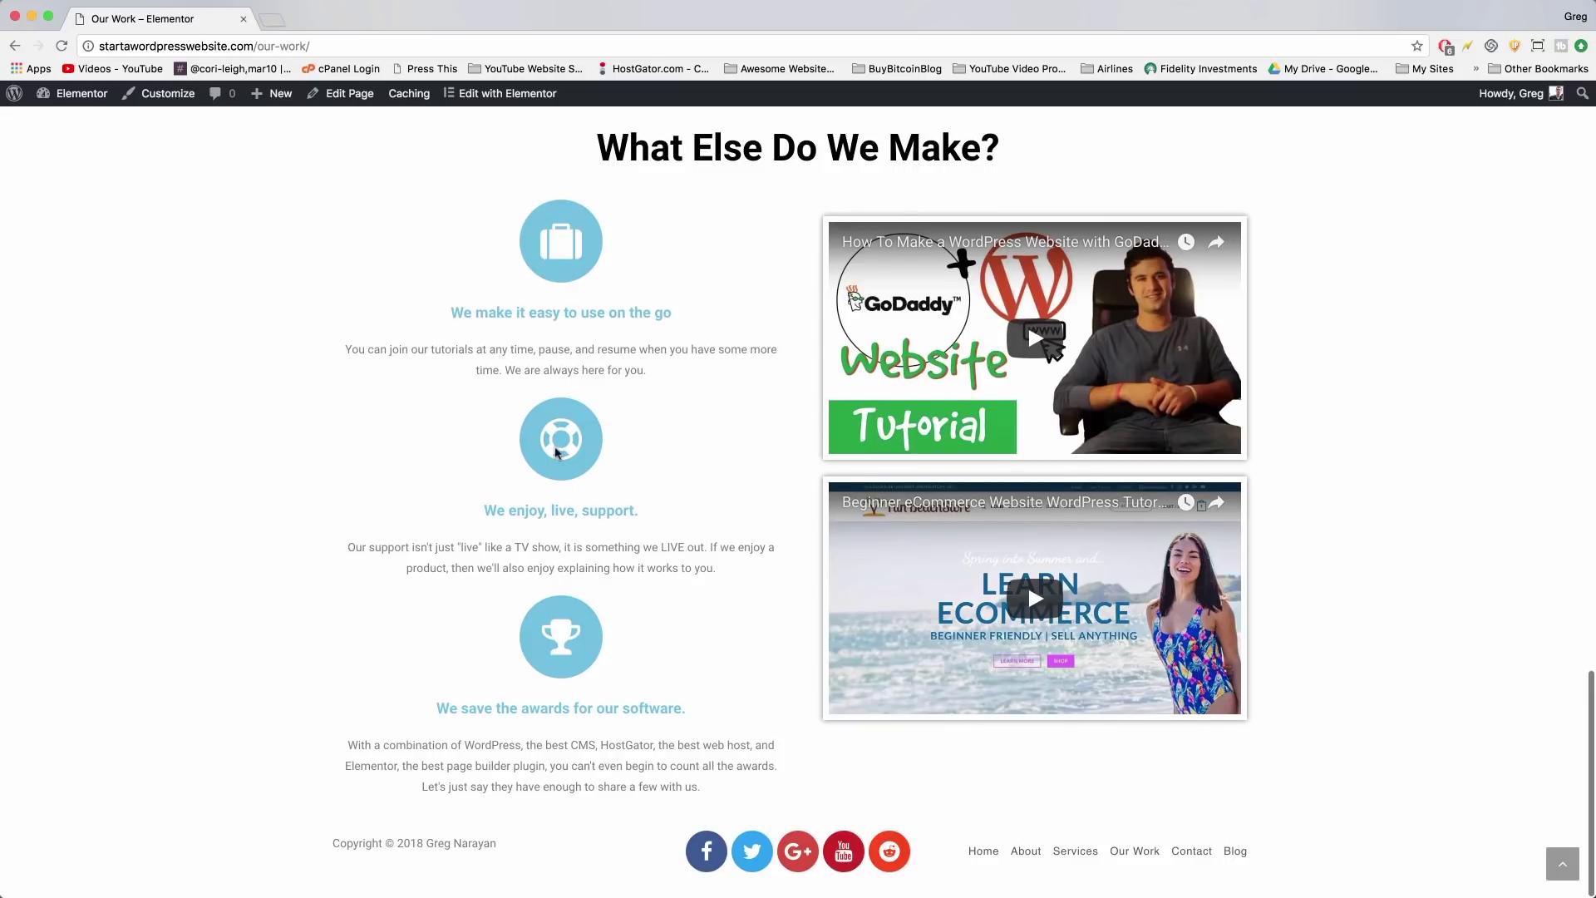
left_click(1563, 862)
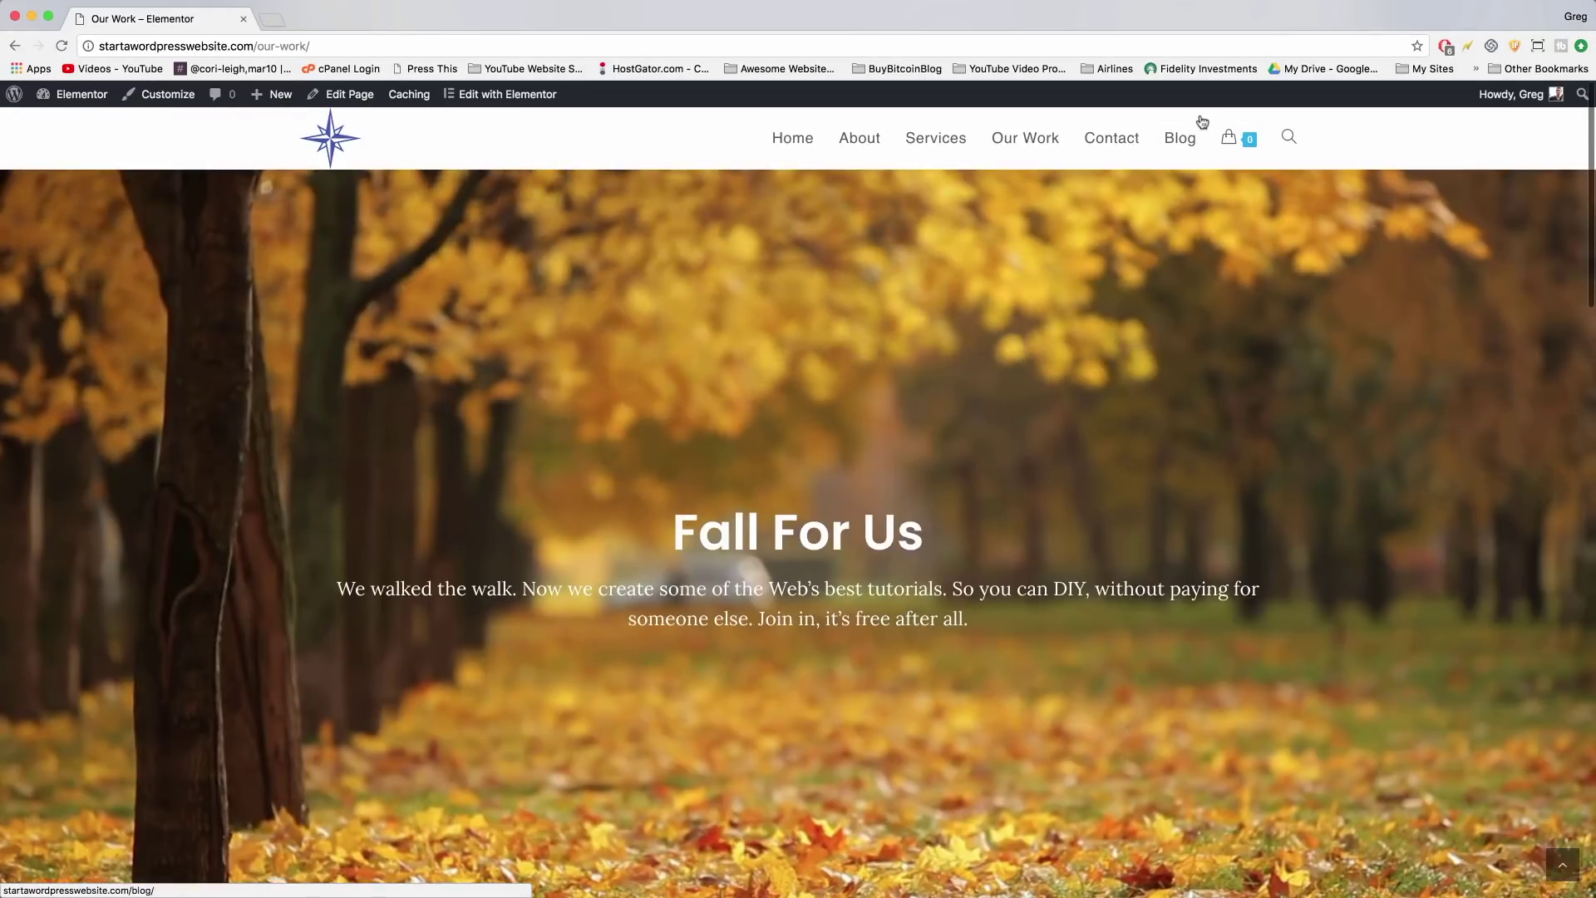
On the Contact page, fill in an email address and the message 'I want one! :)'.
left_click(1124, 139)
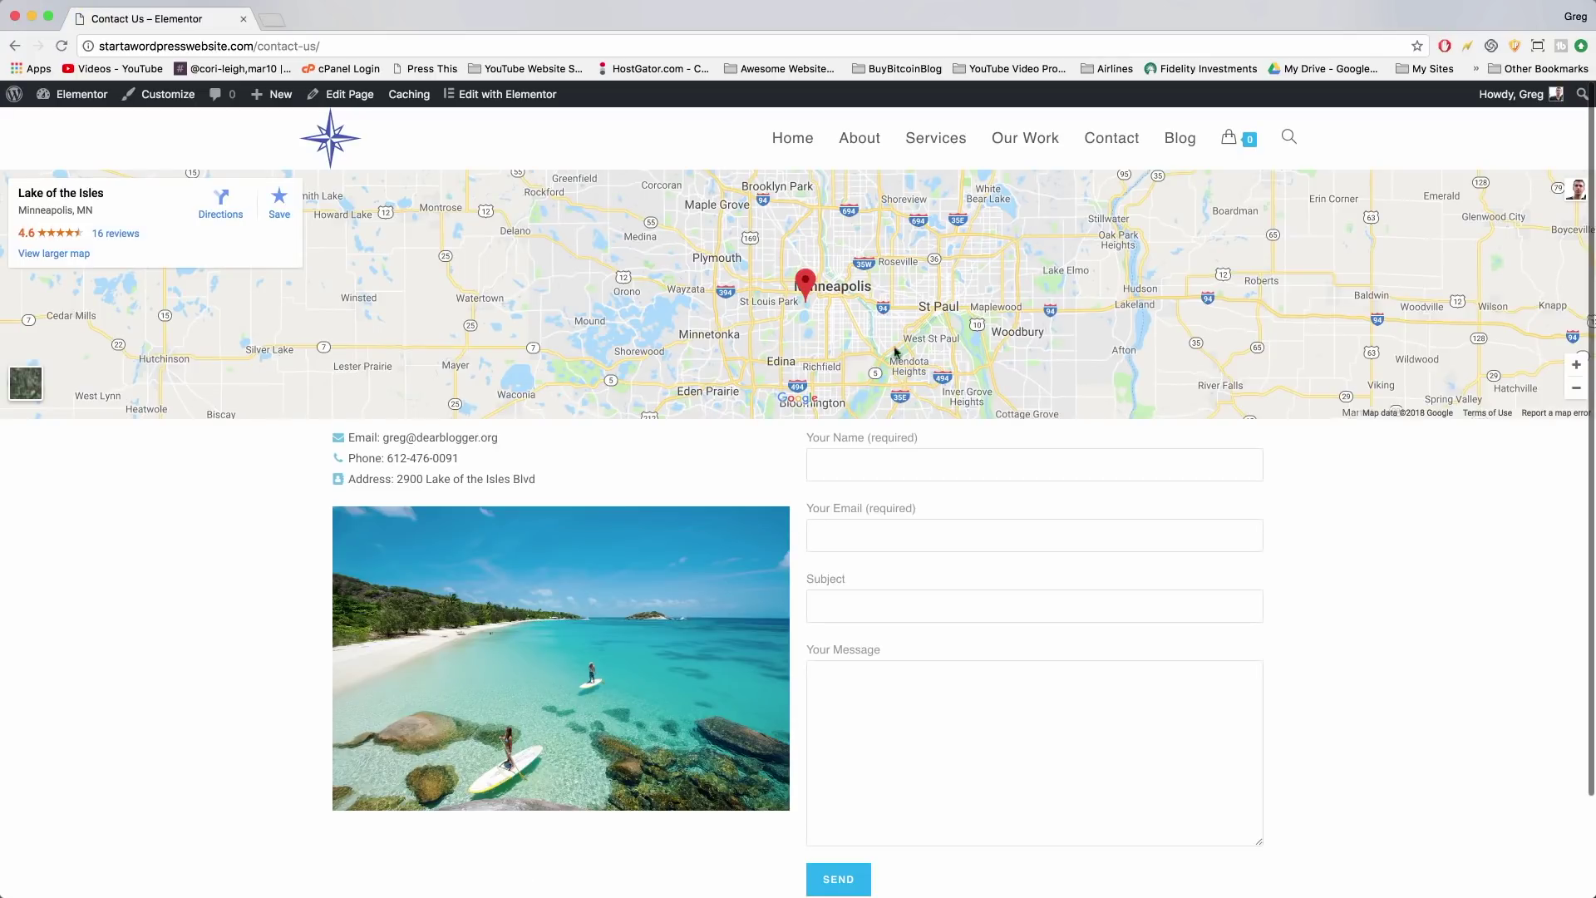
scroll(878, 339, "down", 3)
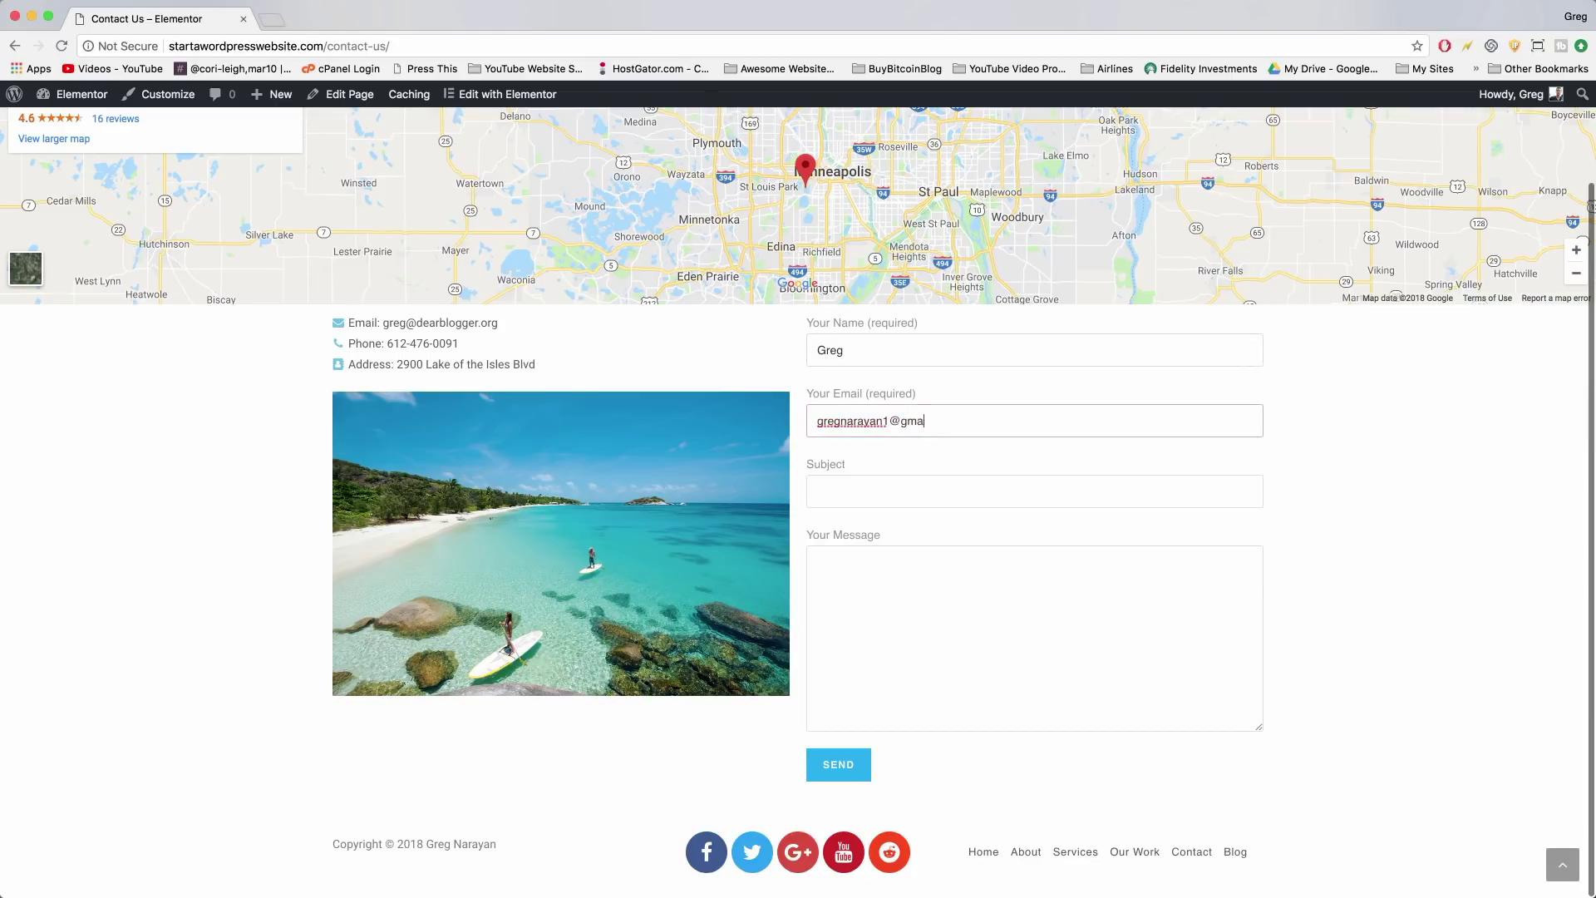
type("om")
key("Tab")
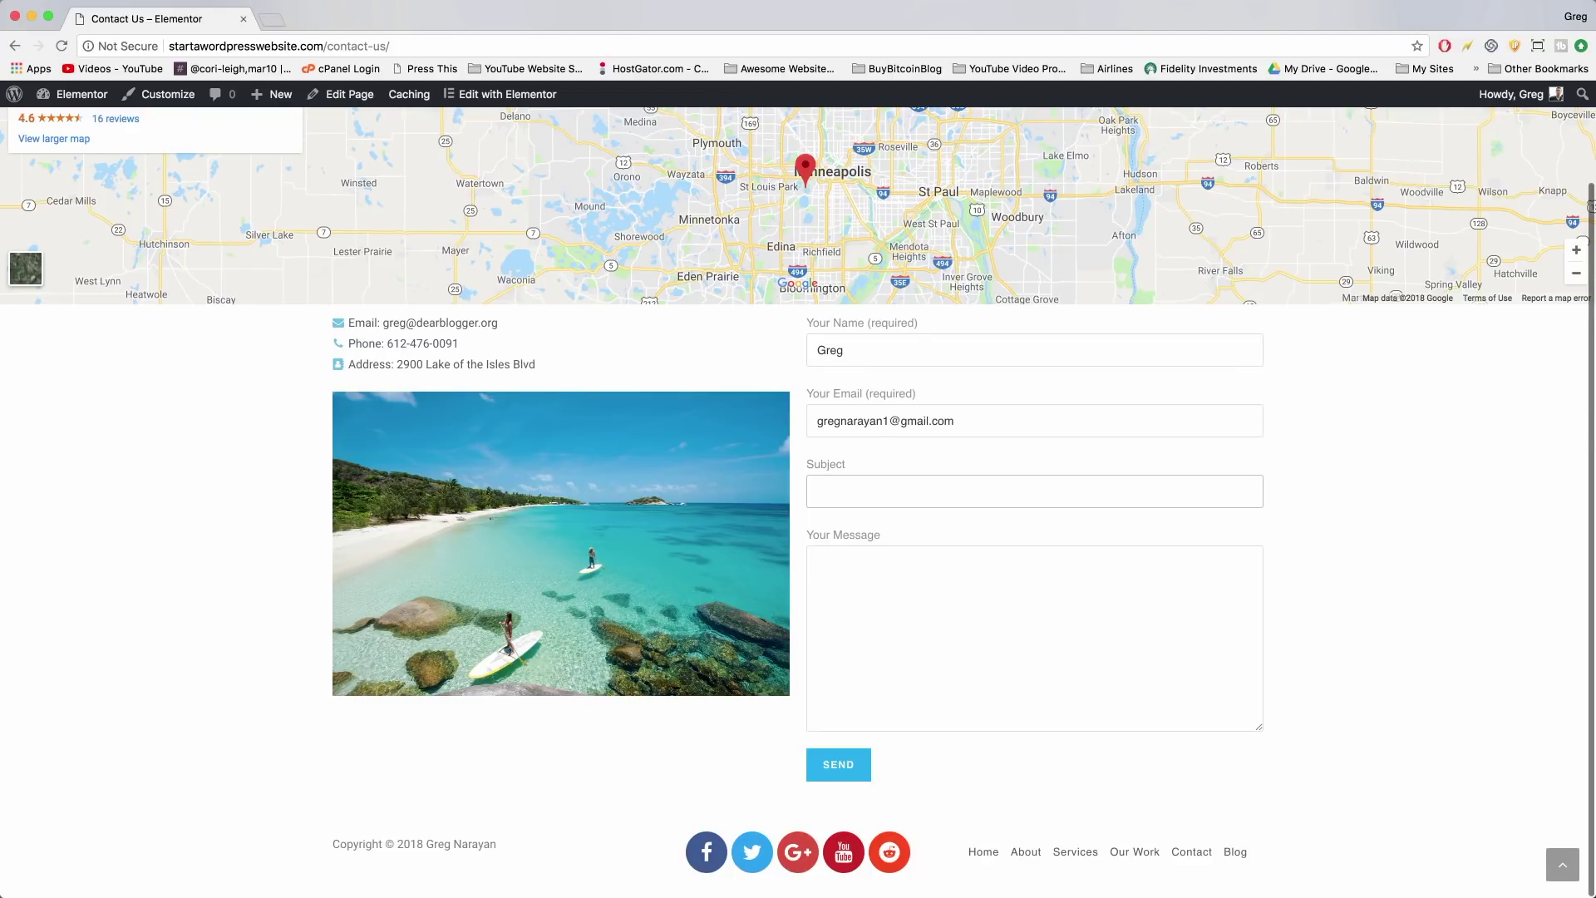
key("Tab")
type("I want one! :)")
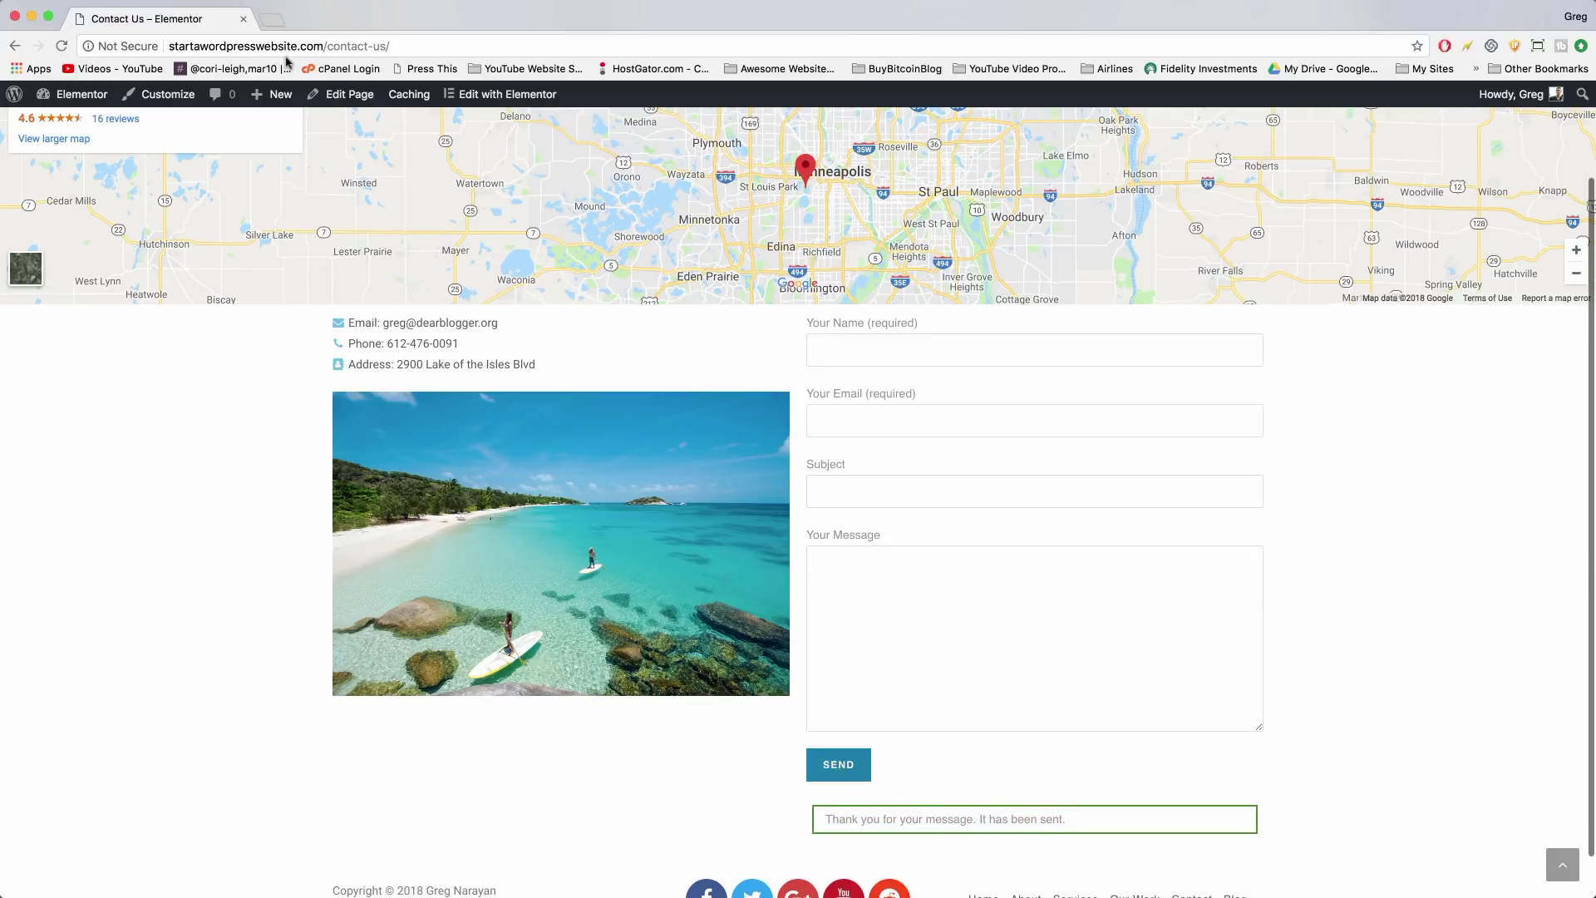
Load Gmail in a new browser tab.
left_click(272, 20)
type("gmail.com")
key("Return")
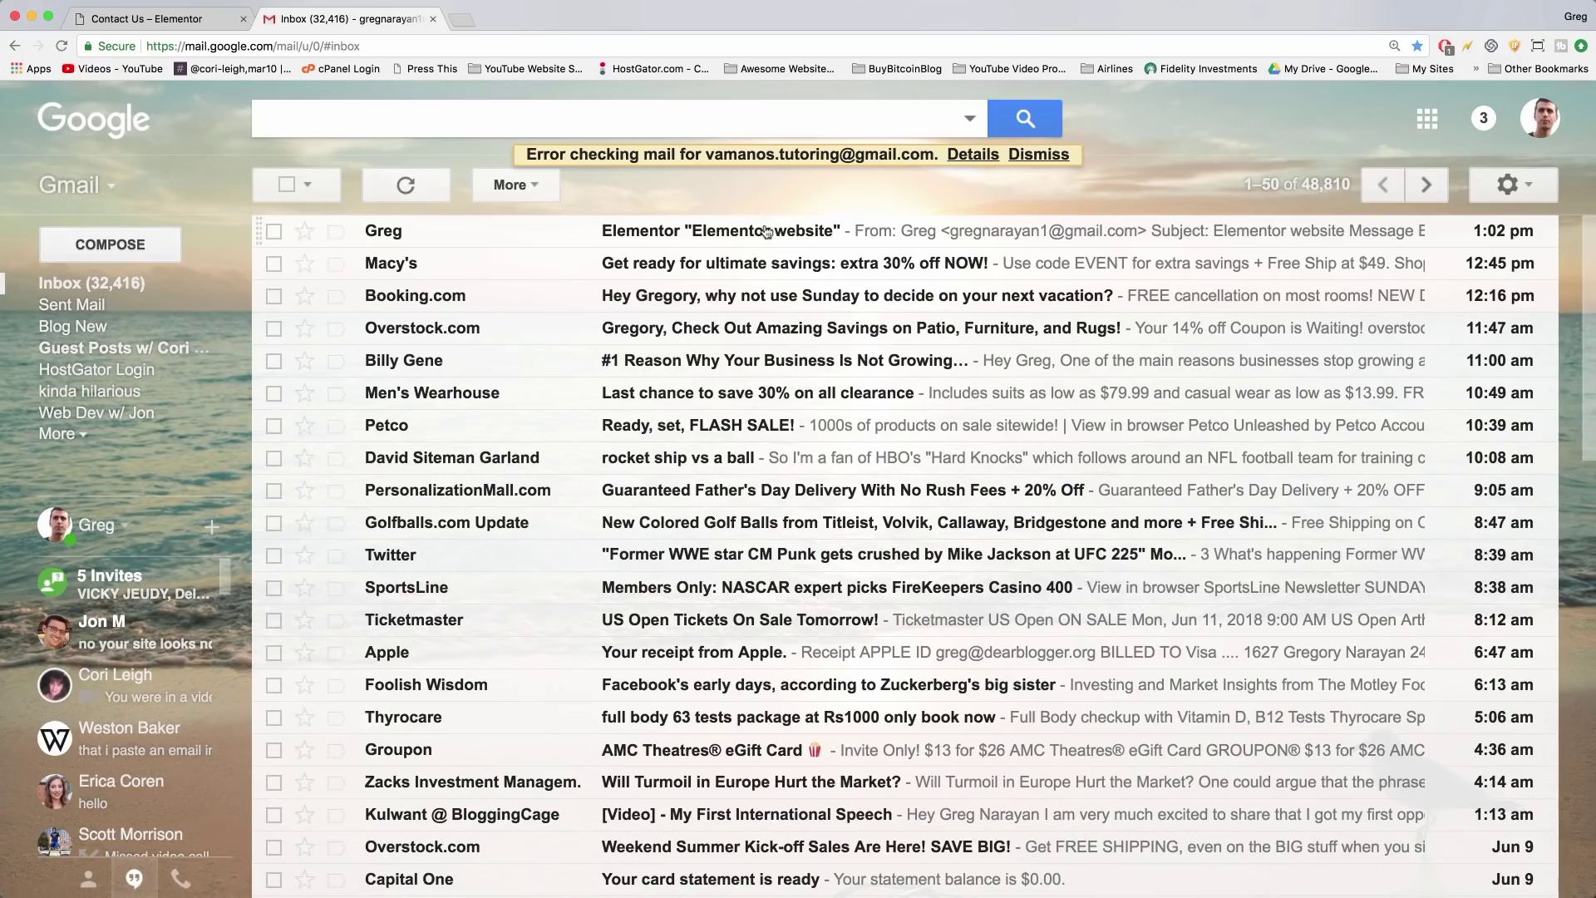
Read the 'Elementor website' email saying 'I want one! :)', then close the Gmail tab.
left_click(781, 234)
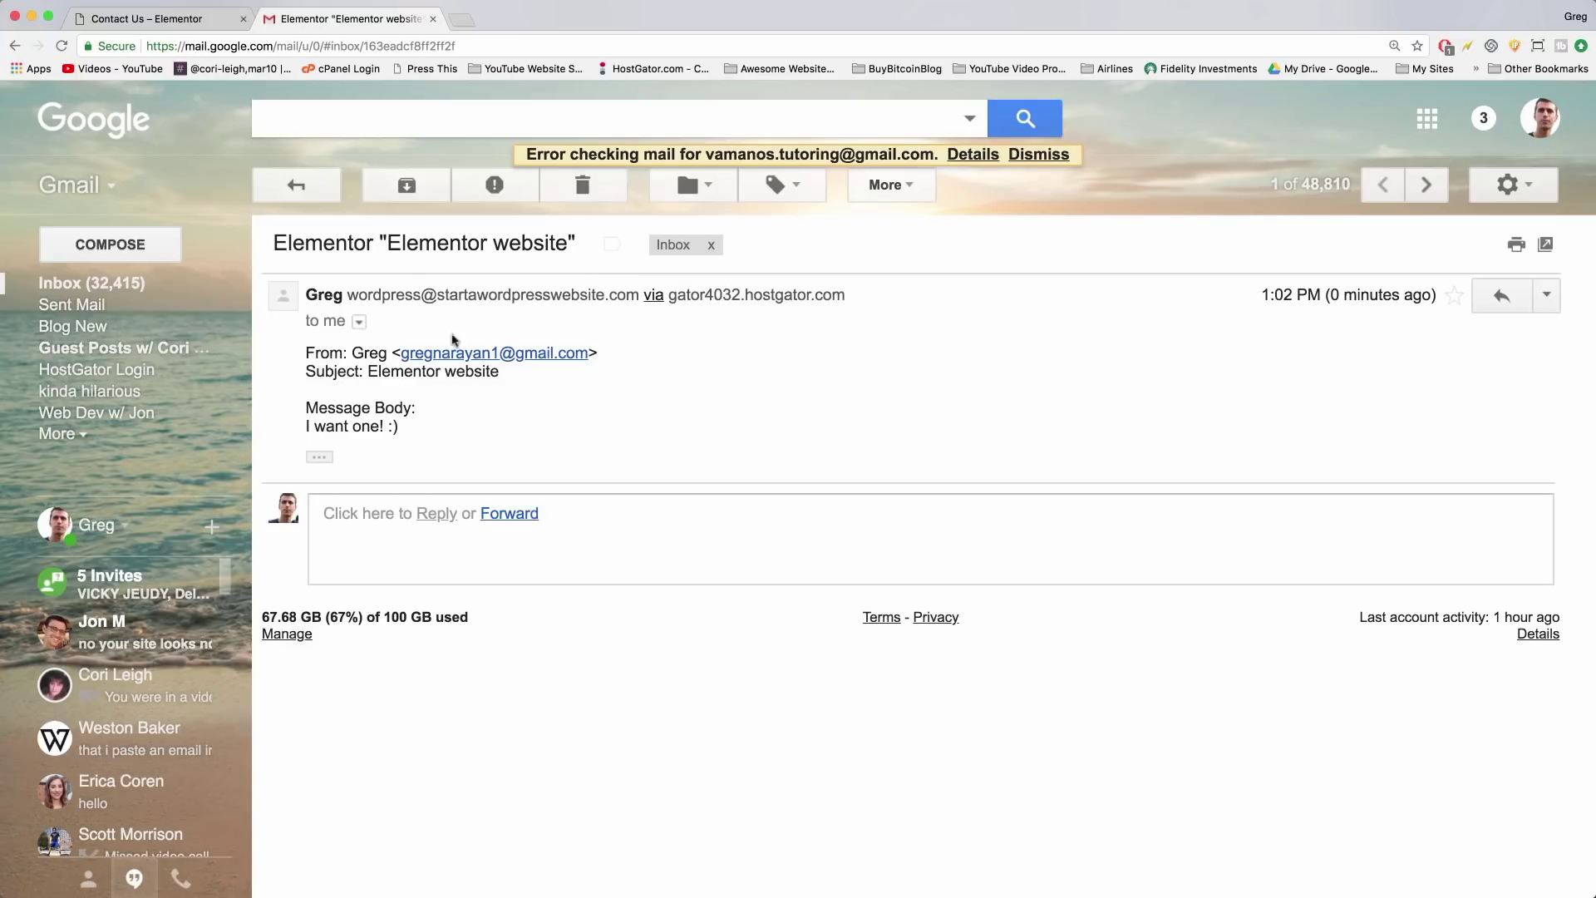
left_click(433, 19)
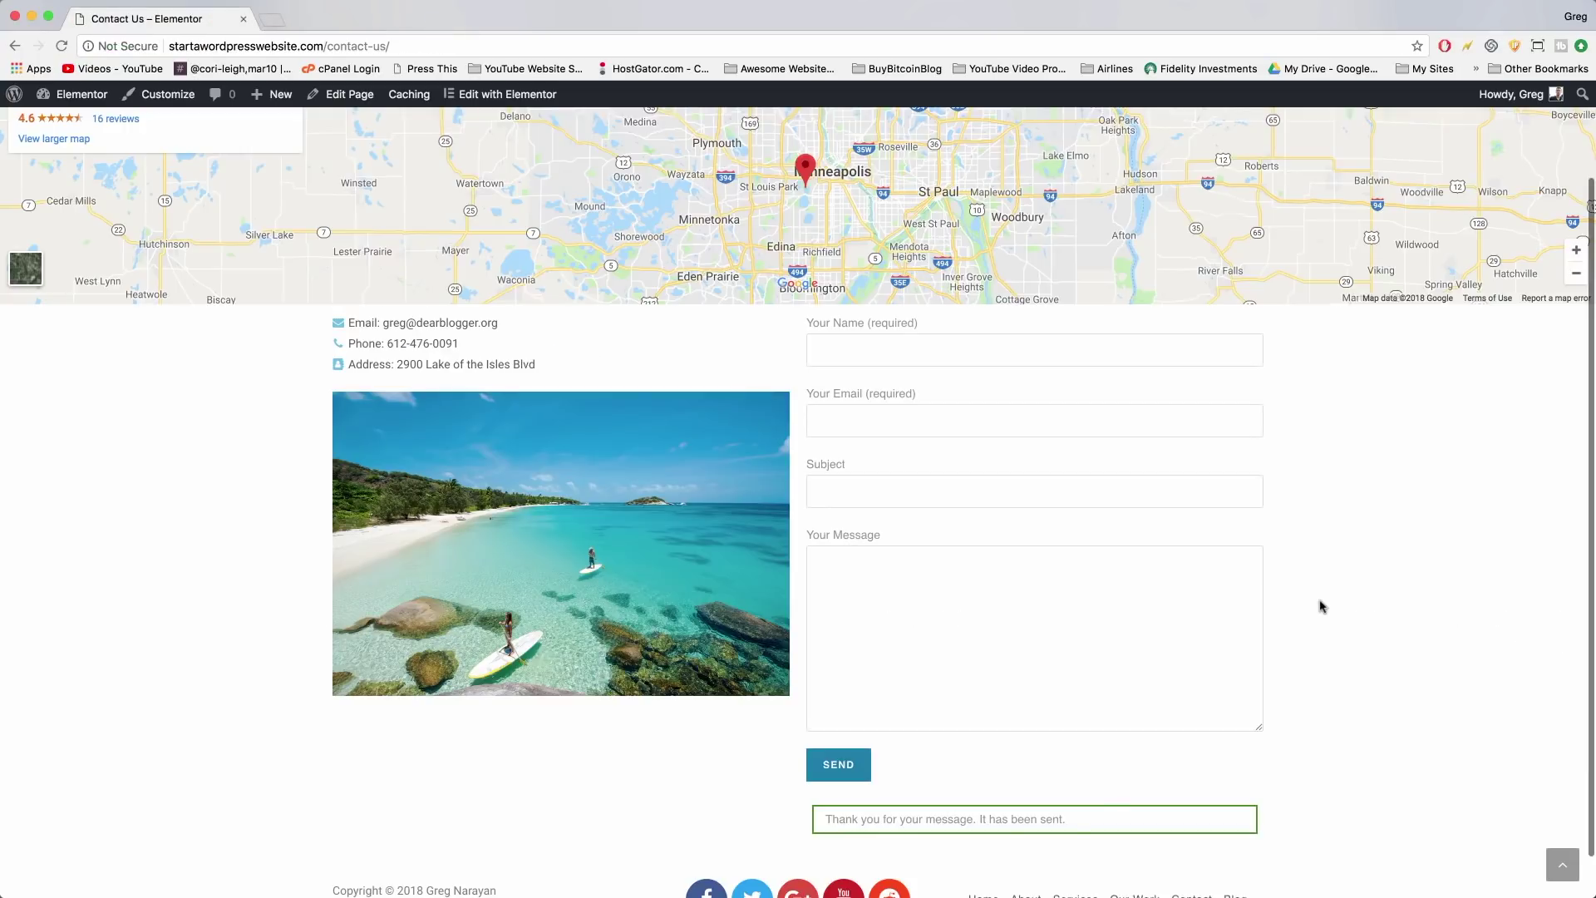
Open the Blog page and unlike, then re-like, the Facebook page in its widget.
scroll(1347, 632, "down", 1)
scroll(1389, 571, "up", 4)
left_click(1181, 135)
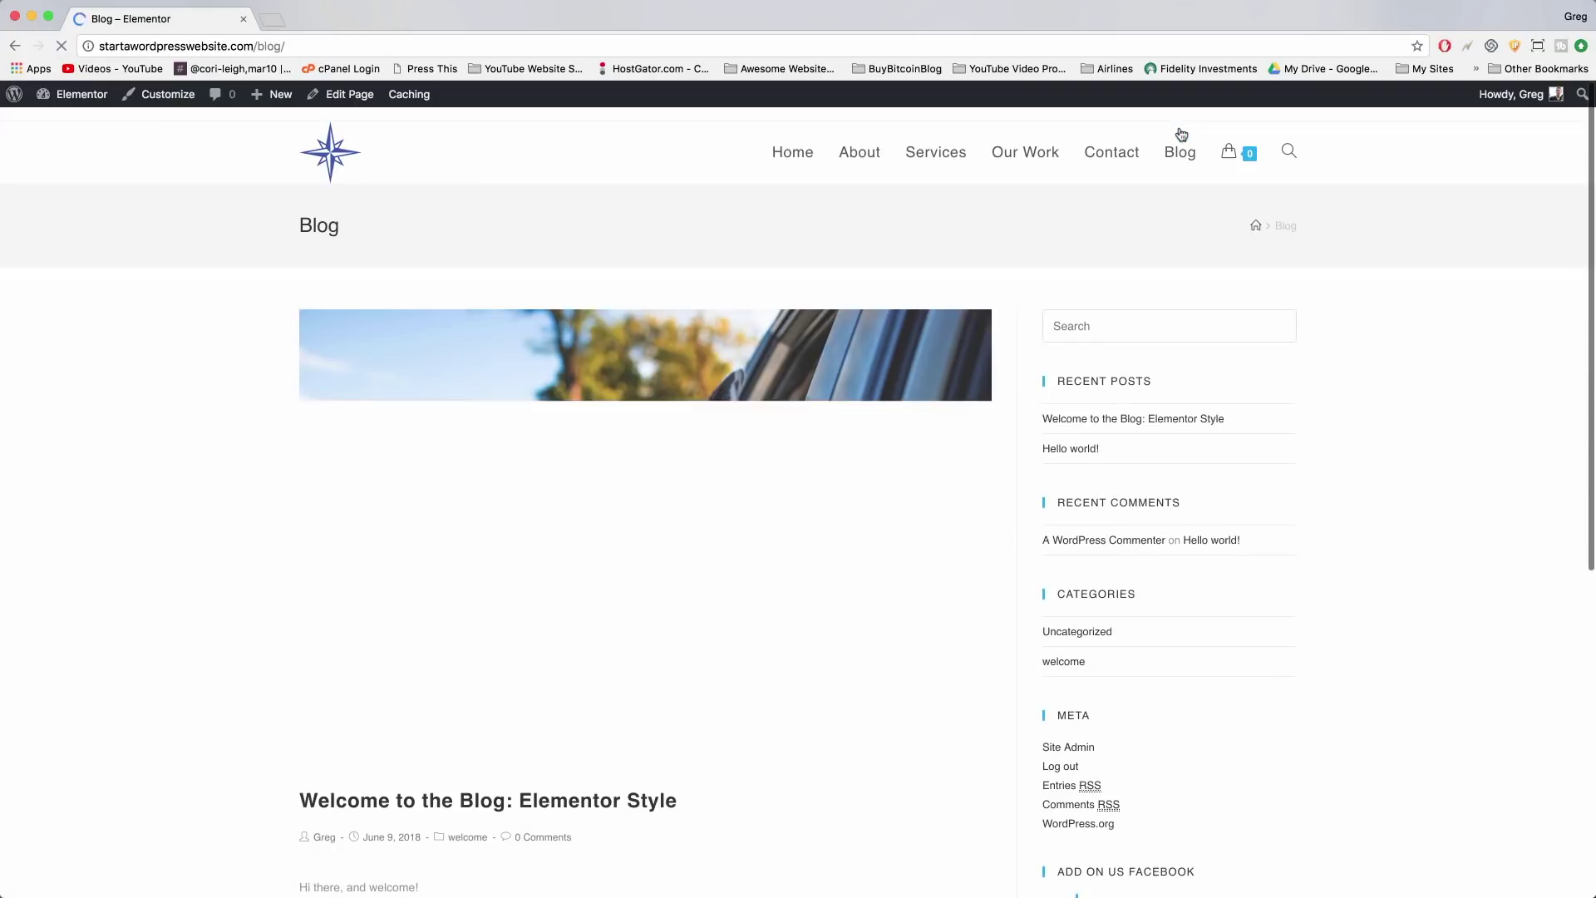
scroll(446, 305, "down", 7)
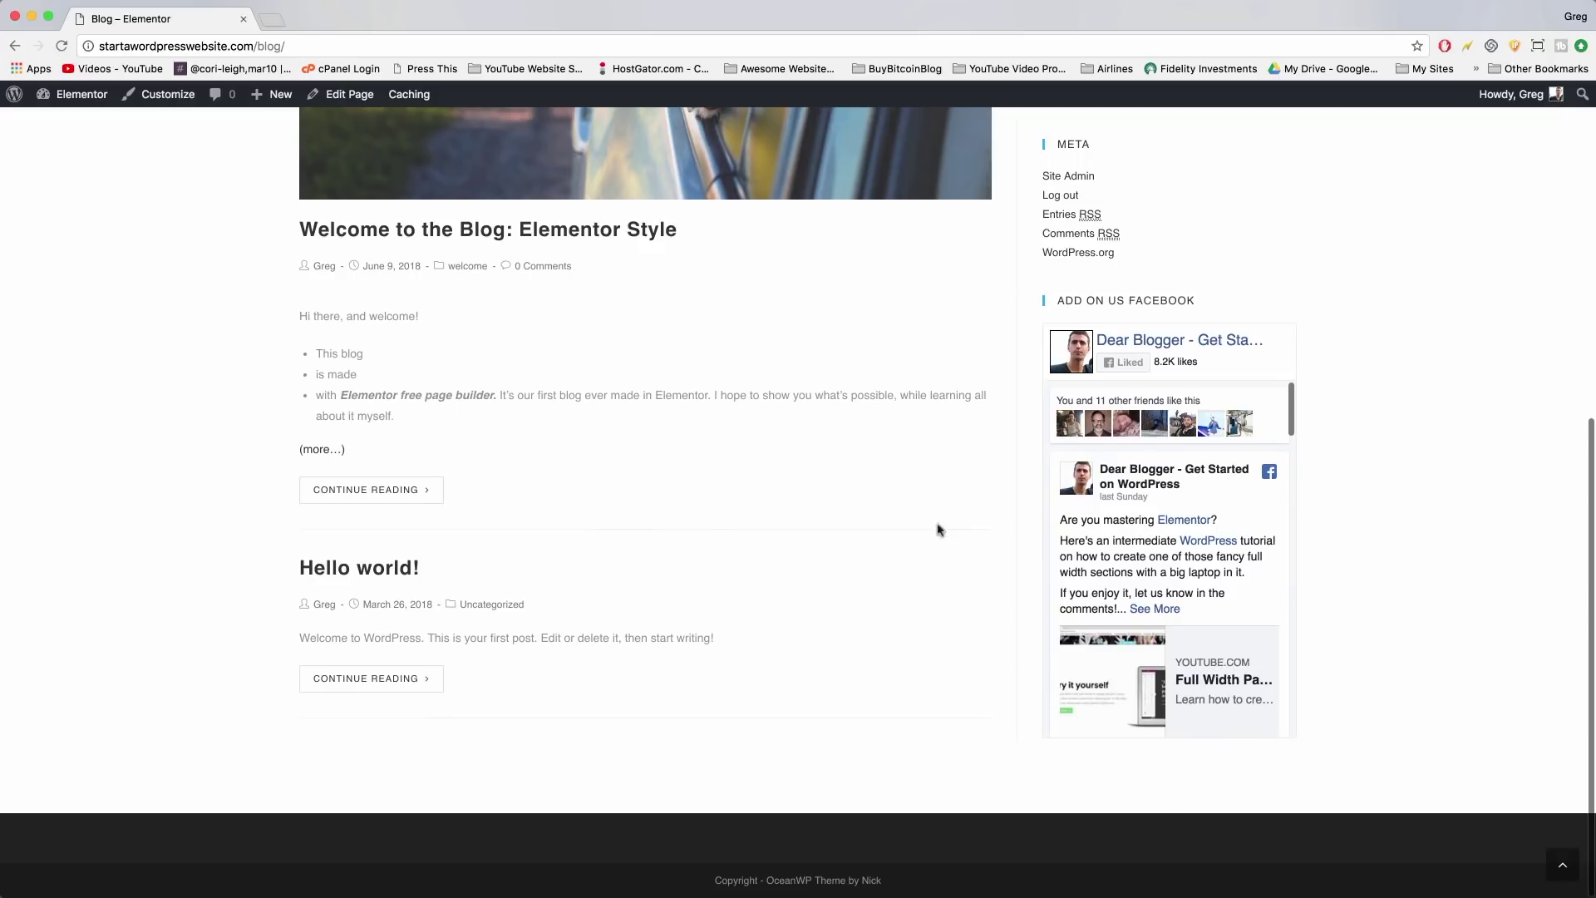
left_click(1126, 371)
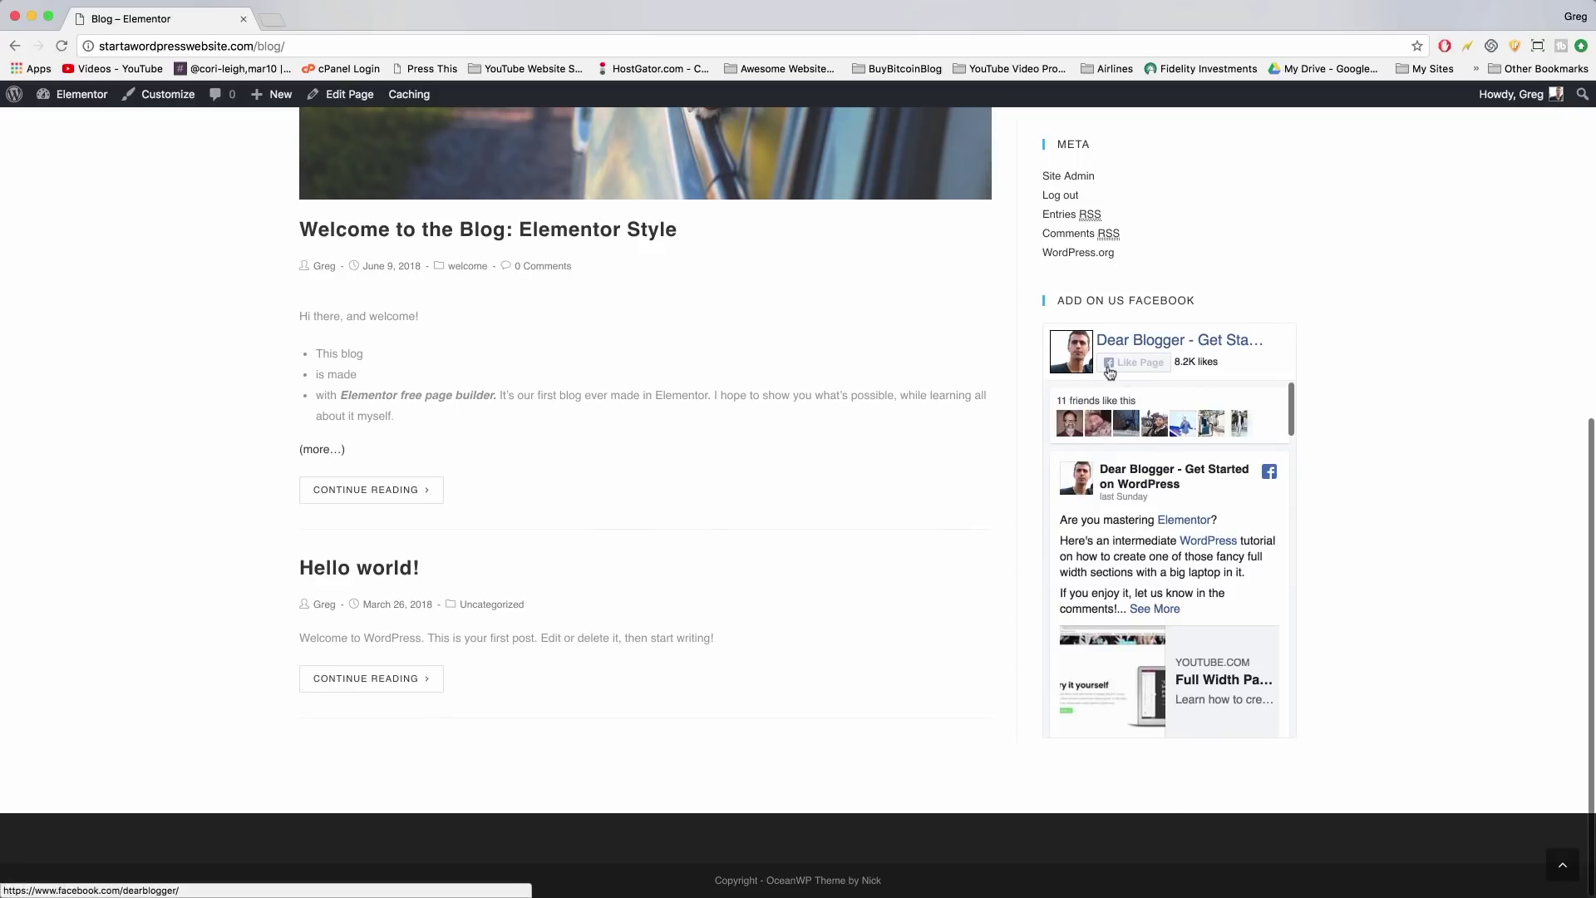
left_click(1111, 370)
Scroll the Blog posts and sidebar, then back up to the header's cart icon.
scroll(1164, 632, "down", 3)
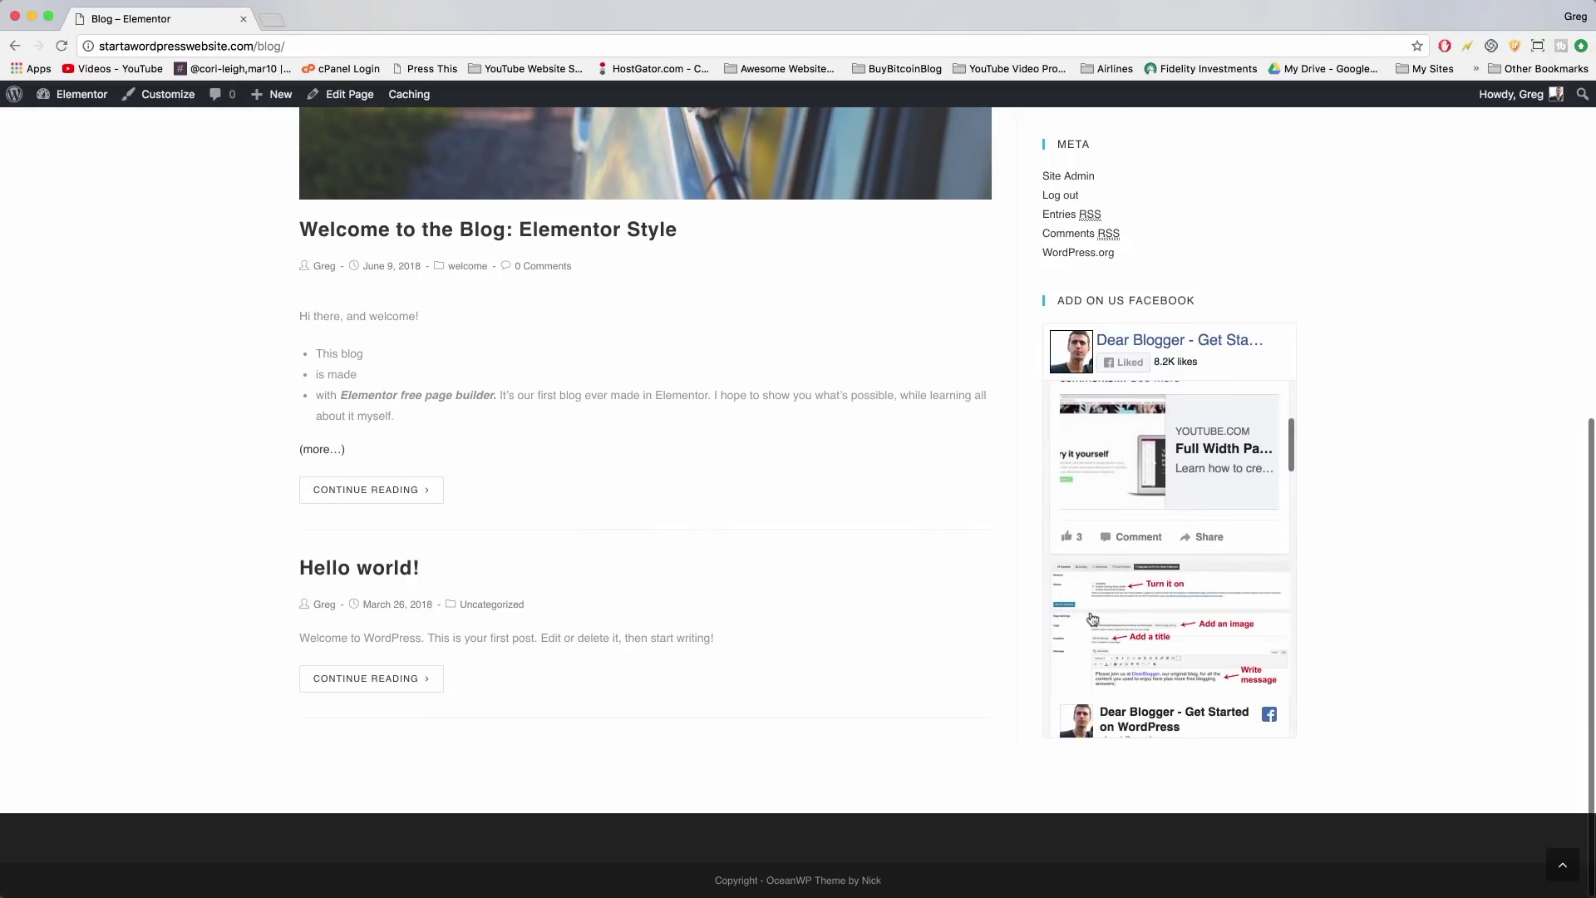
scroll(1106, 625, "down", 2)
scroll(1123, 627, "up", 5)
scroll(1368, 680, "up", 1)
scroll(1368, 680, "up", 8)
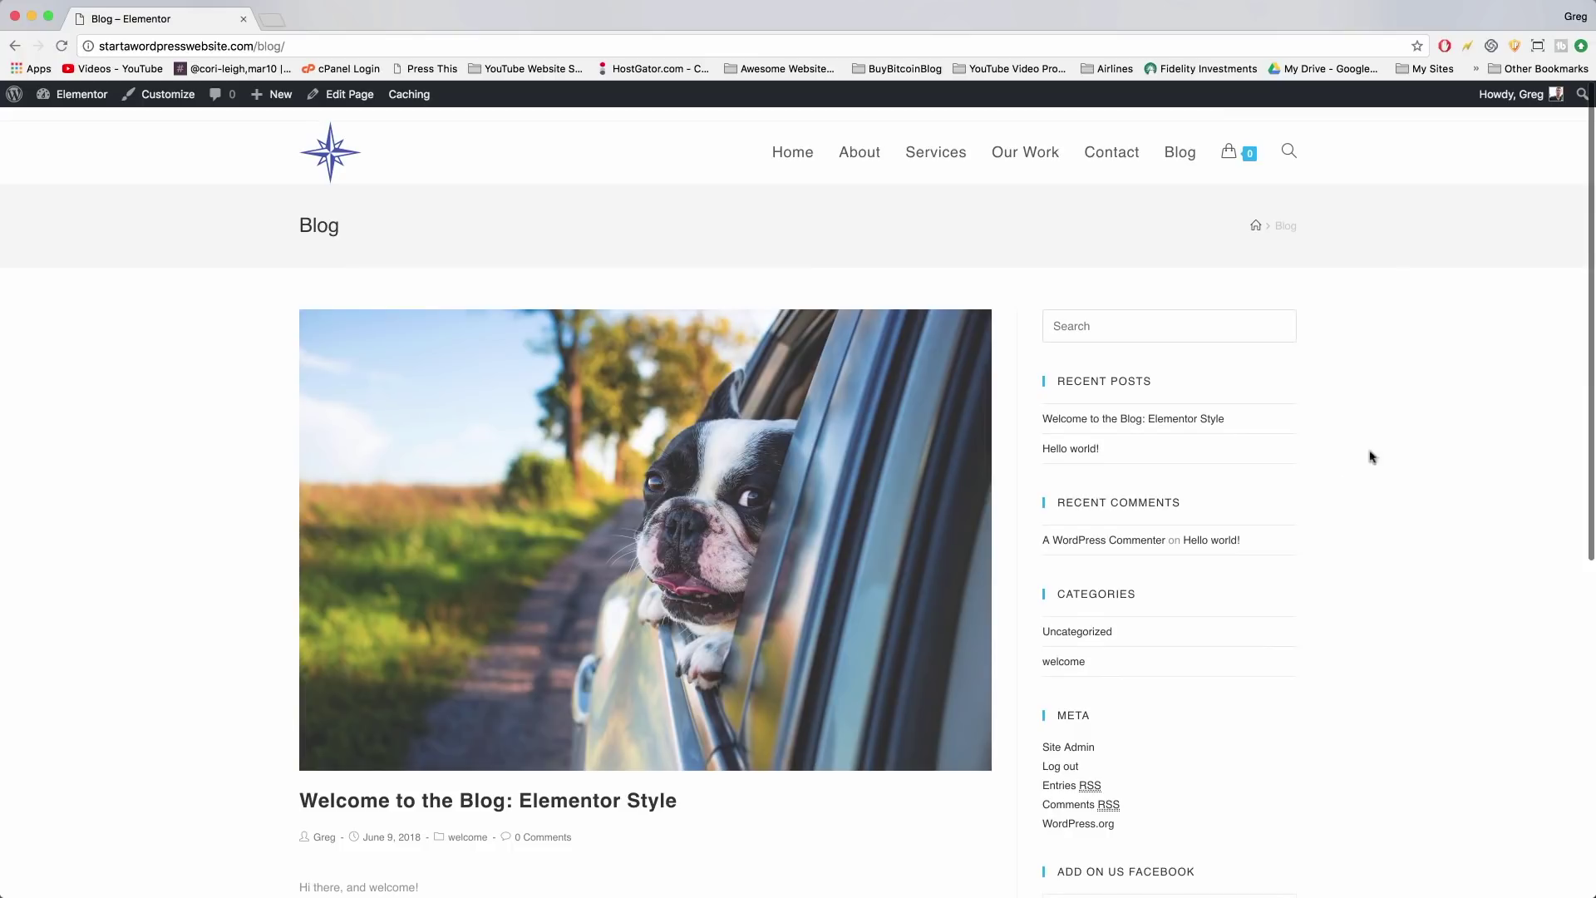
mouse_move(1233, 165)
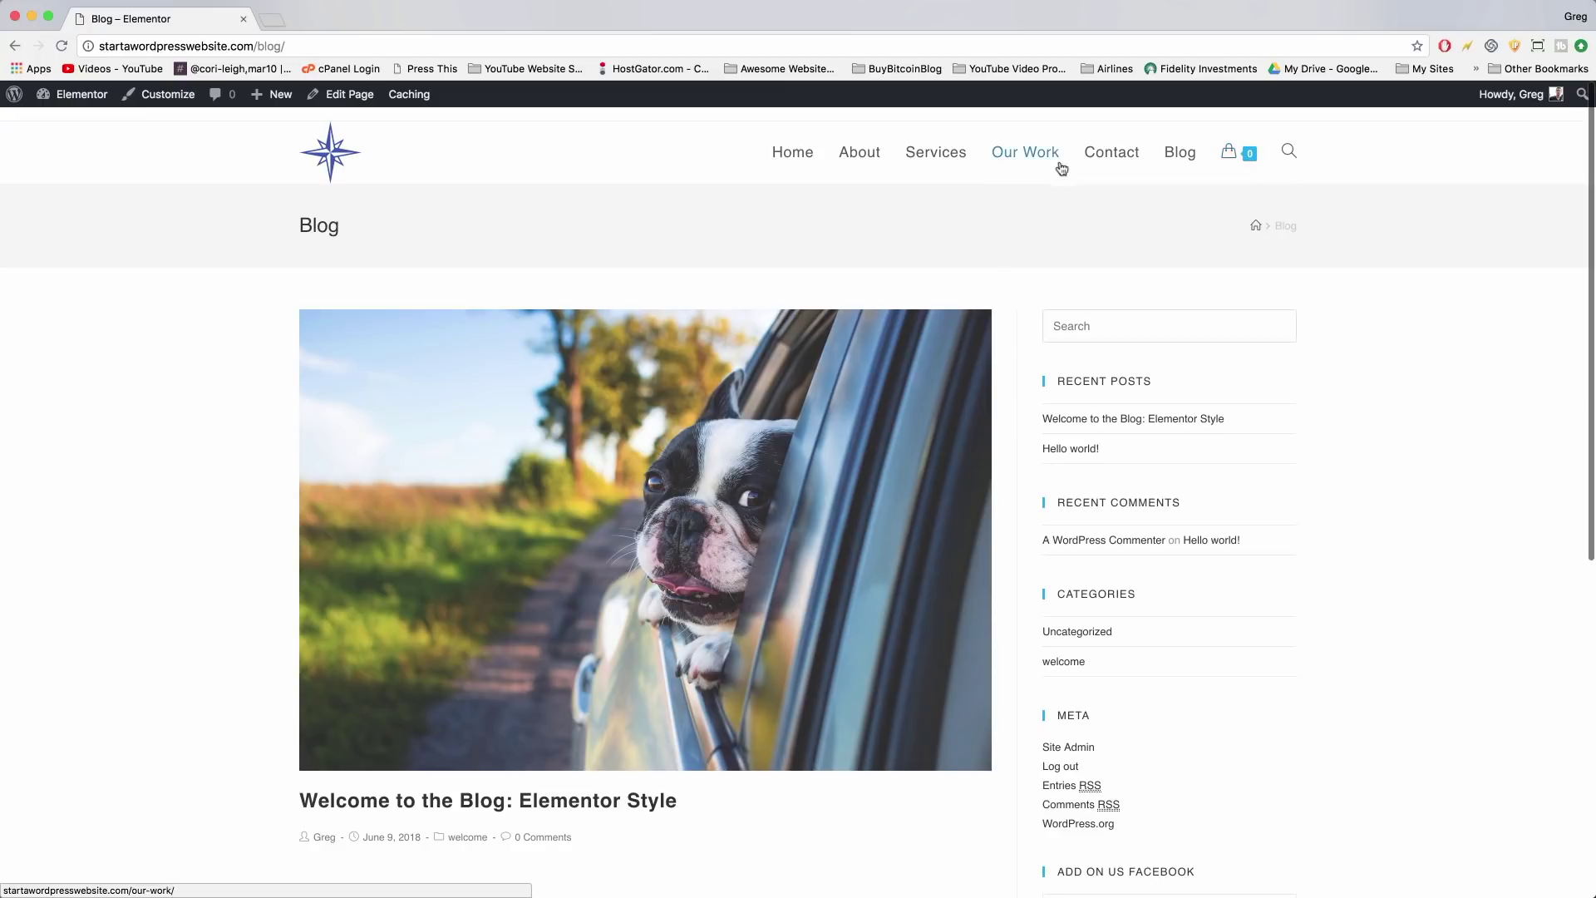
scroll(221, 413, "down", 7)
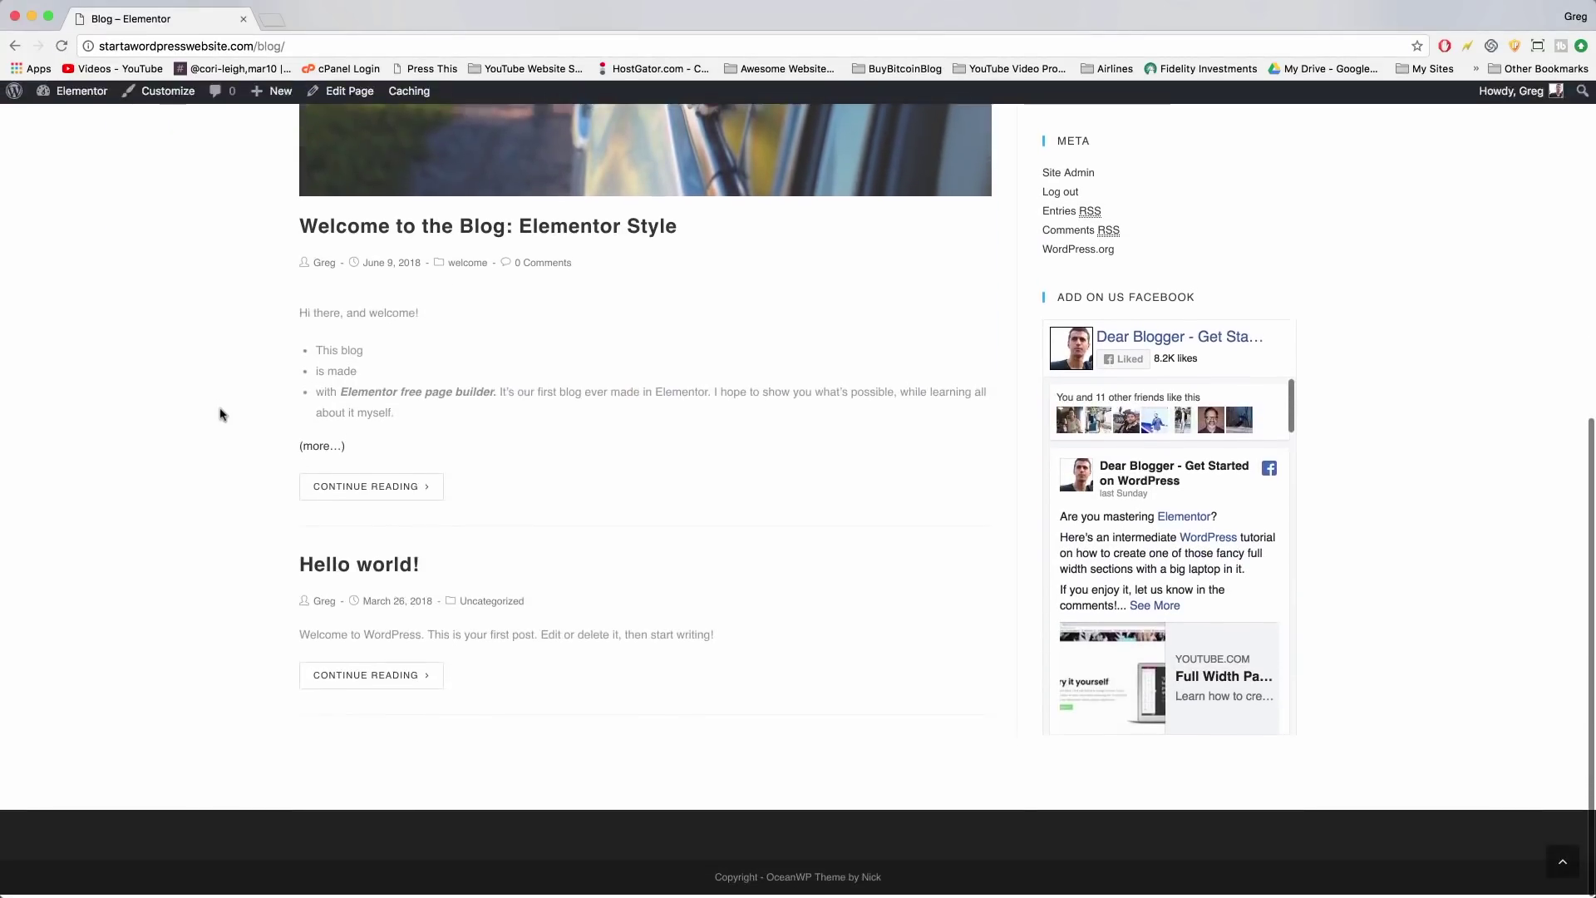
scroll(221, 413, "up", 7)
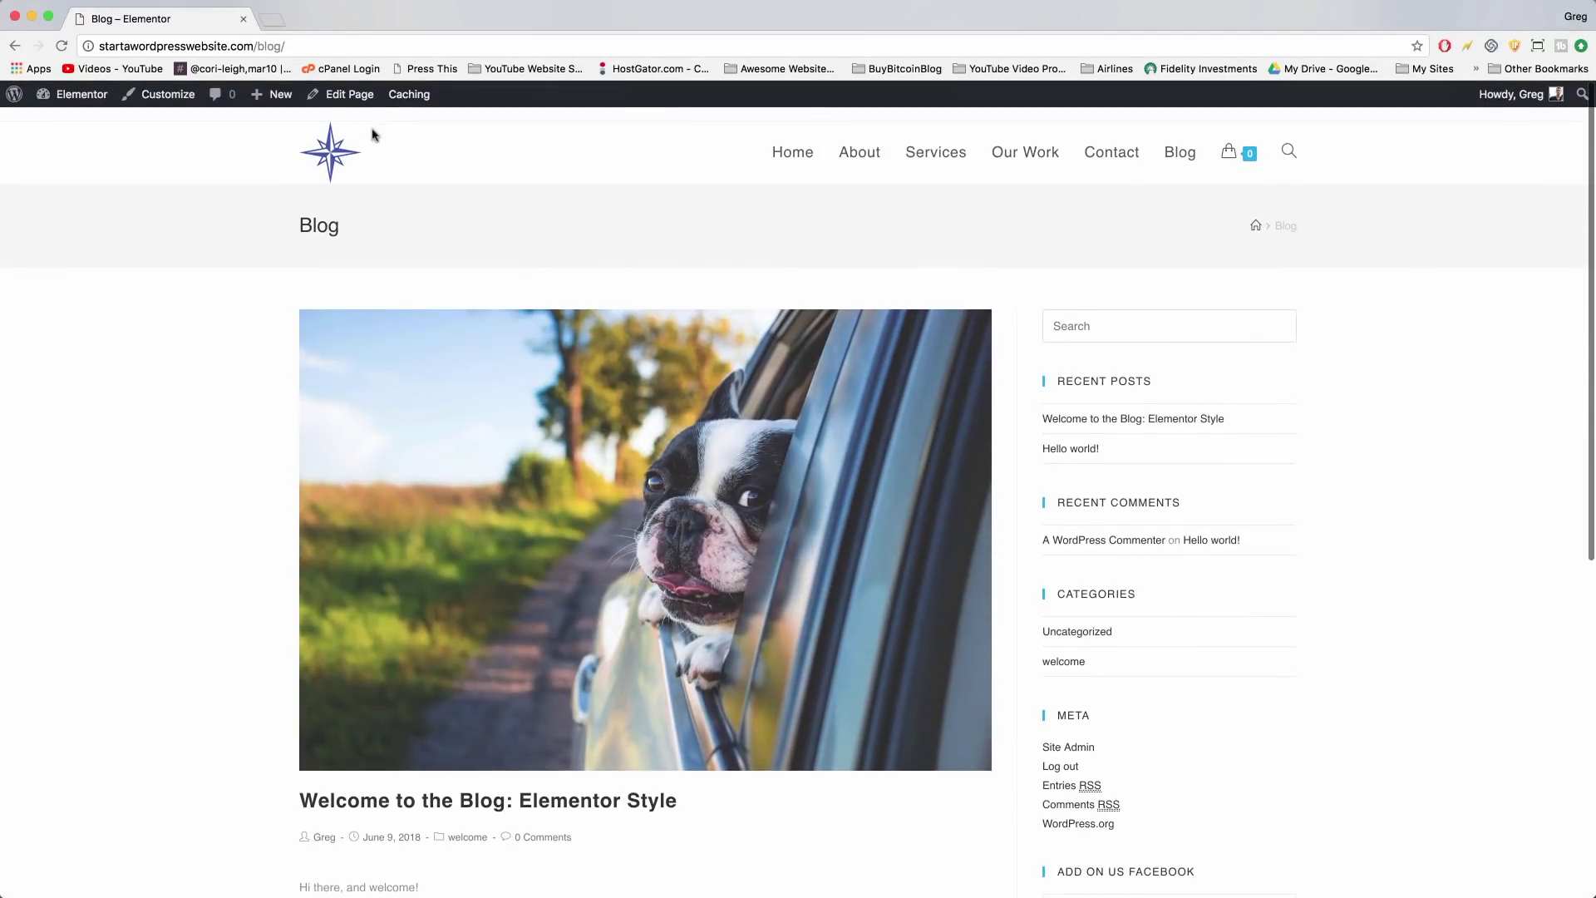
Return to the just-a-demo.com homepage, view its hero slides, and jump below via CLICK TO BEGIN.
left_click(347, 161)
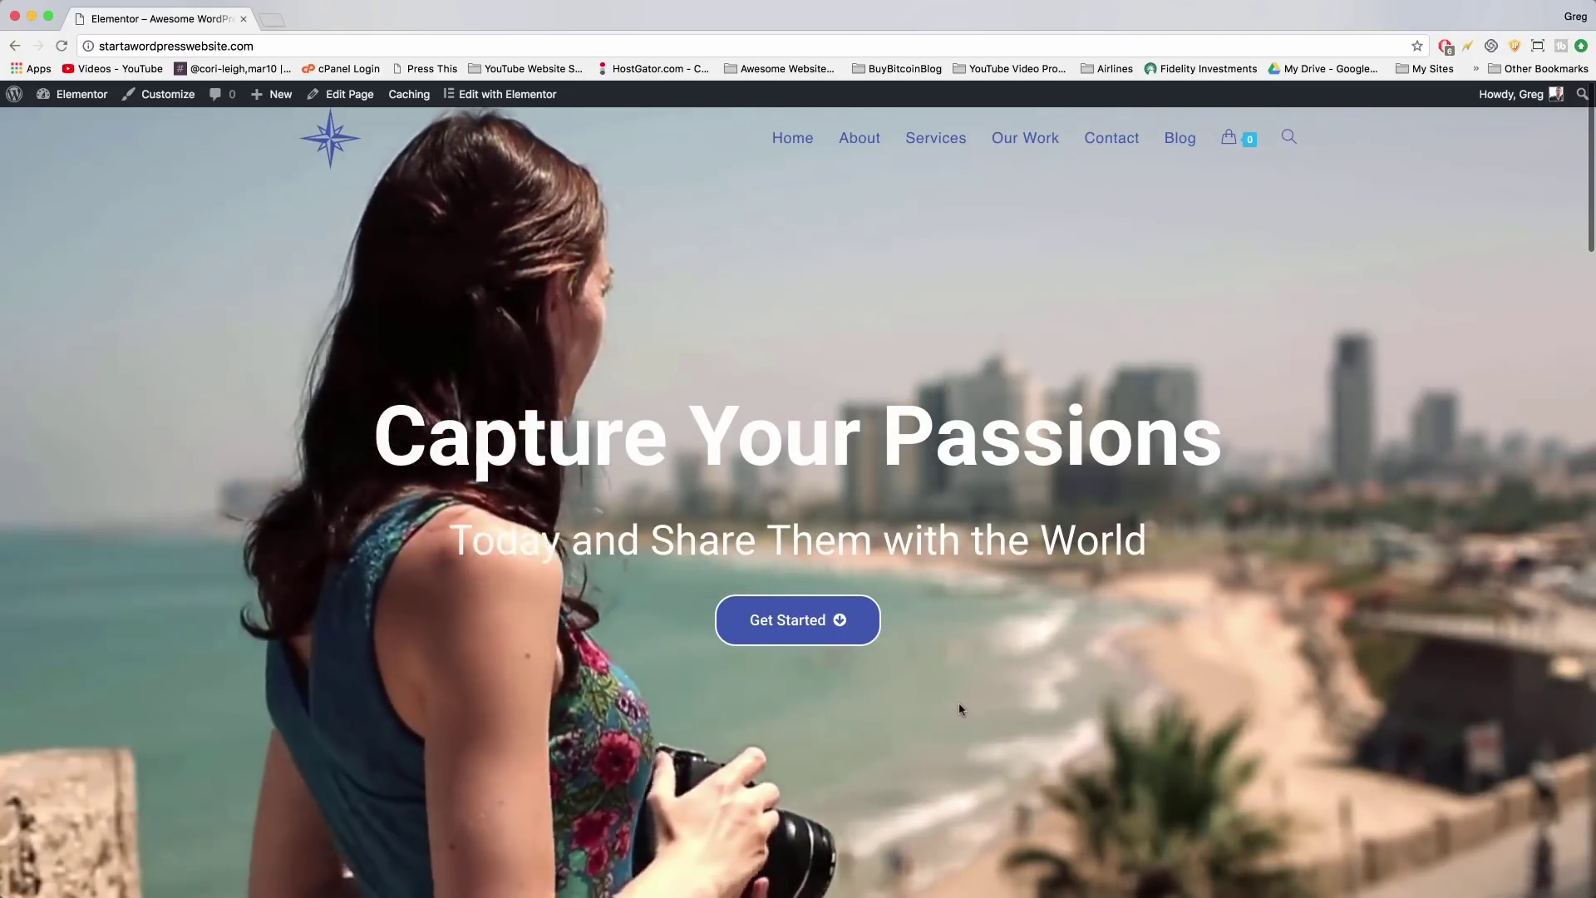
scroll(960, 702, "down", 20)
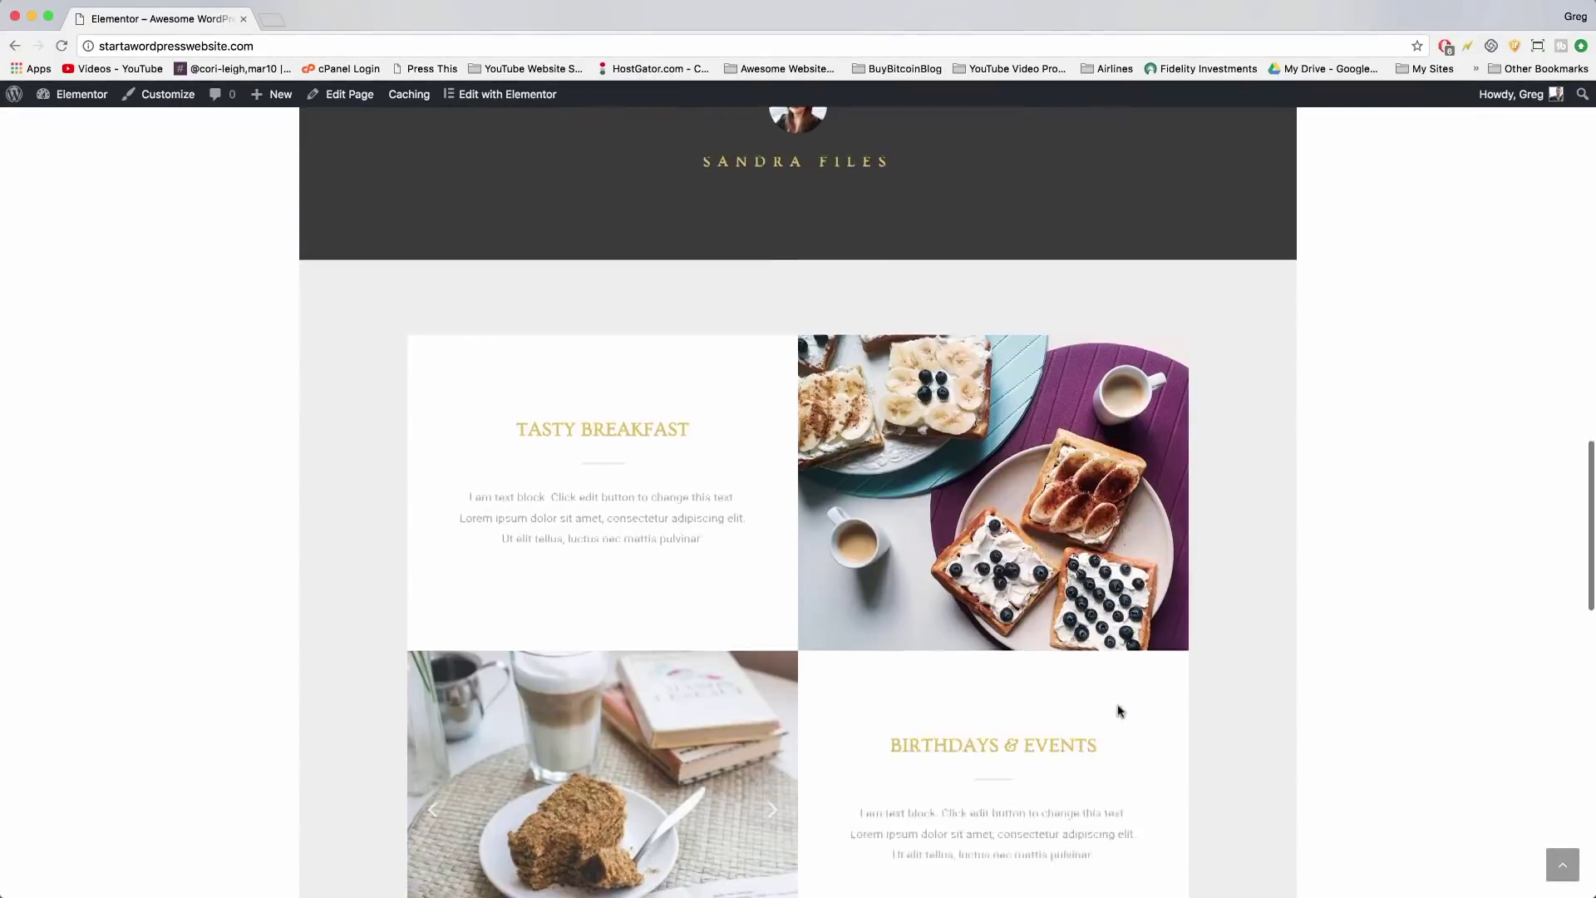
scroll(1118, 711, "down", 15)
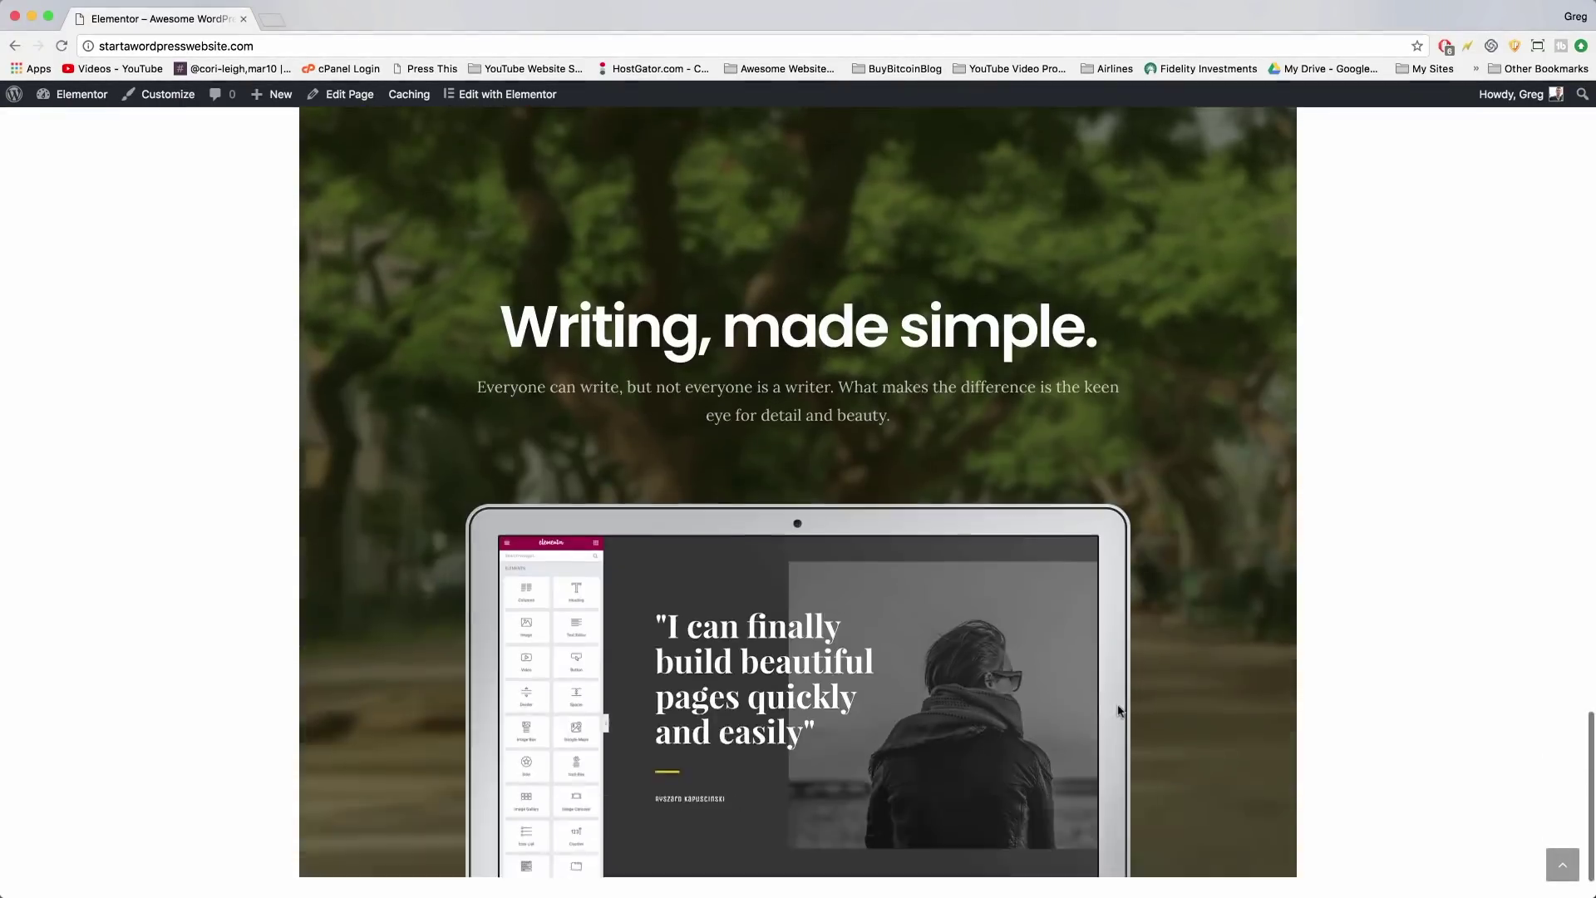
scroll(1368, 784, "up", 20)
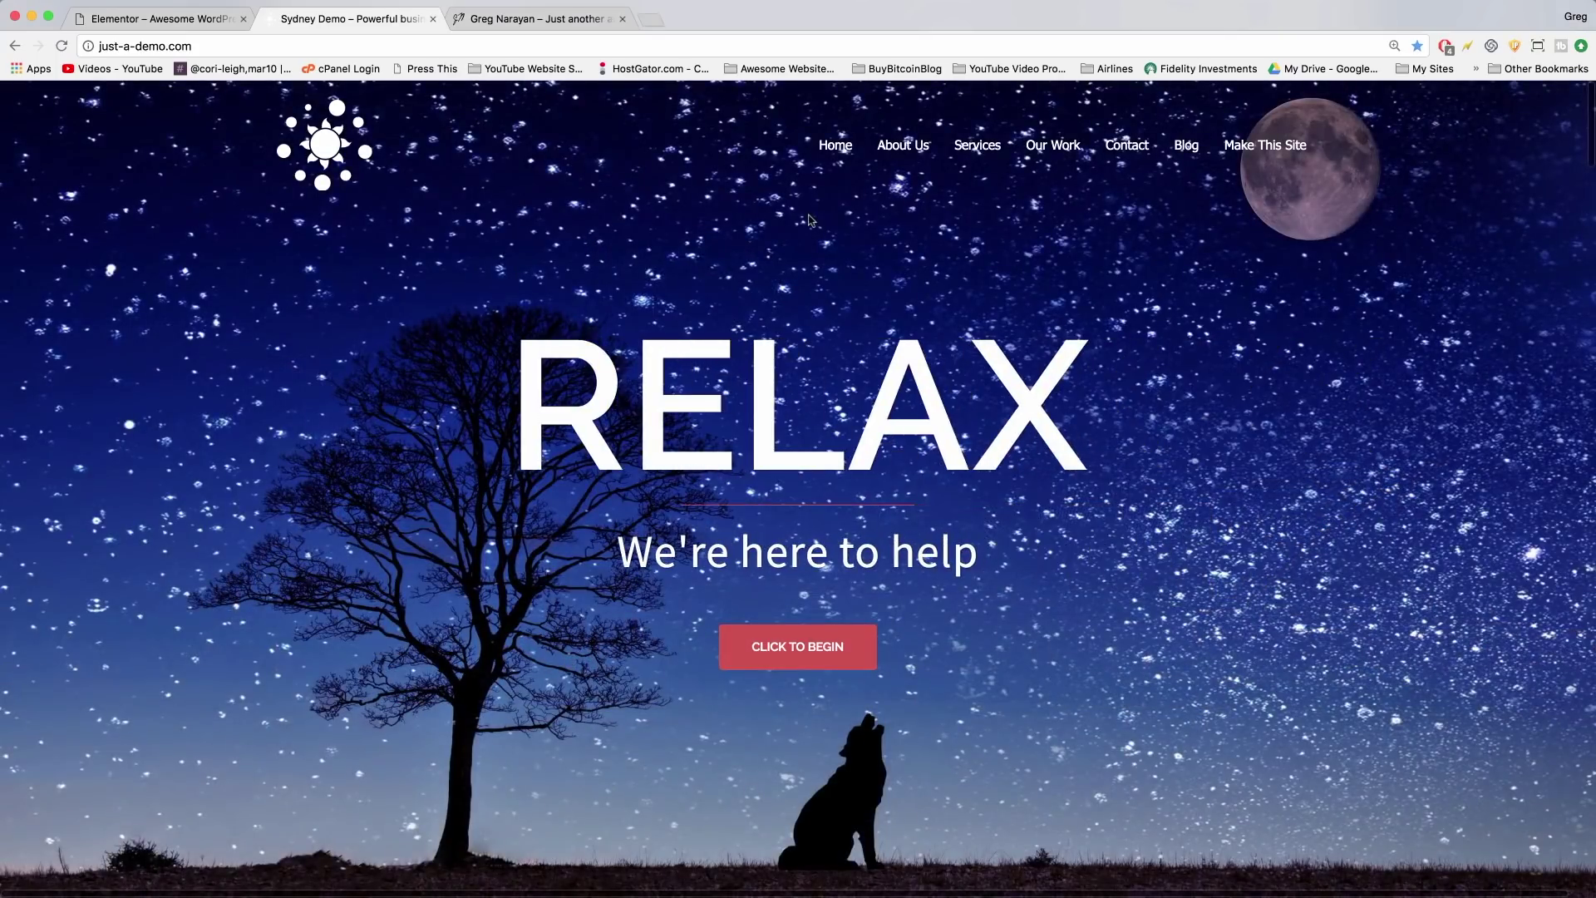
scroll(810, 221, "down", 7)
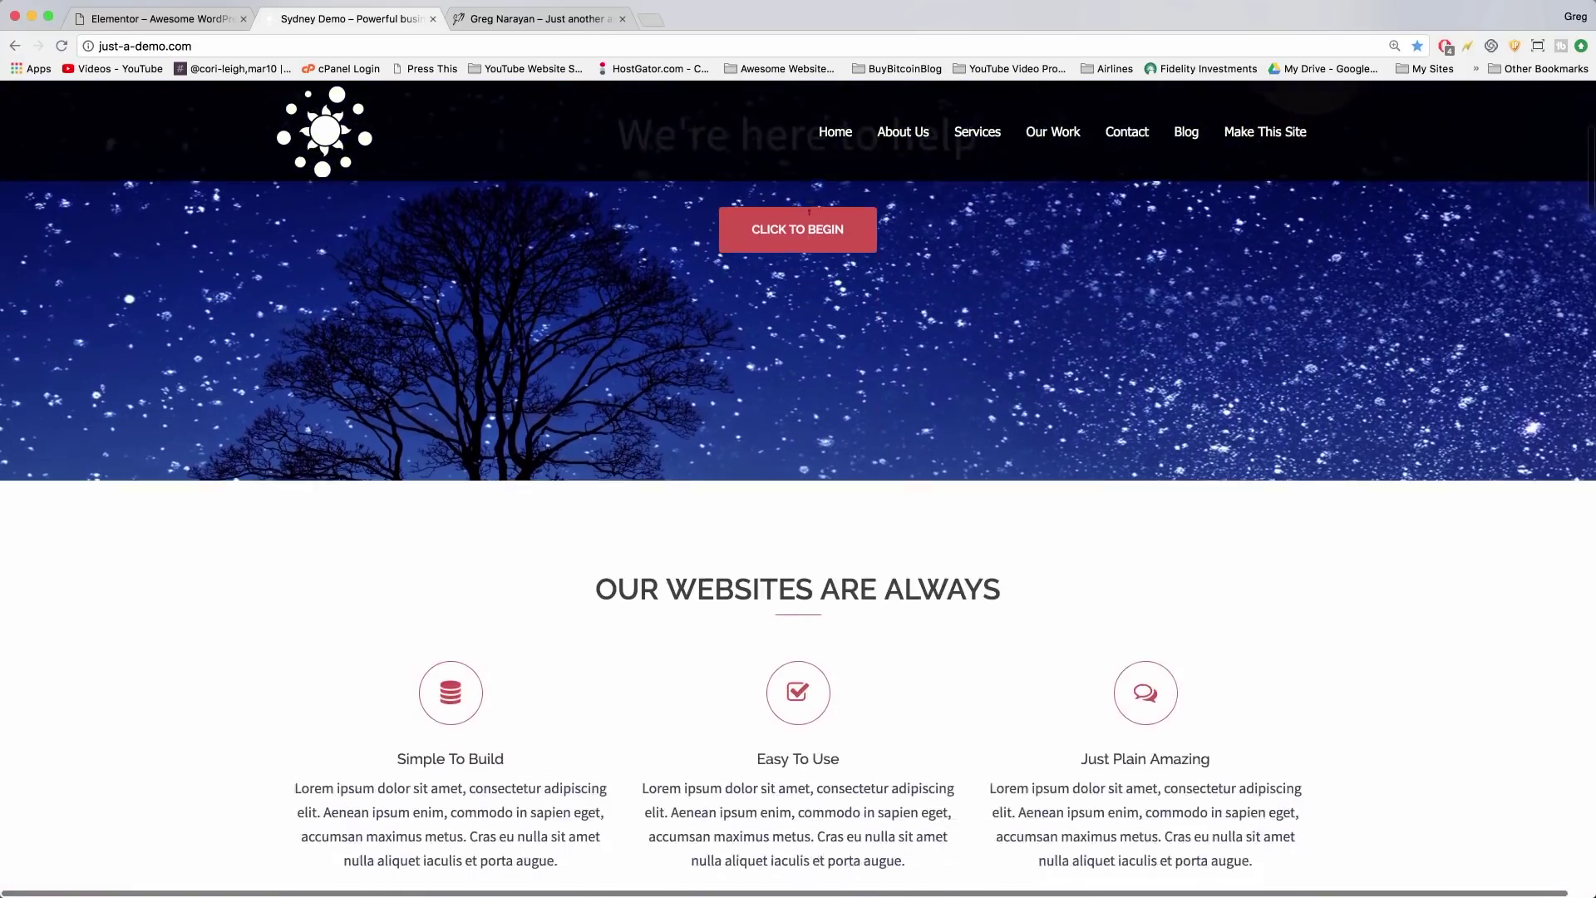
scroll(812, 222, "down", 3)
scroll(812, 221, "up", 10)
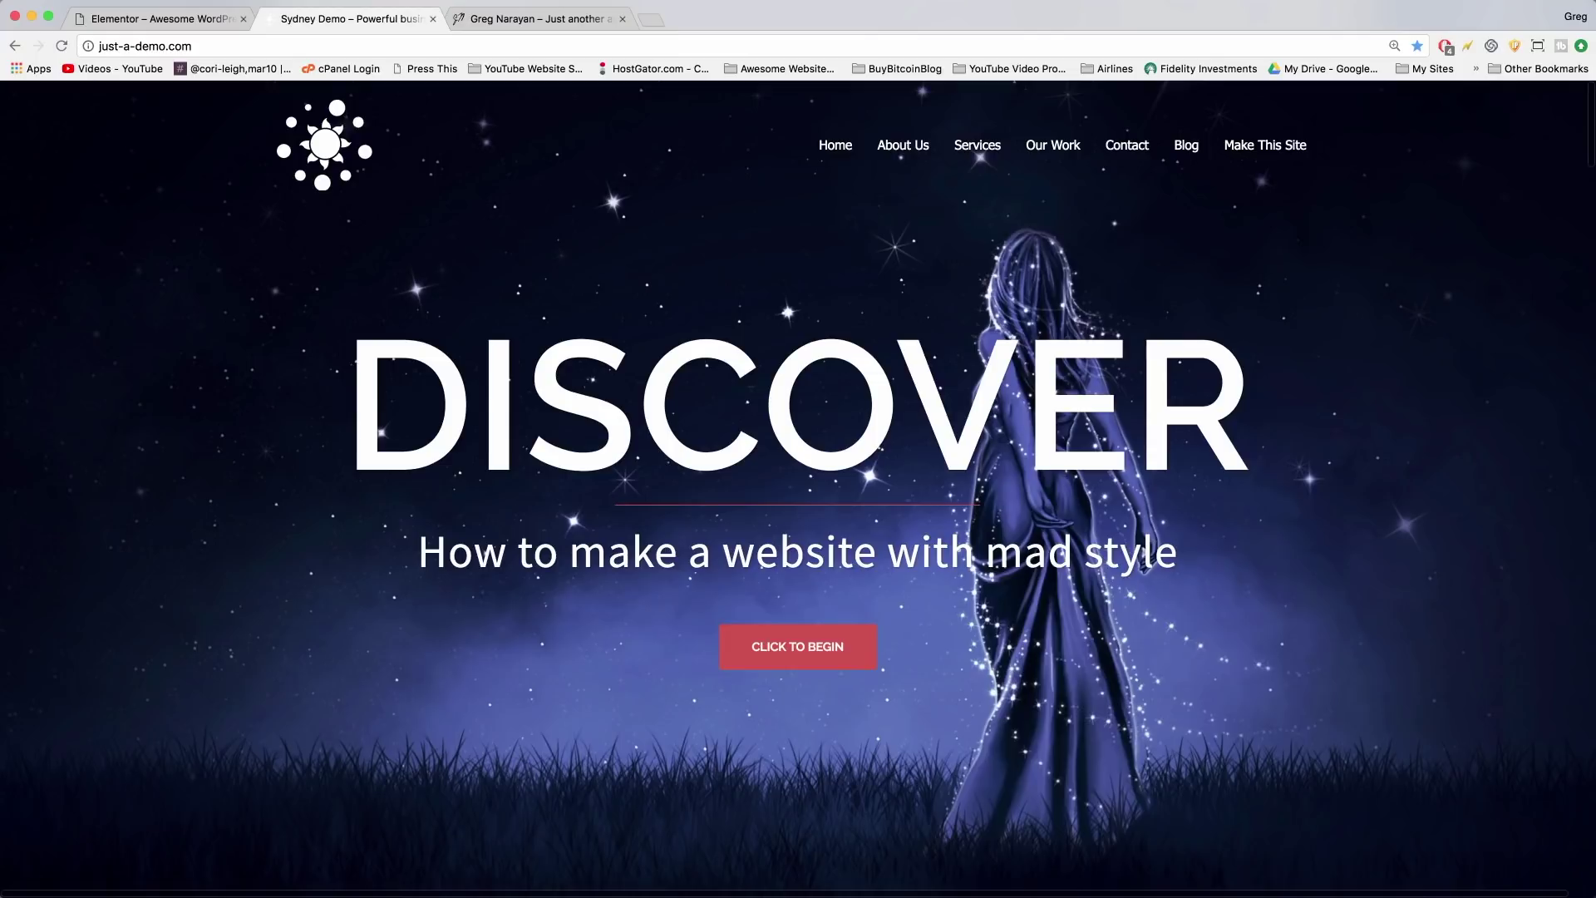
left_click(797, 646)
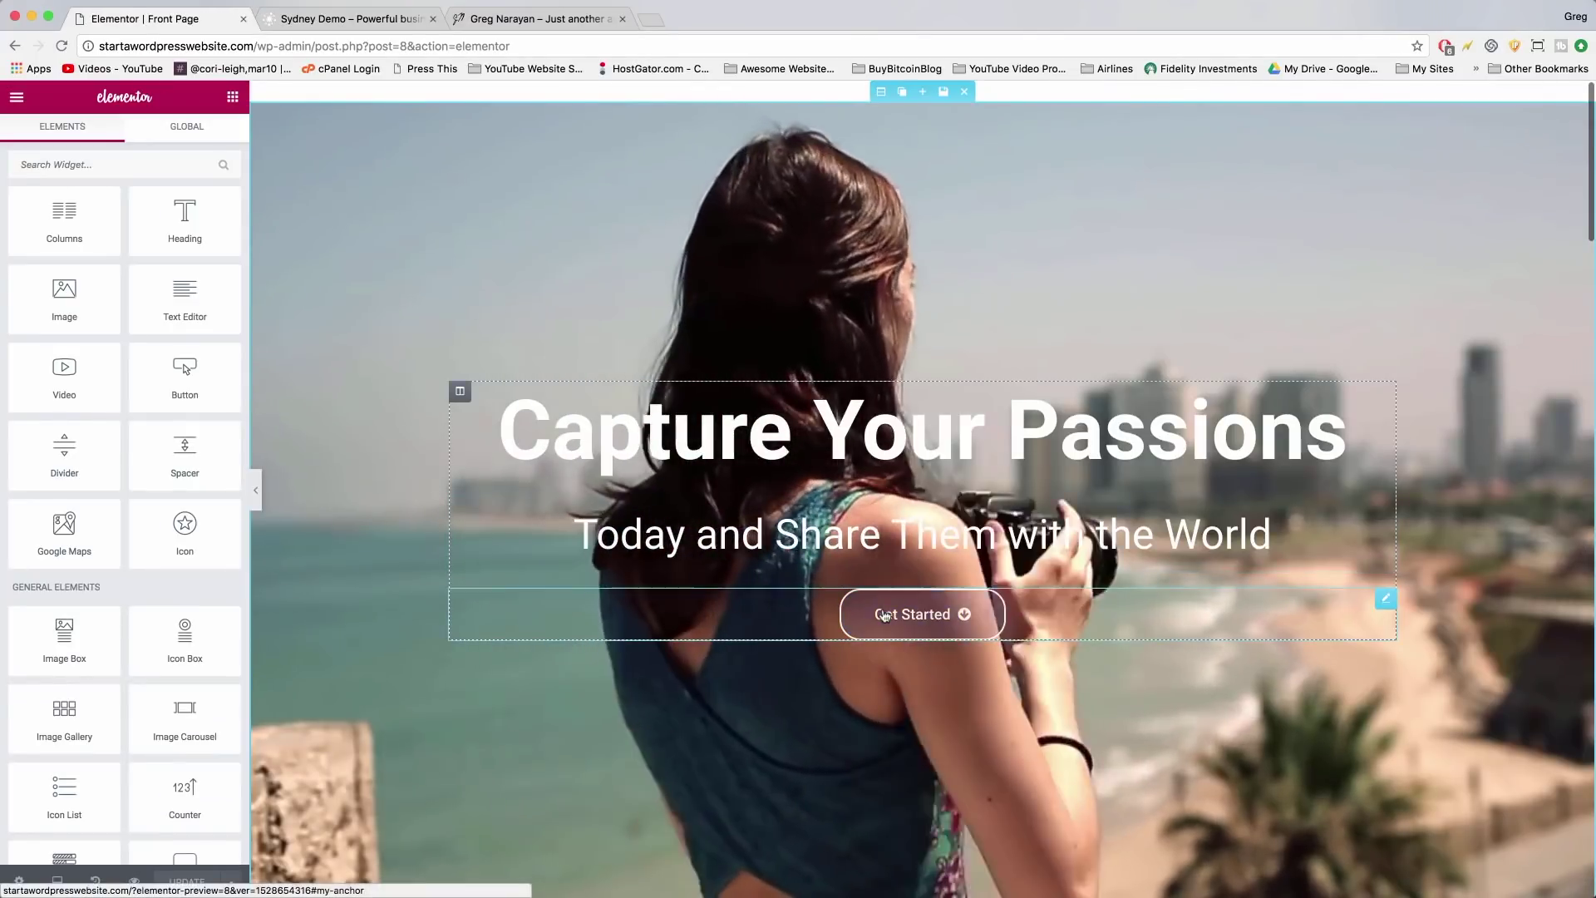
Align the Get Started button right and drag it above the heading.
left_click(886, 616)
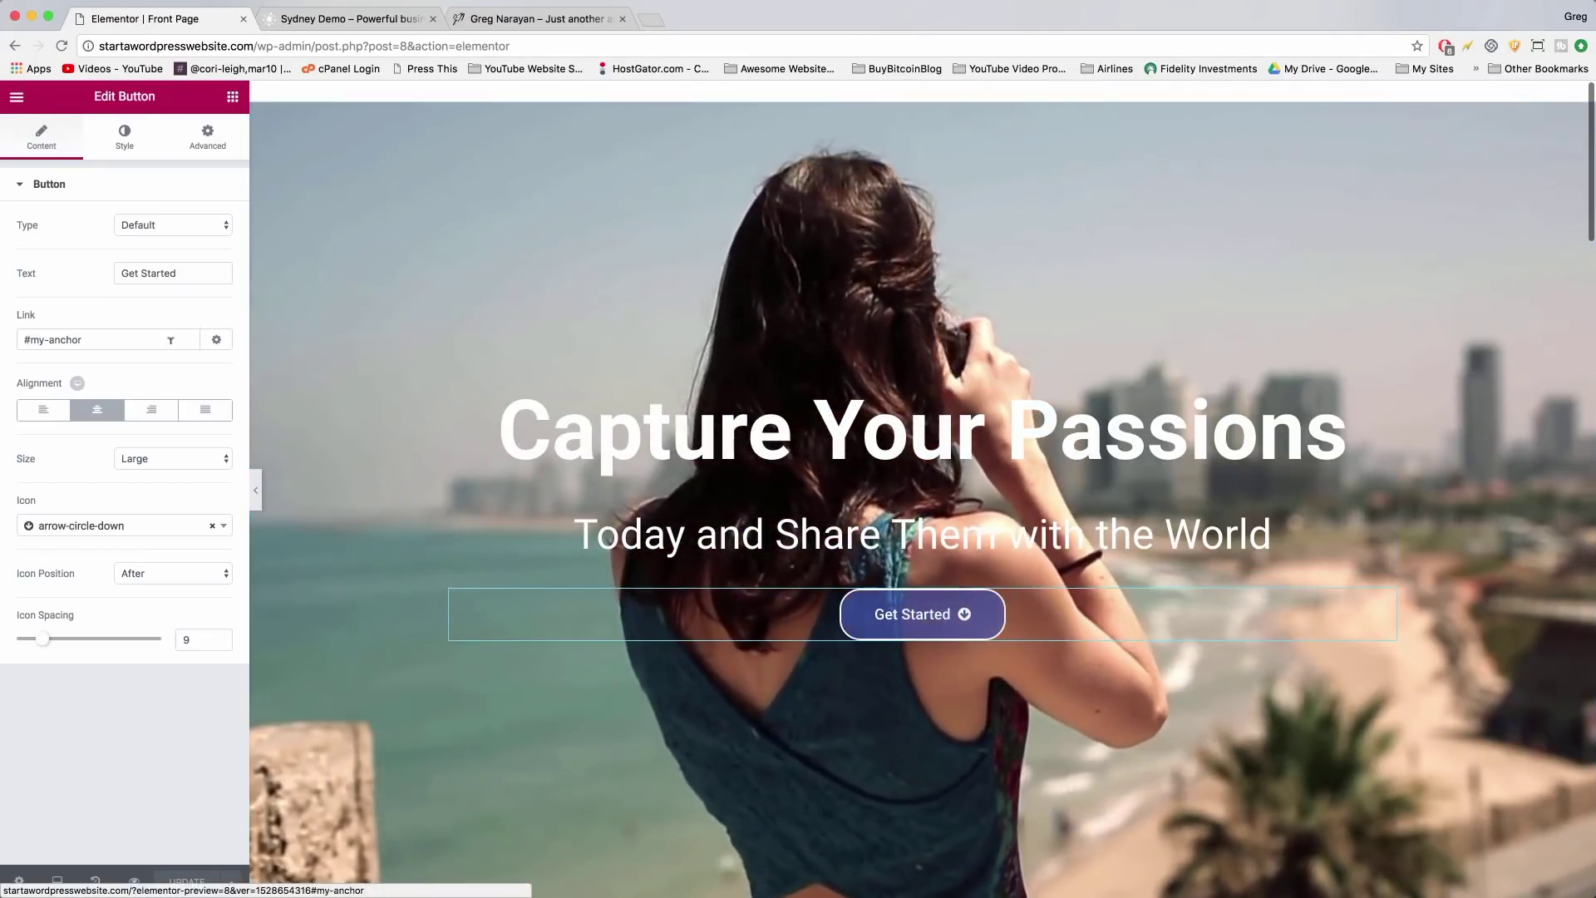
left_click(151, 409)
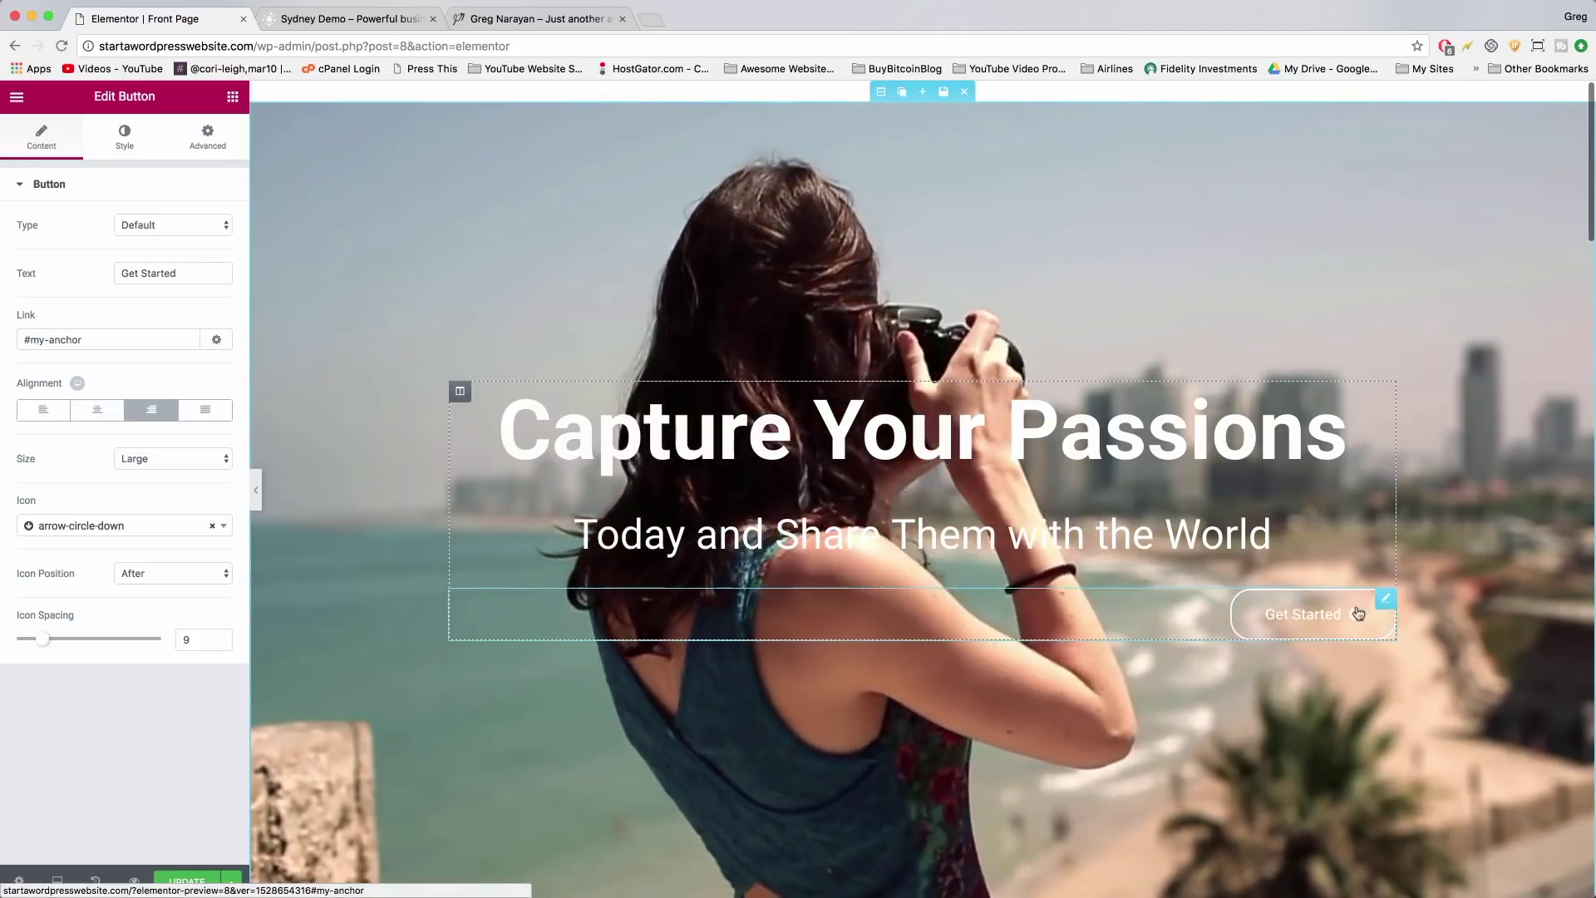
left_click_drag(1288, 603, 1414, 372)
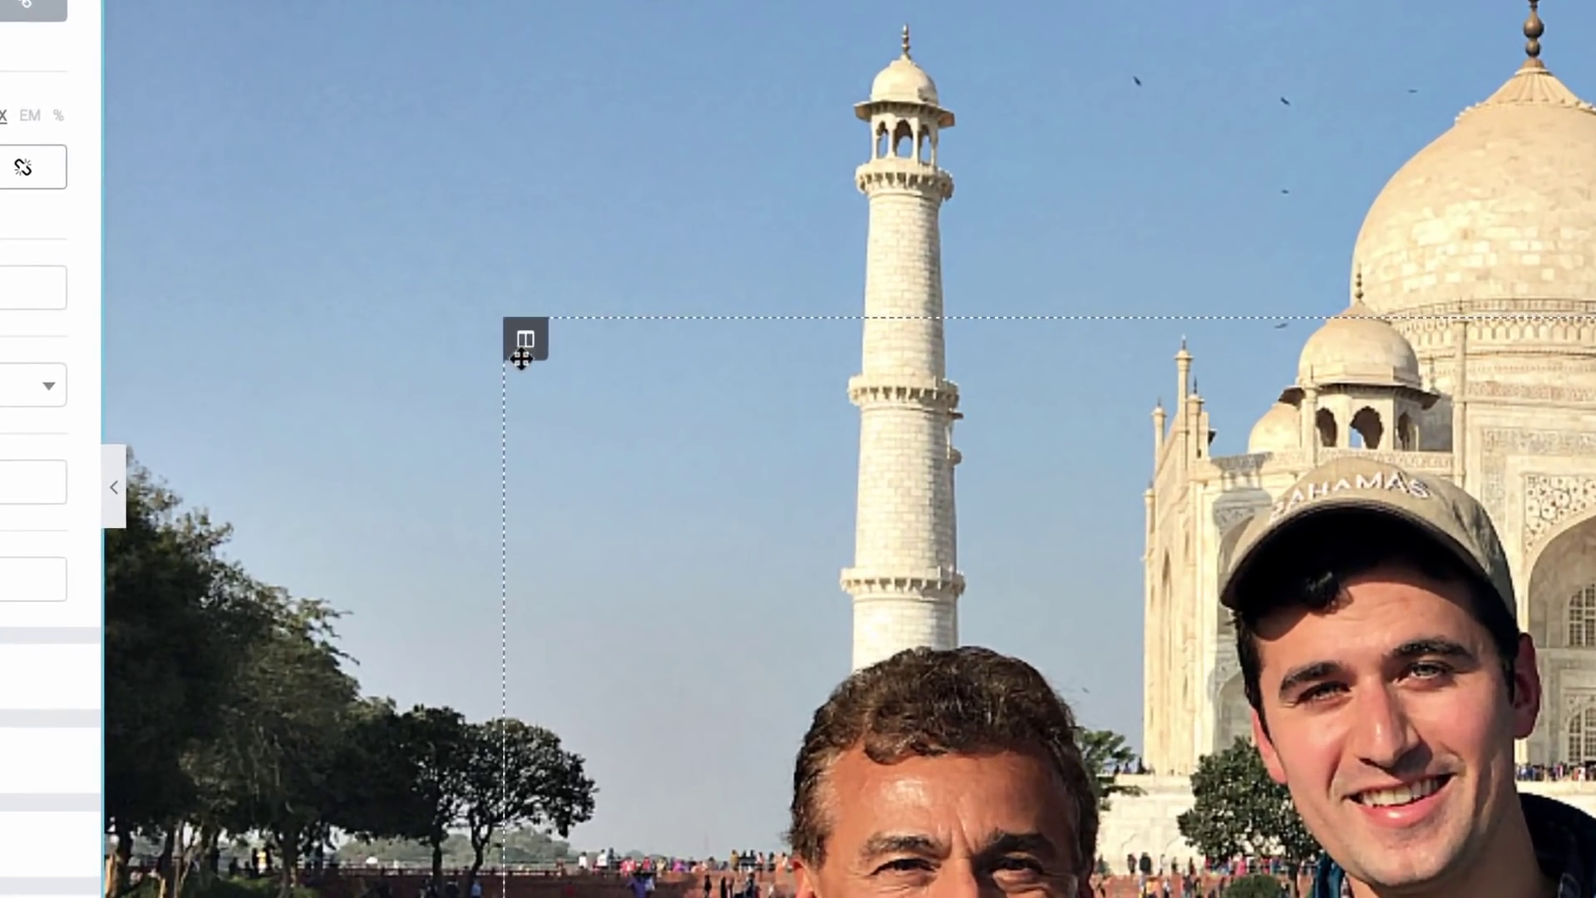
Enter new margin values (006025) for the About text column, then switch to gregnarayan.com.
mouse_move(460, 417)
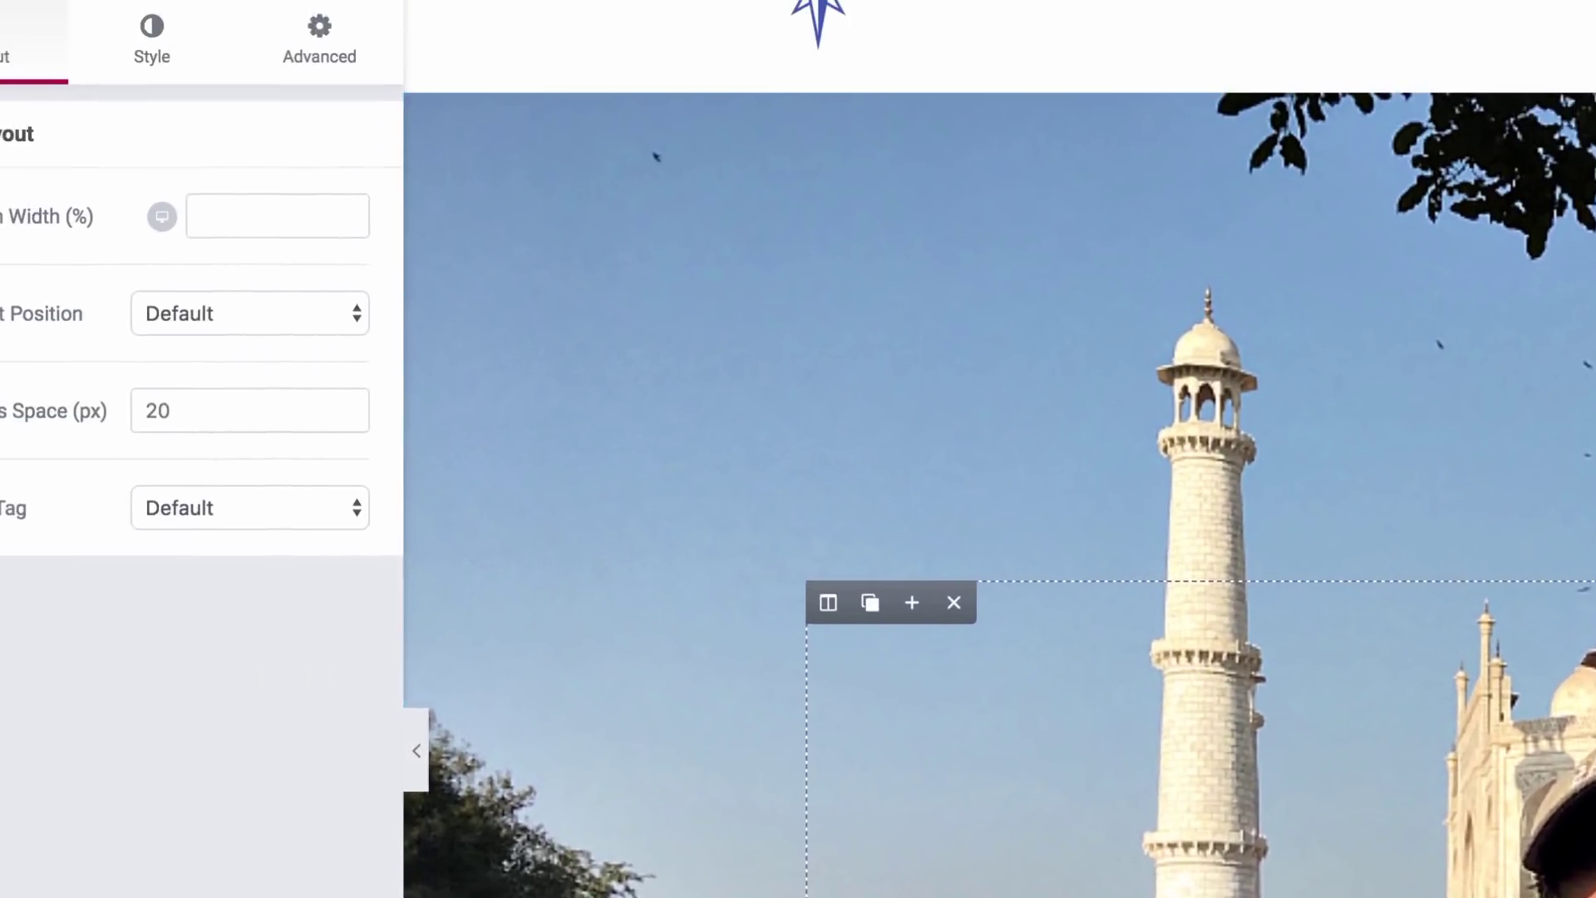
left_click(403, 112)
double_click(50, 331)
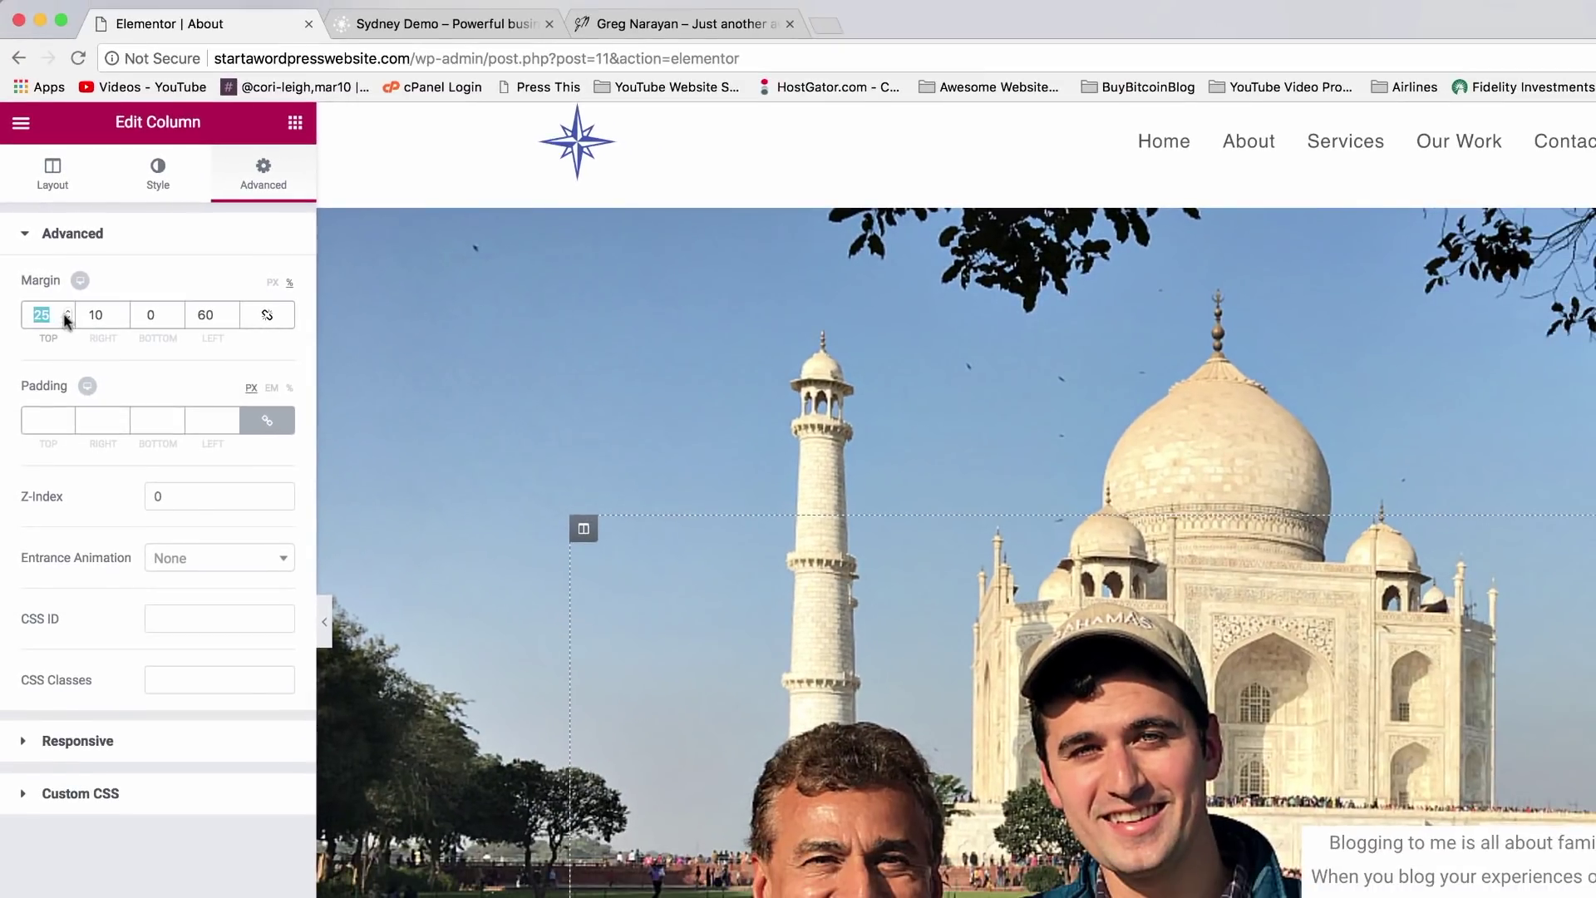
type("0")
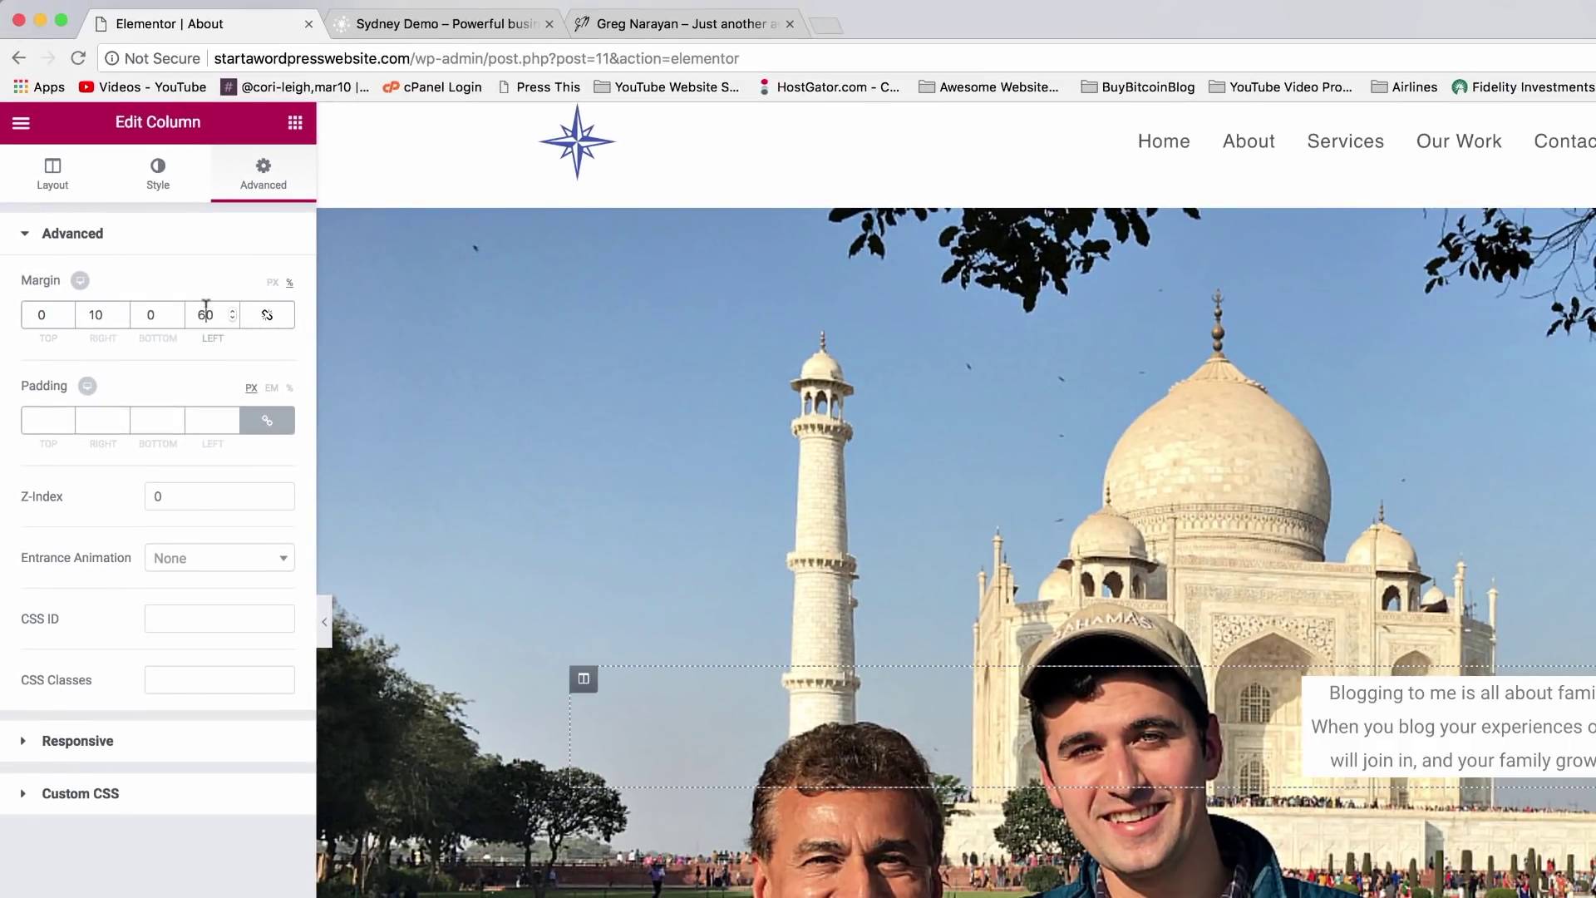
type("0")
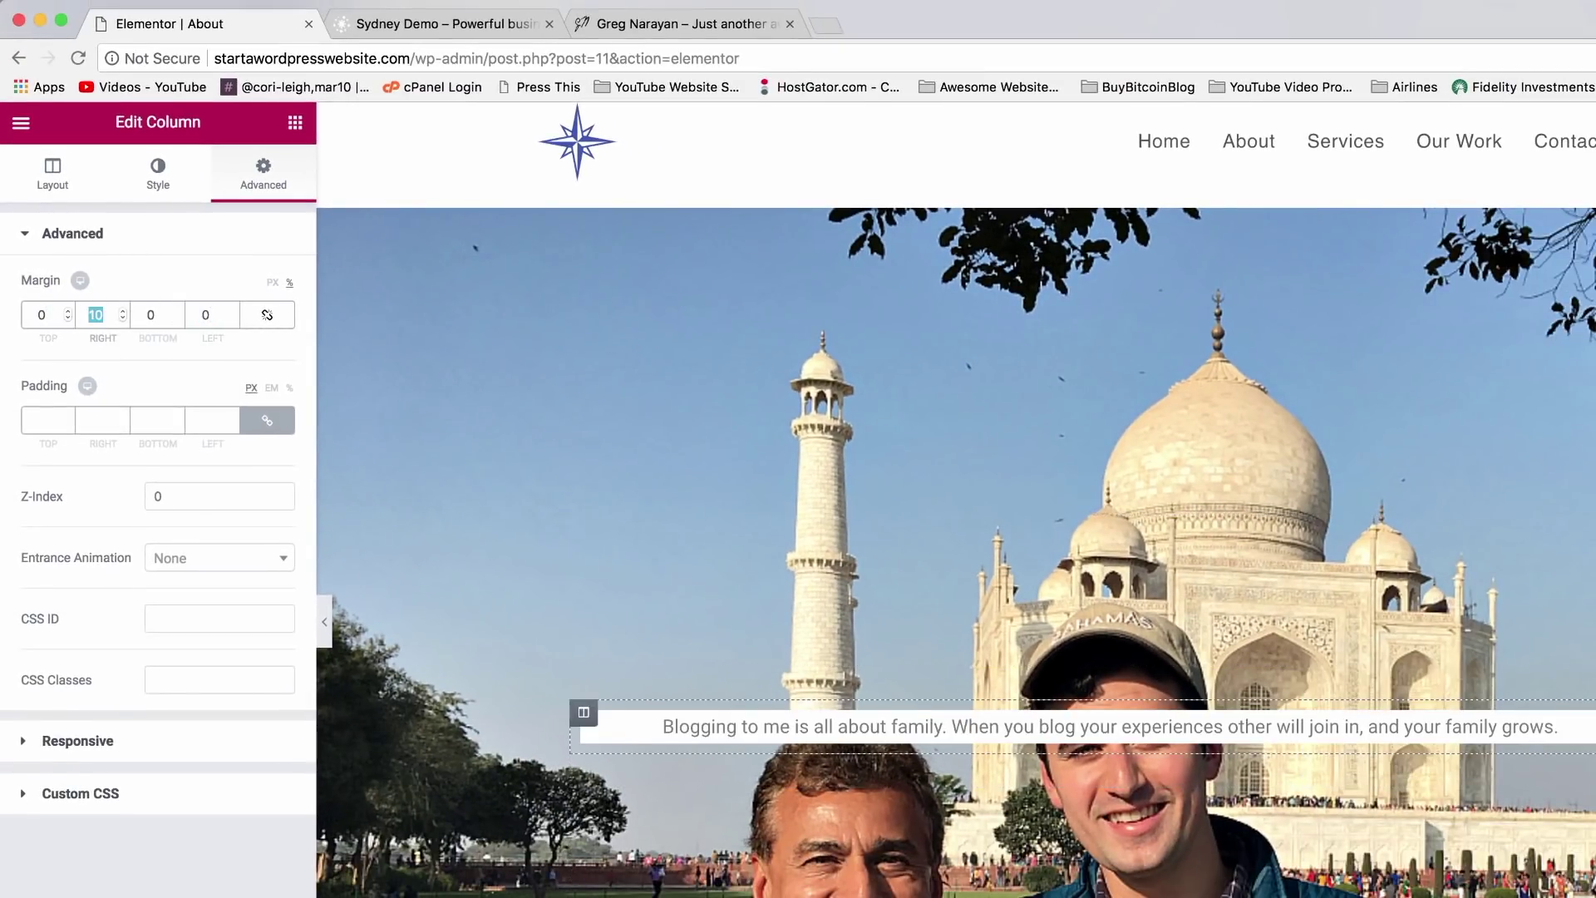
type("60")
type("25")
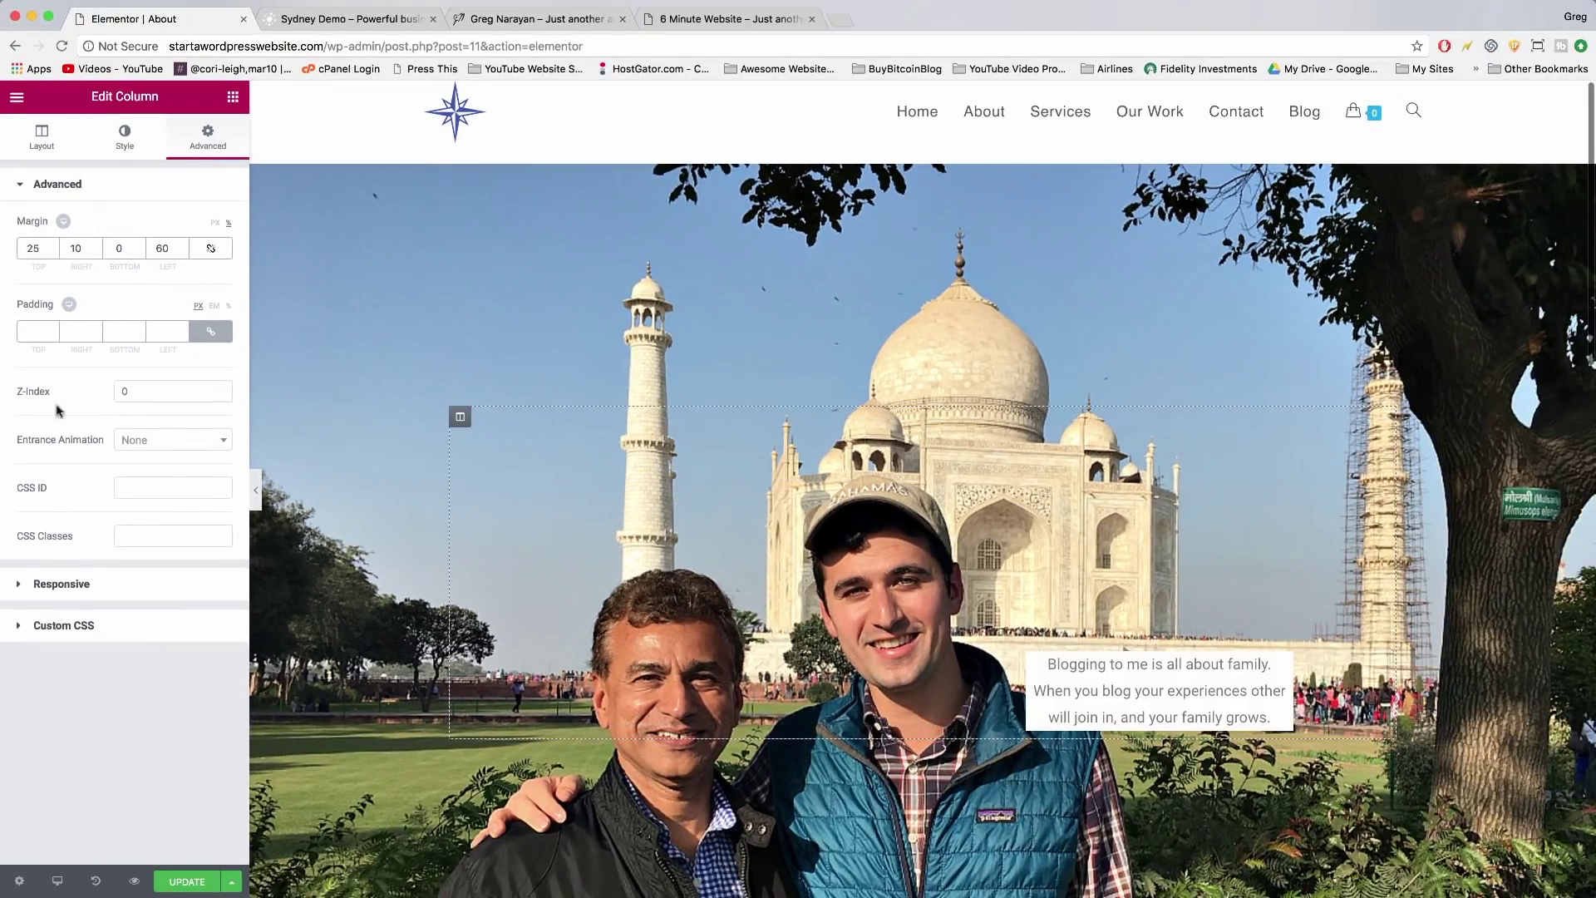
left_click(541, 18)
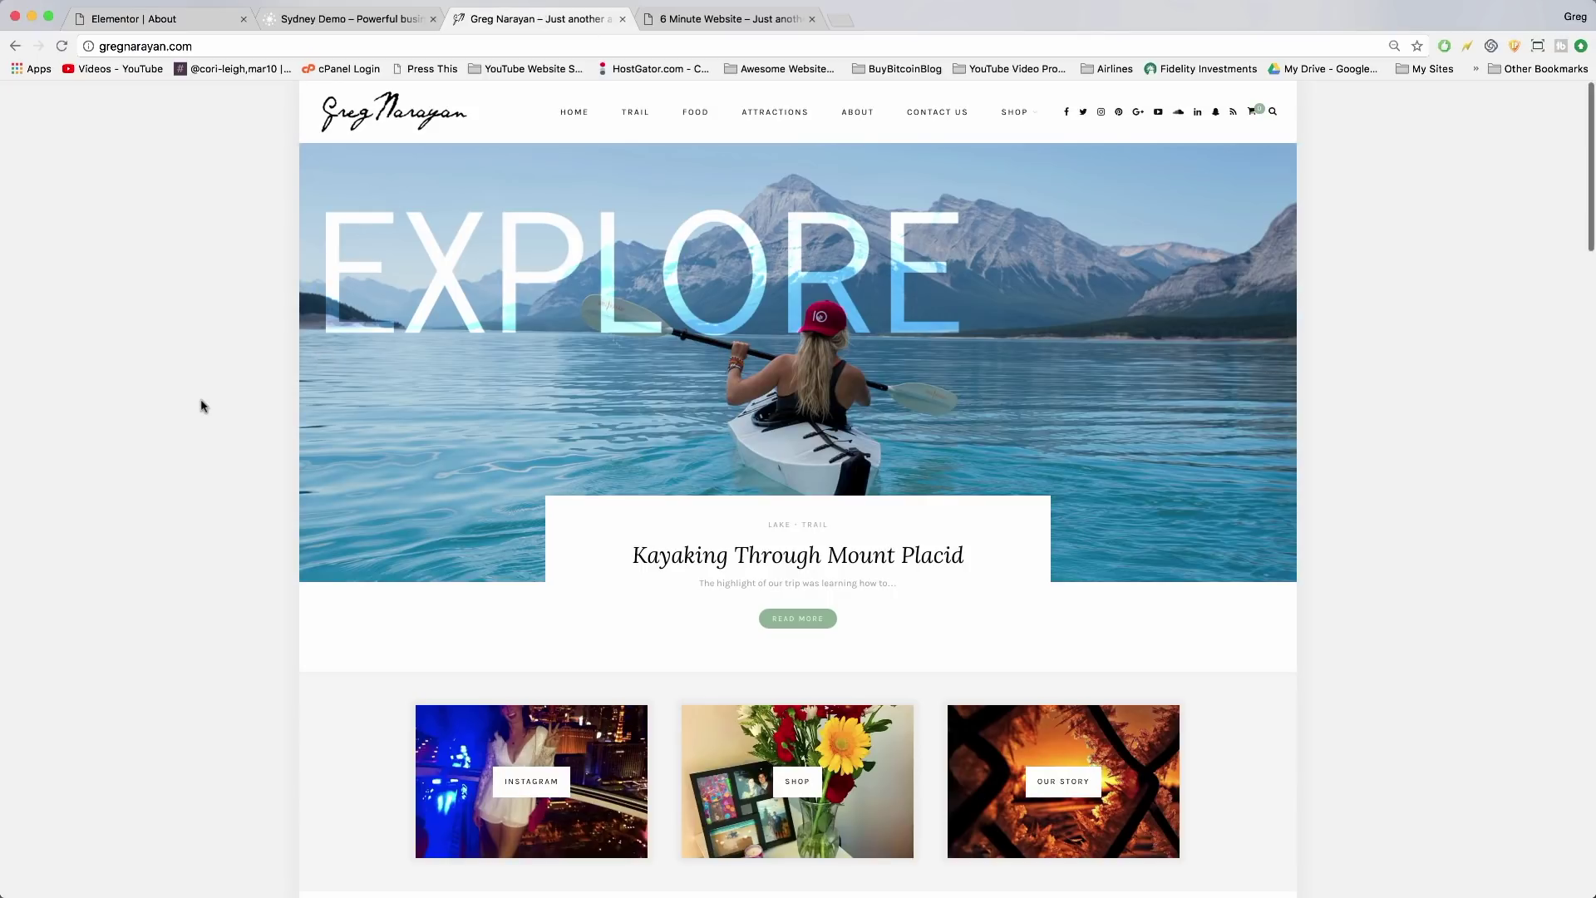
Scroll gregnarayan.com, open its INSTAGRAM card, then switch to the 6 Minute Website tab.
scroll(202, 406, "down", 3)
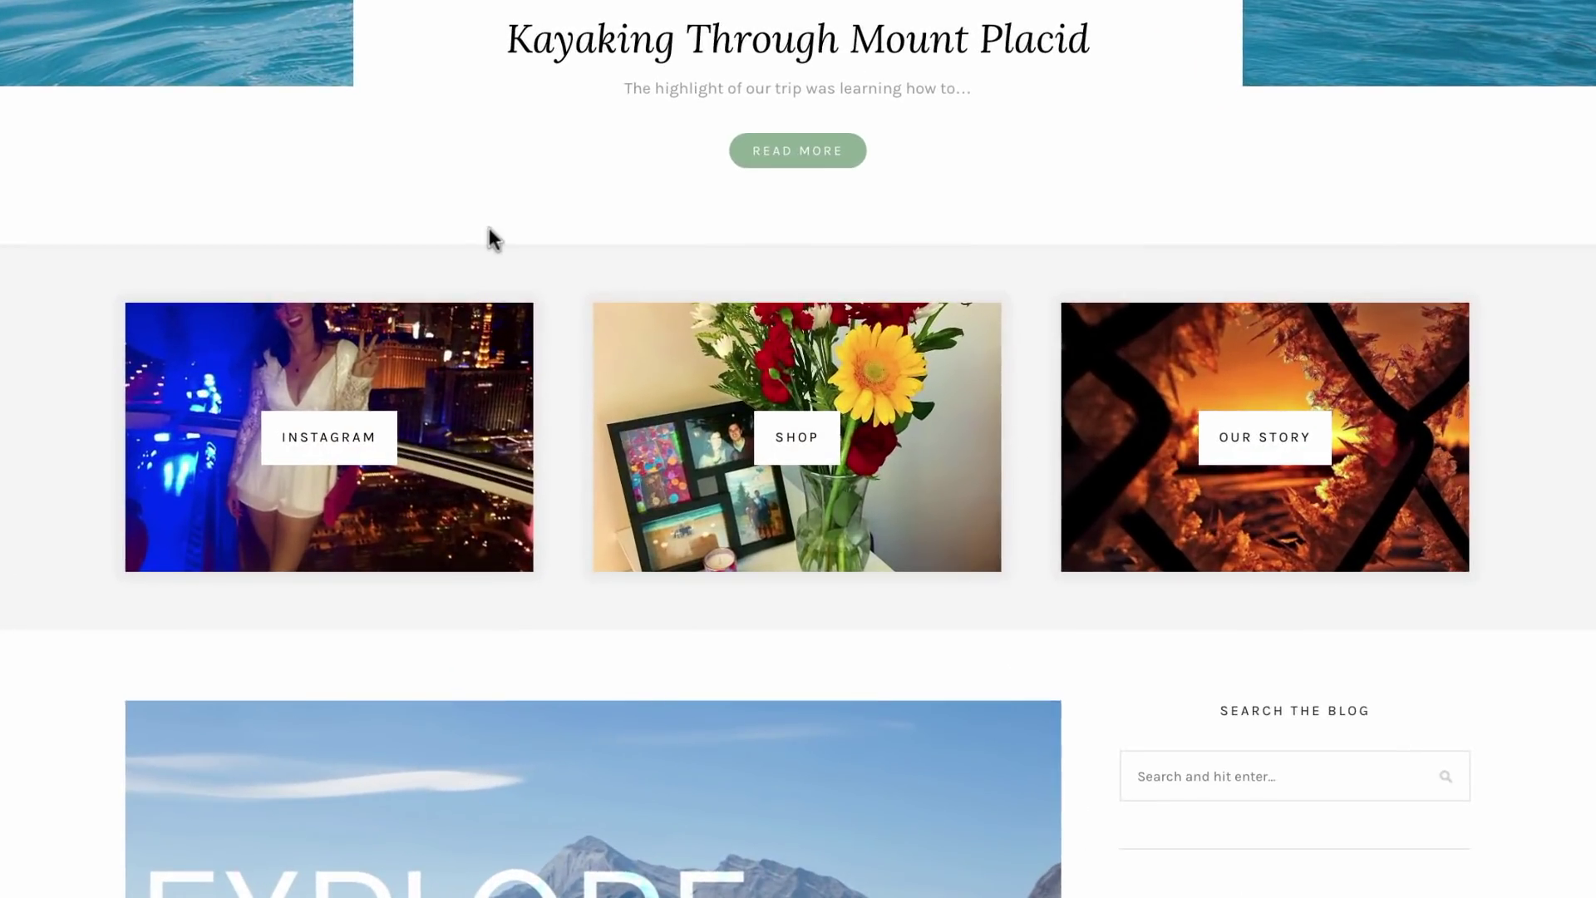
left_click(370, 437)
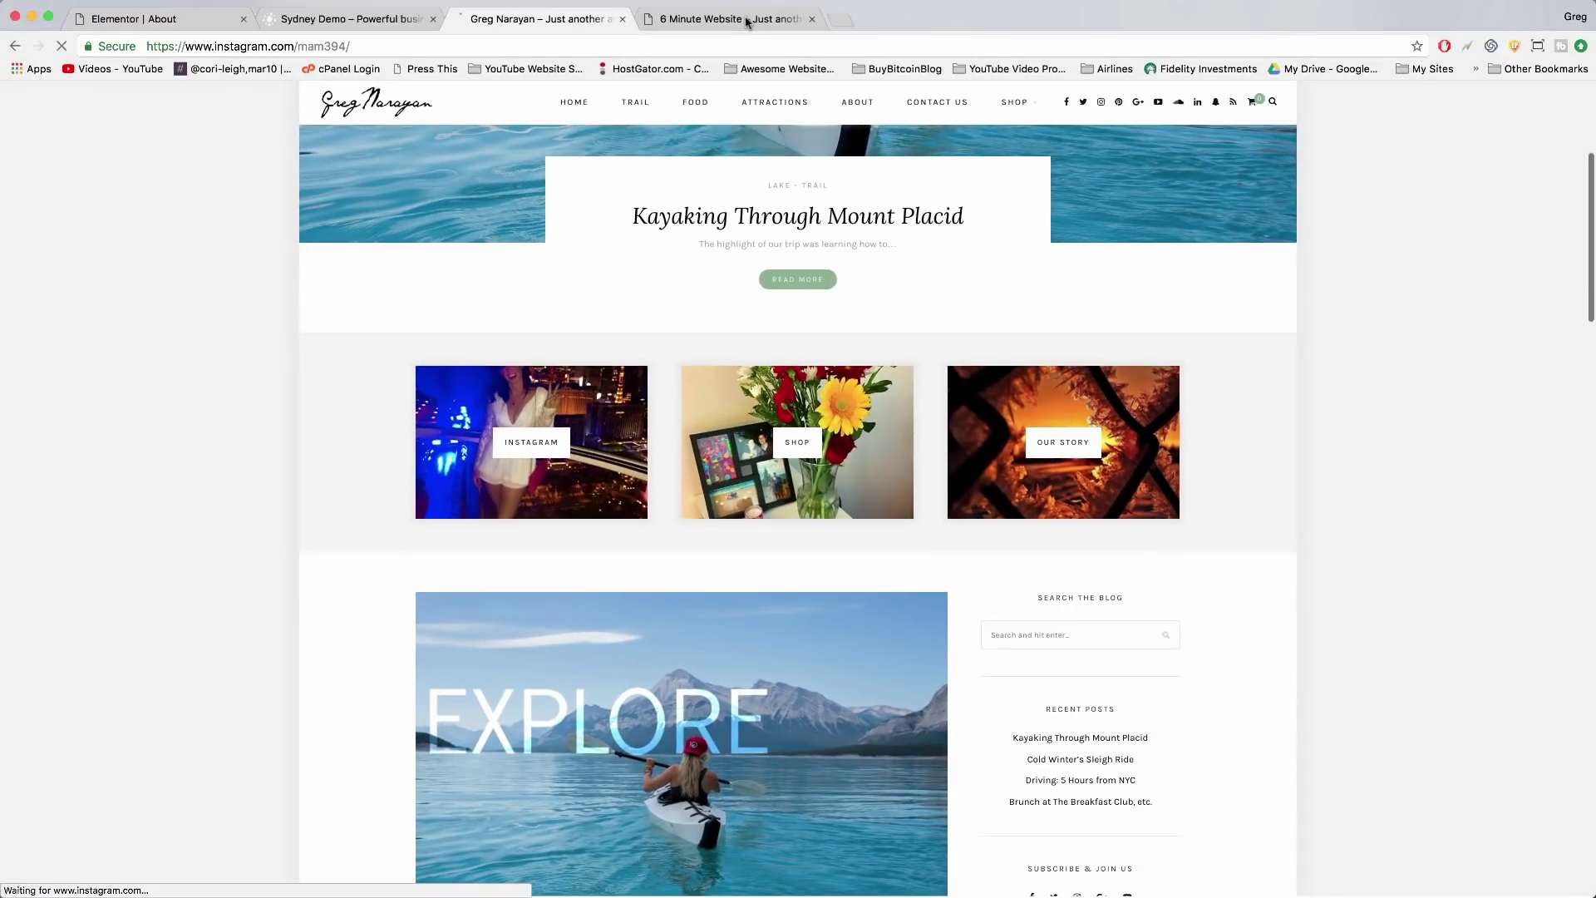
left_click(746, 23)
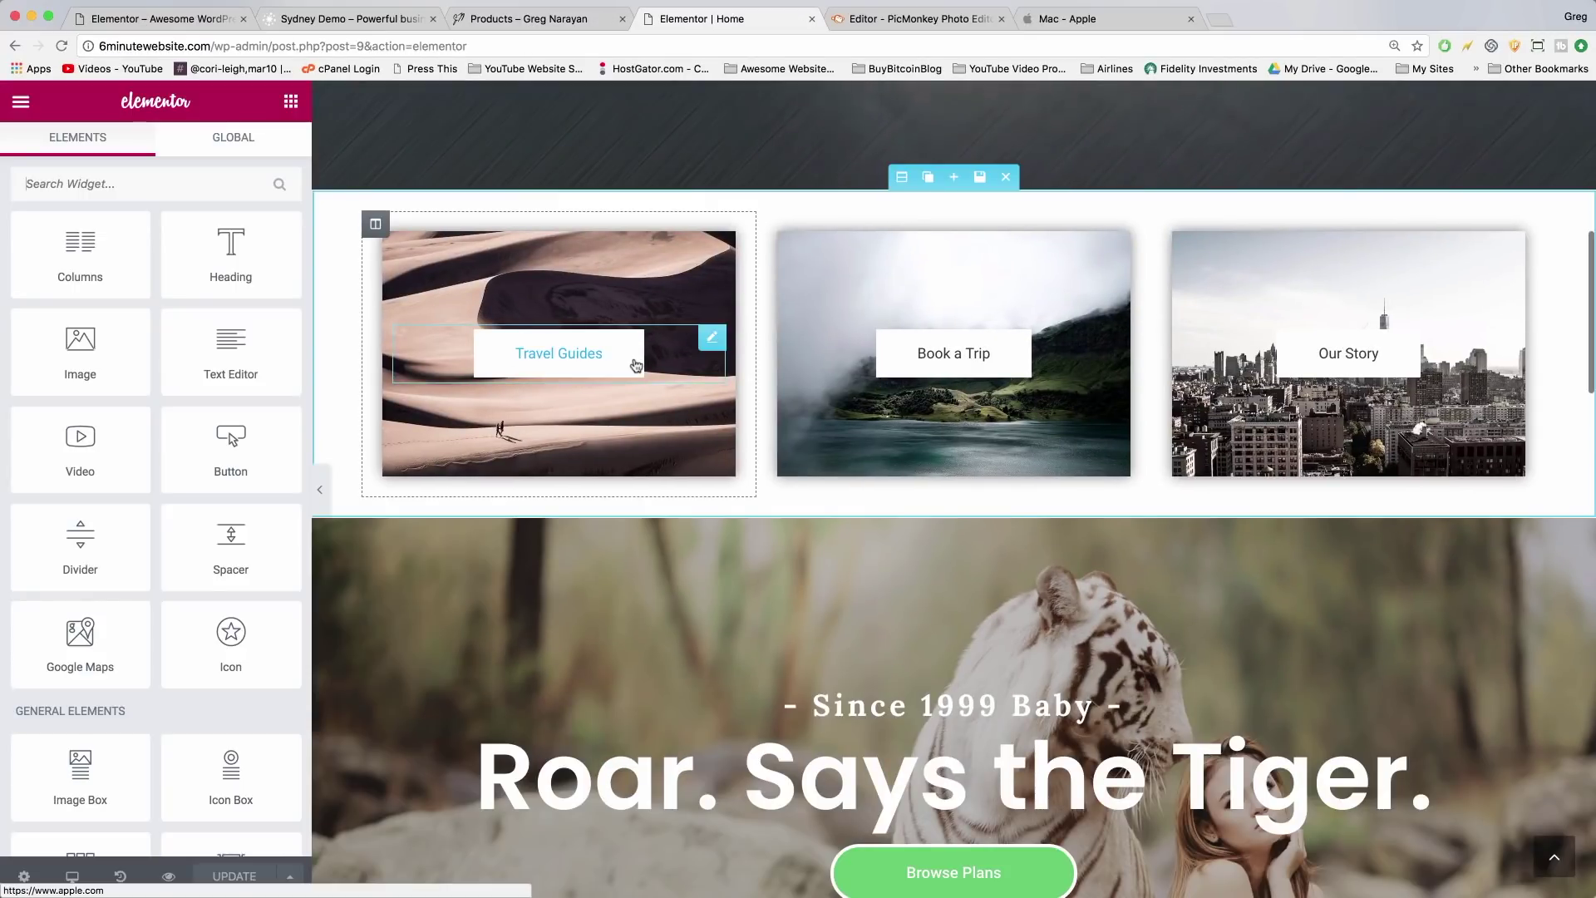
Set the Travel Guides card label's typography size to 33.
left_click(636, 366)
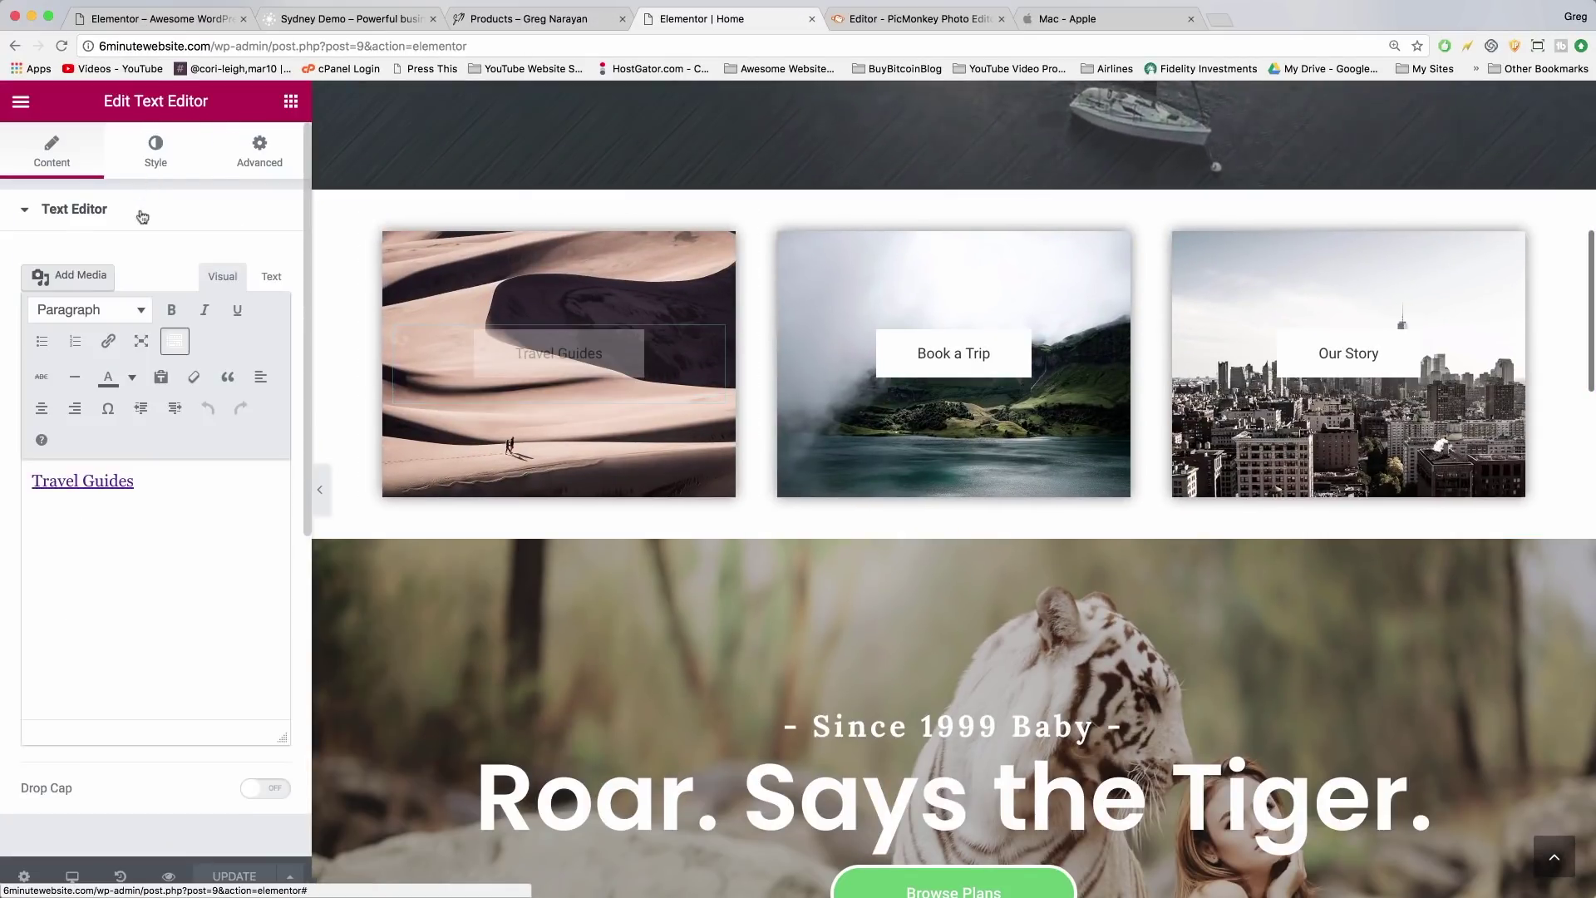
left_click(154, 167)
left_click(281, 416)
left_click_drag(42, 537, 83, 544)
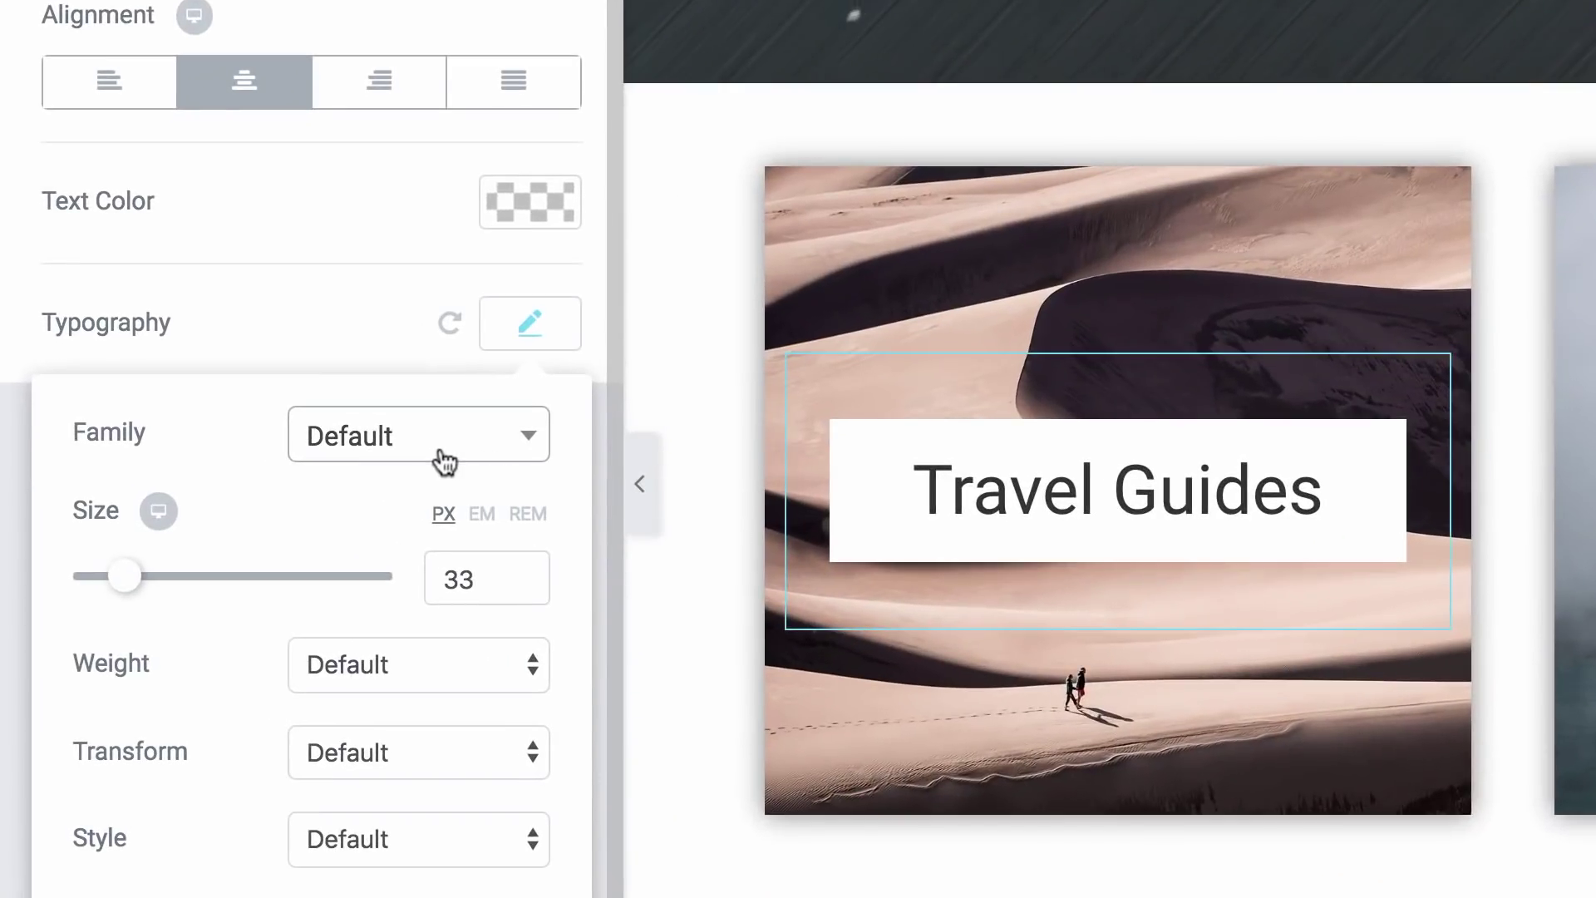
Try another font family for the label and narrow the first card column to about 25%.
left_click(415, 434)
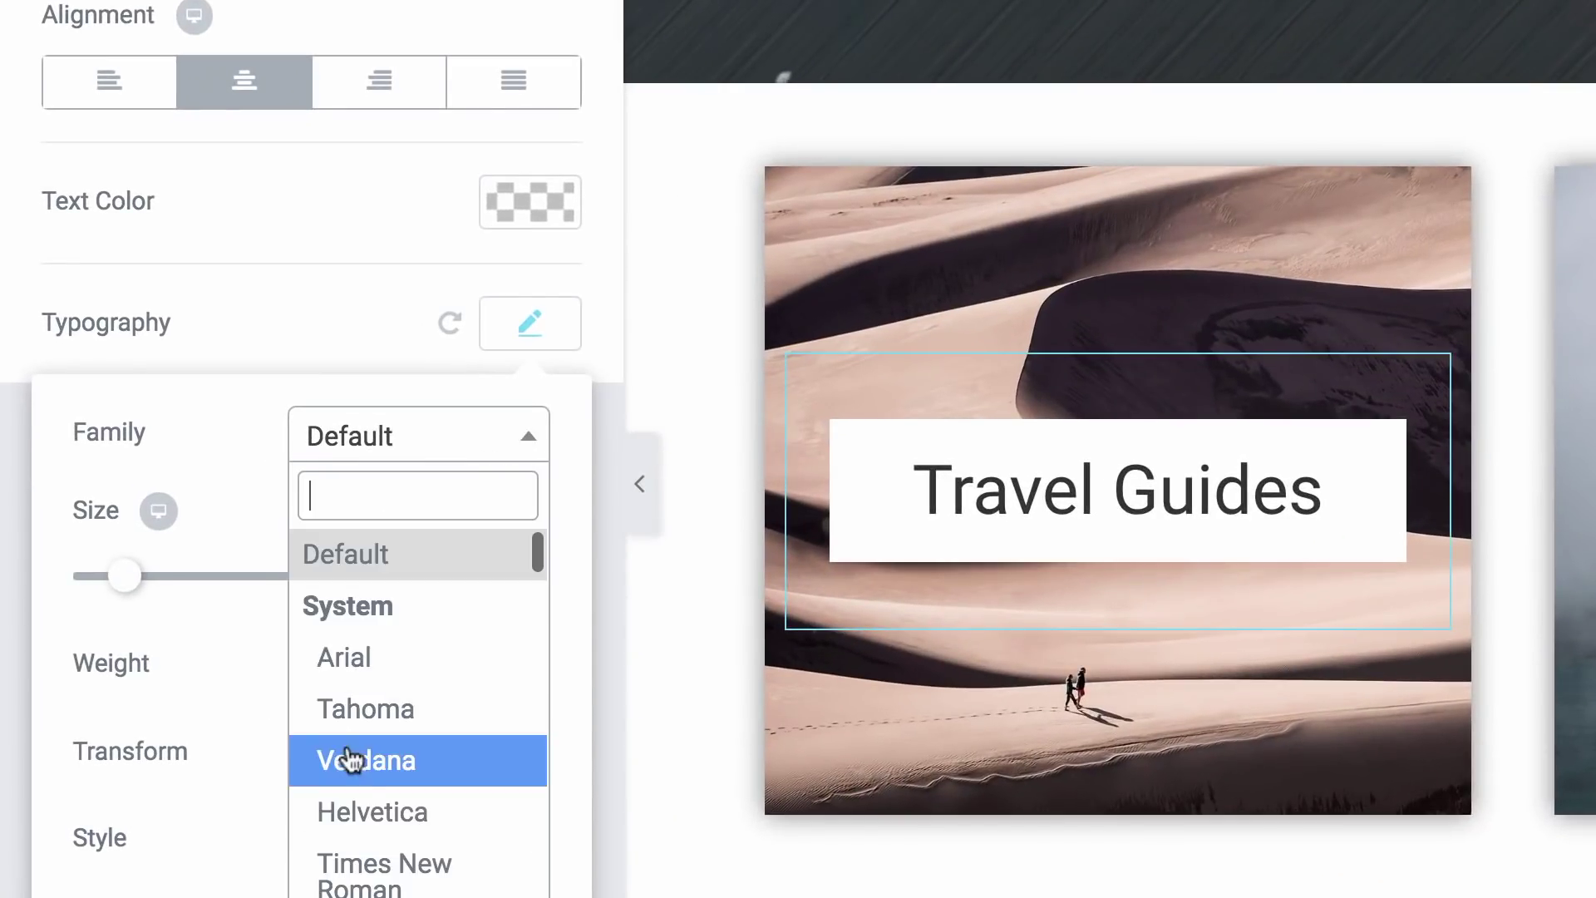
left_click(364, 805)
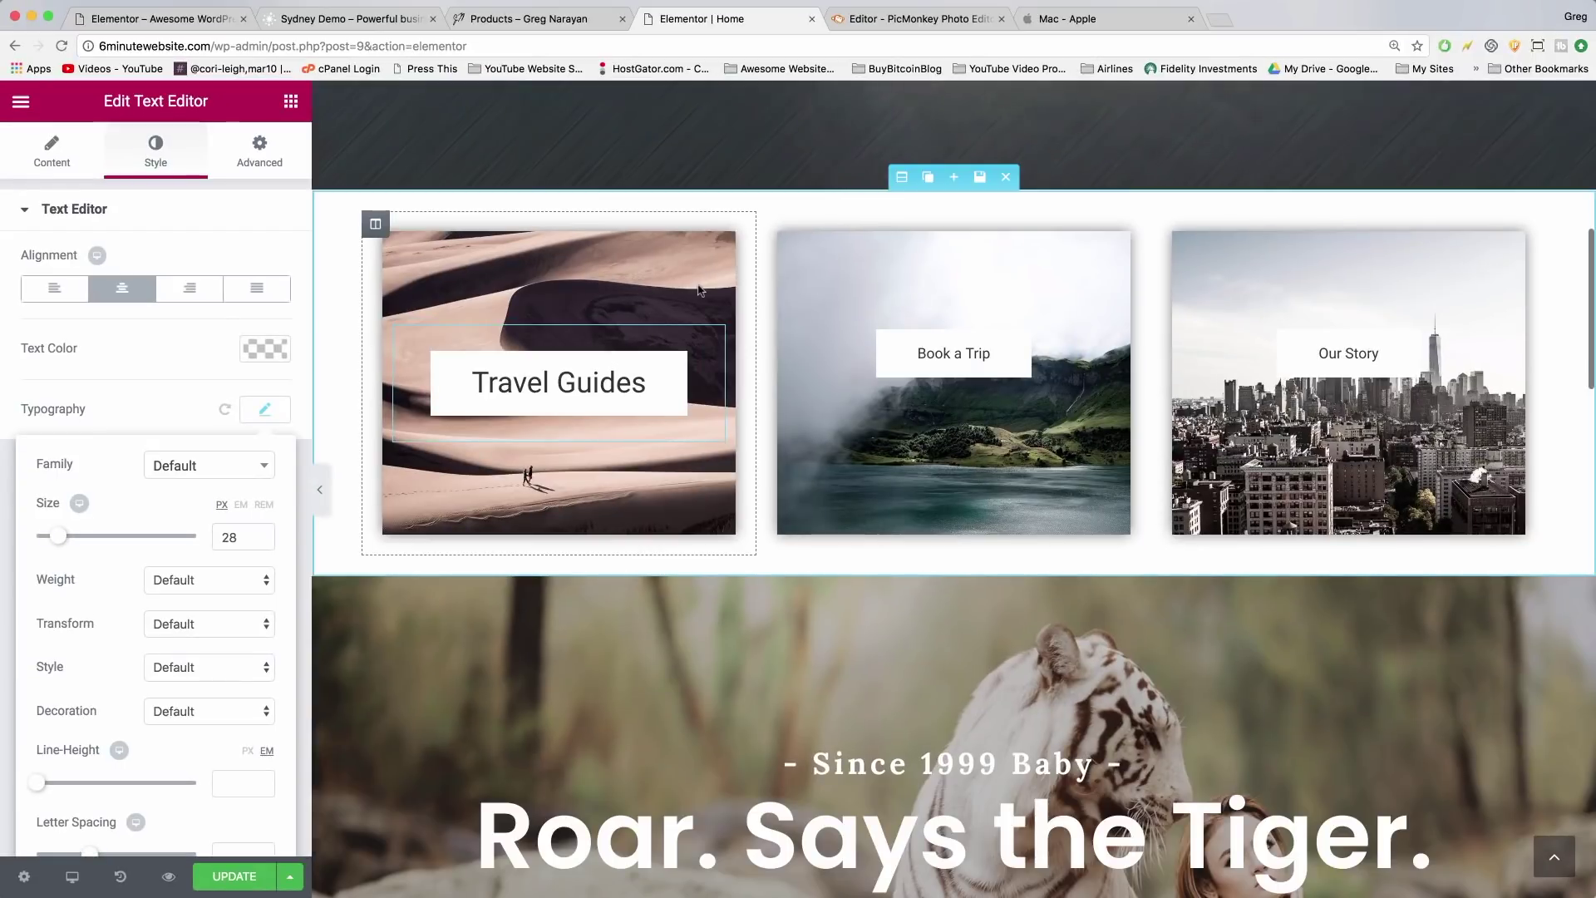
left_click(701, 291)
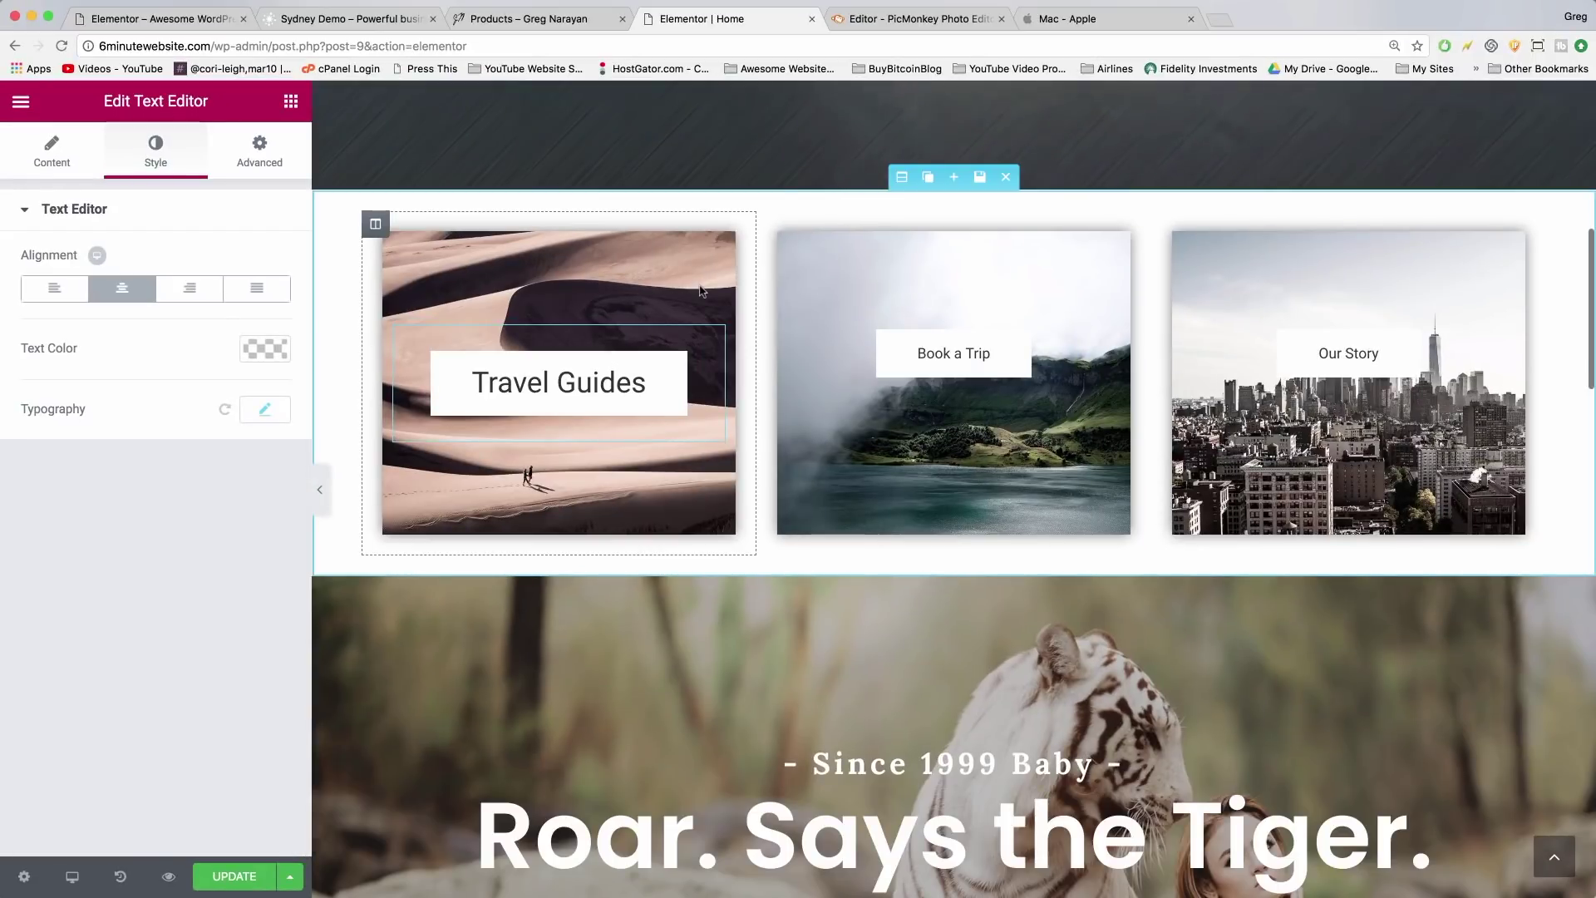
left_click_drag(757, 304, 695, 314)
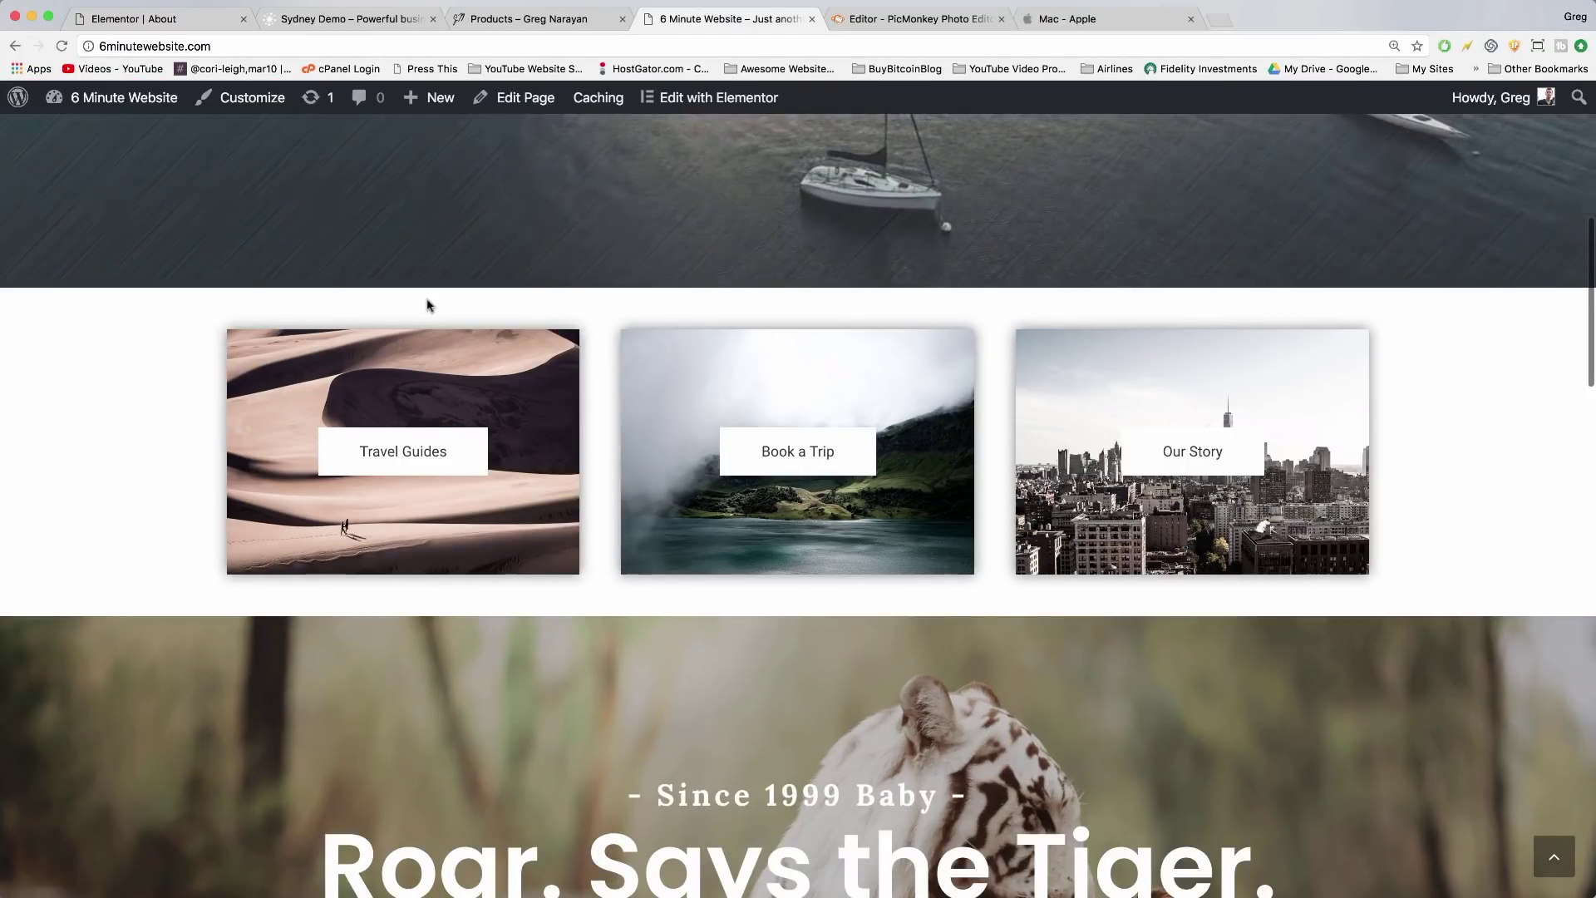
Scroll down through the apple.com Mac page.
left_click(1103, 23)
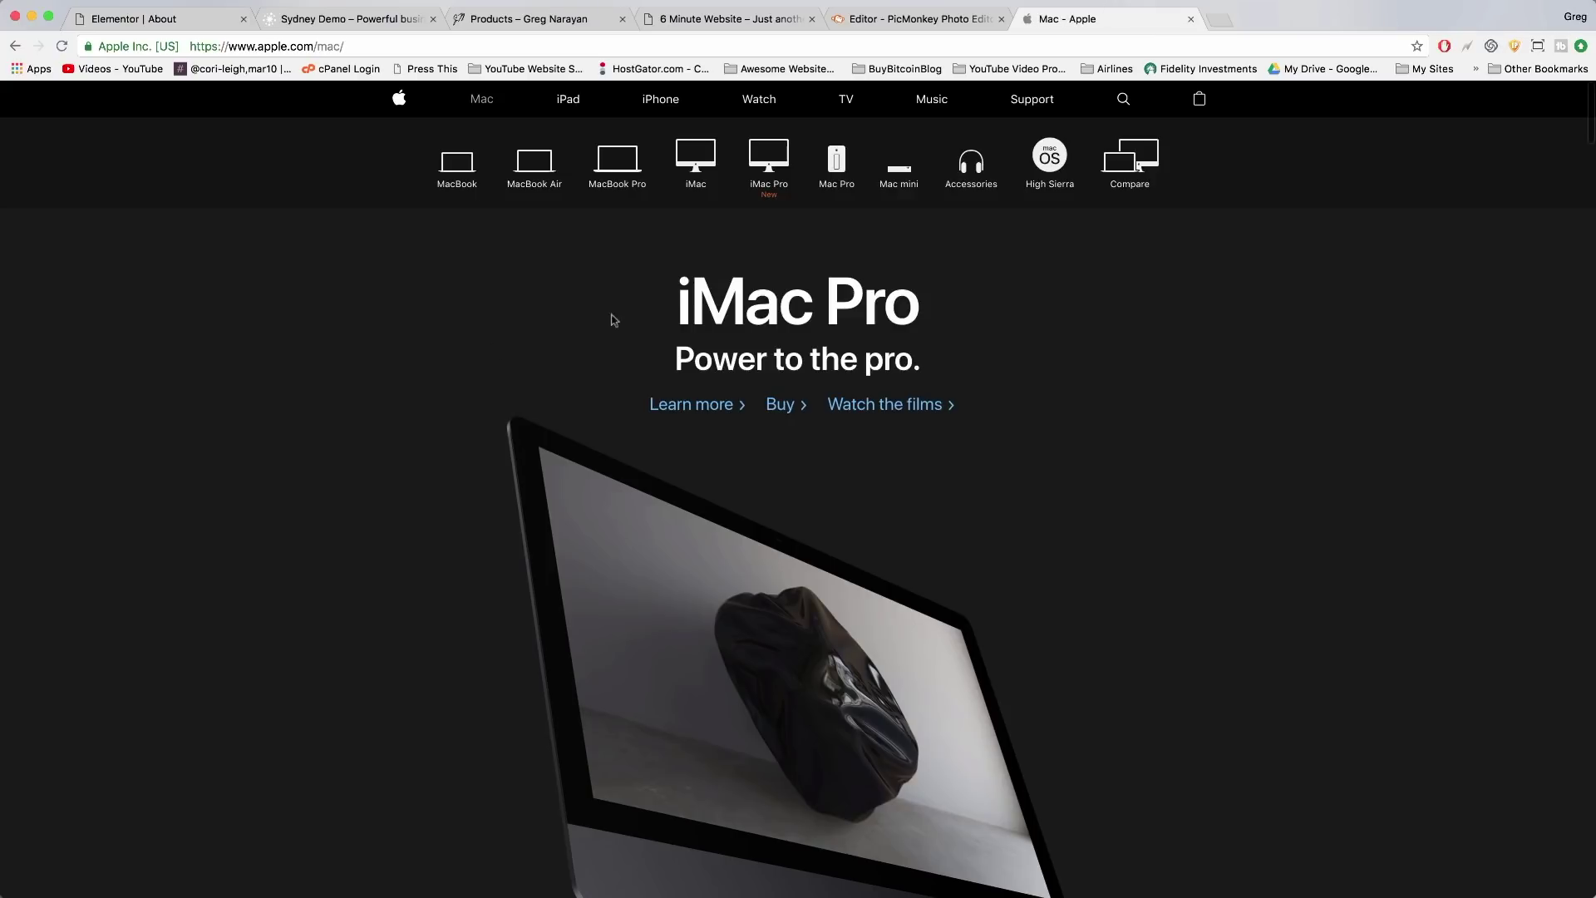
scroll(496, 349, "down", 20)
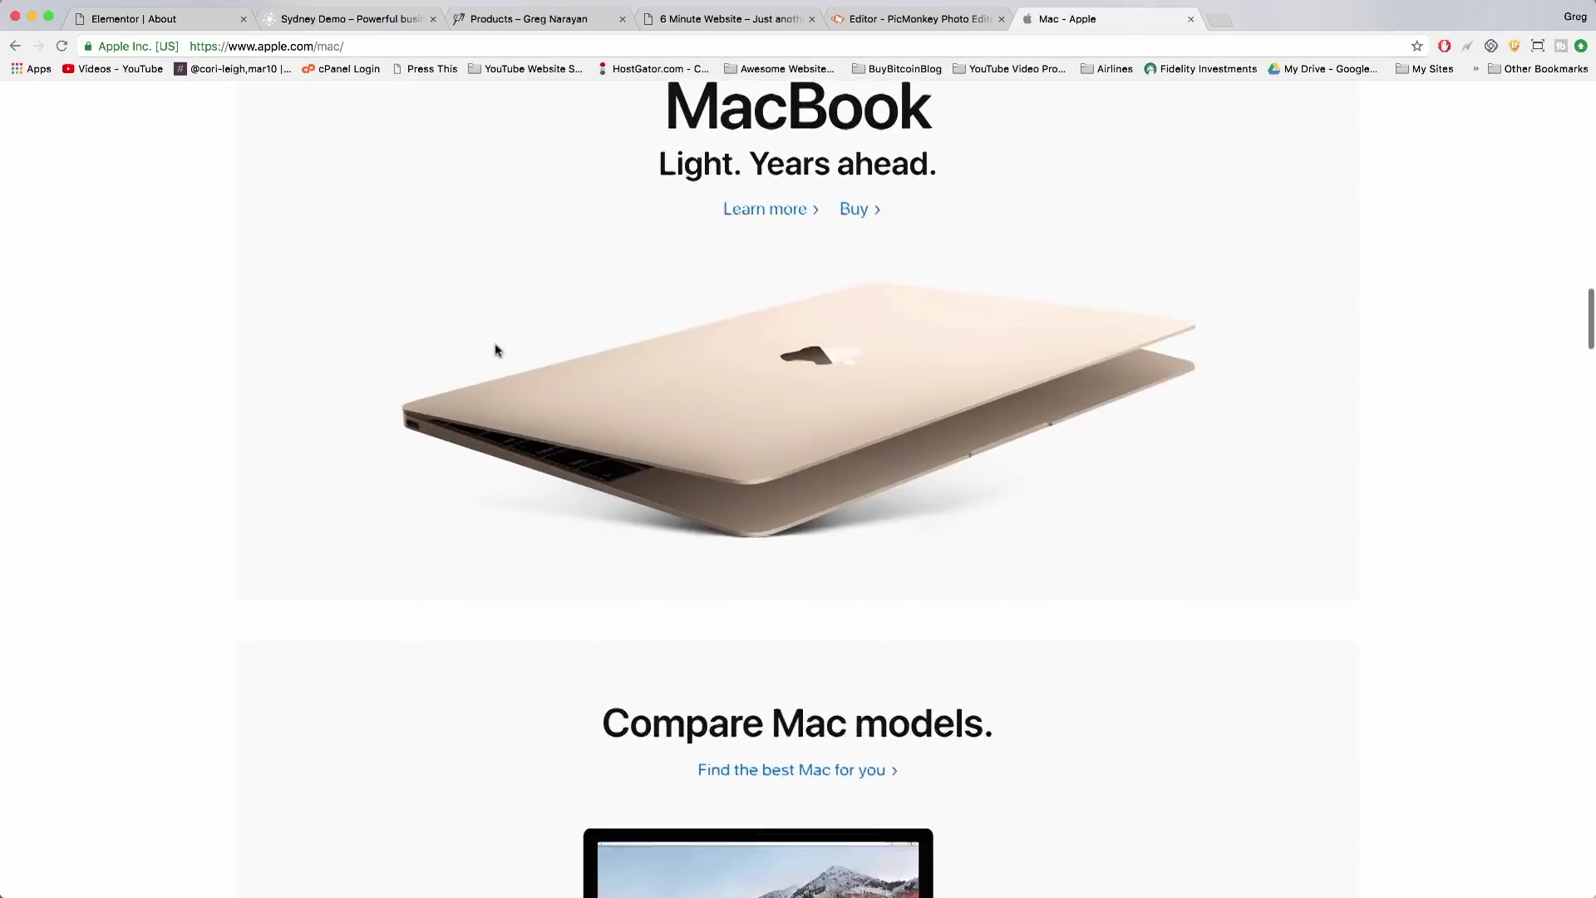
scroll(496, 349, "down", 20)
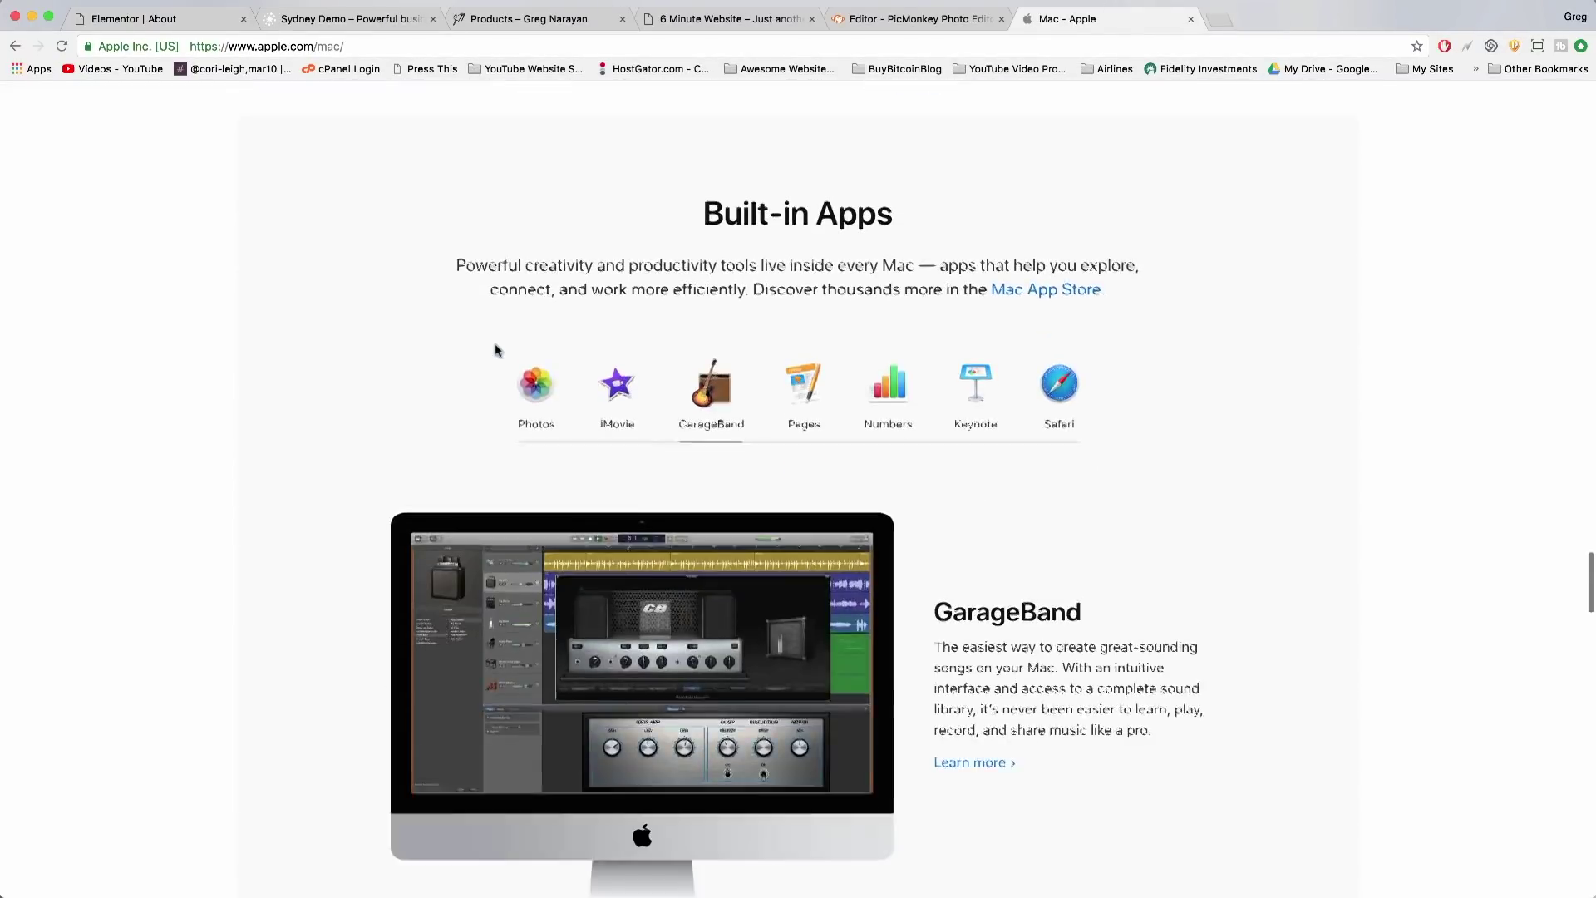
scroll(496, 350, "down", 15)
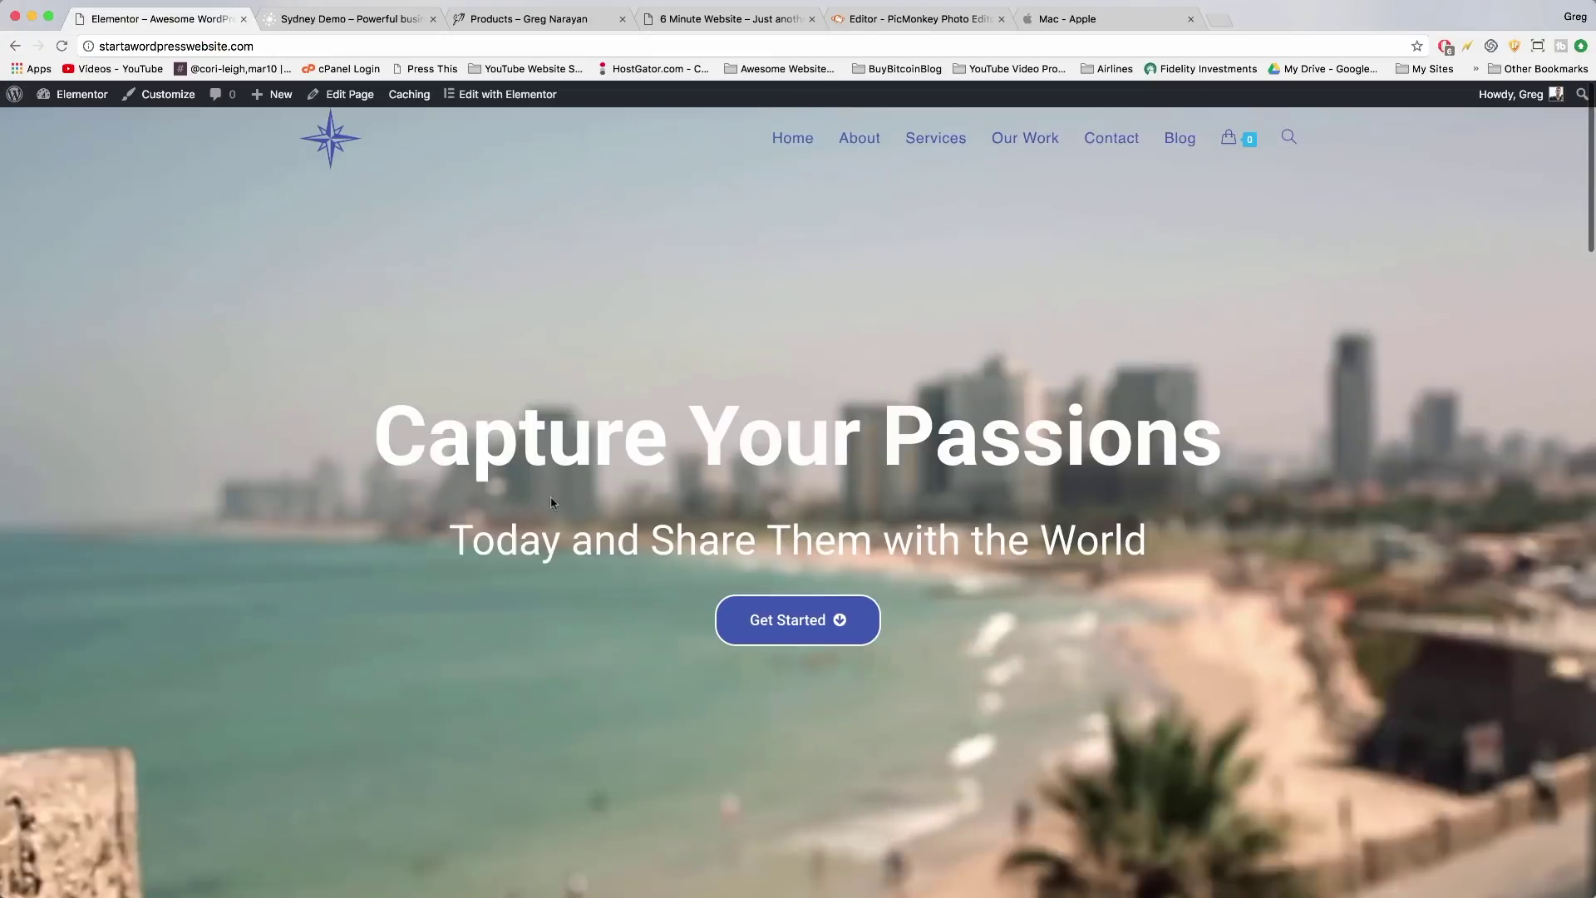
scroll(552, 499, "down", 6)
scroll(553, 502, "down", 5)
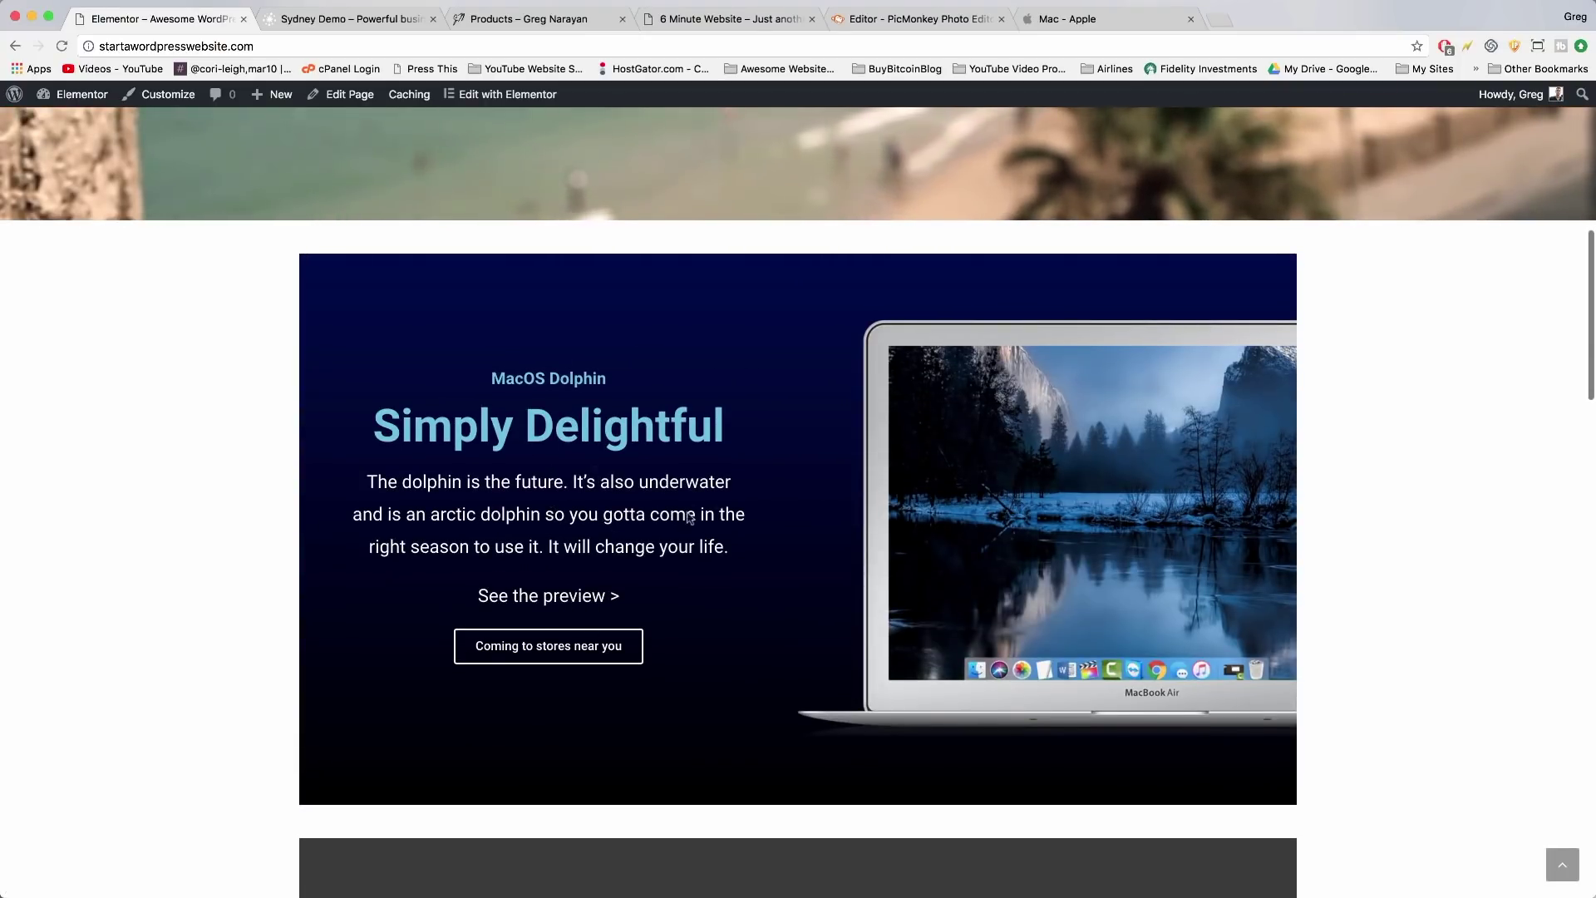
Shift the PicMonkey laptop-screen overlay, recheck the Mac page, and return to startawordpresswebsite.com.
key("super+5")
left_click_drag(937, 431, 1014, 430)
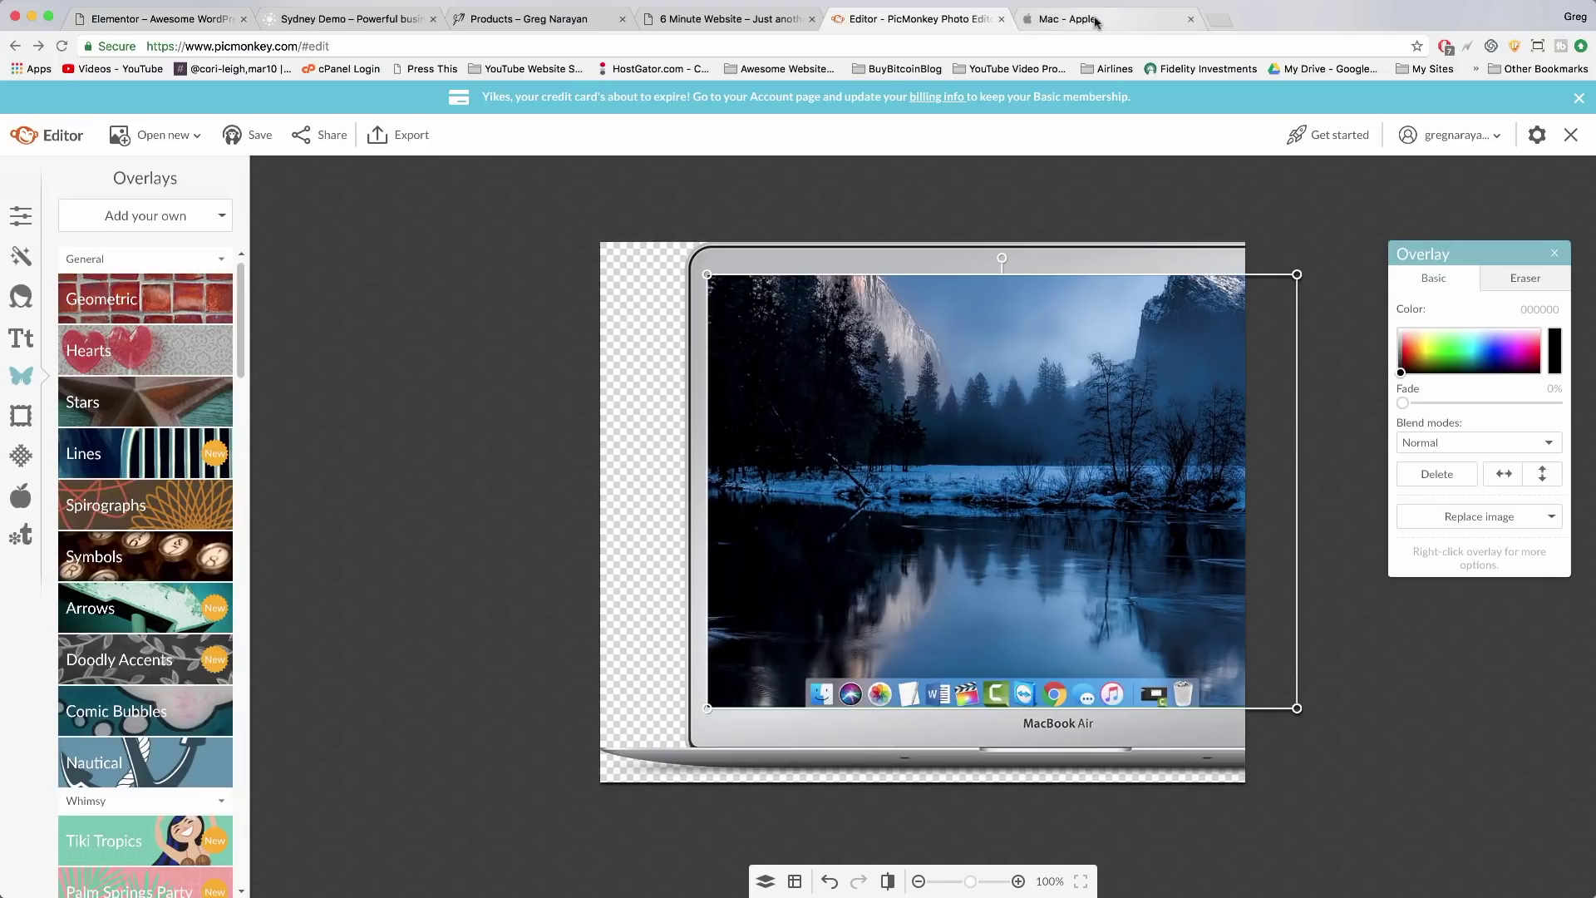
left_click(1072, 18)
scroll(788, 433, "down", 5)
scroll(788, 433, "down", 7)
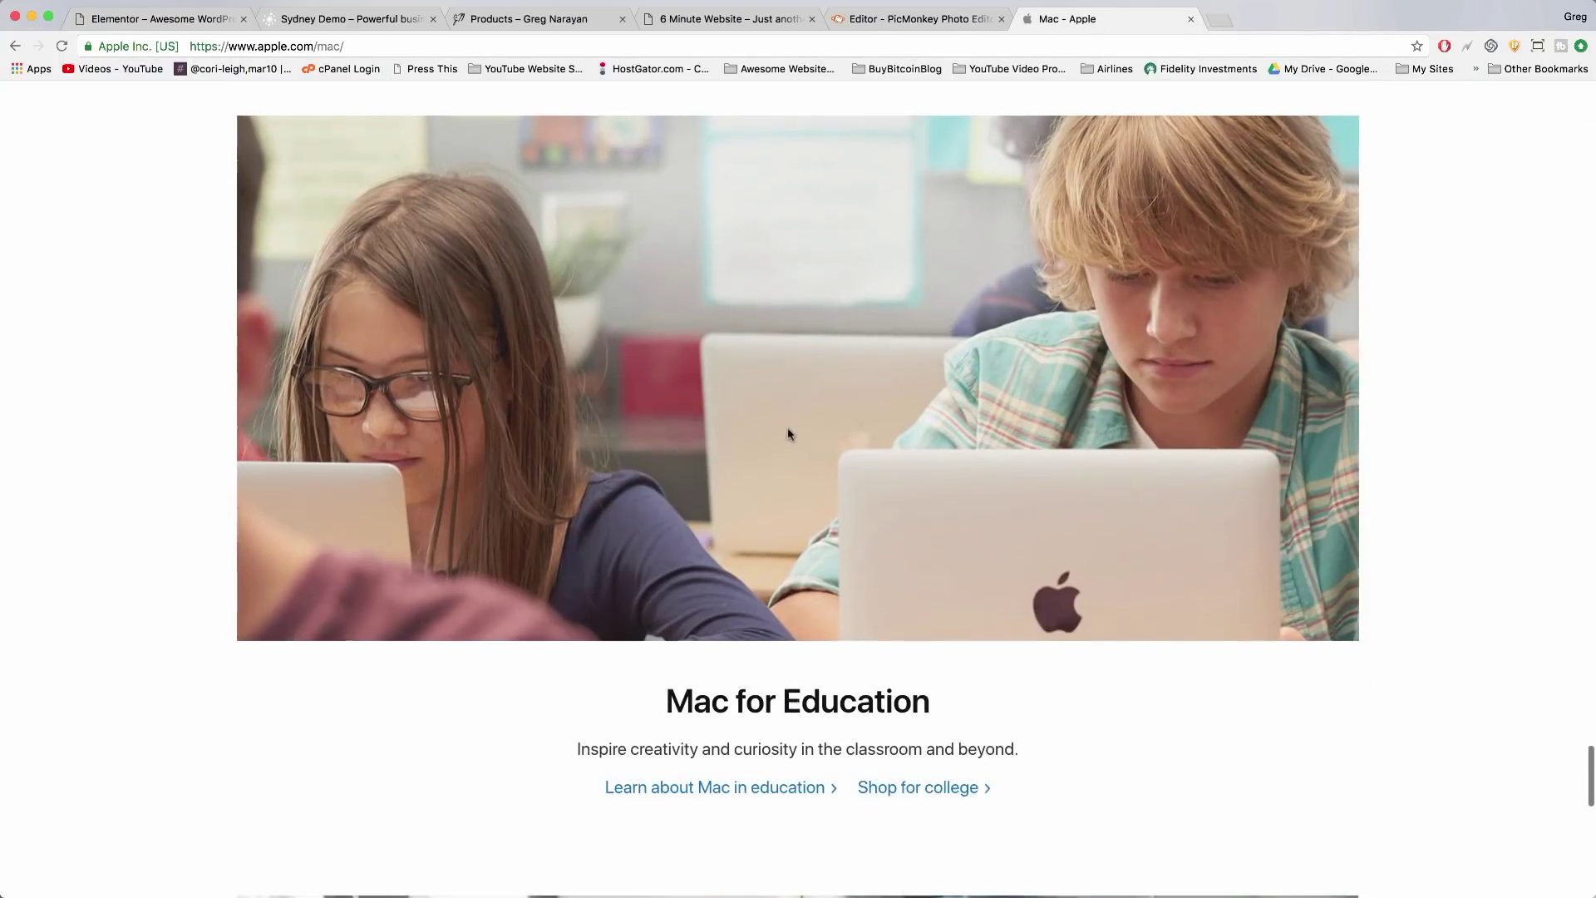
scroll(788, 434, "up", 5)
scroll(788, 433, "up", 10)
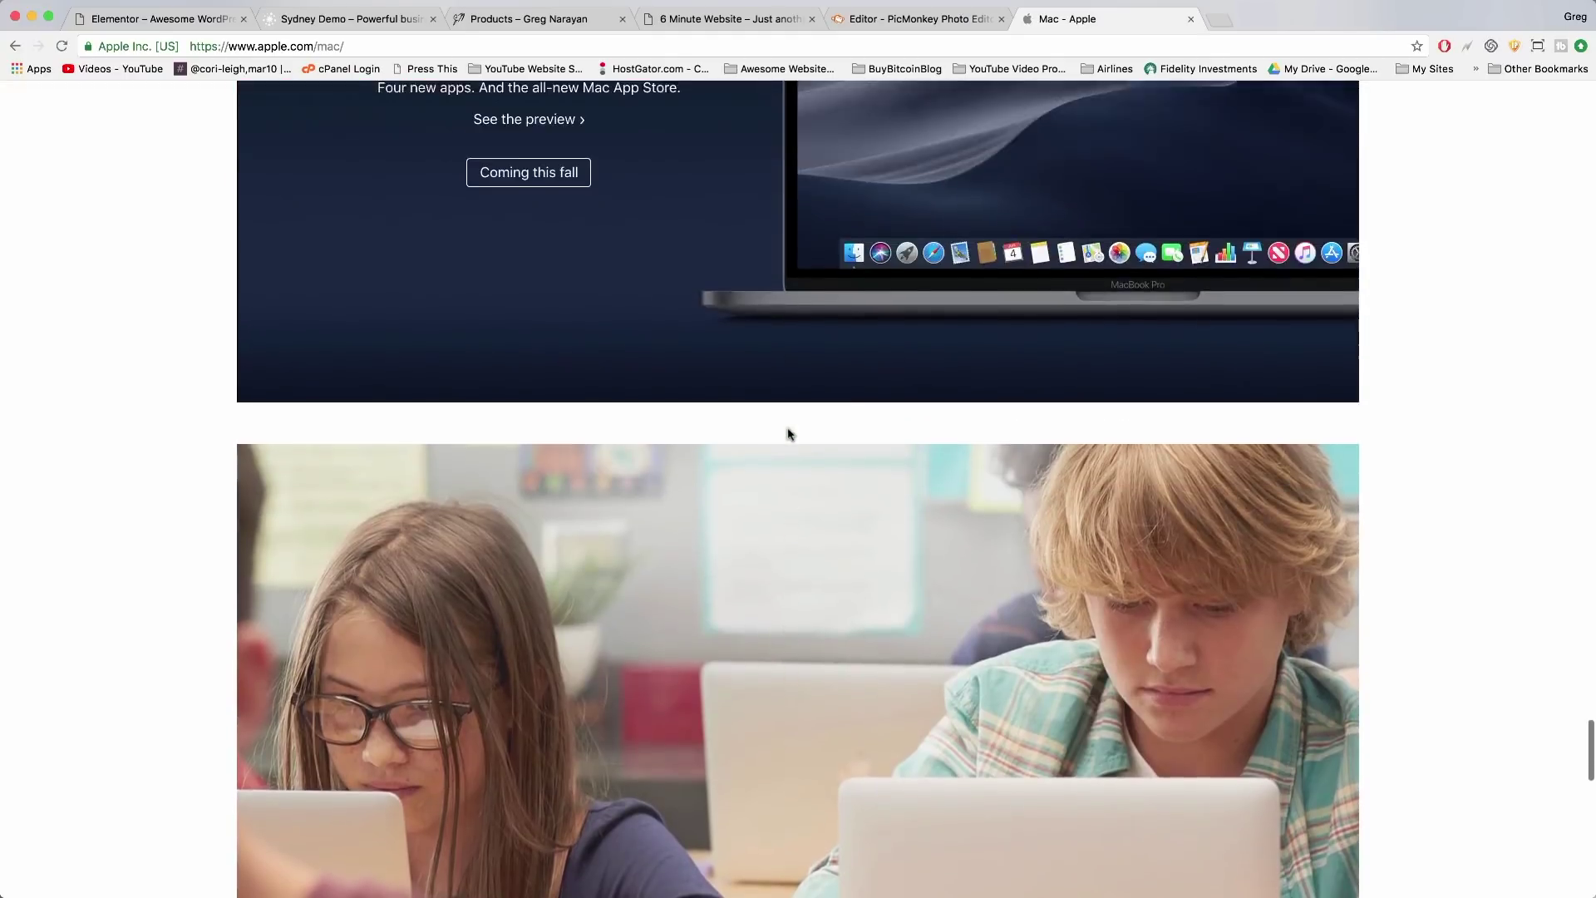
left_click(215, 19)
scroll(443, 617, "up", 10)
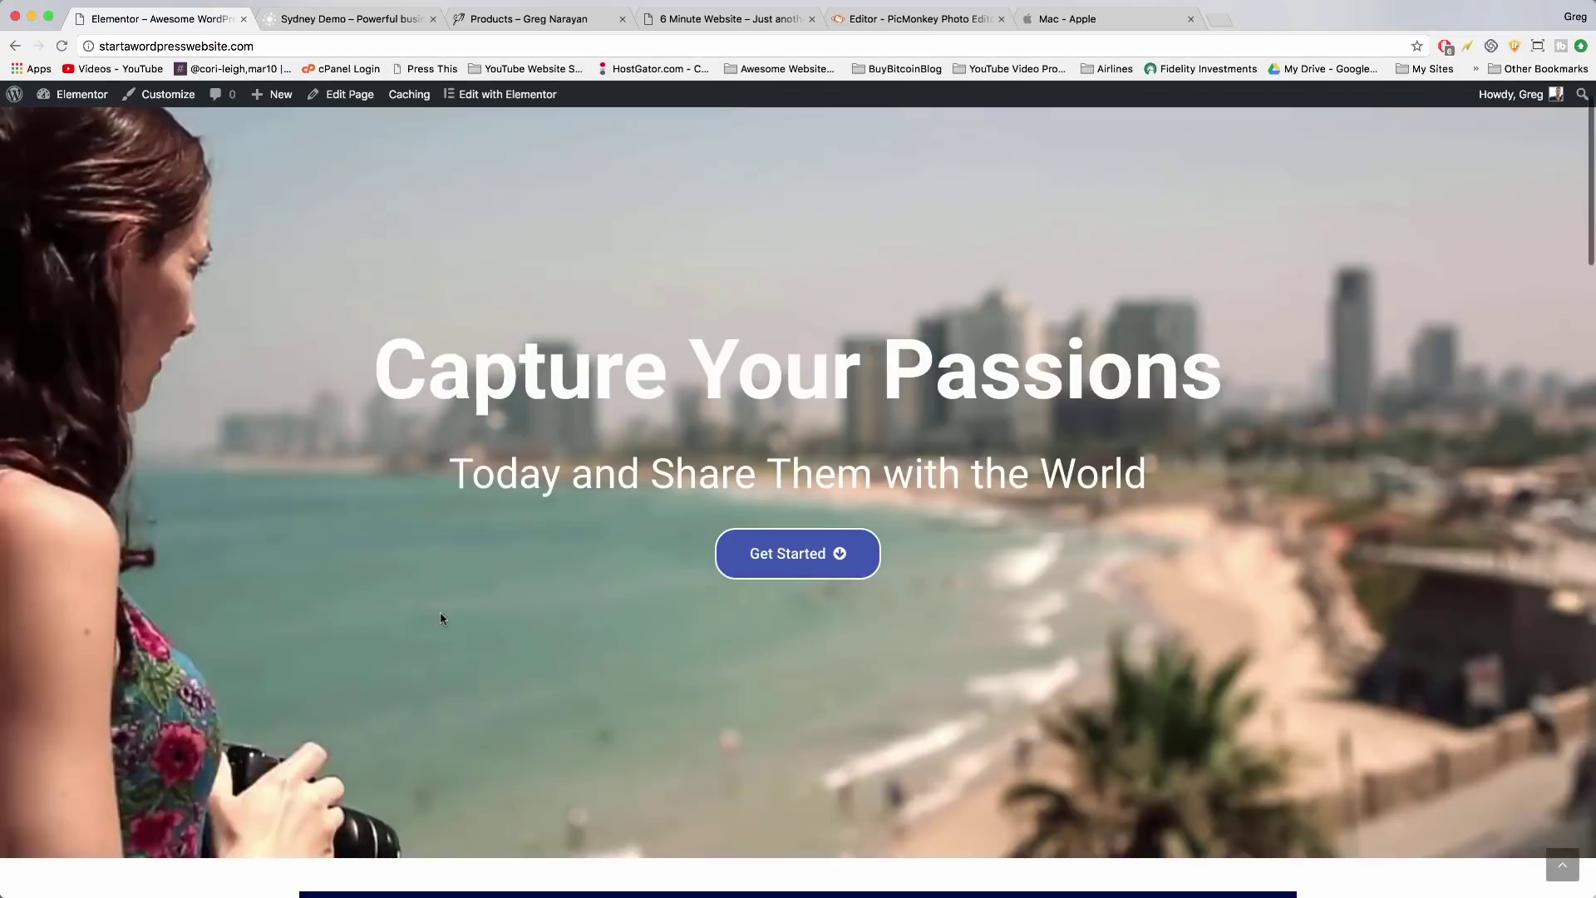
Scroll back up to the startawordpresswebsite.com 'Capture Your Passions' hero.
scroll(440, 619, "up", 2)
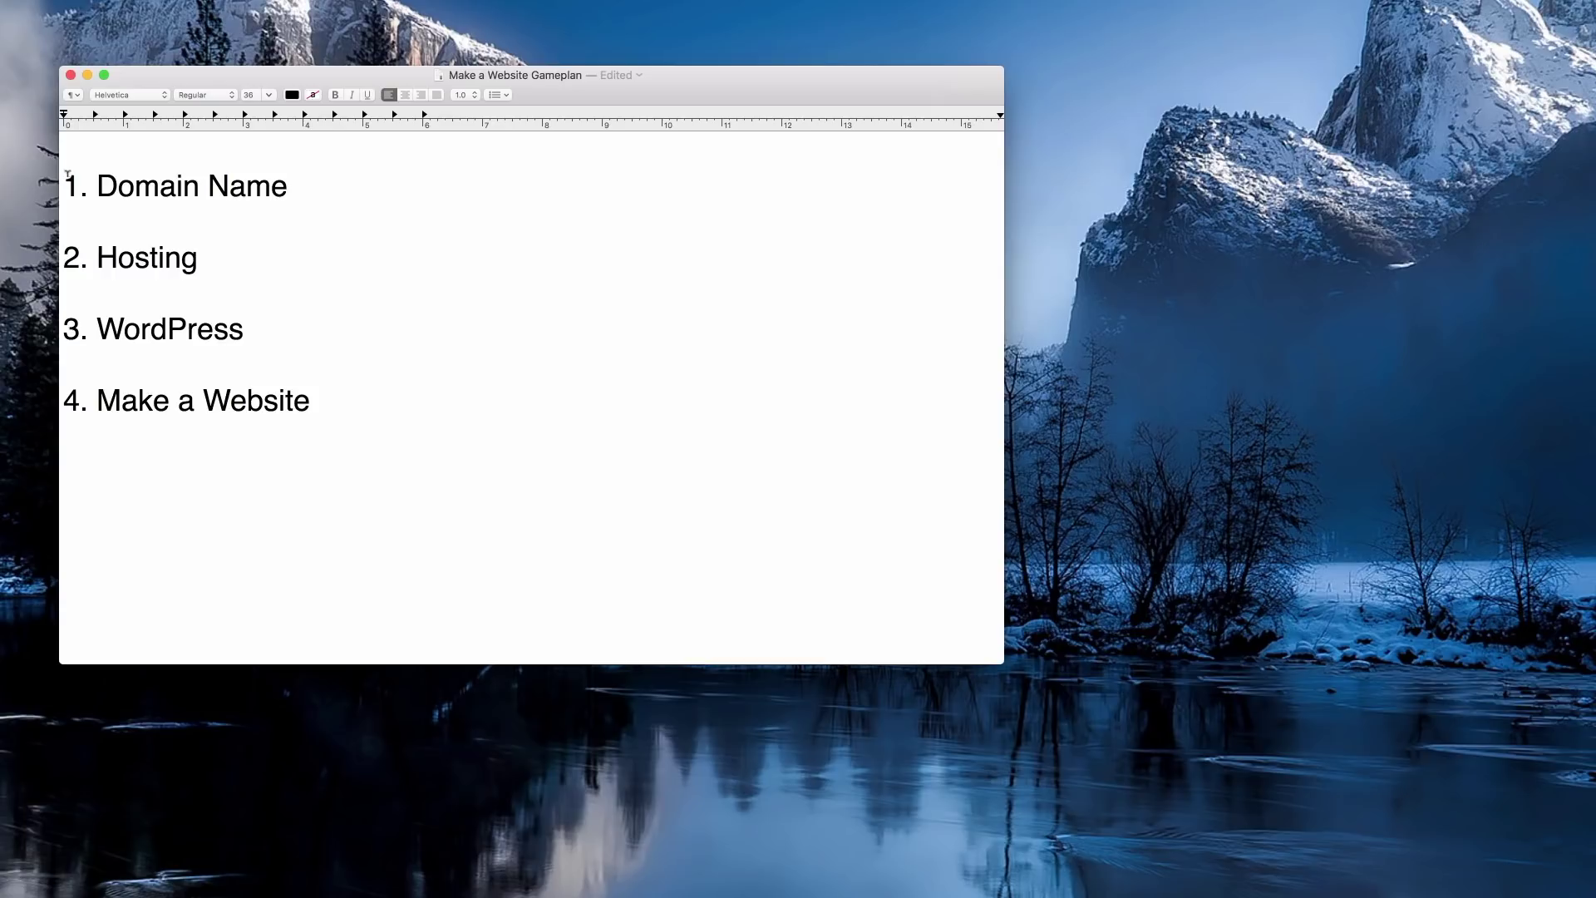
Append '$11/yr' after the Domain Name item in the gameplan list.
left_click_drag(66, 174, 297, 182)
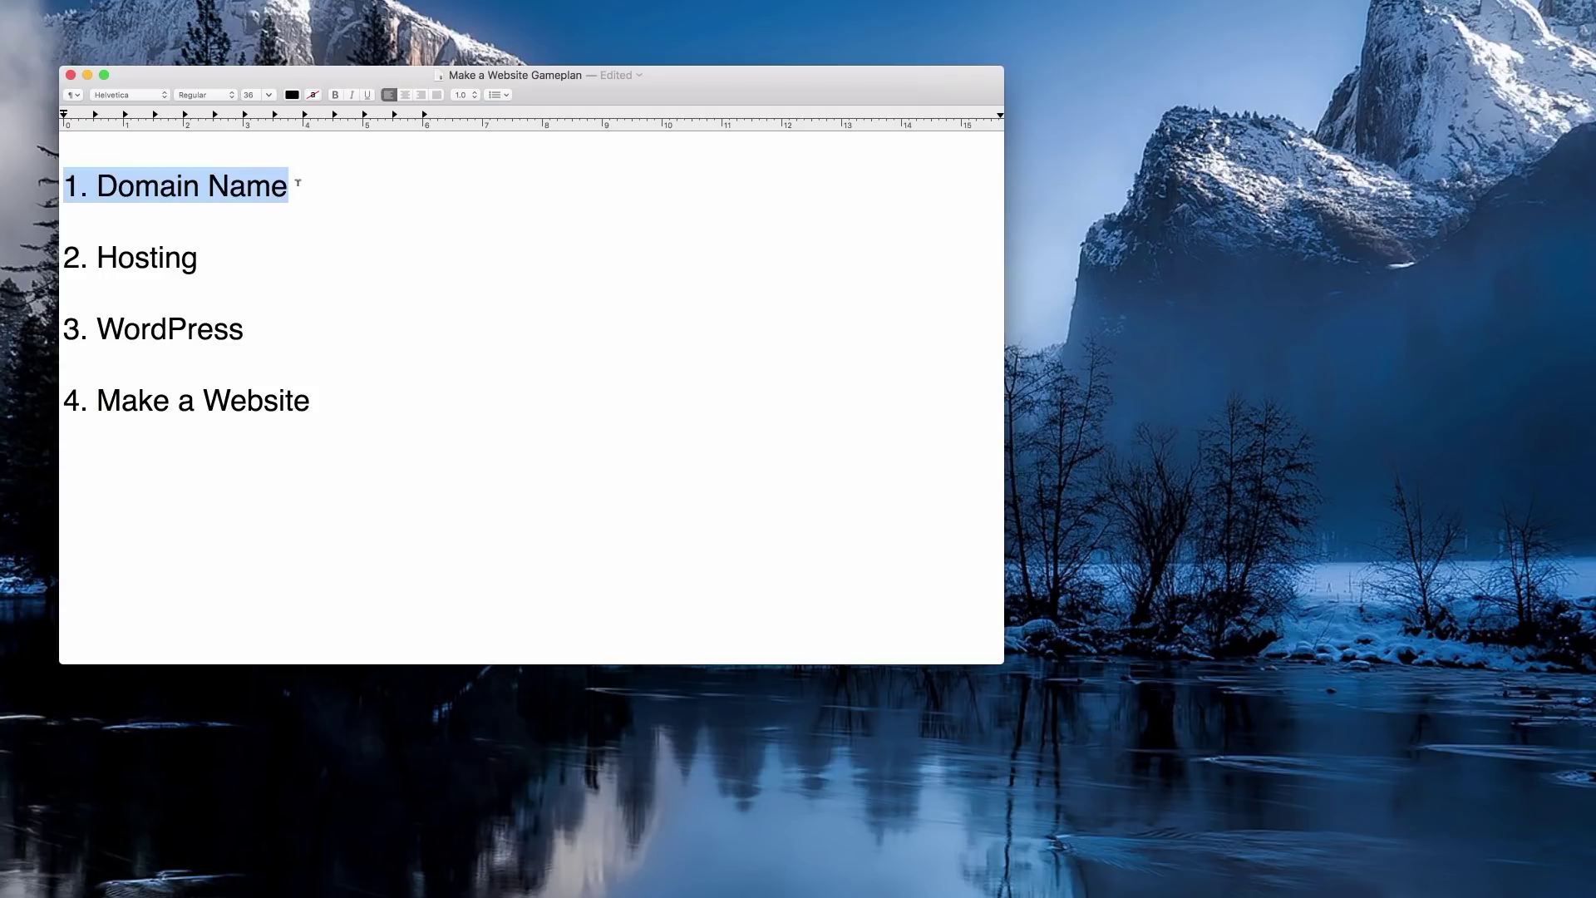
left_click(298, 183)
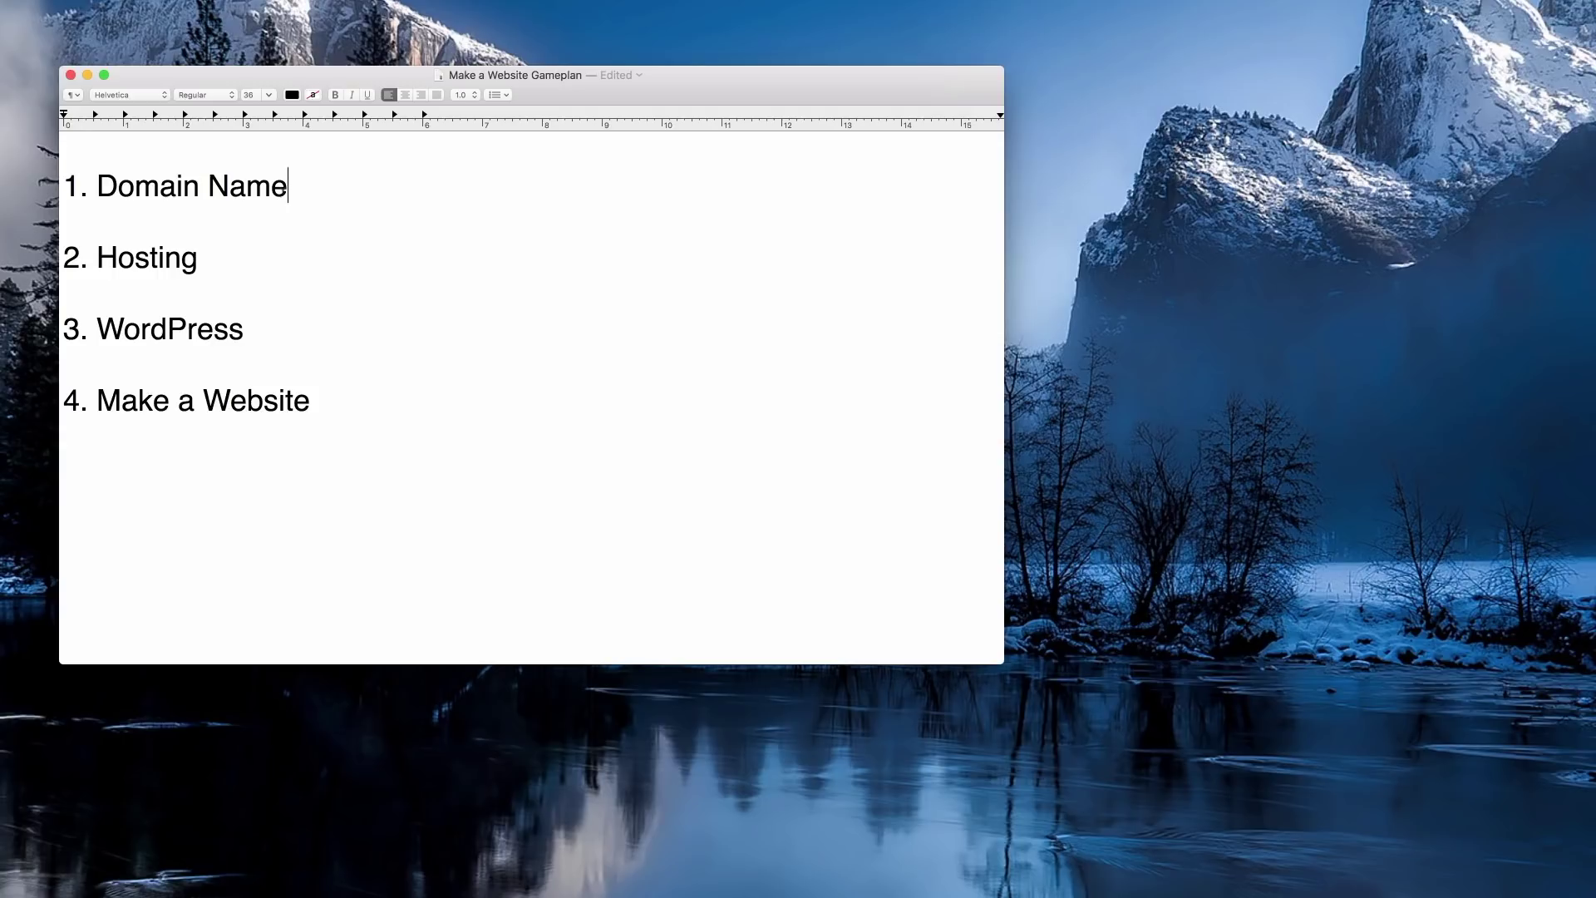
type("$11/yr")
left_click_drag(199, 258, 61, 258)
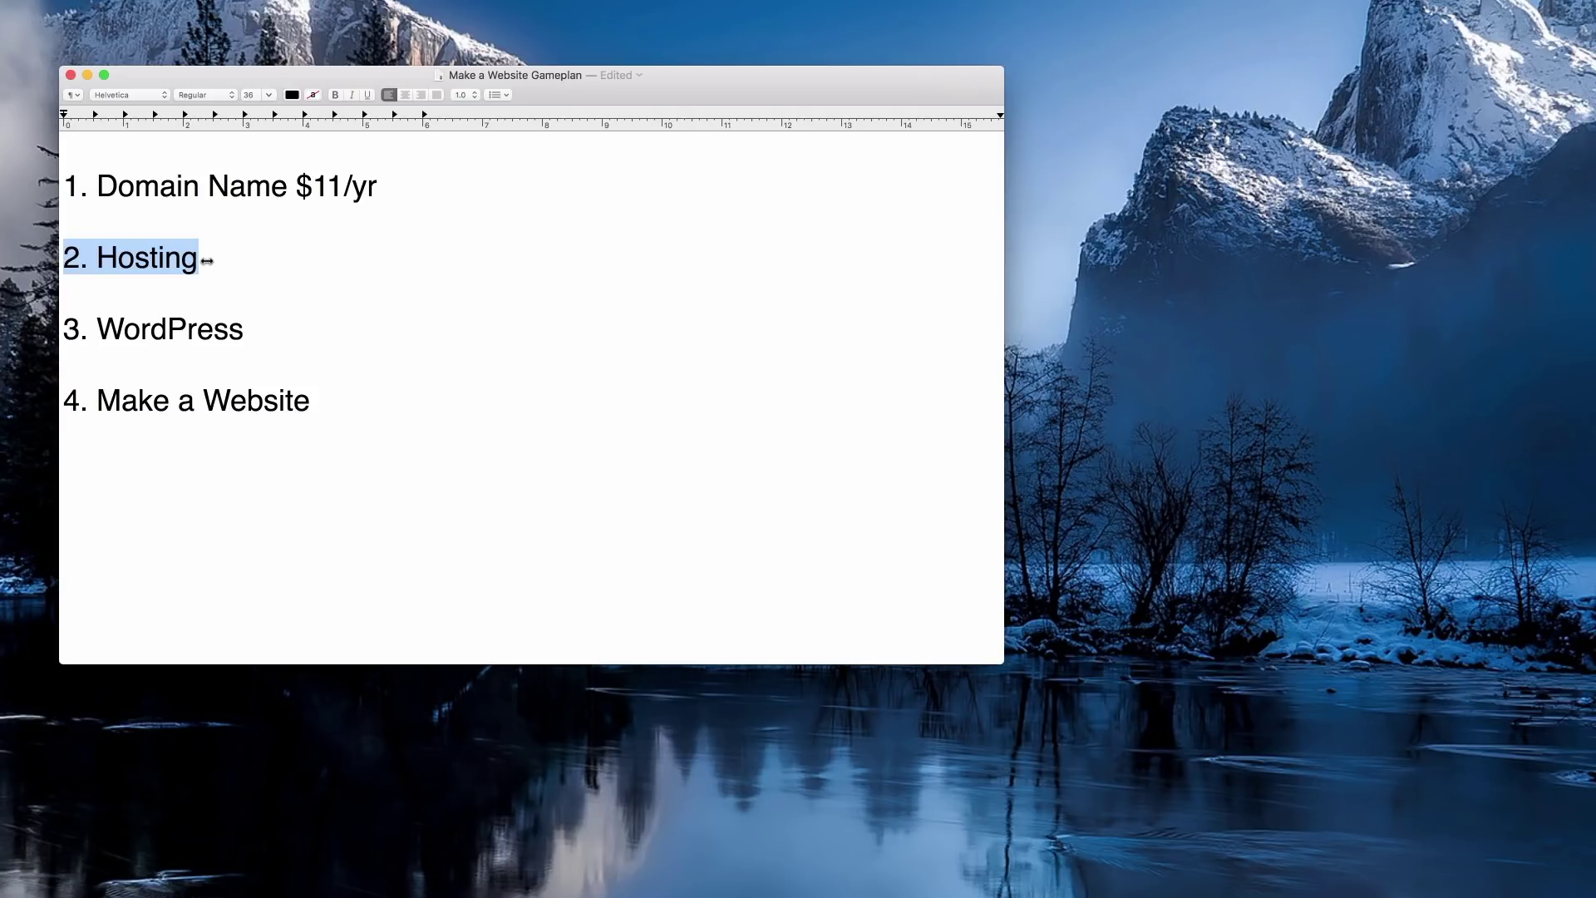
Highlight and clear the Hosting and WordPress items, leaving the cursor after Hosting.
left_click(202, 259)
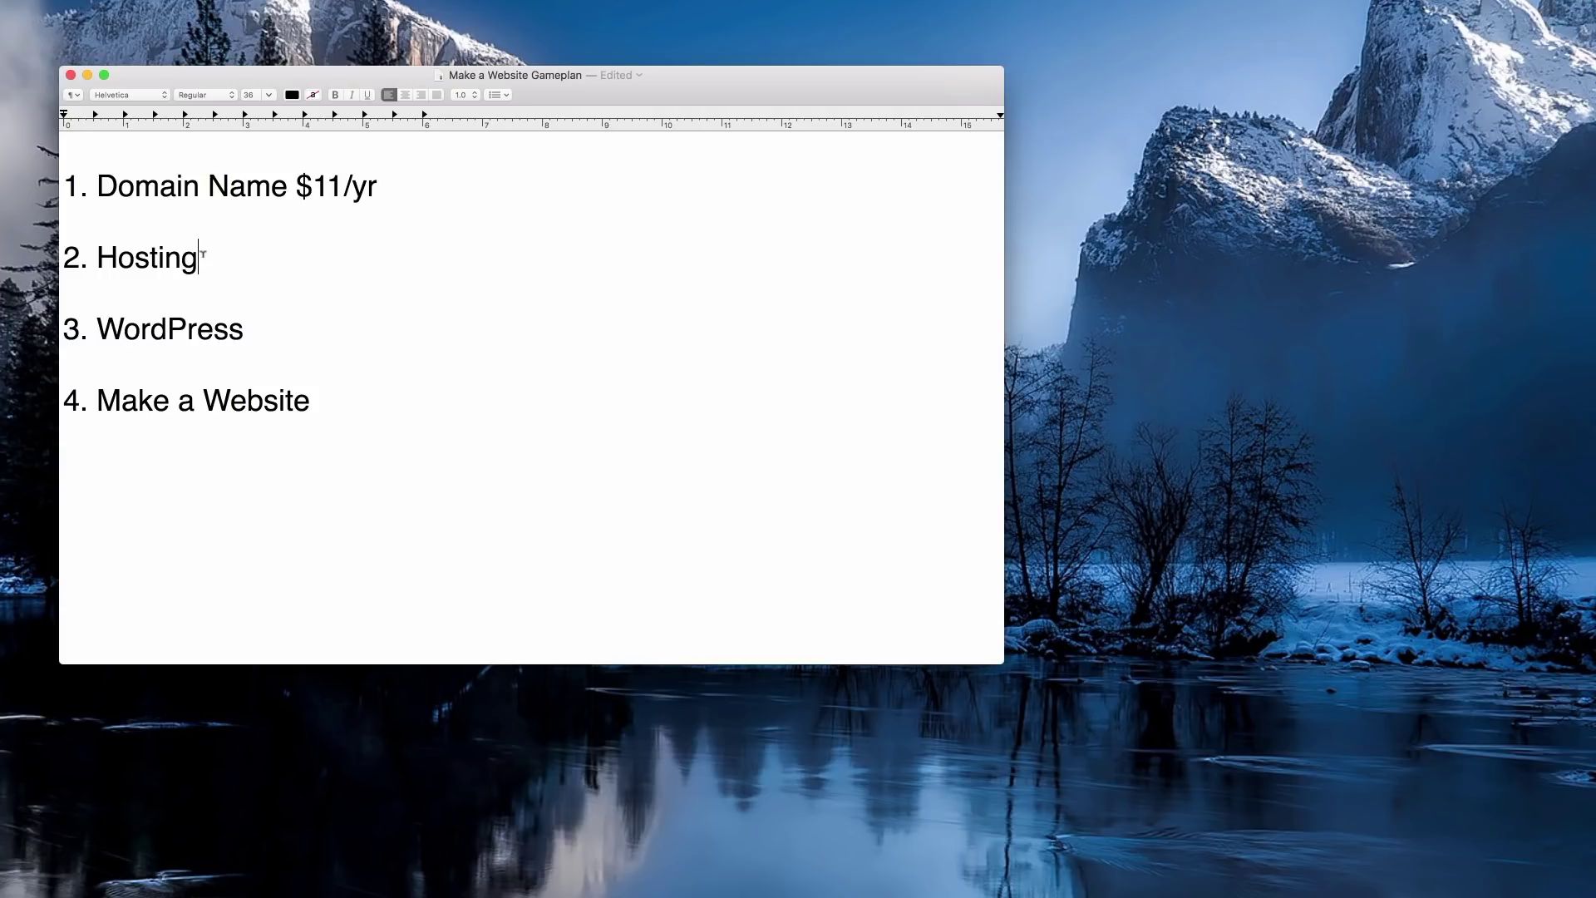
left_click_drag(201, 257, 65, 257)
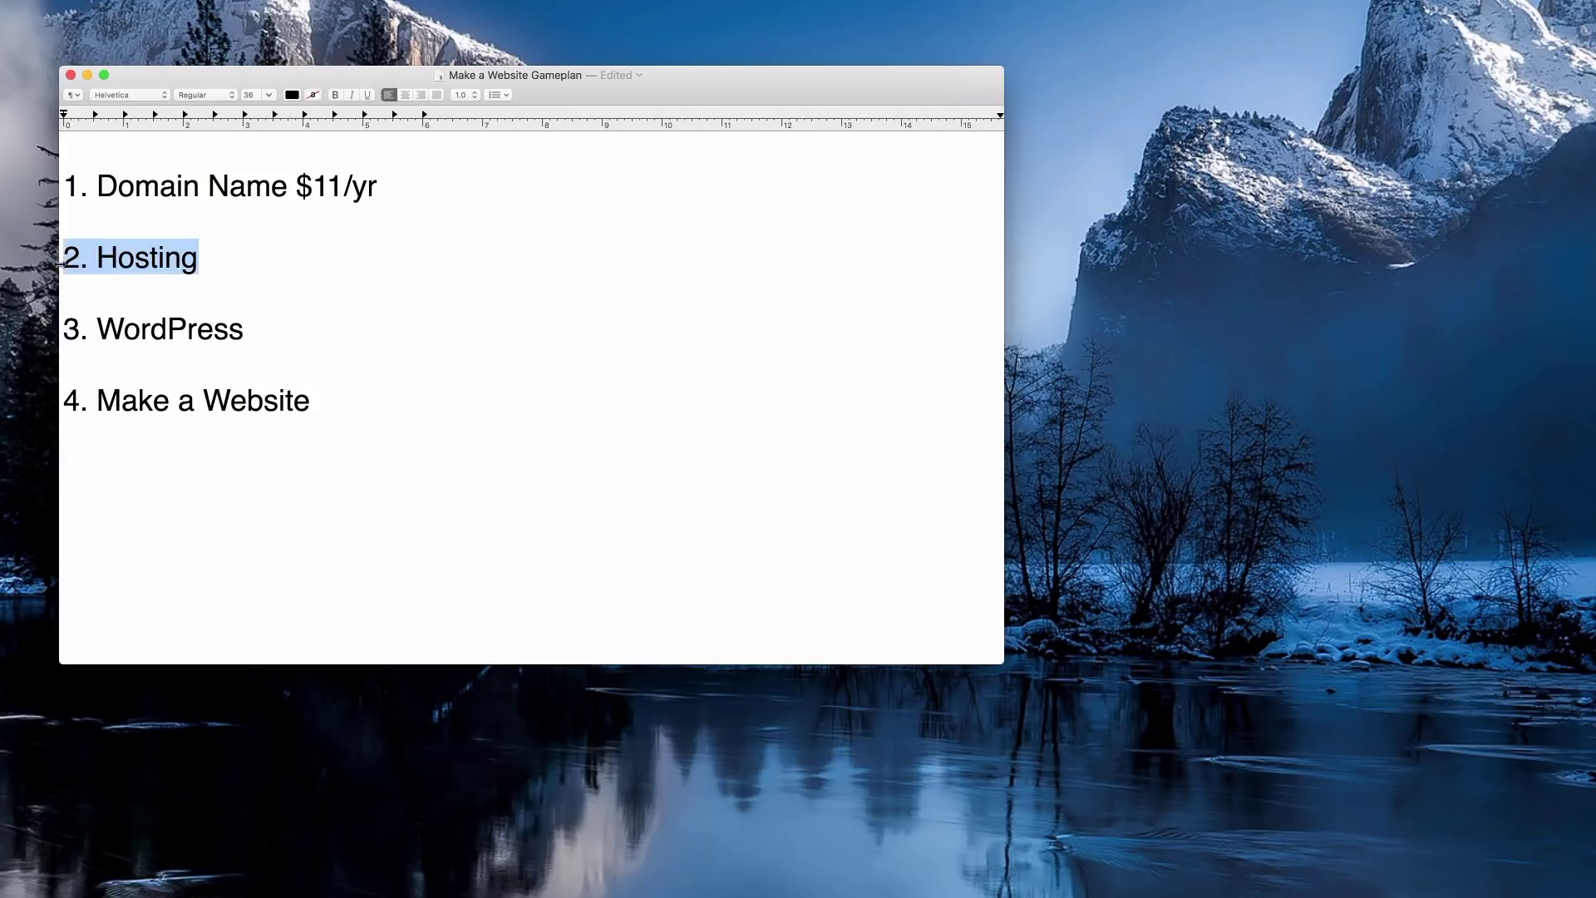
left_click(86, 186)
left_click(197, 254)
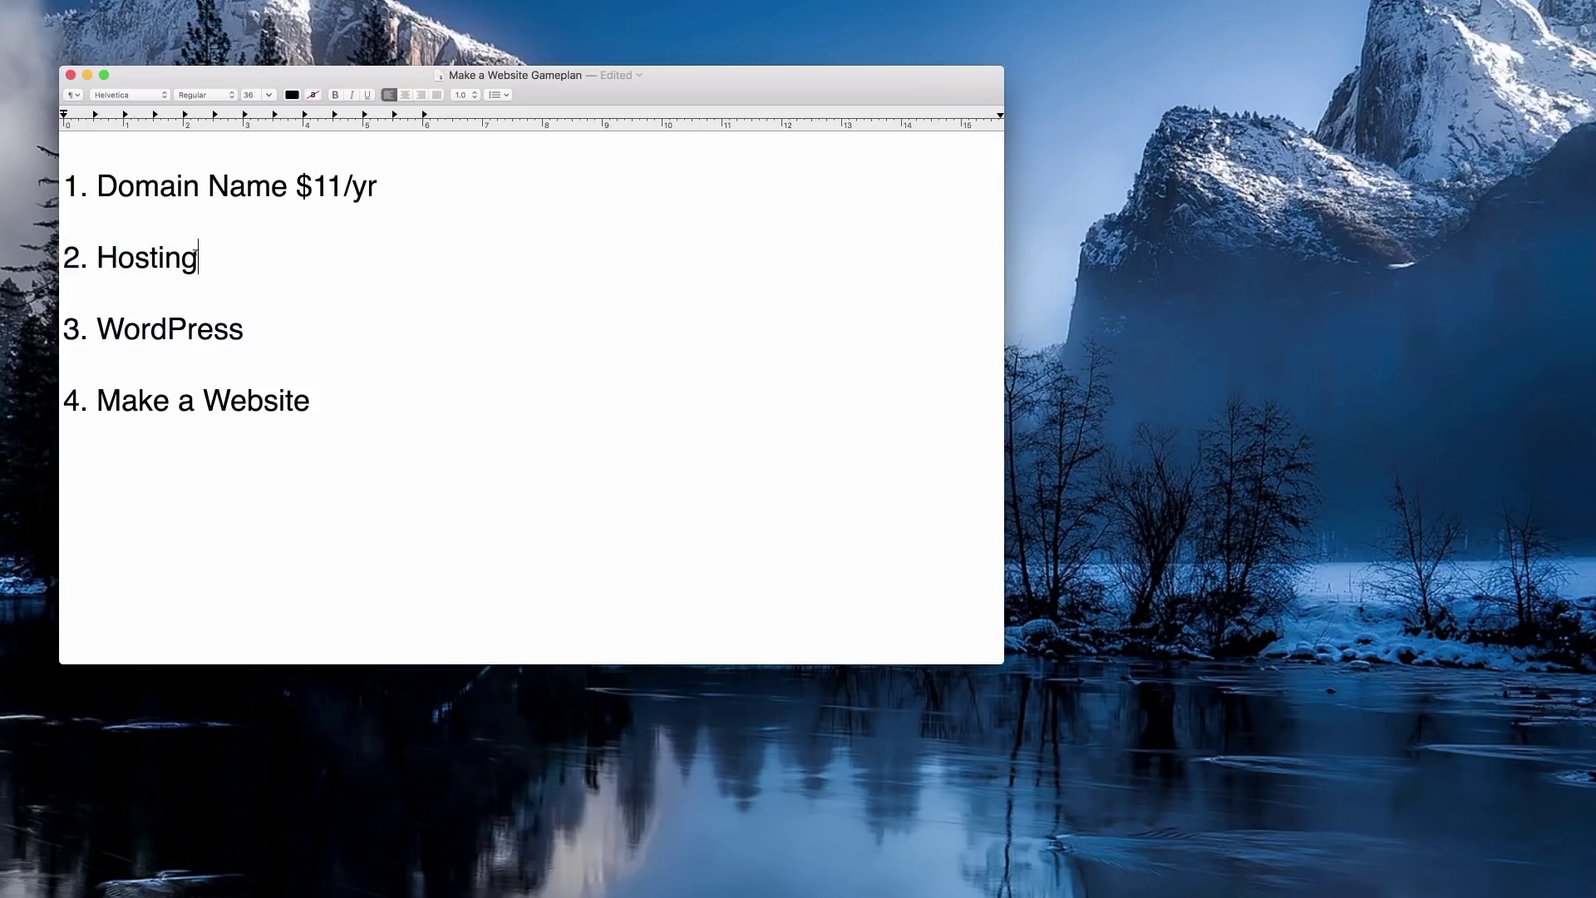
left_click_drag(196, 254, 65, 258)
left_click(197, 255)
left_click_drag(244, 329, 64, 330)
left_click(188, 329)
left_click(197, 226)
left_click_drag(206, 256, 62, 258)
left_click(225, 247)
Add '$10/mo' after the Hosting item.
key("shift+alt+Left")
key("shift+Left")
key("shift+Left")
key("shift+Left")
left_click(211, 258)
left_click_drag(213, 258, 61, 261)
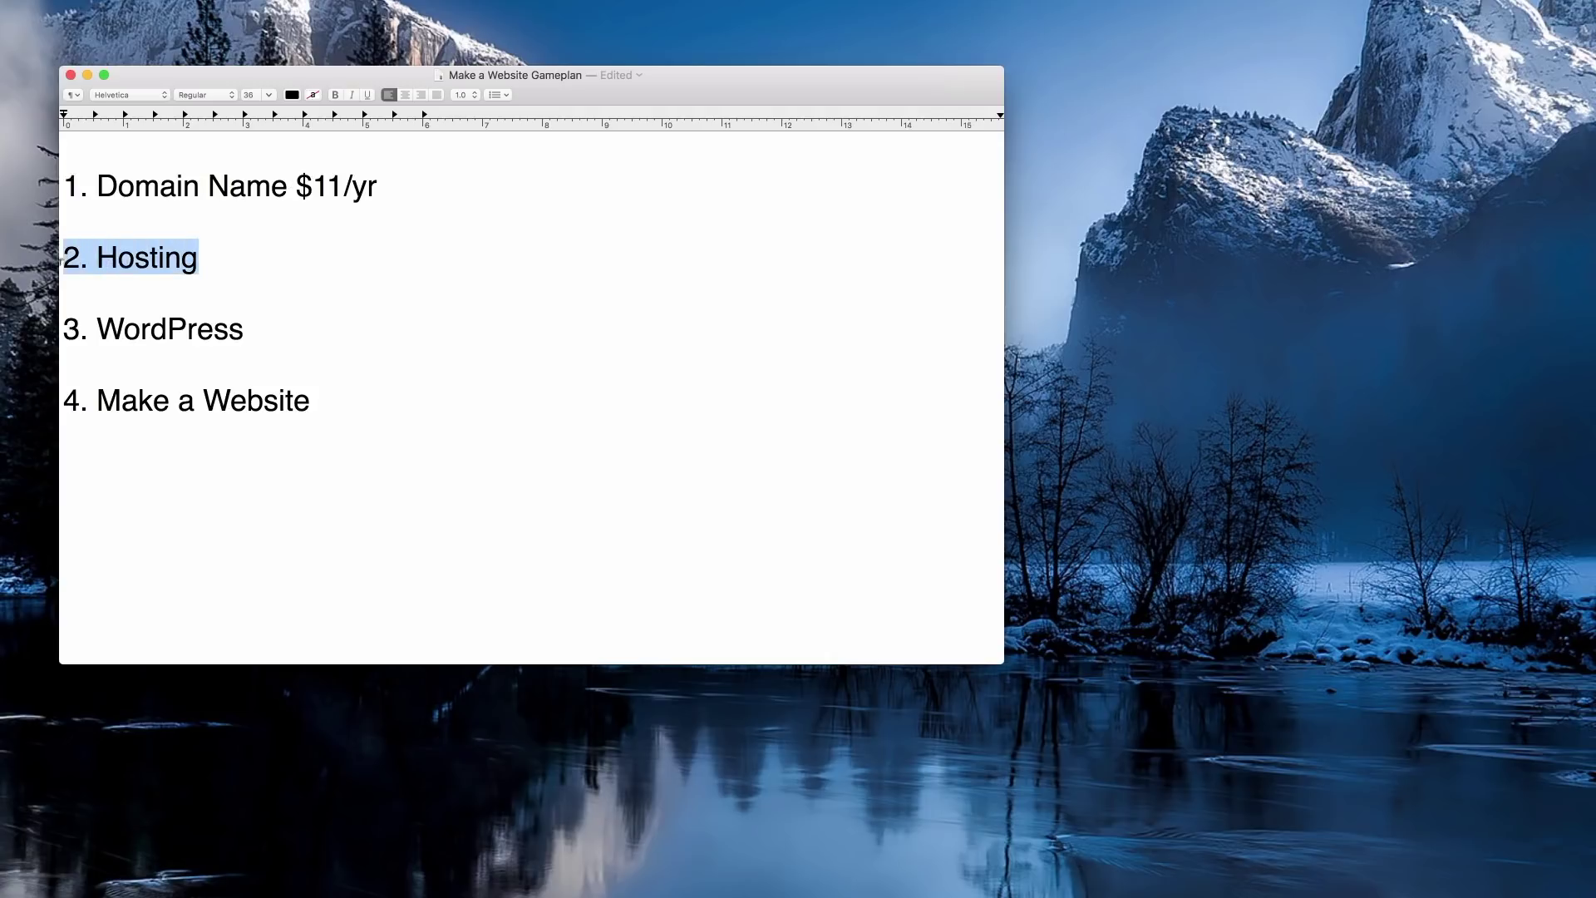
left_click(216, 257)
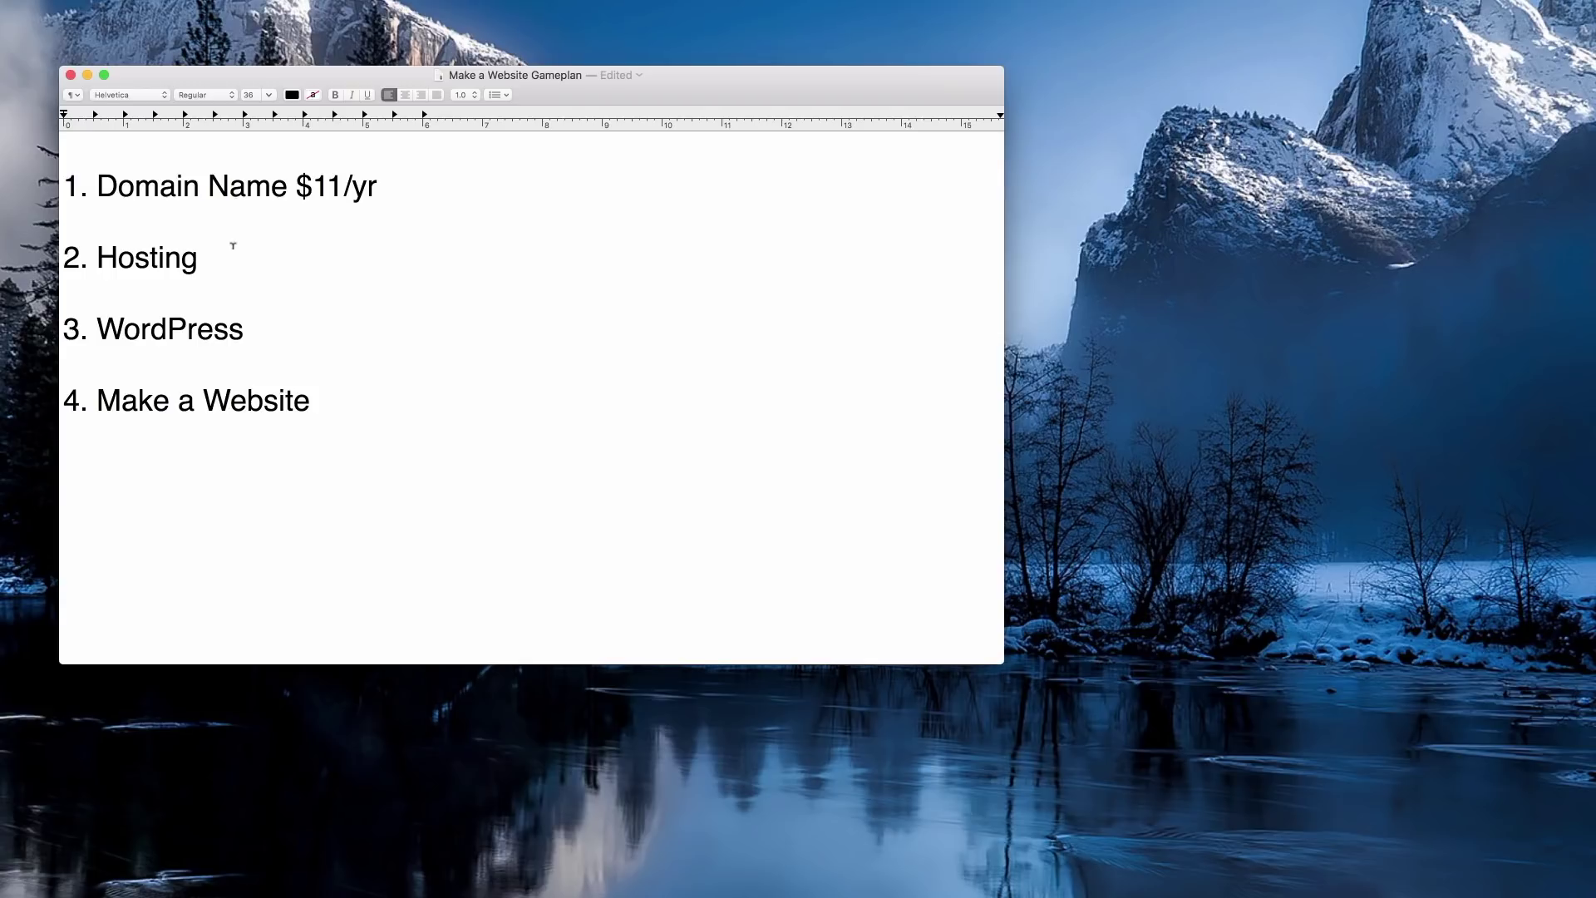
type("$10/mo")
Select the first two list items, then move the cursor after WordPress.
key("shift+Left")
key("shift+Left")
key("shift+Left")
key("shift+Left")
key("shift+Left")
key("shift+Left")
key("shift+Left")
key("shift+Left")
key("shift+Left")
key("shift+Left")
key("shift+Left")
key("shift+Left")
key("shift+Left")
key("shift+Left")
key("shift+Left")
key("shift+Left")
key("shift+Left")
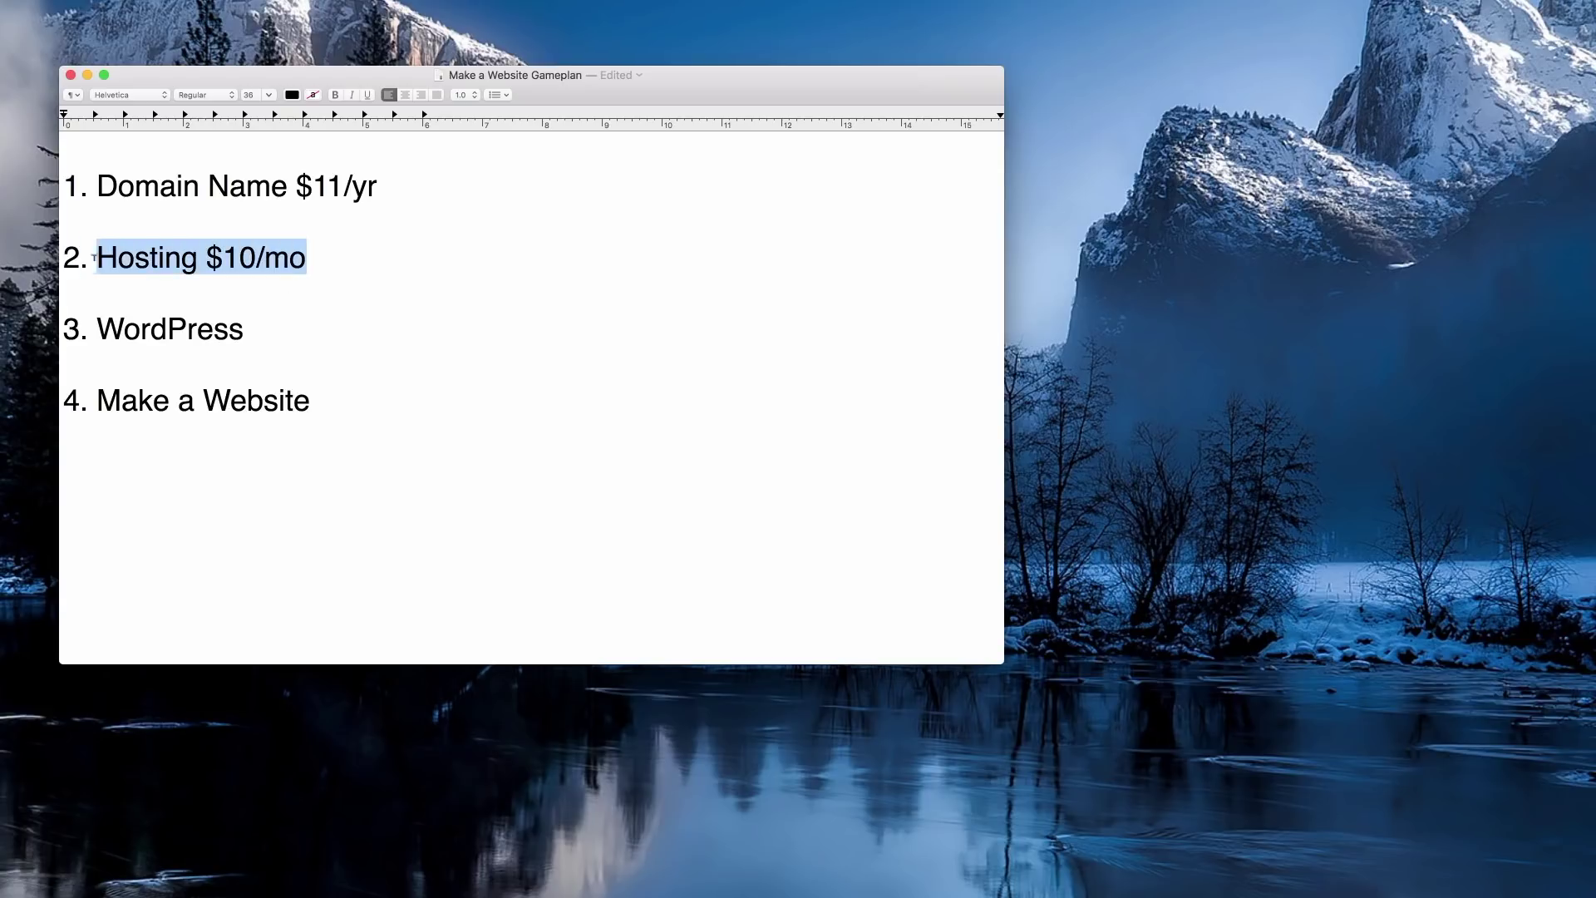
key("shift+Up")
key("shift+Up")
key("shift+Up")
key("shift+Down")
key("shift+Down")
key("shift+Down")
key("shift+Up")
key("shift+Up")
key("shift+Up")
left_click(322, 251)
left_click(246, 319)
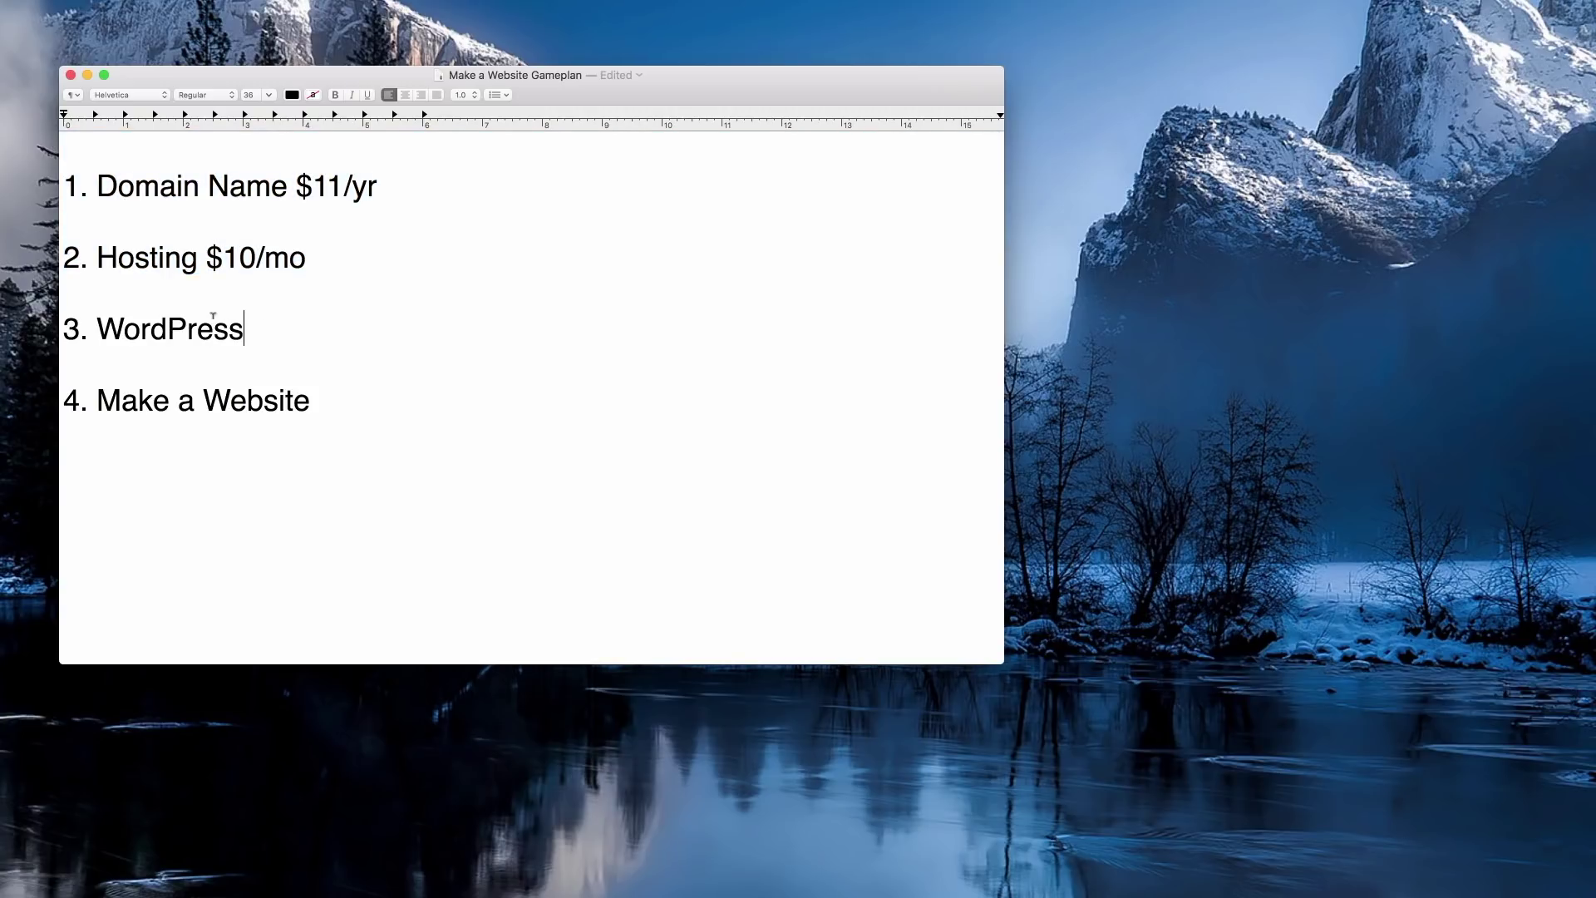
Add '- FREE' after the WordPress item, dropping a stray '.org'.
type("- FREE")
left_click(175, 186)
left_click(150, 258)
left_click(366, 328)
Extend WordPress to '- FREE, Drag & Drop' and add '- FREE' after Make a Website.
type("#1")
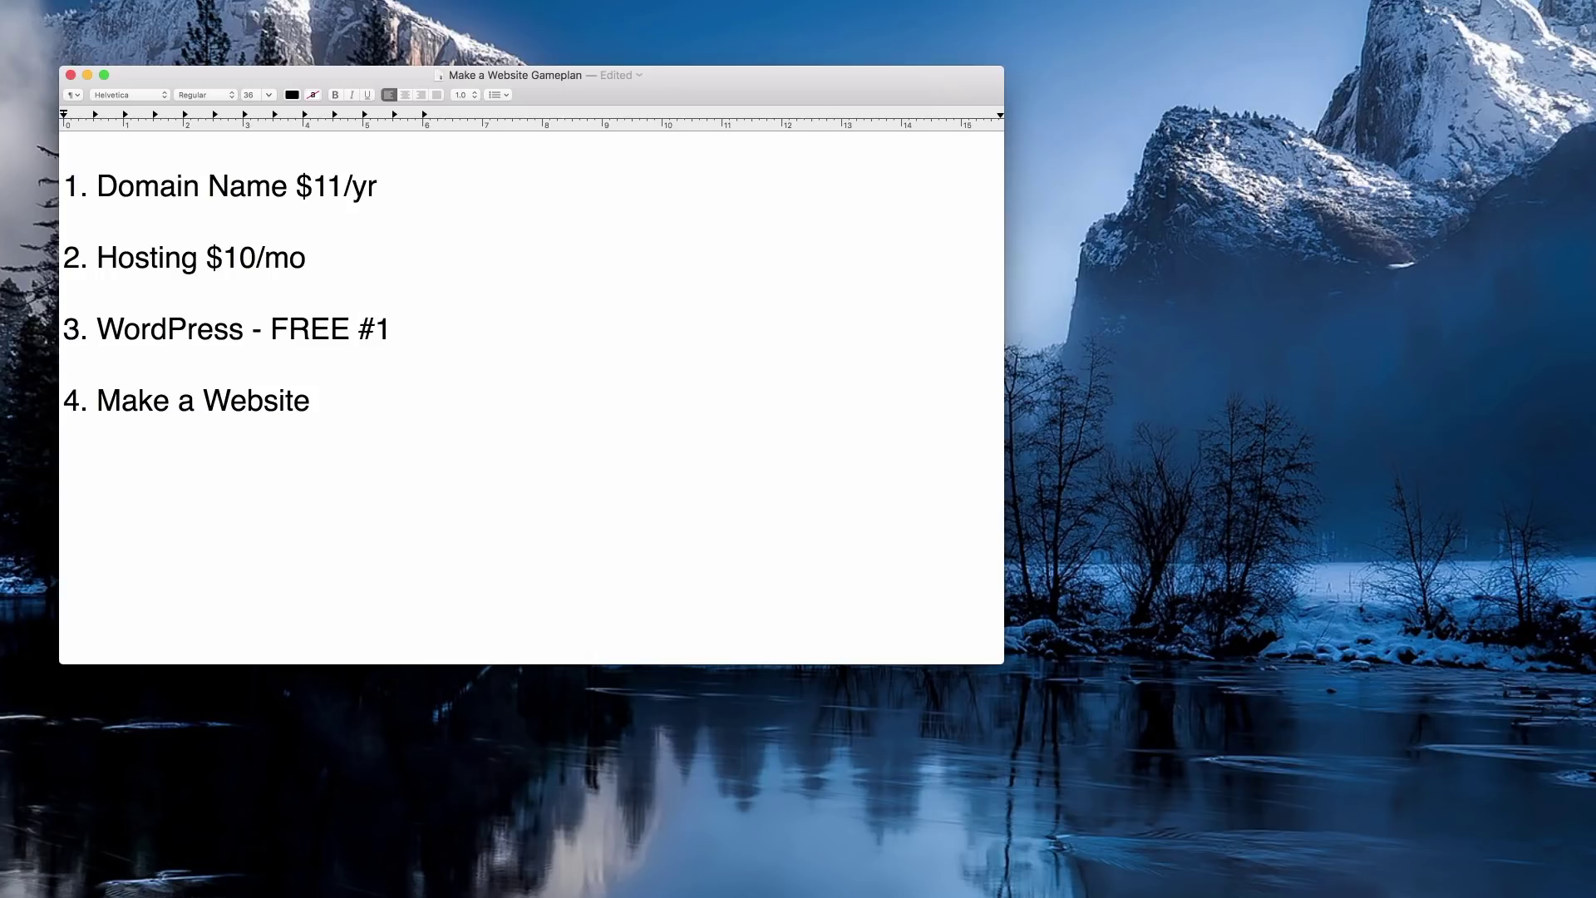
key("BackSpace")
key("BackSpace")
key("BackSpace")
type(", Drag & Drop")
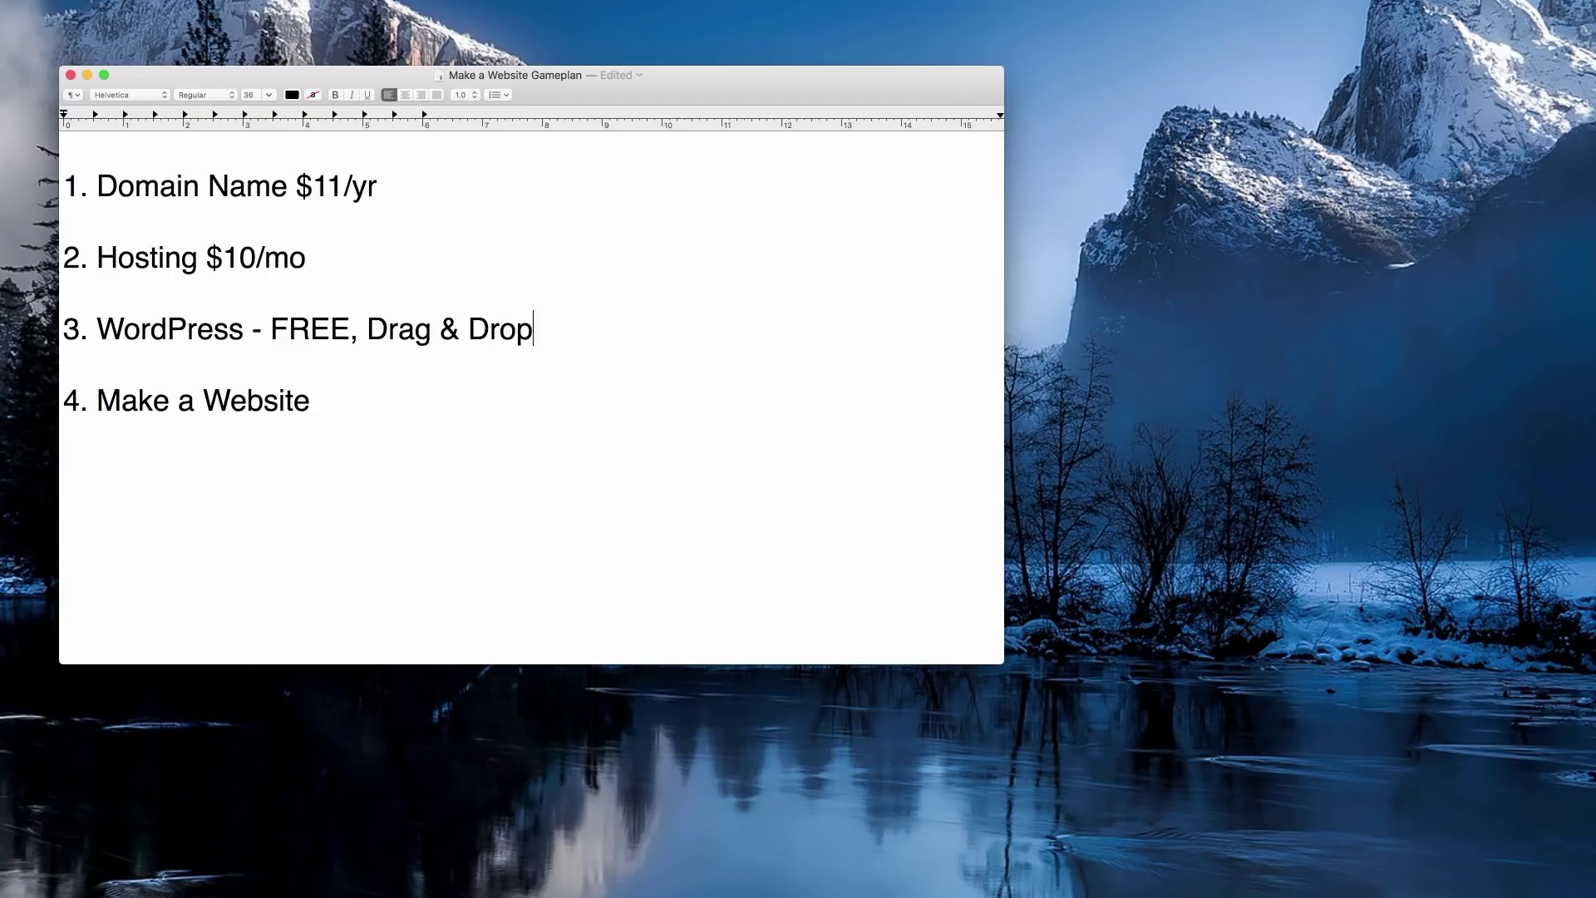
left_click(399, 329)
left_click(519, 325)
left_click(539, 326)
left_click(312, 397)
type("- FREE")
Add ', Elementor Free' to Make a Website and type '$21' on a new line below.
mouse_move(438, 400)
left_mouse_down()
mouse_move(114, 389)
mouse_move(428, 391)
left_mouse_up()
type(", Elementor")
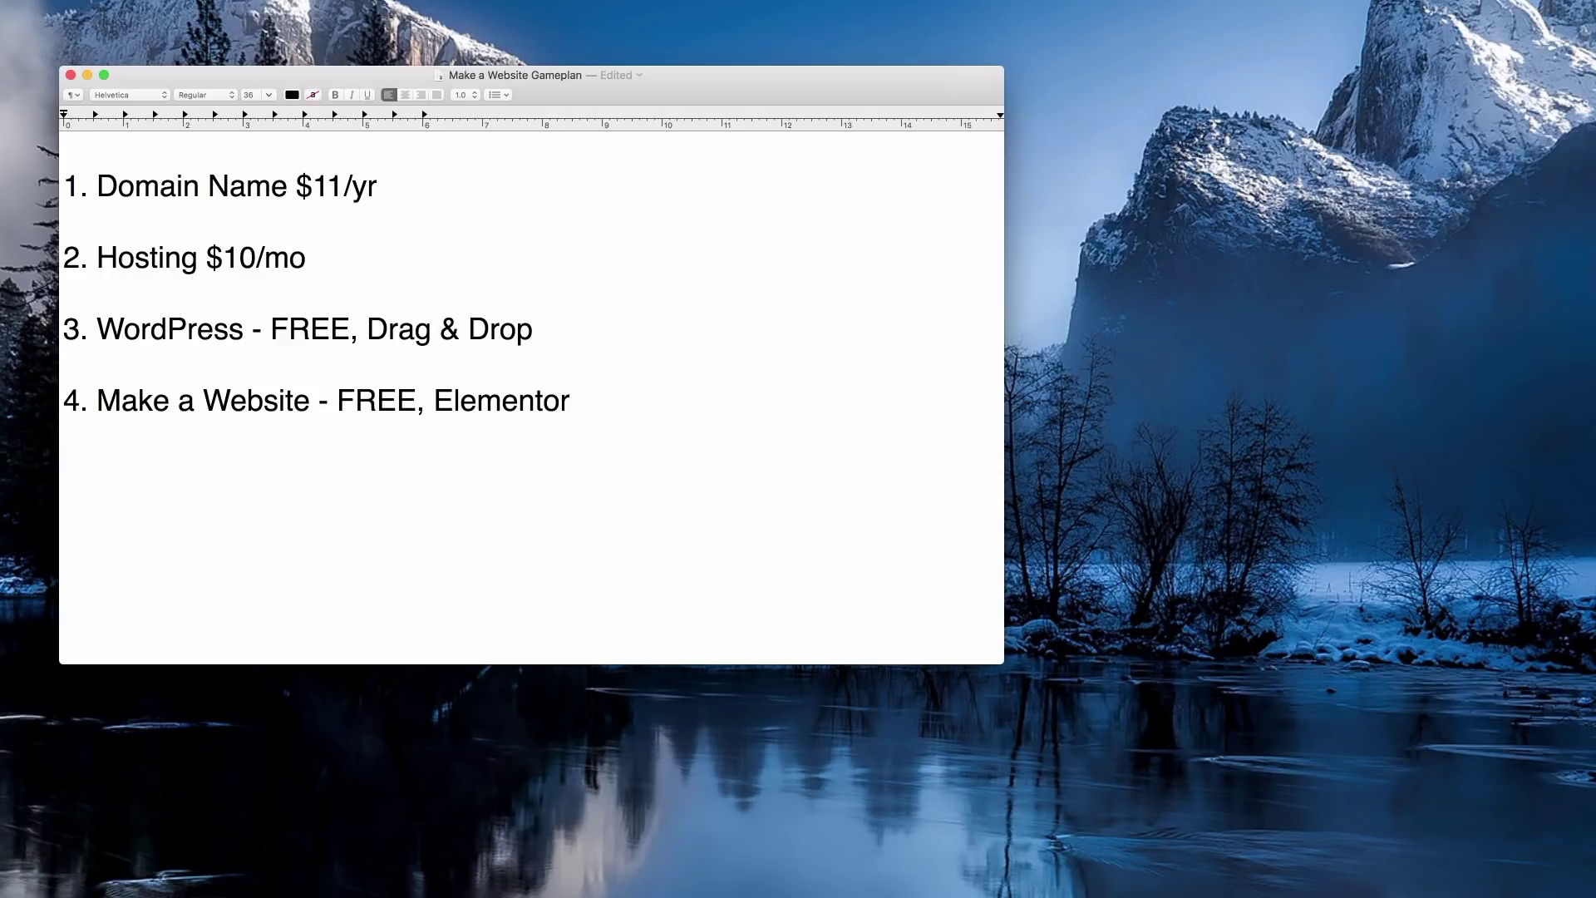
type(" FFR")
key("BackSpace")
key("BackSpace")
type("ree")
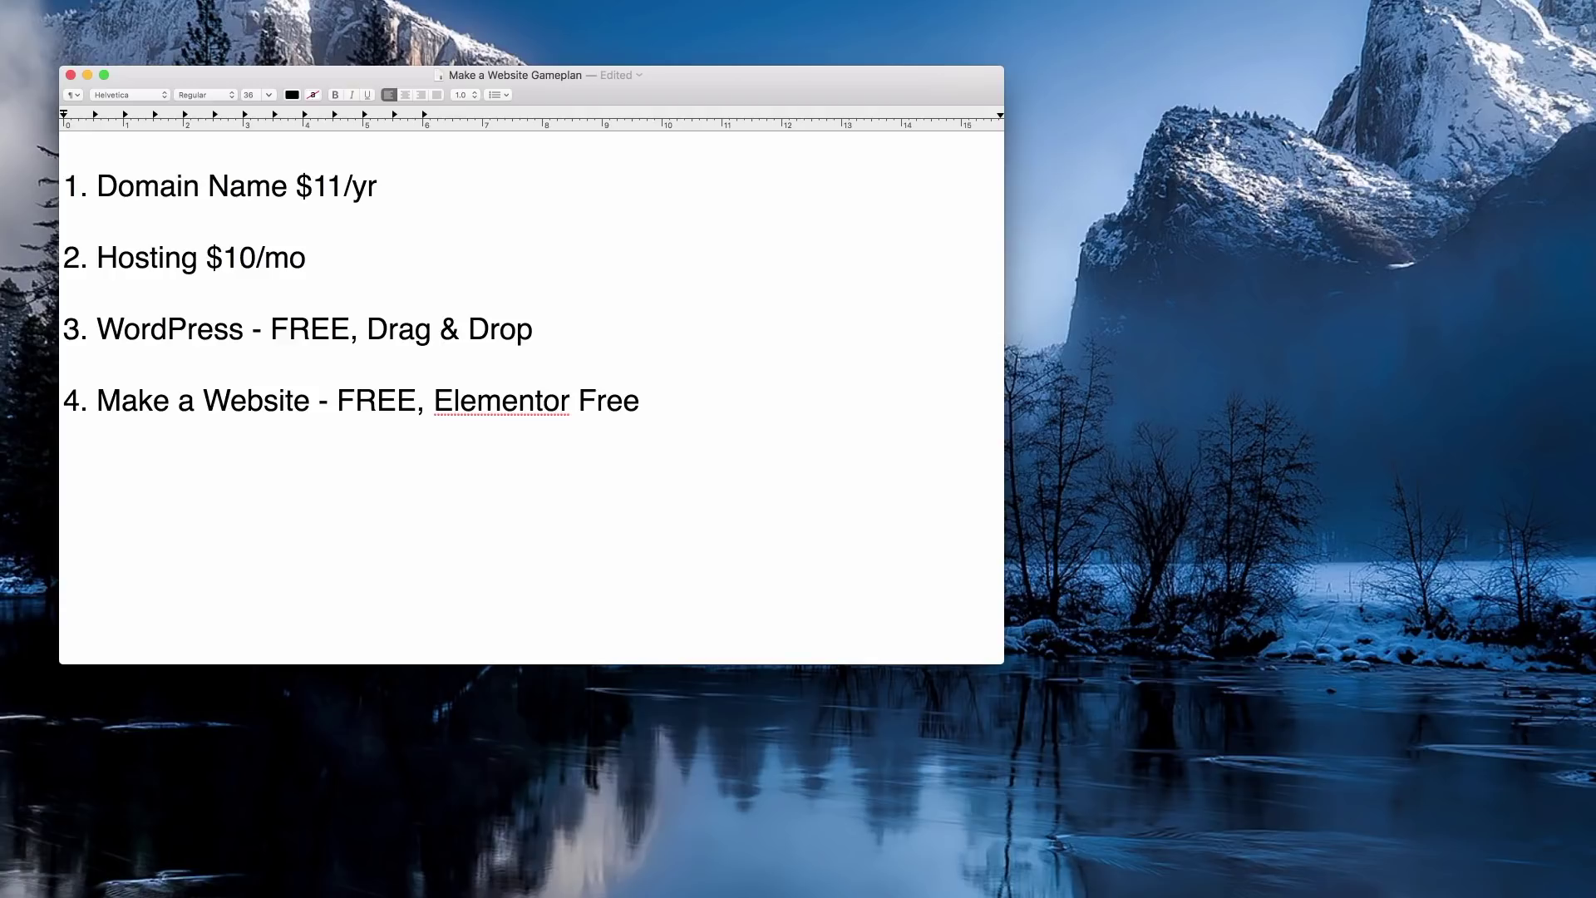
key("Return")
key("Return")
left_click(343, 189)
left_click(154, 470)
type("$21")
left_click_drag(114, 470, 80, 470)
Replace the 21 with '11.46 - BigBonus coupon valid at HostGator.com'.
left_click(121, 472)
type("11.46 - BigBonus")
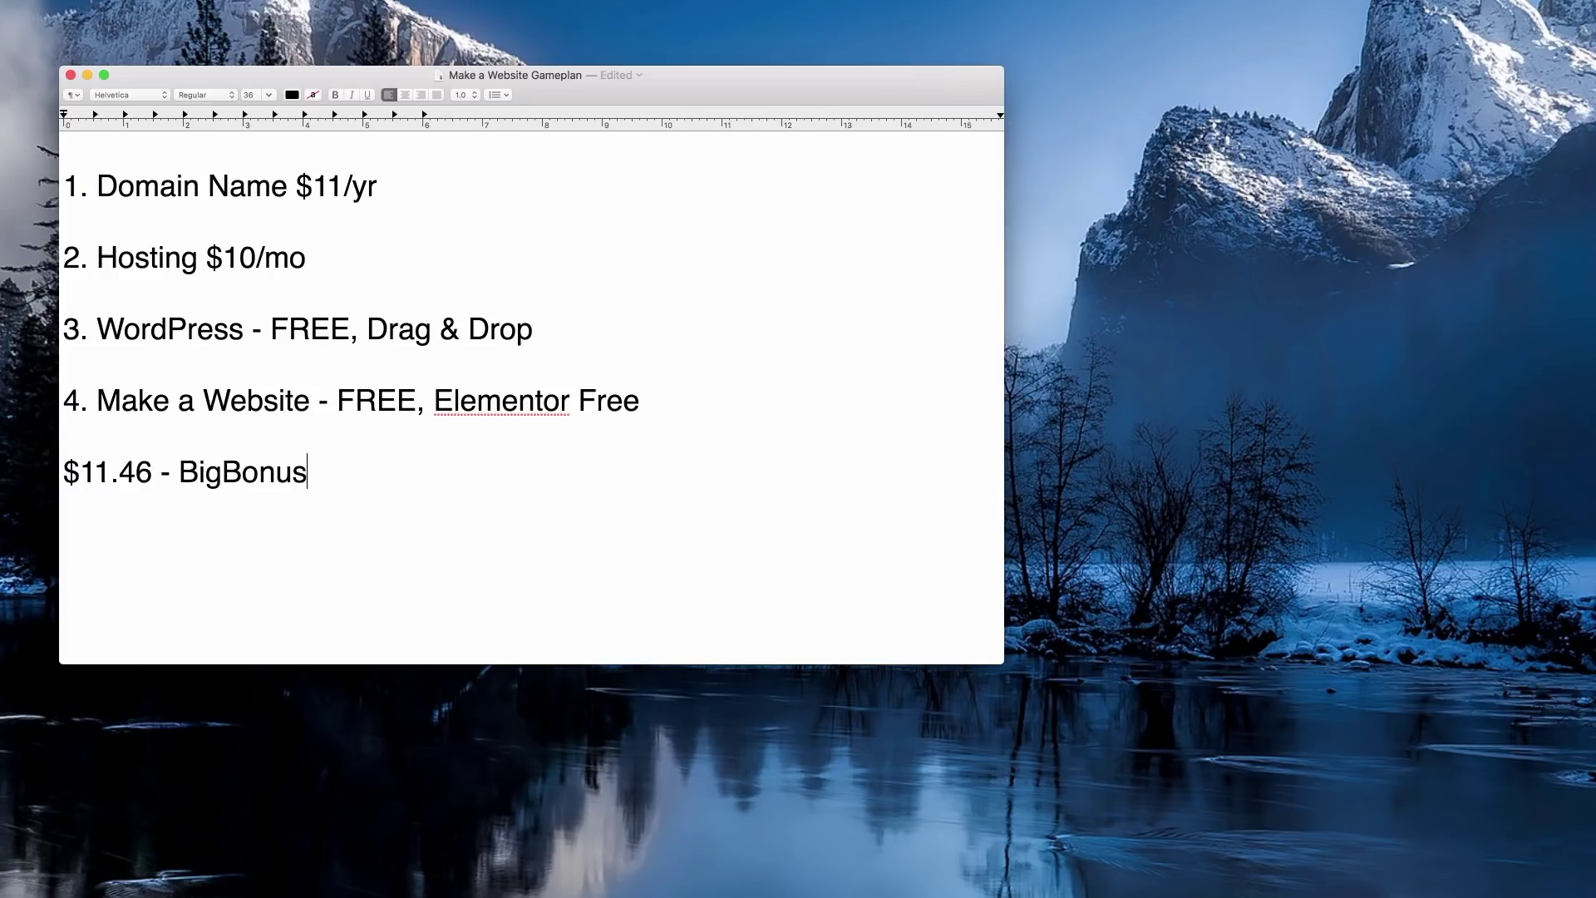
type(" coupon")
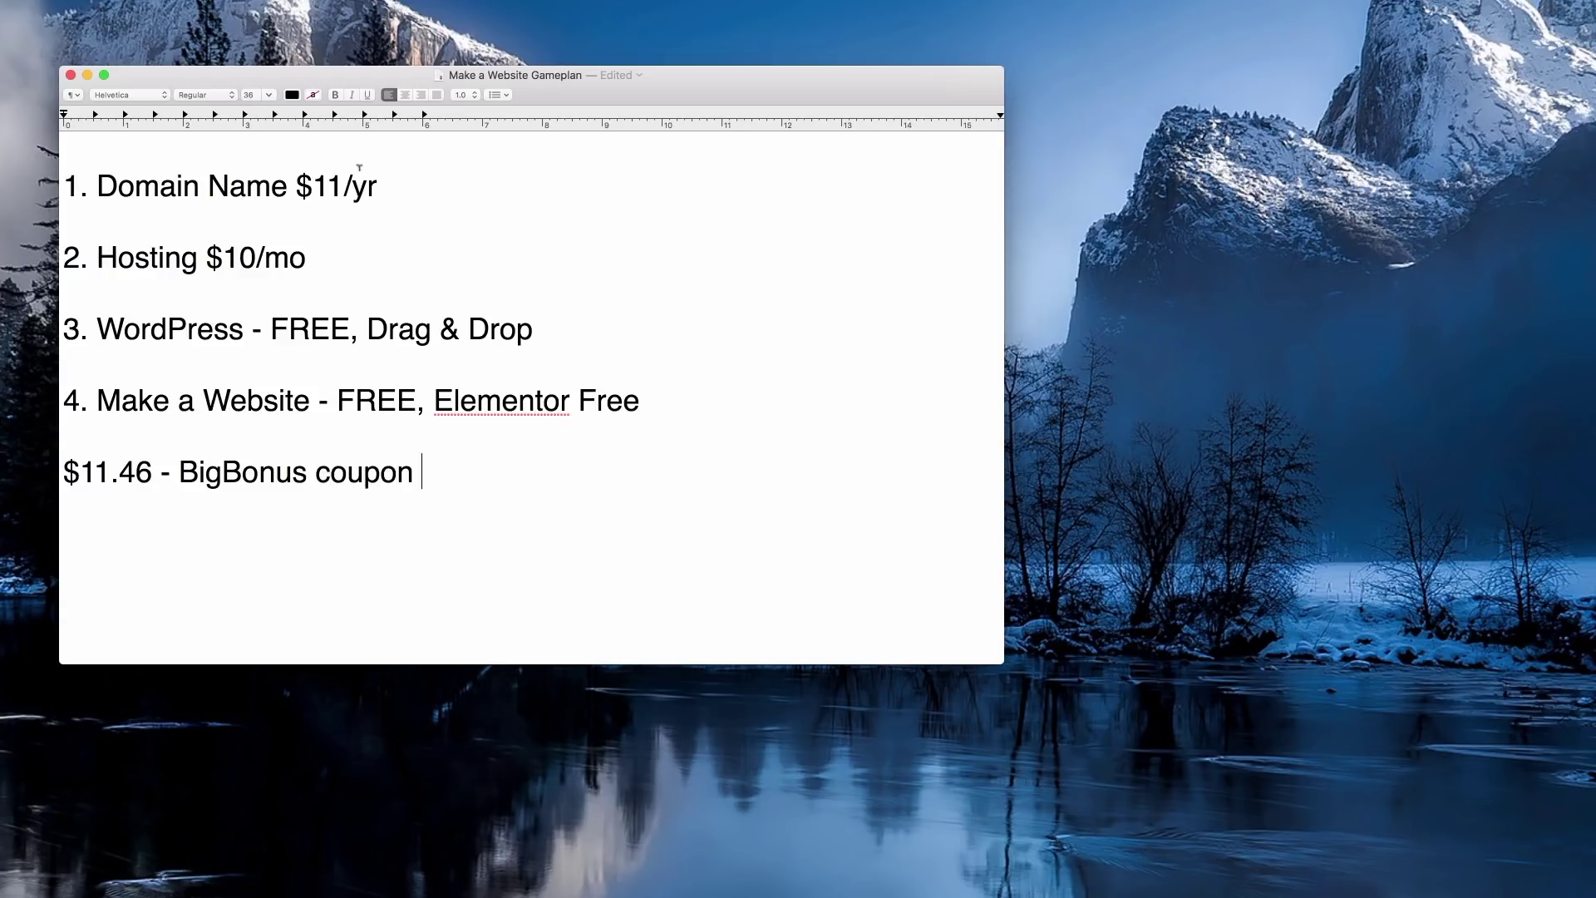
type(" valid at HostGator.com")
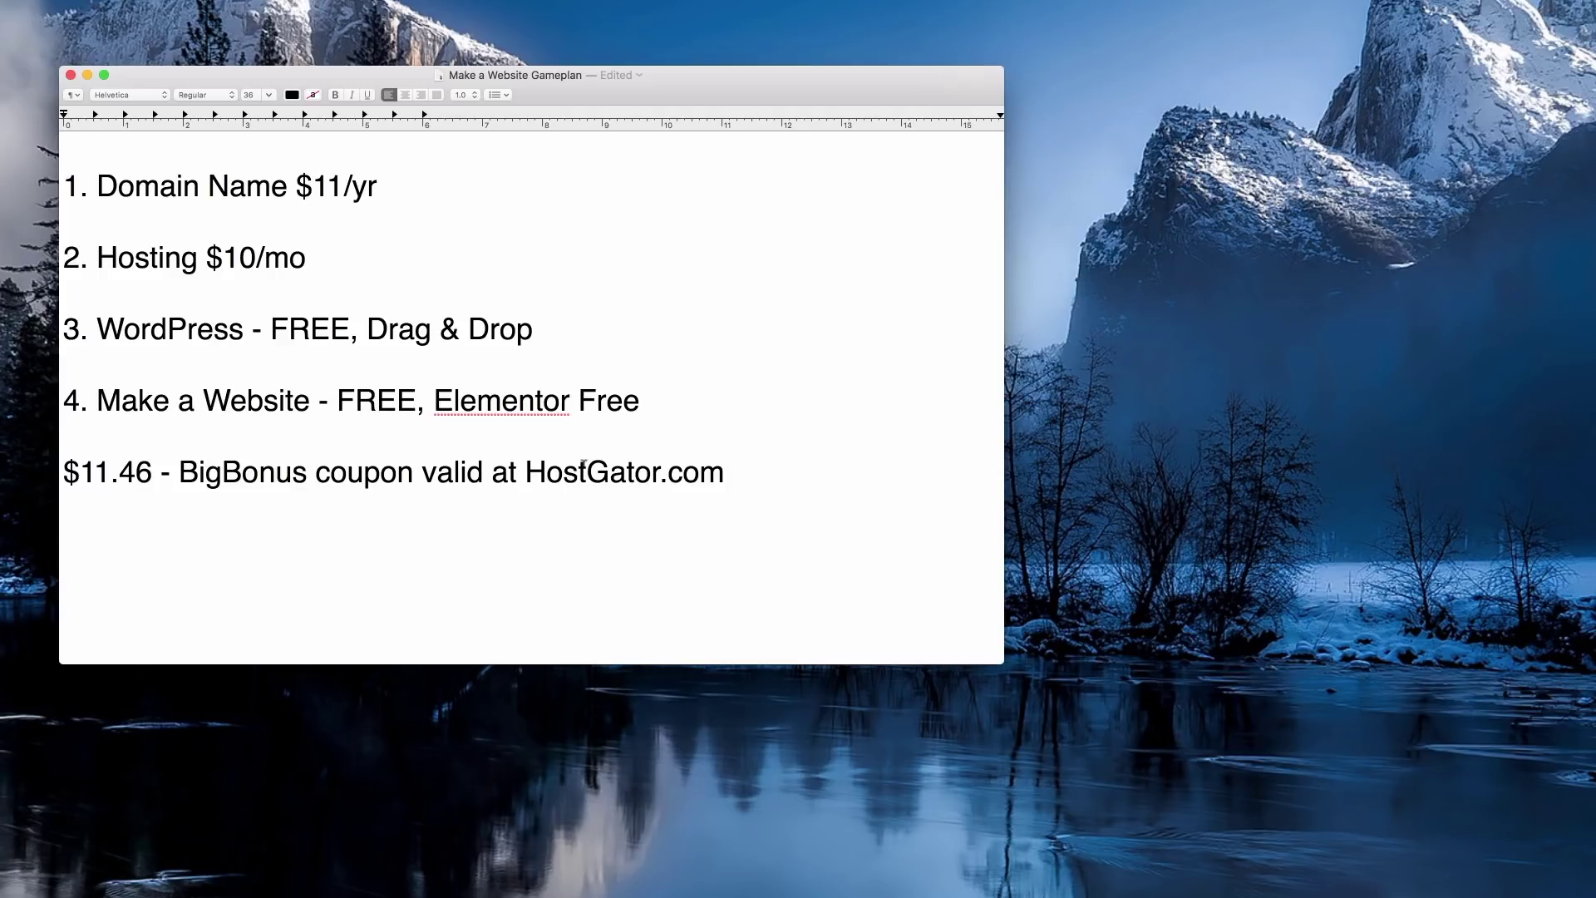
key("BackSpace")
double_click(632, 473)
left_click(700, 472)
left_click(726, 471)
Review the HostGator.com address and coupon line, then select the $11.46 total.
left_click_drag(726, 477, 519, 470)
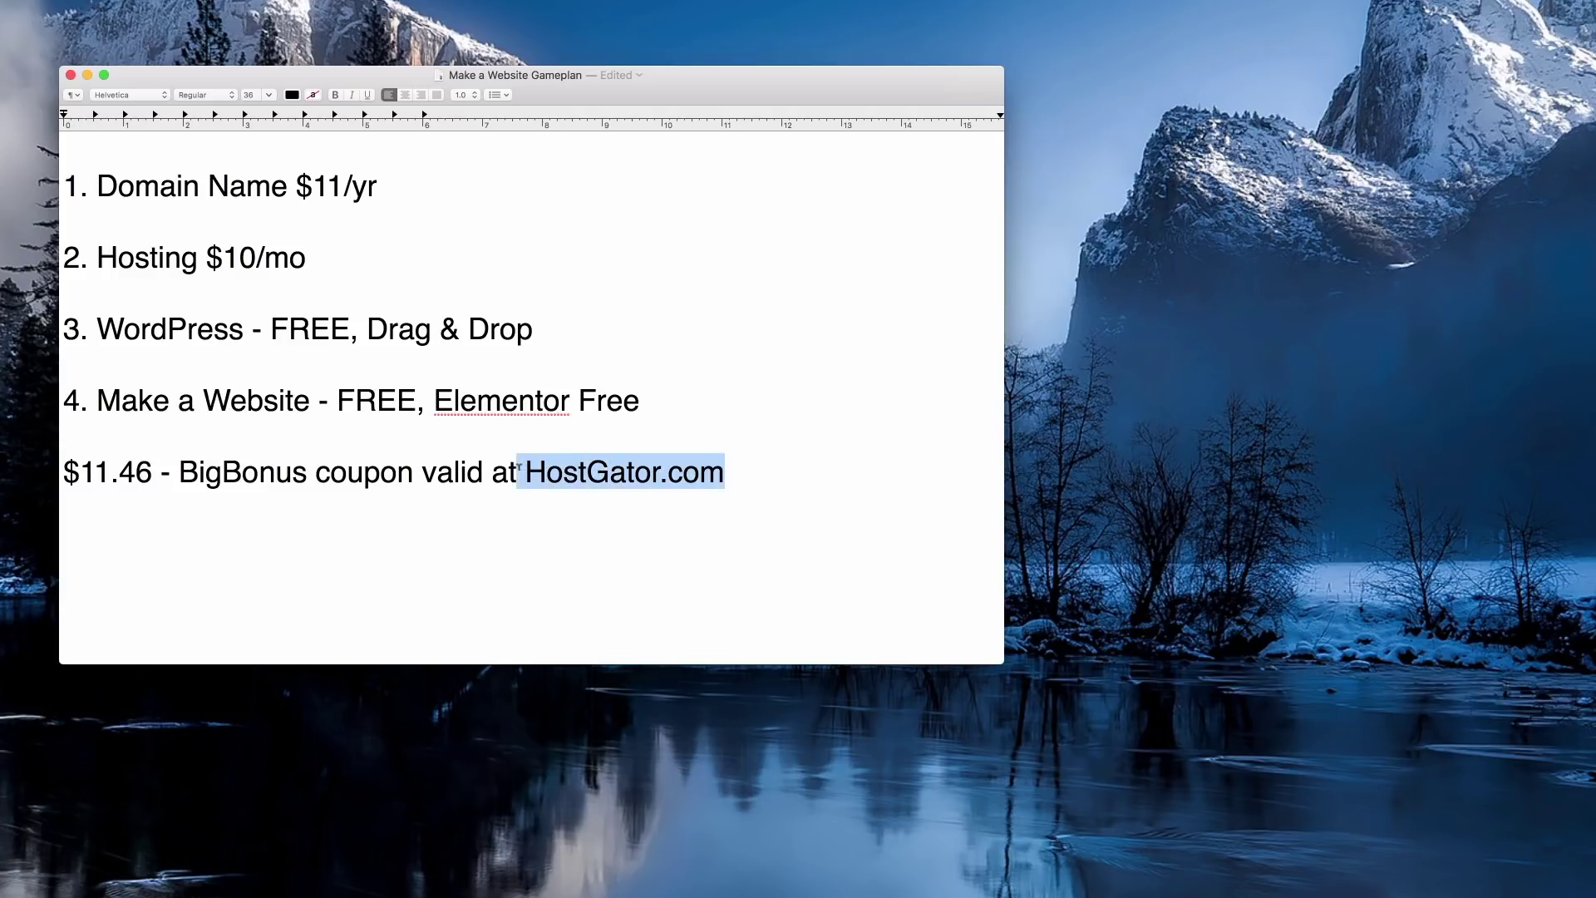
left_click(735, 460)
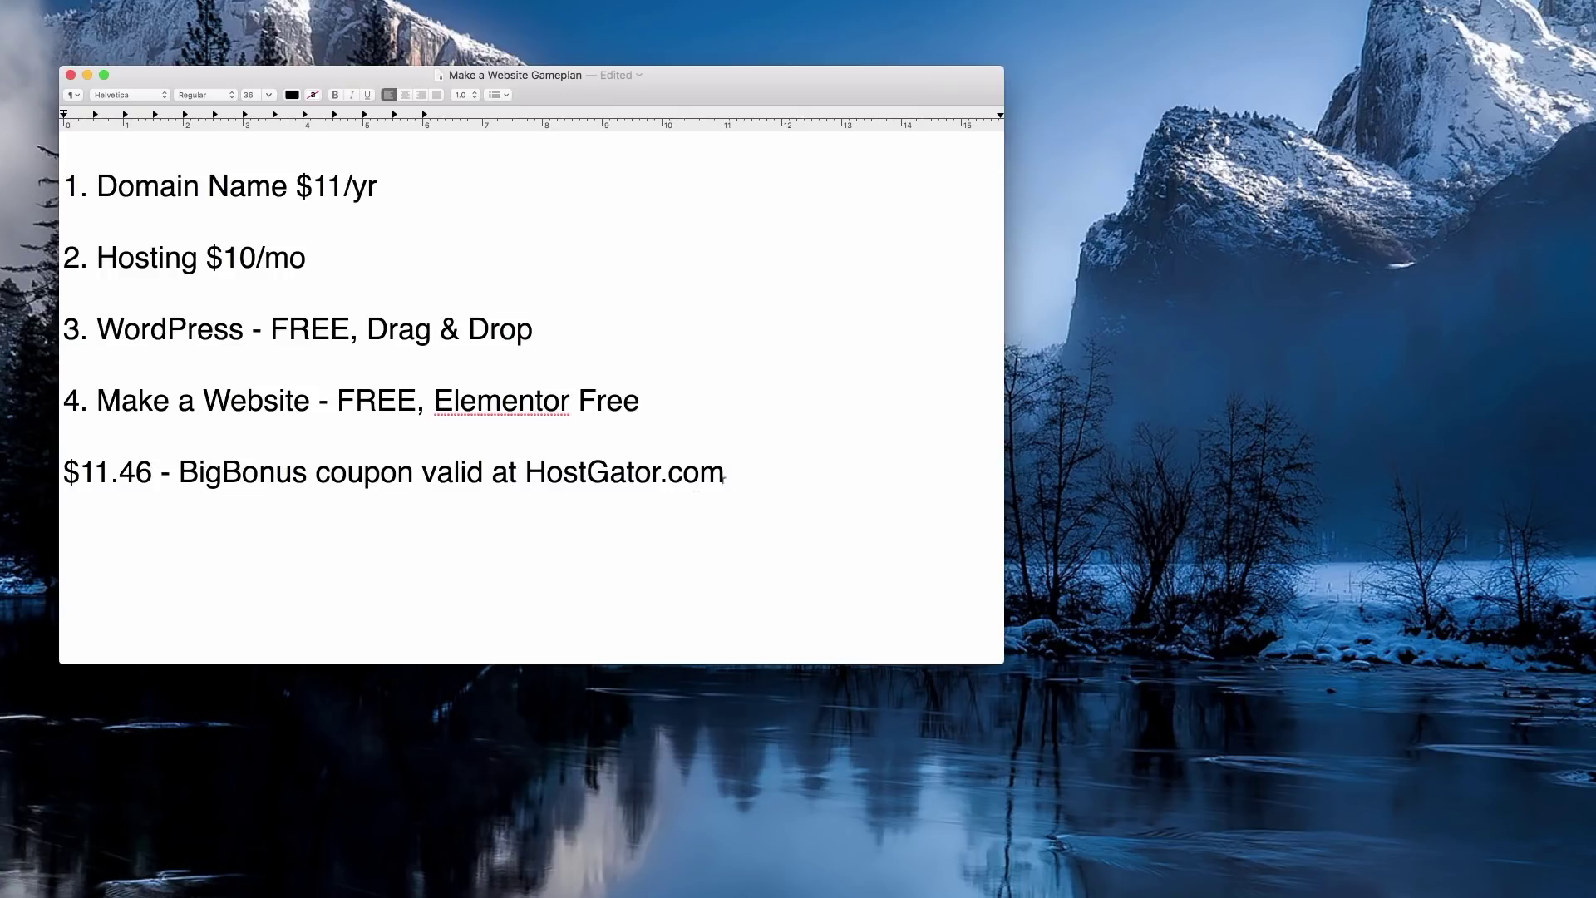
left_click_drag(726, 473, 527, 463)
left_click(531, 457)
left_click_drag(728, 471, 63, 472)
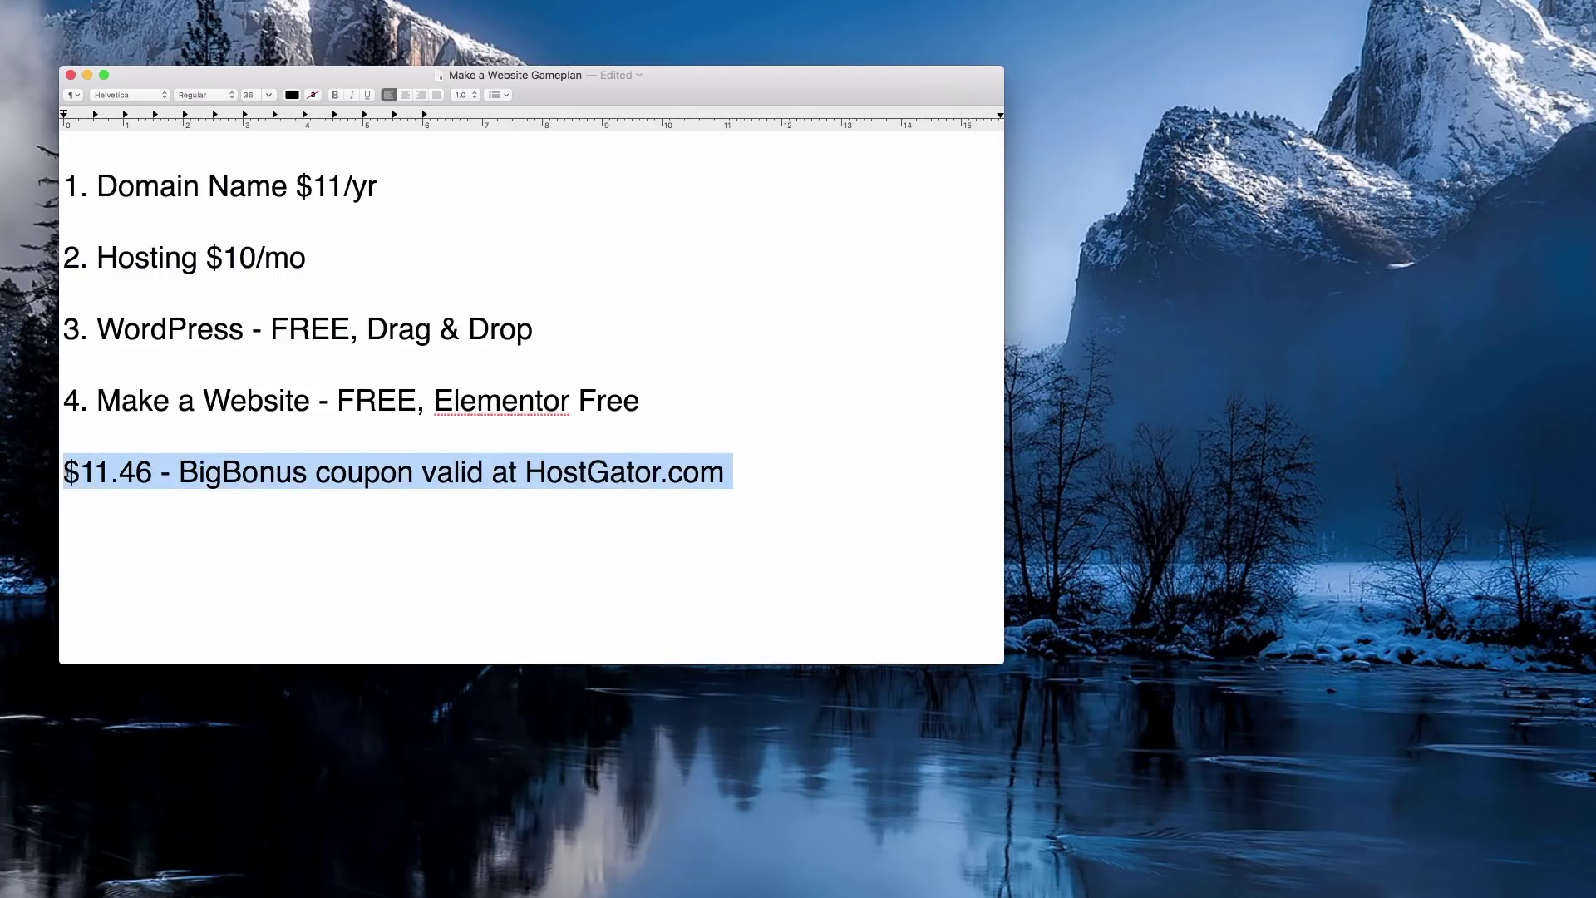
left_click(355, 453)
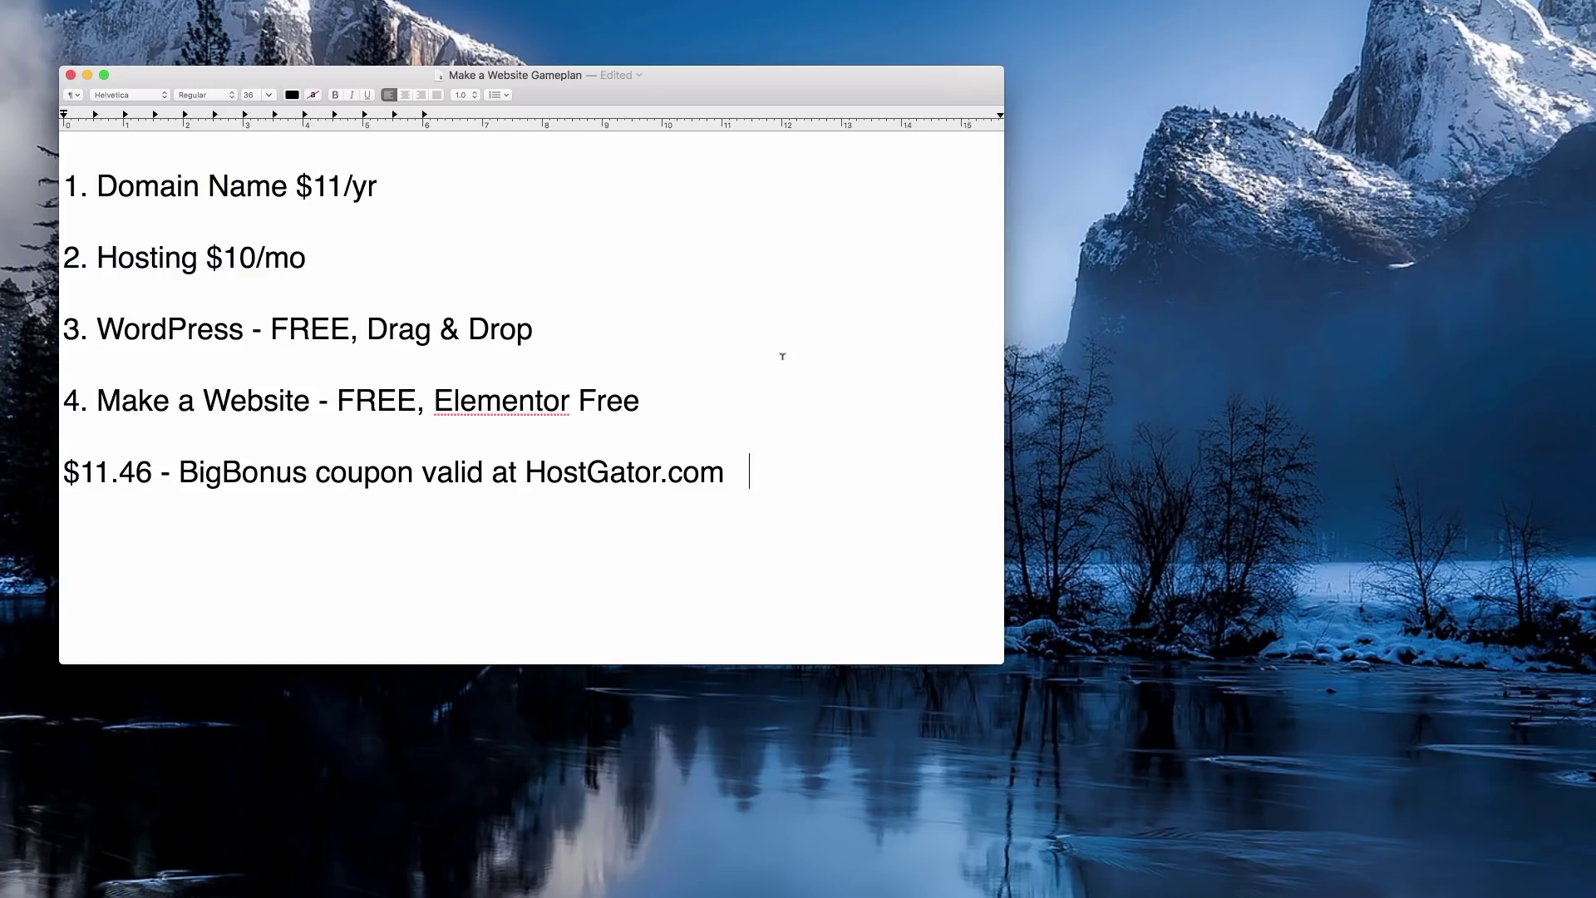
left_click(153, 472)
key("shift+super+Left")
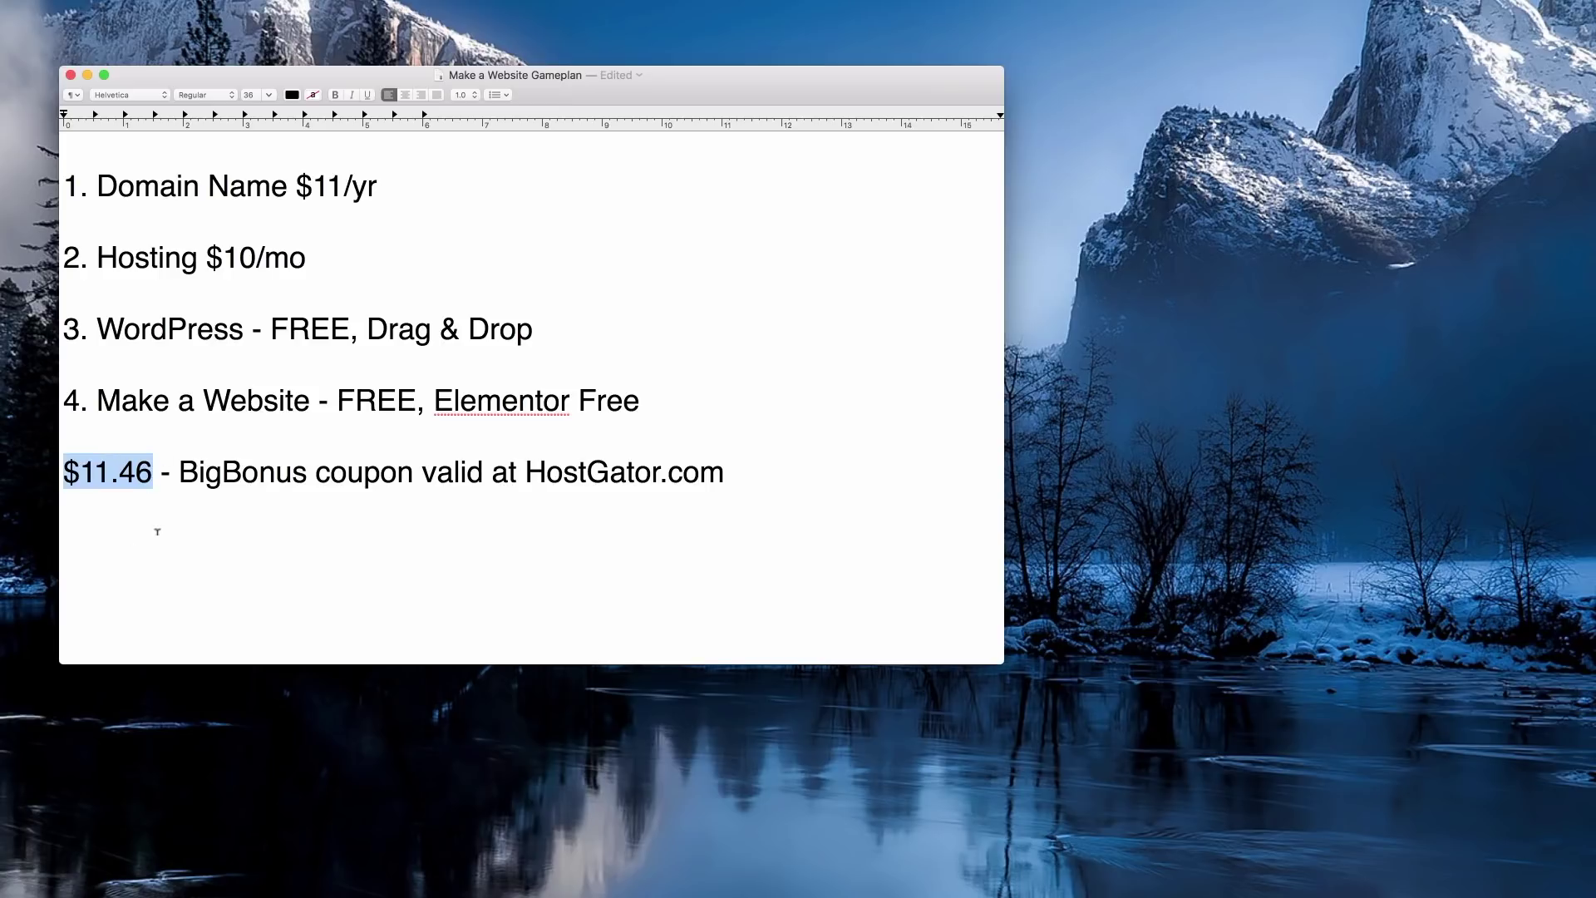
Look over the first three gameplan items, then minimise the TextEdit window.
left_click_drag(64, 185, 560, 319)
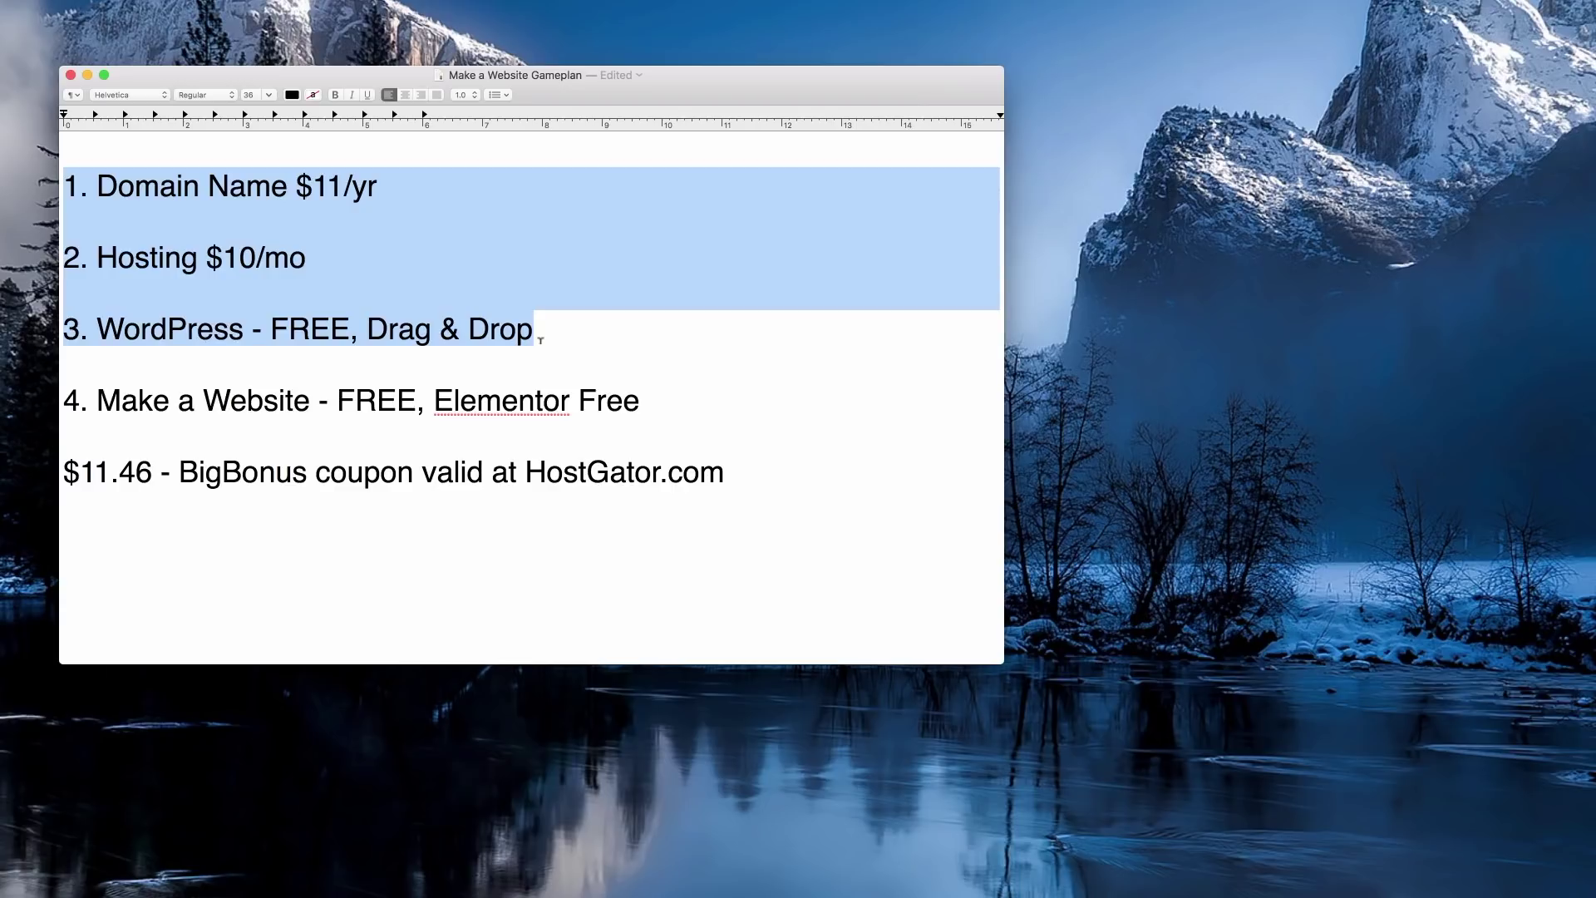
left_click(540, 340)
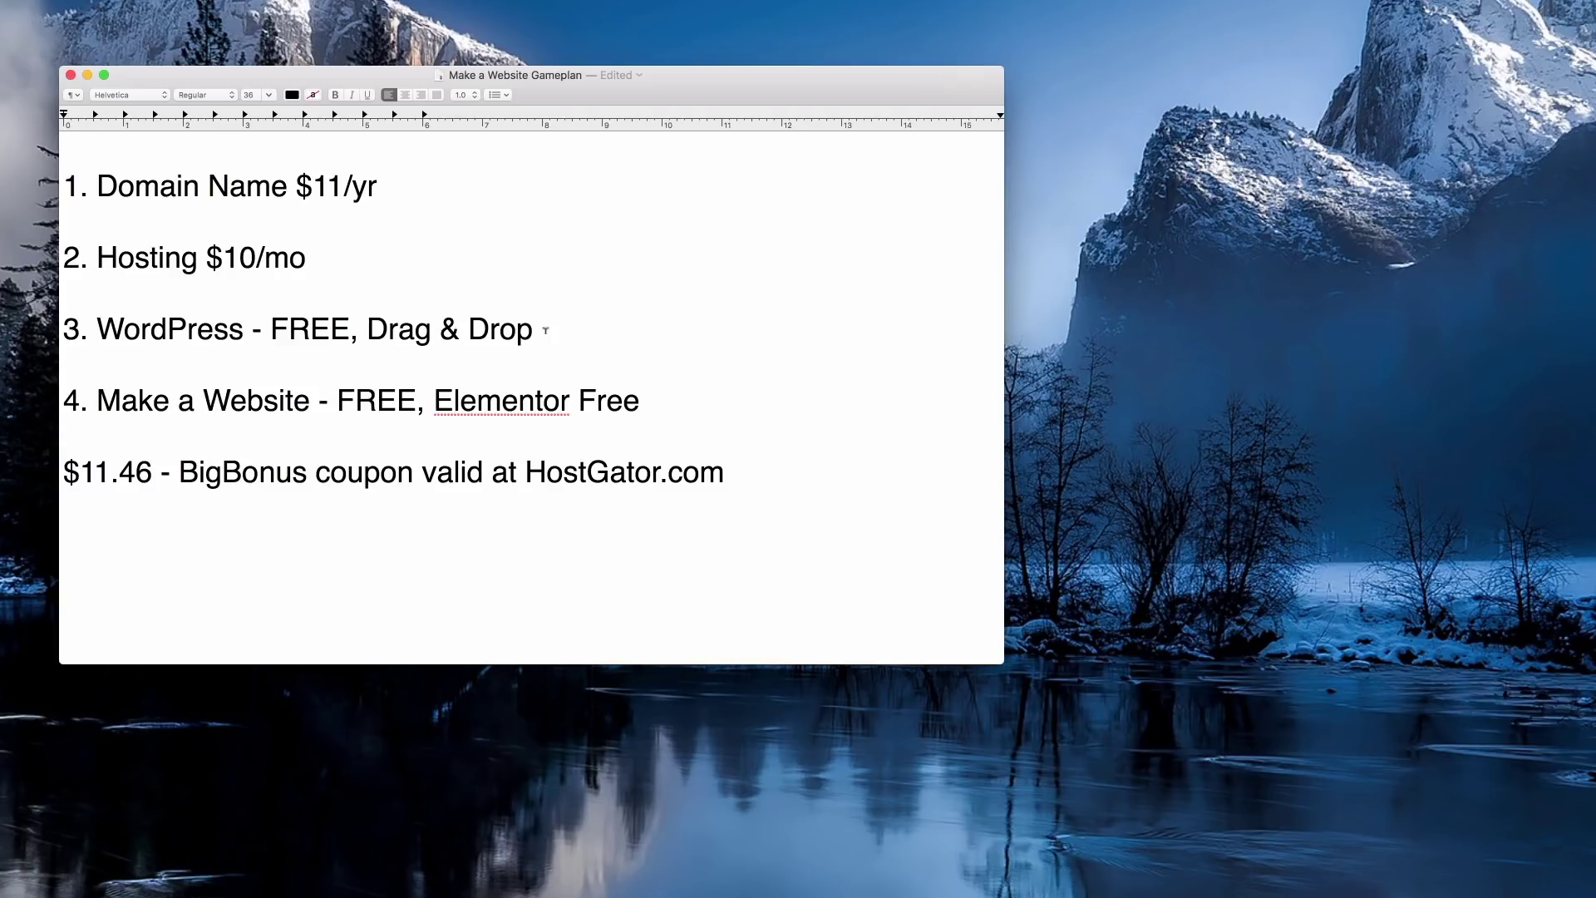
left_click_drag(565, 328, 66, 137)
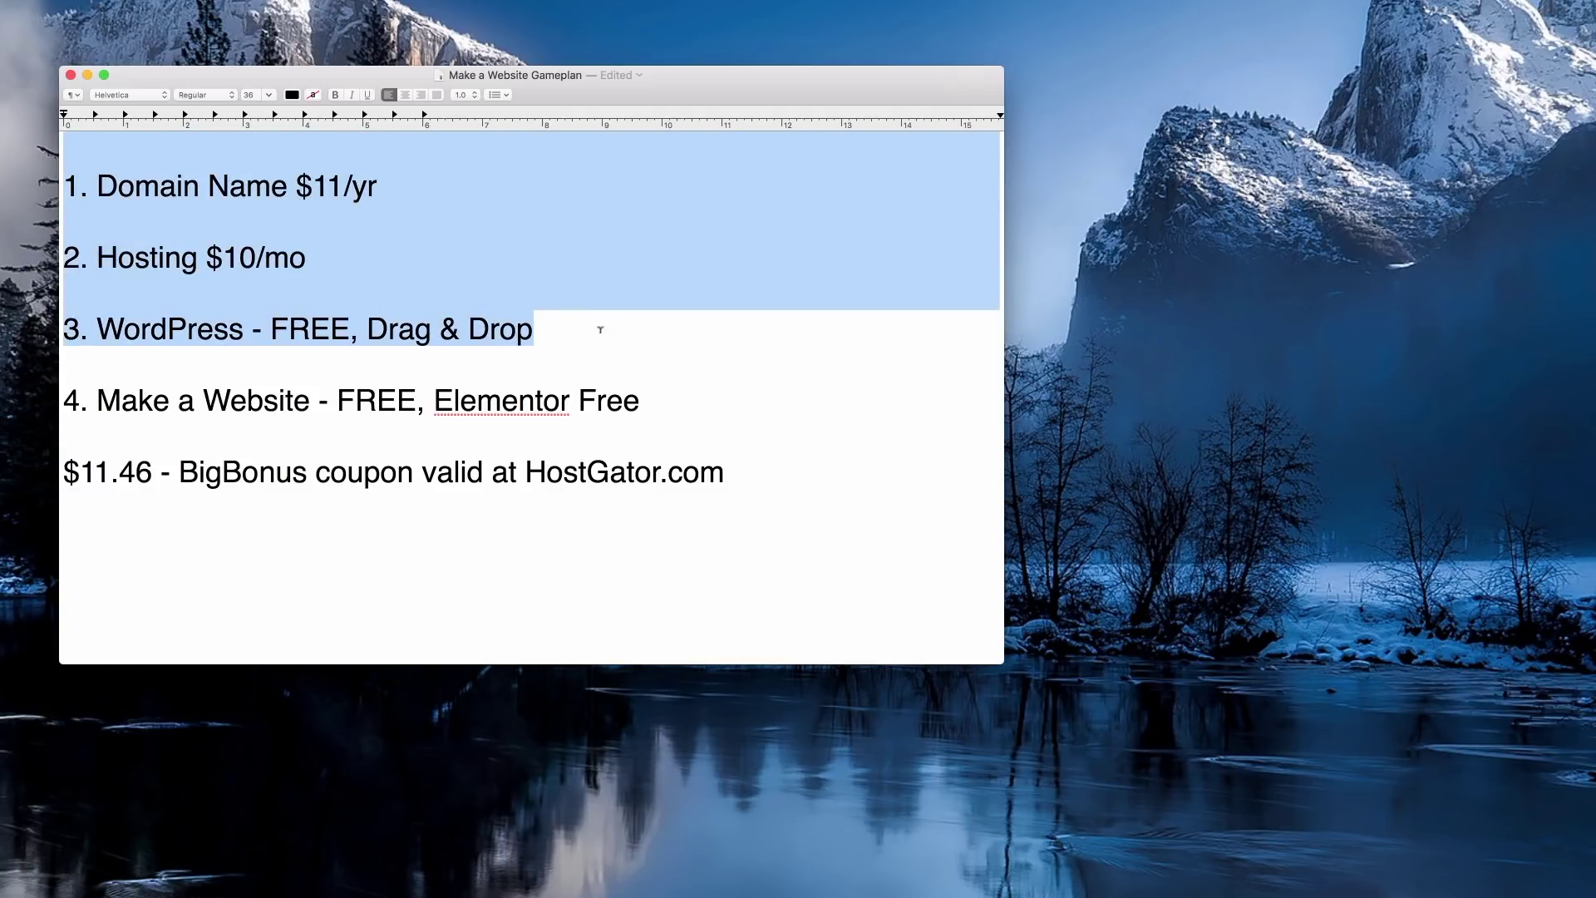
left_click(557, 330)
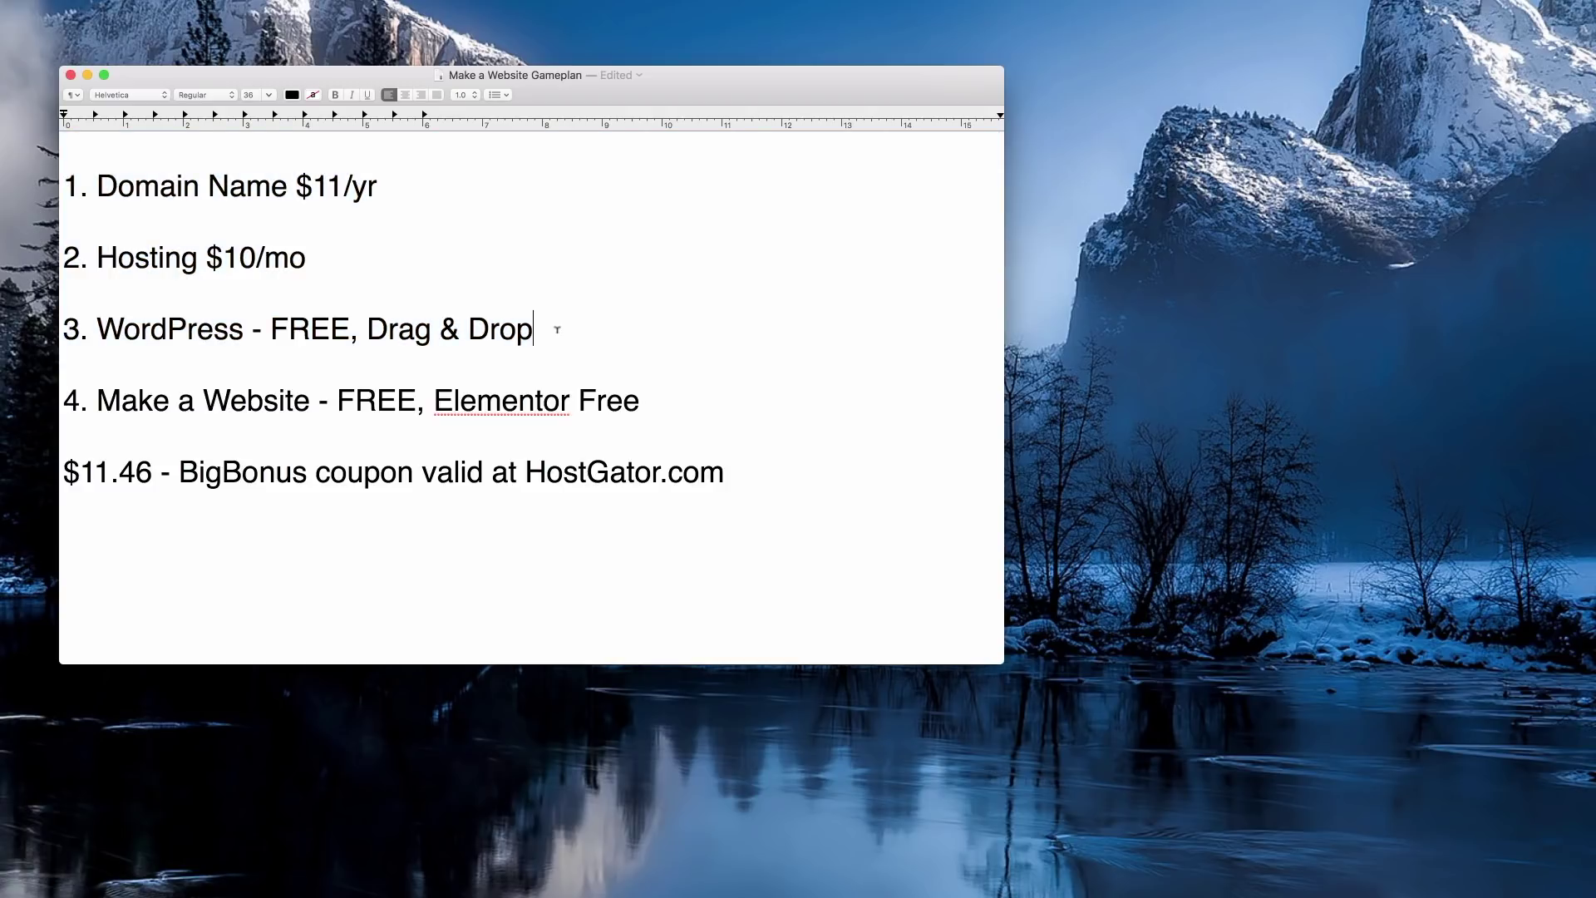
left_click(88, 76)
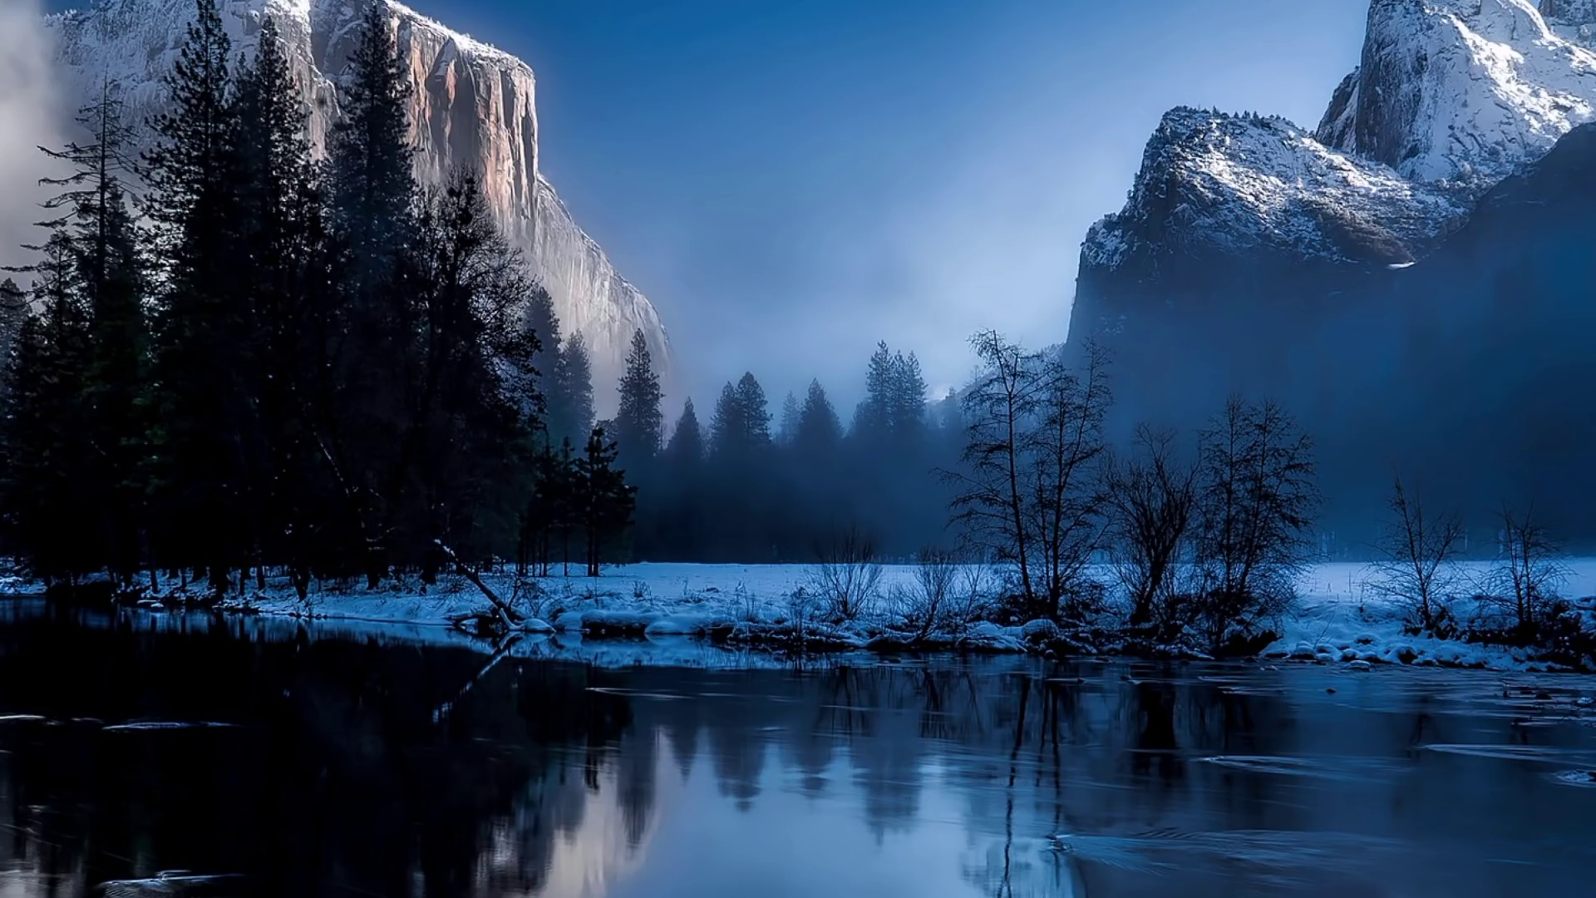
Restore Chrome and load hostgator.com from the address bar.
left_click(1031, 883)
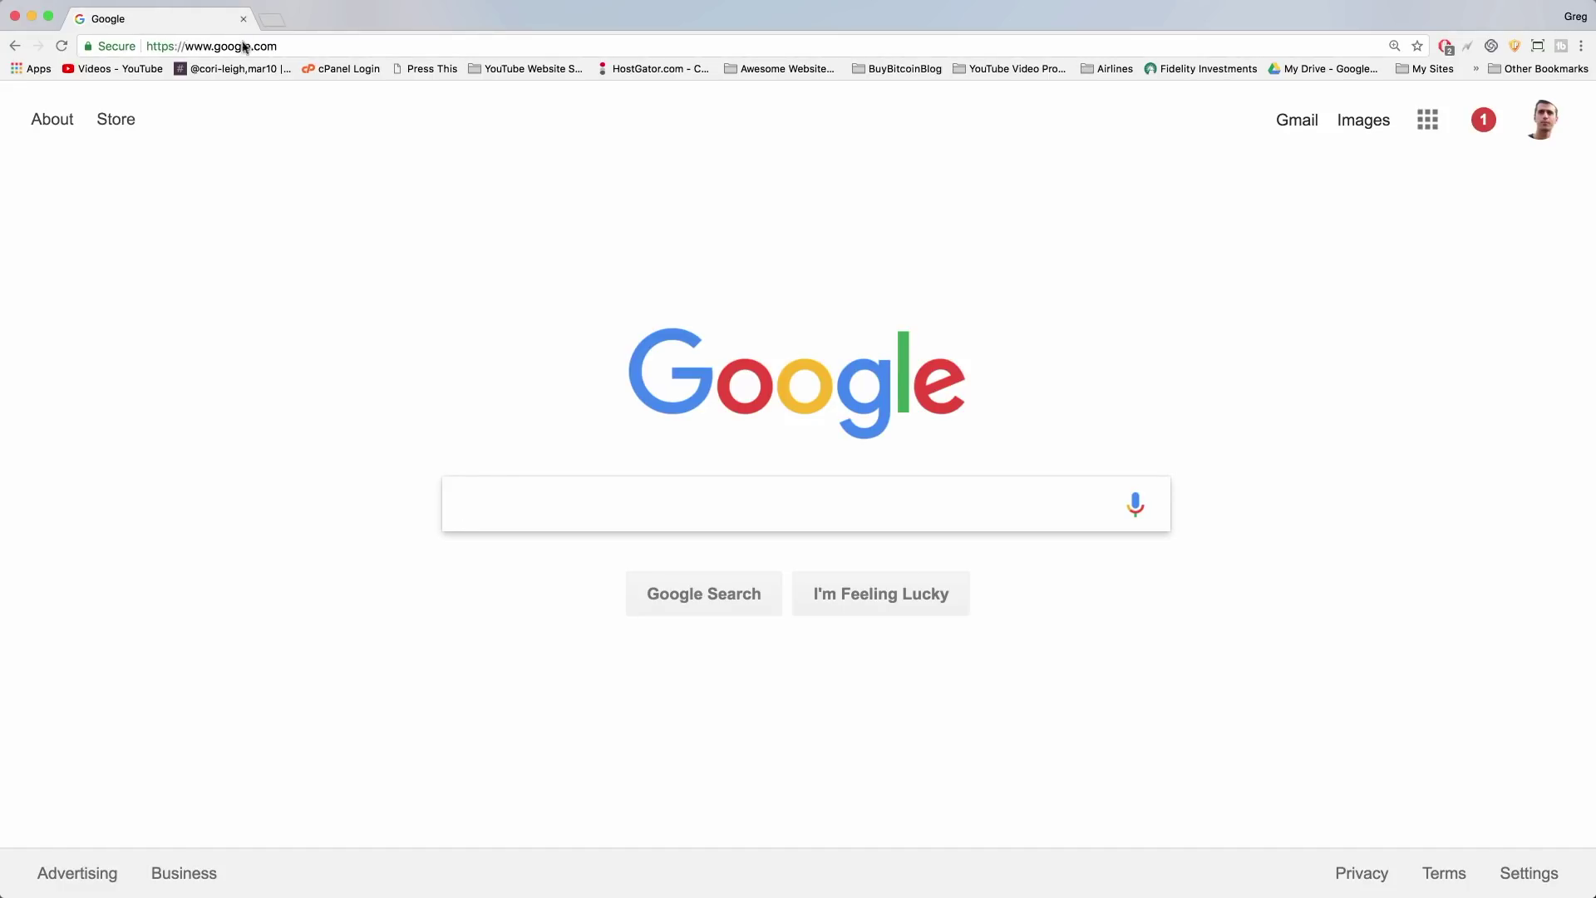
left_click(212, 45)
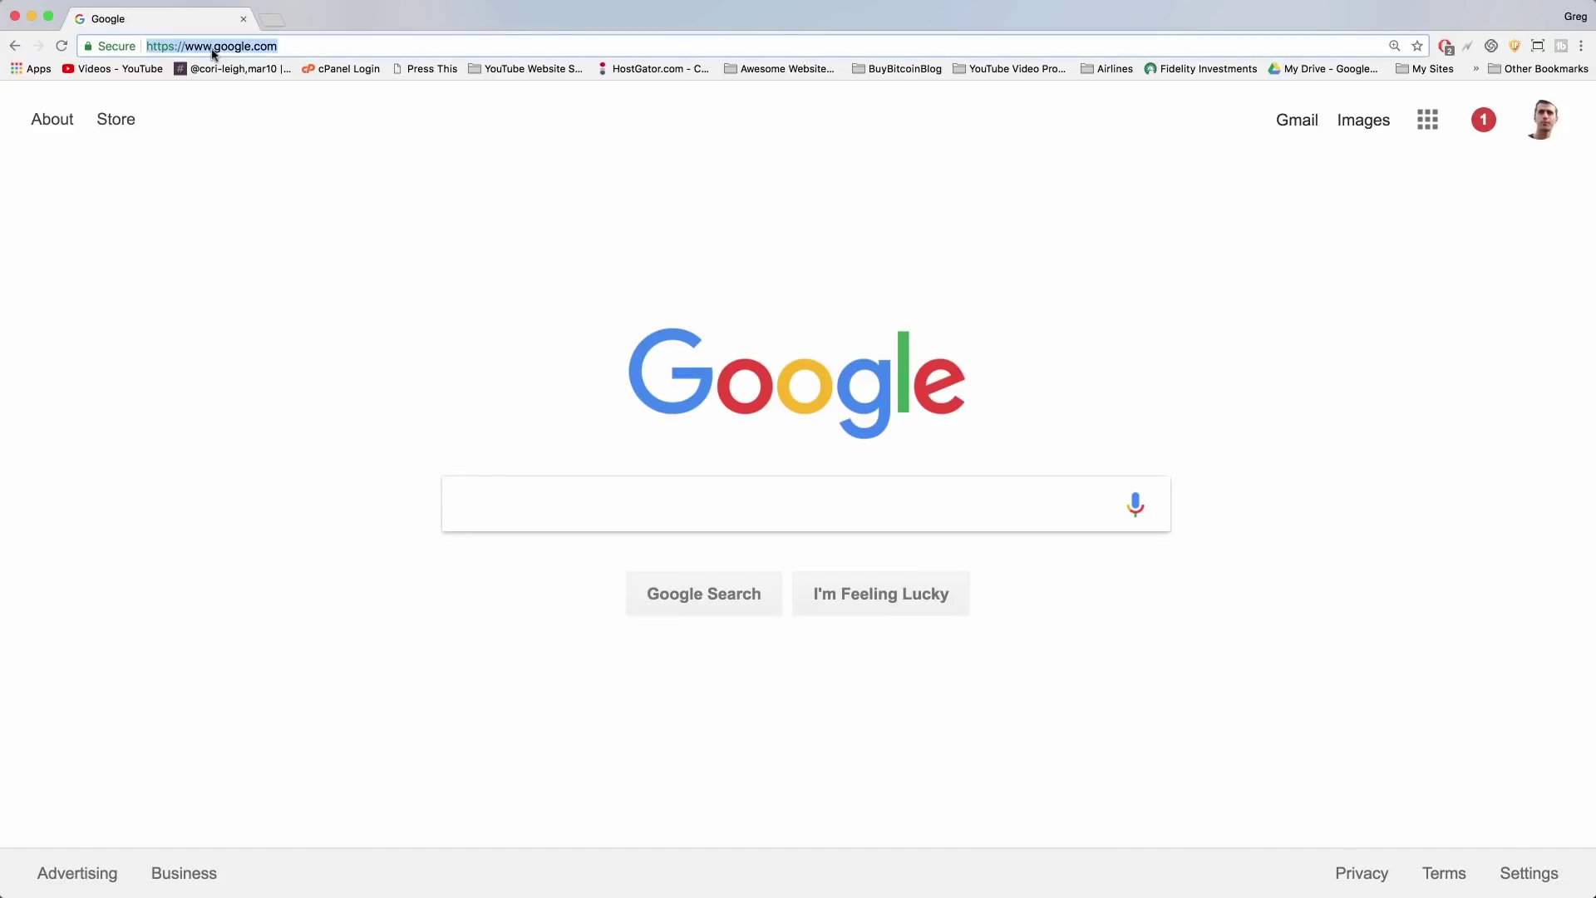
type("hostga")
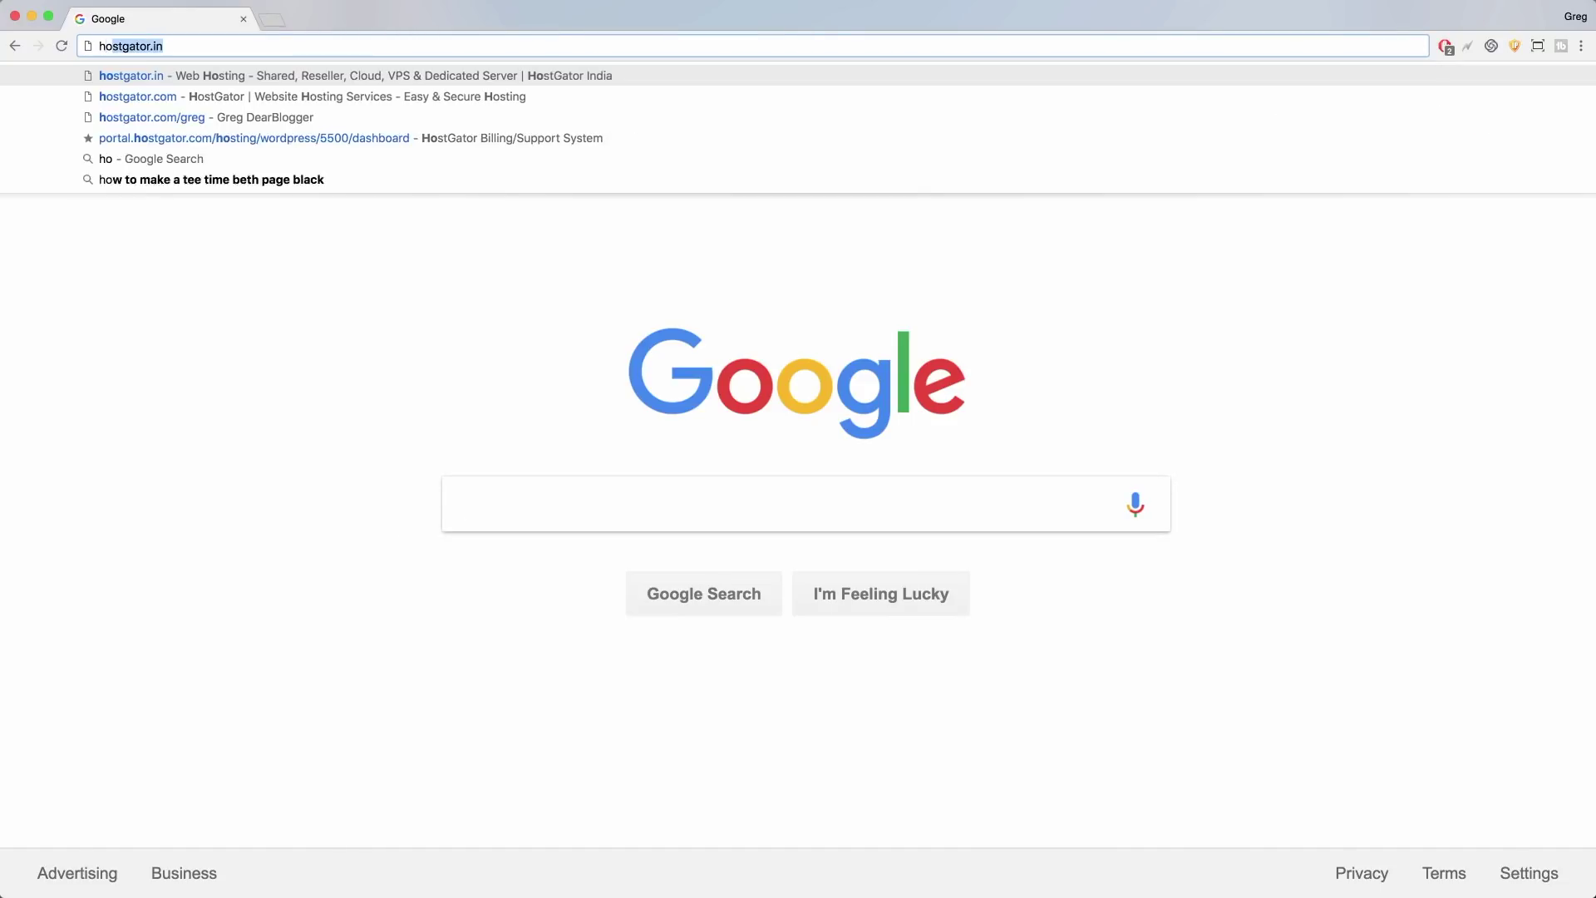
type("r.")
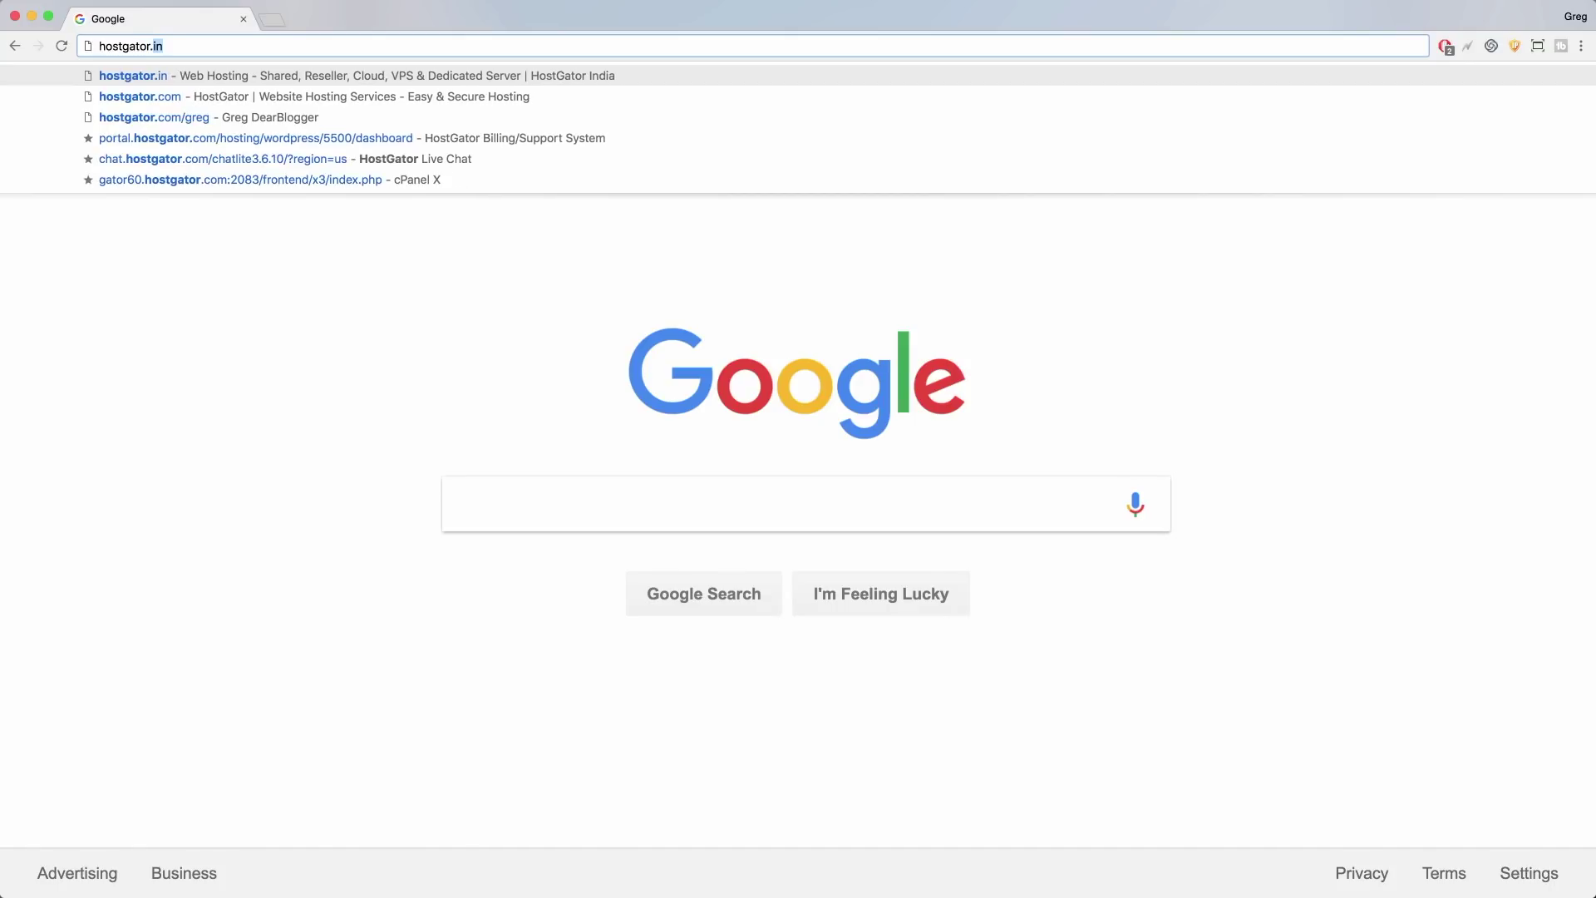
type("com")
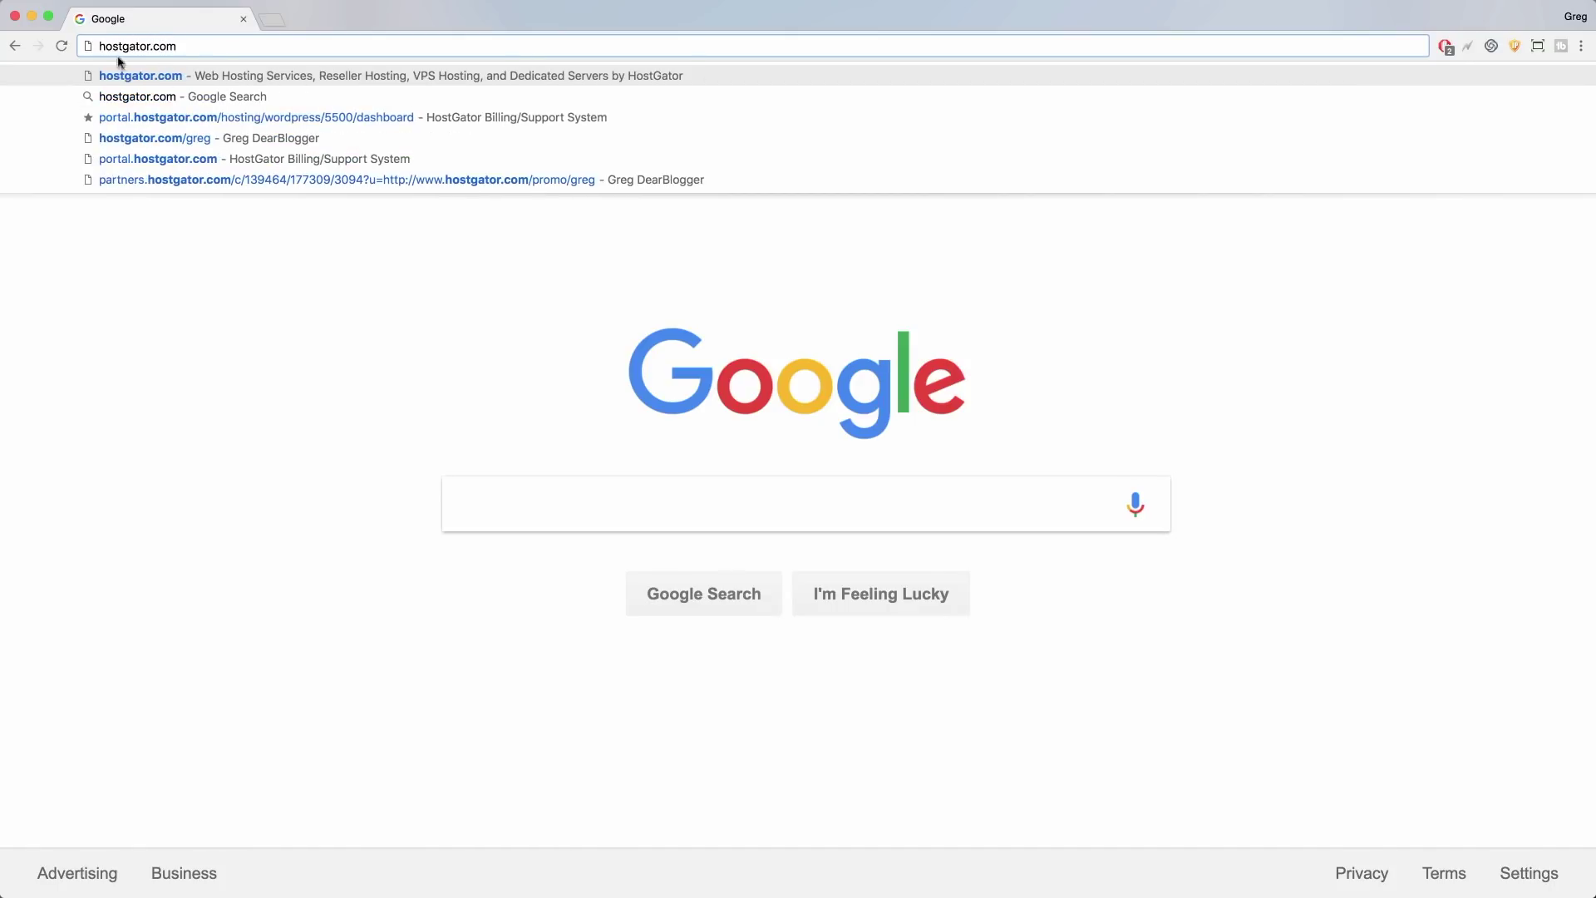
double_click(181, 47)
left_click(195, 43)
key("Return")
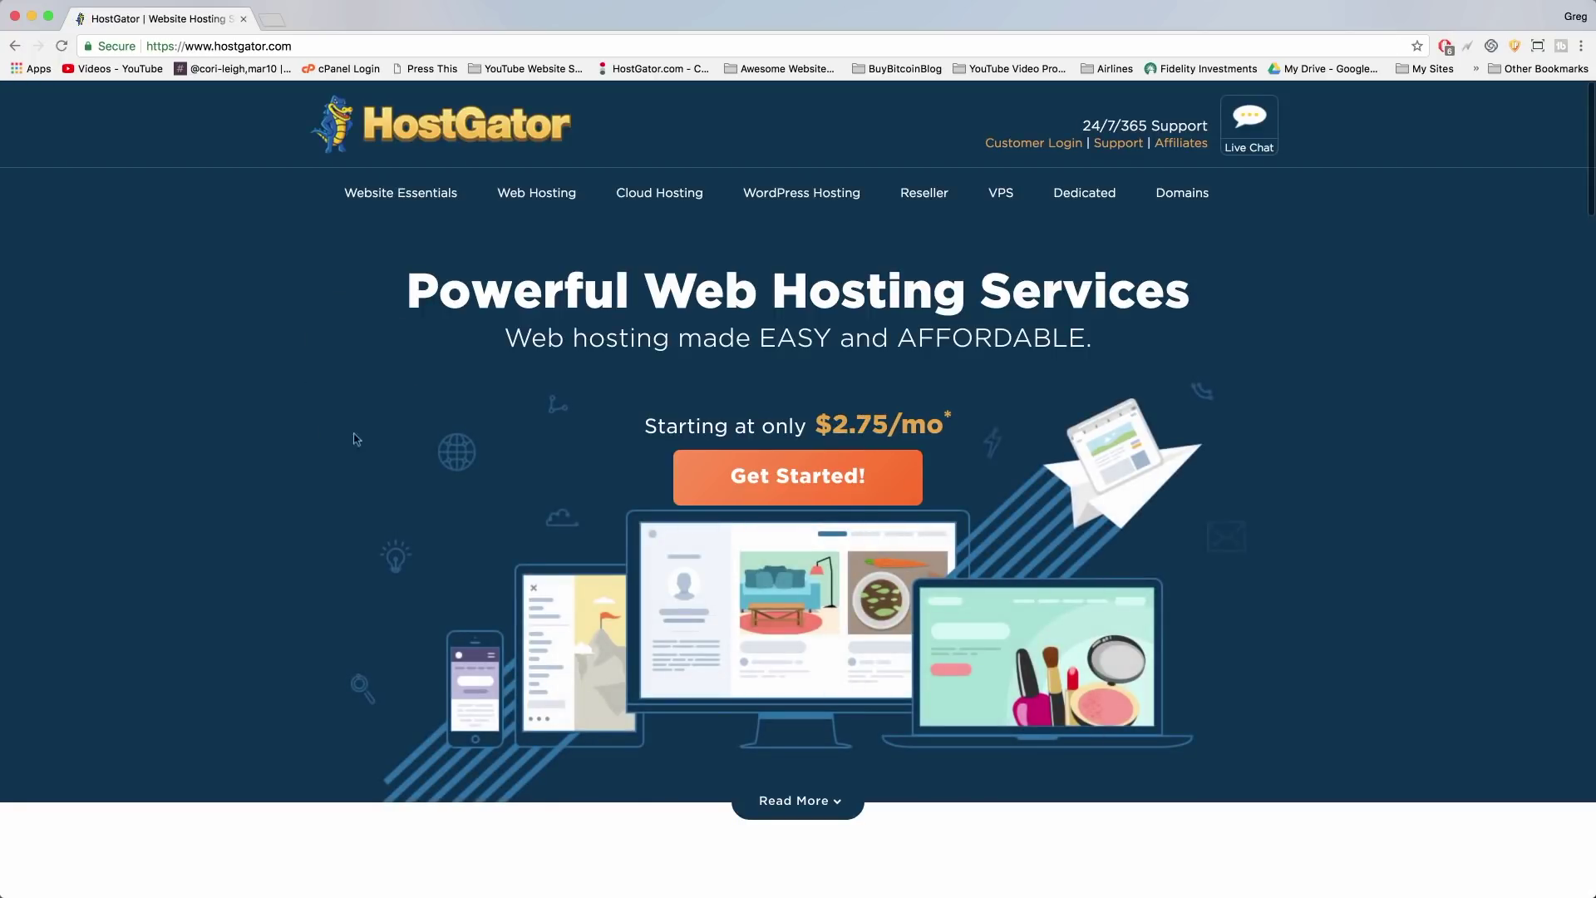
scroll(312, 309, "down", 15)
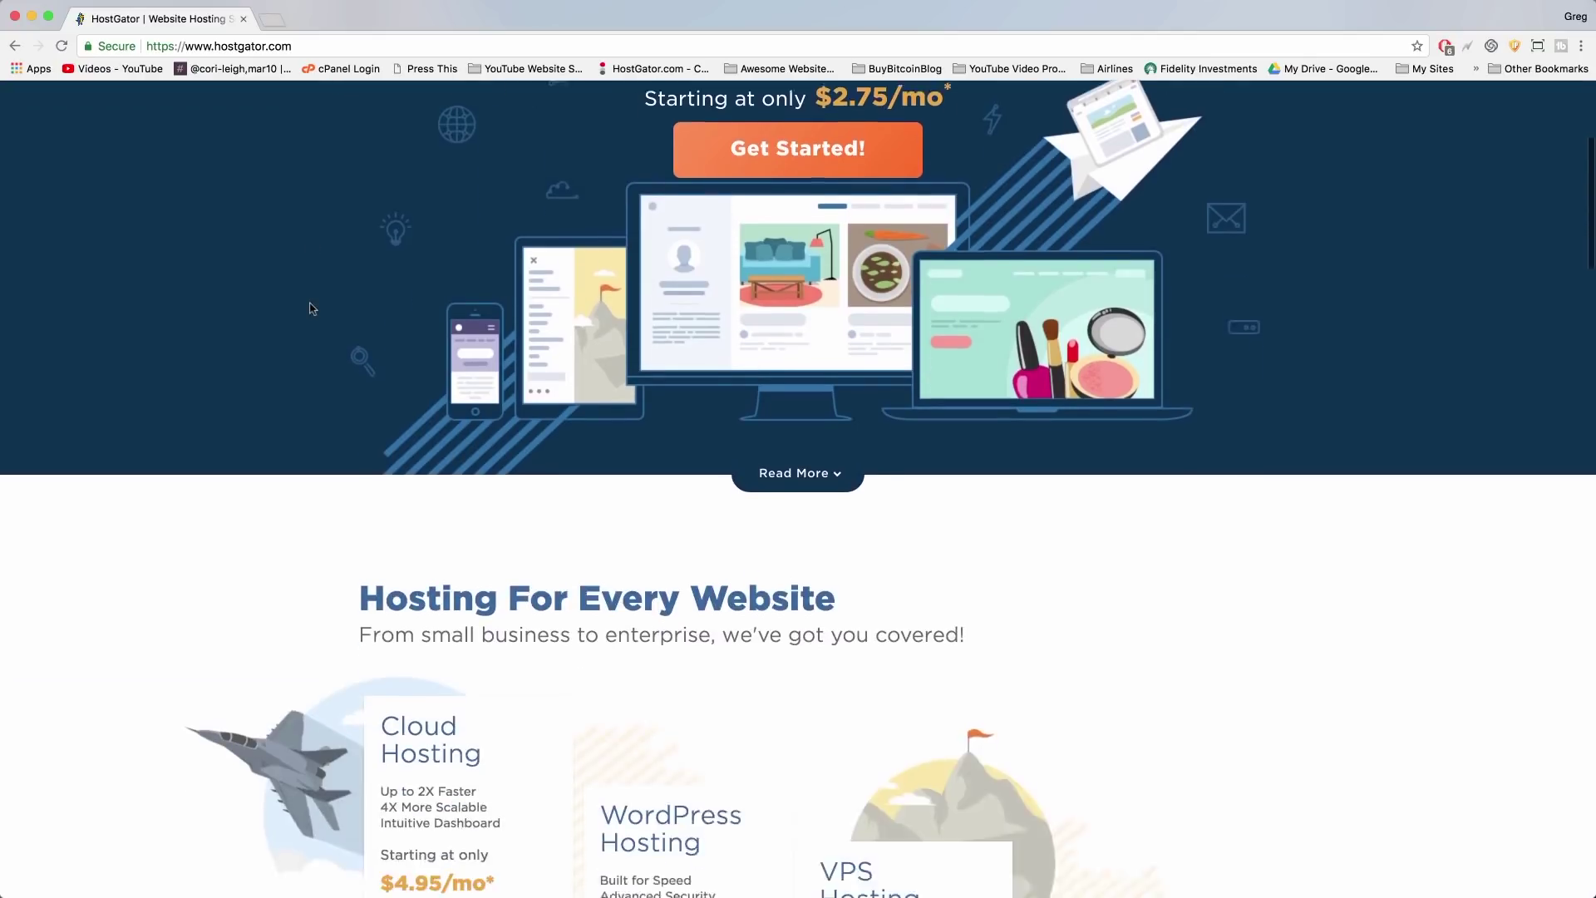
scroll(312, 309, "down", 10)
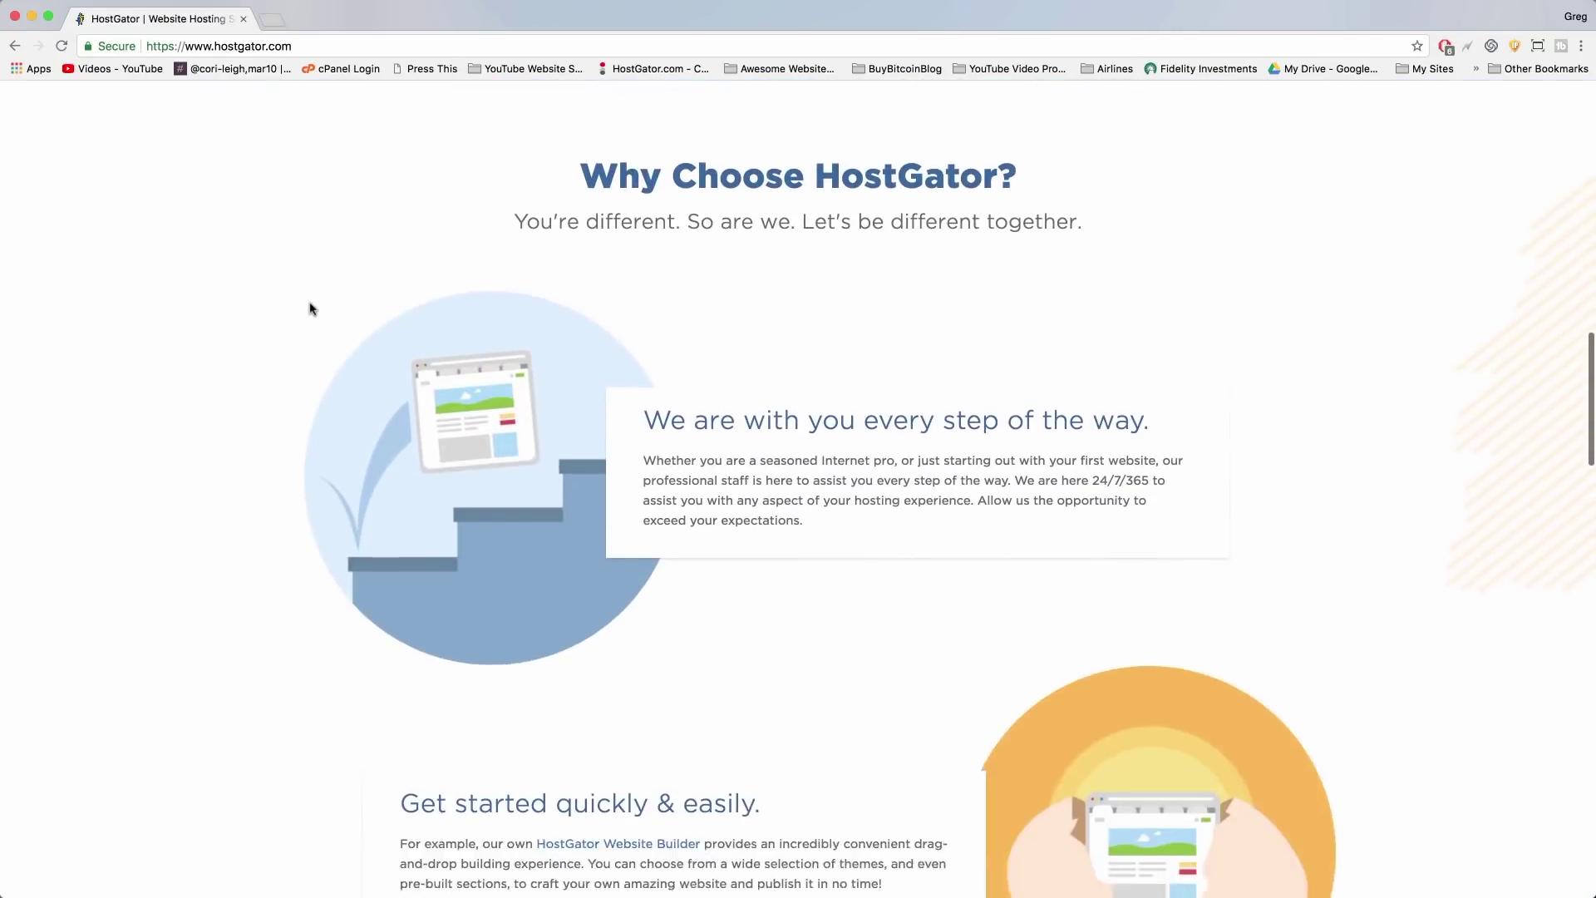
scroll(312, 309, "down", 12)
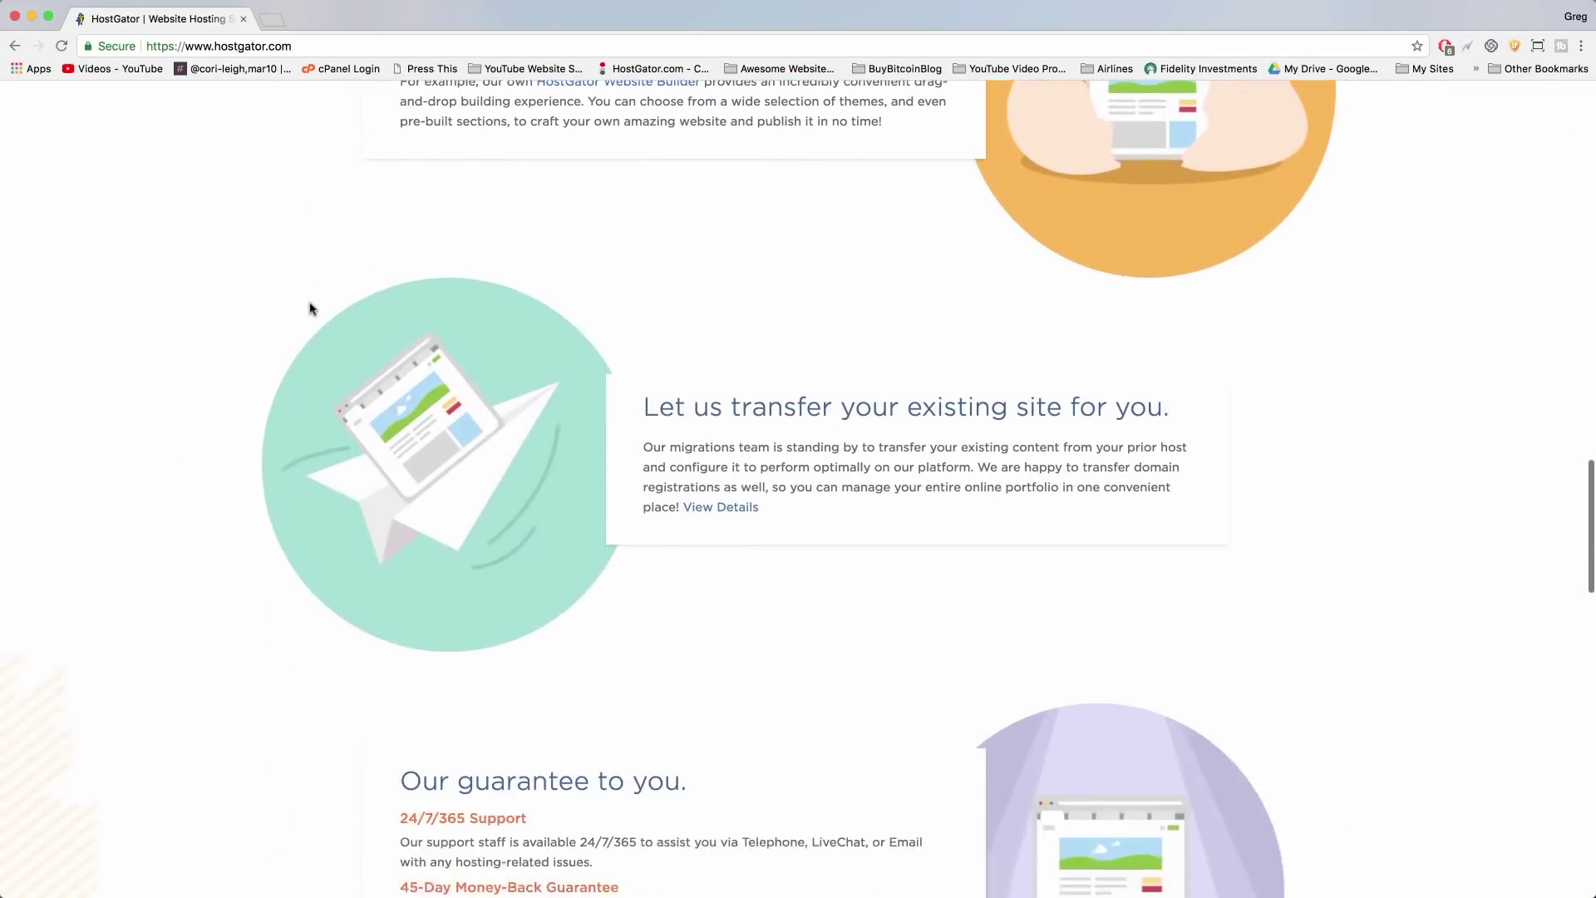
scroll(312, 309, "down", 5)
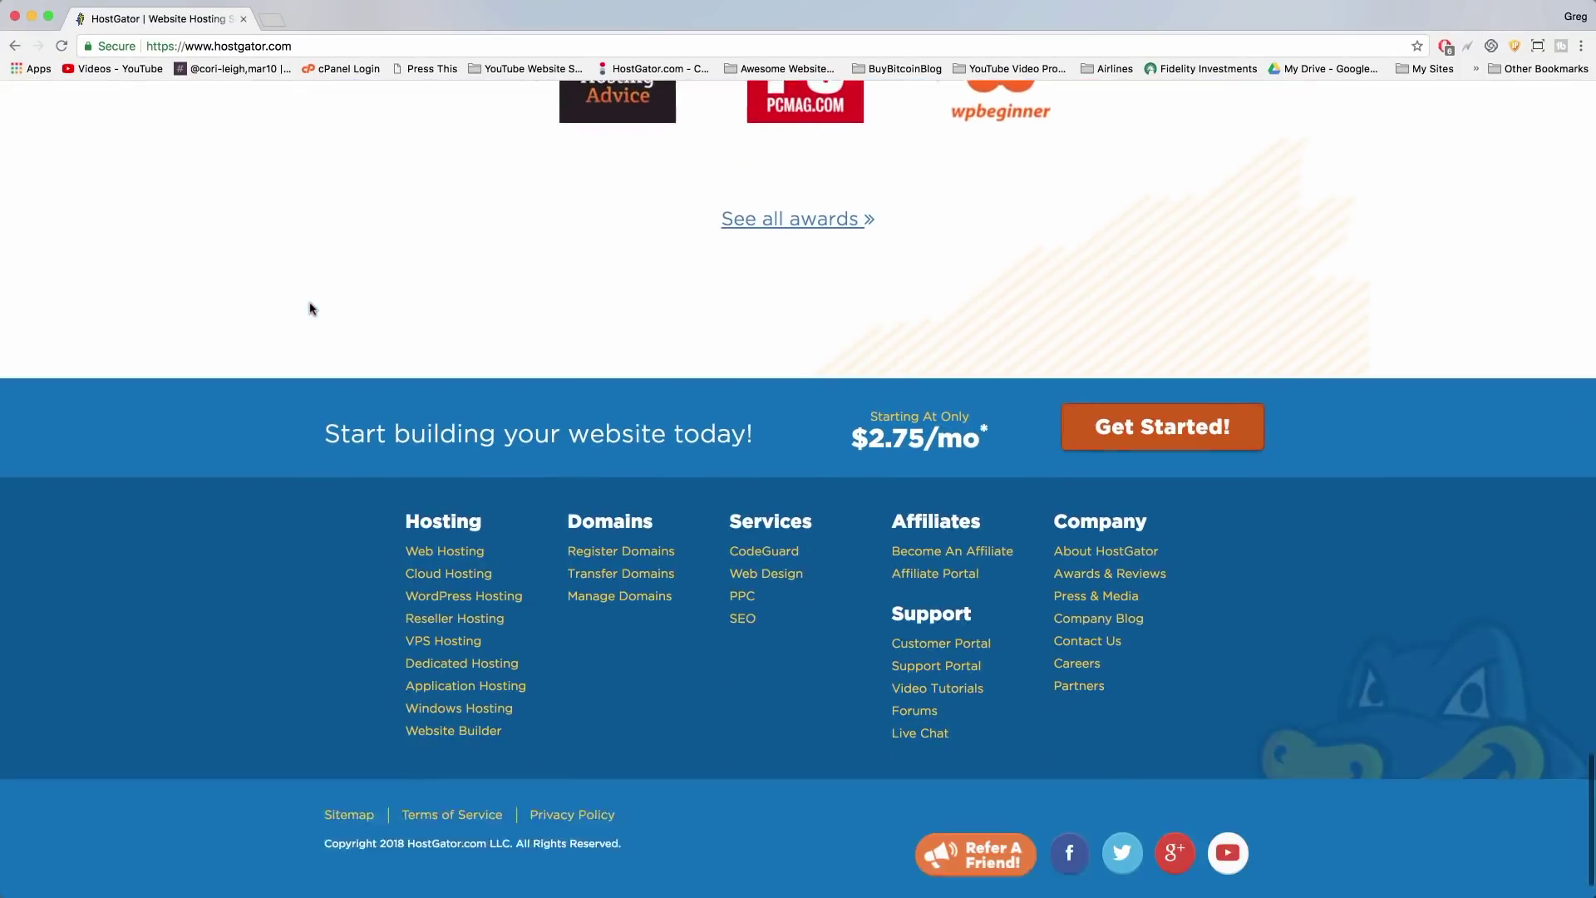
scroll(312, 308, "up", 6)
scroll(312, 308, "up", 12)
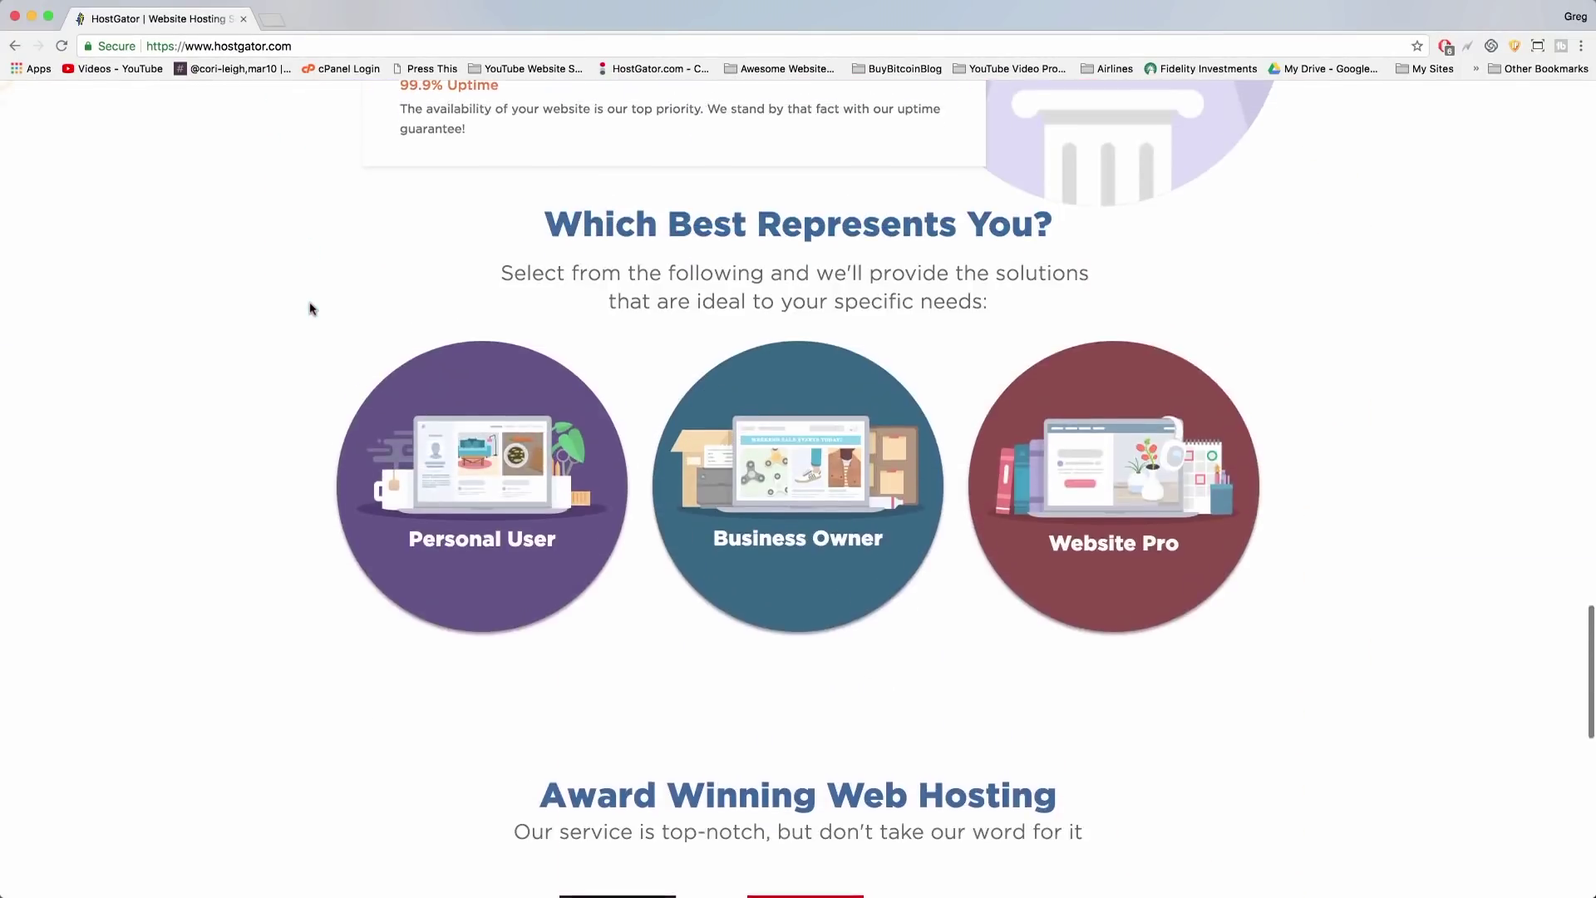
scroll(311, 309, "up", 10)
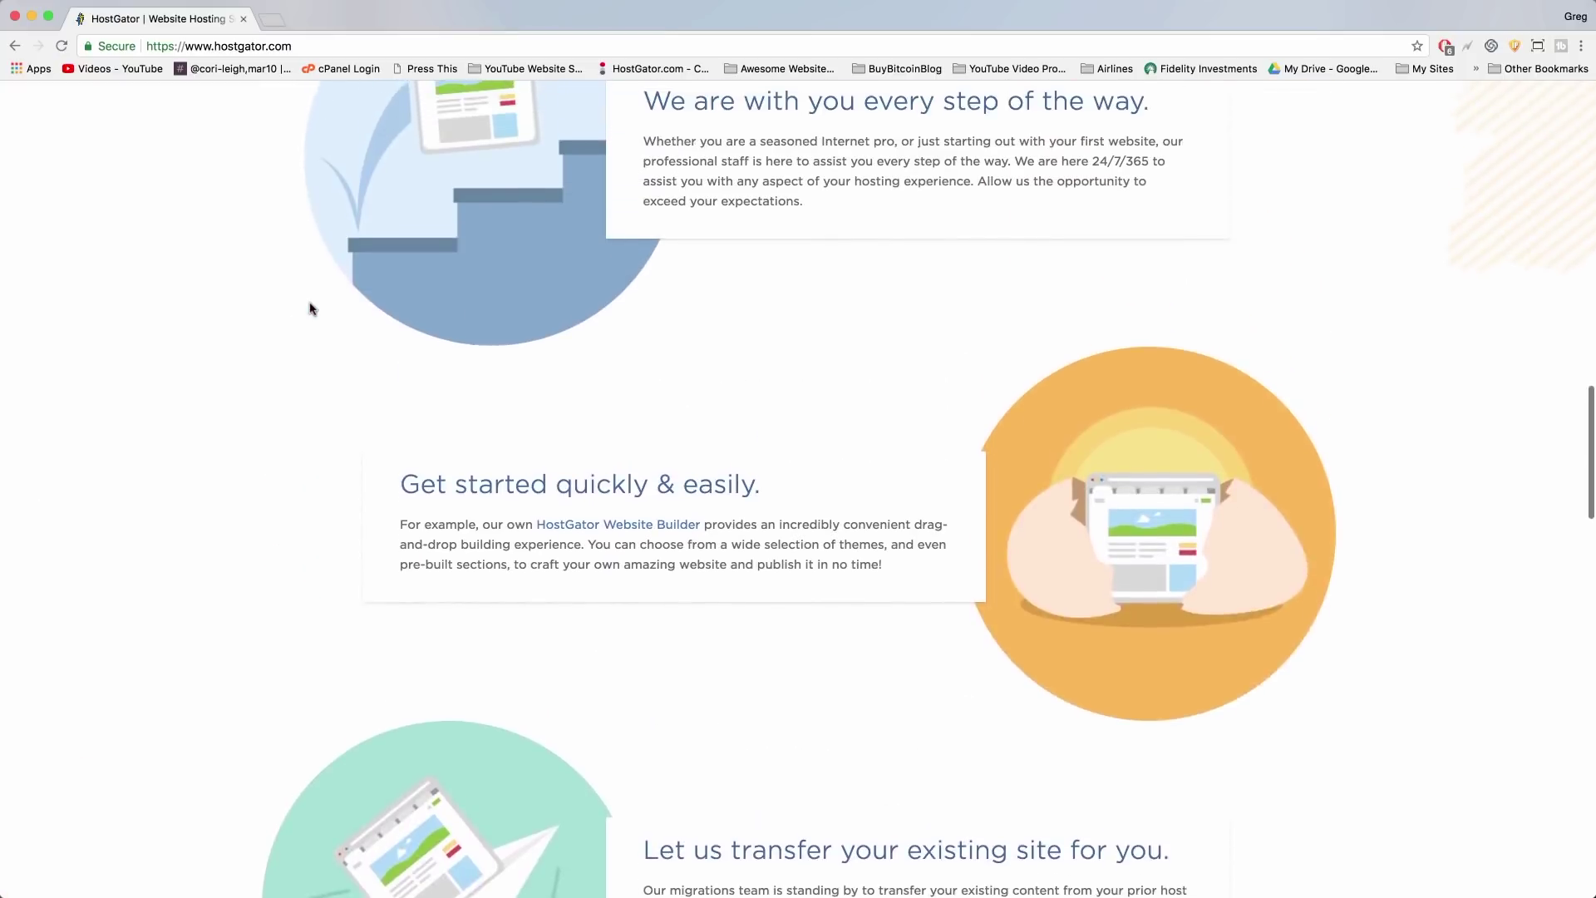
scroll(312, 308, "up", 8)
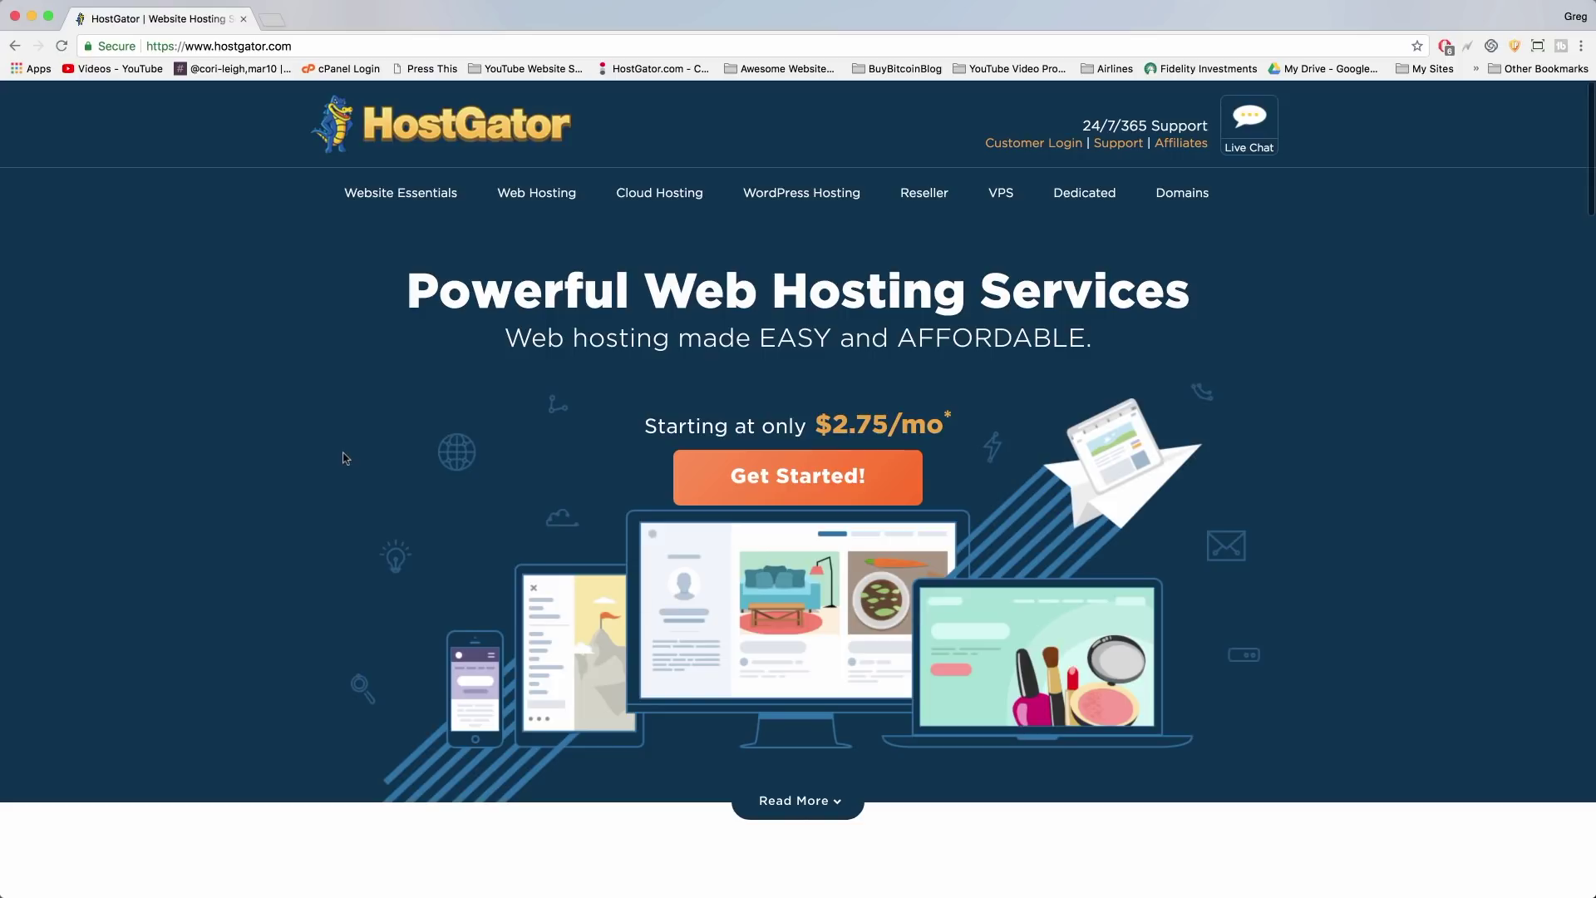
scroll(264, 427, "down", 10)
scroll(264, 426, "down", 20)
scroll(264, 426, "up", 20)
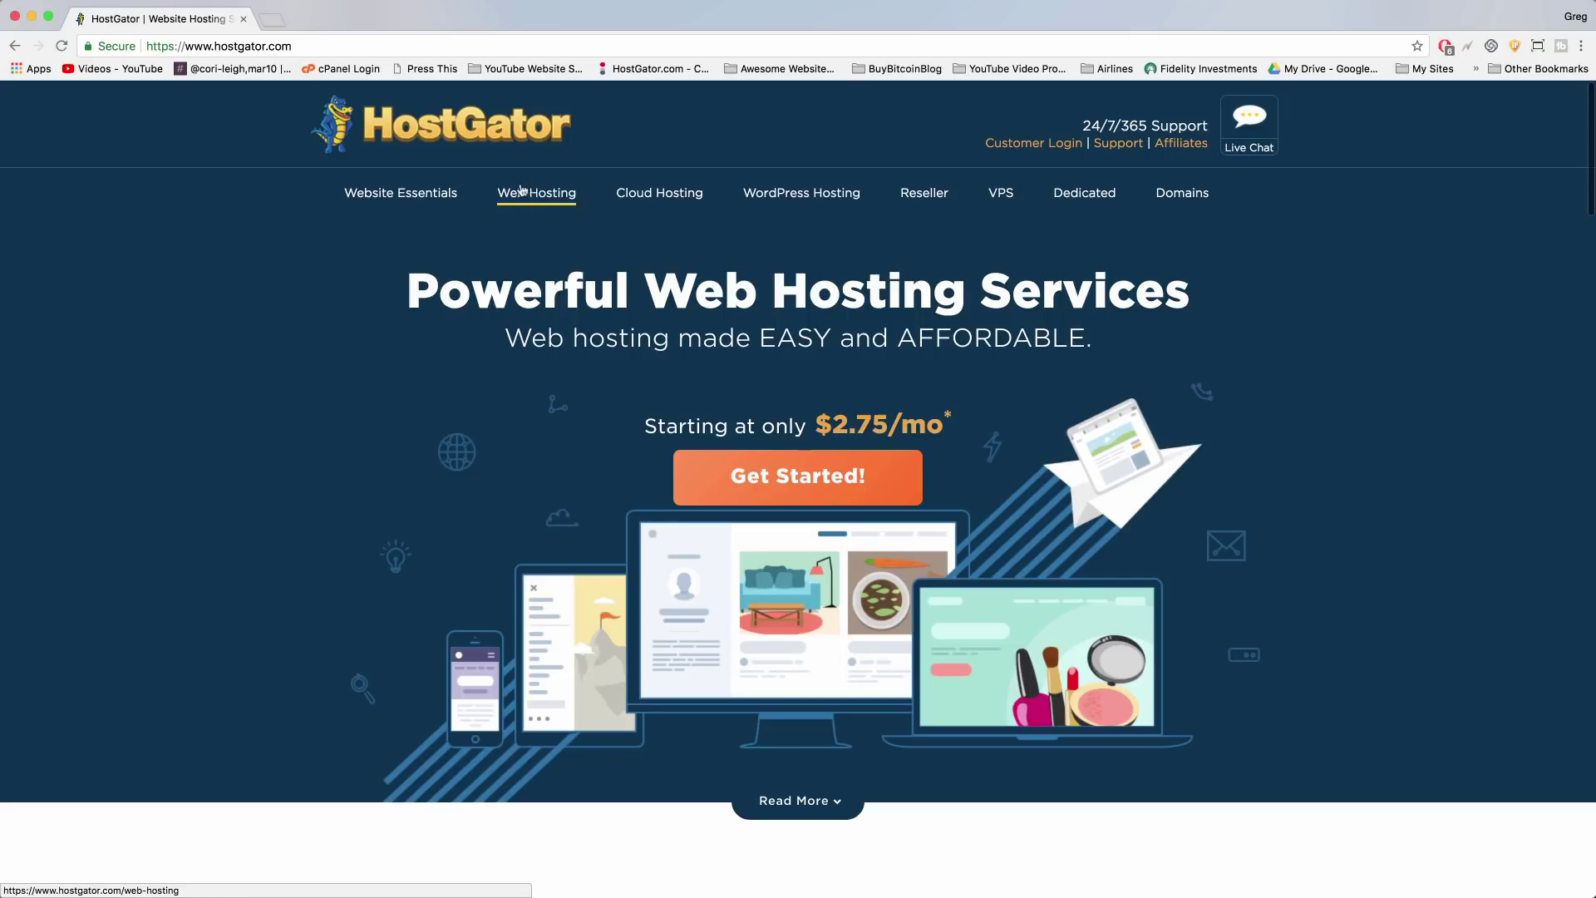
Go to Web Hosting and browse the Hatchling ($2.75/mo), Baby and Business plan cards.
left_click(539, 204)
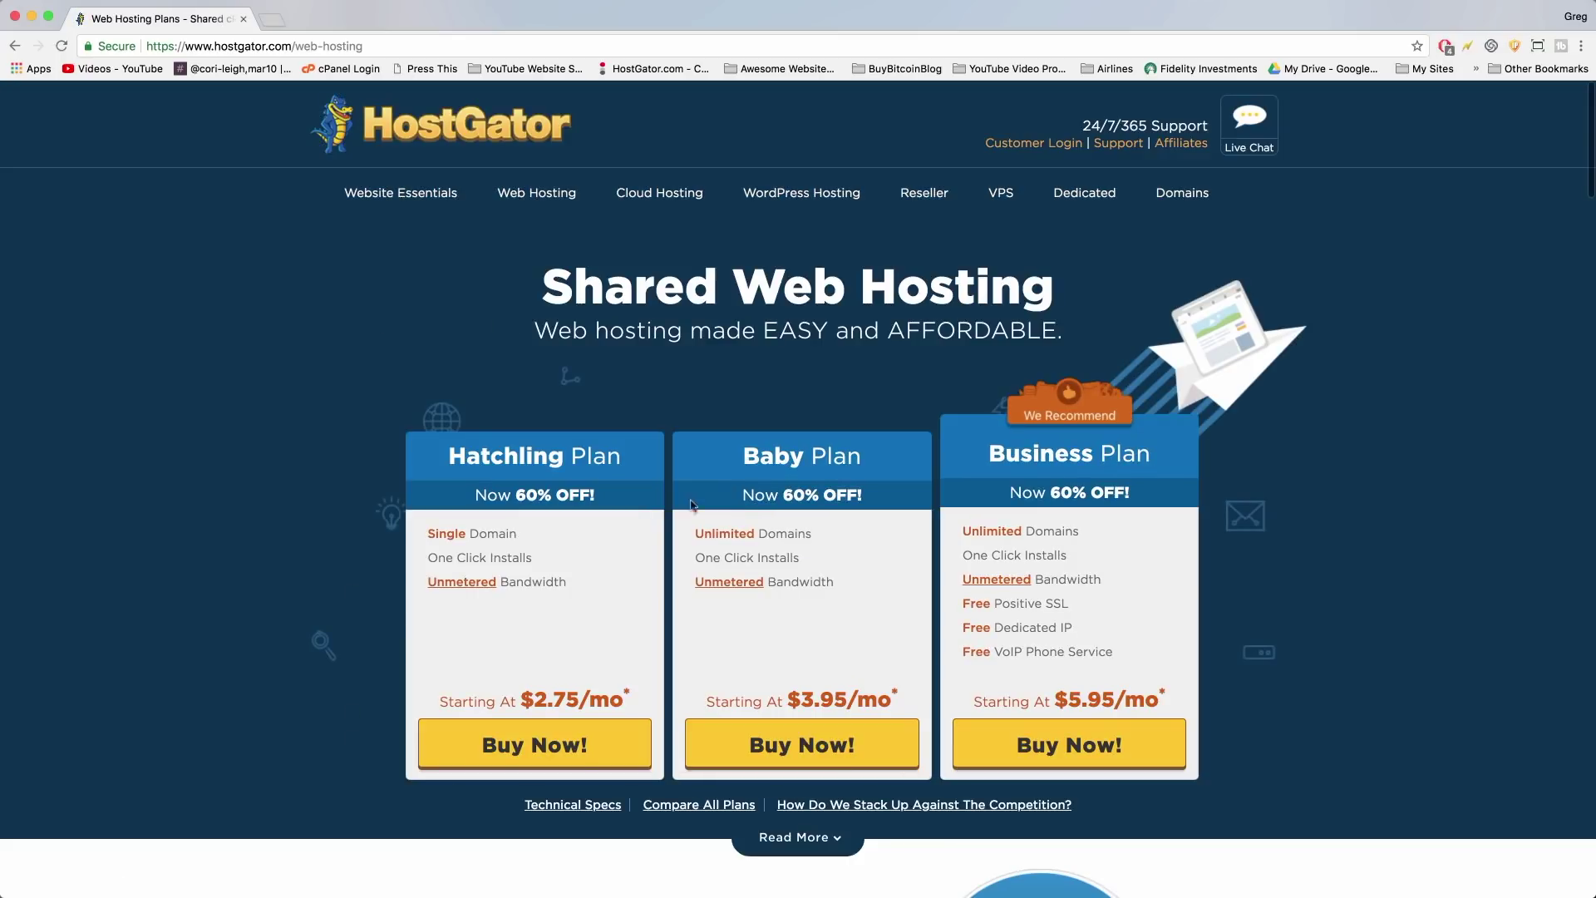
scroll(962, 409, "down", 3)
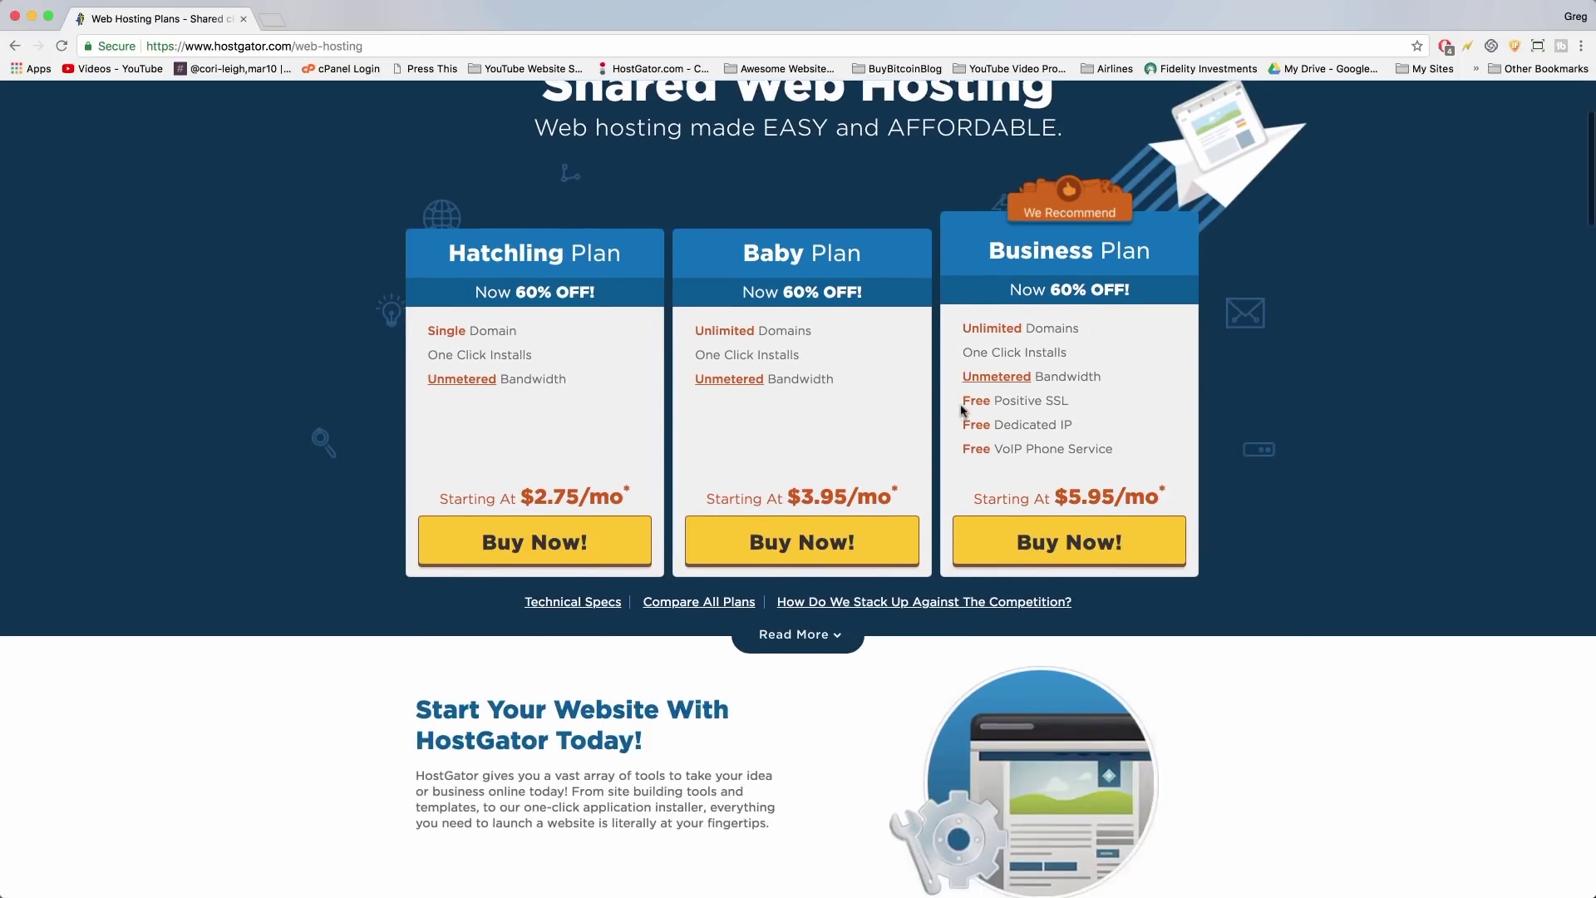
scroll(962, 409, "down", 1)
scroll(1040, 463, "up", 3)
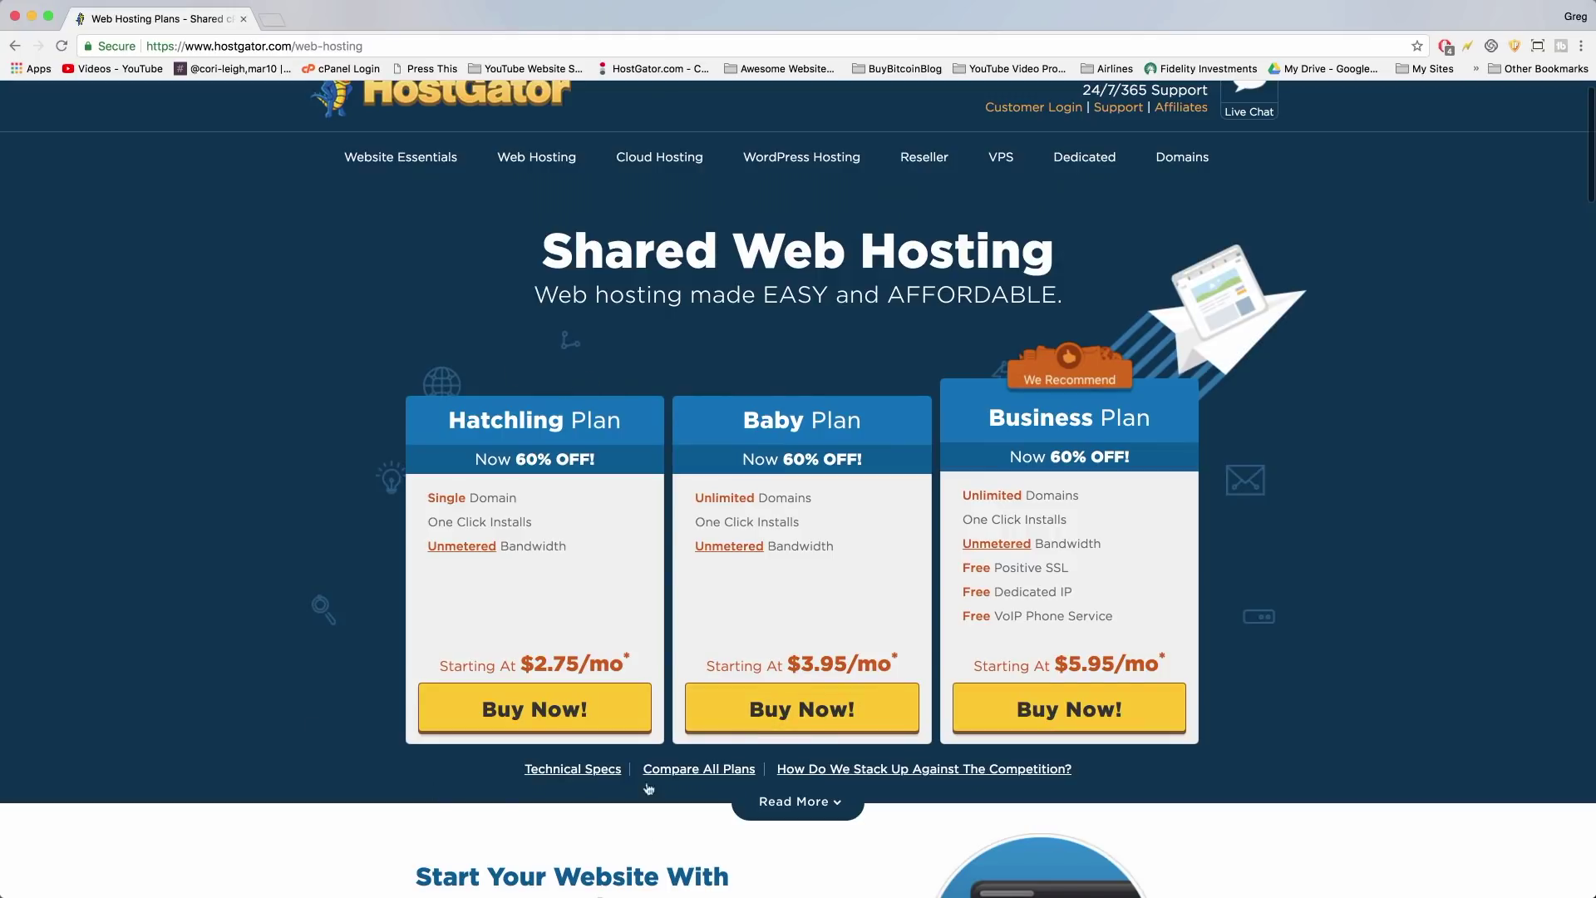
Highlight the 'Single Domain' and 'Bandwidth' features in the Hatchling plan card.
left_click_drag(517, 497, 421, 507)
double_click(493, 497)
left_click(828, 349)
double_click(518, 544)
left_click(523, 567)
double_click(529, 542)
left_click(530, 572)
left_click_drag(697, 497, 818, 503)
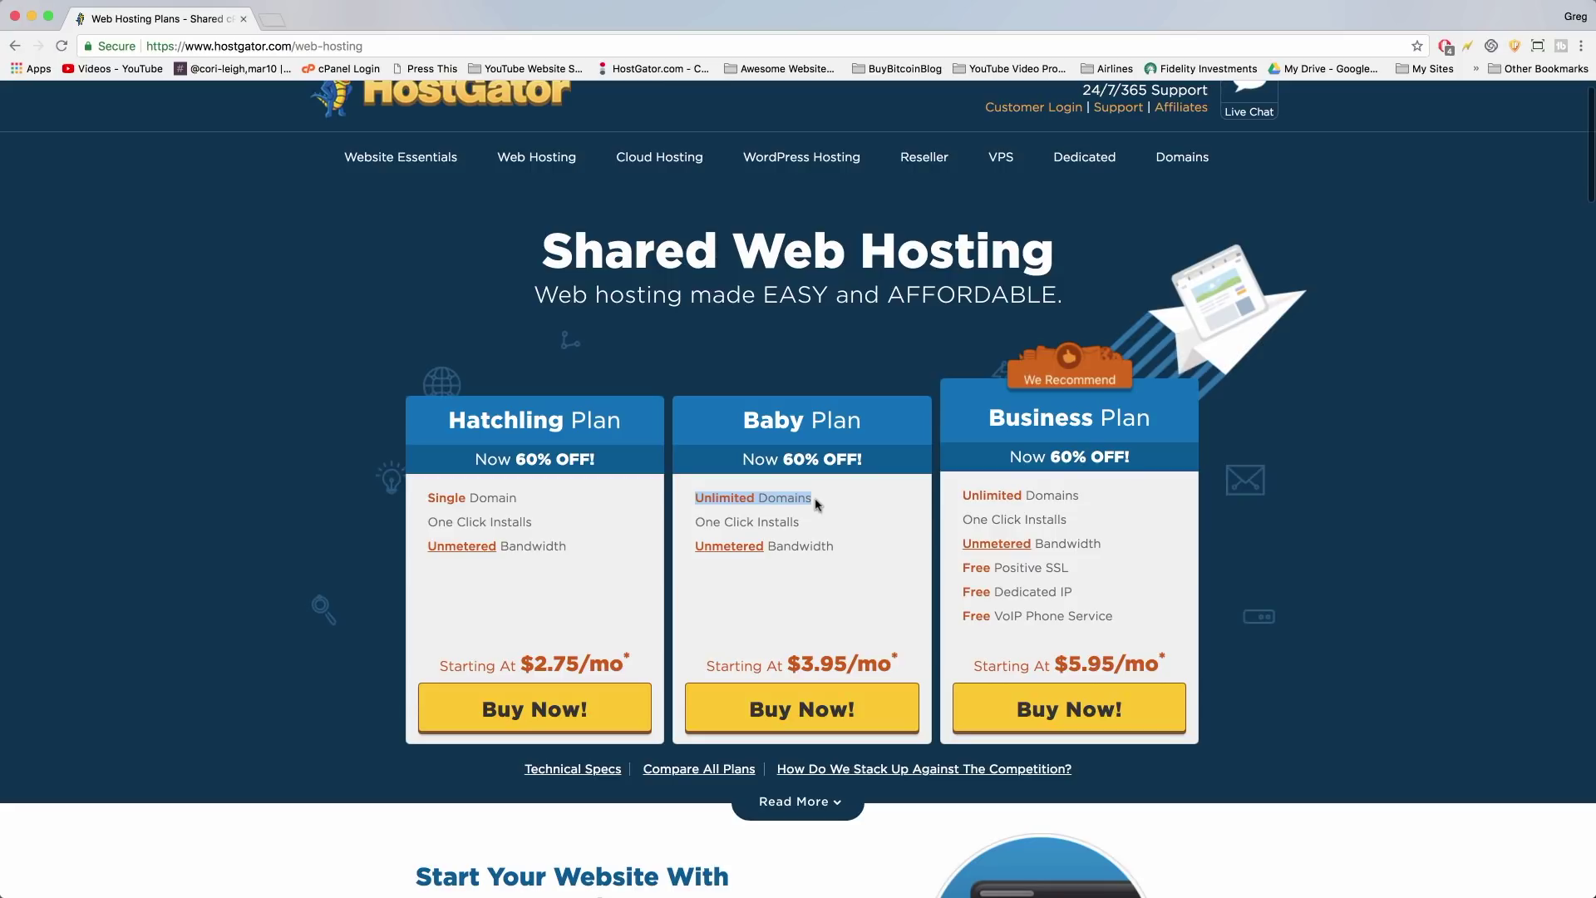
left_click(815, 504)
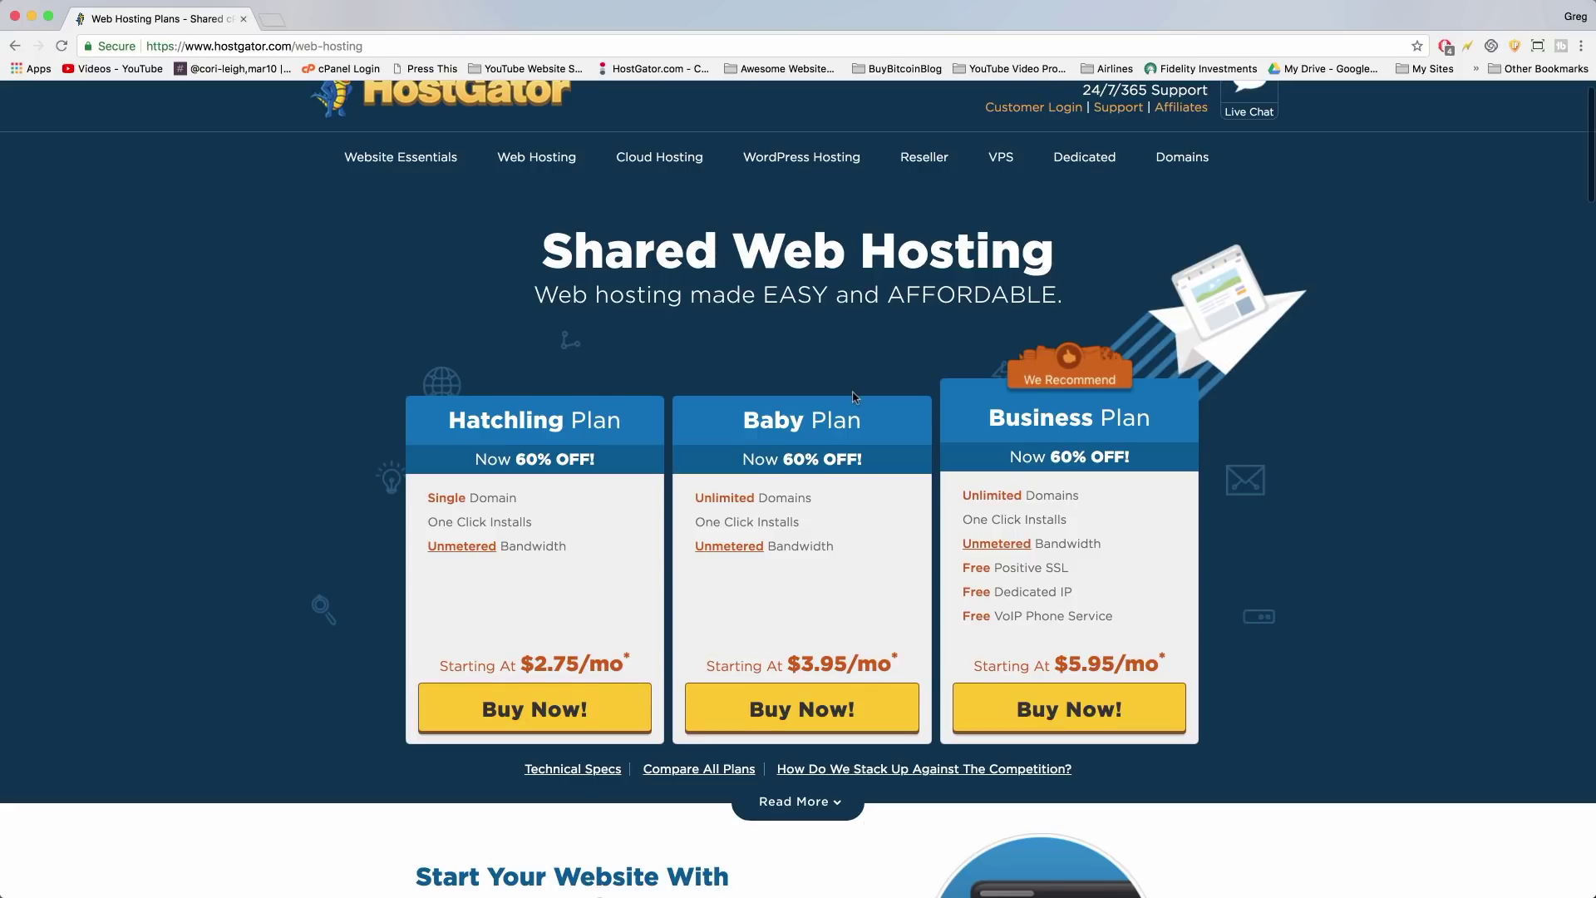
scroll(998, 358, "up", 1)
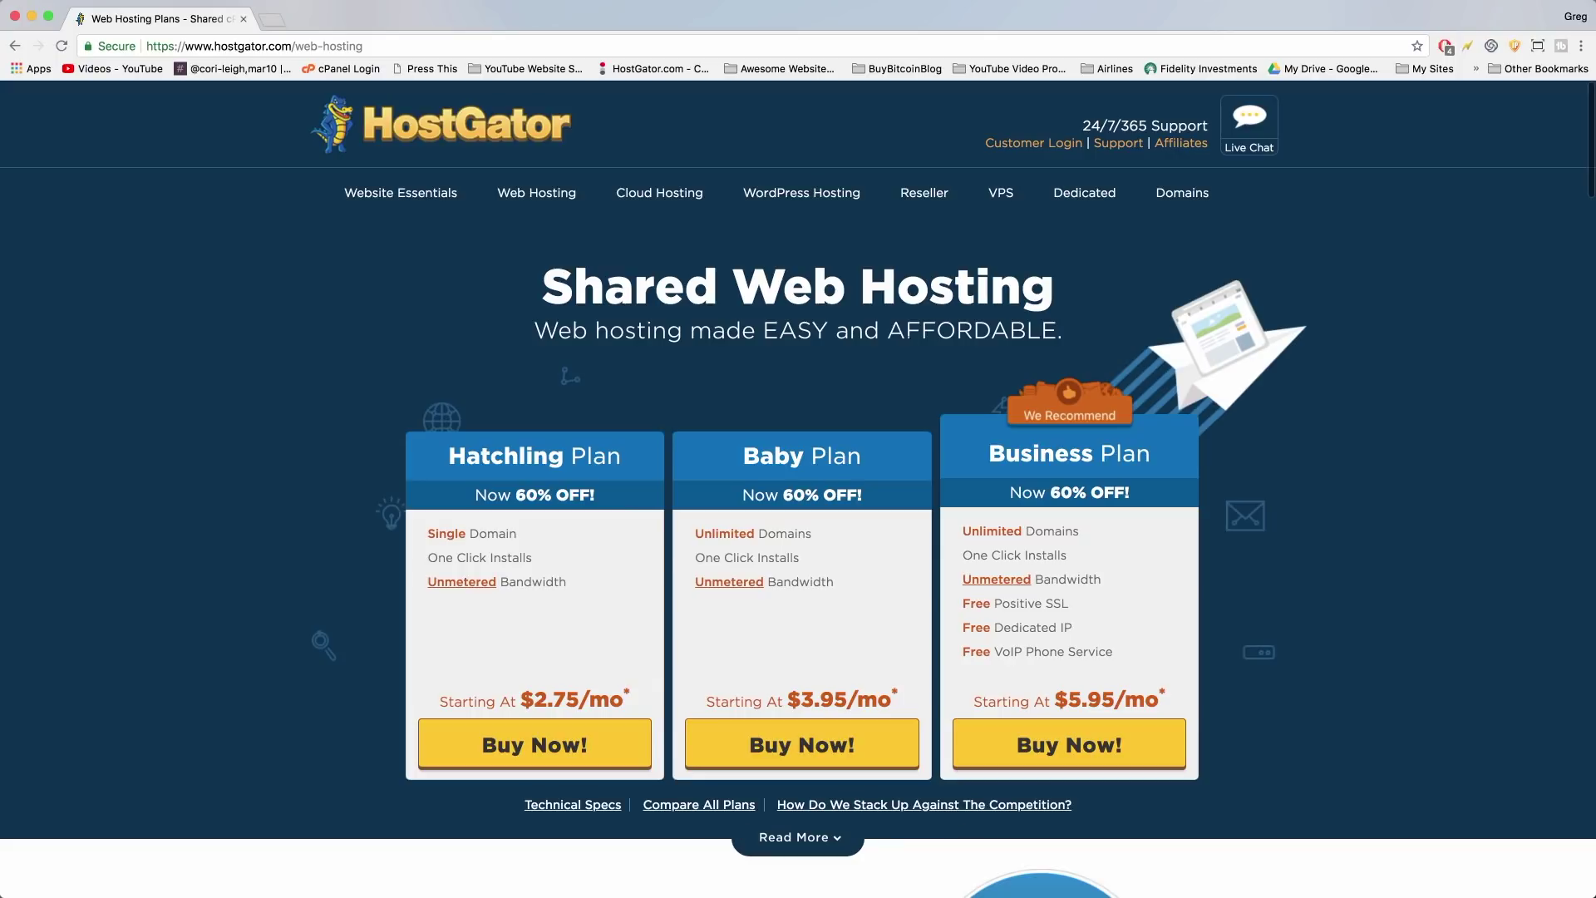
scroll(799, 489, "down", 3)
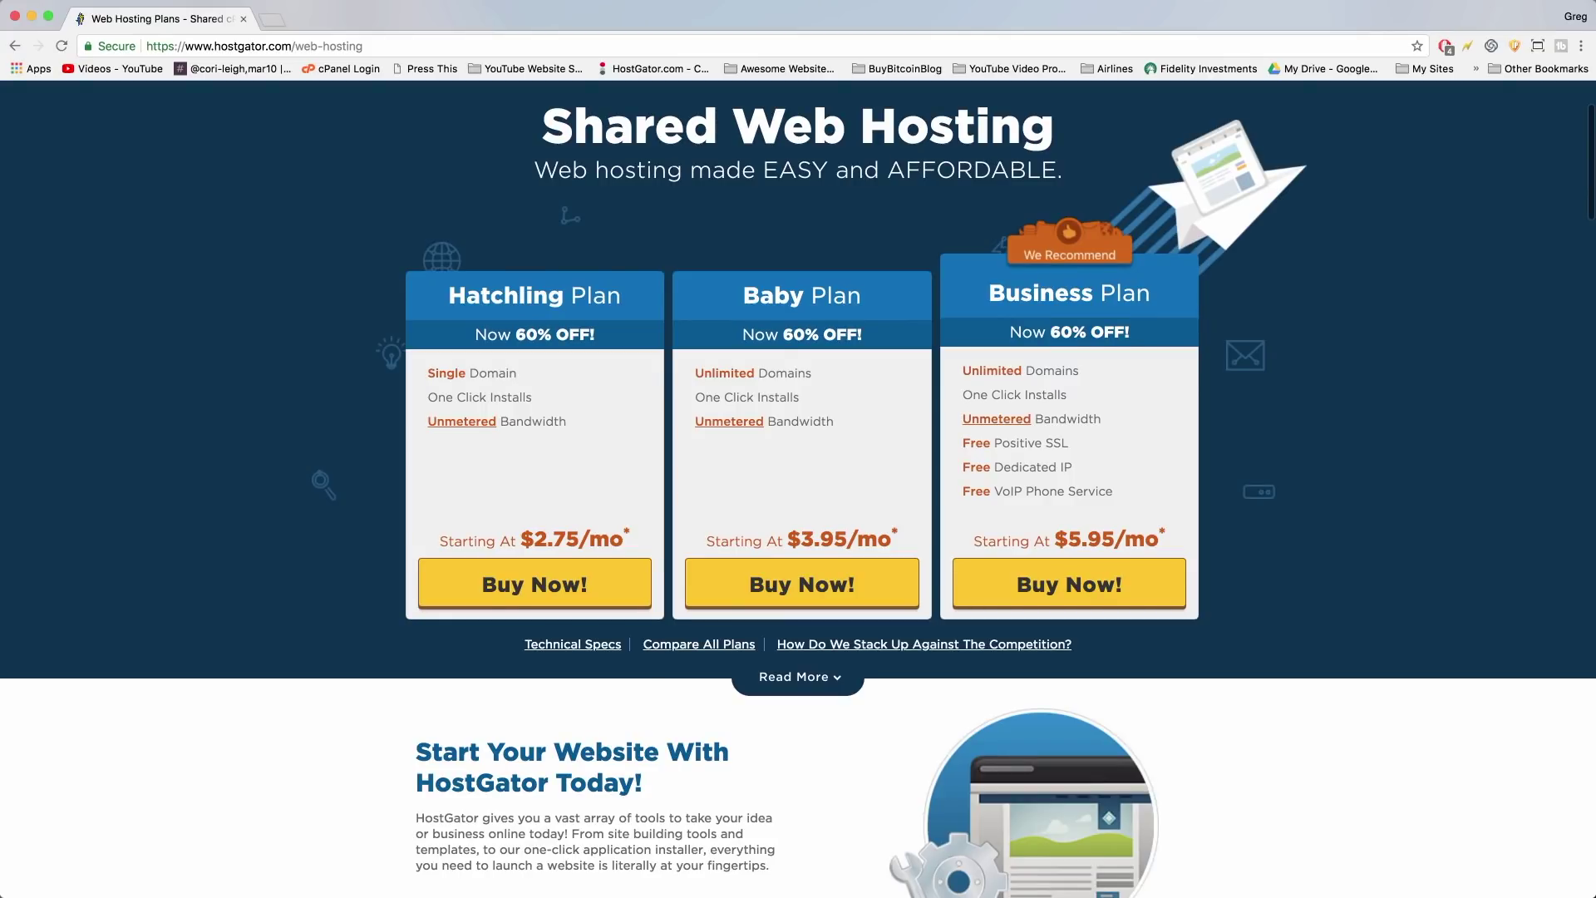
scroll(715, 396, "up", 3)
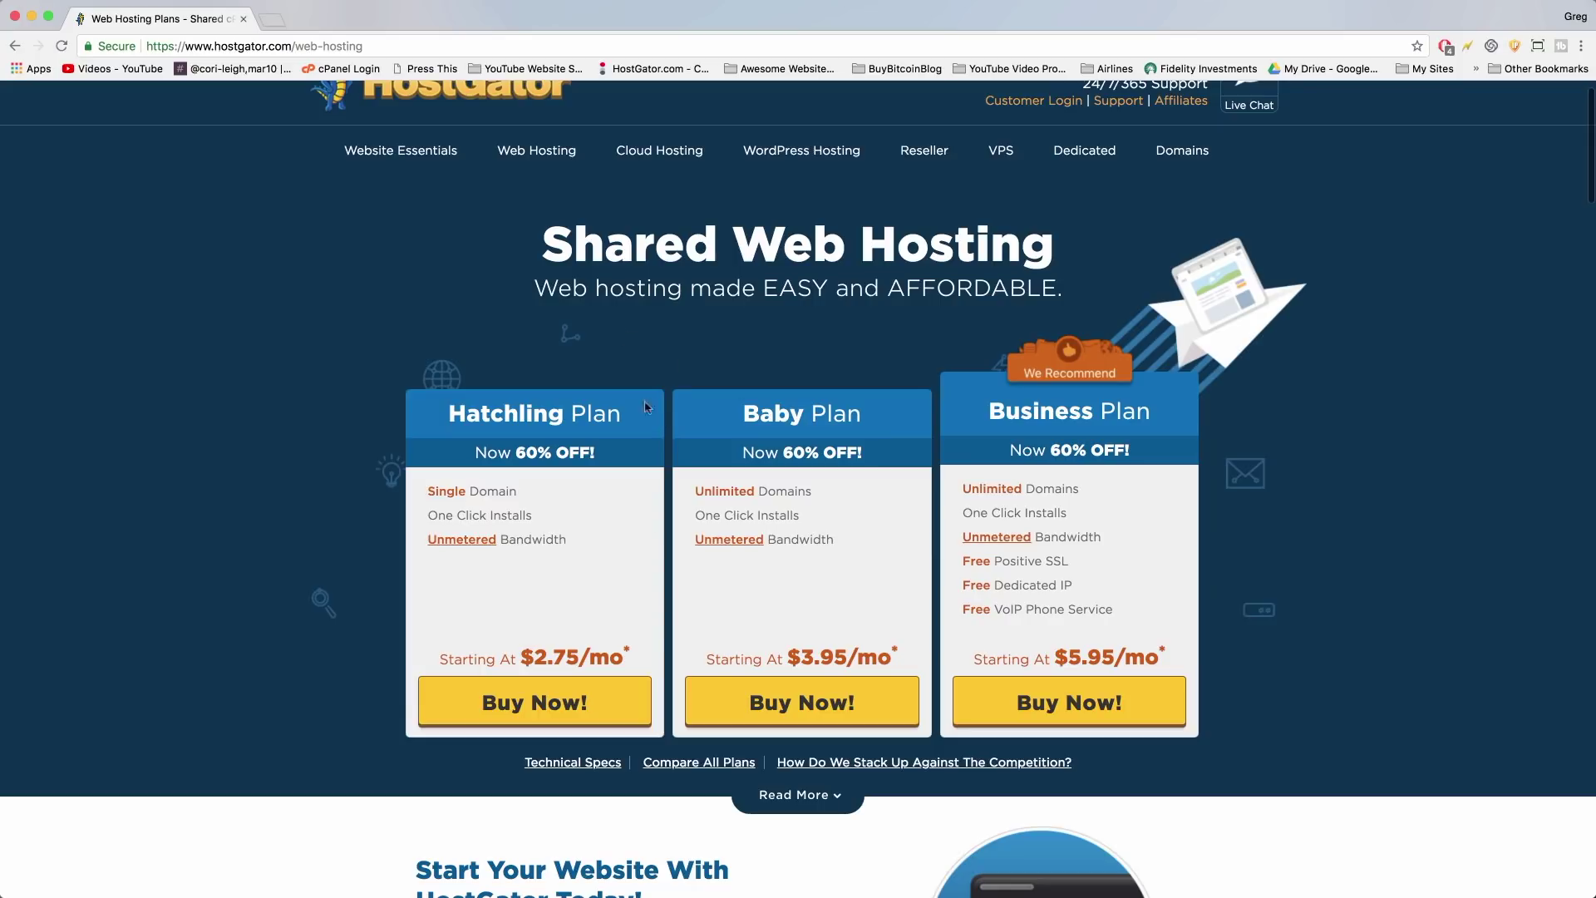
Buy the Hatchling plan and enter reallycoolidea.com as an already-owned domain.
left_click(559, 697)
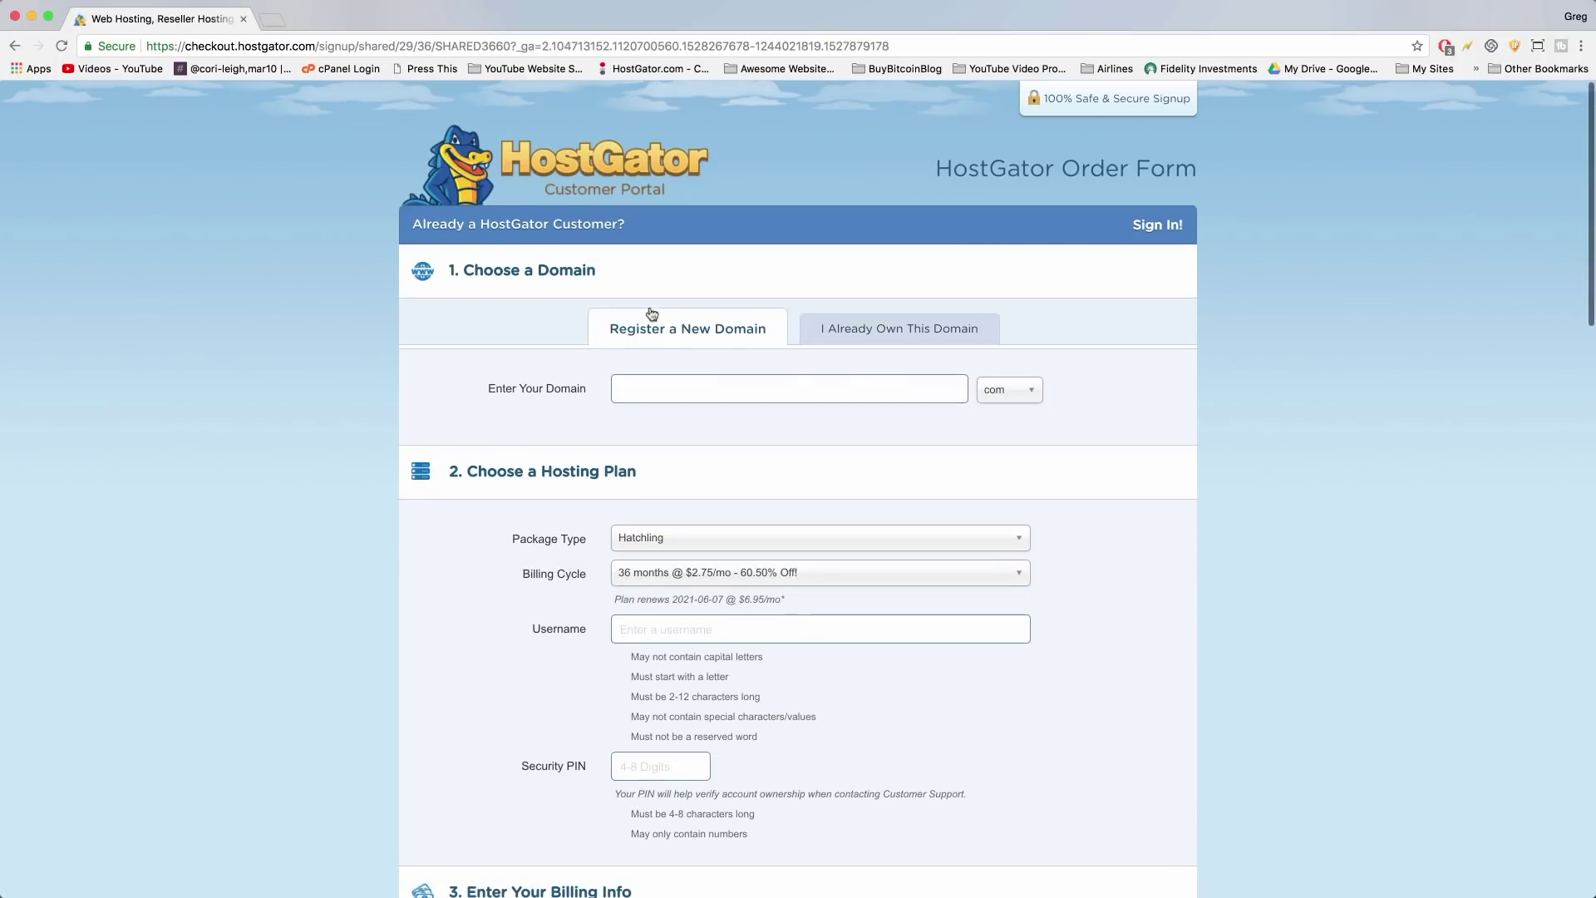
left_click(877, 332)
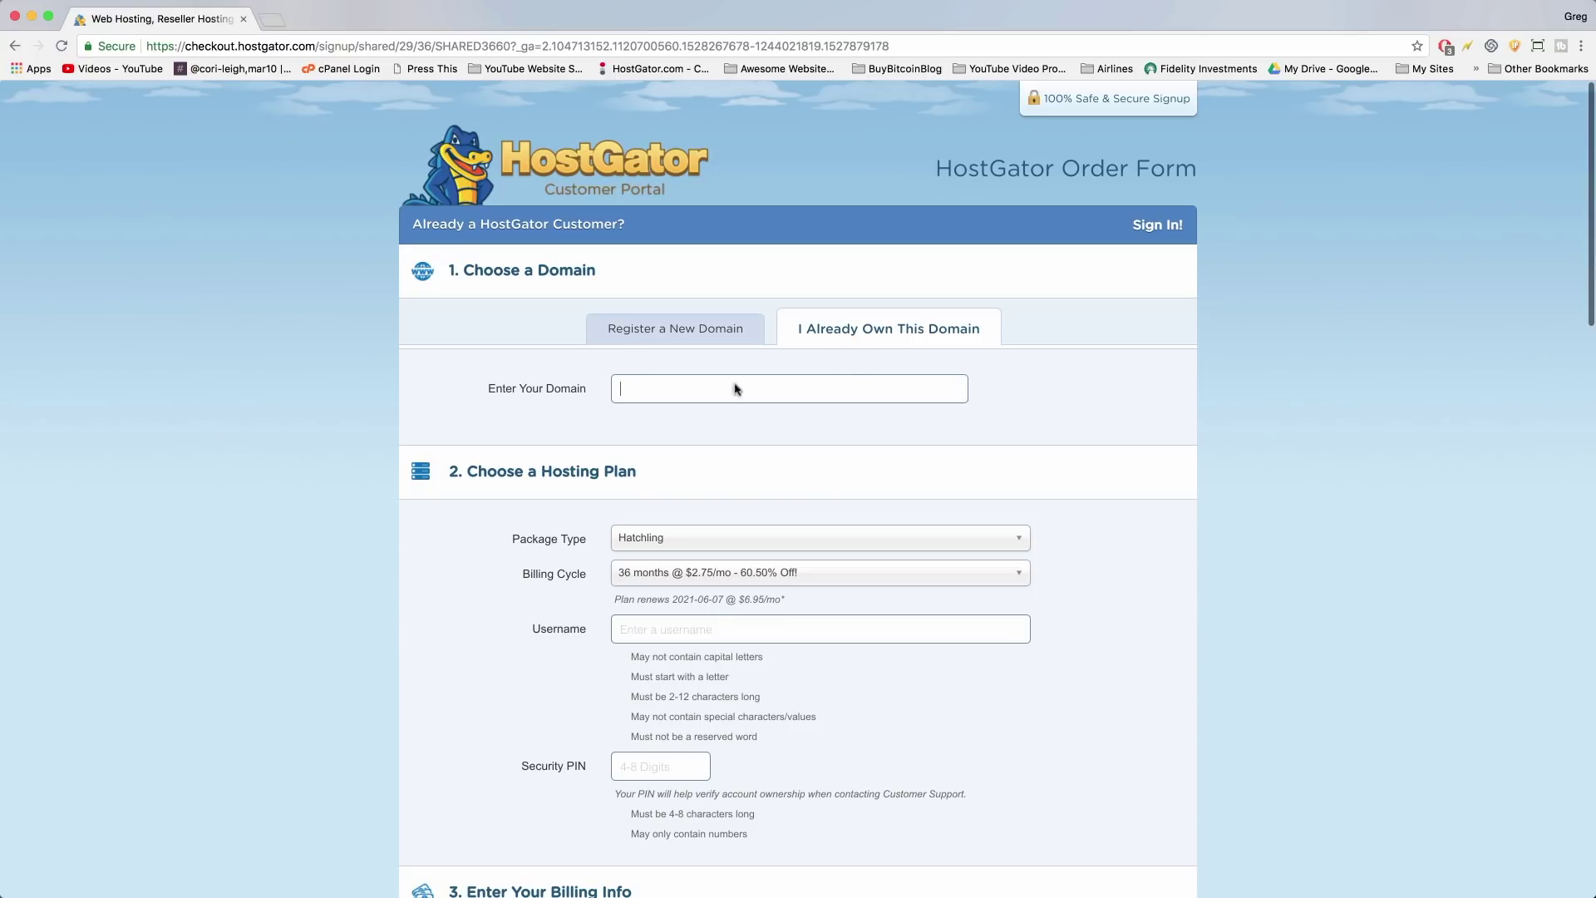
type("reallycoolidea.com")
Select and erase the reallycoolidea.com domain entry, leaving it empty.
double_click(674, 391)
double_click(712, 389)
left_click(759, 379)
triple_click(661, 391)
key("BackSpace")
Register the new domain startawordpresswebsite with the .com extension.
left_click(676, 333)
left_click(703, 386)
type("startawordpresswebsite")
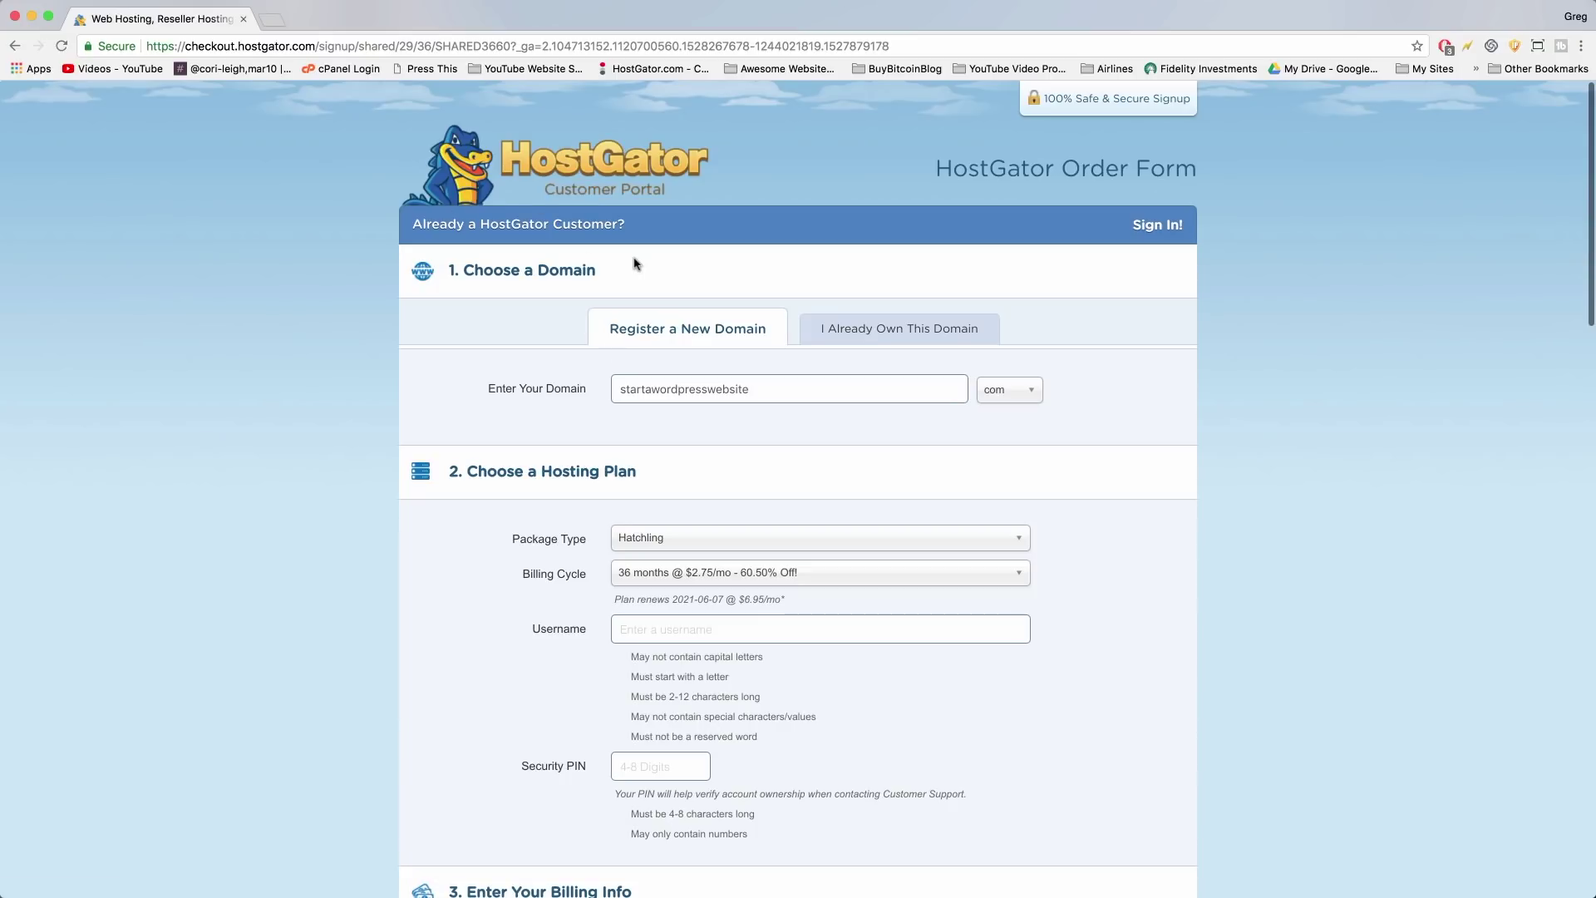
left_click(1023, 395)
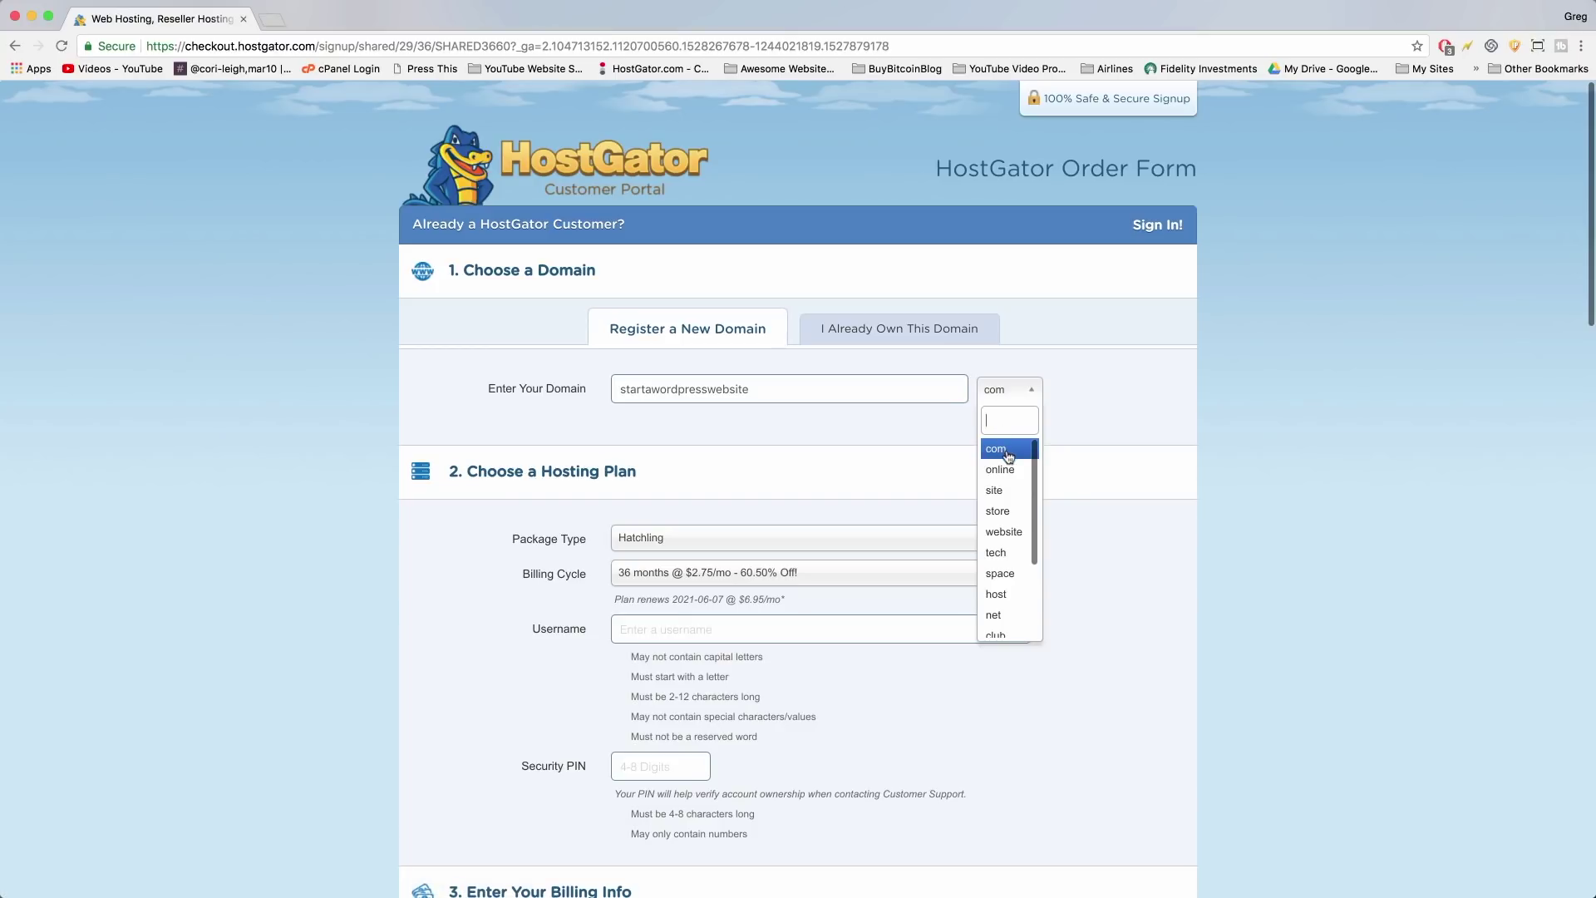
left_click(1009, 450)
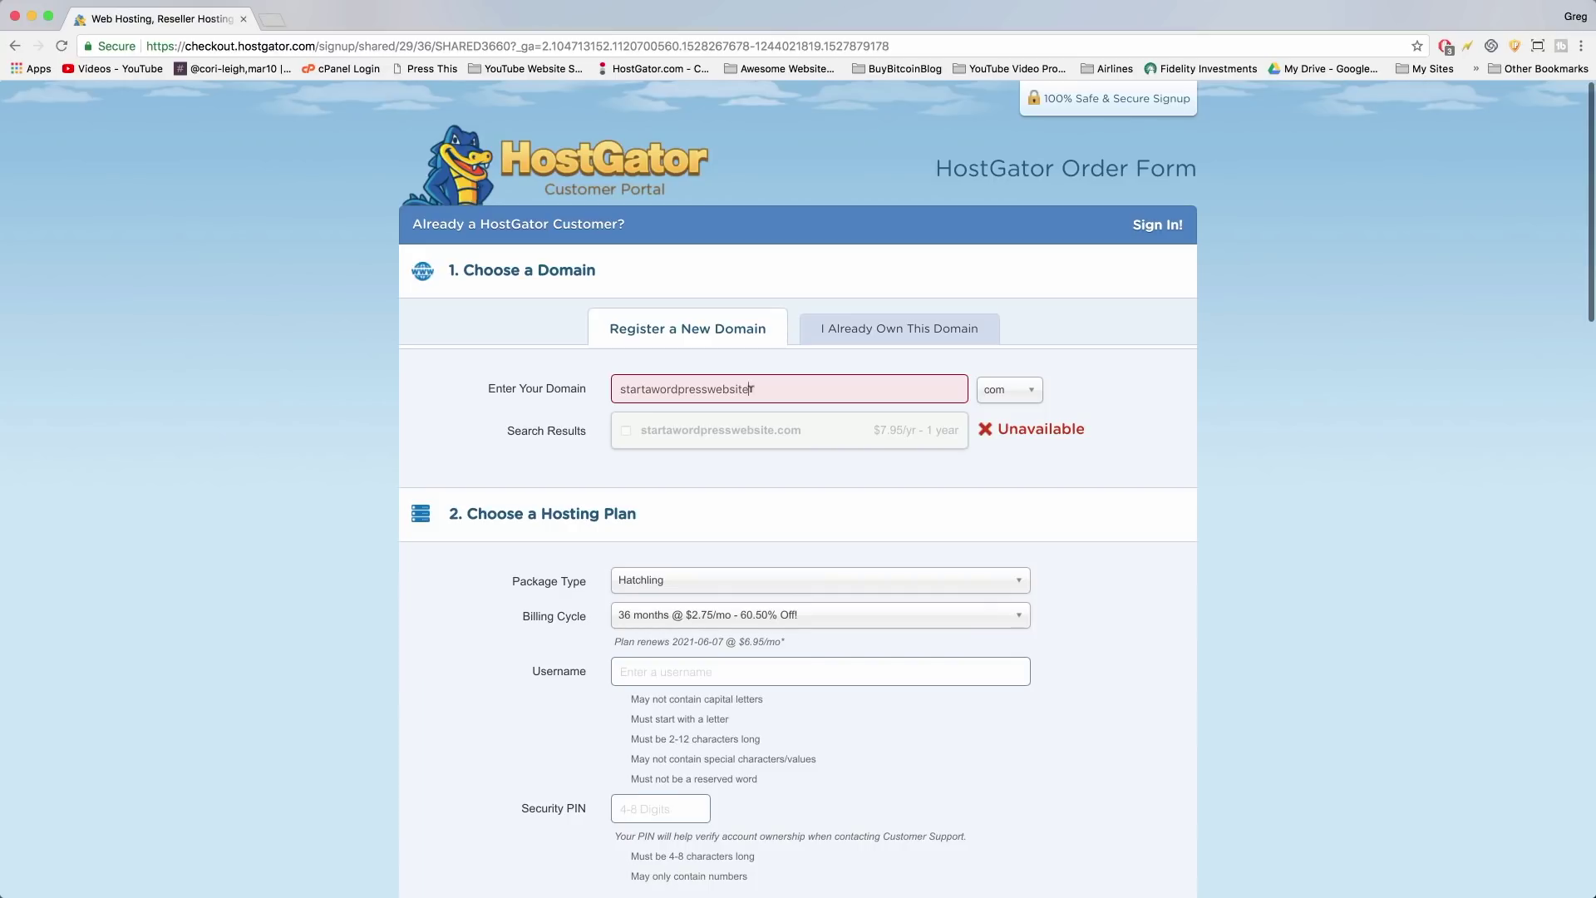
Extend the name to startawordpresswebsitetoday, try .online and .space, then reselect .com.
type("oday")
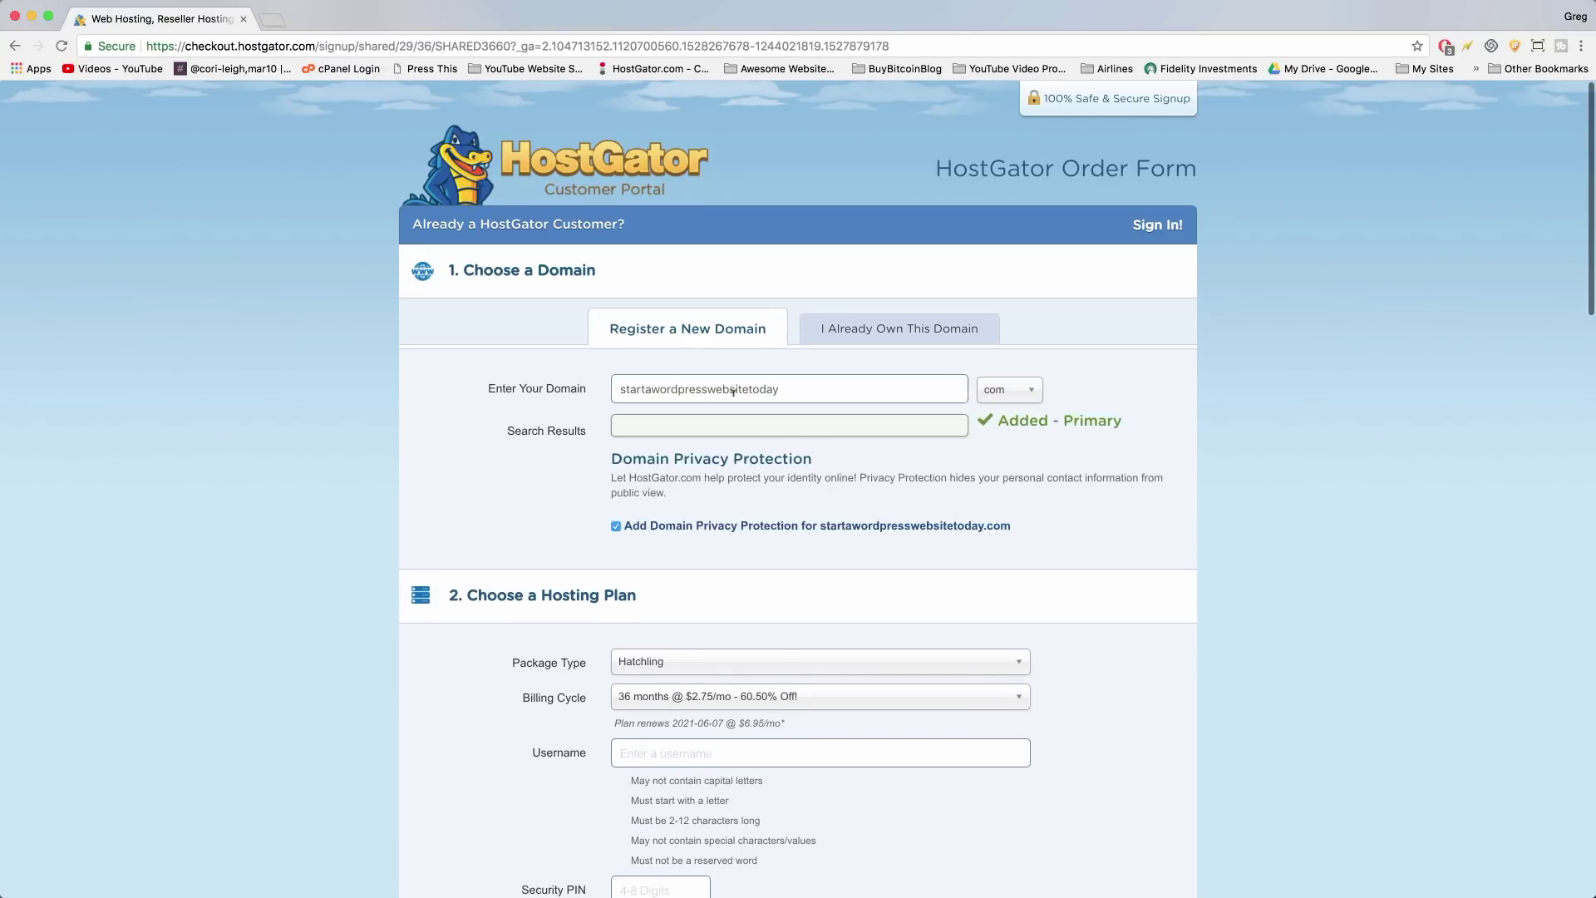
left_click(1033, 385)
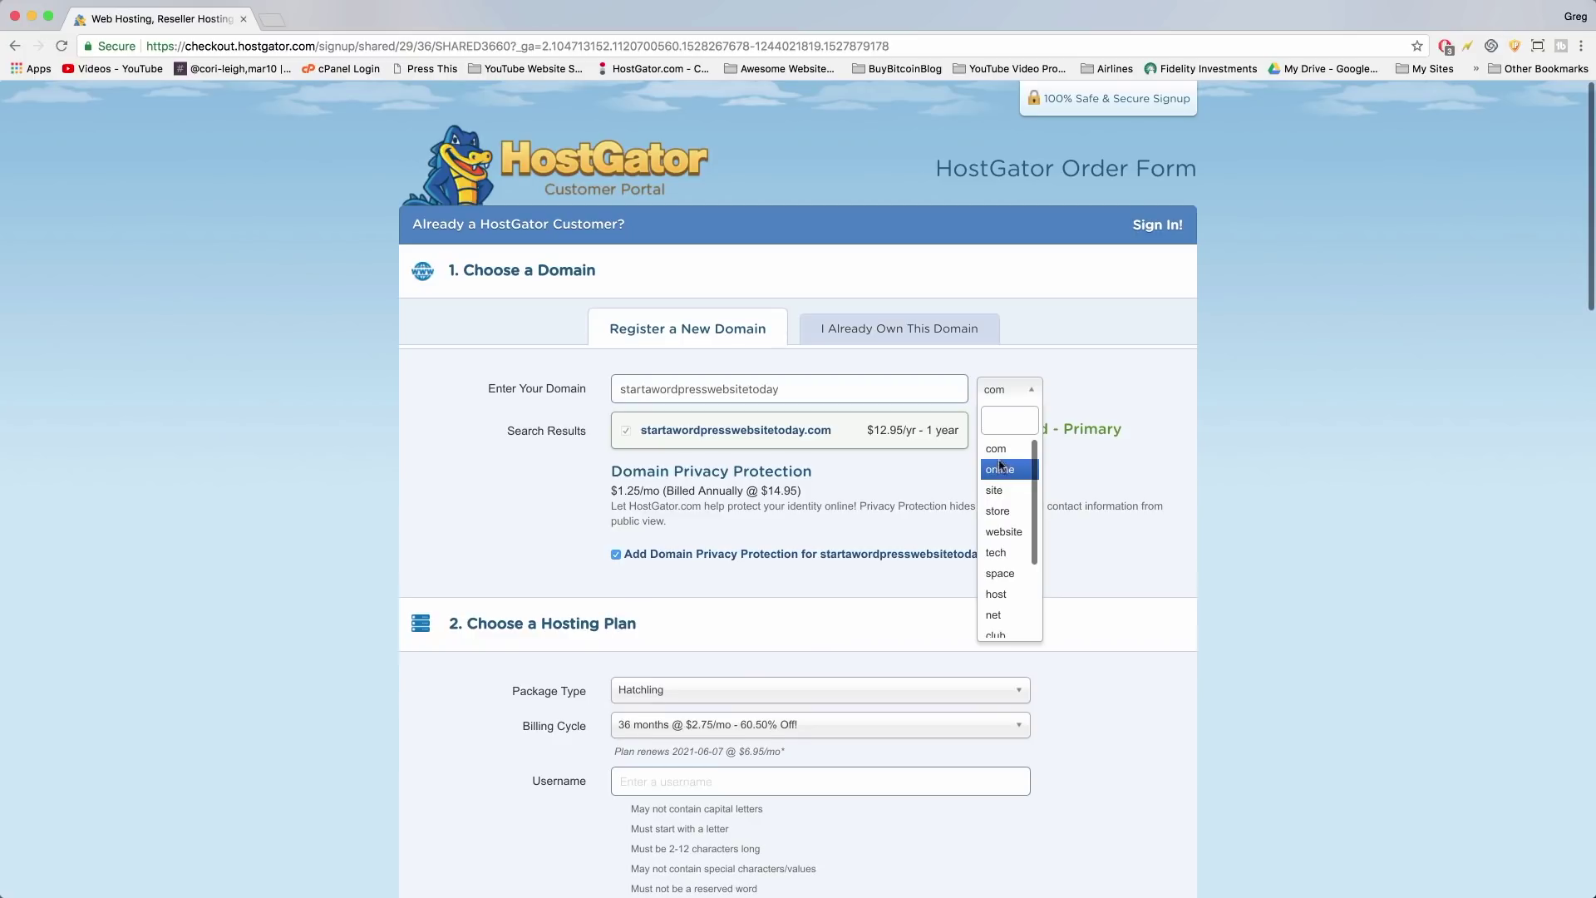
left_click(1001, 469)
left_click(1021, 397)
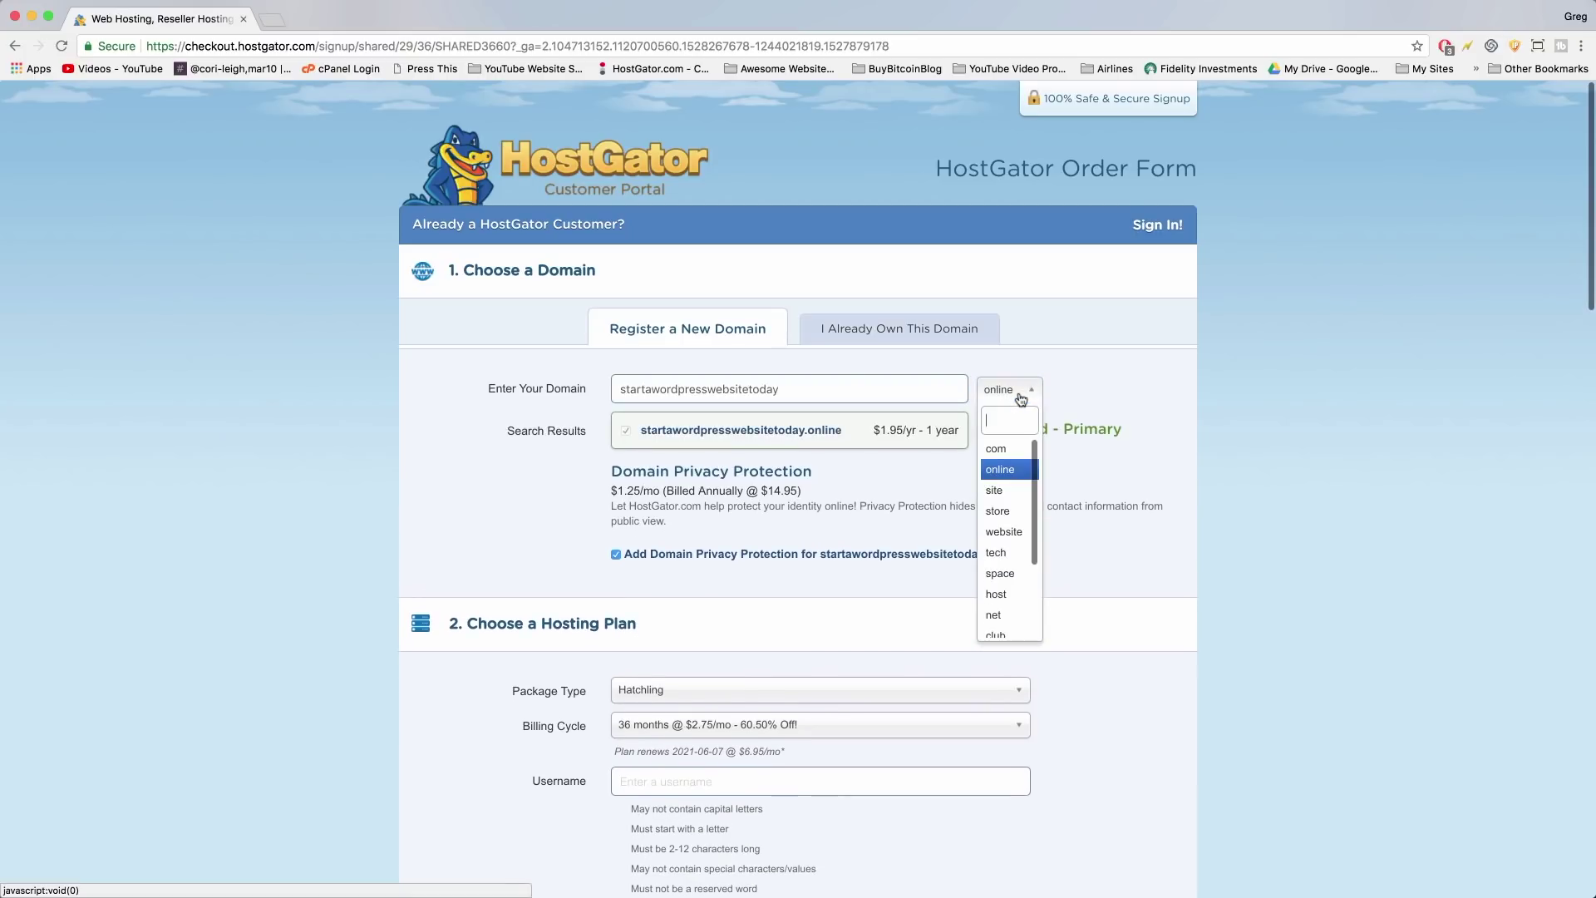
left_click(1007, 573)
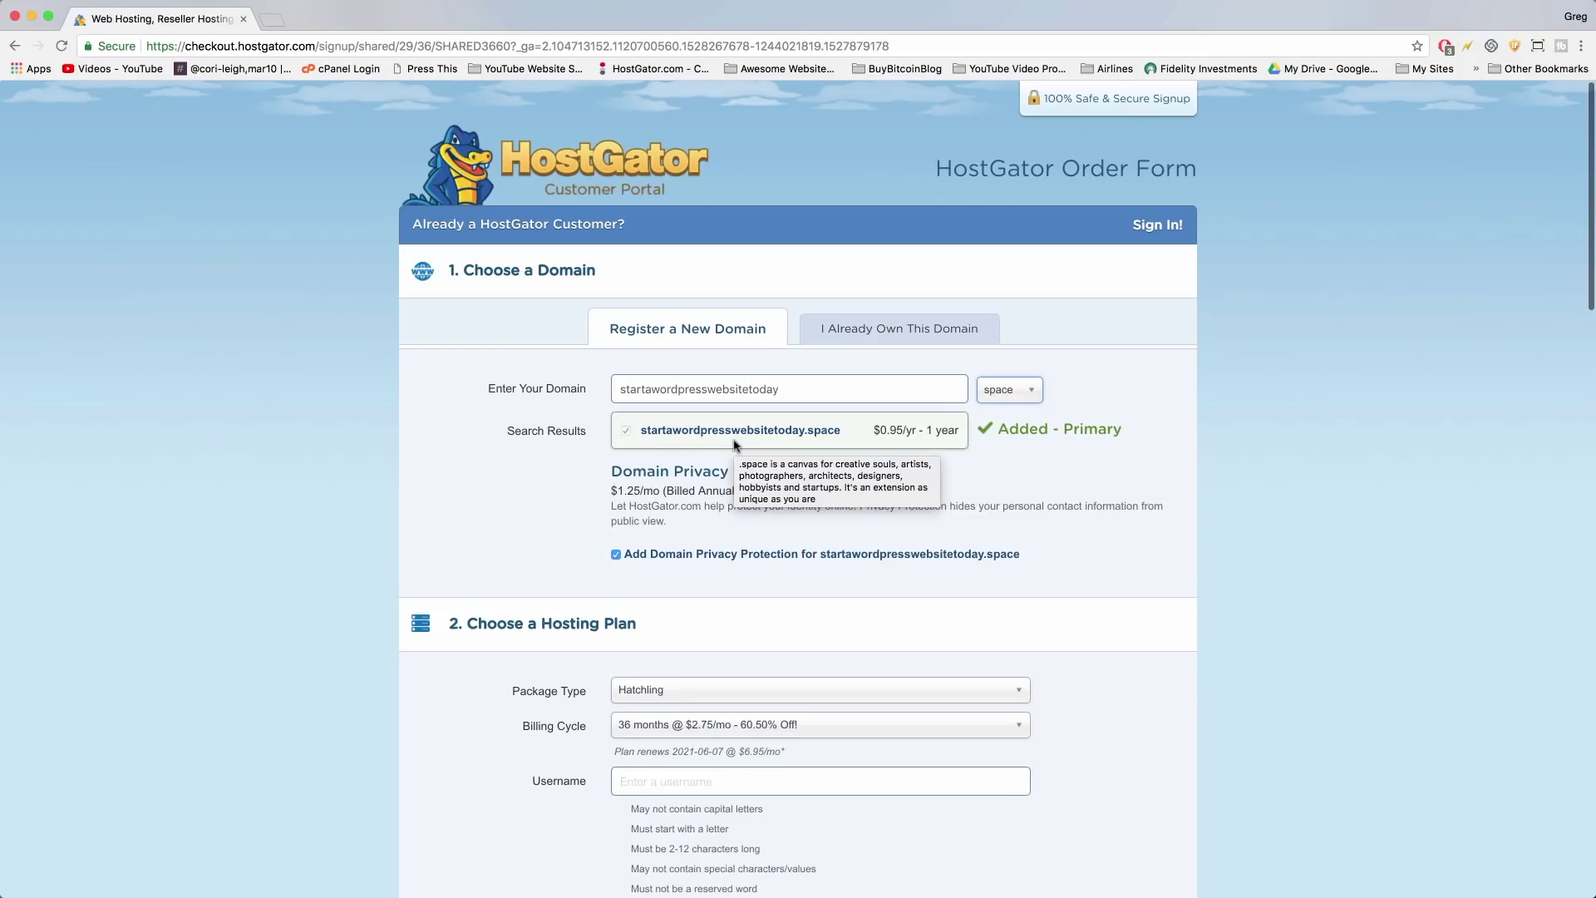
left_click(1025, 396)
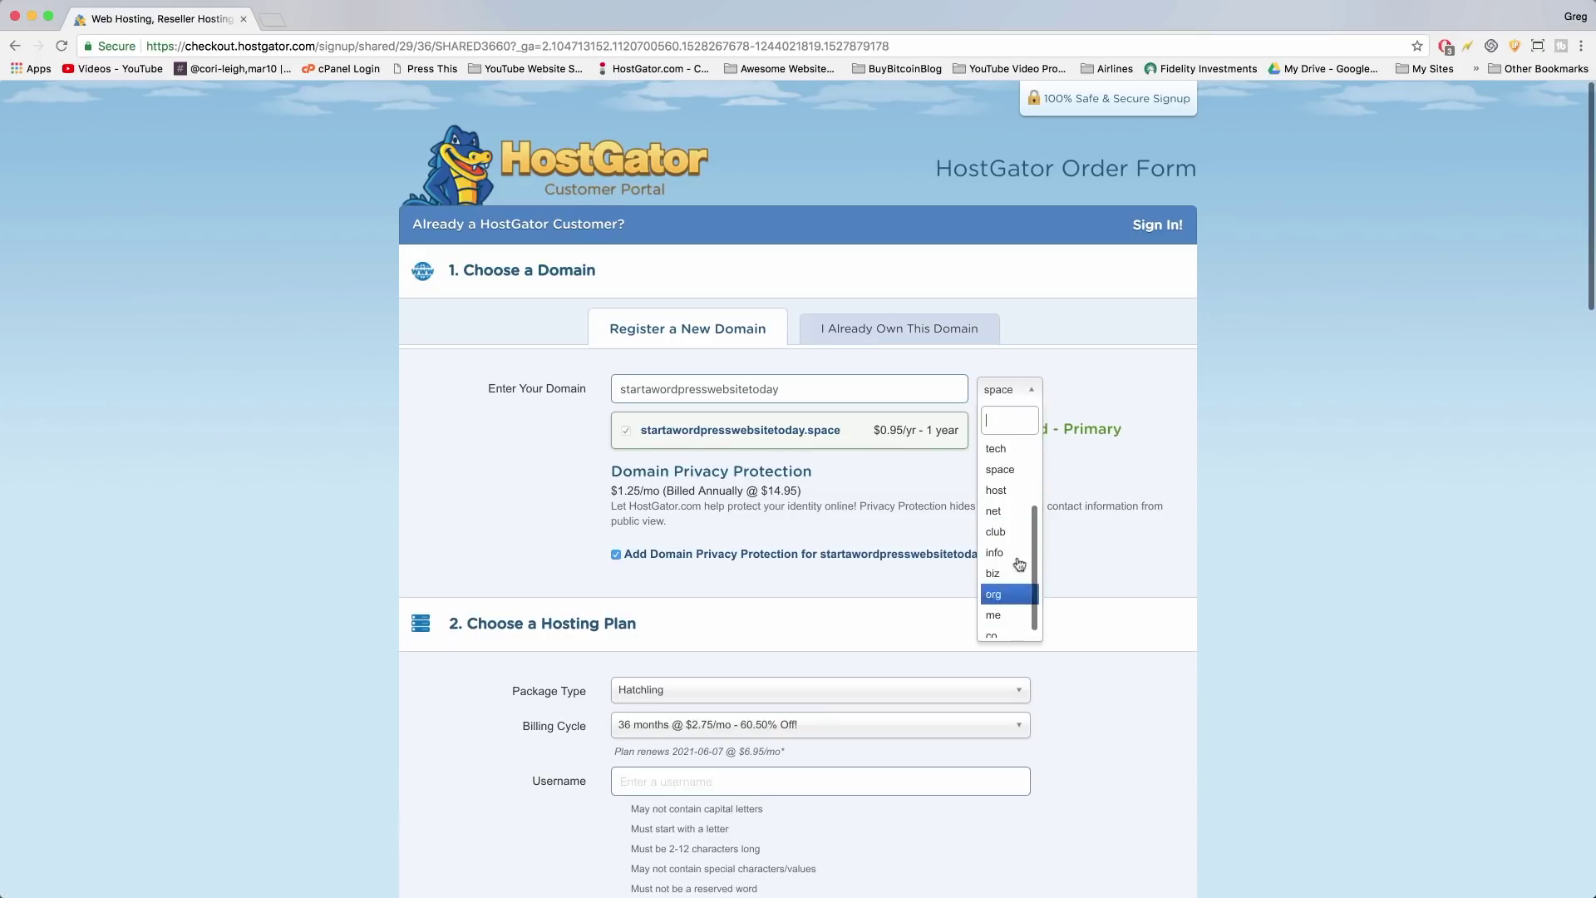
left_click(1029, 398)
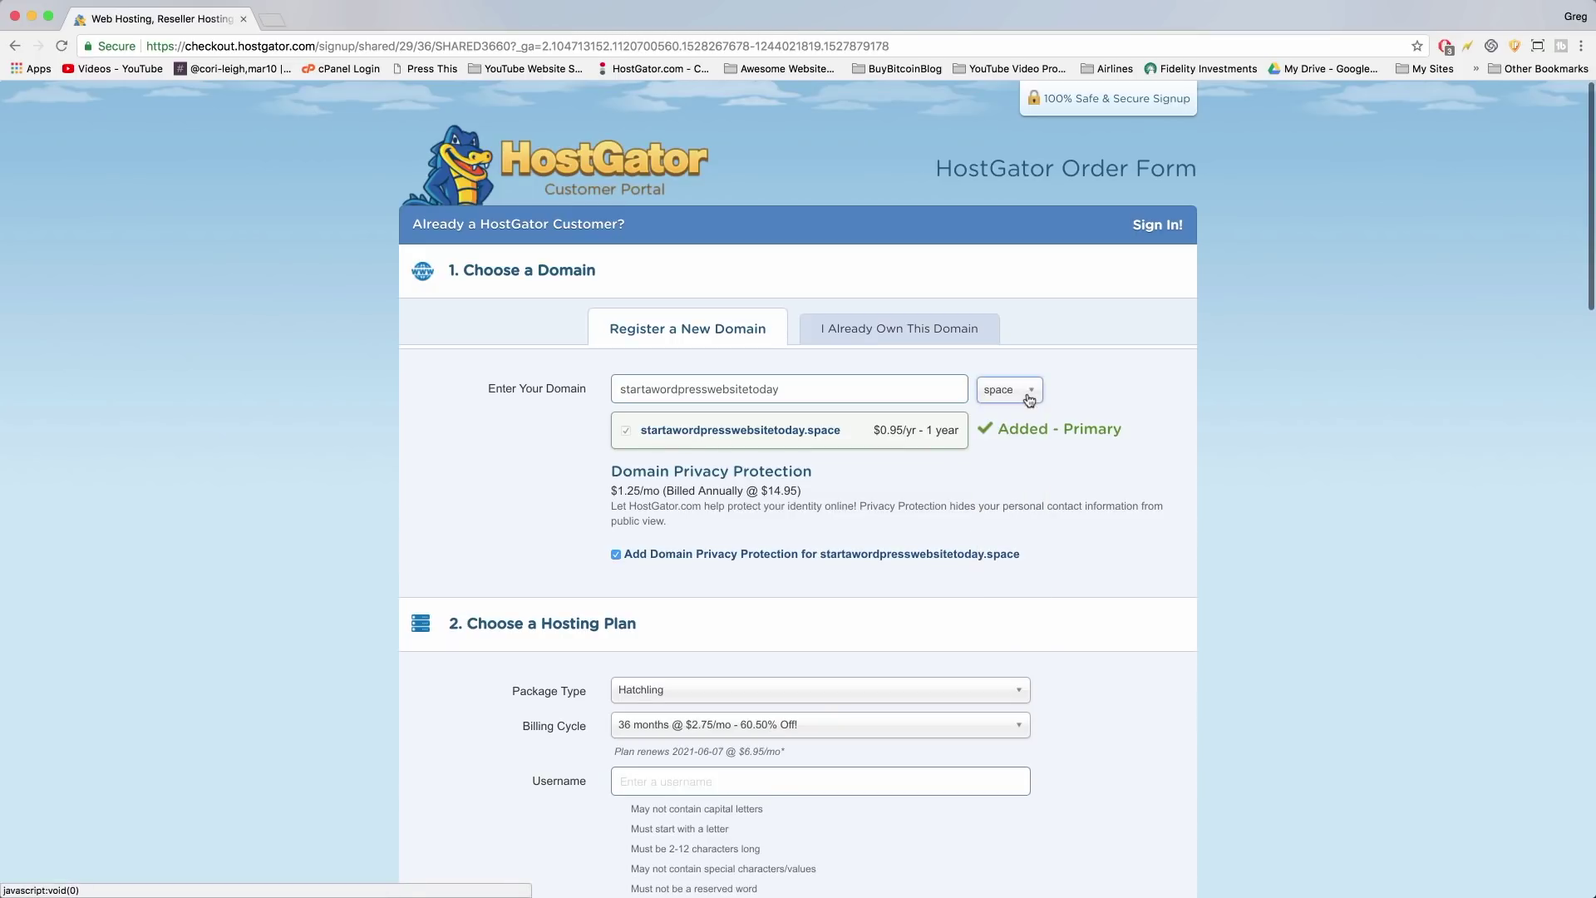
left_click(1029, 399)
scroll(1021, 467, "up", 3)
left_click(1006, 441)
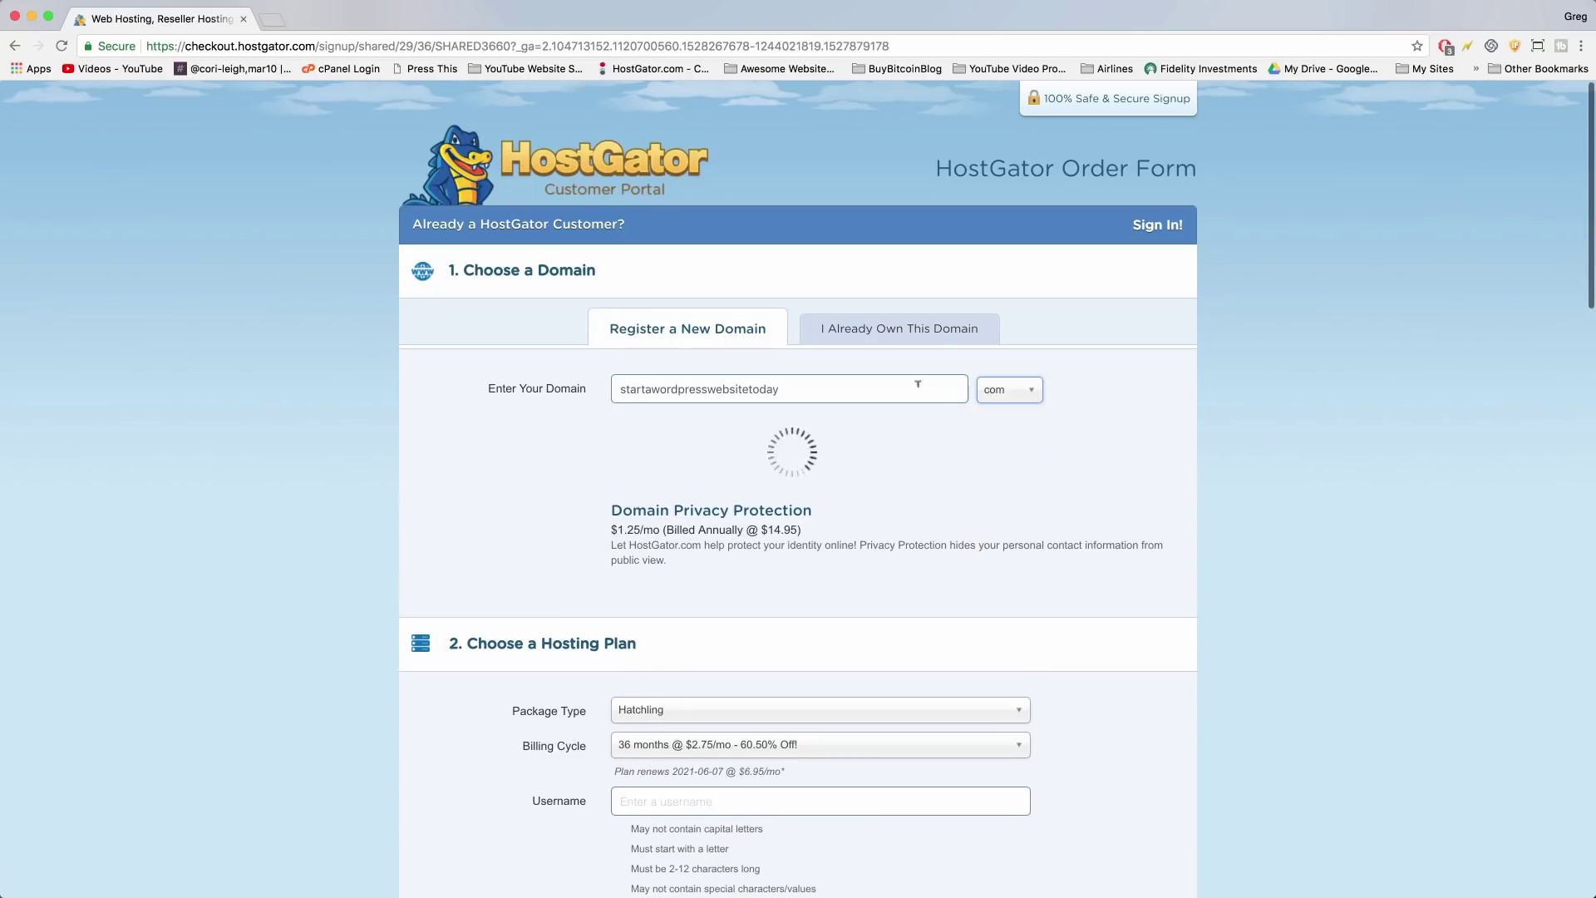
Confirm startawordpresswebsitetoday.com shows Added – Primary and tick Domain Privacy Protection.
left_click(822, 379)
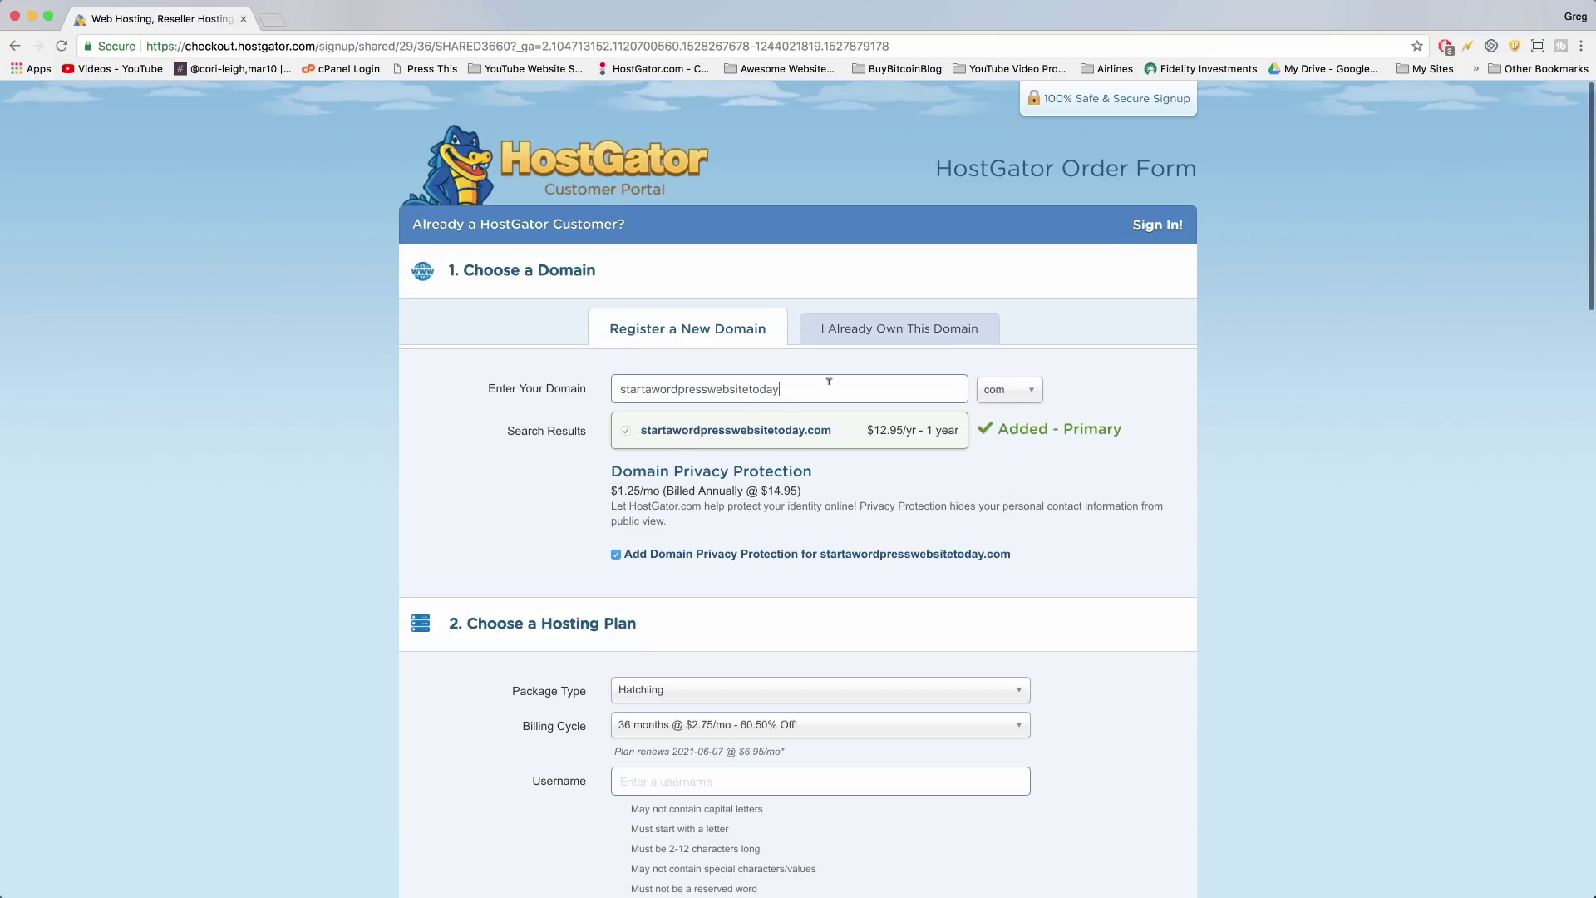
scroll(794, 475, "down", 1)
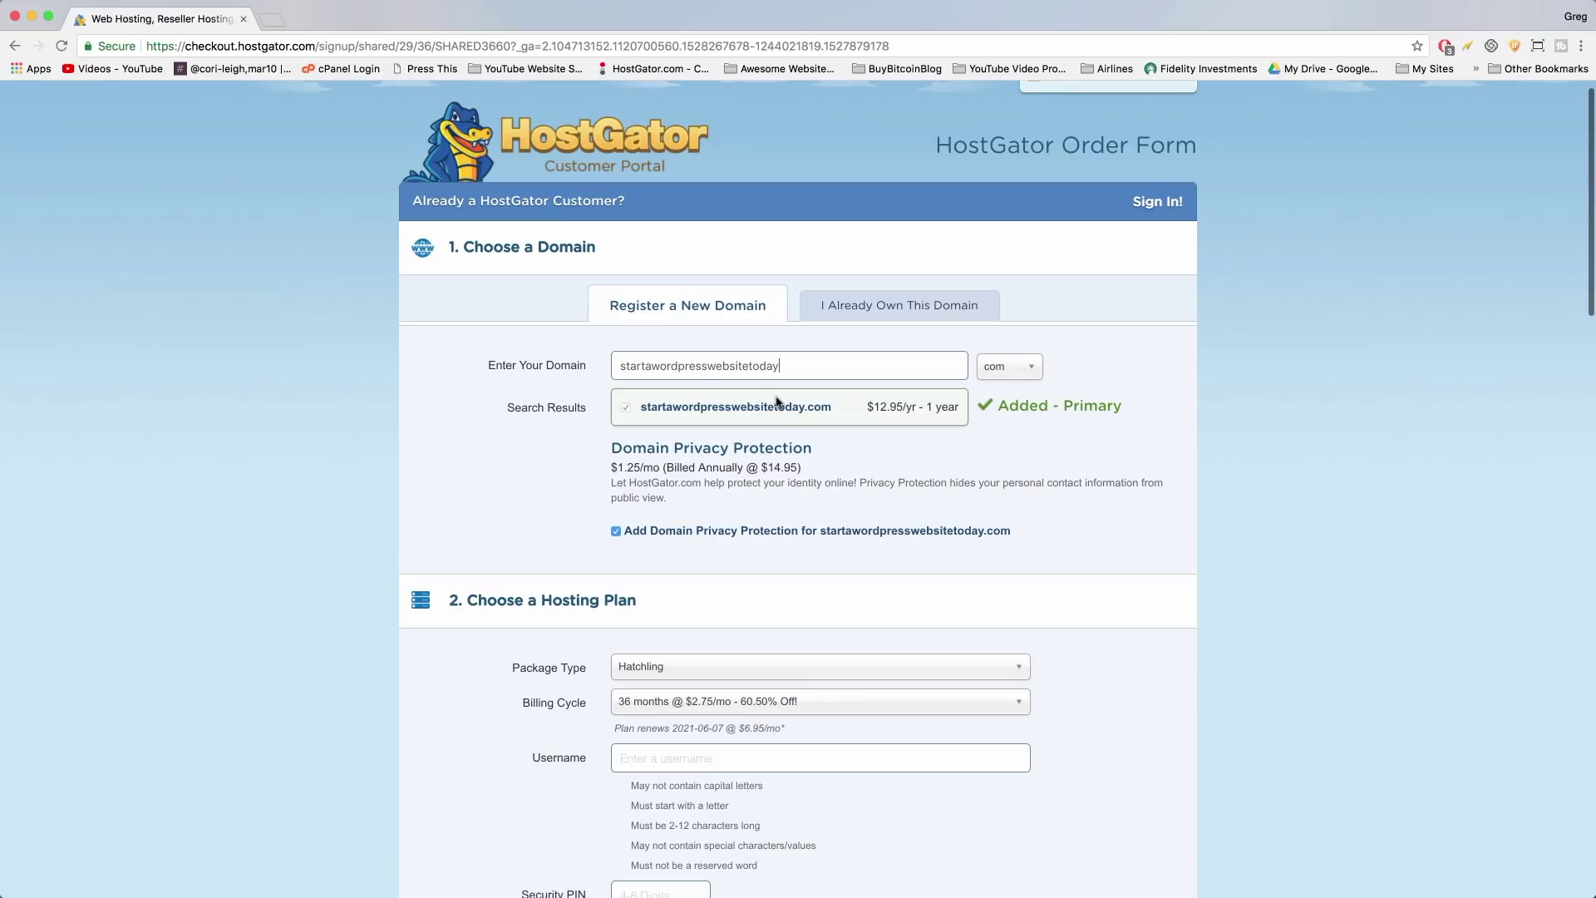
left_click(790, 361)
scroll(791, 365, "down", 1)
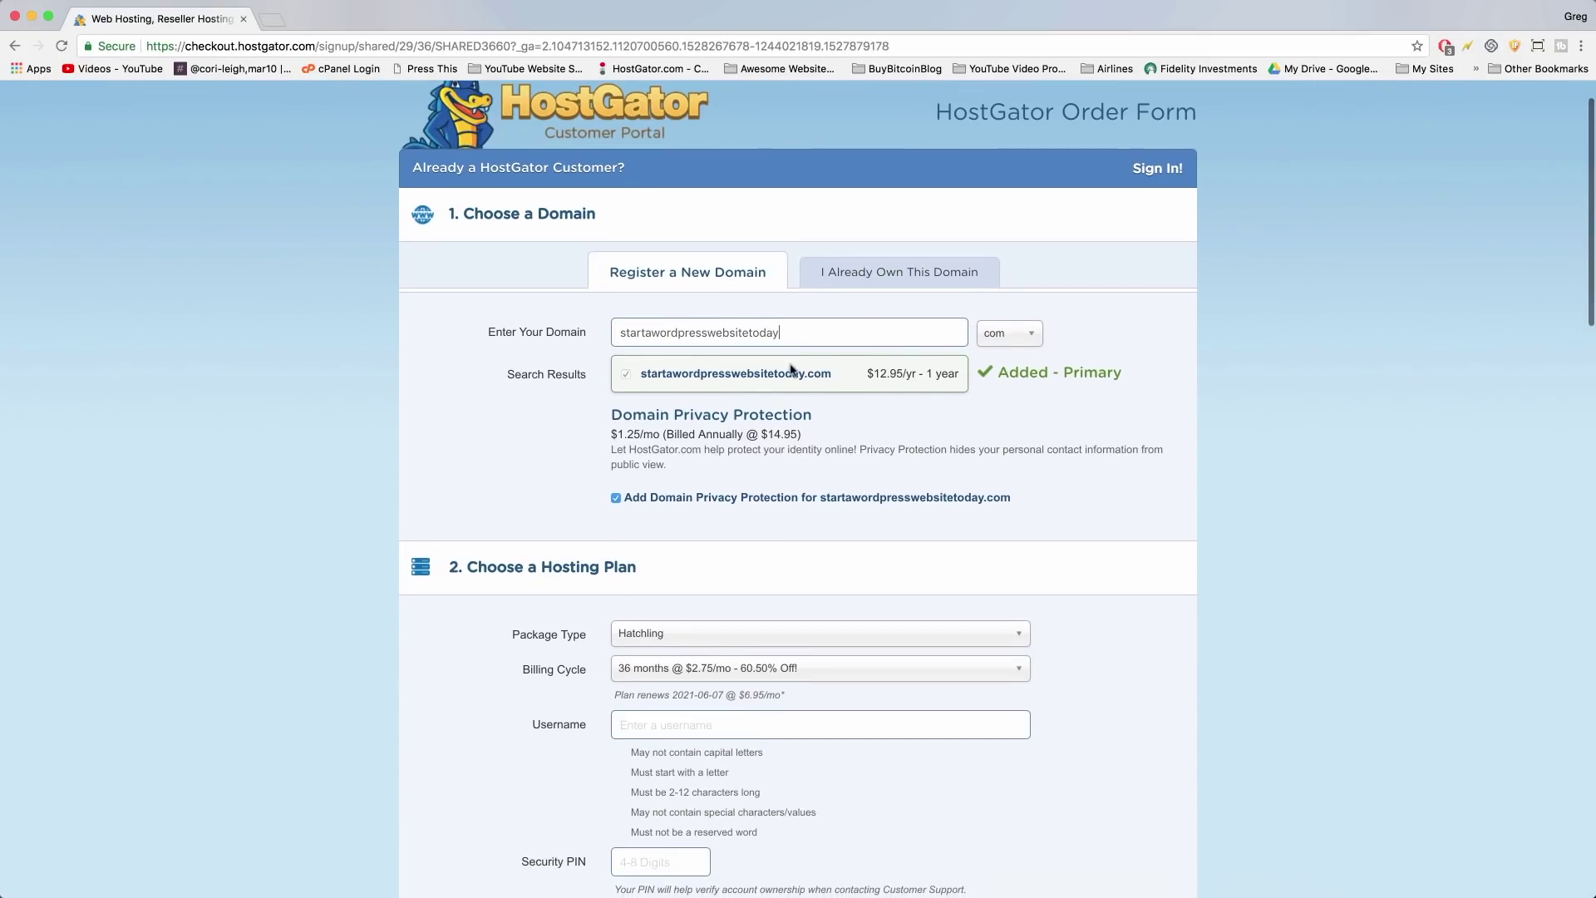
scroll(785, 364, "down", 1)
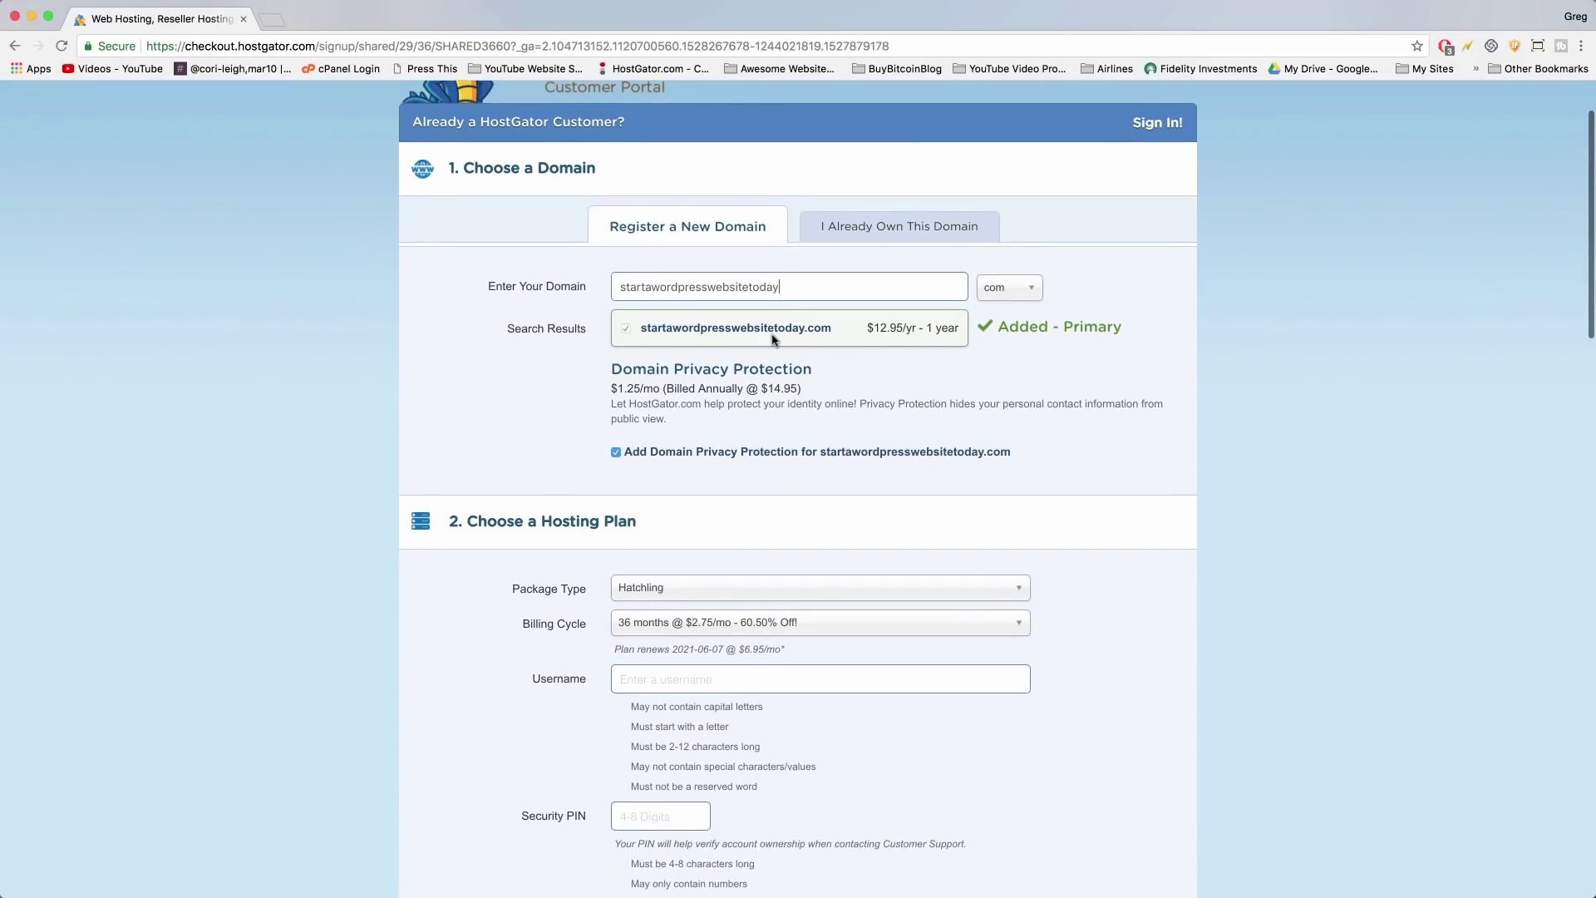
left_click(616, 452)
Untick Domain Privacy Protection and scroll to the Hatchling hosting plan section.
left_click(616, 453)
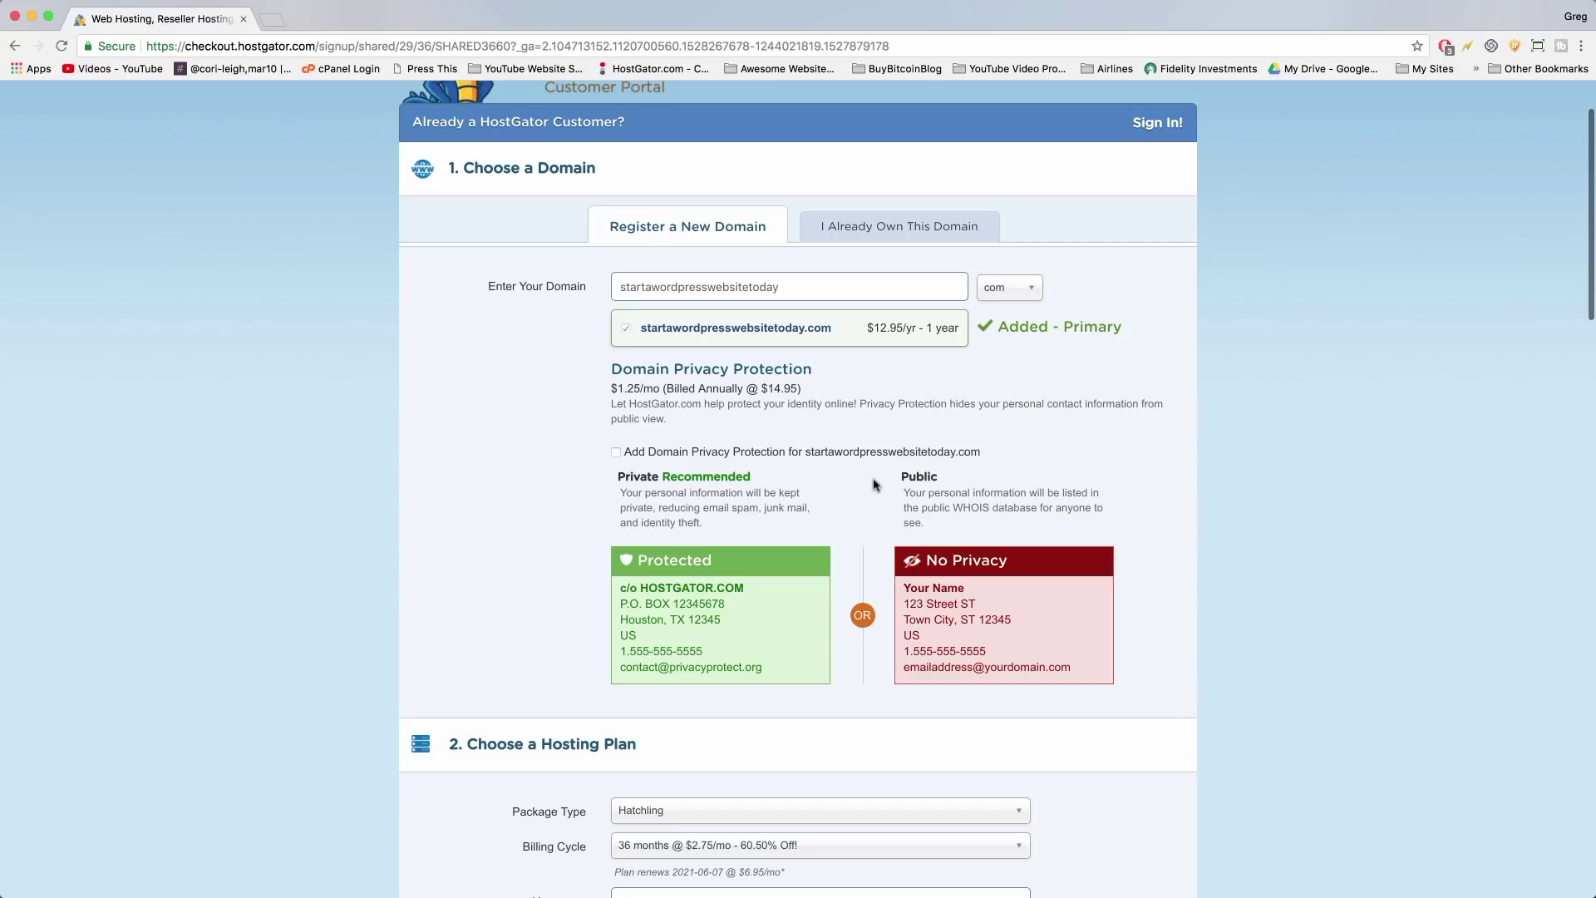
scroll(873, 485, "down", 5)
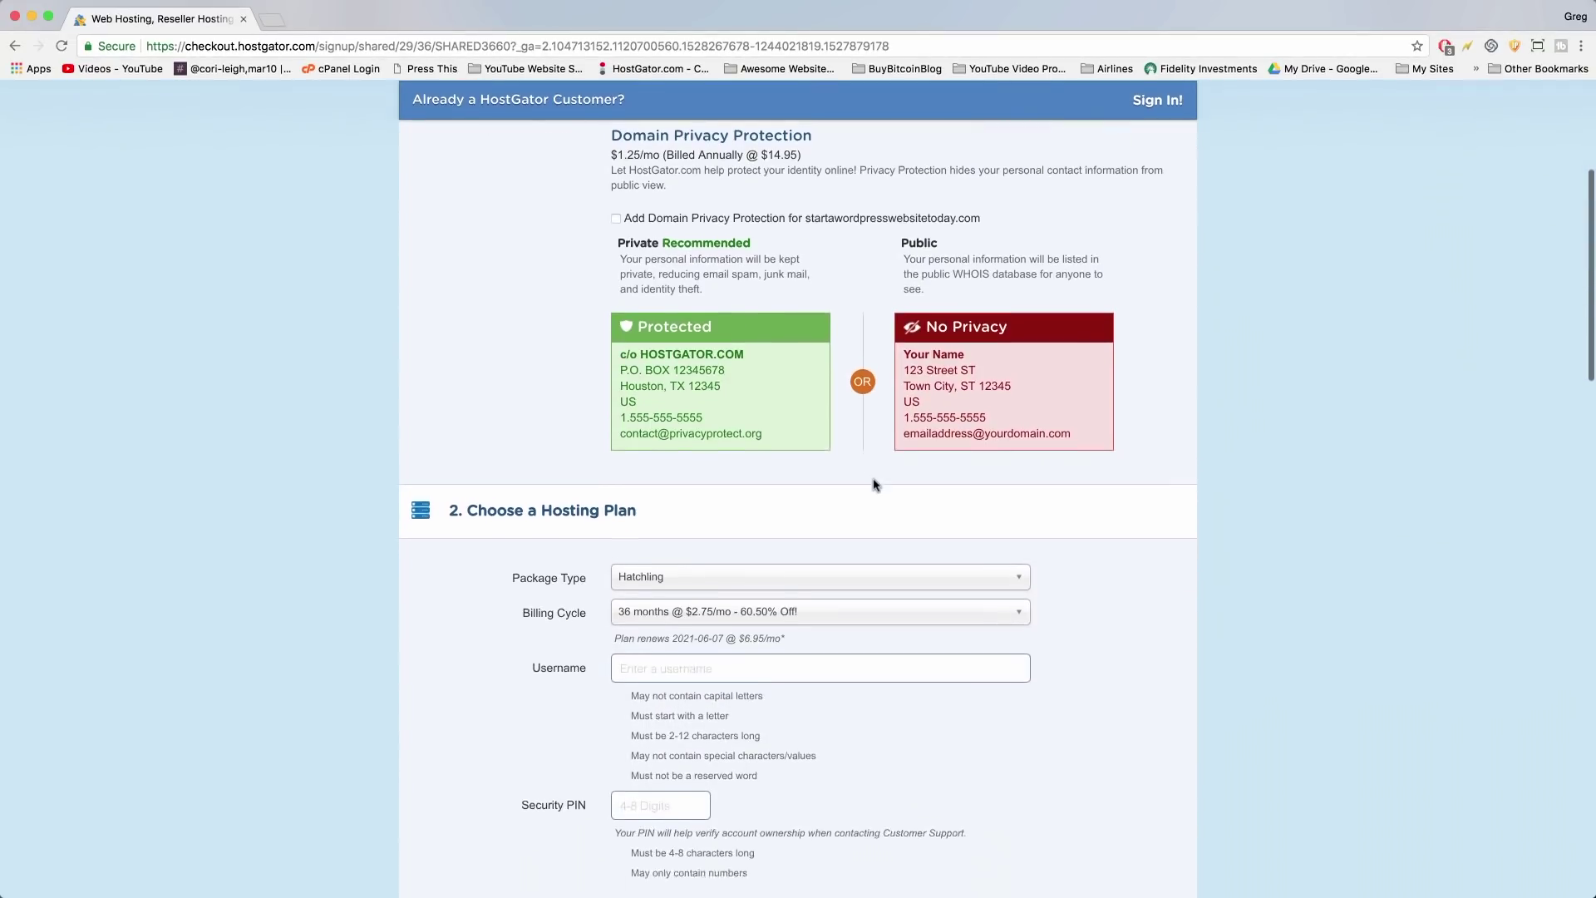
scroll(873, 485, "down", 2)
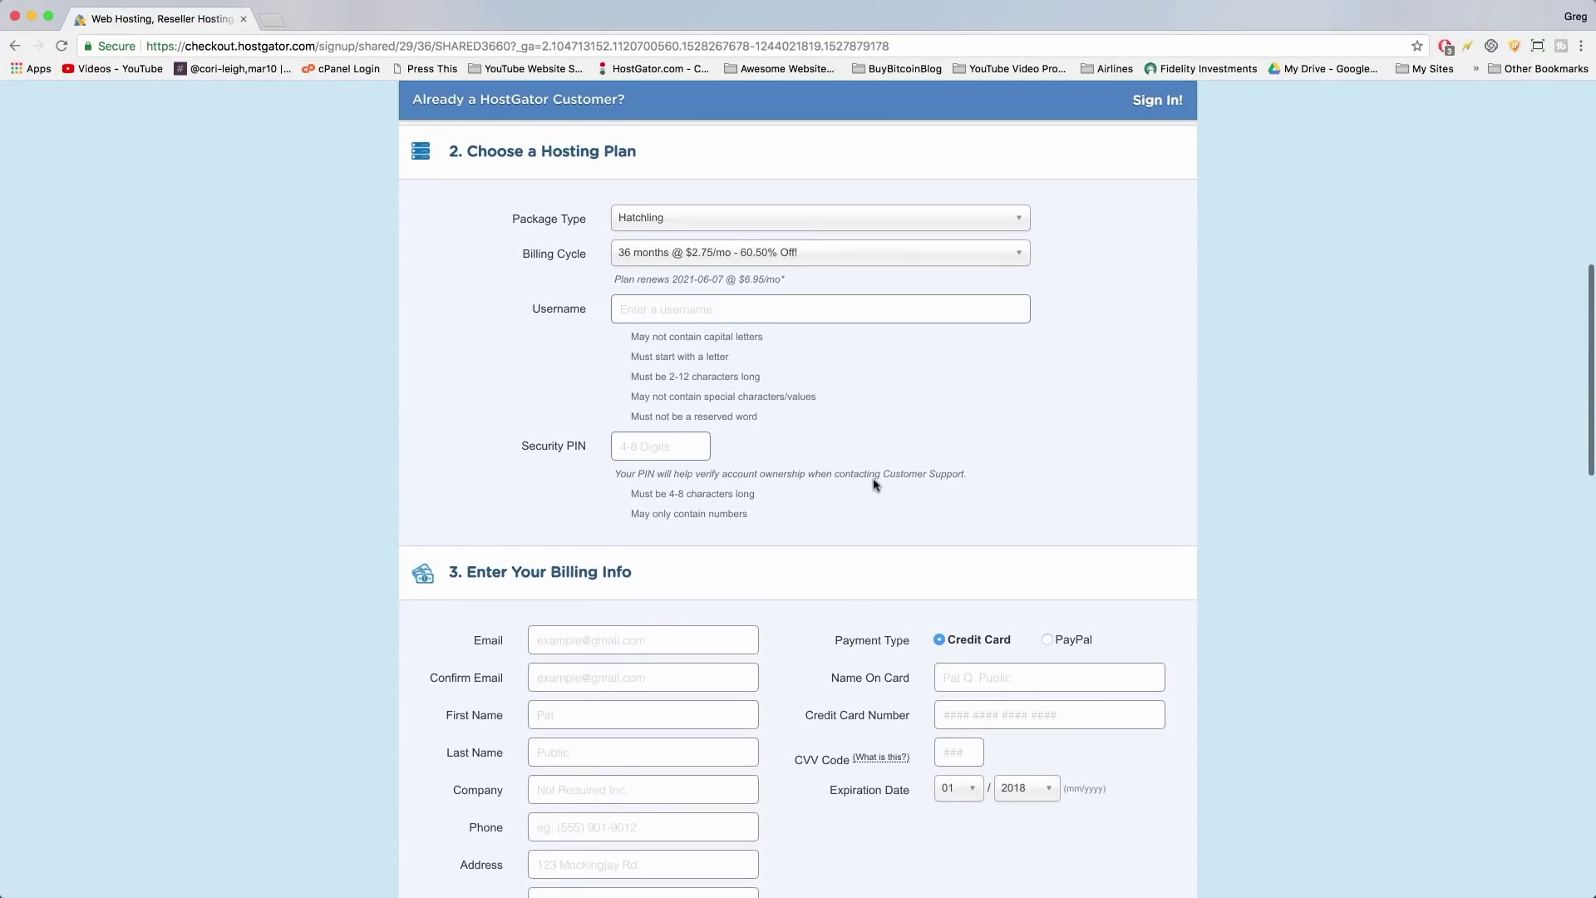
Keep Hatchling as the package and set the billing cycle to 1 month @ $10.95/mo.
left_click(847, 222)
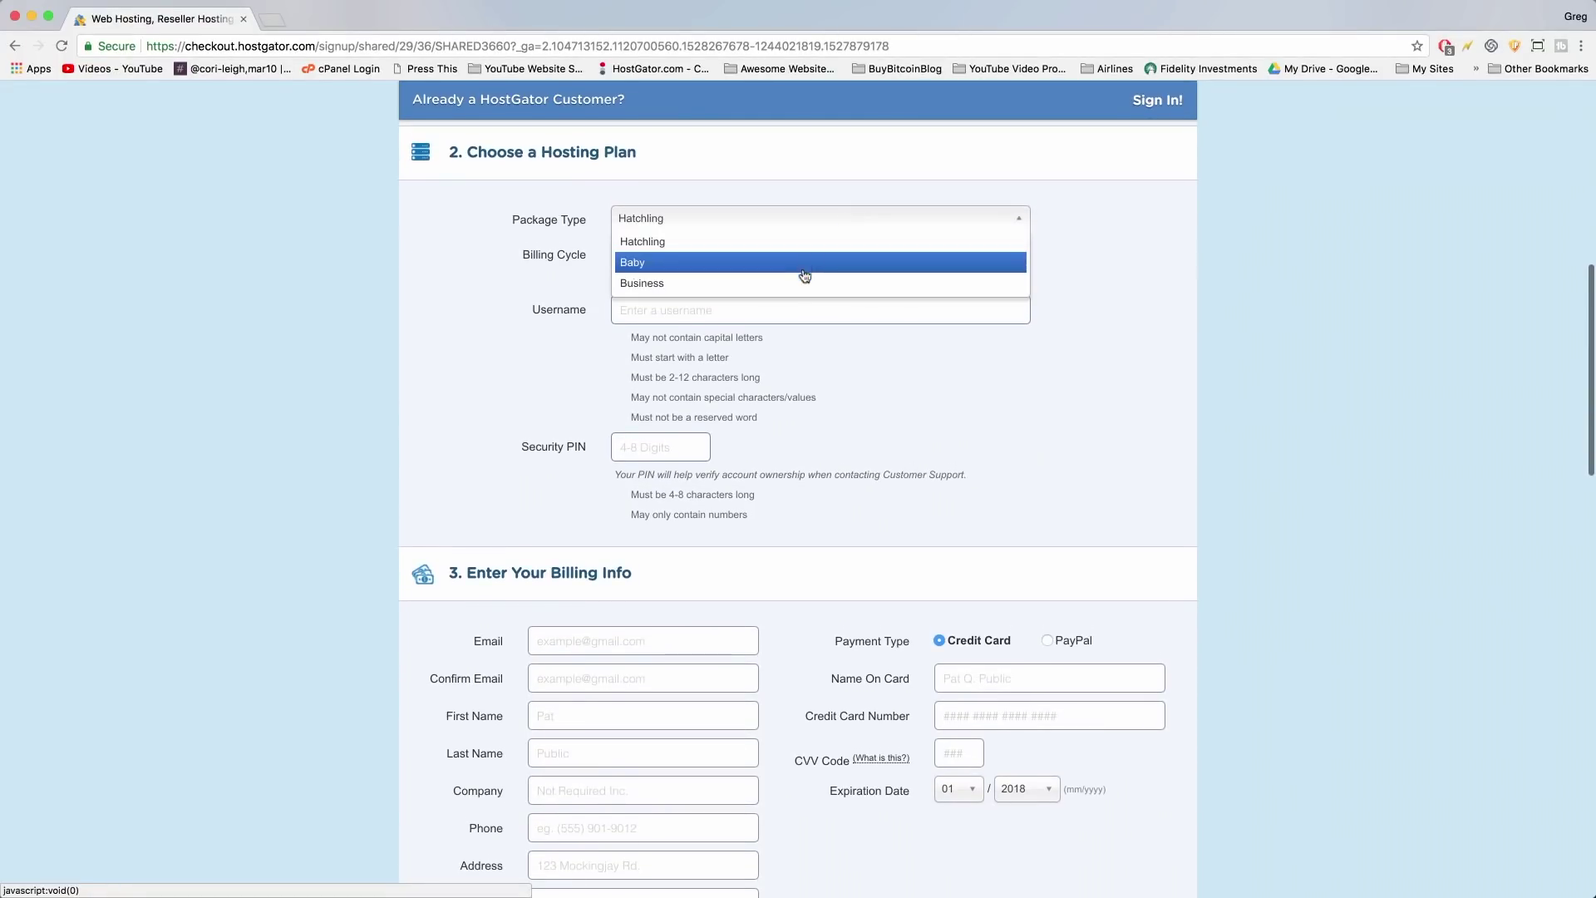
left_click(791, 243)
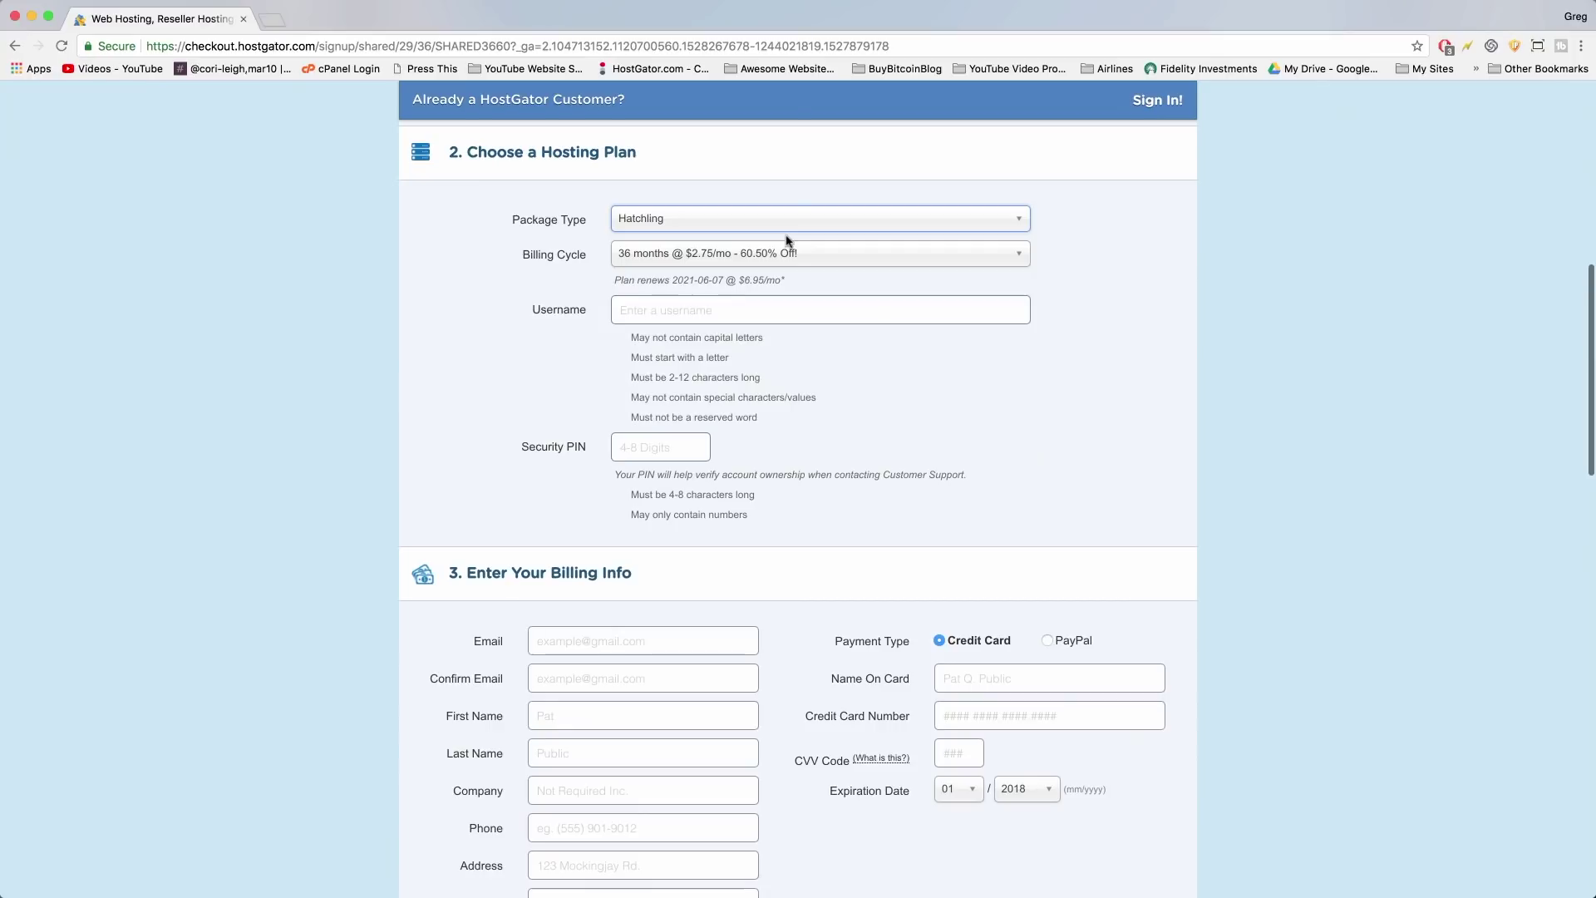
left_click(699, 257)
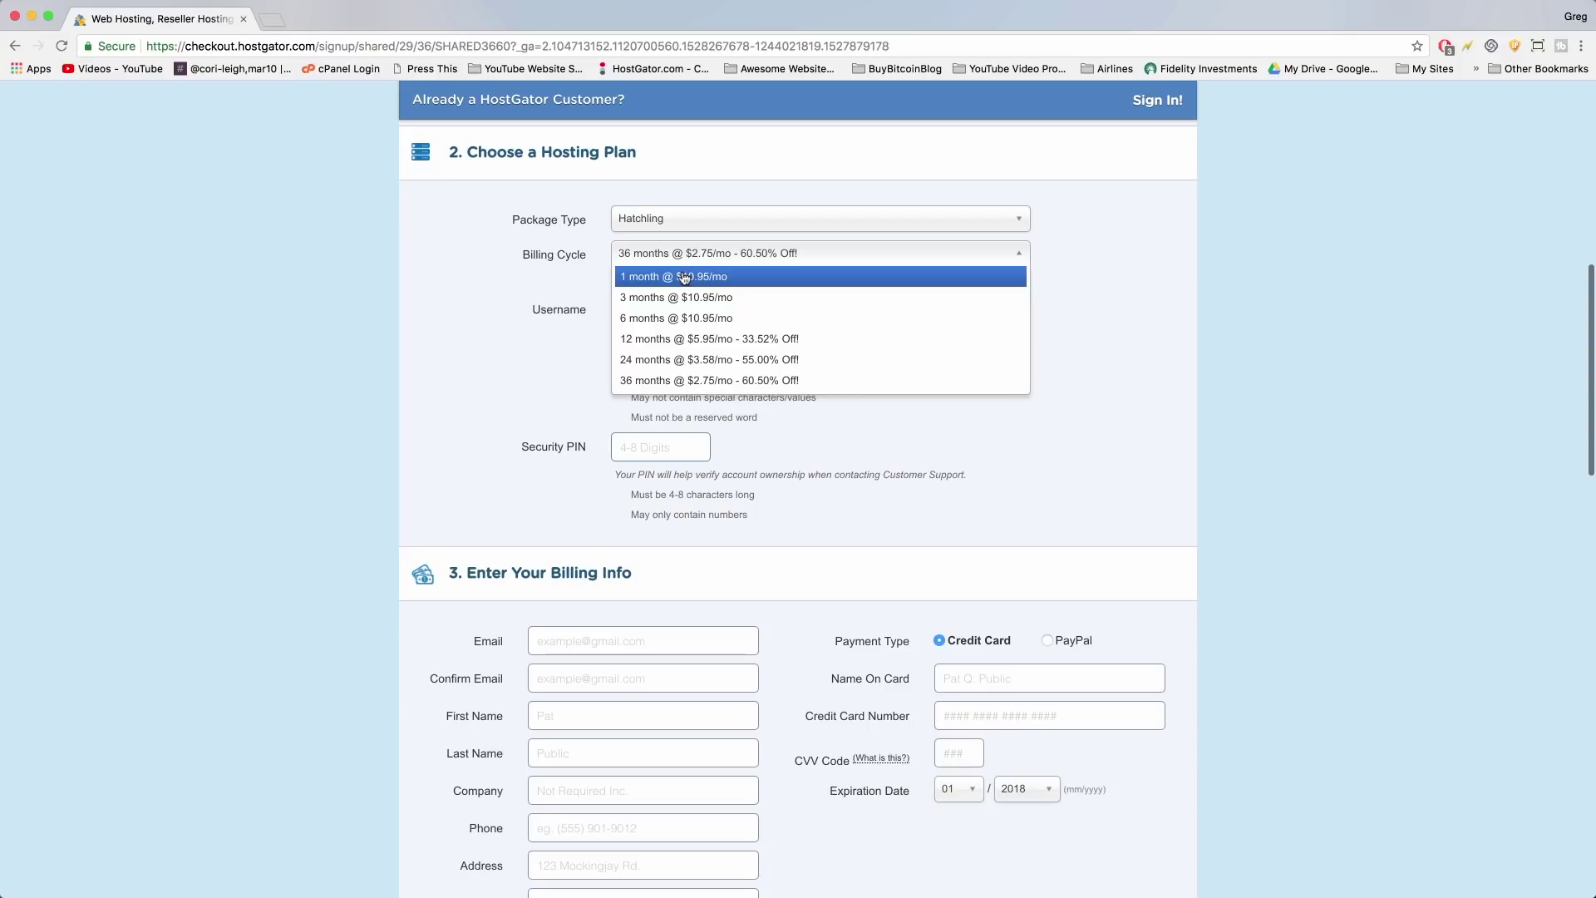
left_click(684, 278)
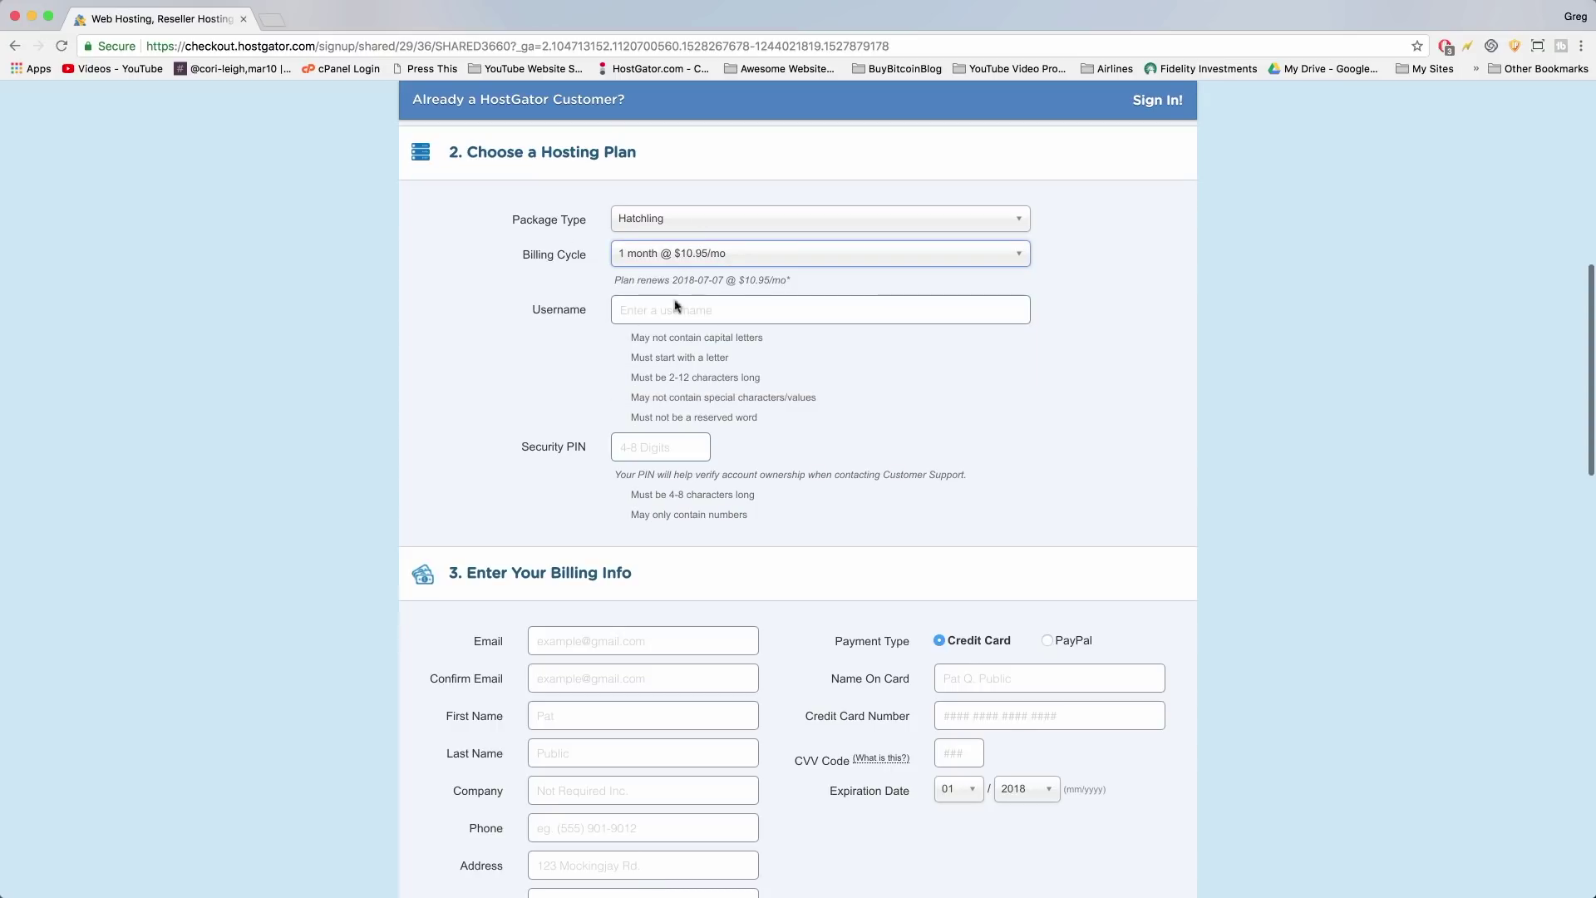
Enter the account username in the Username field.
left_click(669, 304)
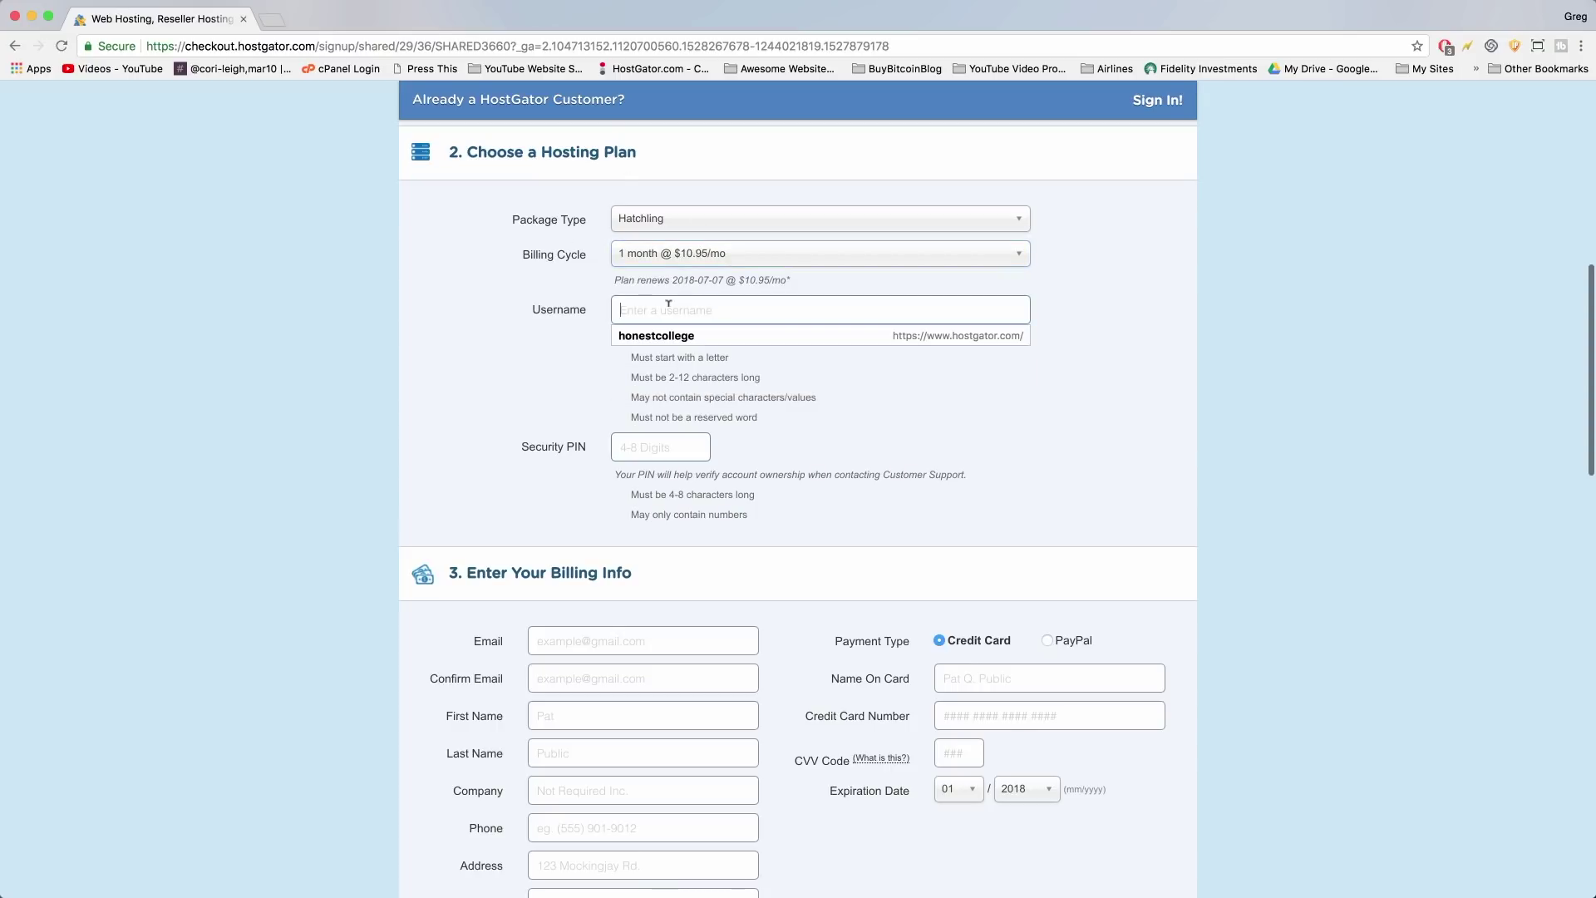
type("gregnarayan")
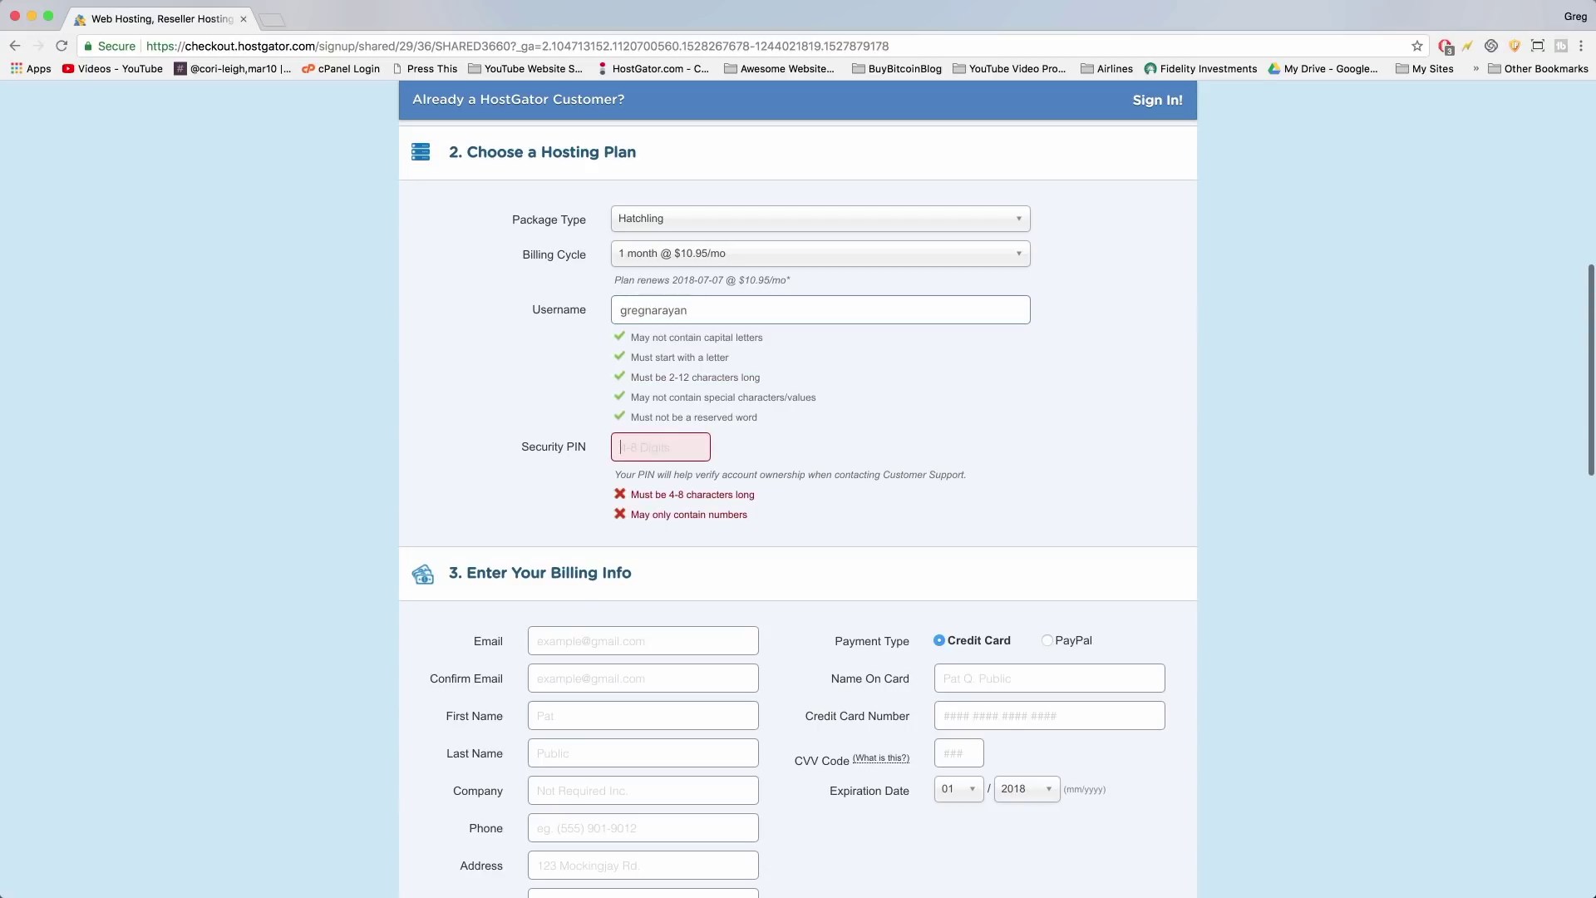
type("3456")
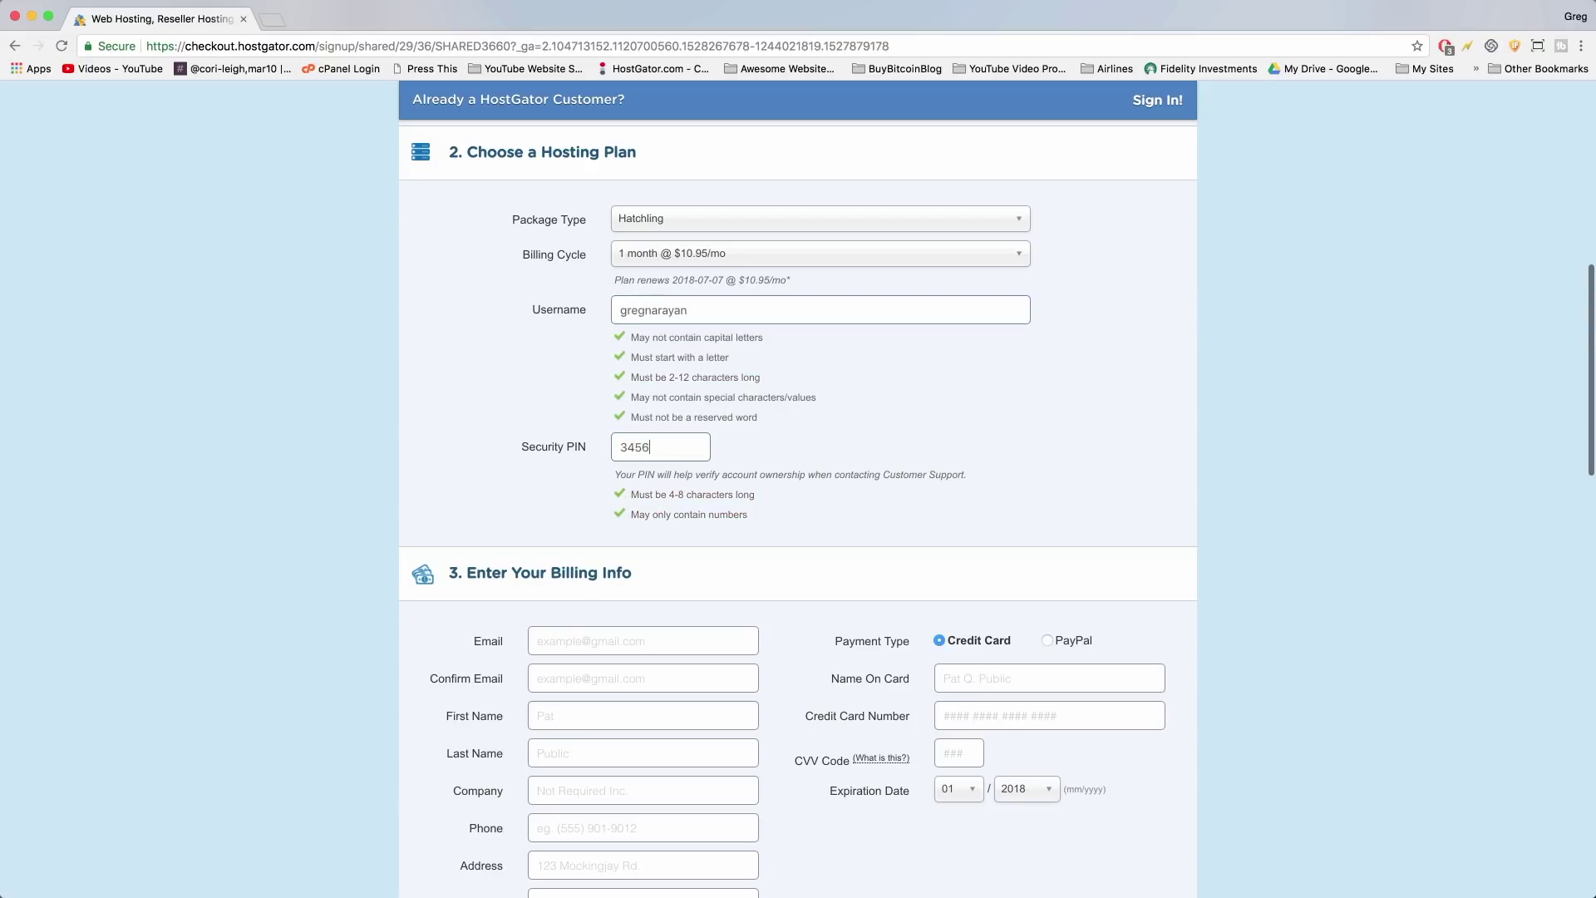
scroll(798, 487, "down", 2)
scroll(798, 487, "down", 8)
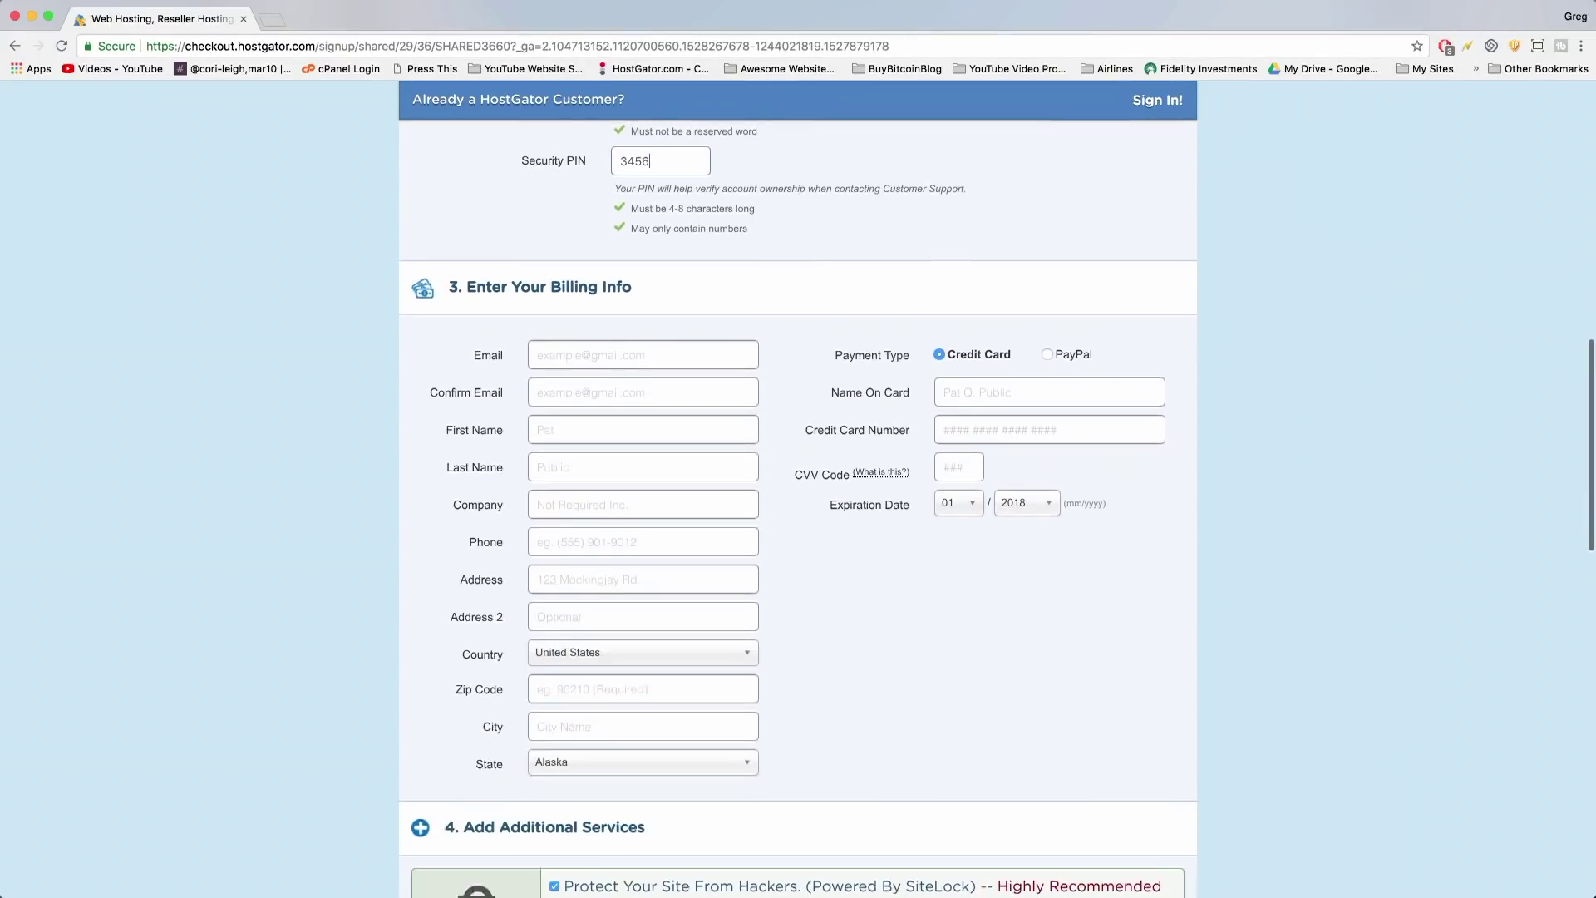
Fill in the contact's e-mail twice, full name, phone number, street address, zip code and city.
scroll(798, 487, "down", 1)
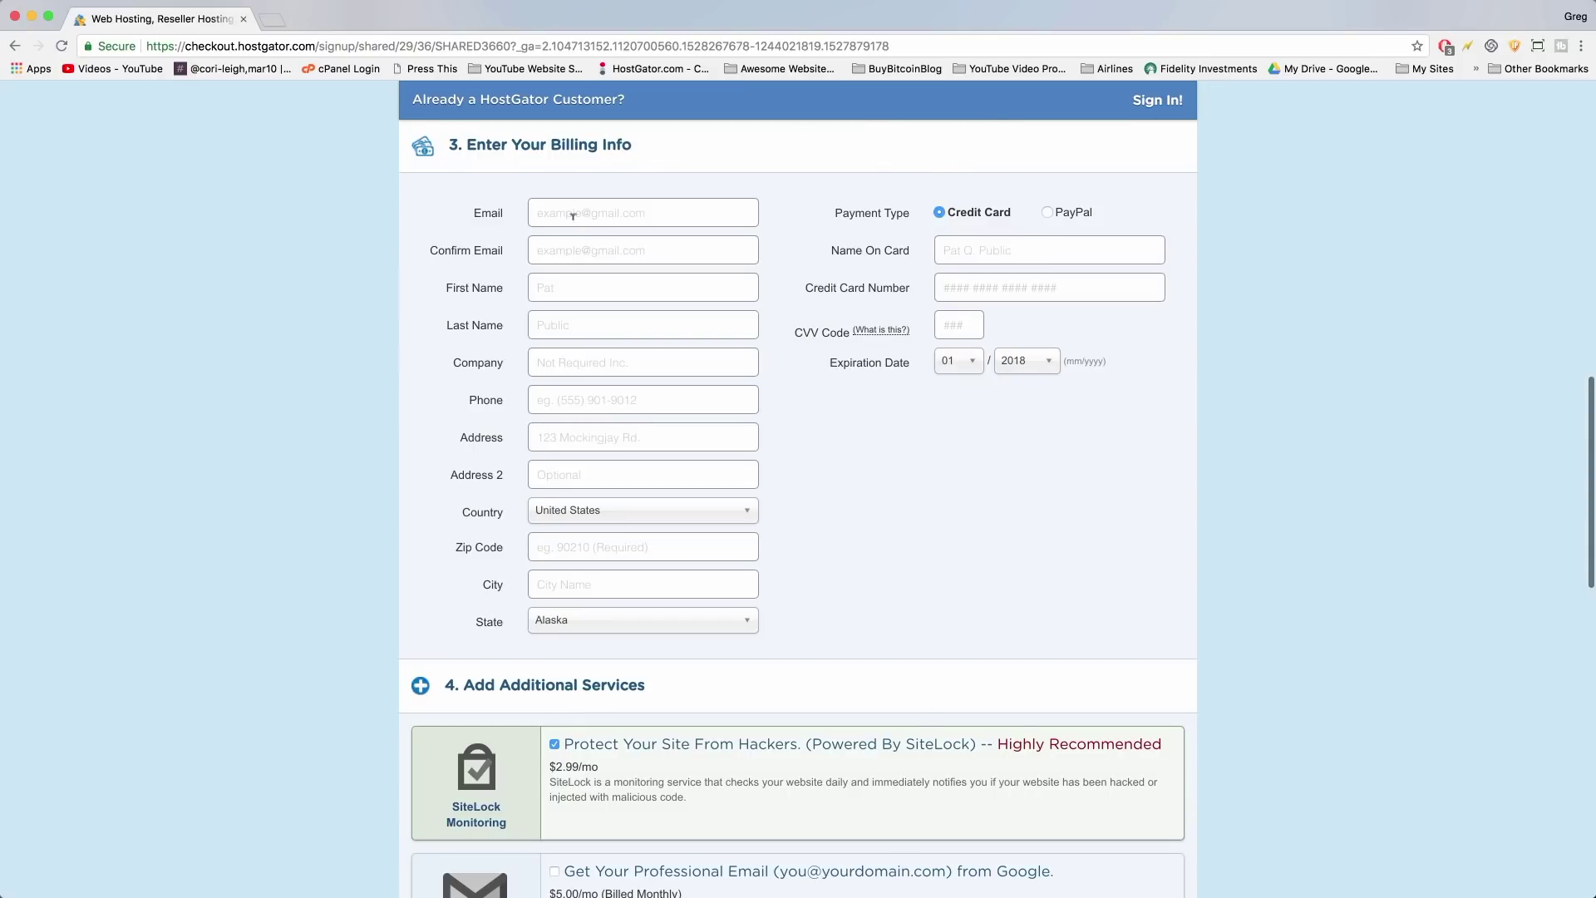
key("Tab")
key("Tab")
type("Greg")
key("Tab")
type("Narayan")
key("Tab")
key("Tab")
key("Tab")
key("Tab")
key("Tab")
type("55090")
Enter the cardholder name, card number, CVV and card expiration date.
key("Tab")
key("Tab")
key("Tab")
key("Tab")
key("Tab")
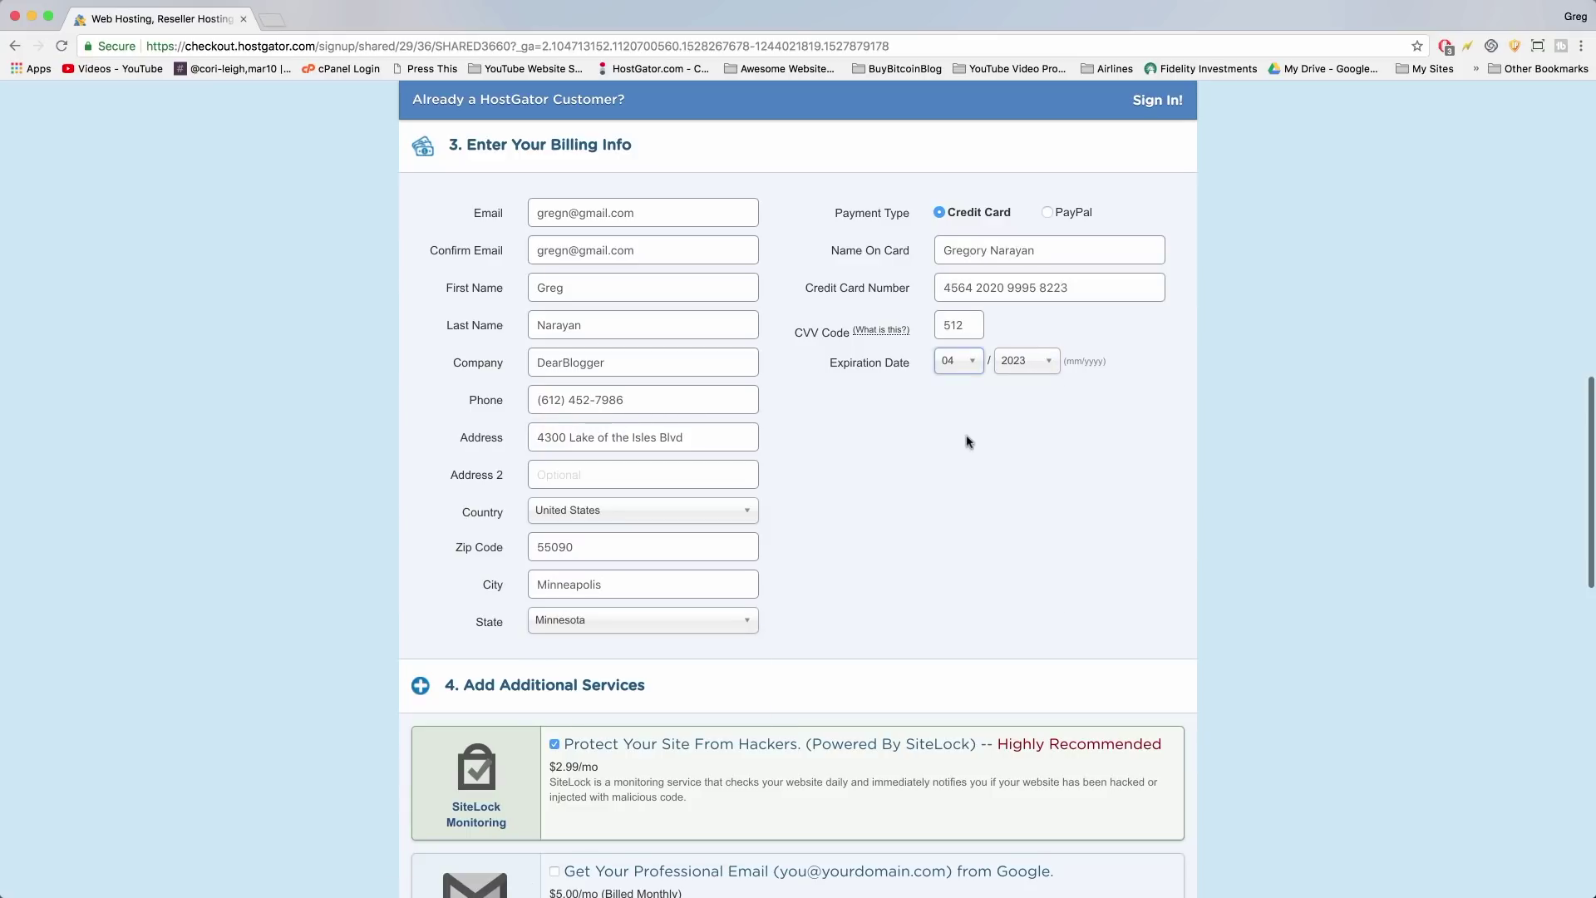
scroll(968, 442, "down", 5)
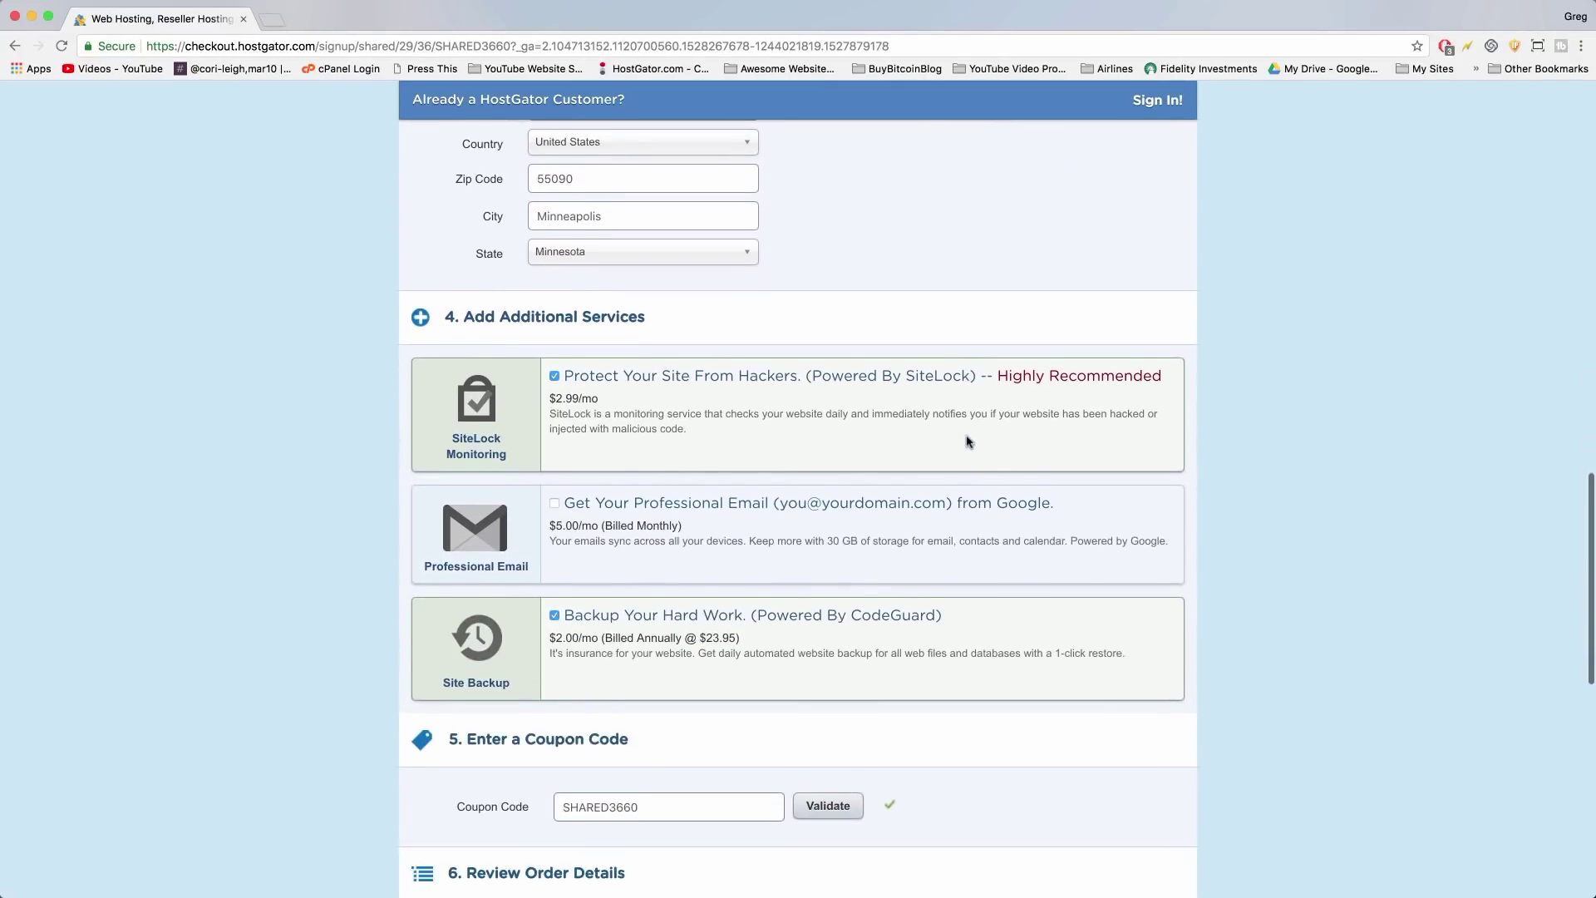
scroll(969, 441, "down", 2)
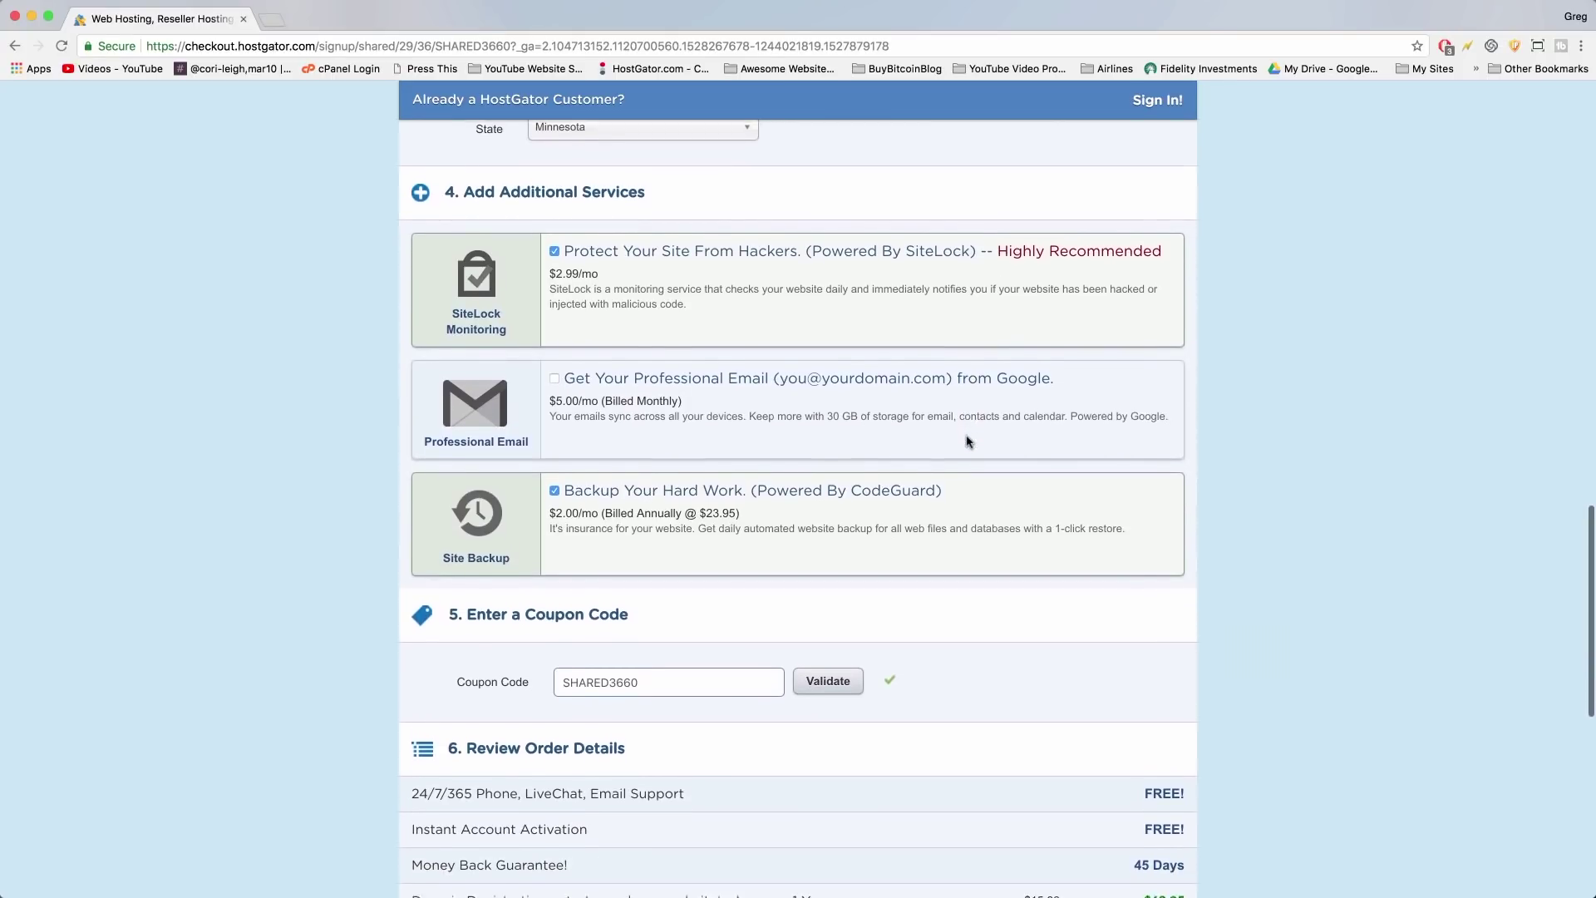
Untick the SiteLock add-on, leave CodeGuard Backup unticked, and scroll to the order review.
scroll(968, 441, "down", 1)
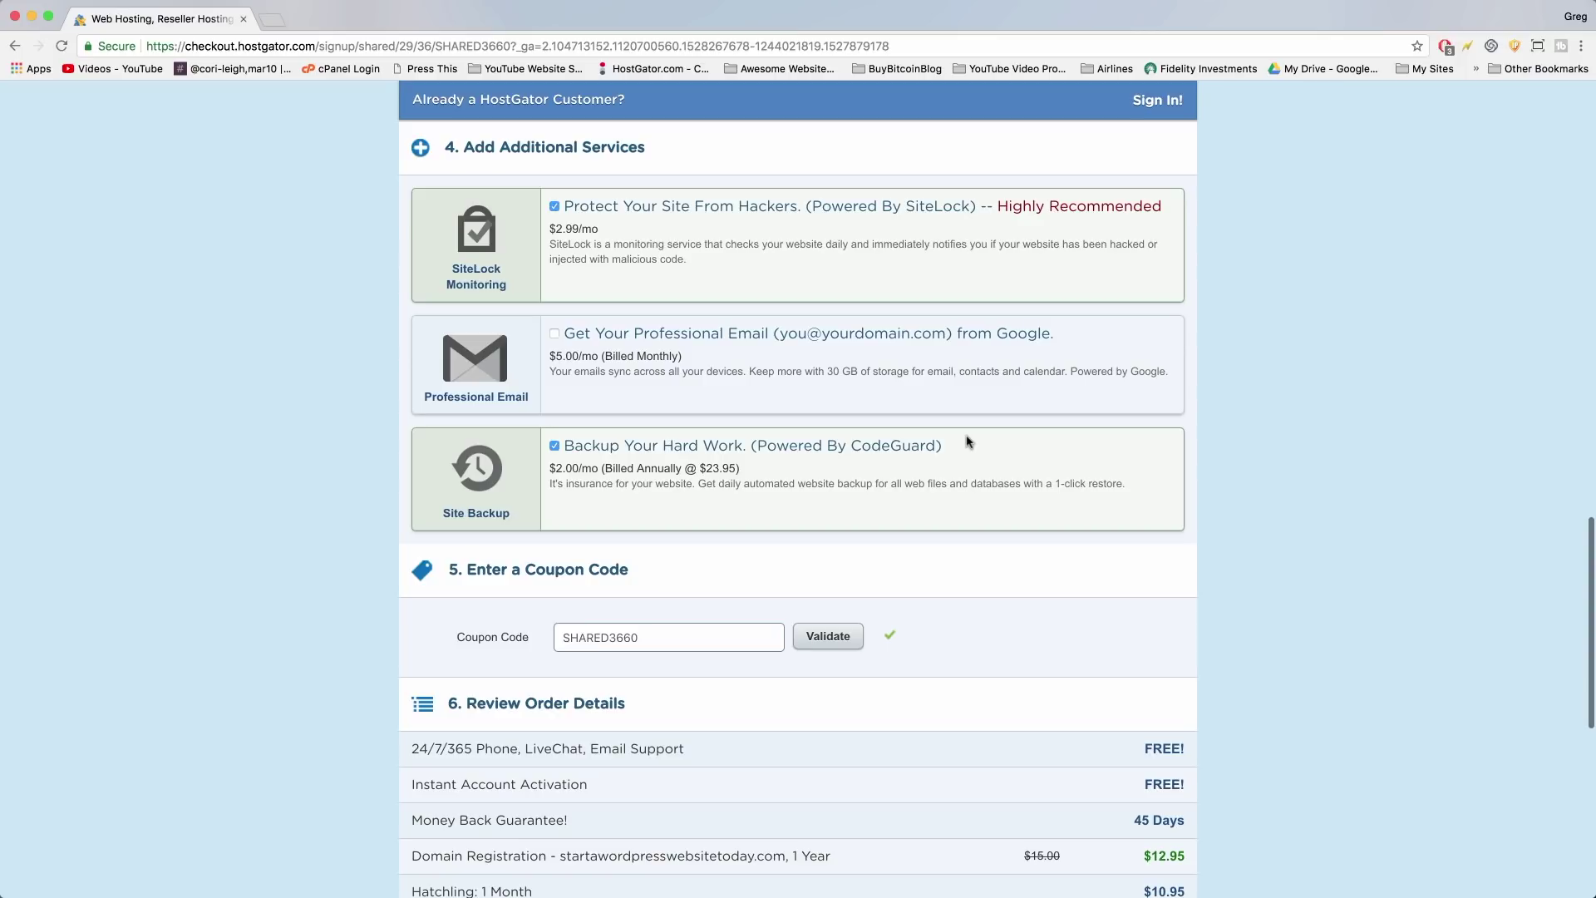
left_click(554, 208)
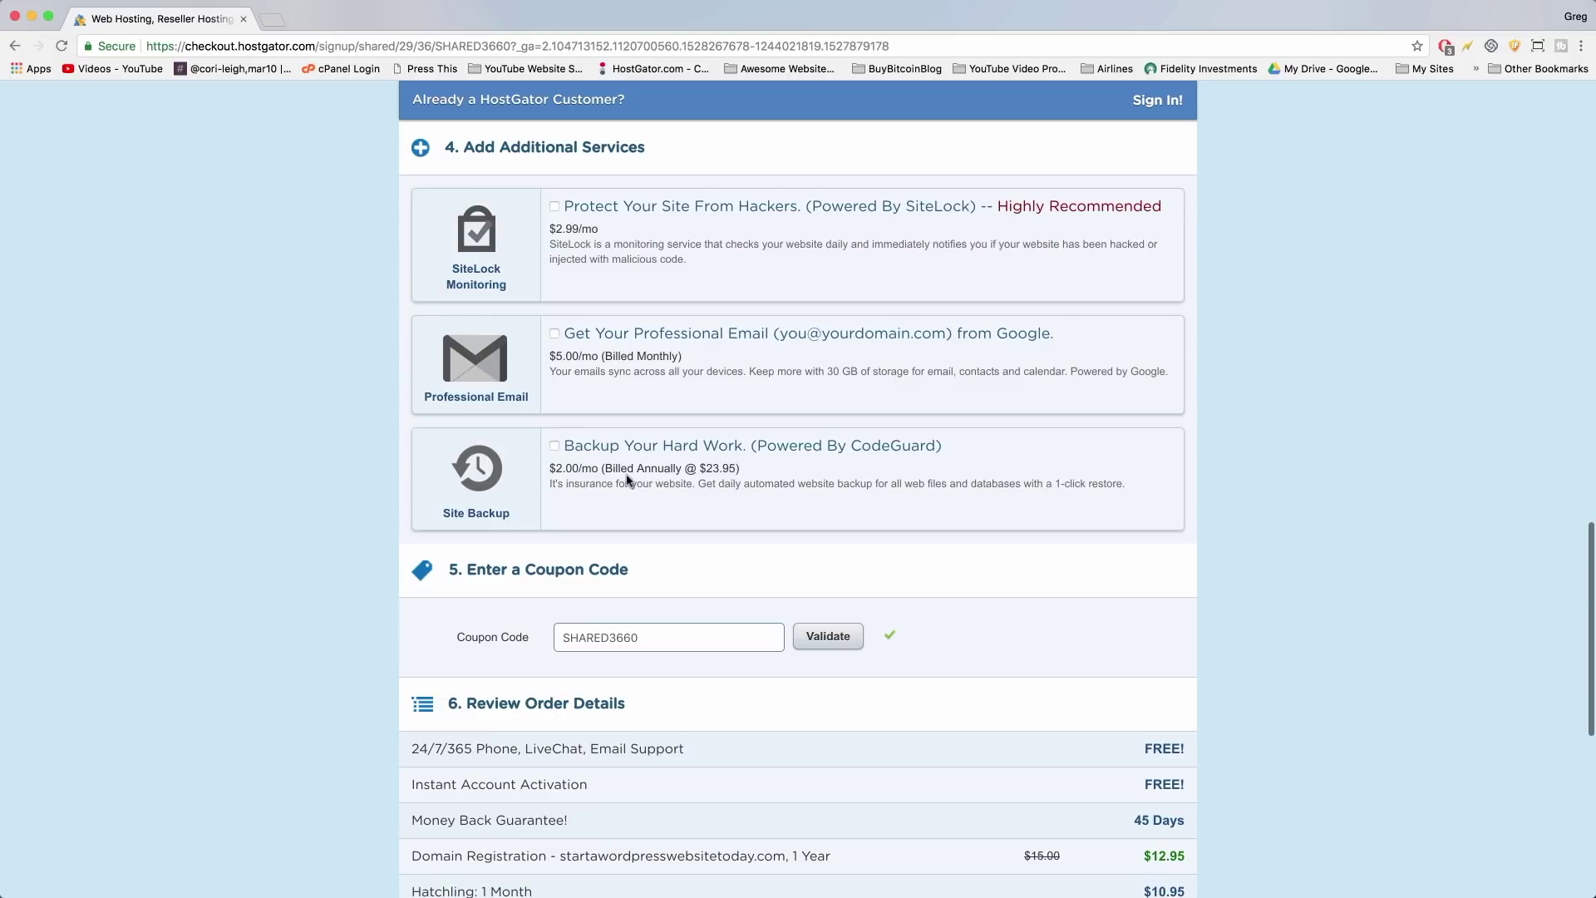
scroll(323, 494, "down", 3)
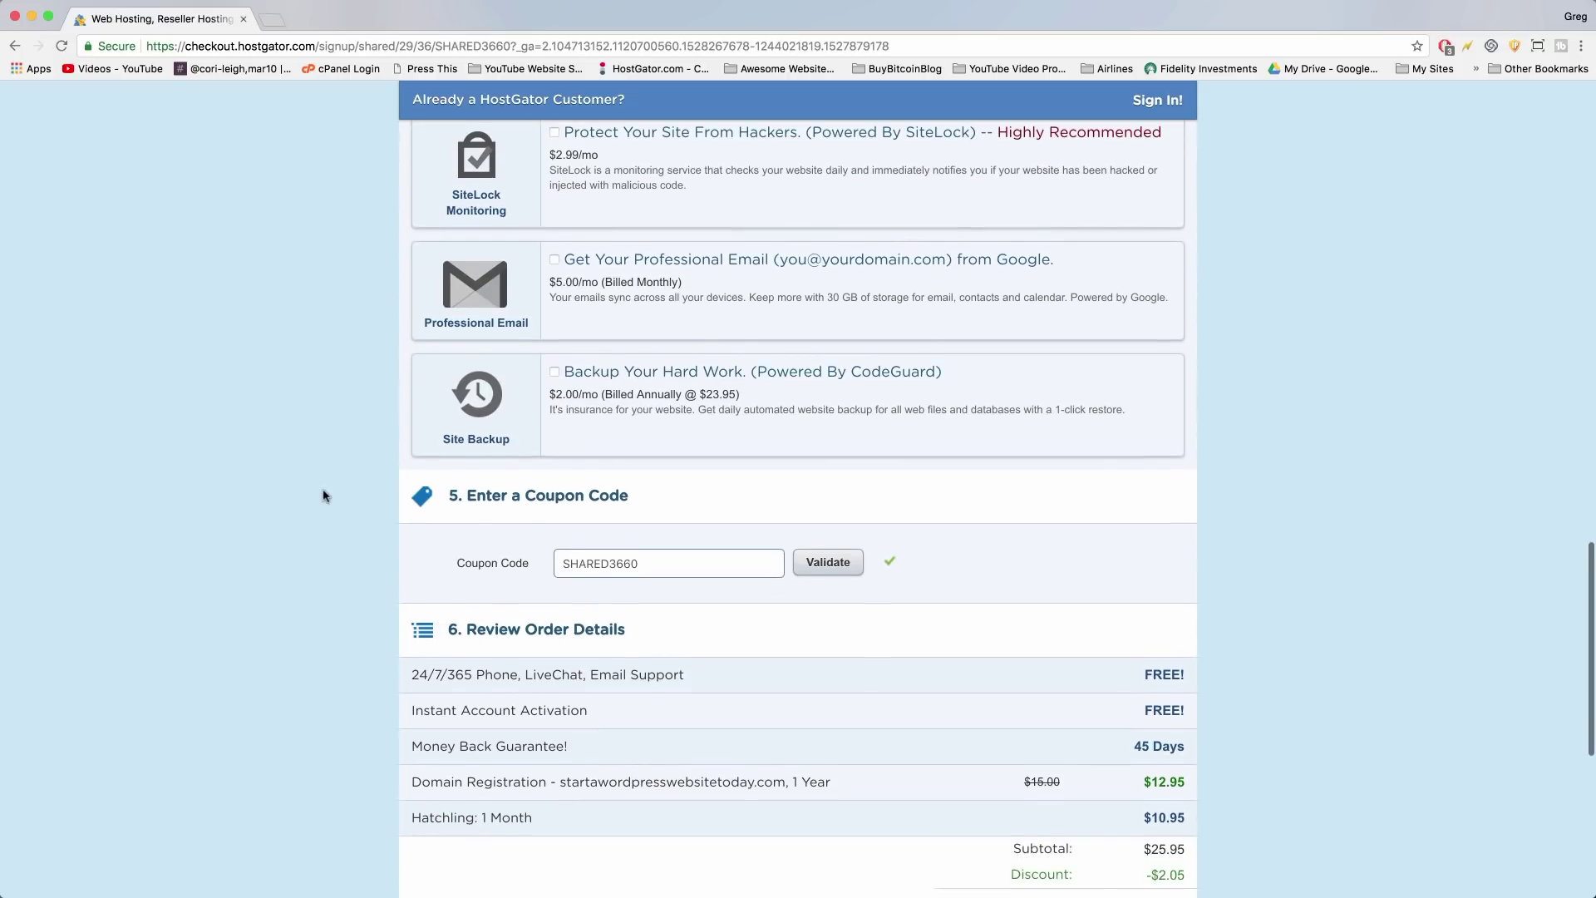
scroll(323, 495, "down", 3)
scroll(324, 495, "down", 2)
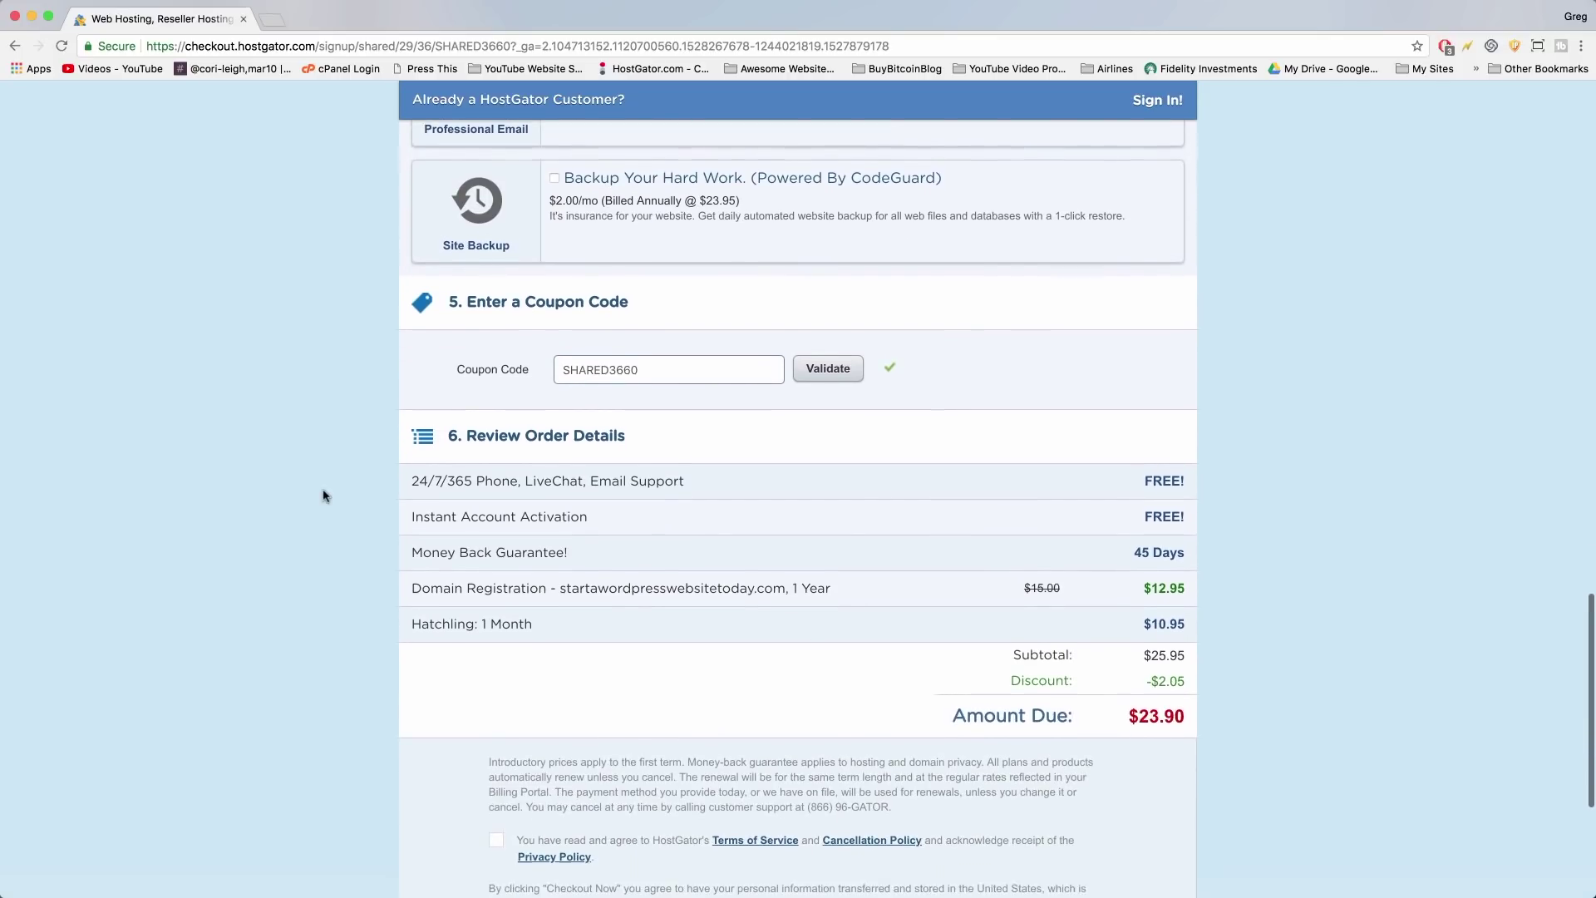
scroll(323, 496, "down", 3)
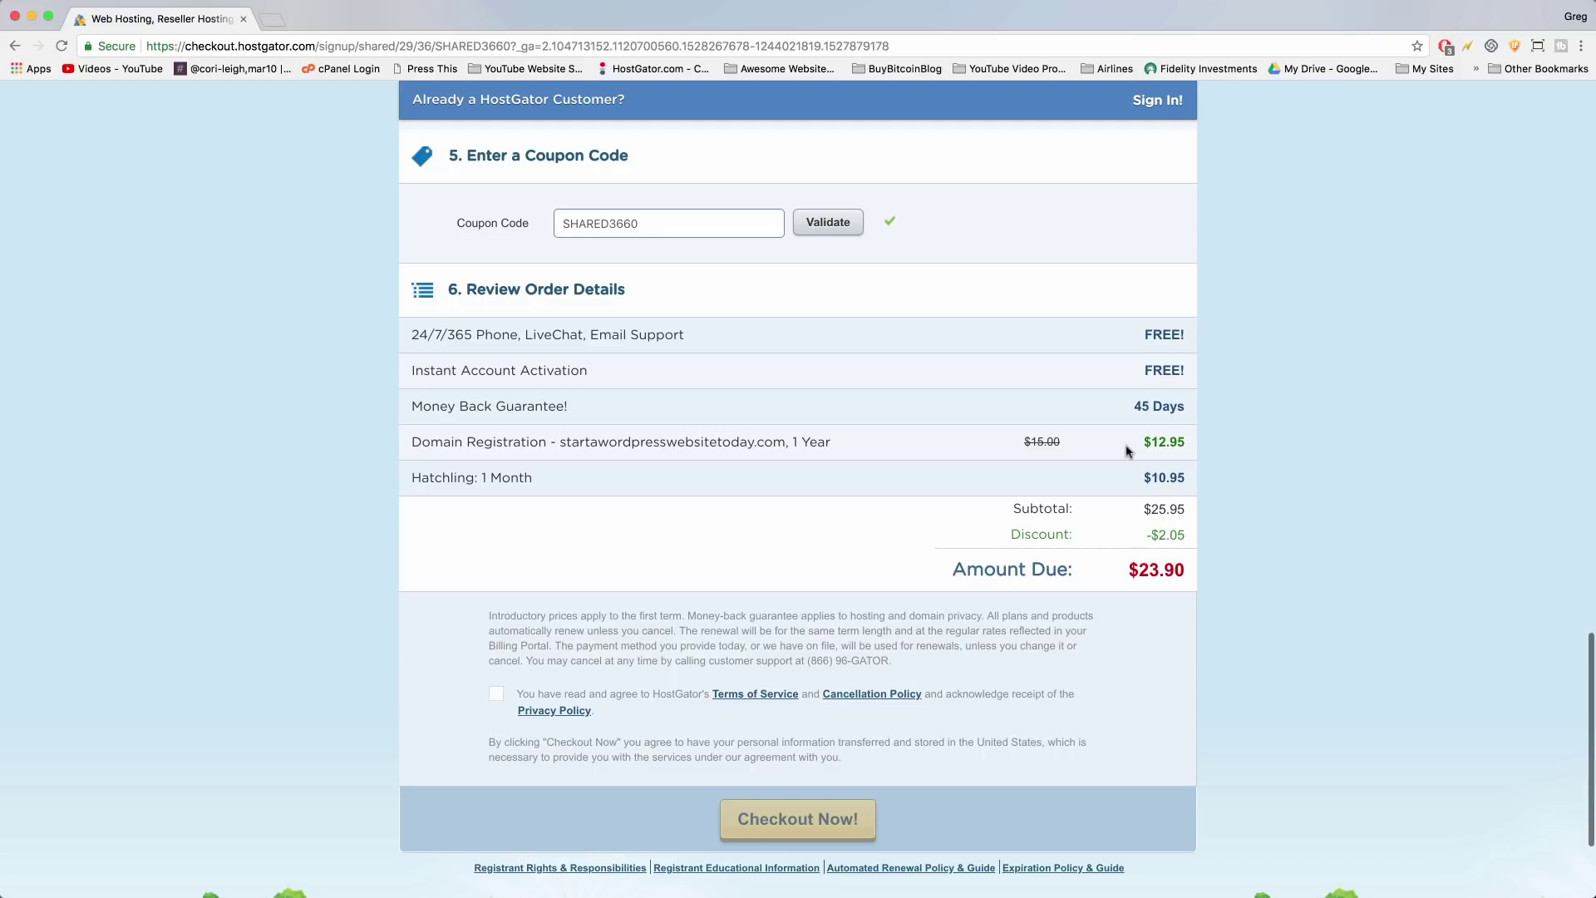
Replace coupon SHARED3660 with BigBonus and validate it.
double_click(603, 218)
type("BigBonus")
left_click_drag(563, 223, 611, 222)
left_click(840, 227)
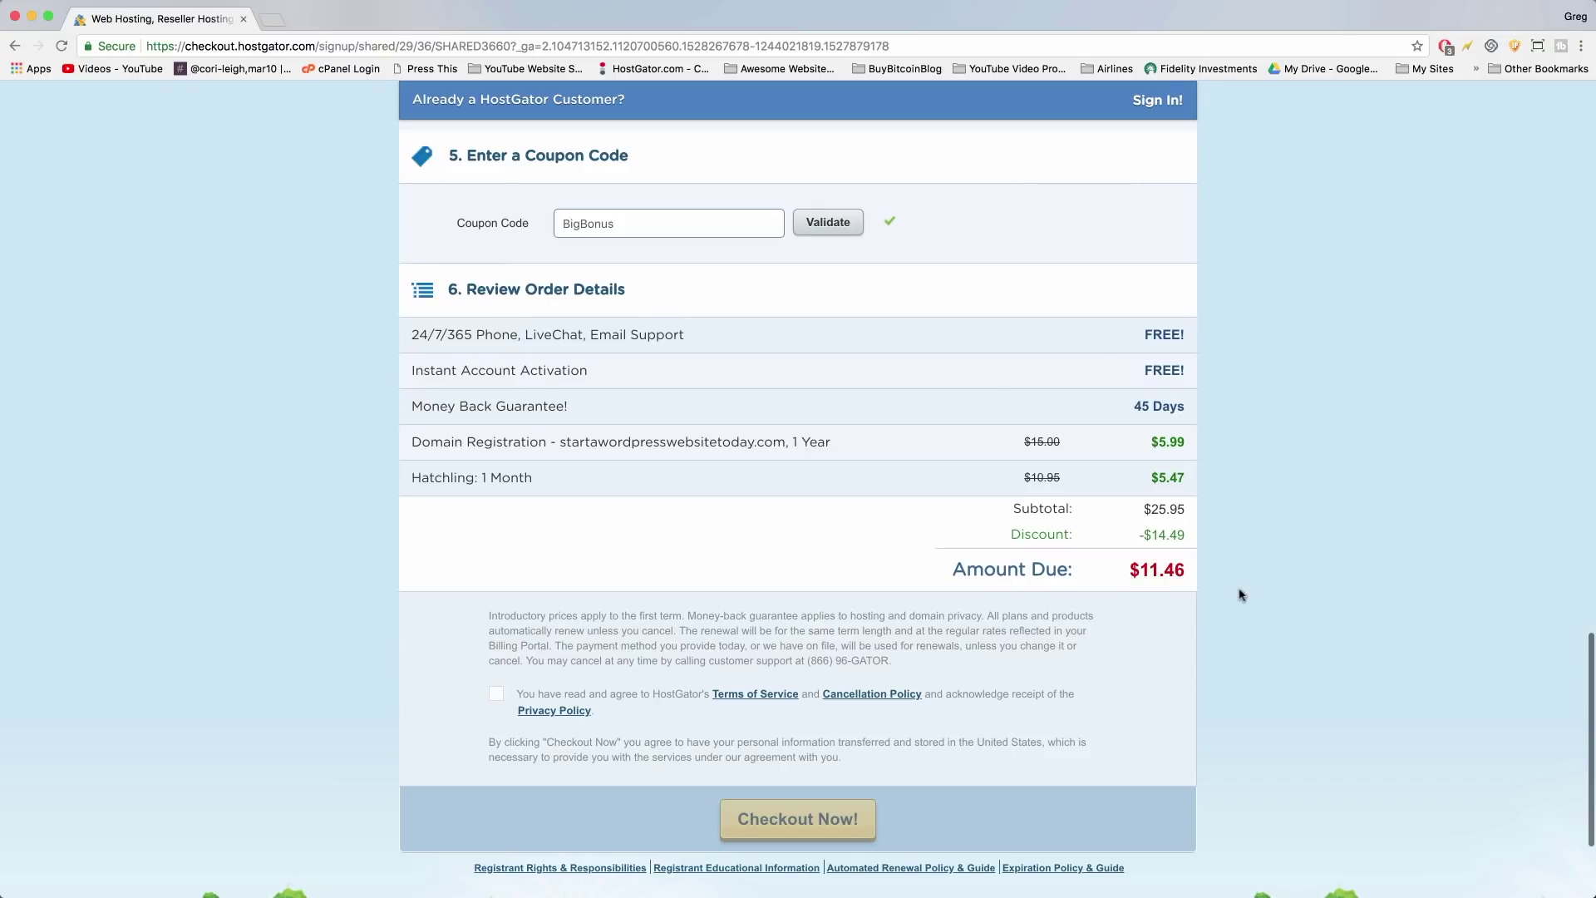
Highlight the $11.46 amount due, Hatchling price, discounted line items and BigBonus code.
left_click_drag(1130, 566, 1205, 575)
left_click(1205, 576)
scroll(1318, 545, "down", 1)
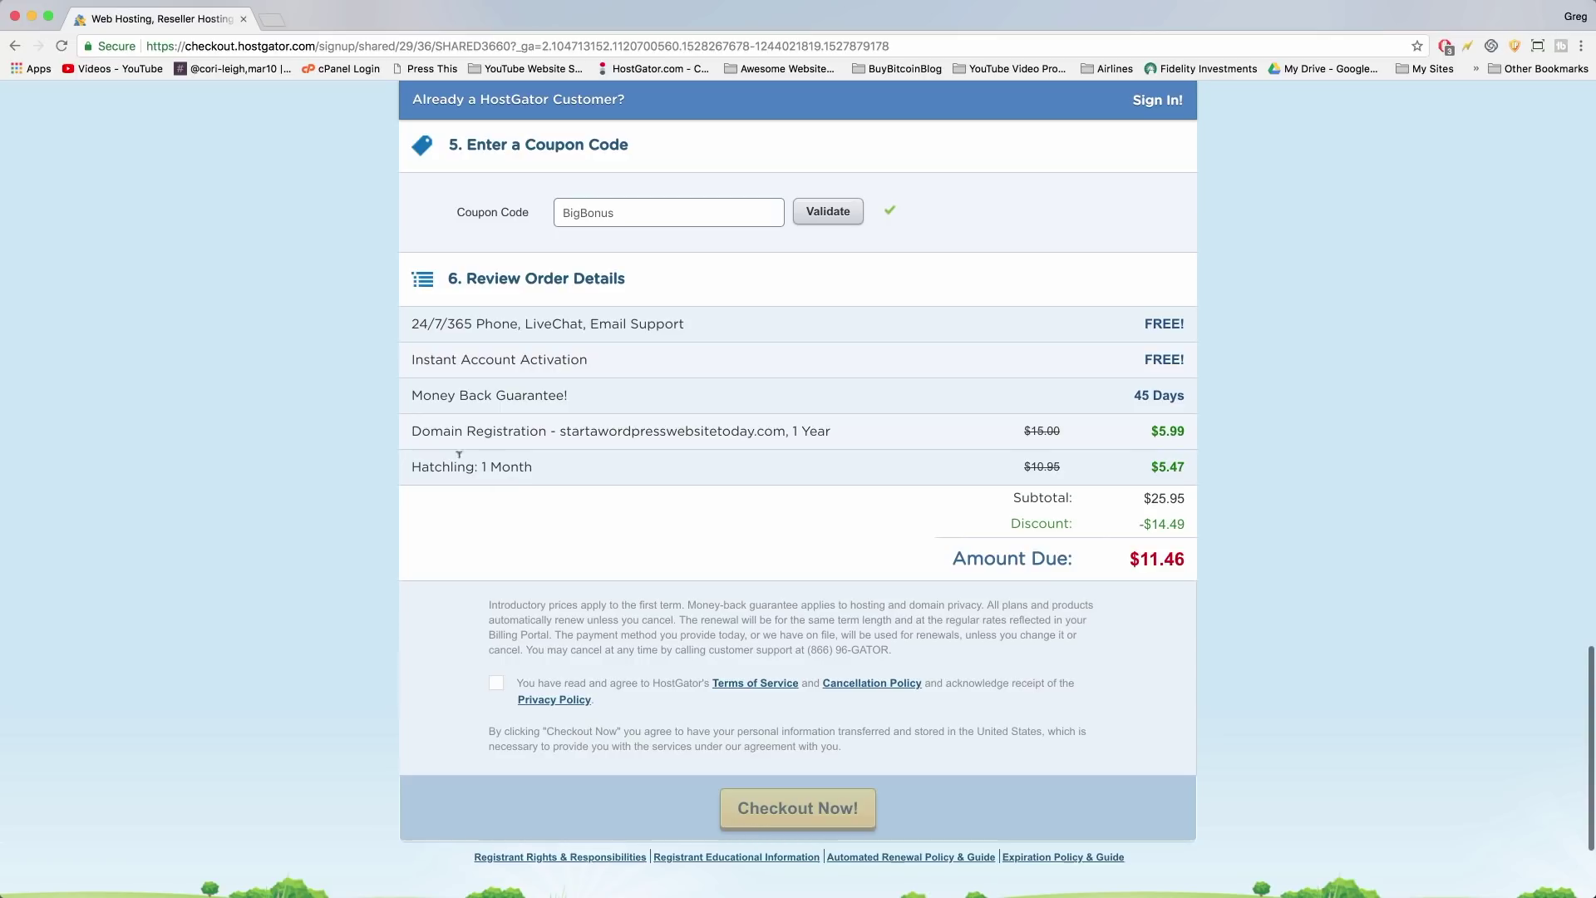
left_click_drag(1023, 466, 1072, 466)
left_click(1155, 466)
left_click_drag(1130, 552, 1192, 562)
left_click(1161, 494)
left_click_drag(1151, 426, 1184, 475)
left_click_drag(1128, 555, 1189, 562)
left_click(1188, 562)
left_click_drag(621, 211, 566, 209)
left_click(632, 205)
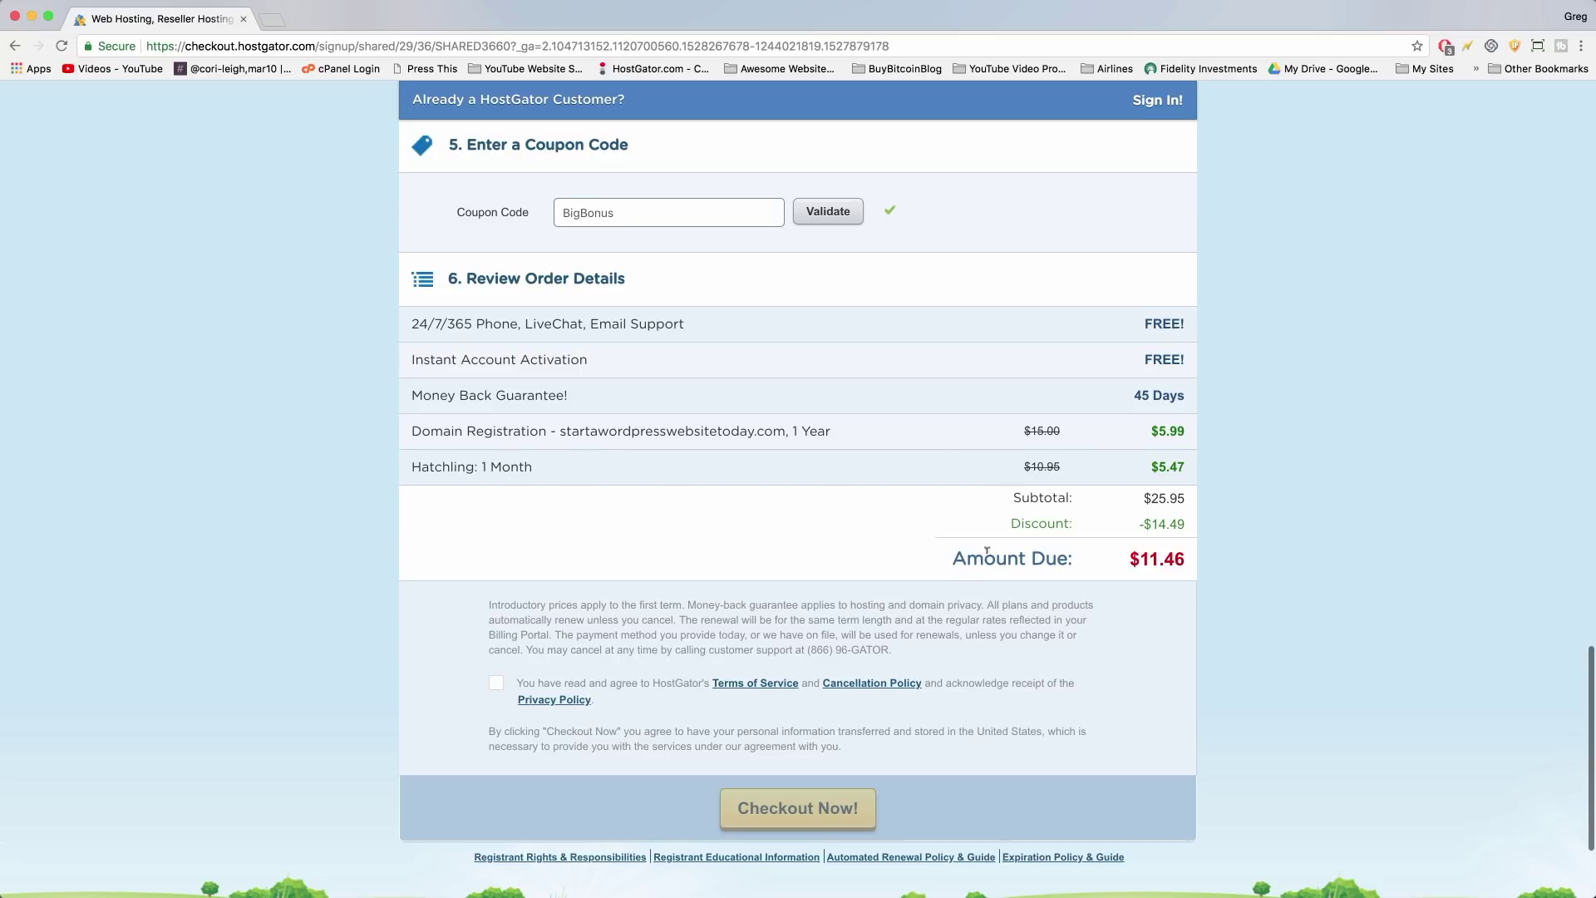
Accept the terms of service and place the $11.46 Hatchling hosting order.
left_click_drag(1130, 556, 1190, 560)
left_click(1189, 562)
left_click(496, 682)
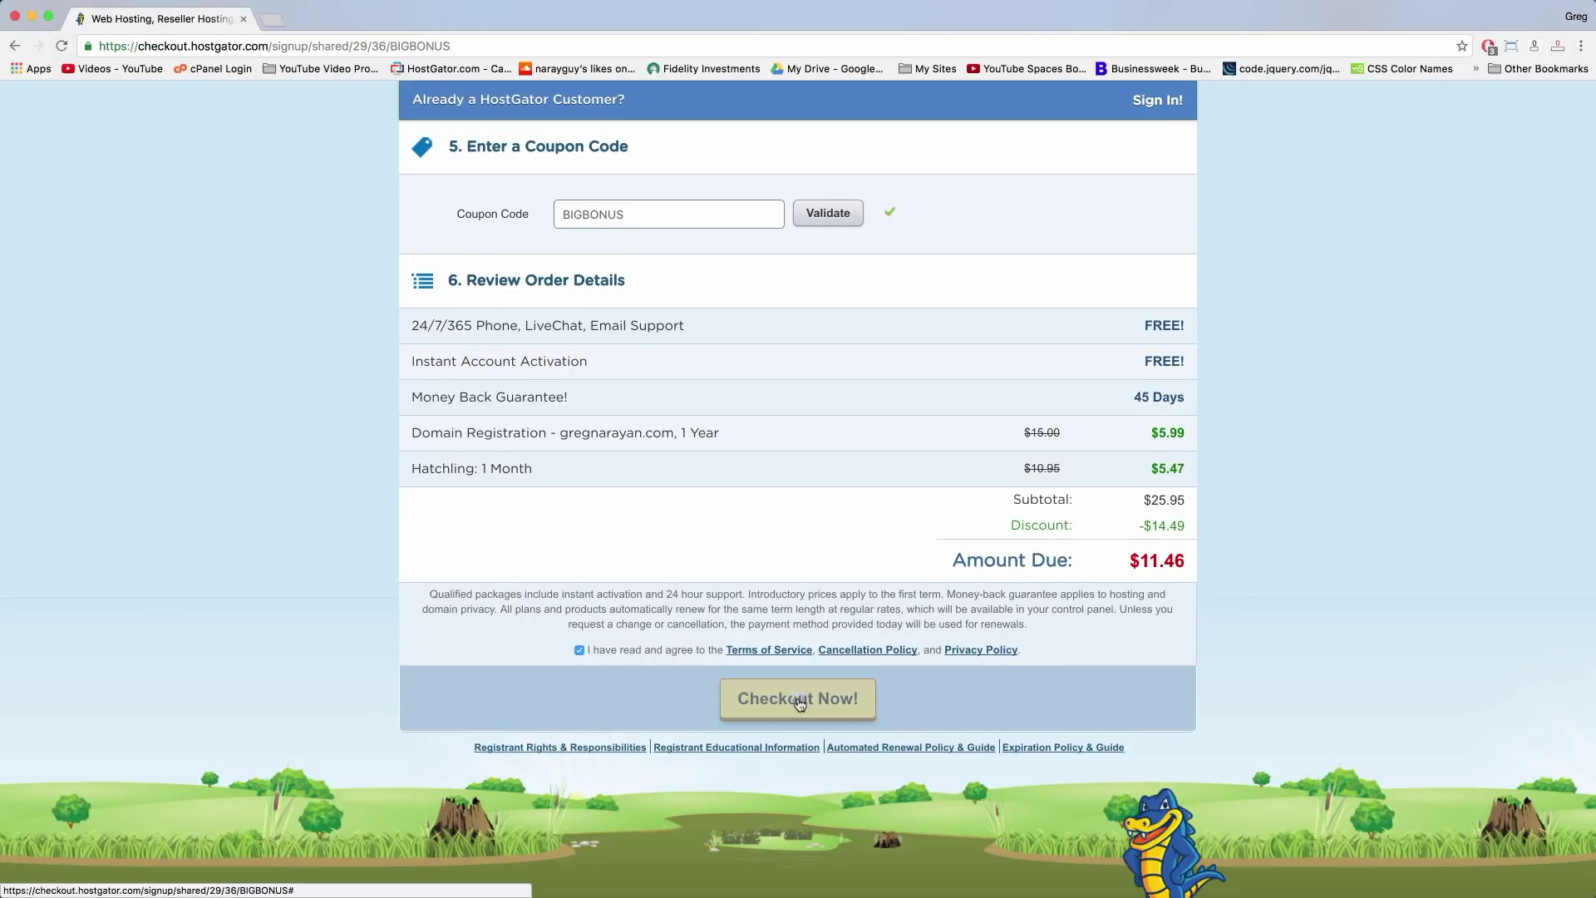
left_click(798, 698)
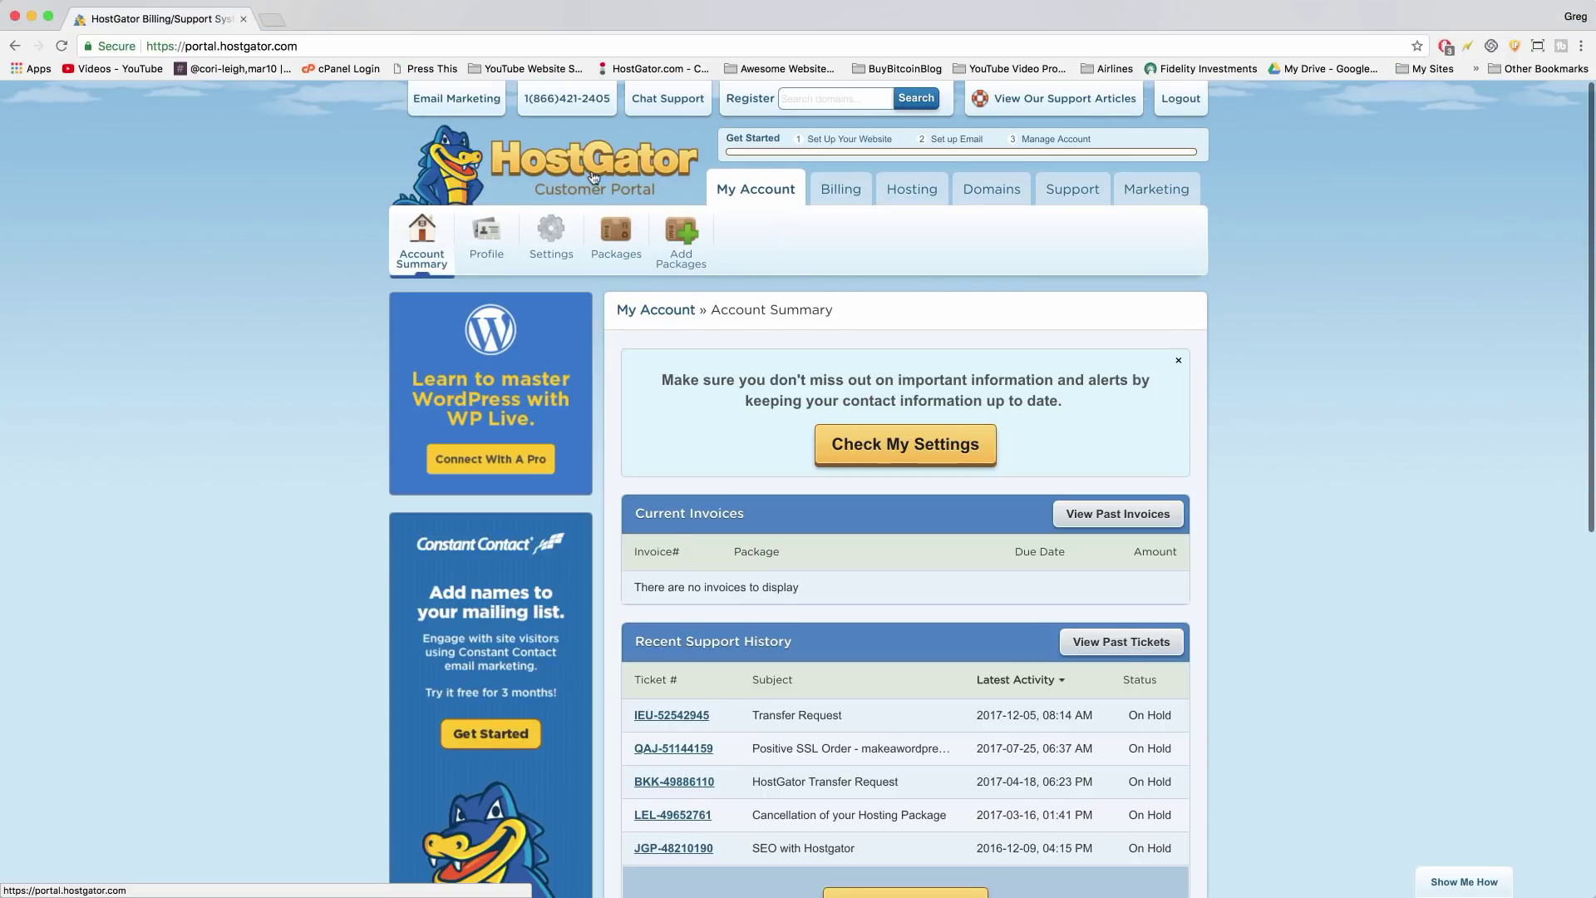
Open the Hosting dashboard for honestcollege.com and scroll down to its Most Popular Links.
scroll(705, 398, "down", 8)
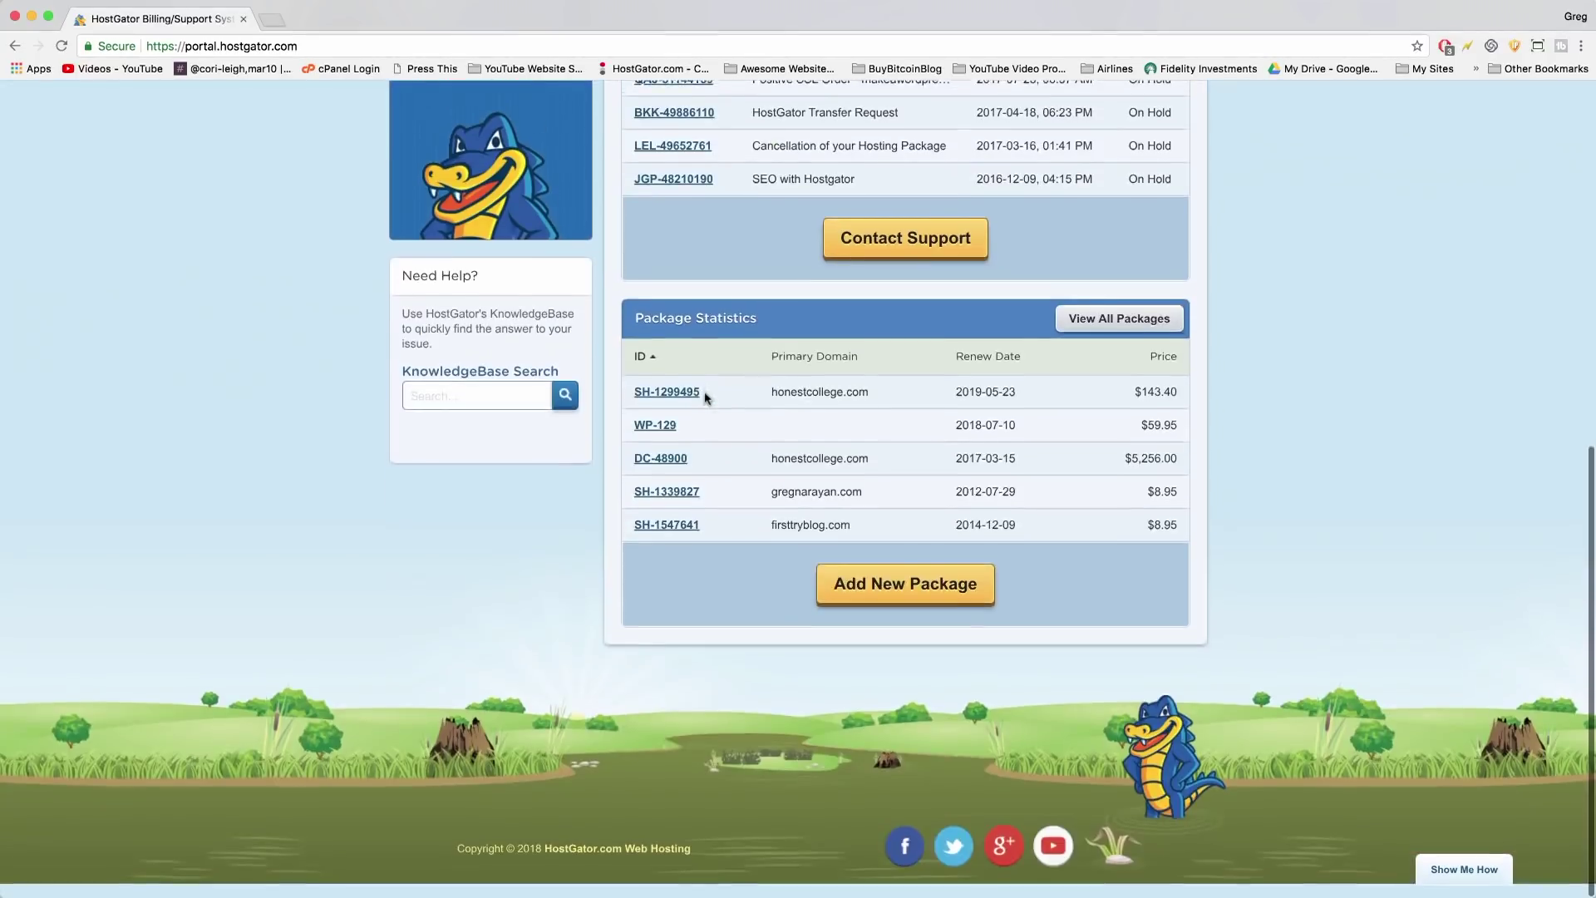
scroll(705, 397, "up", 8)
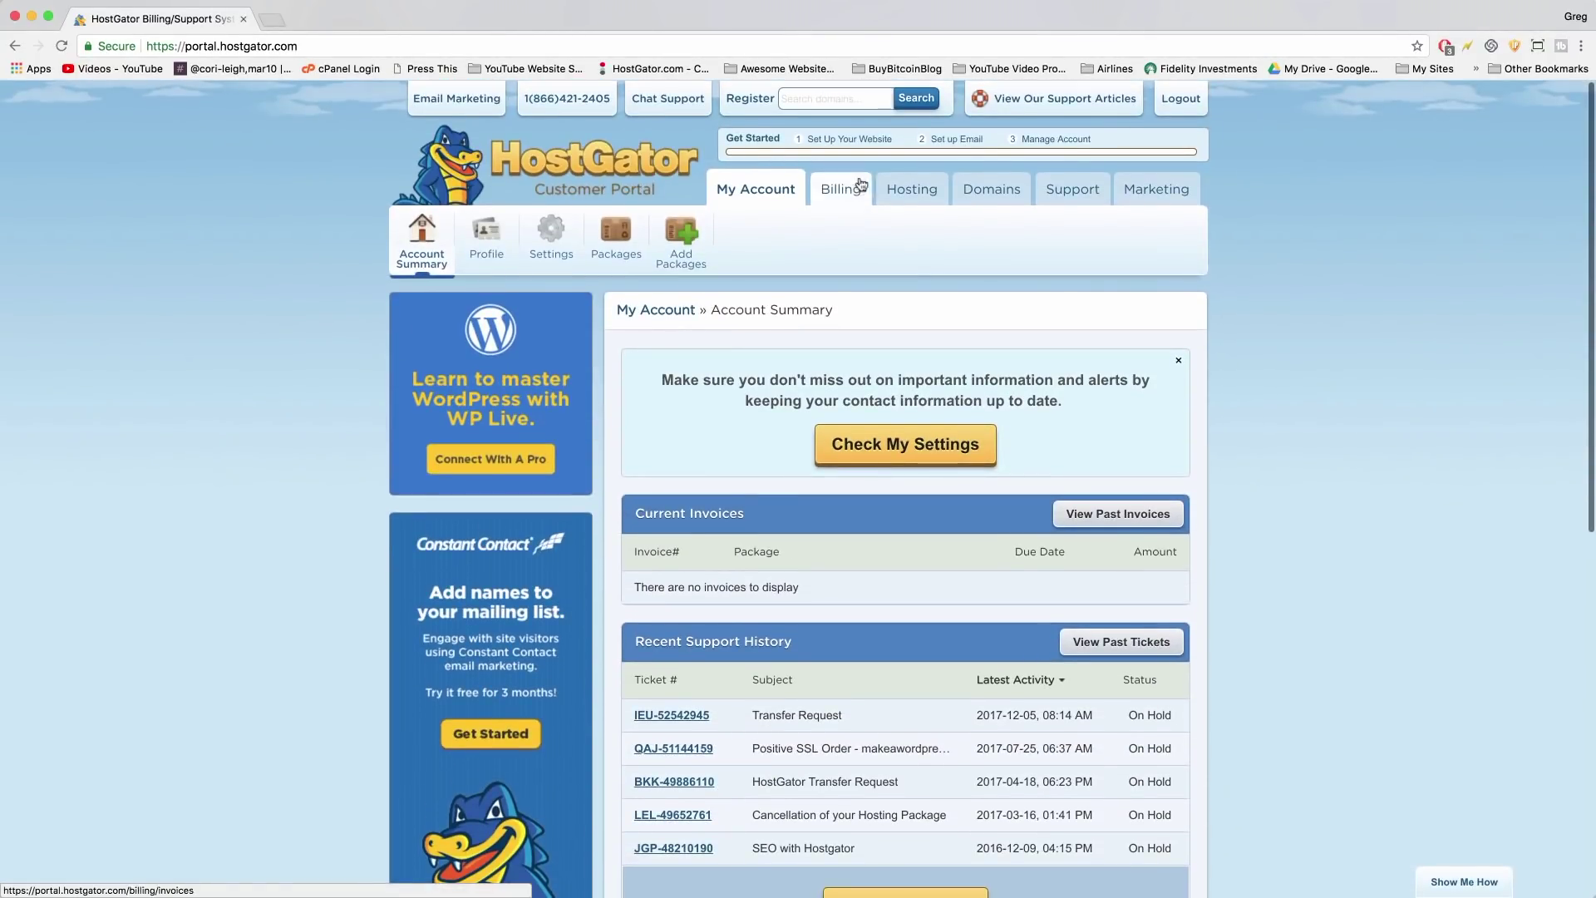
left_click(914, 190)
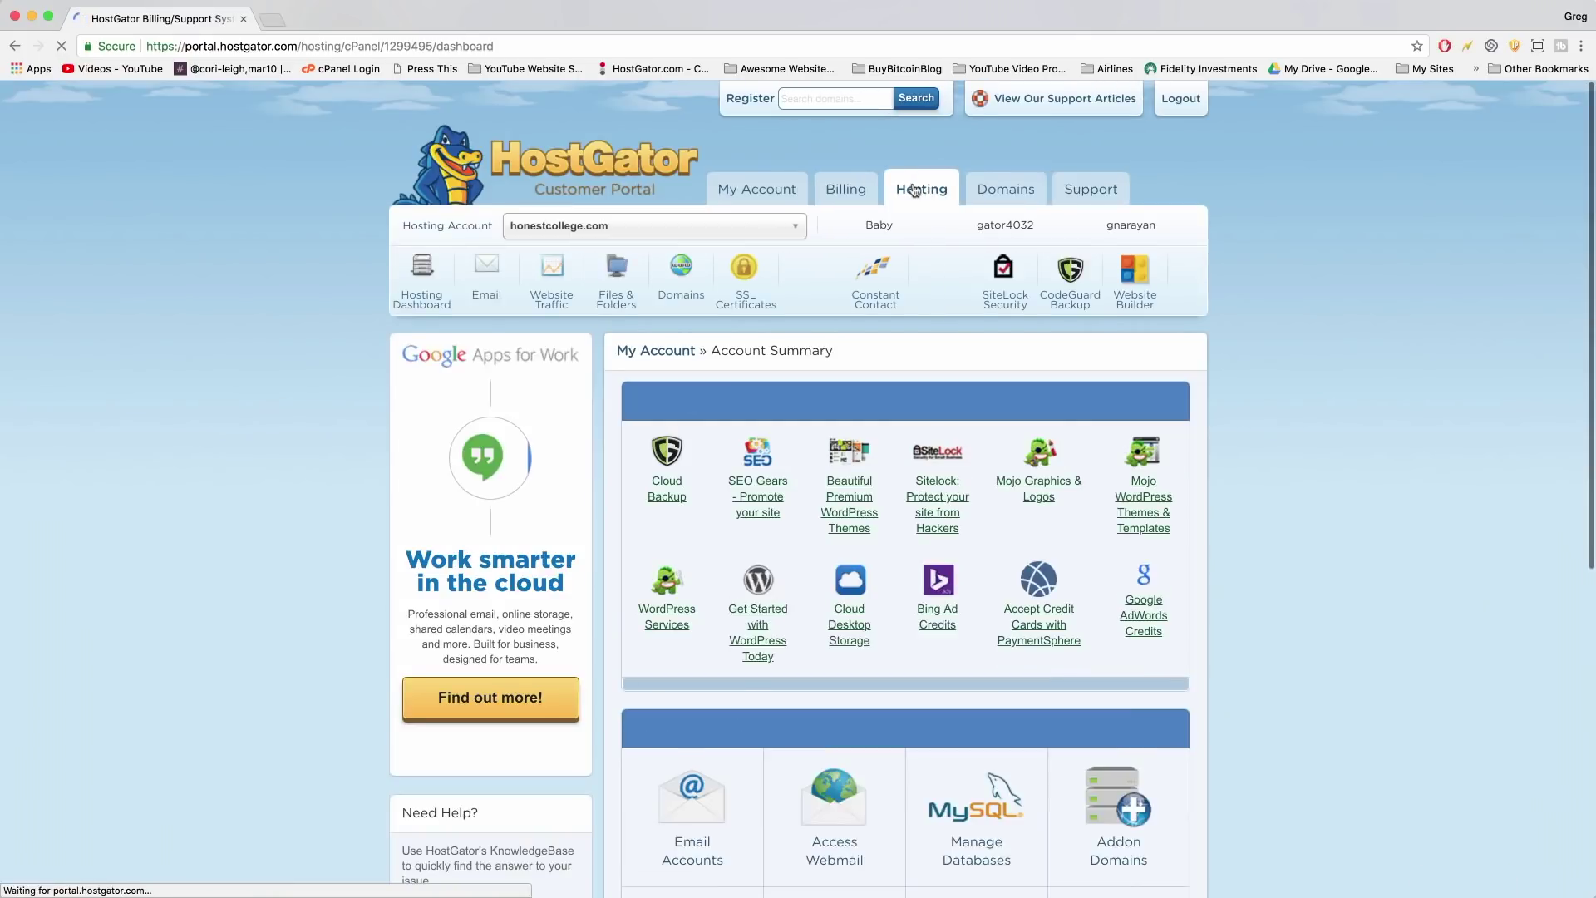
scroll(767, 407, "down", 2)
scroll(767, 407, "down", 3)
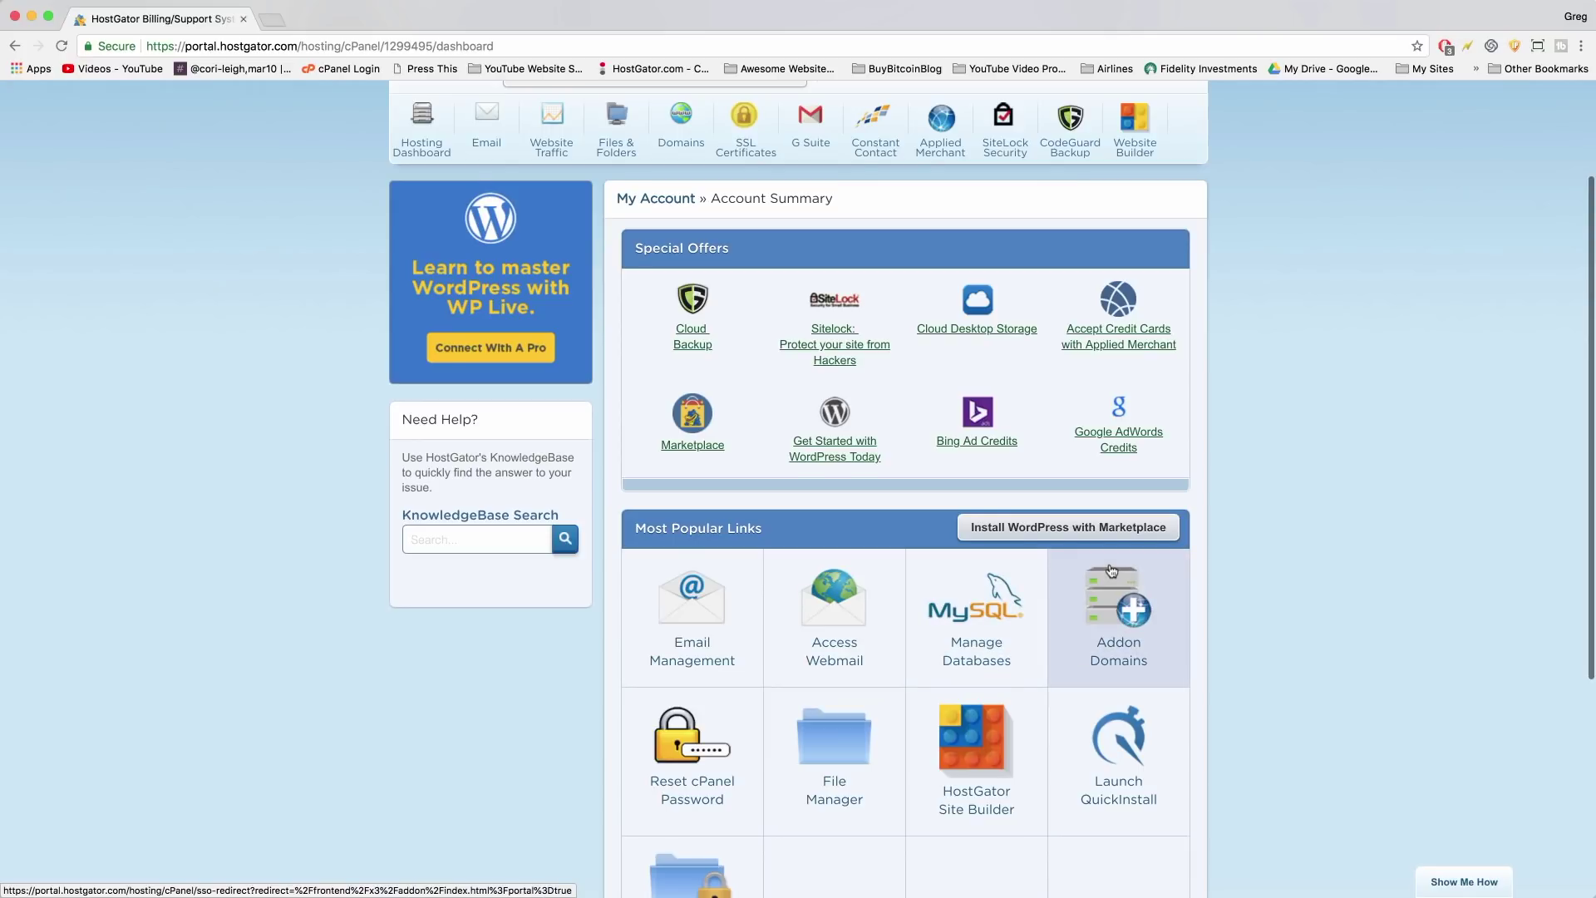
scroll(1113, 570, "down", 3)
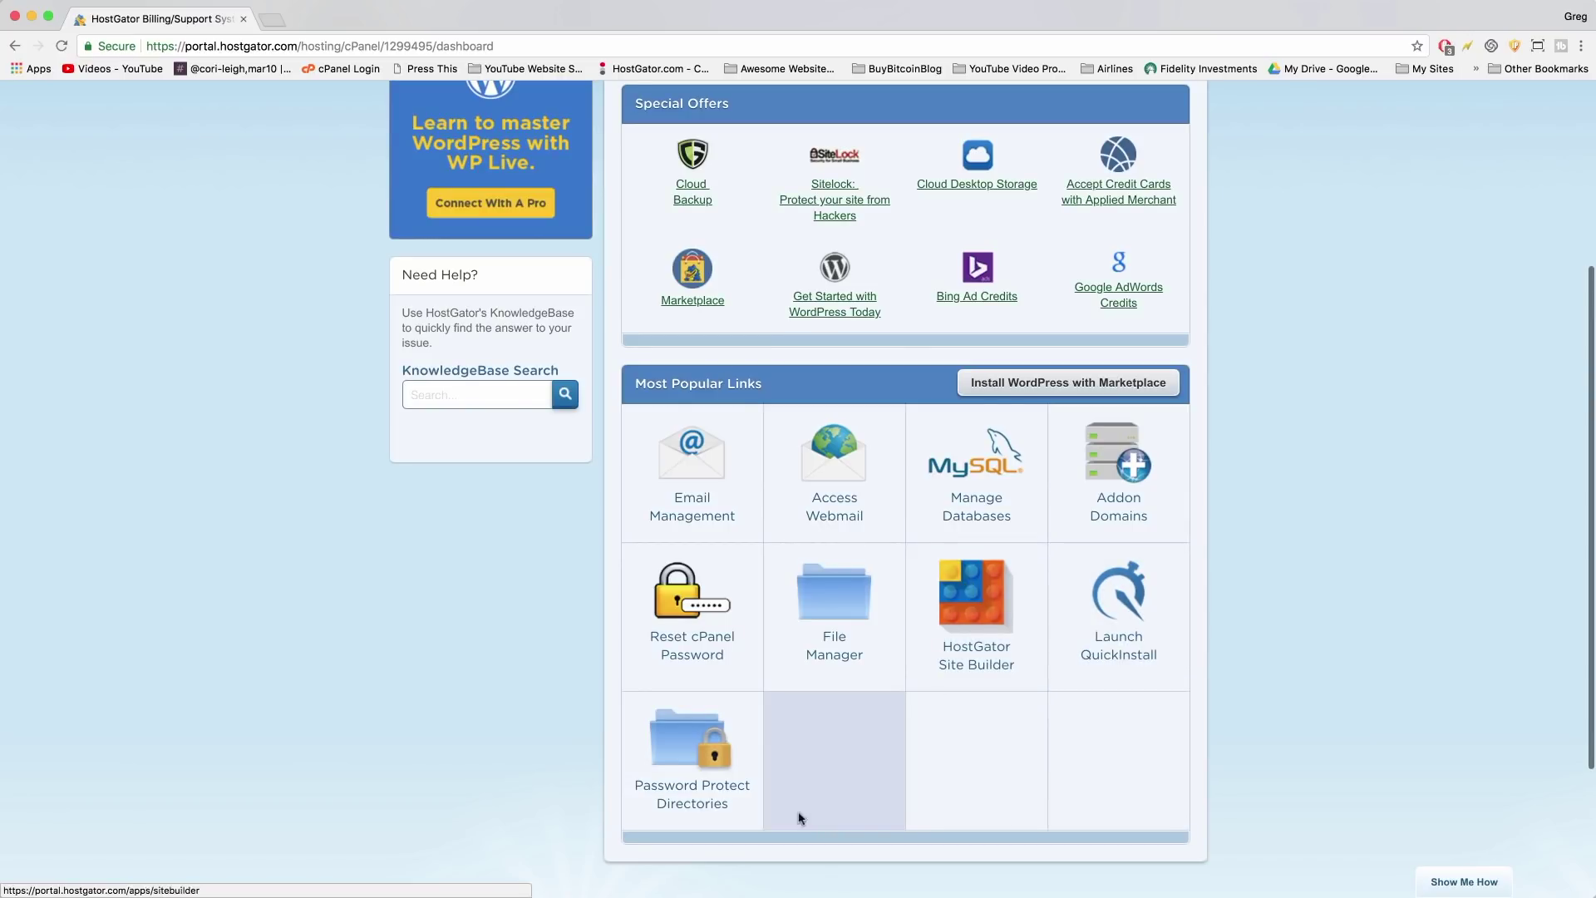
scroll(1081, 631, "up", 4)
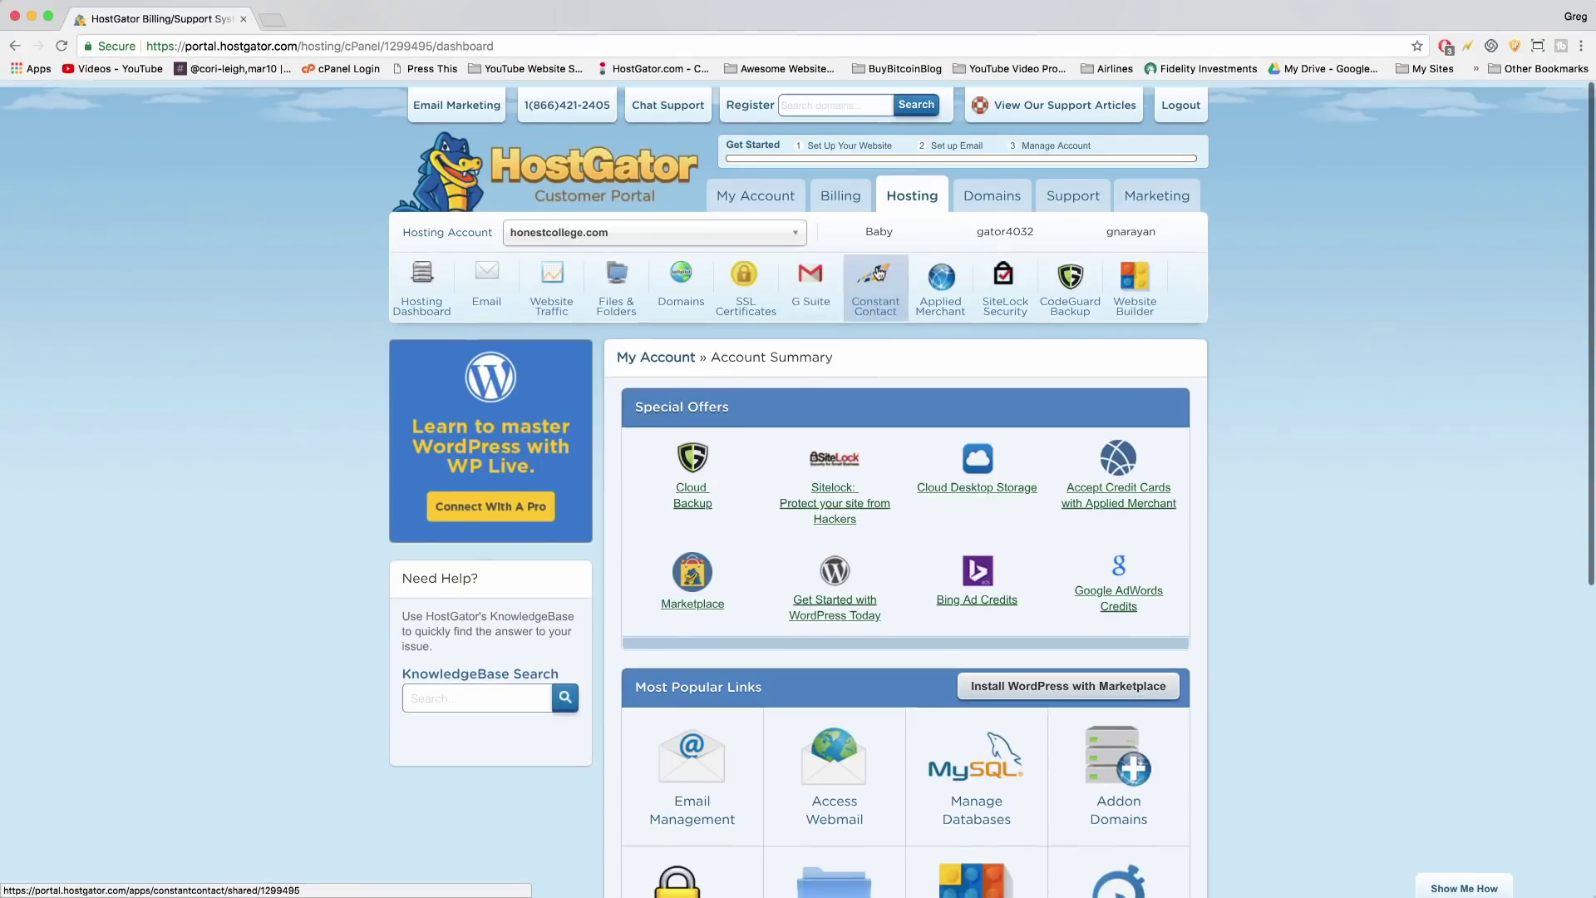
scroll(1114, 511, "down", 5)
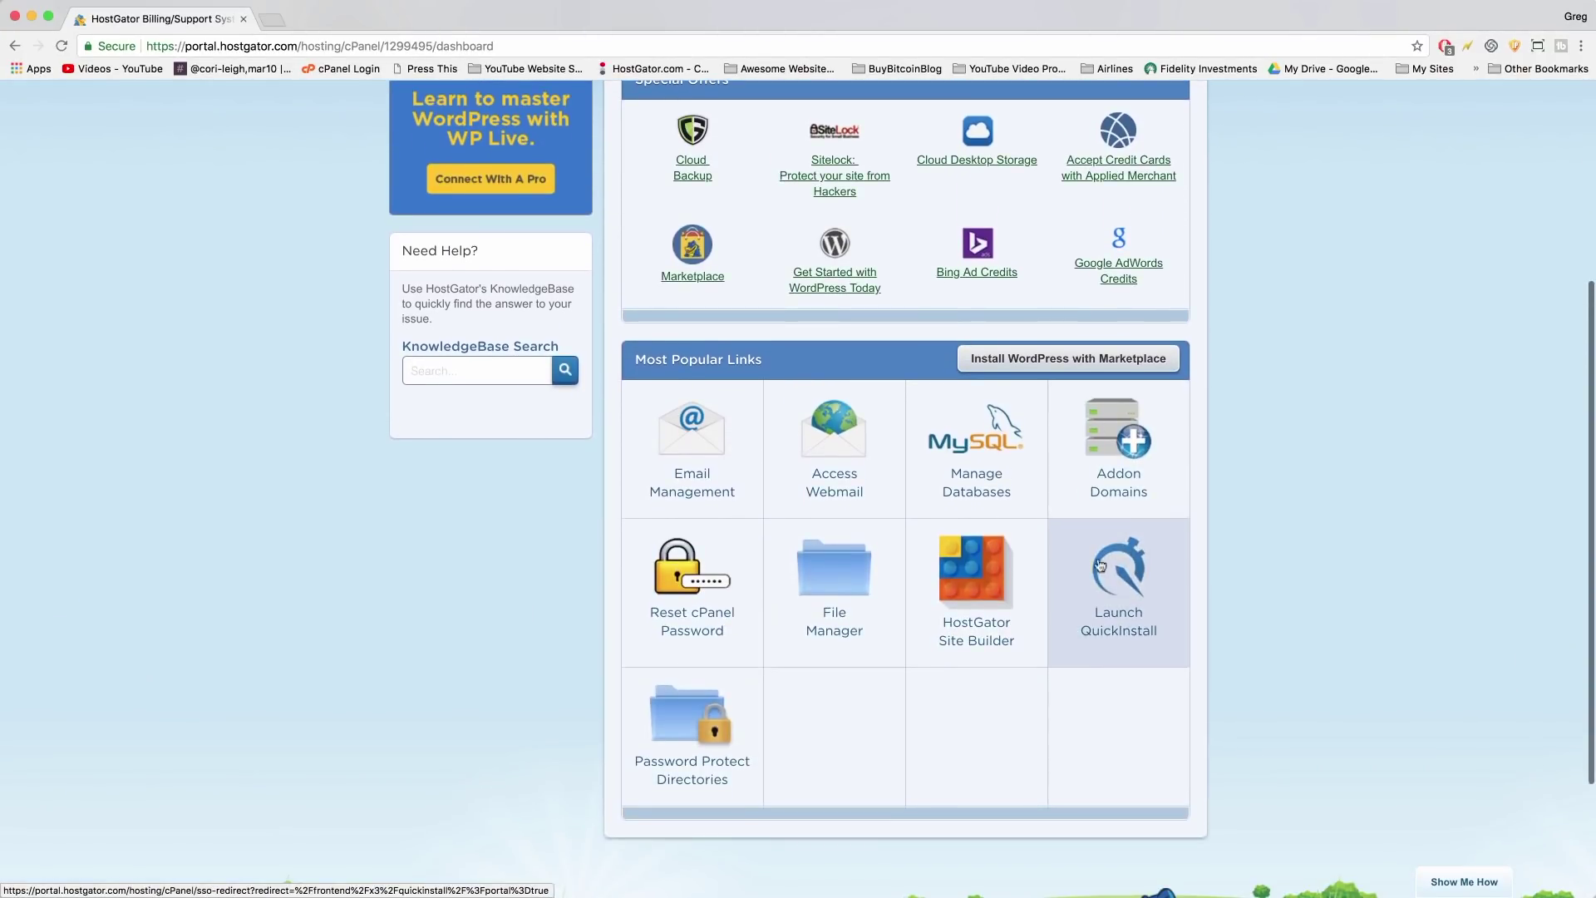
Launch the QuickInstall marketplace and browse its one-click apps.
left_click(1101, 638)
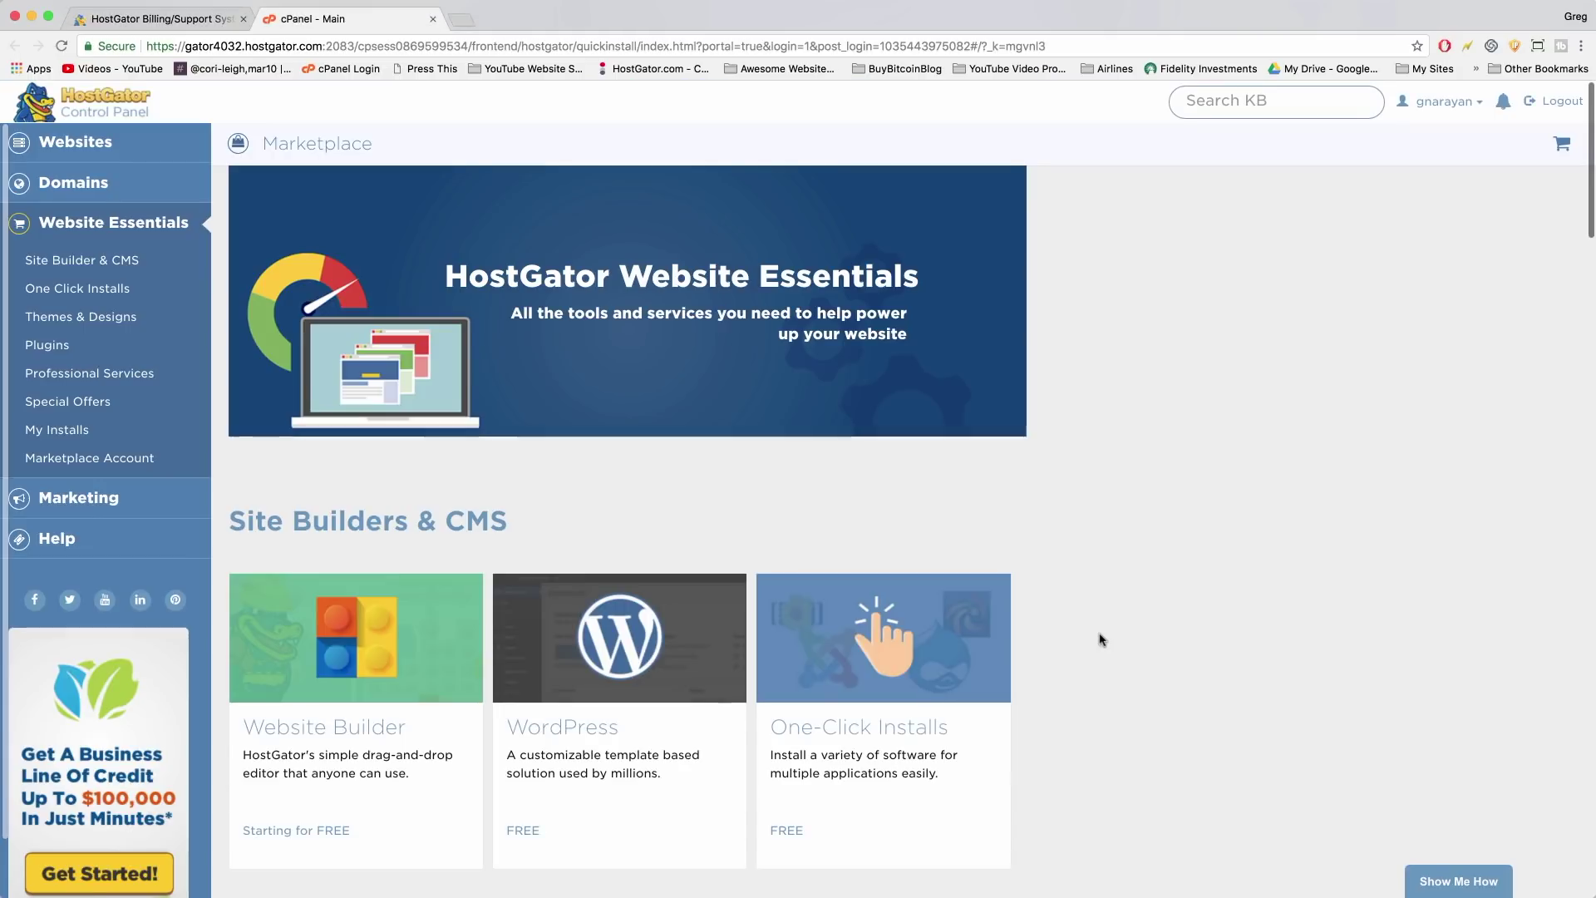
scroll(889, 542, "down", 2)
scroll(889, 542, "down", 1)
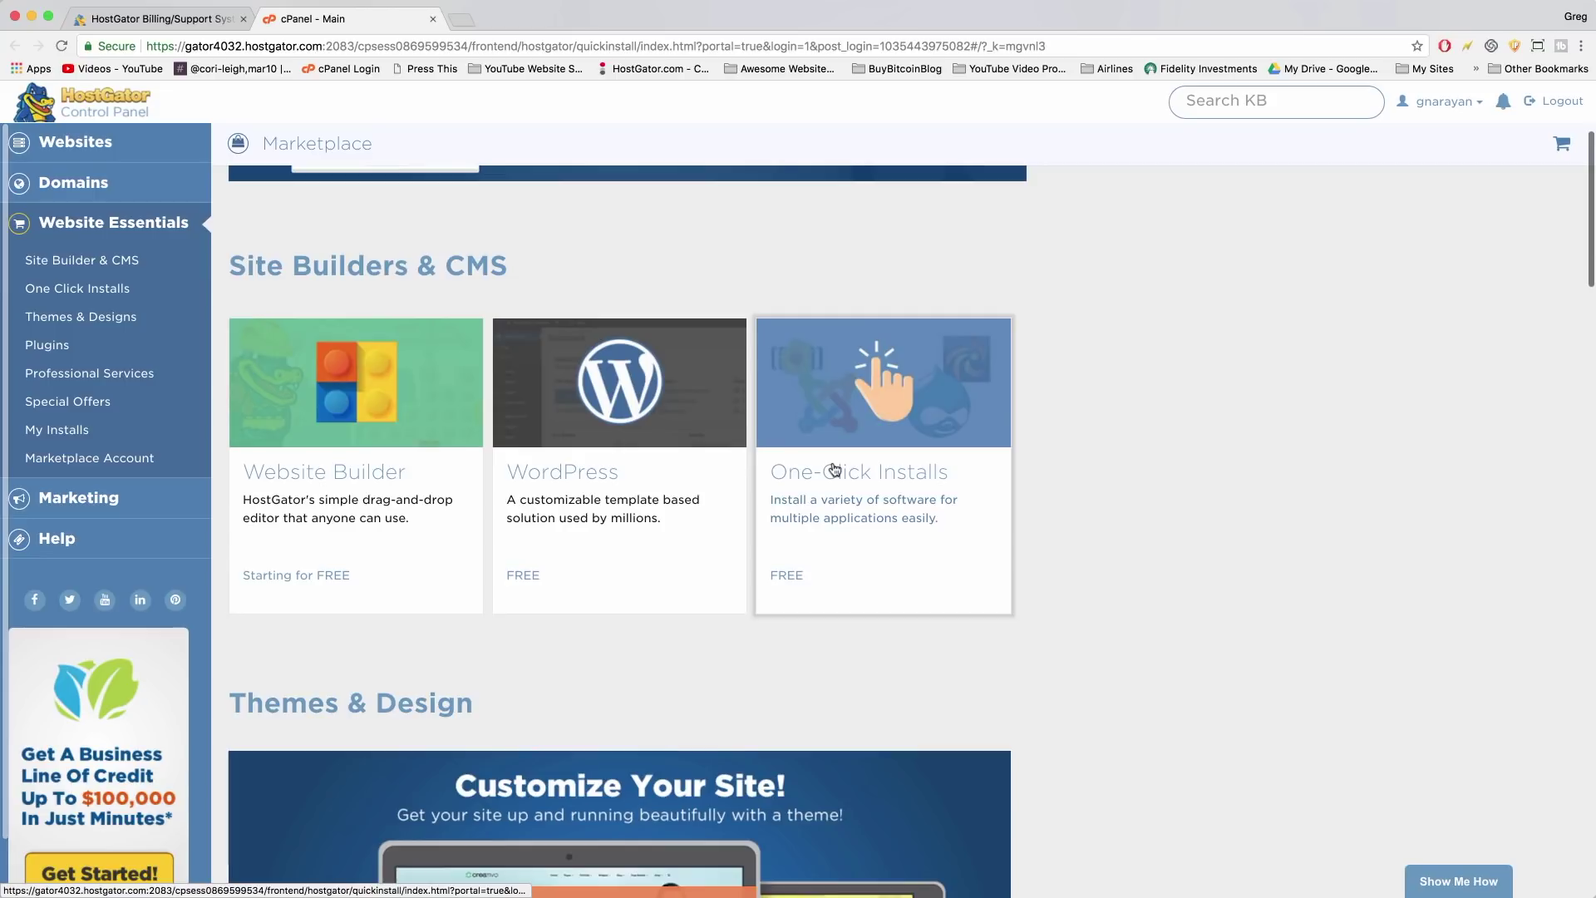
scroll(987, 537, "down", 4)
scroll(989, 540, "up", 10)
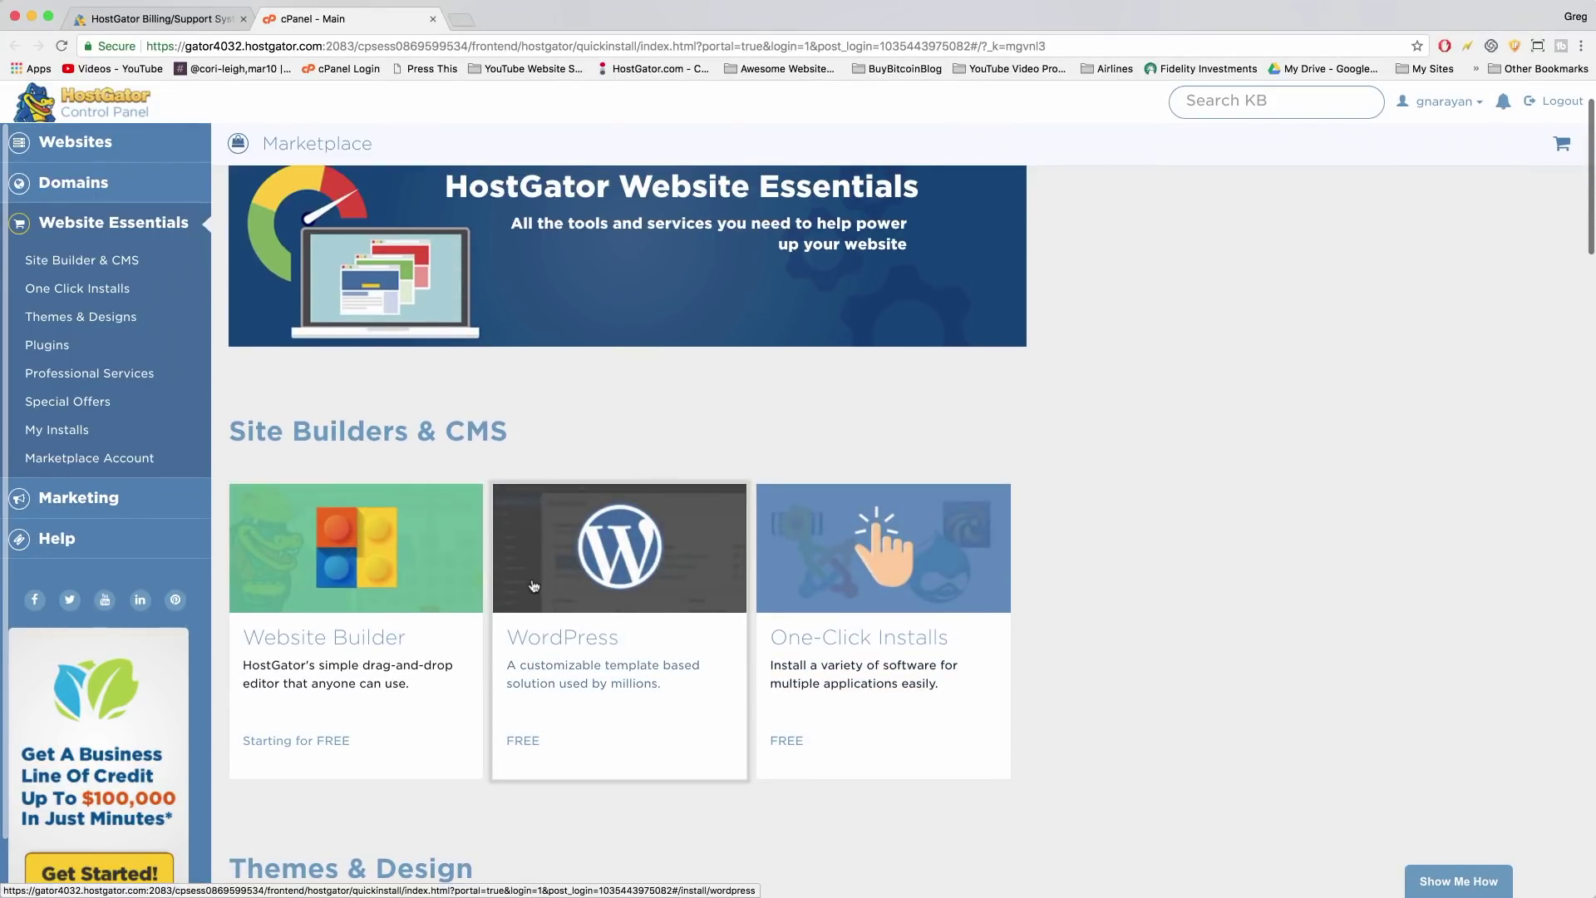
Start a WordPress install on startawordpresswebsite.com and continue to the install settings.
left_click(533, 586)
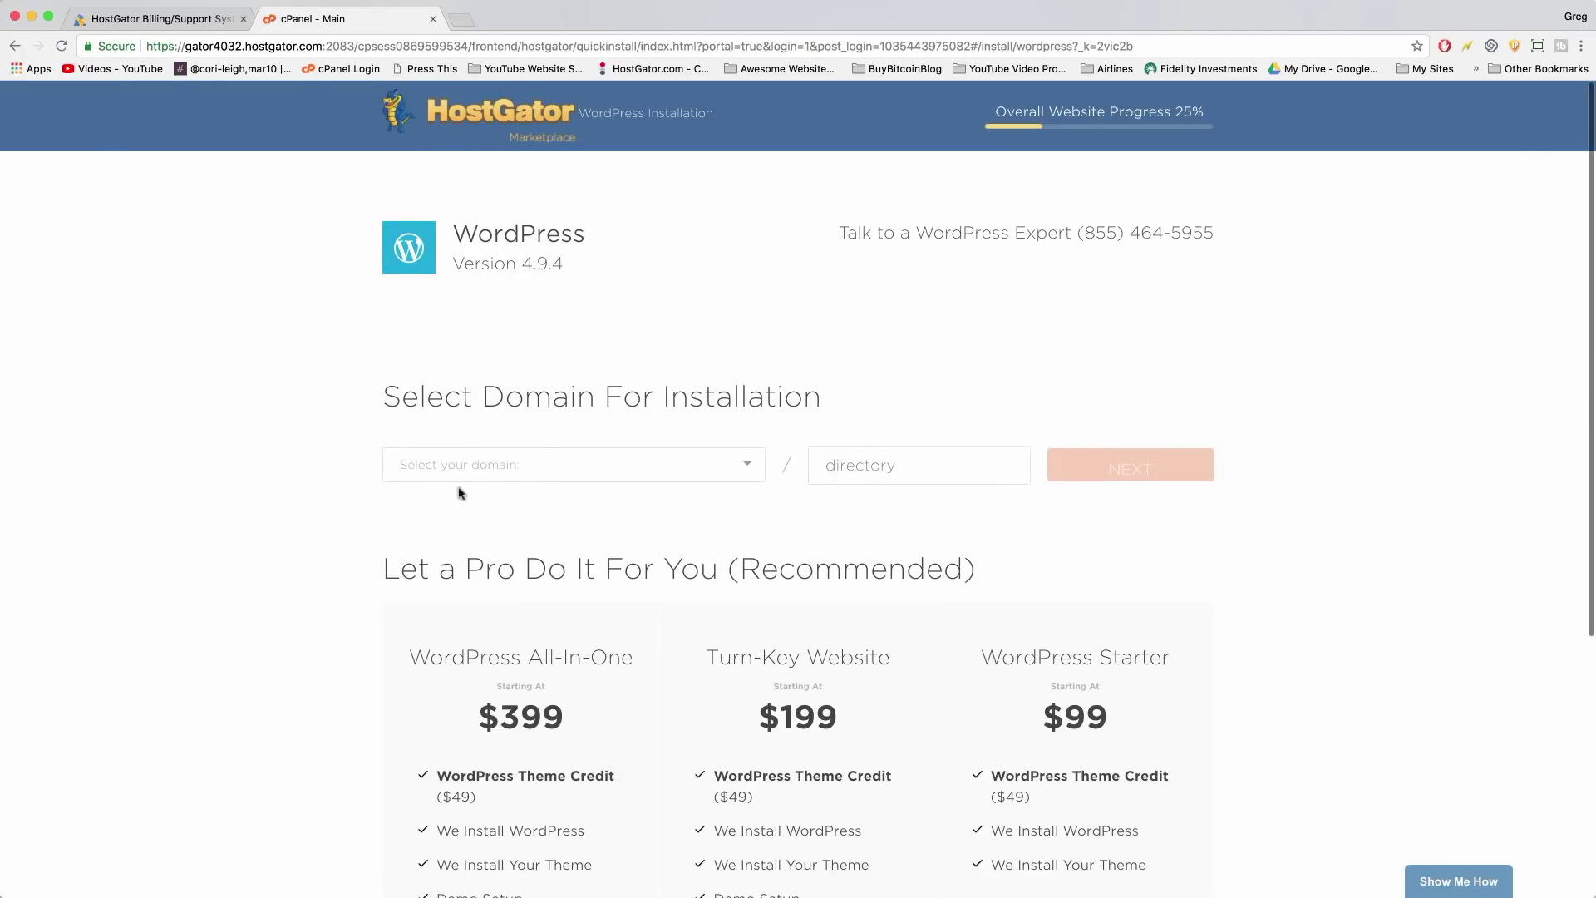
left_click(741, 470)
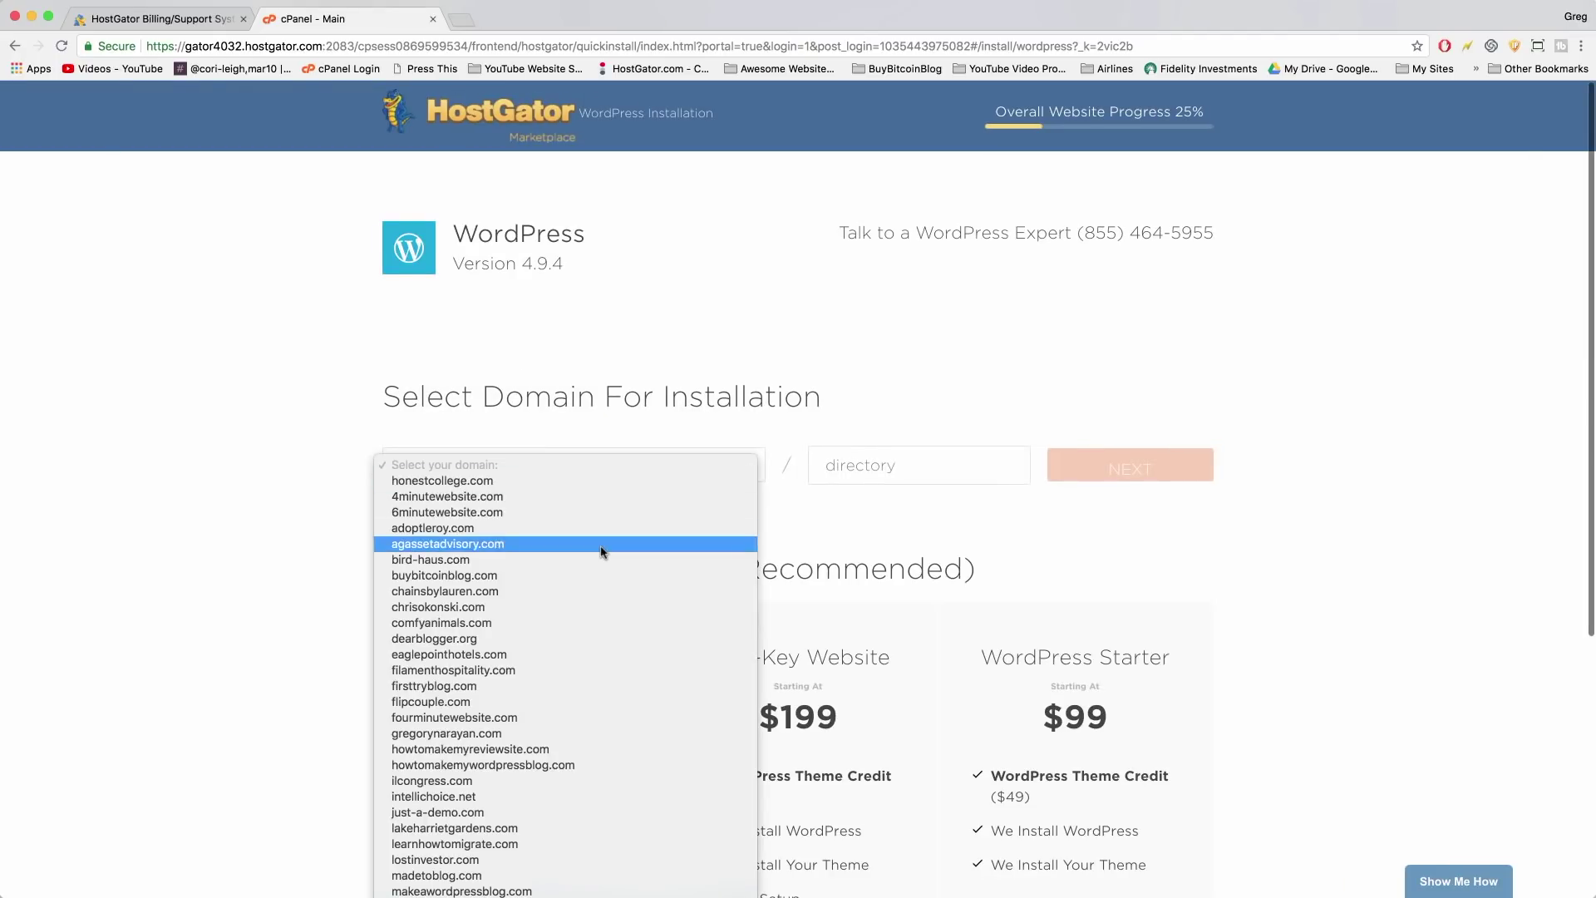
scroll(603, 552, "down", 10)
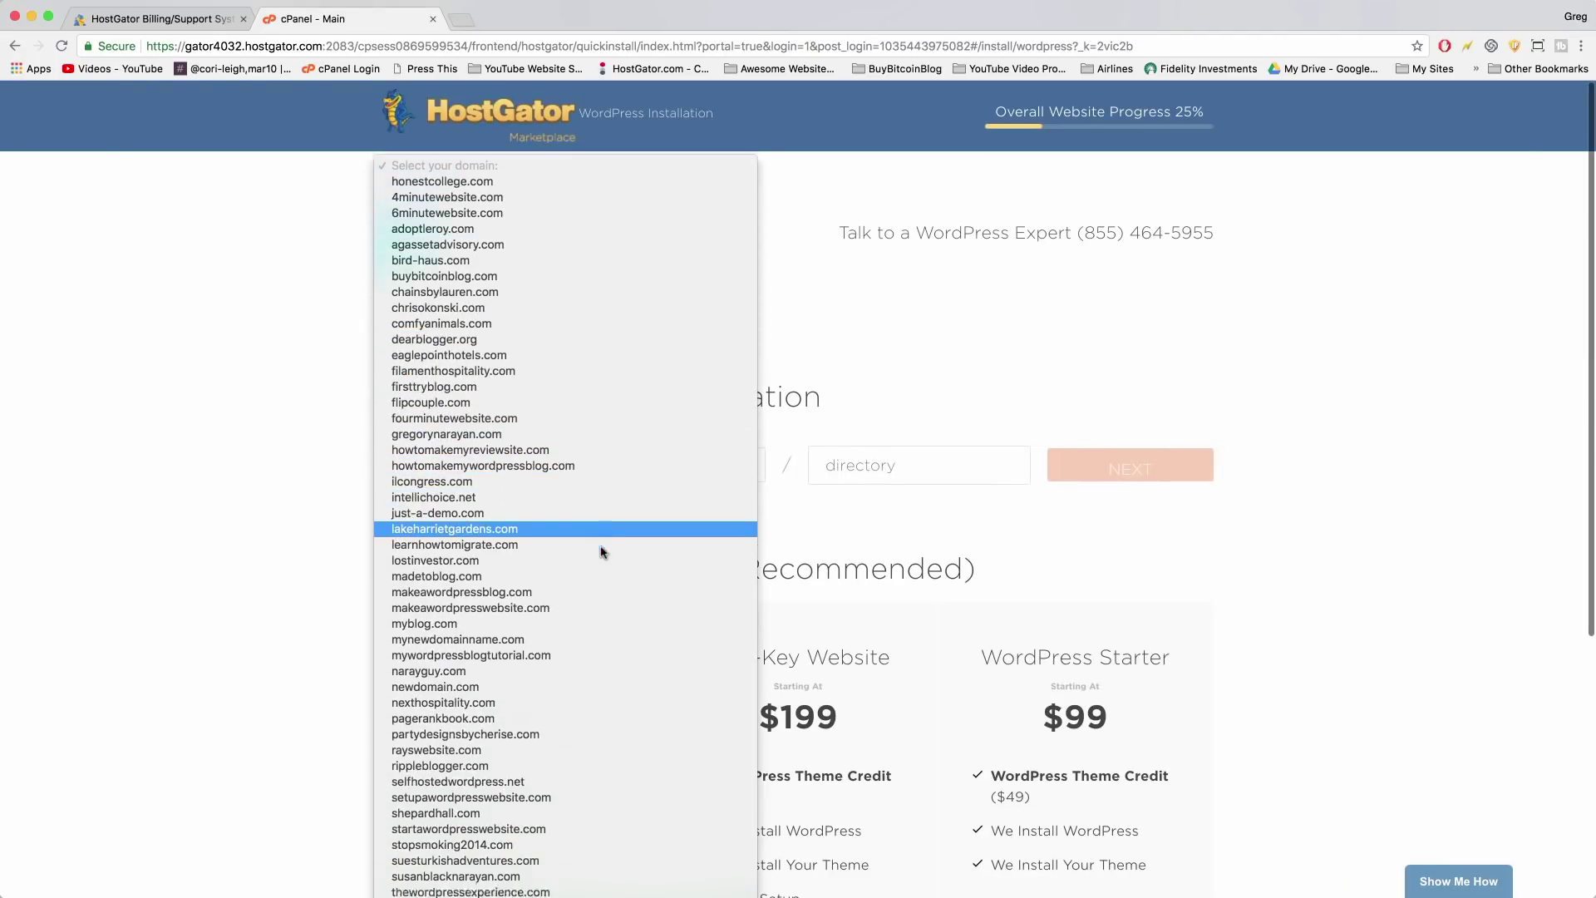
scroll(603, 552, "down", 5)
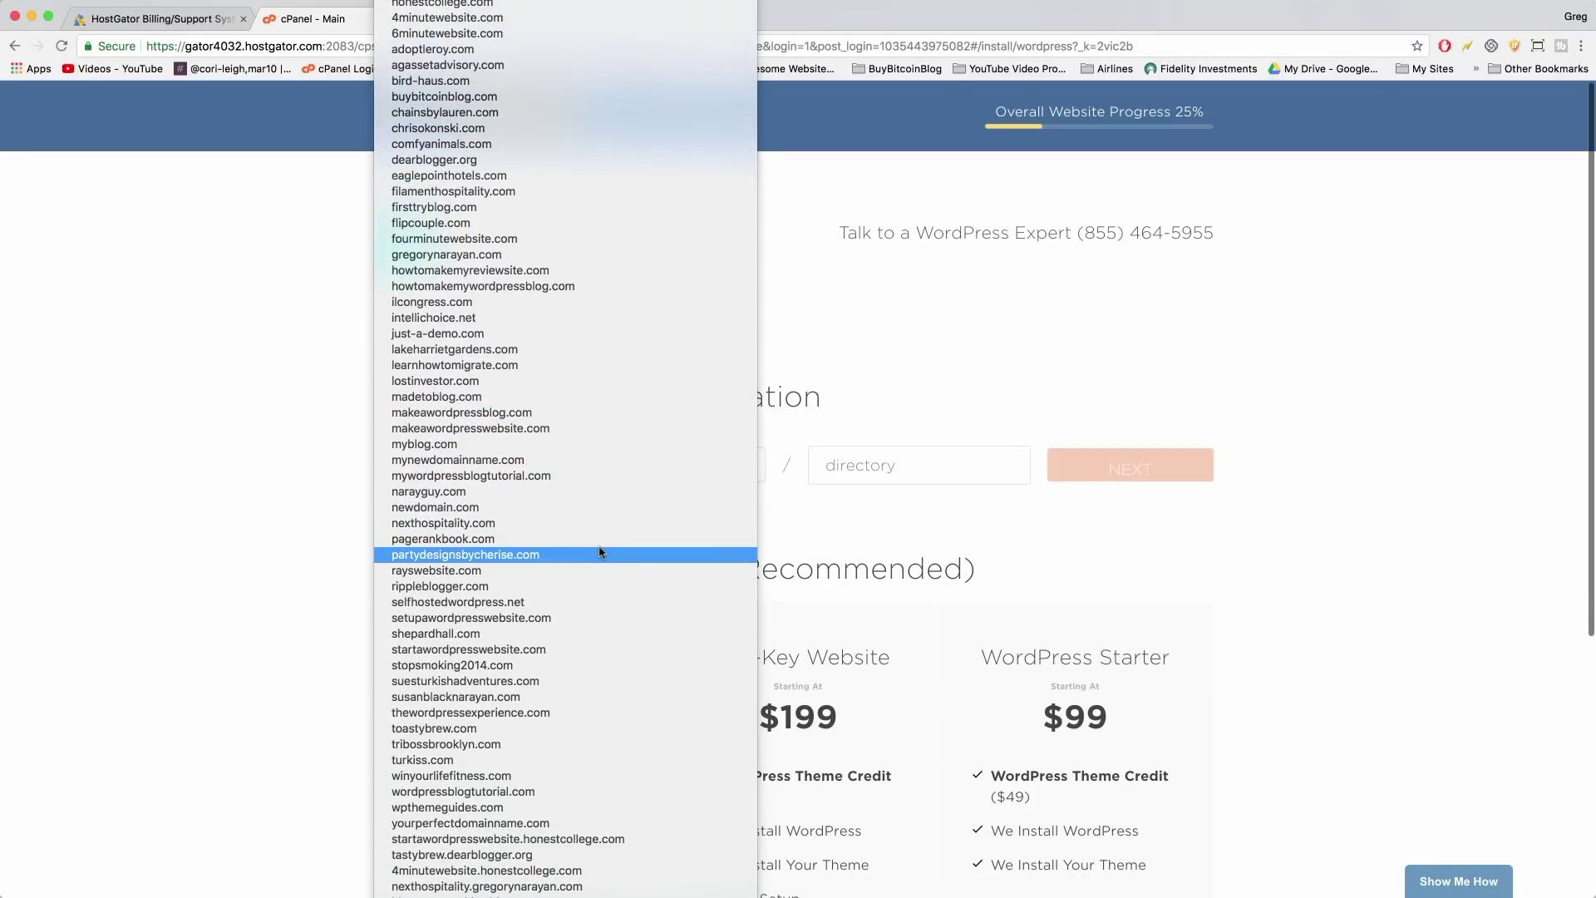
type("startawordpresswebsite")
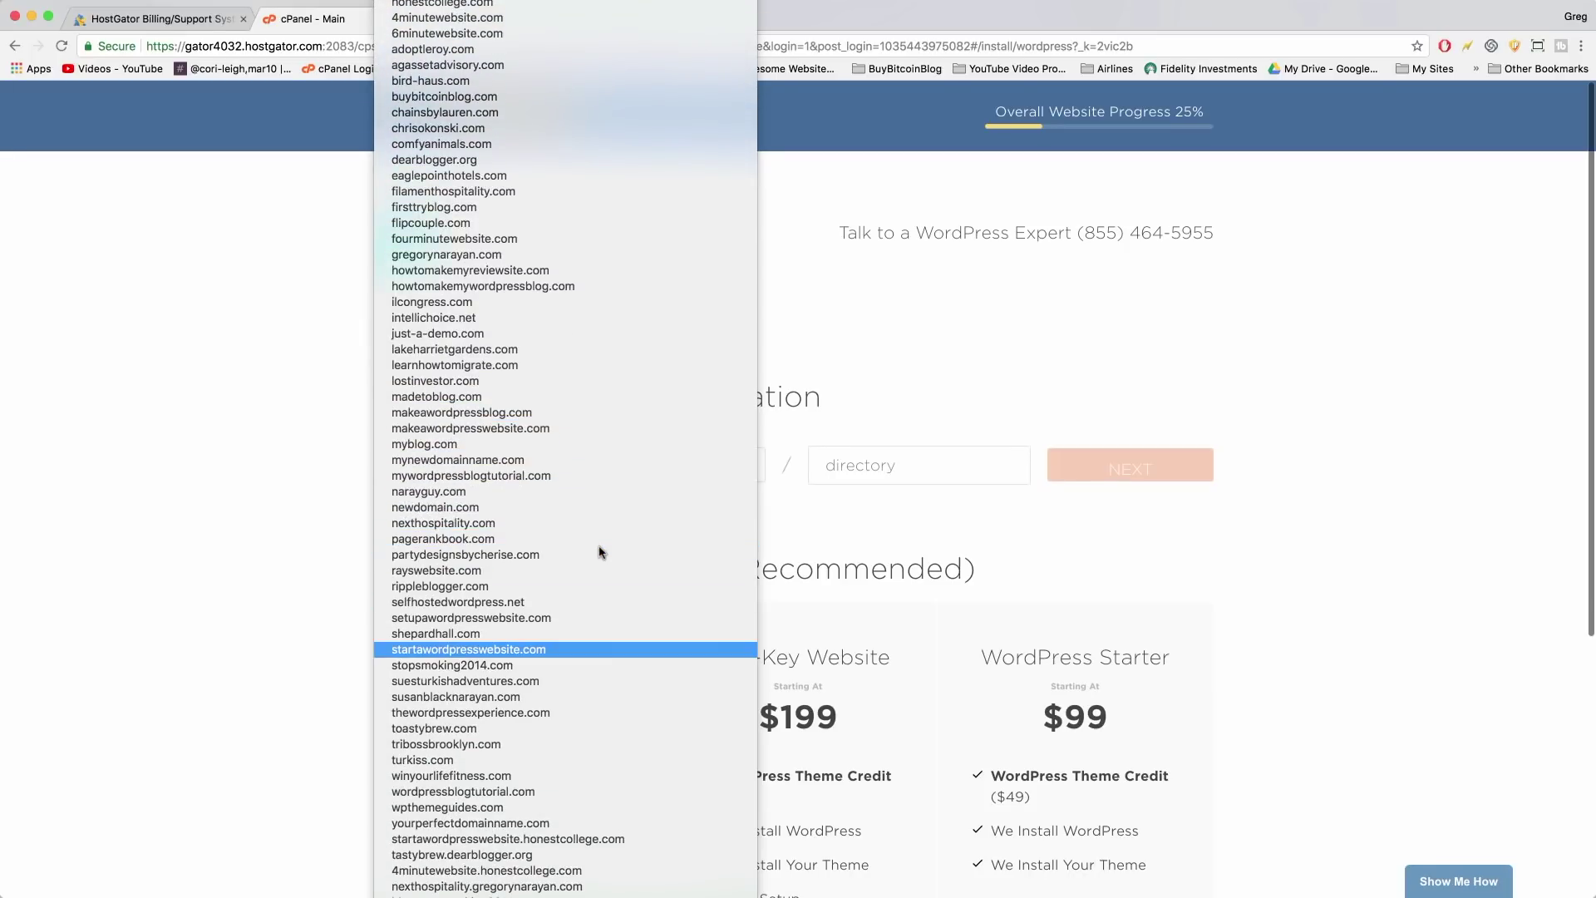
left_click(548, 653)
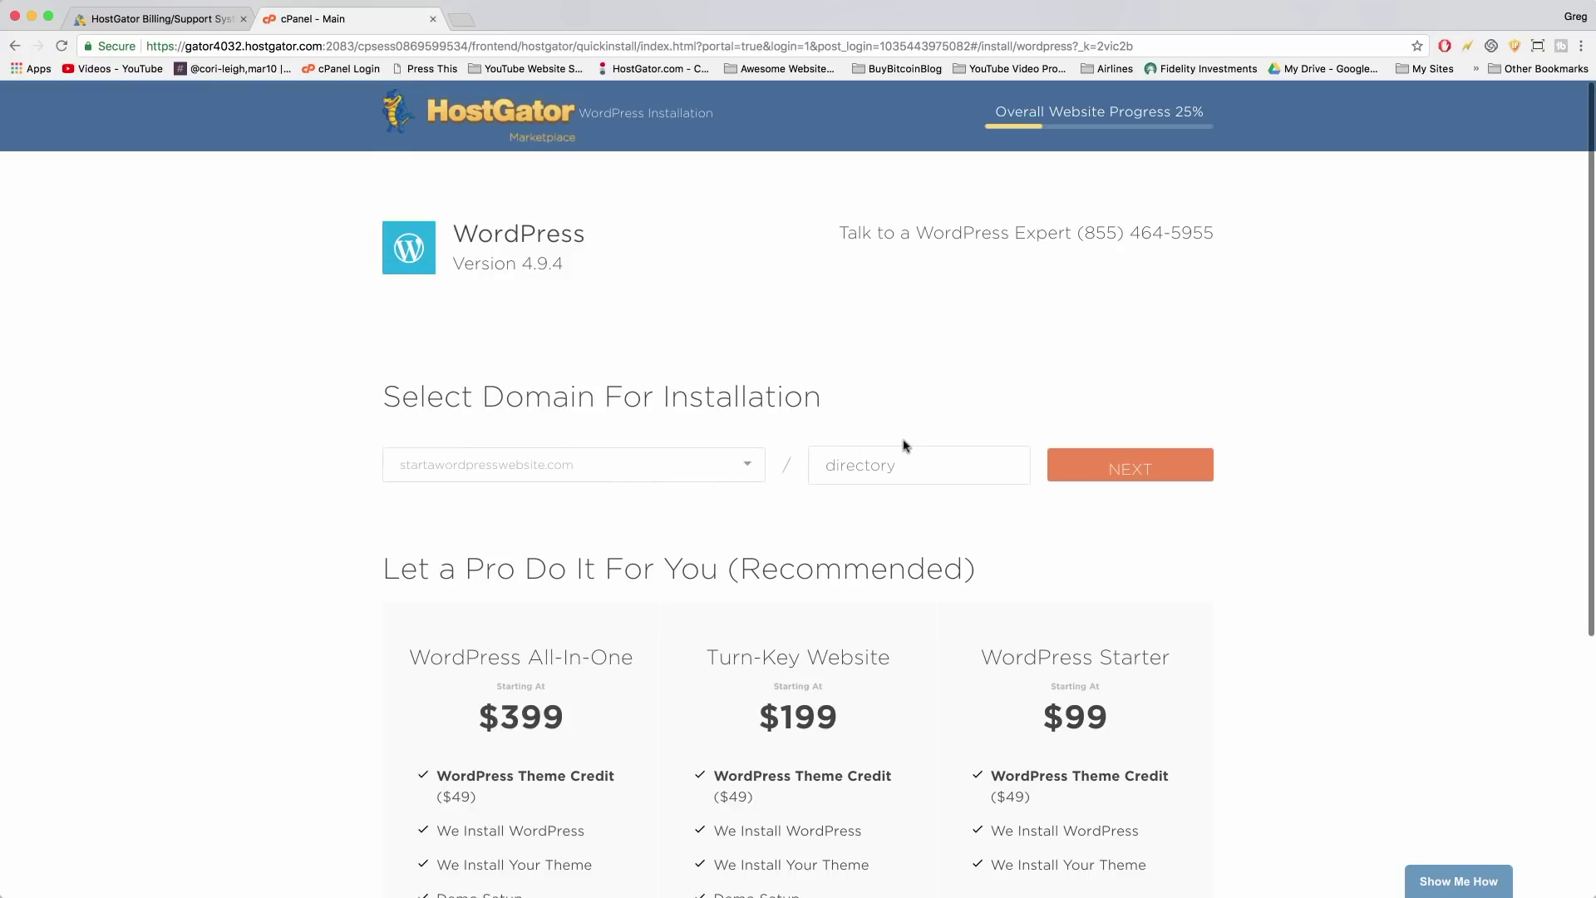
scroll(1179, 485, "down", 5)
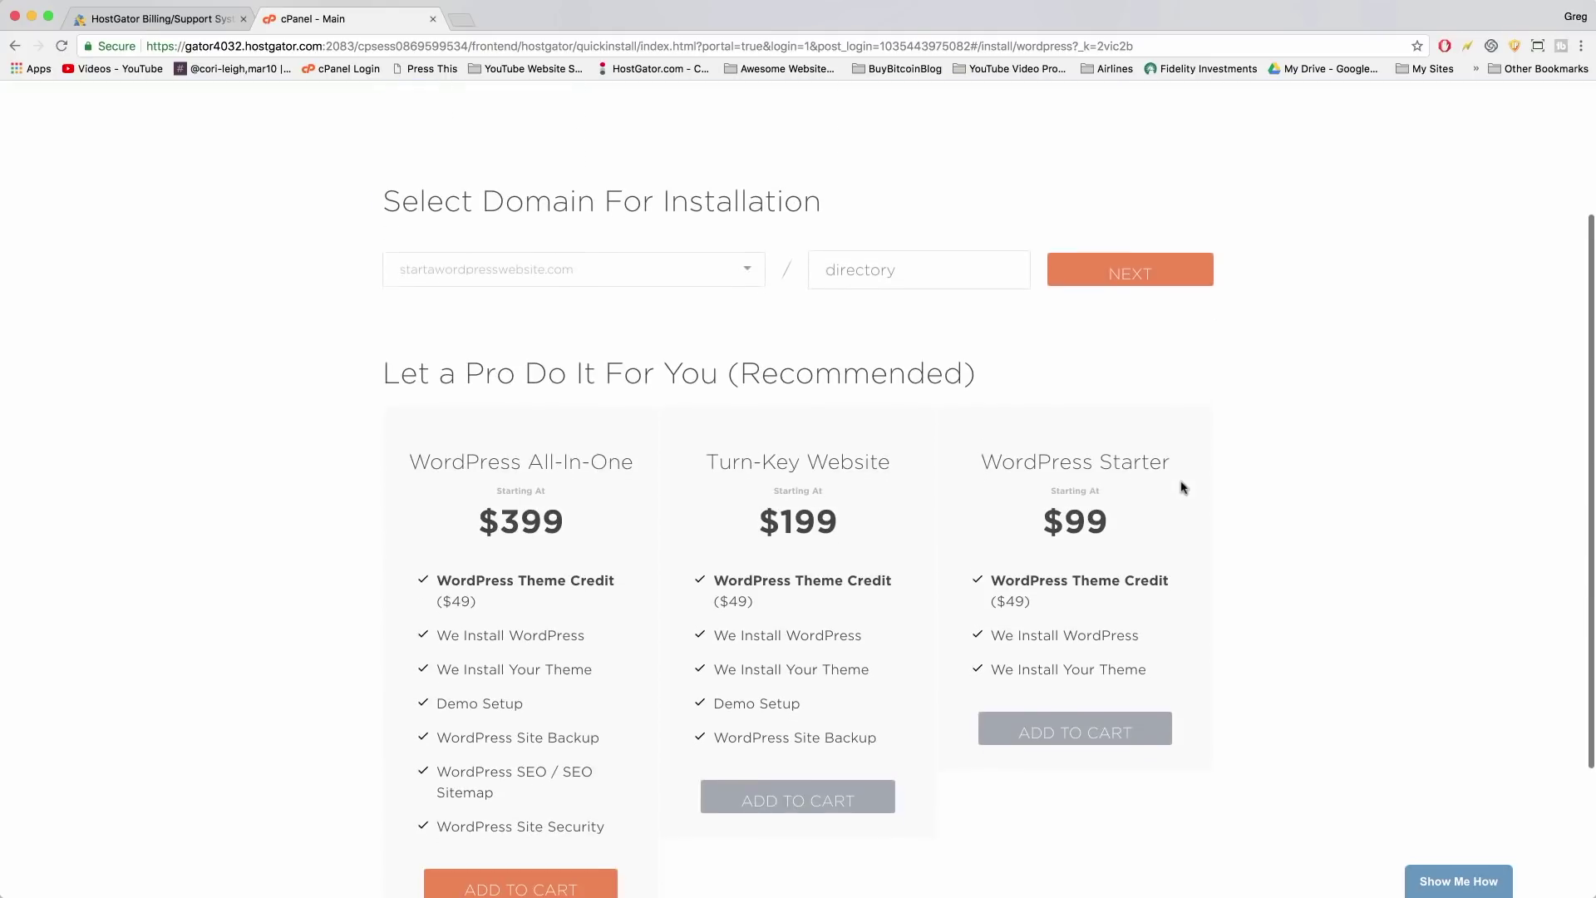
scroll(729, 371, "down", 4)
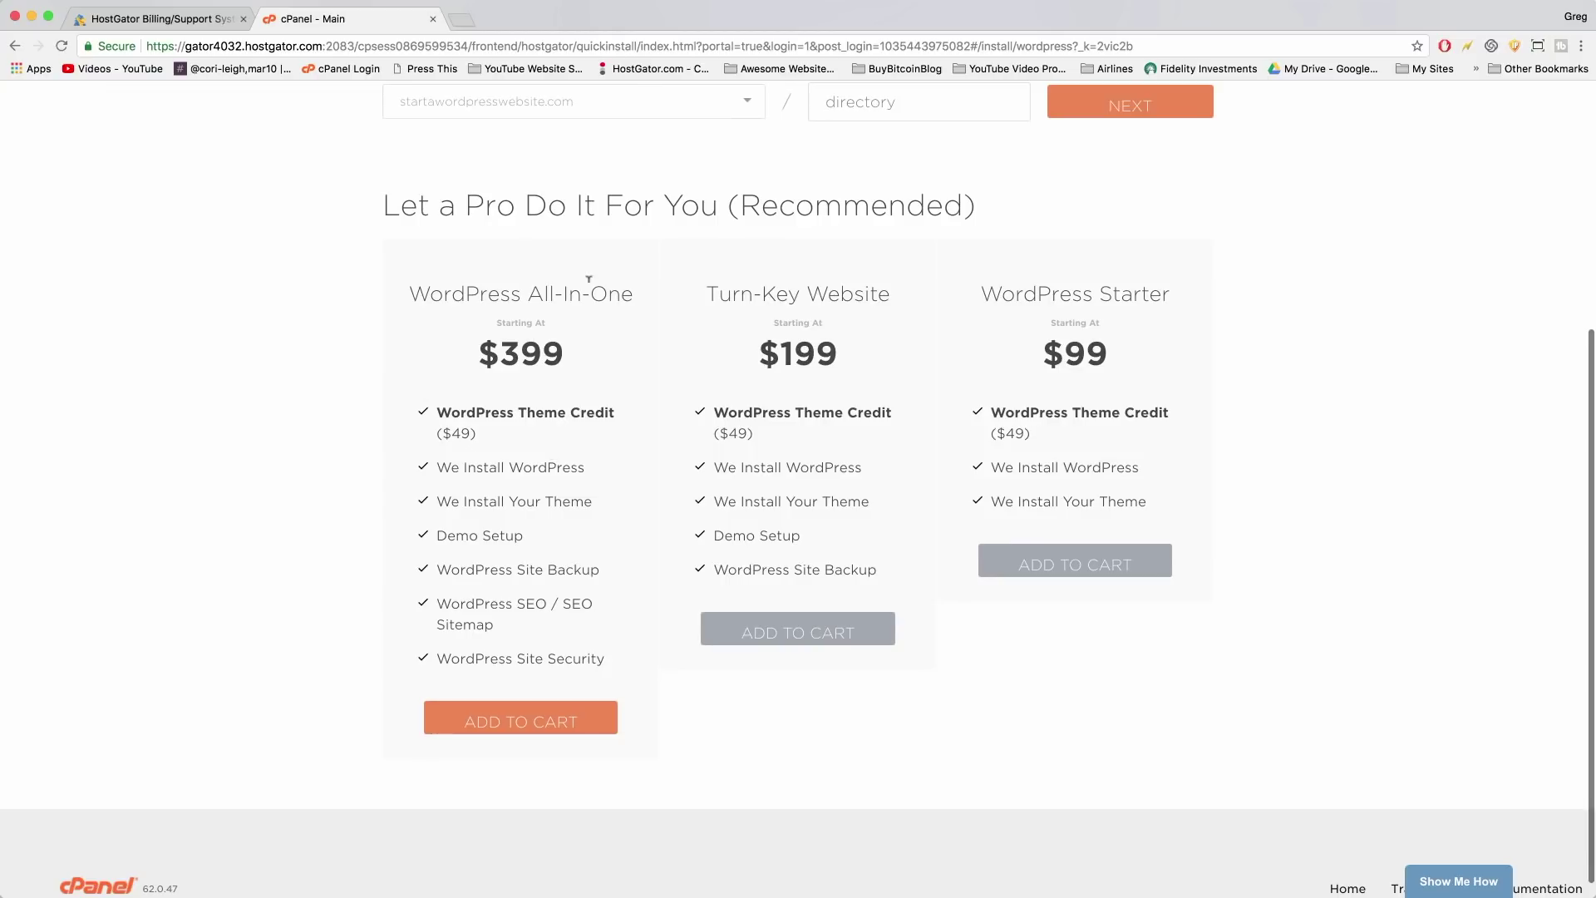
scroll(1041, 294, "up", 5)
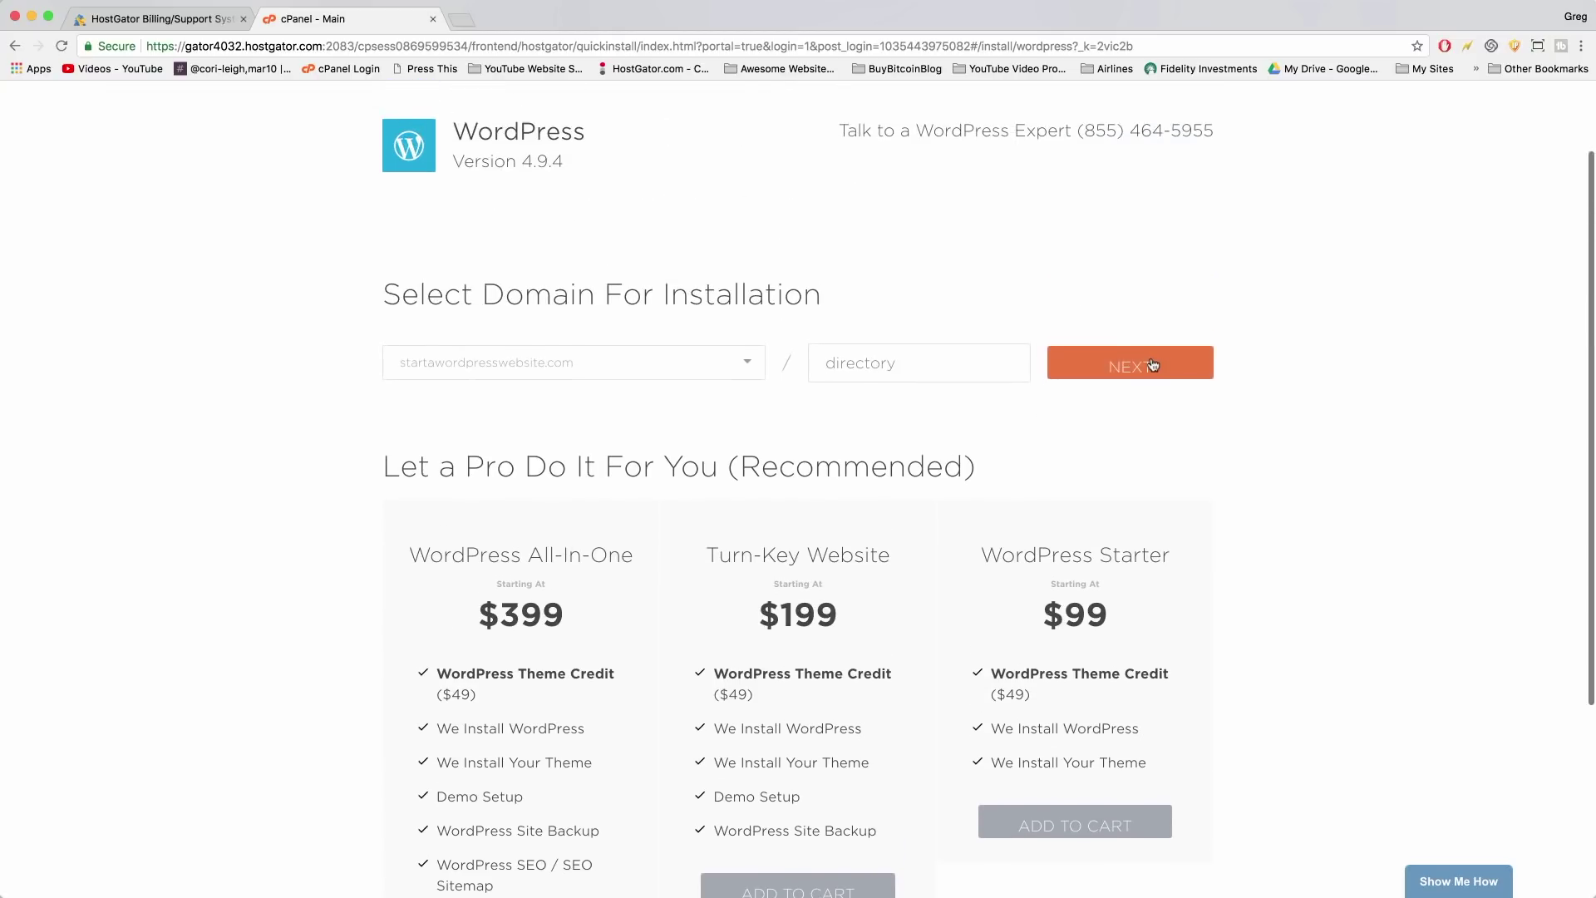
left_click(1152, 363)
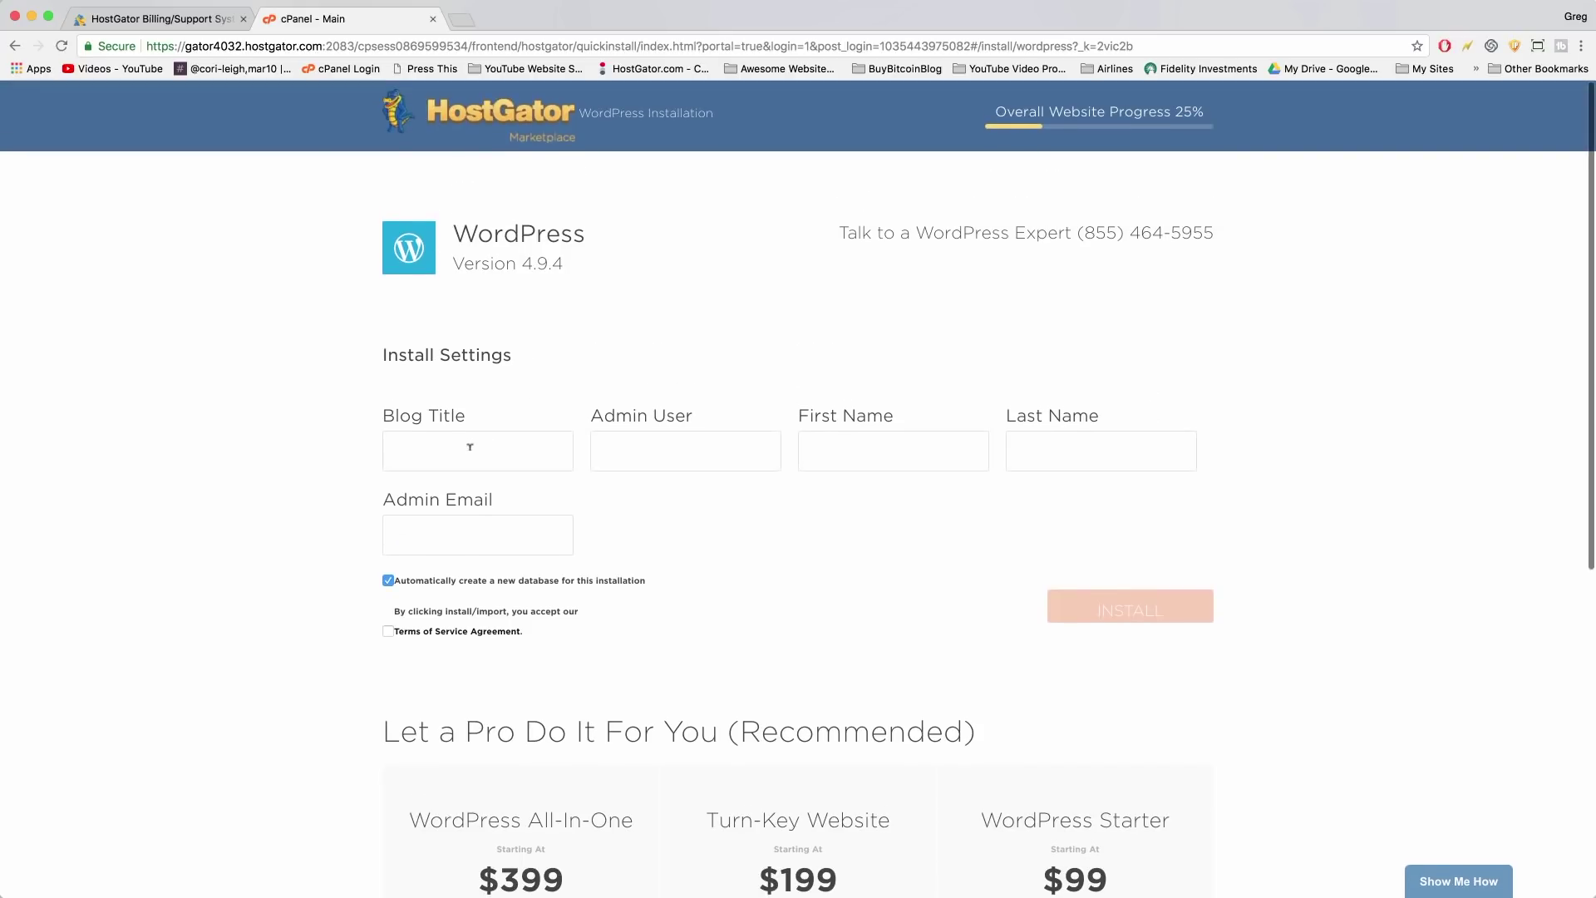
Enter the blog title Elementor and the admin username.
type("Elementor")
left_click(650, 449)
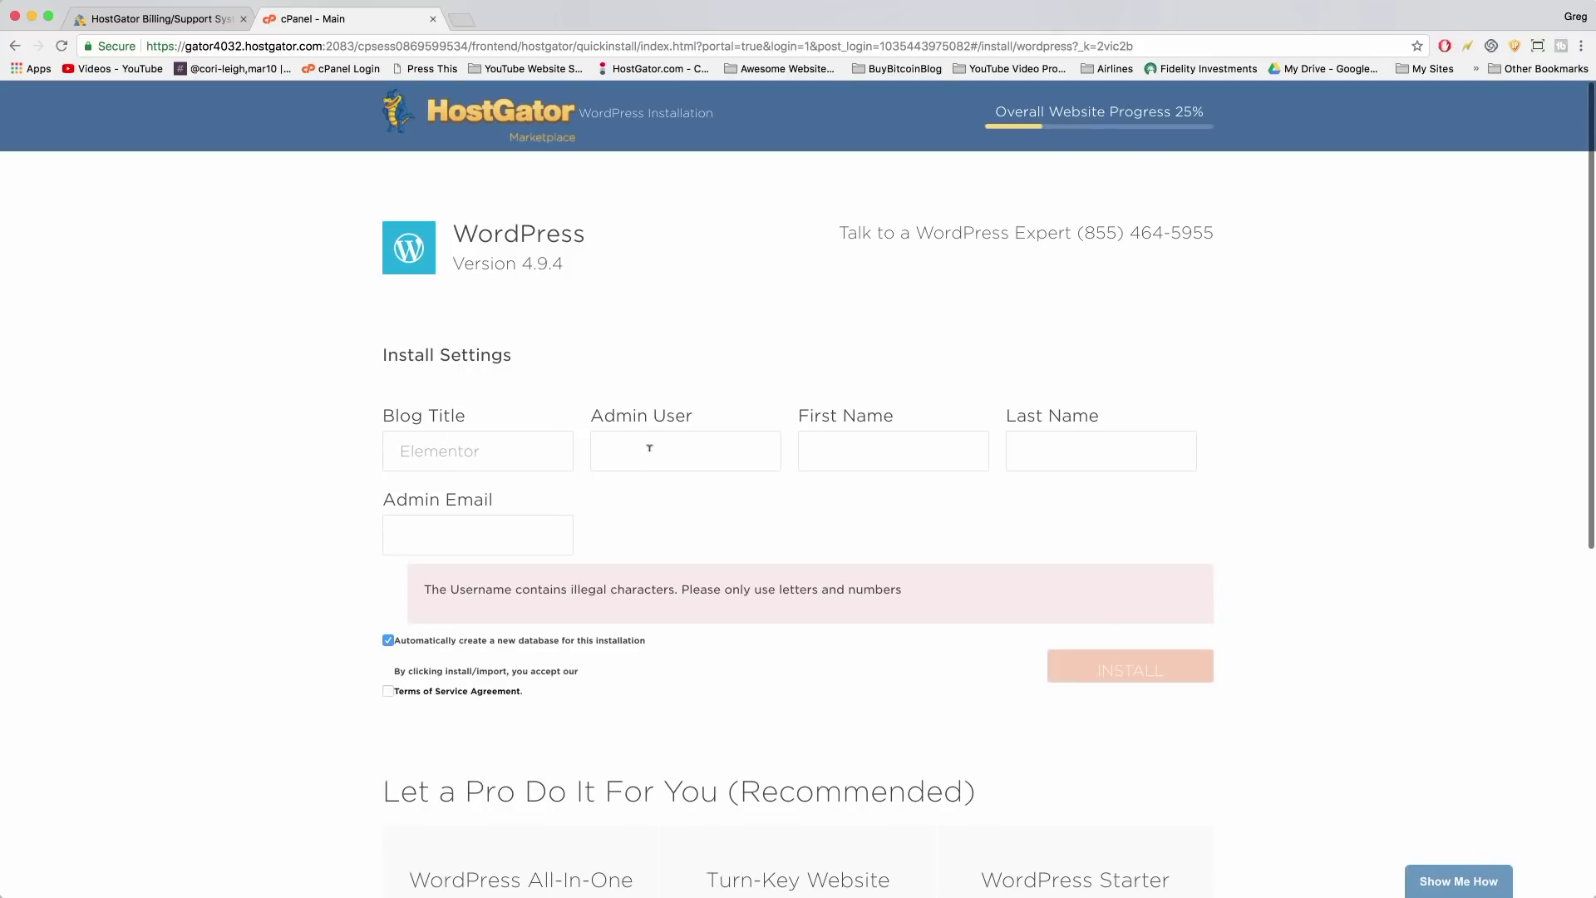
type("Greg")
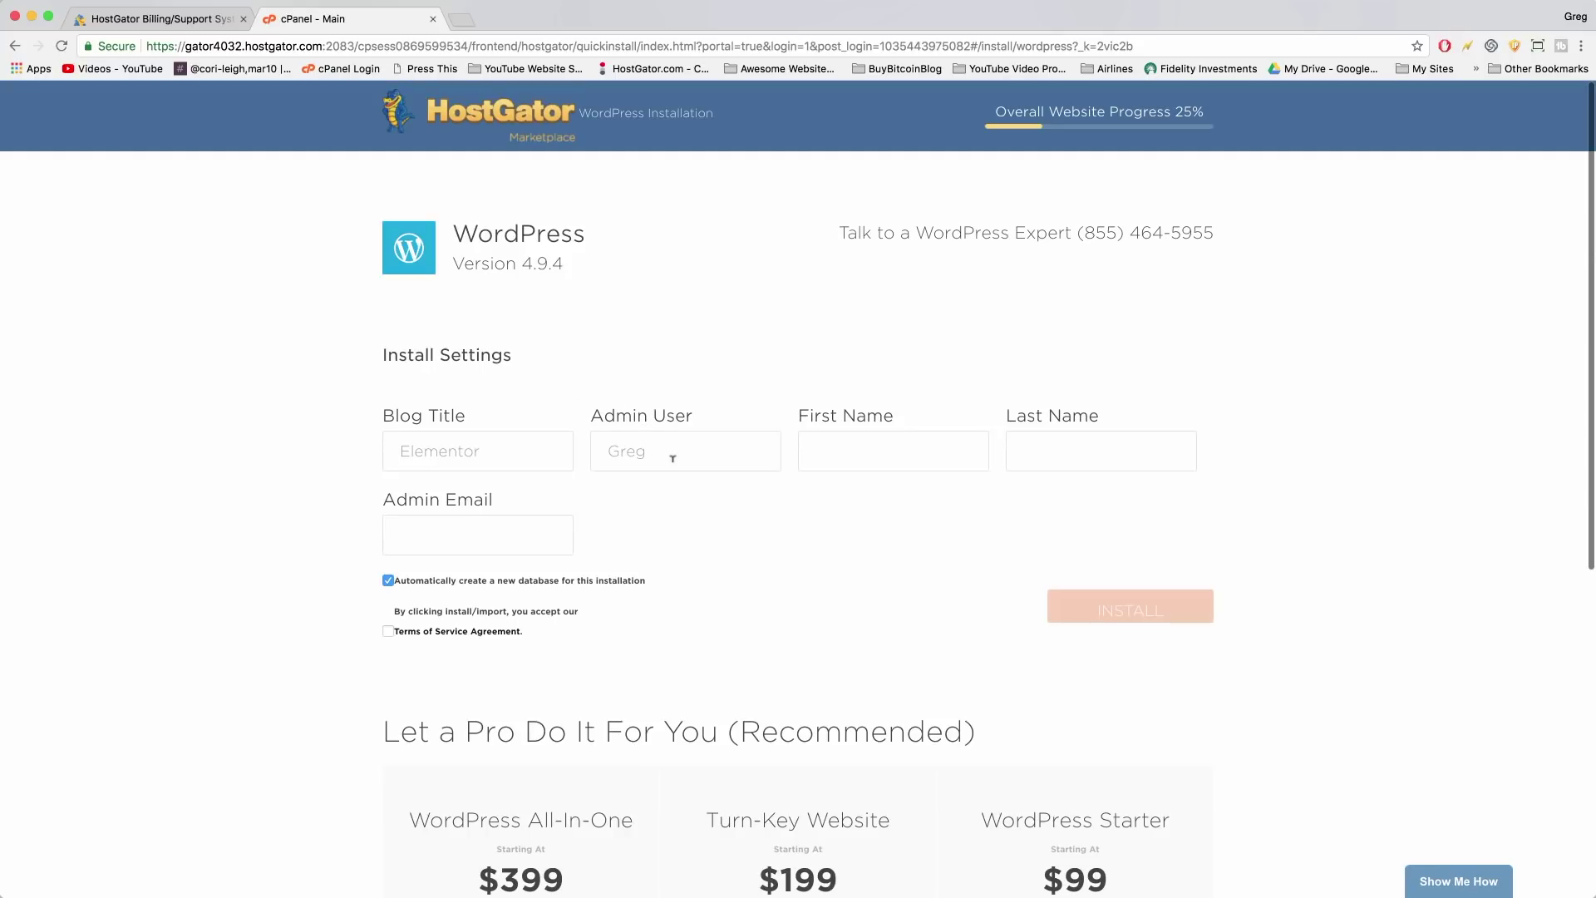
double_click(639, 450)
Fill in the admin's first name, last name and e-mail, accept the terms, and install WordPress.
left_click(829, 459)
type("Na")
key("BackSpace")
key("BackSpace")
type("Greg")
key("Tab")
type("Na")
key("Tab")
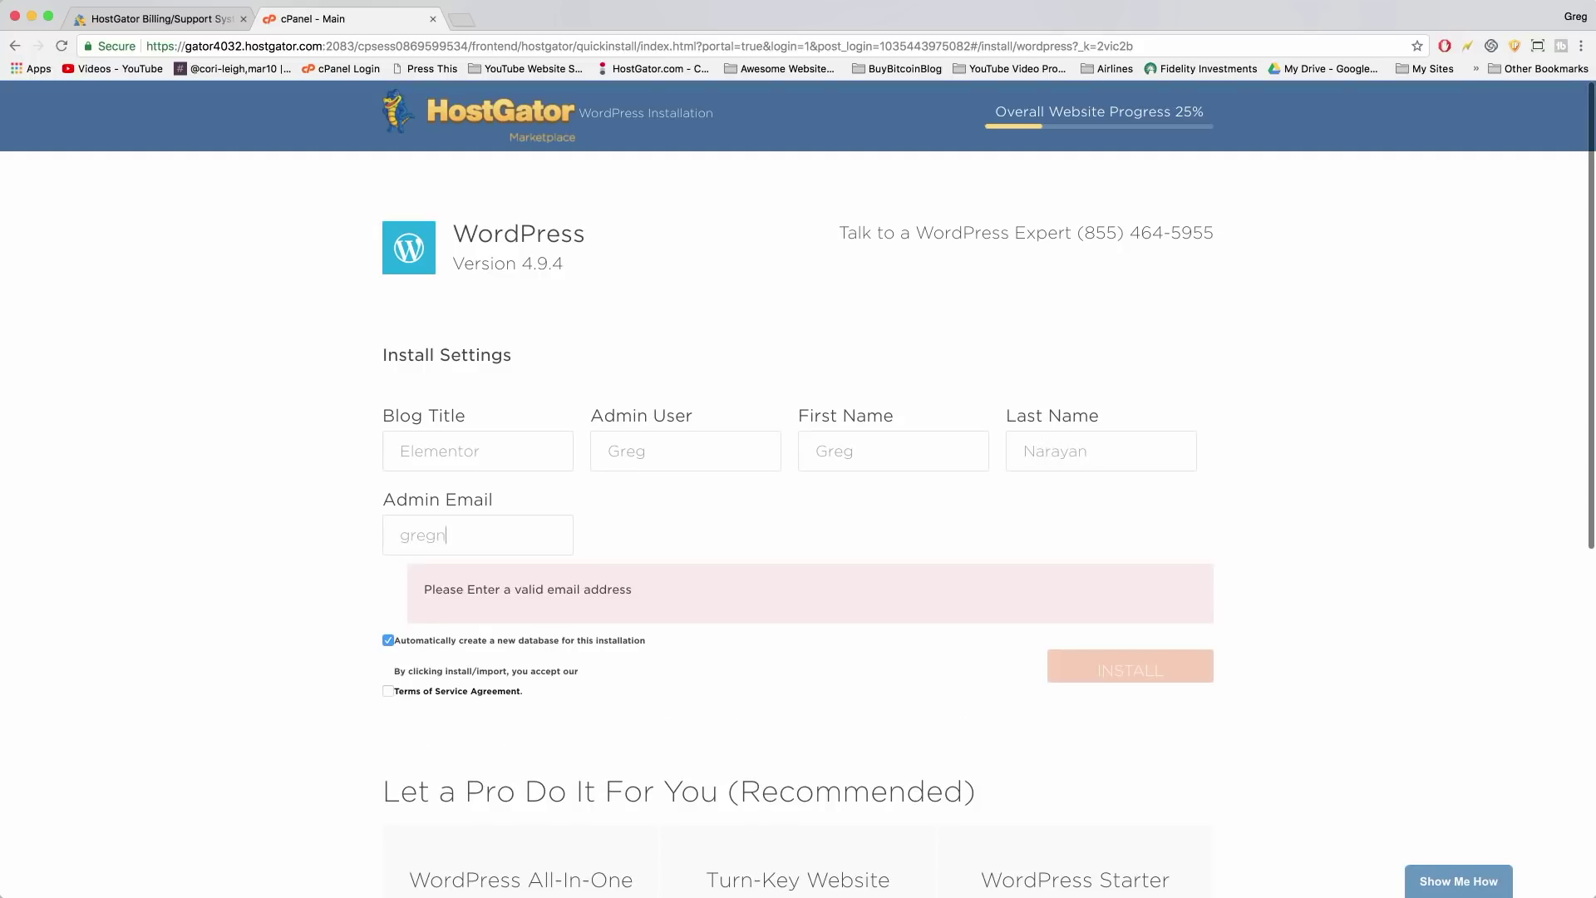
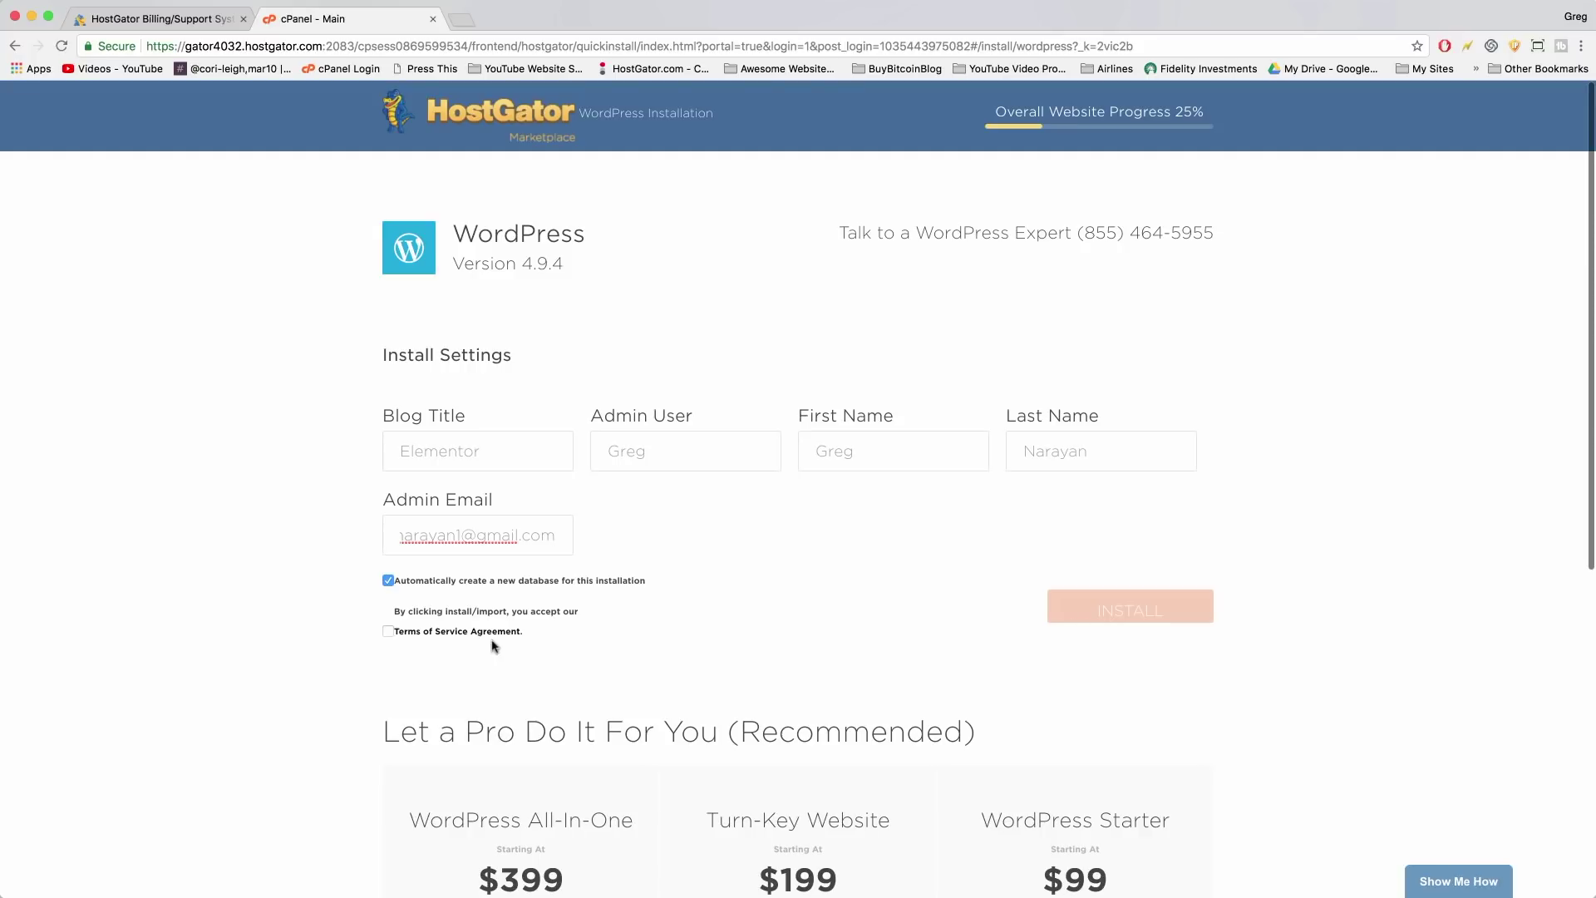
left_click(387, 632)
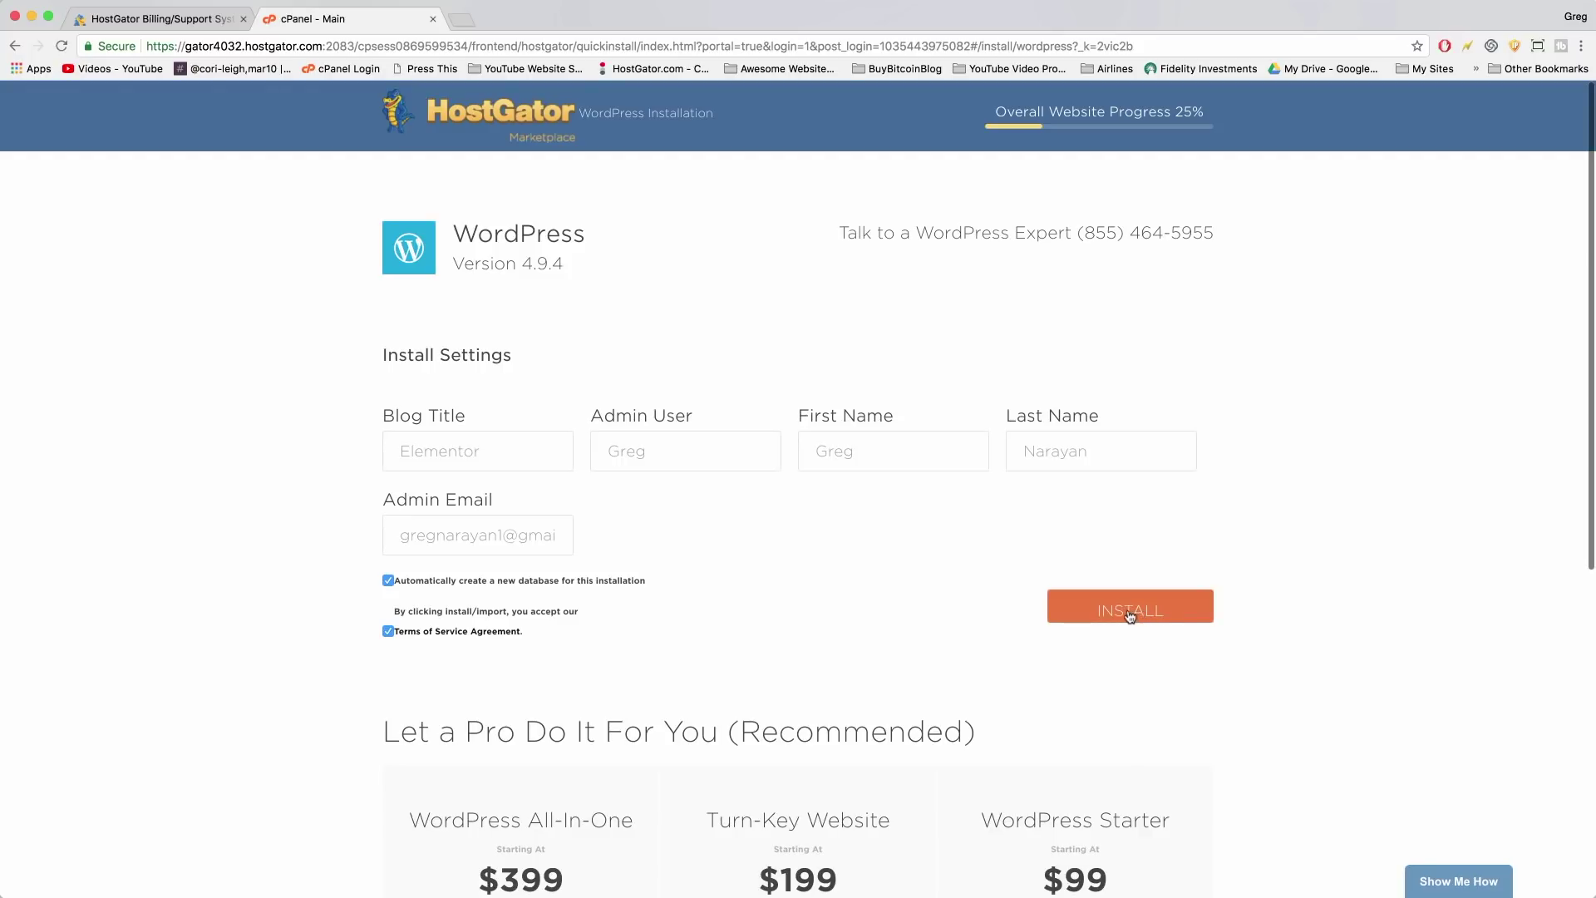
left_click(1184, 615)
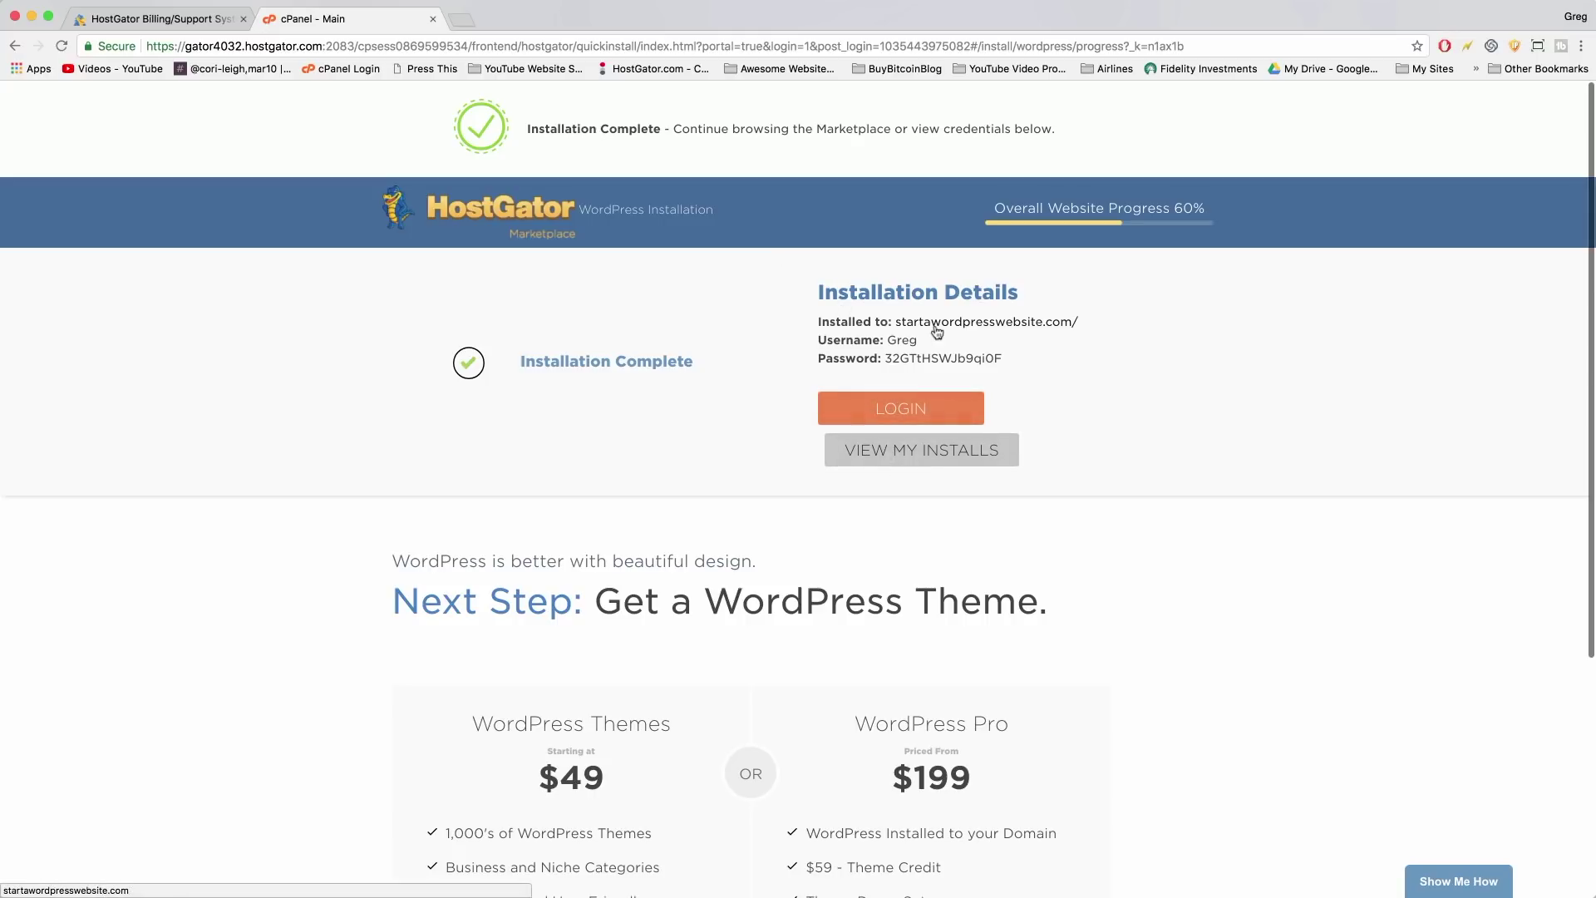
Copy the installation details and login credentials from the Installation Complete page.
left_click_drag(1004, 359, 815, 290)
right_click(854, 287)
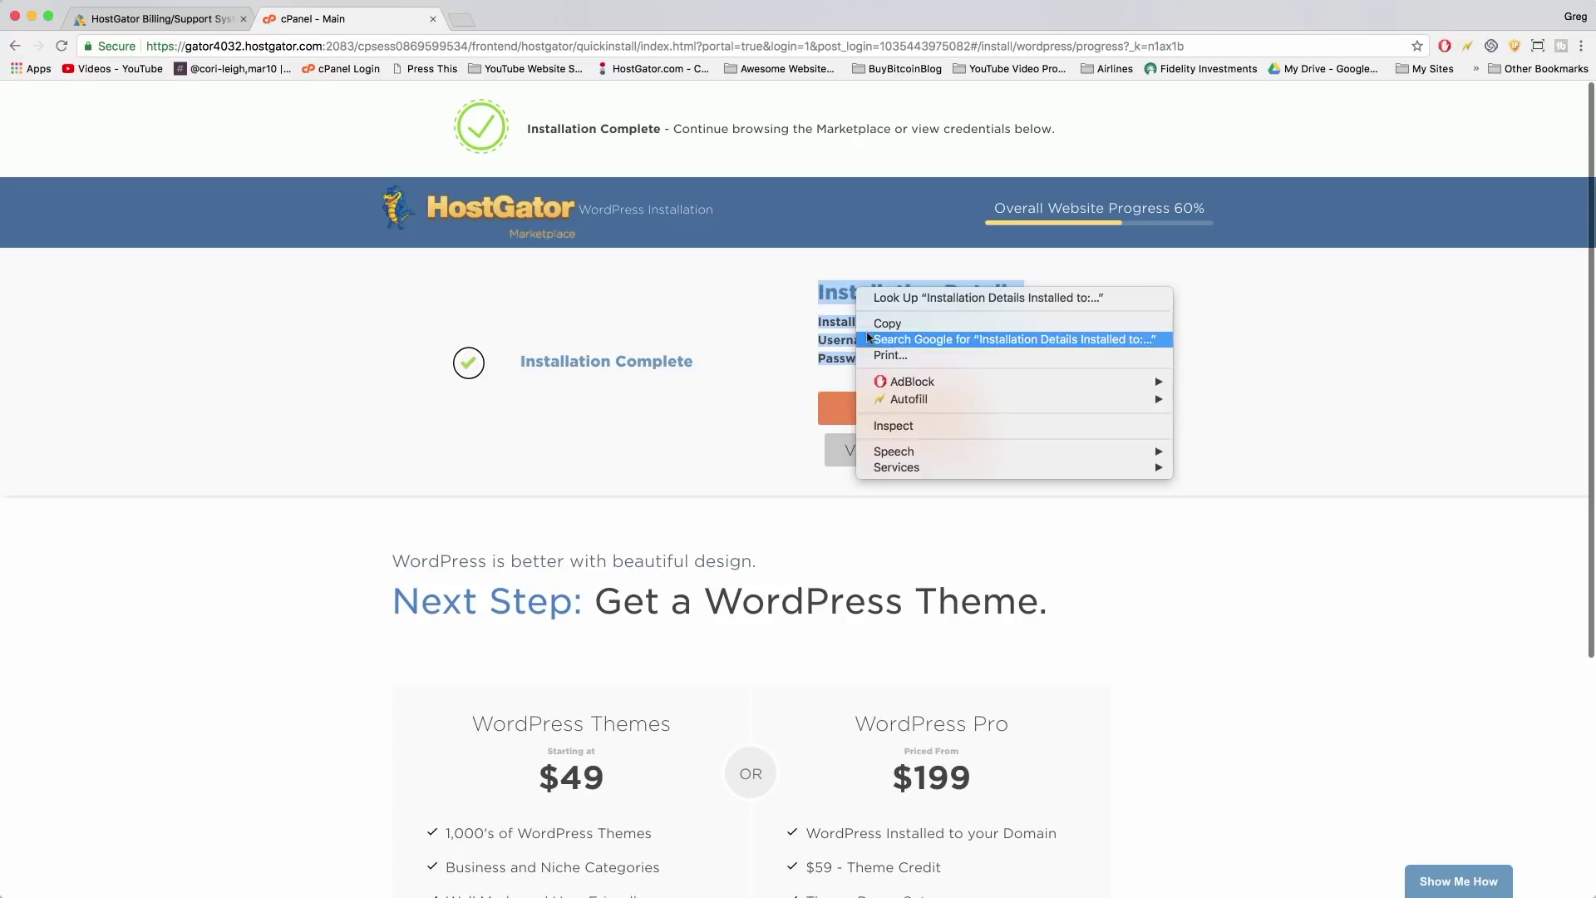
left_click(884, 322)
left_click(849, 339)
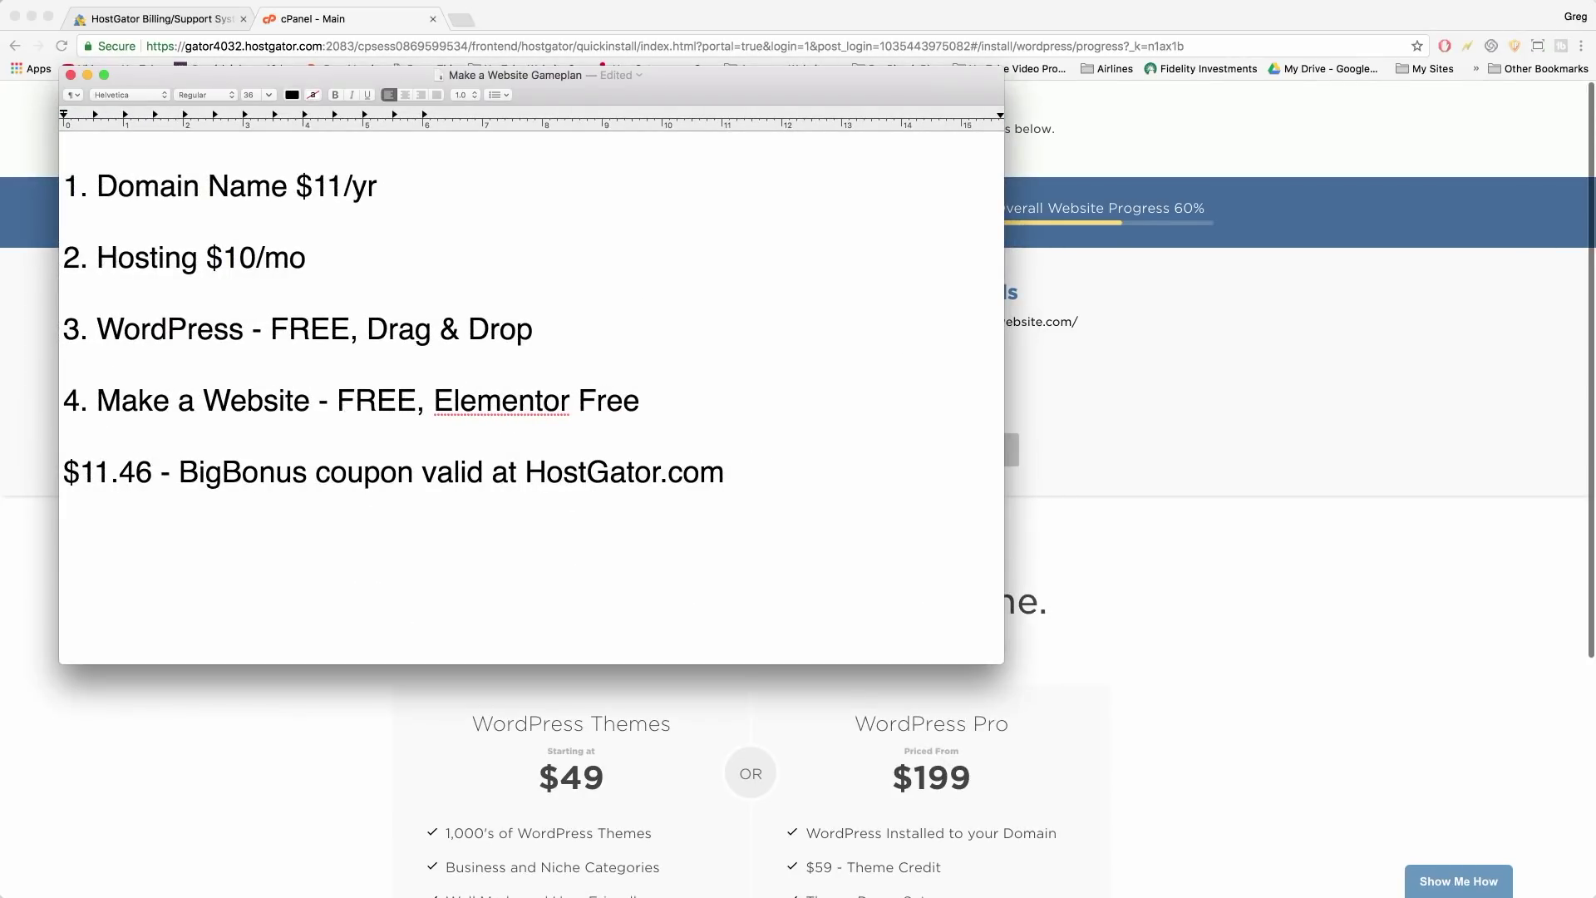
Paste the installation details into the gameplan notes and bring Chrome back to the front.
key("super+v")
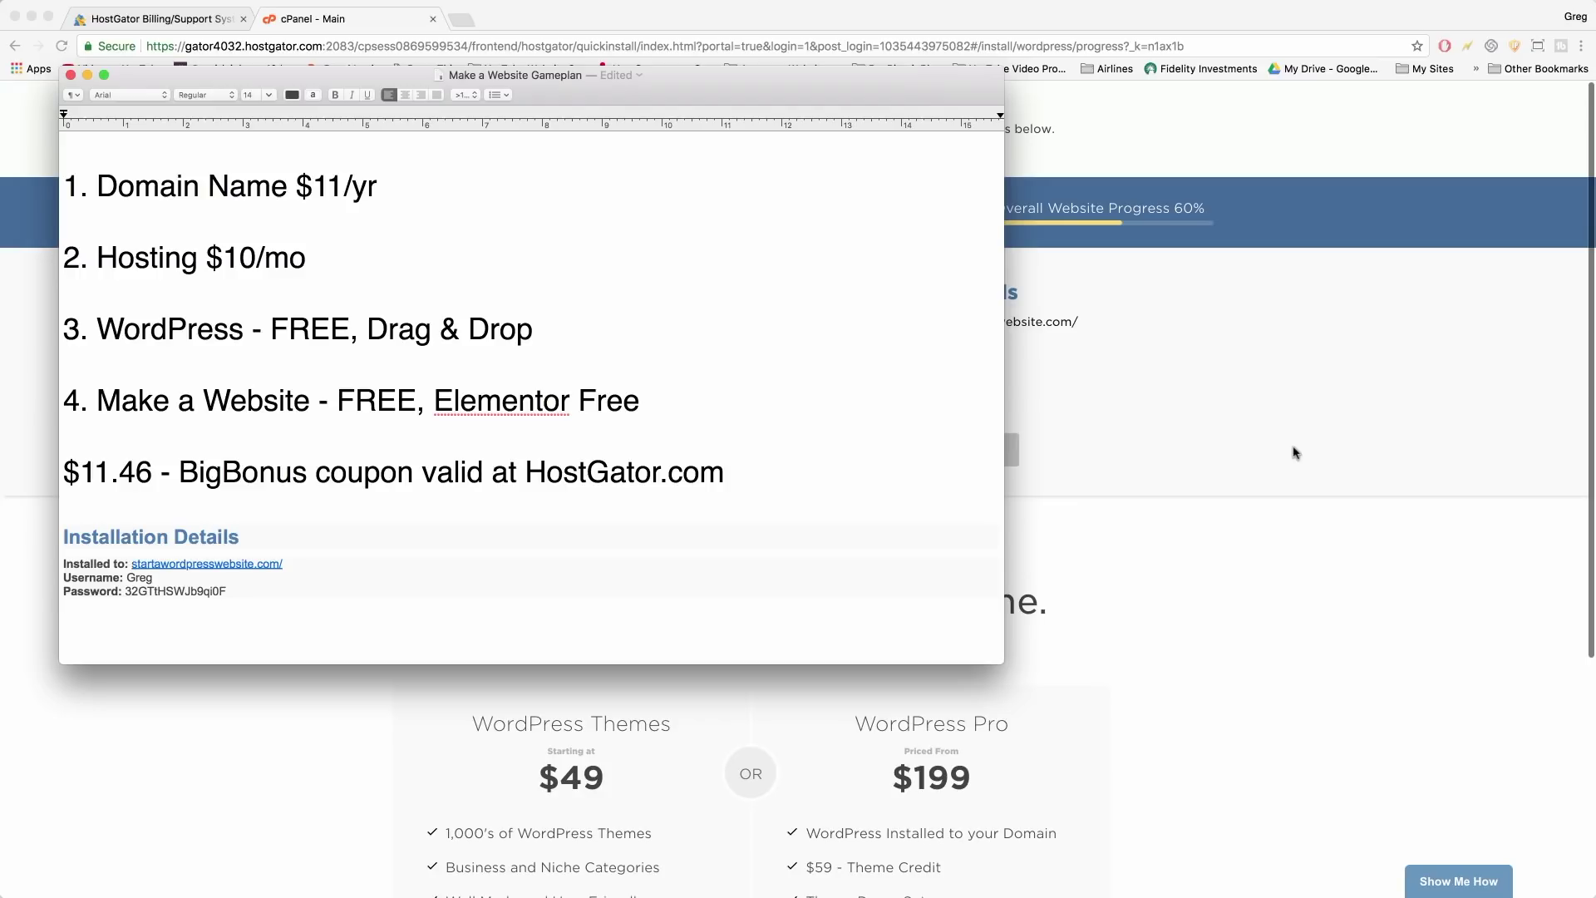
left_click(1296, 453)
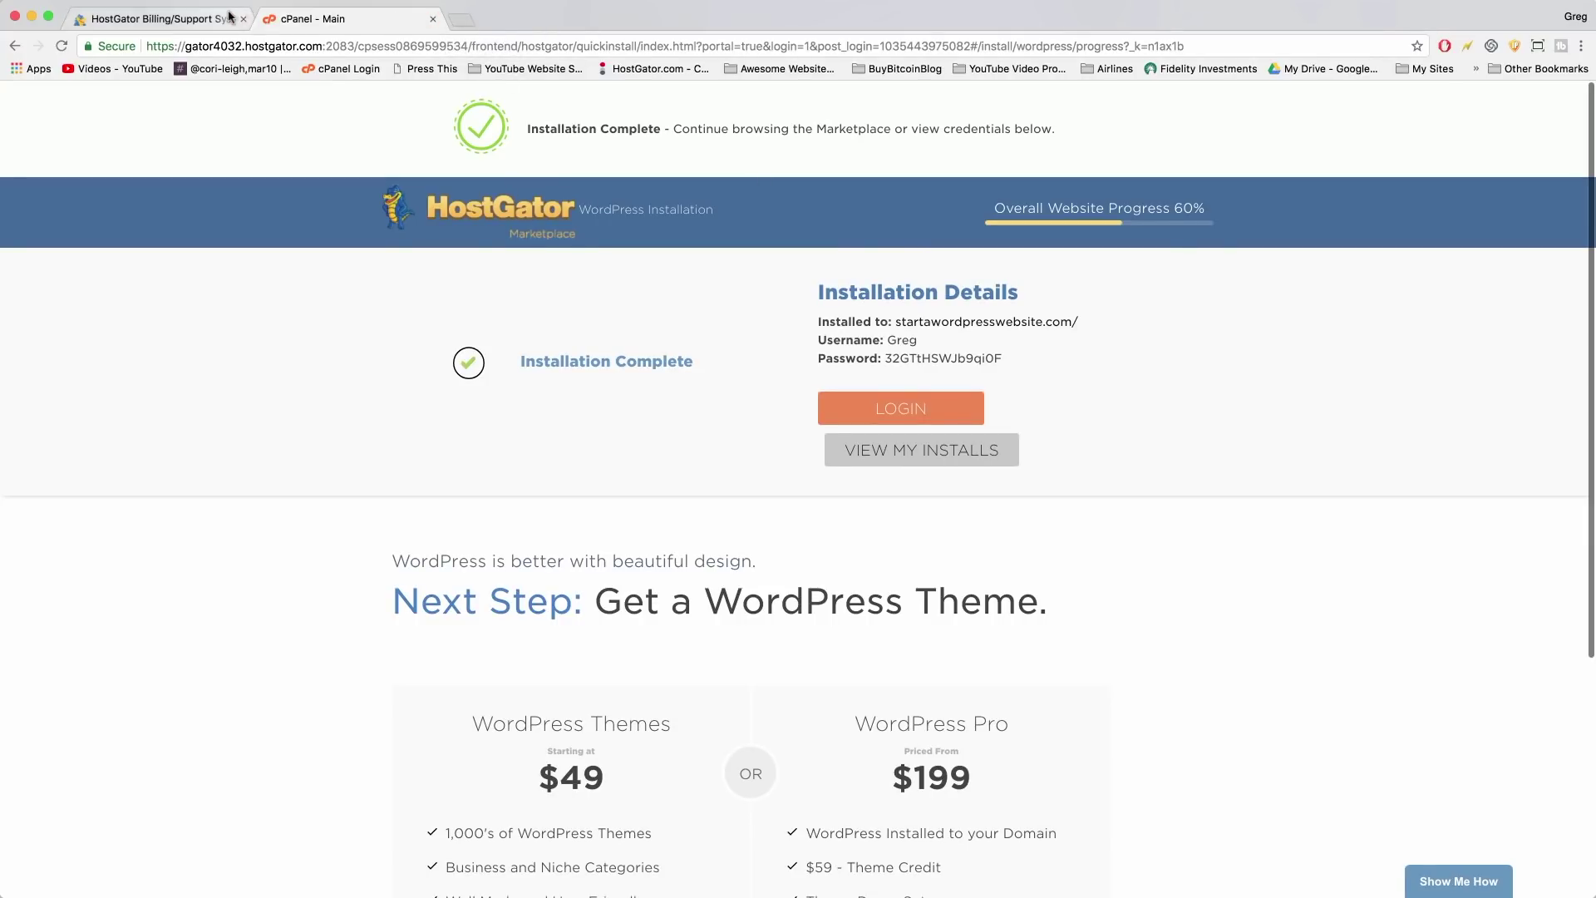
Confirm on the Domains page that narayguy.com uses NS119 and NS120.HOSTGATOR.COM.
left_click(138, 18)
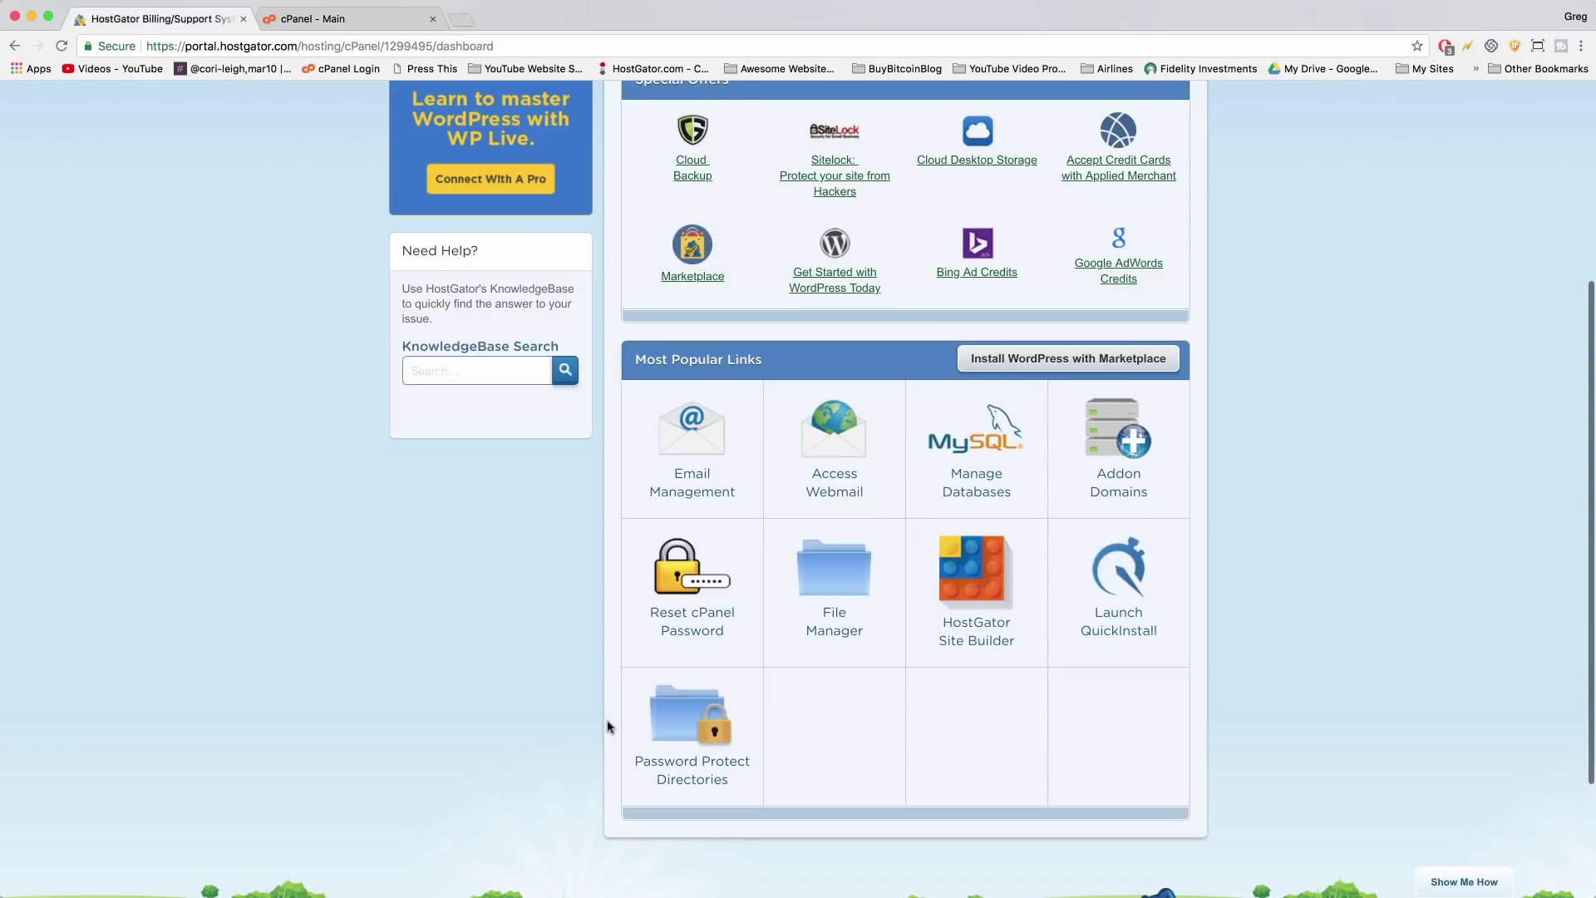
scroll(608, 725, "up", 5)
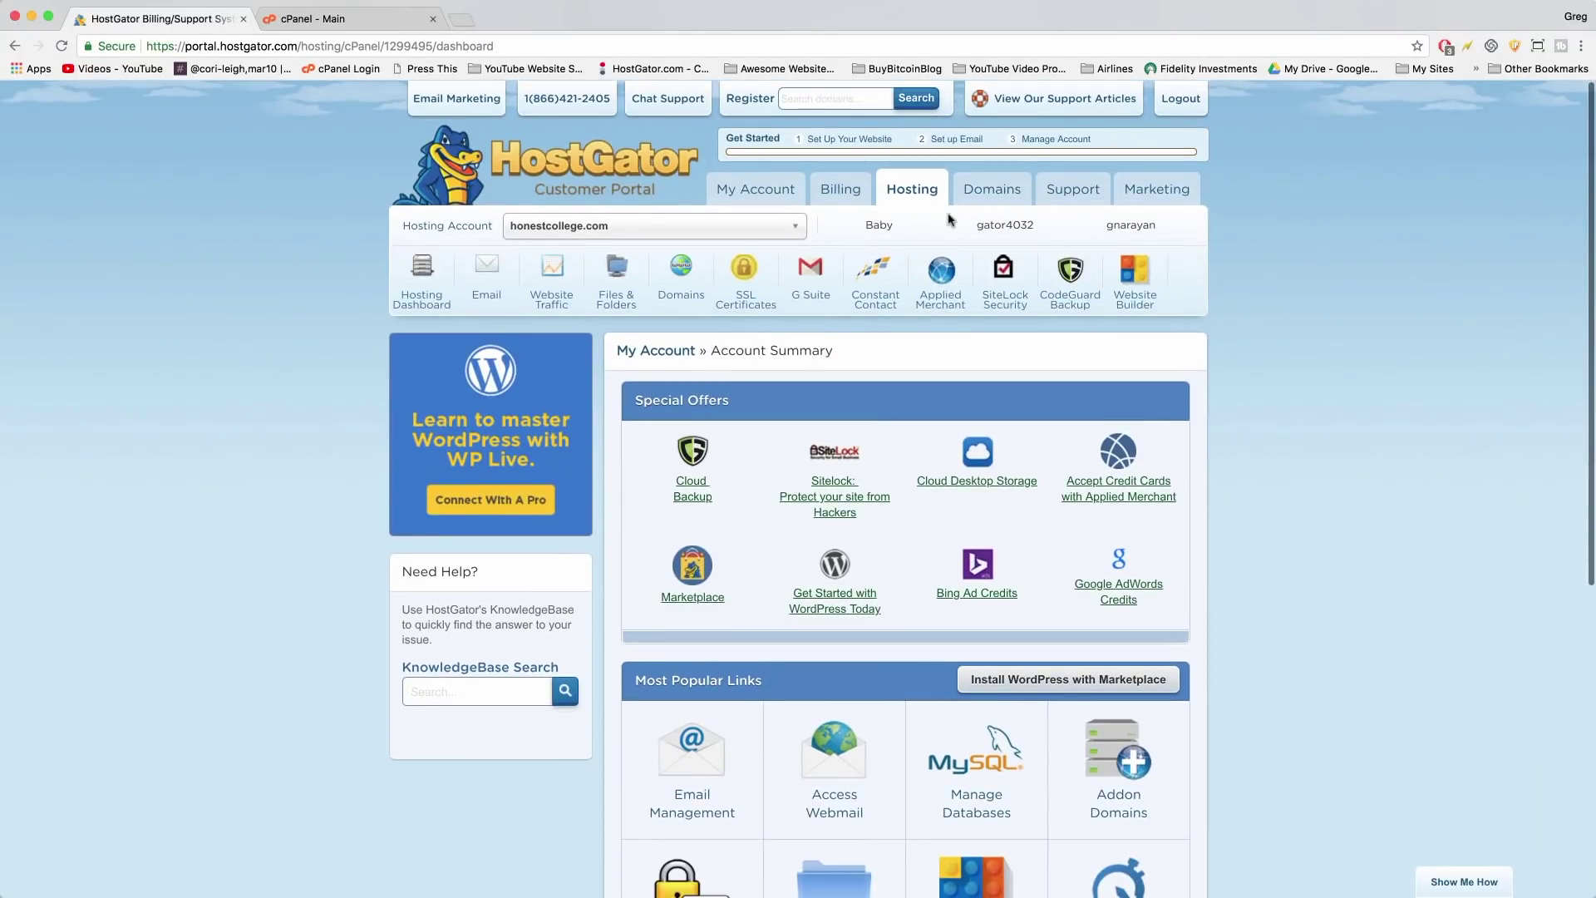
left_click(998, 197)
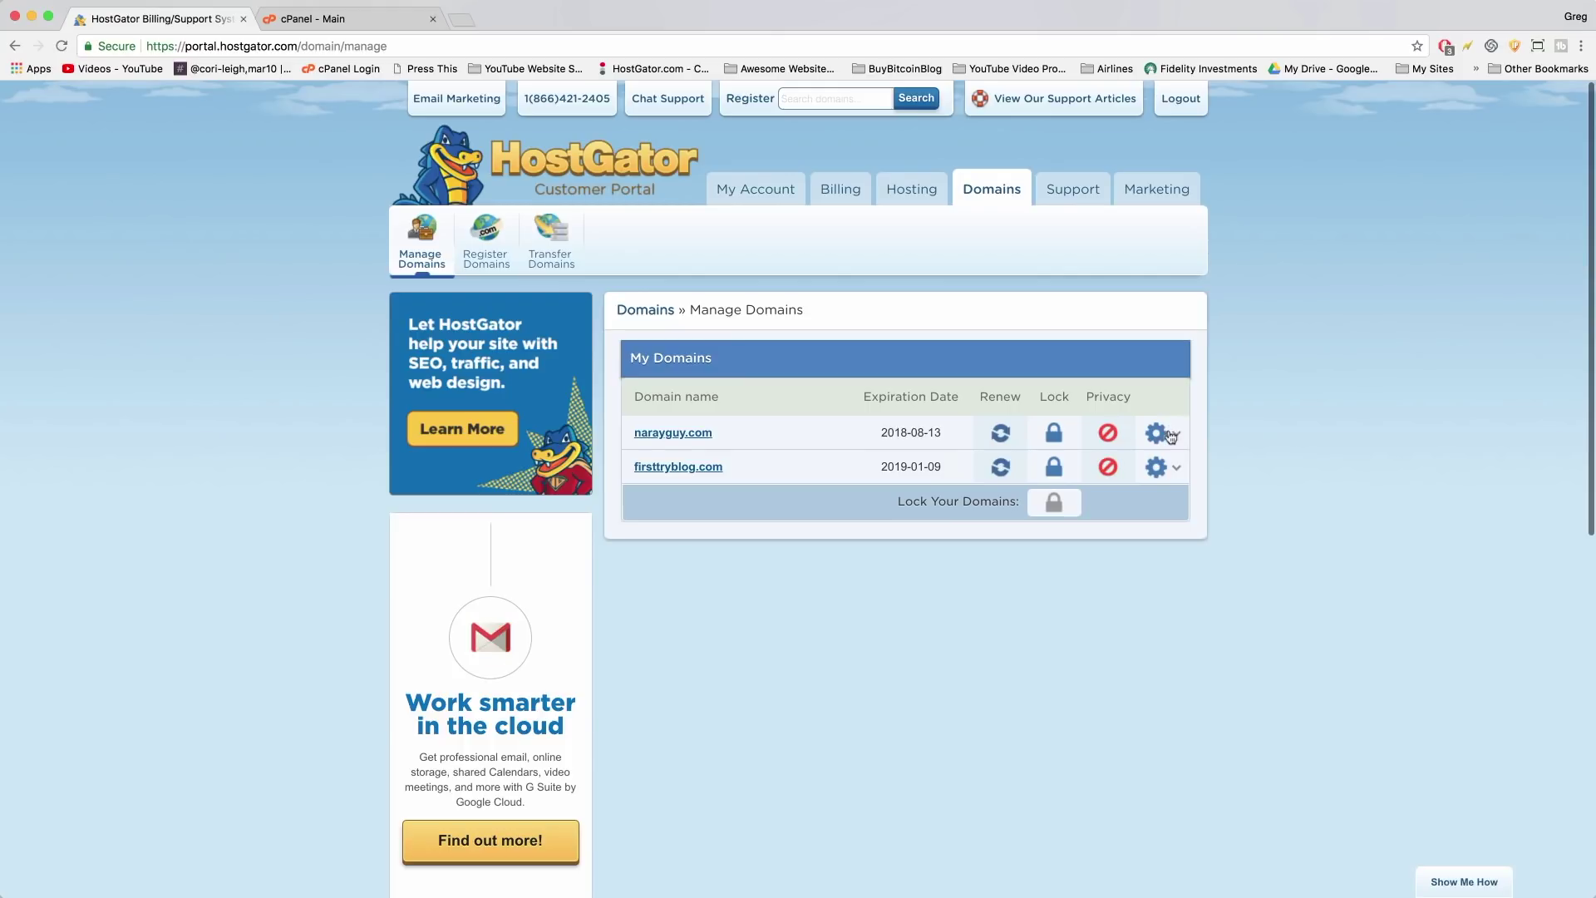
left_click(1173, 433)
scroll(1168, 441, "down", 3)
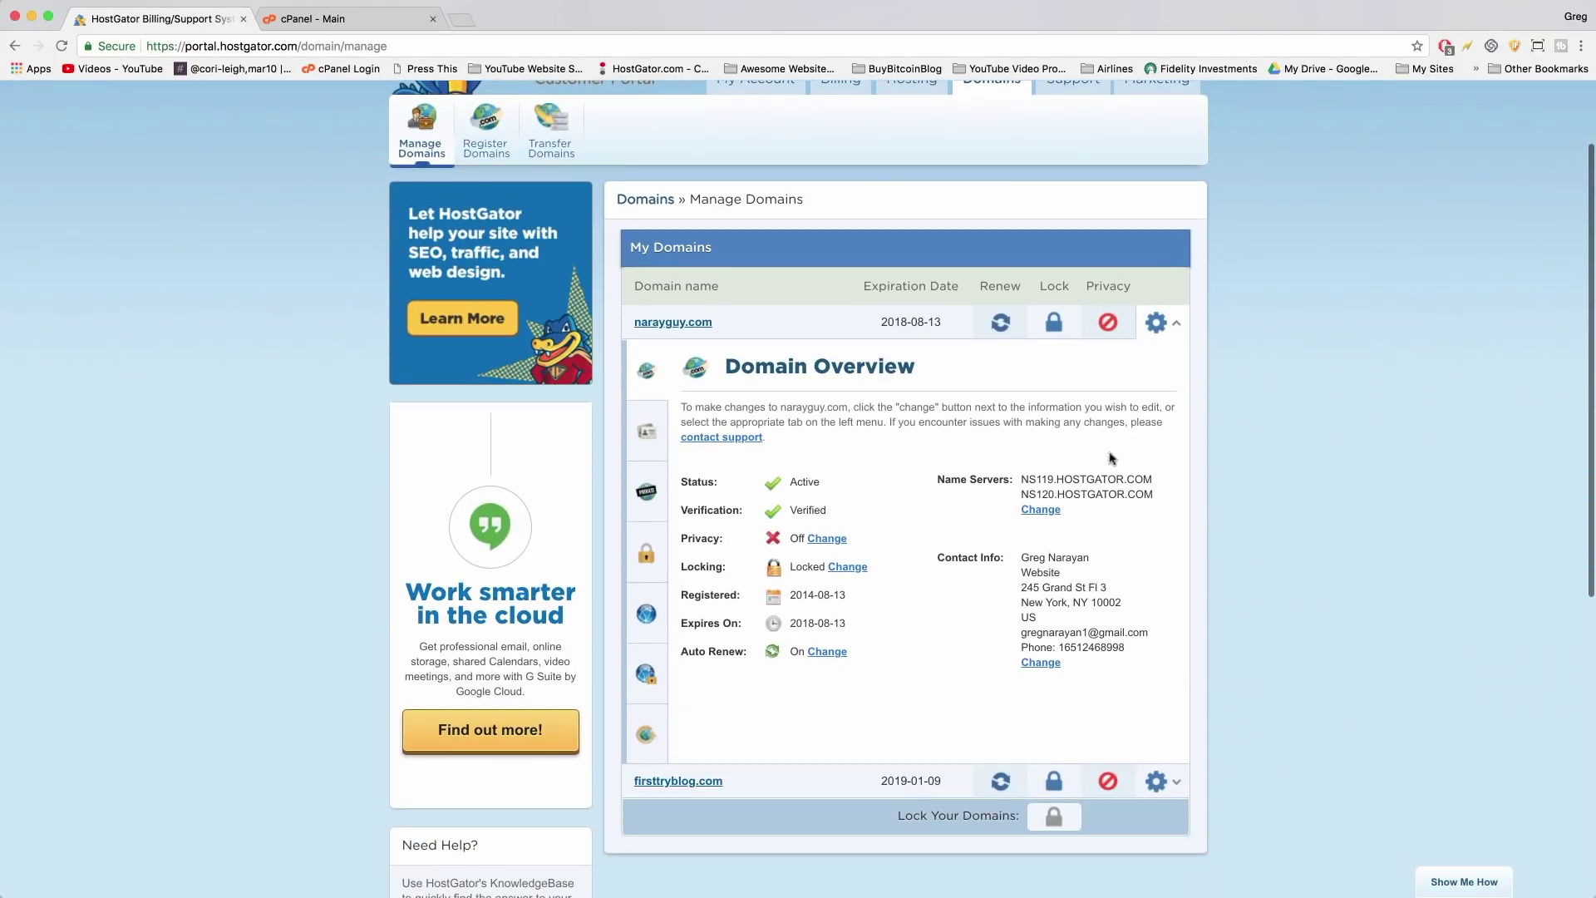
left_click_drag(1063, 511, 1018, 481)
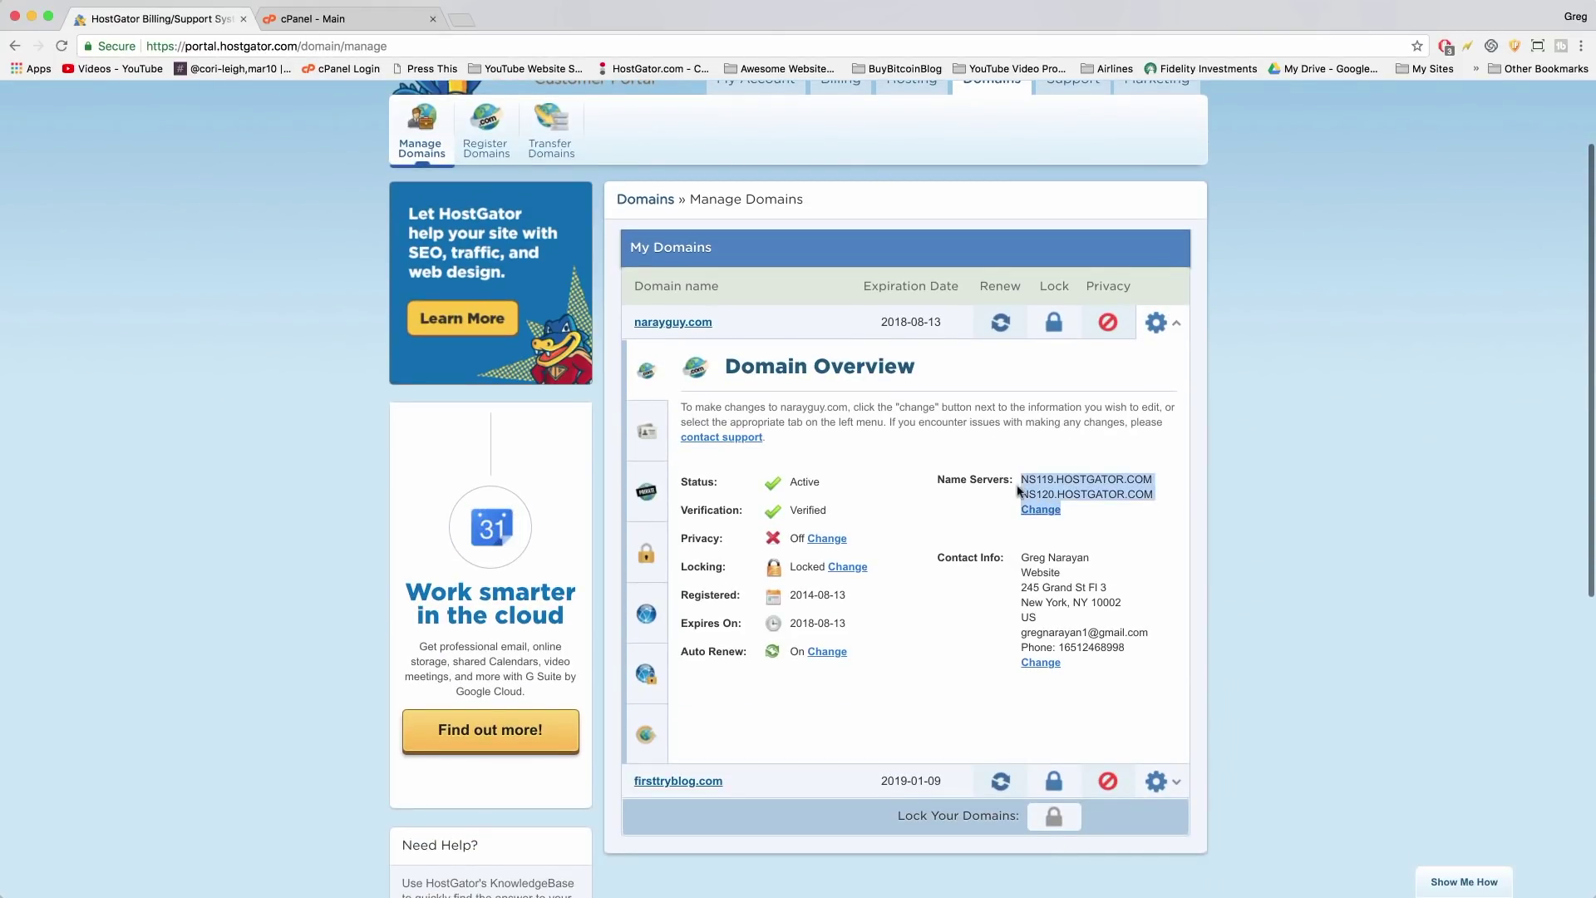
left_click(1083, 487)
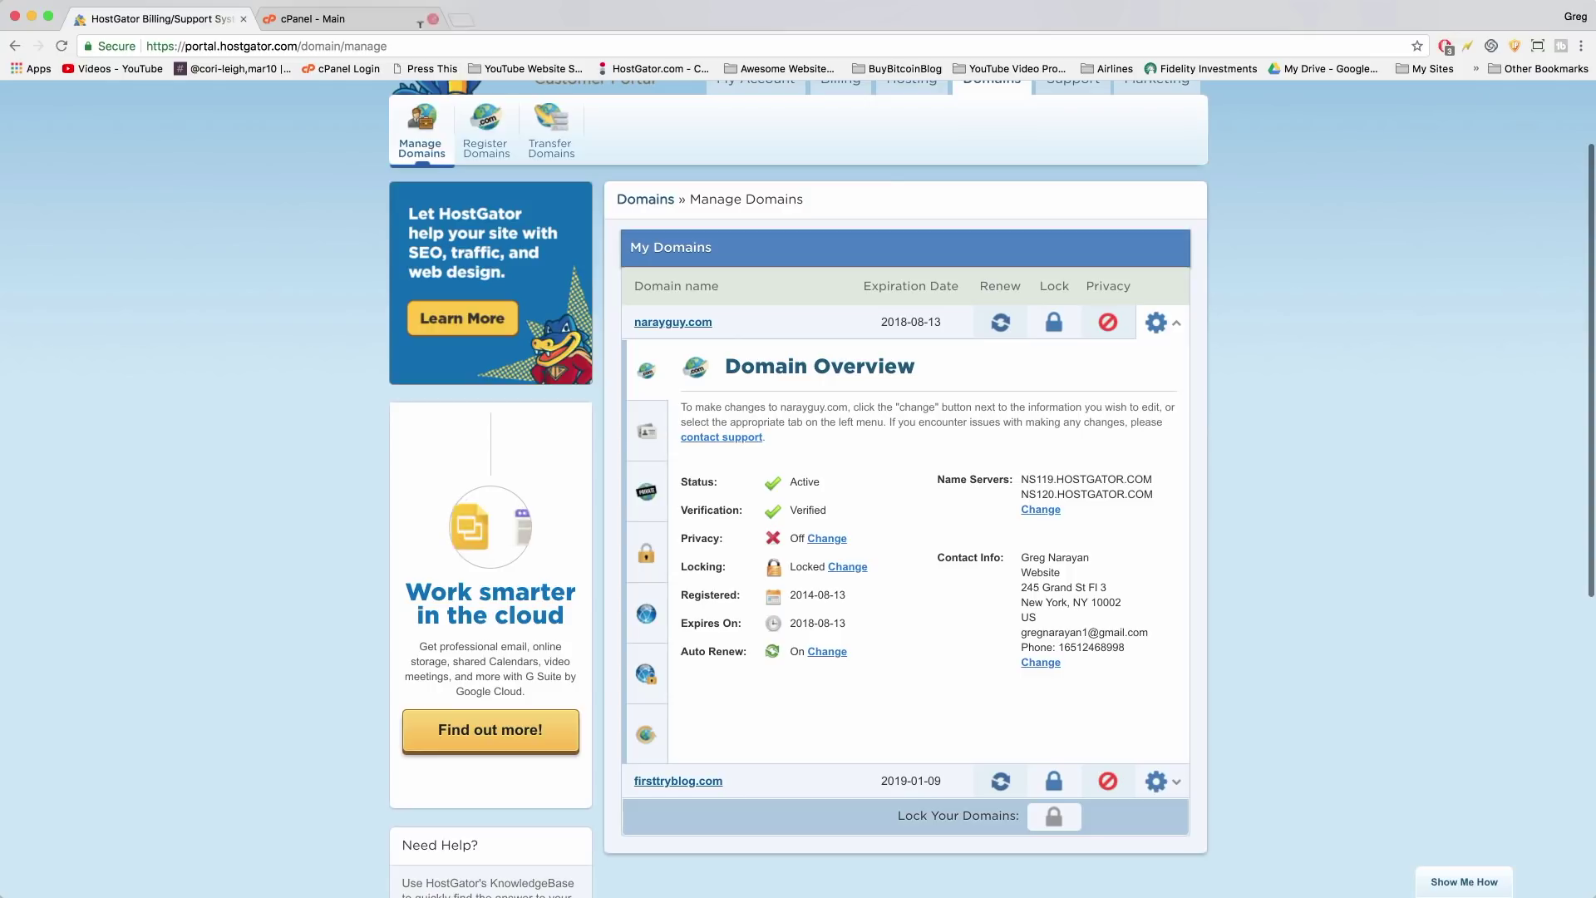
Load Gmail in a new browser tab.
left_click(463, 25)
type("gmail.com")
key("Return")
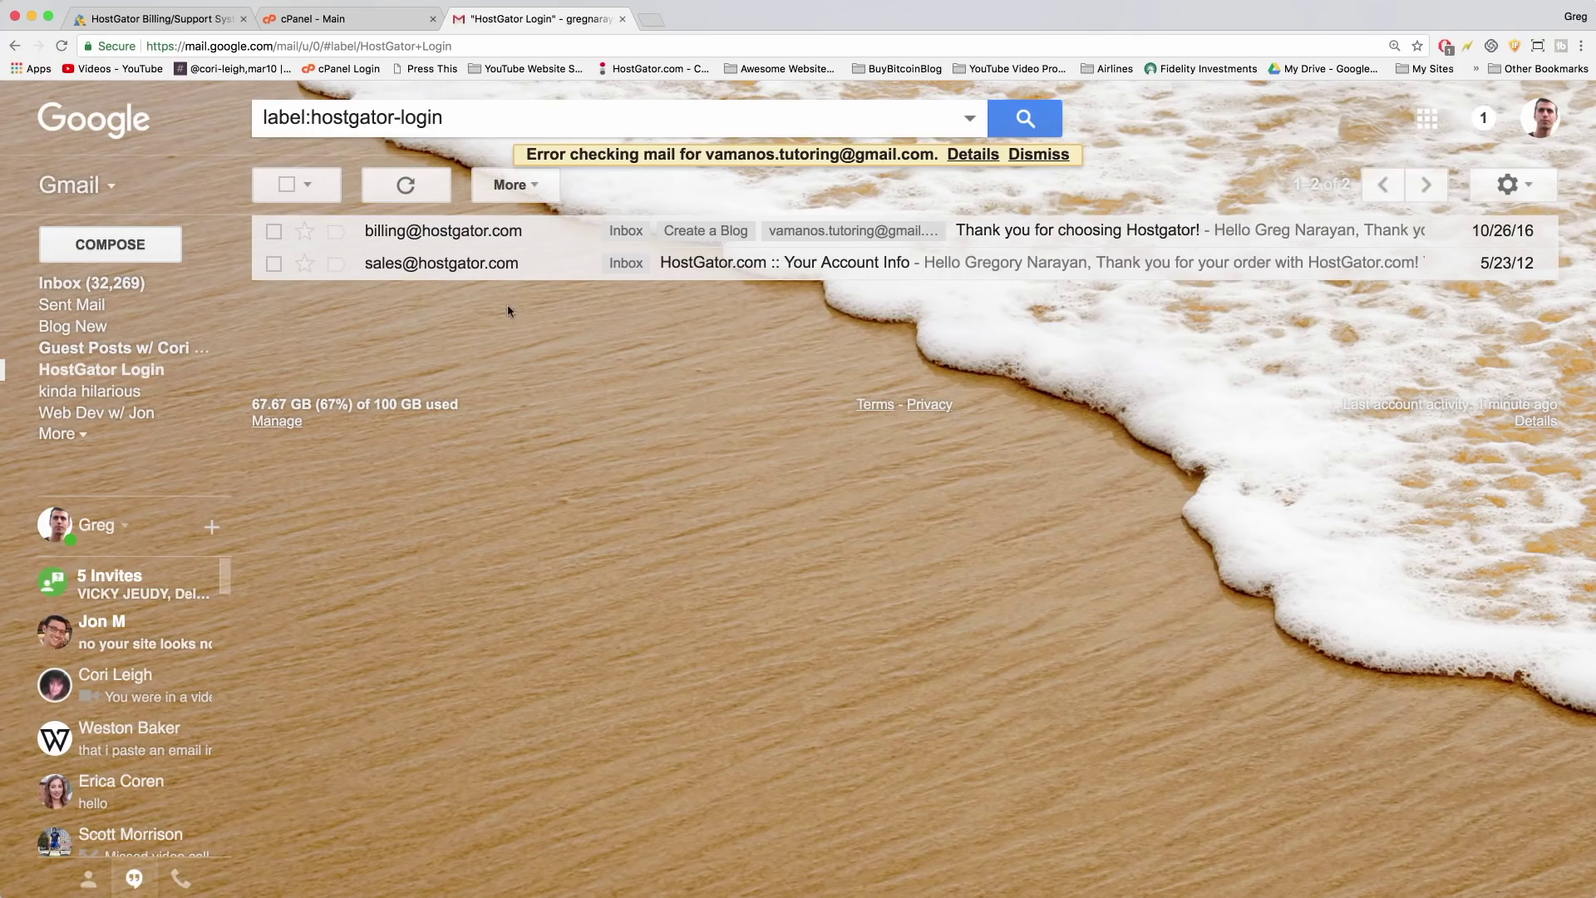
Open the HostGator 'Your Account Info' email and highlight nameservers ns119 and ns120.hostgator.com.
left_click(470, 267)
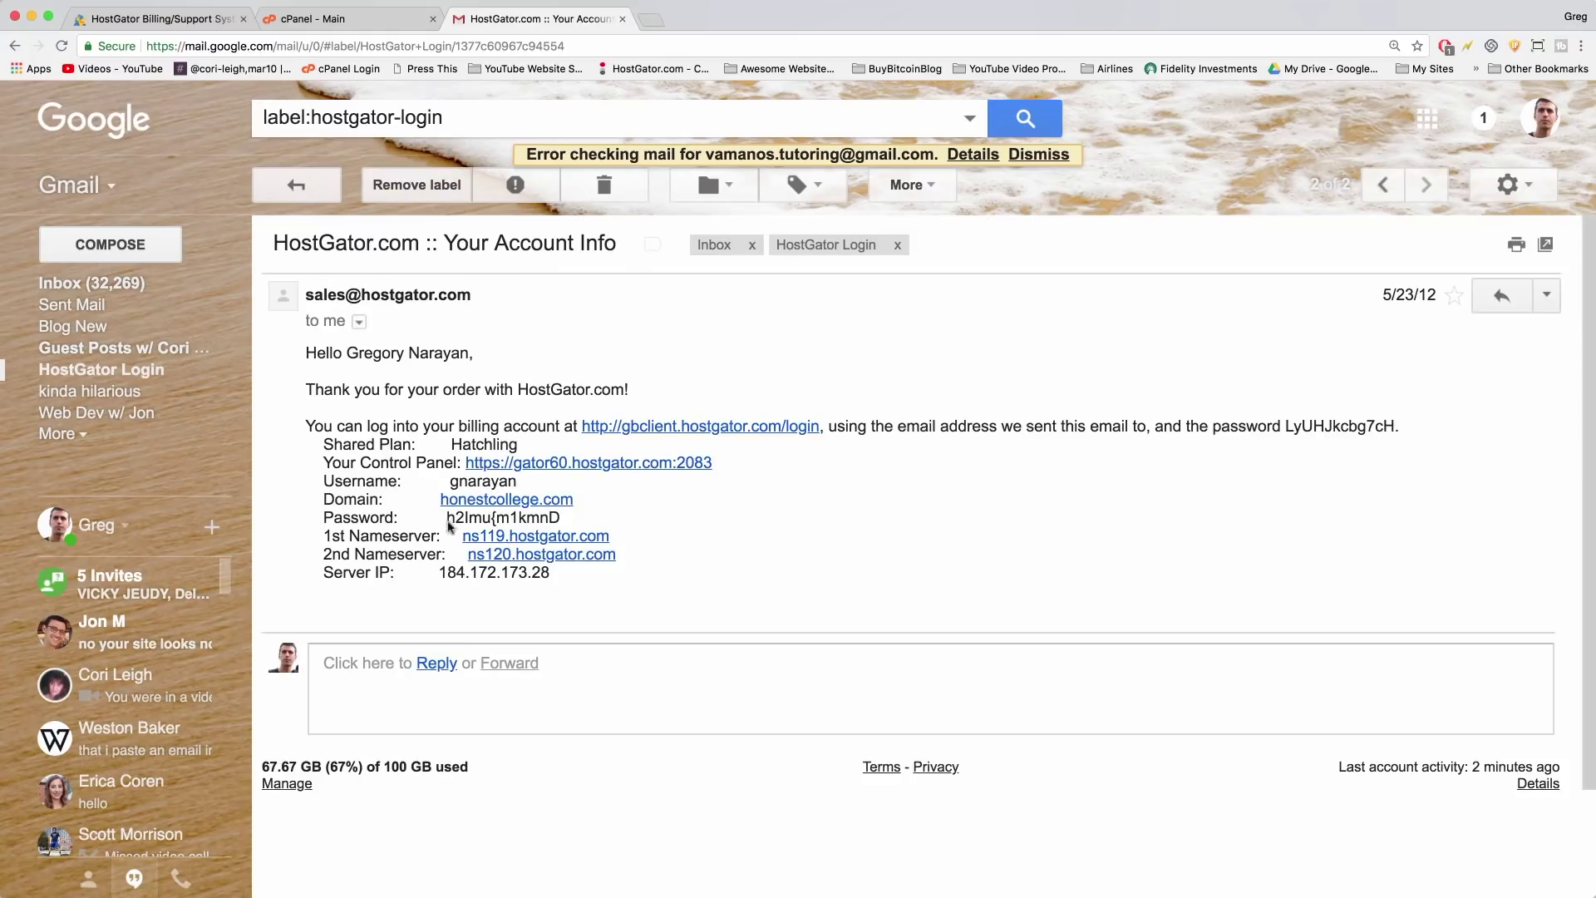
left_click_drag(640, 556, 296, 541)
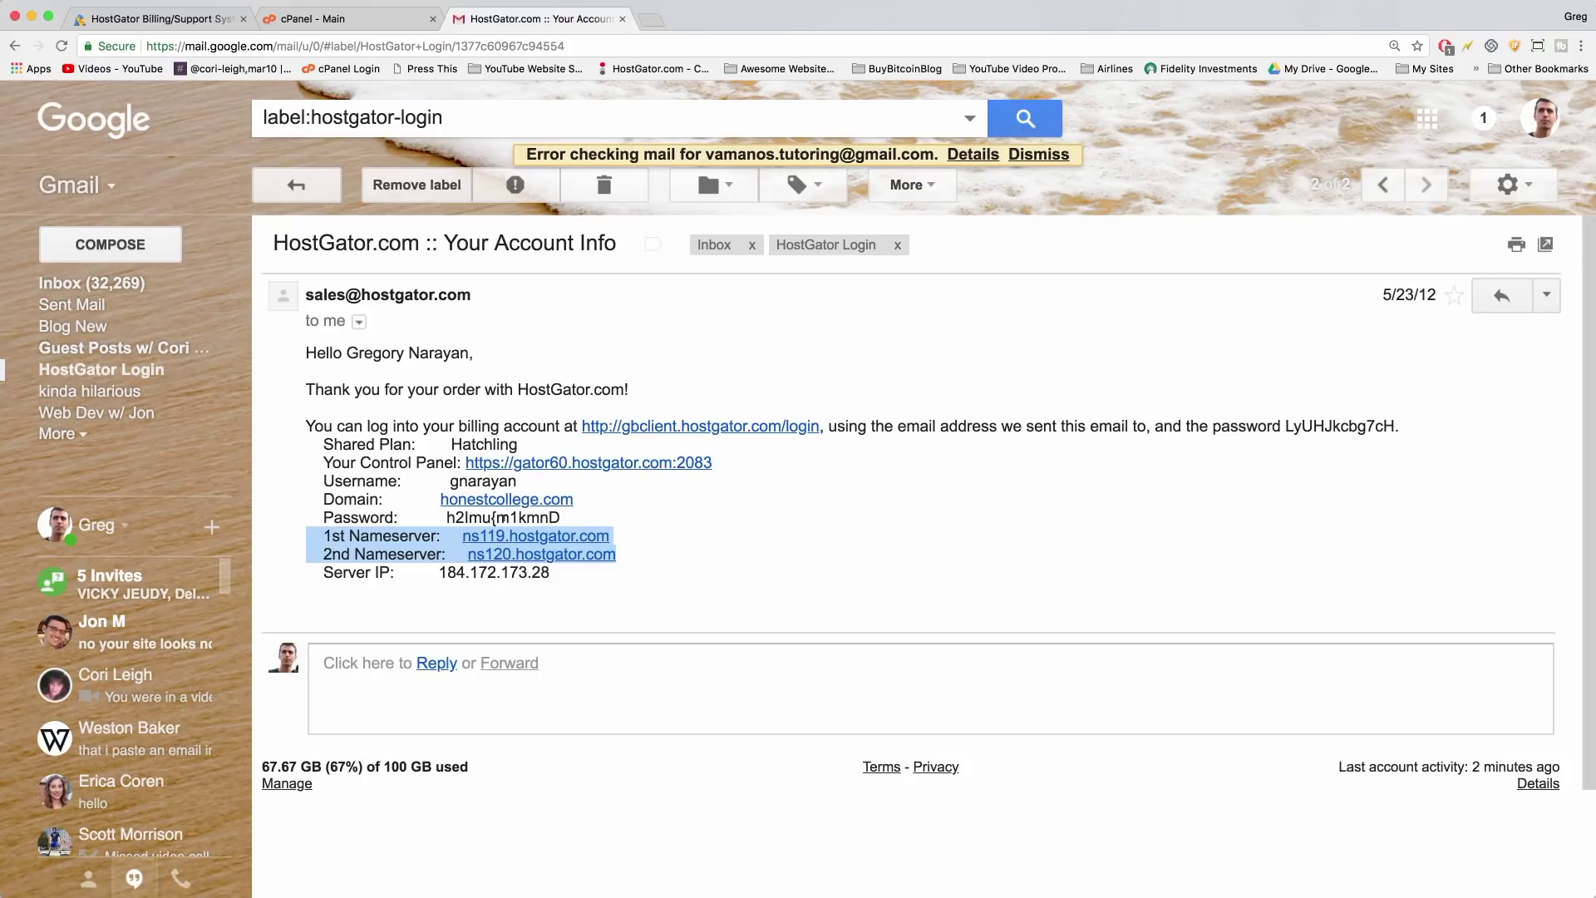
left_click(625, 533)
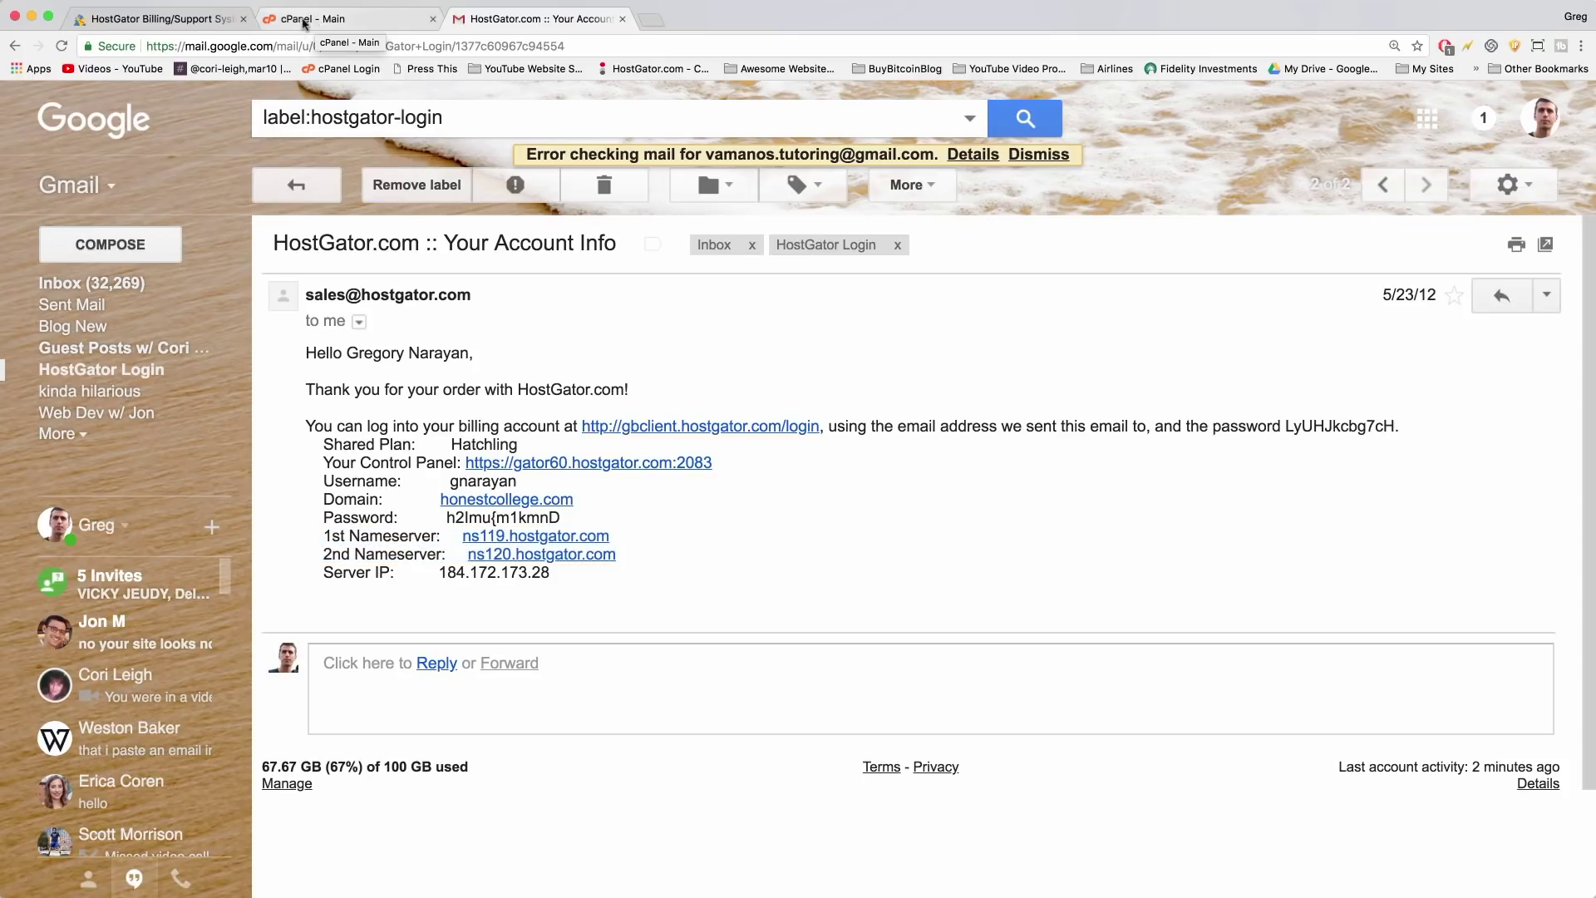
Save ns119 and ns120.hostgator.com as narayguy.com's name servers and collapse its panel.
left_click(234, 20)
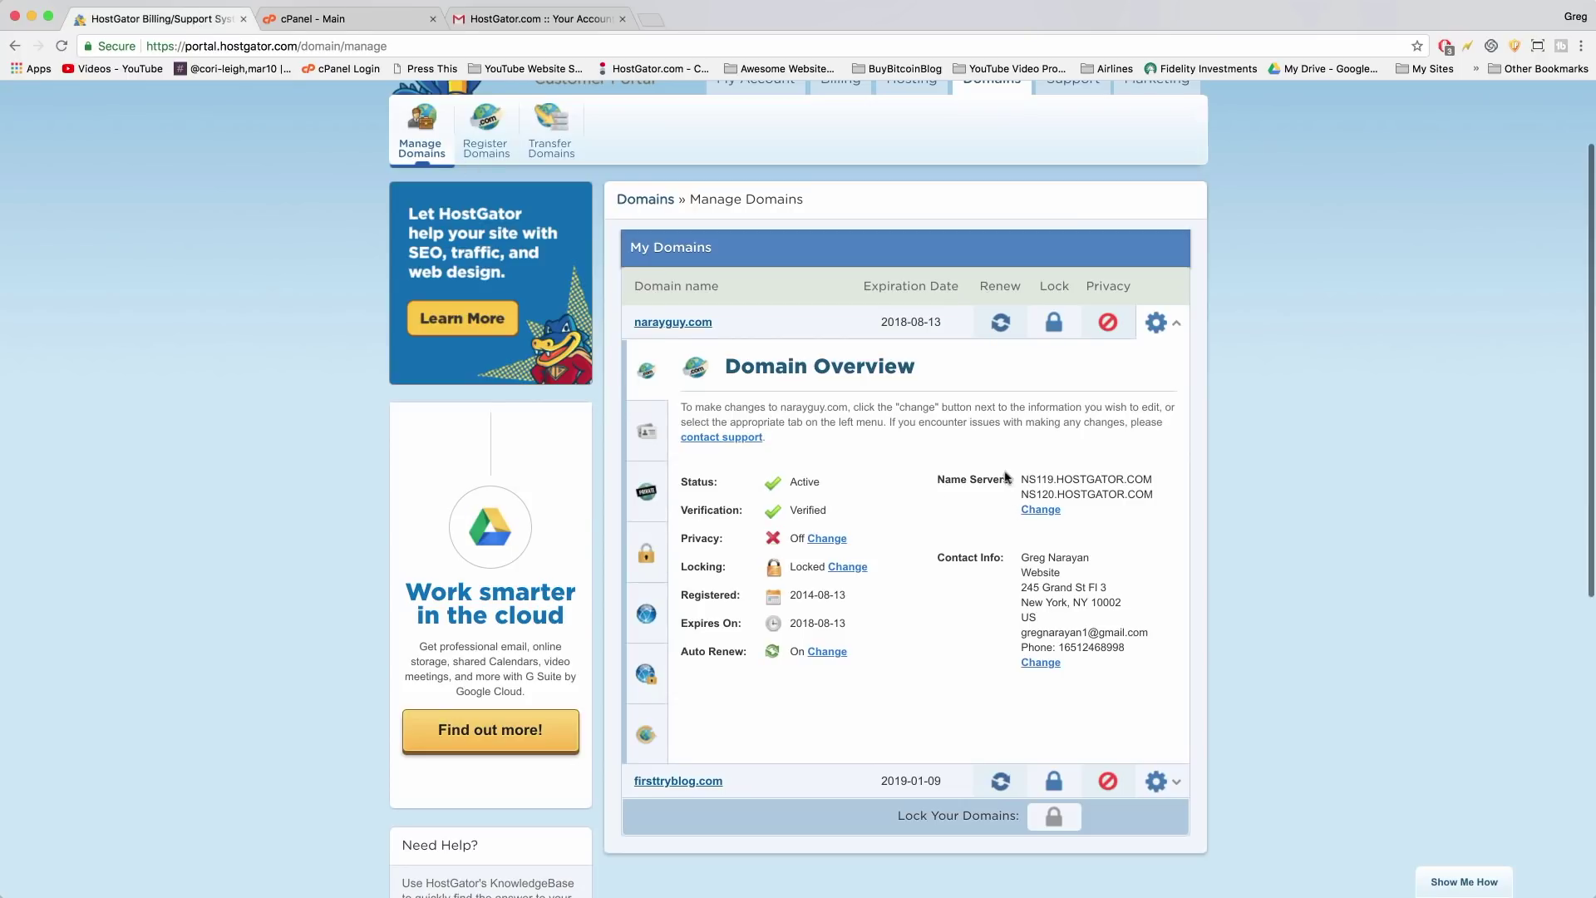
left_click_drag(1022, 479, 1164, 482)
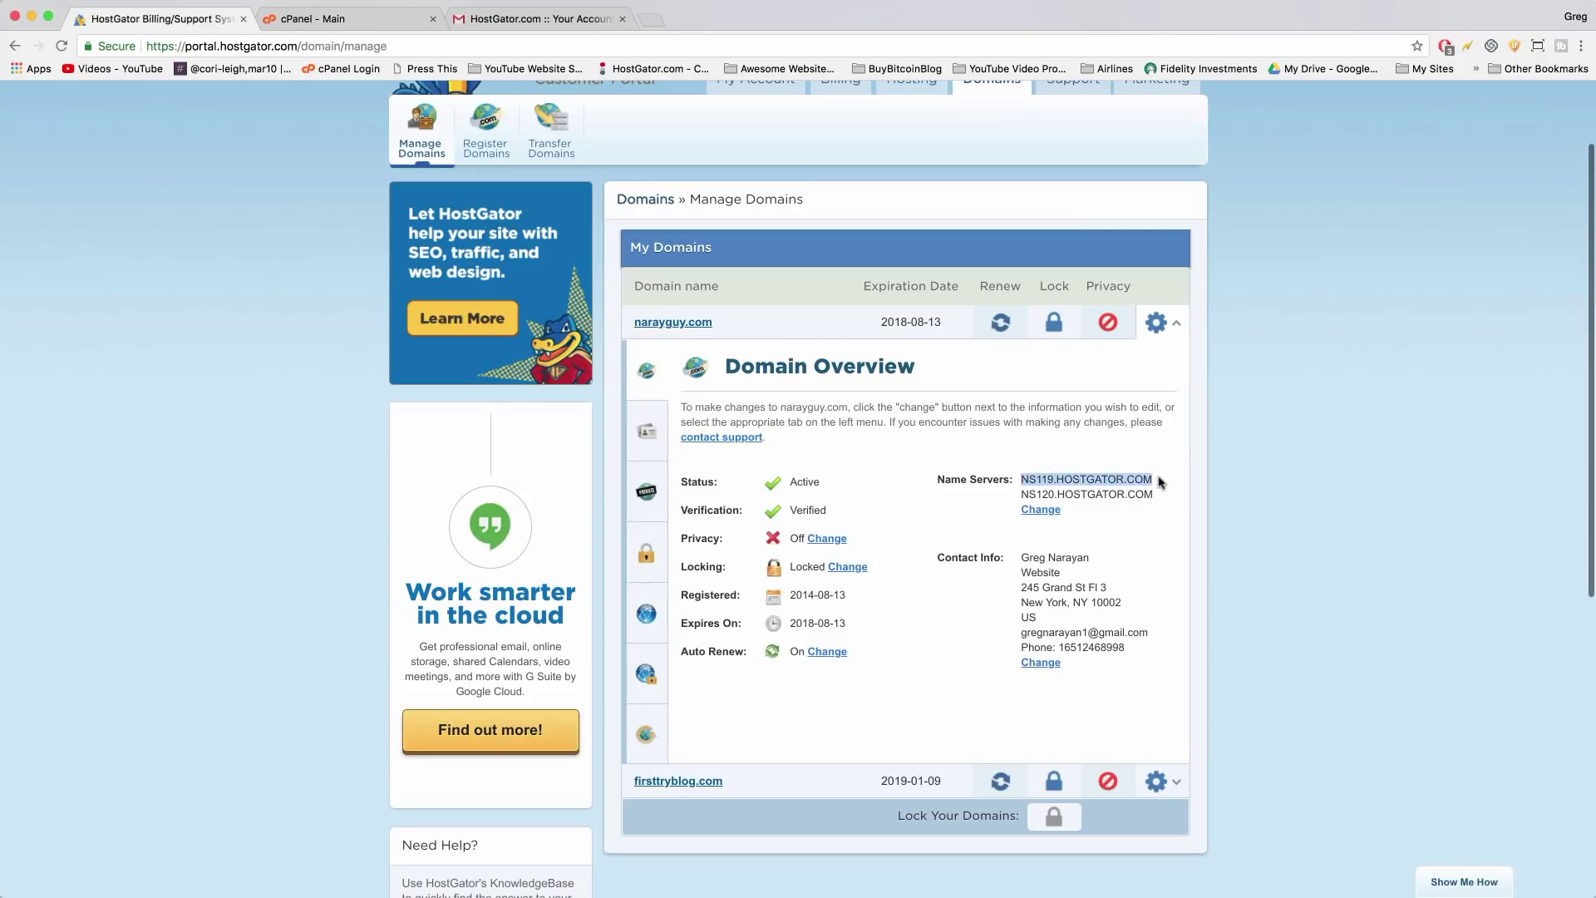
left_click_drag(1021, 478, 1161, 502)
left_click(1123, 490)
left_click(1039, 509)
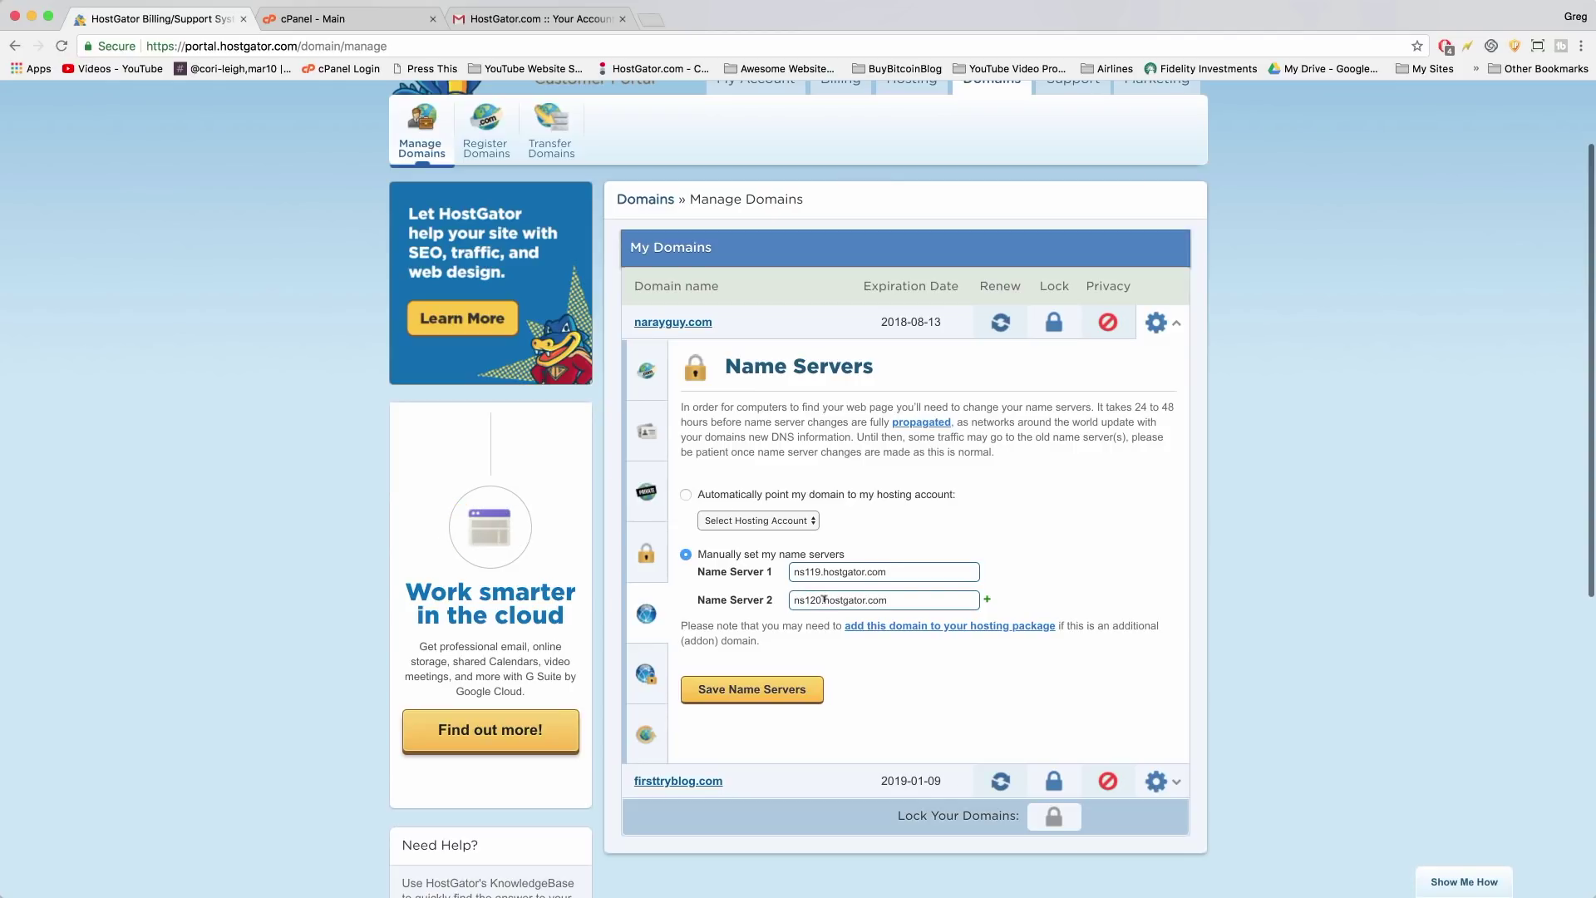
left_click(732, 690)
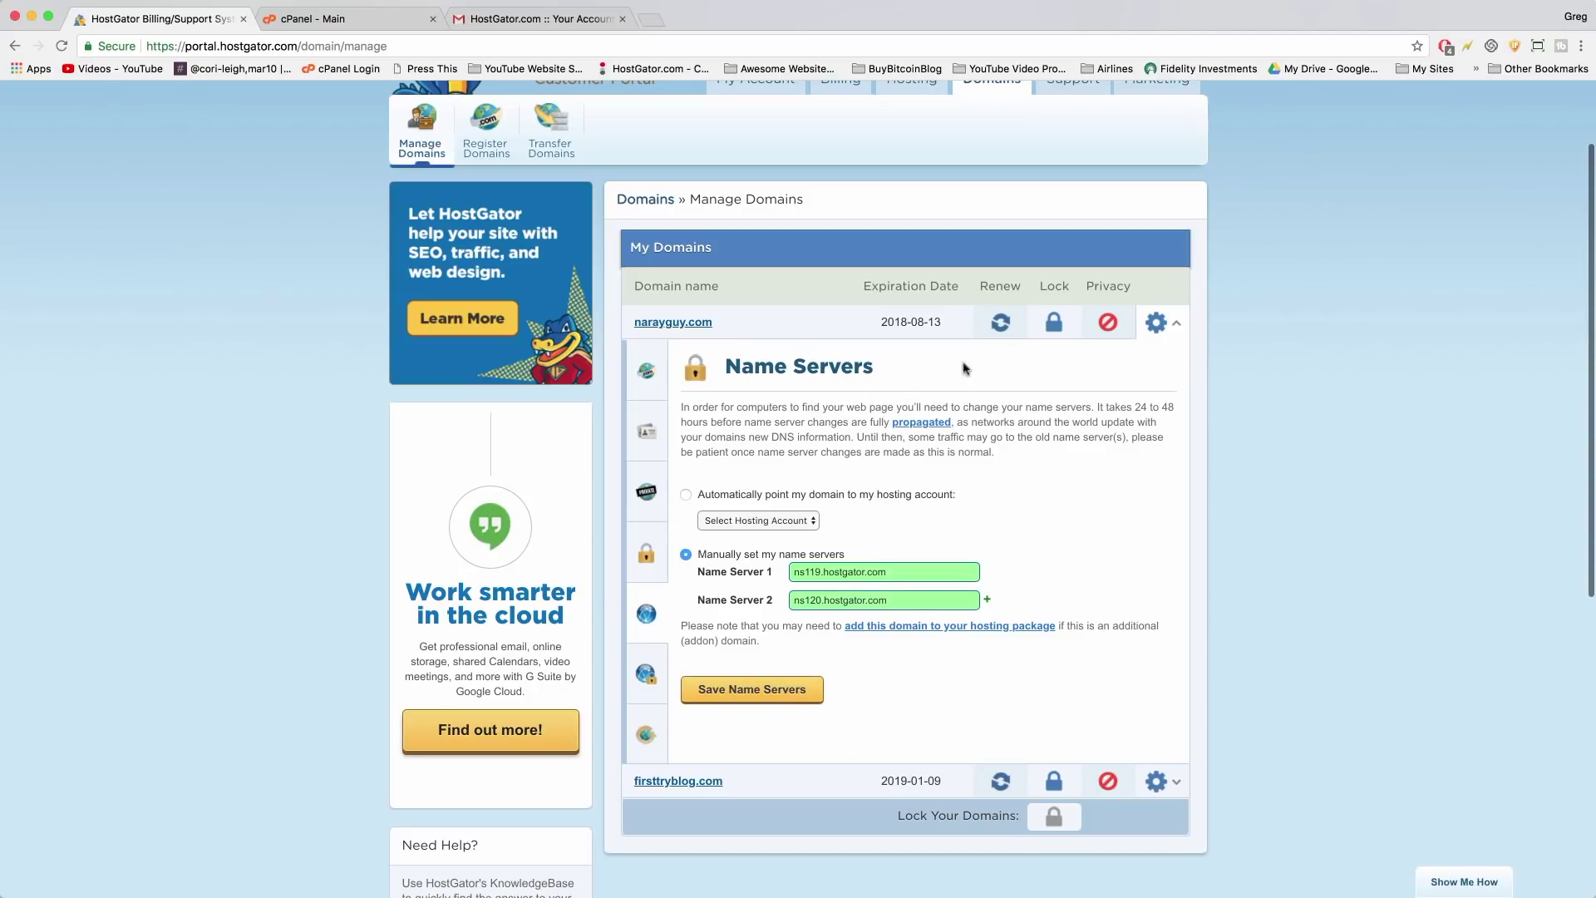
left_click(1160, 323)
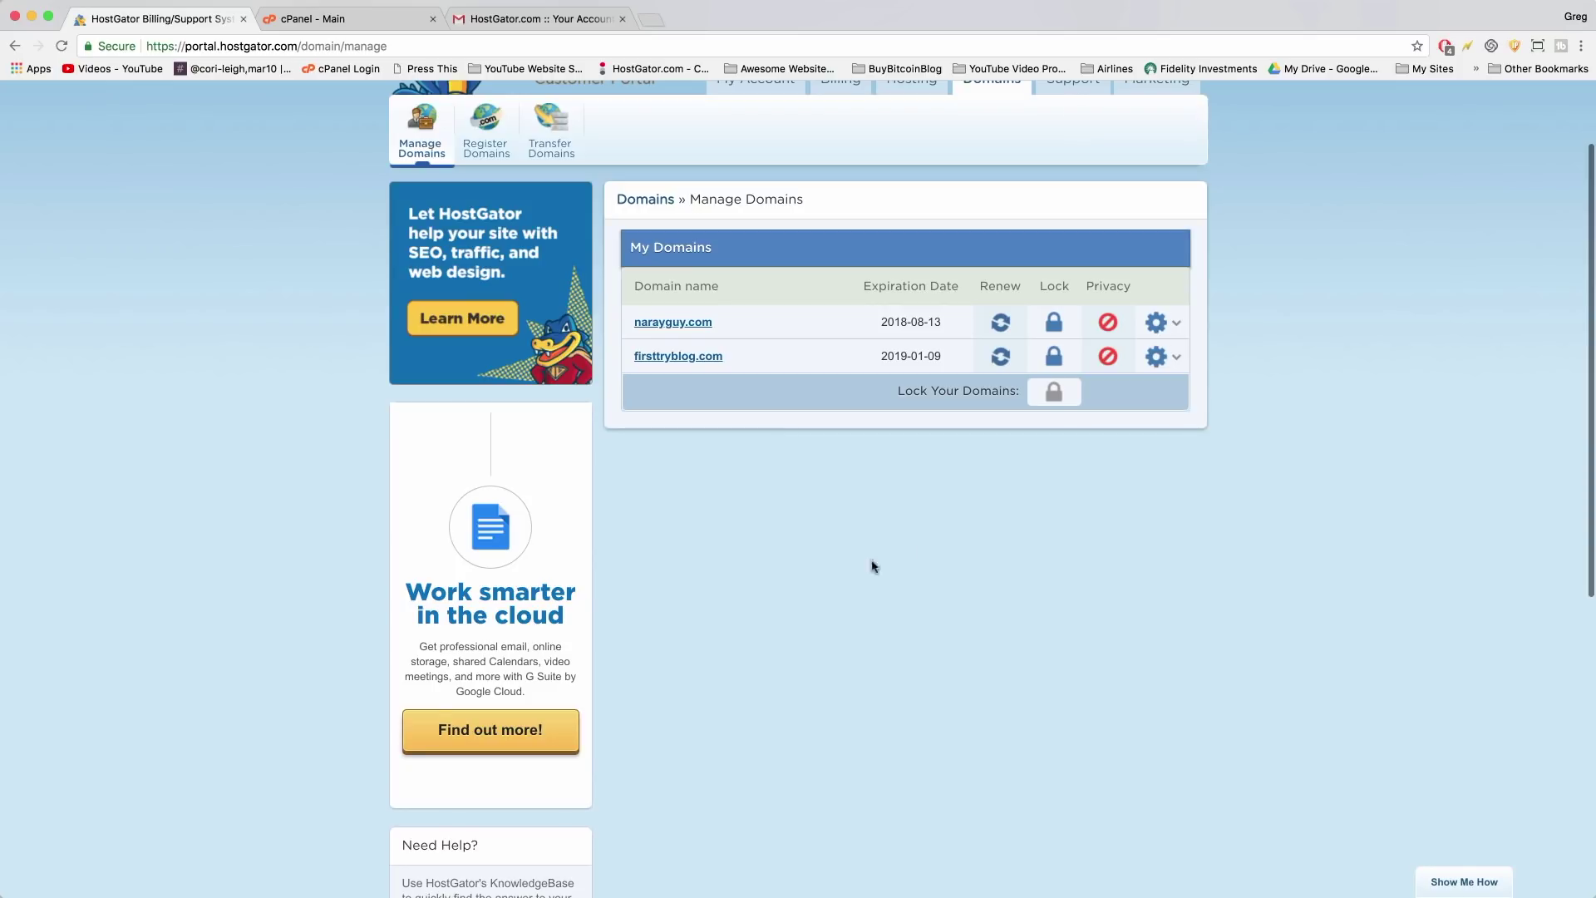
scroll(873, 566, "up", 3)
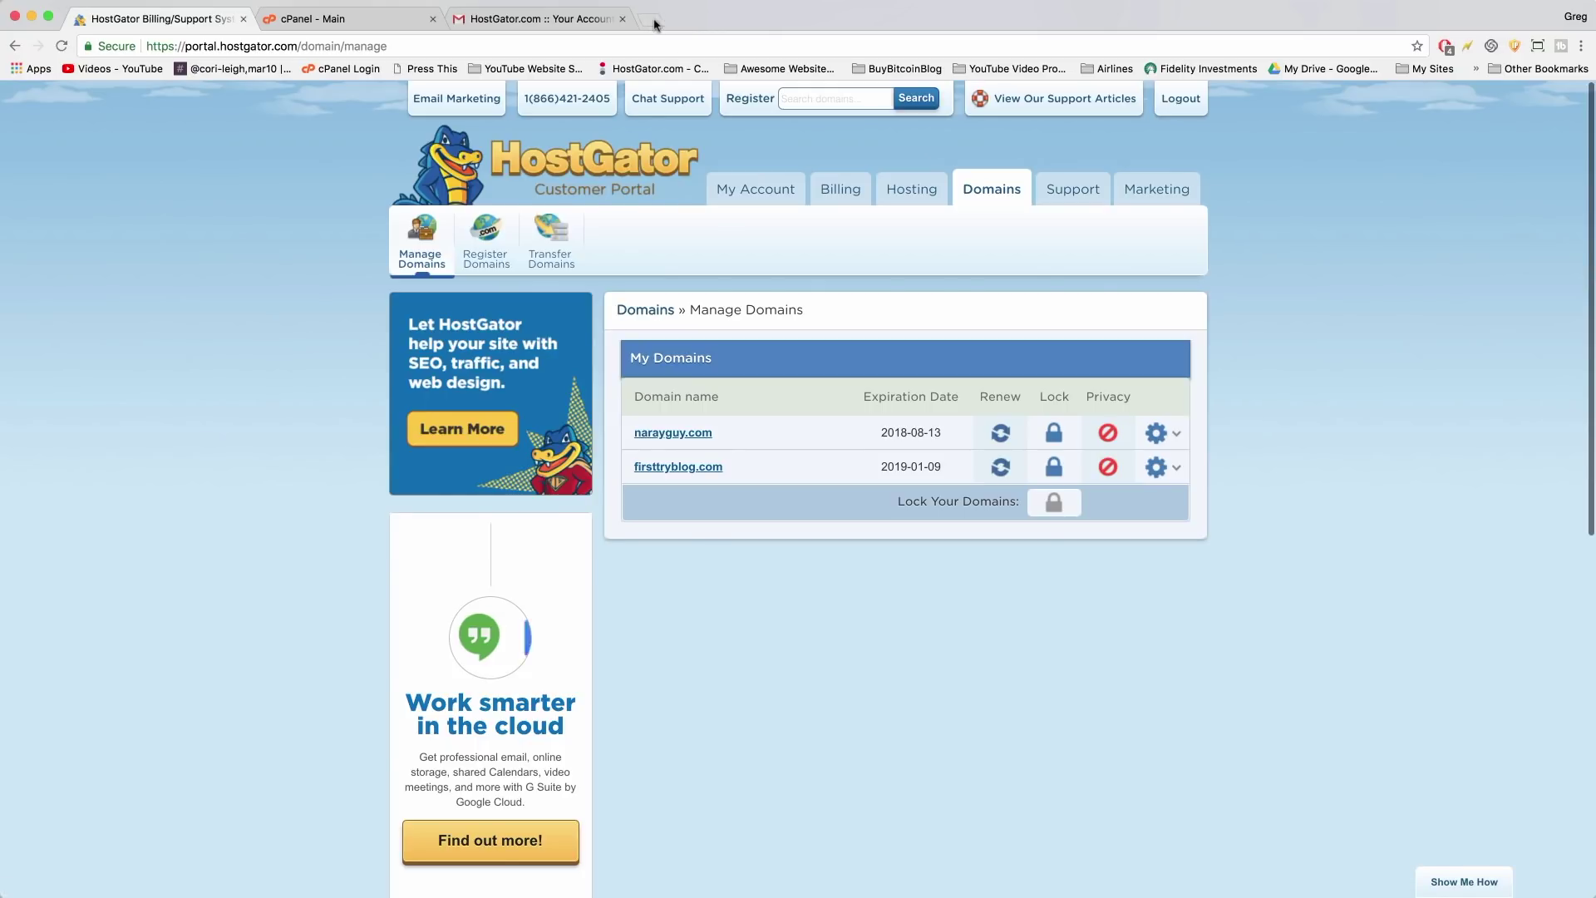
Load godaddy.com in a new browser tab.
left_click(556, 19)
left_click(651, 20)
type("godaddy")
key("Return")
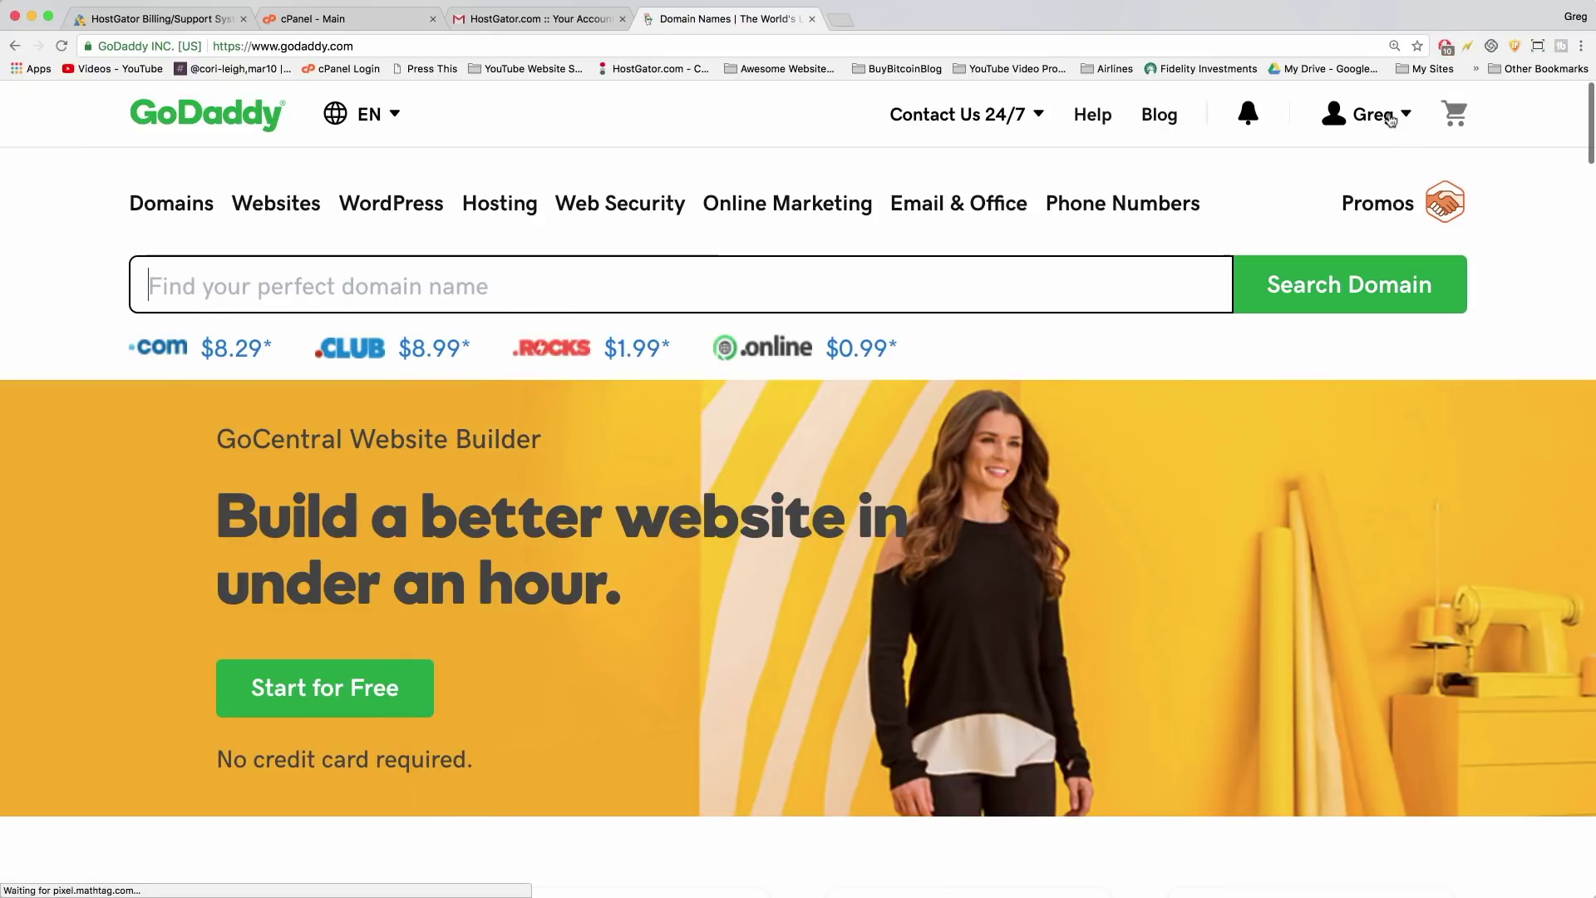
Sign in to the GoDaddy account and view the My Products domain list.
left_click(1390, 121)
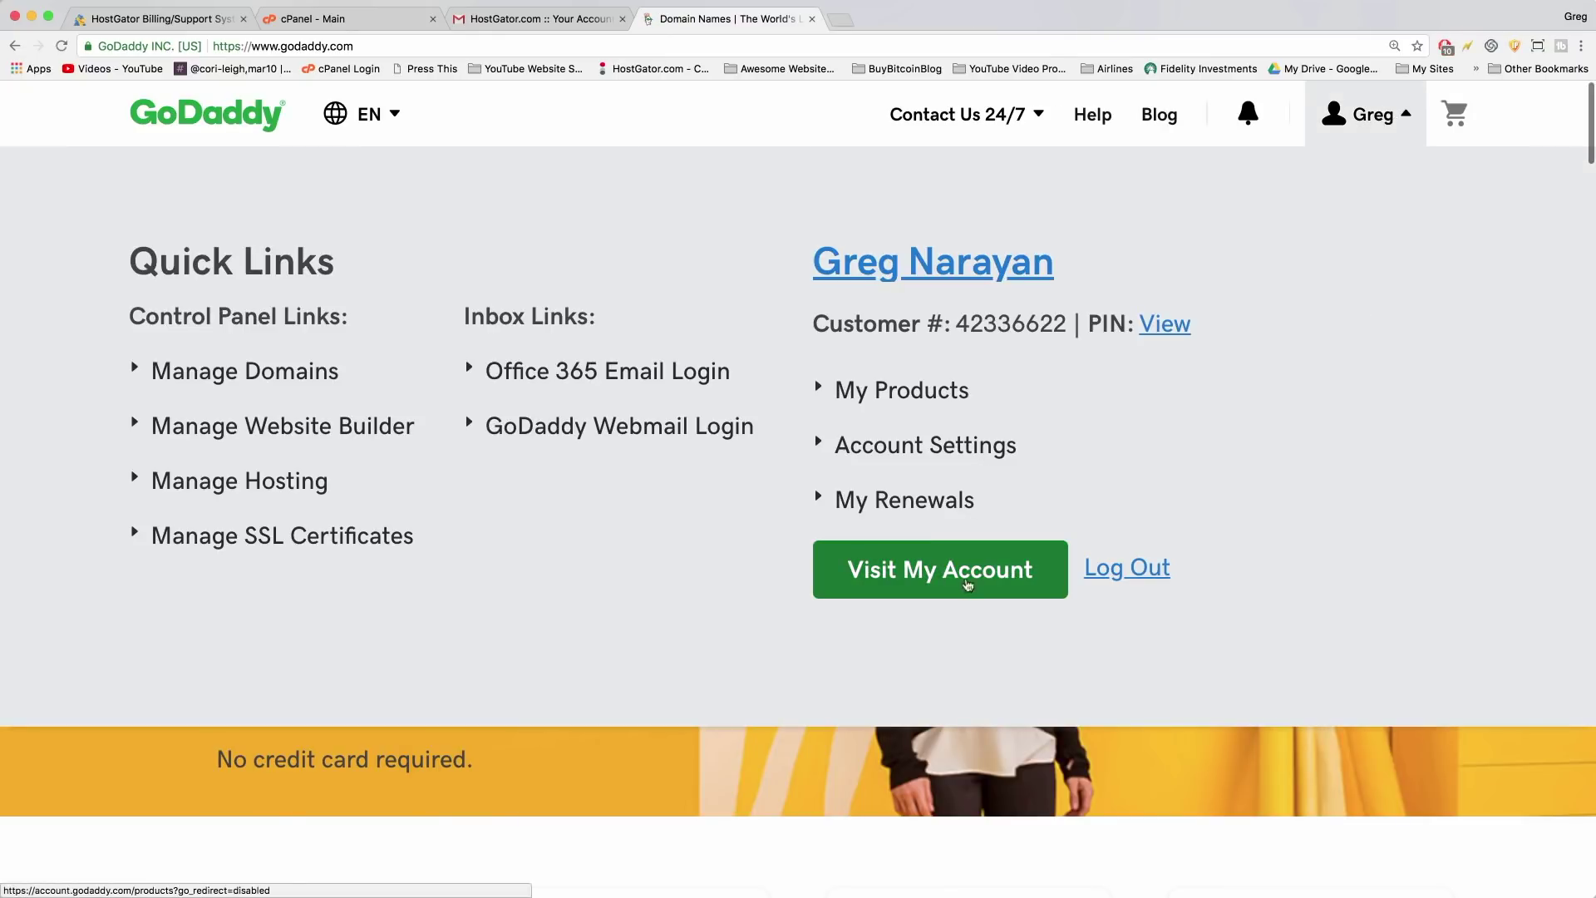
left_click(967, 584)
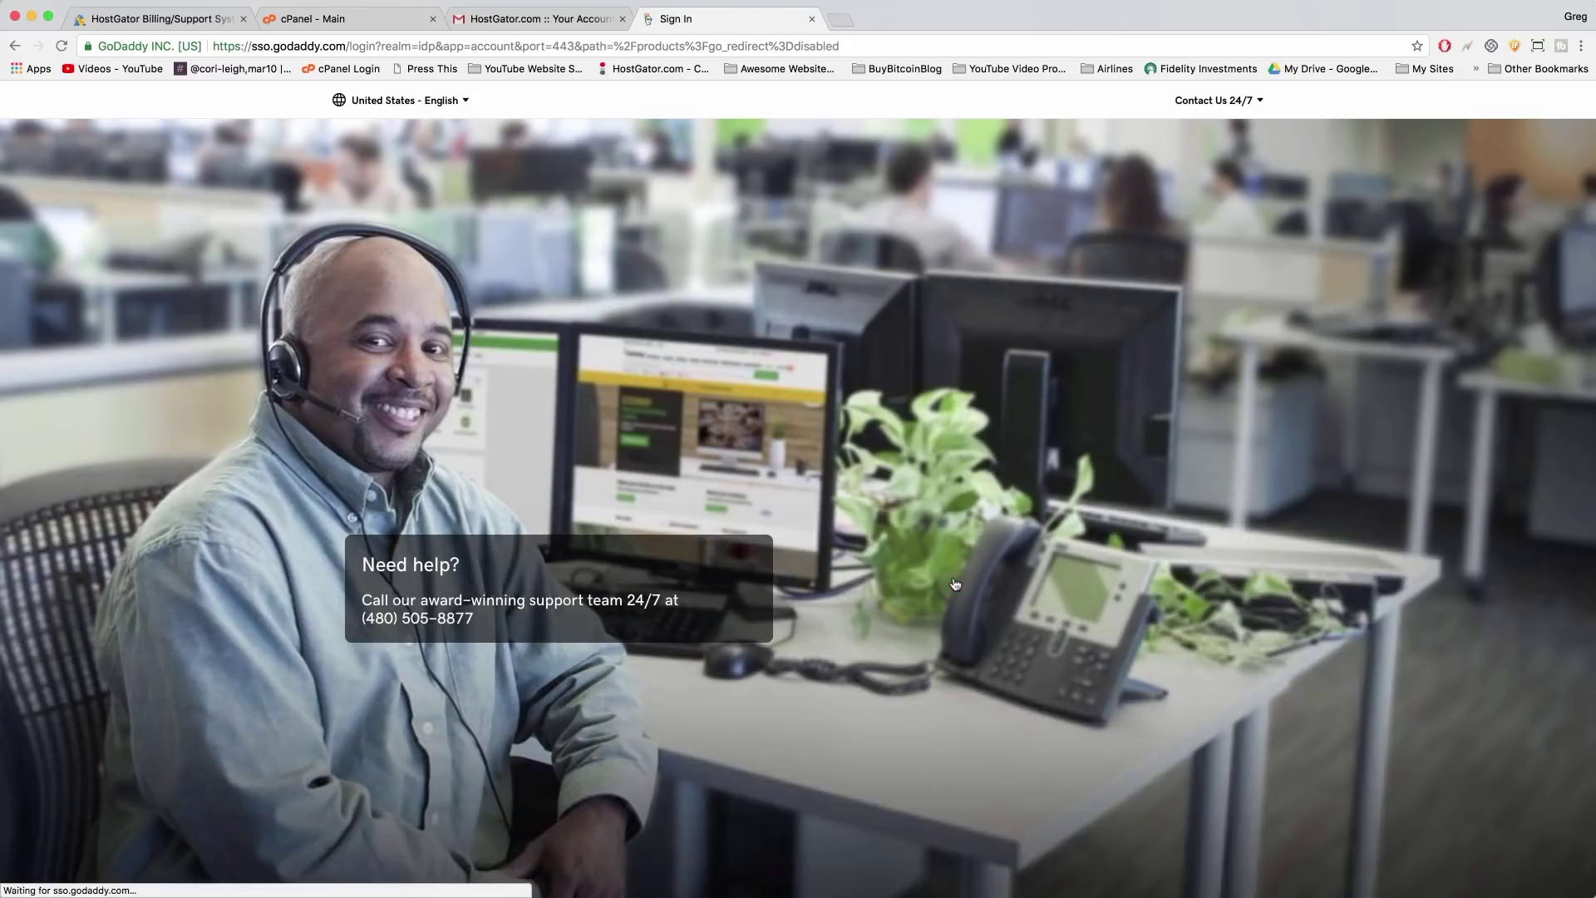
key("Return")
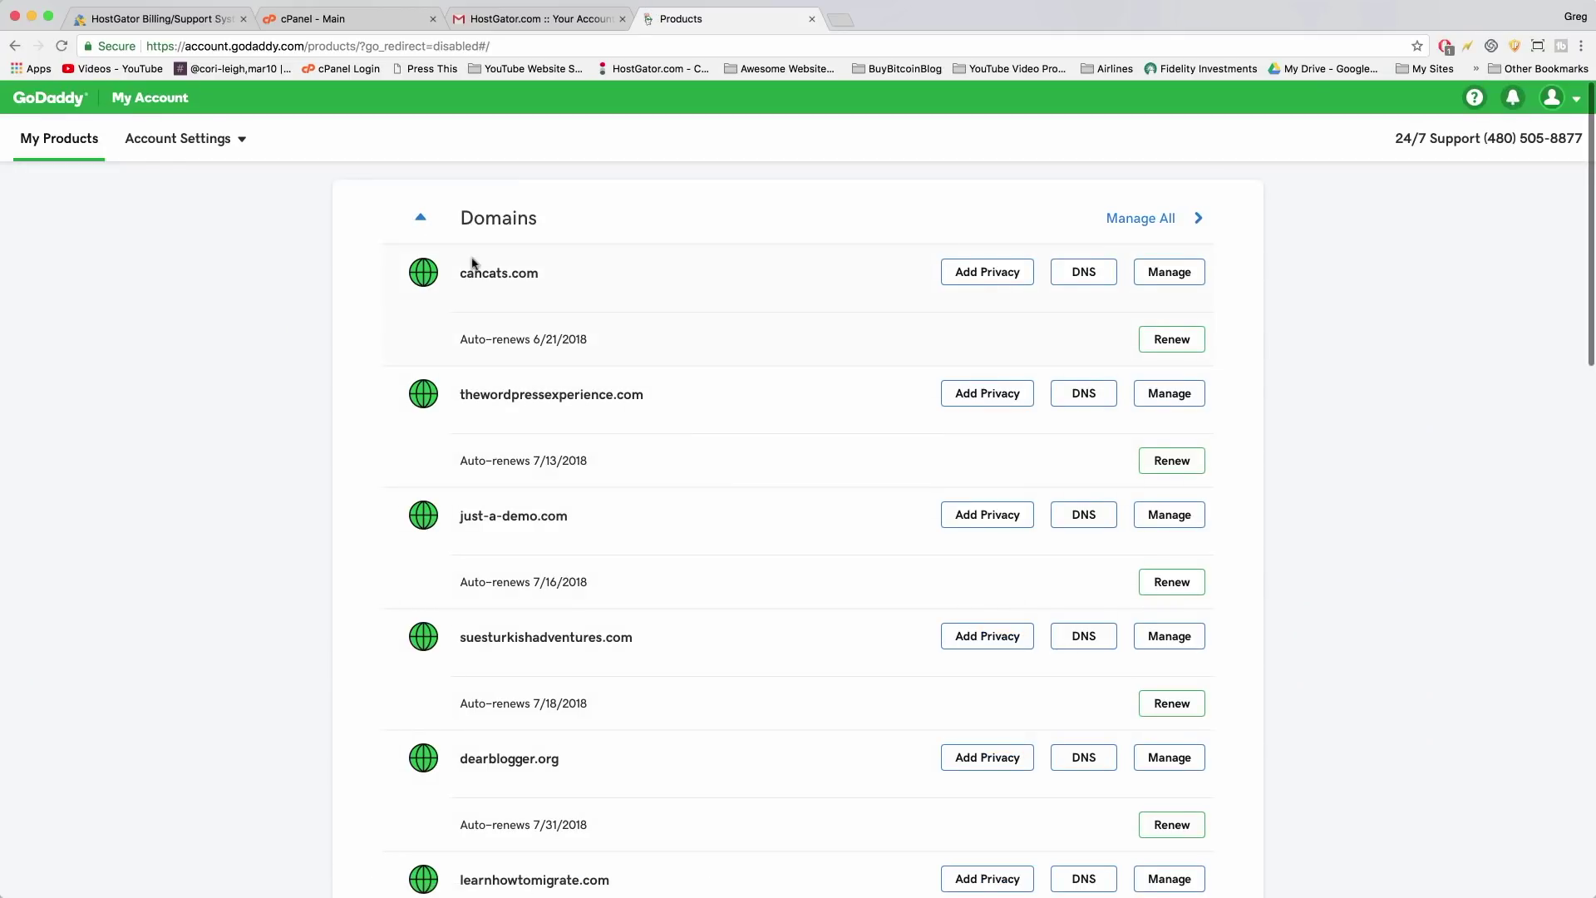
scroll(642, 382, "down", 10)
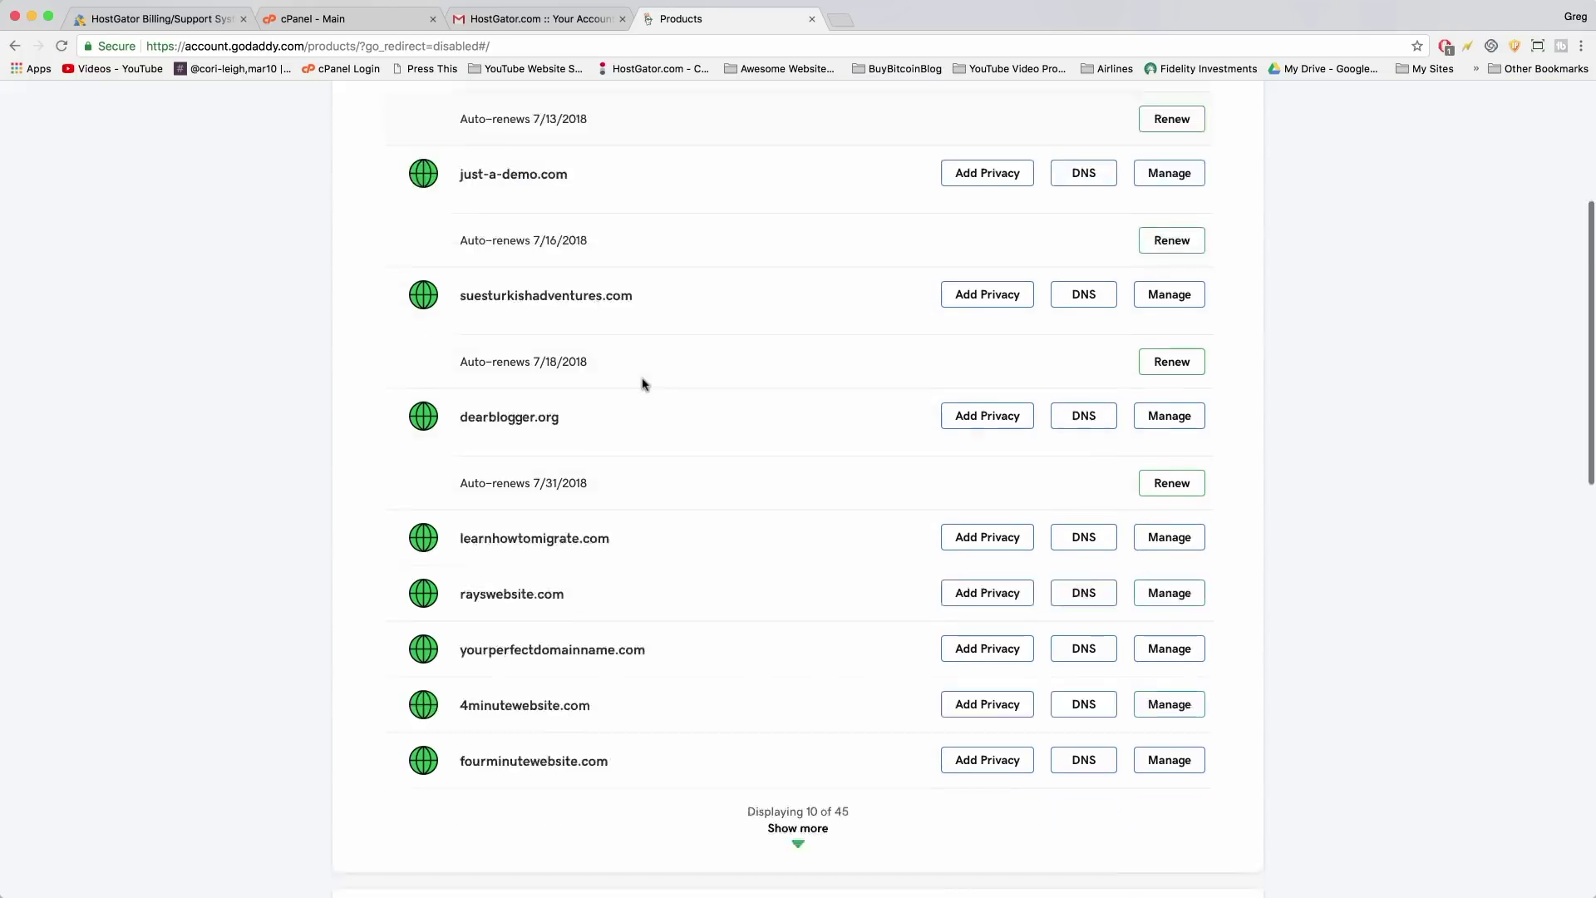
scroll(644, 384, "up", 4)
scroll(642, 383, "up", 5)
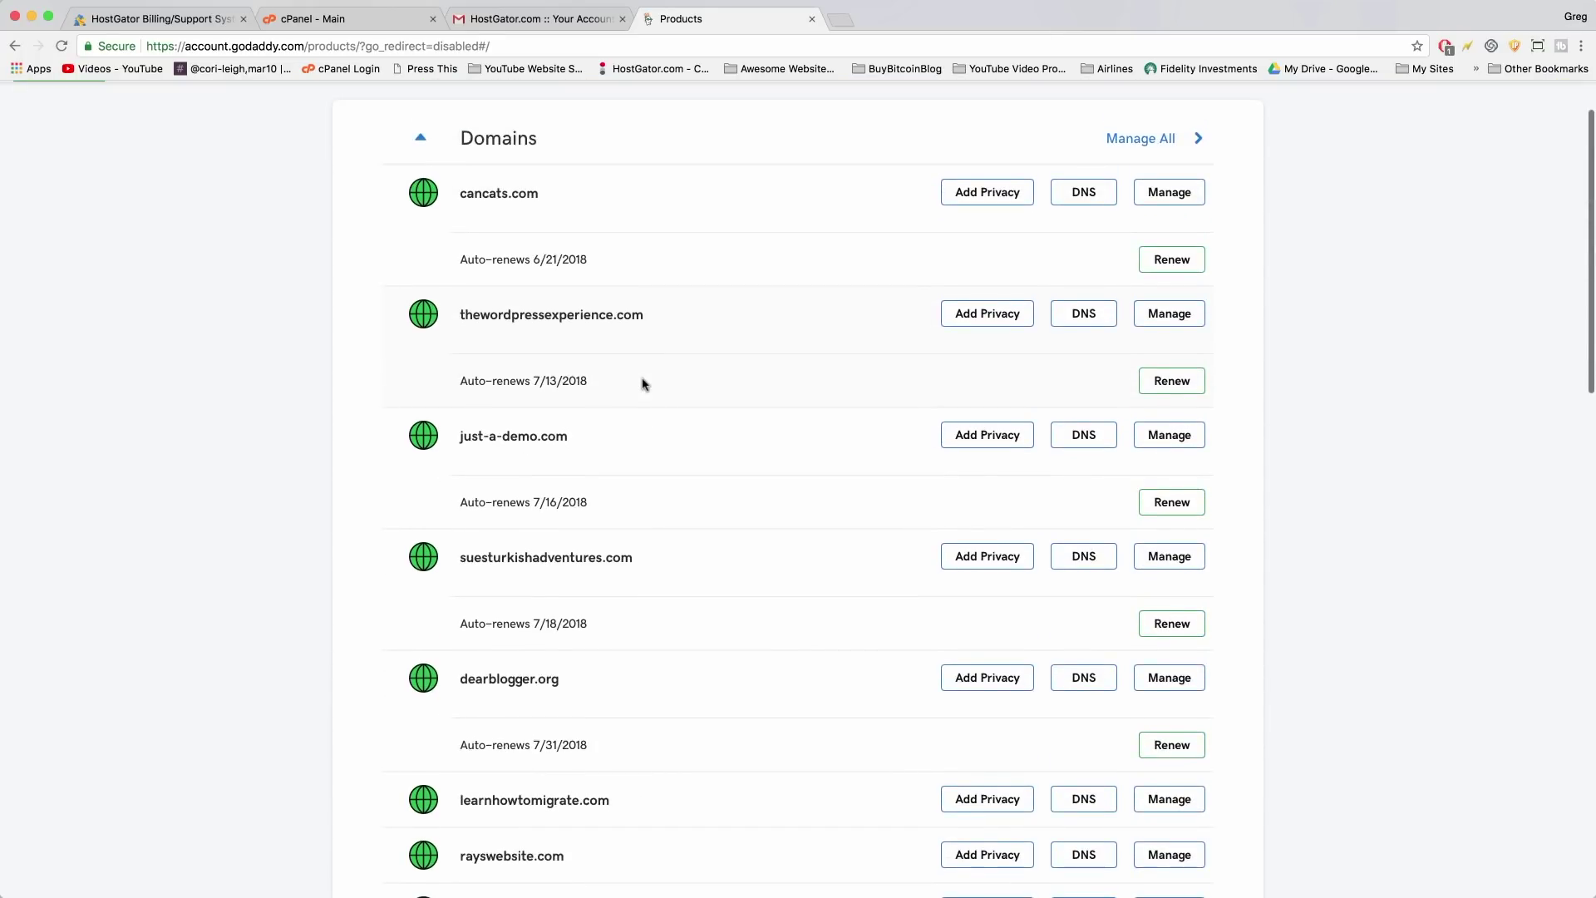
scroll(643, 383, "up", 2)
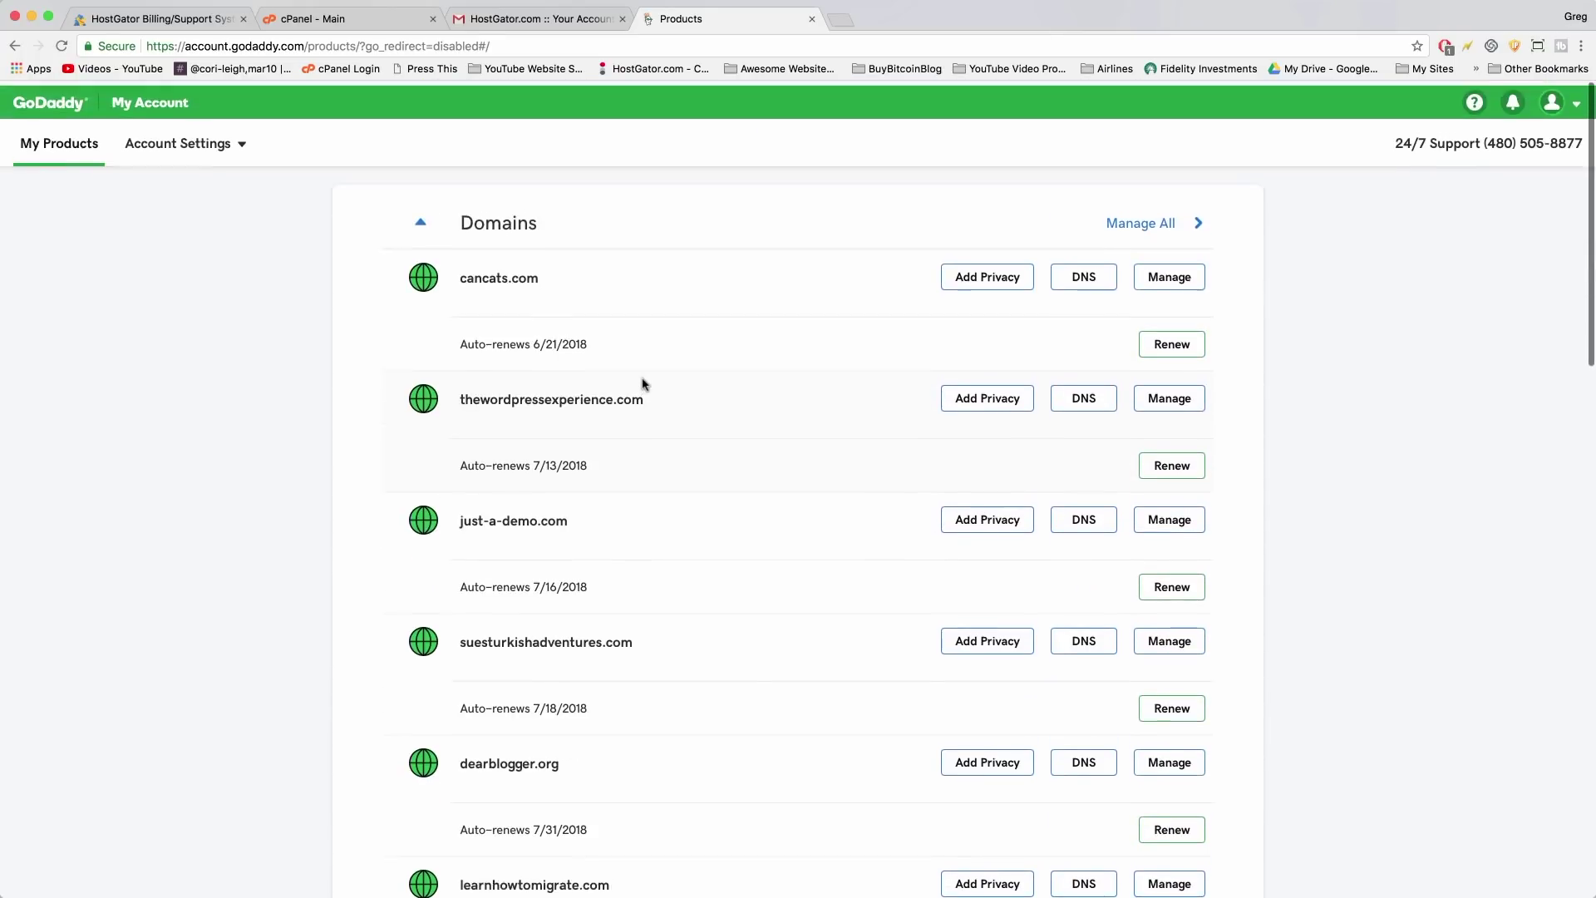
Save cancats.com's Custom nameservers NS119.HOSTGATOR.COM and NS120.HOSTGATOR.COM, then close the GoDaddy tab.
left_click(1072, 268)
scroll(582, 482, "down", 1)
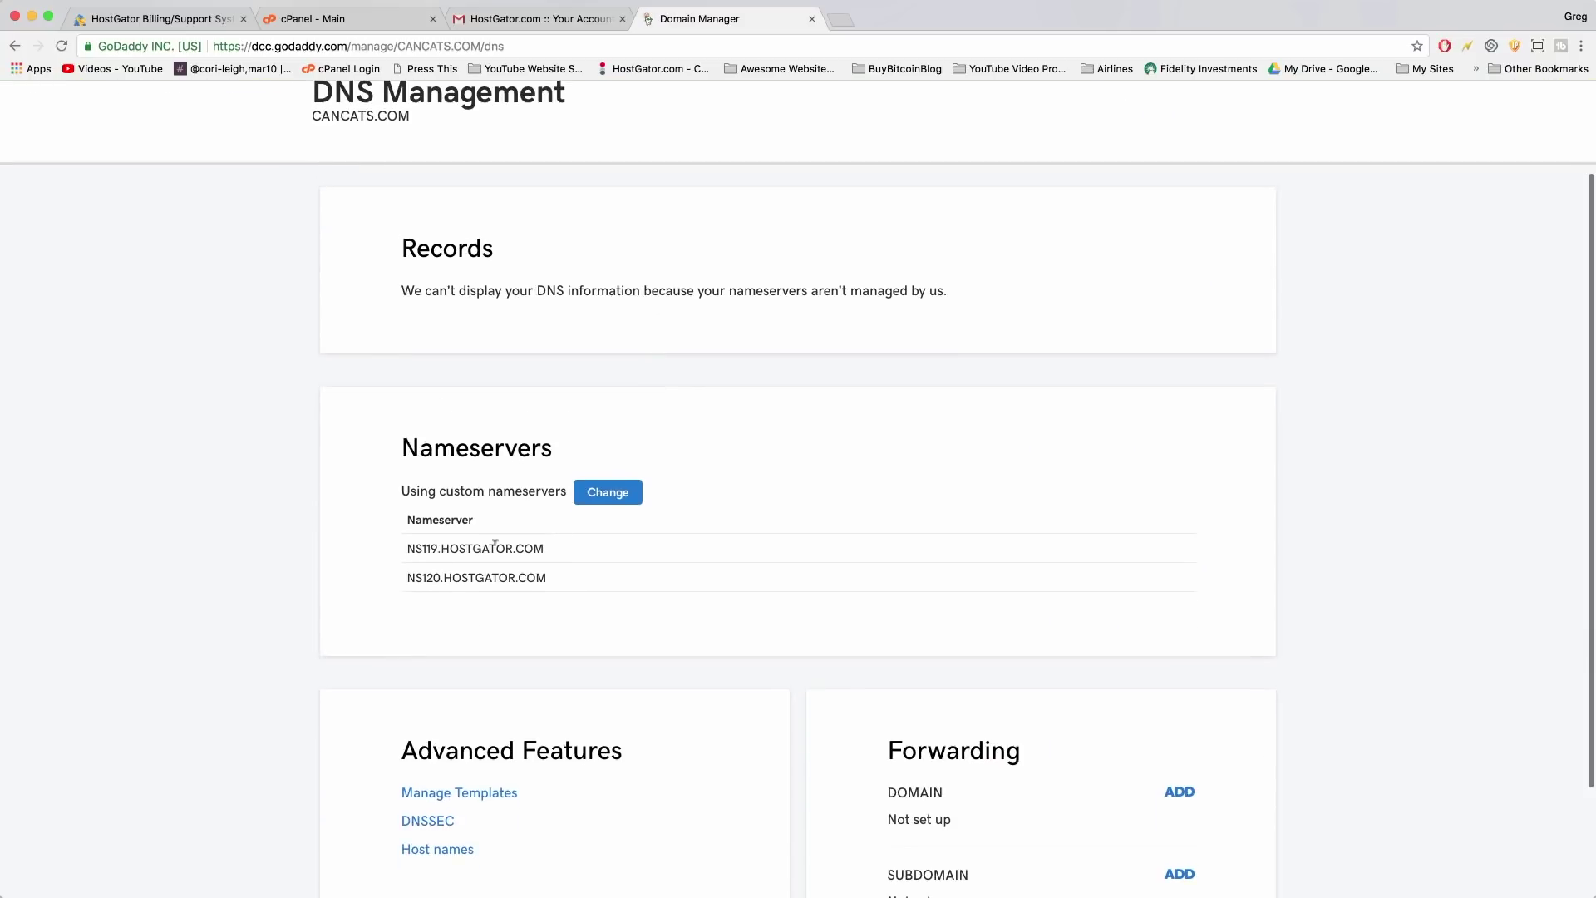
left_click(613, 499)
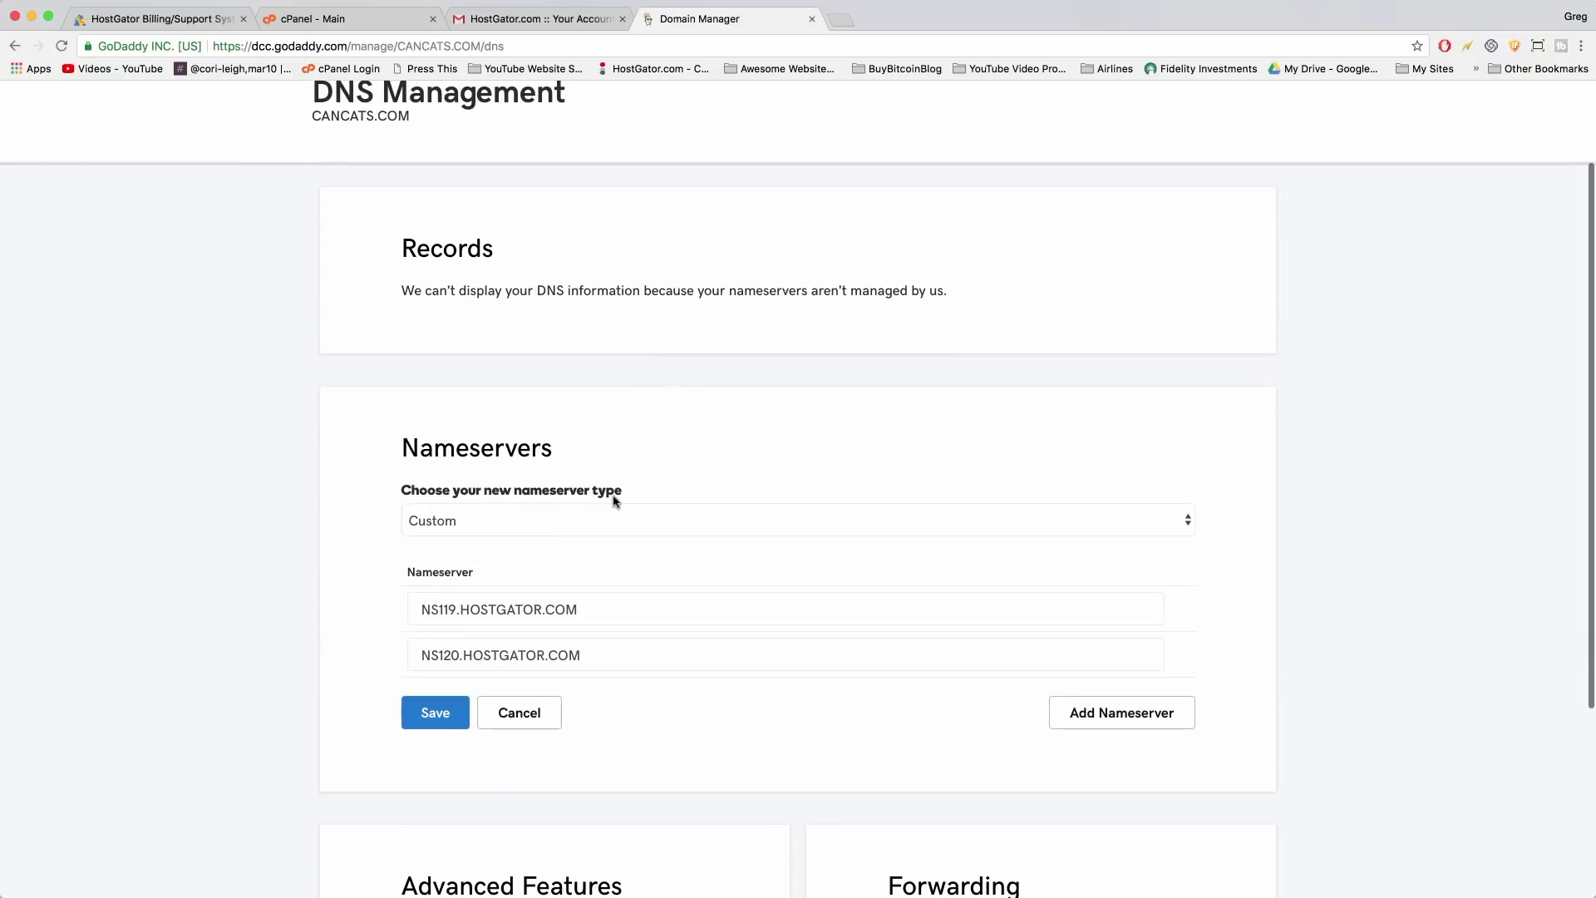
left_click(497, 524)
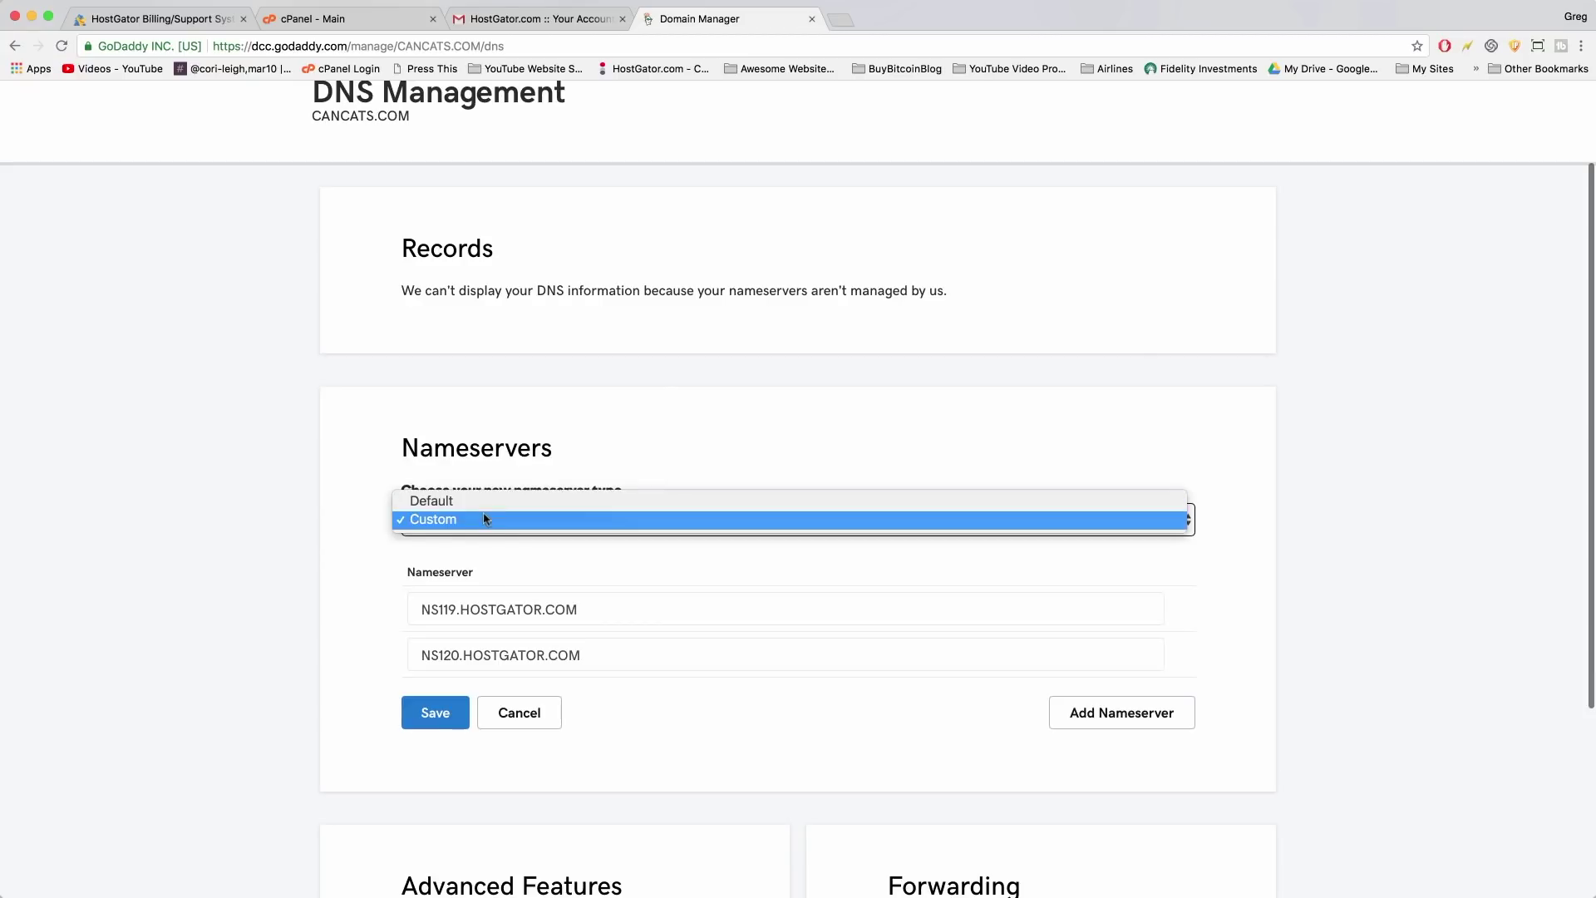
left_click(488, 522)
left_click_drag(584, 614, 374, 595)
mouse_move(593, 649)
left_mouse_down()
mouse_move(409, 641)
mouse_move(596, 656)
left_mouse_up()
left_click(550, 657)
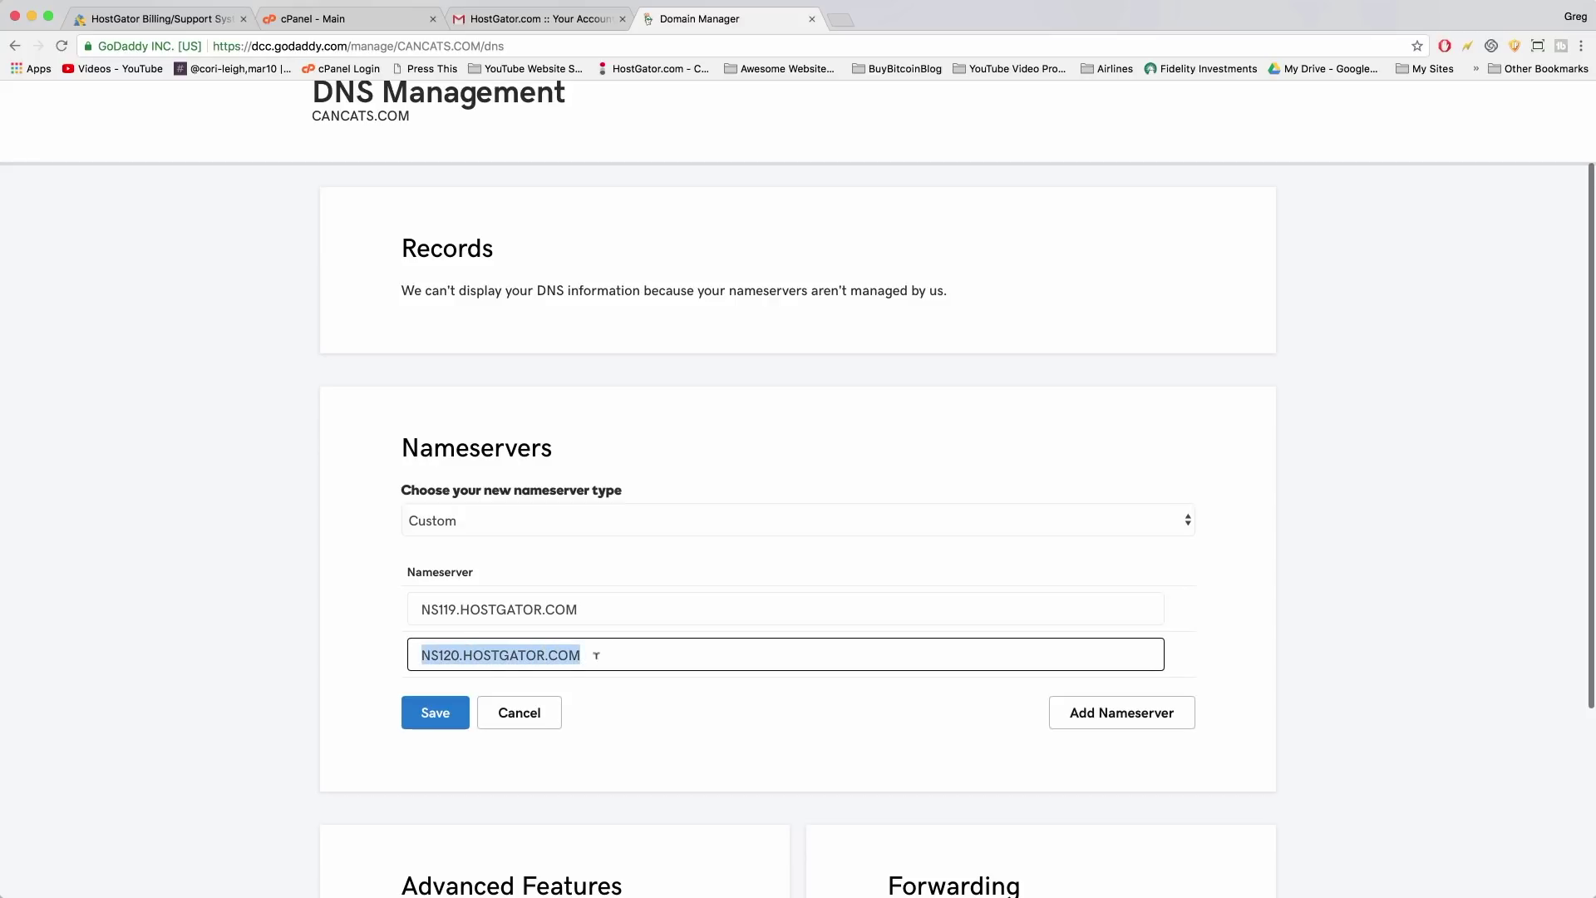
left_click(522, 655)
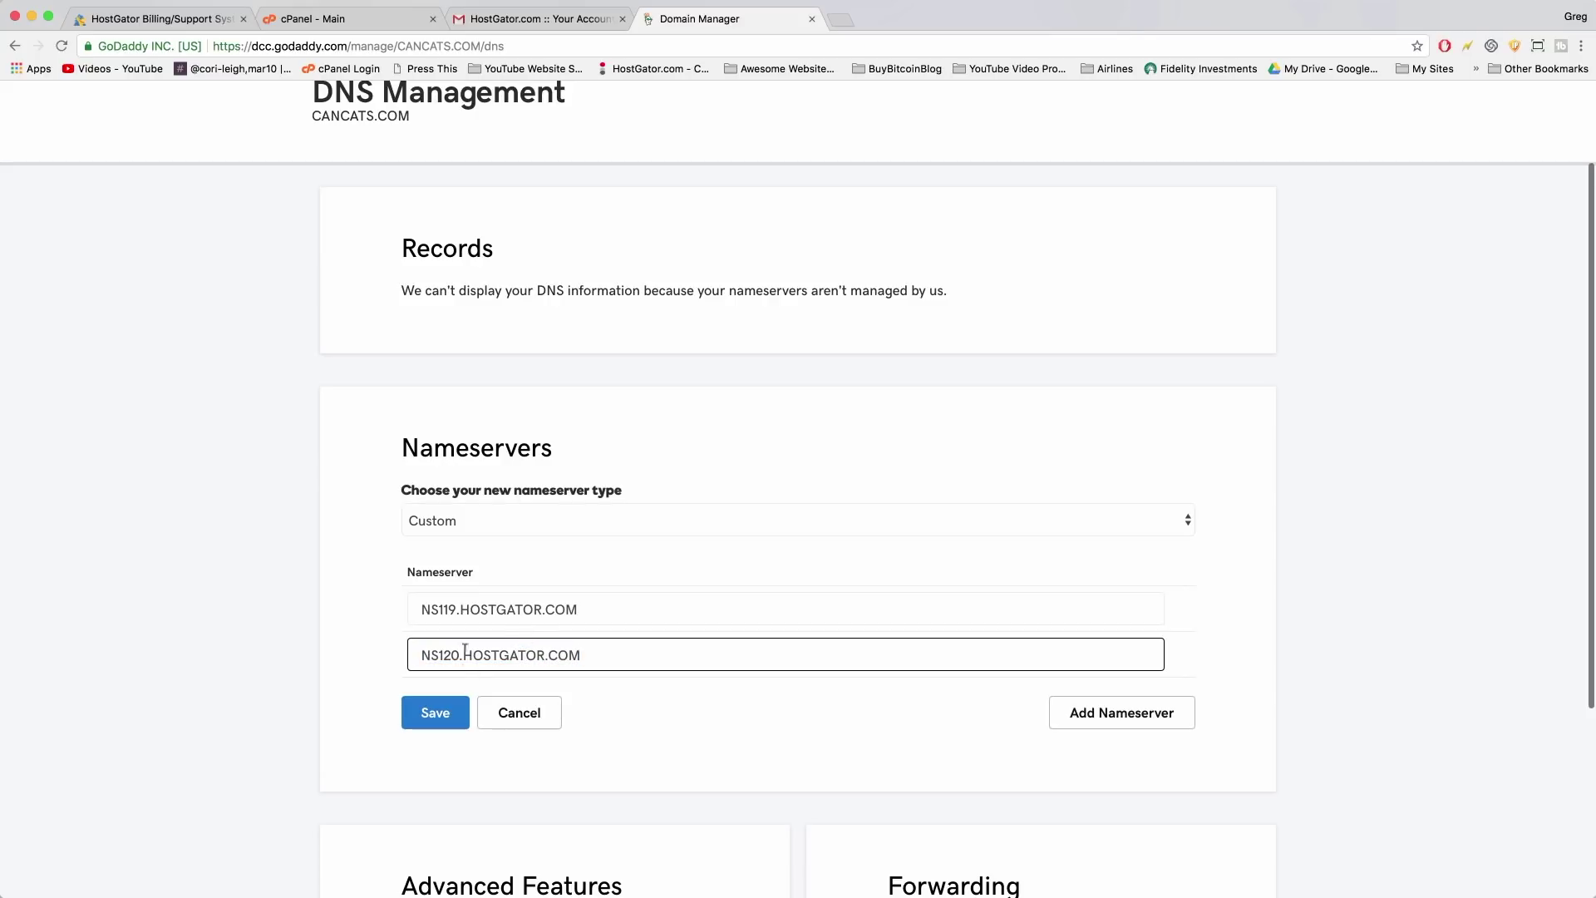
left_click(438, 720)
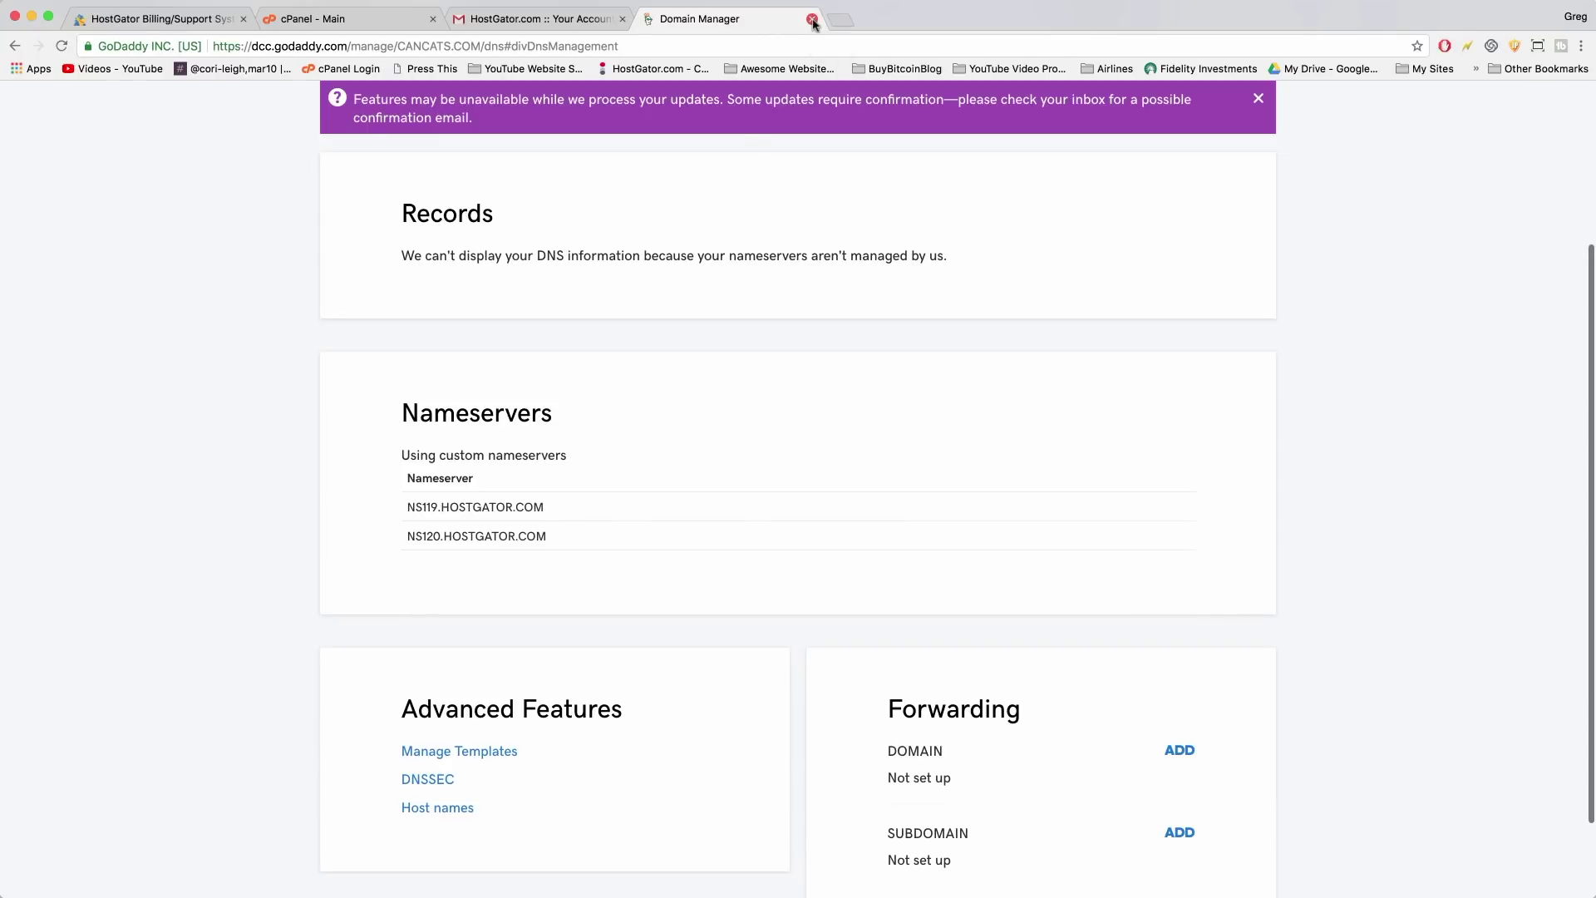
left_click(812, 20)
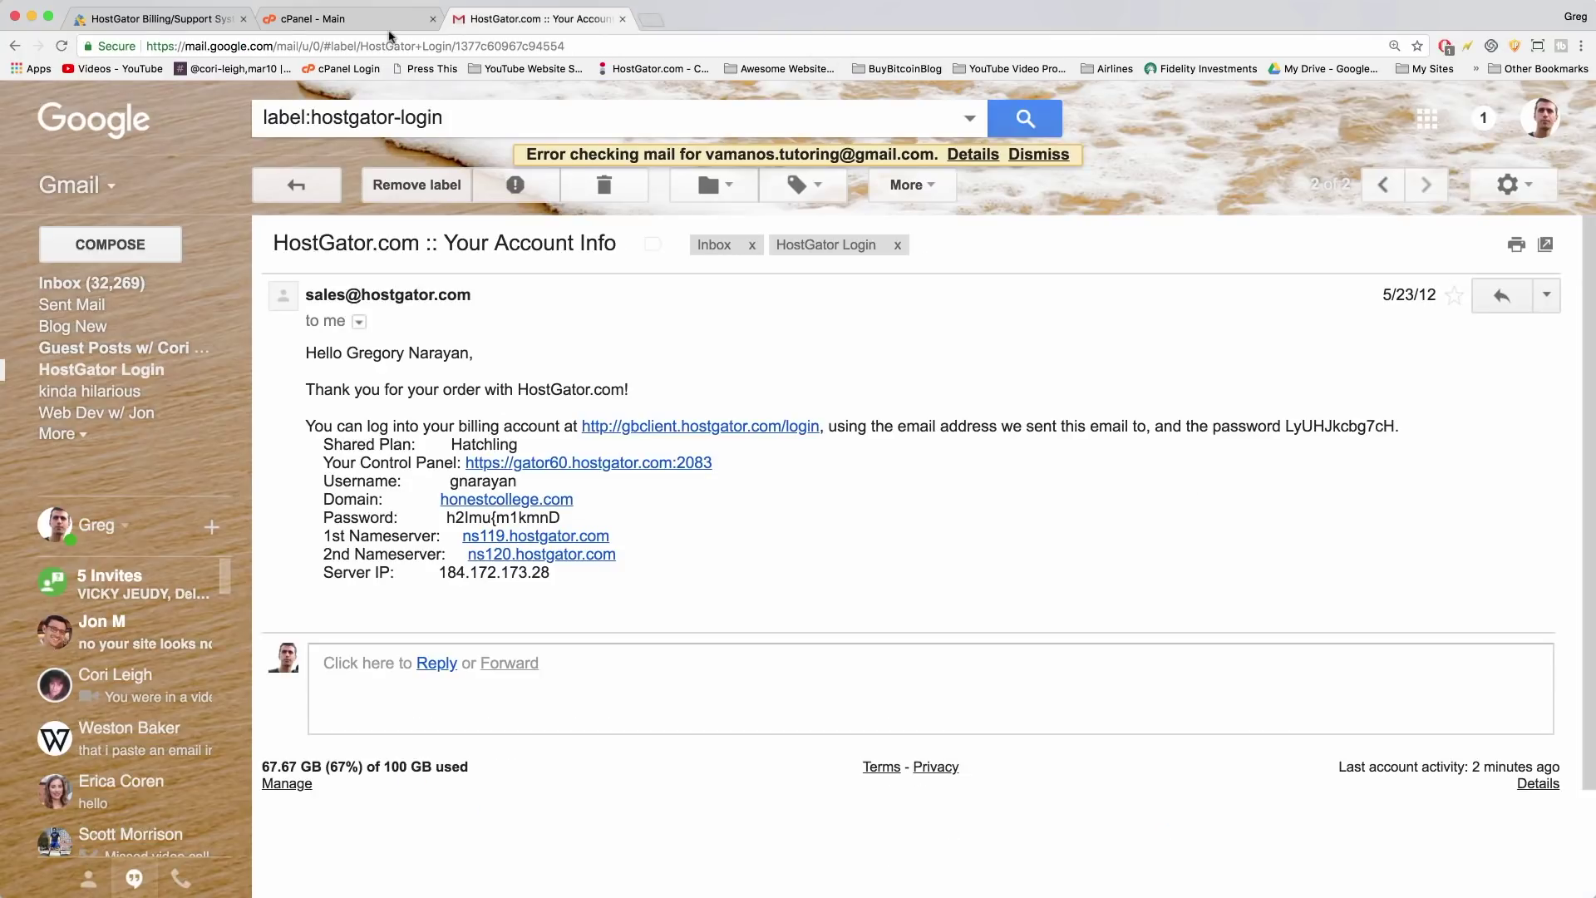
Load startawordpresswebsite.com in a new tab, then go to its /wp-admin login page.
left_click(648, 26)
type("startawordpresswebsite.com")
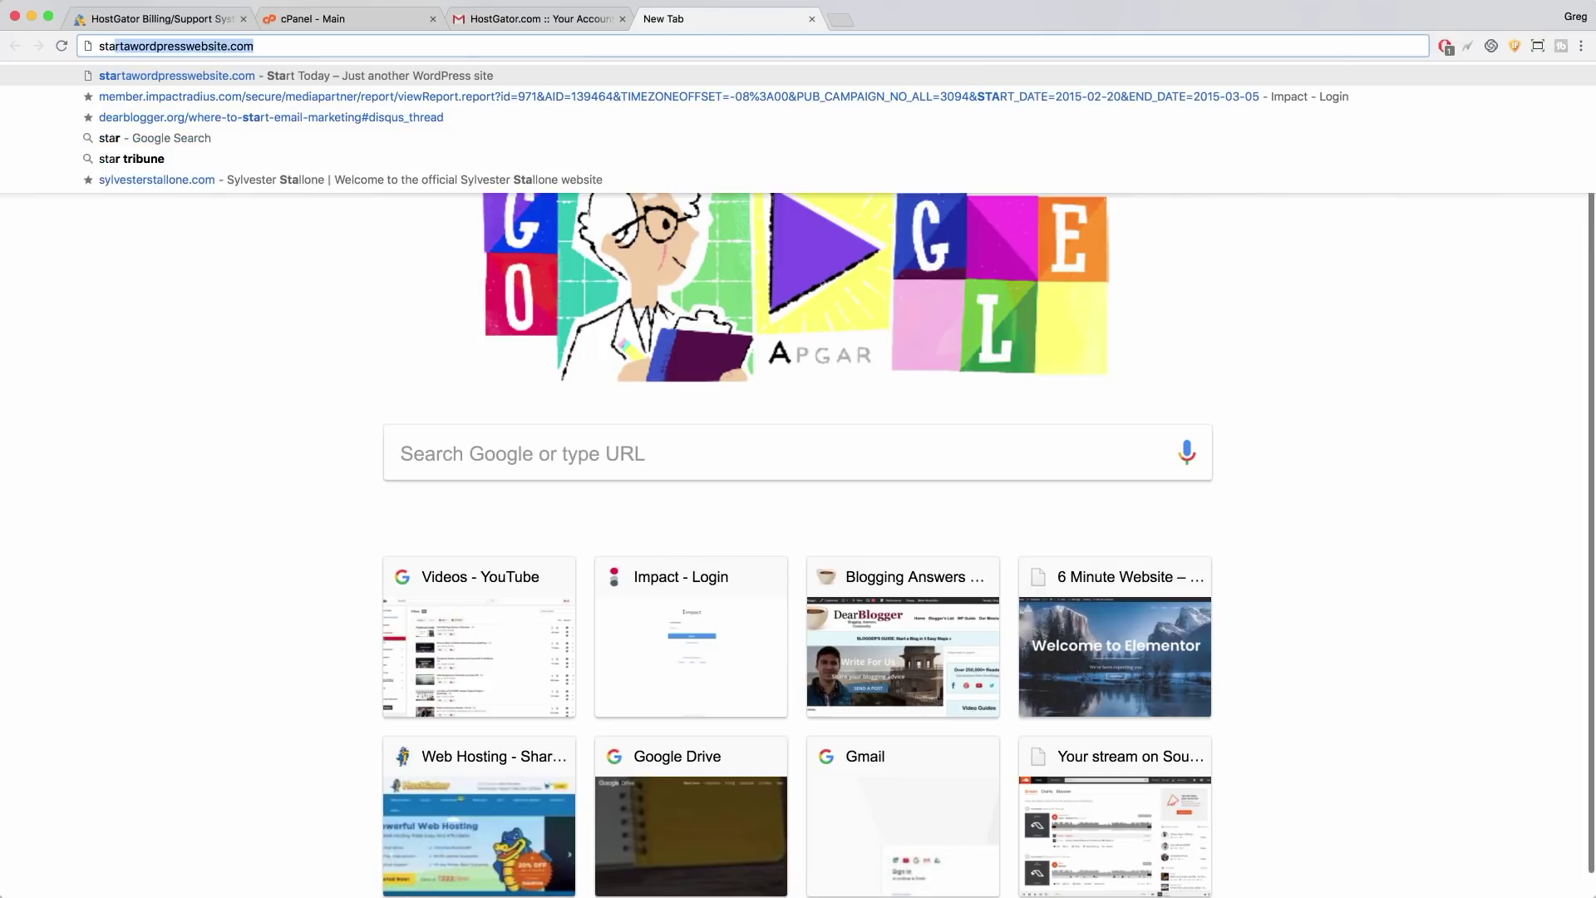
key("Return")
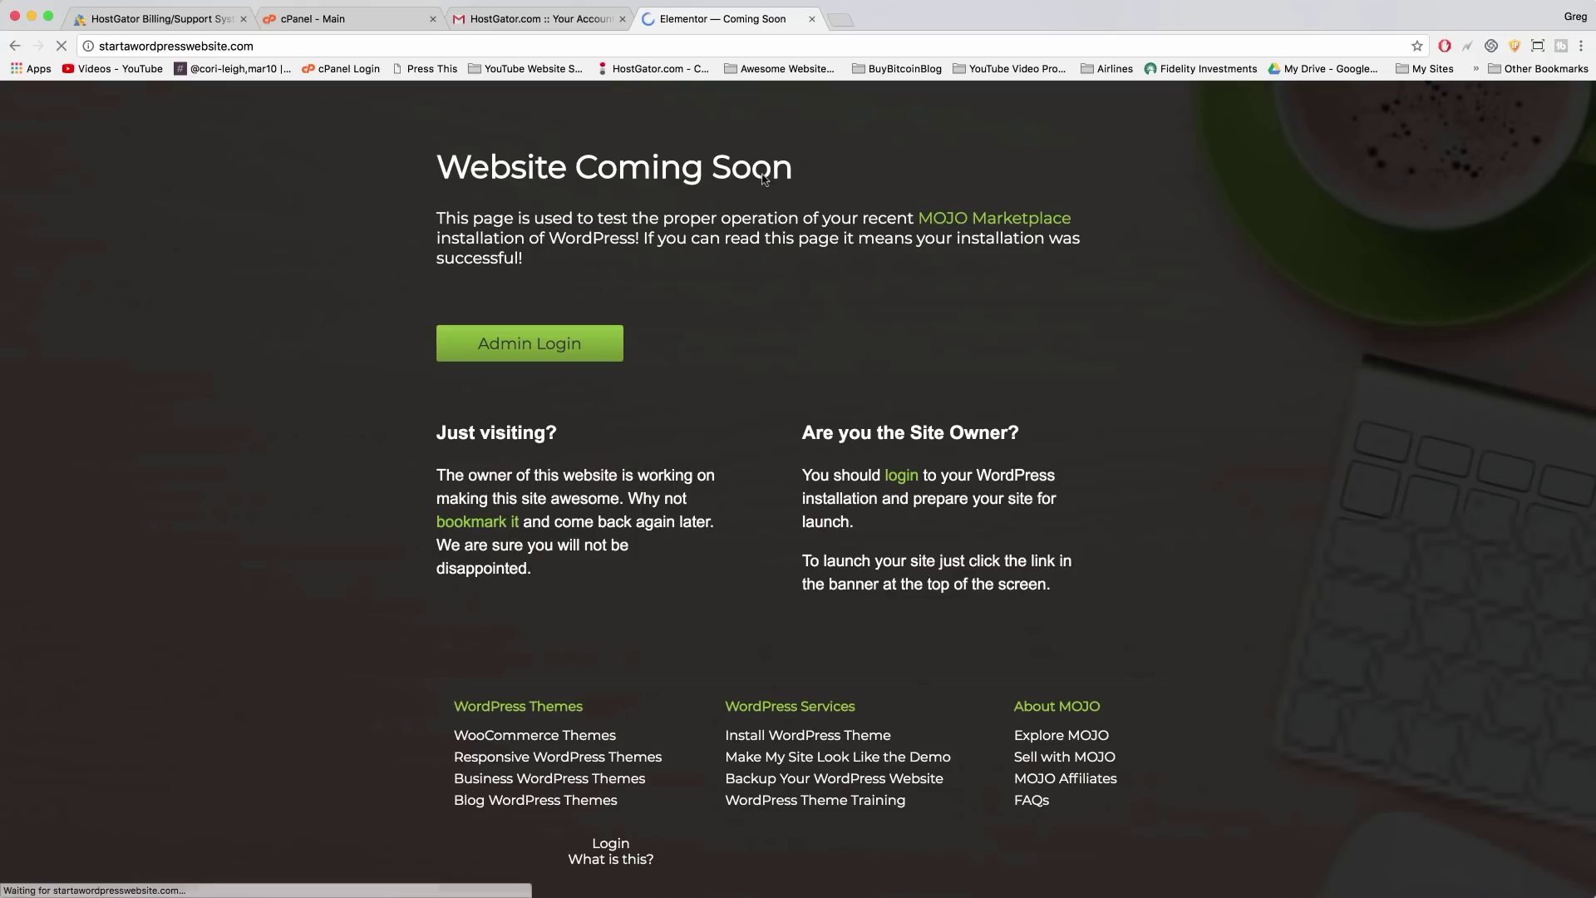
left_click(686, 35)
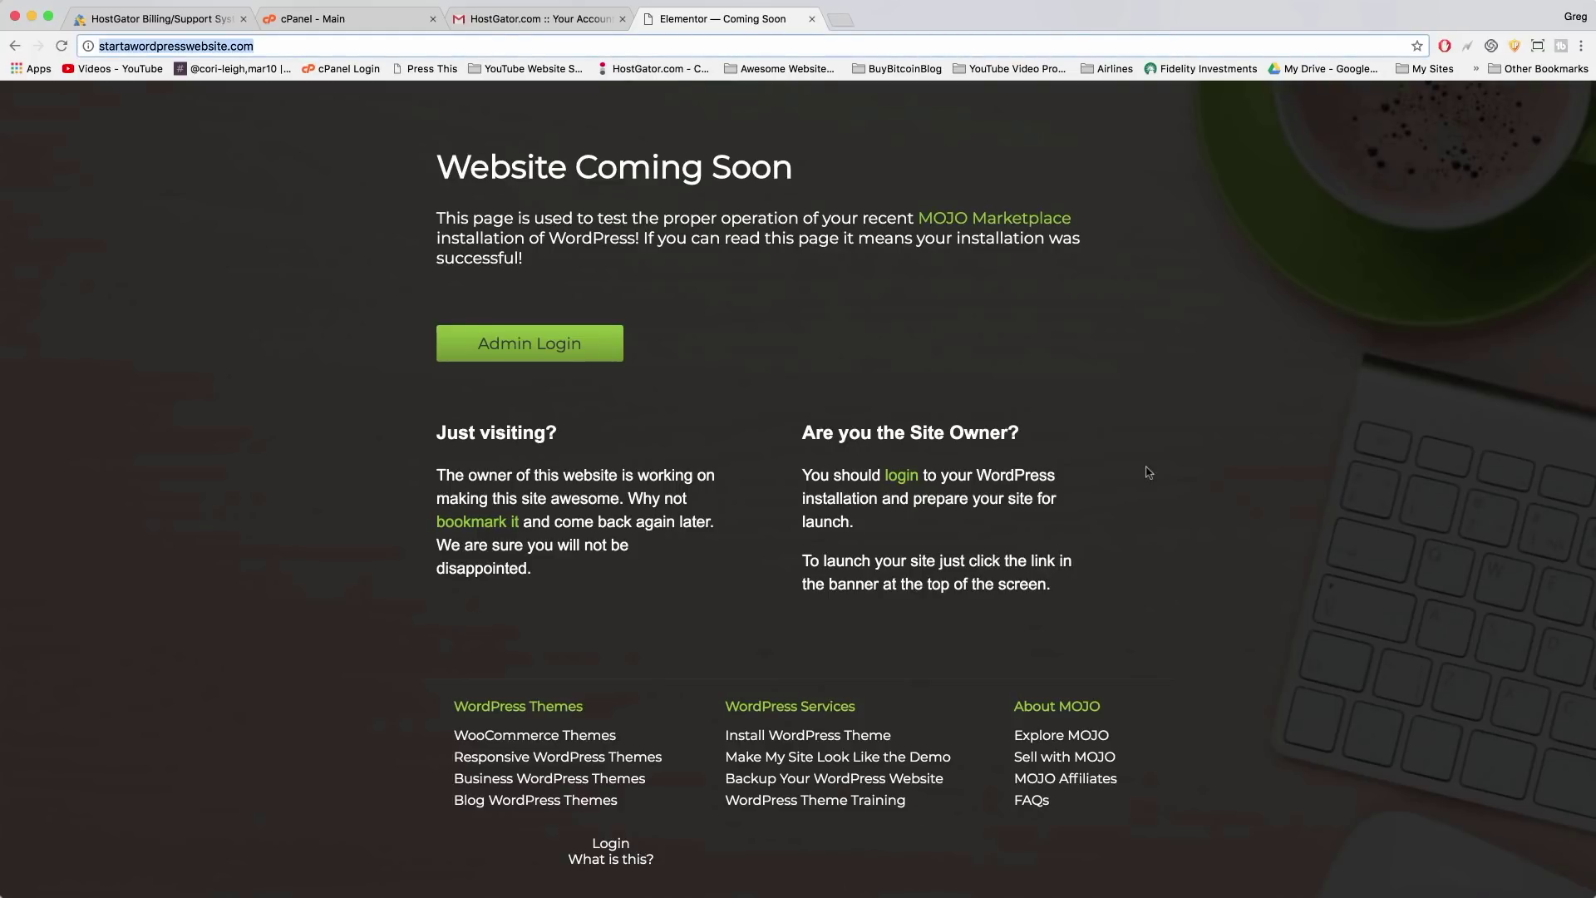
left_click(310, 405)
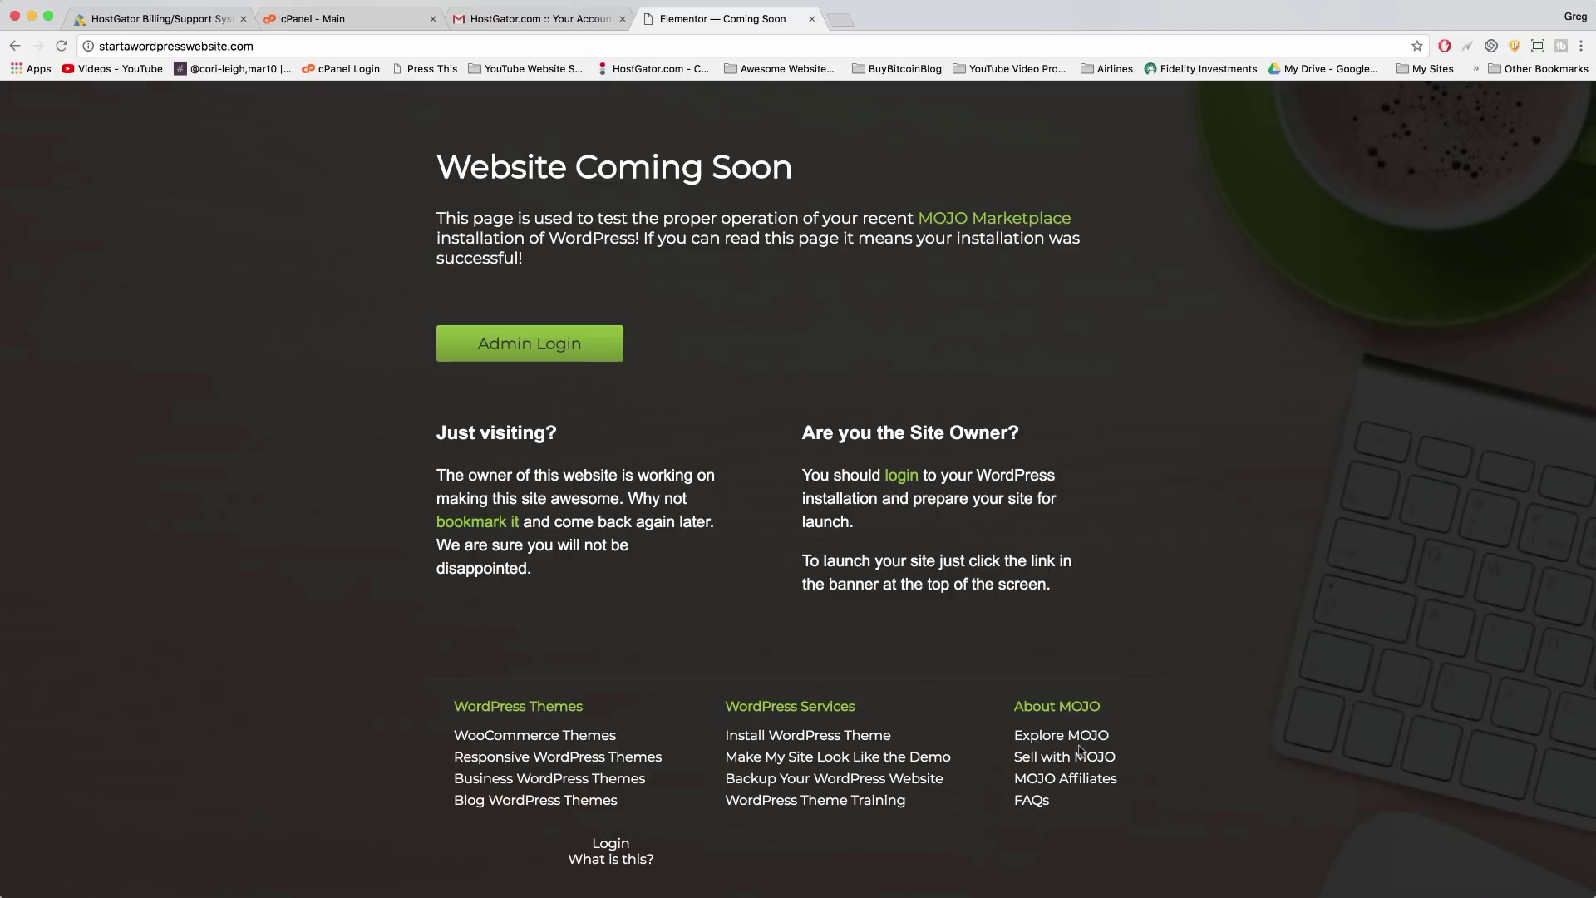
left_click(281, 44)
left_click(281, 42)
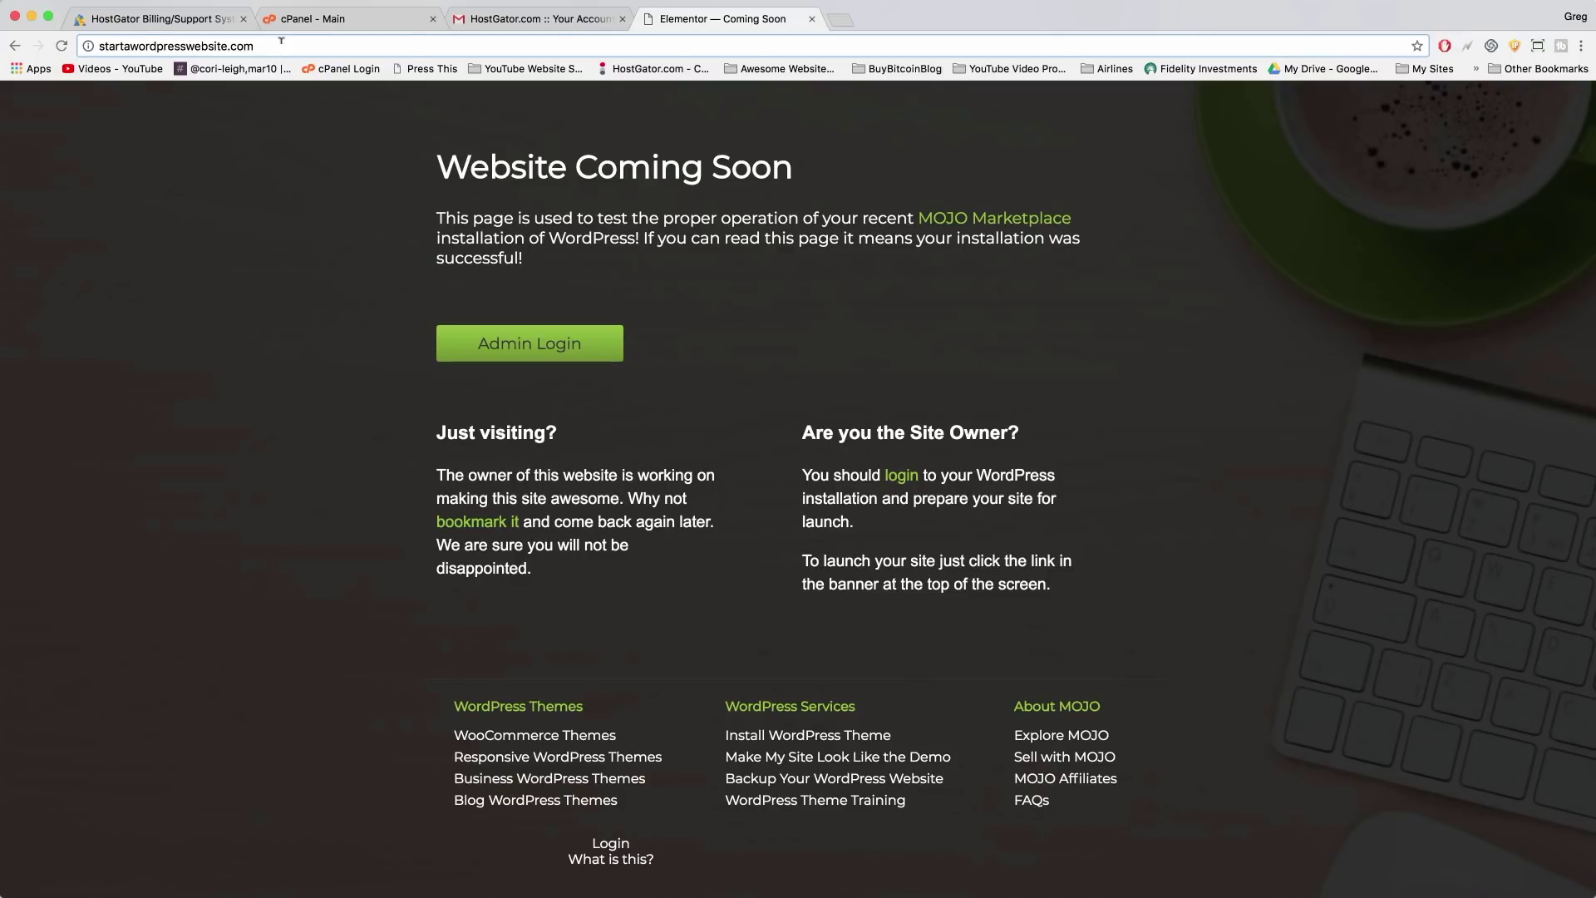
type("/wp-admin")
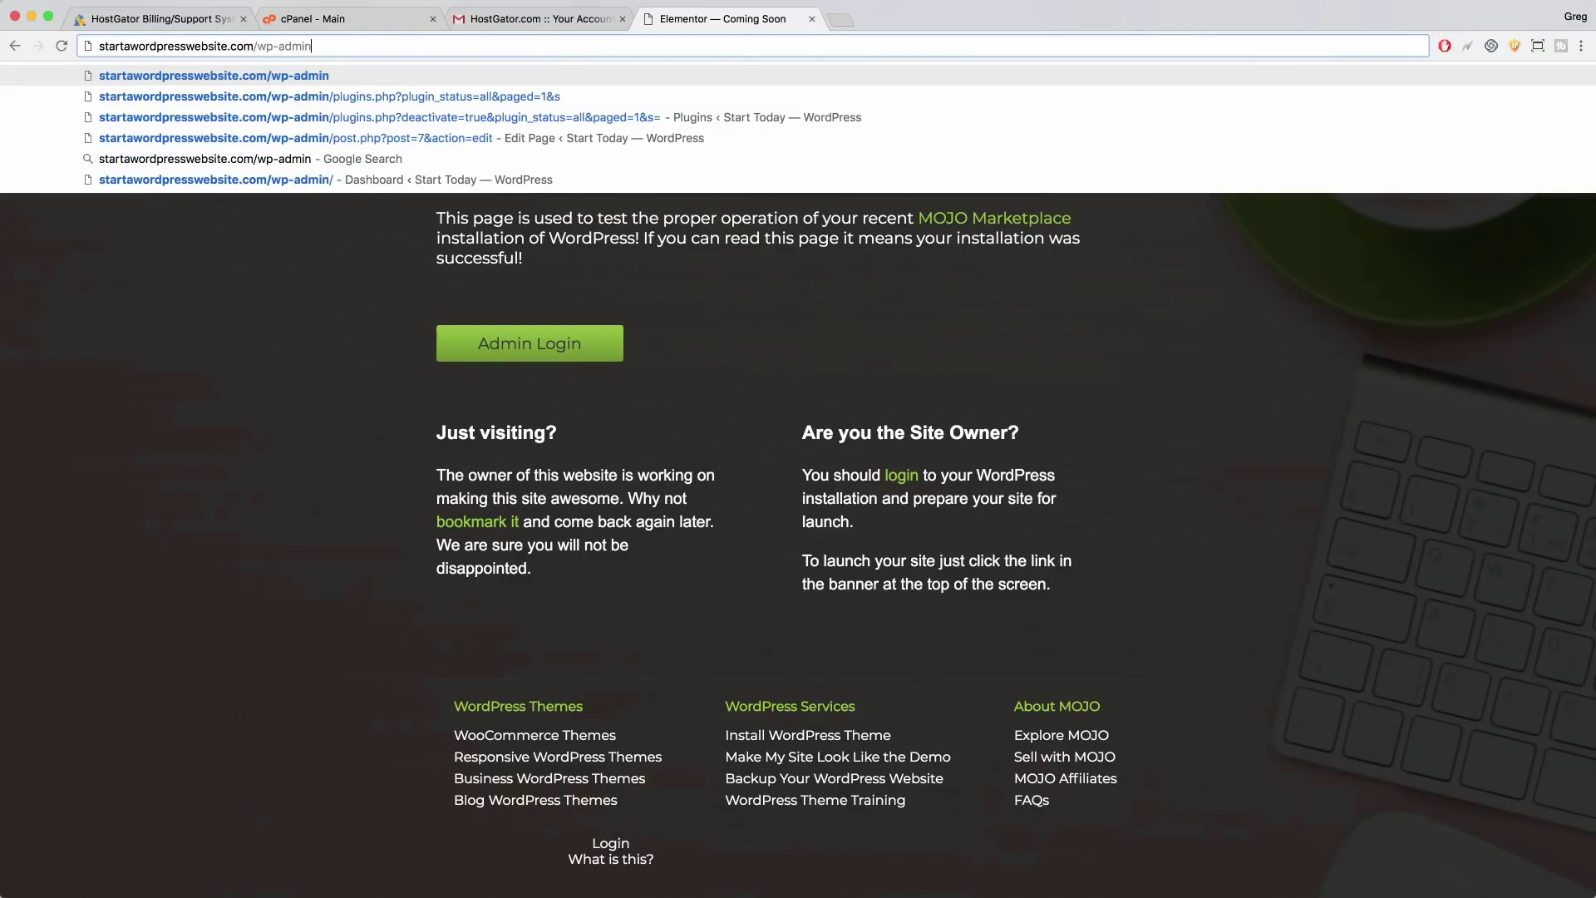
key("Return")
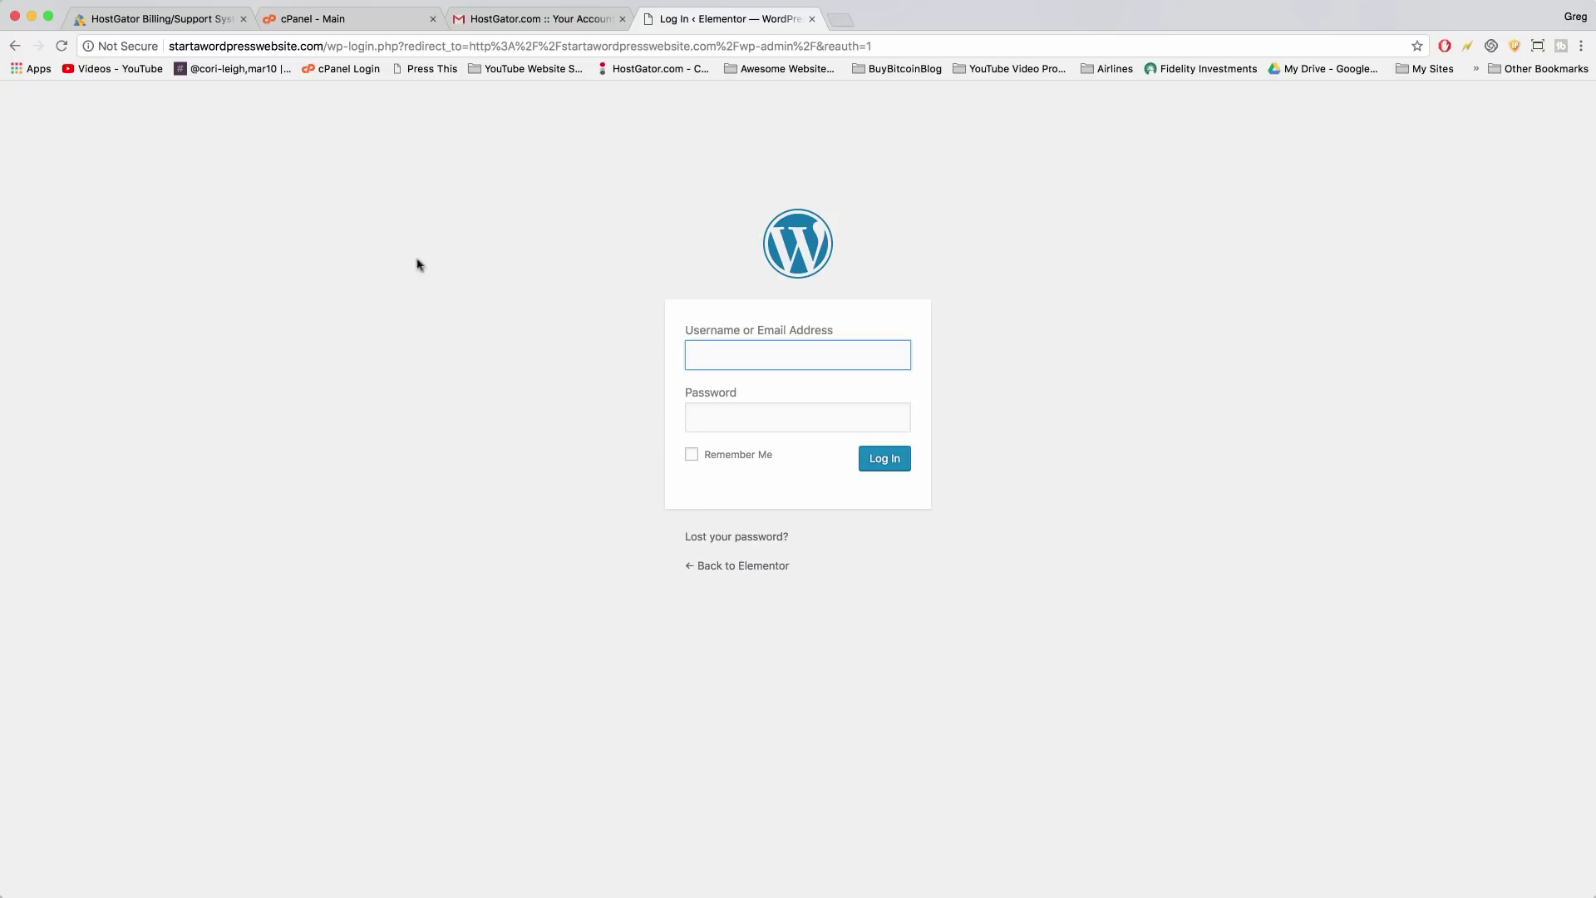
Open HostGator's Install Complete email and copy the WordPress password from the installation details.
left_click(526, 18)
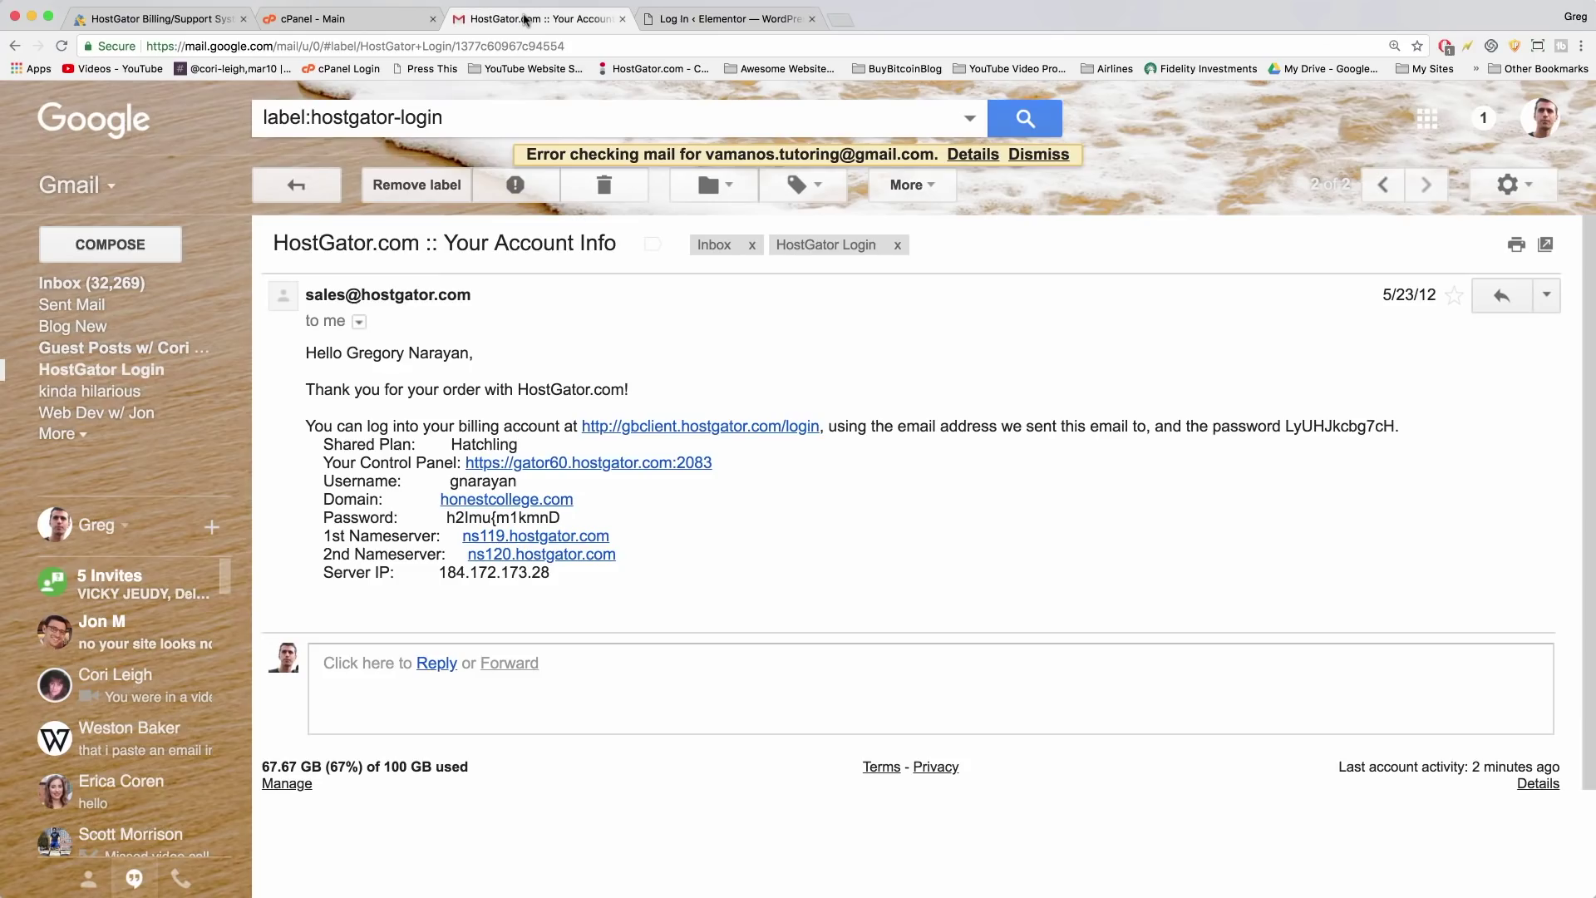
left_click(96, 284)
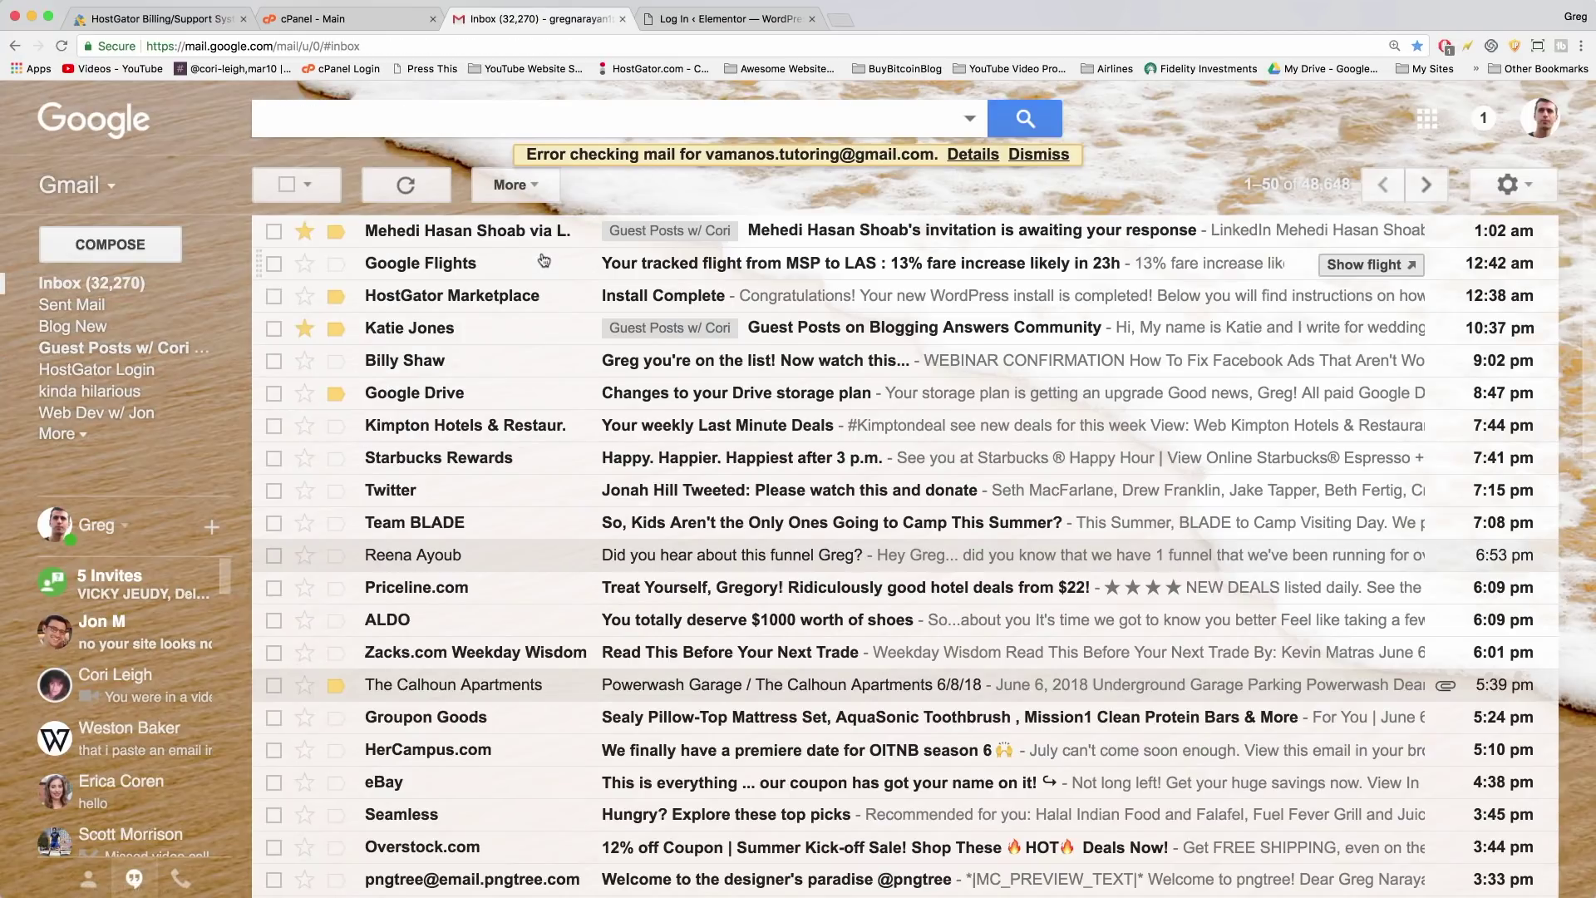
left_click(661, 296)
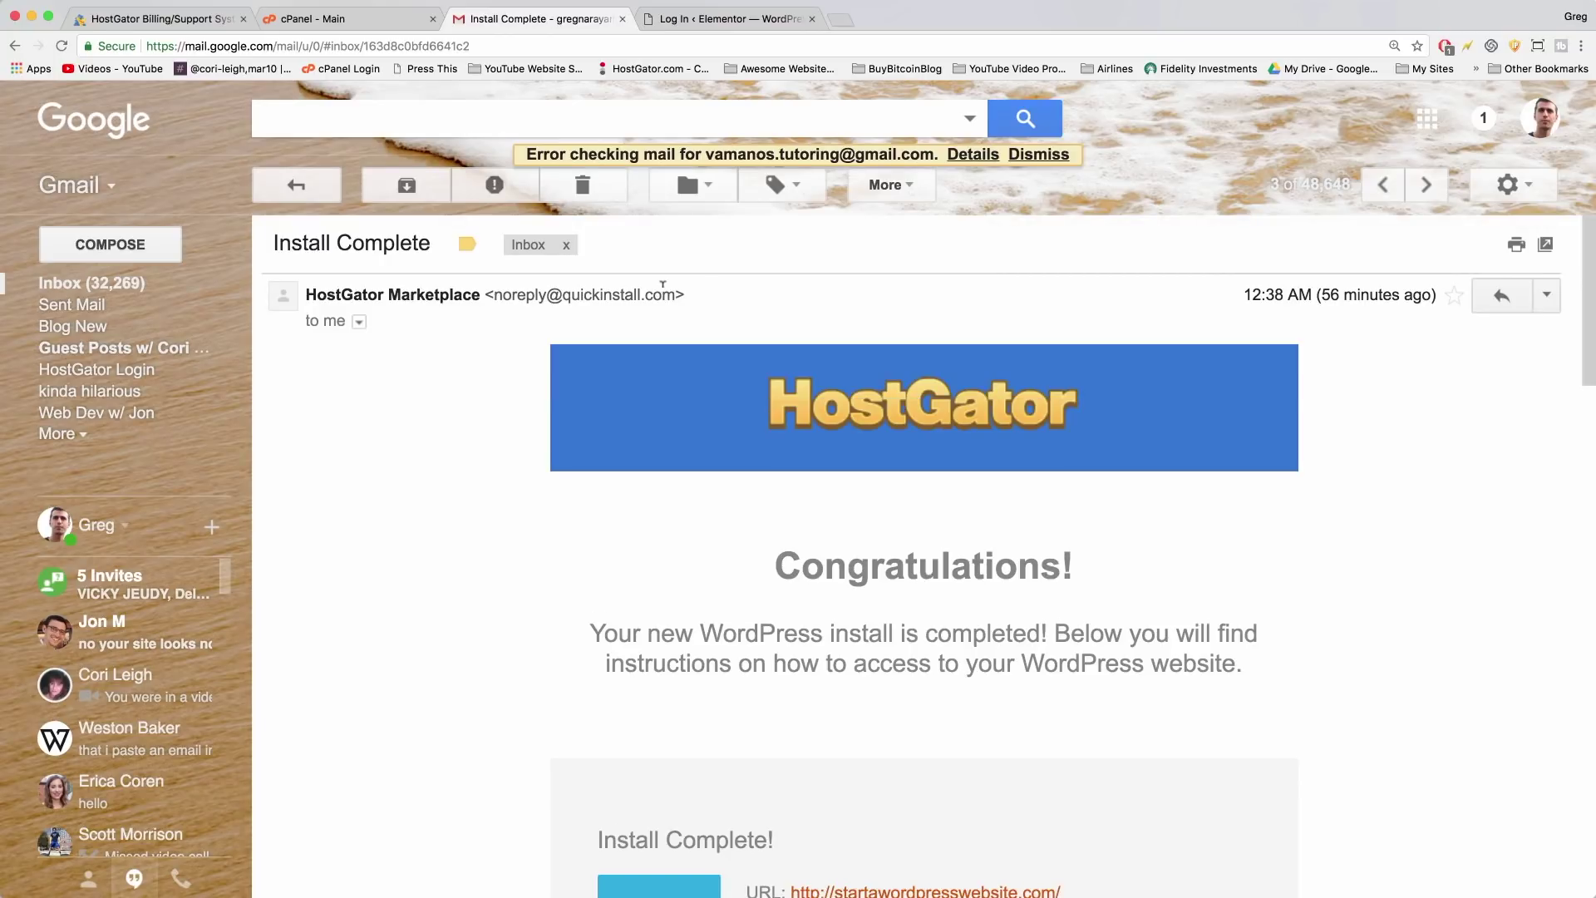
scroll(857, 509, "down", 7)
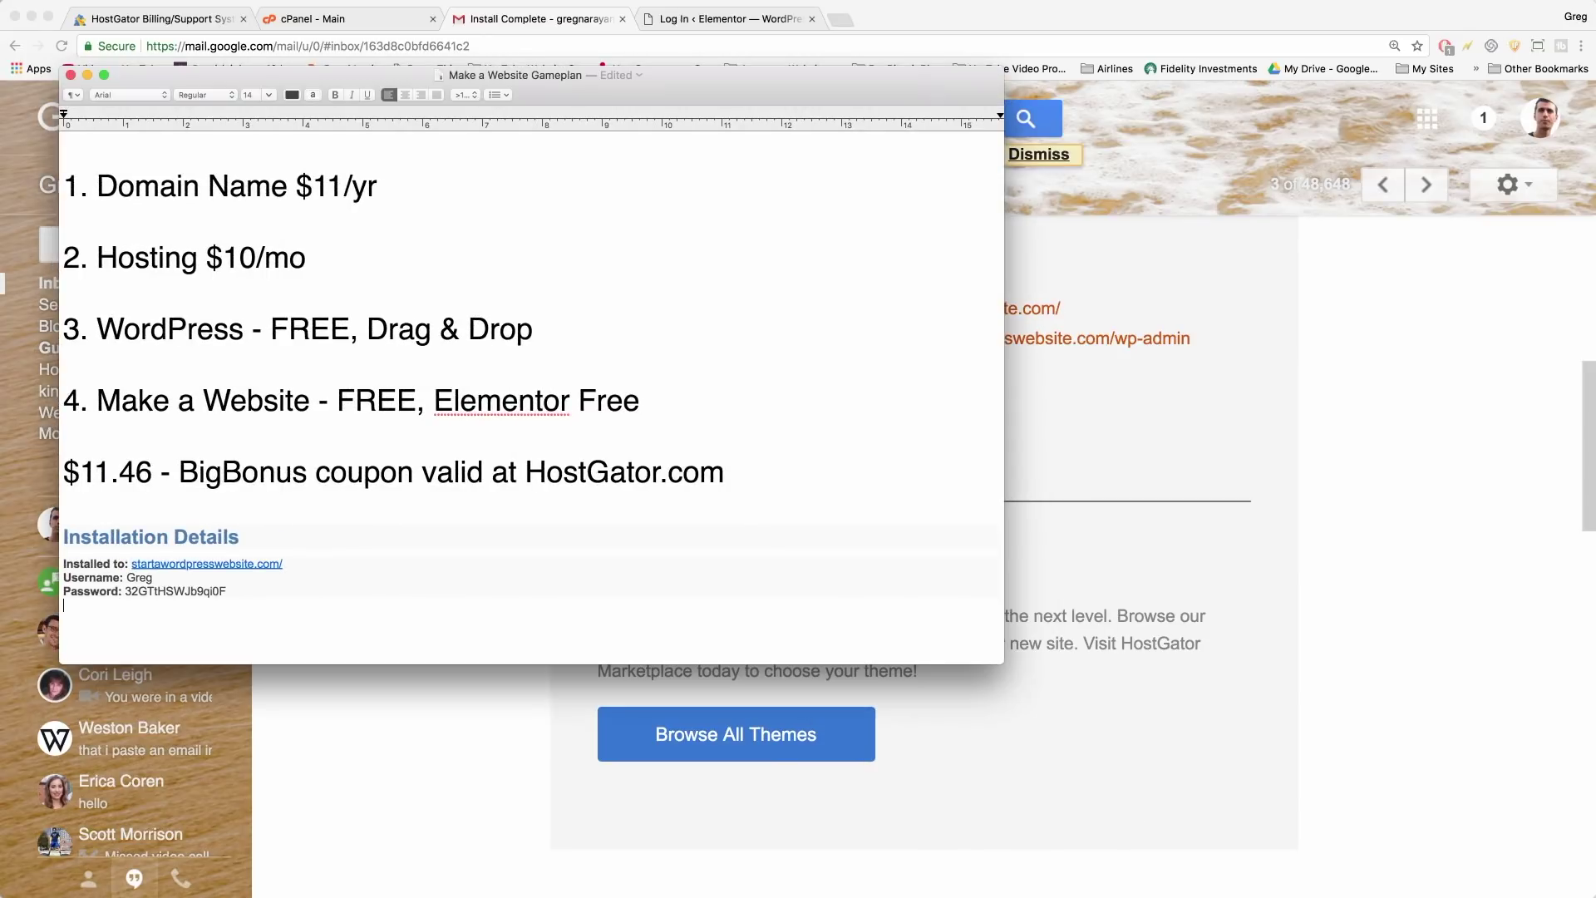
double_click(154, 591)
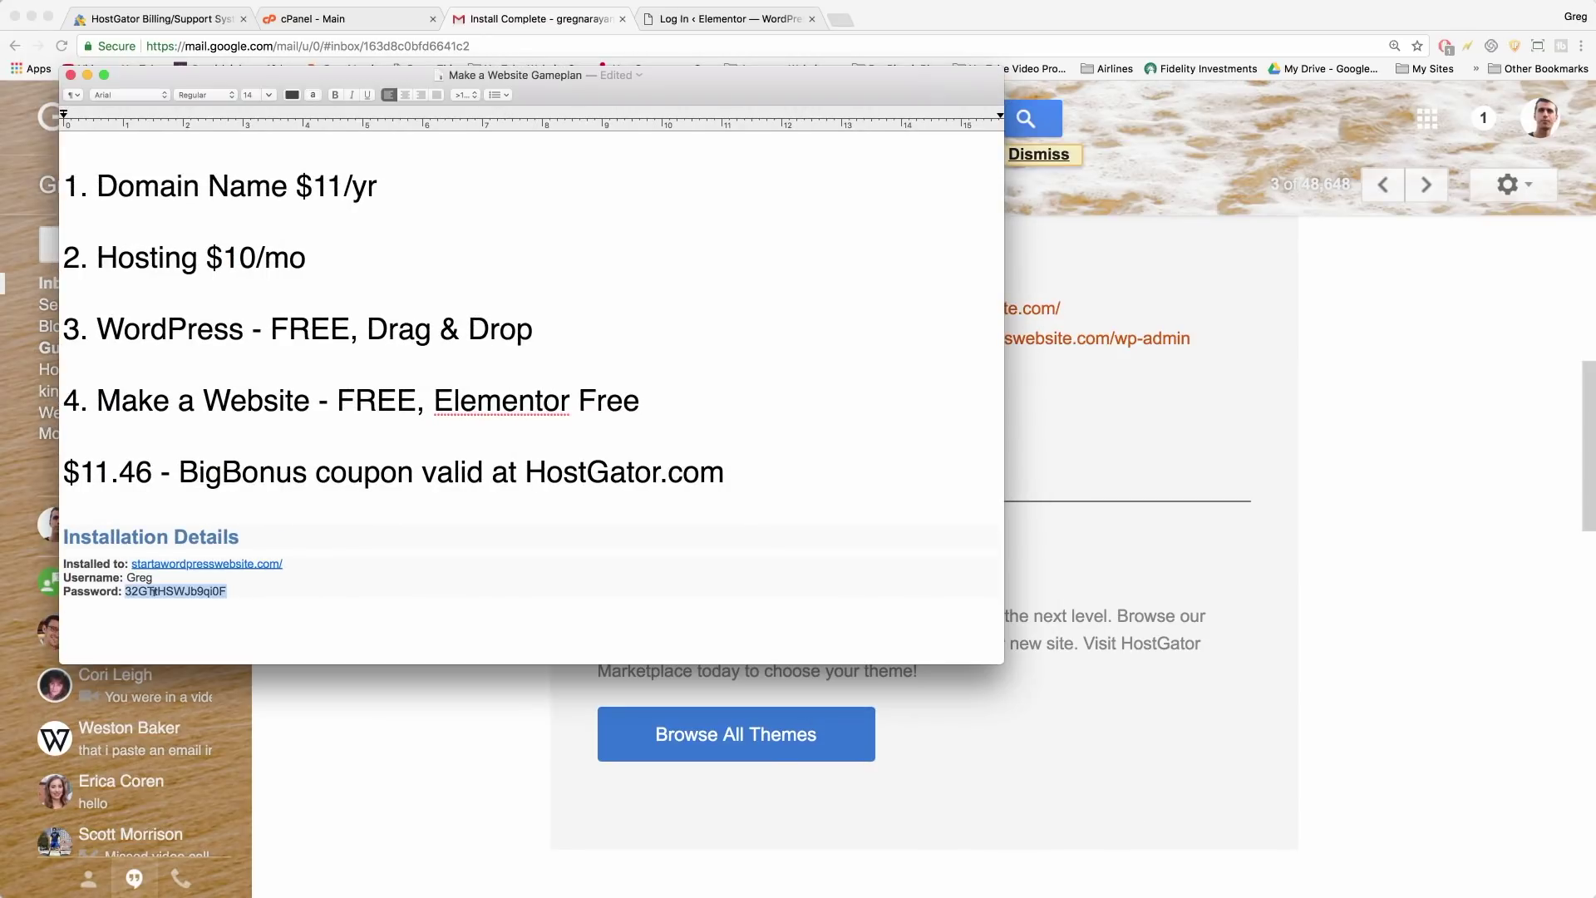
right_click(155, 592)
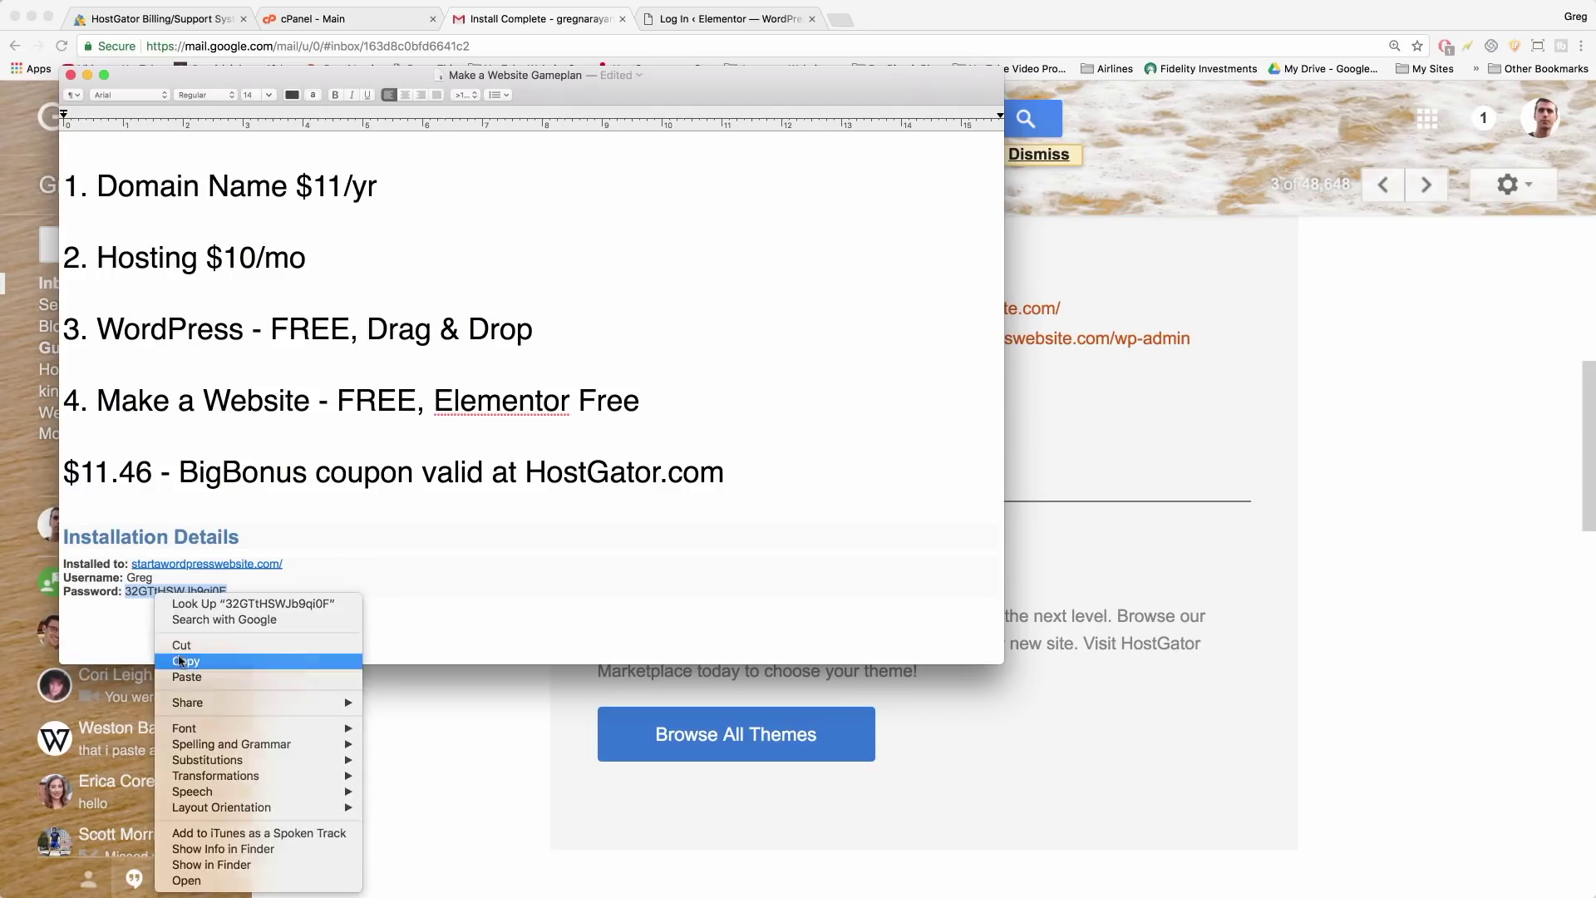
left_click(182, 661)
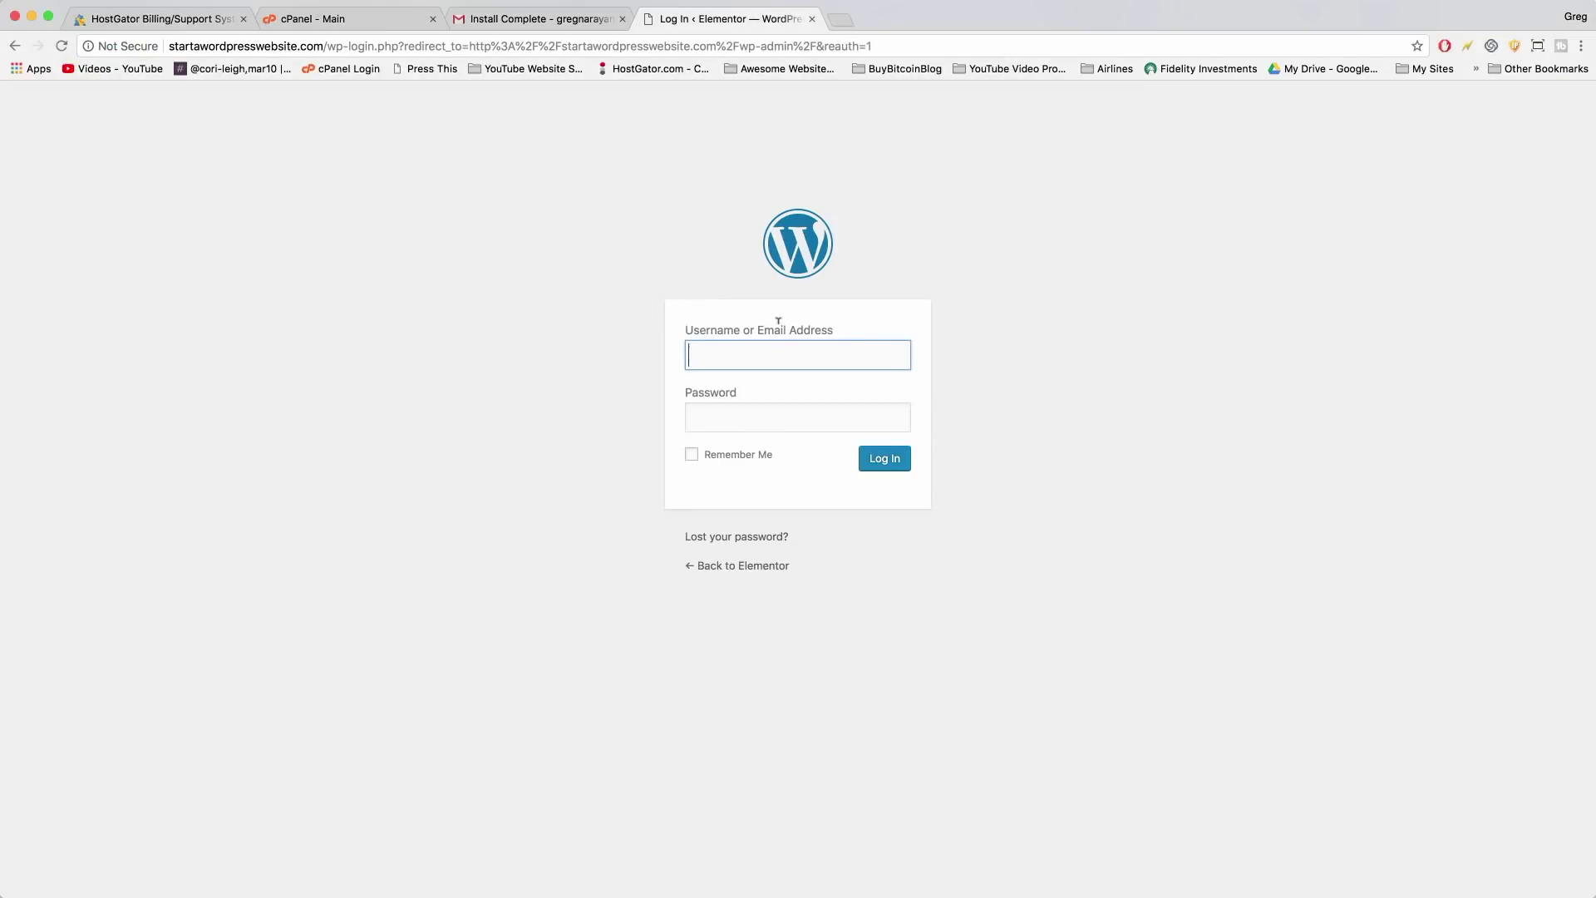
Enter the admin username and pasted password, tick Remember Me, and bookmark the login page.
type("Greg")
key("Tab")
key("super+v")
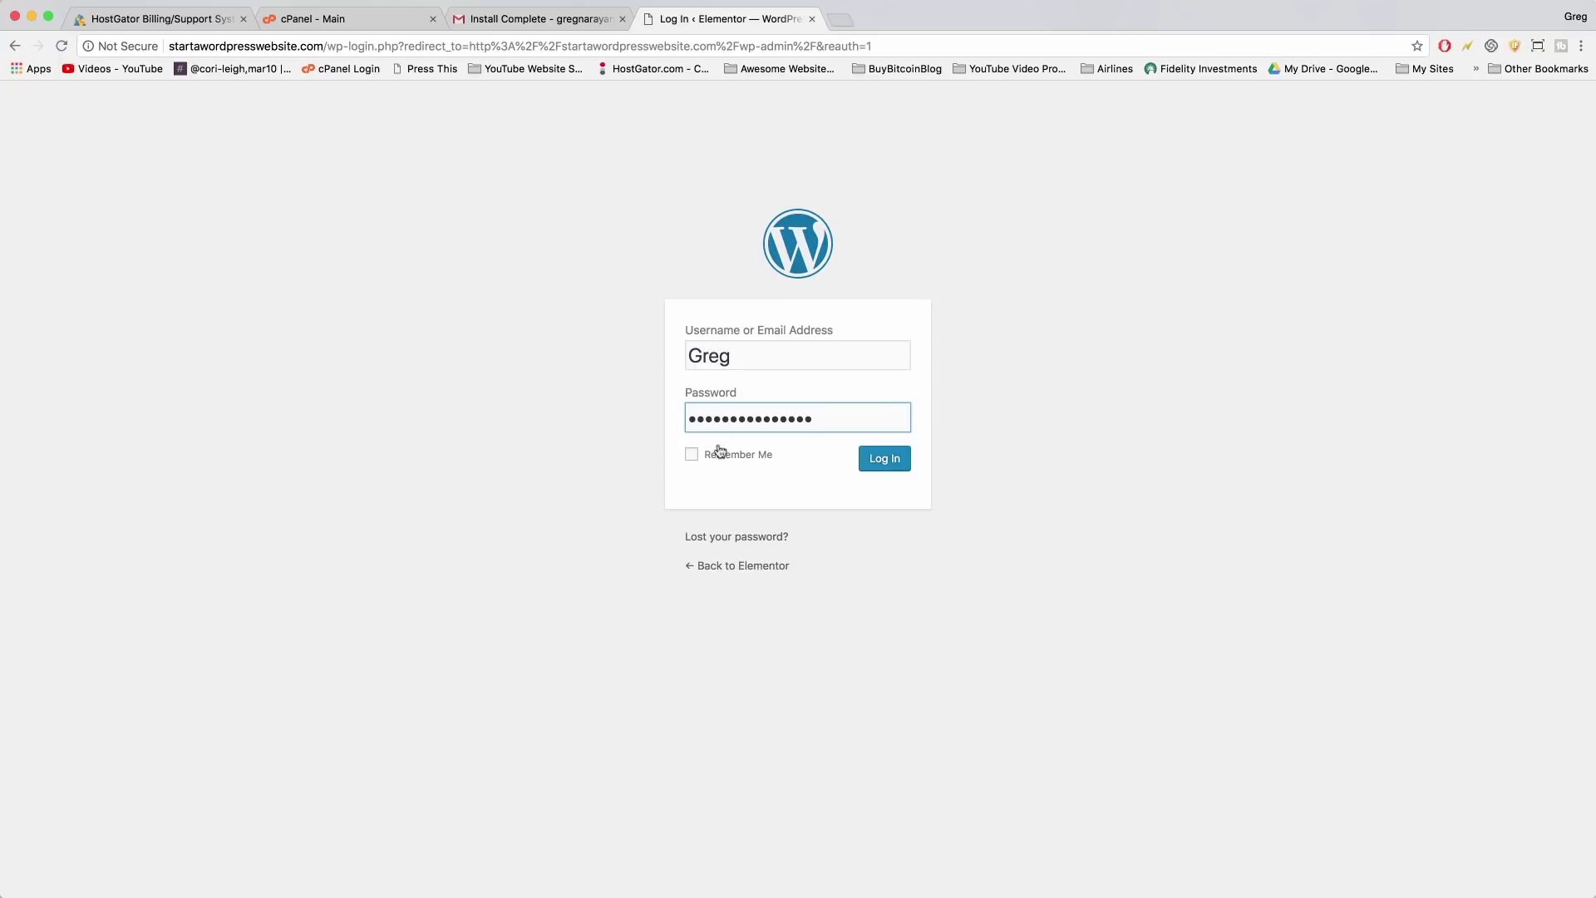
left_click(693, 459)
left_click(1417, 46)
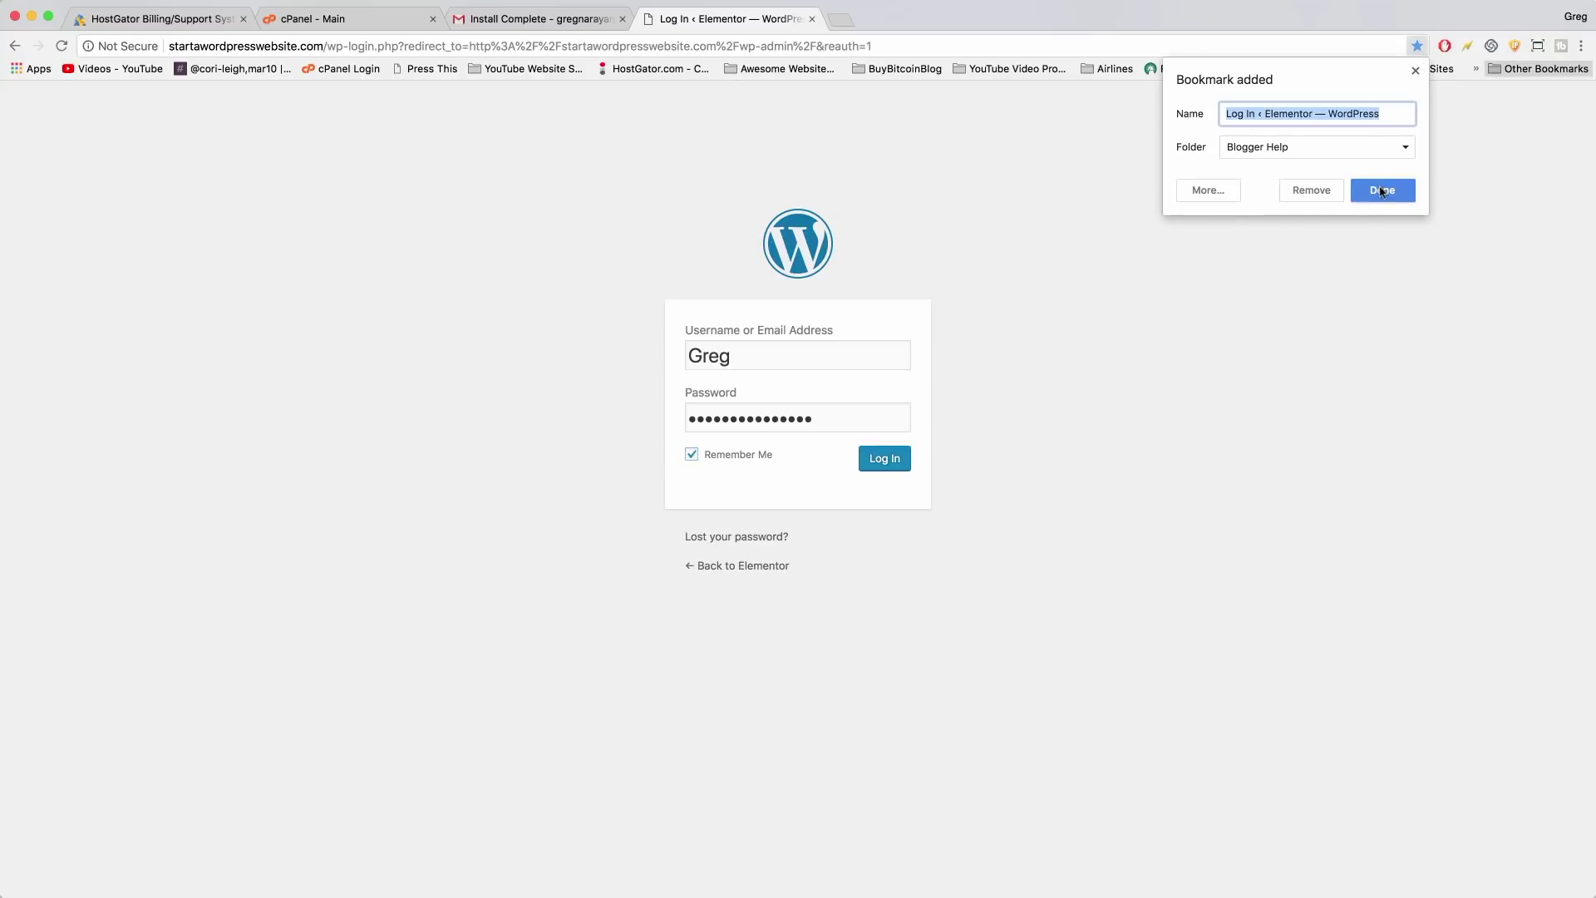
left_click(1382, 189)
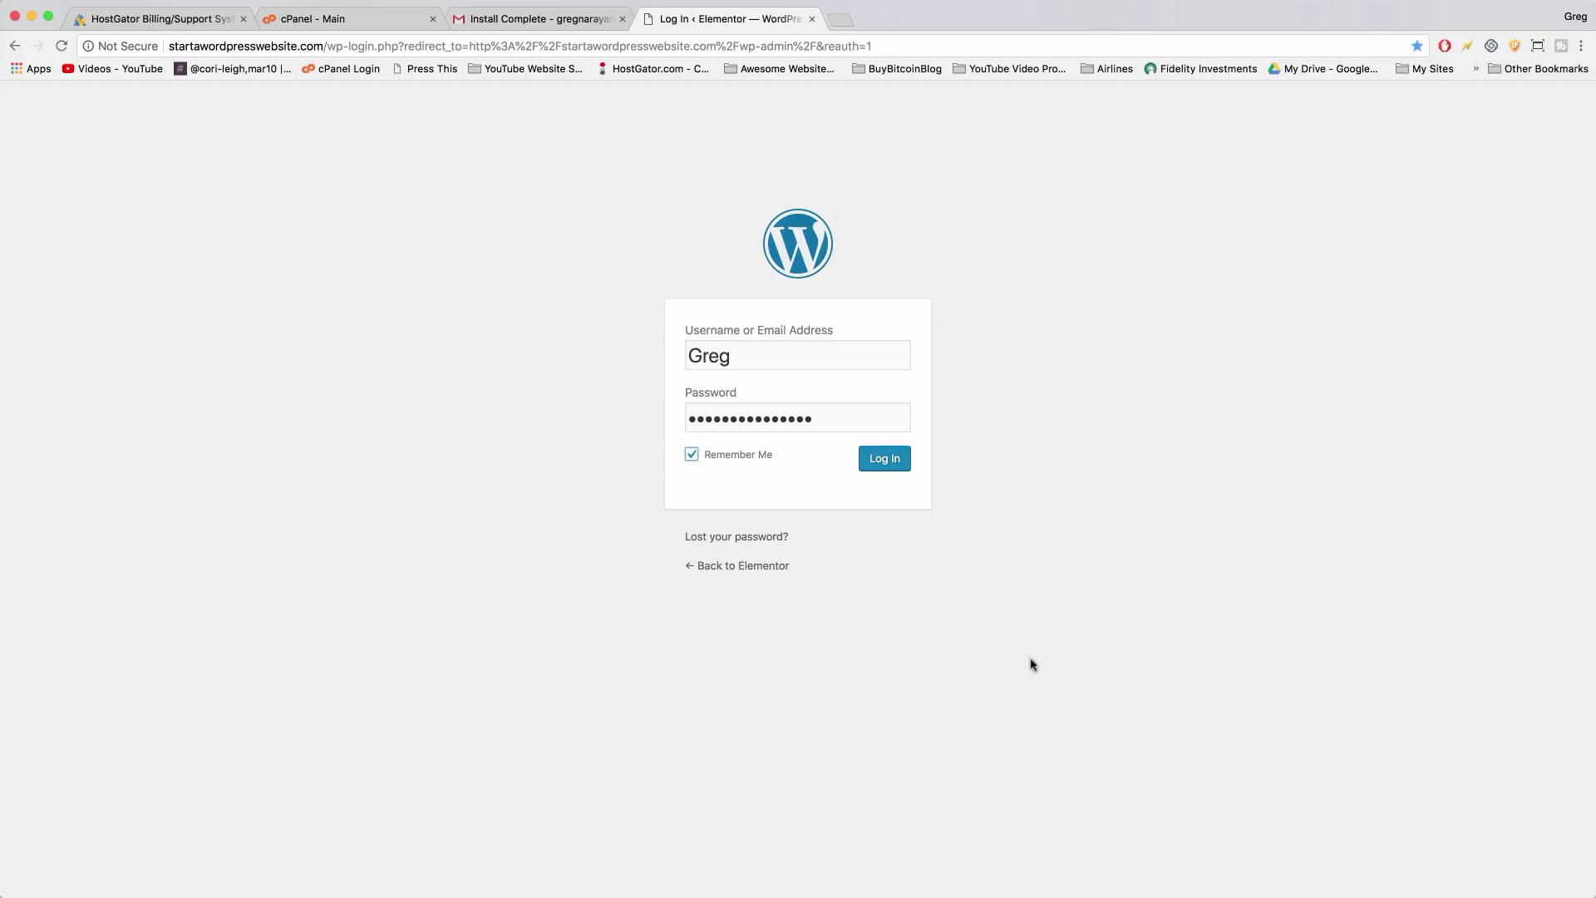
Check startawordpresswebsite.com/wp-admin in a duplicate tab, close it, then log in.
left_click(841, 19)
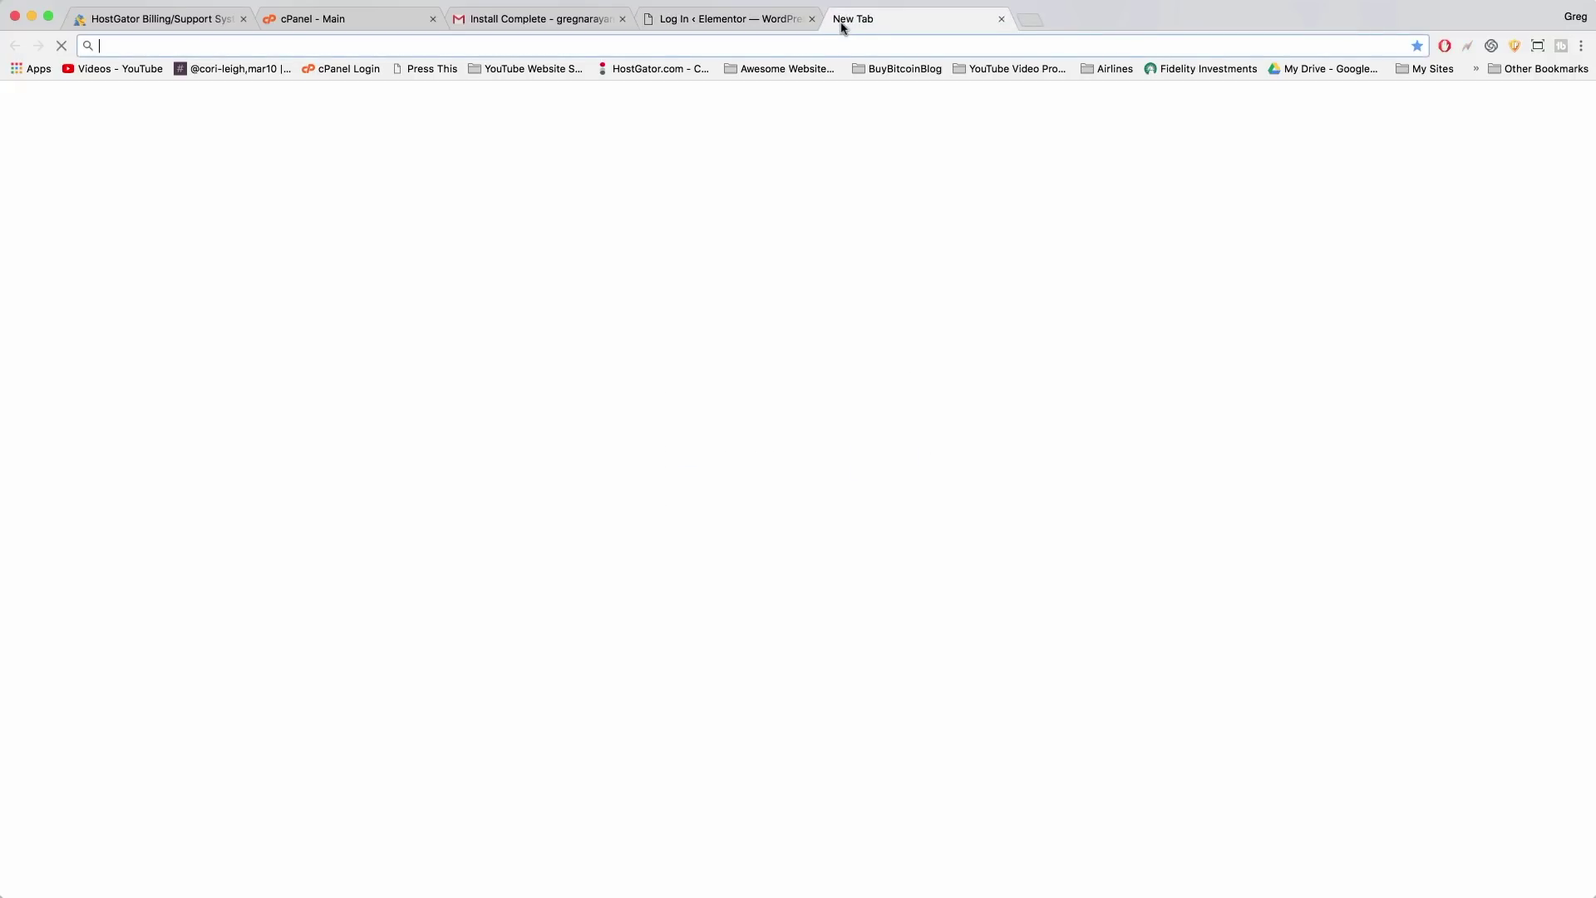
type("startawordpresswebsite.com")
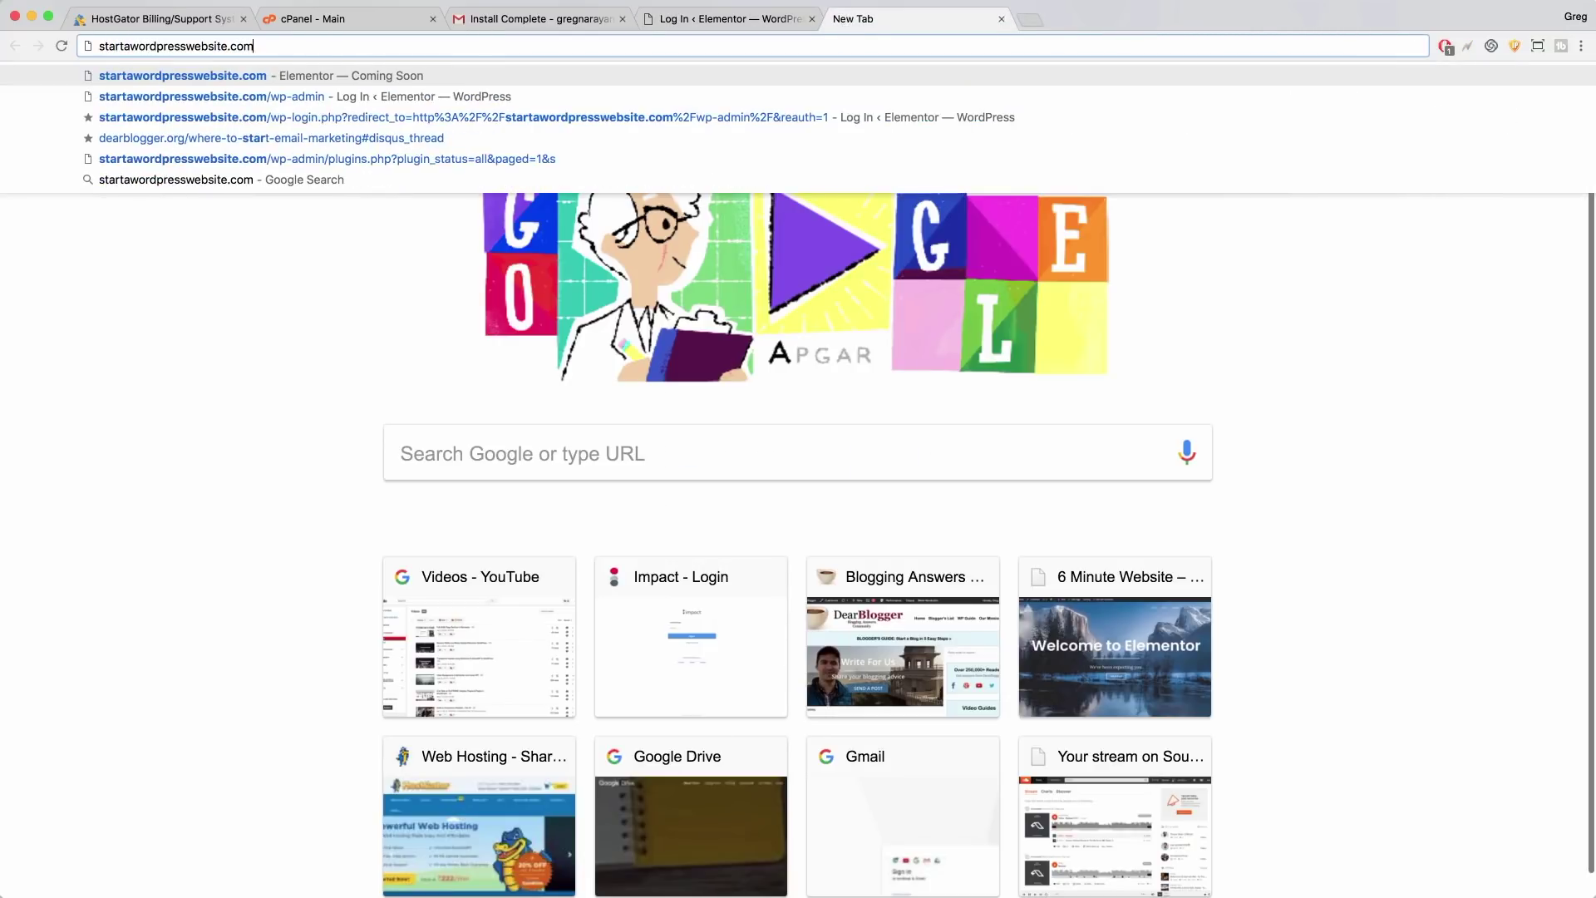
type("/")
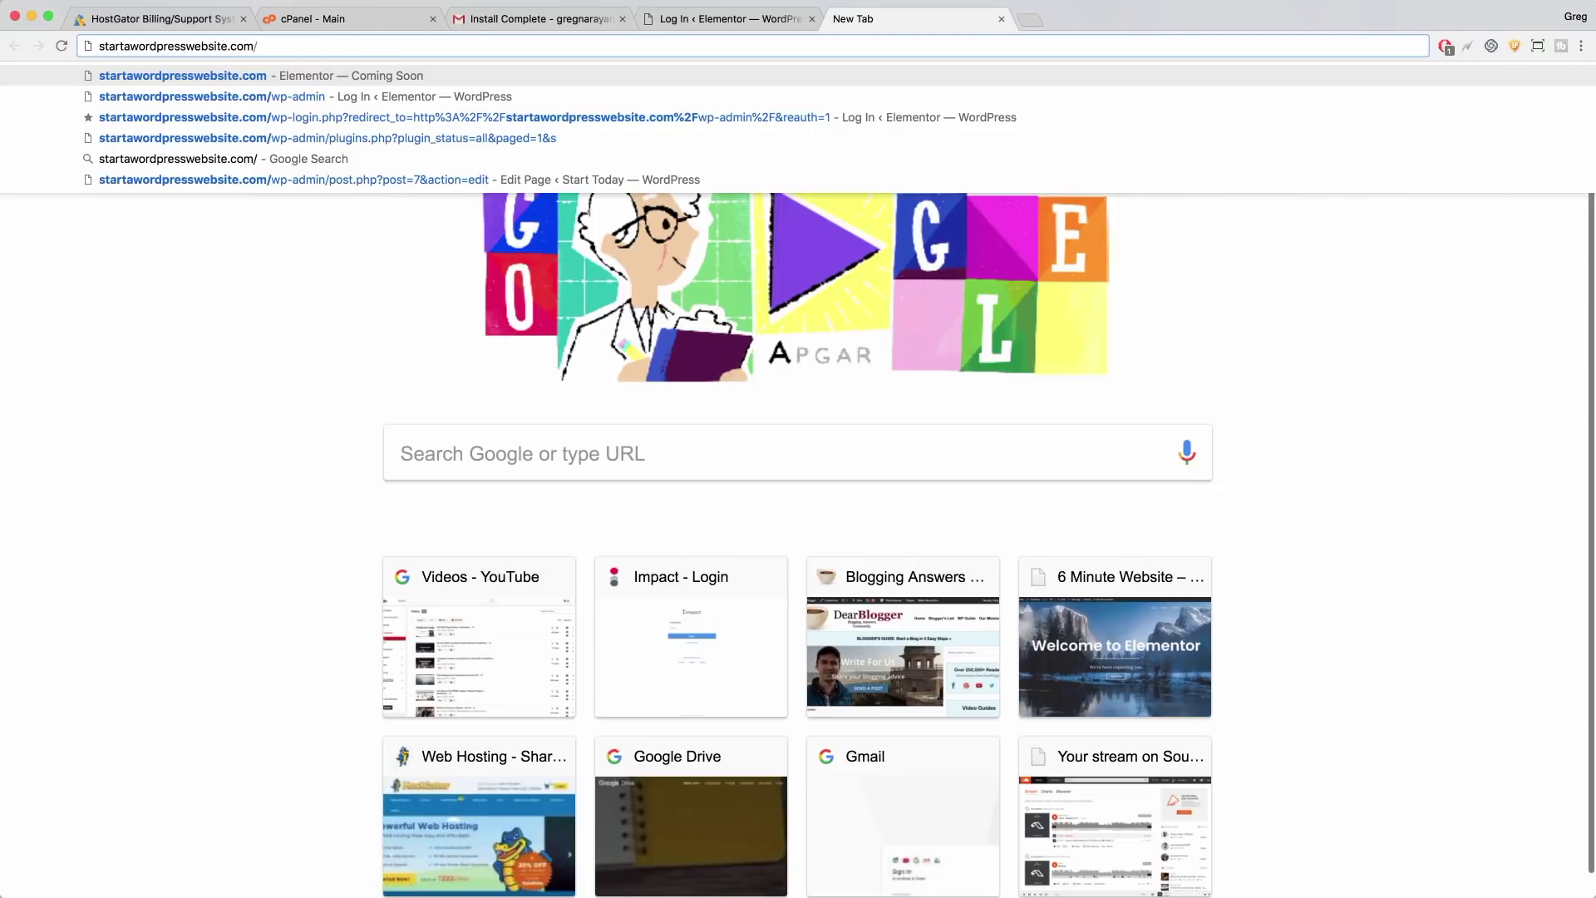
type("wp")
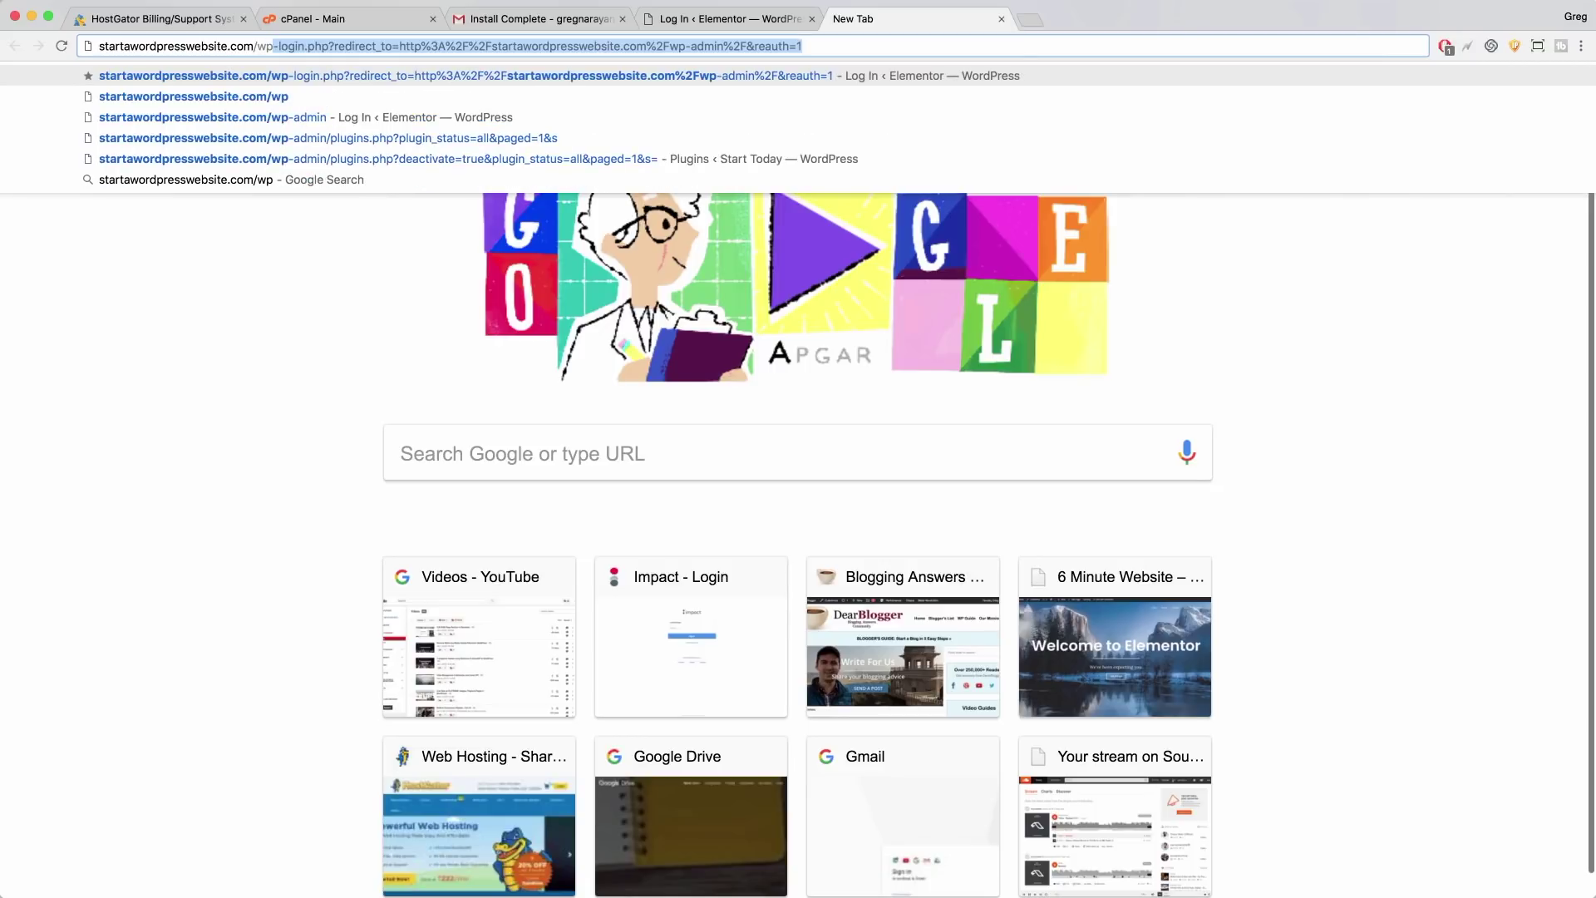
type("-admin")
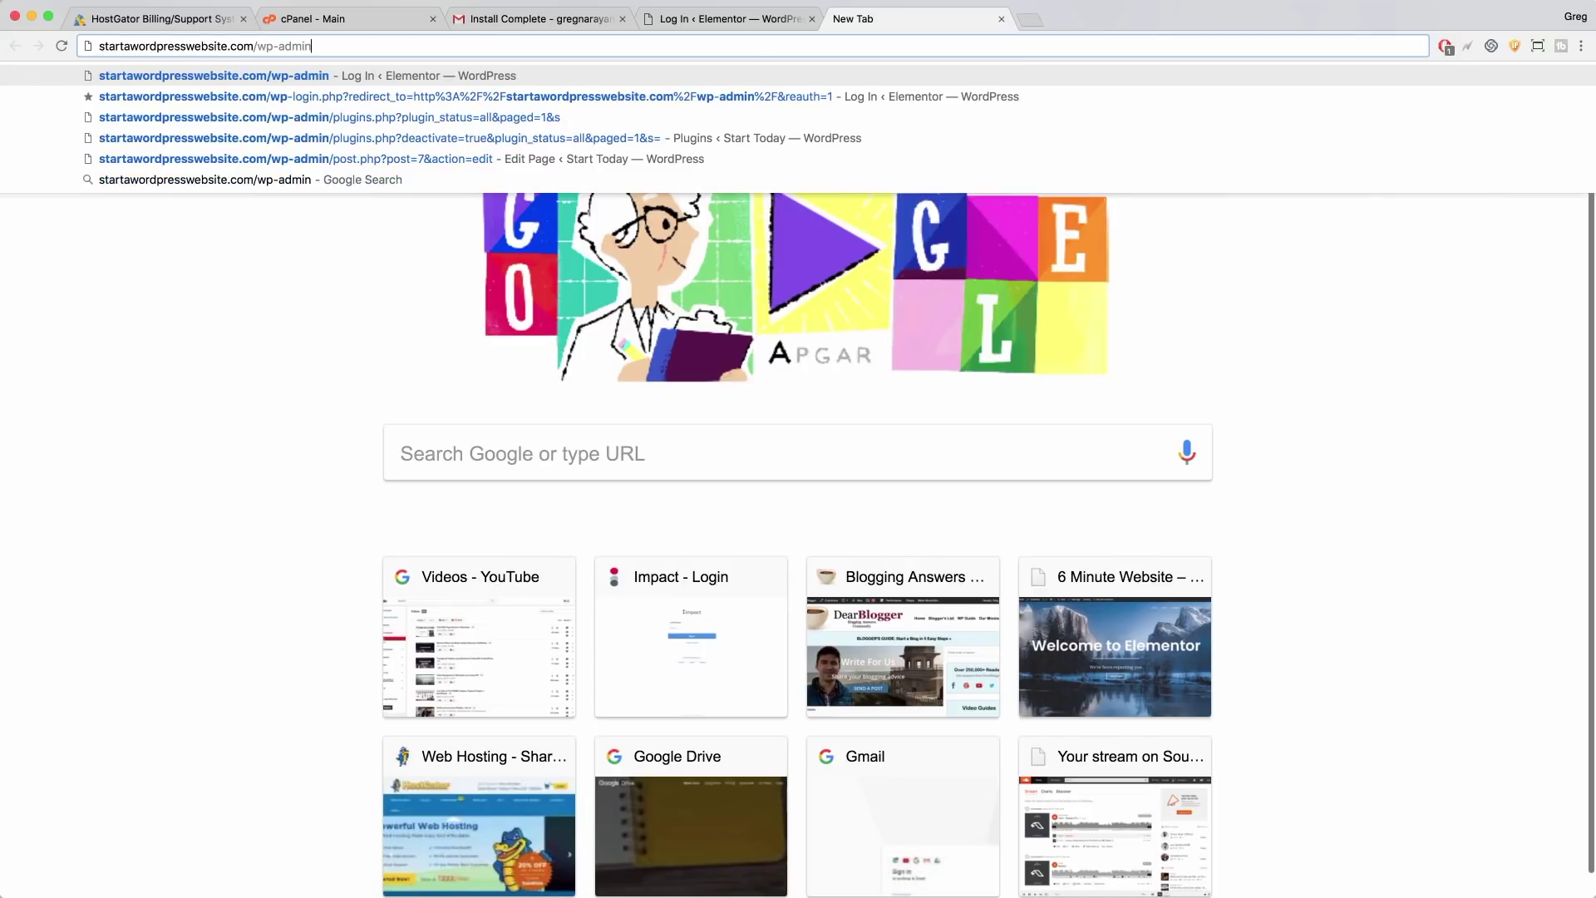
key("Return")
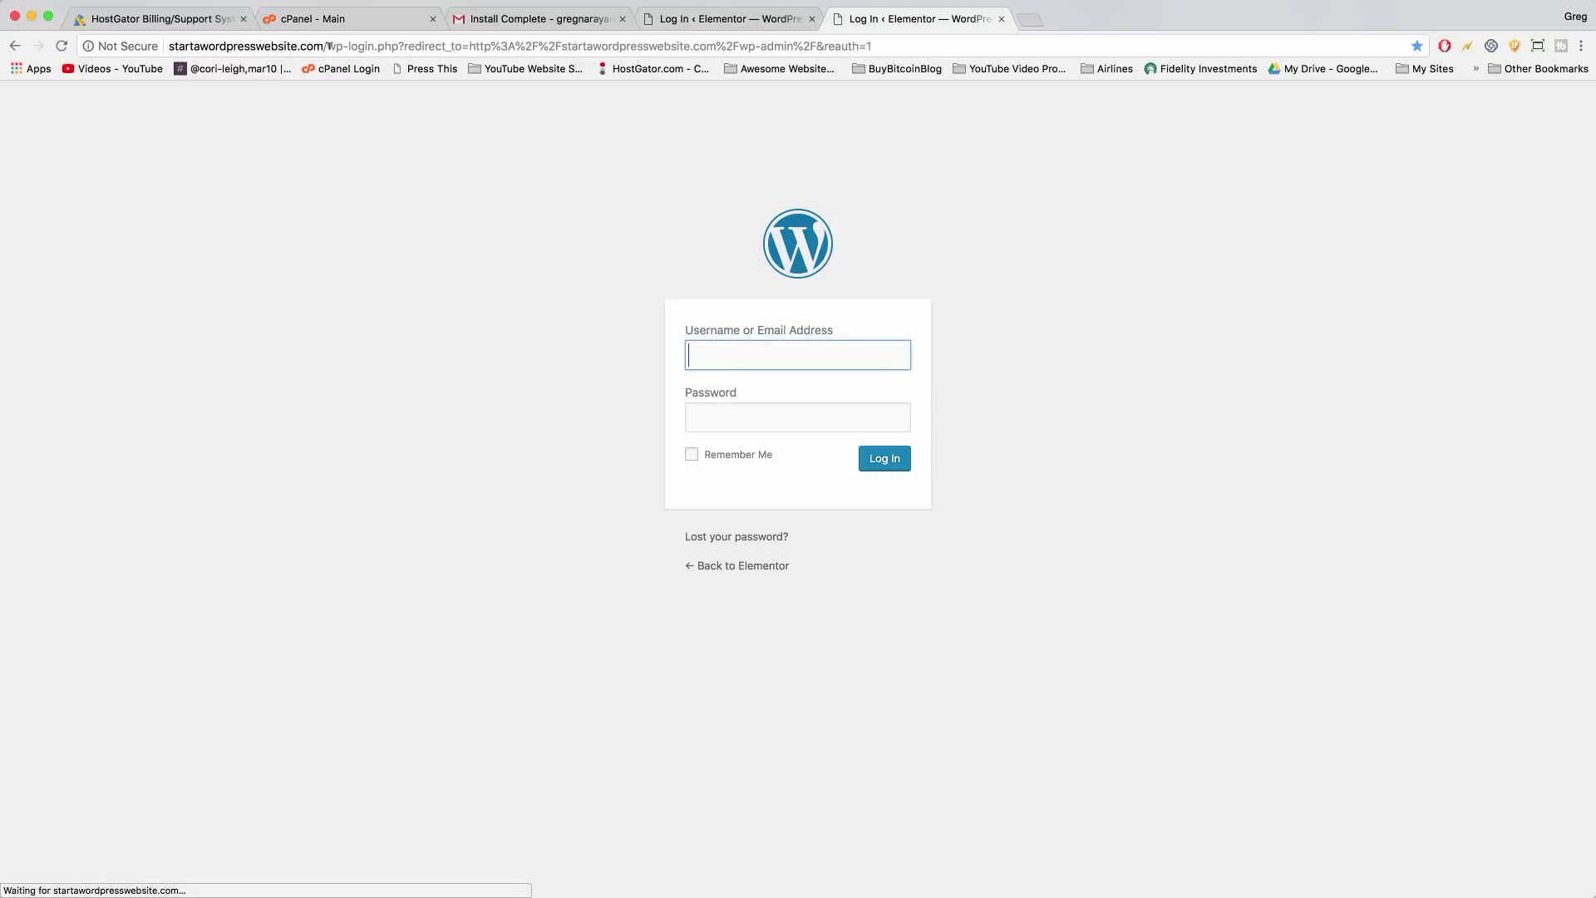
left_click(329, 46)
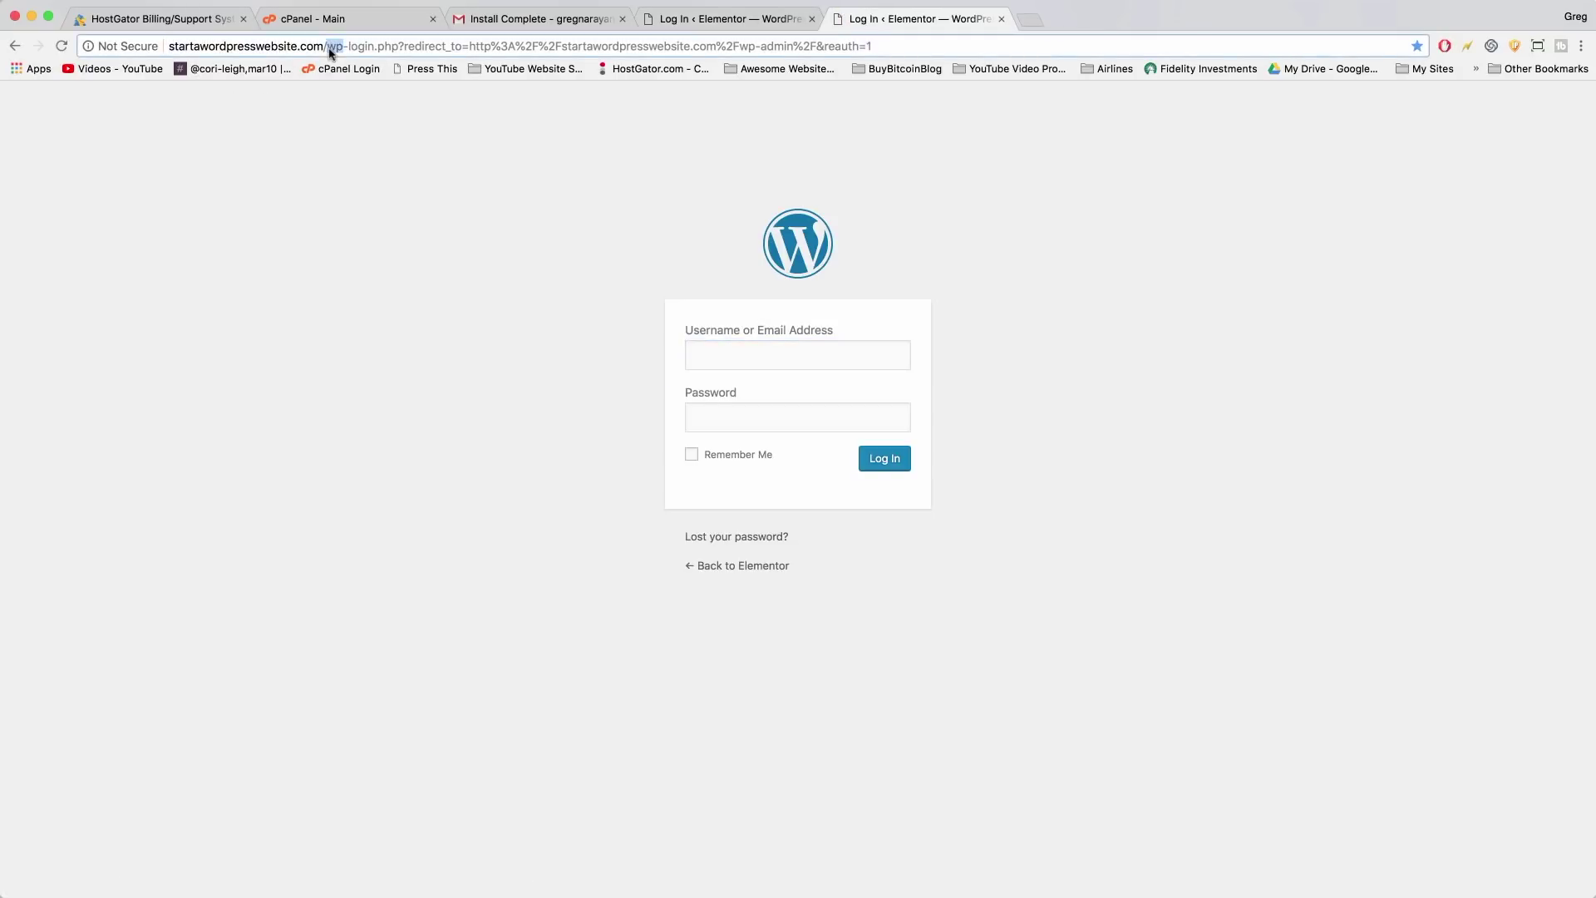
left_click(350, 46)
left_click_drag(393, 46, 860, 46)
left_click(901, 34)
left_click(1002, 18)
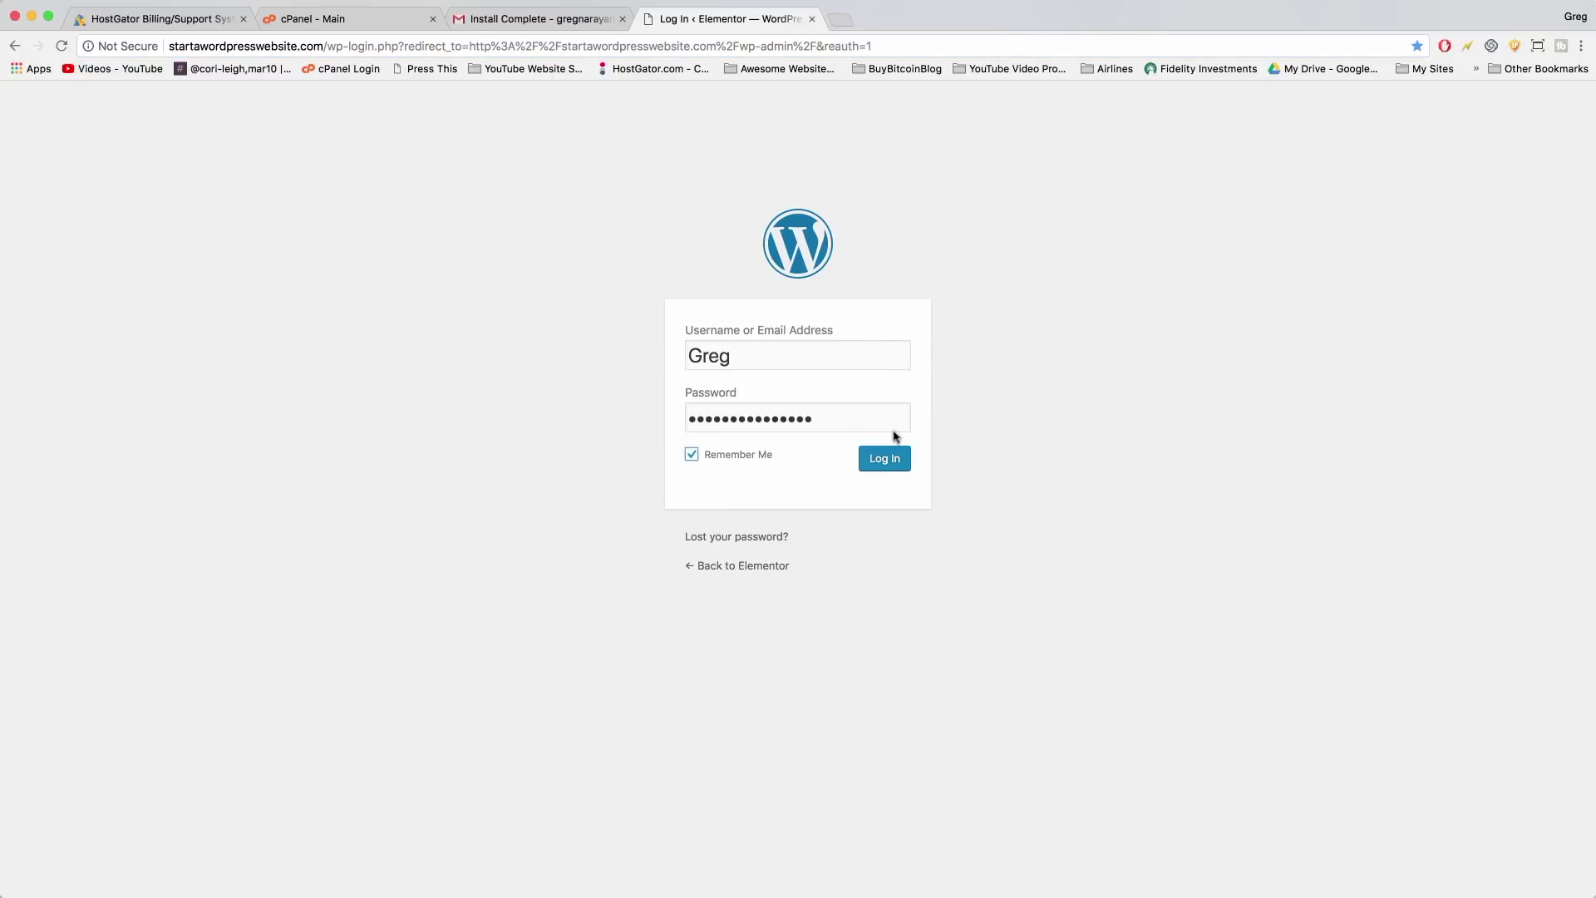
left_click(885, 462)
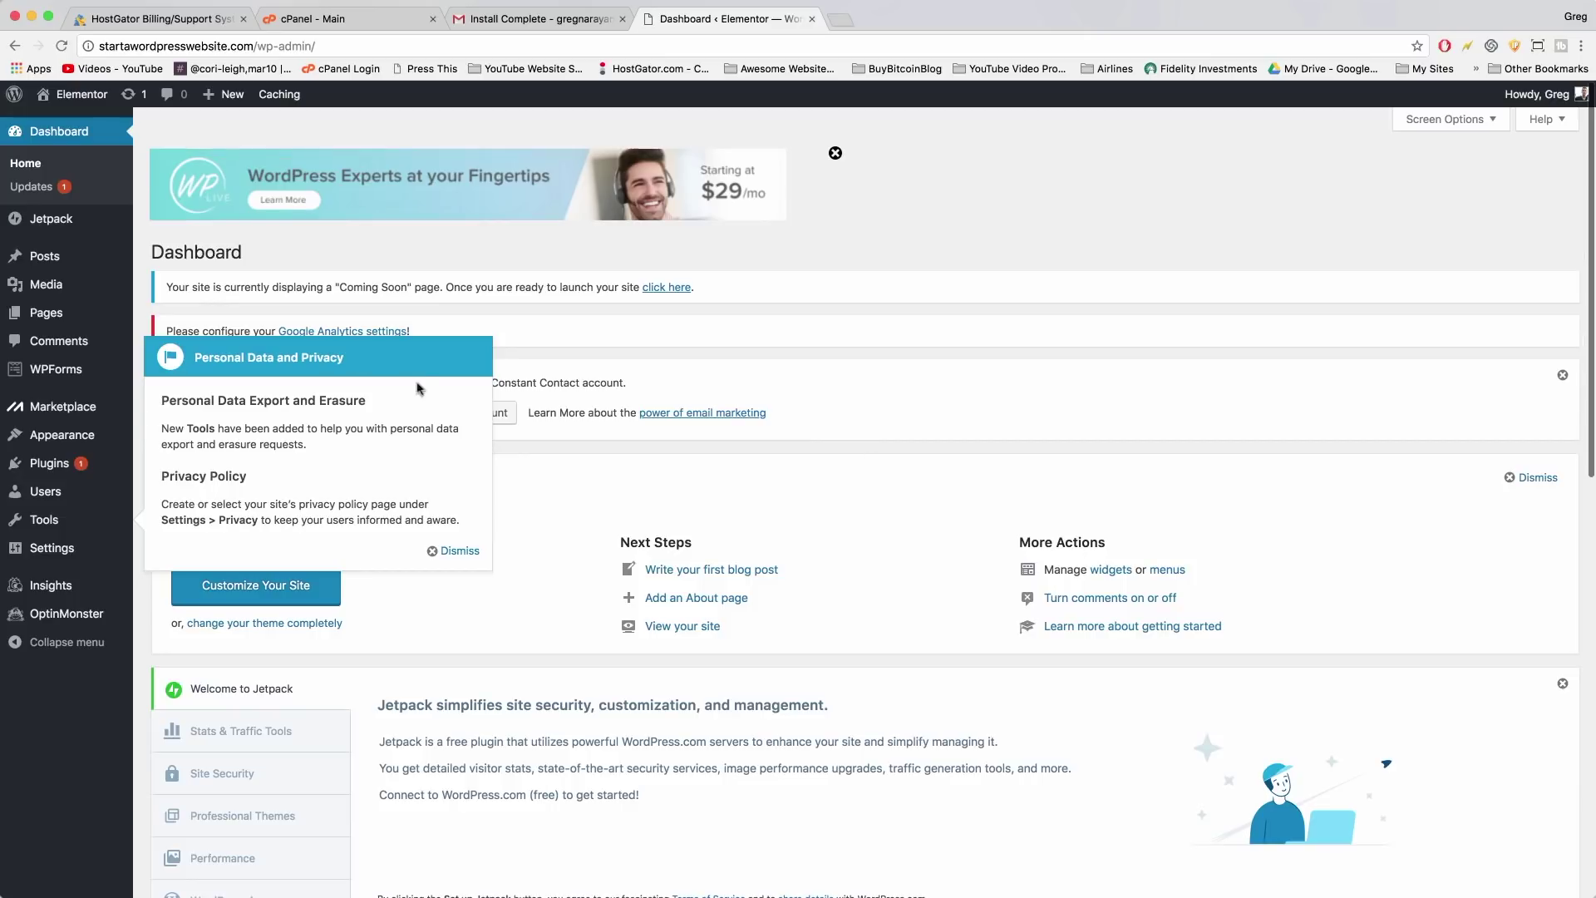
Dismiss the privacy notice and hosting banner, then launch the site out of Coming Soon mode.
left_click(455, 551)
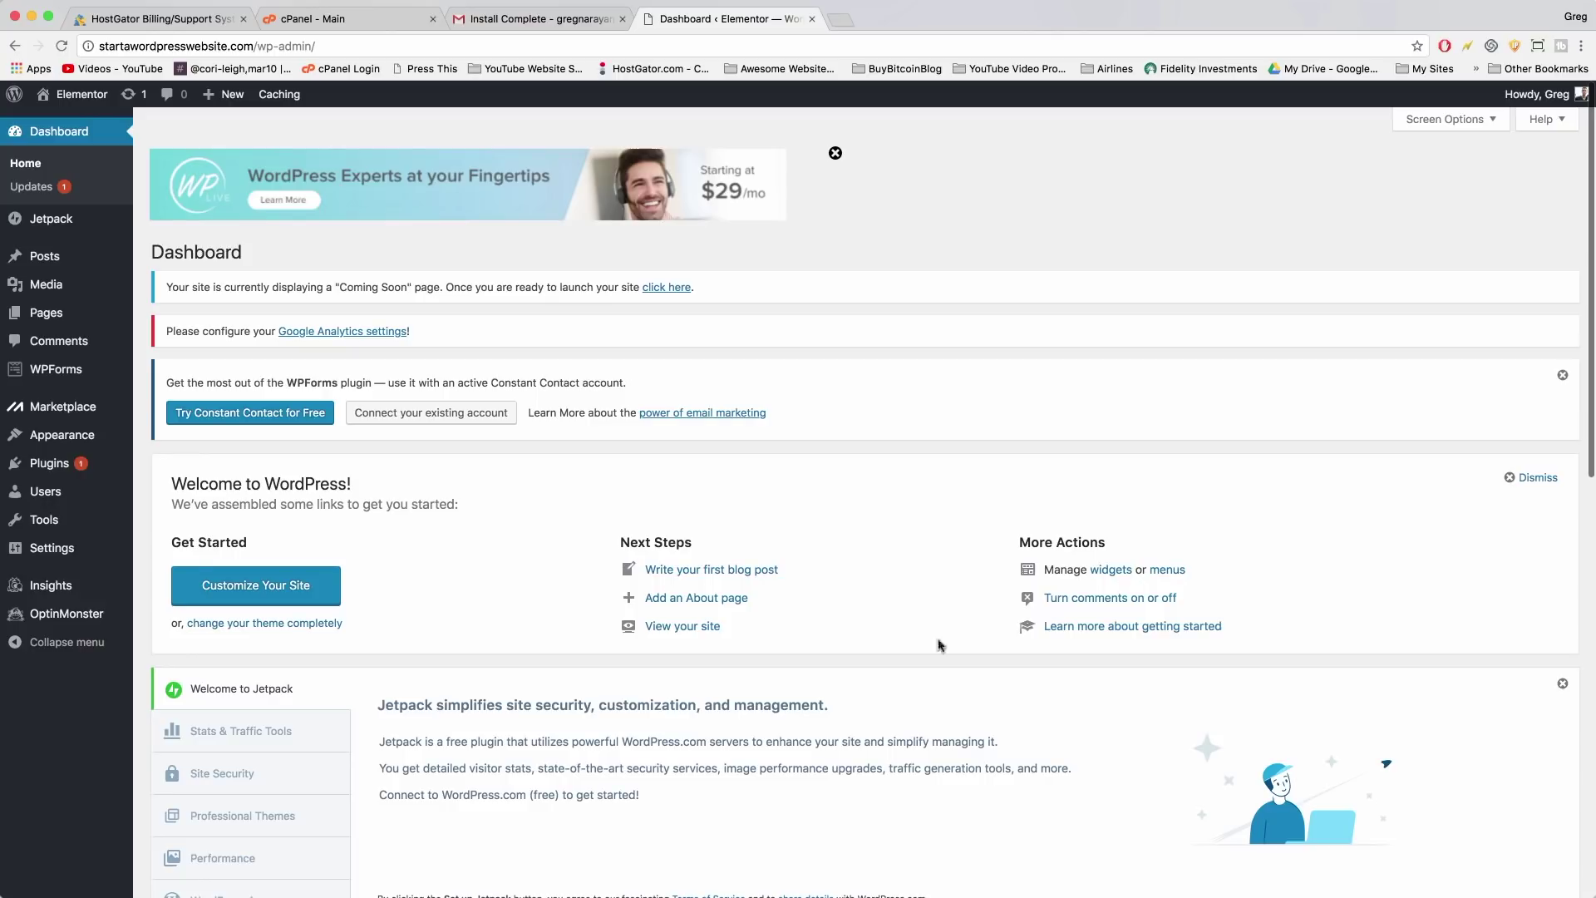
left_click(833, 163)
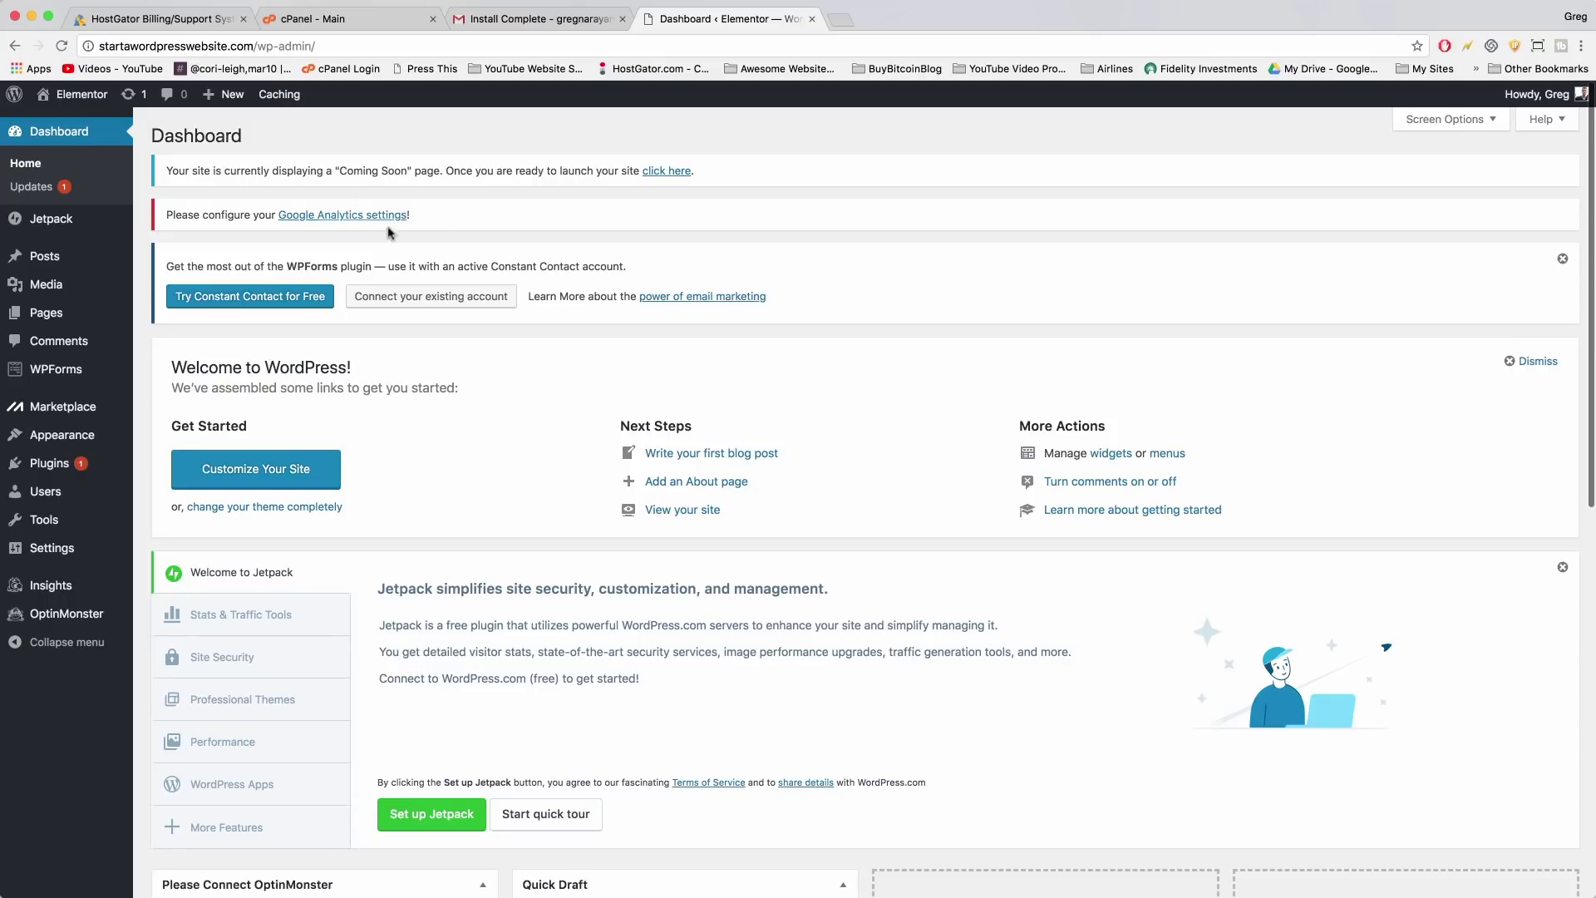
left_click(672, 171)
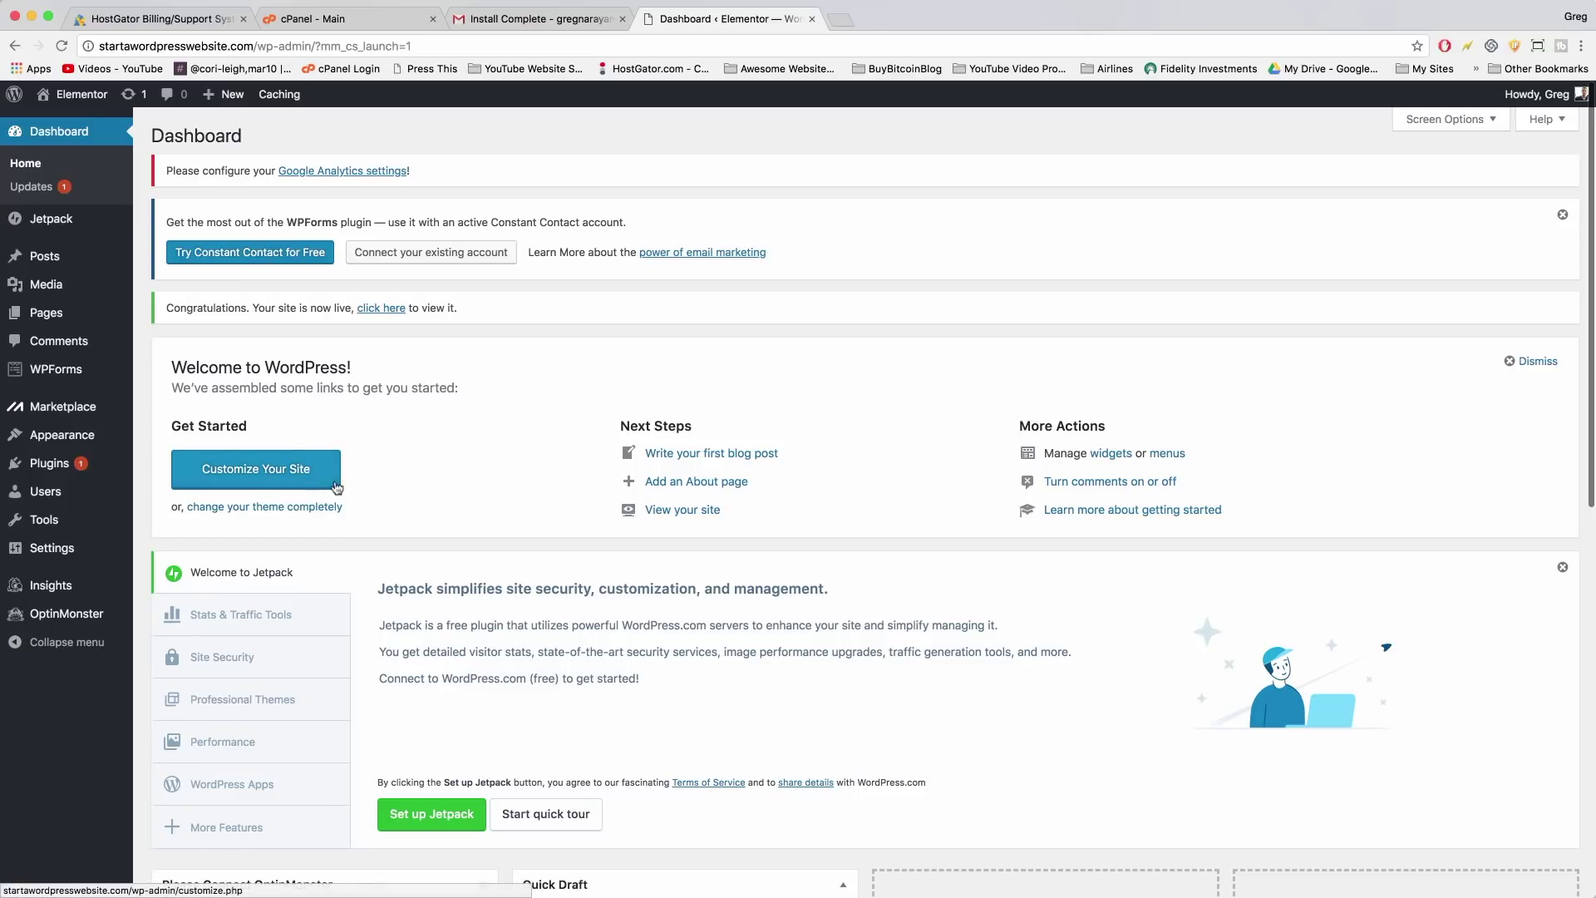
left_click(50, 504)
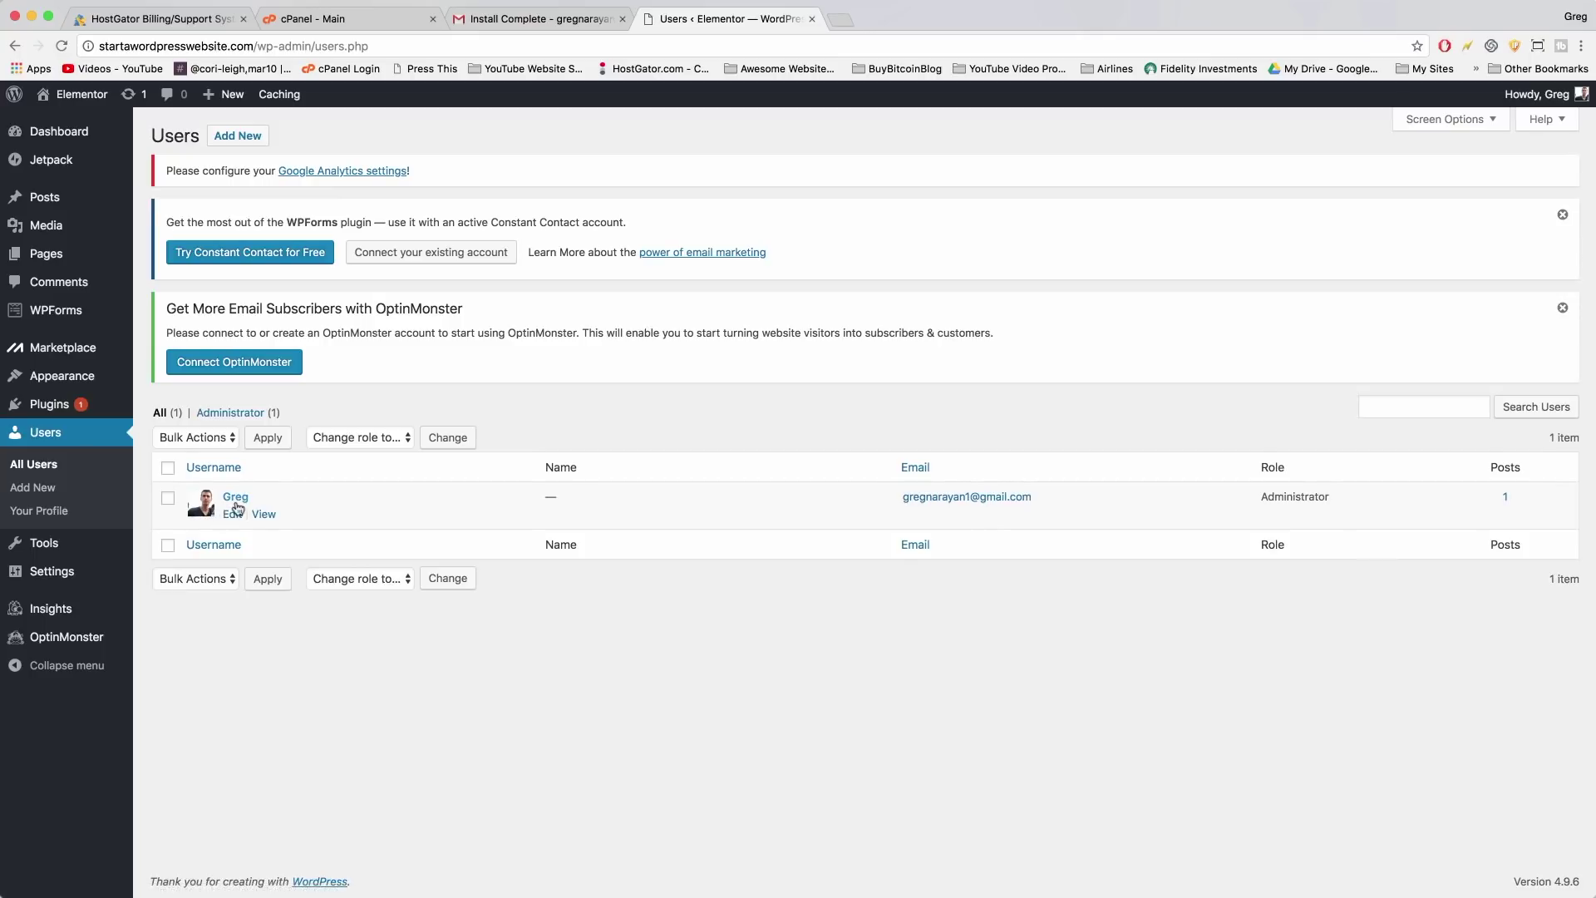
Replace the account password with a new weak one and update the profile.
left_click(237, 499)
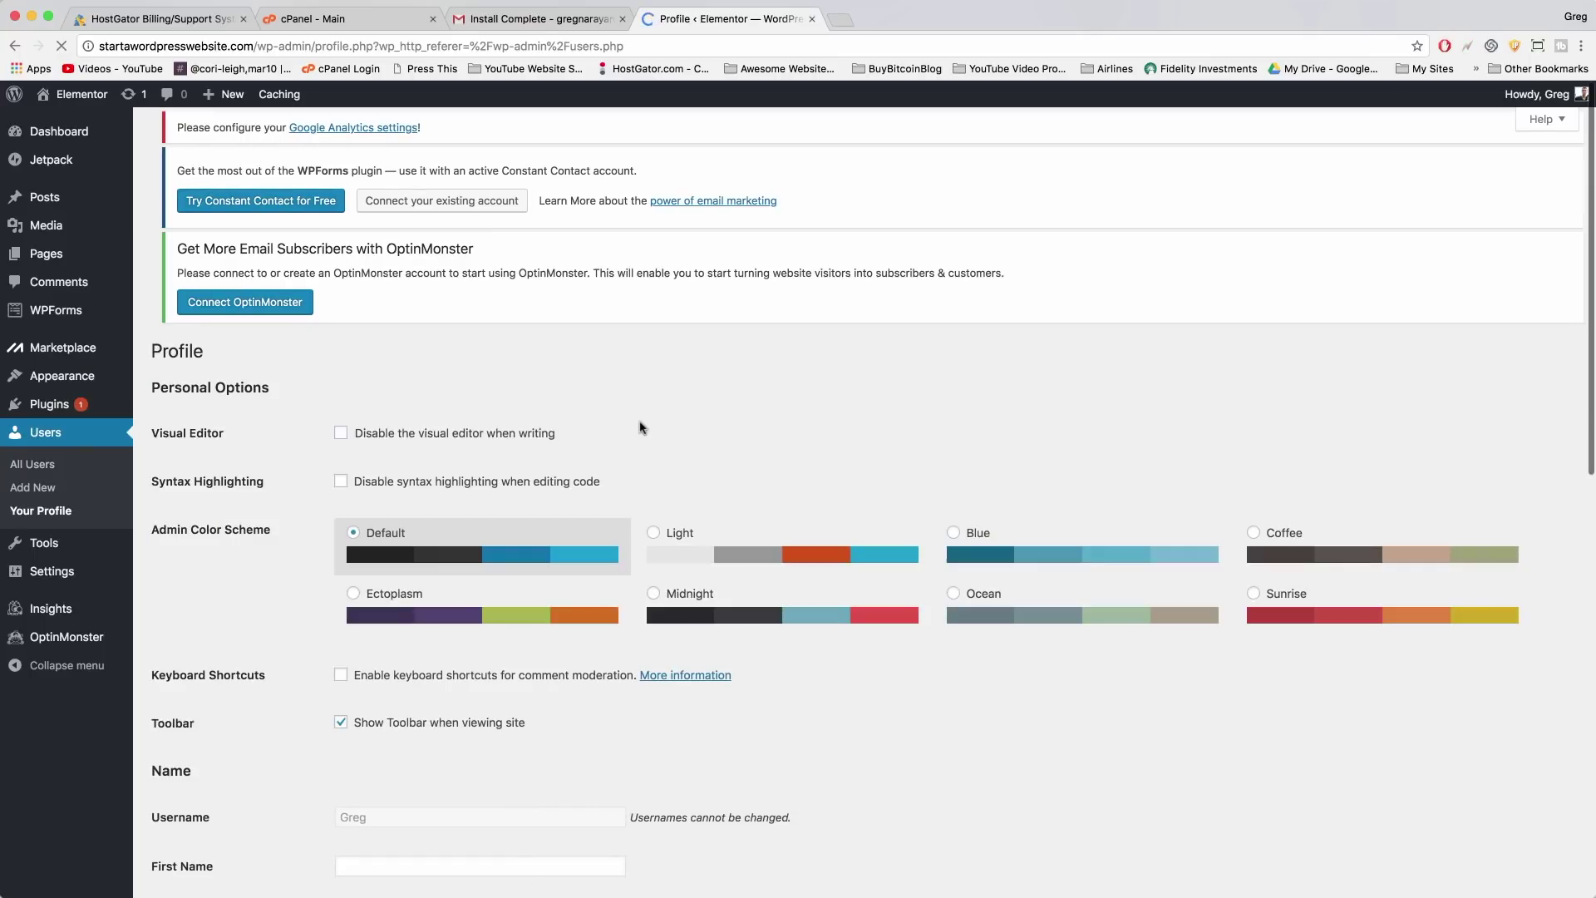
scroll(640, 428, "down", 10)
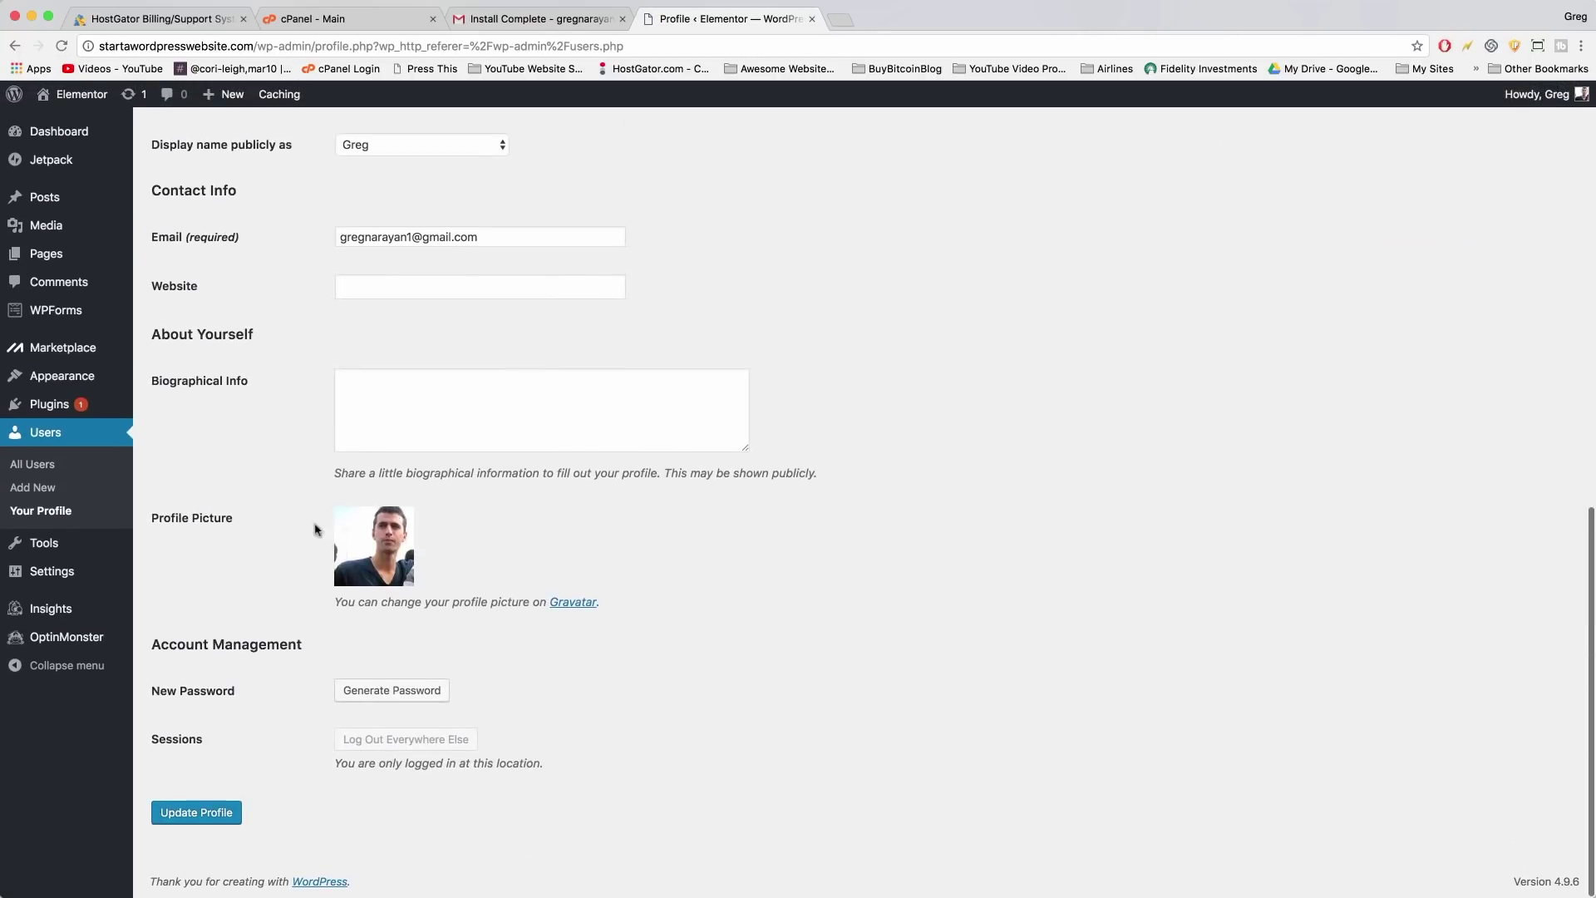
left_click(350, 689)
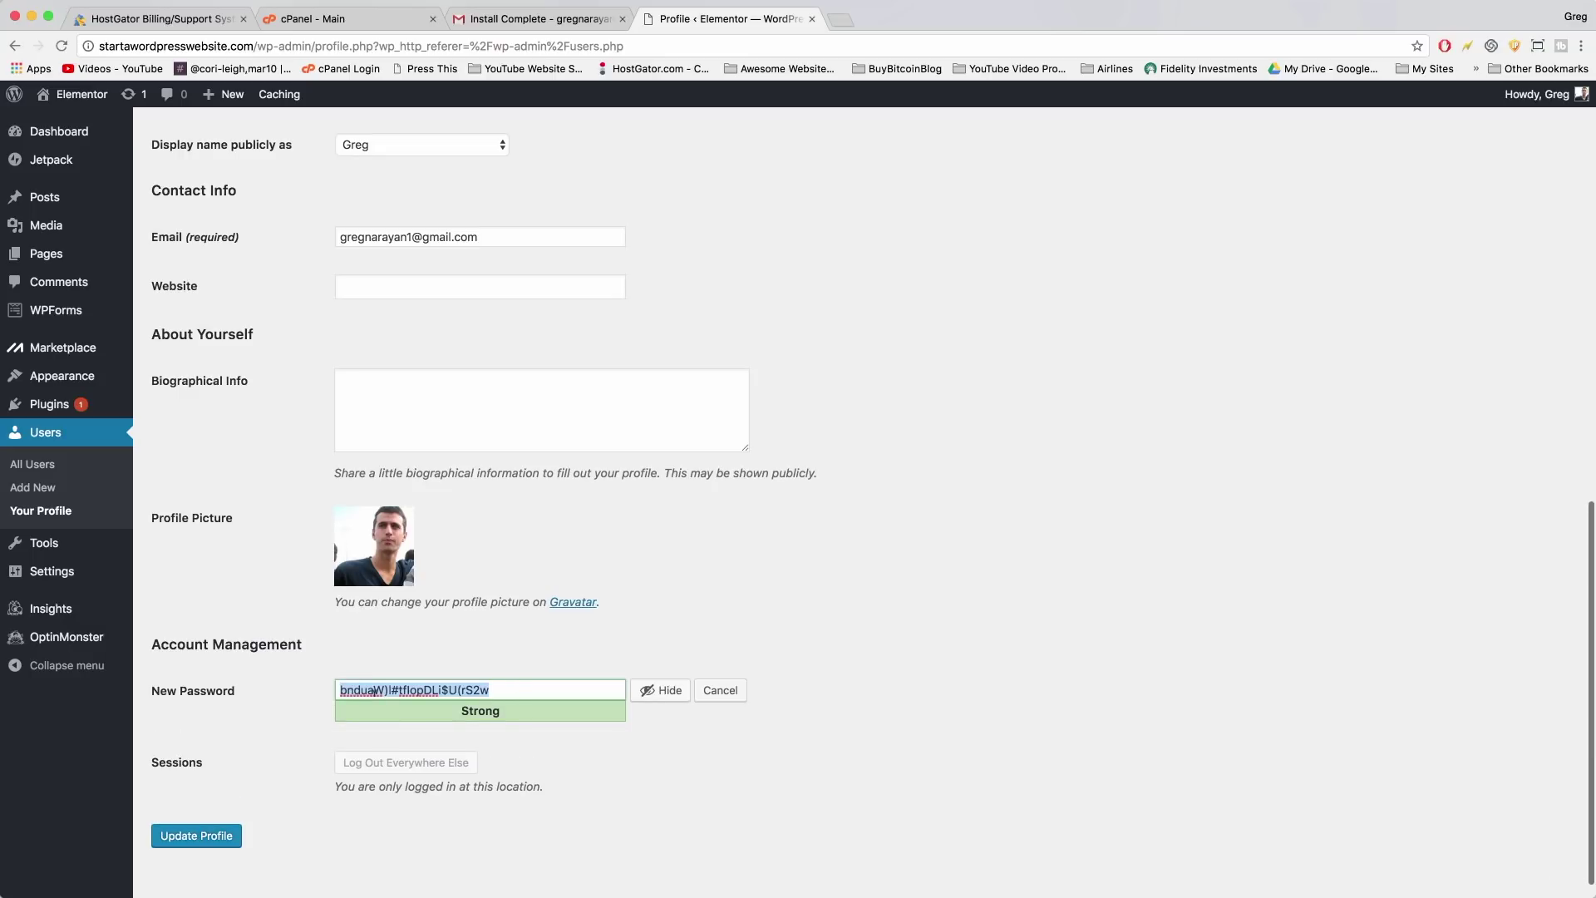
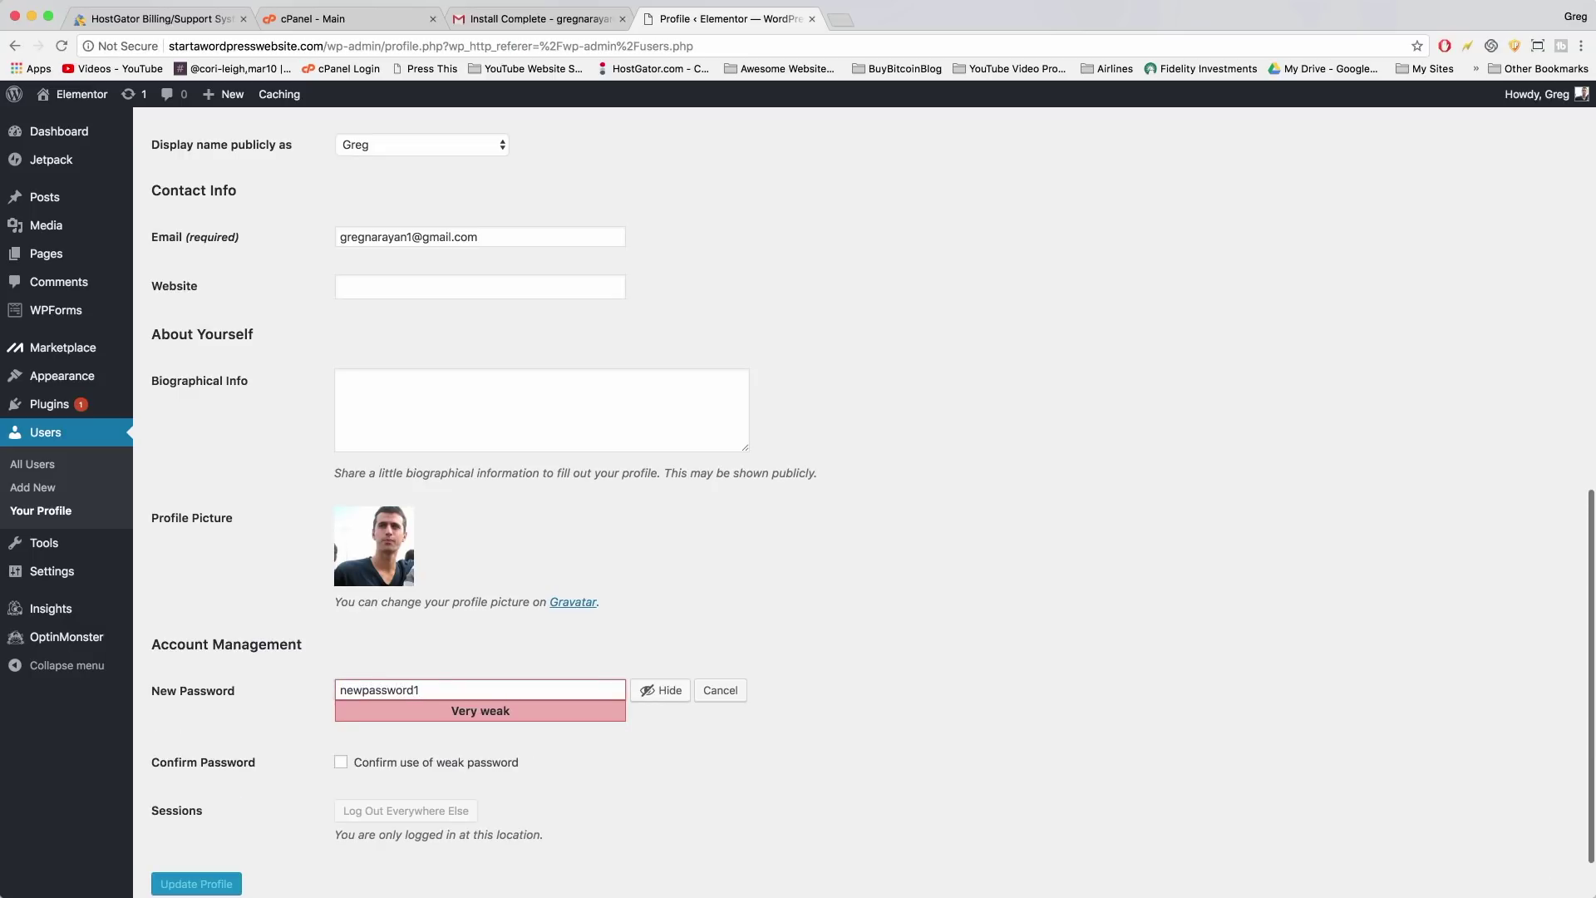
left_click(341, 761)
scroll(343, 761, "down", 2)
left_click(229, 817)
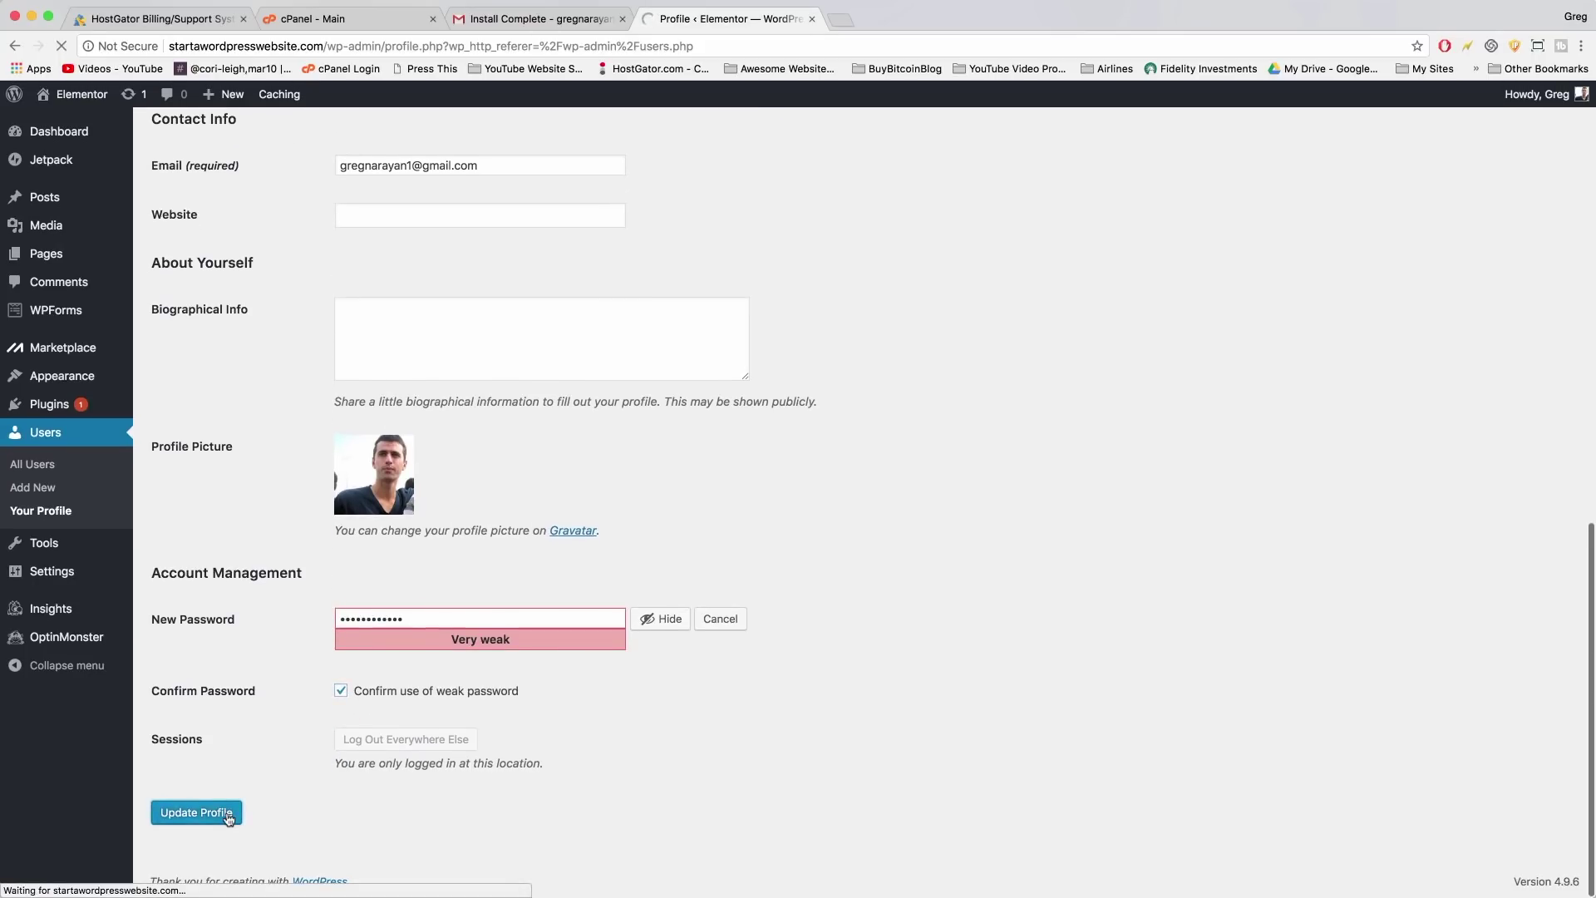
Preview the Coffee, Sunrise and Ocean colour schemes, then keep the Default scheme.
scroll(224, 819, "down", 15)
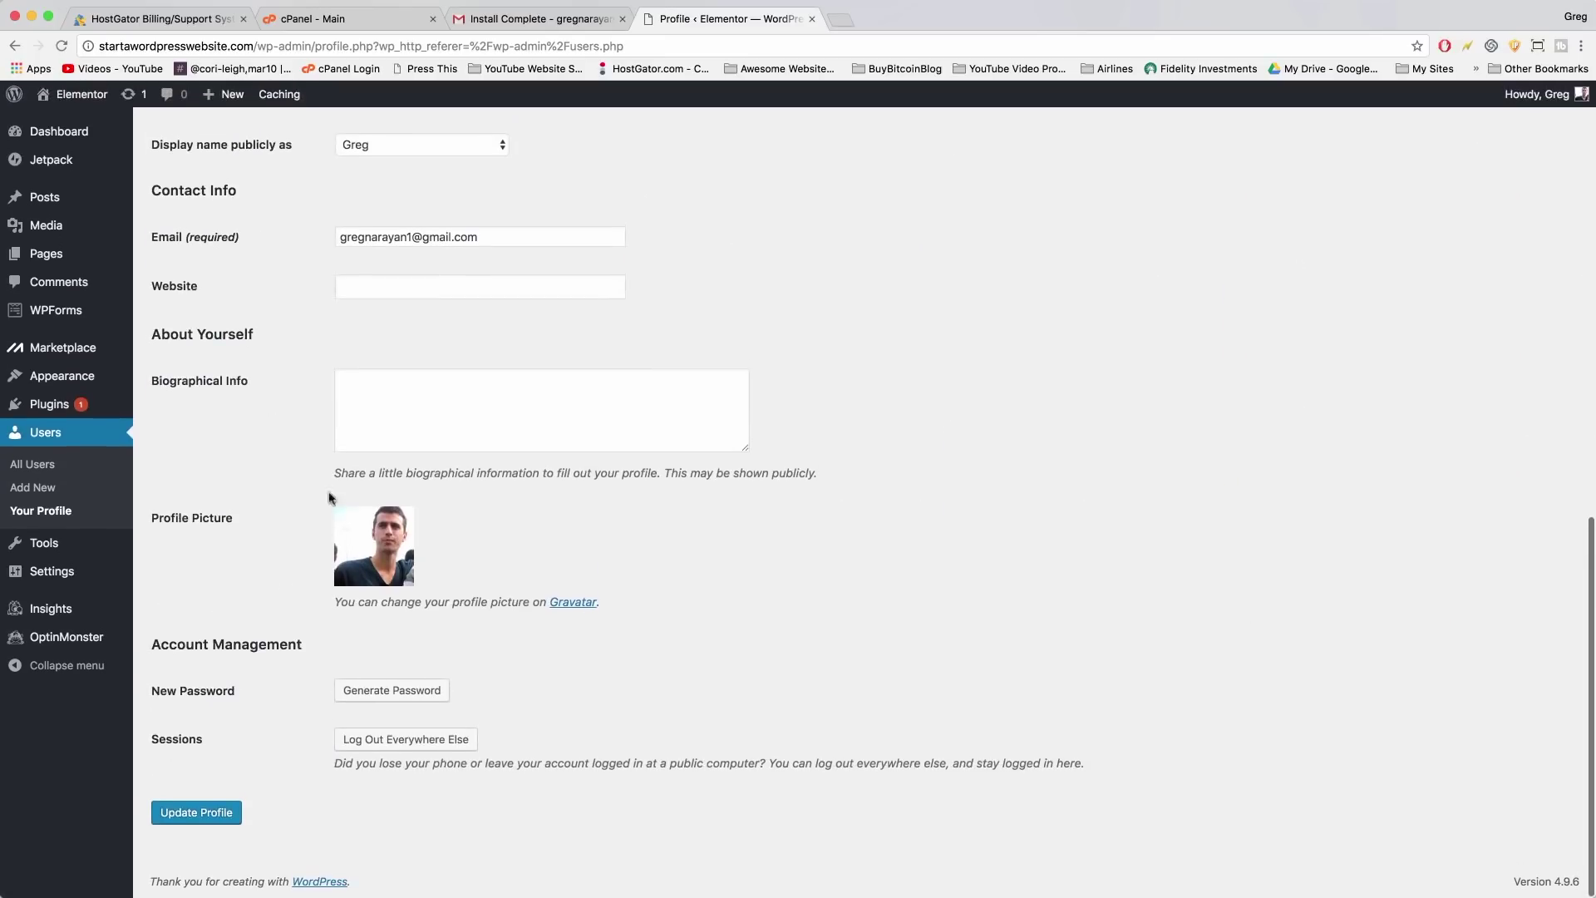
scroll(368, 517, "up", 3)
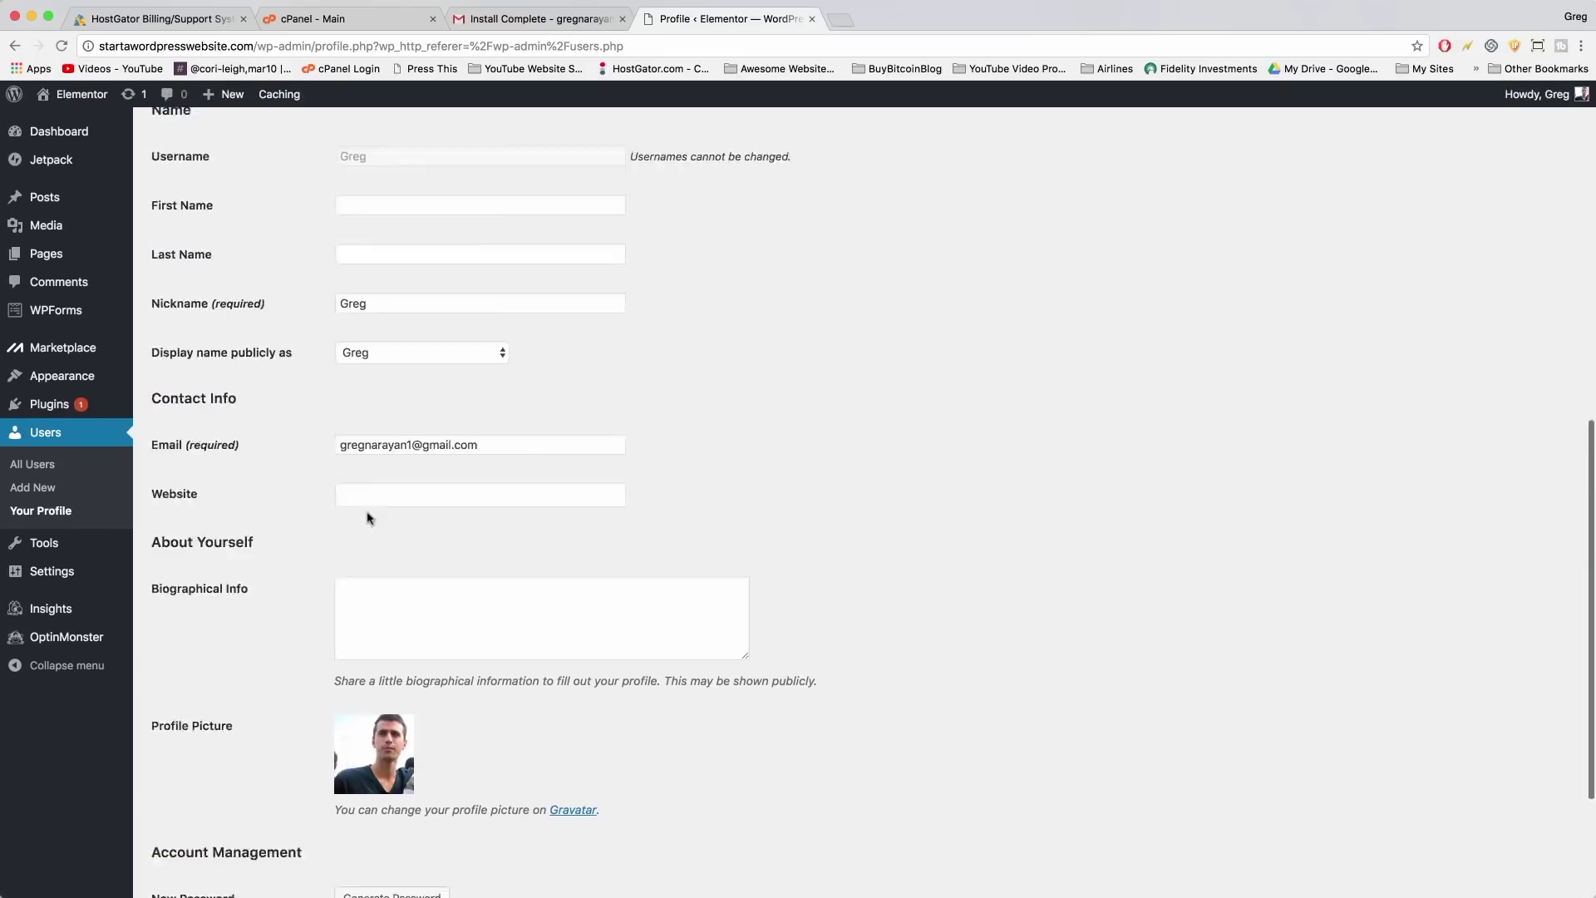
scroll(368, 517, "up", 8)
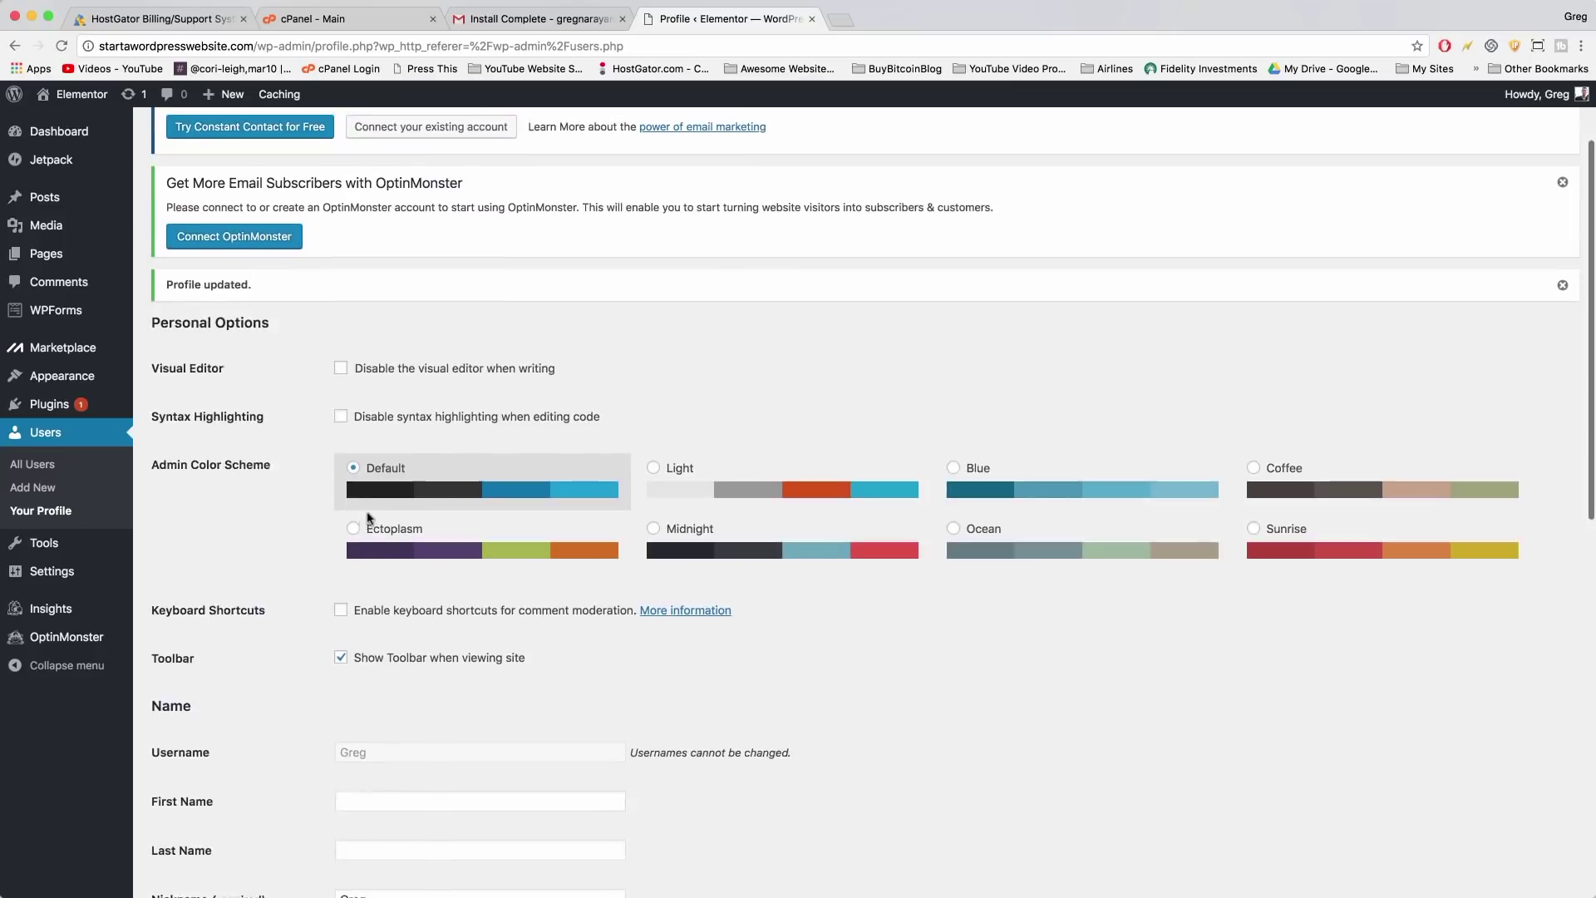
scroll(368, 517, "up", 2)
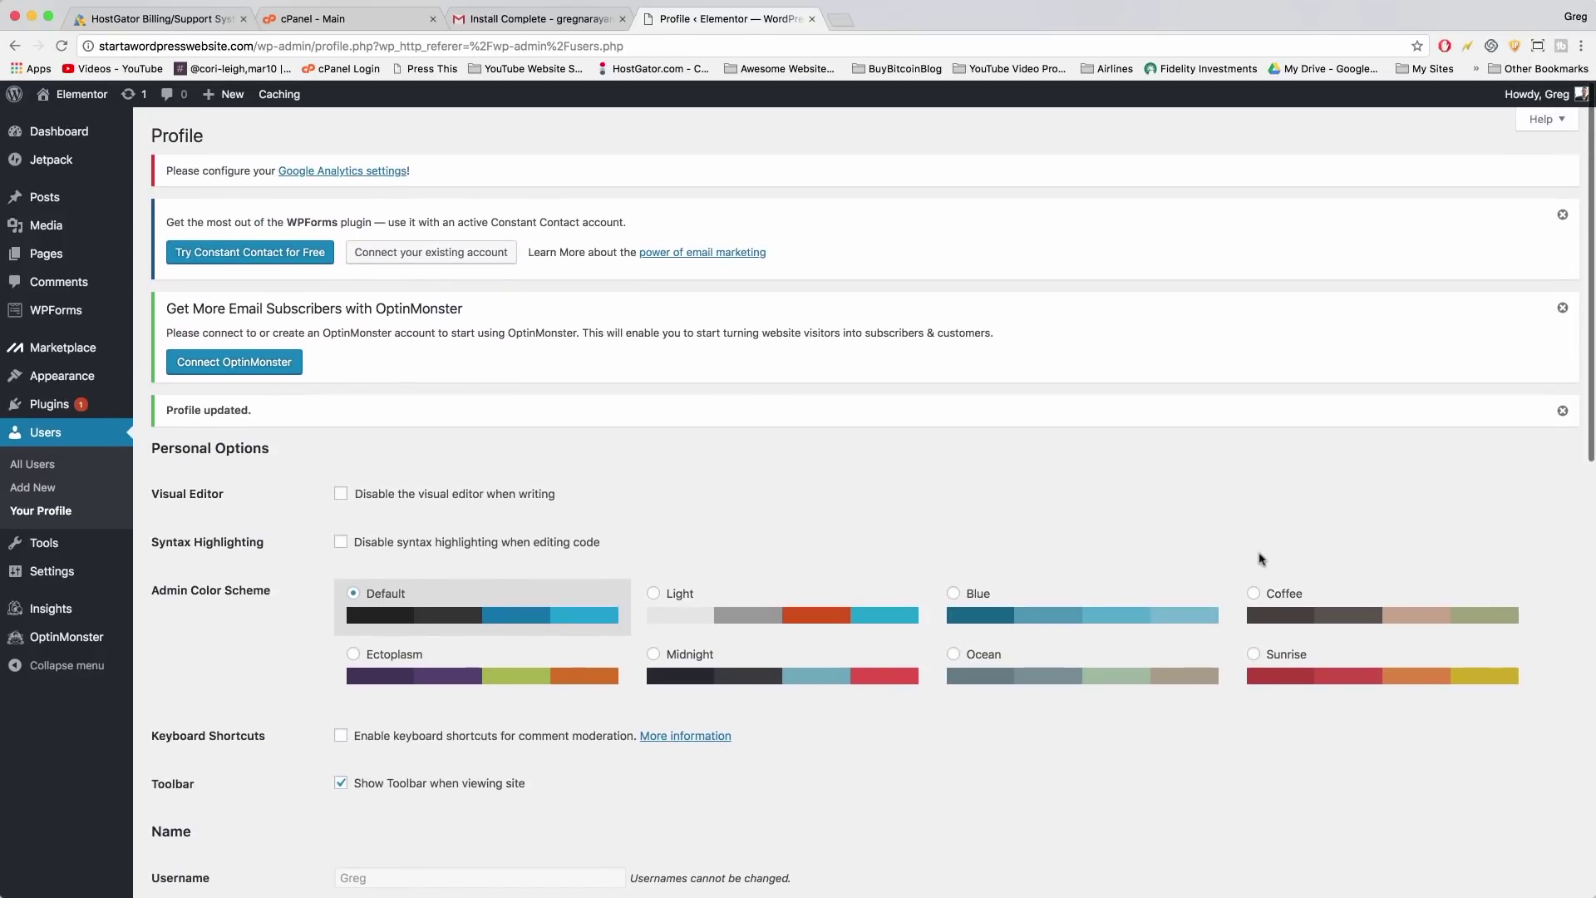
left_click(1255, 595)
left_click(1253, 656)
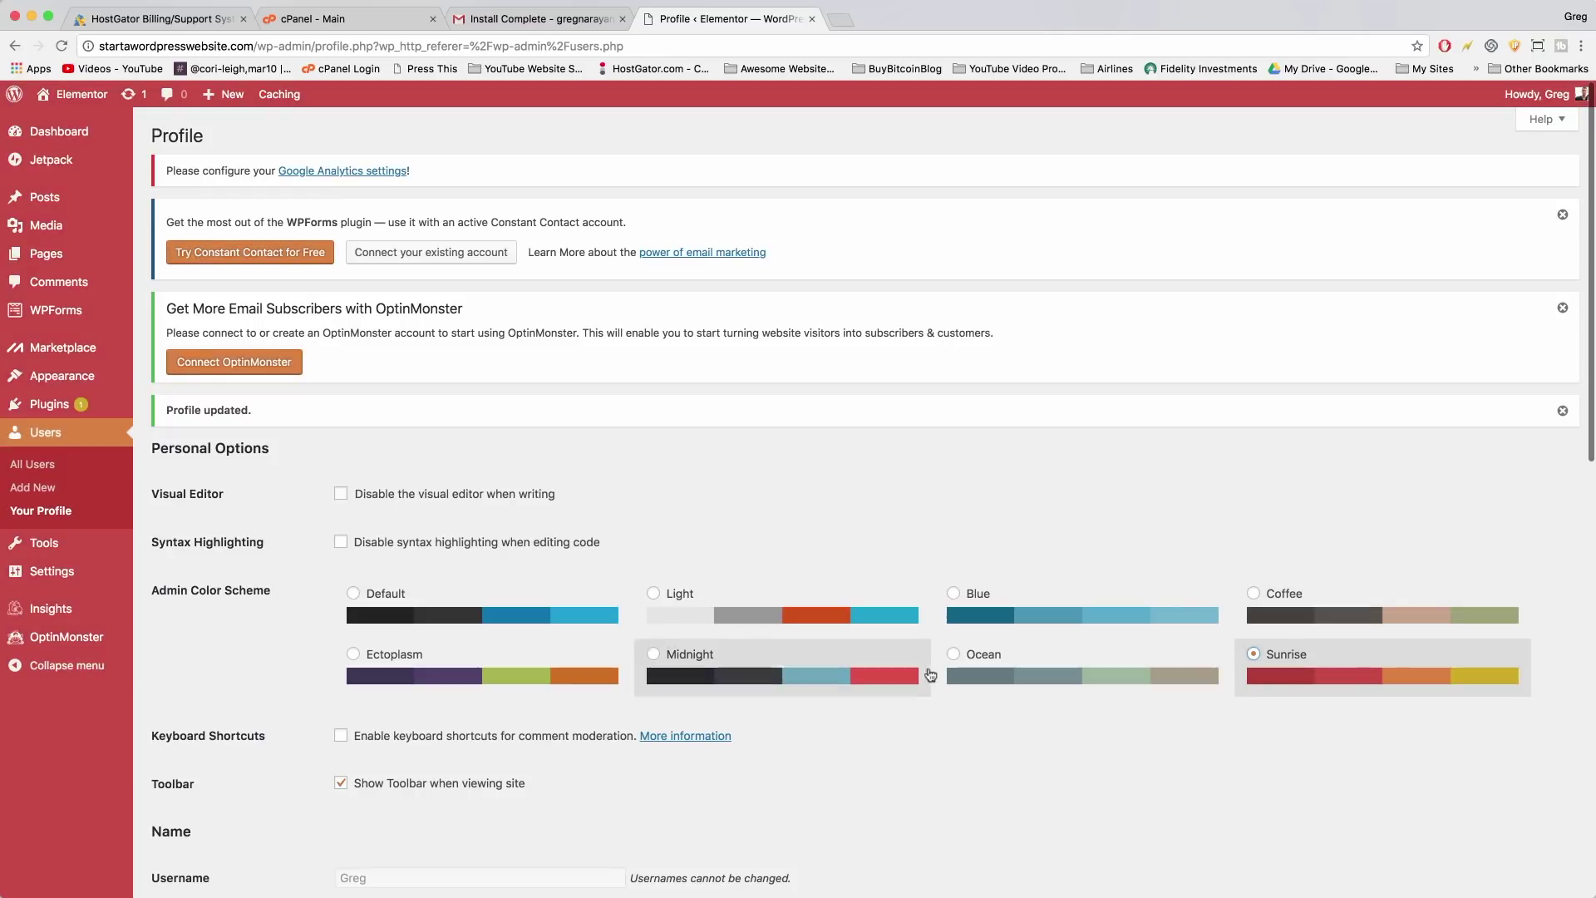
left_click(955, 657)
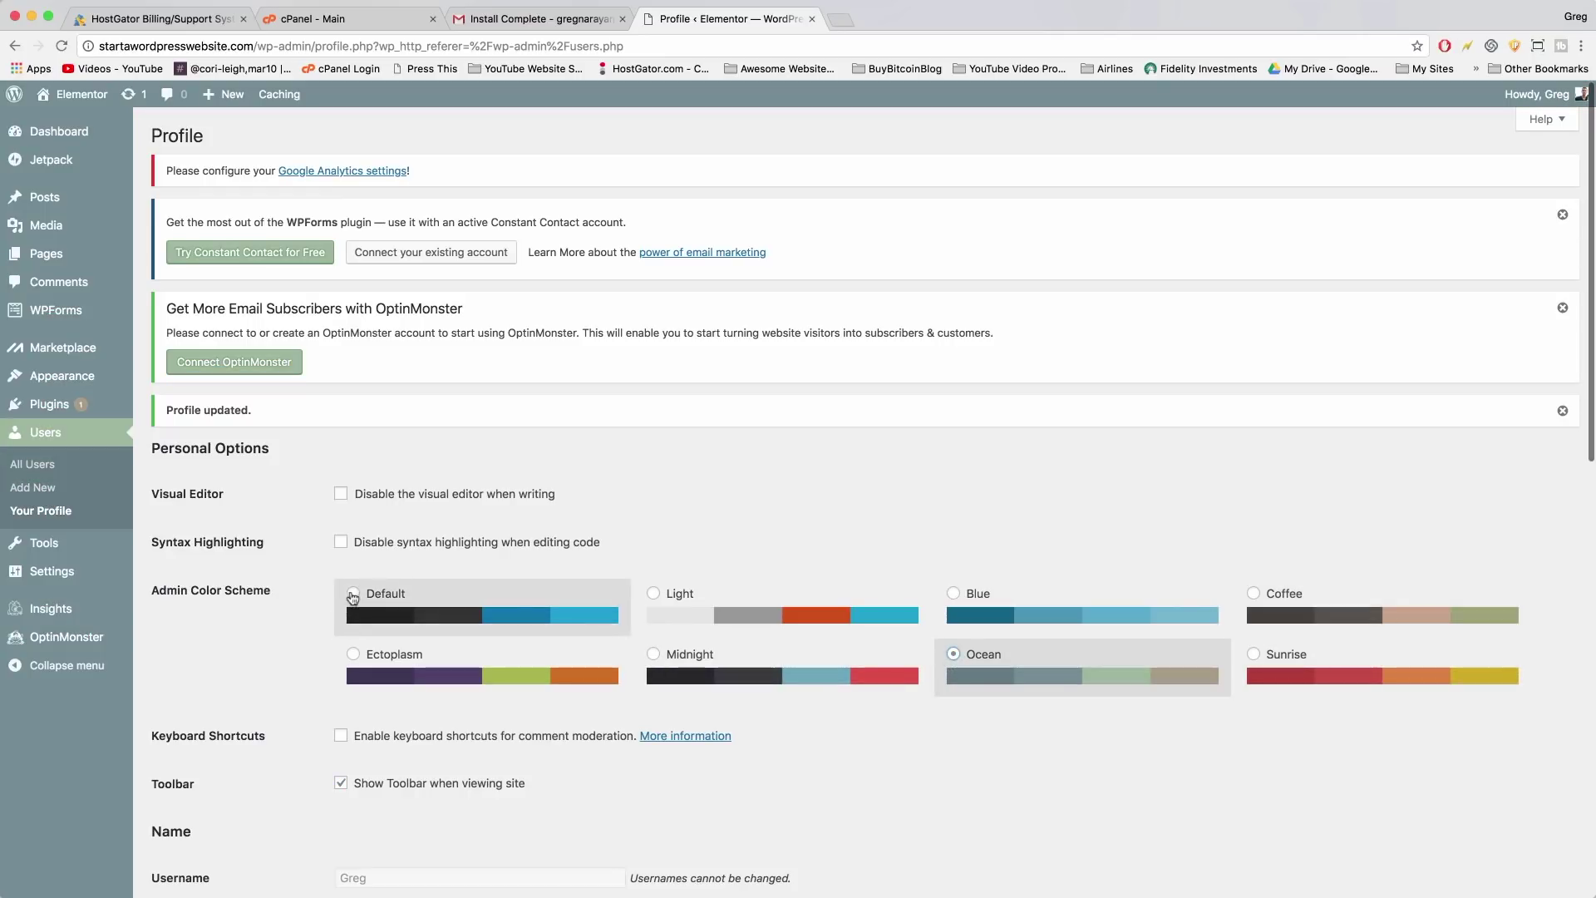
left_click(355, 594)
scroll(356, 445, "down", 6)
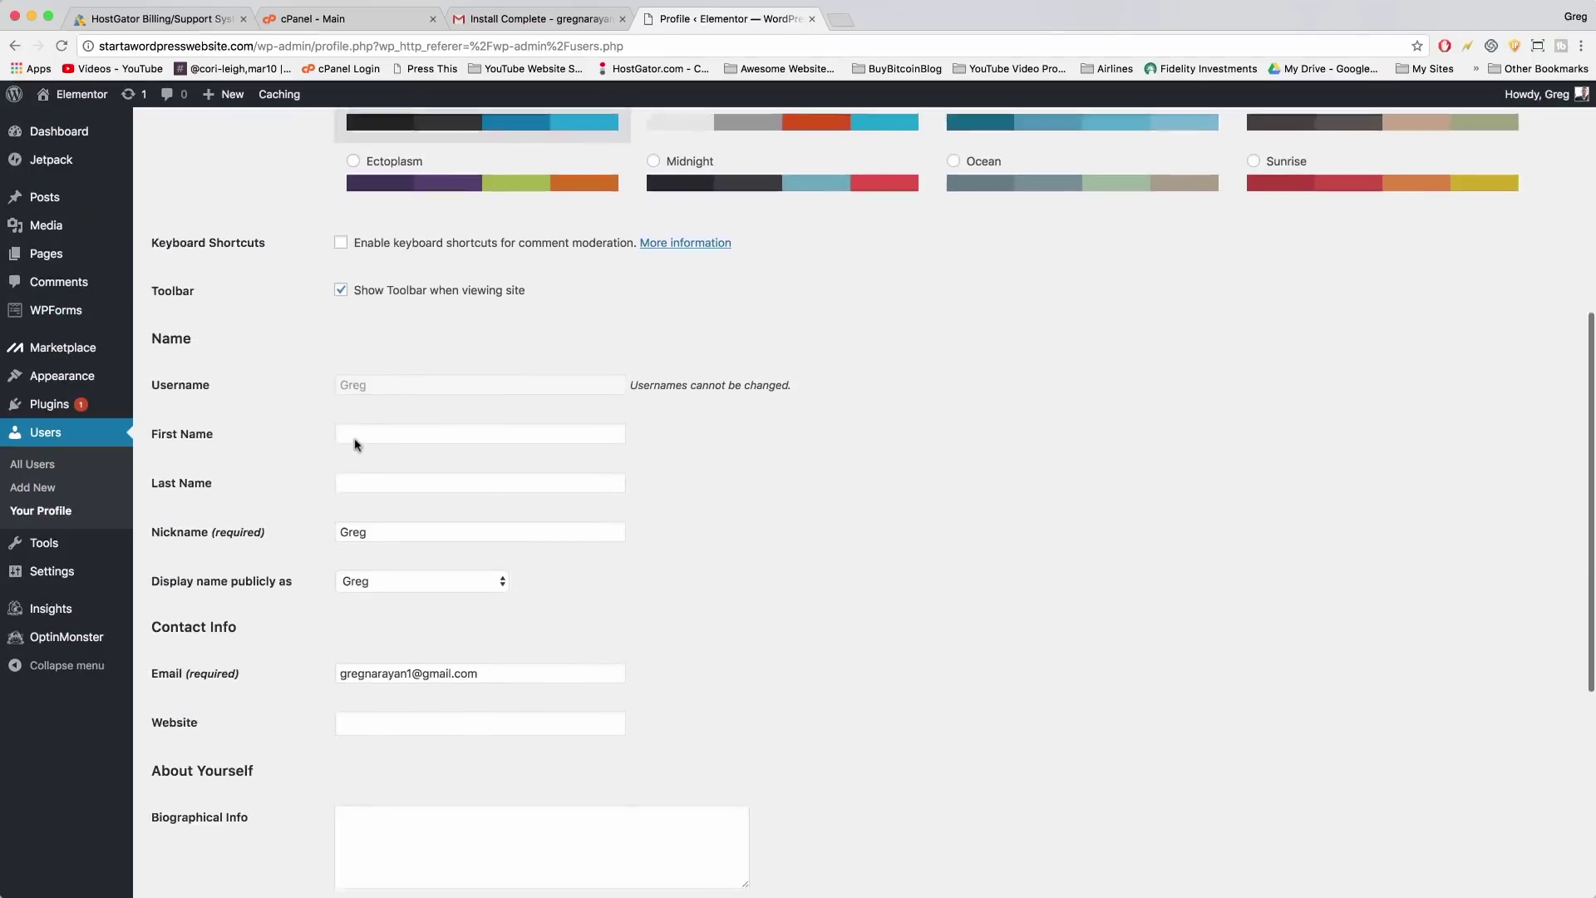
scroll(357, 445, "up", 6)
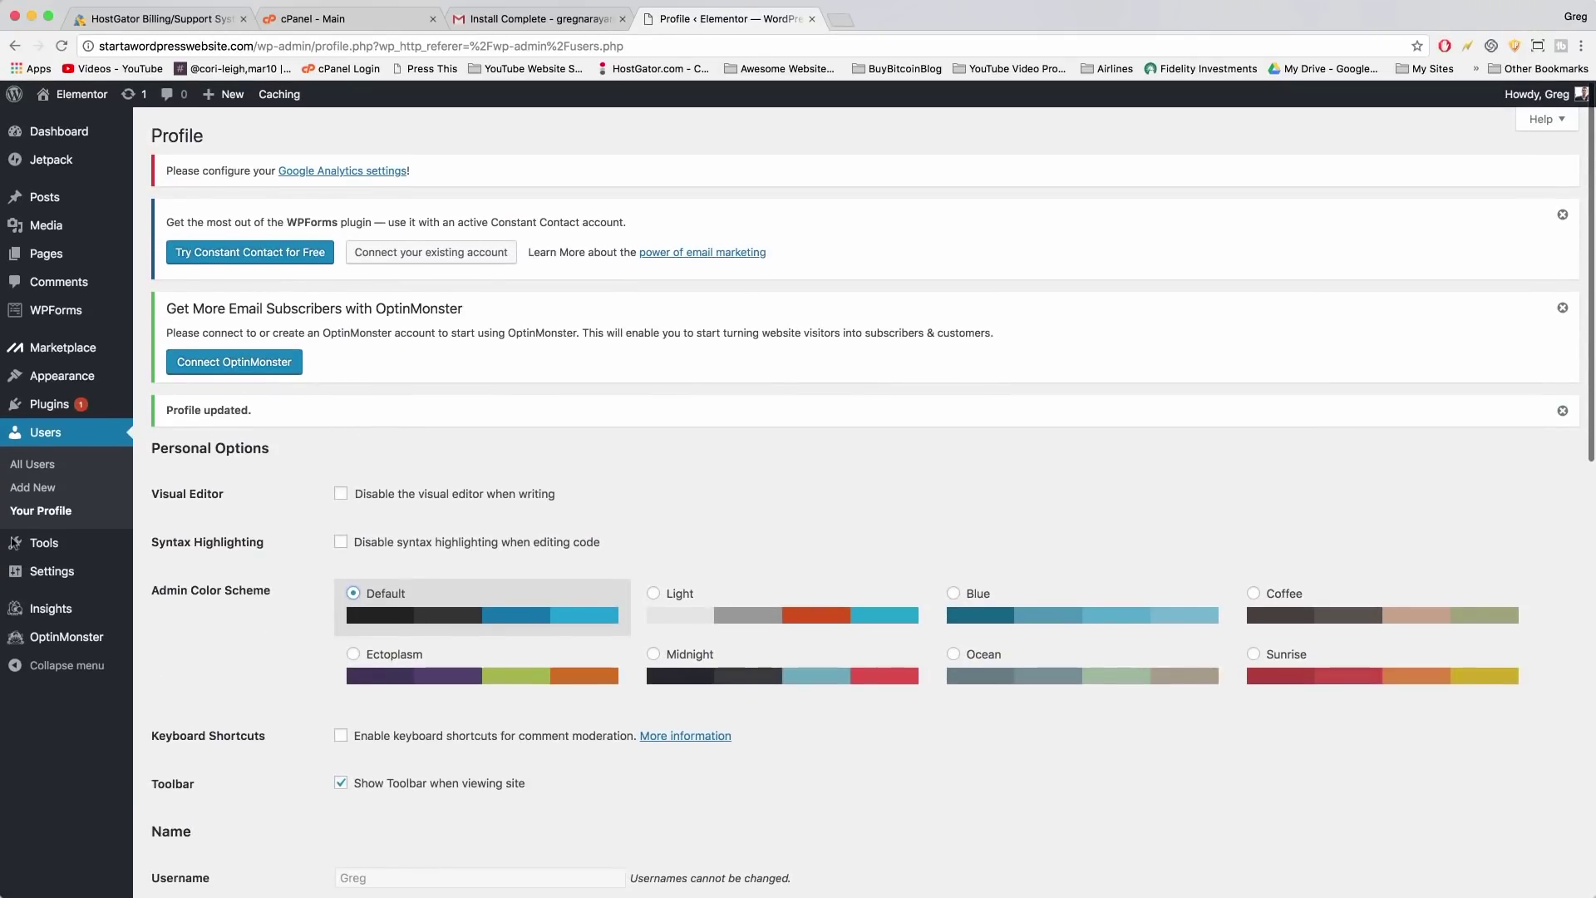
Go to the Dashboard, view the live front page from the admin bar, then return.
left_click(60, 133)
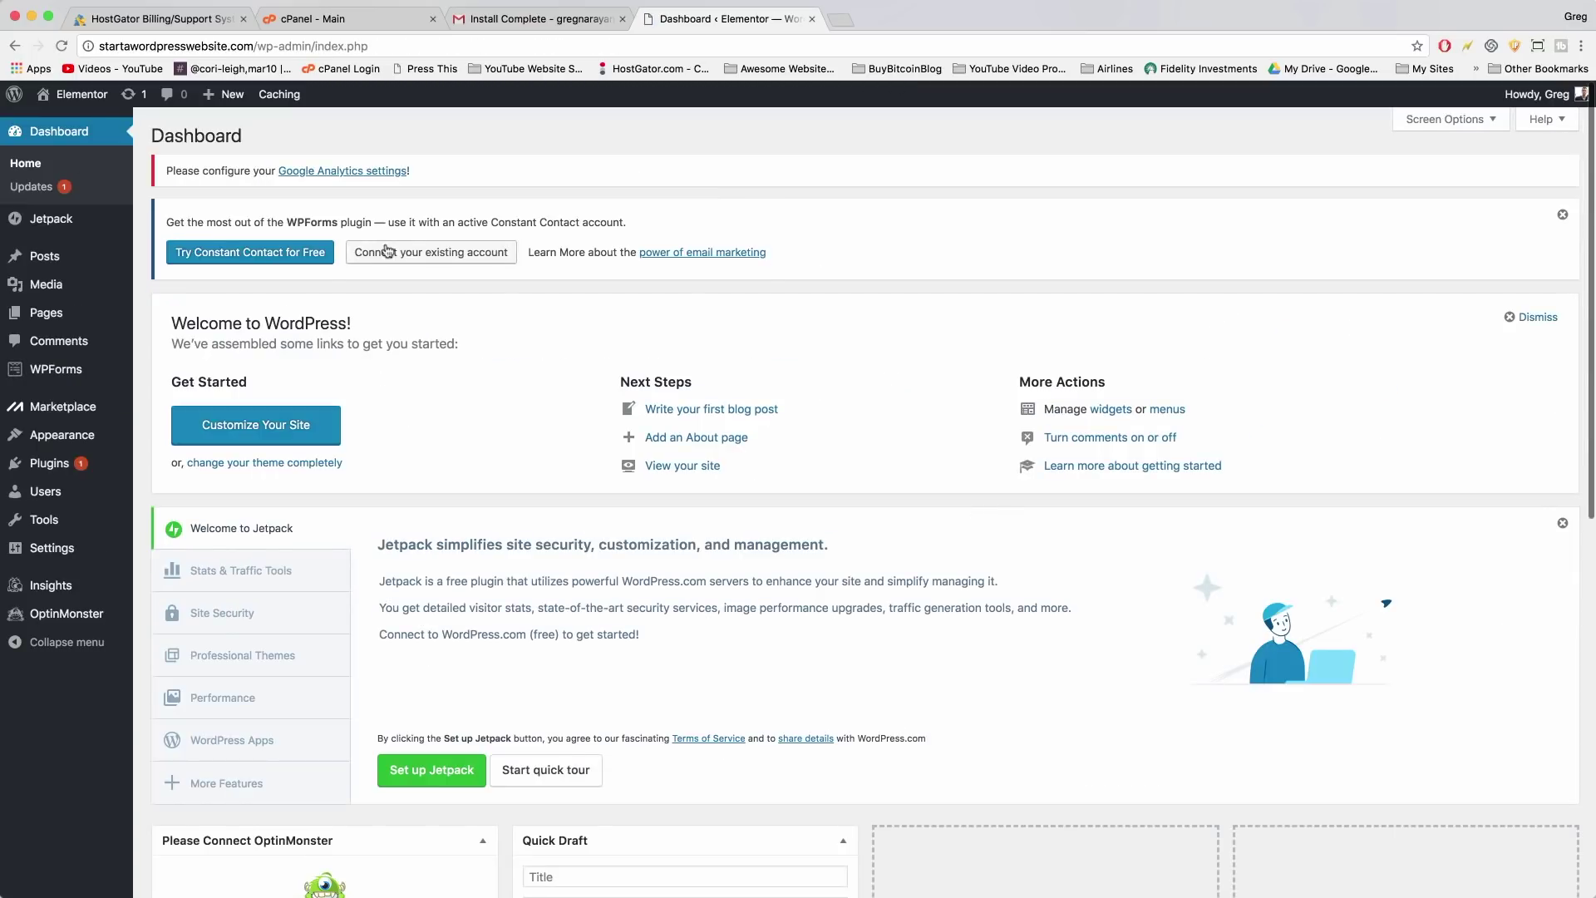
double_click(236, 137)
left_click(237, 137)
mouse_move(64, 101)
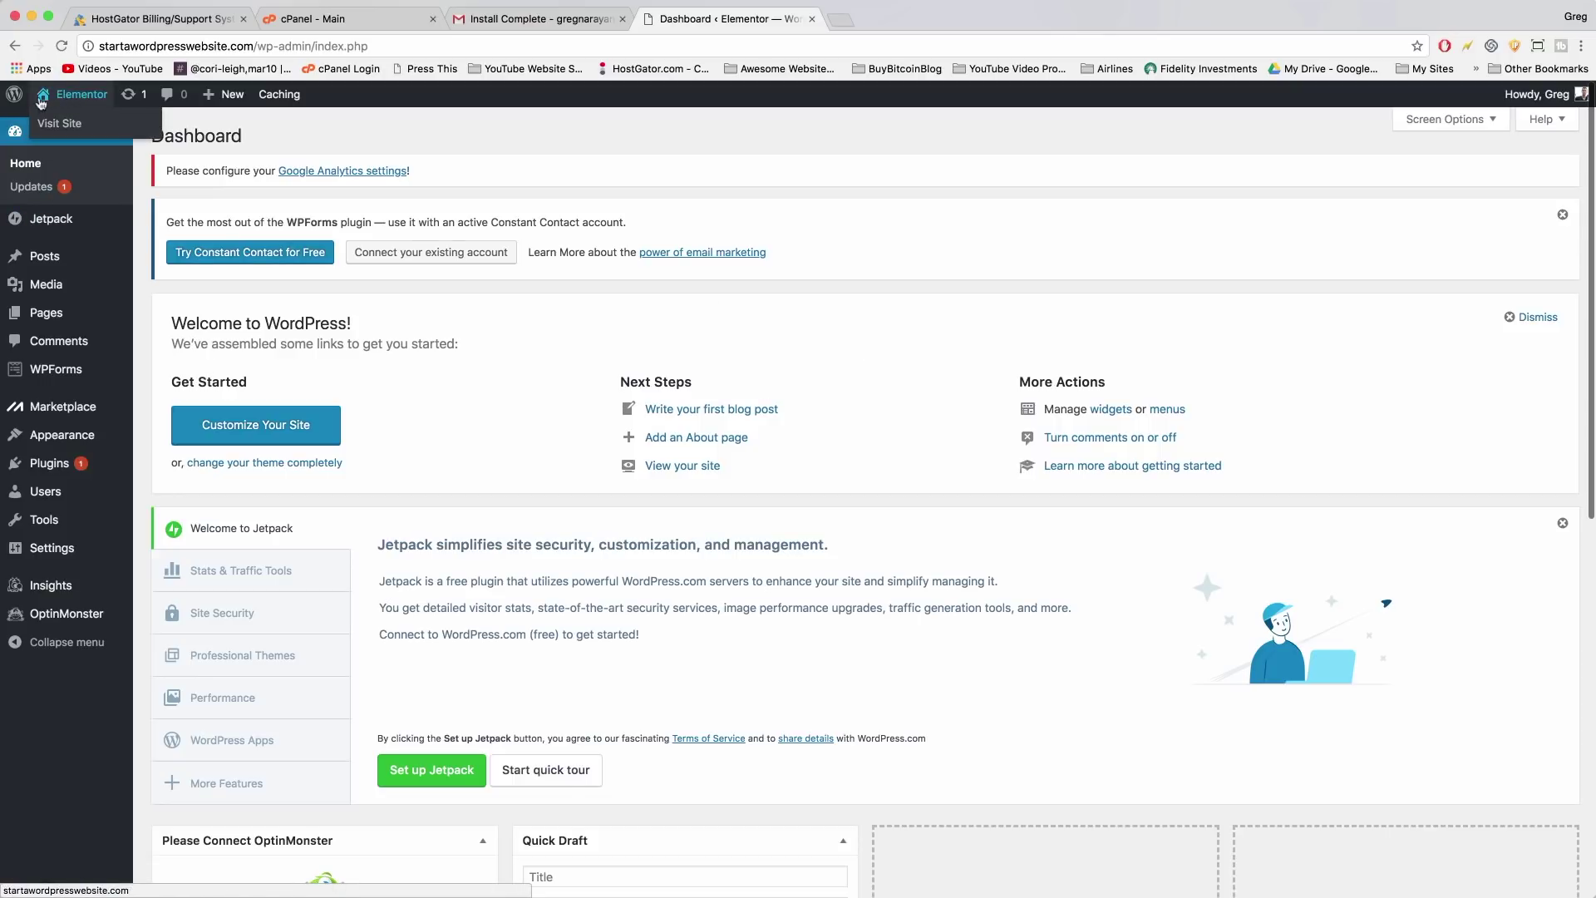
left_click(60, 100)
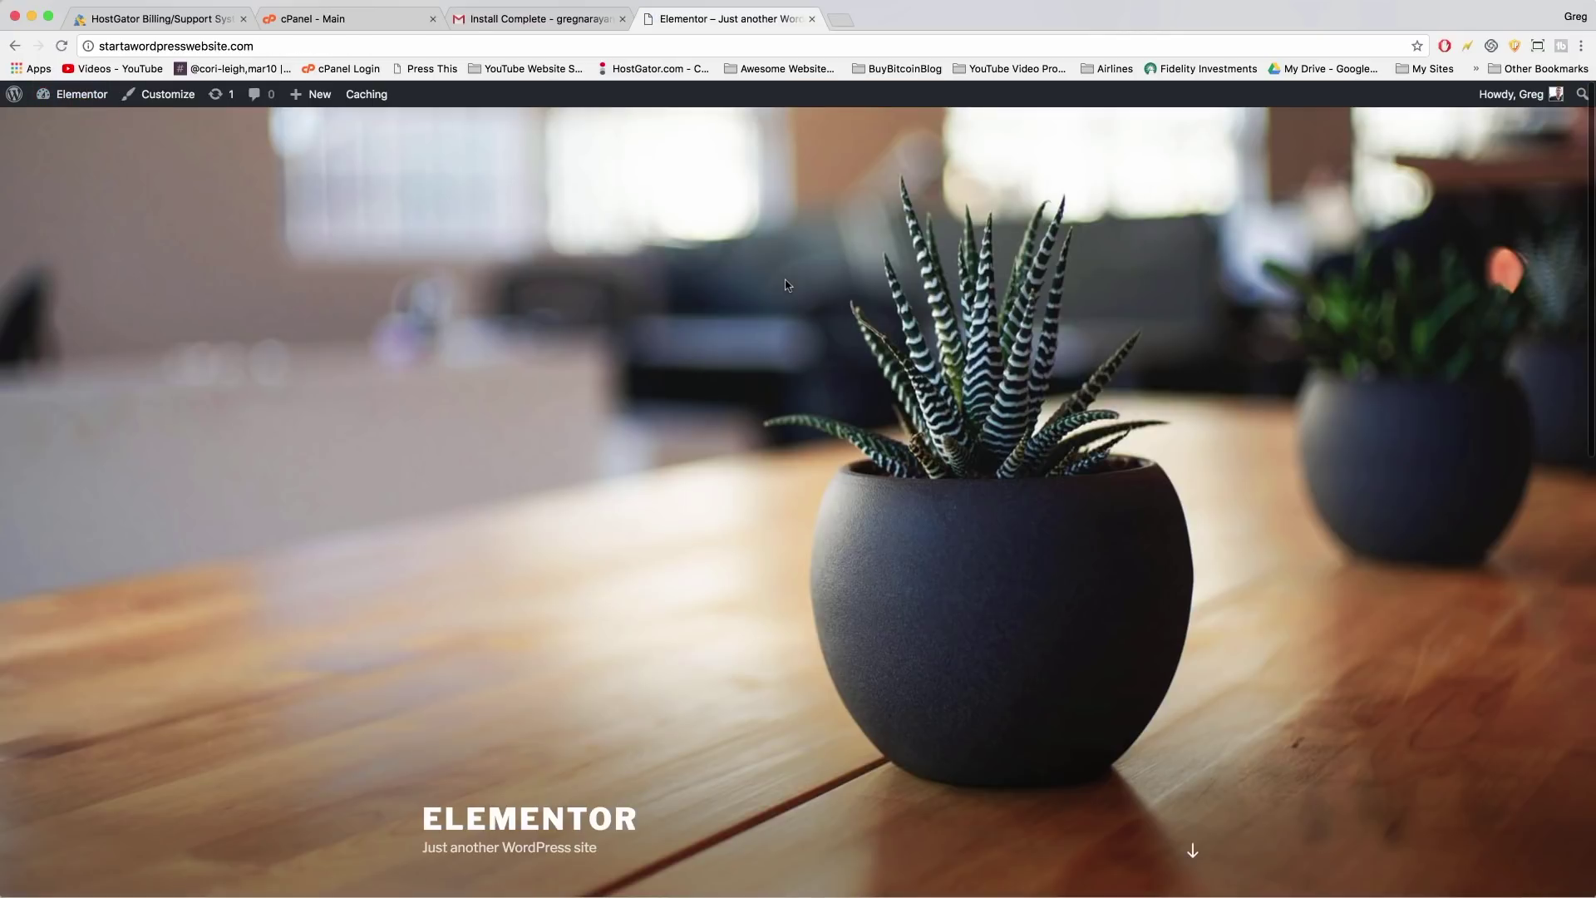
scroll(787, 285, "down", 10)
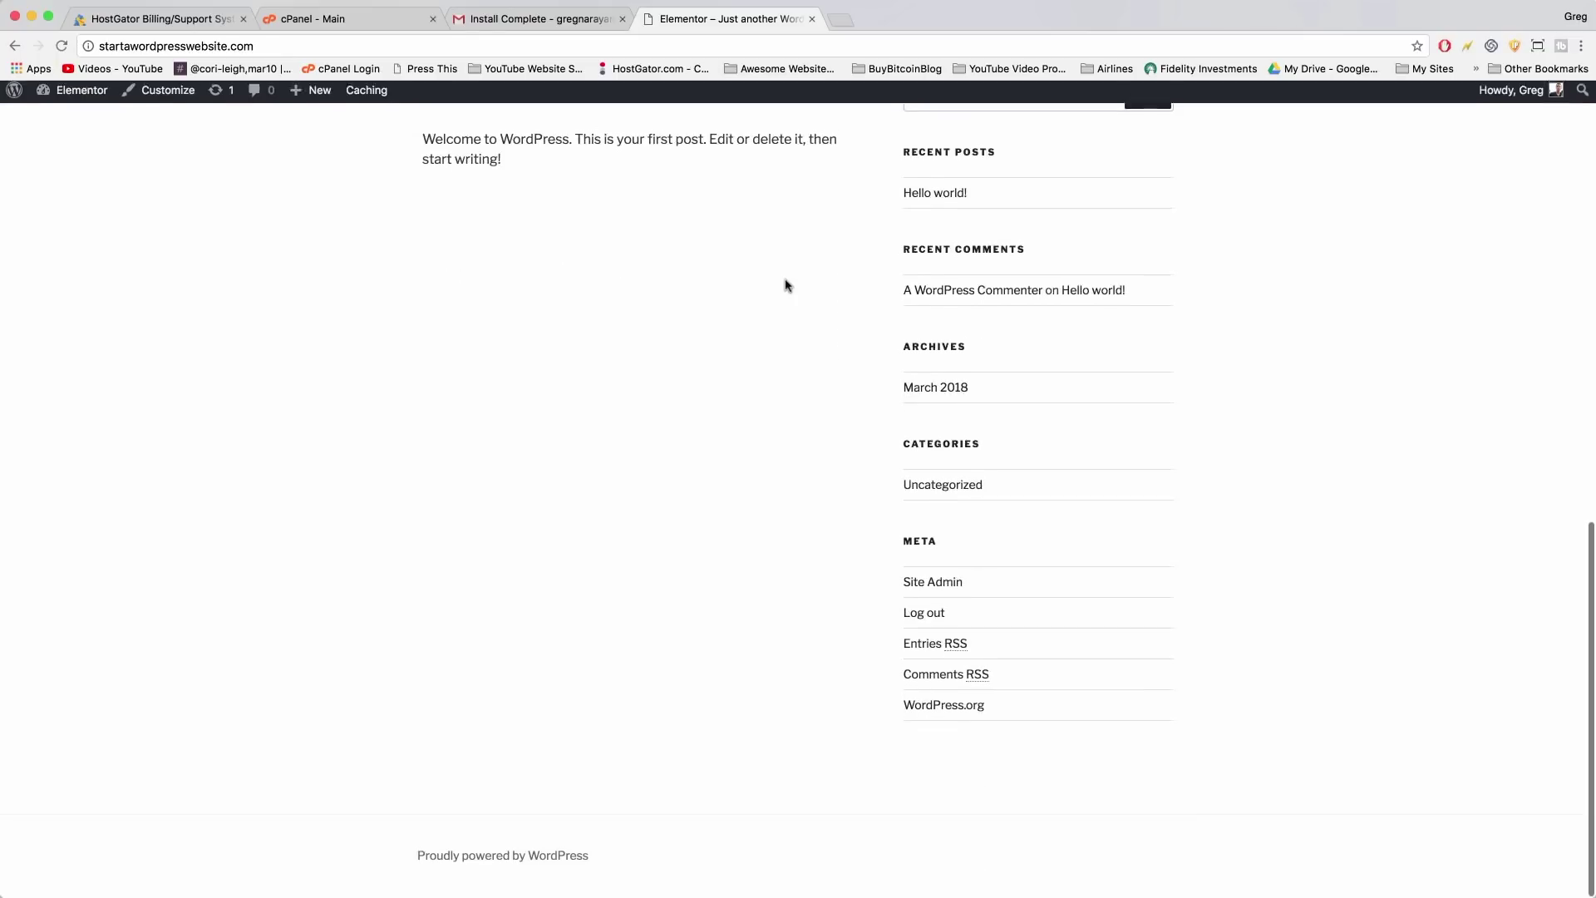
scroll(787, 285, "up", 10)
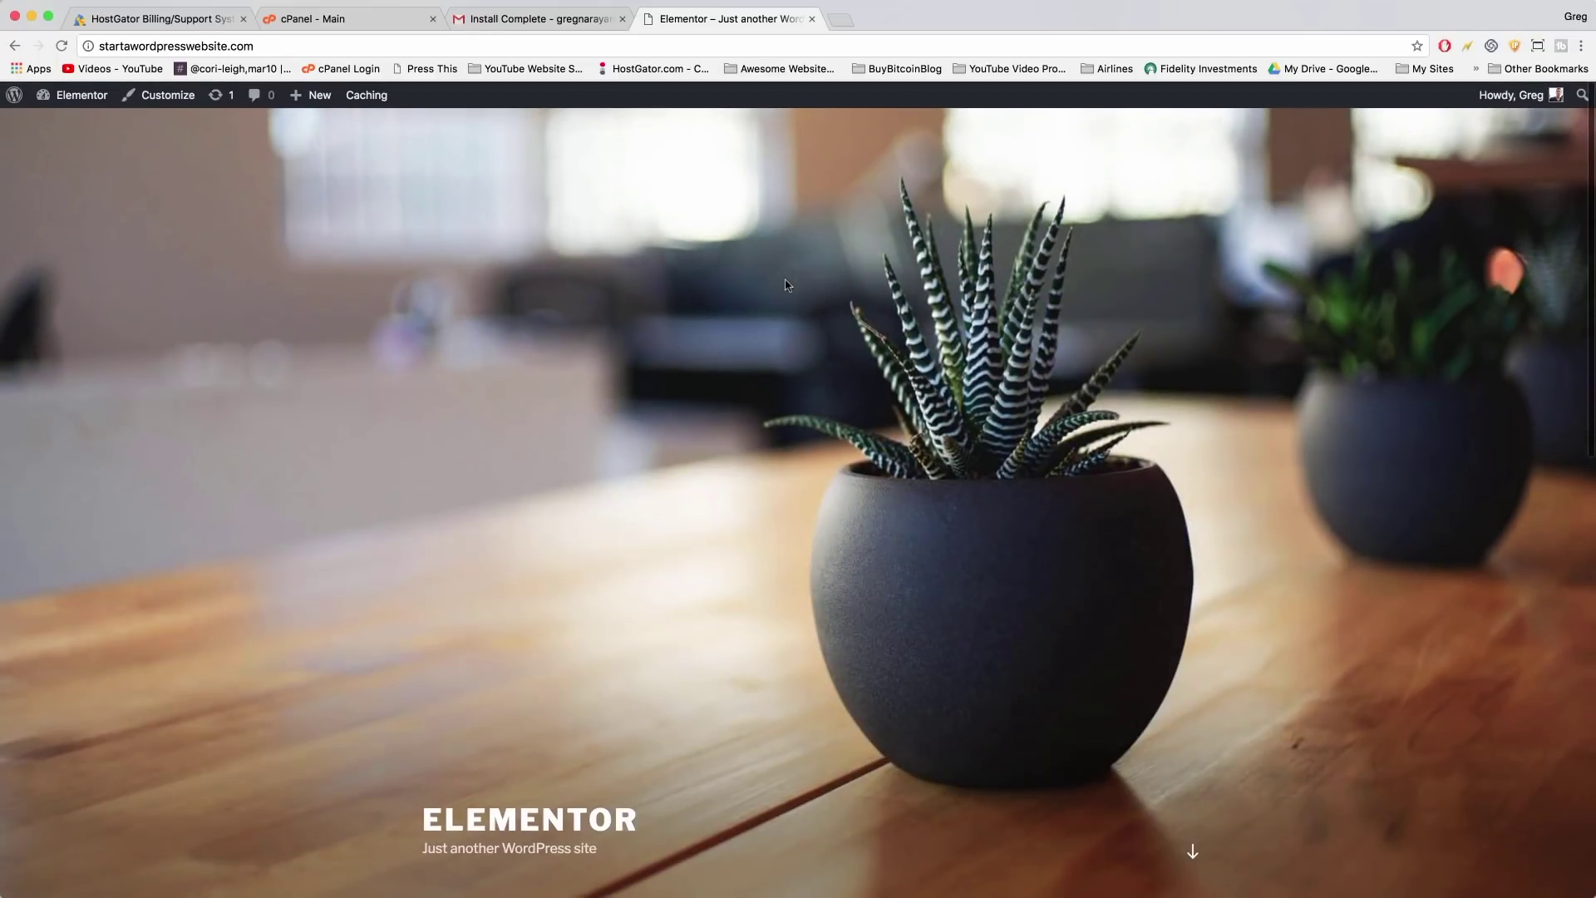
scroll(788, 285, "down", 10)
scroll(787, 285, "down", 3)
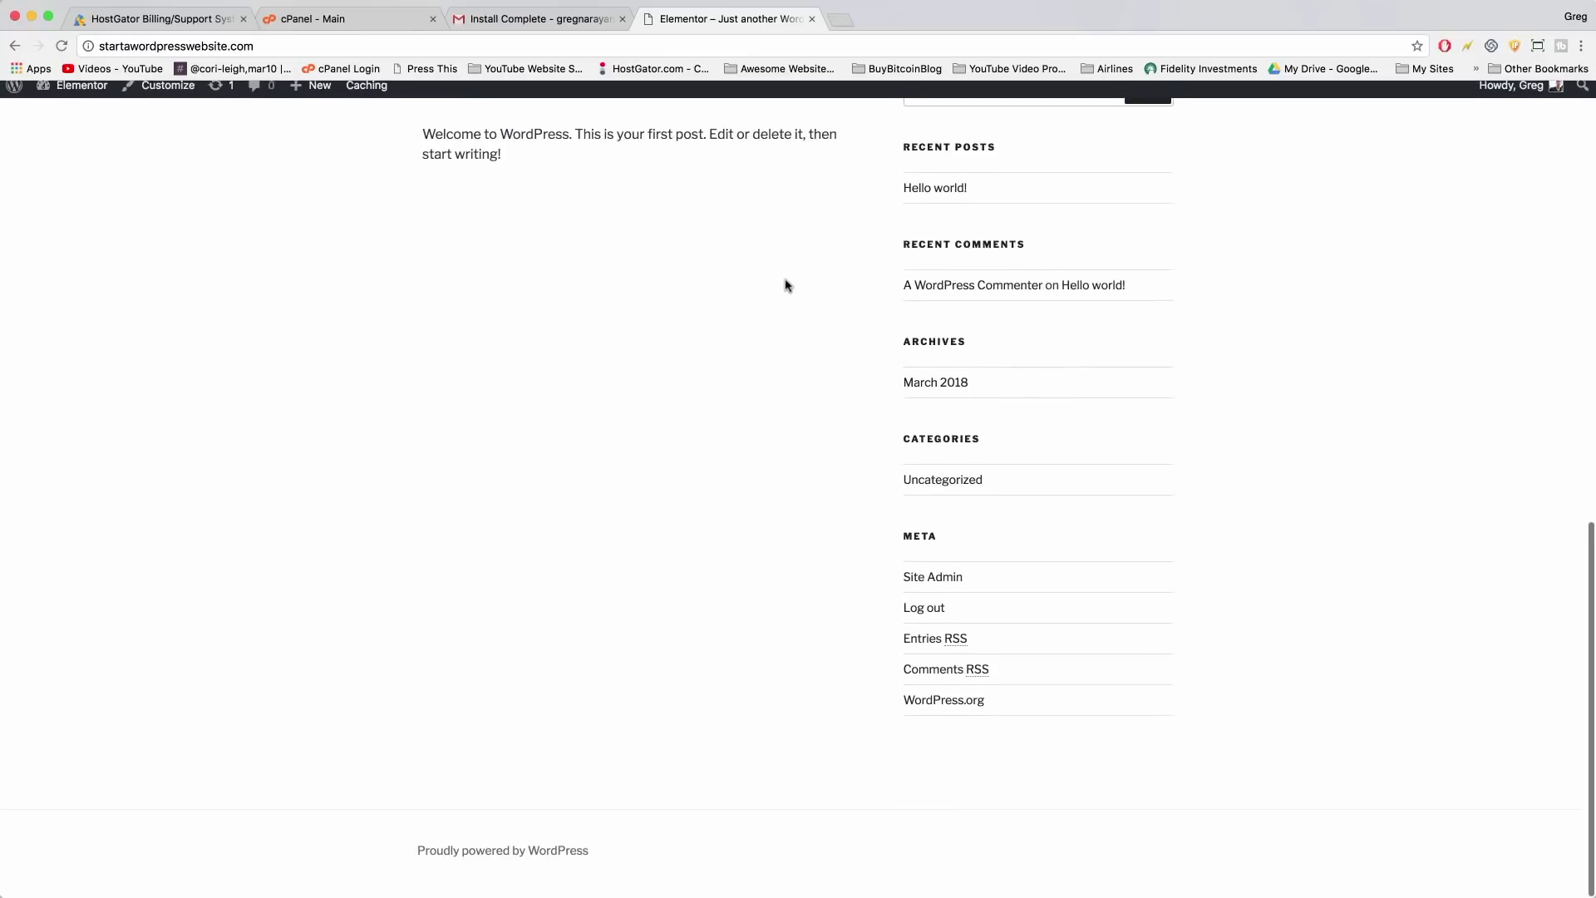
scroll(858, 612, "up", 6)
scroll(859, 613, "up", 6)
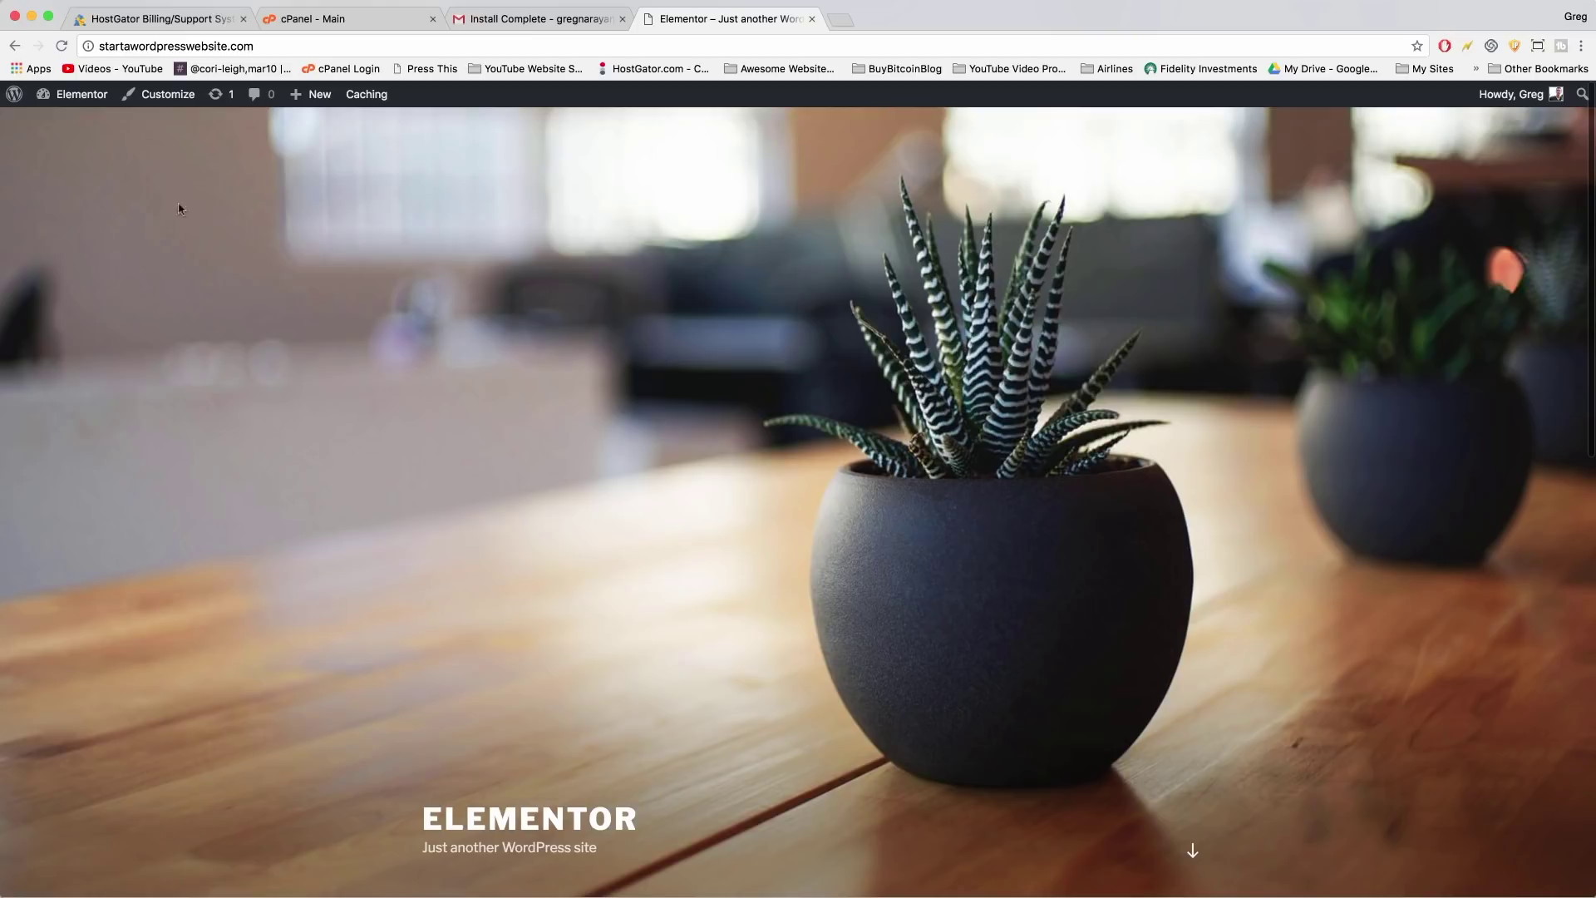
mouse_move(67, 91)
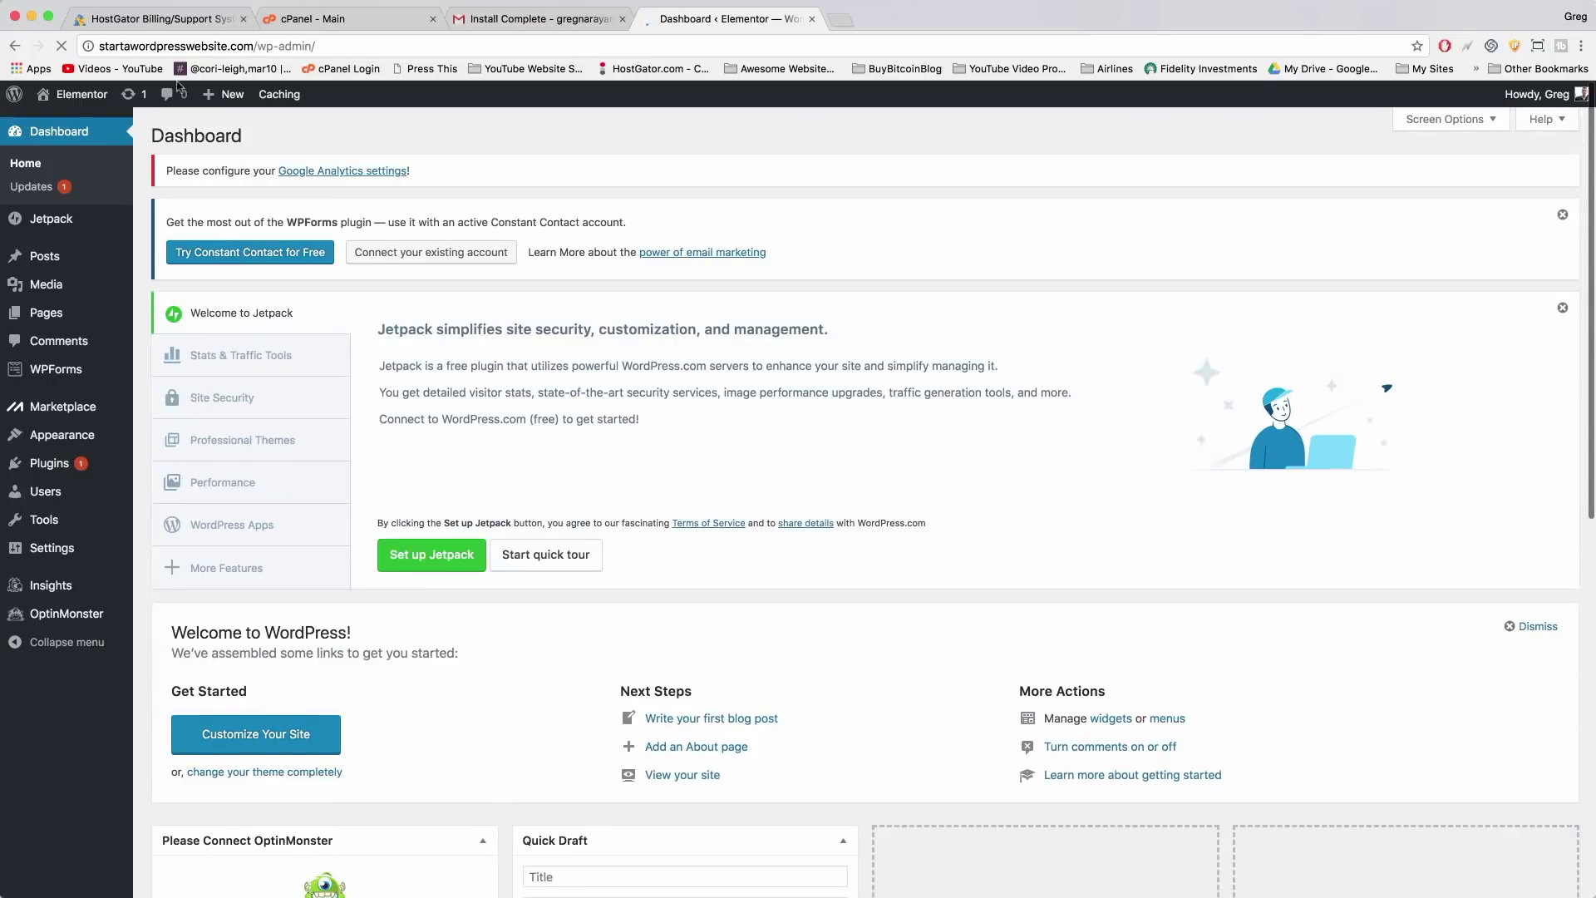
left_click(72, 109)
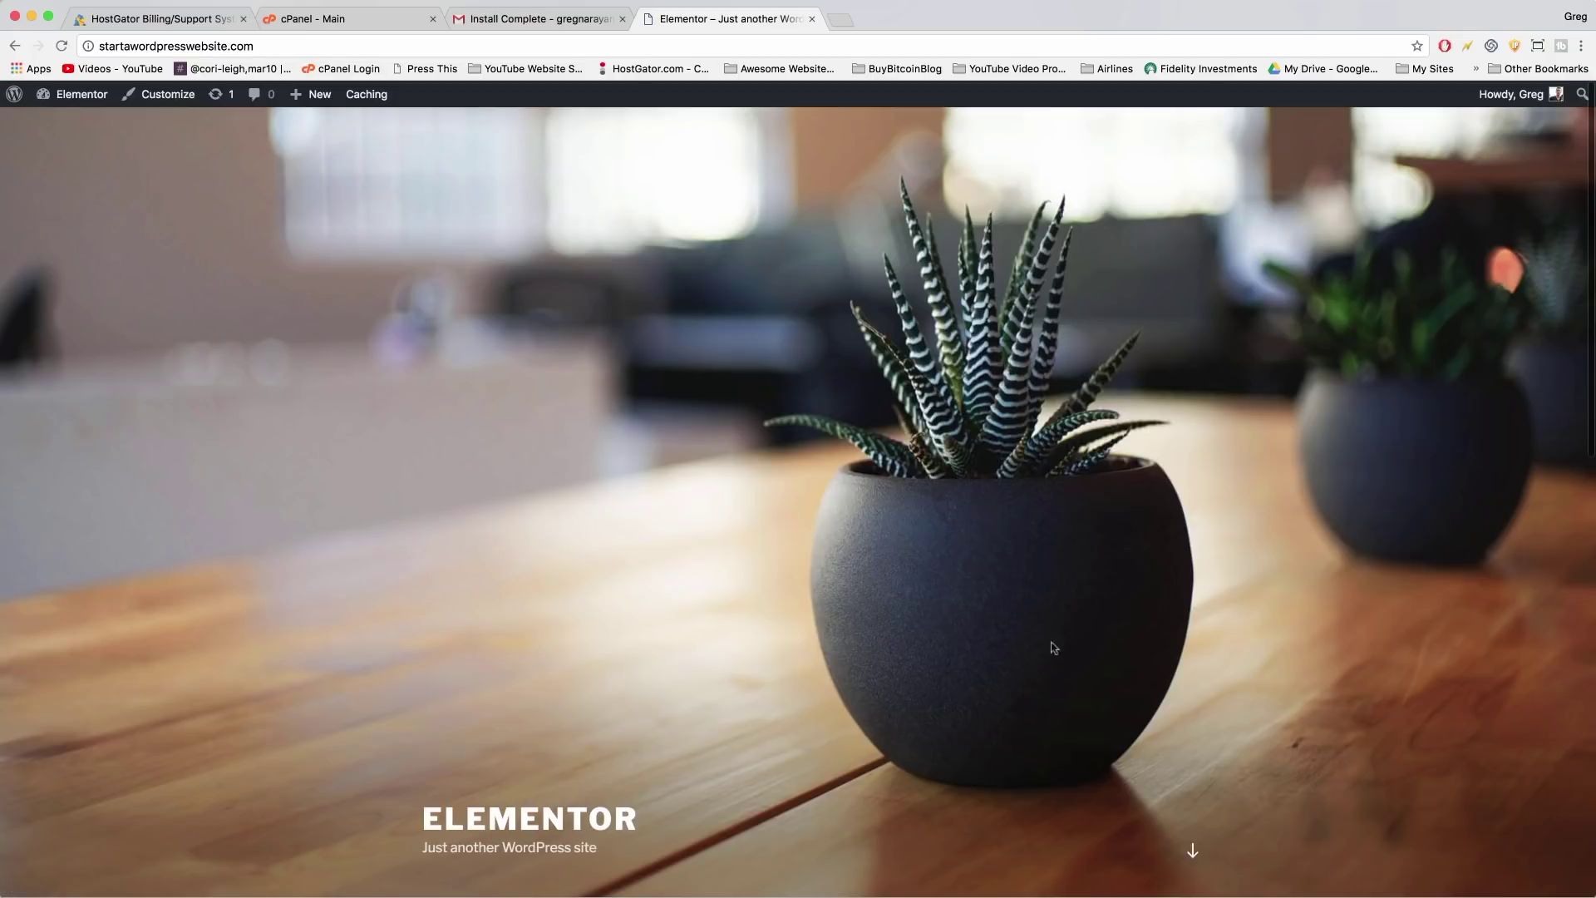
left_click(73, 99)
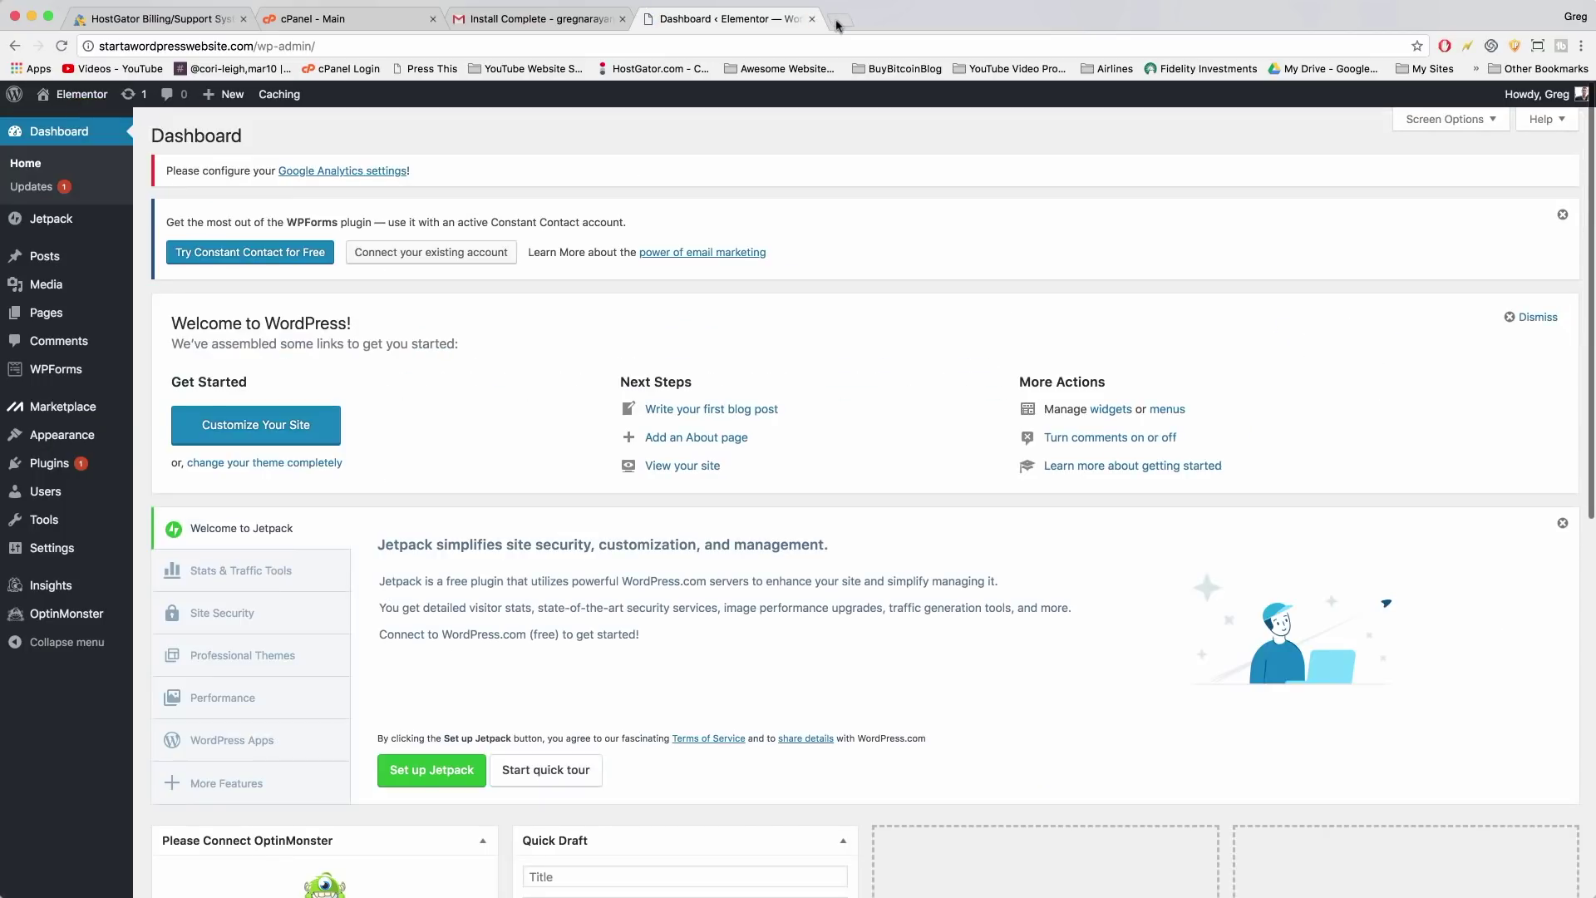
Load startawordpresswebsite.com in a new tab and switch back to the Dashboard tab.
left_click(838, 21)
type("startawordpresswebsite.com")
key("Return")
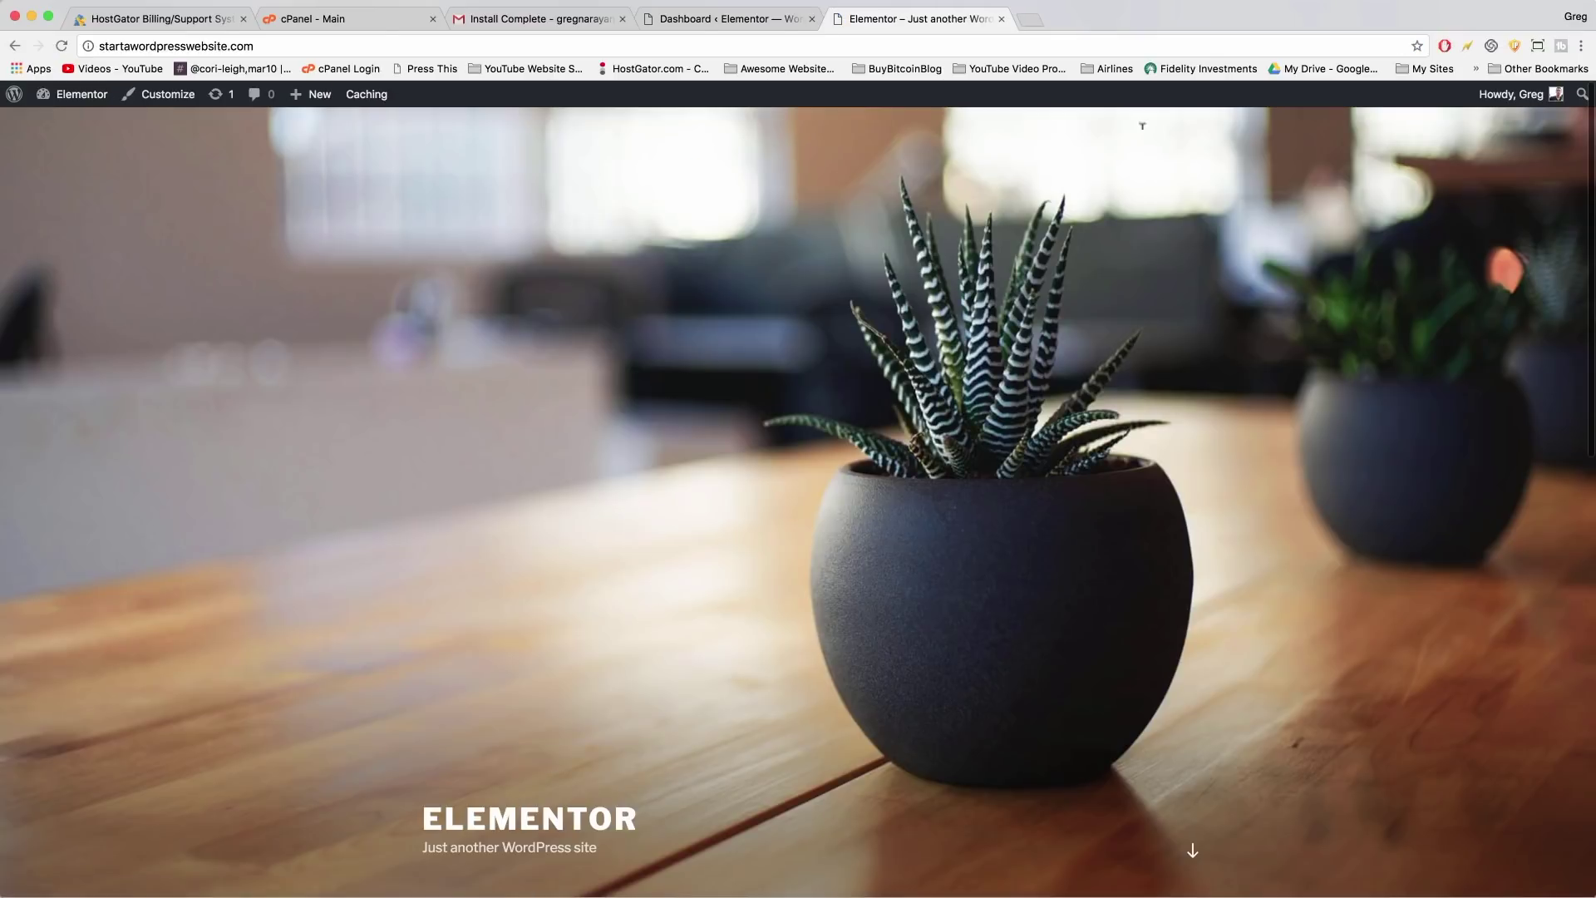
left_click(717, 16)
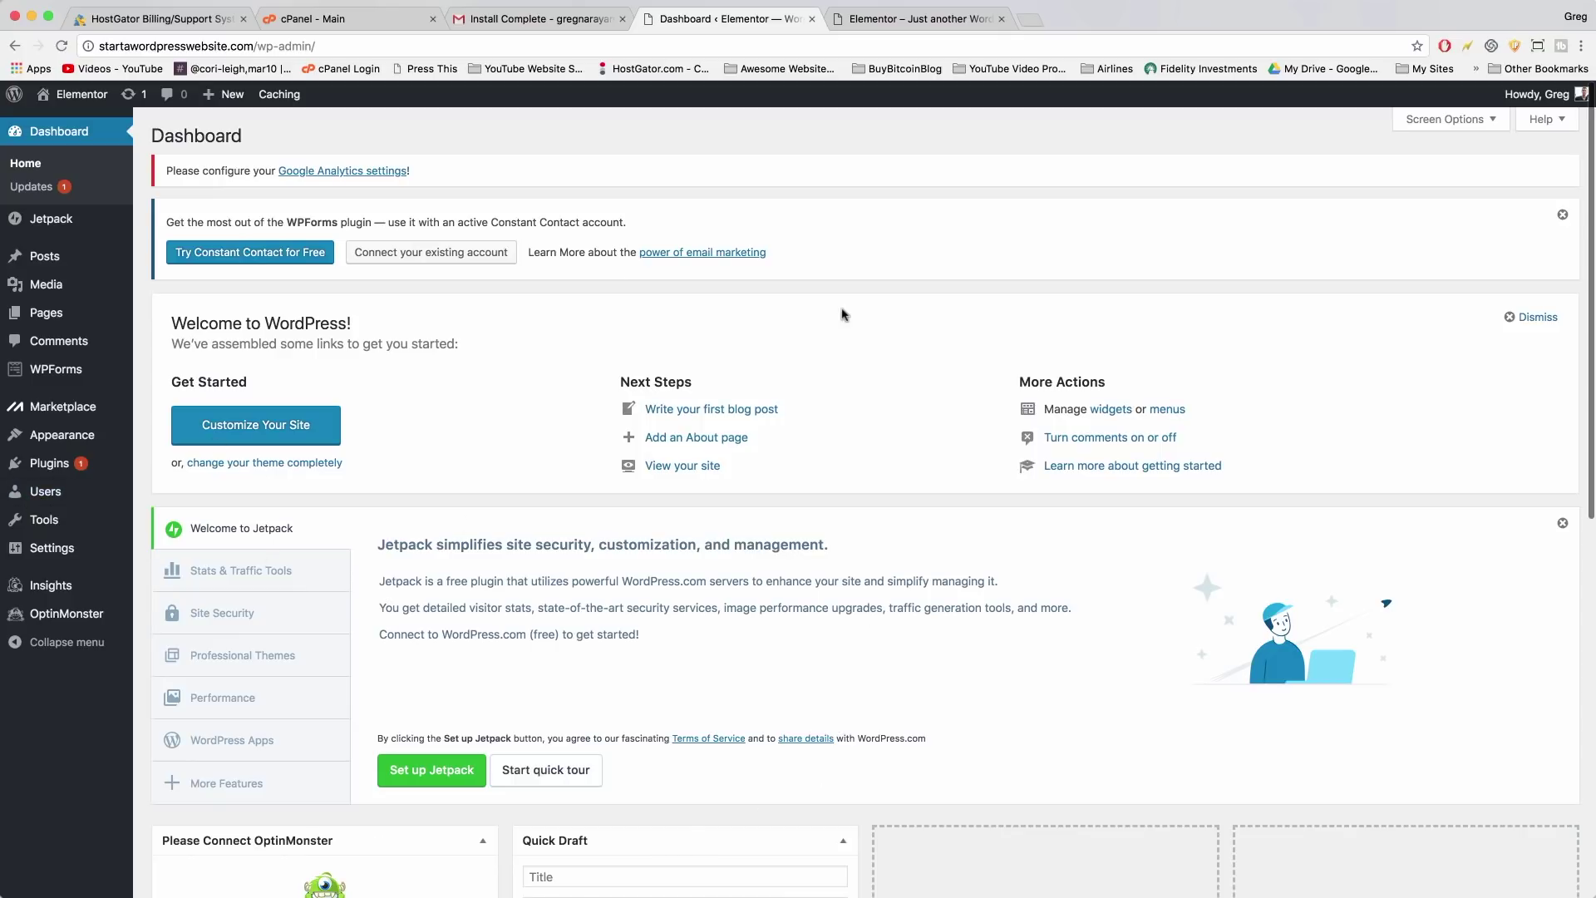
Deactivate the MonsterInsights plugin, submitting its deactivation feedback.
mouse_move(61, 464)
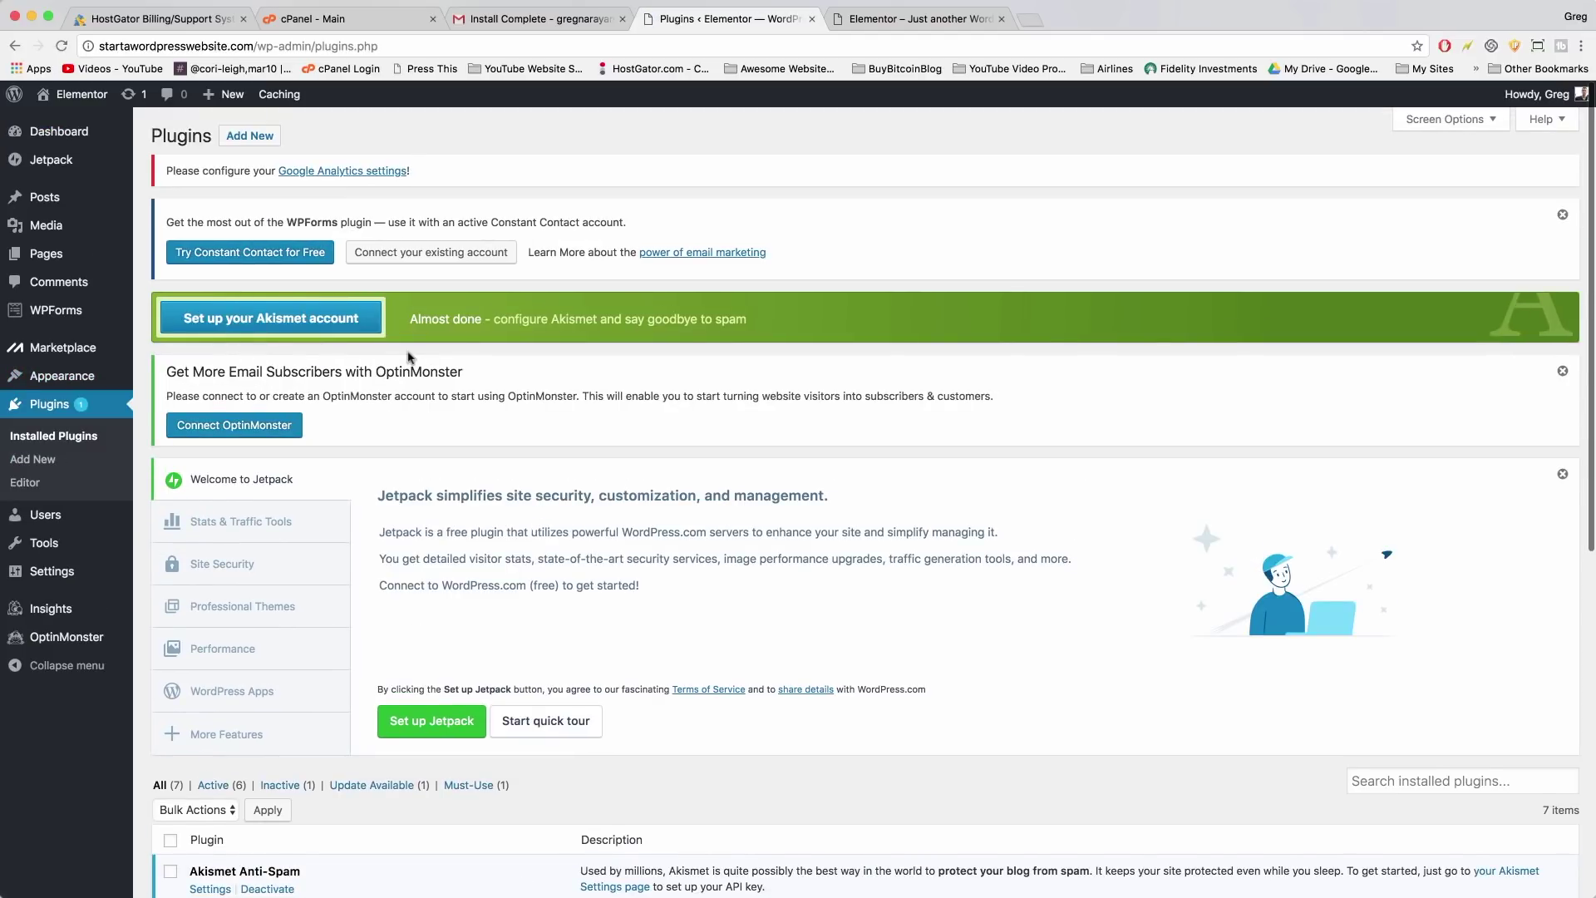
scroll(413, 350, "down", 10)
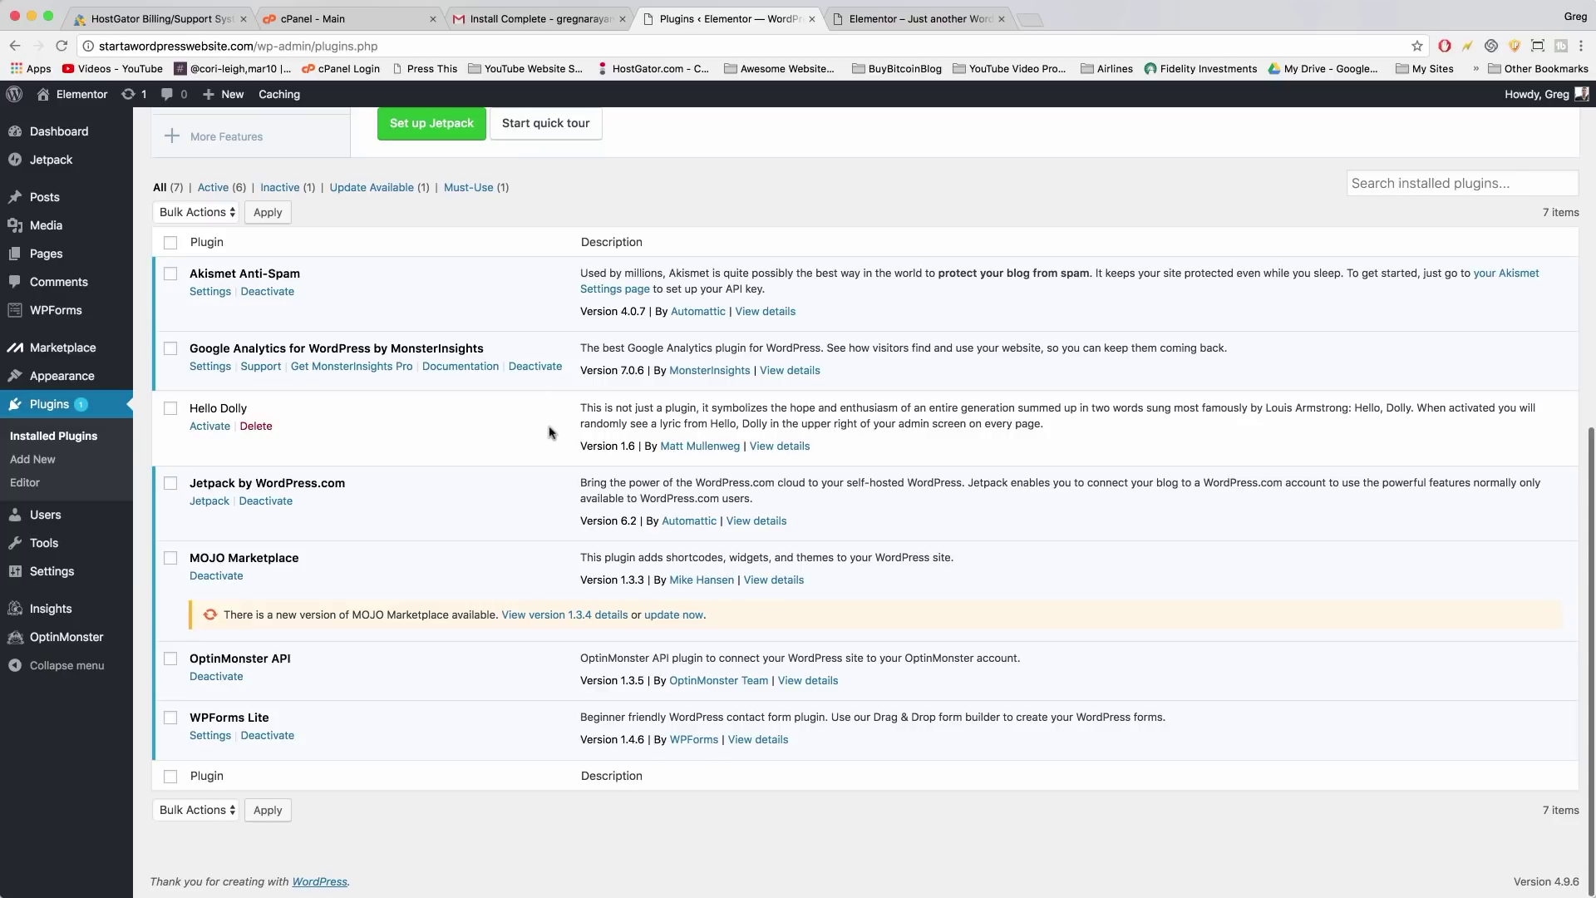
scroll(549, 432, "up", 5)
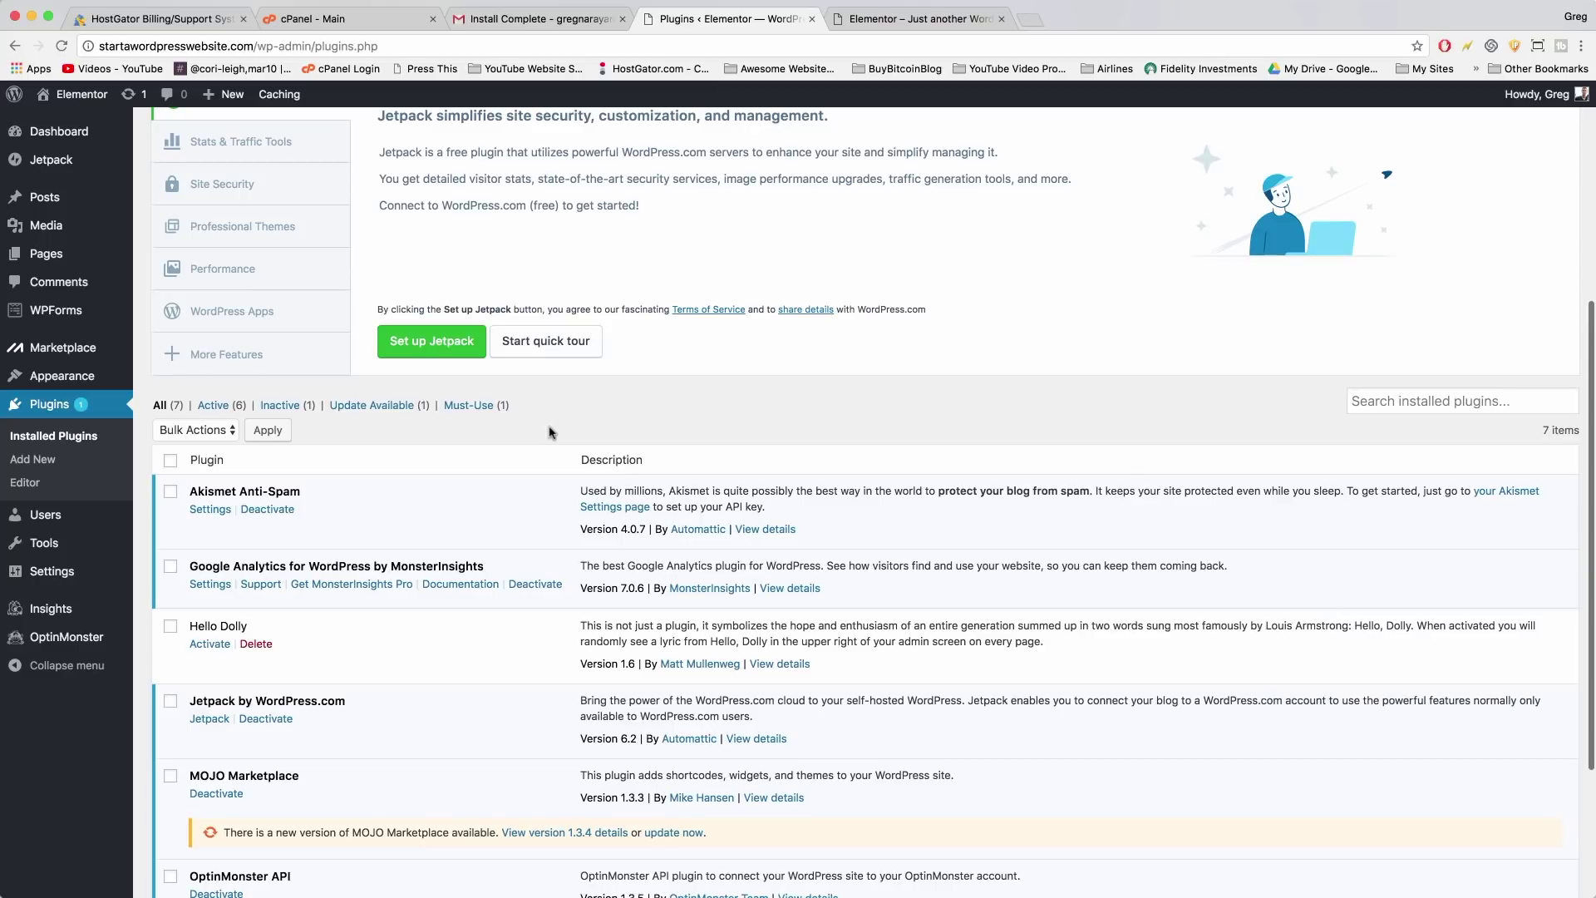
scroll(572, 470, "down", 5)
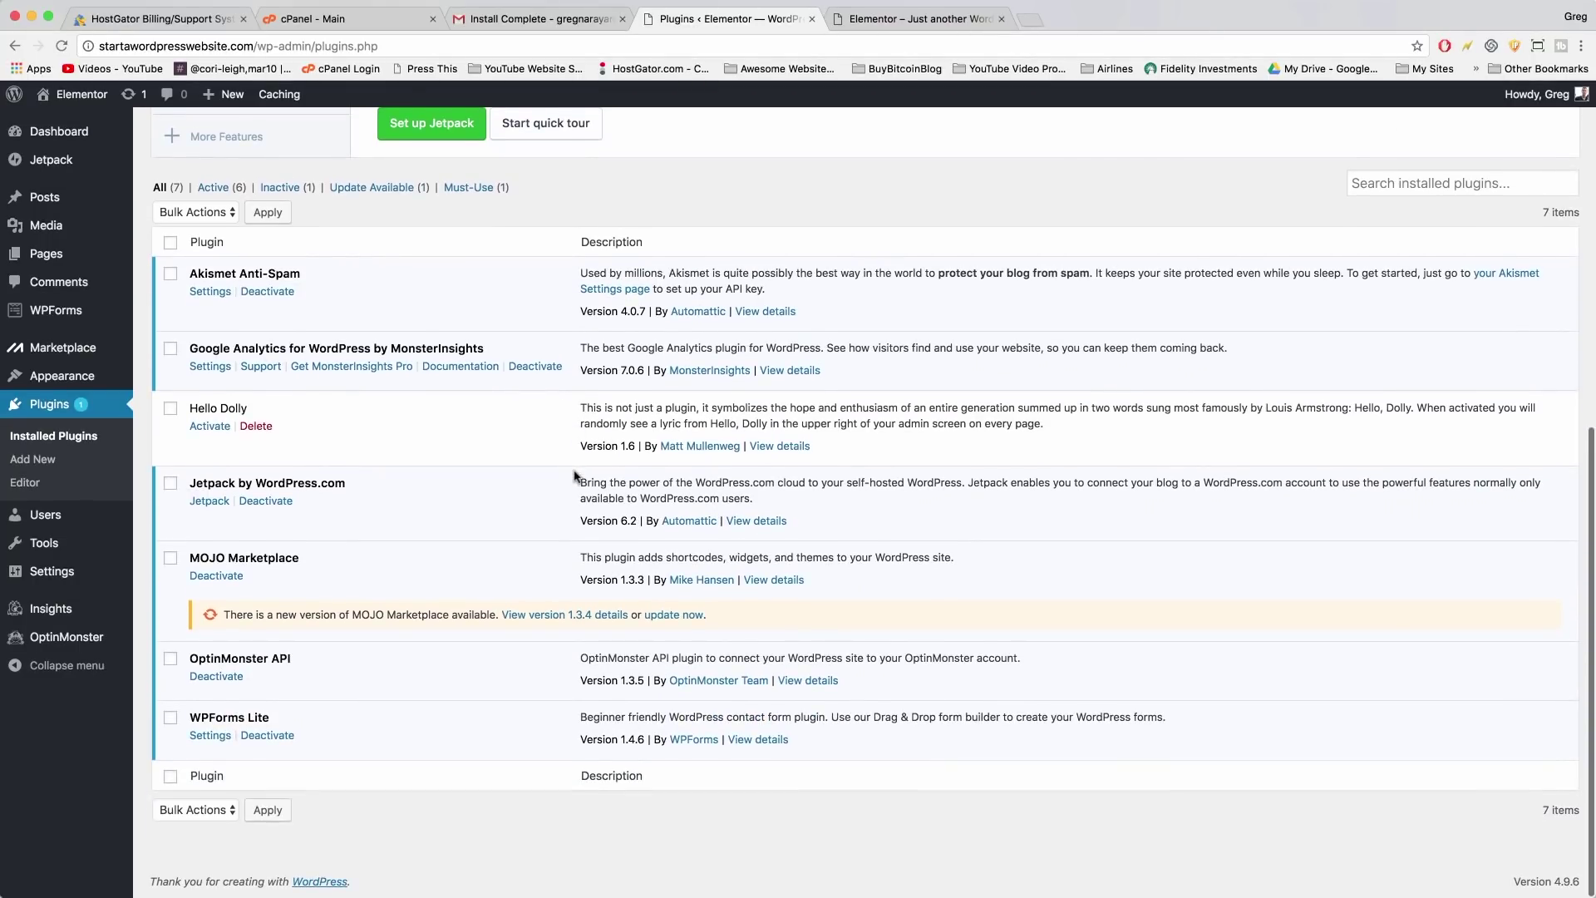
scroll(574, 475, "up", 10)
scroll(573, 475, "down", 10)
left_click(542, 367)
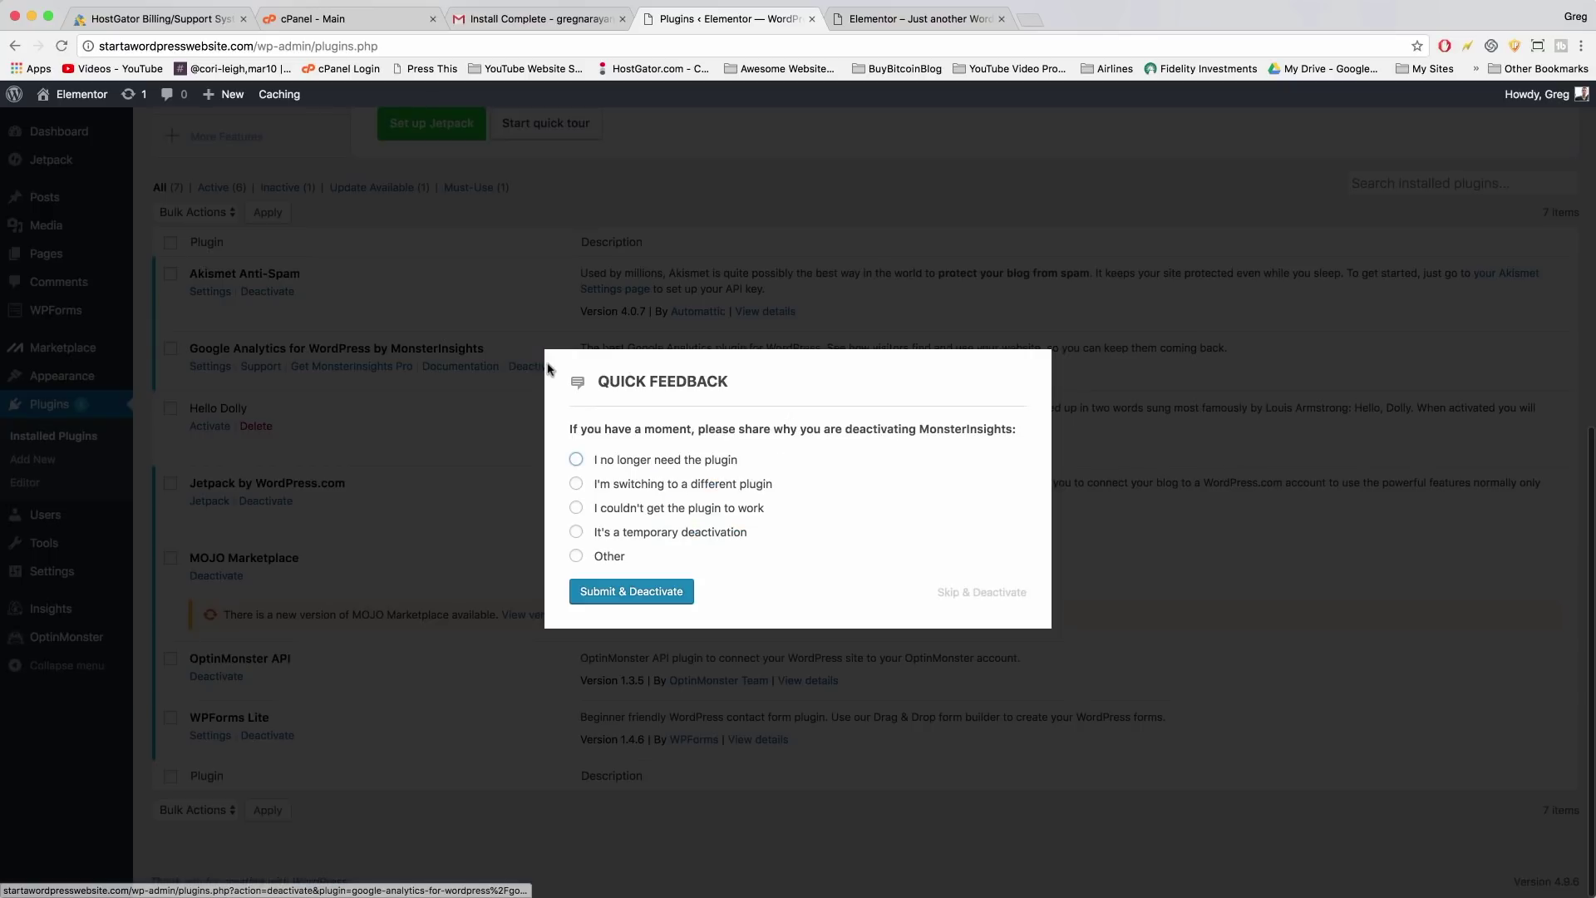
left_click(607, 591)
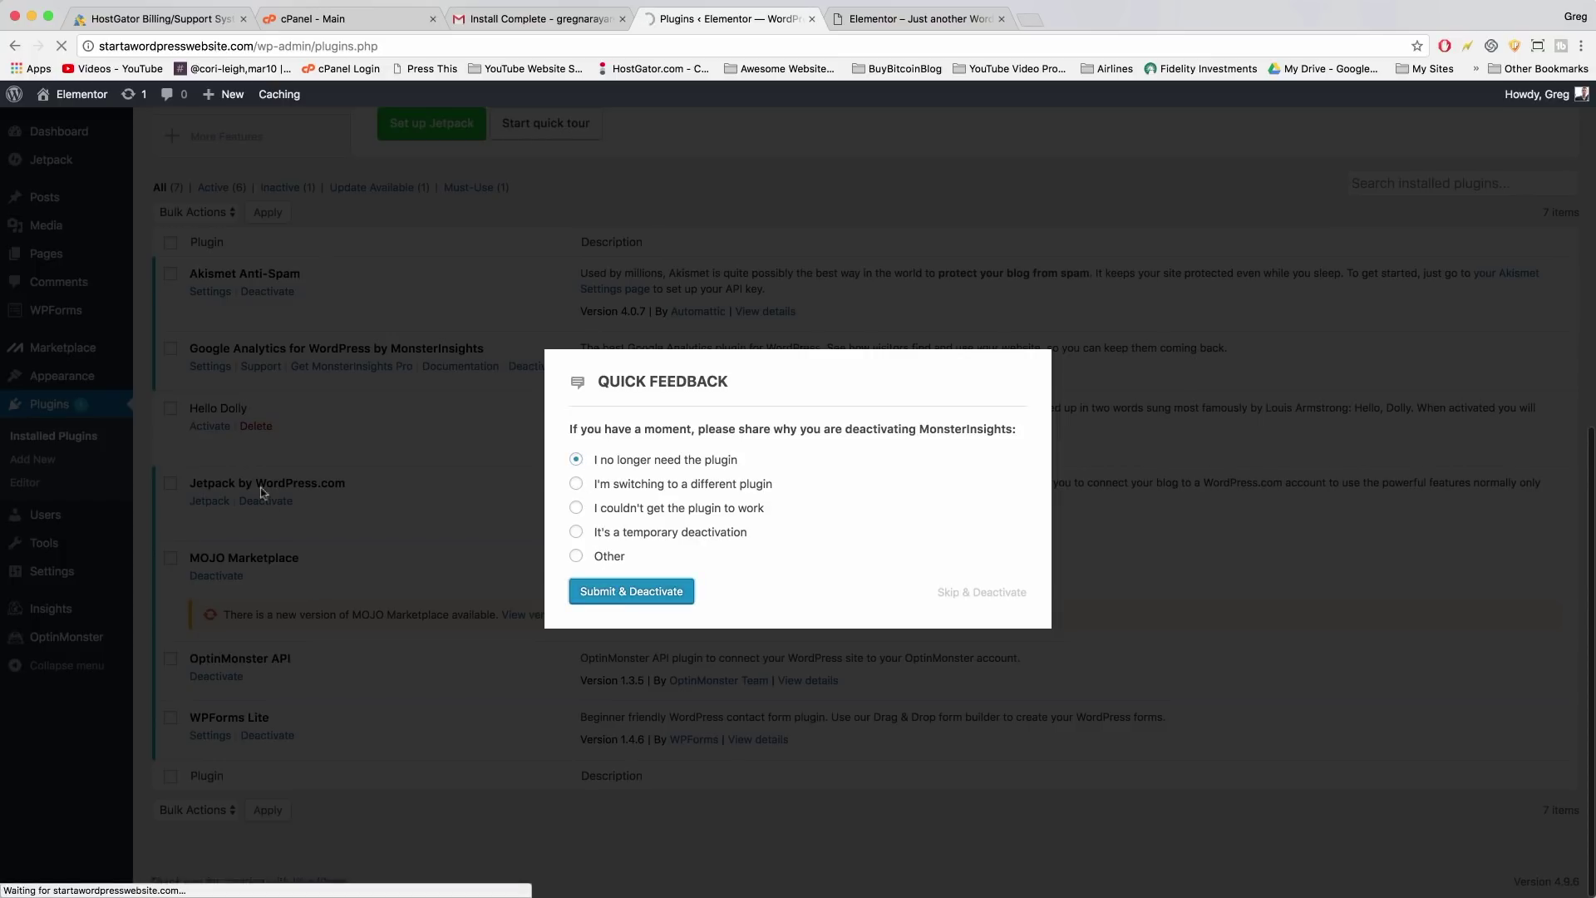
Deactivate Jetpack, MOJO Marketplace, OptinMonster API and WPForms Lite.
scroll(263, 582, "down", 7)
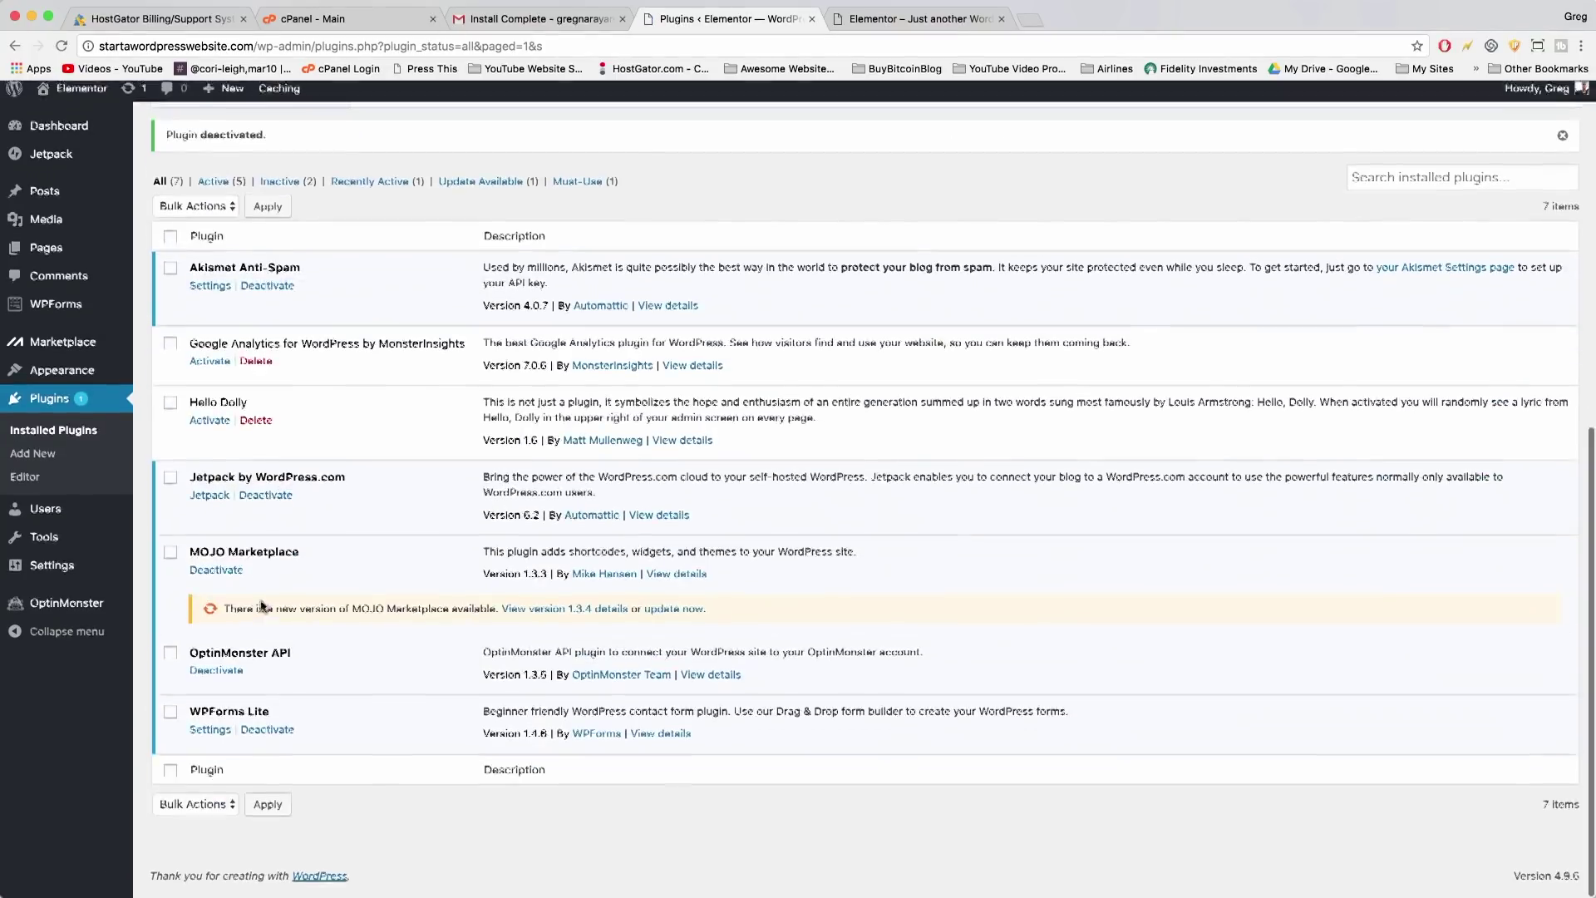
left_click(265, 495)
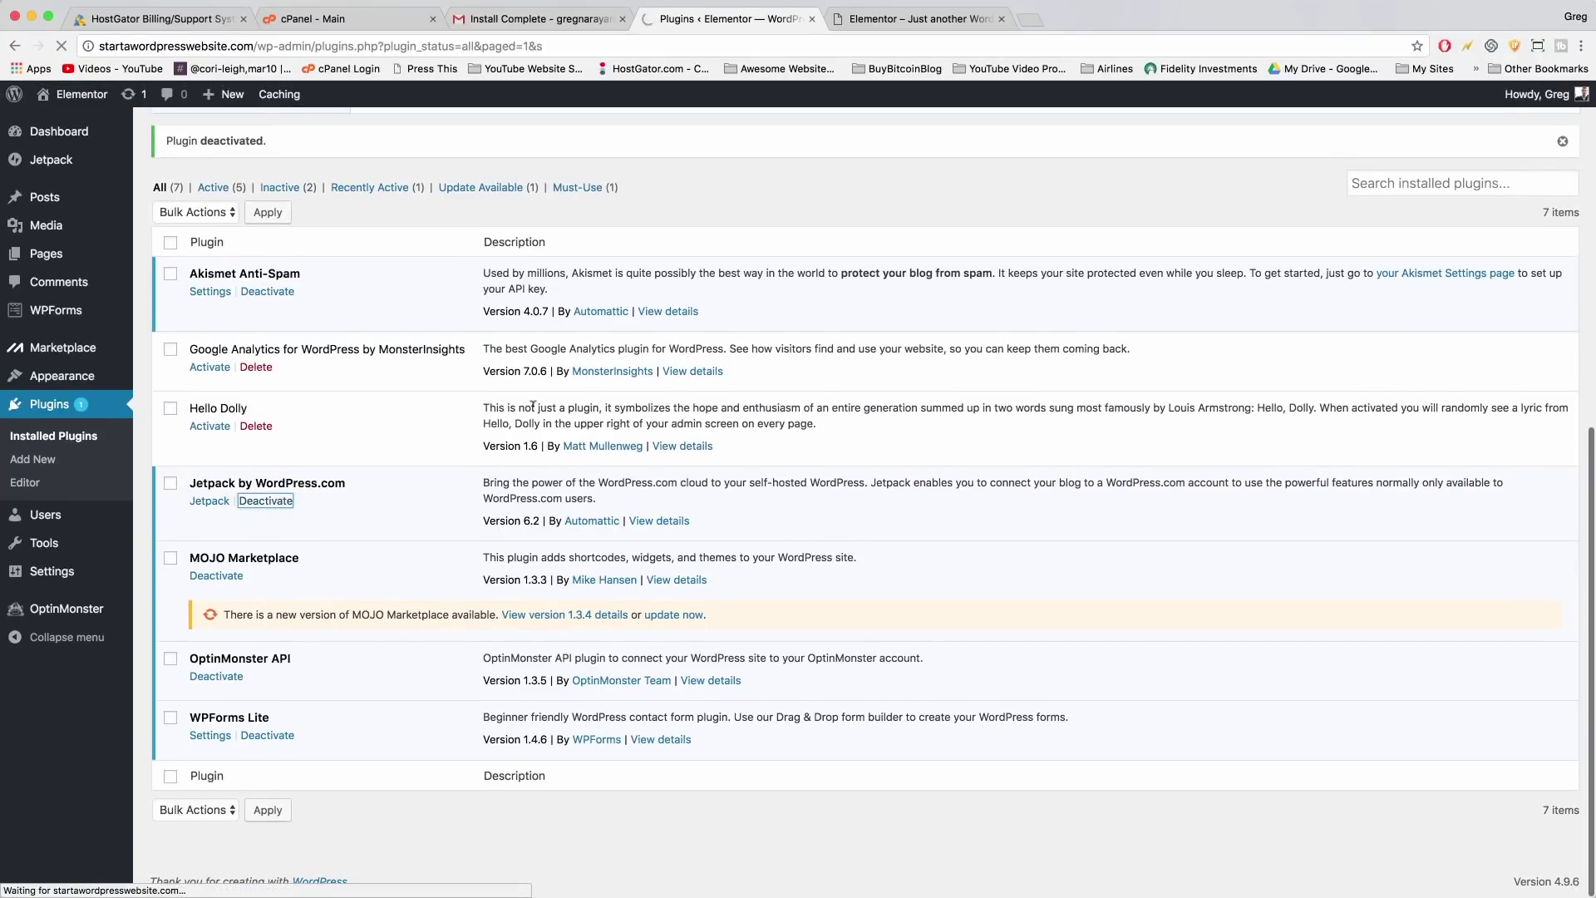
scroll(246, 481, "down", 5)
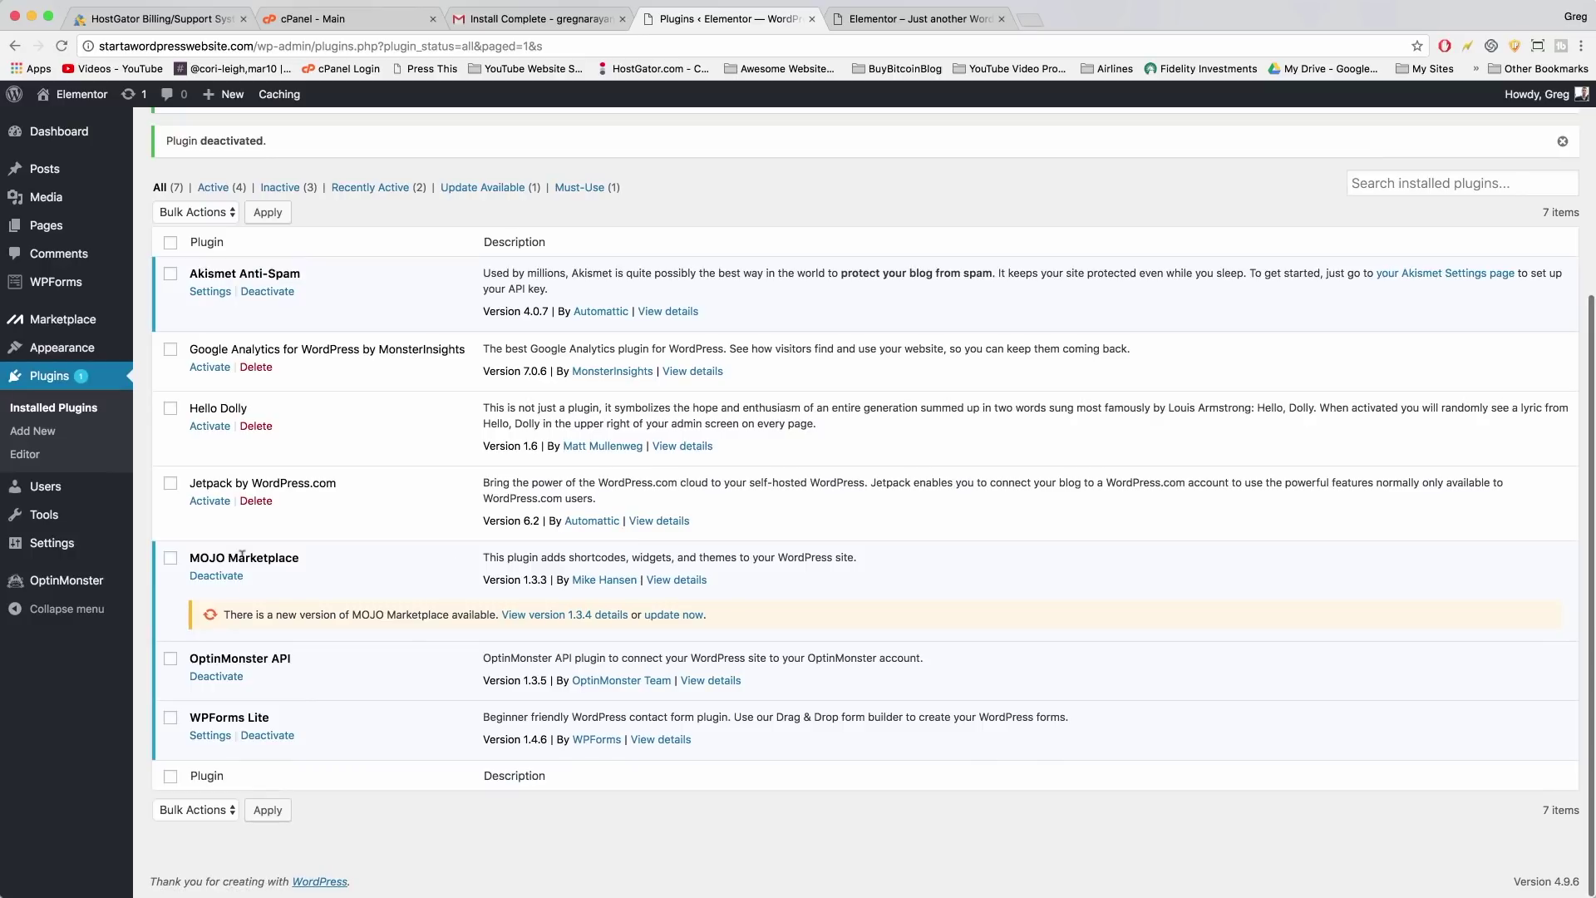
left_click(232, 580)
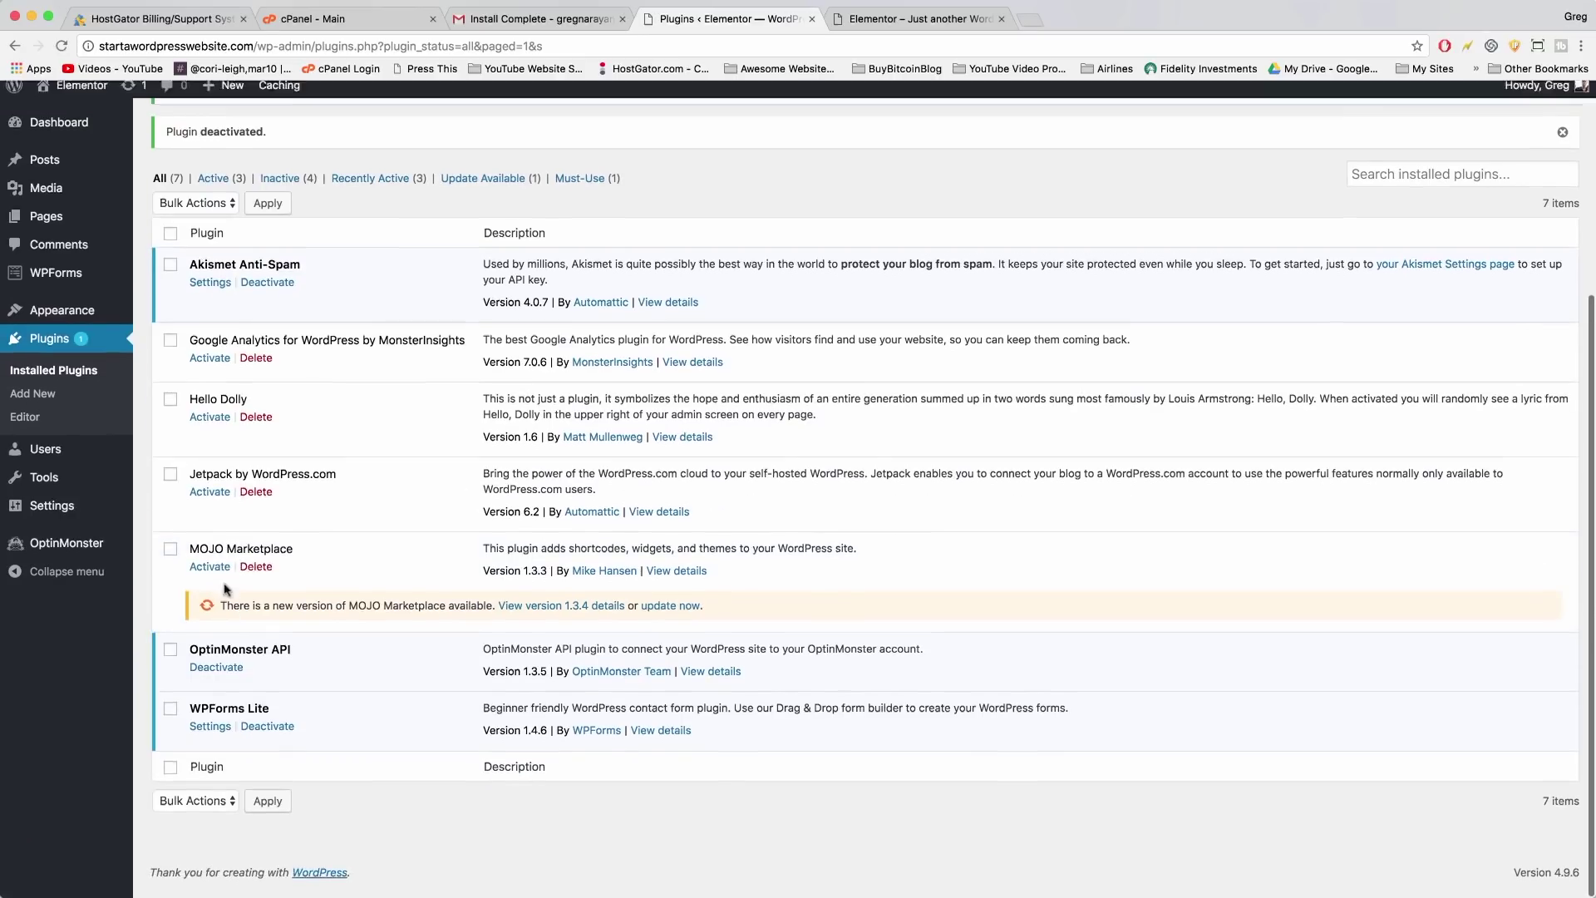
left_click(235, 677)
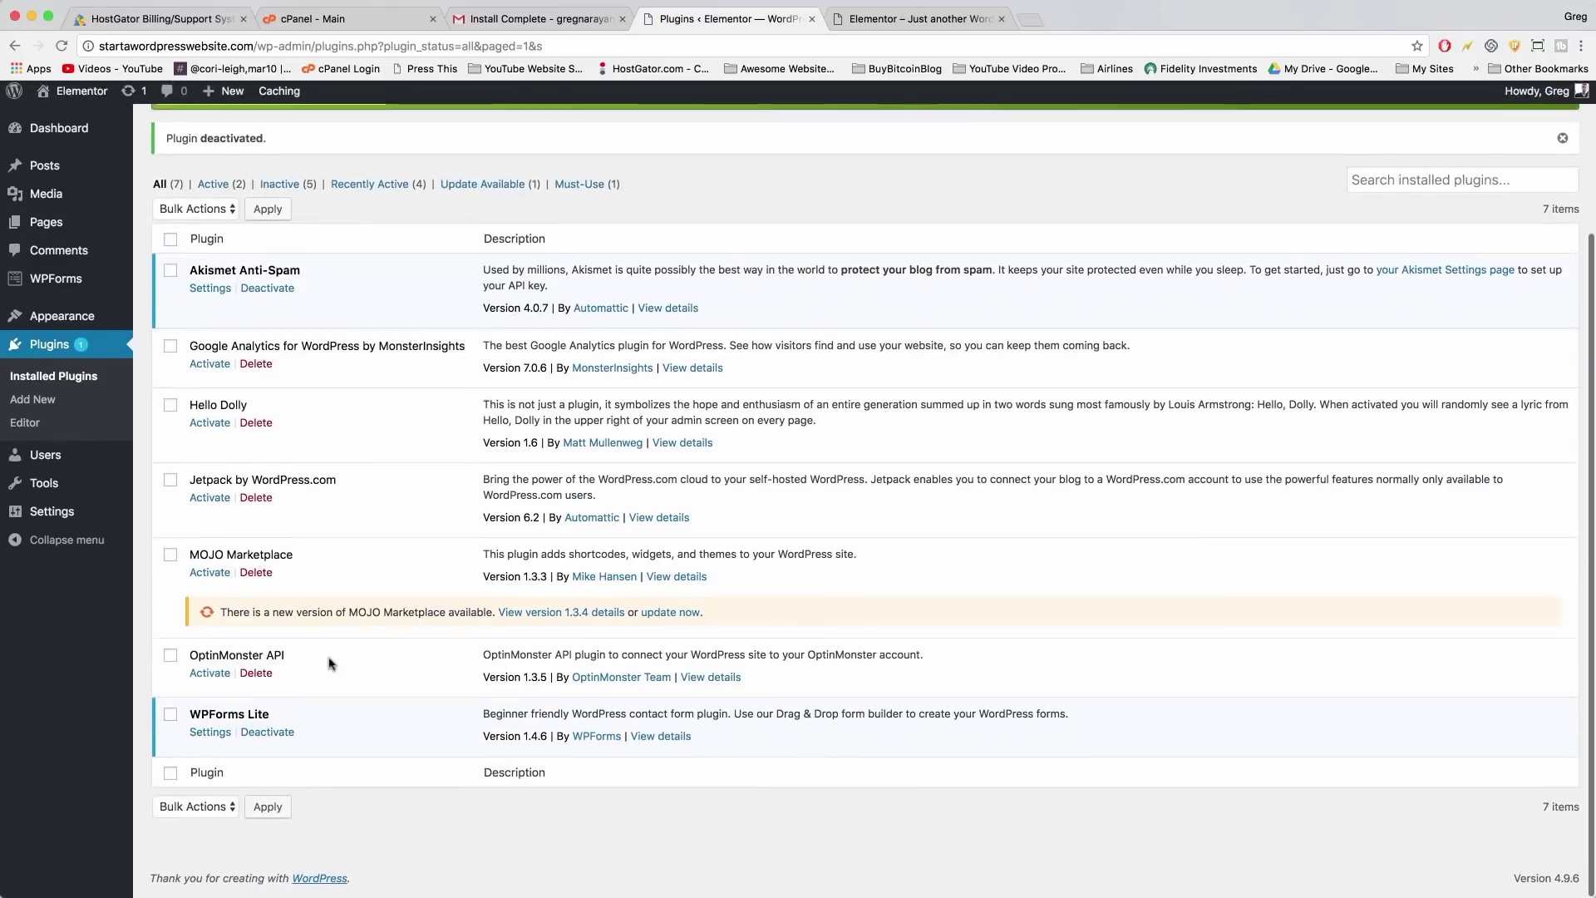
left_click(258, 737)
left_click(604, 587)
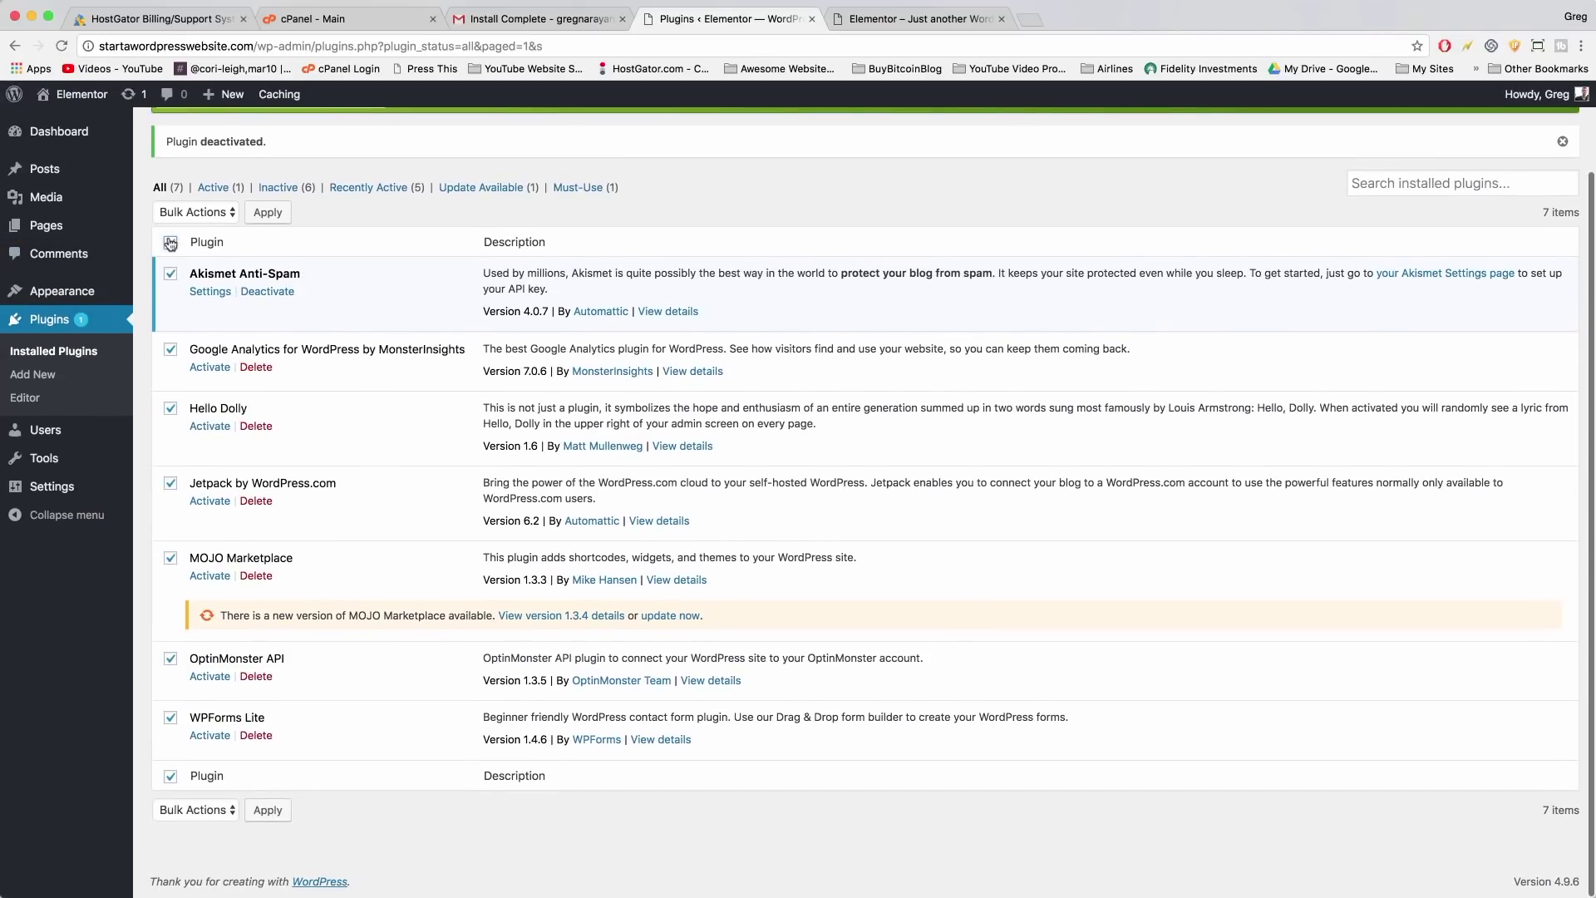
Bulk-delete every plugin except Akismet Anti-Spam and refresh the plugin list.
left_click(170, 274)
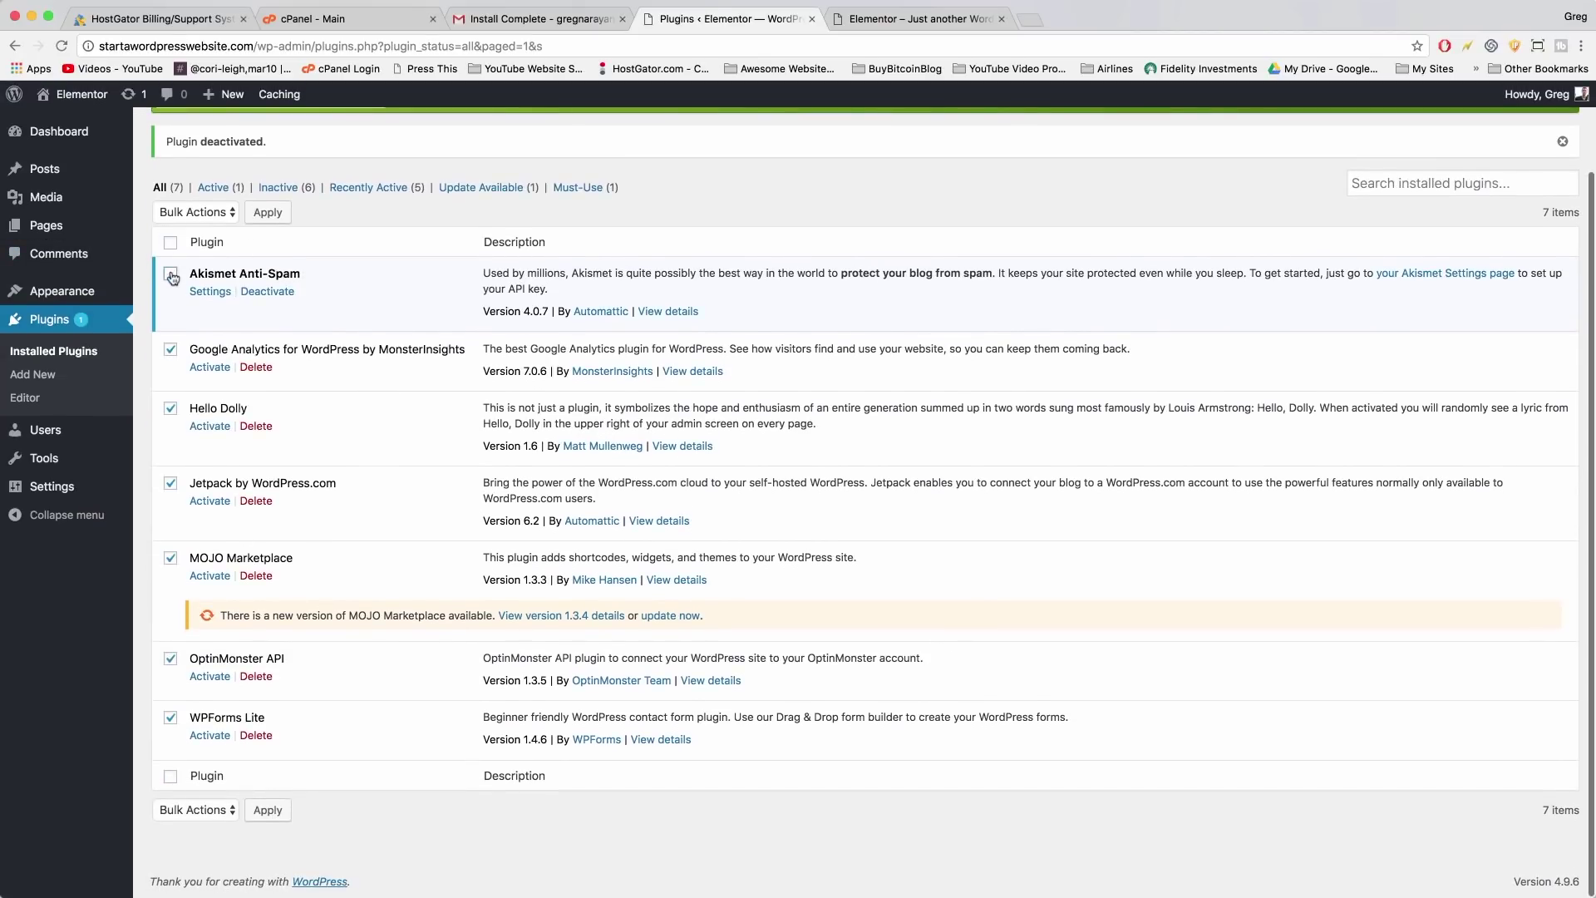
left_click(223, 212)
left_click(221, 272)
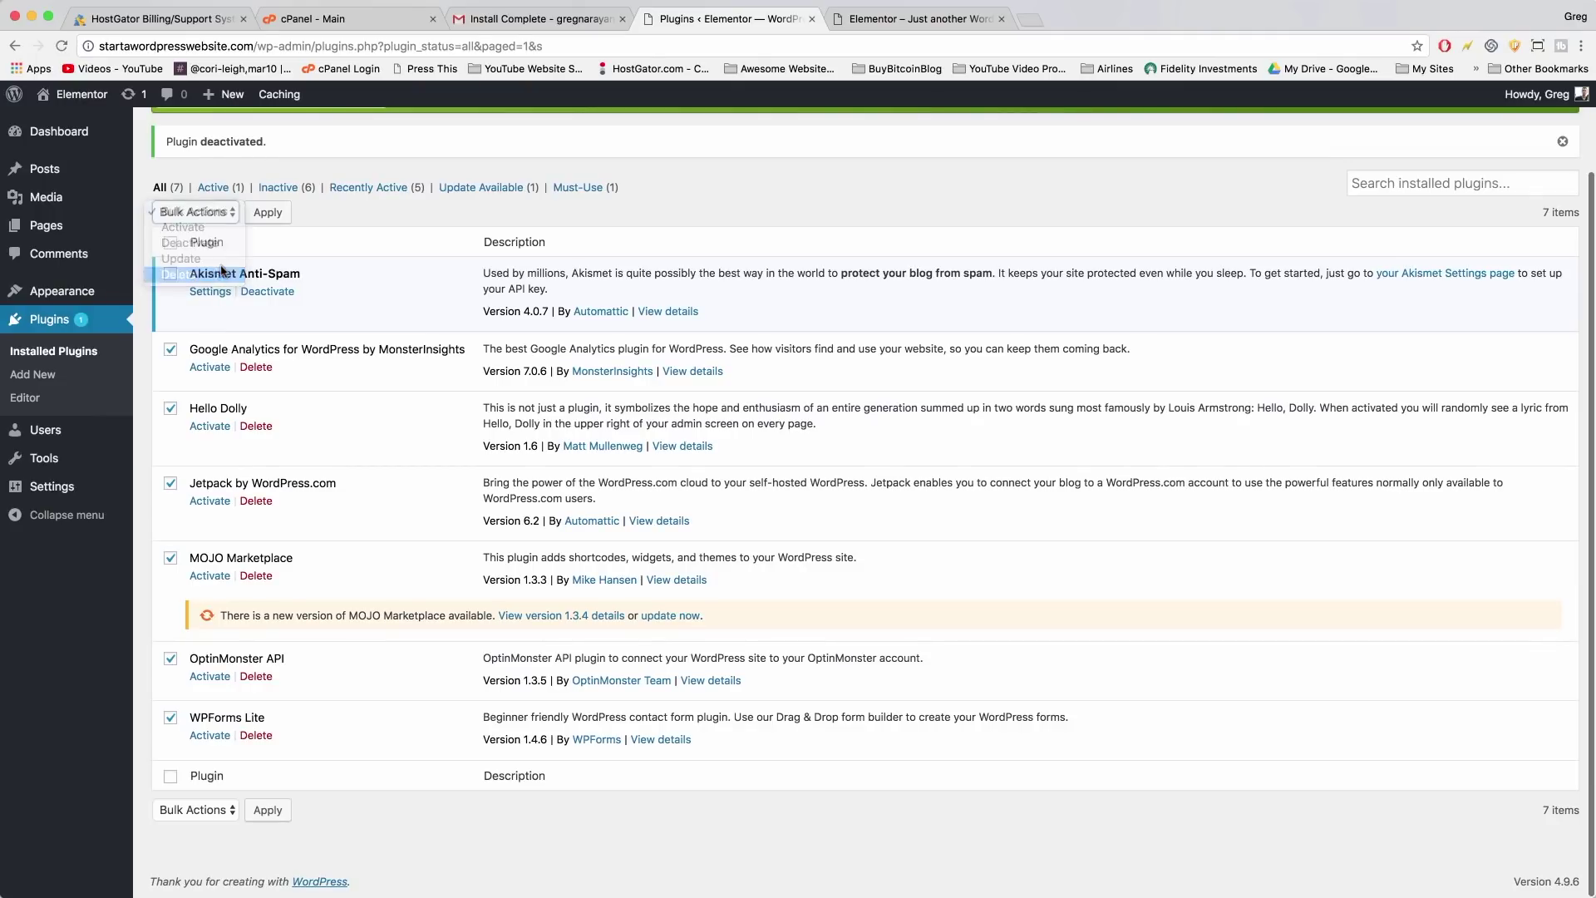
left_click(274, 214)
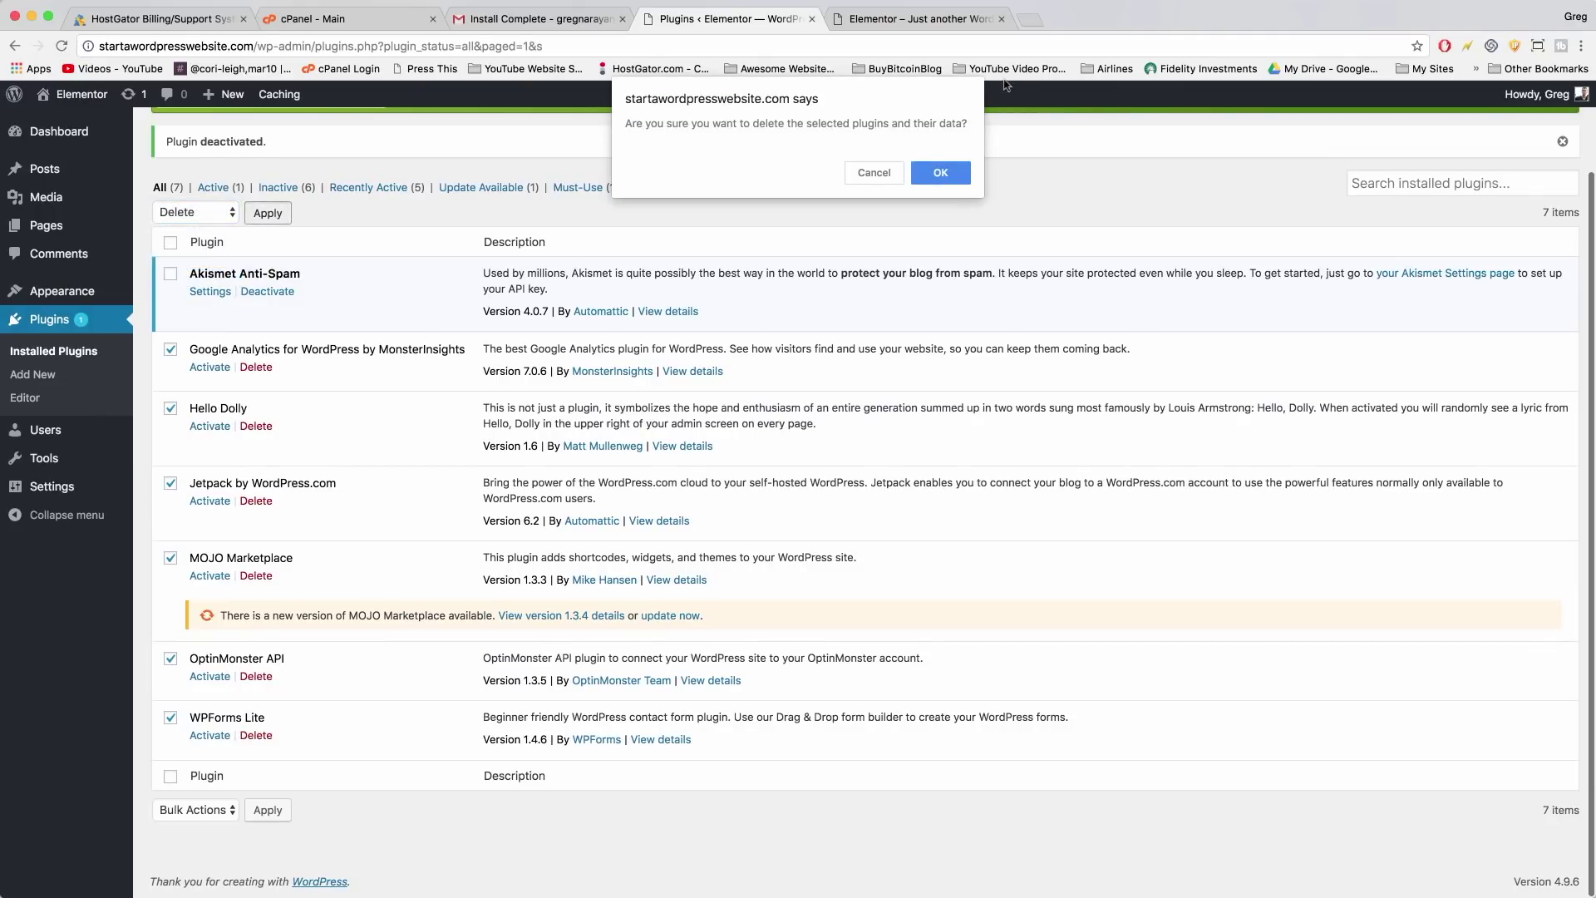
left_click(947, 174)
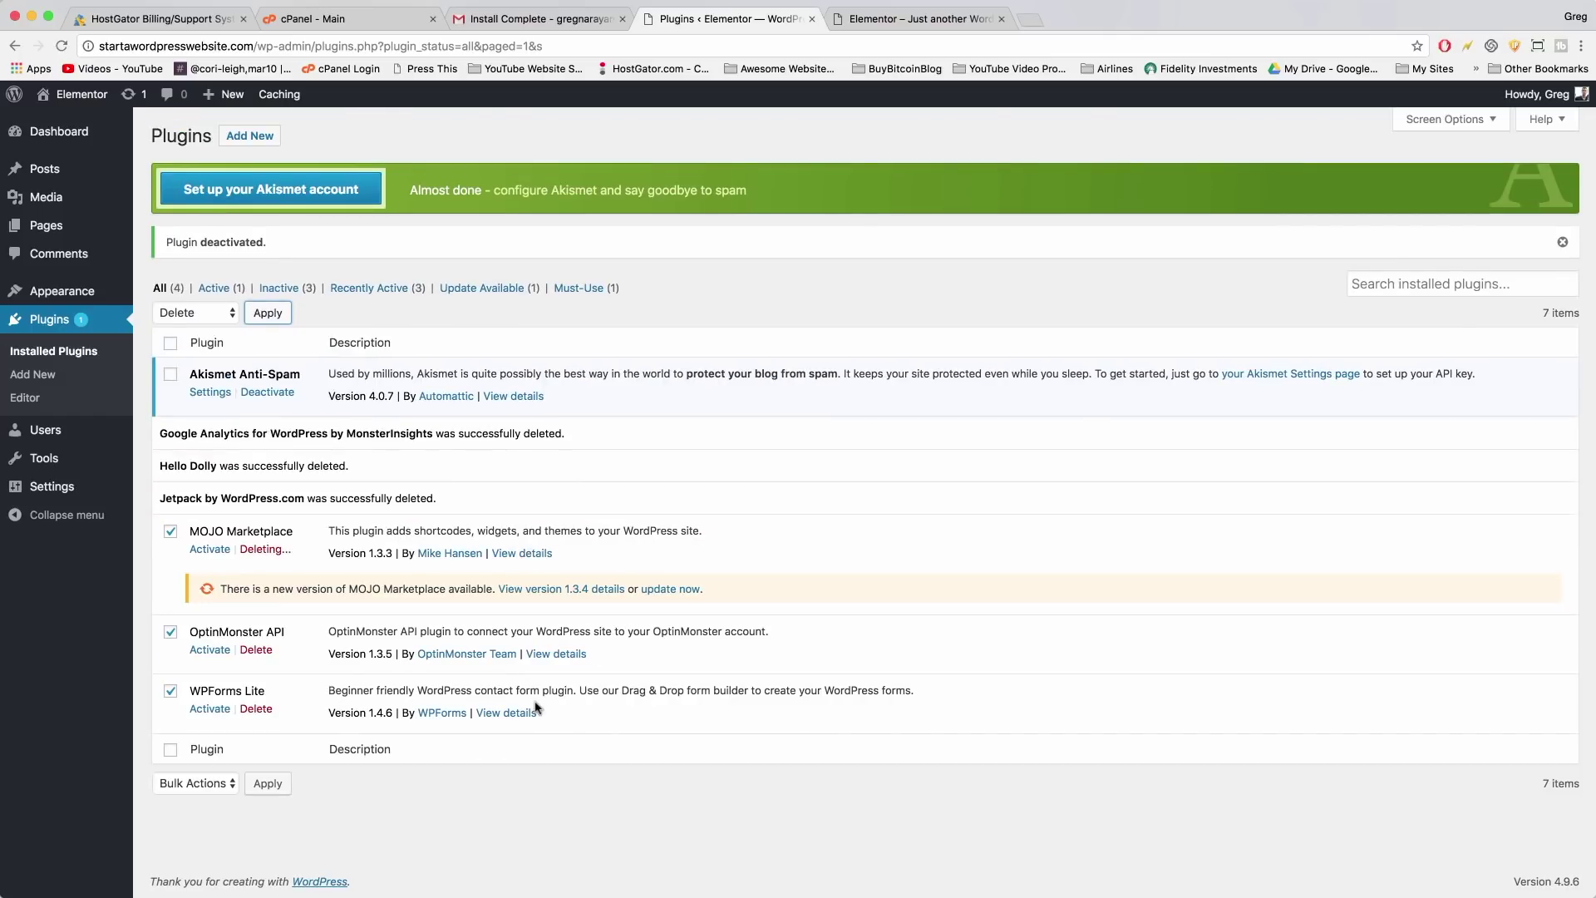
left_click(38, 320)
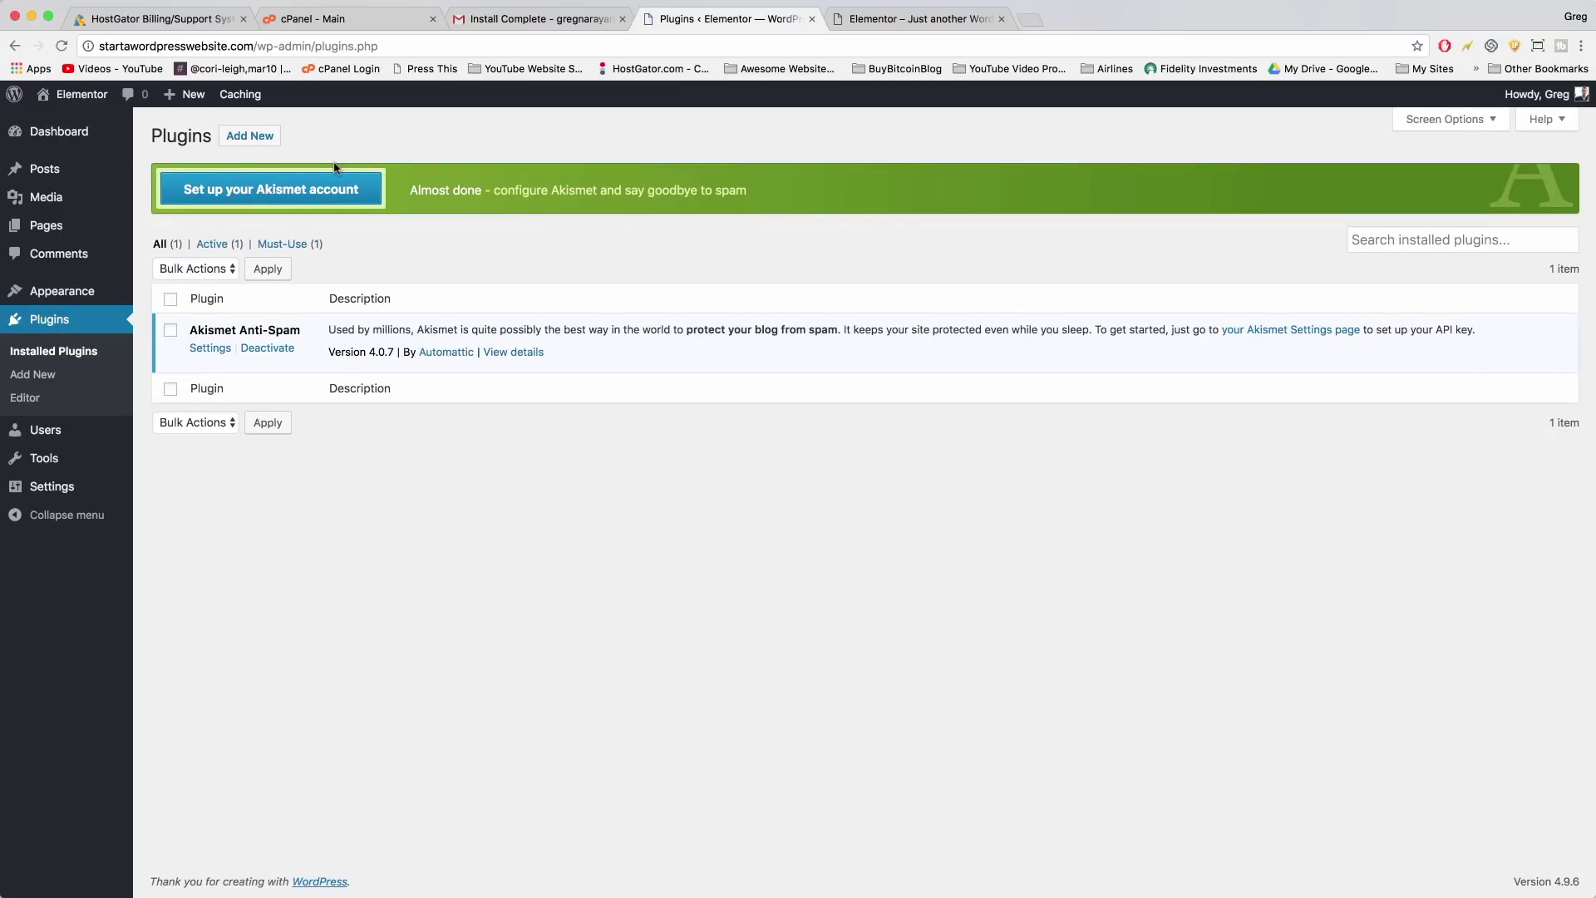
left_click(239, 145)
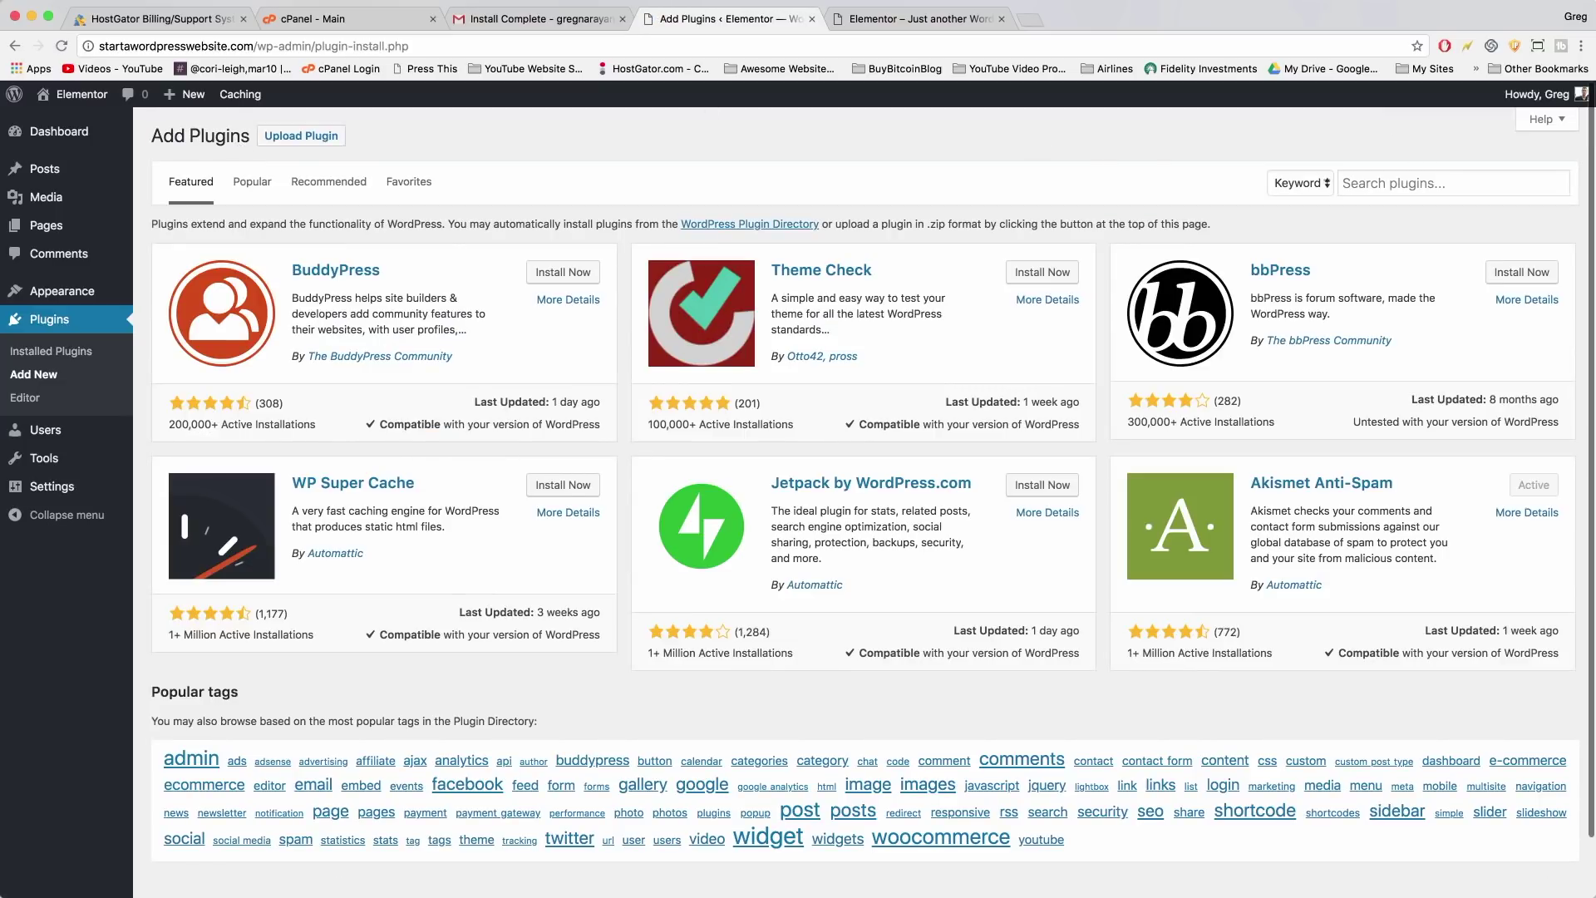
Search for Elementor, then install and activate the Elementor Page Builder plugin.
left_click(1372, 181)
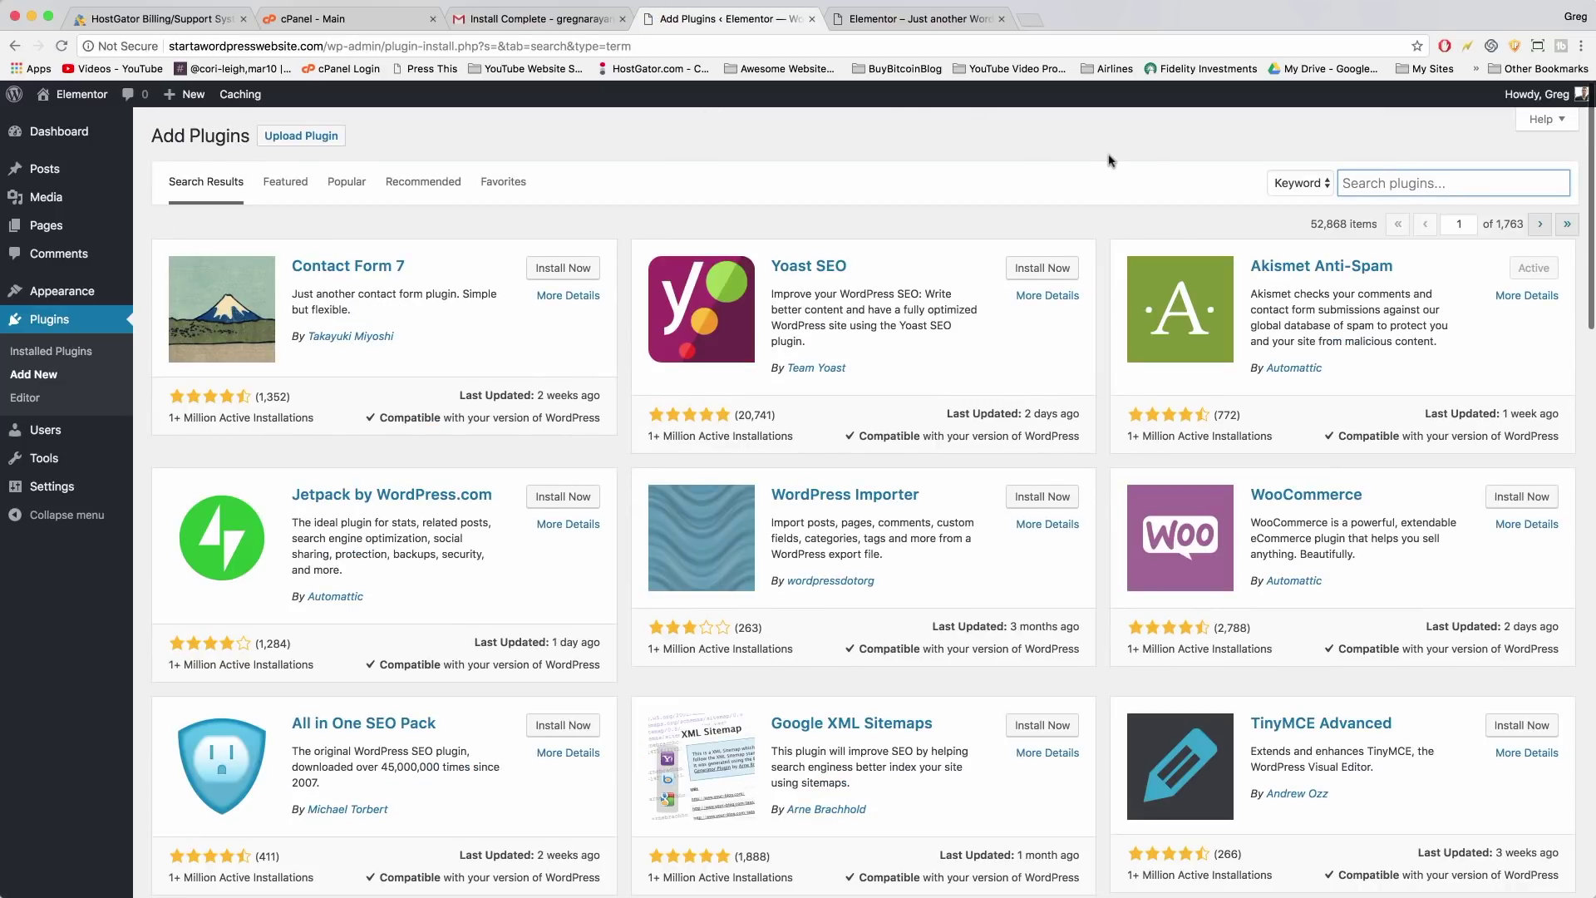
type("Elementor")
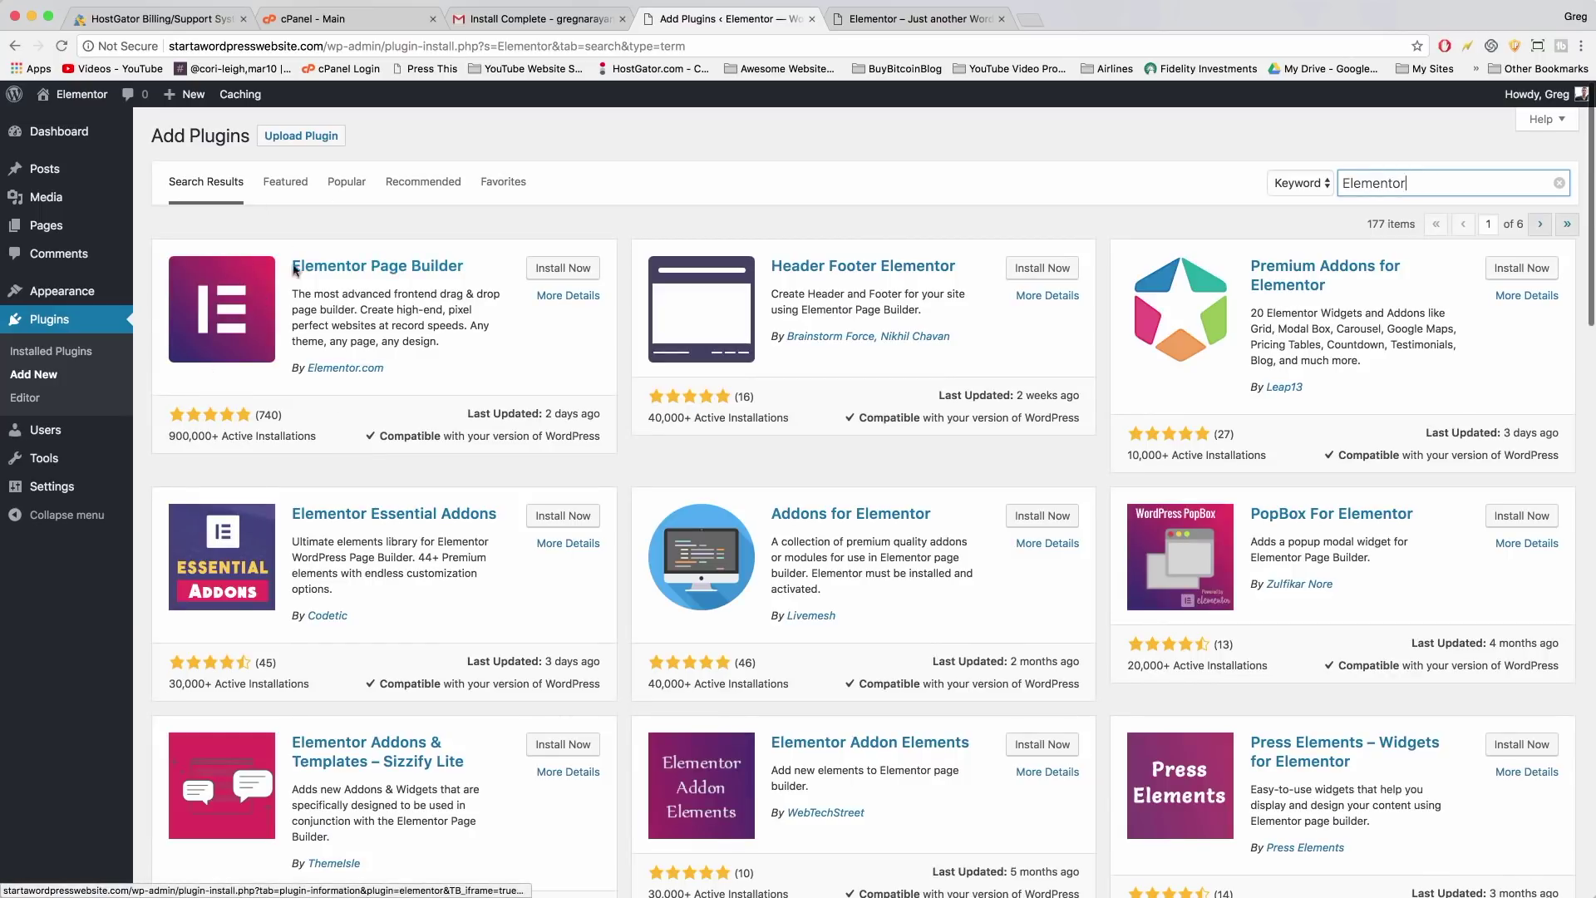
left_click(555, 272)
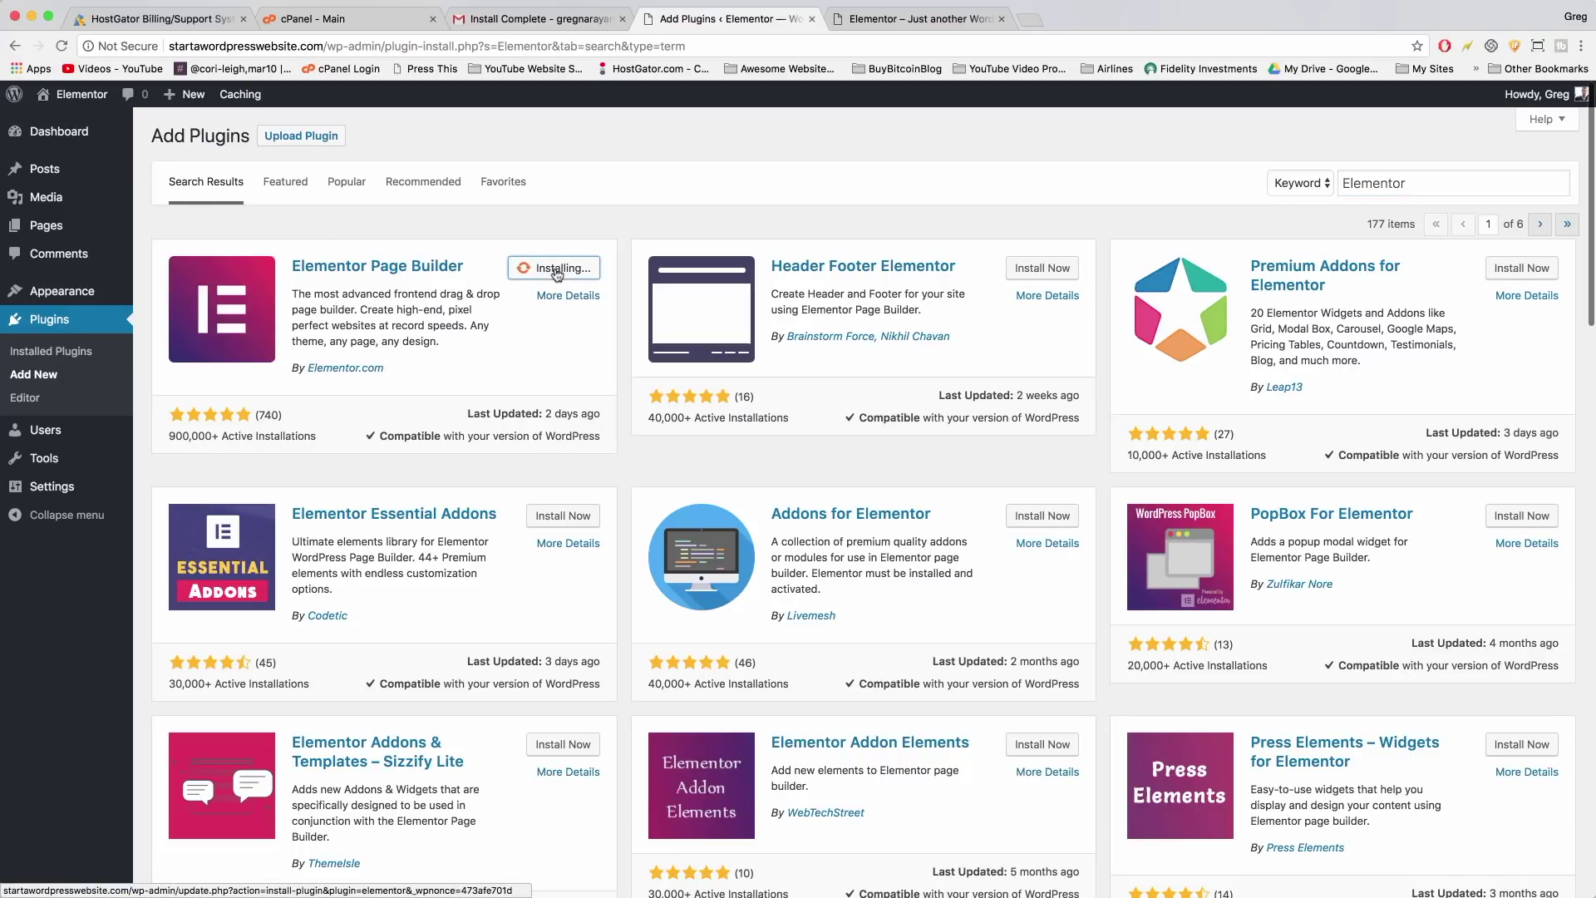
left_click(556, 271)
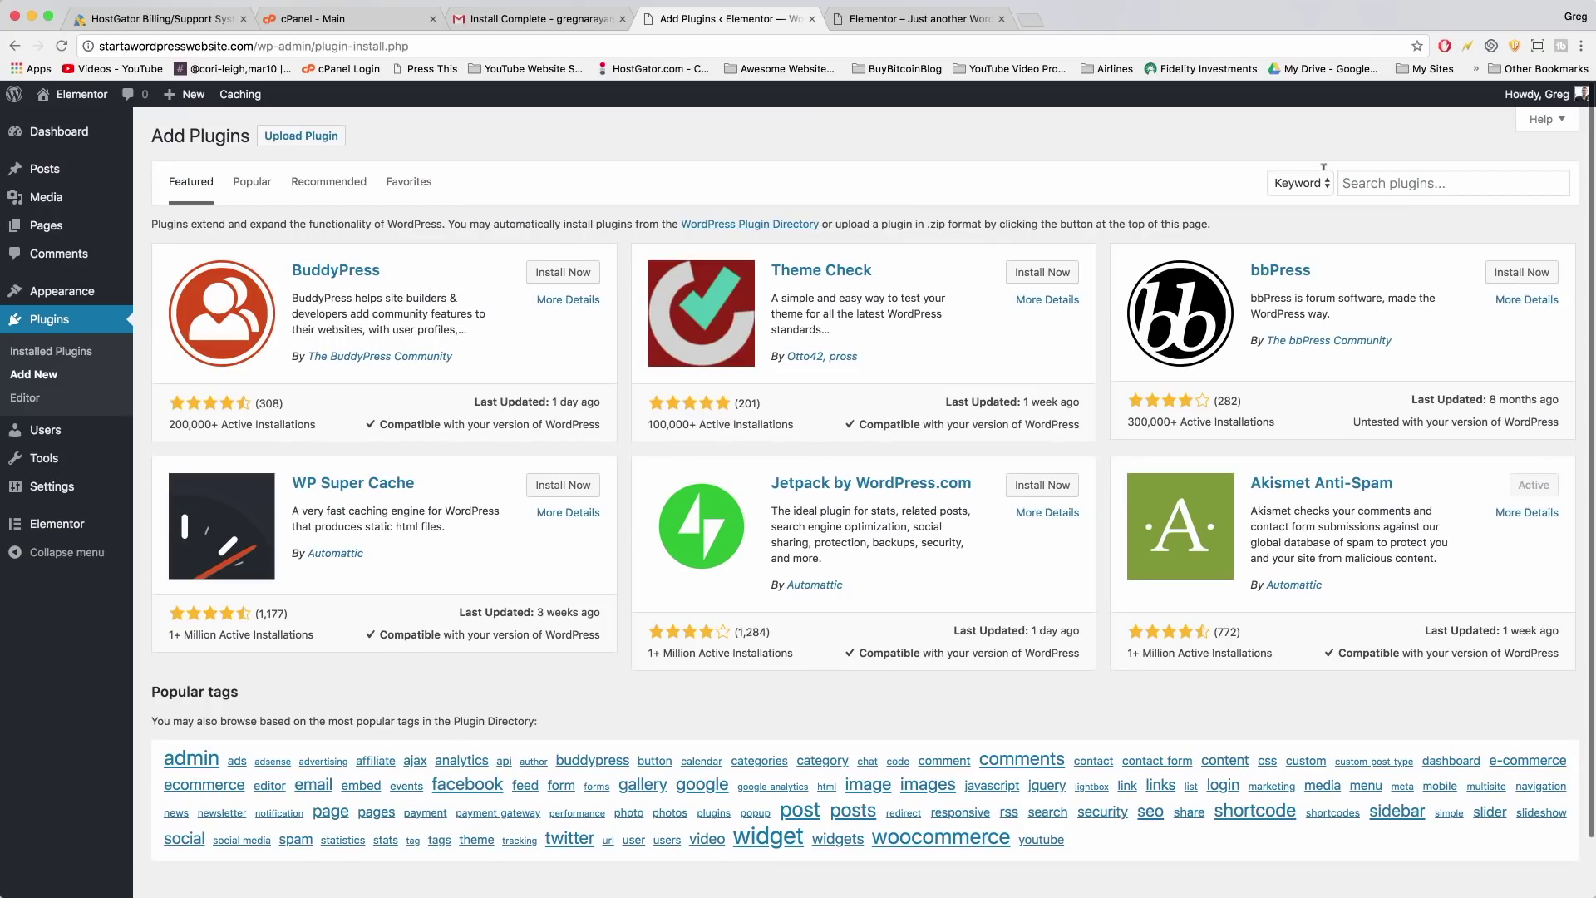
Search for 'contact', then install and activate Contact Form 7.
left_click(1386, 184)
type("contact form 7")
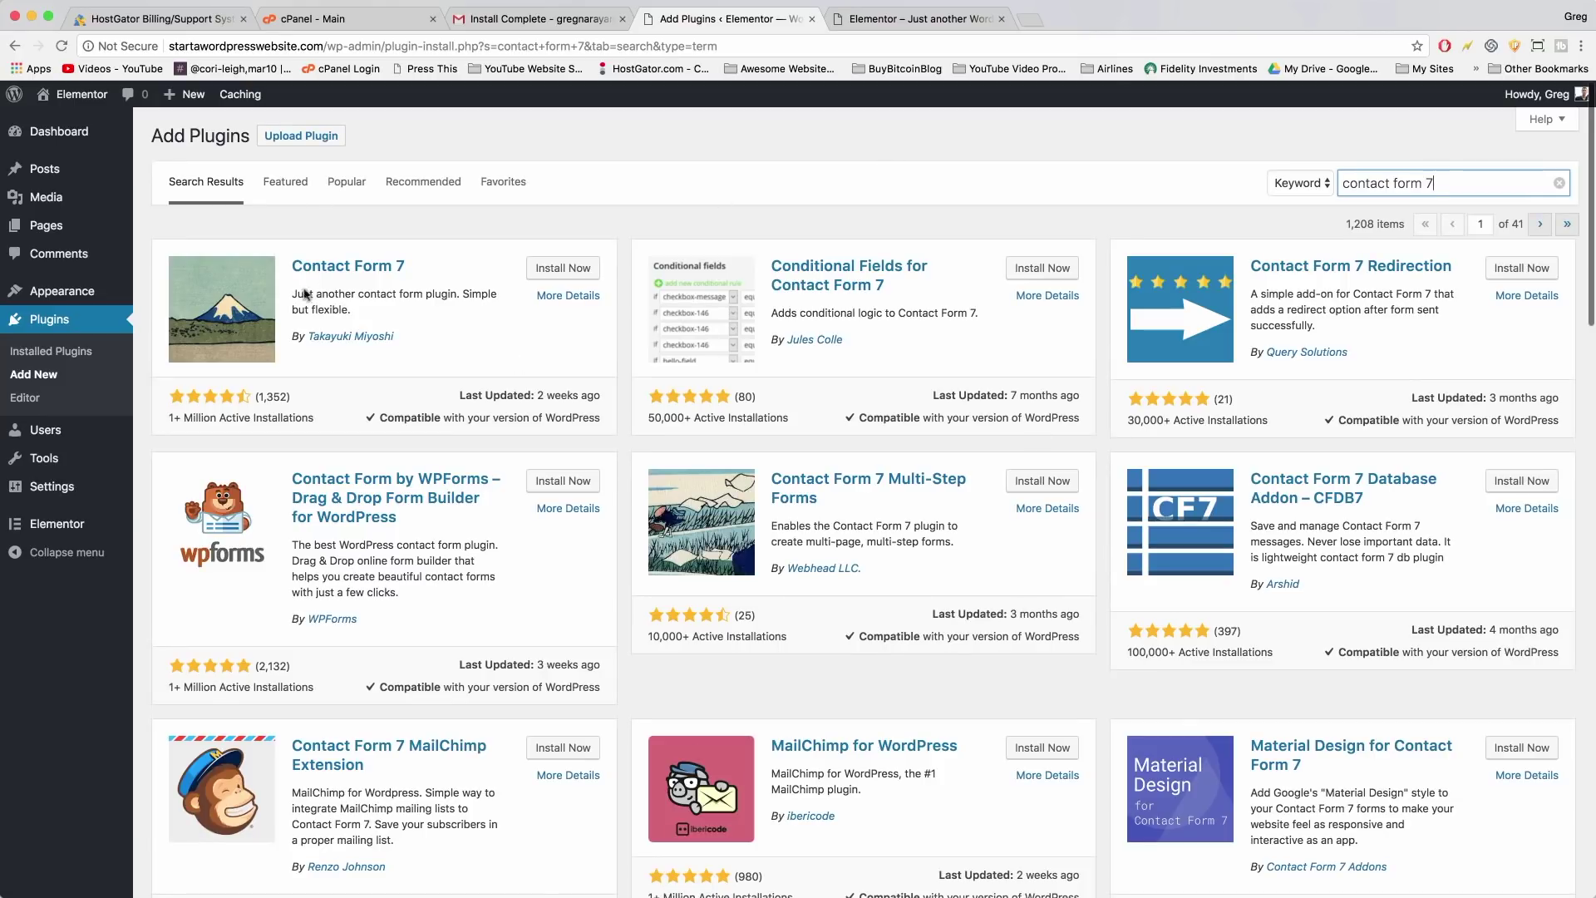
left_click(572, 270)
left_click(556, 277)
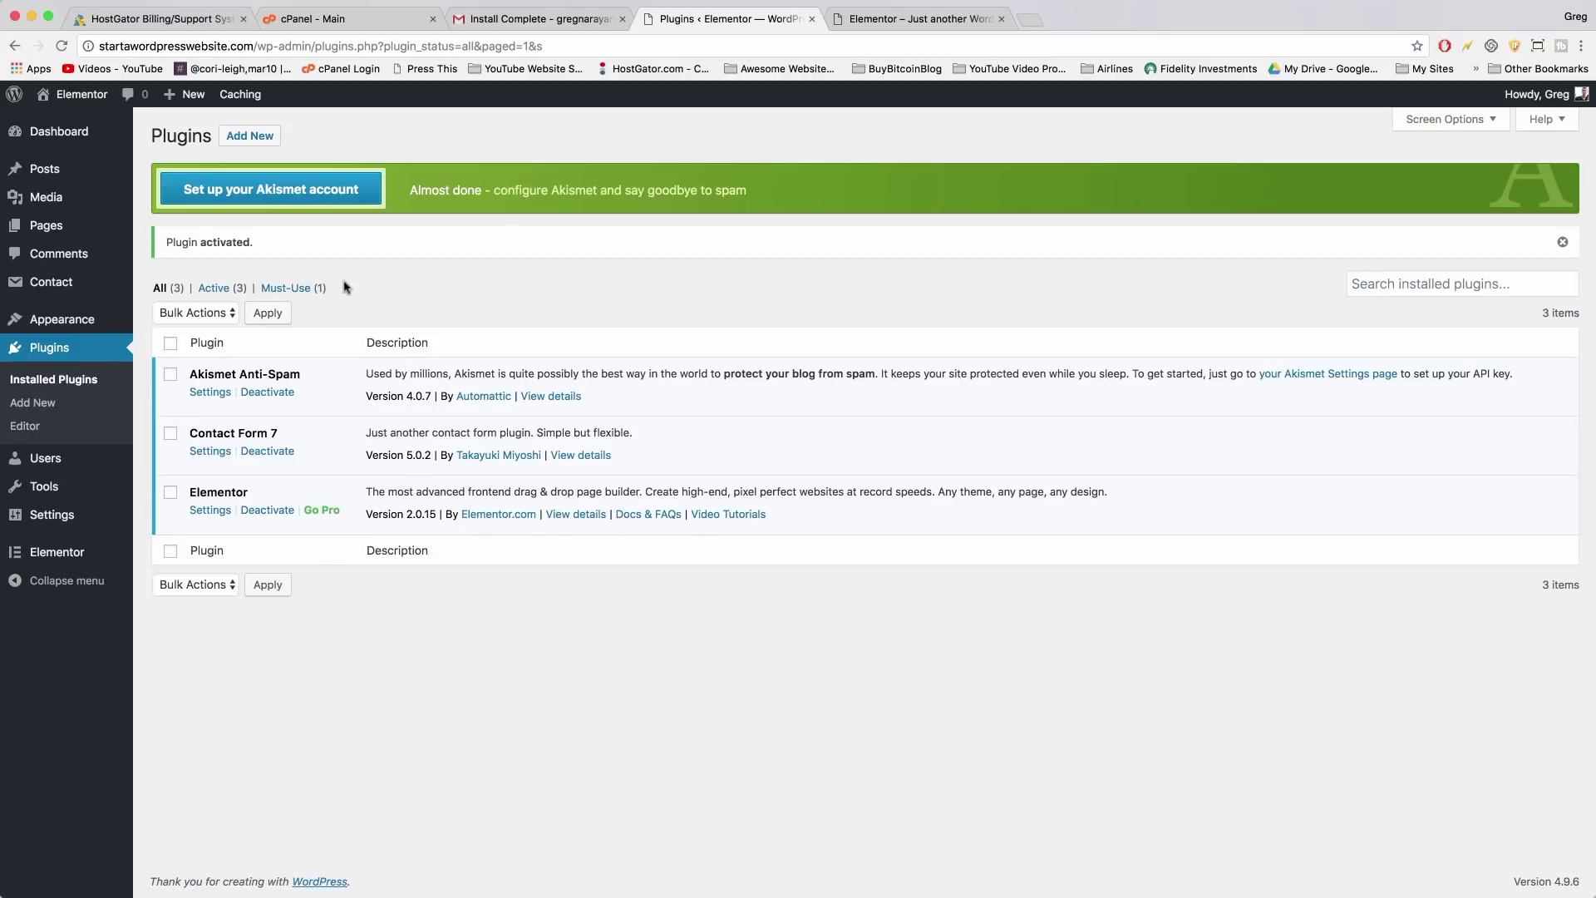
mouse_move(90, 321)
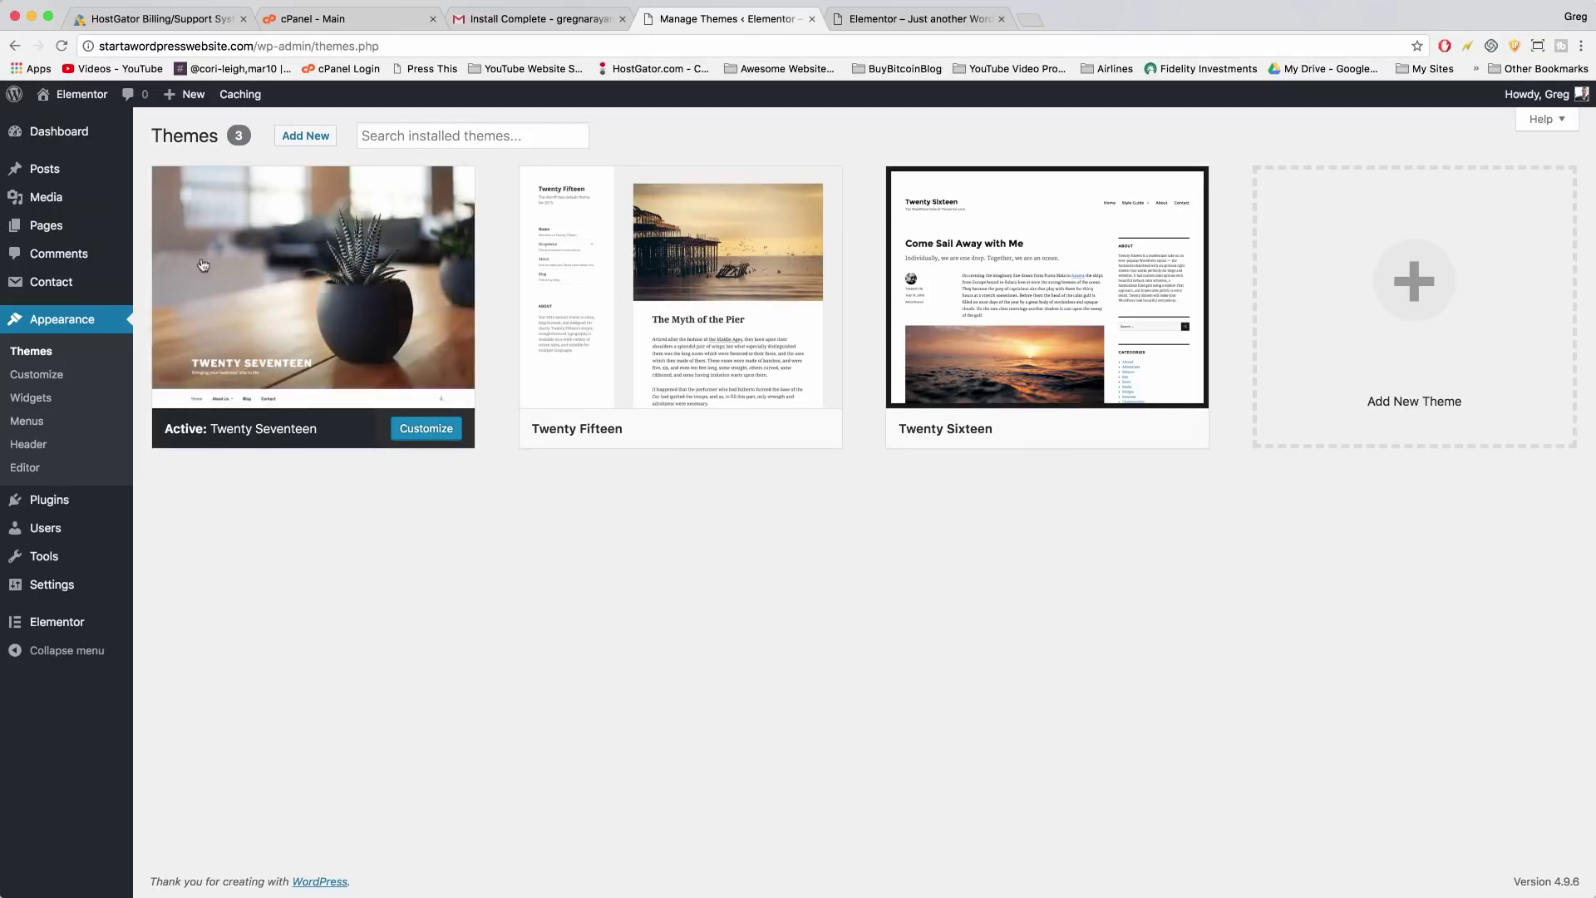
Look at Twenty Fifteen's theme details, then browse new themes to install.
left_click(724, 259)
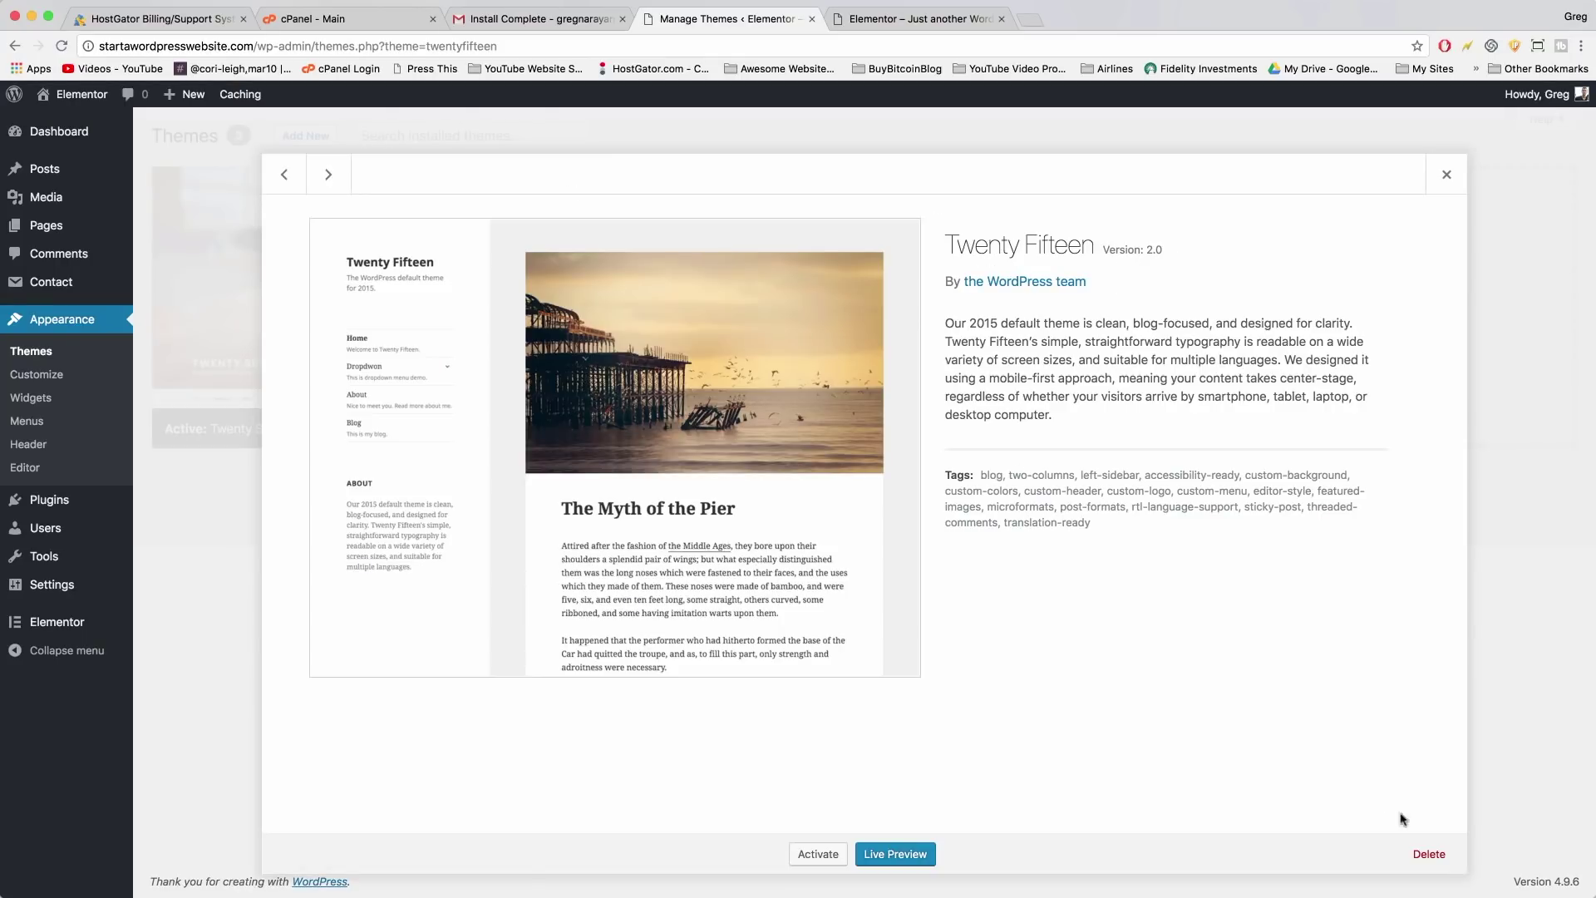
left_click(1446, 173)
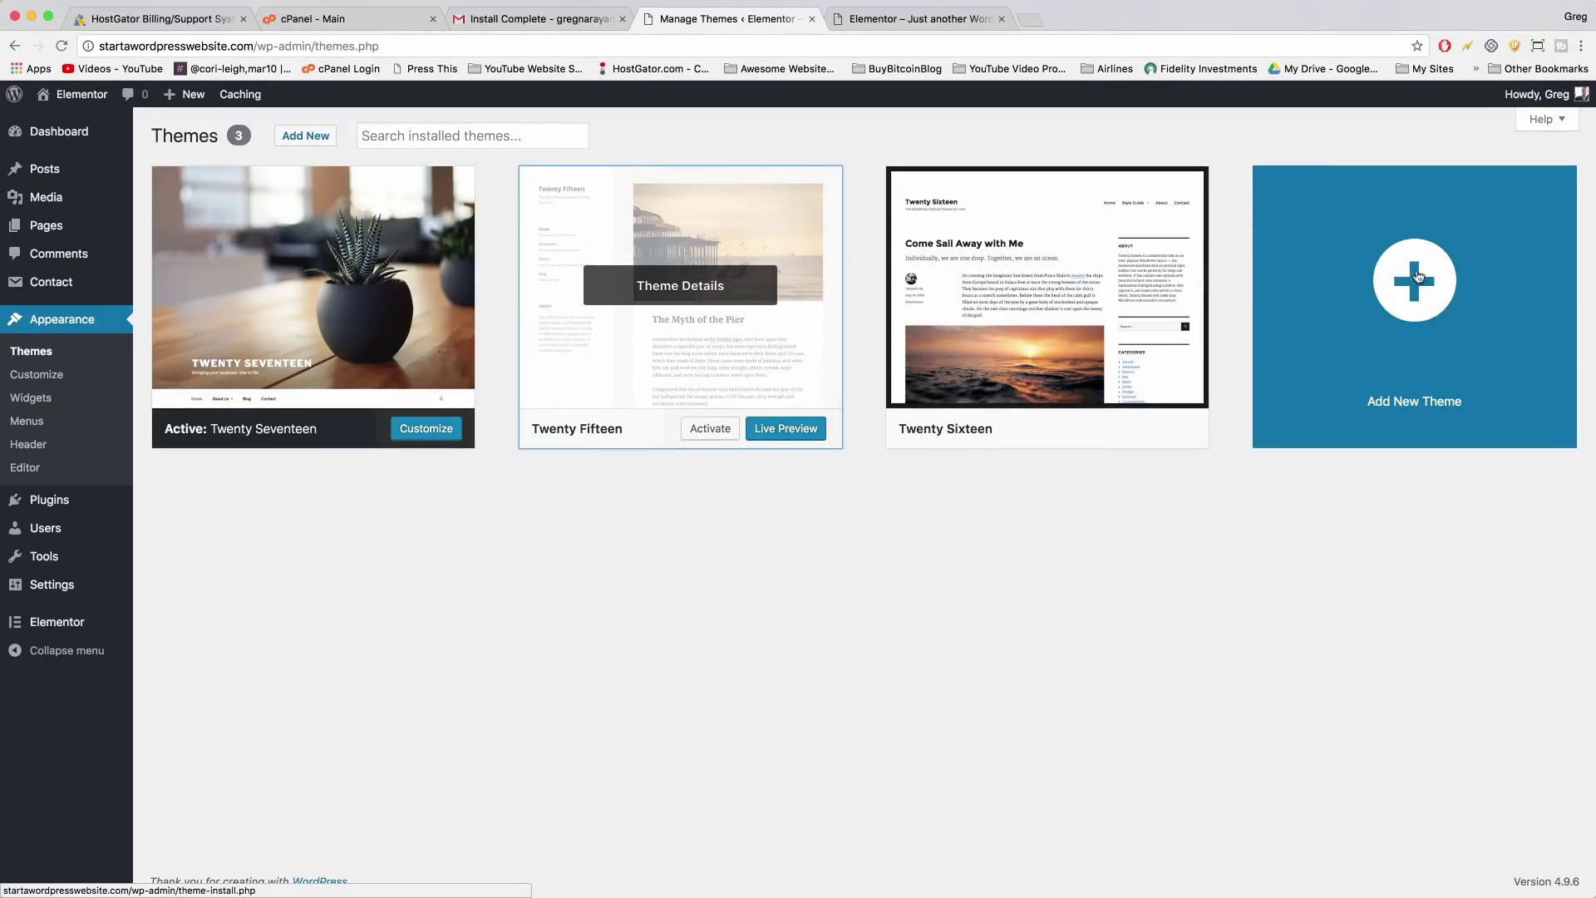
left_click(1418, 277)
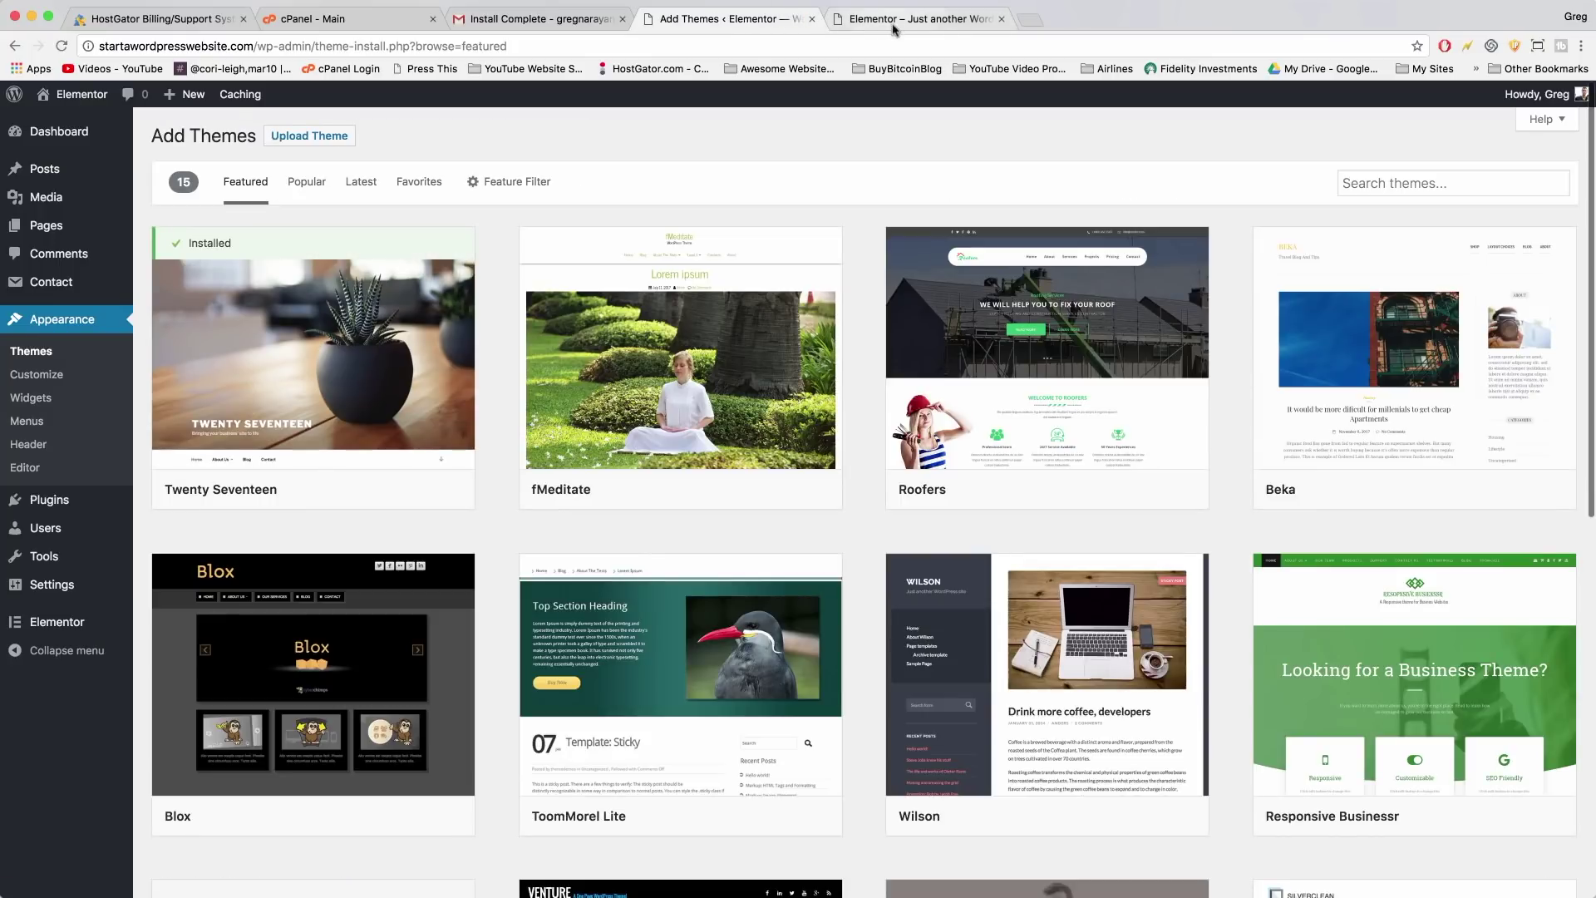
Scroll through the live Twenty Seventeen front page with its 'Hello world!' post.
left_click(911, 23)
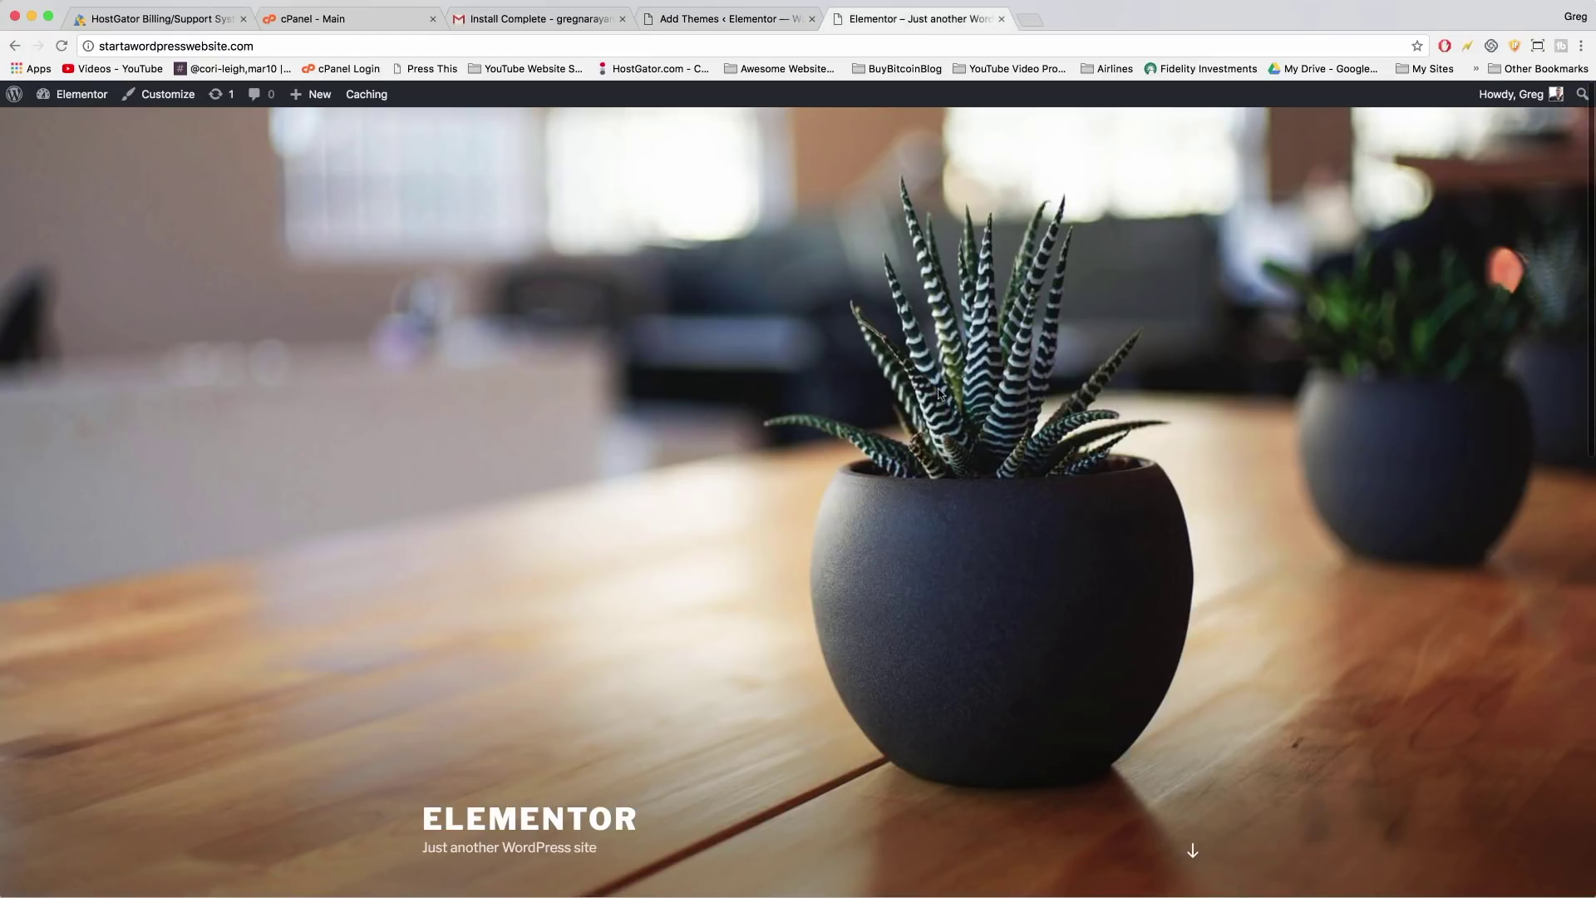
scroll(940, 391, "down", 10)
scroll(940, 391, "up", 8)
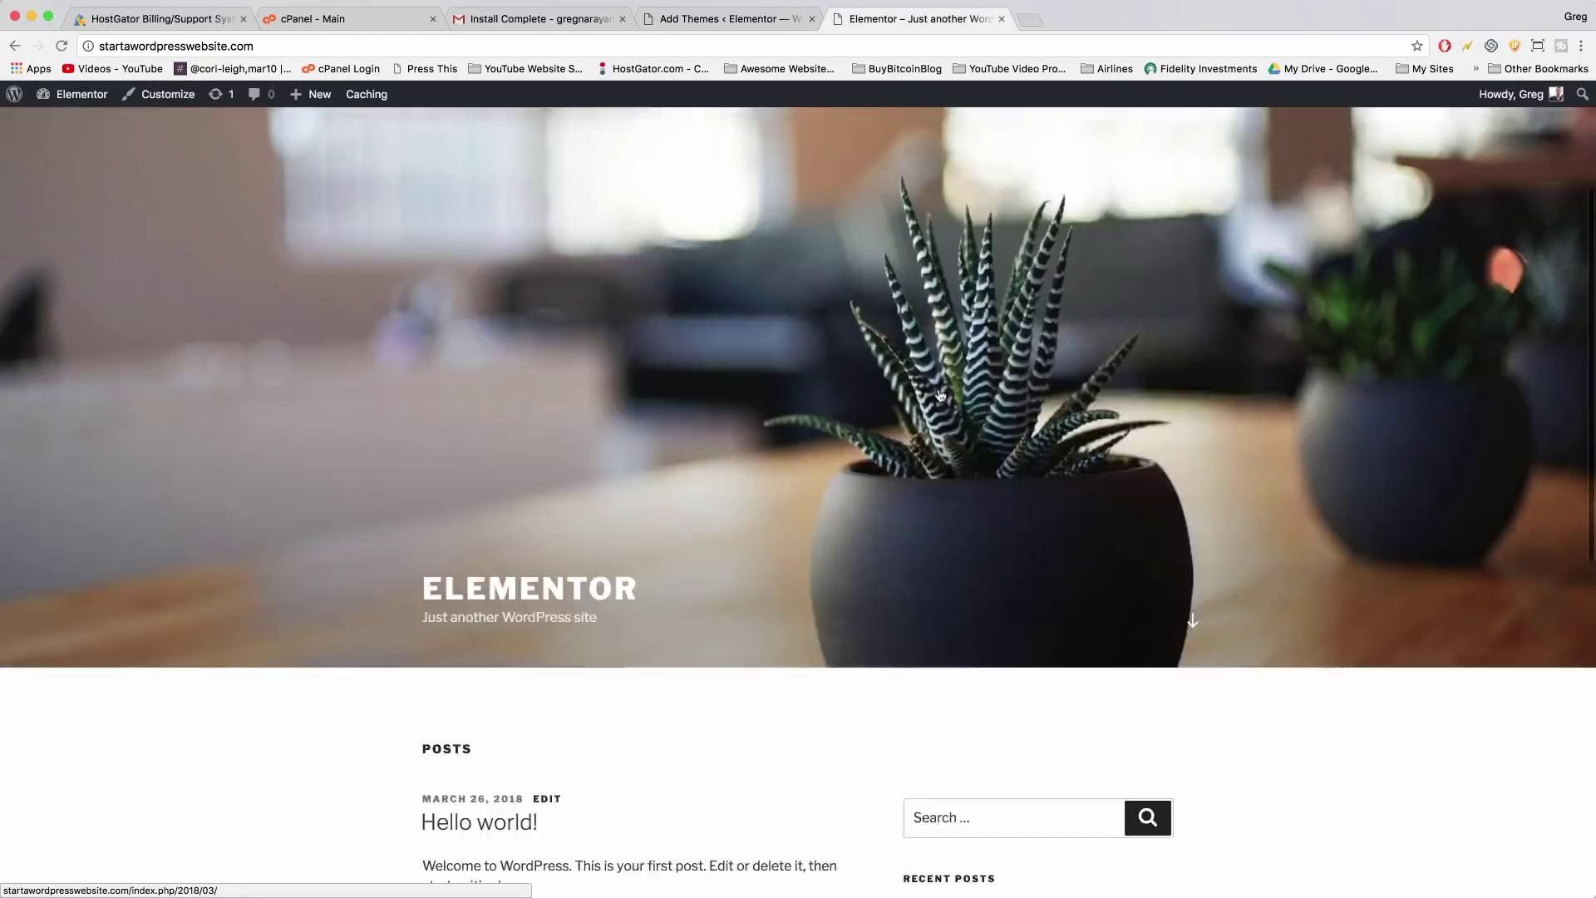
scroll(940, 395, "up", 3)
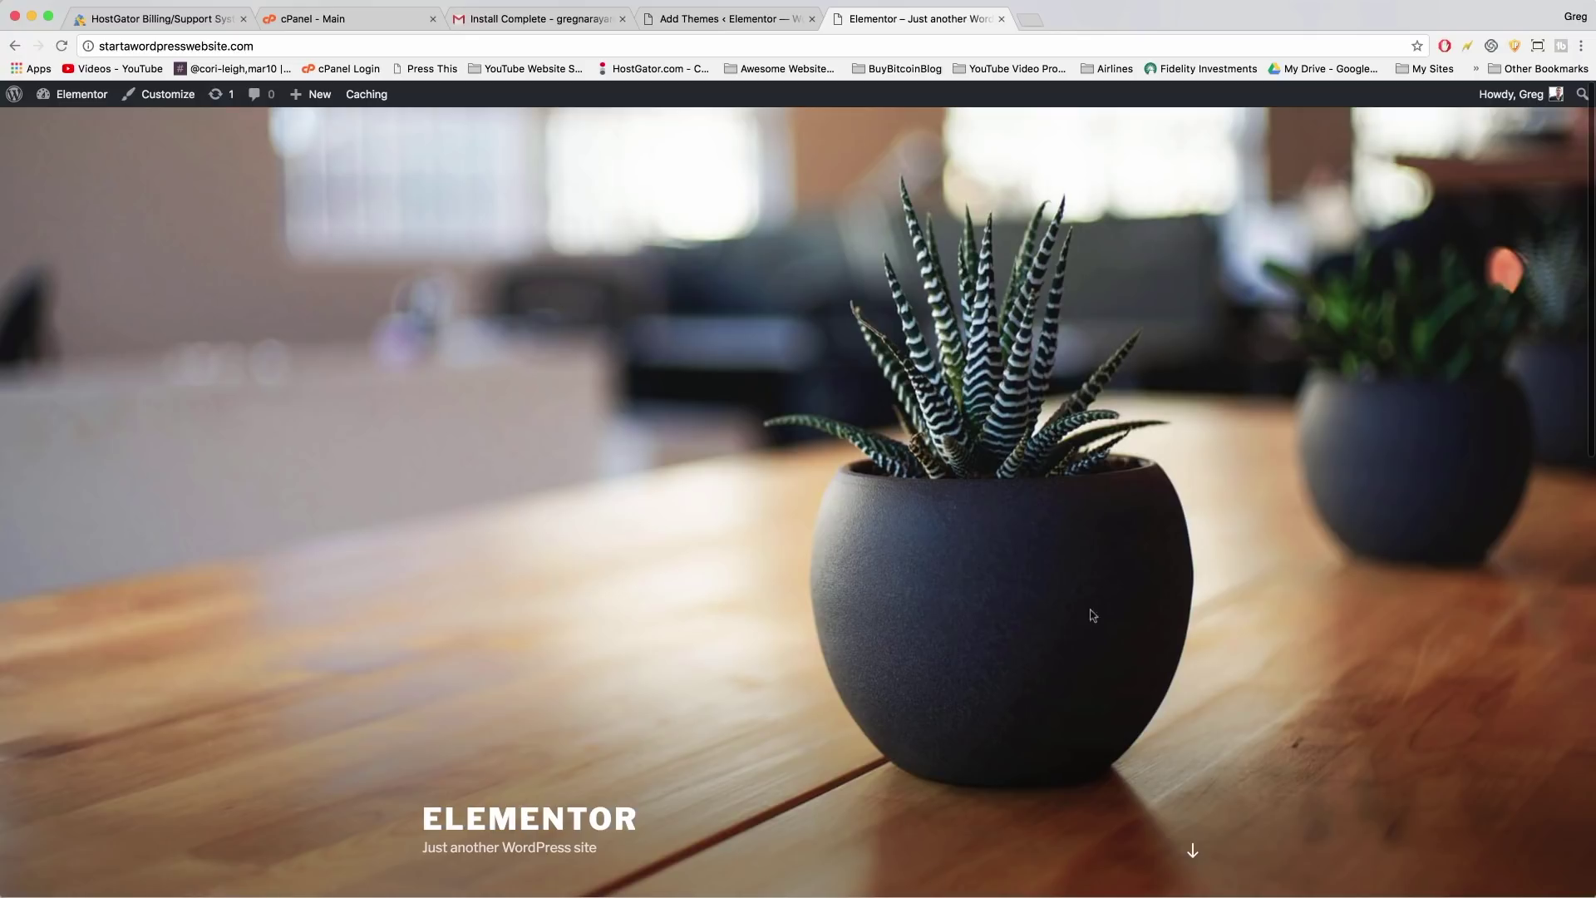
scroll(1067, 329, "down", 10)
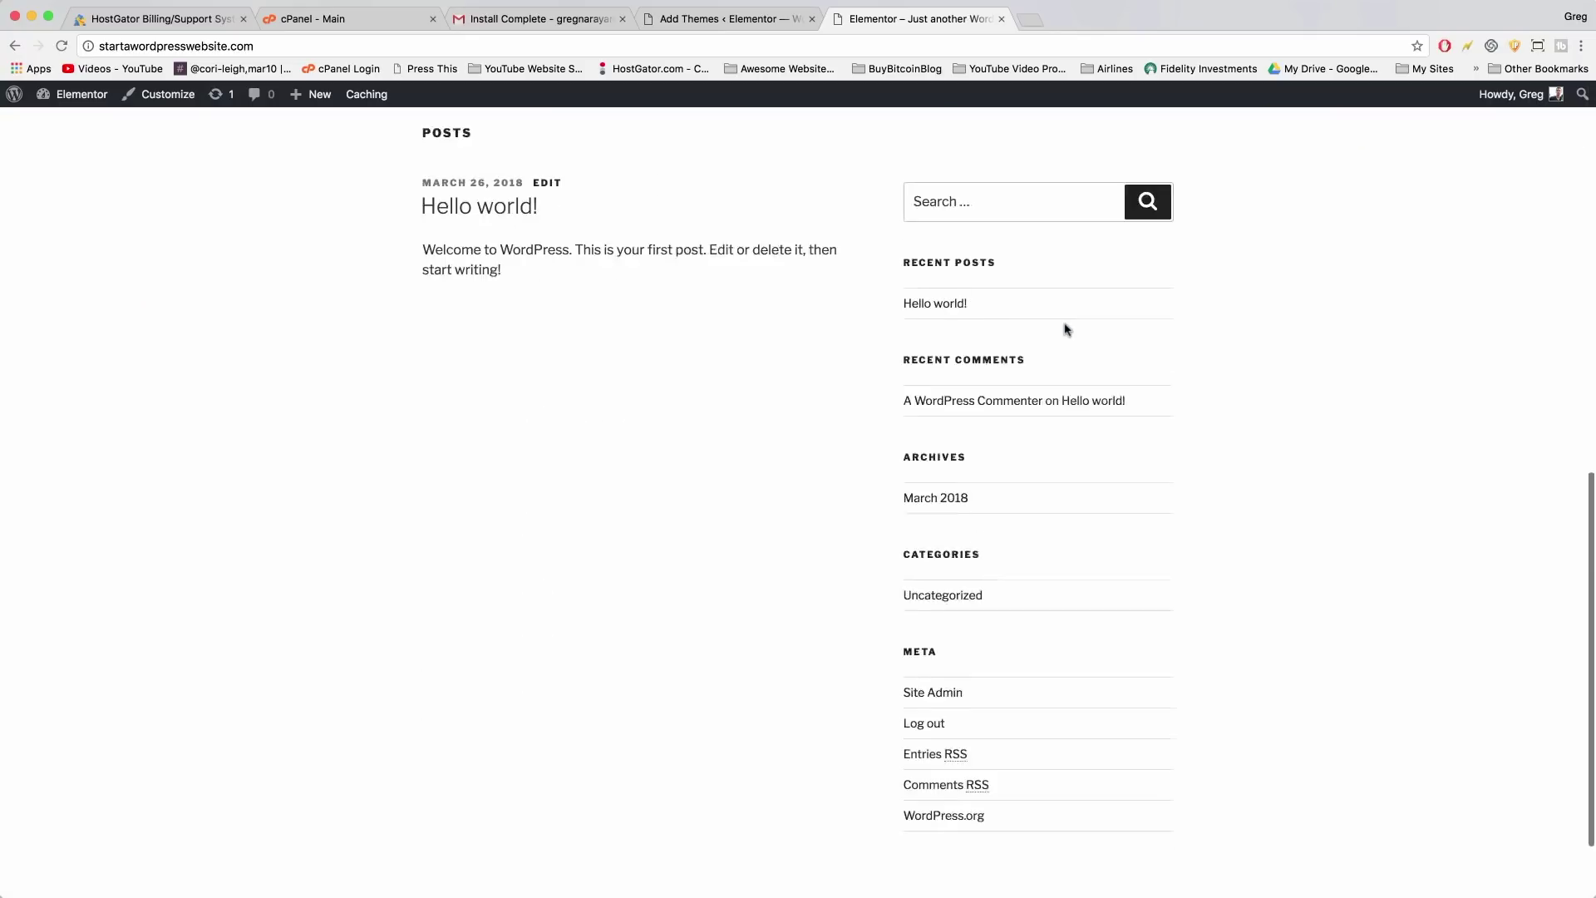
scroll(1085, 428, "up", 5)
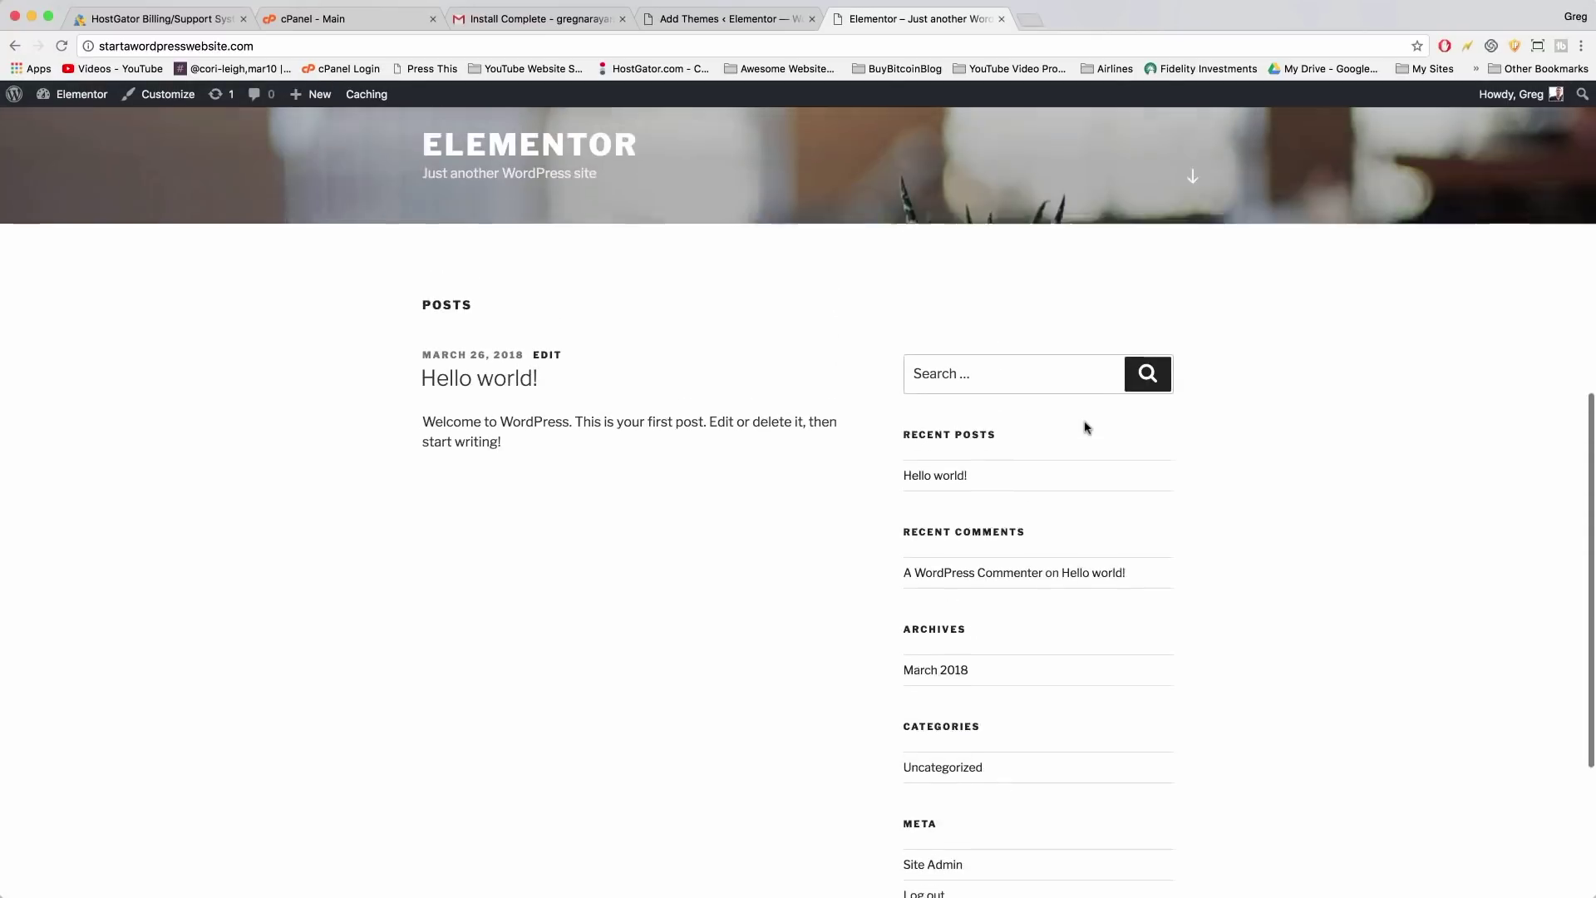
scroll(1085, 428, "up", 3)
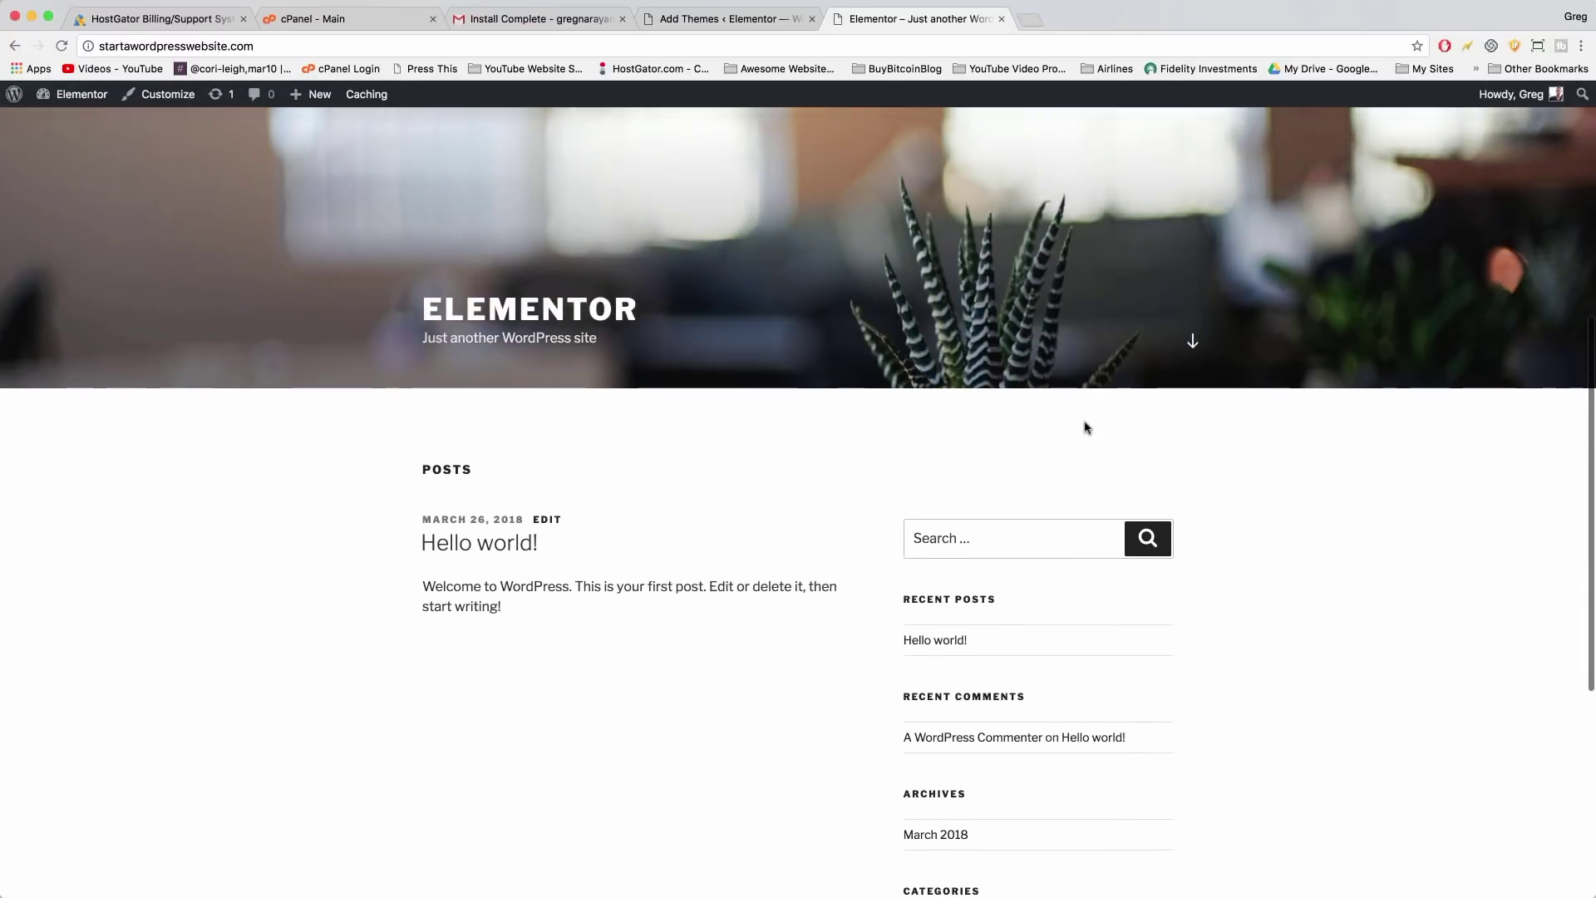
scroll(1085, 427, "up", 3)
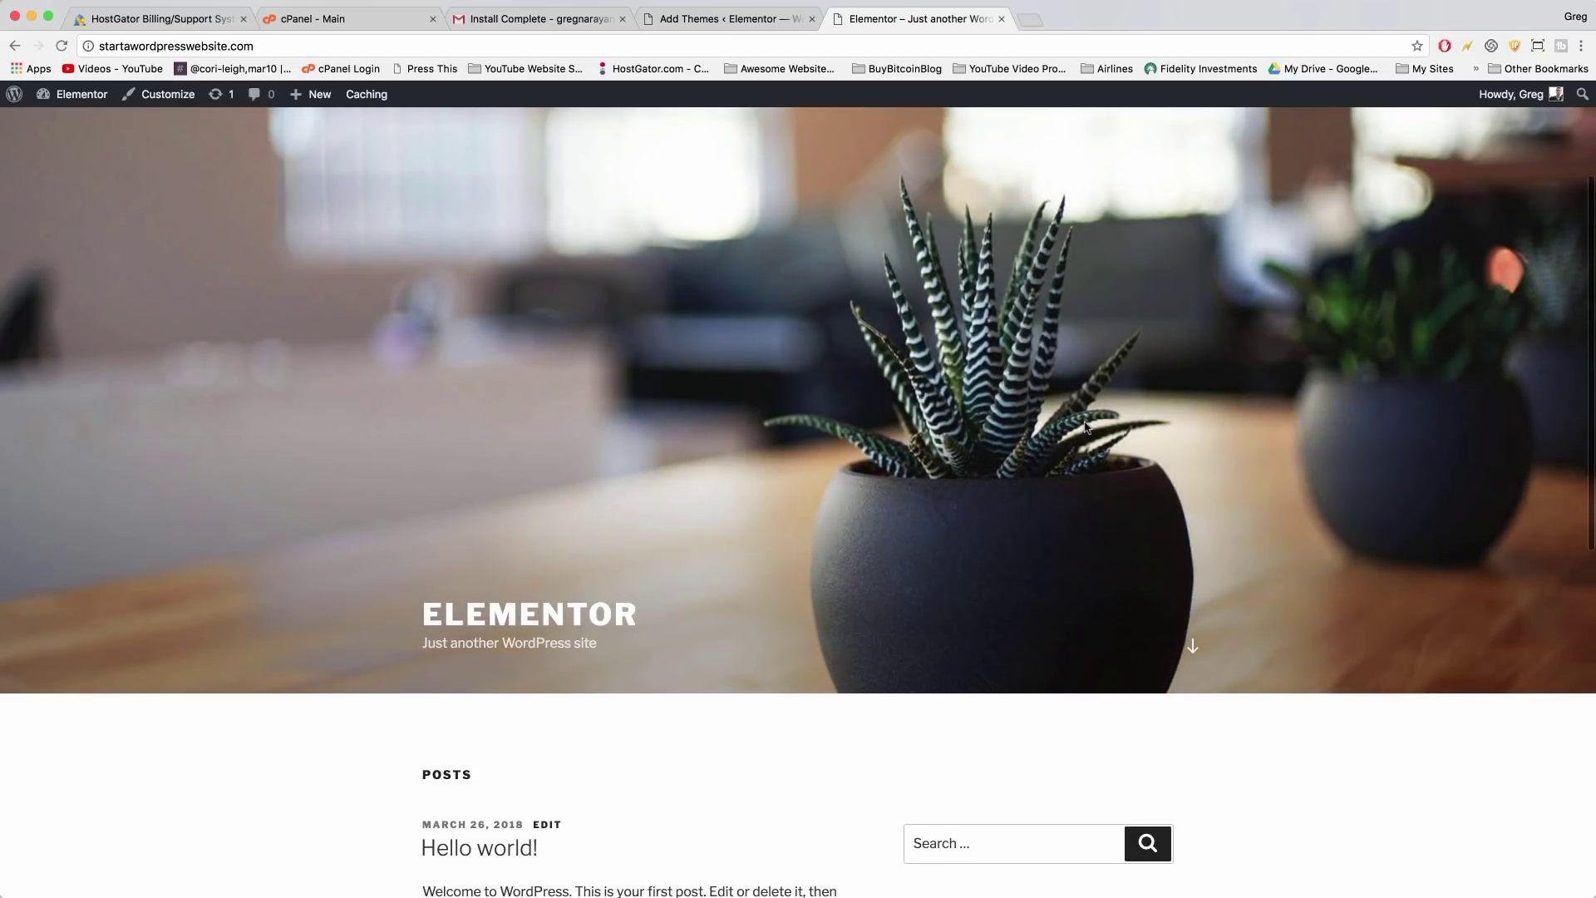
scroll(1085, 427, "up", 3)
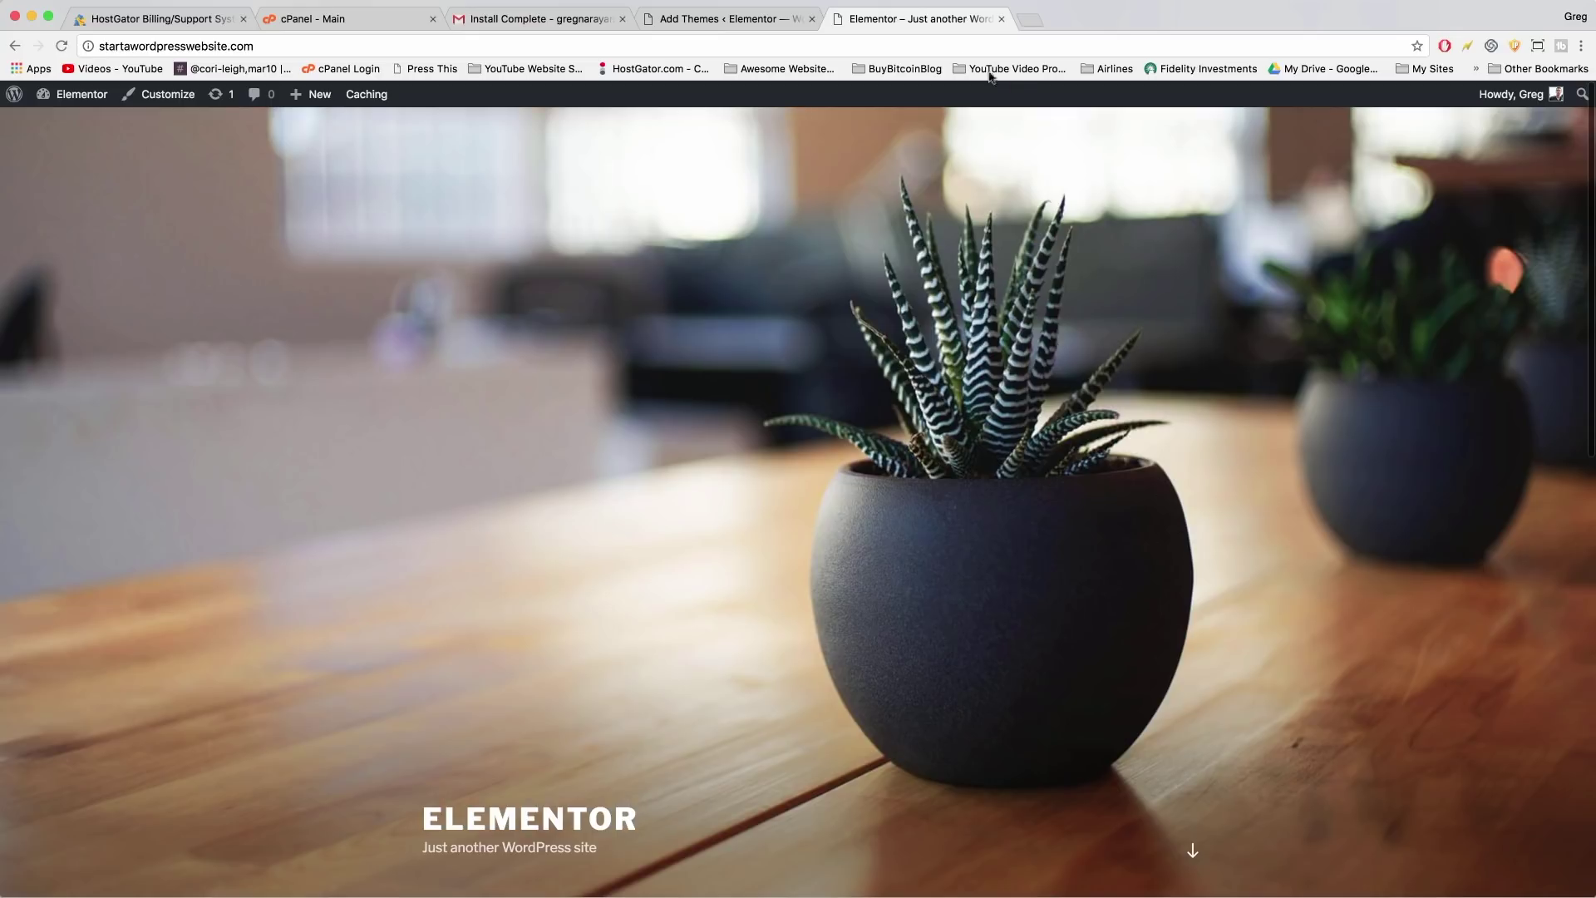
Search the theme catalogue for 'oce', then install and activate the OceanWP theme.
left_click(707, 17)
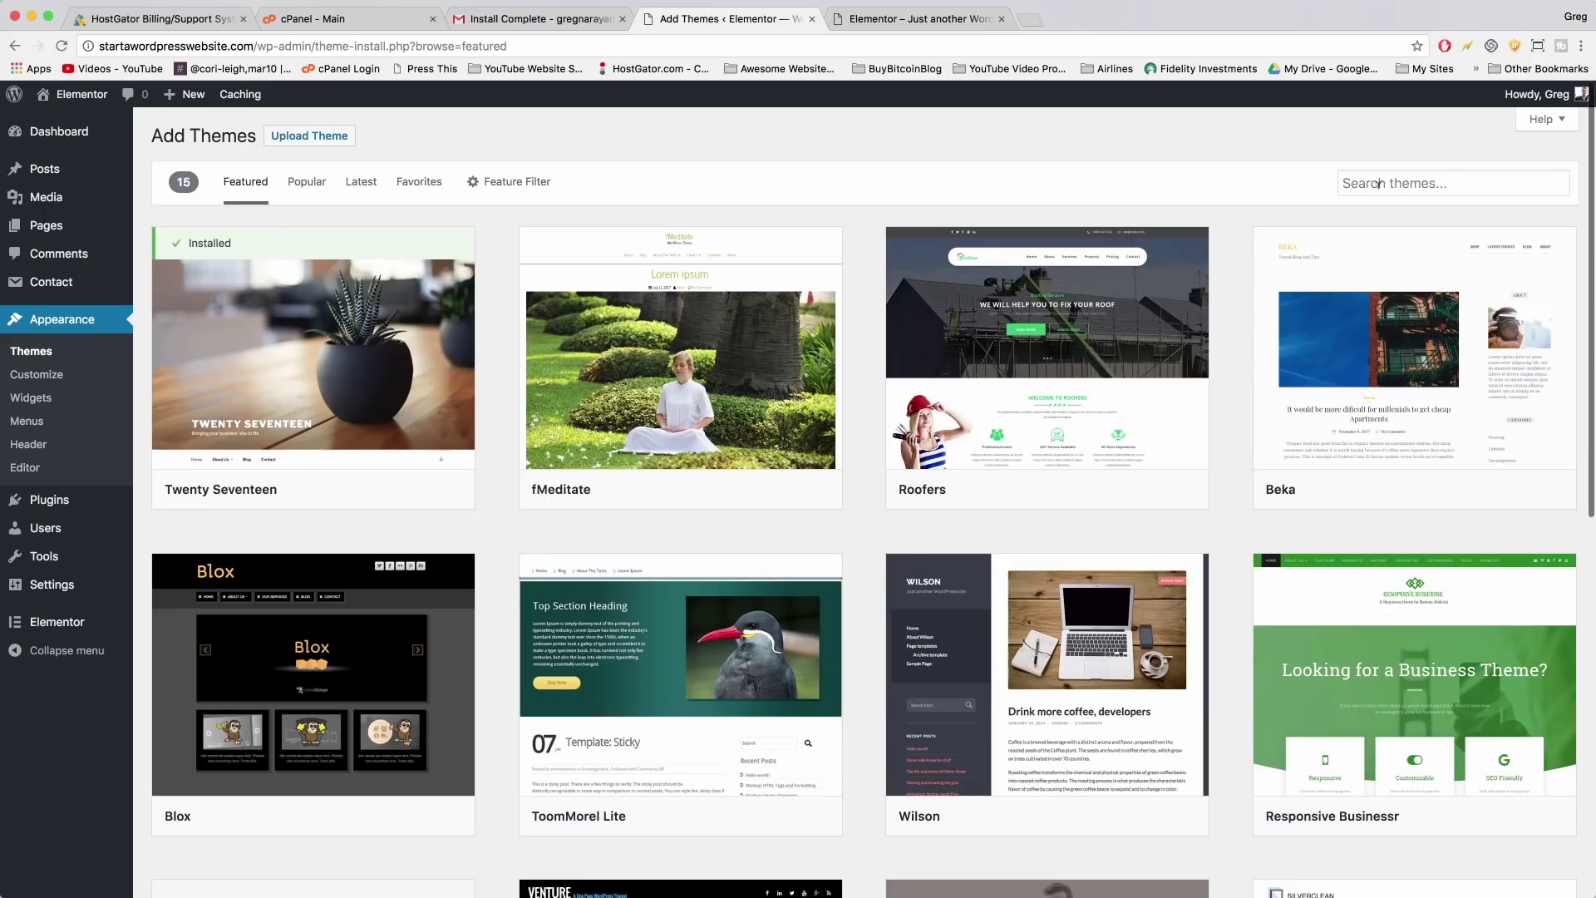
left_click(1345, 184)
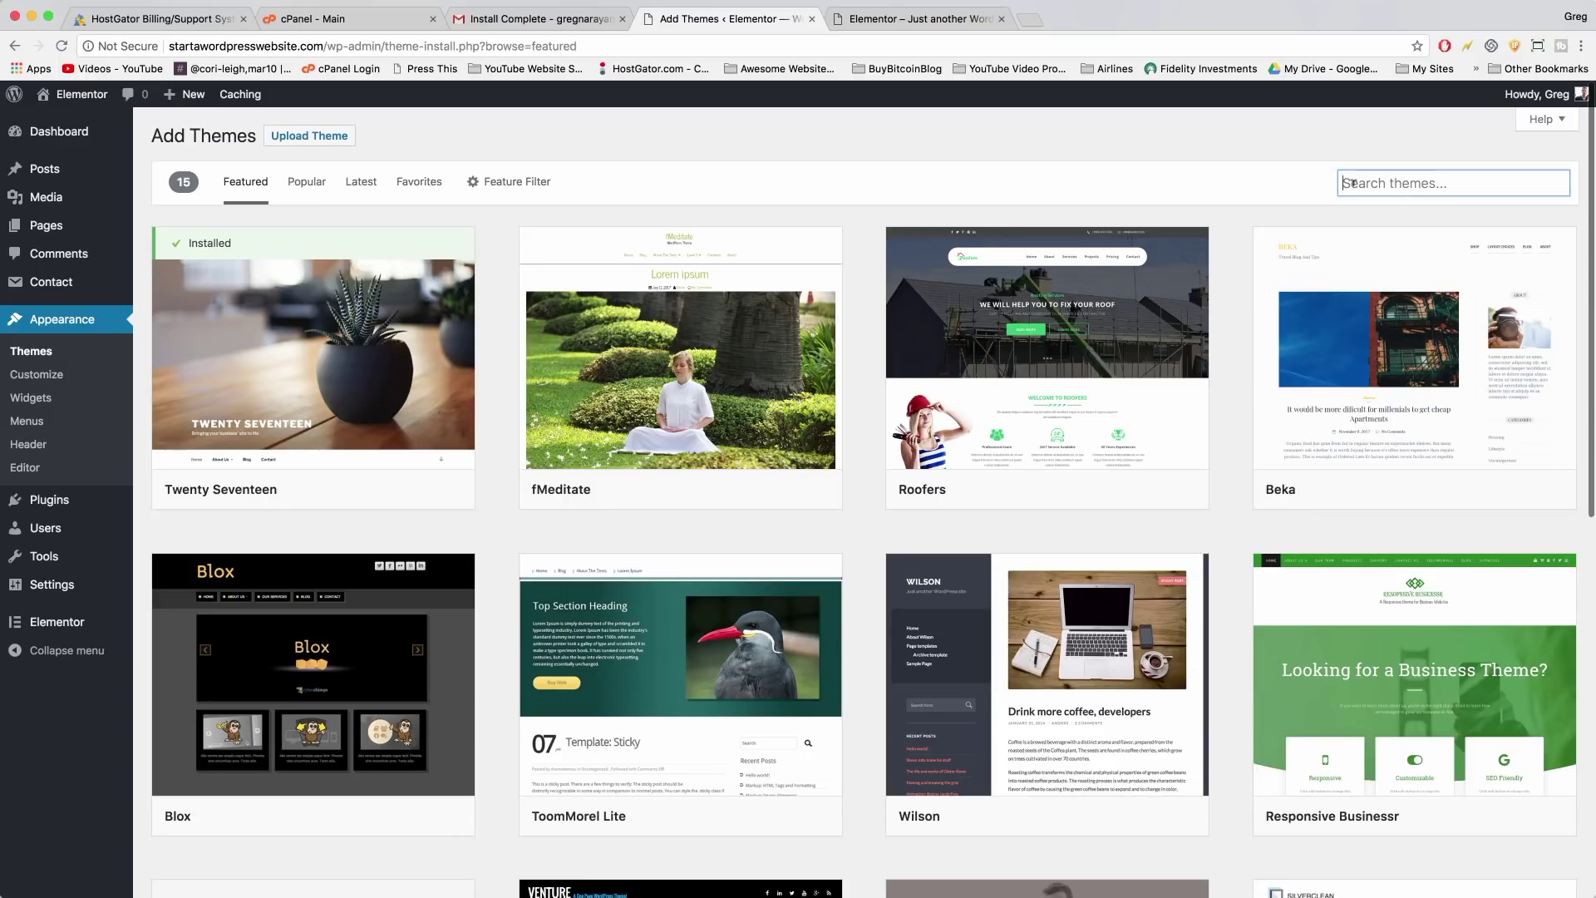
type("oceanwp")
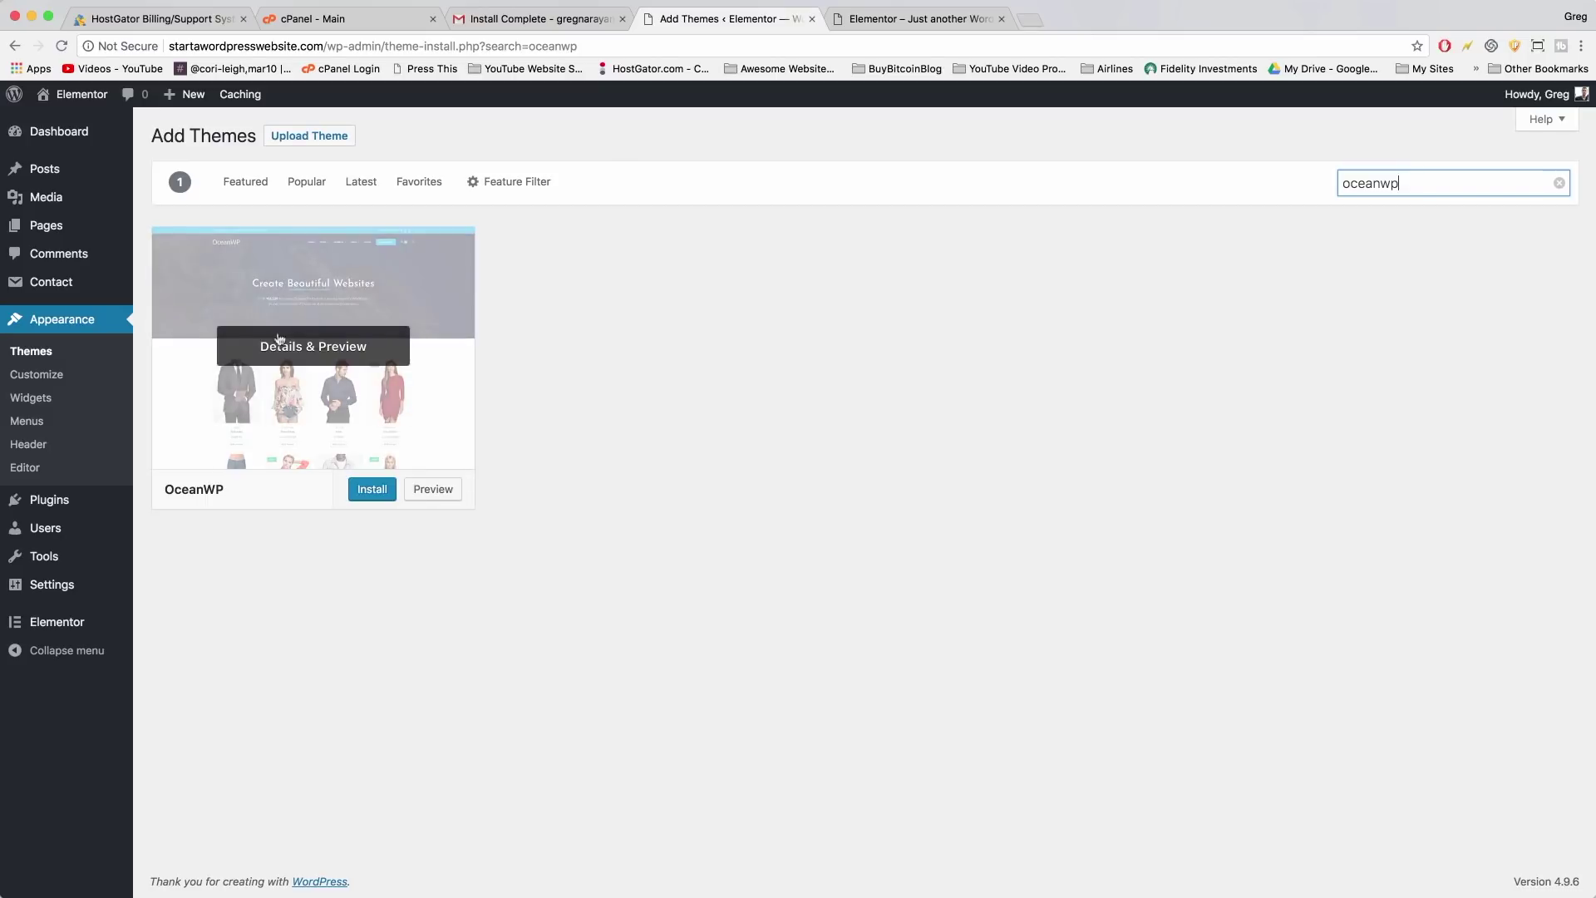
mouse_move(338, 443)
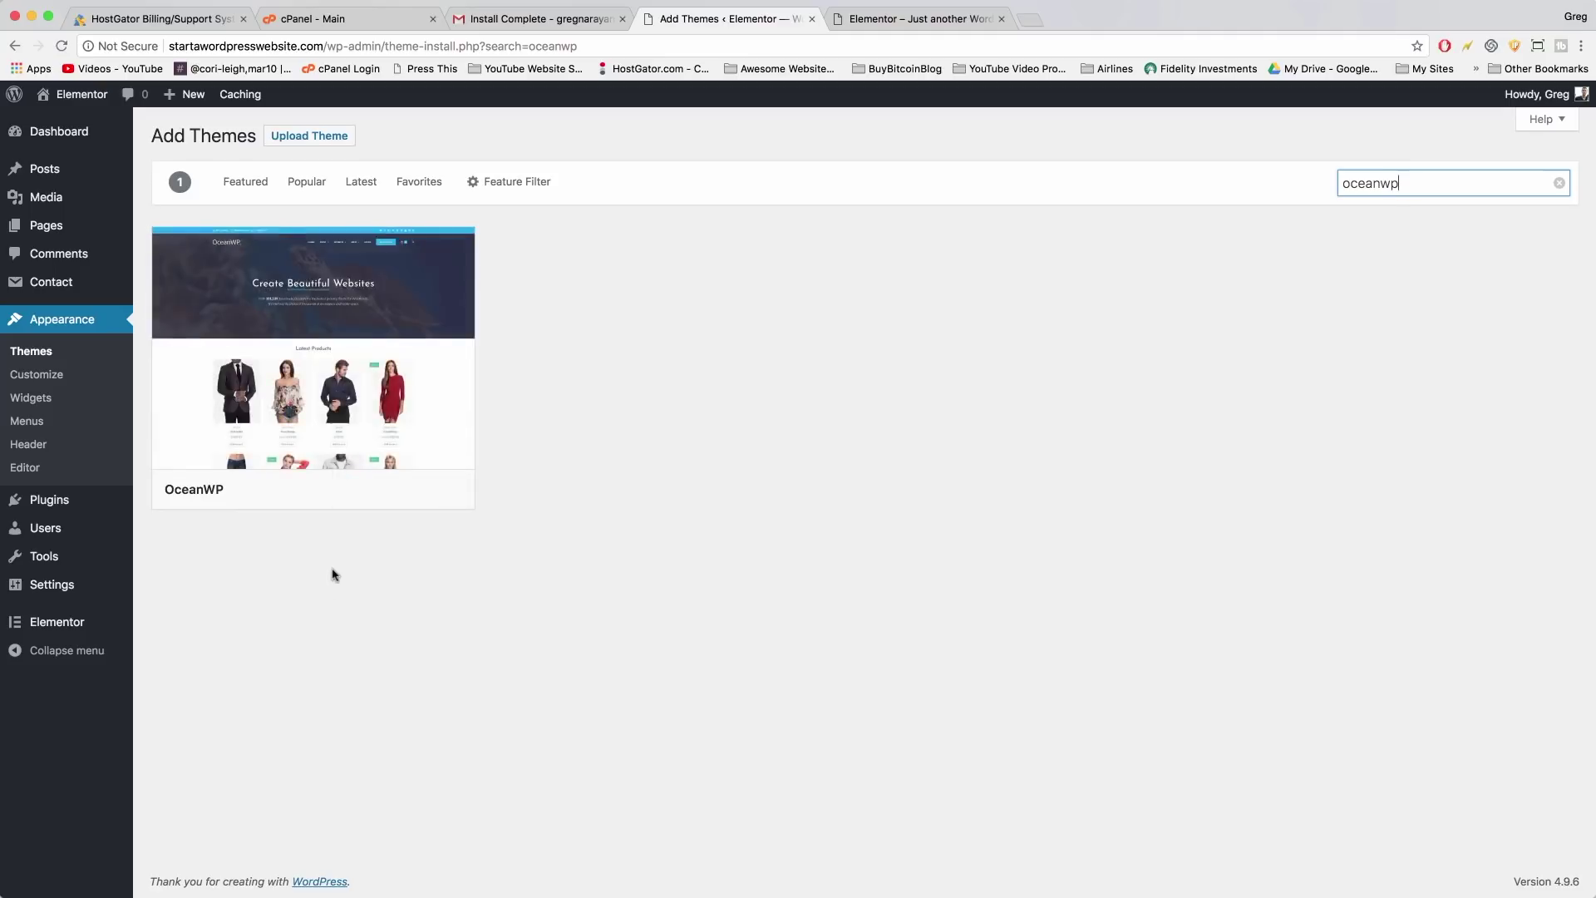
left_click(371, 490)
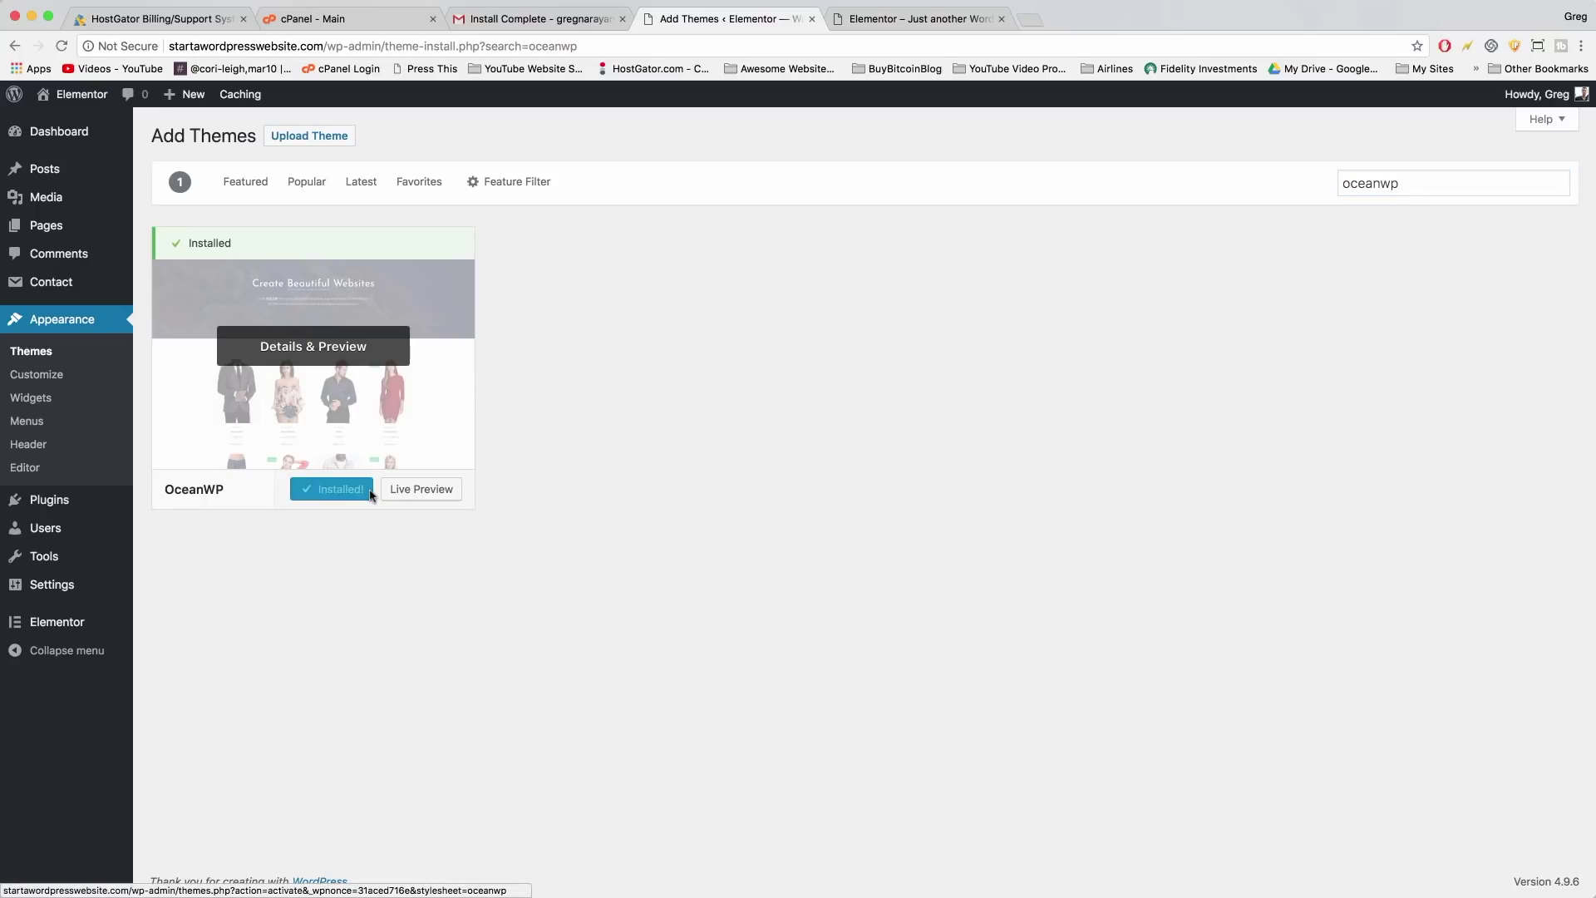
left_click(349, 488)
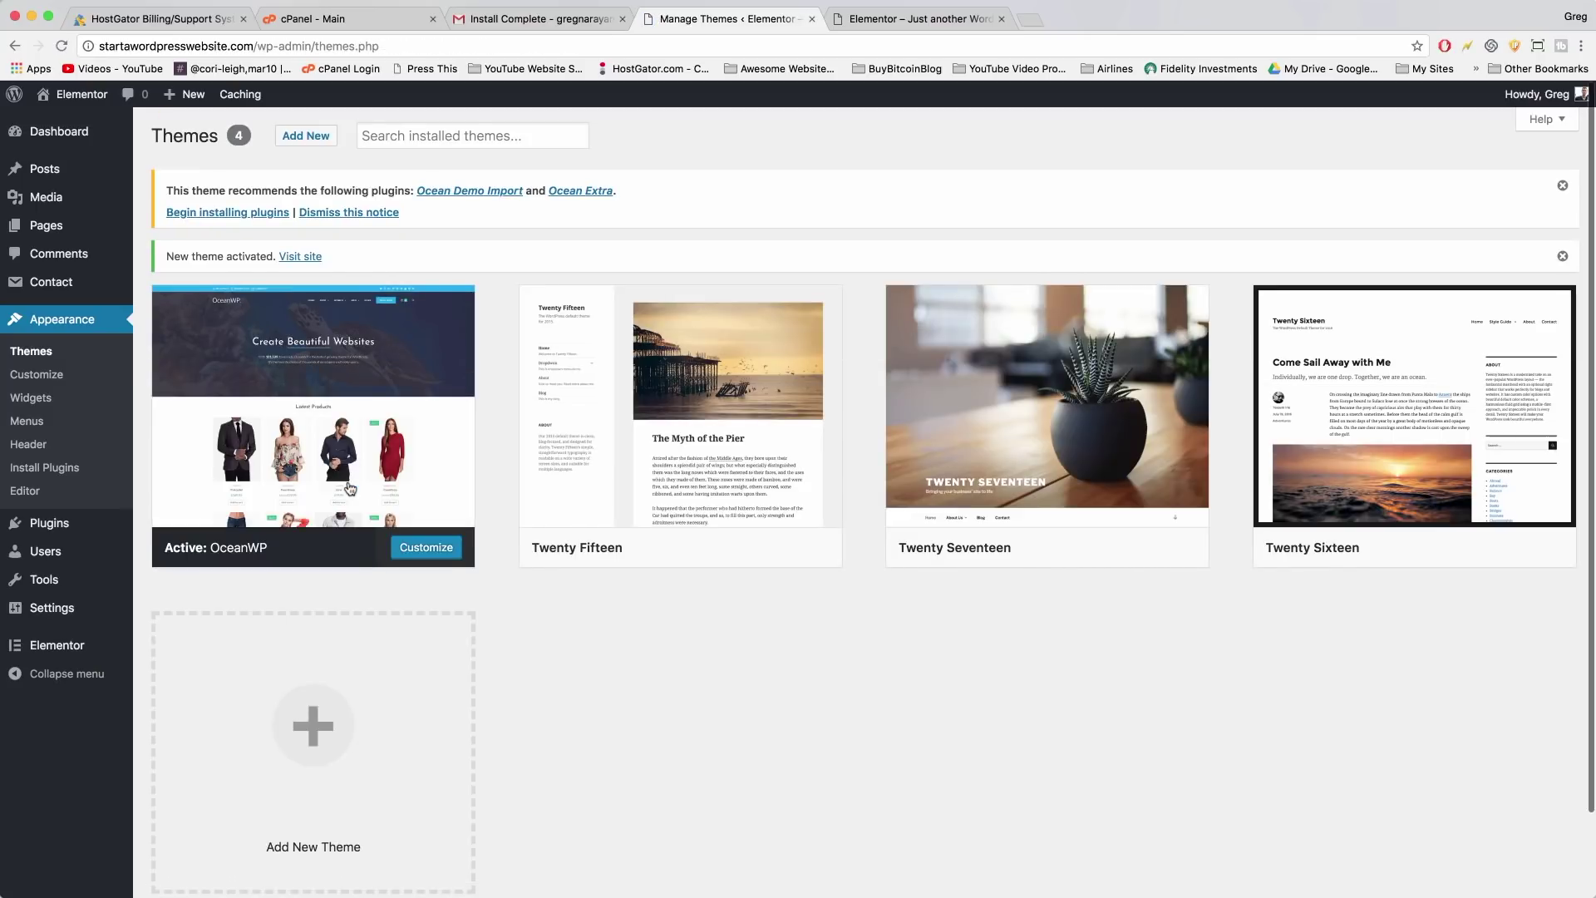
Look over the live site's front page, then go back to the Themes admin page.
left_click(882, 14)
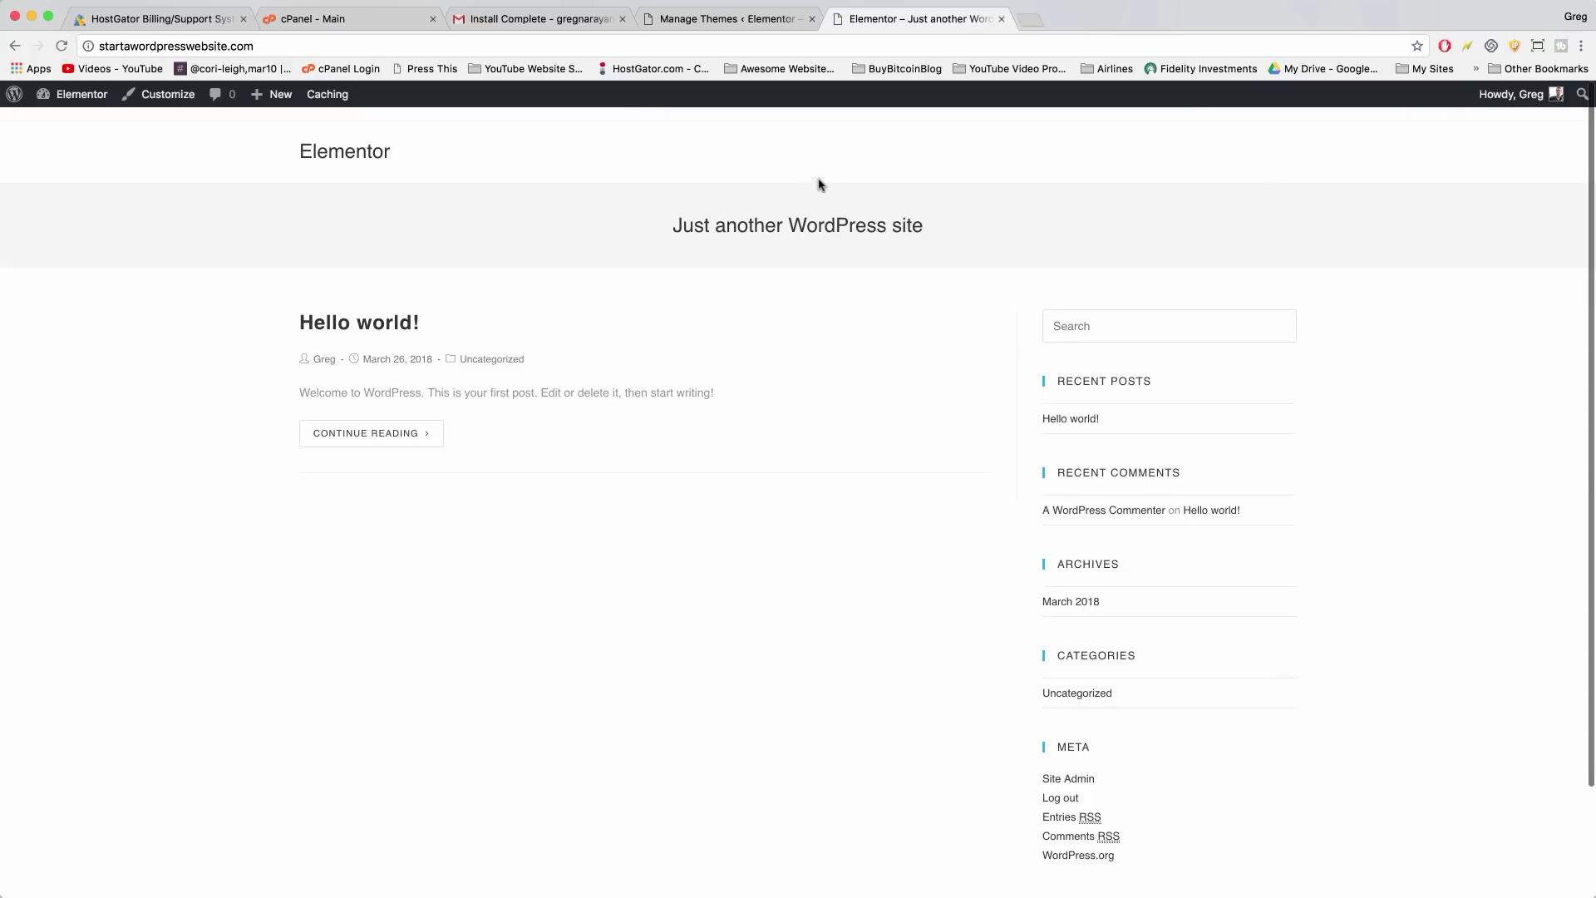
scroll(653, 260, "down", 3)
scroll(652, 258, "up", 3)
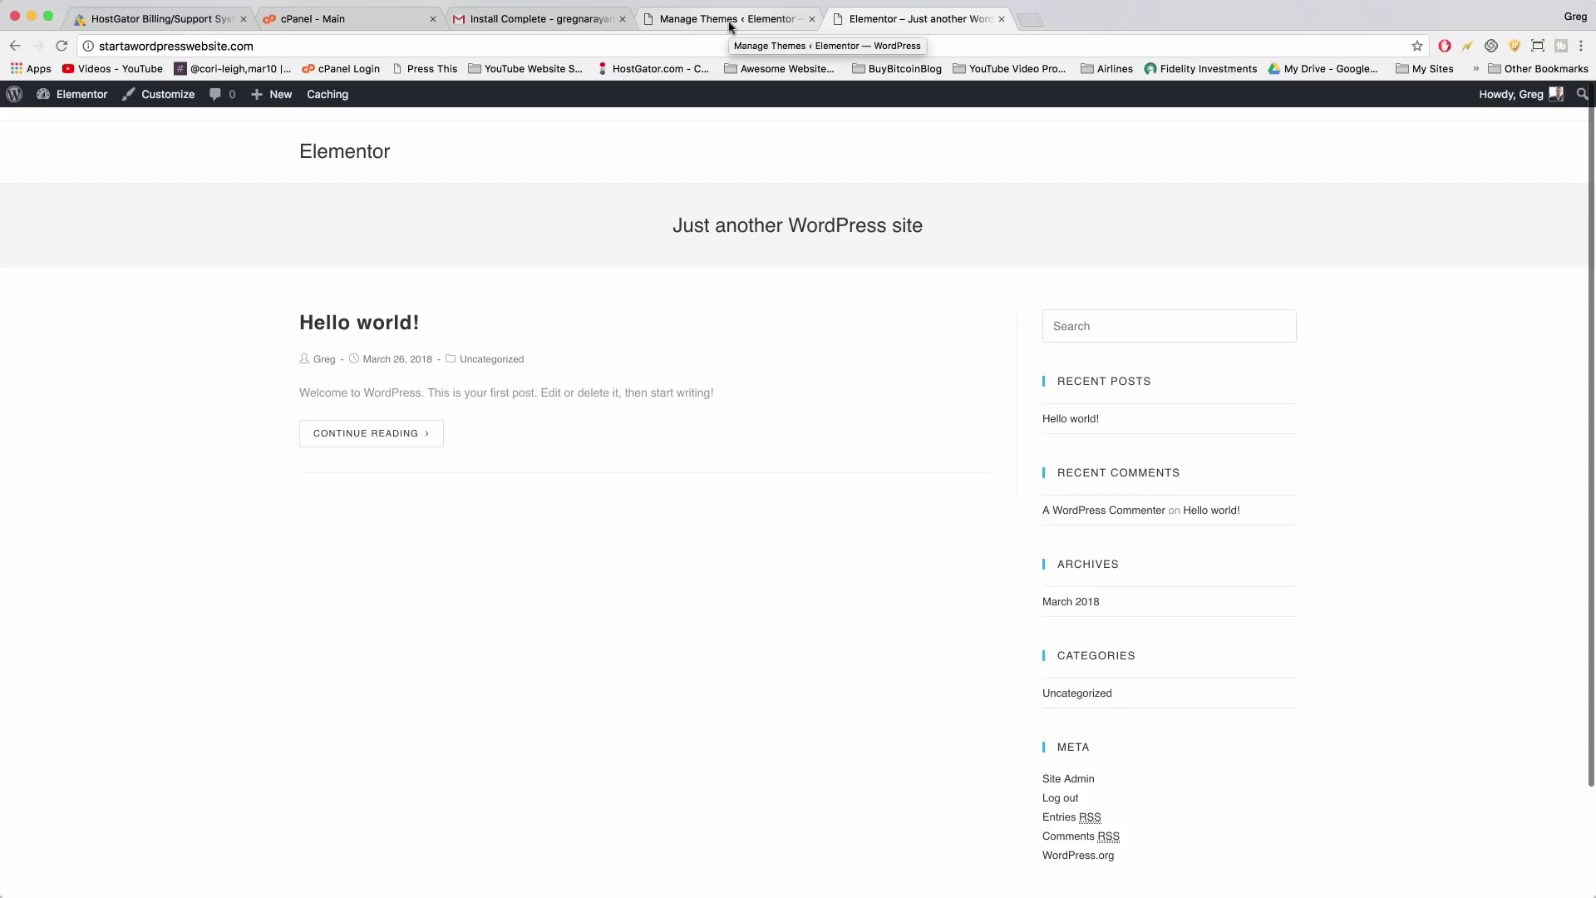
left_click(731, 23)
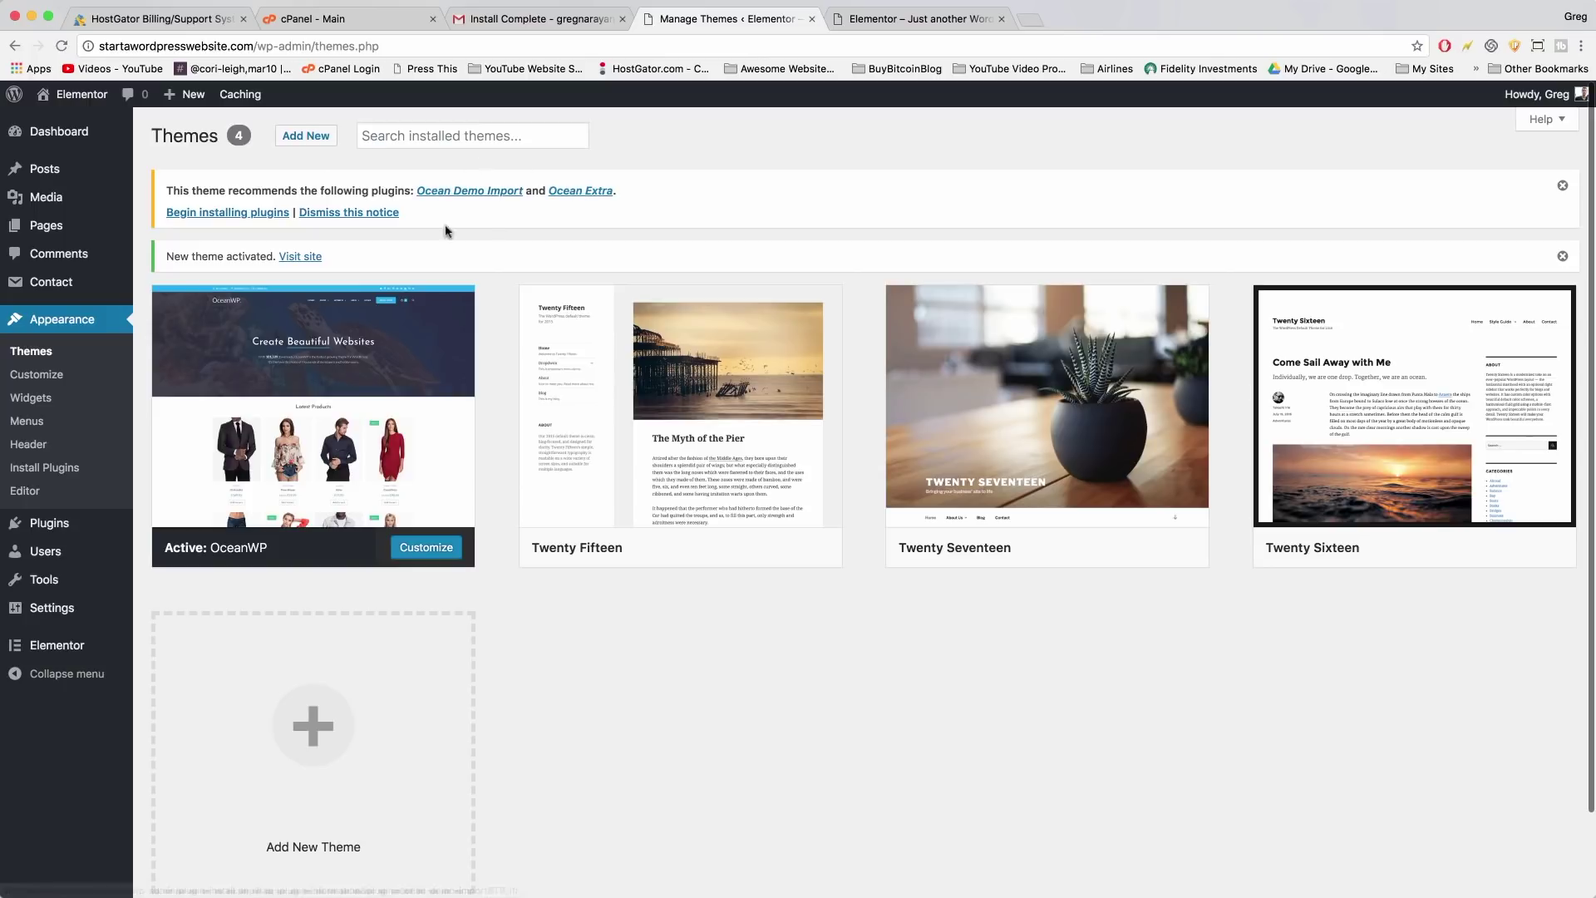
Bulk-install Ocean Demo Import and Ocean Extra, then view the Plugins list and live site.
left_click(234, 214)
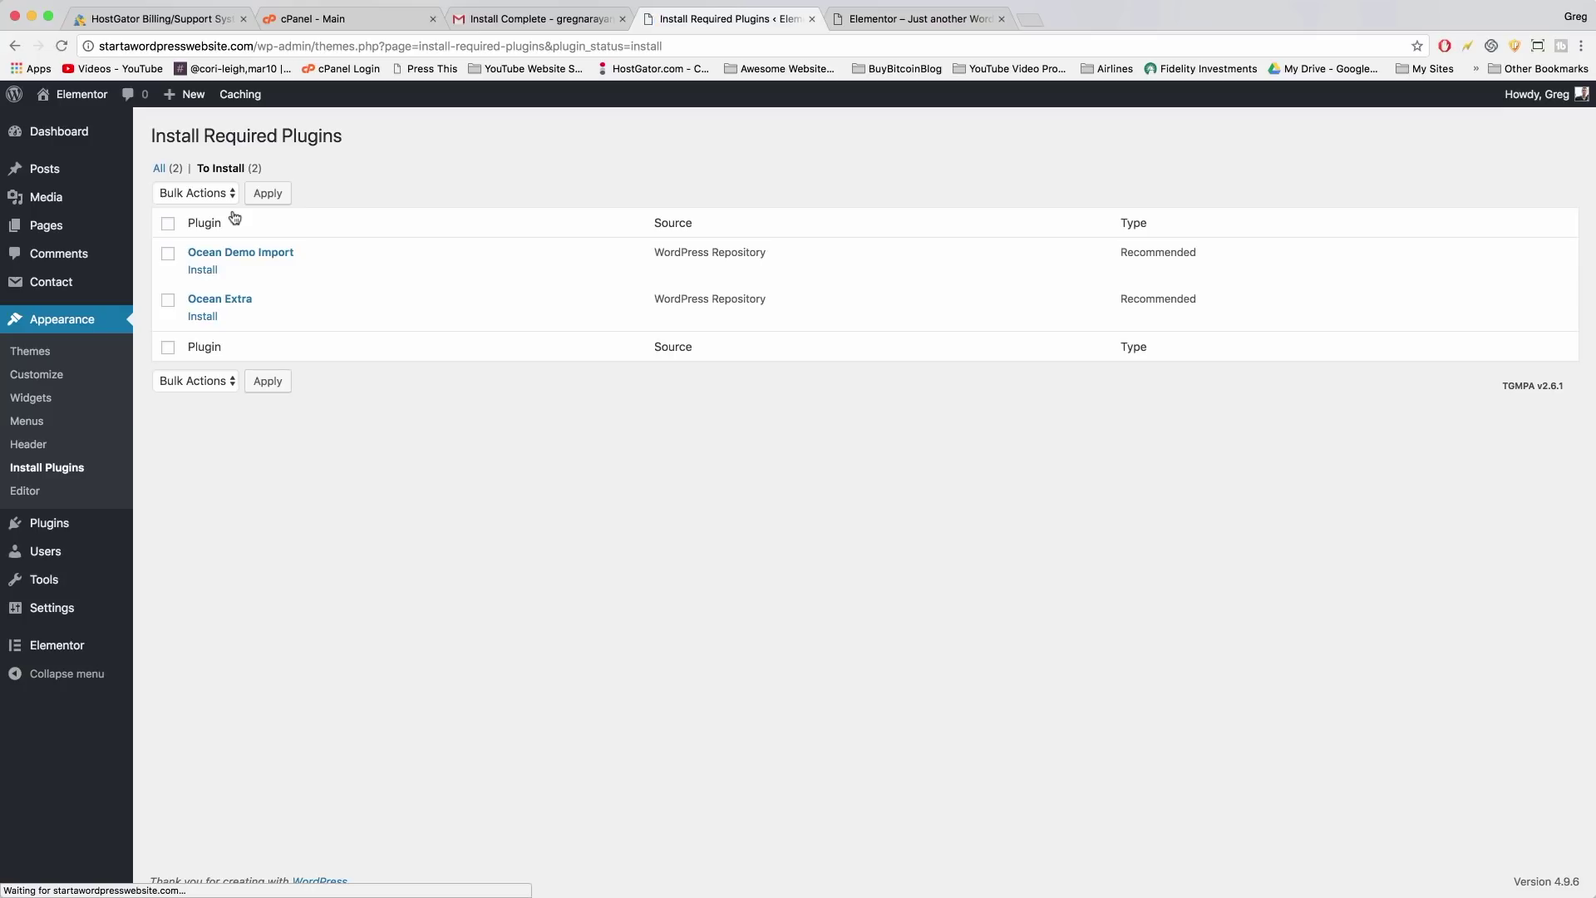
left_click(168, 223)
left_click(197, 200)
left_click(187, 207)
left_click(274, 195)
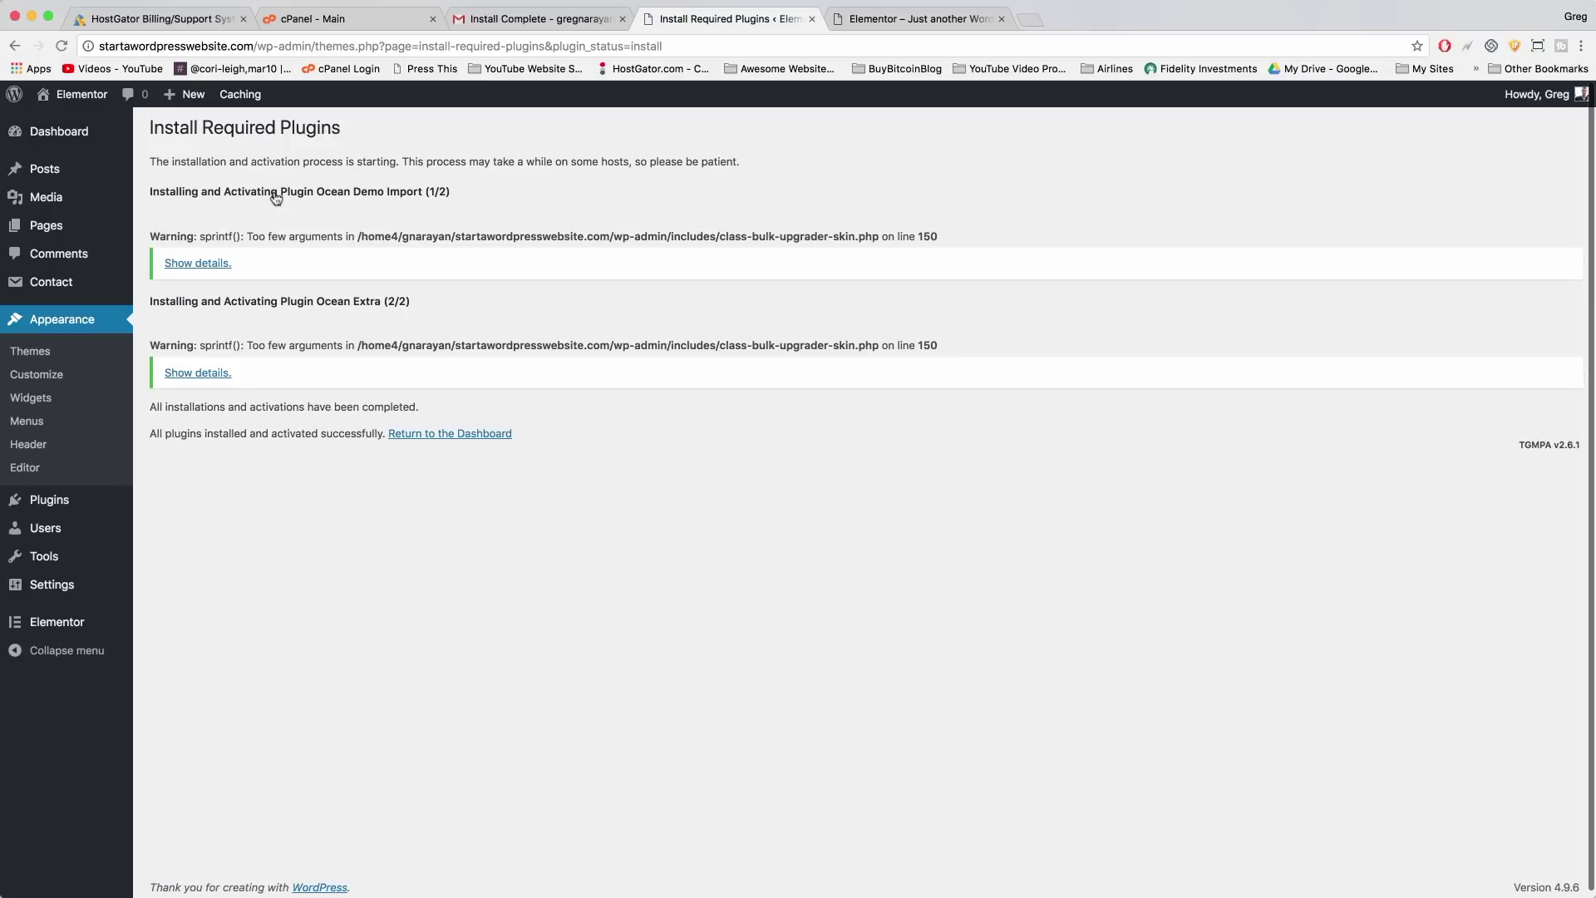
left_click(55, 503)
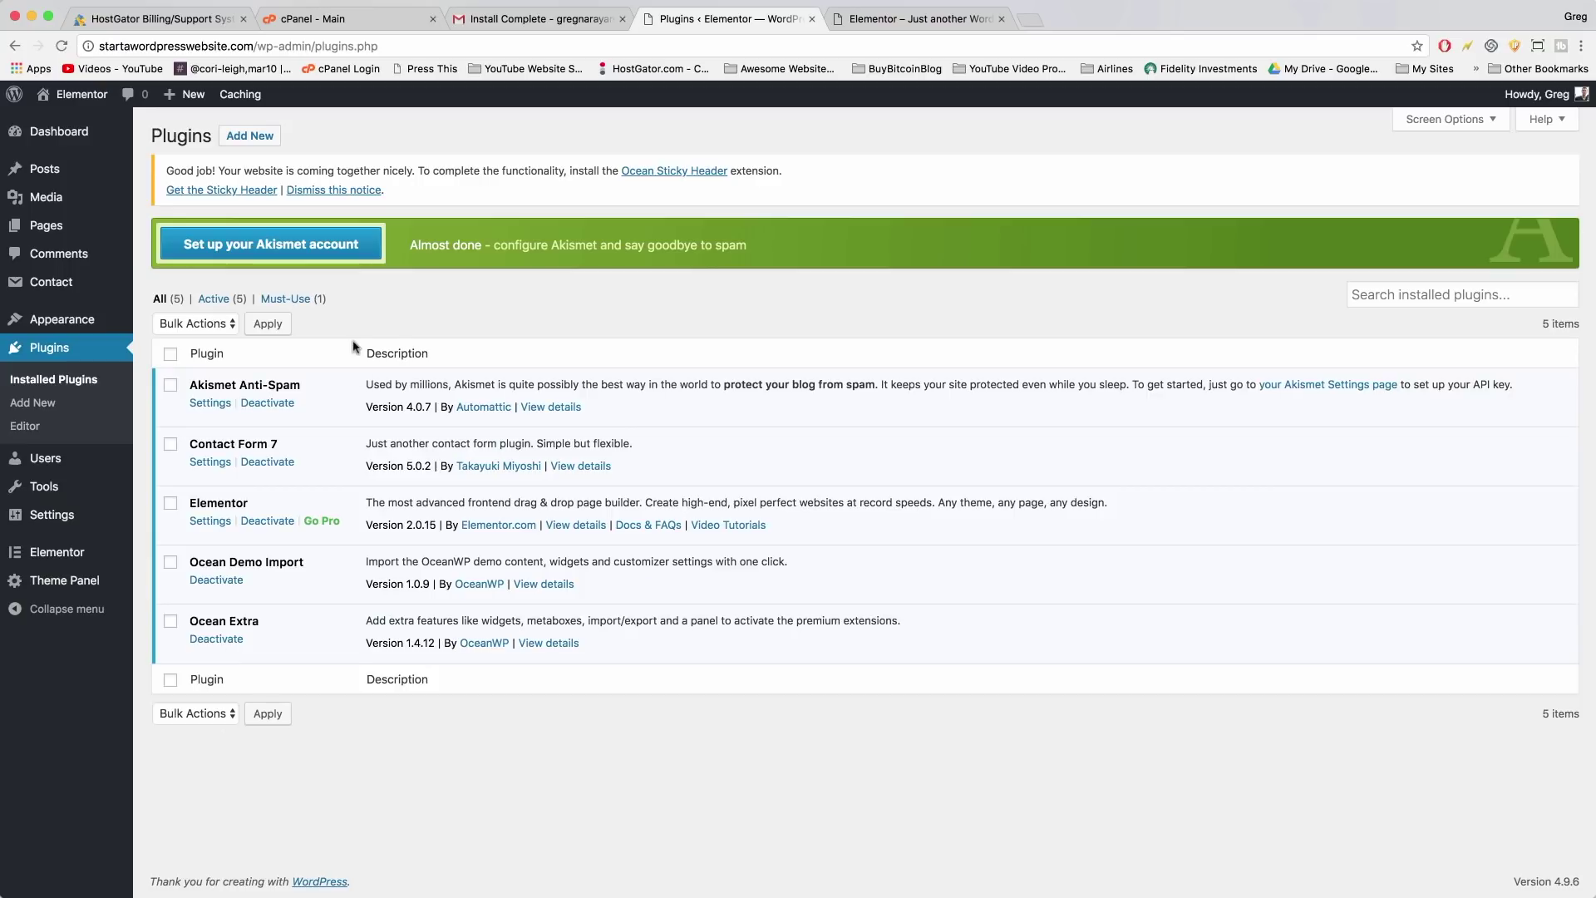
left_click(908, 19)
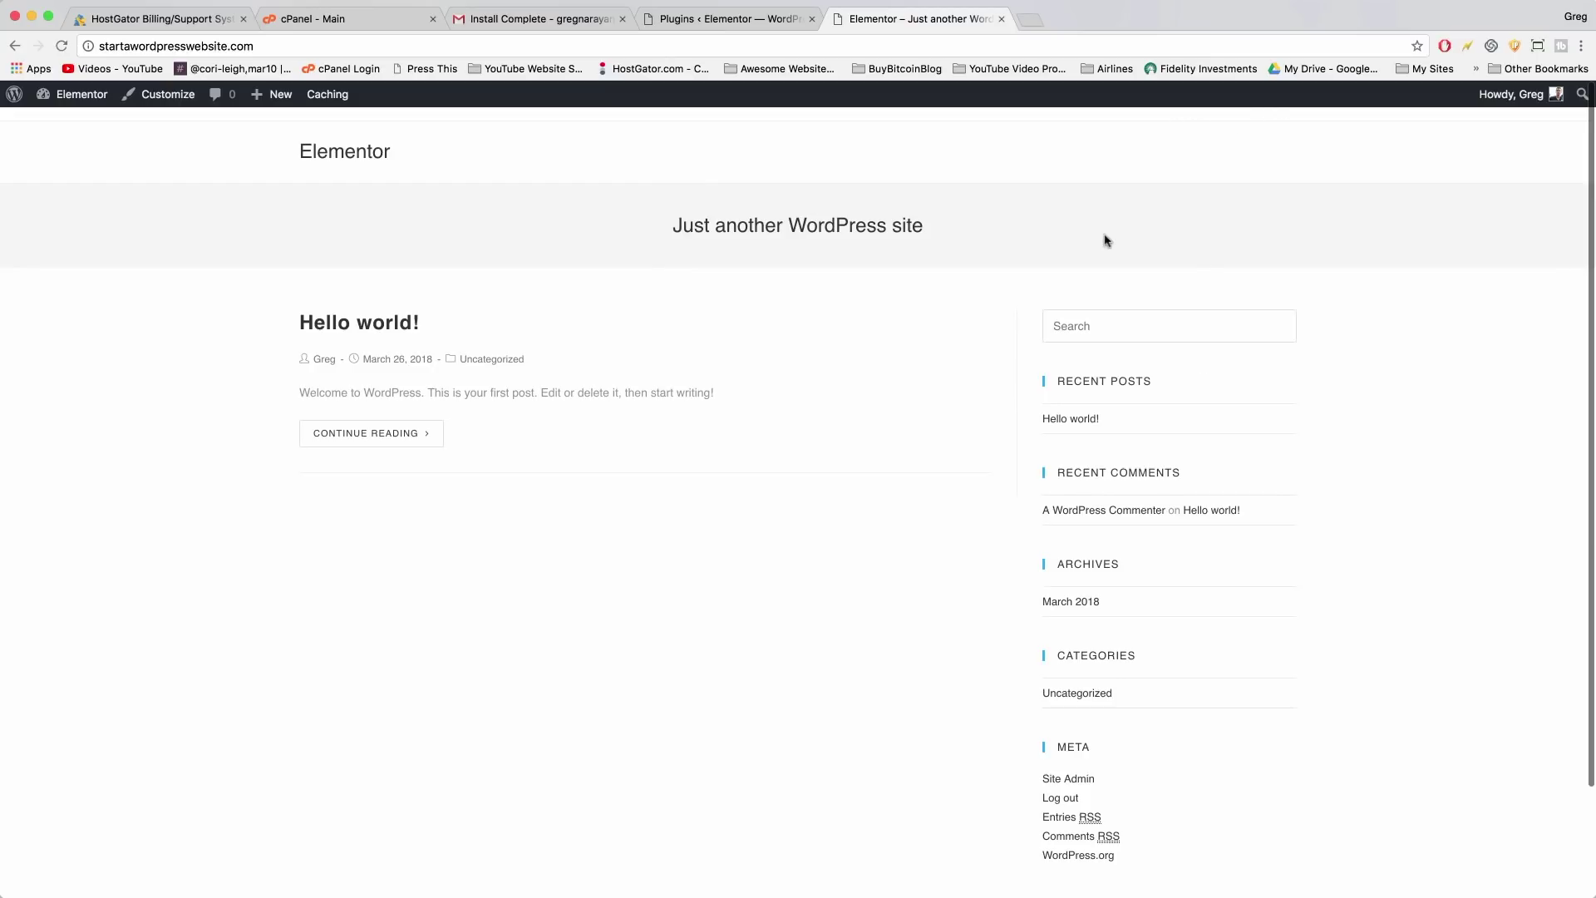
Open the 'Hello world!' post and March 2018 archive on the live site, then return to Installed Plugins.
left_click(618, 565)
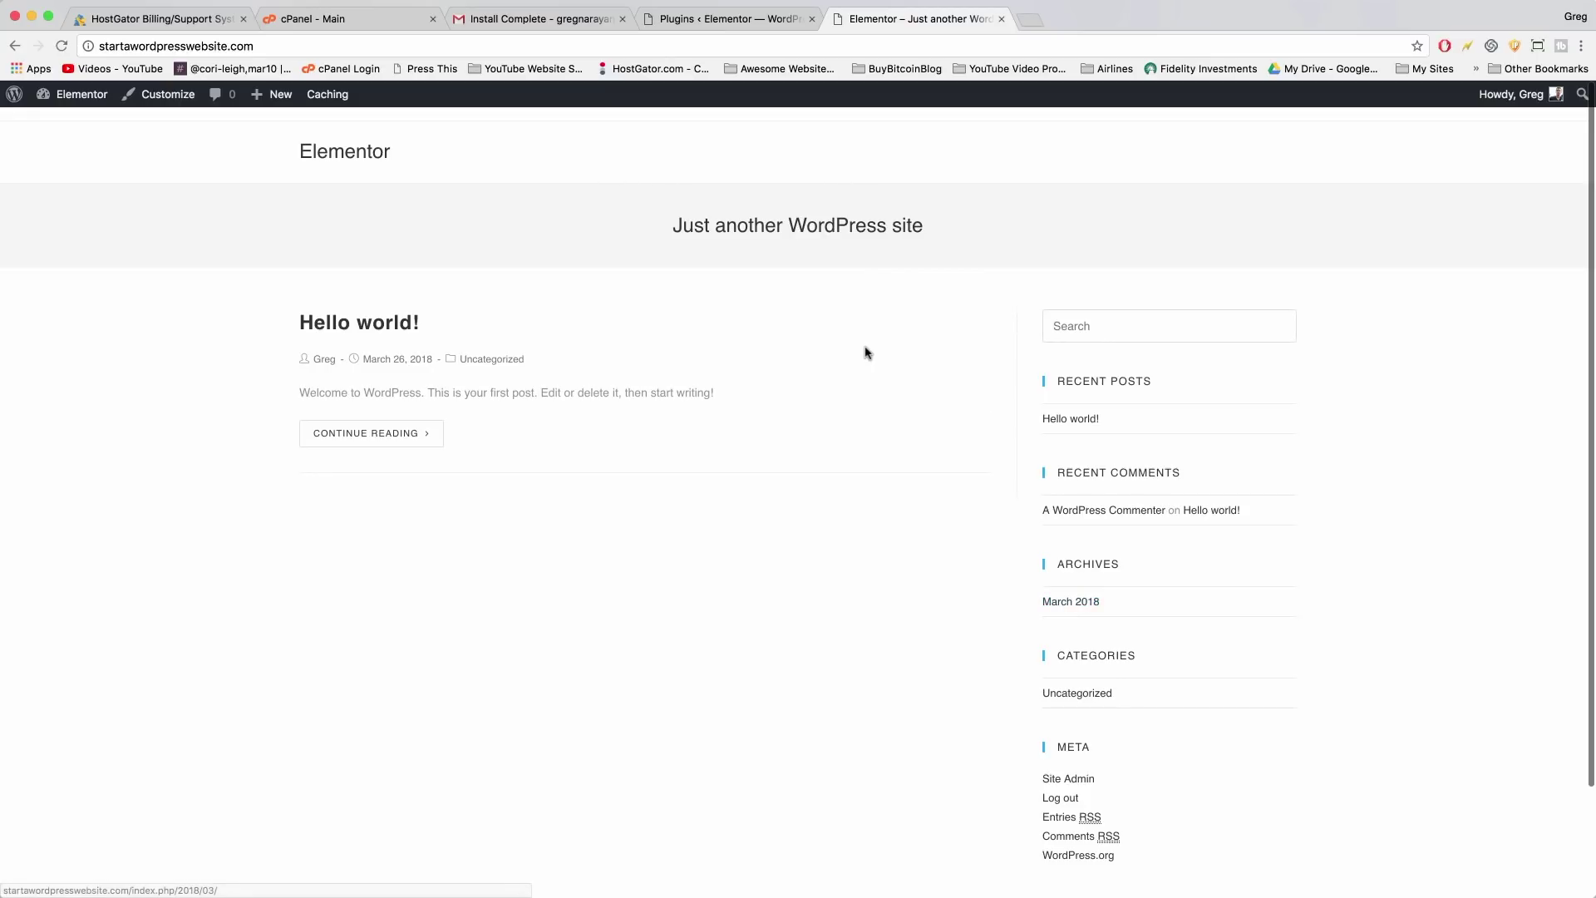
left_click(360, 328)
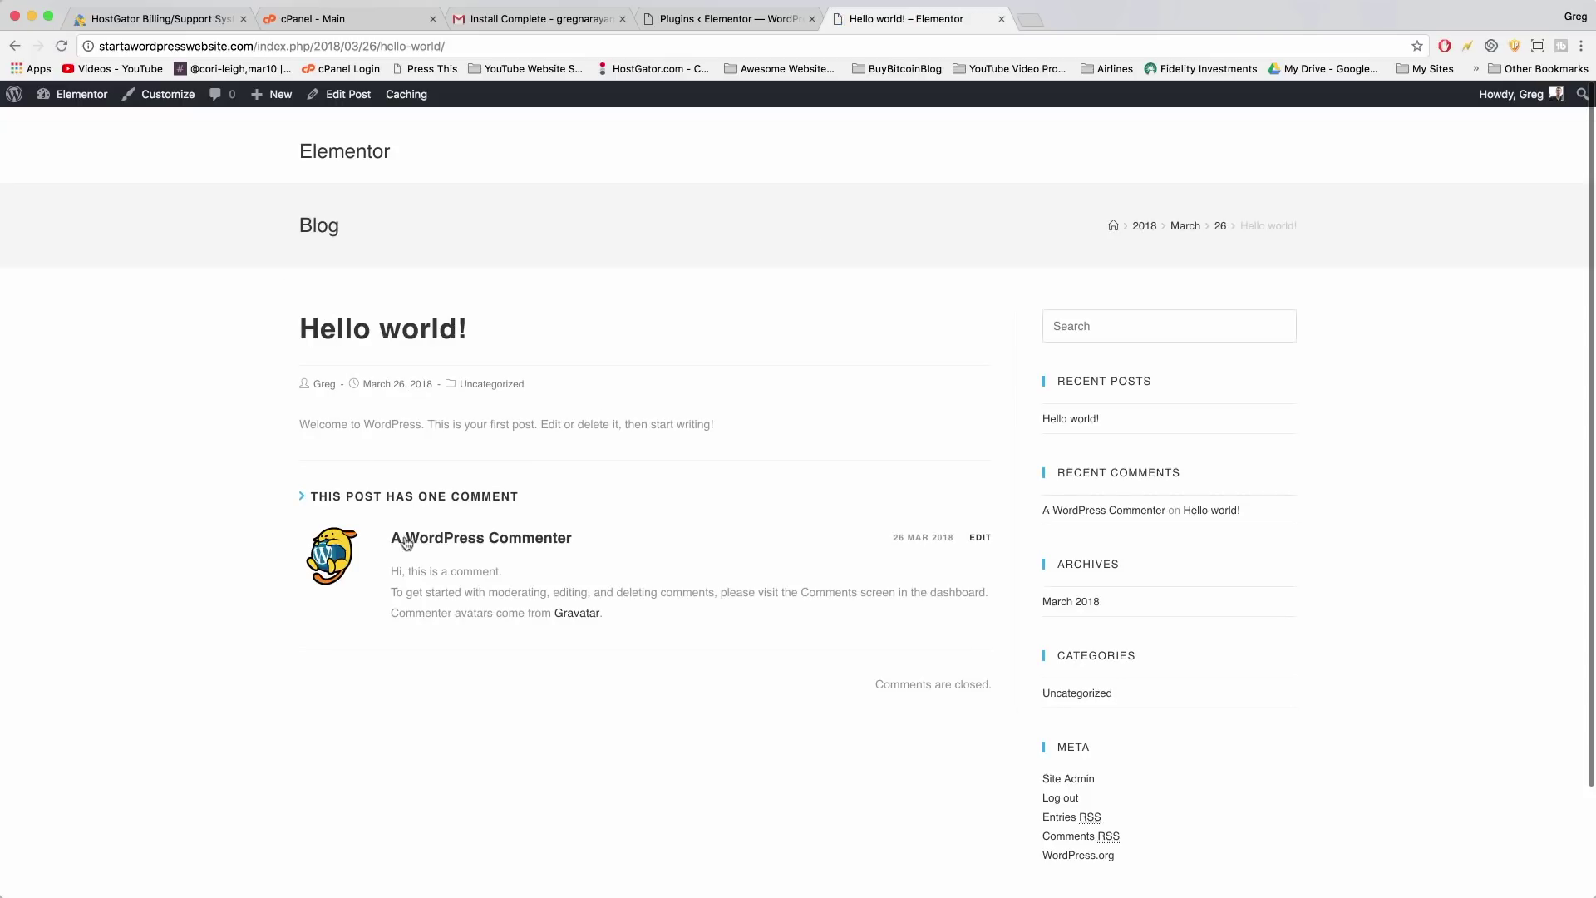
scroll(1097, 673, "down", 3)
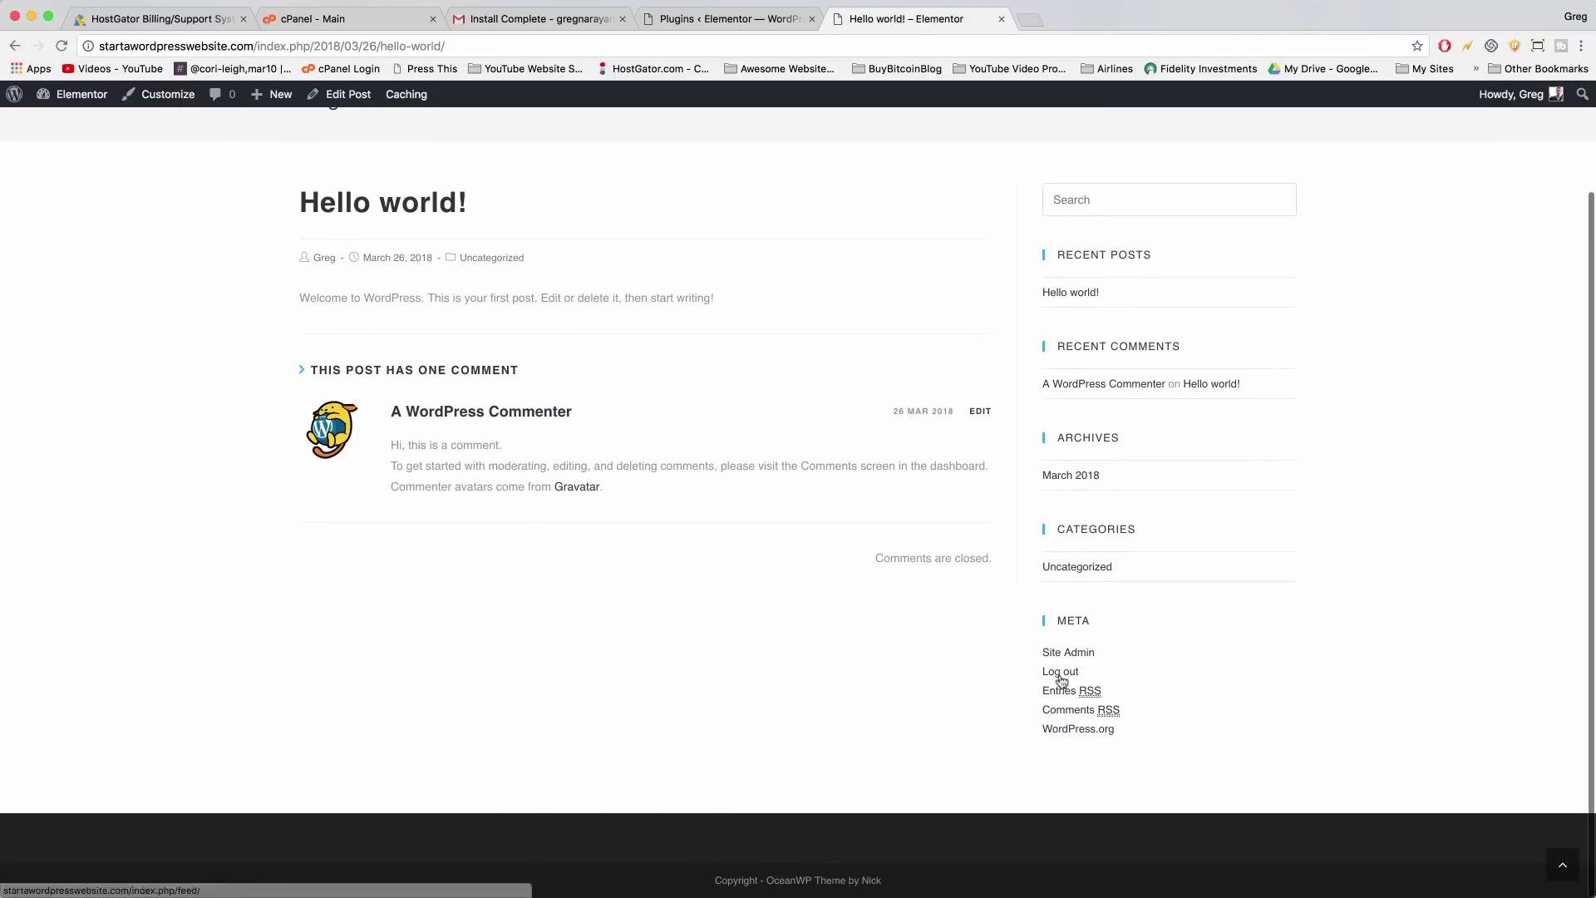
left_click(1076, 475)
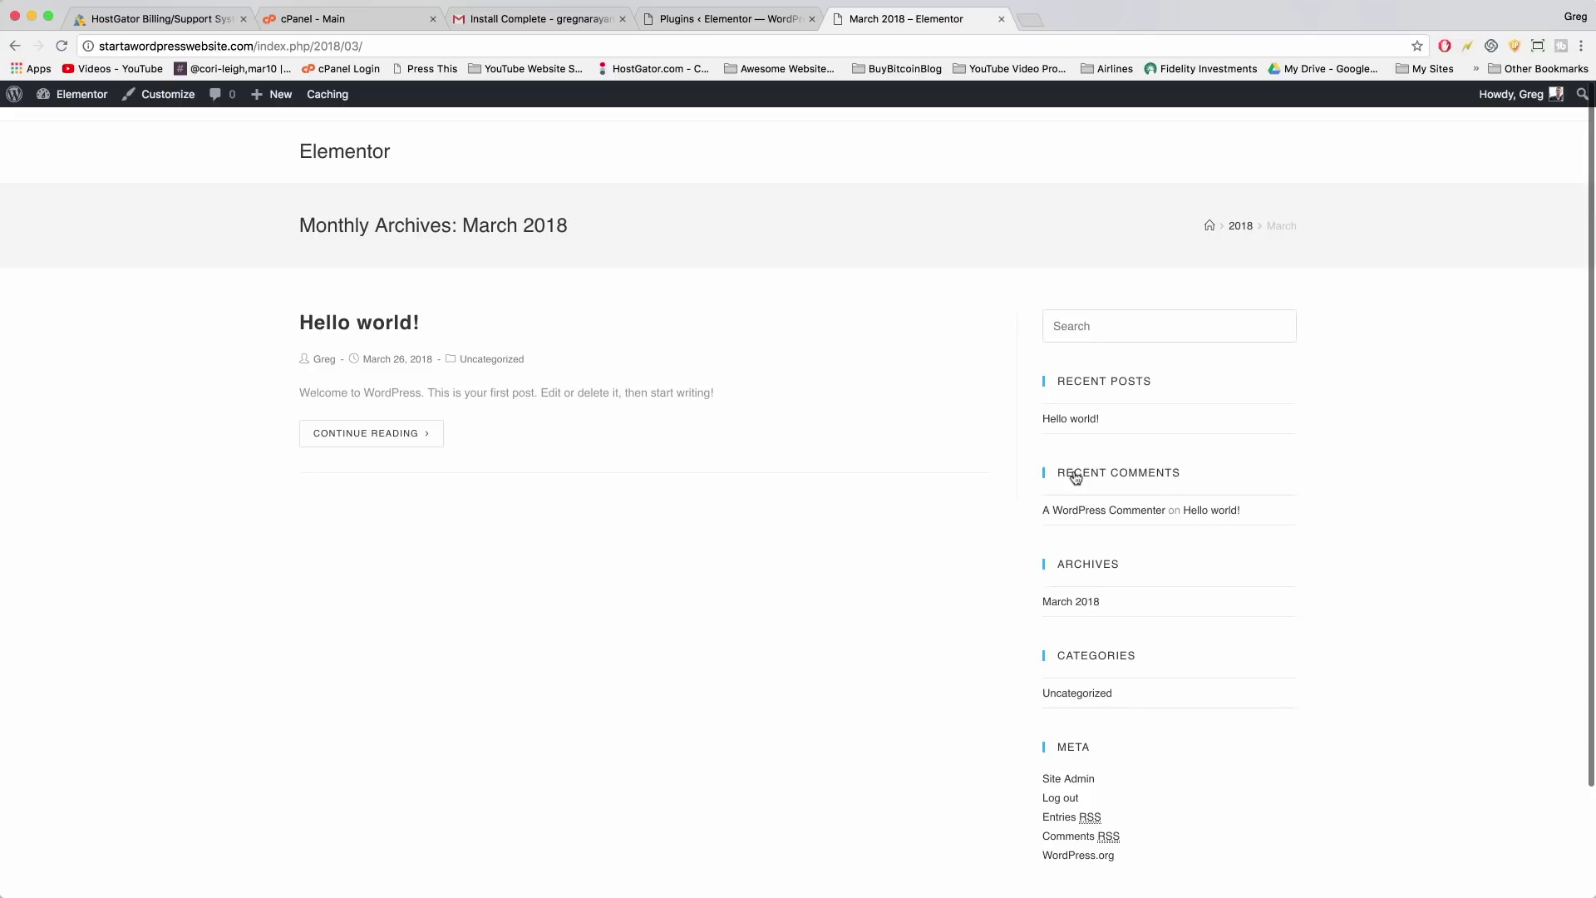
scroll(823, 520, "down", 3)
scroll(823, 520, "up", 3)
left_click(345, 158)
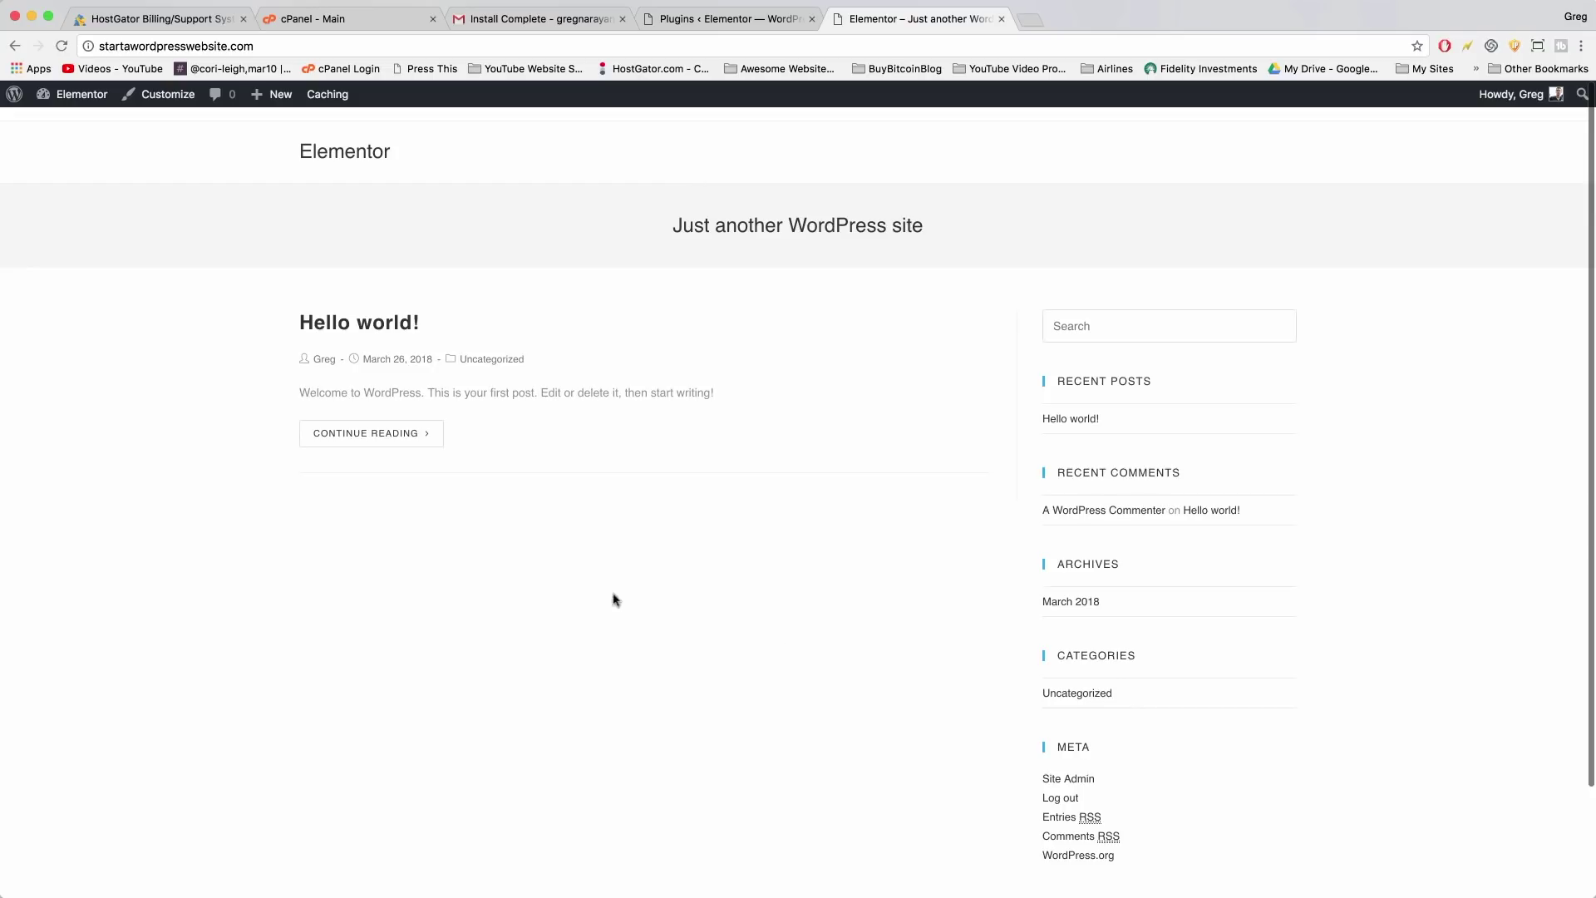
left_click(713, 18)
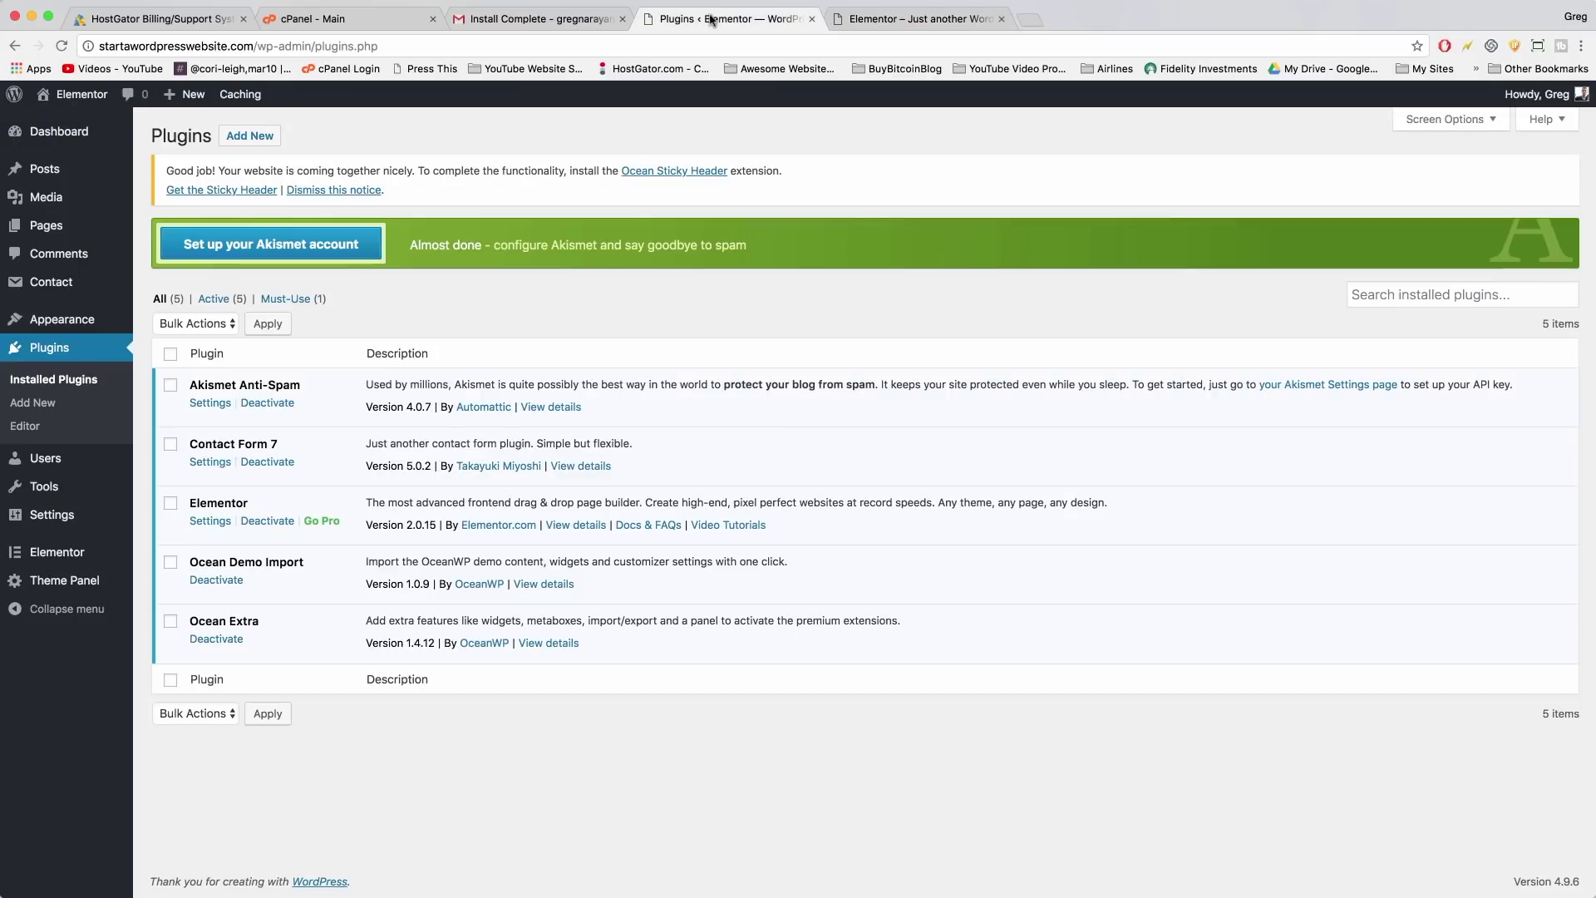
Trash the Sample Page and WPForms Preview pages from the All Pages list.
left_click(56, 228)
left_click(291, 271)
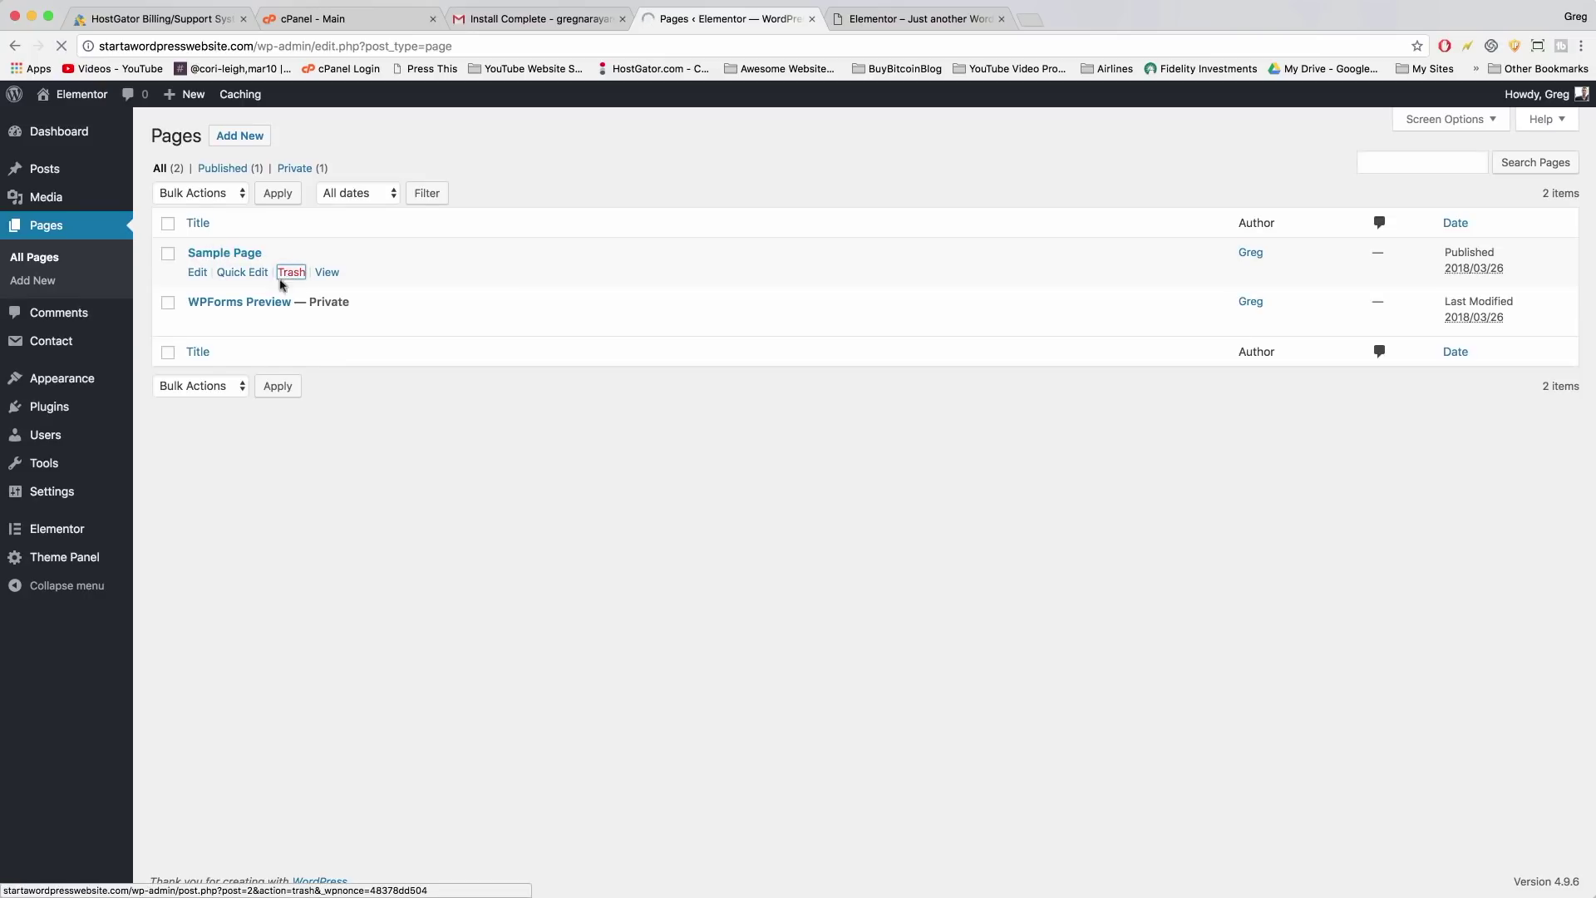
left_click(290, 320)
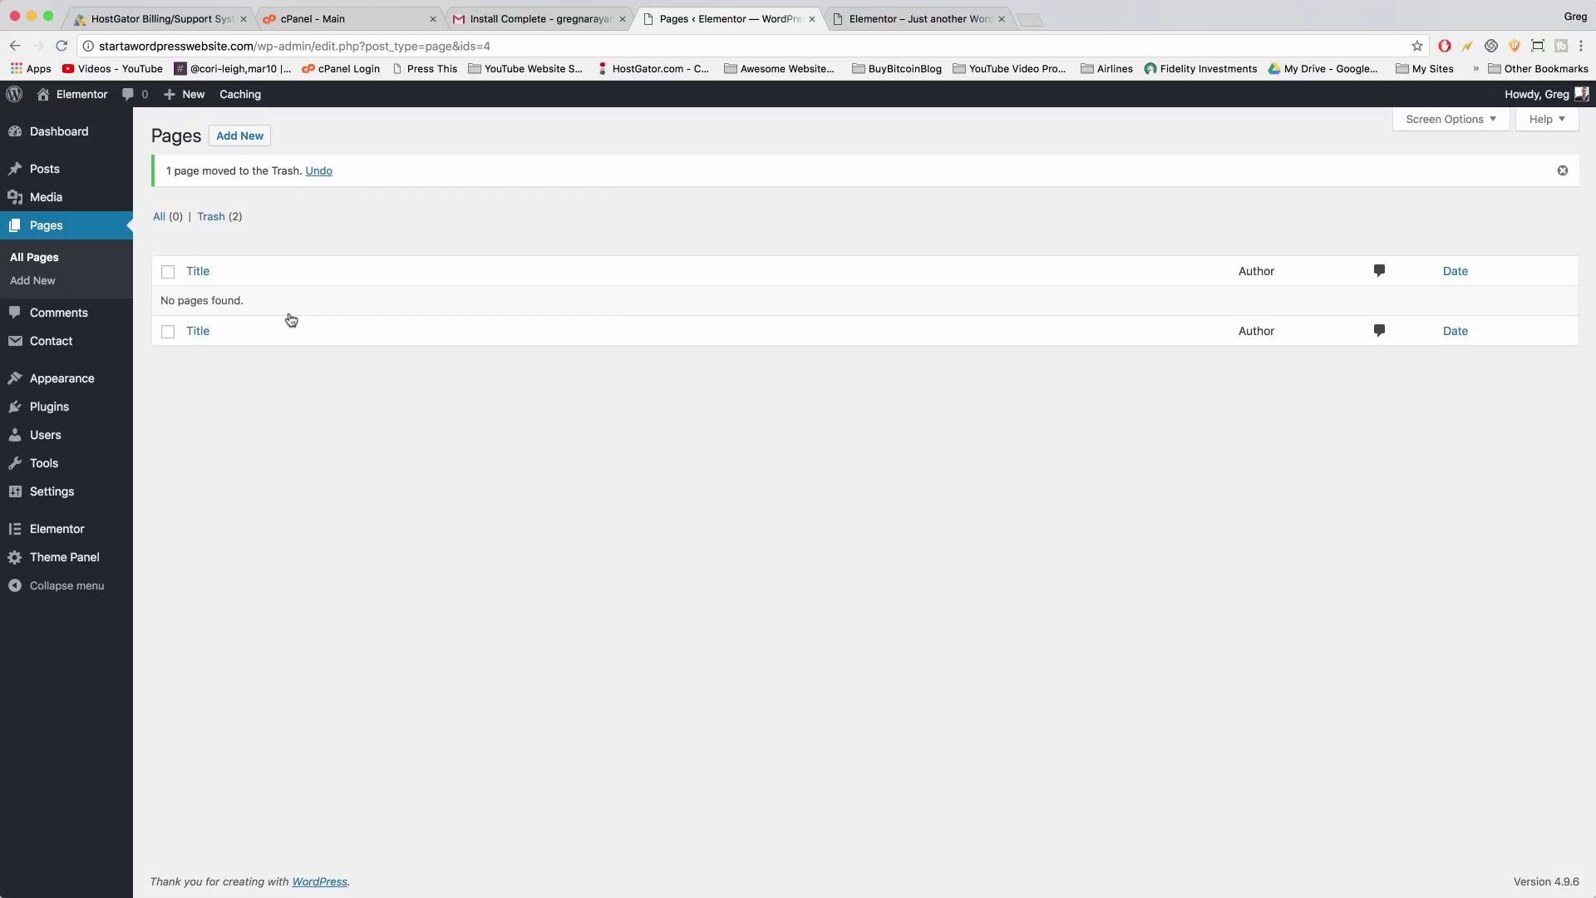
left_click(236, 136)
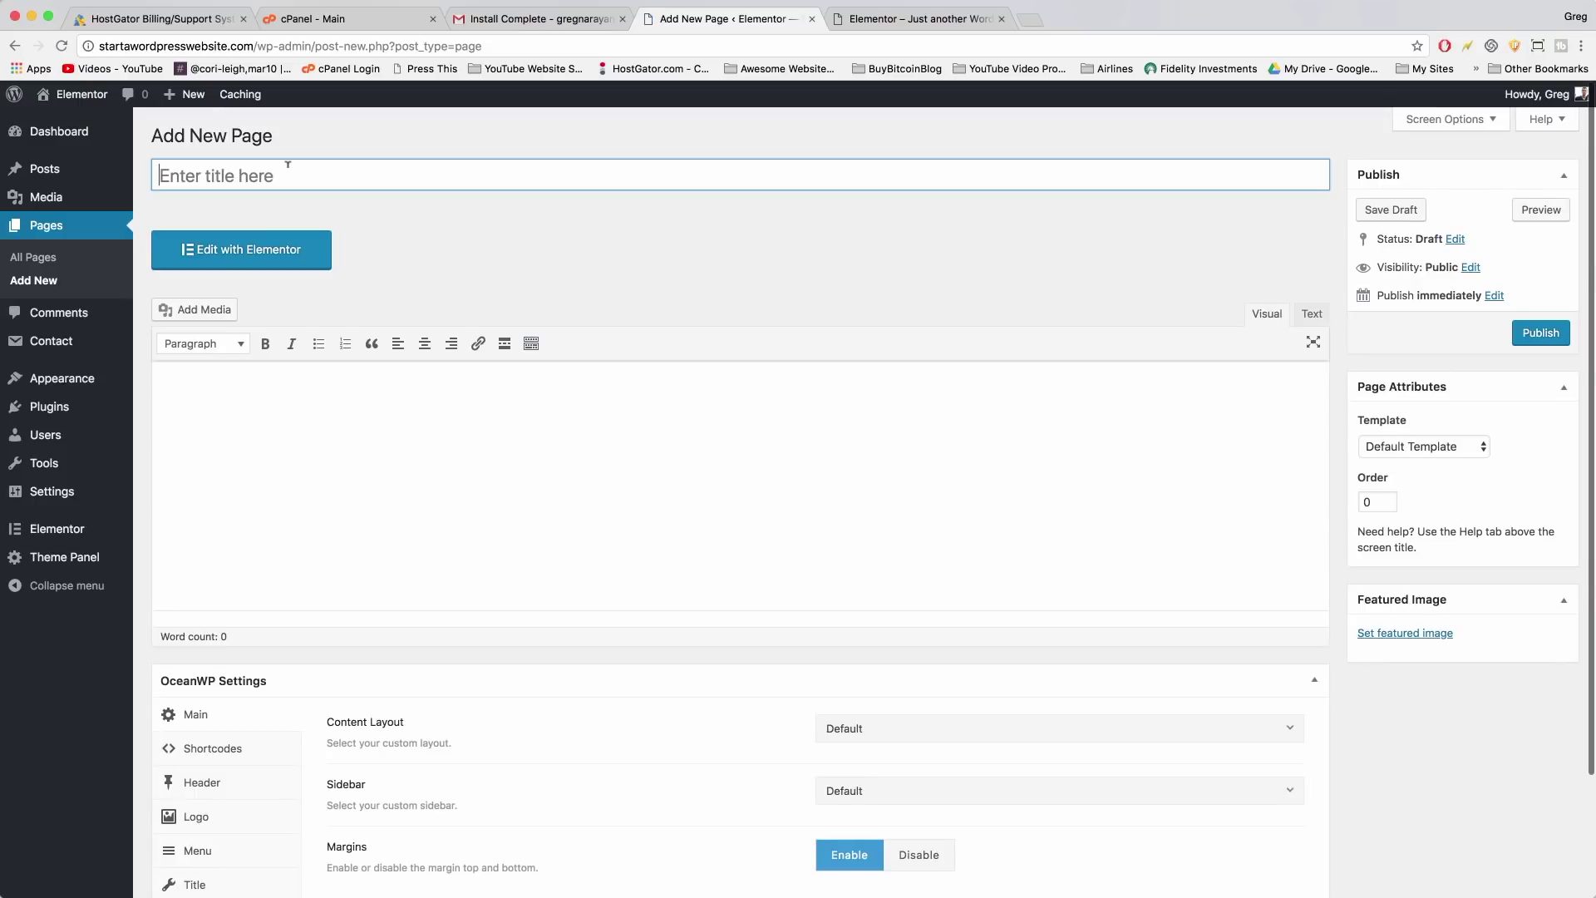
Title the new page 'Front Page', let its draft save, and glance at the live site.
type("Front Page")
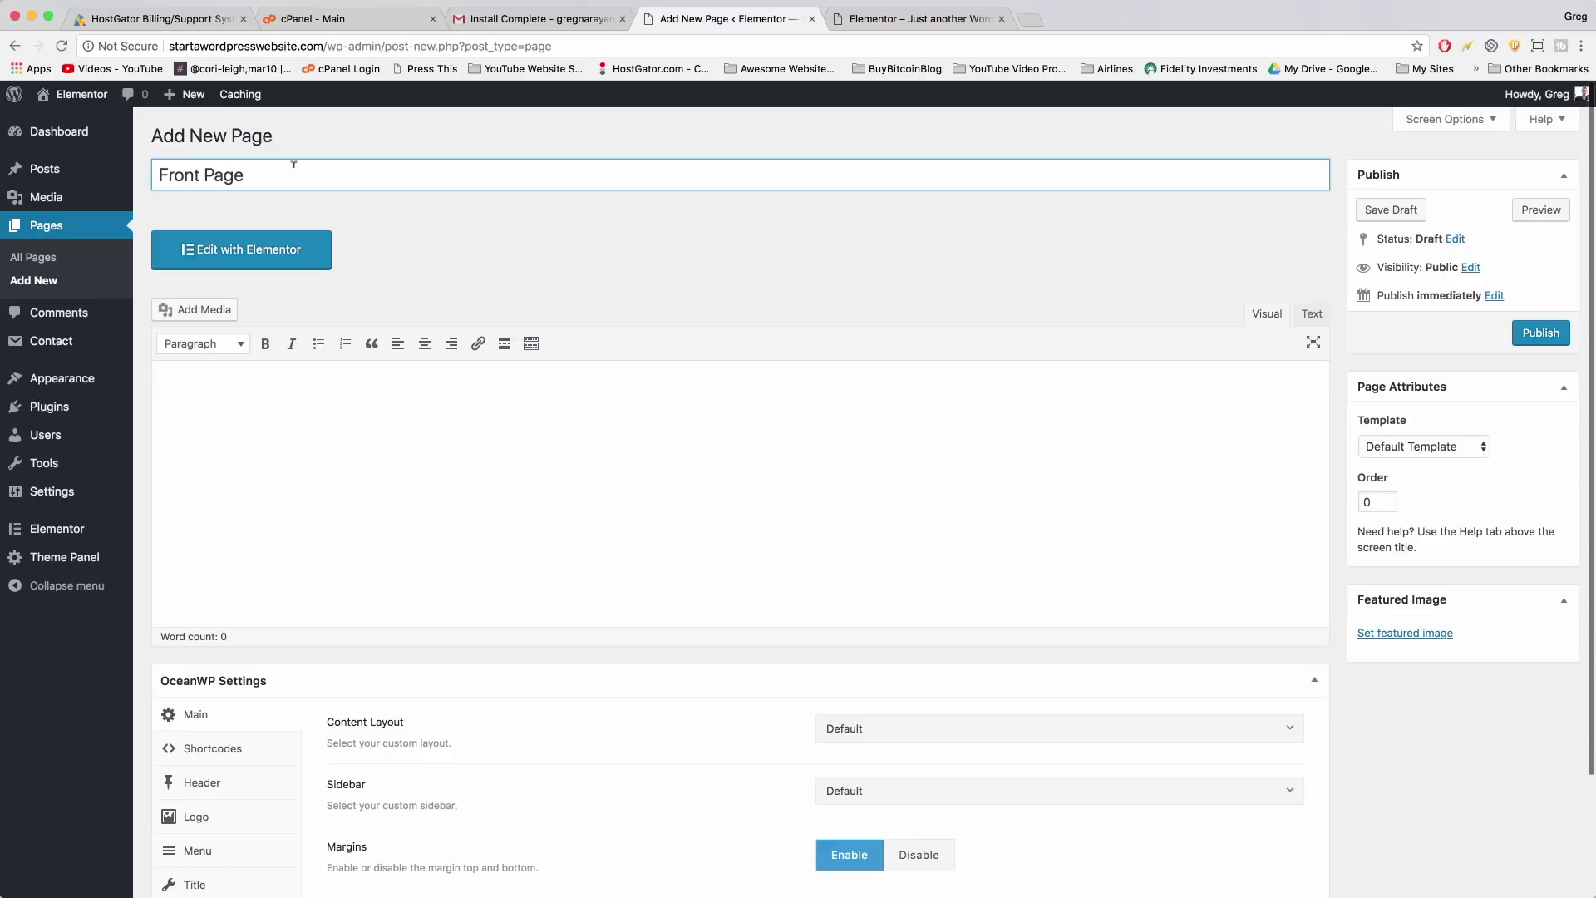
left_click(339, 440)
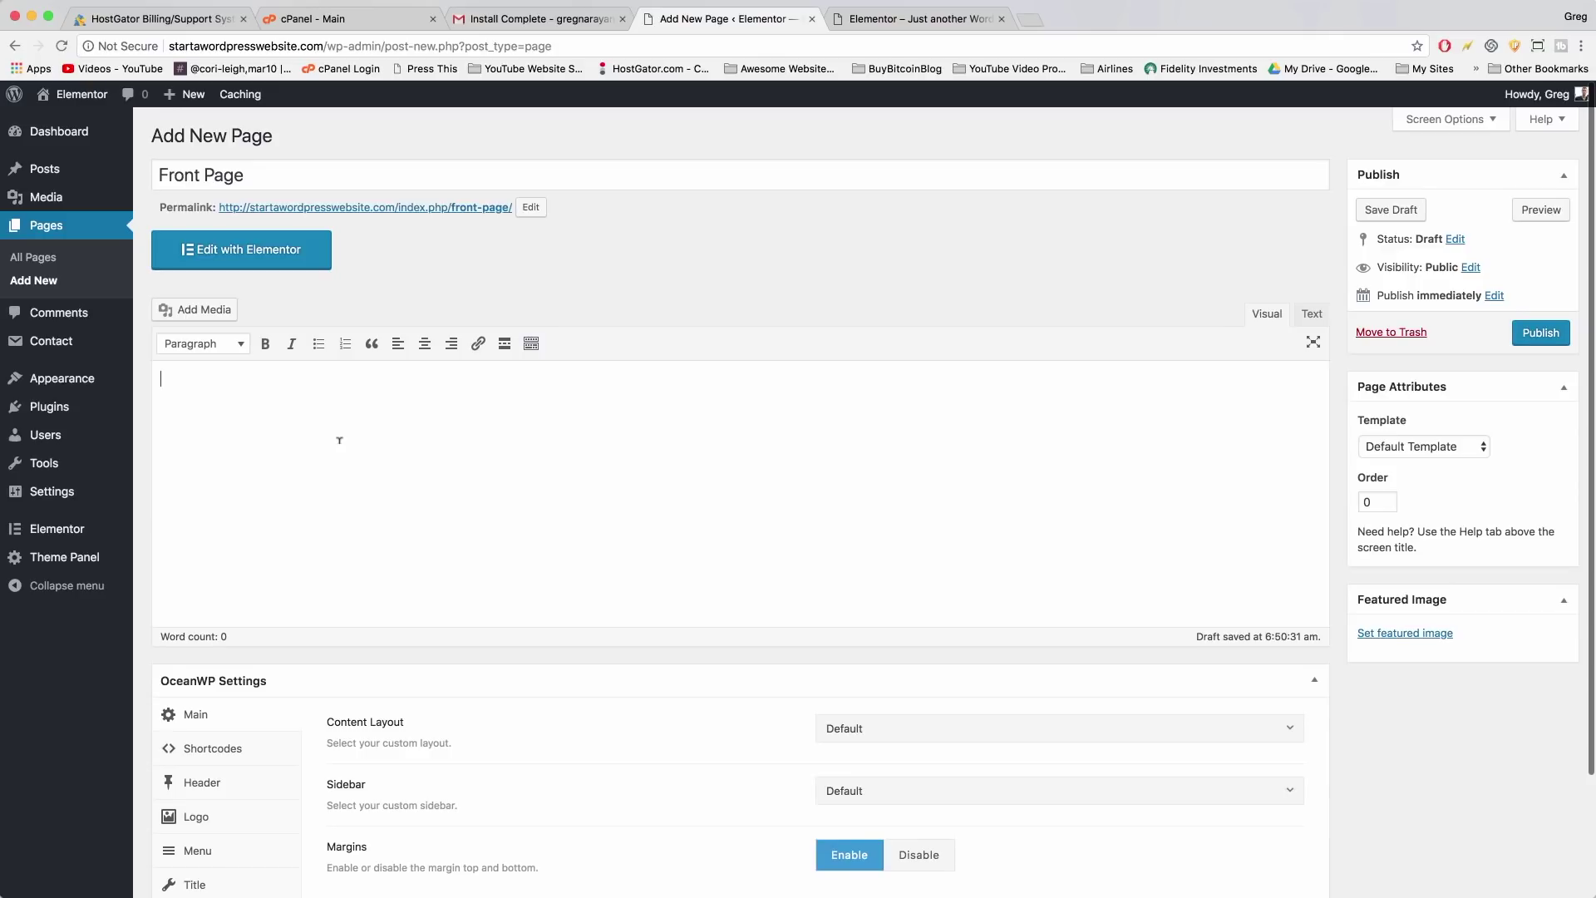
scroll(339, 440, "down", 3)
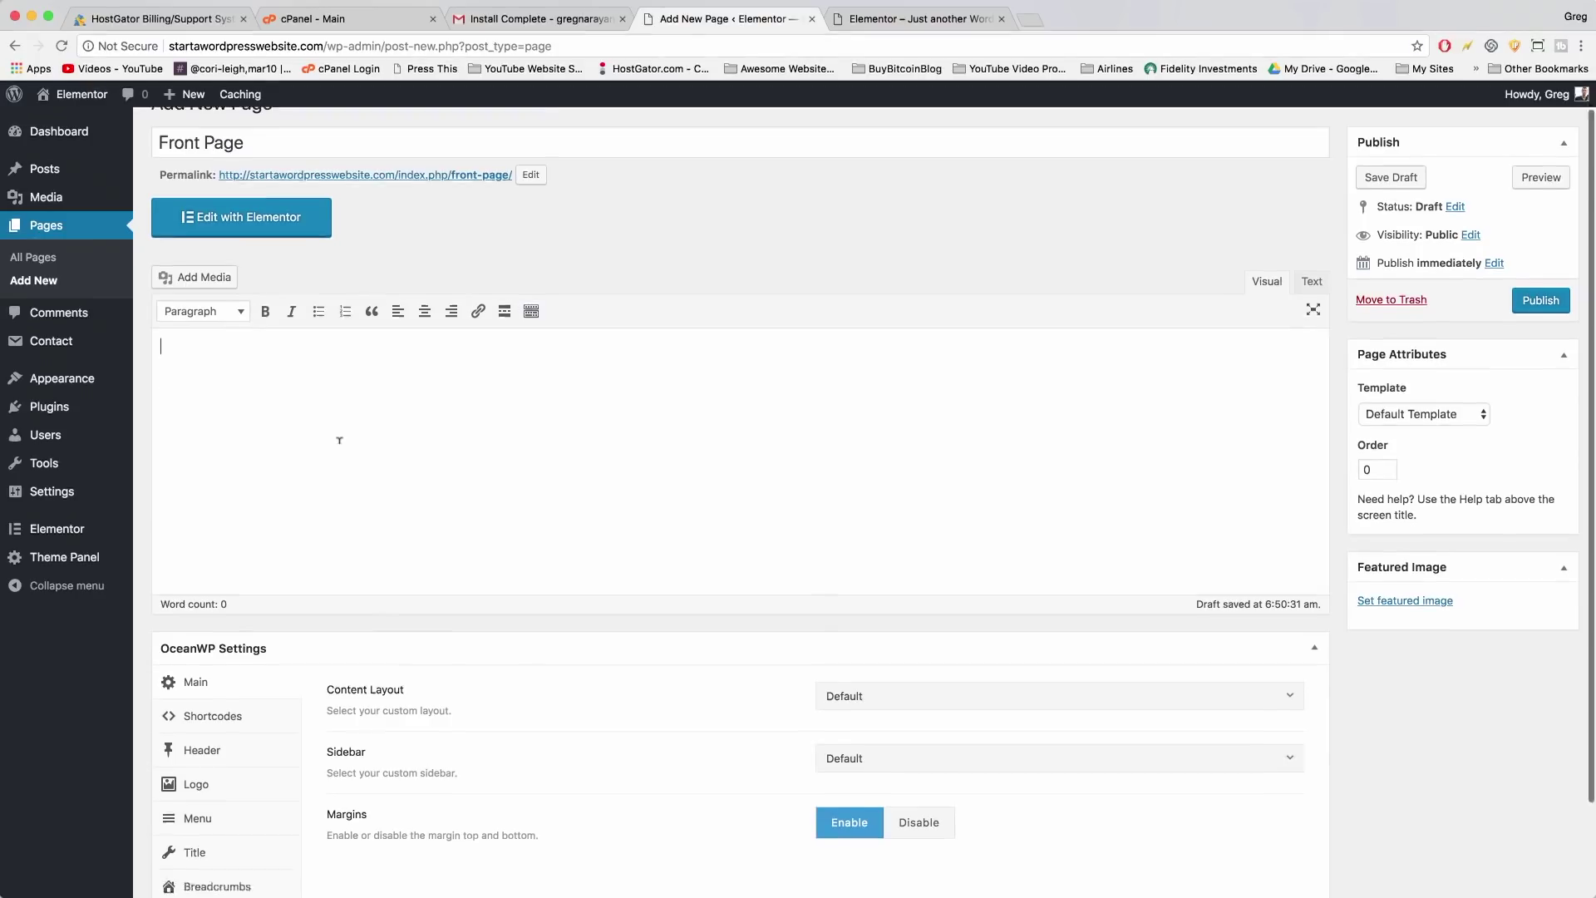
scroll(339, 440, "up", 3)
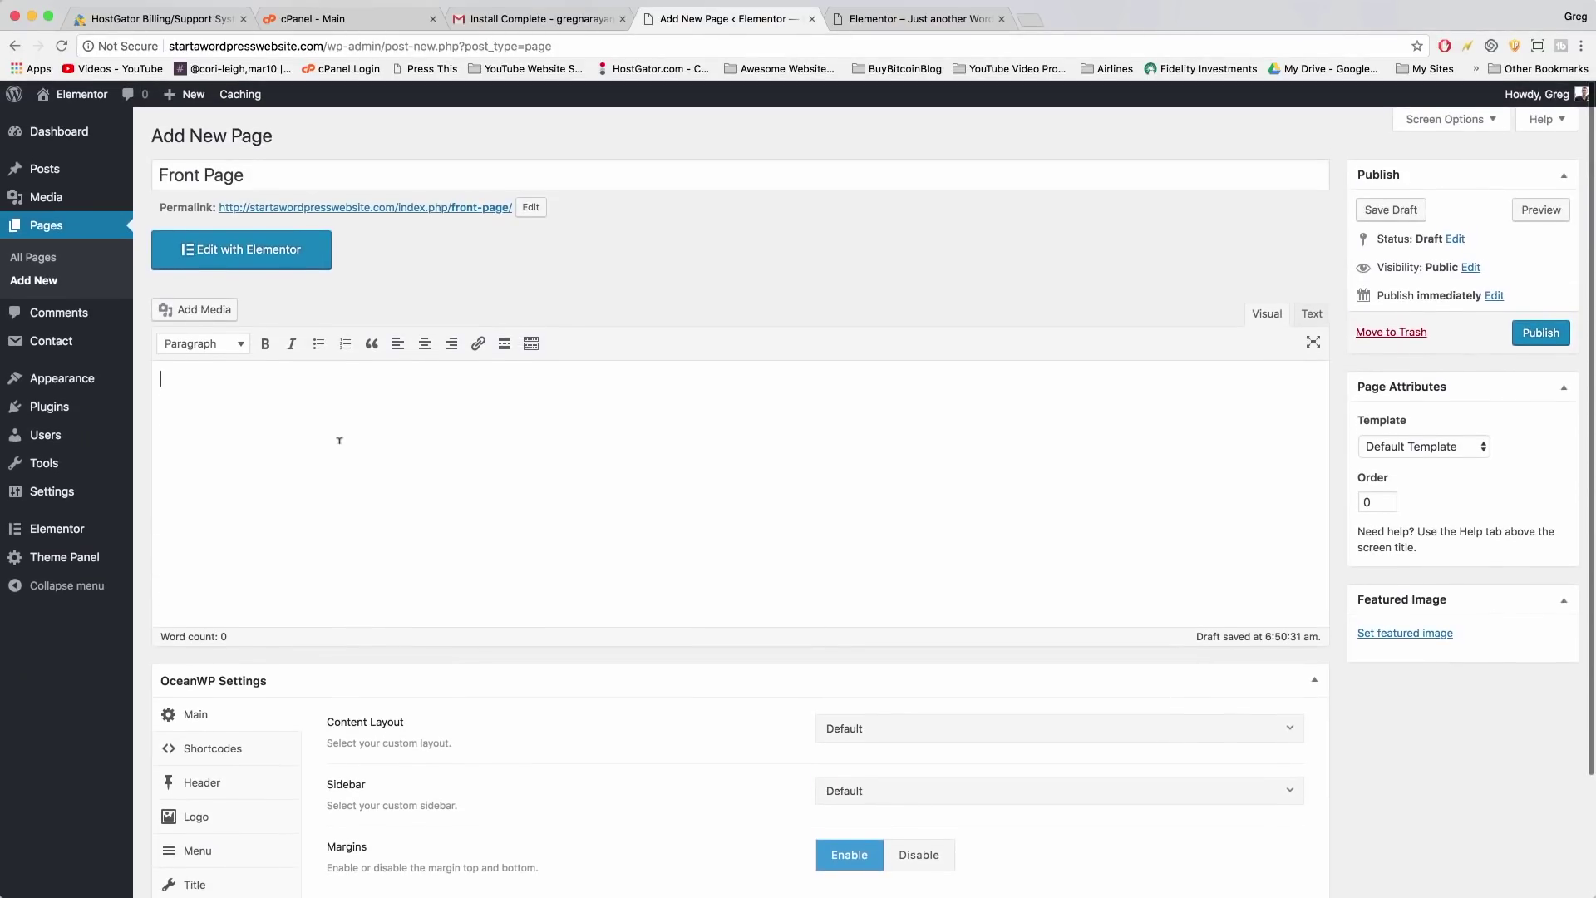
scroll(340, 439, "down", 3)
key("ctrl+Tab")
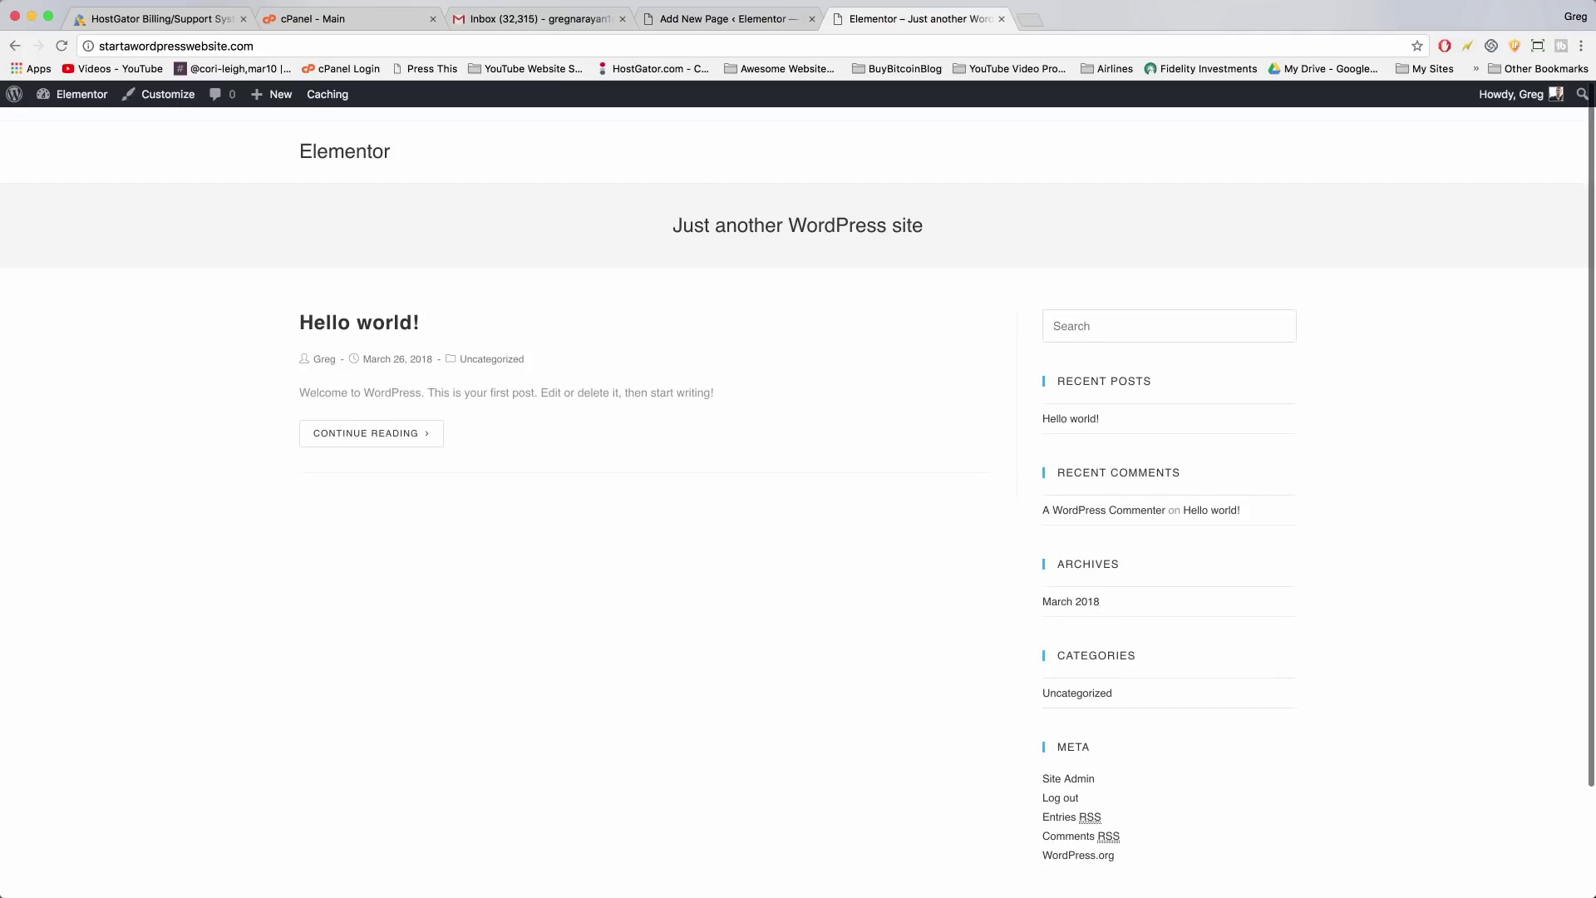
left_click(732, 18)
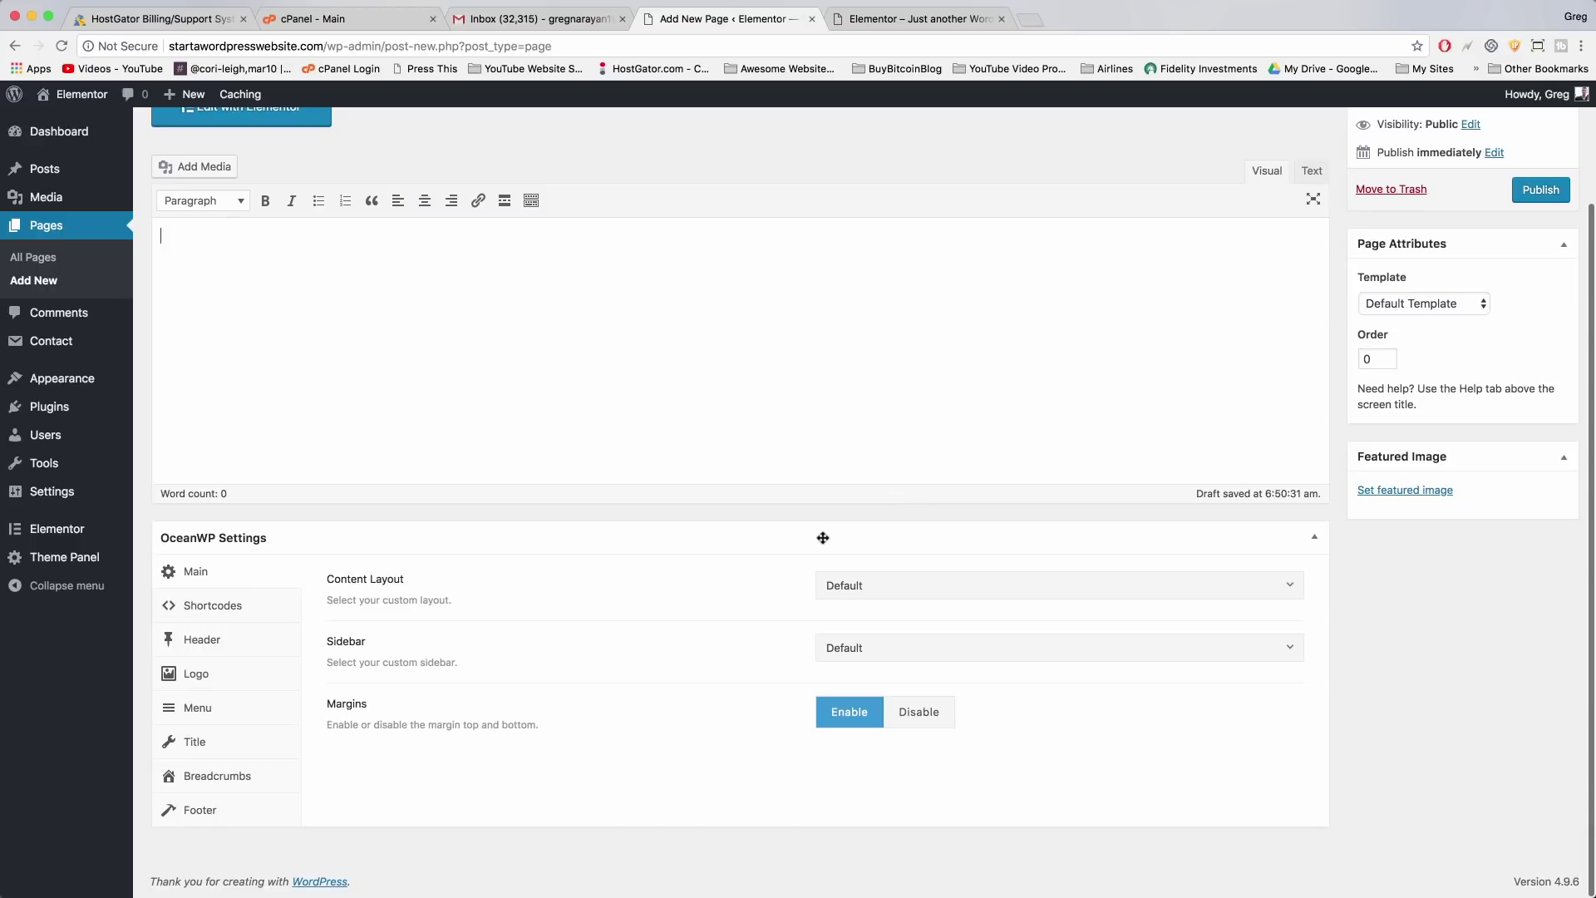
Set Front Page's OceanWP content layout to Full Width and disable its margins.
left_click(912, 585)
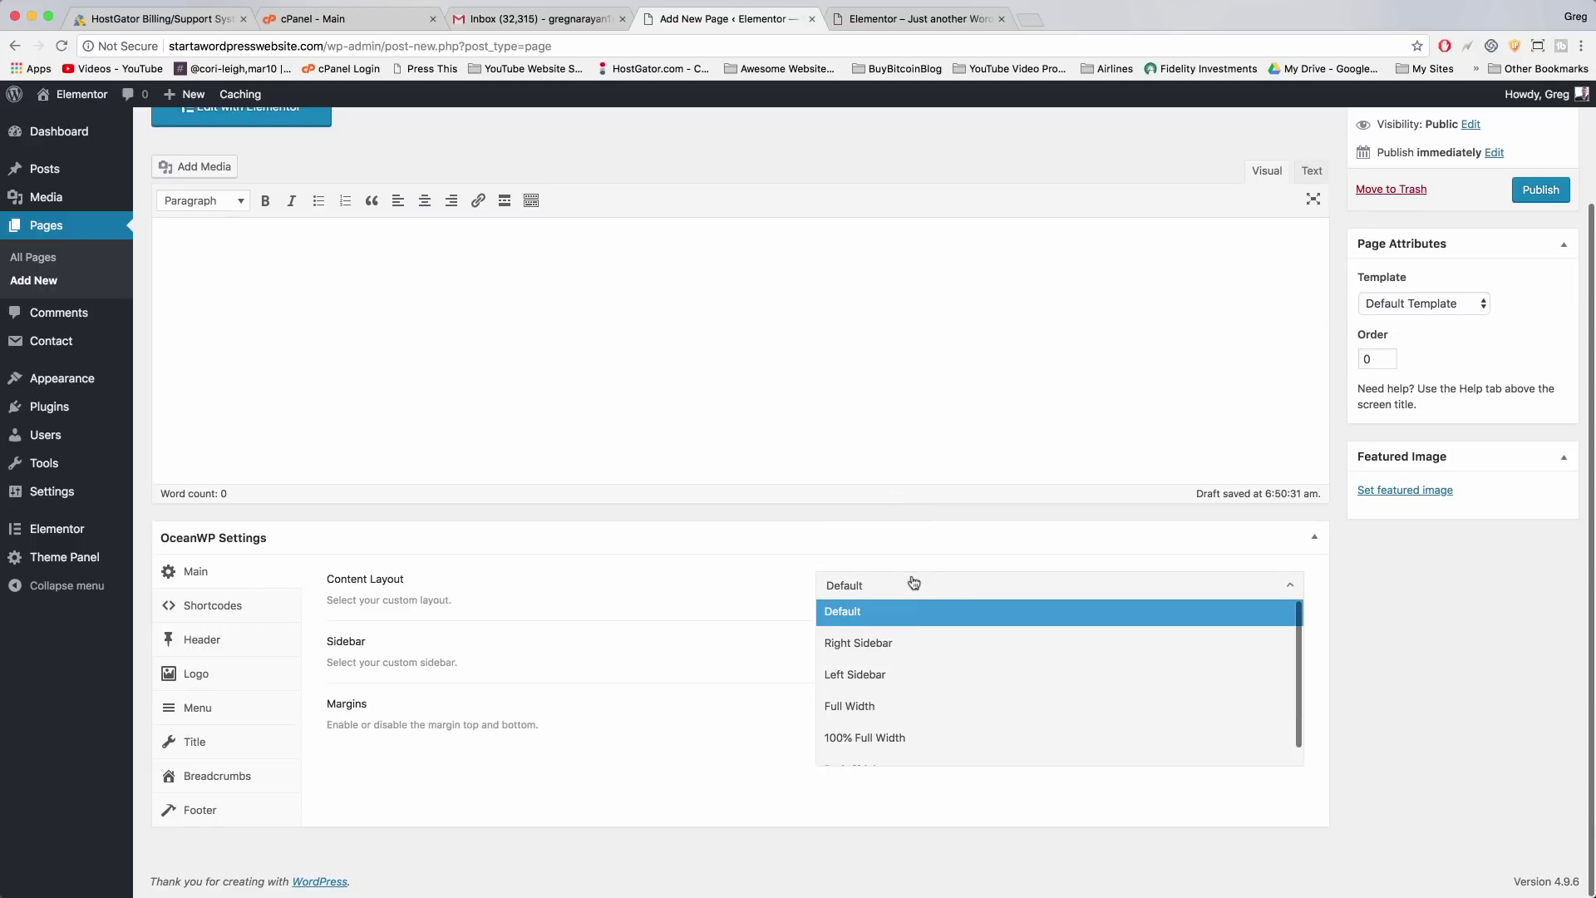
left_click(908, 708)
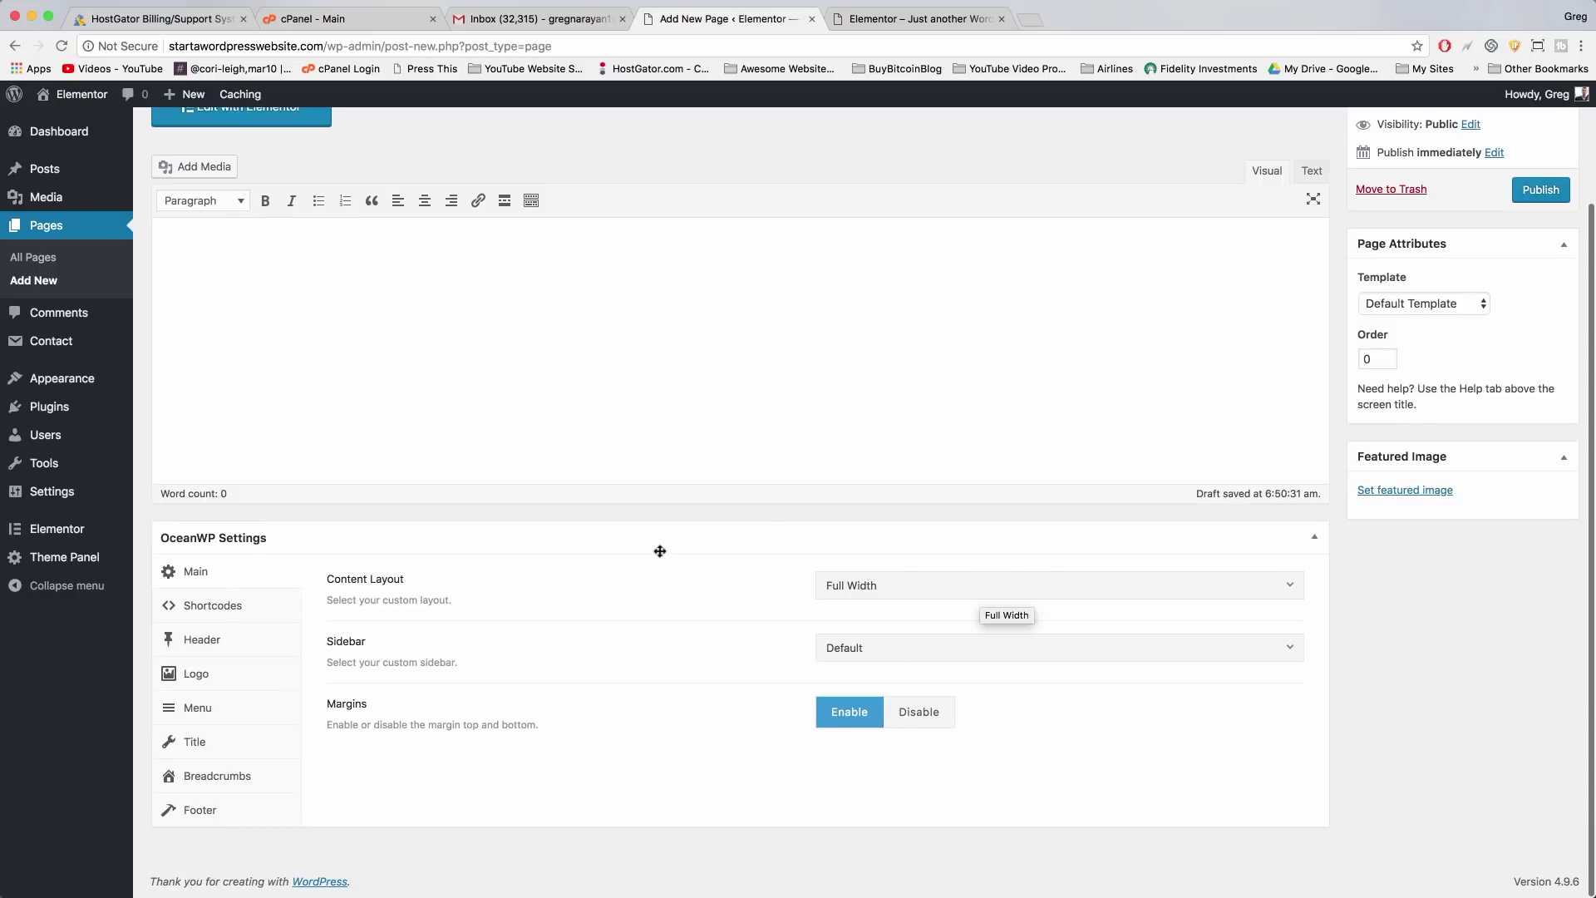
key("ctrl+Tab")
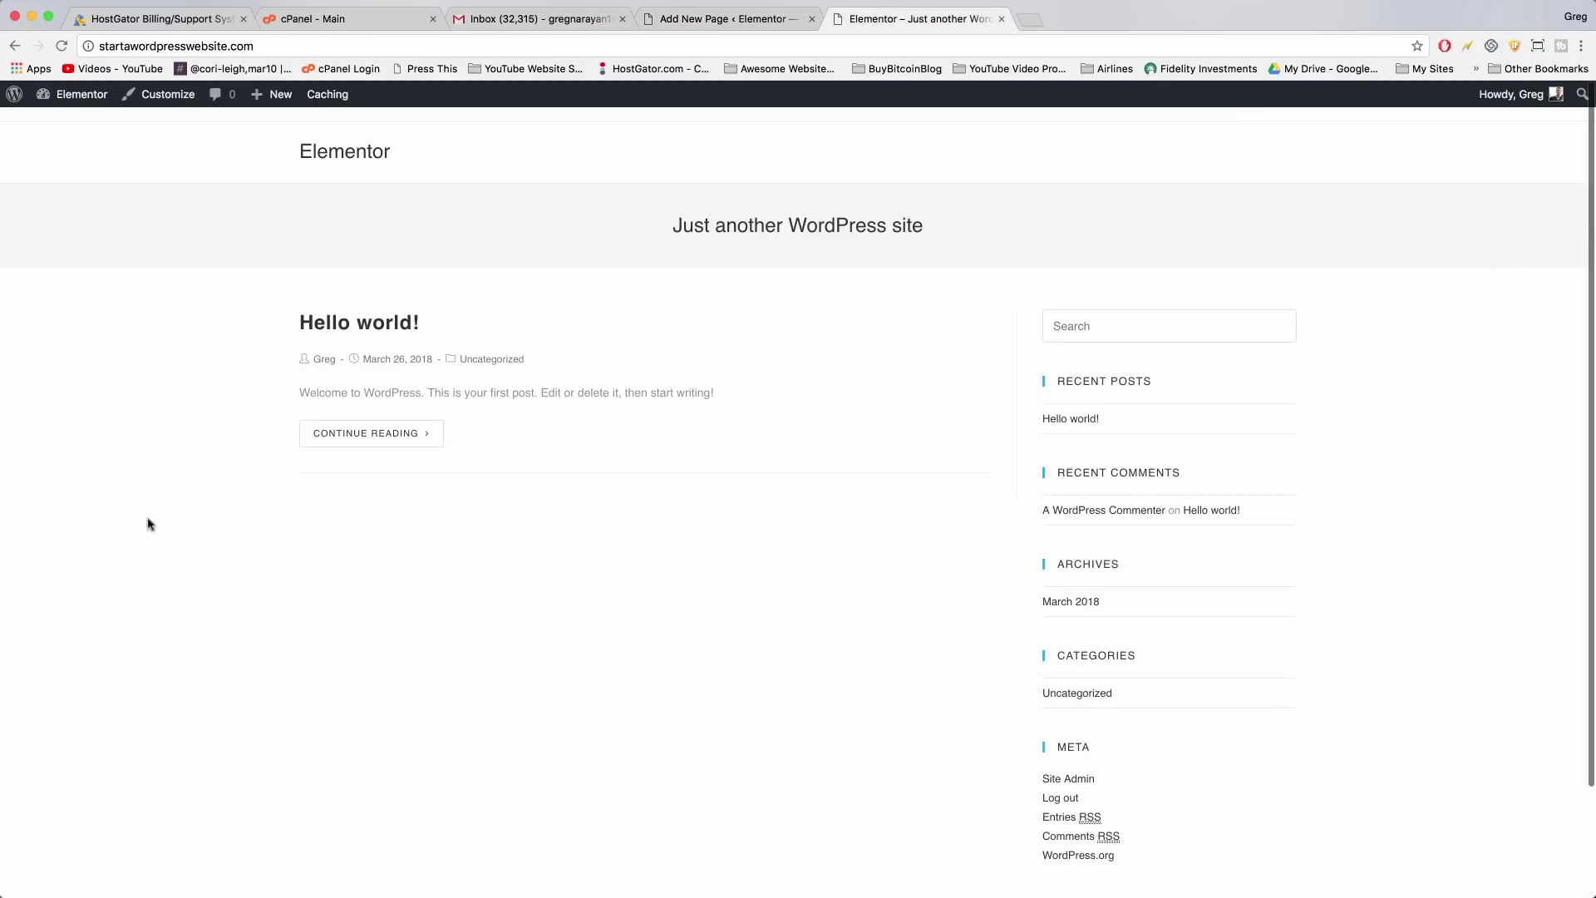
left_click(734, 19)
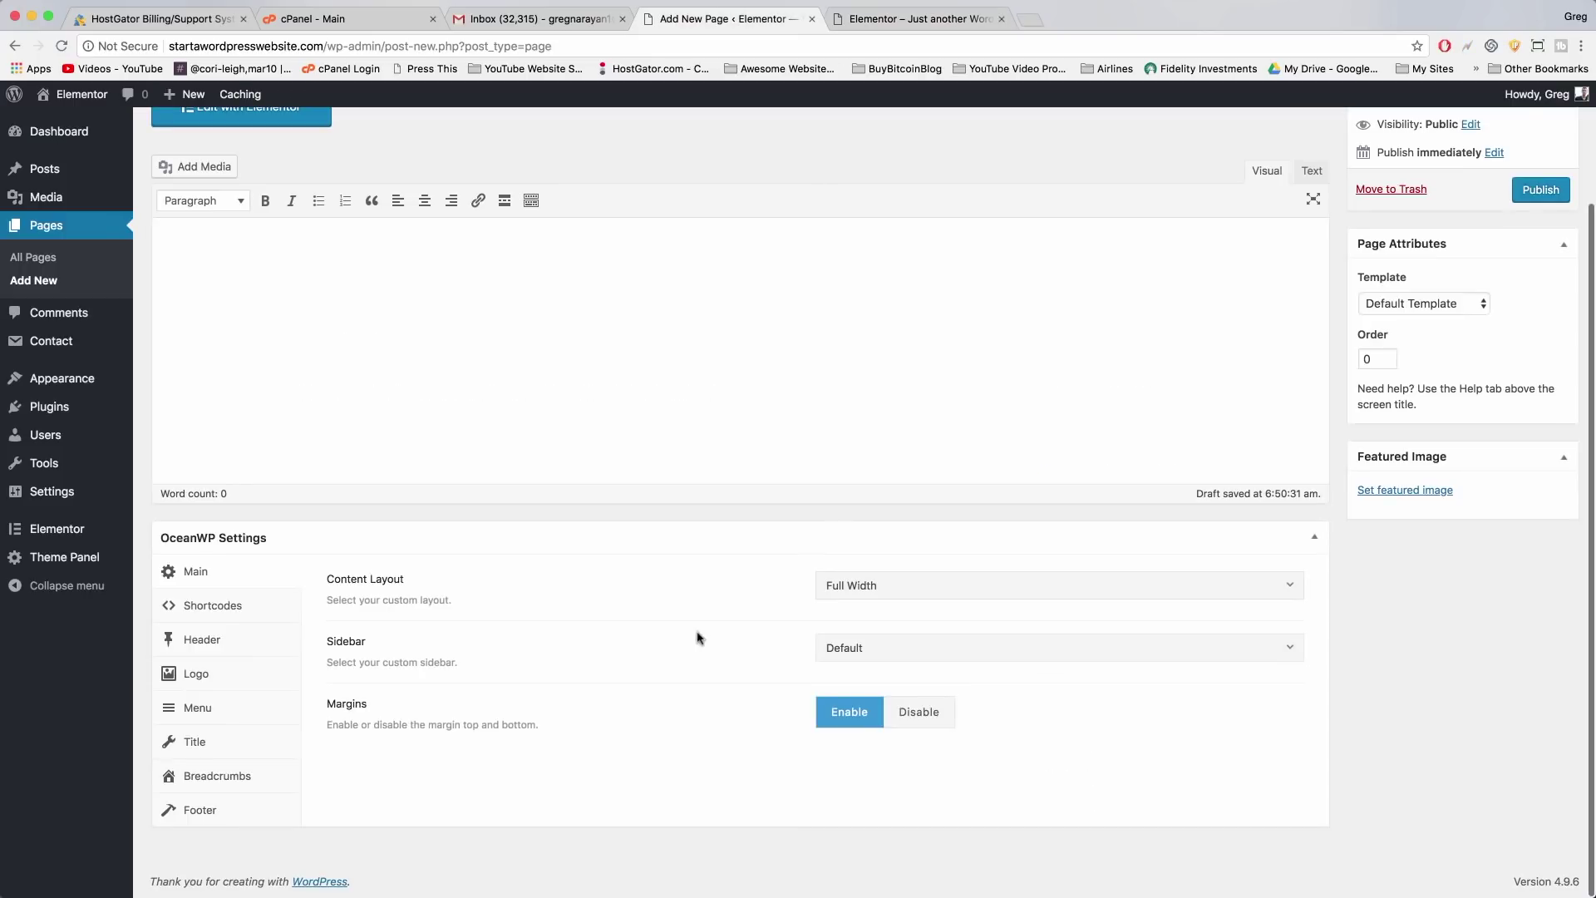
left_click(935, 710)
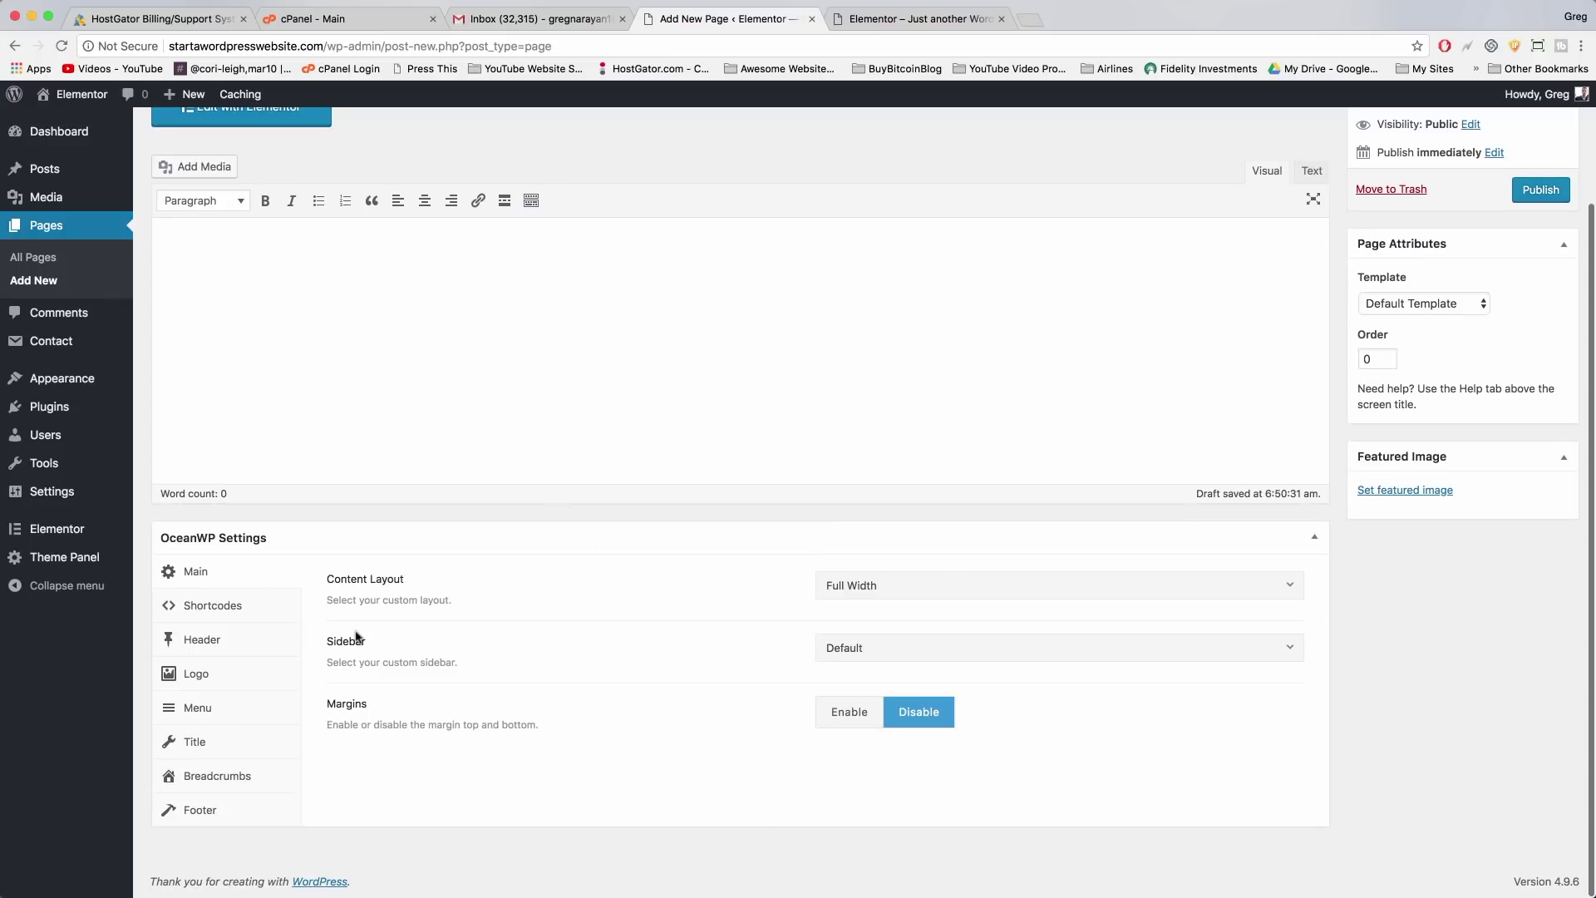
Disable the top bar and enable the header for Front Page, checking the live homepage.
left_click(202, 647)
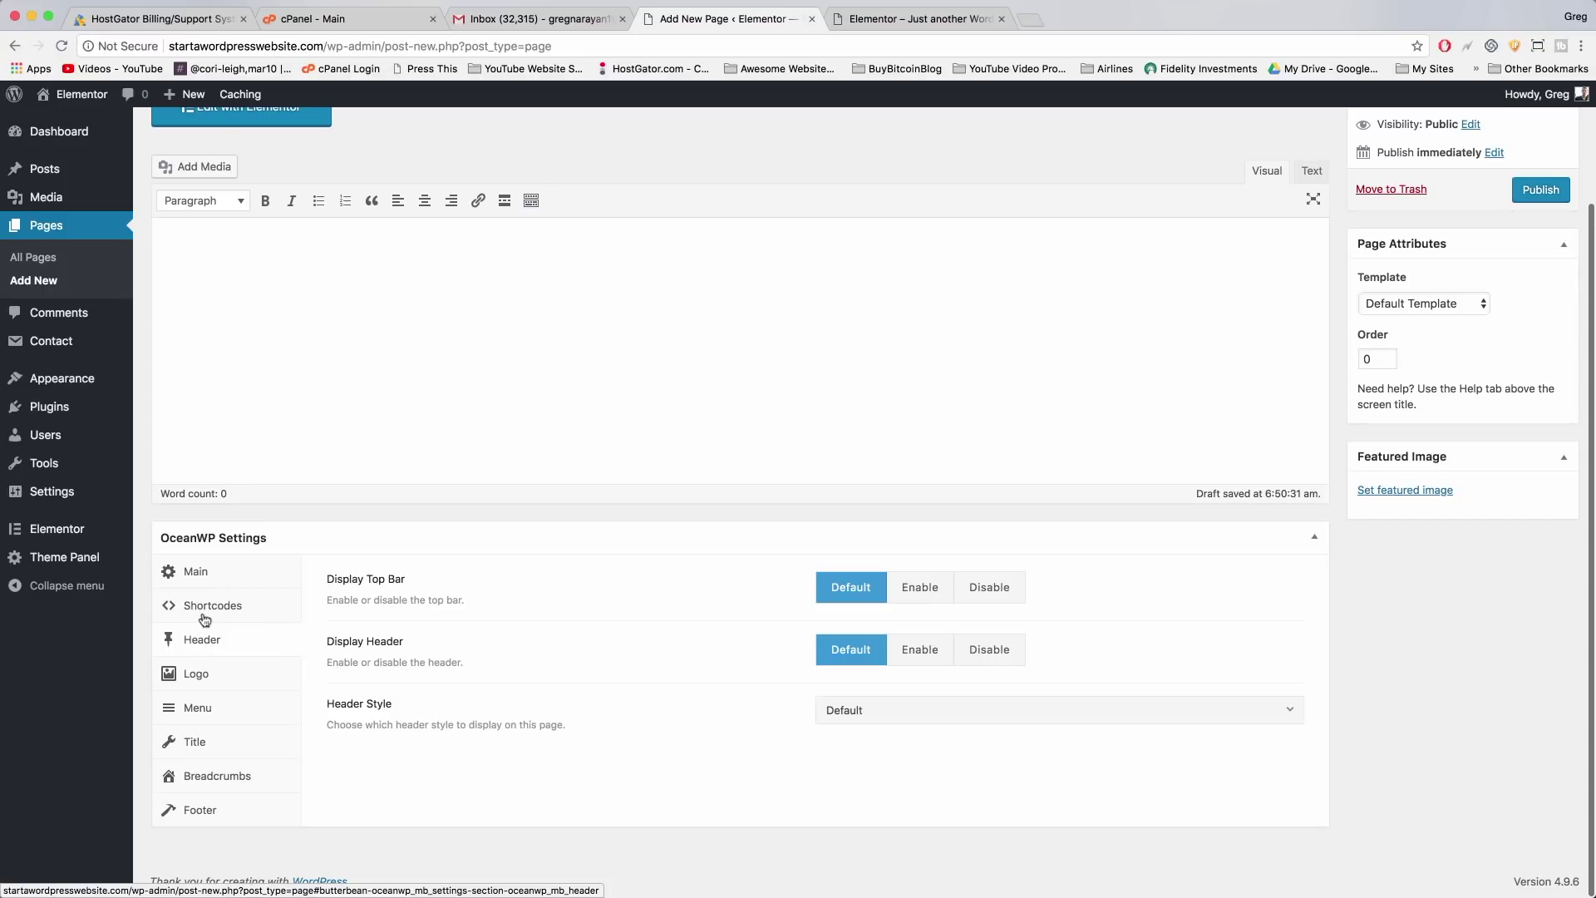
left_click(983, 592)
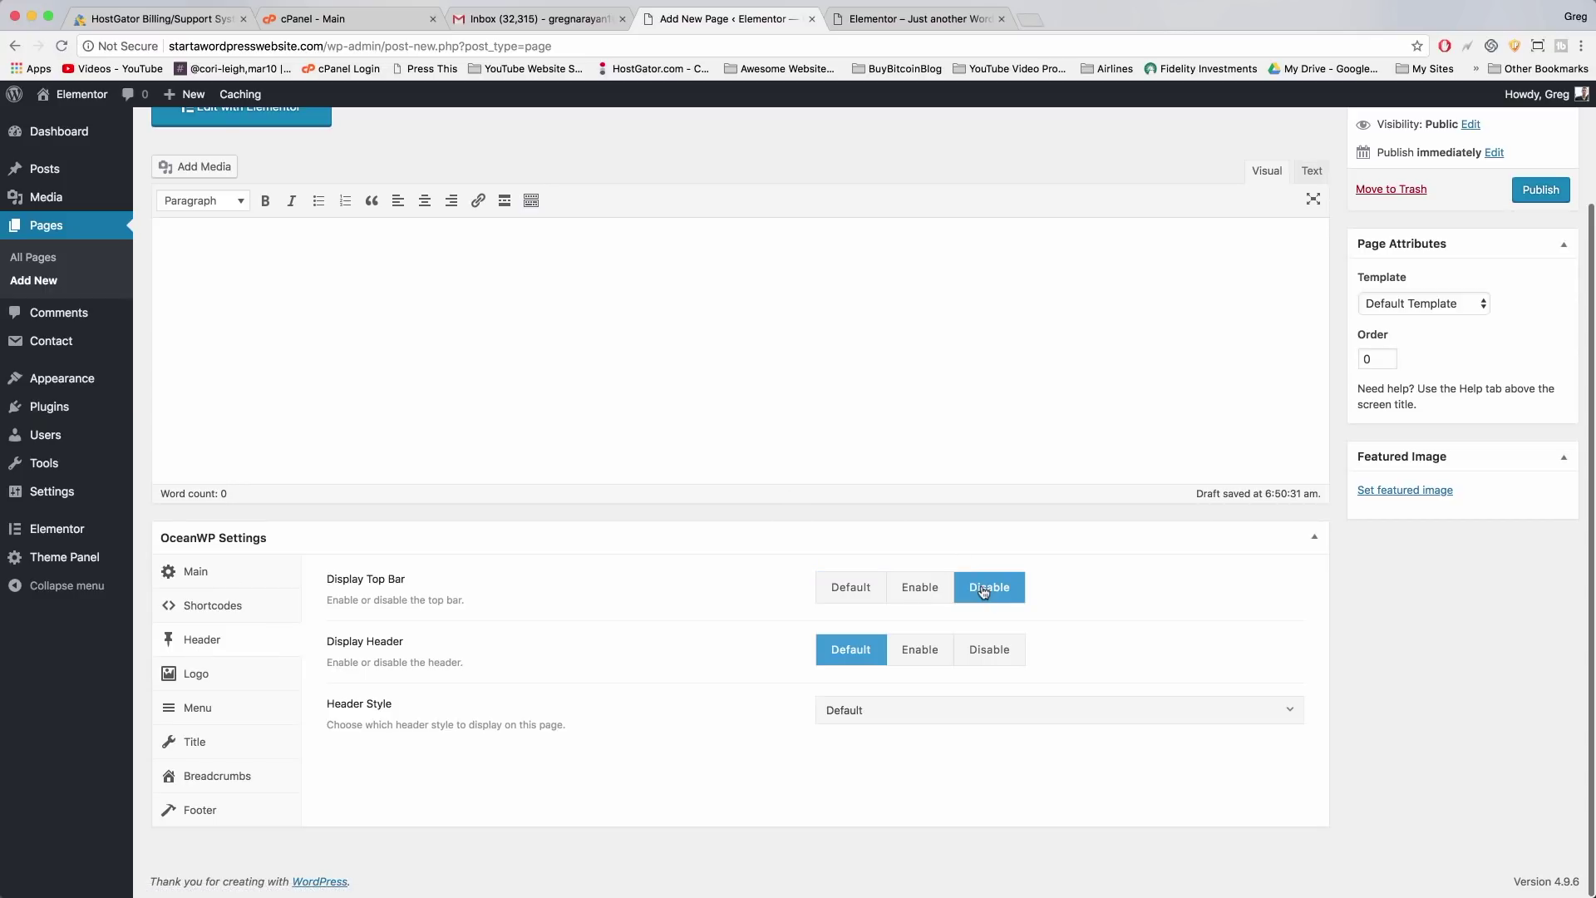
left_click(891, 19)
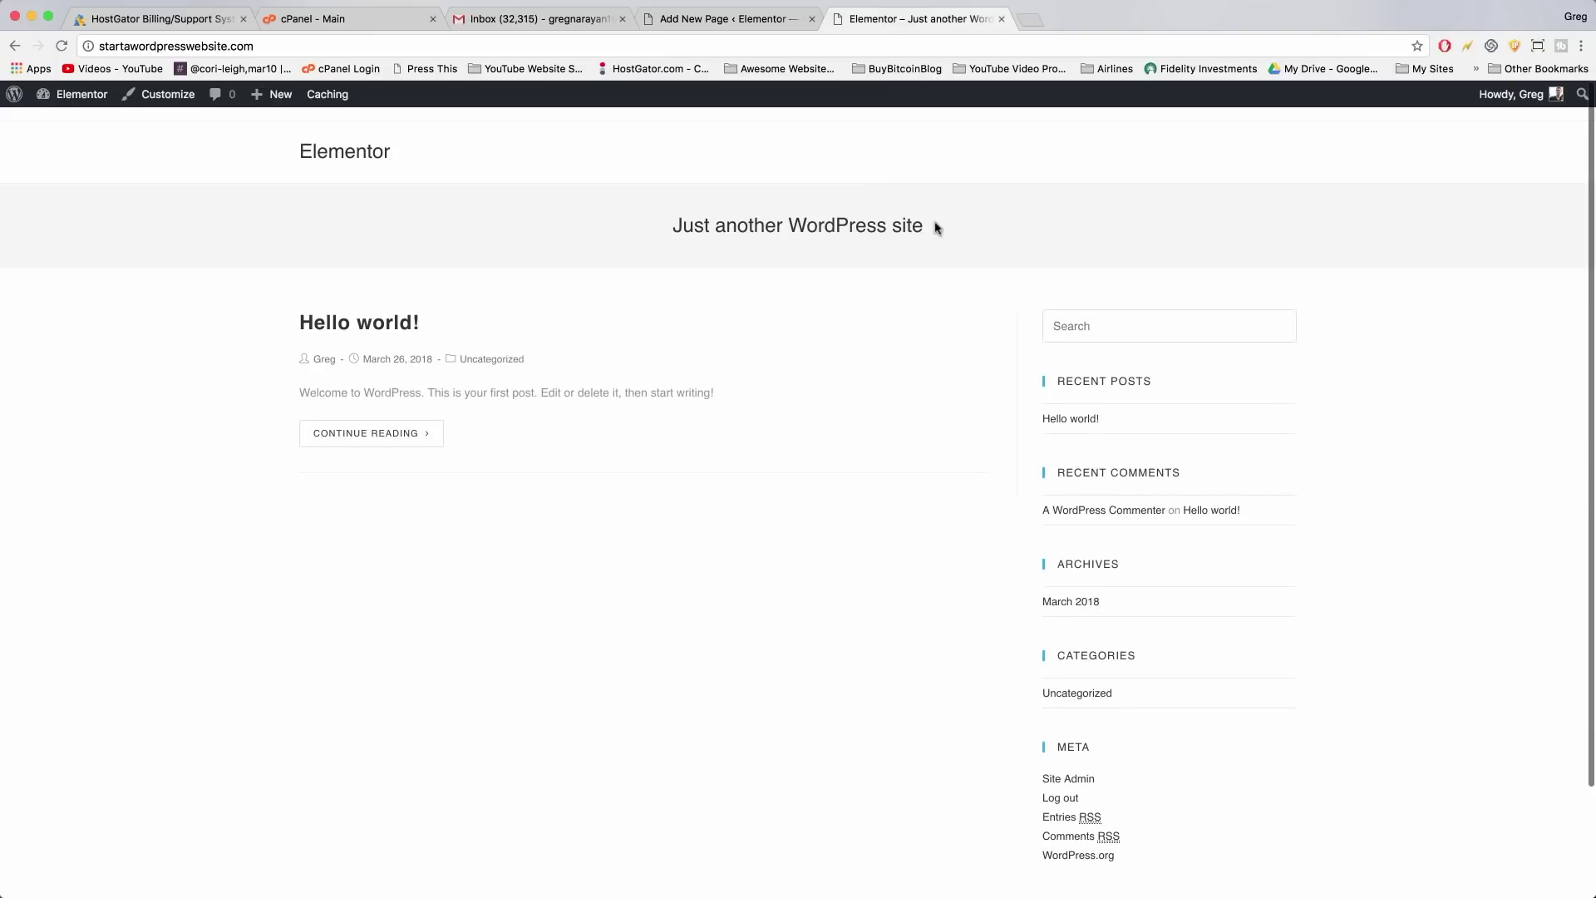
left_click_drag(931, 230, 663, 214)
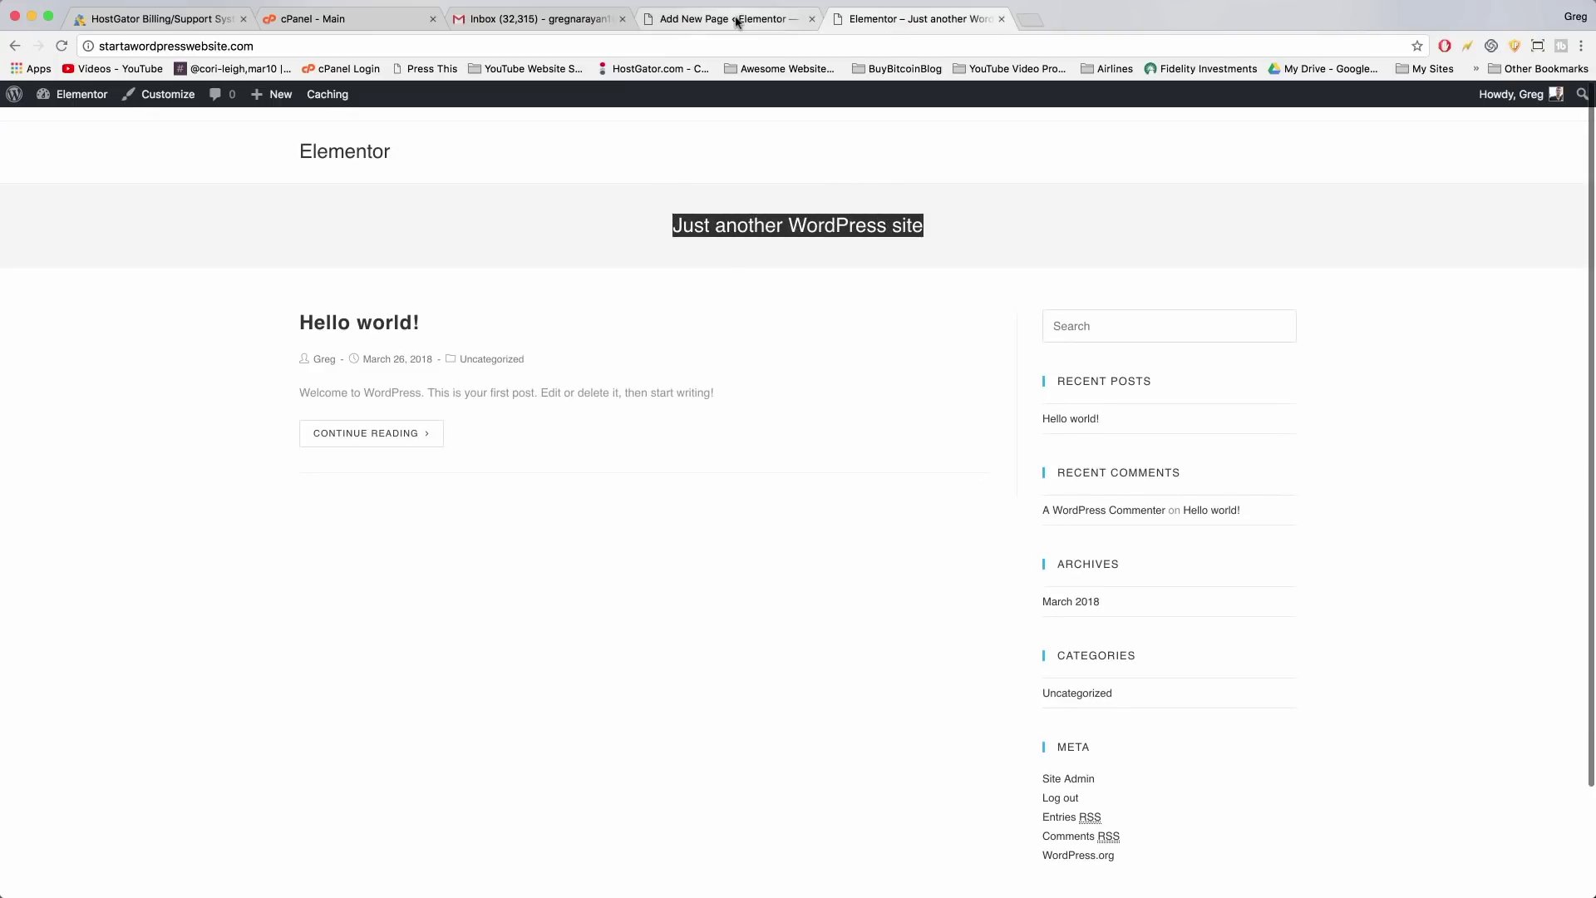
left_click(732, 19)
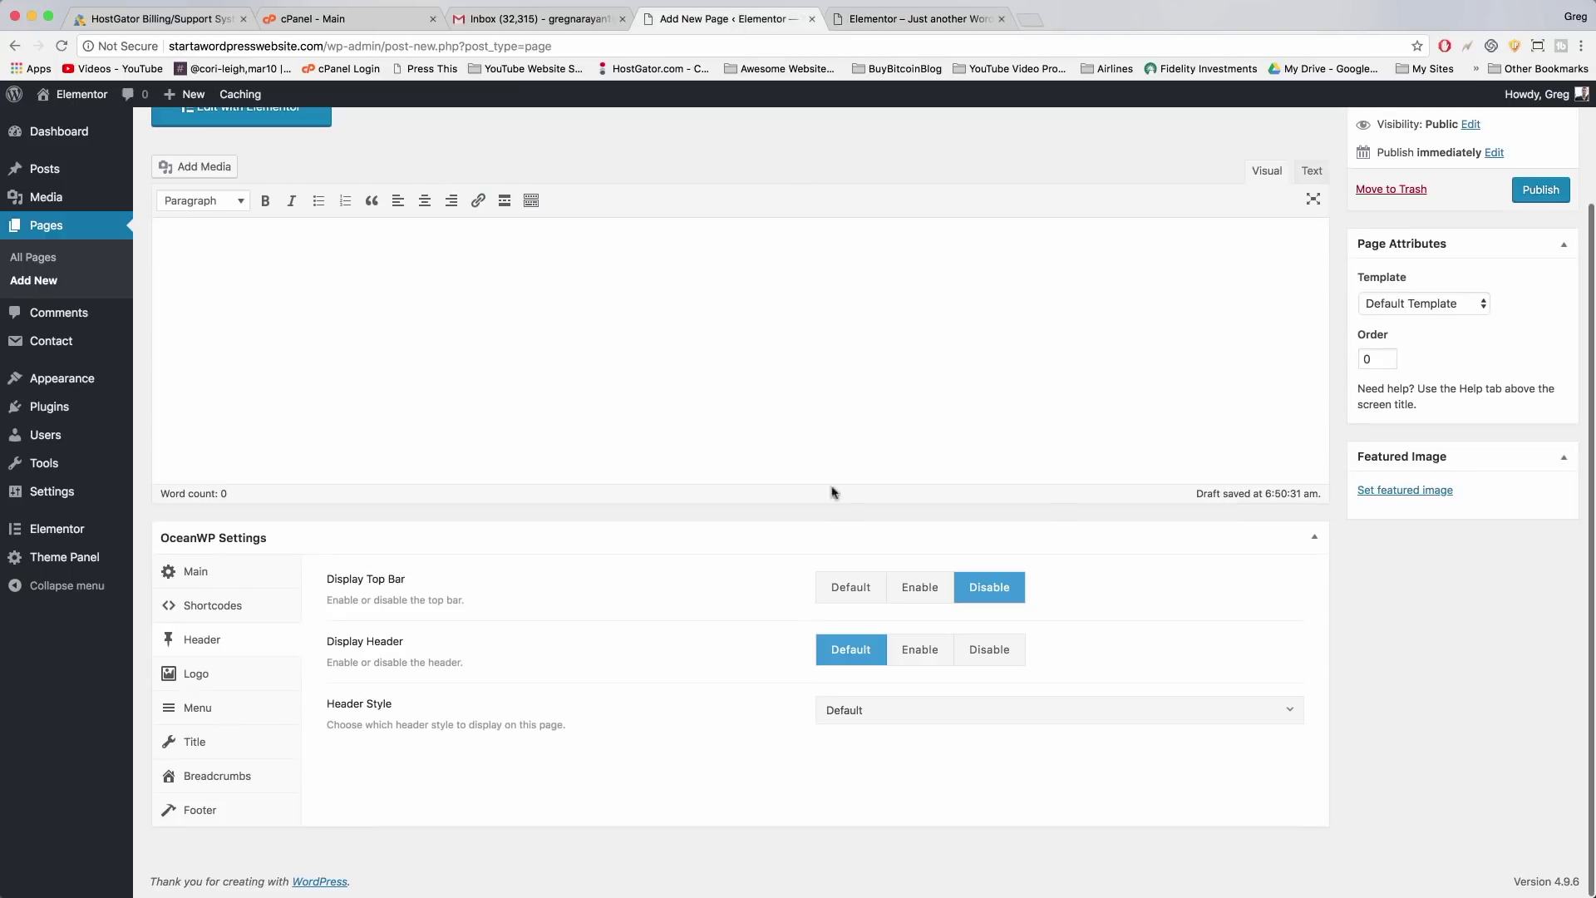
left_click(922, 661)
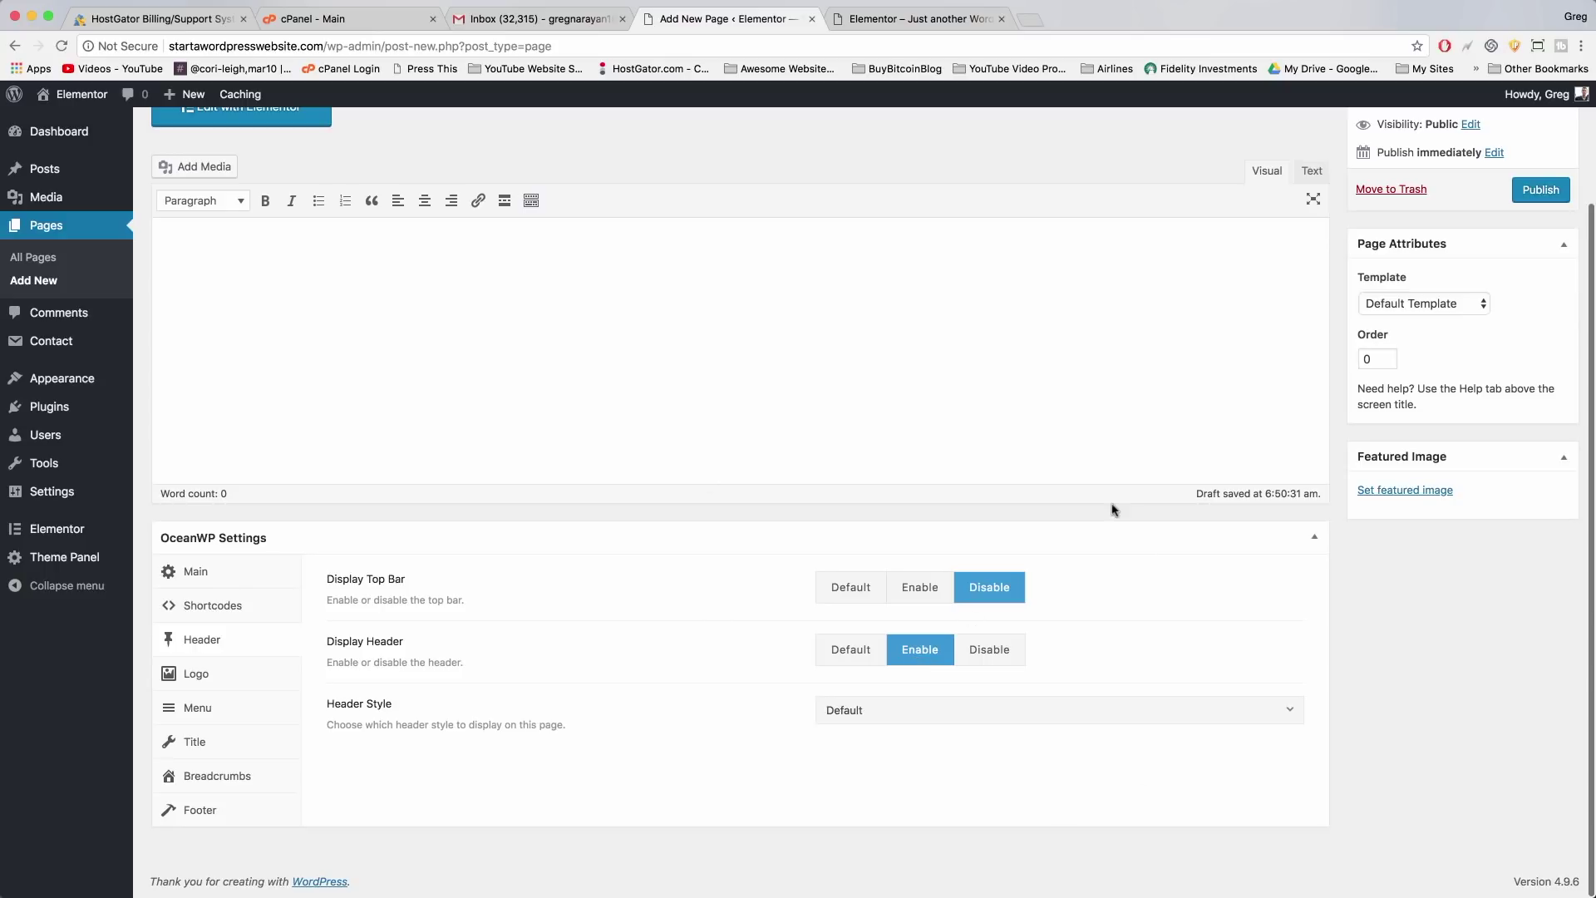
left_click(898, 18)
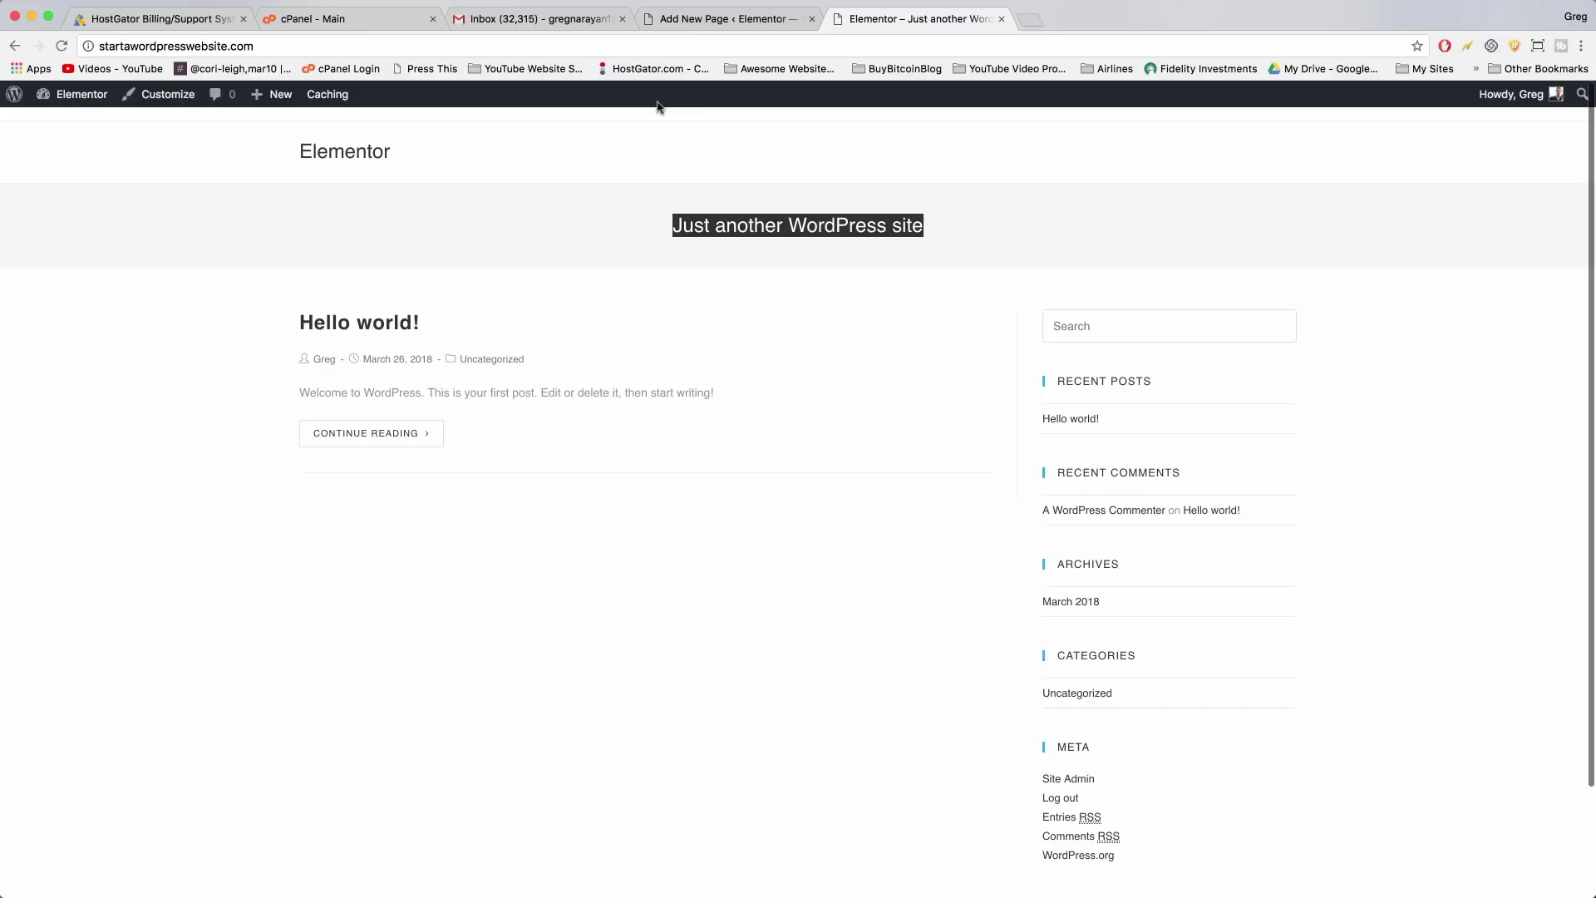
left_click(733, 23)
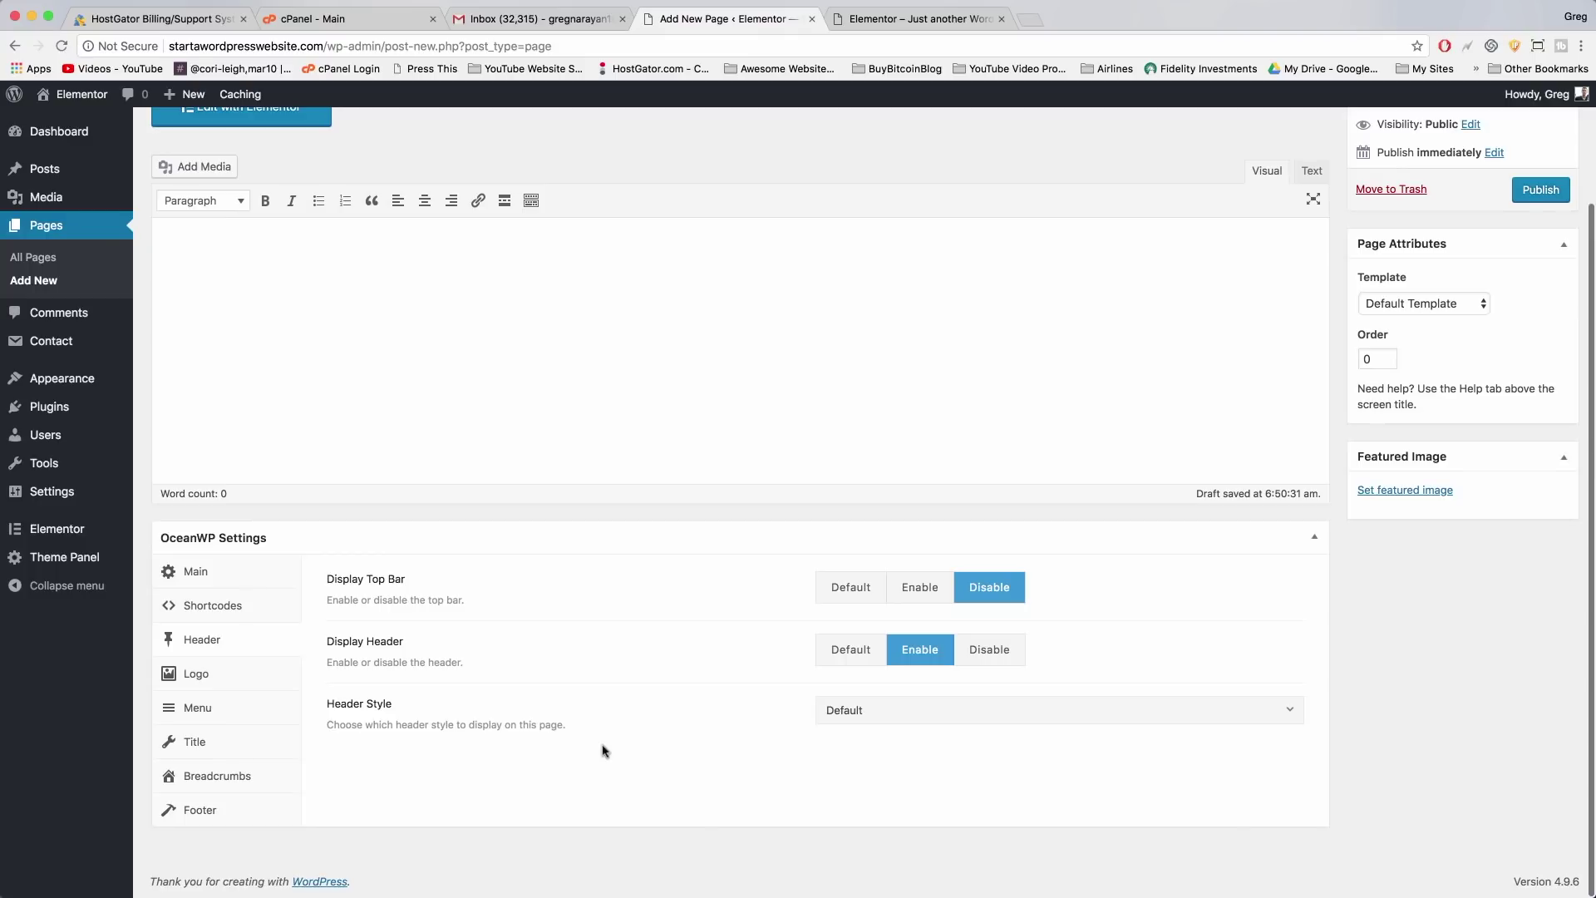
Hide Front Page's page title and publish it.
left_click(206, 750)
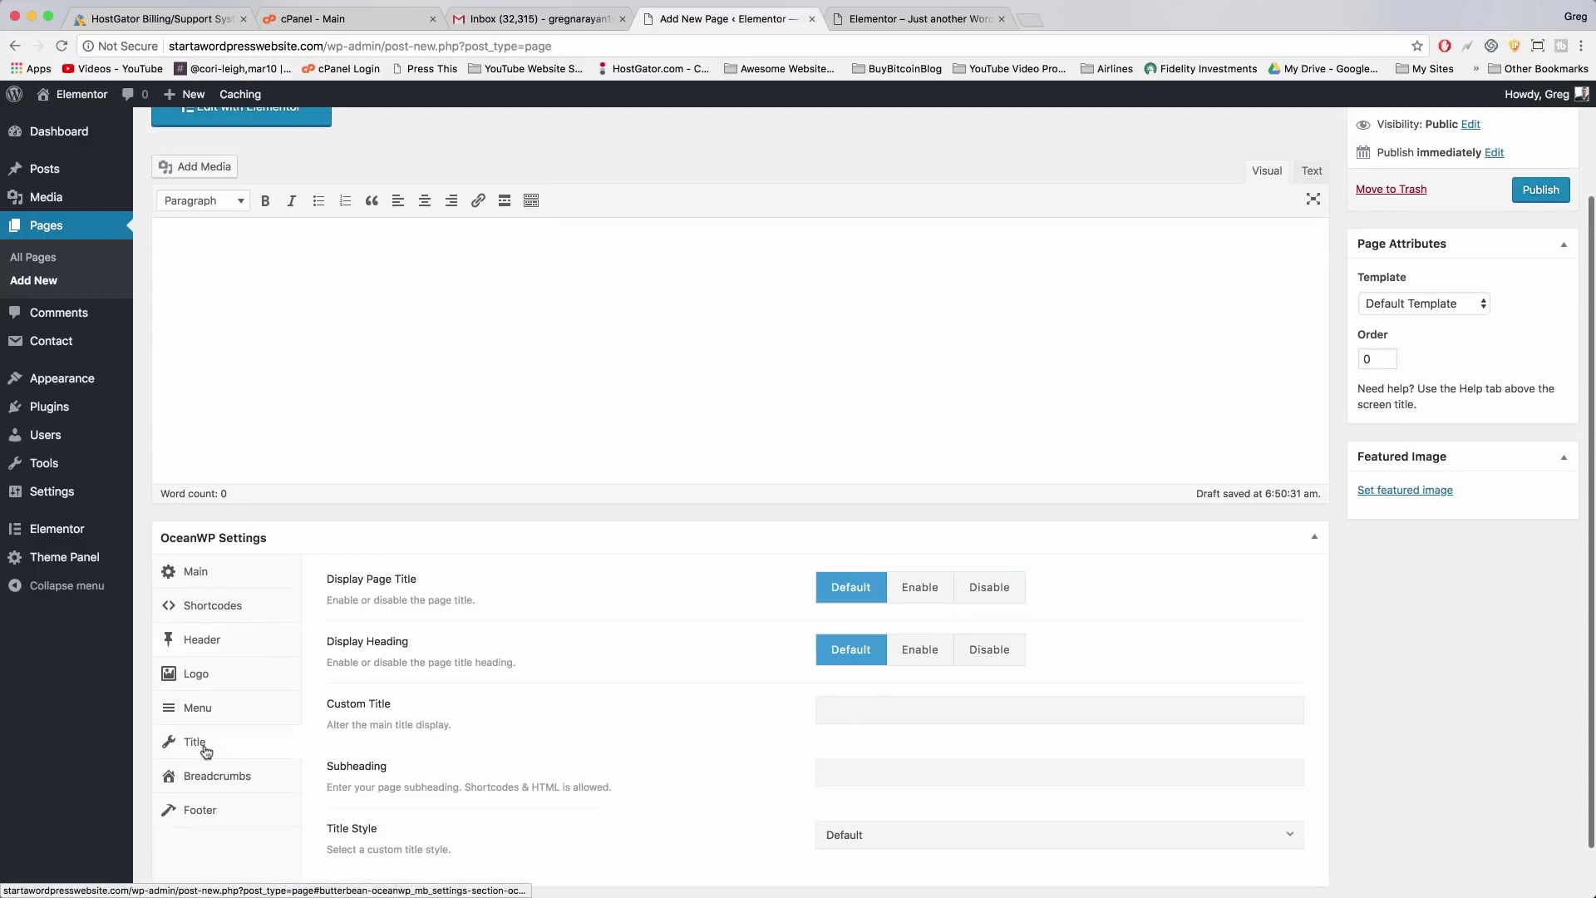
left_click(983, 589)
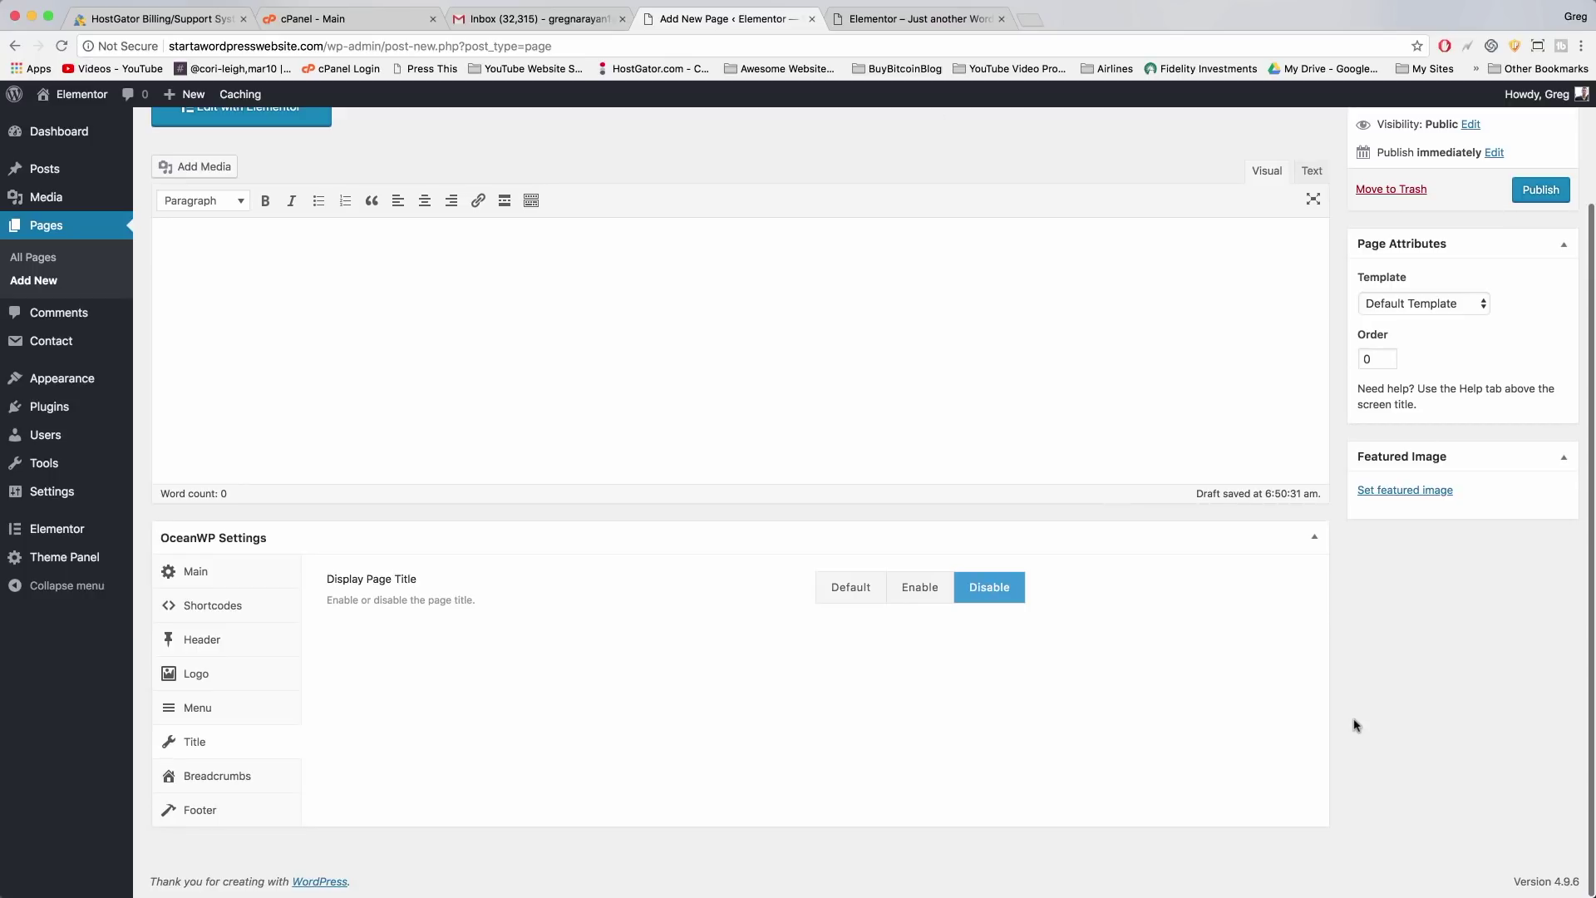
left_click(1536, 200)
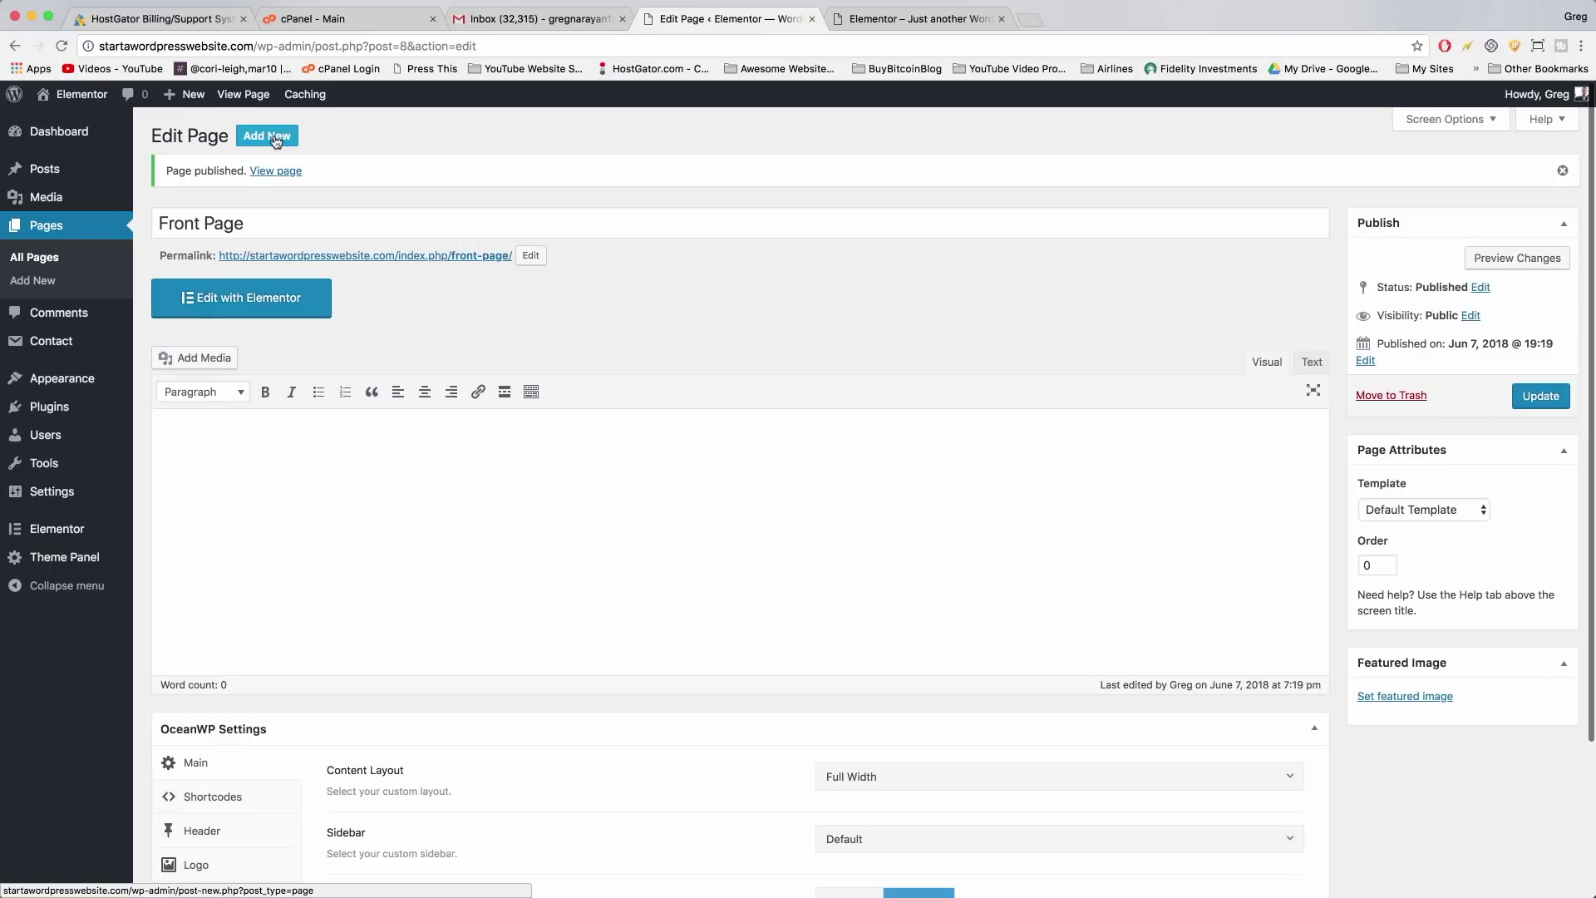
Start a new page titled 'About' and let its draft save.
left_click(276, 138)
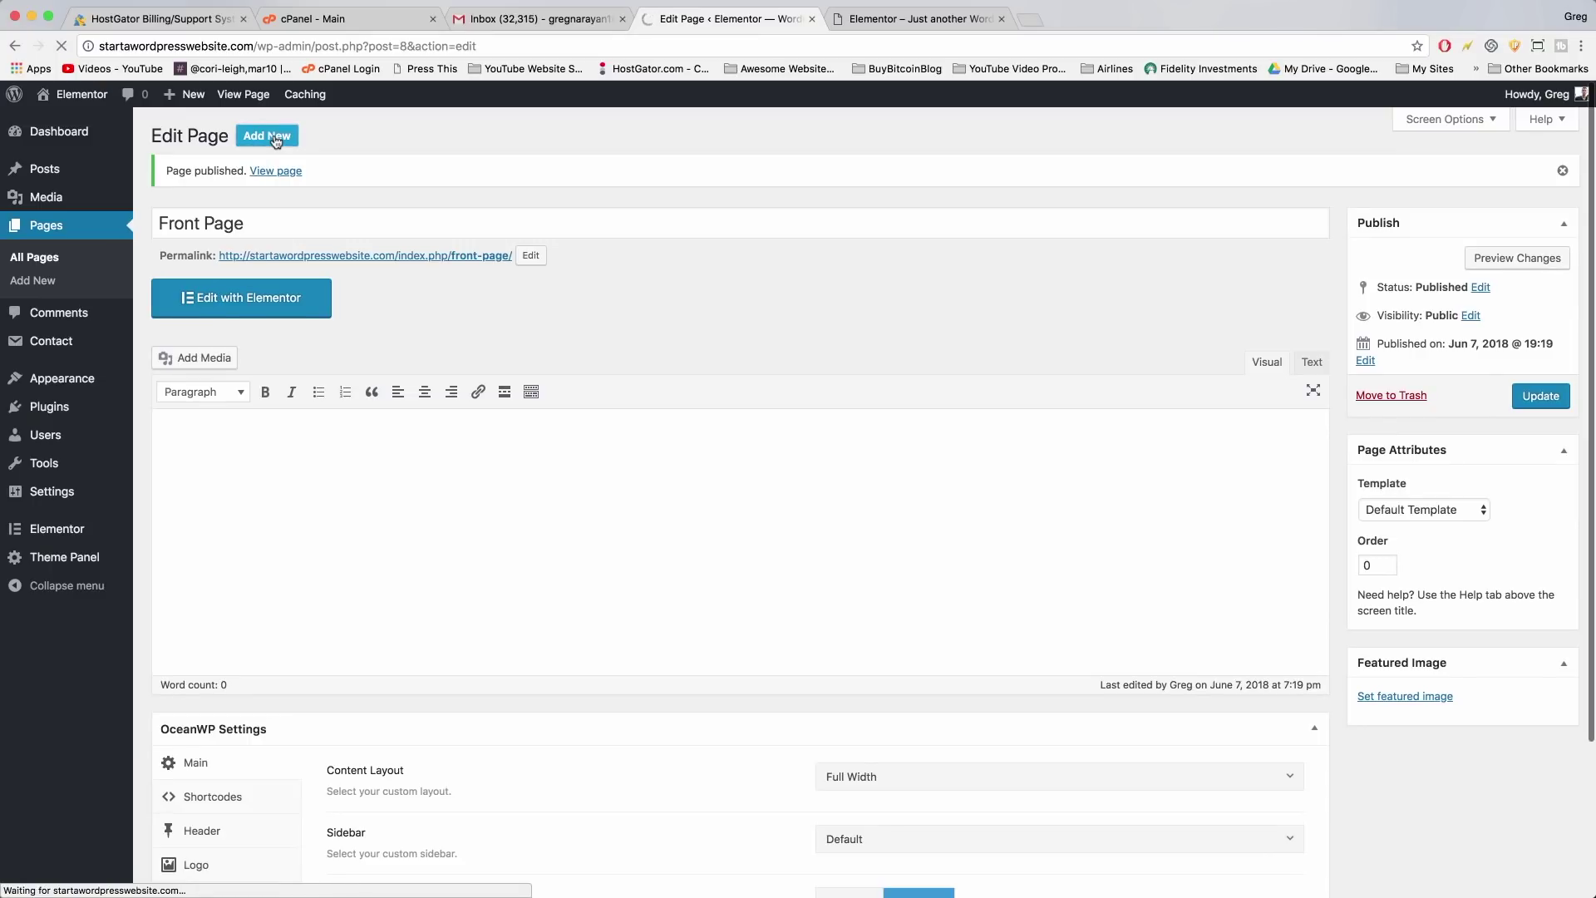
left_click(258, 173)
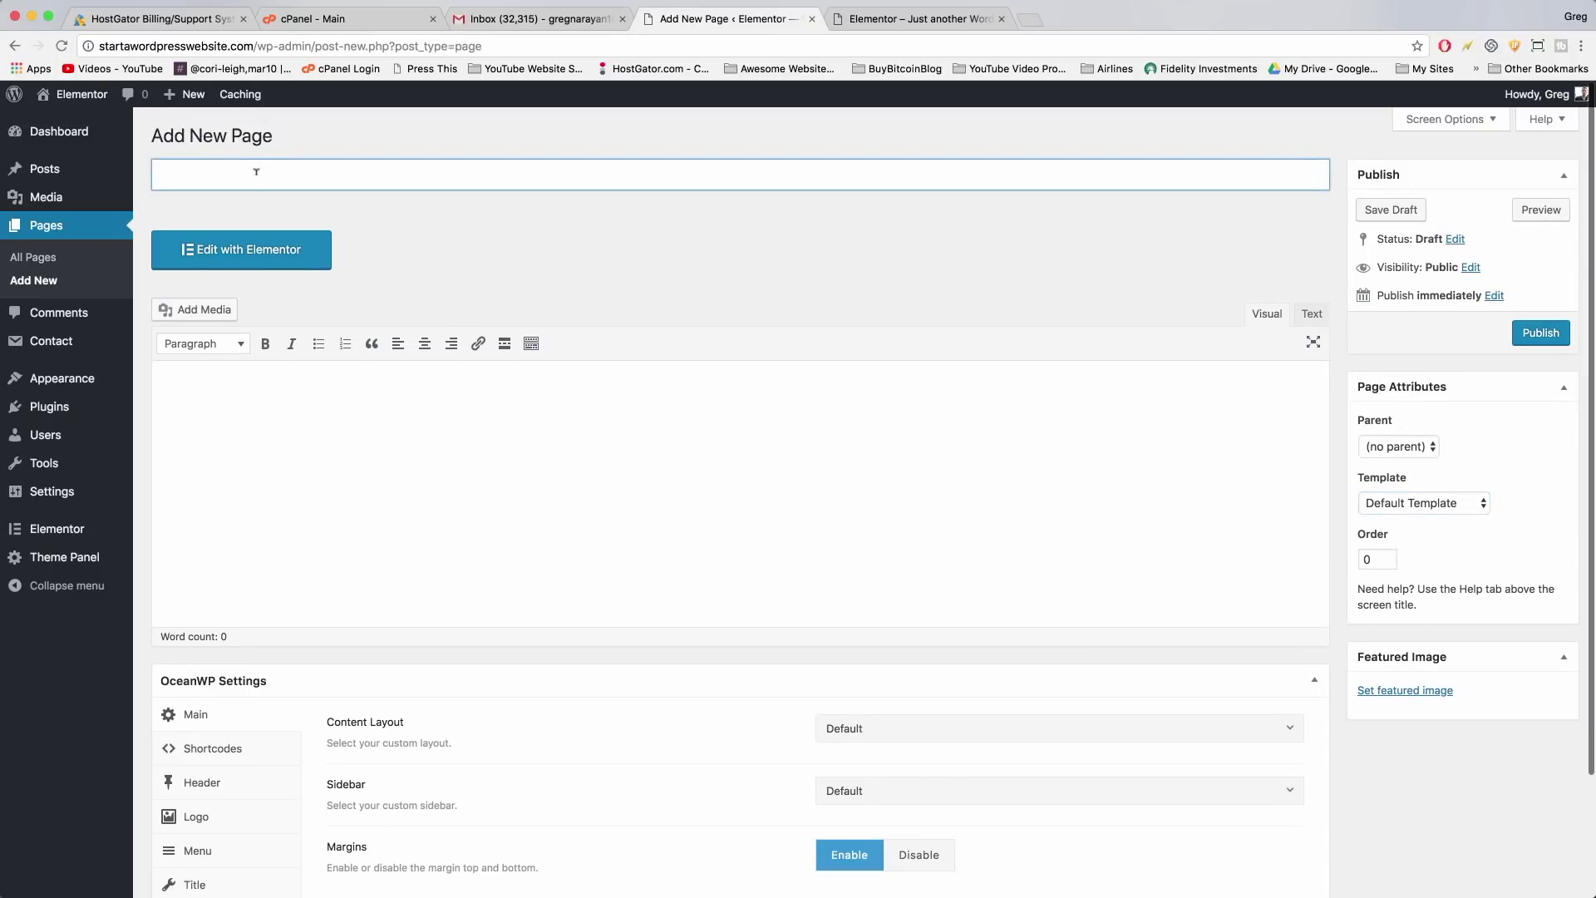
type("About")
left_click(434, 426)
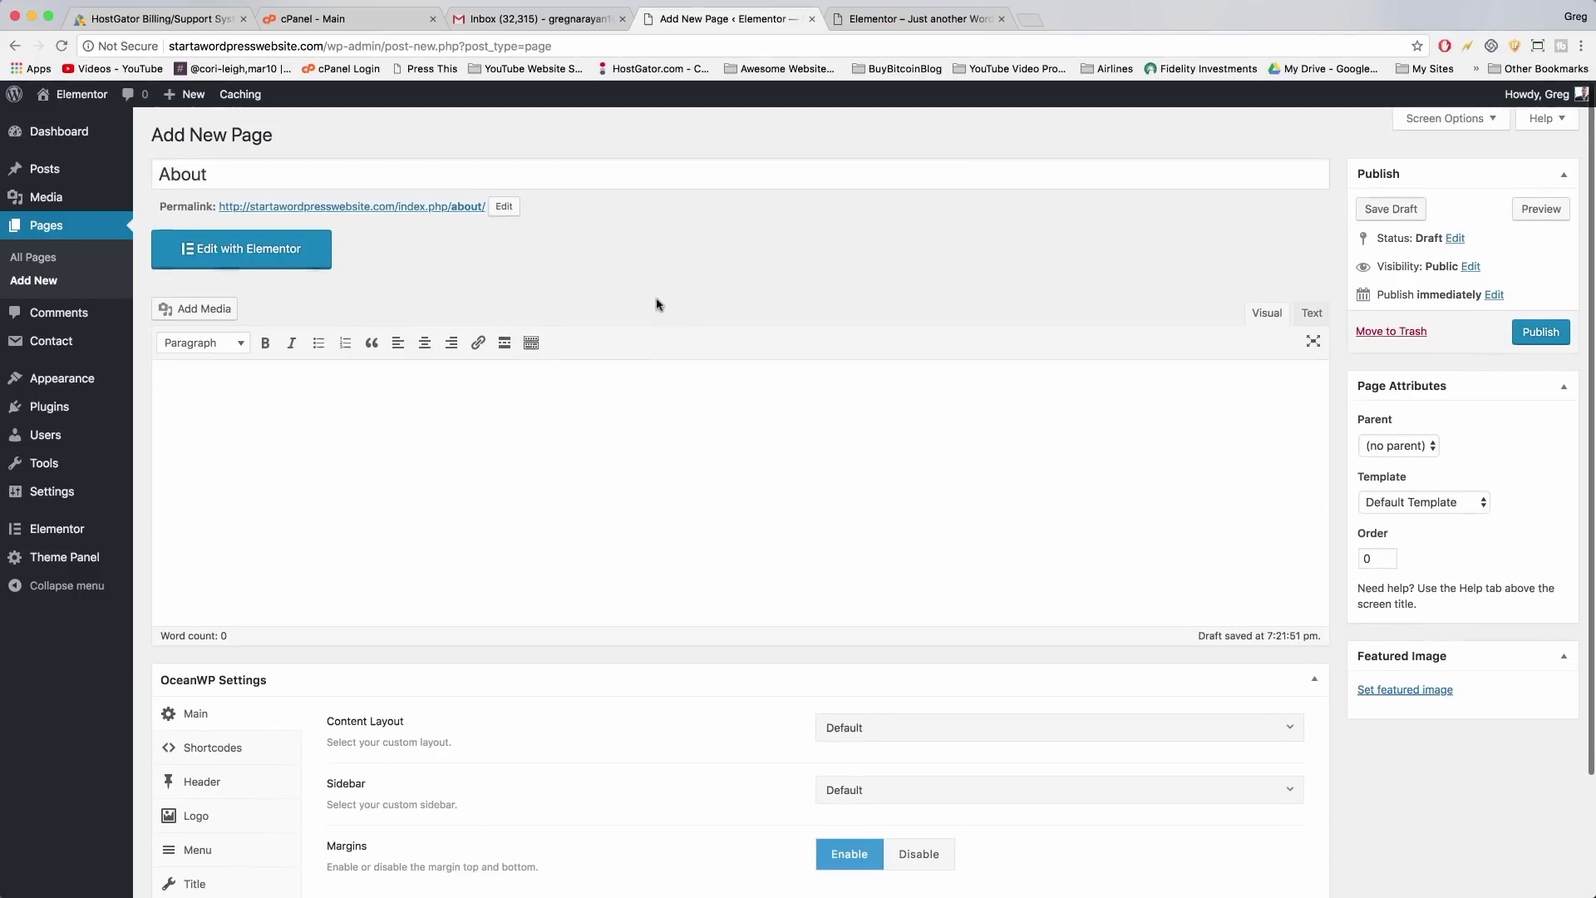
Set the About page's content layout to Full Width and disable its margins.
scroll(707, 316, "down", 3)
left_click(965, 575)
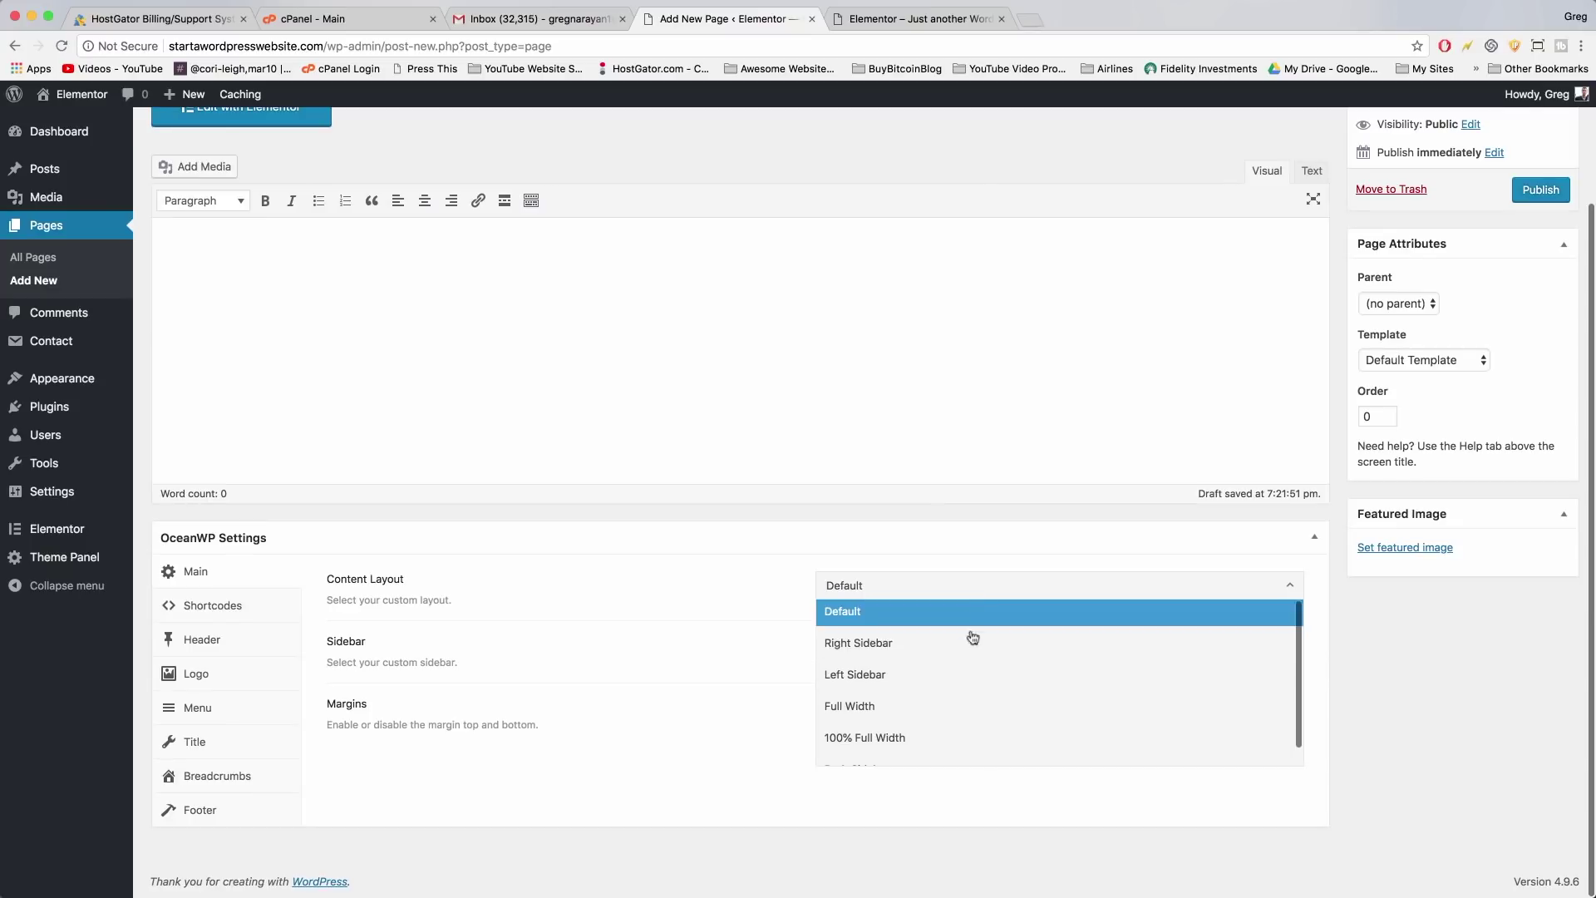
left_click(937, 707)
left_click(937, 709)
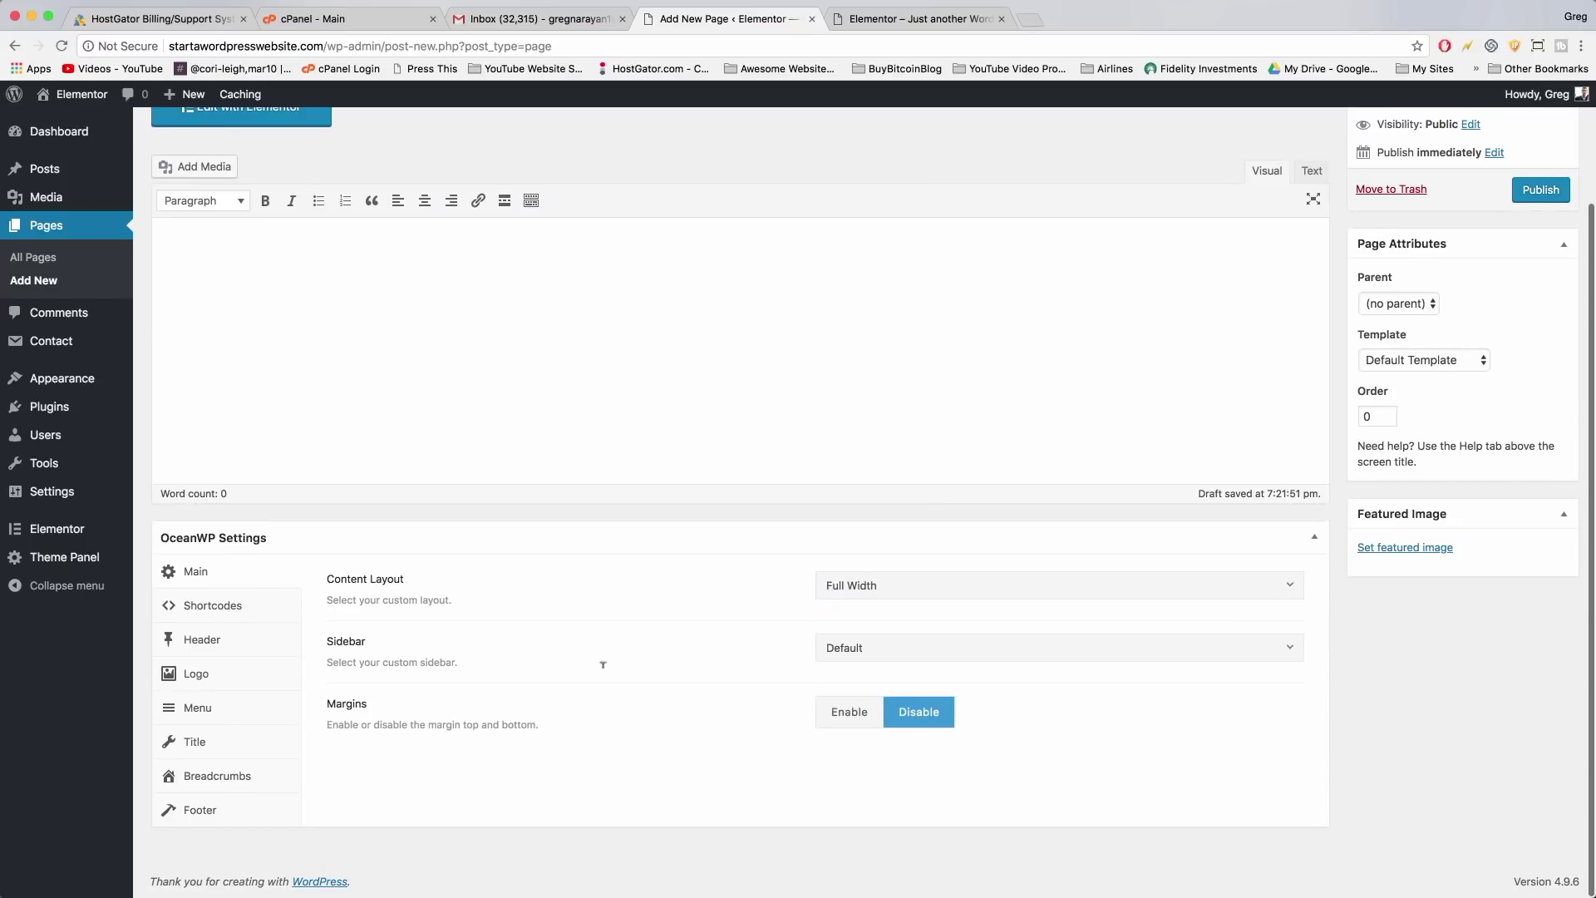
Disable About's top bar and page title, enable its header, and publish it.
left_click(199, 642)
left_click(990, 589)
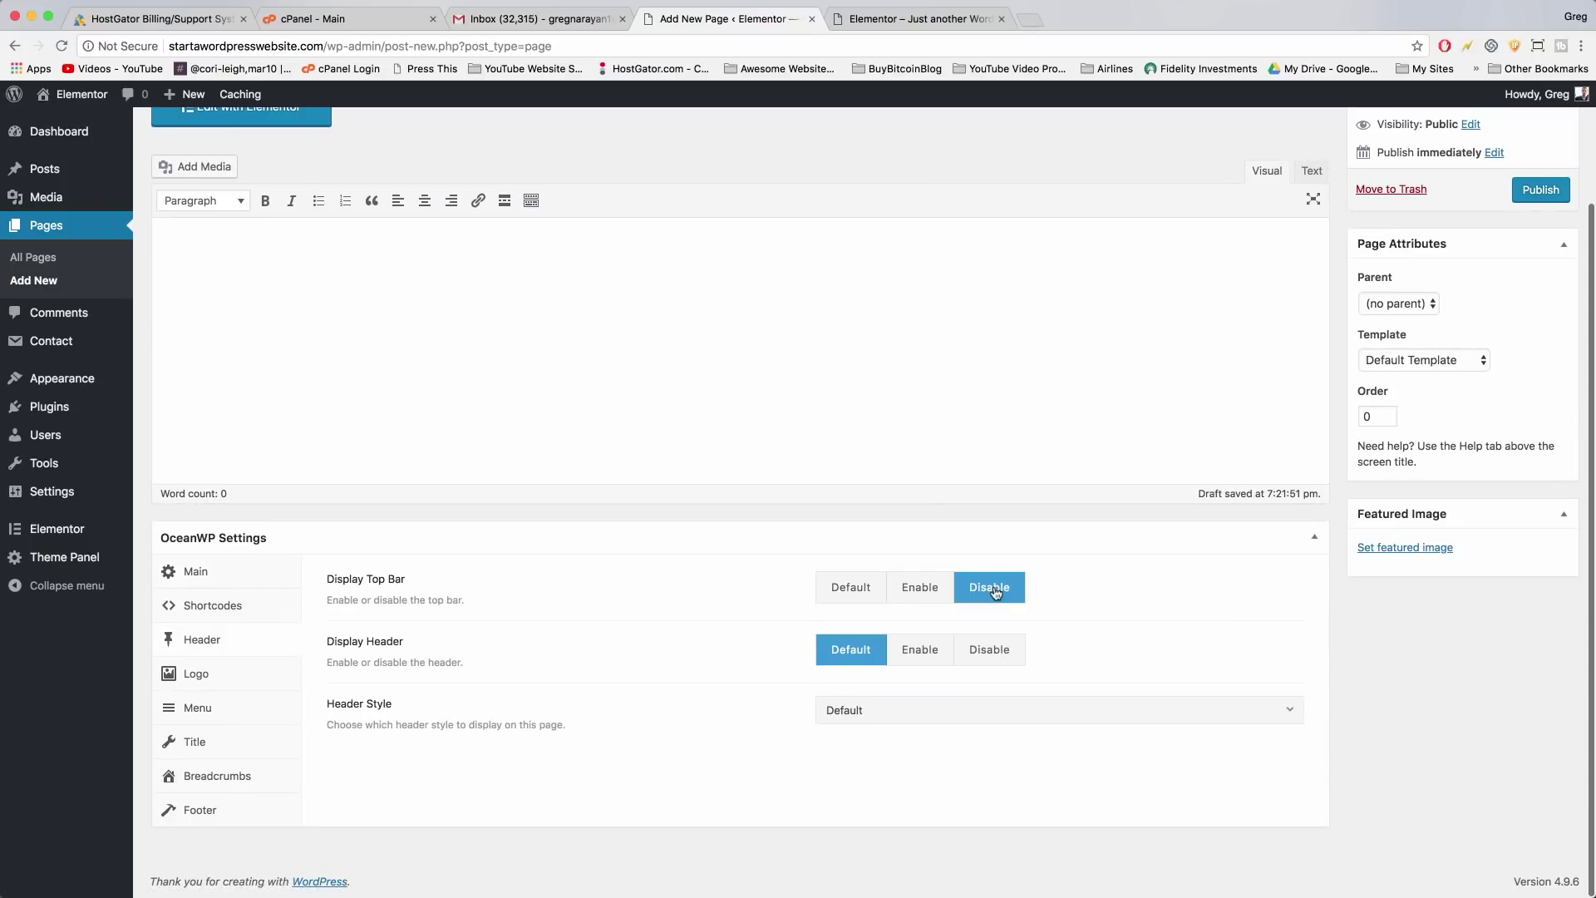
left_click(922, 662)
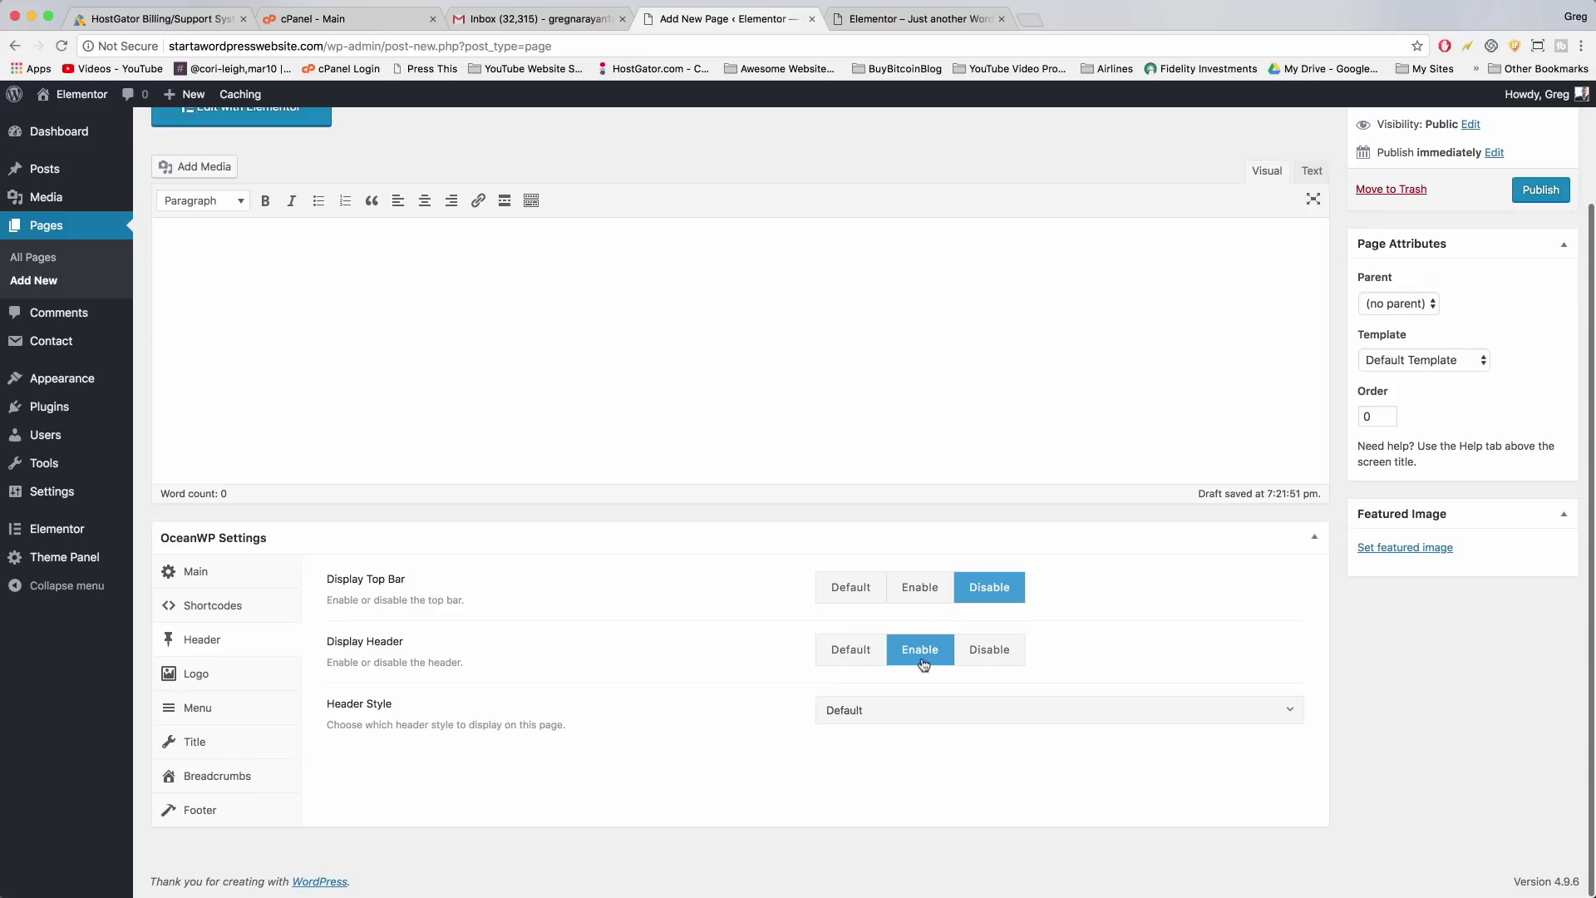
left_click(197, 749)
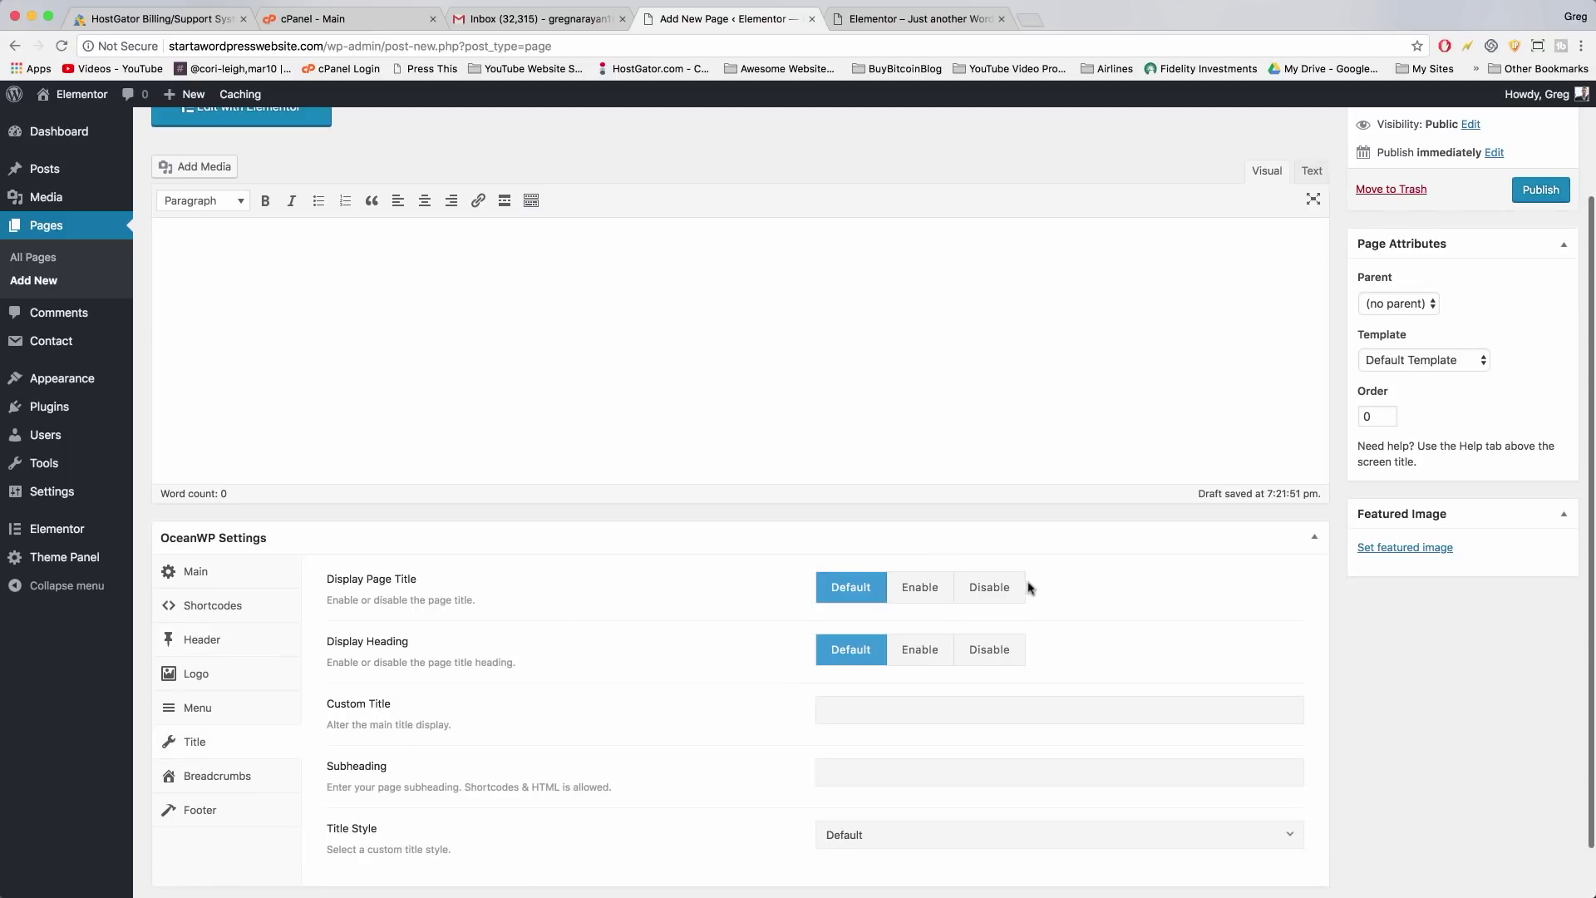
left_click(989, 587)
scroll(1297, 636, "up", 3)
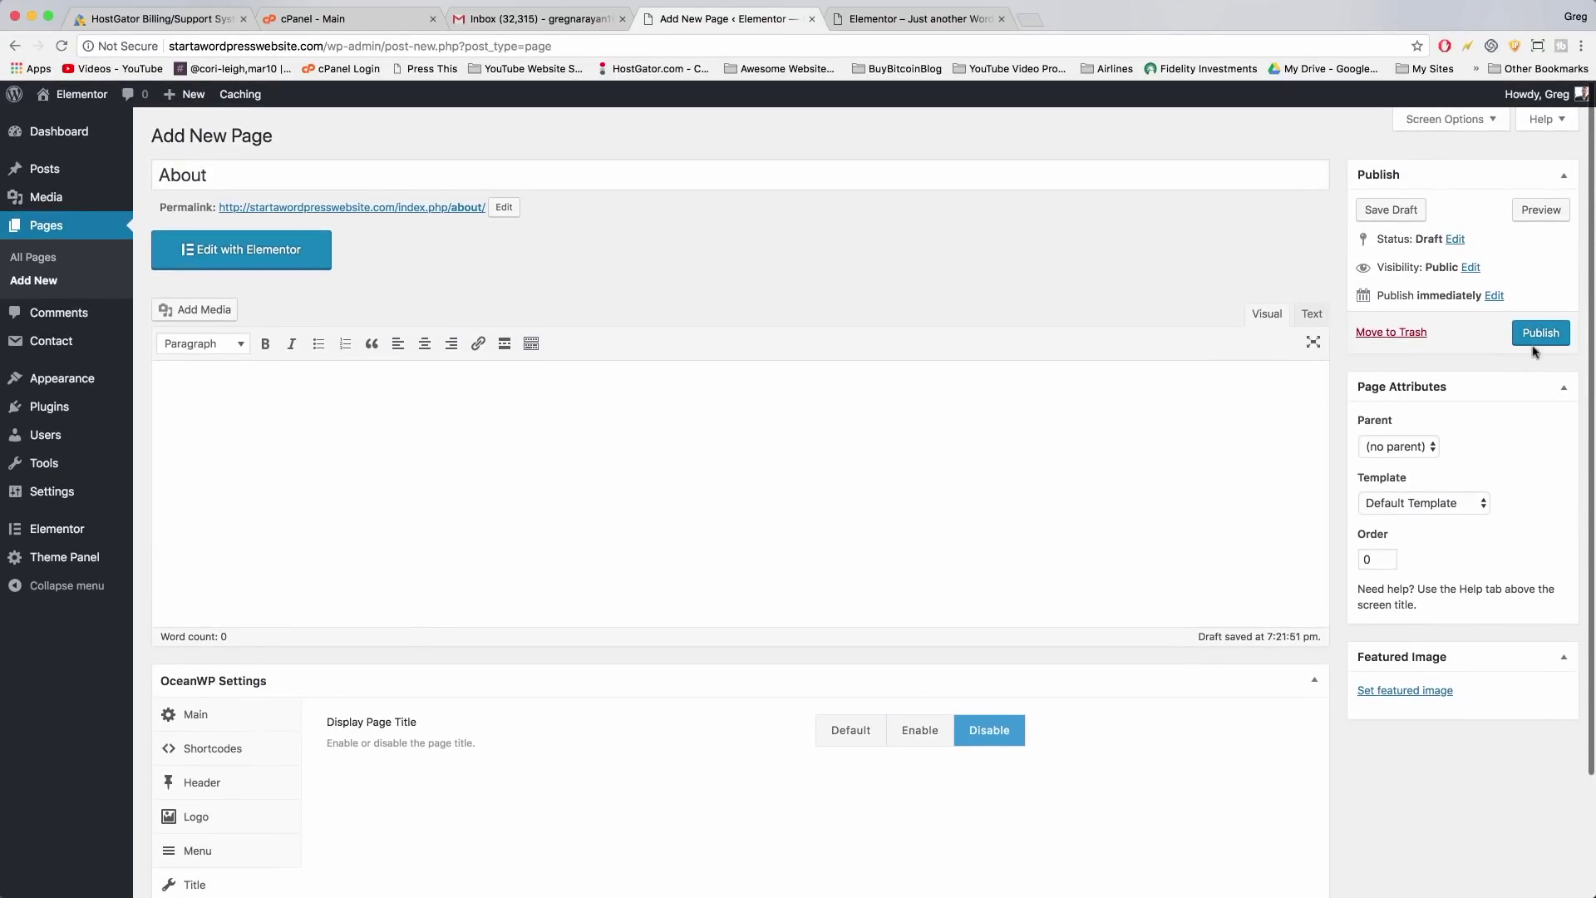
left_click(1541, 334)
Create a new page titled 'Our Work' with Full Width layout and margins disabled.
left_click(263, 143)
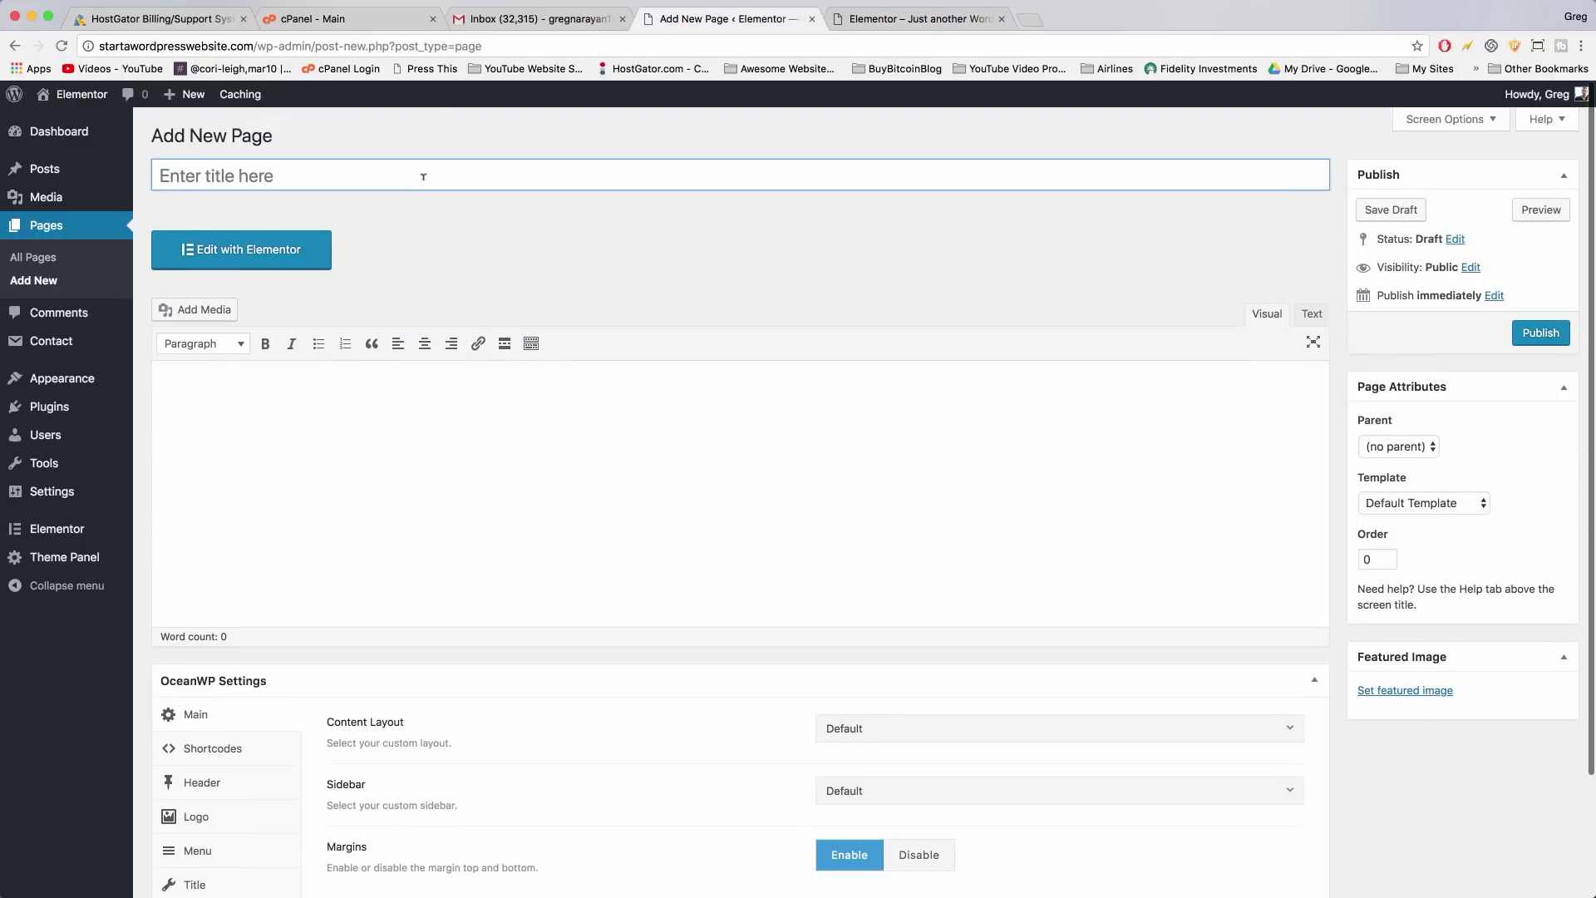
type("Our W")
left_click(720, 453)
scroll(720, 452, "down", 3)
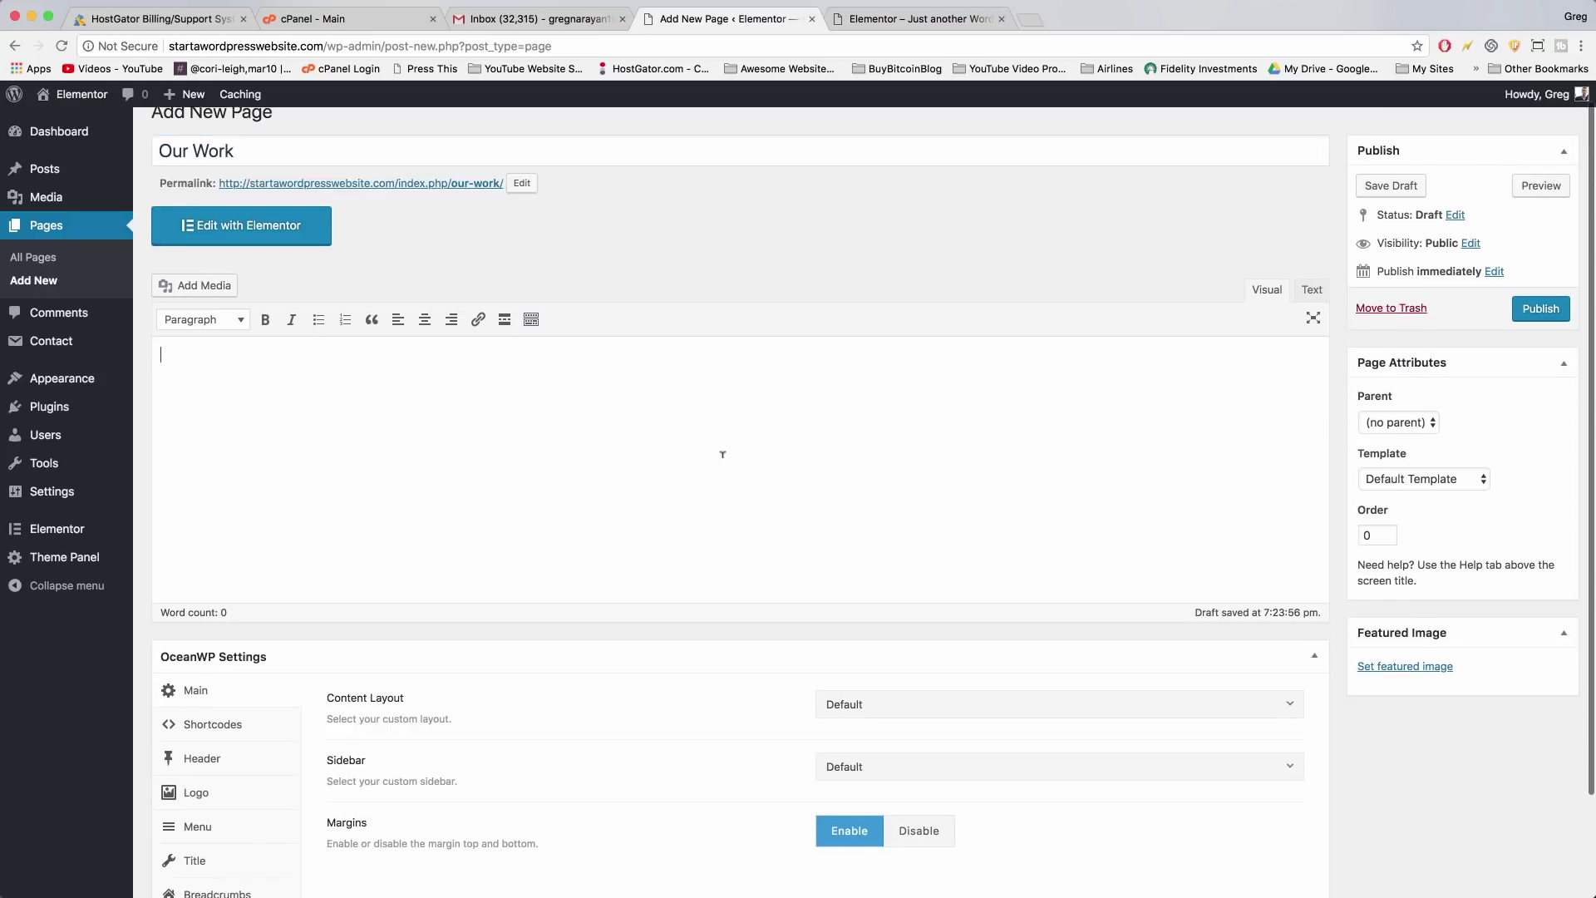
left_click(877, 584)
left_click(856, 705)
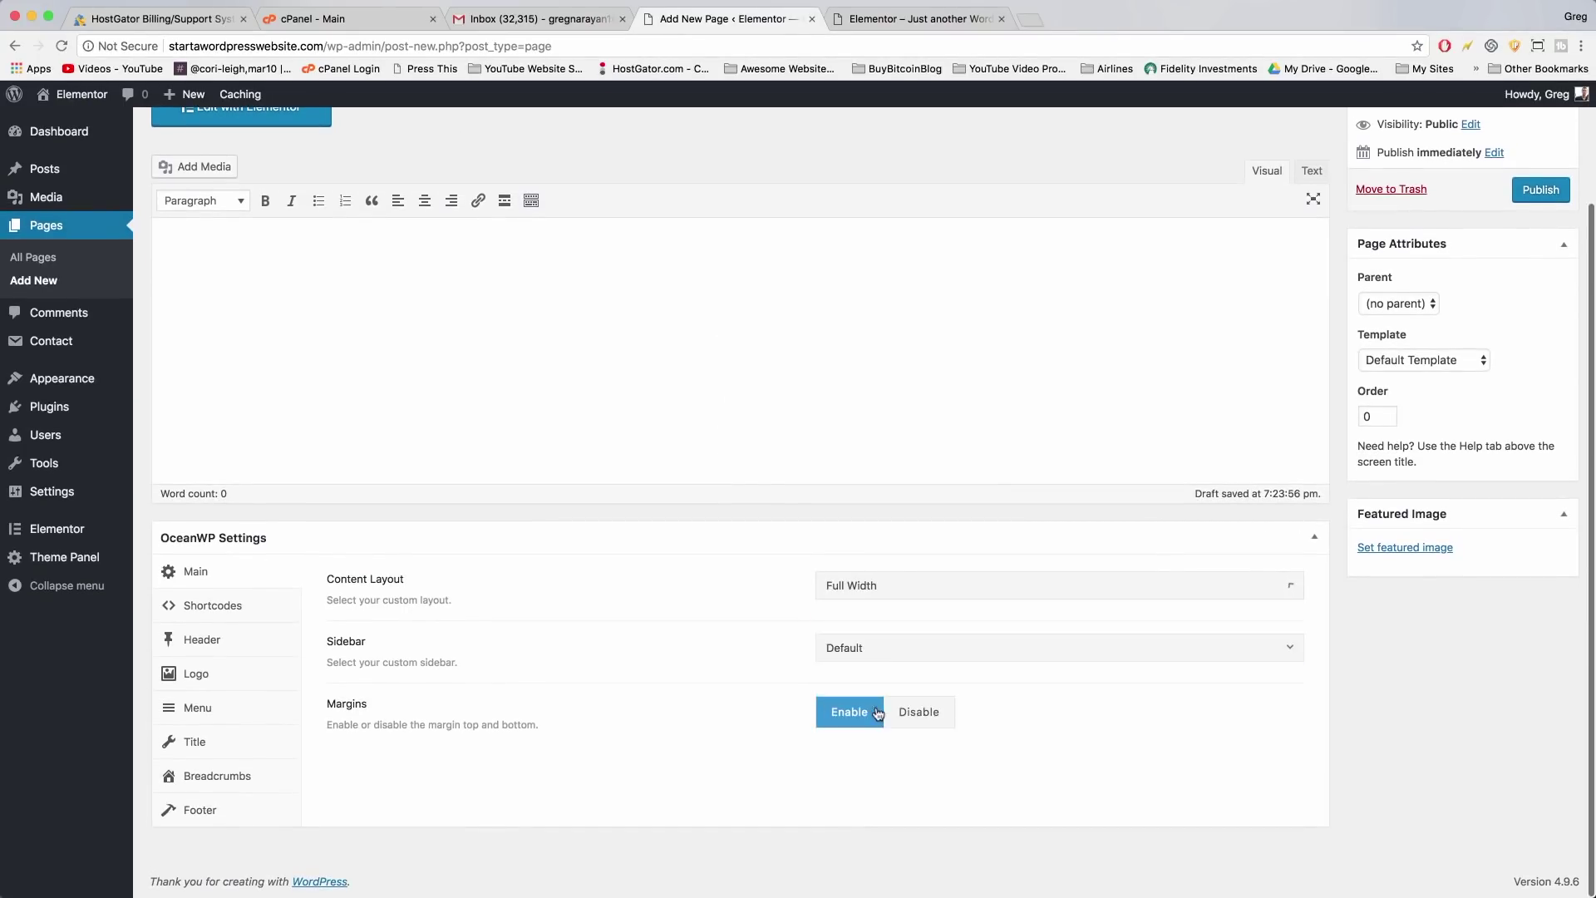
left_click(921, 712)
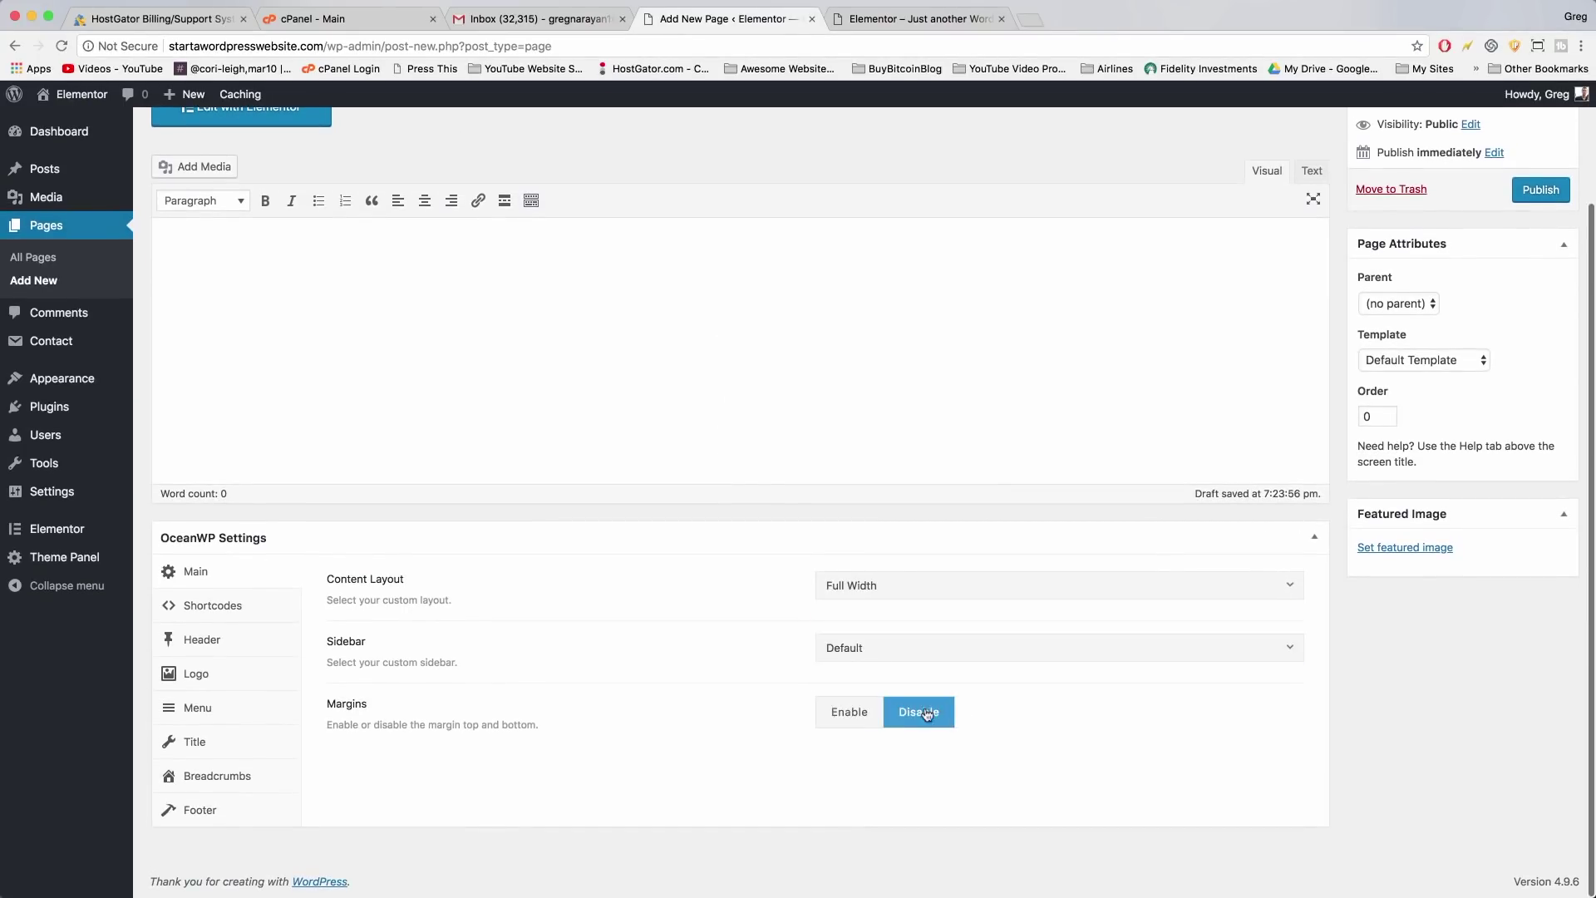
Disable Our Work's top bar and page title, enable its header, and publish it.
left_click(217, 641)
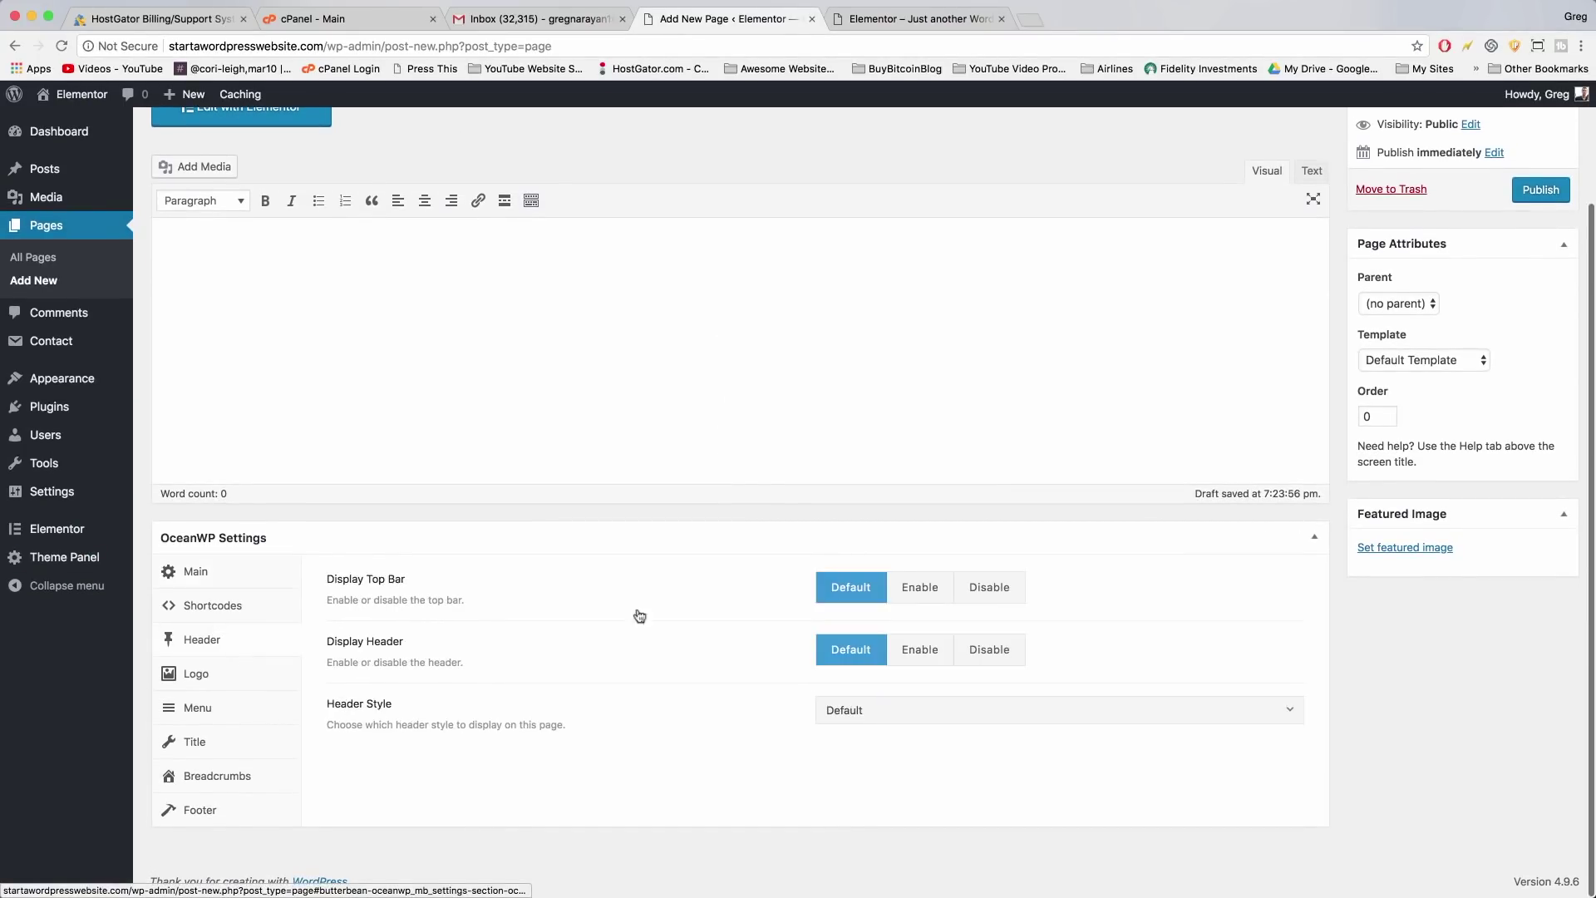
left_click(998, 590)
left_click(929, 644)
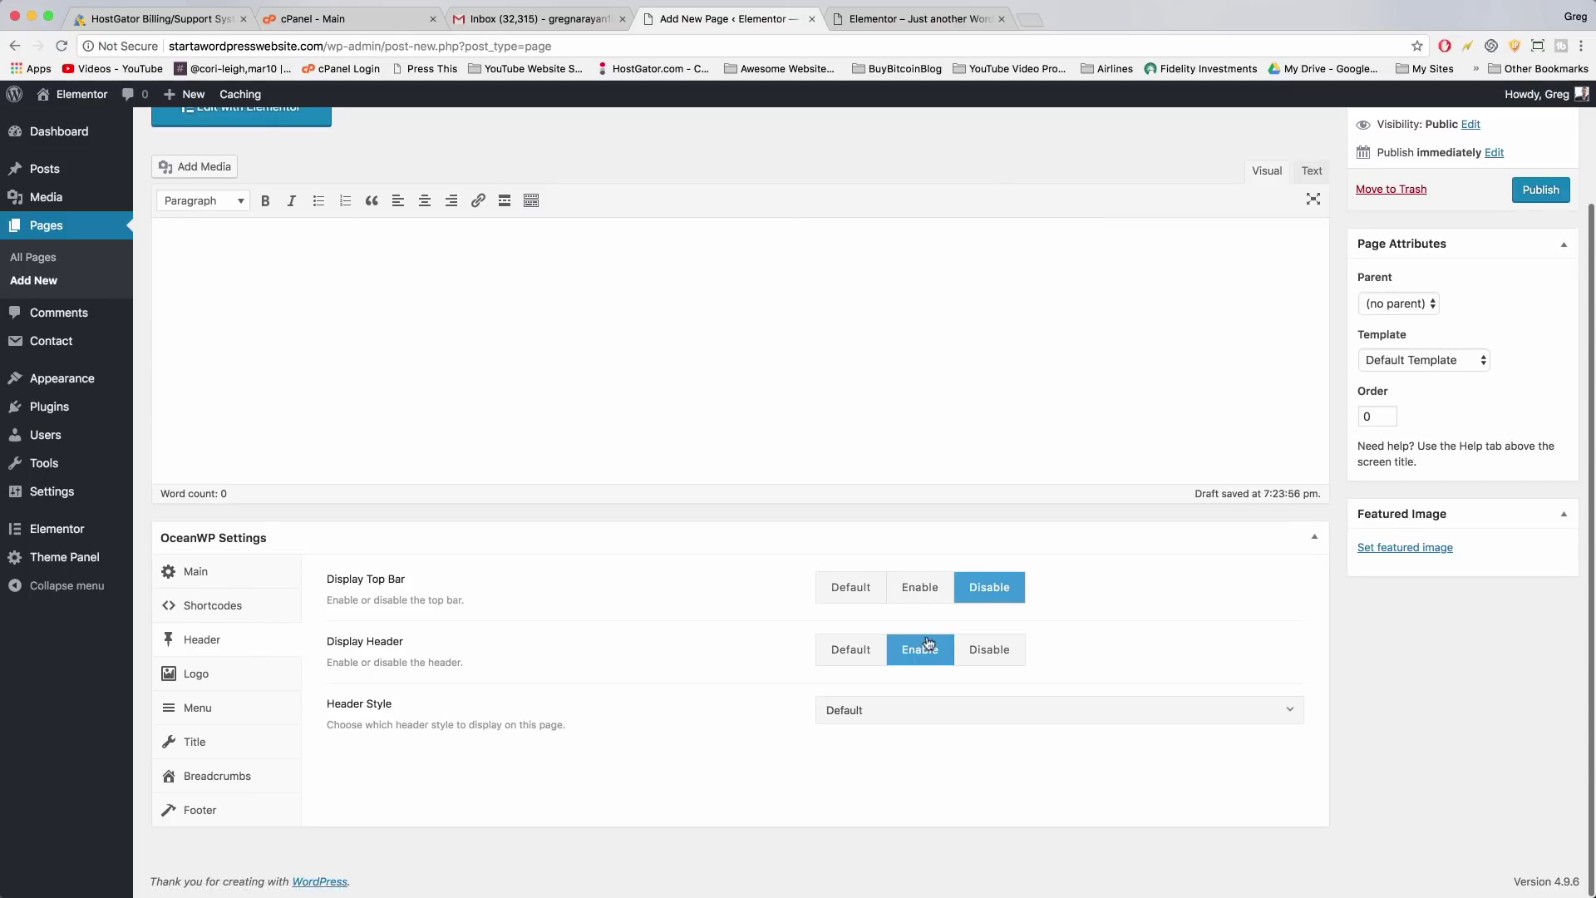
left_click(208, 745)
left_click(993, 590)
scroll(1230, 622, "up", 3)
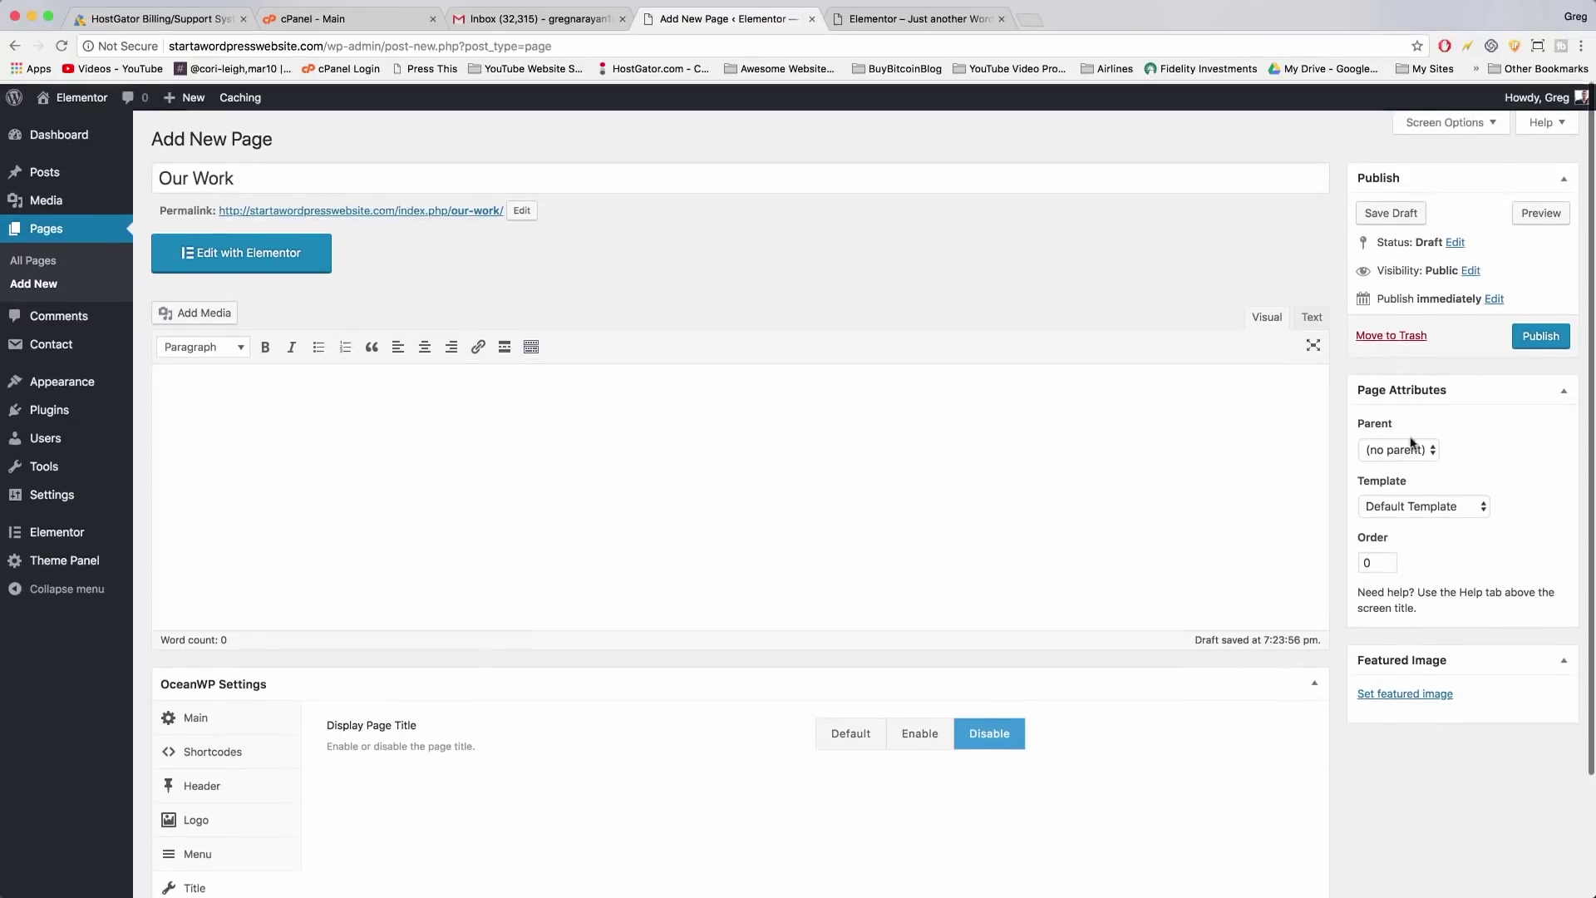
left_click(1540, 333)
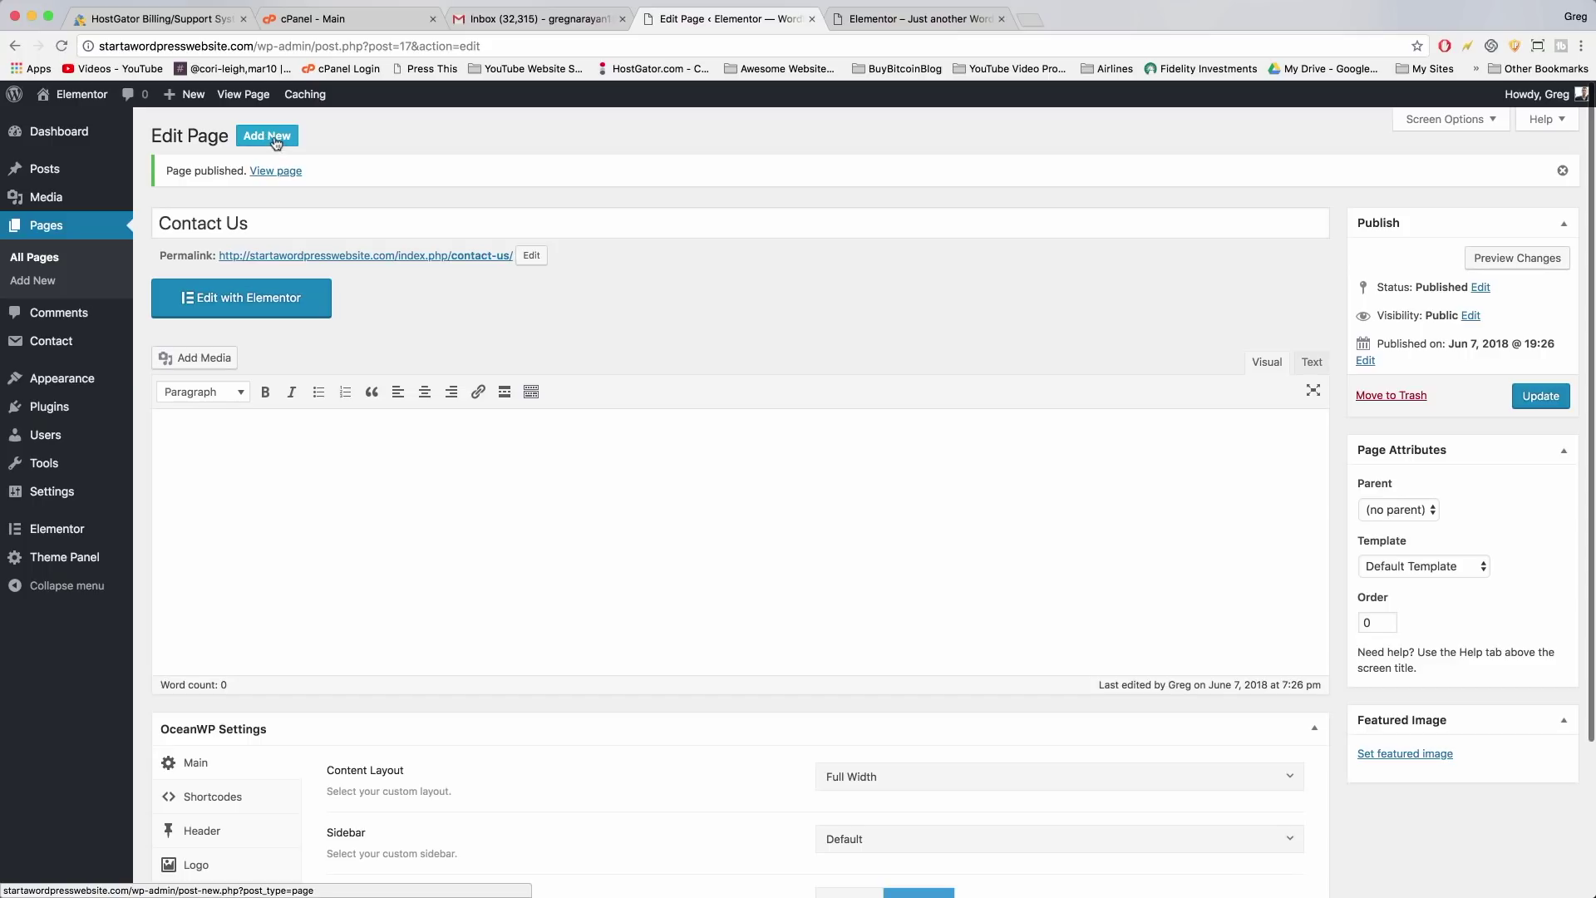
Publish a new page titled 'Blog', then go to Settings > Reading.
left_click(274, 137)
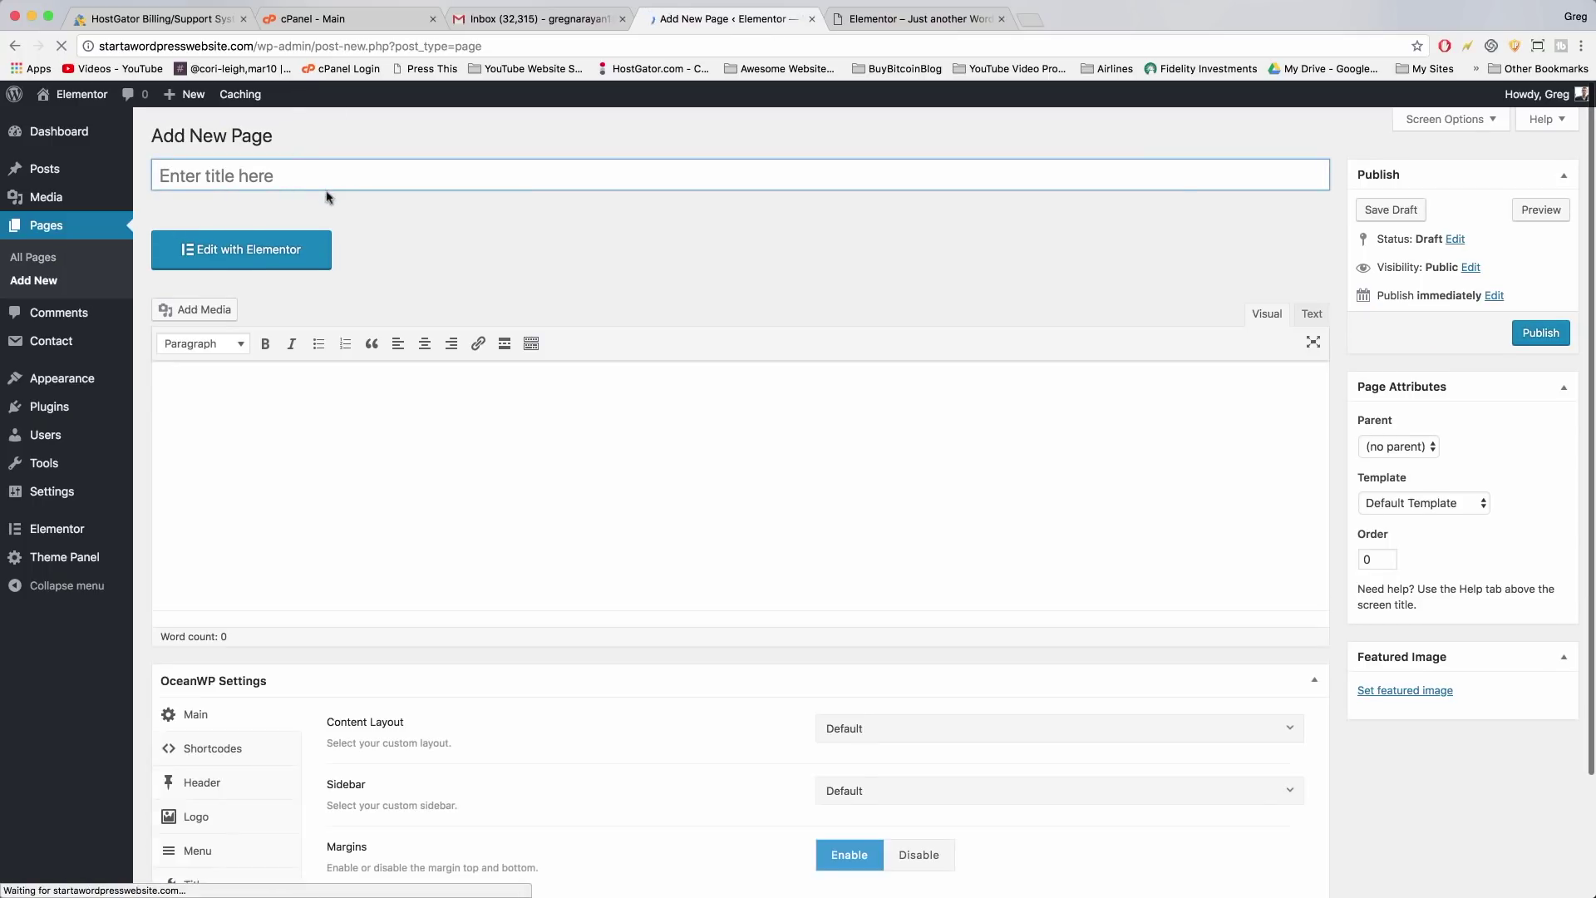
left_click(305, 177)
type("Blog")
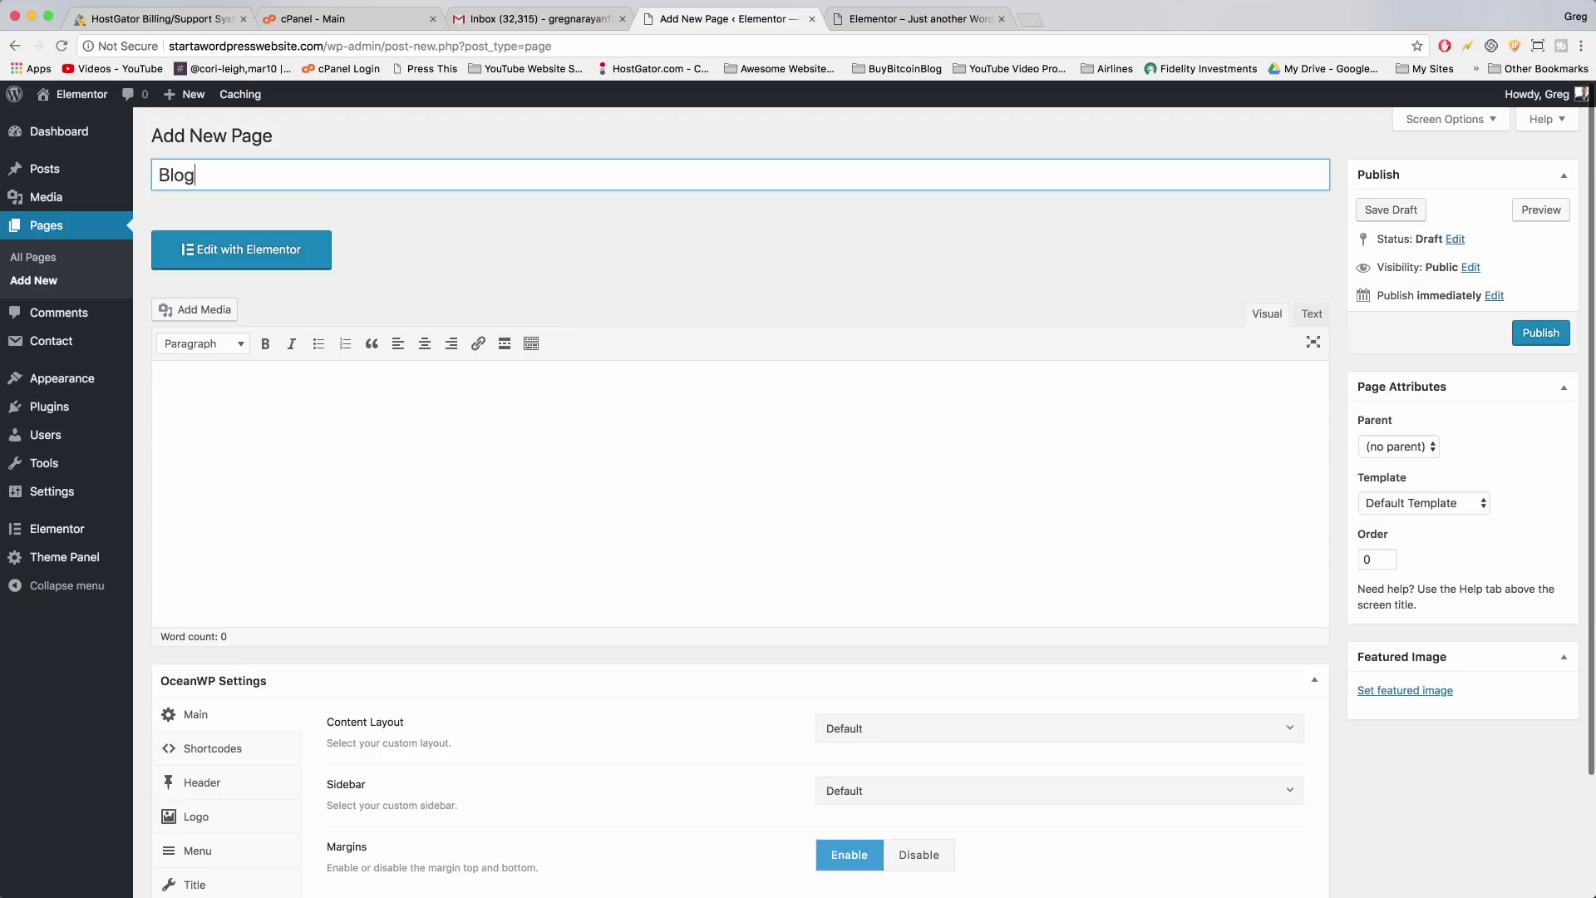
left_click(538, 253)
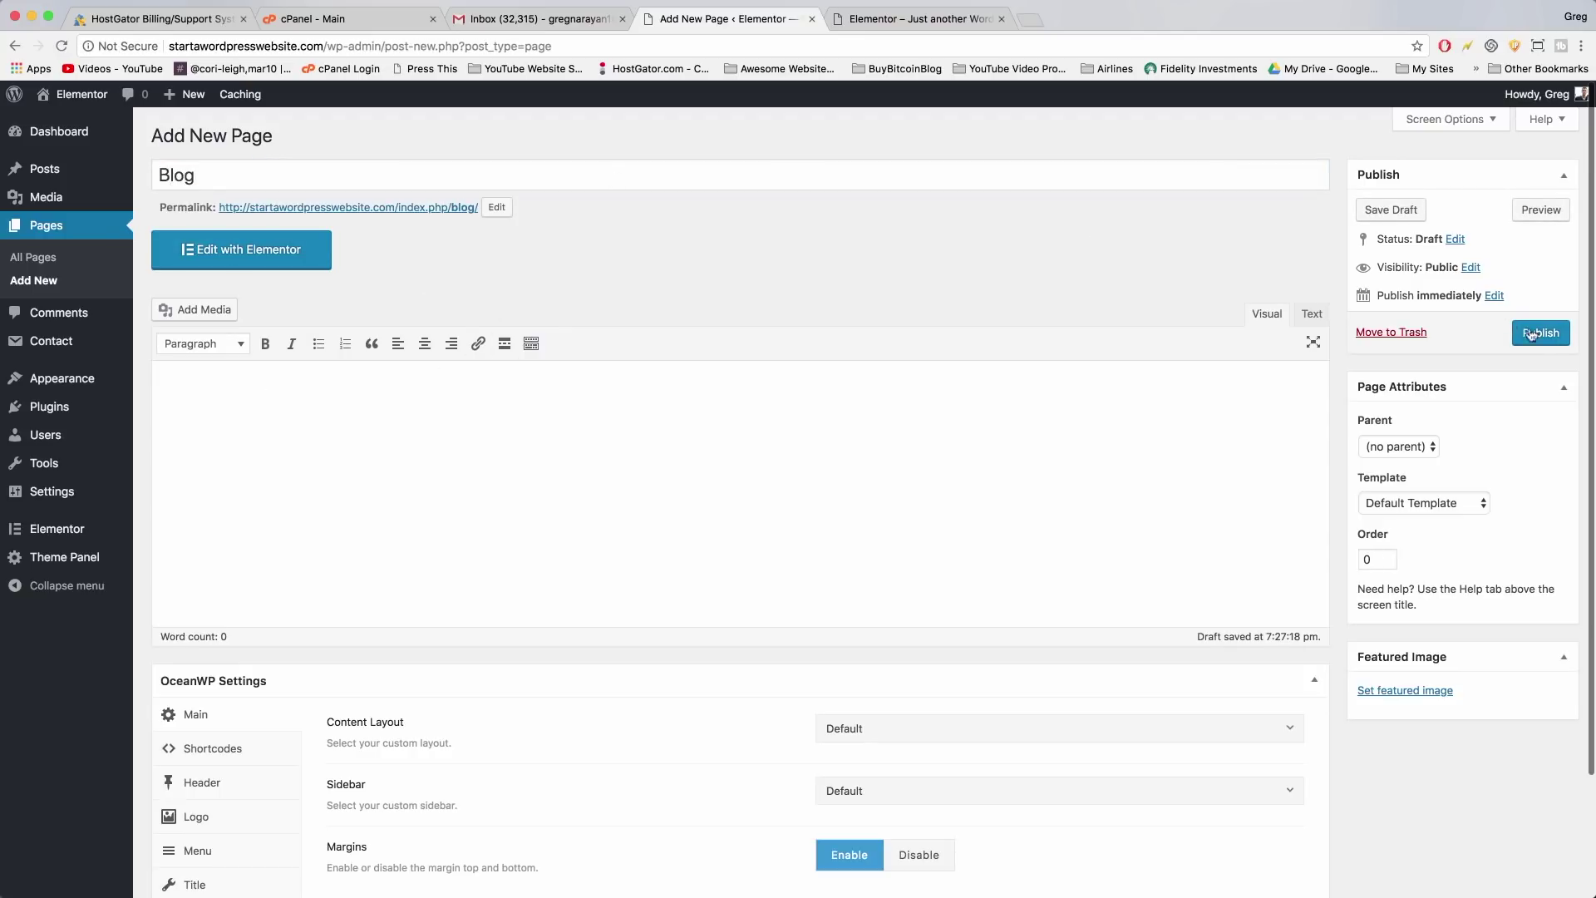
left_click(1534, 334)
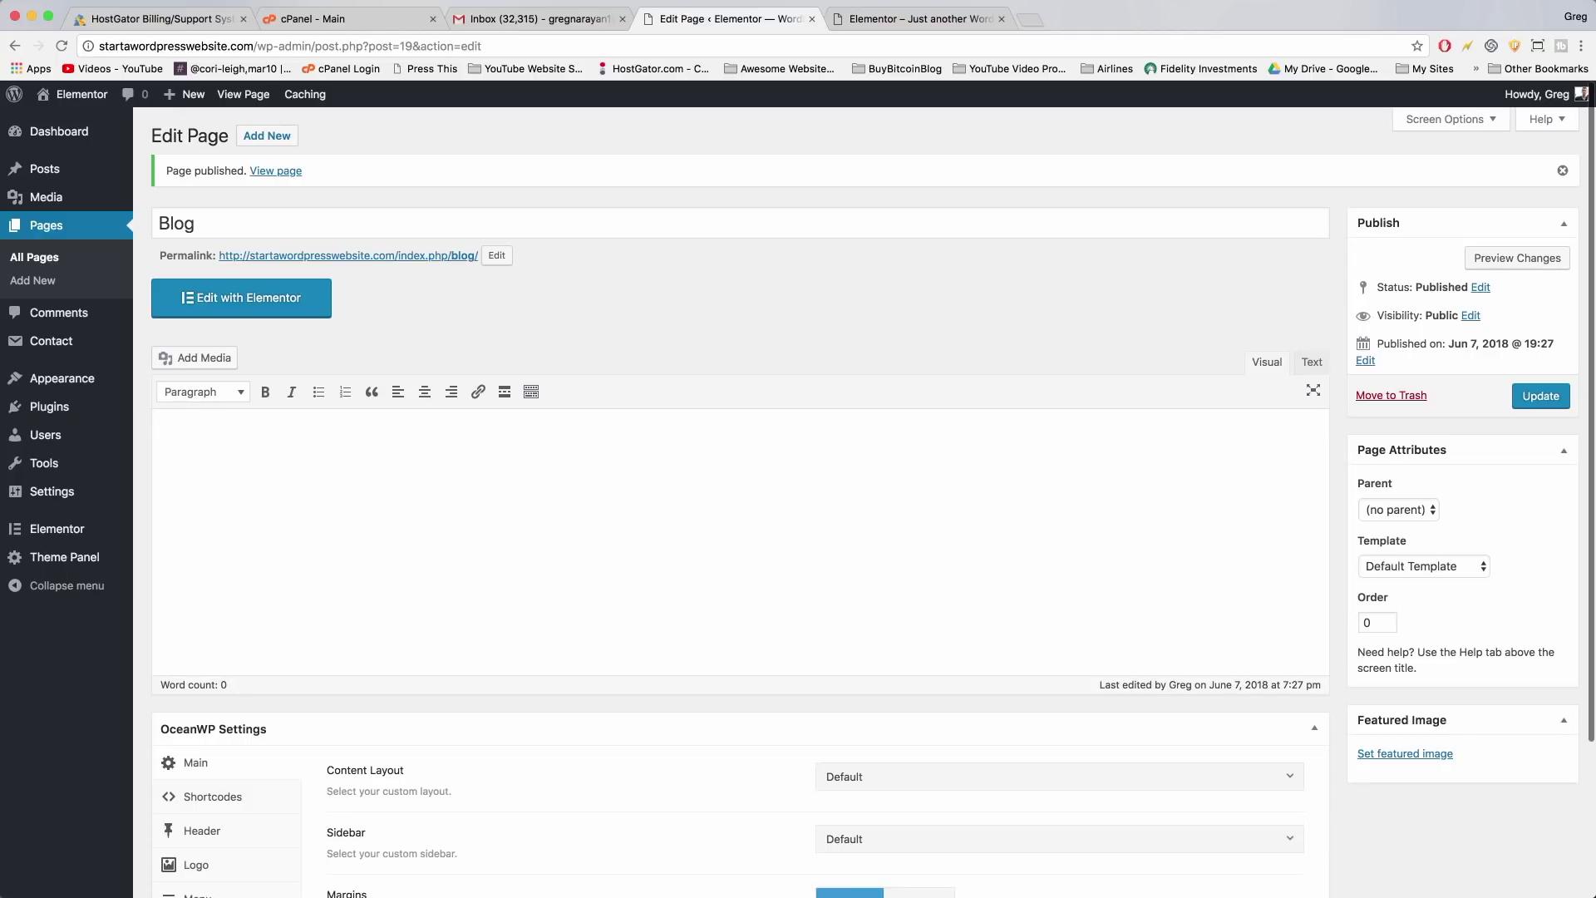
mouse_move(50, 492)
left_click(177, 541)
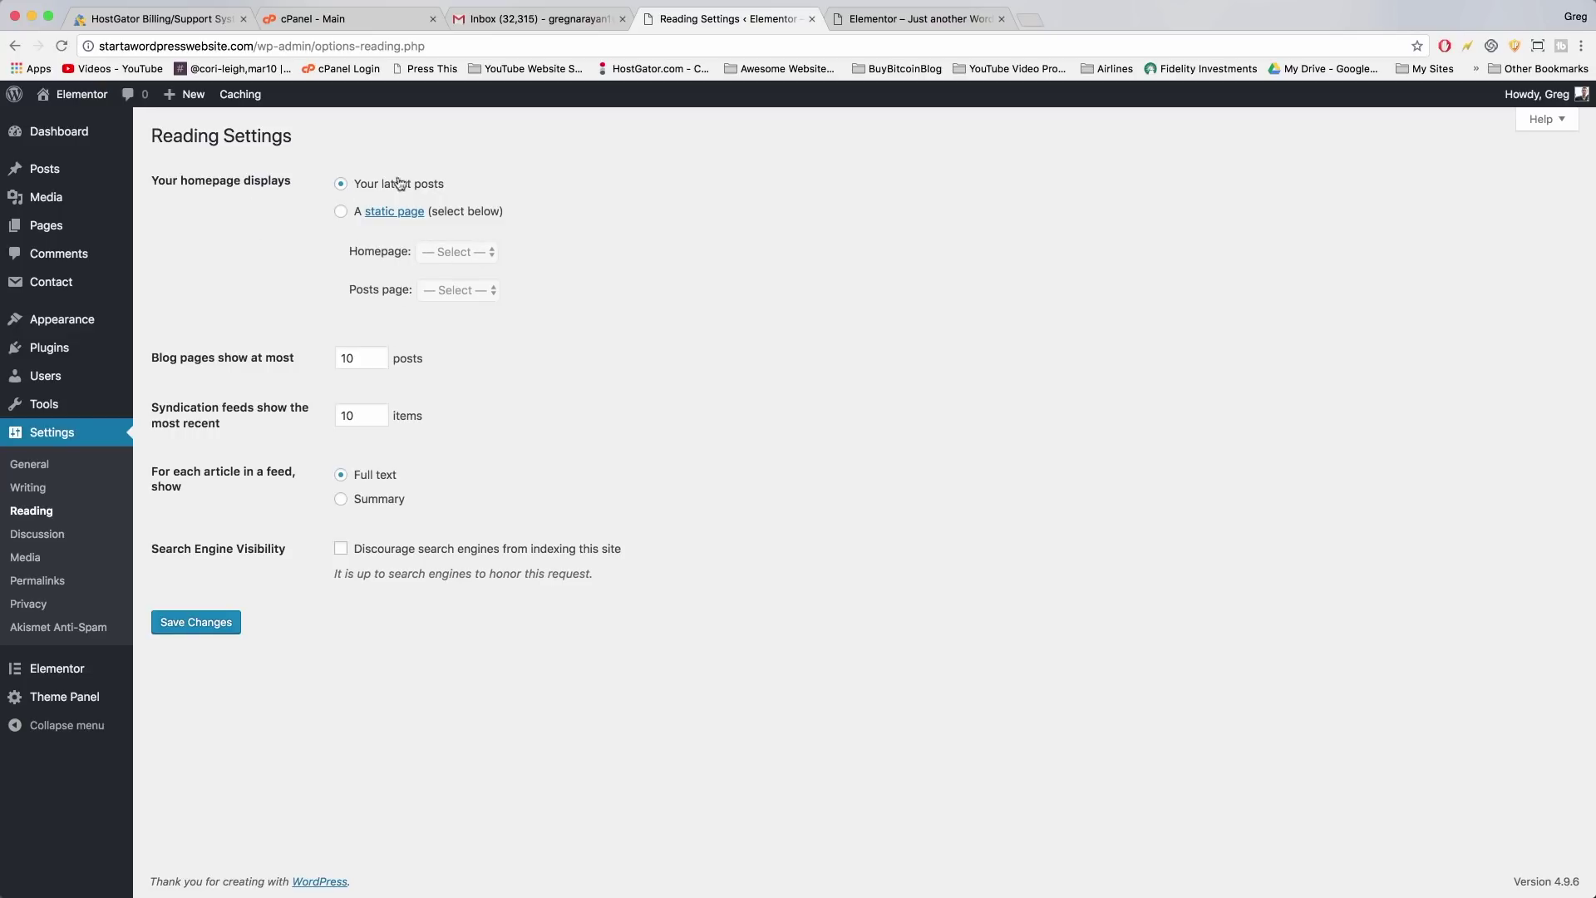
Set a static homepage of Front Page with Blog as the posts page, and save.
left_click(910, 18)
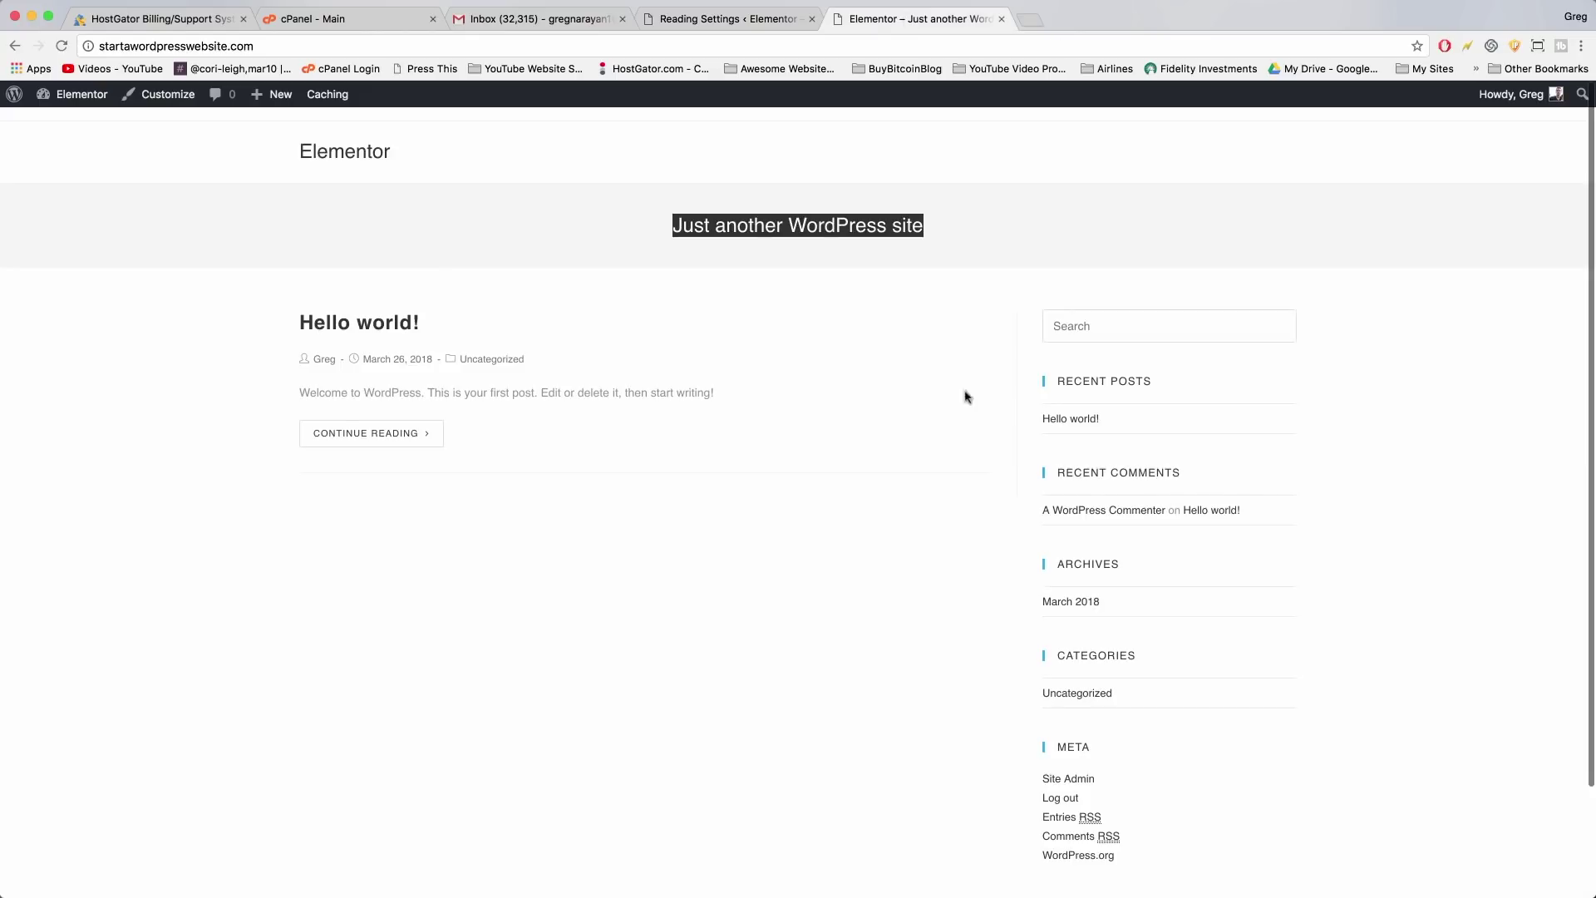
left_click(945, 428)
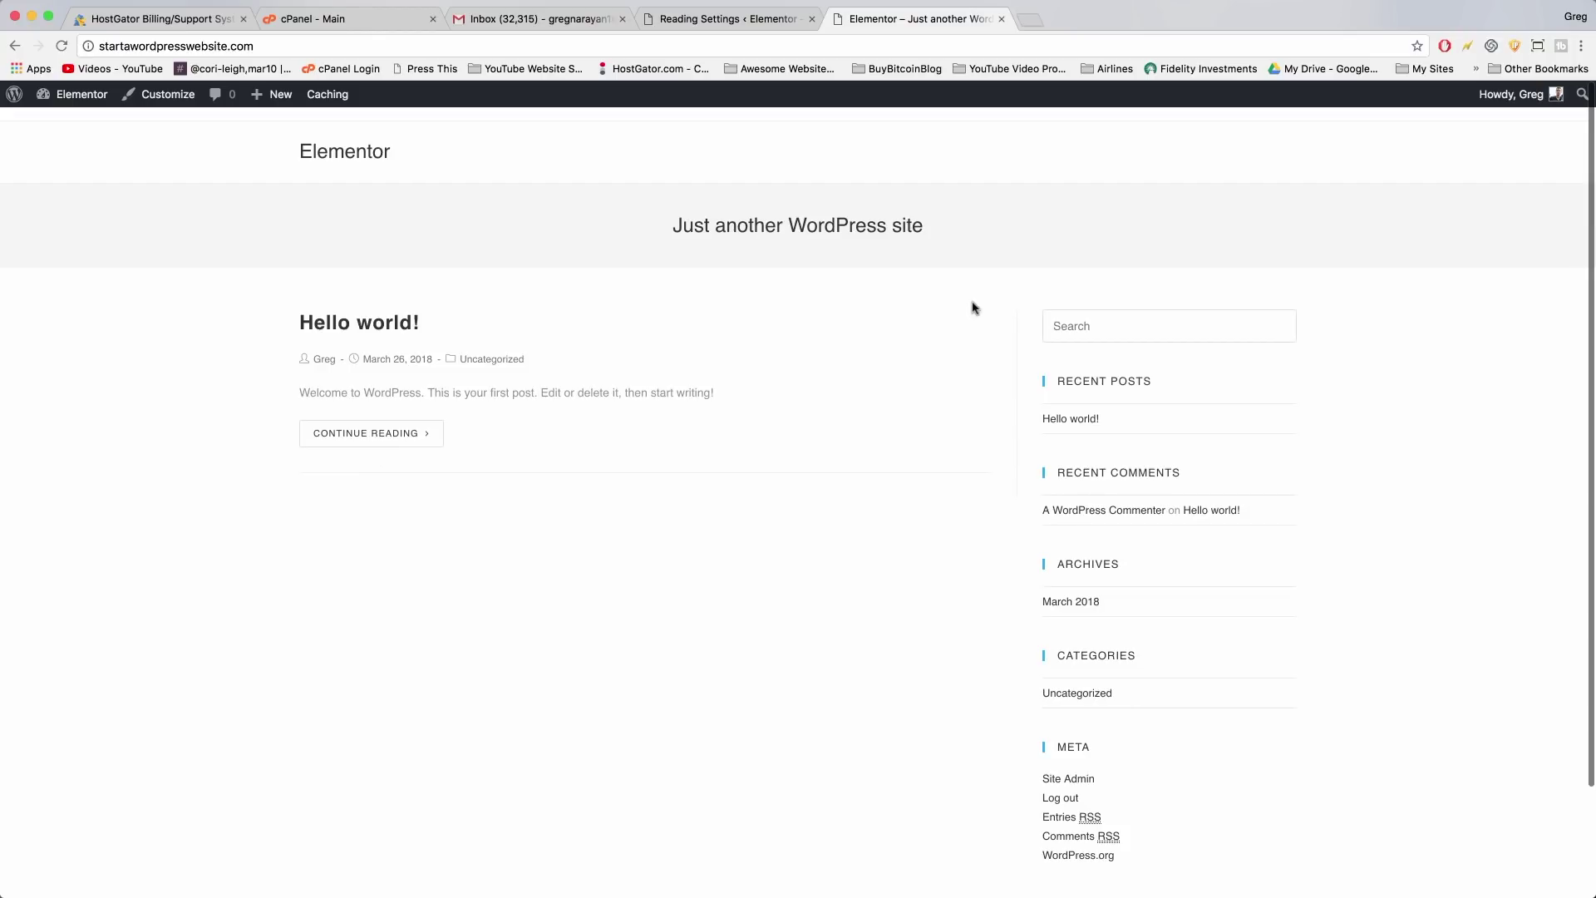
left_click(713, 23)
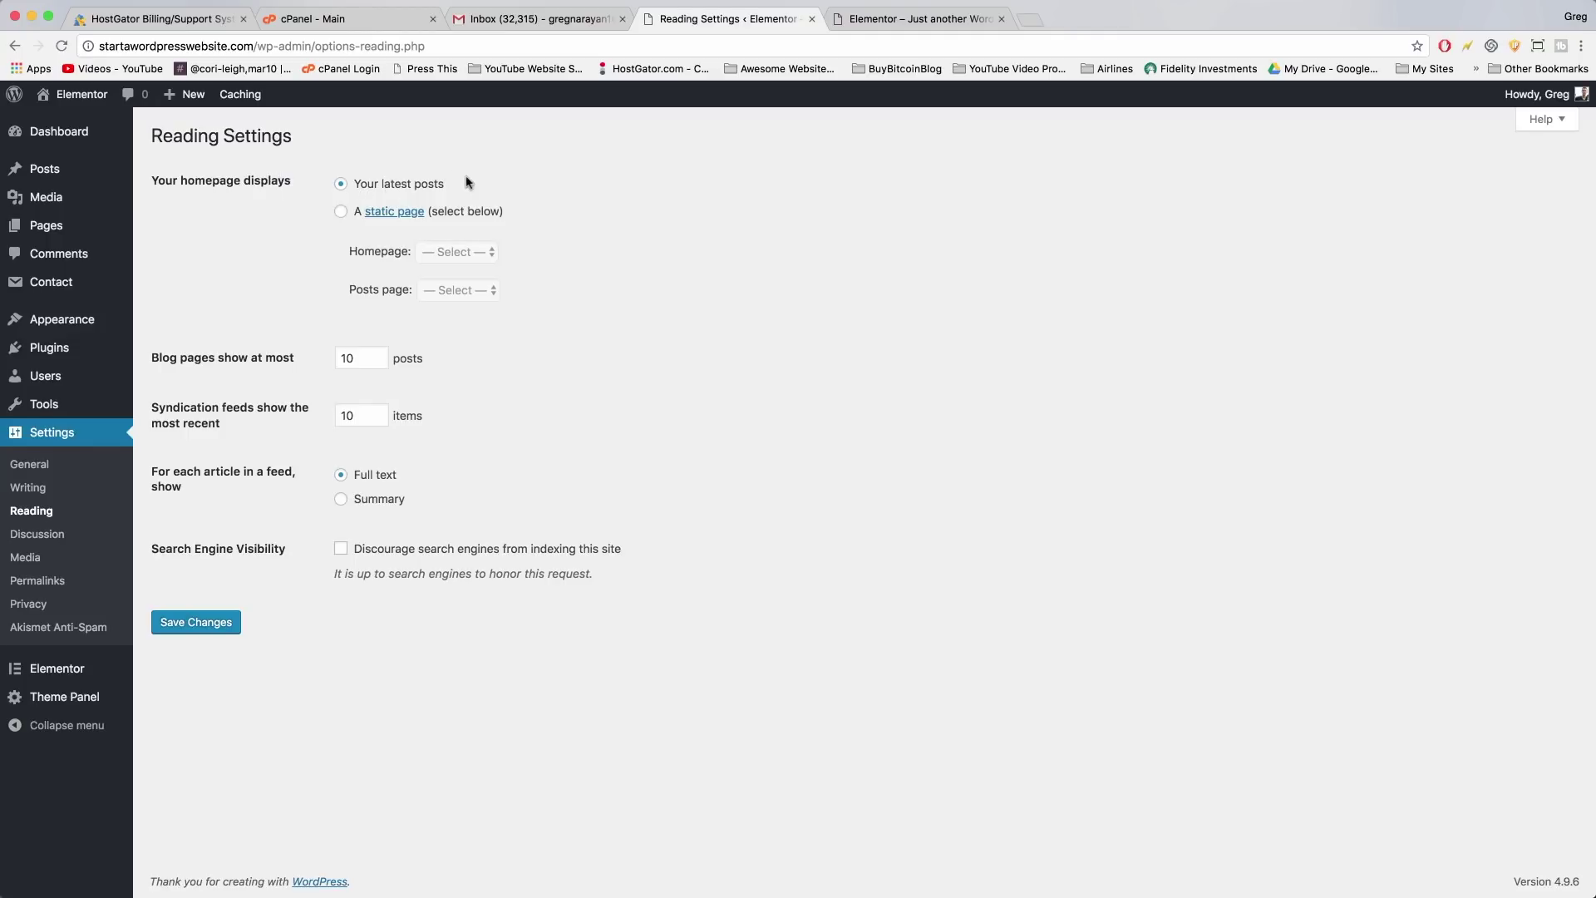
left_click(340, 212)
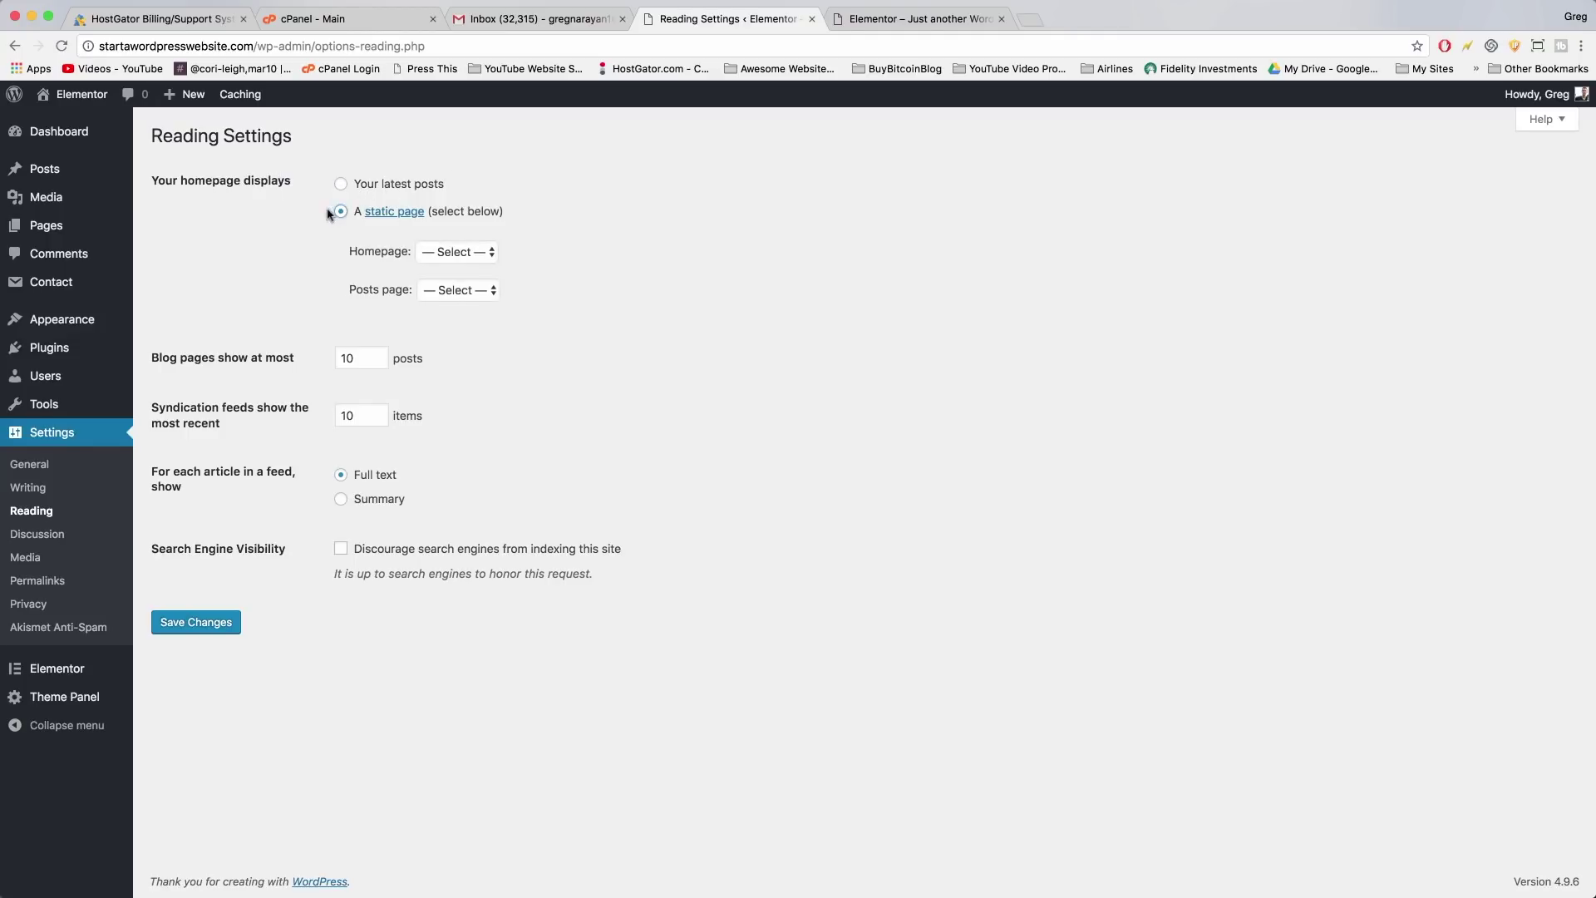
left_click(448, 260)
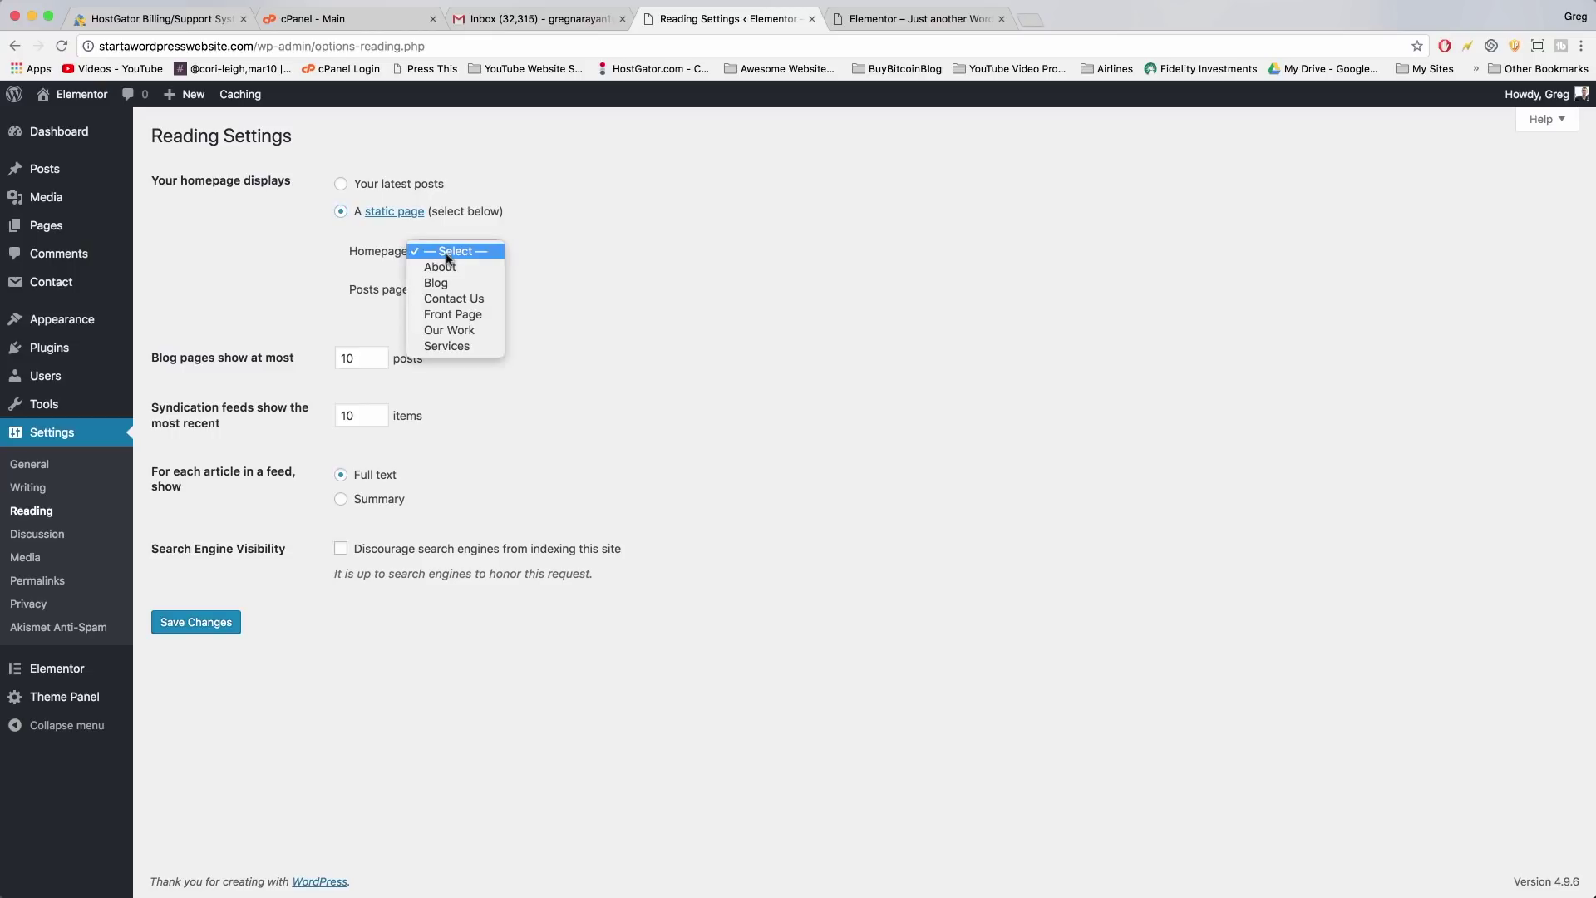
left_click(450, 314)
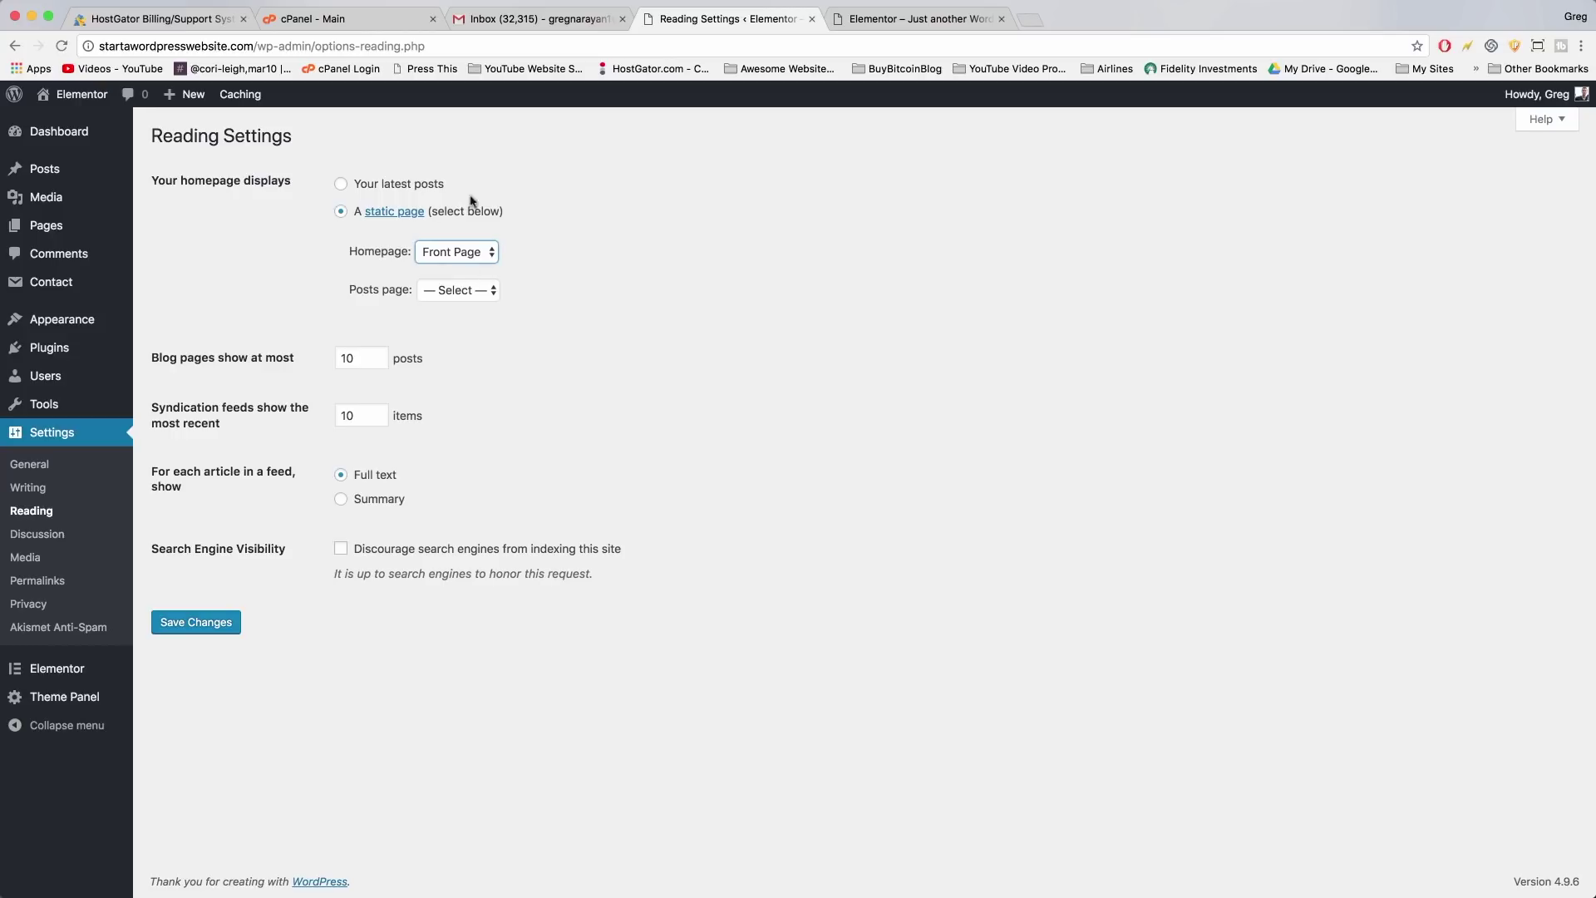
left_click(422, 289)
left_click(436, 321)
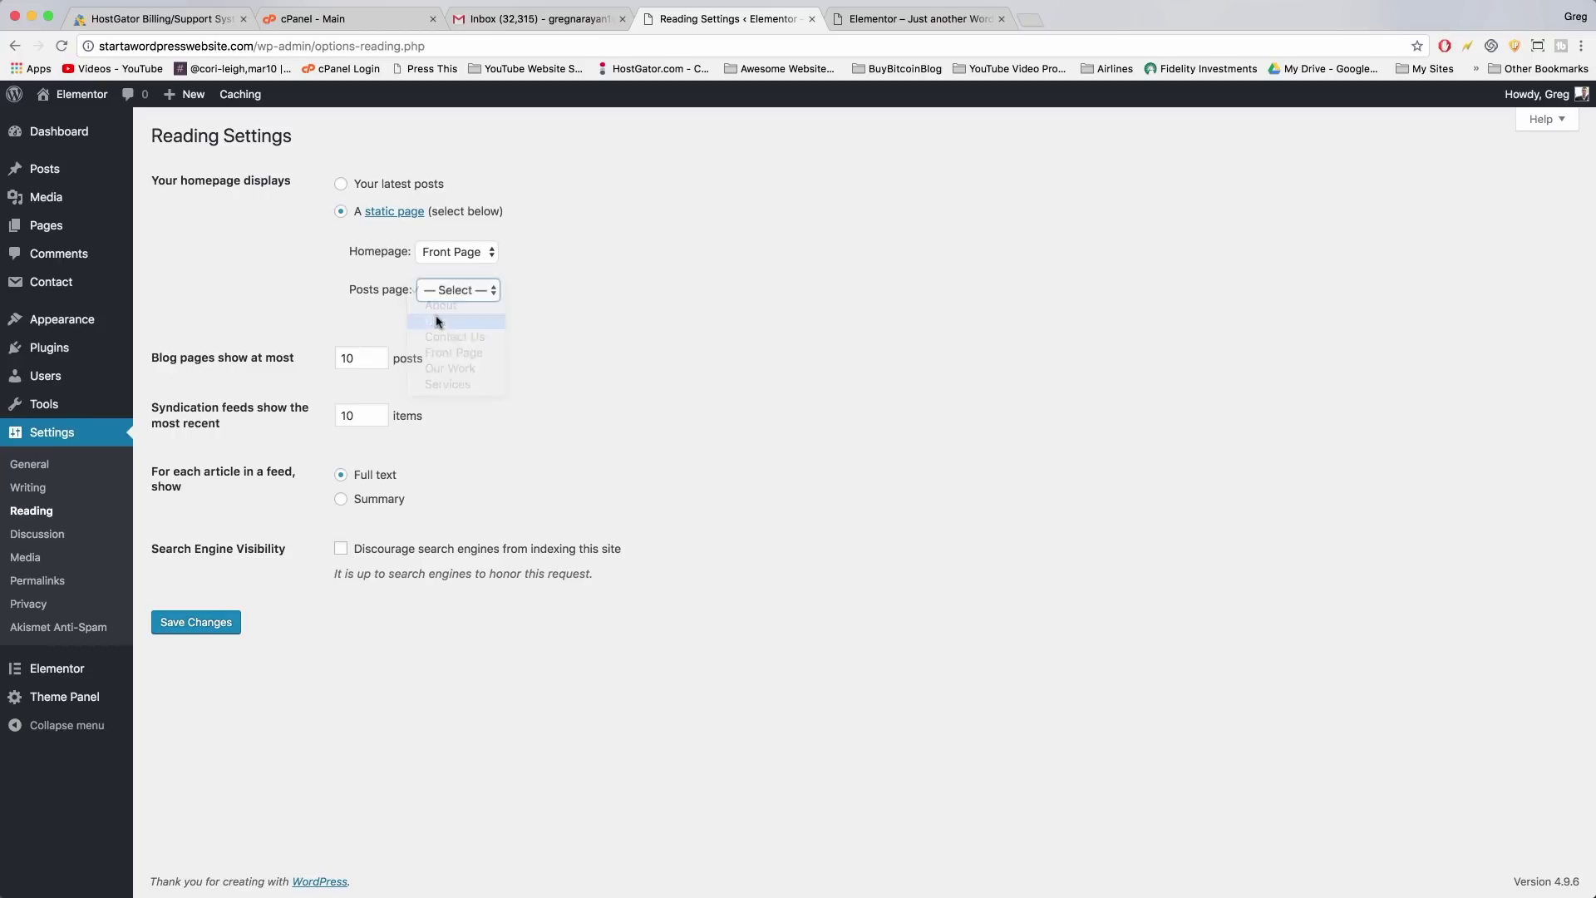
left_click(897, 26)
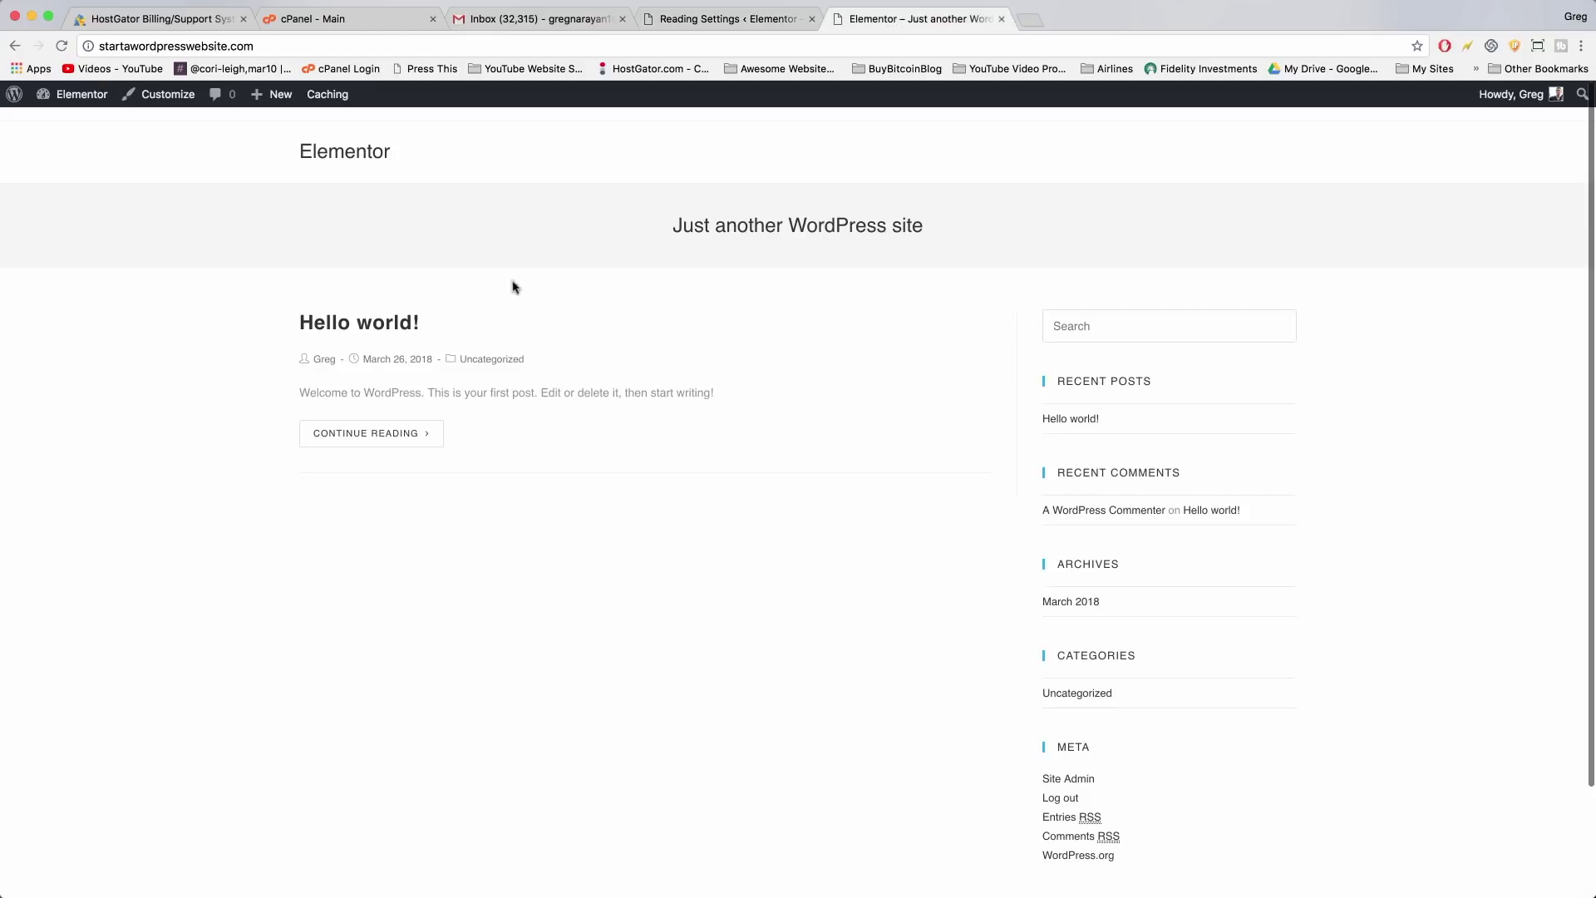
left_click(738, 15)
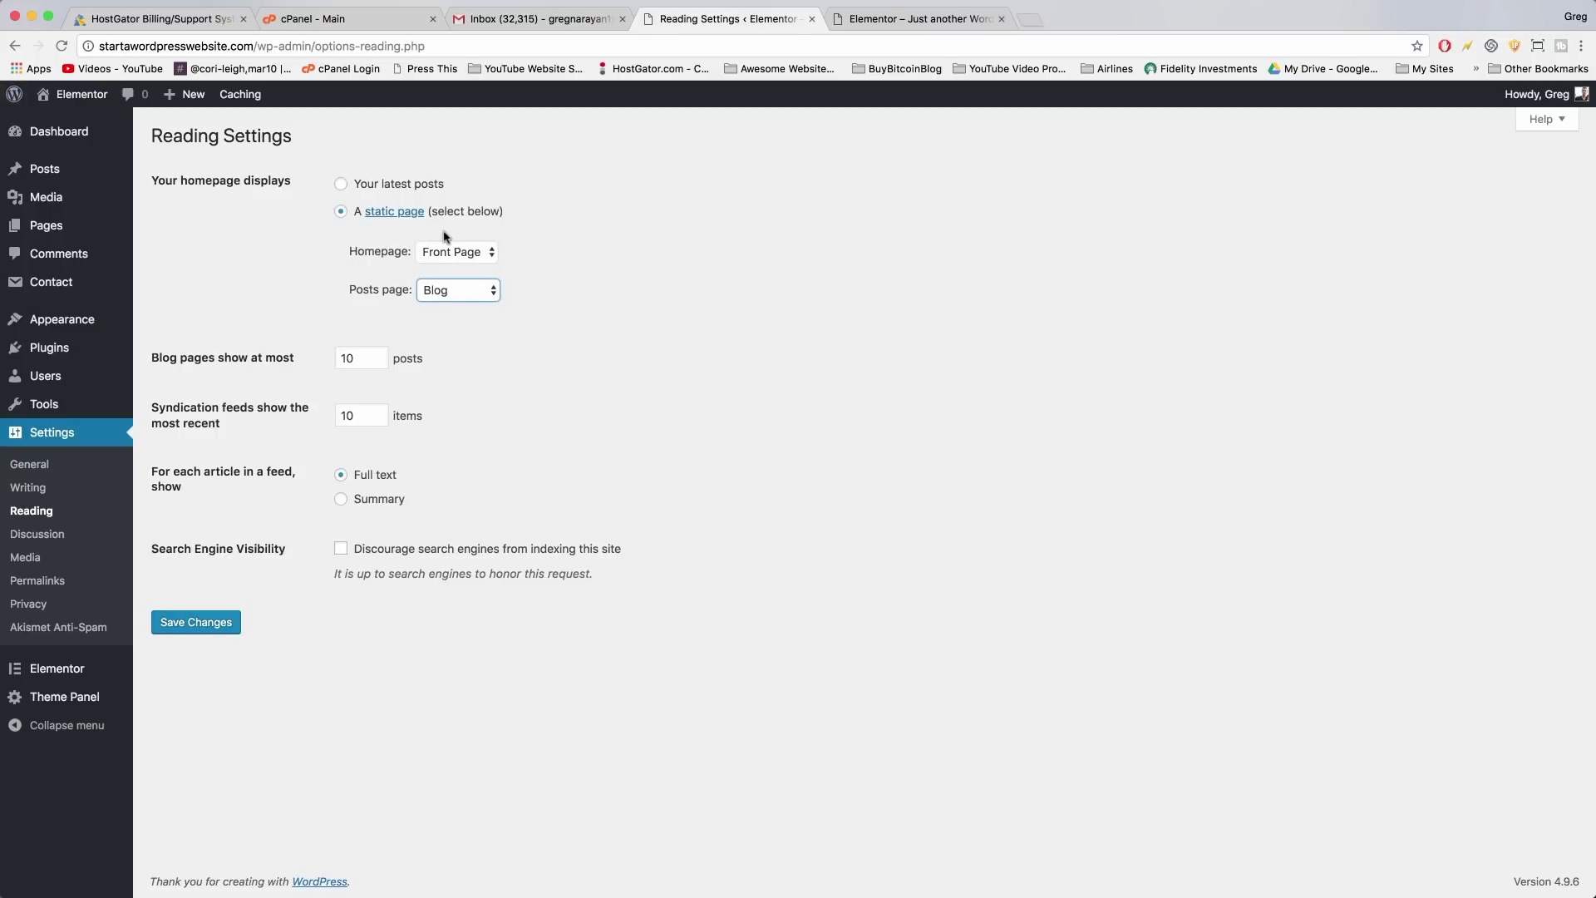
left_click(209, 632)
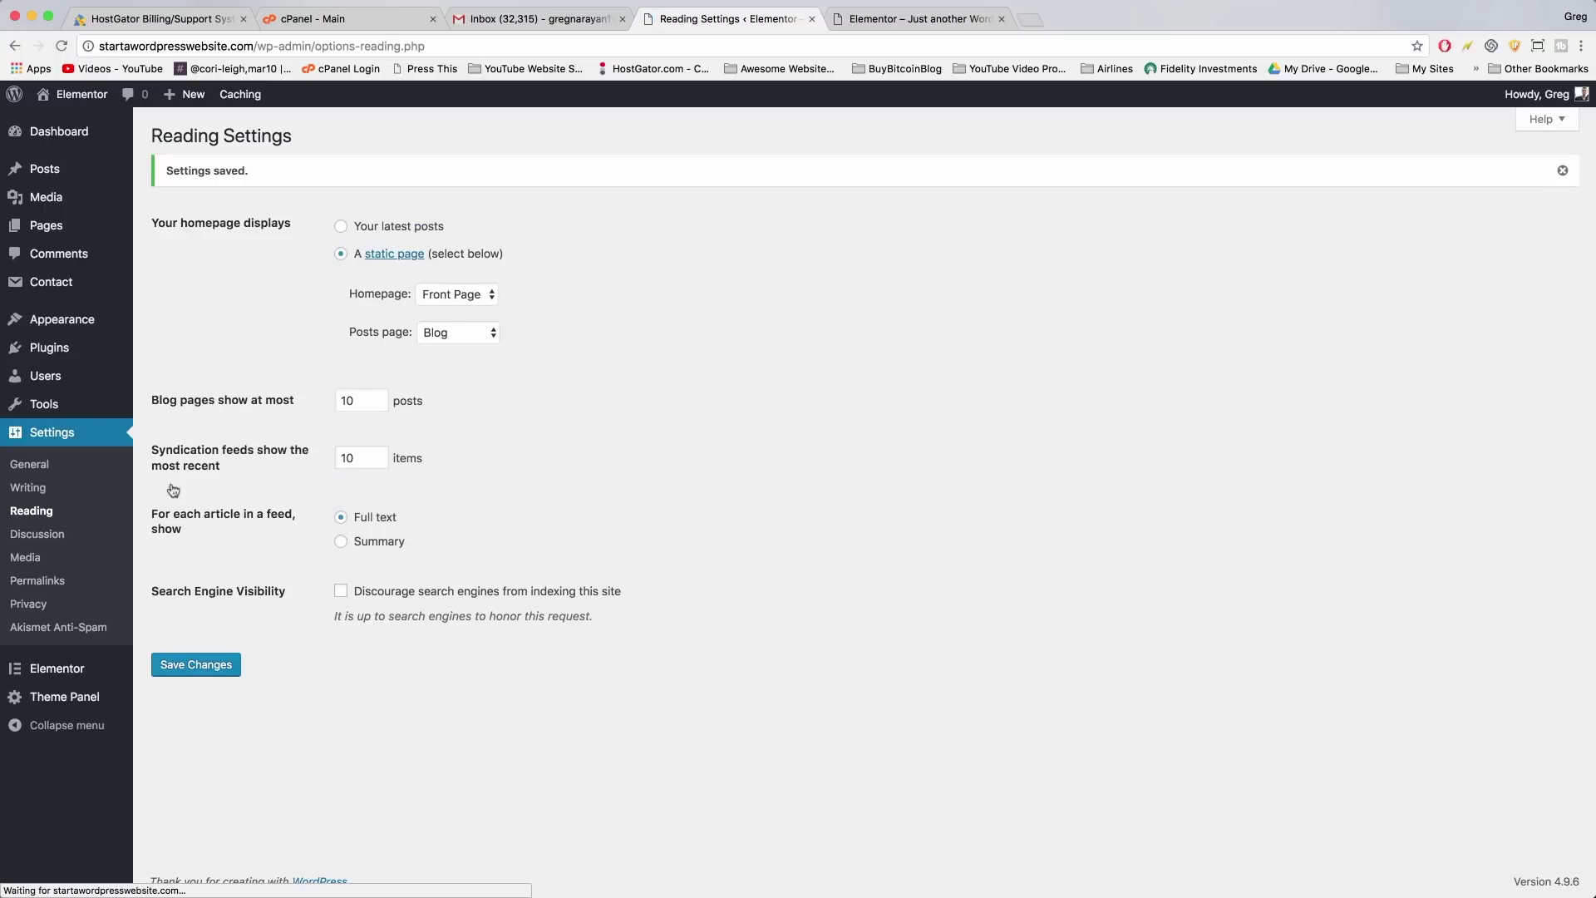
View the new static front page on the live site, then return to the admin settings.
left_click(917, 14)
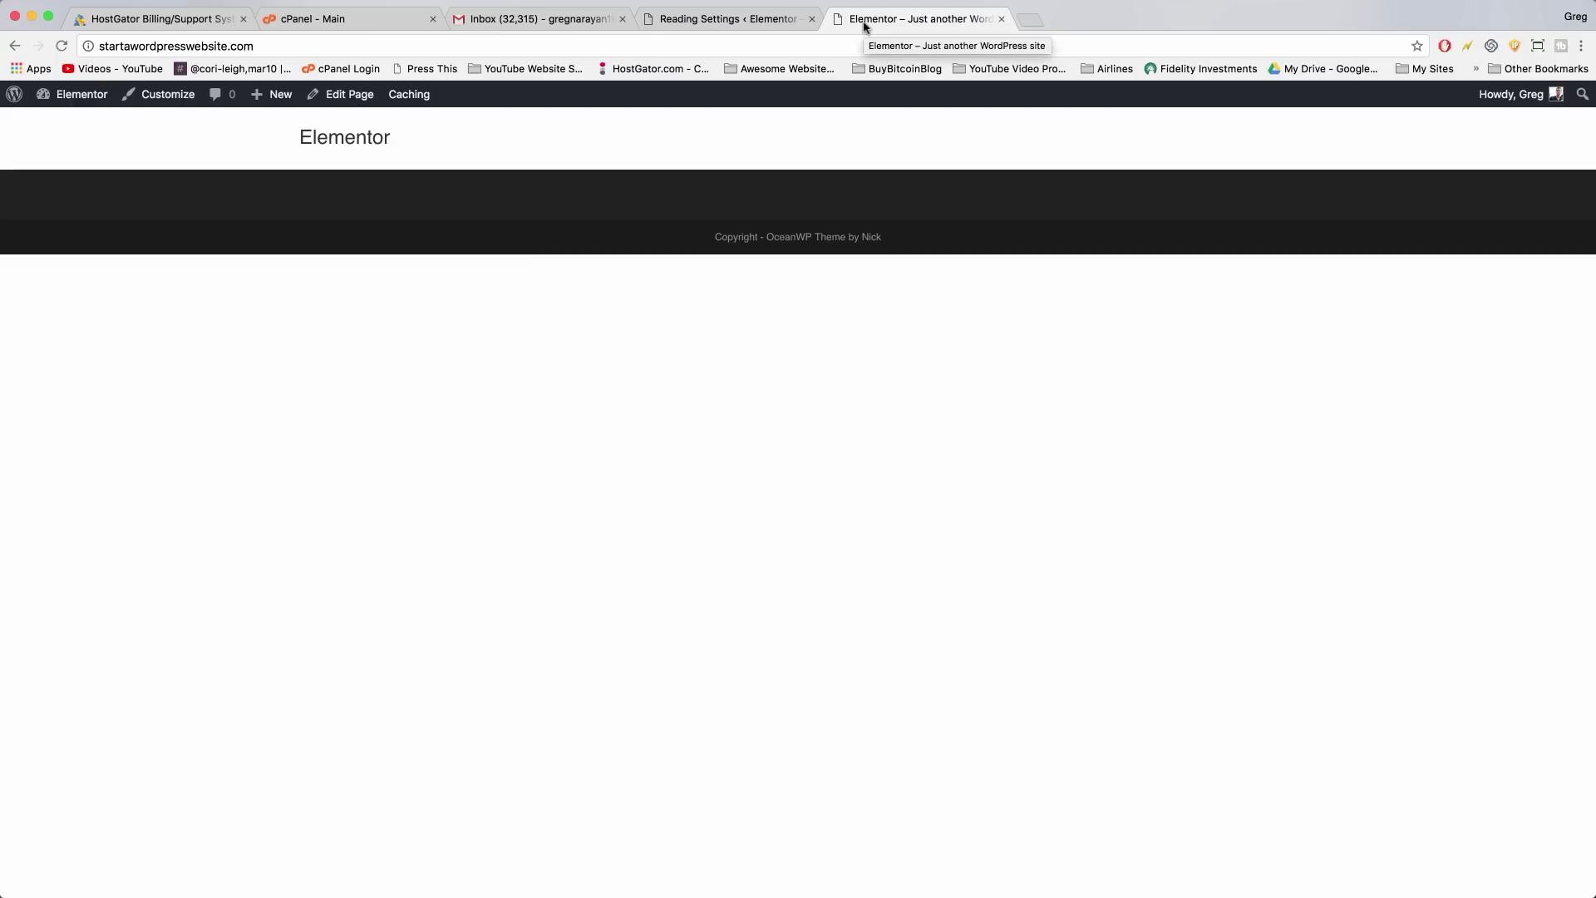
left_click(755, 19)
mouse_move(187, 94)
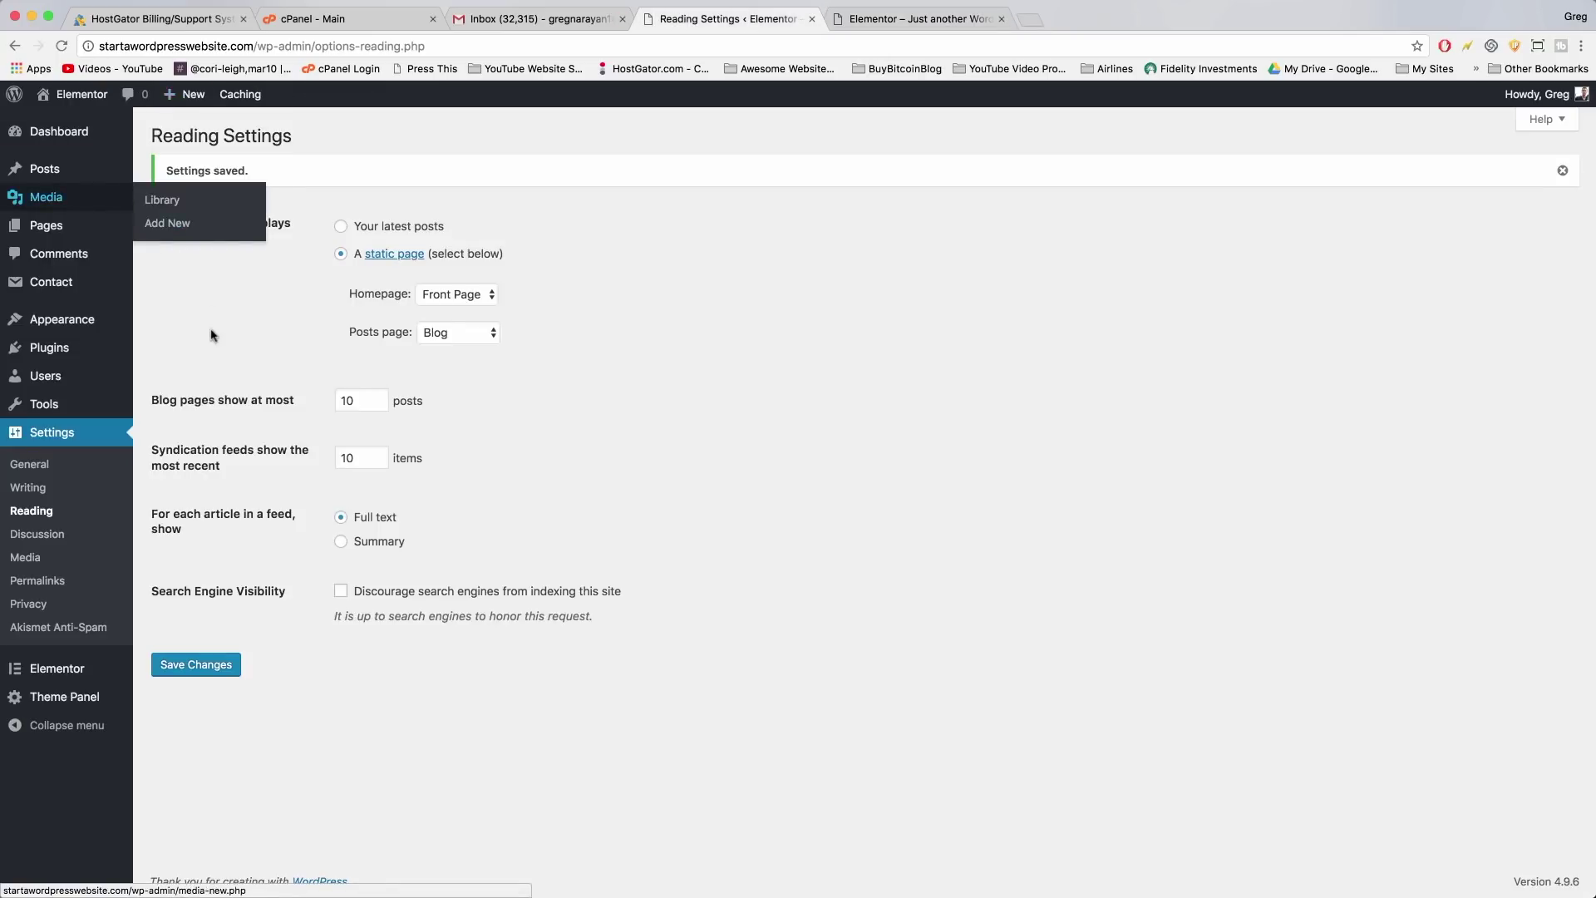
mouse_move(63, 319)
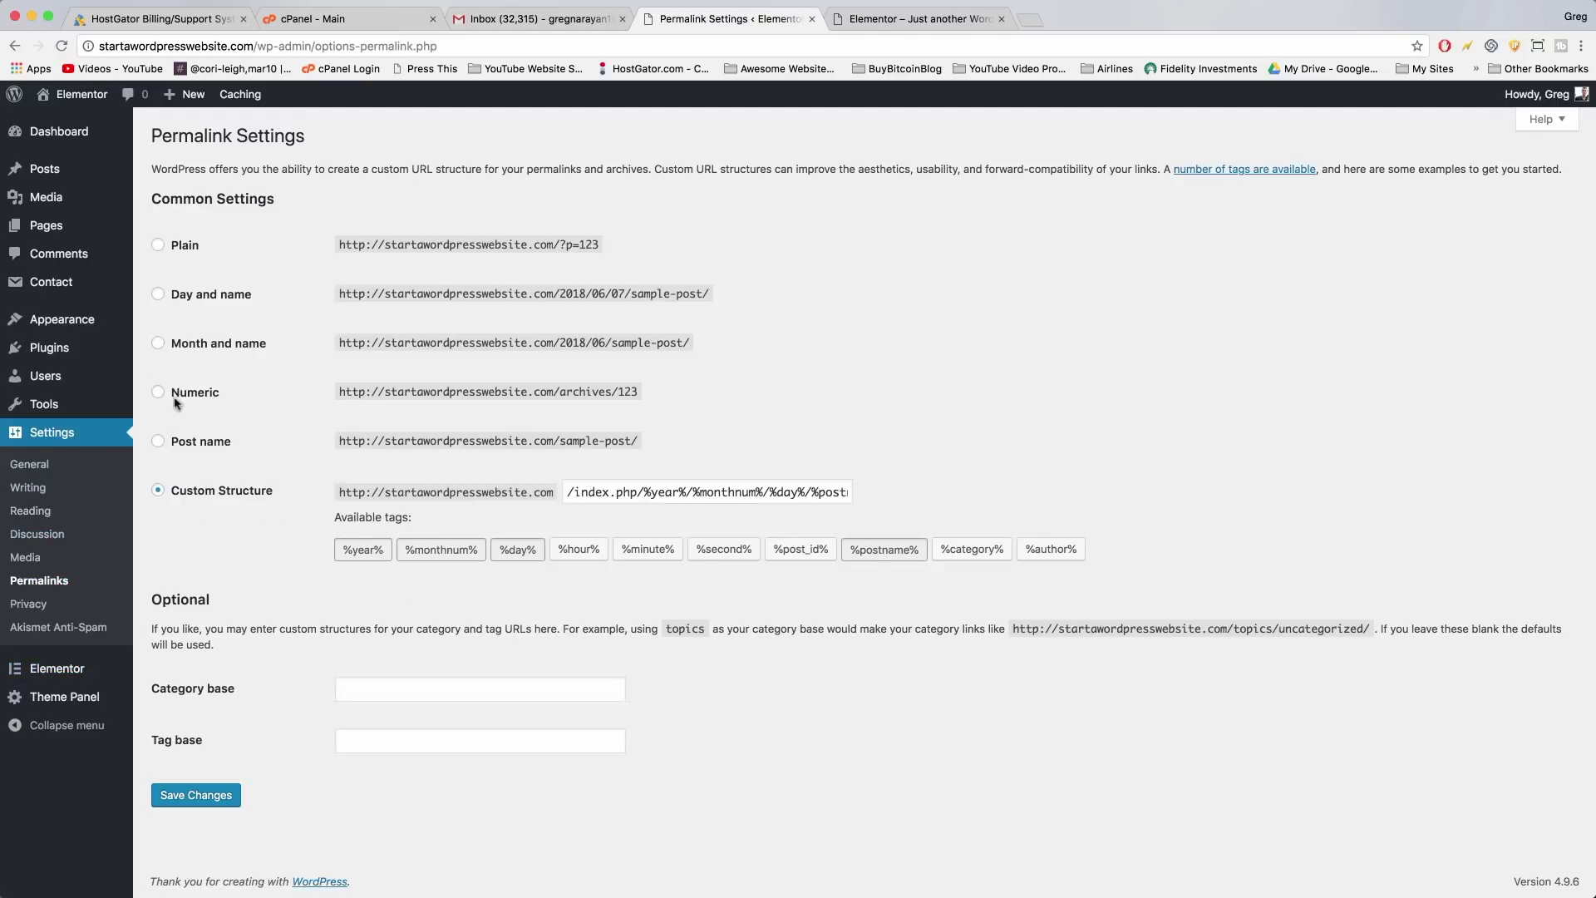
Select the Post name permalink option and view the Our Work page on the live site.
left_click(158, 442)
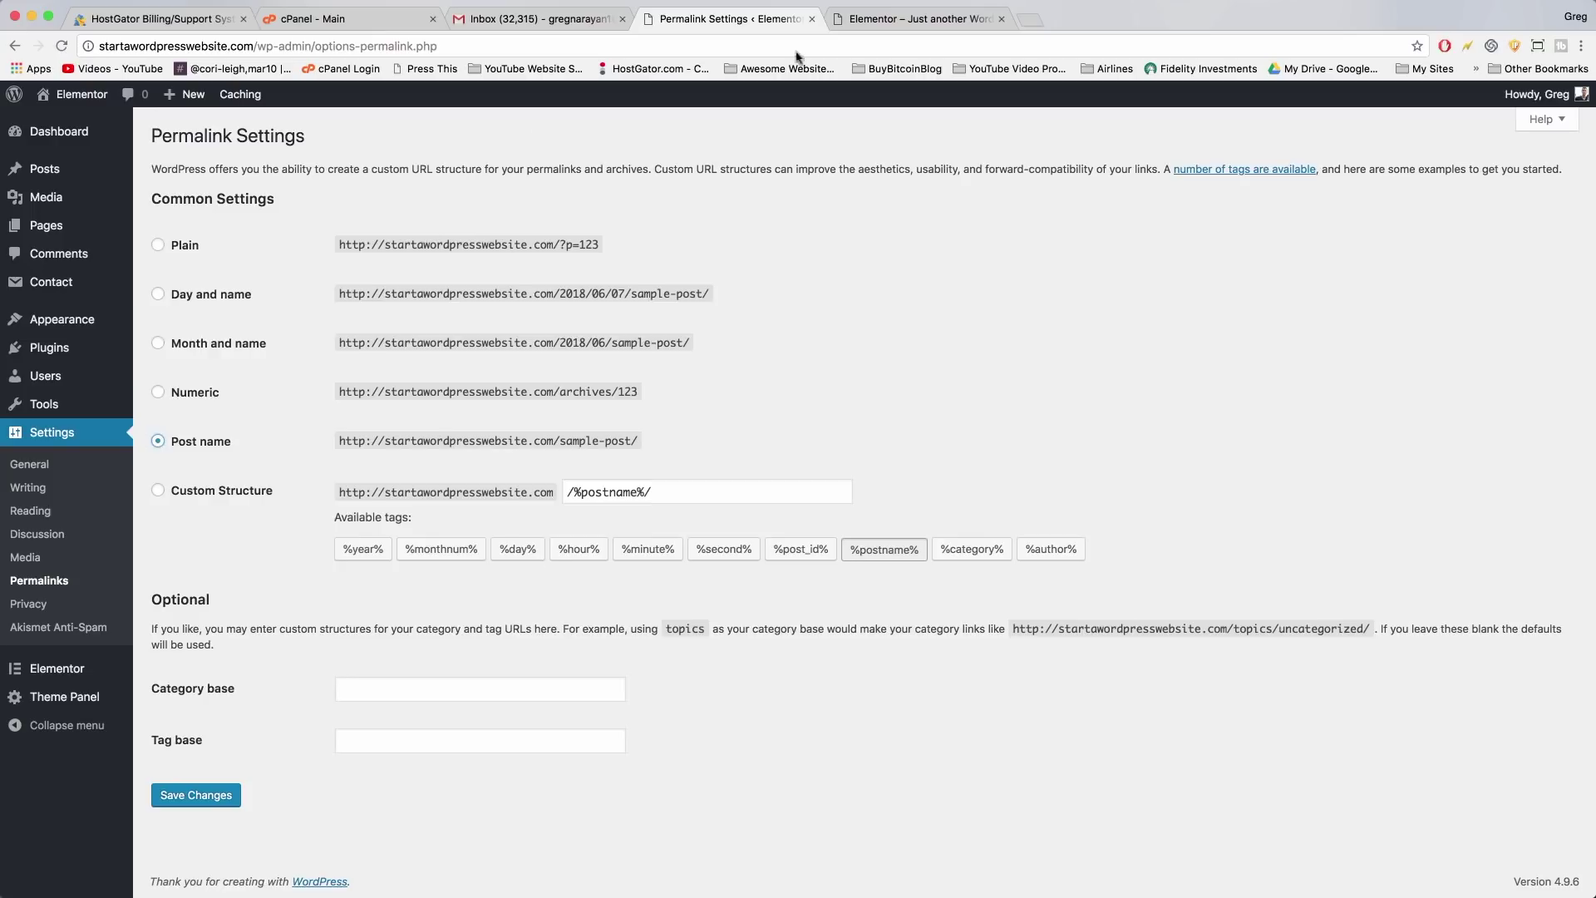
left_click(921, 18)
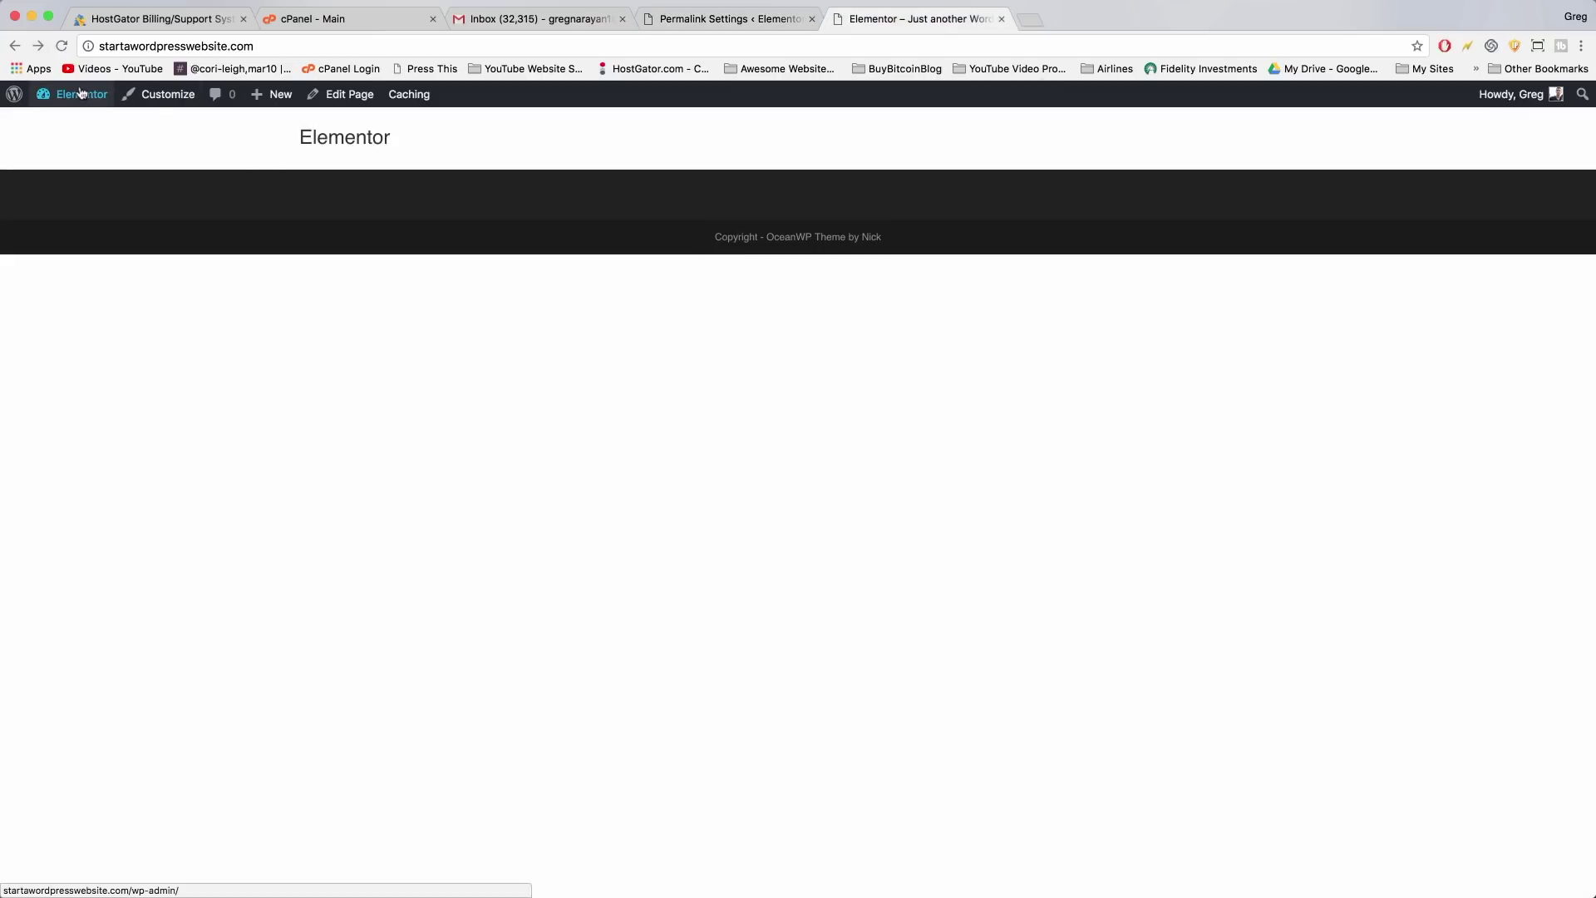
left_click(75, 93)
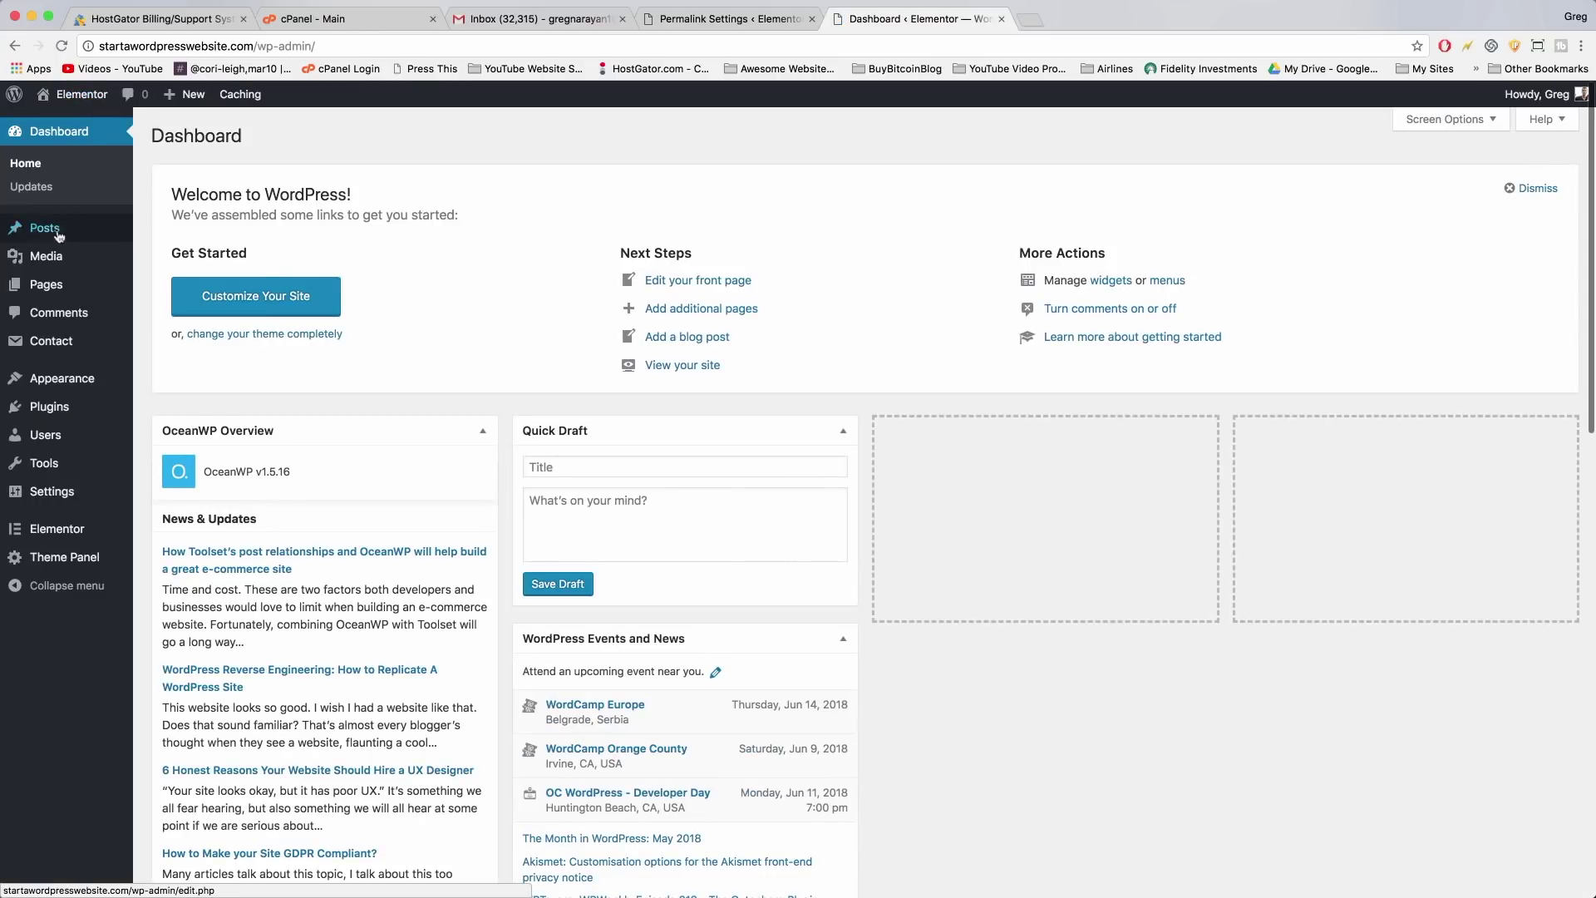
left_click(52, 287)
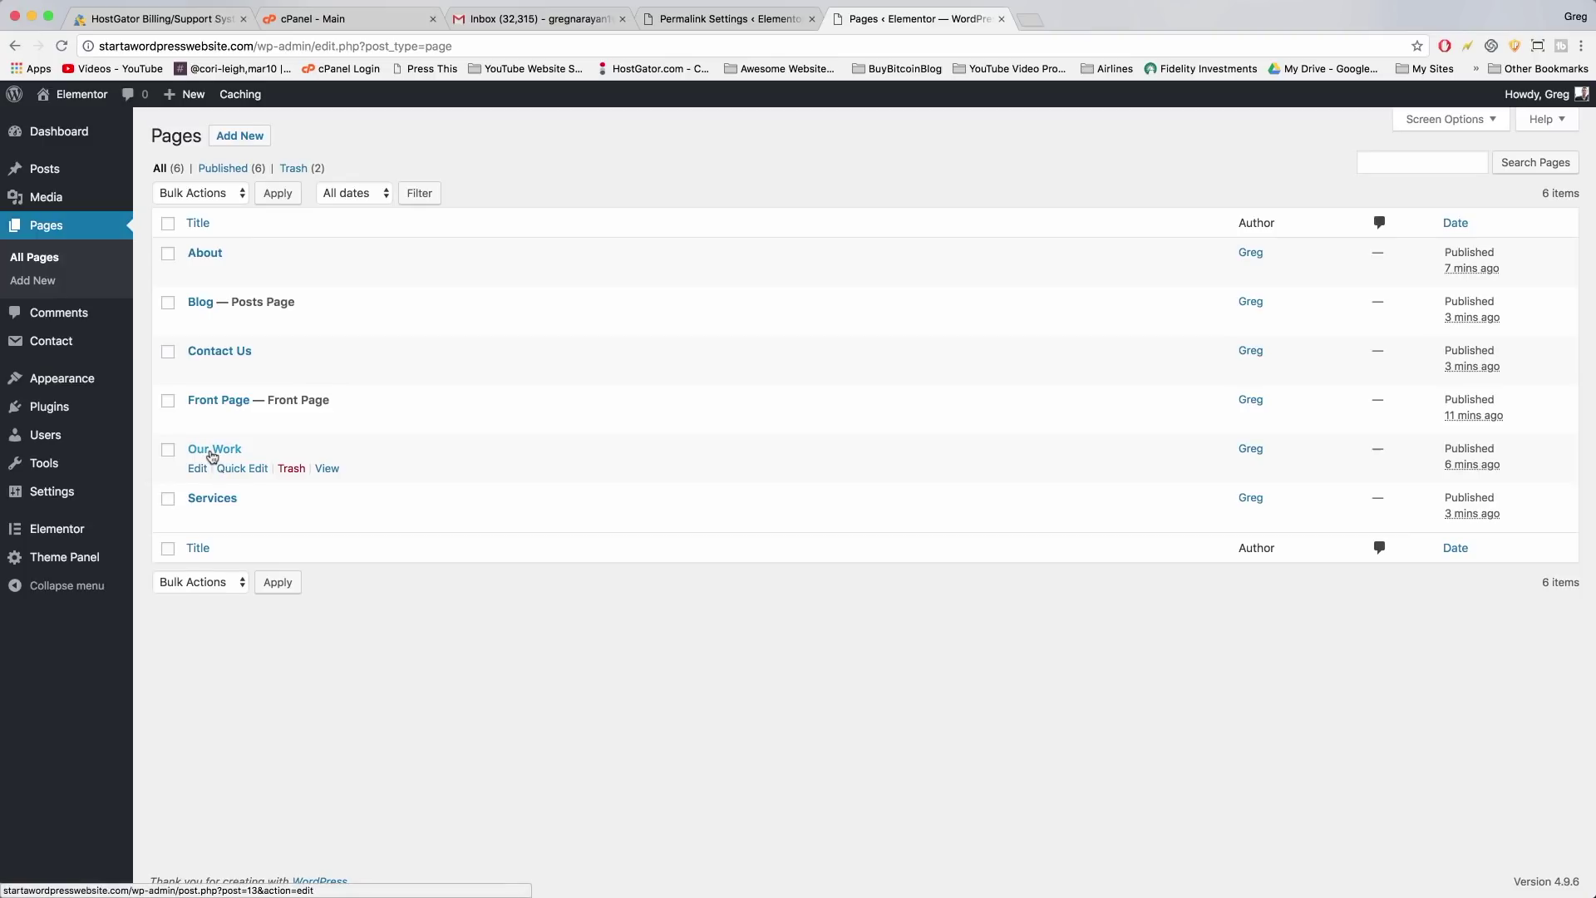
left_click(213, 453)
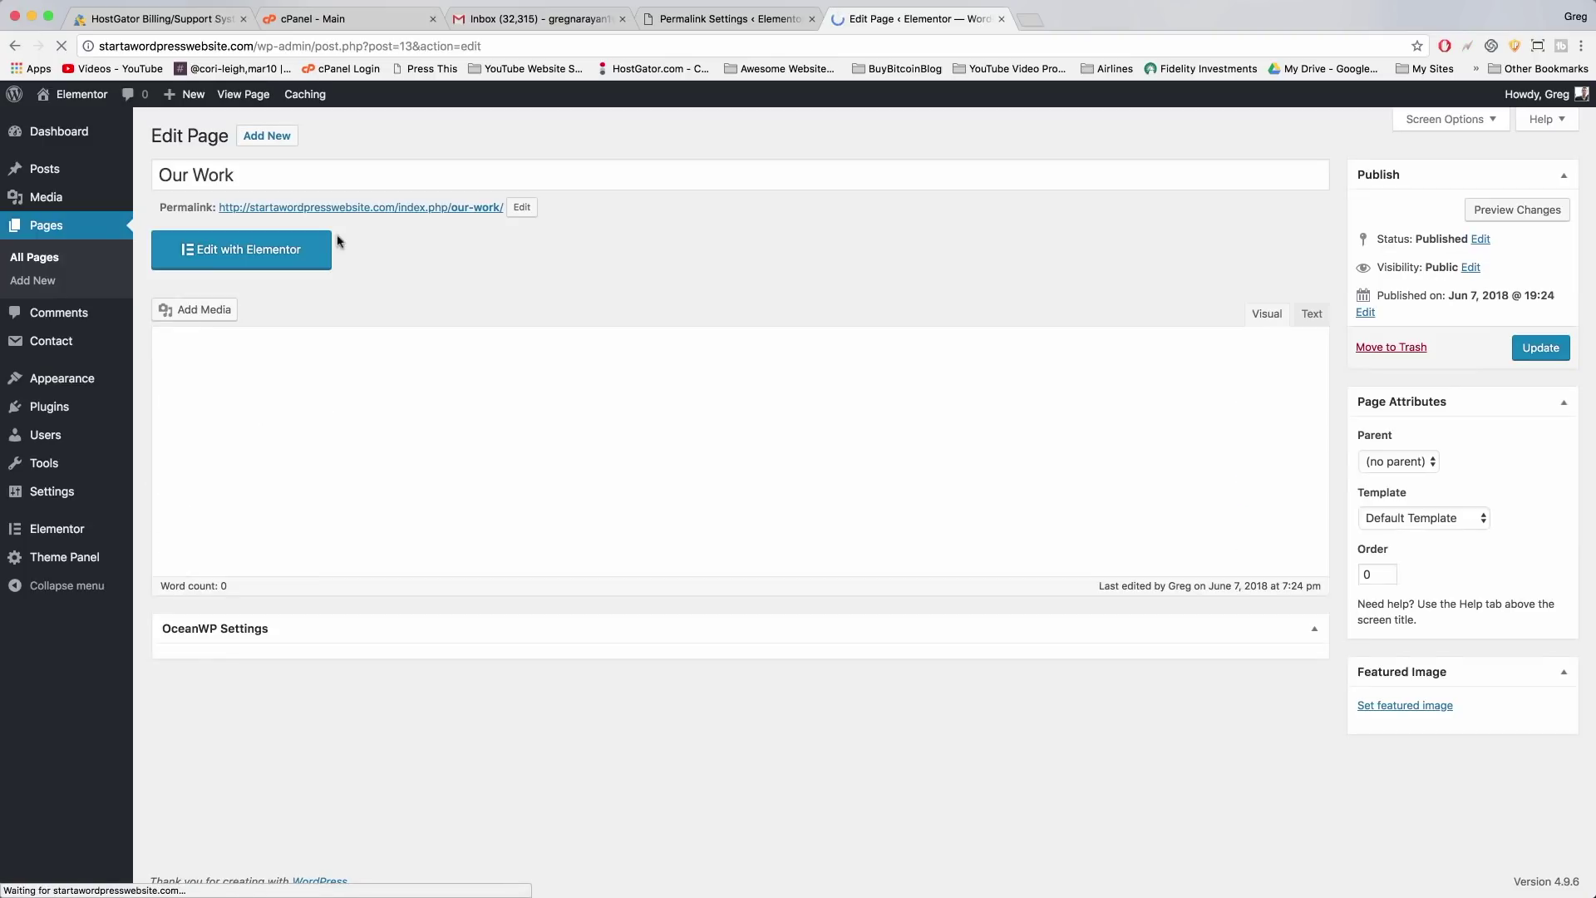
left_click(241, 97)
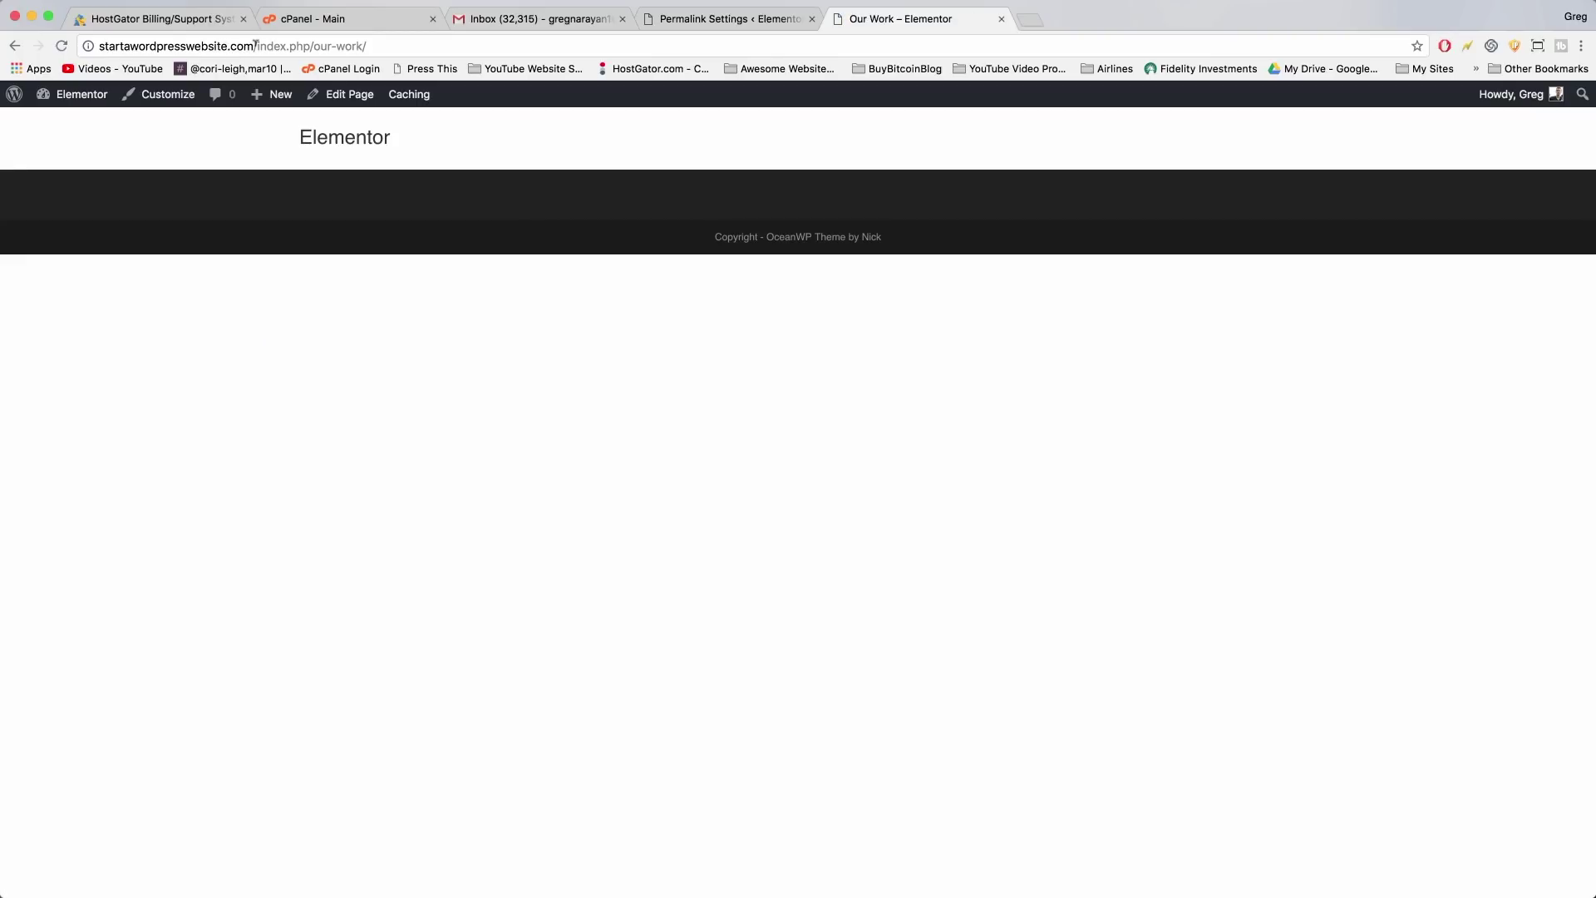
Highlight the index.php and 'our work' parts of the Our Work page's address.
left_click(256, 47)
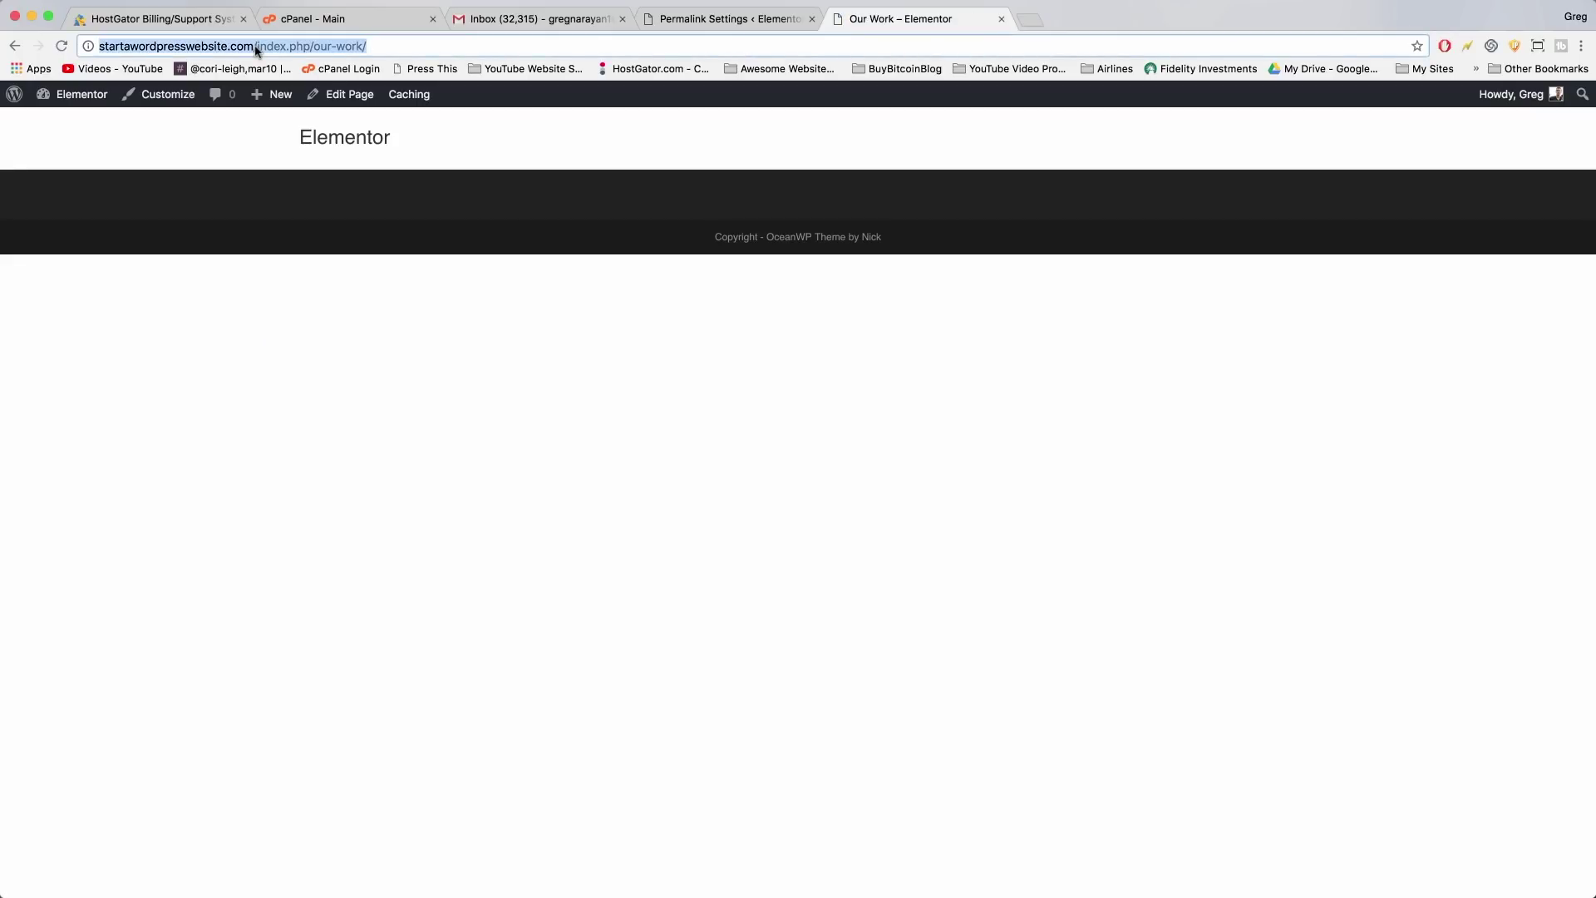
left_click(257, 47)
left_click_drag(259, 45, 302, 46)
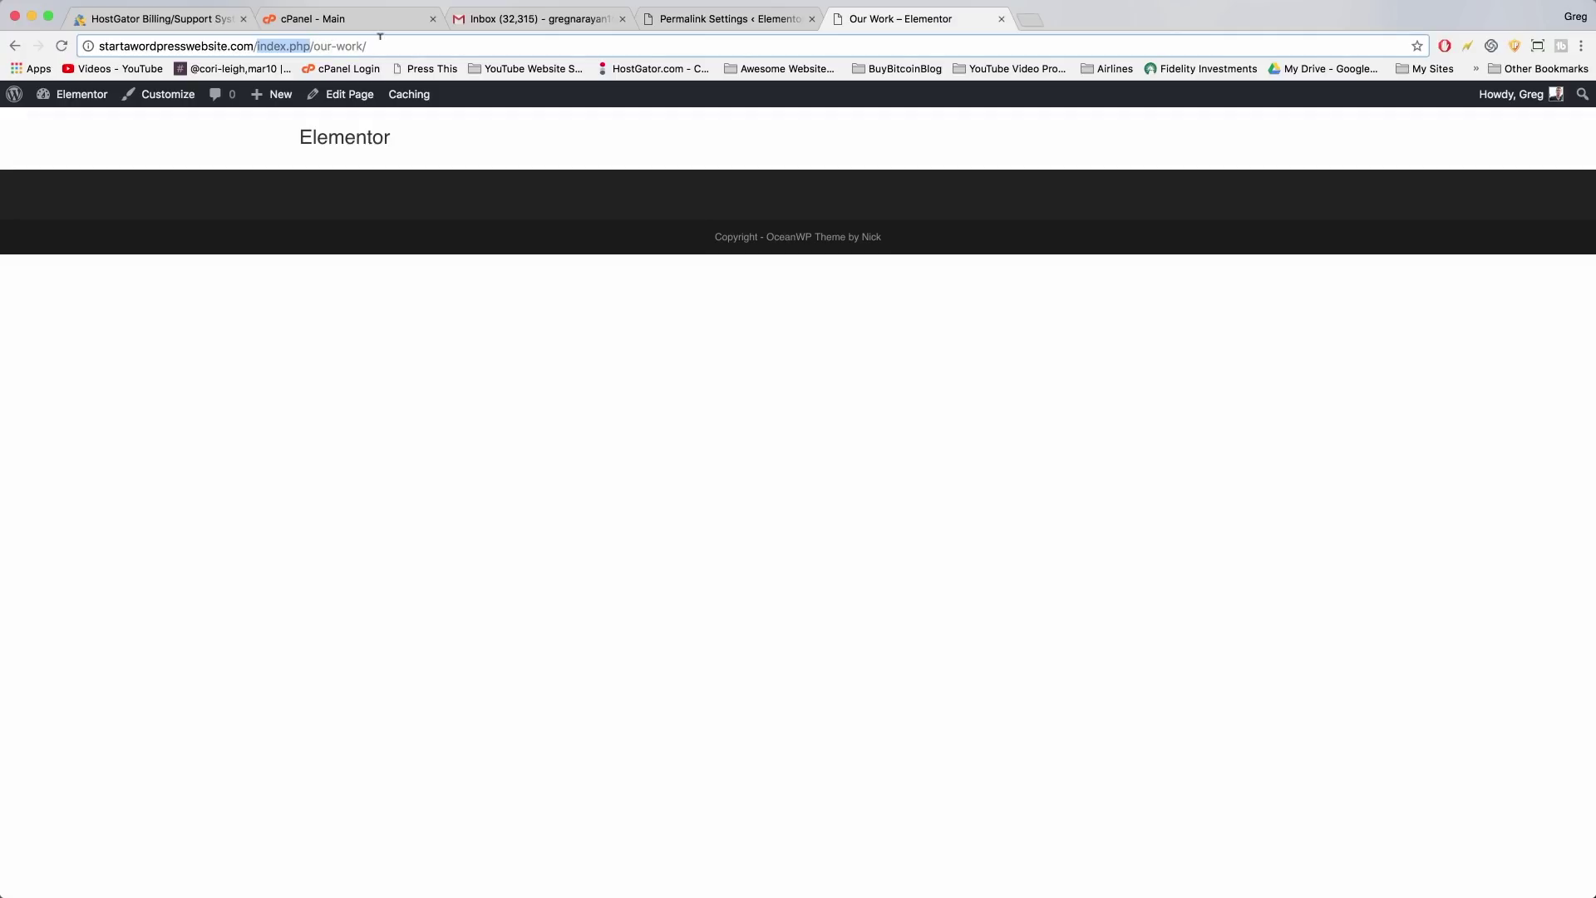
left_click(310, 46)
left_click_drag(310, 46, 250, 46)
double_click(316, 46)
double_click(345, 46)
double_click(322, 44)
double_click(343, 44)
left_click(368, 45)
Save the Post name permalinks, reload Our Work to confirm /our-work/, then view the homepage.
left_click(711, 19)
left_click(190, 788)
left_click(923, 19)
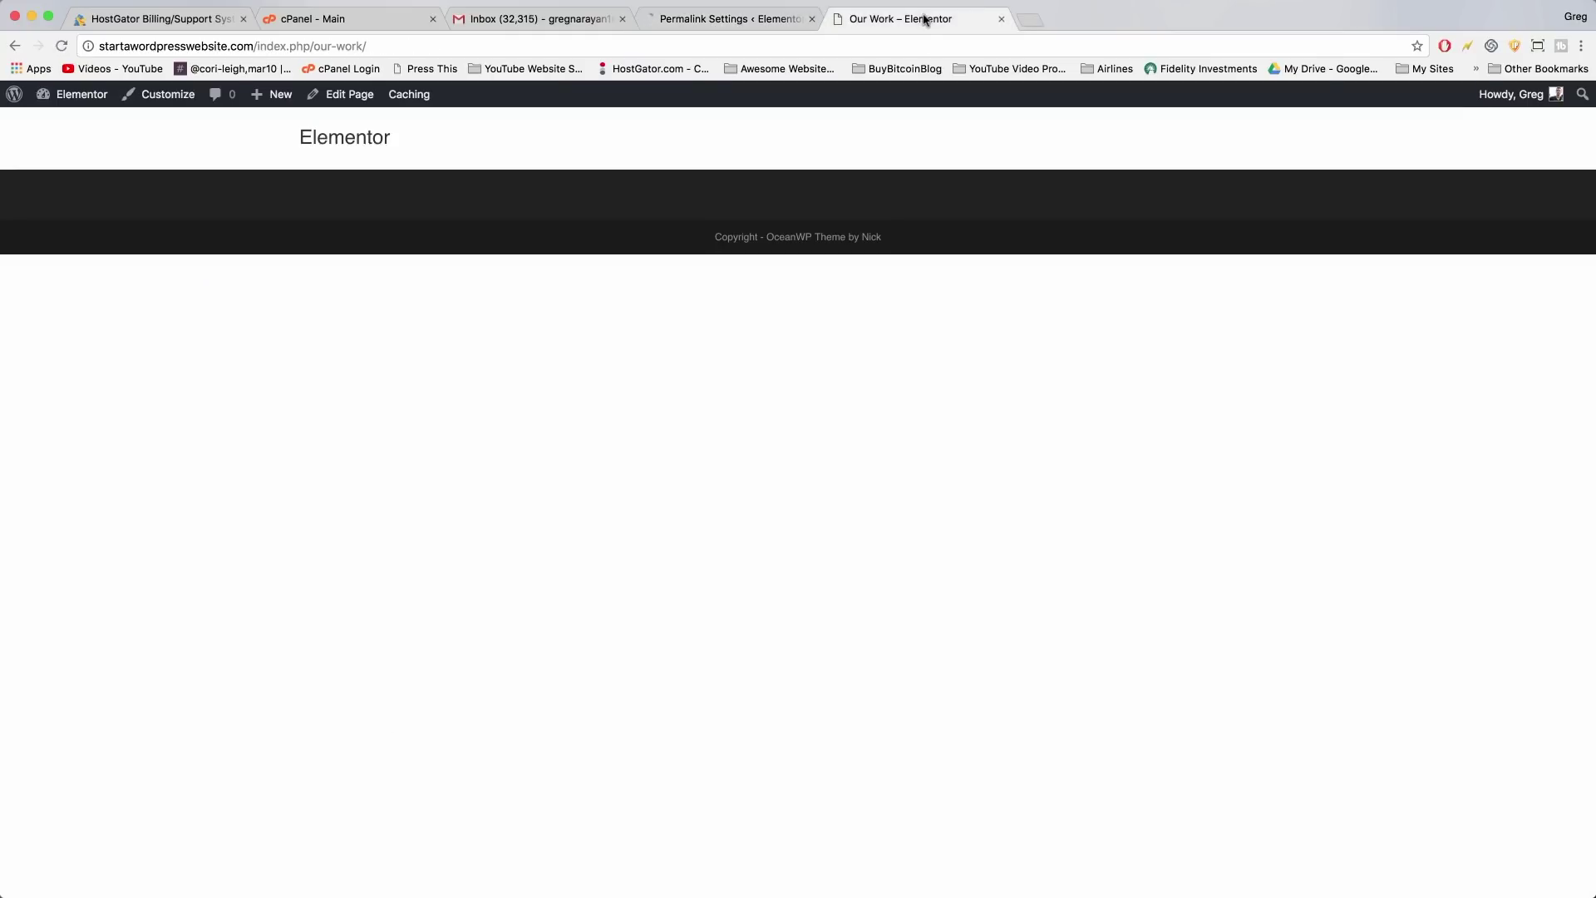
left_click(62, 46)
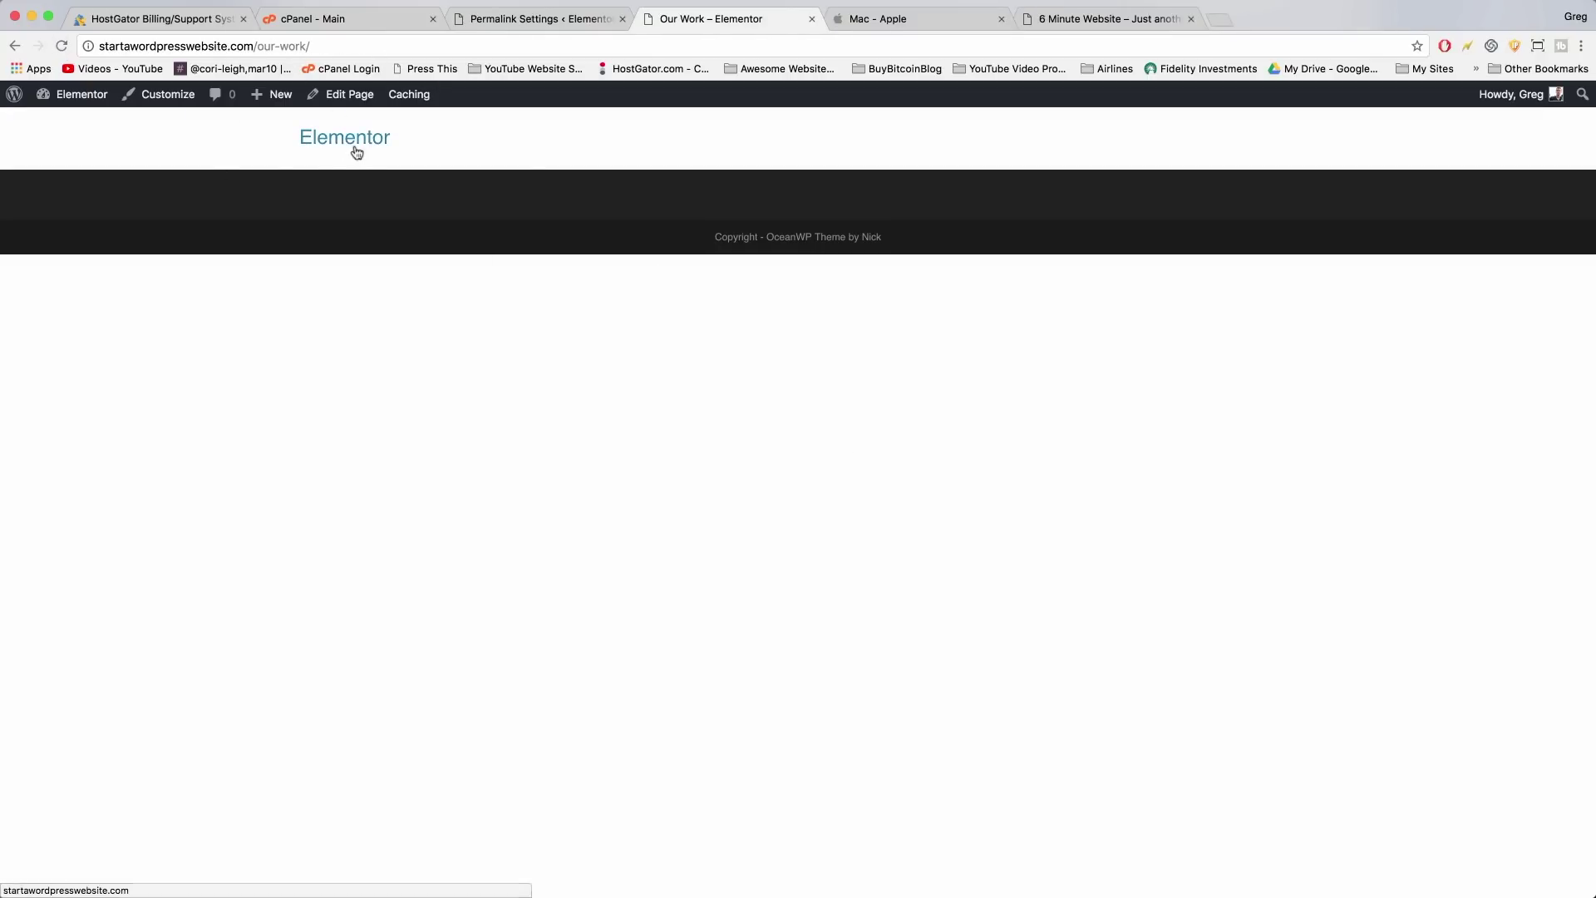
left_click(342, 141)
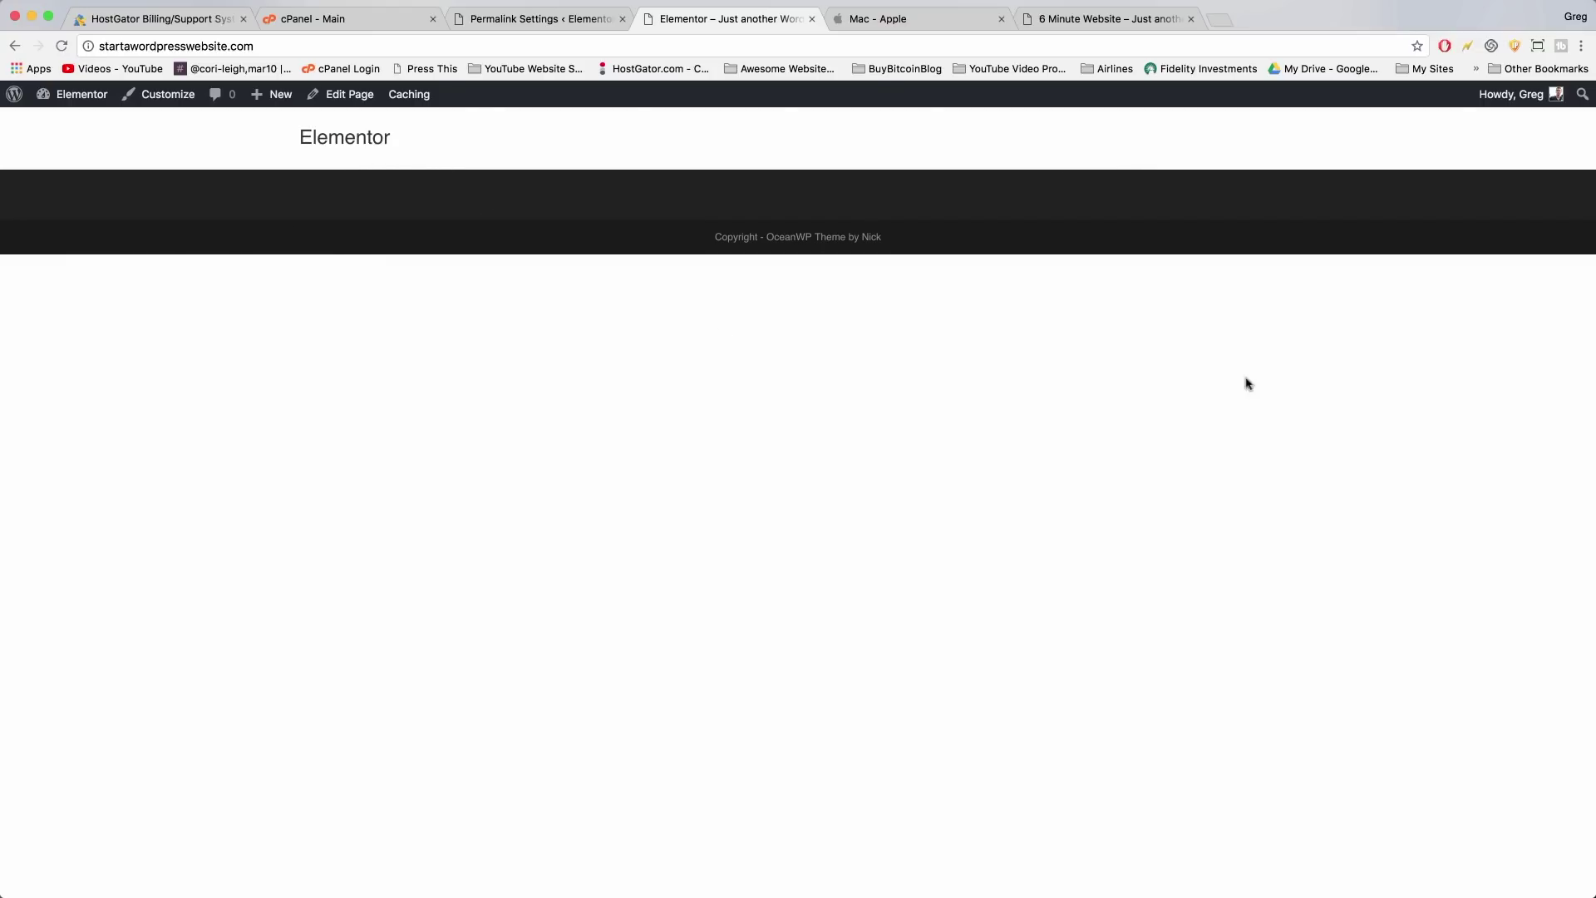
scroll(588, 135, "down", 3)
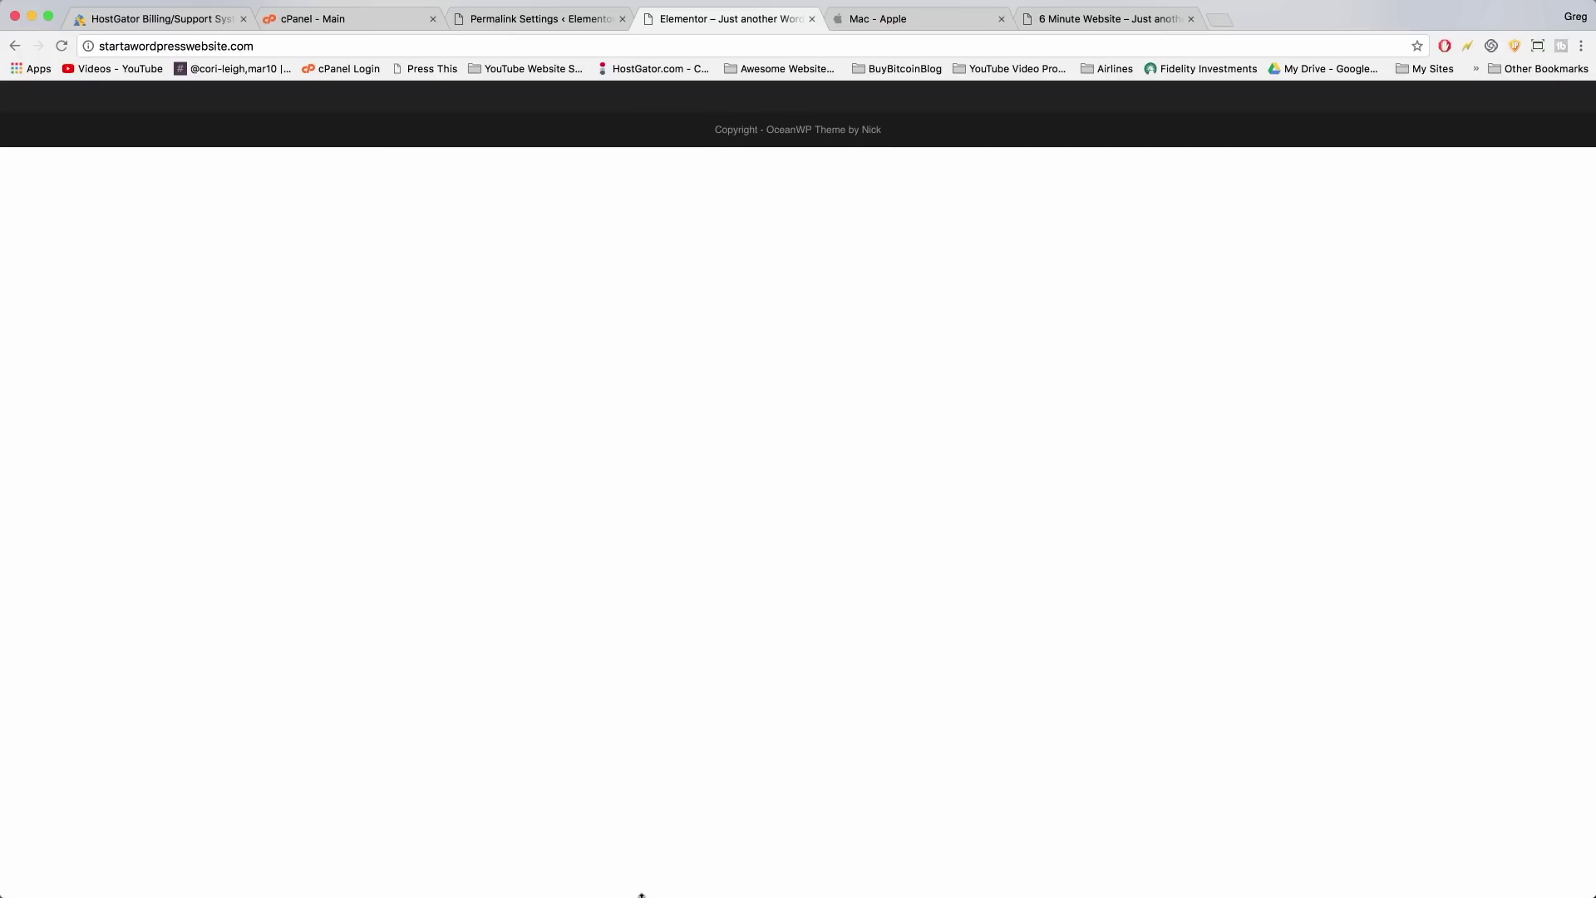
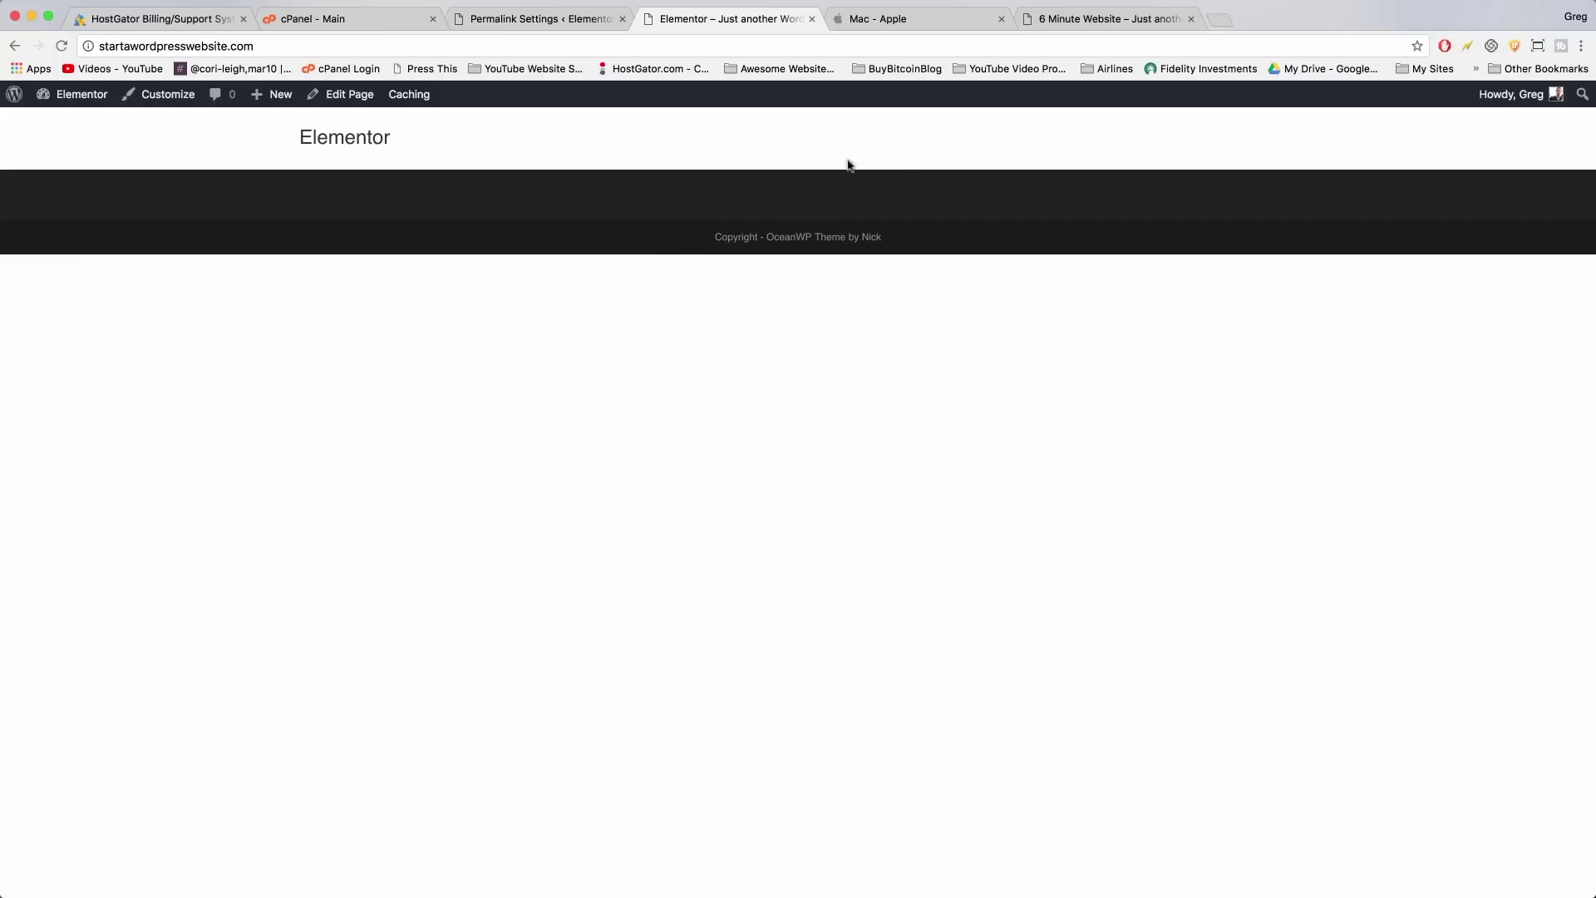
Open the Front Page's edit screen and launch it in the Elementor builder.
left_click(348, 97)
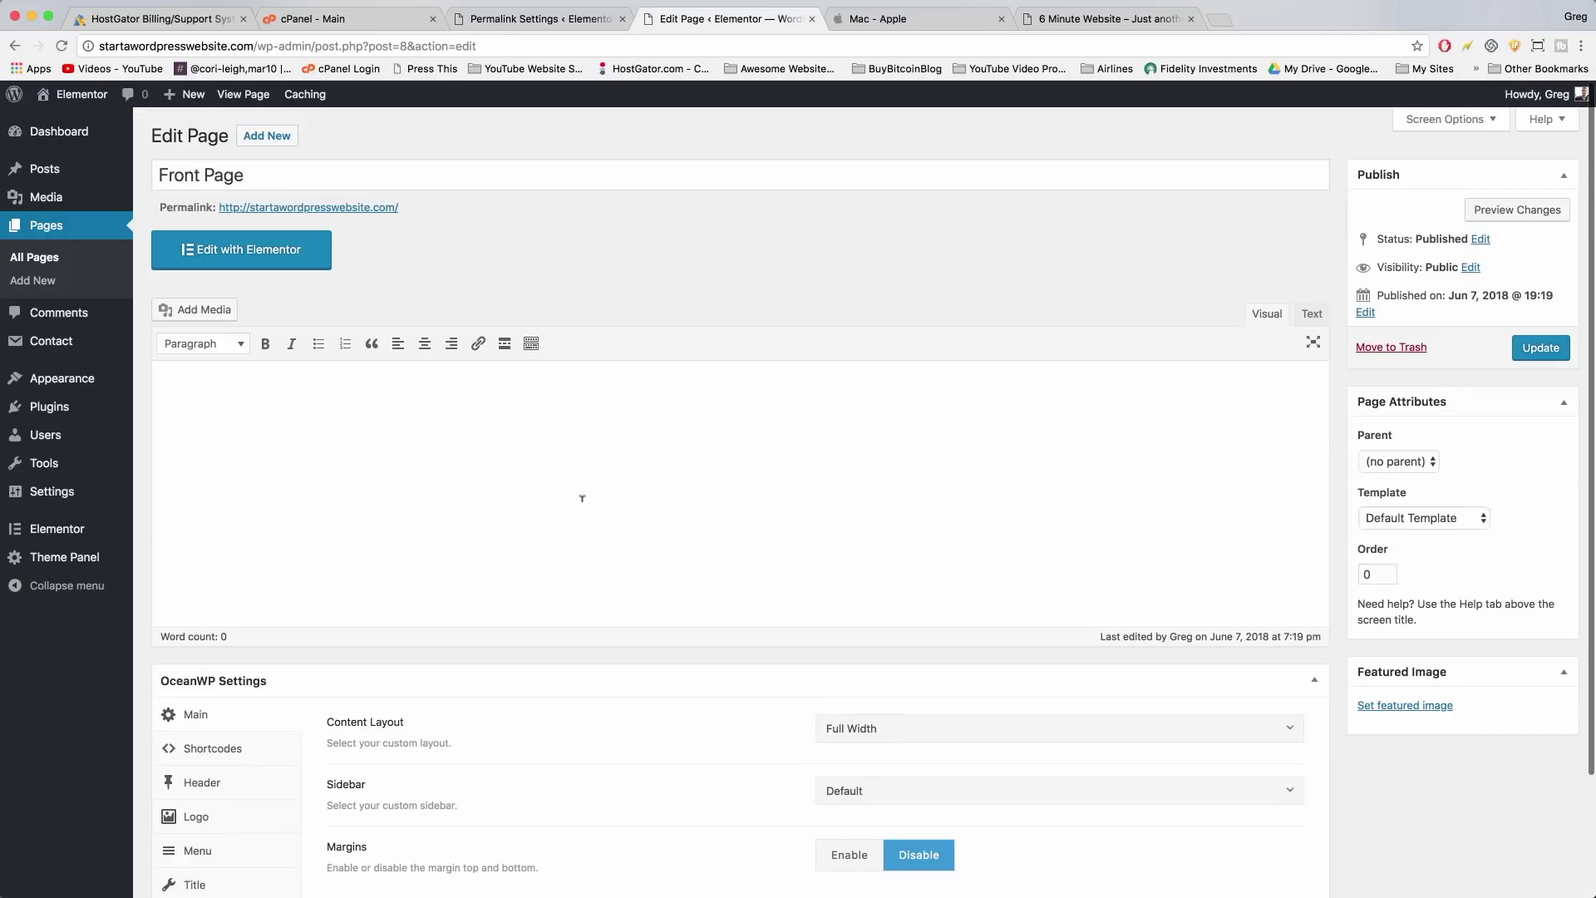
left_click(270, 252)
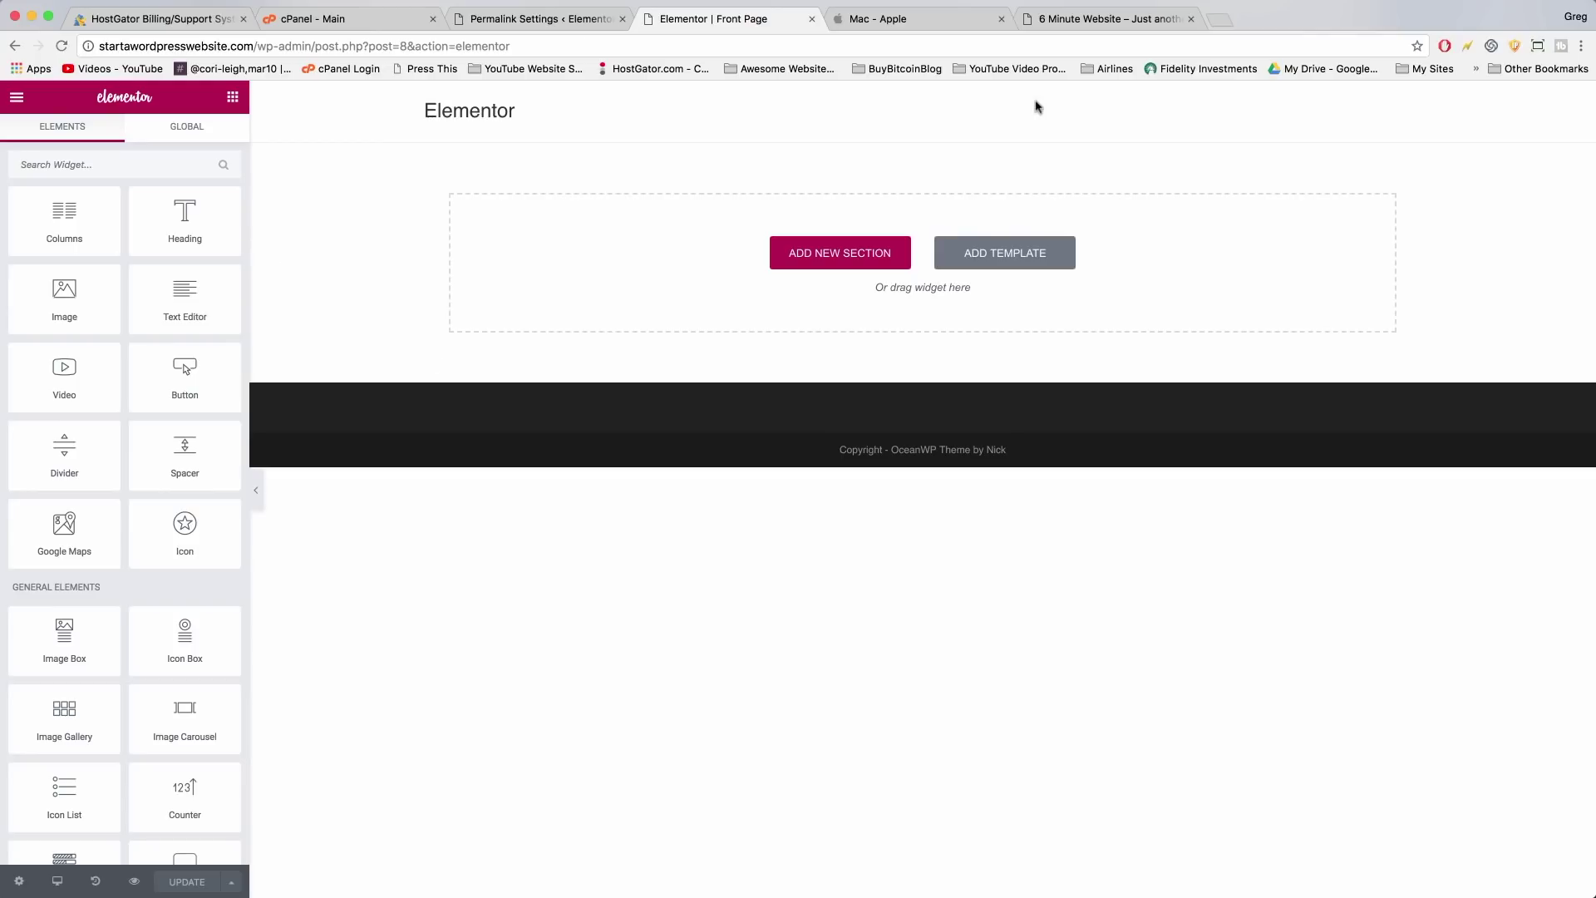
left_click(989, 259)
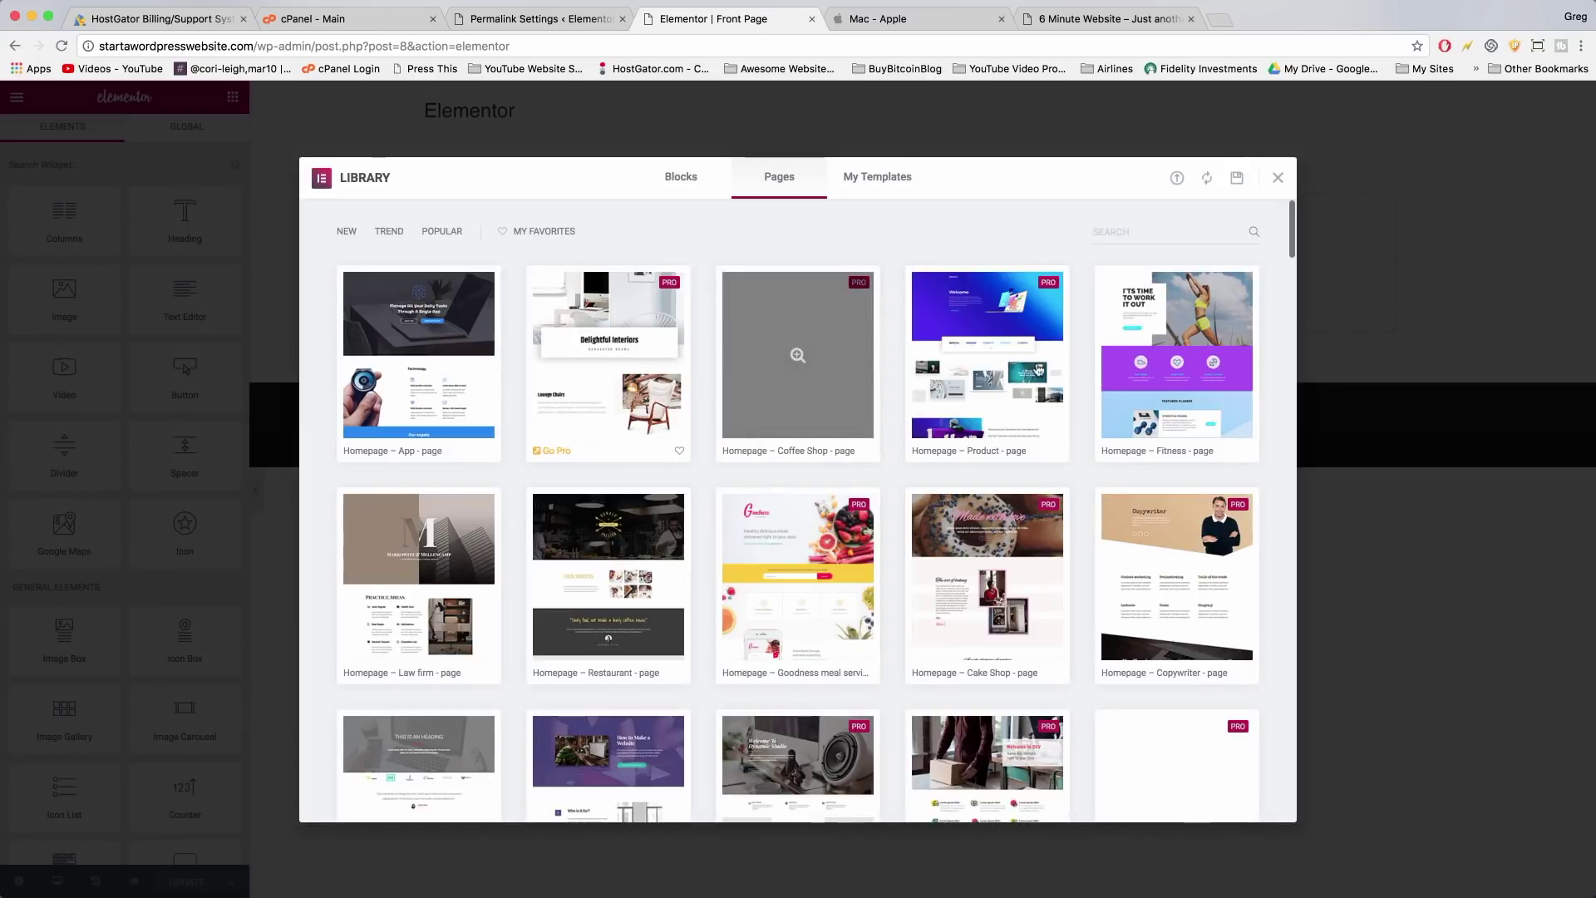
scroll(1137, 489, "down", 3)
scroll(1136, 489, "down", 3)
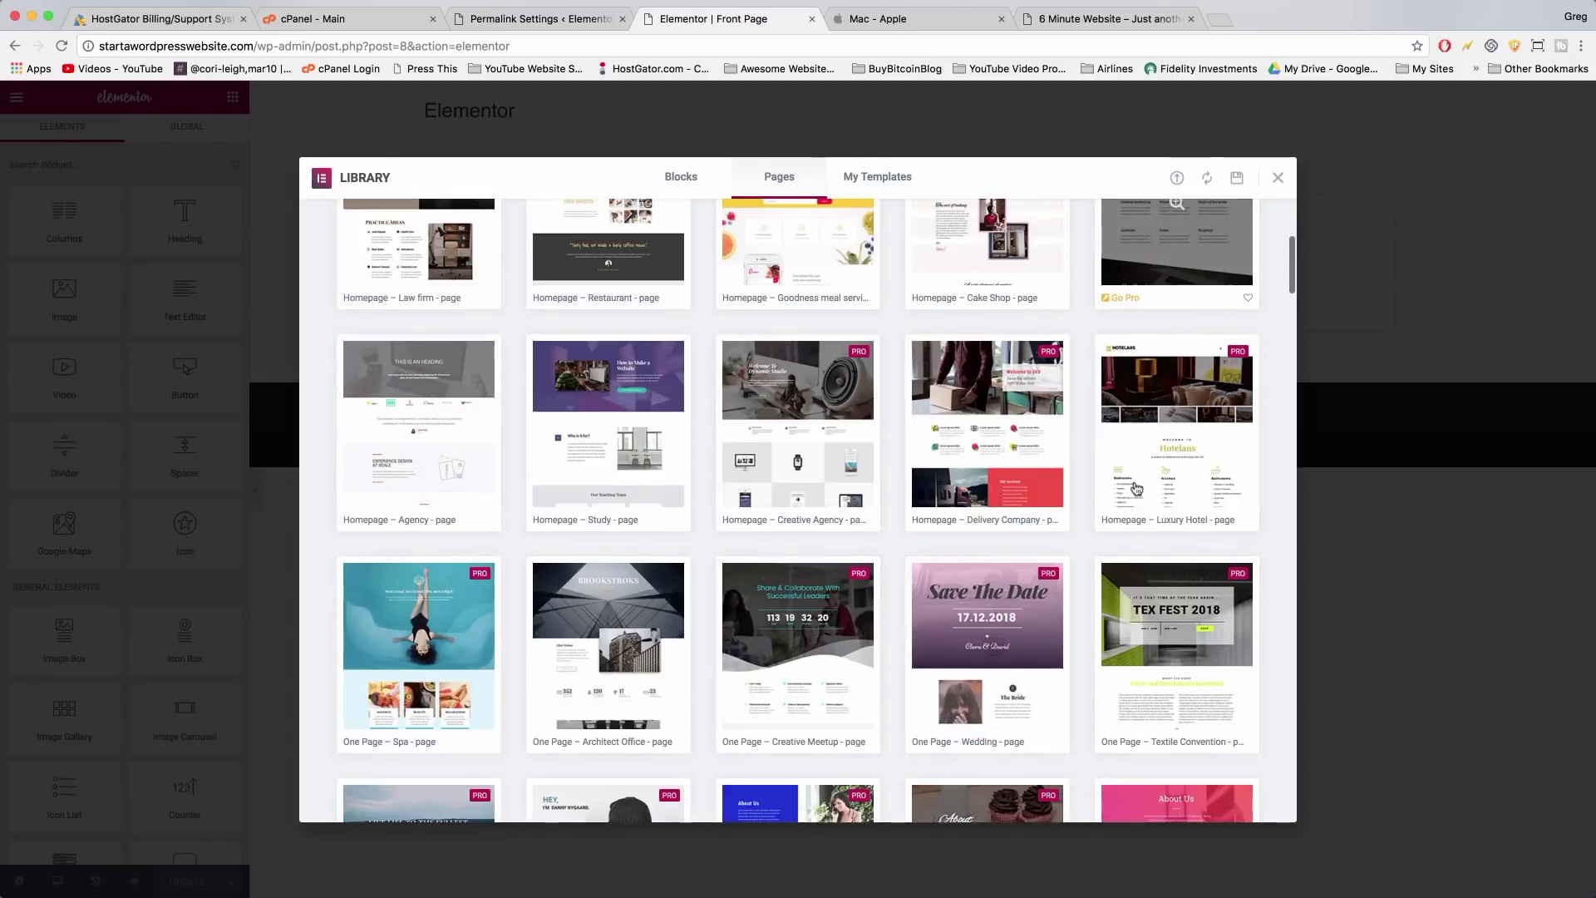
scroll(1137, 488, "up", 5)
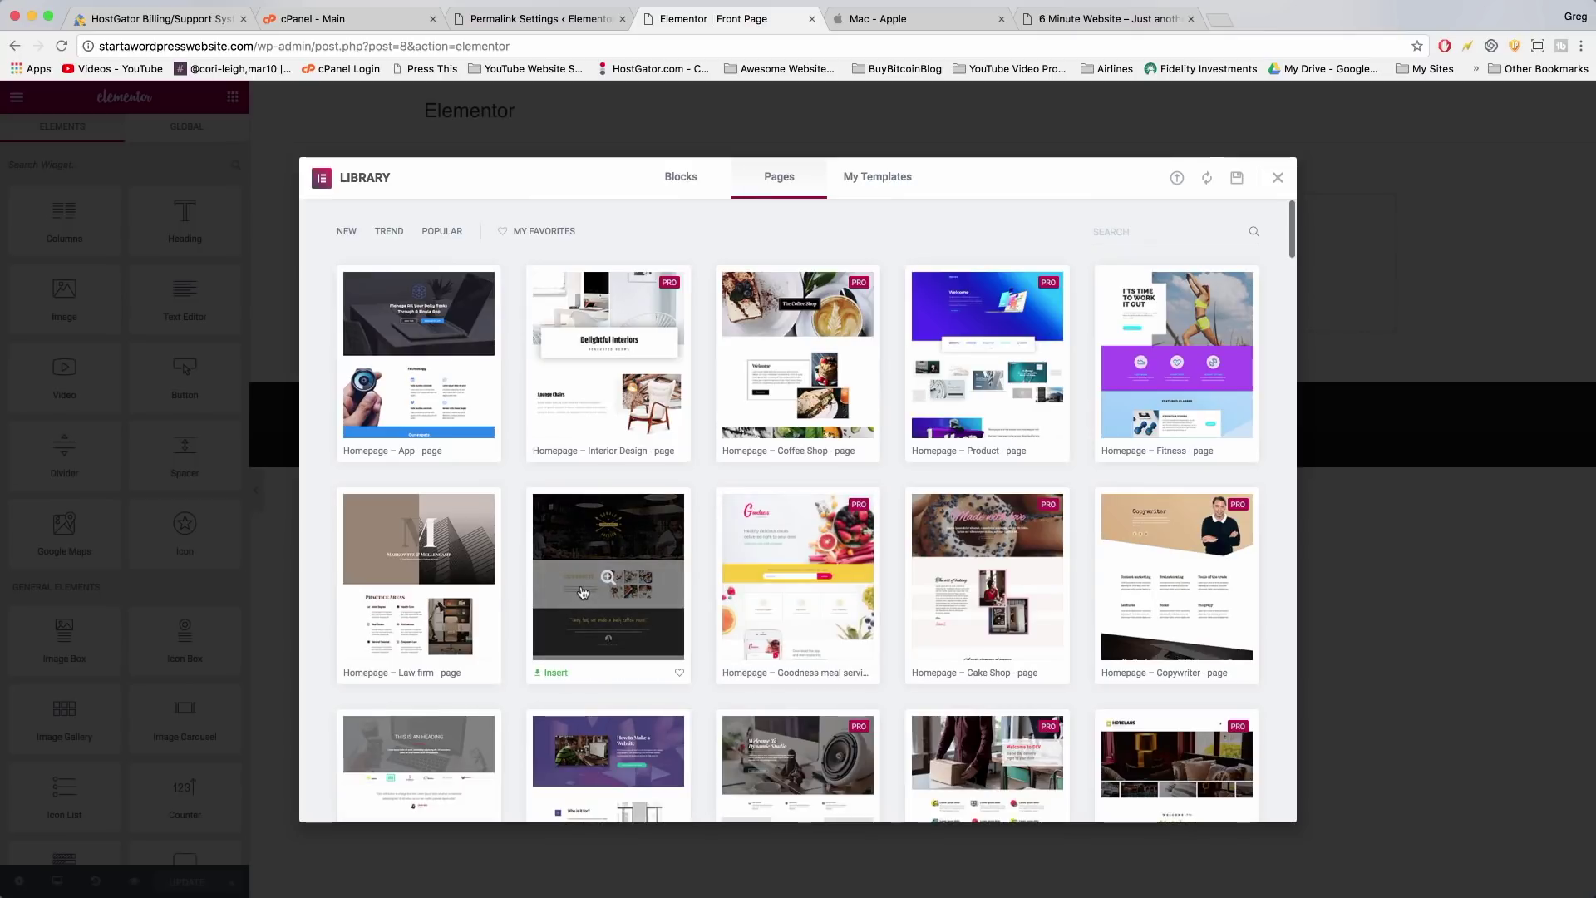
left_click(417, 572)
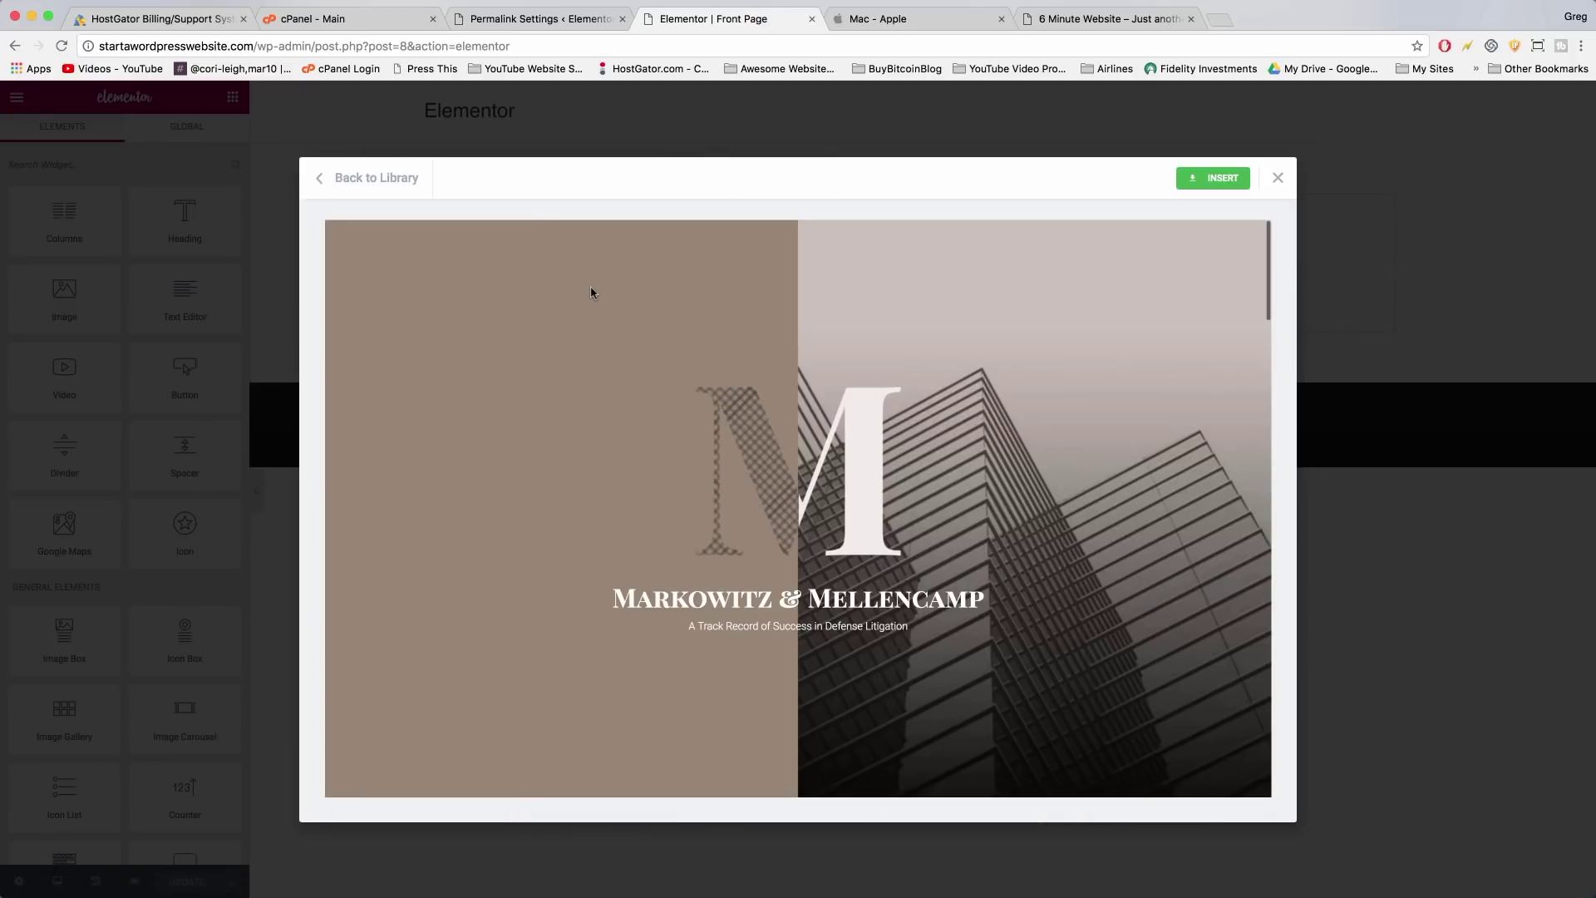
scroll(721, 327, "down", 2)
scroll(722, 327, "down", 5)
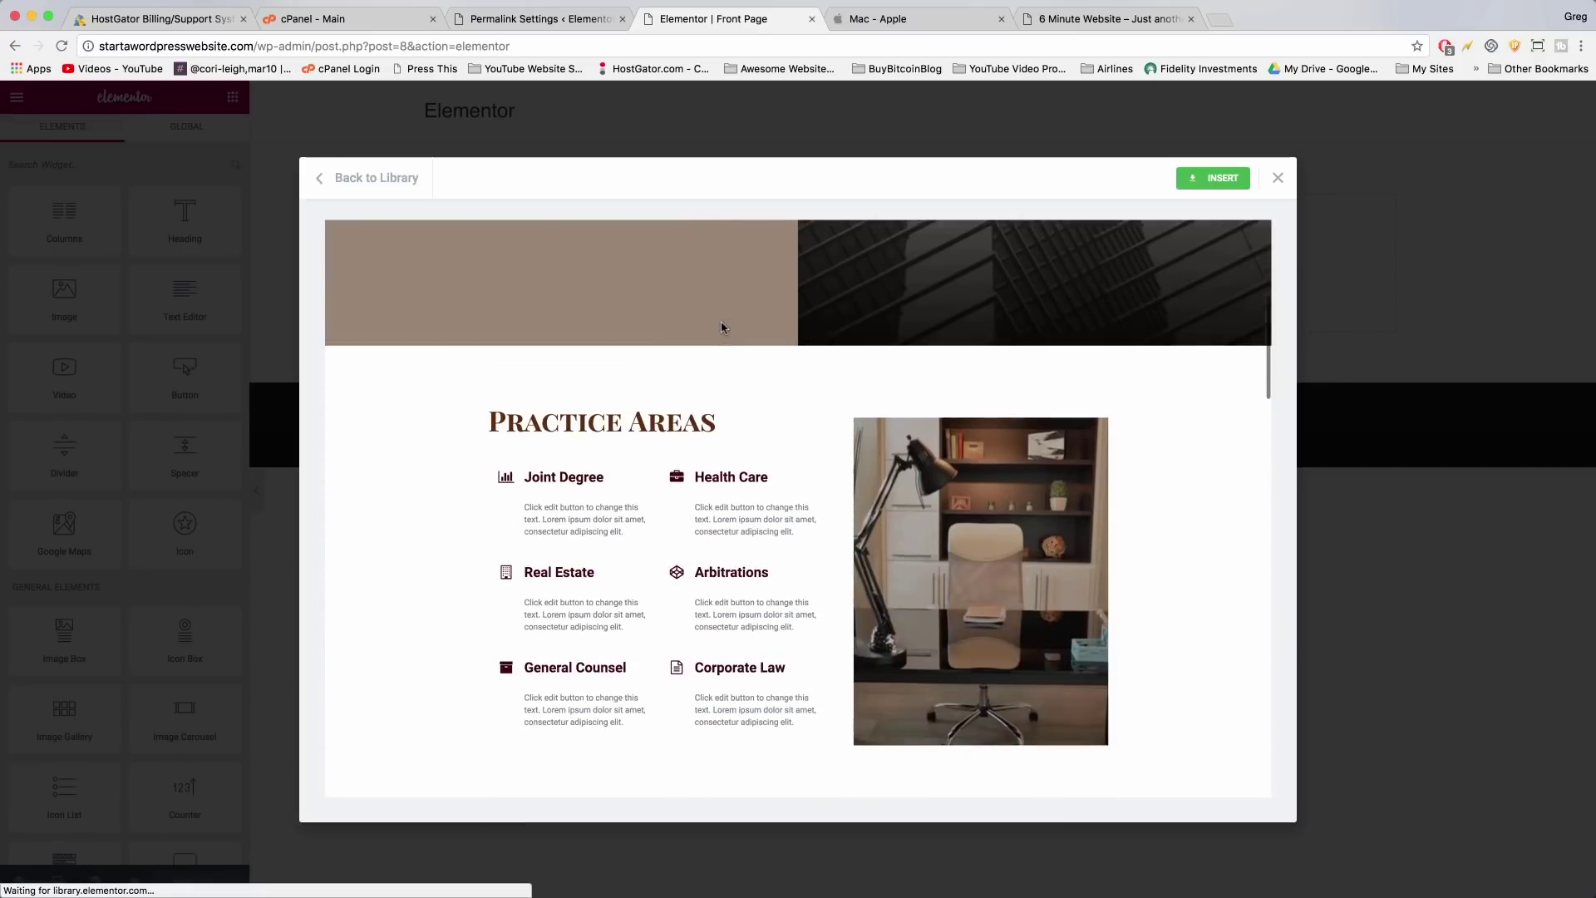
scroll(682, 479, "down", 1)
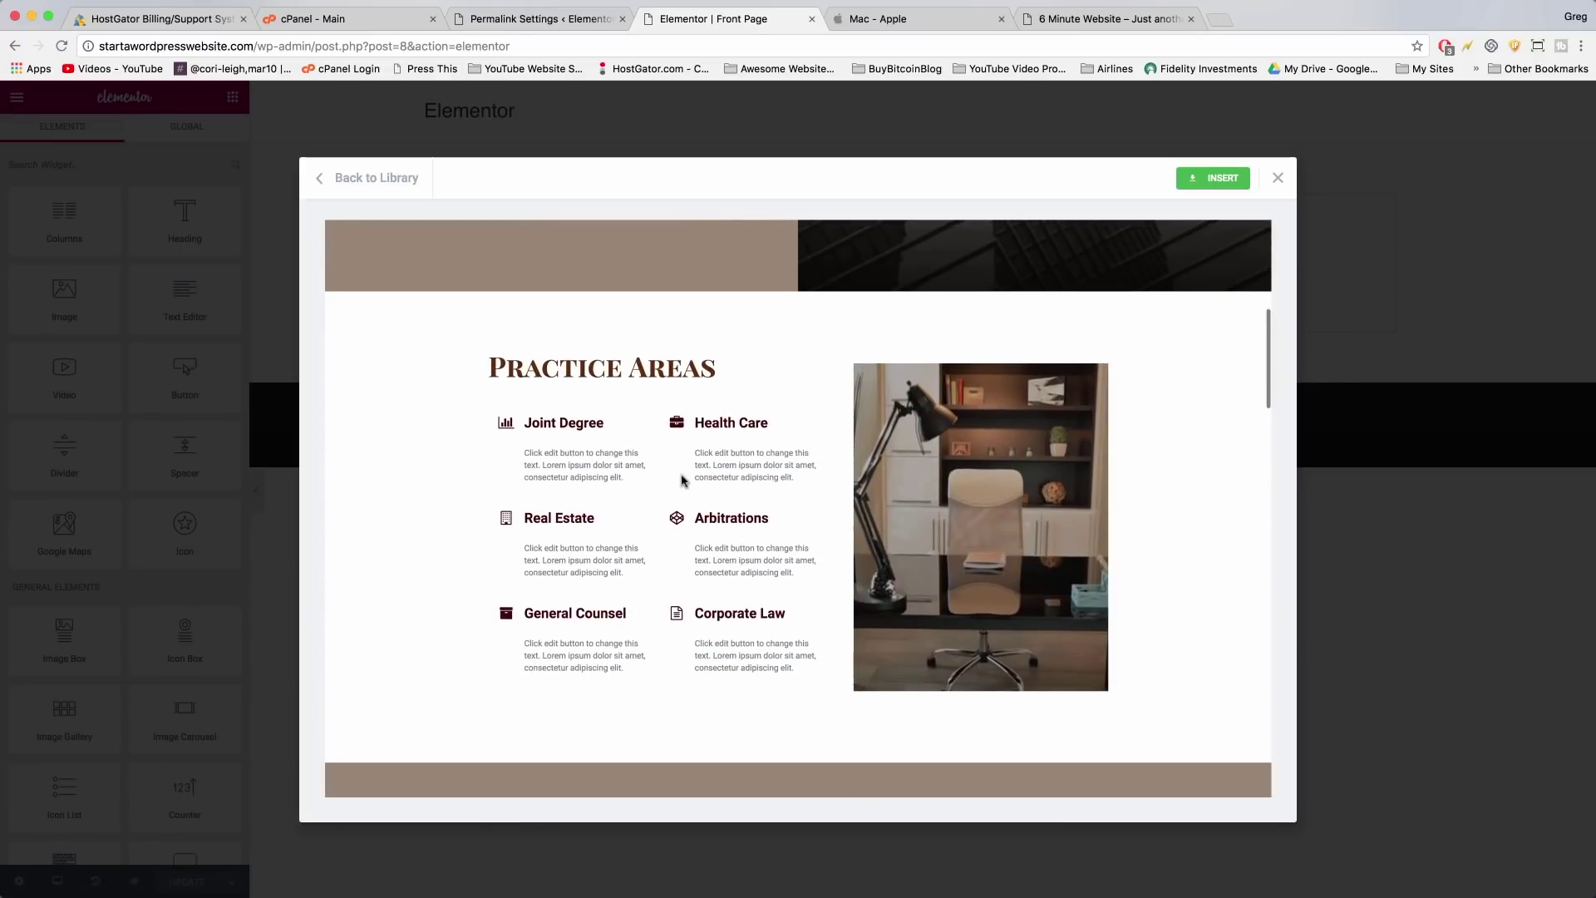
scroll(773, 477, "down", 3)
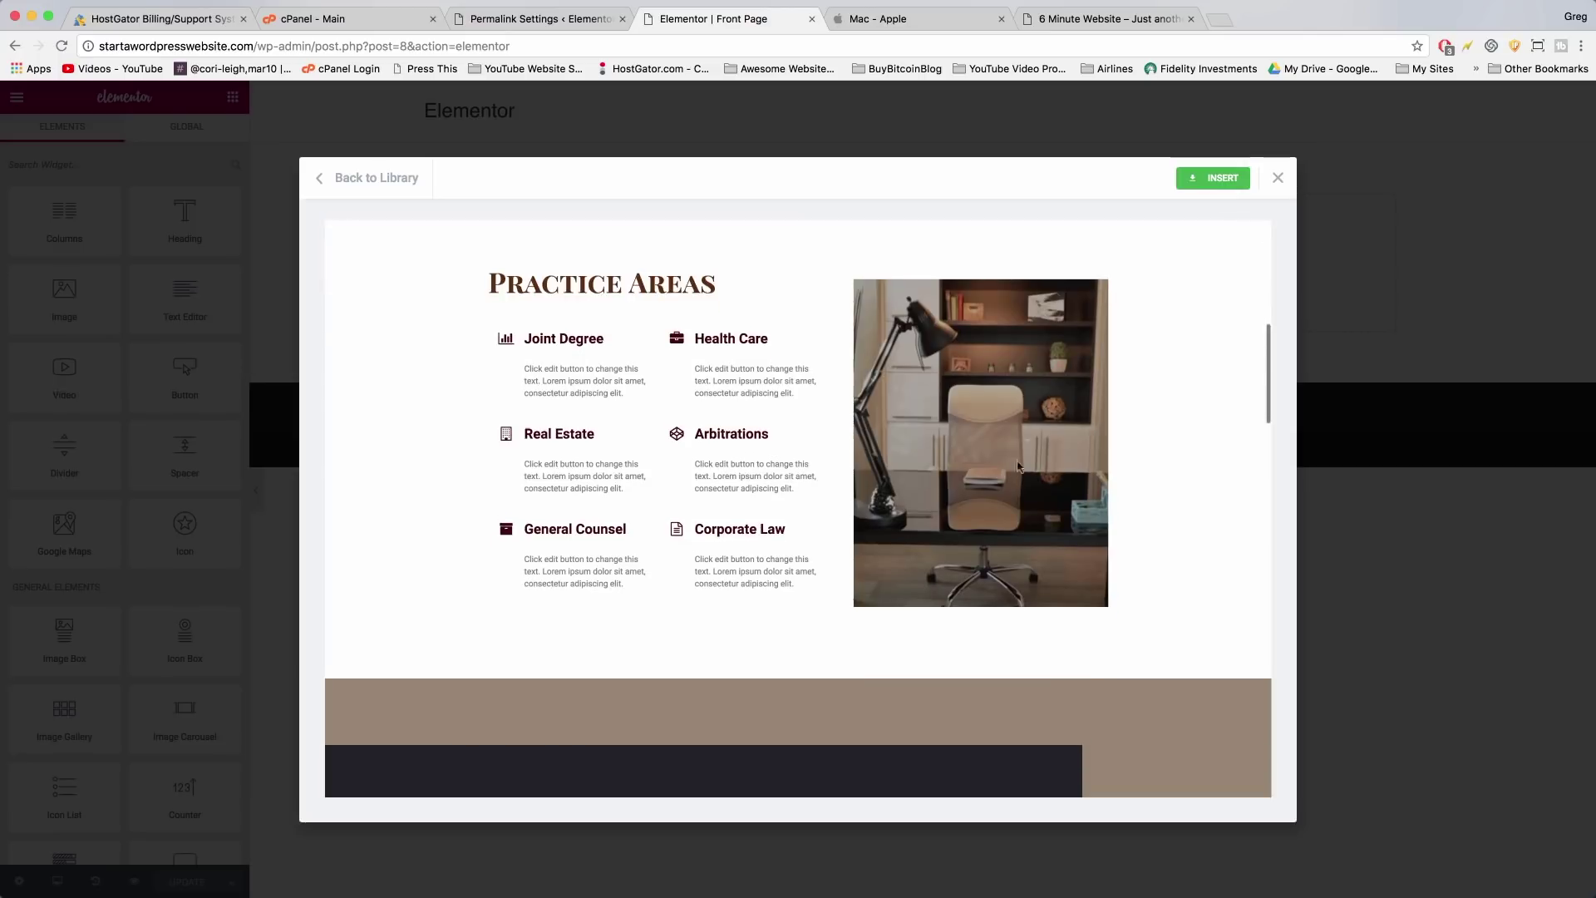
scroll(918, 450, "down", 3)
scroll(918, 450, "down", 6)
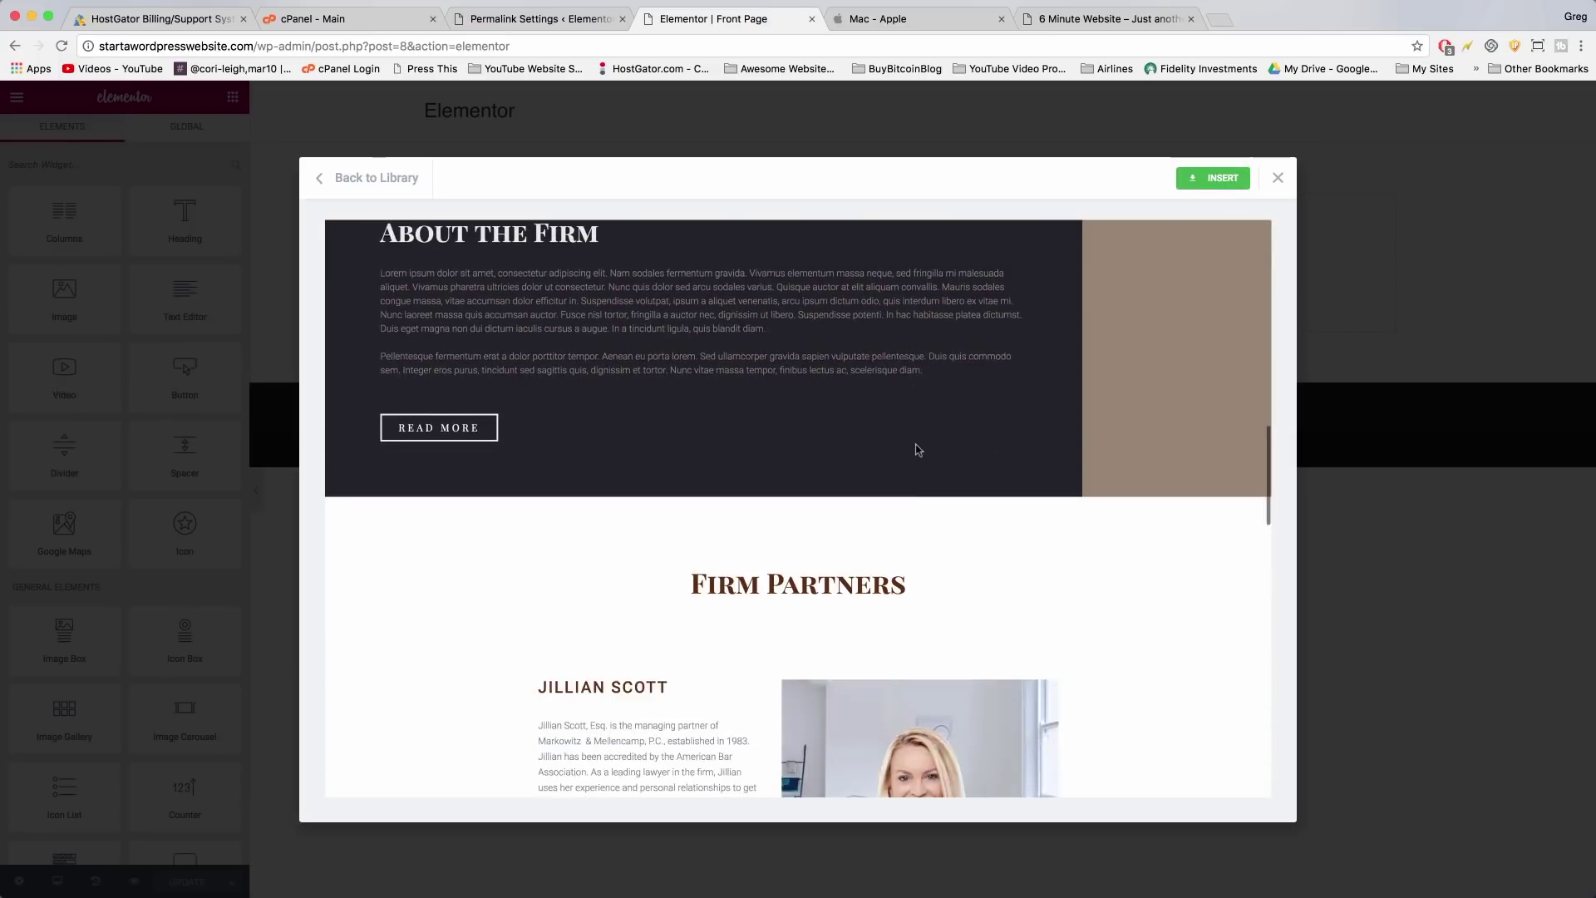
scroll(917, 449, "down", 7)
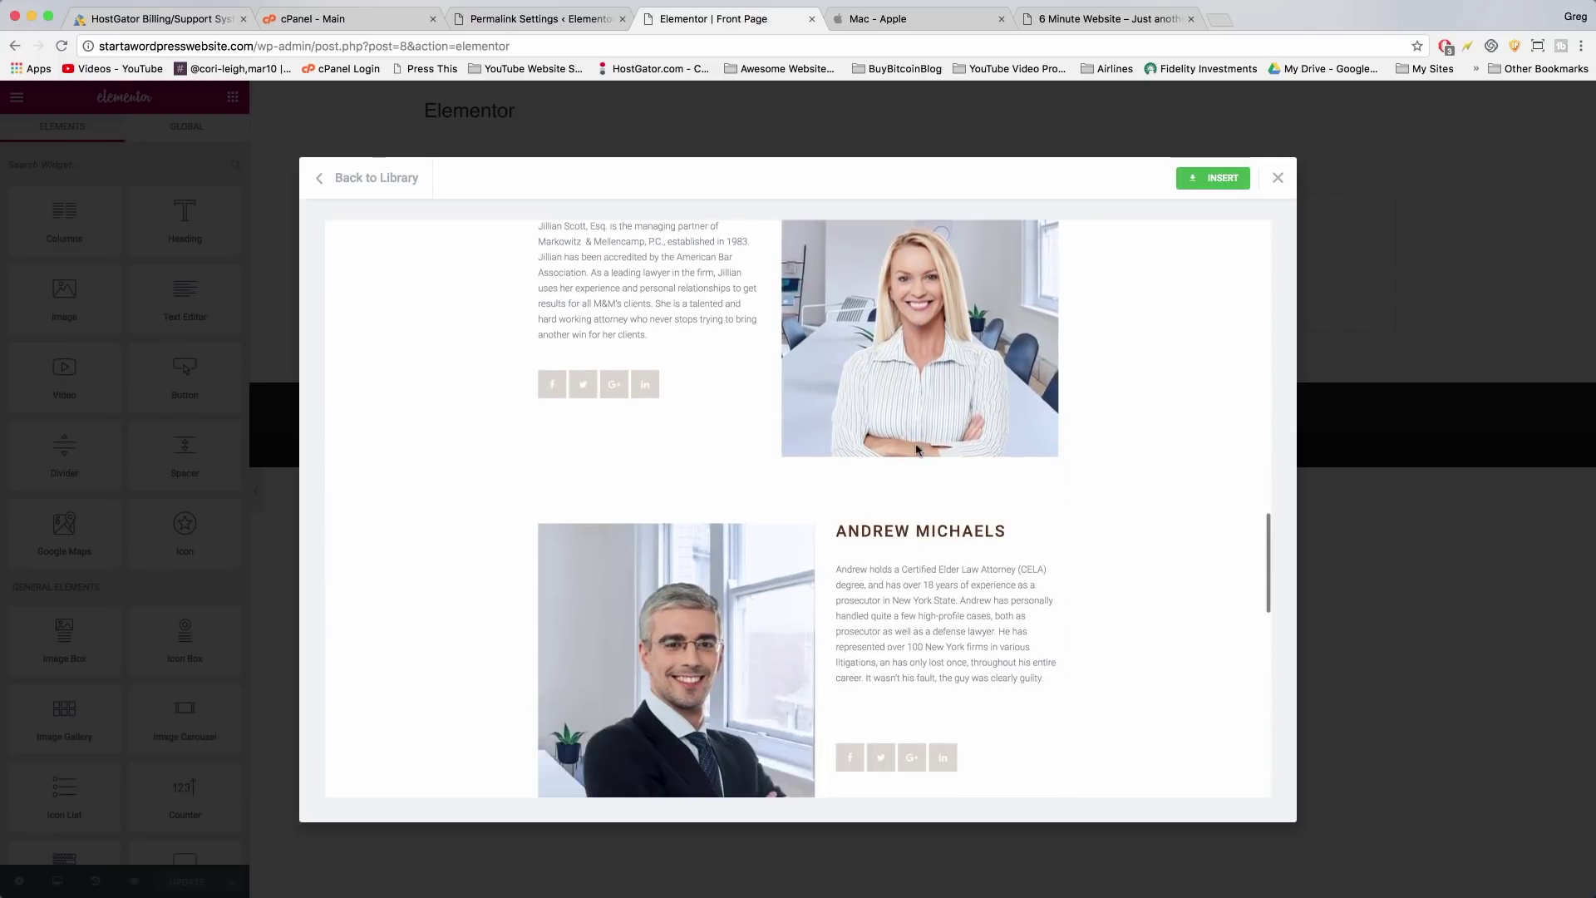
scroll(917, 450, "down", 5)
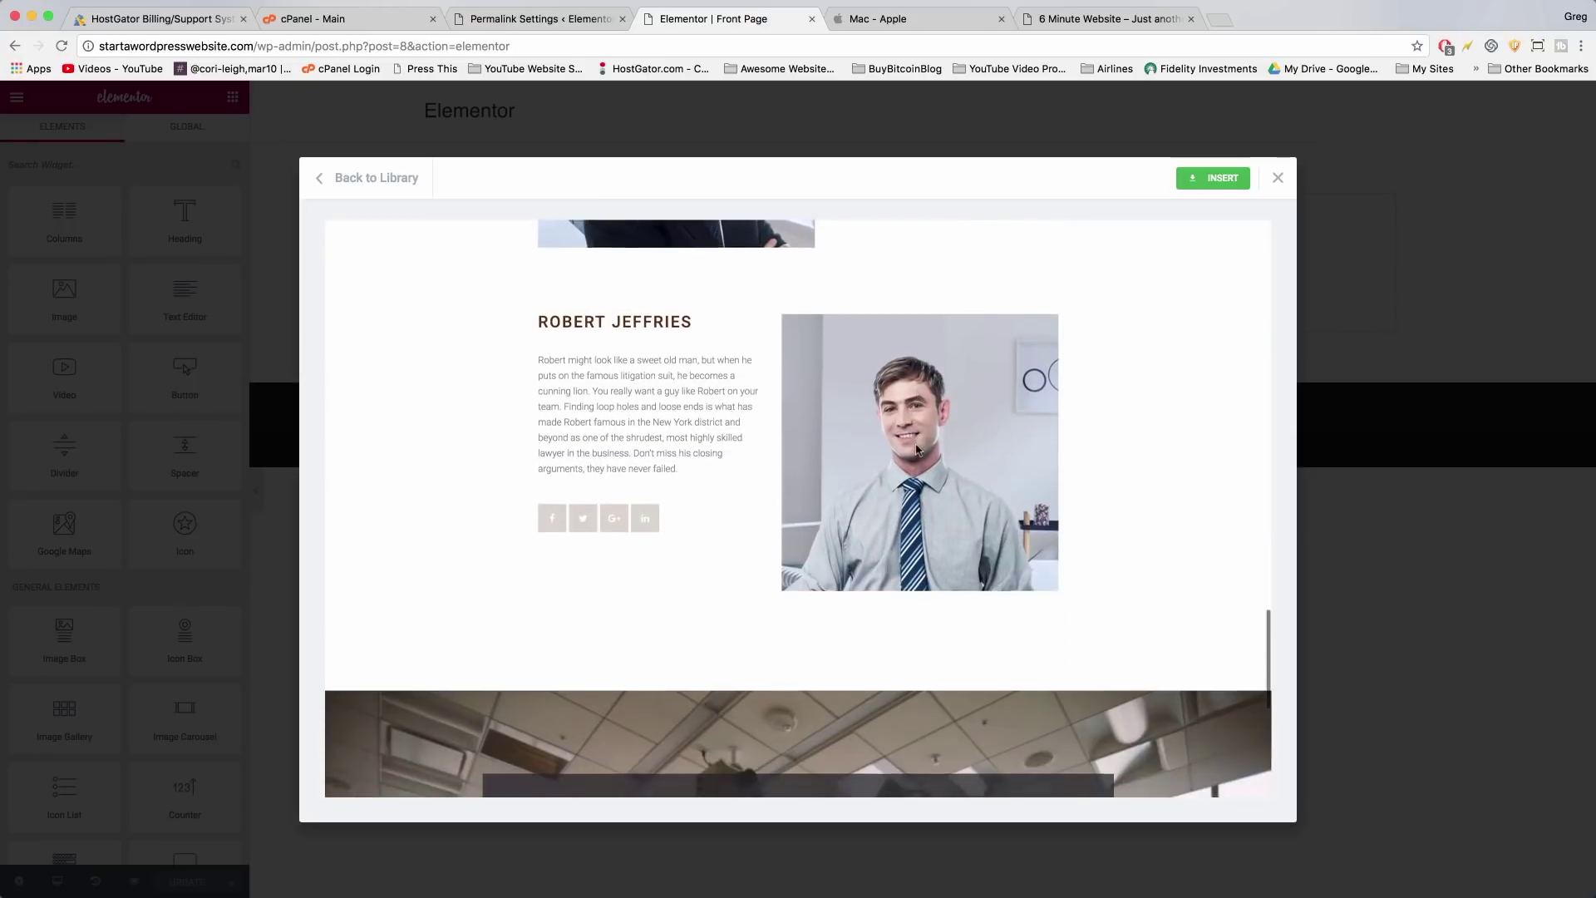
scroll(917, 450, "down", 3)
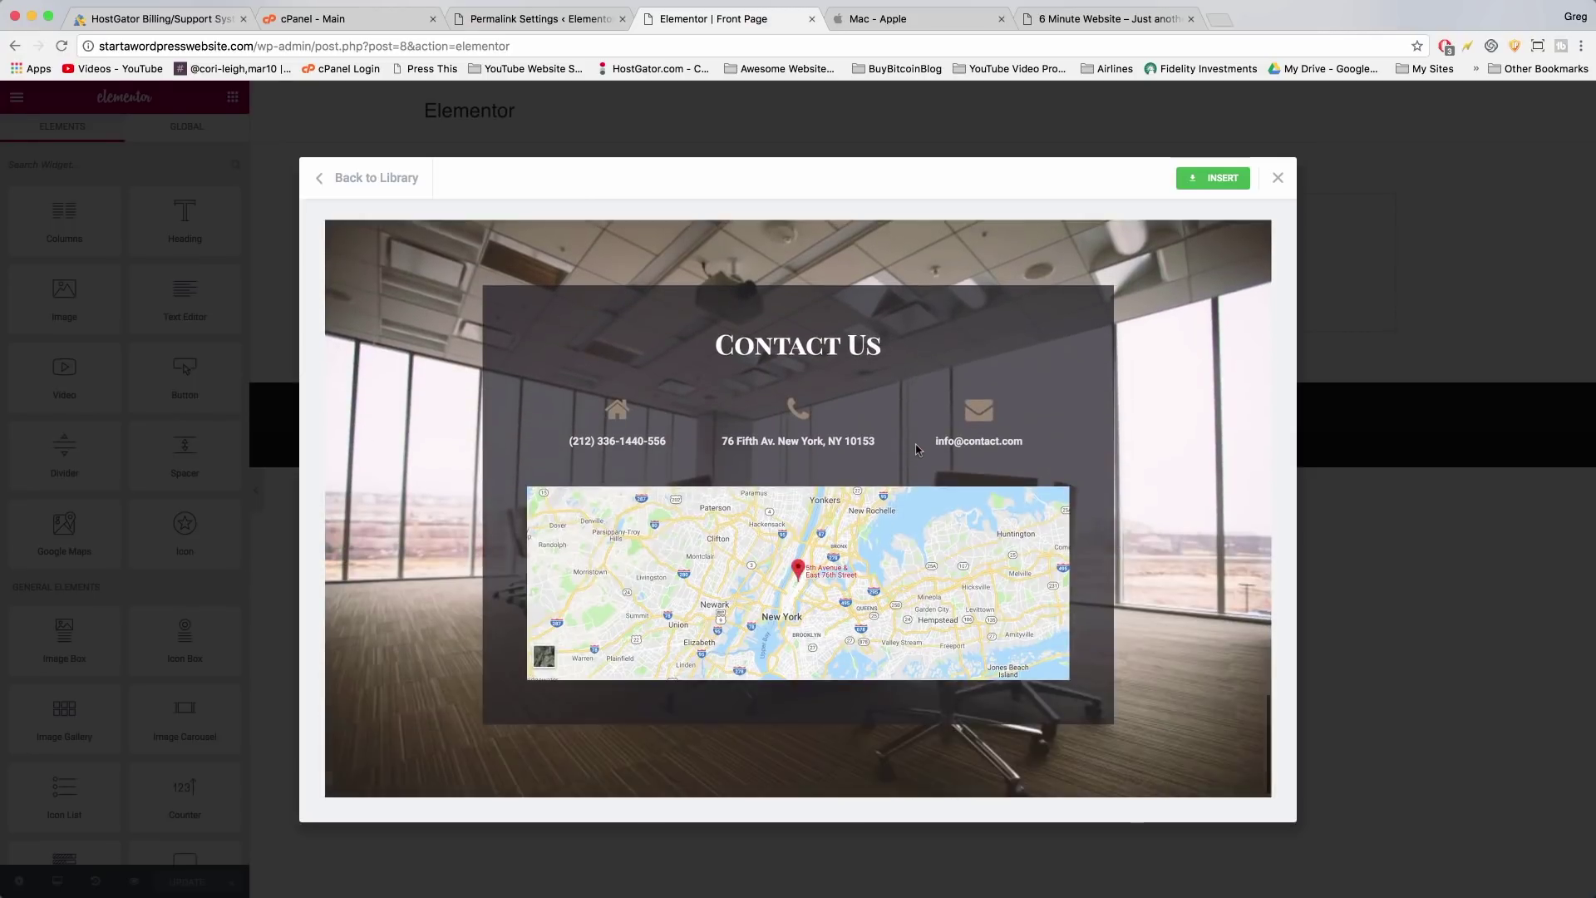
scroll(918, 449, "up", 15)
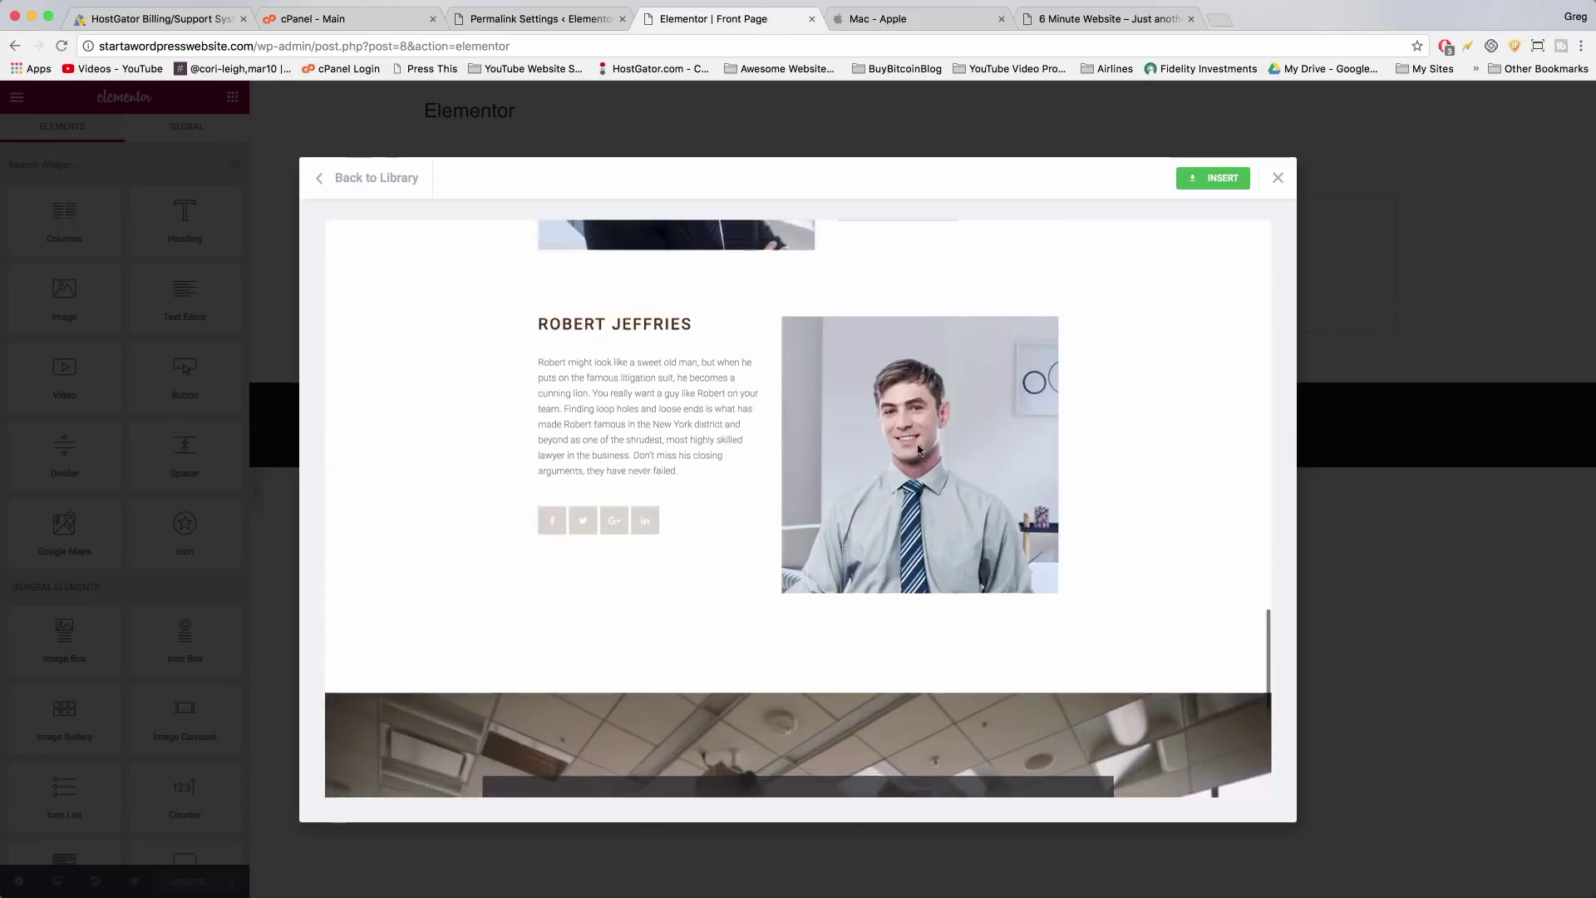
scroll(918, 450, "up", 8)
left_click(1280, 181)
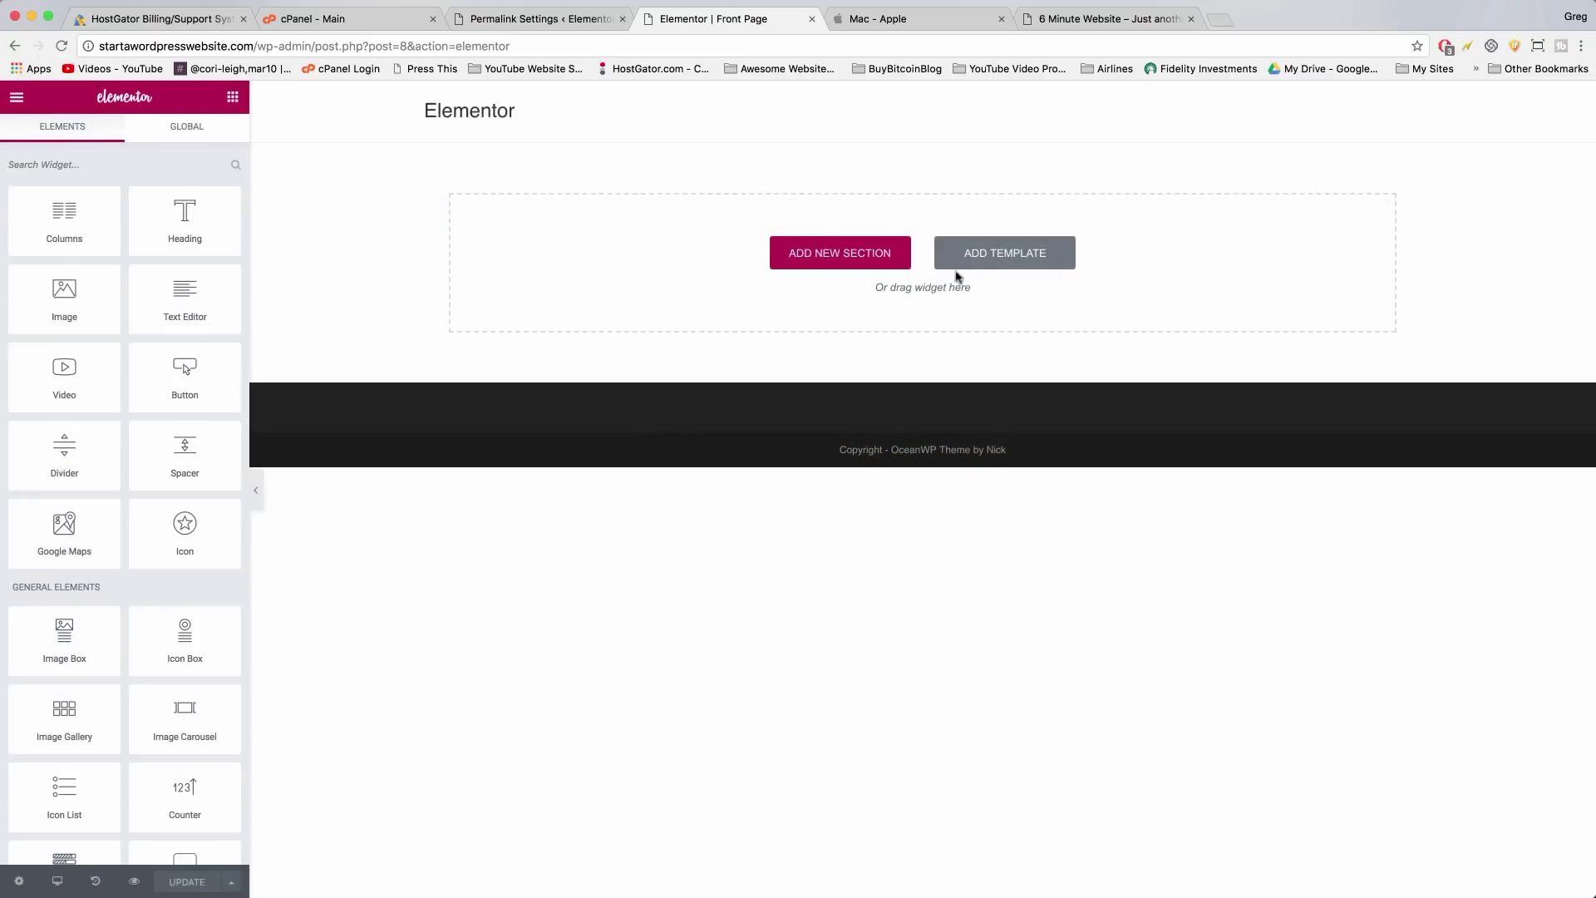
Preview the Homepage – Restaurant template, scroll through it, and insert it into the page.
left_click(989, 264)
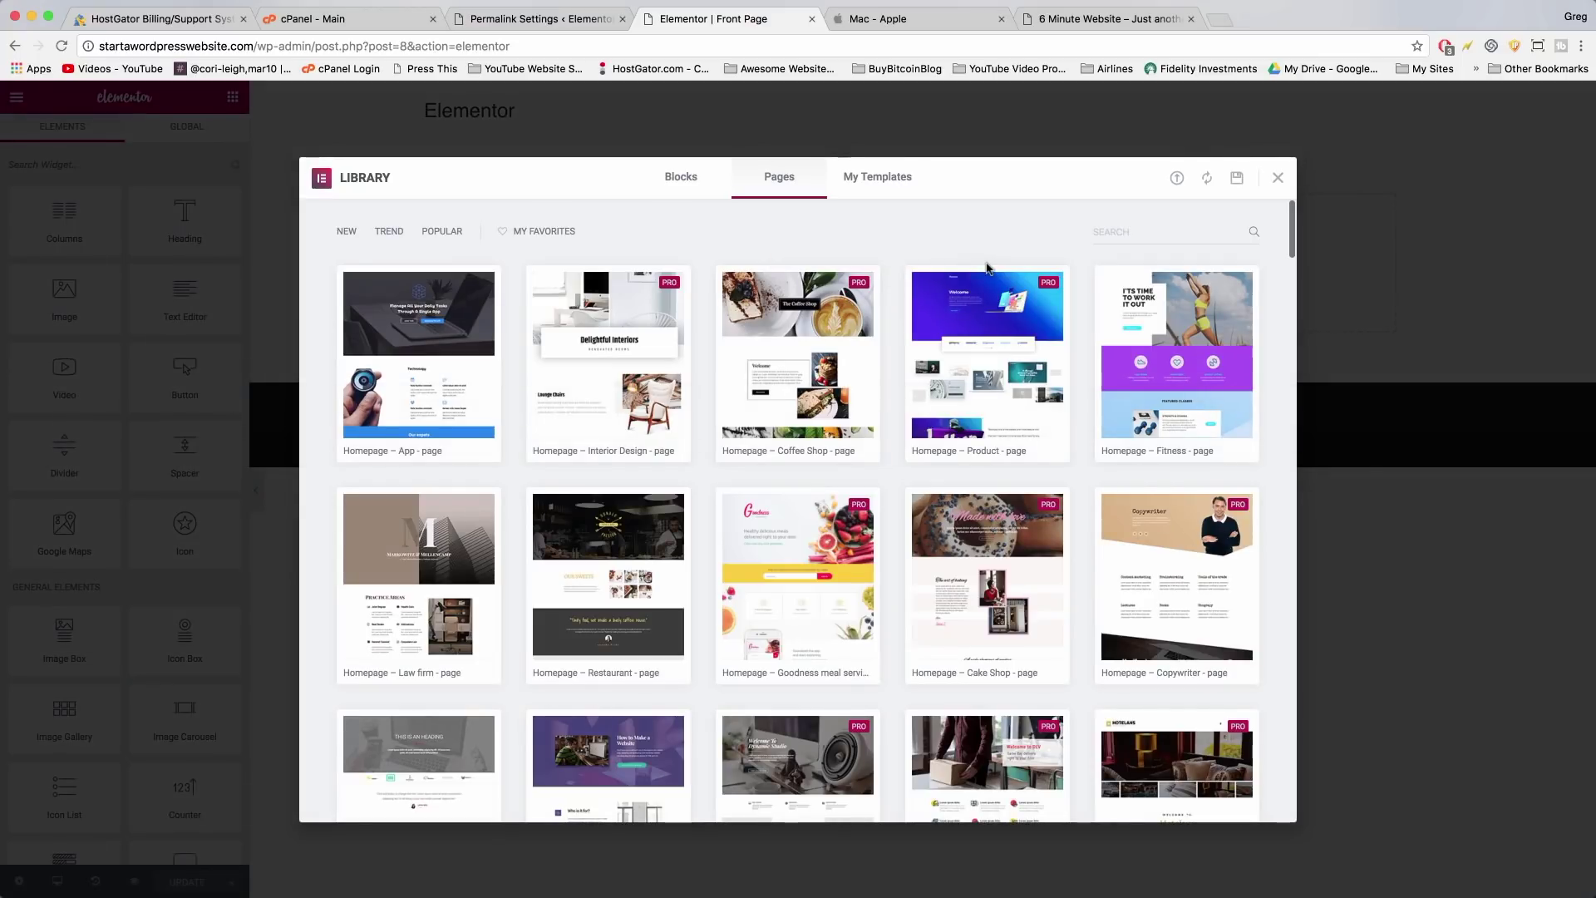
left_click(622, 572)
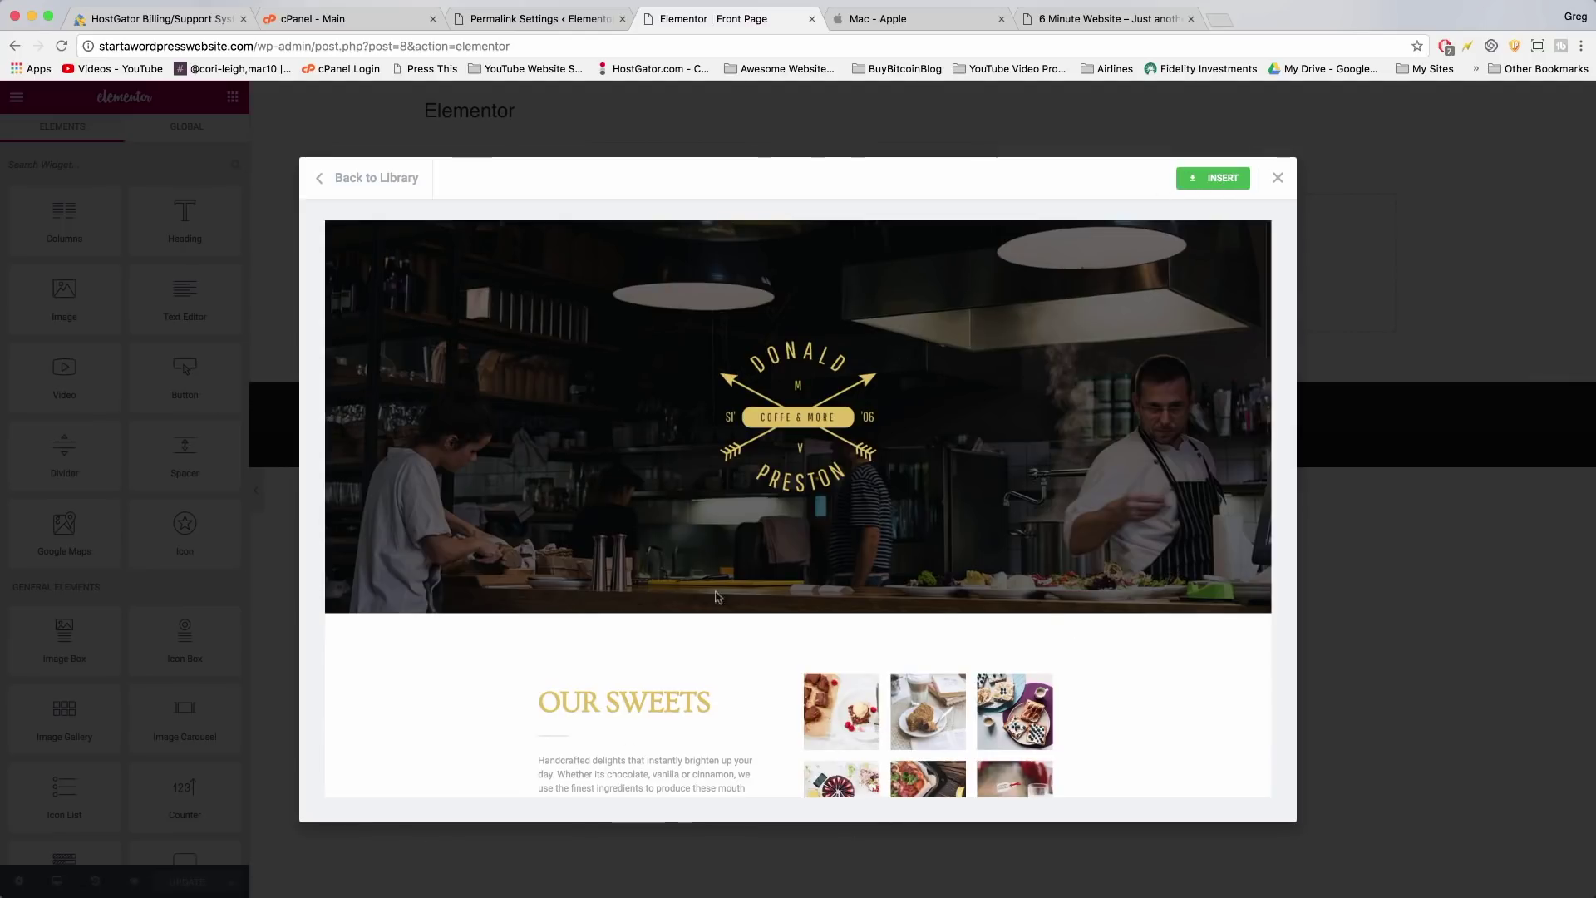
scroll(804, 433, "down", 10)
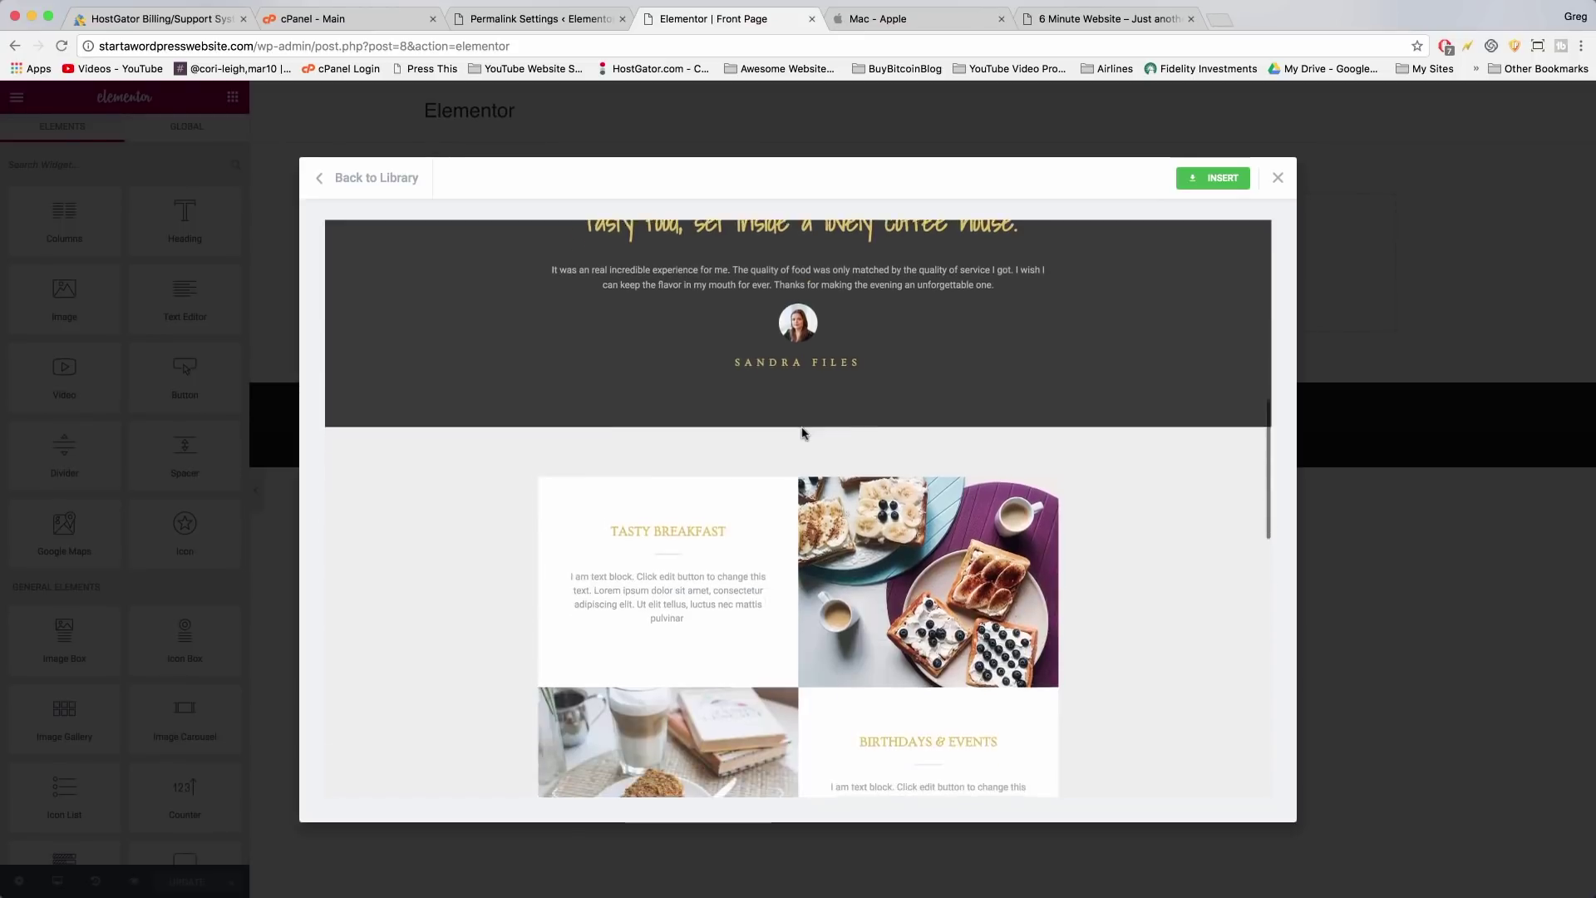
scroll(804, 433, "down", 5)
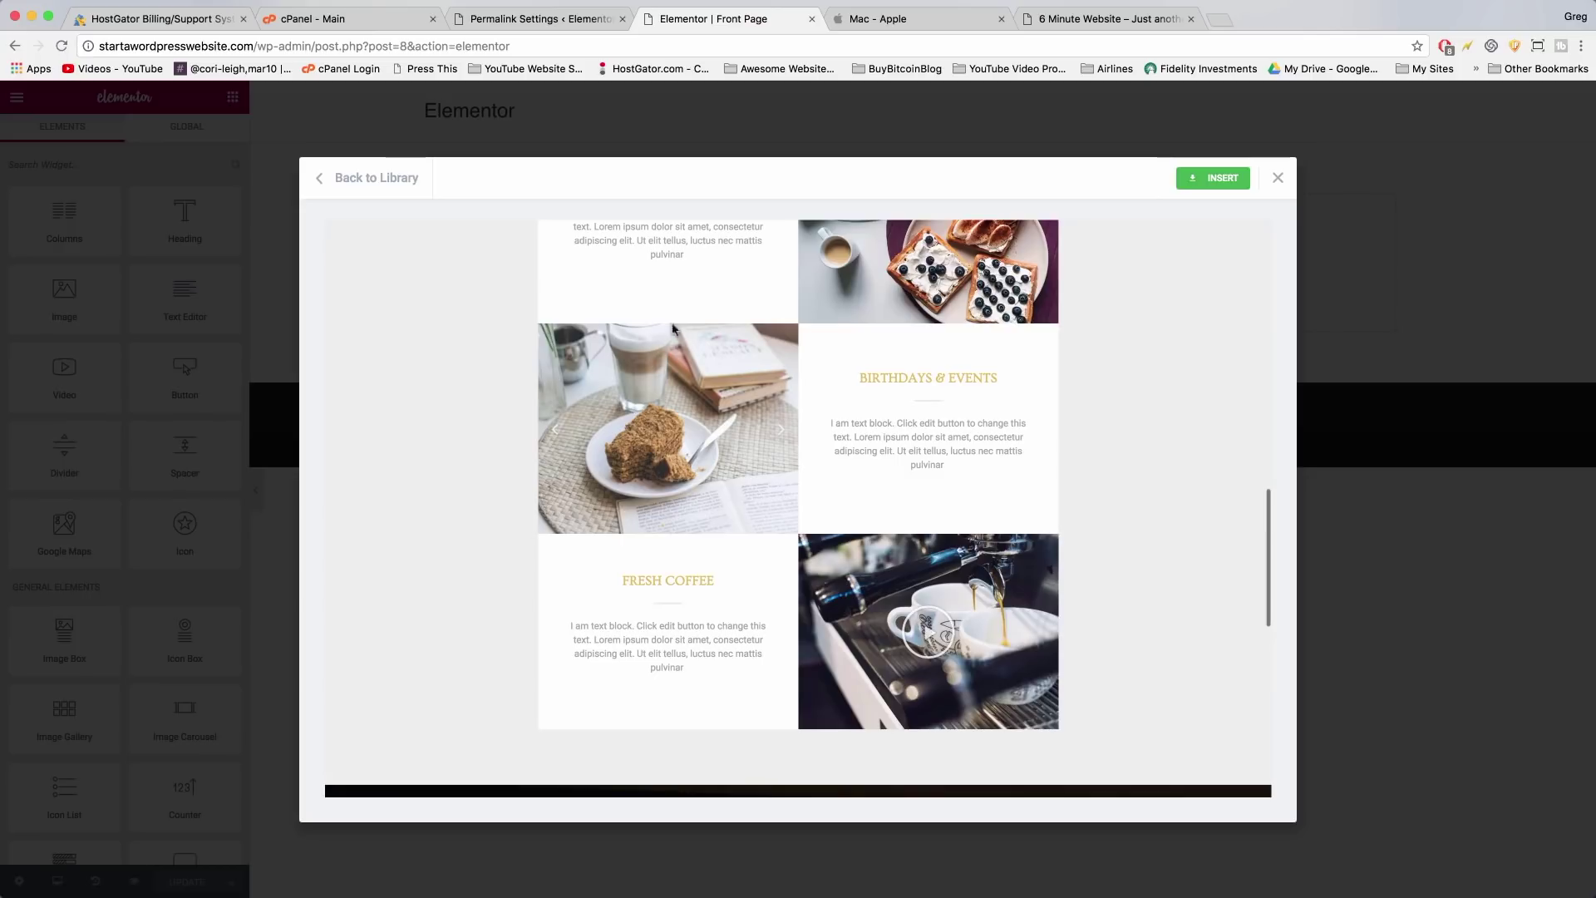
scroll(674, 234, "down", 1)
scroll(673, 233, "up", 2)
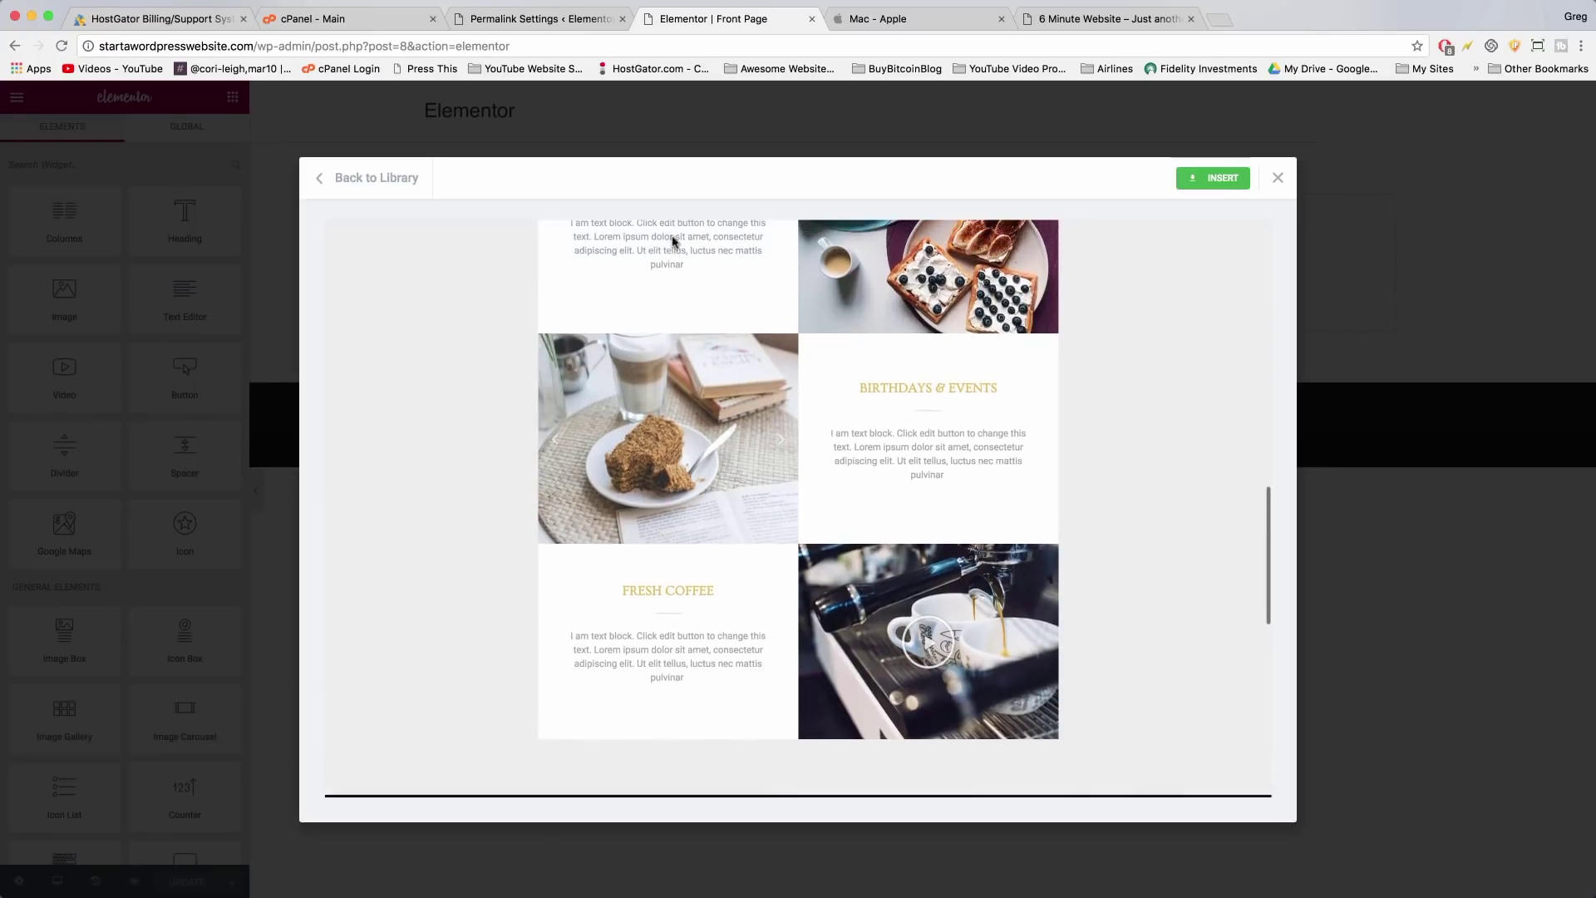
scroll(672, 237, "up", 3)
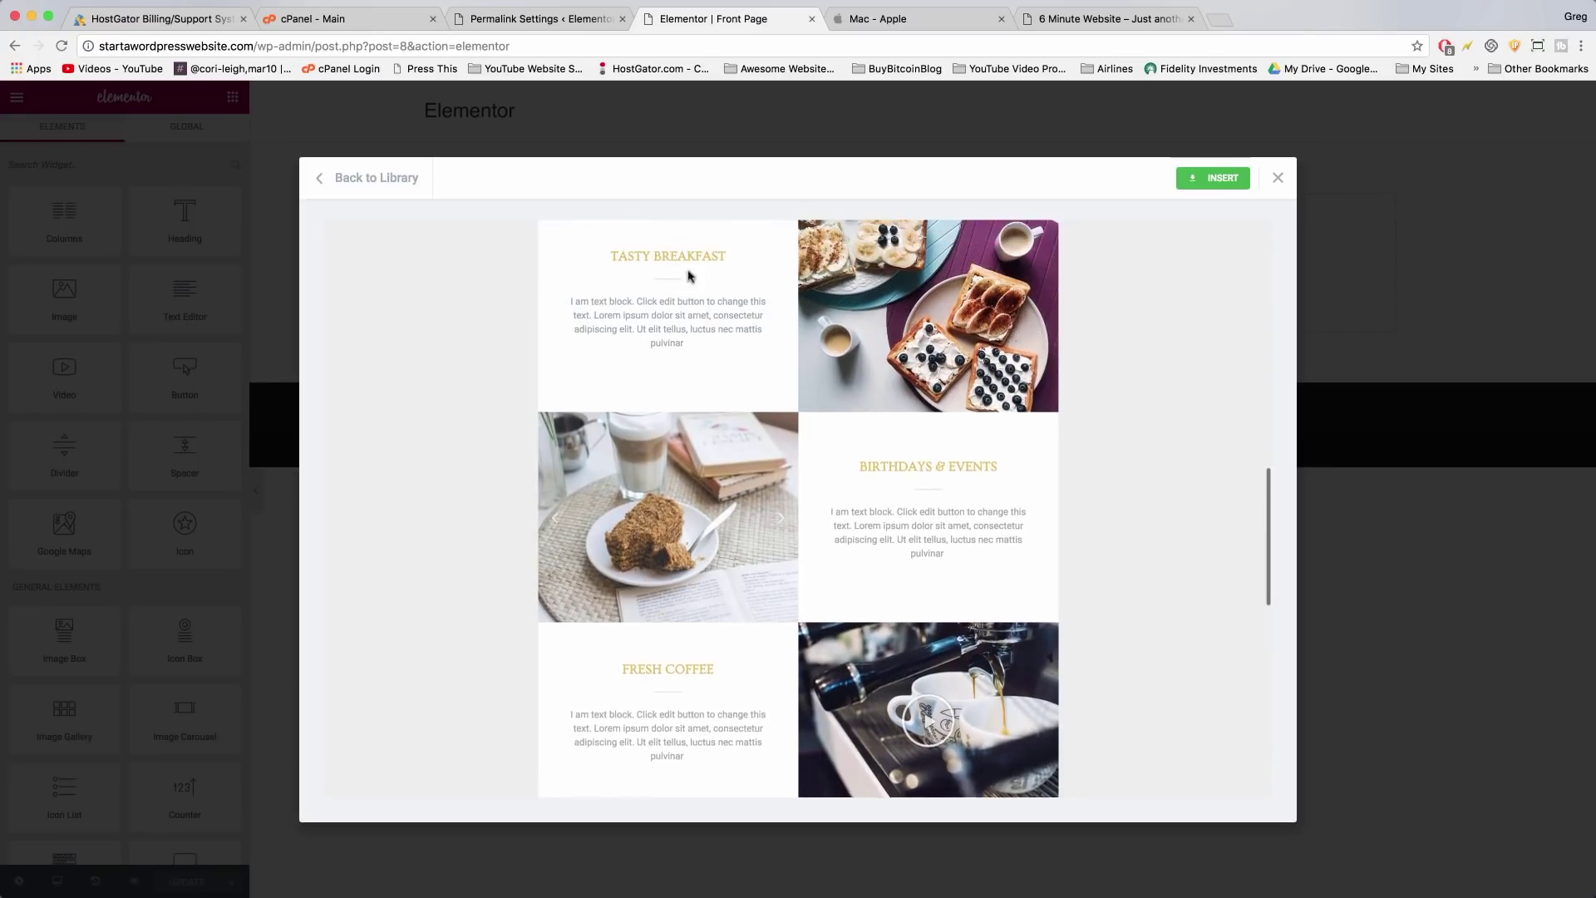
scroll(923, 656, "up", 3)
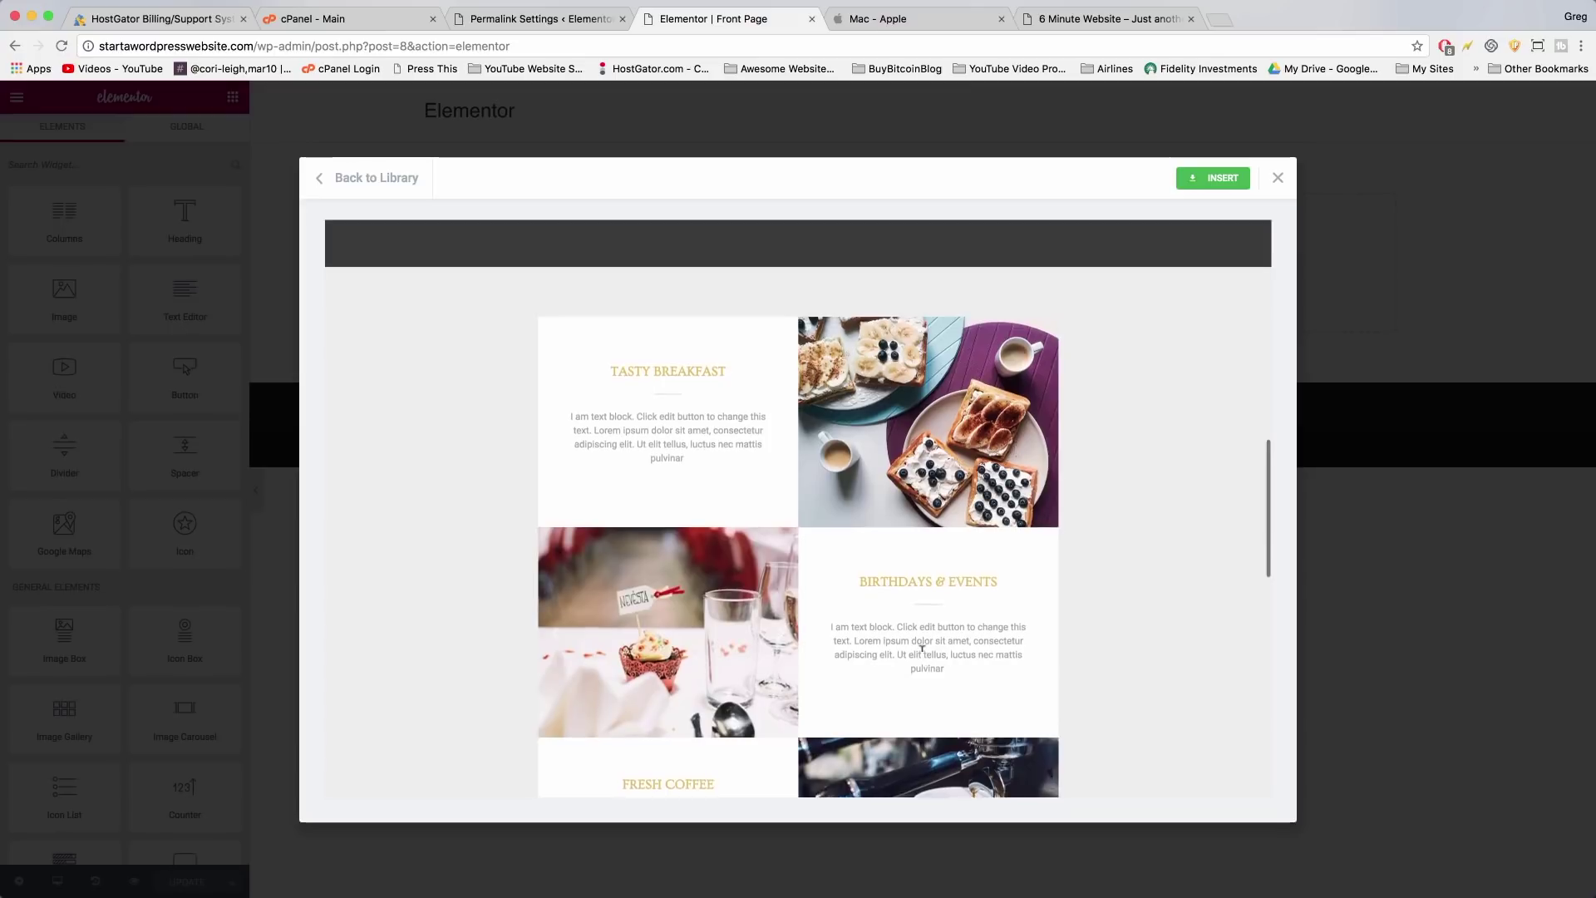
scroll(921, 648, "down", 2)
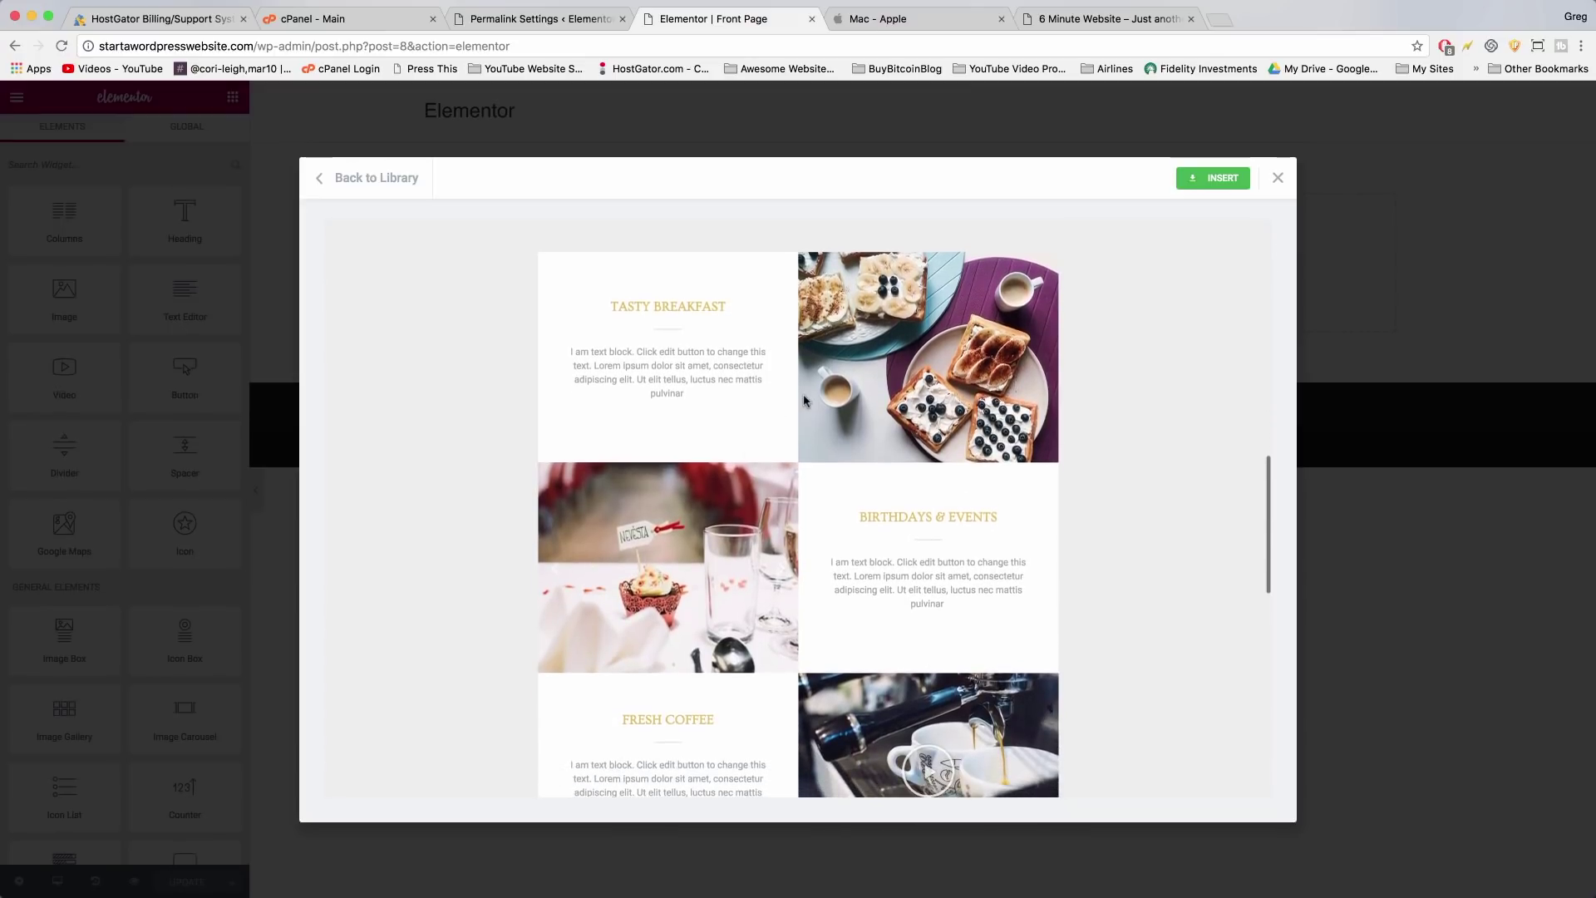
scroll(804, 401, "down", 1)
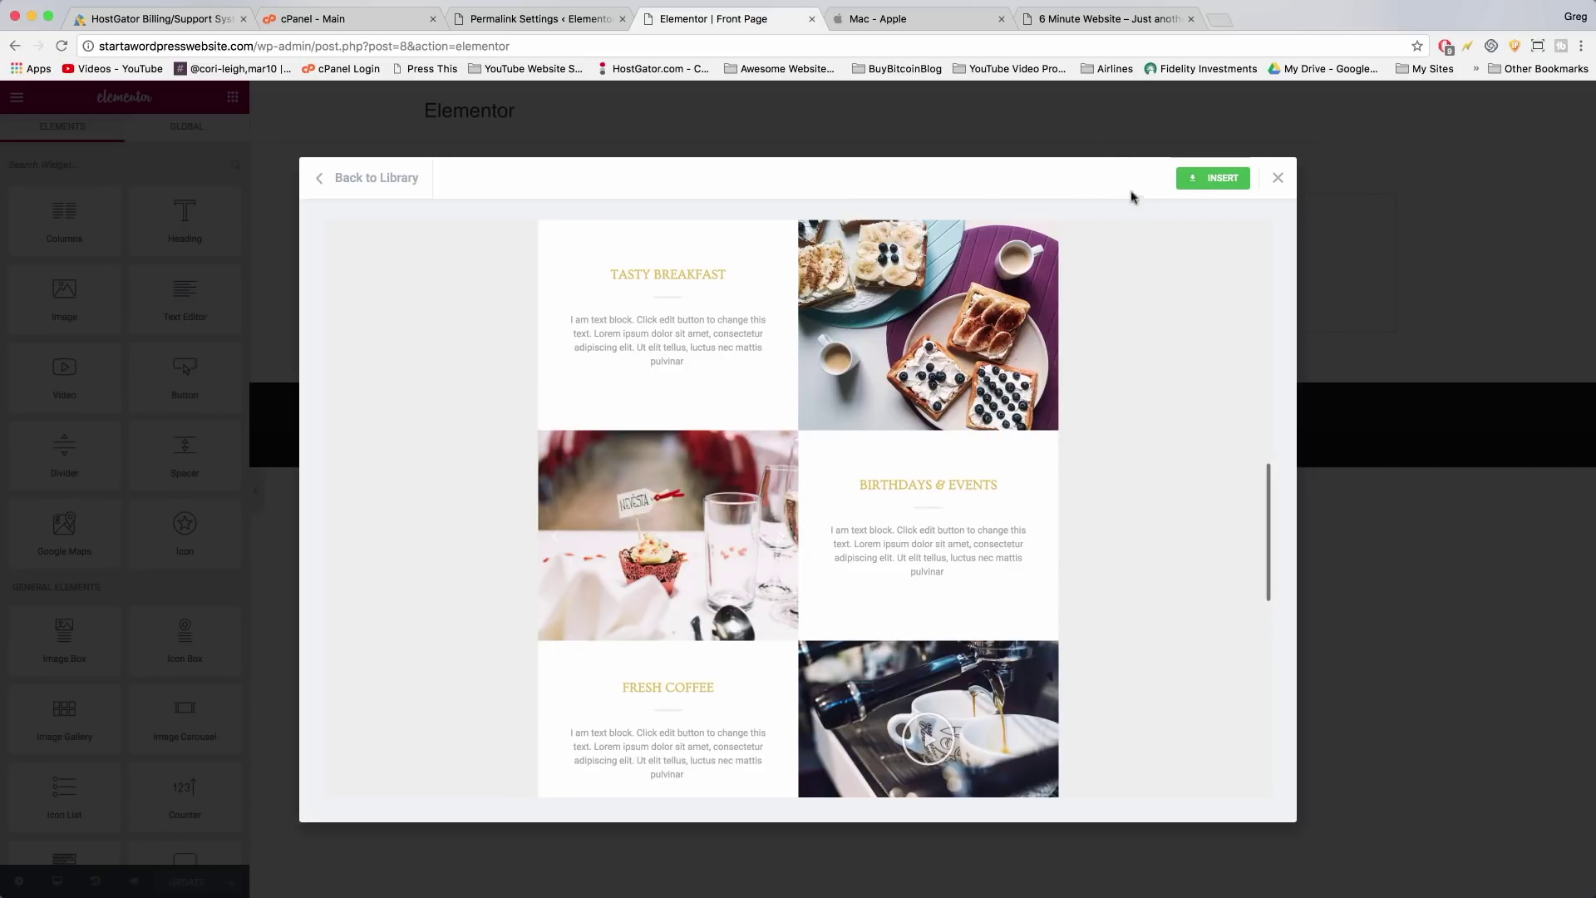
left_click(1215, 180)
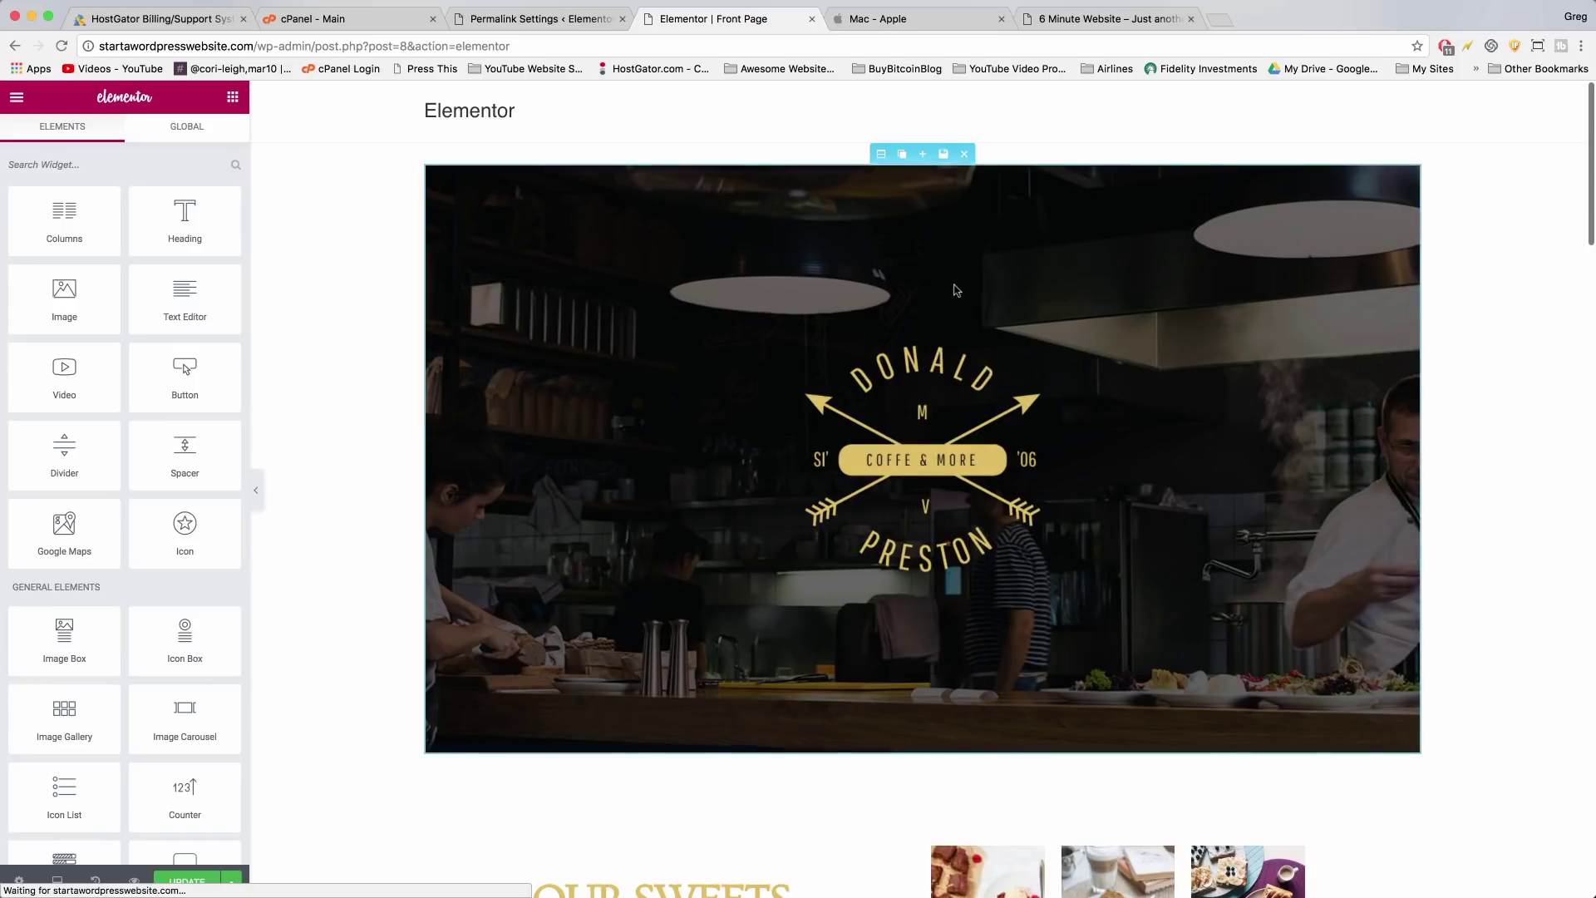
Scroll through the inserted template, inspecting the cake image carousel and coffee video settings.
scroll(432, 111, "down", 2)
scroll(623, 250, "down", 7)
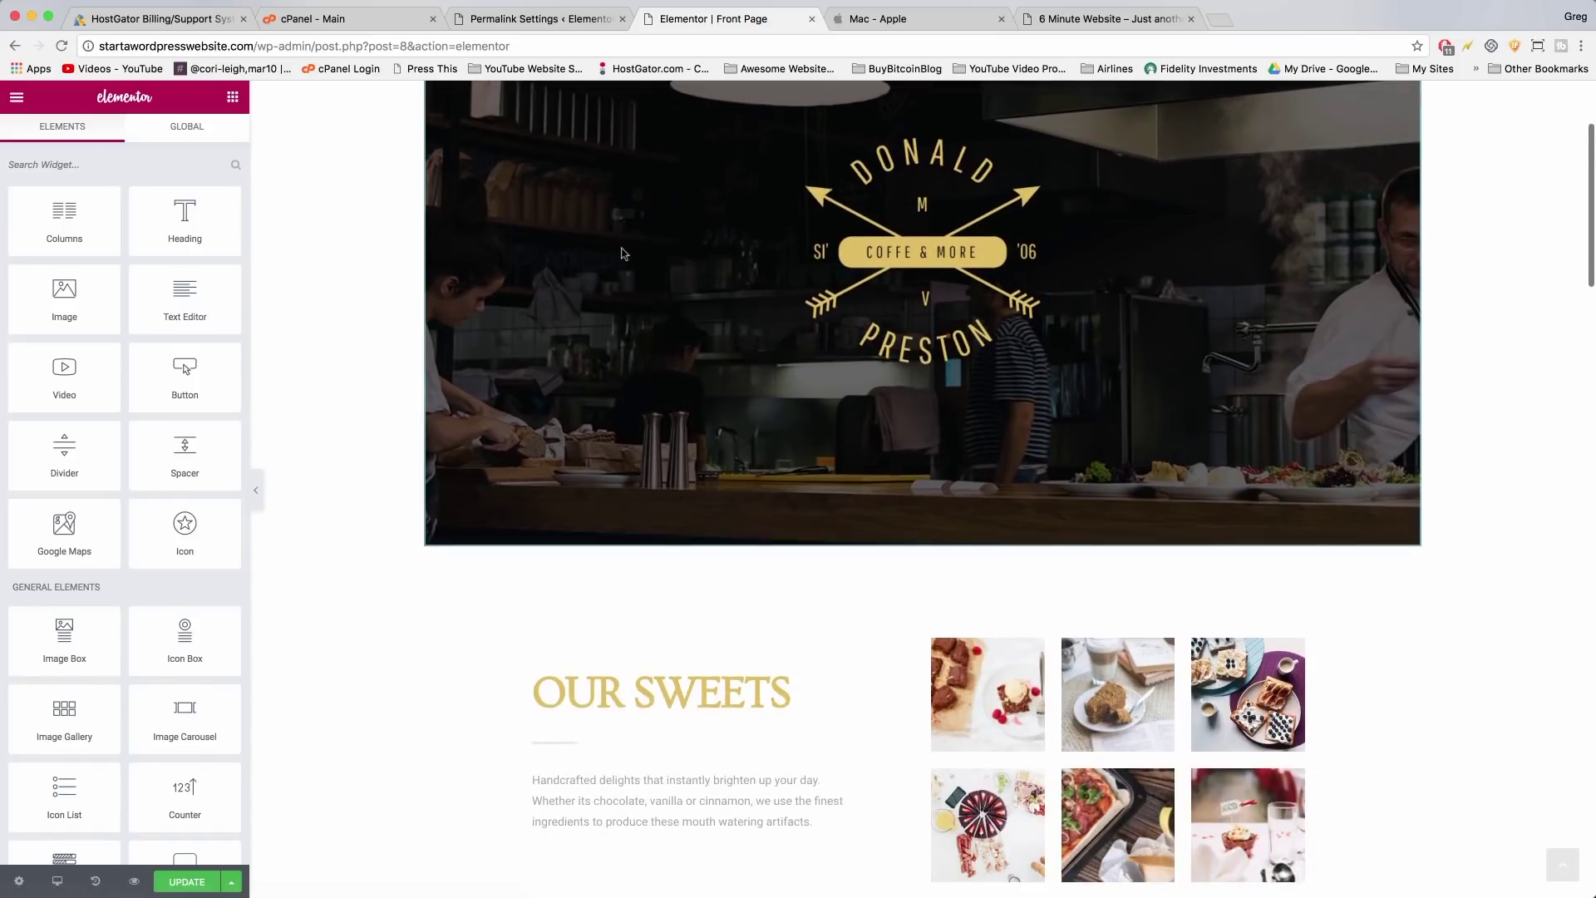
scroll(831, 299, "down", 6)
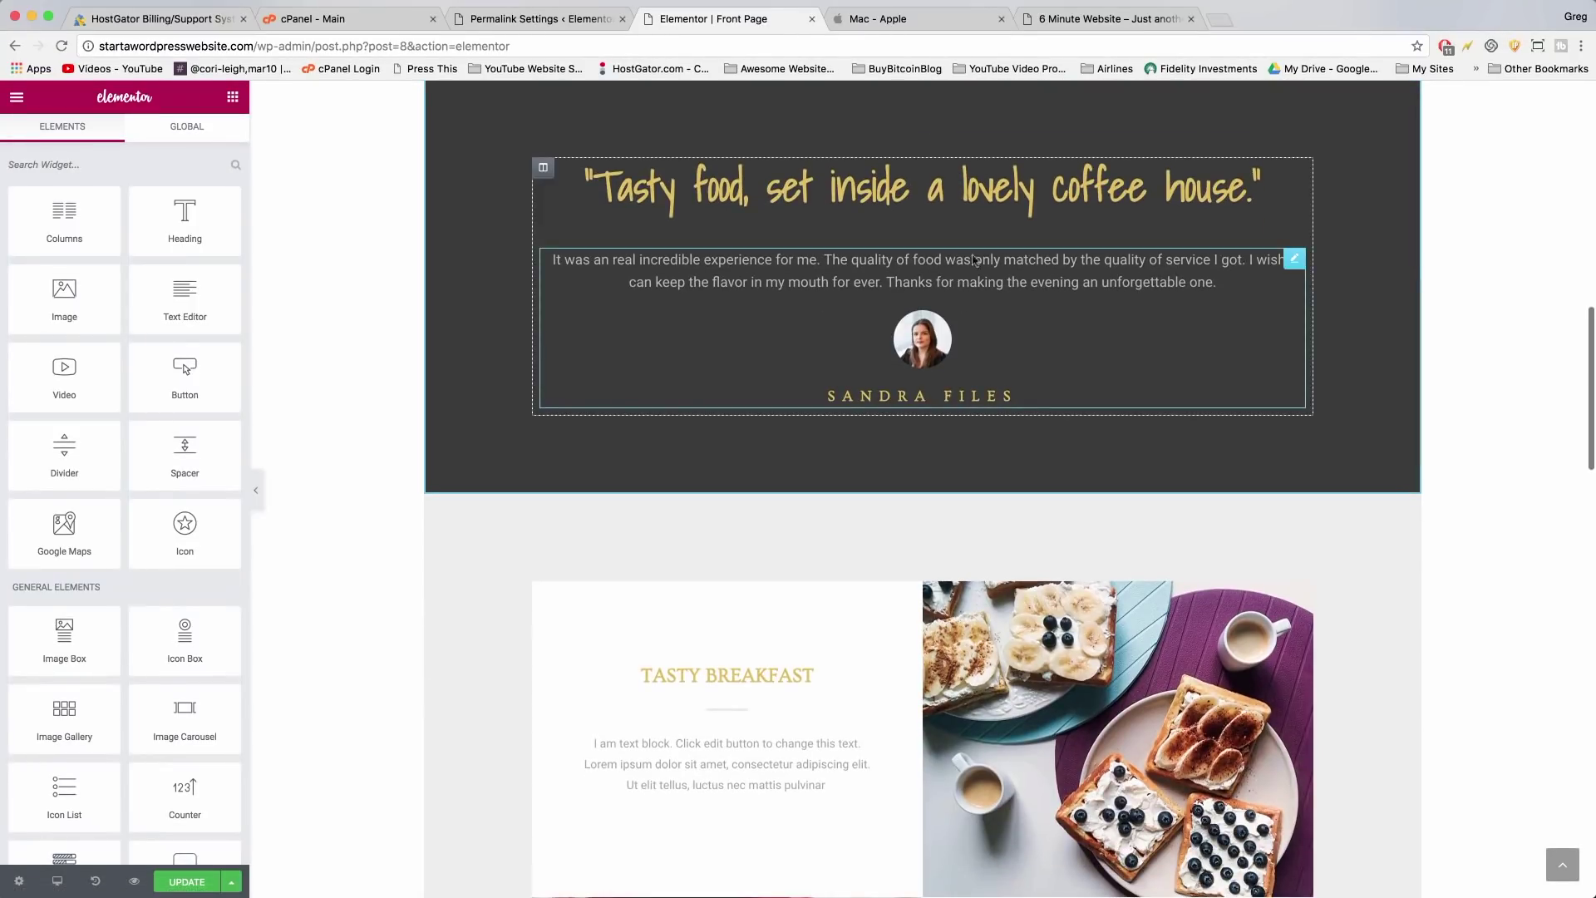
scroll(956, 274, "down", 4)
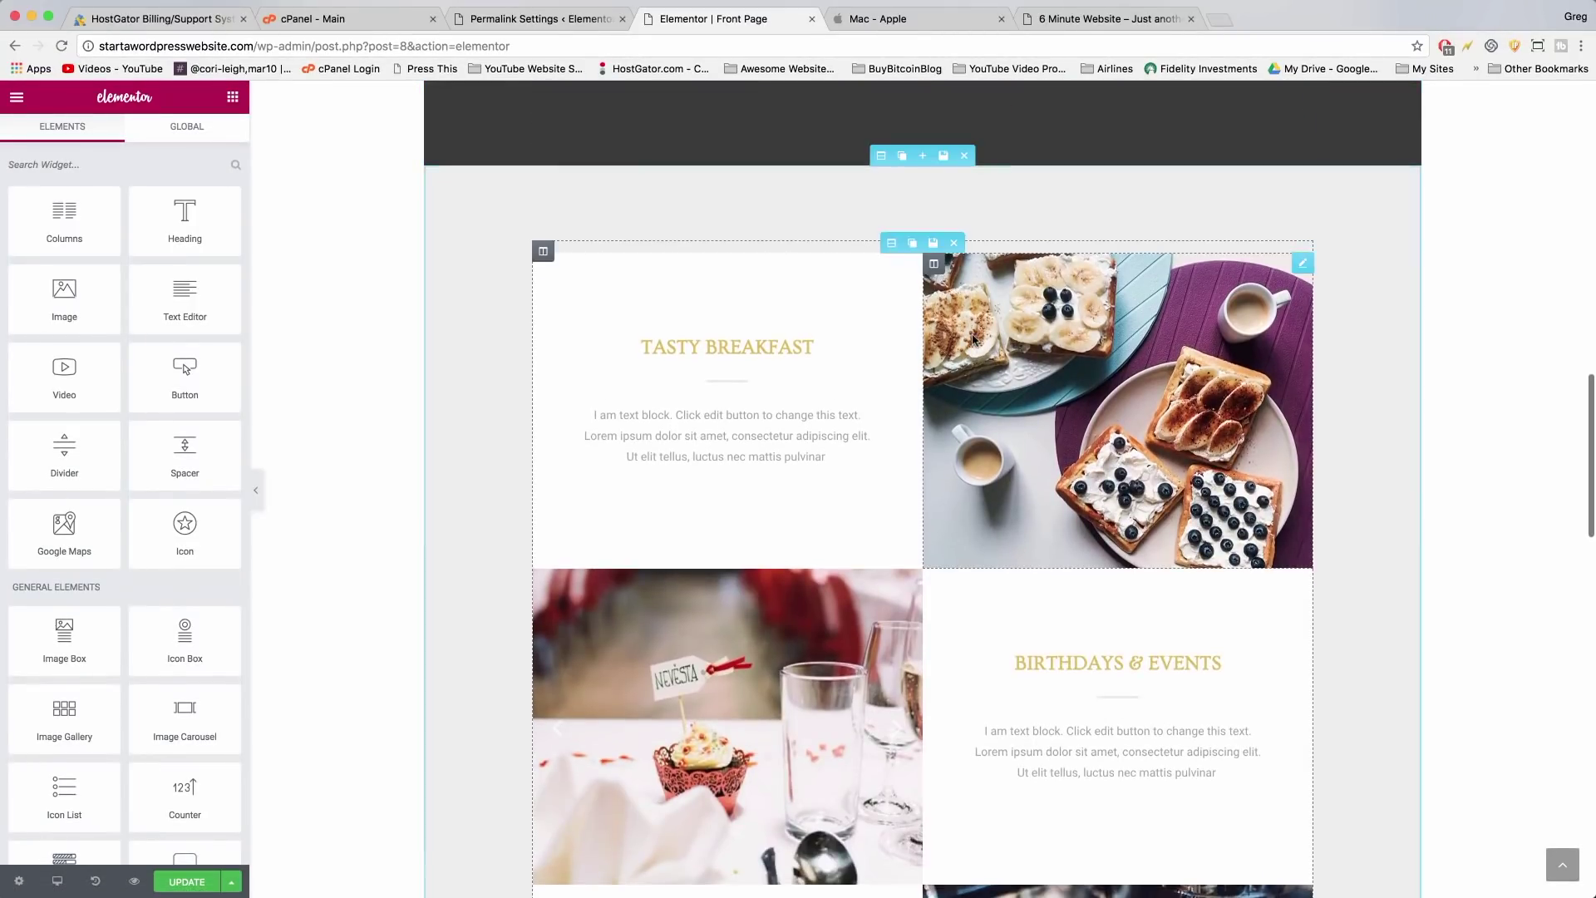
scroll(974, 339, "down", 5)
scroll(974, 339, "down", 2)
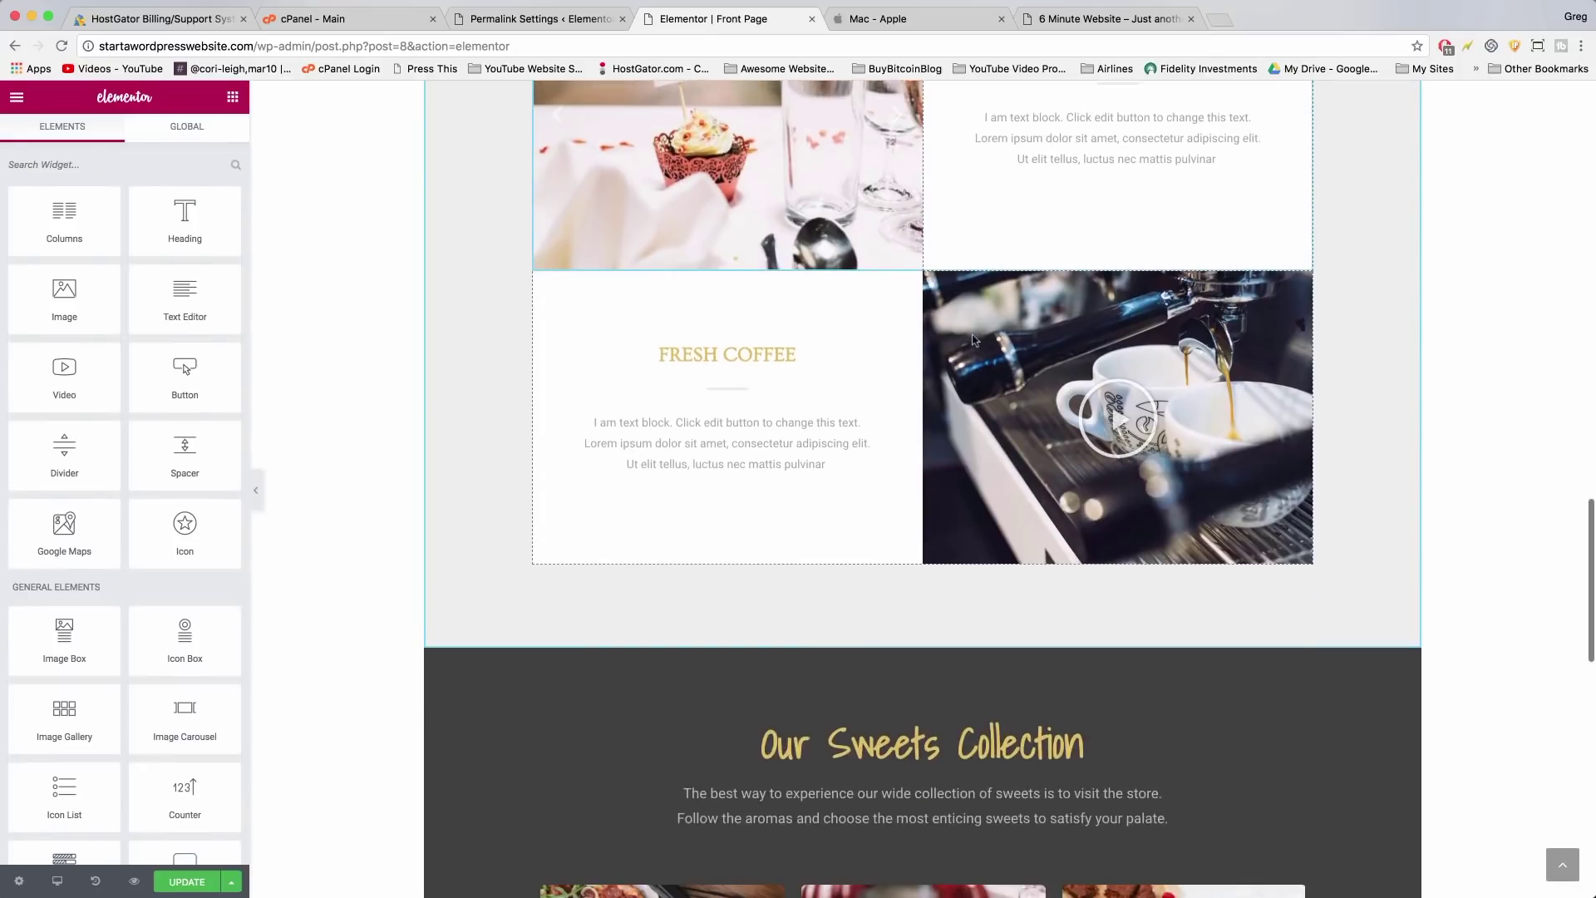
scroll(975, 339, "up", 6)
scroll(974, 339, "down", 1)
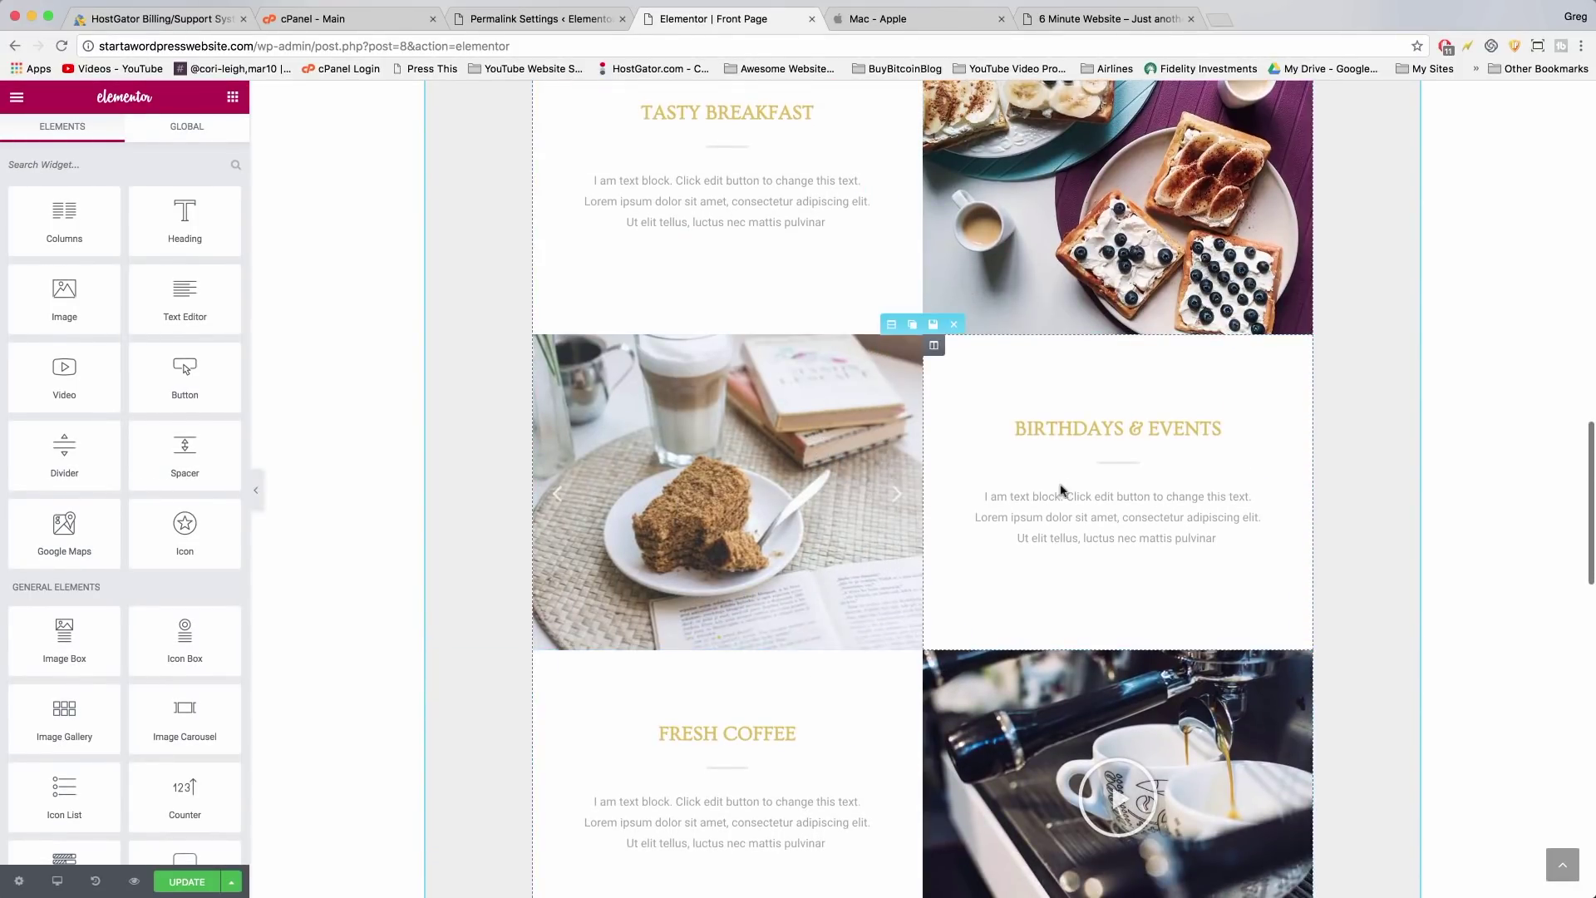
left_click(895, 497)
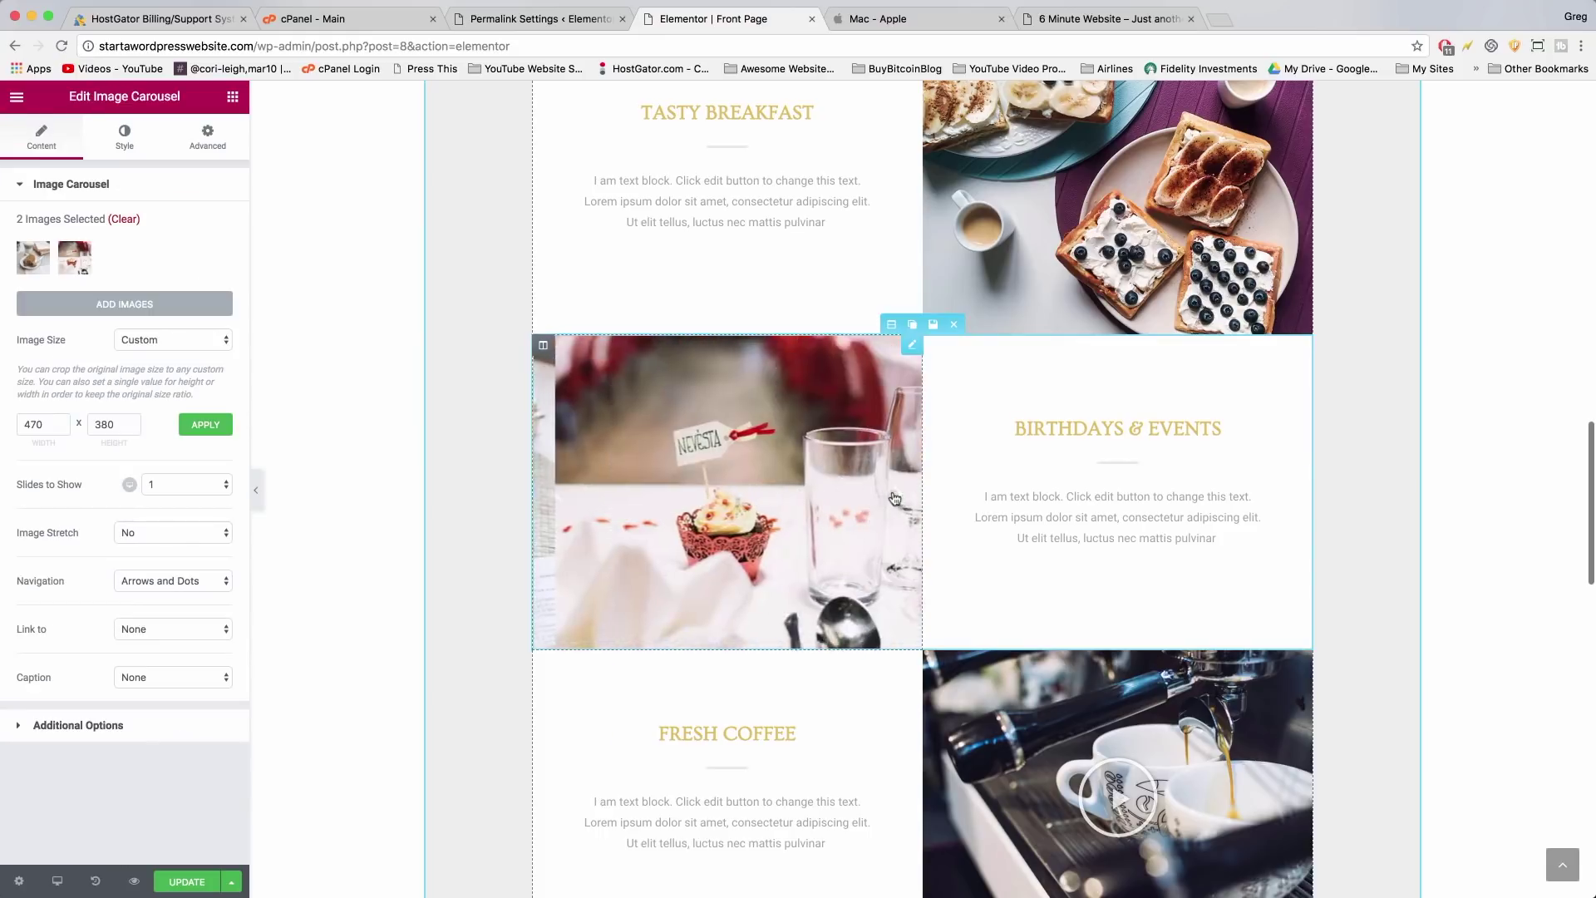
left_click(1120, 805)
scroll(1120, 806, "down", 3)
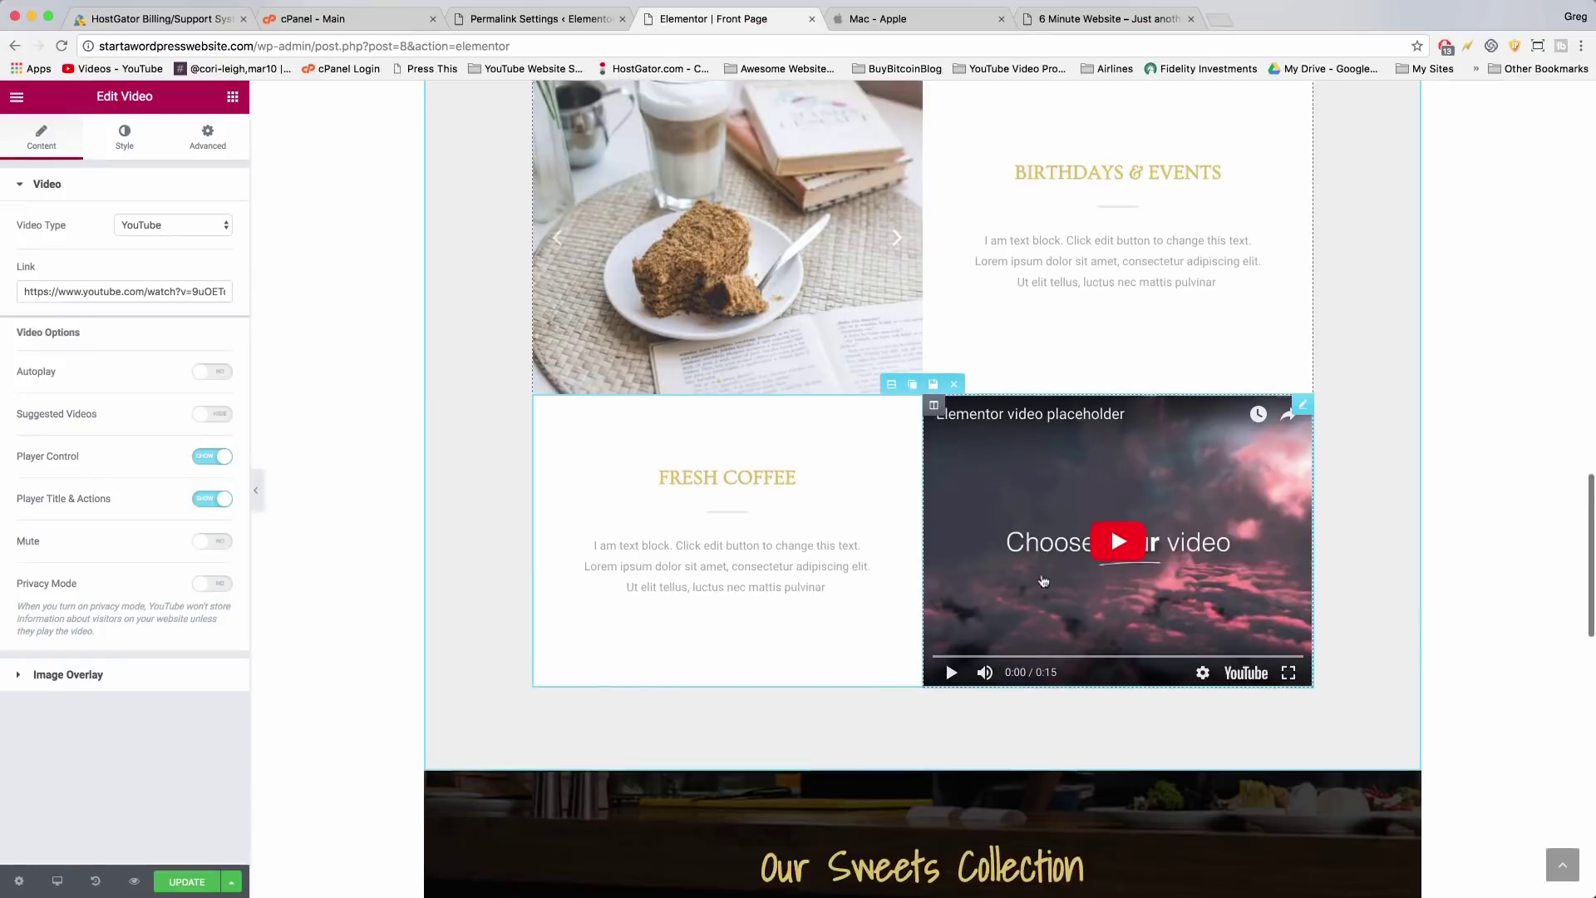
scroll(1039, 582, "down", 10)
scroll(1043, 580, "down", 4)
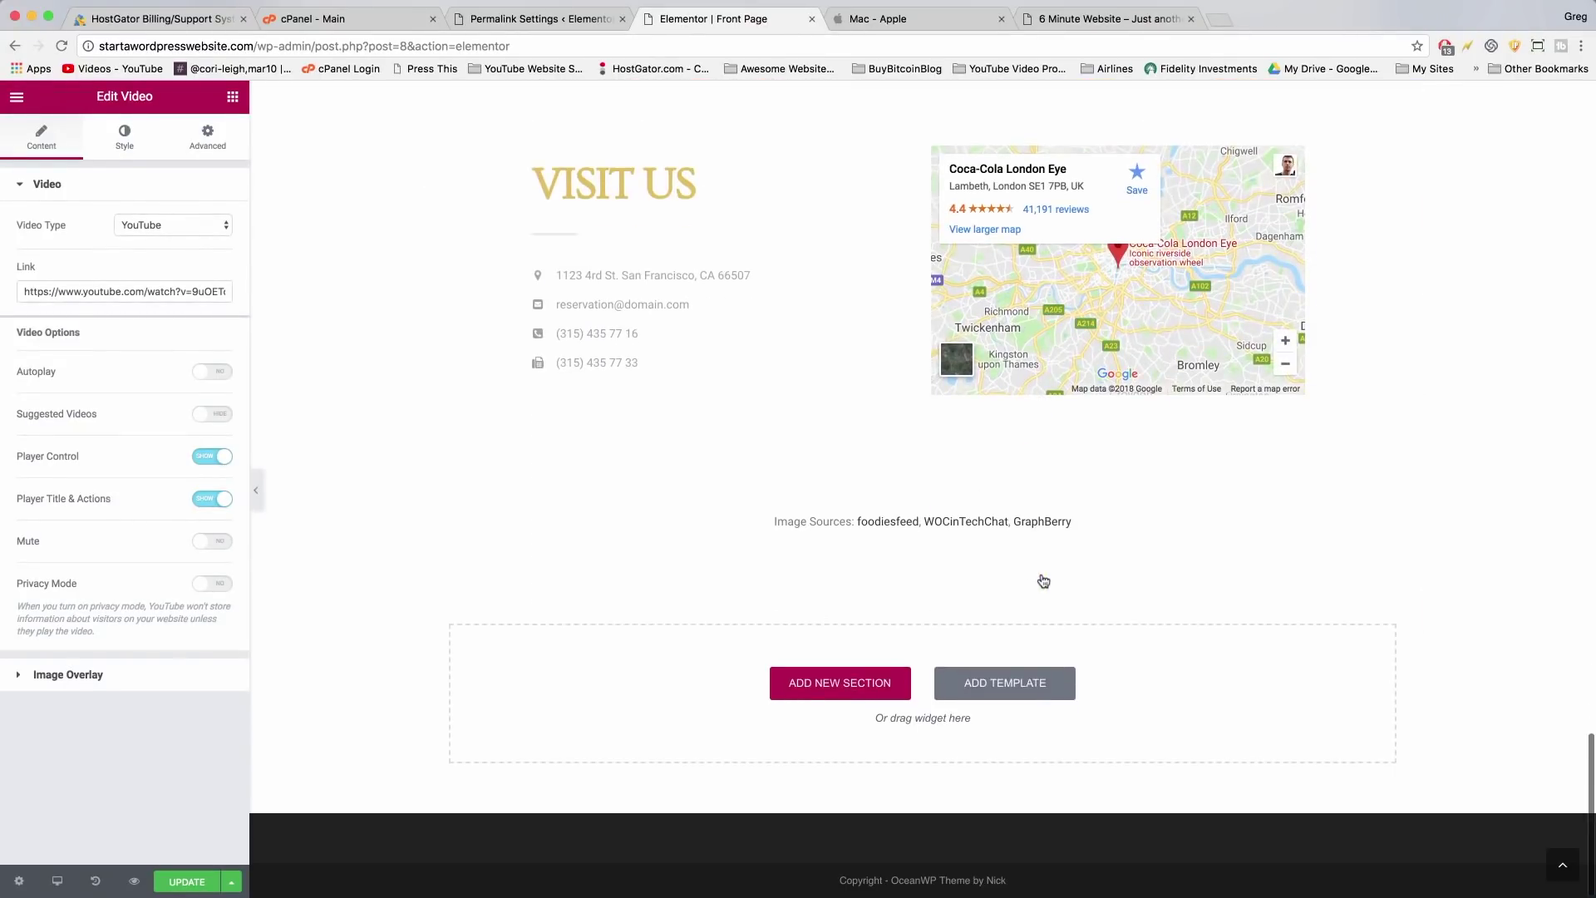
scroll(1043, 581, "up", 3)
scroll(1043, 581, "up", 1)
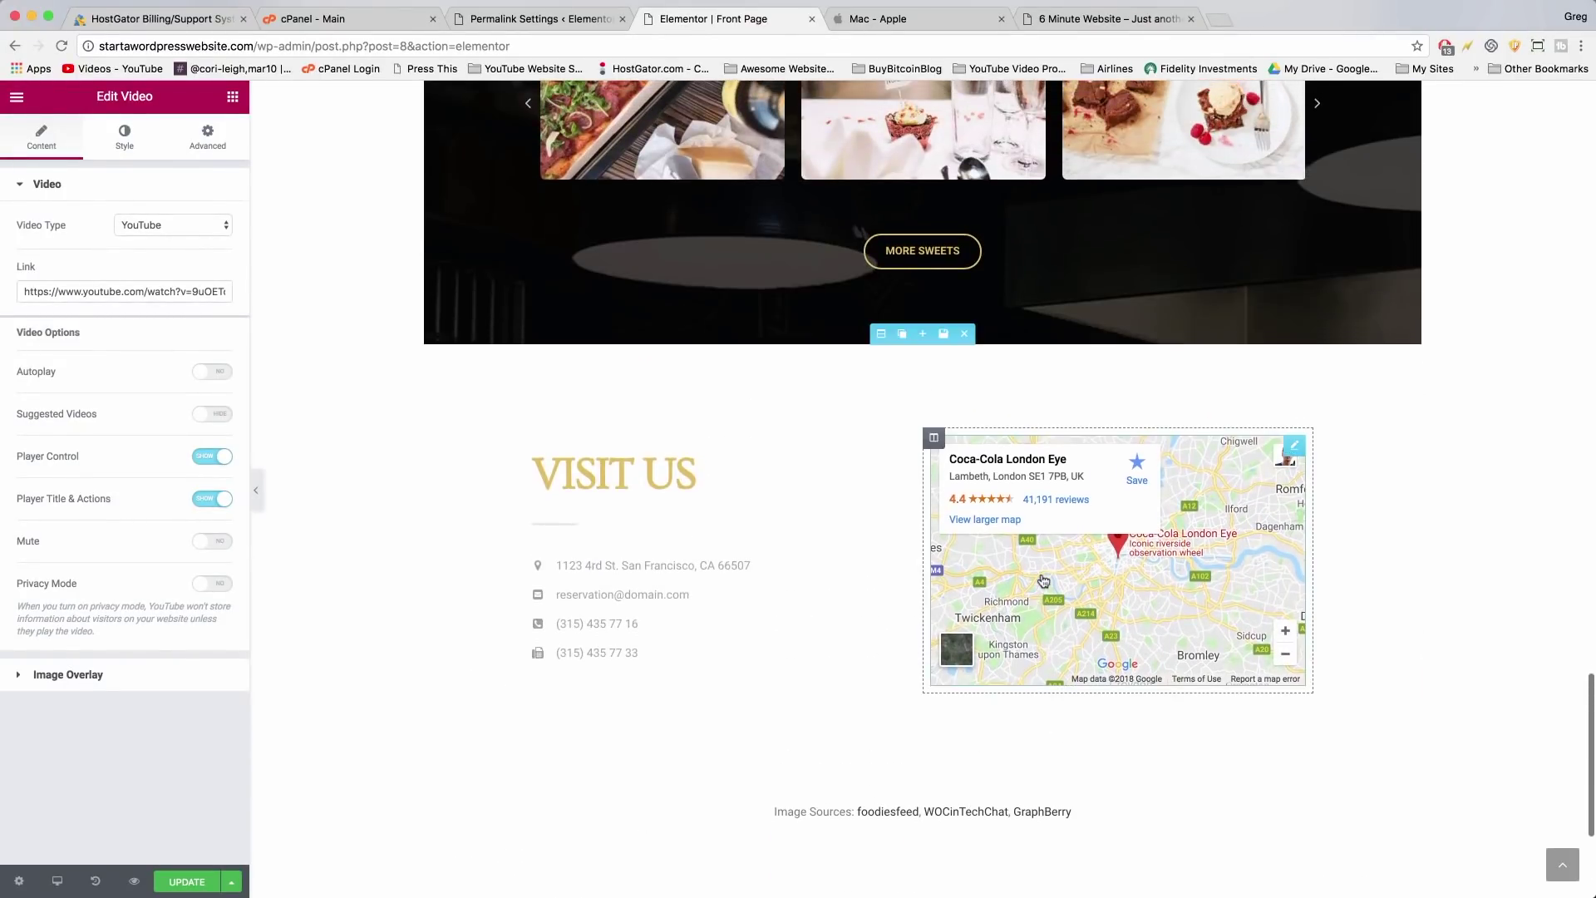
scroll(973, 516, "up", 2)
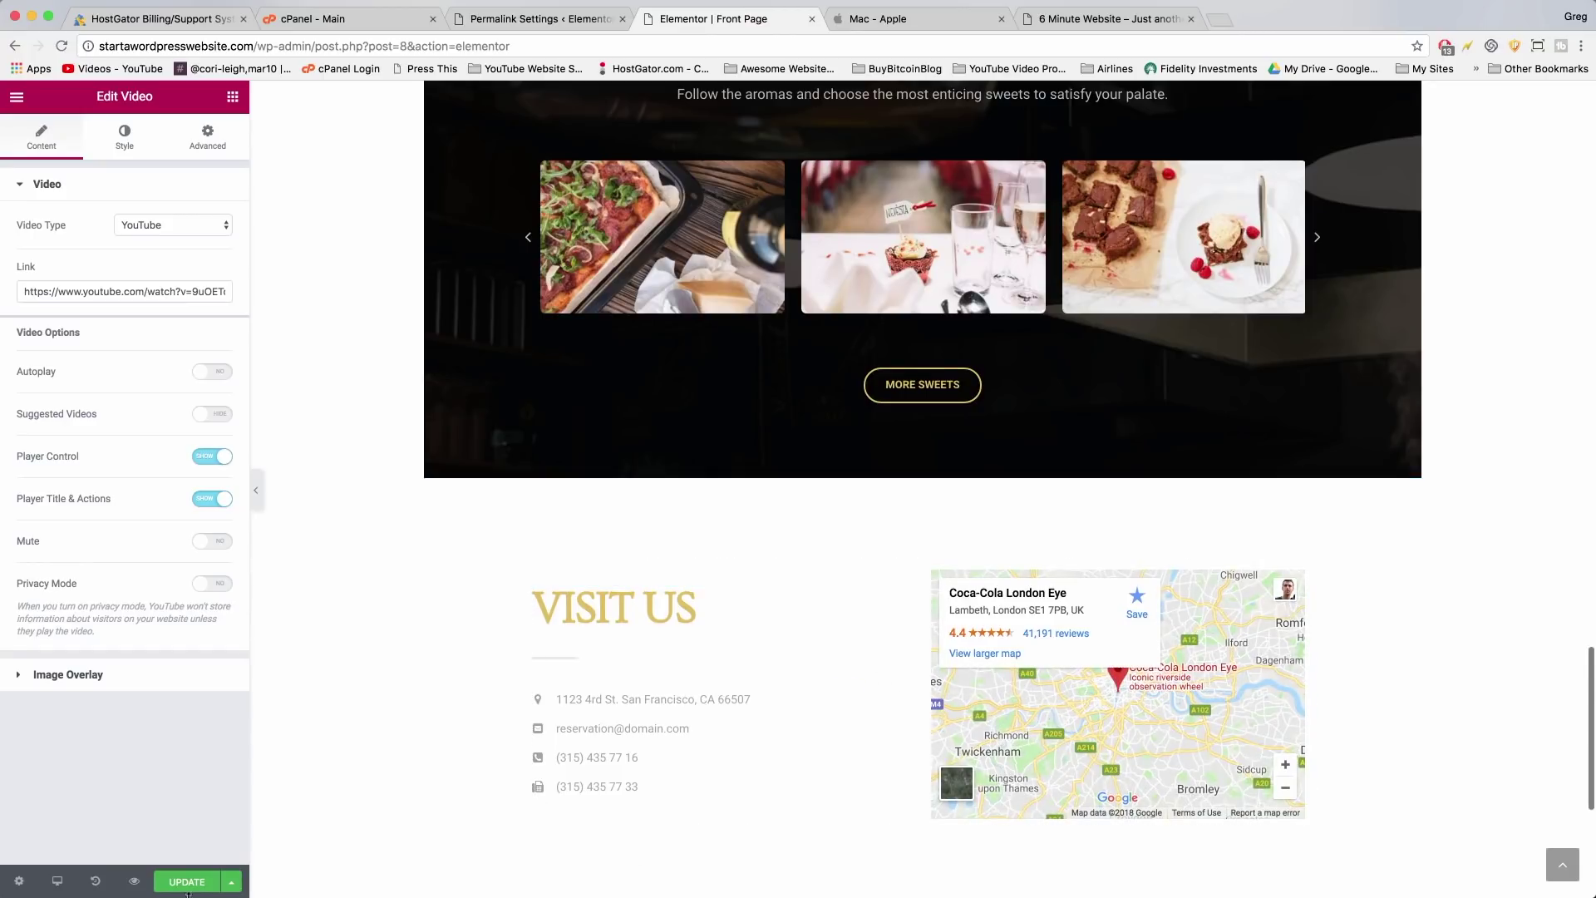
Delete the Visit Us and Our Sweets Collection sections.
left_click(966, 471)
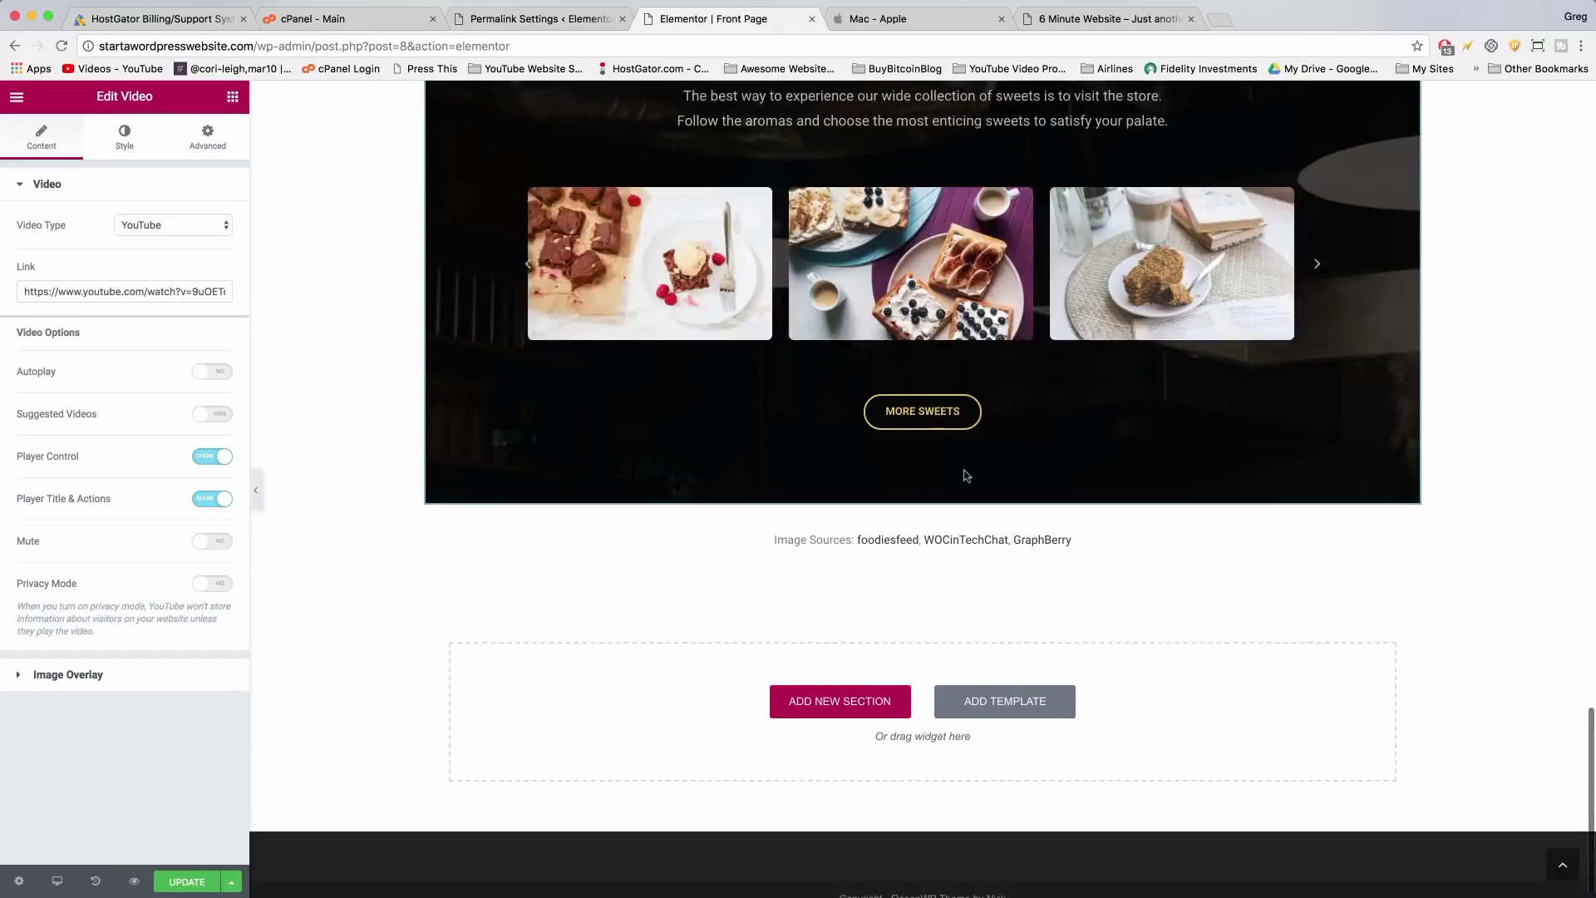
scroll(964, 382, "up", 4)
left_click(964, 206)
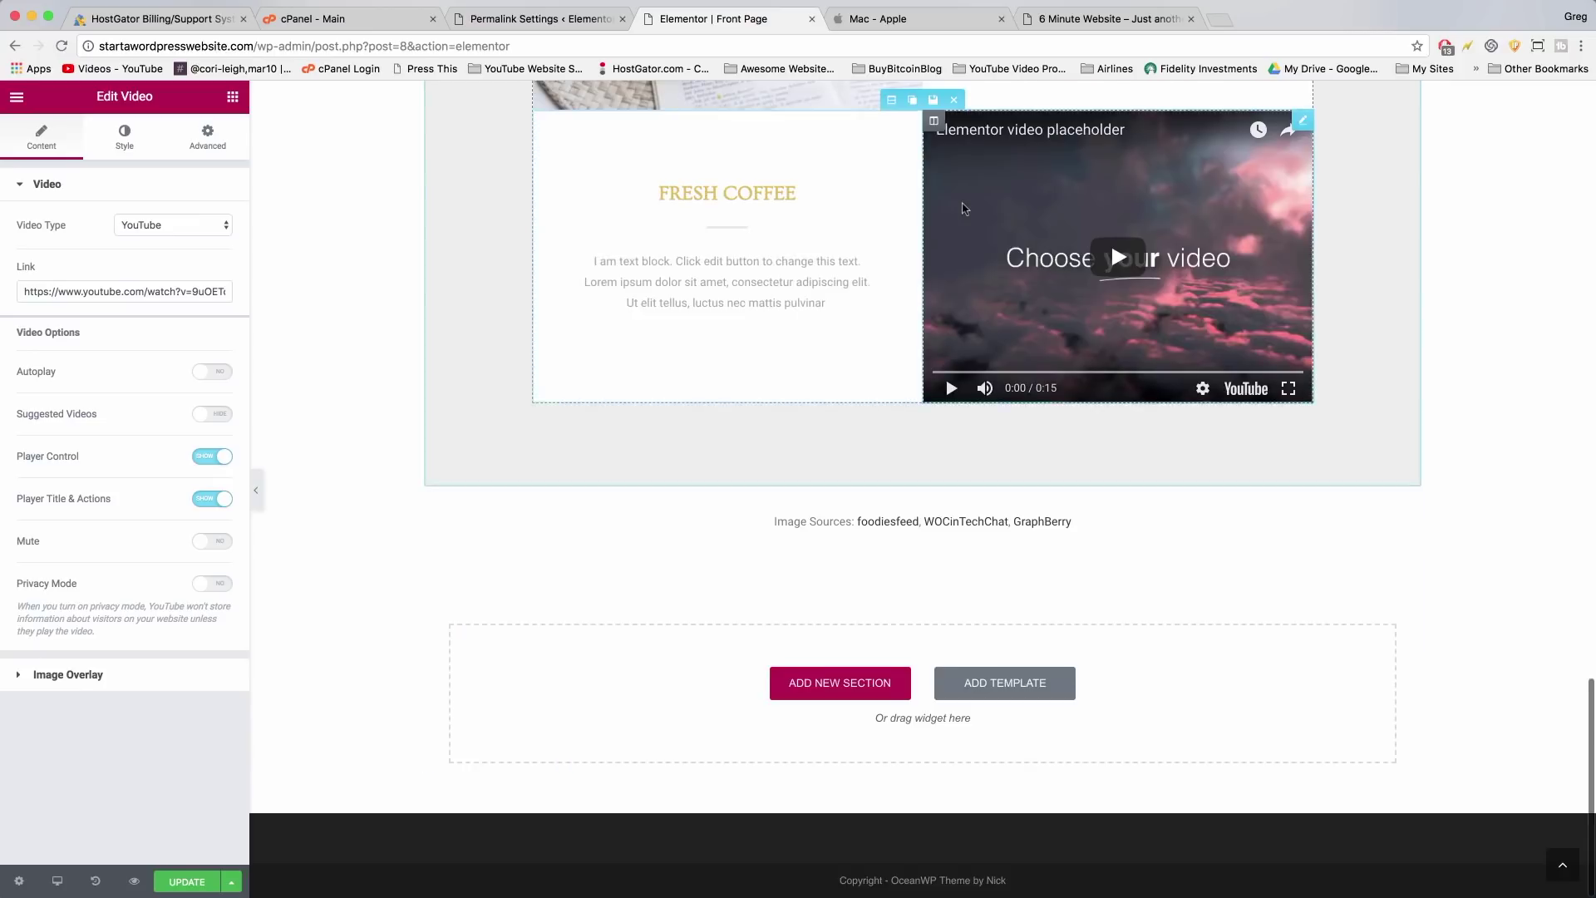
scroll(965, 208, "up", 10)
scroll(962, 333, "up", 3)
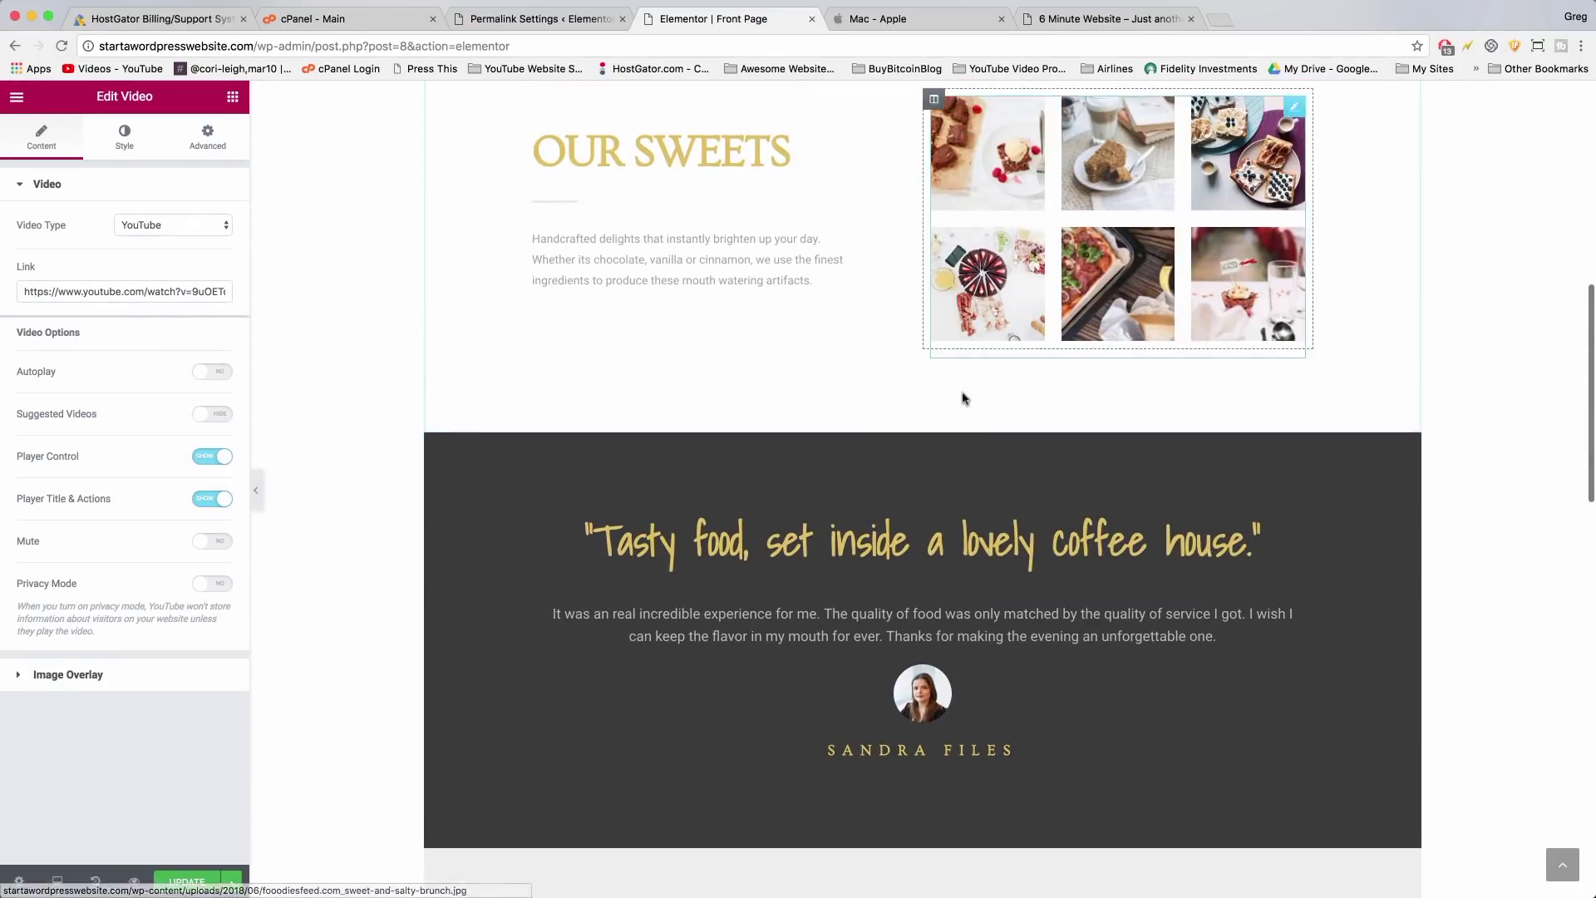
scroll(832, 249, "down", 2)
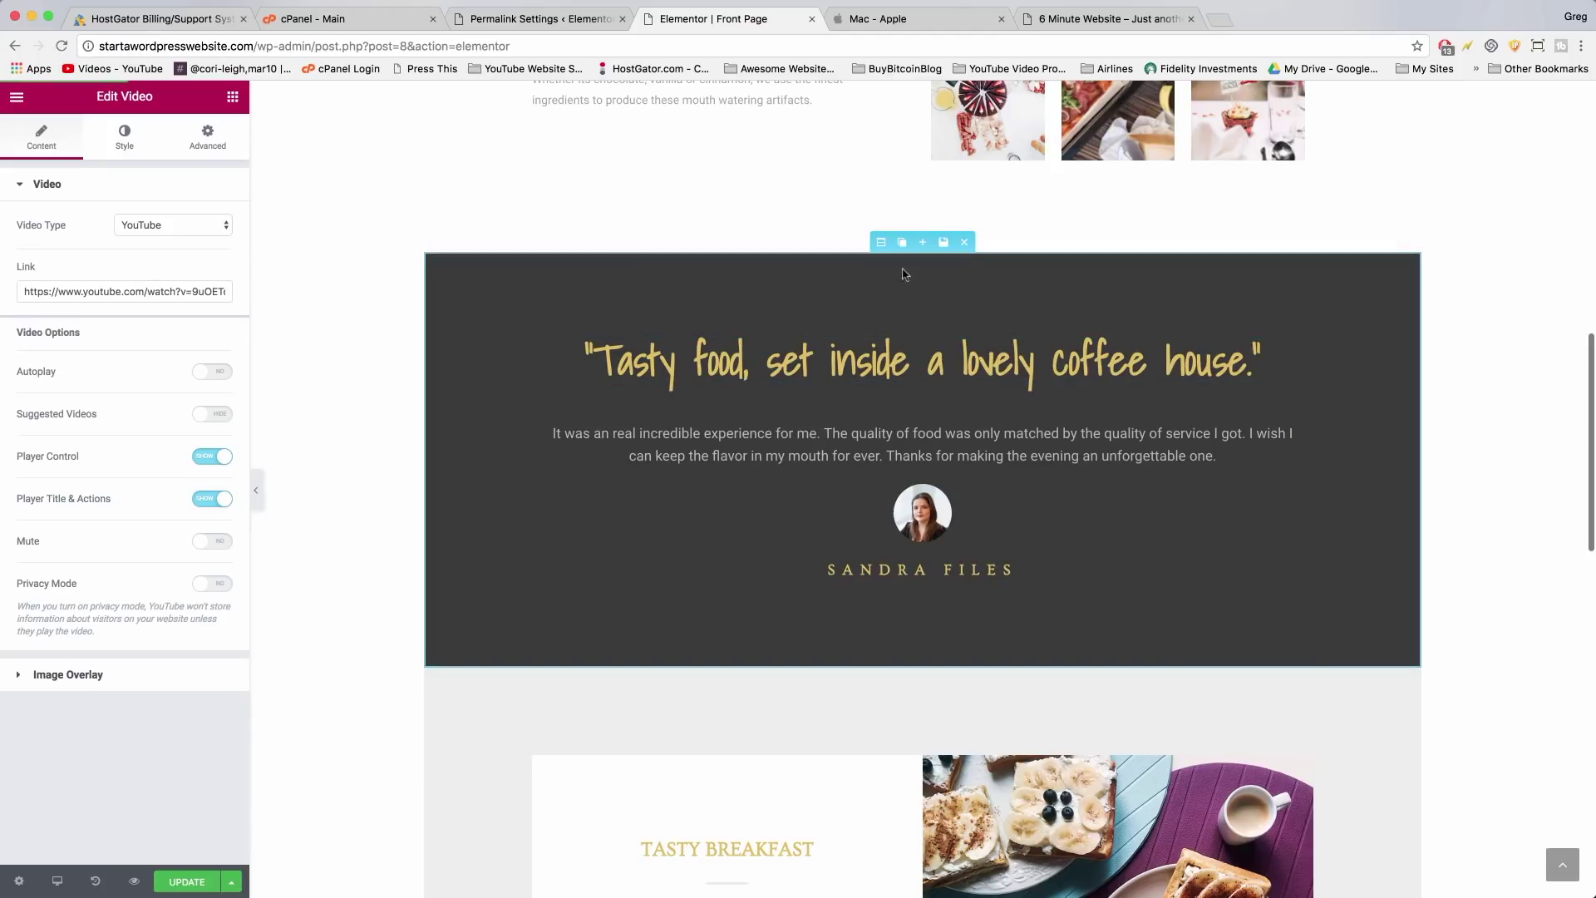
scroll(1014, 339, "up", 1)
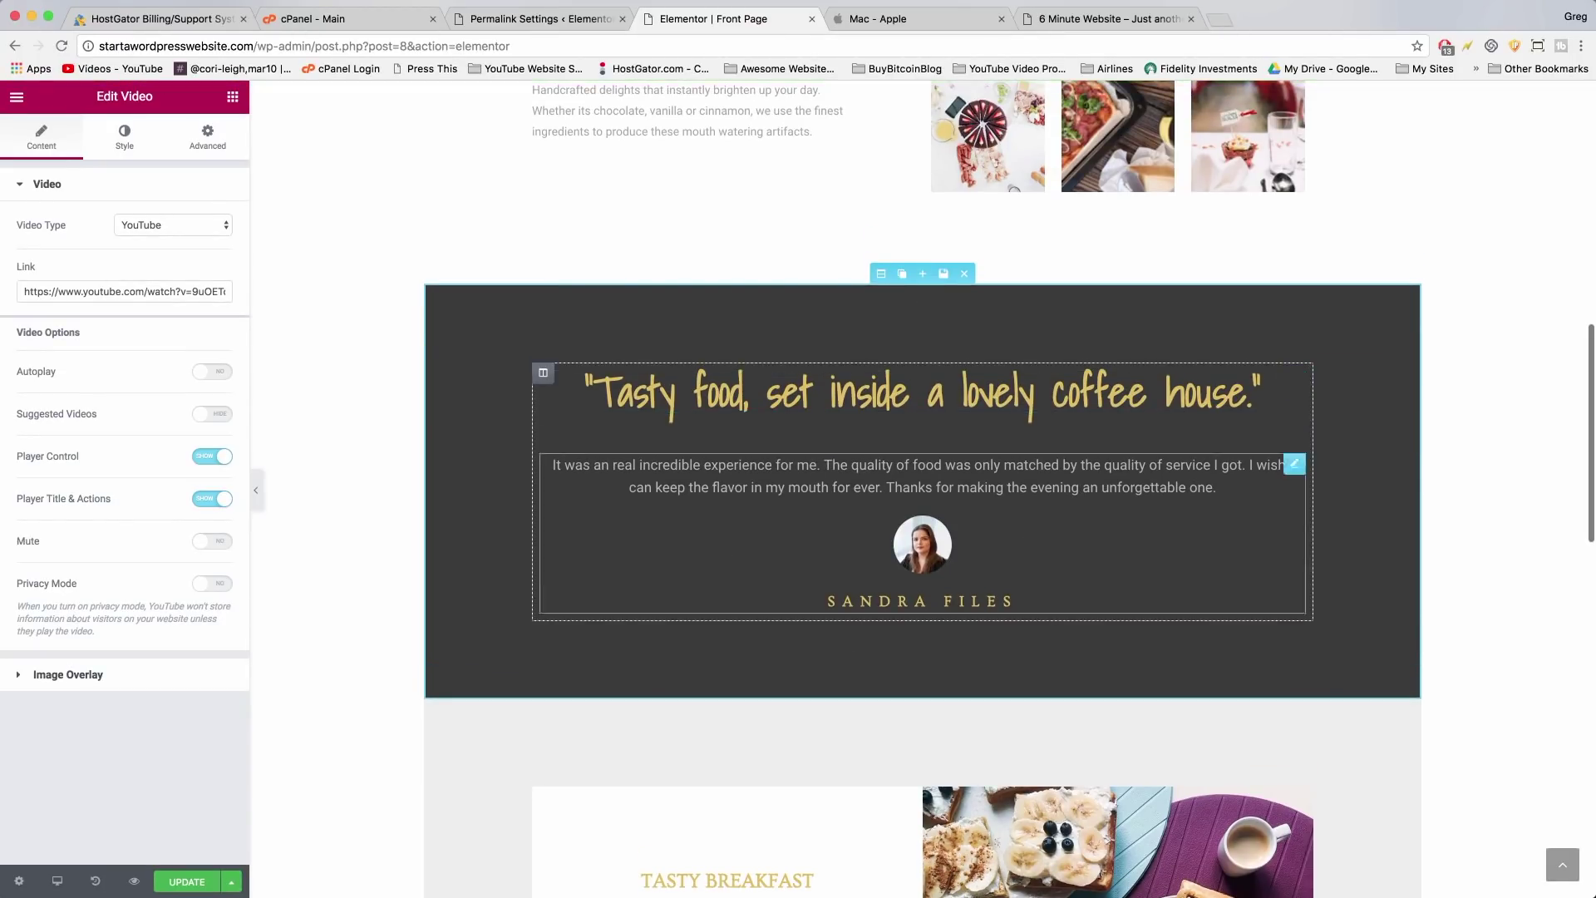
scroll(1085, 574, "up", 3)
scroll(1085, 573, "down", 1)
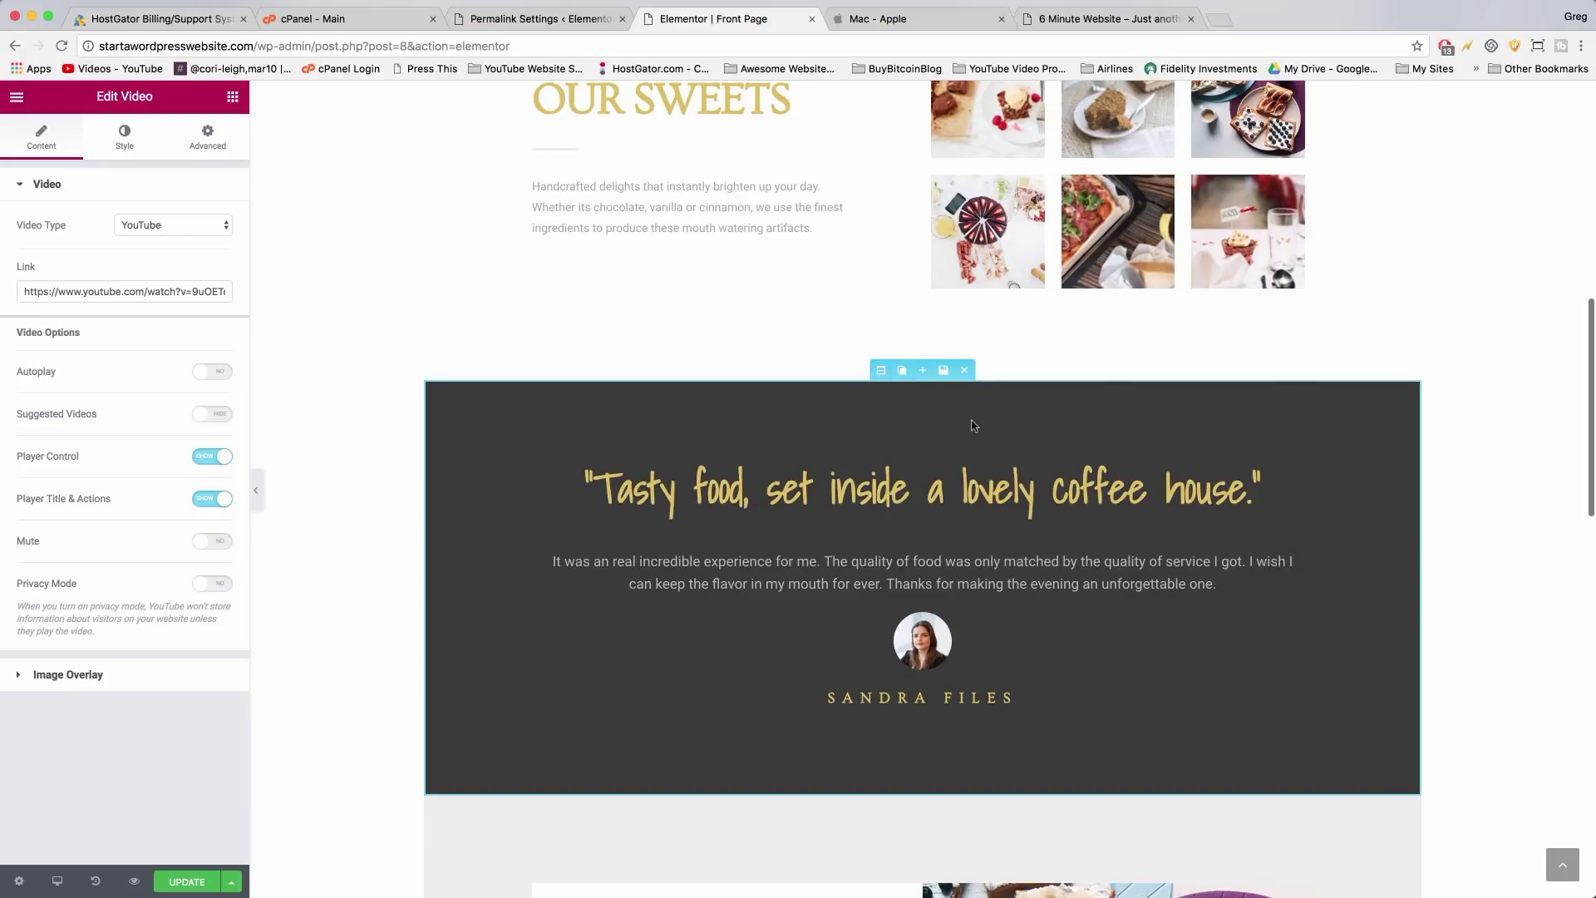
scroll(970, 421, "up", 5)
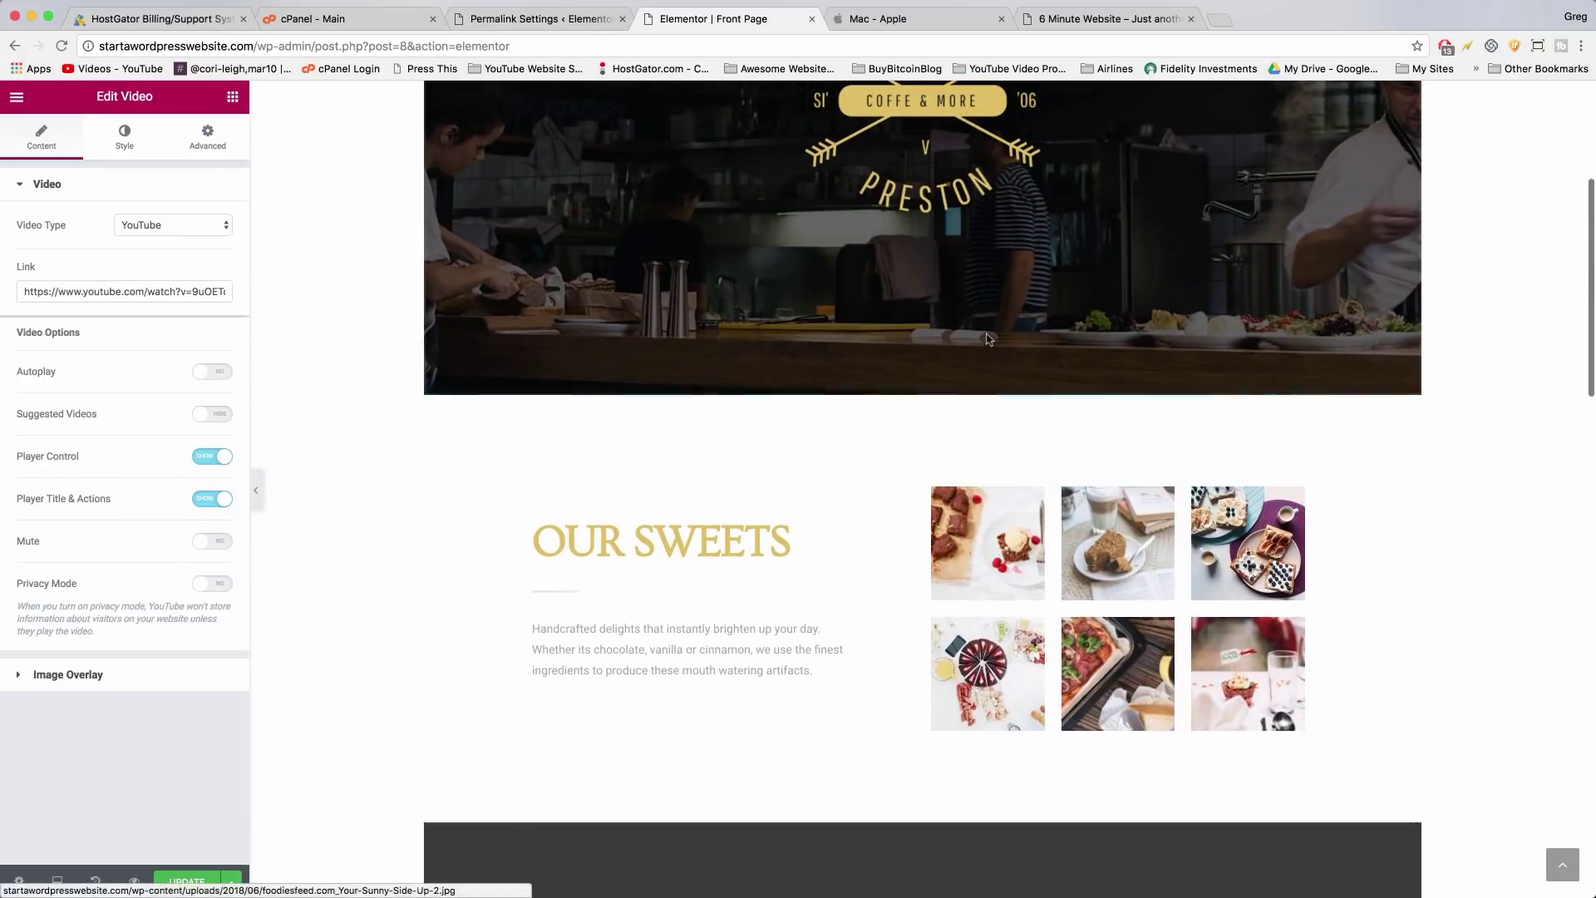
Delete the Our Sweets and Preston header sections, then save the page with UPDATE.
left_click(964, 387)
scroll(969, 182, "up", 1)
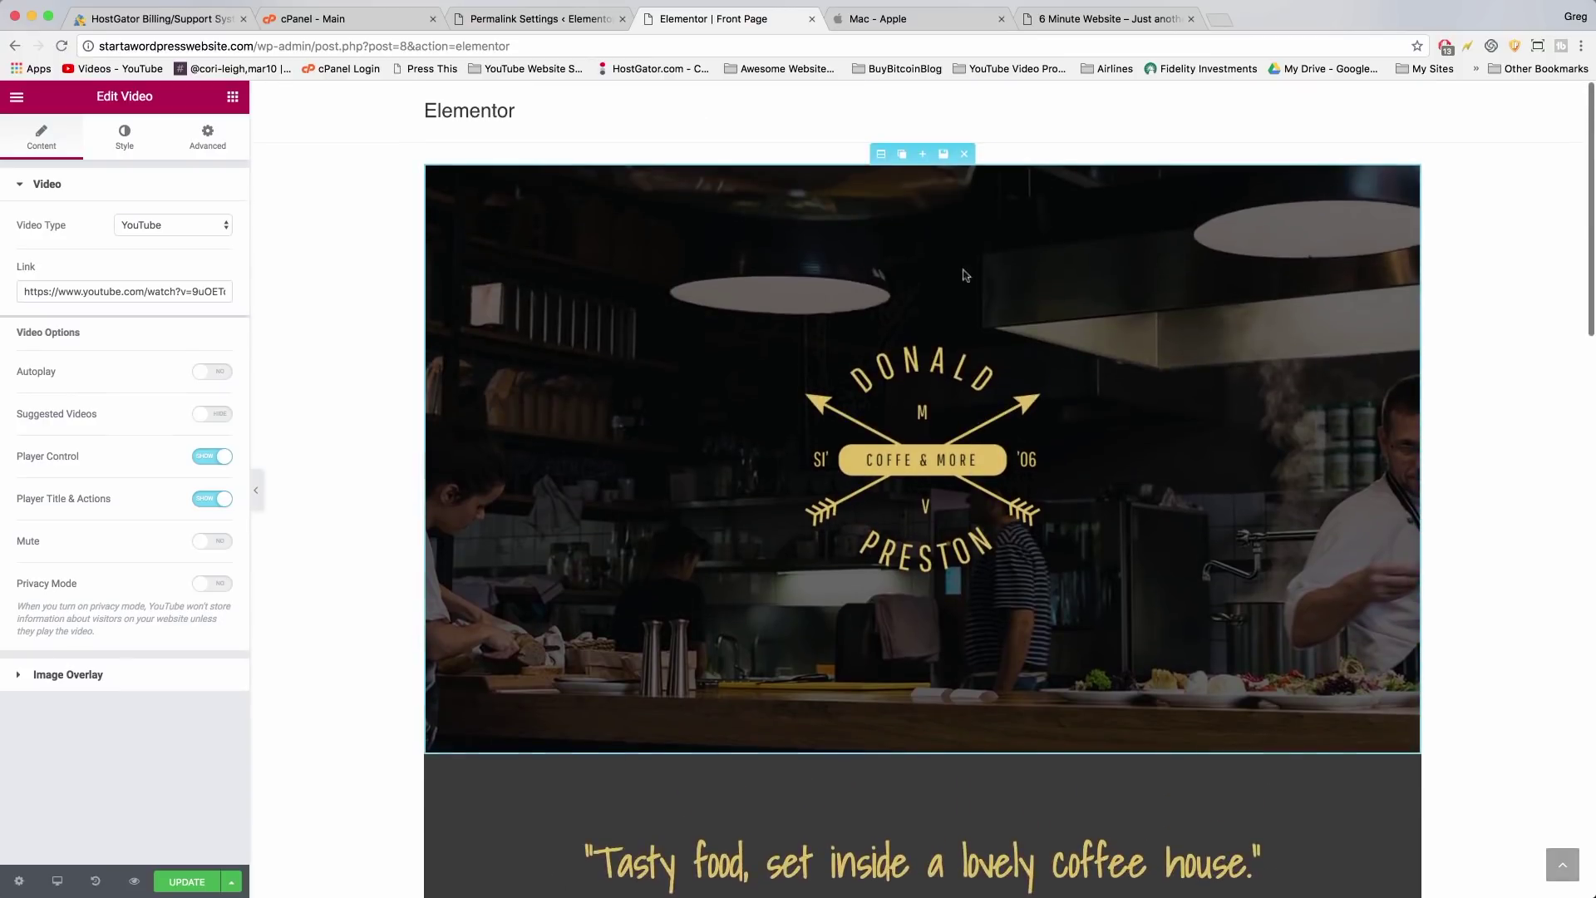
left_click(965, 153)
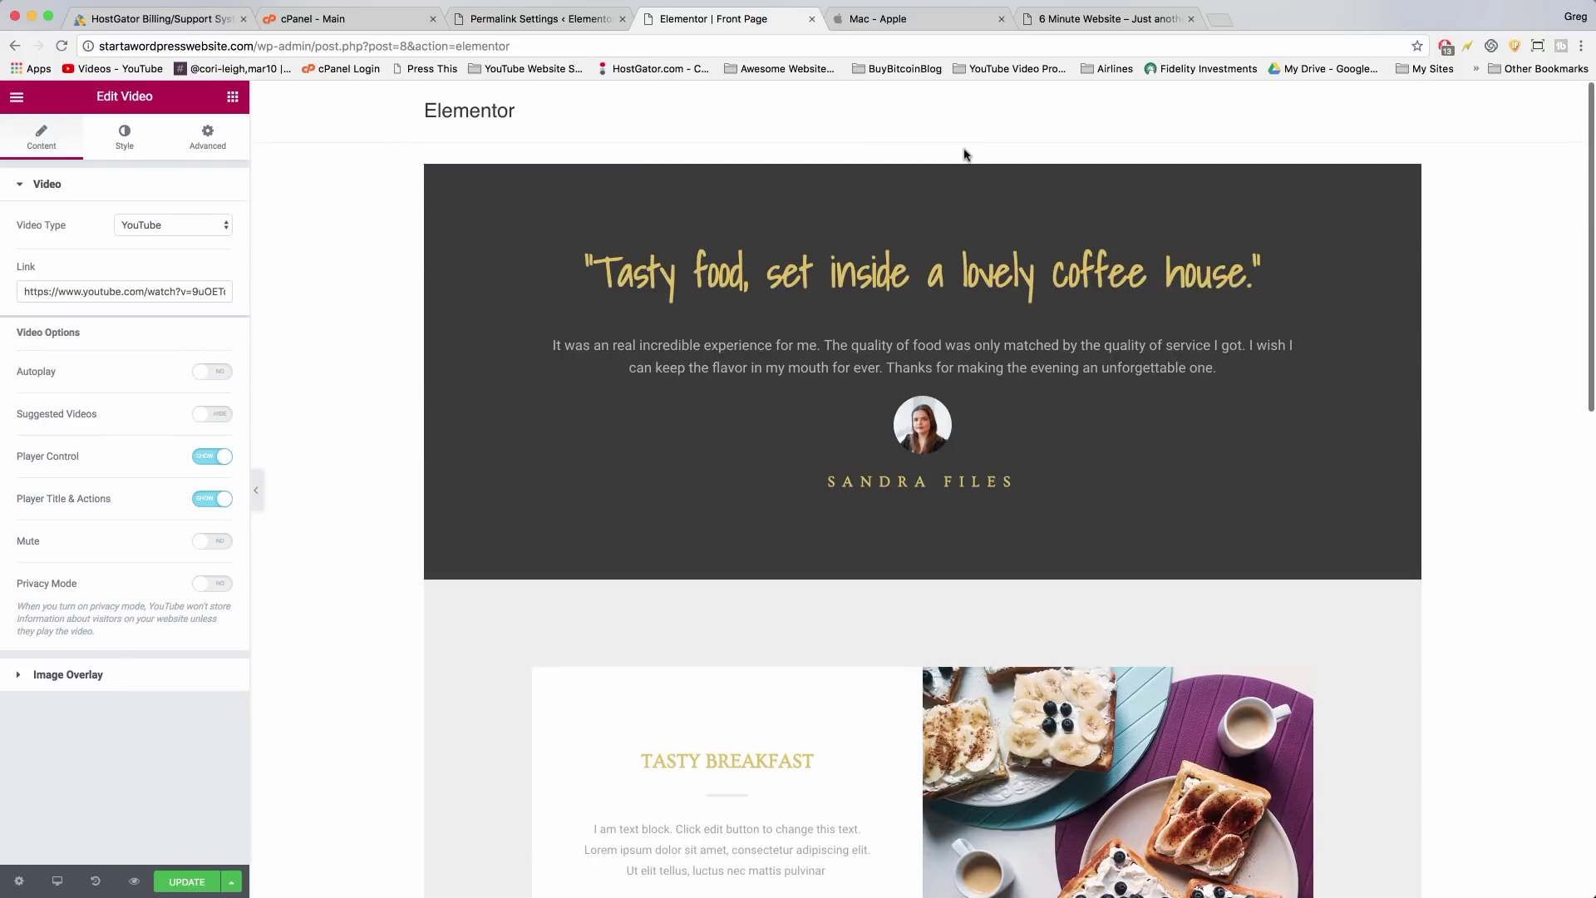
left_click(199, 881)
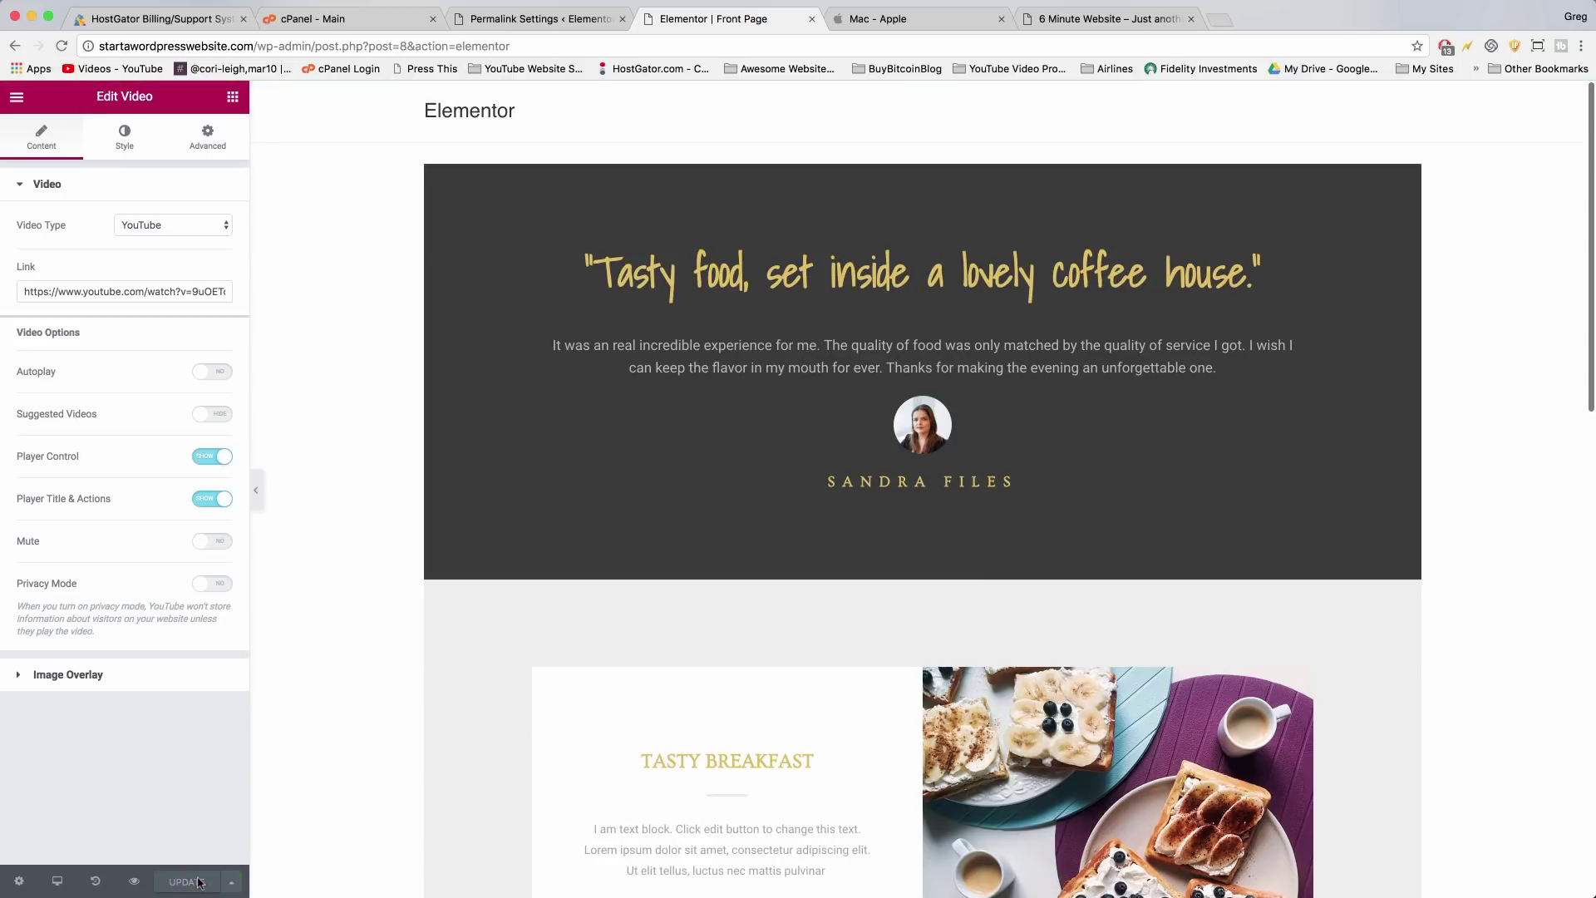
scroll(848, 599, "down", 6)
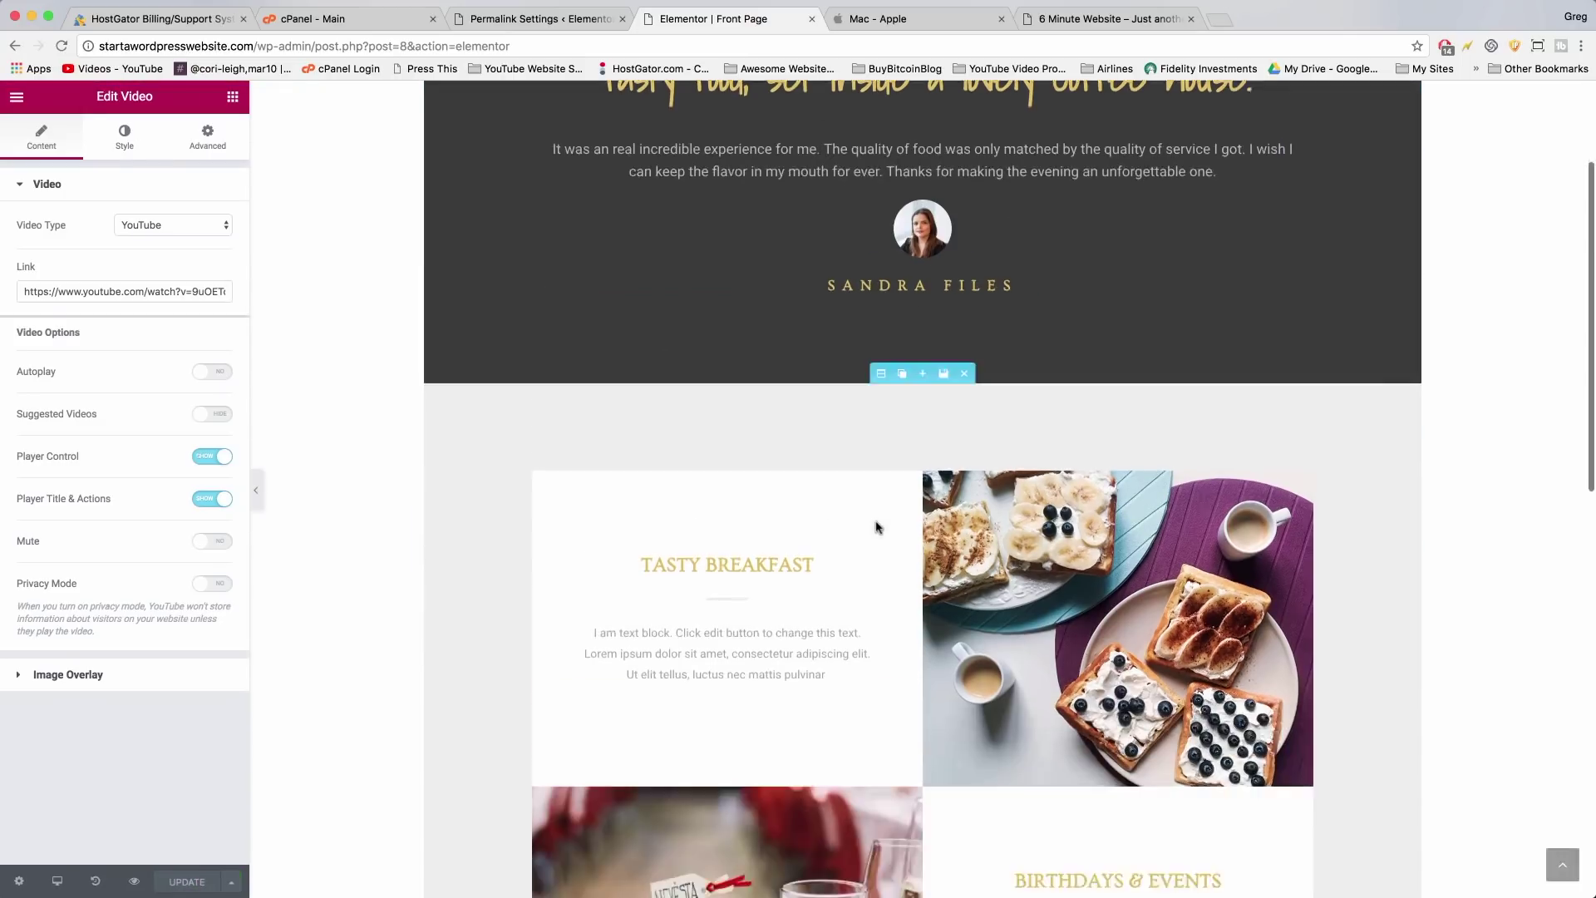
scroll(798, 499, "up", 3)
scroll(777, 512, "up", 3)
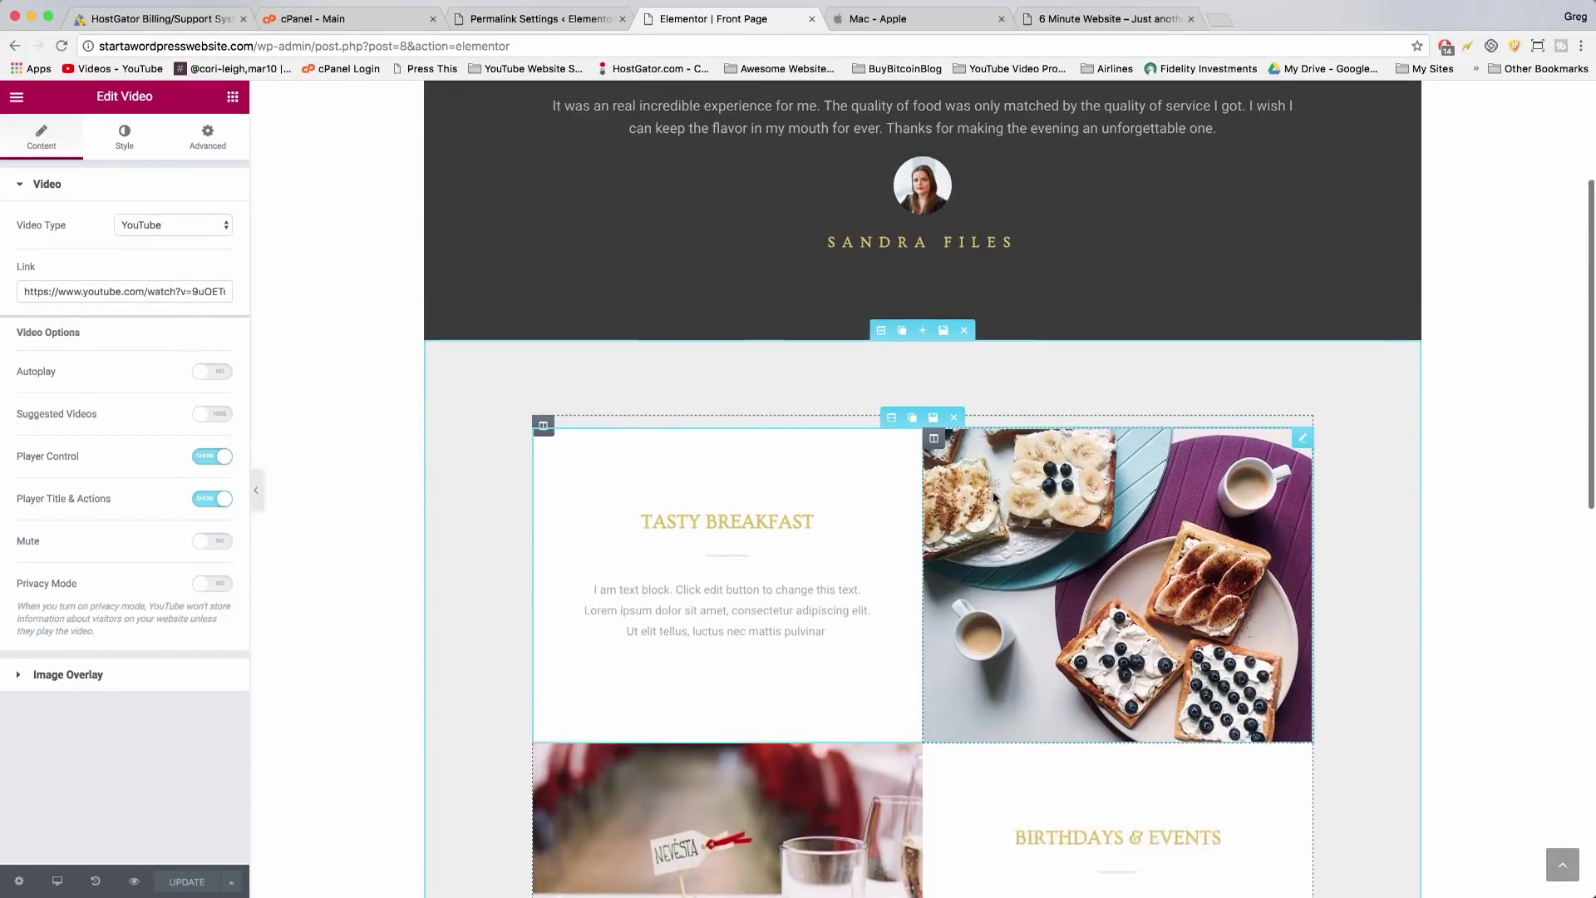
scroll(868, 494, "down", 10)
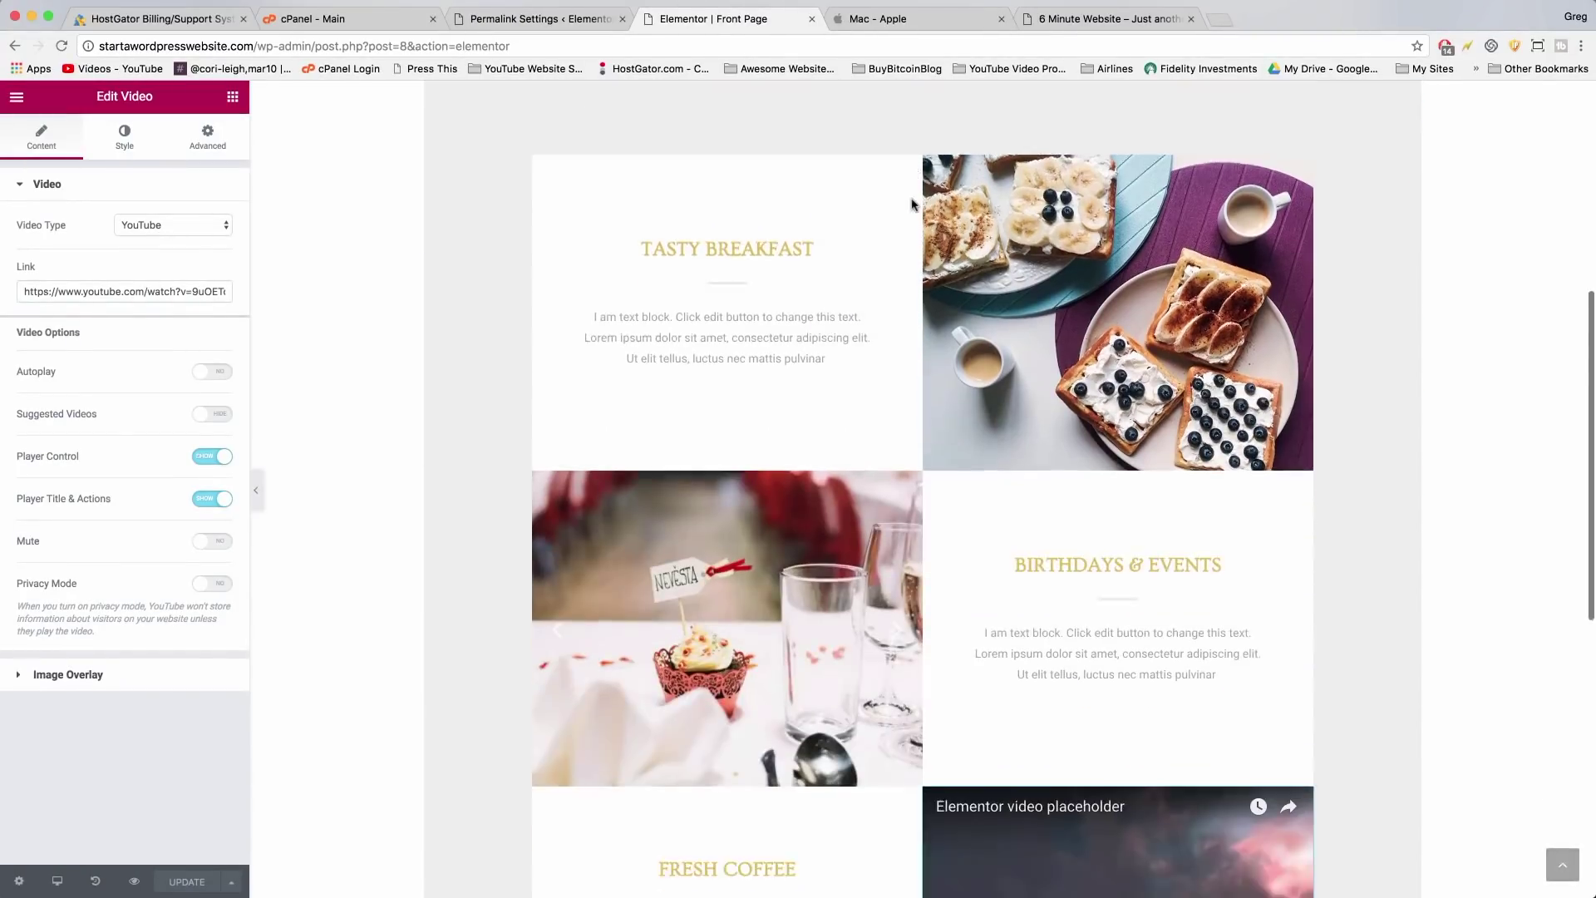
scroll(868, 493, "down", 4)
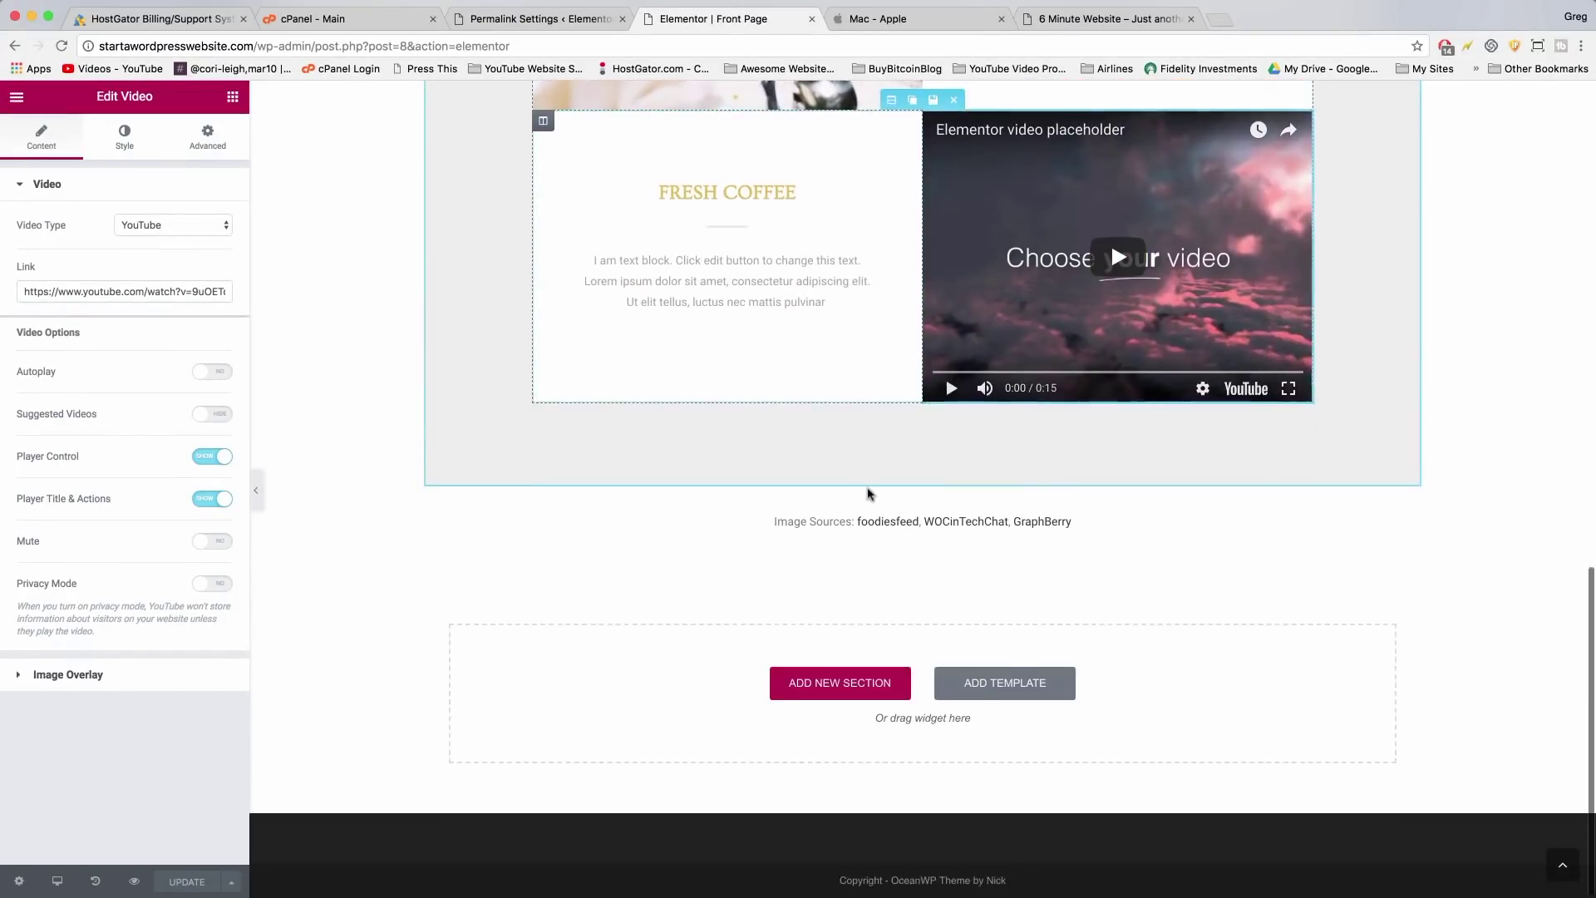
Open the template library and pick the Hero UI Kit - page template.
left_click(975, 687)
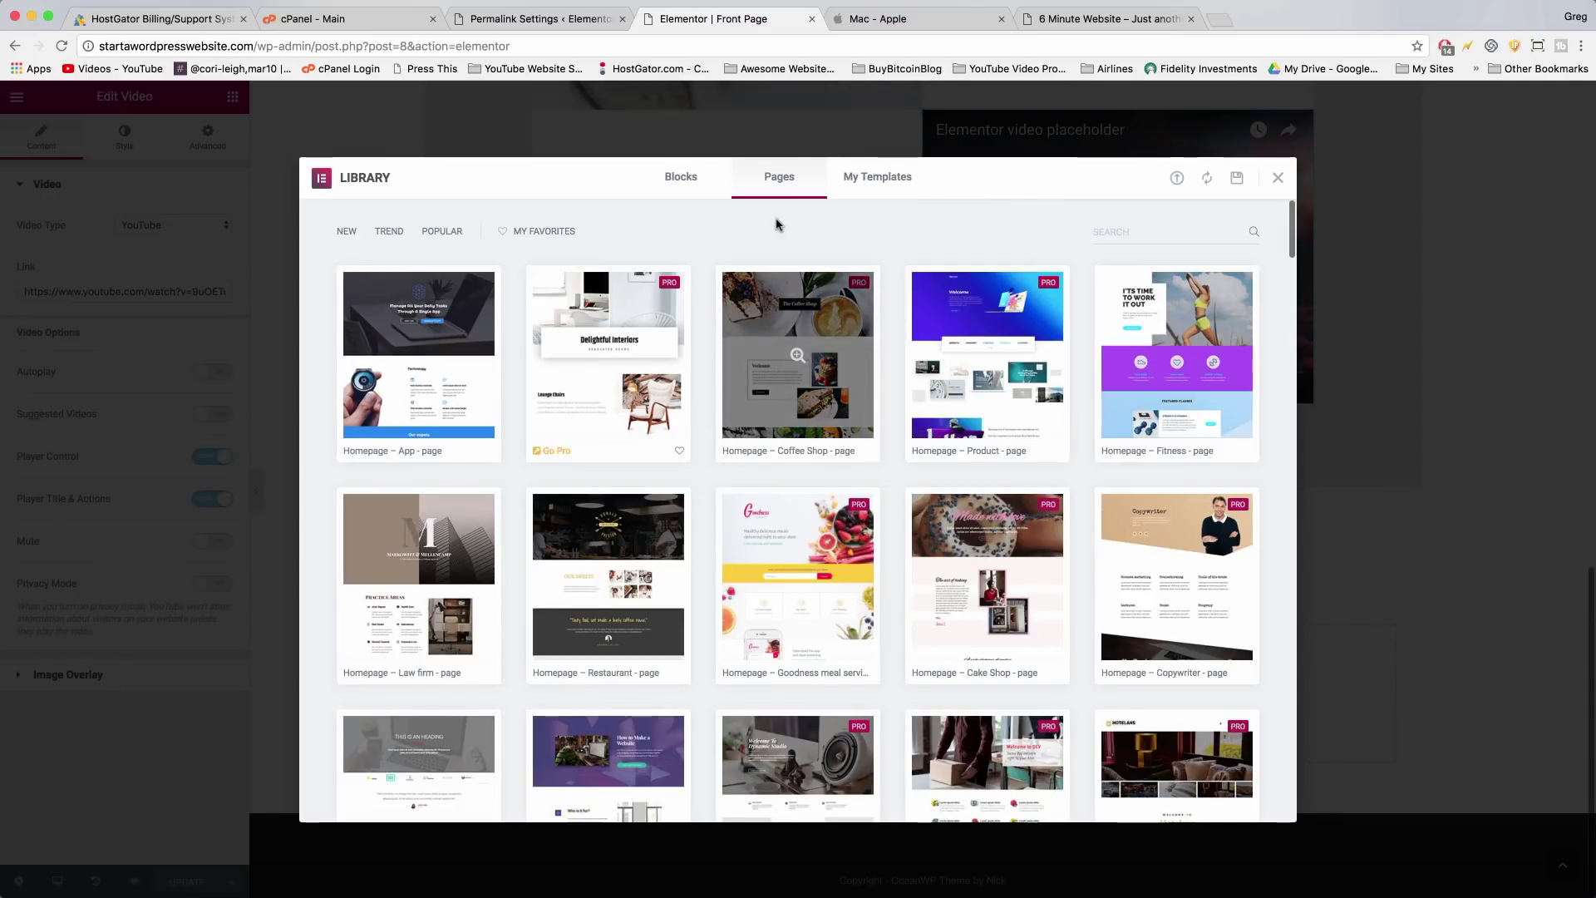
scroll(777, 225, "down", 15)
scroll(777, 225, "down", 15)
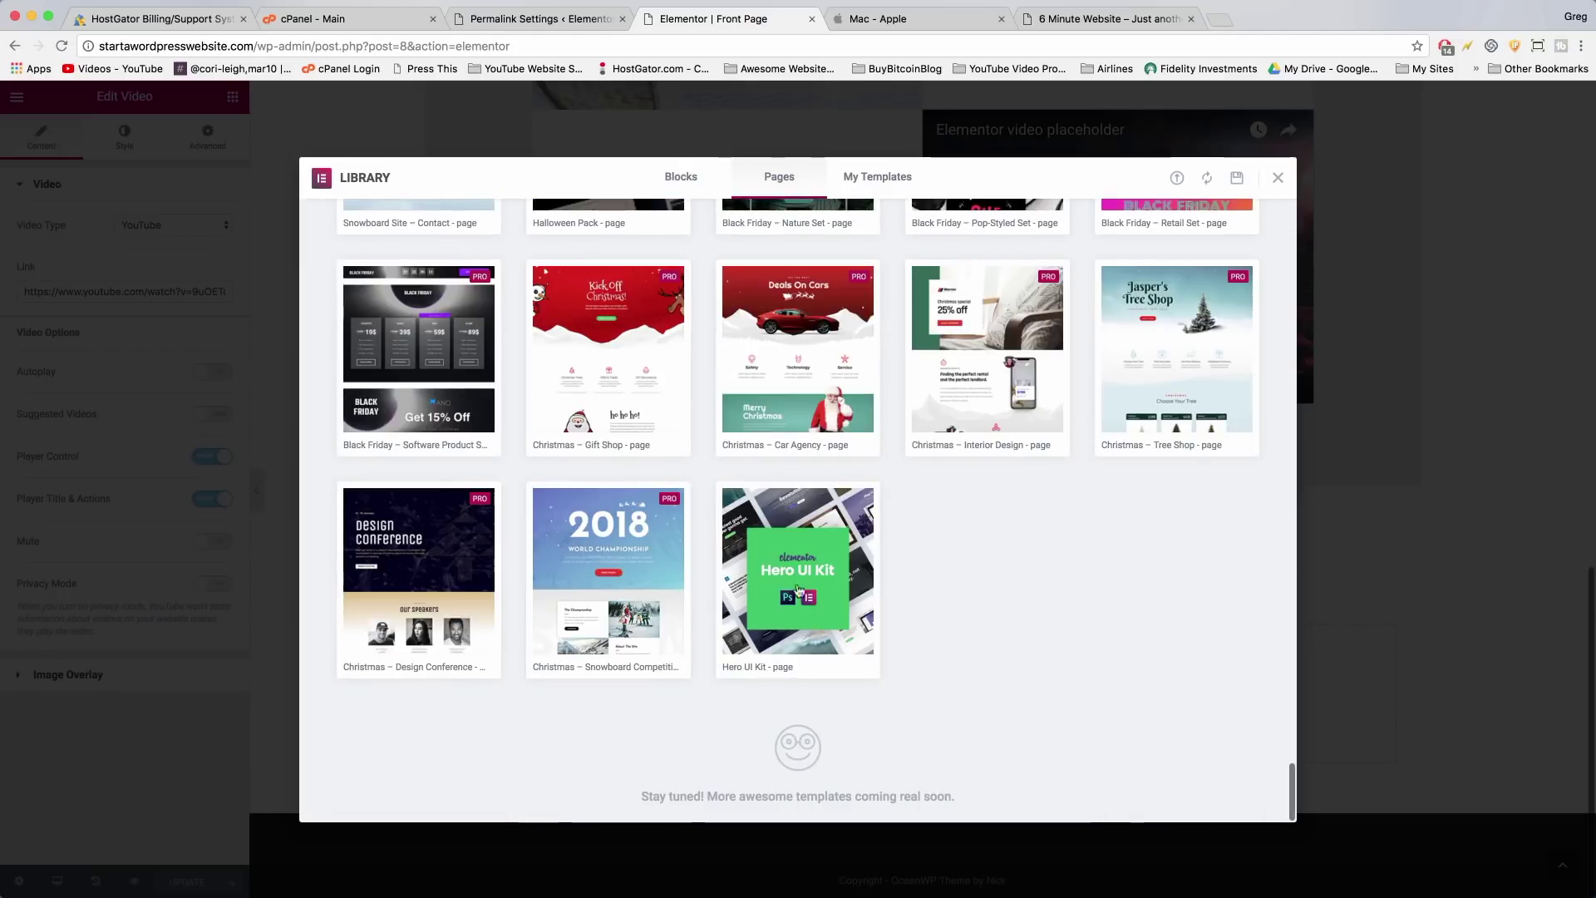
left_click(779, 554)
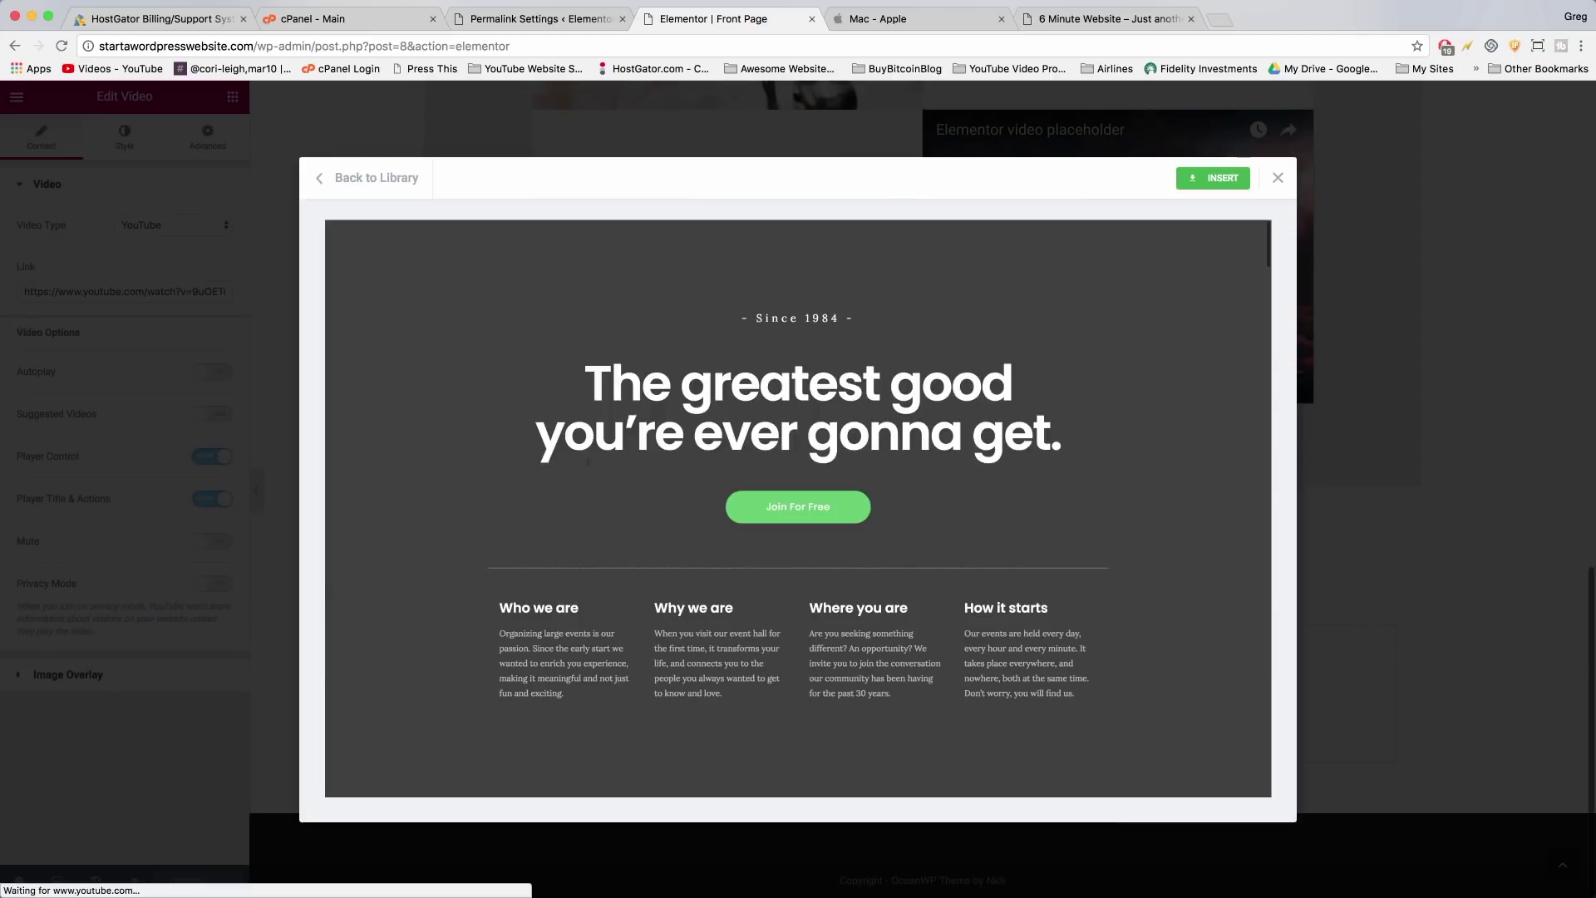
Scroll the Hero UI Kit preview down to its 'Design is an opportunity' section.
scroll(549, 431, "down", 5)
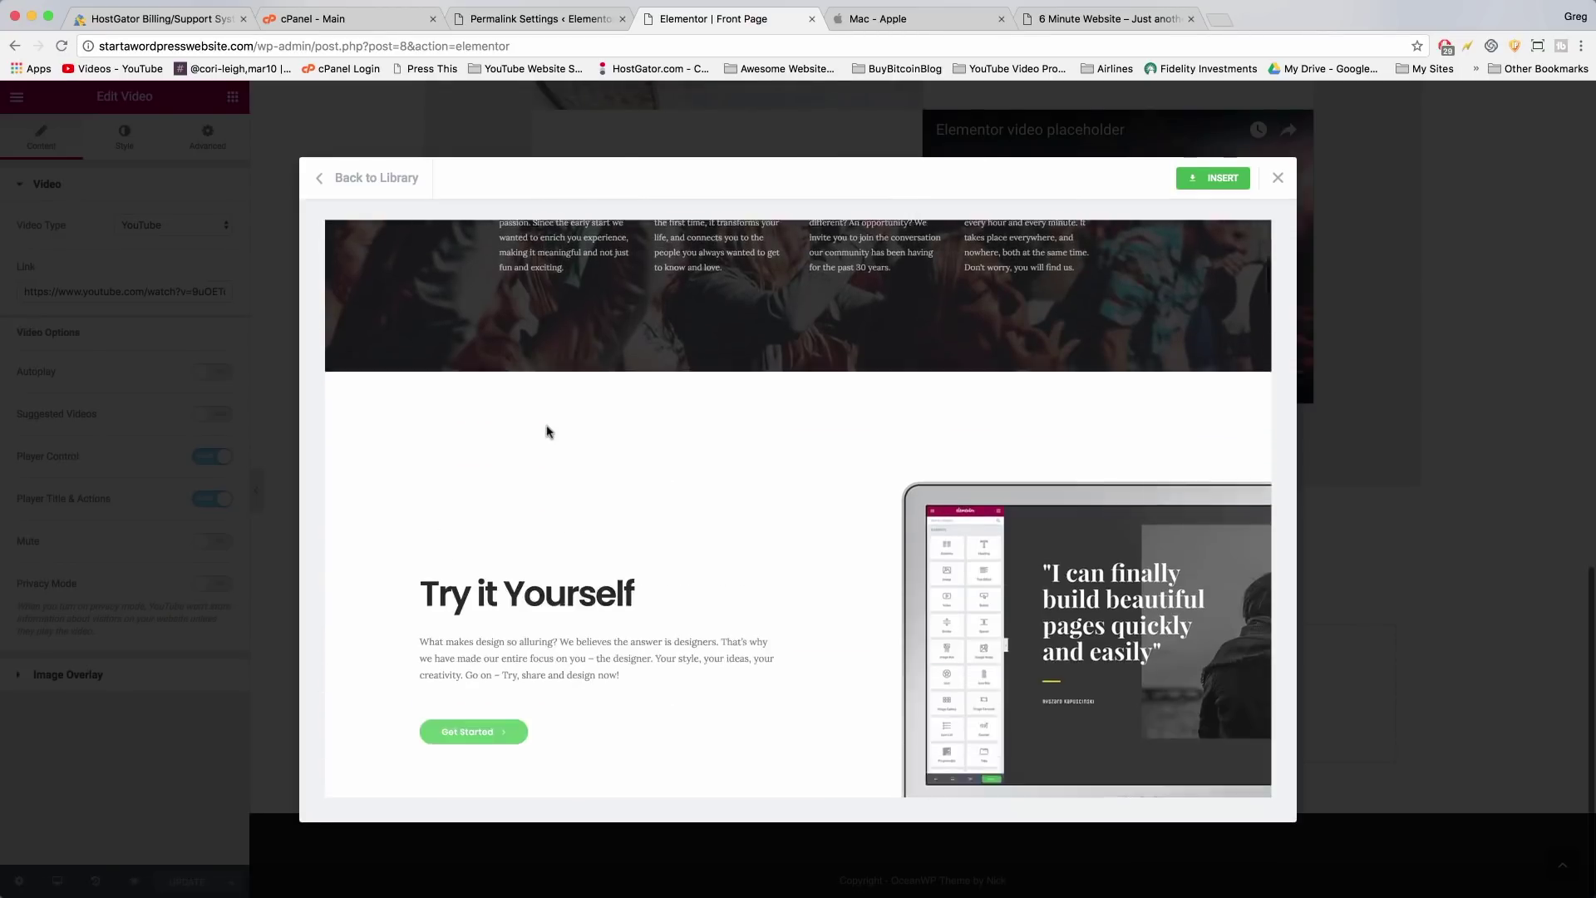
scroll(547, 430, "down", 10)
scroll(547, 431, "down", 7)
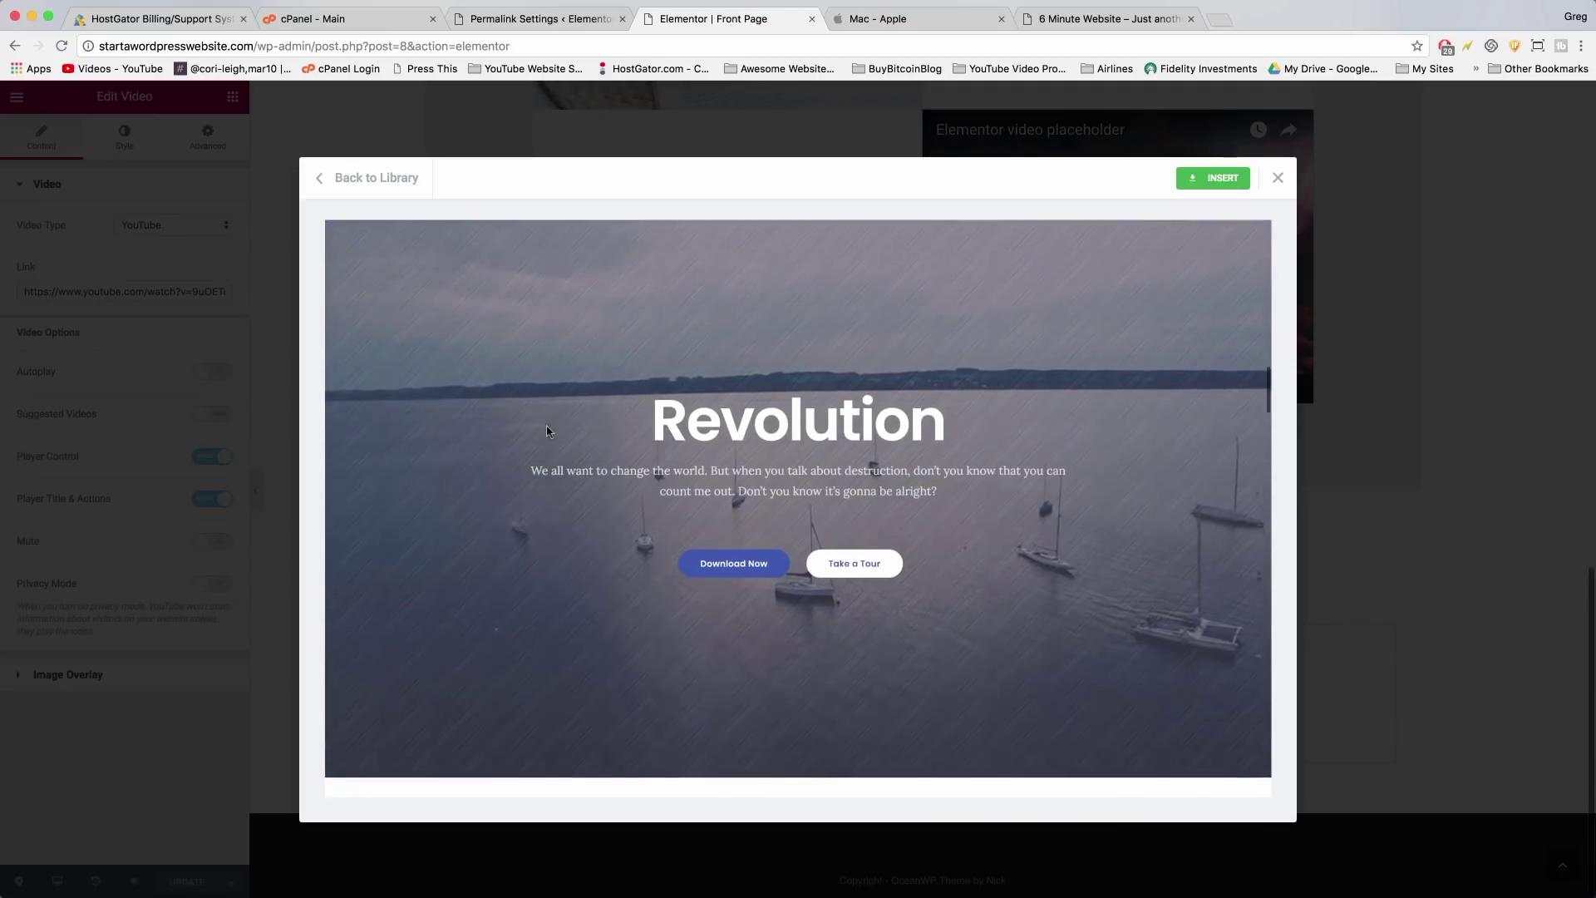
scroll(547, 430, "down", 10)
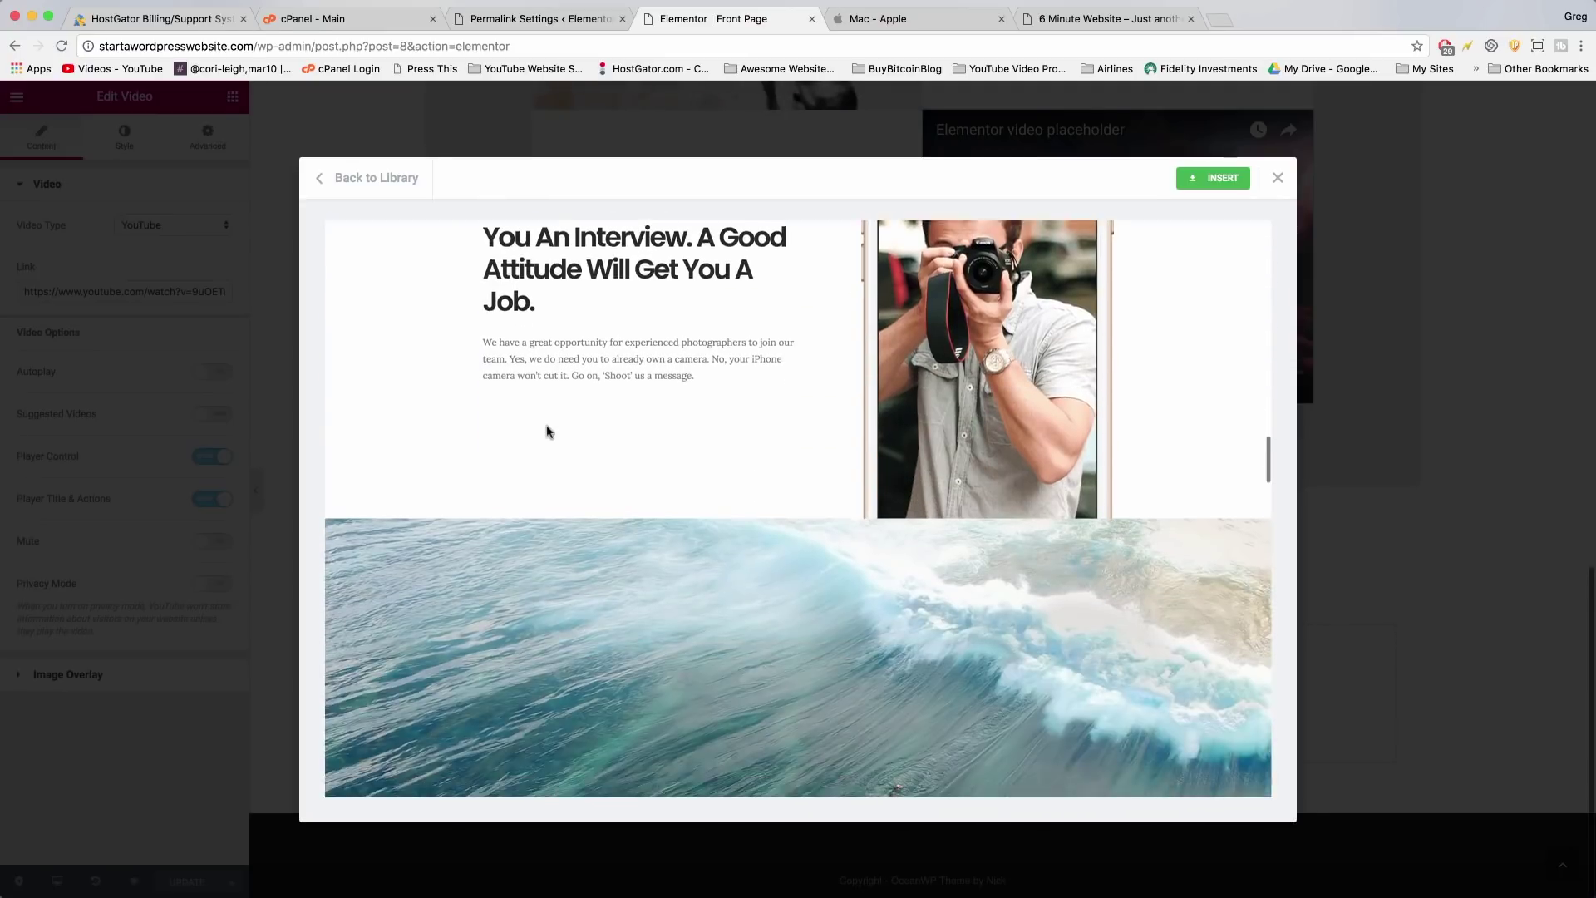
scroll(547, 430, "down", 7)
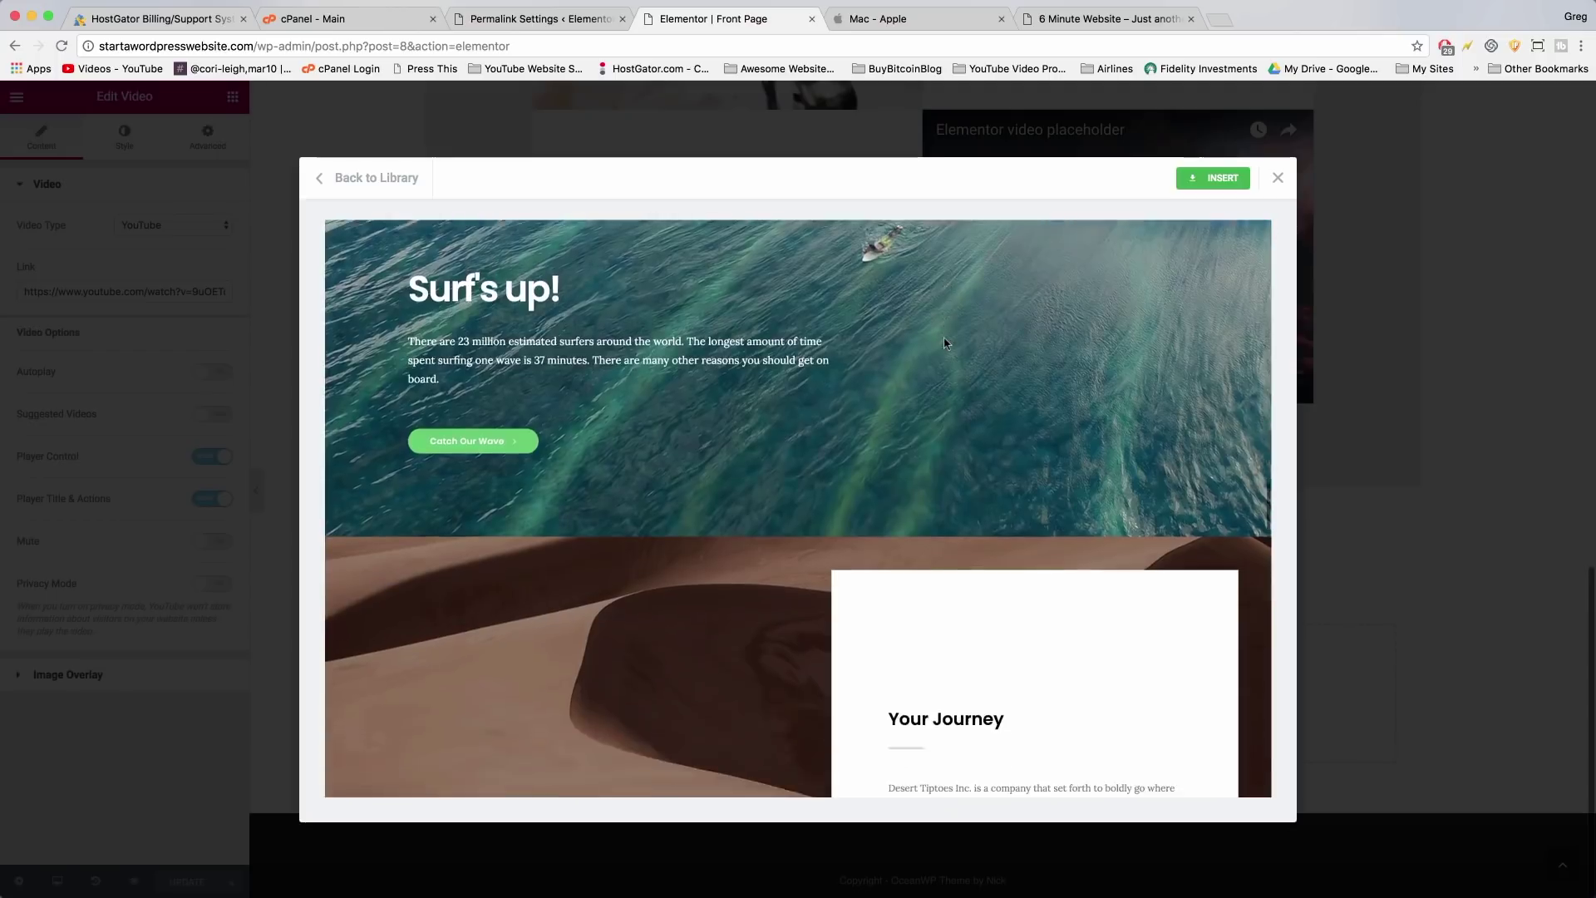
scroll(848, 499, "down", 4)
scroll(703, 459, "down", 12)
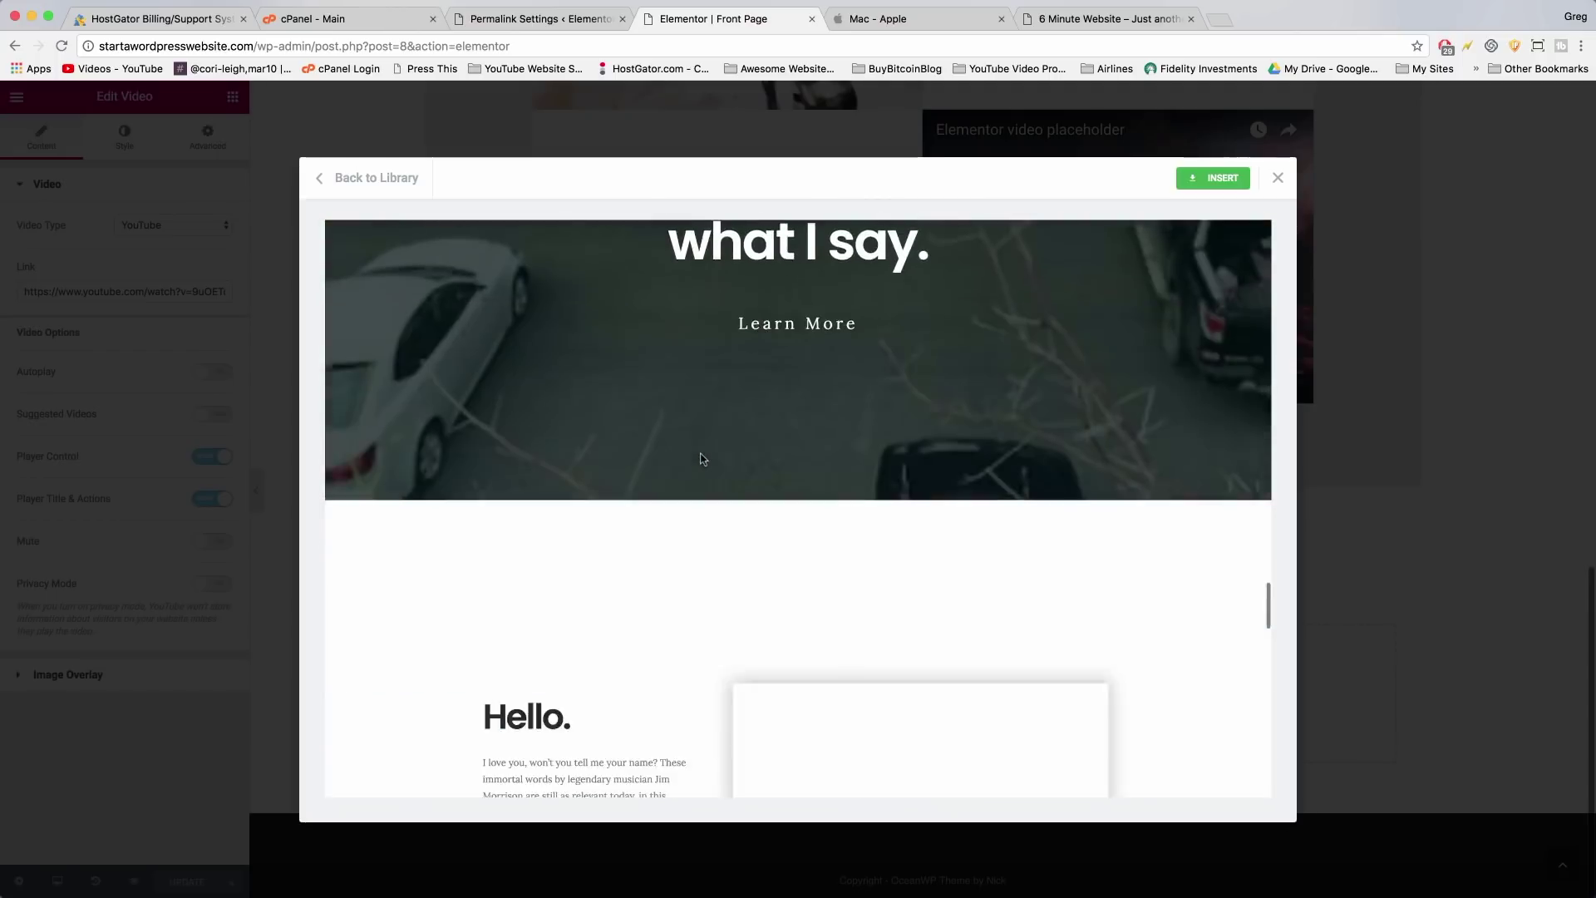
scroll(693, 354, "down", 5)
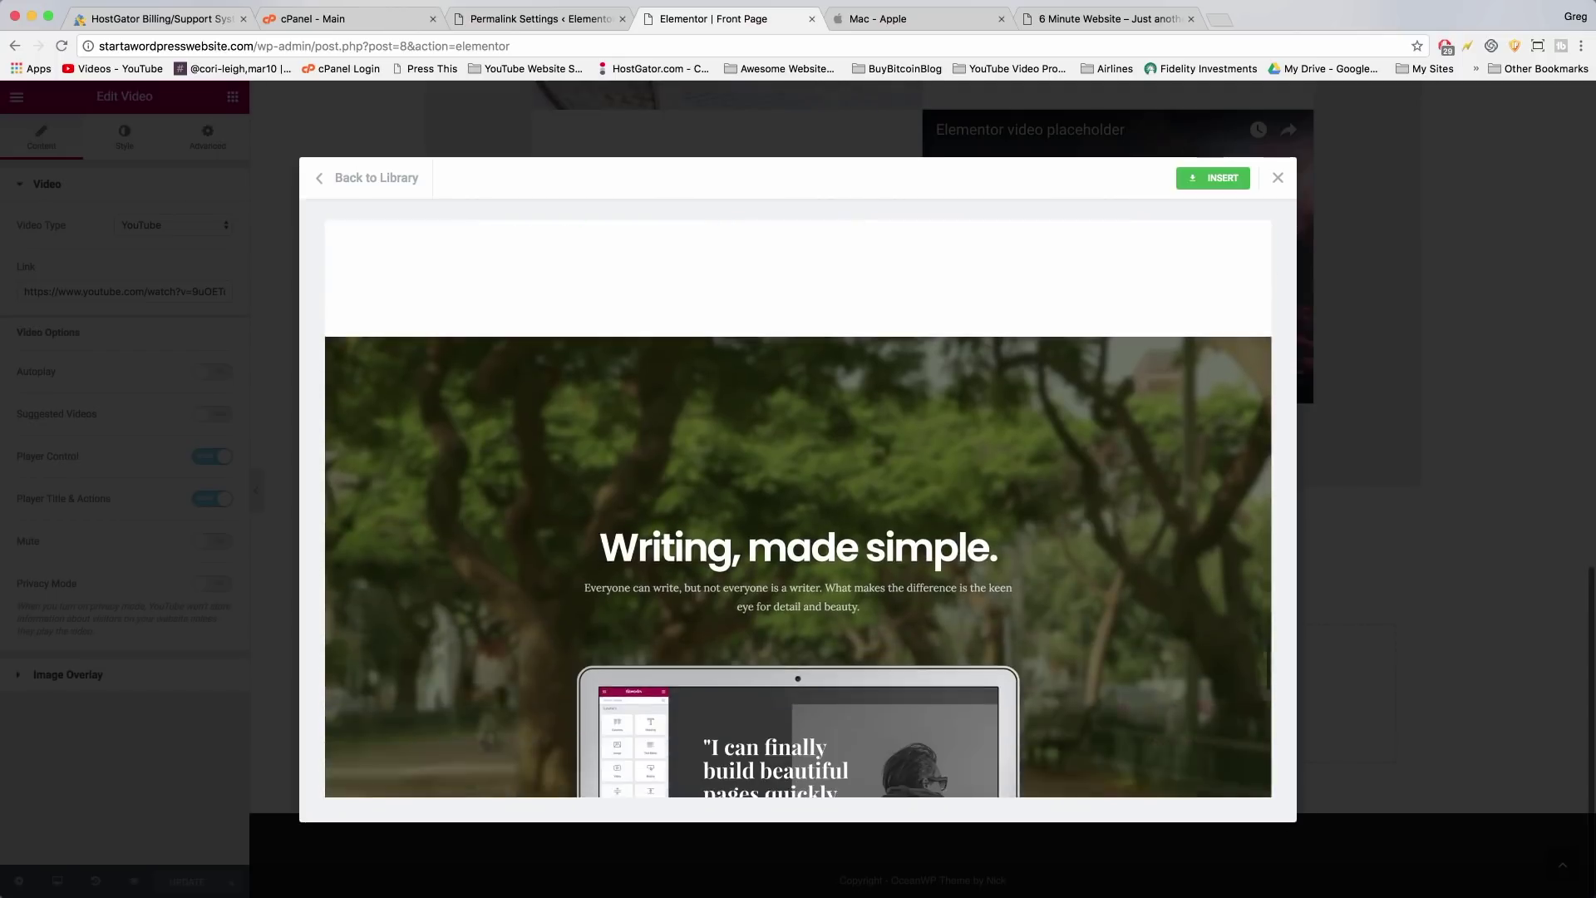
scroll(695, 687, "down", 10)
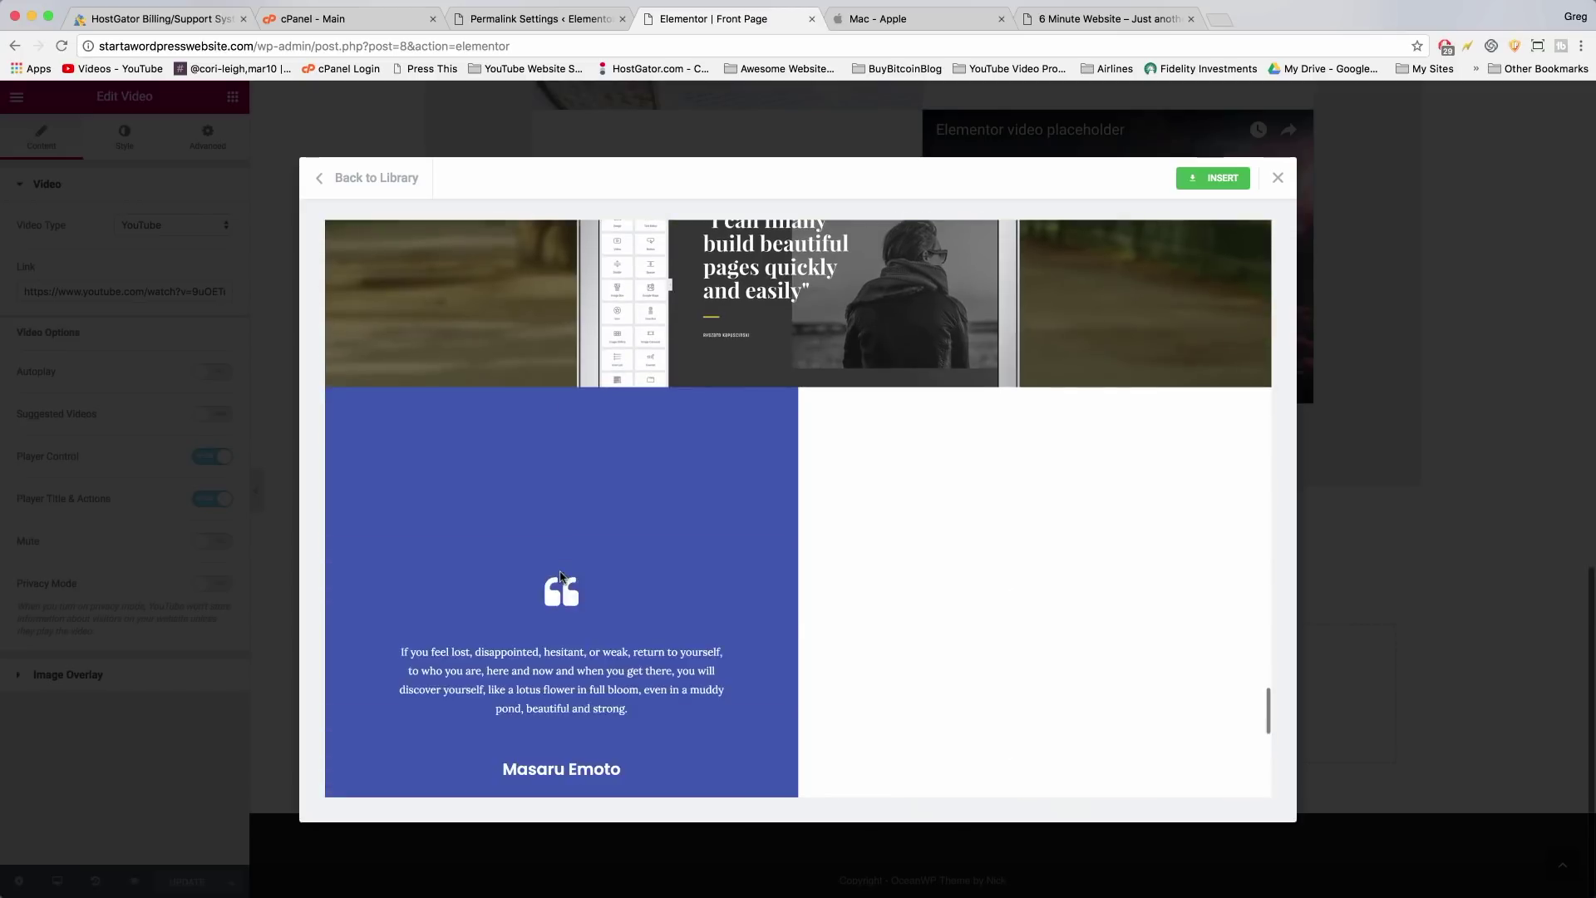
scroll(796, 470, "down", 8)
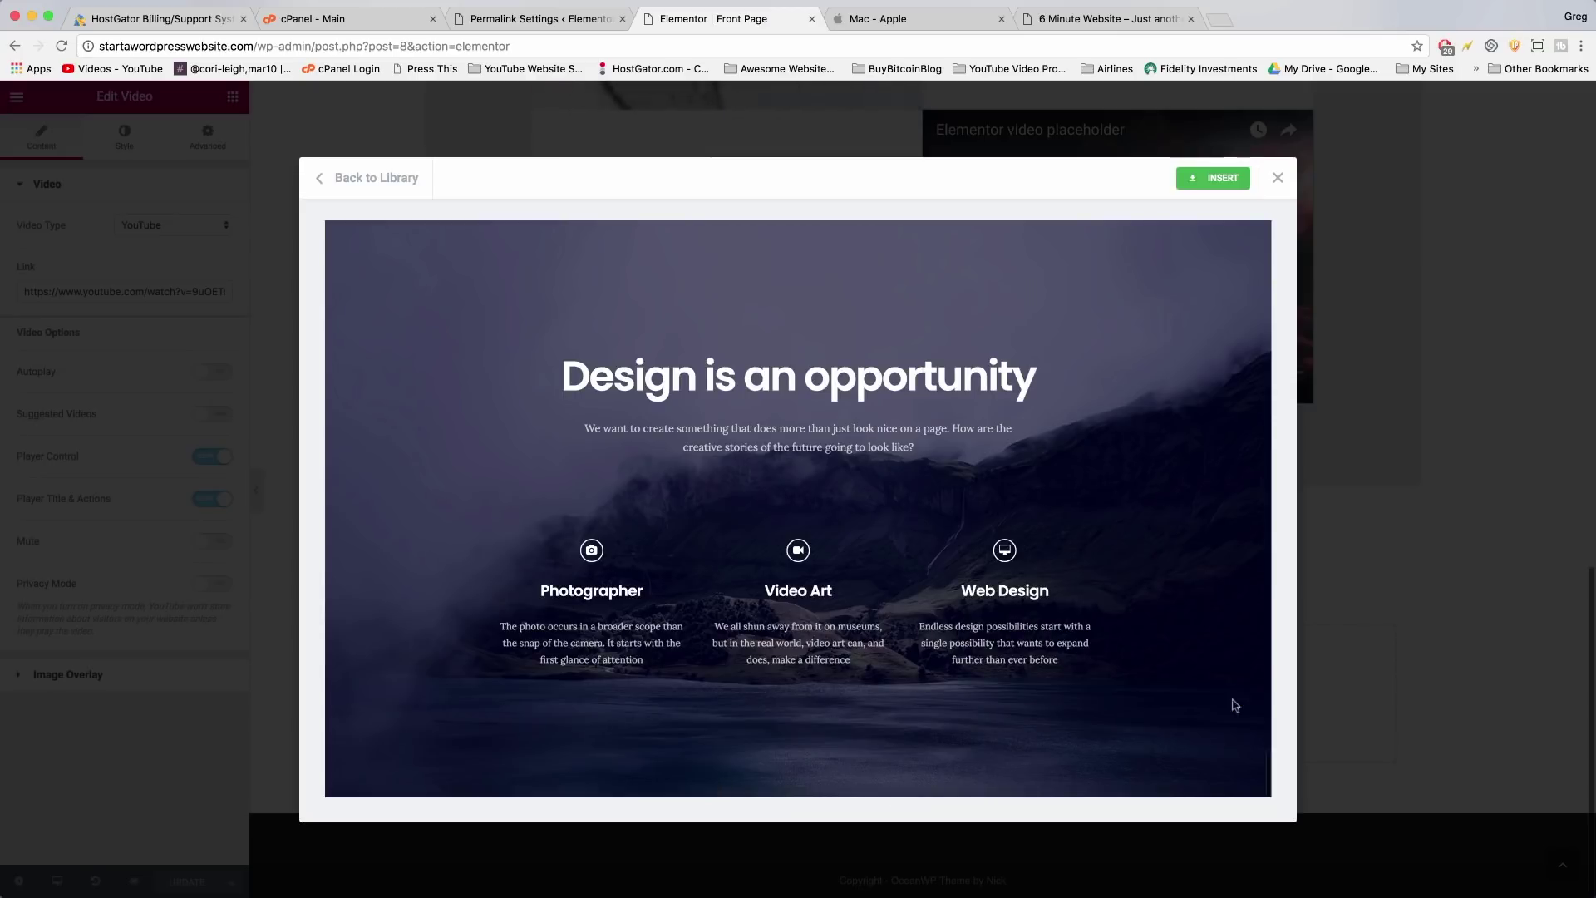
left_click(1228, 181)
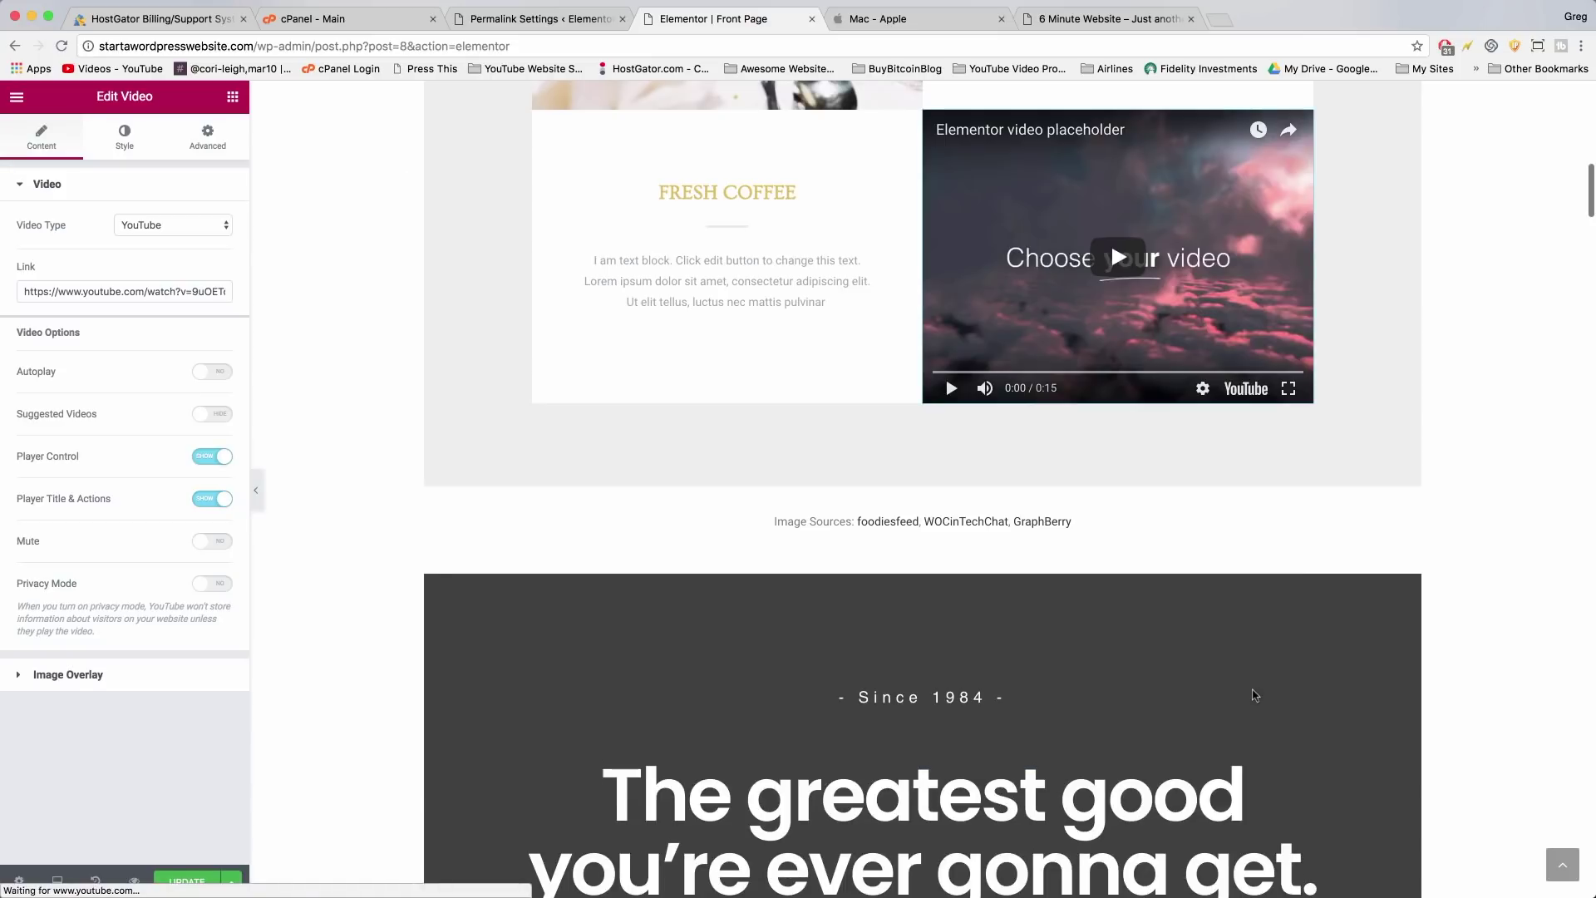
scroll(1042, 573, "down", 10)
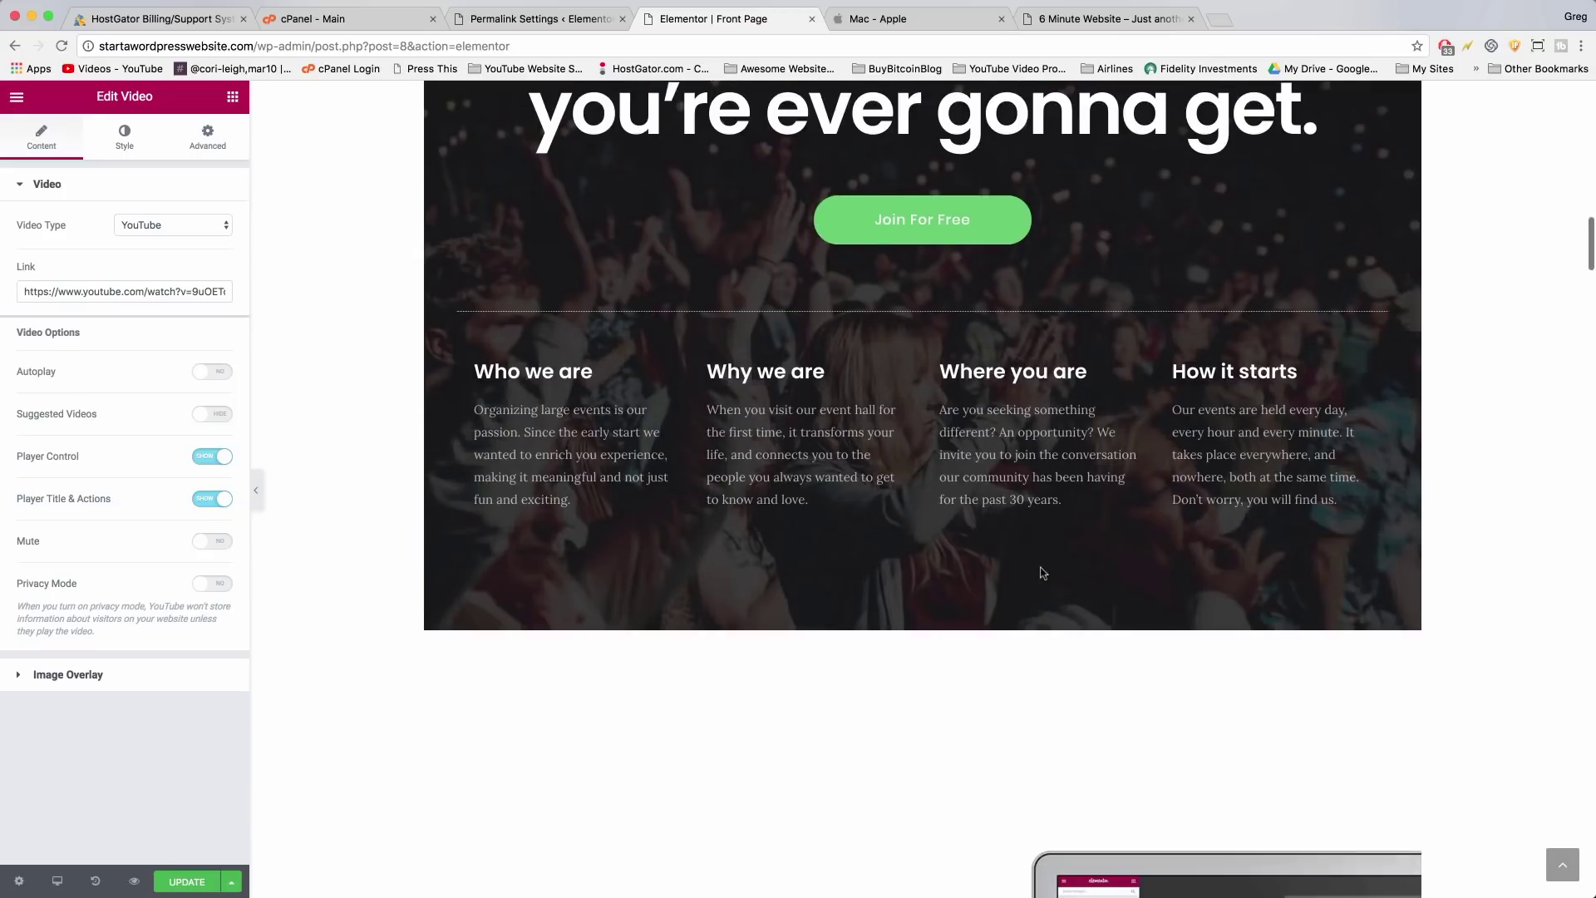
scroll(1041, 573, "down", 15)
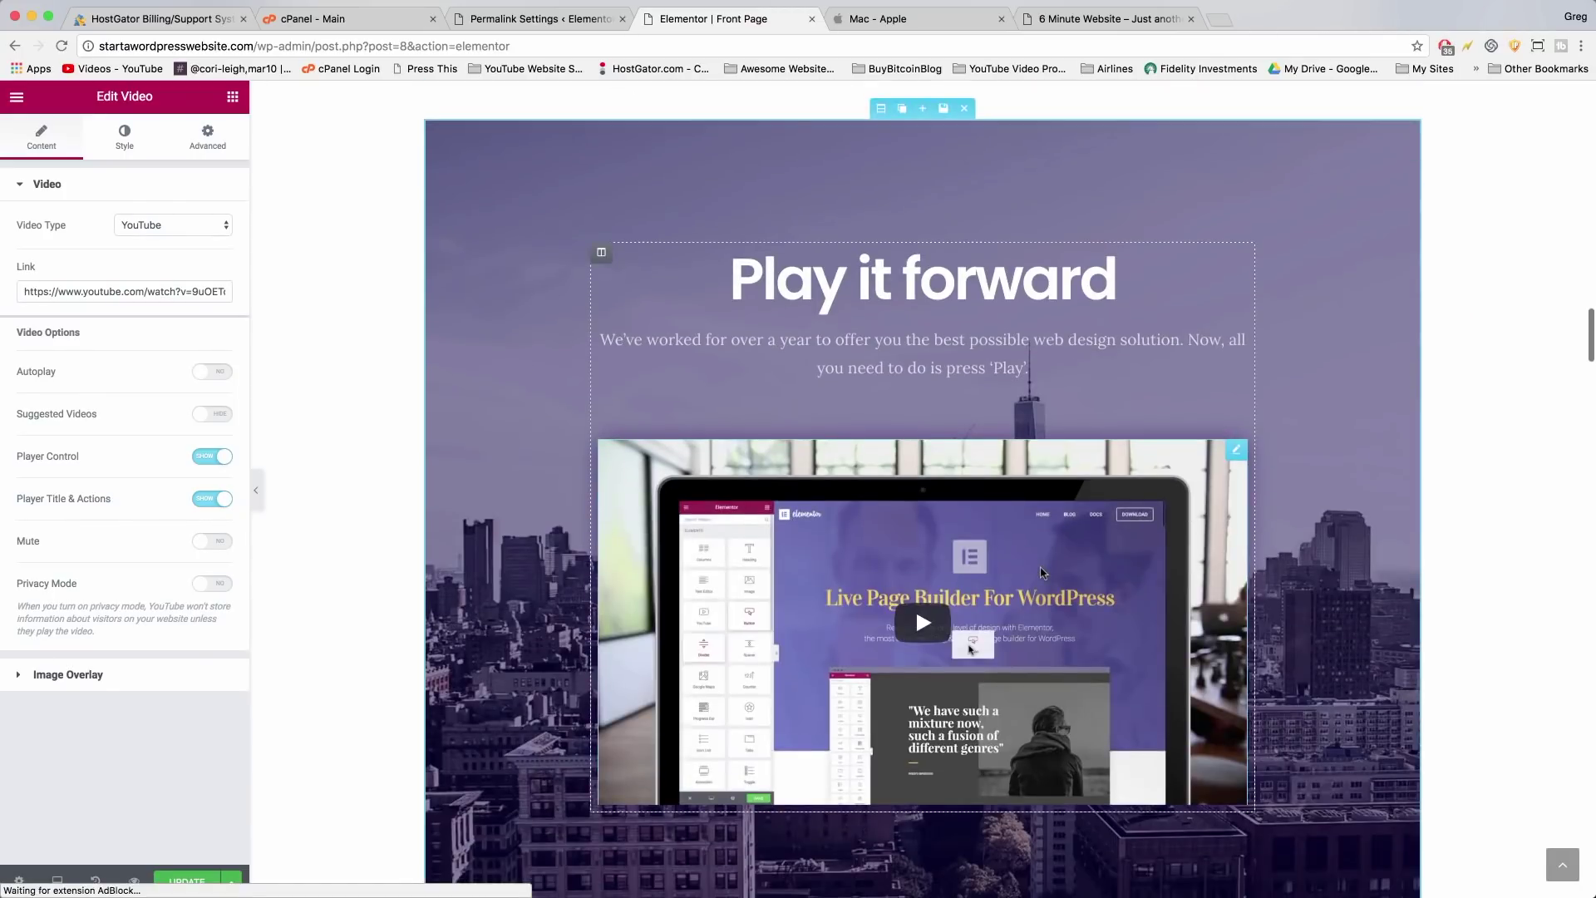
scroll(1042, 573, "down", 15)
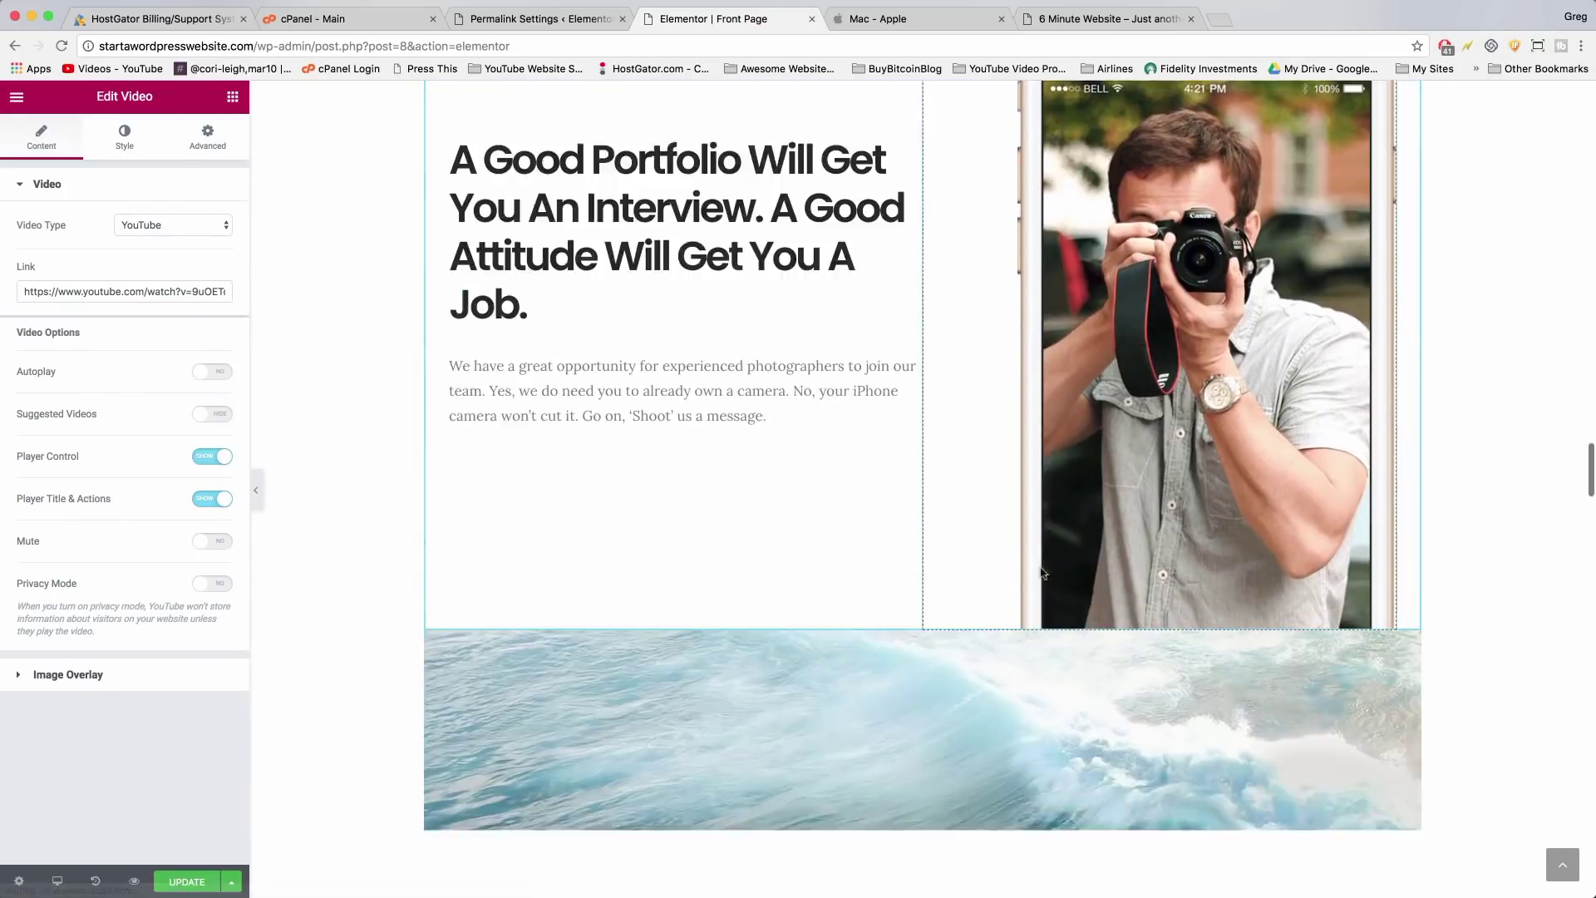
scroll(1041, 573, "down", 15)
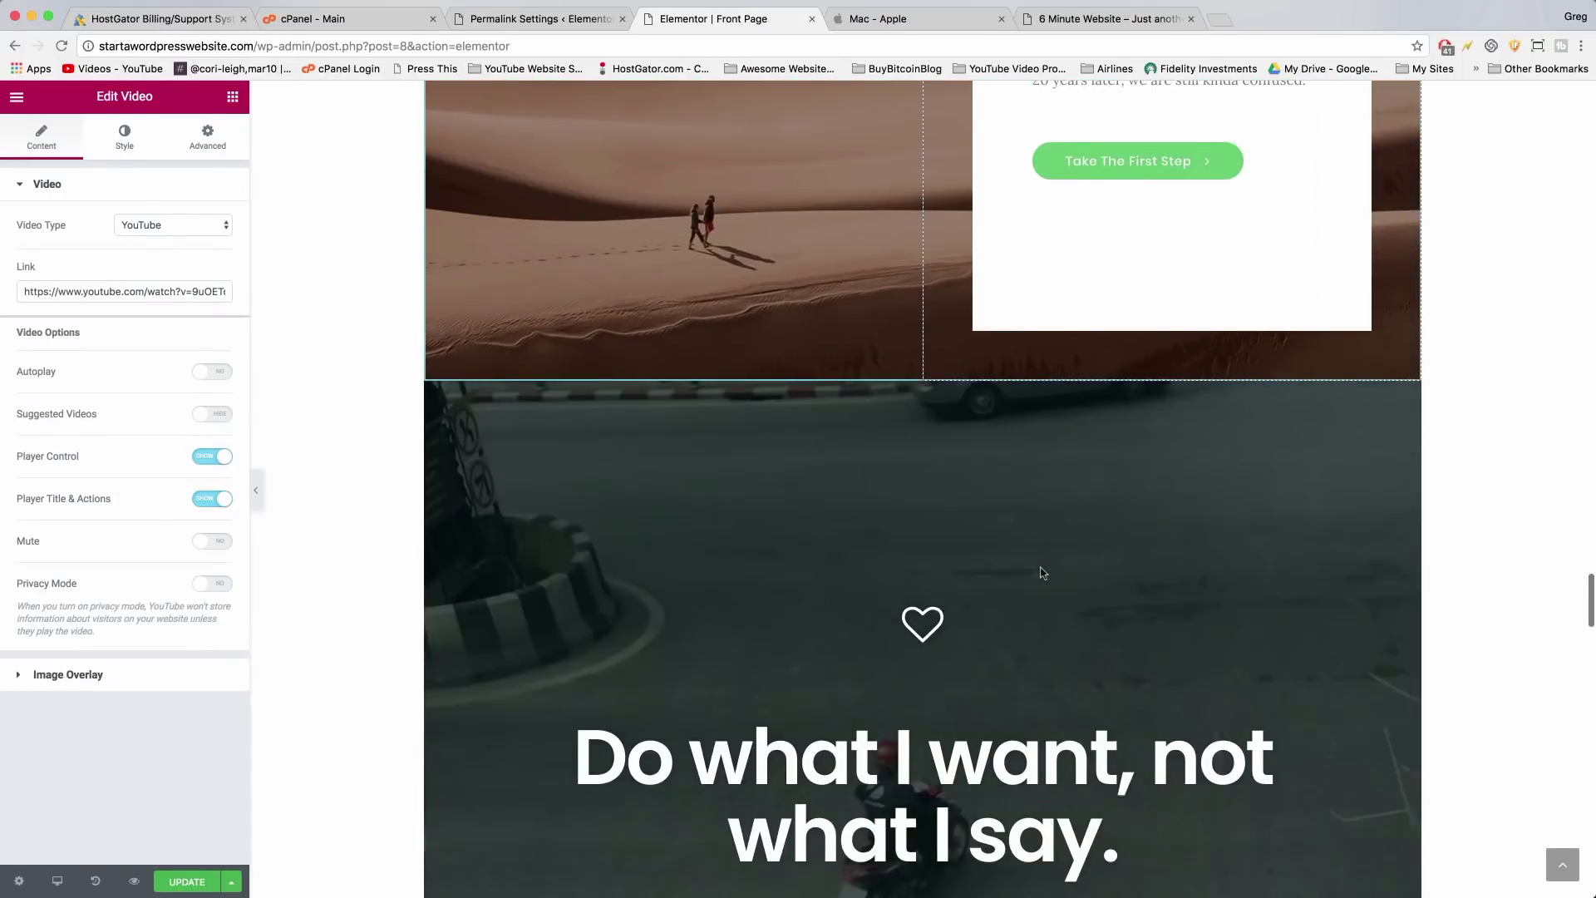
scroll(1042, 573, "down", 12)
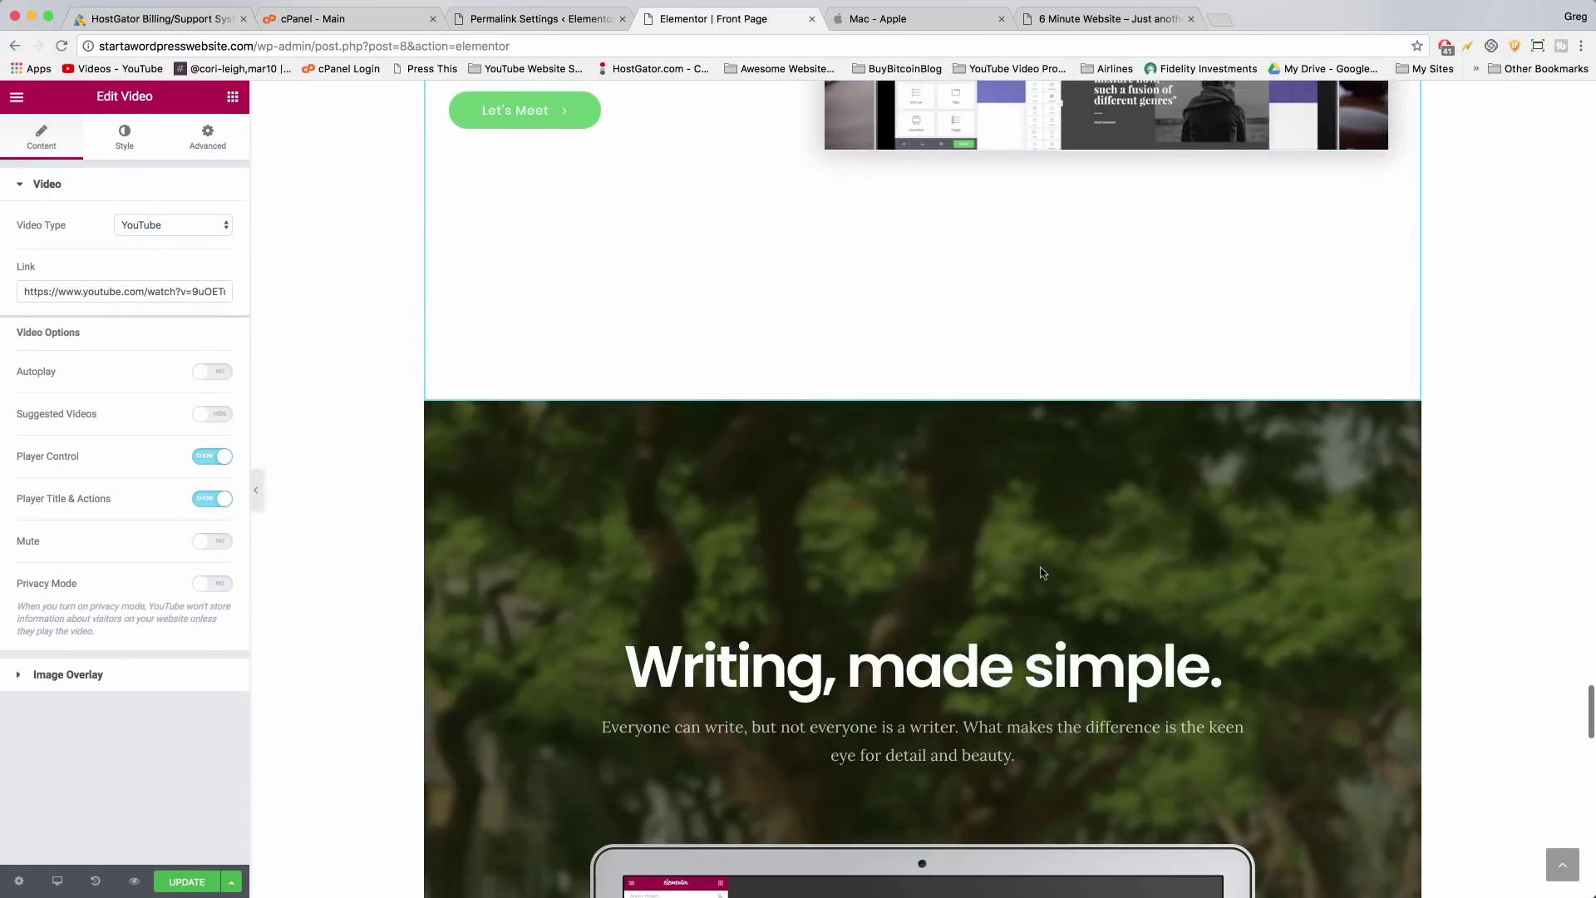
scroll(1042, 573, "down", 5)
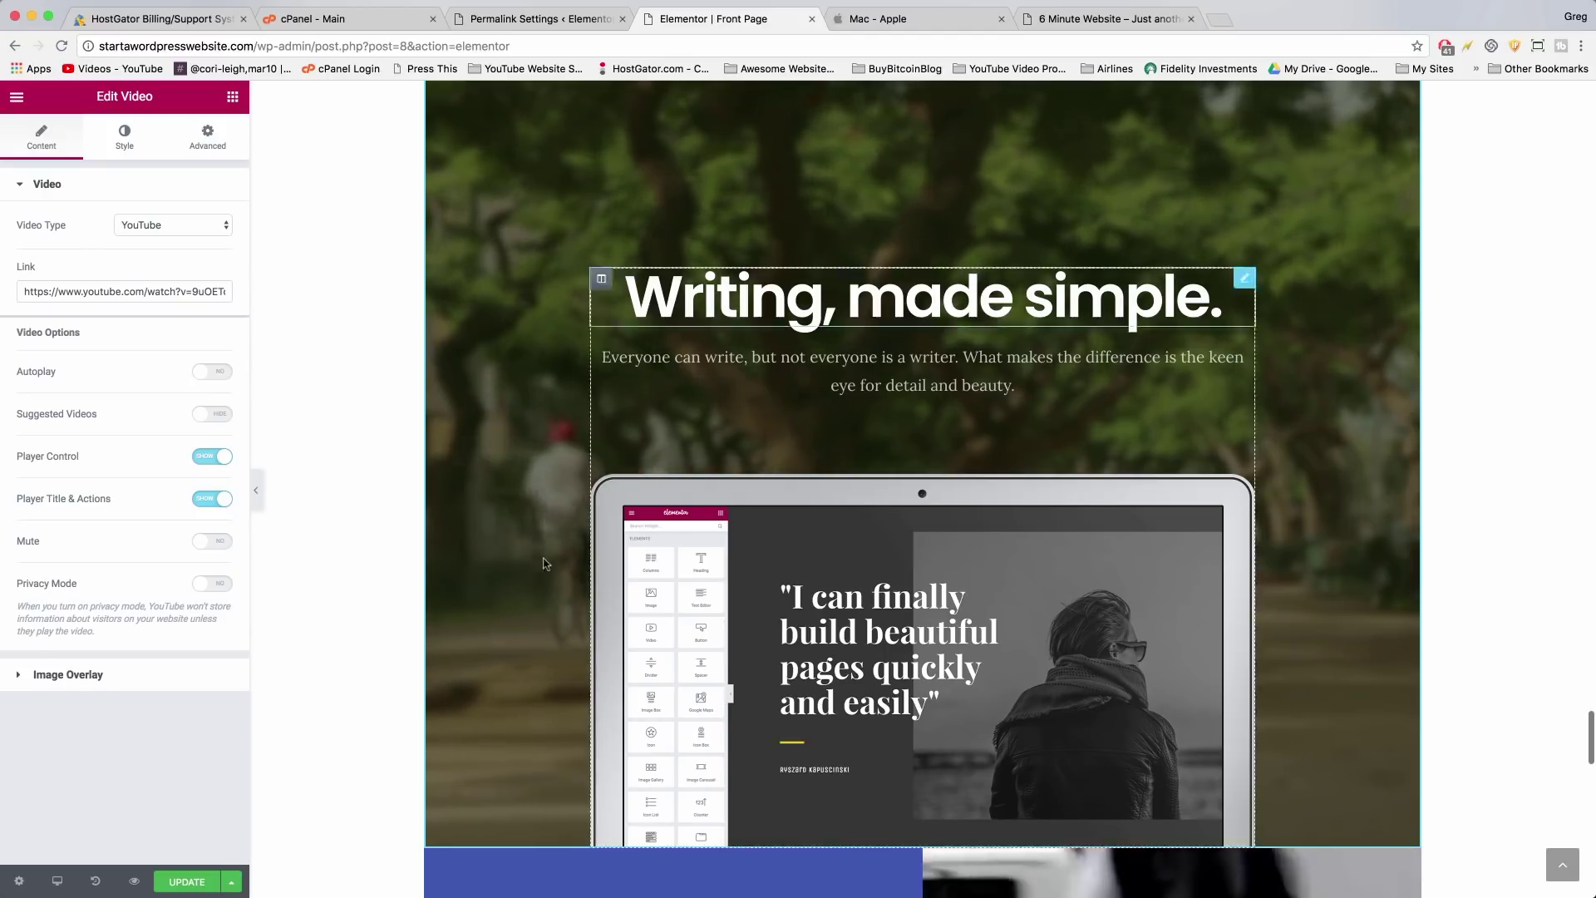
scroll(1109, 677, "down", 15)
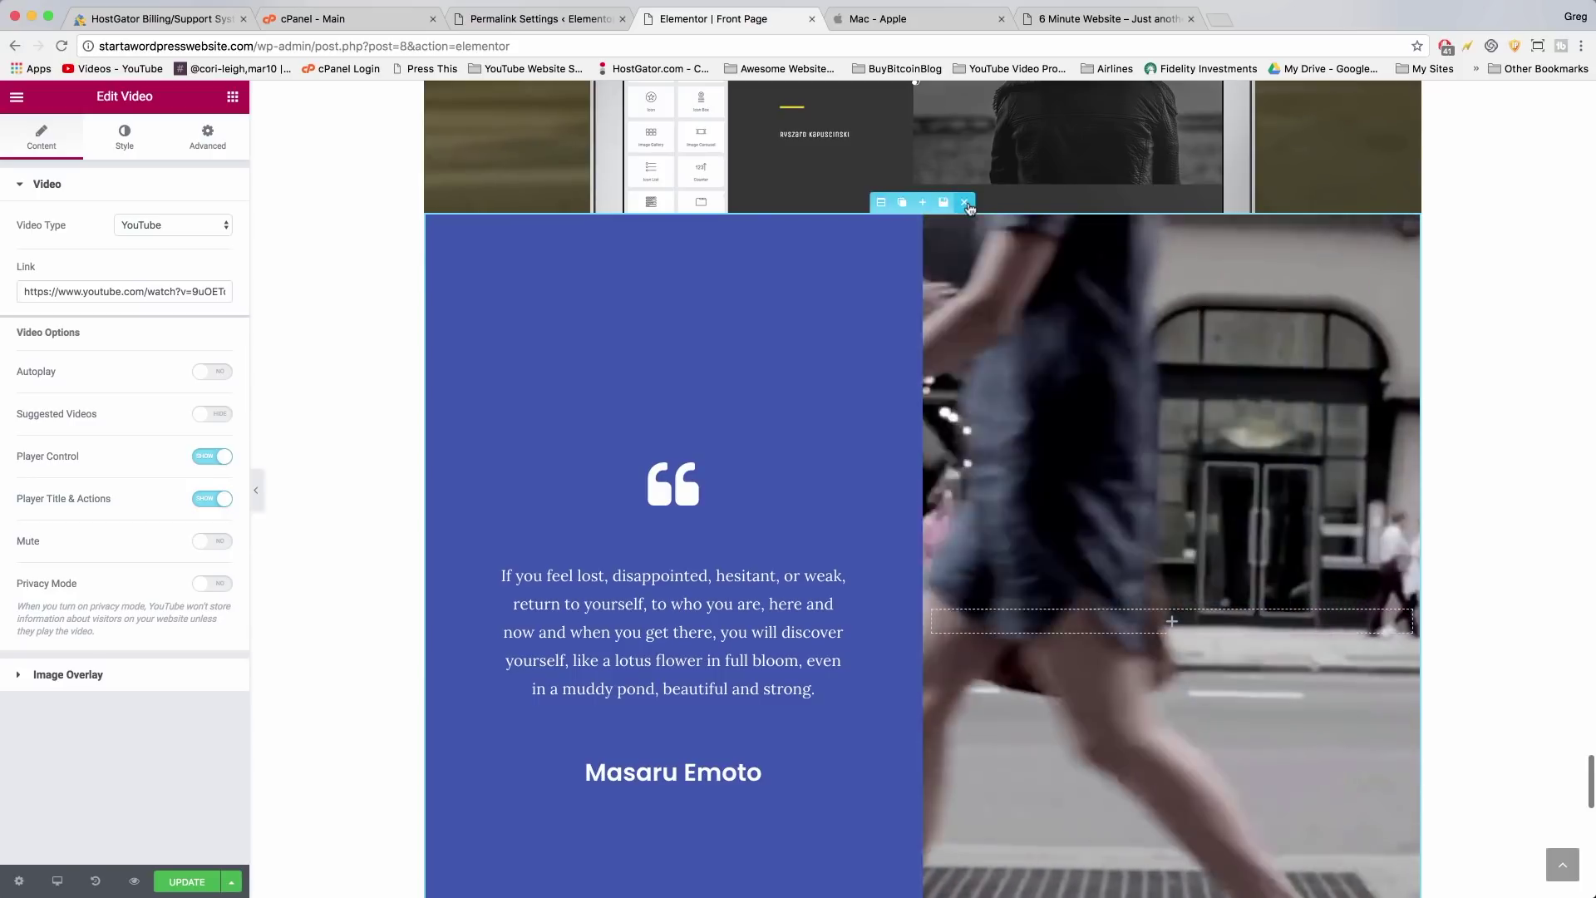
Delete the blue quote, Design is an opportunity, Hello. and Do what I want sections.
left_click(964, 202)
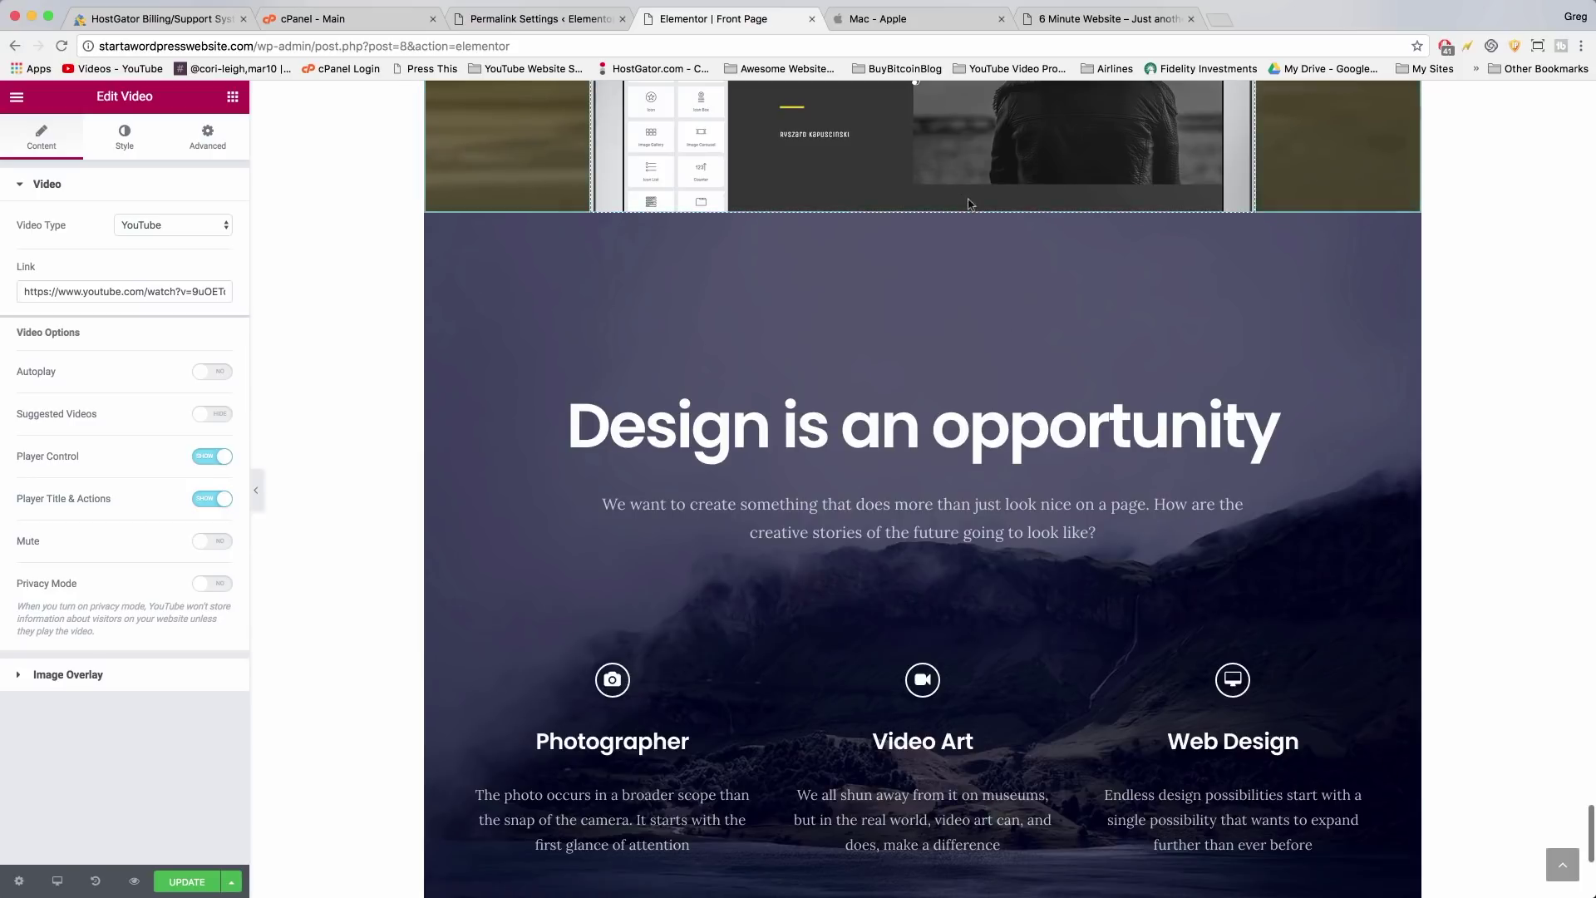
left_click(965, 202)
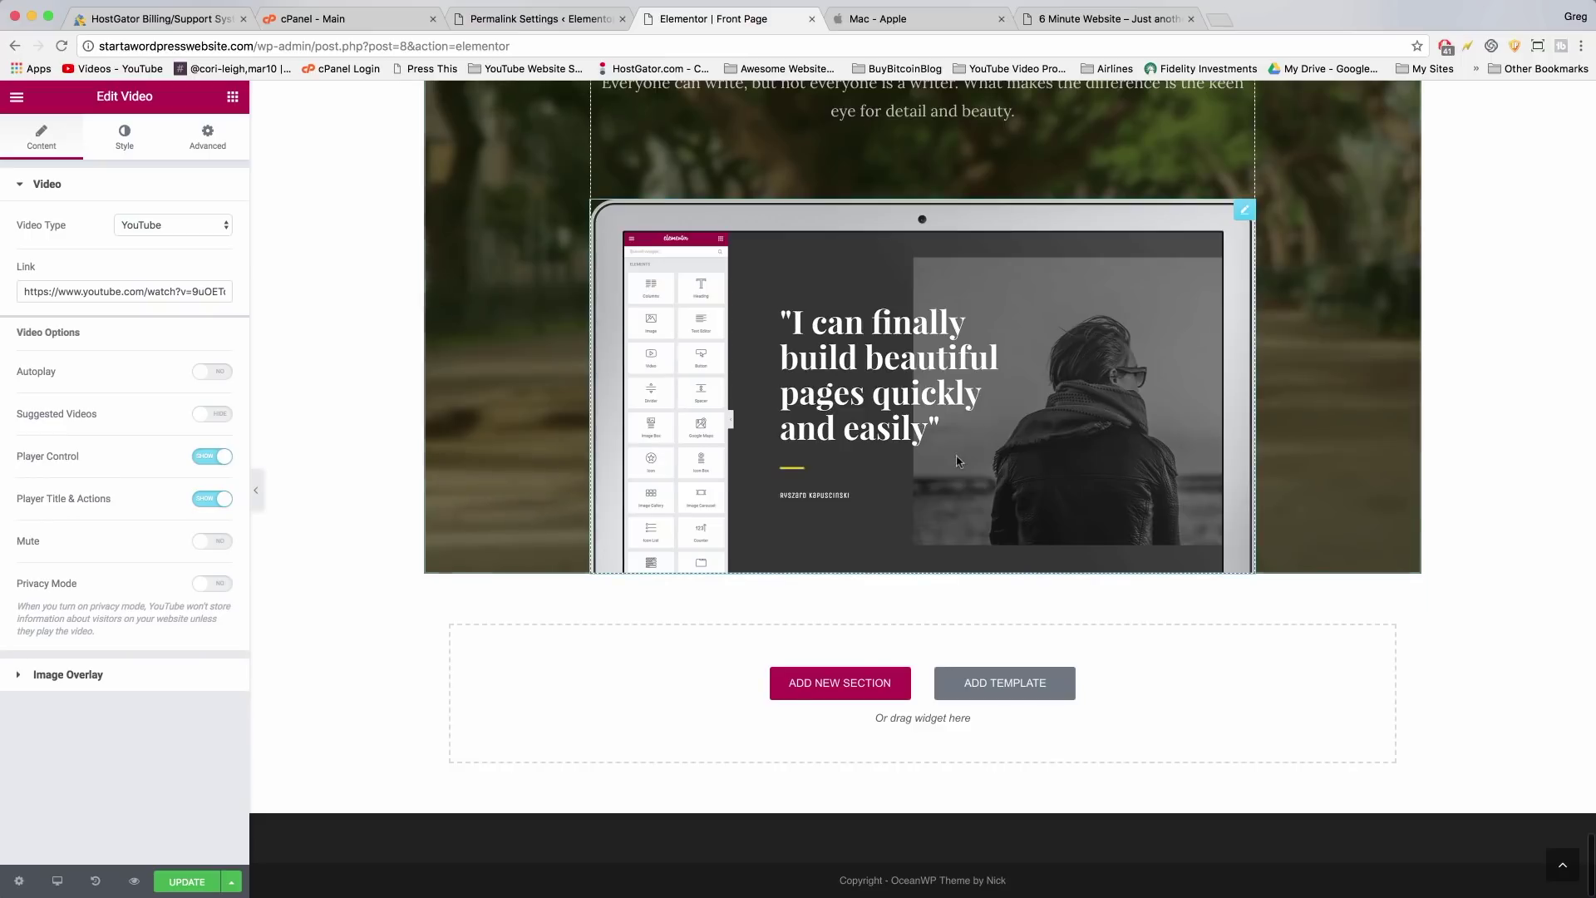
scroll(958, 461, "up", 20)
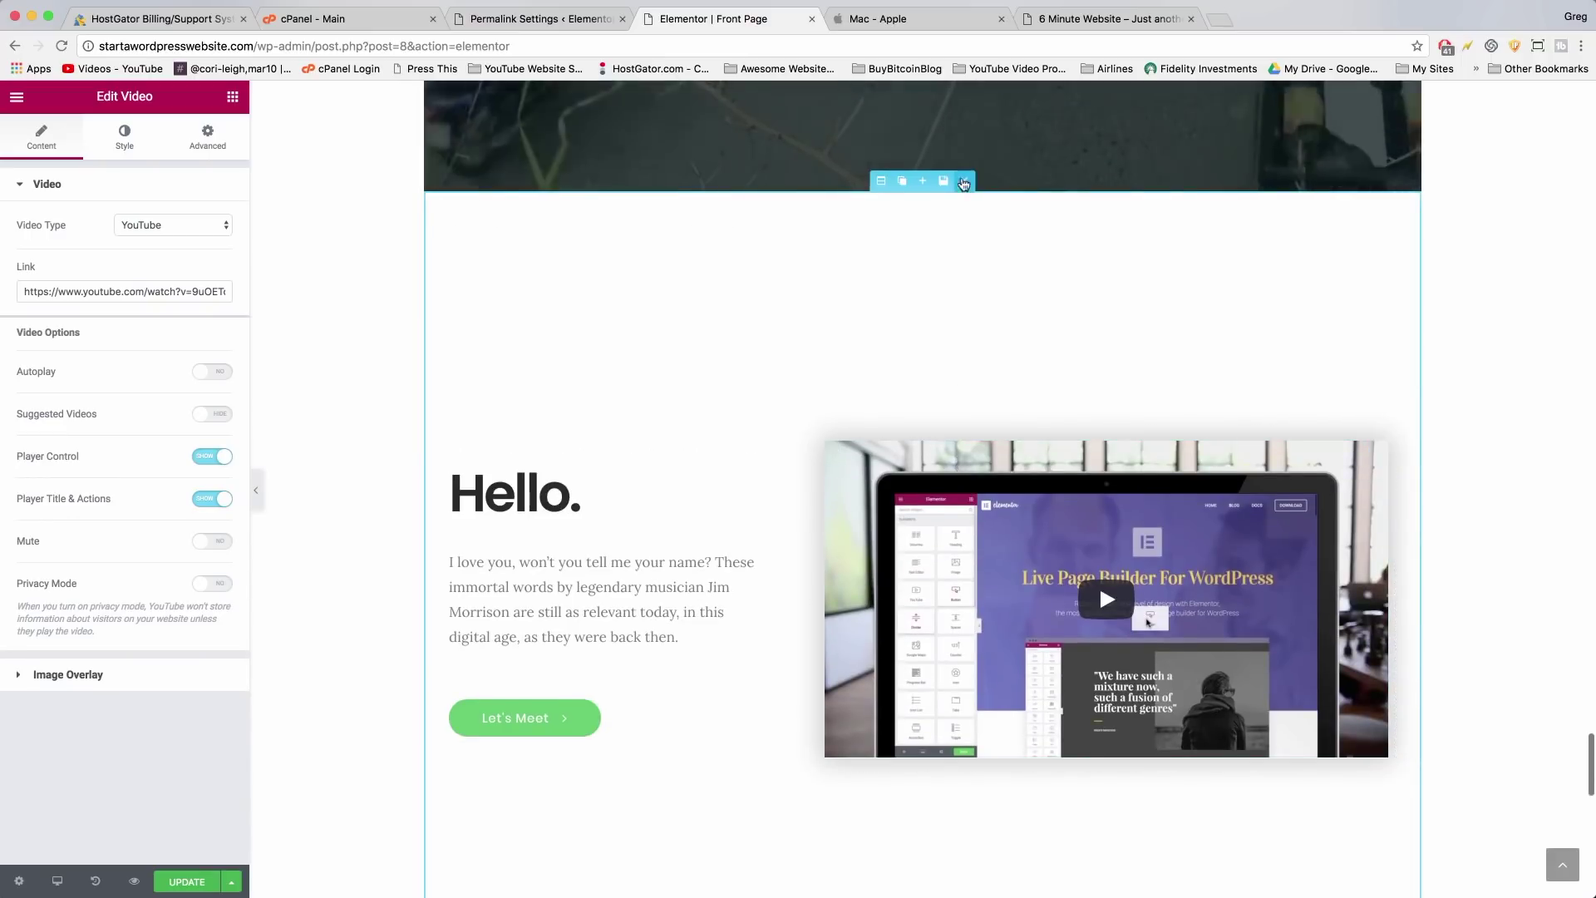
left_click(964, 184)
scroll(972, 282, "up", 15)
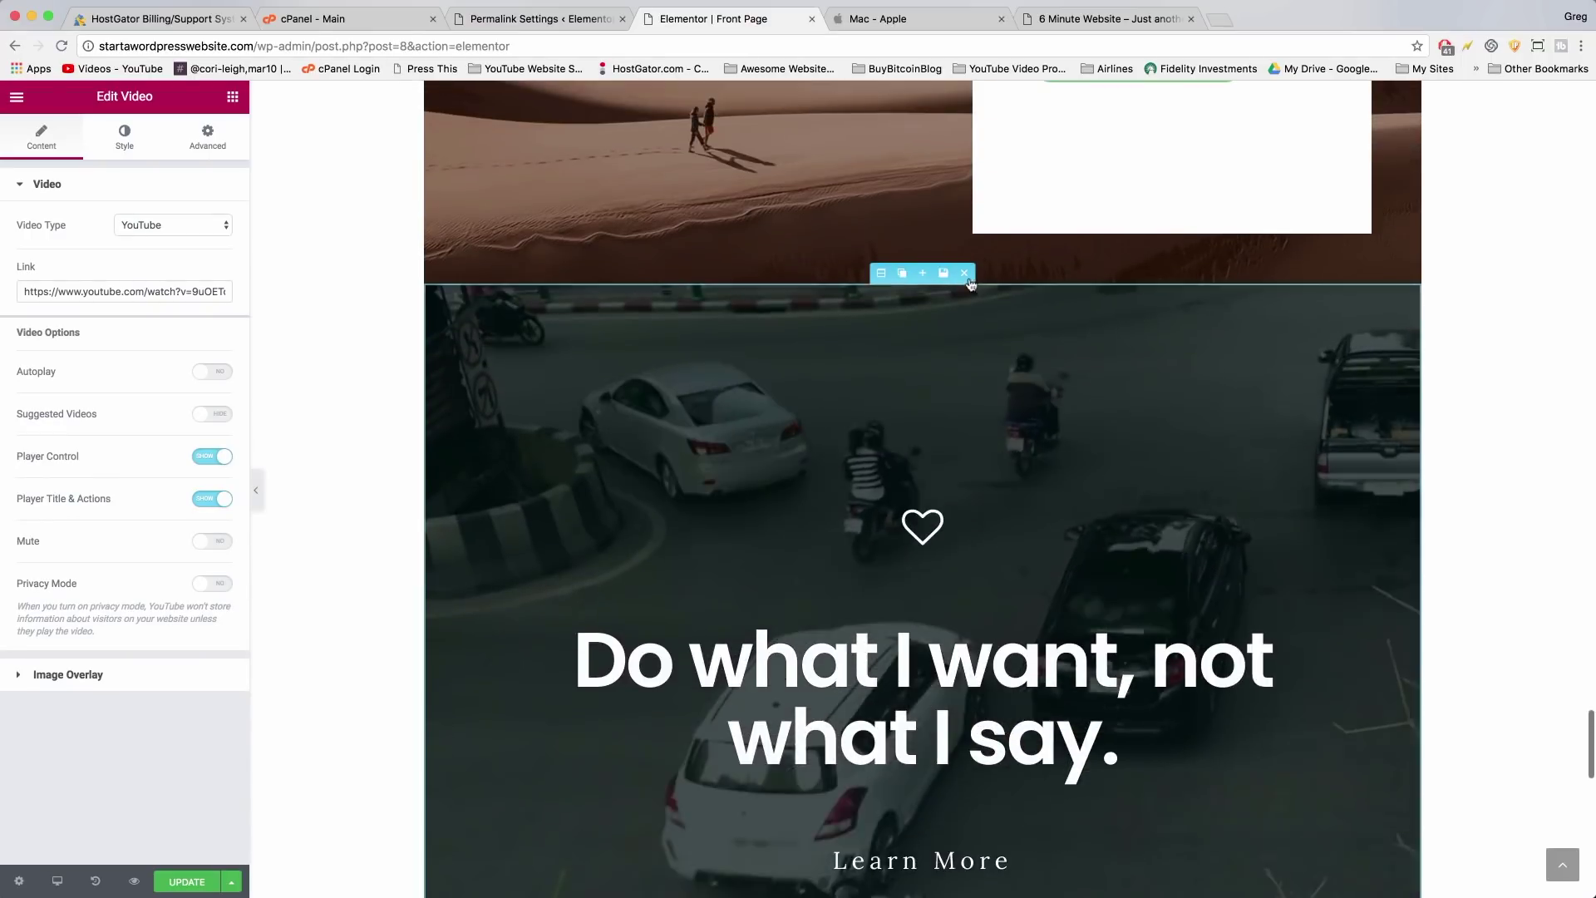
left_click(964, 273)
scroll(965, 299, "up", 10)
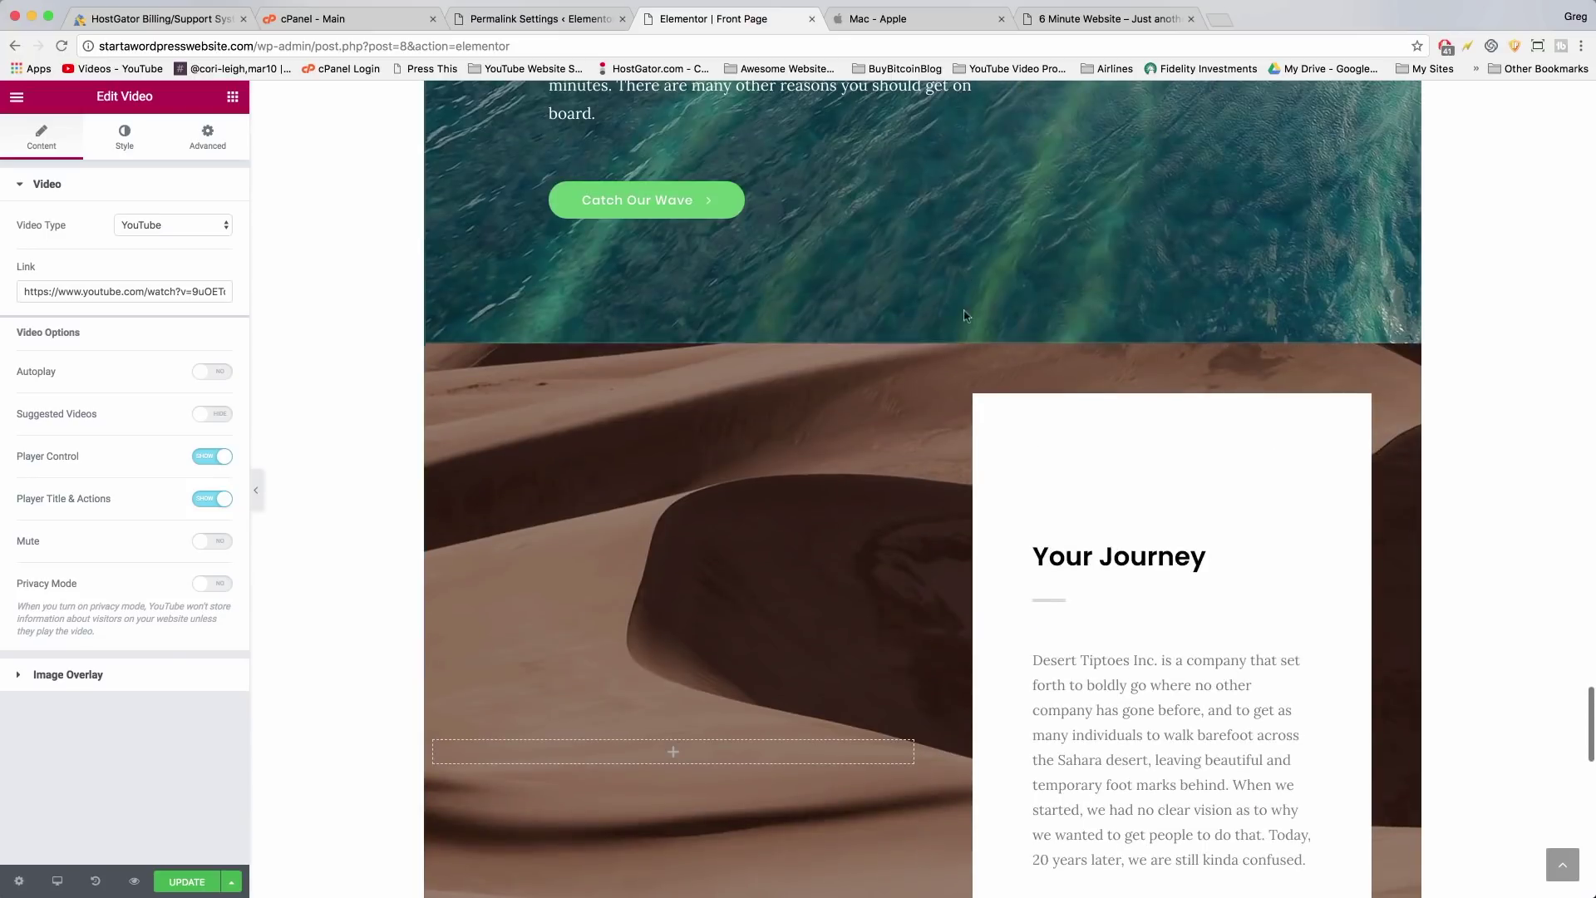
Delete the Your Journey, Surf's up!, A Good Portfolio, Revolution and Play it forward sections.
left_click(965, 336)
scroll(964, 341, "up", 3)
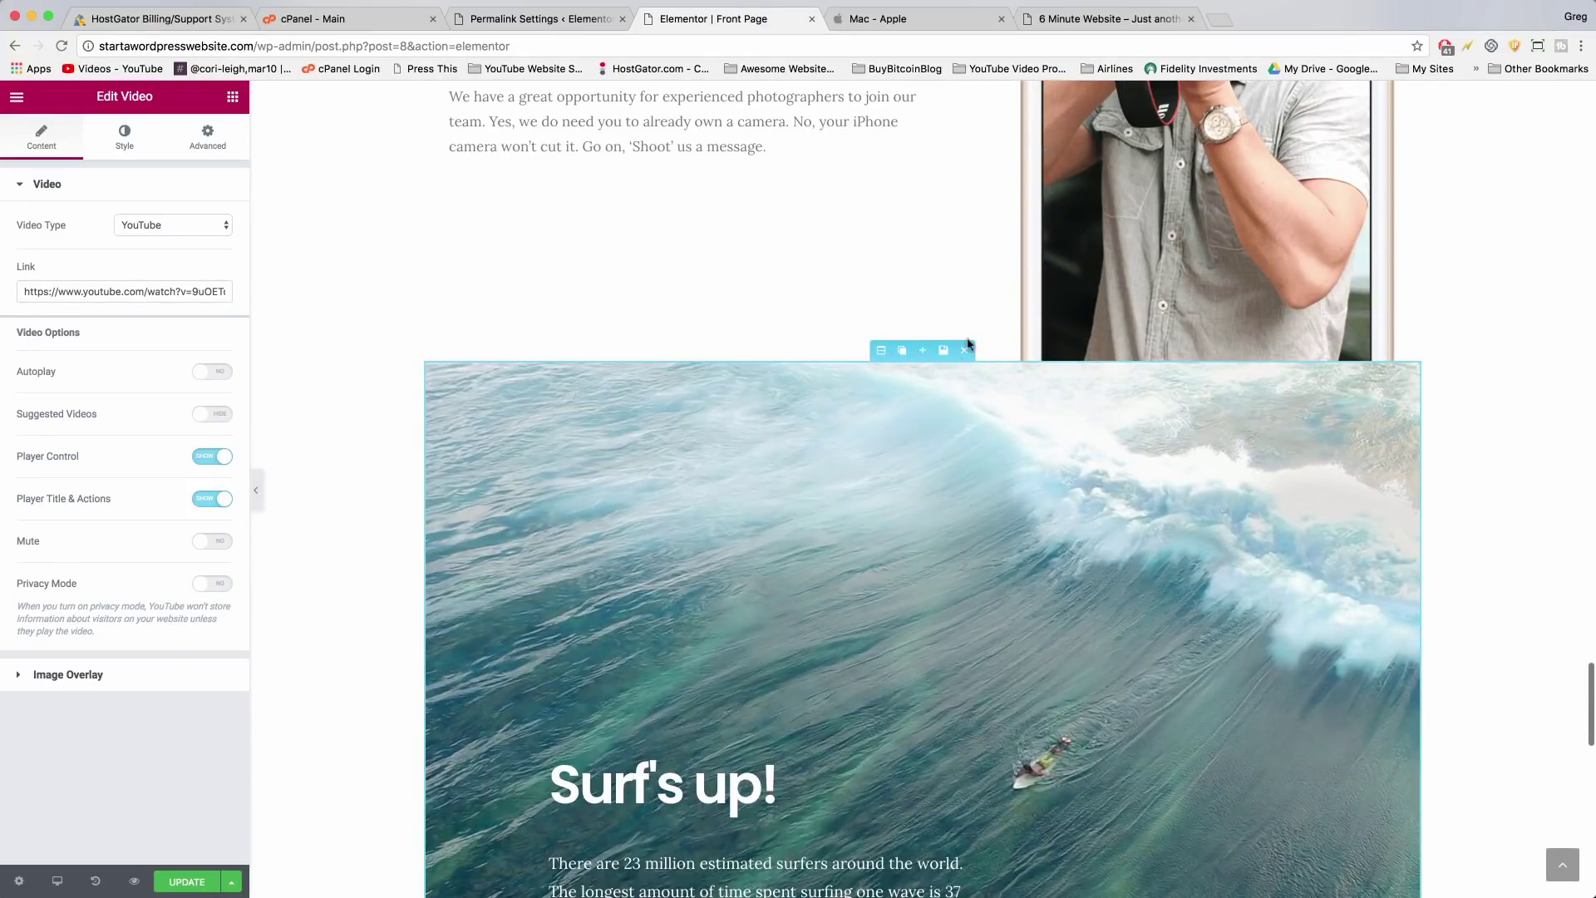
left_click(964, 350)
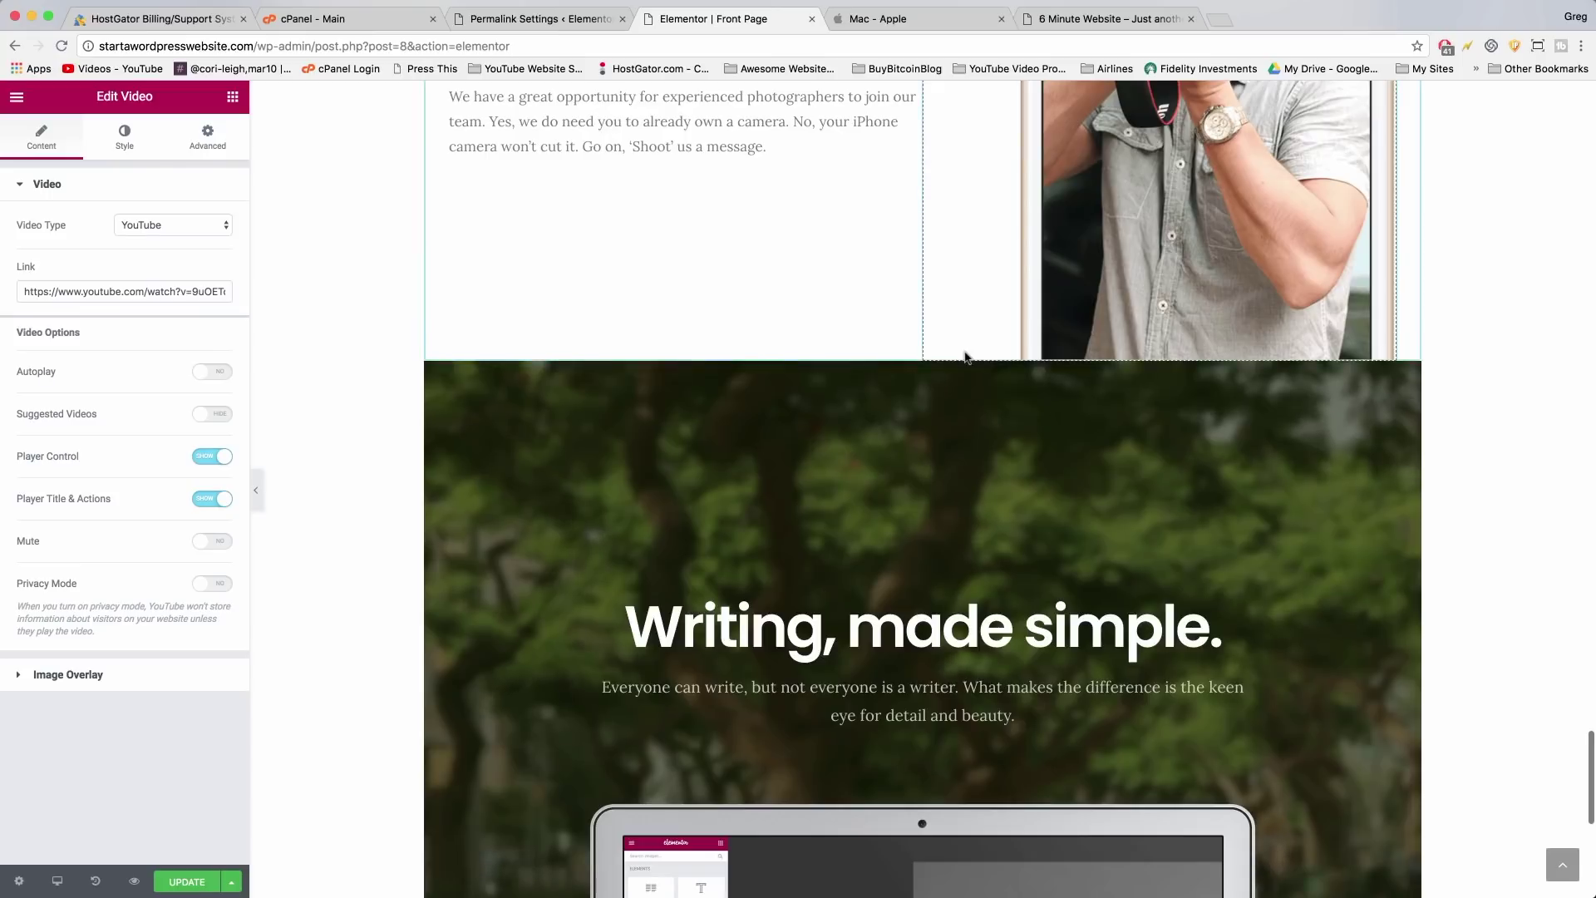
scroll(961, 356, "up", 5)
left_click(965, 164)
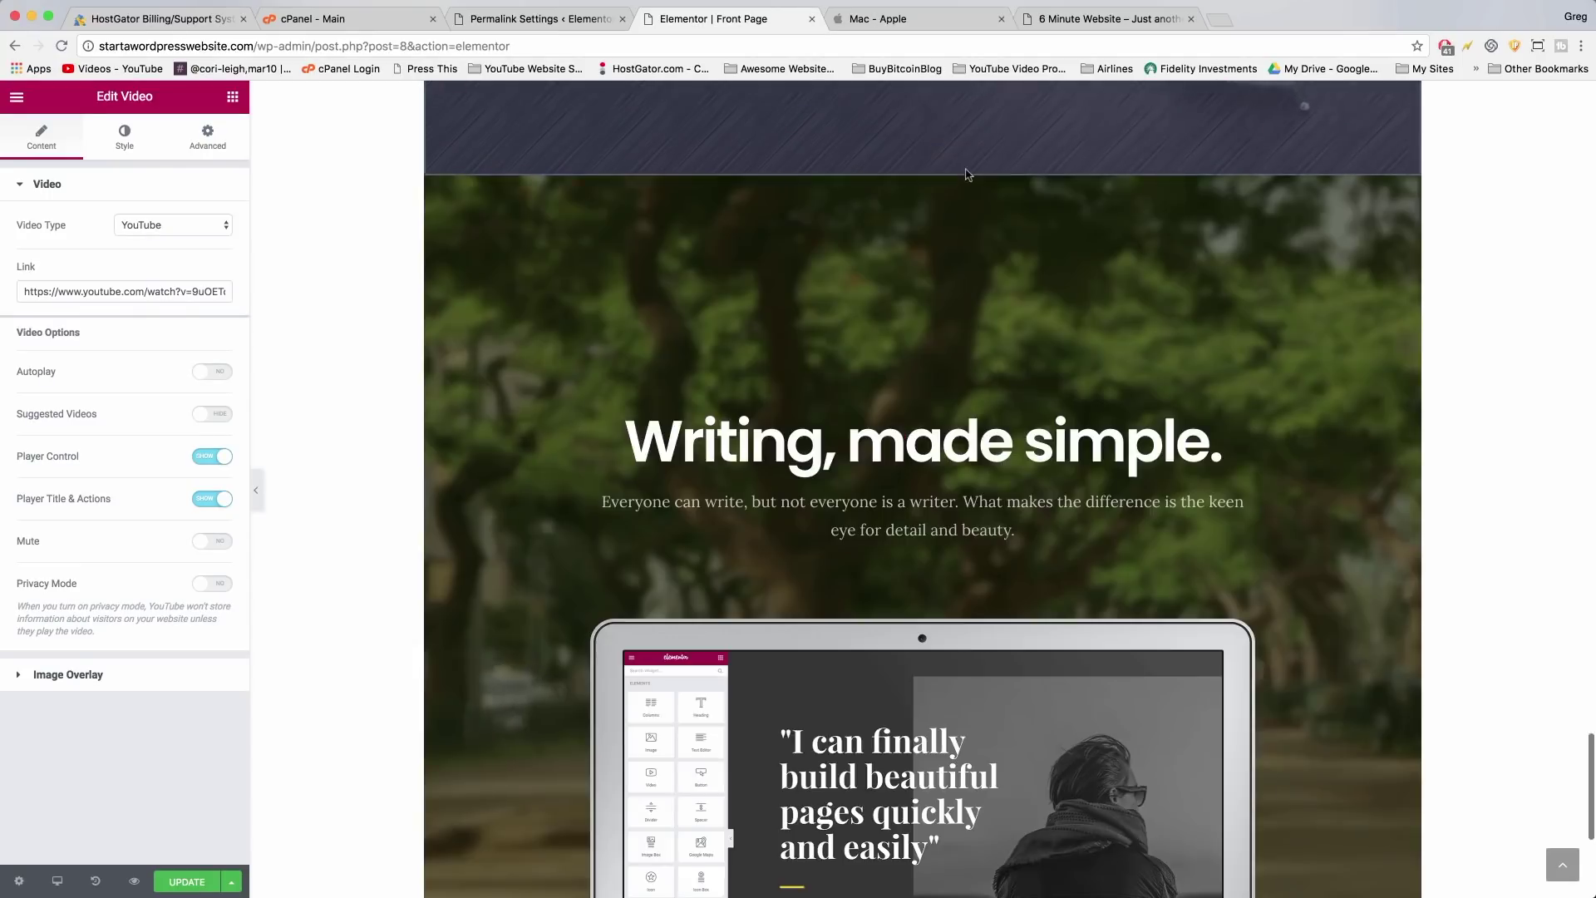
scroll(967, 191, "up", 5)
scroll(969, 223, "up", 3)
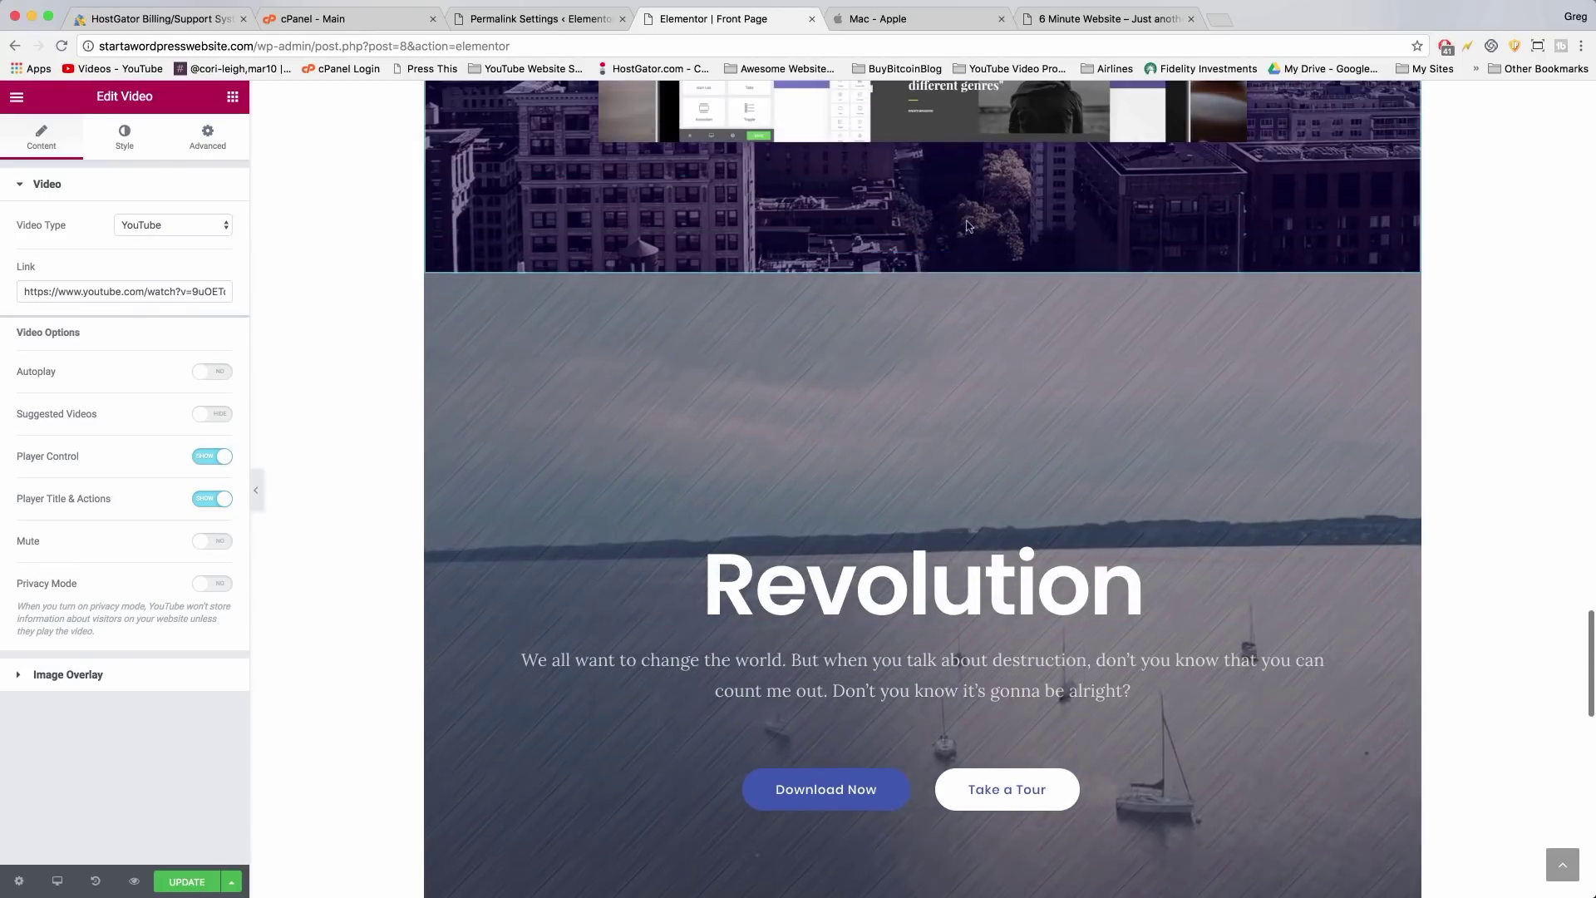
left_click(964, 263)
scroll(963, 374, "up", 3)
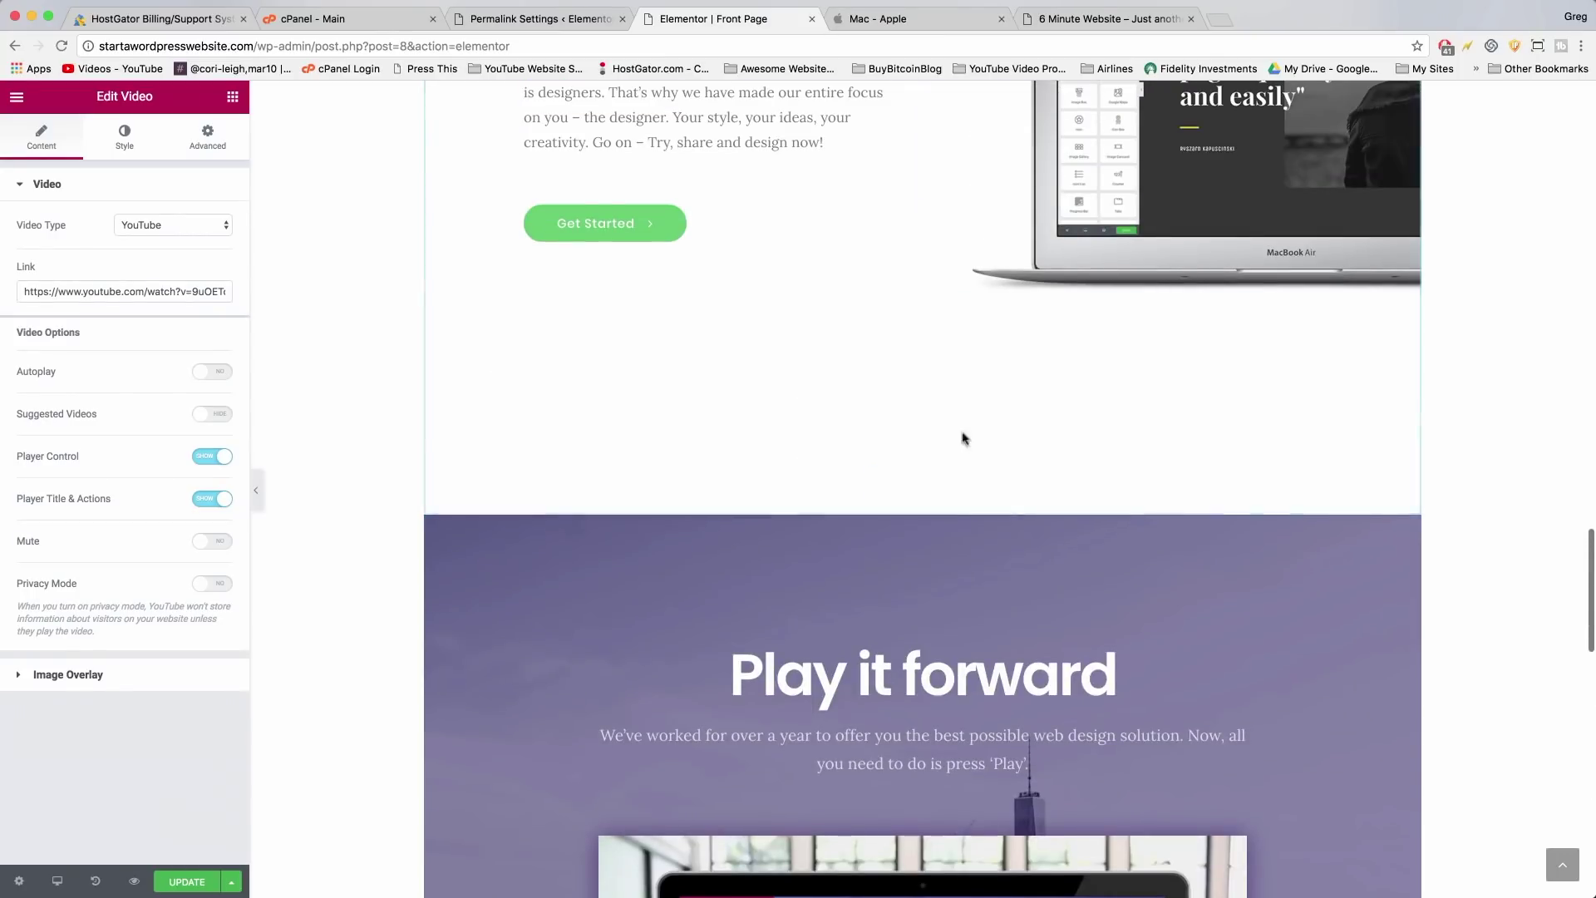
left_click(963, 511)
scroll(959, 510, "up", 5)
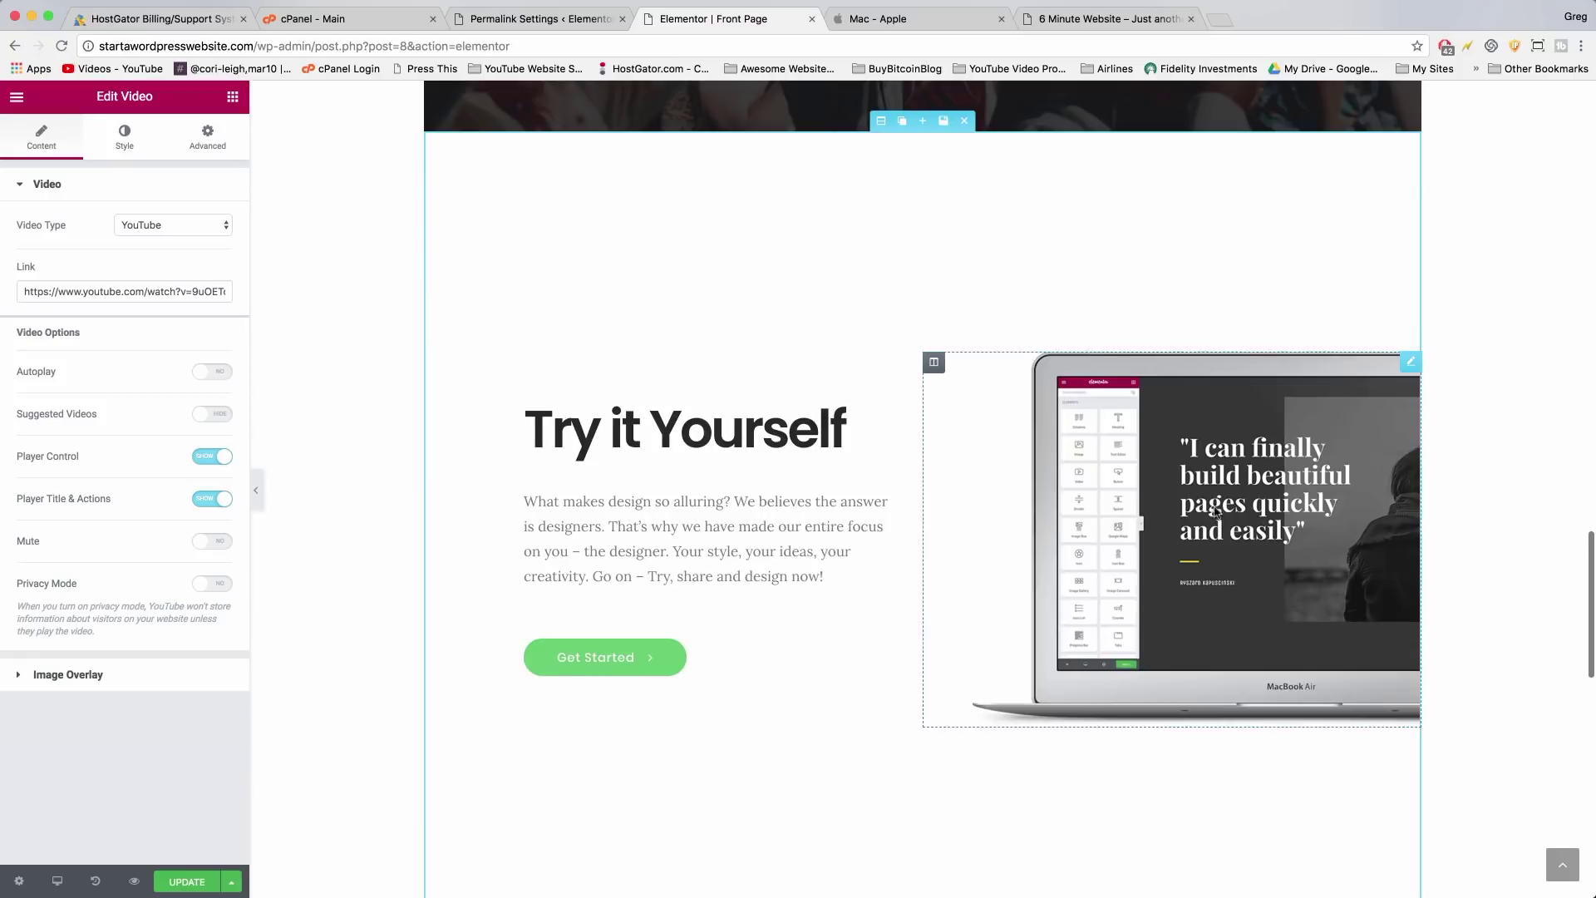
scroll(1158, 482, "up", 3)
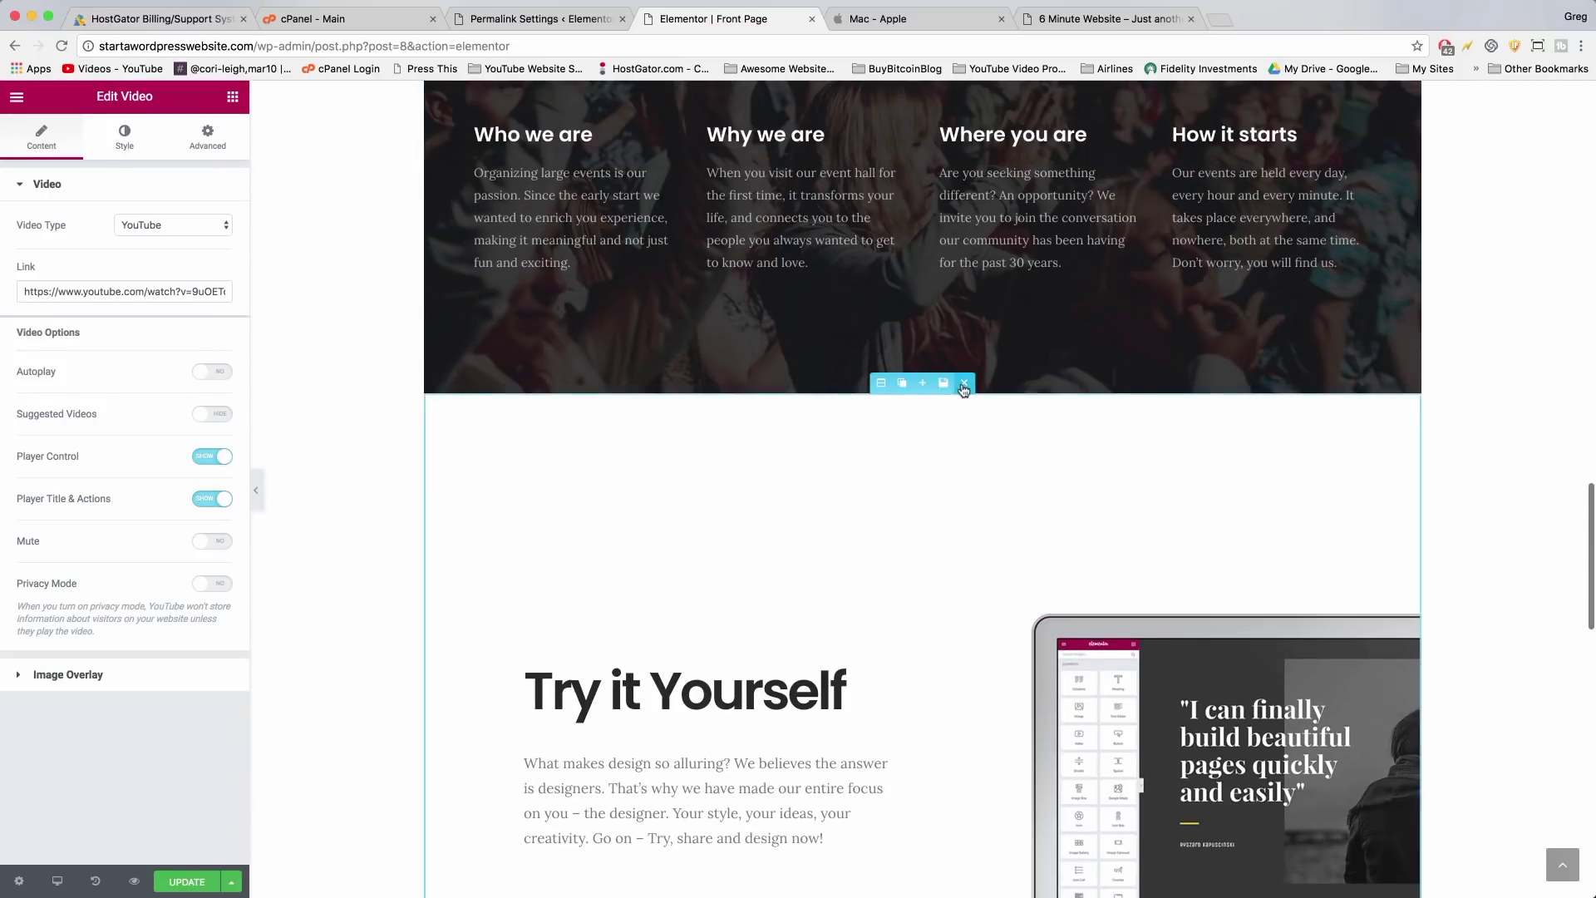
Delete the Try it Yourself, The greatest good and Image Sources sections, then click UPDATE.
left_click(963, 384)
scroll(948, 249, "up", 8)
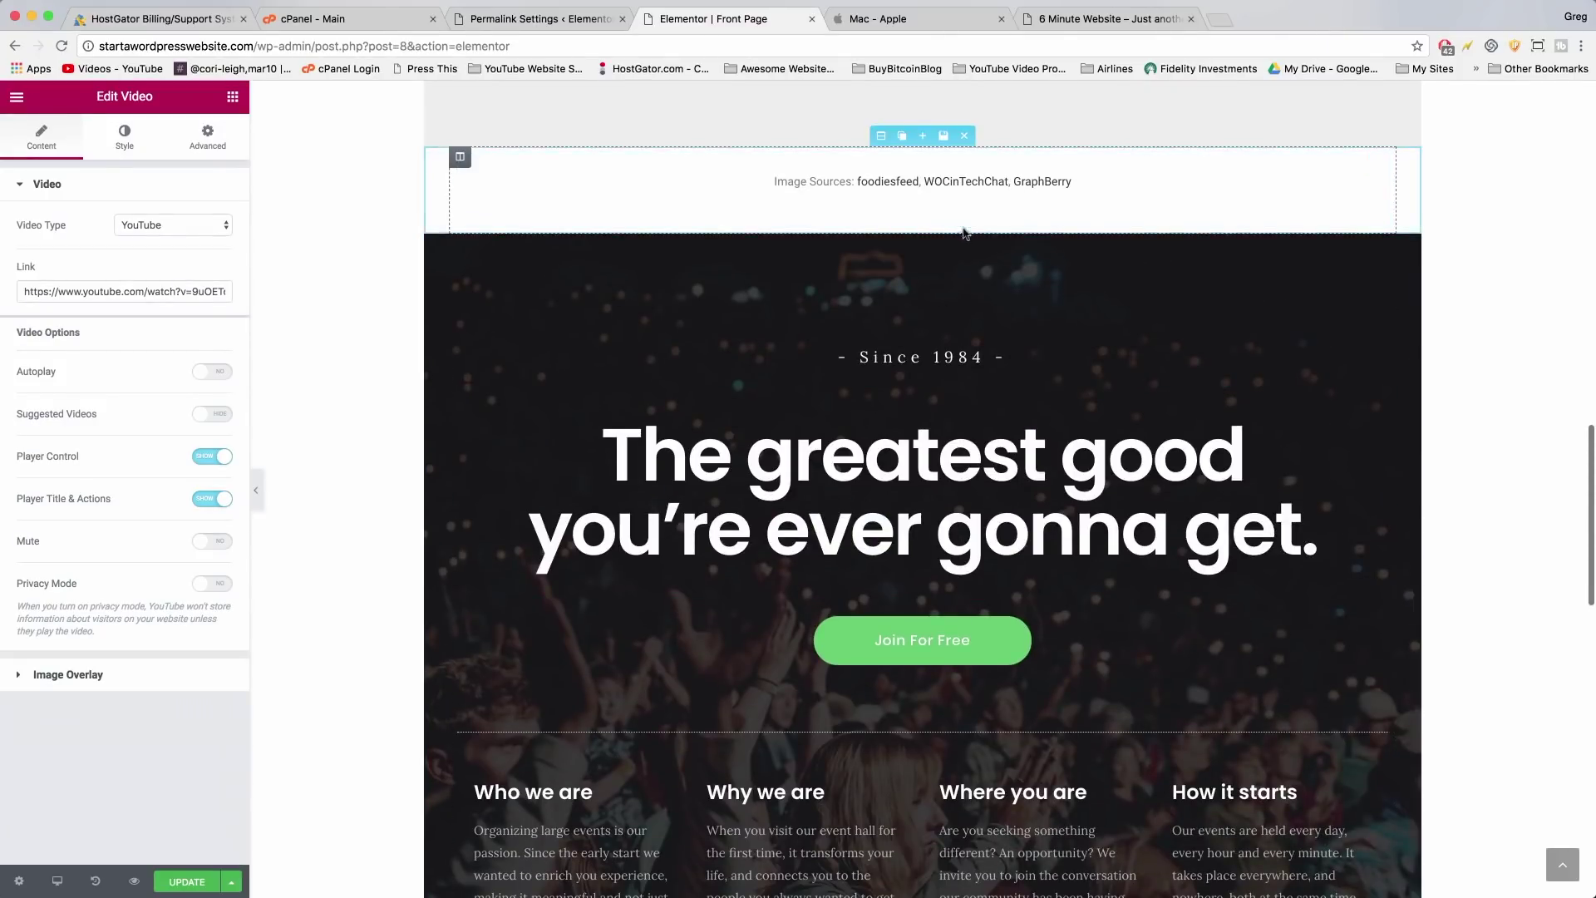
left_click(960, 225)
scroll(965, 499, "up", 5)
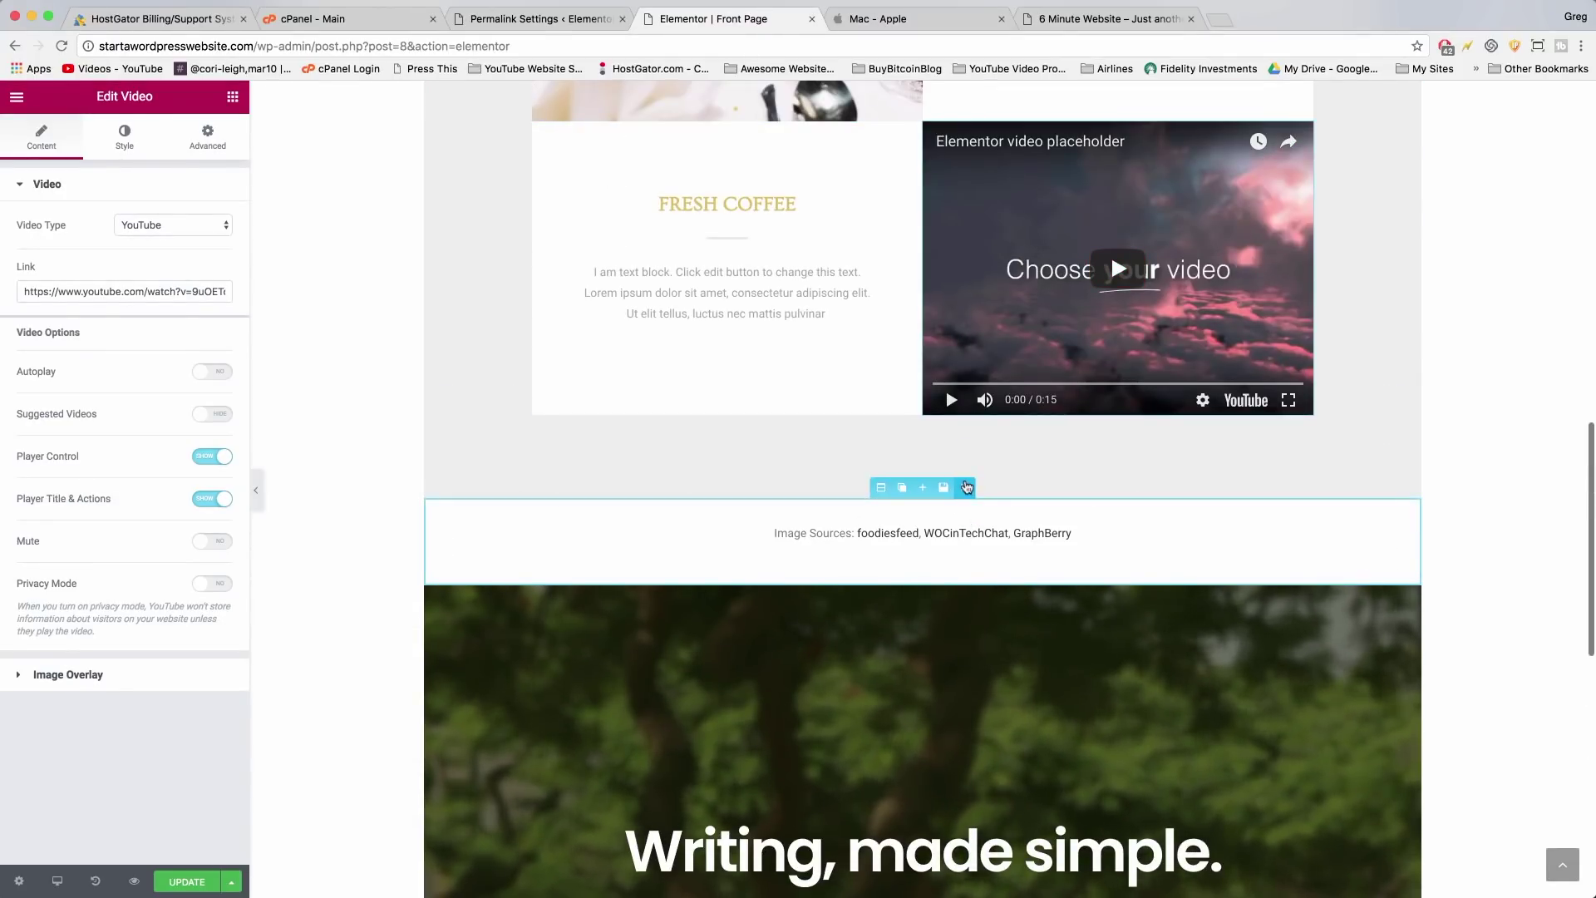
left_click(966, 488)
scroll(967, 486, "up", 4)
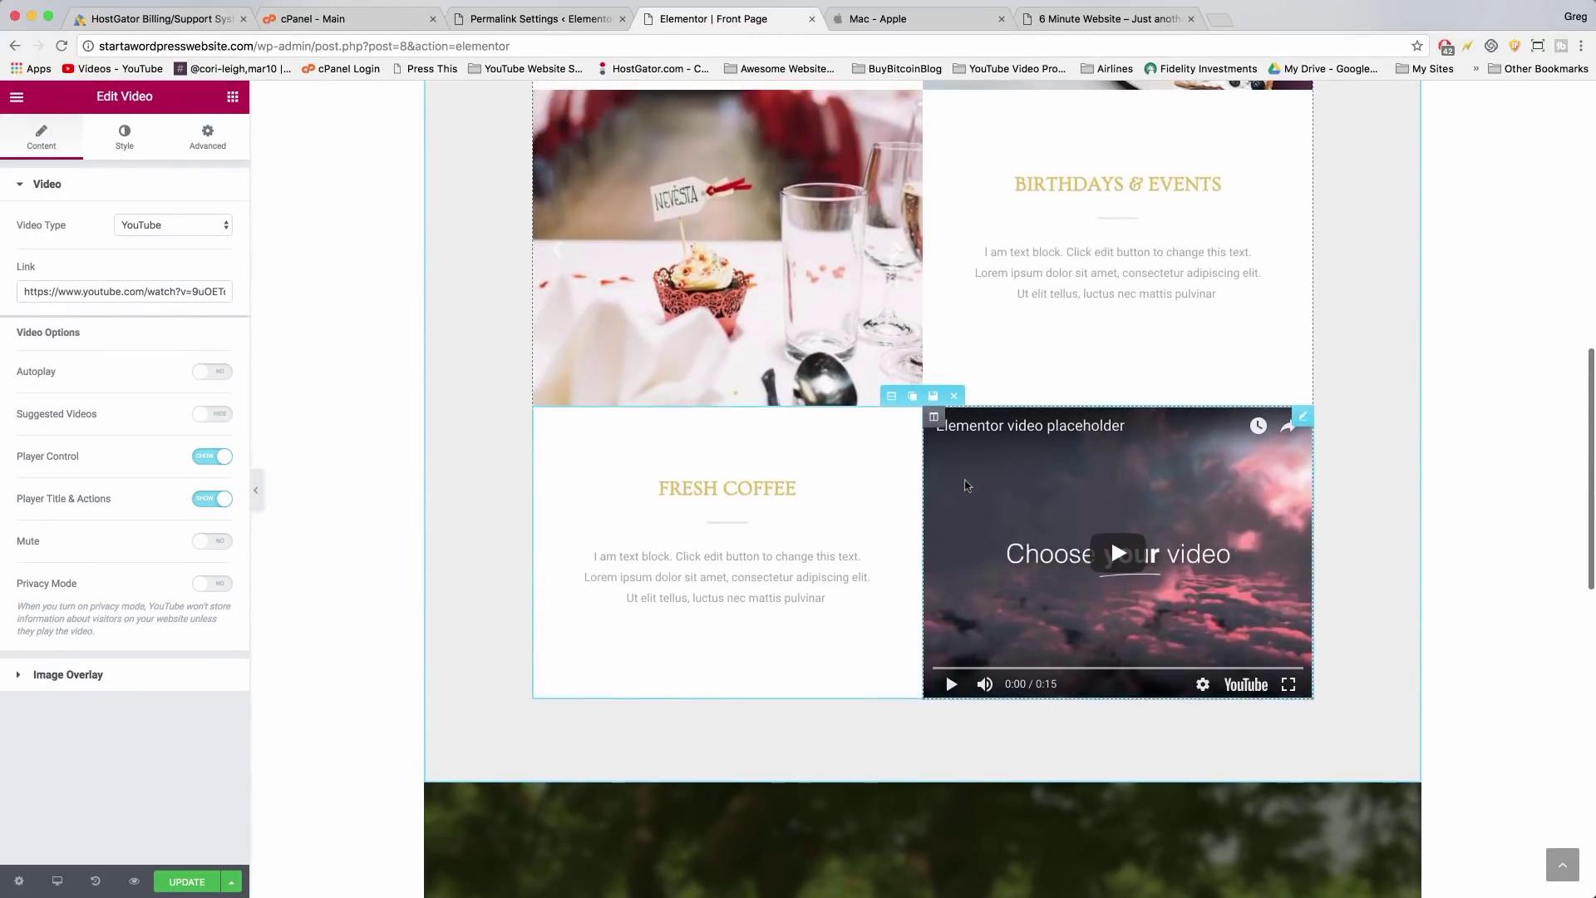
left_click(189, 881)
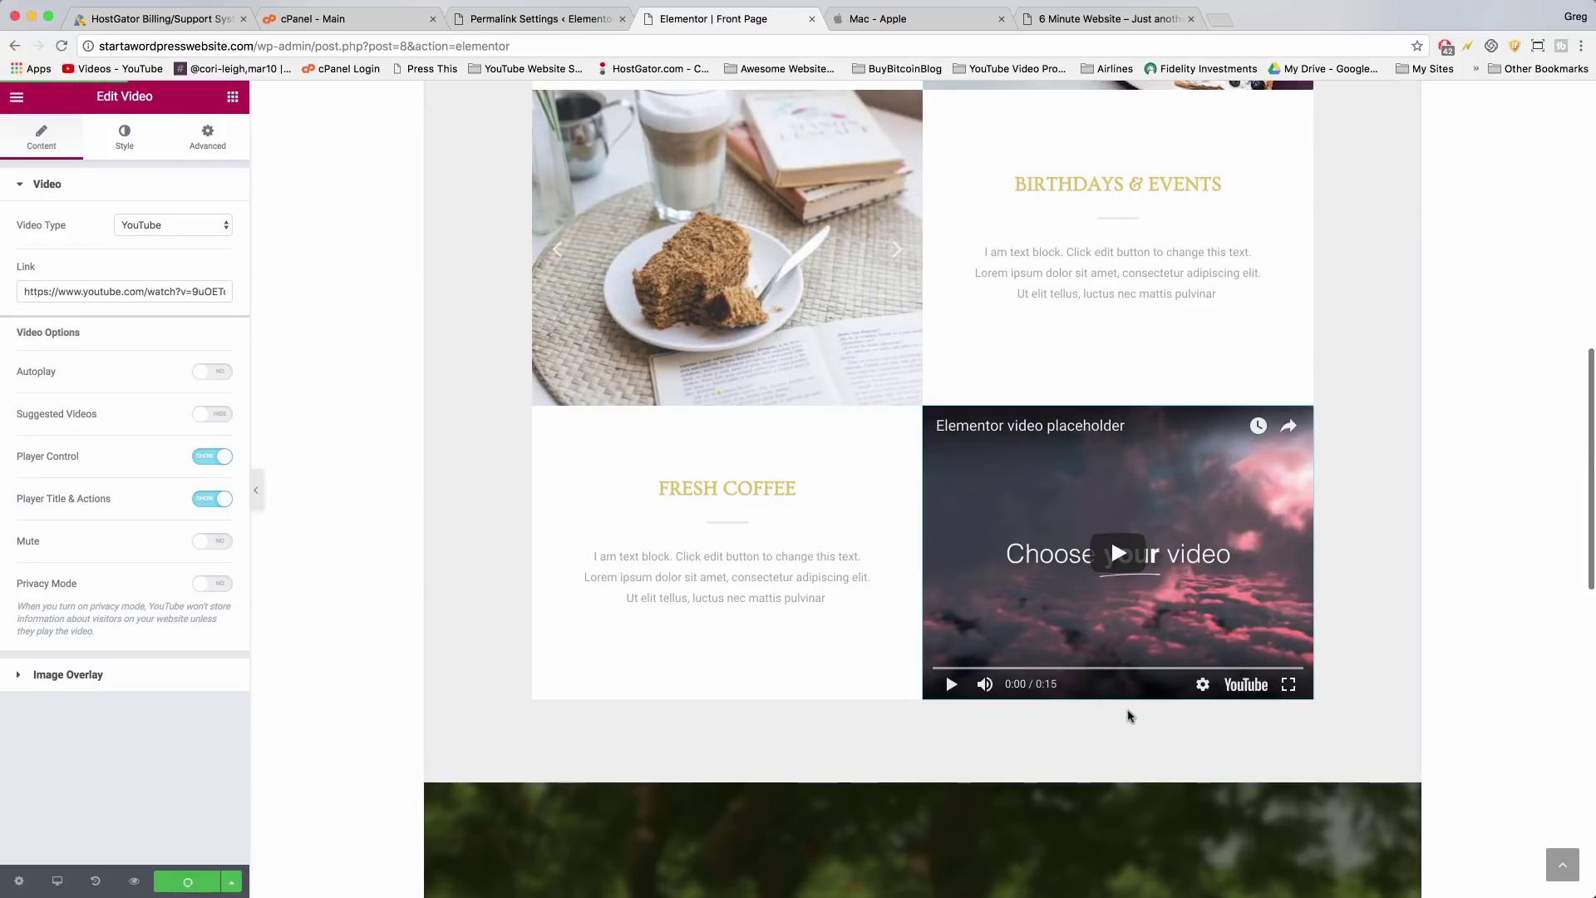
Show the background style settings of the Writing, made simple section.
scroll(892, 559, "up", 10)
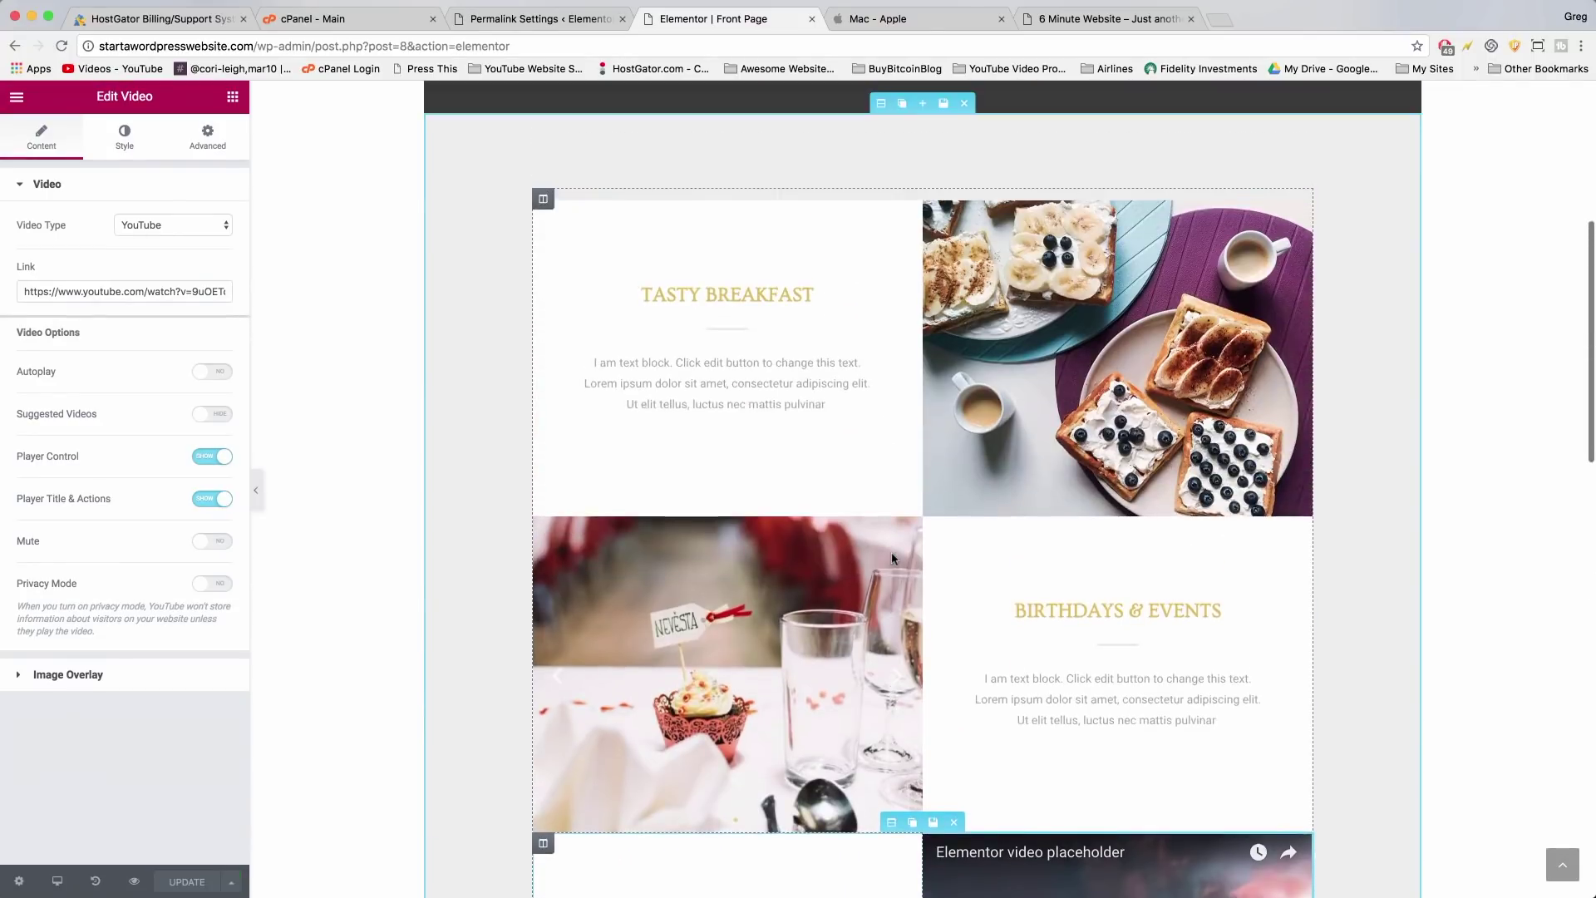
scroll(892, 559, "up", 2)
scroll(892, 558, "down", 15)
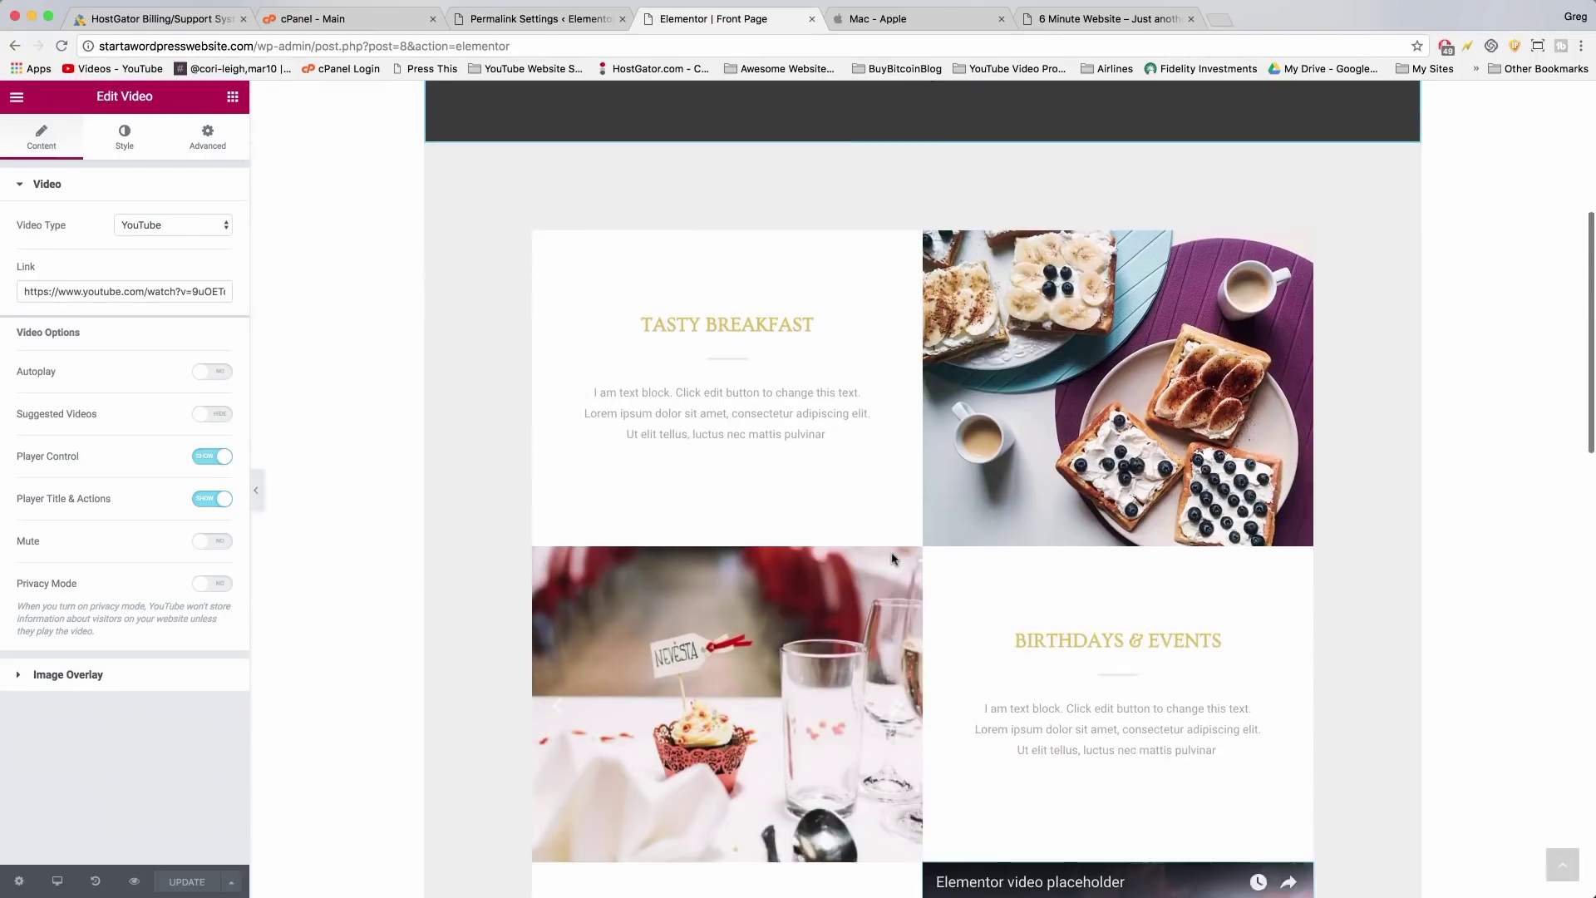
scroll(895, 559, "down", 1)
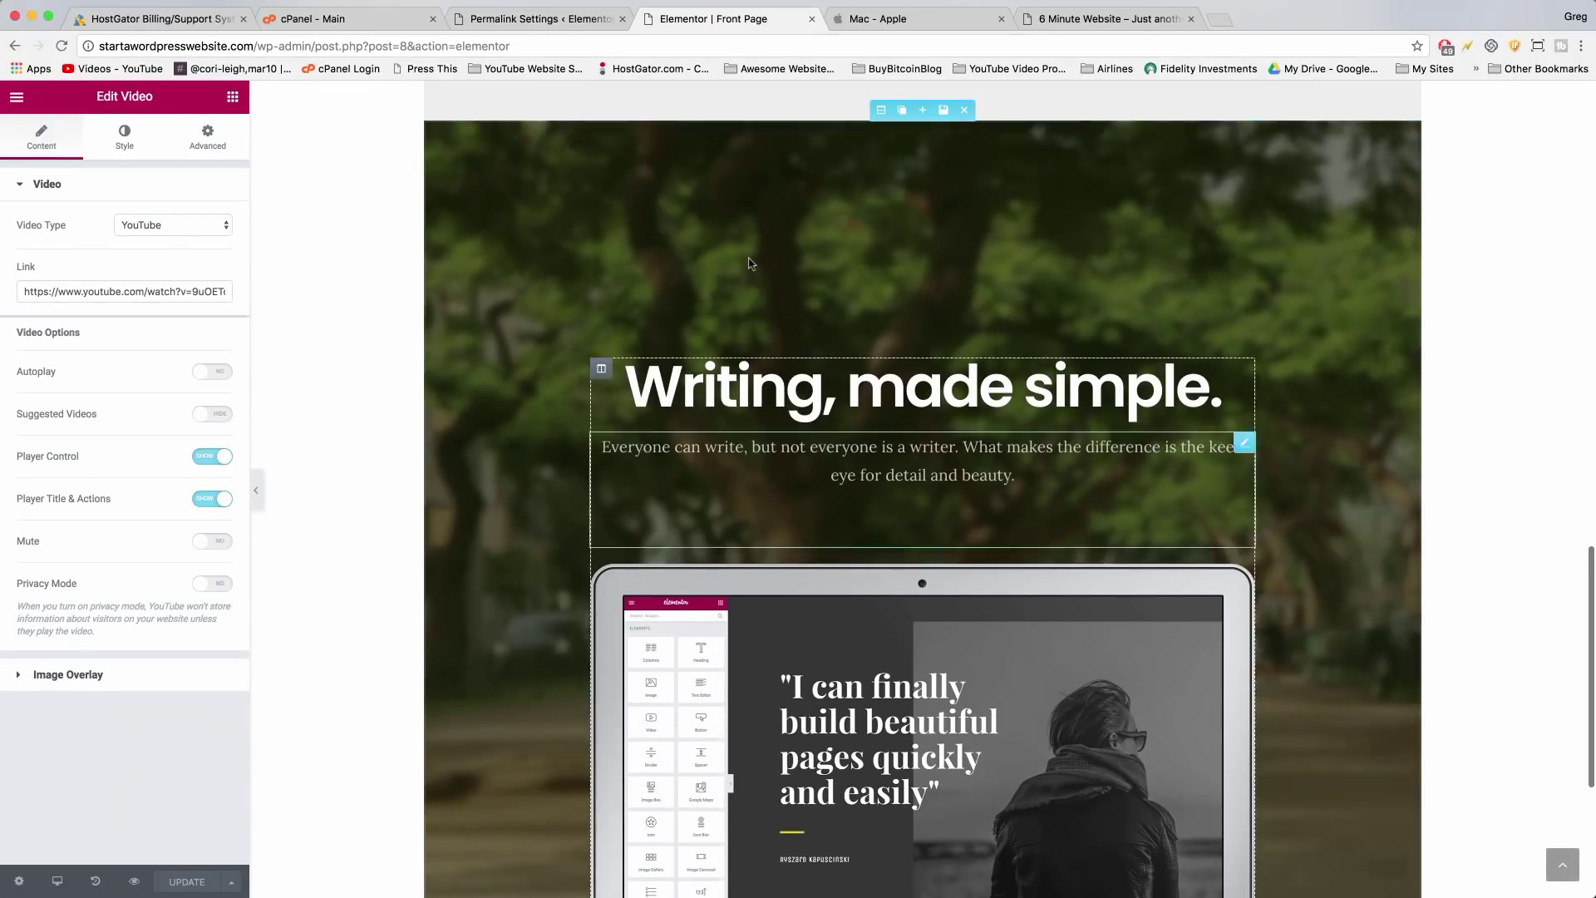
scroll(750, 264, "up", 15)
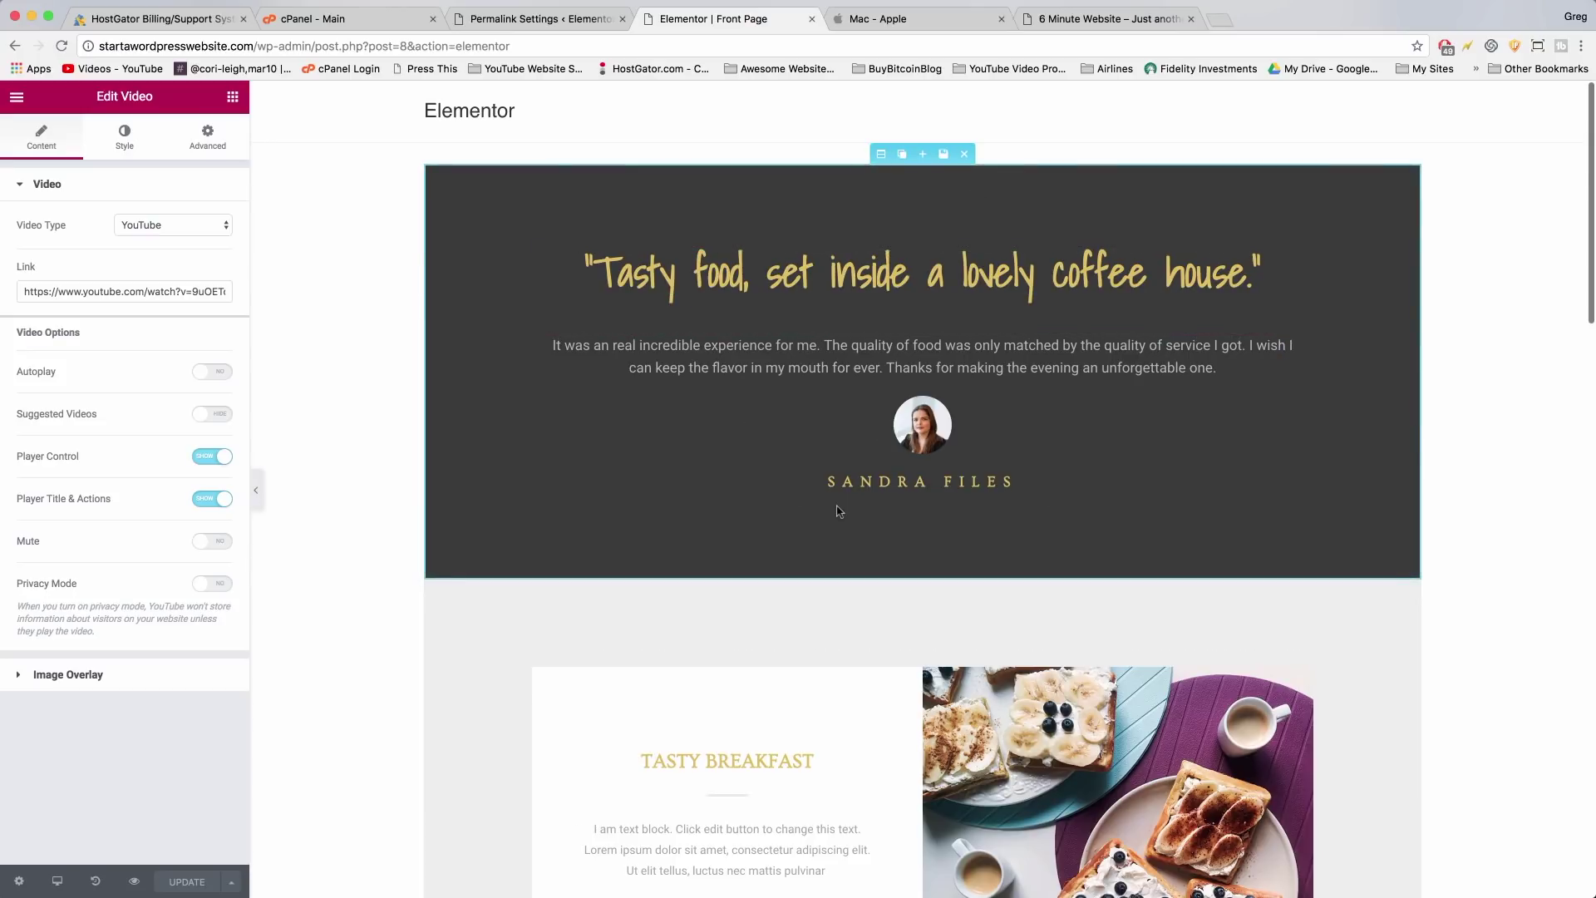
scroll(838, 511, "down", 15)
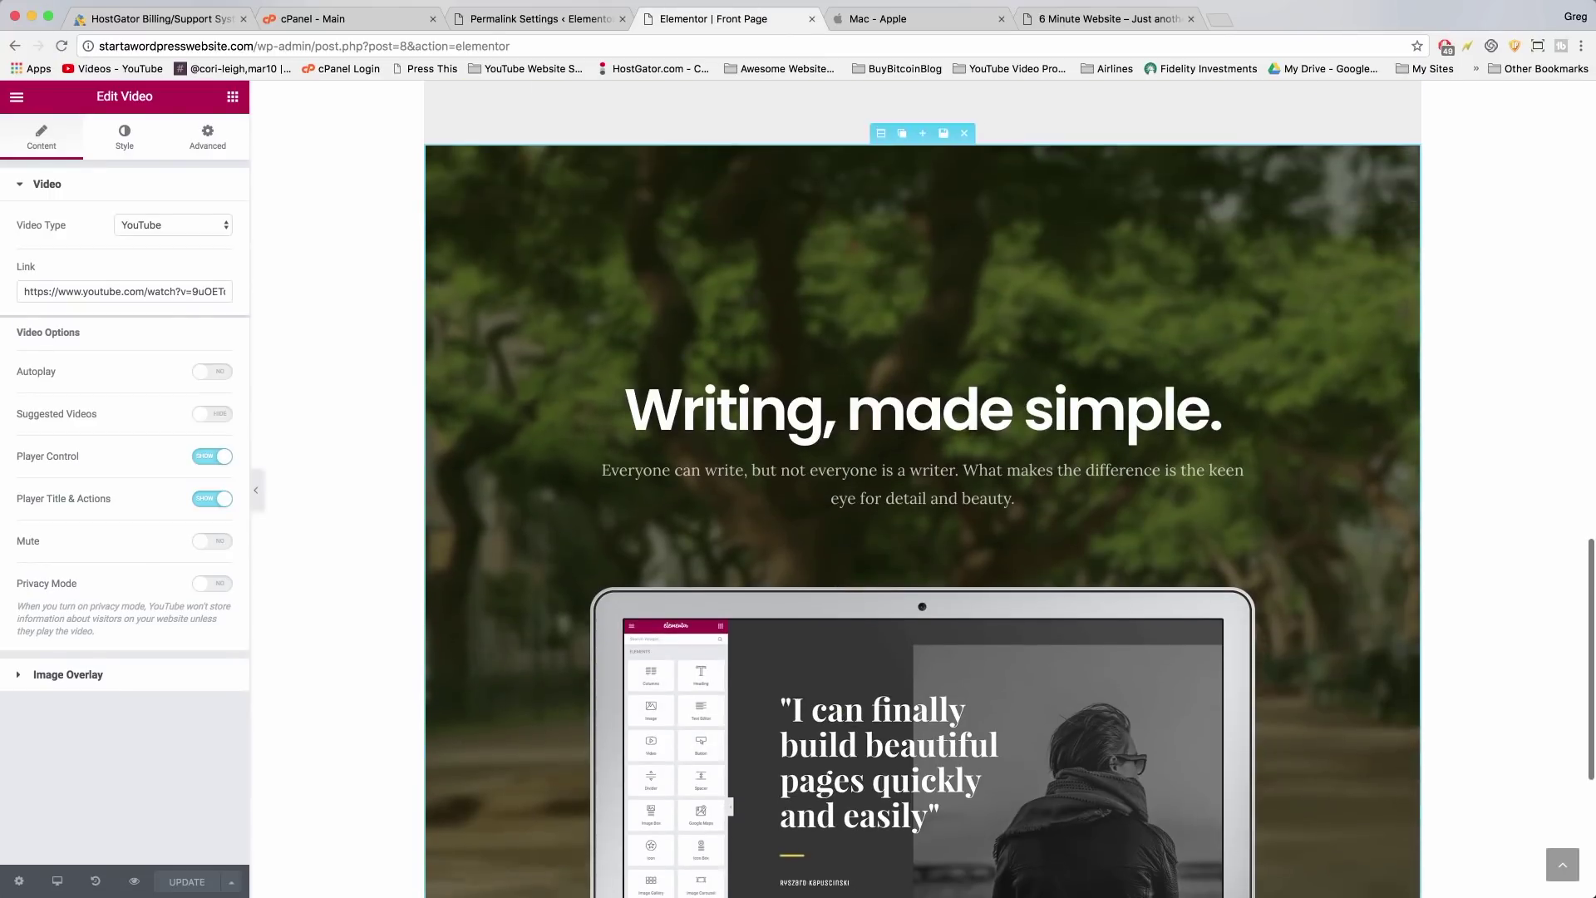
scroll(838, 510, "up", 2)
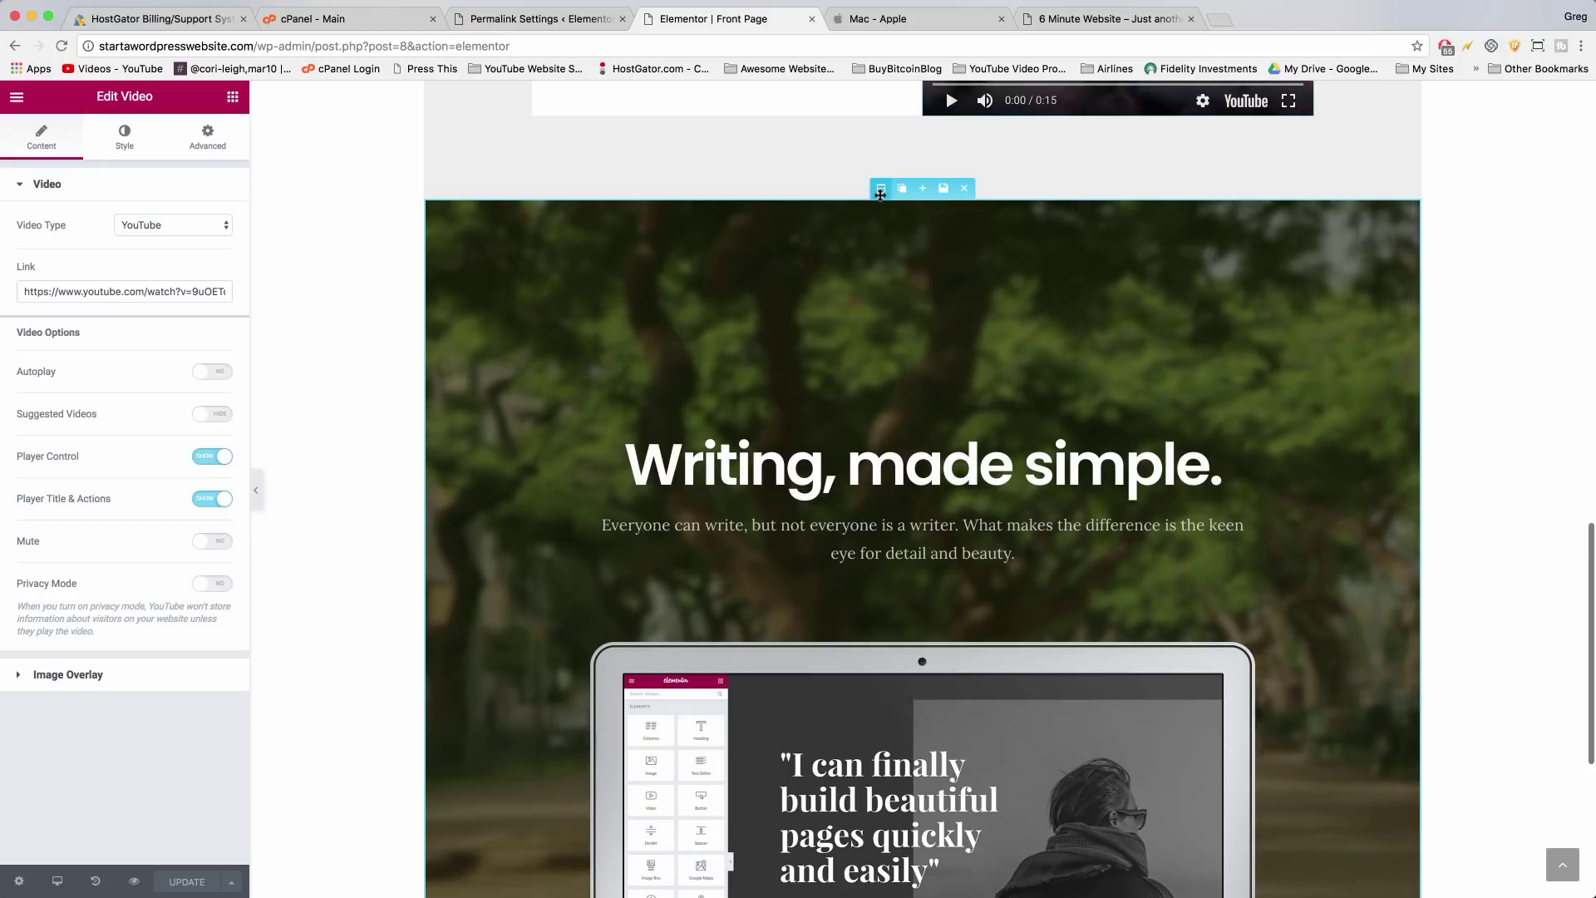
left_click(882, 188)
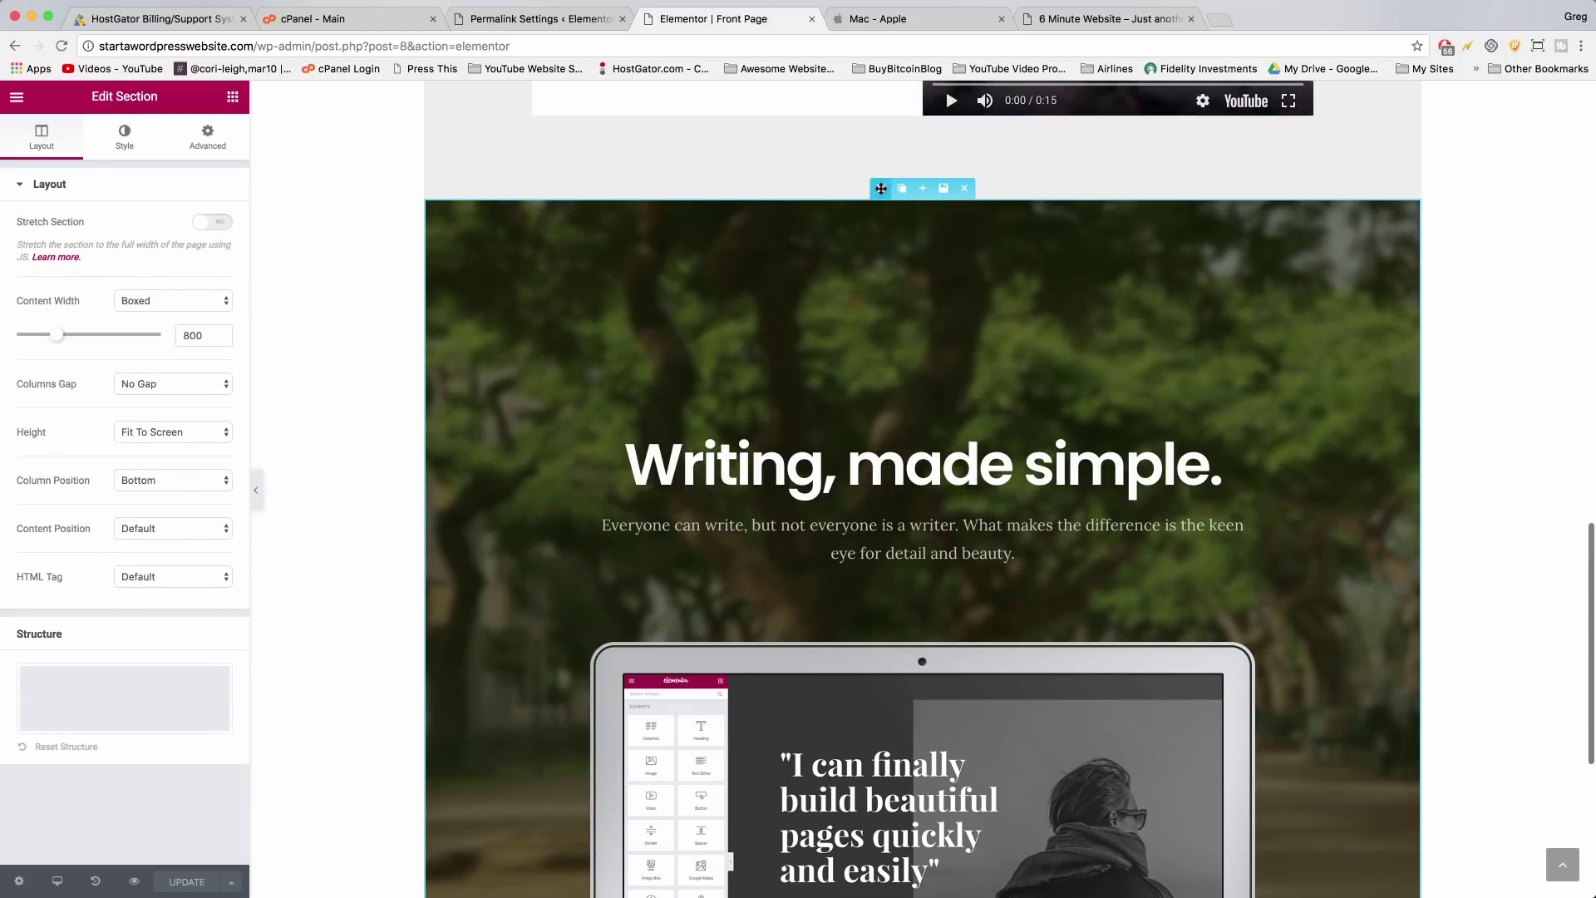
left_click(122, 147)
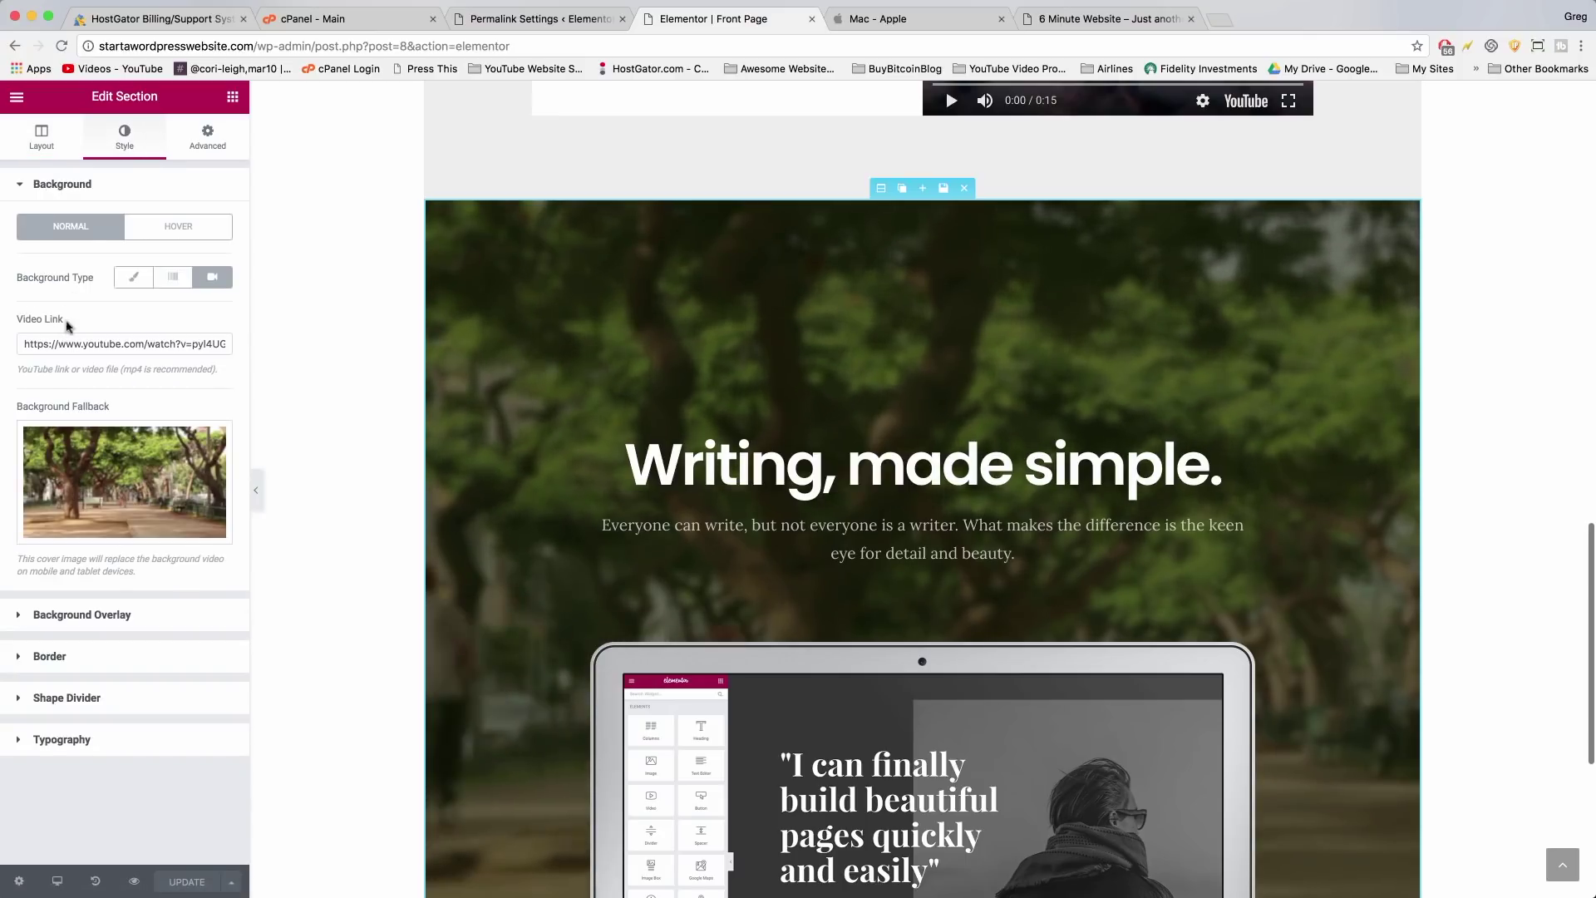
Copy the background Video Link and load it on YouTube in a new tab.
double_click(96, 341)
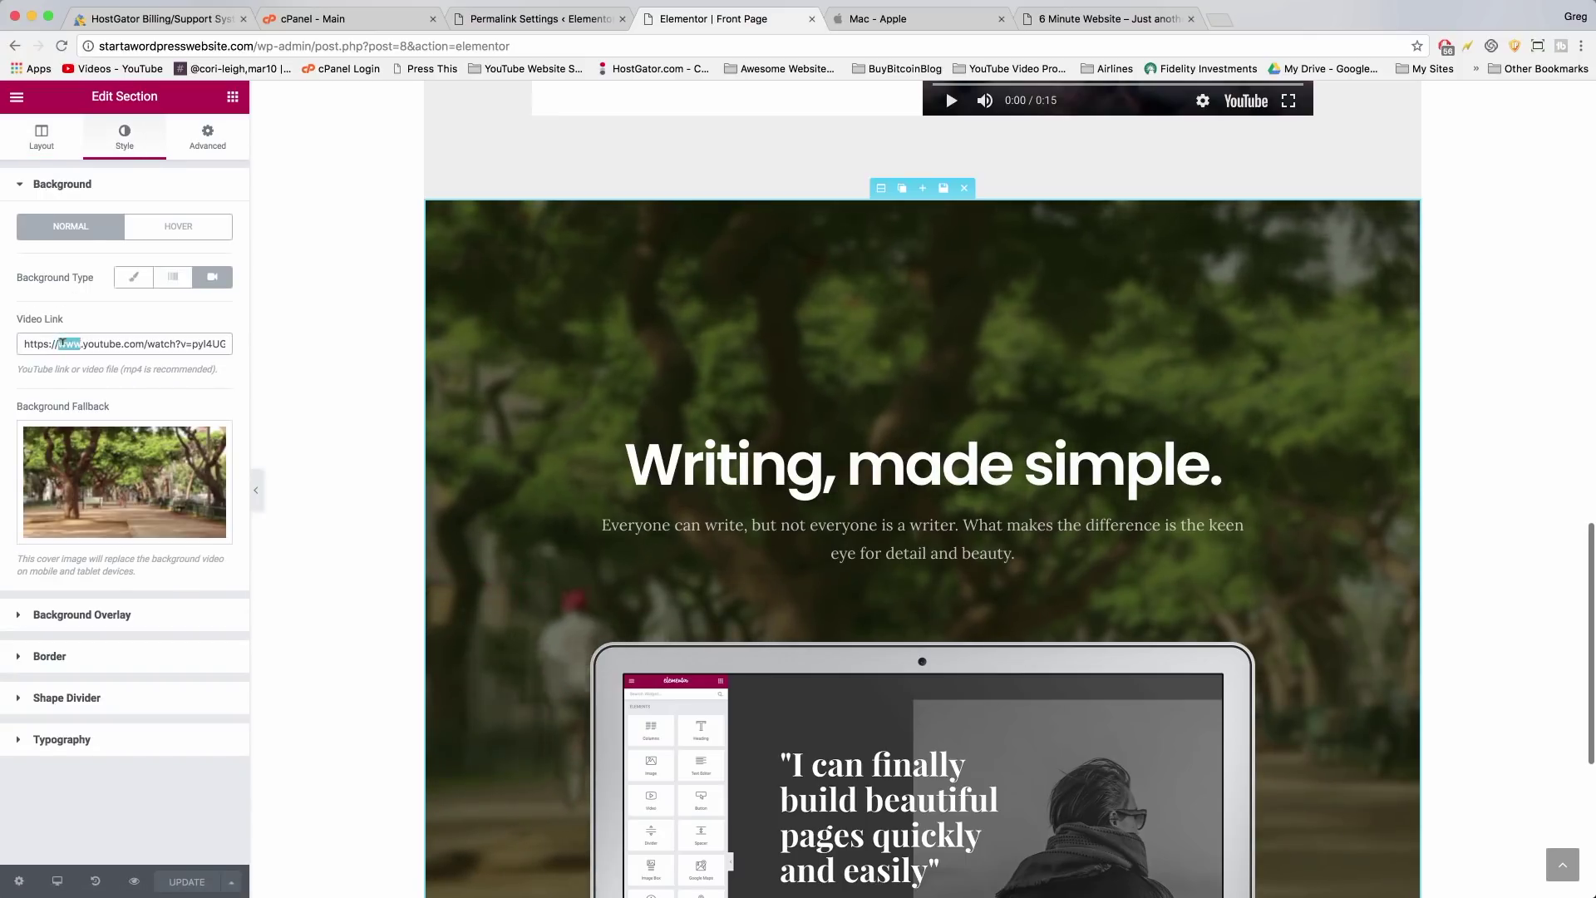
right_click(100, 341)
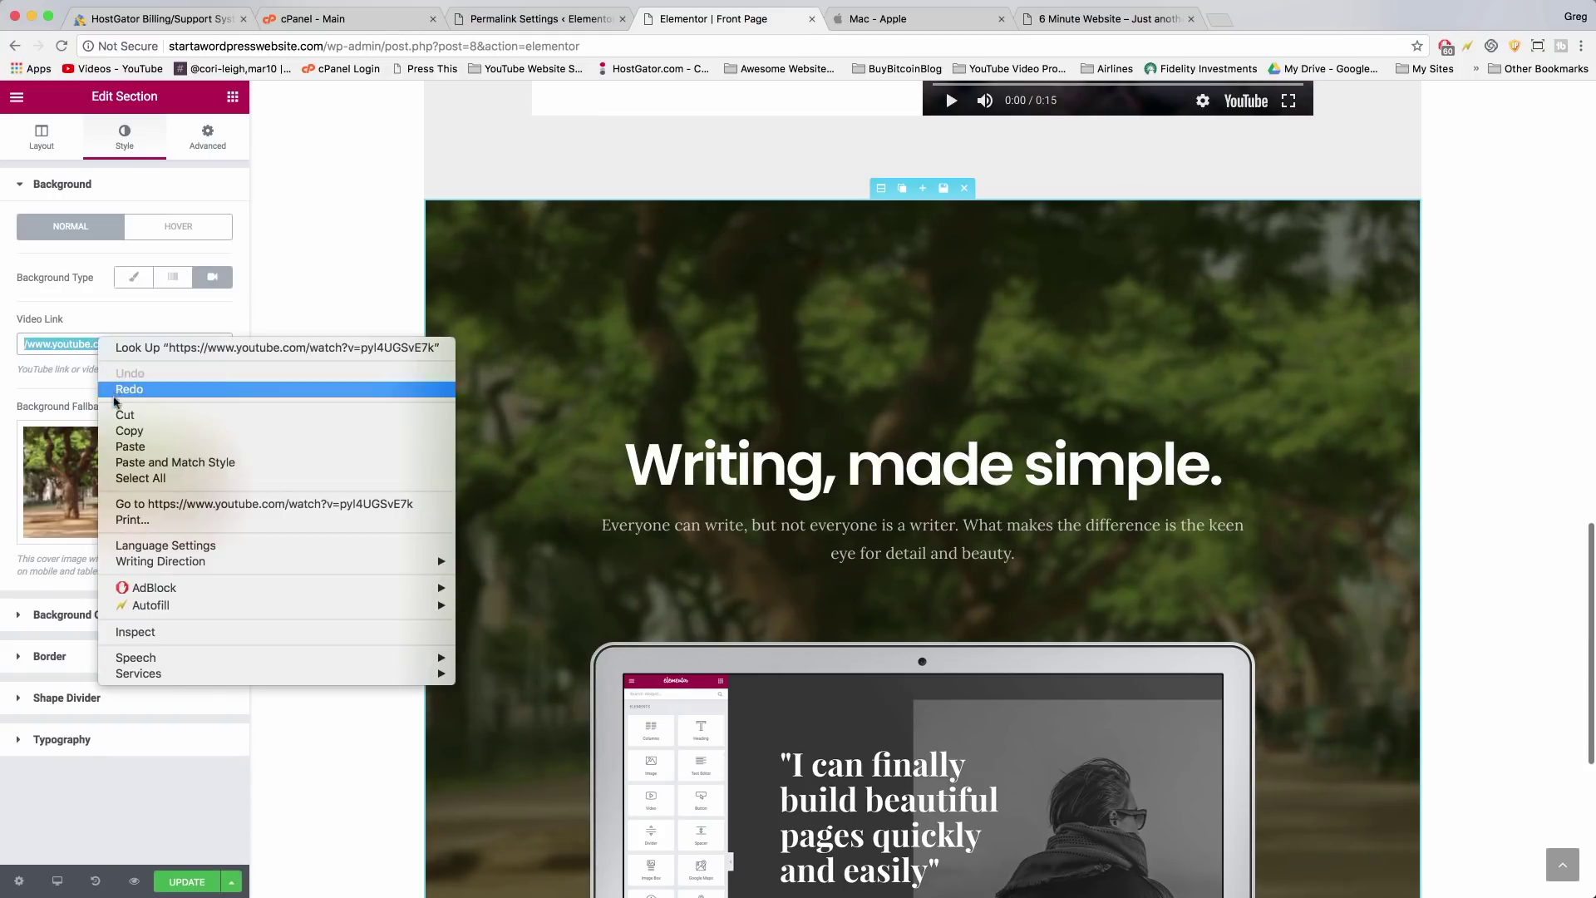
left_click(130, 431)
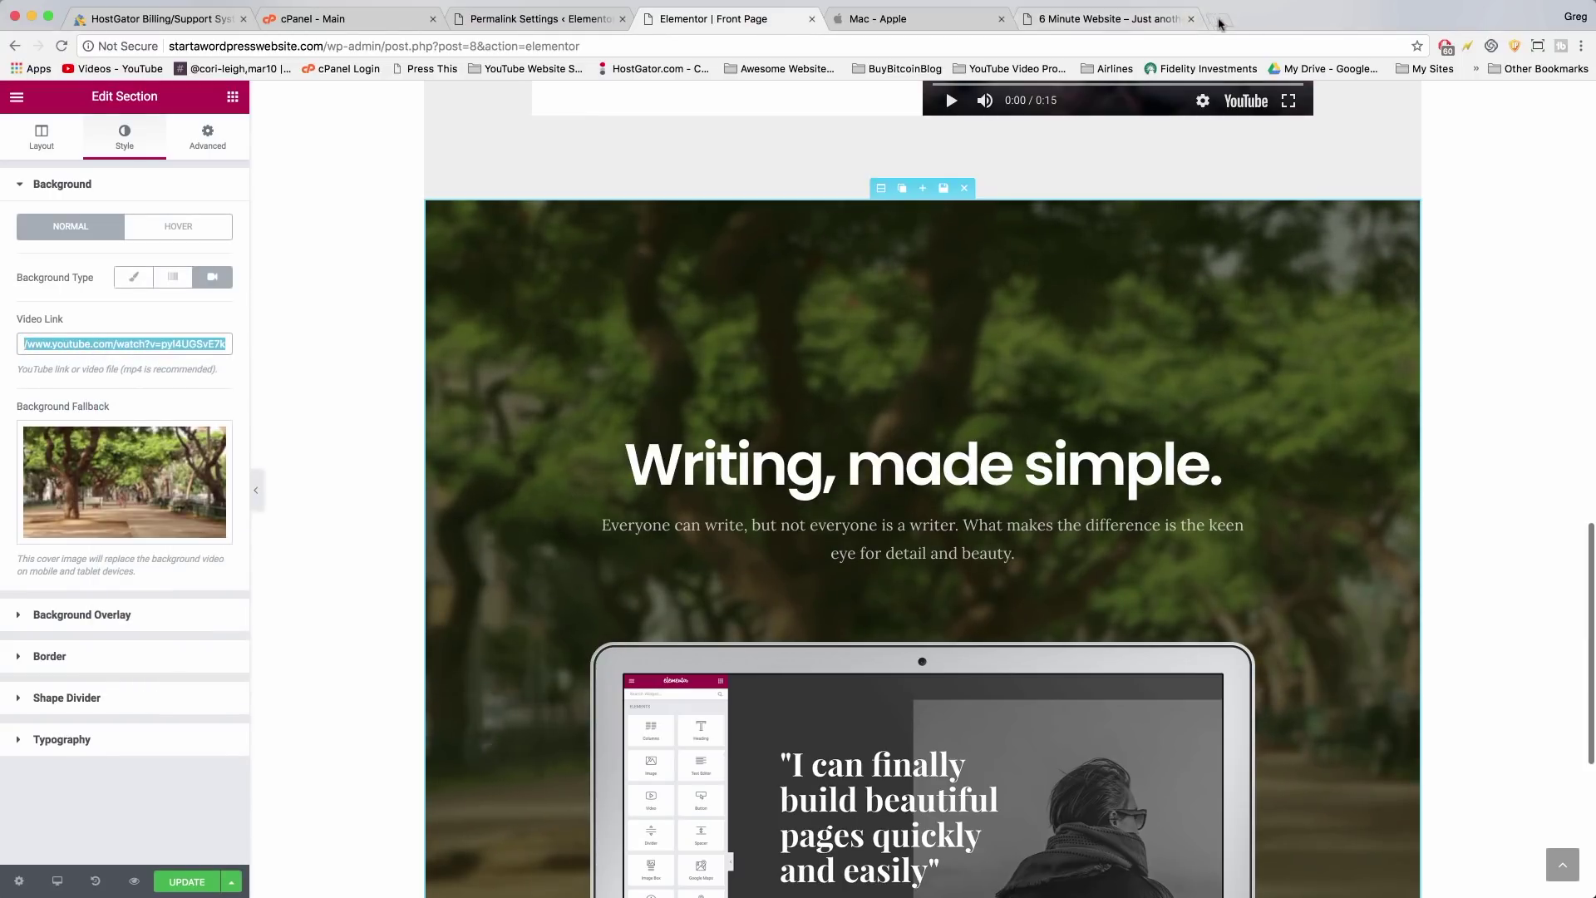
left_click(1219, 23)
key("super+v")
key("Return")
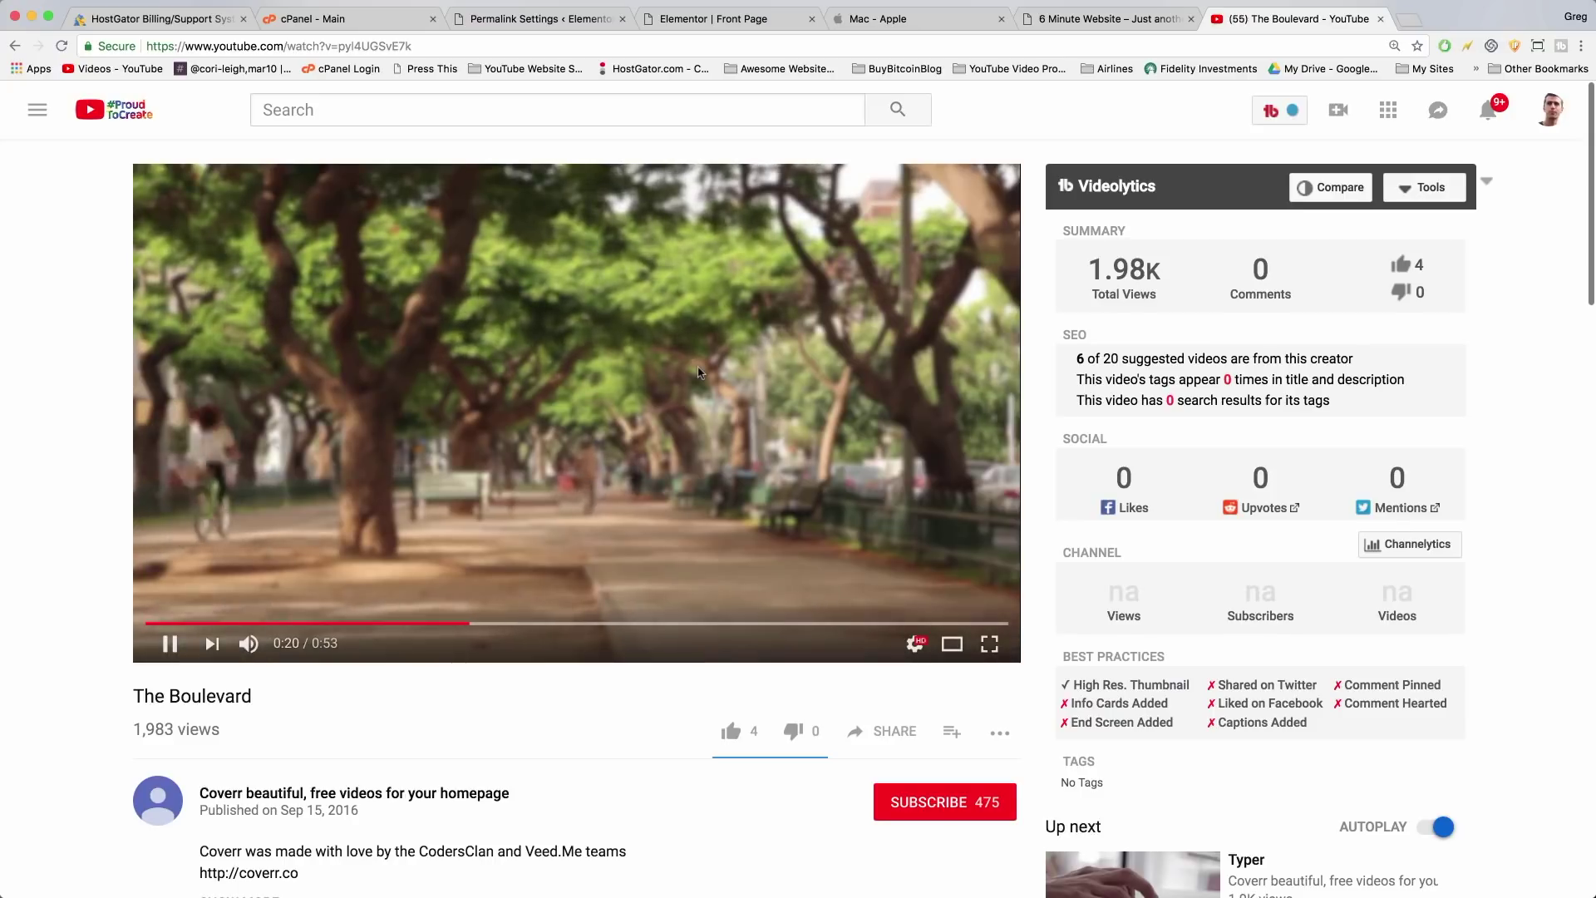
Pause The Boulevard and browse the Typer and Walking Away videos from Up next.
scroll(646, 345, "down", 2)
left_click(645, 345)
scroll(645, 346, "down", 5)
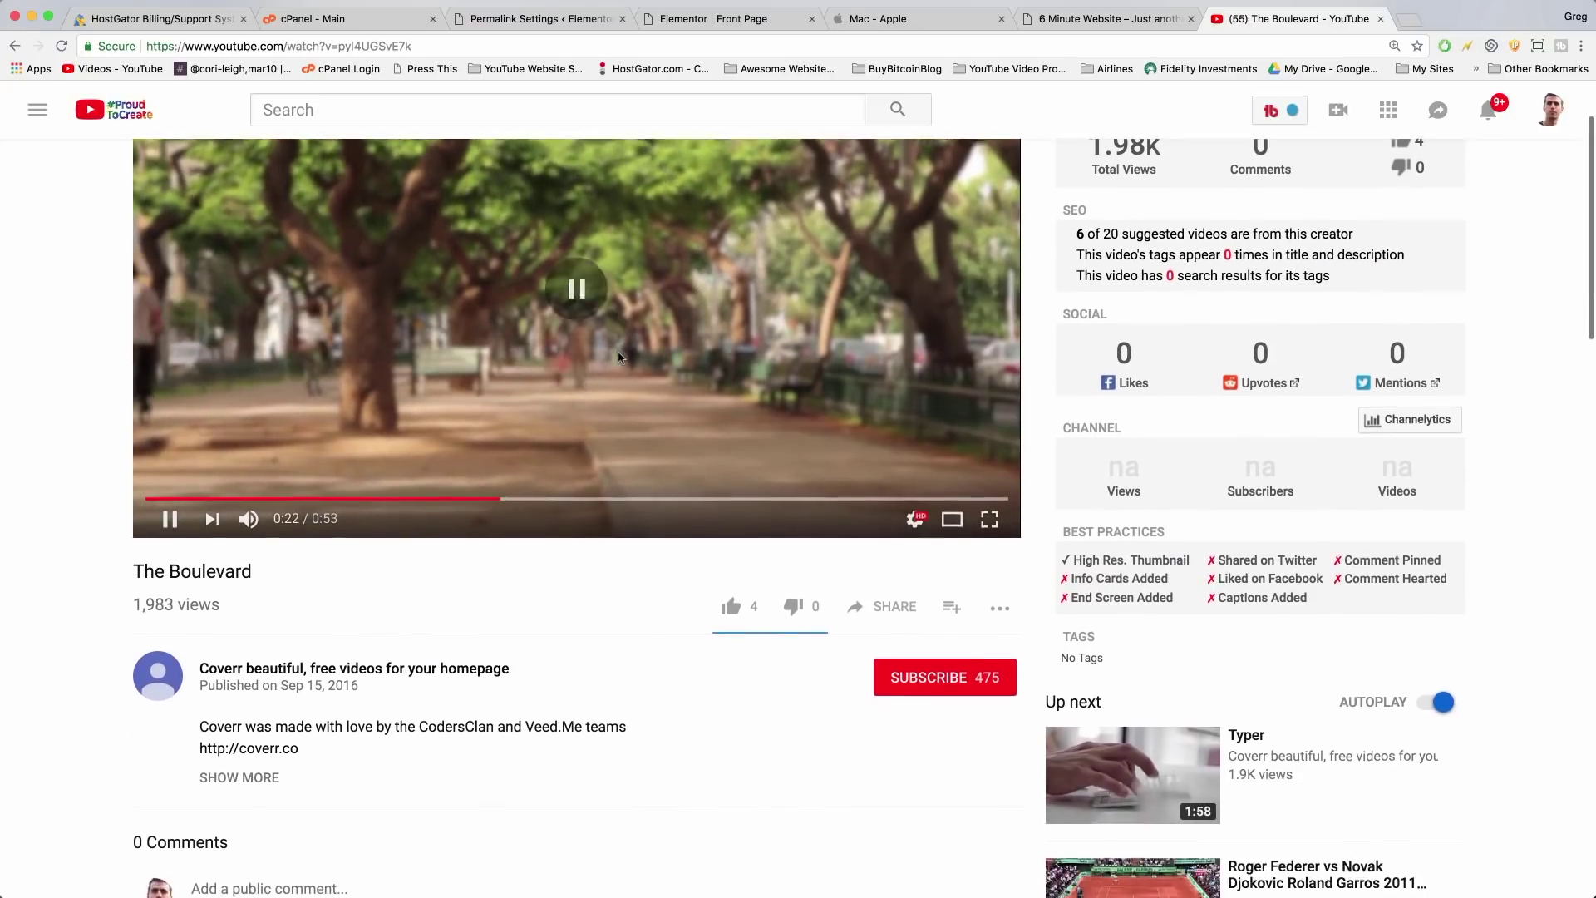
scroll(1067, 400, "down", 5)
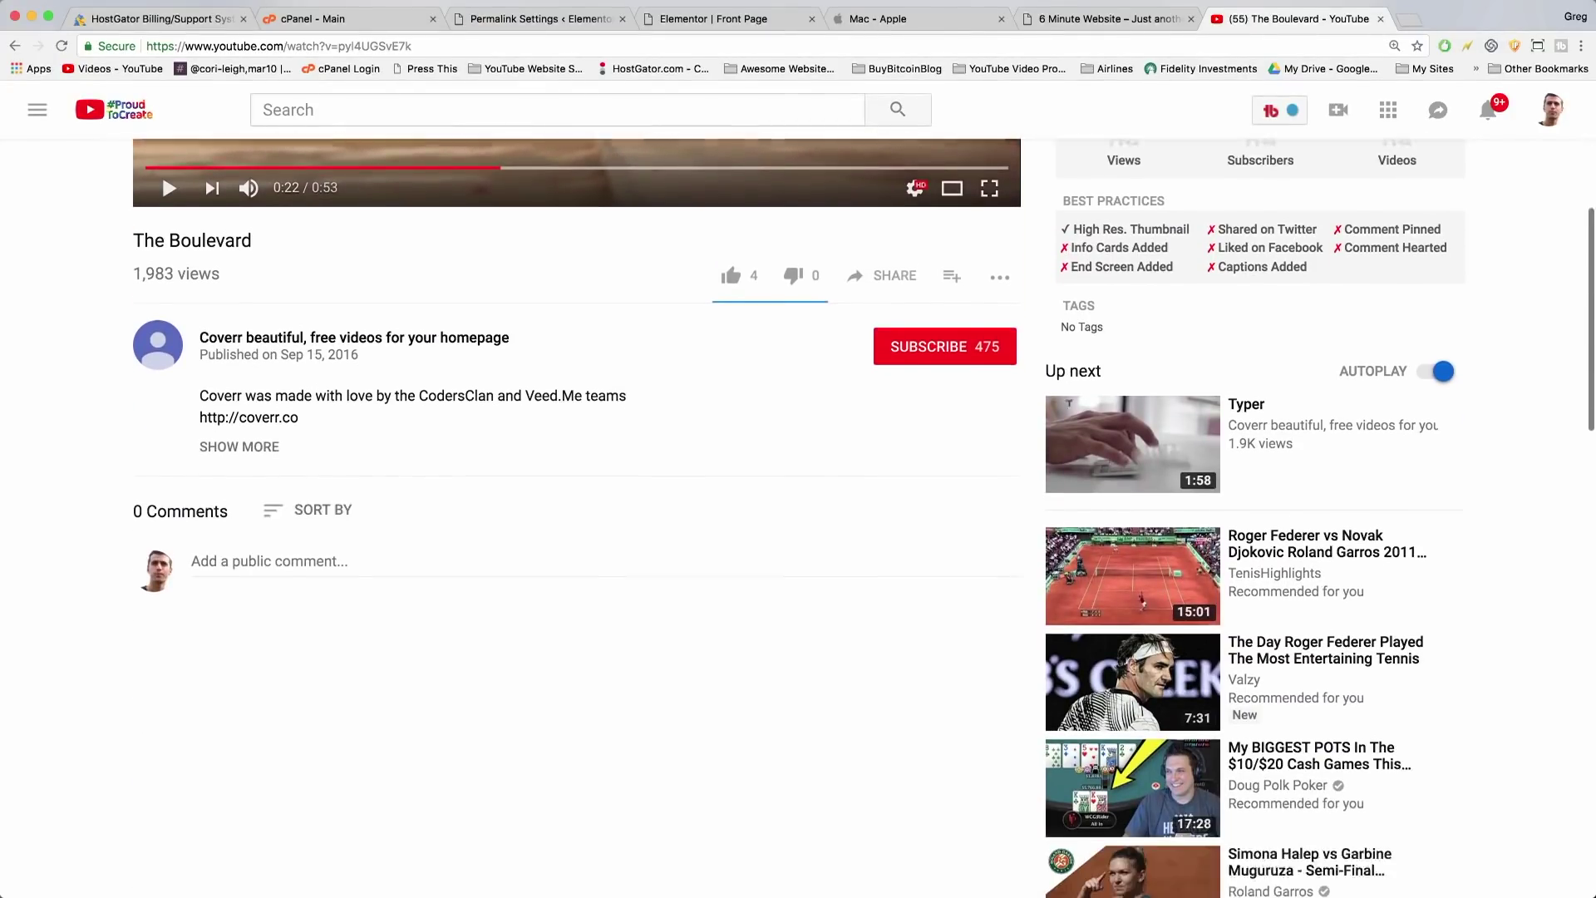
left_click(1143, 414)
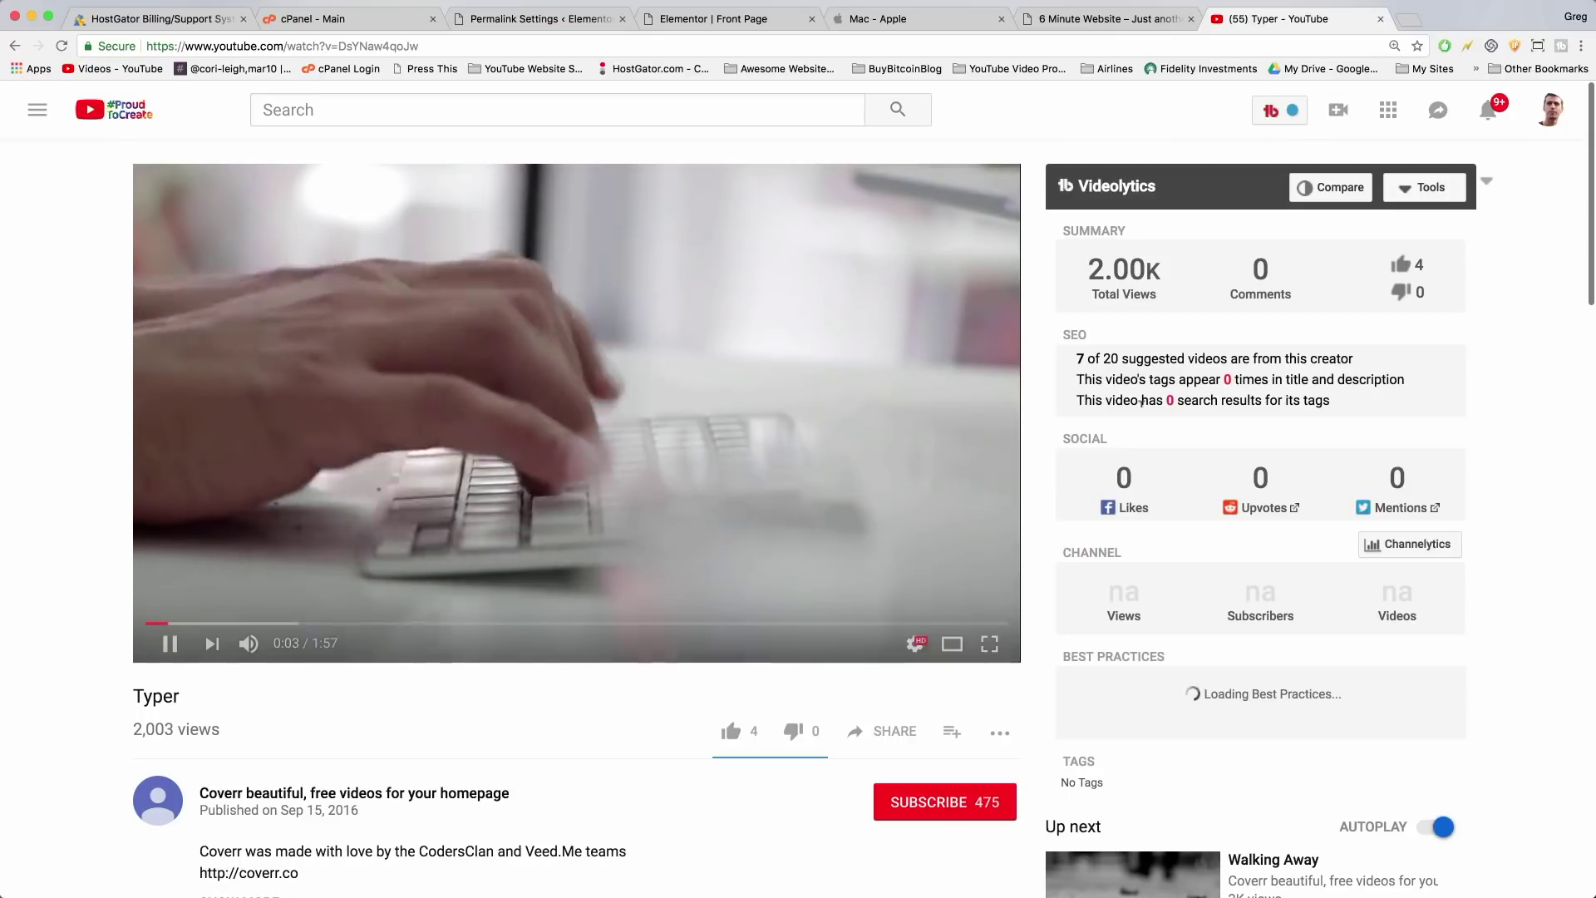
scroll(690, 472, "down", 4)
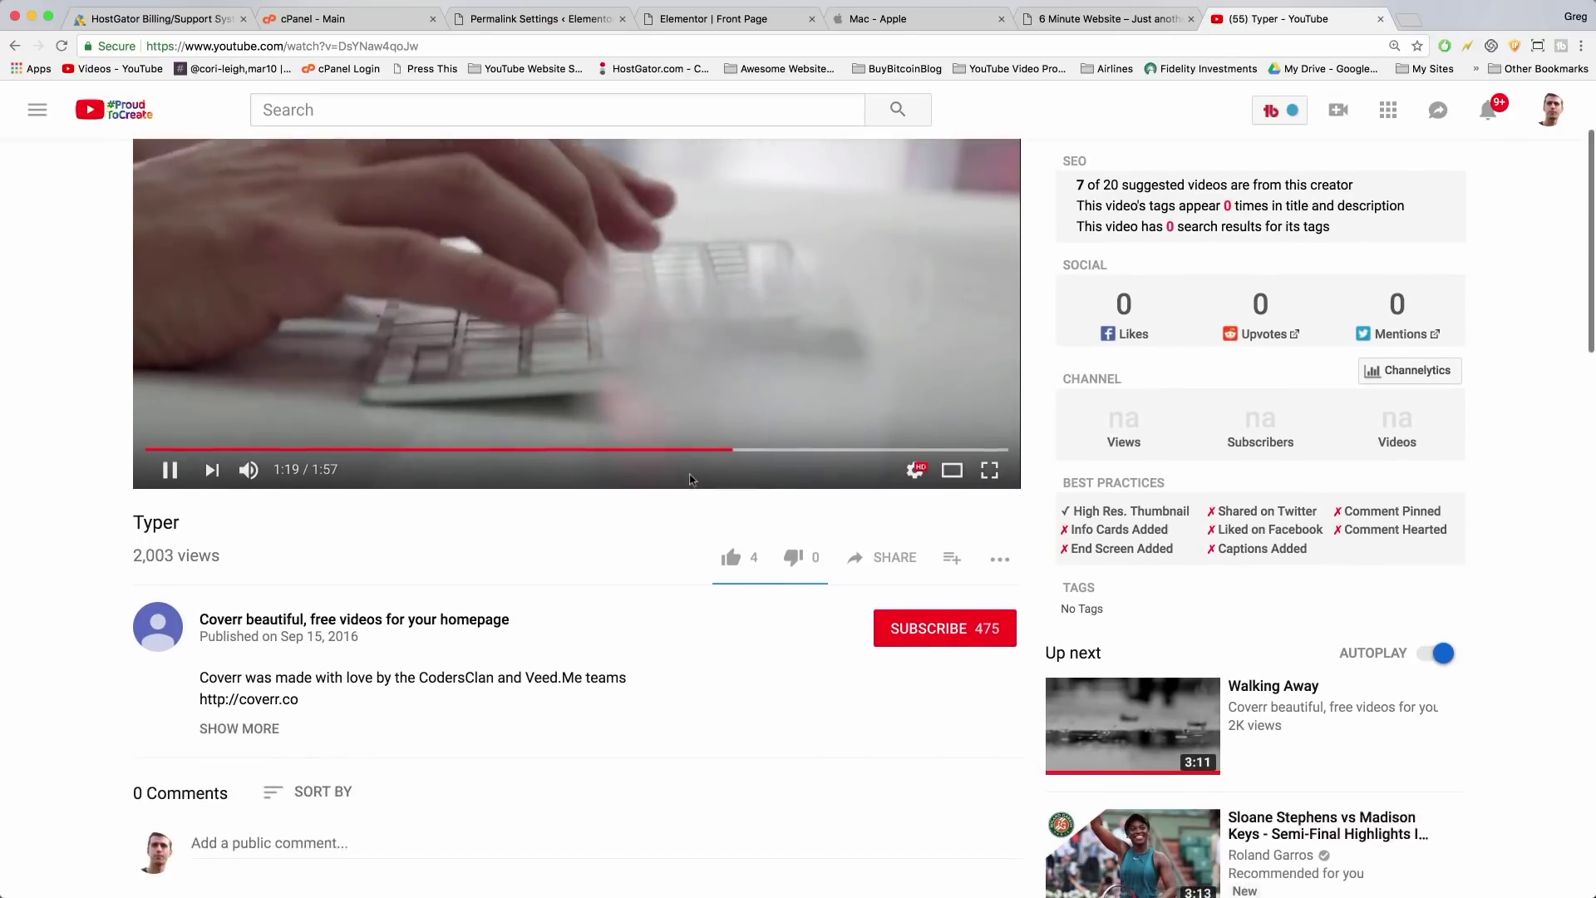
left_click(1110, 712)
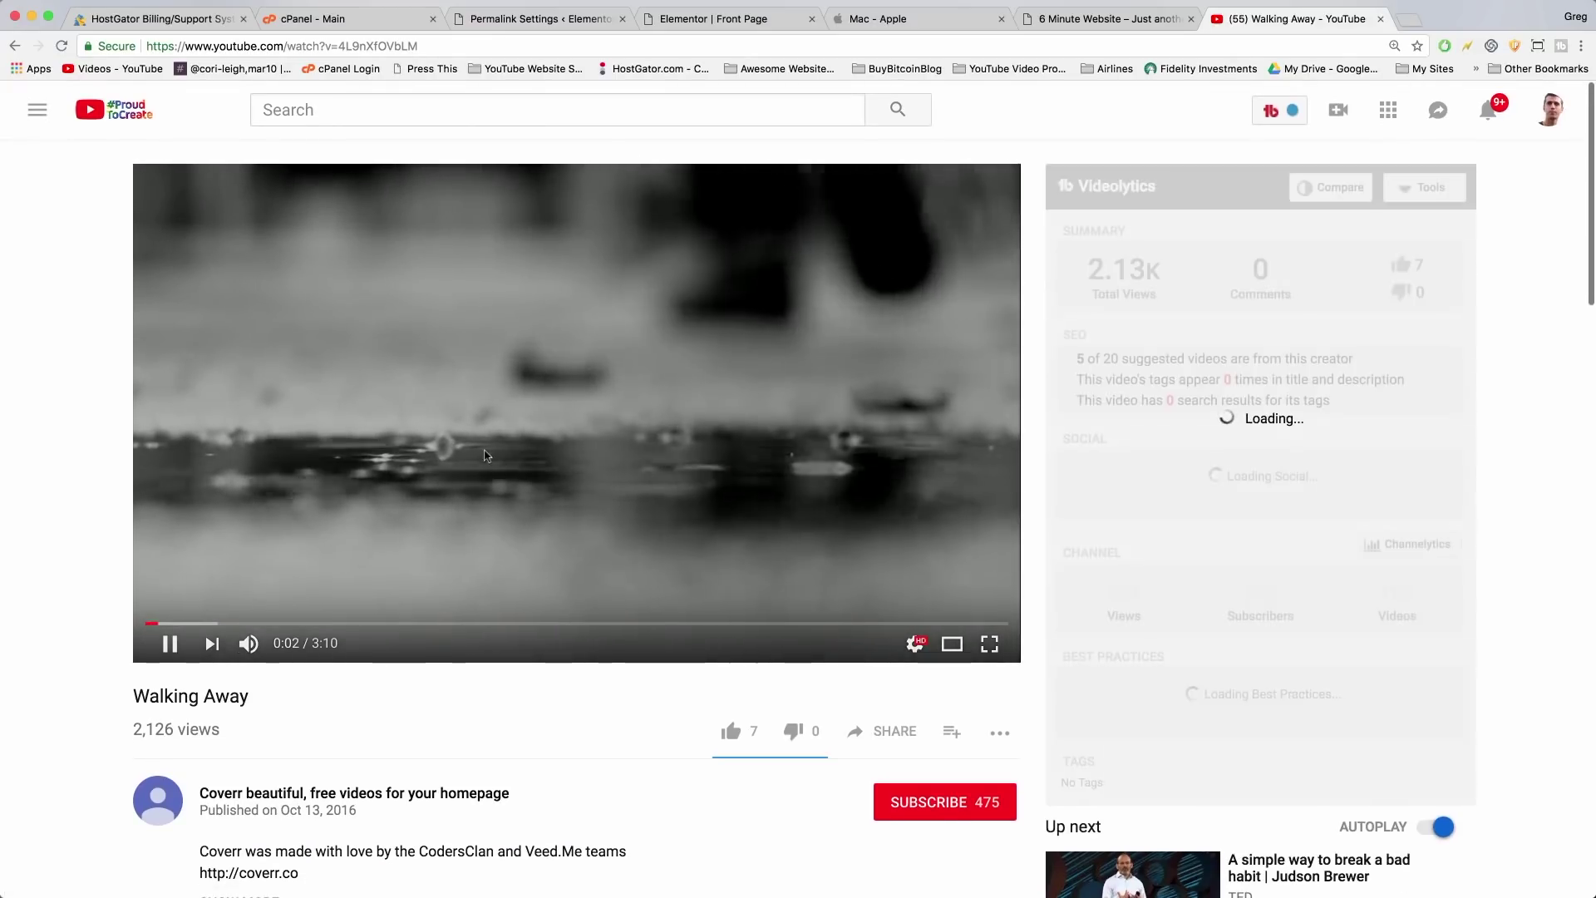
Find and play the Beach Camera video from the Coverr channel's video list.
left_click(265, 795)
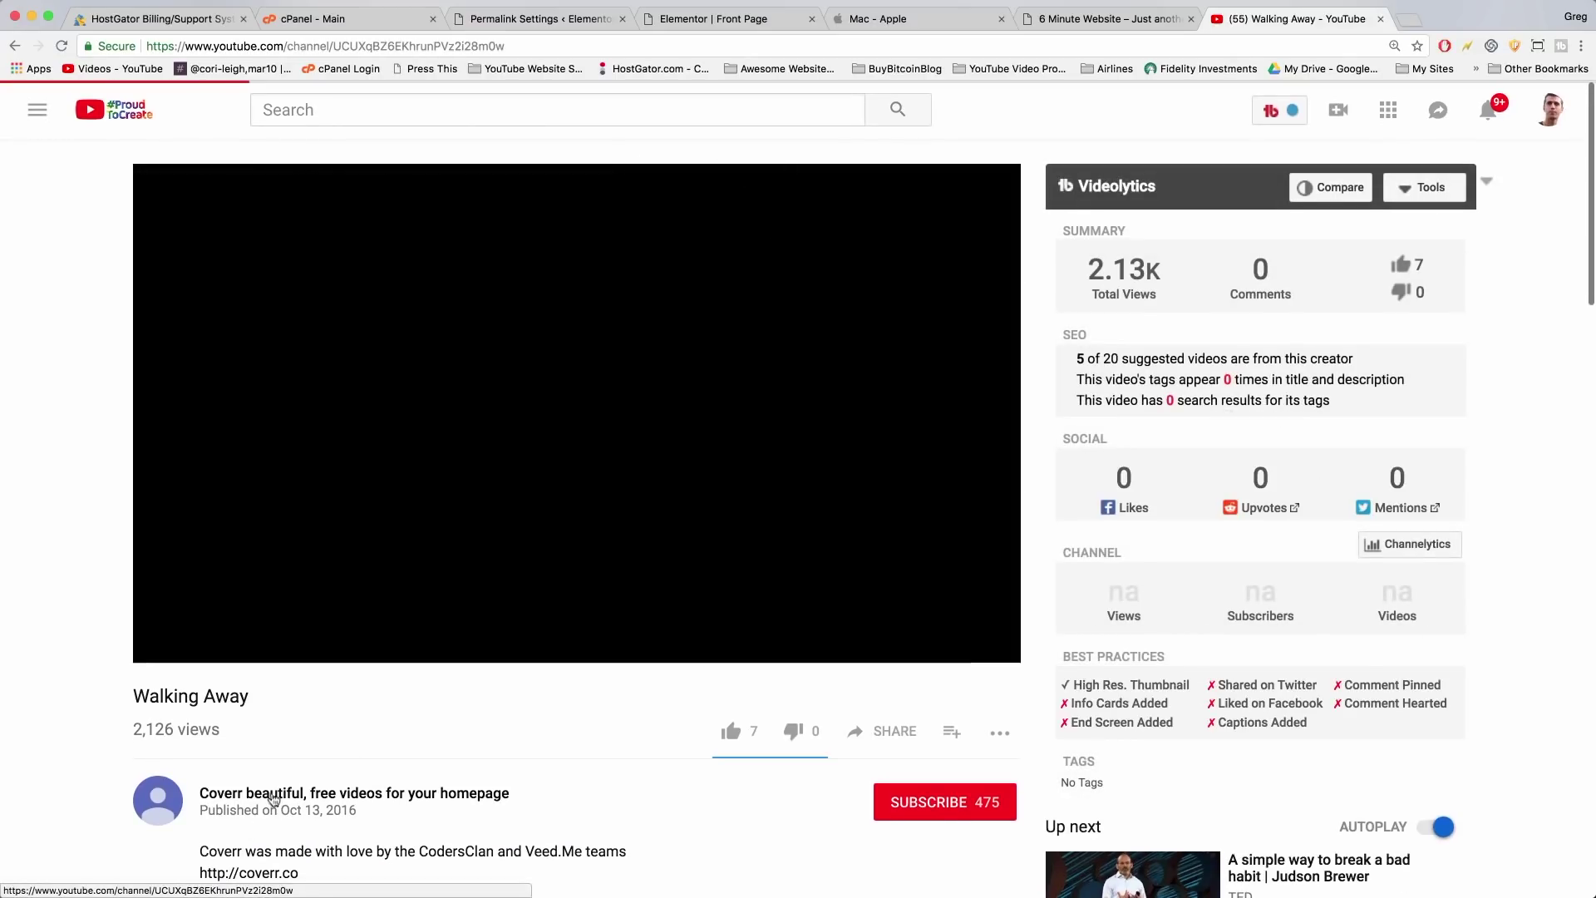
scroll(485, 531, "down", 10)
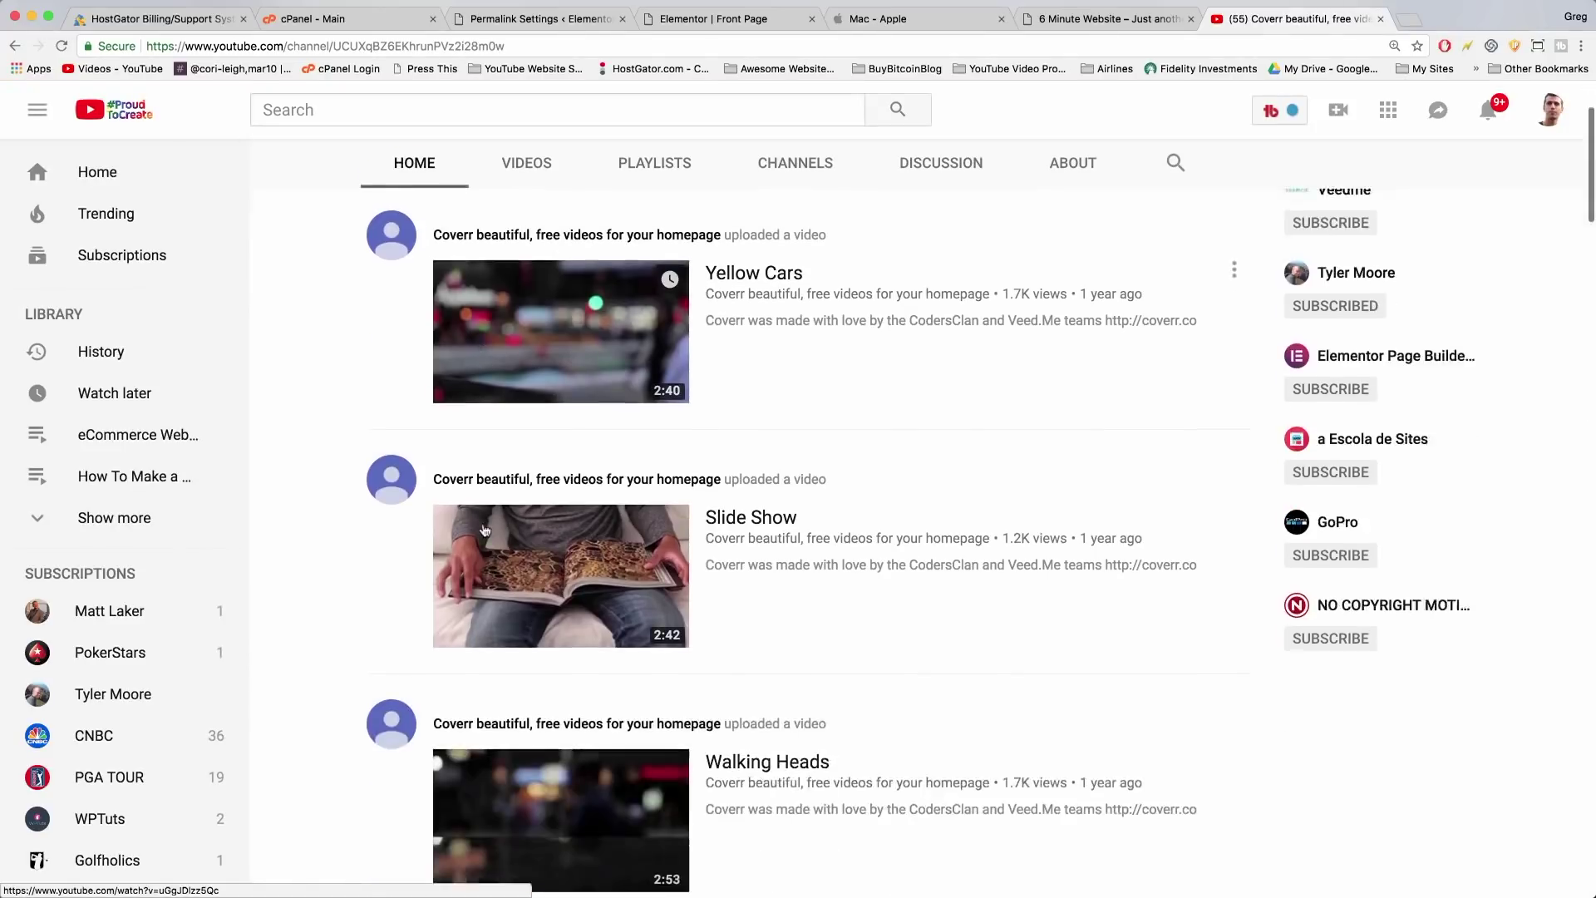
scroll(485, 530, "down", 3)
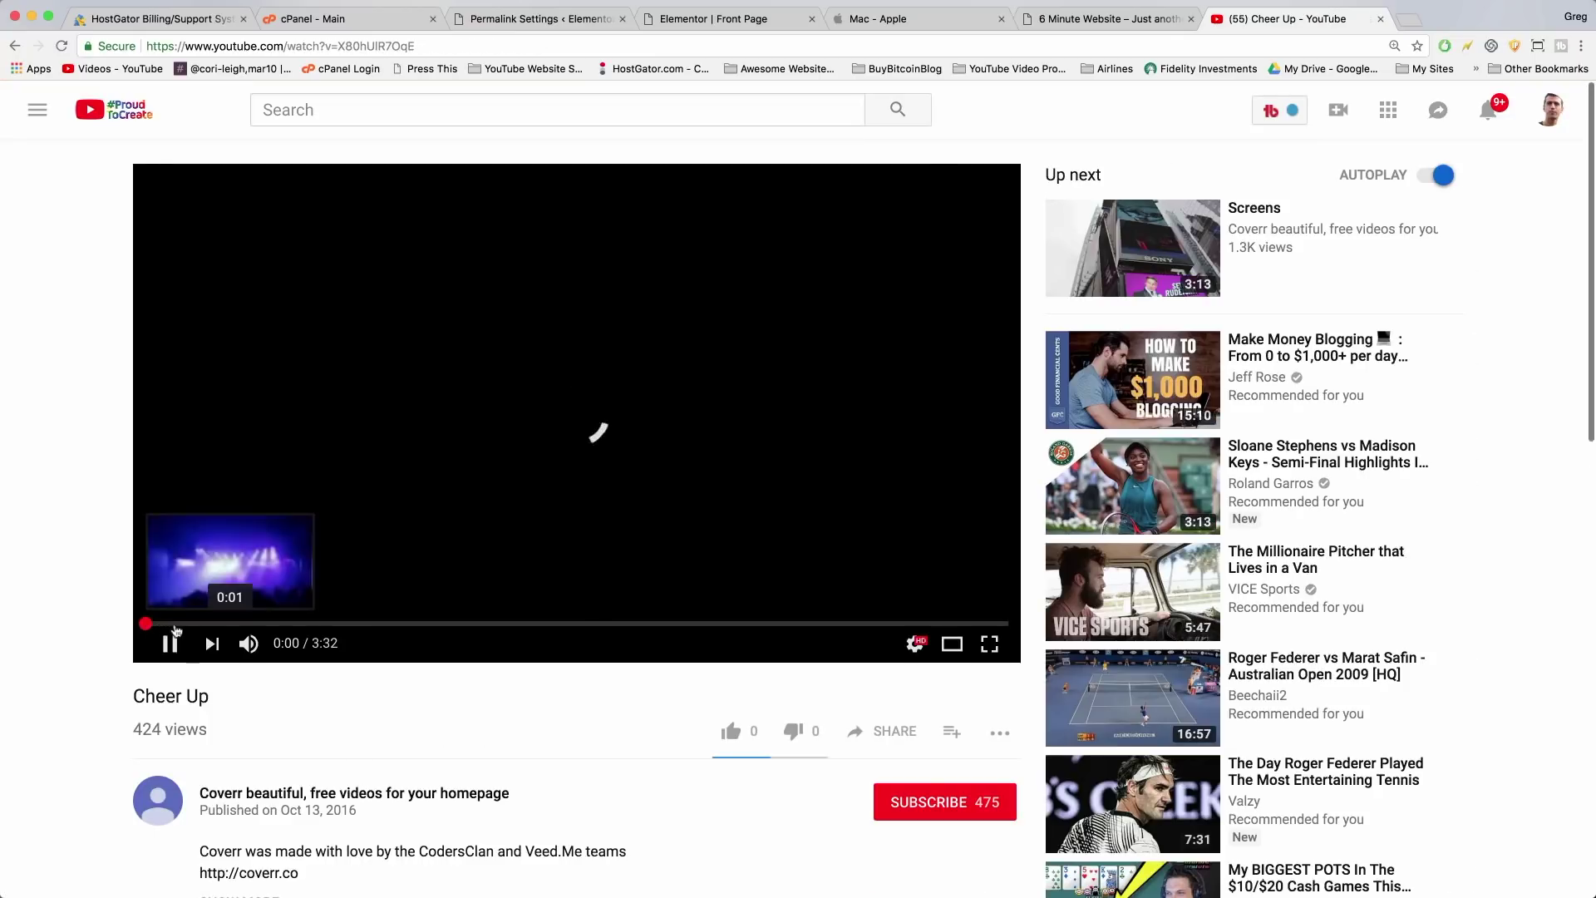
scroll(617, 735, "down", 4)
scroll(617, 735, "down", 1)
scroll(617, 735, "up", 5)
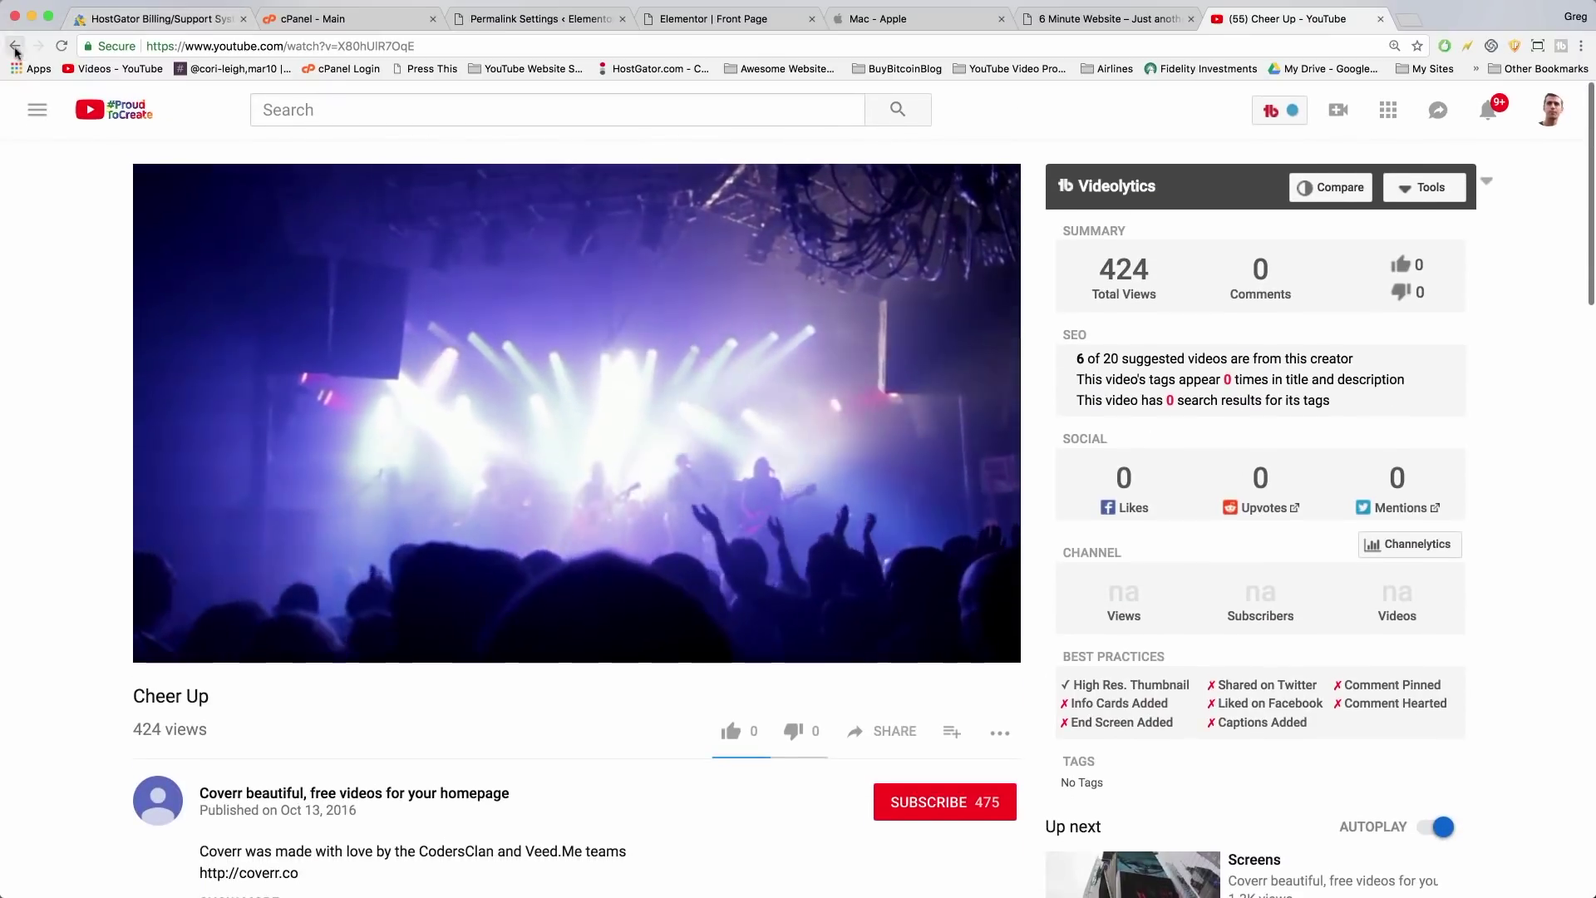
left_click(14, 48)
scroll(1263, 468, "down", 3)
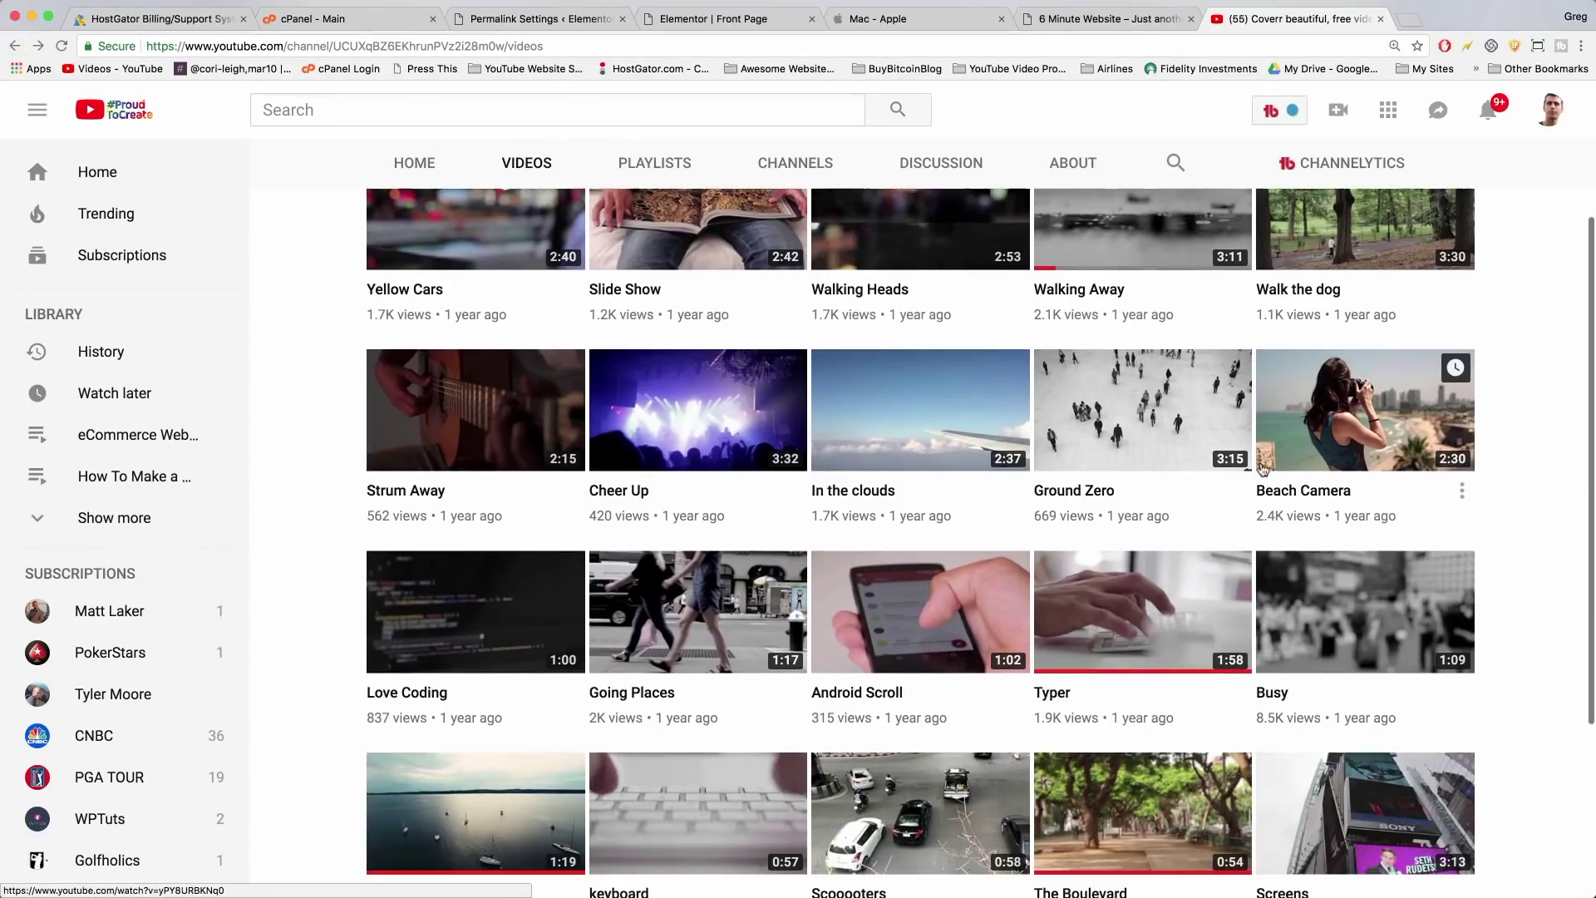
left_click(1343, 421)
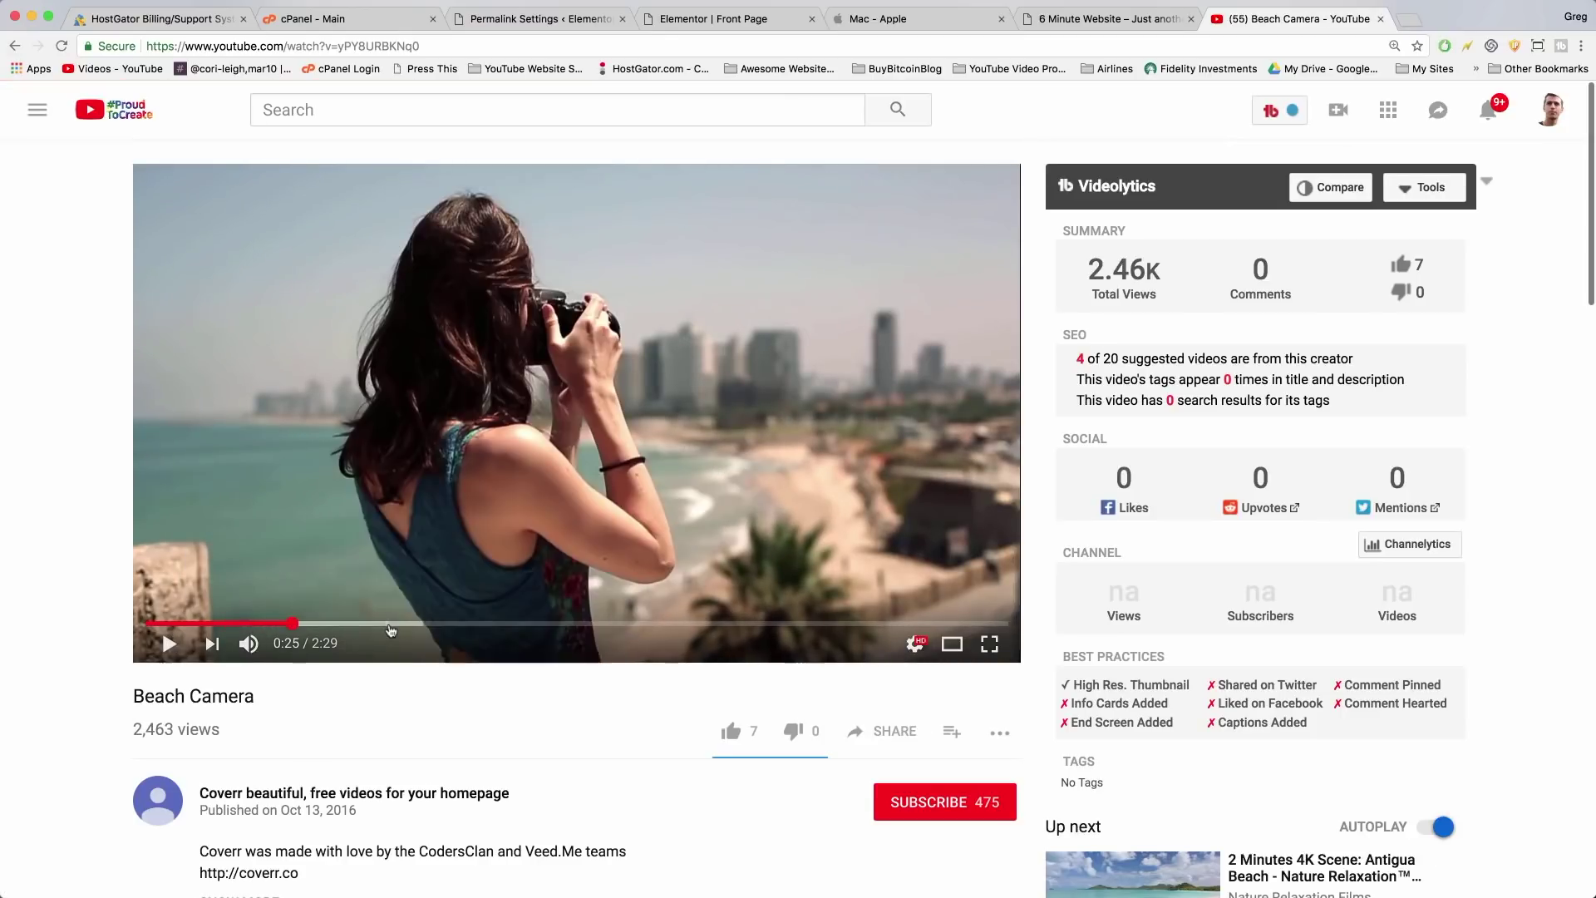
left_click_drag(665, 626, 735, 624)
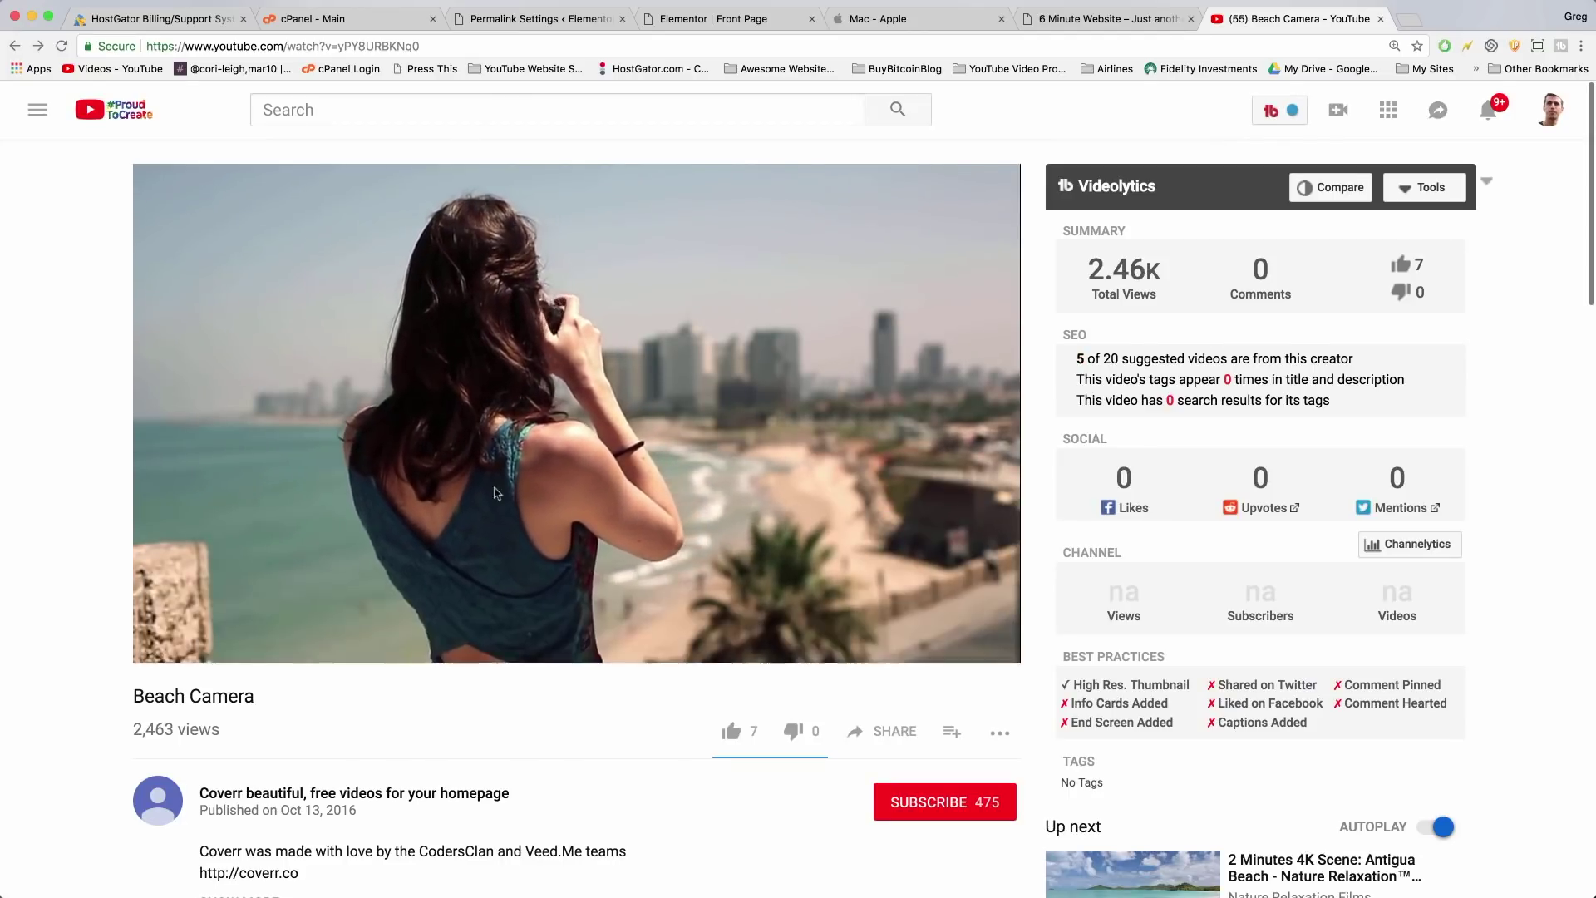
Copy the Beach Camera video's URL and return to the Elementor | Front Page tab.
left_click(249, 50)
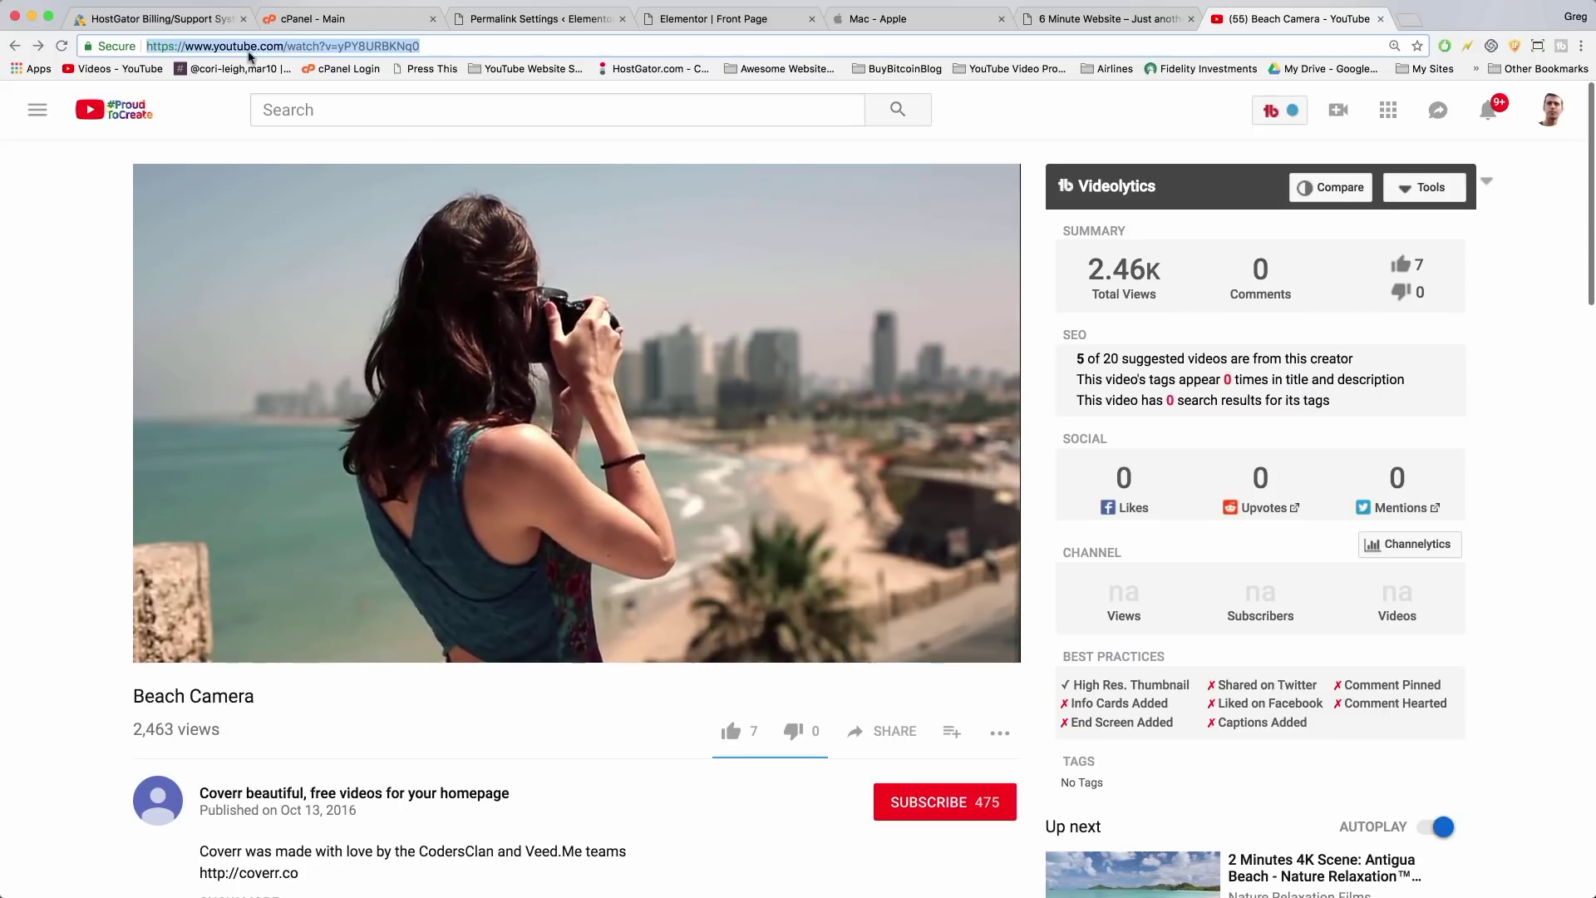
right_click(249, 52)
left_click(281, 76)
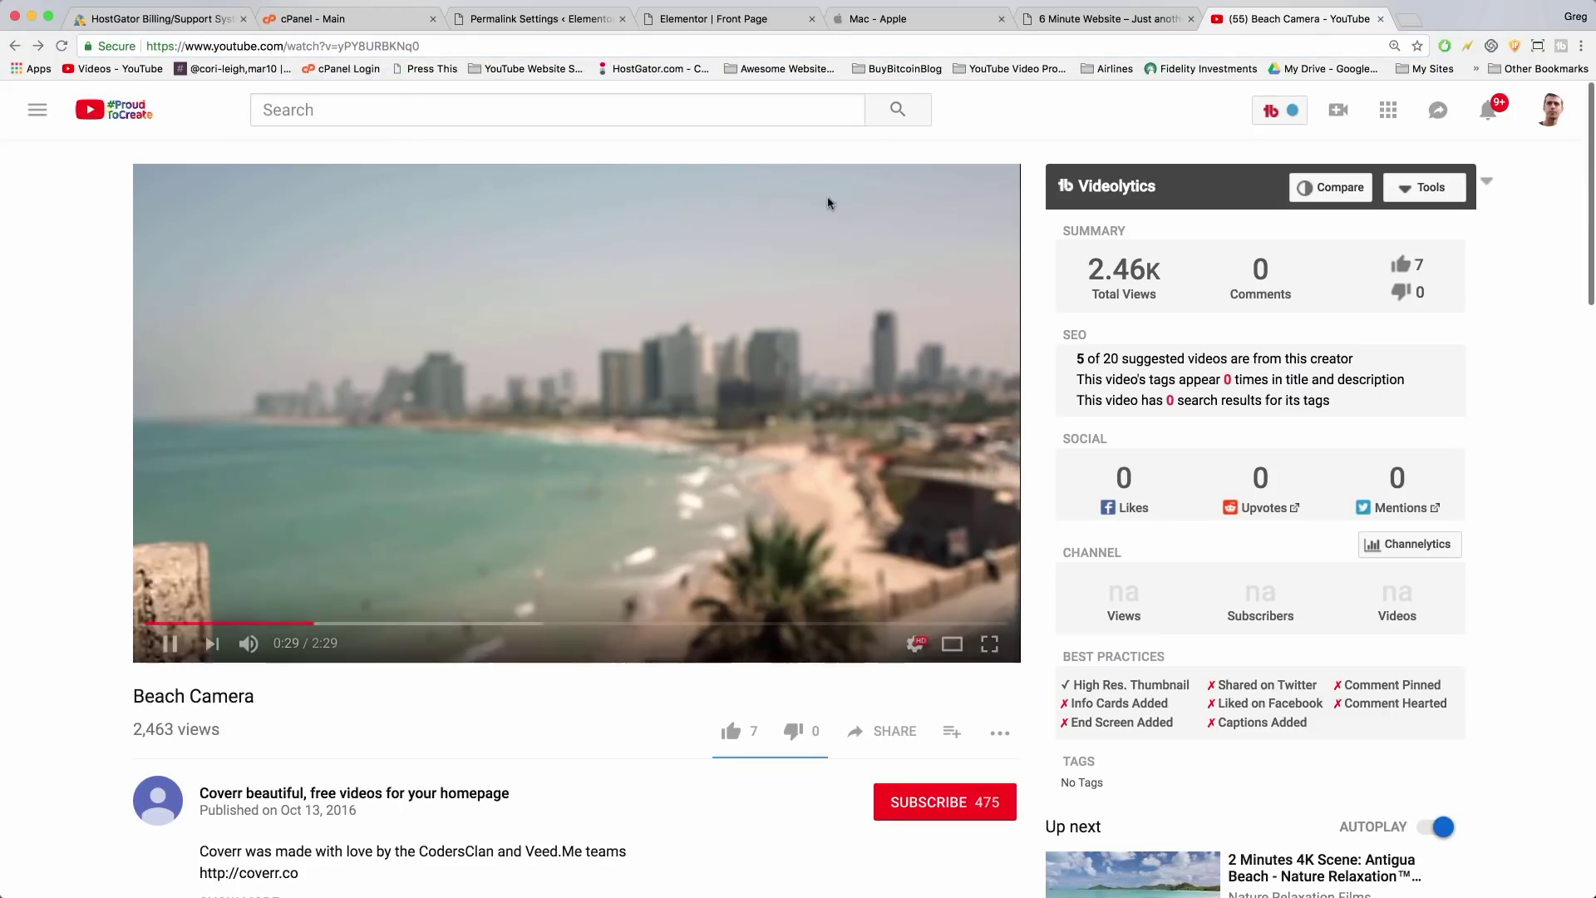
left_click(713, 19)
scroll(869, 613, "up", 10)
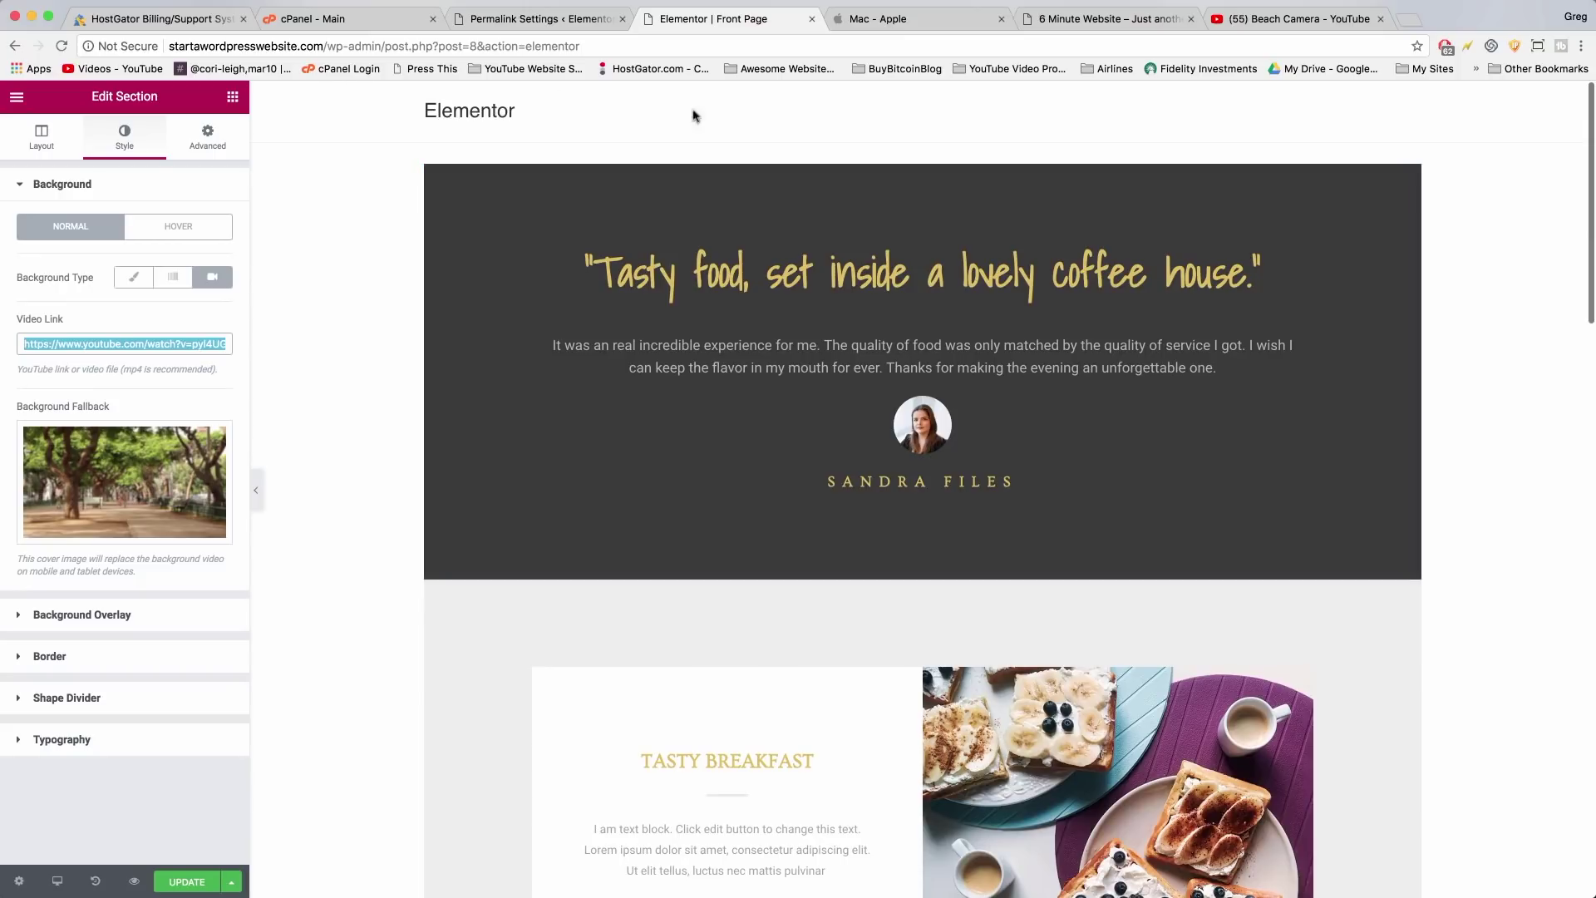
Insert a single-column section at the page top, above the Tasty food testimonial.
left_click(893, 153)
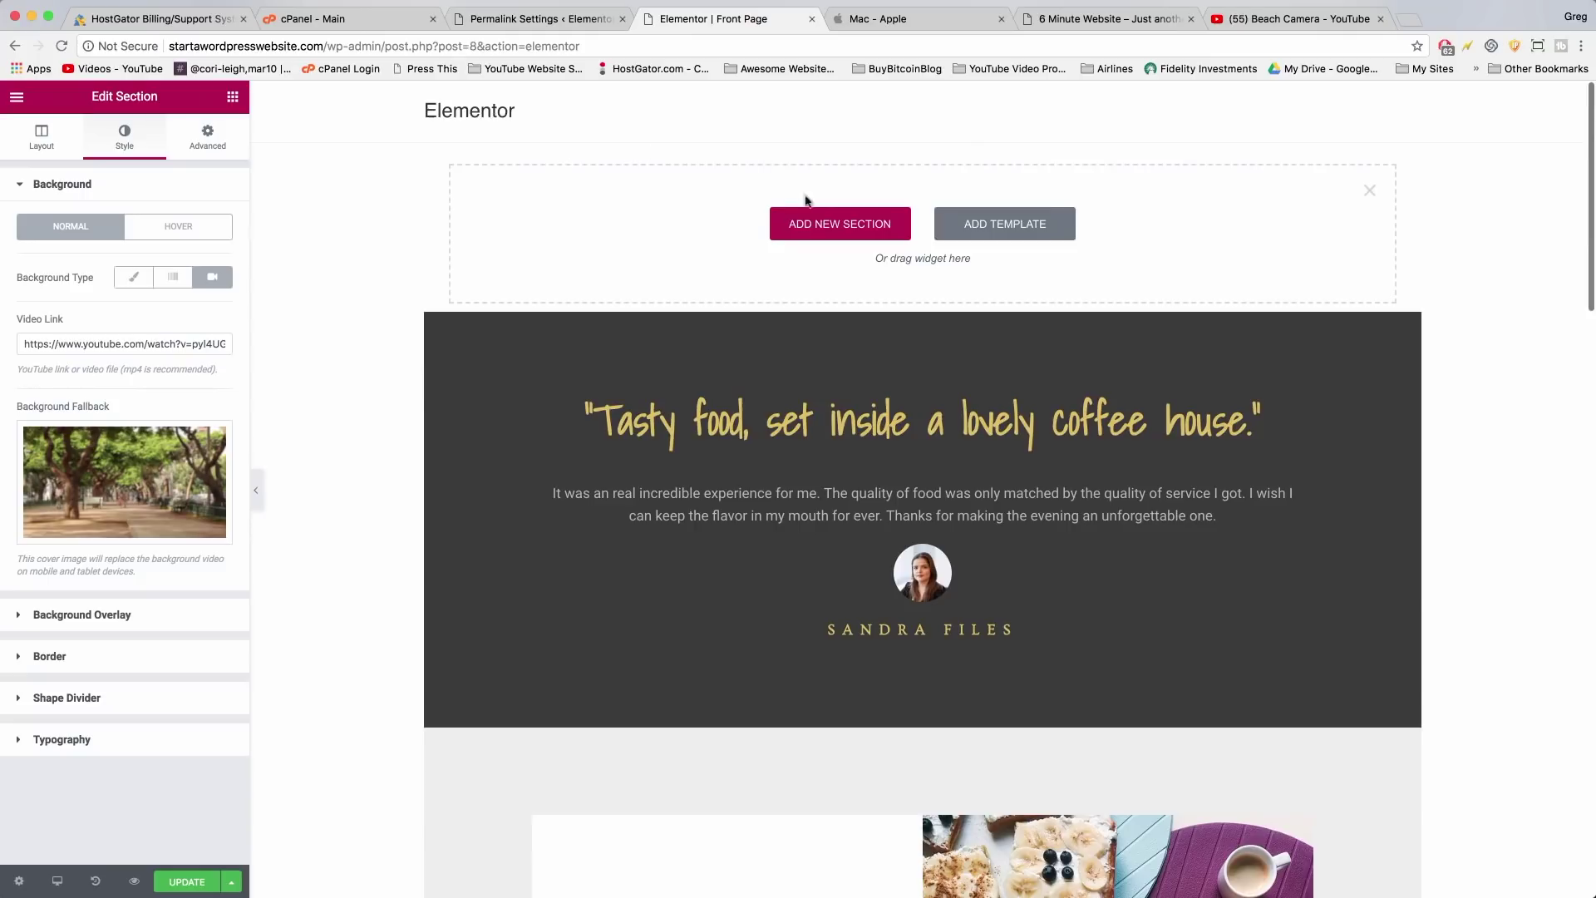
left_click(826, 233)
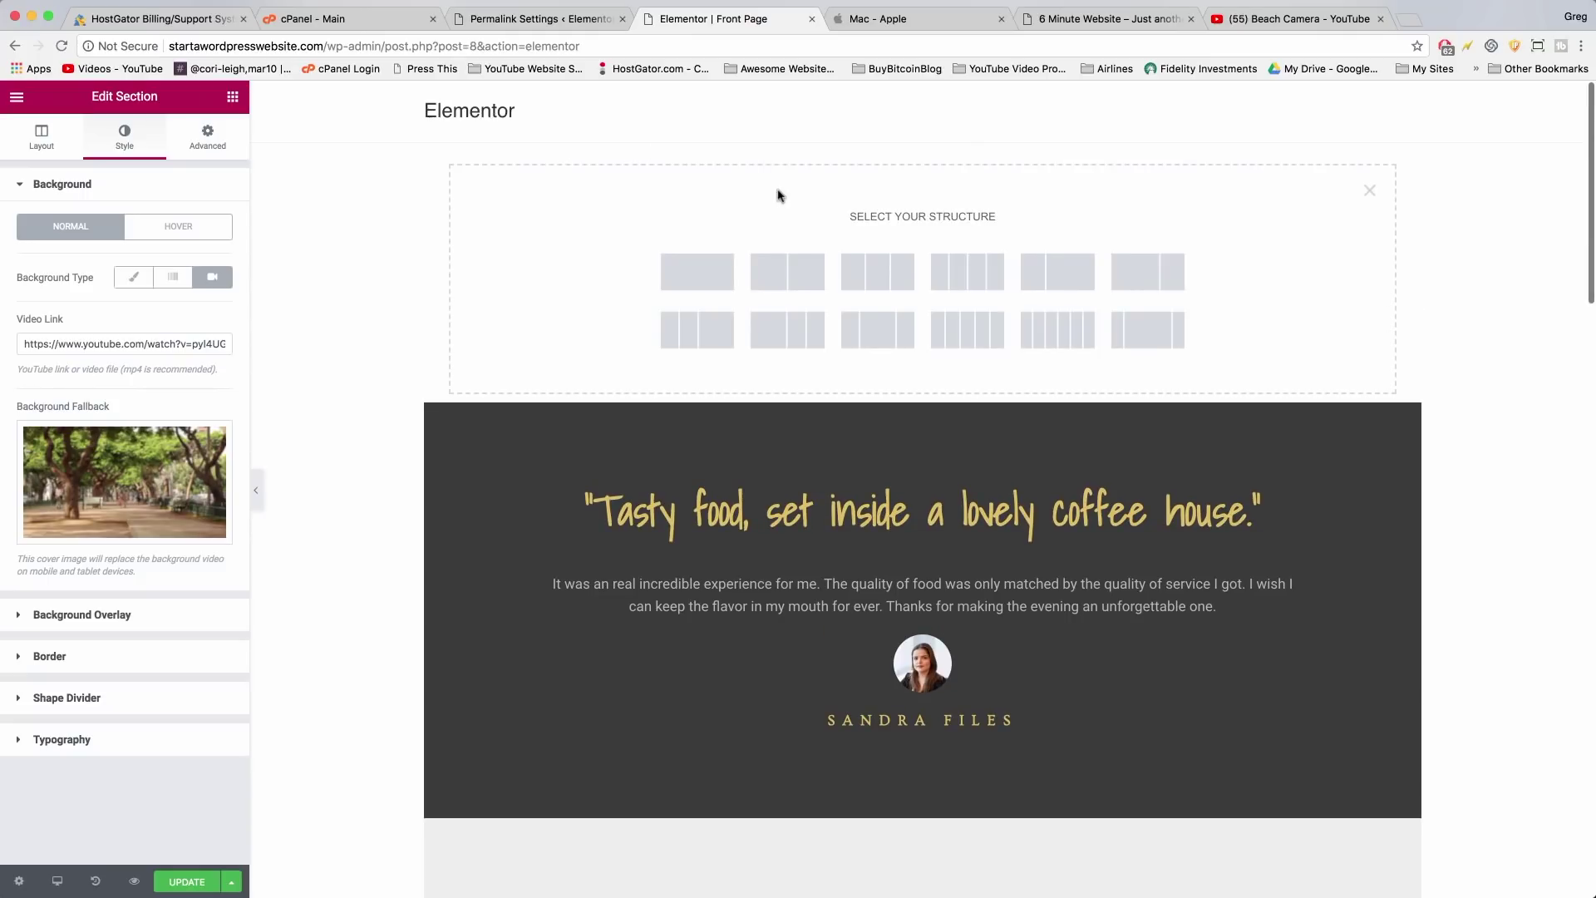
left_click(692, 282)
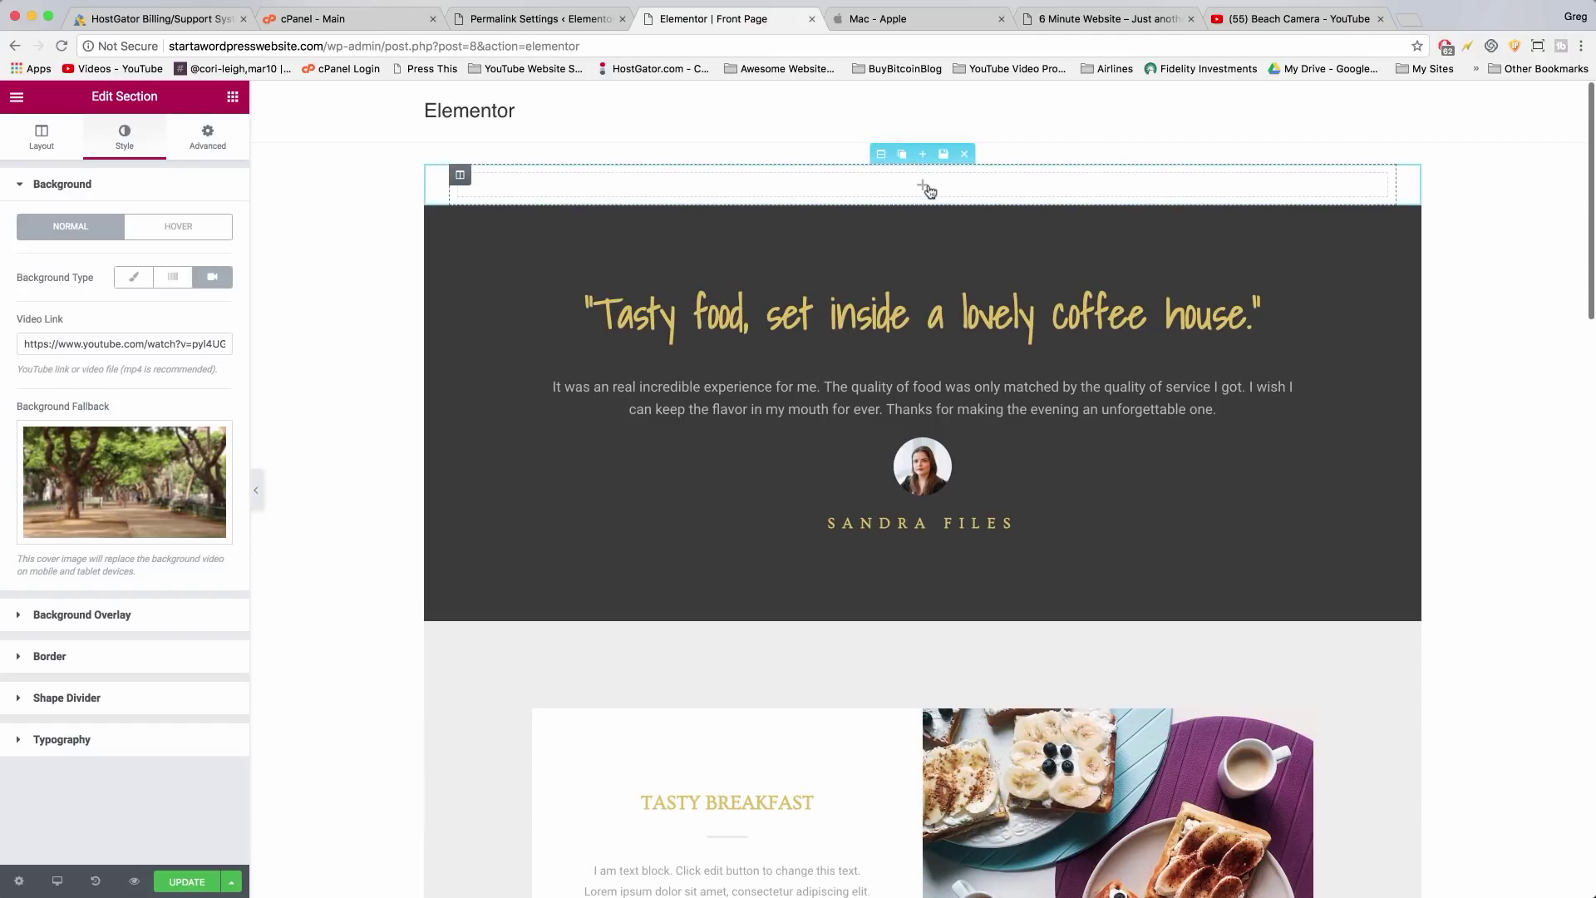
key("Escape")
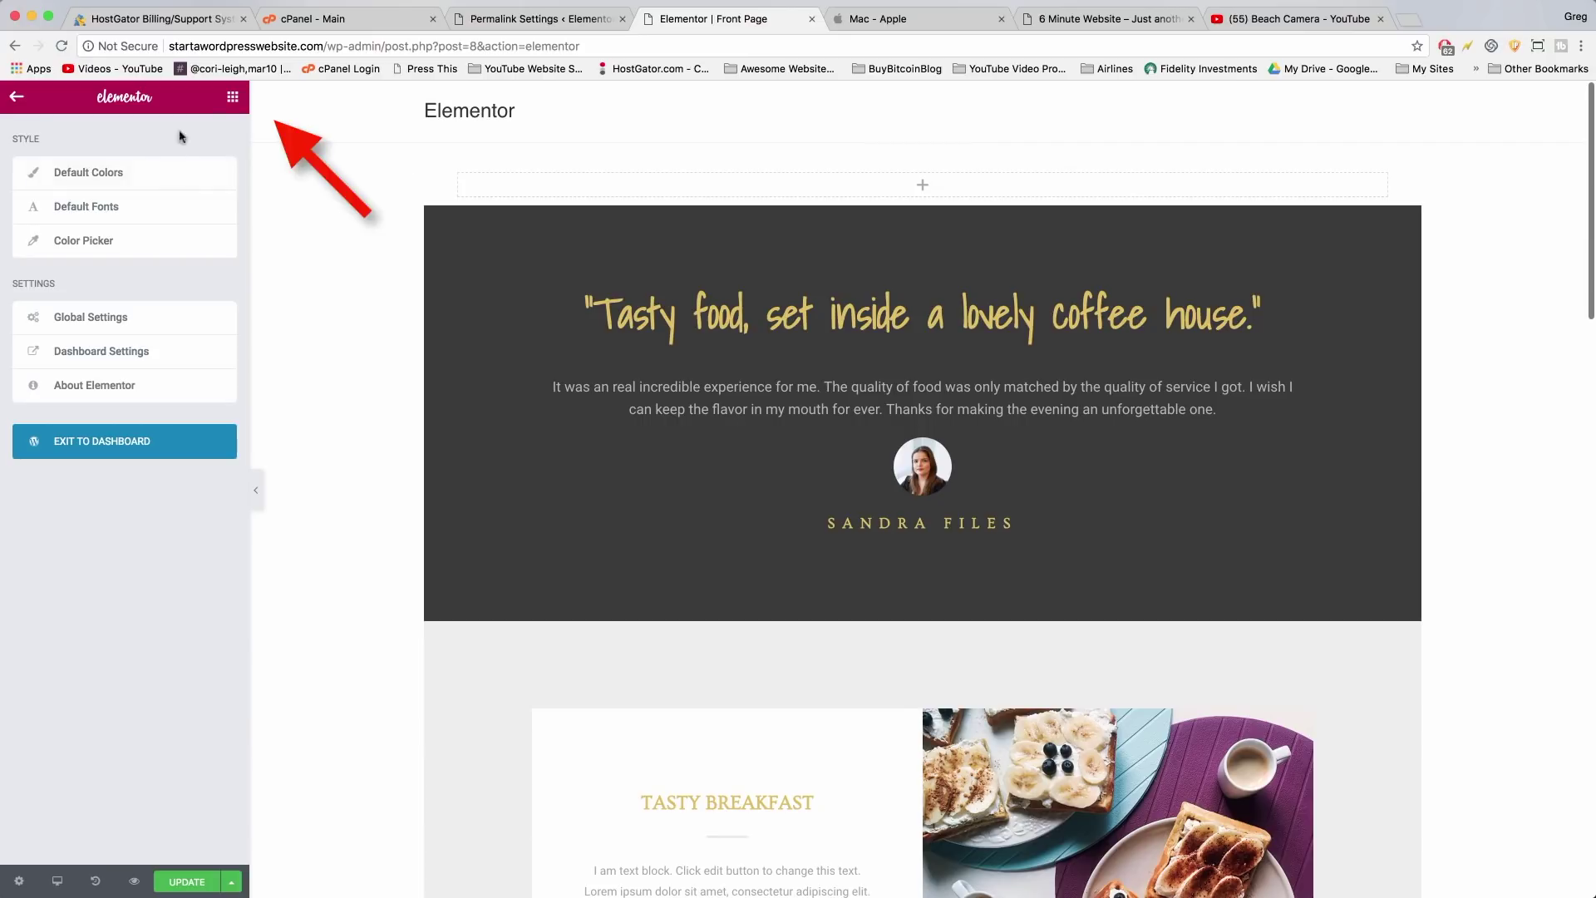
Drag Heading, Text Editor and Button widgets into the new top section.
left_click(233, 98)
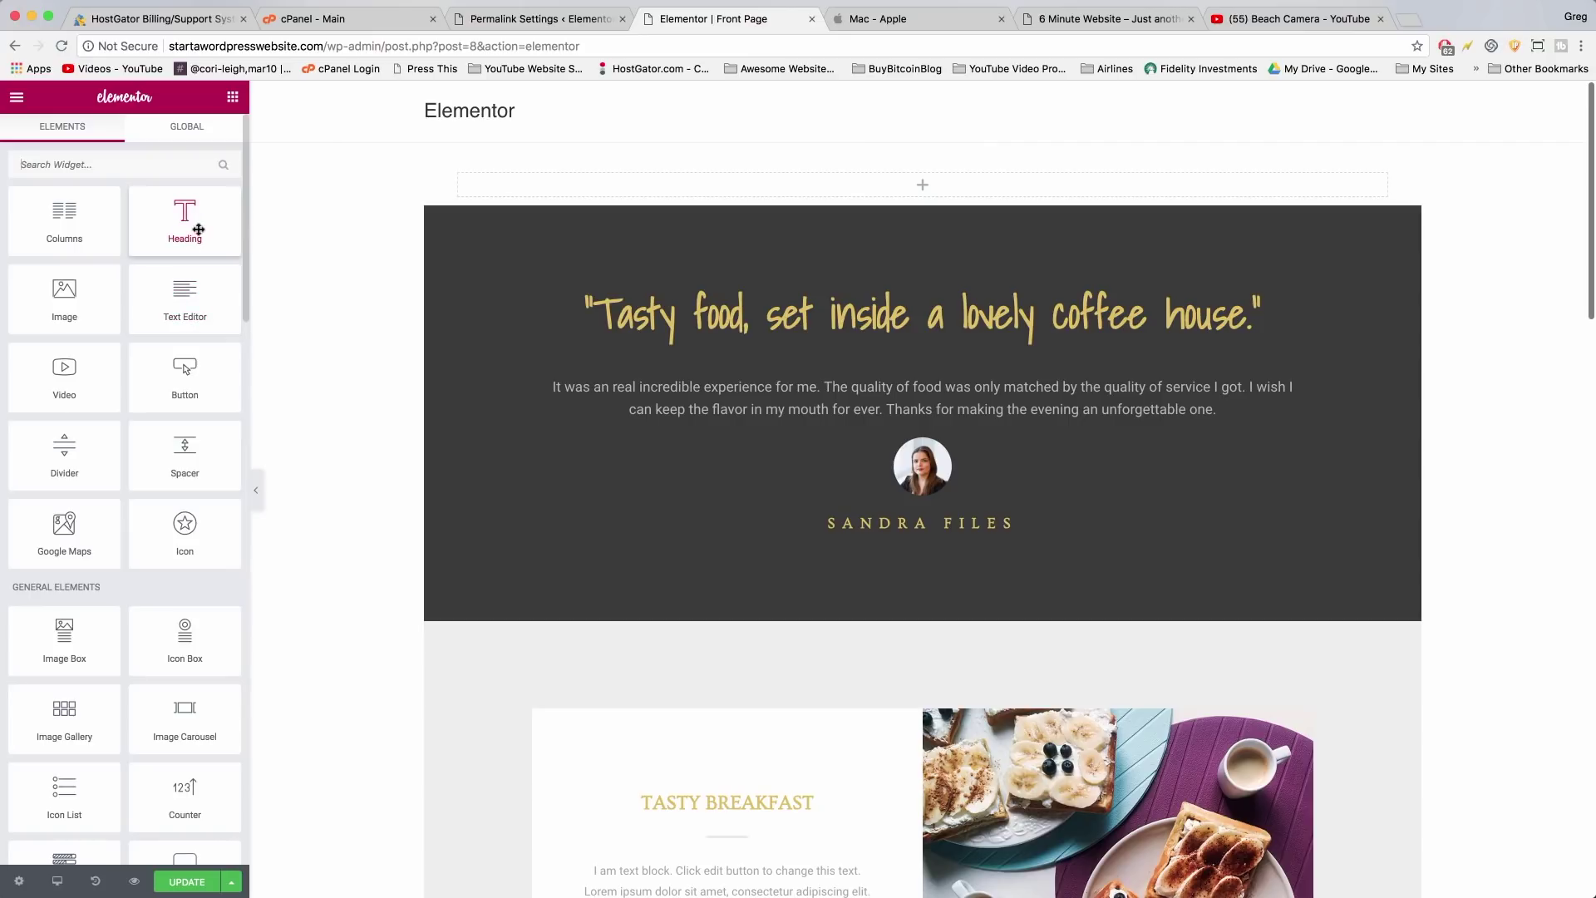
left_click_drag(189, 230, 902, 194)
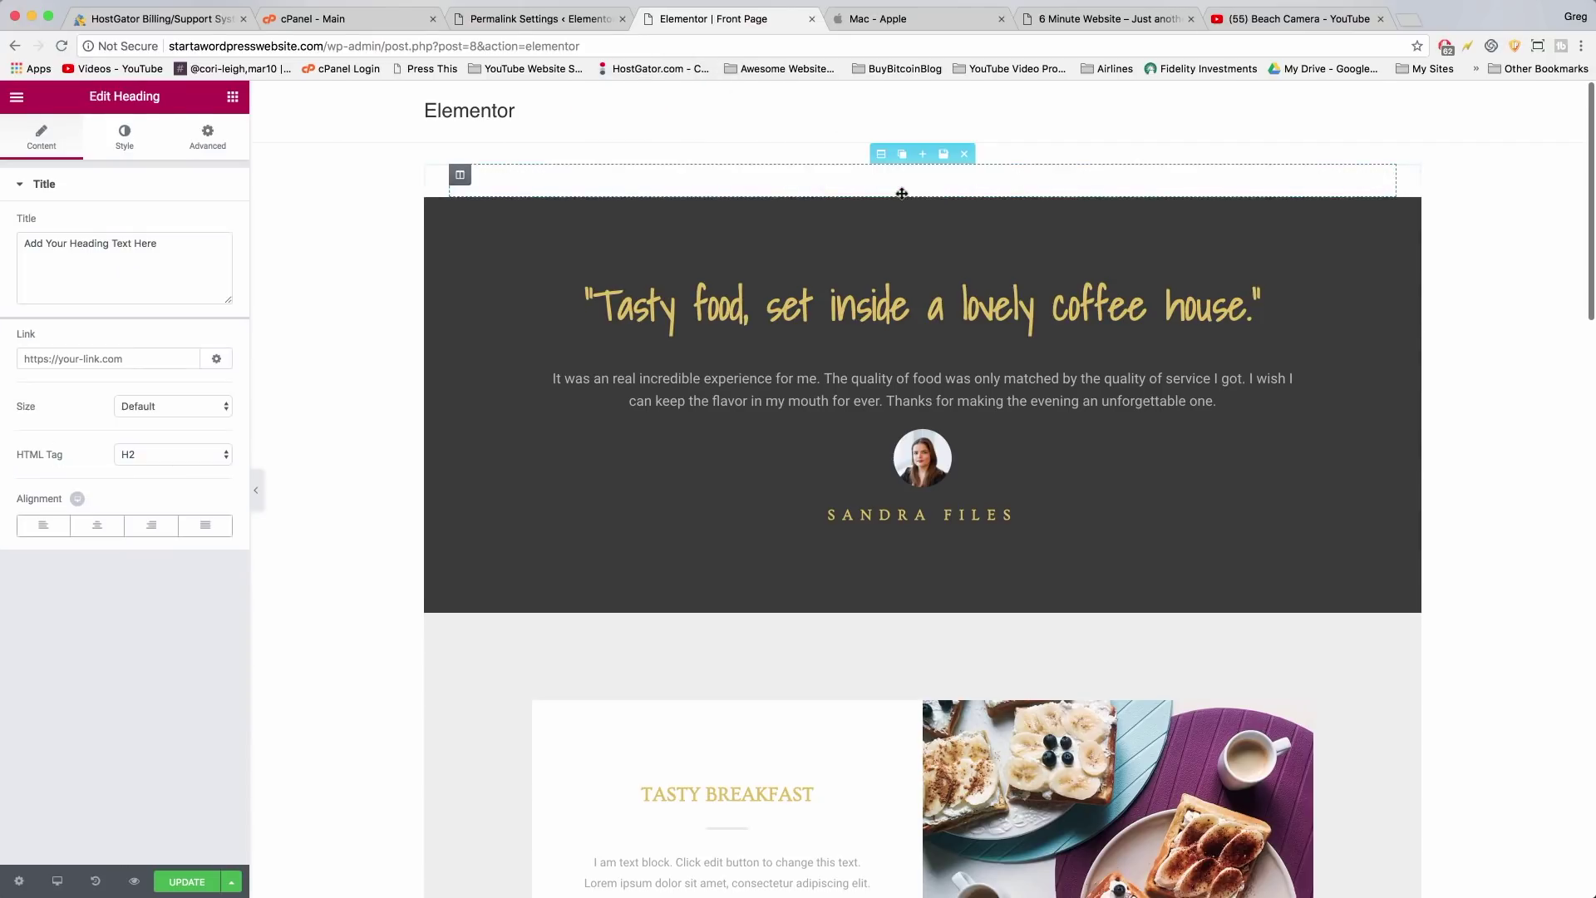
left_click(232, 98)
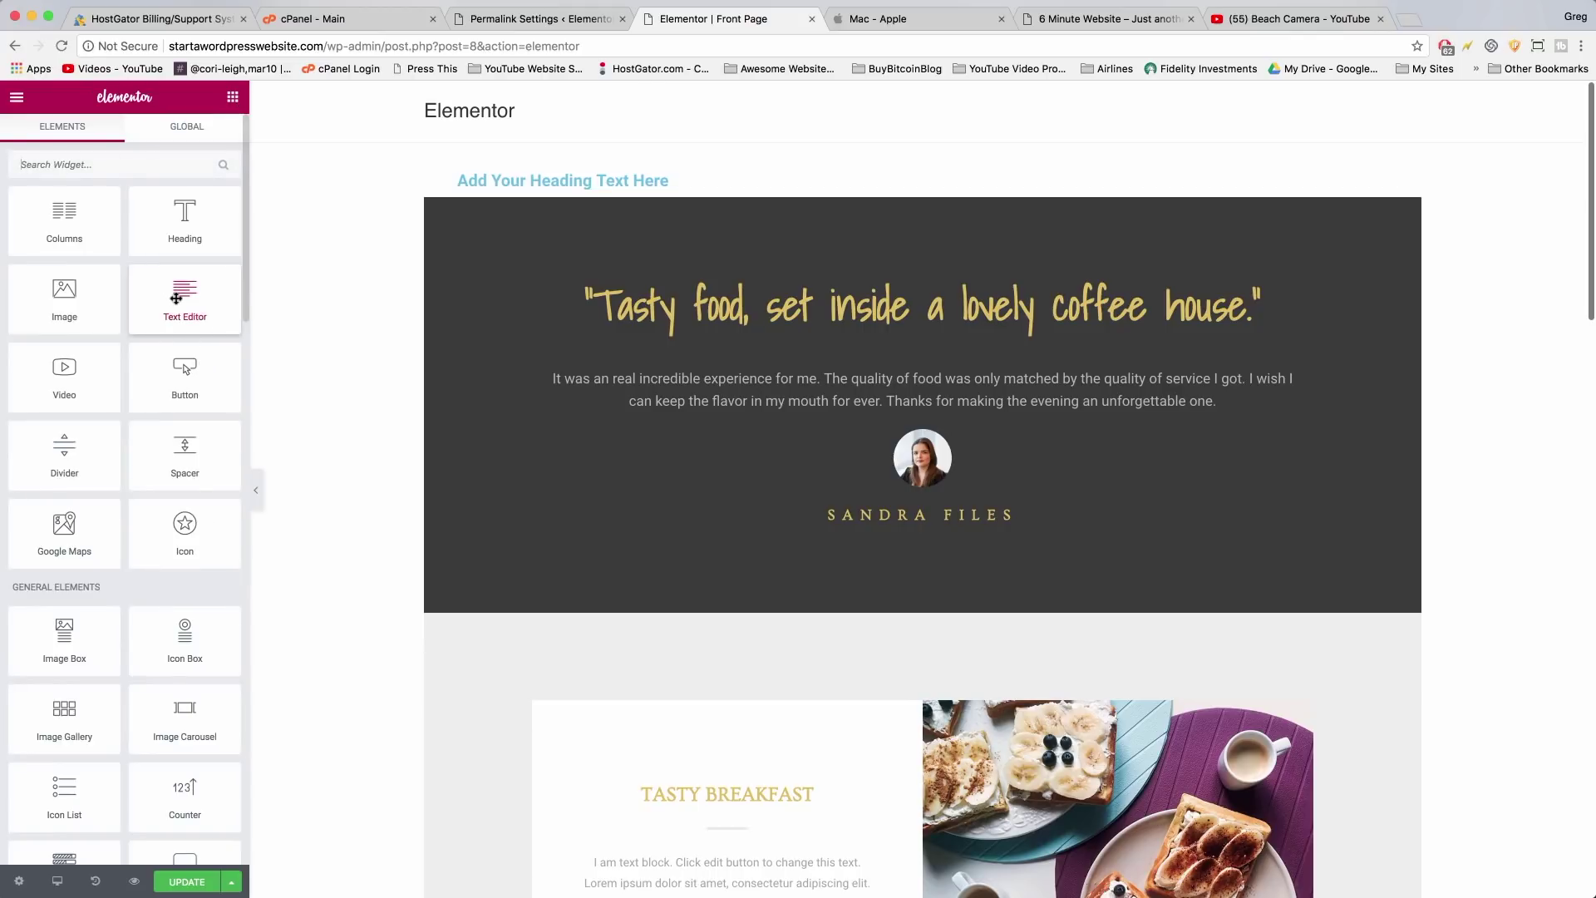
left_click_drag(176, 297, 250, 263)
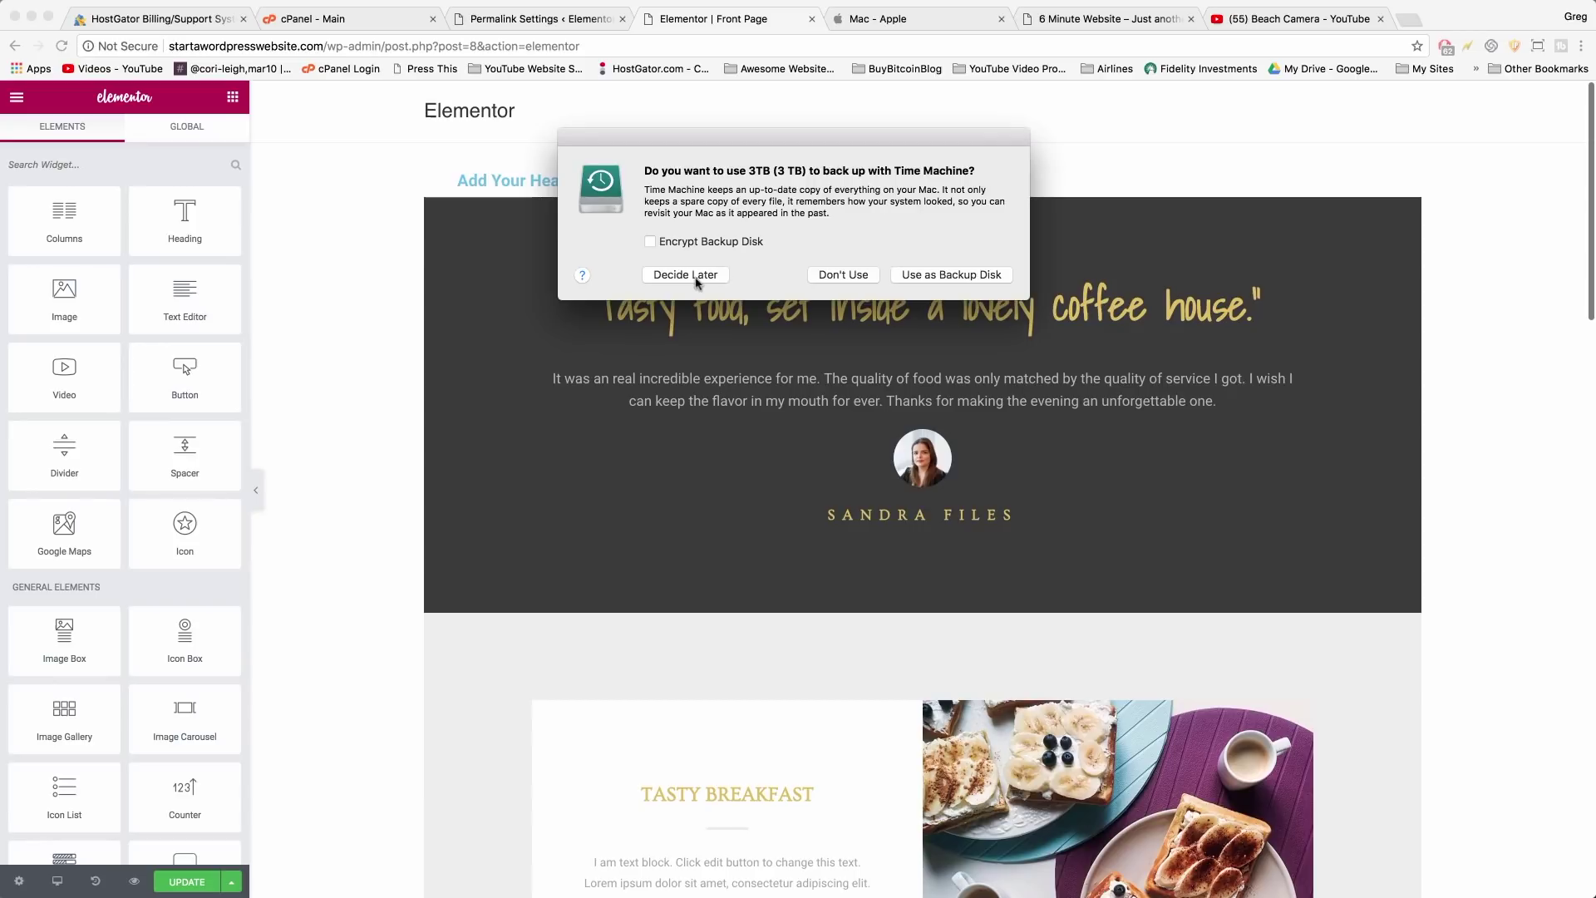
left_click(686, 276)
left_click(179, 297)
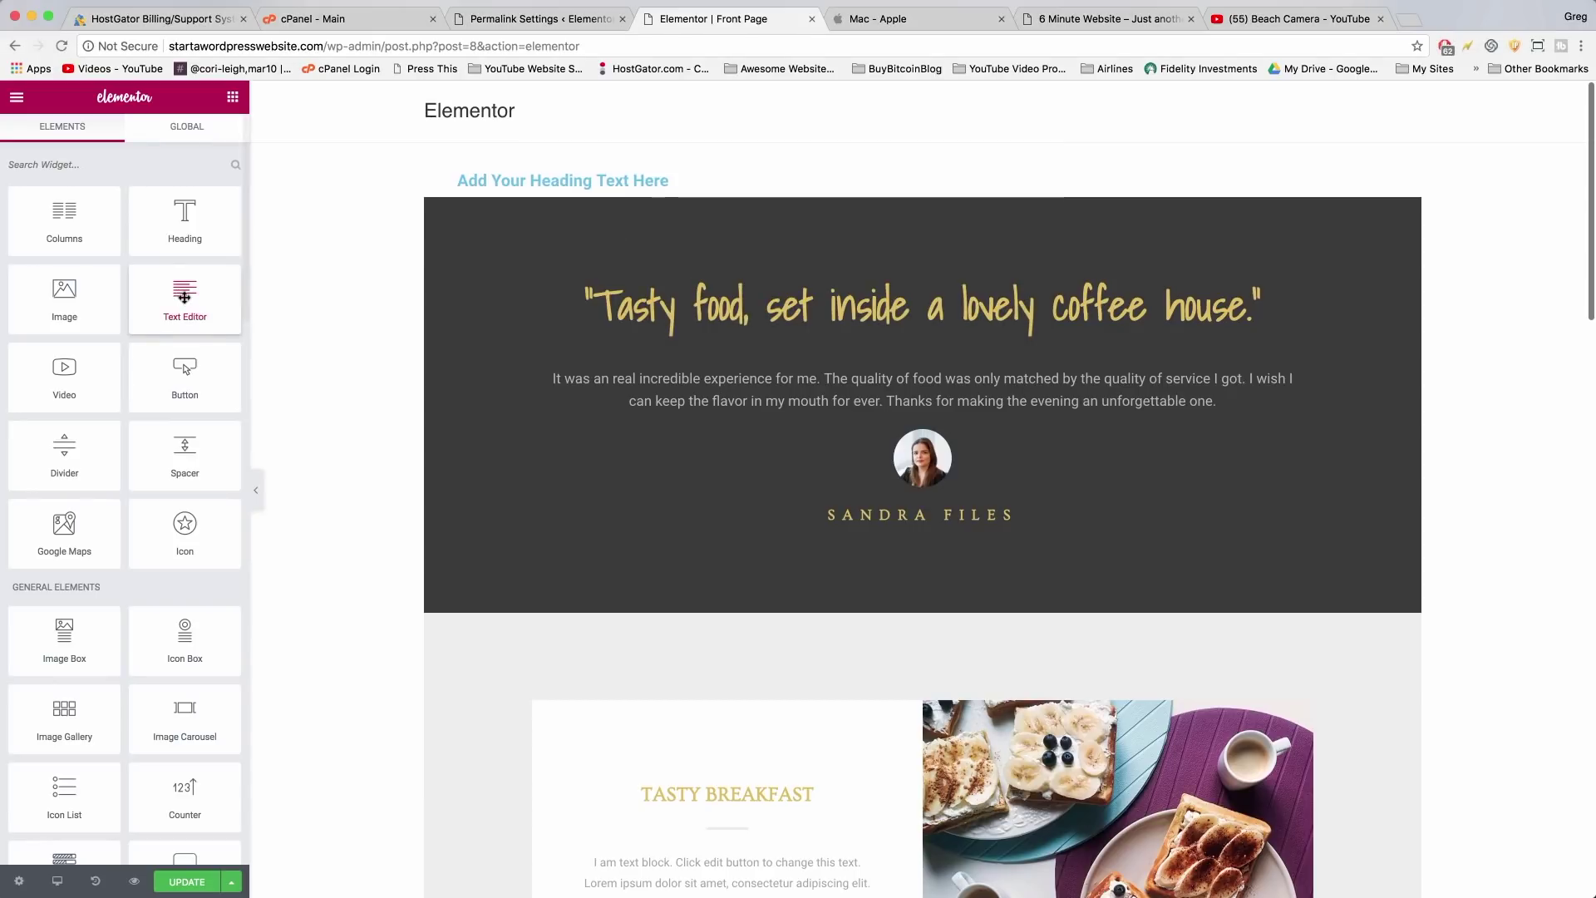
left_click_drag(182, 297, 535, 193)
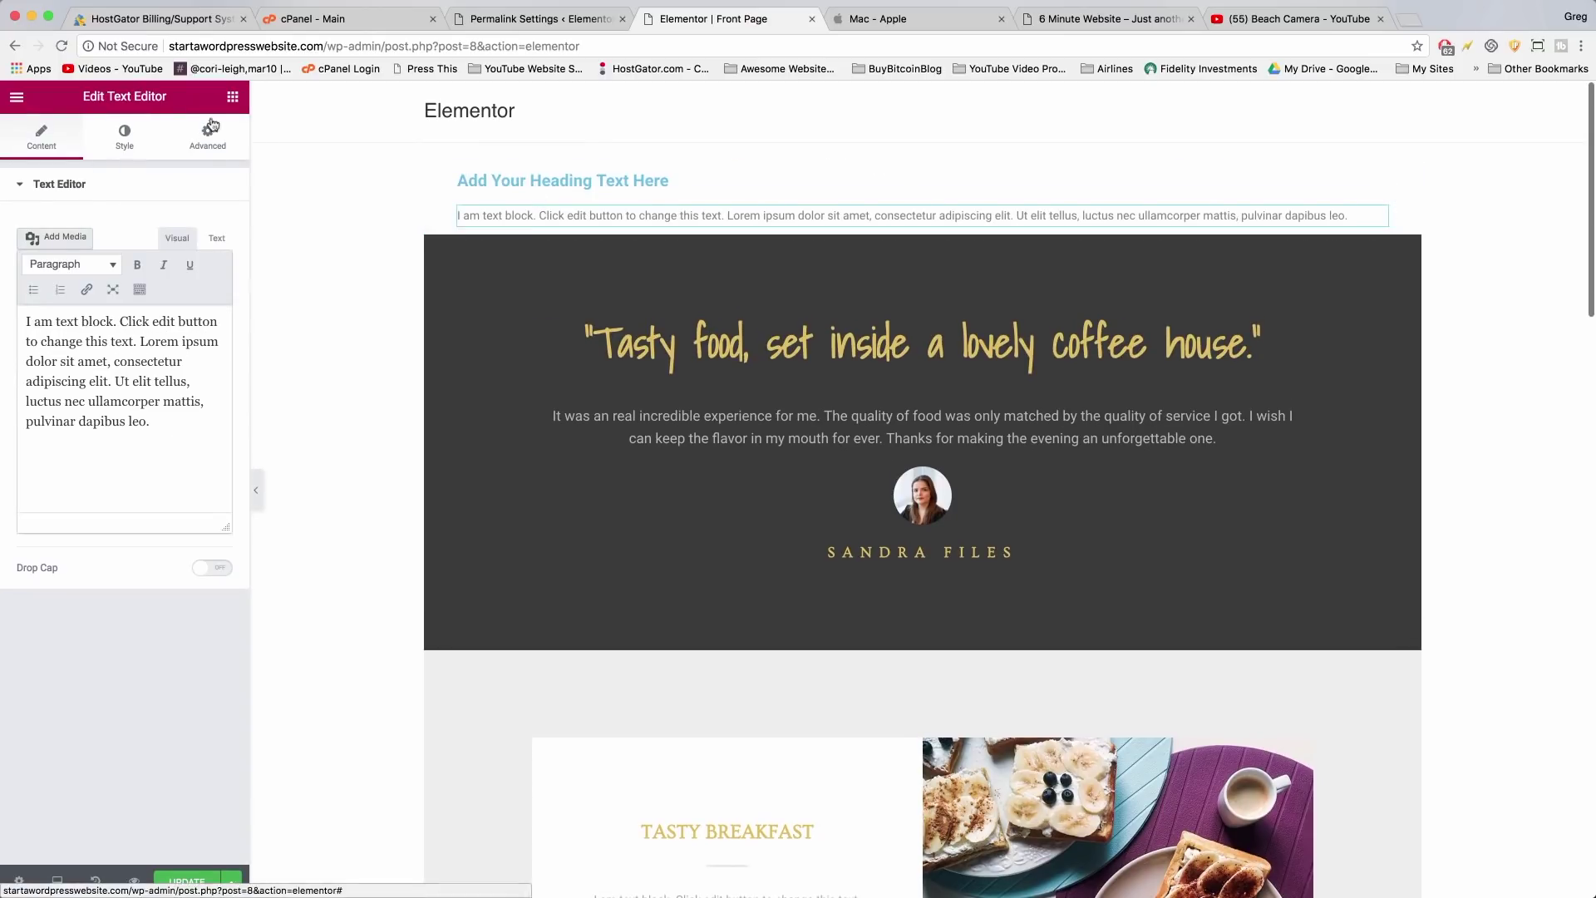
left_click(232, 99)
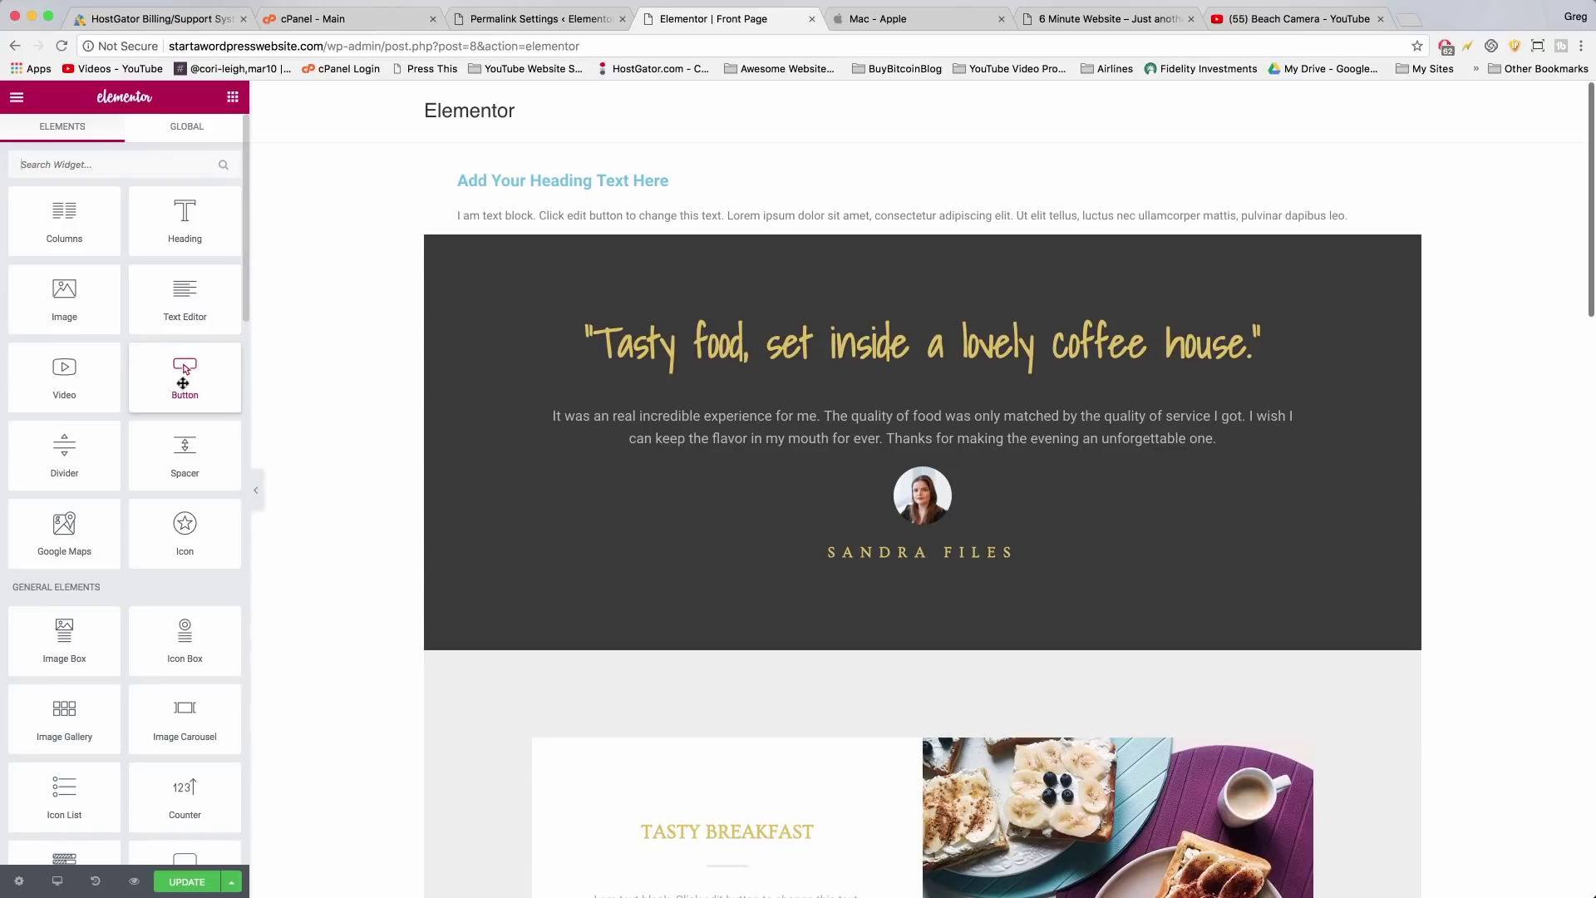
left_click_drag(183, 384, 538, 239)
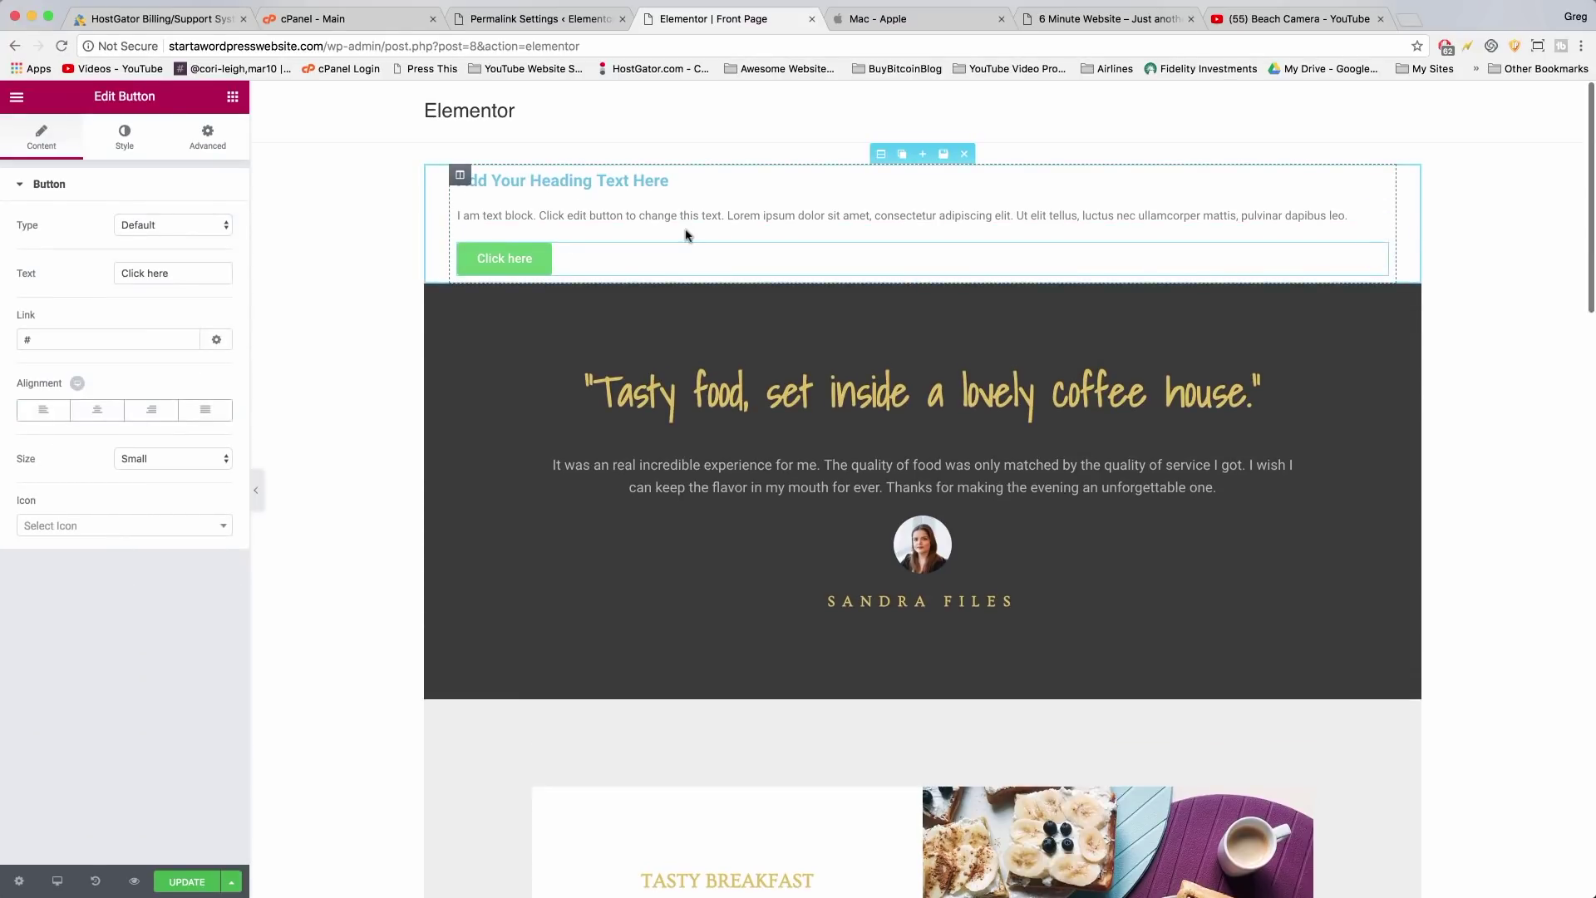
Set the top section's background type to Video and paste the Beach Camera YouTube link.
left_click(879, 153)
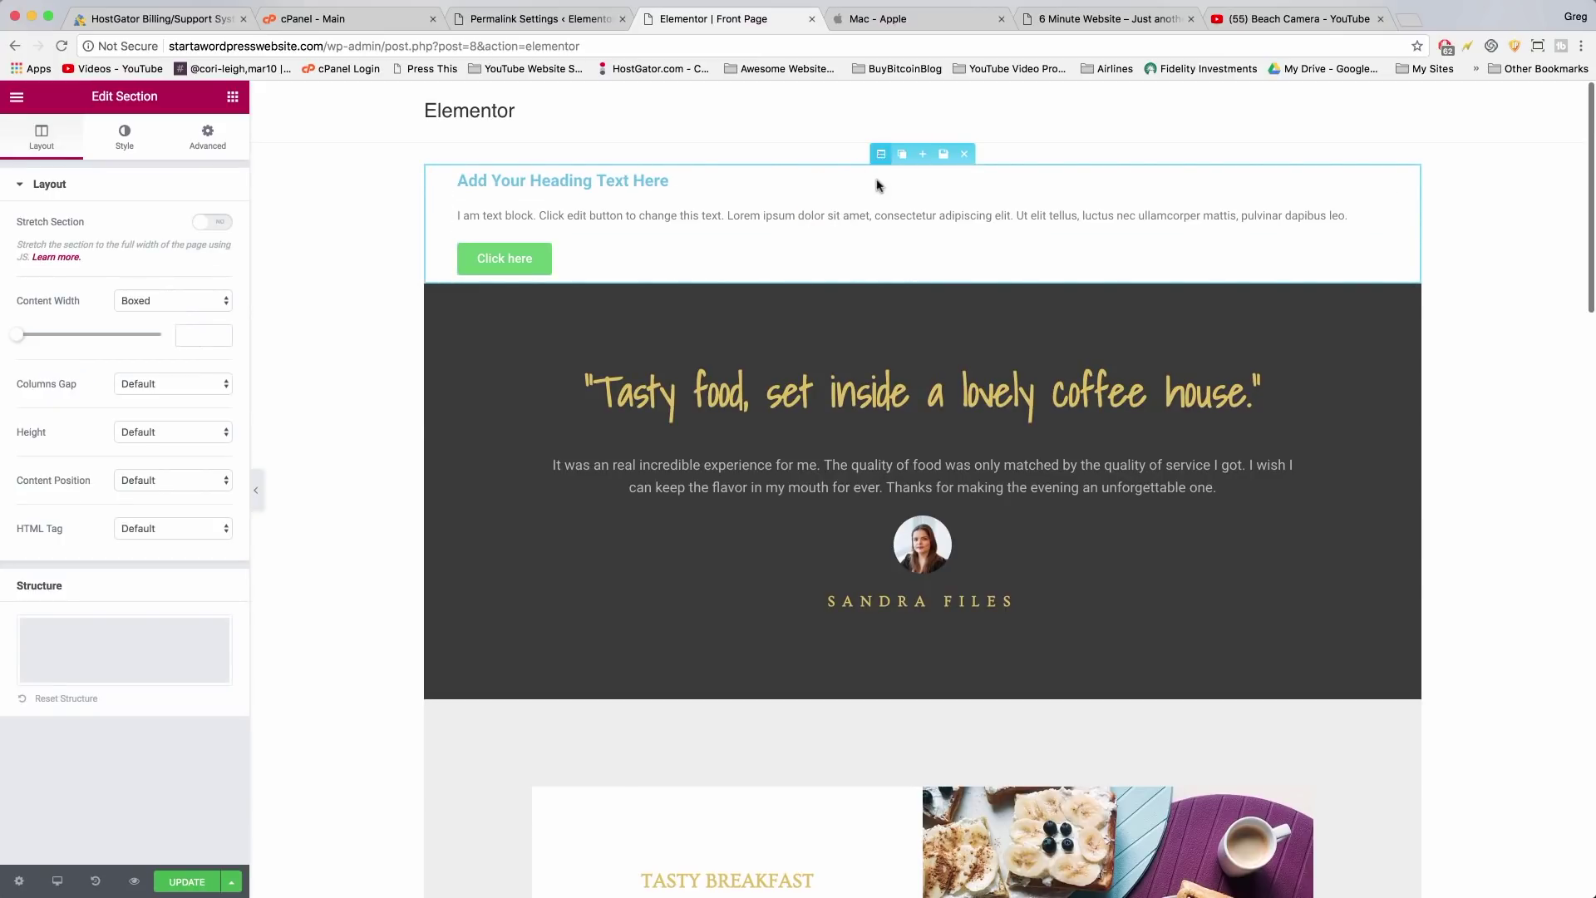
left_click(117, 142)
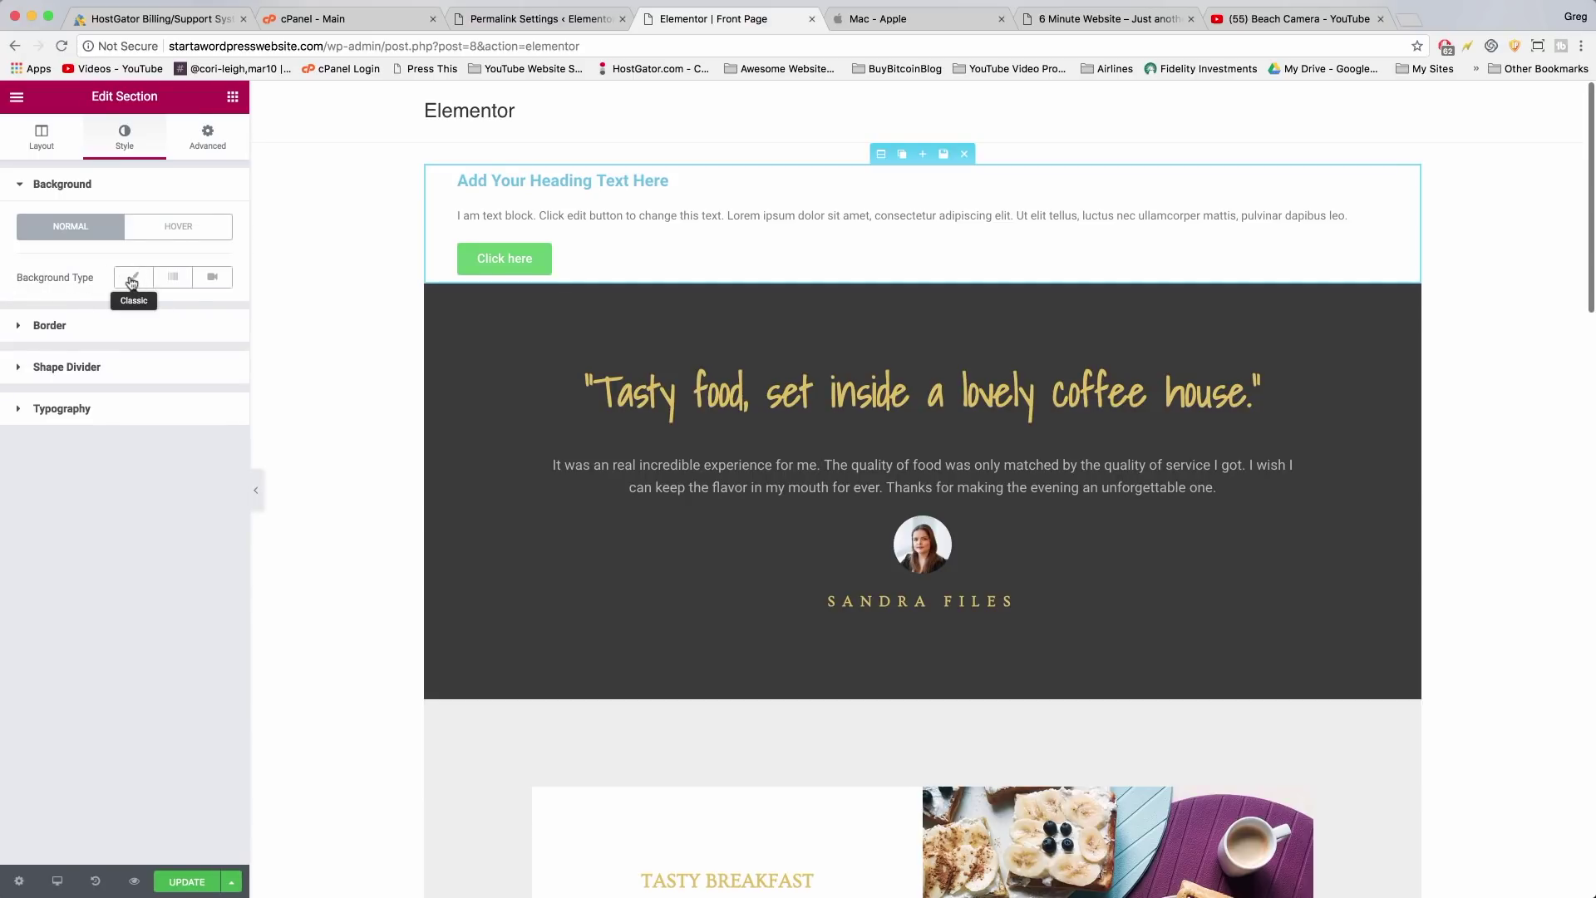
left_click(211, 279)
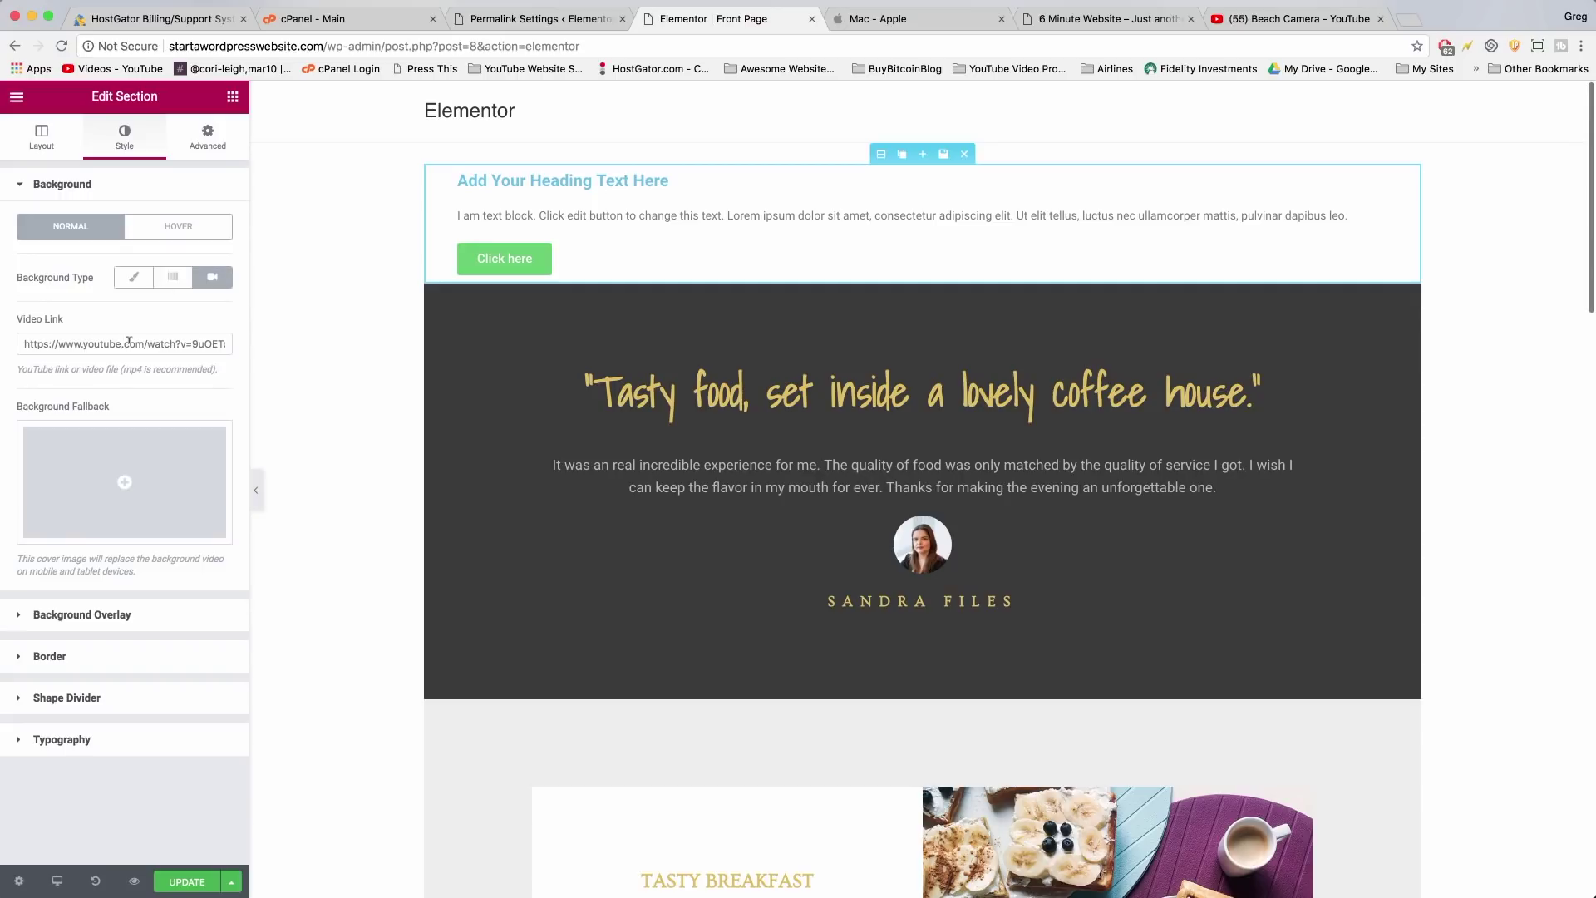
right_click(70, 344)
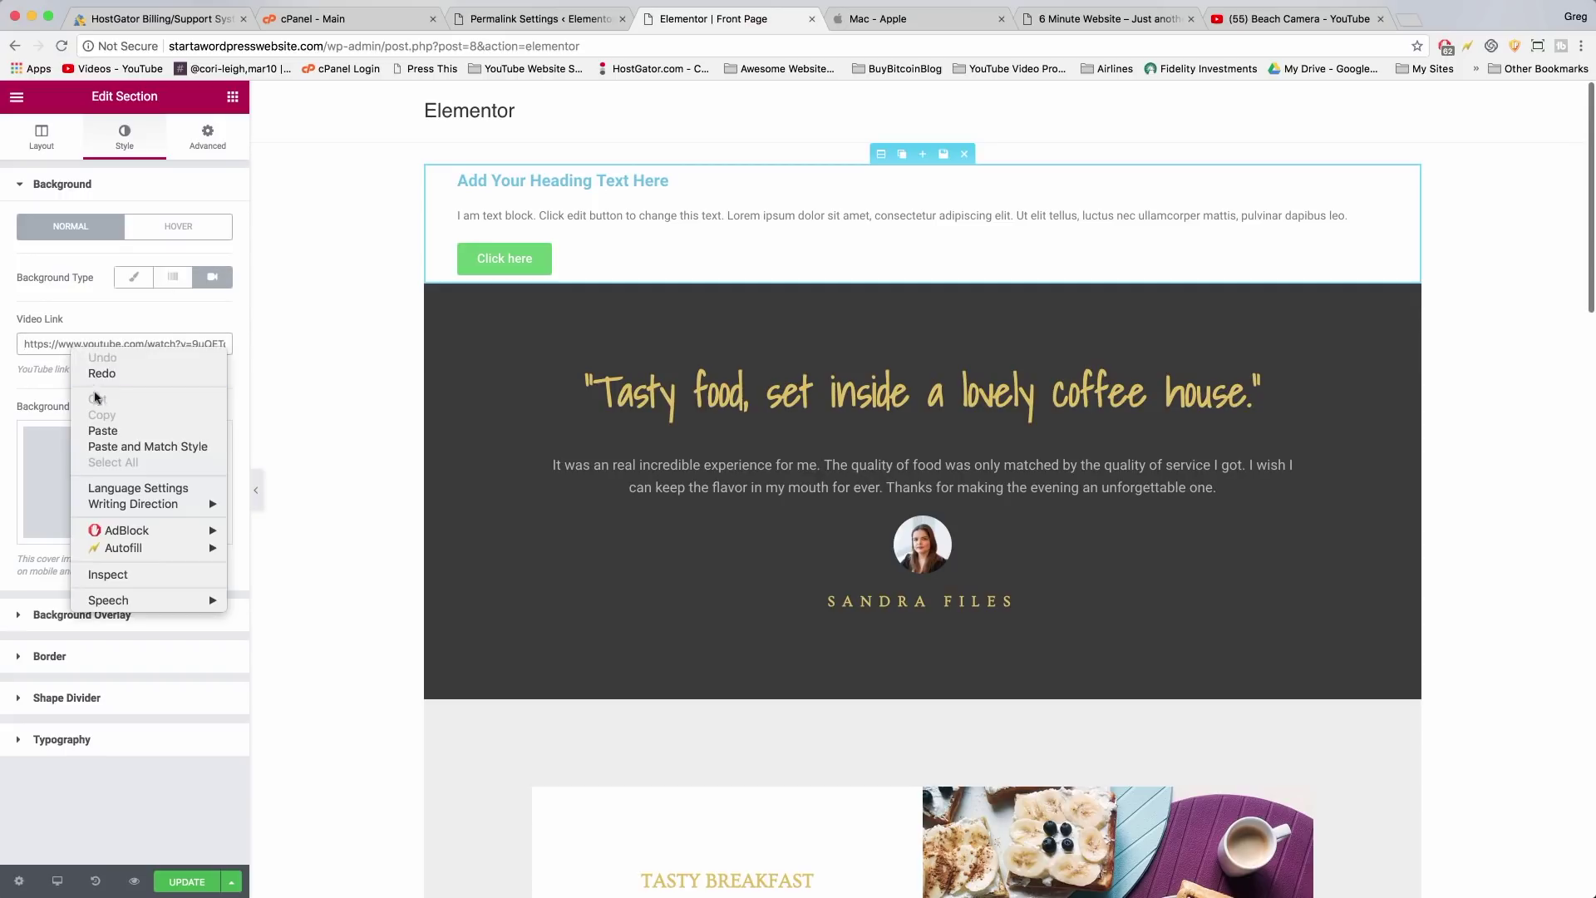
left_click(102, 431)
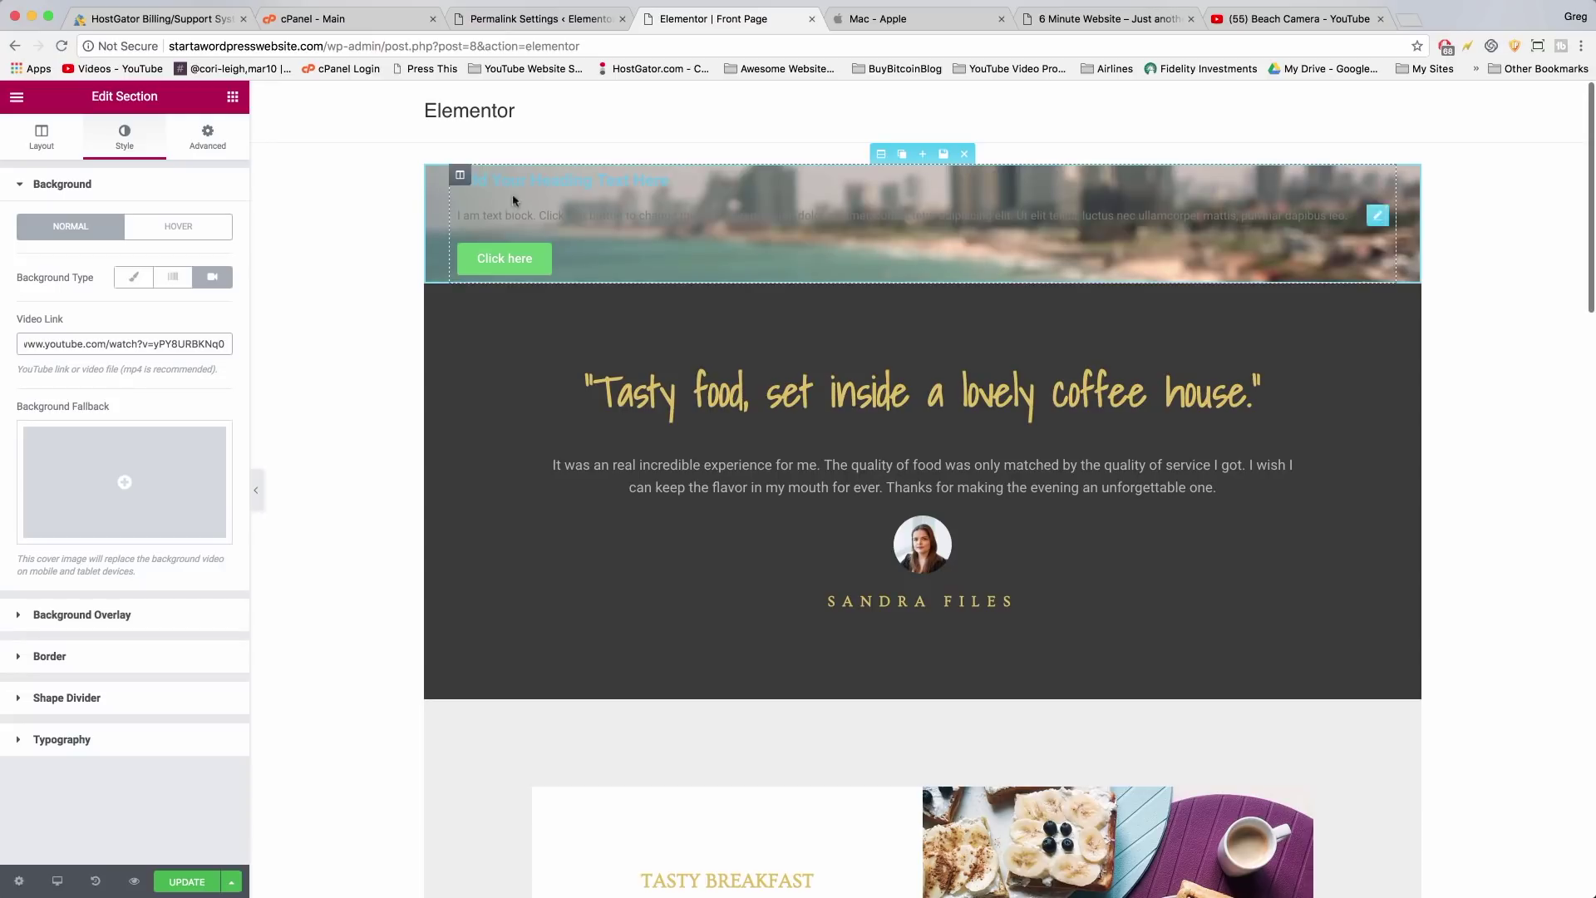
Turn on Stretch Section, set Height to Fit To Screen and Columns Gap to No Gap.
left_click(47, 148)
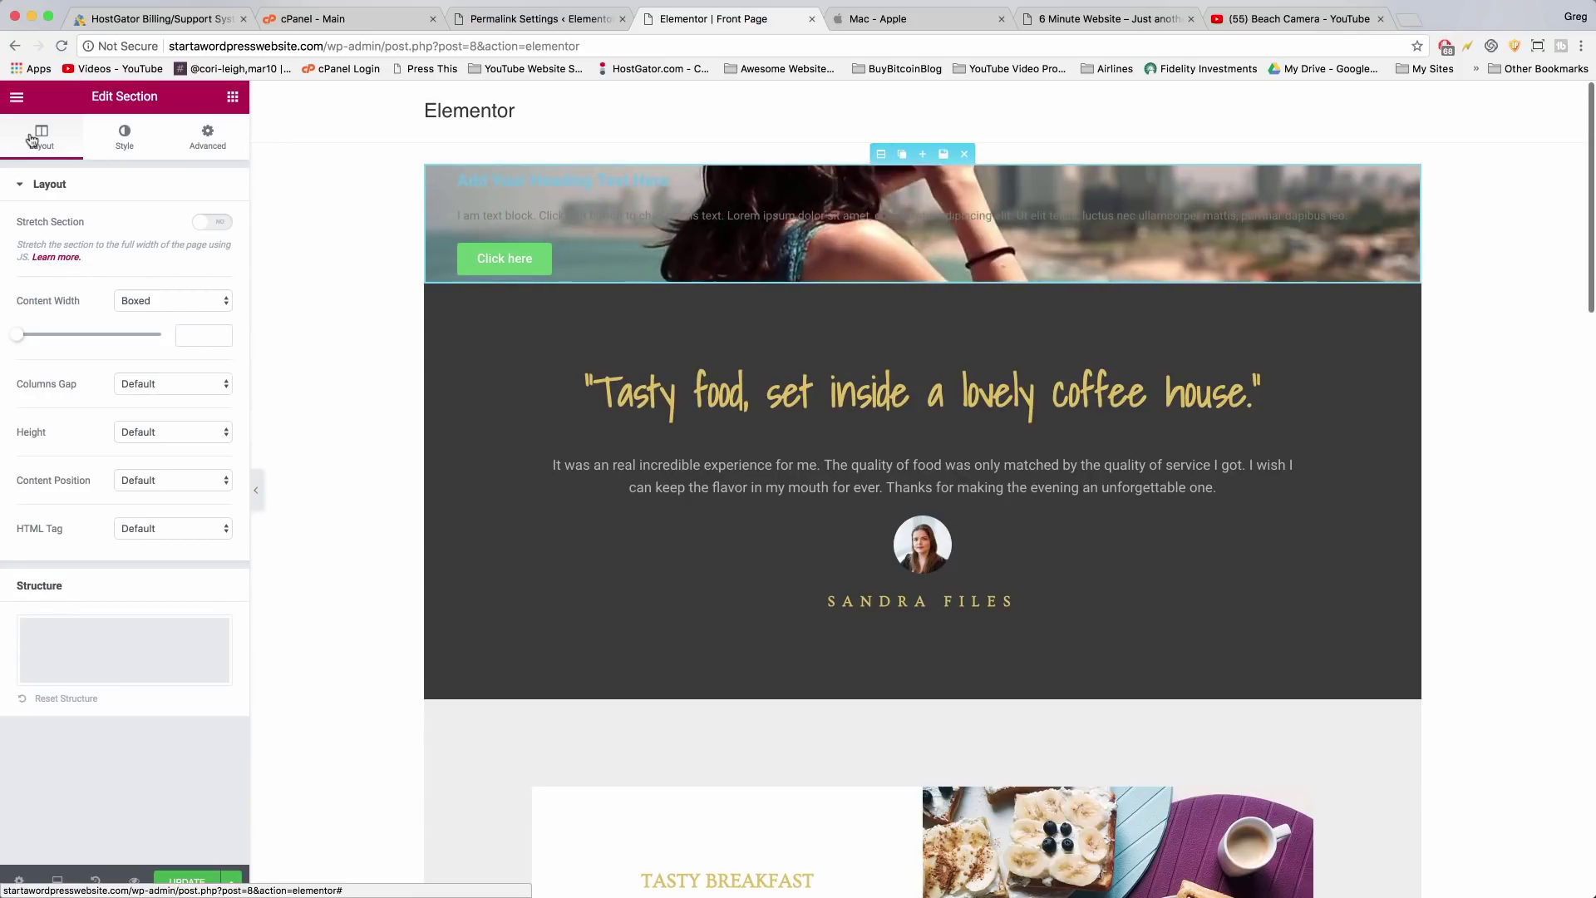
left_click(200, 224)
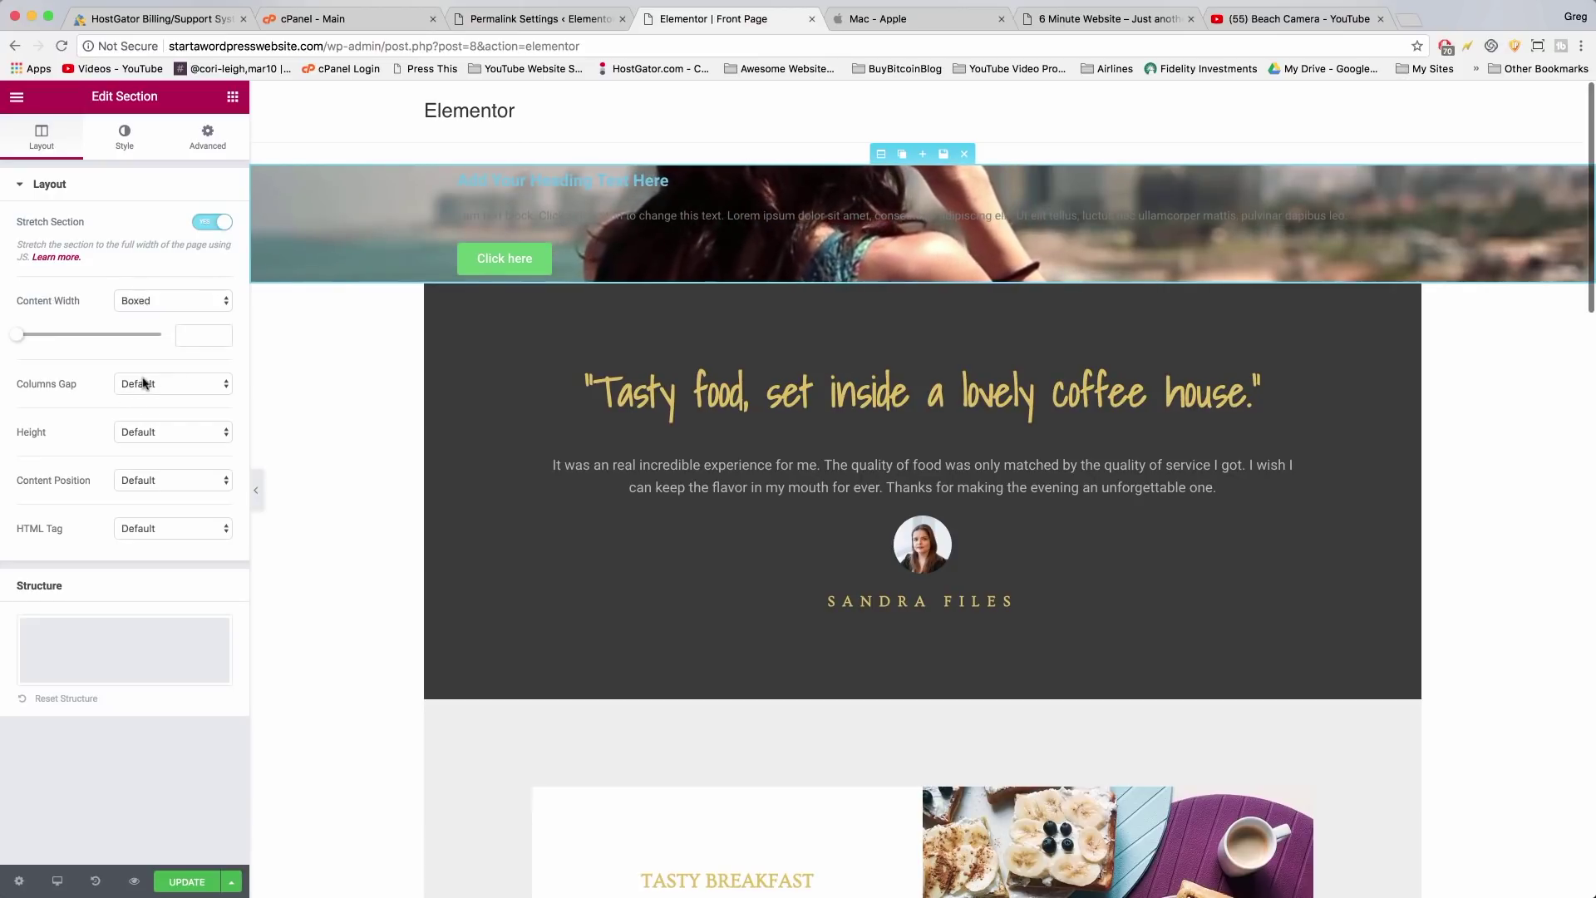
left_click(143, 435)
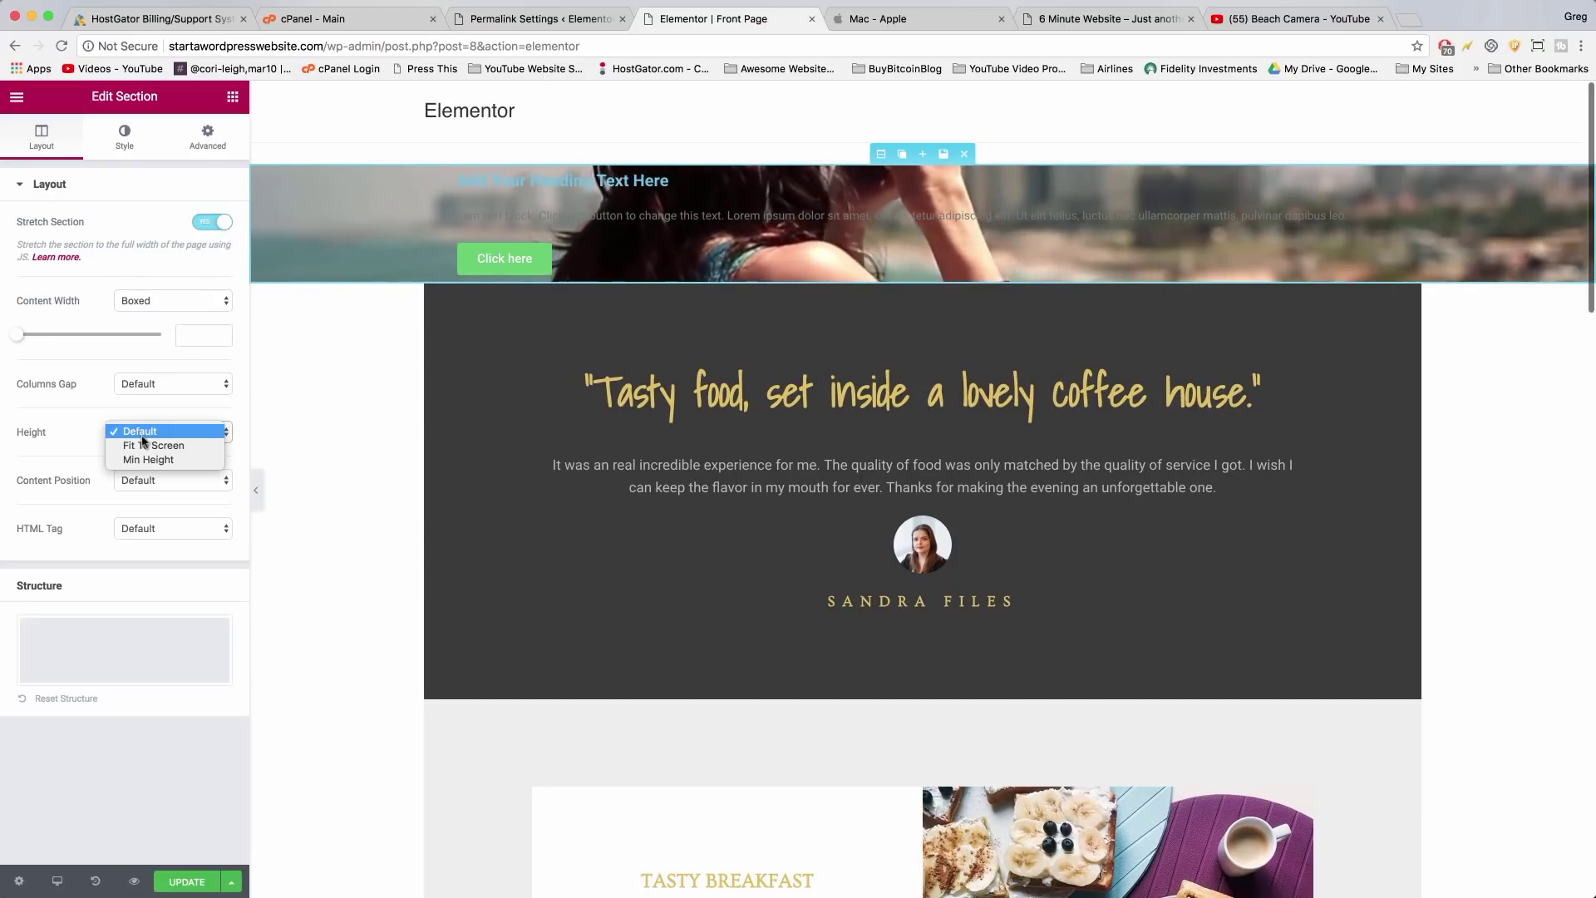
left_click(143, 446)
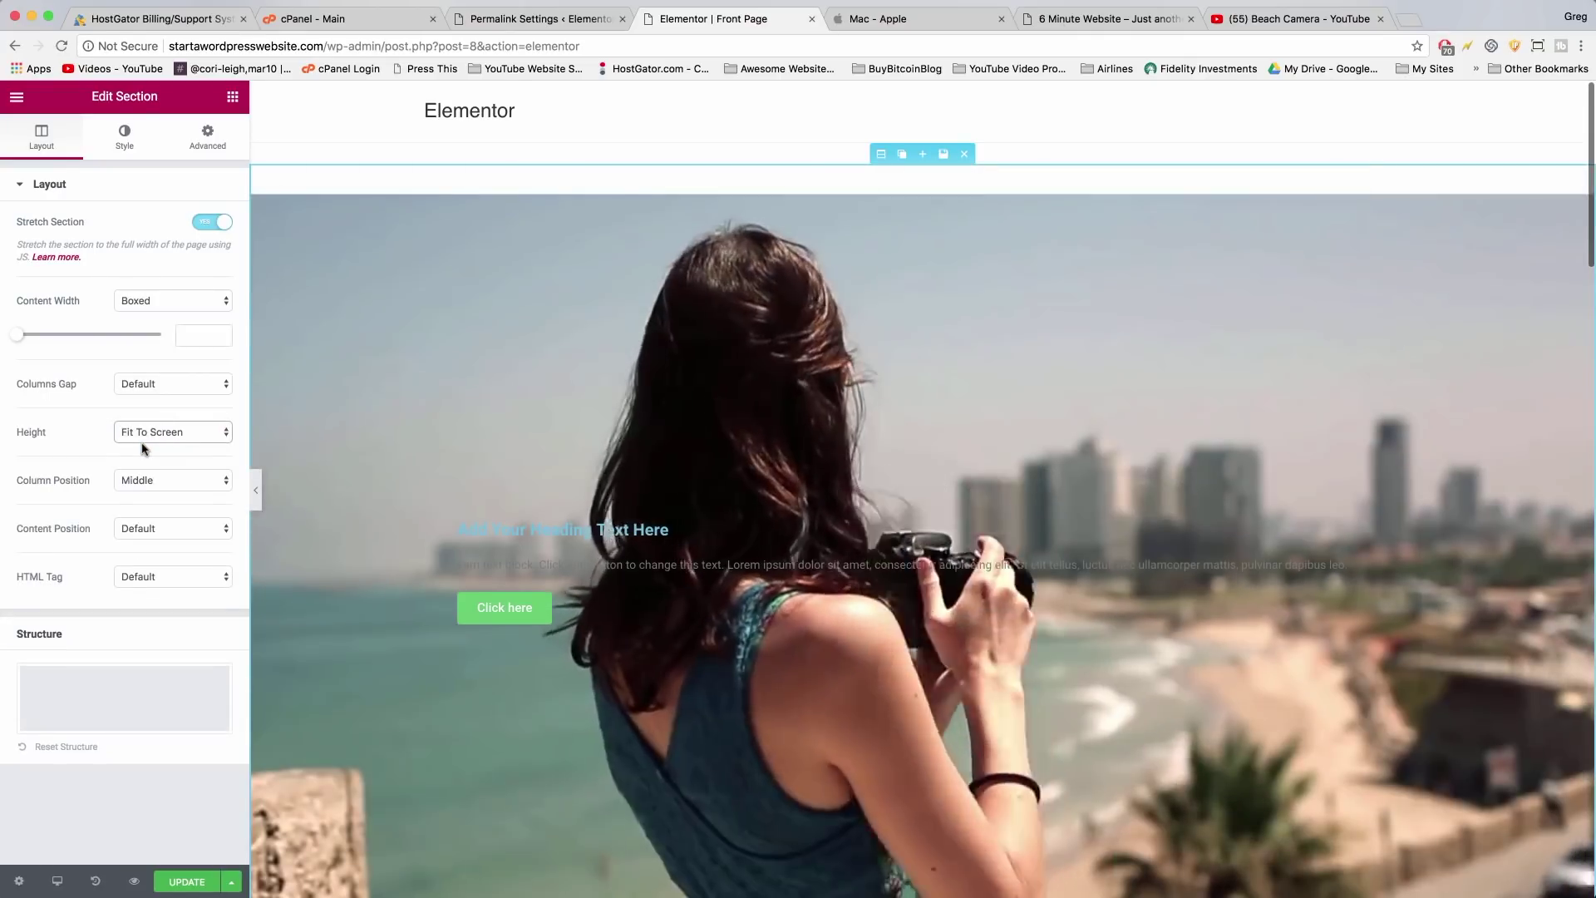
scroll(506, 452, "down", 10)
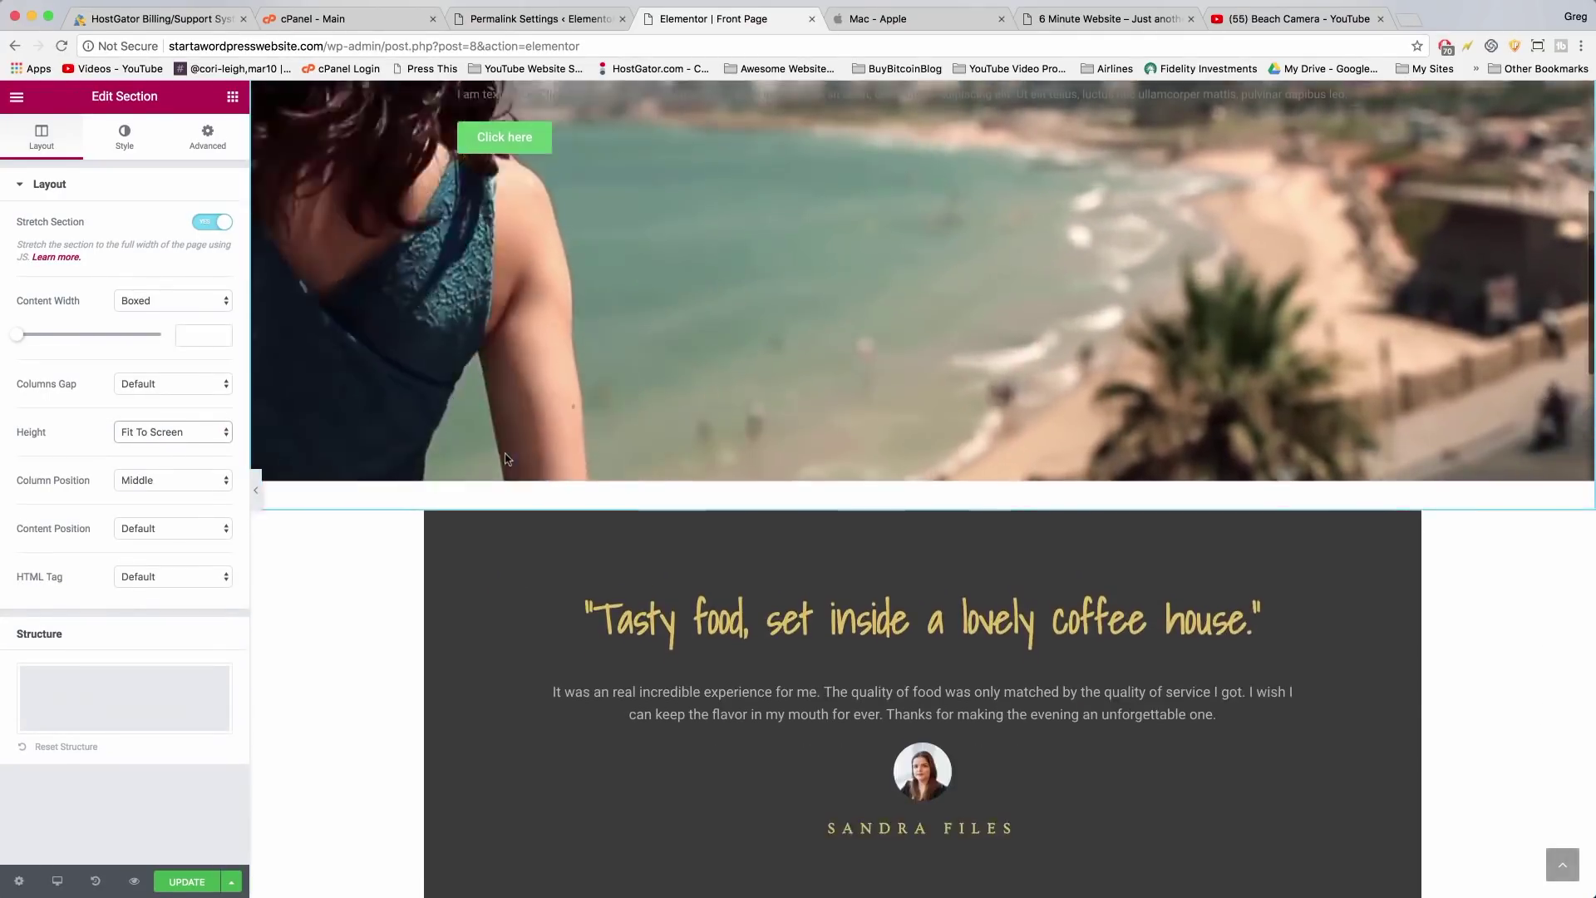
scroll(505, 453, "up", 10)
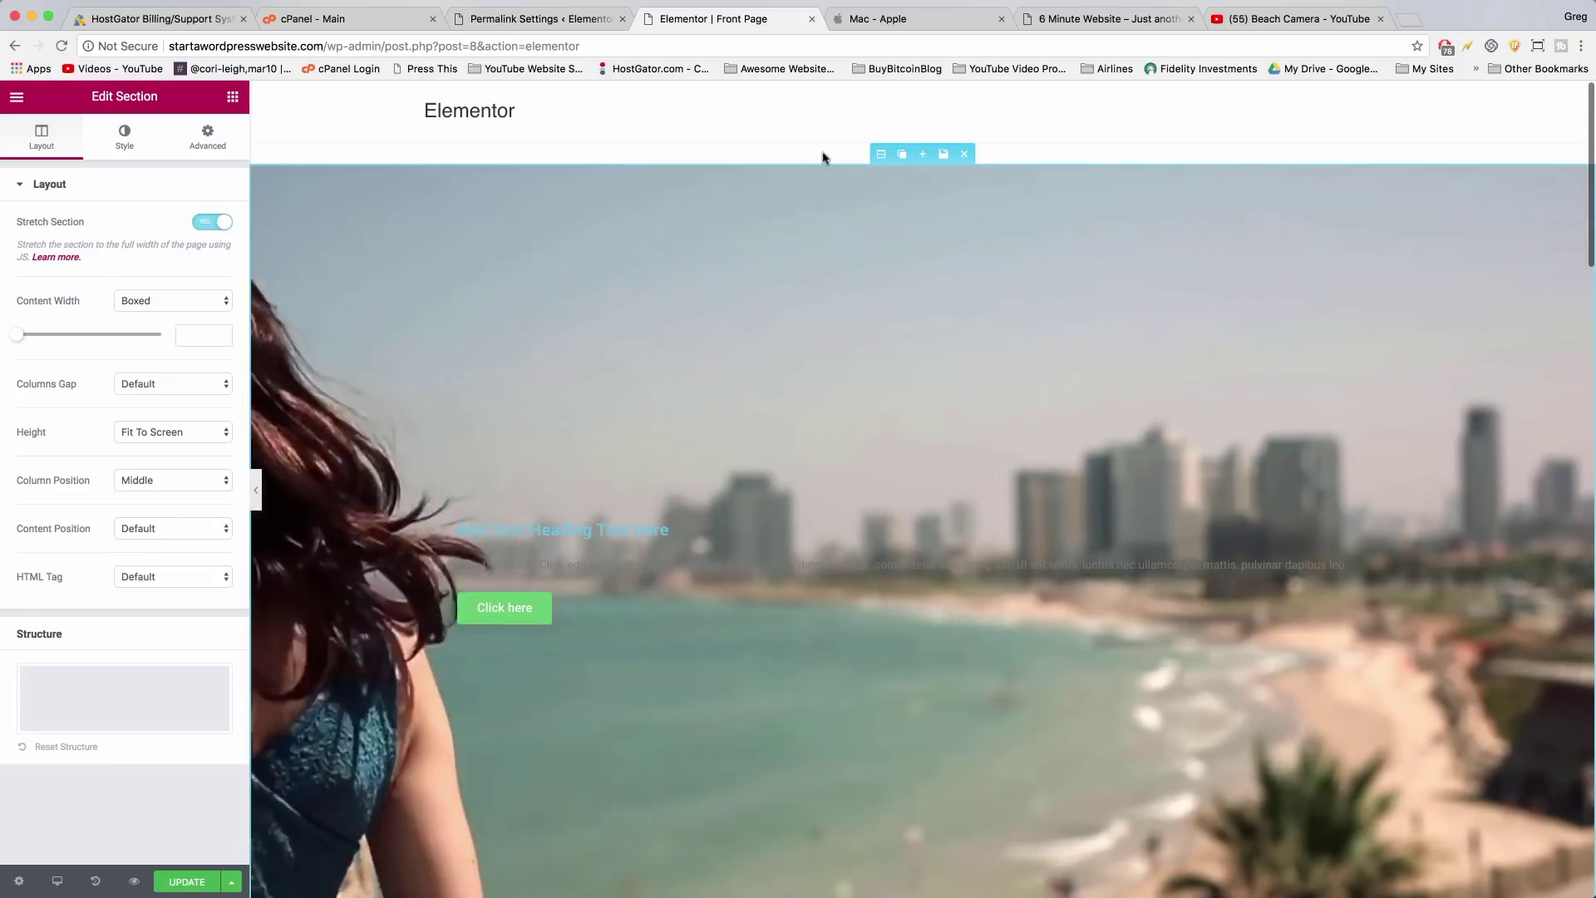
left_click(187, 388)
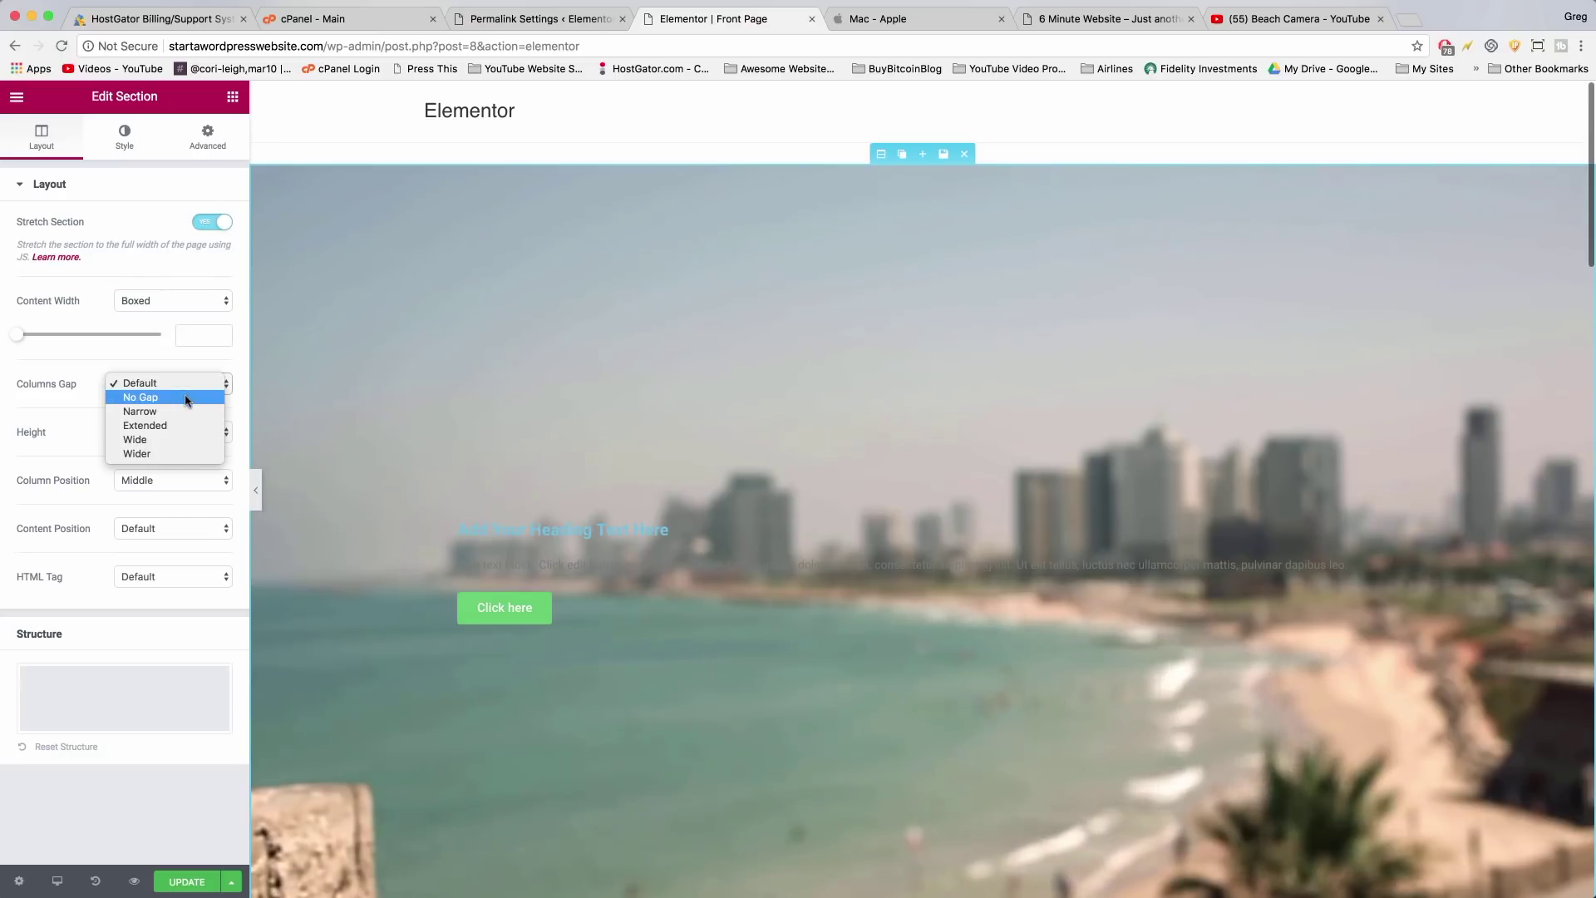
left_click(186, 398)
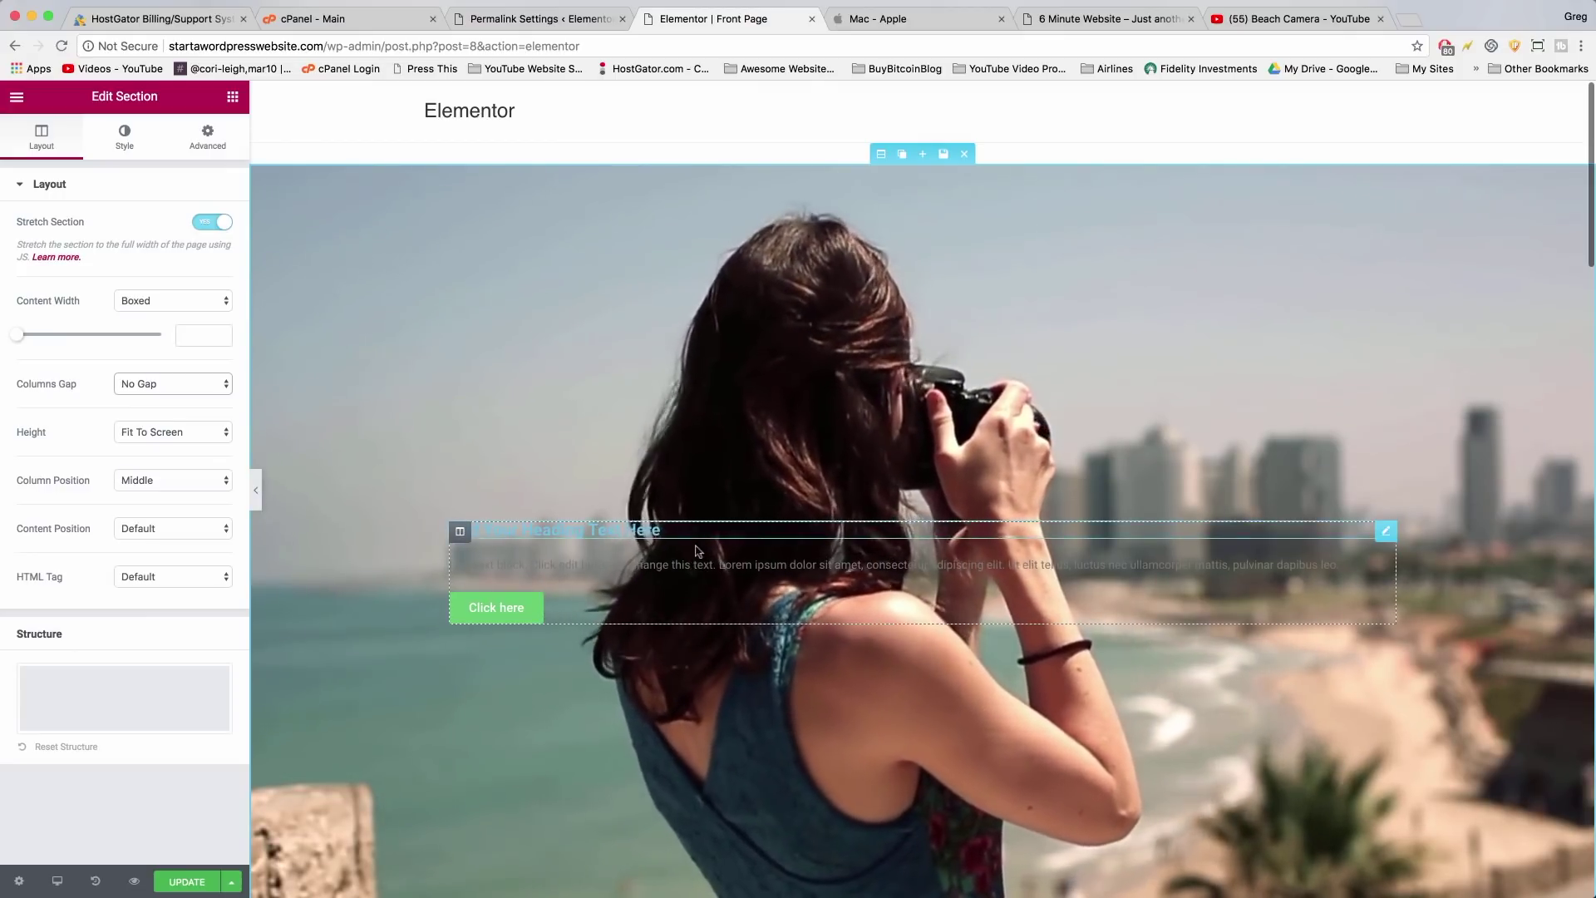
left_click(715, 566)
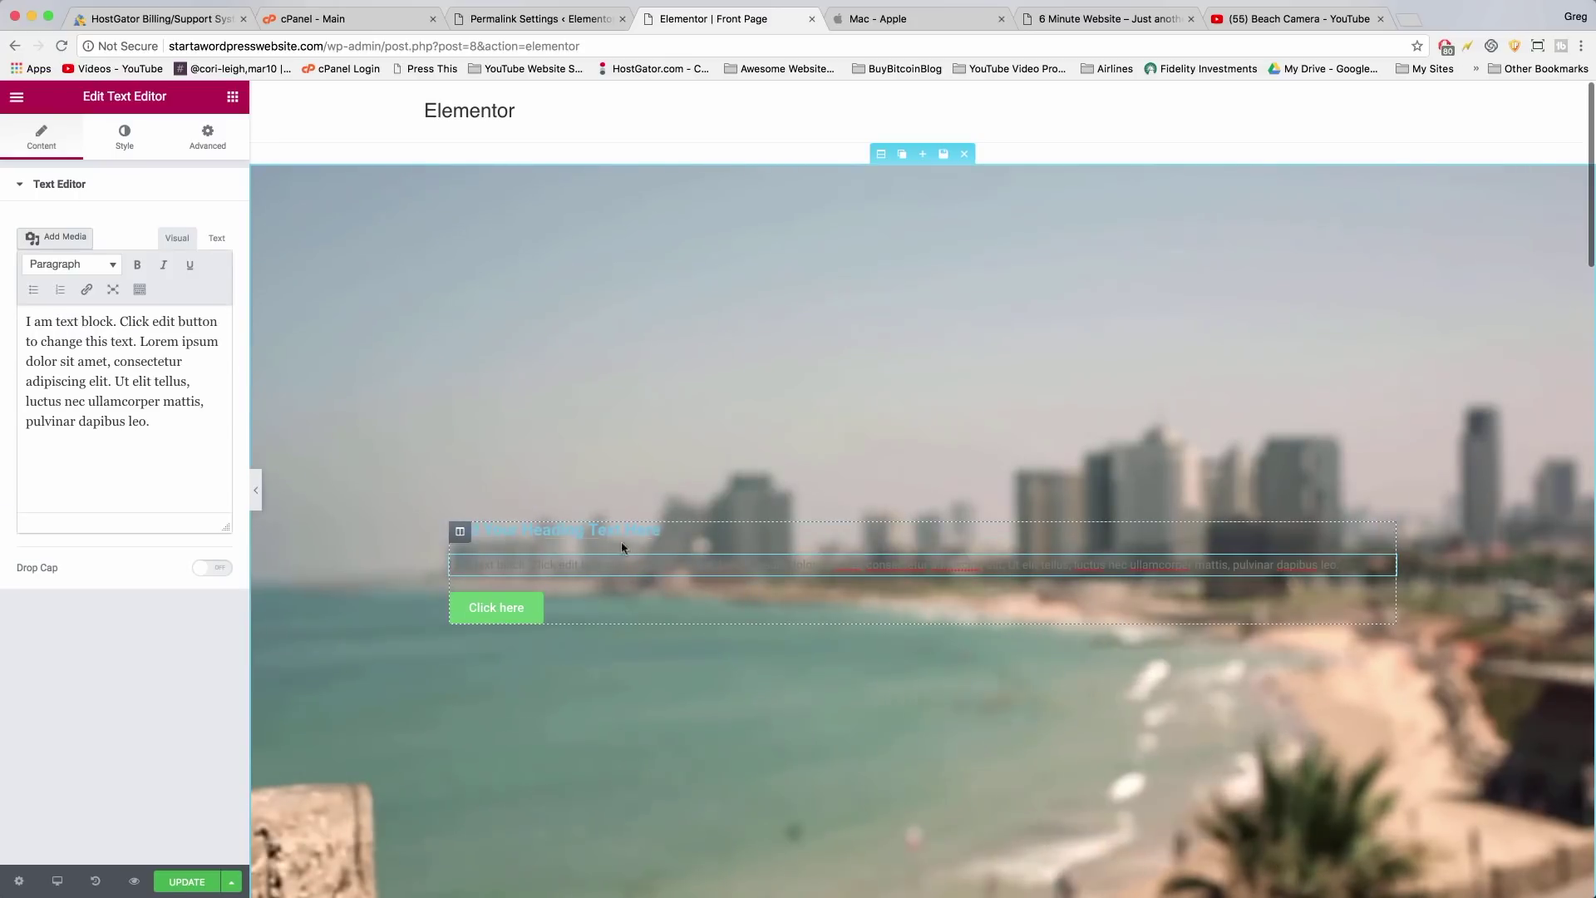
left_click(666, 529)
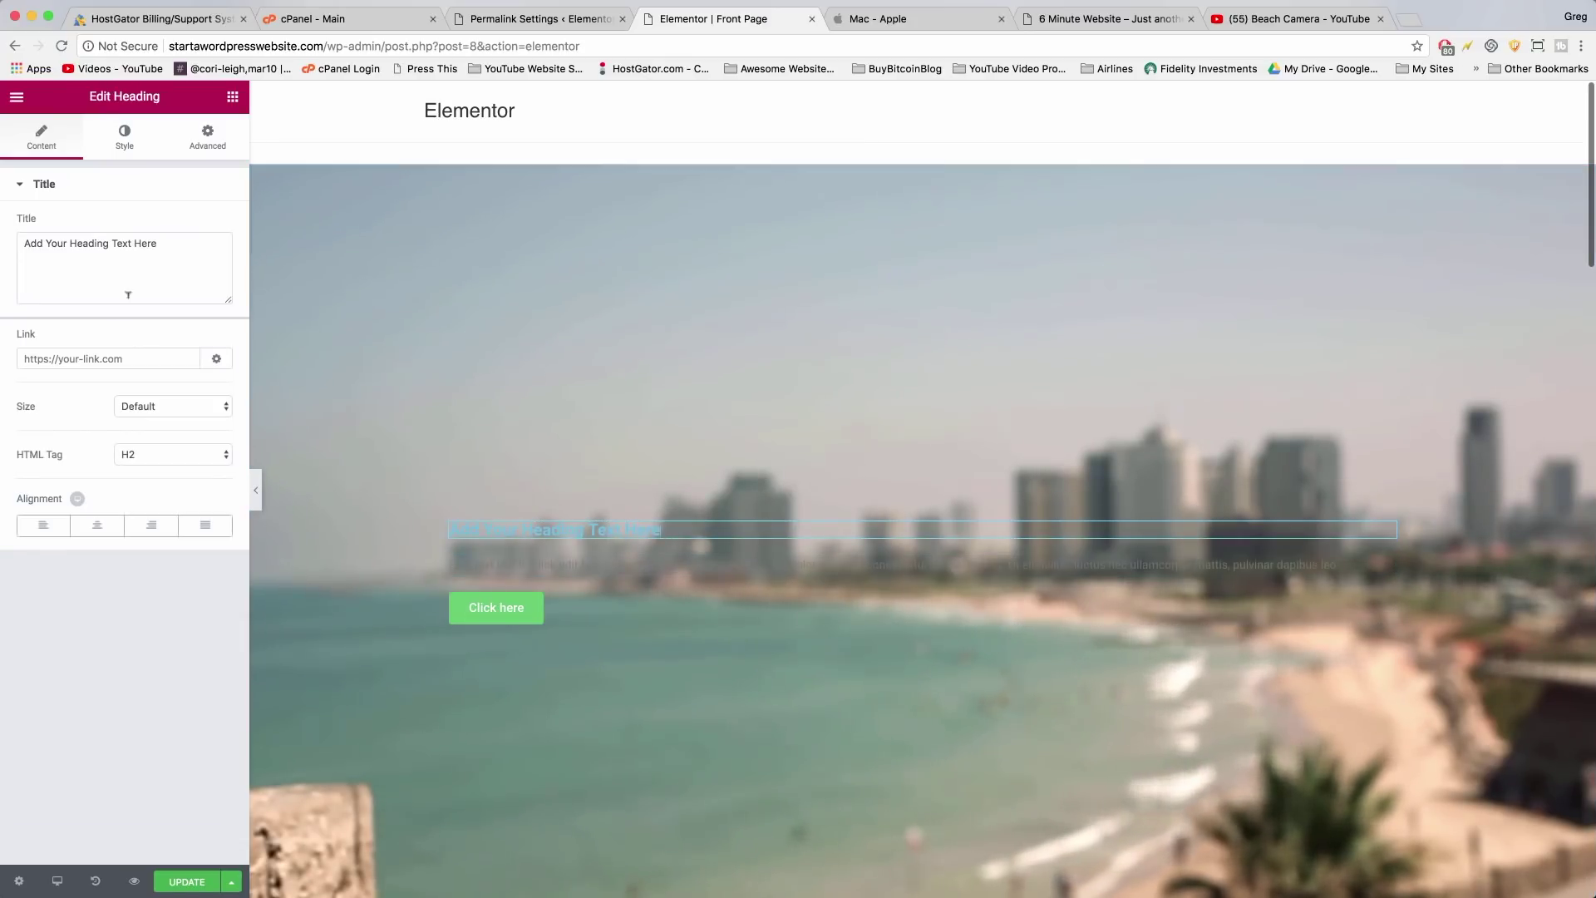
Retitle the hero heading 'Capture Your Passions' and centre-align it.
left_click_drag(158, 243, 13, 253)
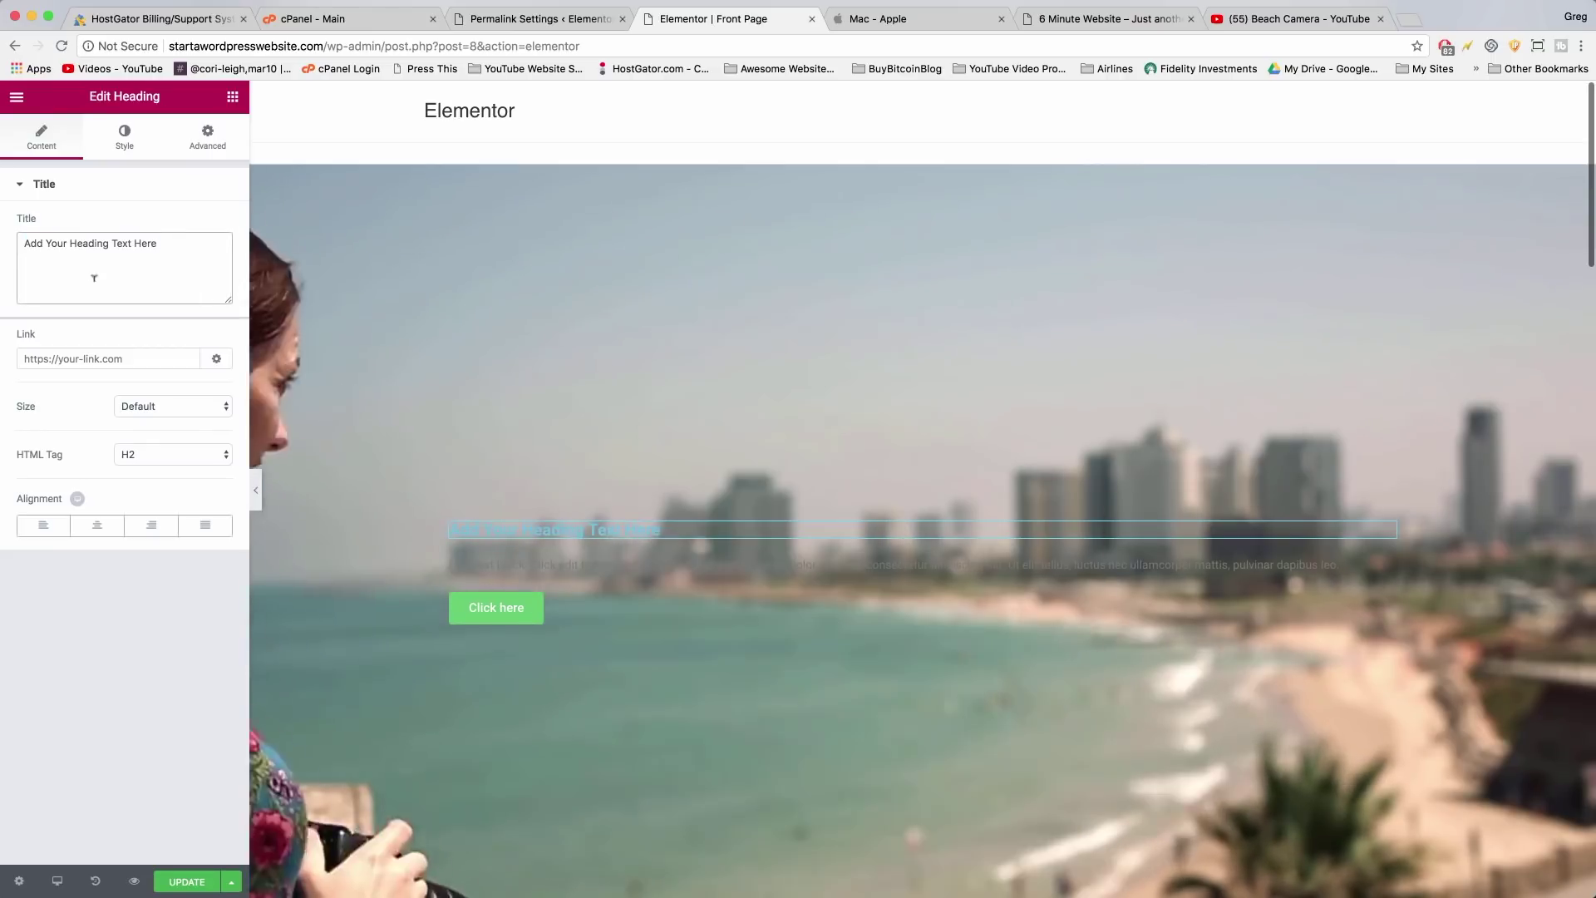
triple_click(76, 242)
type("C")
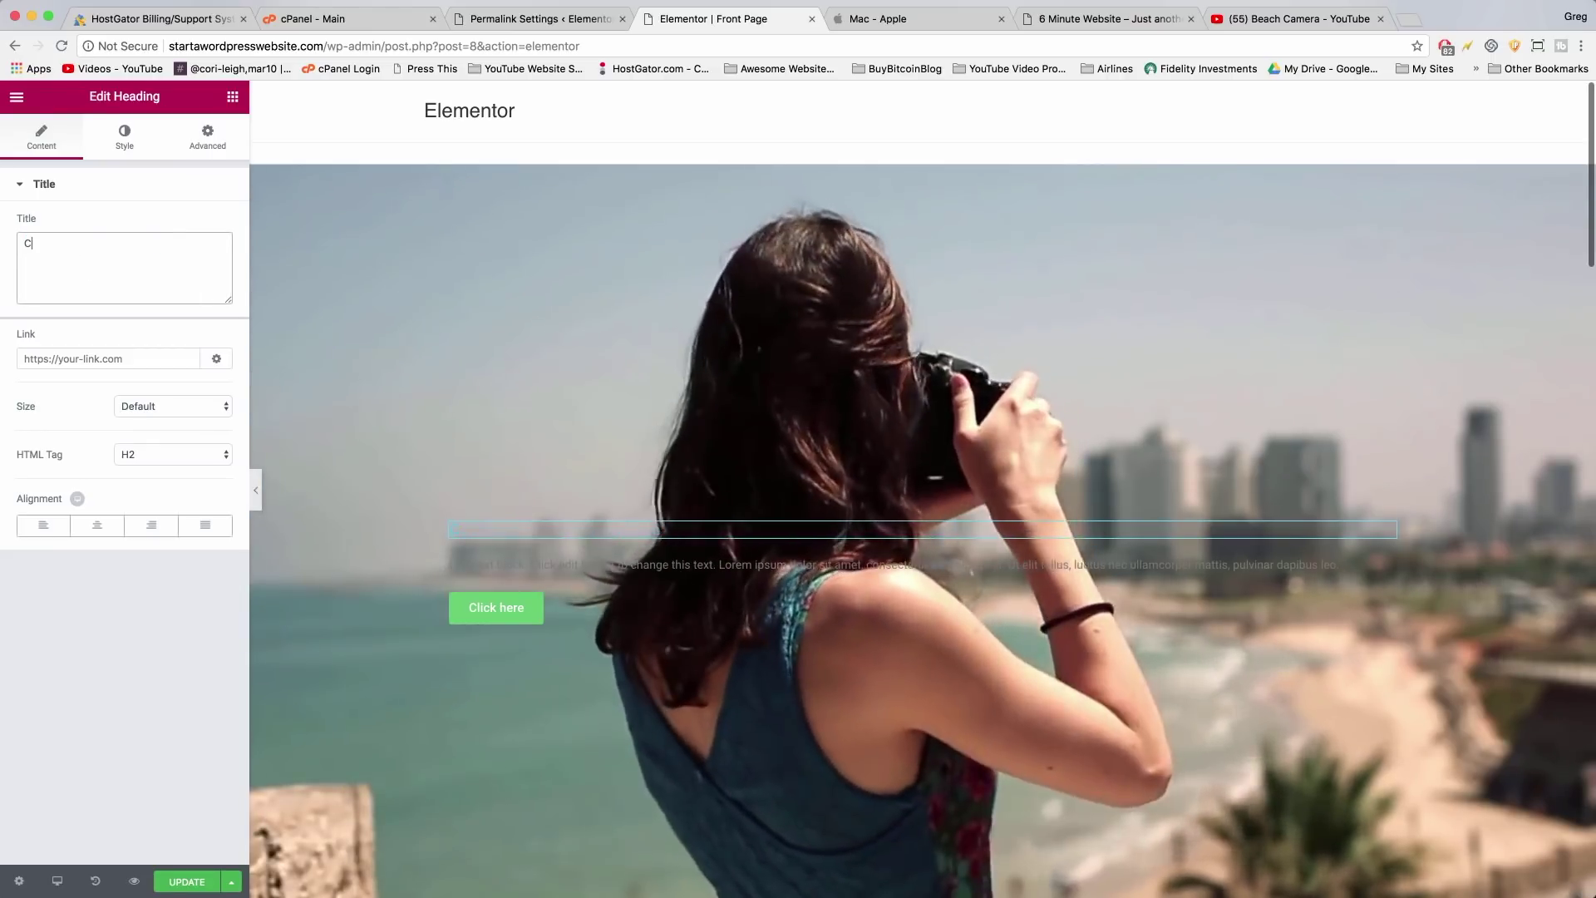
type("aptiure Your D")
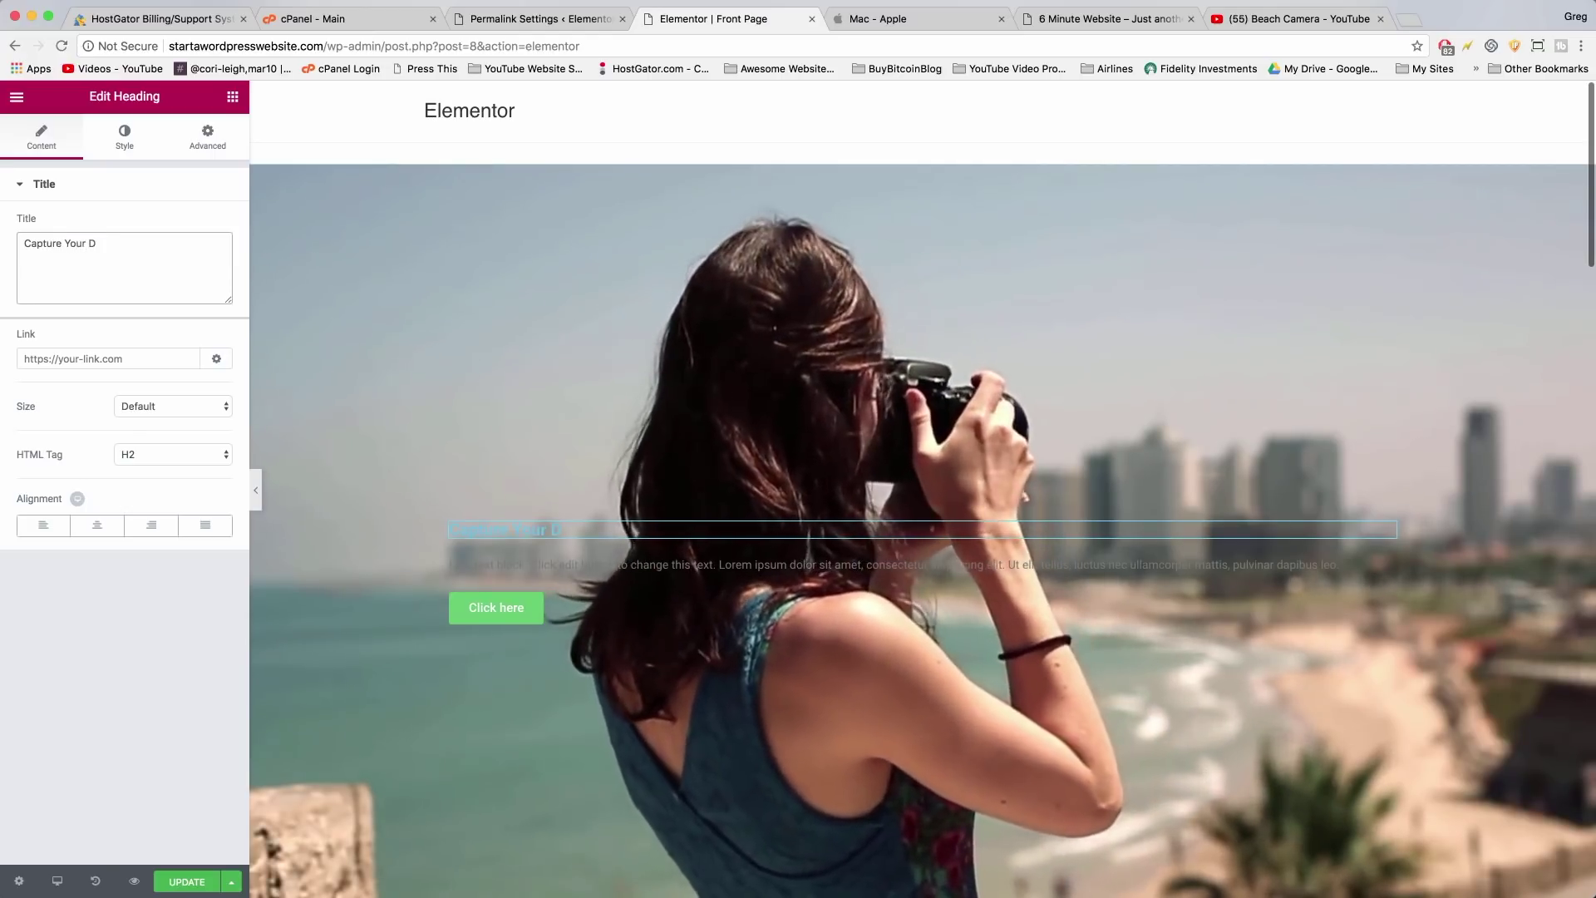
key("BackSpace")
type("Passions")
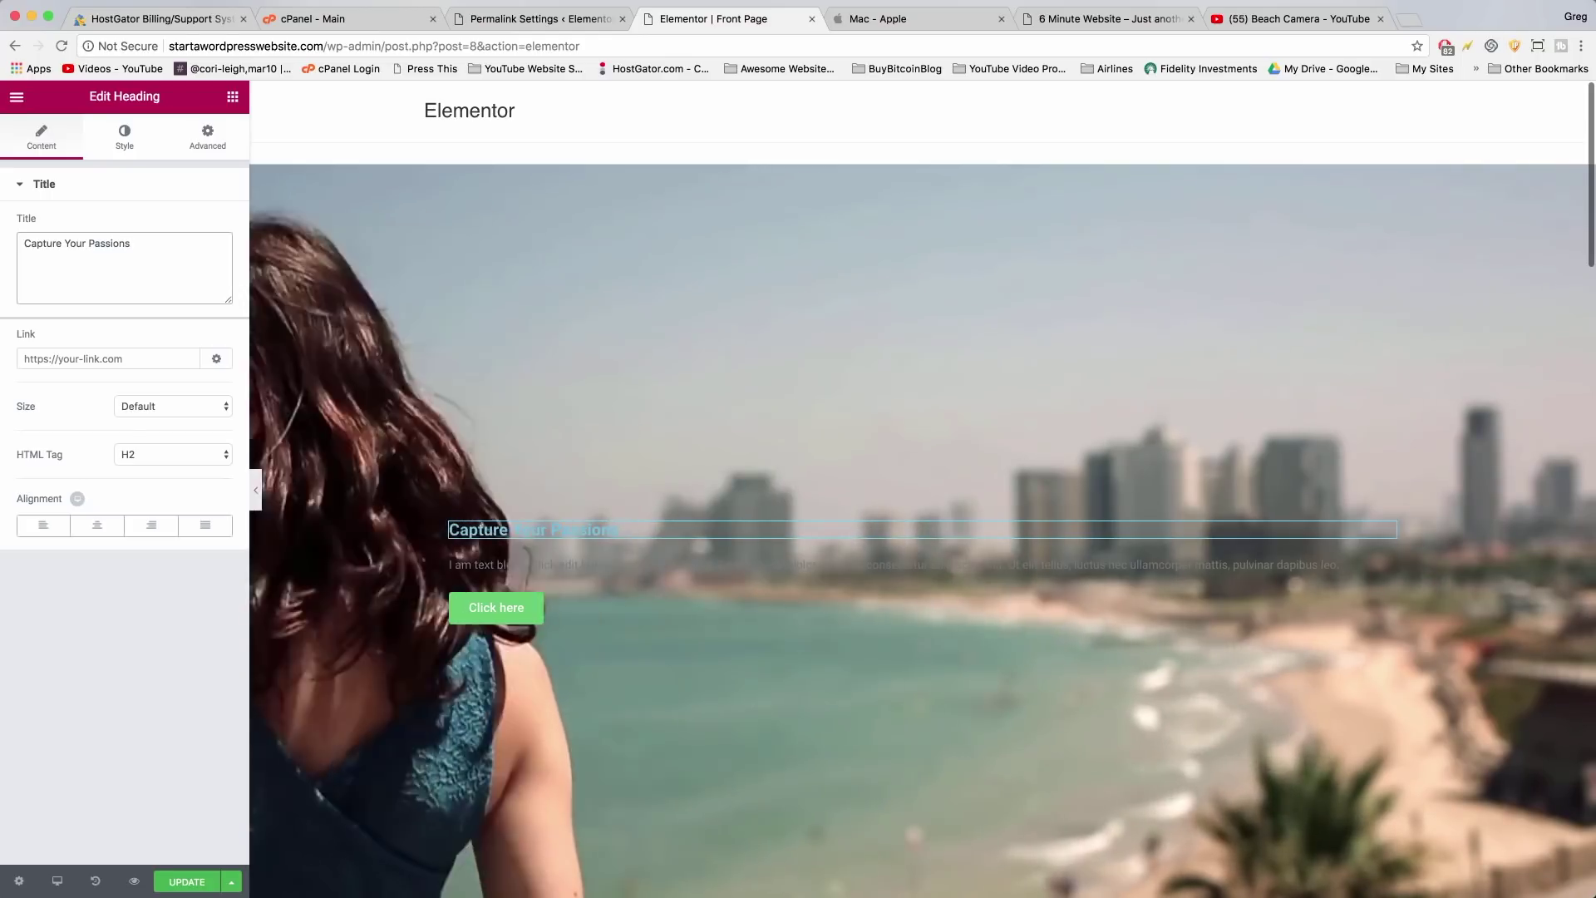
left_click(99, 529)
left_click(127, 142)
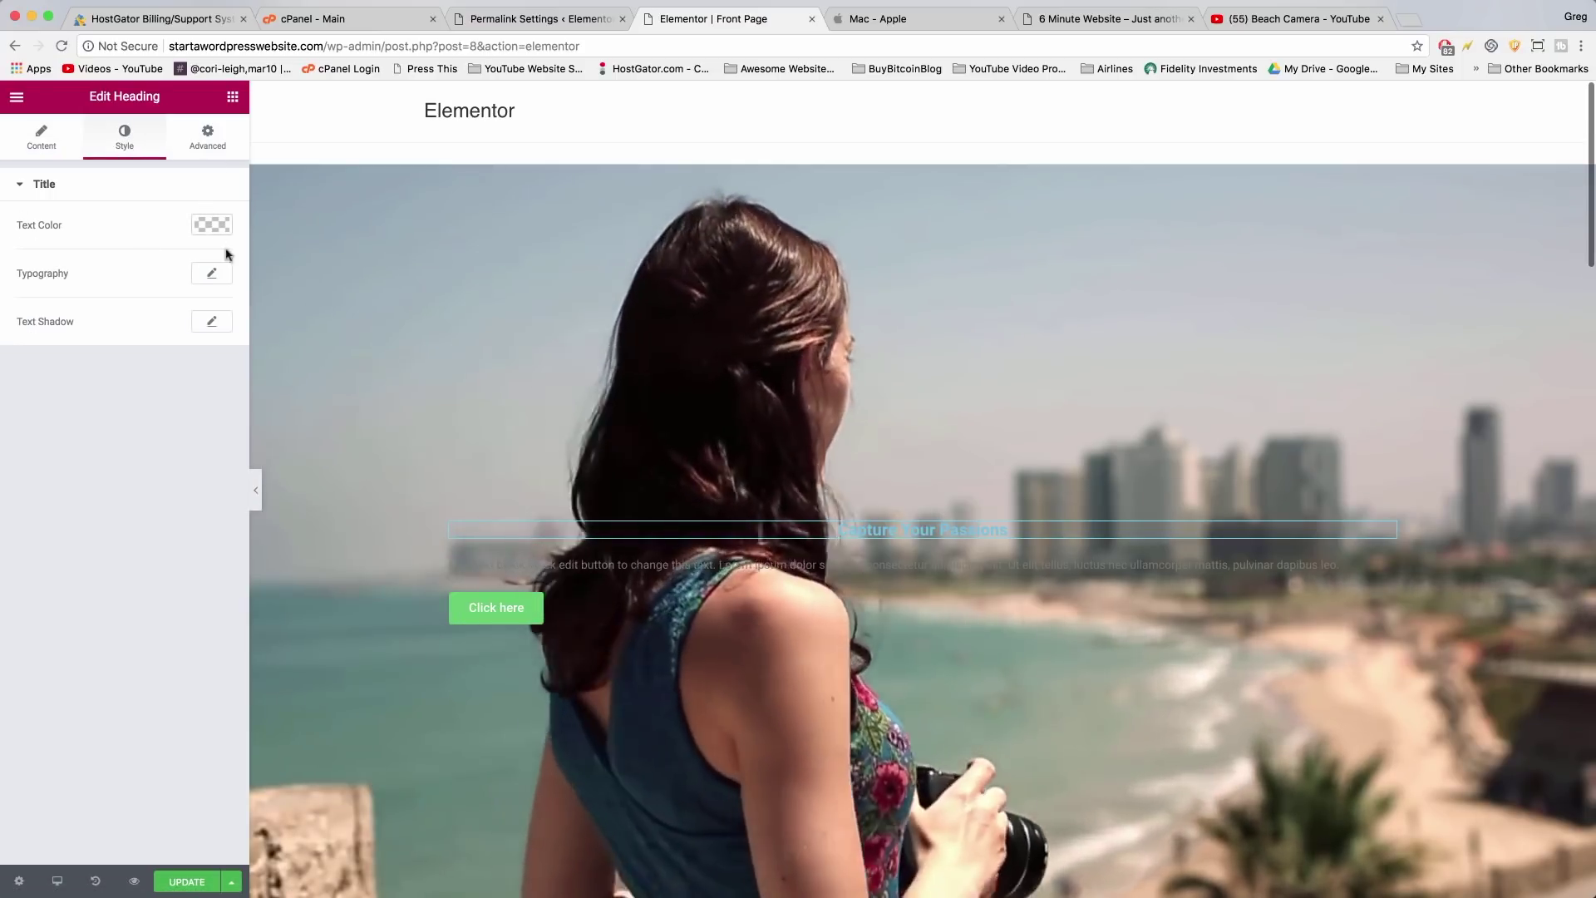
Enlarge the heading to 80 px and, after trying several fonts, set it to Roboto.
left_click(213, 274)
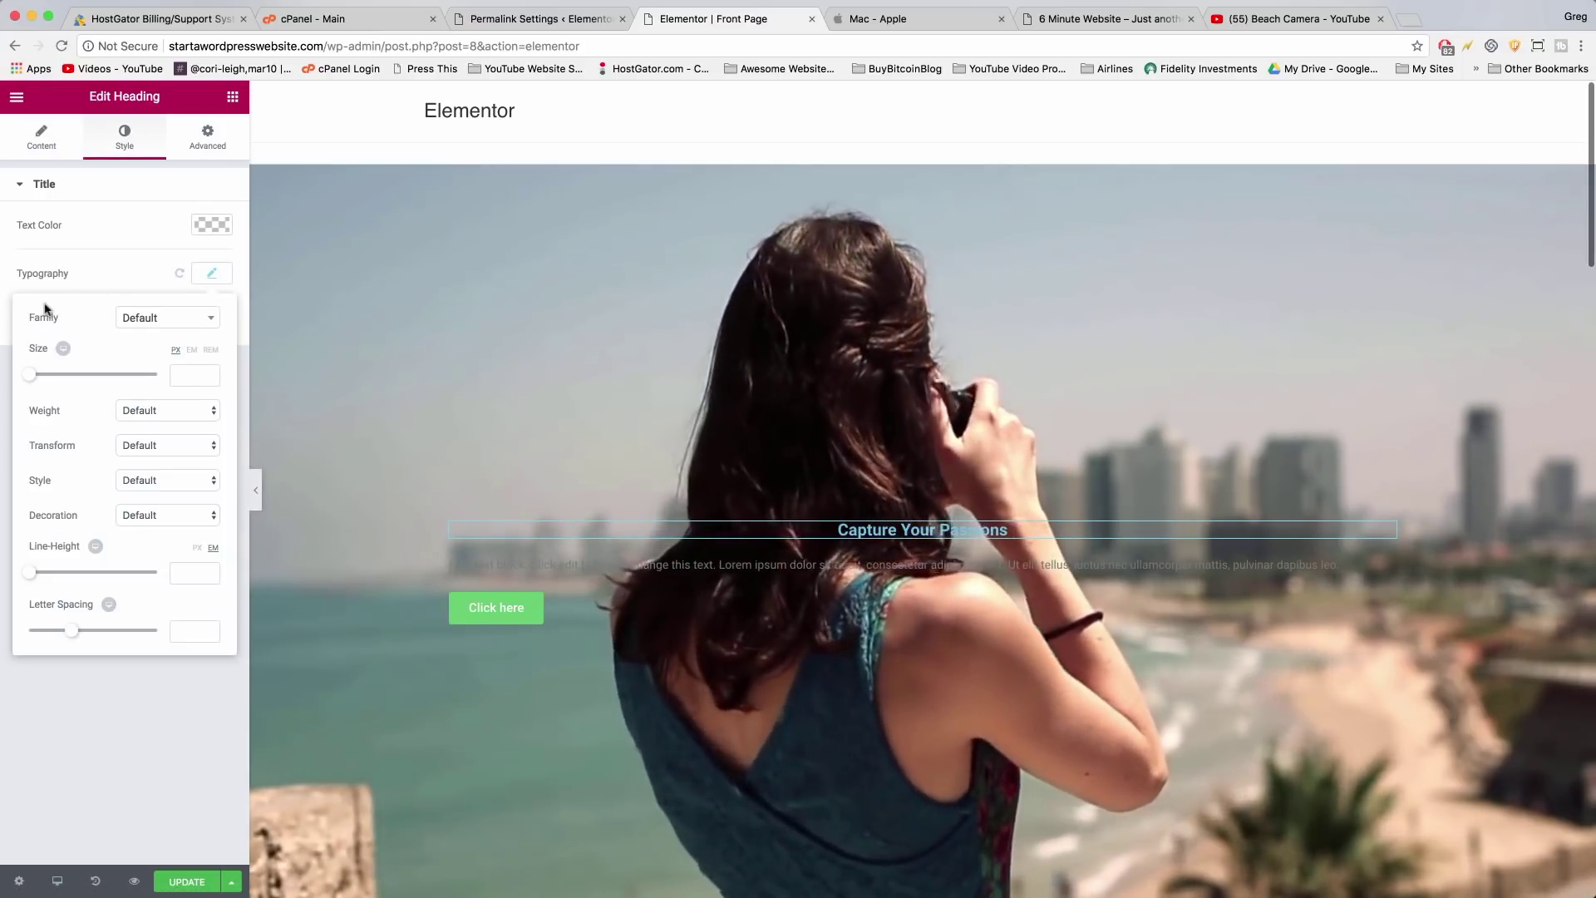
left_click_drag(30, 377, 80, 381)
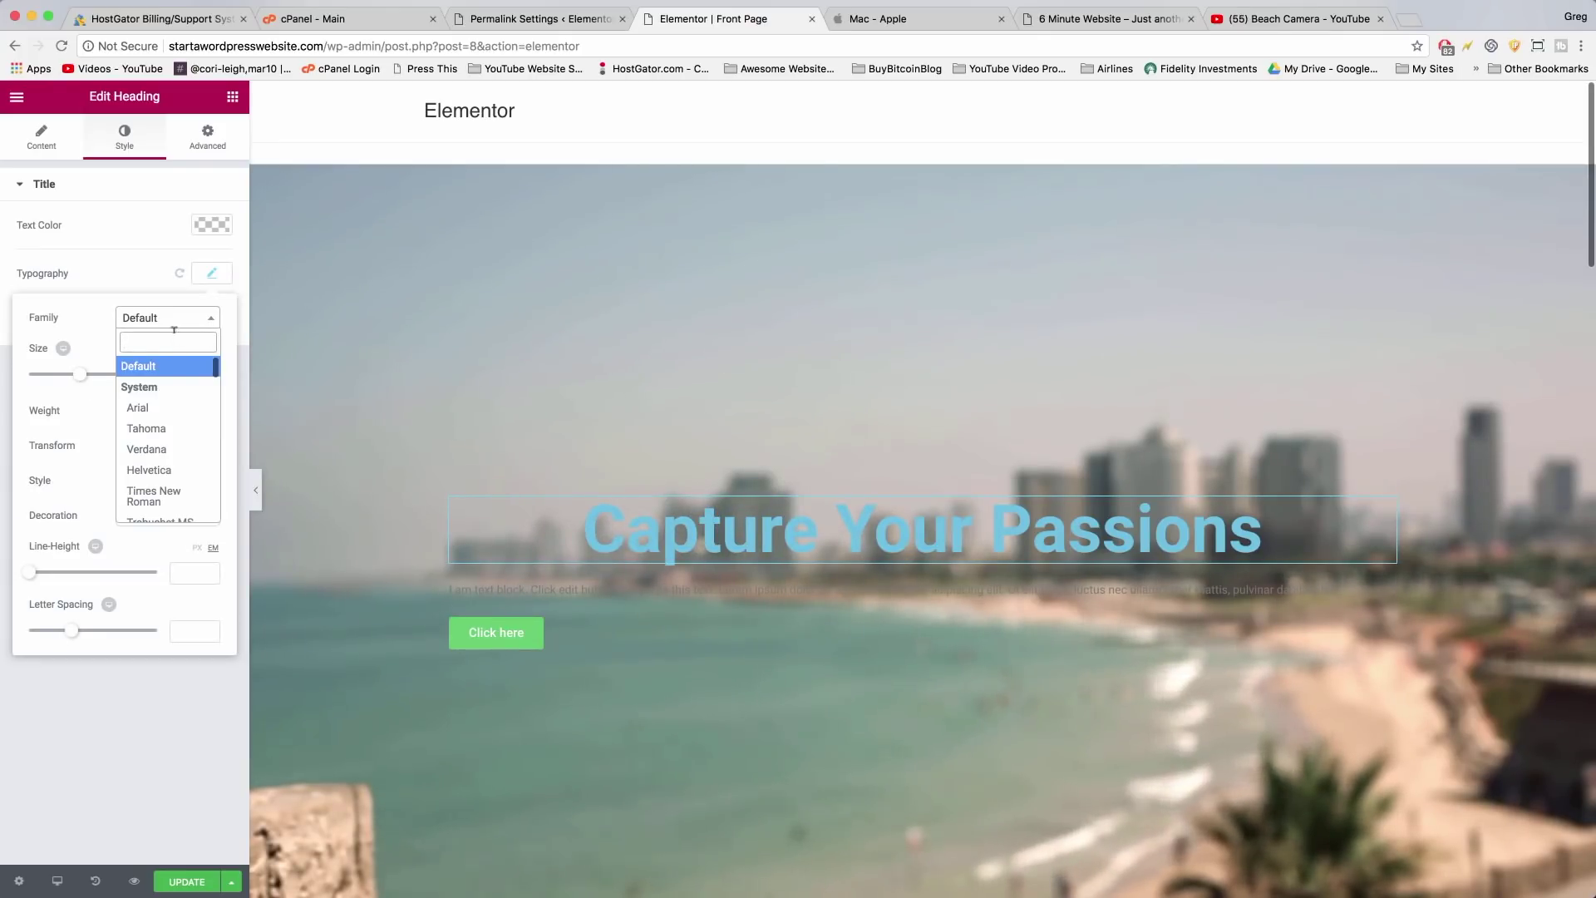
scroll(166, 433, "down", 5)
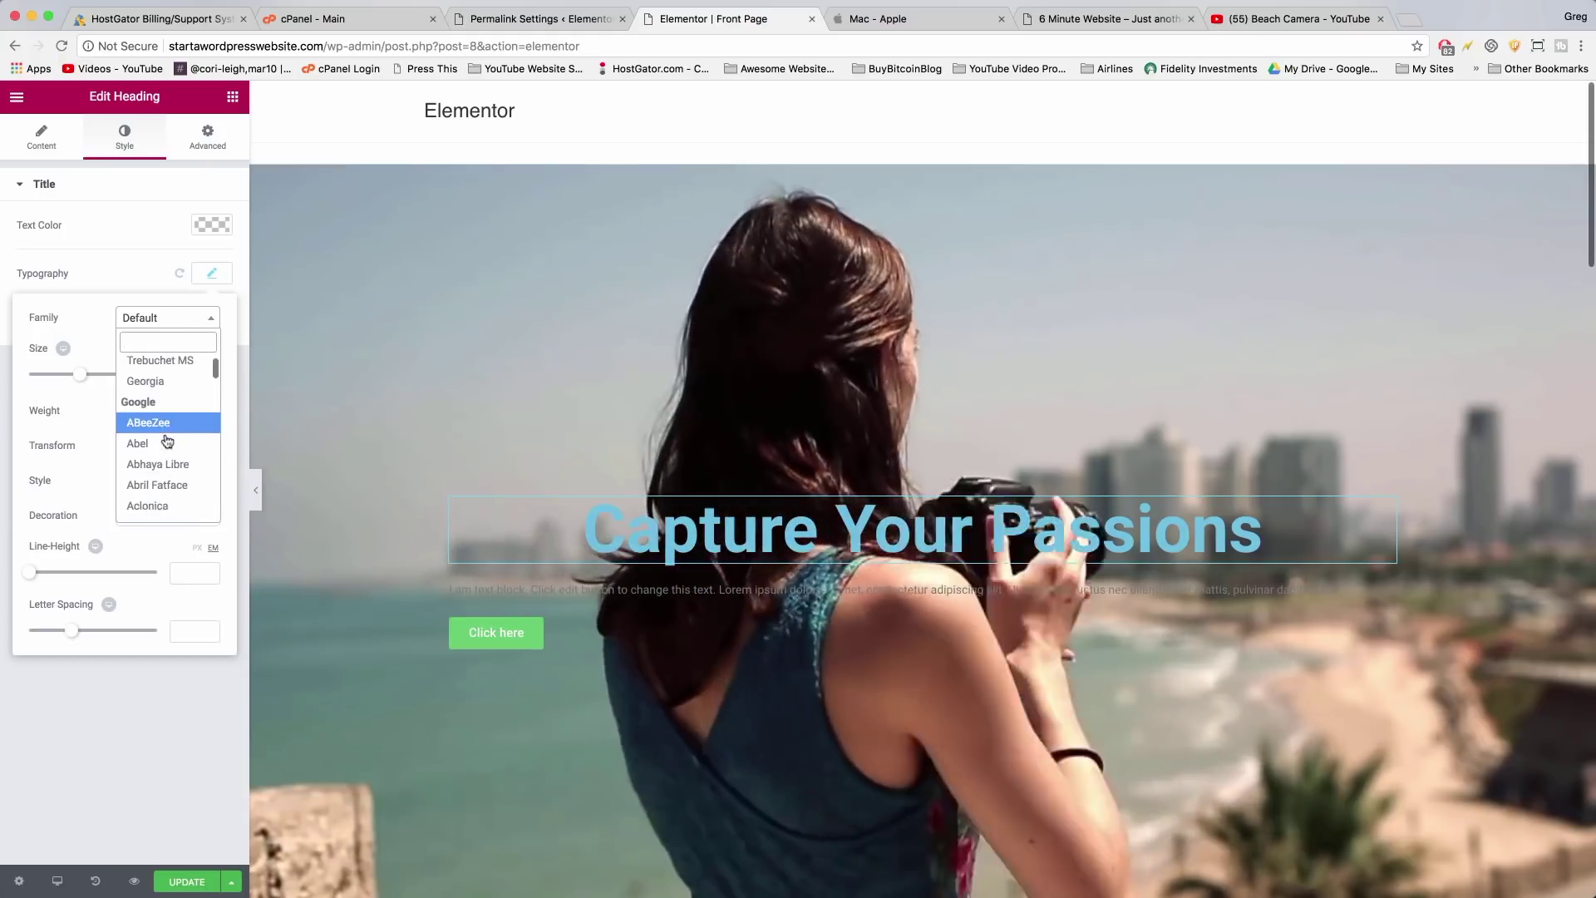
scroll(167, 441, "down", 2)
left_click(160, 459)
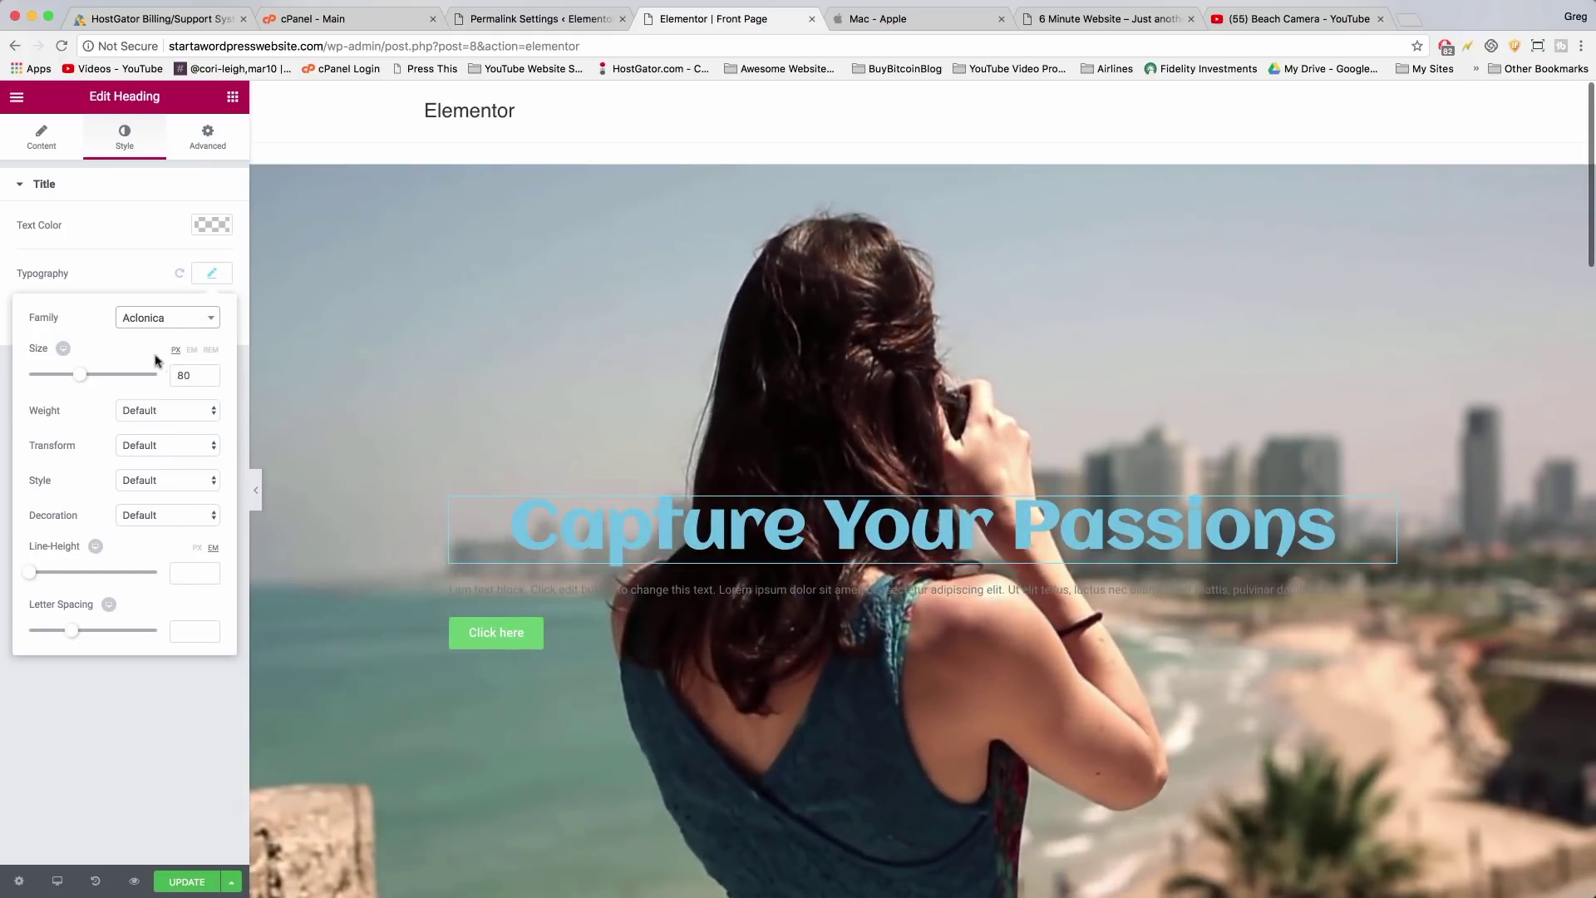
left_click(169, 321)
scroll(167, 402, "down", 3)
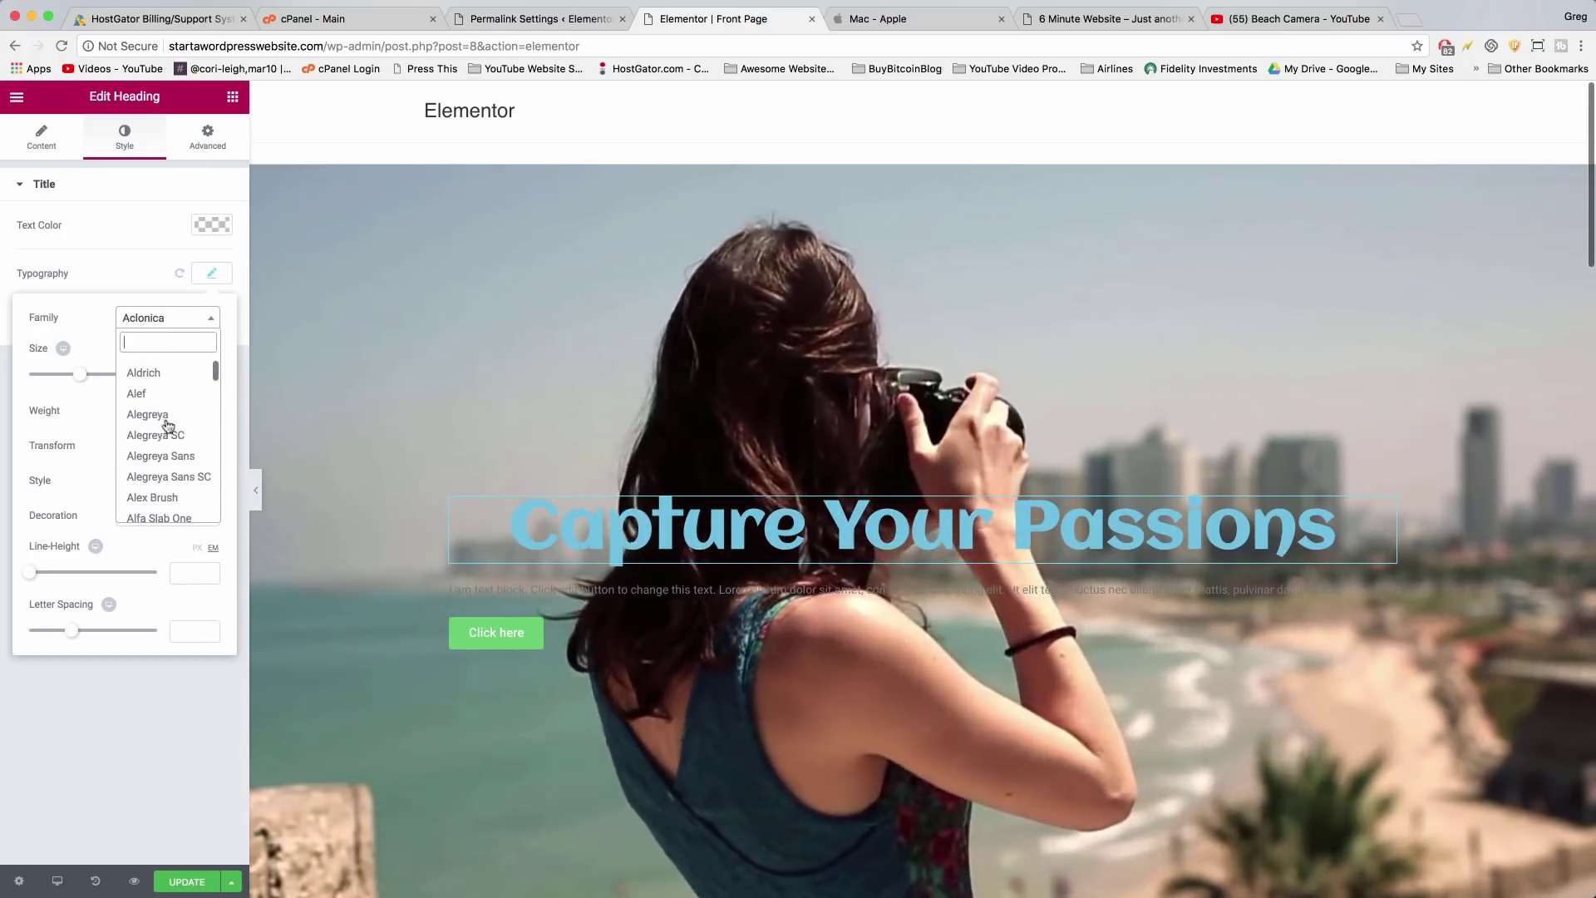
left_click(166, 455)
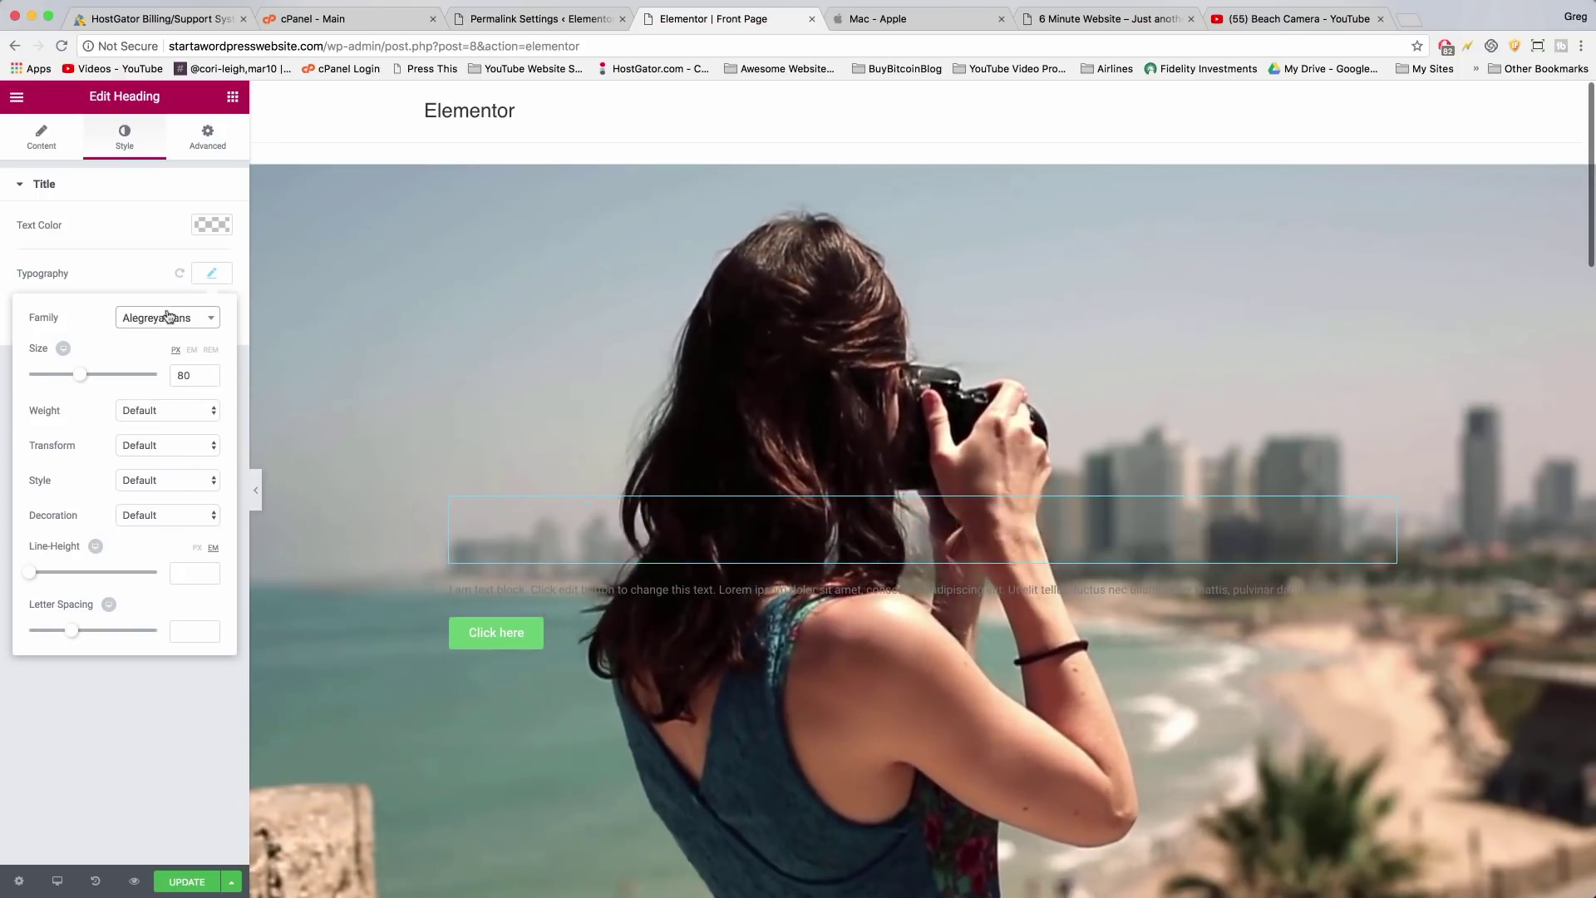
left_click(169, 317)
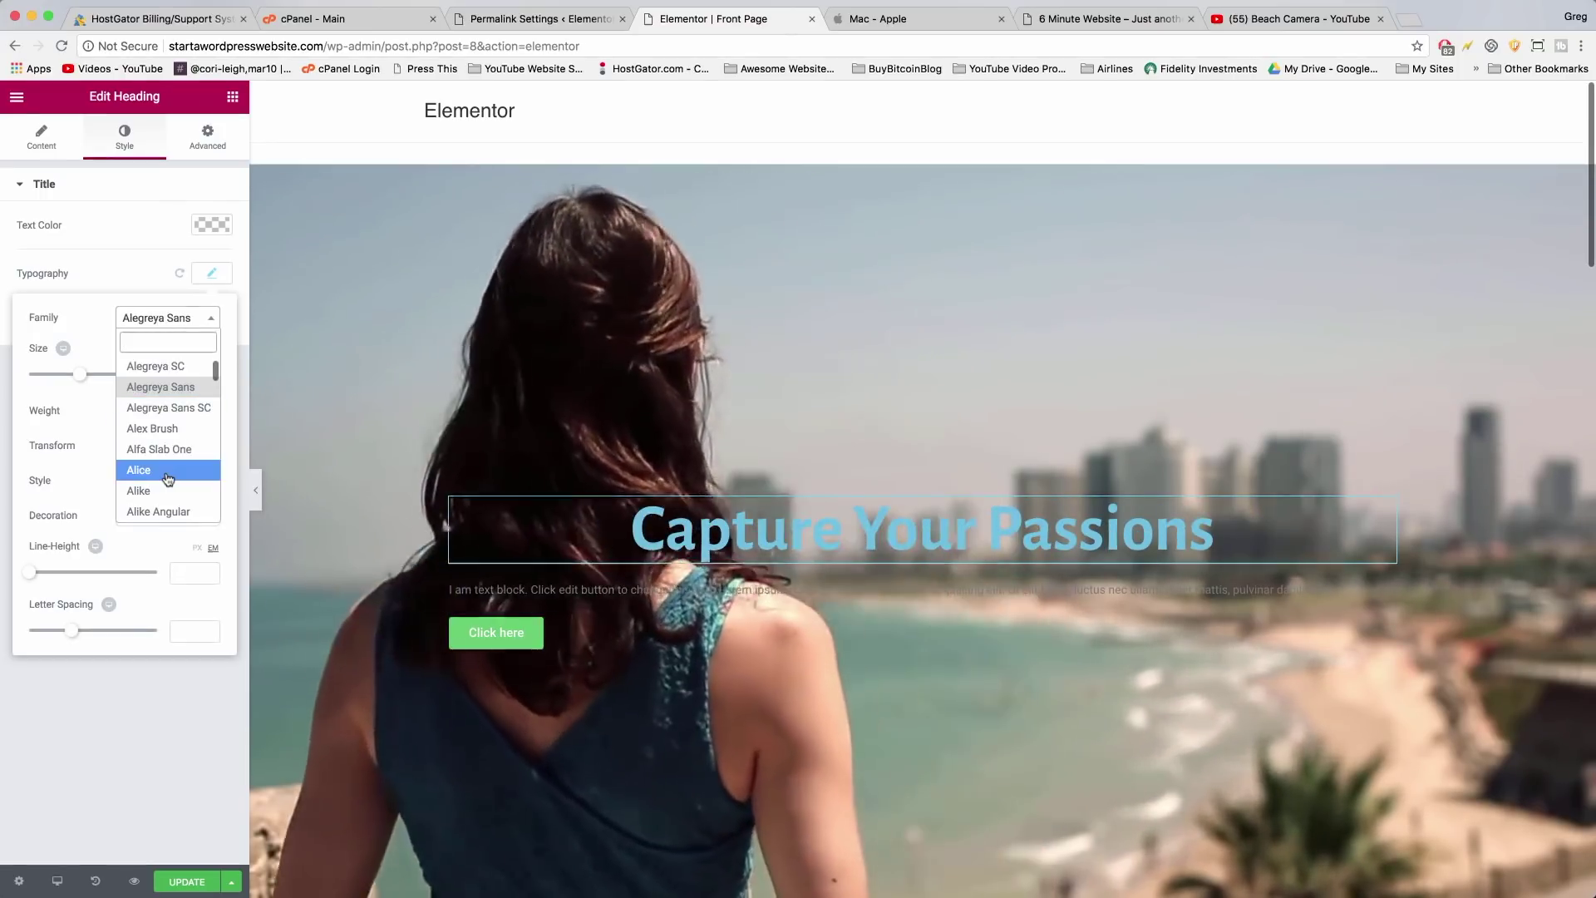
scroll(170, 466, "down", 3)
left_click(170, 463)
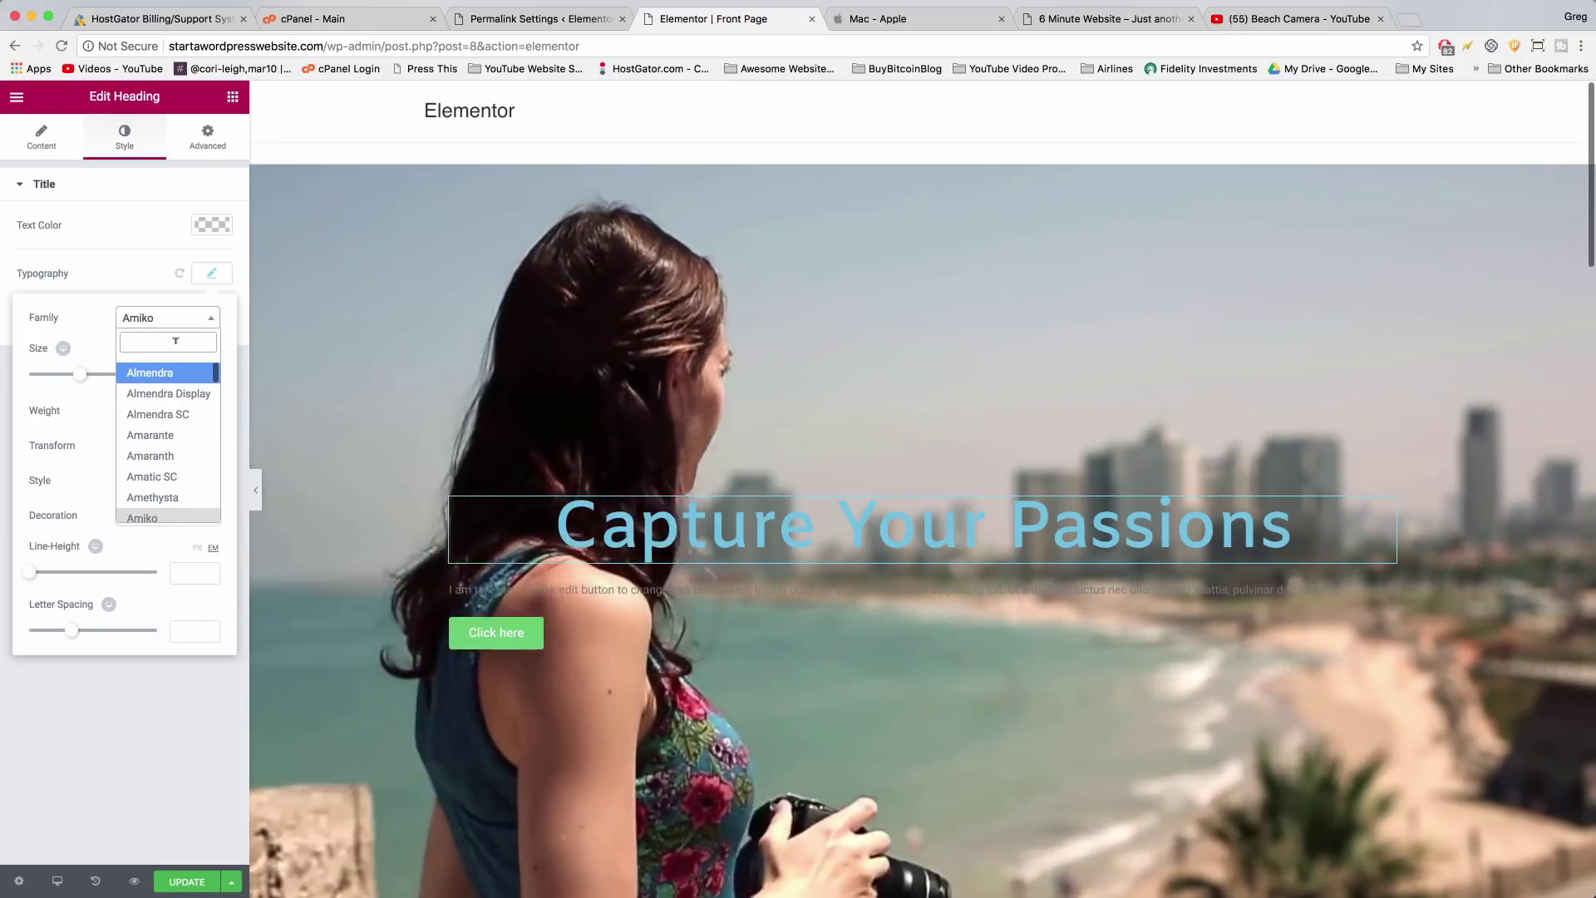
type("robot")
key("Return")
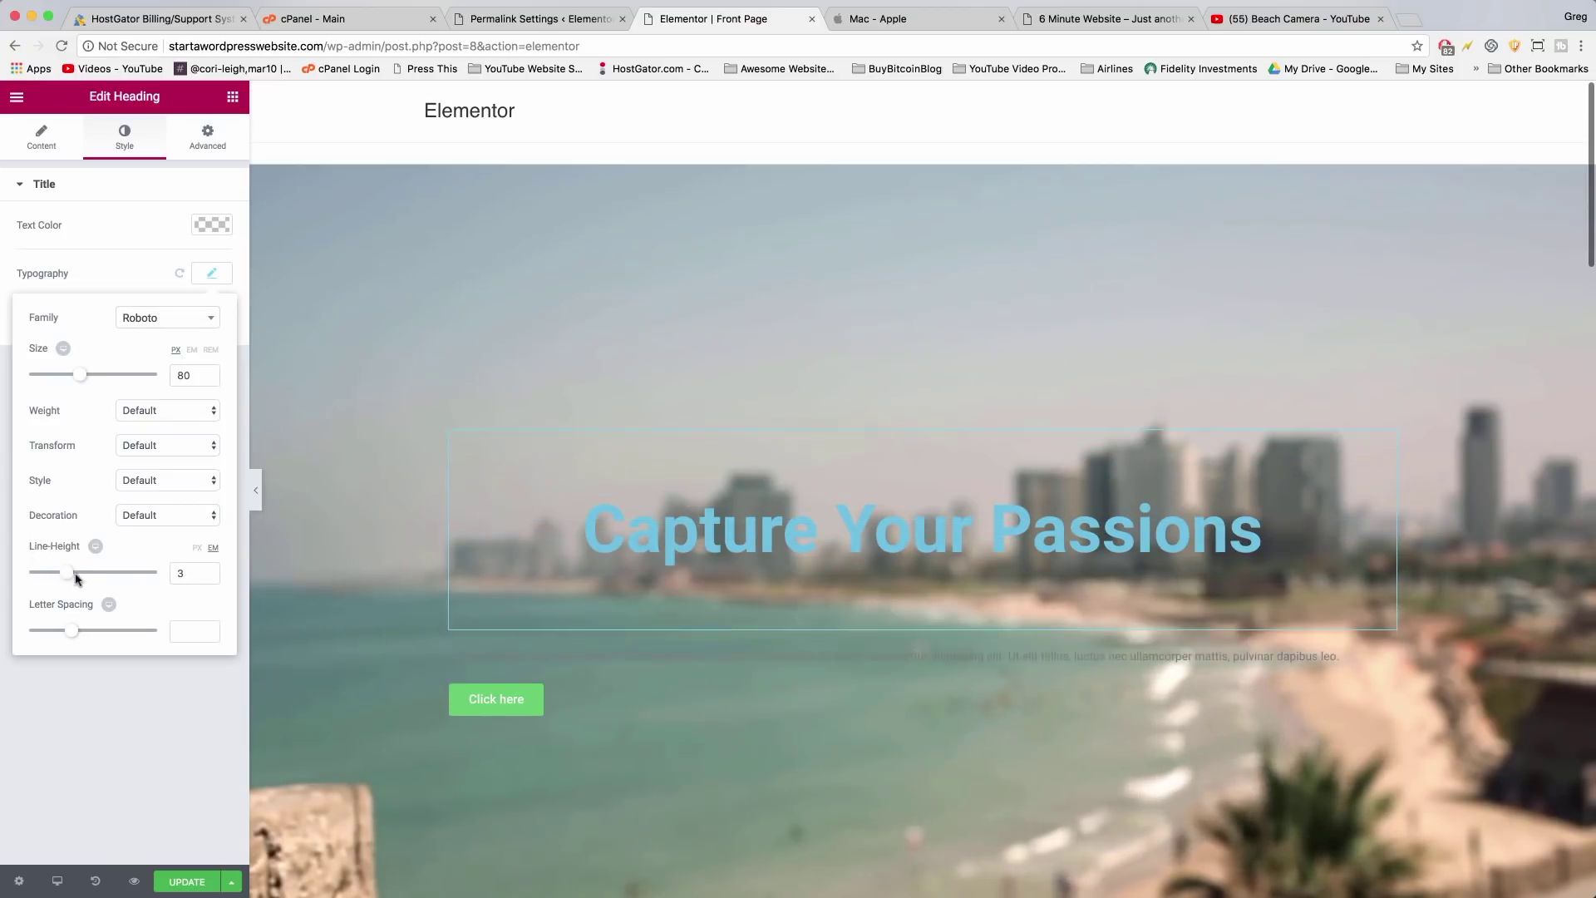
Tighten the heading line height to 1.2 and make its text white.
mouse_move(72, 579)
left_mouse_down()
mouse_move(29, 578)
mouse_move(47, 580)
left_mouse_up()
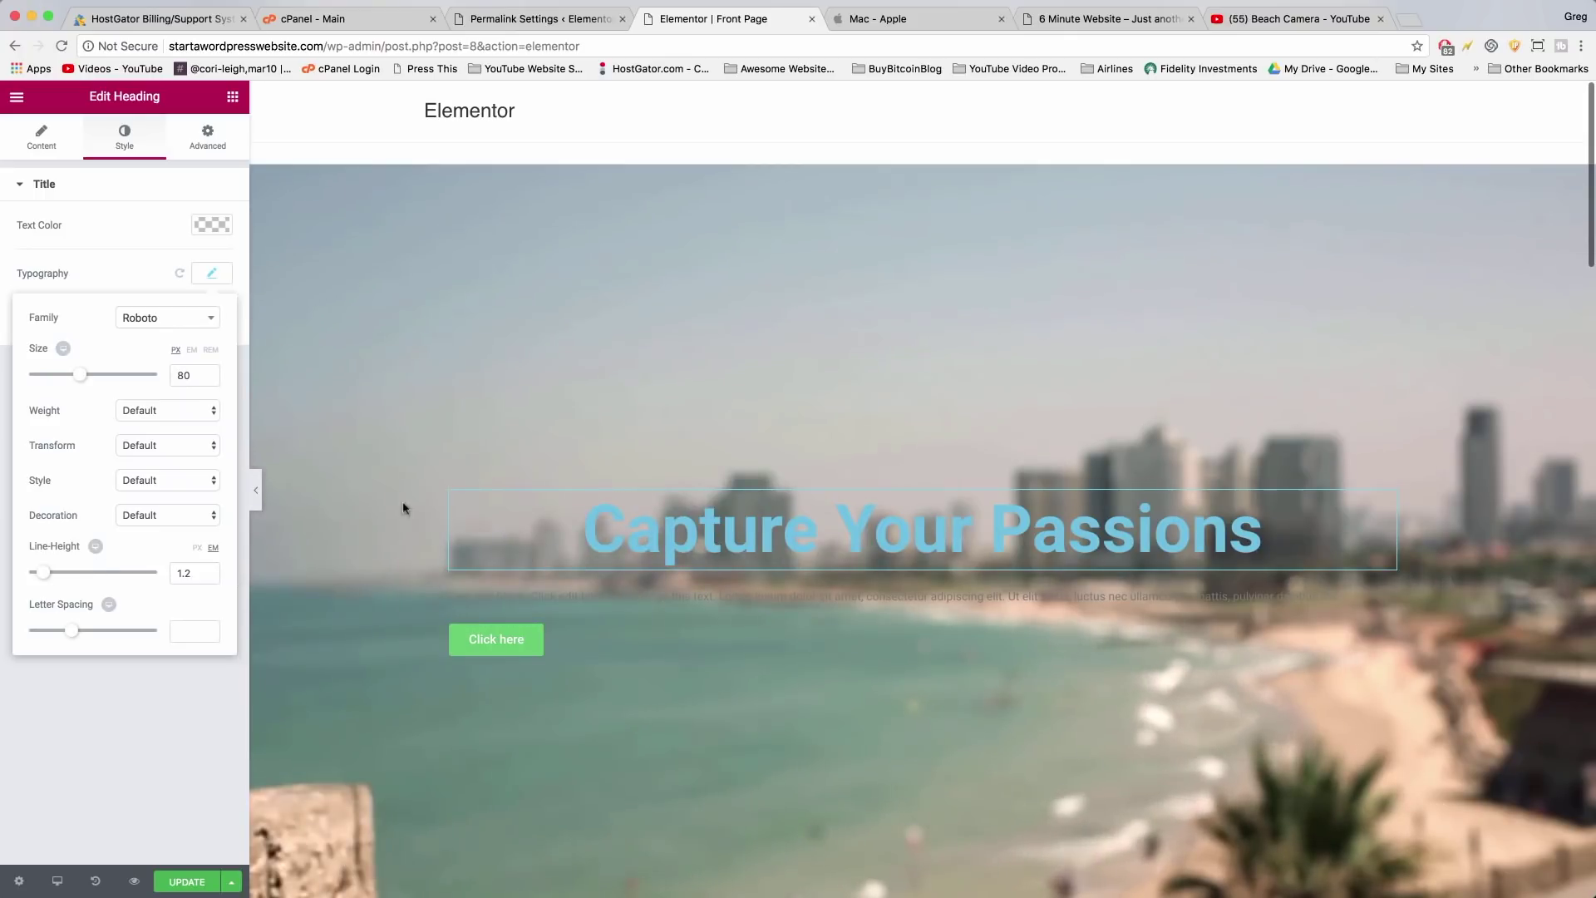
left_click(983, 519)
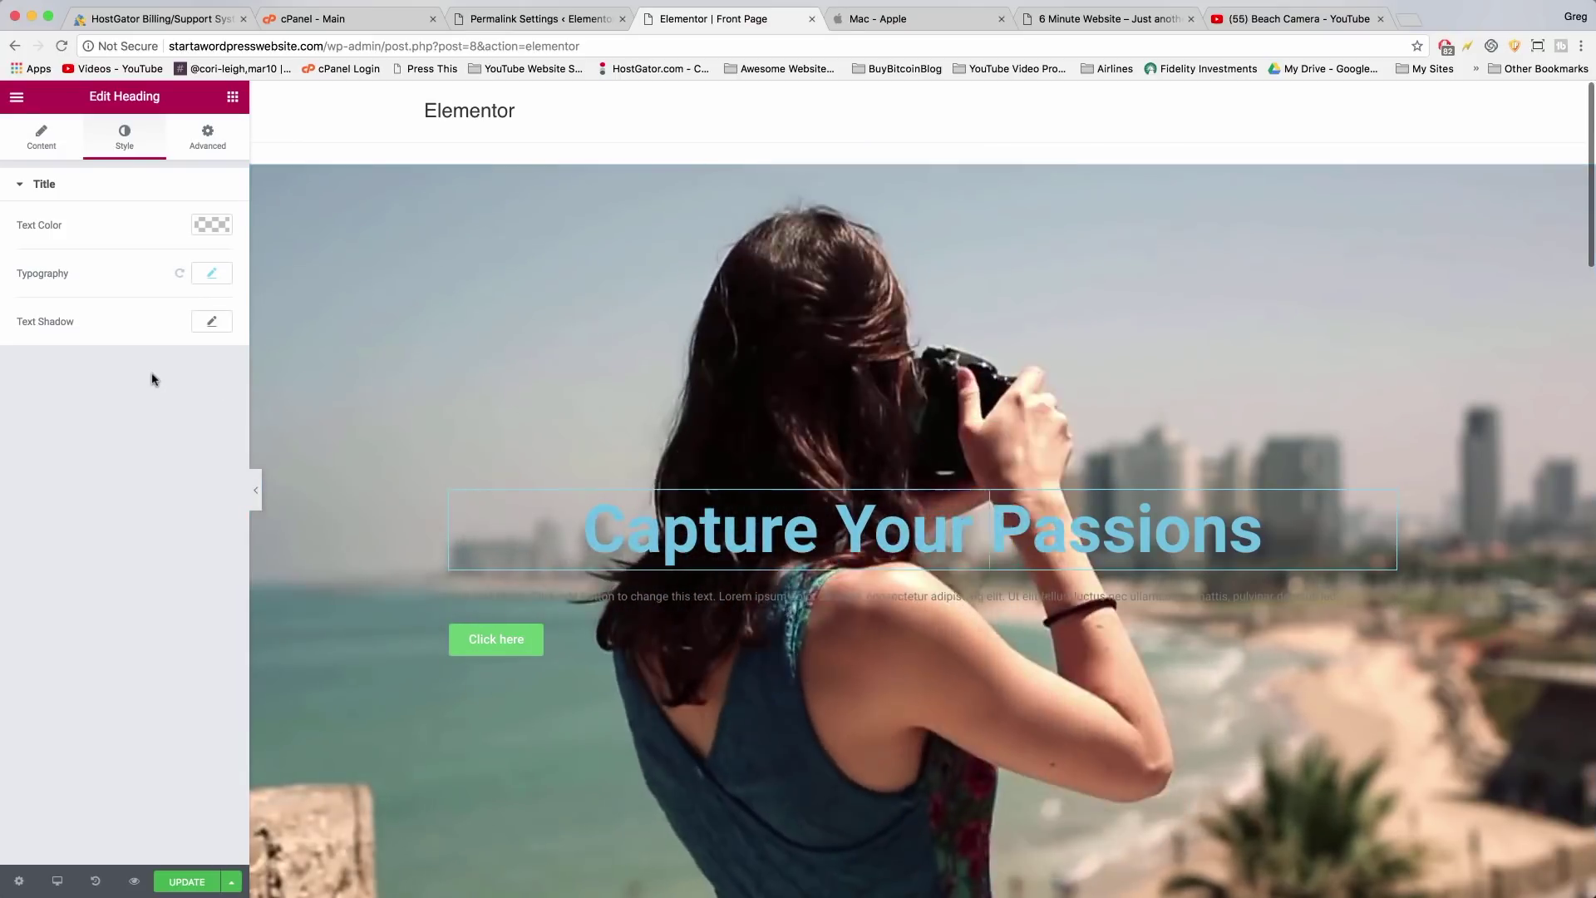
left_click(218, 227)
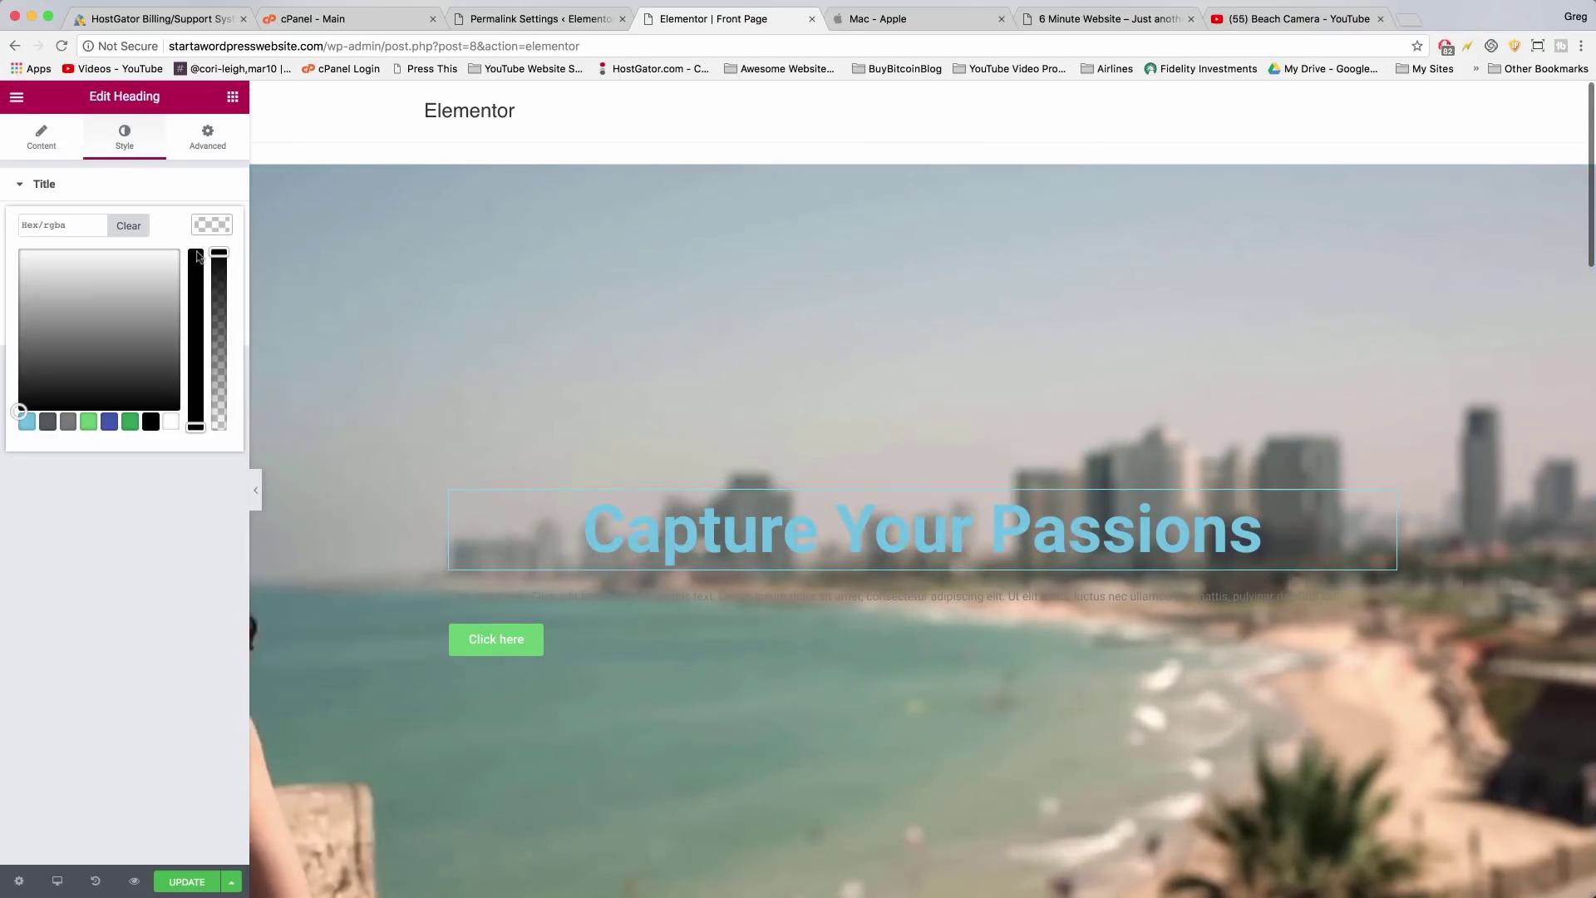
left_click(170, 422)
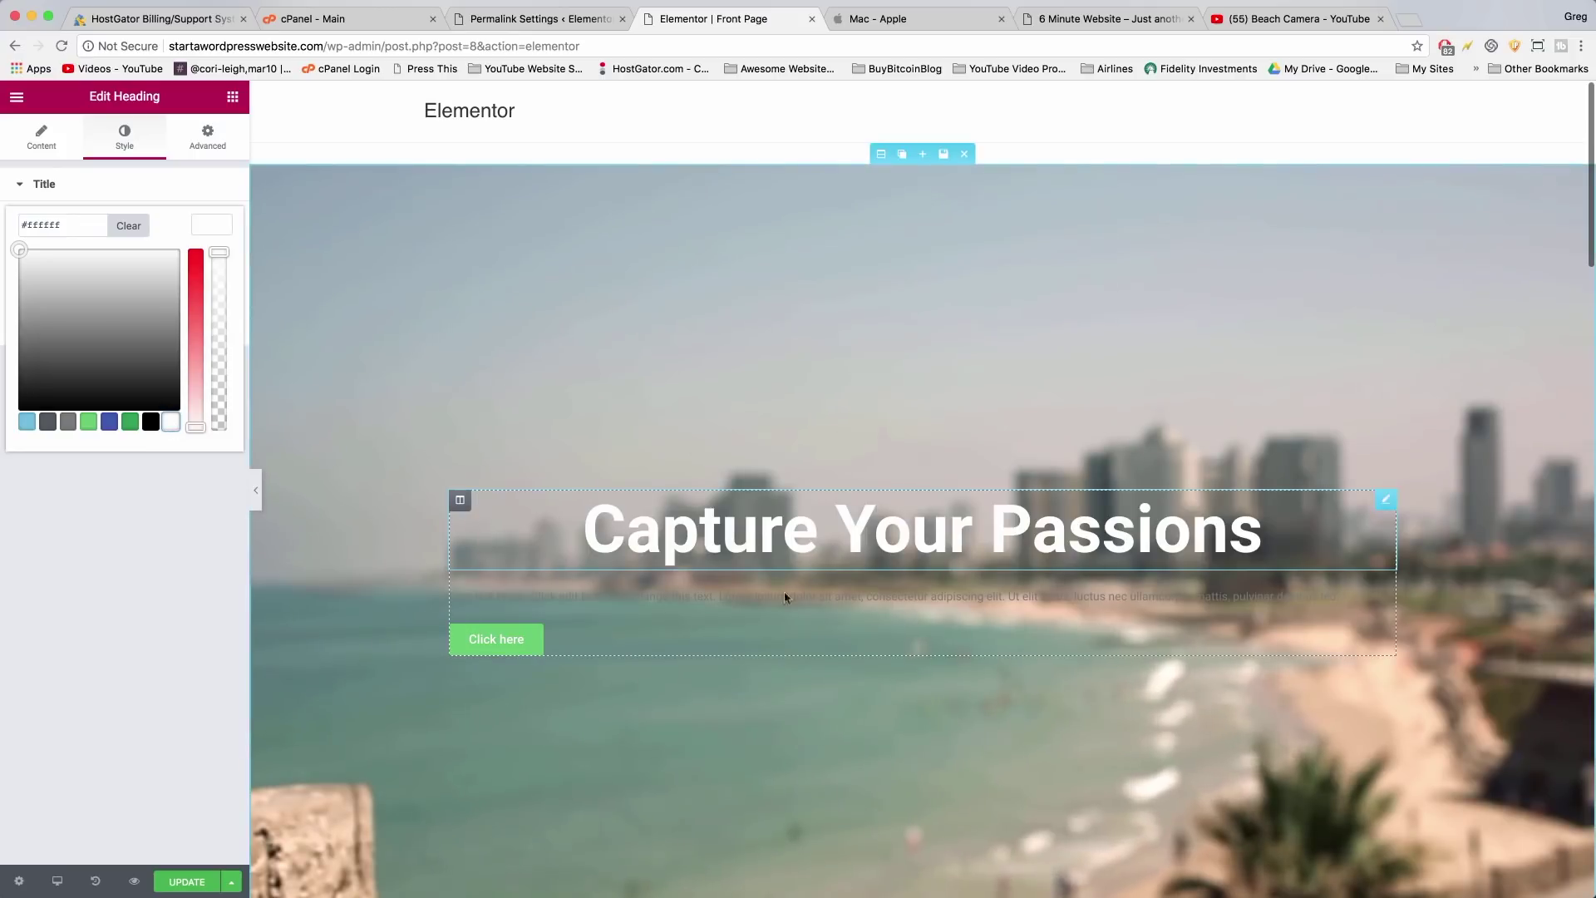
left_click(786, 597)
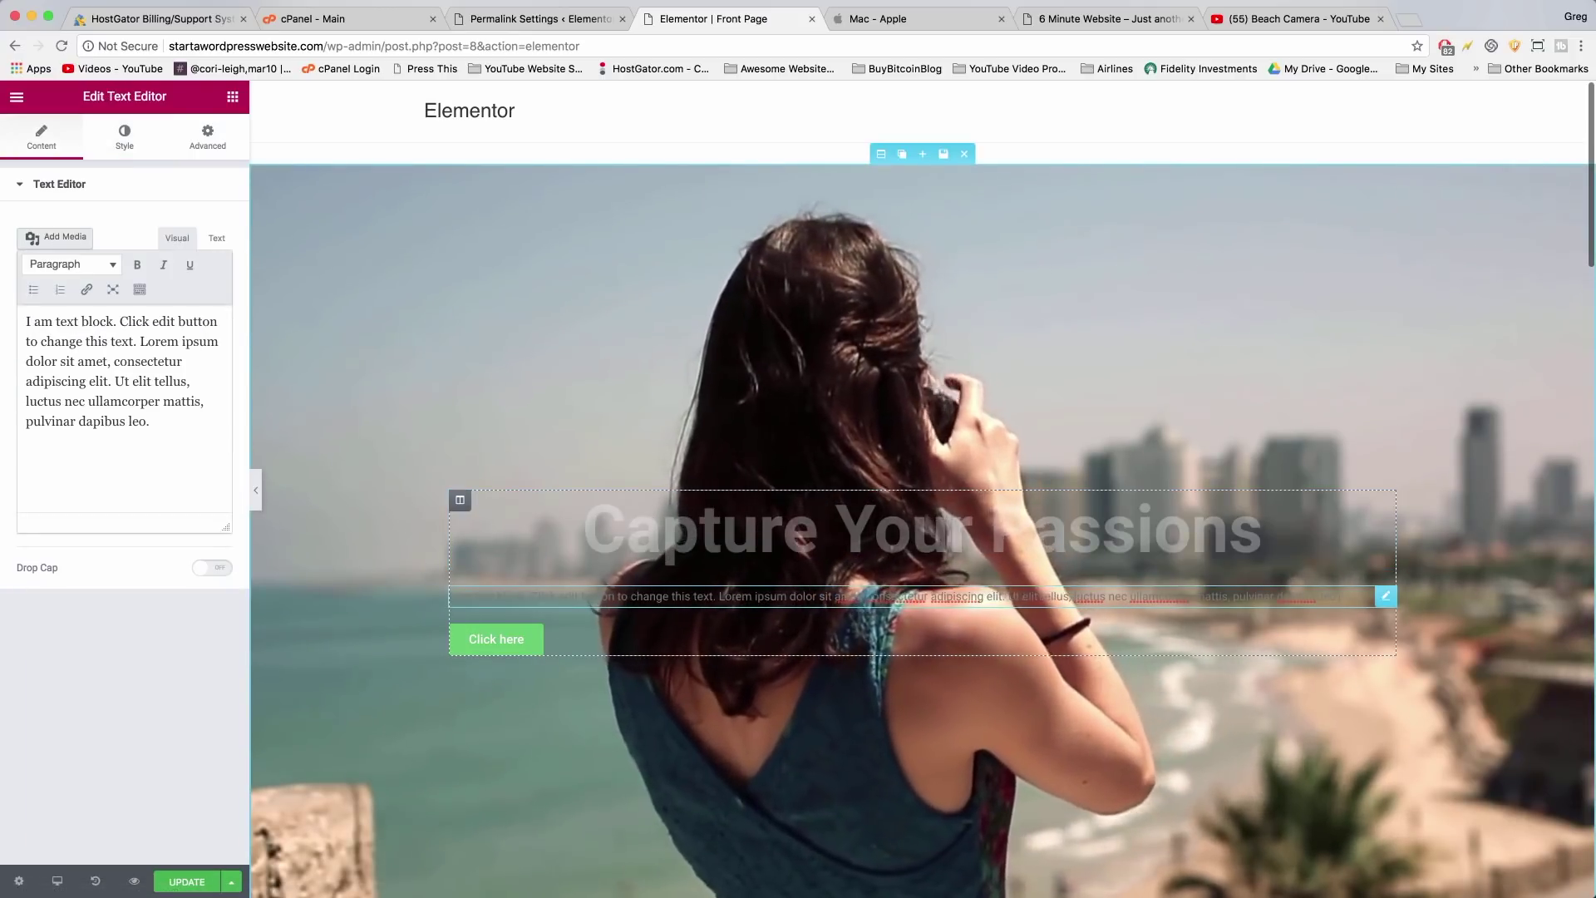
Replace the lorem ipsum paragraph with 'Today and Share Them with the World'.
left_click_drag(164, 426, 25, 321)
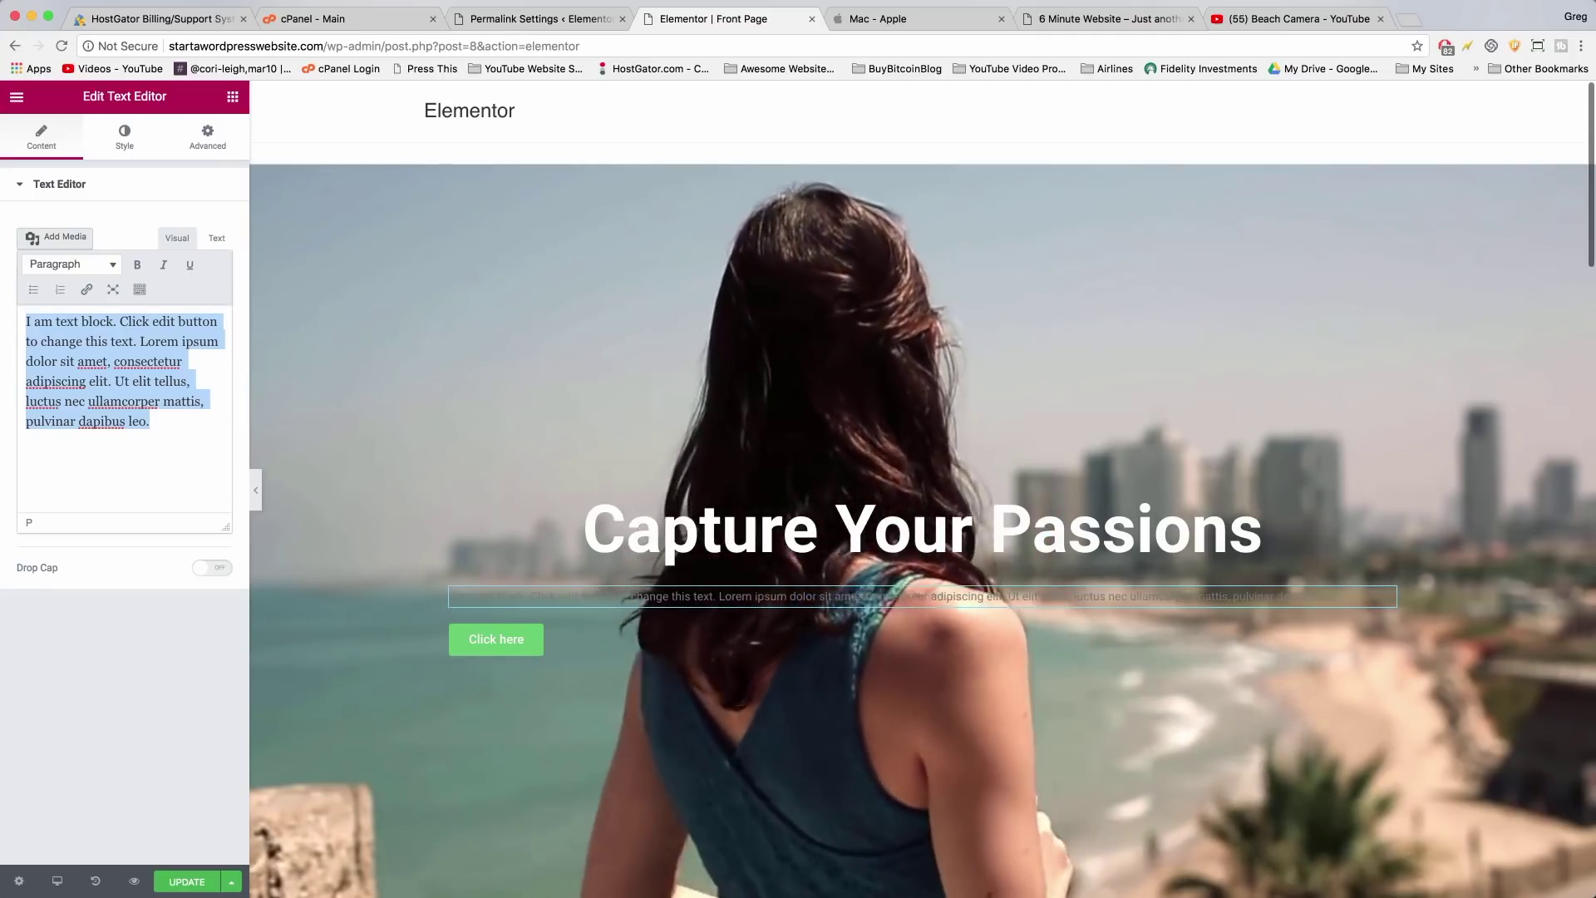
key("BackSpace")
type("Tod")
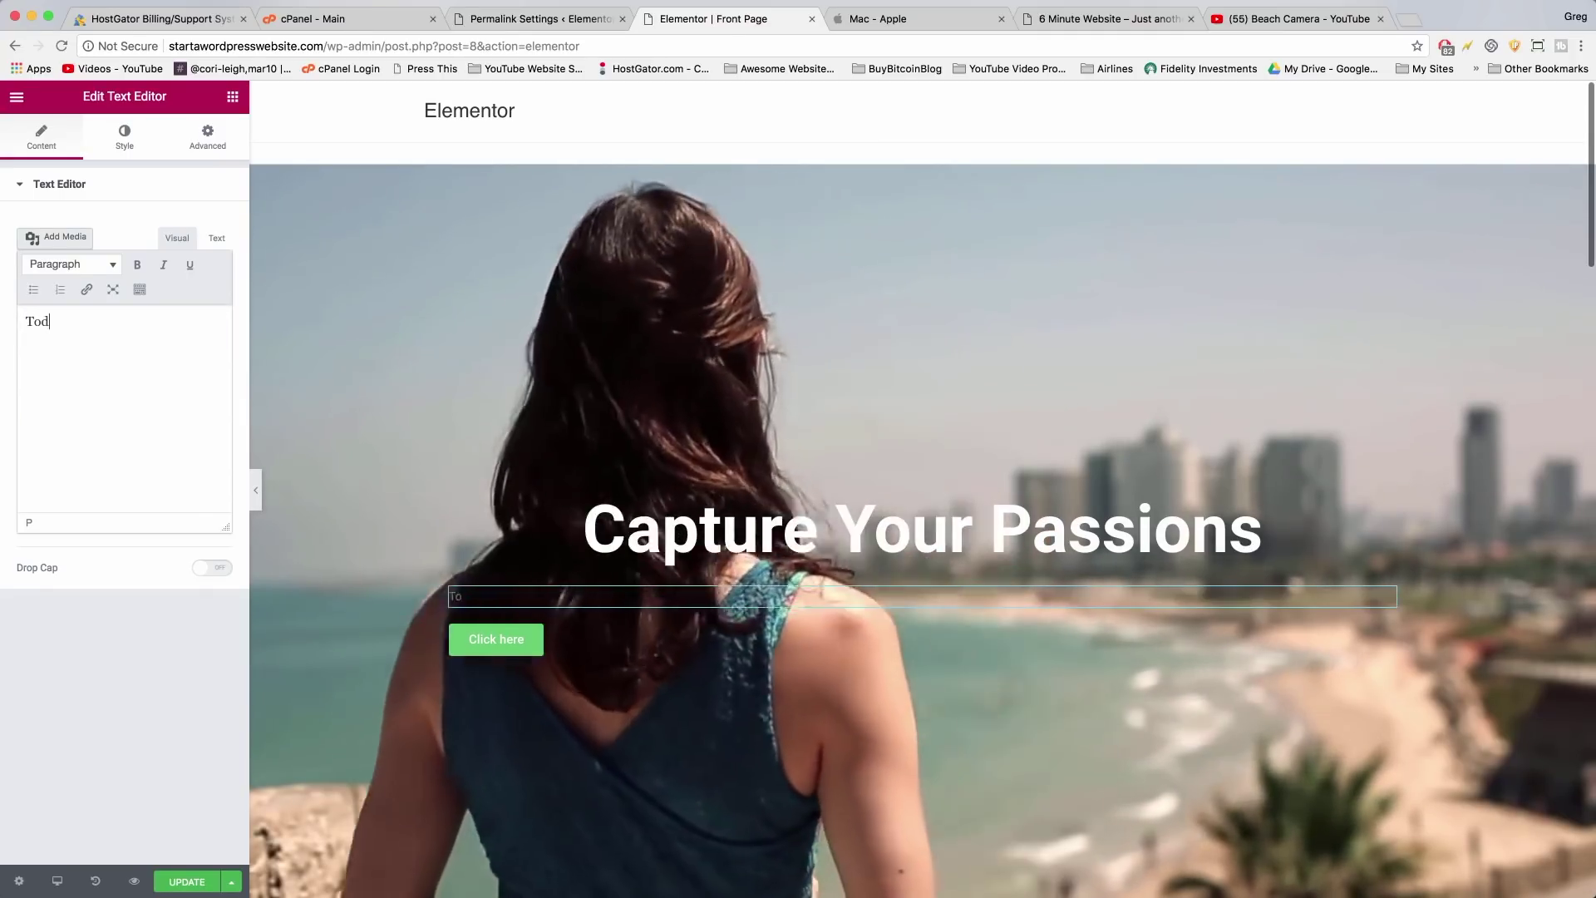
type("ay n")
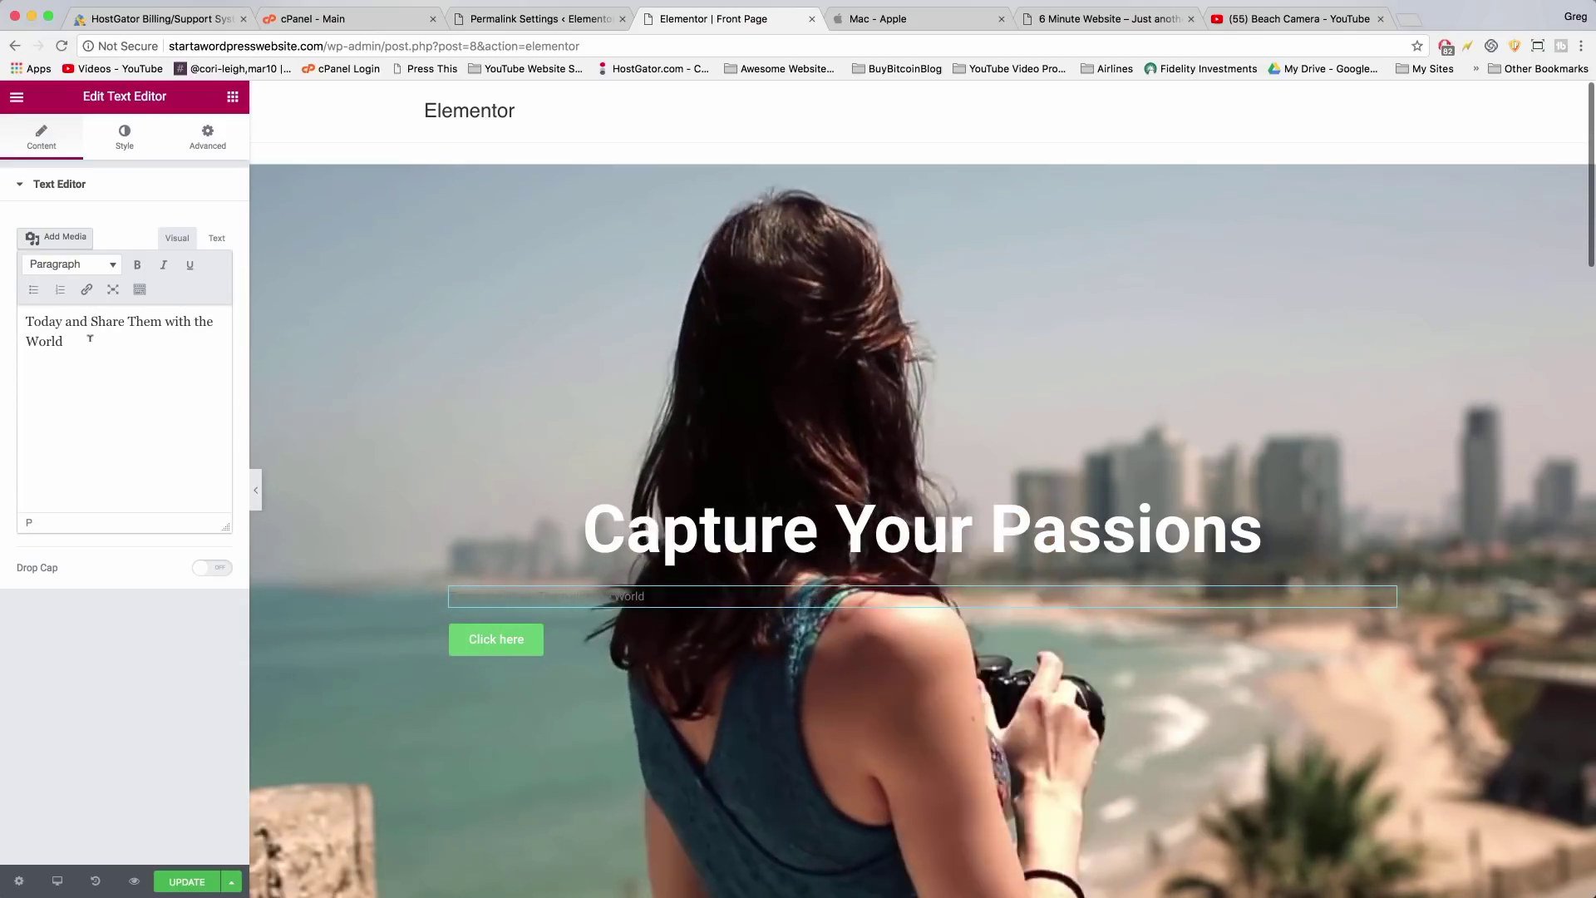
left_click_drag(92, 343, 45, 322)
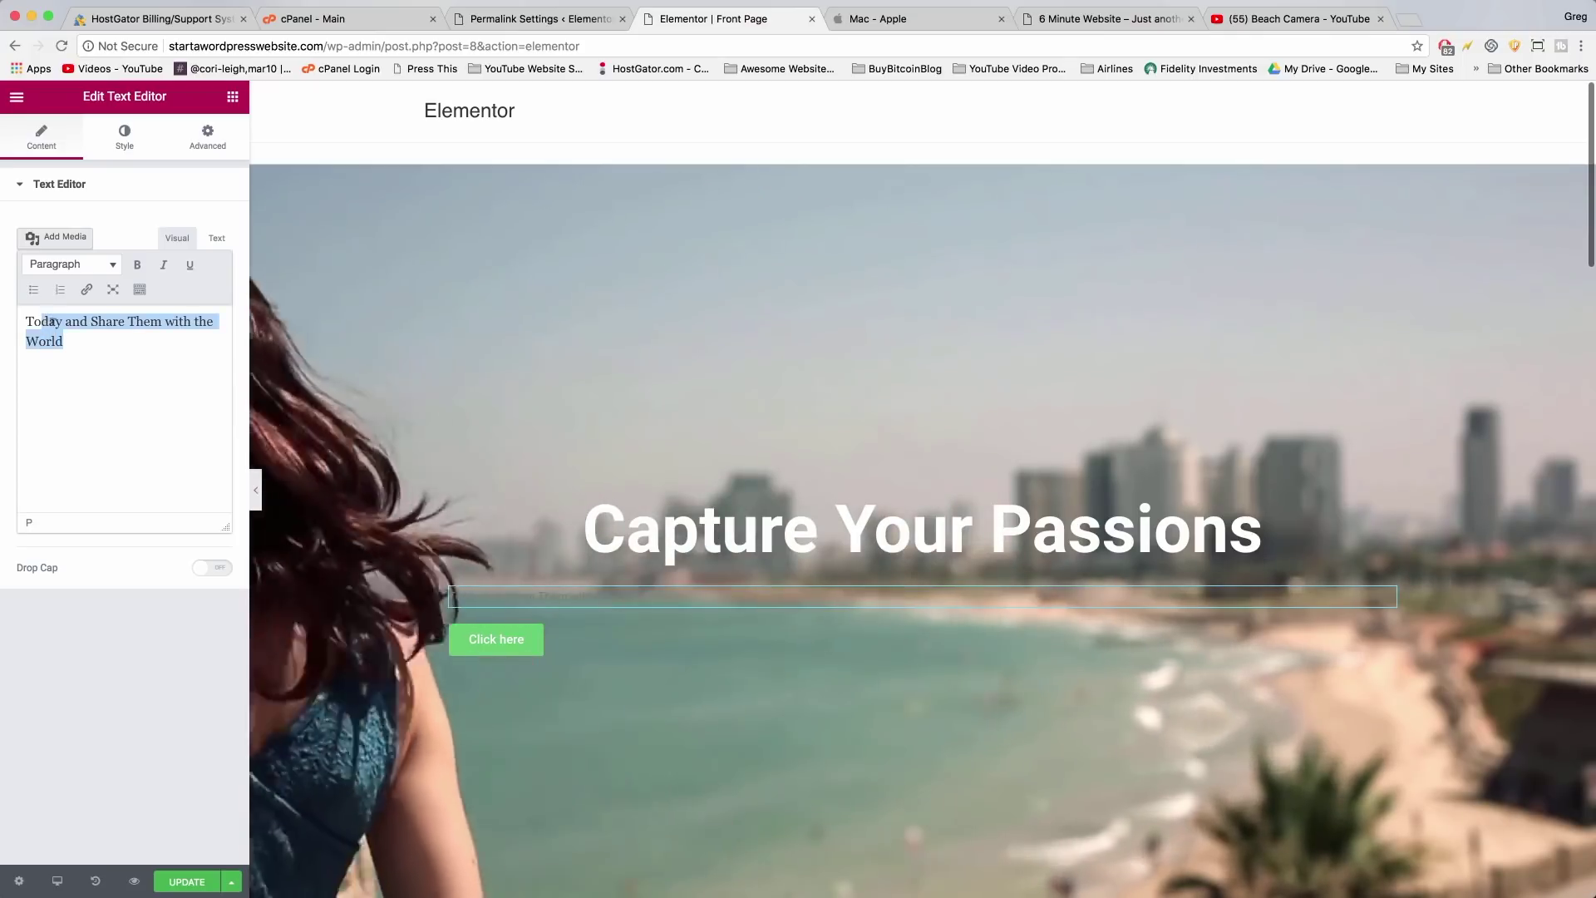
left_click(102, 345)
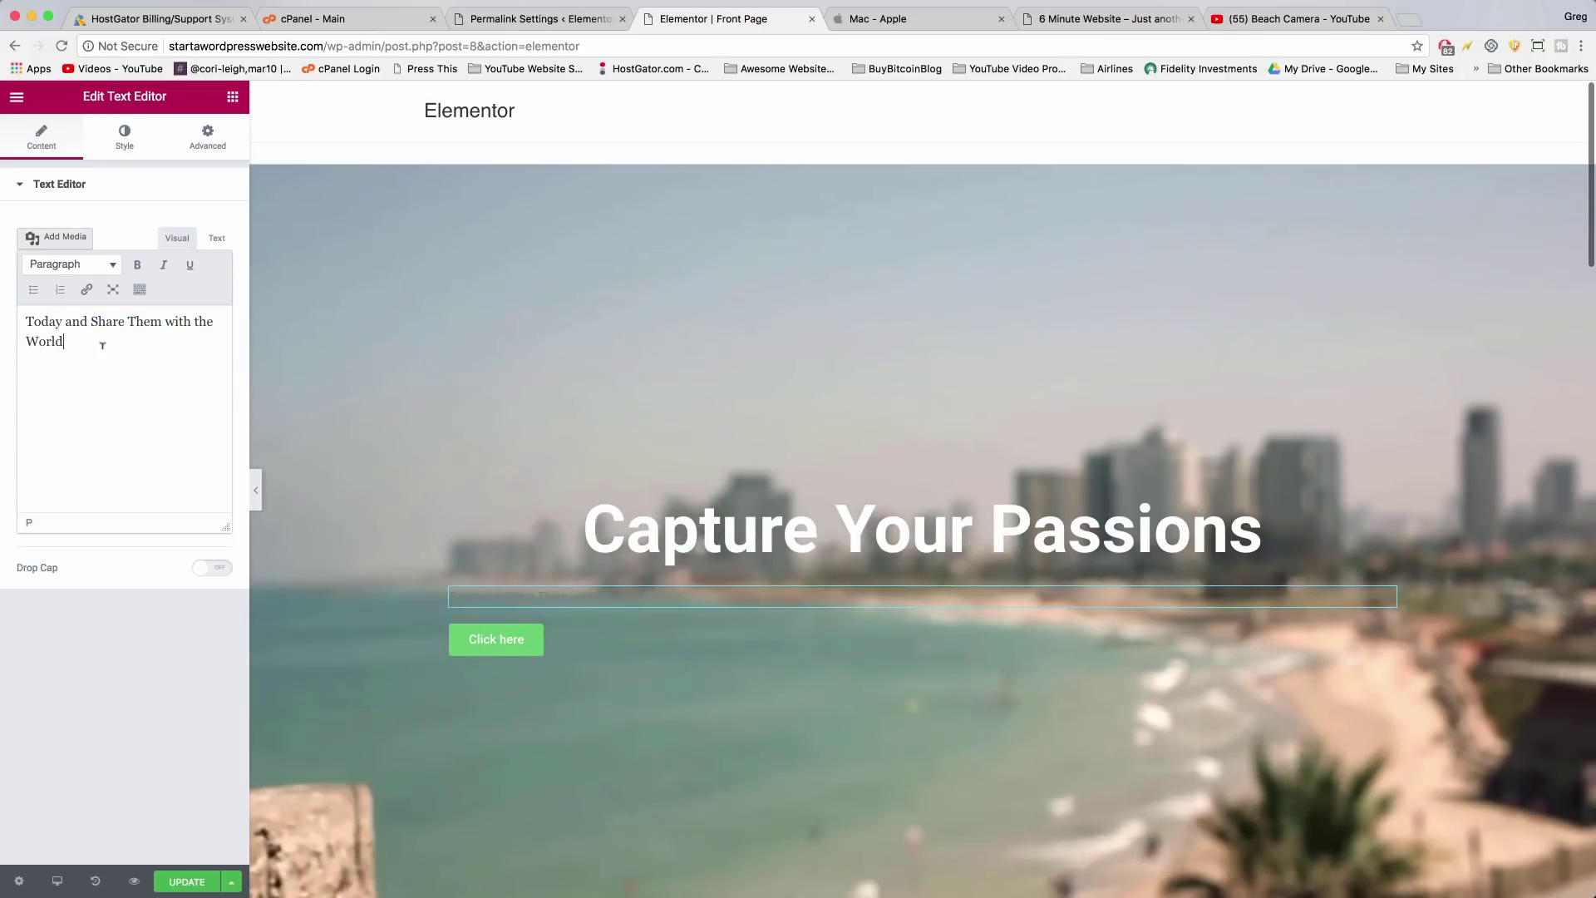
Inspect the subtitle text in the Text Editor's formatted and HTML views.
left_click(139, 290)
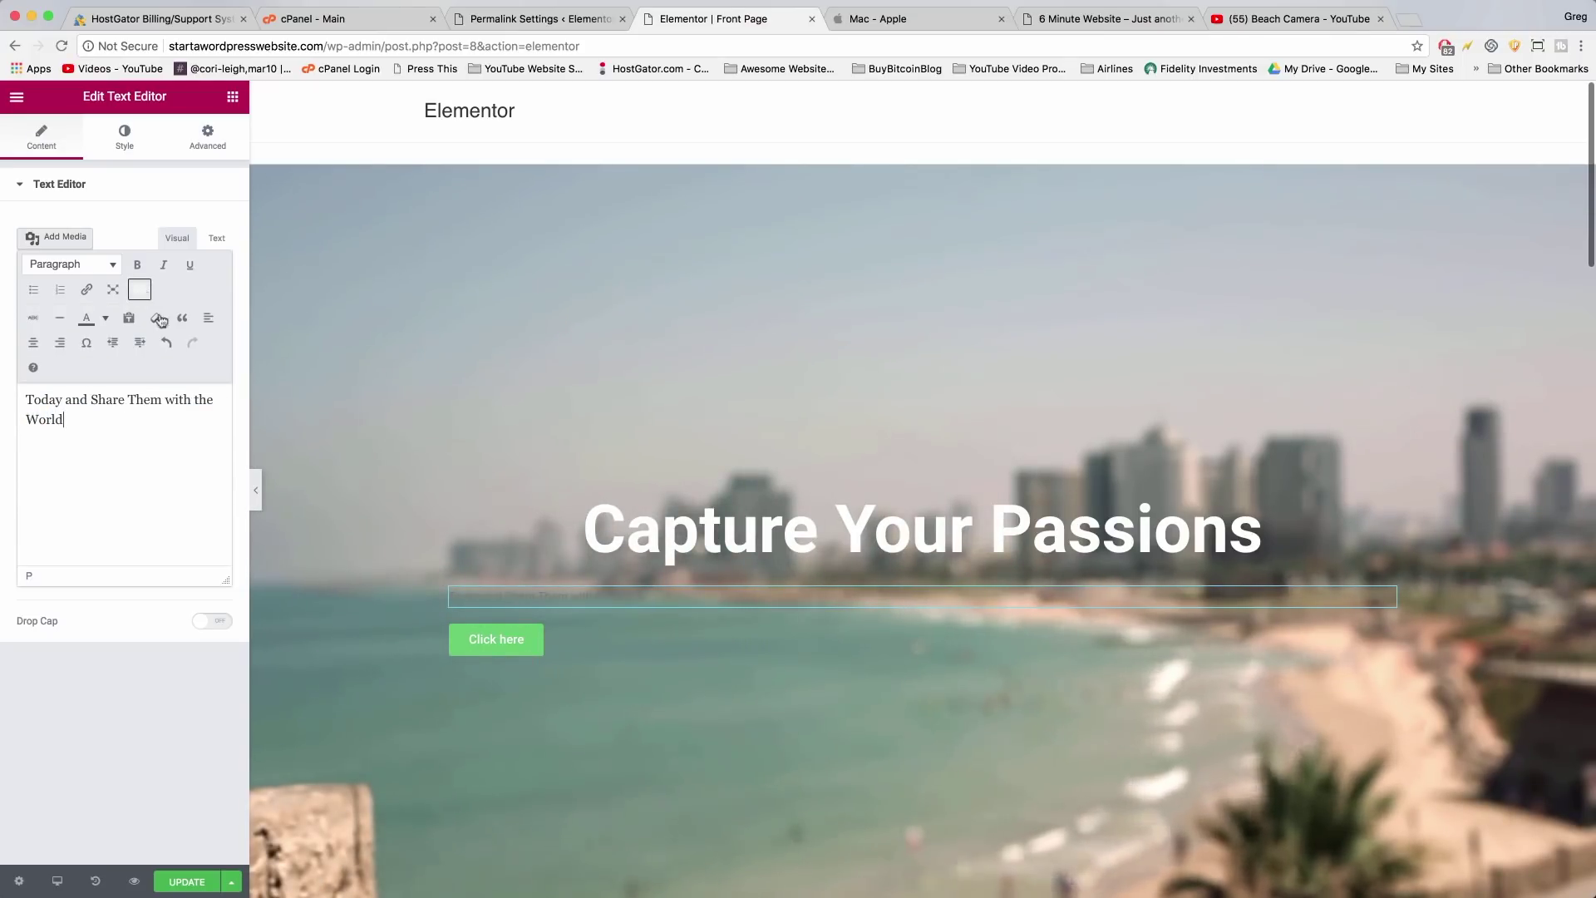
triple_click(114, 410)
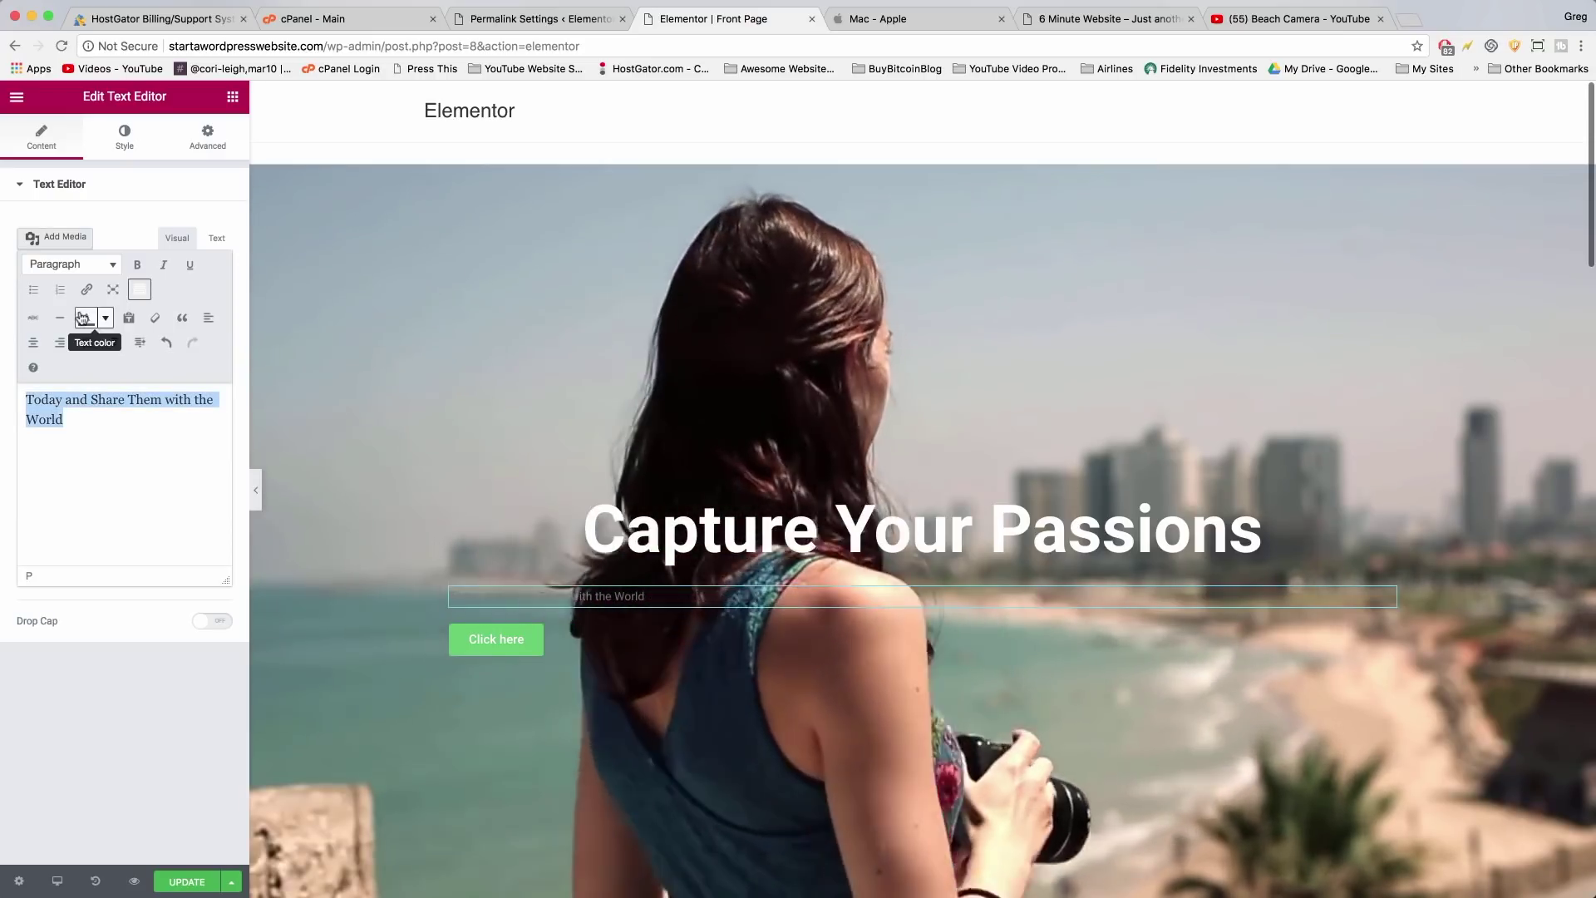
left_click(78, 423)
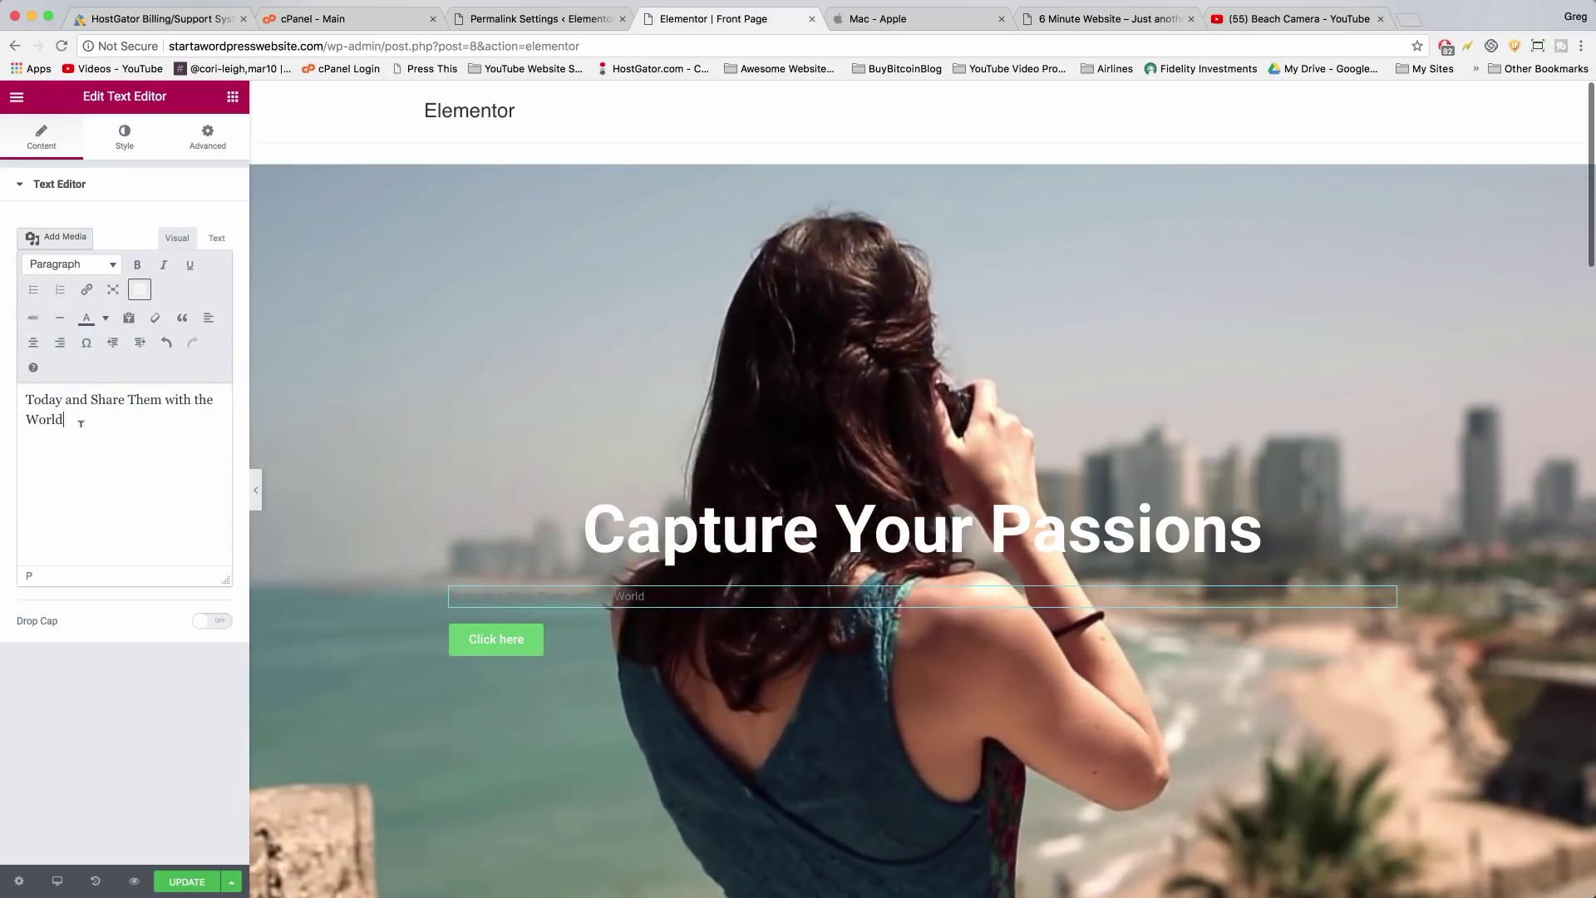
triple_click(32, 397)
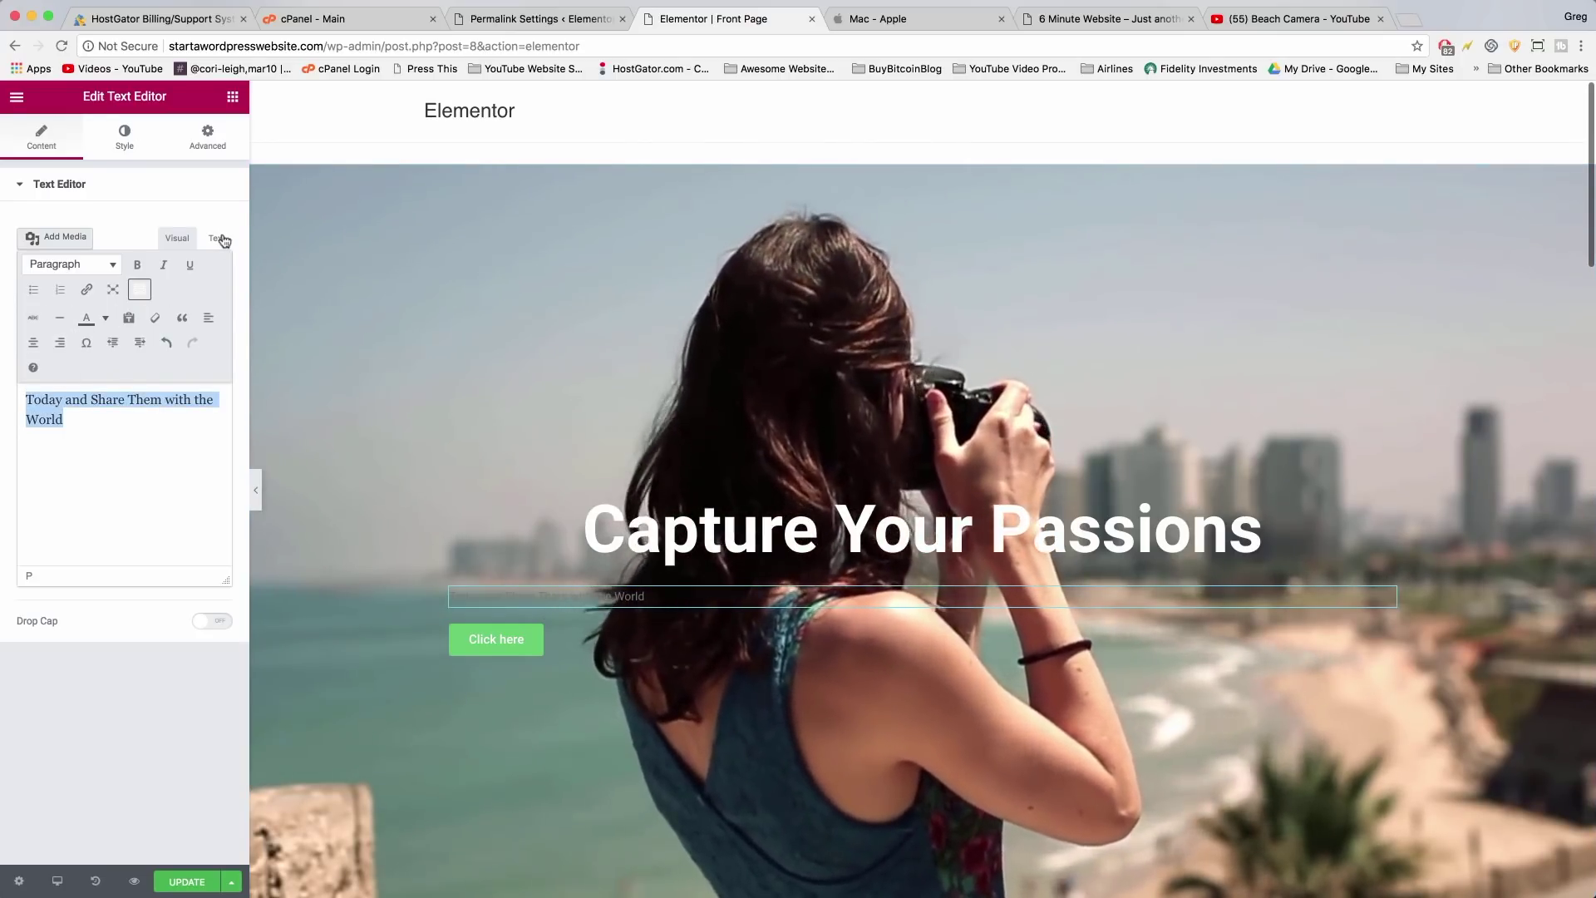
left_click(218, 238)
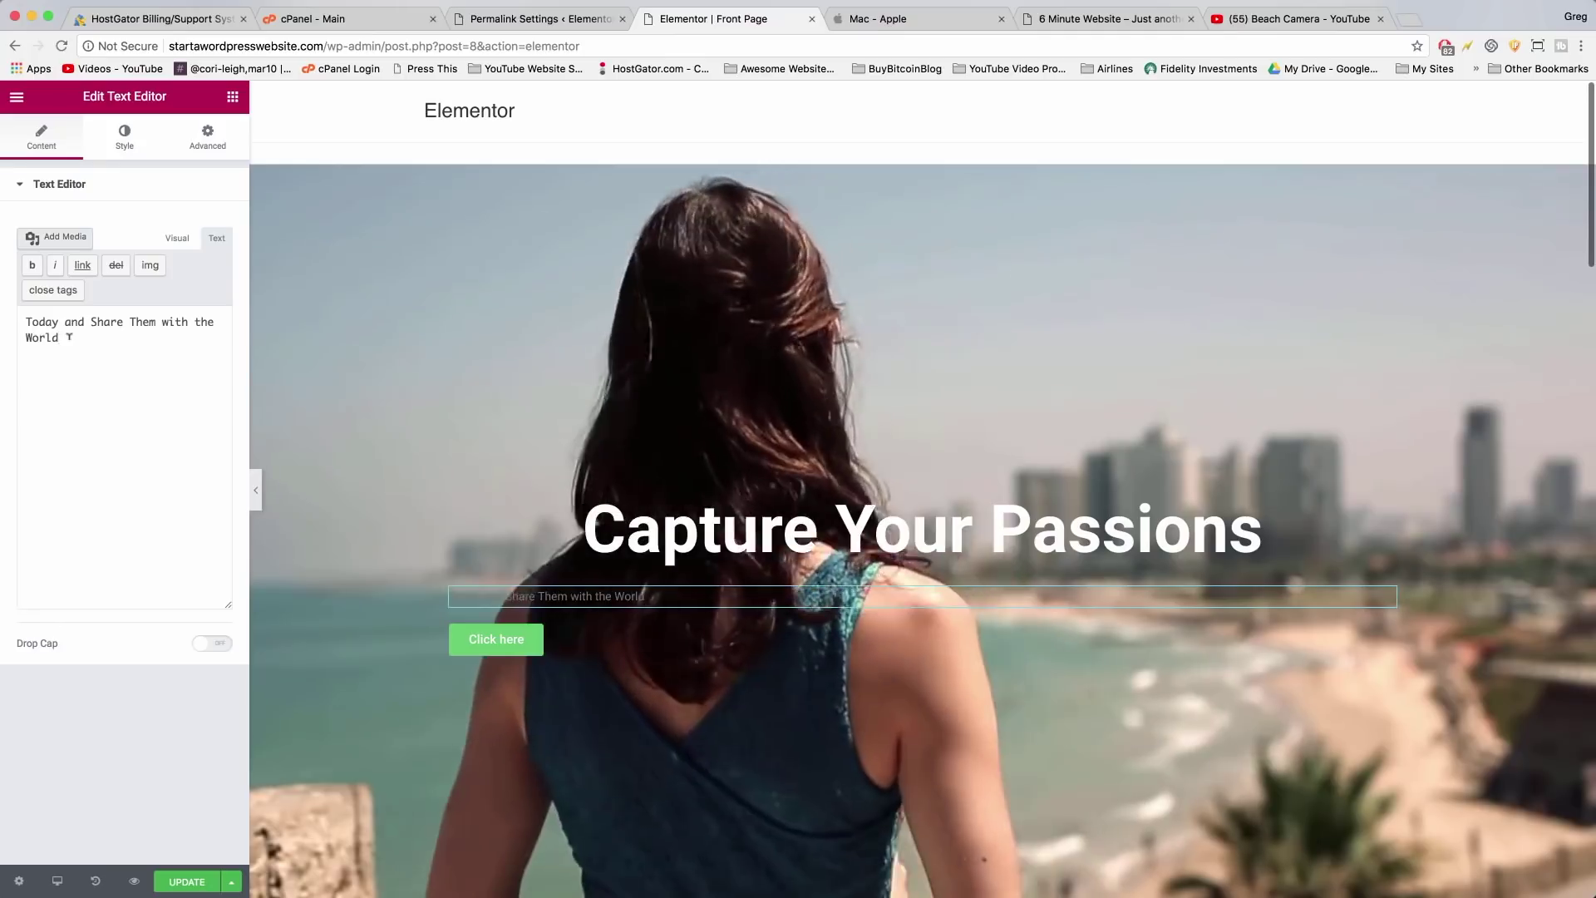
triple_click(64, 338)
left_click(64, 337)
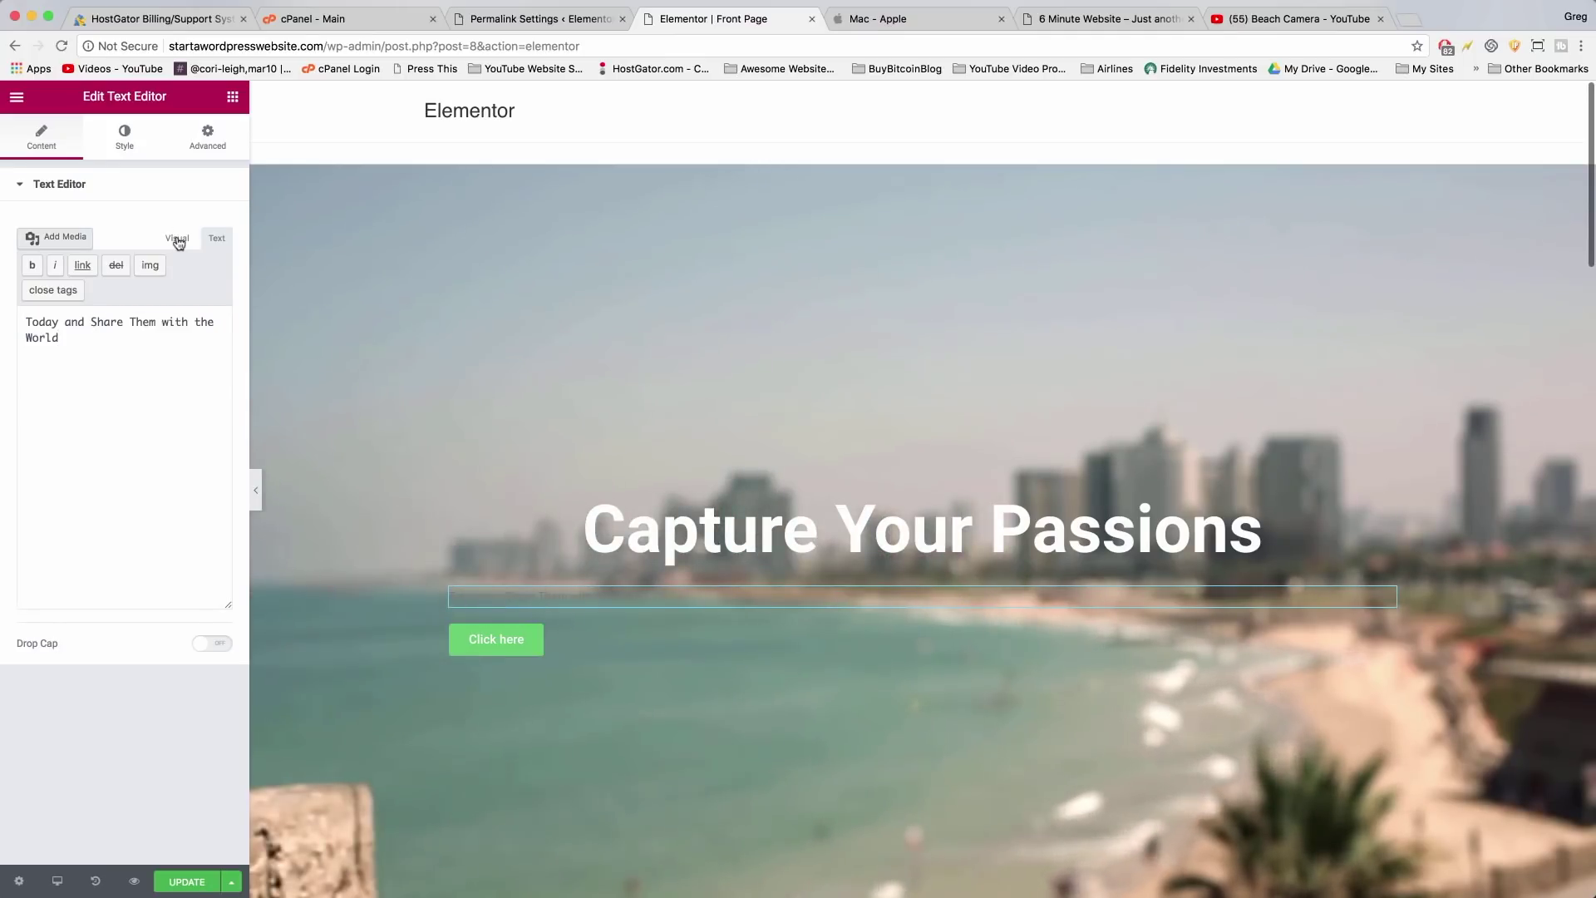
left_click(177, 240)
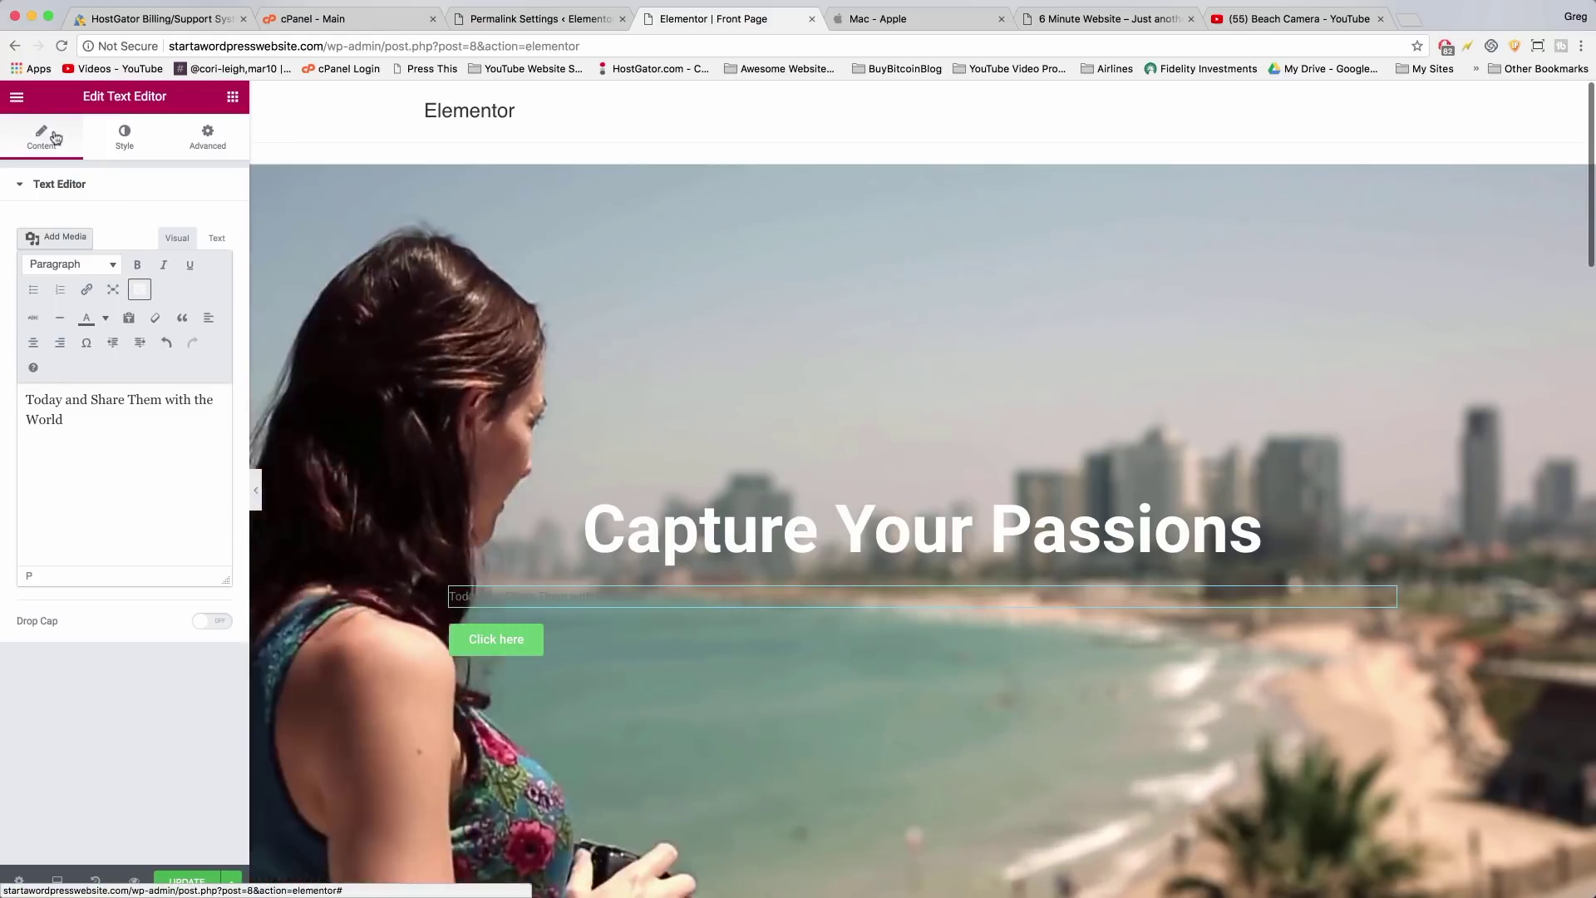
left_click(123, 138)
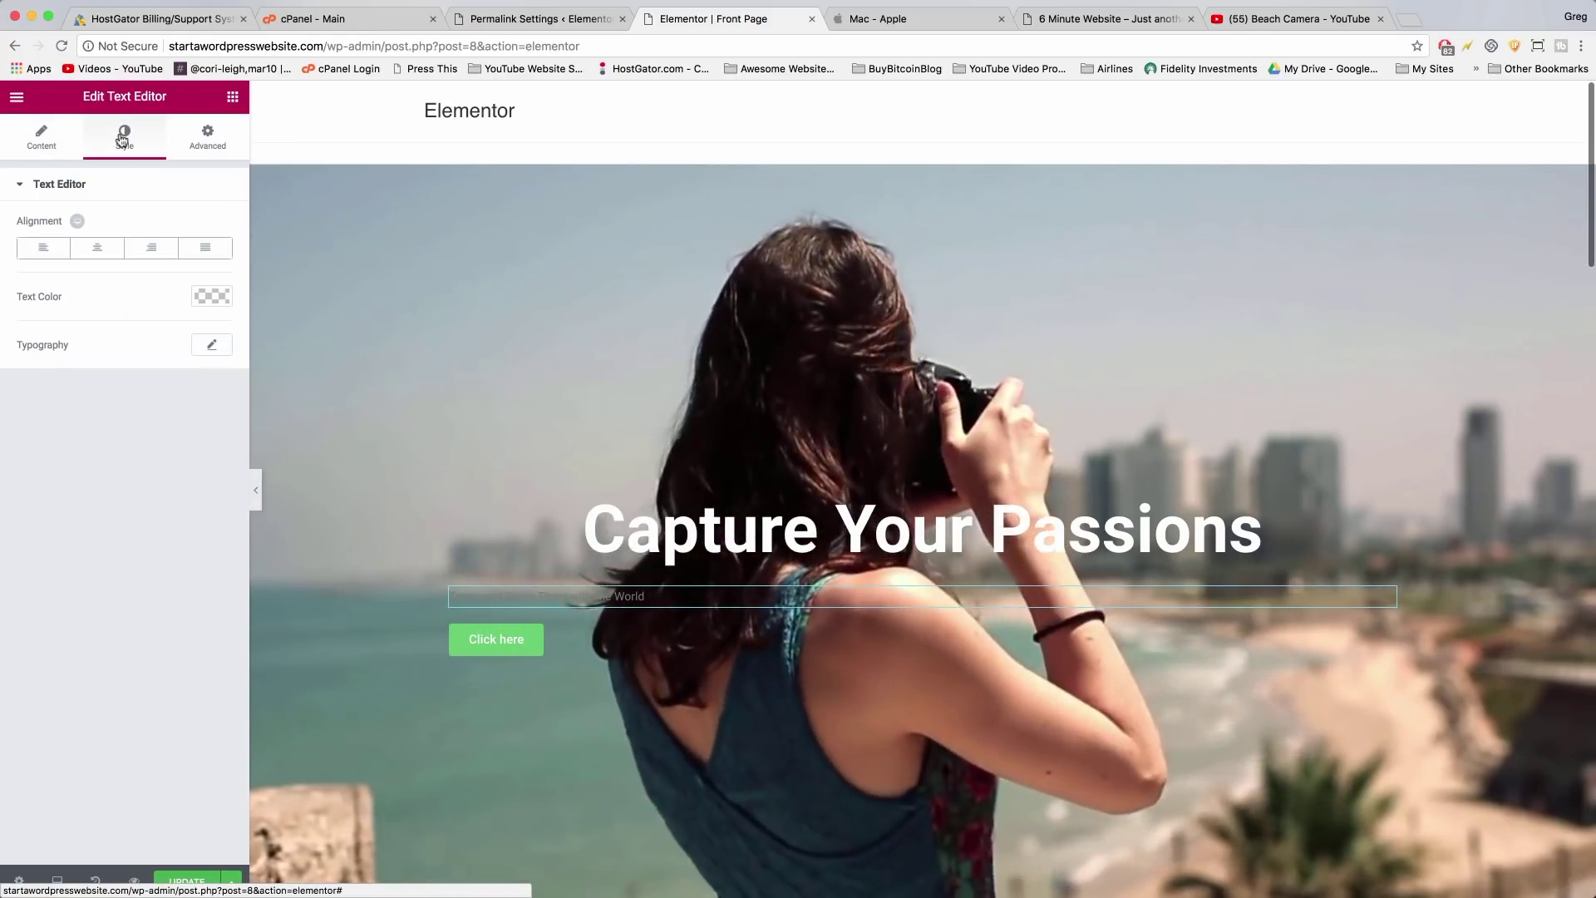
Make the subtitle white and set its font size to 48.
left_click(212, 298)
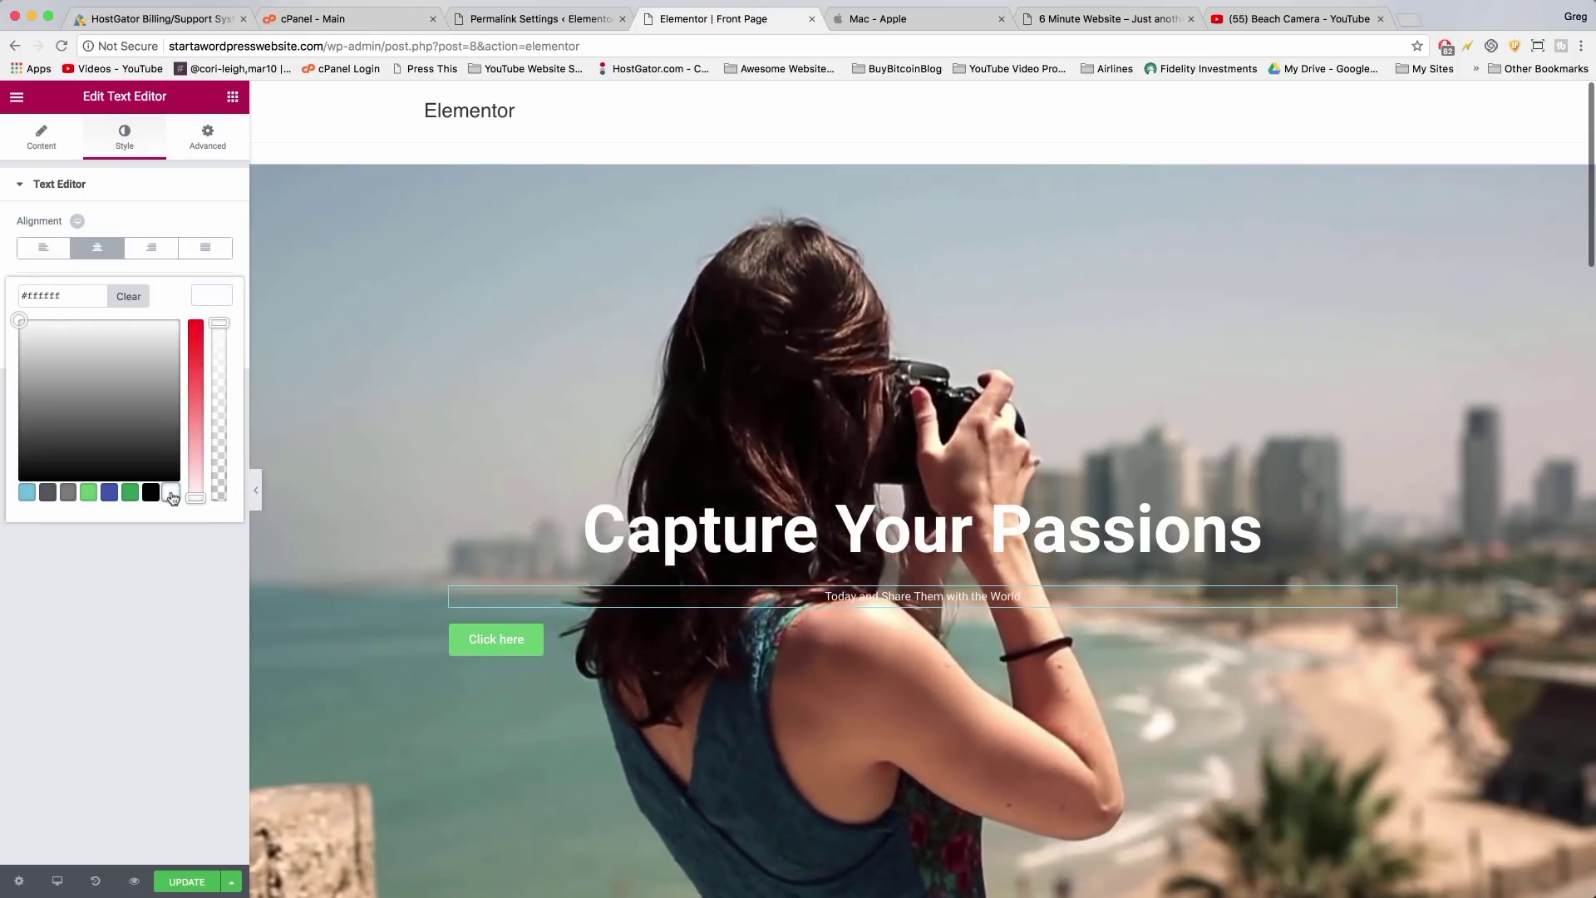
left_click(130, 592)
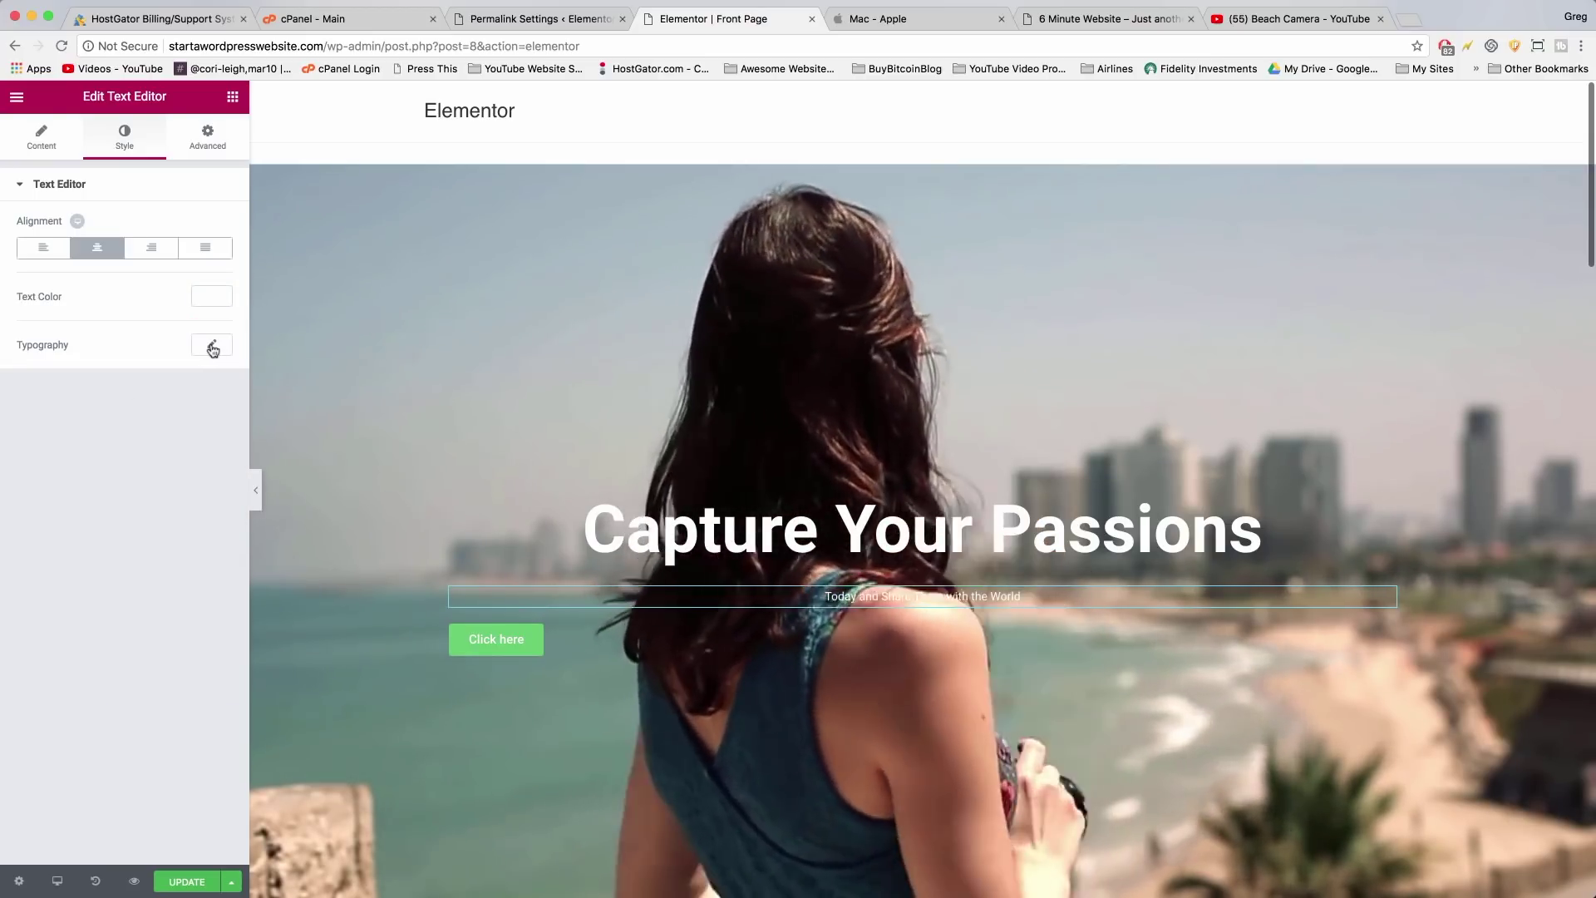
left_click(212, 346)
left_click_drag(33, 446, 65, 446)
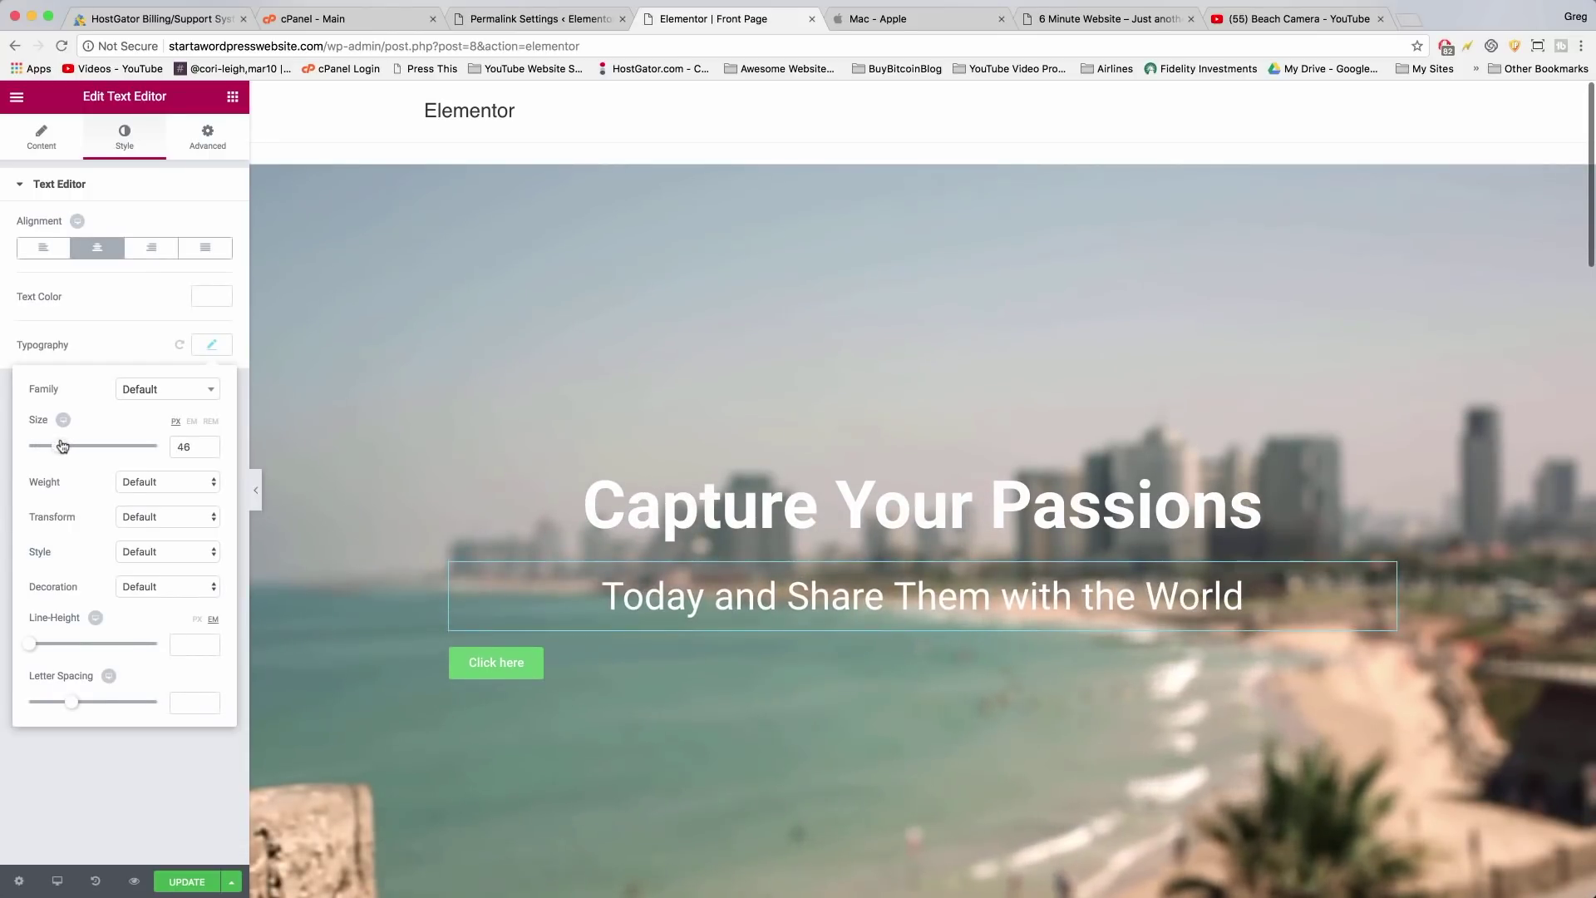
left_click_drag(63, 447, 59, 446)
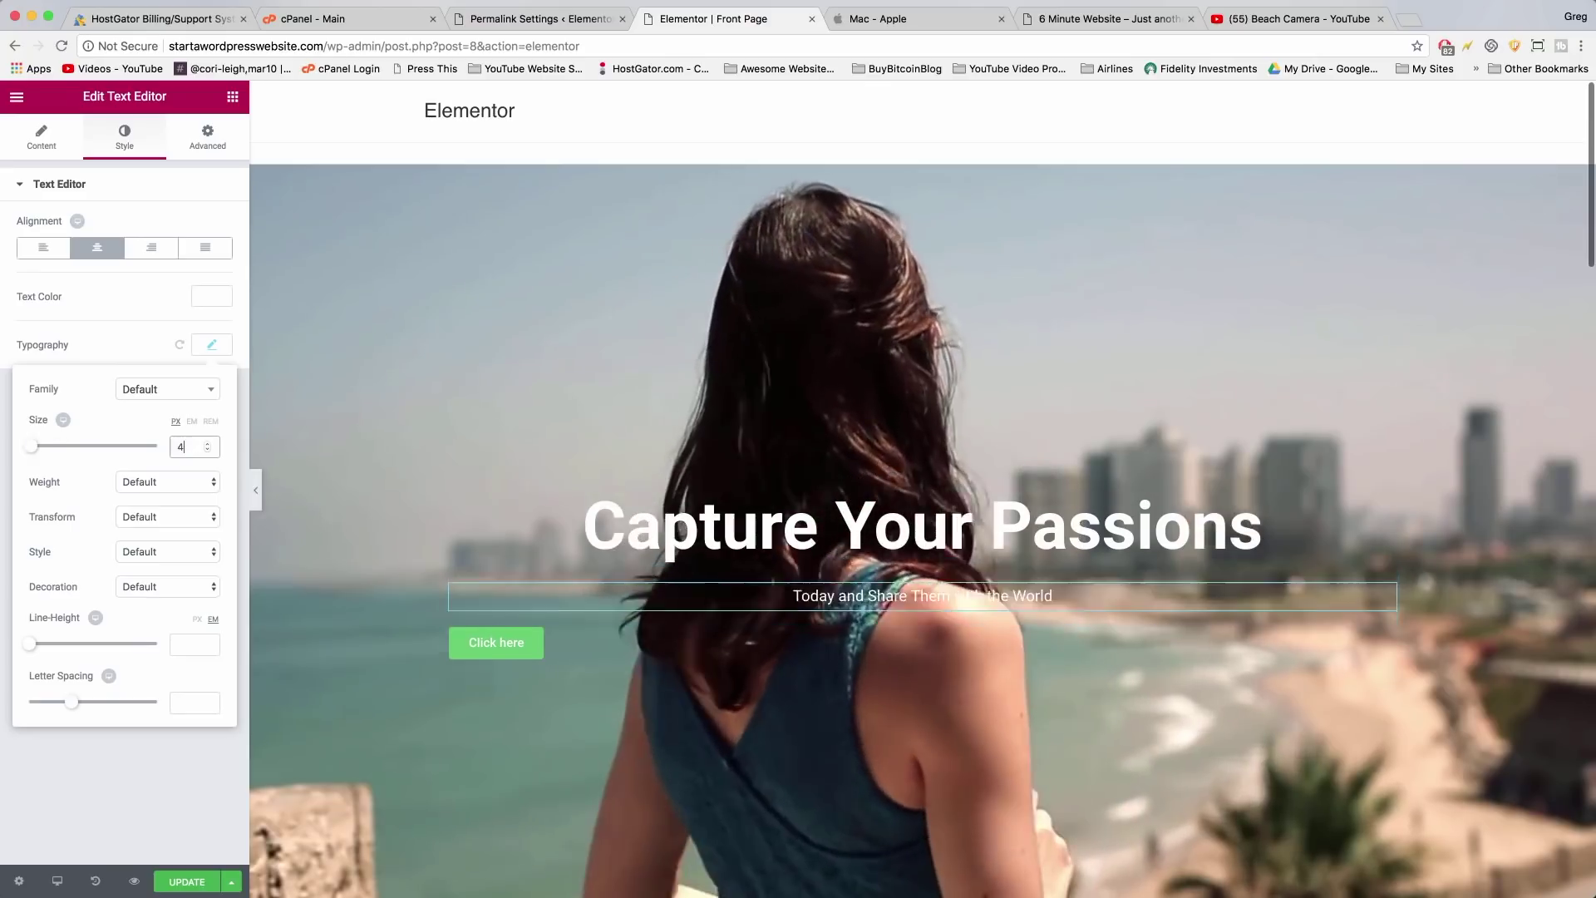
type("48")
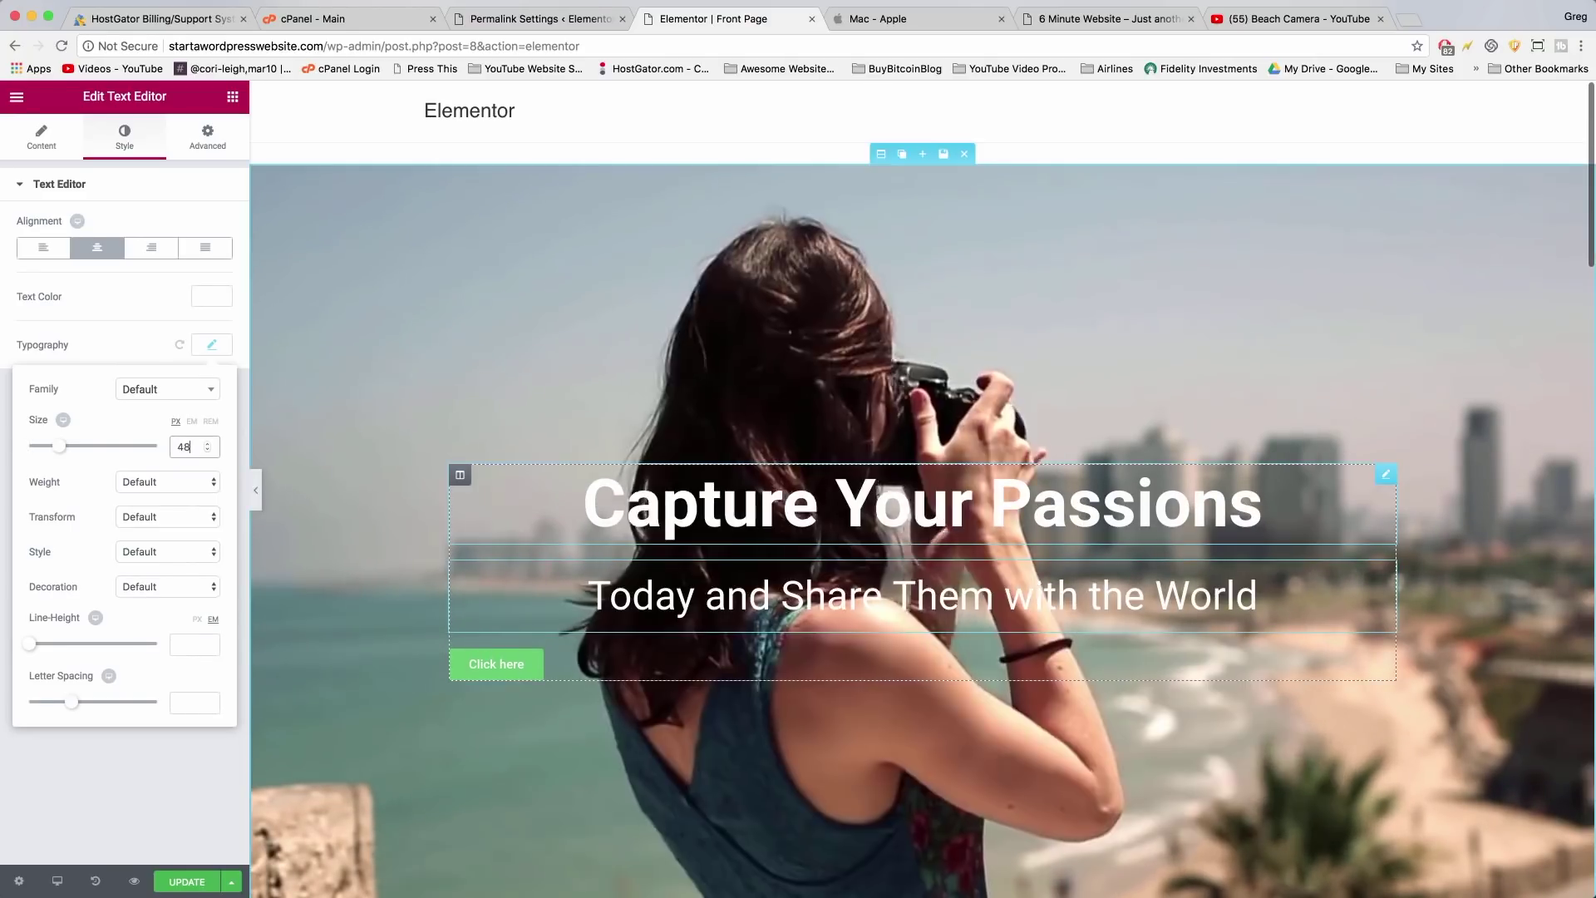
Enlarge the Capture Your Passions heading to size 100.
left_click(919, 505)
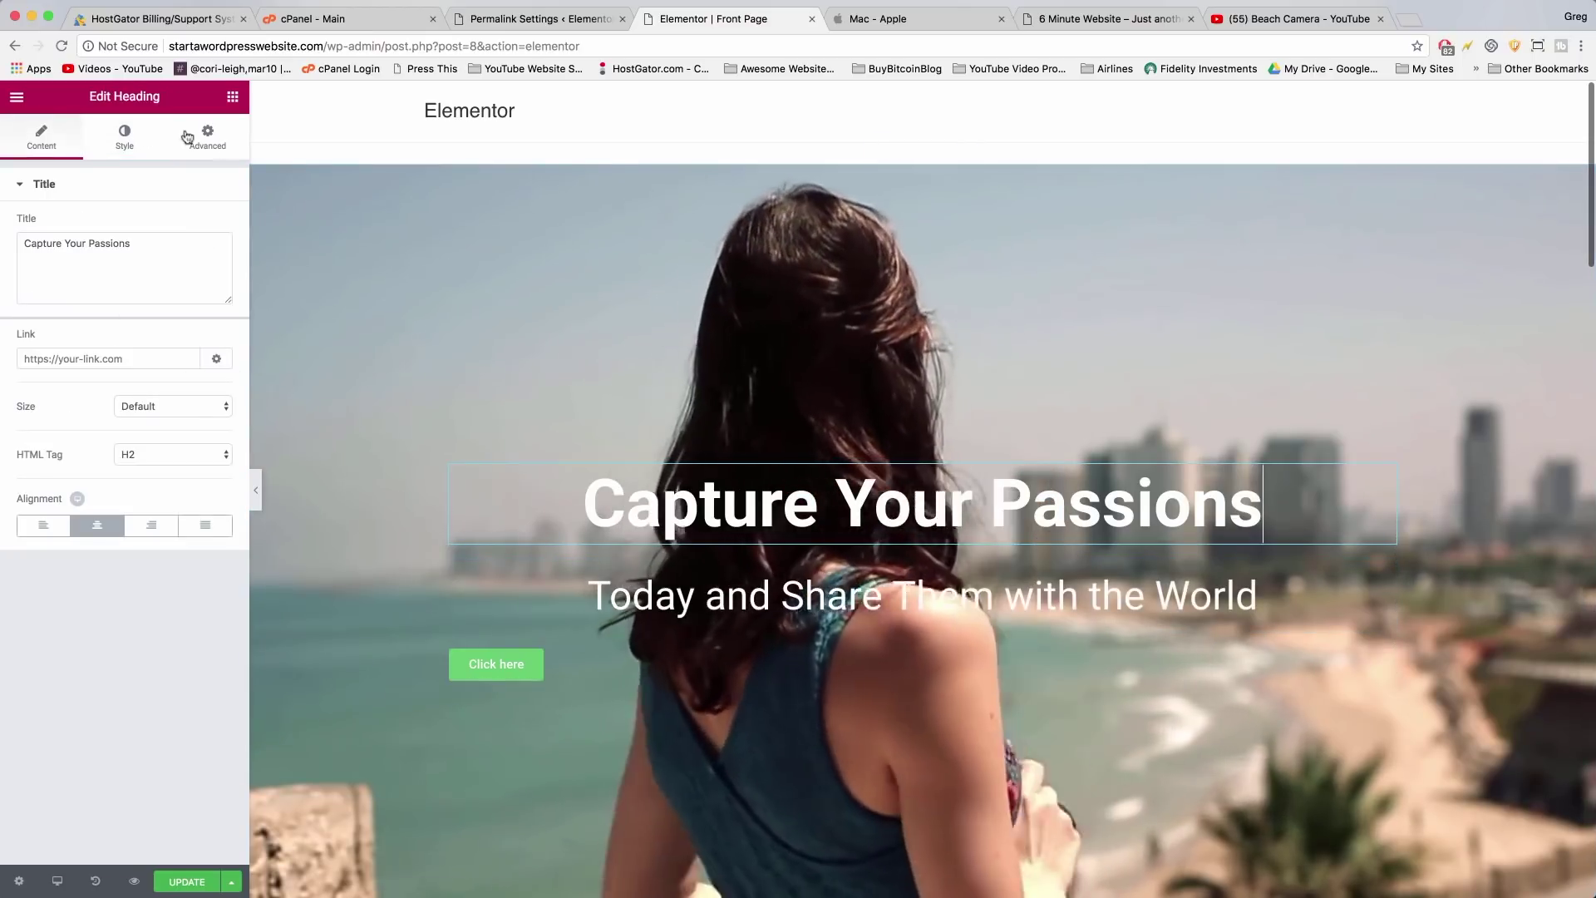
left_click(116, 134)
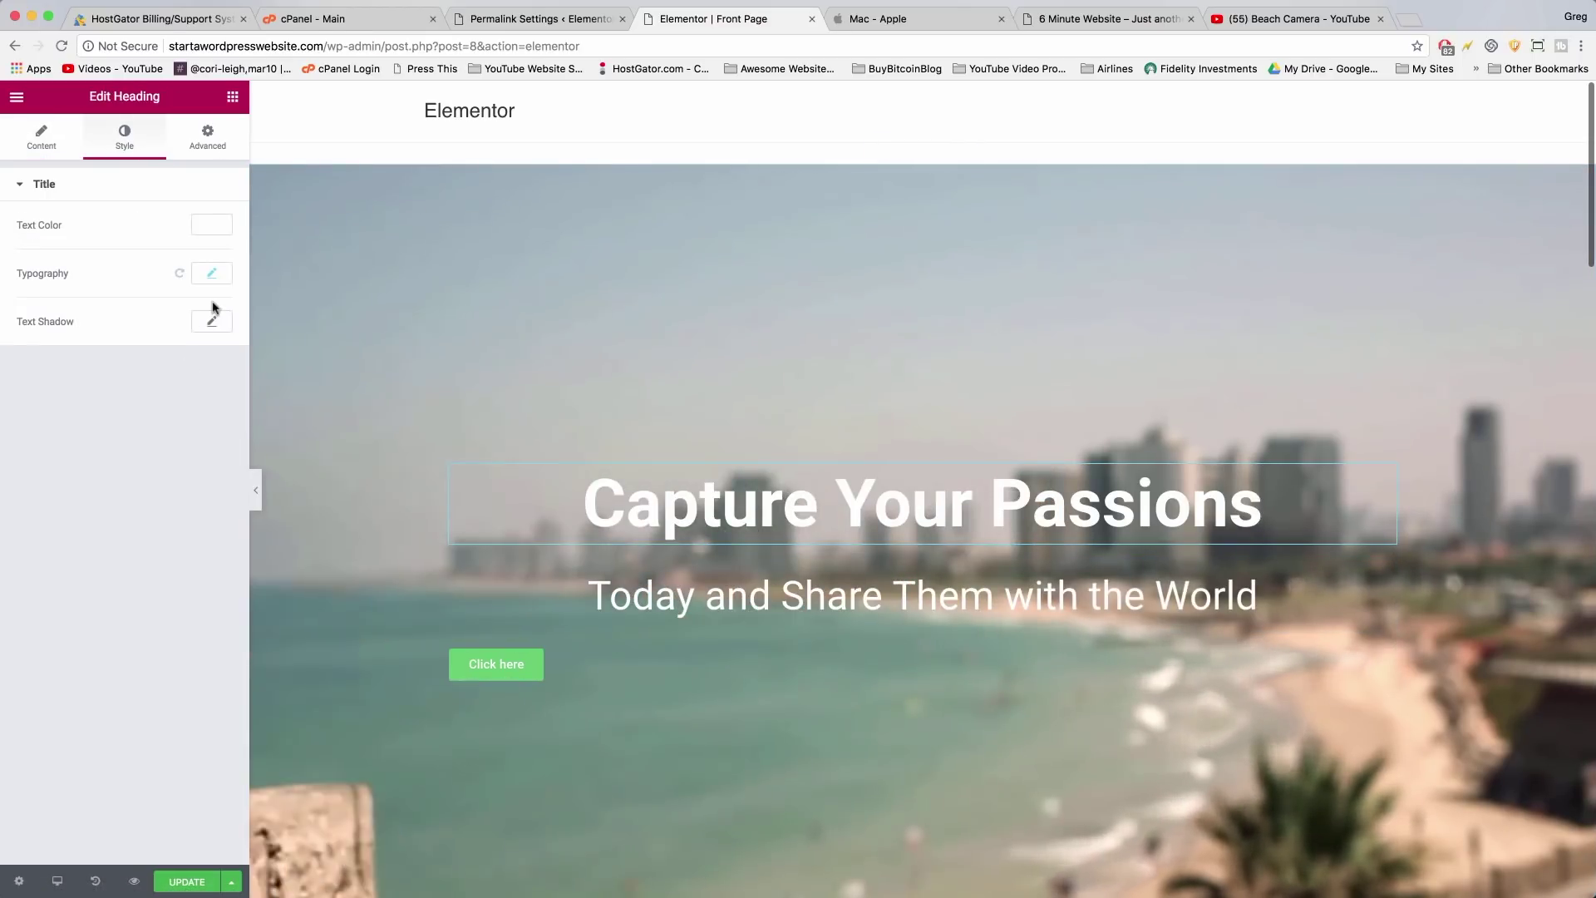
left_click(216, 272)
left_click_drag(84, 380, 98, 387)
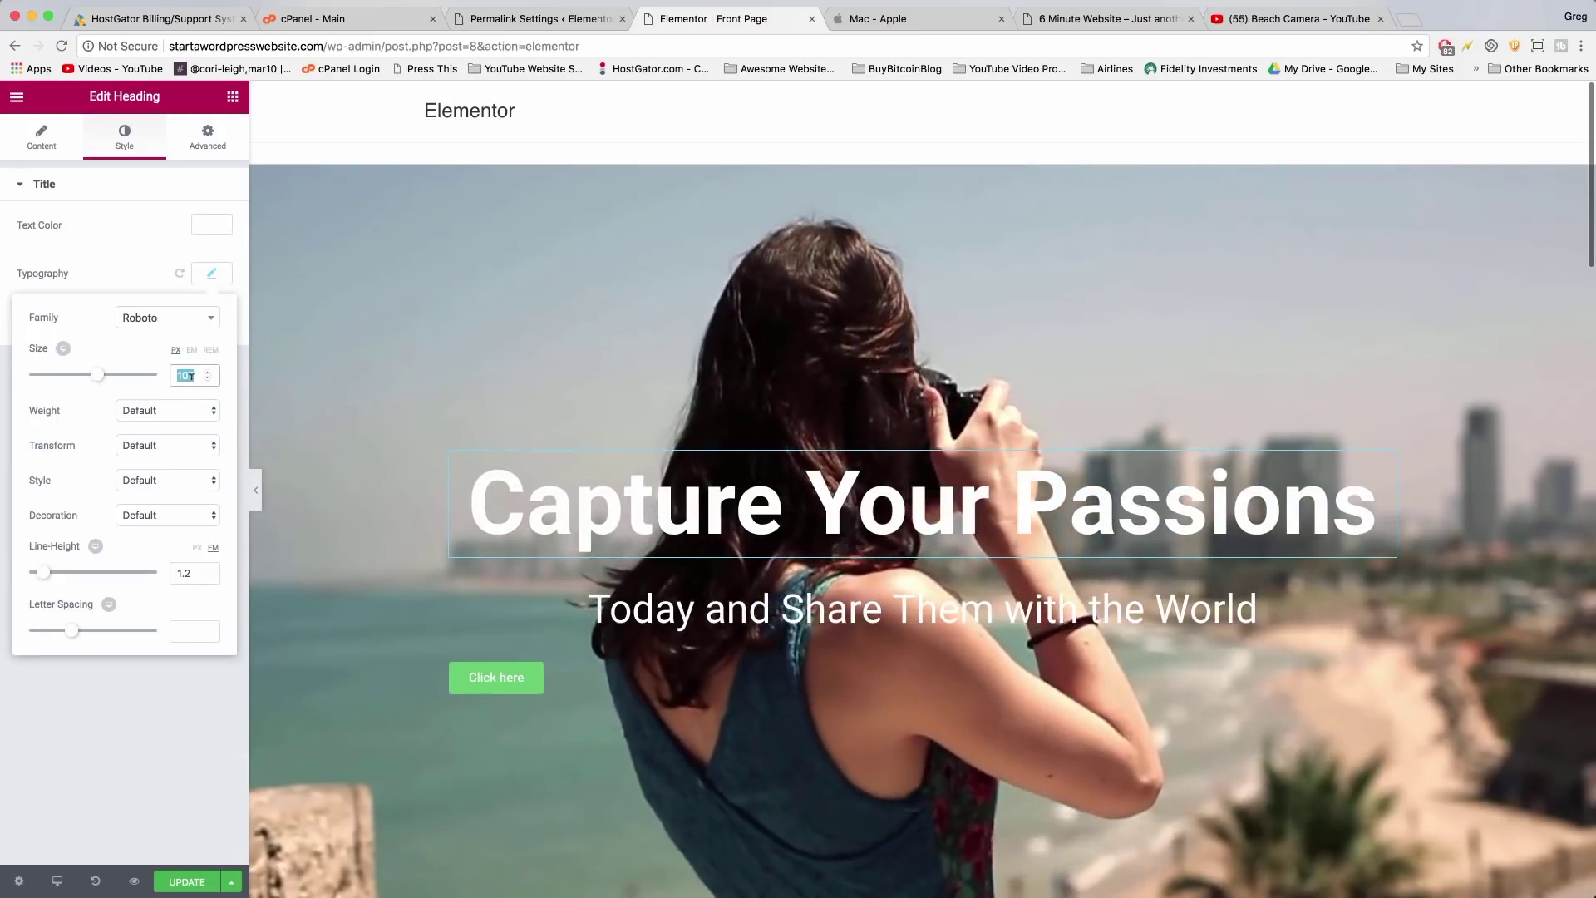
type("1000")
key("BackSpace")
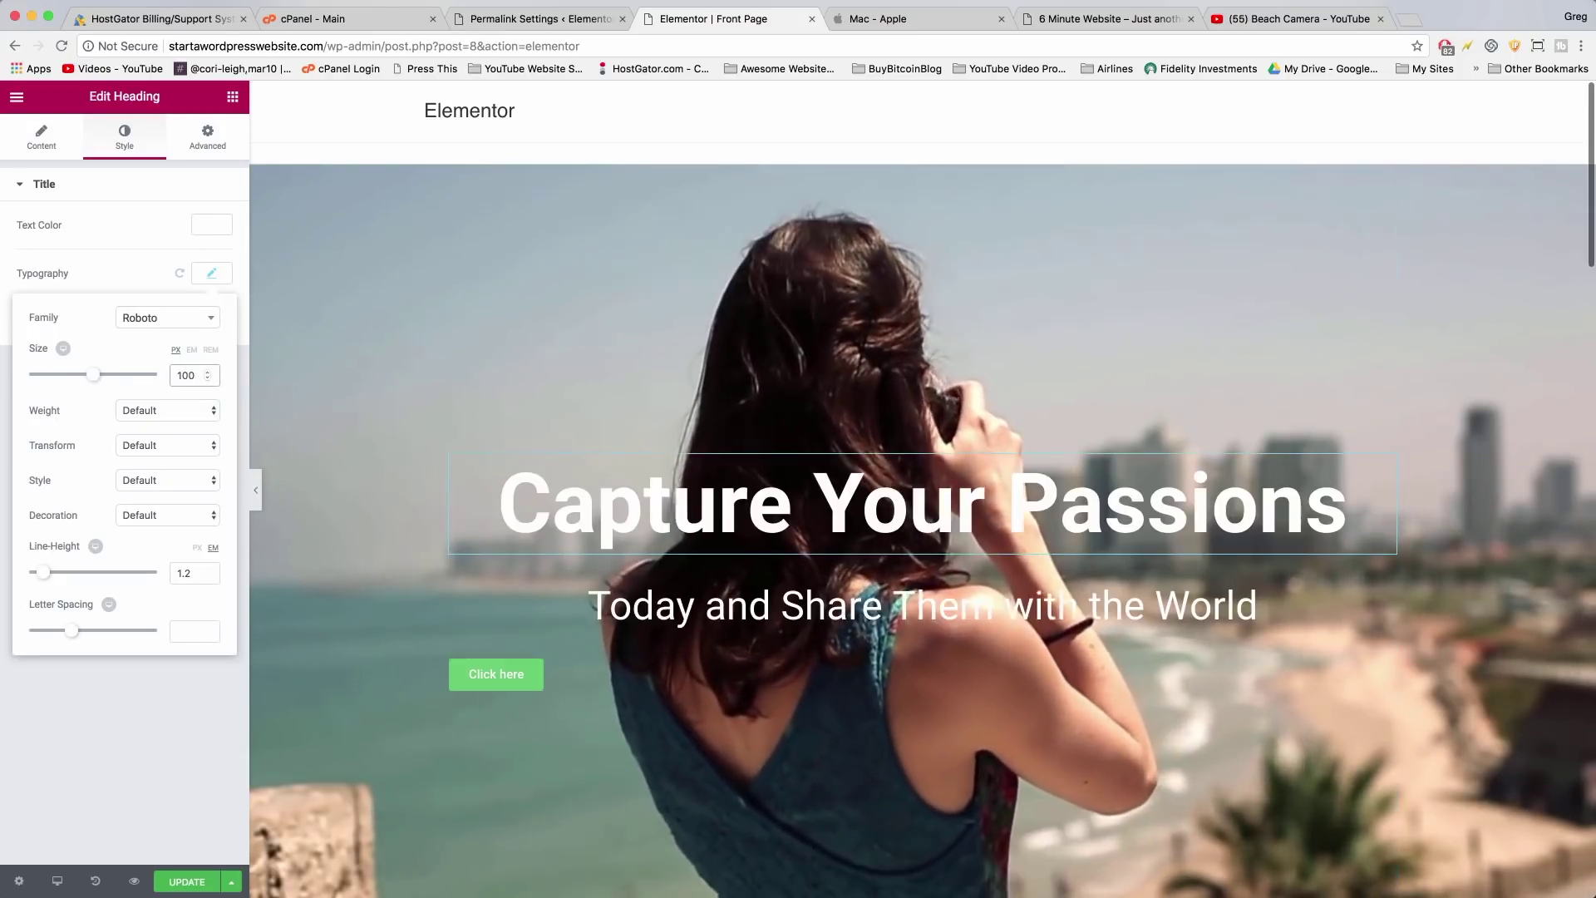
Set the subtitle font to Roboto and centre the Click here button.
left_click(632, 605)
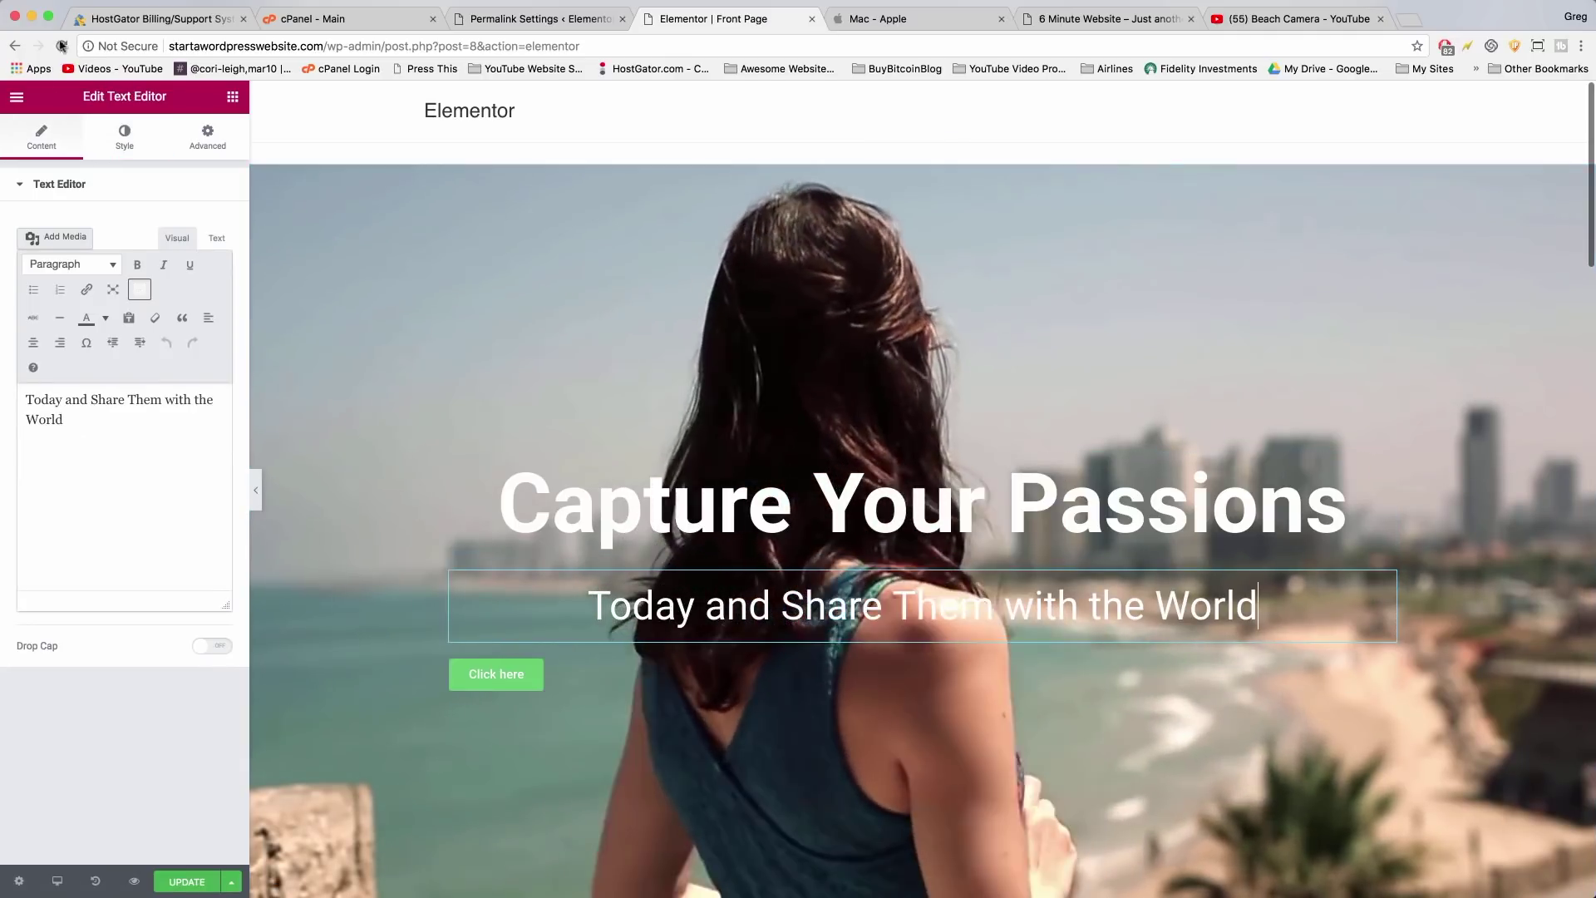
left_click(125, 138)
left_click(222, 345)
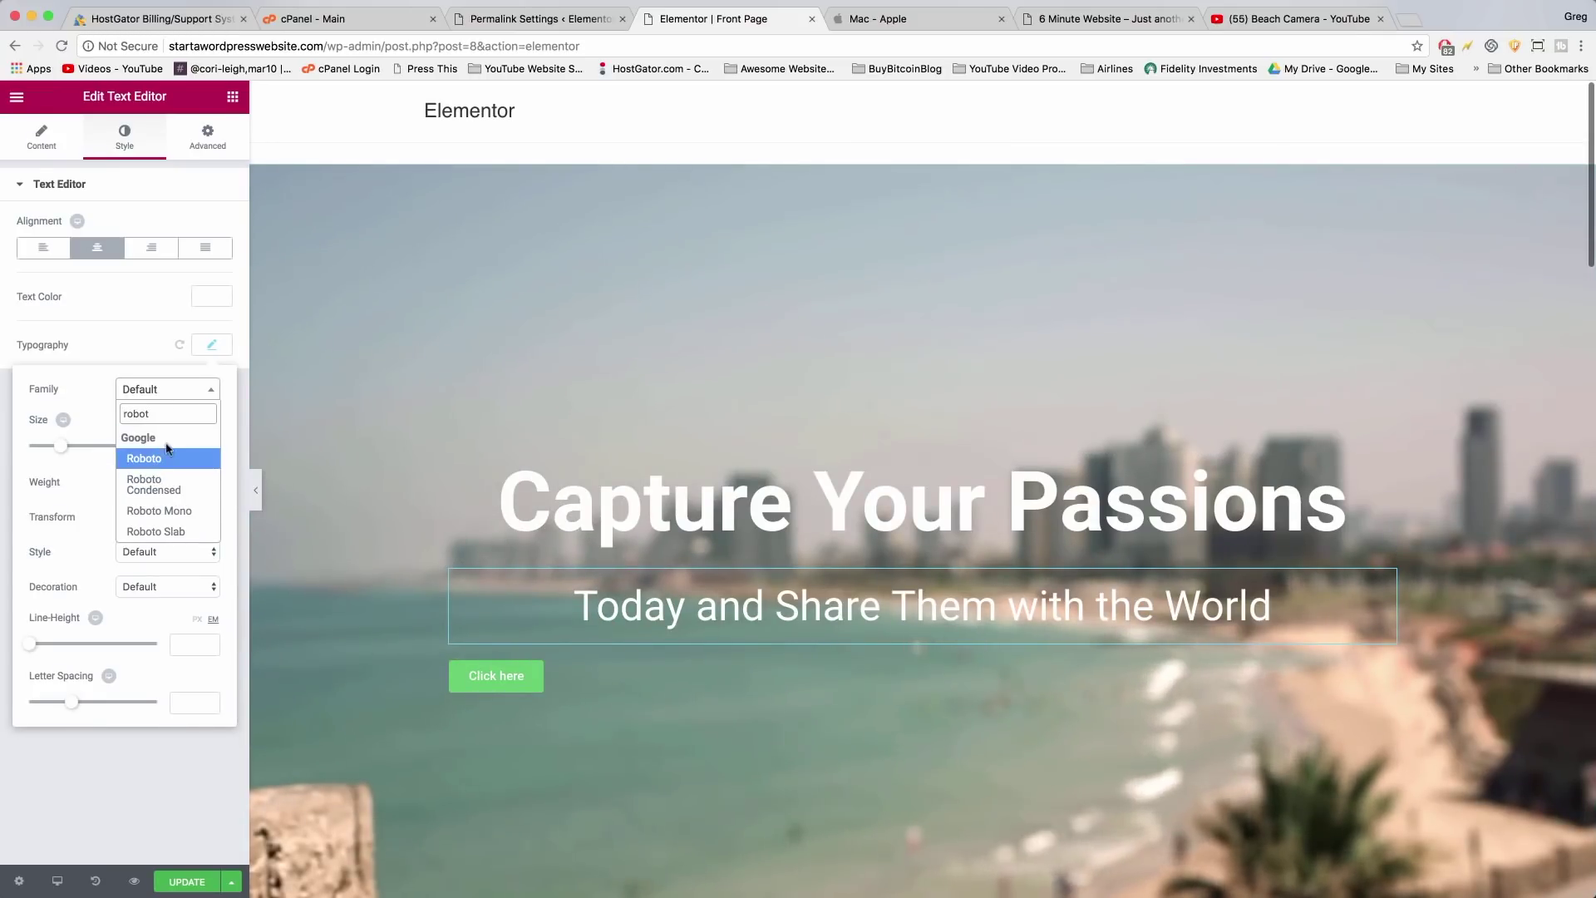
left_click(159, 460)
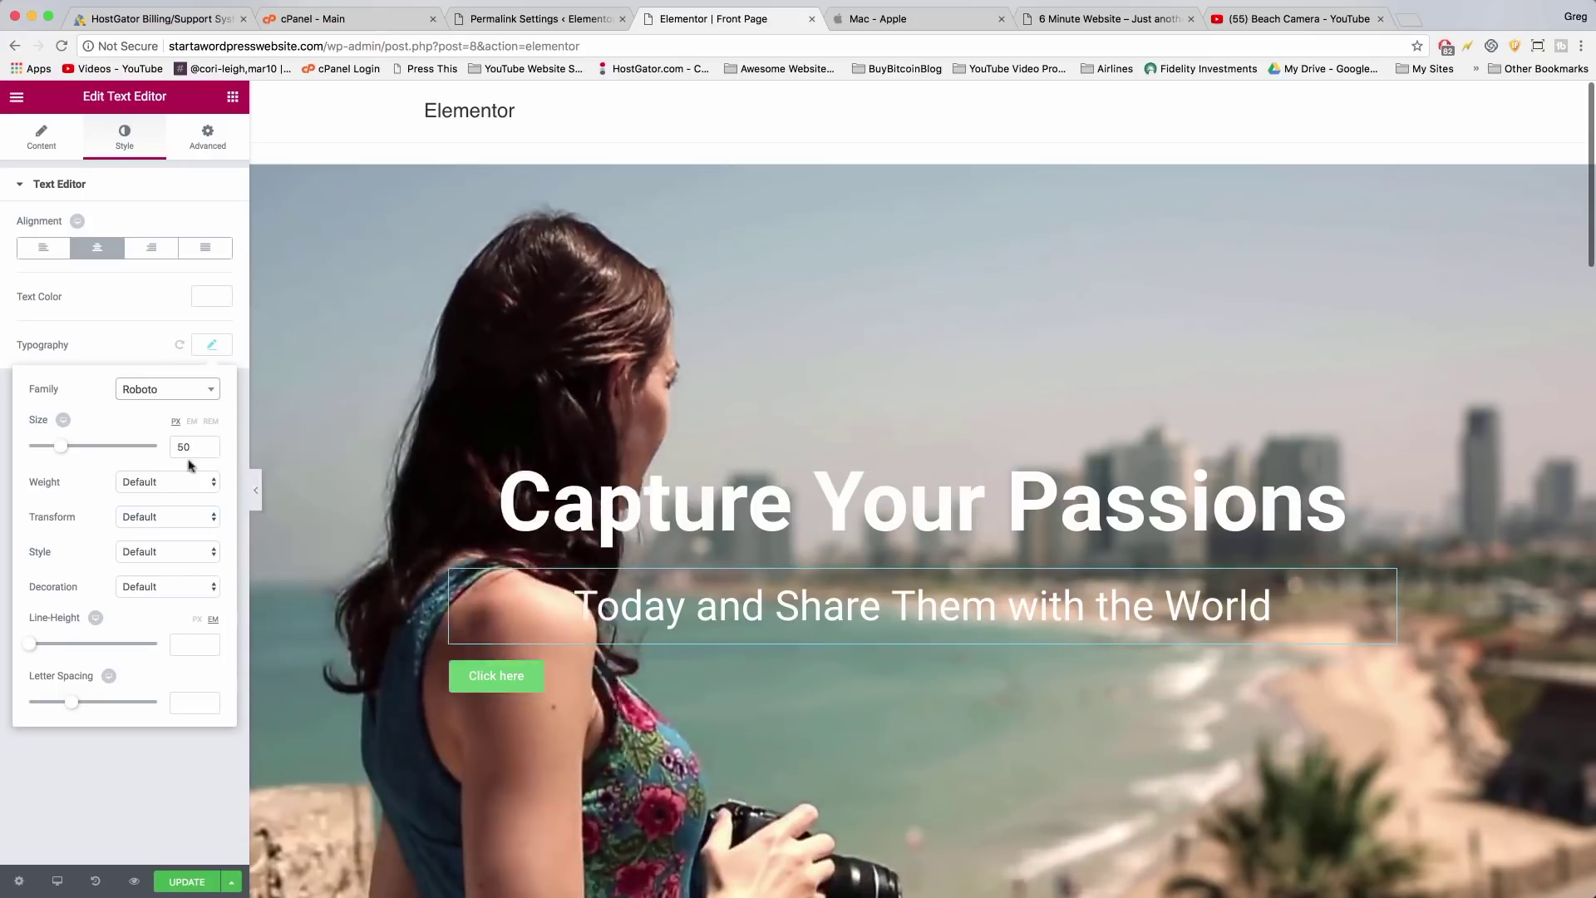
left_click(561, 690)
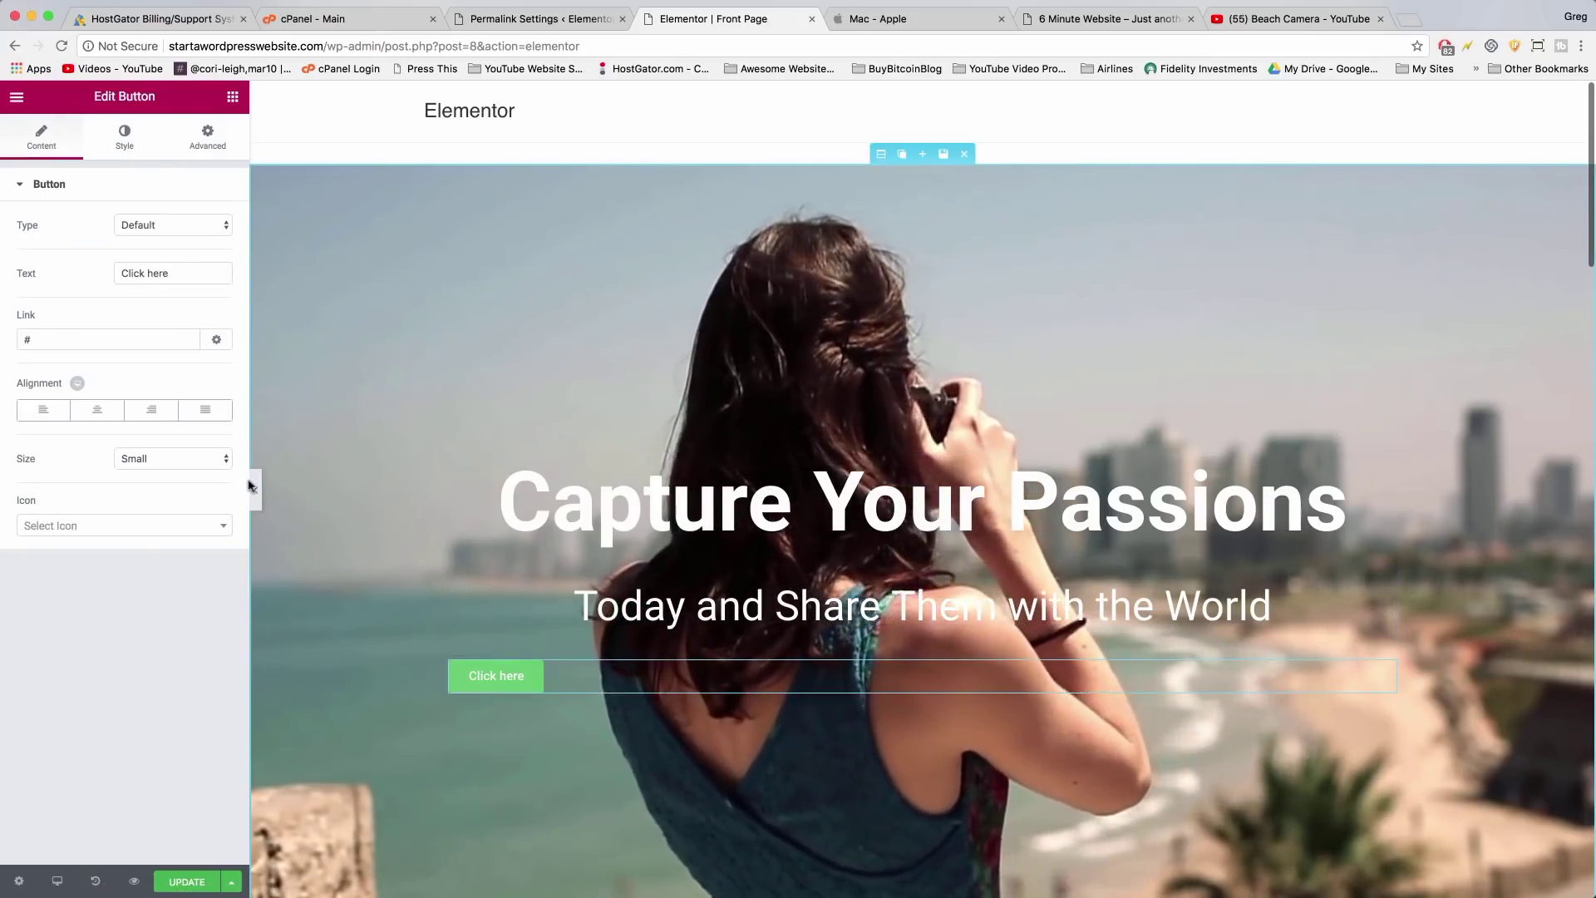
left_click(94, 409)
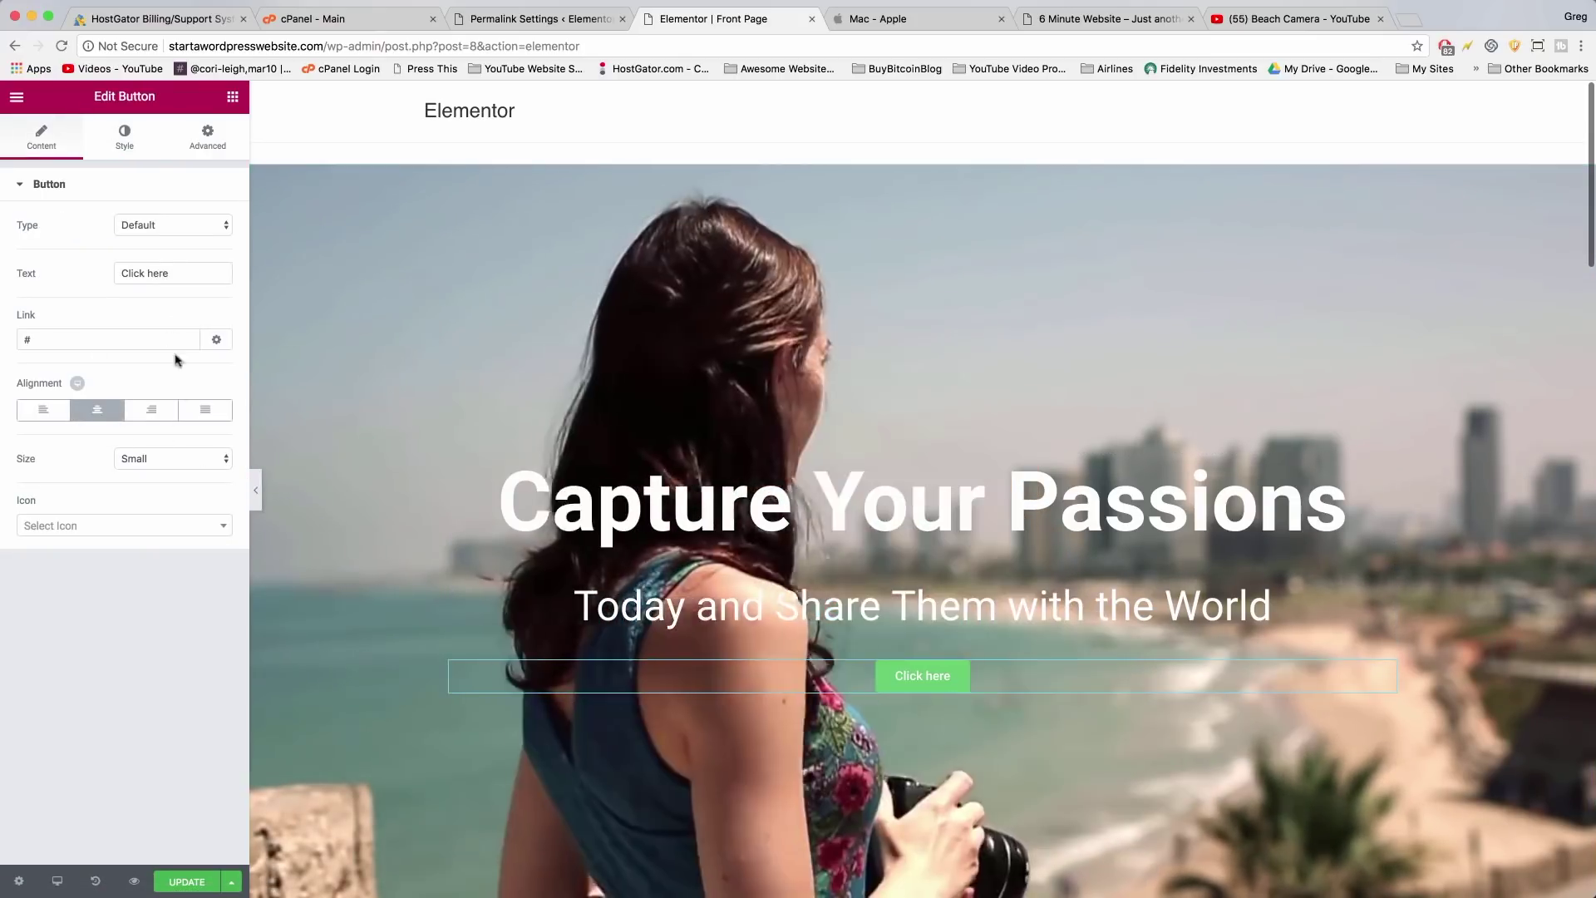
Make the button Large with an arrow-circle-down icon after the text, spacing 9.
left_click(193, 460)
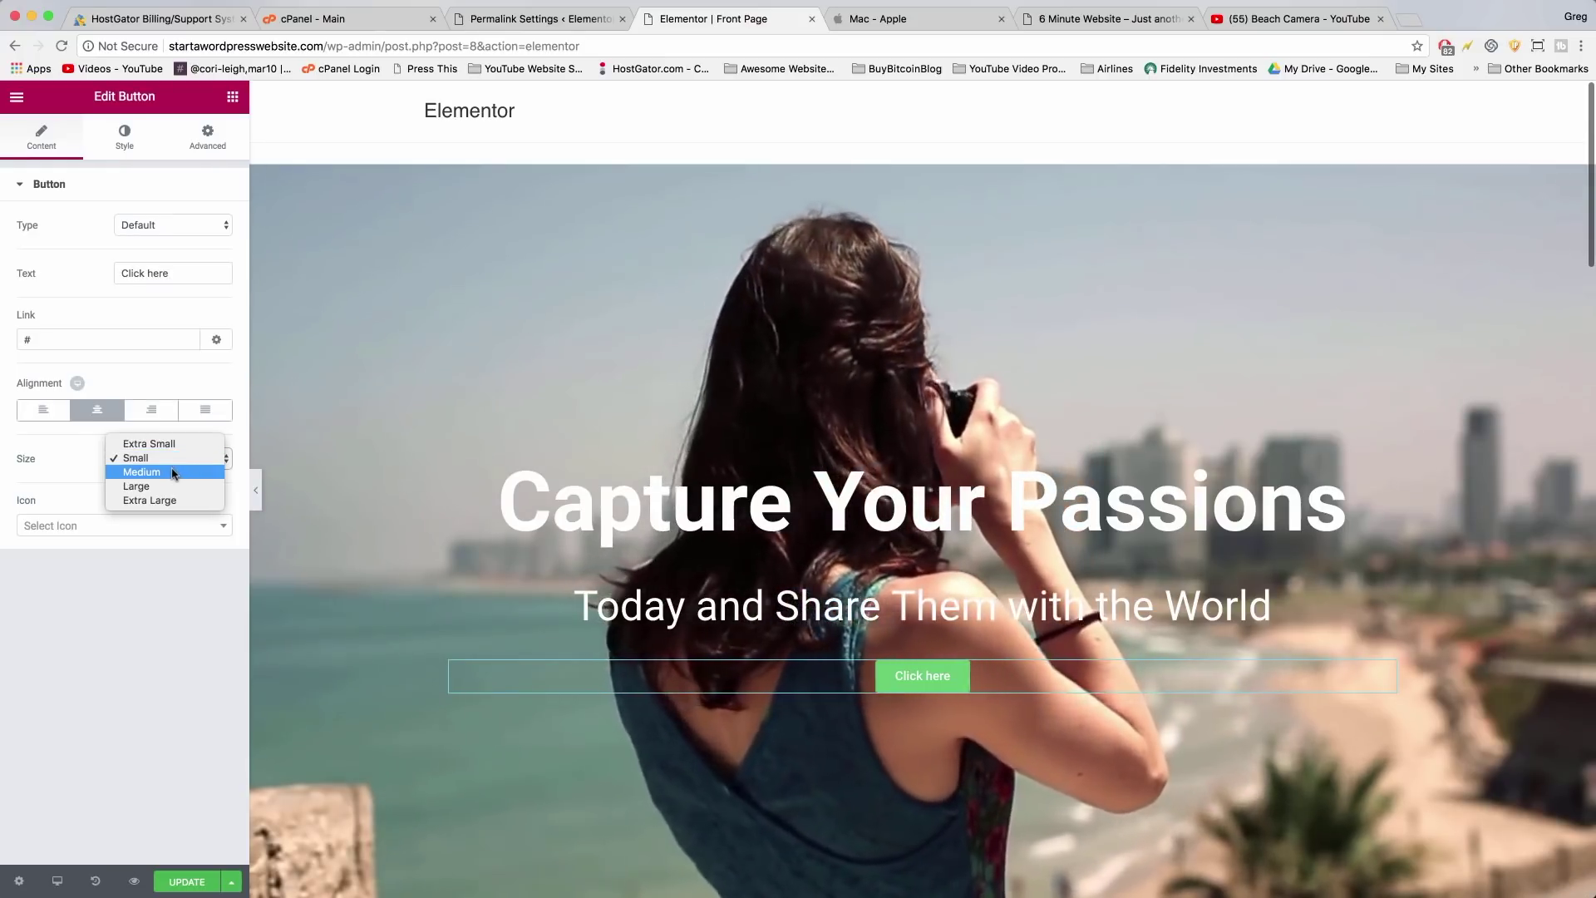
left_click(173, 472)
left_click(173, 472)
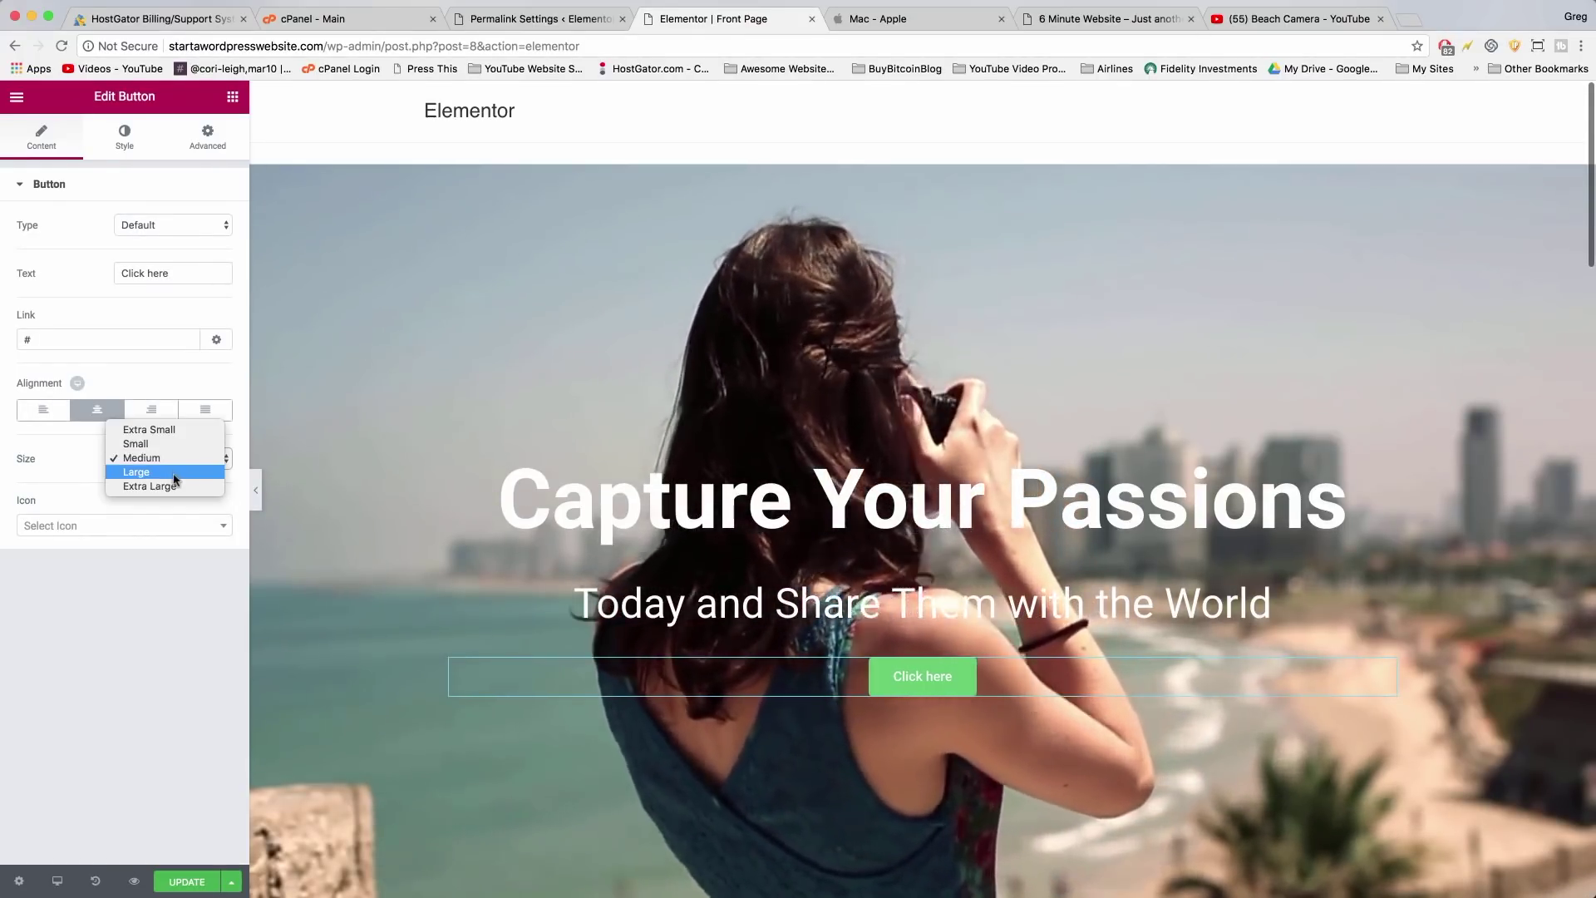
left_click(173, 476)
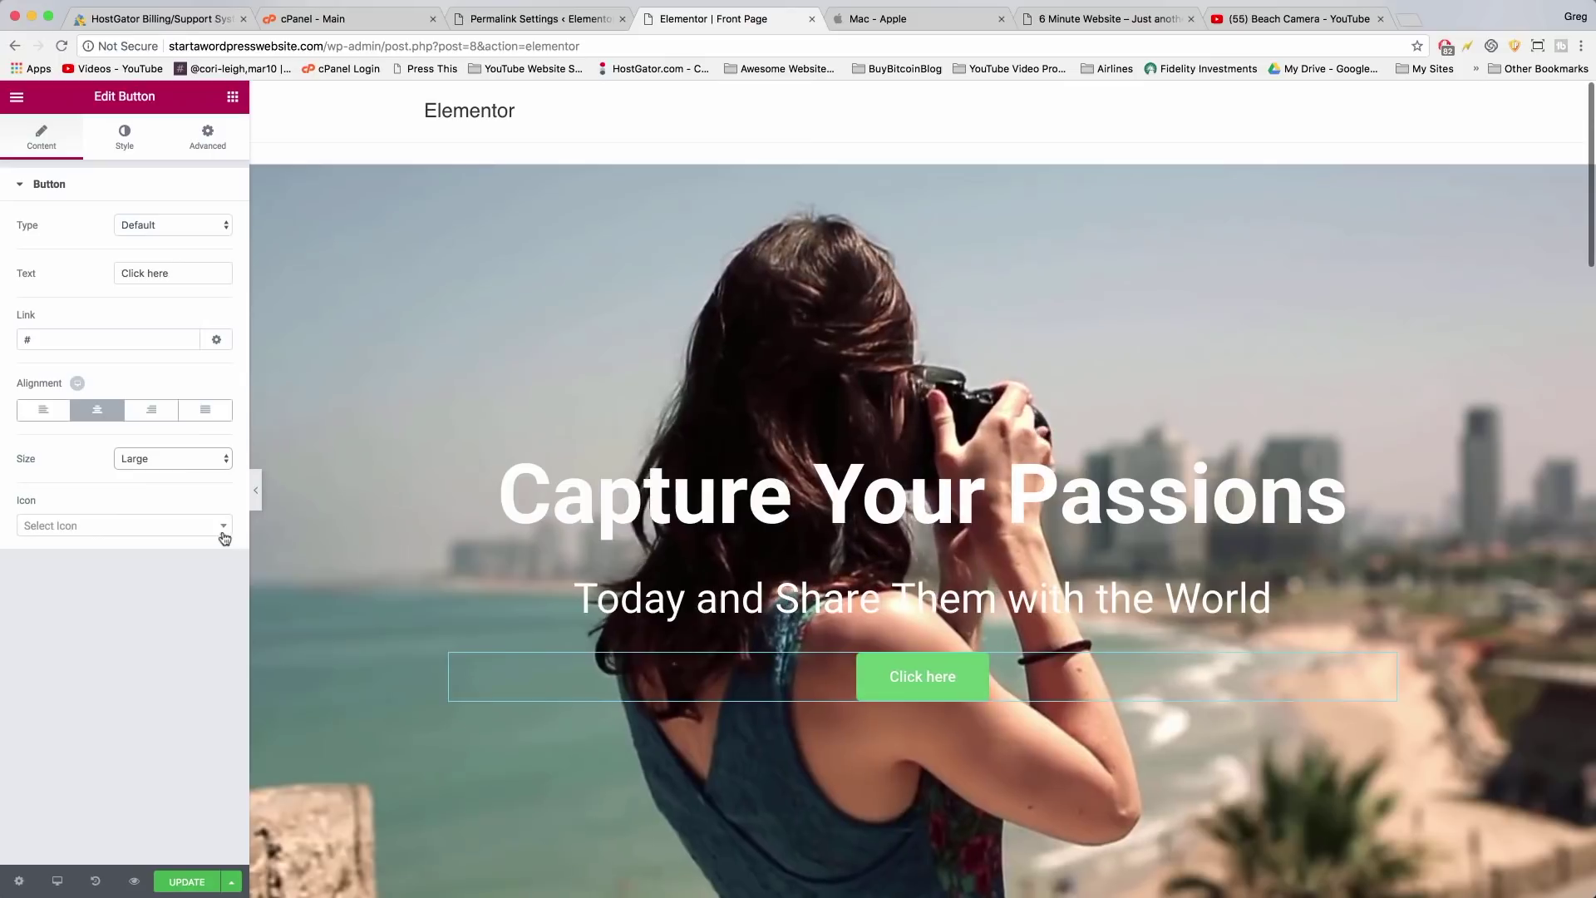
left_click(218, 525)
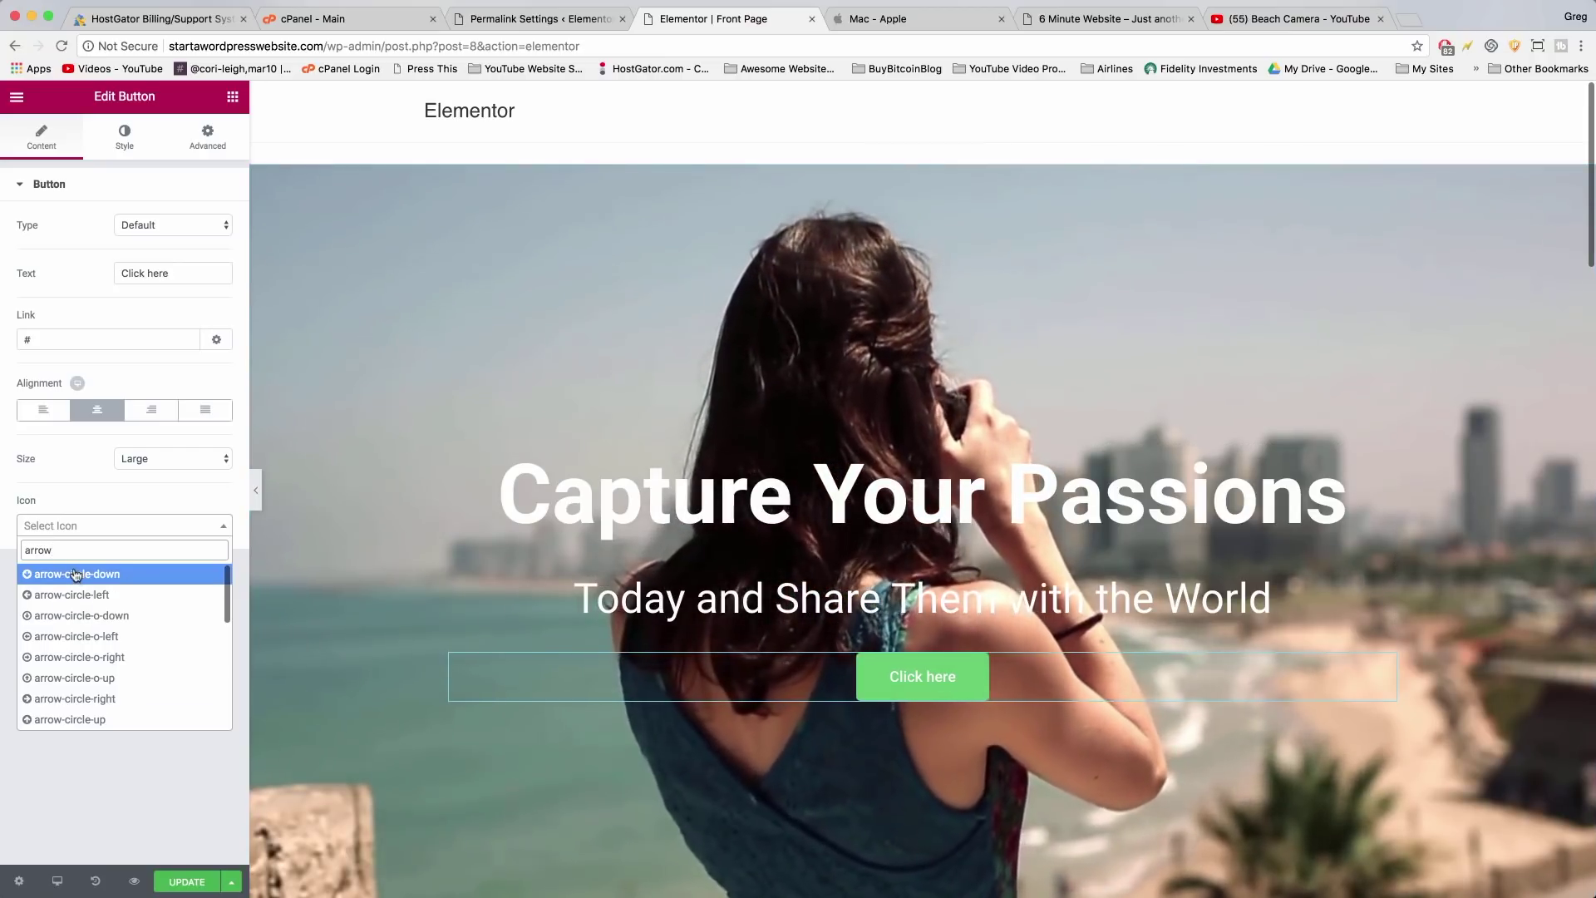
left_click(76, 576)
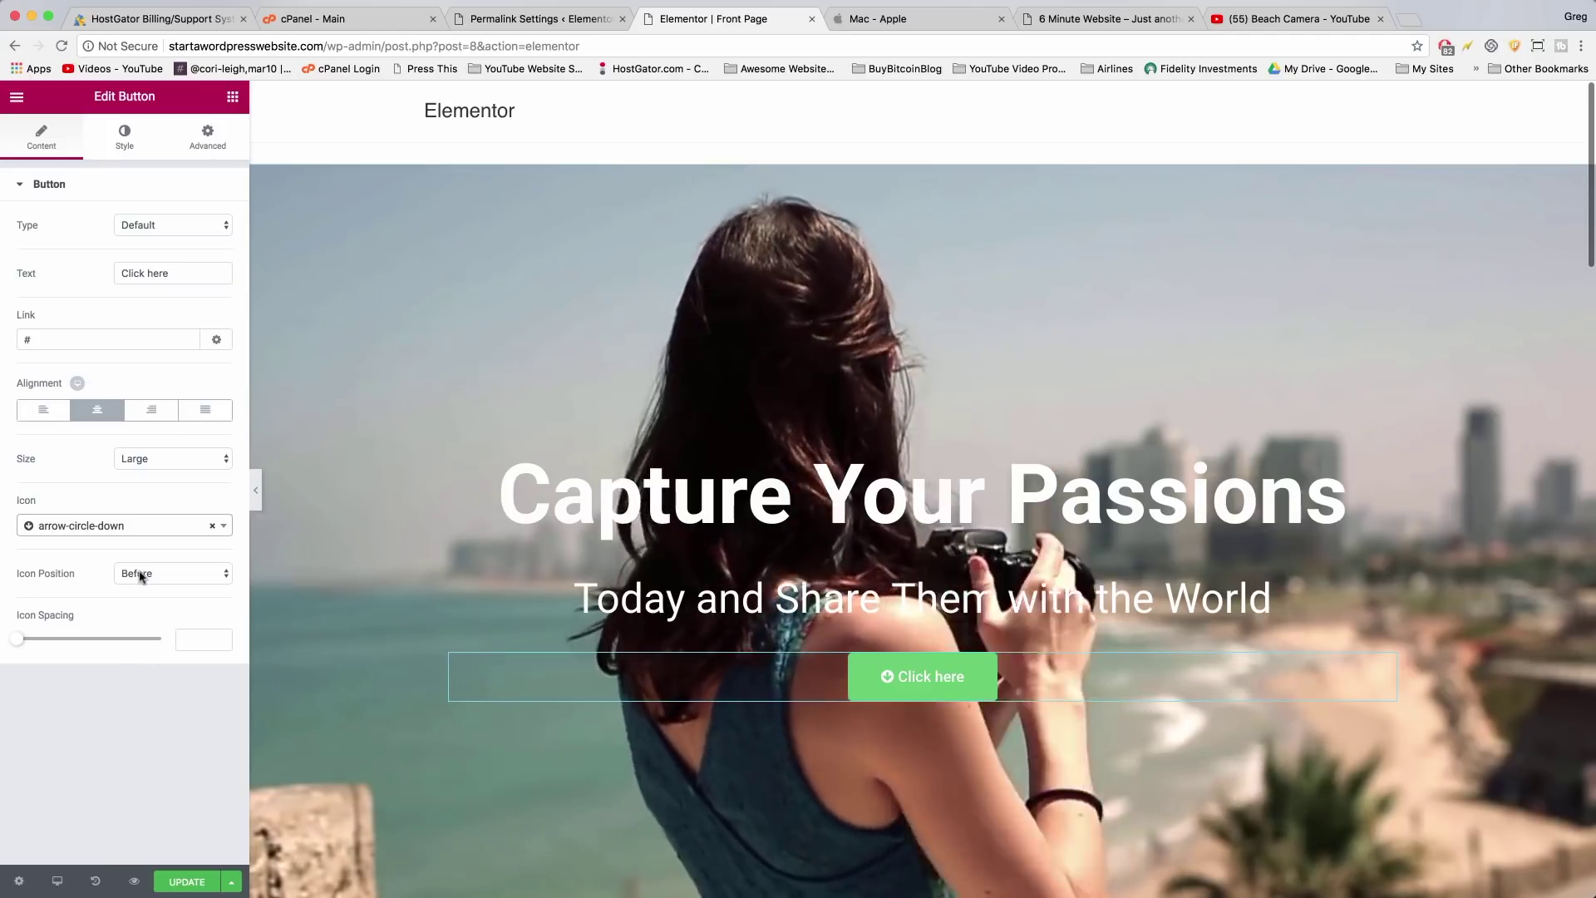
left_click(143, 578)
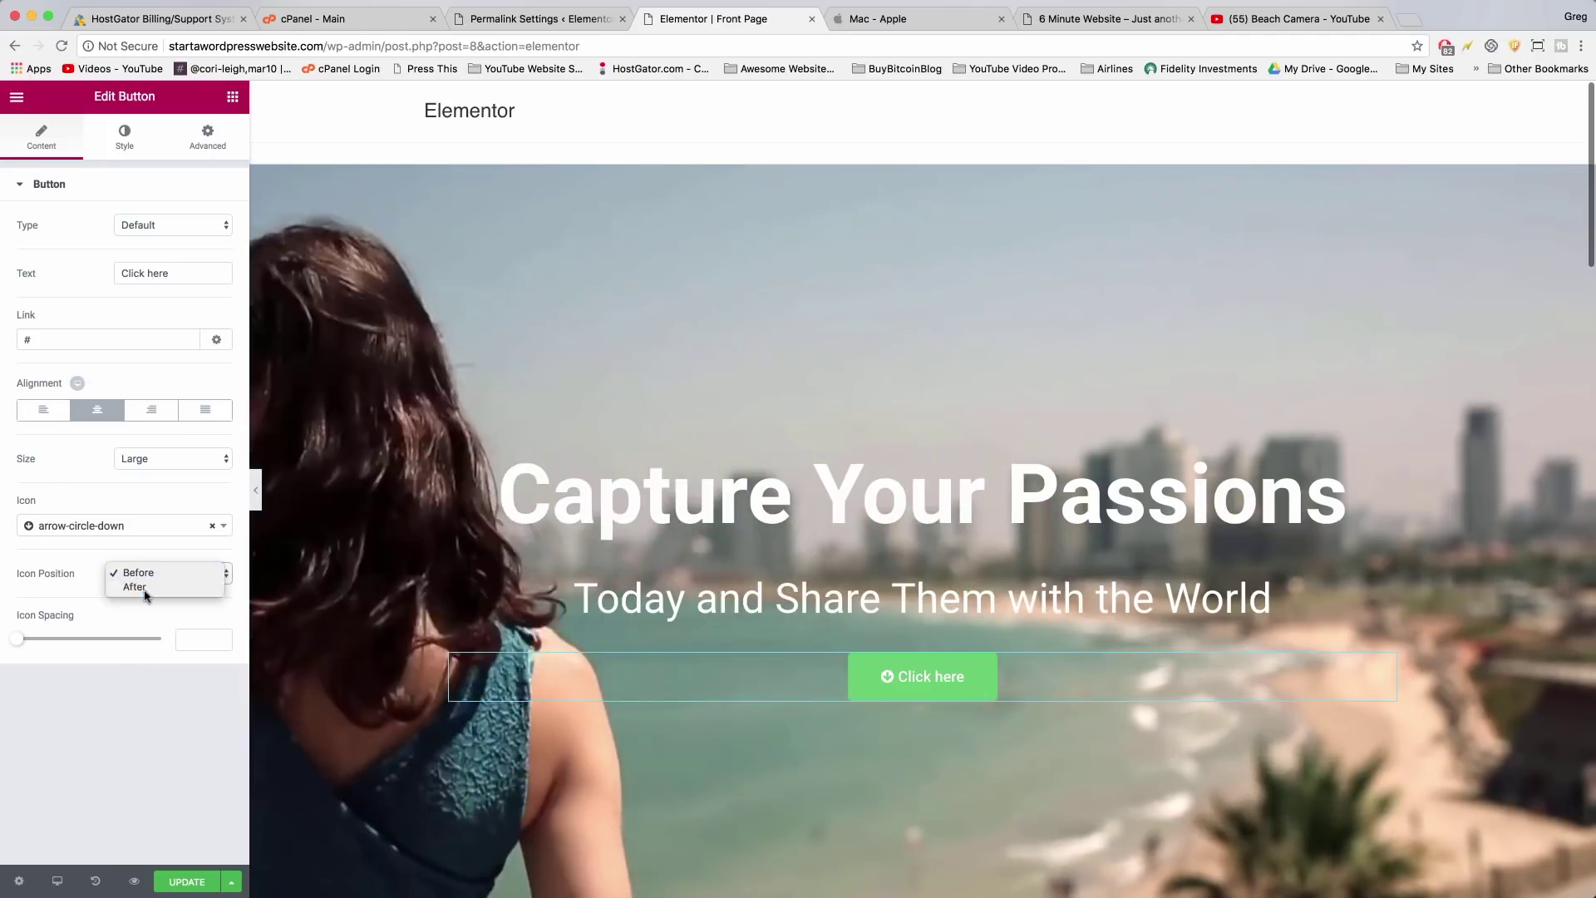
left_click(146, 595)
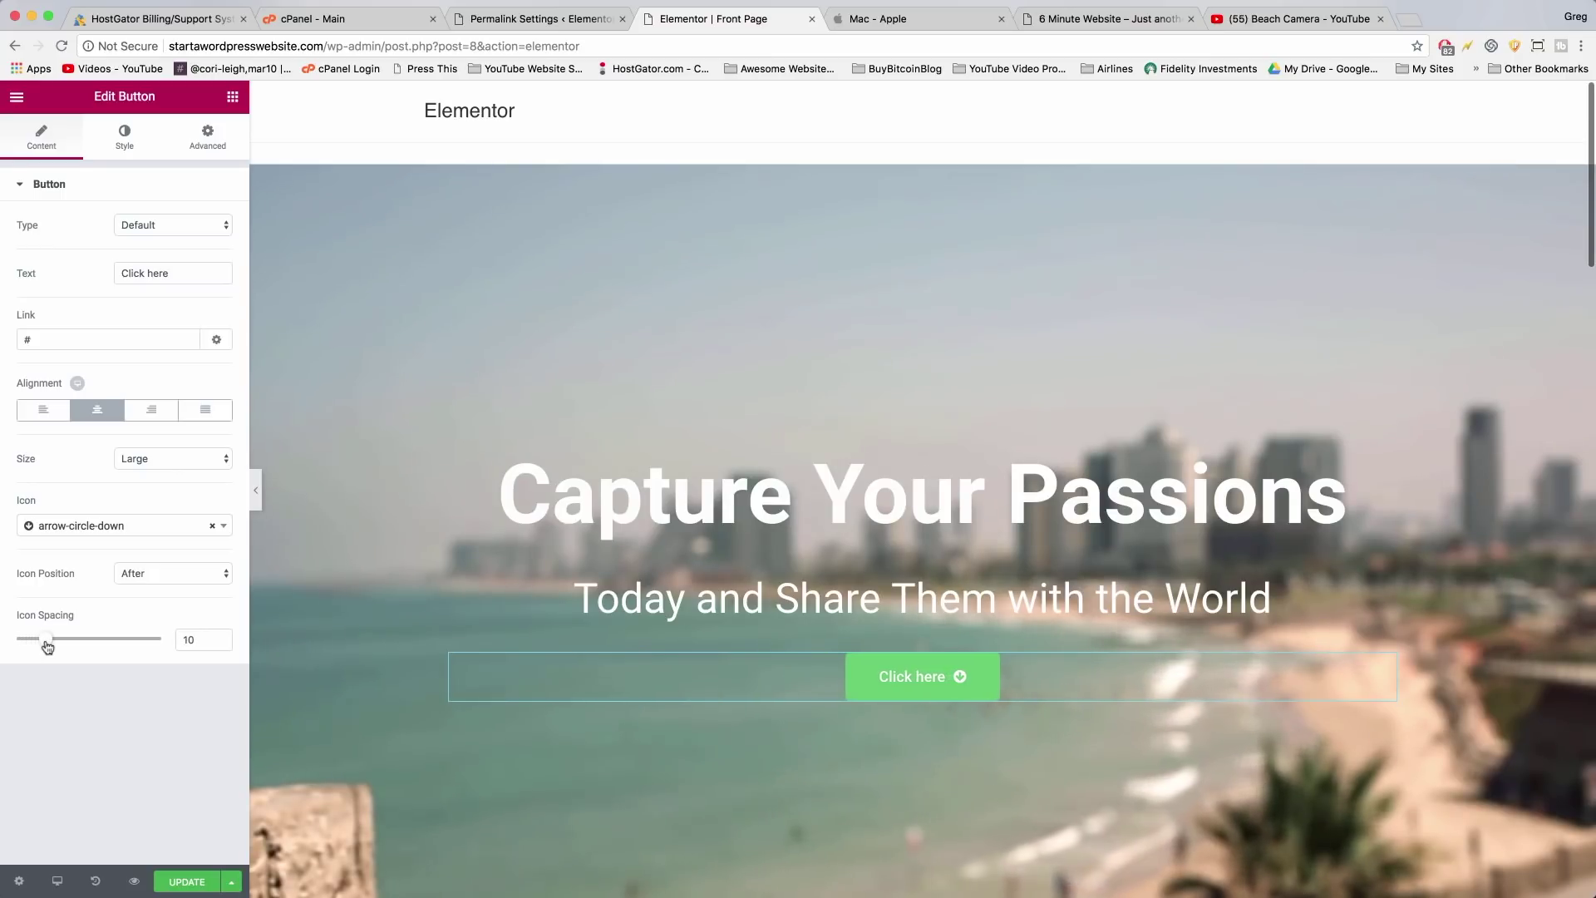
left_click_drag(44, 647, 41, 646)
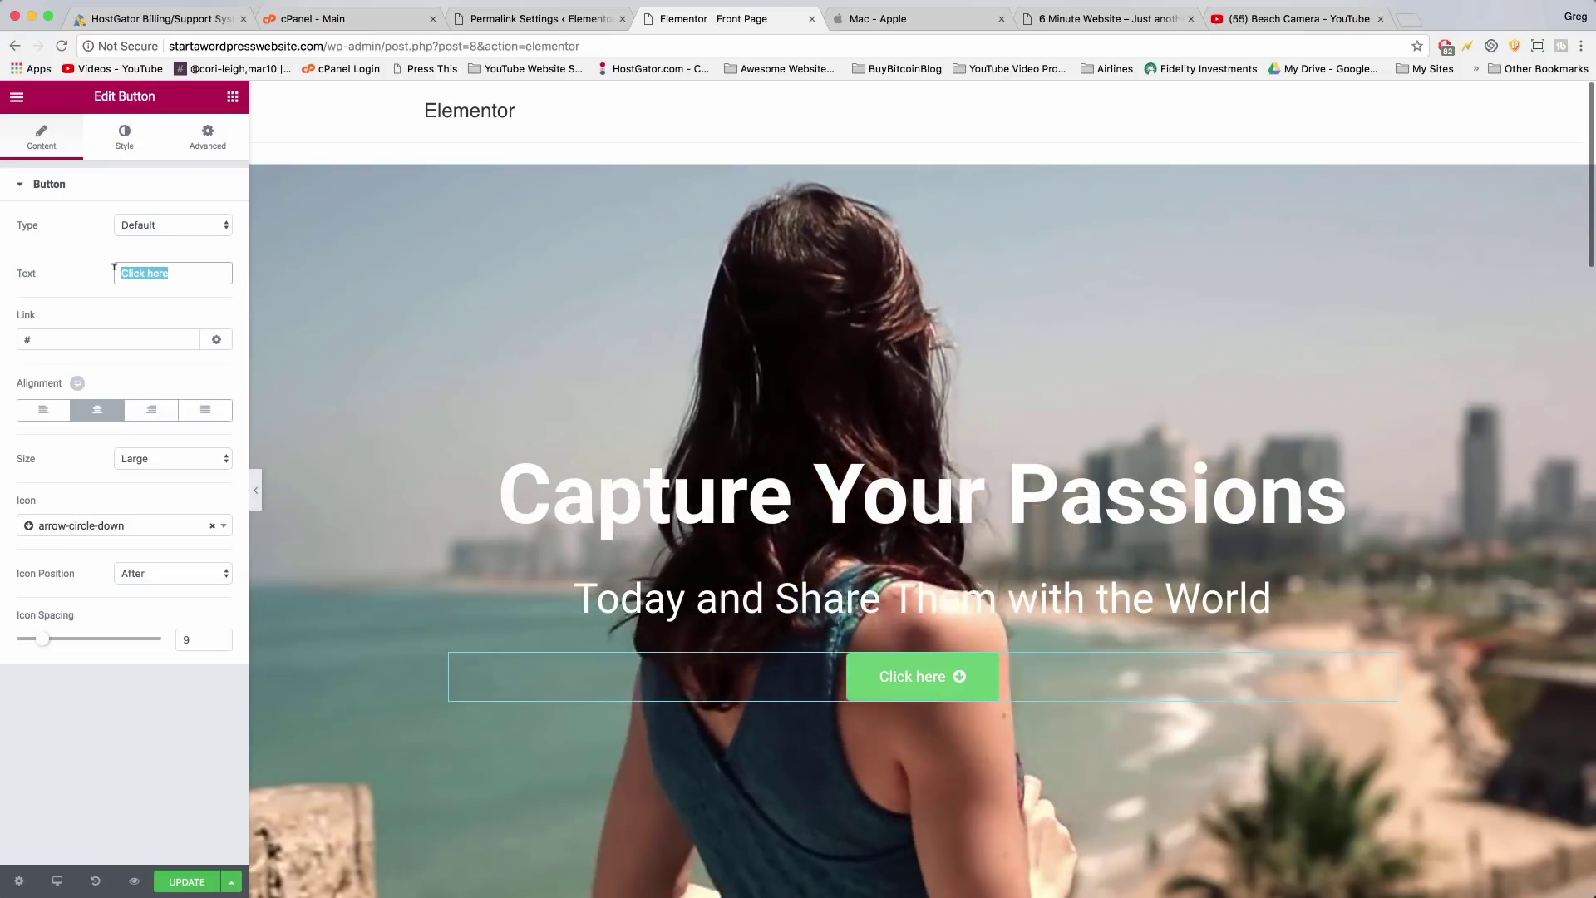
Change the button label to 'Get Started'.
type("Get Started")
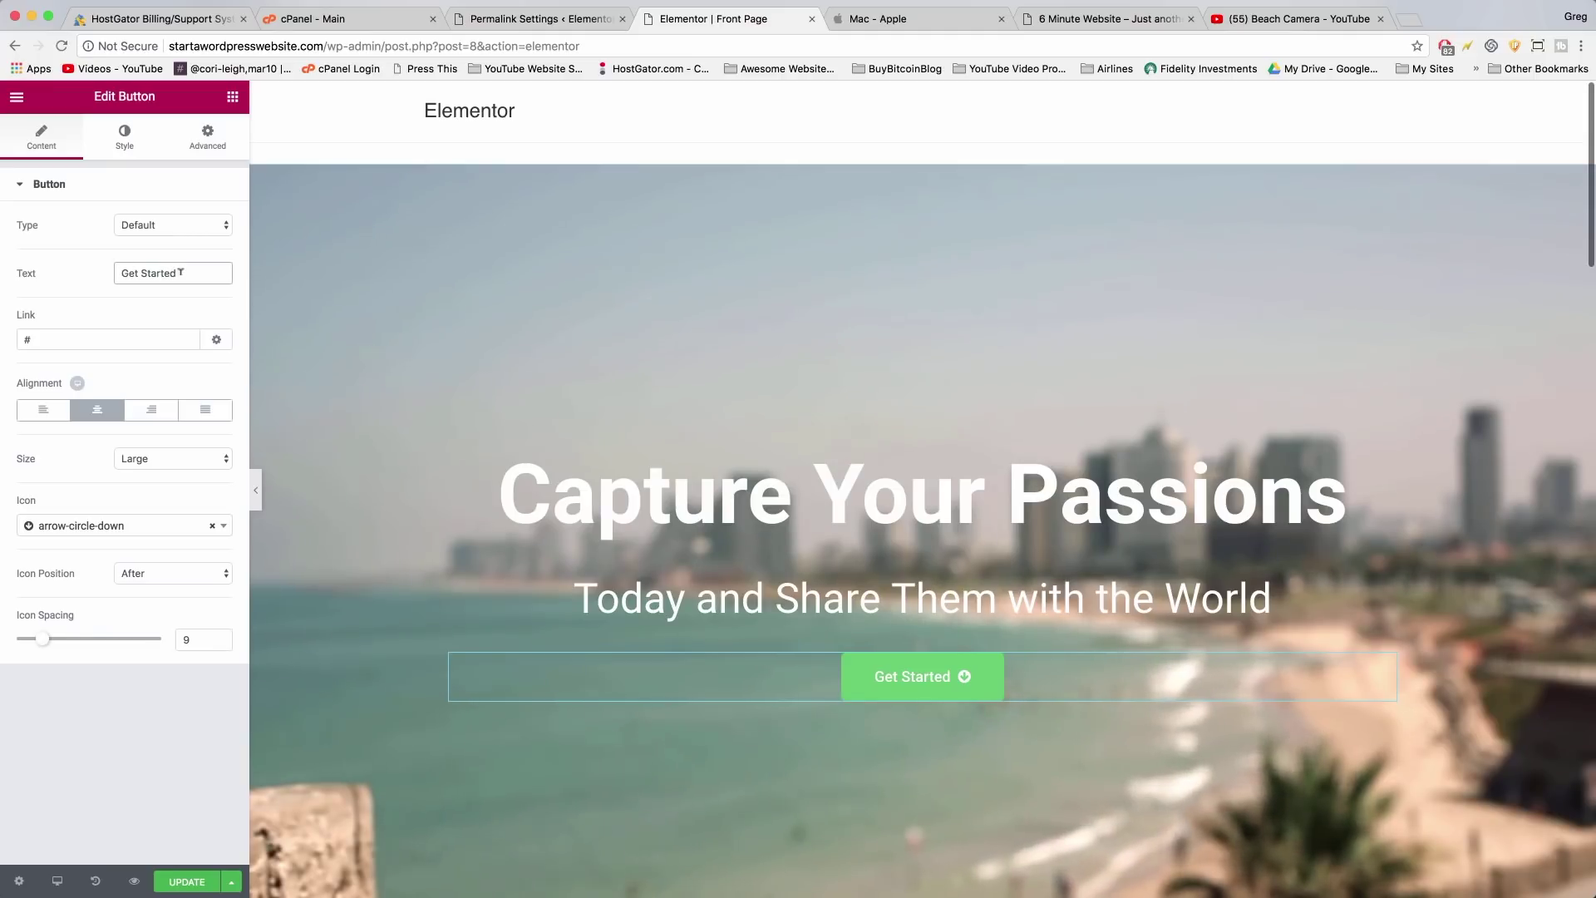
left_click_drag(180, 272, 100, 268)
left_click(179, 266)
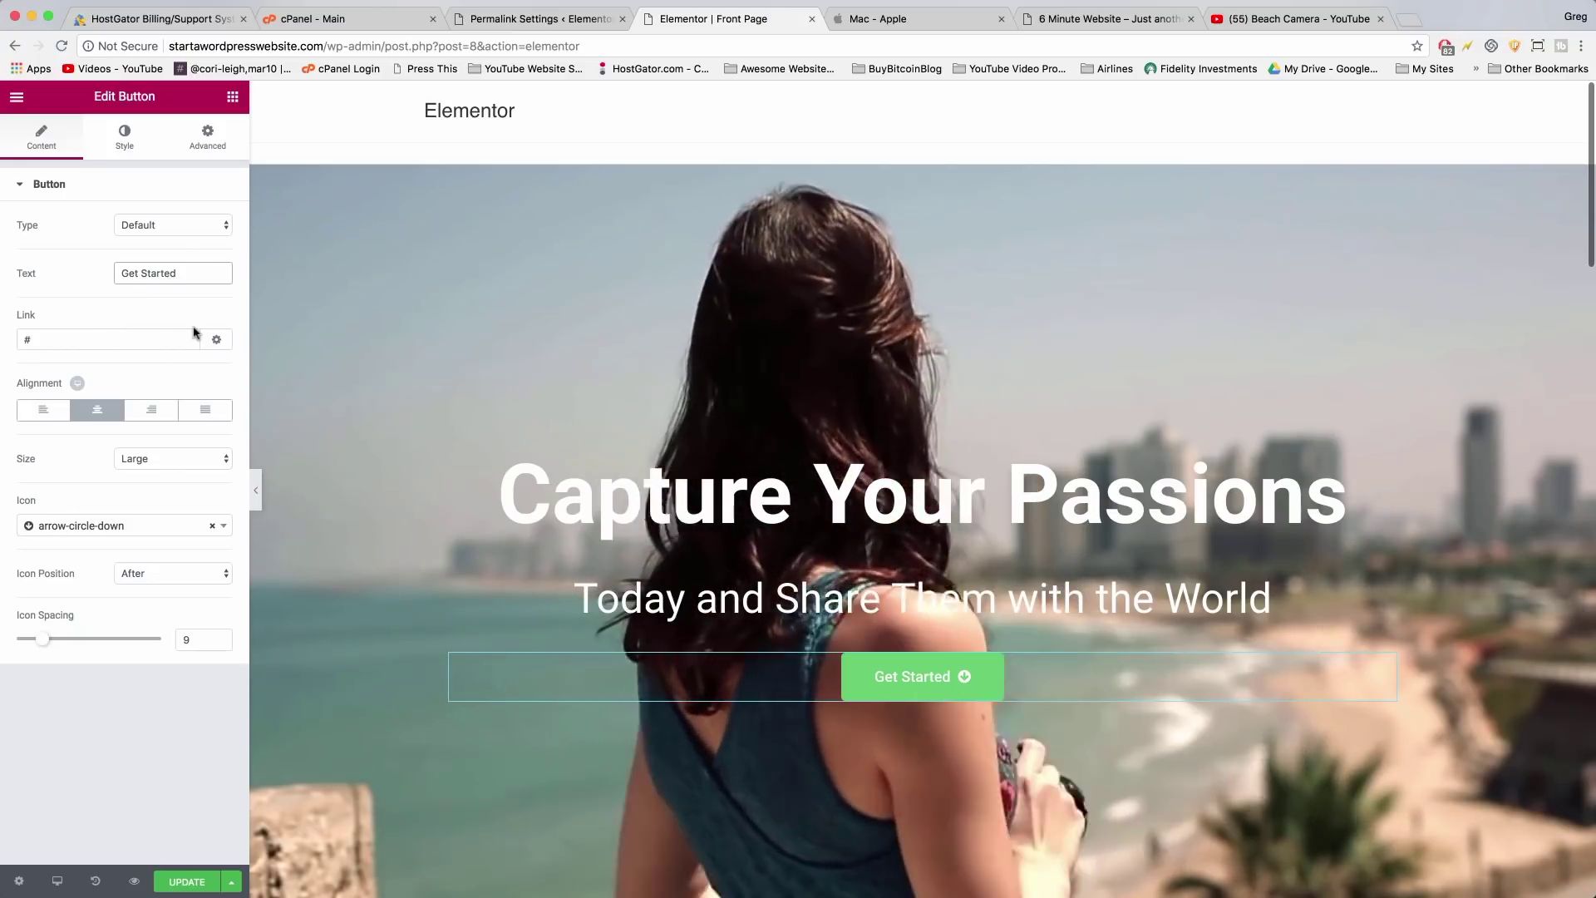
Give the Get Started button a blue background colour in its normal state.
left_click(133, 145)
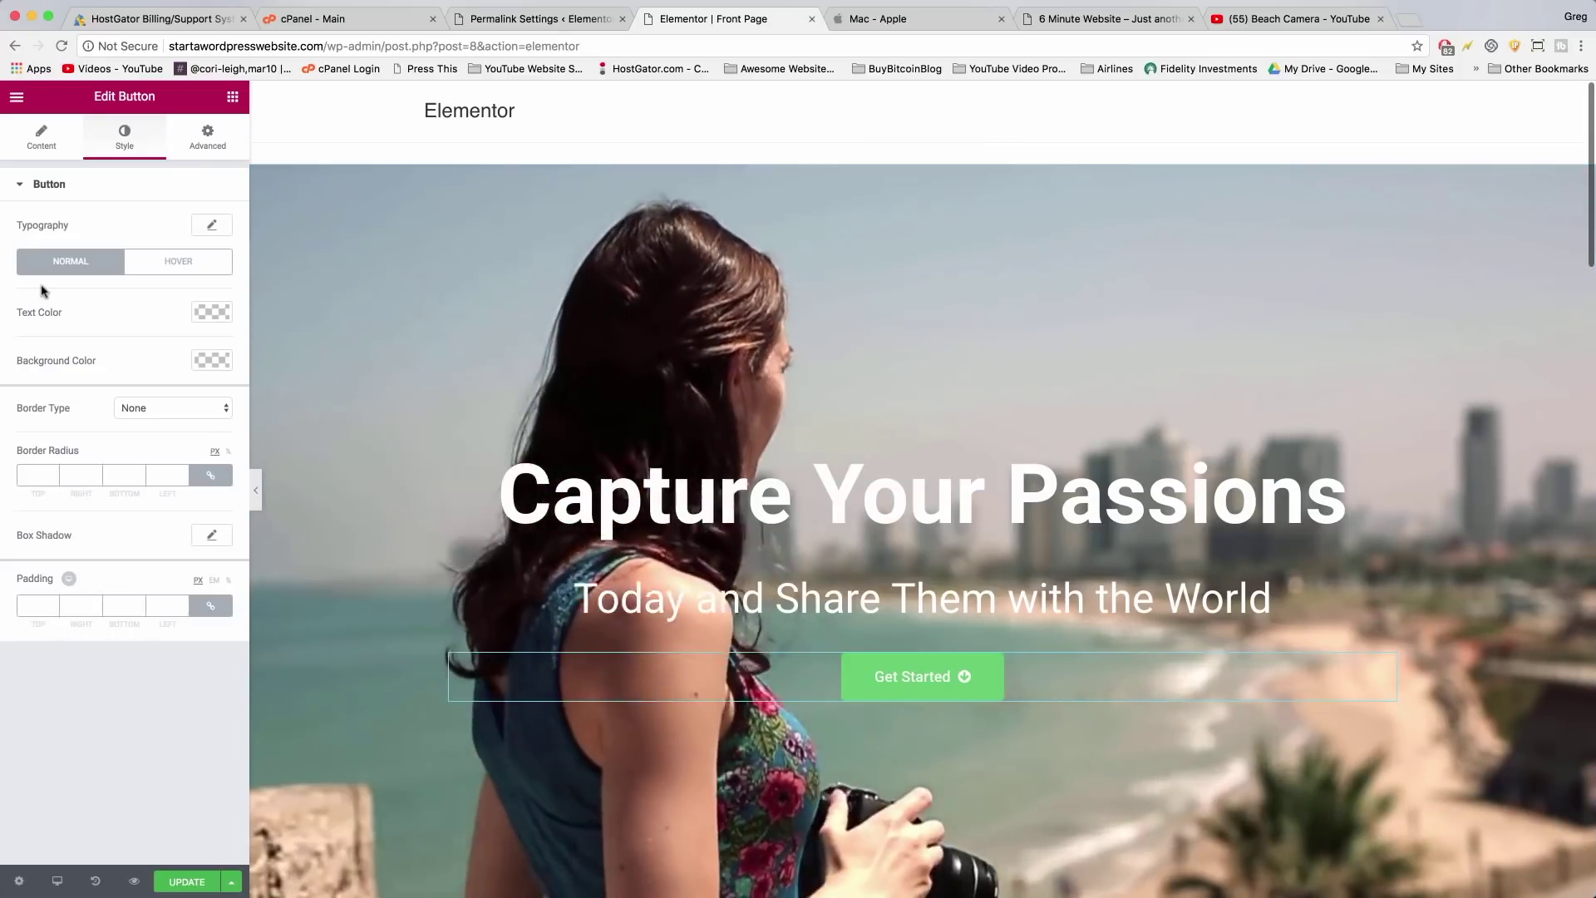
left_click(158, 265)
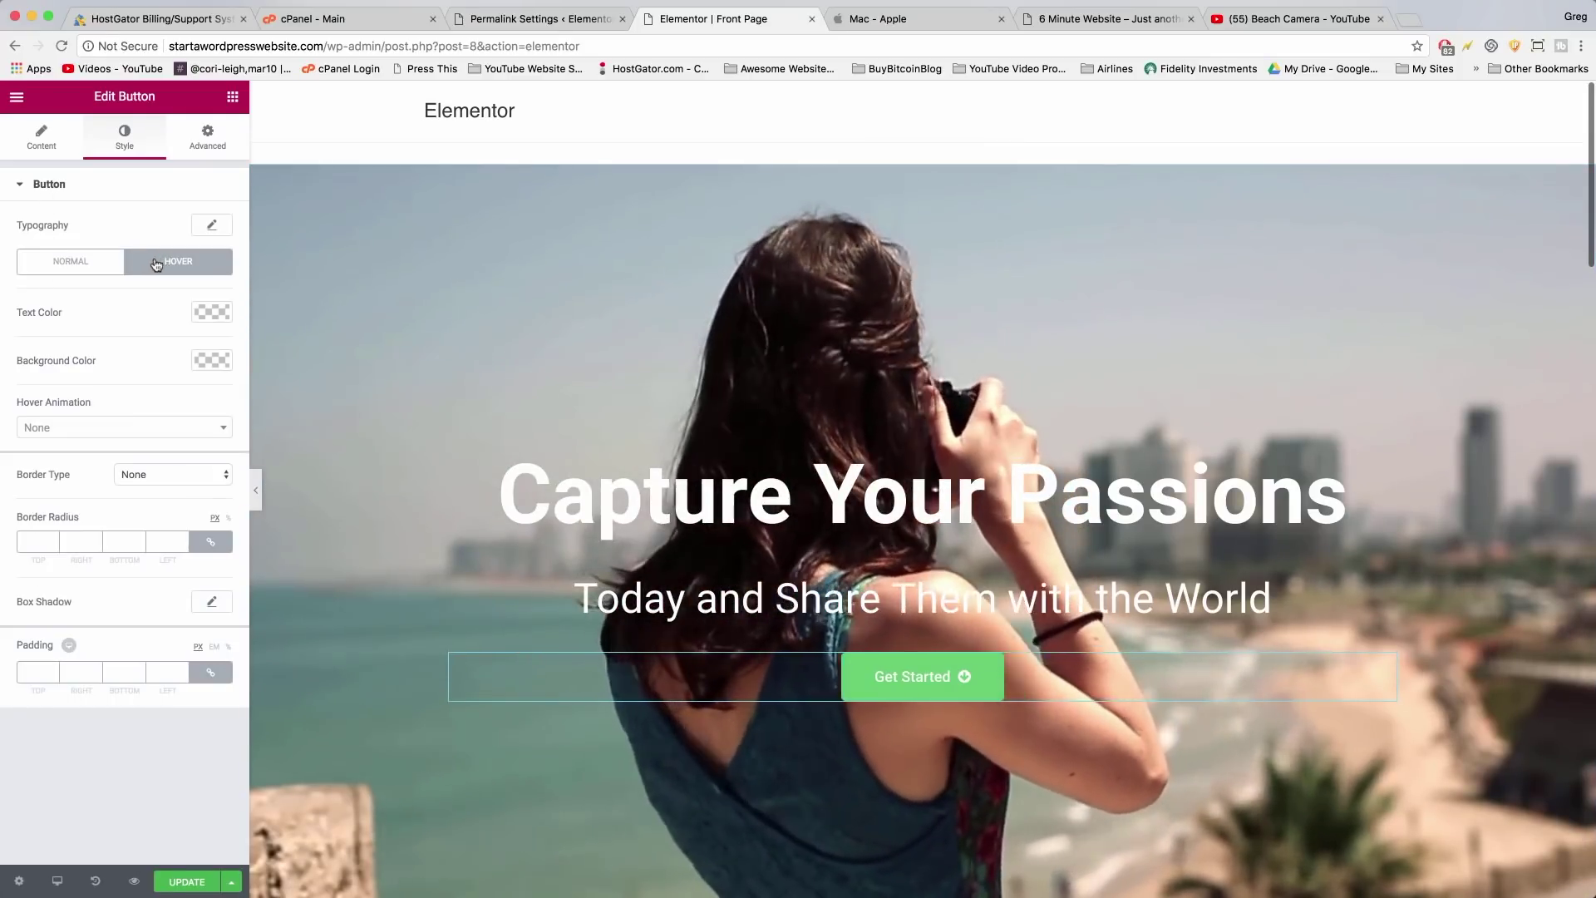
left_click(71, 261)
left_click(208, 360)
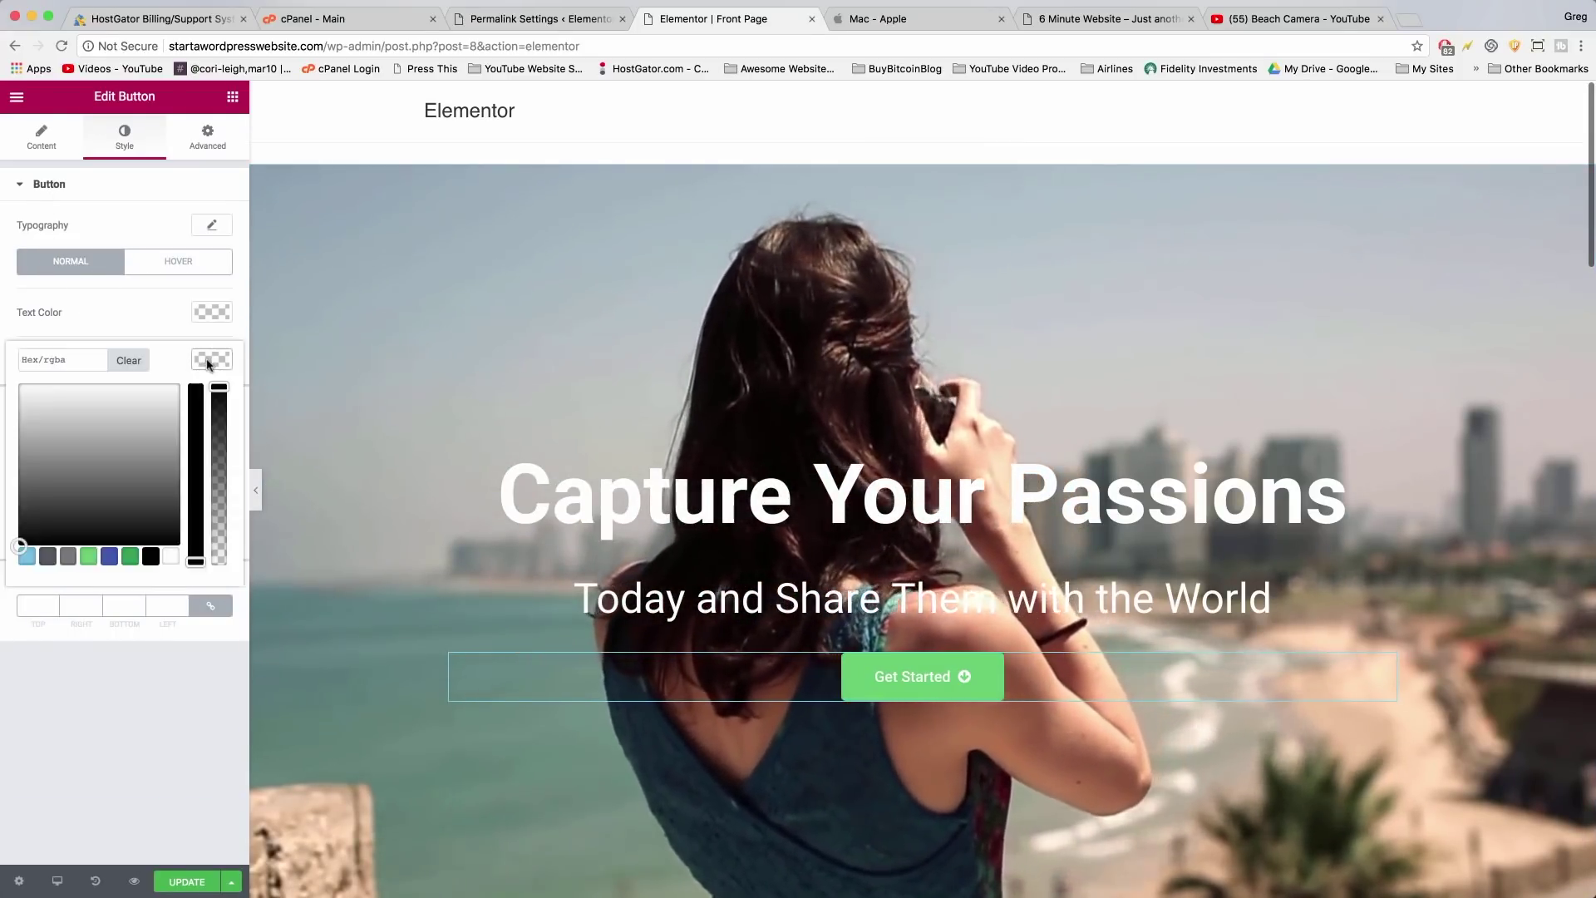
left_click(111, 562)
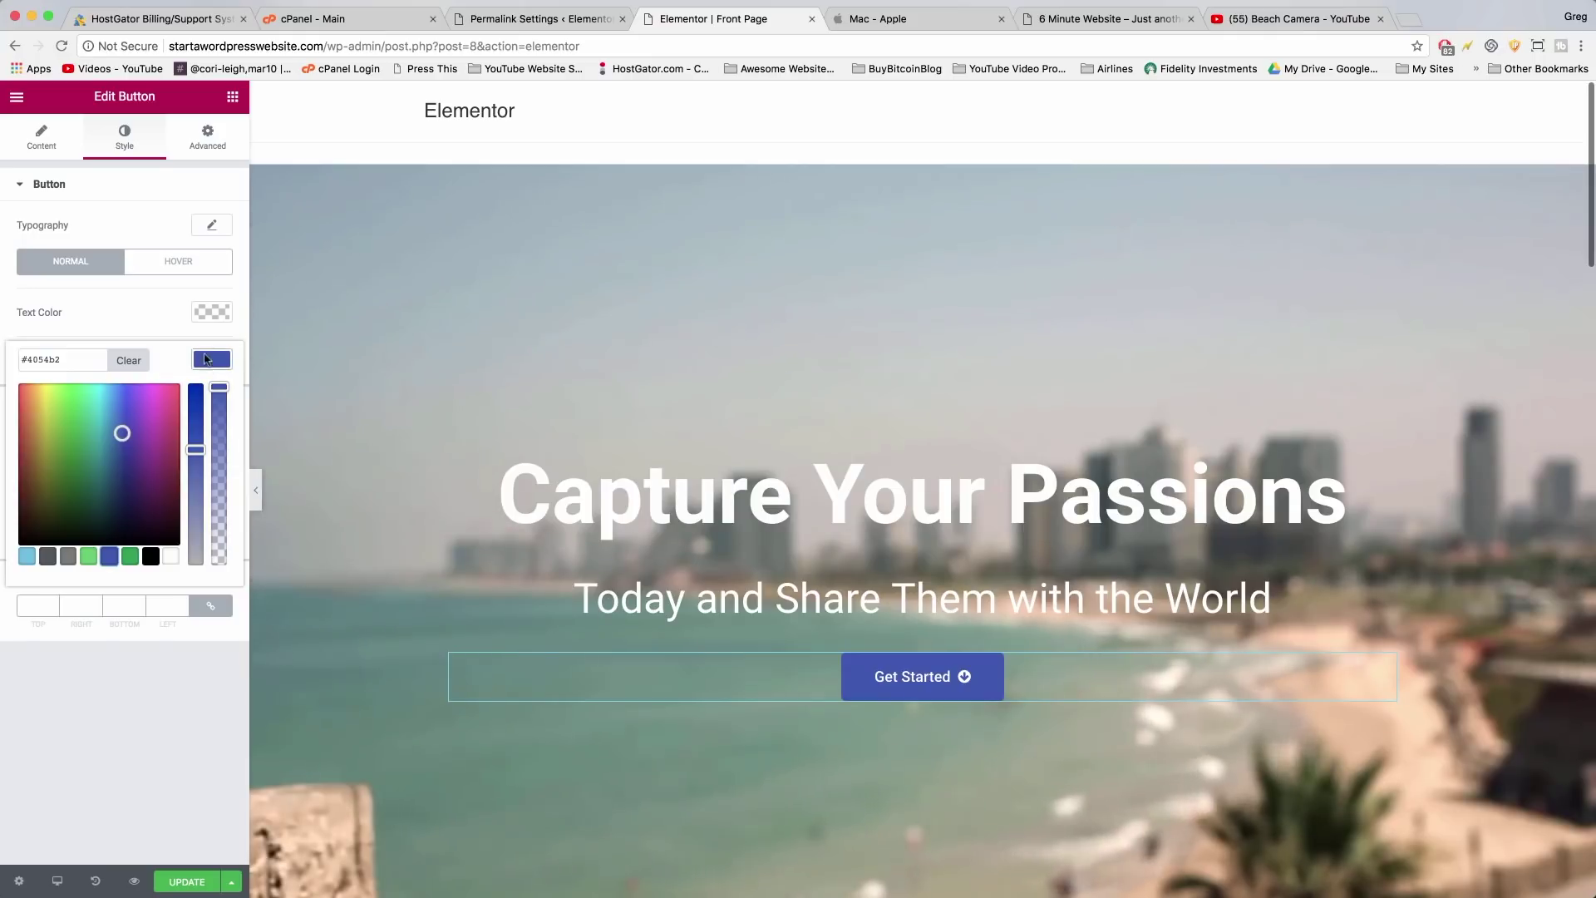
left_click(212, 361)
left_click(213, 360)
left_click(213, 360)
left_click(212, 361)
left_click(213, 361)
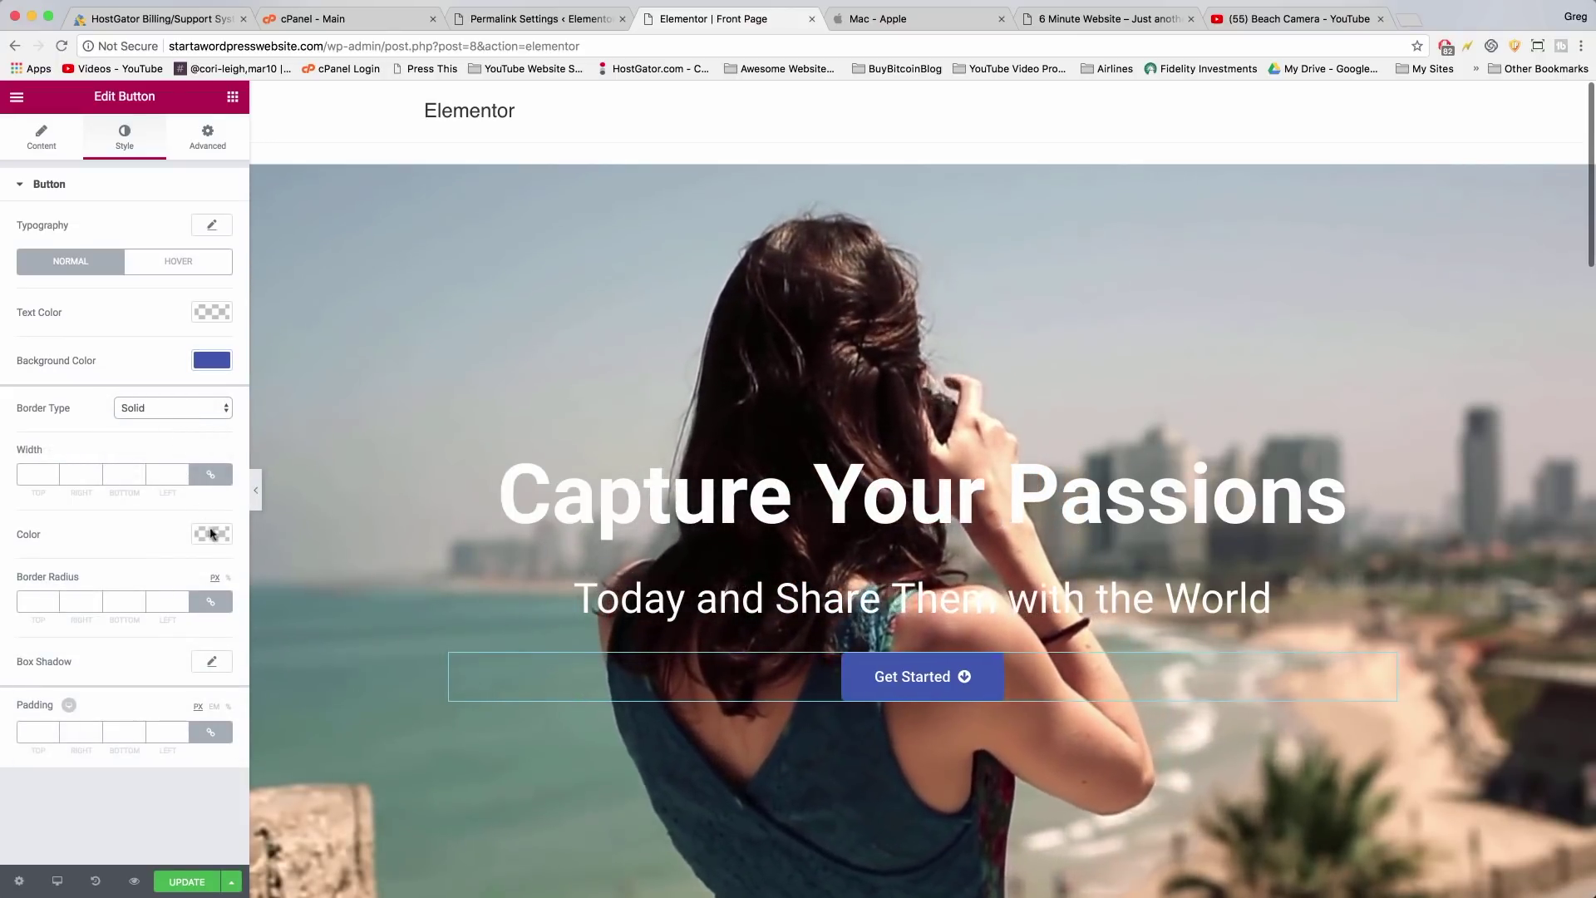
Give the button a blue border with width 2.
left_click(212, 534)
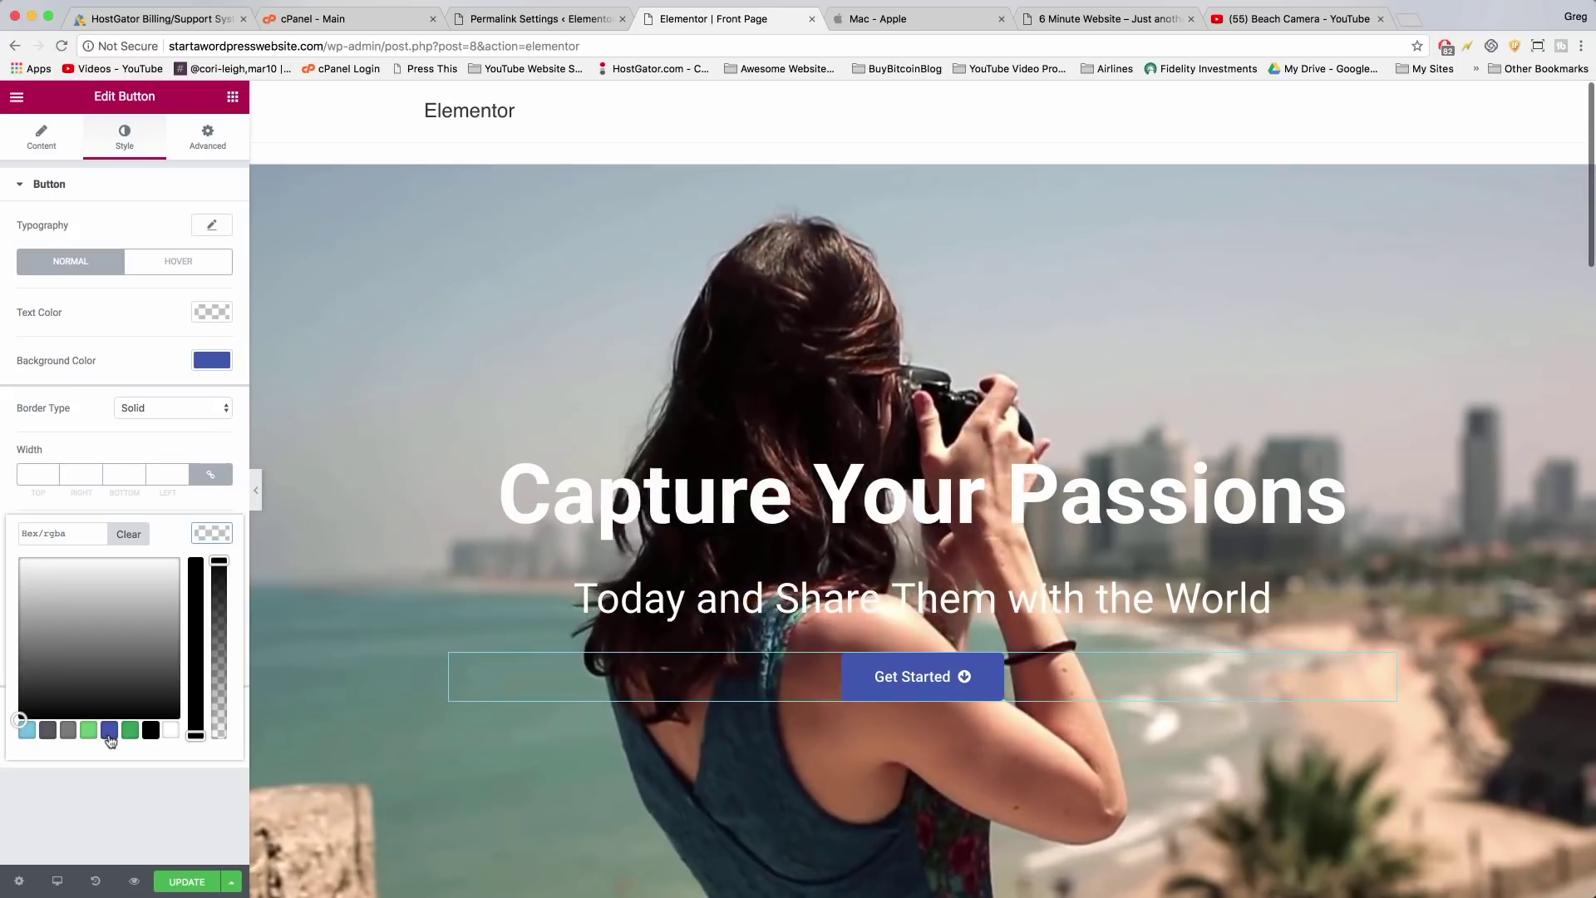
left_click(109, 732)
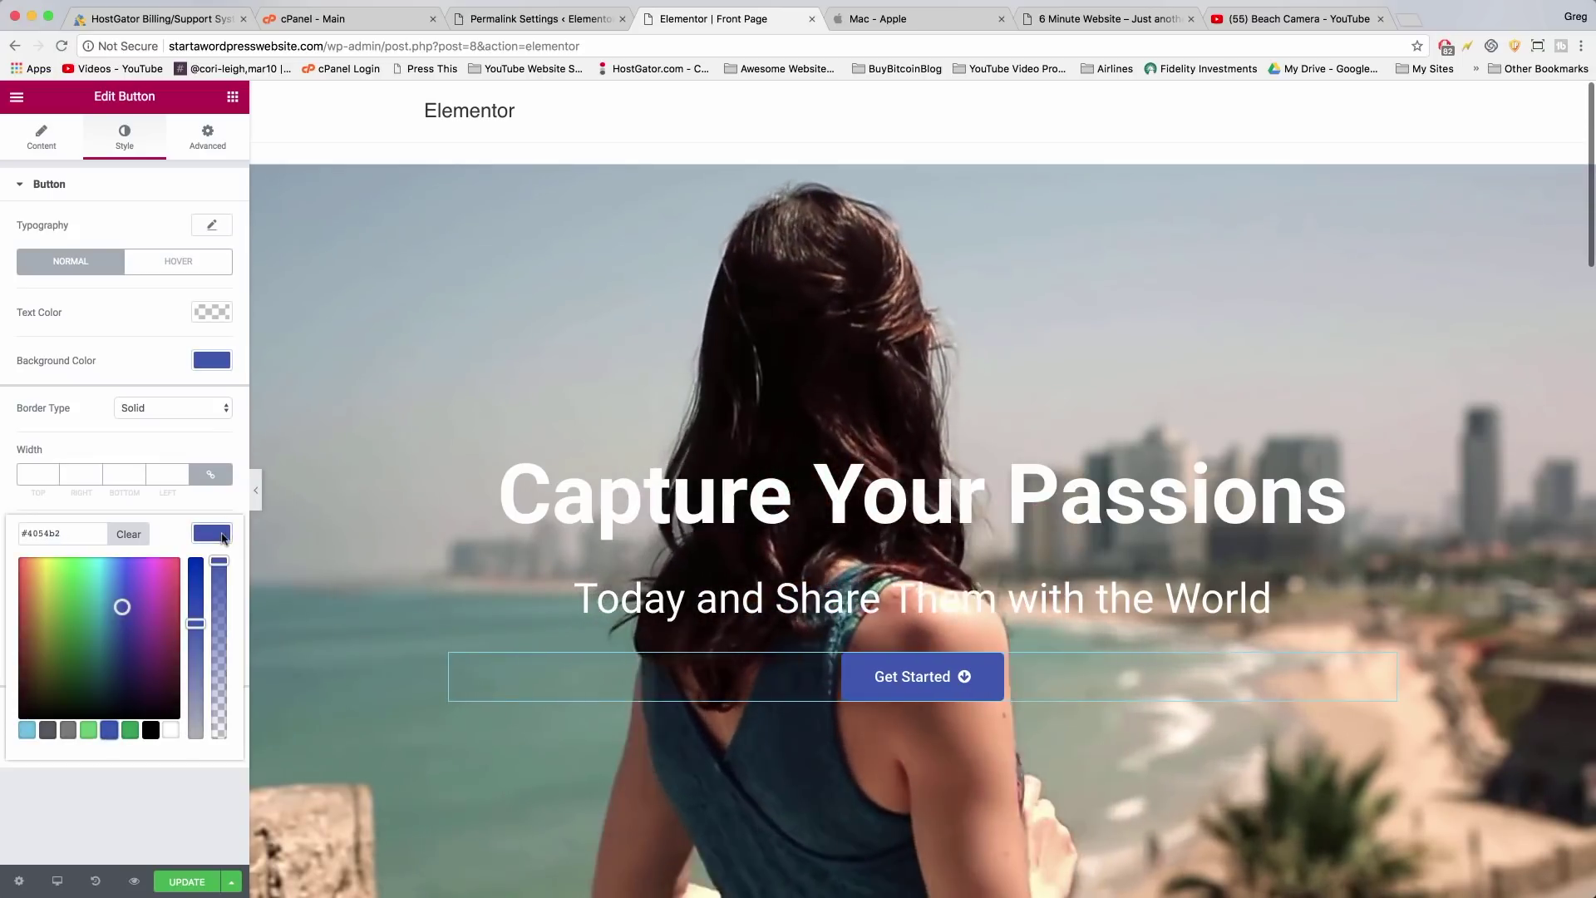
left_click(223, 539)
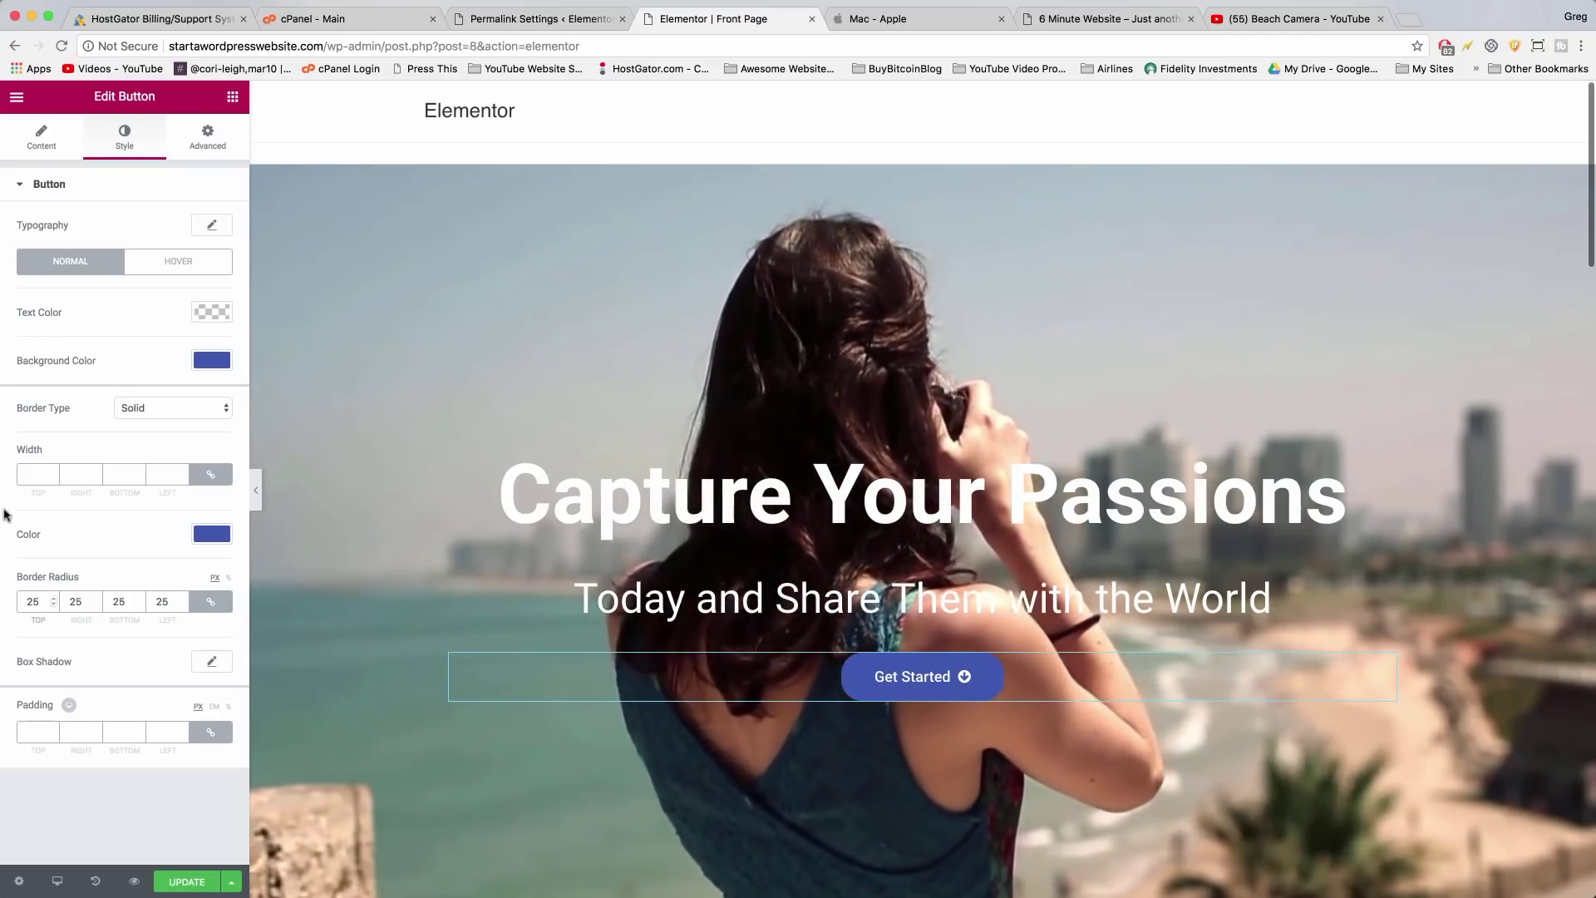
left_click(33, 474)
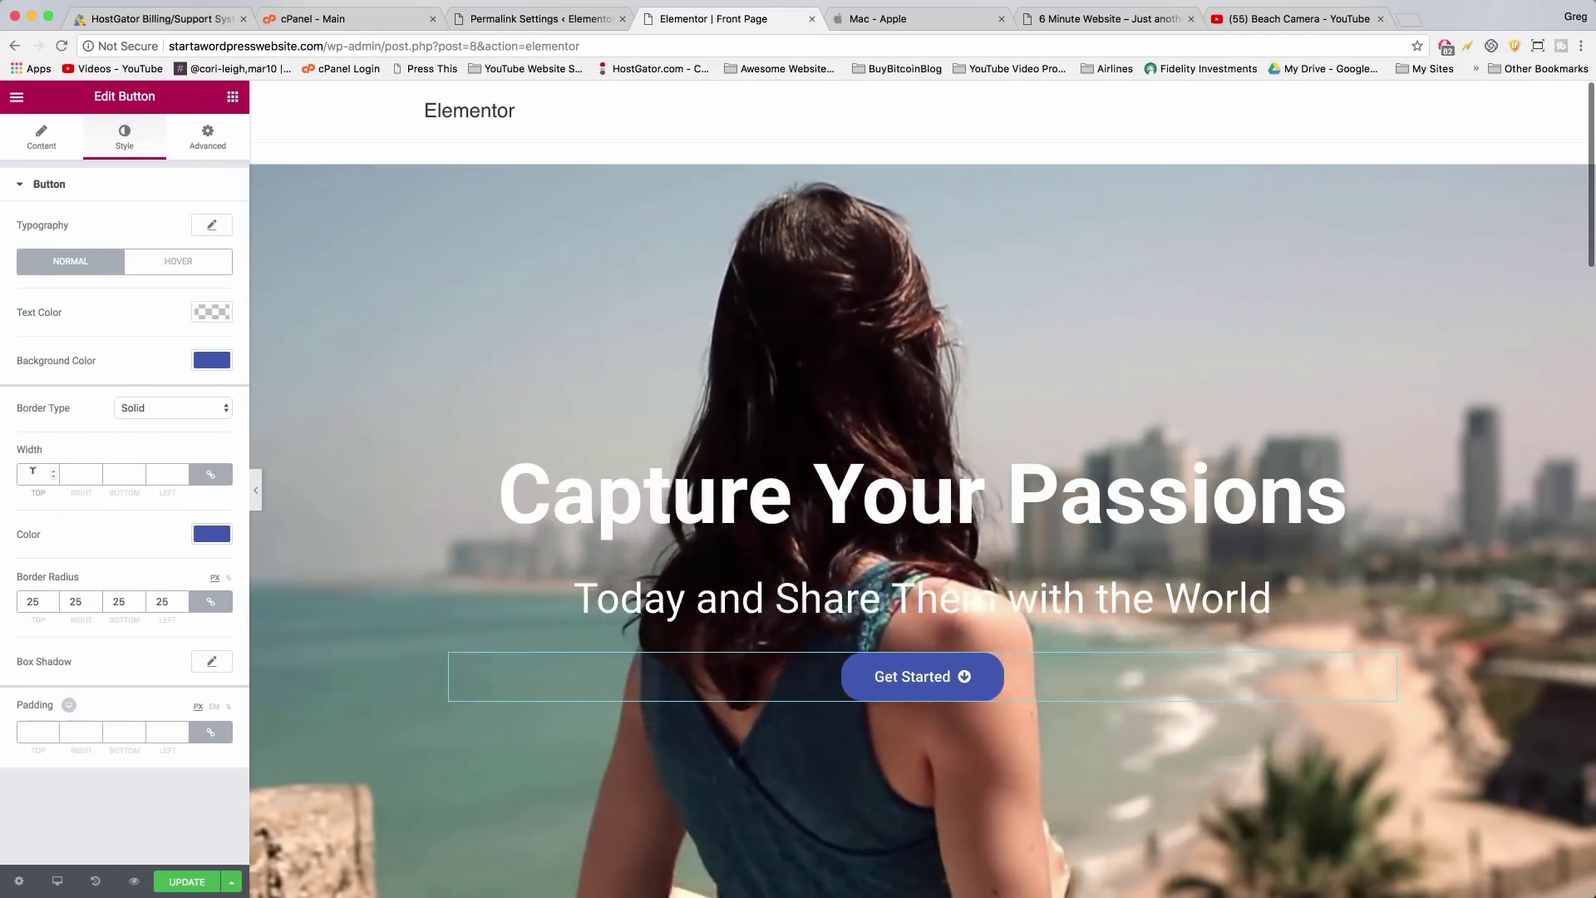
type("2")
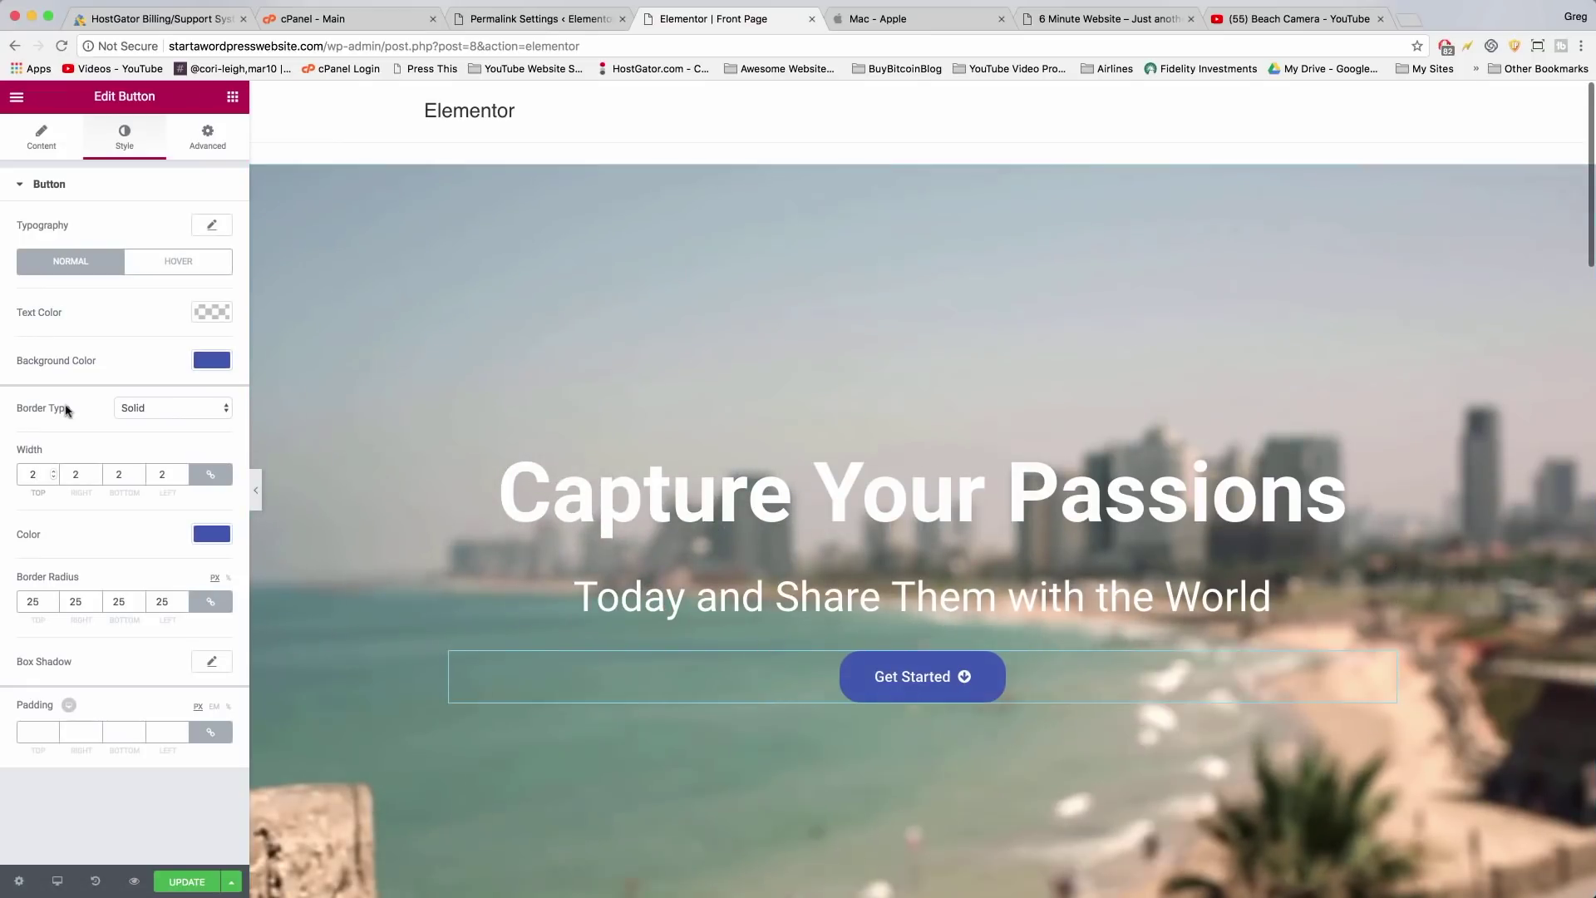
left_click(189, 259)
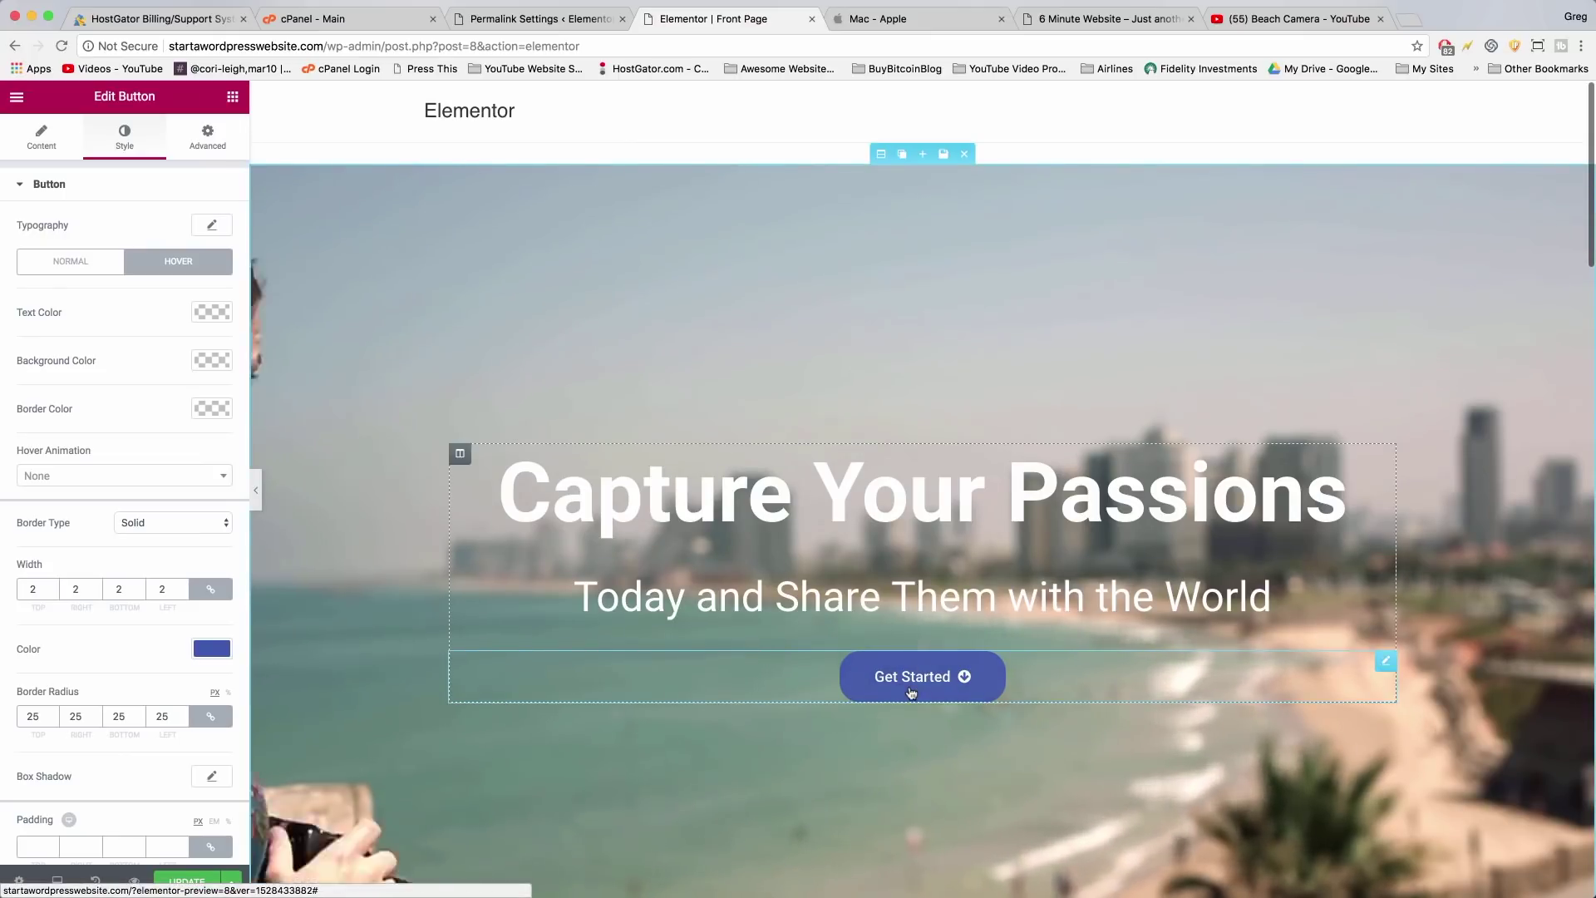
Set the button's hover text colour to white.
left_click(211, 312)
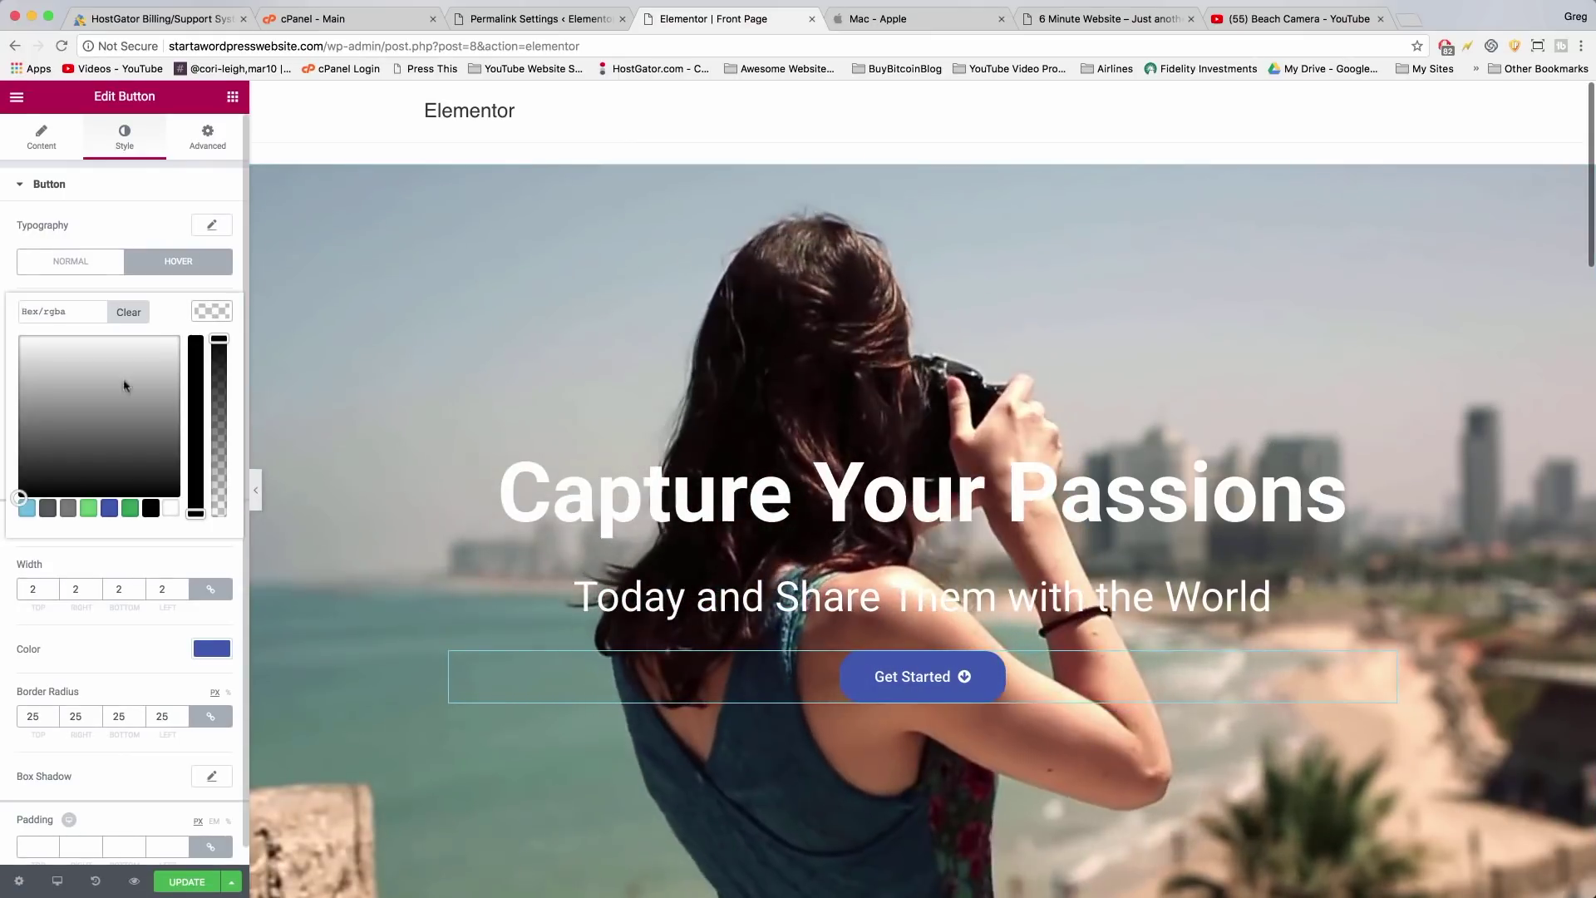
left_click(108, 509)
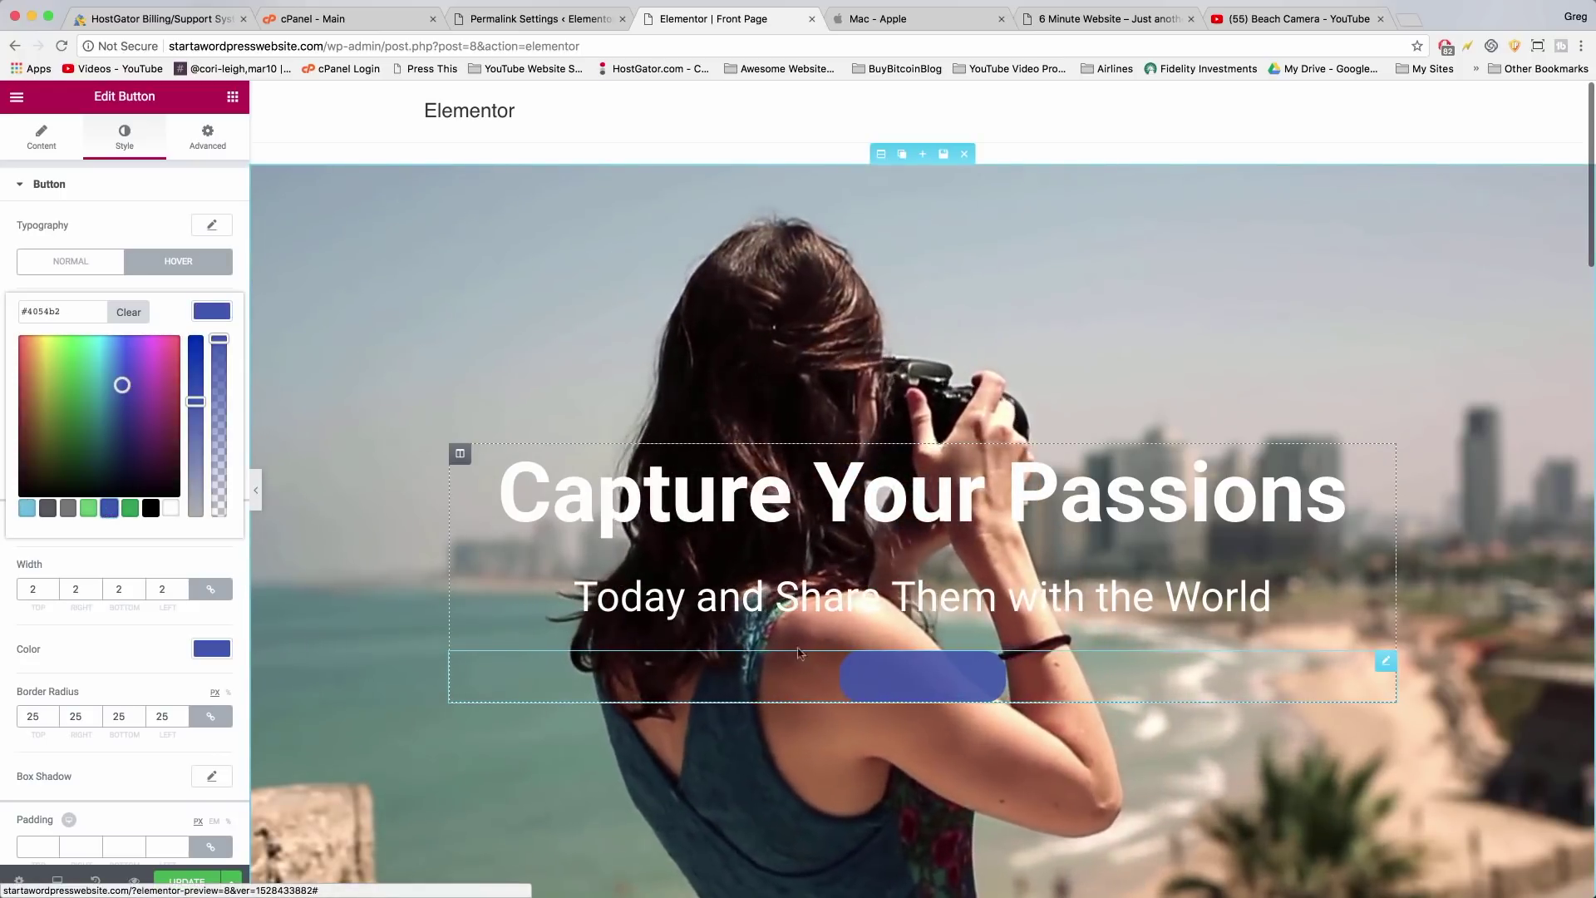
left_click(219, 314)
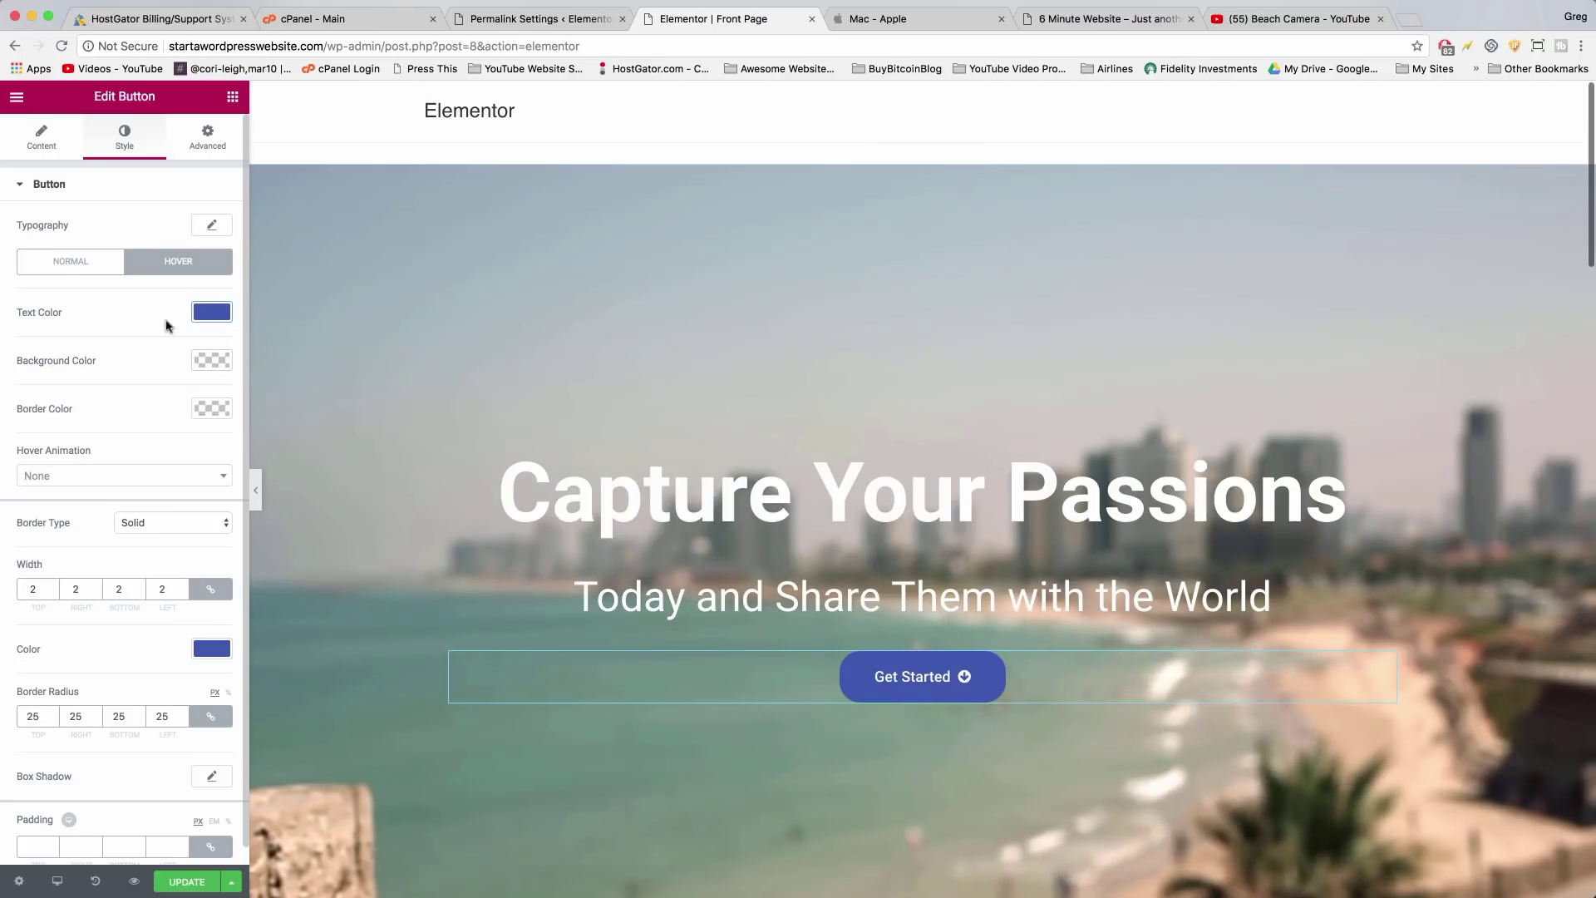
left_click(204, 364)
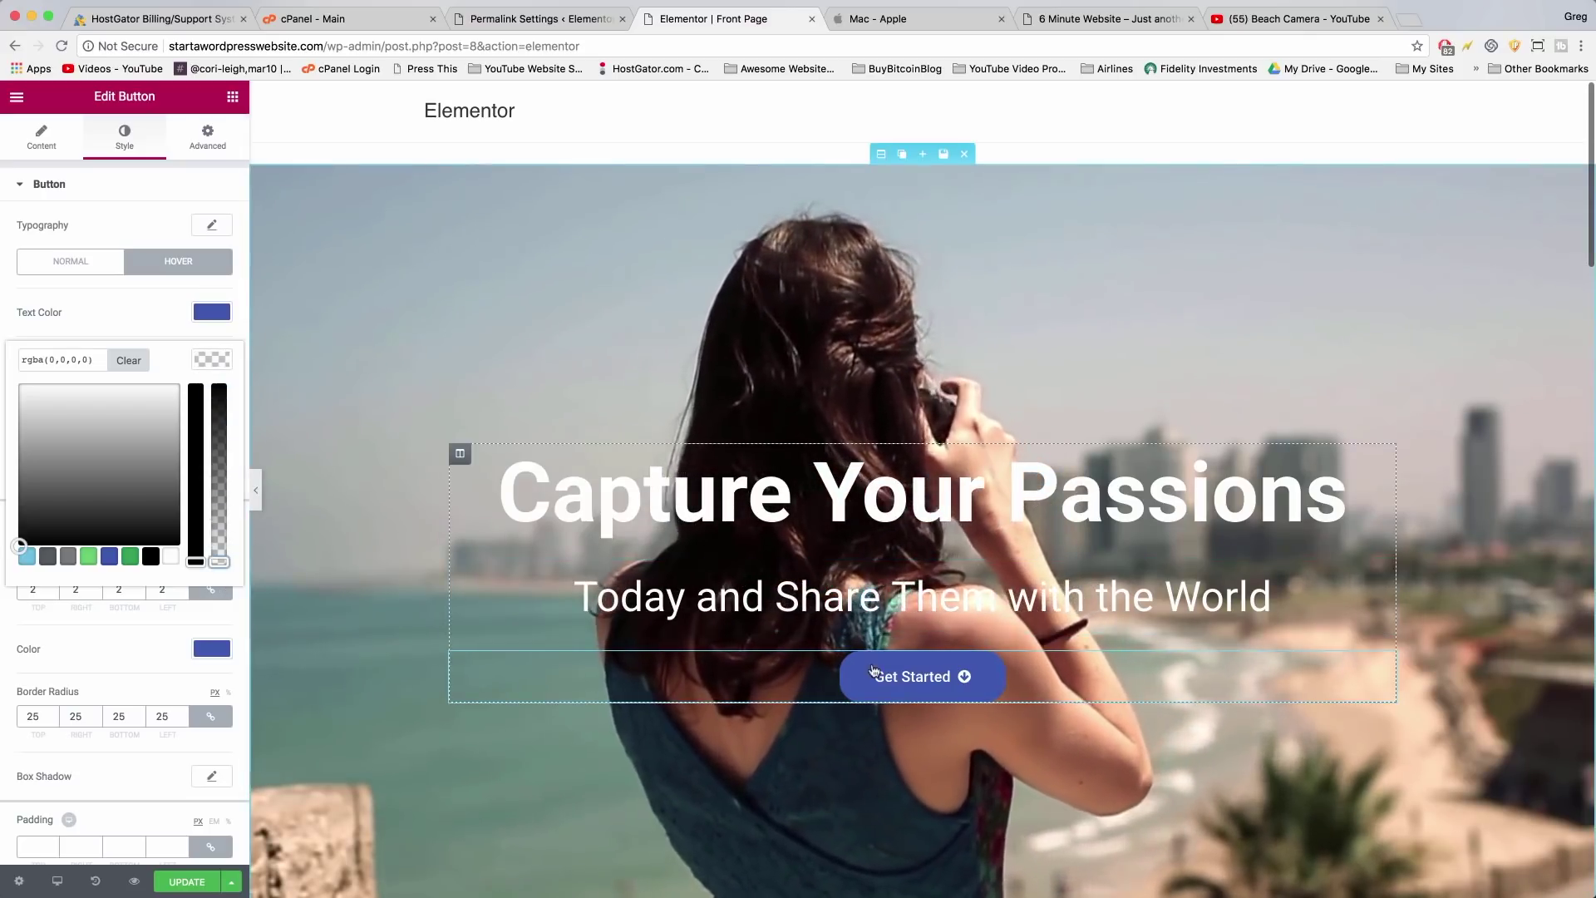
left_click(140, 657)
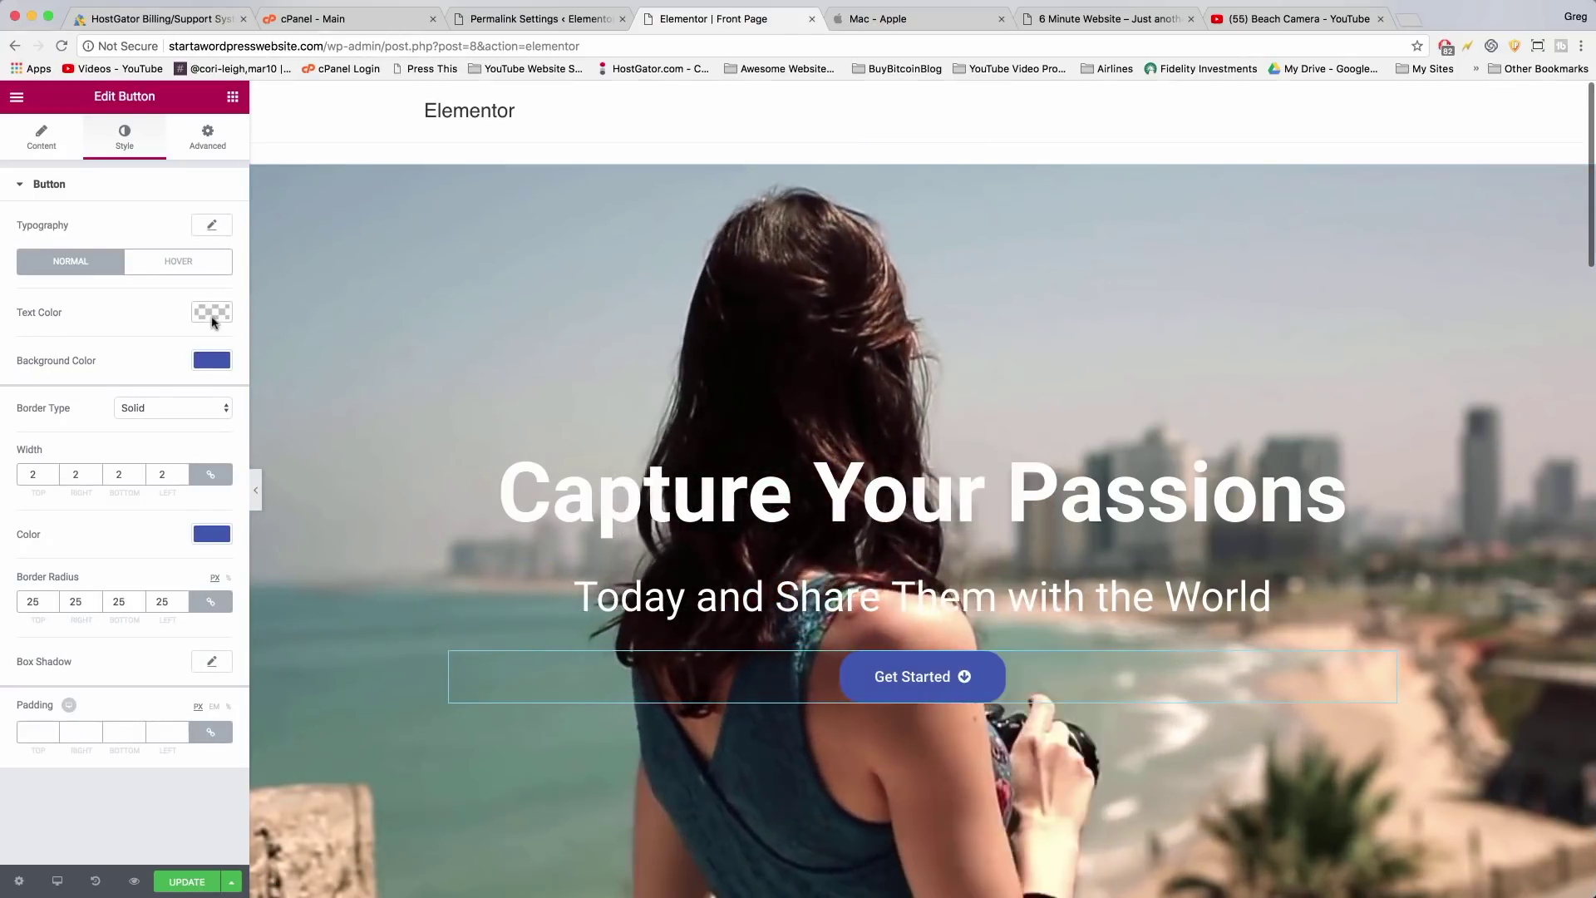
left_click(200, 254)
left_click(212, 311)
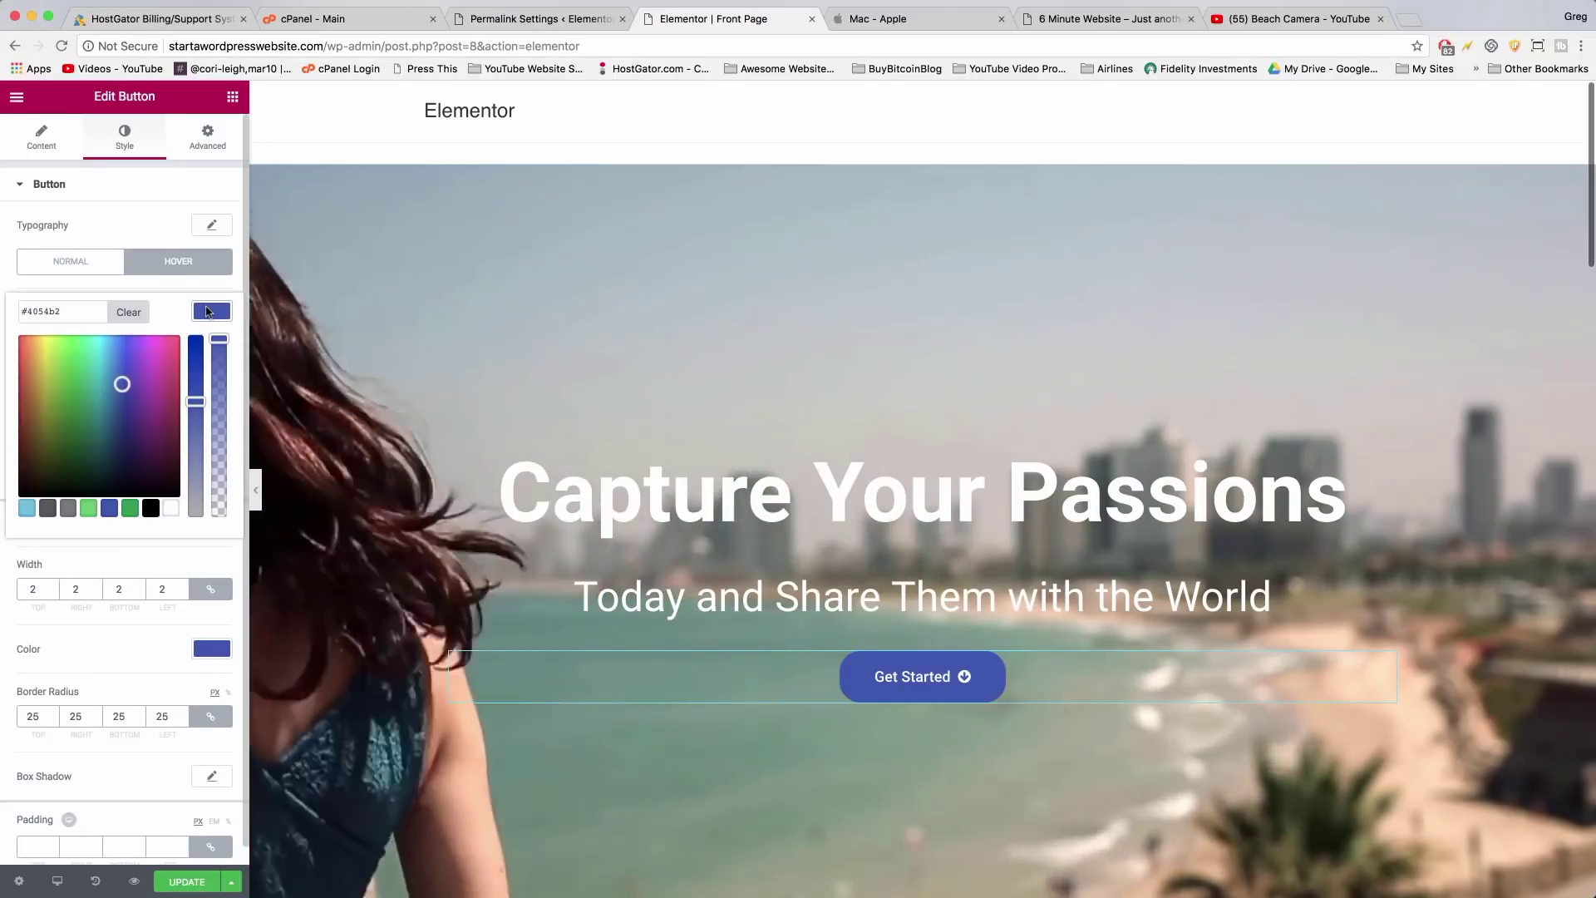
left_click(170, 508)
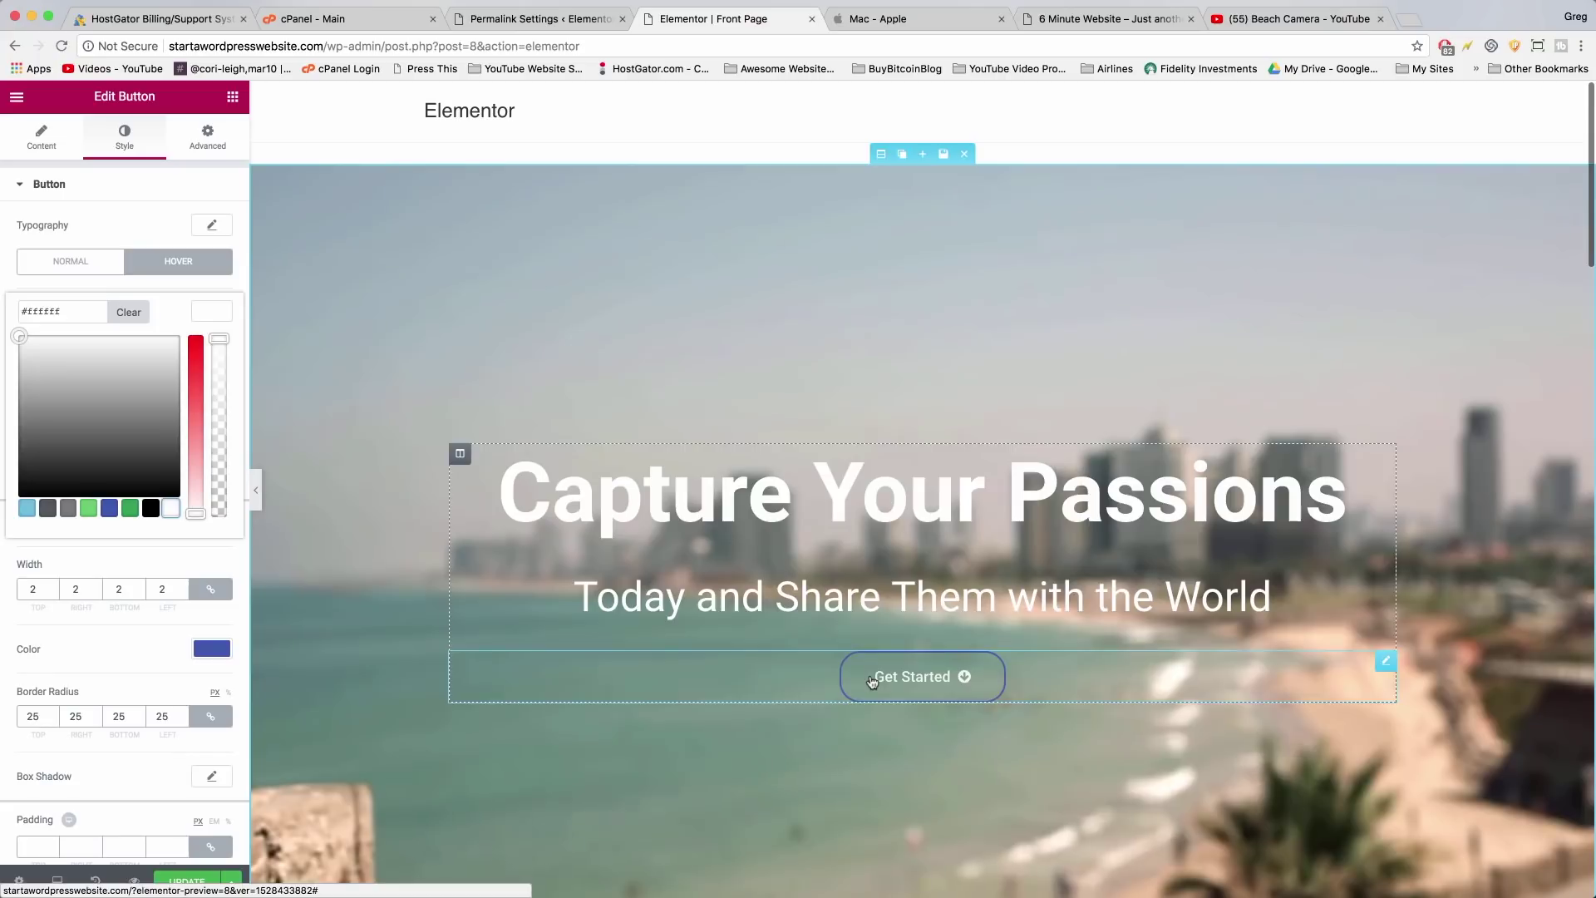
left_click(122, 655)
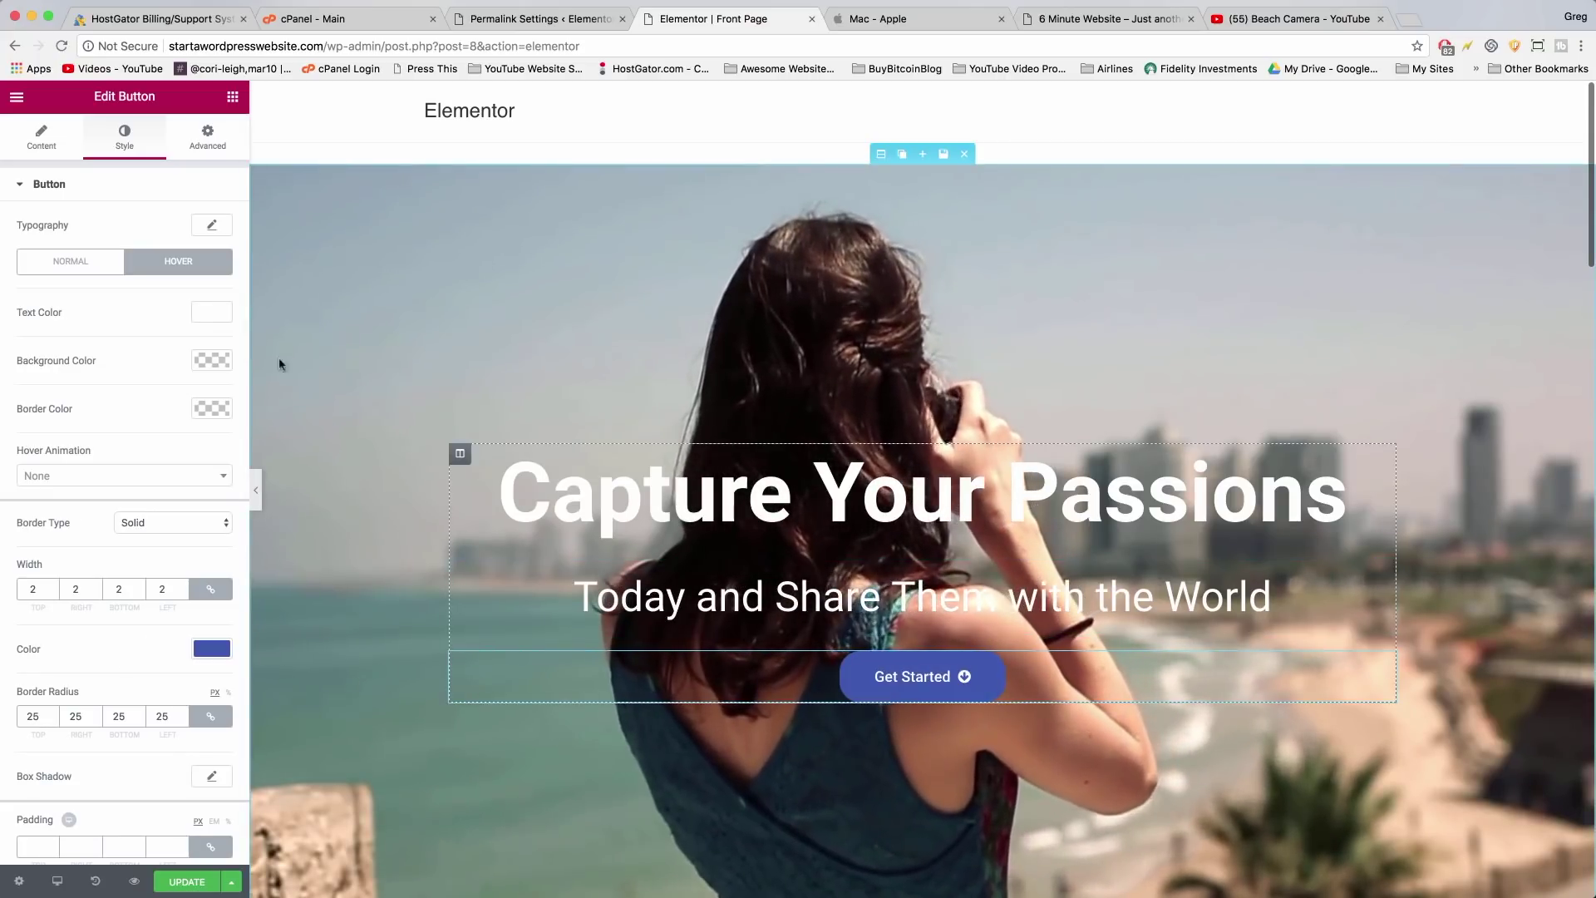
Change the normal-state border to width 3 and colour white.
left_click(70, 261)
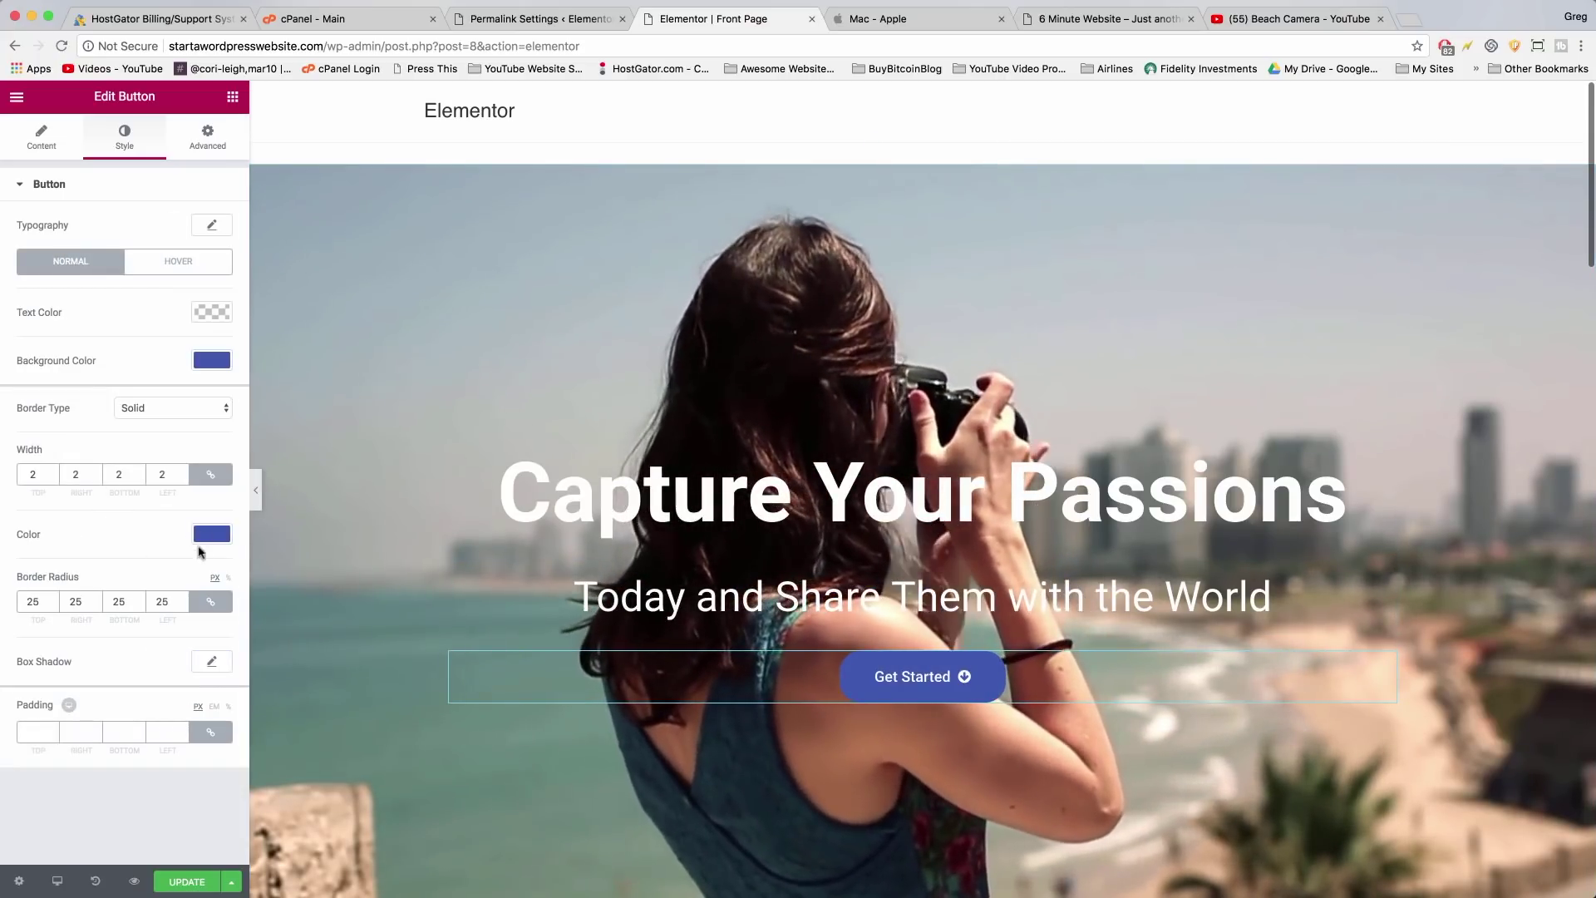
double_click(41, 474)
type("3")
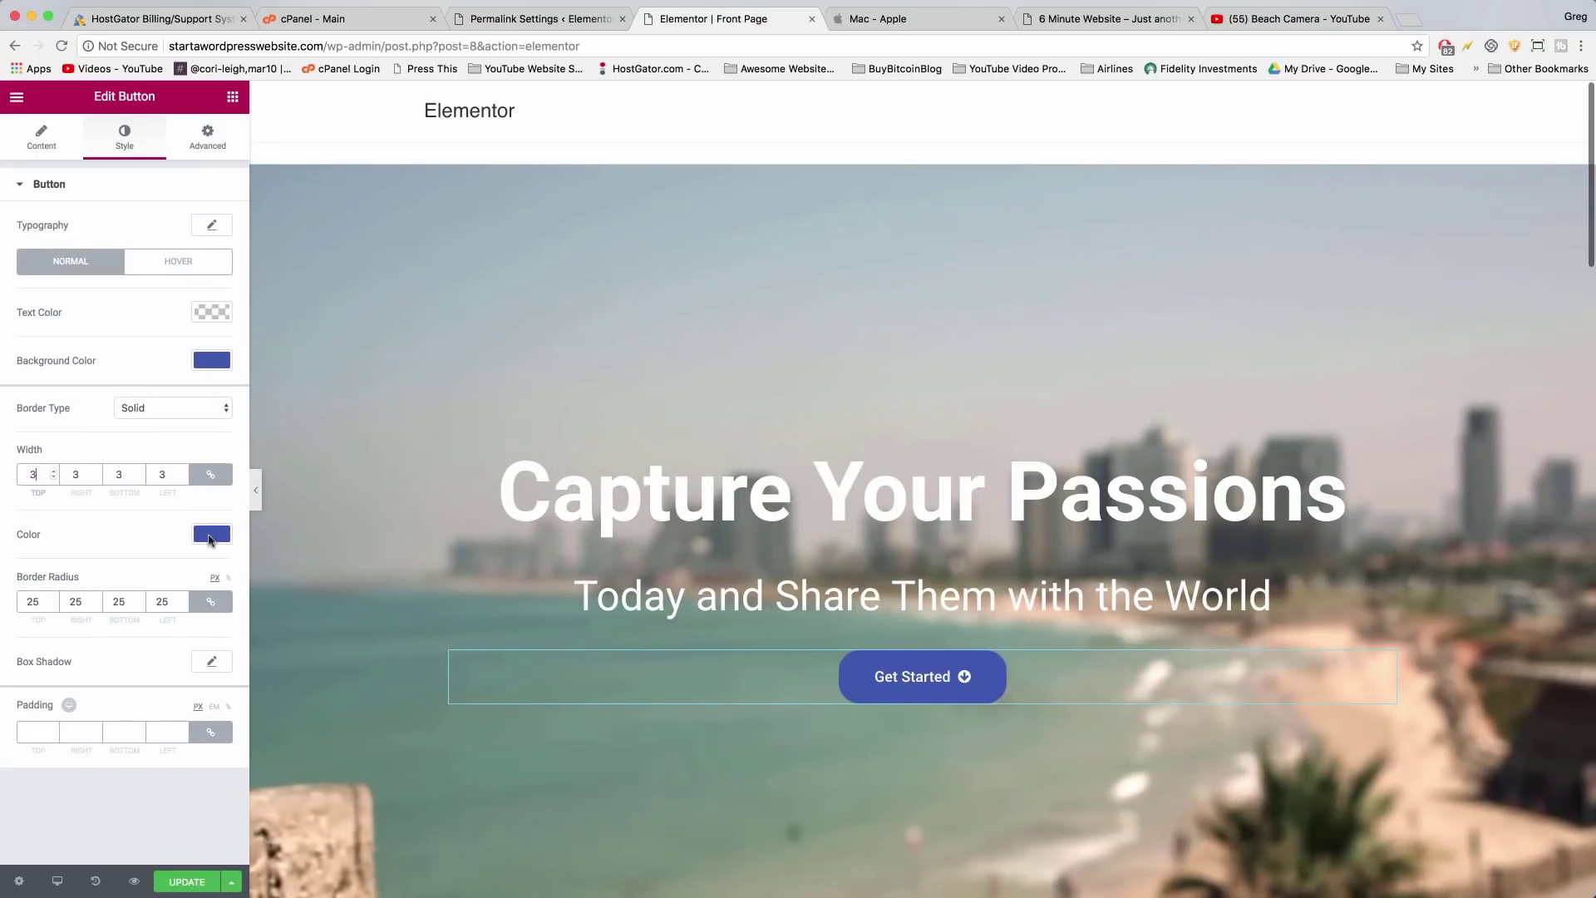
left_click(210, 536)
left_click(170, 732)
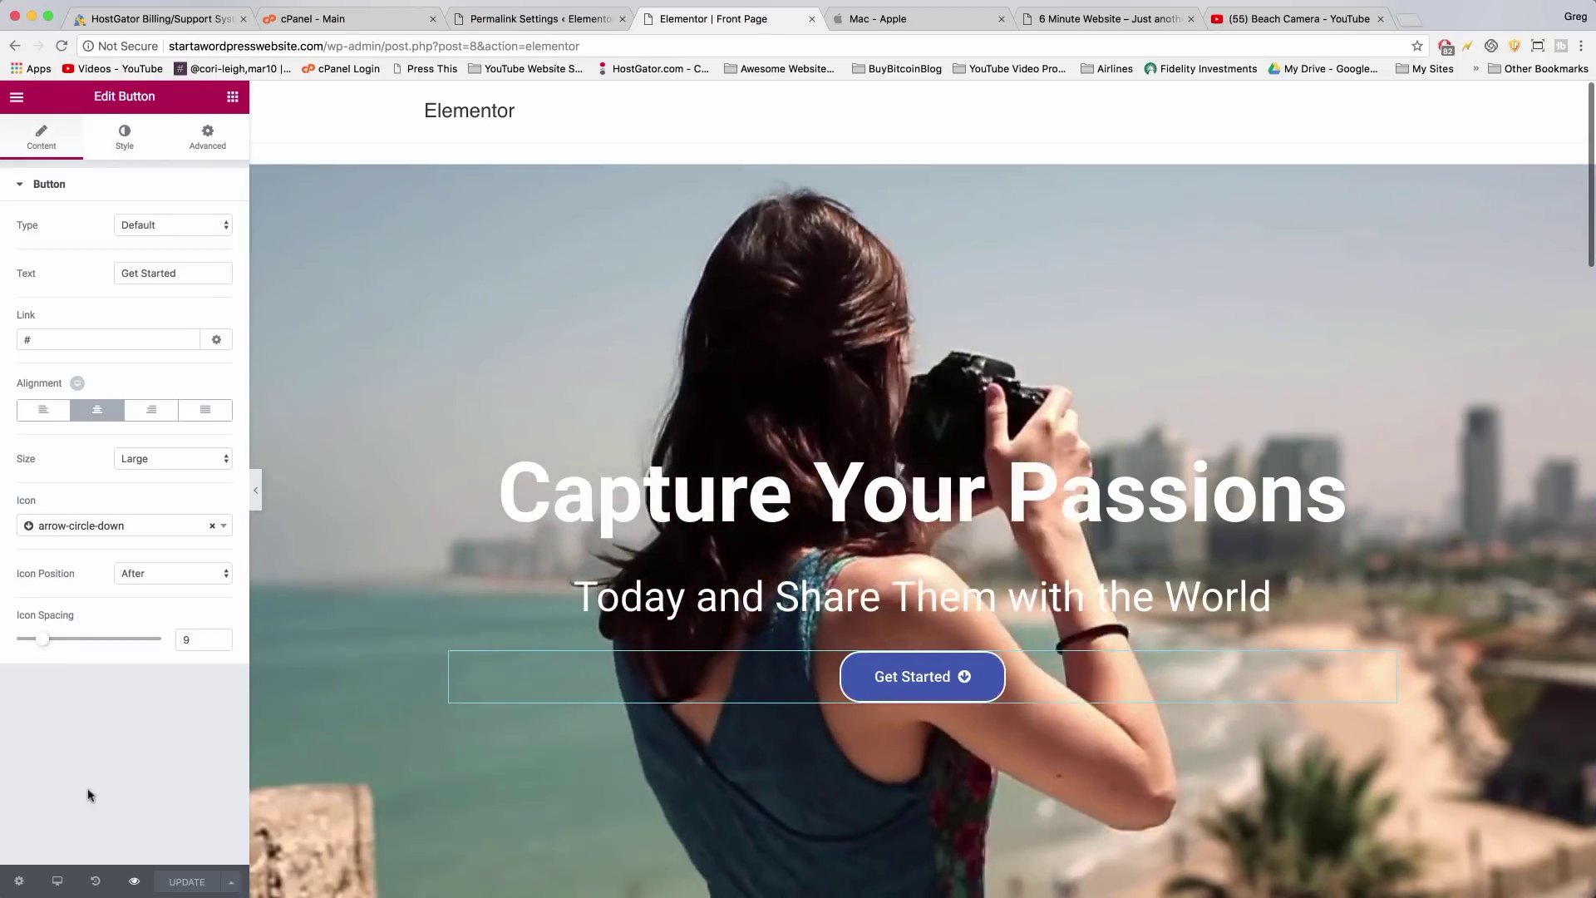
Preview the live homepage's video hero, then go back to the Elementor Front Page tab.
left_click(126, 884)
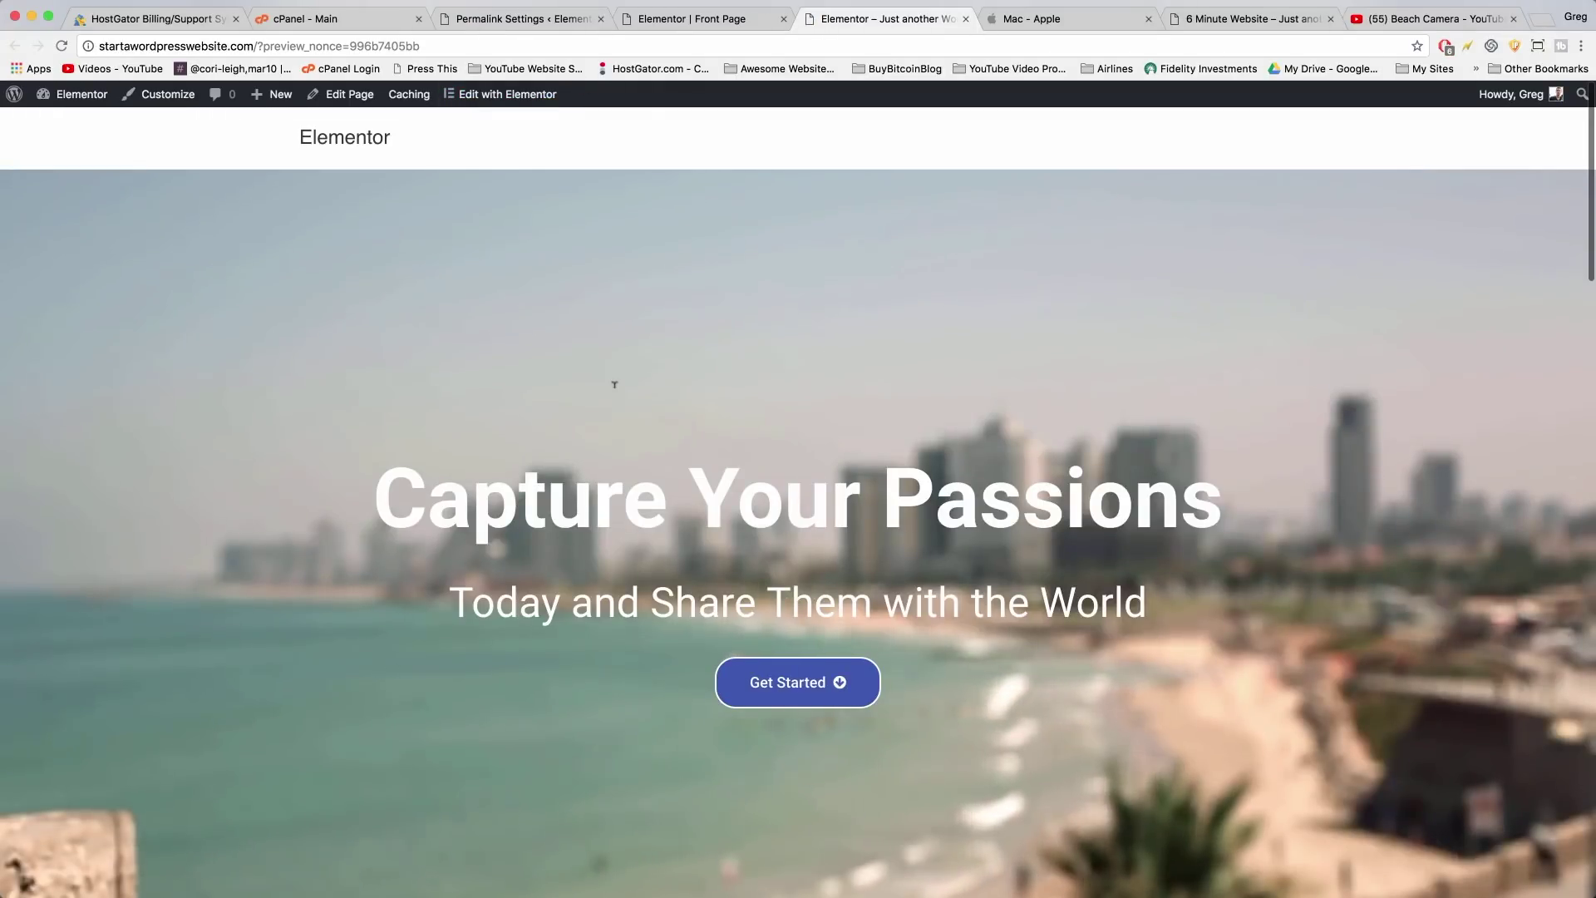
left_click(381, 138)
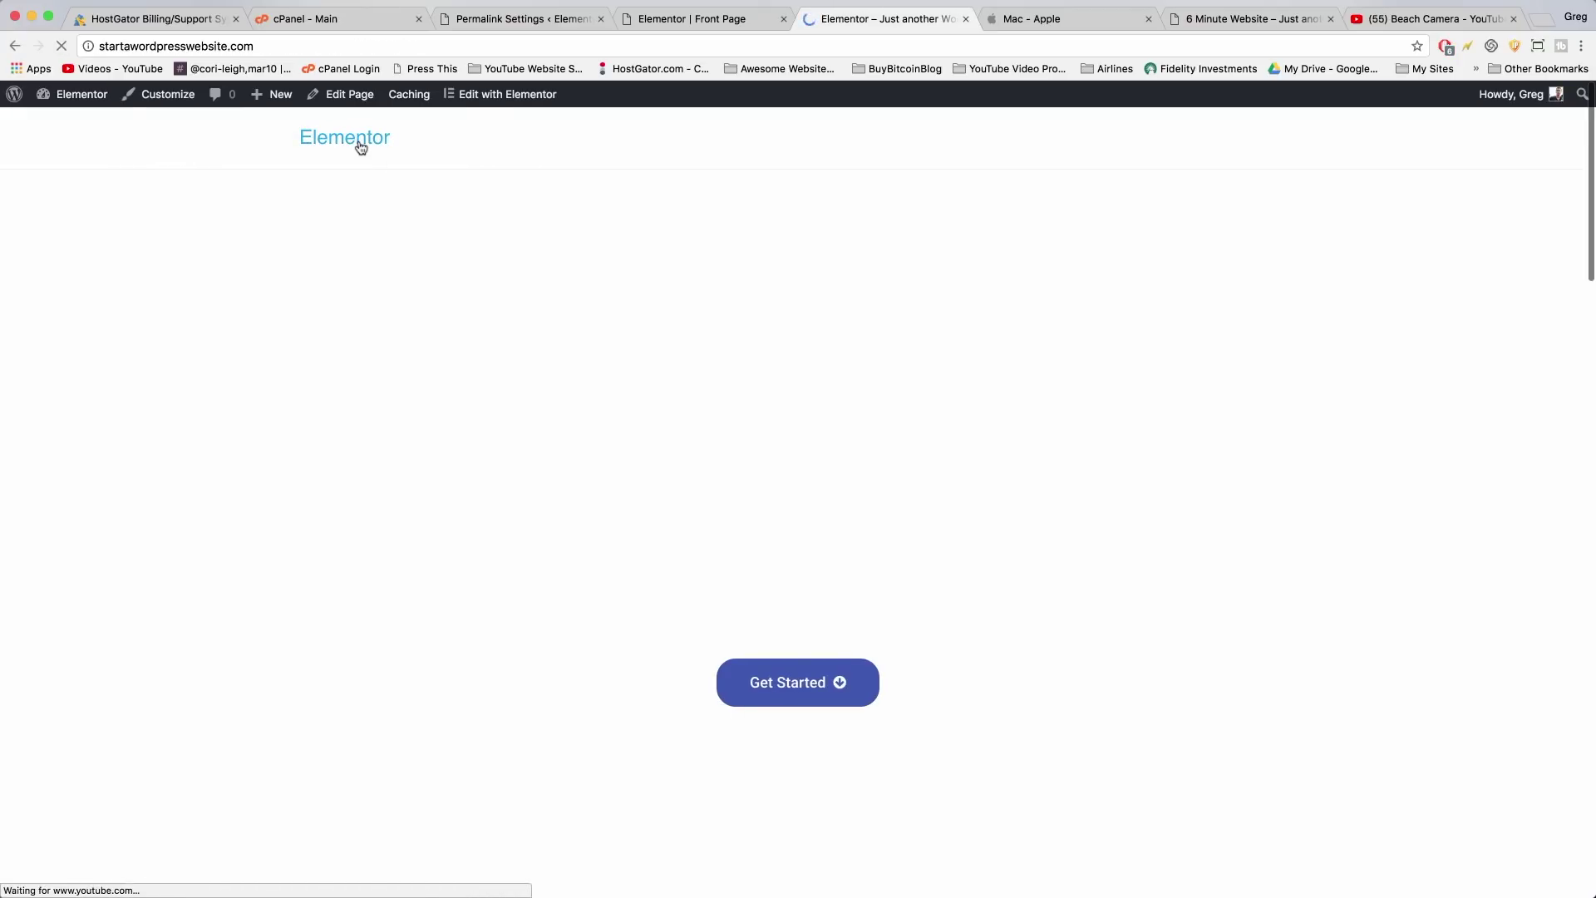
scroll(803, 394, "down", 3)
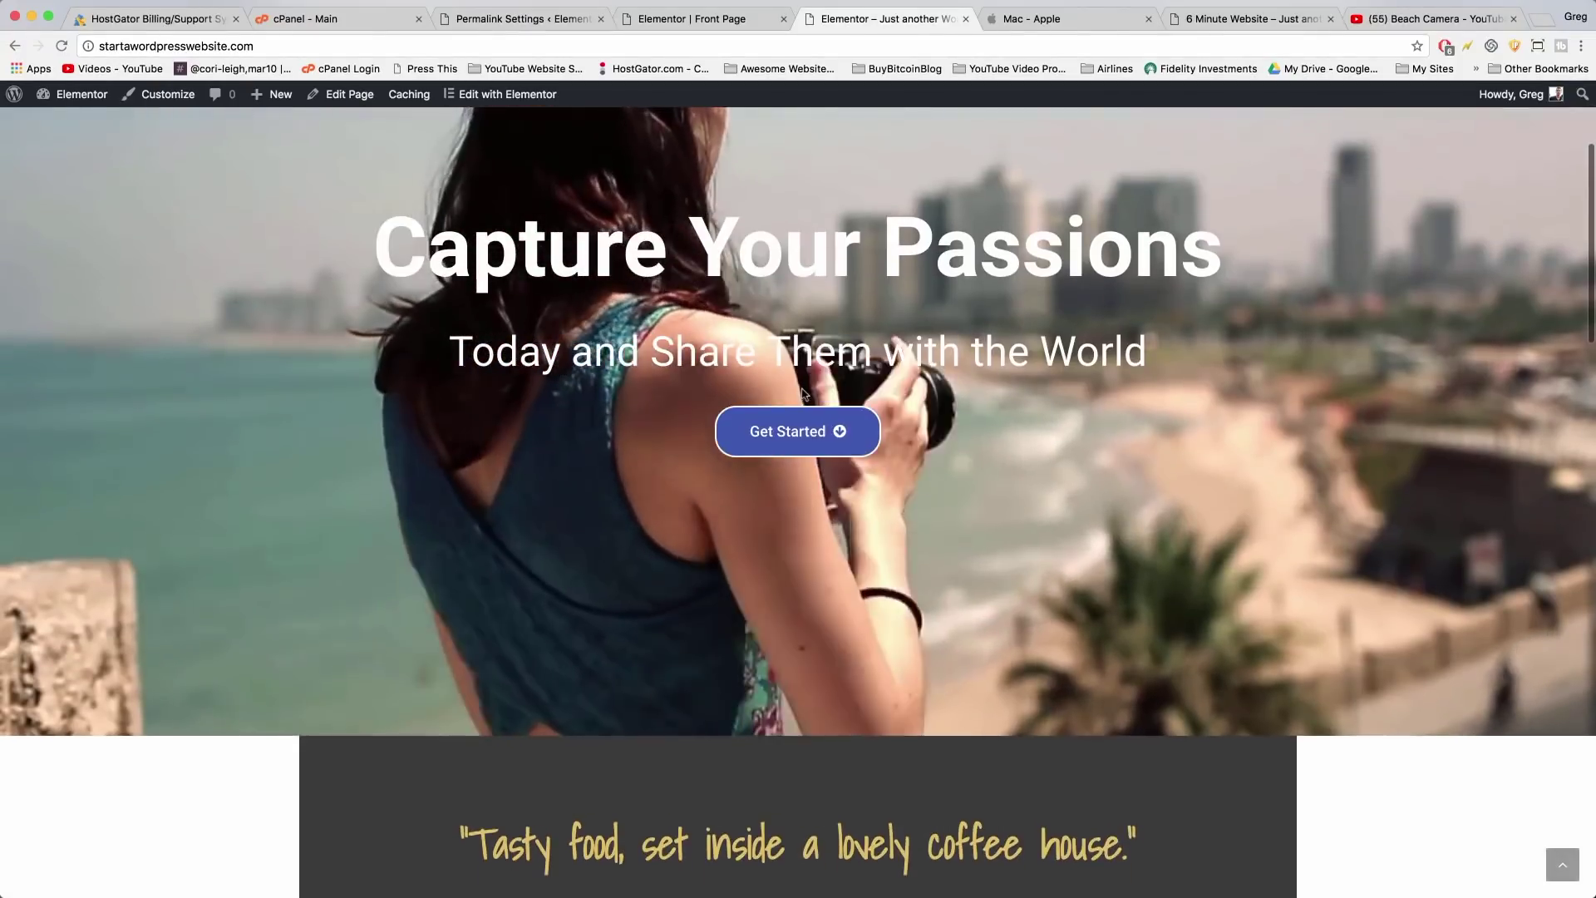
scroll(803, 394, "up", 3)
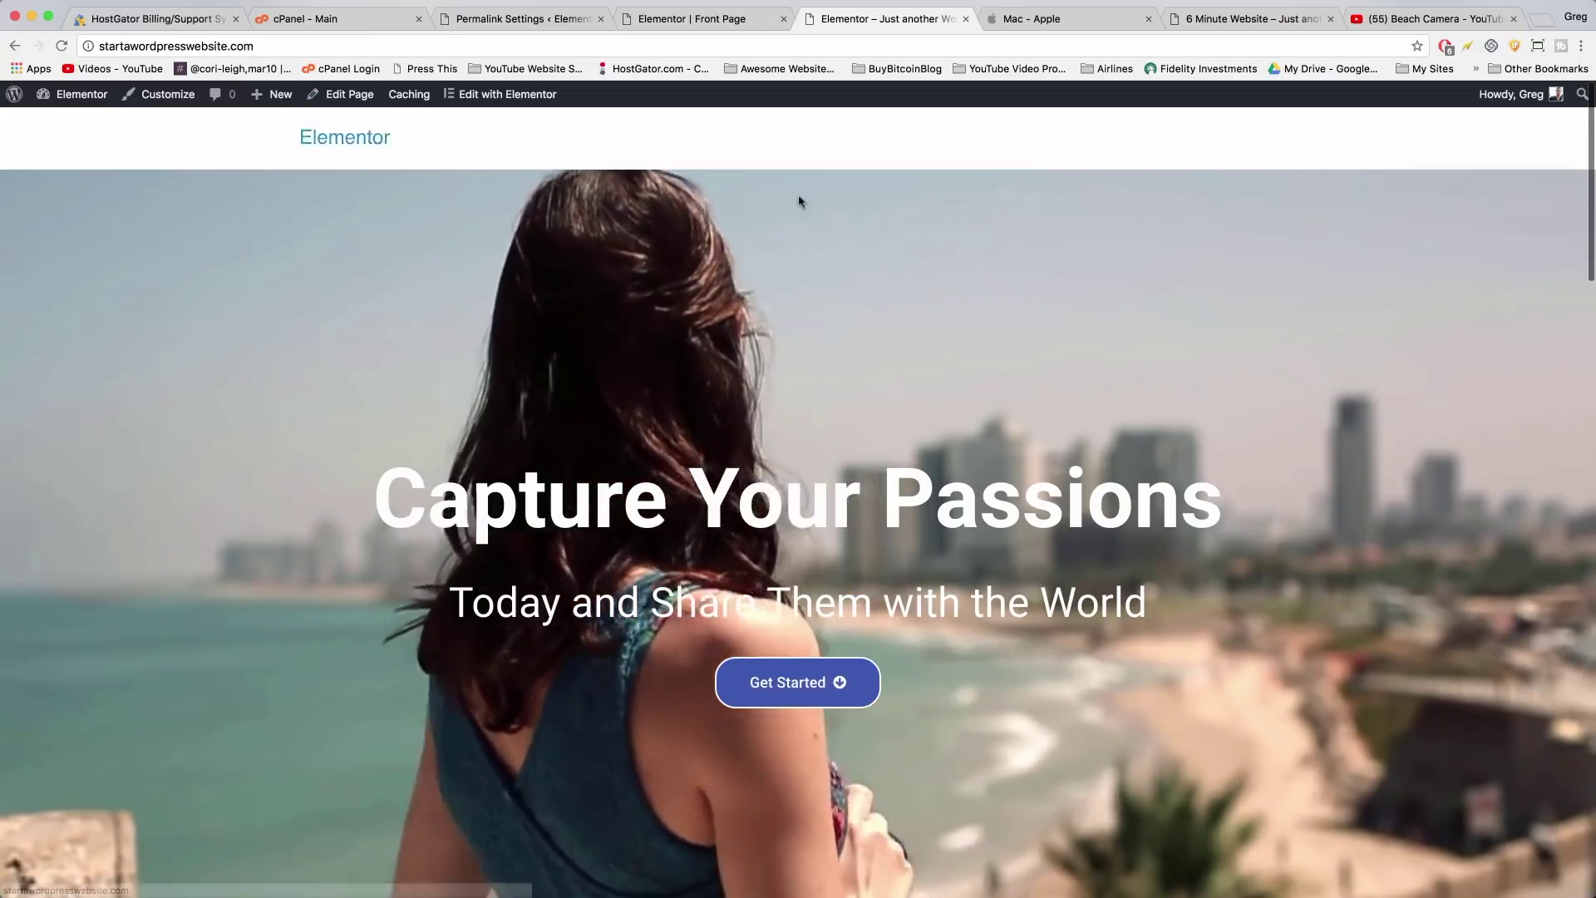
left_click(683, 22)
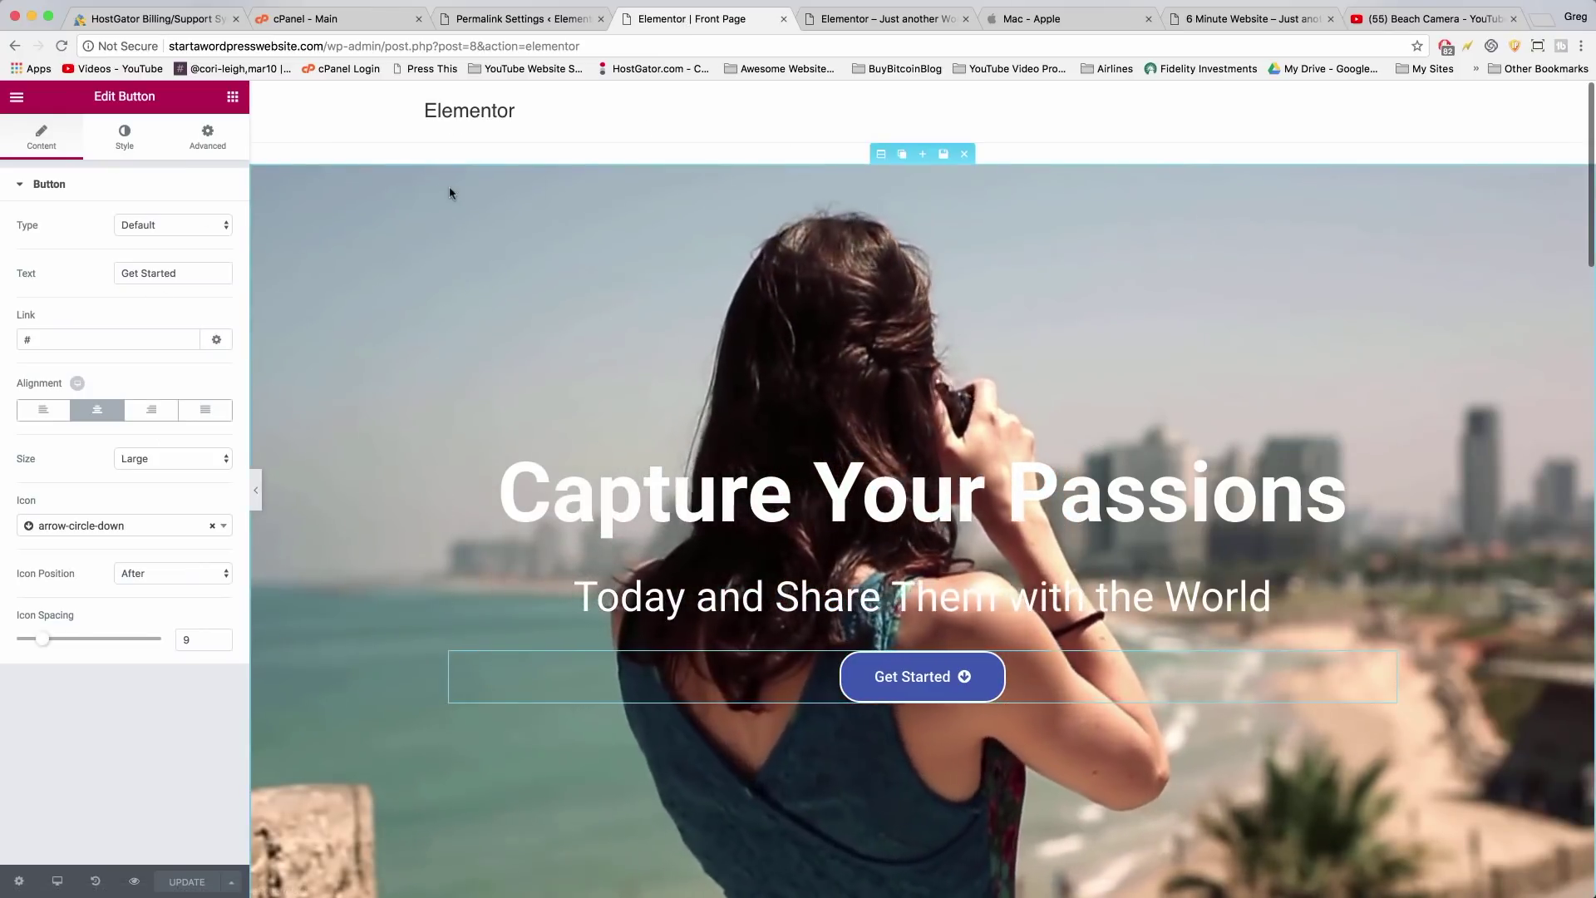
Exit Elementor, set the front page's OceanWP header style to Transparent, then return to the live site.
left_click(18, 96)
left_click(99, 447)
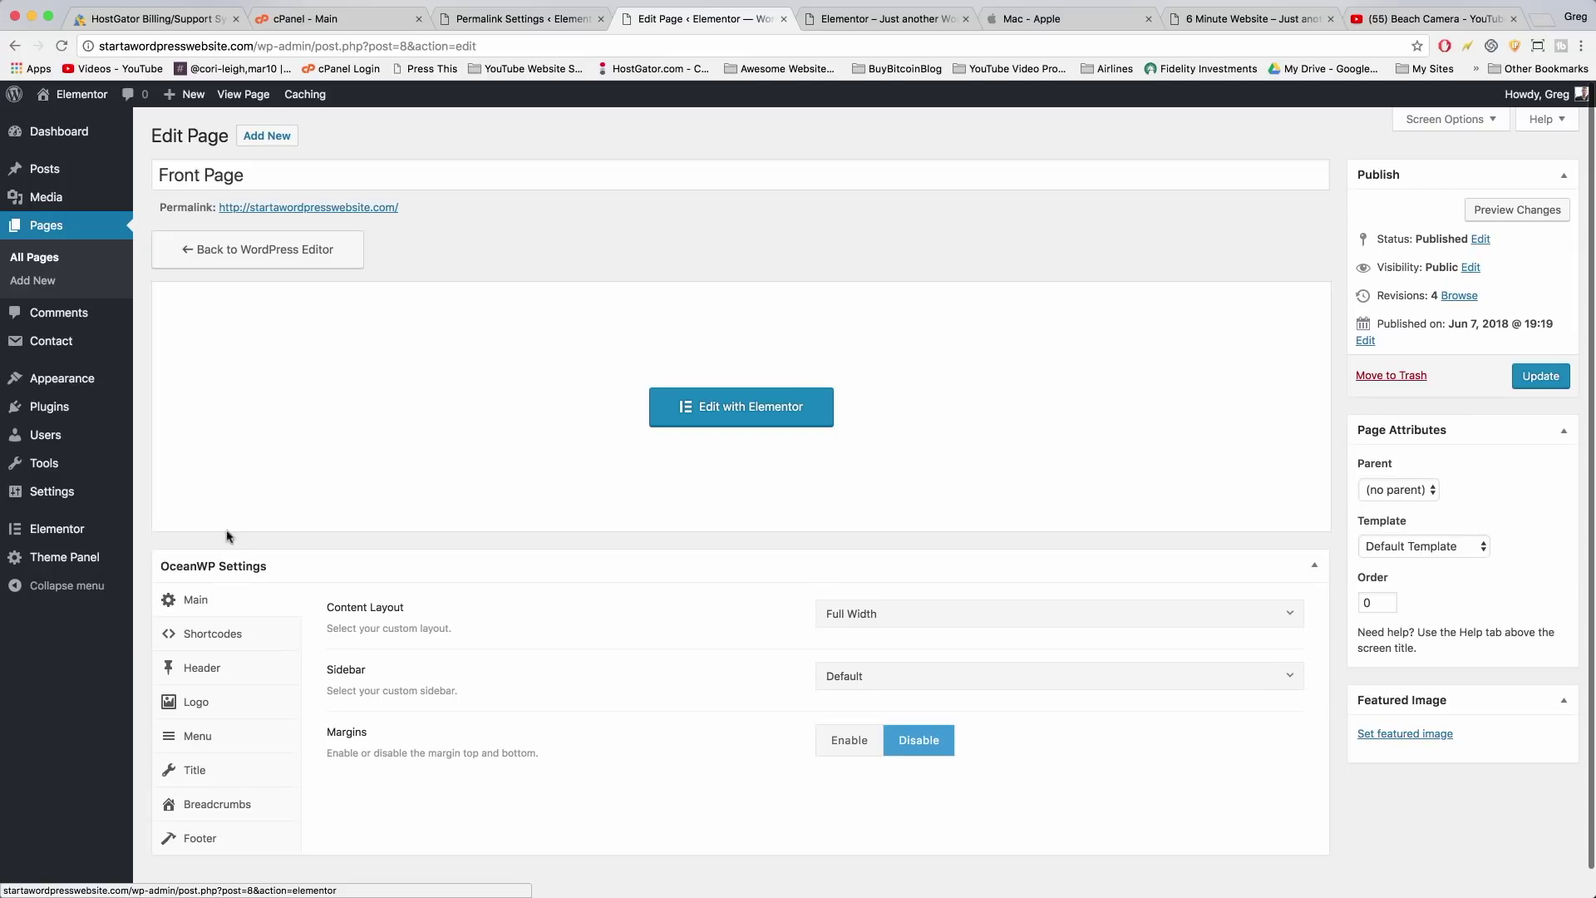
left_click(210, 680)
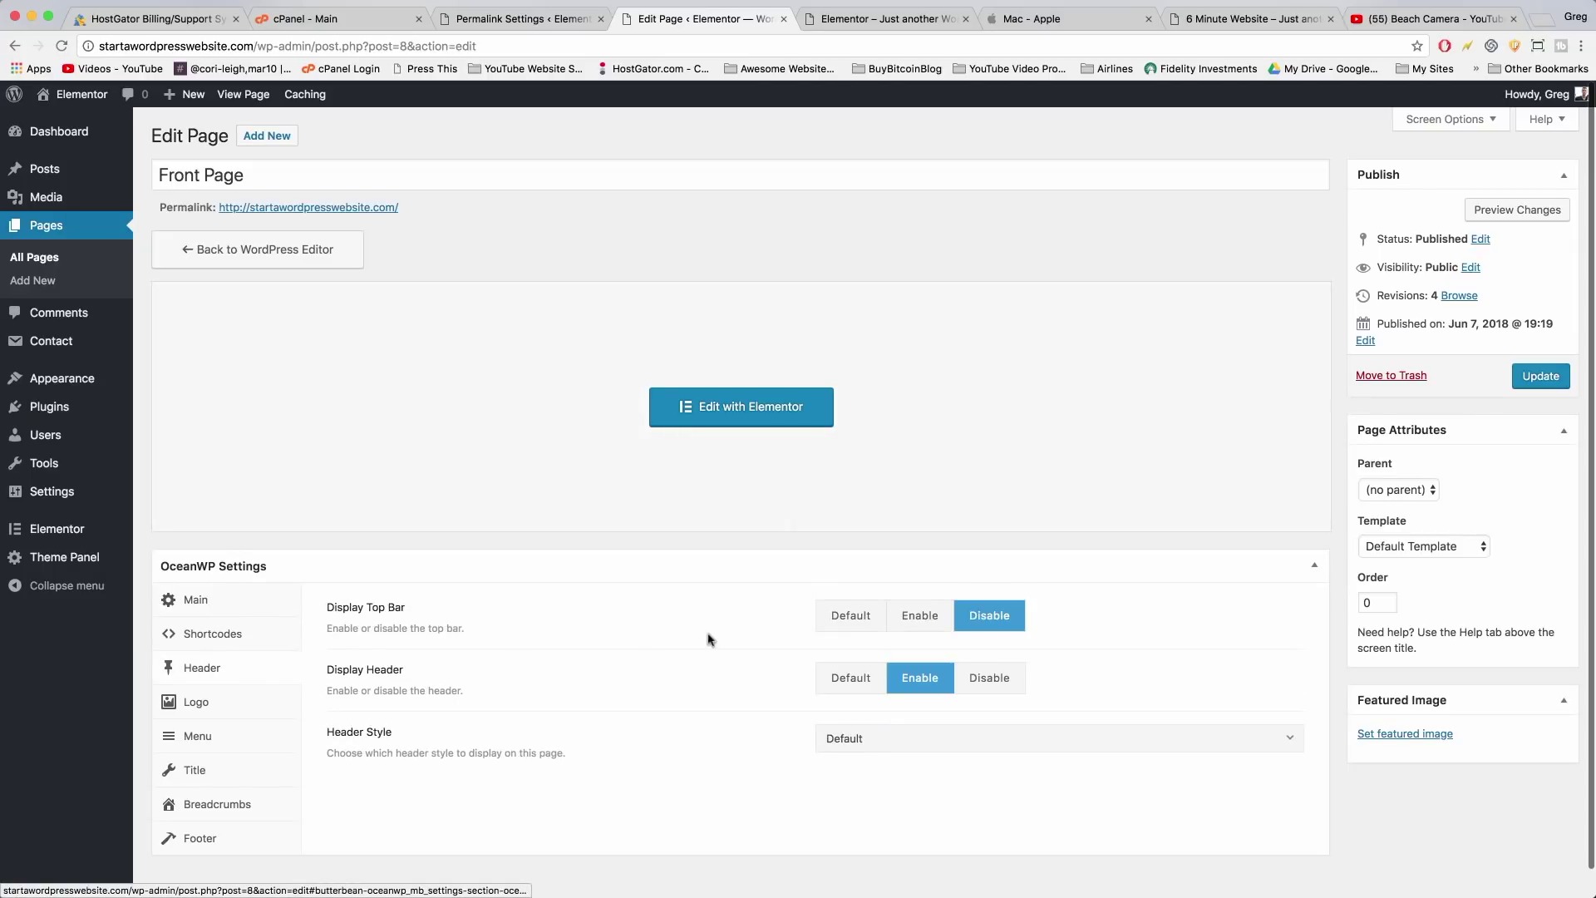
left_click(906, 739)
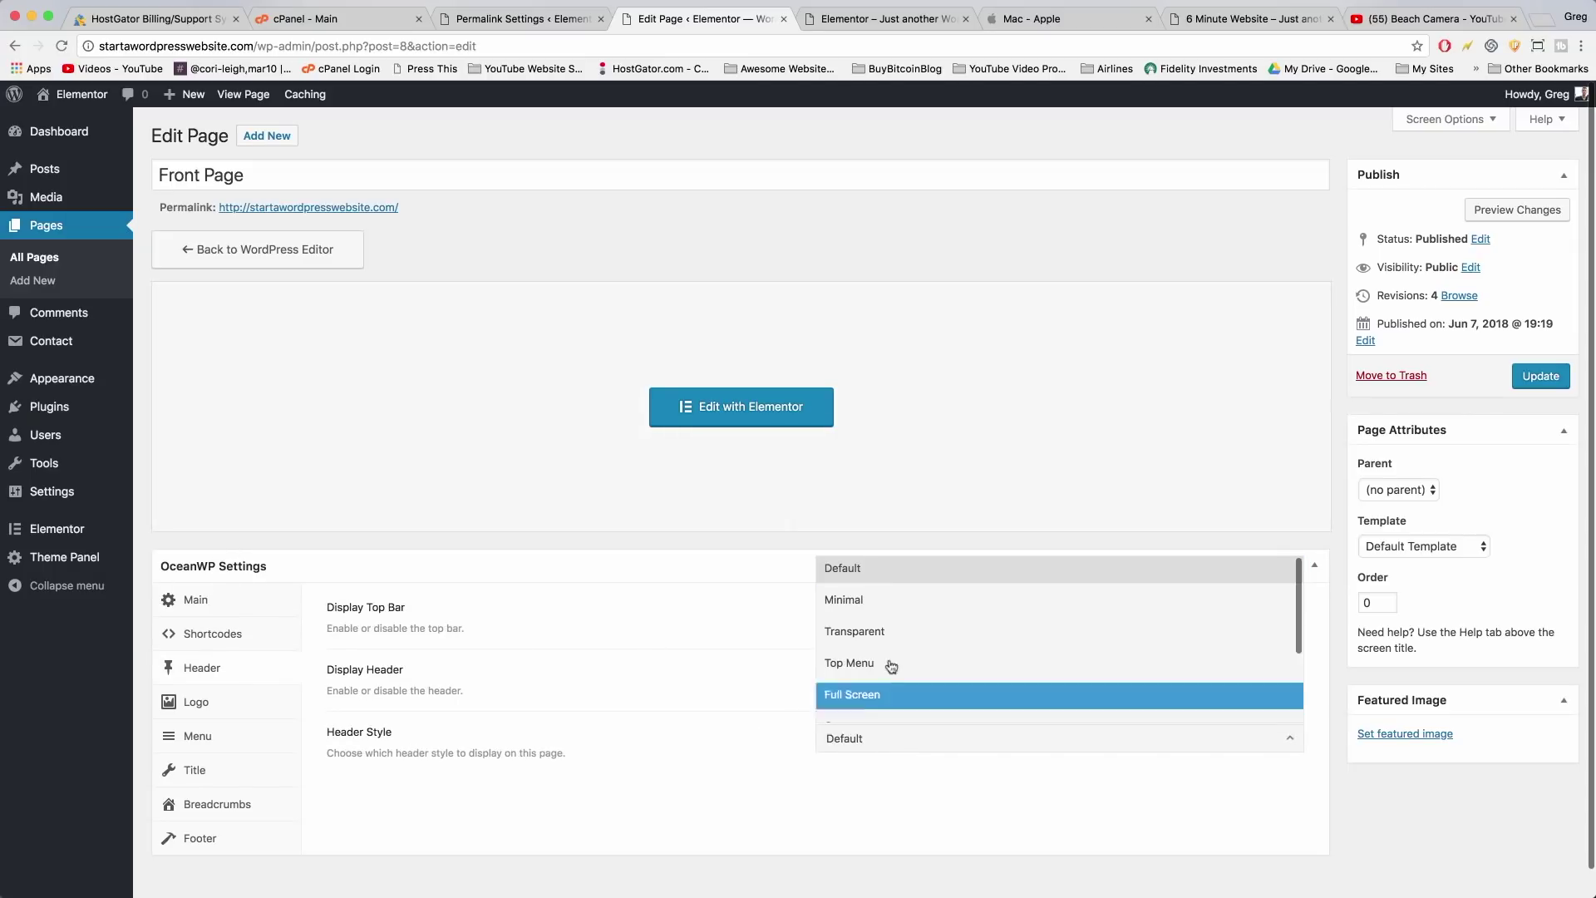
left_click(885, 632)
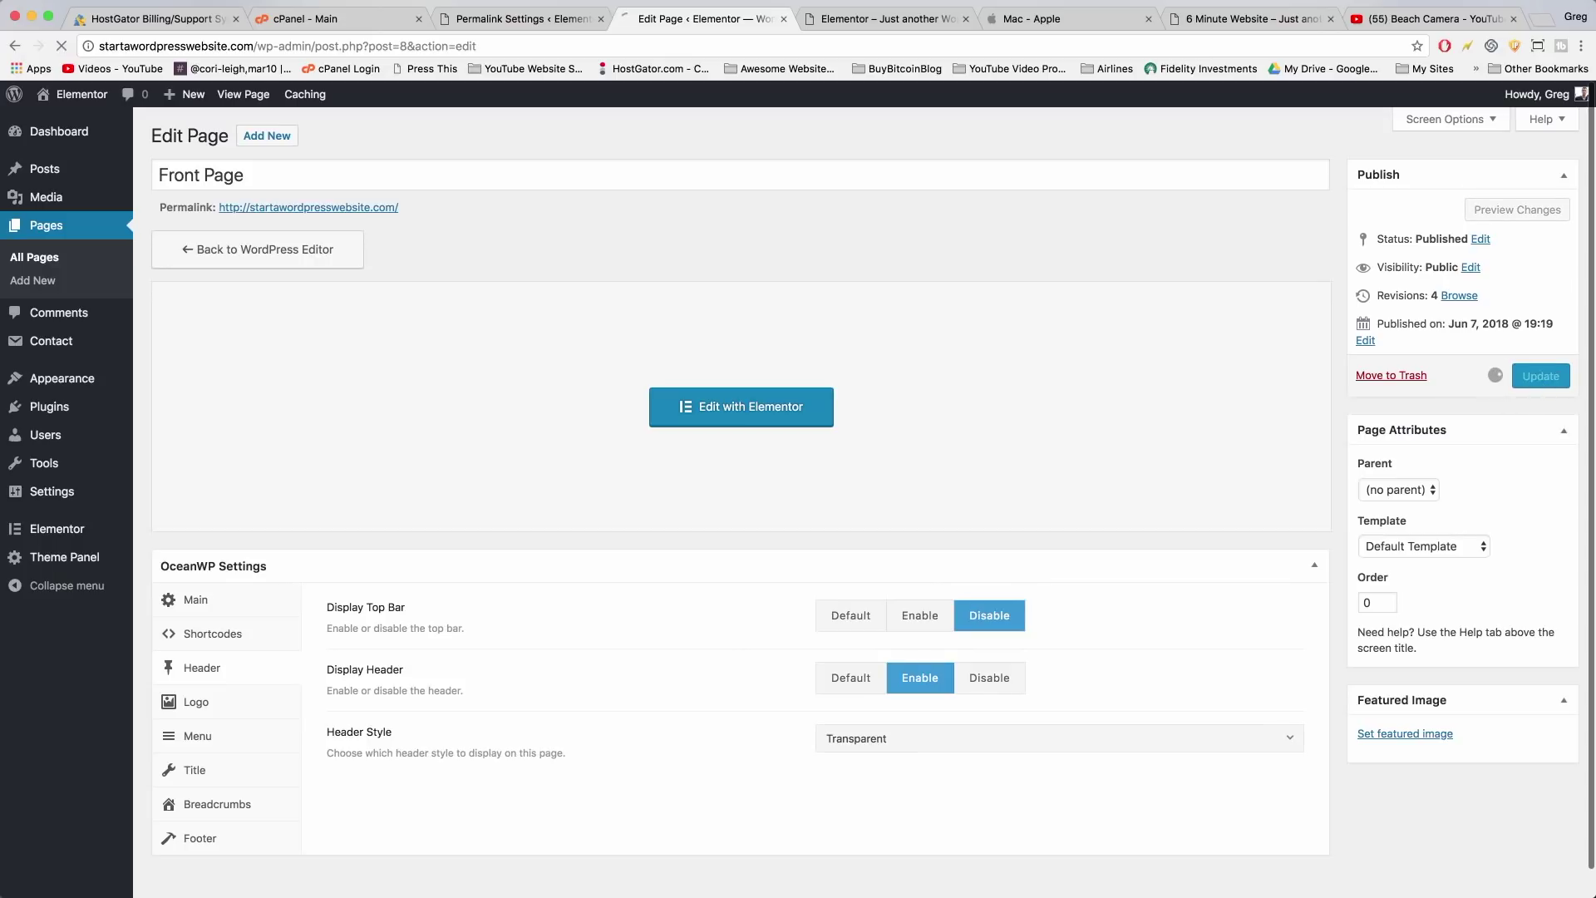
left_click(862, 7)
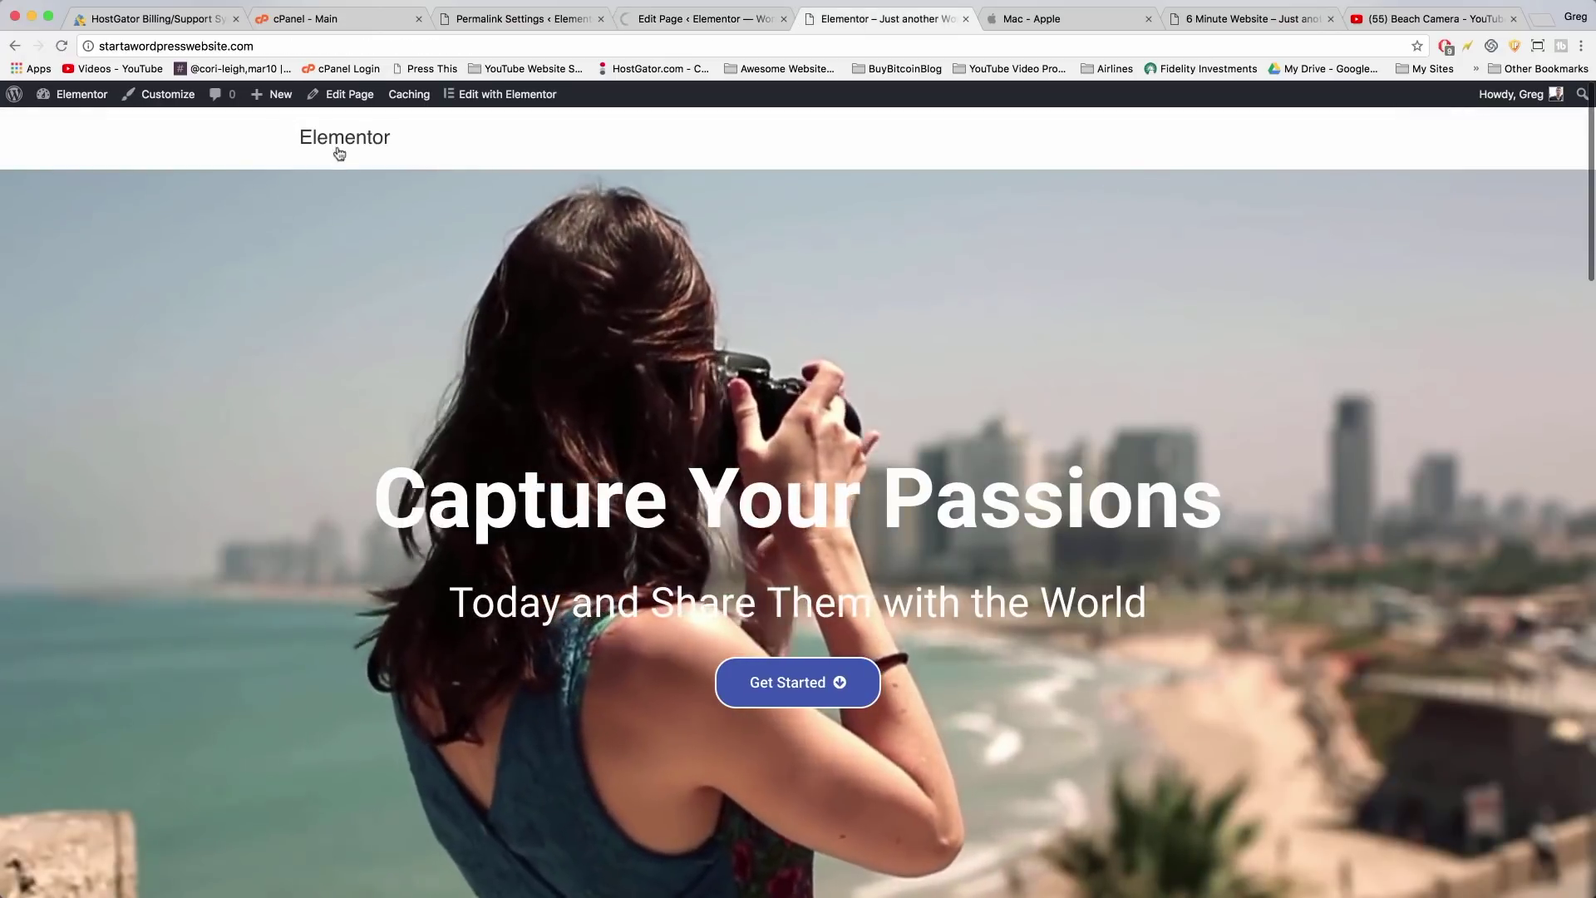
Reload the homepage and scroll to check the transparent header over the Capture Your Passions video hero.
left_click(348, 137)
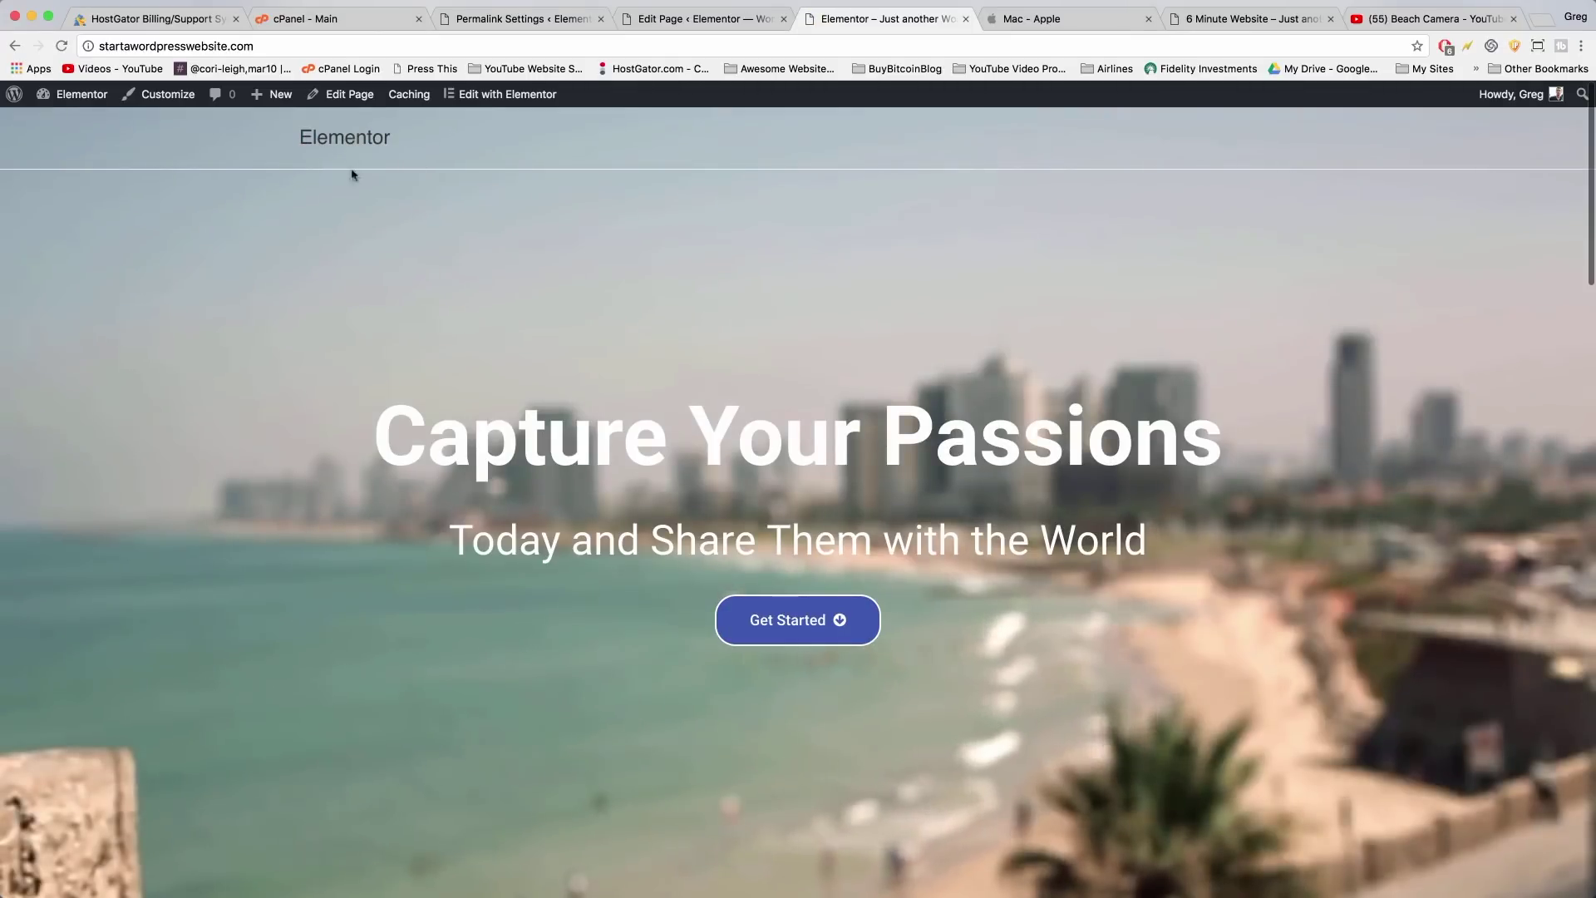
scroll(413, 190, "down", 3)
scroll(418, 182, "up", 3)
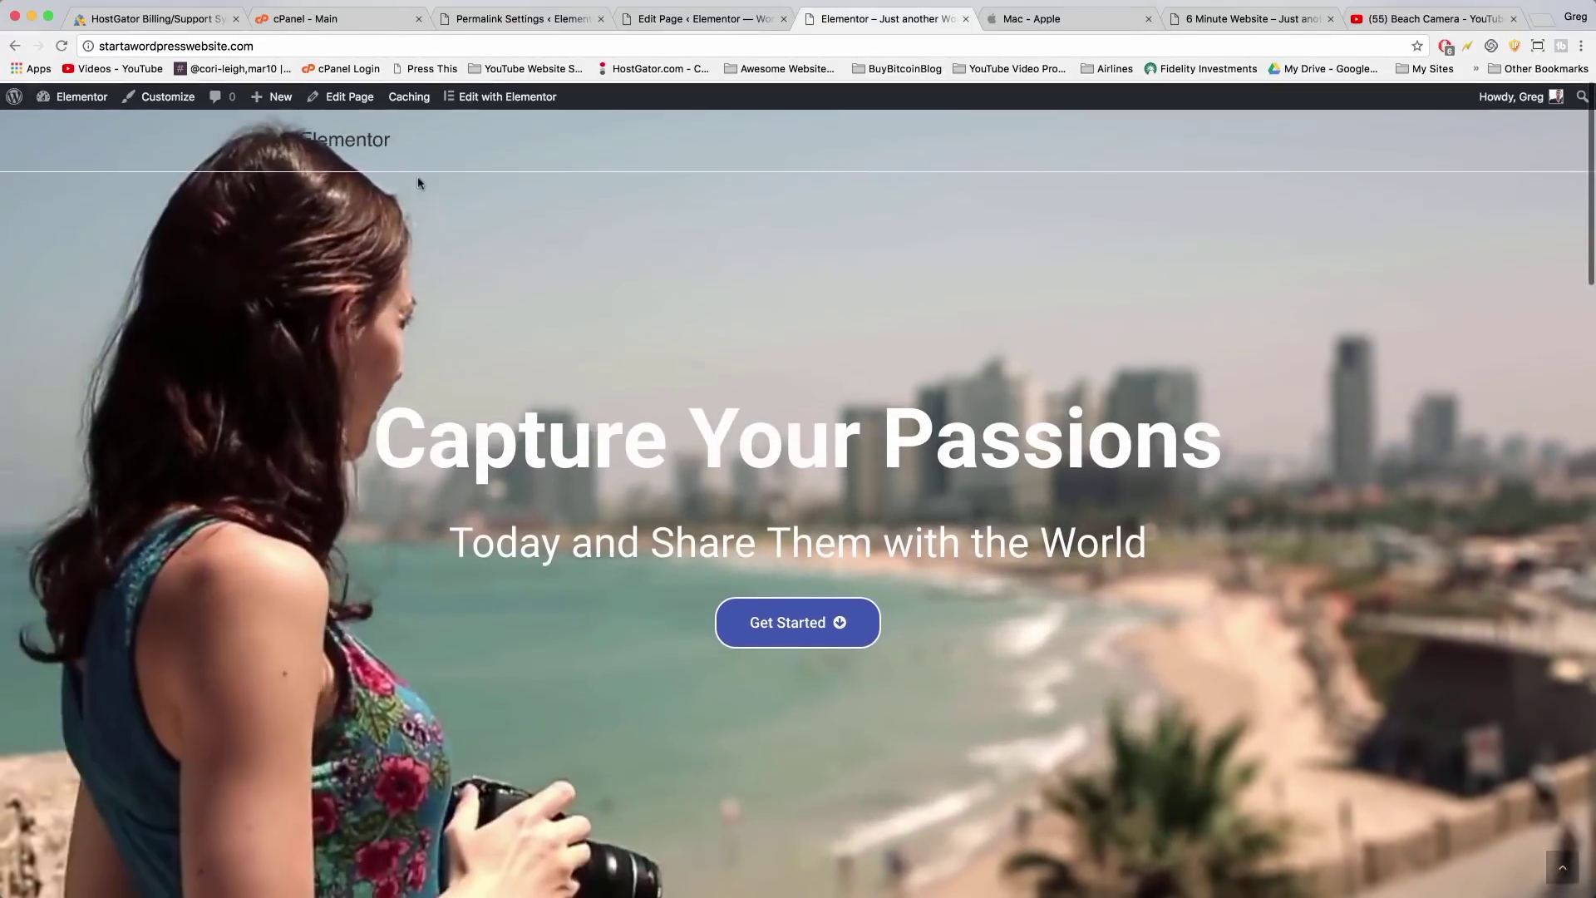
scroll(1128, 541, "down", 3)
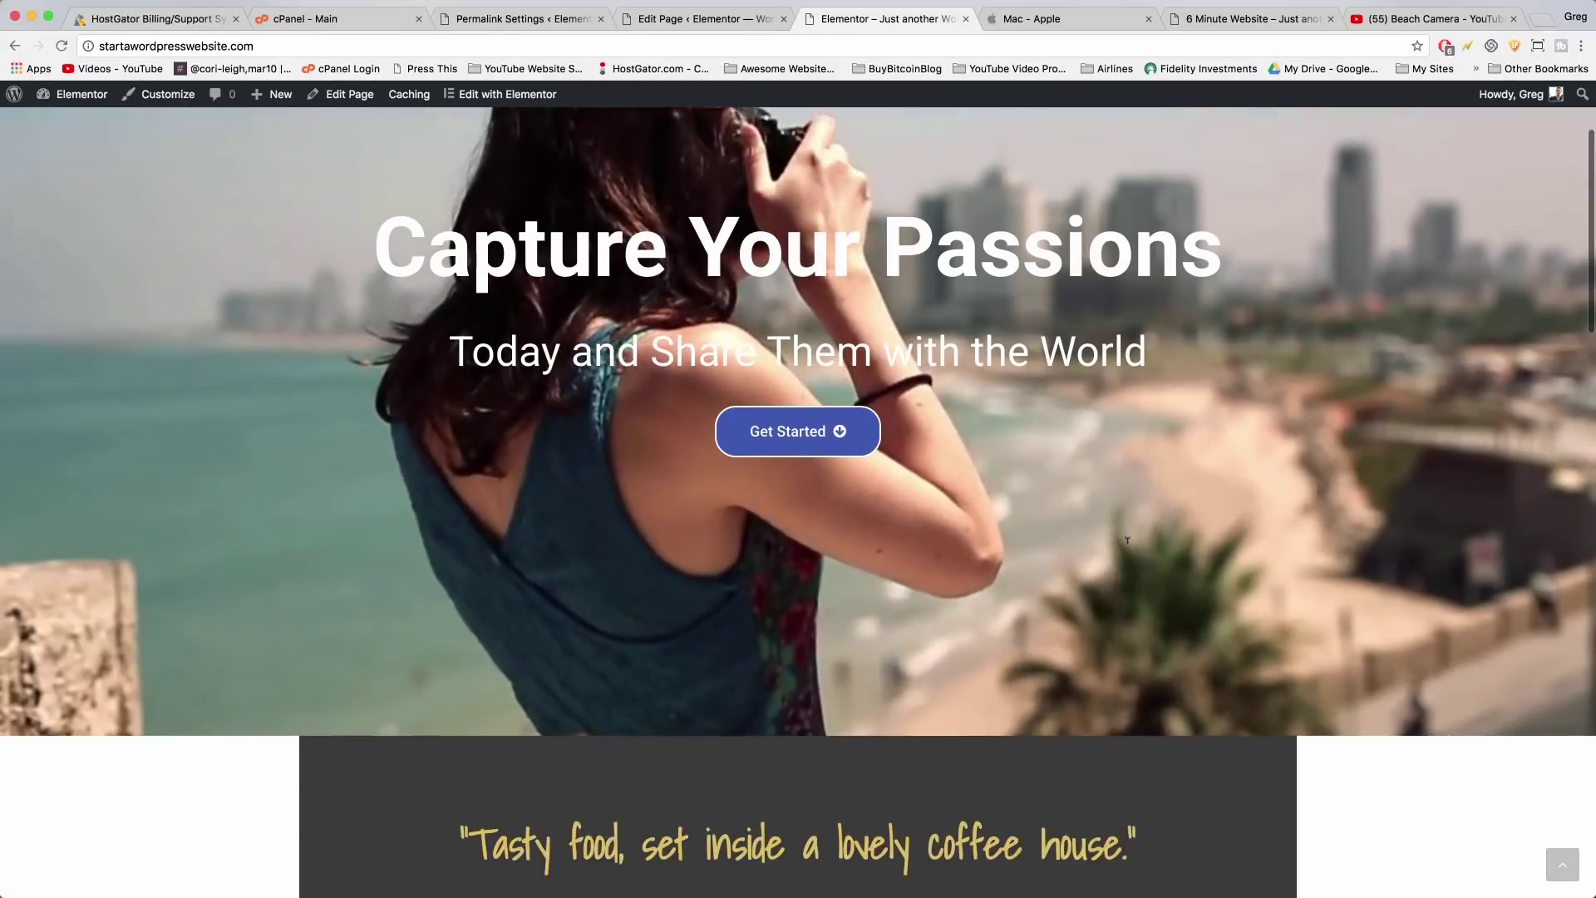
scroll(1060, 745, "up", 3)
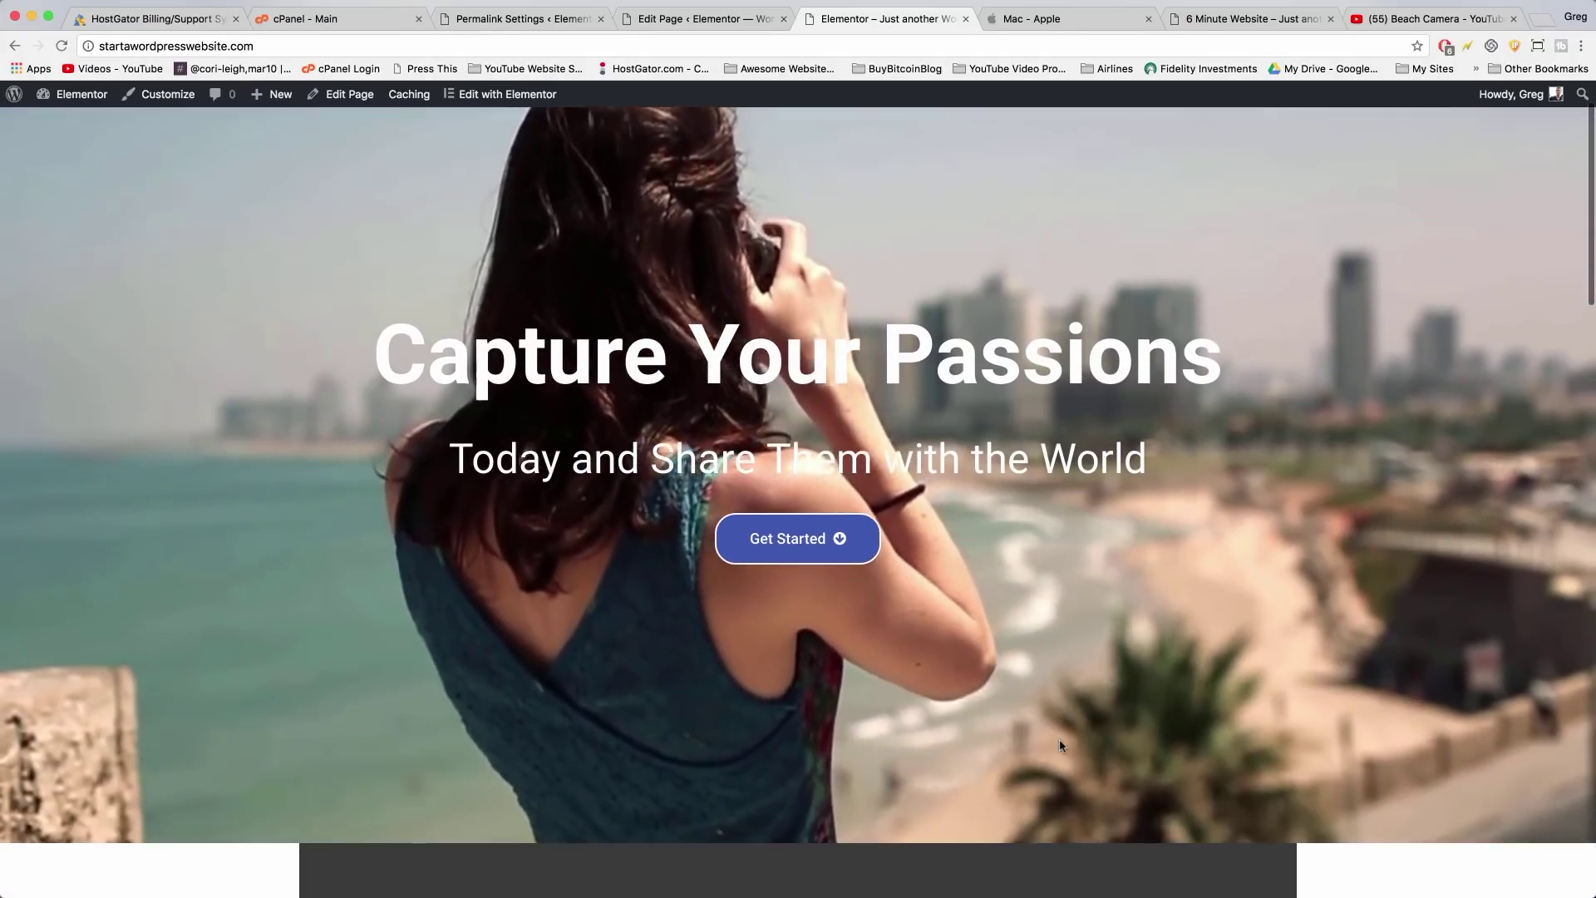
scroll(1059, 740, "up", 2)
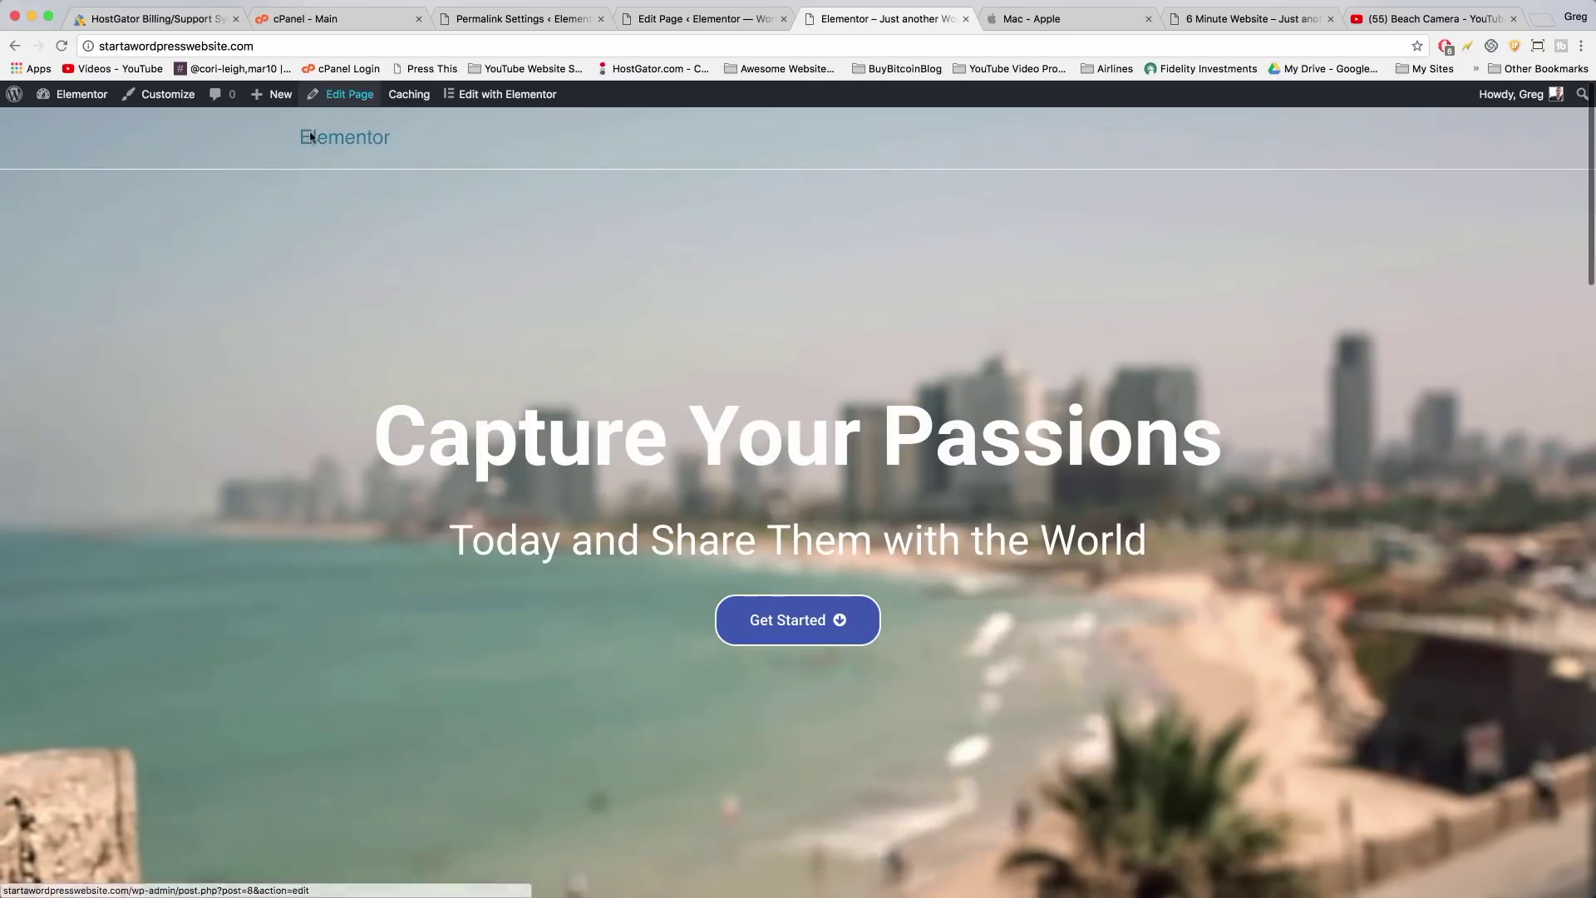
From the front page's edit screen, open Appearance > Customize and go to the Menus panel.
left_click(669, 18)
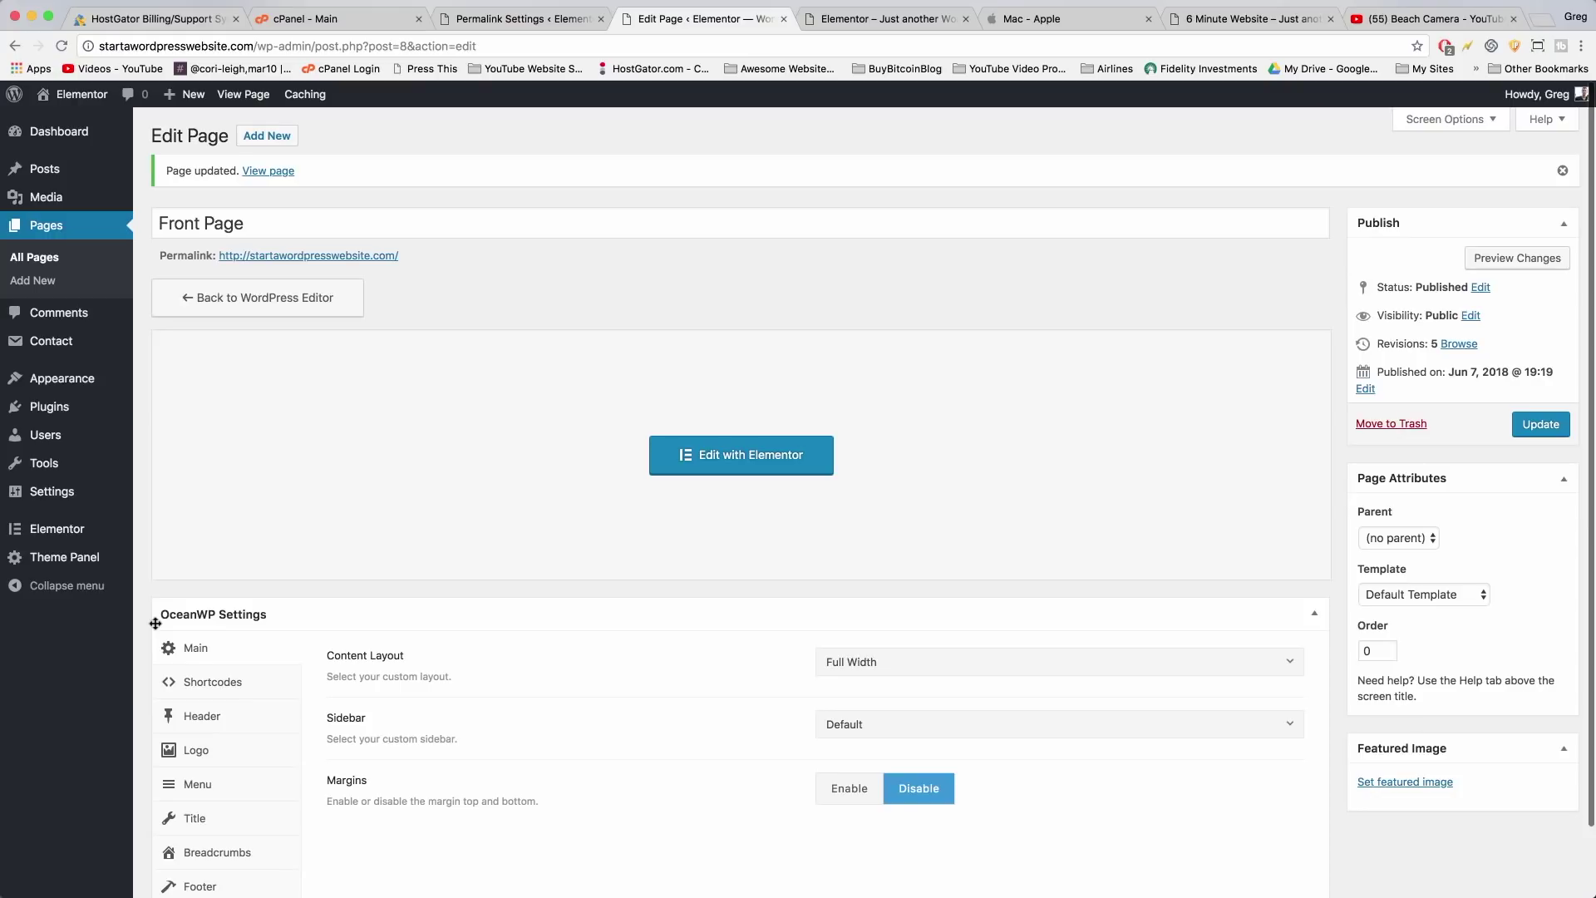
mouse_move(75, 383)
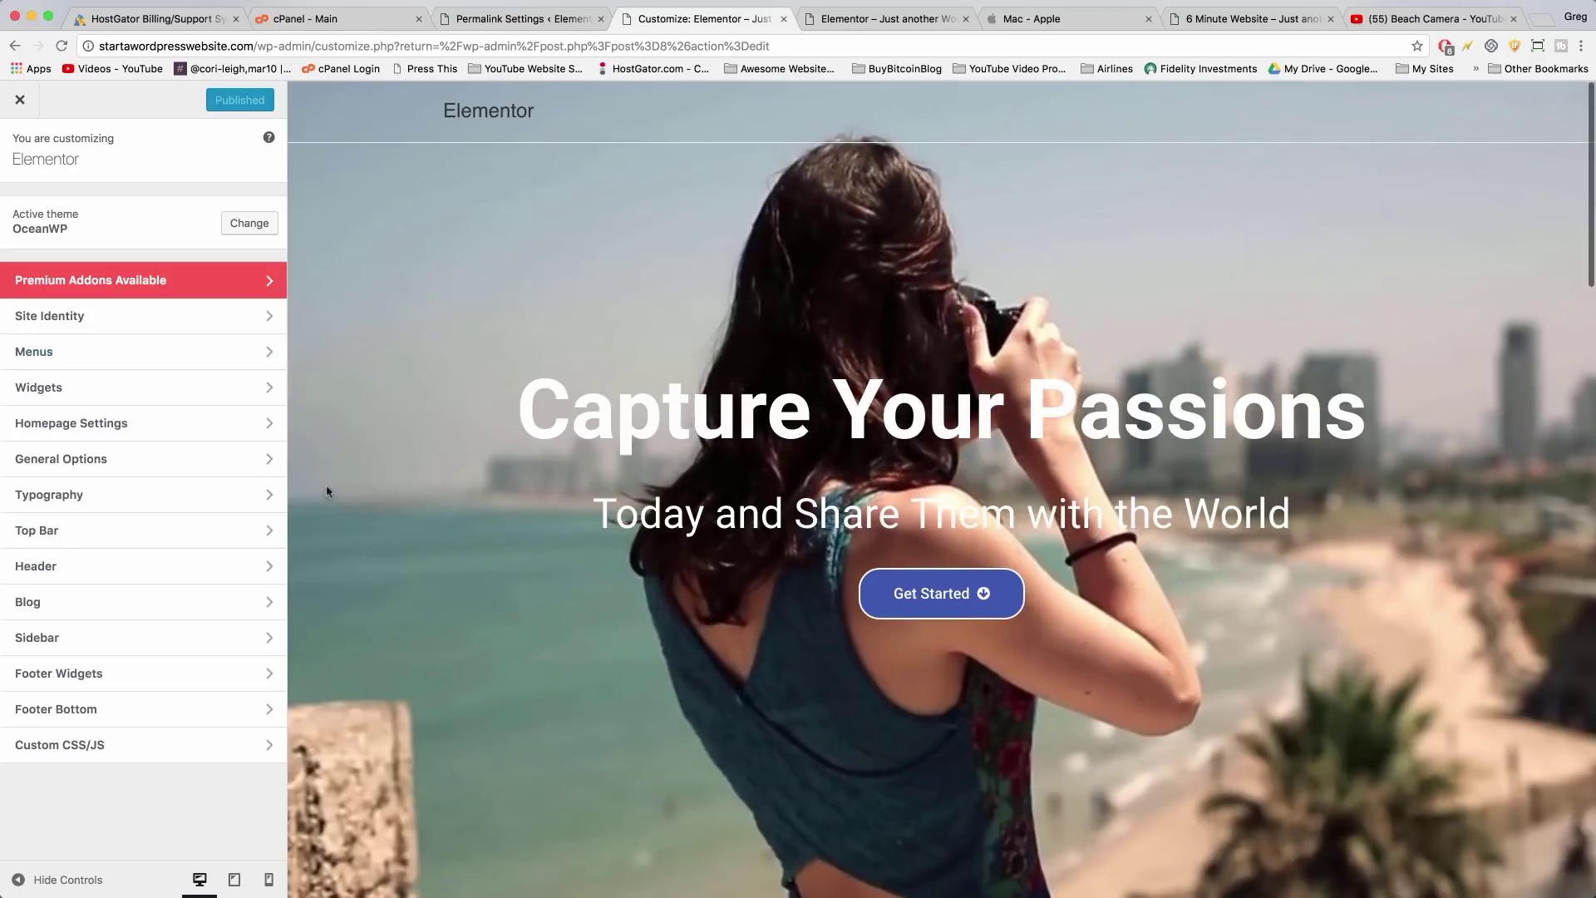
left_click(250, 352)
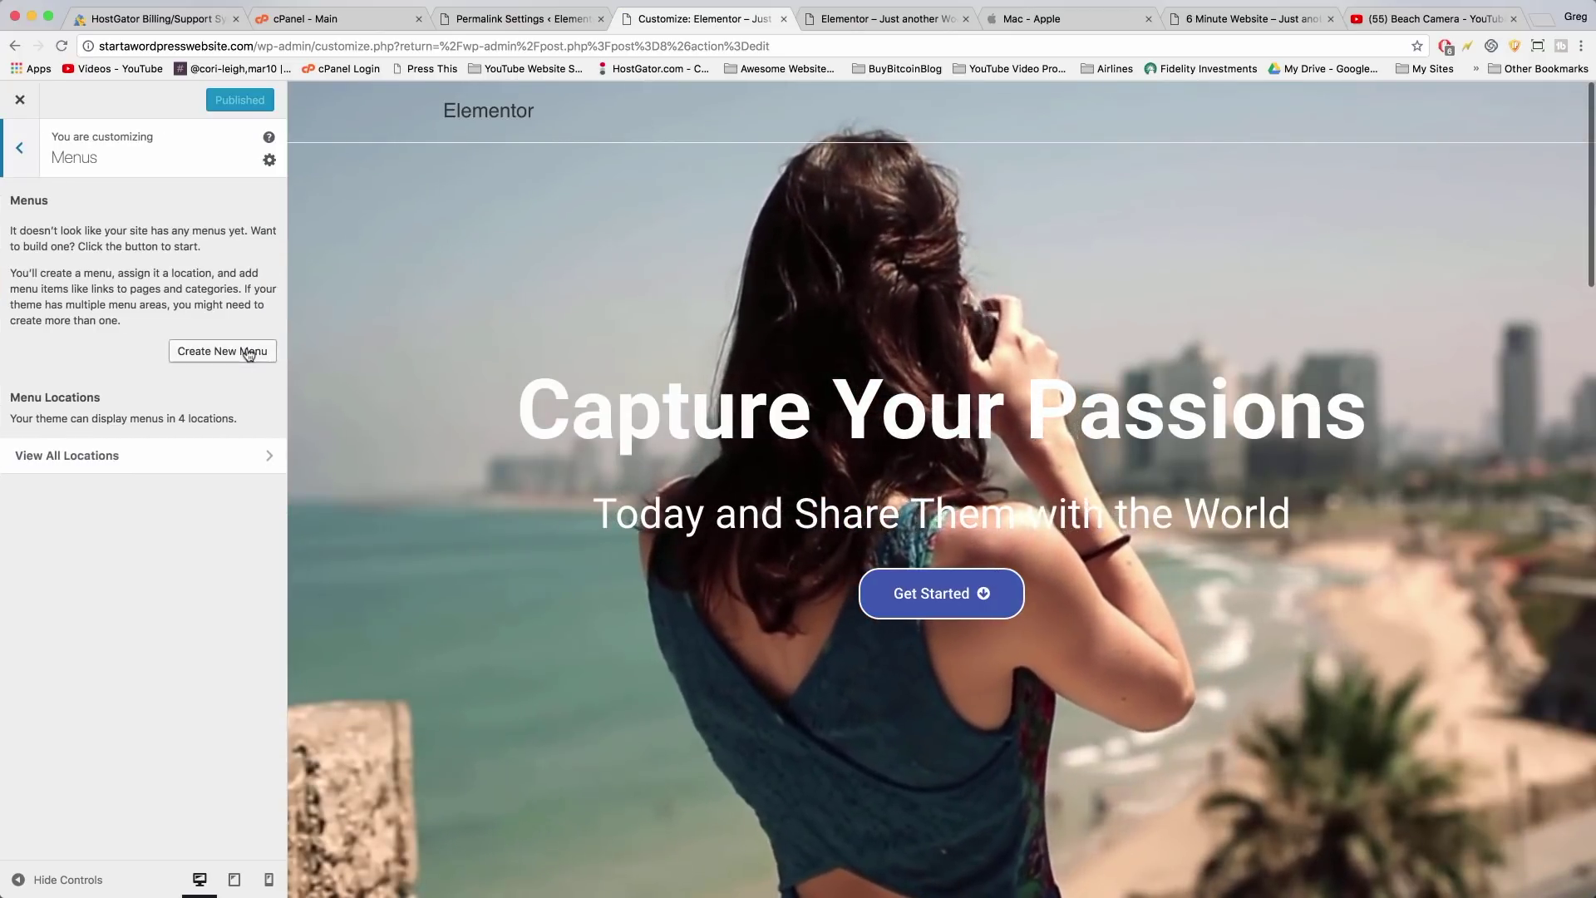
Create a new menu called 'Main Navigation' and assign it to the Main location.
left_click(210, 355)
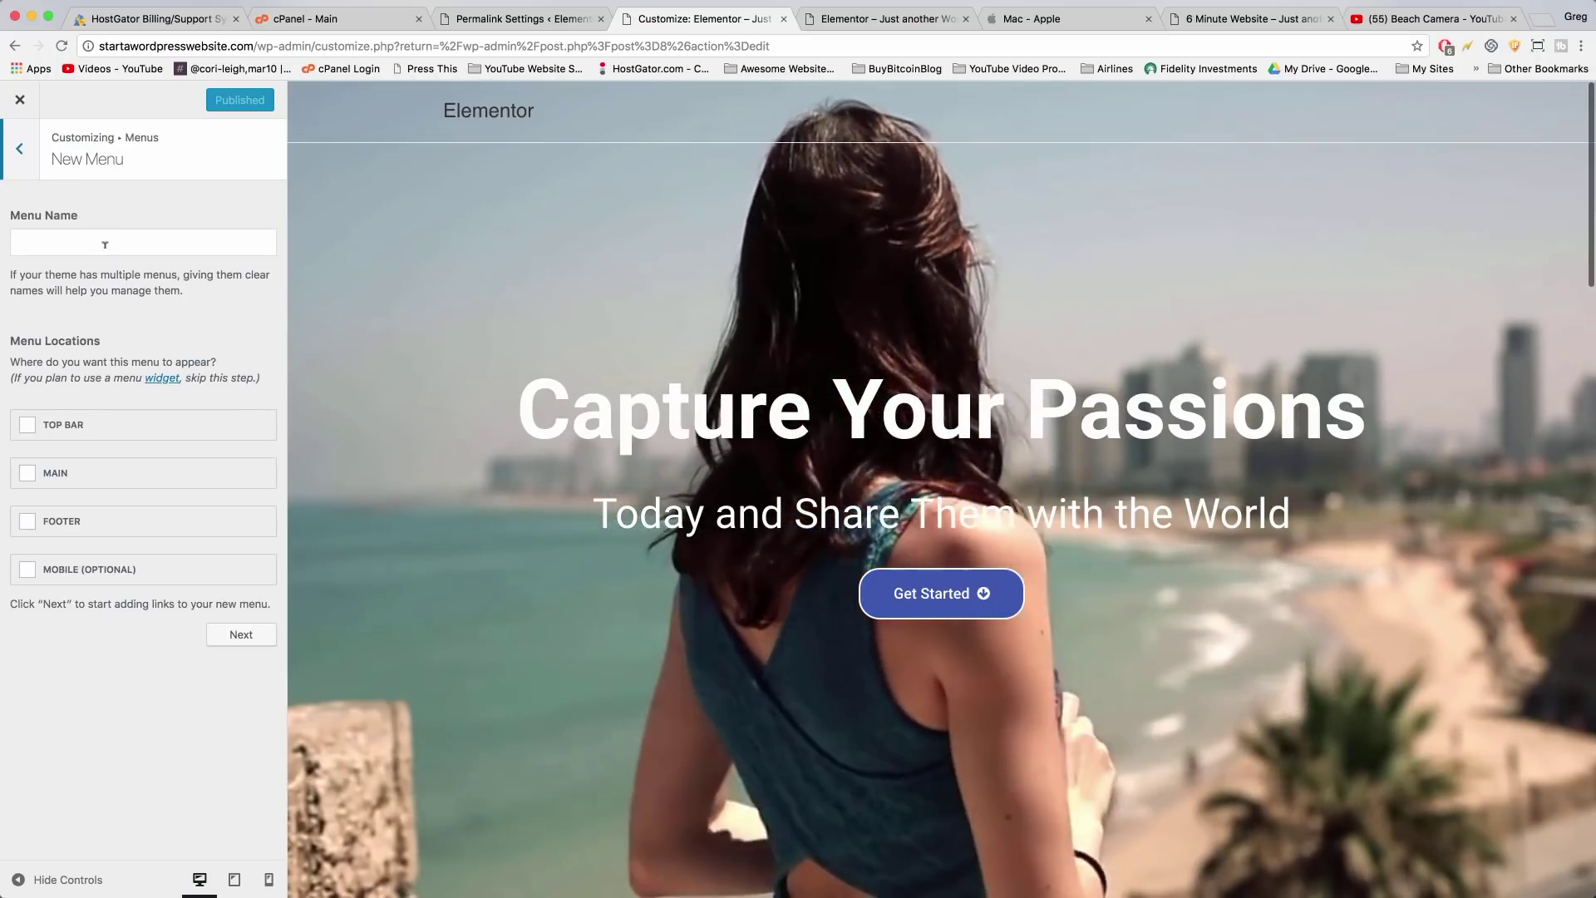
left_click(105, 242)
type("Main Navigation")
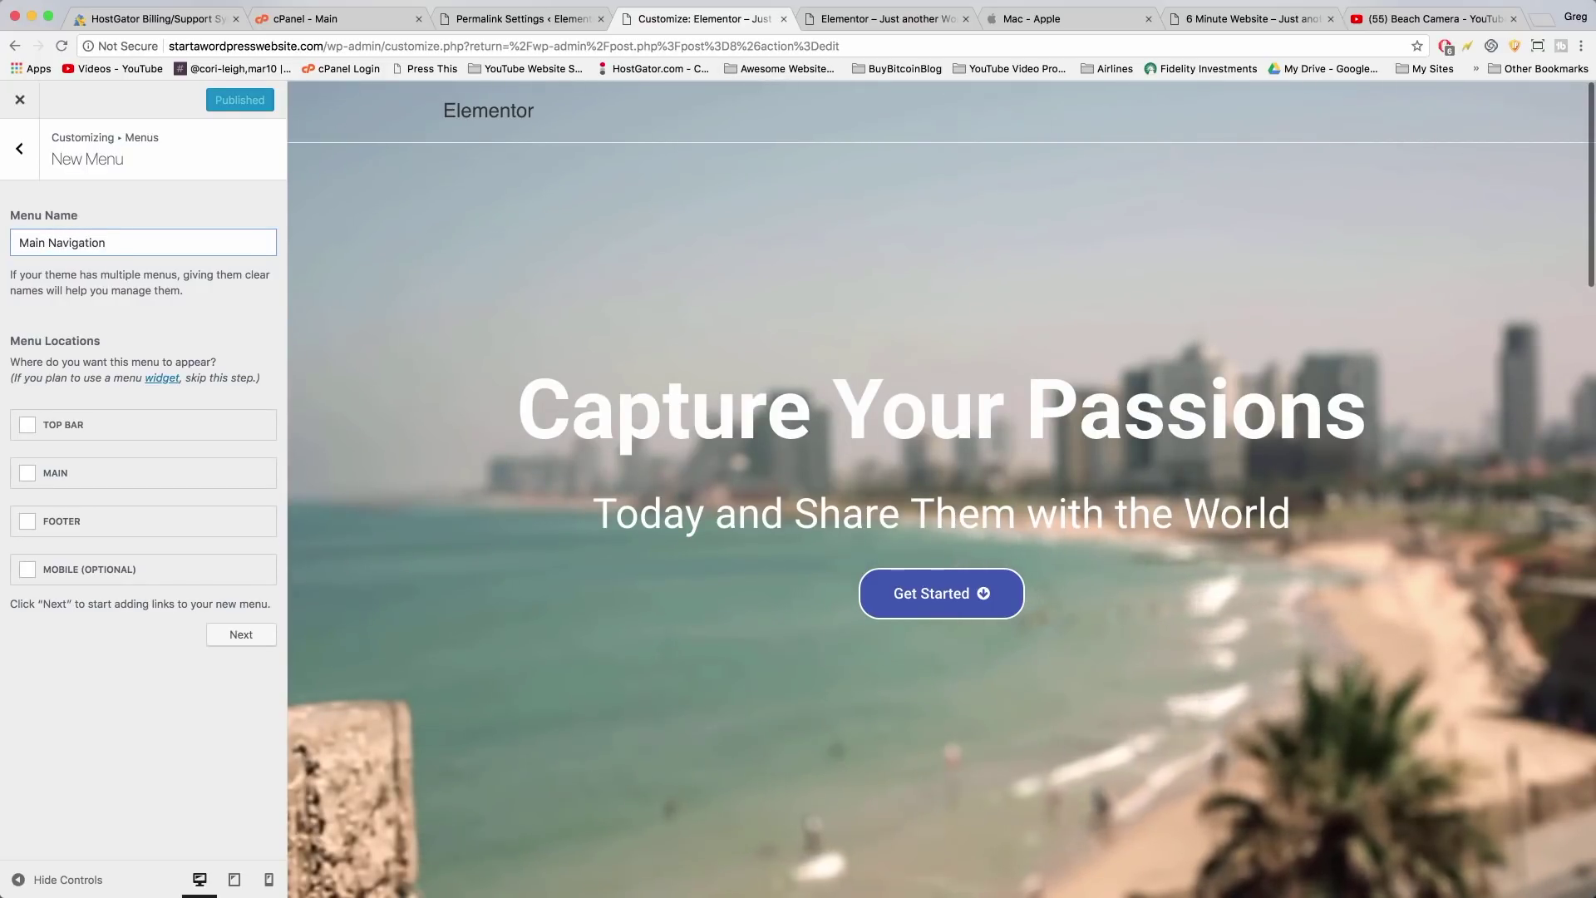
left_click(45, 427)
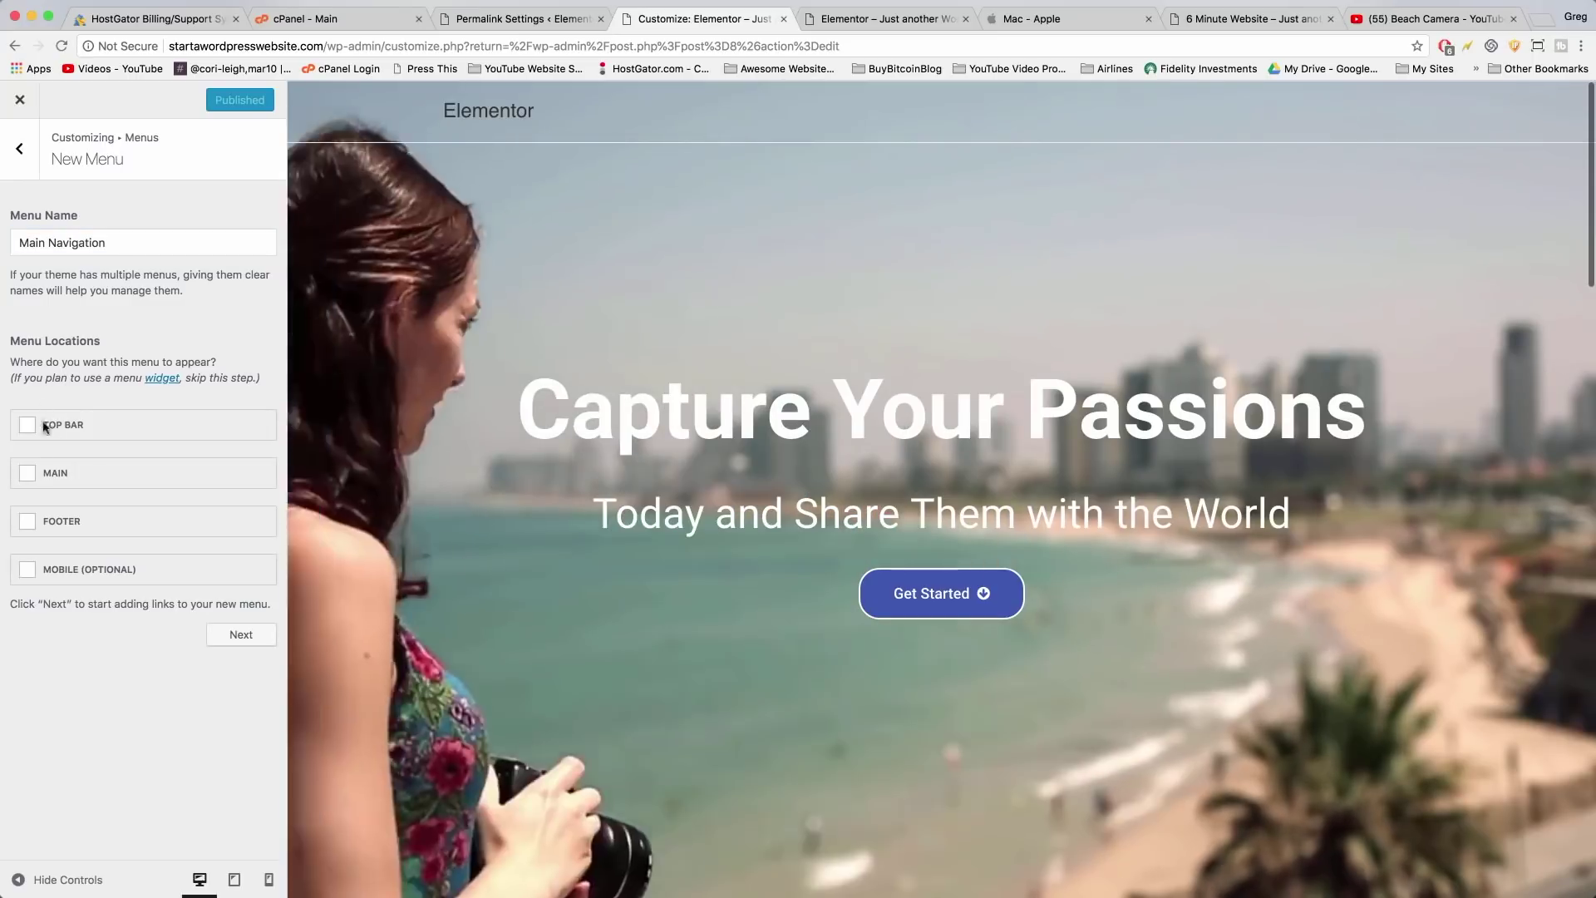
left_click(26, 475)
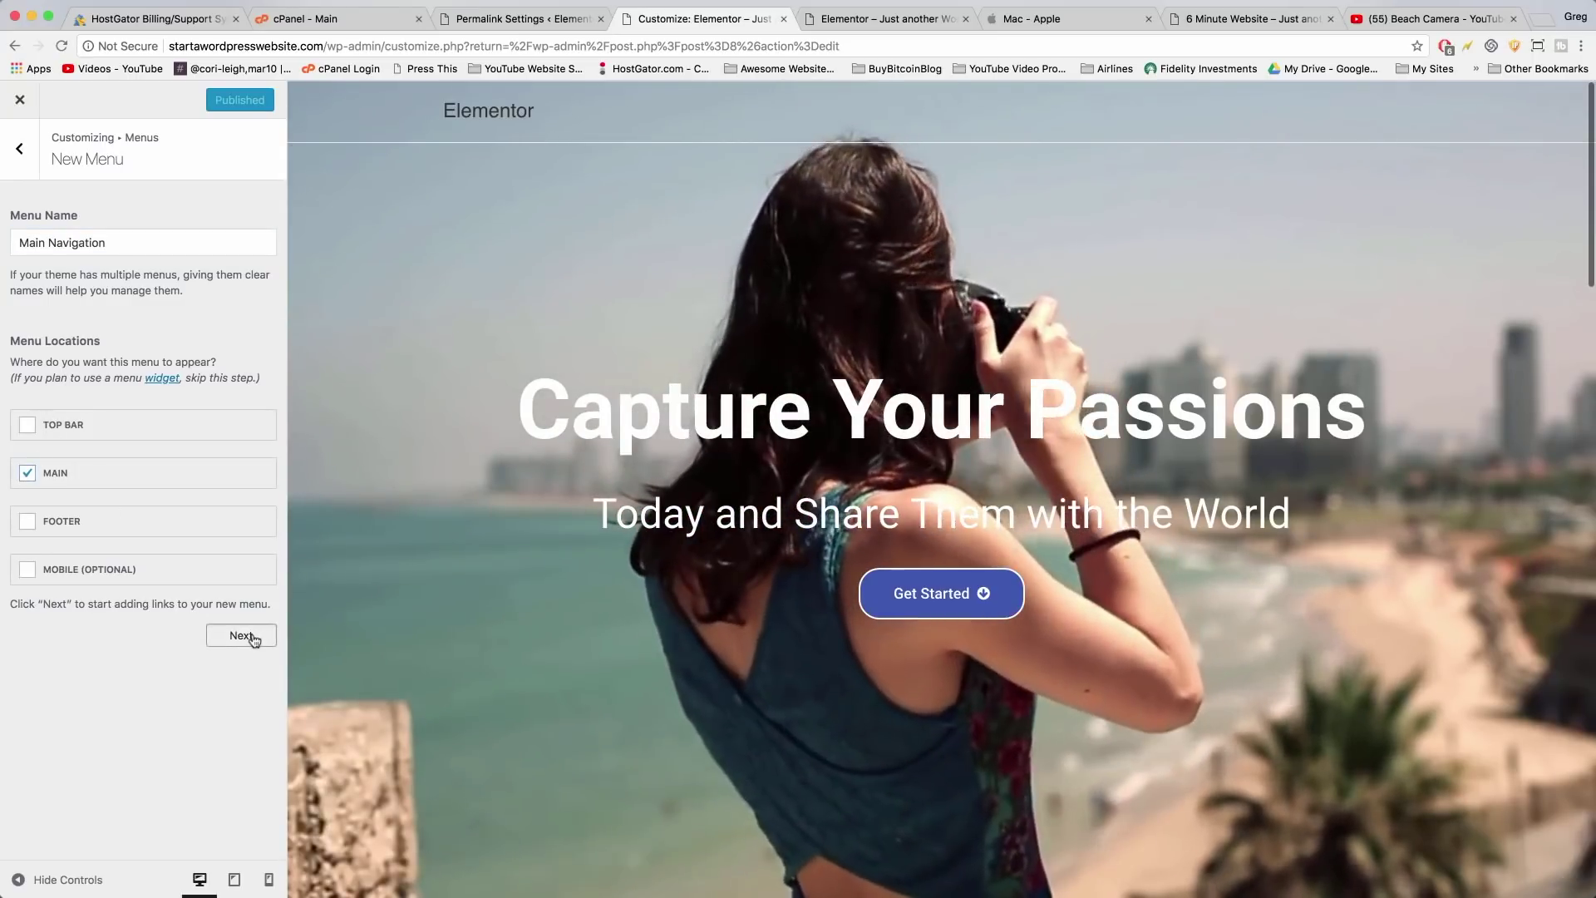
left_click(242, 636)
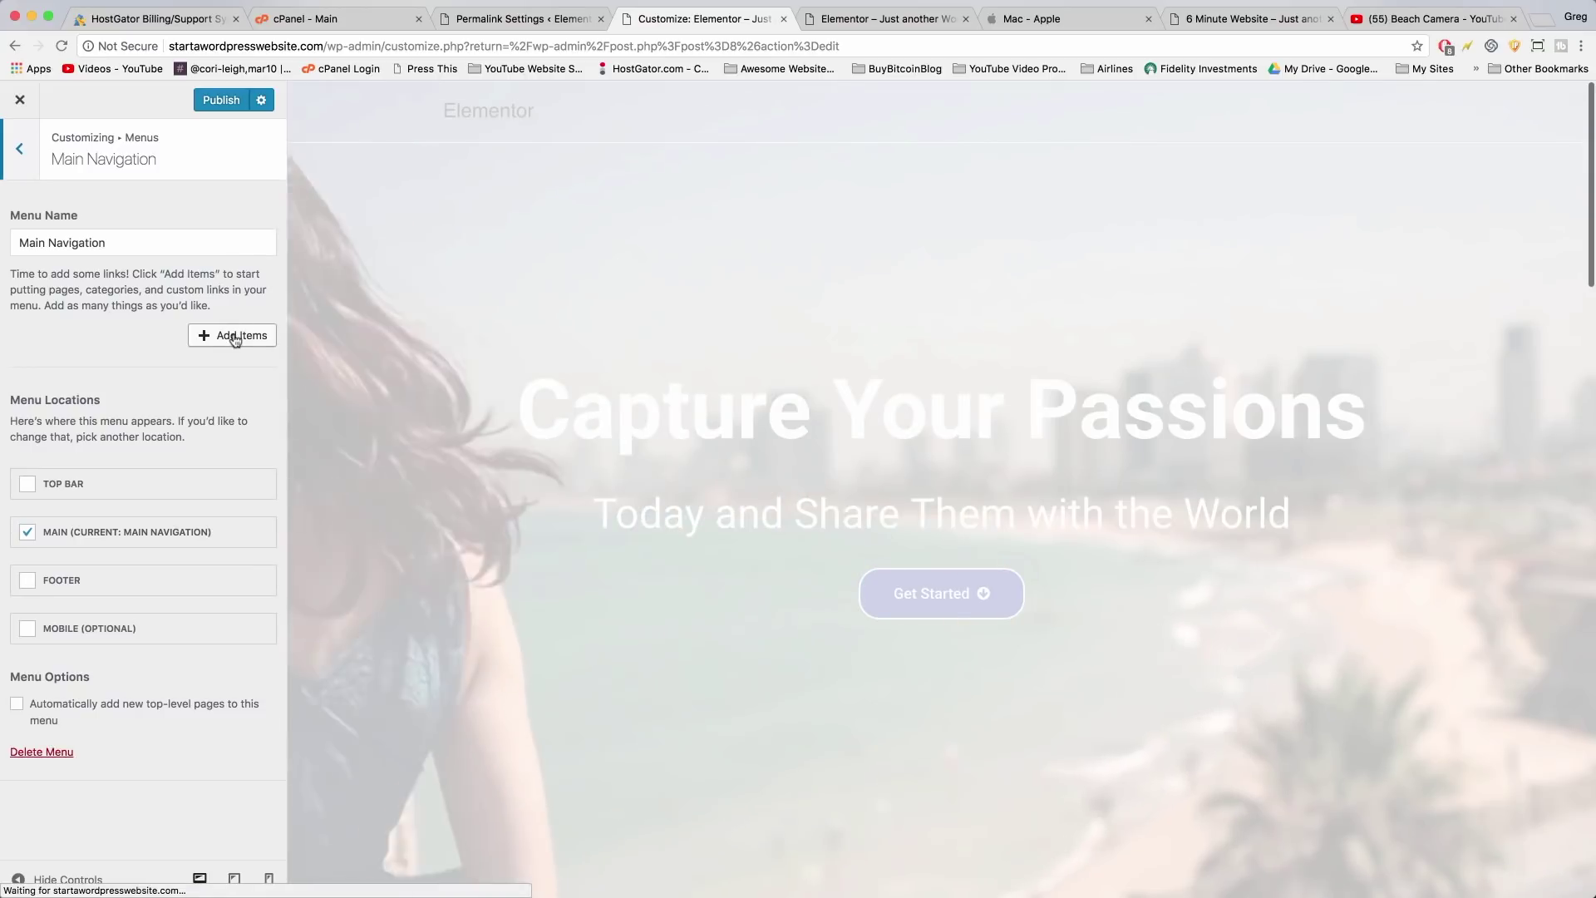
Add the Home, Blog, Contact Us, Services and Our Work pages to the menu.
left_click(235, 337)
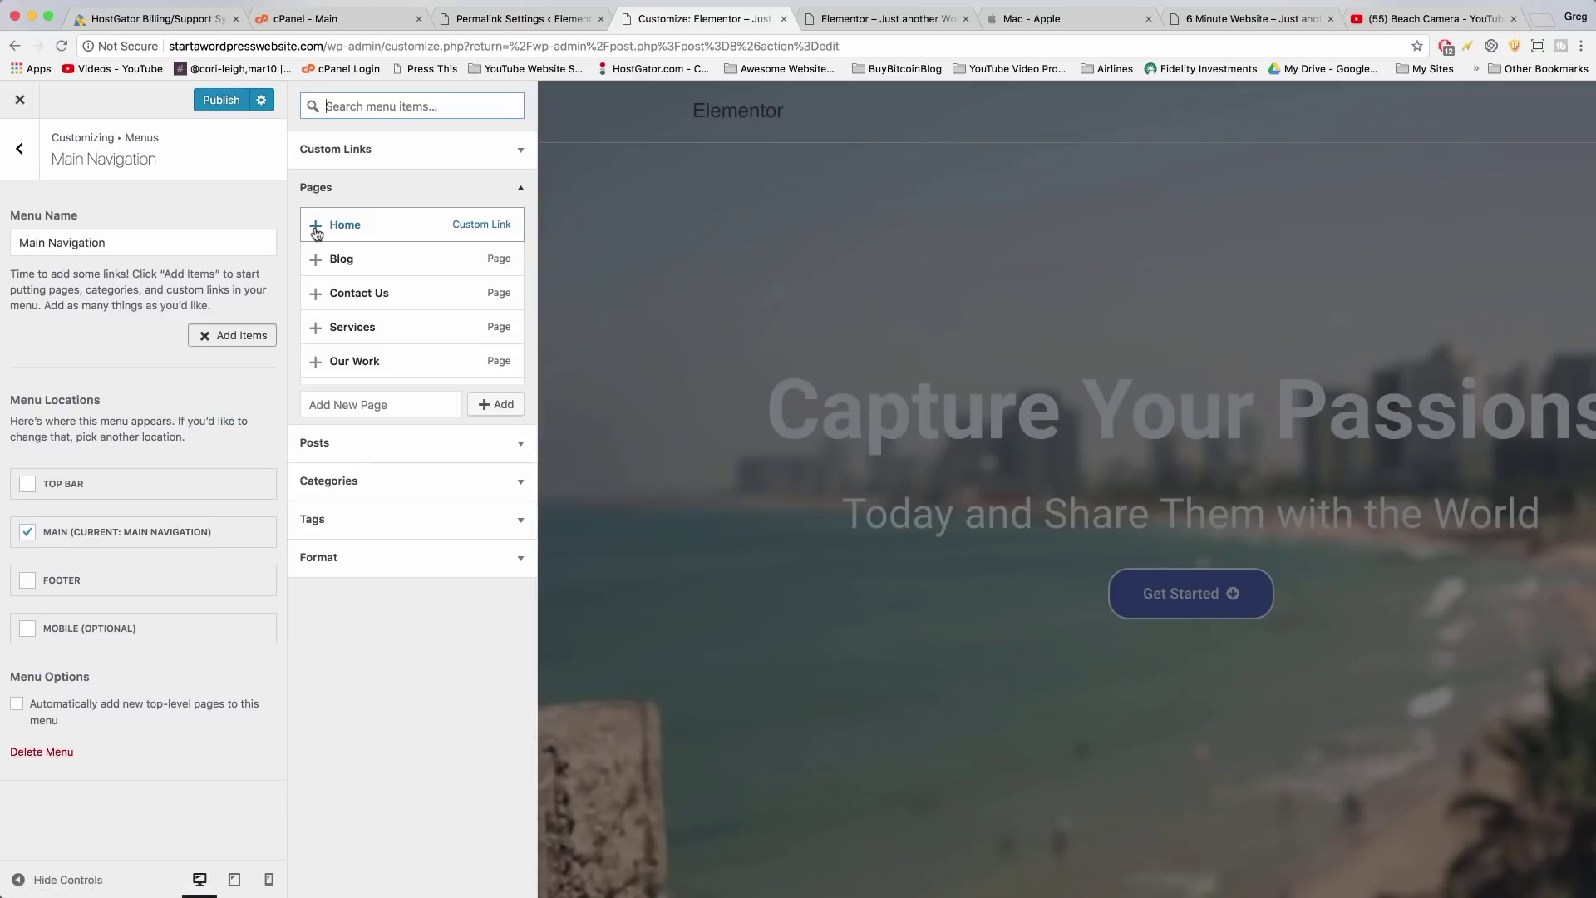
left_click(315, 226)
left_click(316, 260)
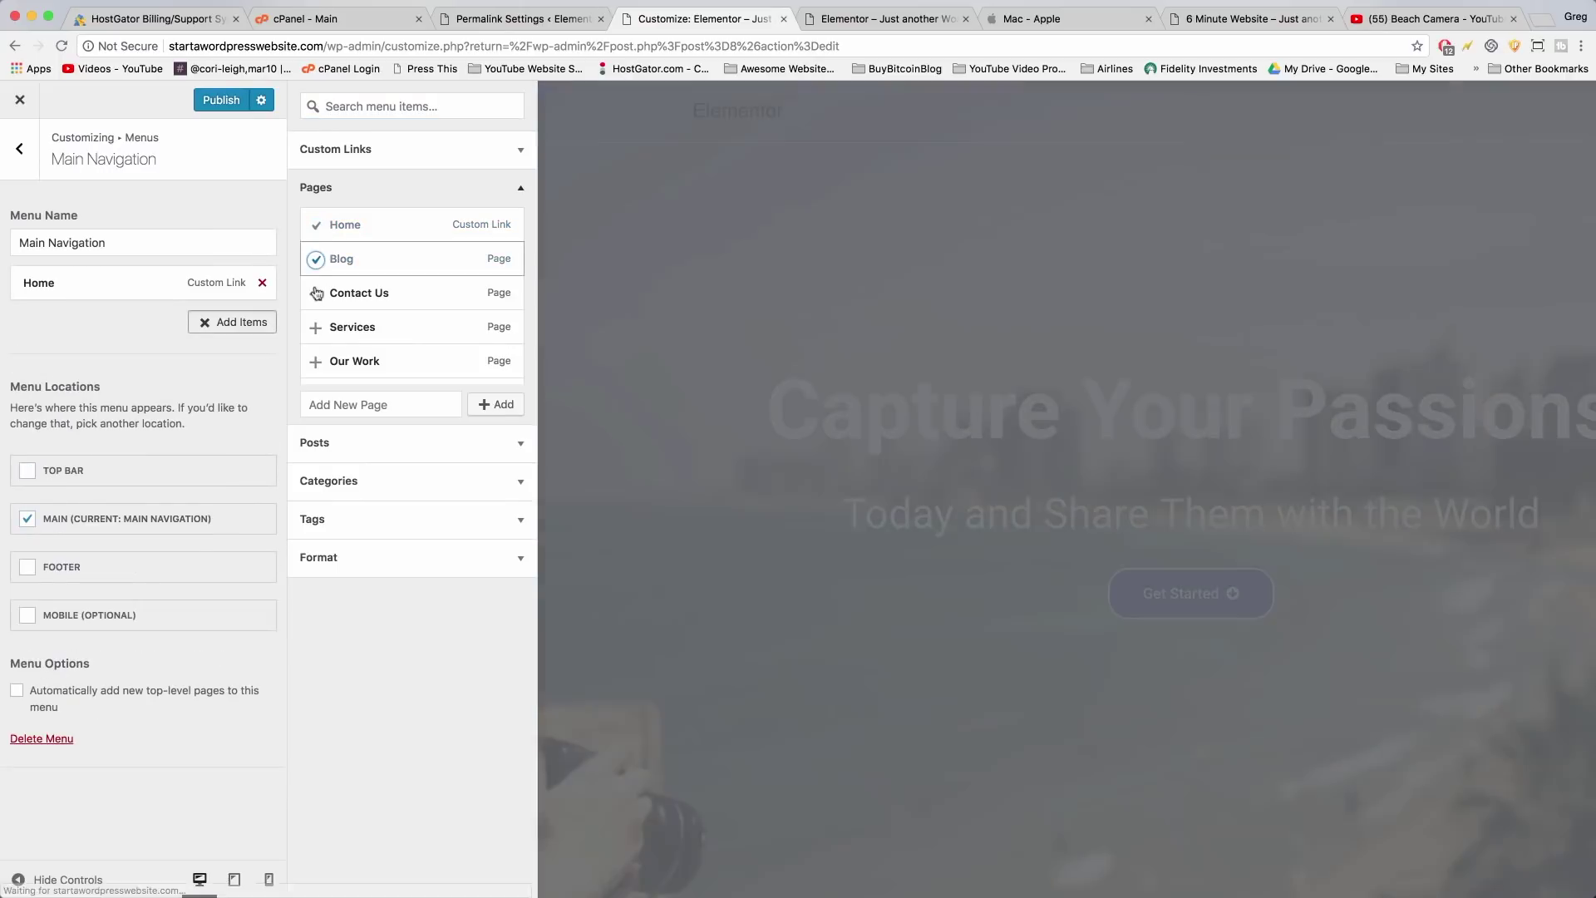
left_click(317, 301)
left_click(317, 329)
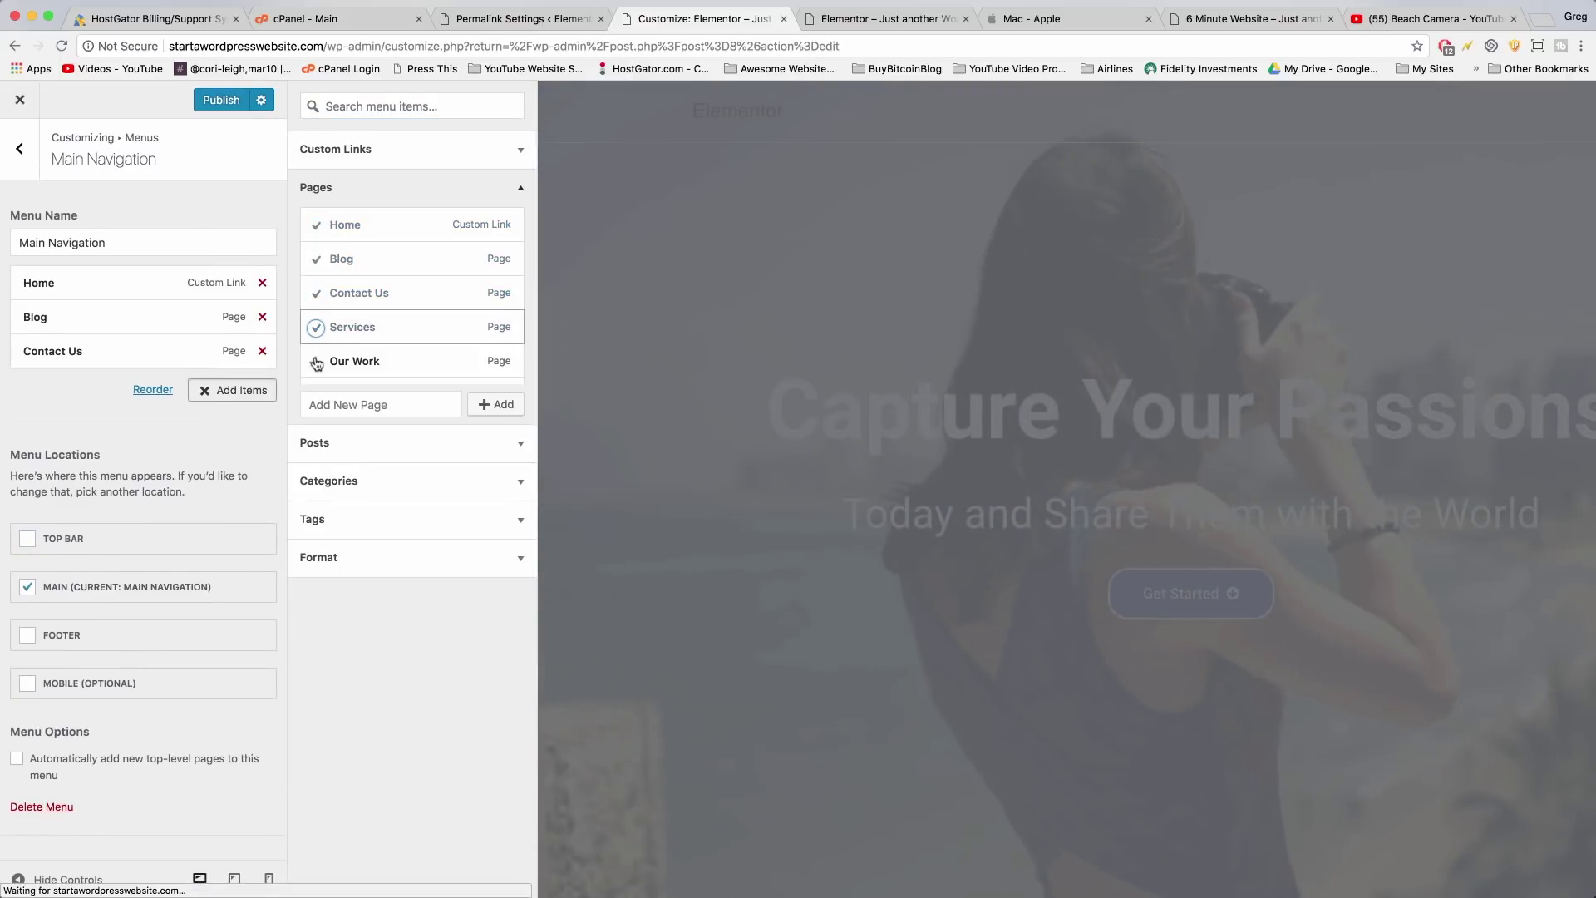
left_click(317, 362)
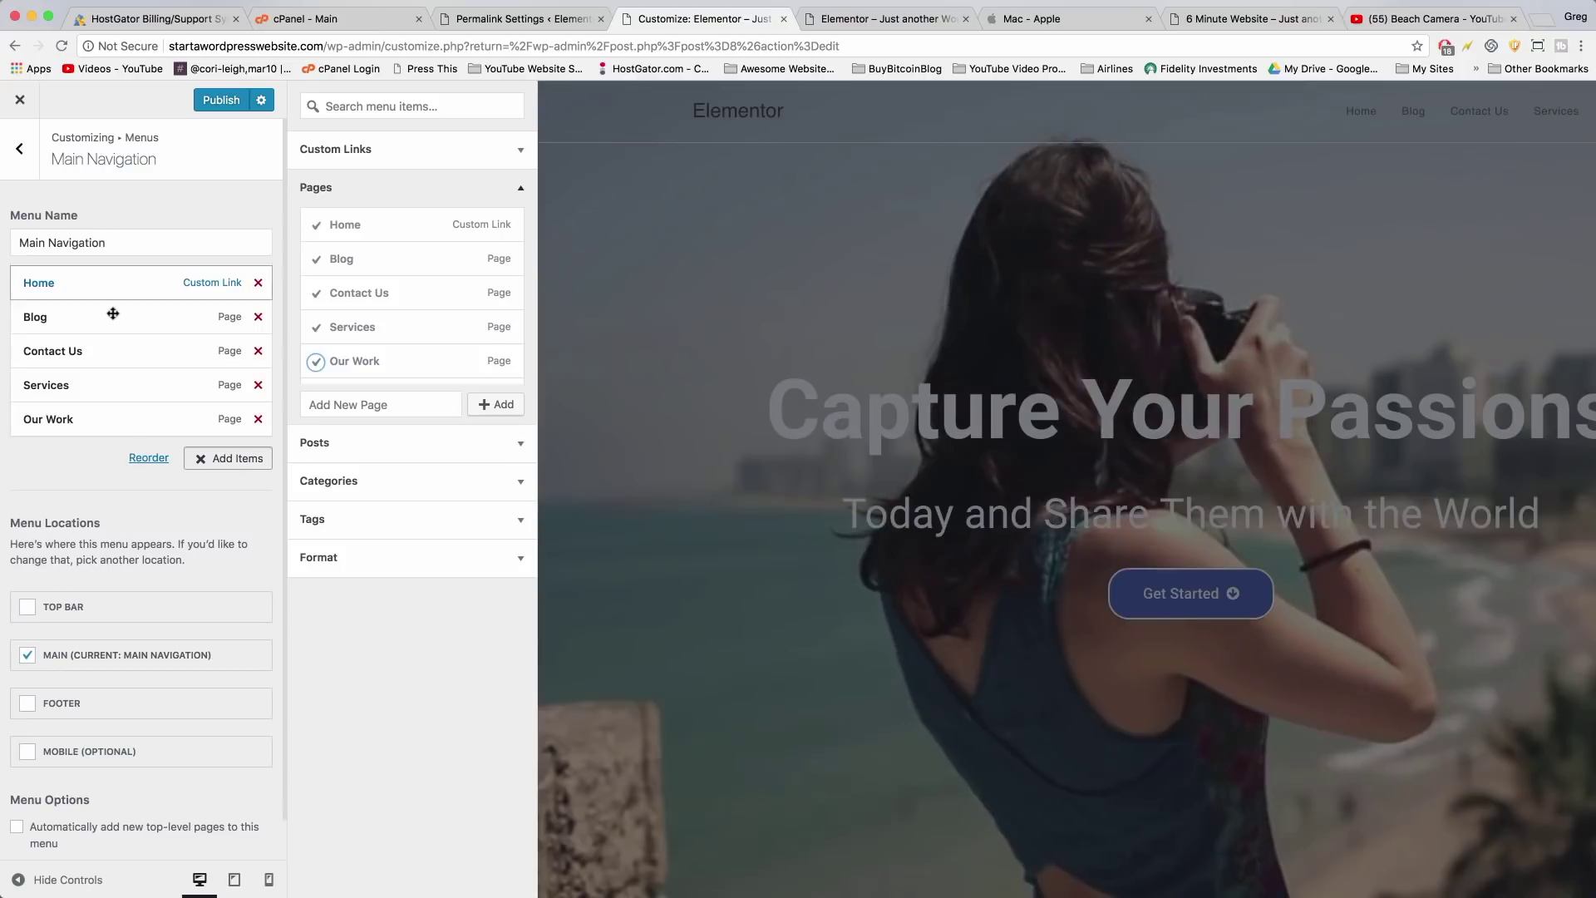
Add About and reorder to Home, About, Services, Our Work, Contact Us, Blog.
left_click_drag(97, 314, 83, 420)
left_click_drag(47, 316, 49, 377)
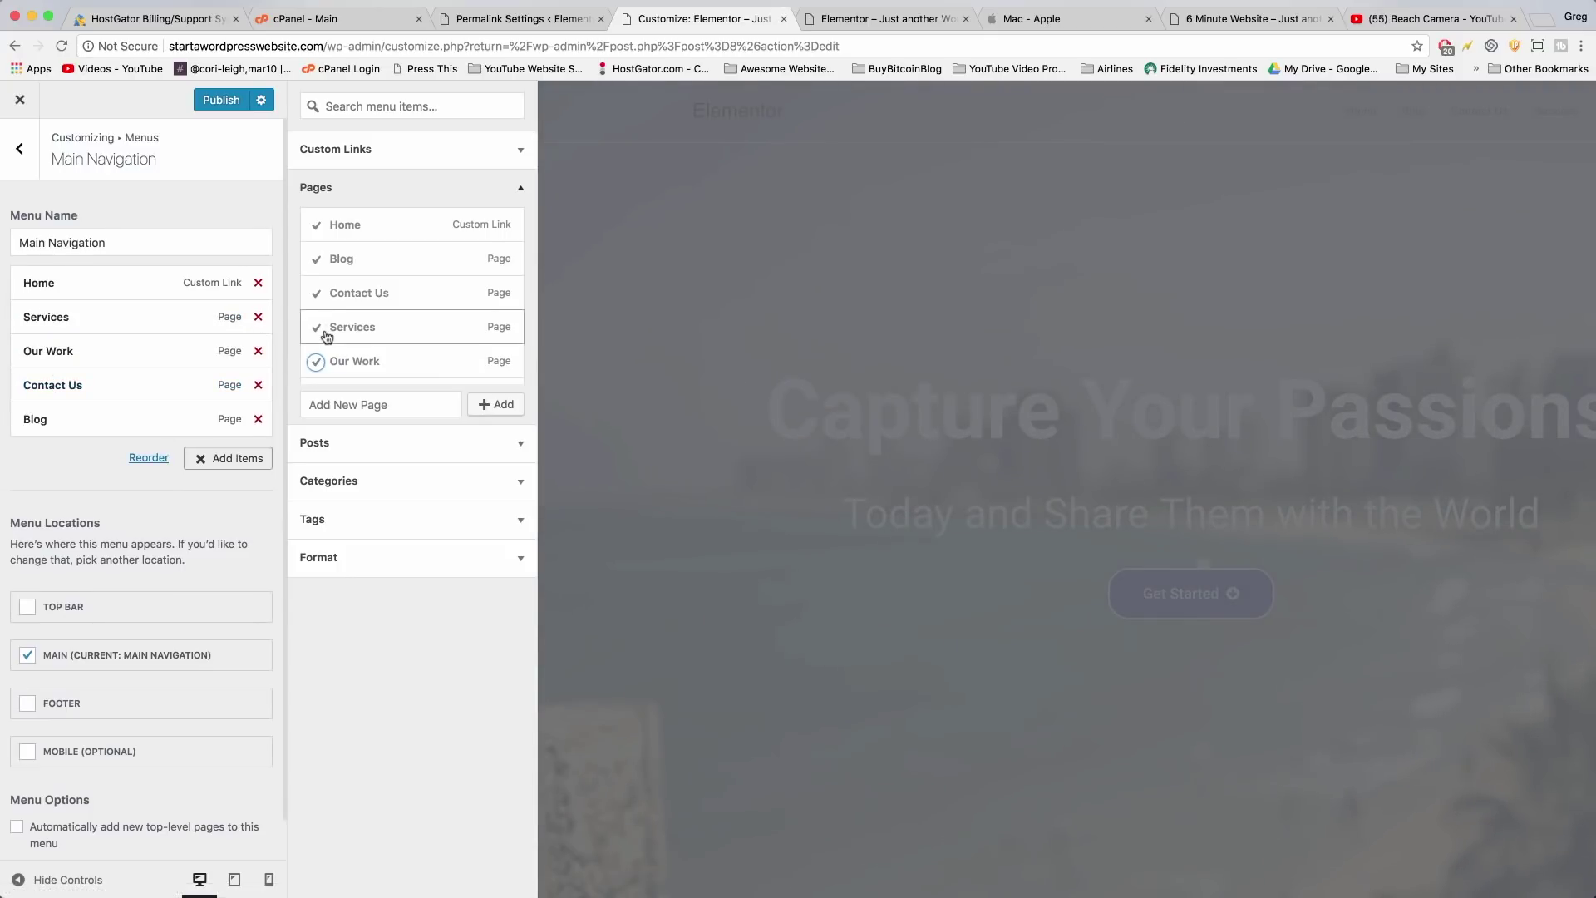
scroll(327, 336, "down", 2)
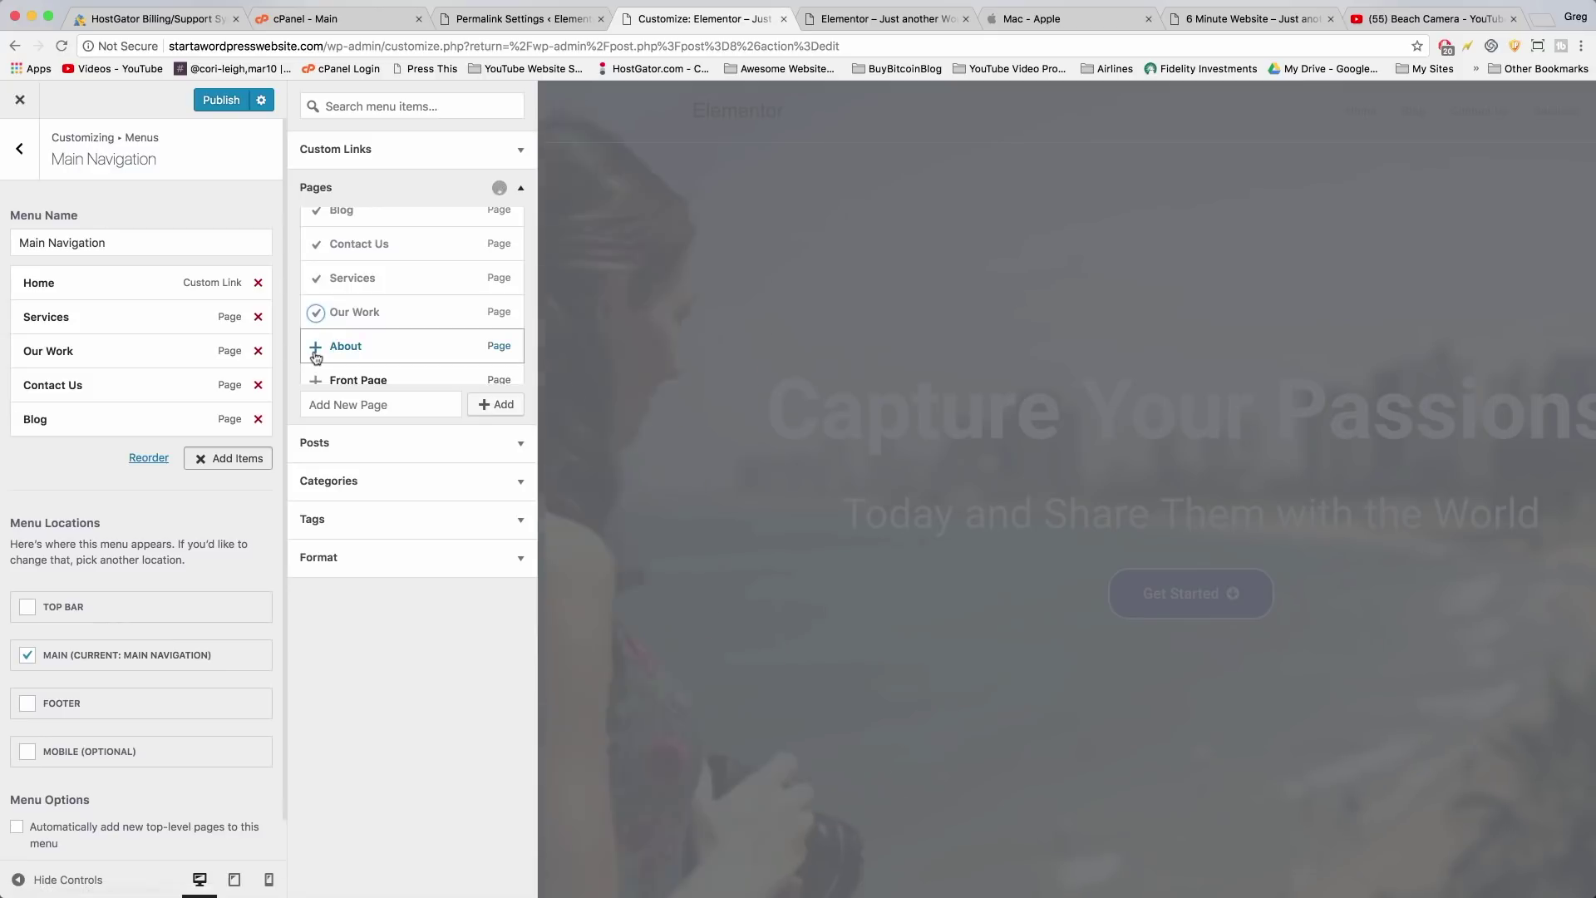
left_click(320, 347)
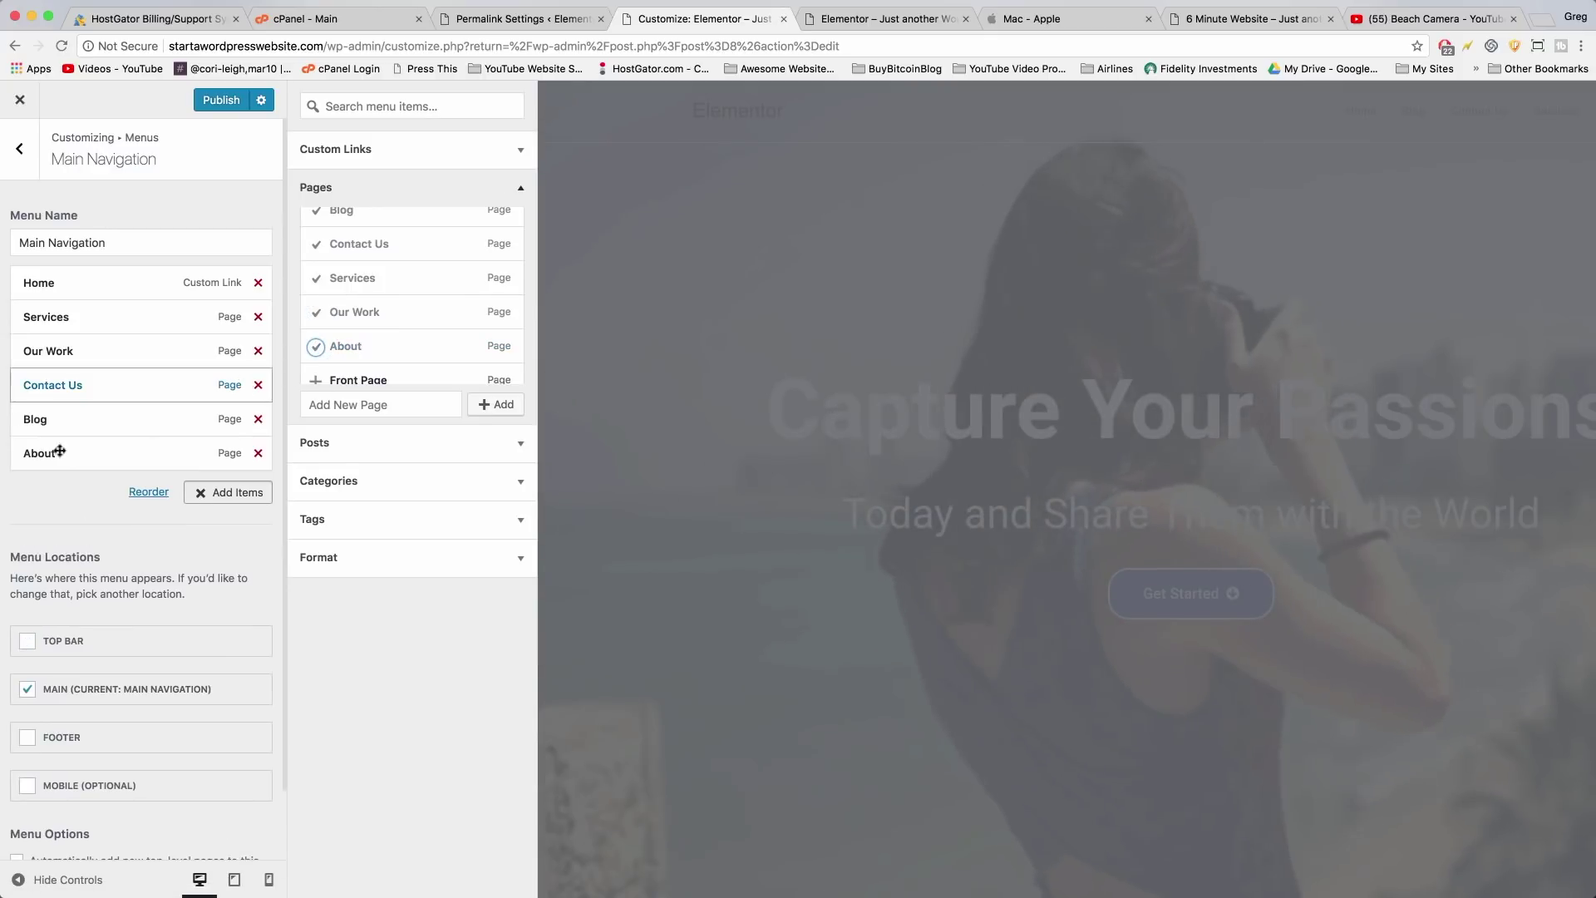
left_click_drag(65, 461, 60, 322)
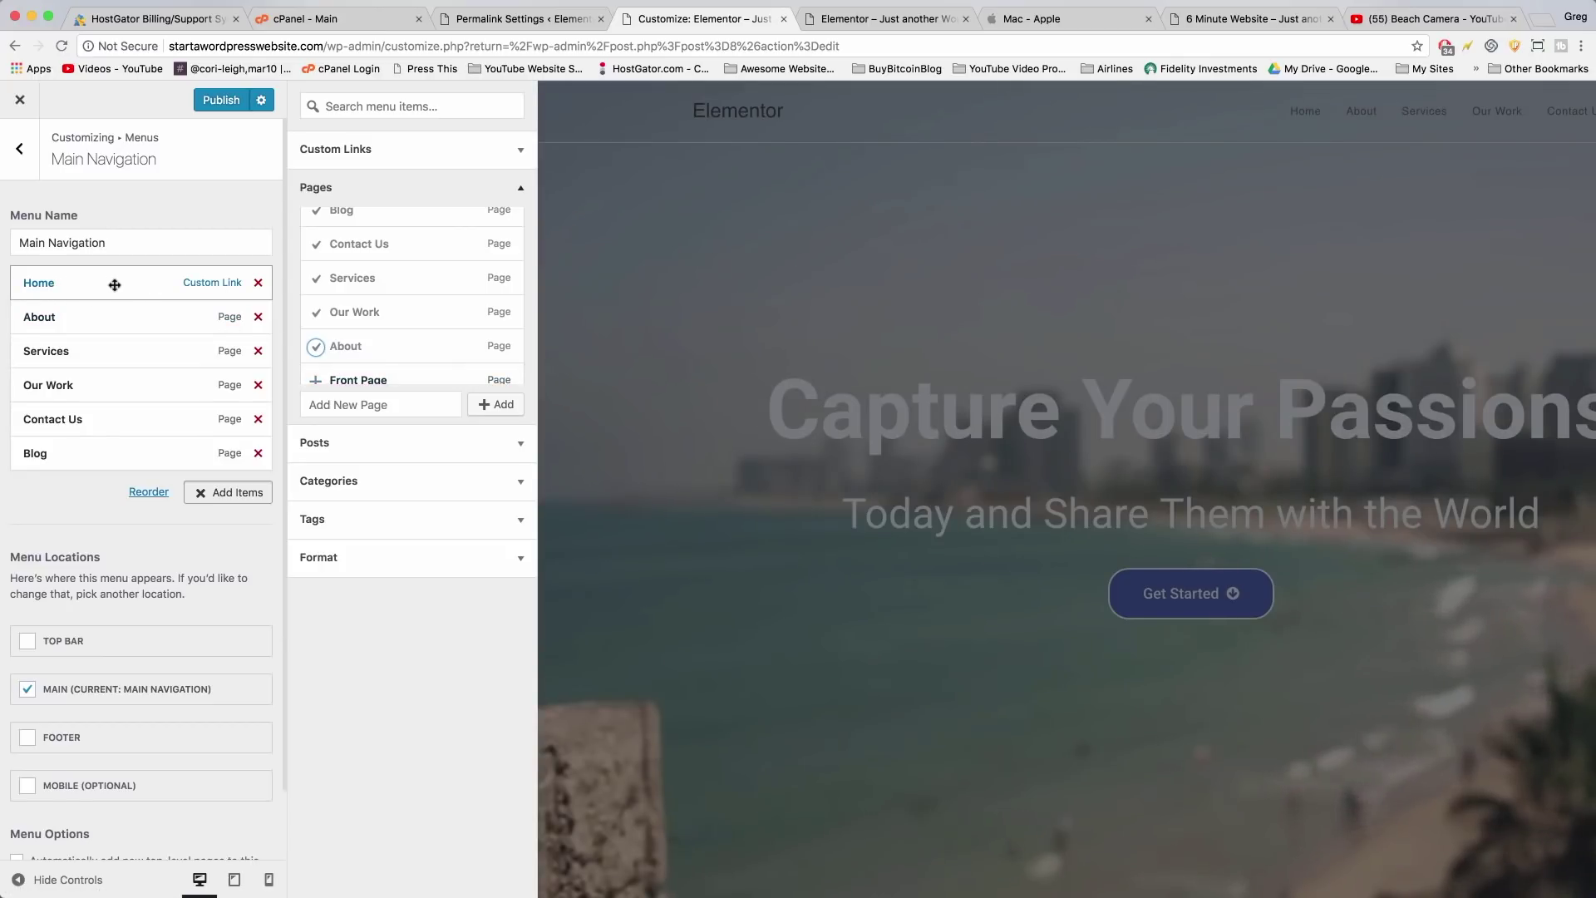
Expand the Home menu item to inspect its navigation label and link address.
left_click(118, 278)
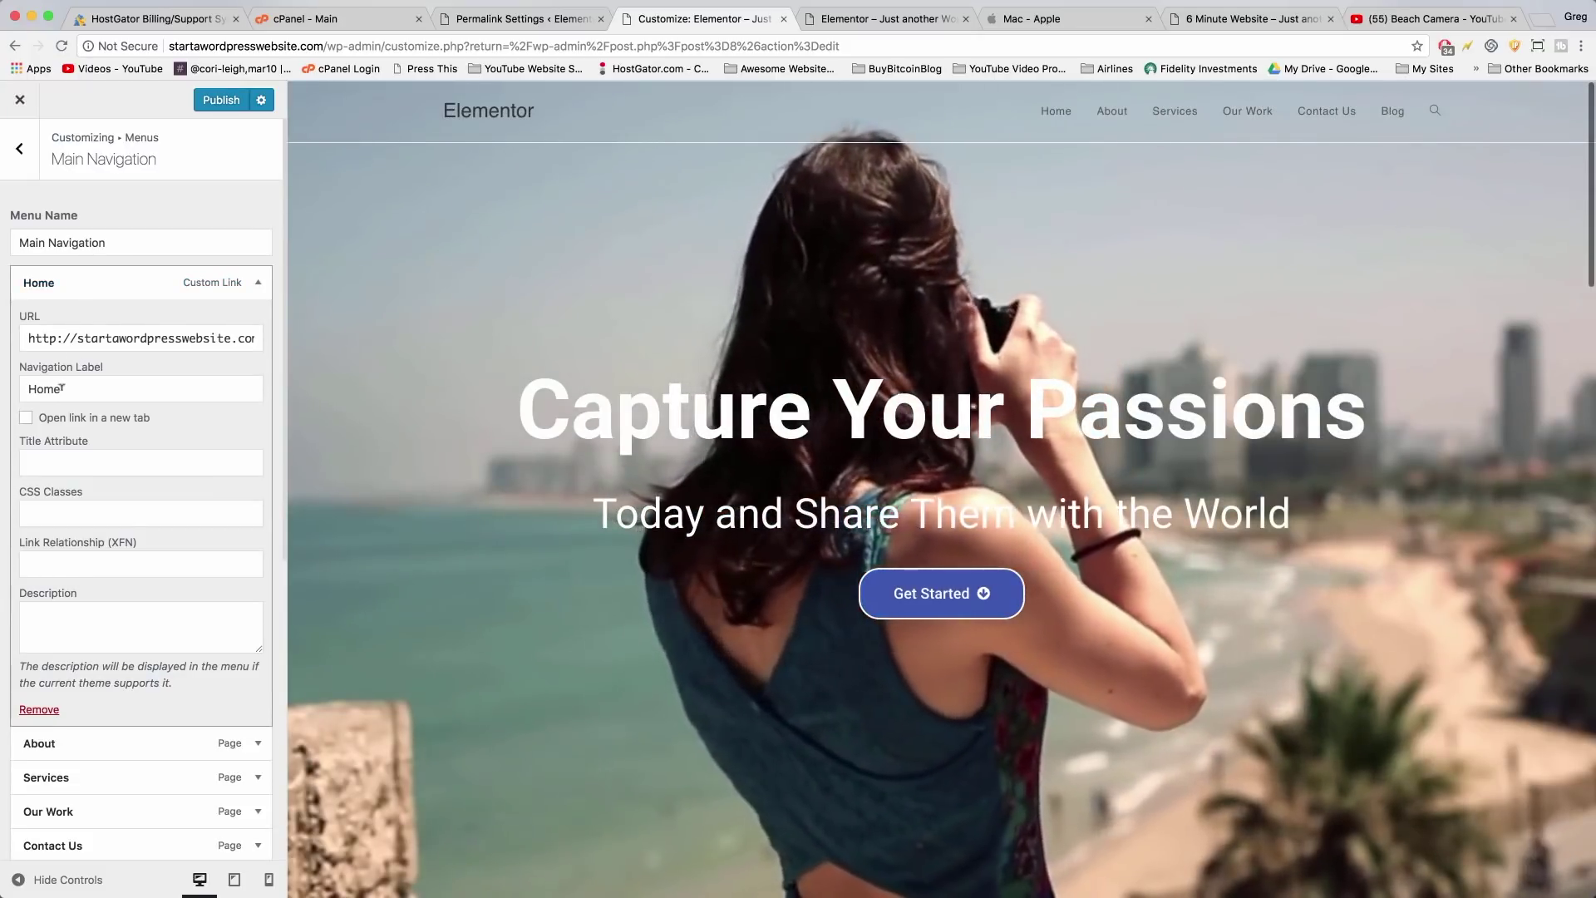
left_click_drag(62, 389, 25, 385)
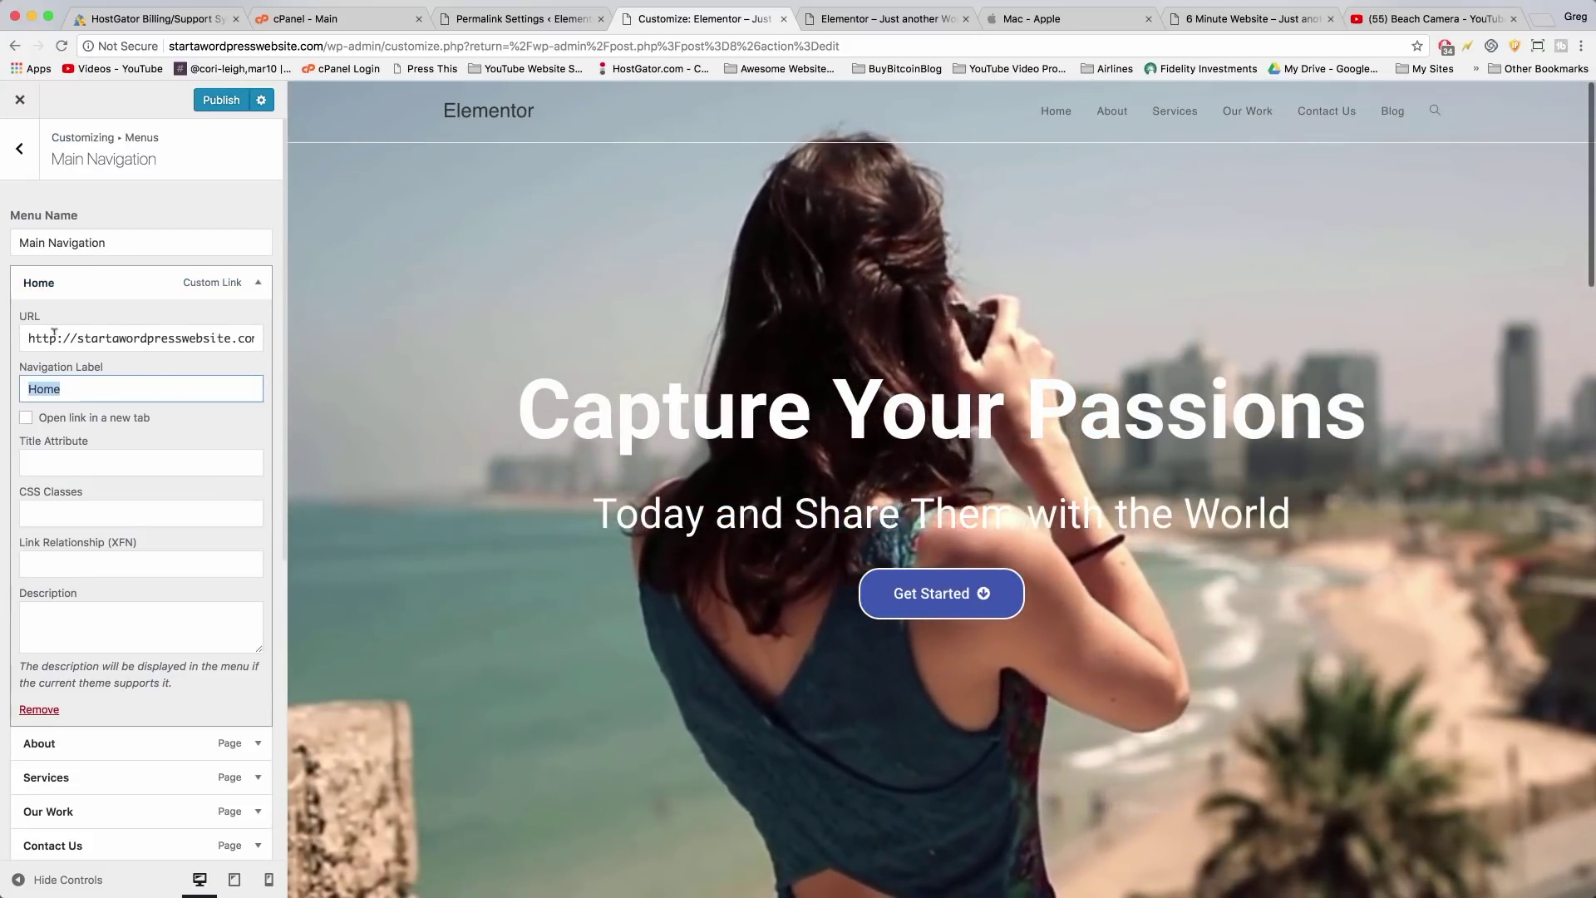
left_click(81, 337)
left_click_drag(81, 337, 221, 337)
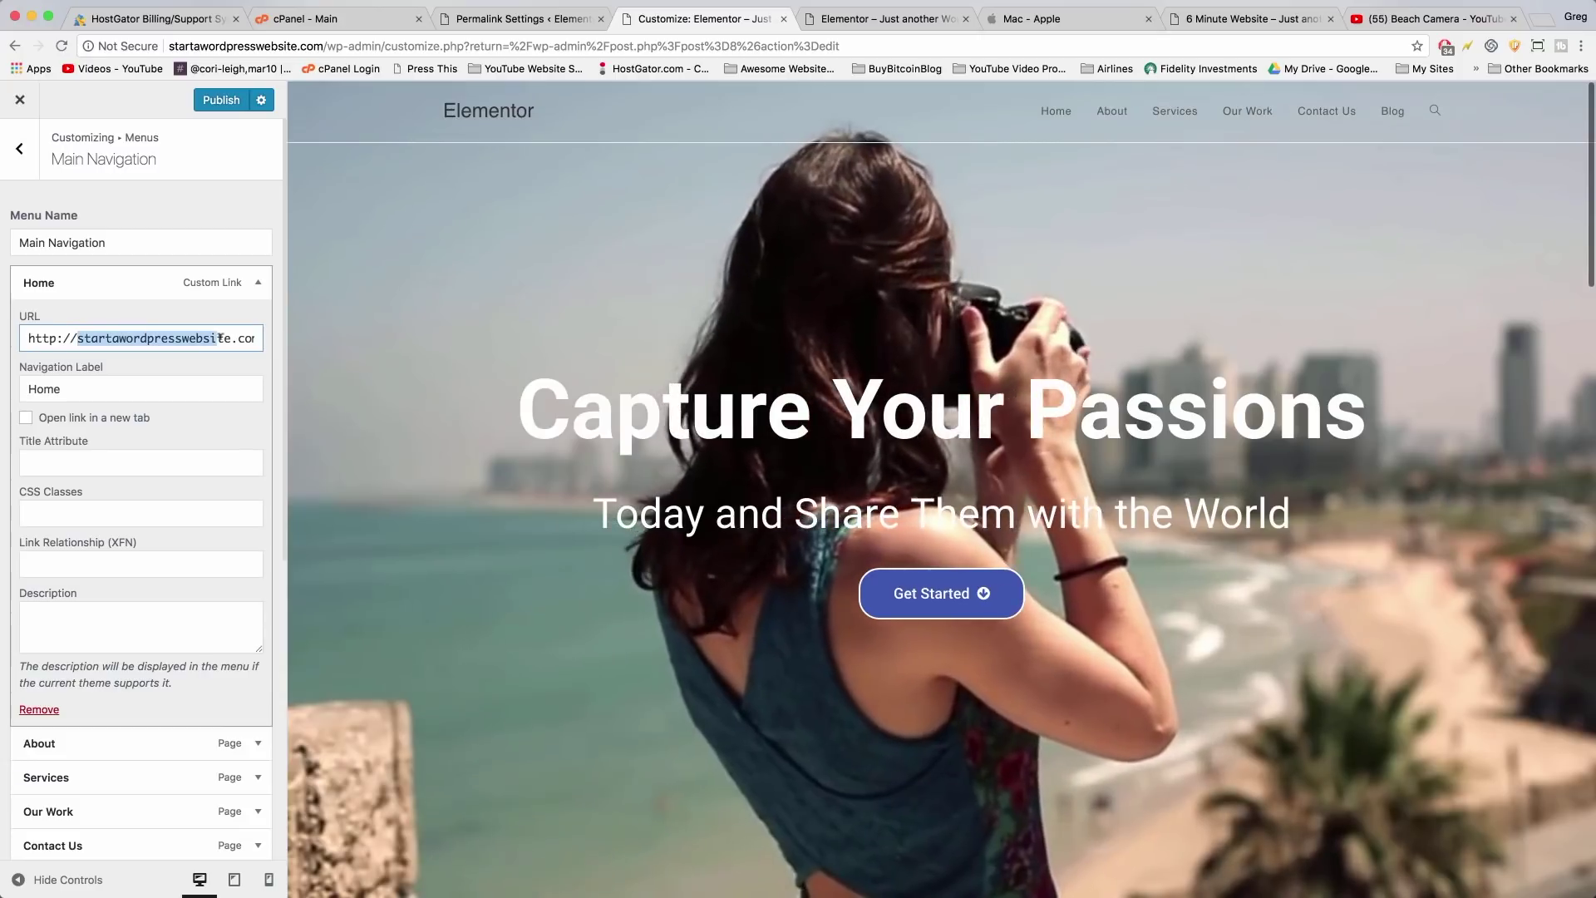
left_click(218, 336)
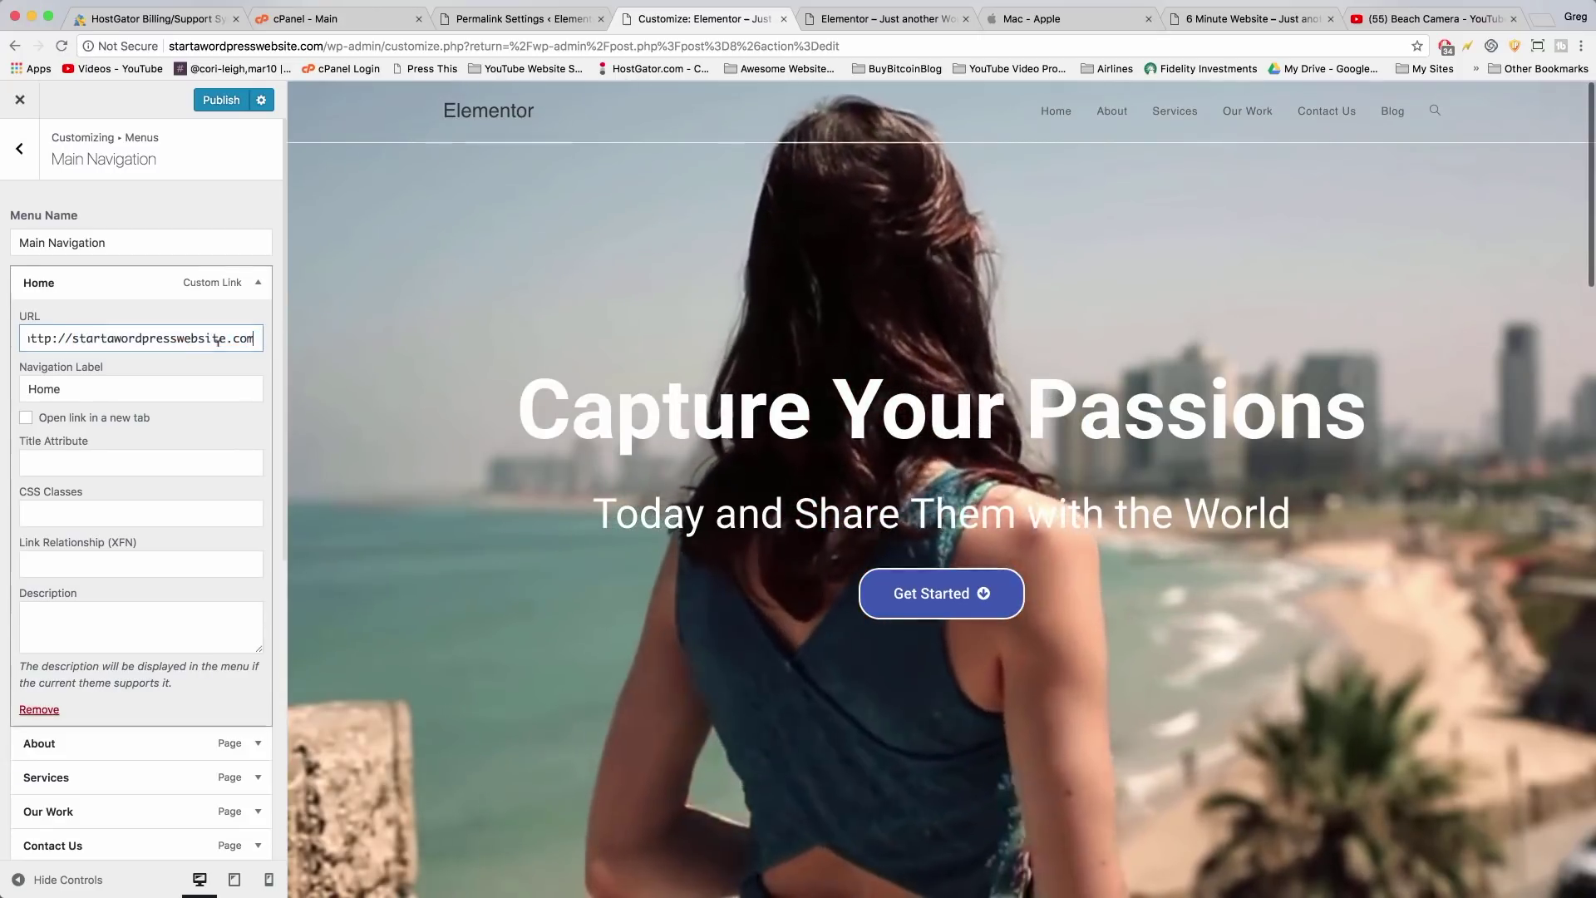
left_click(257, 283)
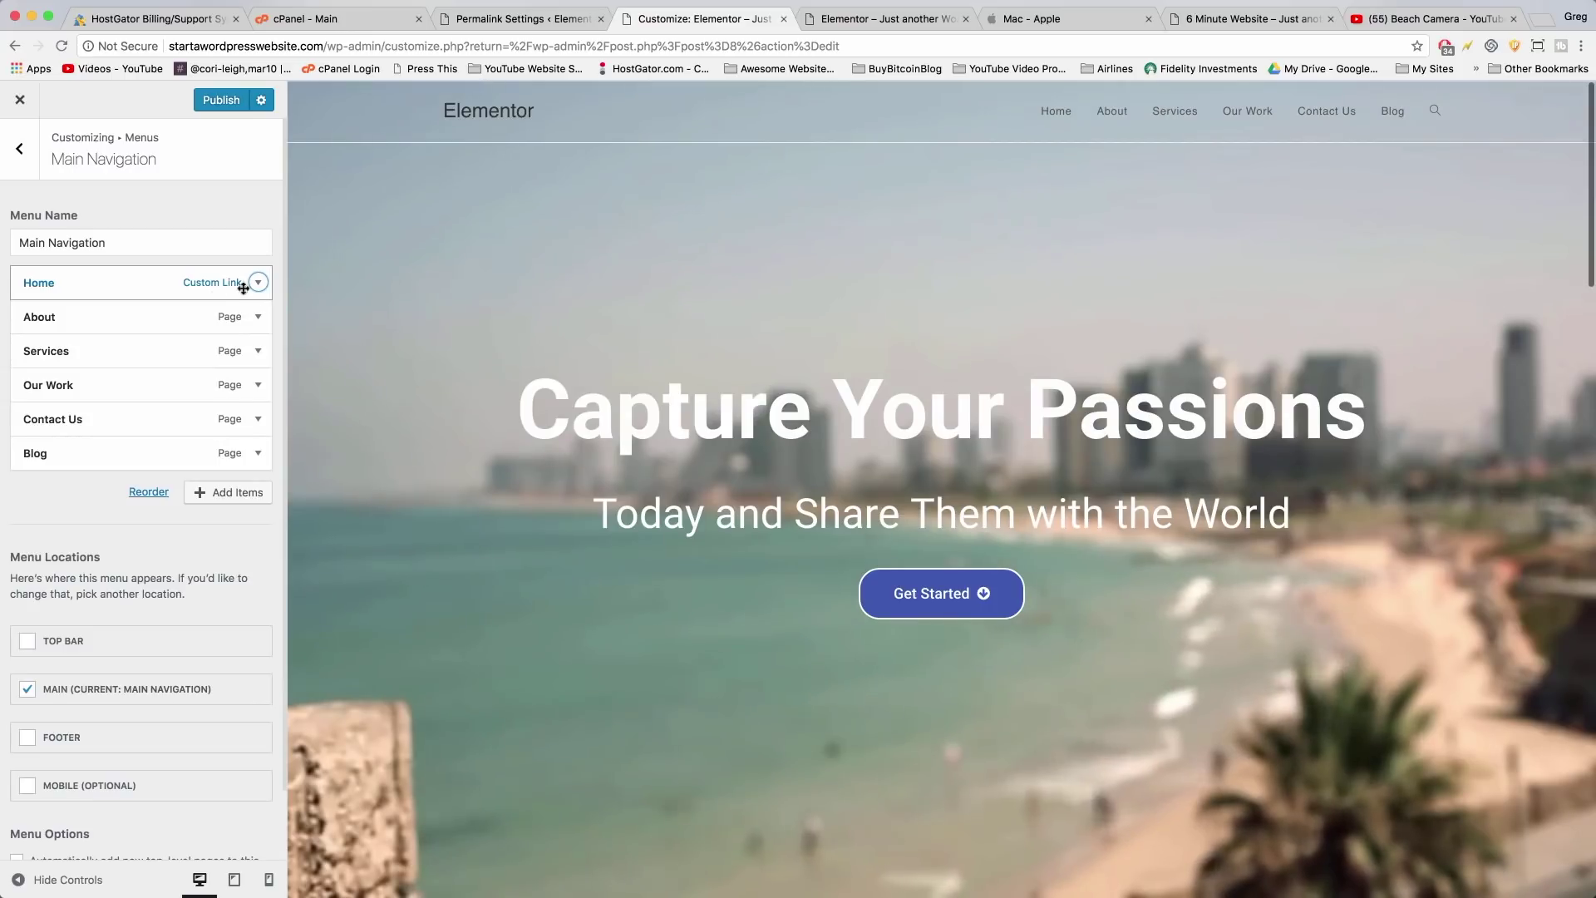
Shorten the Contact Us item's navigation label to 'Contact'.
left_click(256, 421)
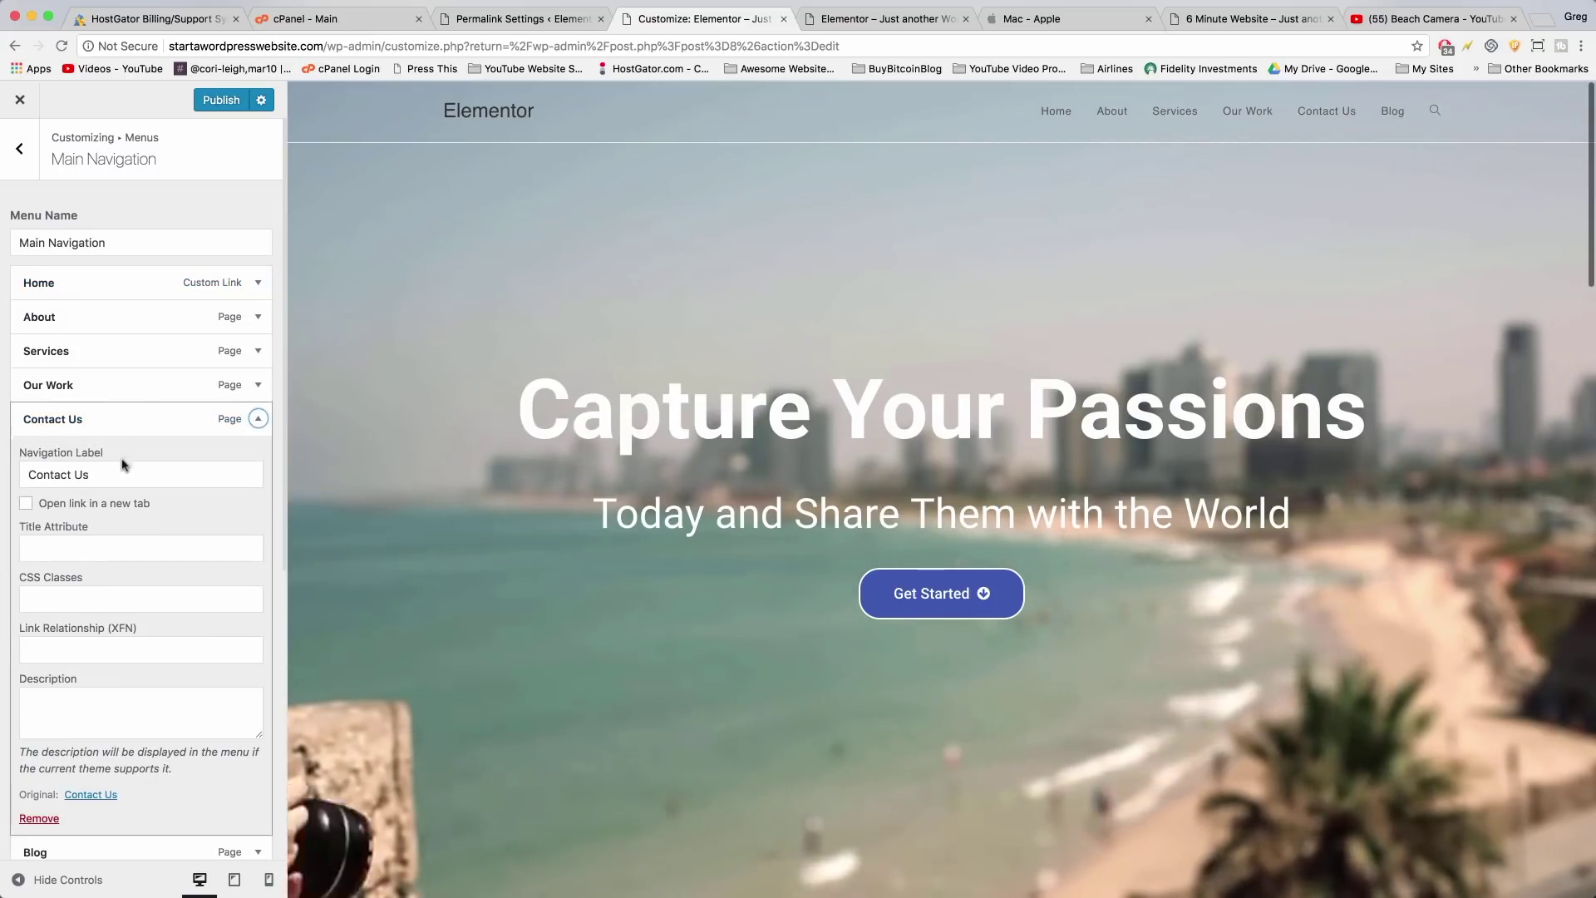
left_click(78, 474)
key("BackSpace")
key("BackSpace")
key("BackSpace")
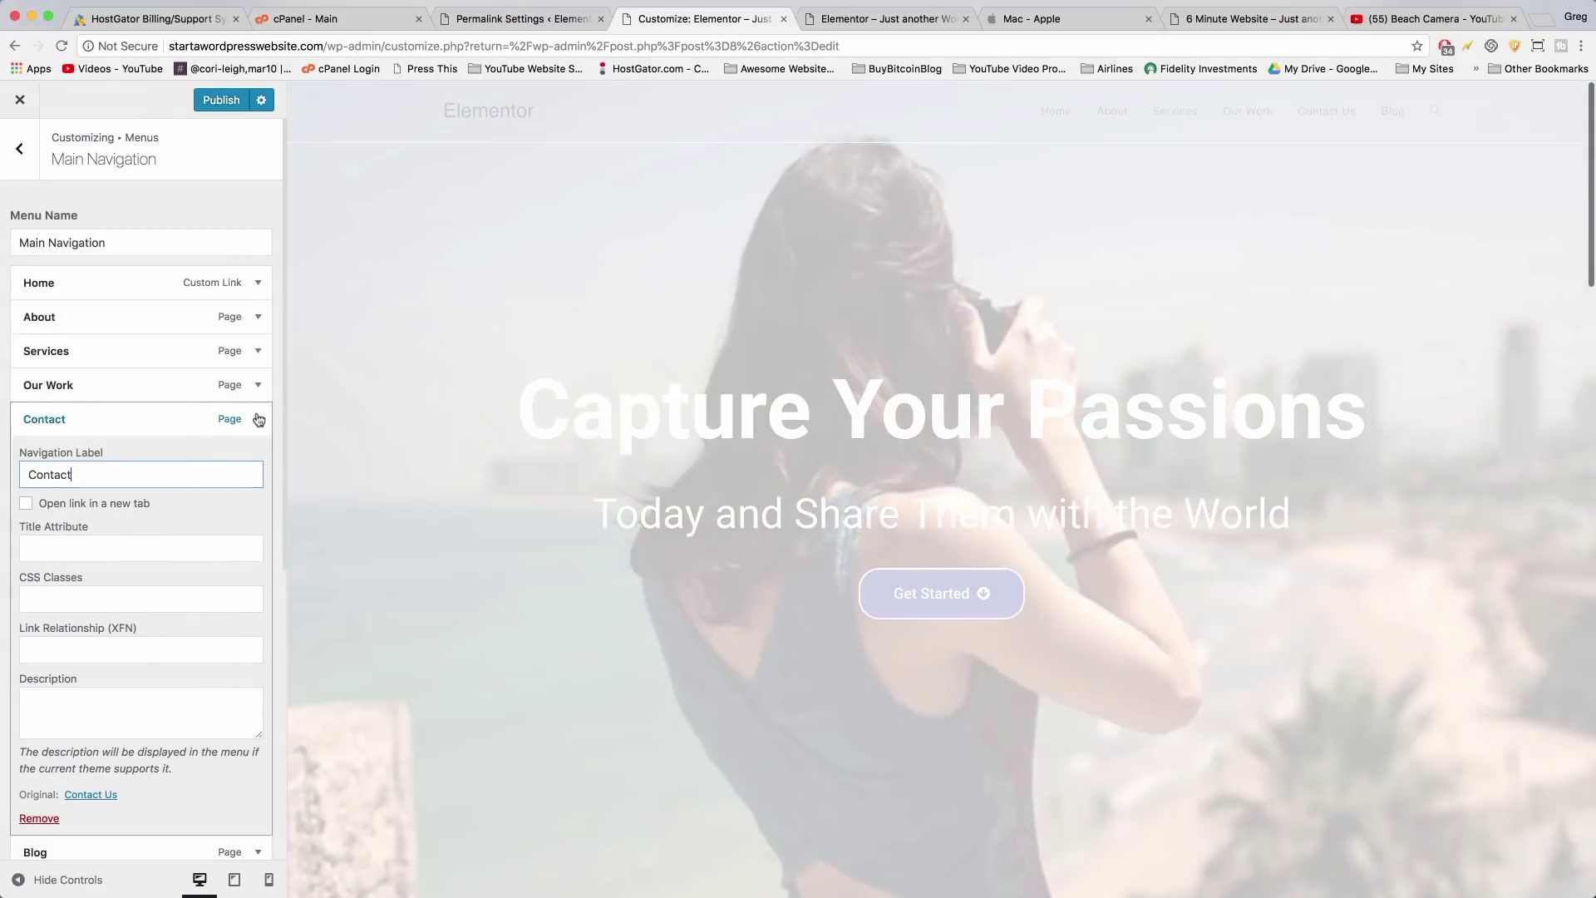
left_click(258, 419)
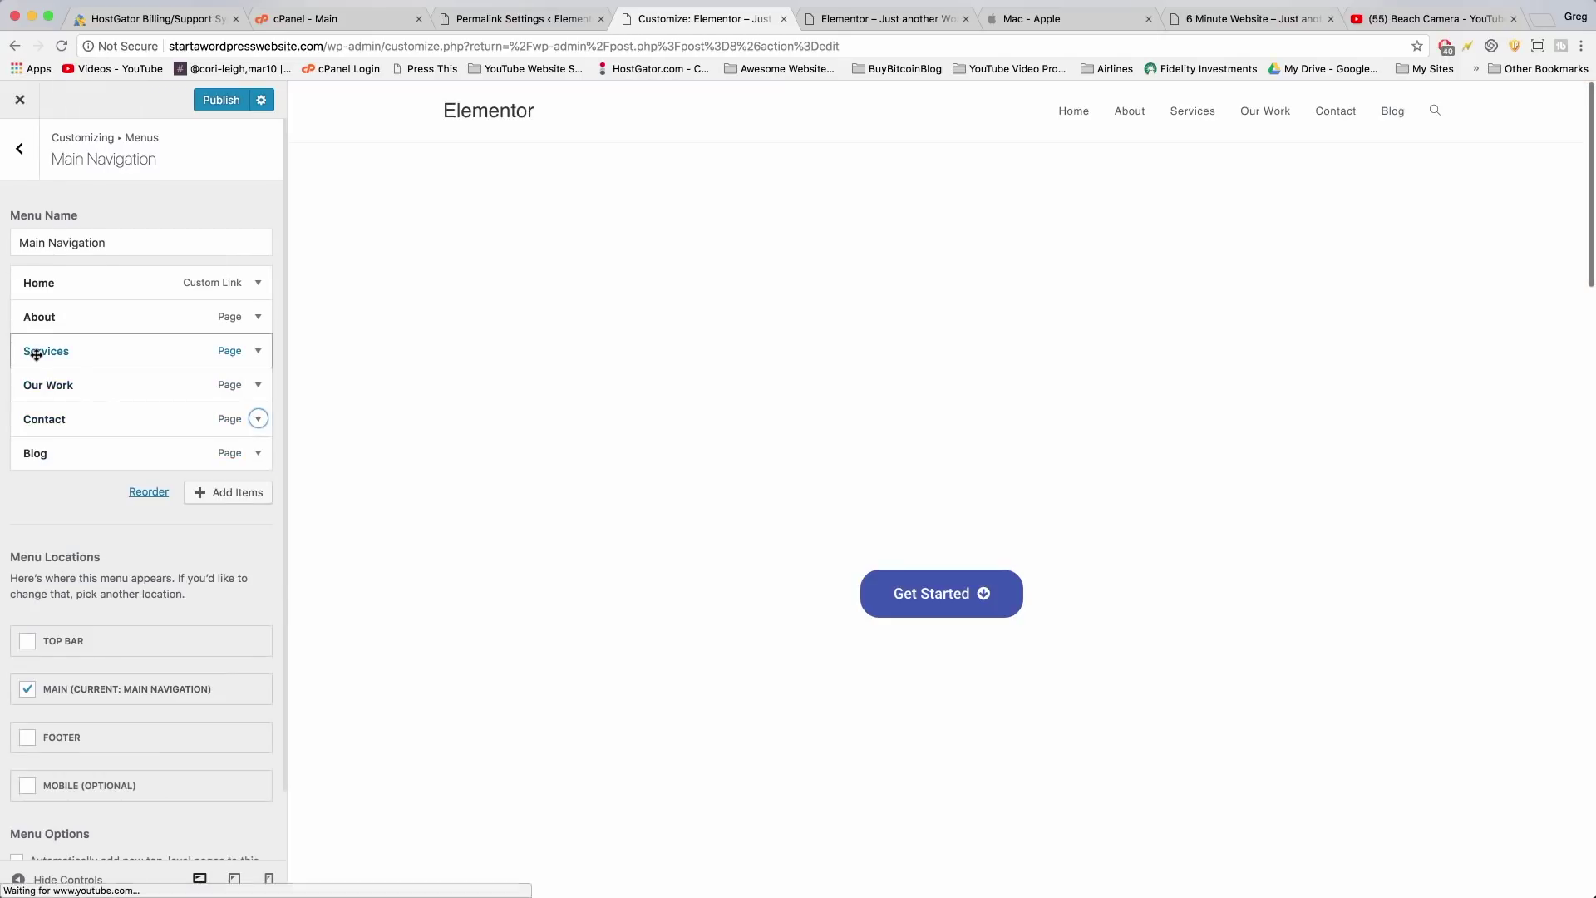
Try nesting Services under About, then move it back to the top menu level.
left_click_drag(35, 349, 76, 367)
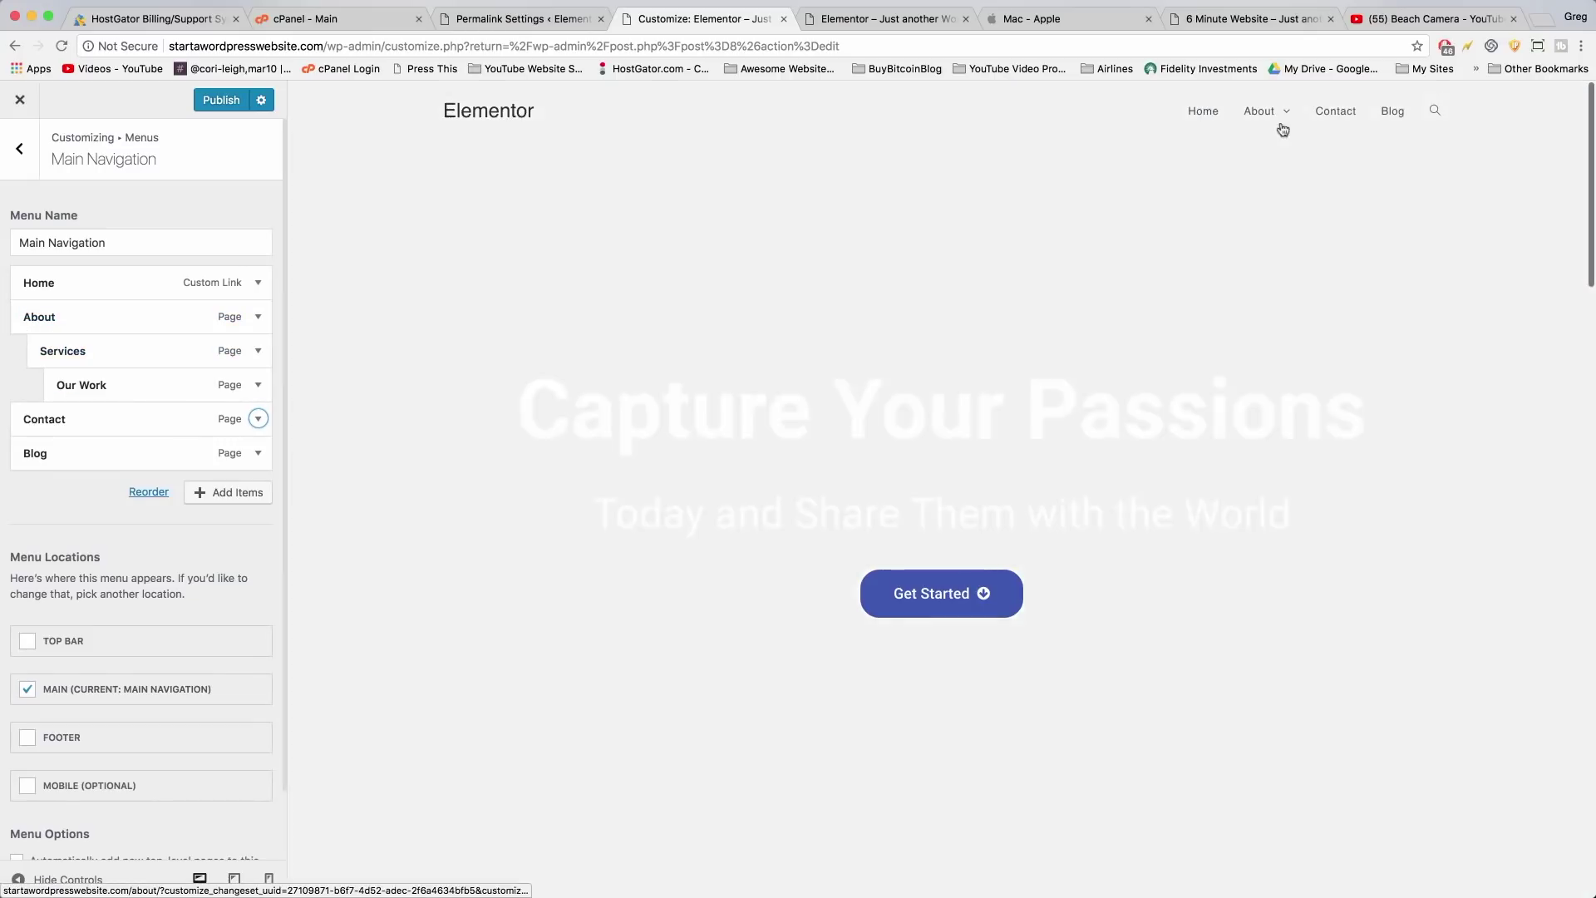
mouse_move(1272, 117)
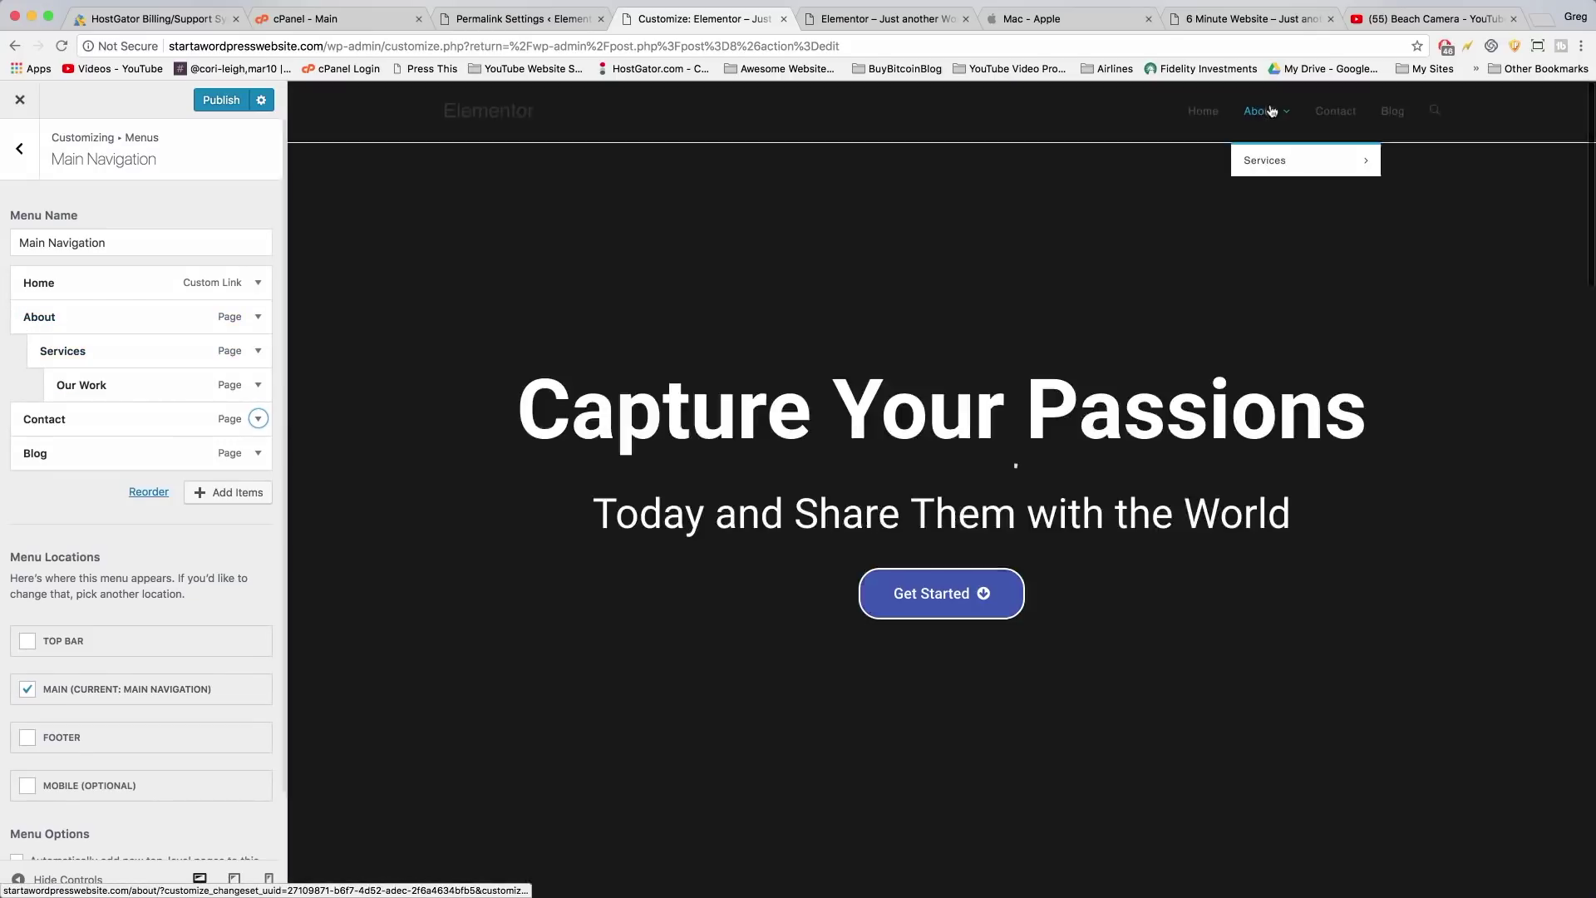
mouse_move(1282, 161)
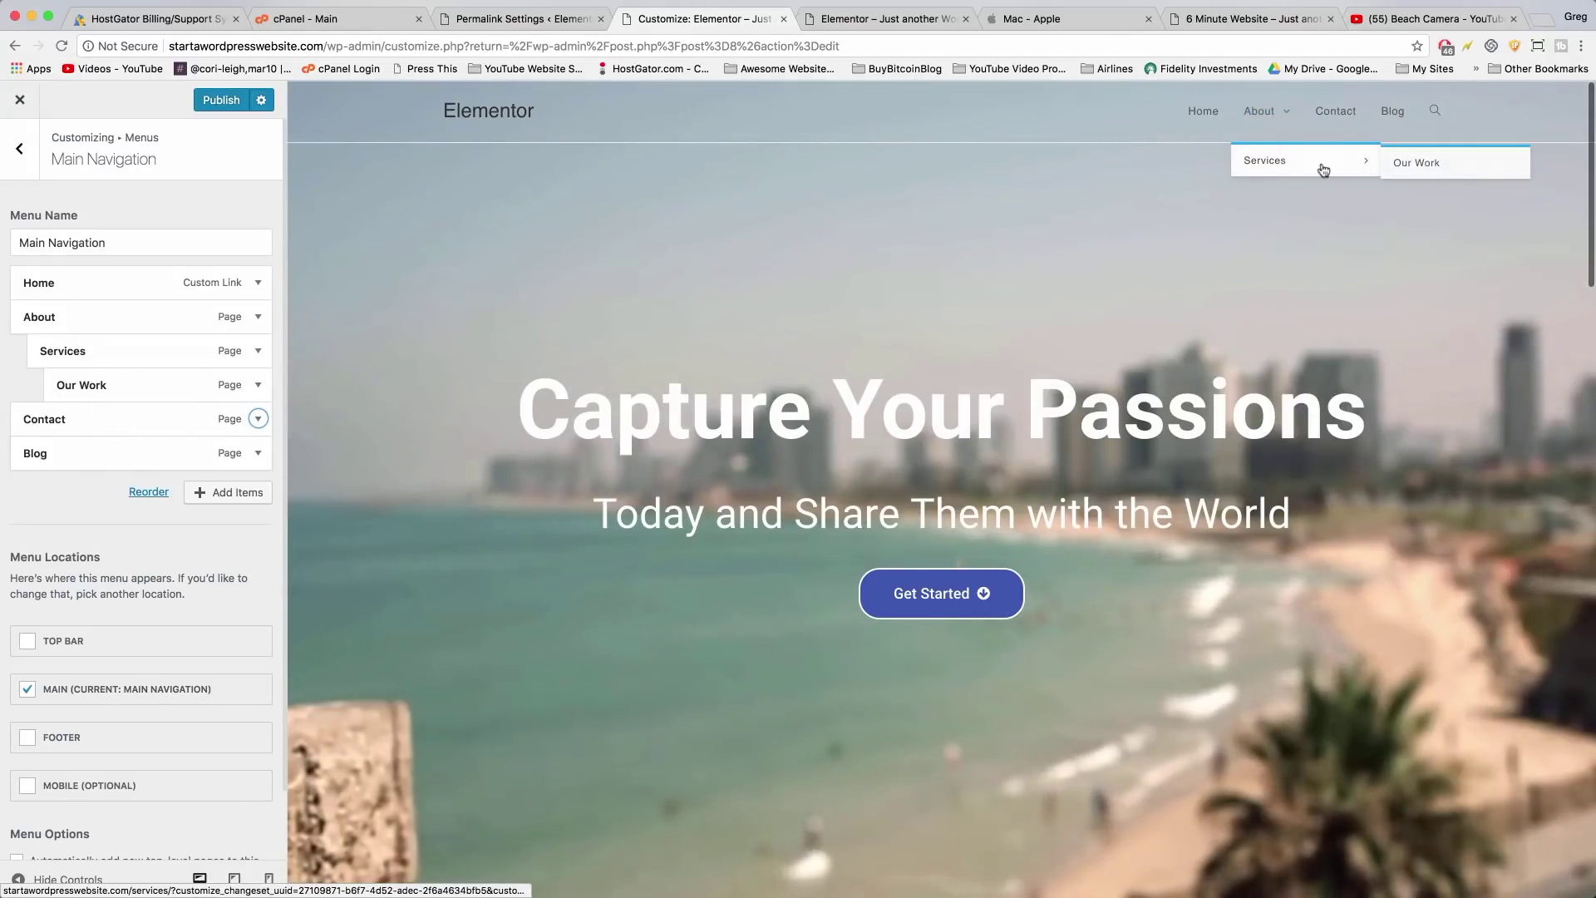
left_click_drag(164, 349, 122, 381)
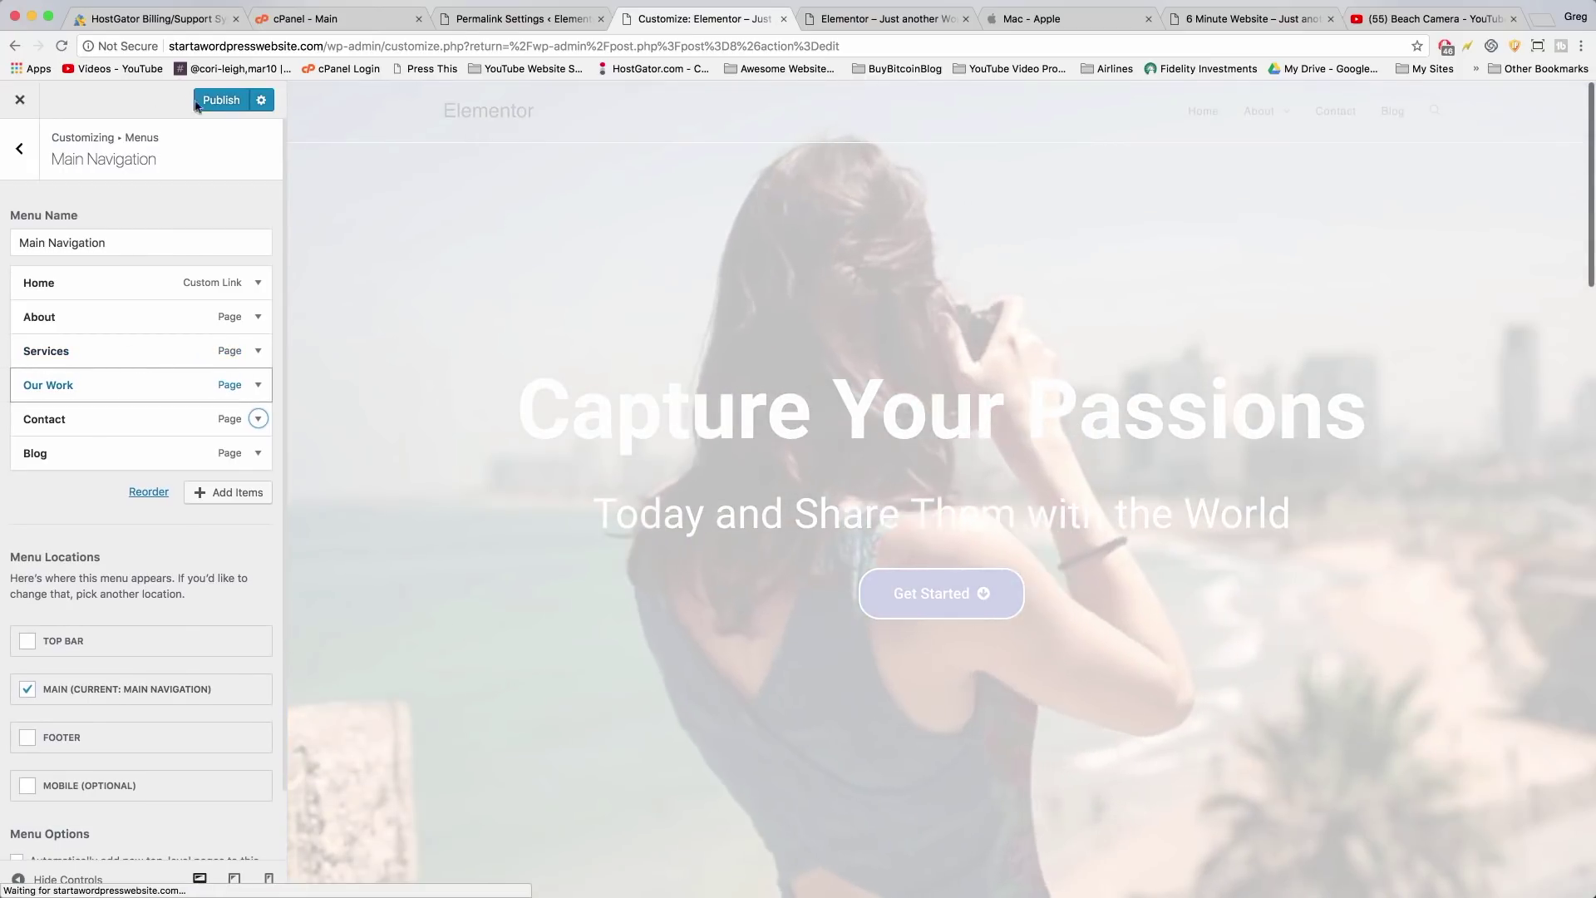
Publish the Main Navigation changes and go back to the list of menus.
left_click(211, 101)
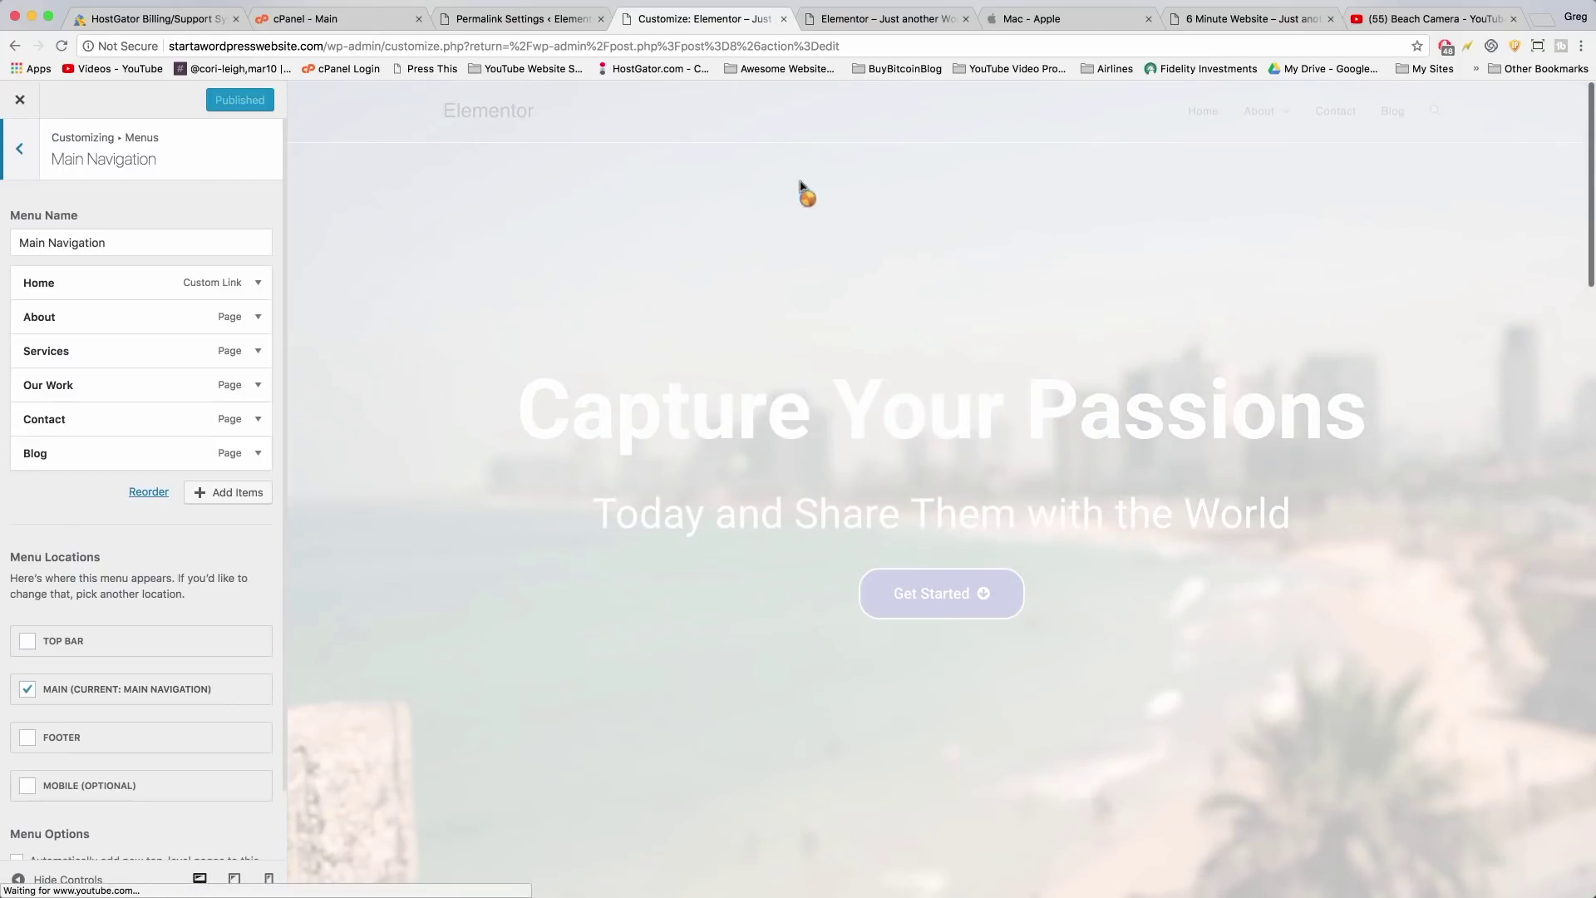
left_click(23, 153)
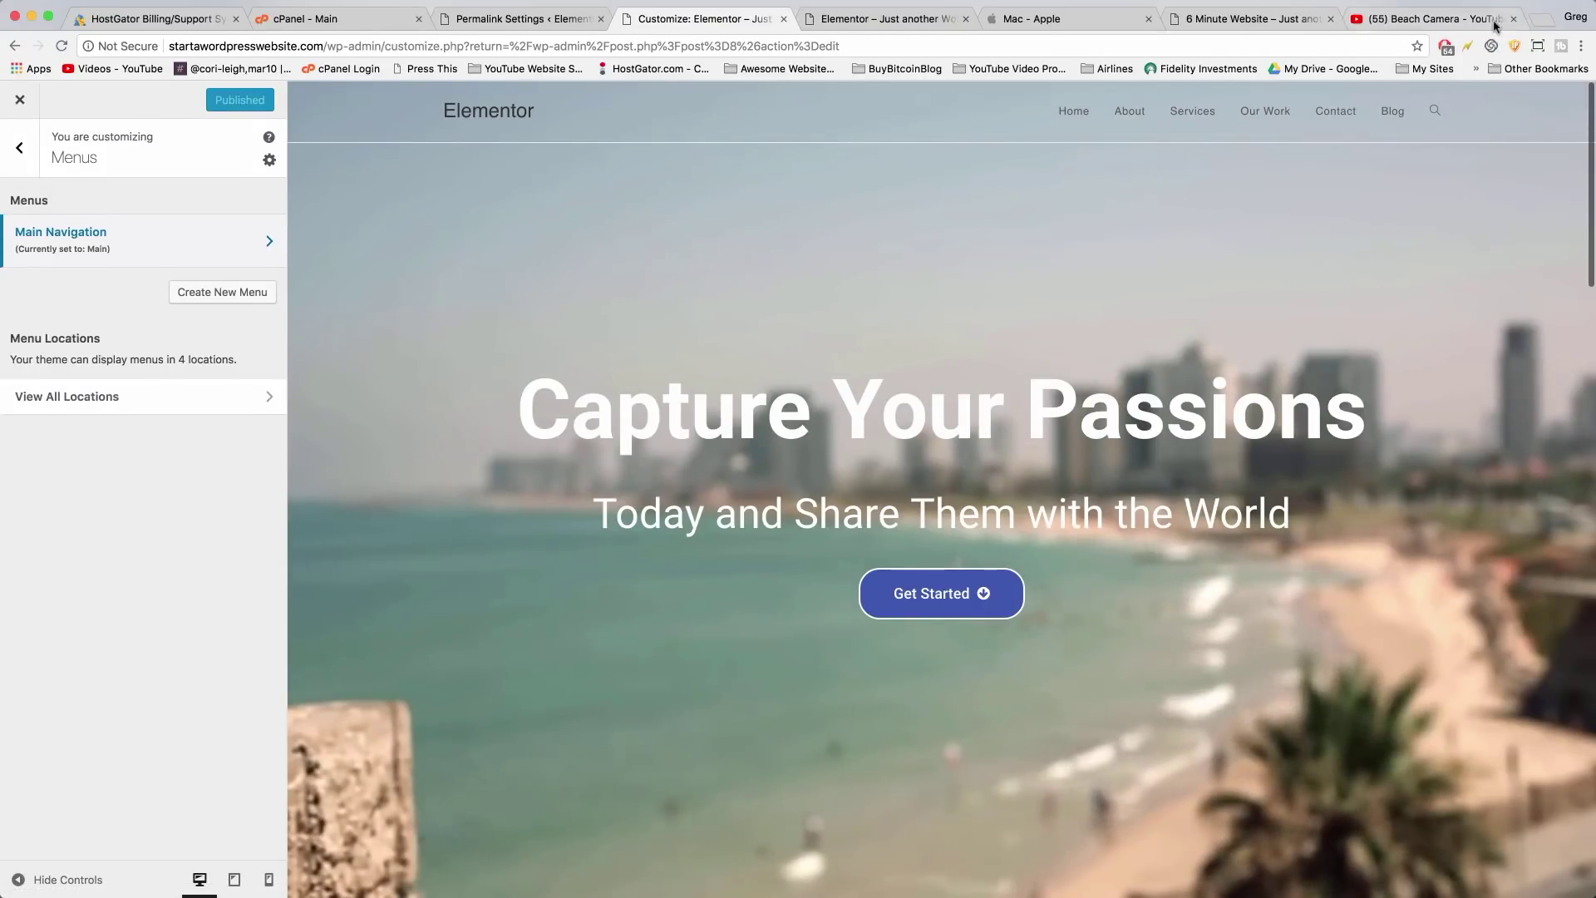
left_click(1544, 18)
Load logomakr.com and close the intro video popup to reach the blank logo editor.
type("logo")
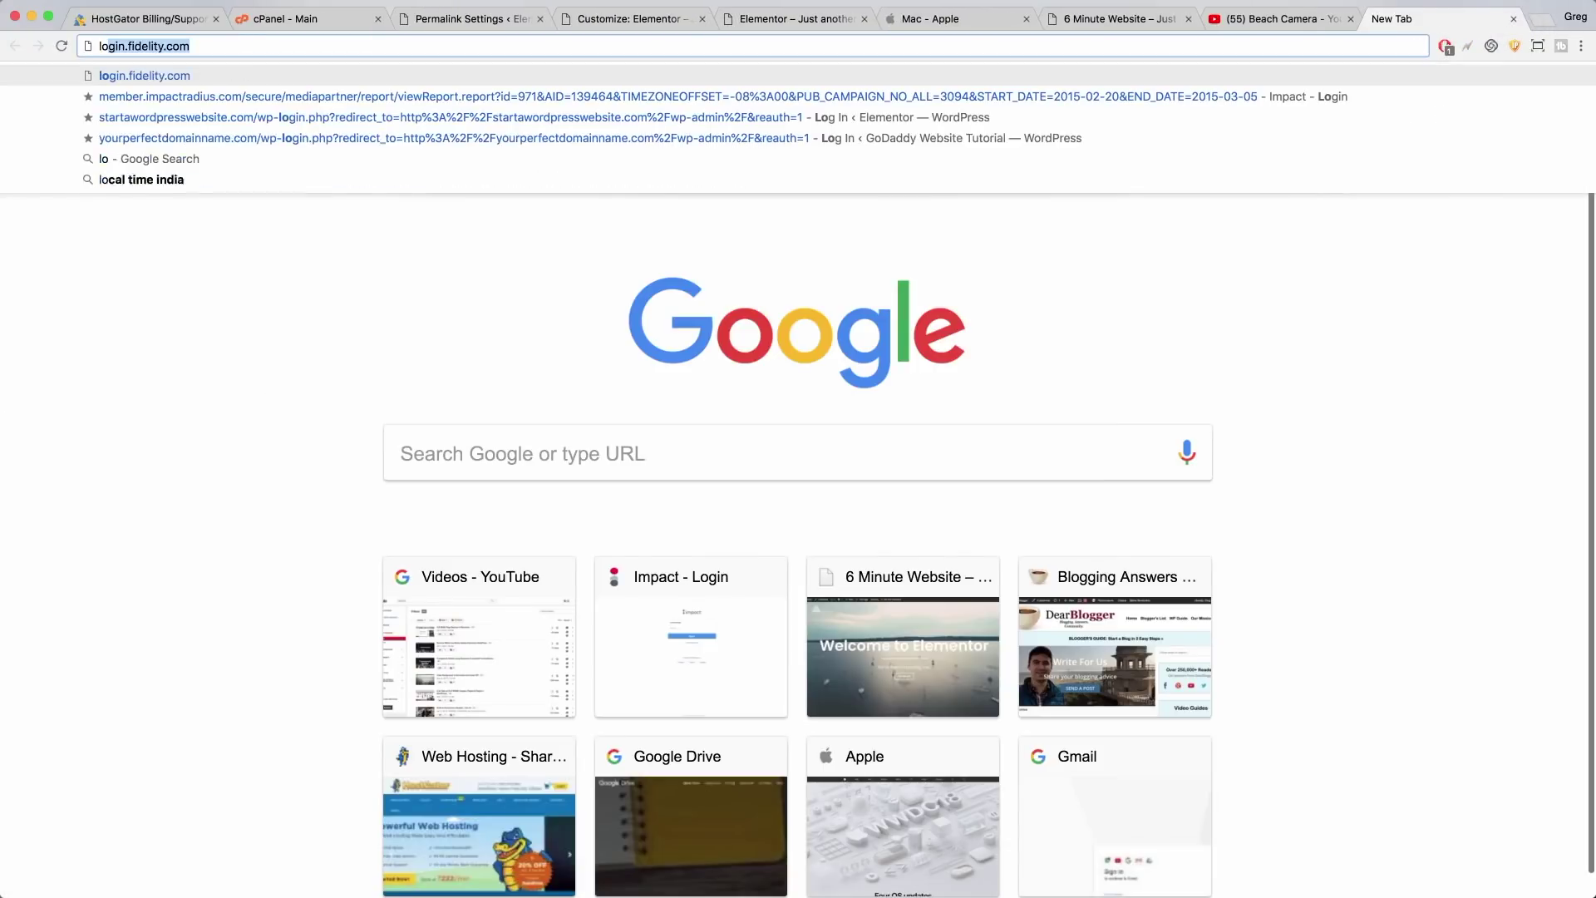
type("makr.com")
key("Return")
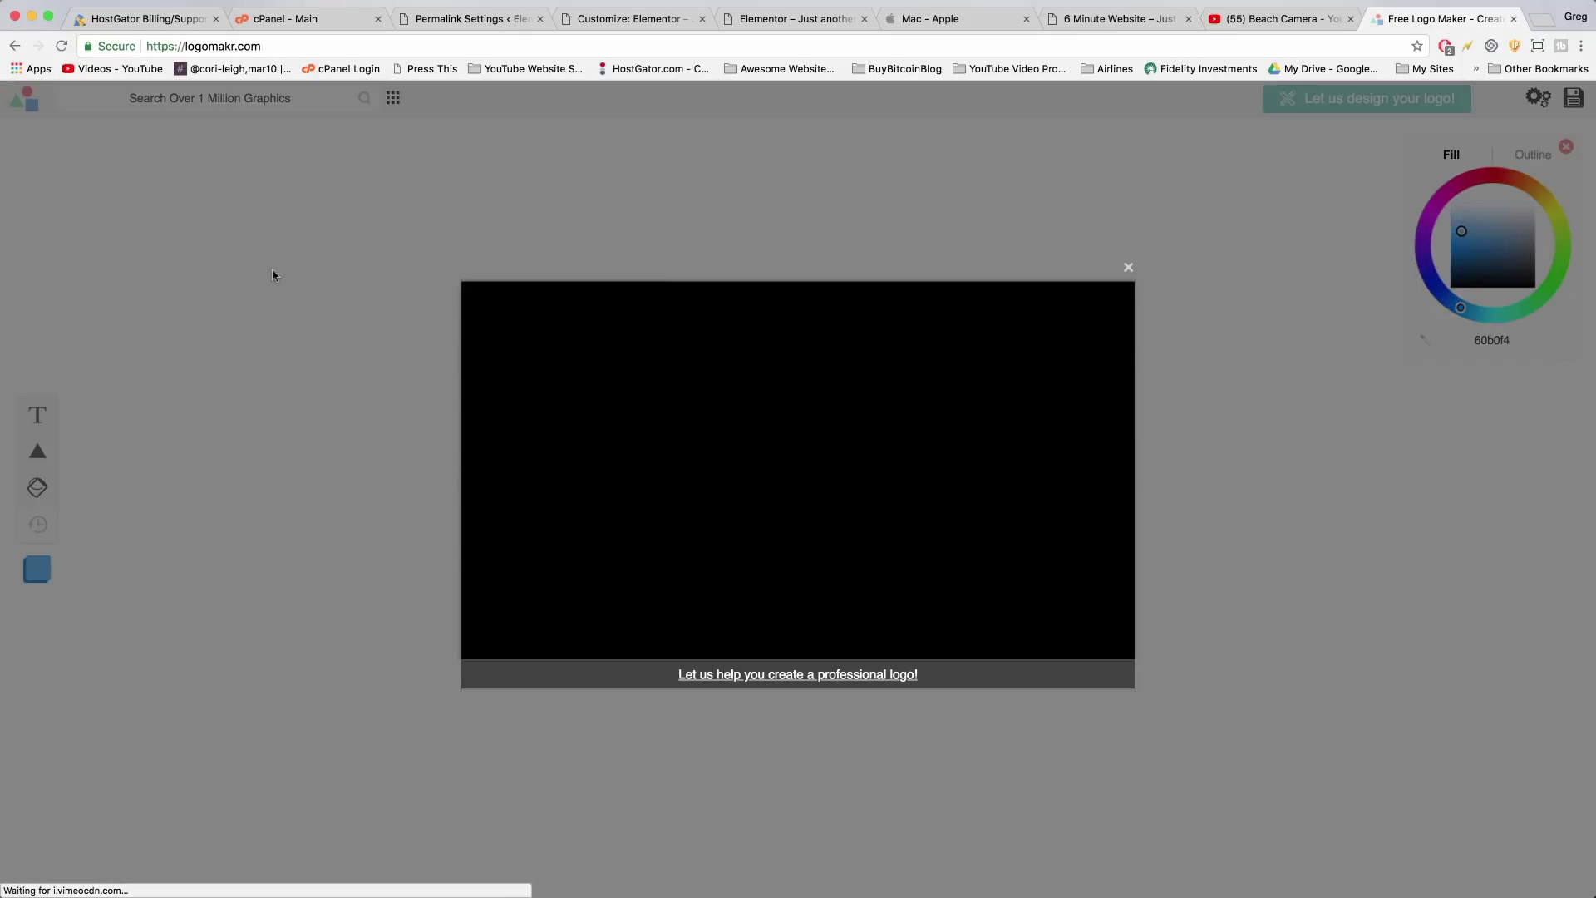
left_click(263, 277)
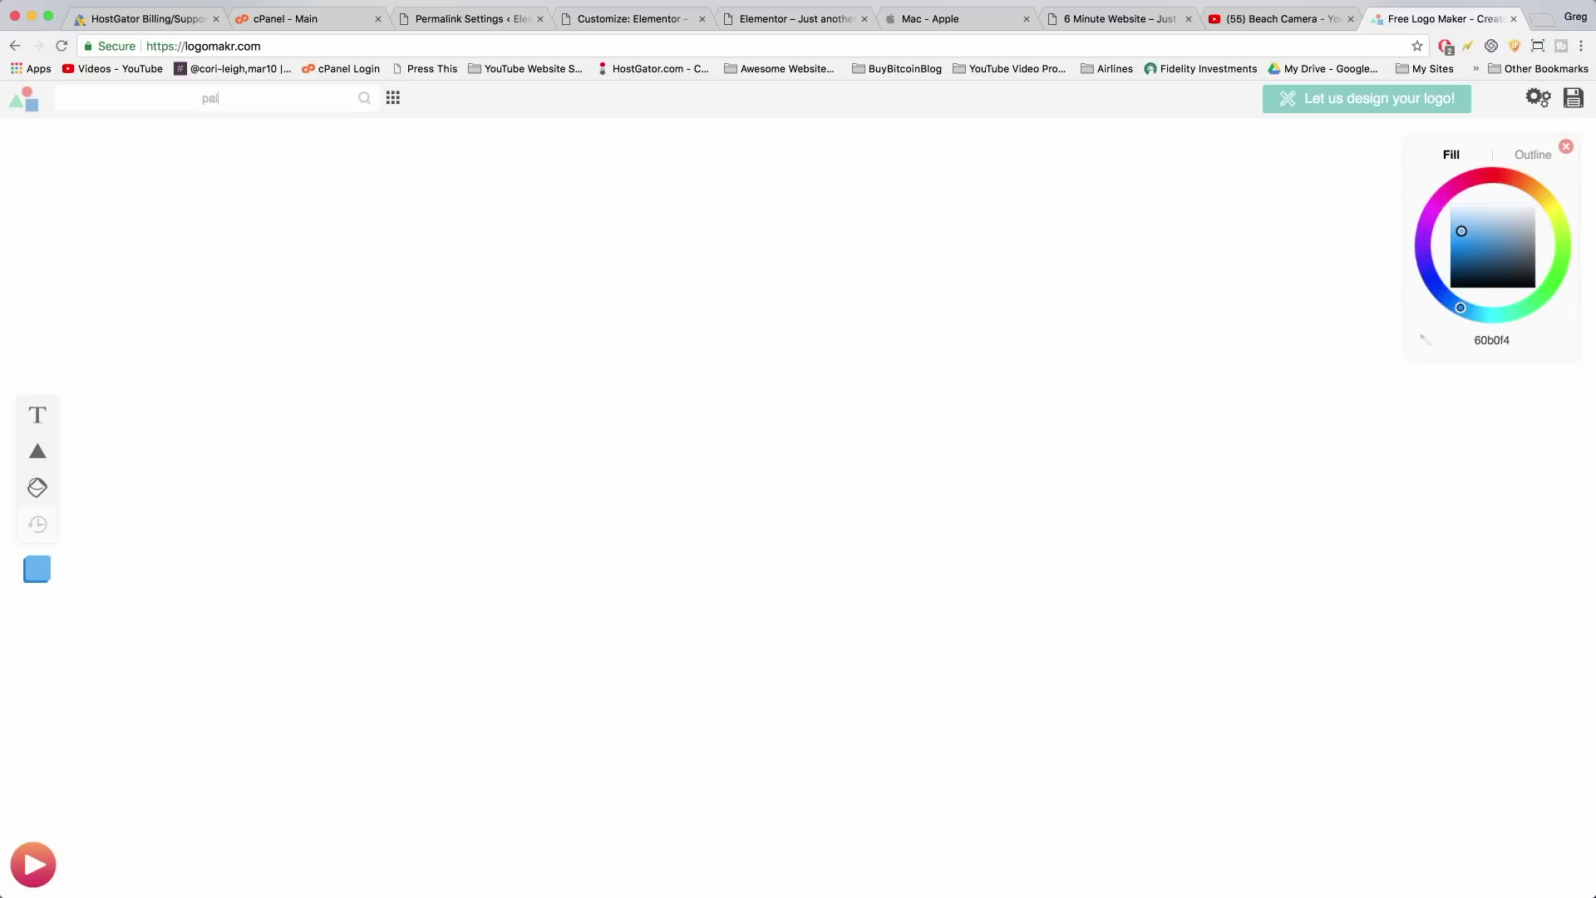
Search the LogoMakr graphics for compass, browse the results, and add the black compass-star icon to the canvas.
key("Return")
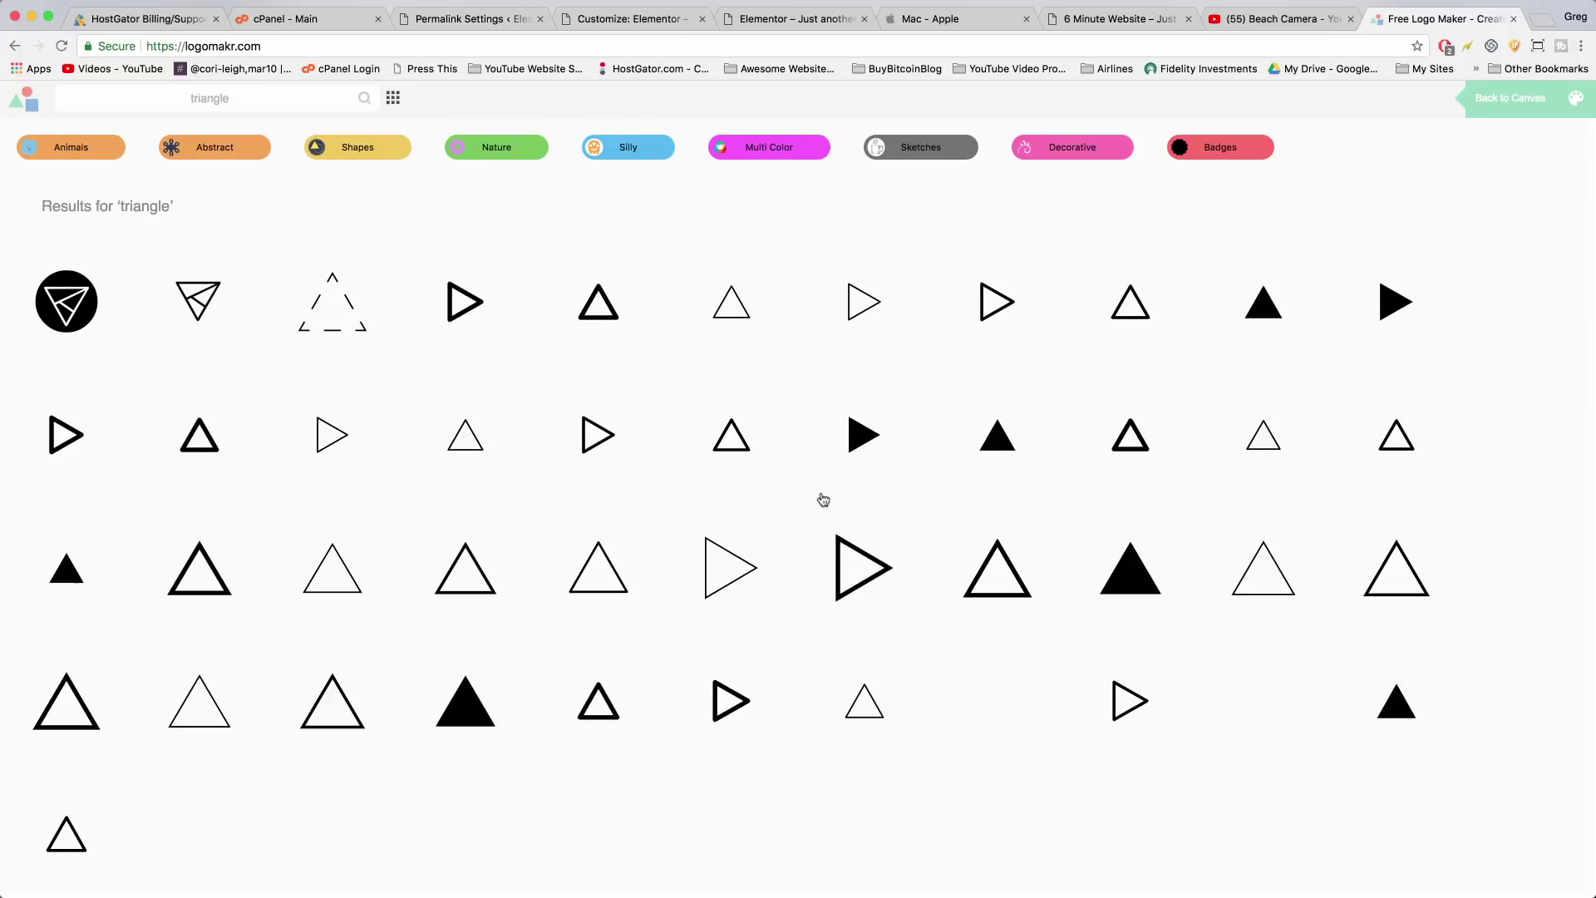
scroll(823, 499, "down", 2)
scroll(823, 499, "down", 5)
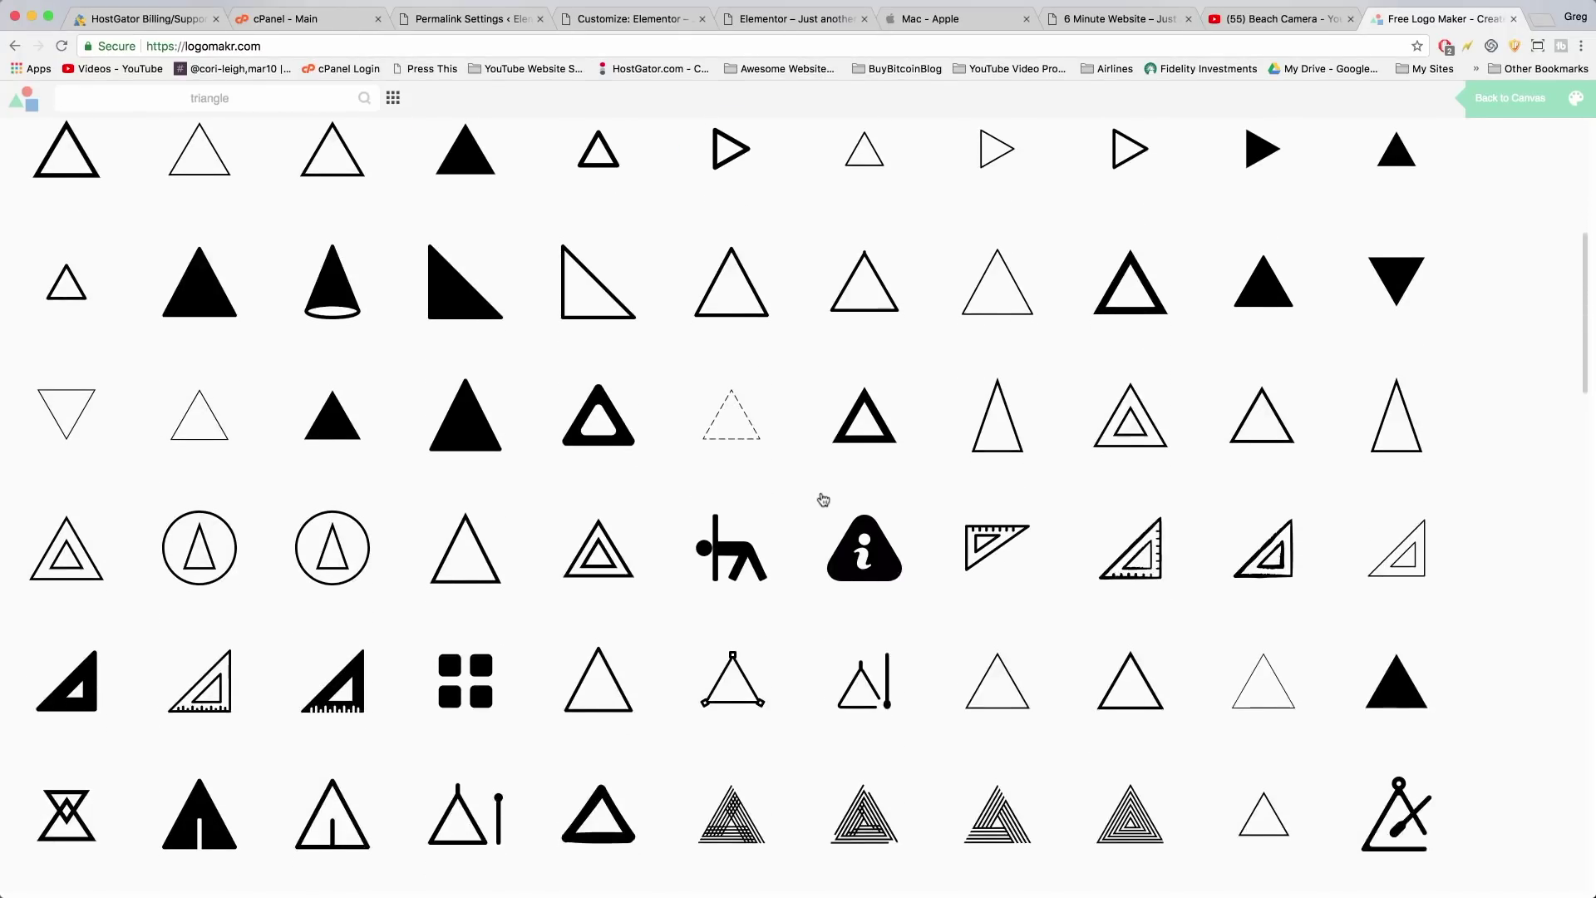
scroll(823, 499, "down", 3)
scroll(532, 291, "up", 10)
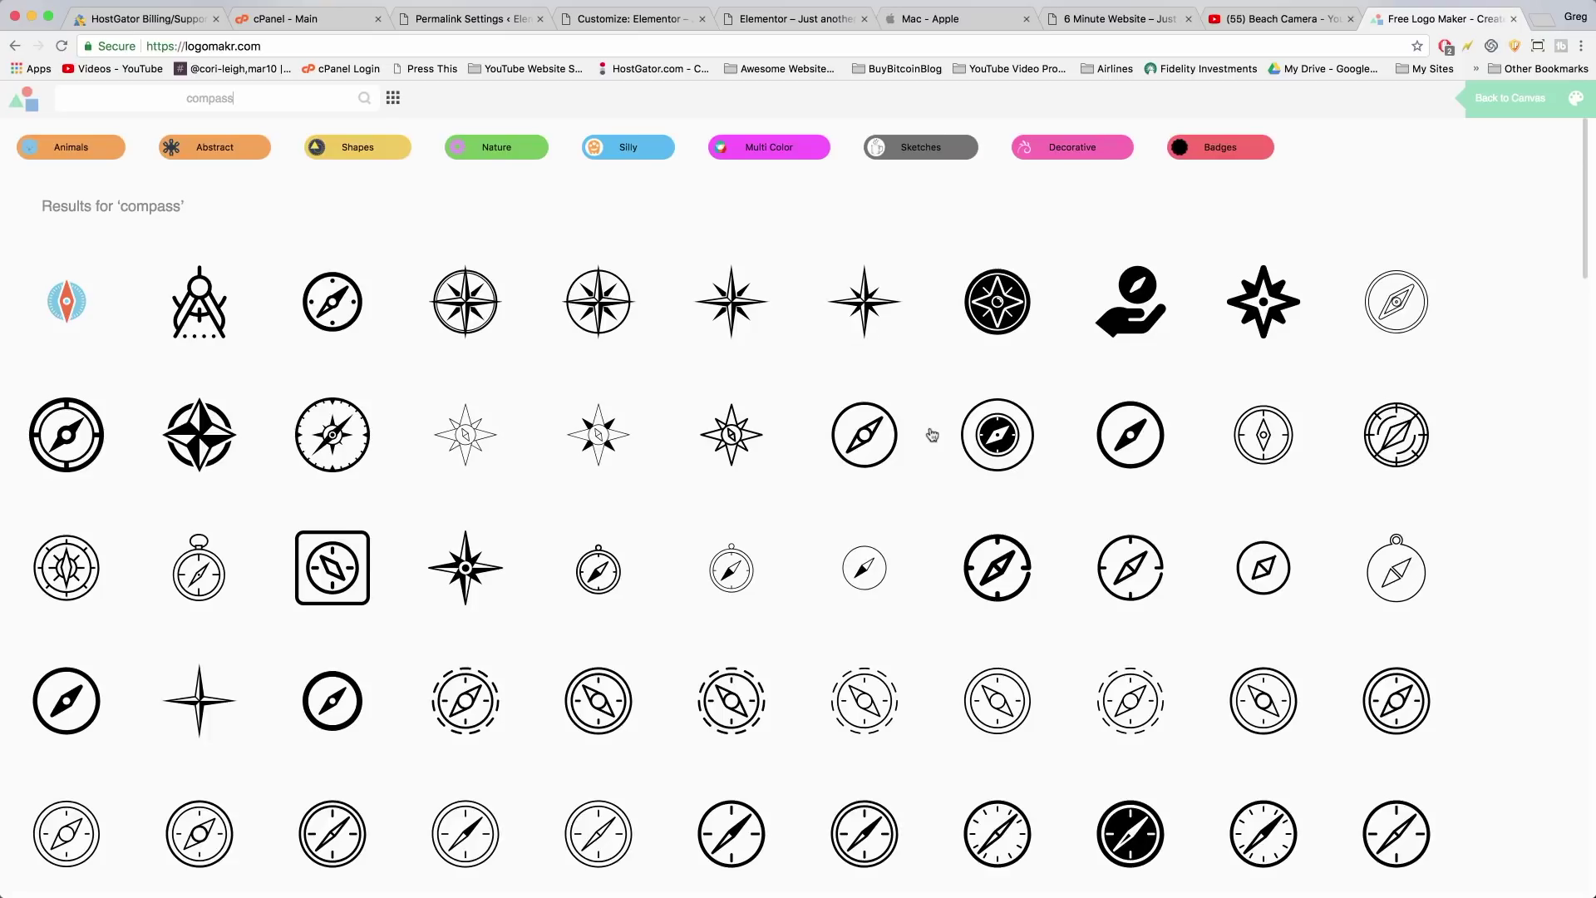
scroll(932, 435, "down", 12)
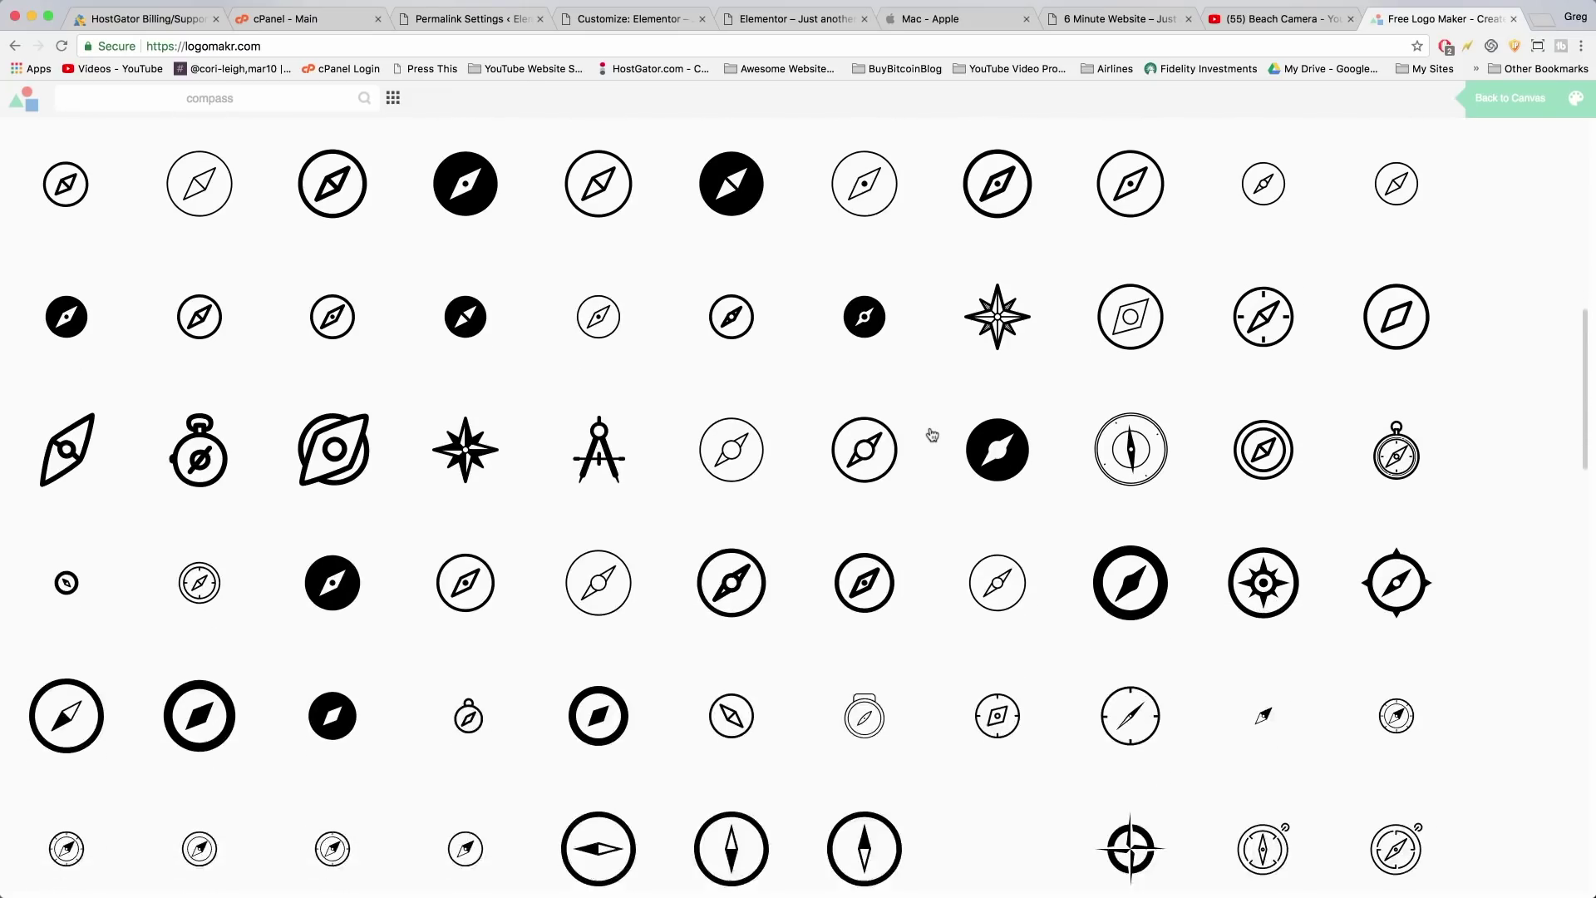
scroll(932, 435, "down", 2)
scroll(932, 434, "down", 8)
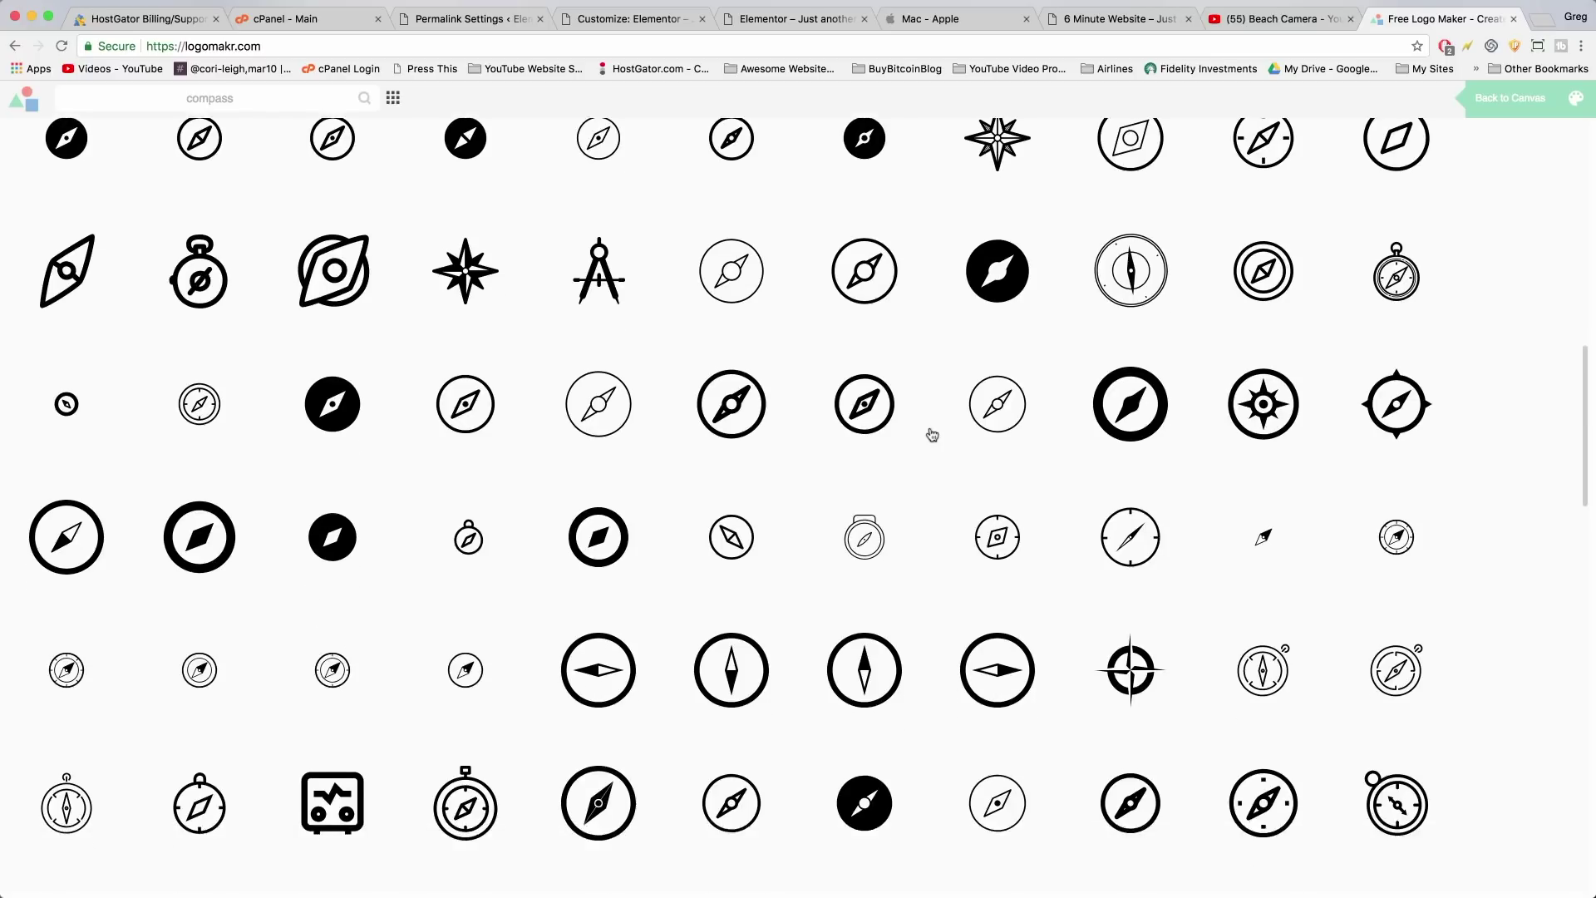
scroll(932, 435, "down", 5)
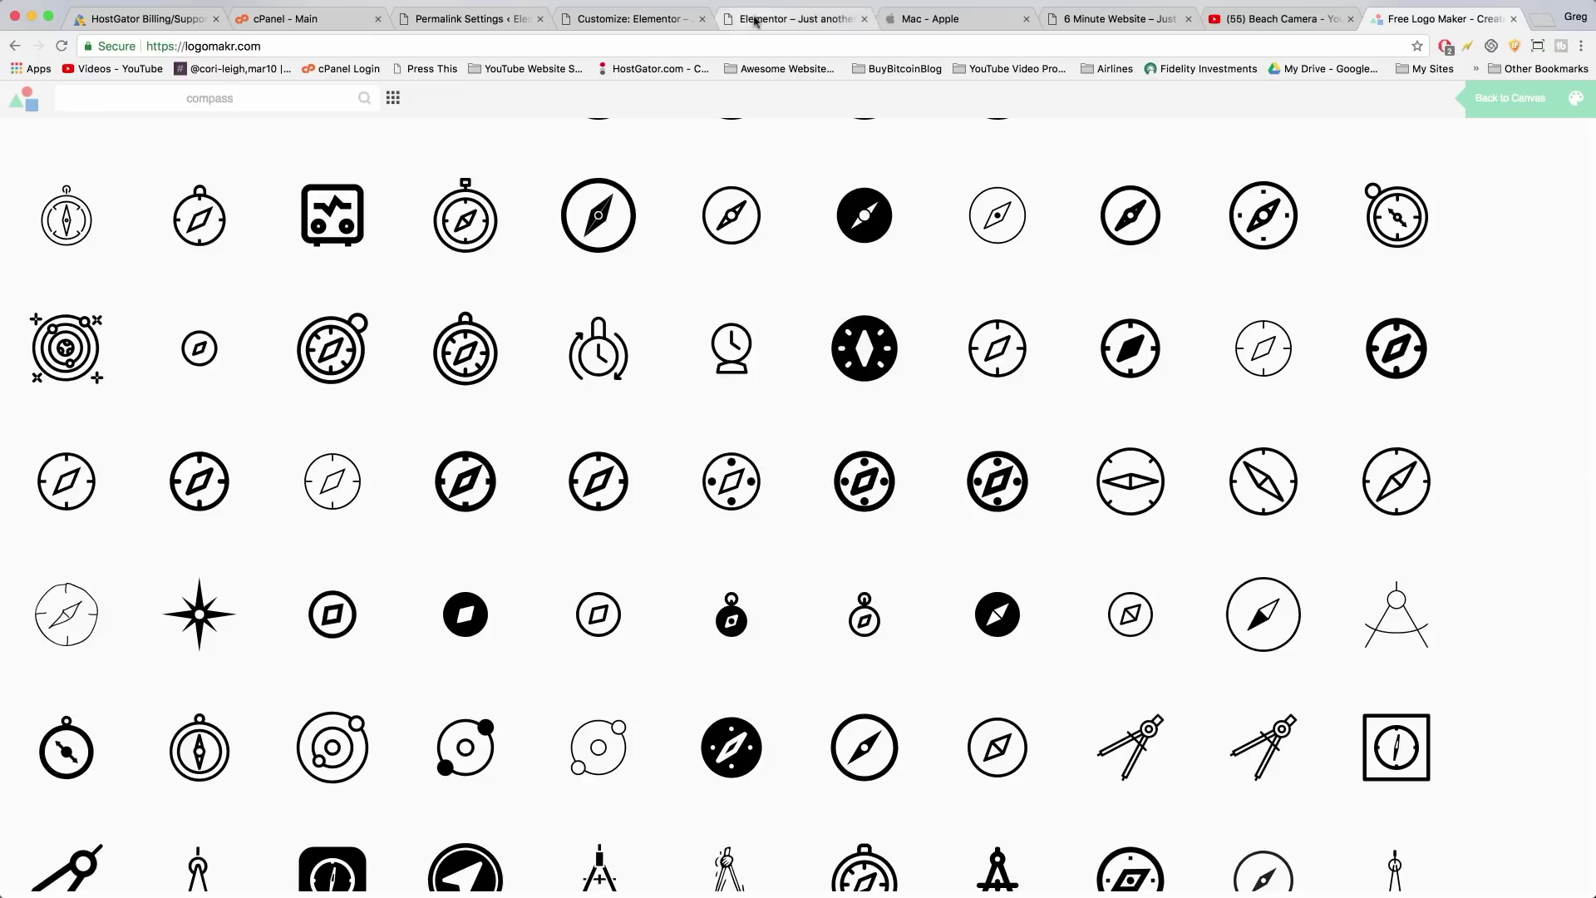
left_click(786, 20)
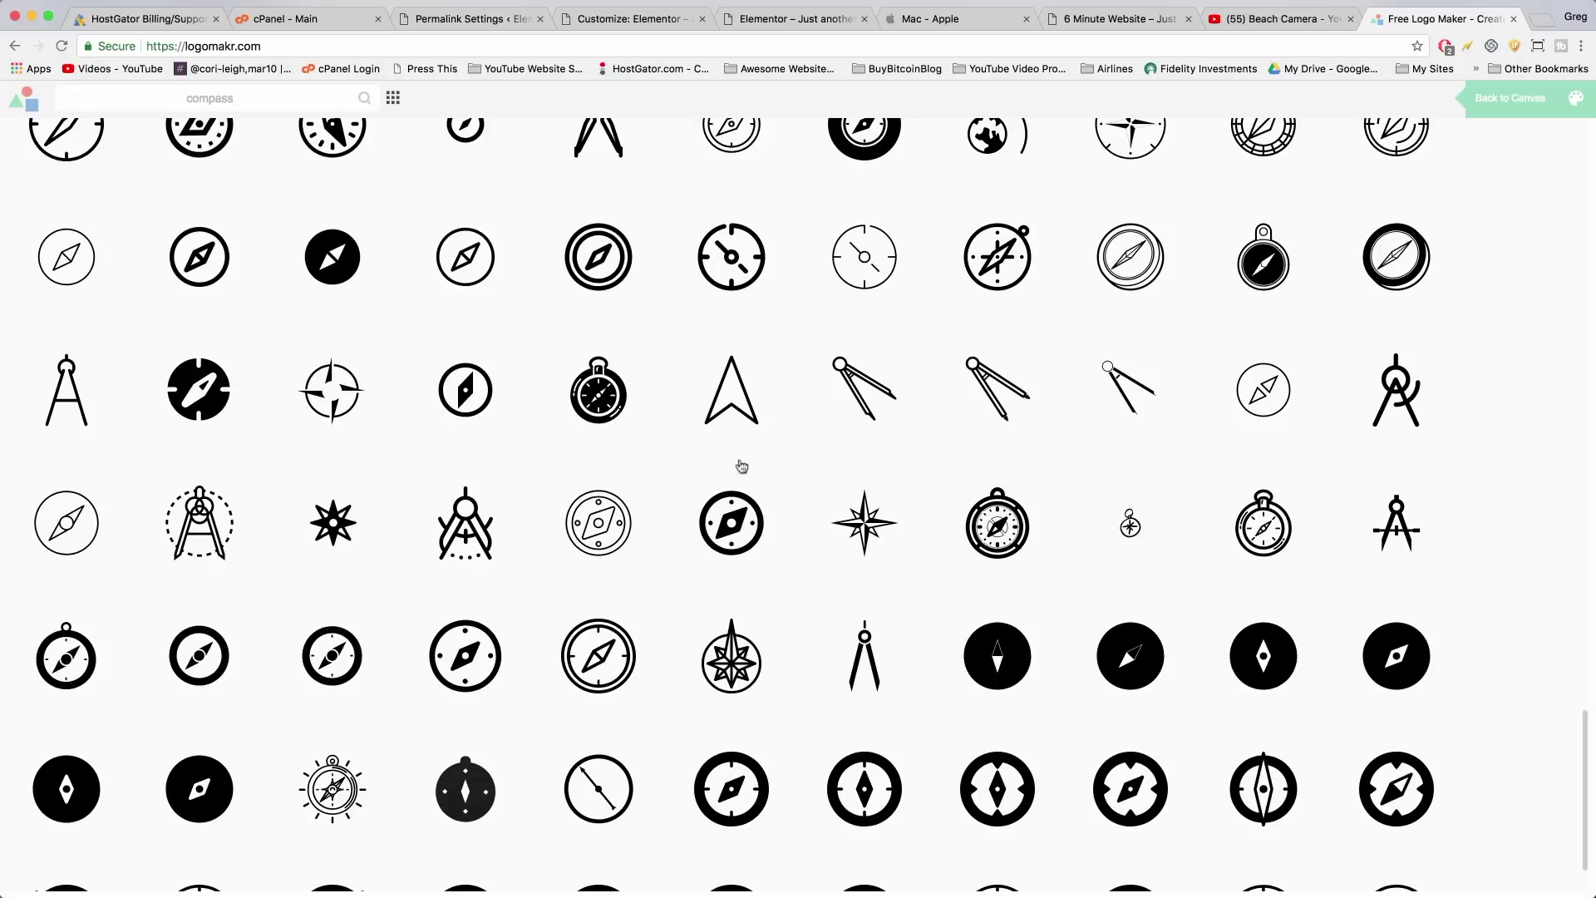
left_click(863, 524)
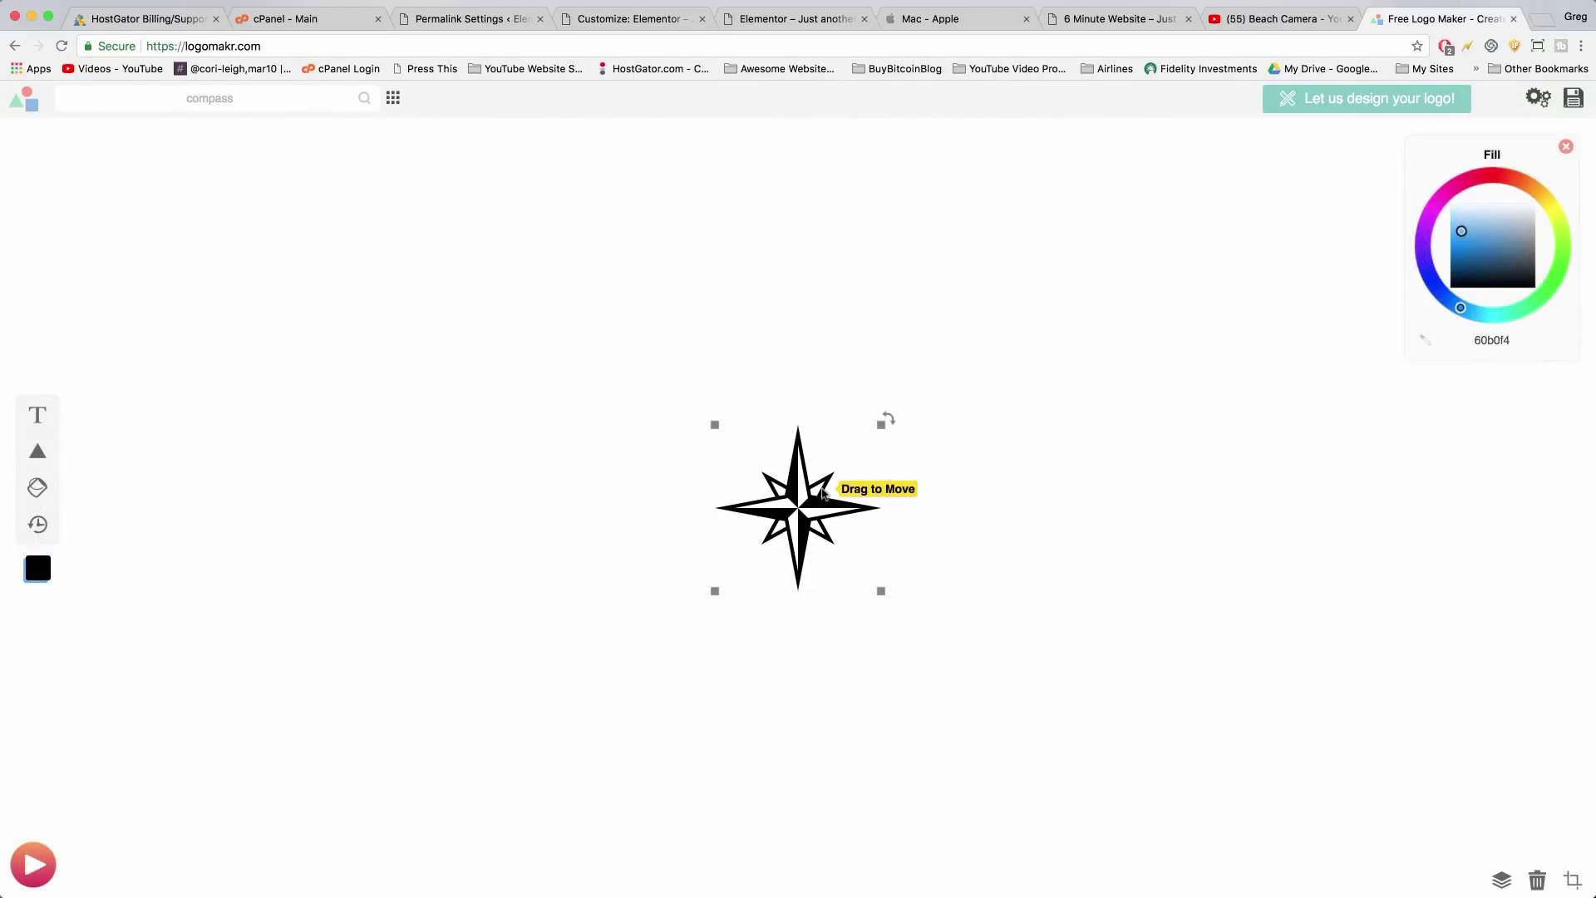
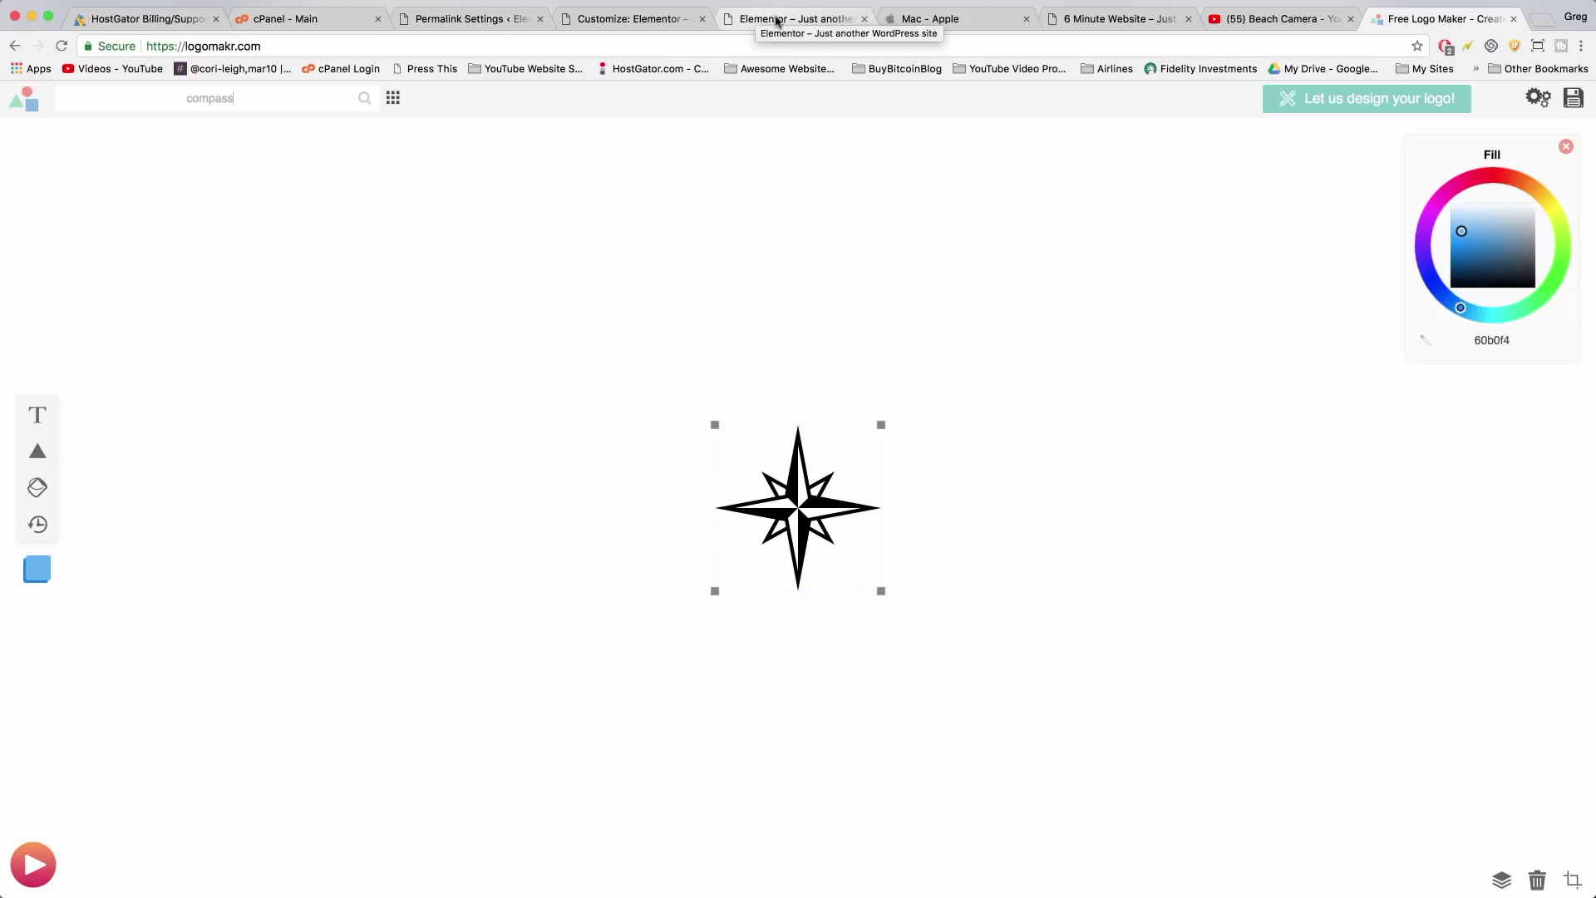
Open the Front Page in Elementor and copy the Get Started button's background hex #4054b2.
left_click(777, 21)
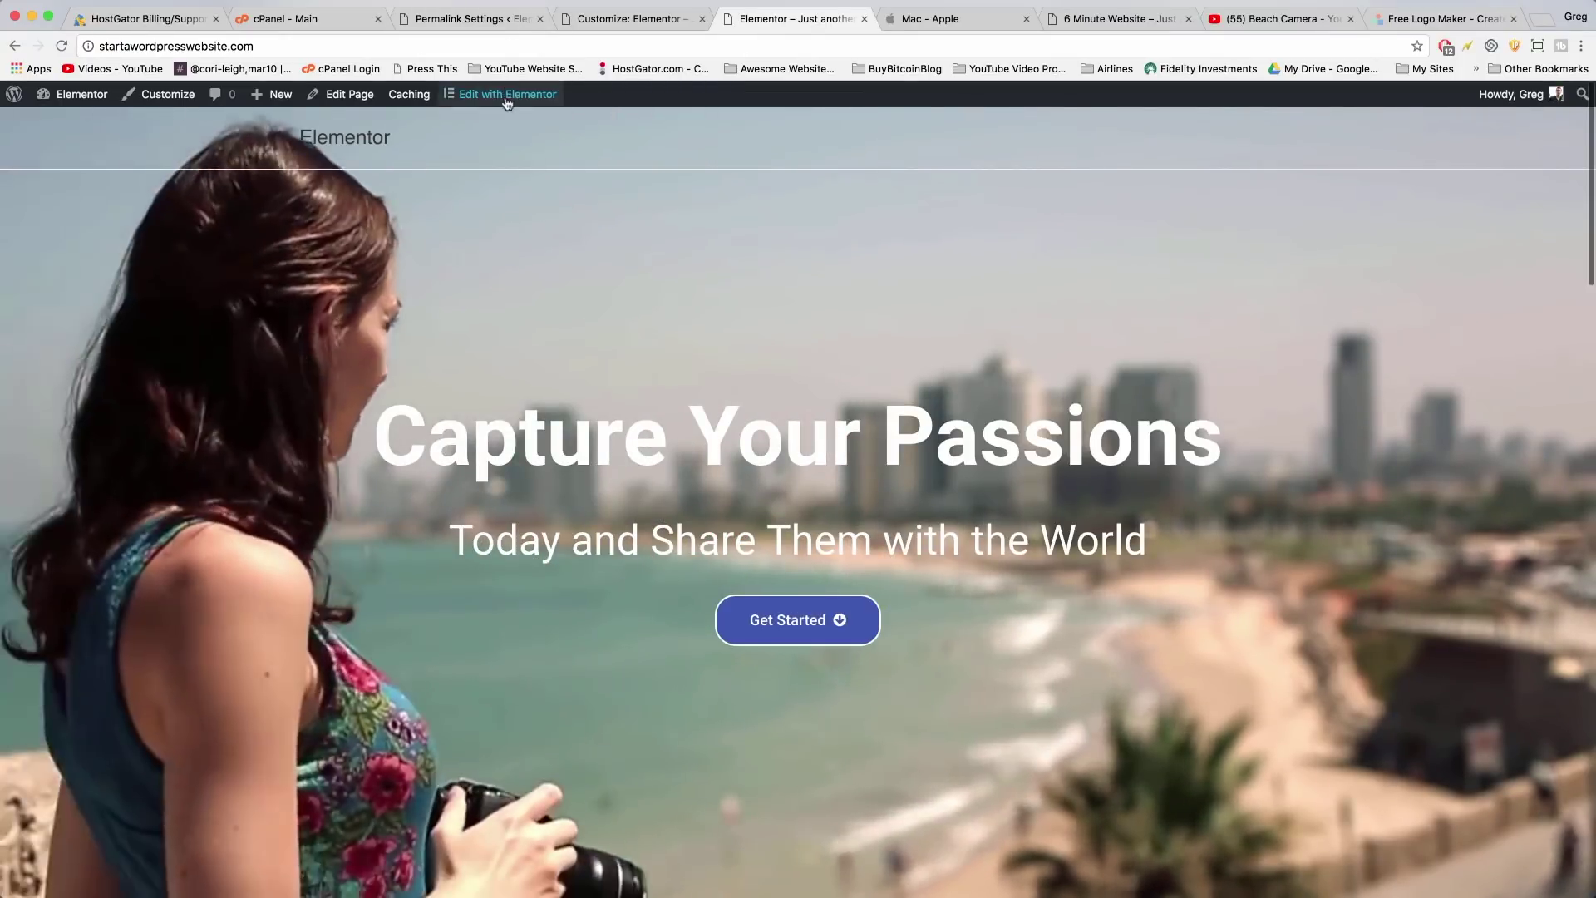
left_click(506, 100)
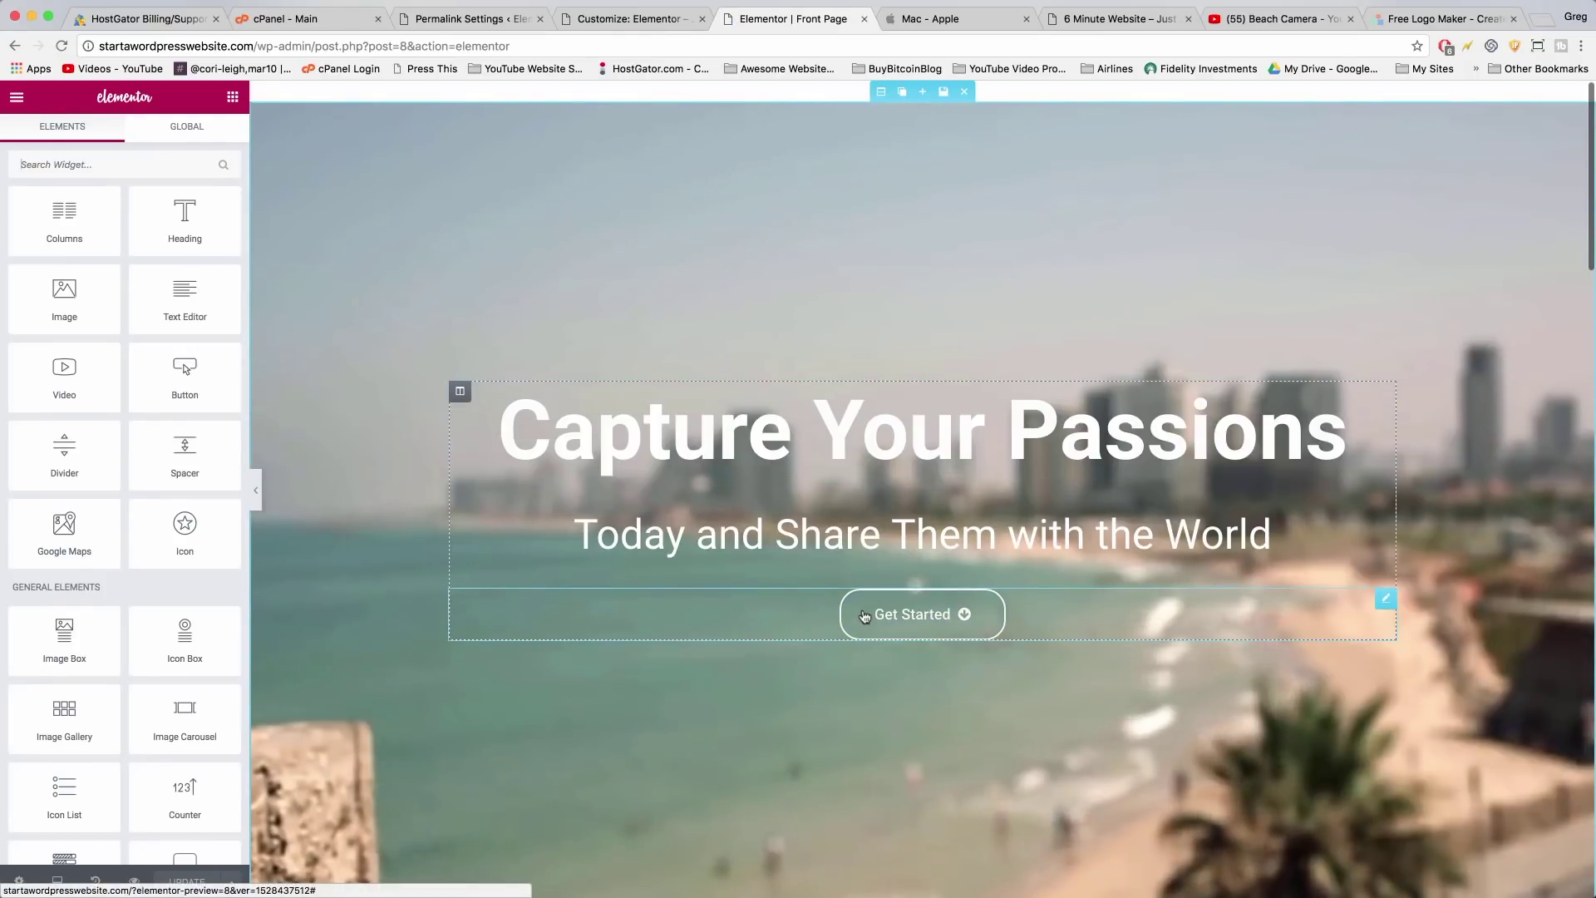
left_click(864, 616)
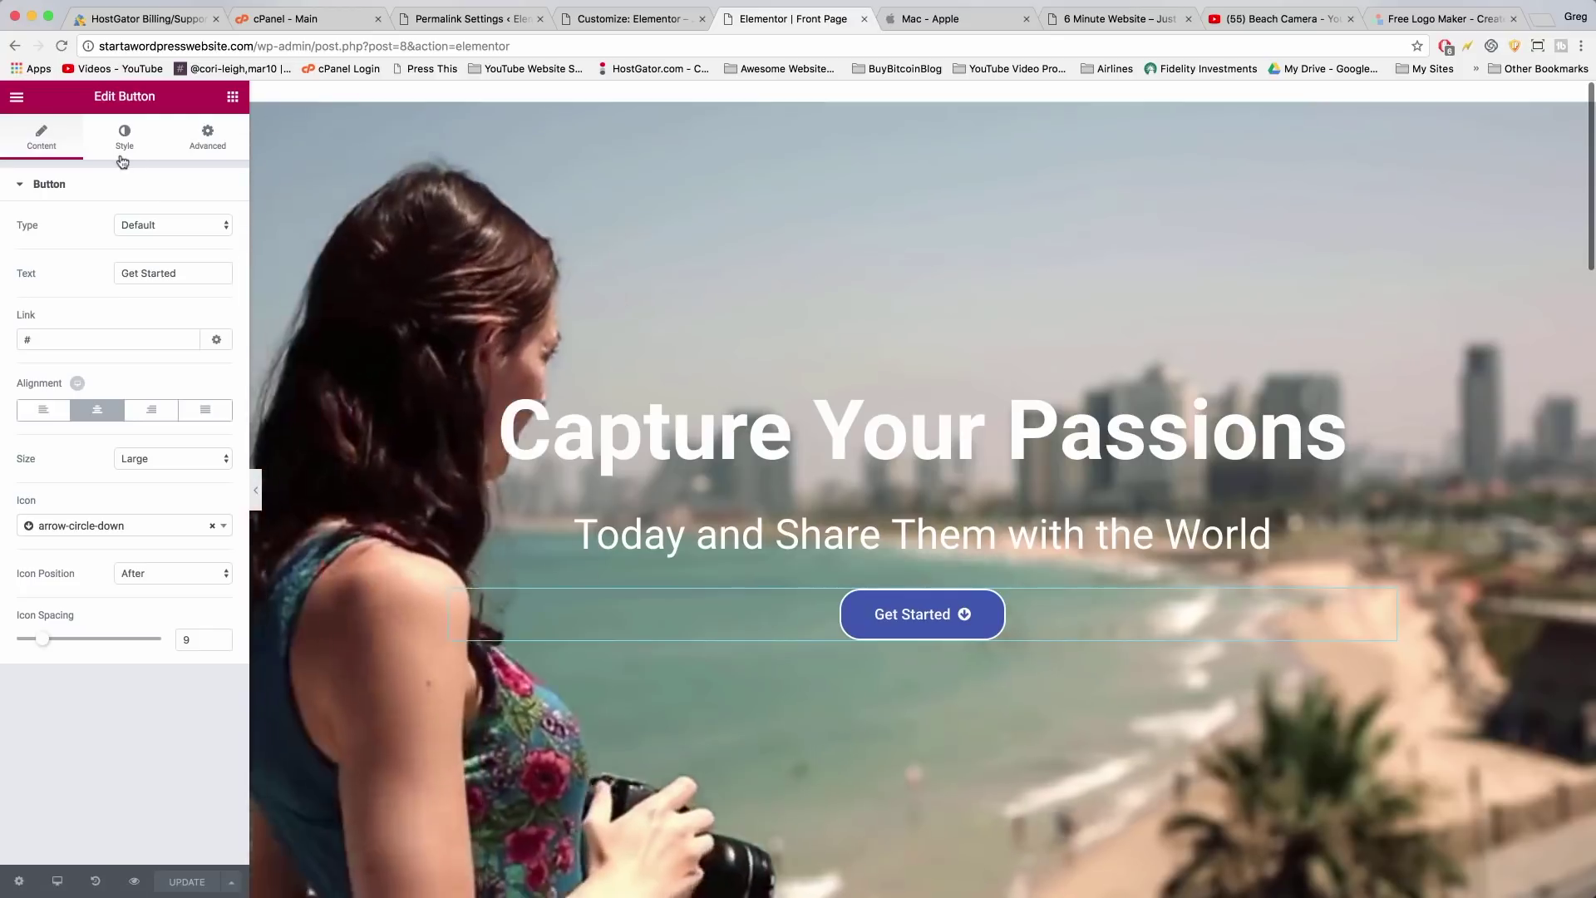
left_click(124, 139)
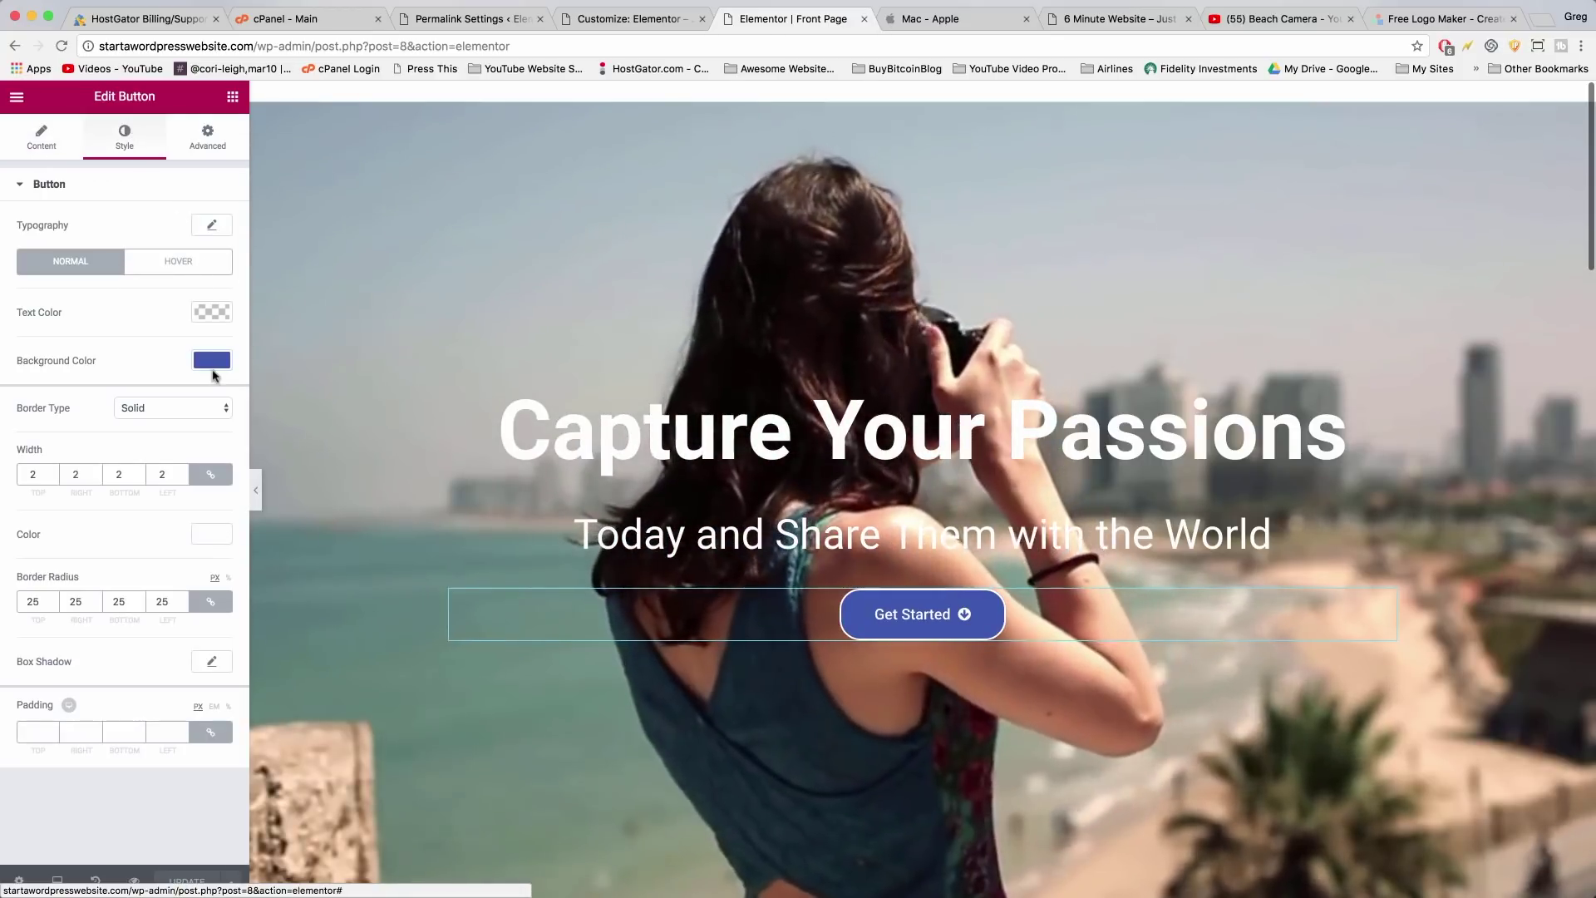
left_click(212, 364)
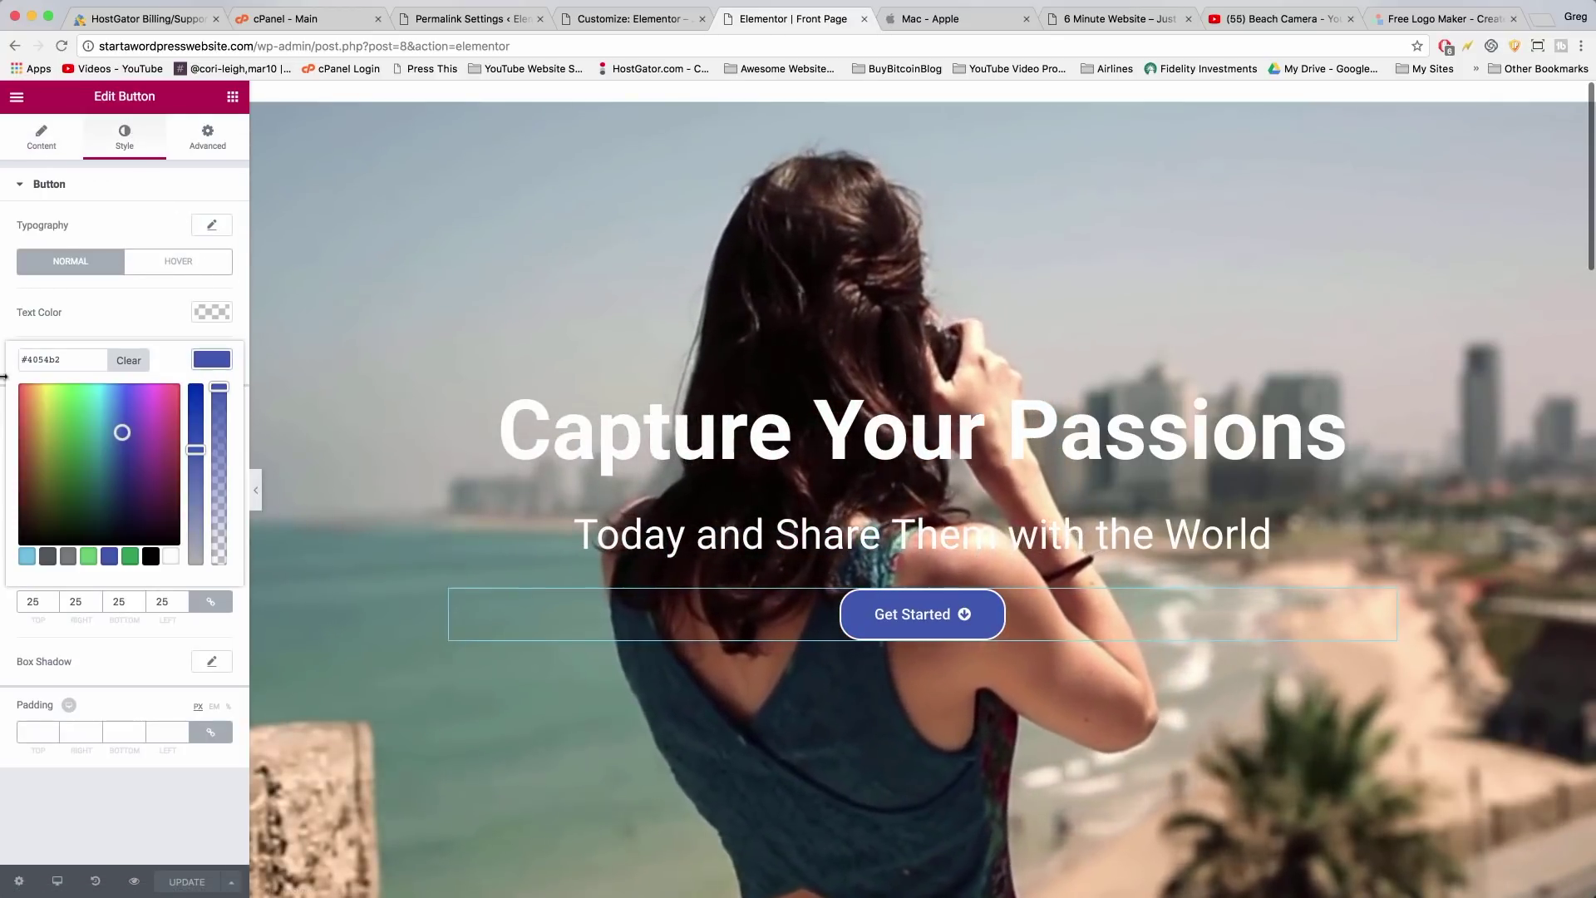
left_click_drag(63, 360, 22, 359)
right_click(31, 358)
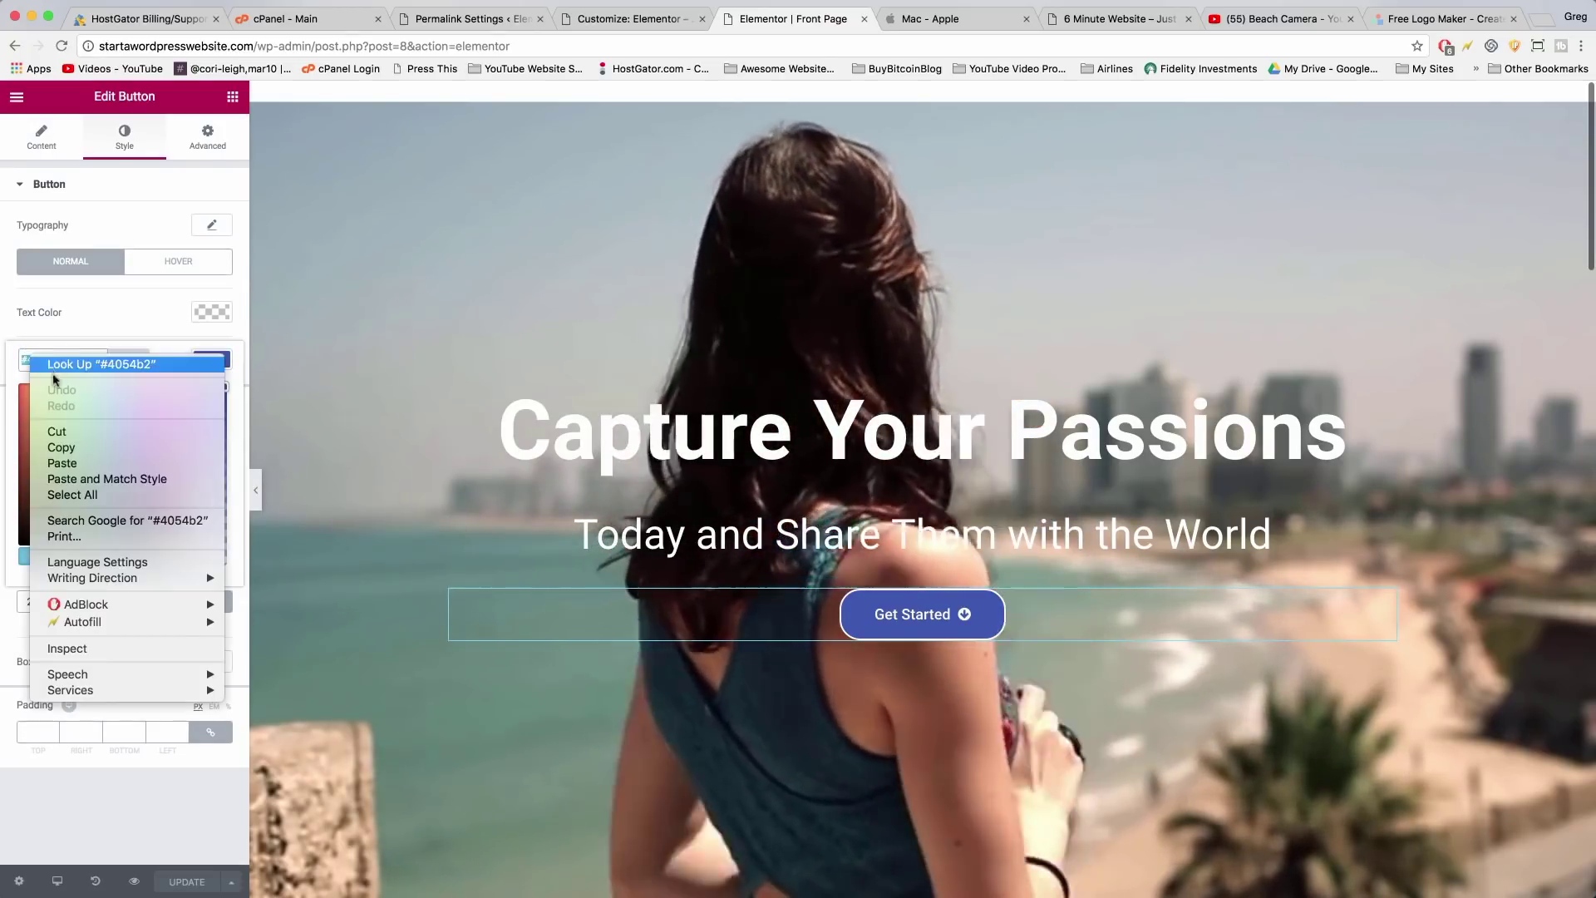
left_click(61, 448)
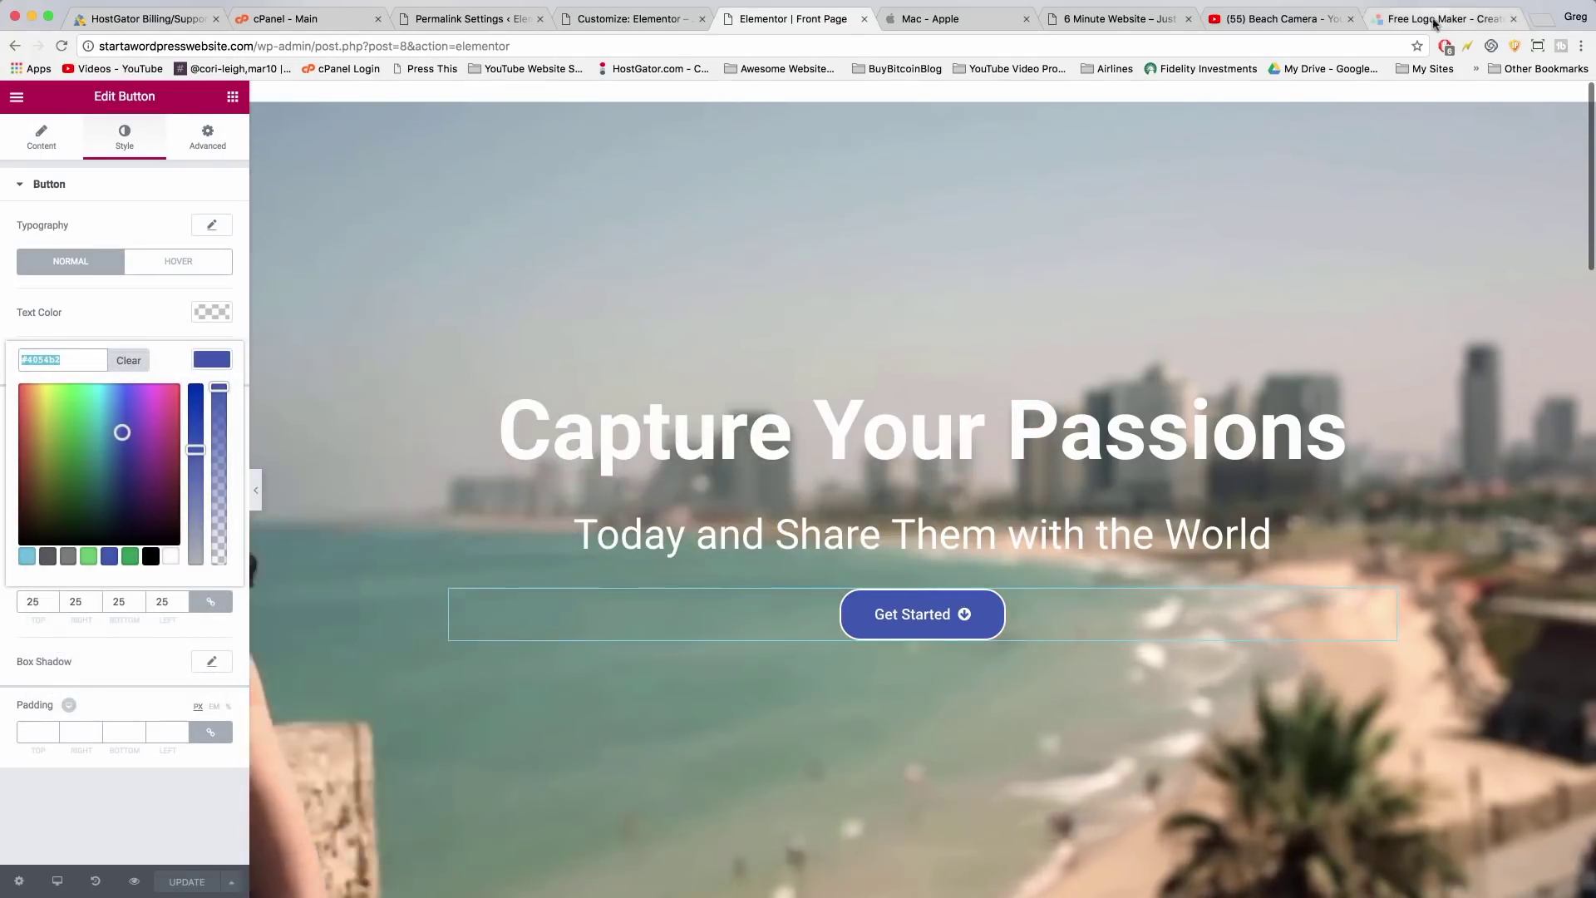
left_click(1434, 23)
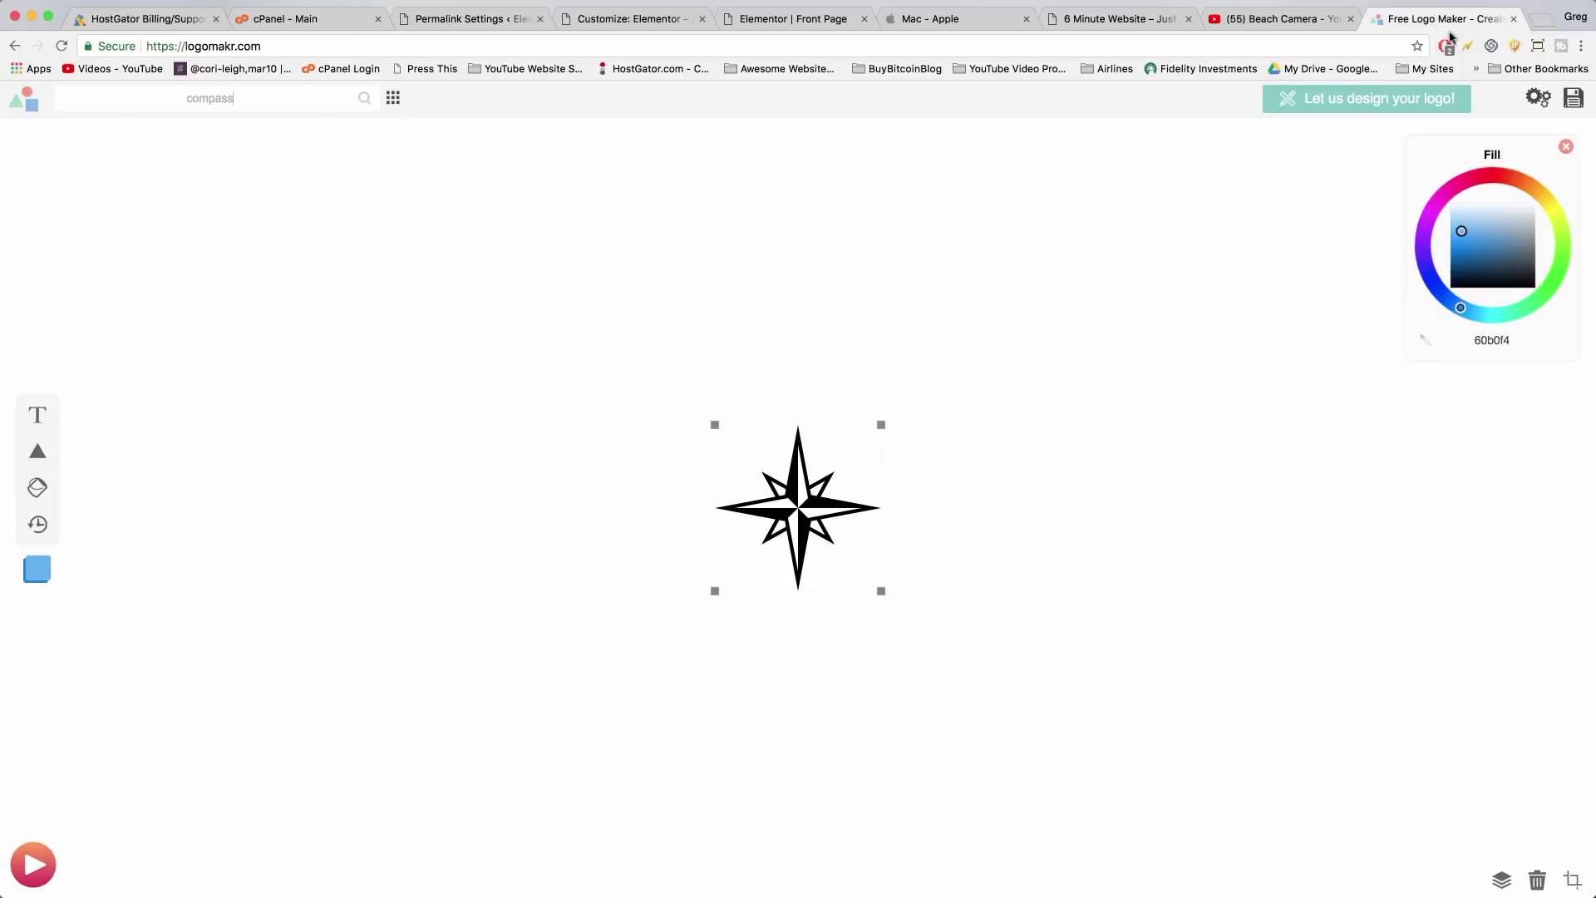
Fill the compass star with #4054b2, then move and enlarge it, undoing the distorted resize.
right_click(1487, 341)
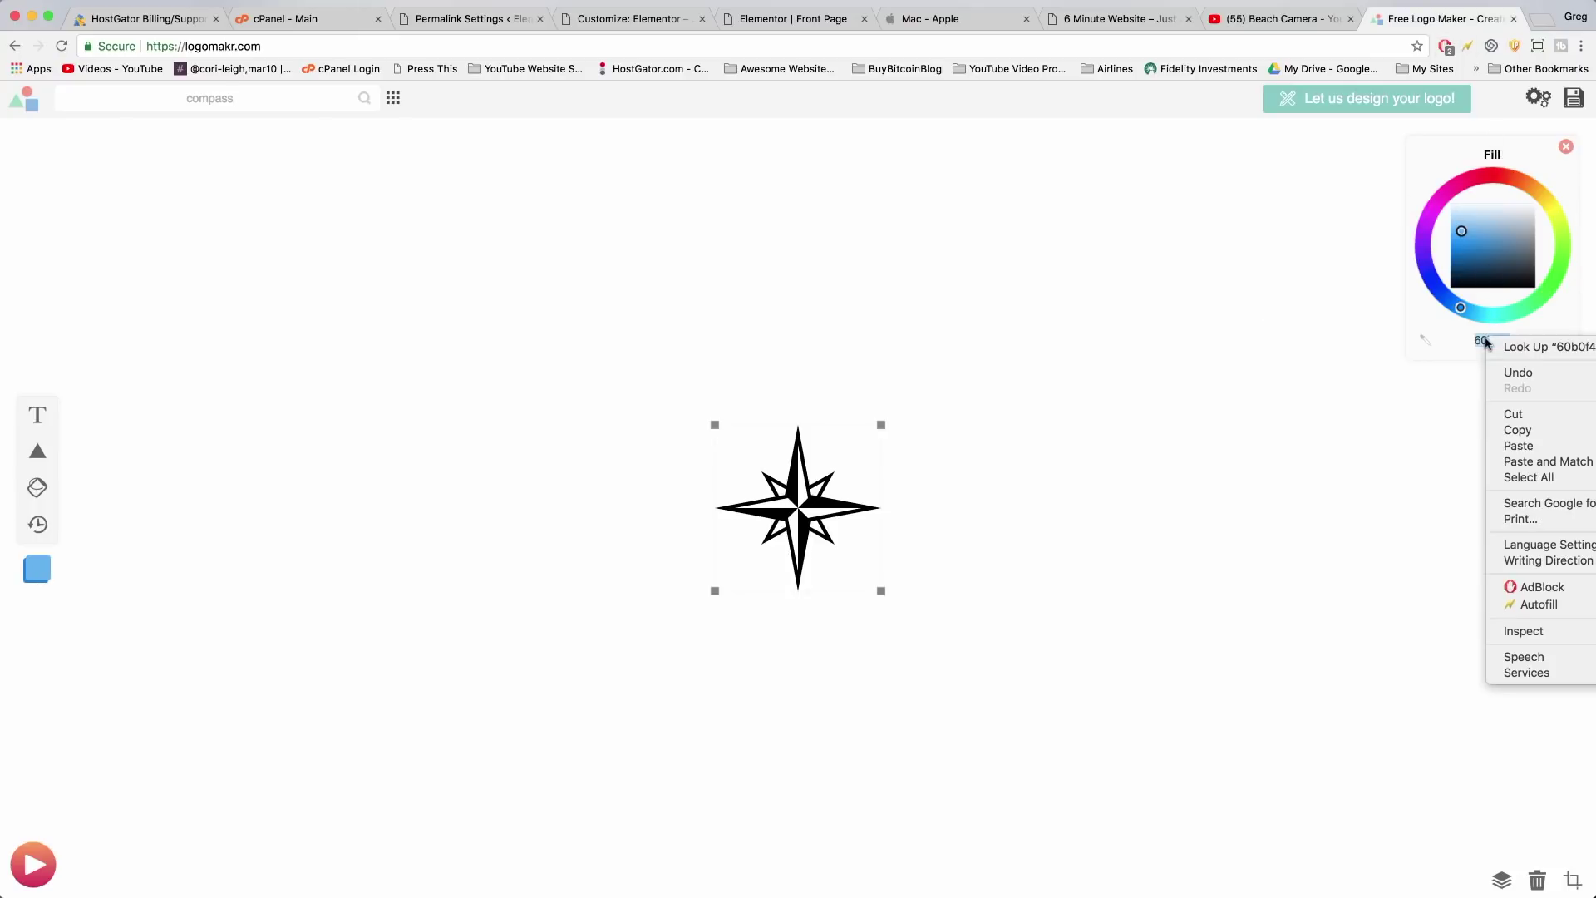
left_click(1514, 445)
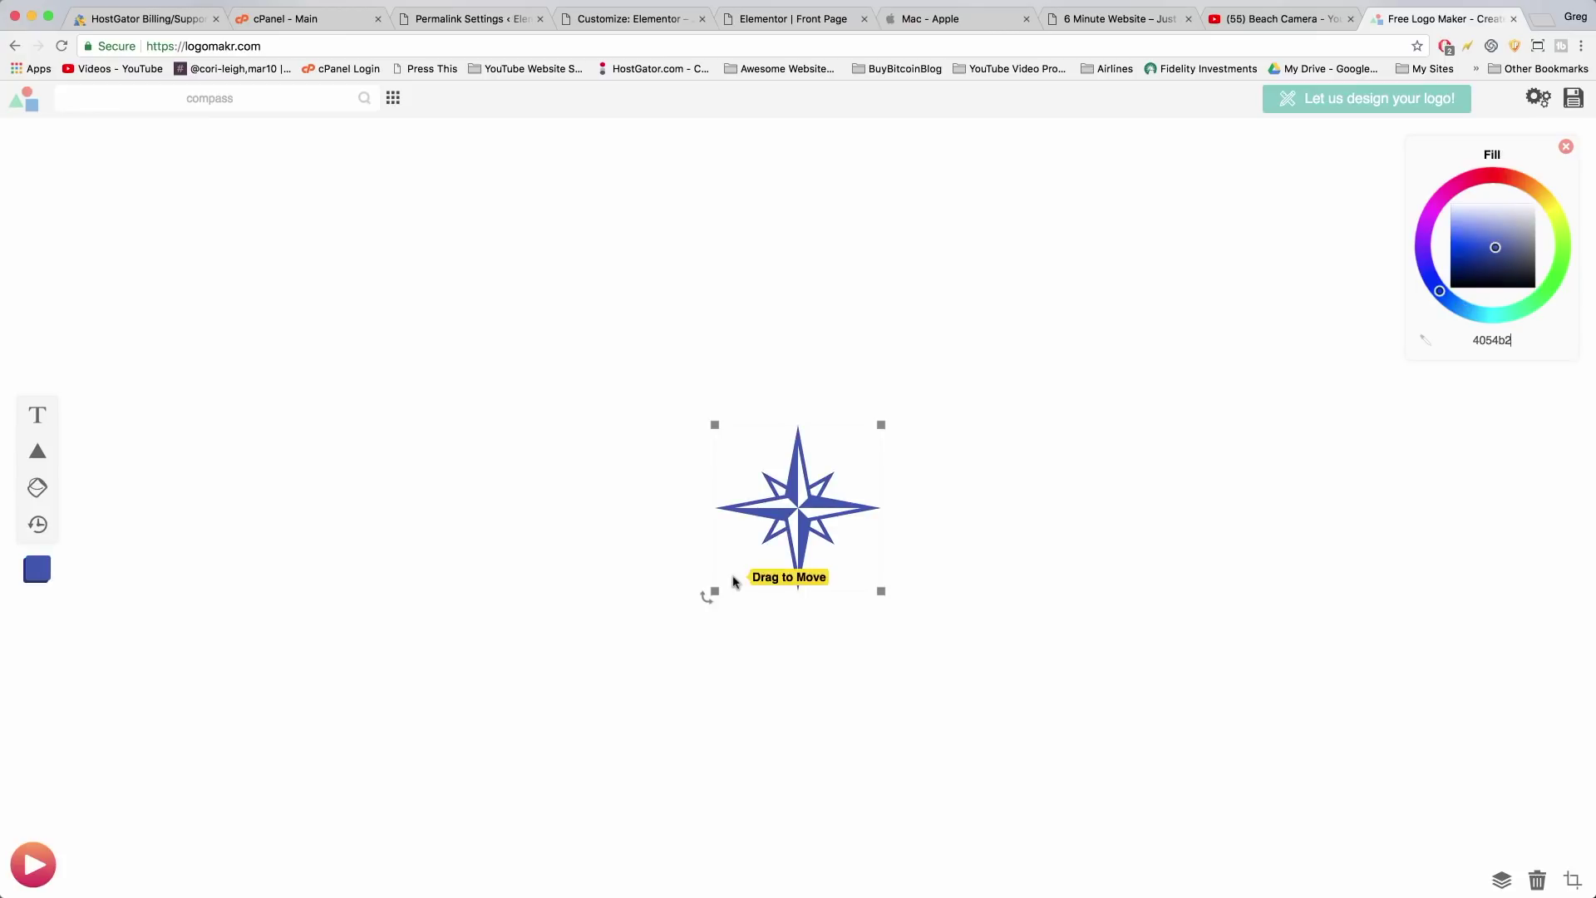
left_click_drag(823, 505, 763, 444)
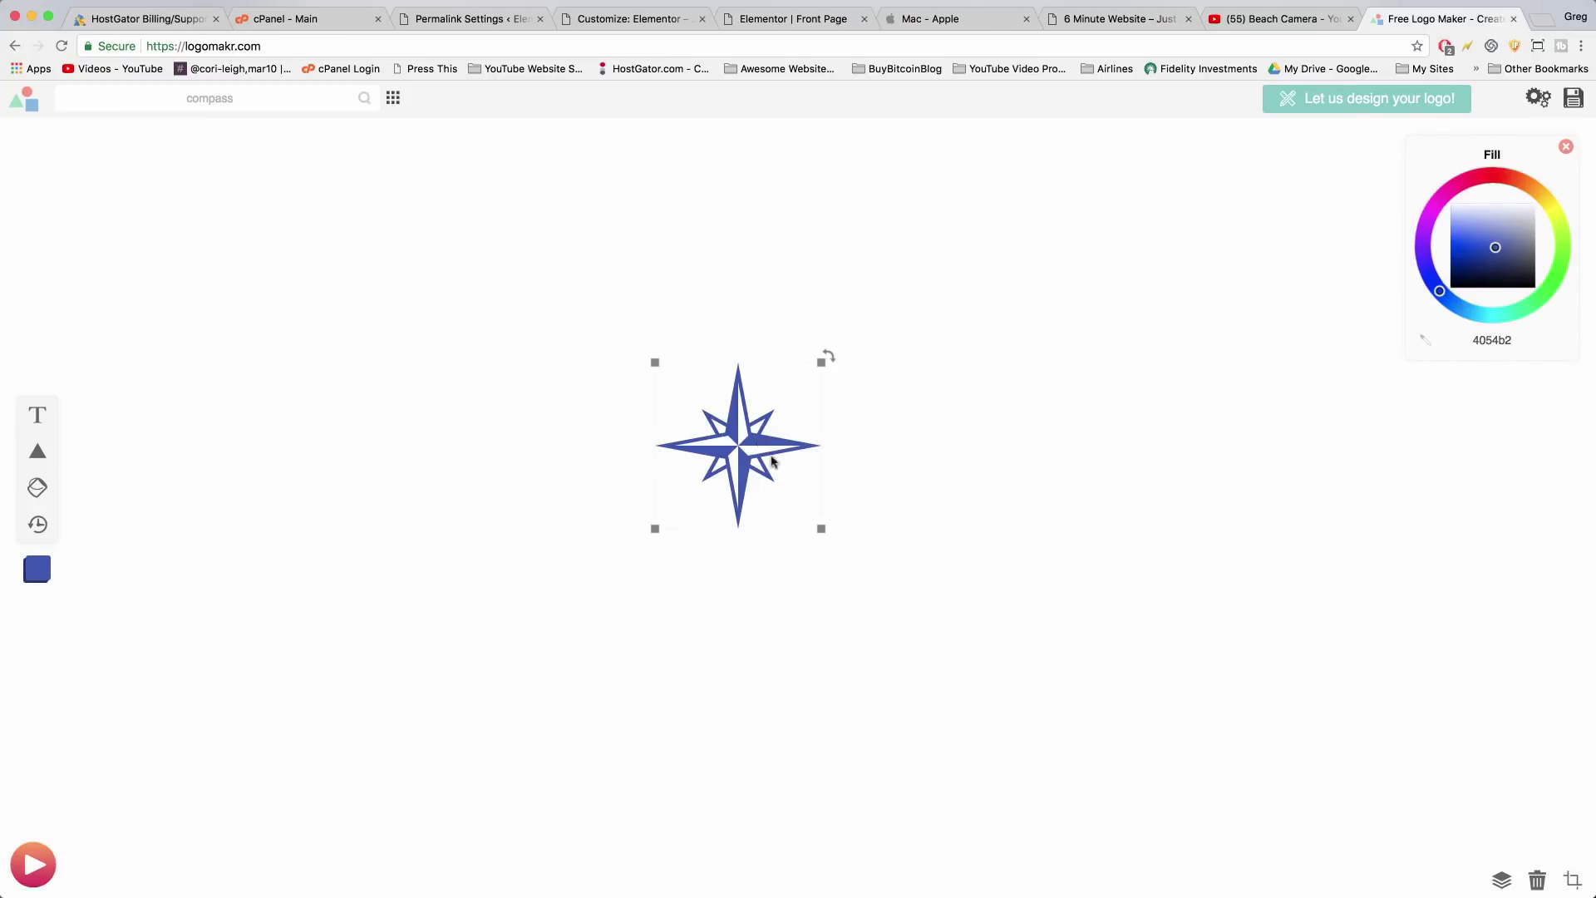
left_click_drag(823, 532, 931, 599)
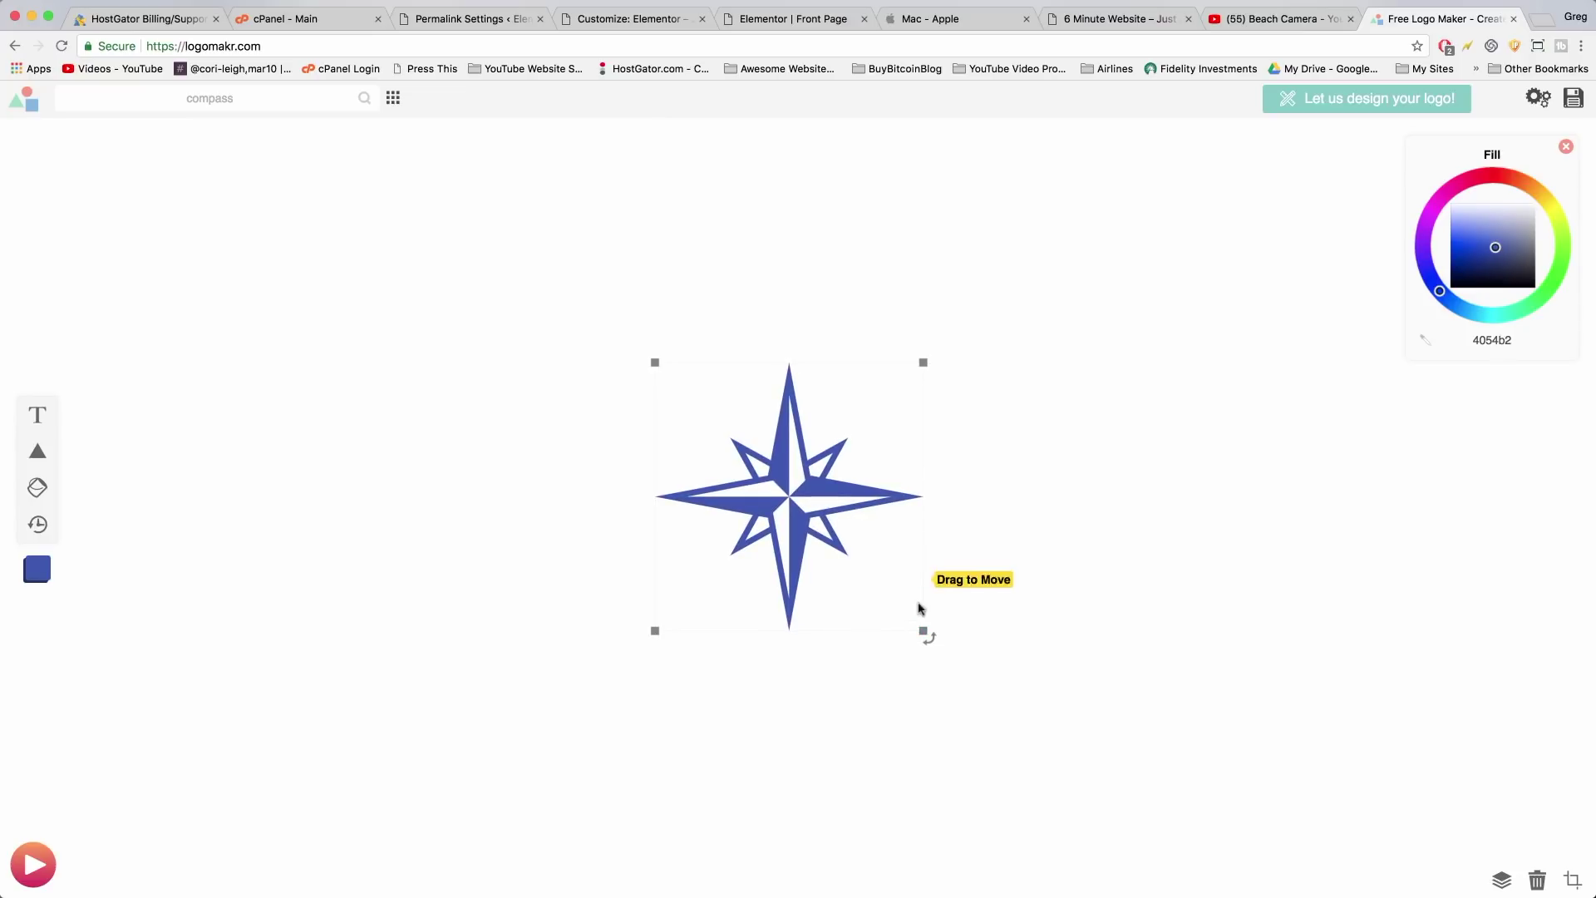
left_click_drag(925, 631, 1072, 709)
key("super+z")
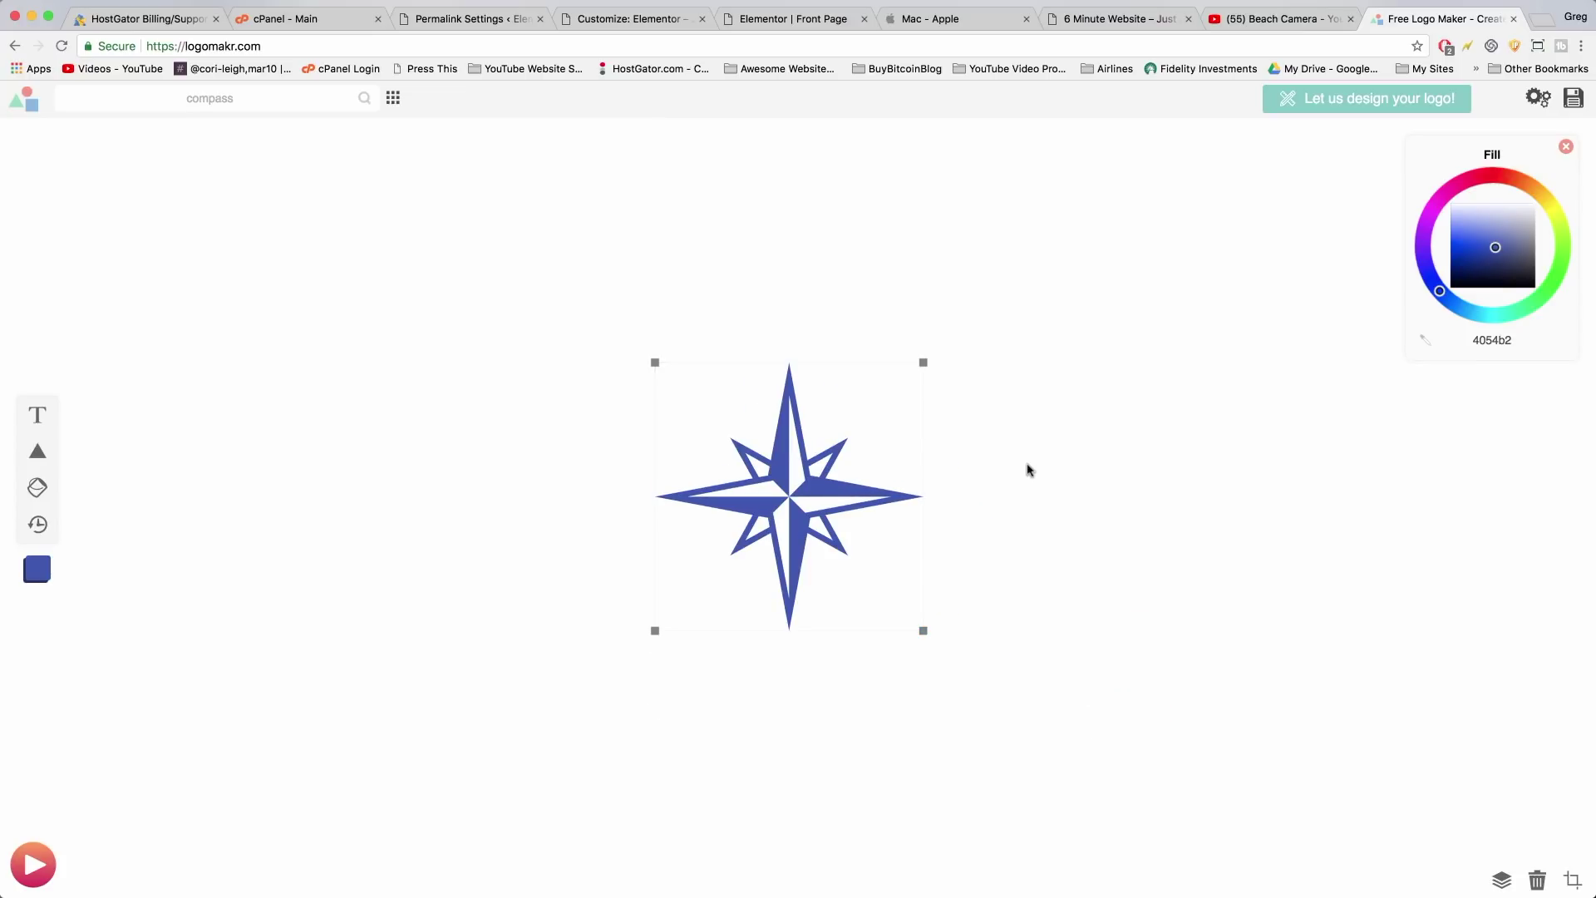
Add a 'Blue Compass' text in #4054b2 beside the star, then delete it and start a crop.
left_click(35, 417)
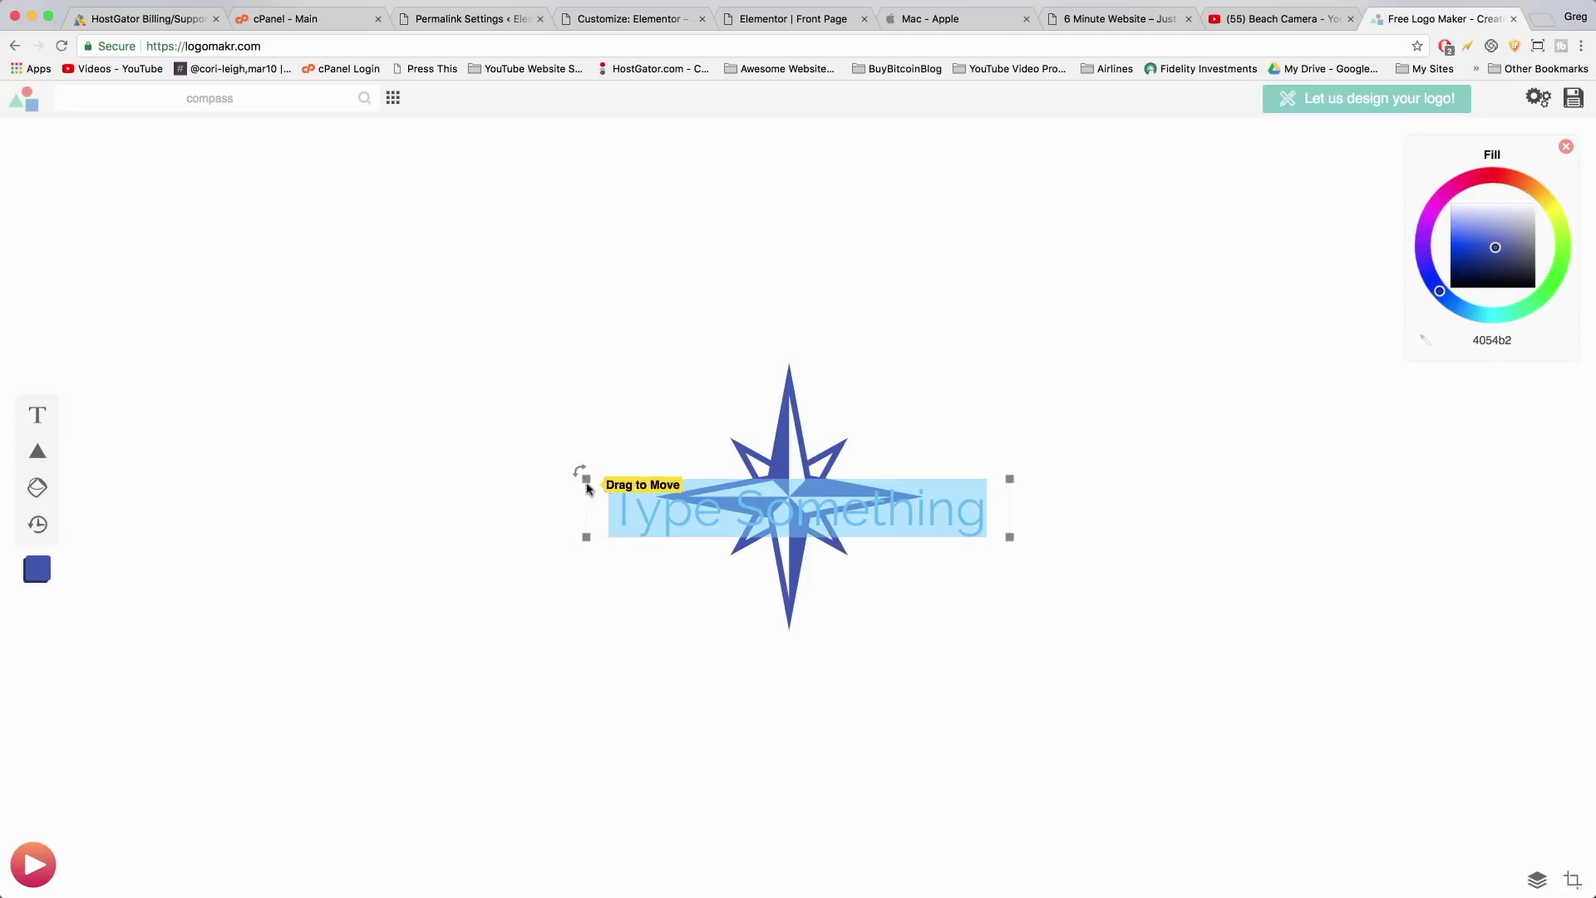
left_click(654, 632)
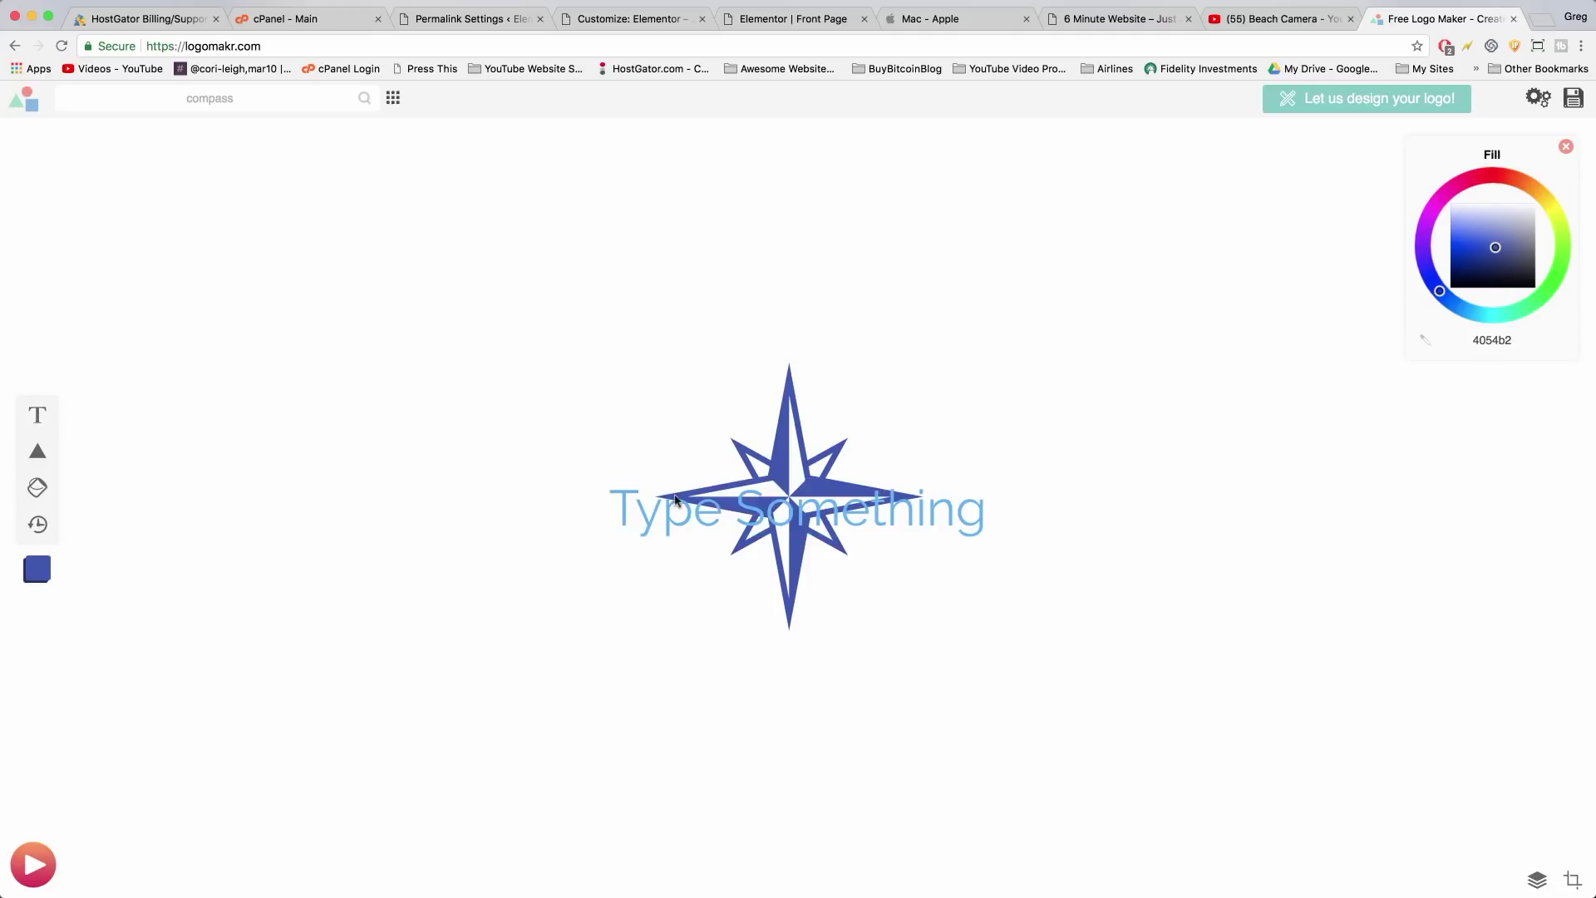
left_click_drag(677, 513, 1021, 500)
double_click(992, 499)
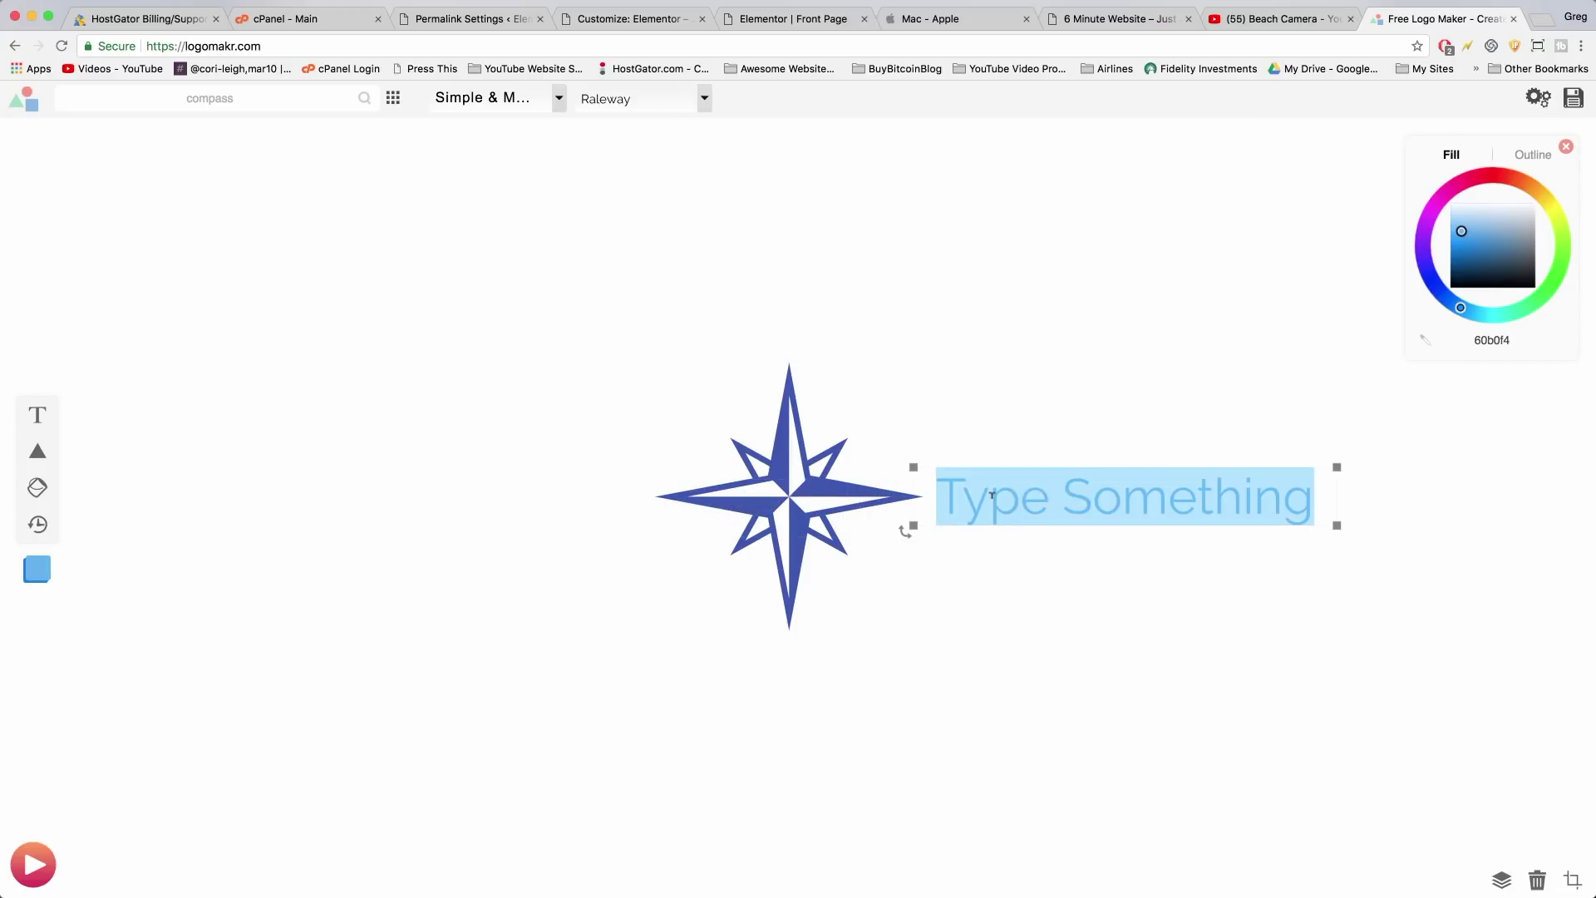
type("Blue Compass")
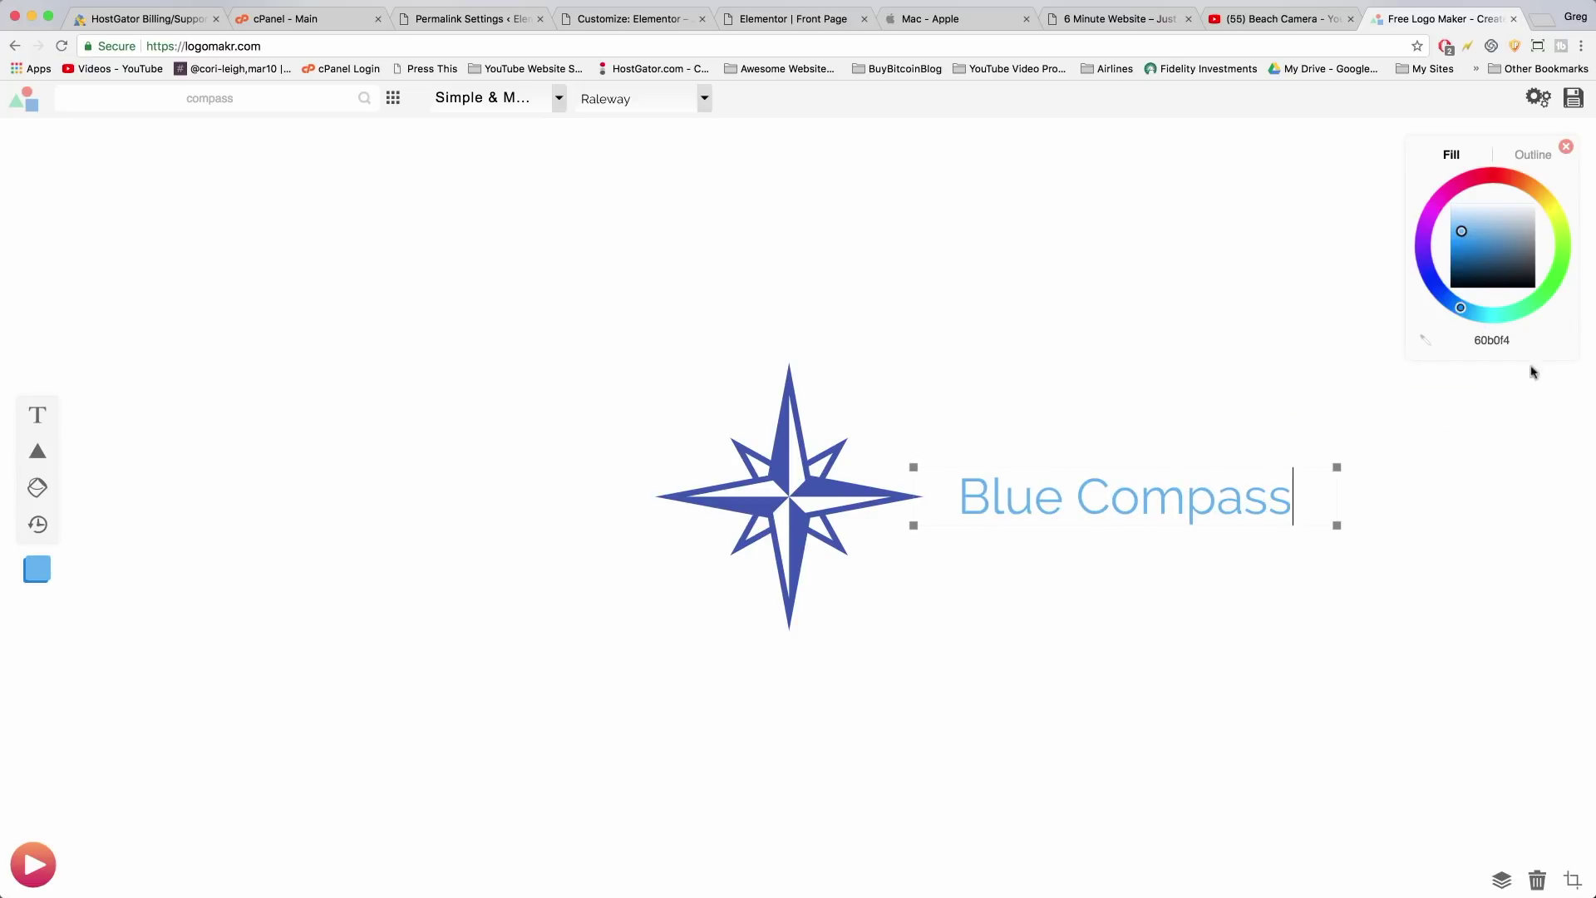
key("super+v")
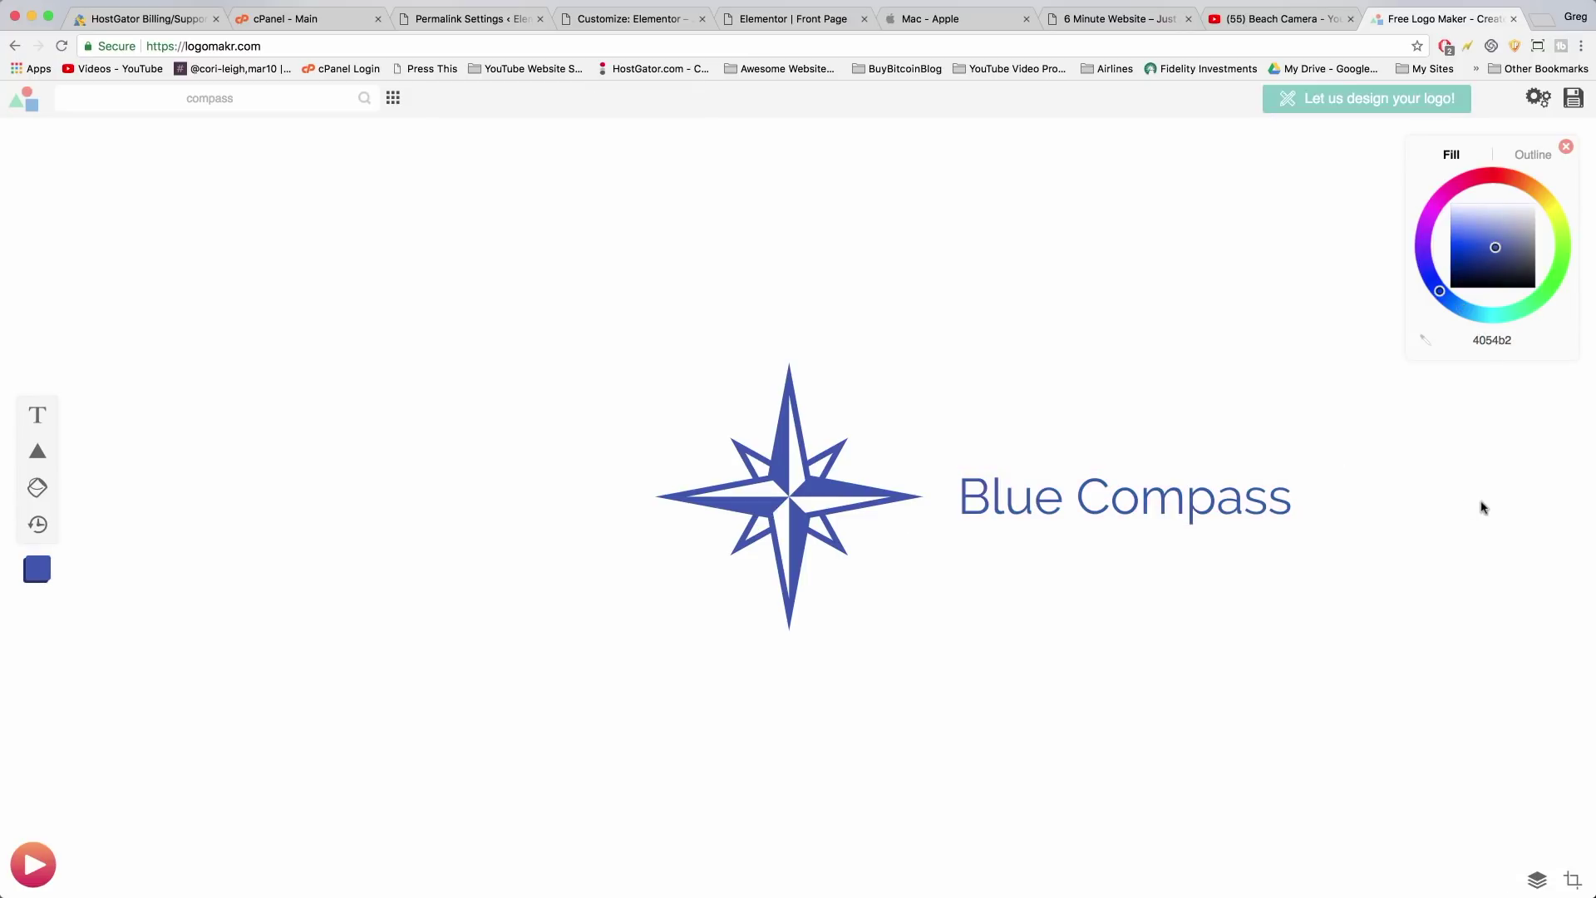
left_click_drag(1196, 507, 1176, 508)
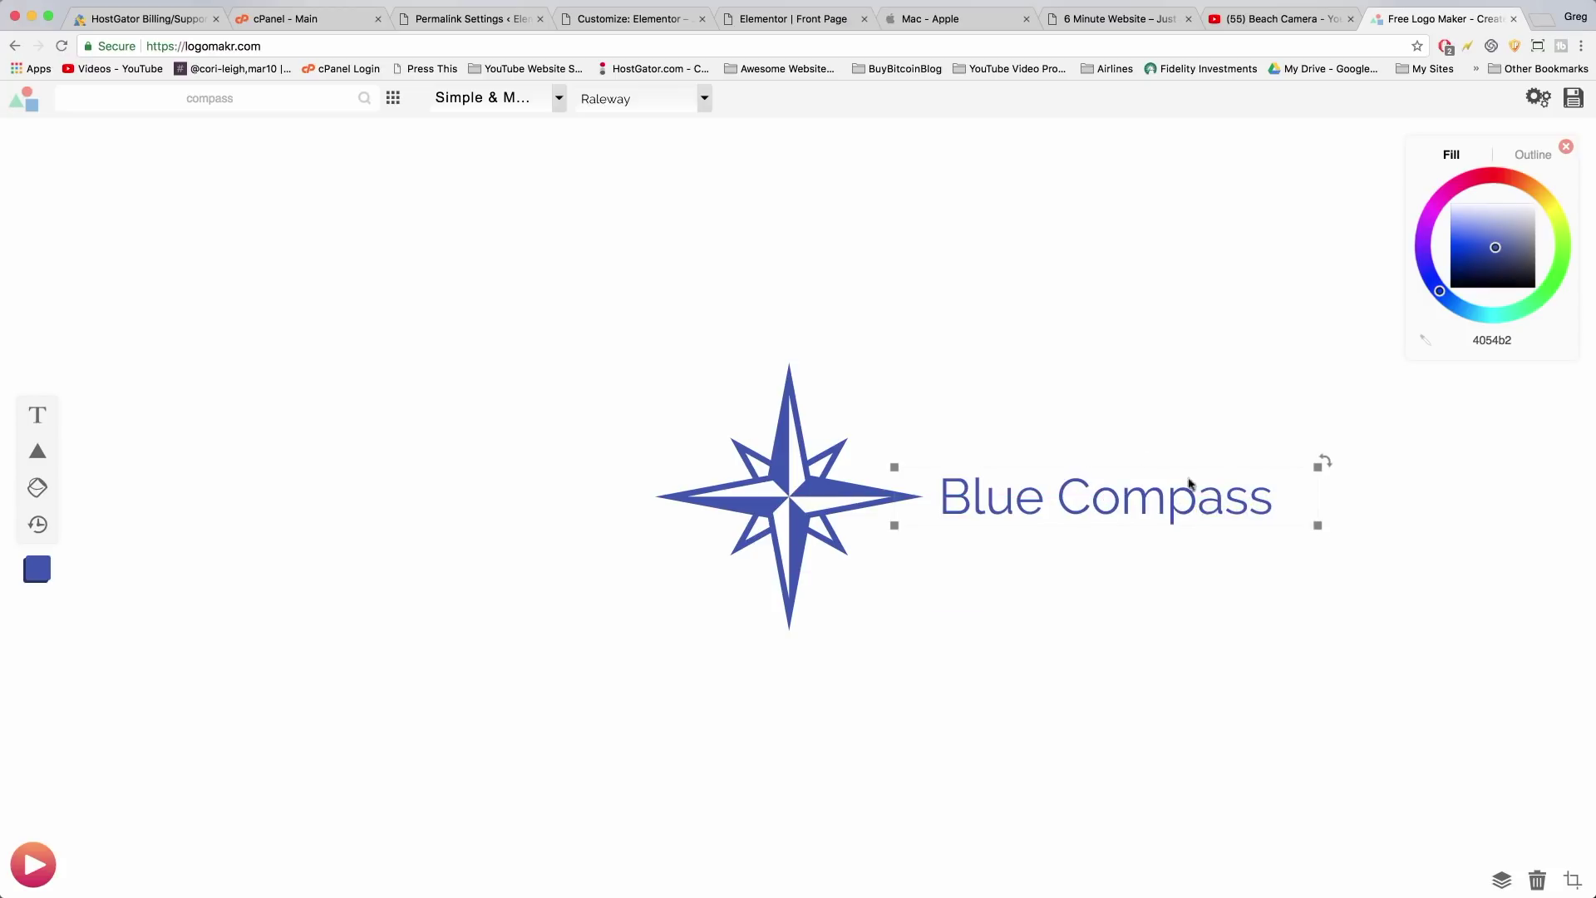
key("Delete")
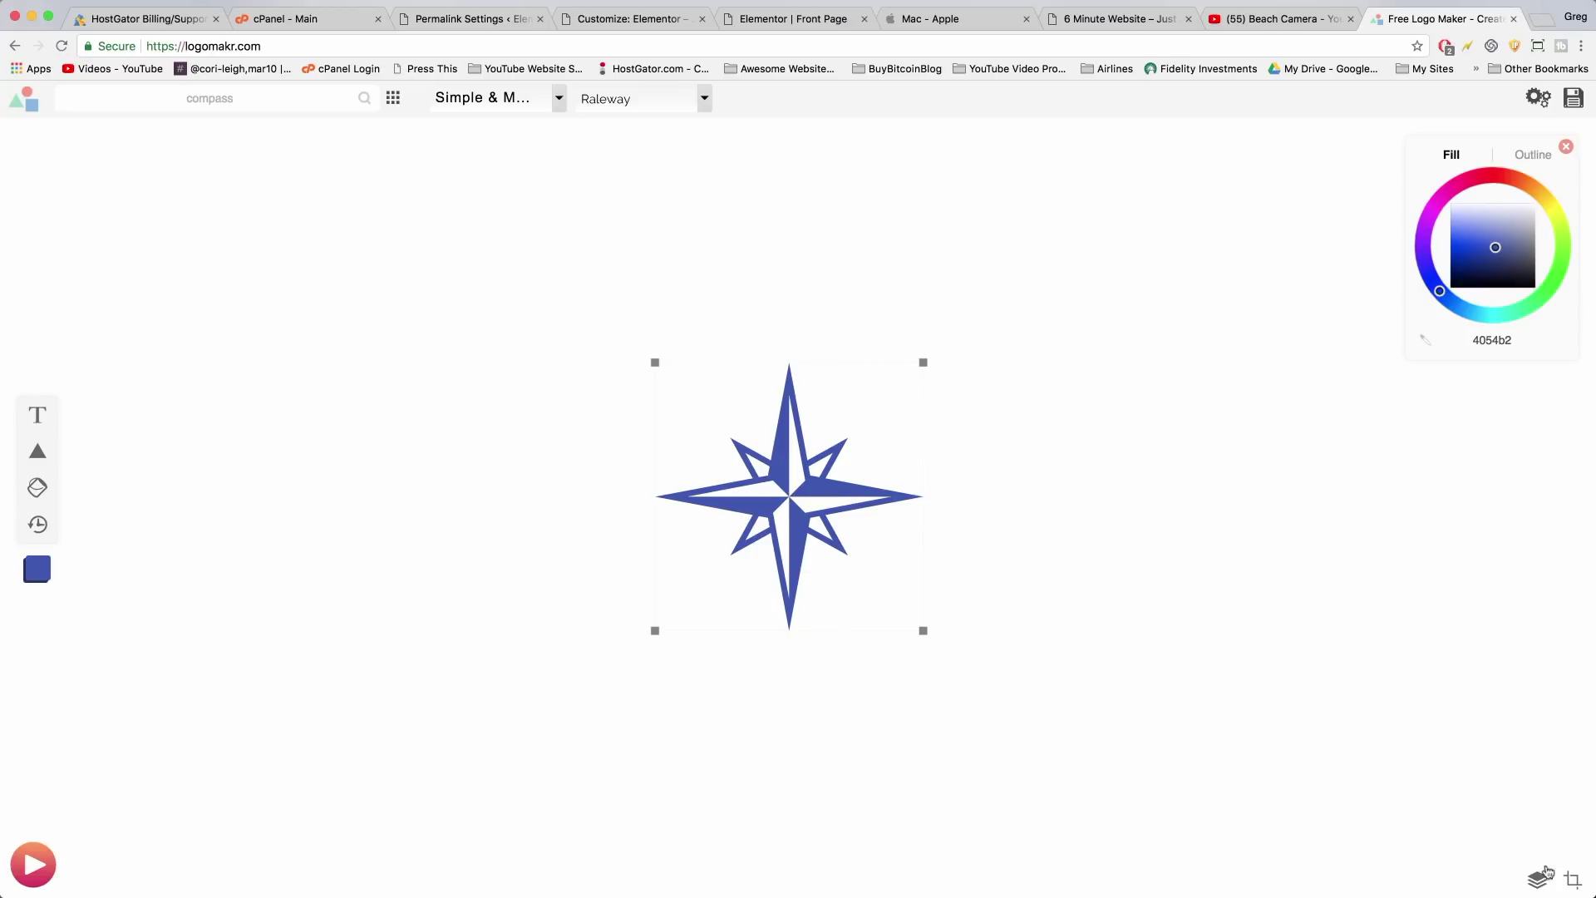
left_click(1573, 883)
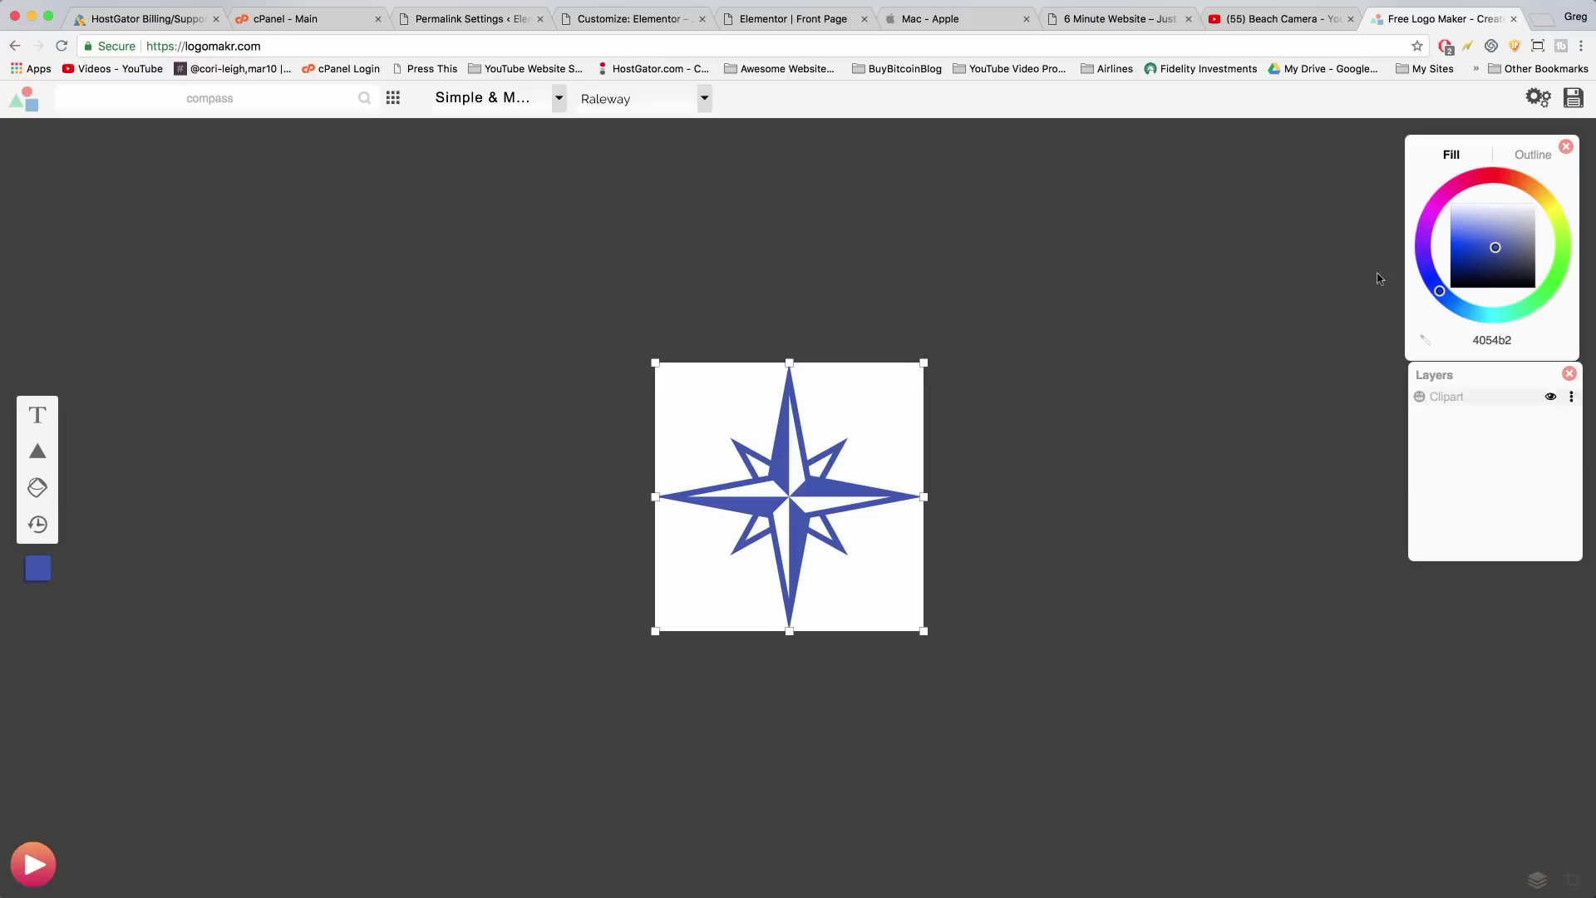
Apply the crop around the compass star, save the logo, and return to the Elementor tab.
double_click(806, 366)
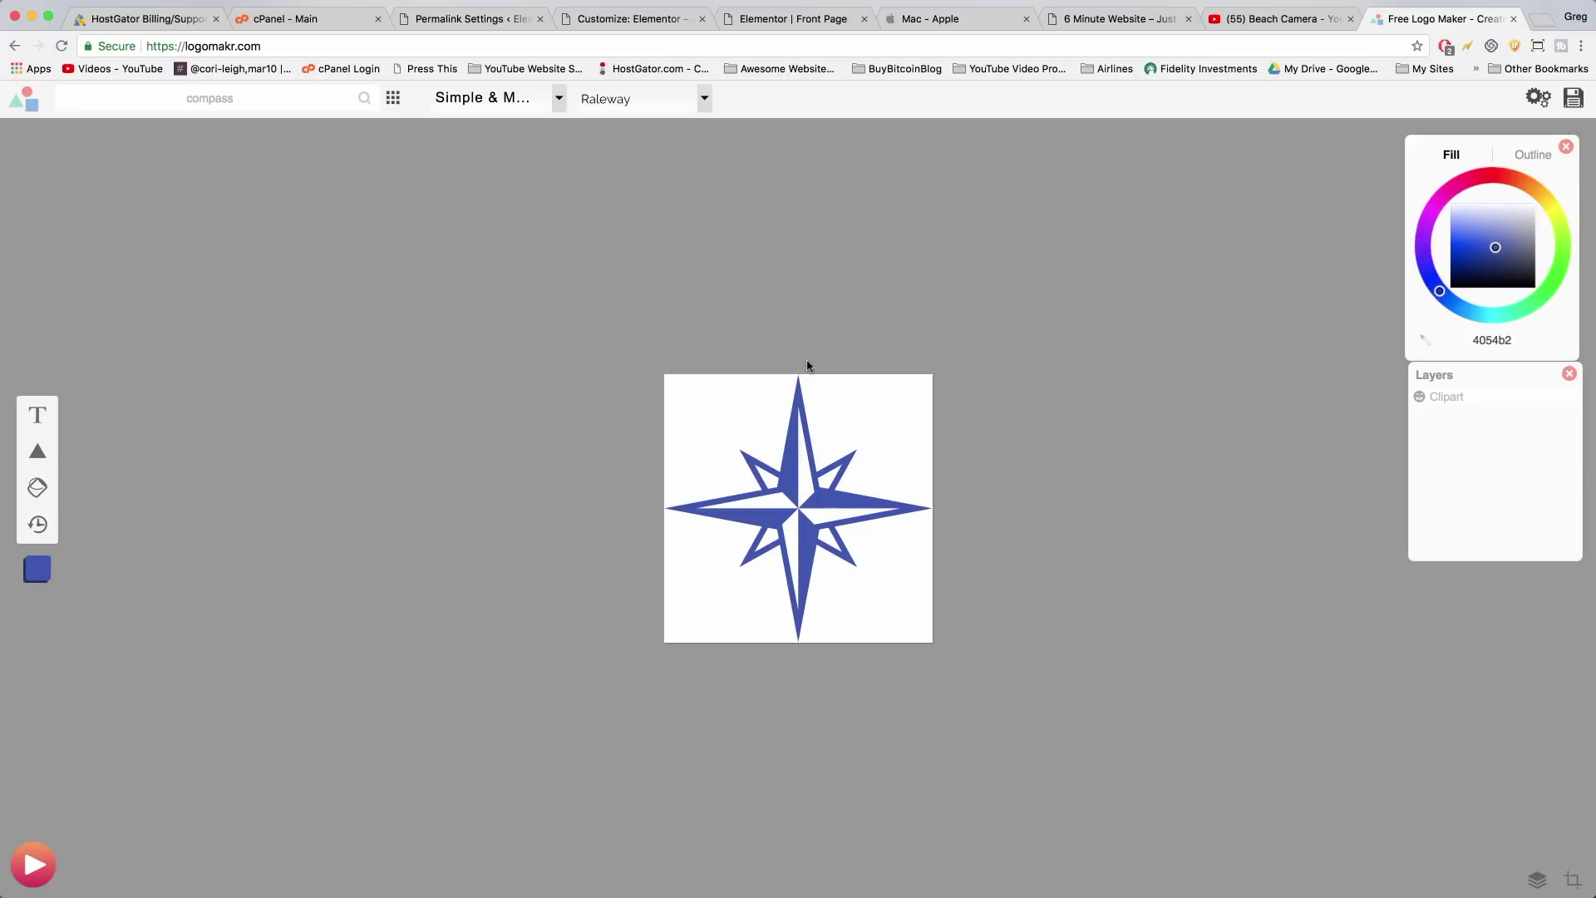
left_click(1574, 99)
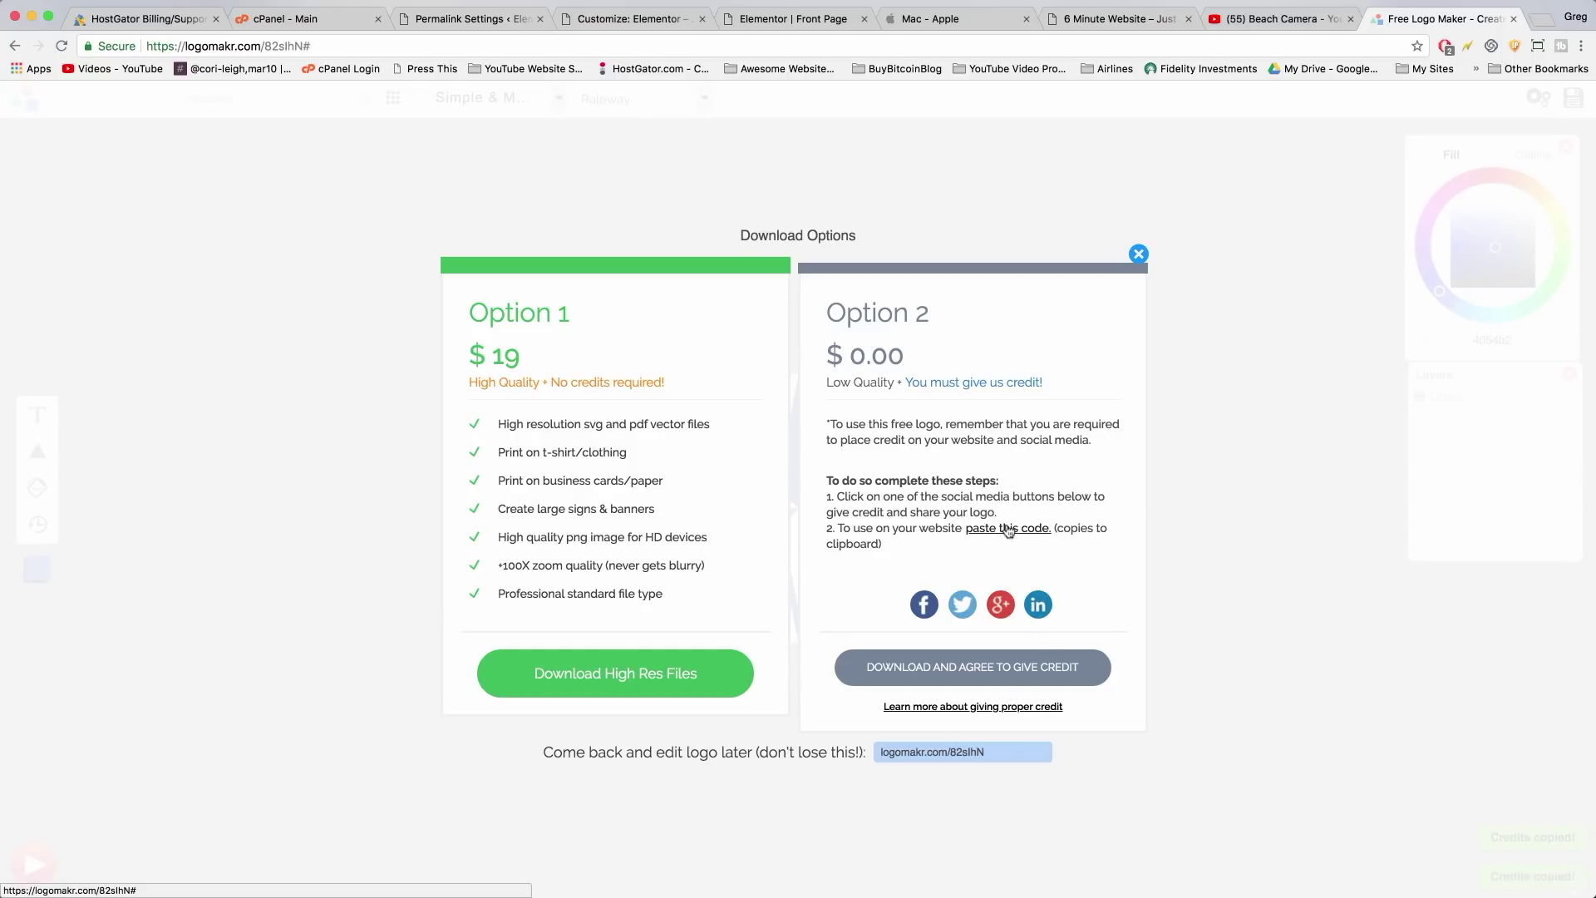
left_click(790, 18)
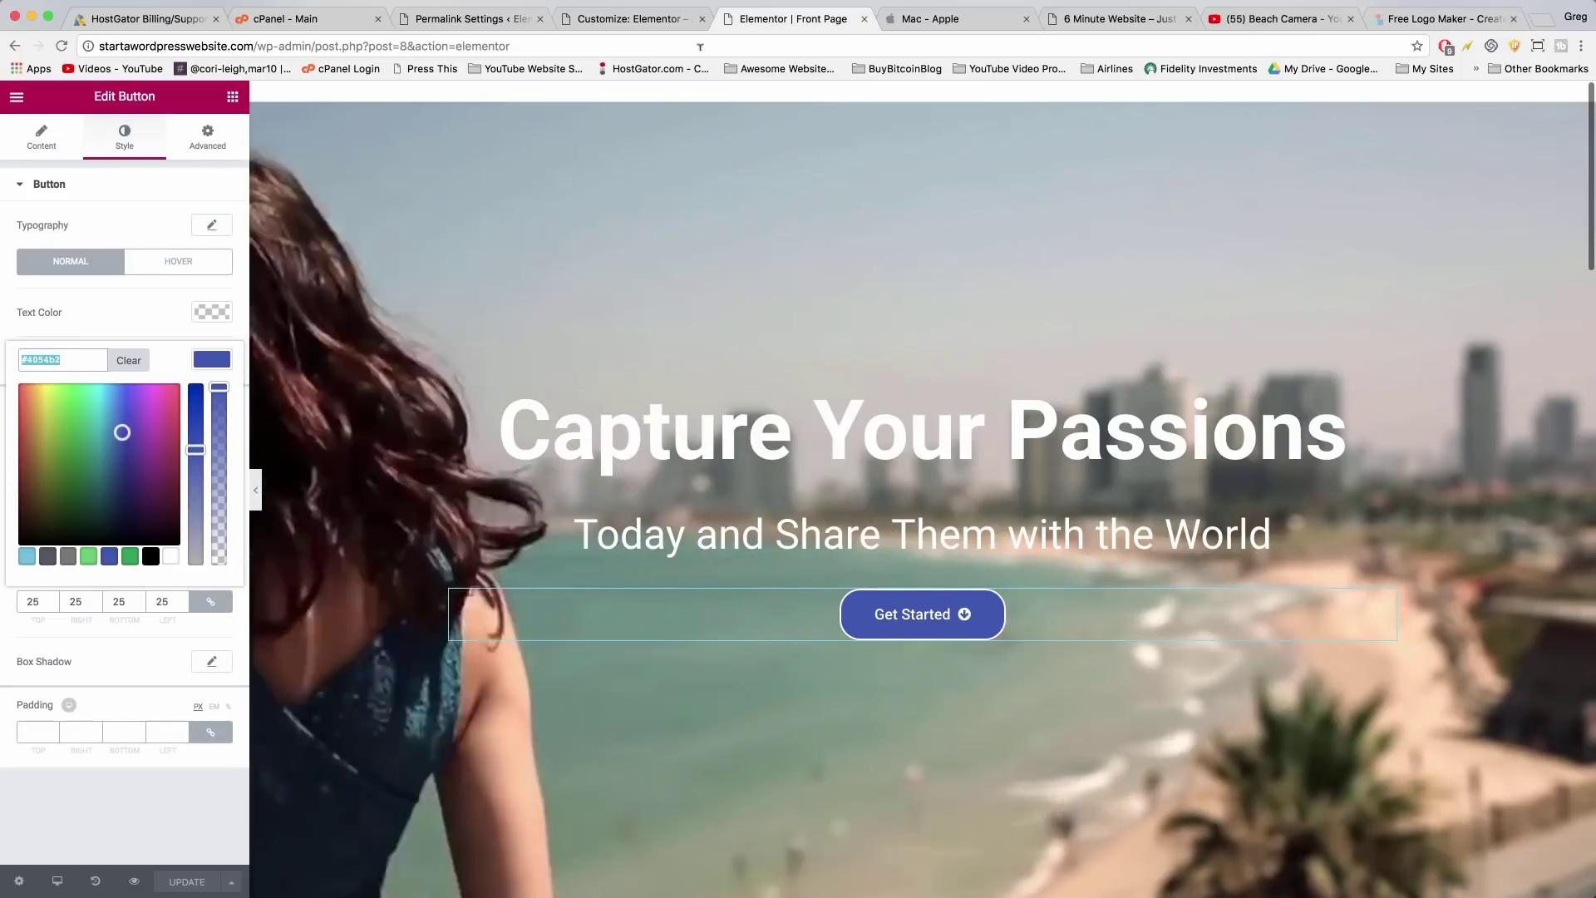
Exit Elementor to the WordPress dashboard and start a new page titled Credits.
left_click(10, 99)
left_click(108, 441)
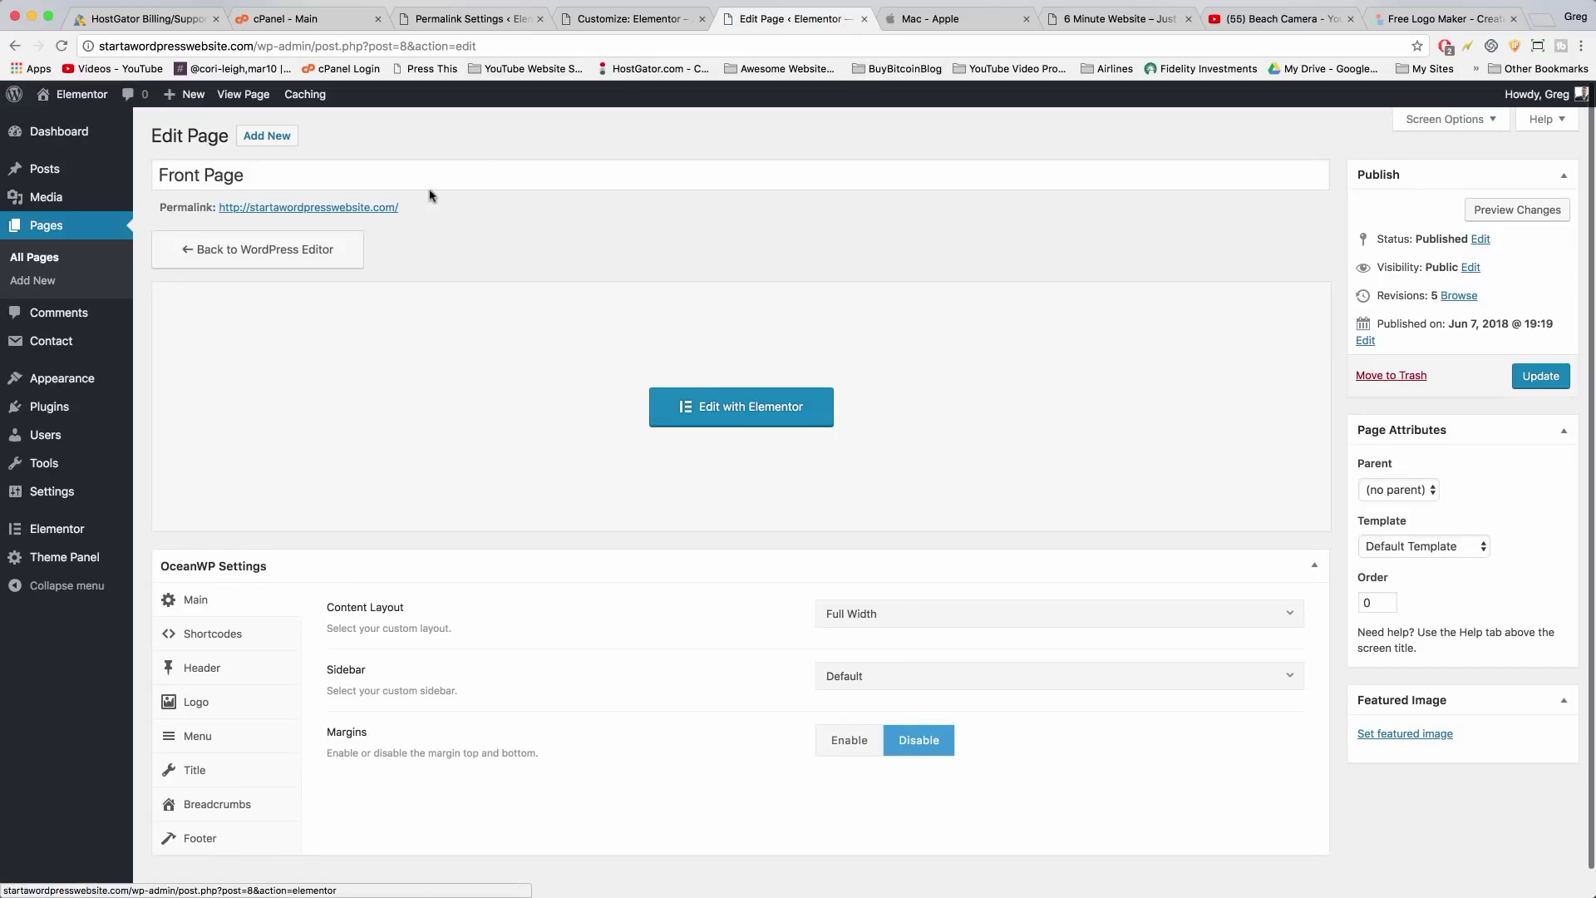
mouse_move(96, 175)
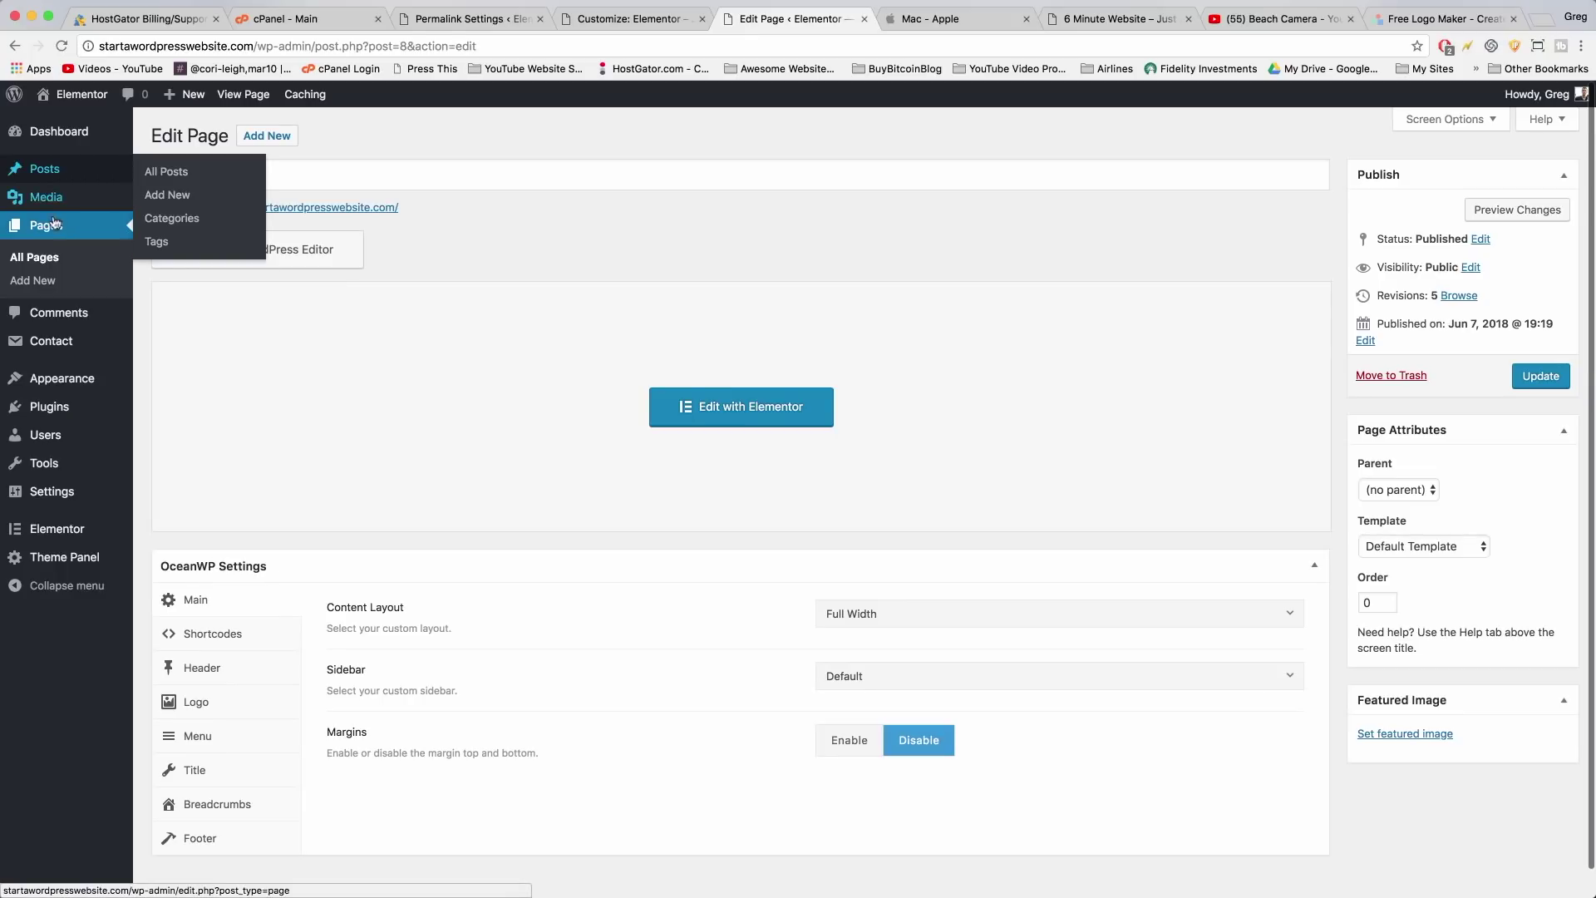
left_click(42, 282)
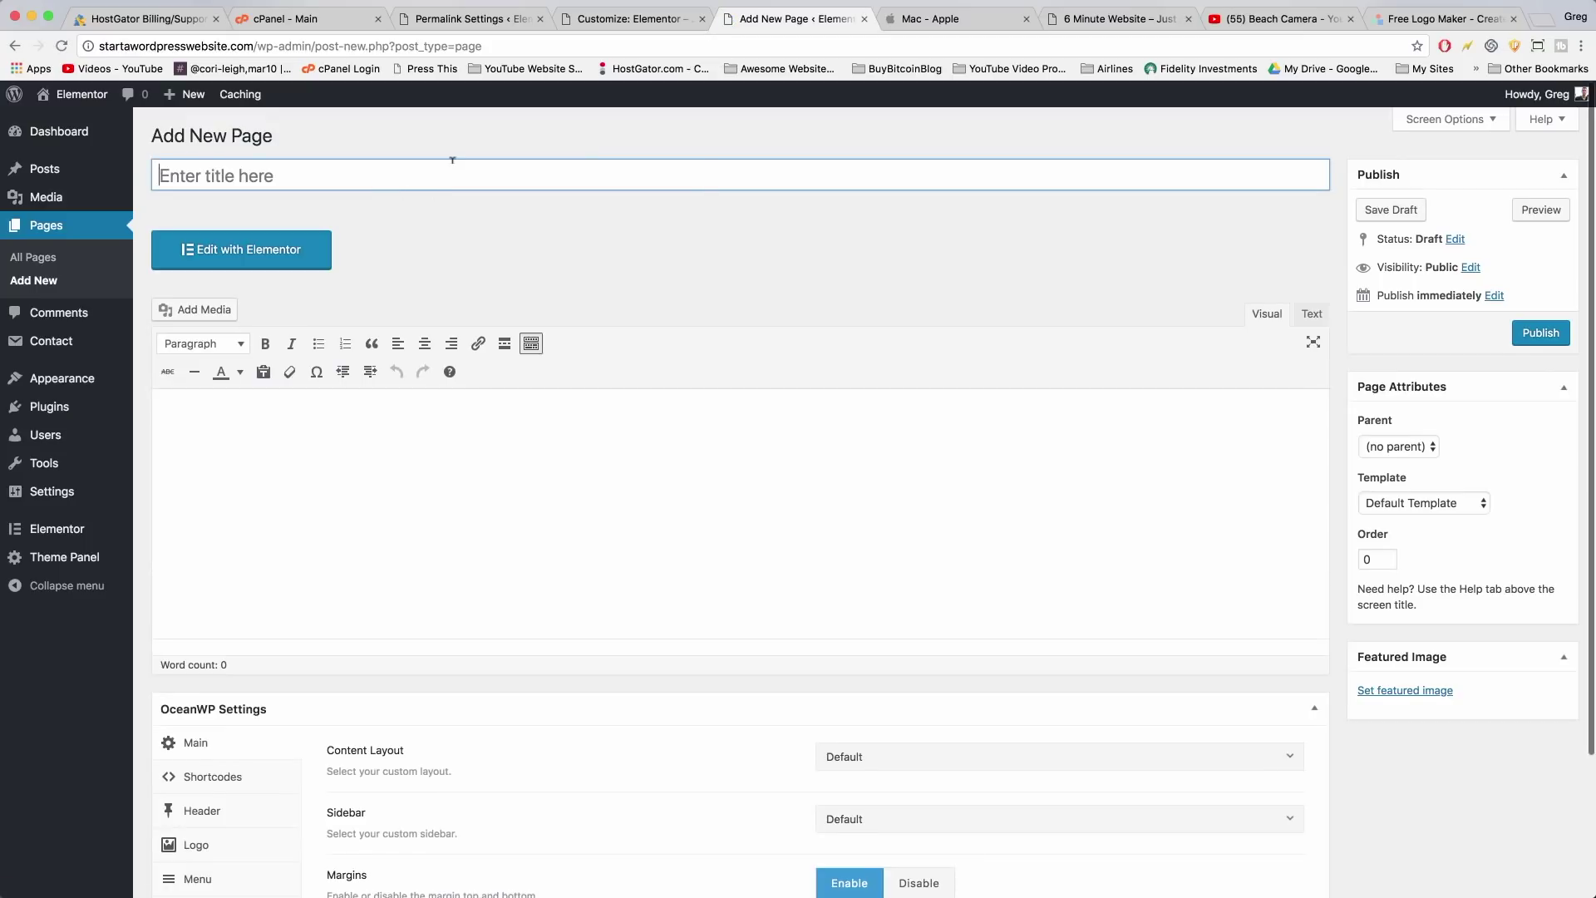
type("Credits")
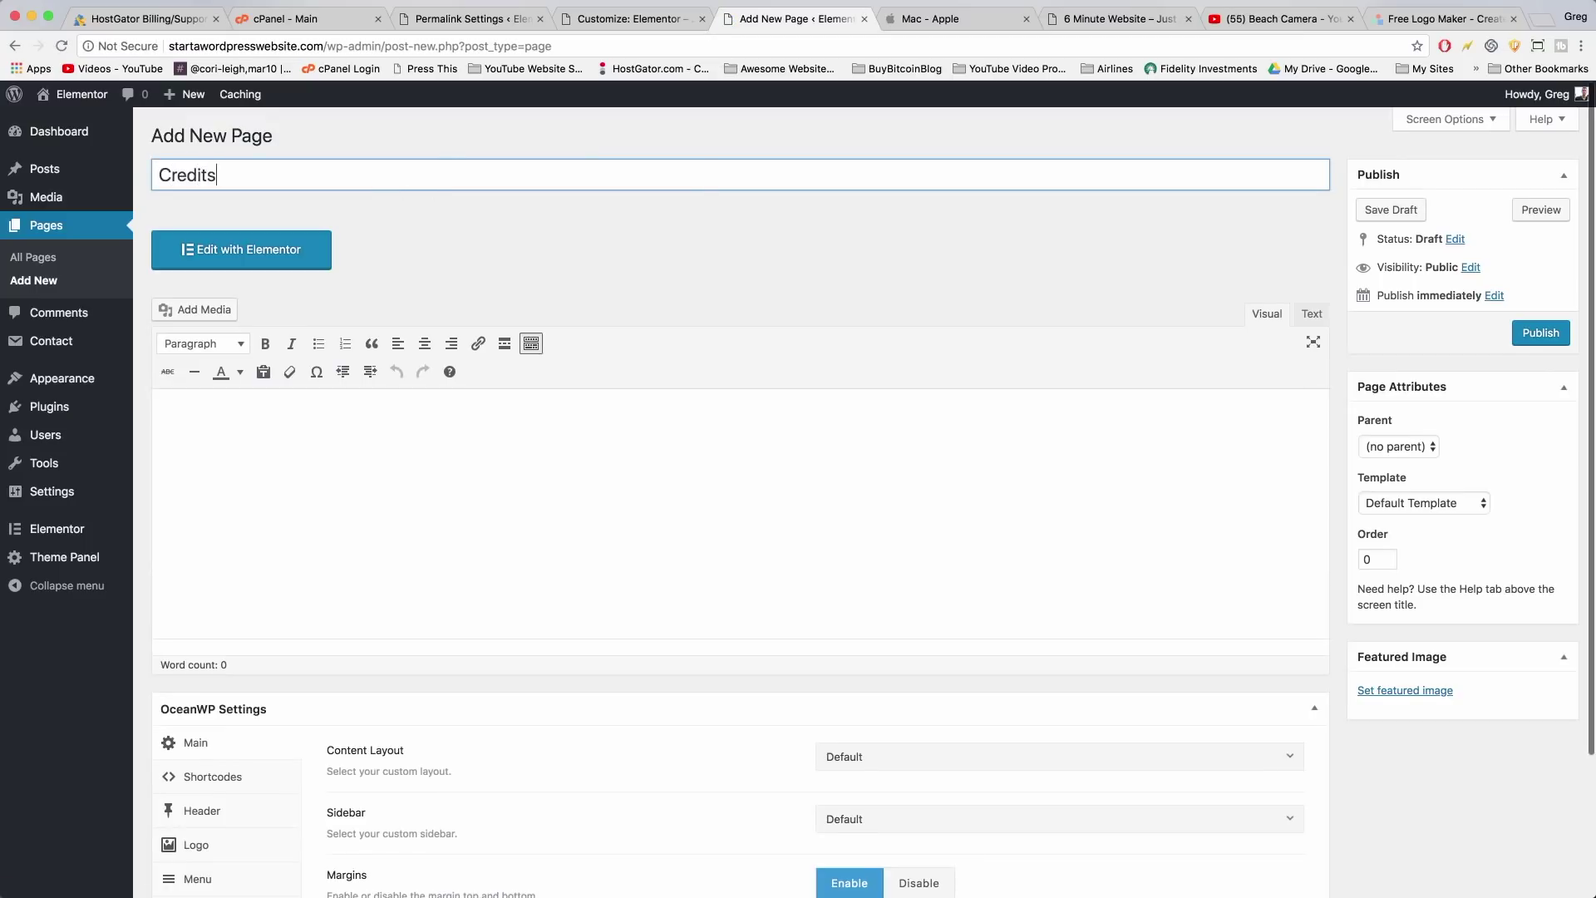
Paste the LogoMakr credit code into the page body as HTML and publish the Credits page.
left_click(275, 404)
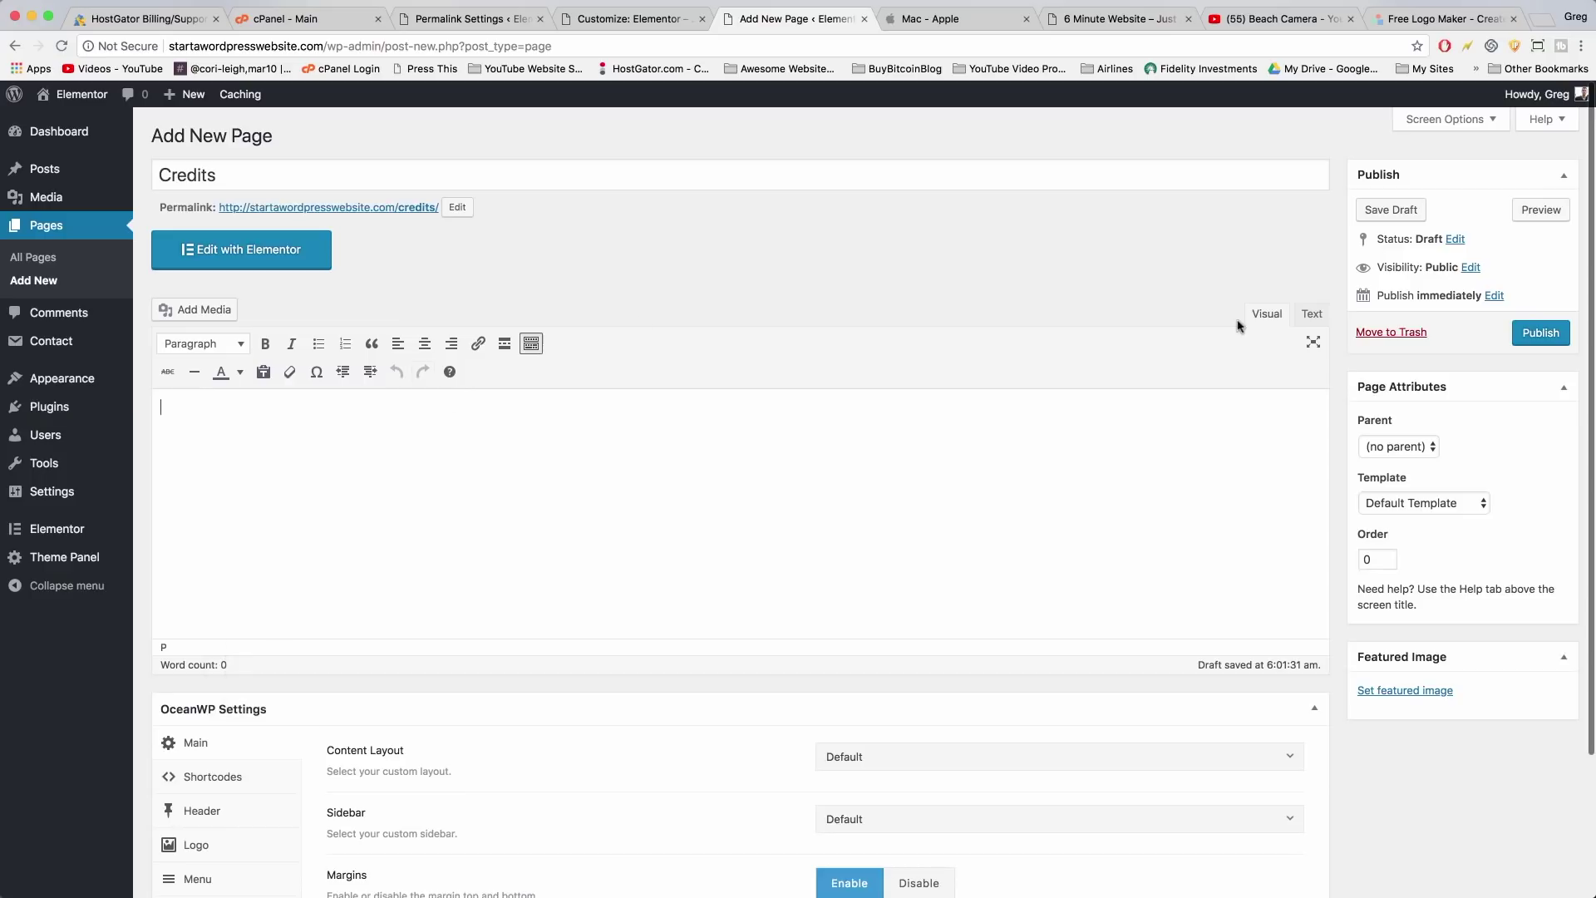
left_click(1314, 314)
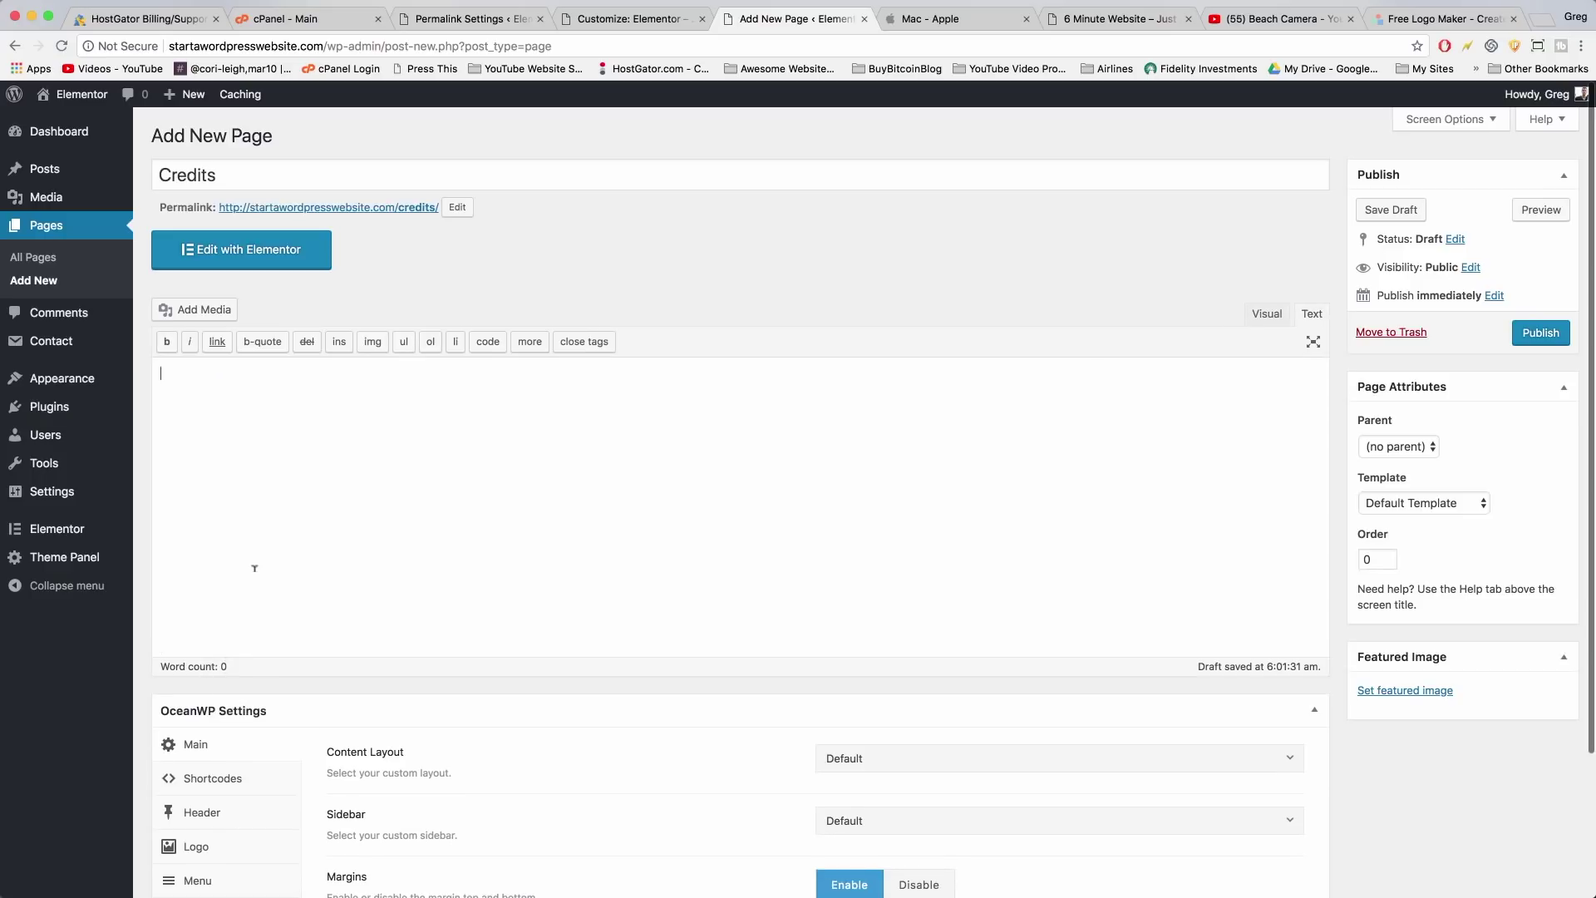
right_click(187, 360)
left_click(220, 443)
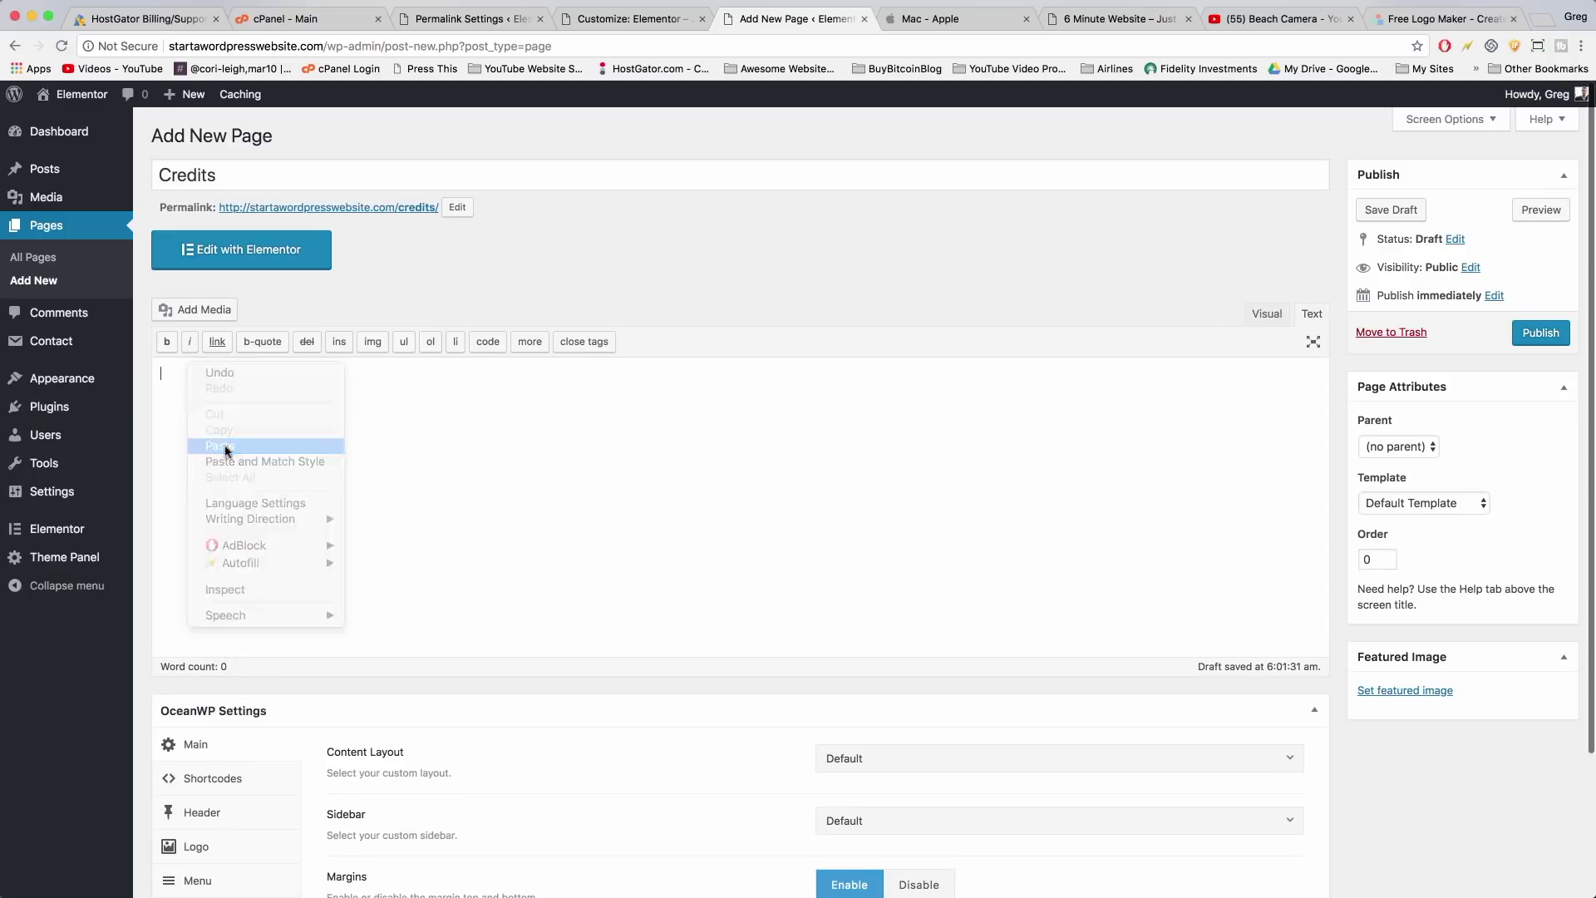
left_click(1252, 319)
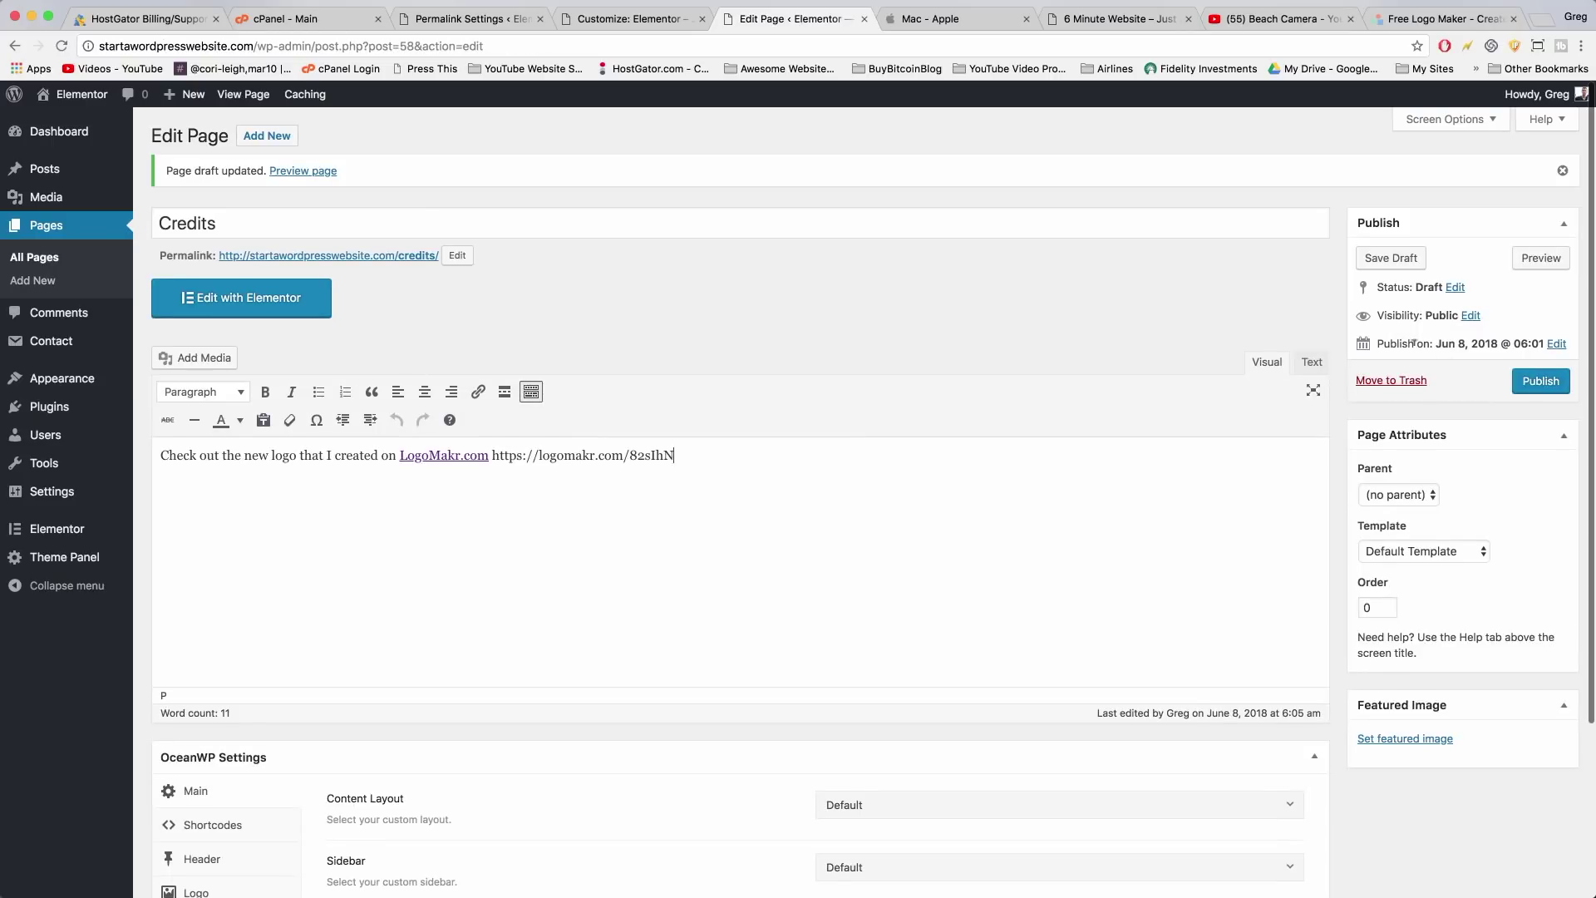
left_click(1529, 379)
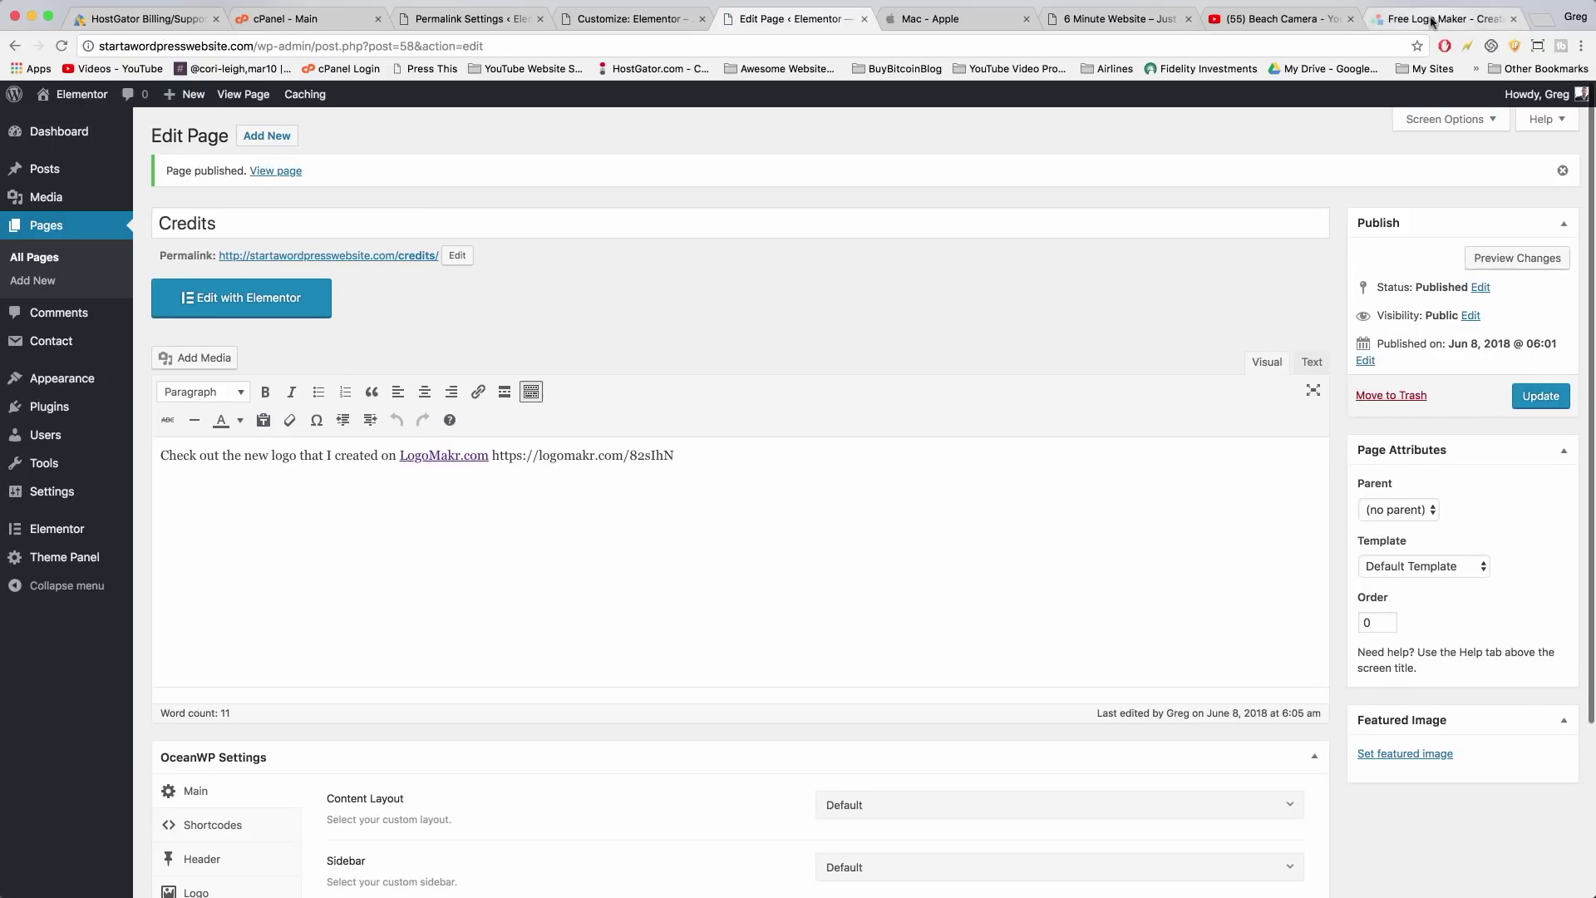
left_click(1431, 21)
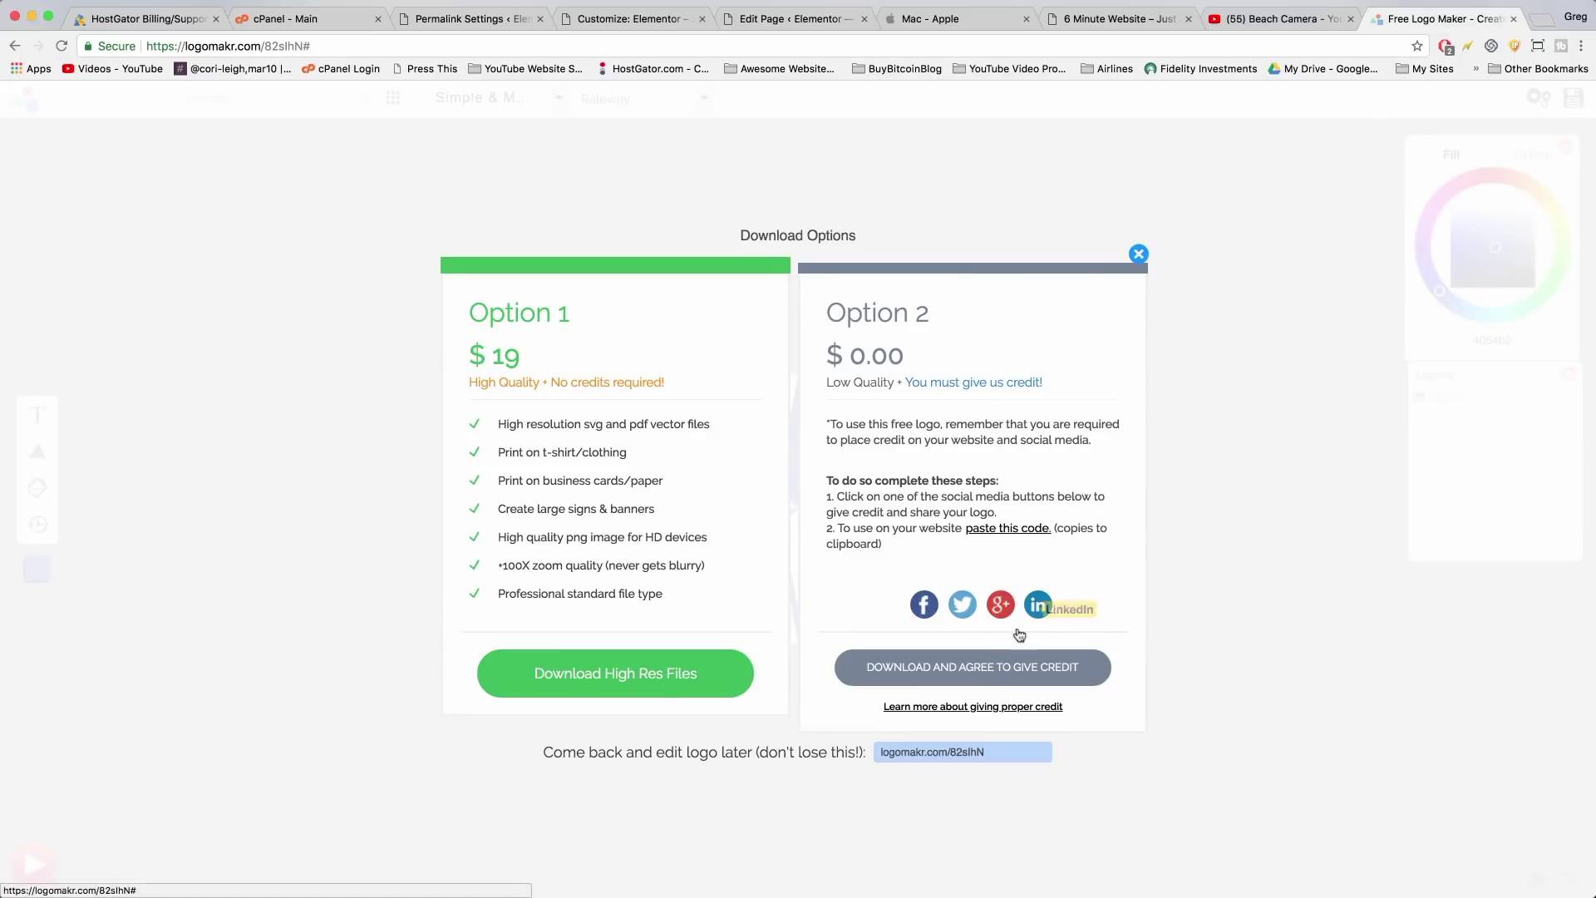
Download the free logo with credit as star-blue-logo and close the download options.
left_click(959, 670)
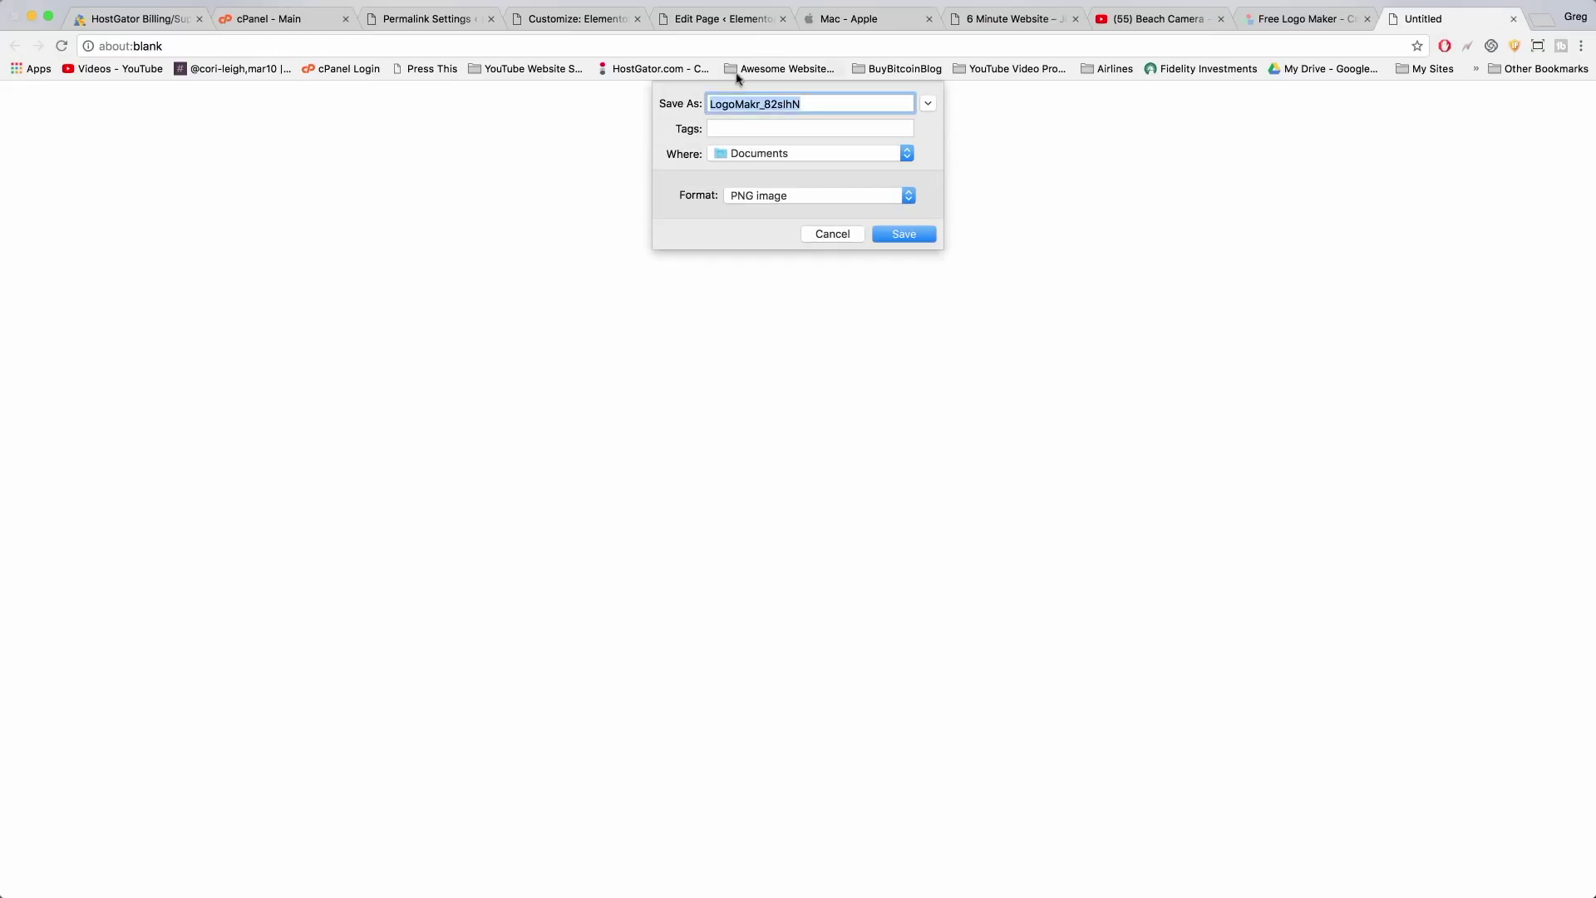
type("st")
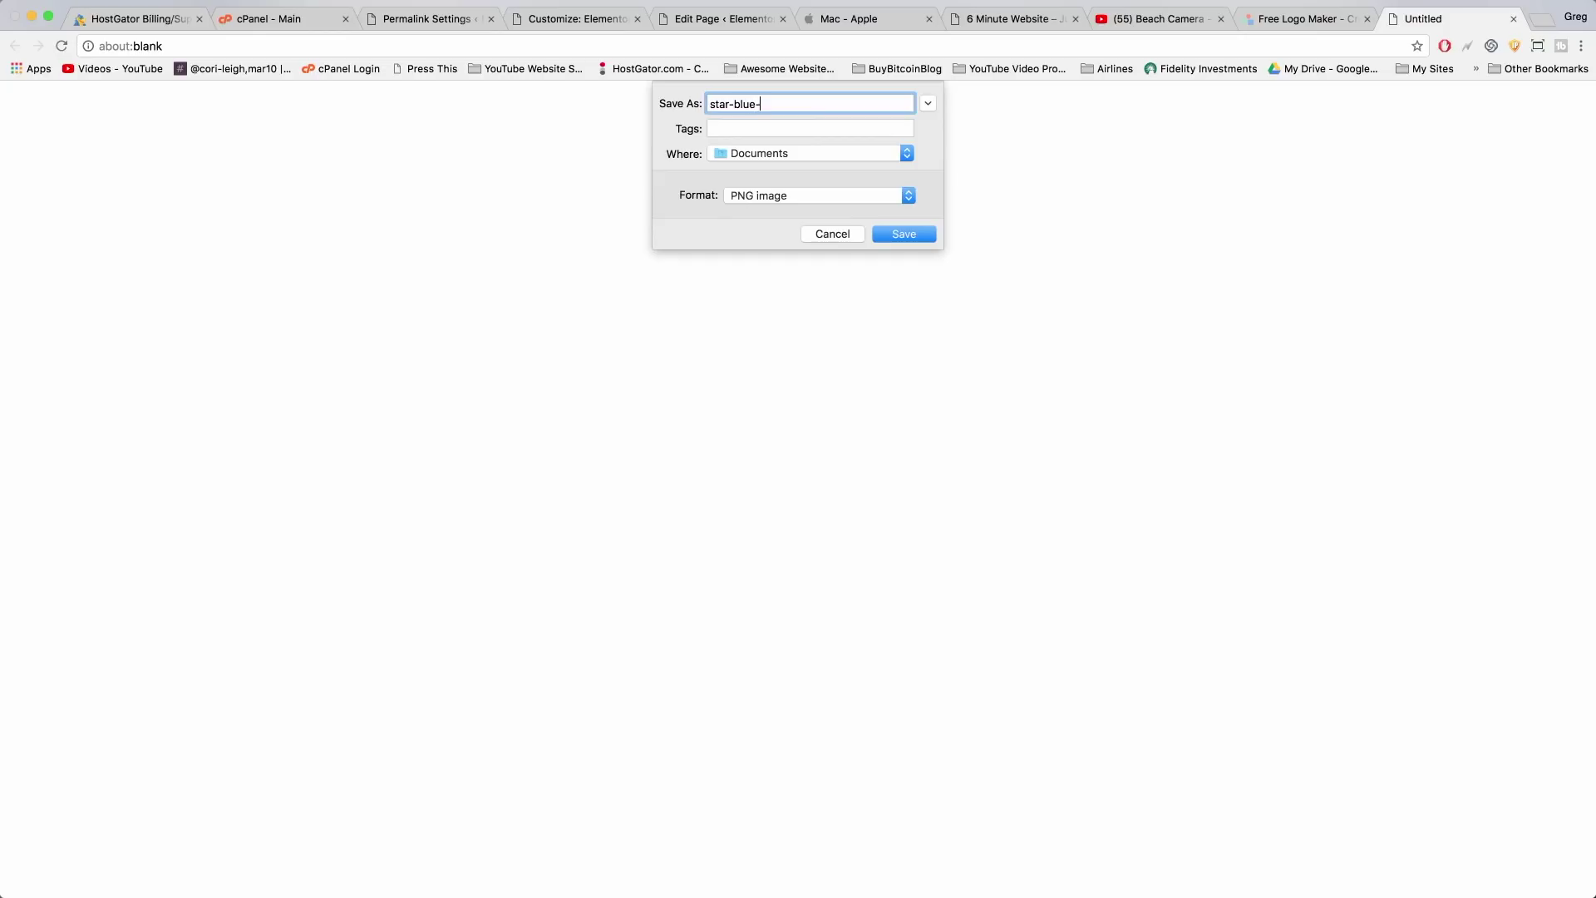
type("ar-blue-logo")
left_click(898, 237)
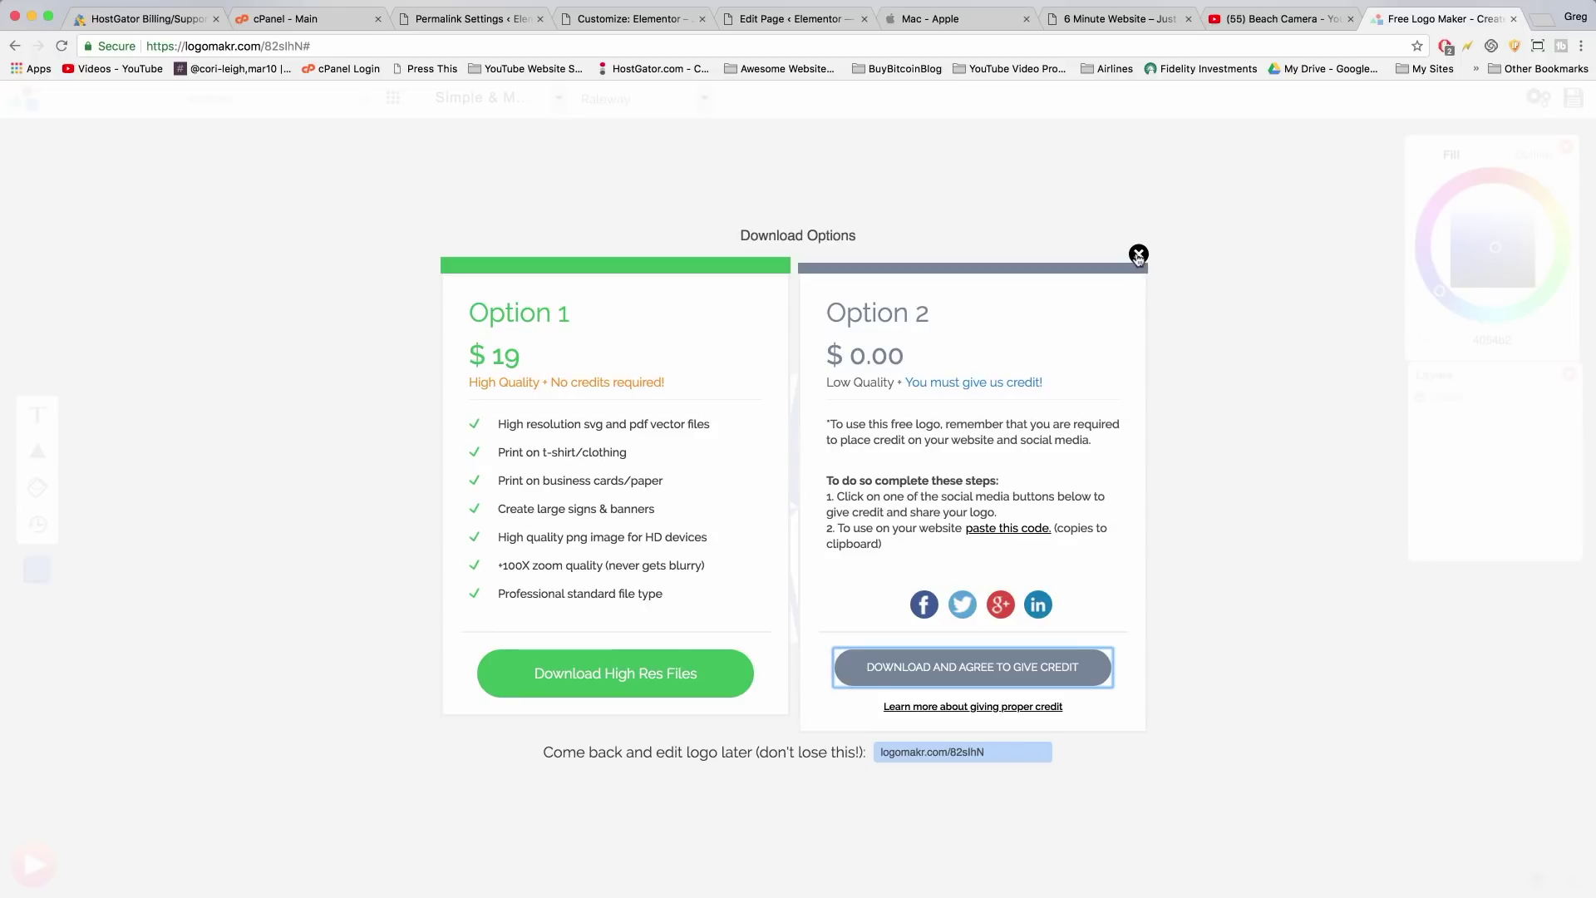
left_click(1139, 255)
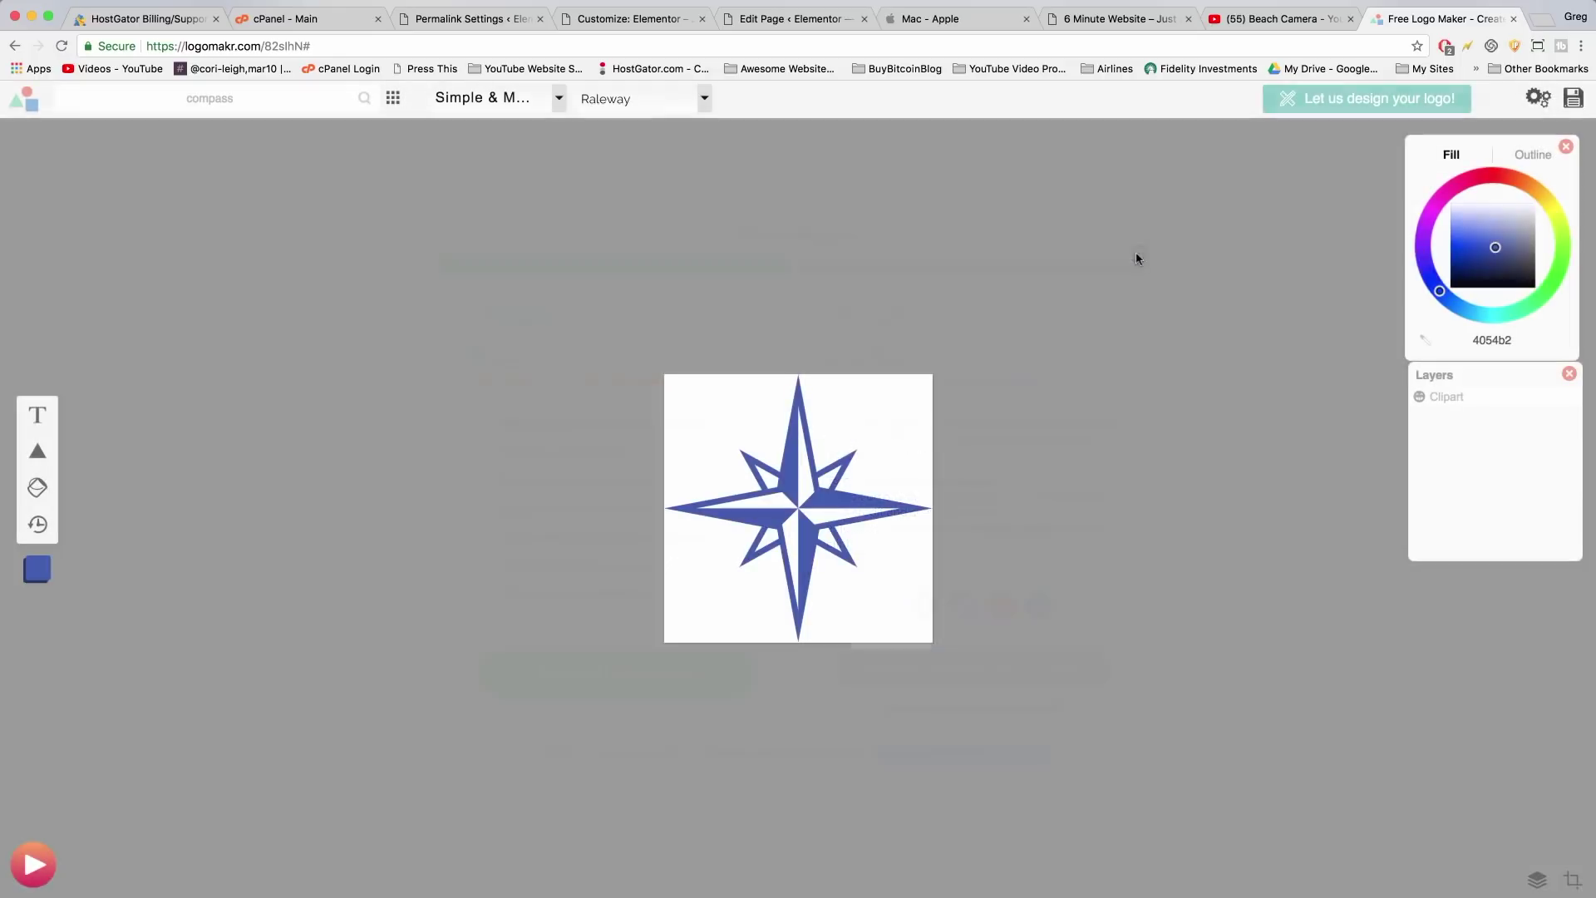
Change the compass clipart's fill to pale grey ebeef1 and save it as a new logo.
left_click(810, 502)
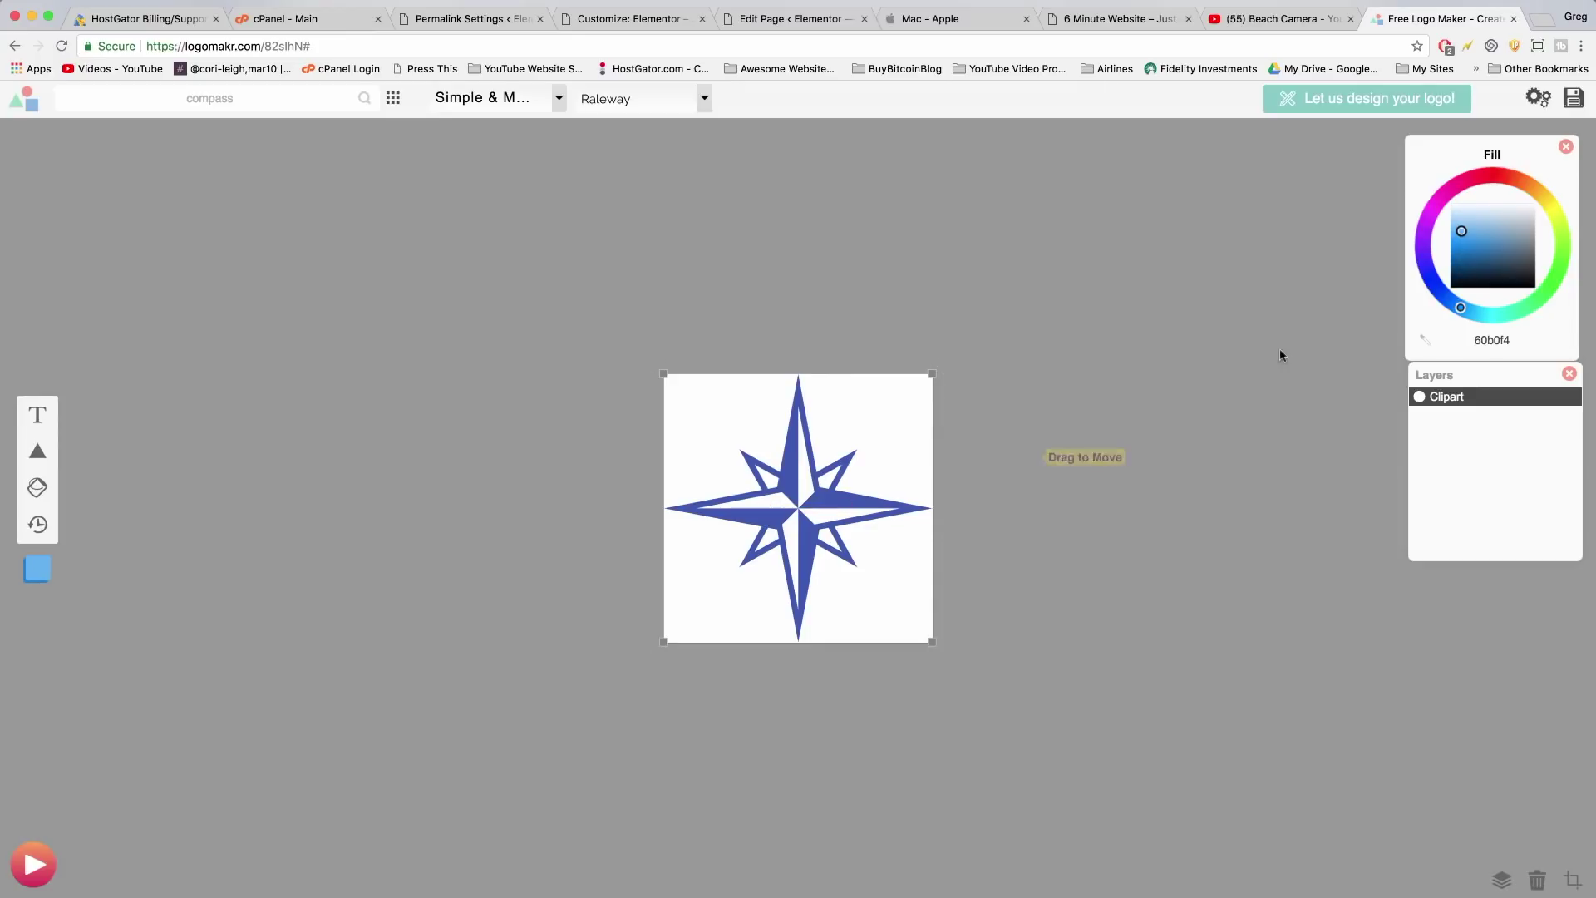
left_click_drag(1461, 231, 1515, 207)
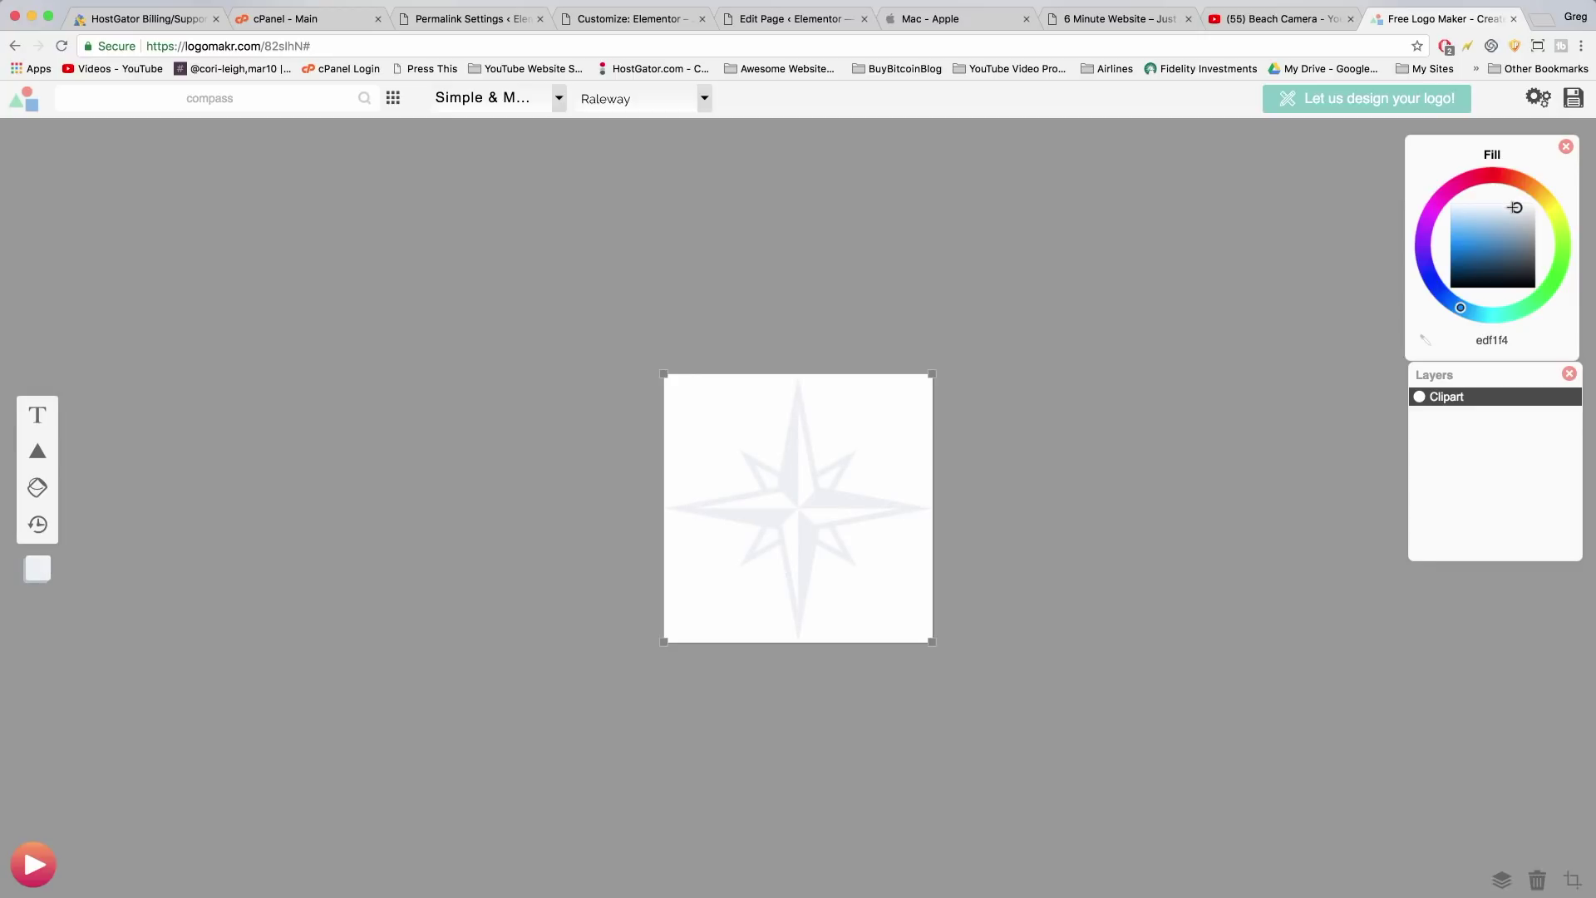
left_click_drag(1515, 207, 1521, 210)
left_click(1573, 98)
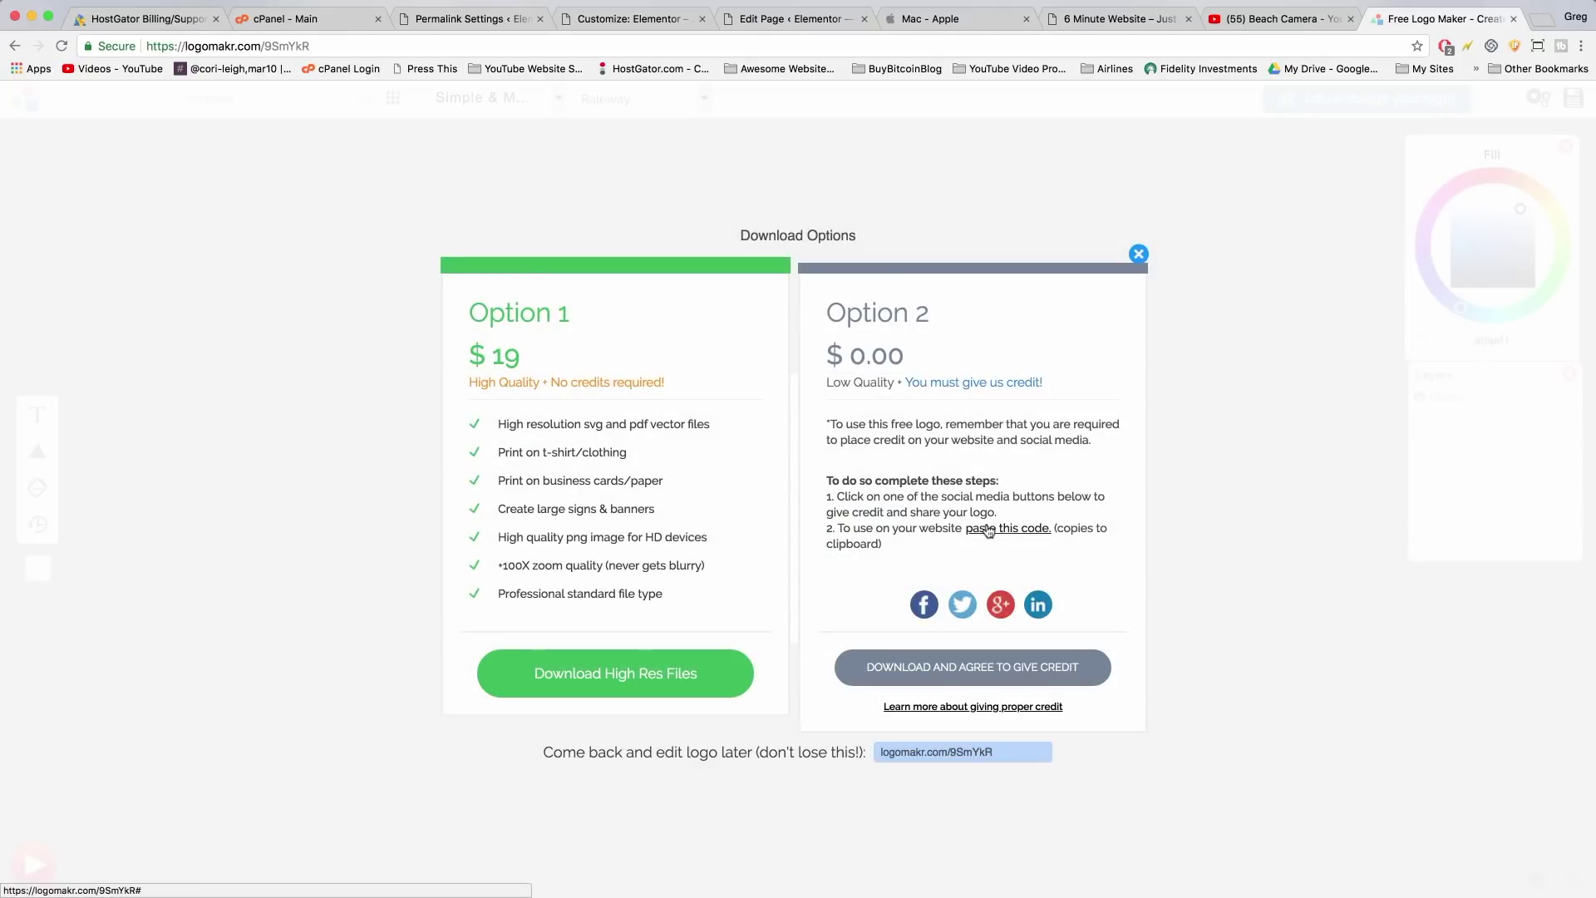
Paste the grey logo's credit code into the Credits page HTML and update the page.
left_click(802, 18)
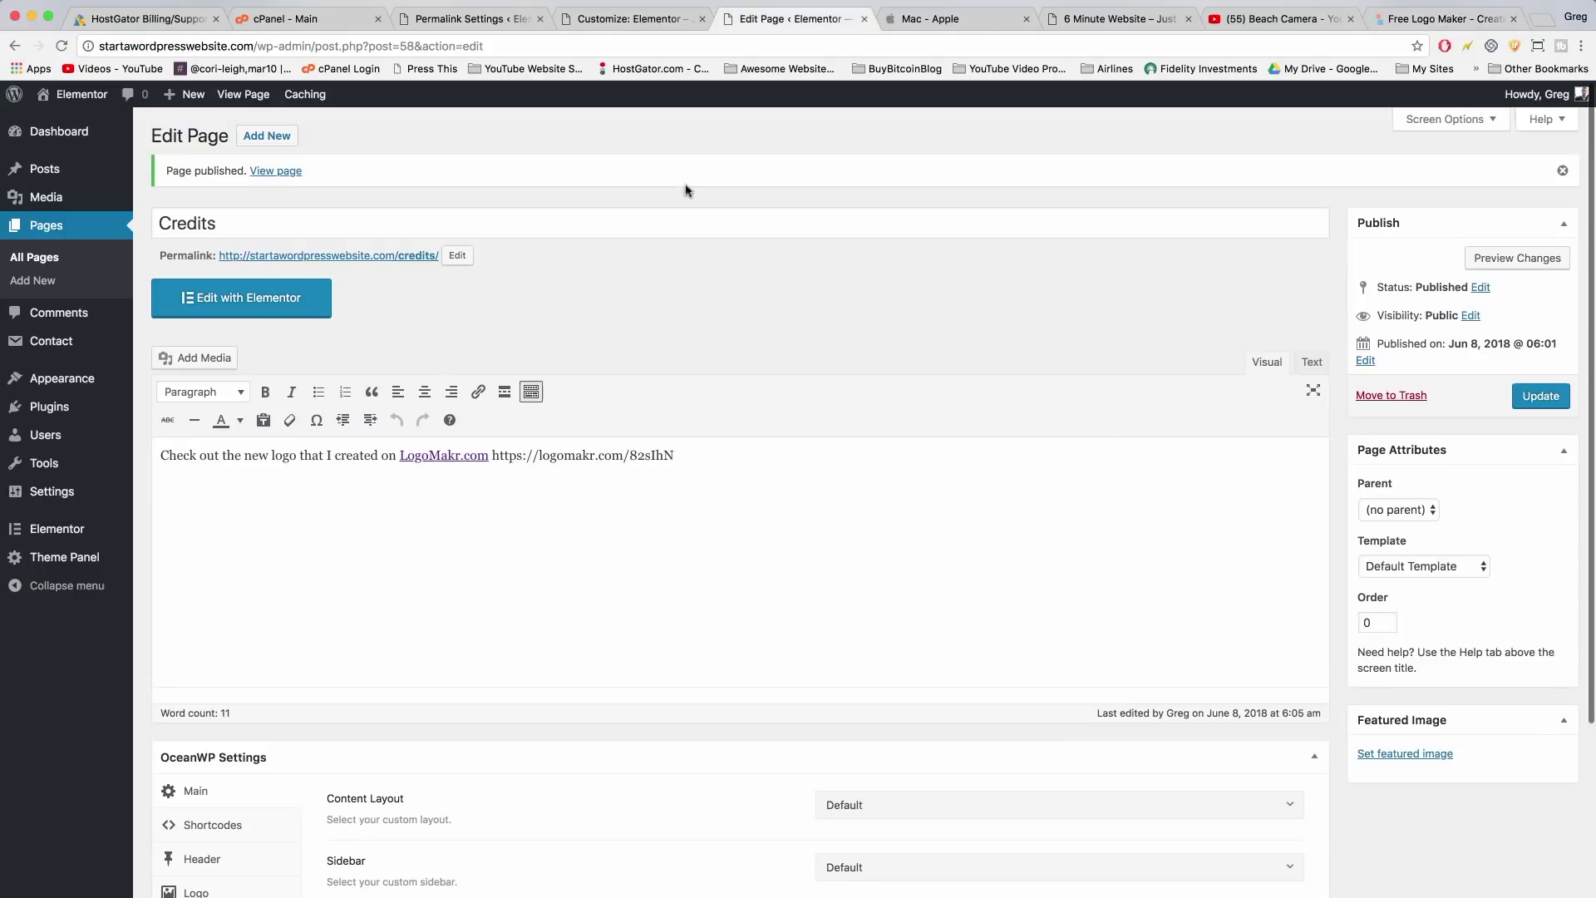
left_click(1312, 364)
type("Check out the new logo that I created on <a href=\"http://logomakr.com\" title=\"Logo Makr\">LogoMakr.com</a> https://logomakr.com/9SmYkR")
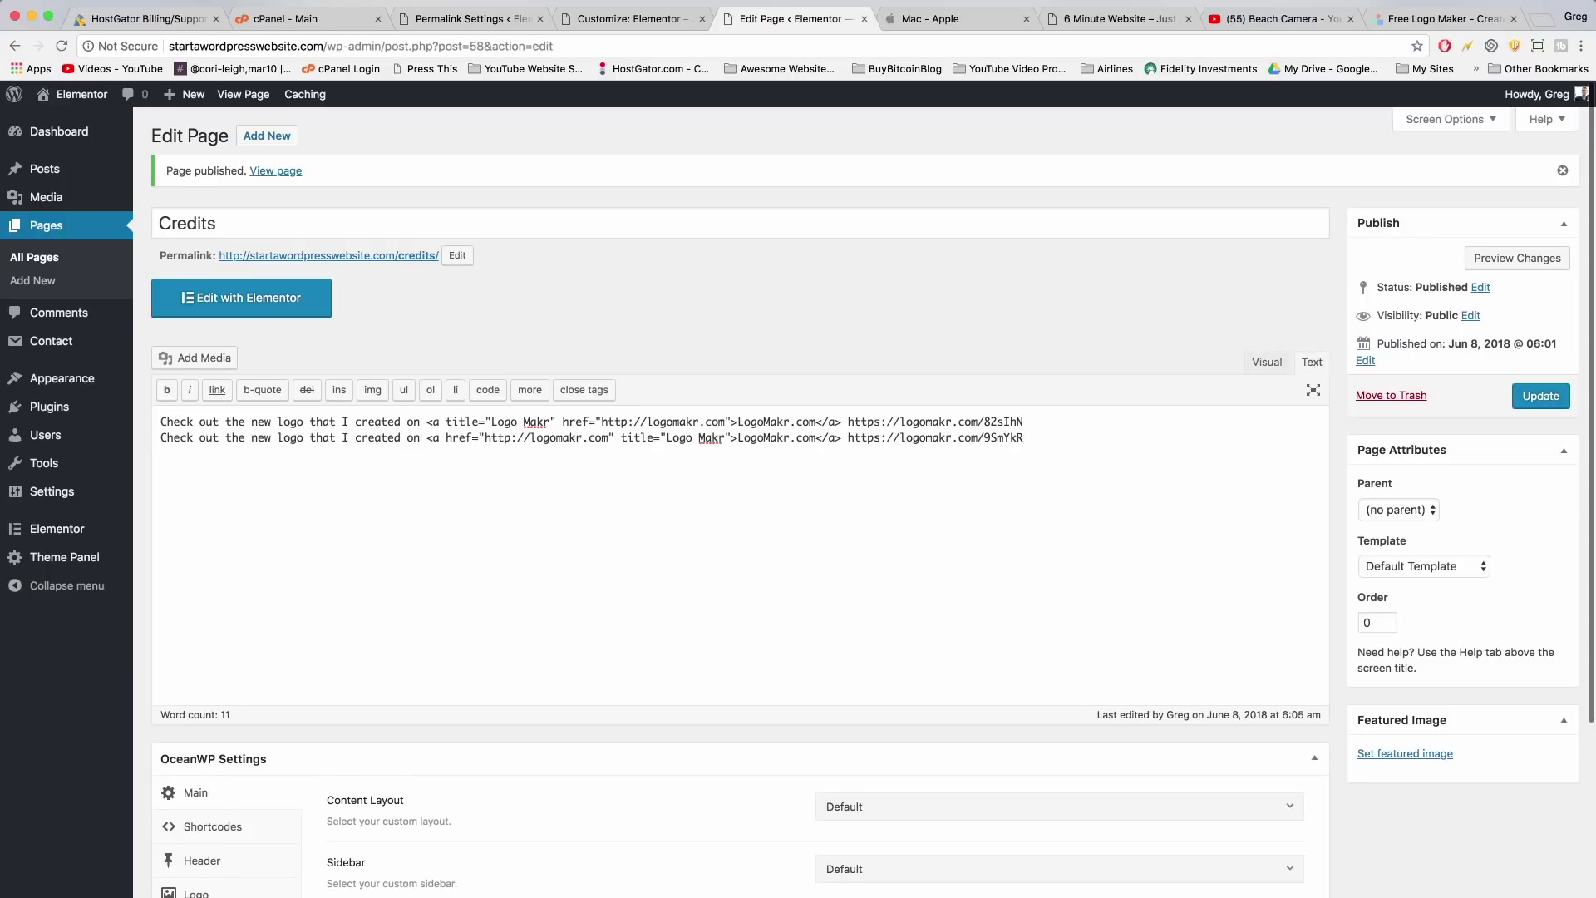
left_click(1556, 401)
Download the pale grey logo with credit, saving it as star-grey-logo.
left_click(1443, 19)
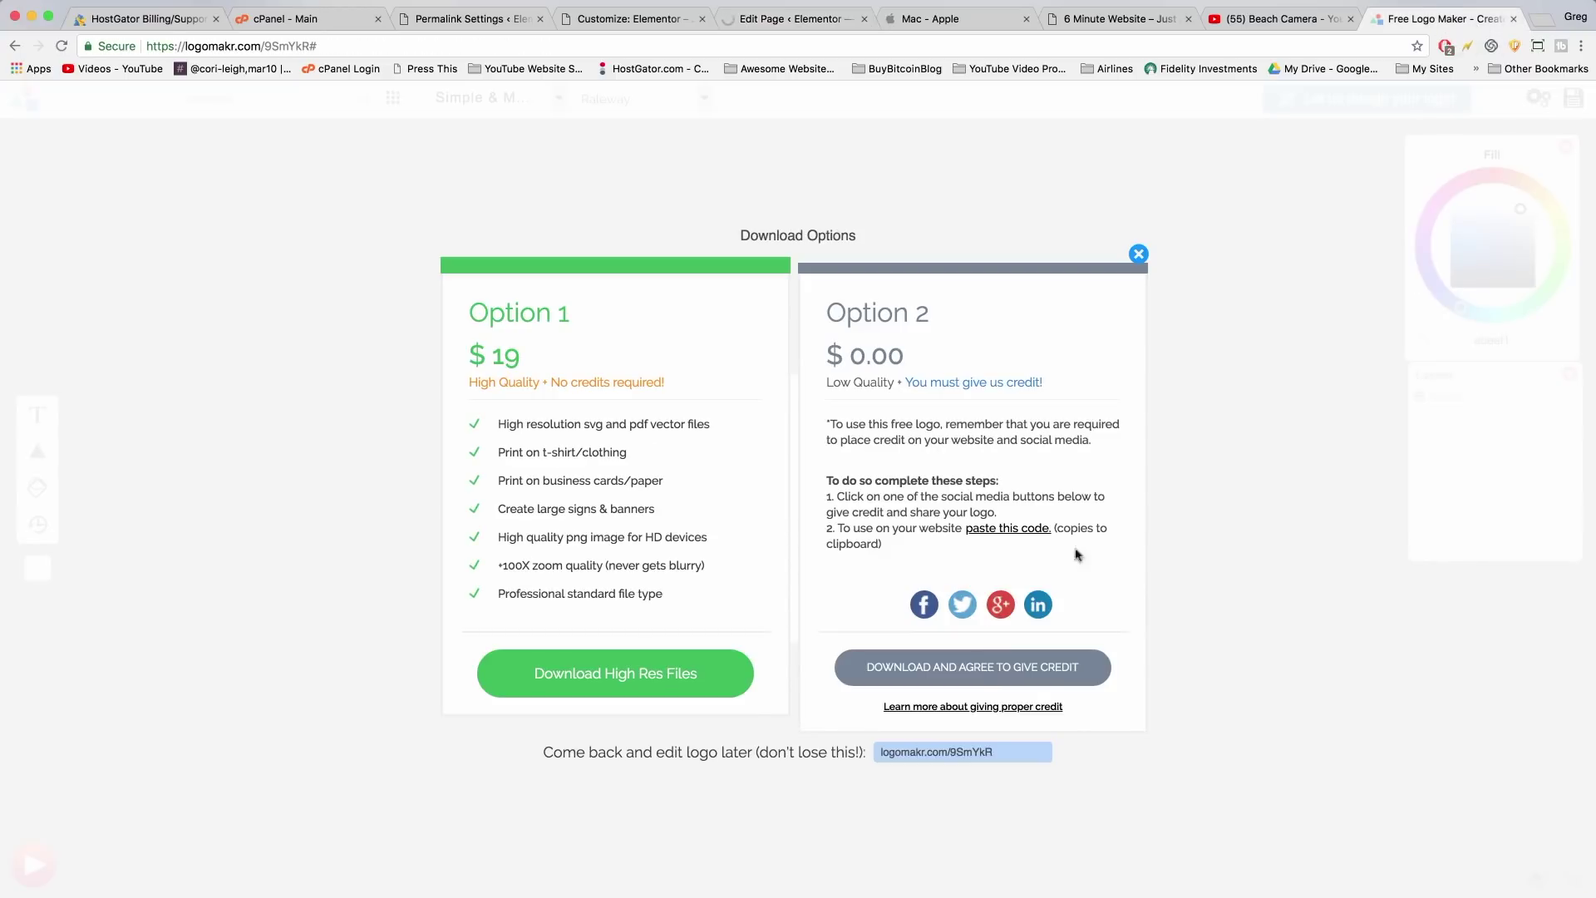
left_click(987, 682)
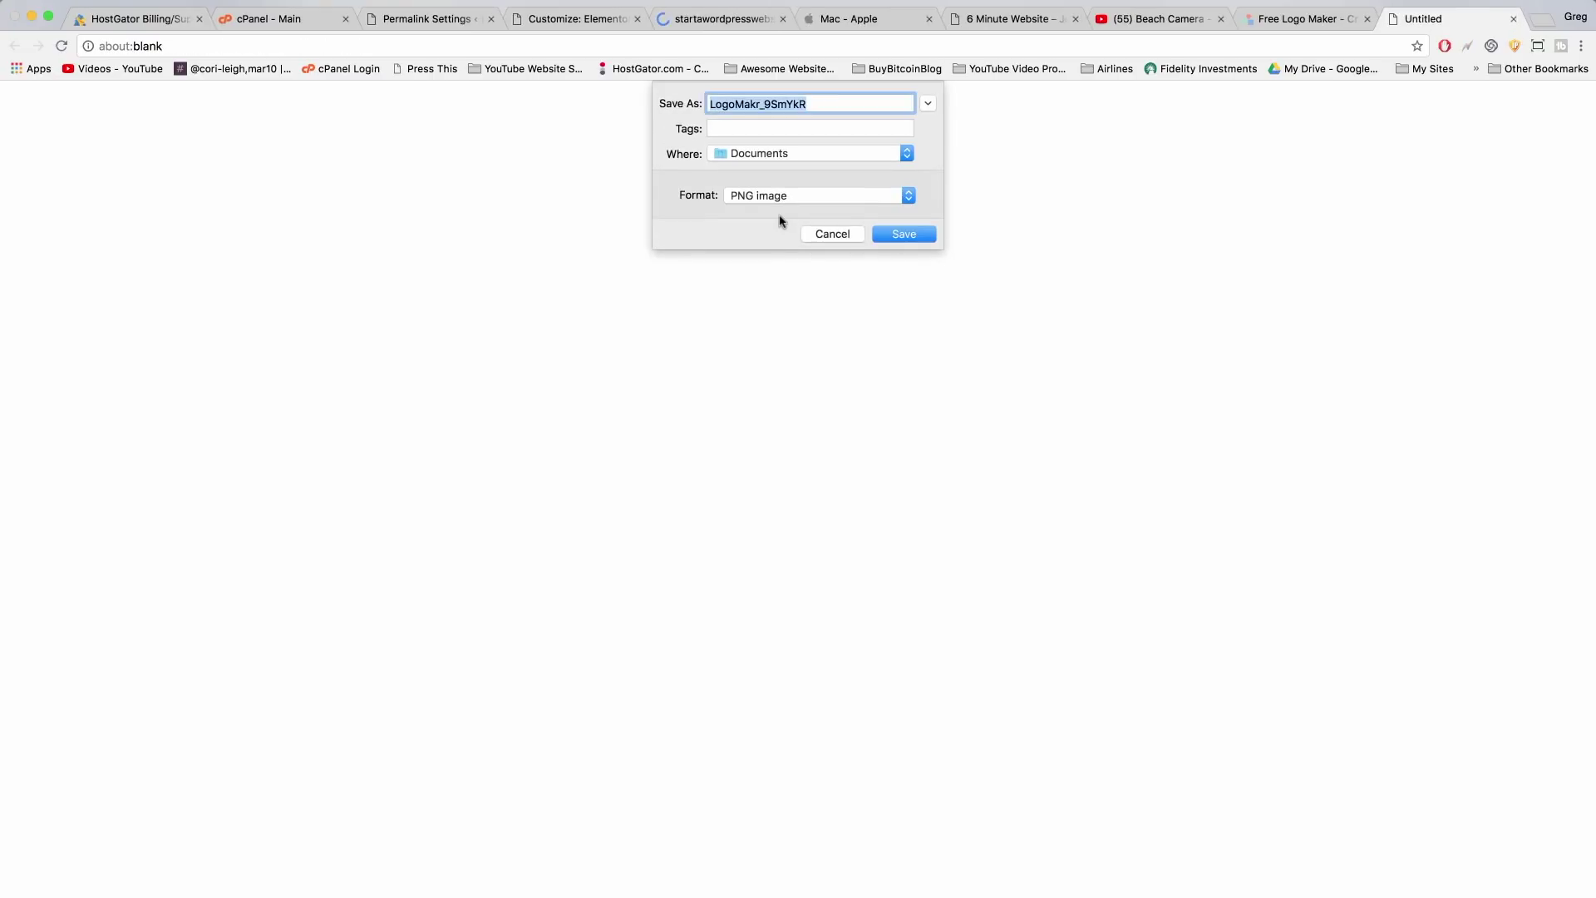
type("star-grey-logo")
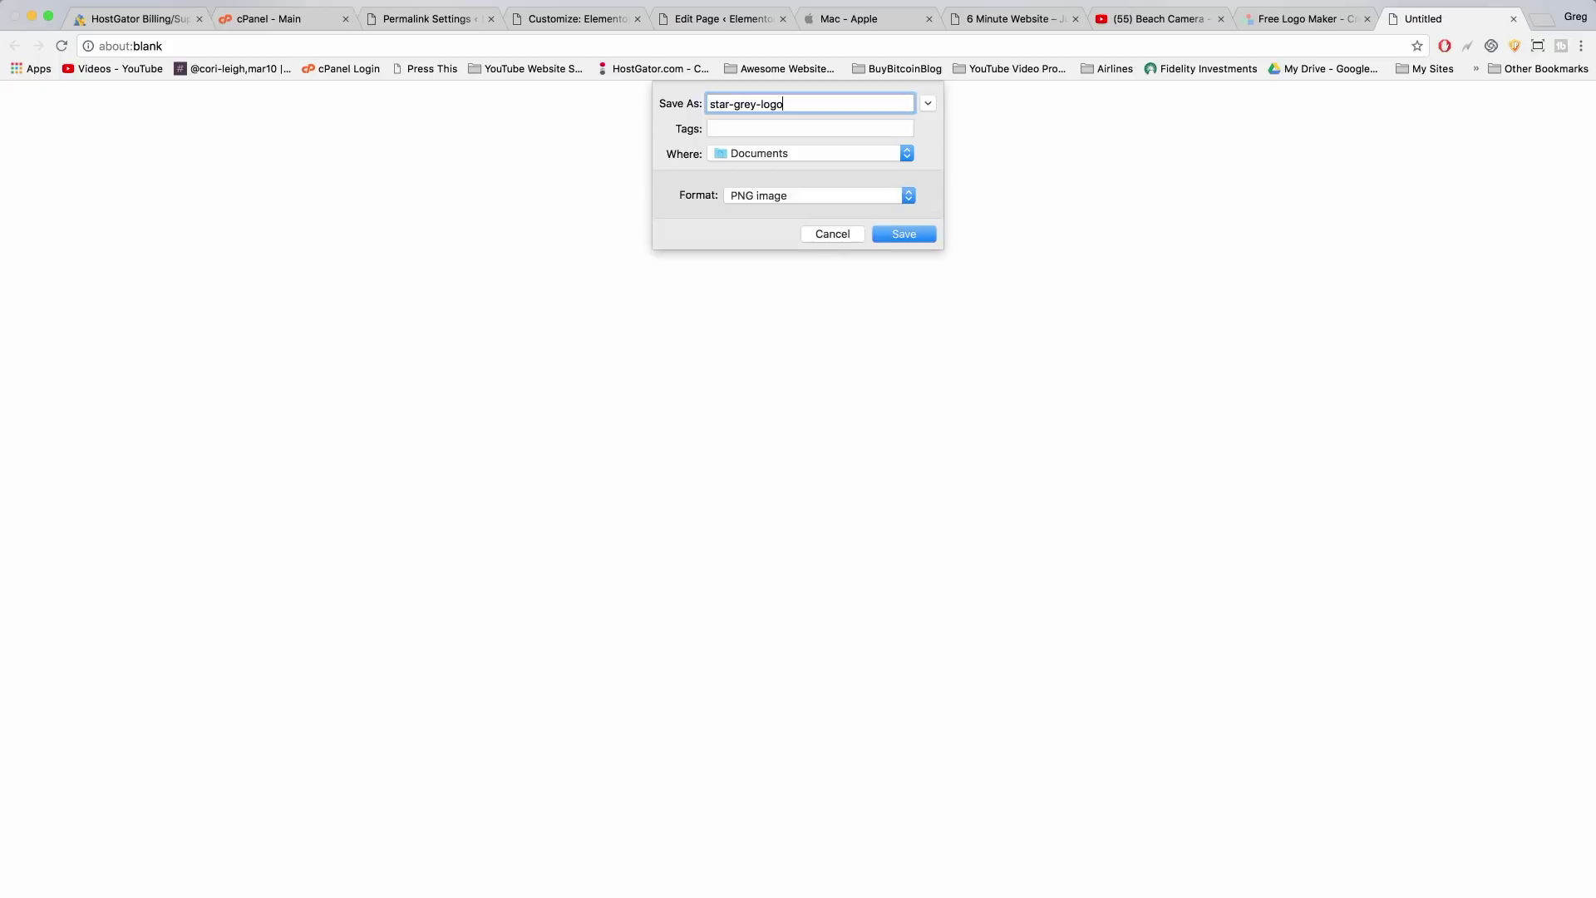
key("Return")
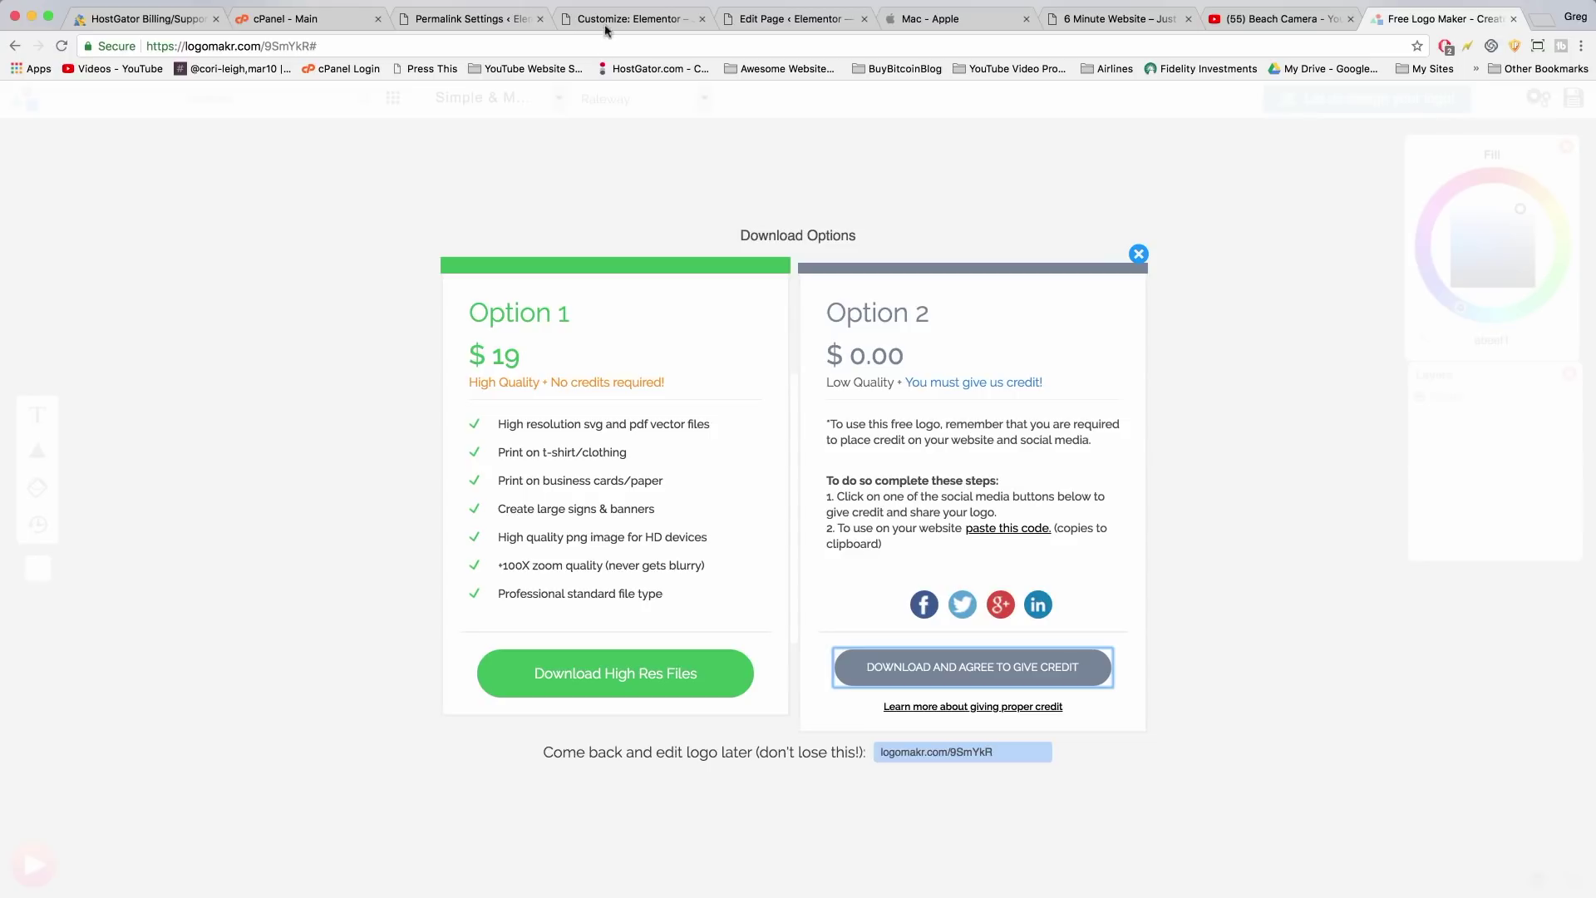
left_click(651, 18)
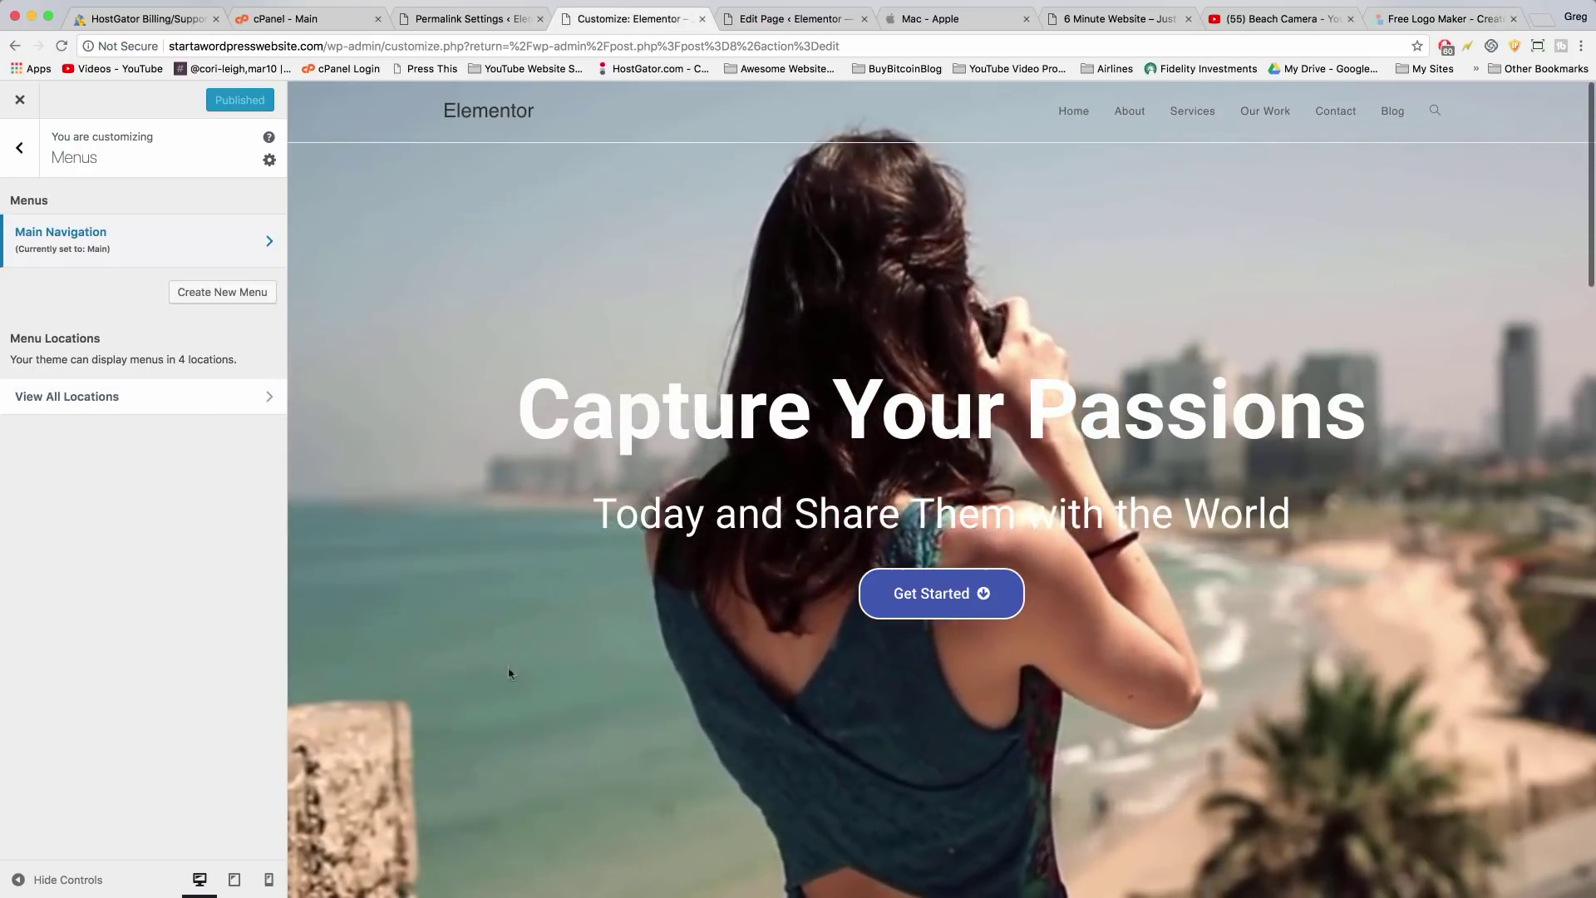
Under Header > Logo, upload star-blue-logo.png and star-grey-logo.png and use the blue star uncropped.
left_click(17, 149)
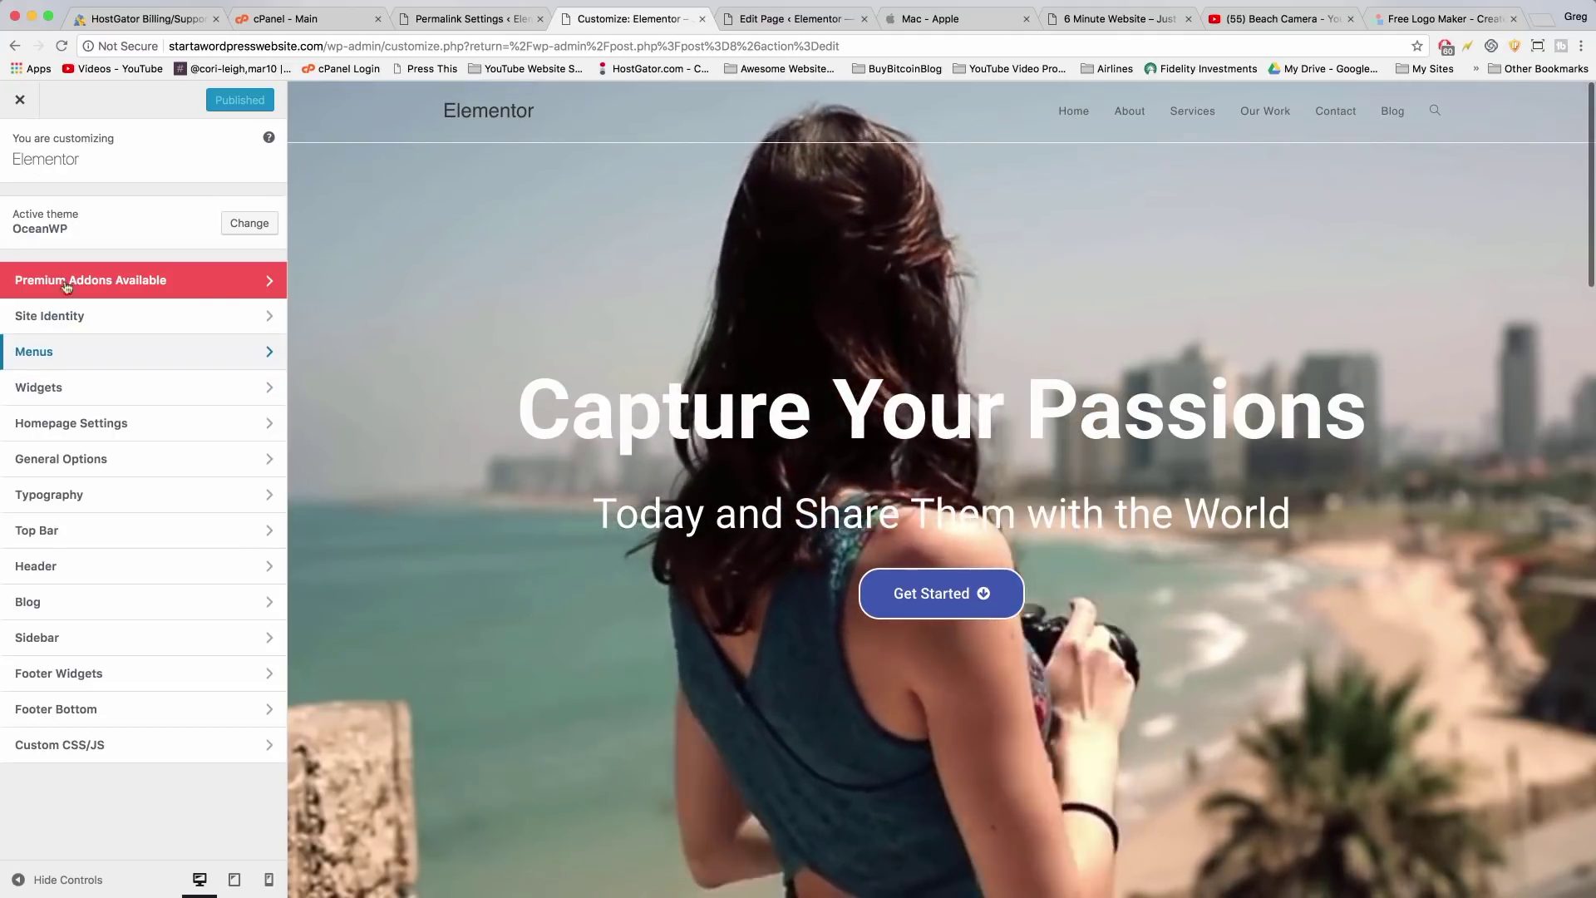
left_click(46, 566)
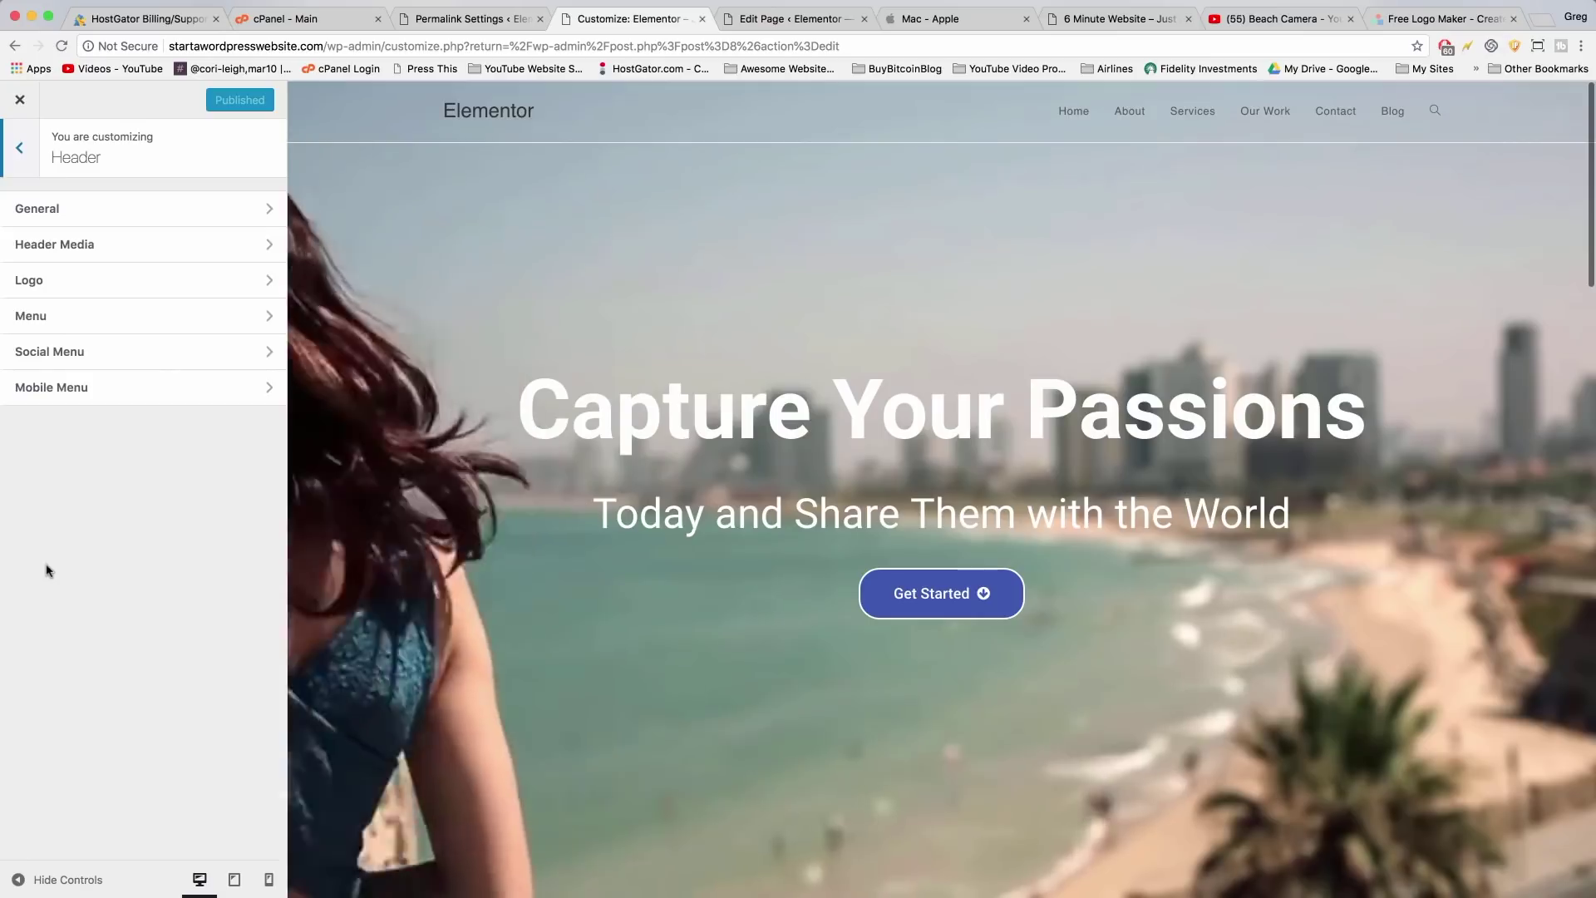
left_click(252, 280)
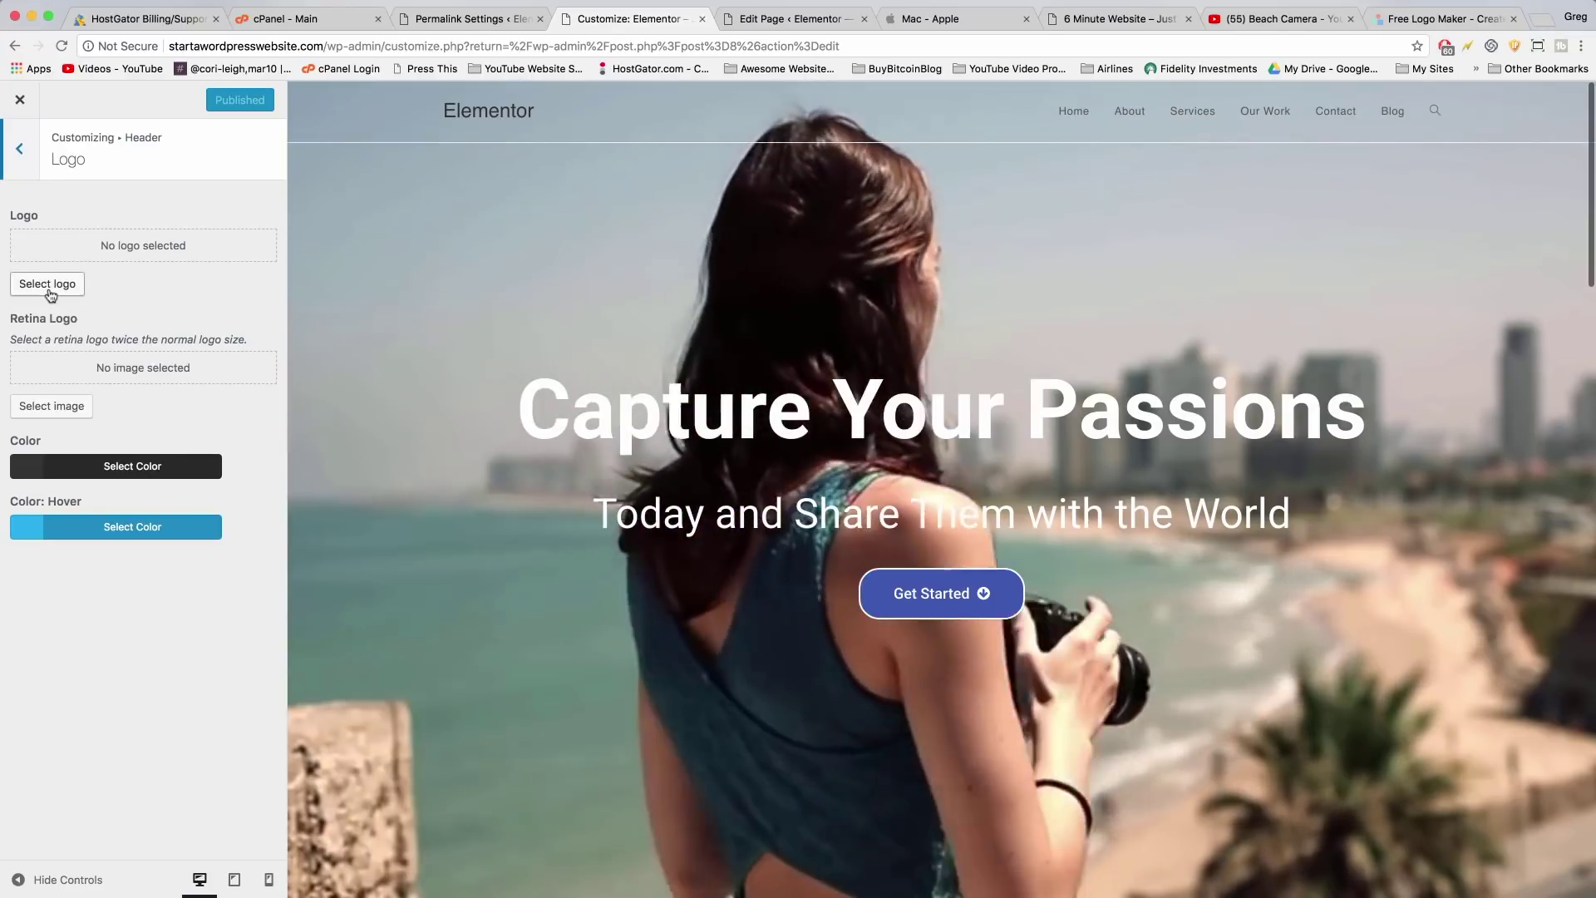
left_click(48, 284)
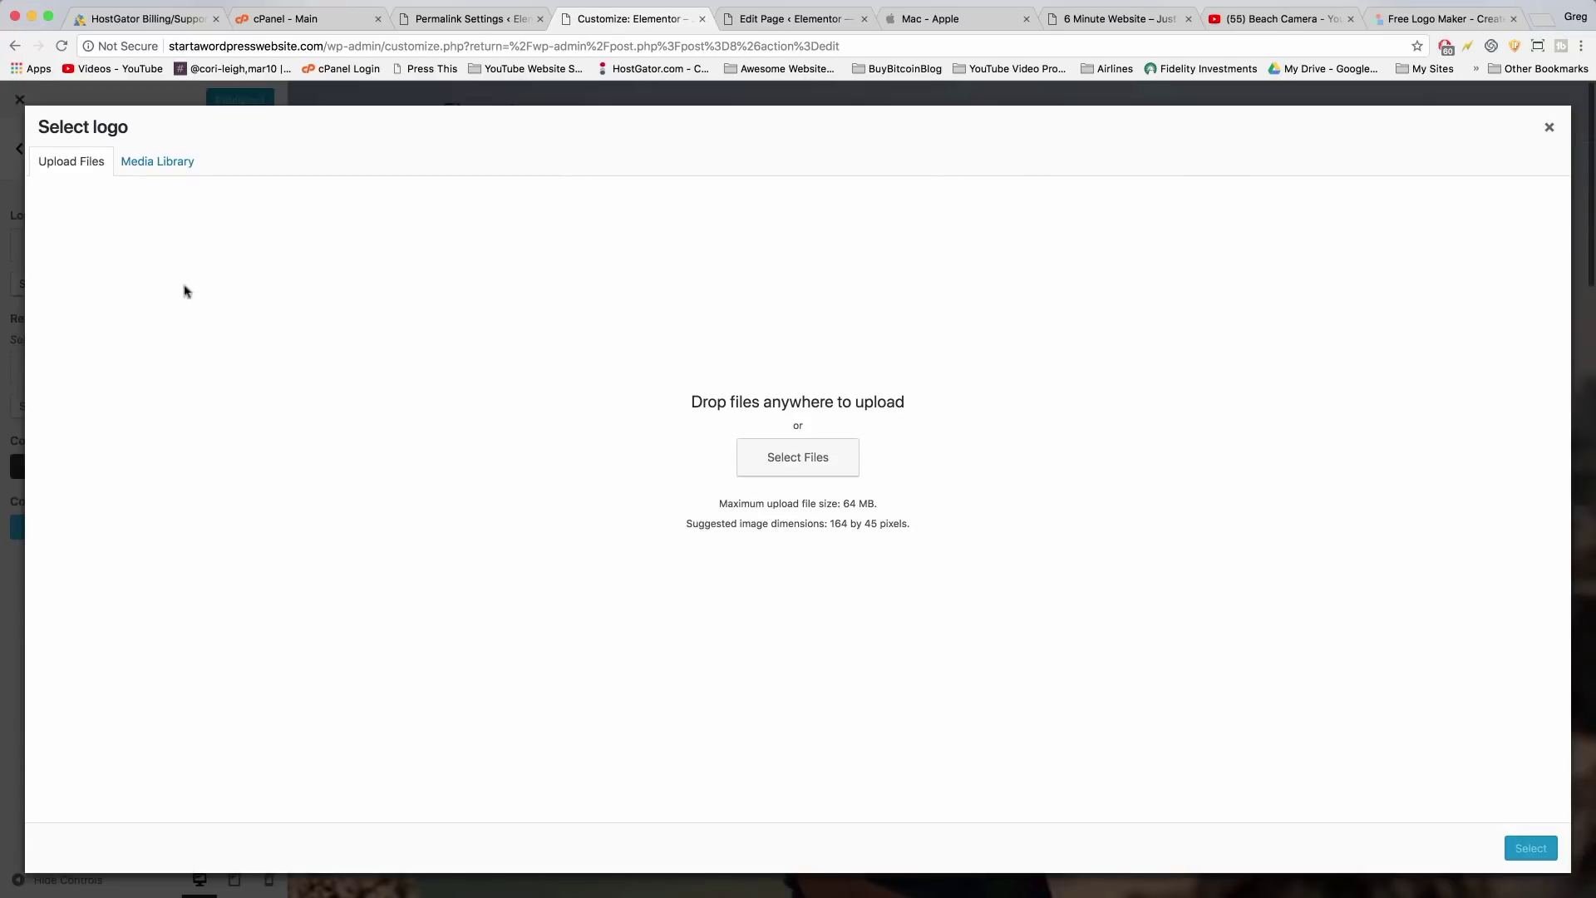
left_click(806, 456)
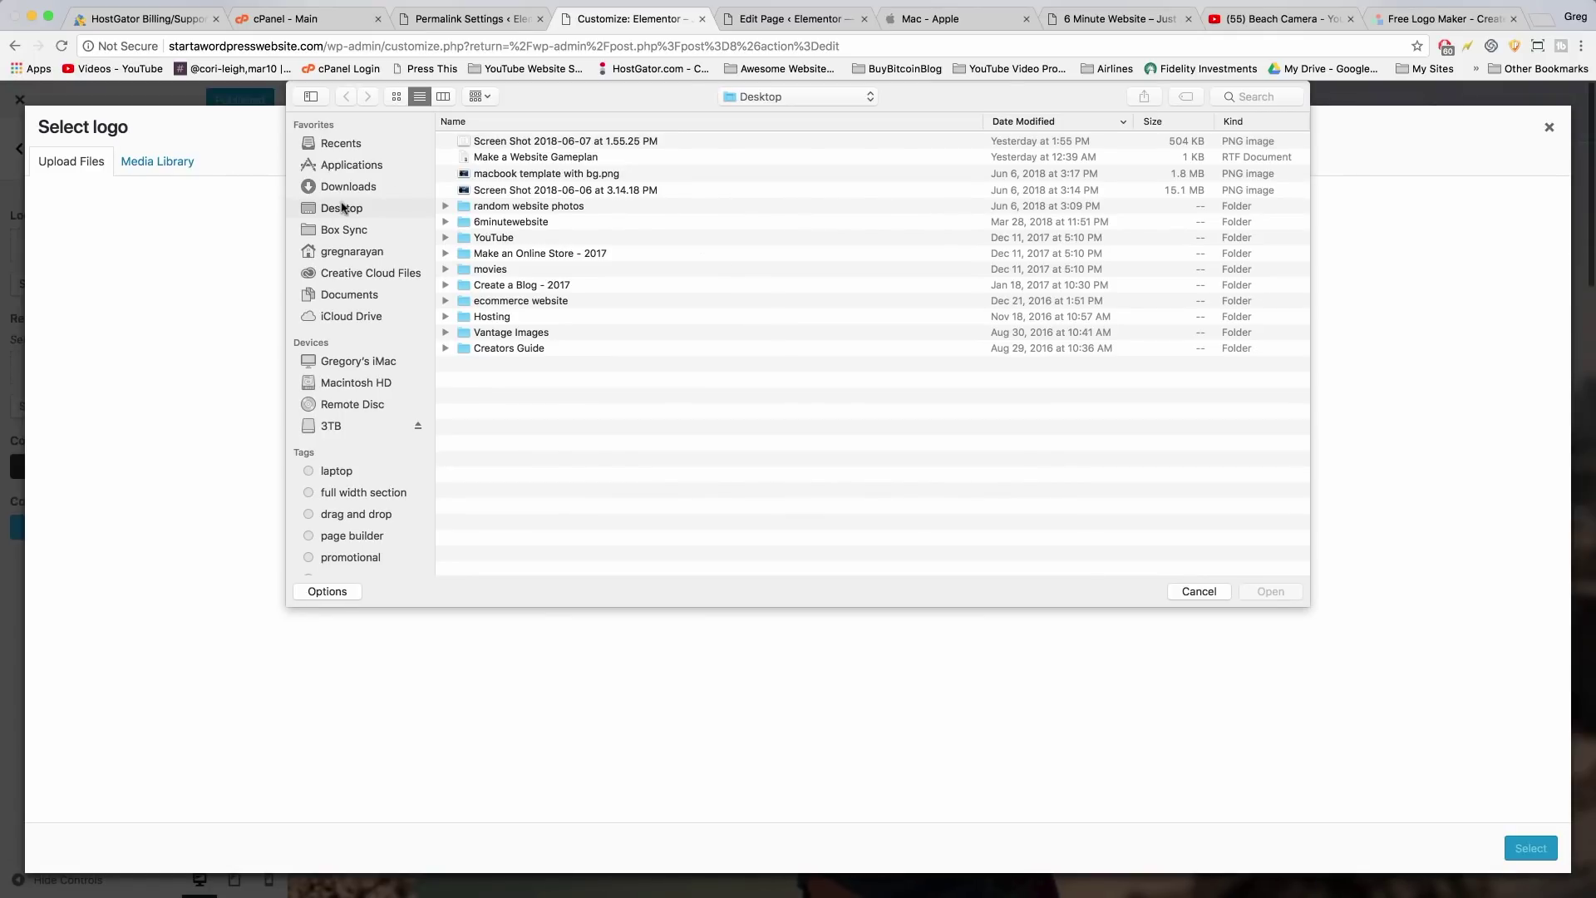
left_click(345, 294)
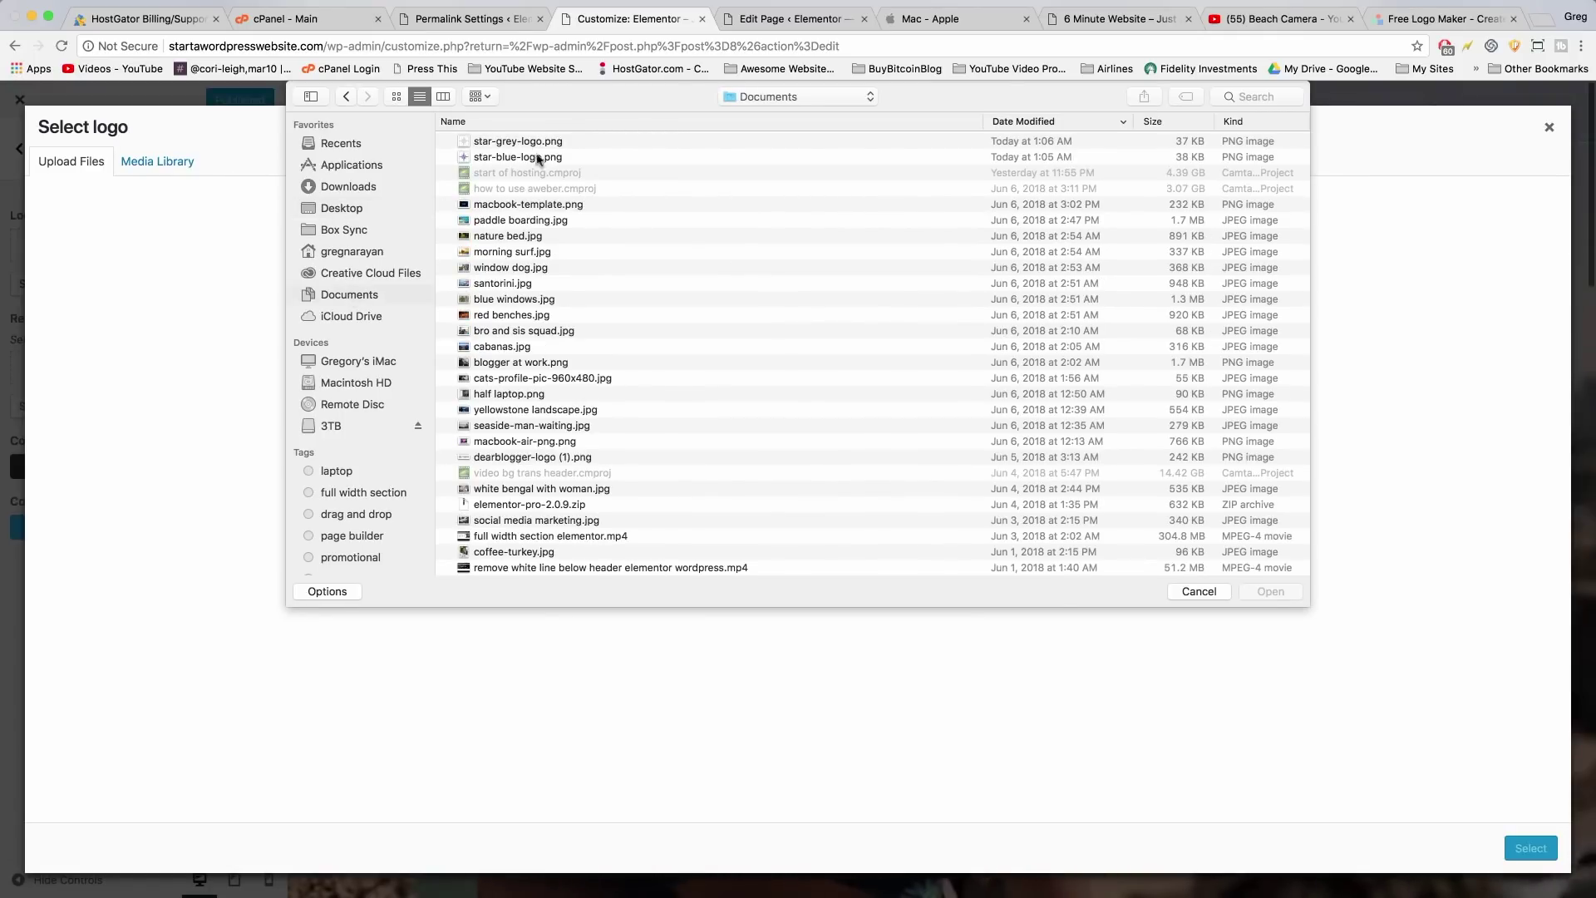
left_click(524, 158)
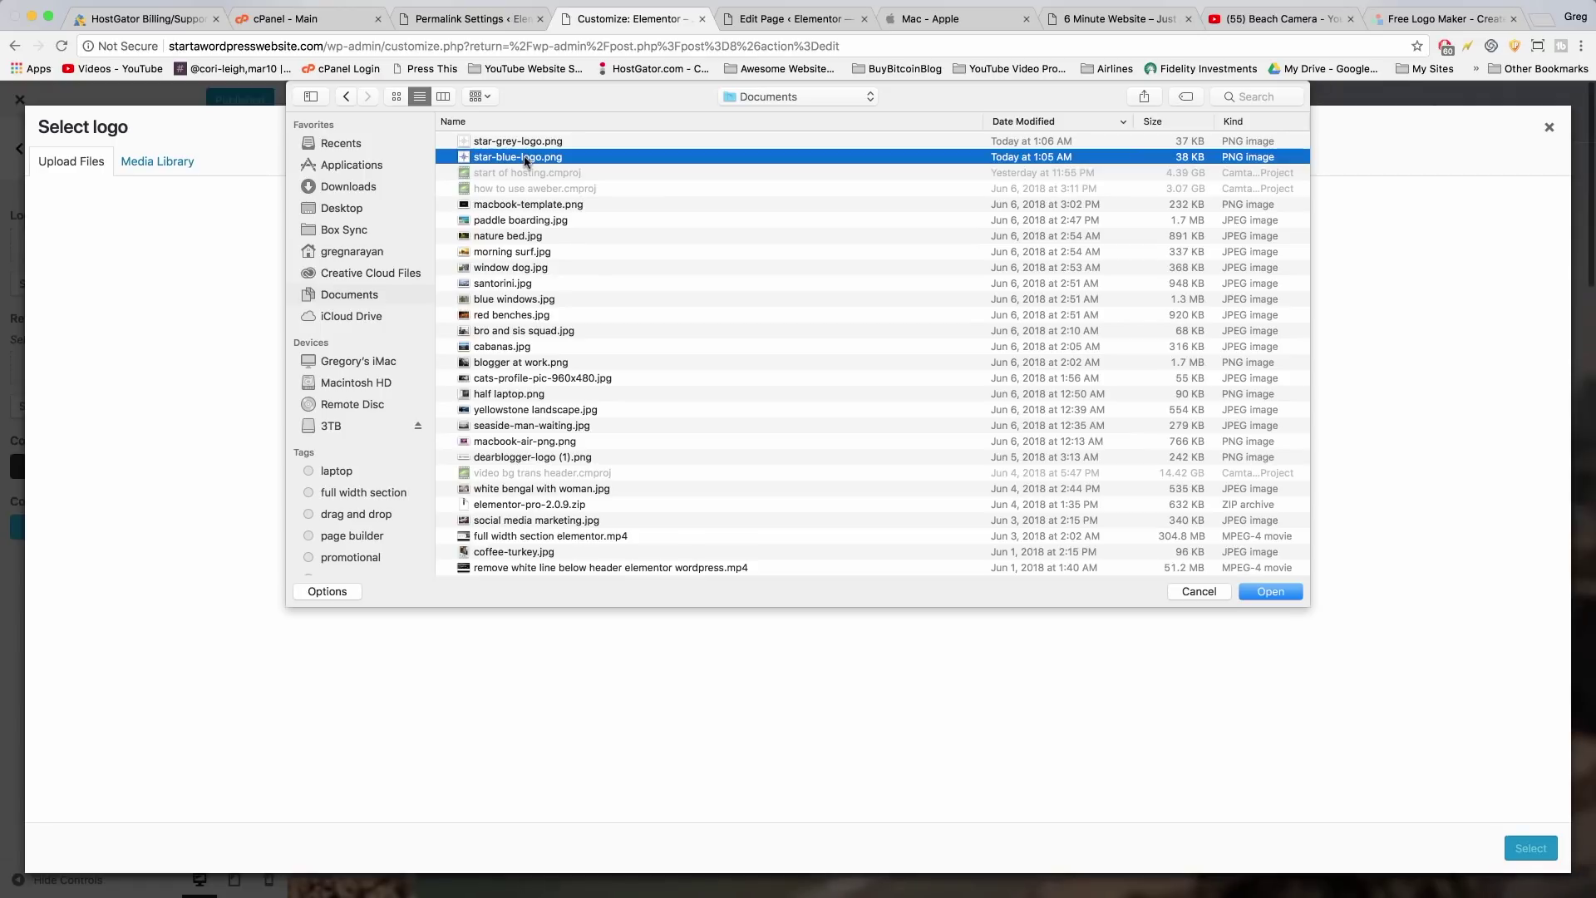
left_click(529, 145, "shift")
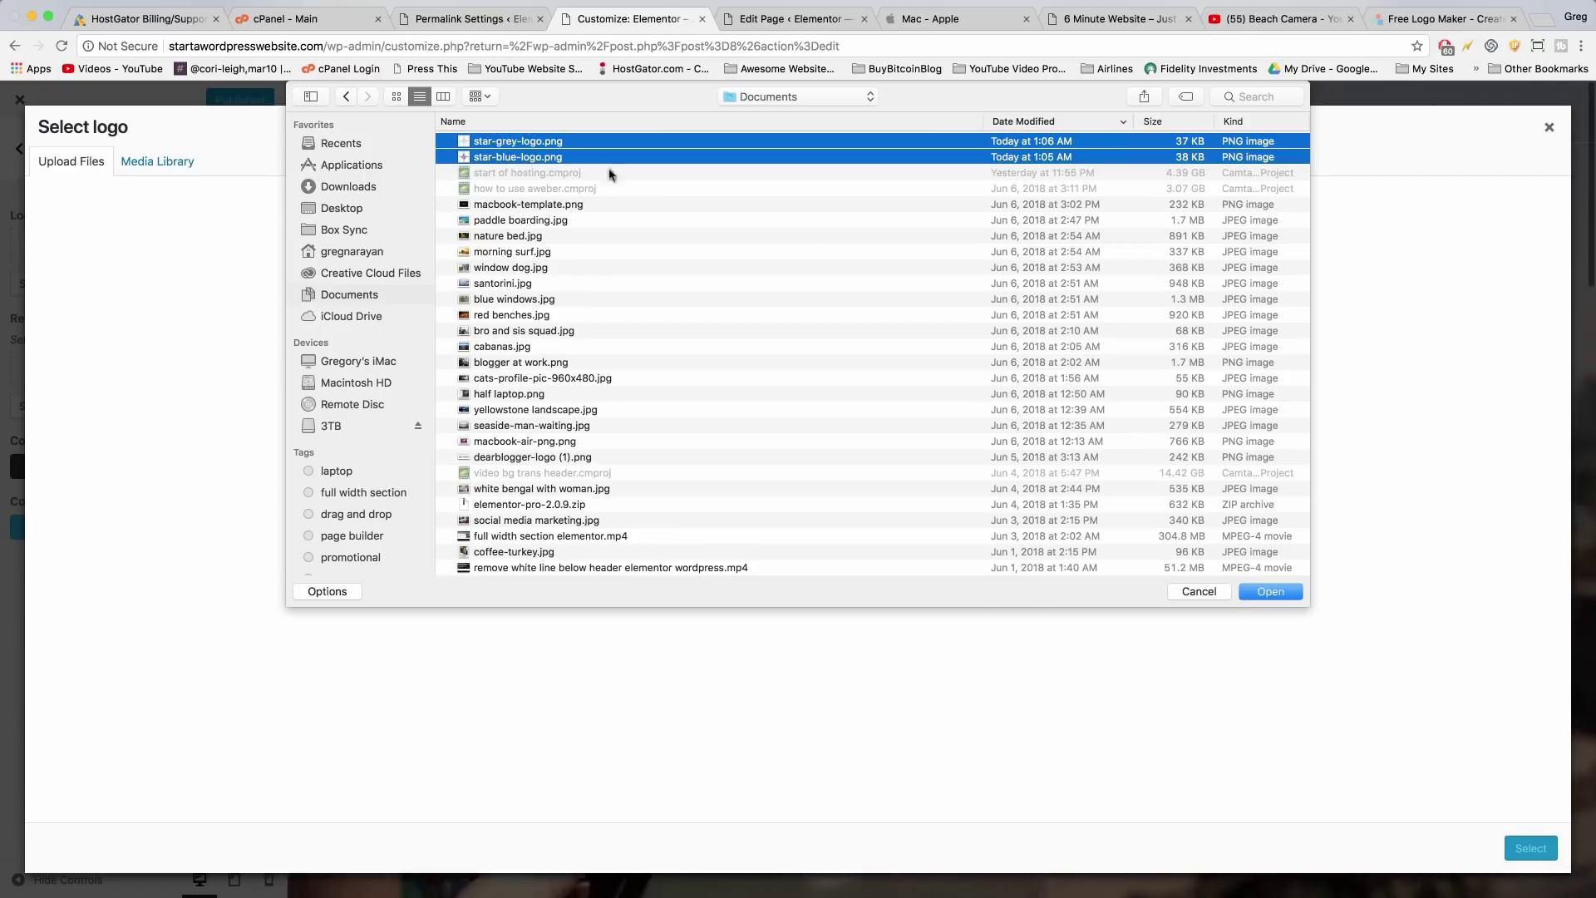
left_click(1265, 593)
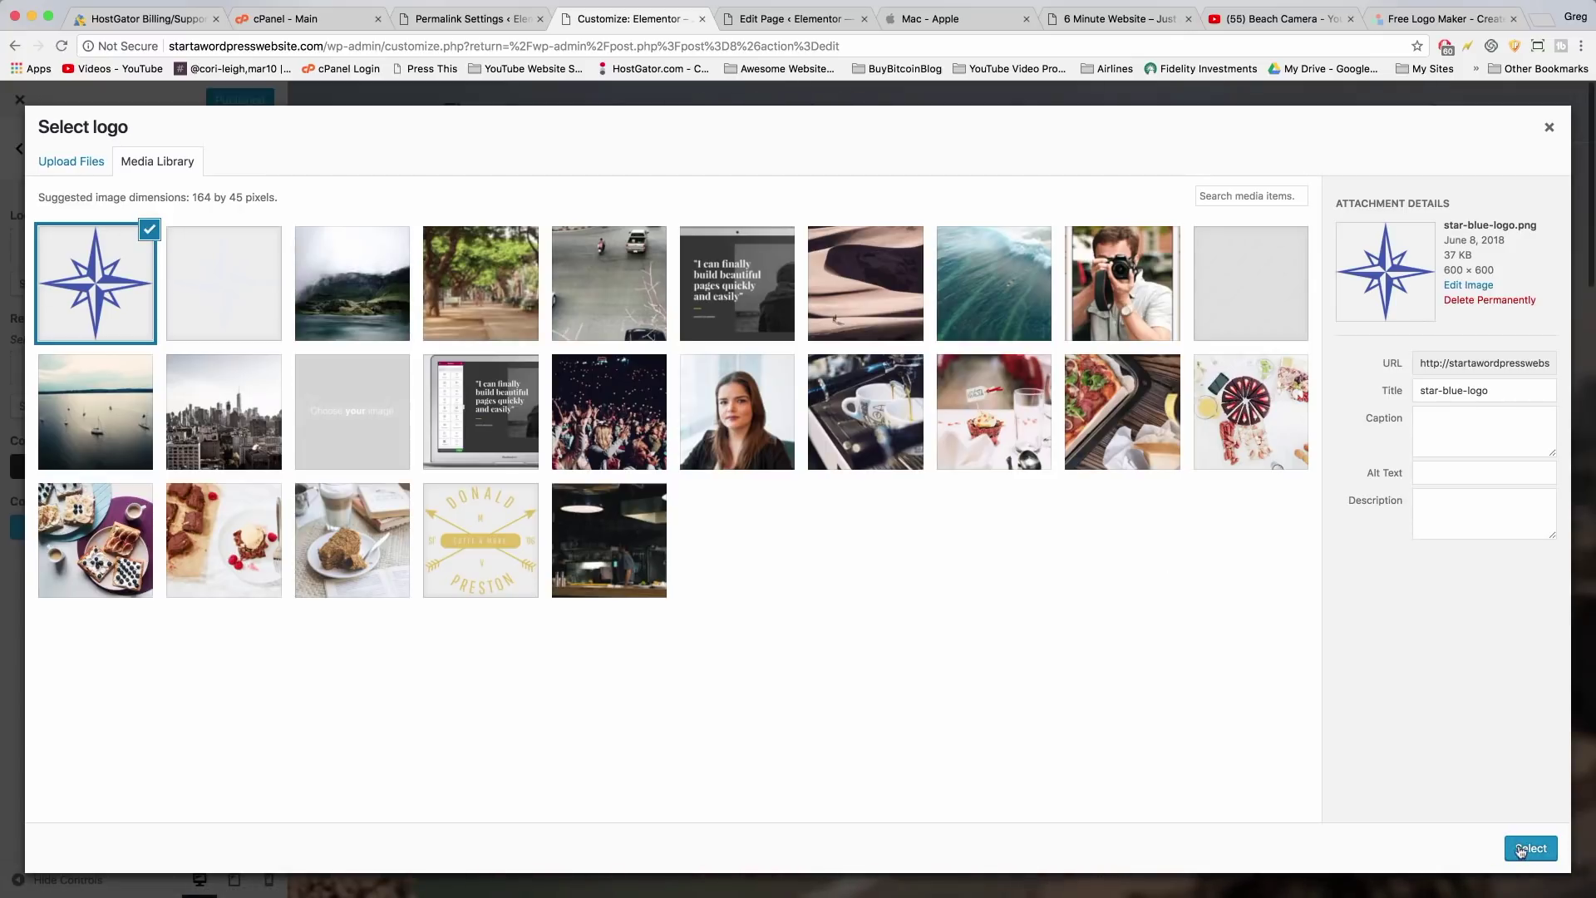
left_click(1521, 850)
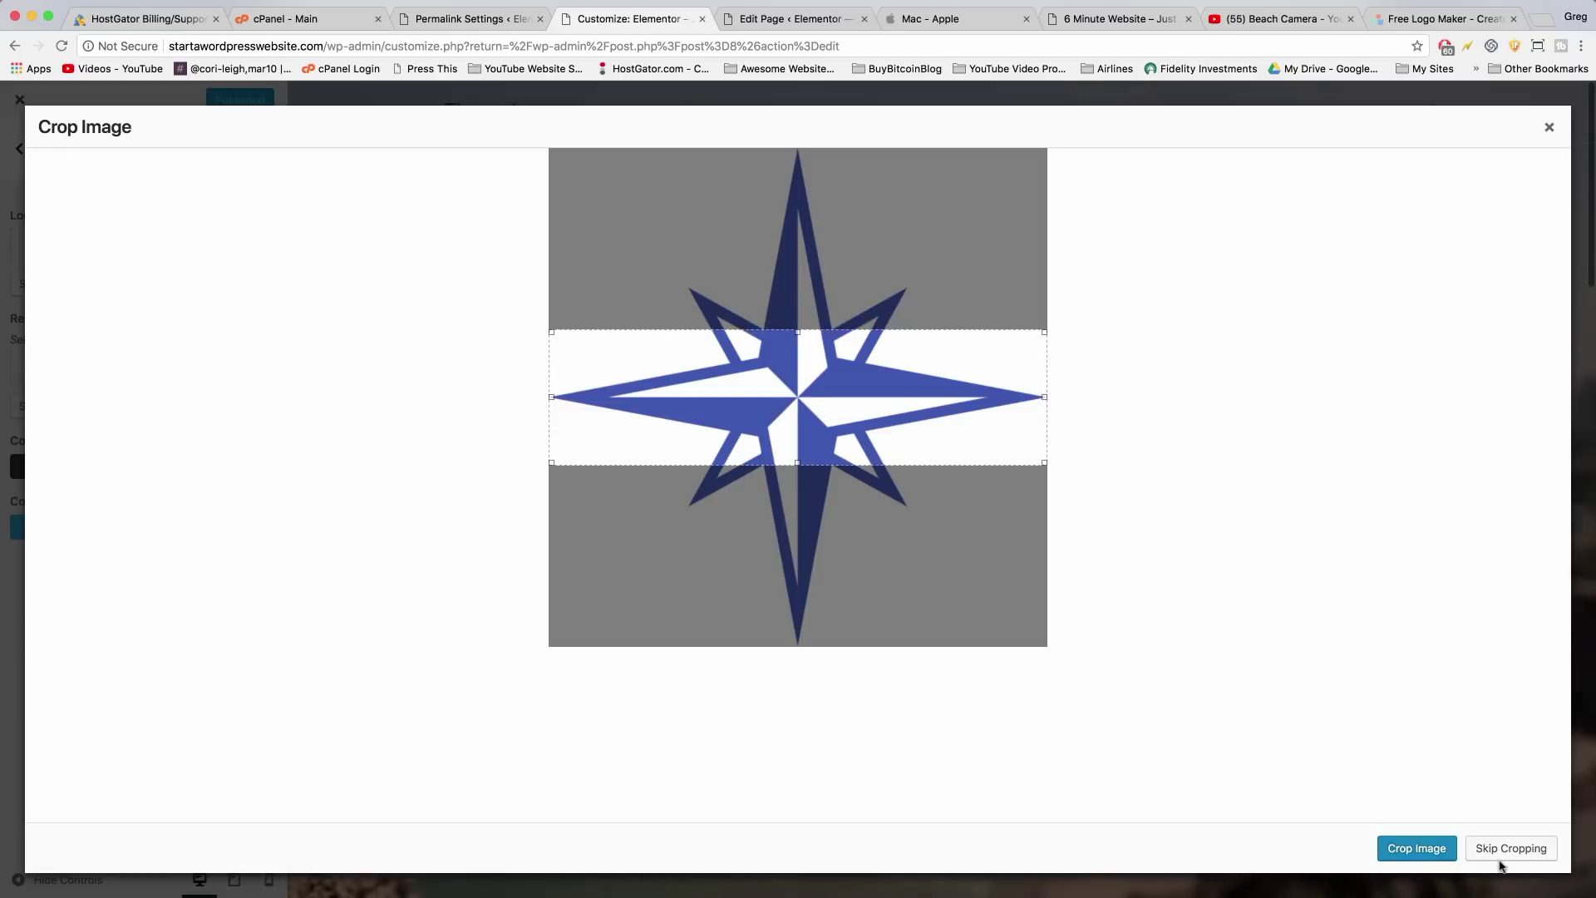
left_click(1496, 851)
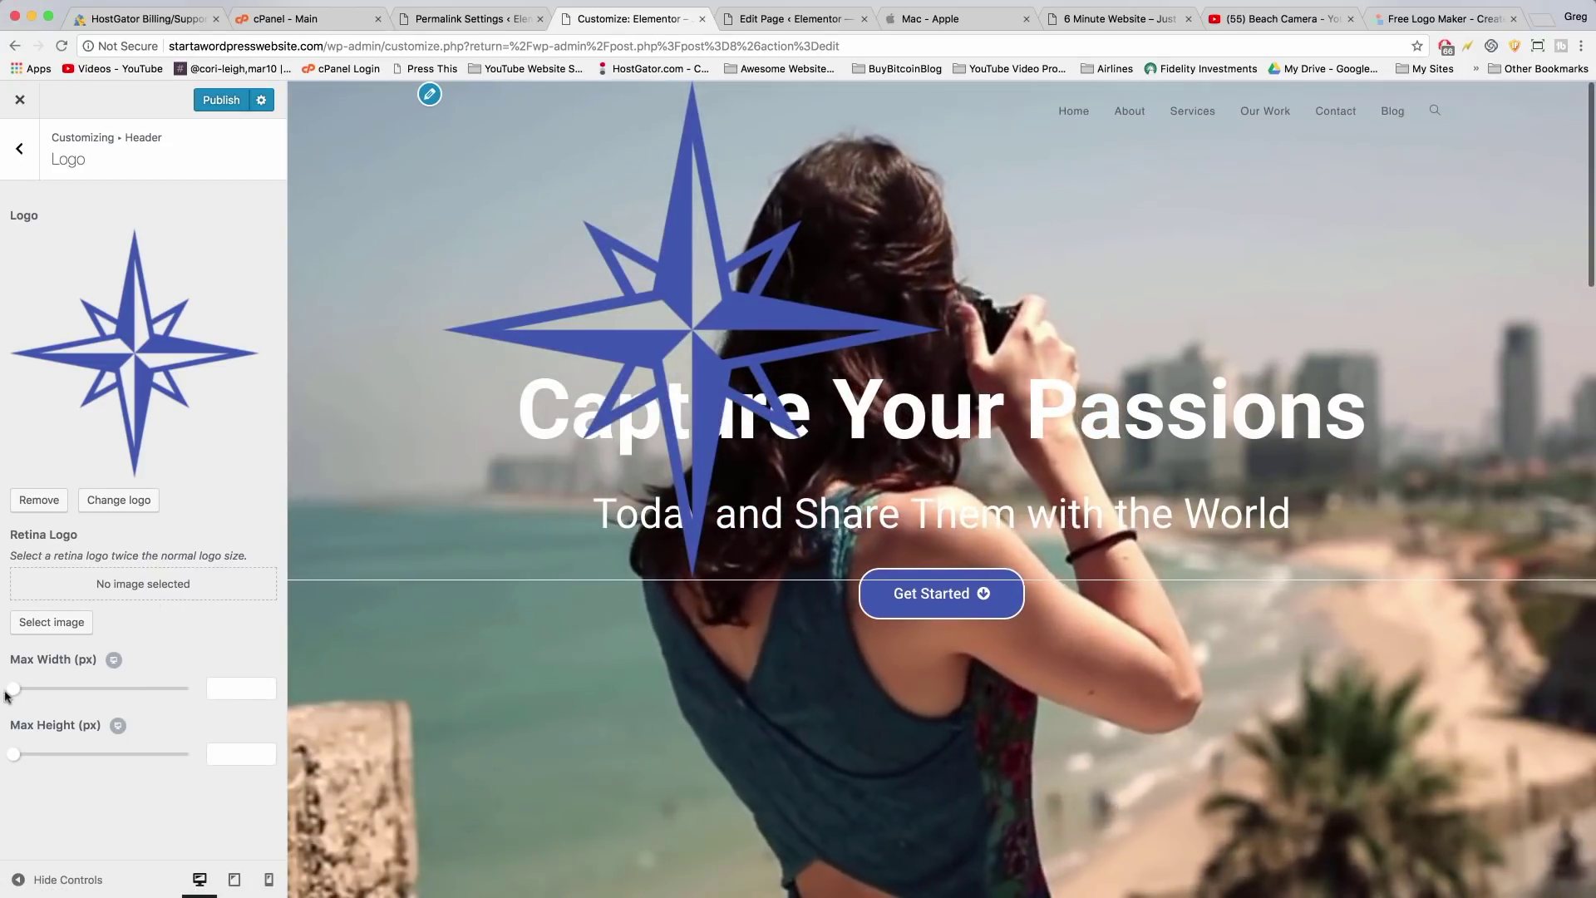
Set the header logo's max width to 72 px and its max height to 28 px.
left_click_drag(12, 691, 50, 693)
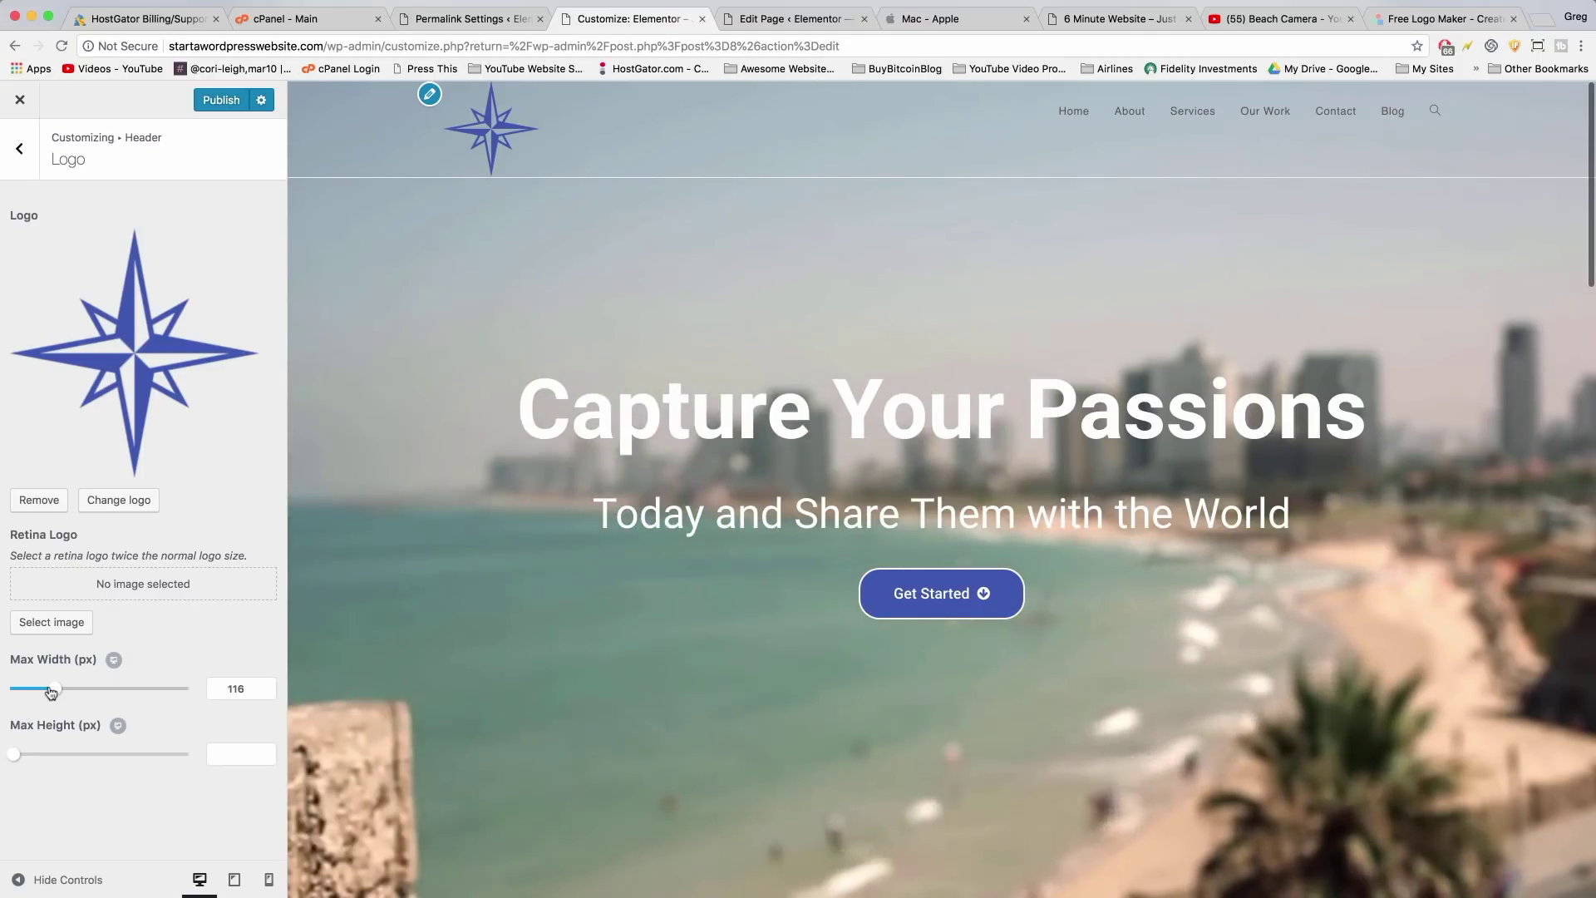
left_click_drag(45, 692, 38, 690)
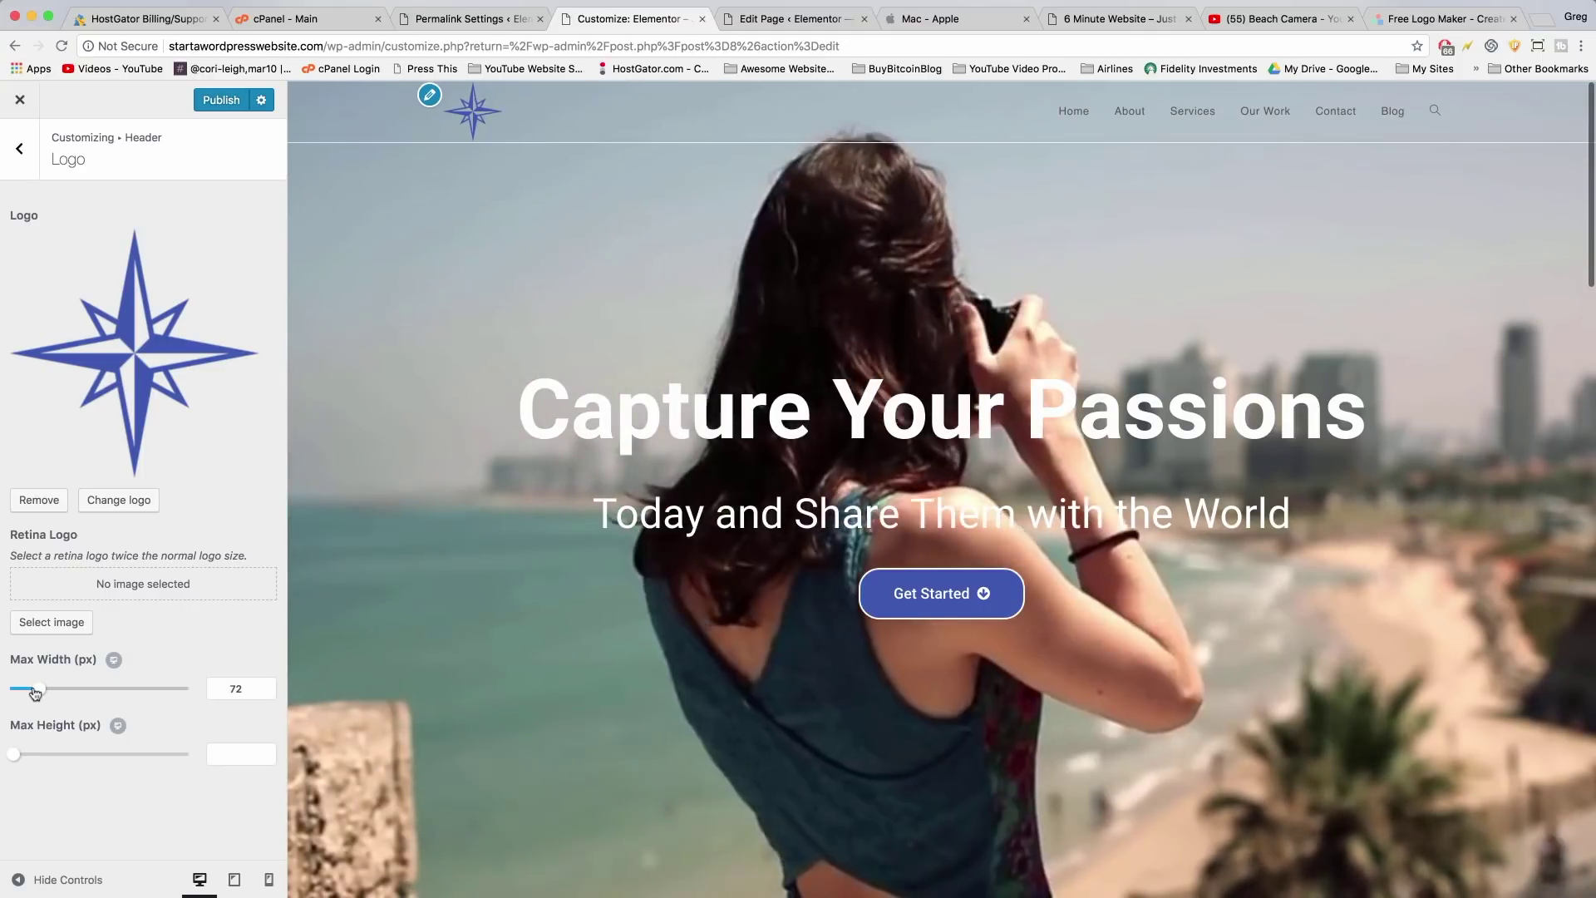
mouse_move(14, 753)
left_mouse_down()
mouse_move(126, 754)
mouse_move(10, 748)
left_mouse_up()
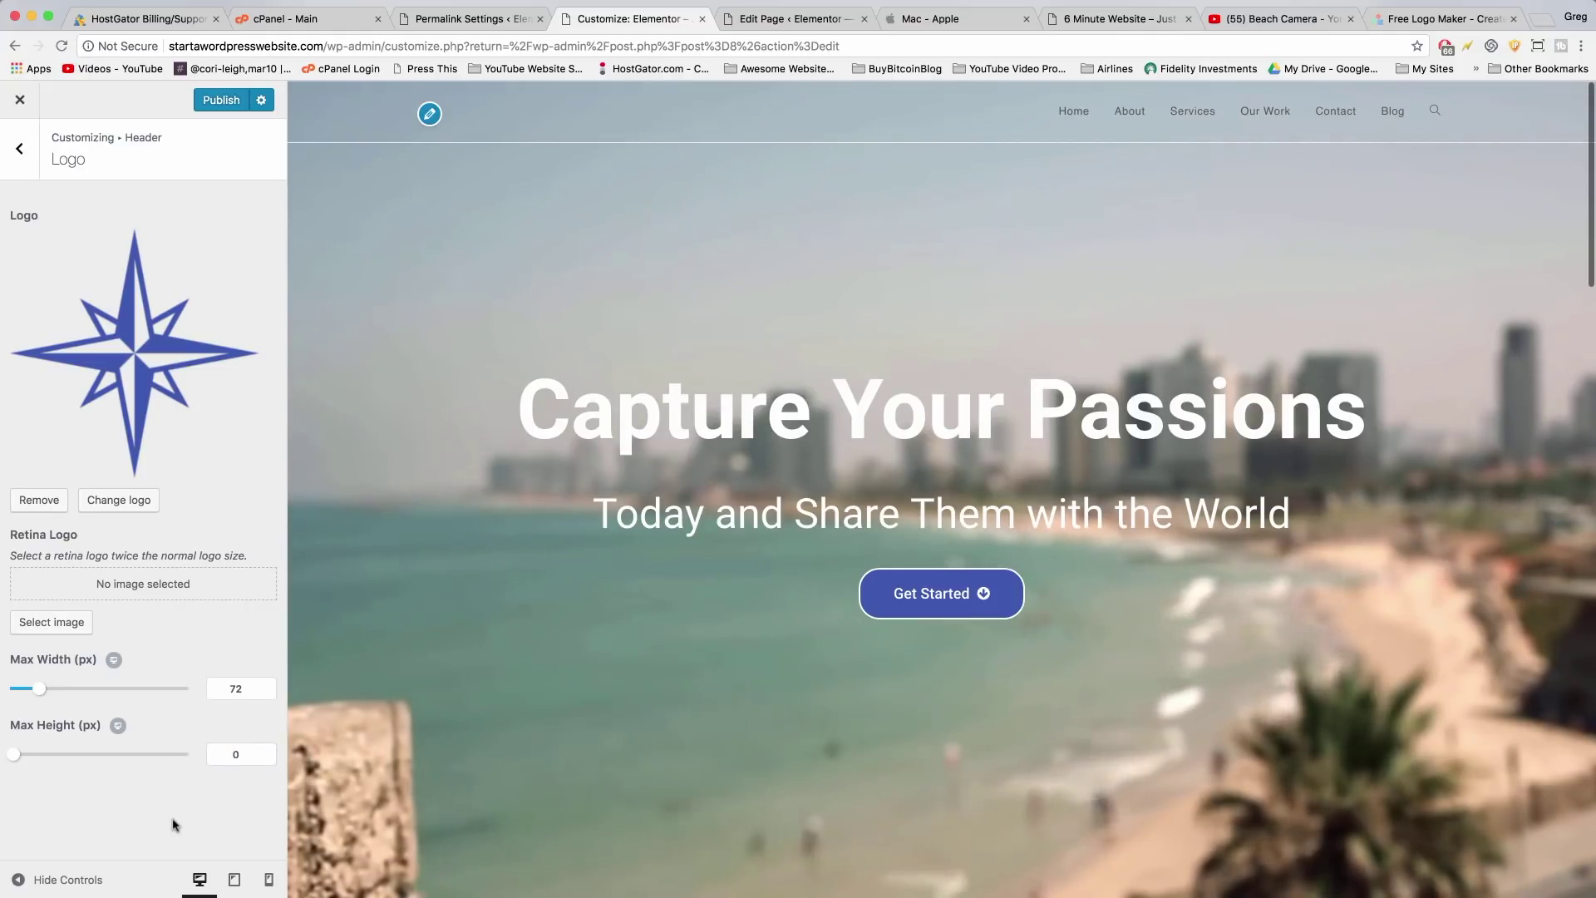
left_click_drag(14, 755, 23, 755)
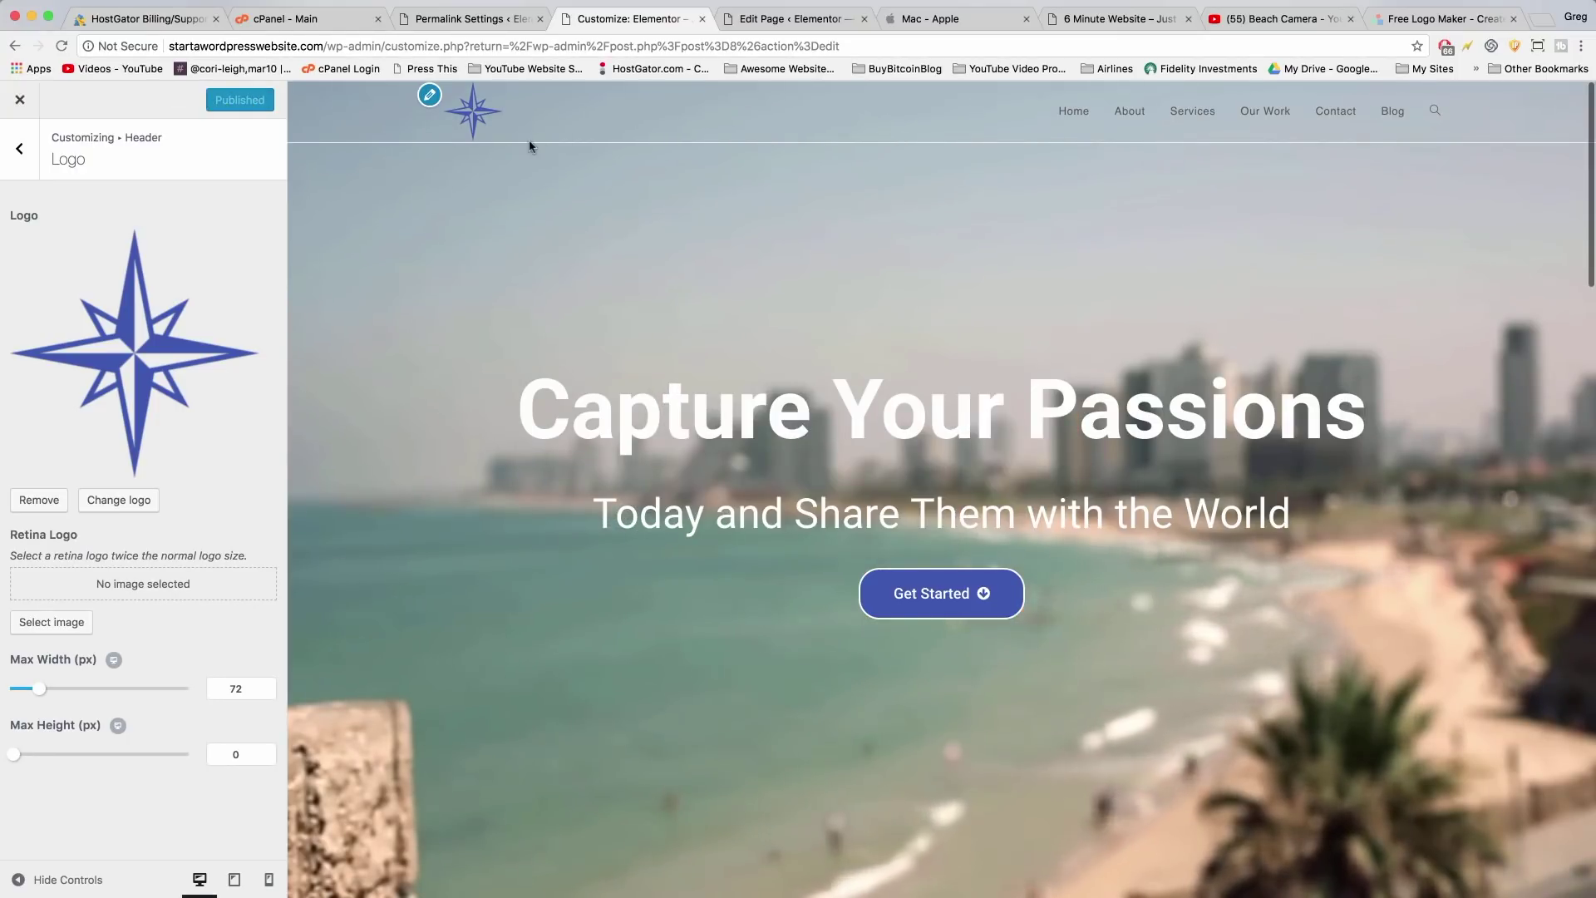
From Header > General, publish the Customizer changes and exit to the Front Page's Edit Page screen.
left_click(22, 149)
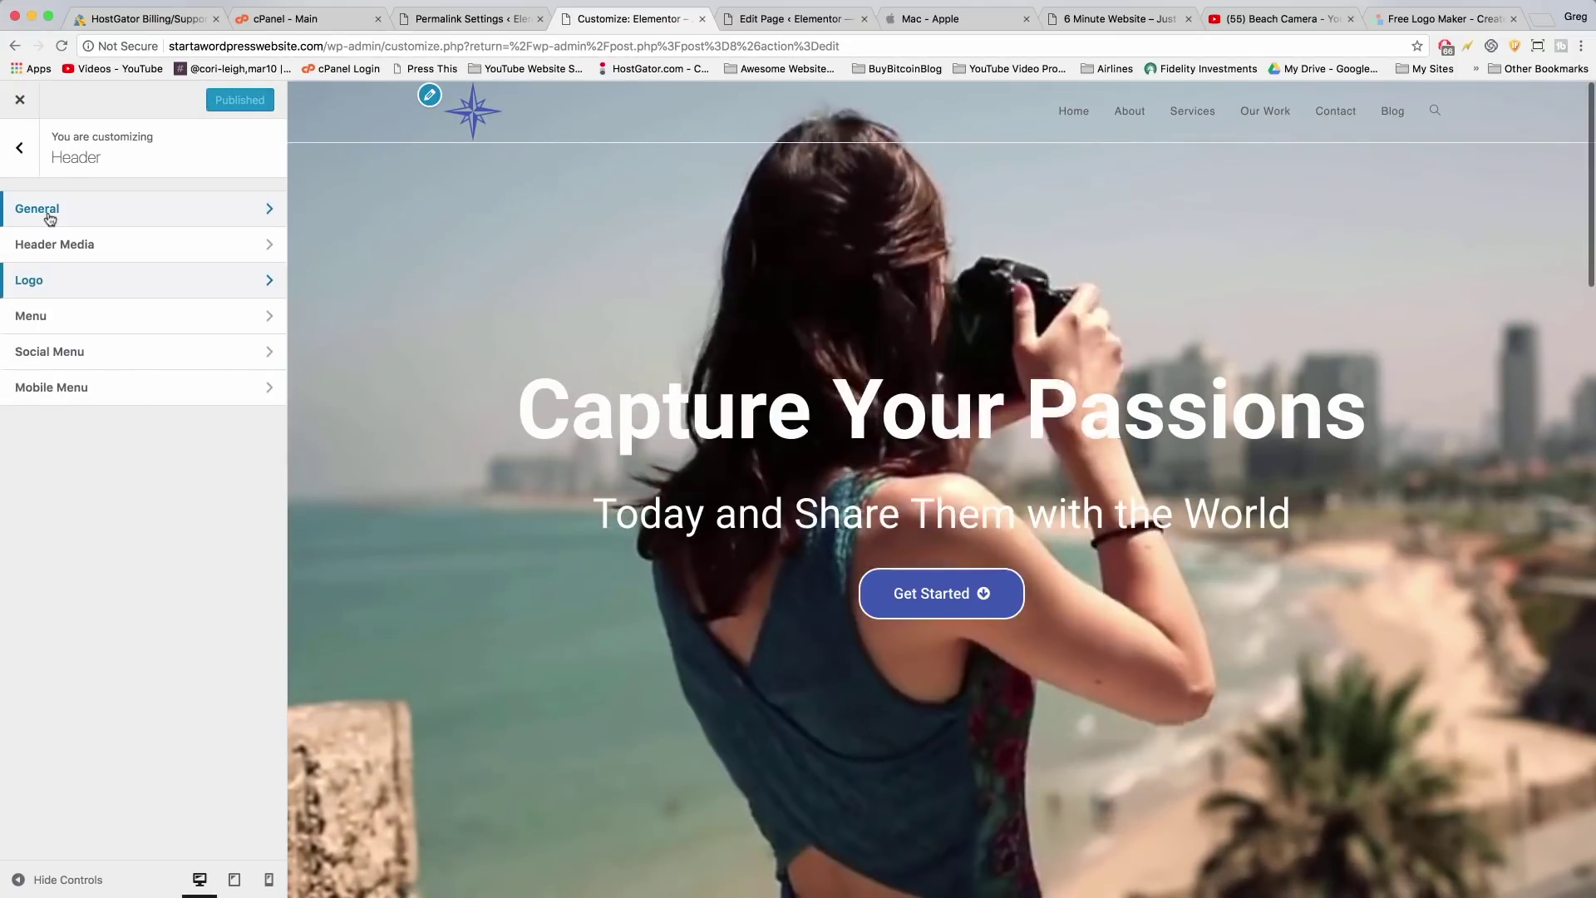
left_click(102, 211)
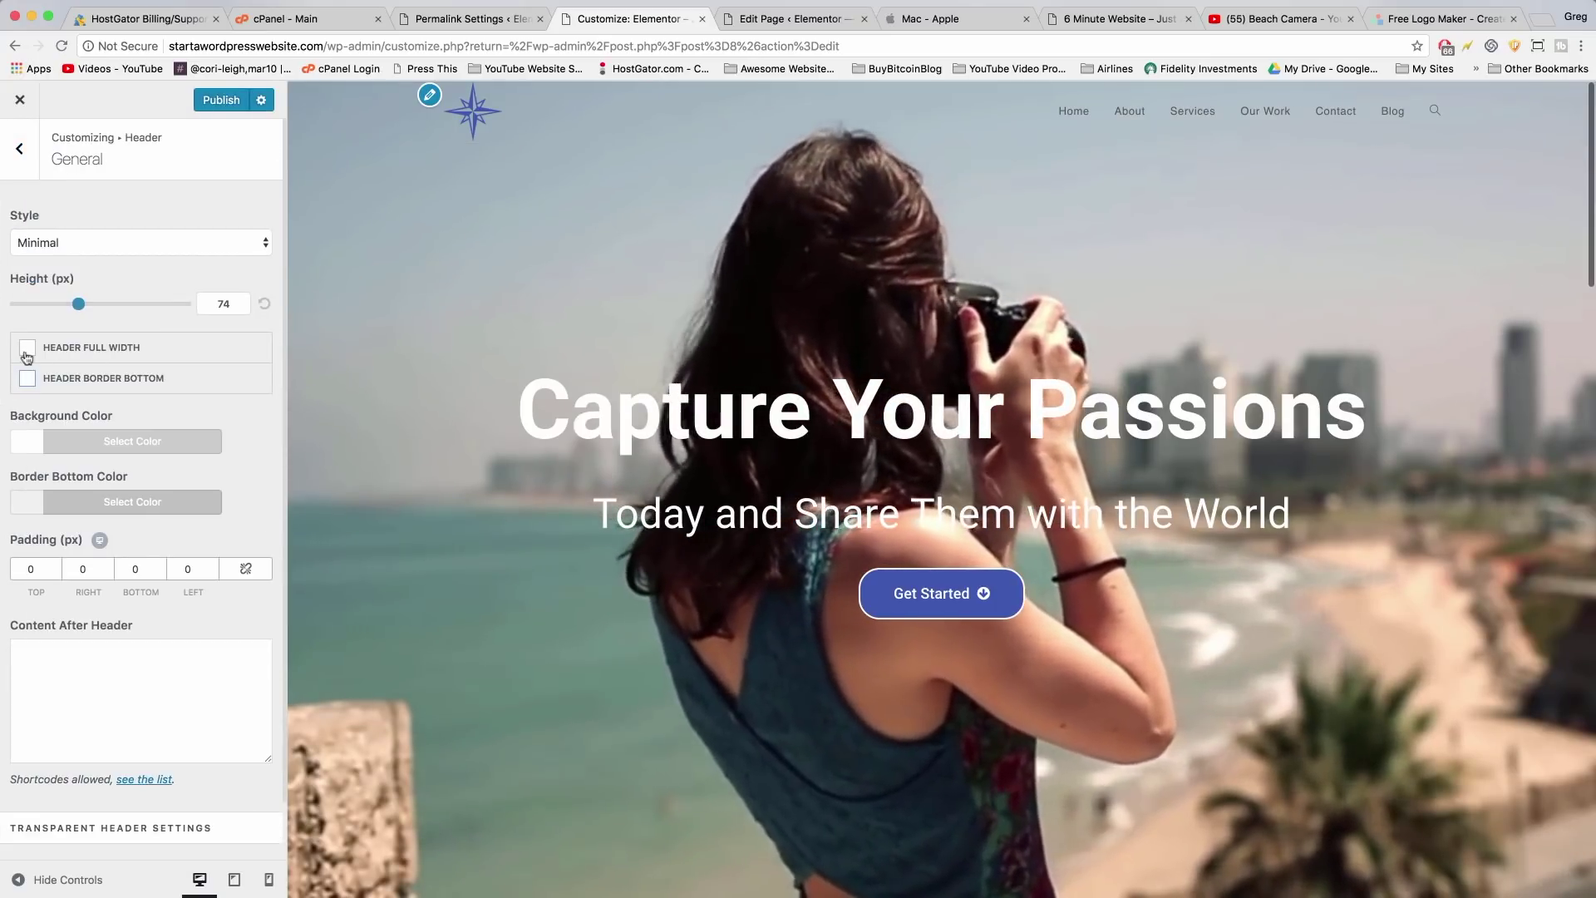
left_click(218, 100)
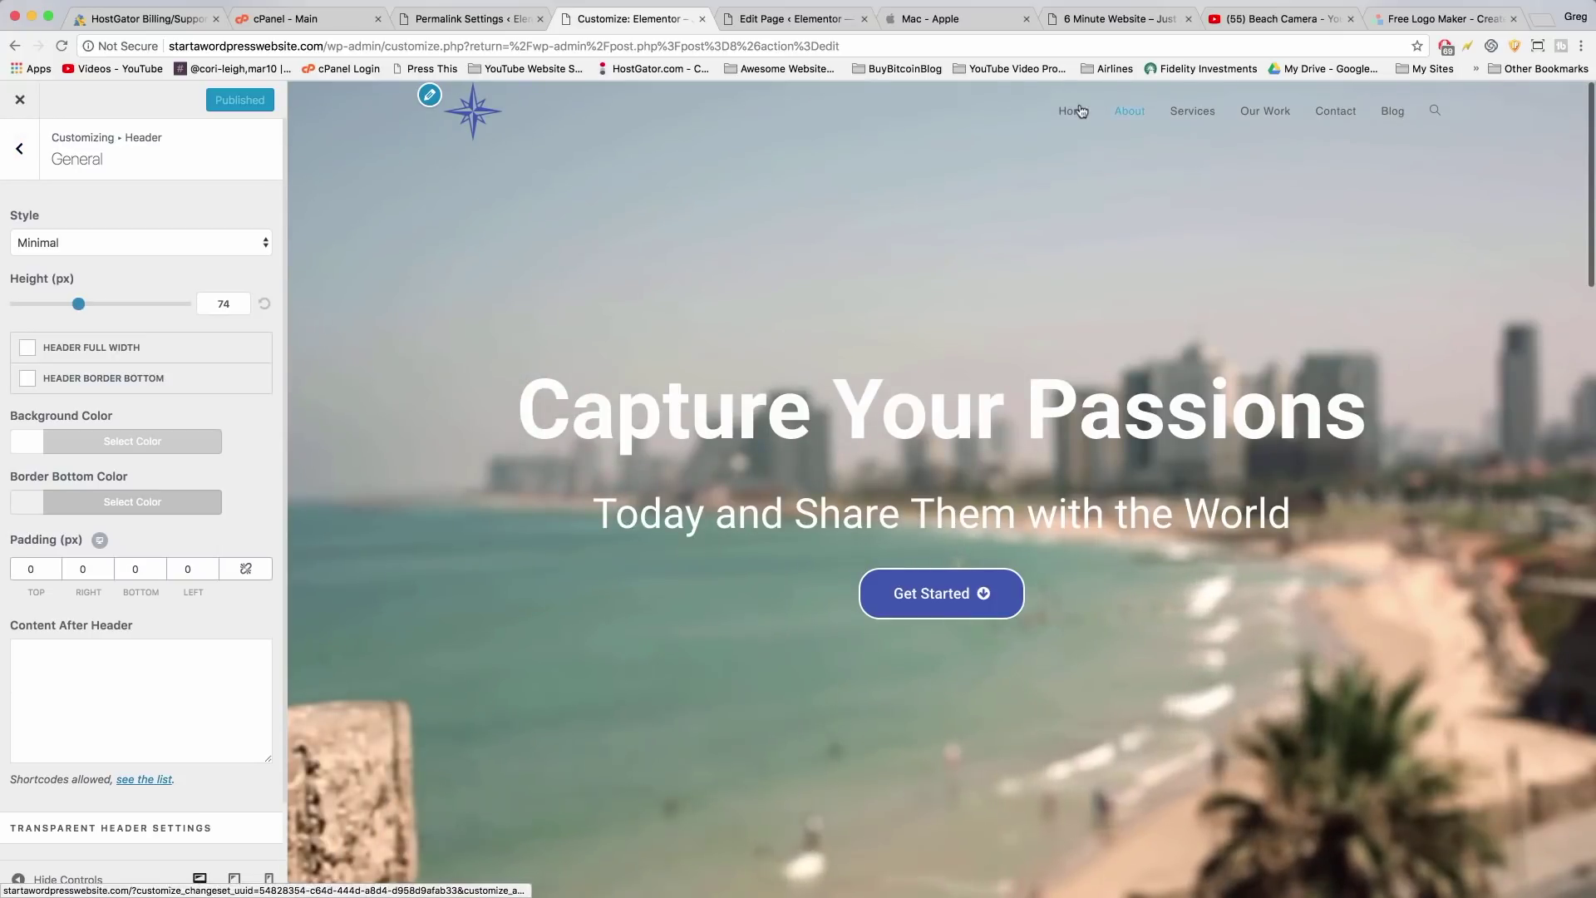
left_click(20, 100)
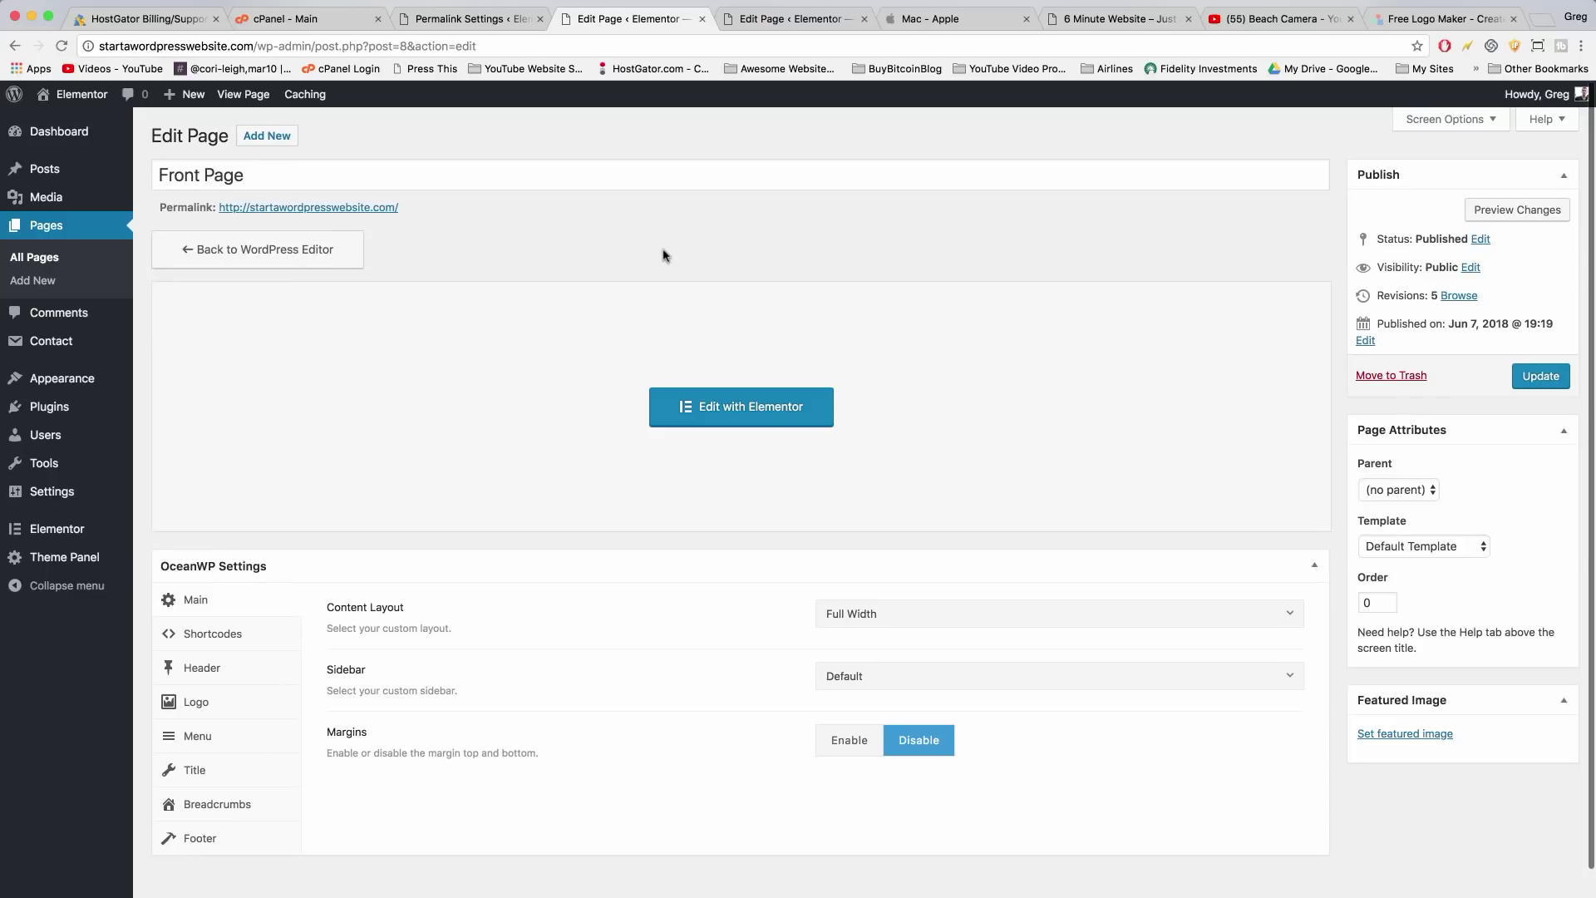
Open the Link Color picker in the Front Page's OceanWP menu settings.
scroll(455, 575, "down", 1)
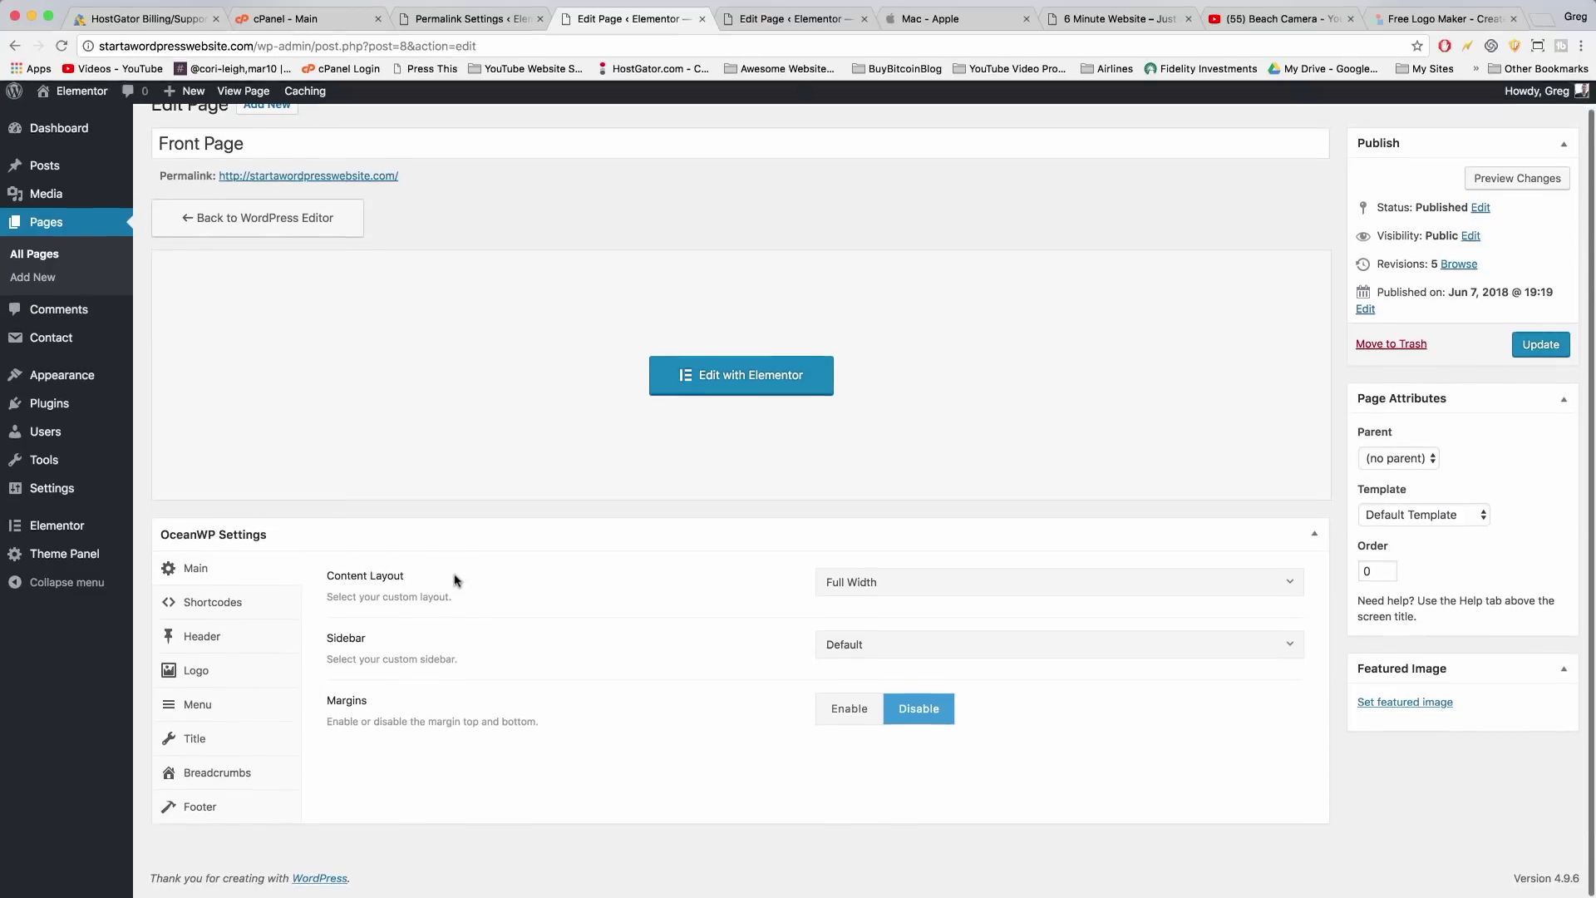
left_click(242, 711)
scroll(1162, 600, "down", 5)
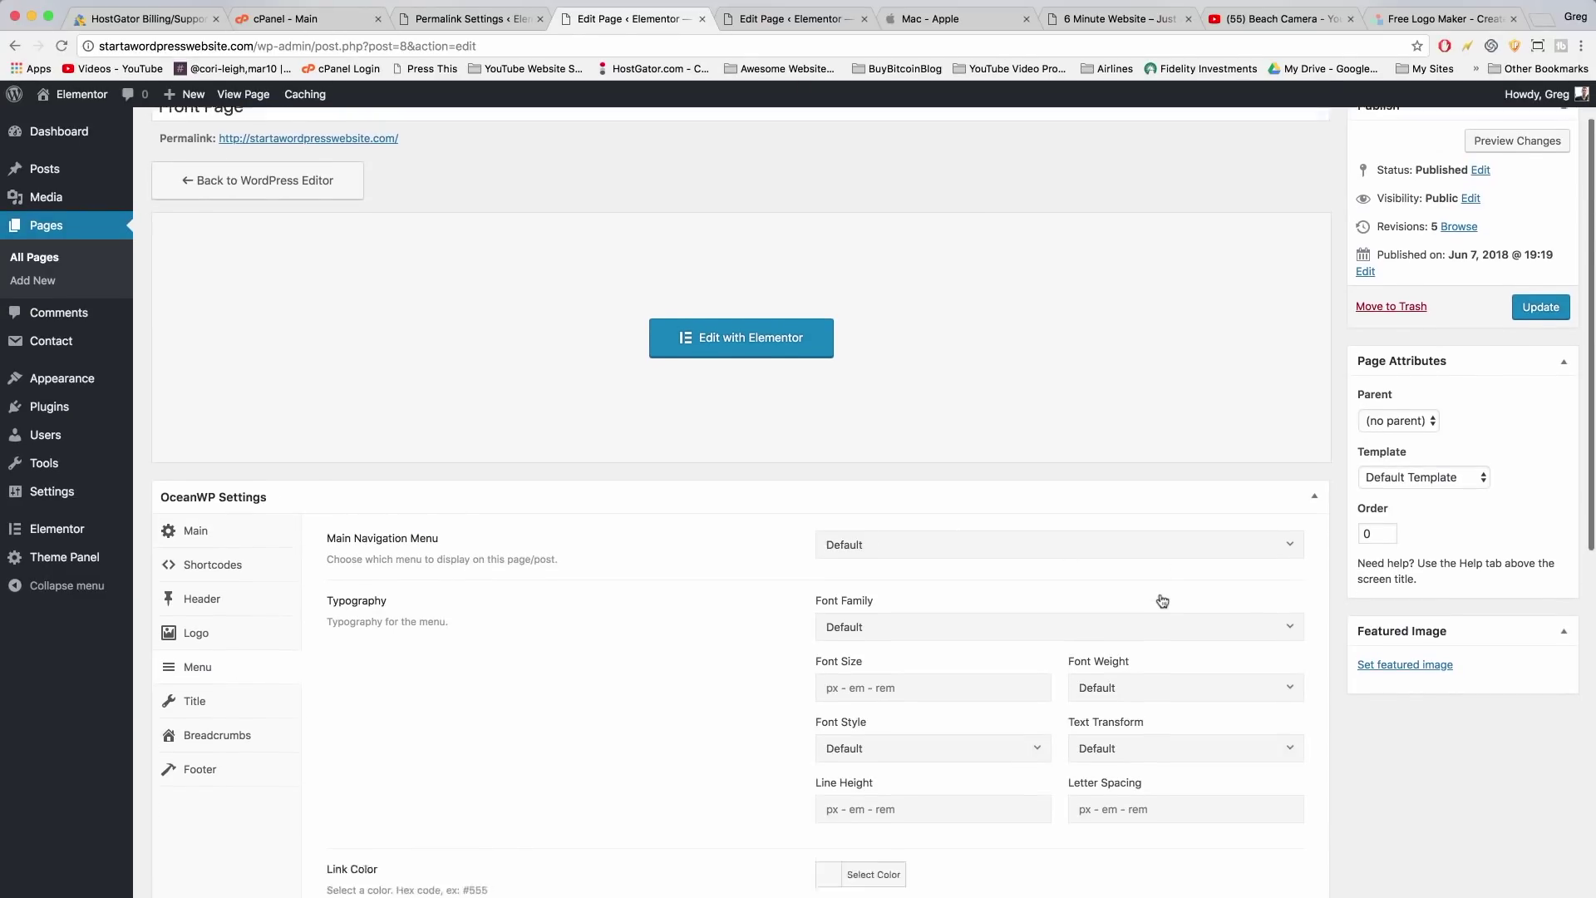
scroll(967, 565, "down", 10)
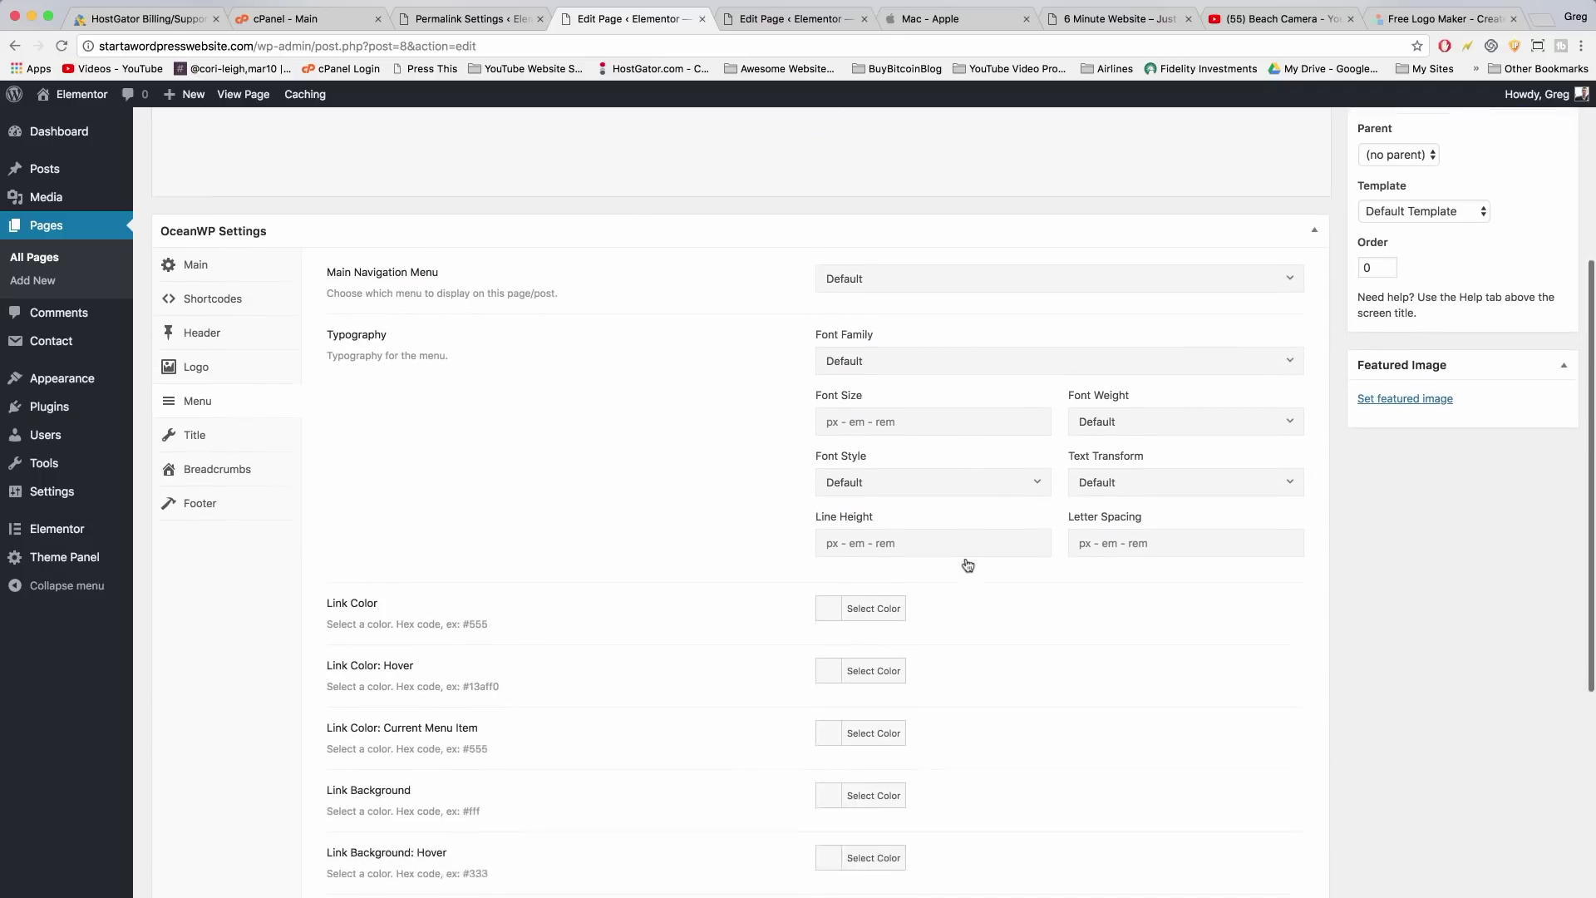
left_click(829, 431)
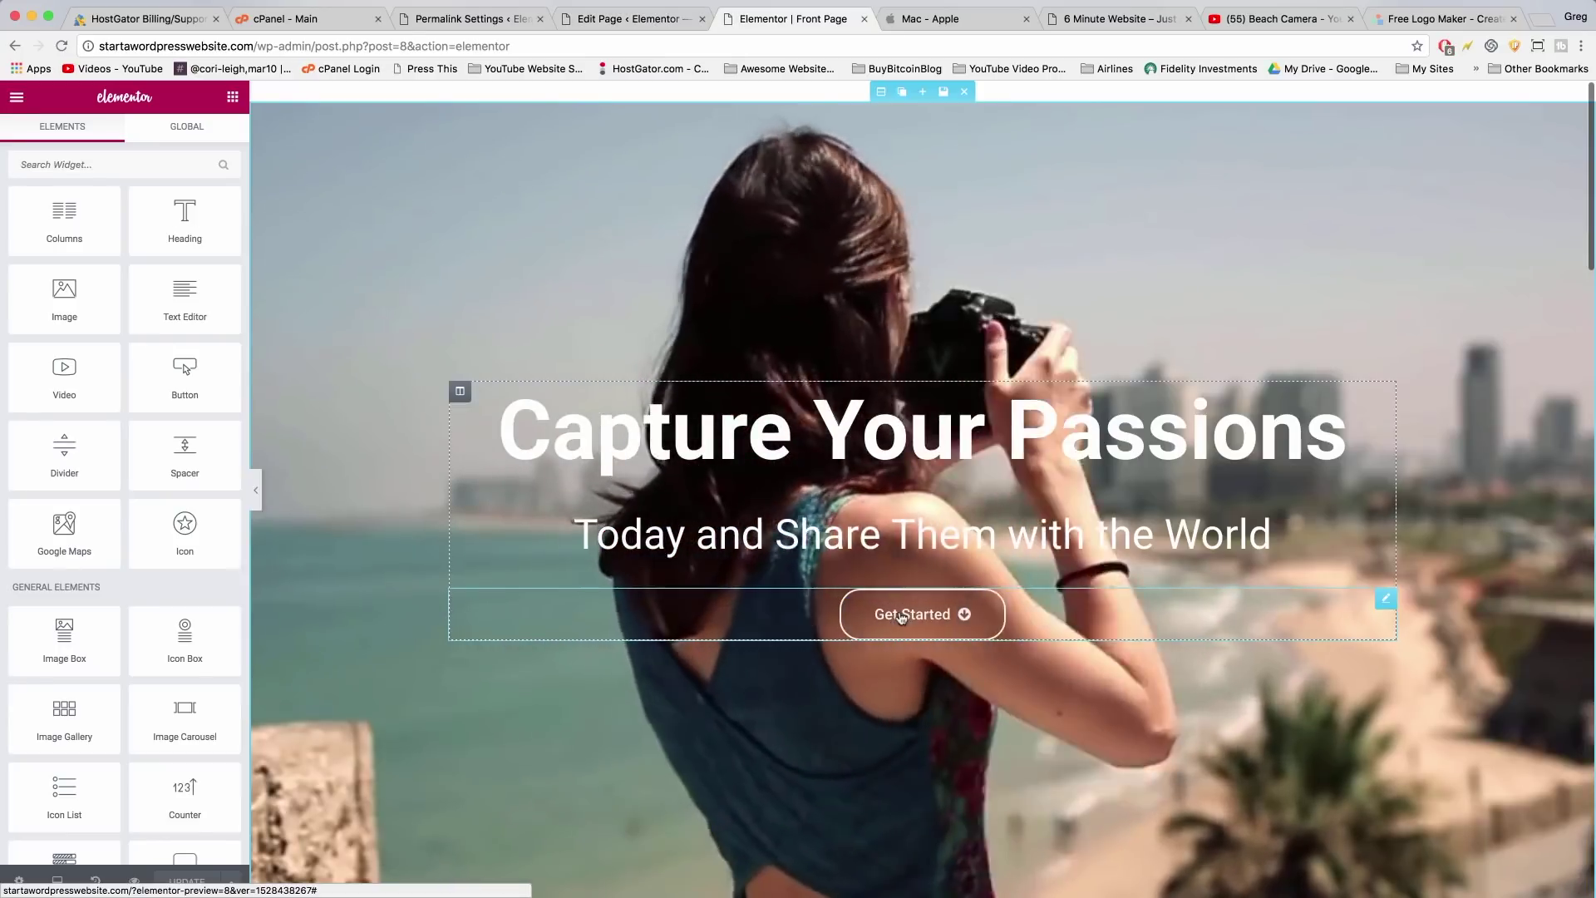
Copy the #4054b2 hex value from the Get Started button's background colour.
left_click(900, 616)
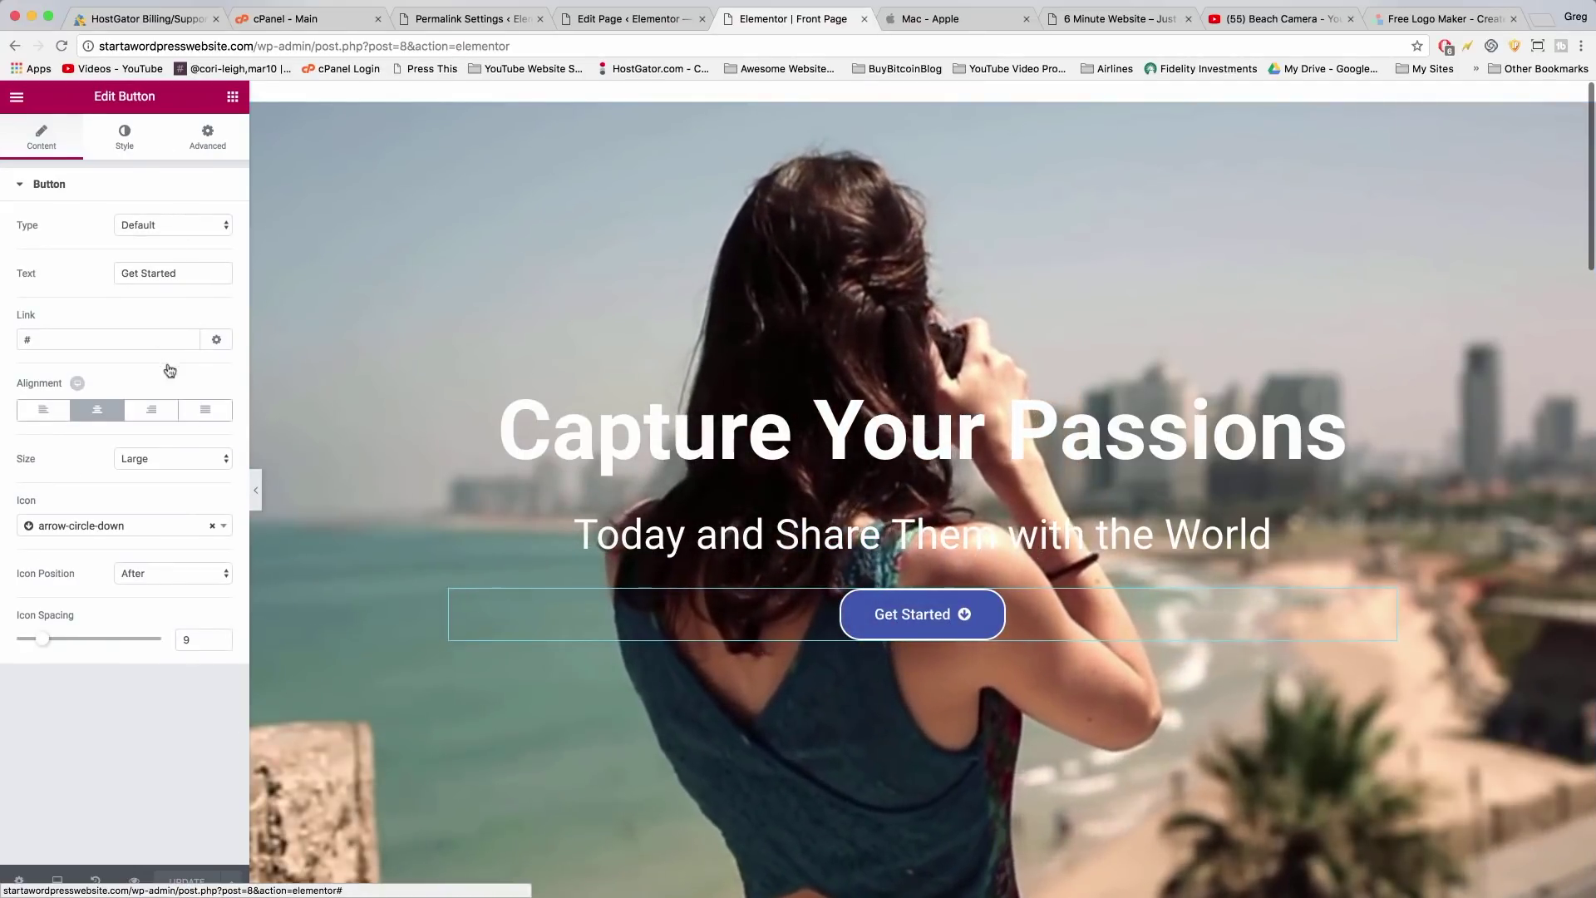
left_click(126, 137)
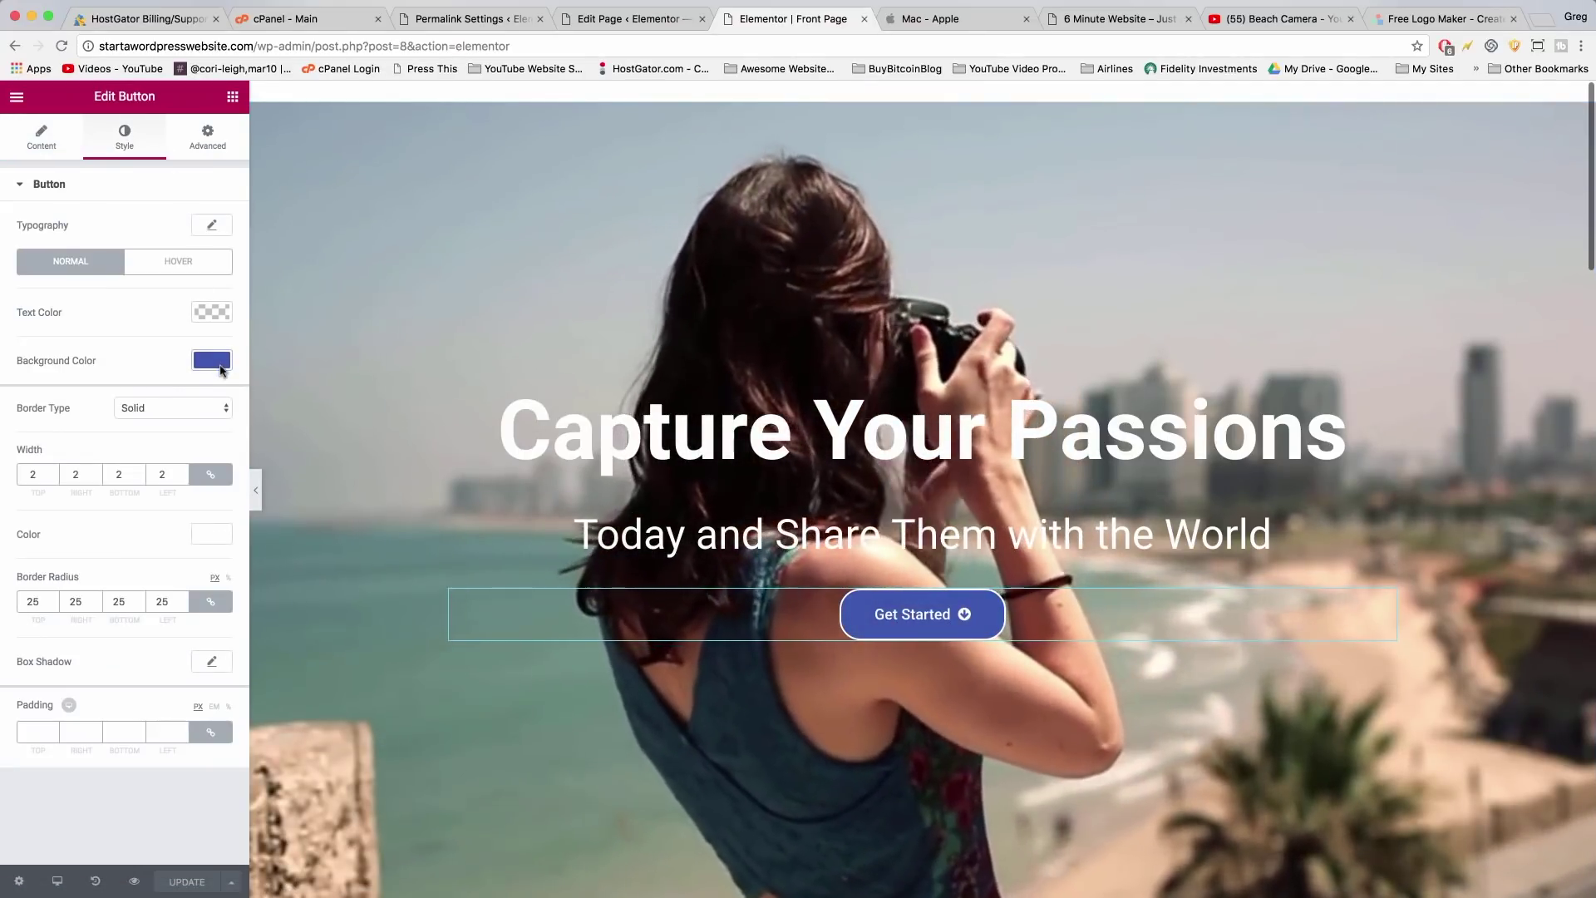
left_click(213, 362)
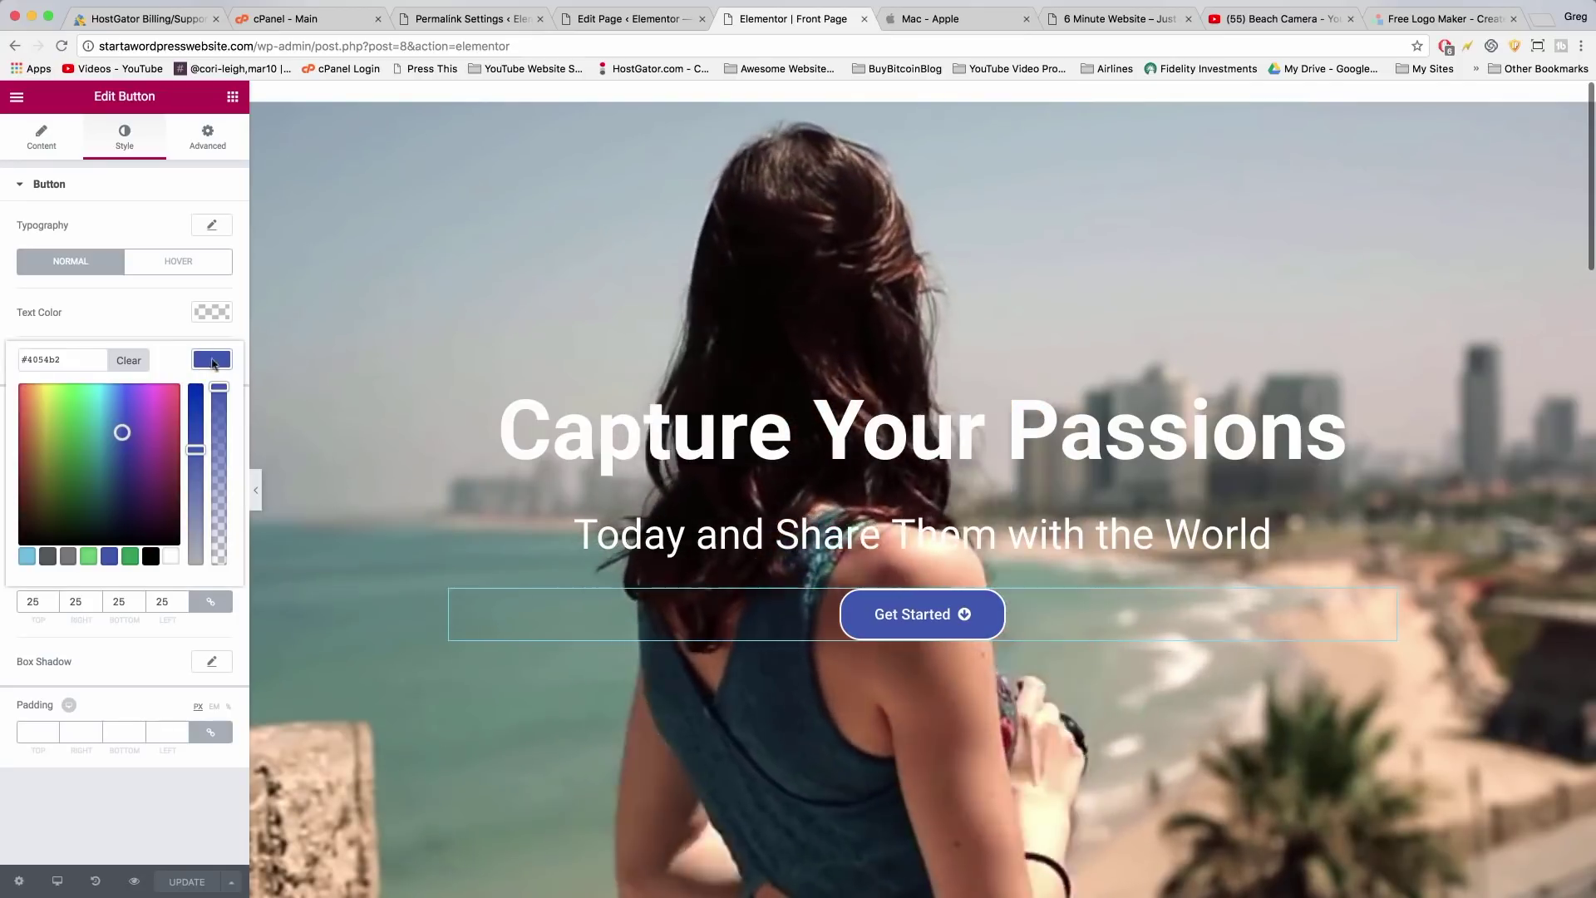
triple_click(37, 358)
right_click(51, 360)
left_click(94, 457)
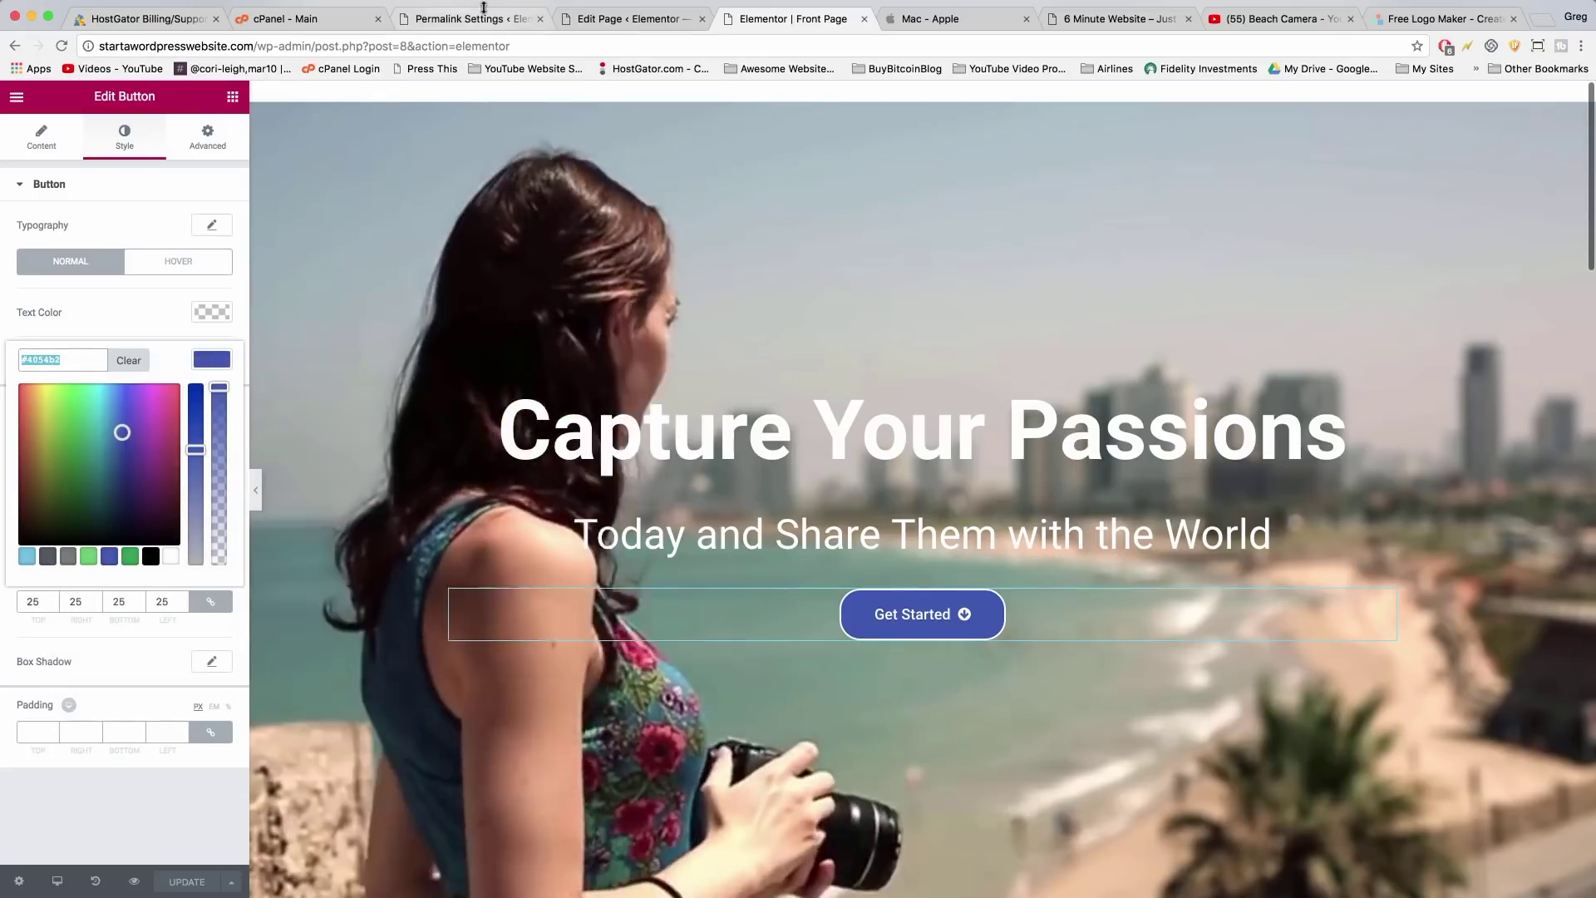
Paste #4054b2 into the OceanWP menu Link Color field.
left_click(632, 19)
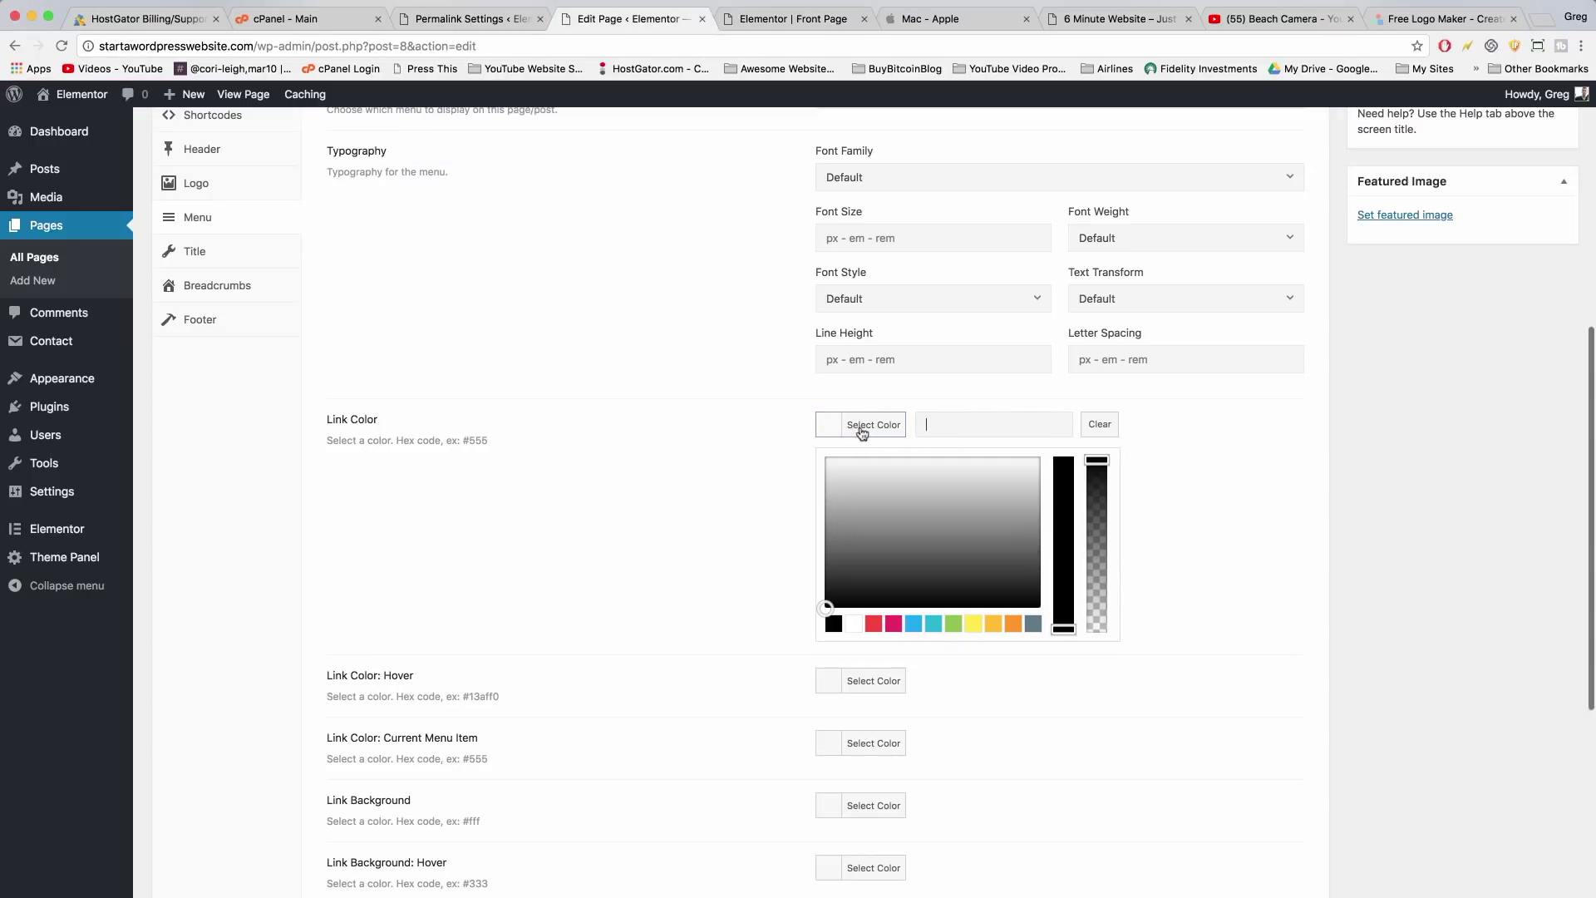
right_click(966, 424)
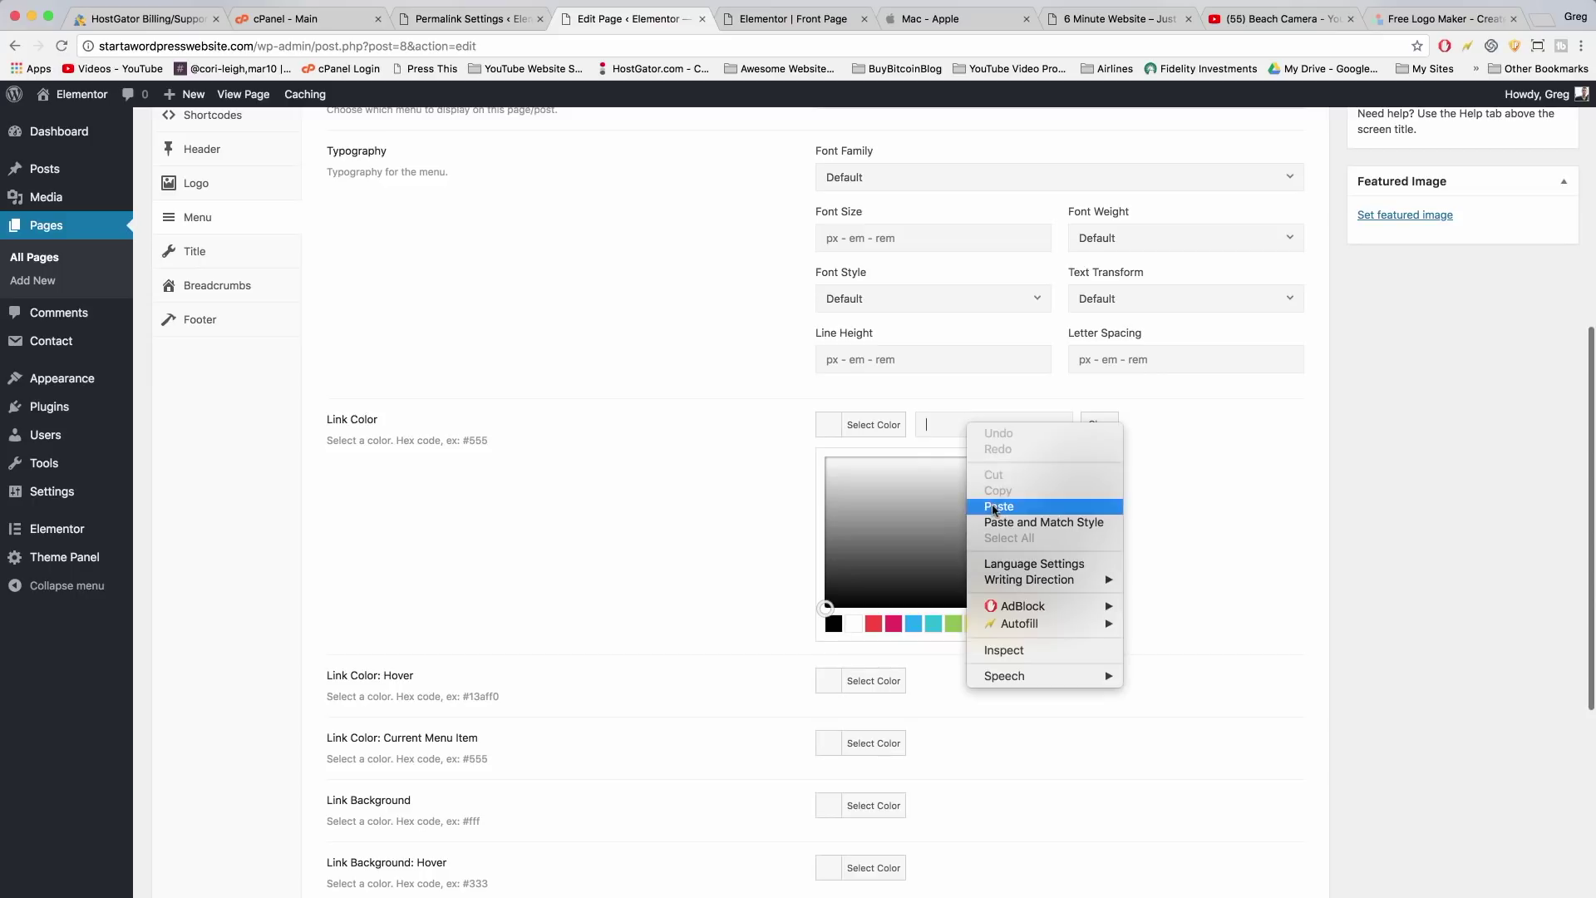
left_click(997, 506)
scroll(1257, 536, "up", 5)
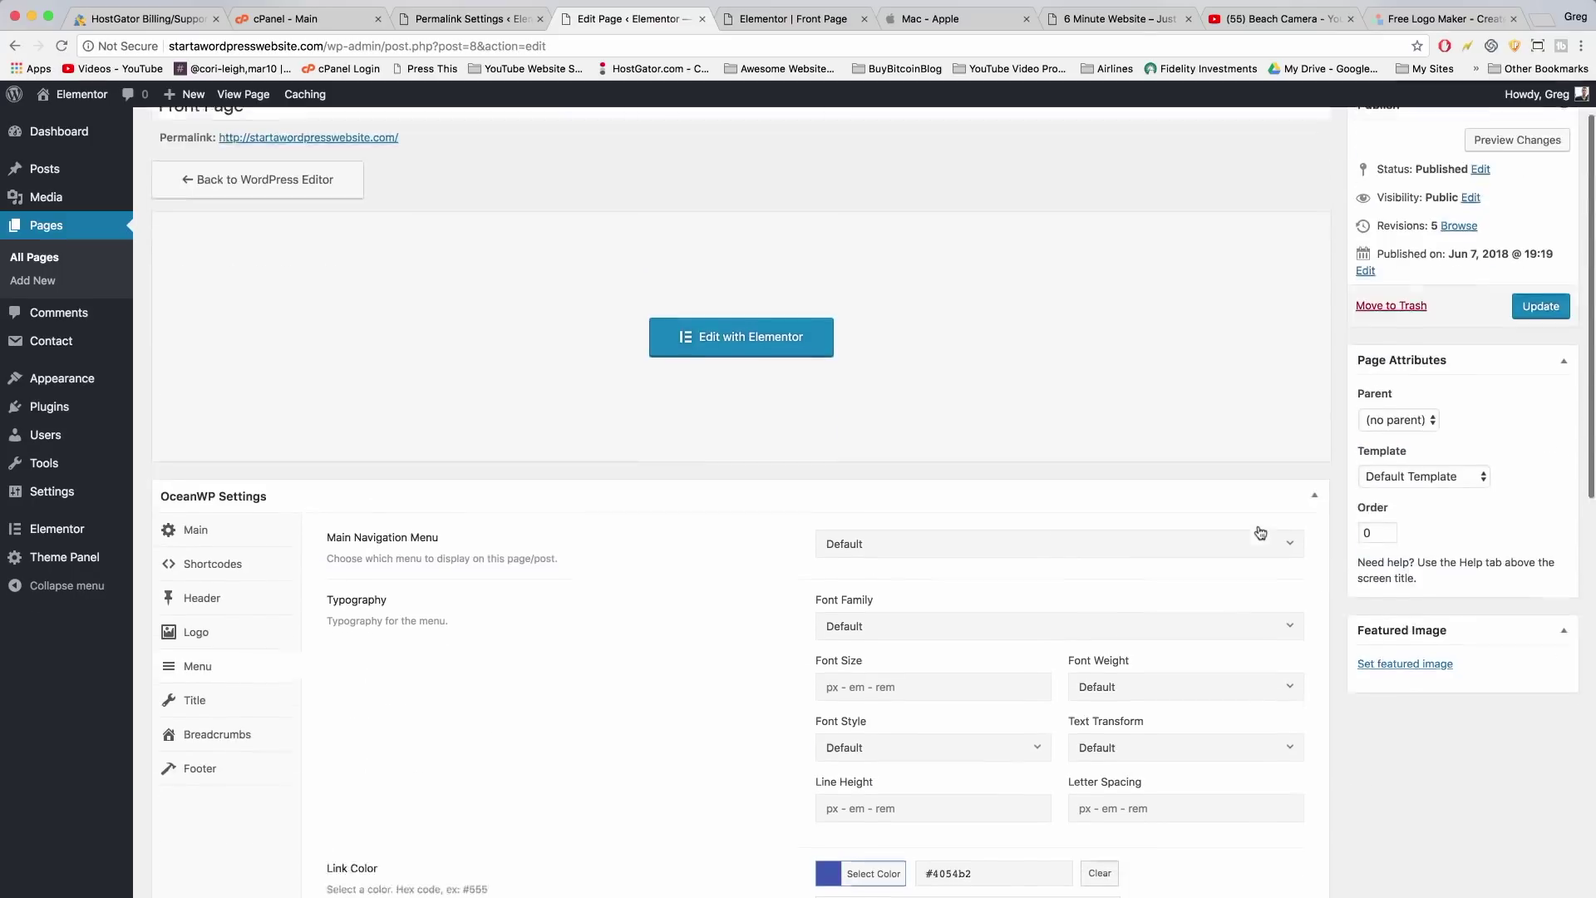
scroll(1260, 533, "up", 3)
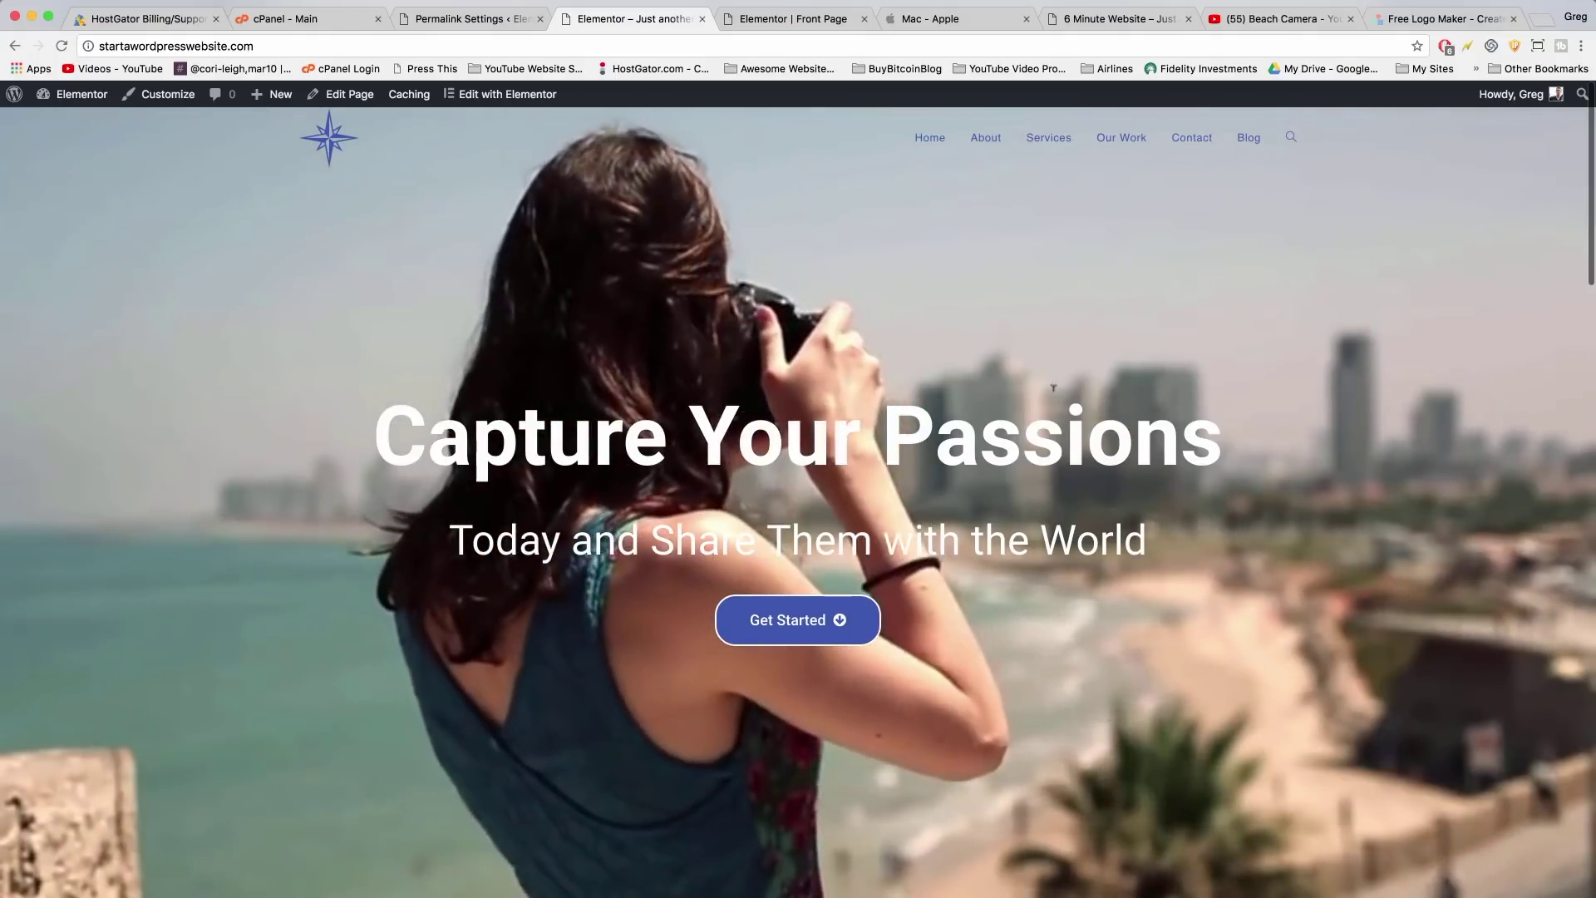
scroll(1052, 501, "down", 10)
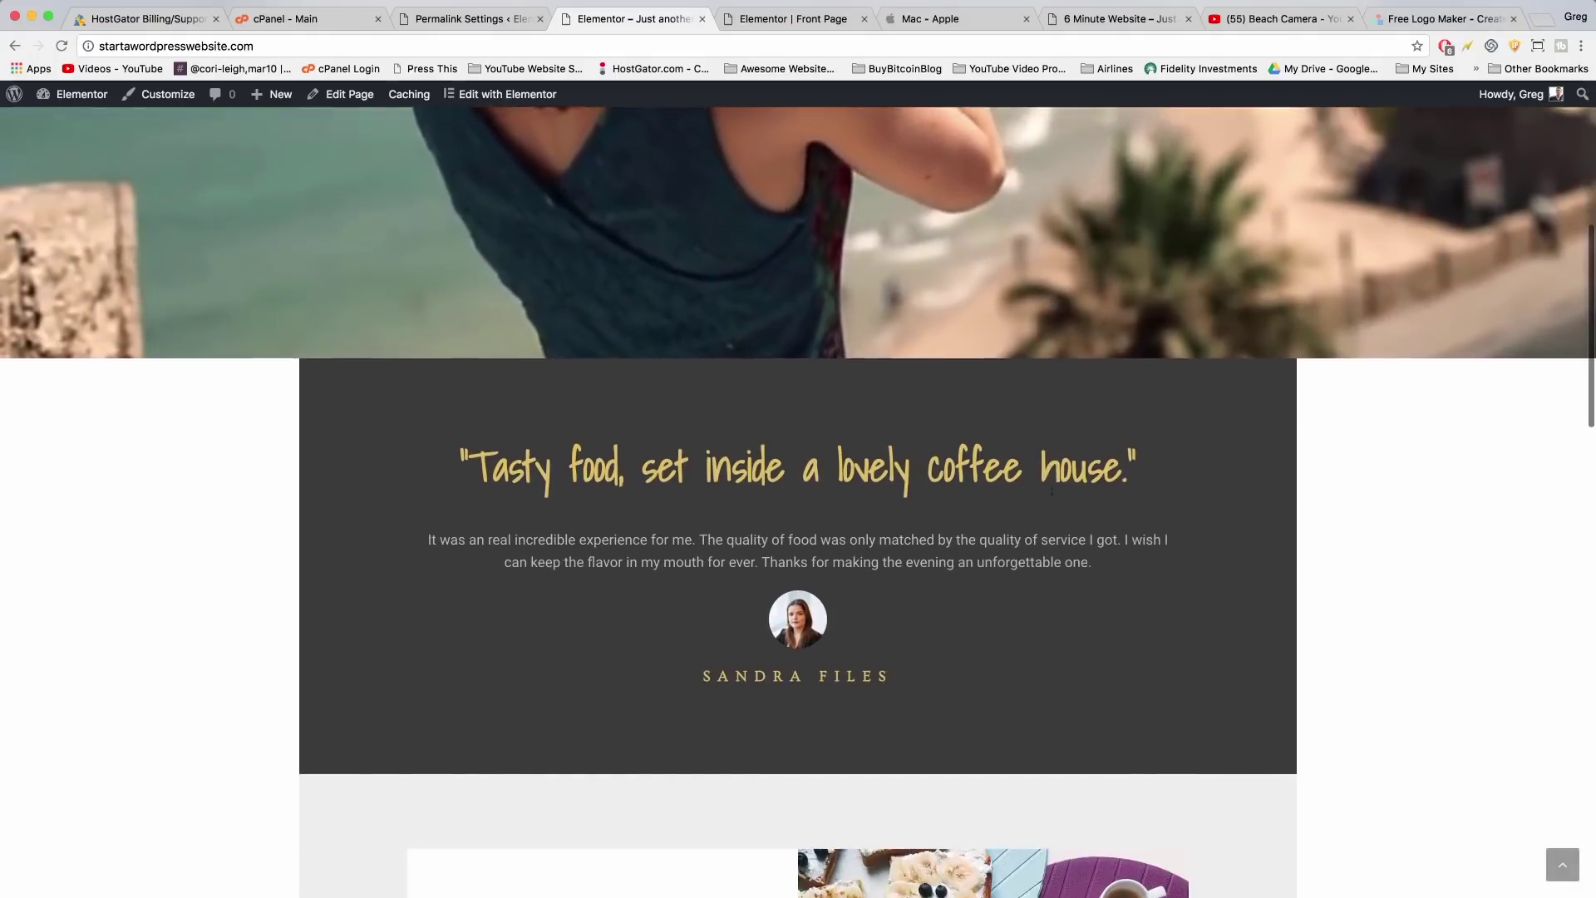
scroll(1052, 495, "down", 12)
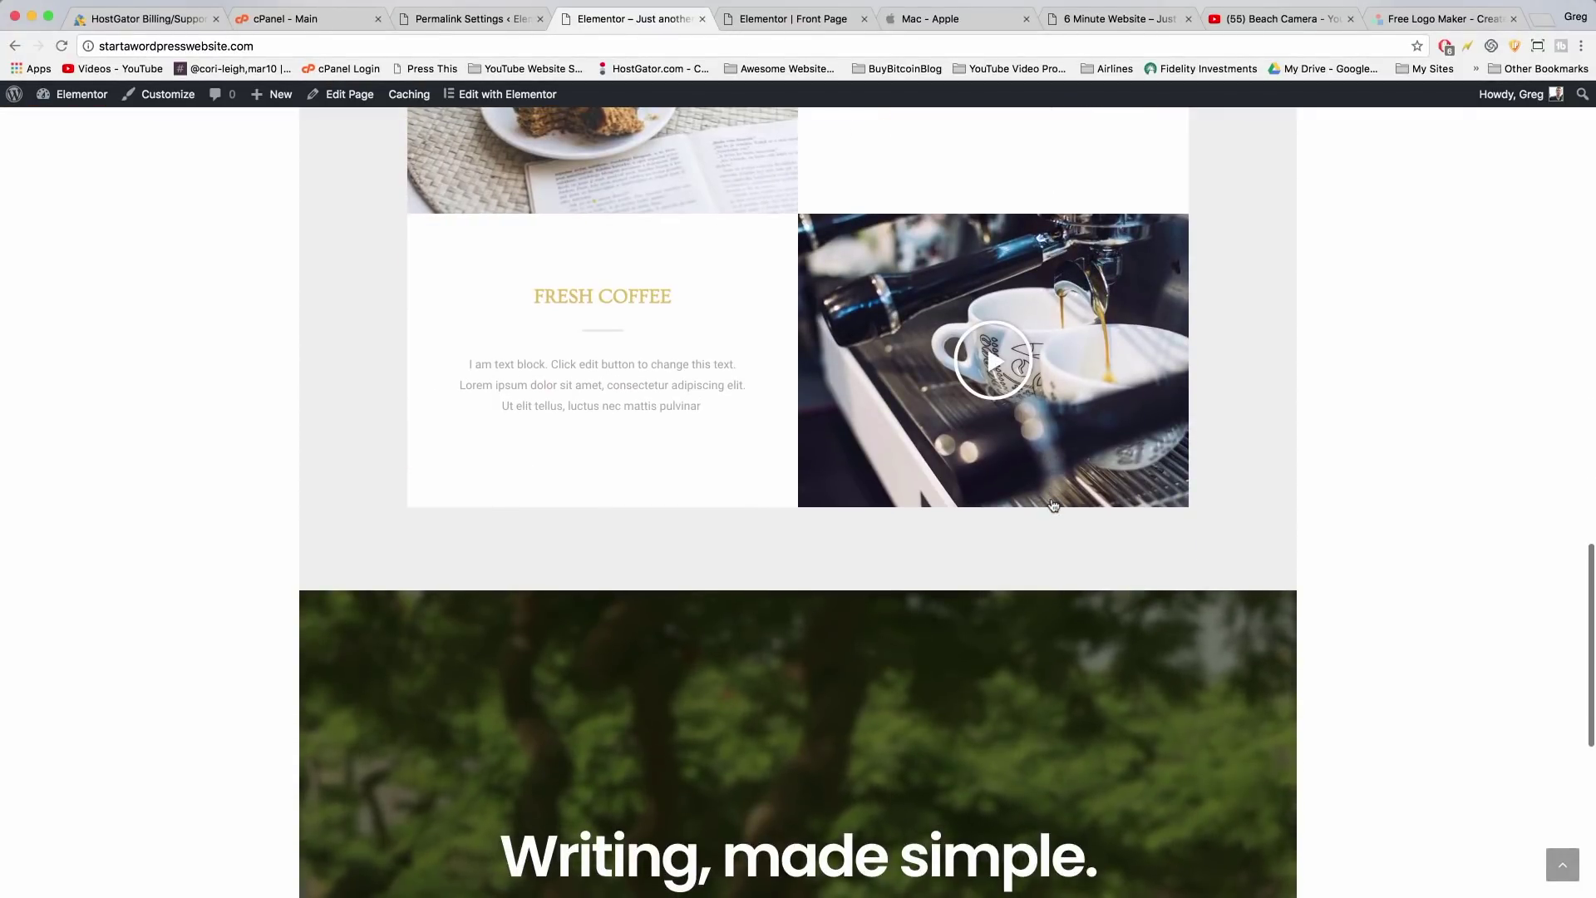
scroll(1053, 505, "down", 5)
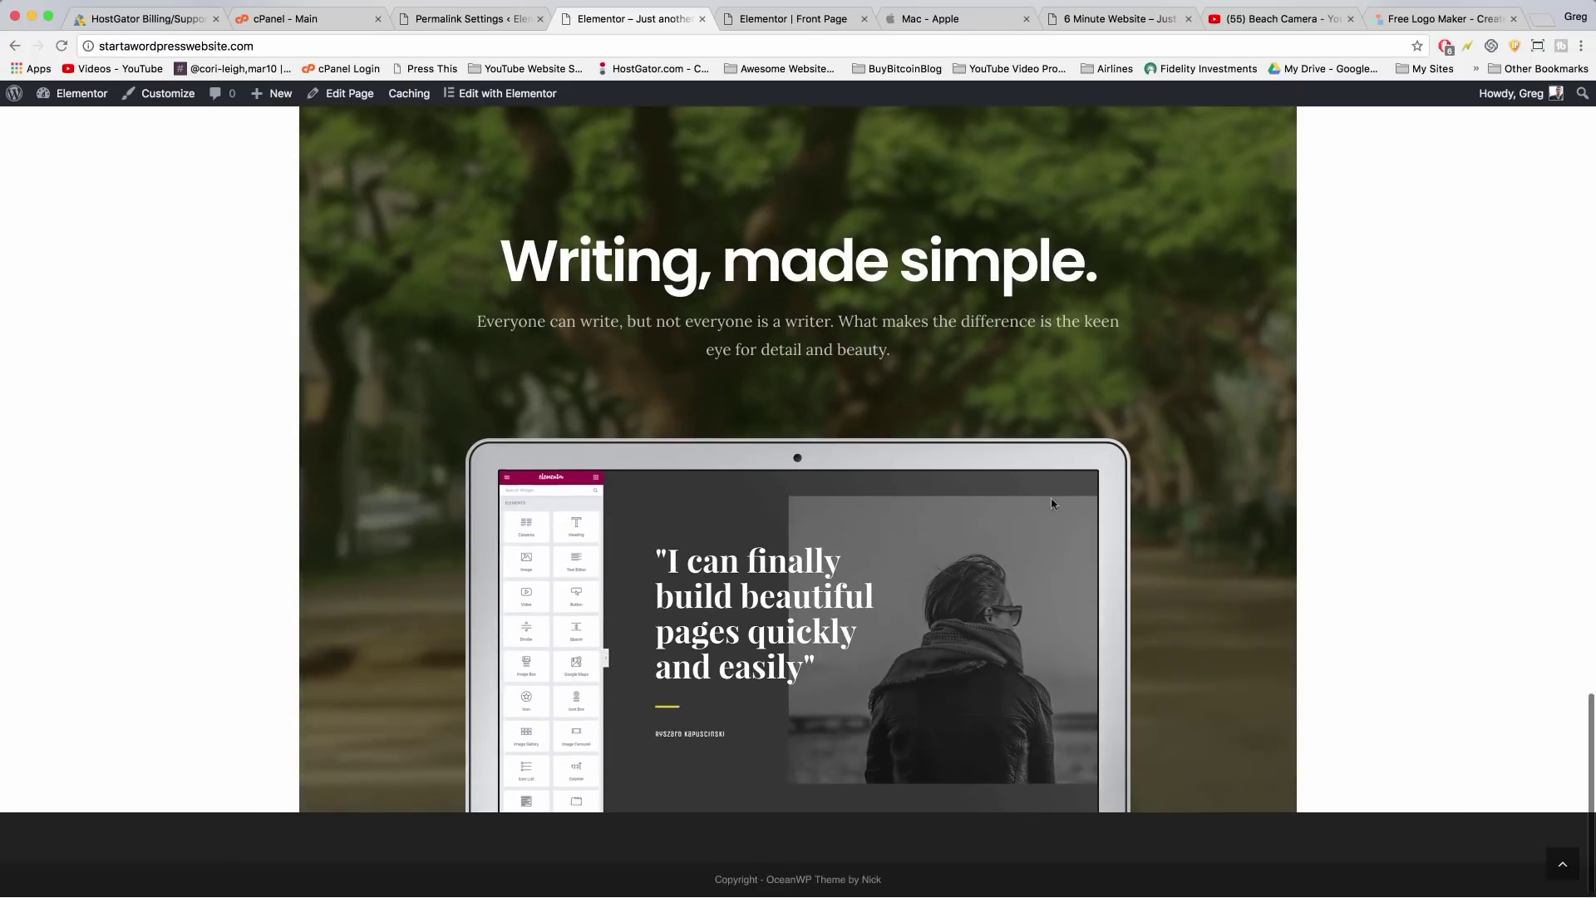
scroll(1053, 503, "up", 10)
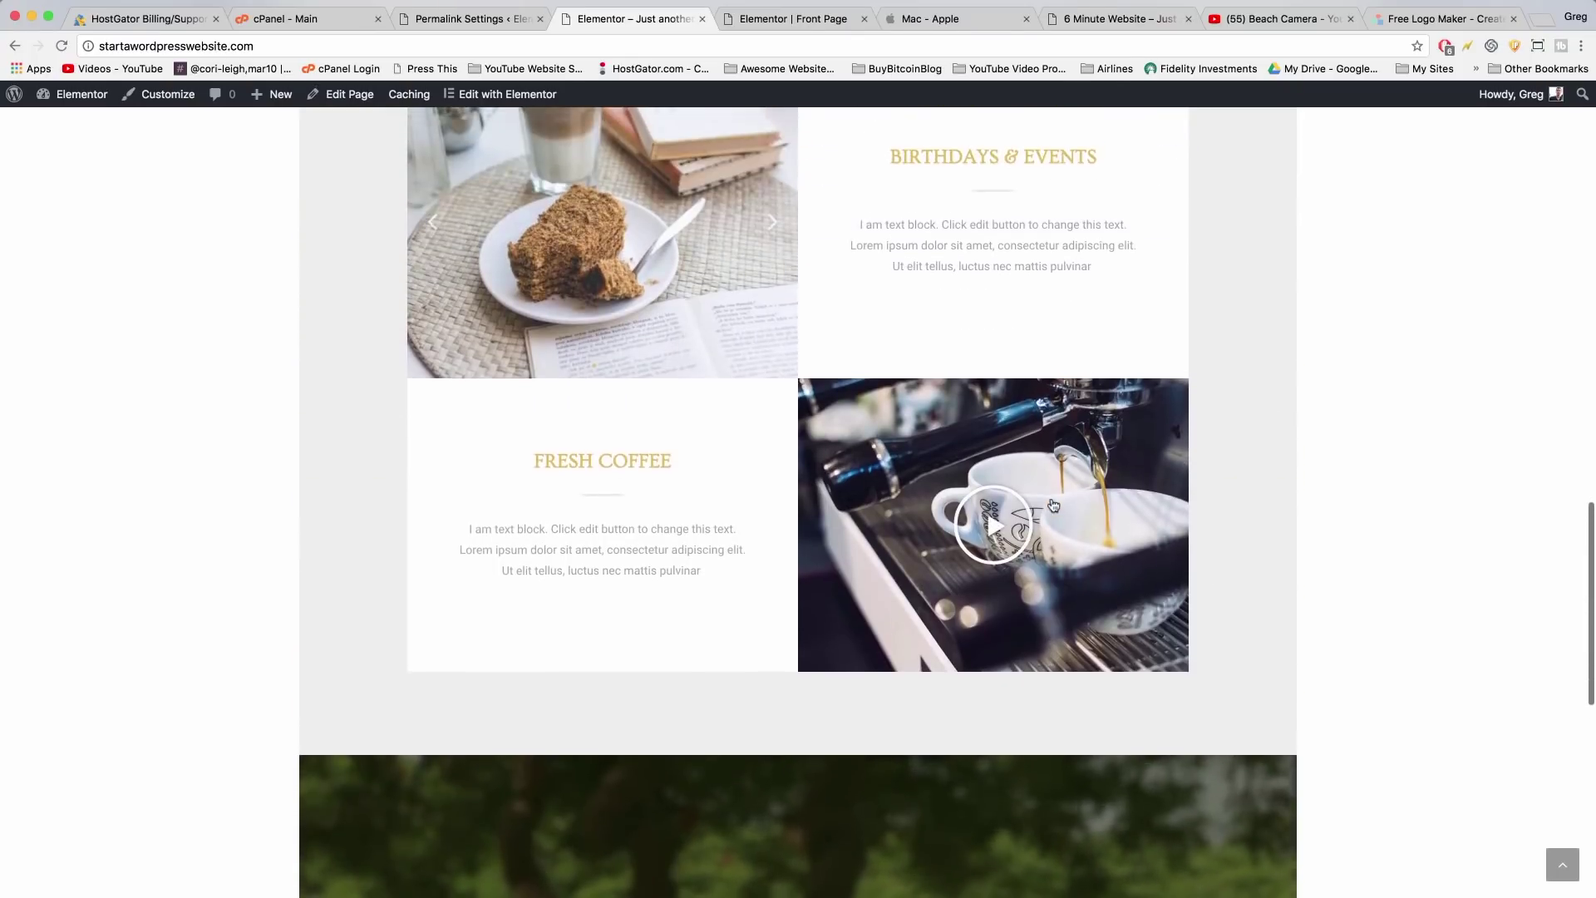
scroll(1053, 505, "up", 15)
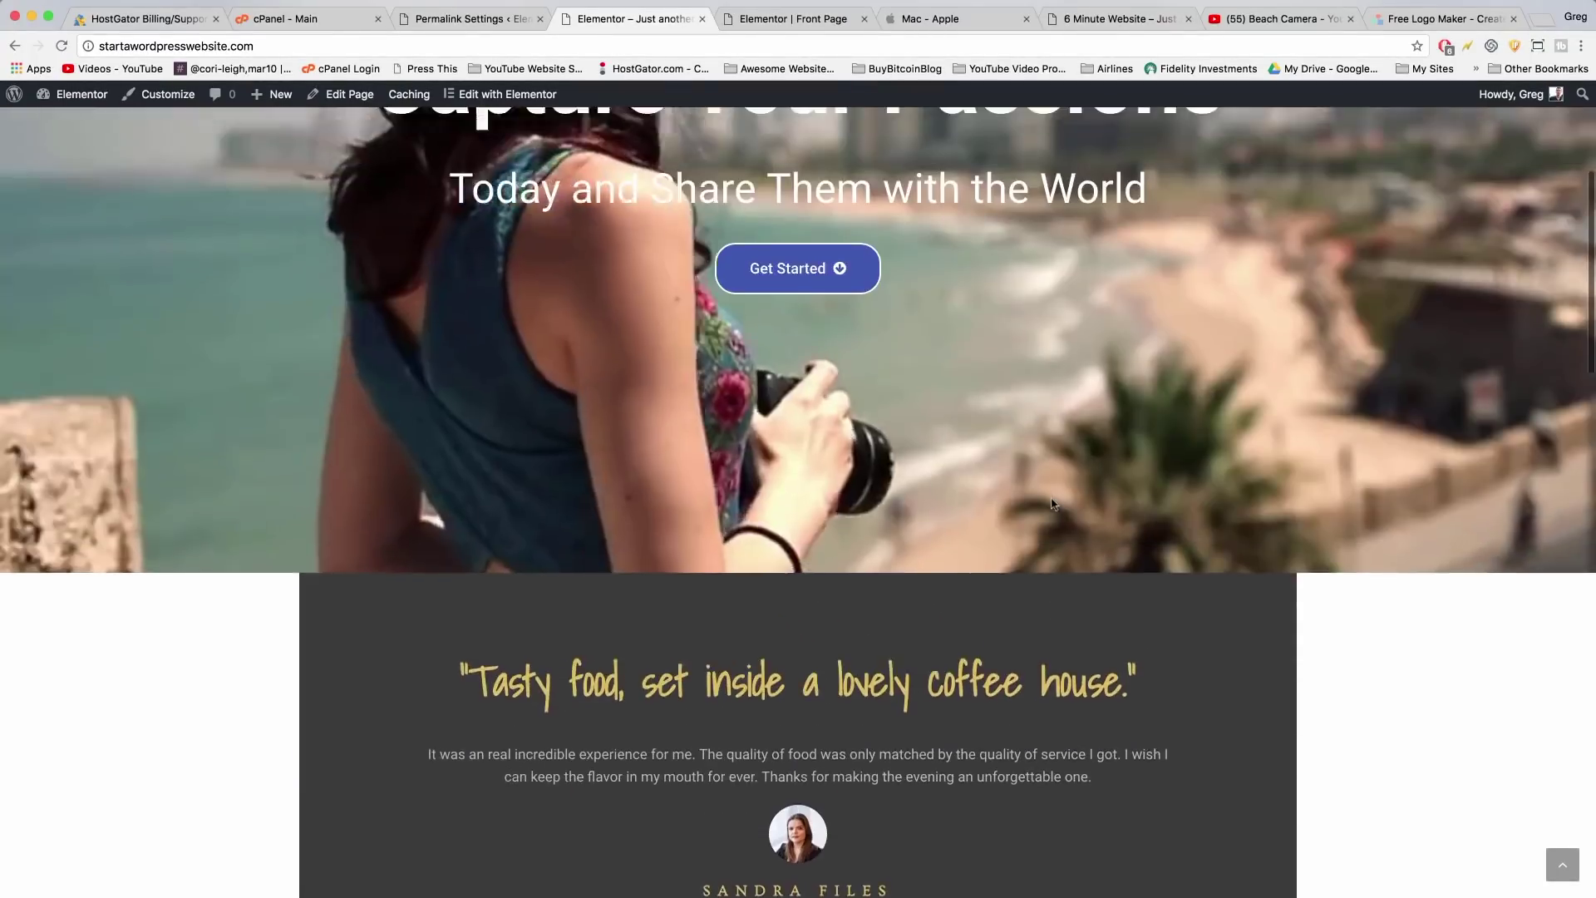
scroll(1052, 503, "up", 4)
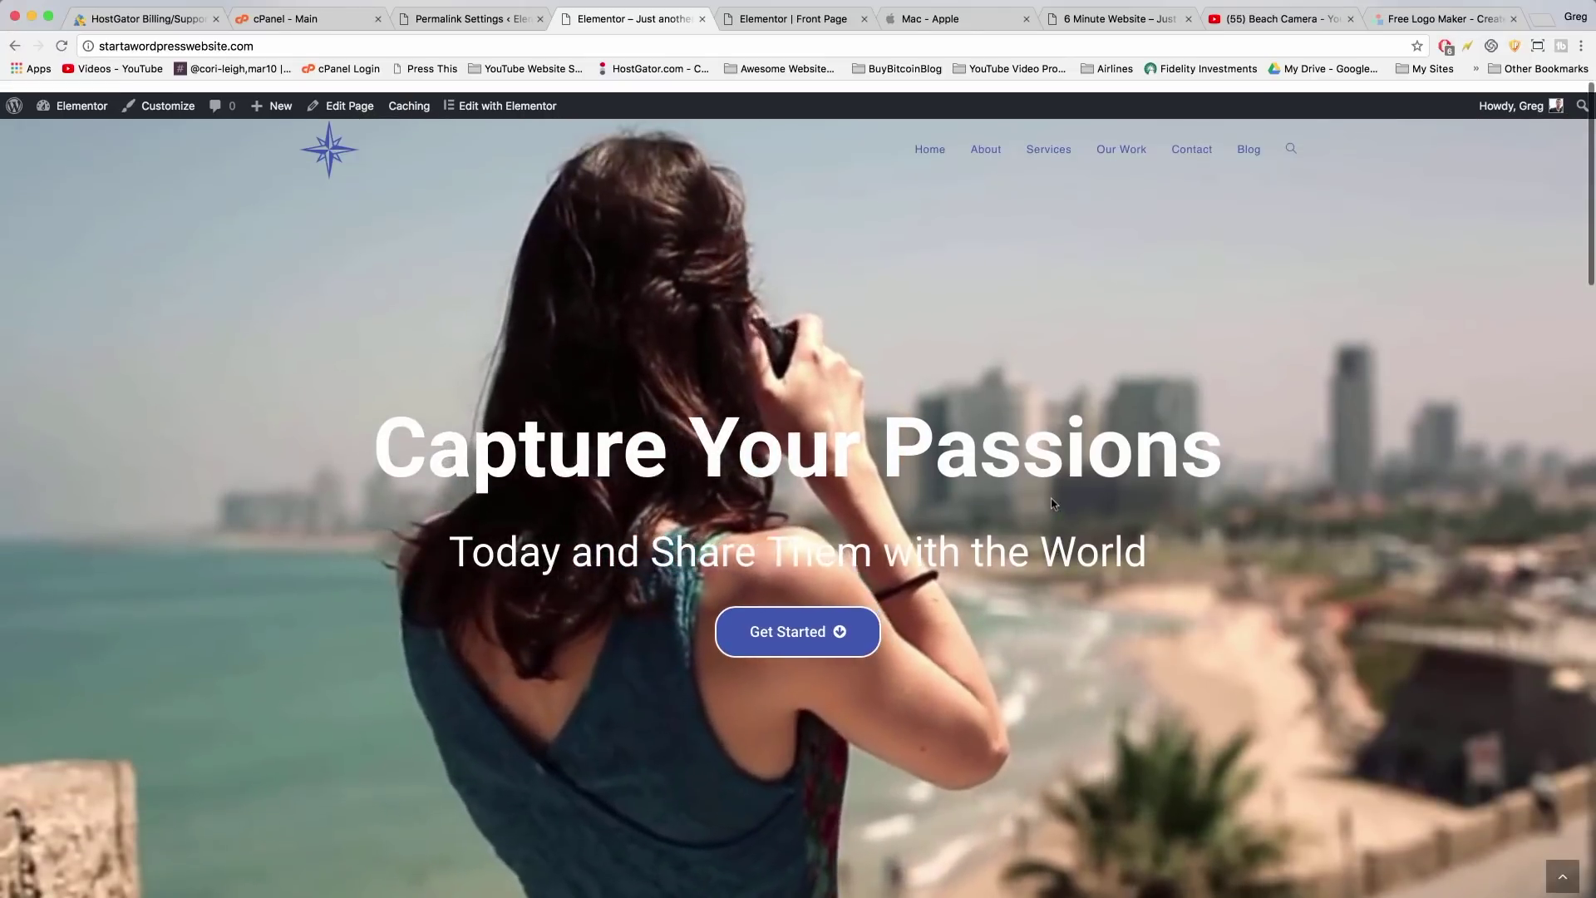
left_click(950, 30)
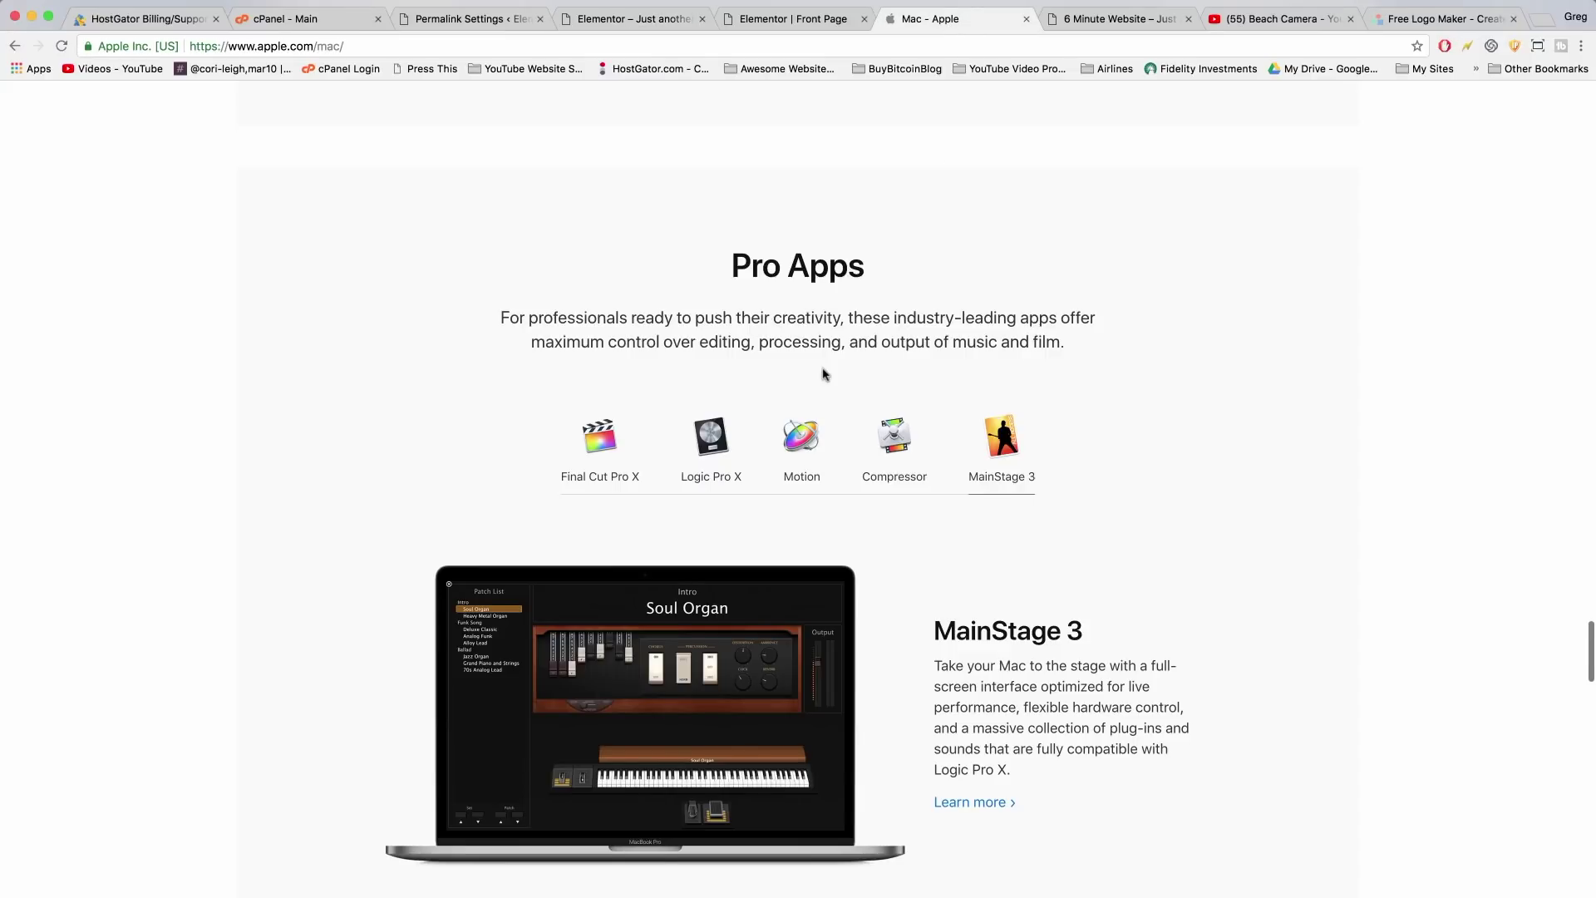
scroll(824, 375, "up", 15)
scroll(824, 374, "down", 14)
scroll(824, 374, "down", 15)
scroll(824, 374, "up", 8)
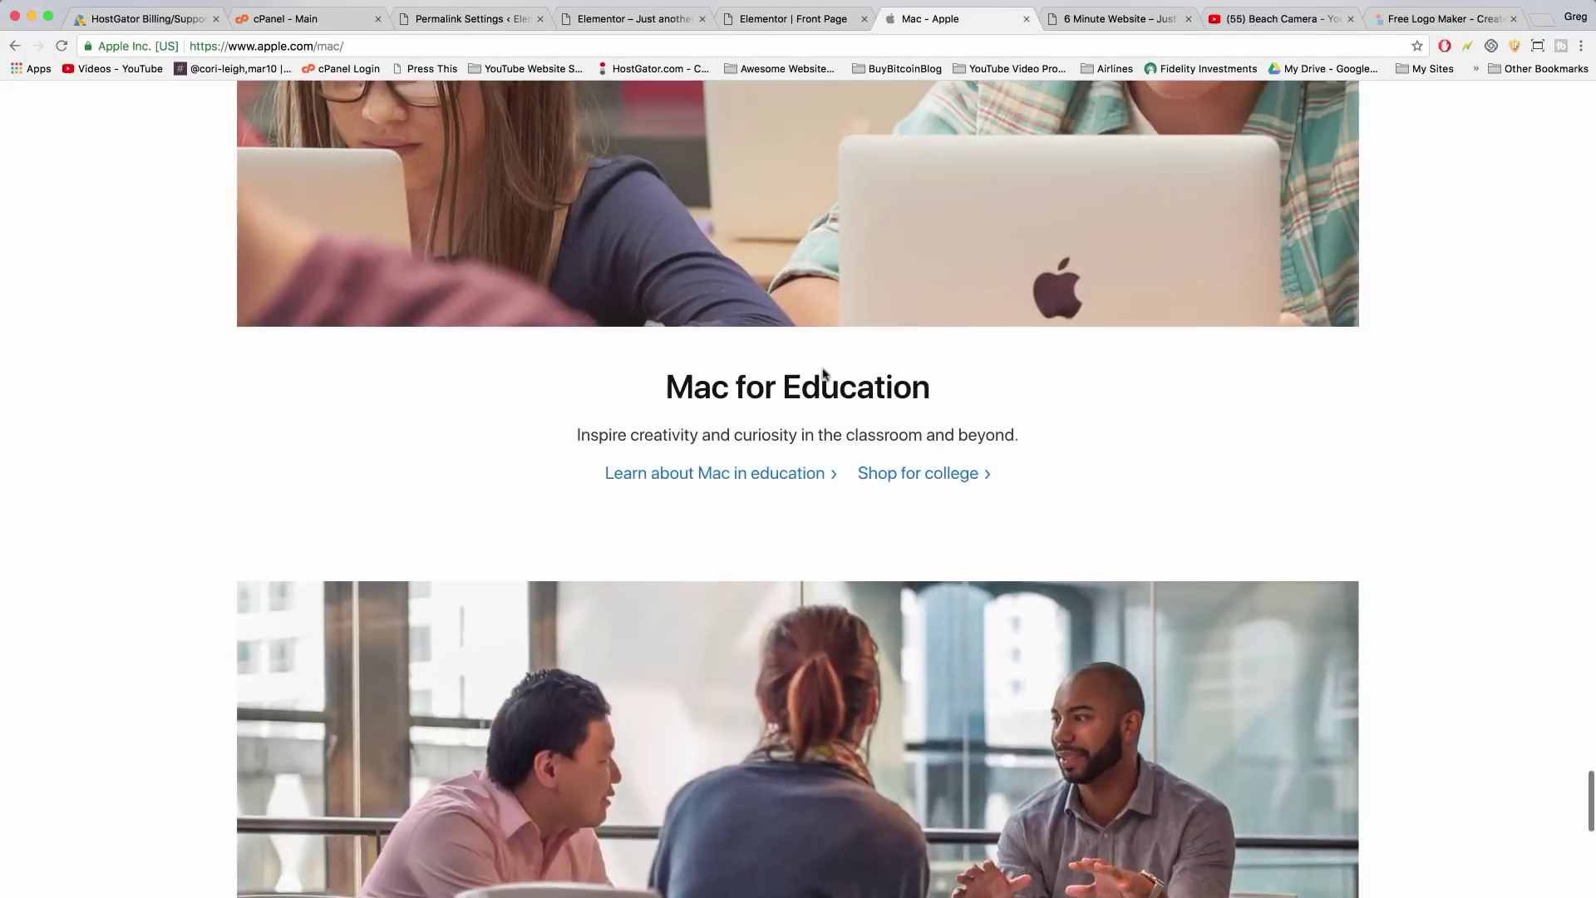
scroll(824, 374, "up", 7)
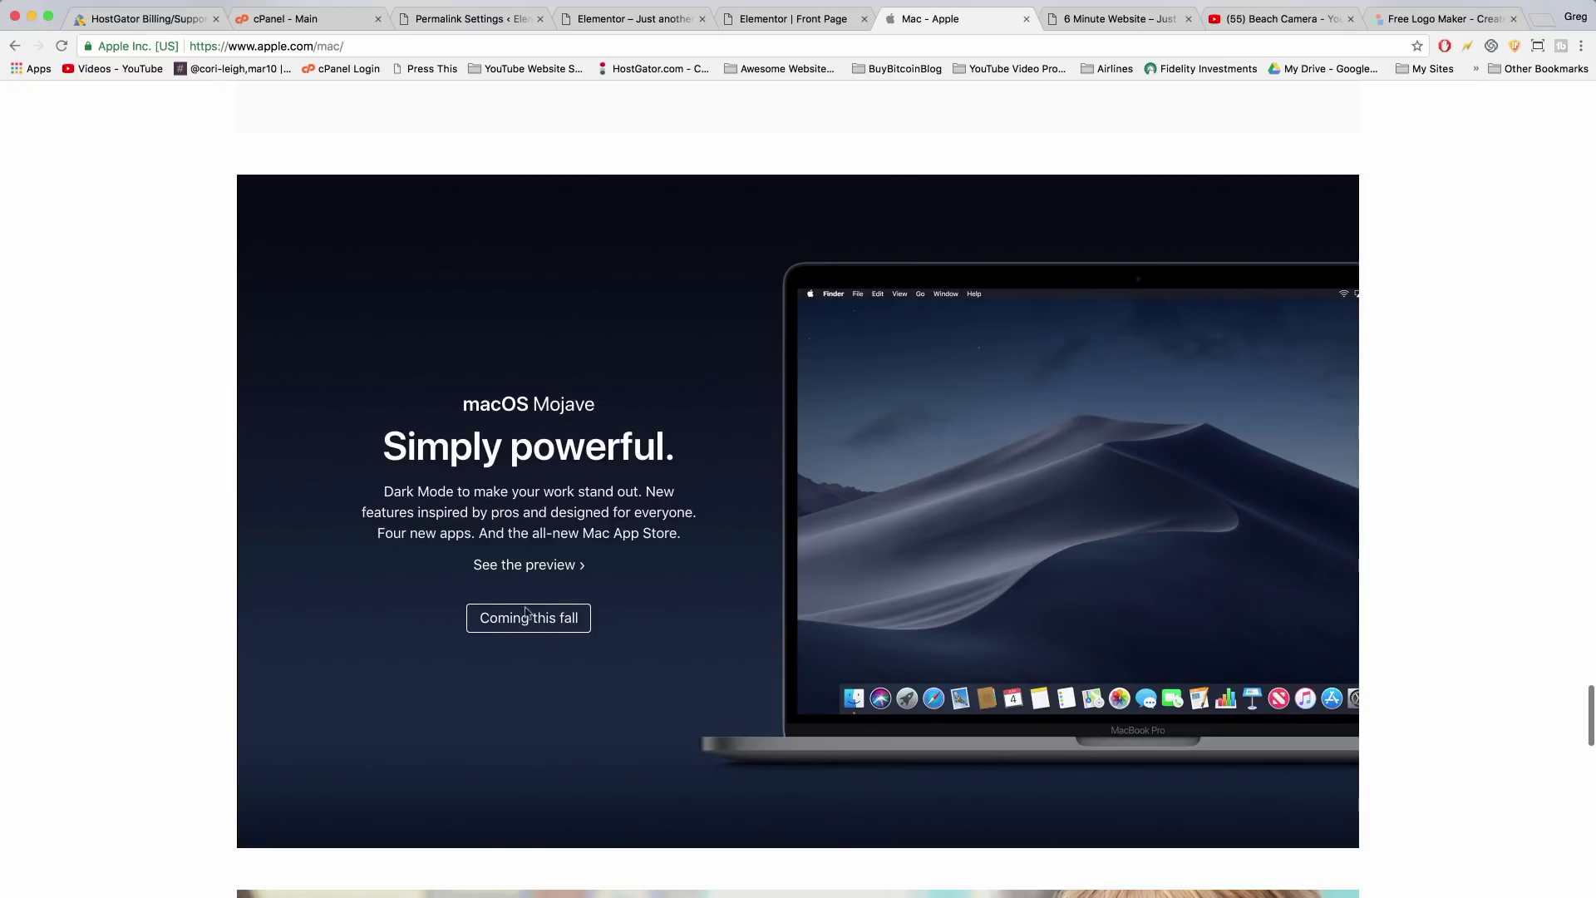
scroll(1008, 589, "down", 1)
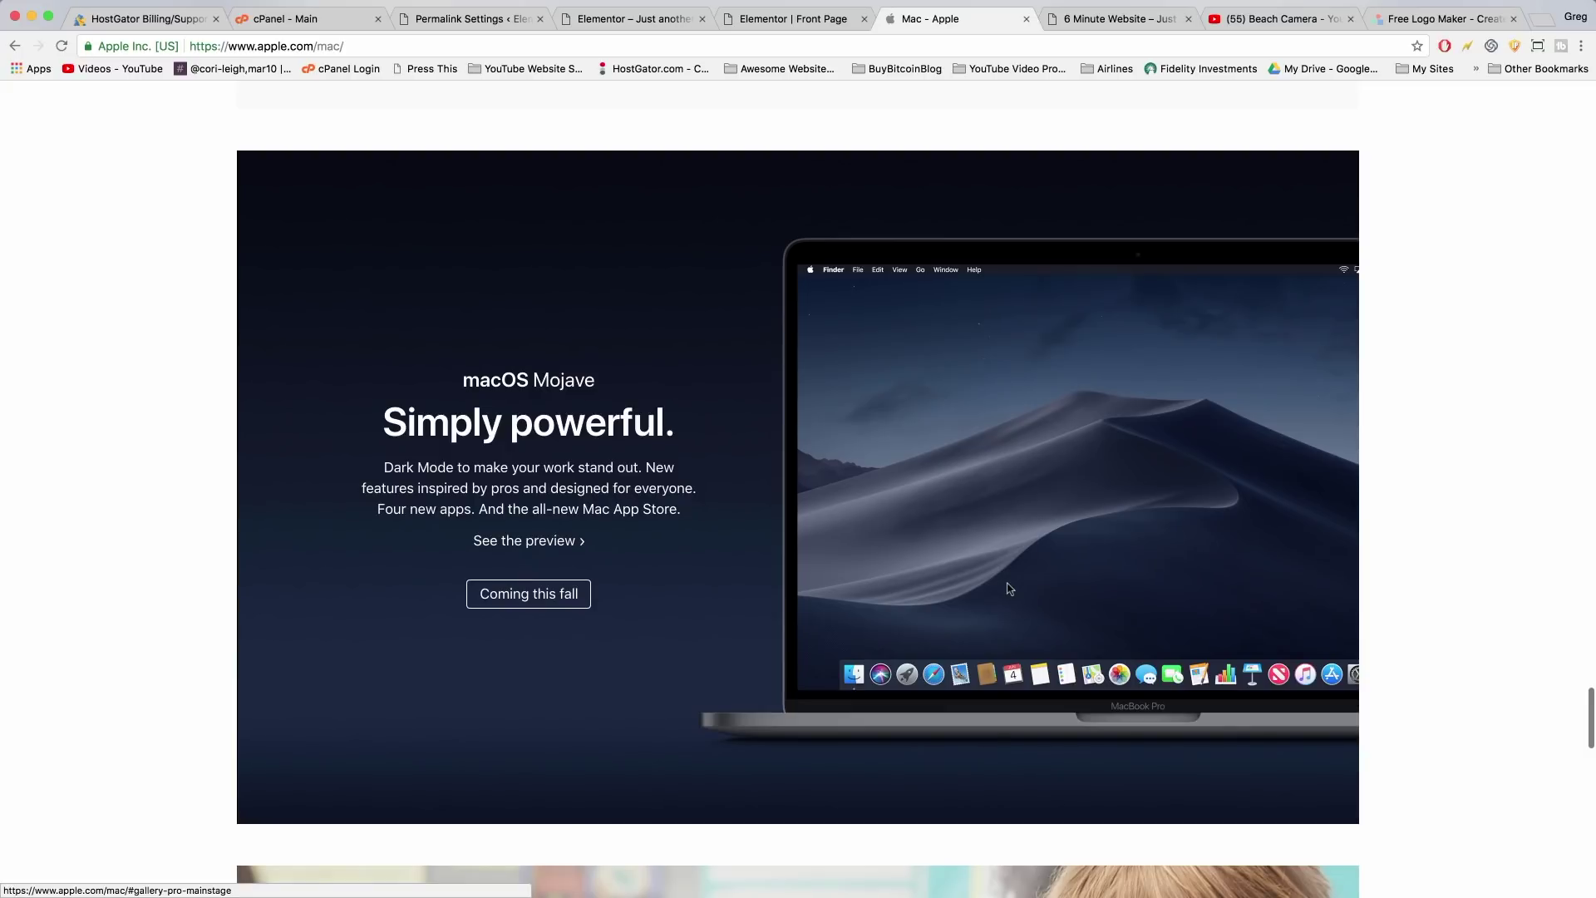
scroll(1008, 589, "down", 10)
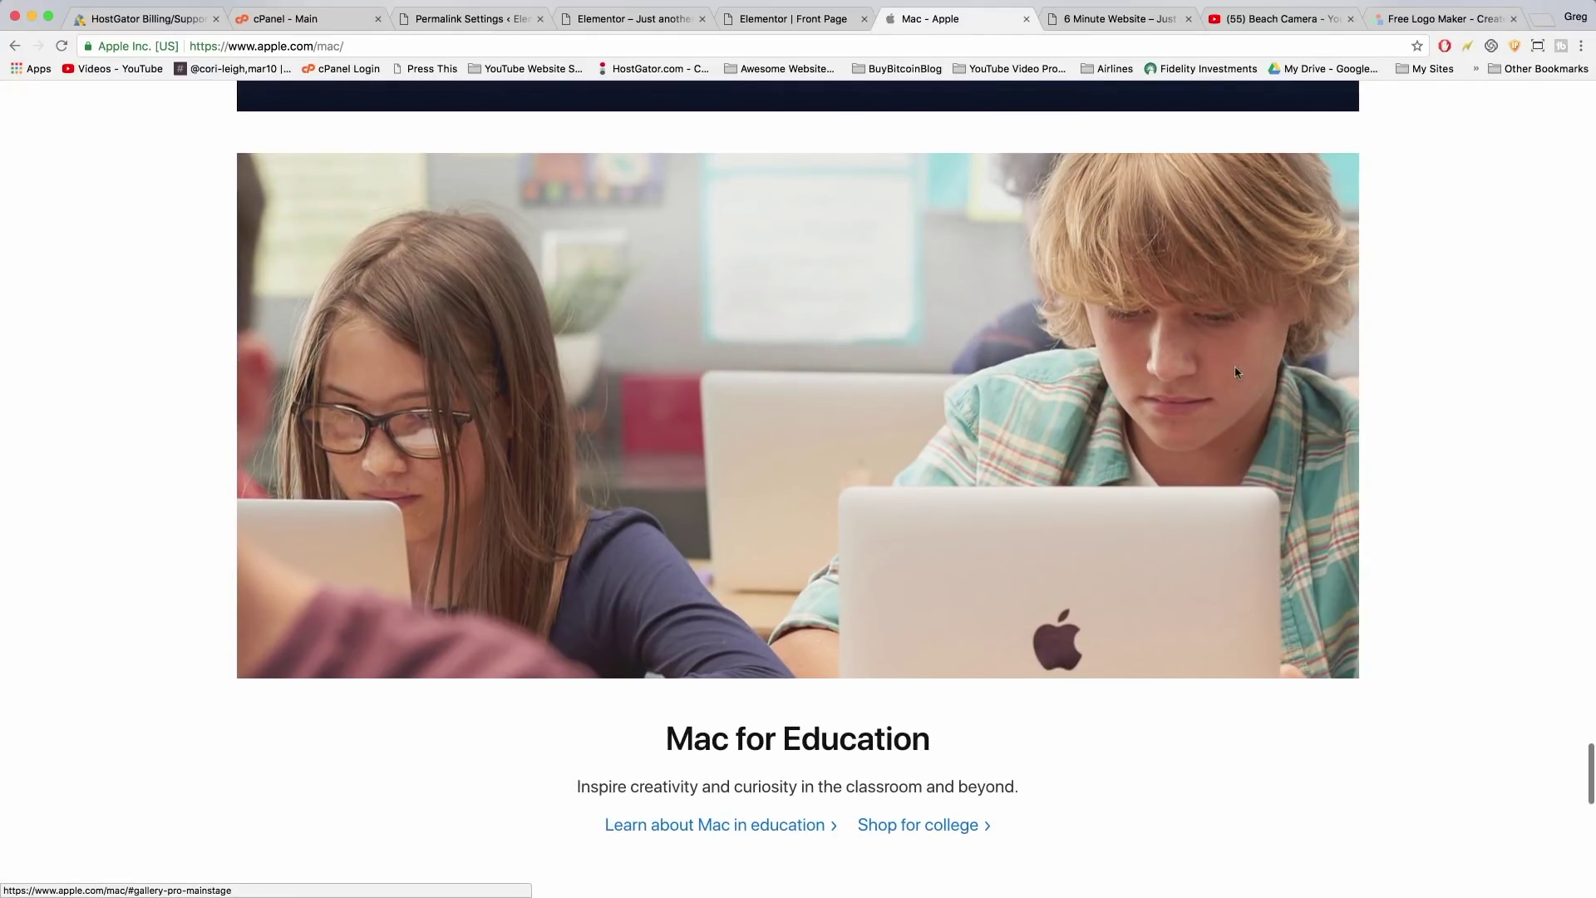
scroll(798, 377, "down", 9)
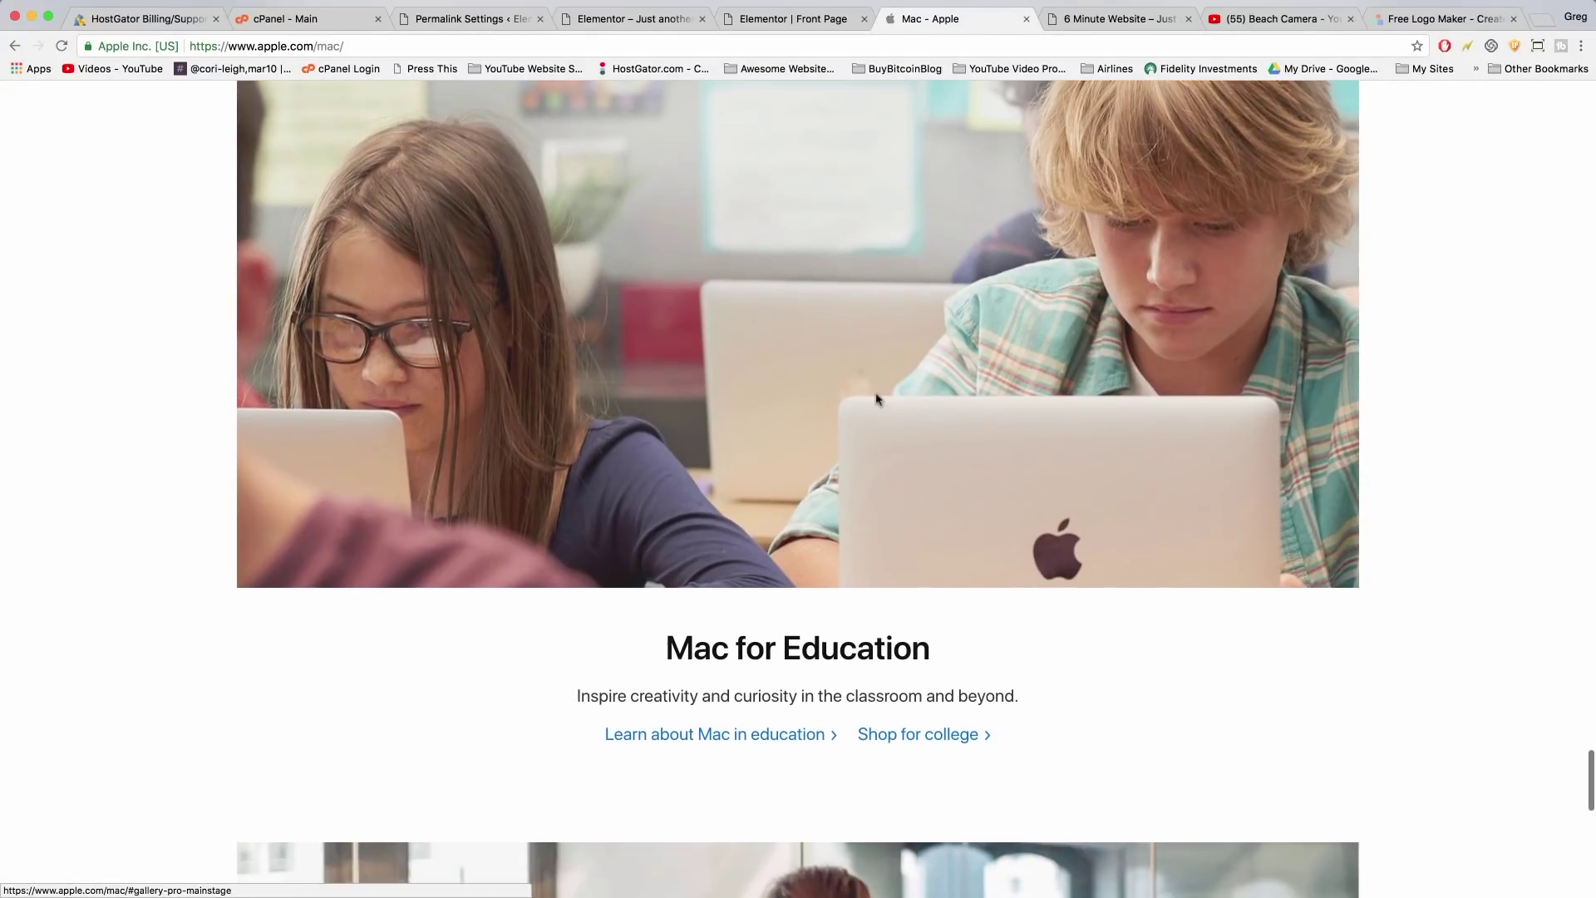
scroll(986, 326, "down", 15)
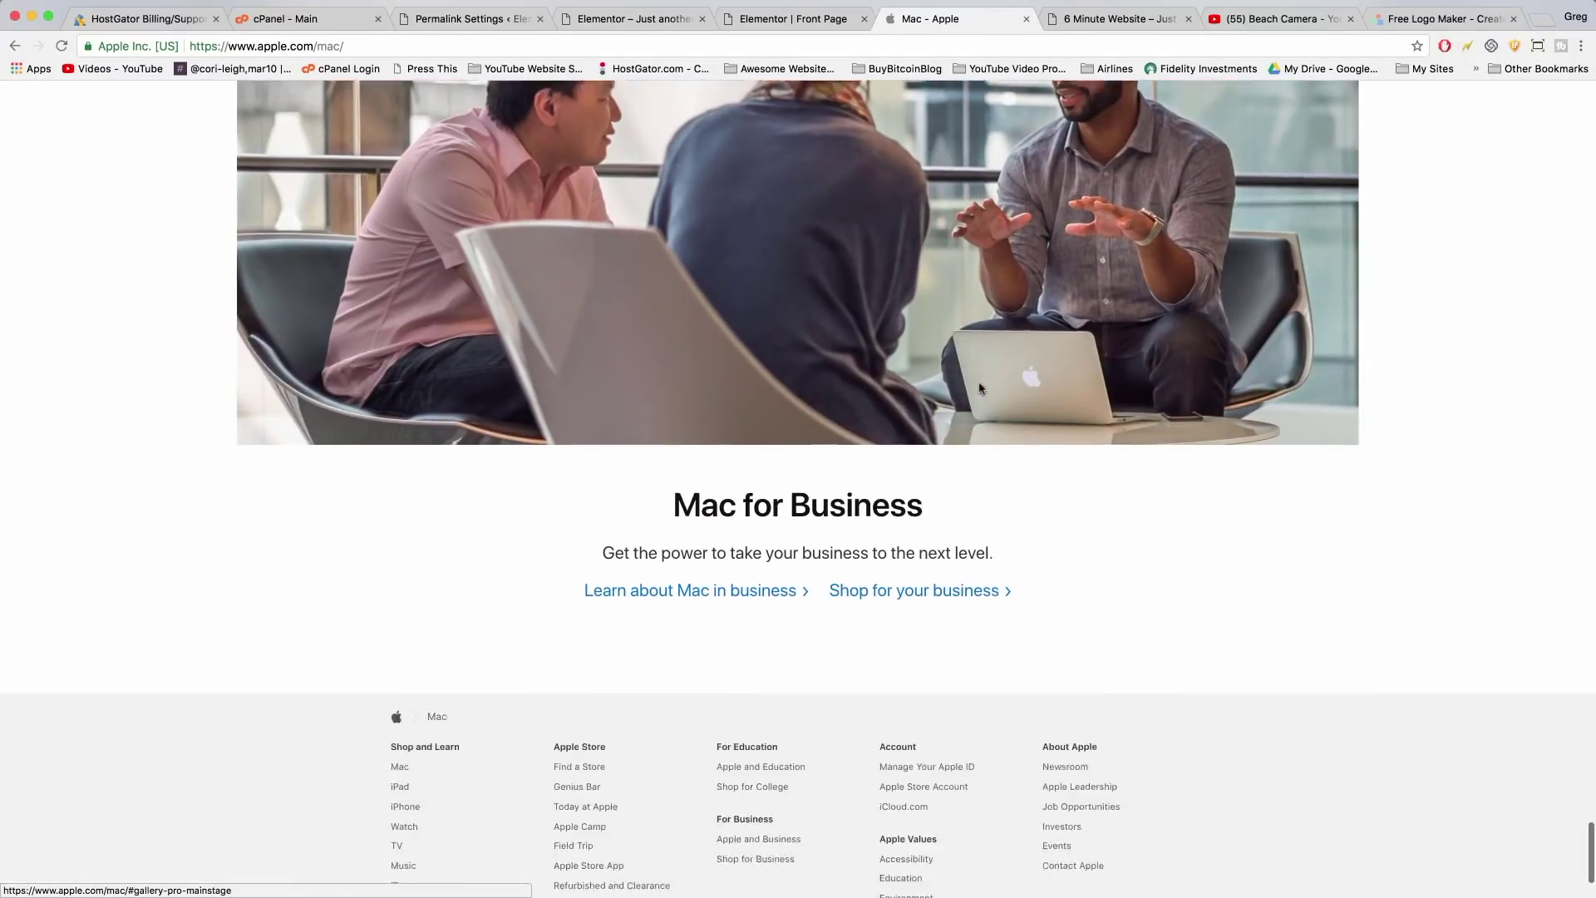
scroll(981, 389, "up", 20)
scroll(981, 387, "up", 14)
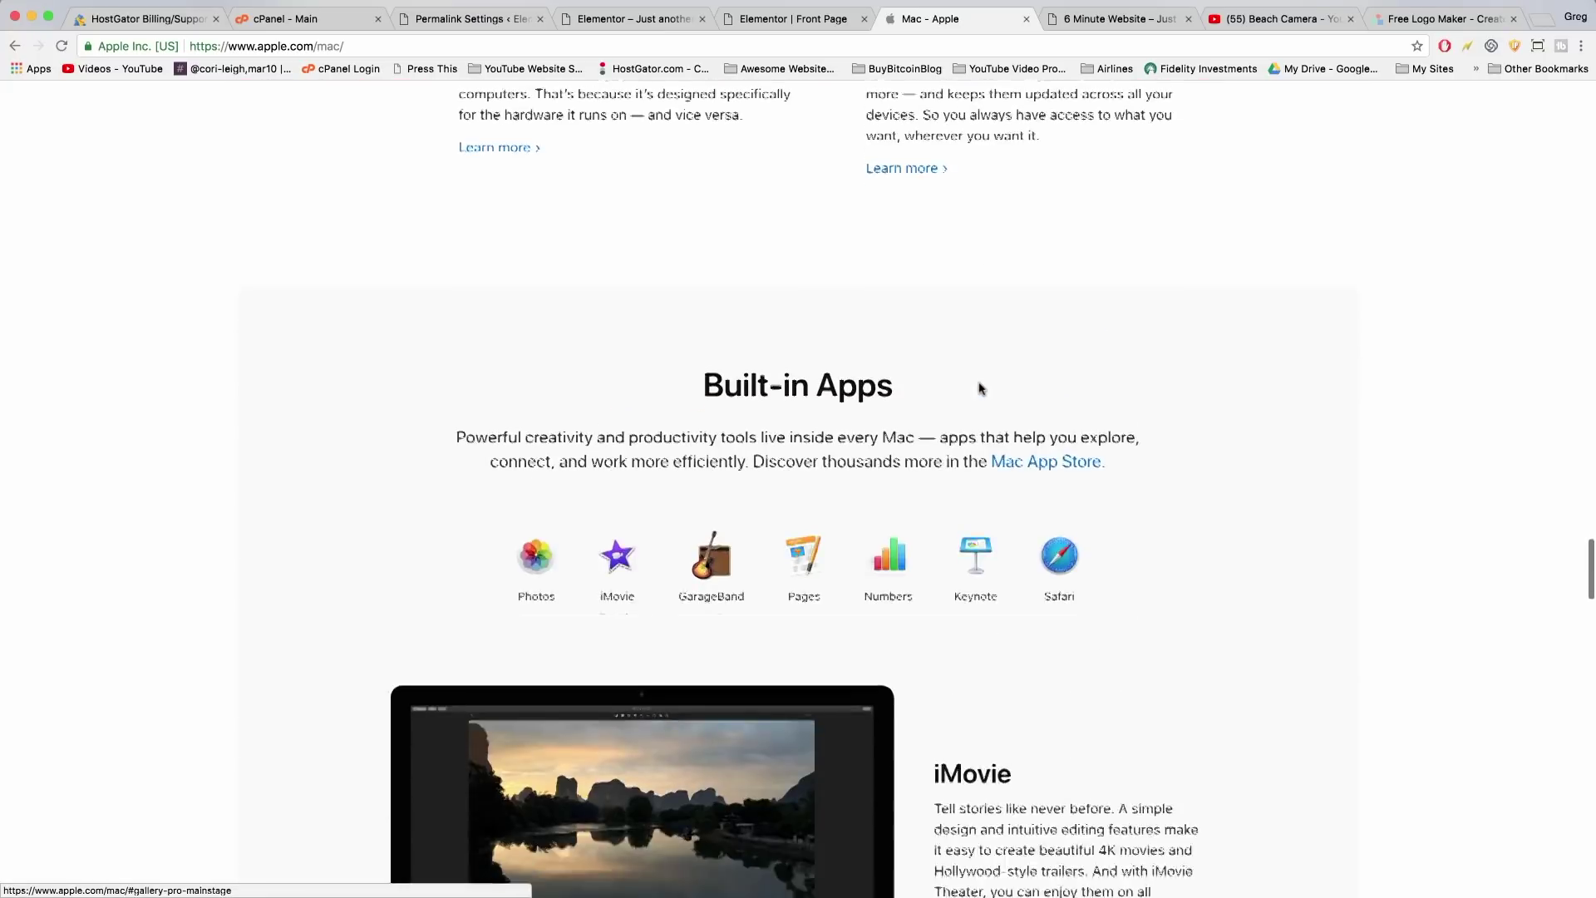
scroll(979, 386, "down", 3)
Browse the Keynote, Safari, Pages and GarageBand app examples, then return to the Elementor editor.
left_click(989, 371)
left_click(1059, 370)
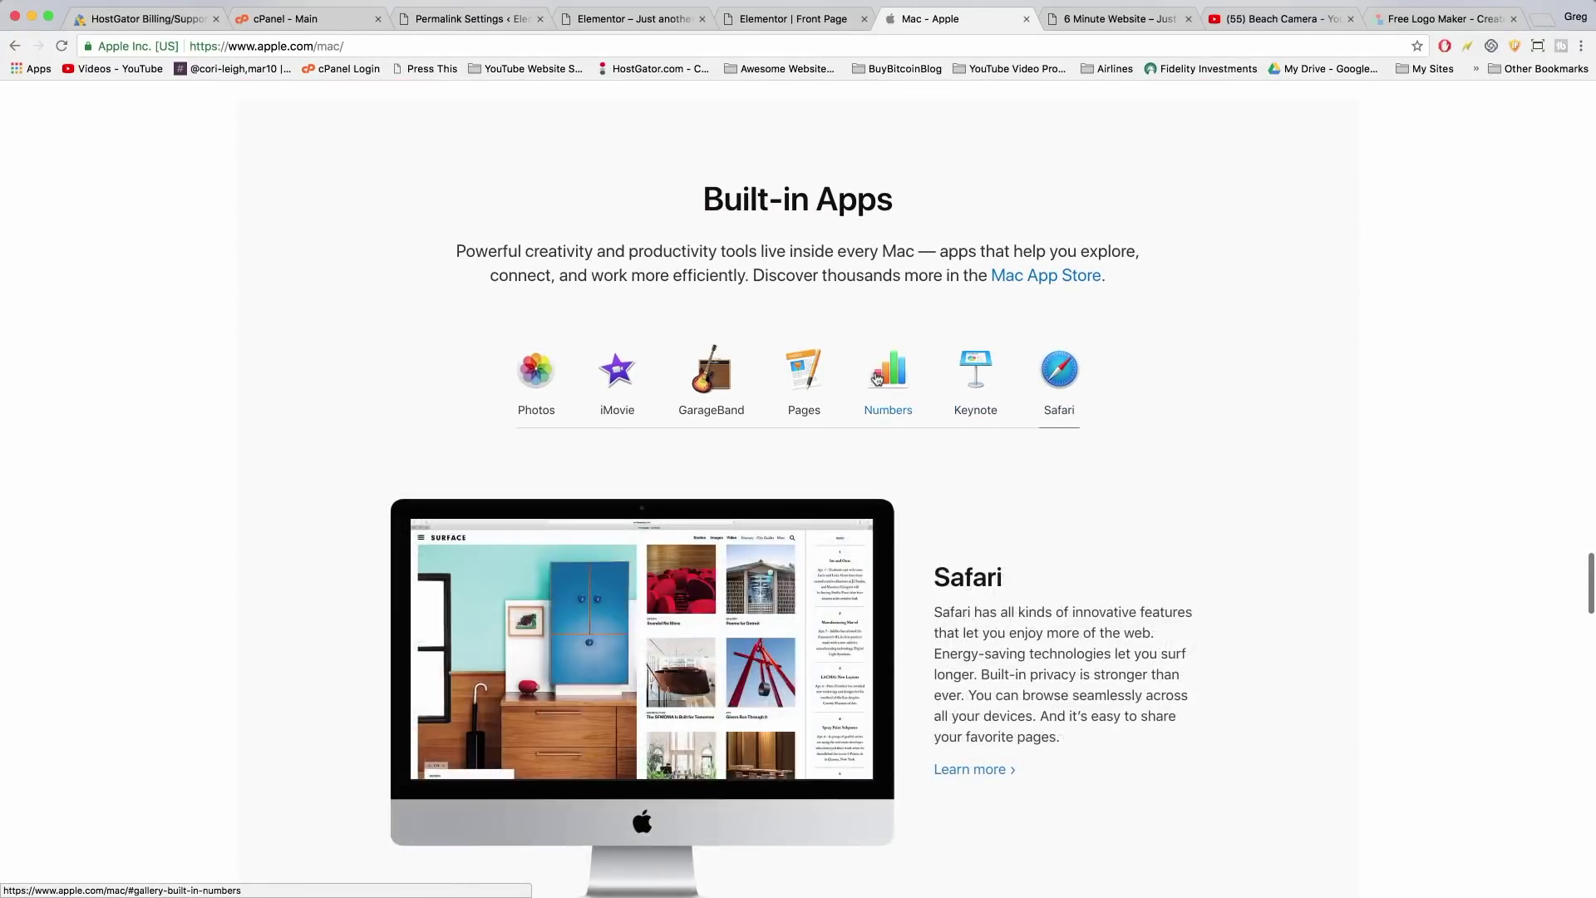
left_click(889, 370)
left_click(804, 370)
left_click(686, 381)
scroll(686, 381, "down", 10)
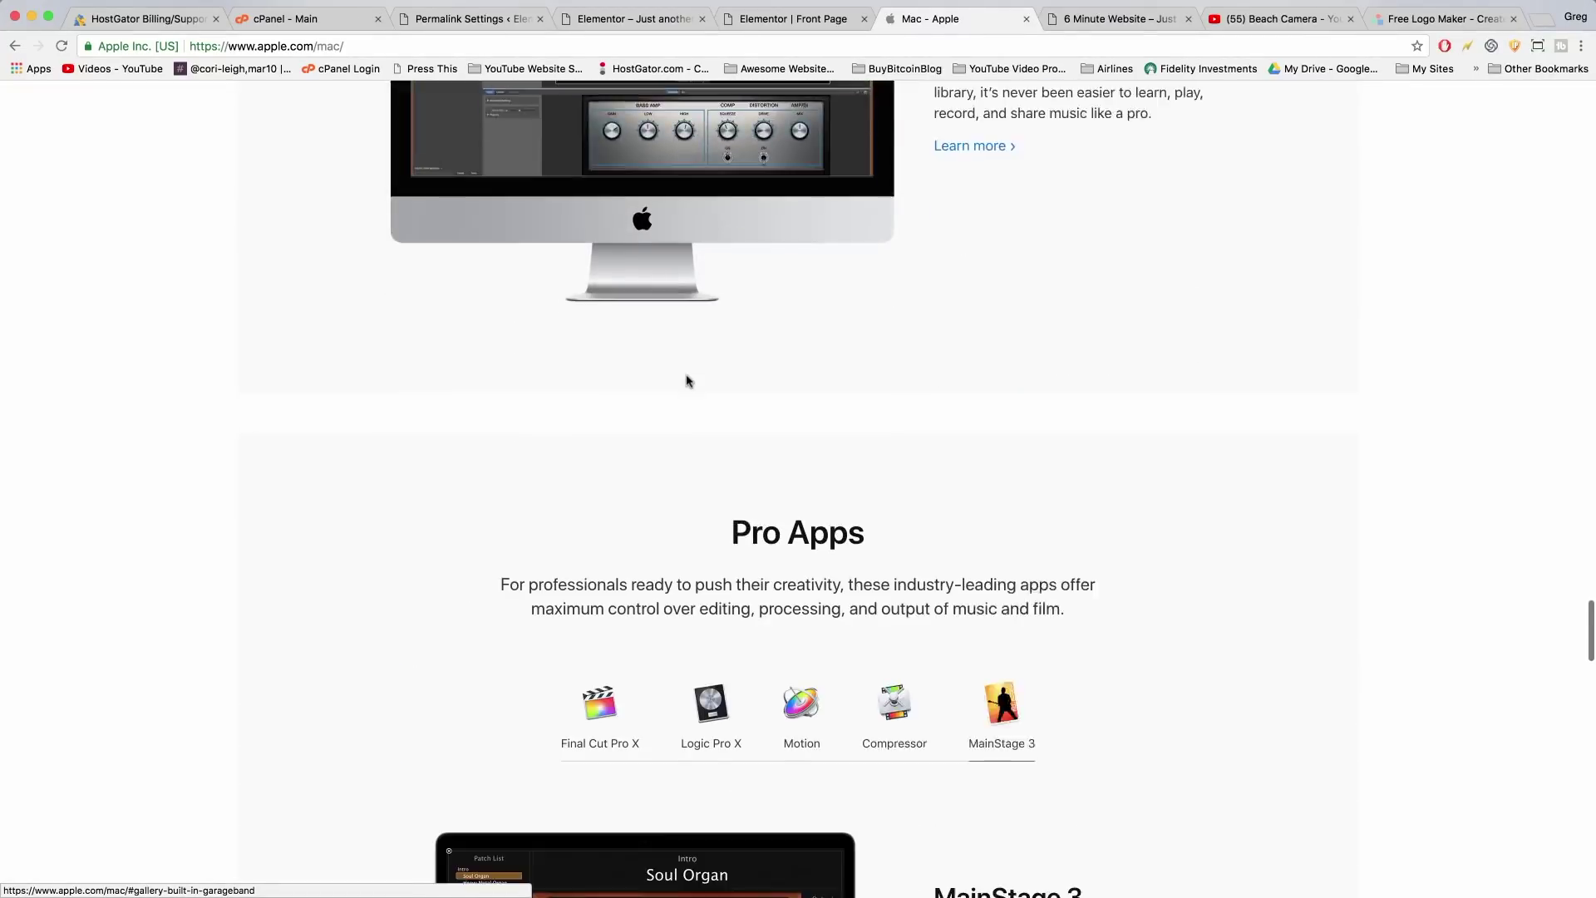
scroll(687, 381, "down", 10)
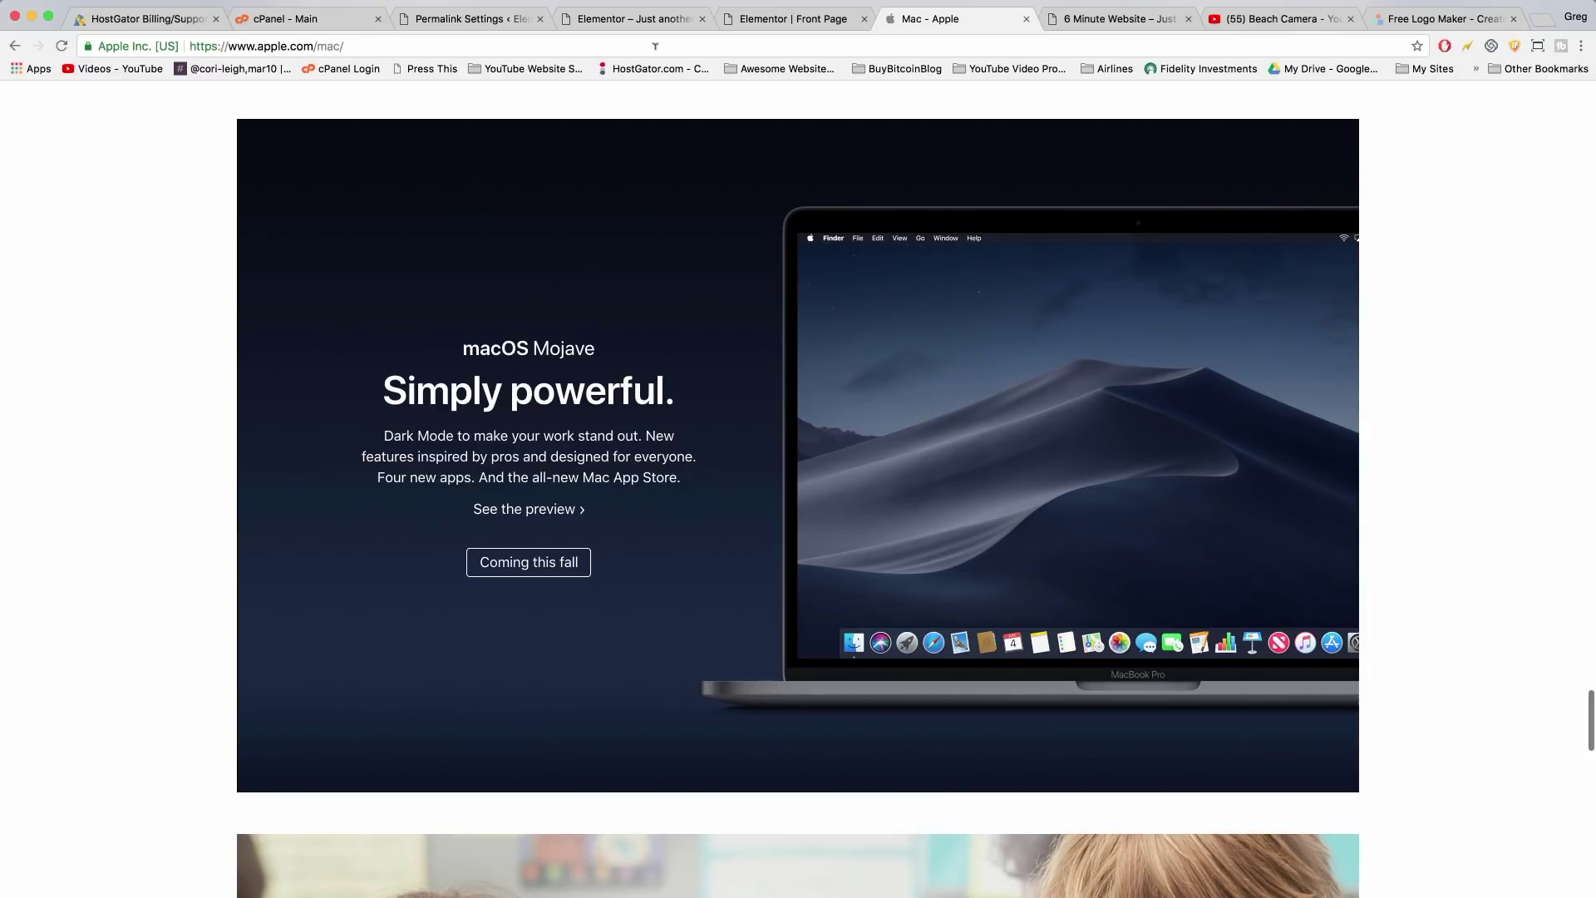
left_click(805, 18)
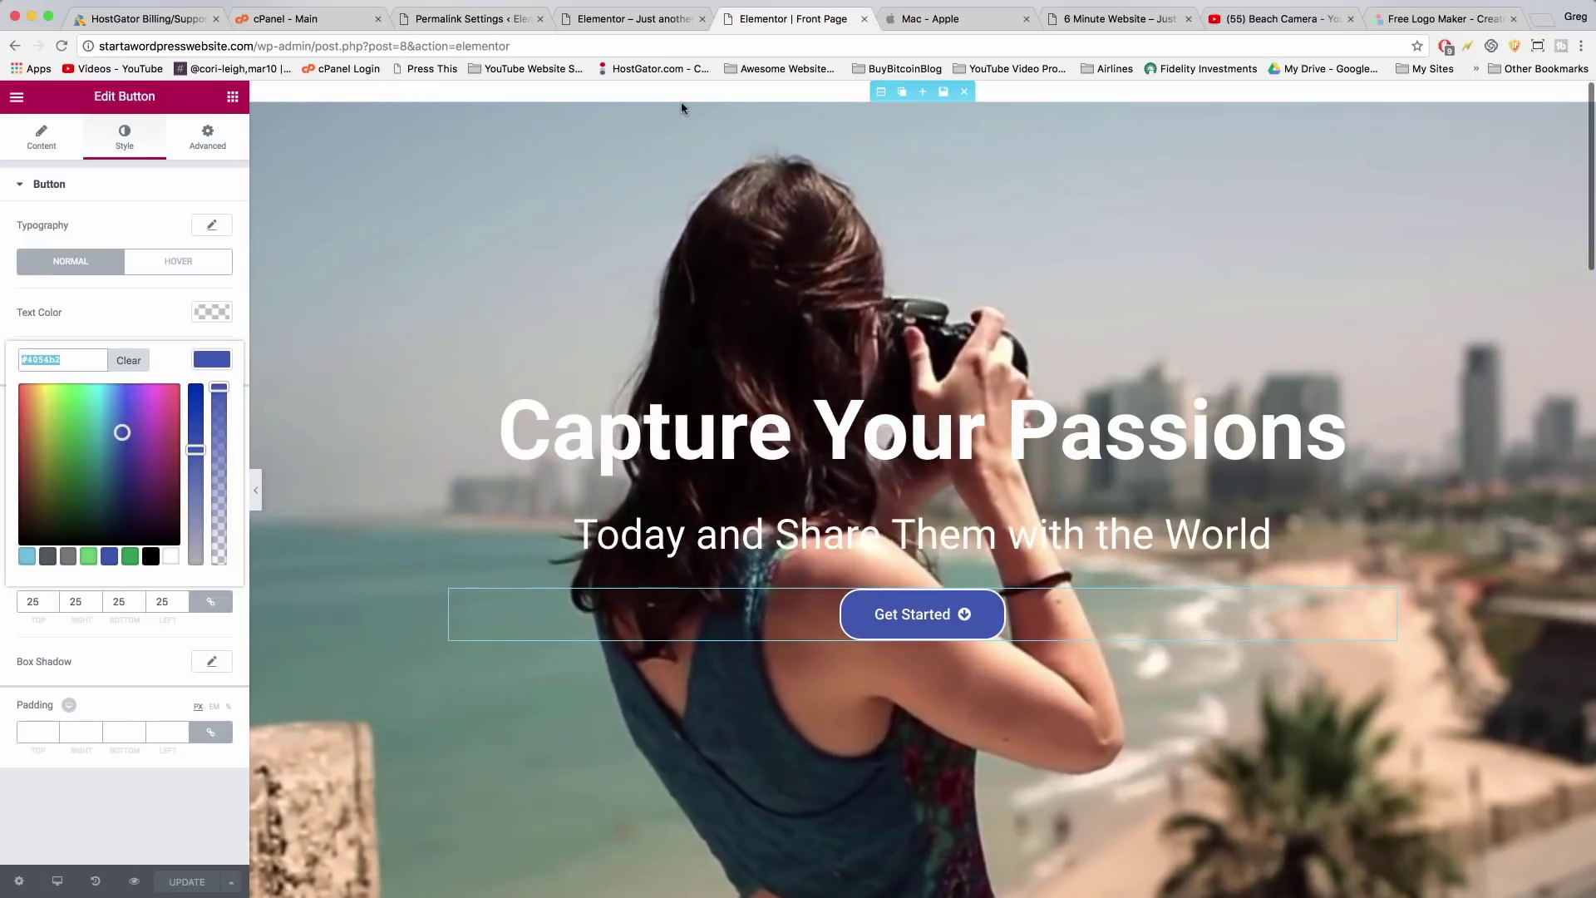
scroll(681, 101, "down", 10)
scroll(840, 215, "down", 10)
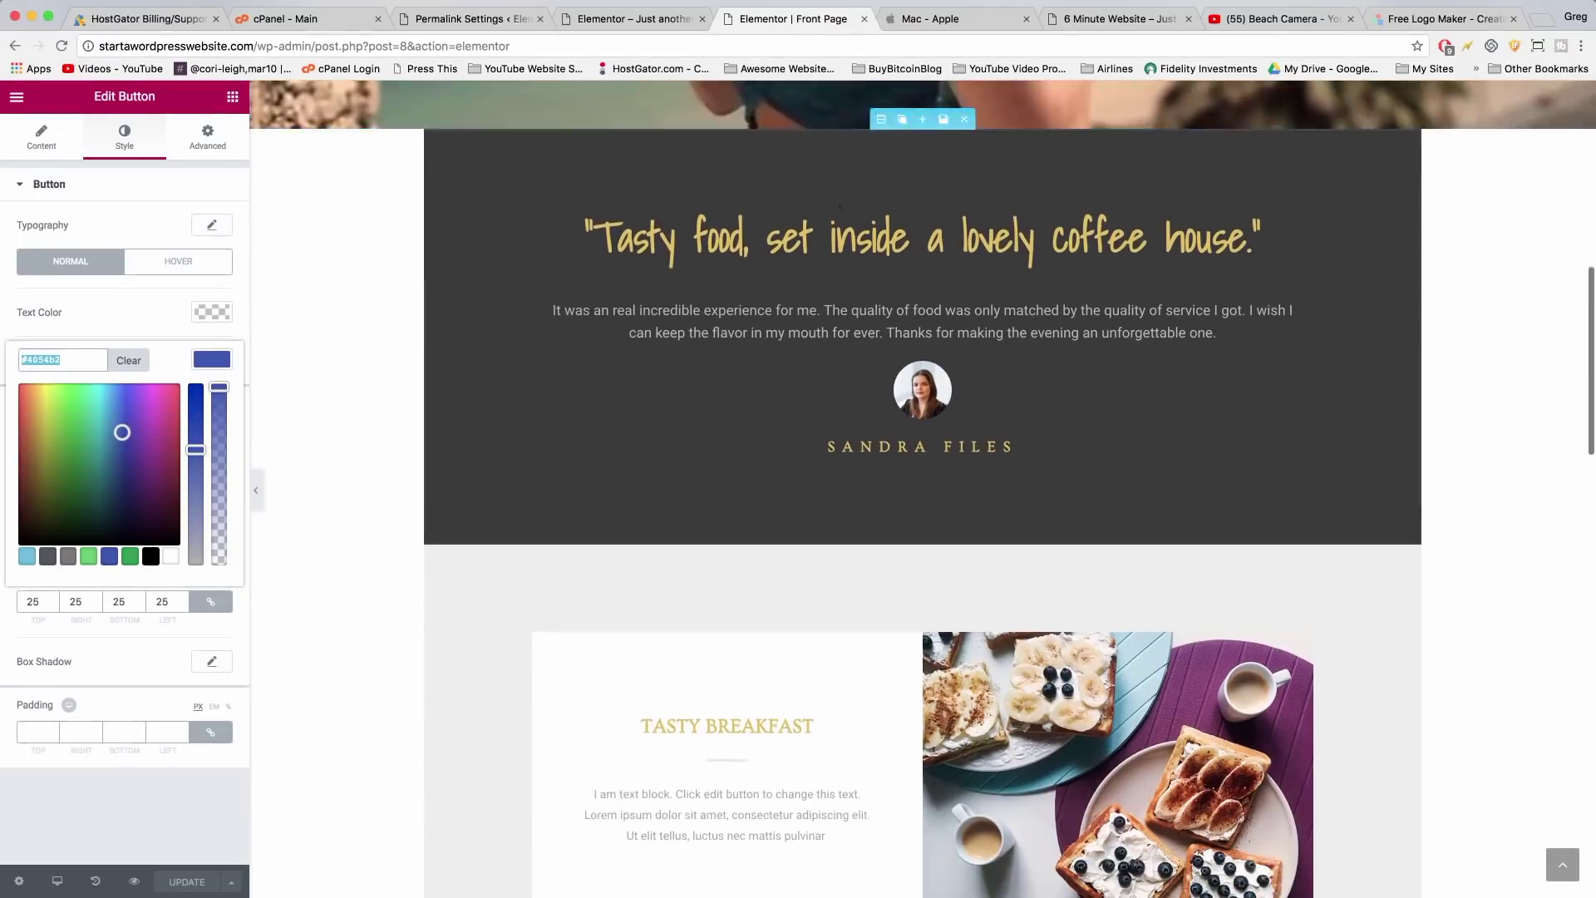
scroll(840, 215, "up", 12)
scroll(840, 214, "up", 2)
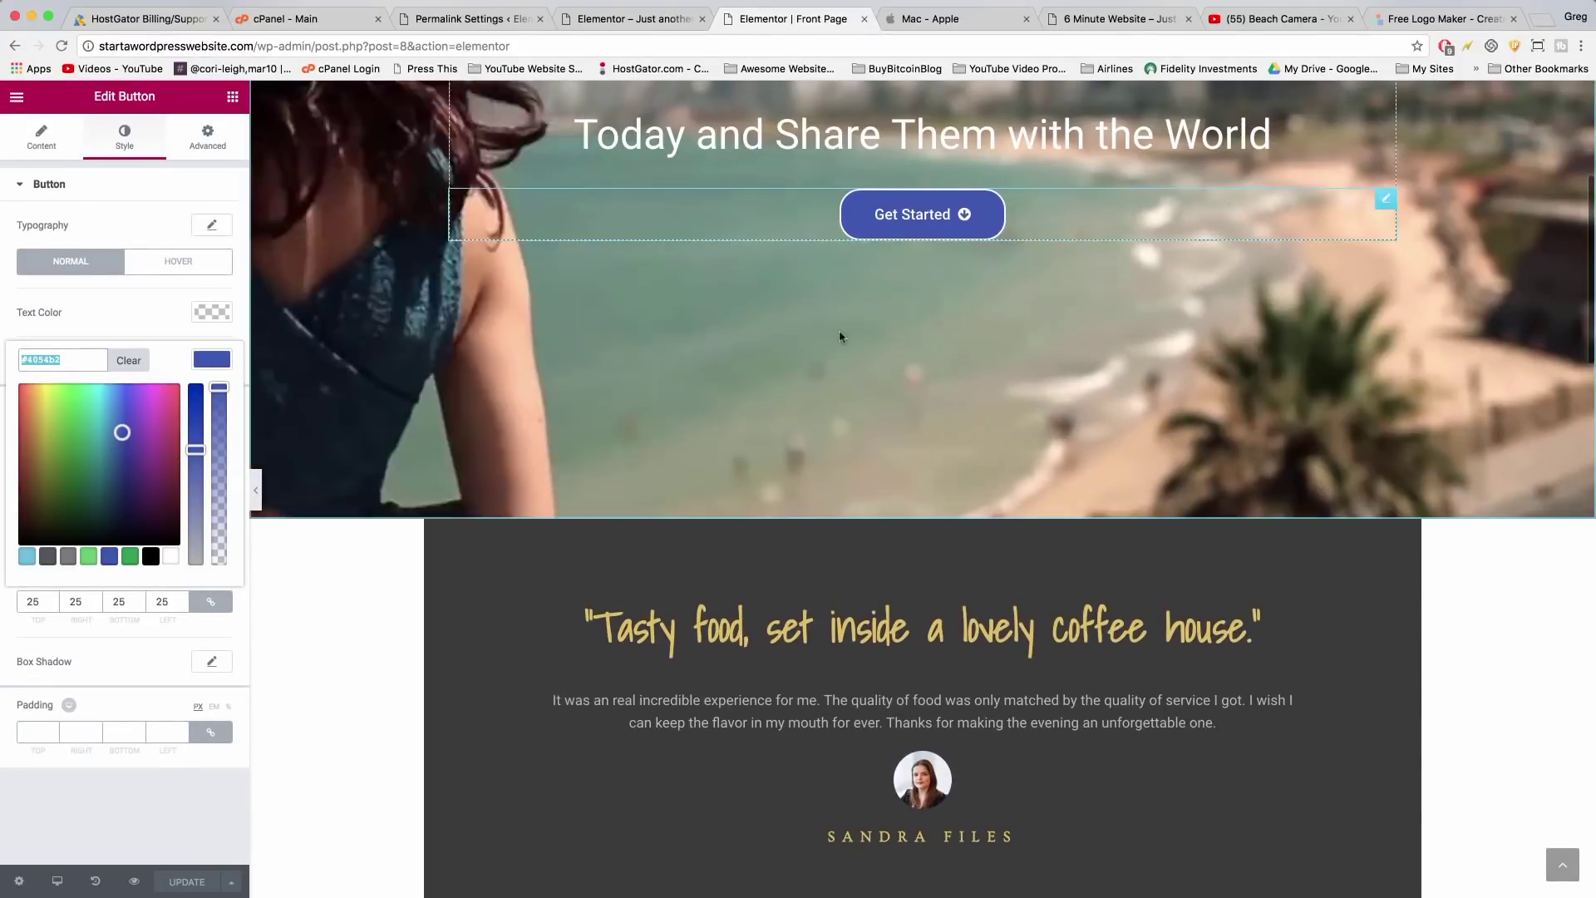
scroll(893, 234, "up", 2)
scroll(894, 234, "up", 1)
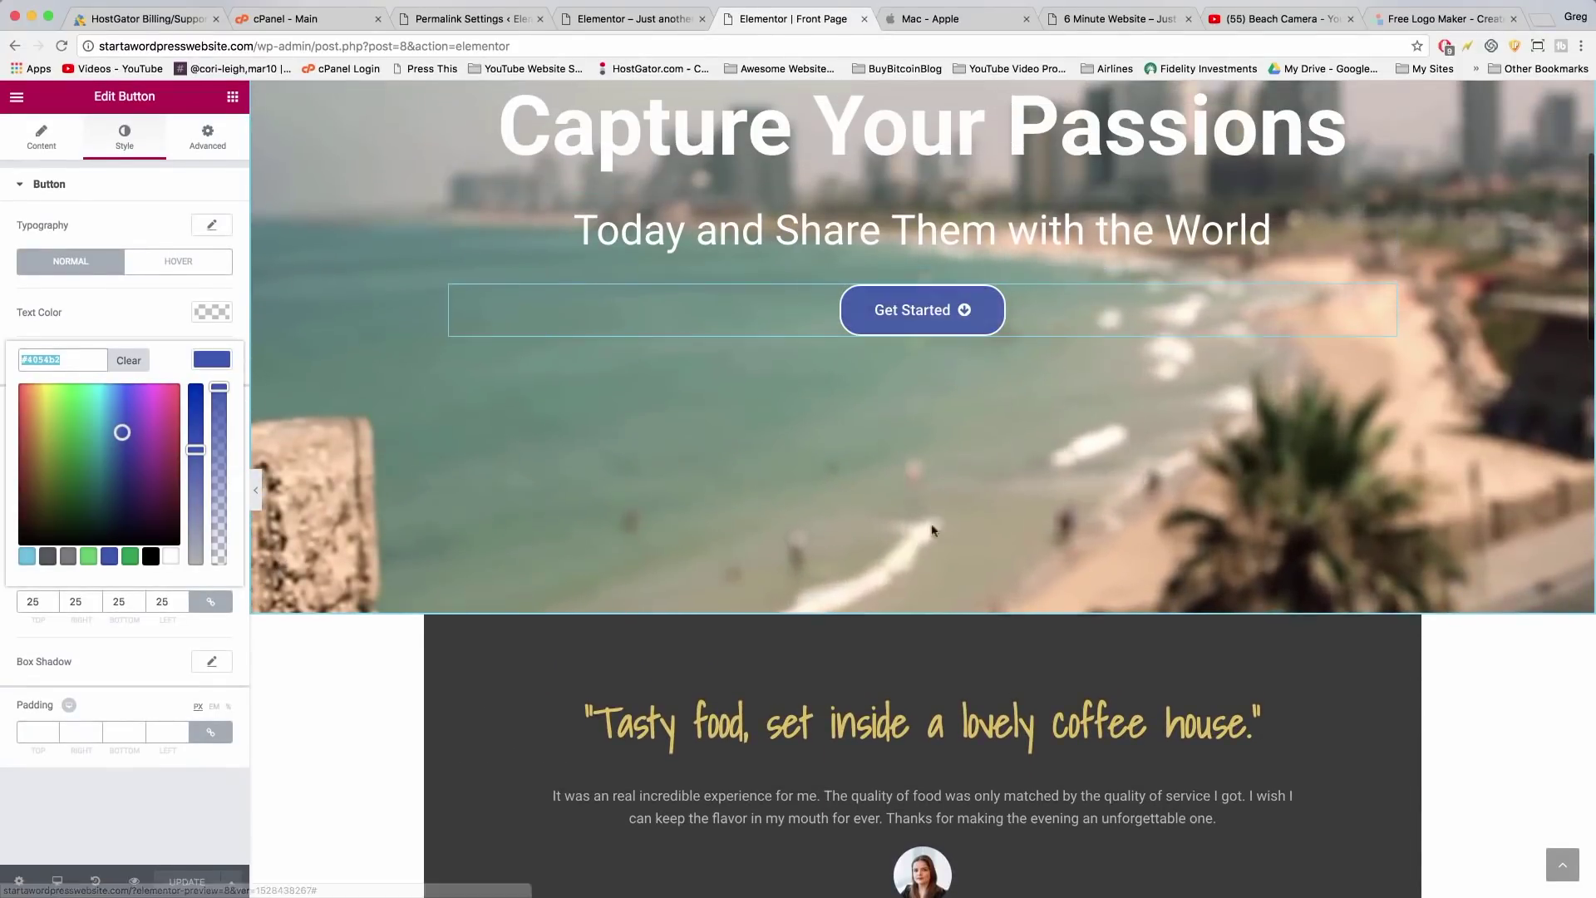
scroll(929, 192, "up", 1)
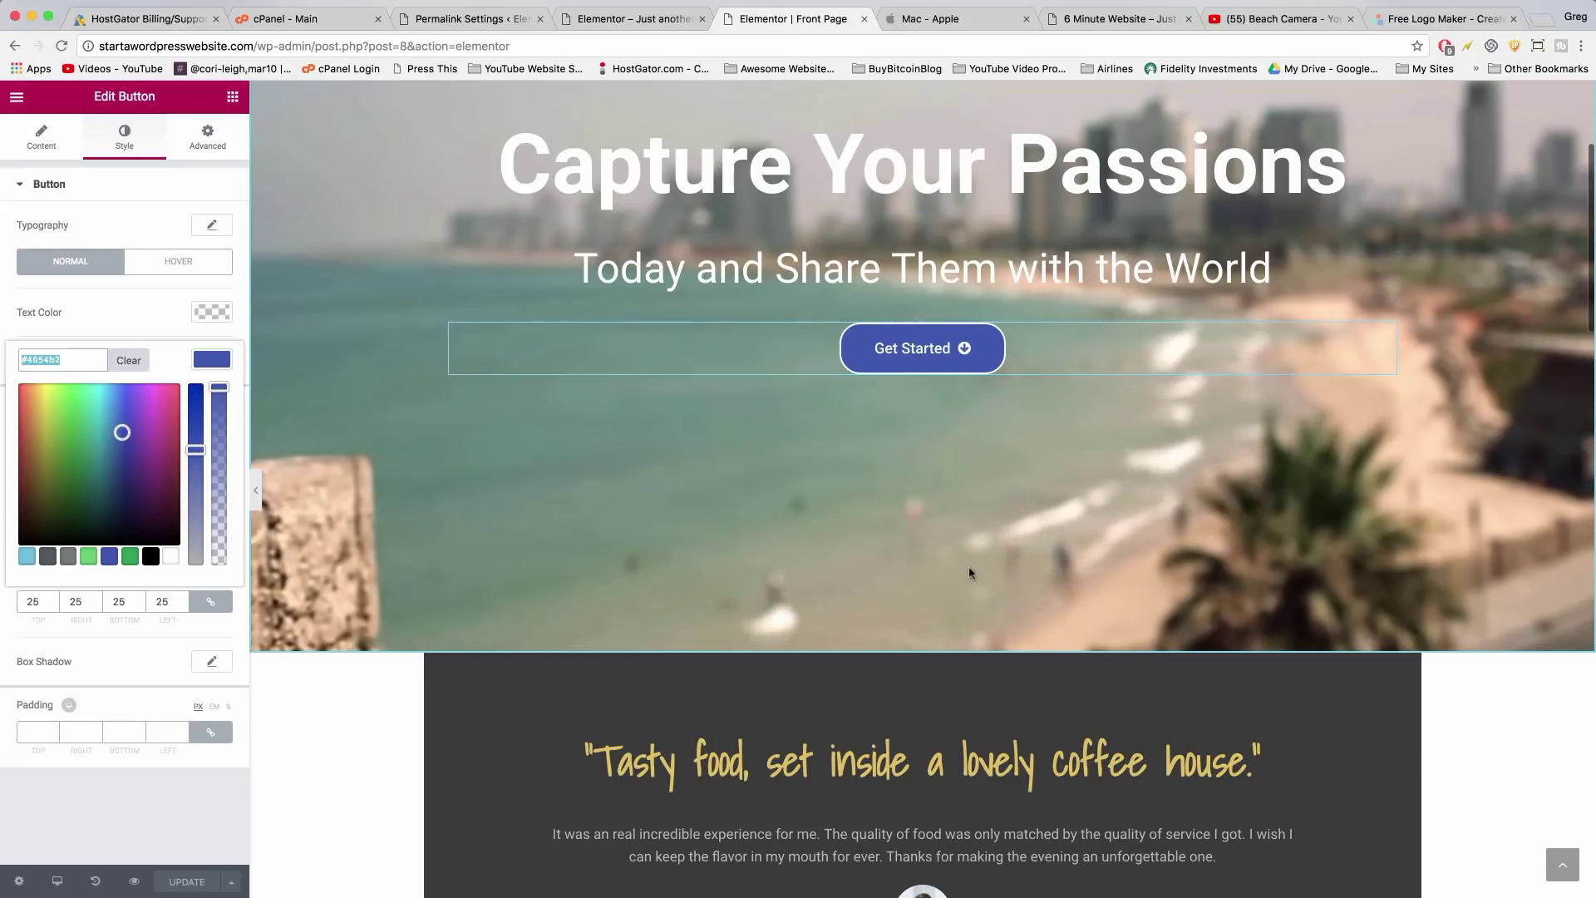
scroll(969, 572, "down", 1)
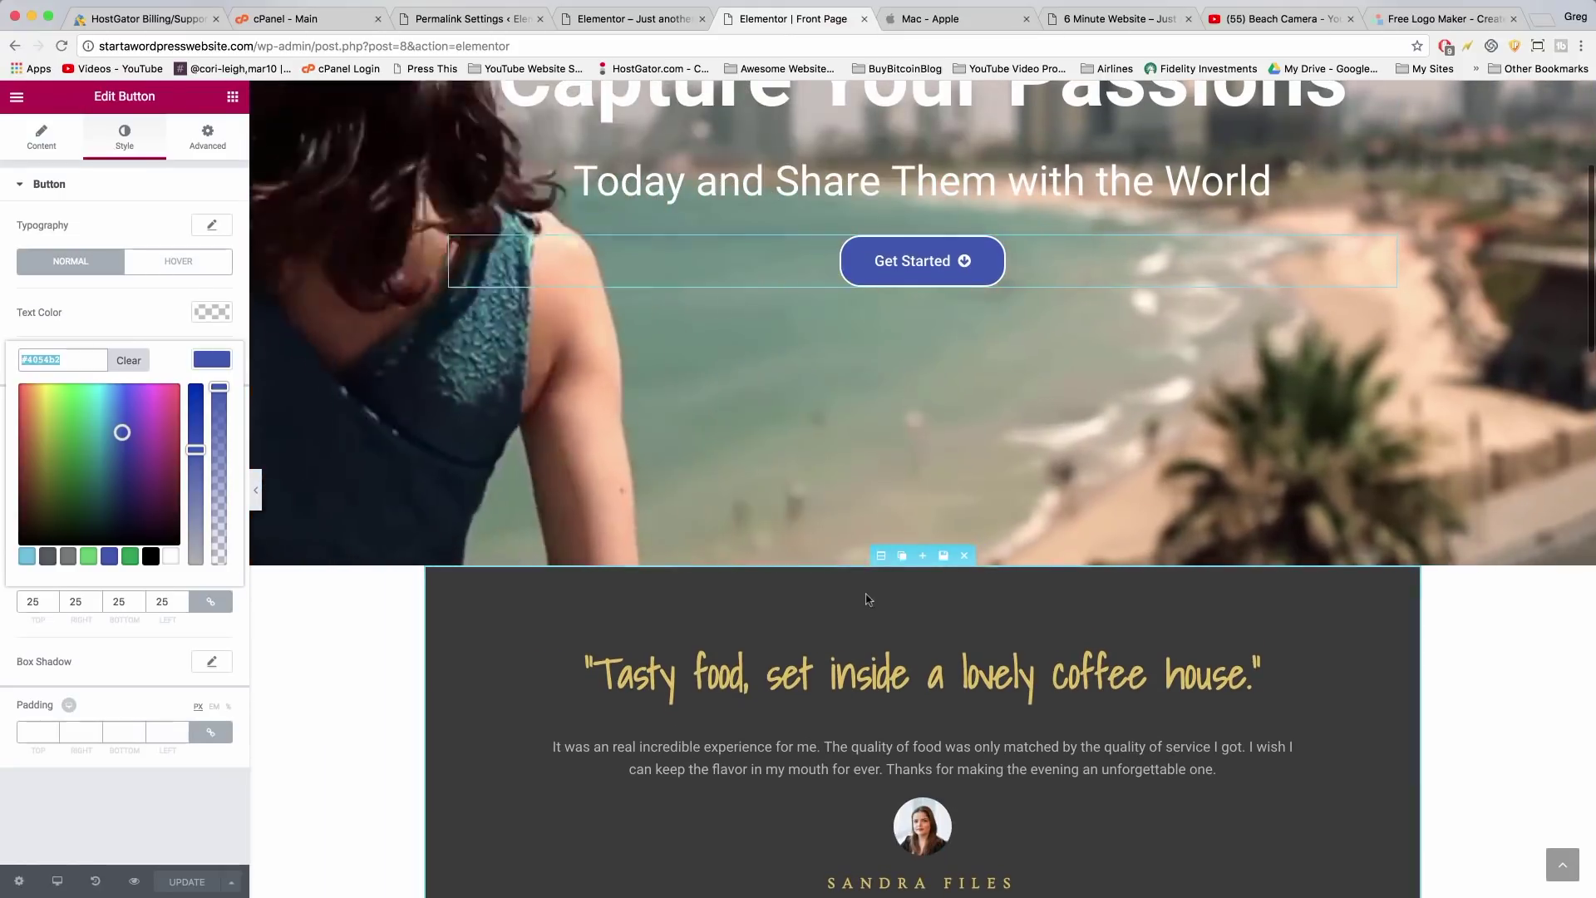
left_click(923, 557)
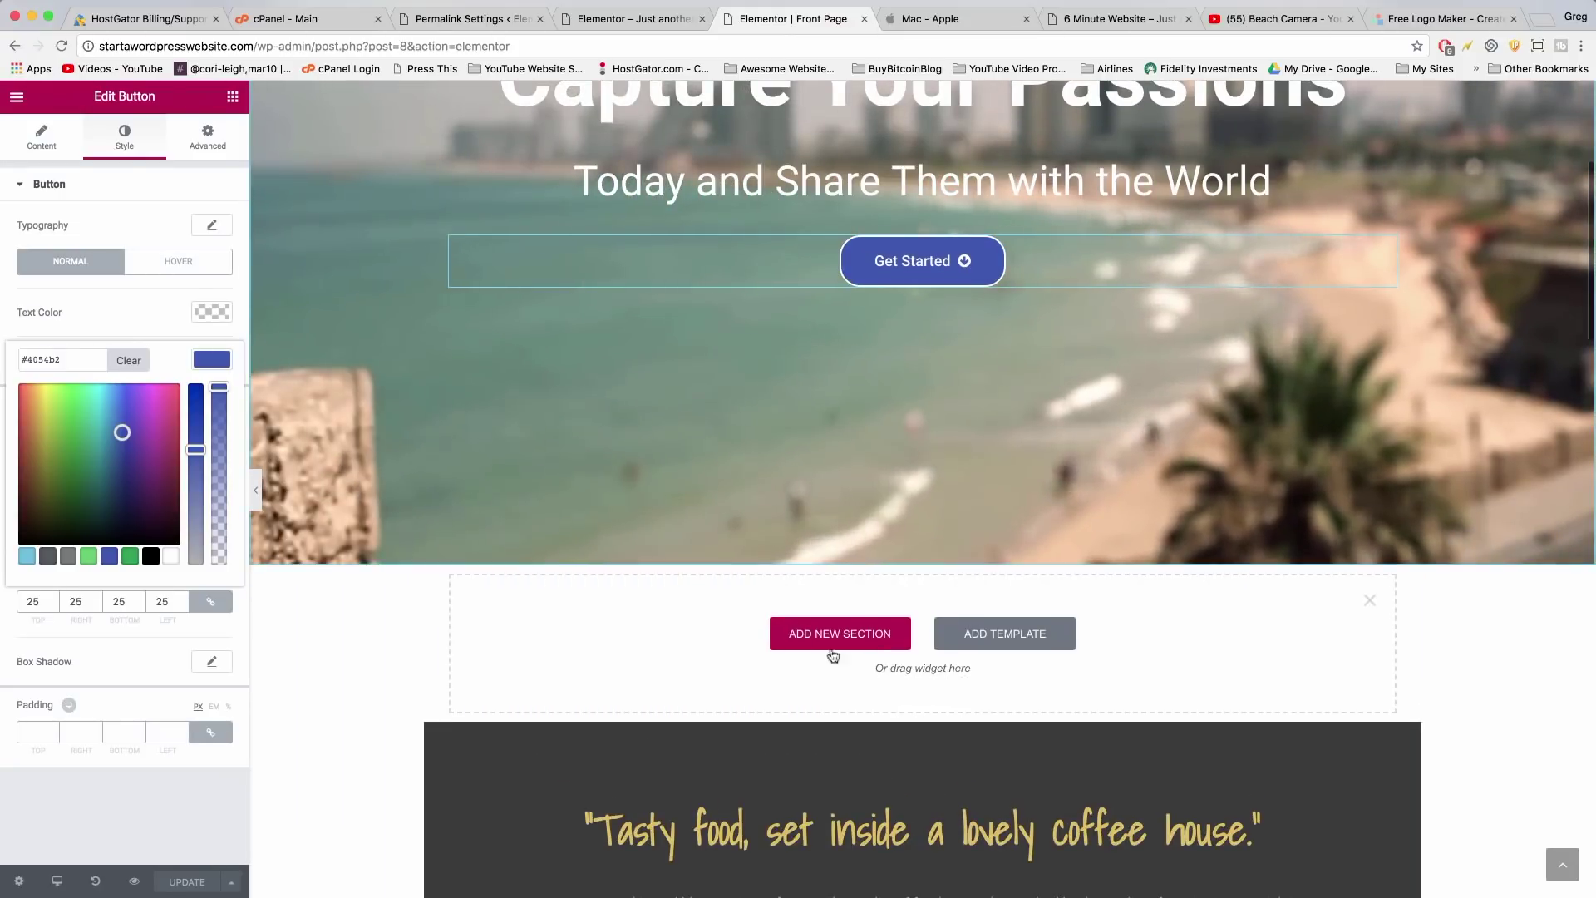
left_click(855, 632)
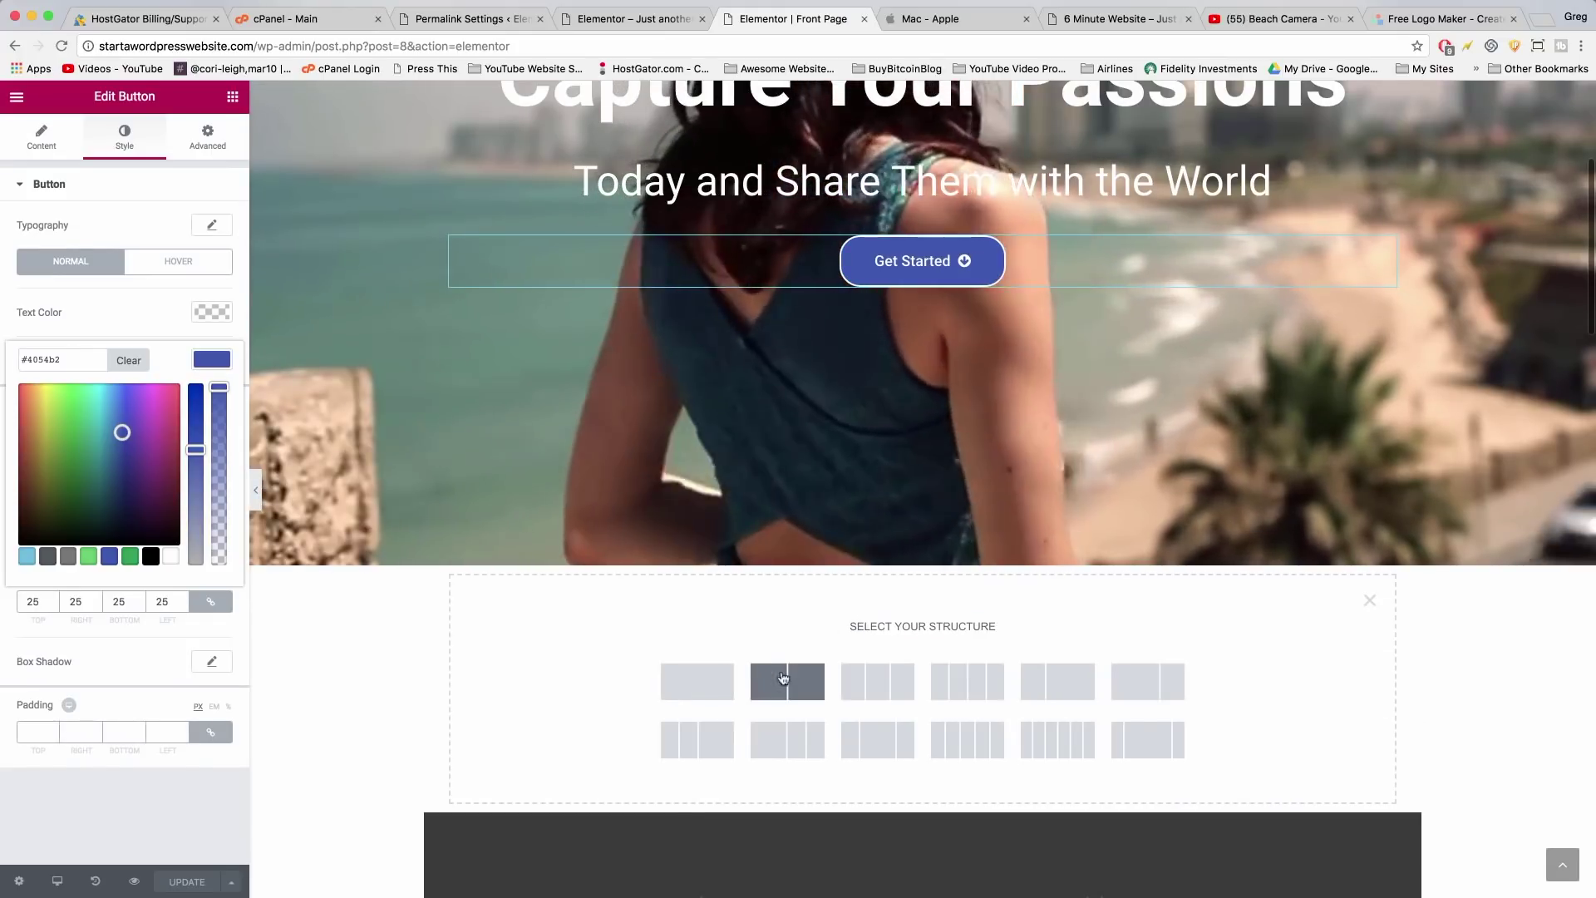
left_click(777, 692)
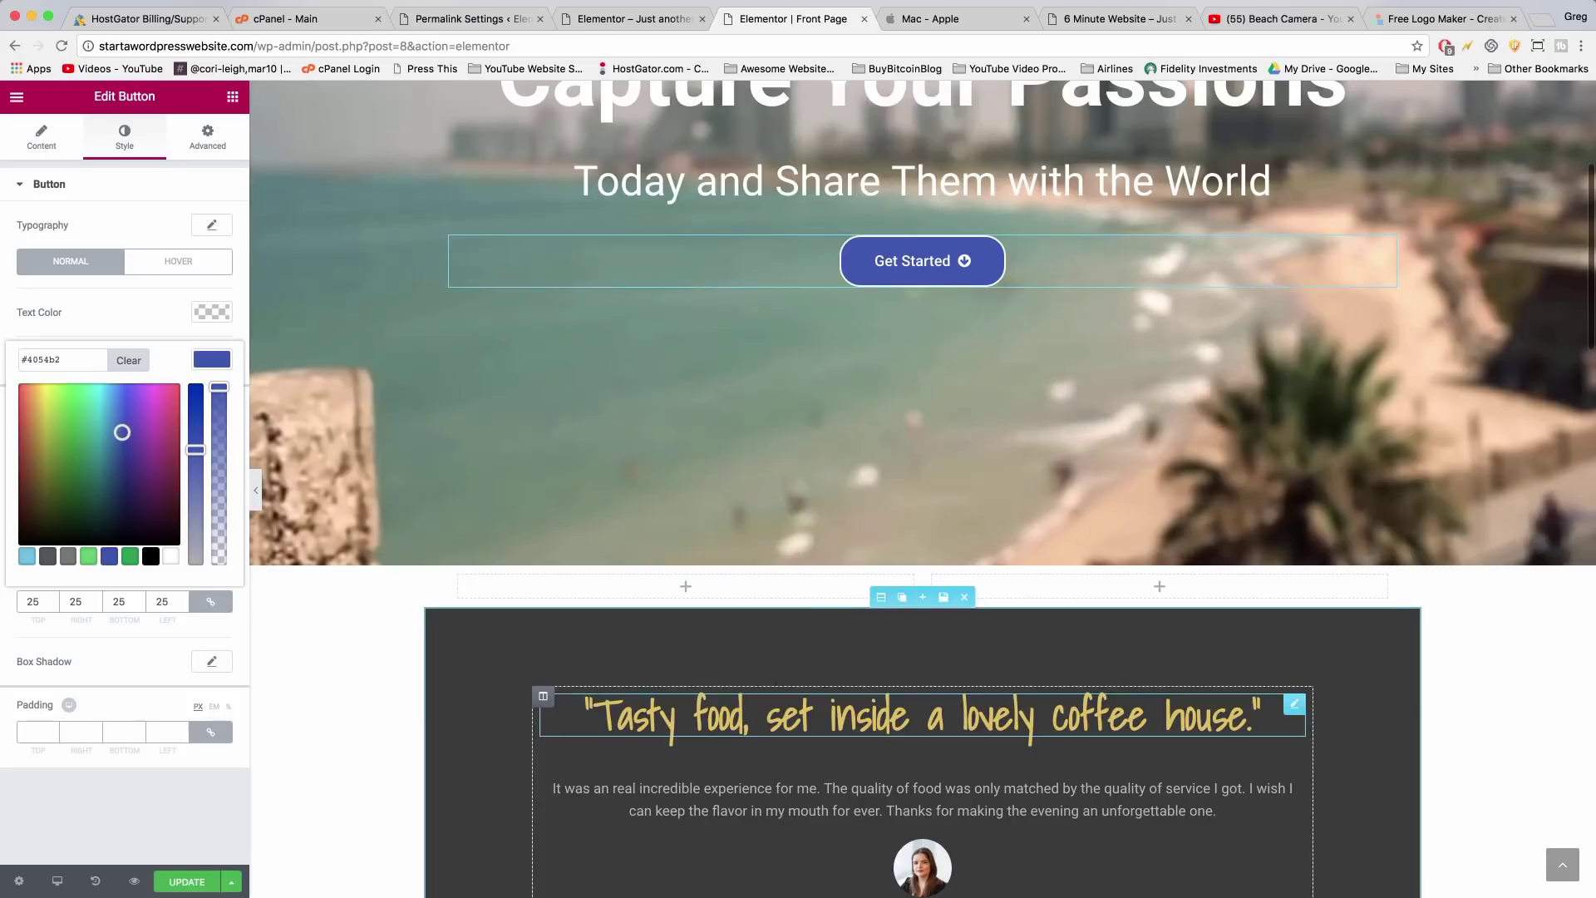
left_click(232, 98)
left_click(927, 20)
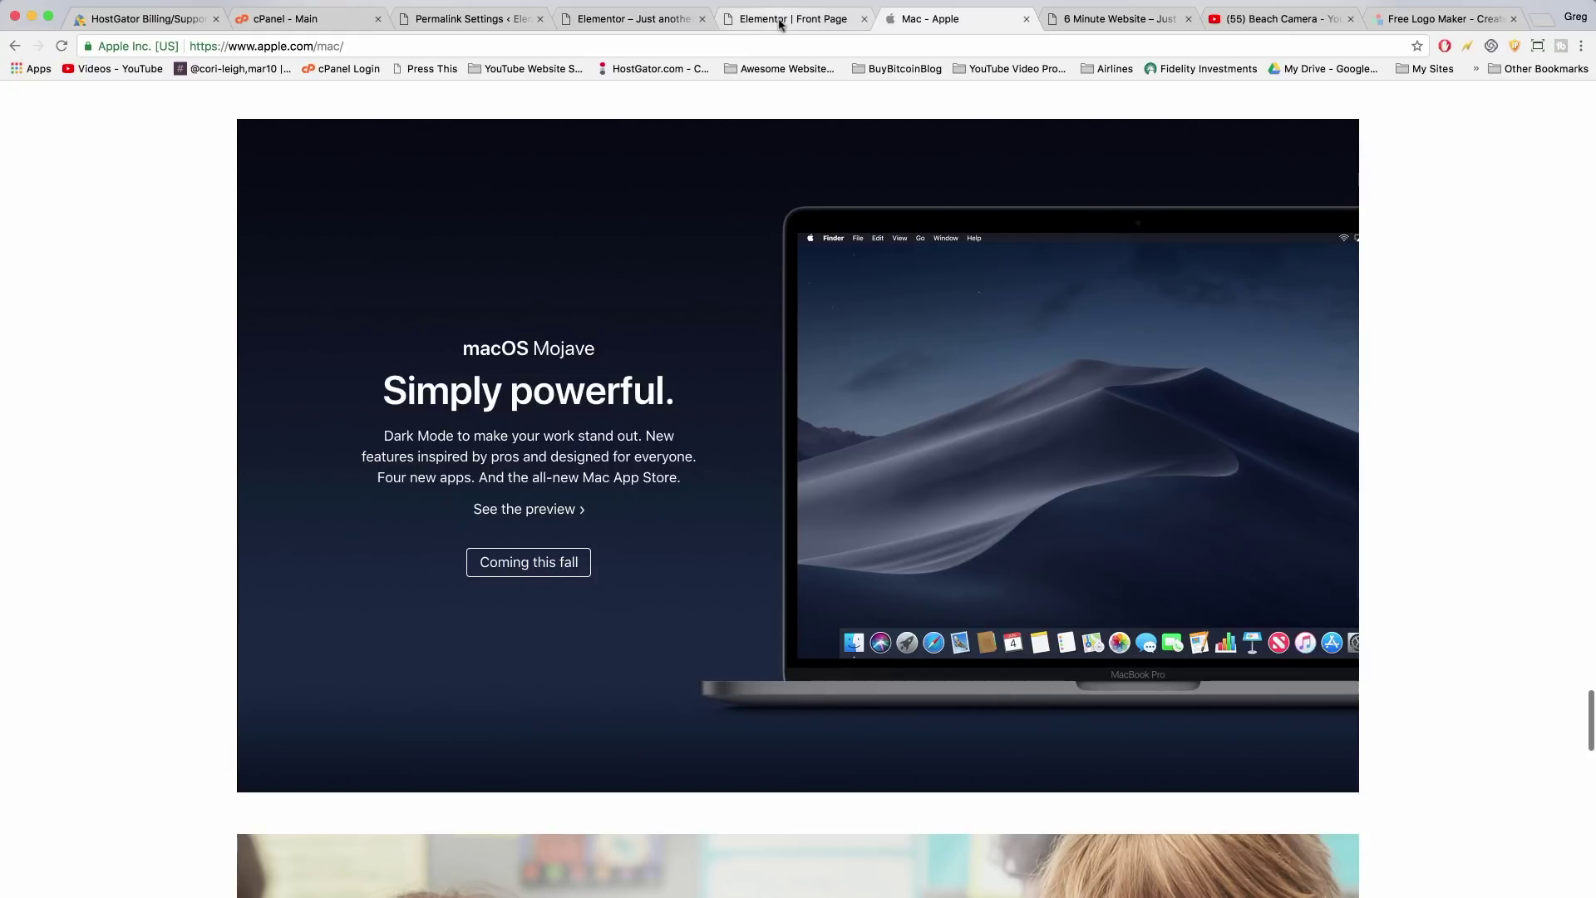
Drop Heading, Text Editor and Button widgets into the left column, then recheck Apple's Mojave section.
left_click(780, 20)
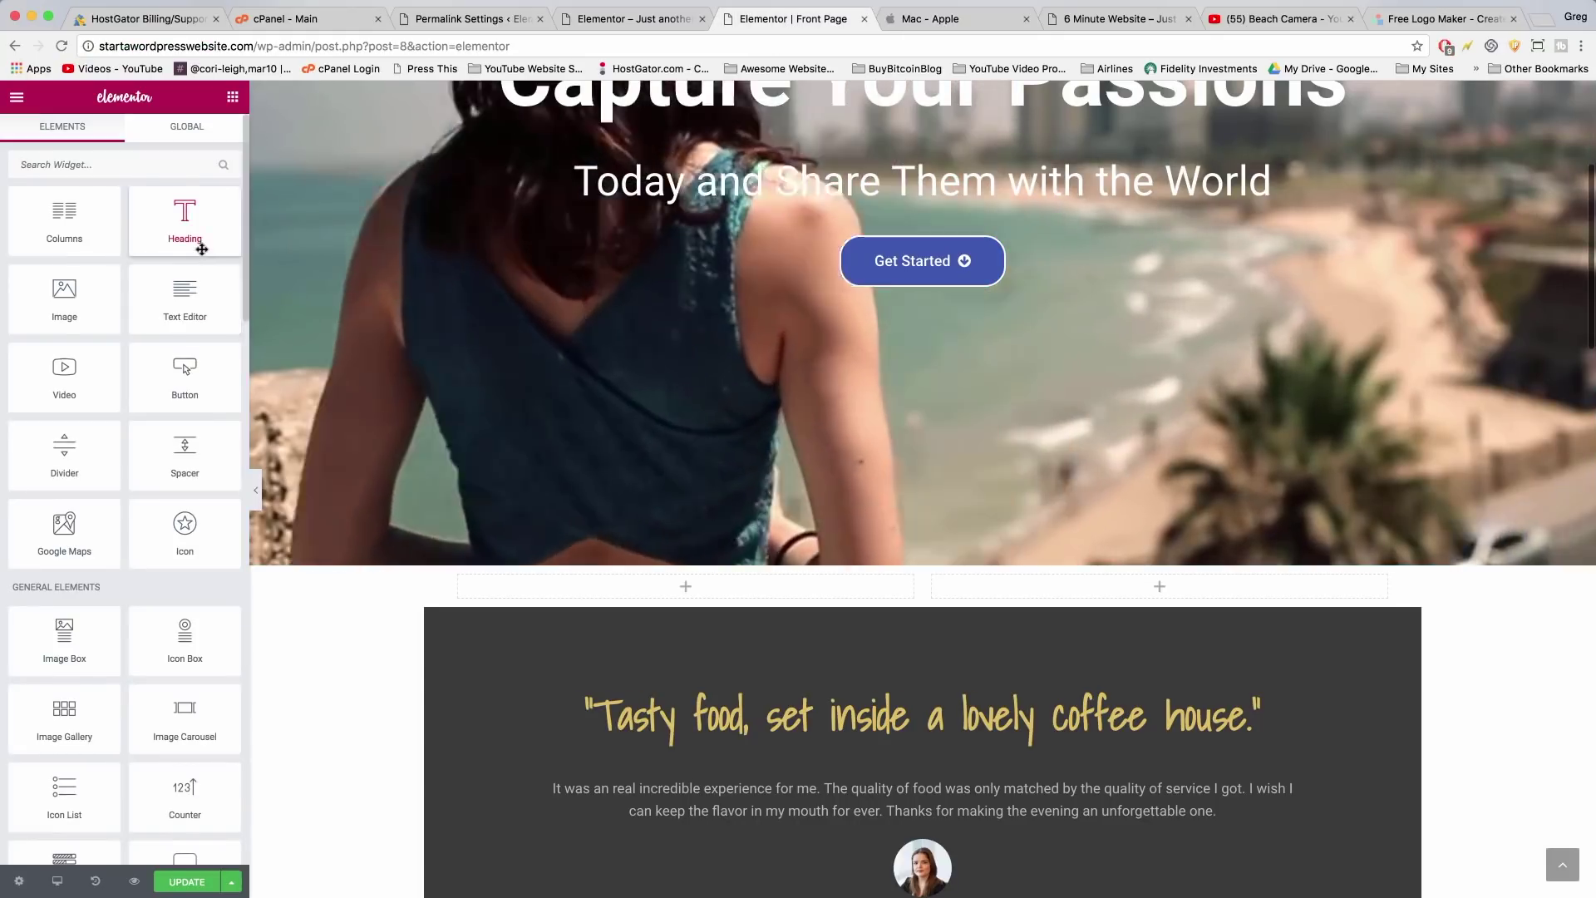
left_click_drag(207, 242, 678, 590)
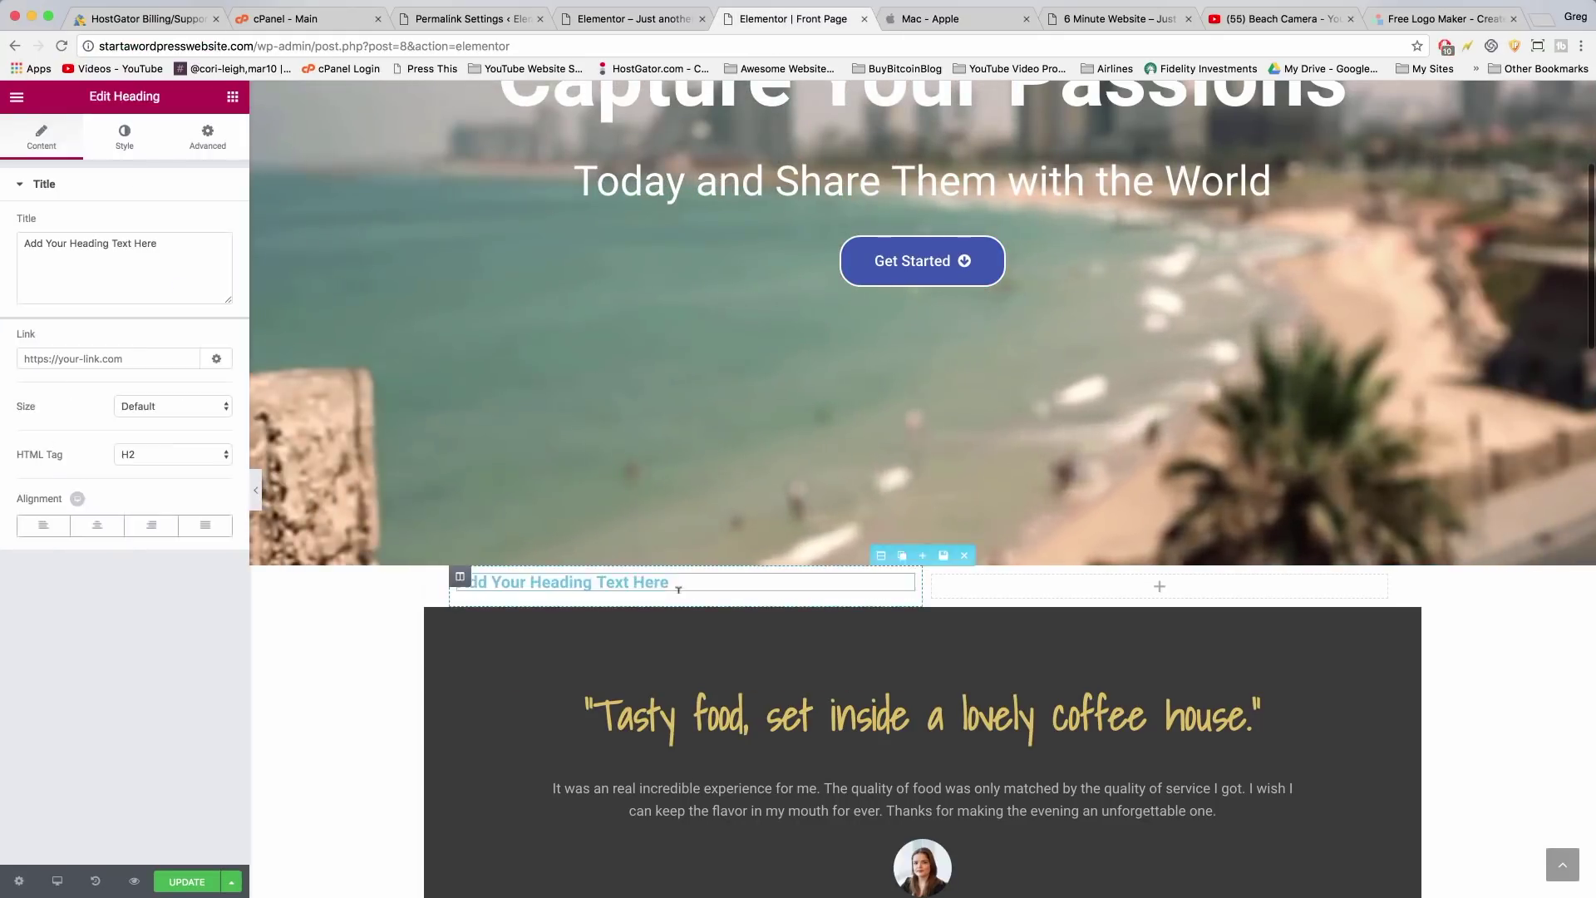
left_click(234, 97)
left_click_drag(184, 309, 600, 595)
left_click_drag(491, 525, 505, 631)
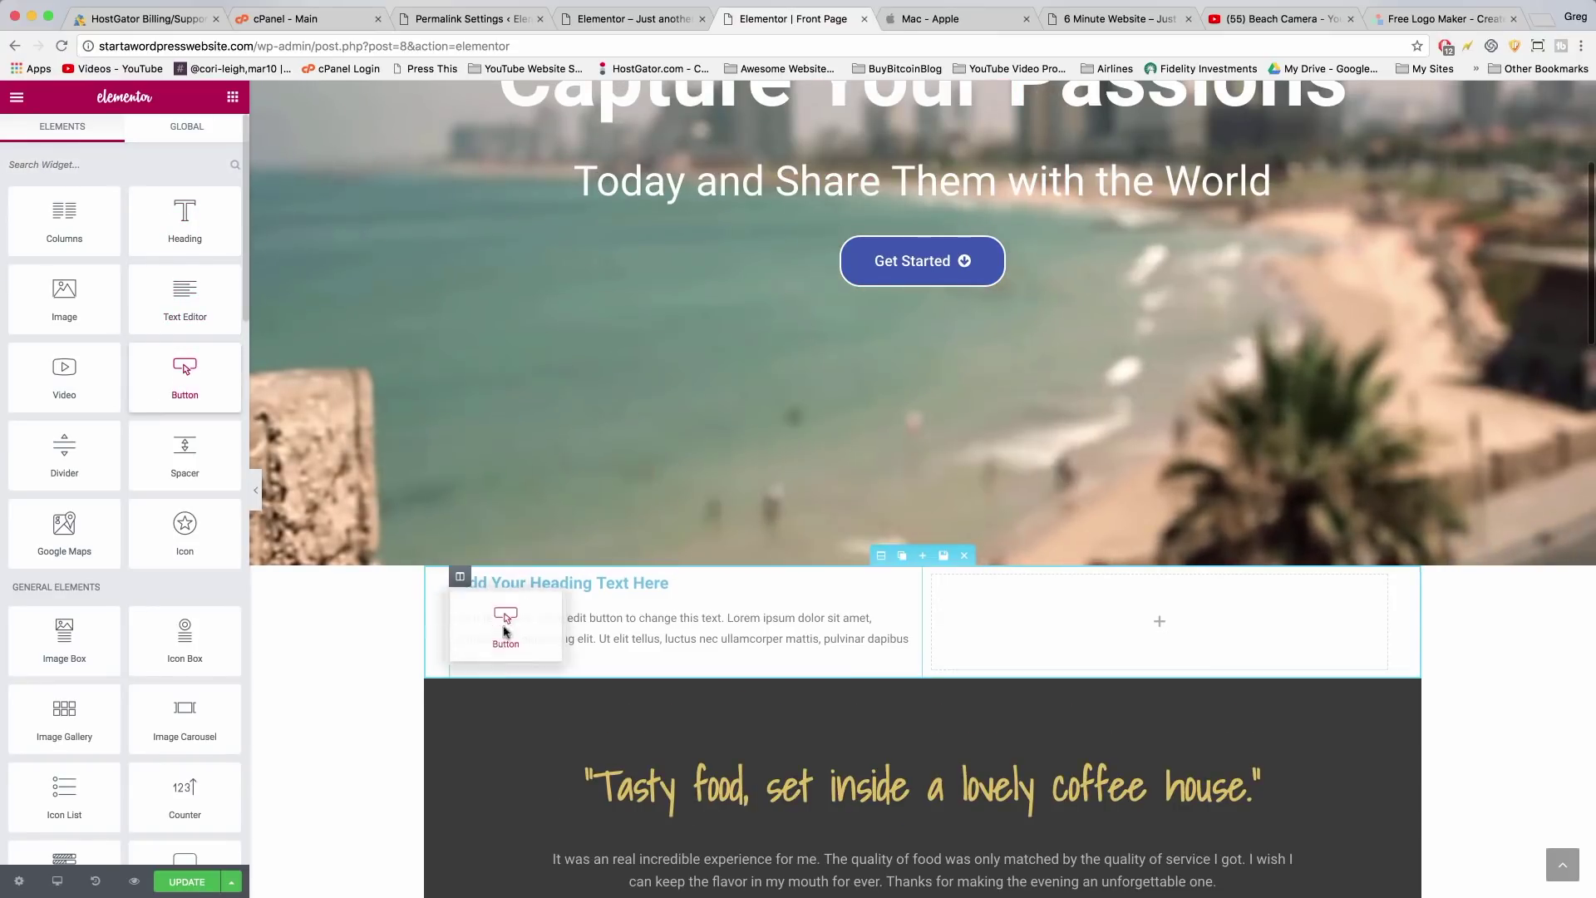
left_click_drag(504, 687, 503, 675)
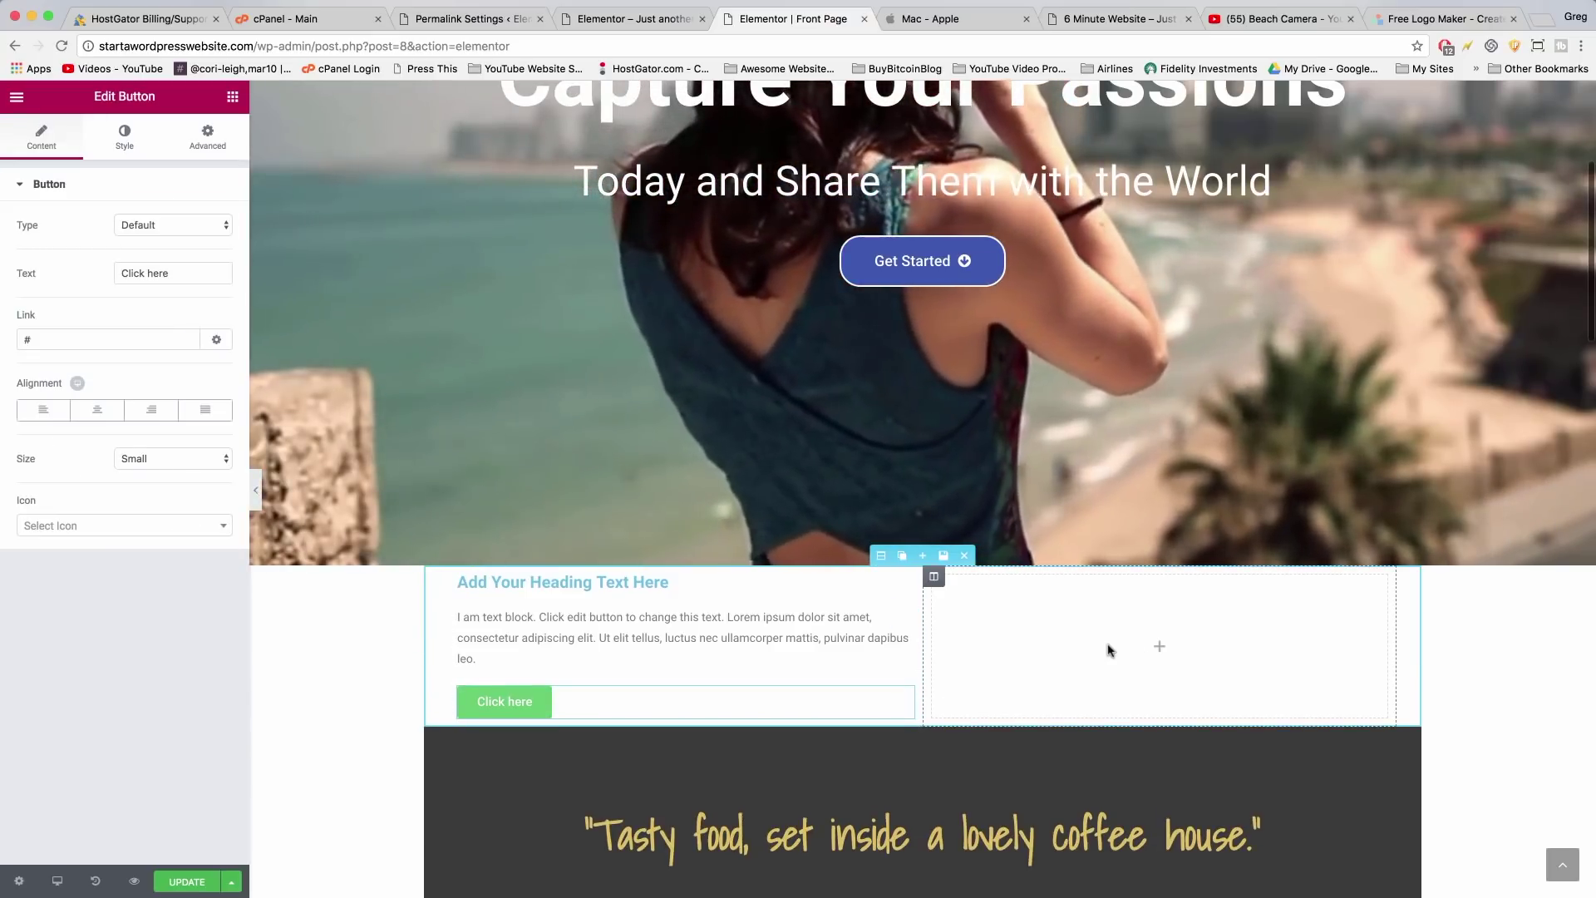
left_click(954, 21)
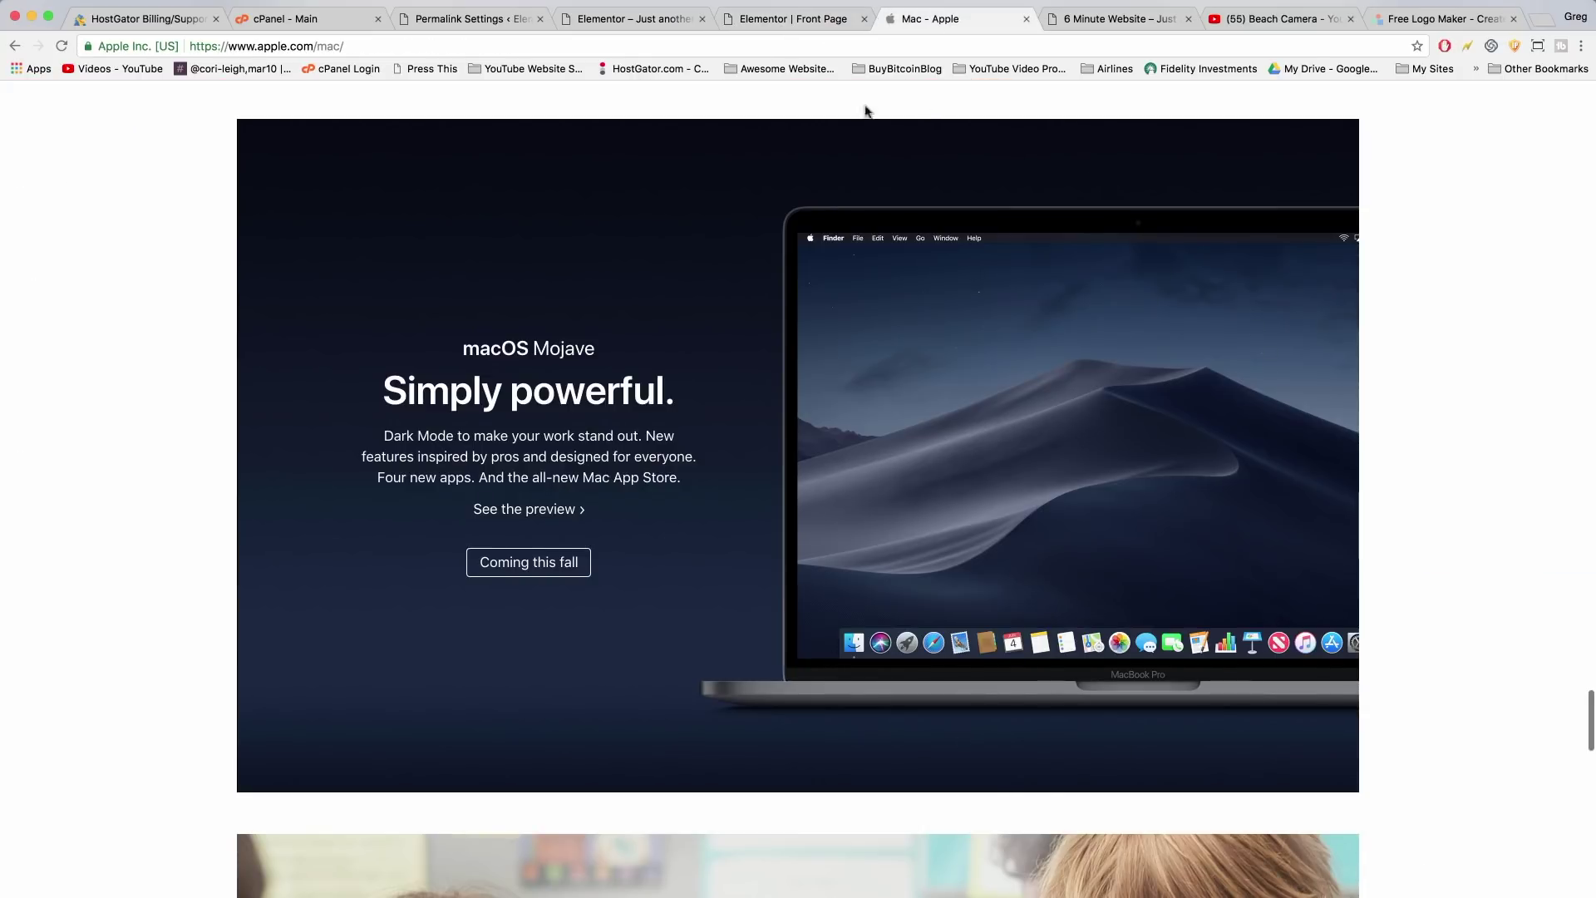
Open the MacBook Air image ma.png in the WordPress Media Library.
left_click(782, 19)
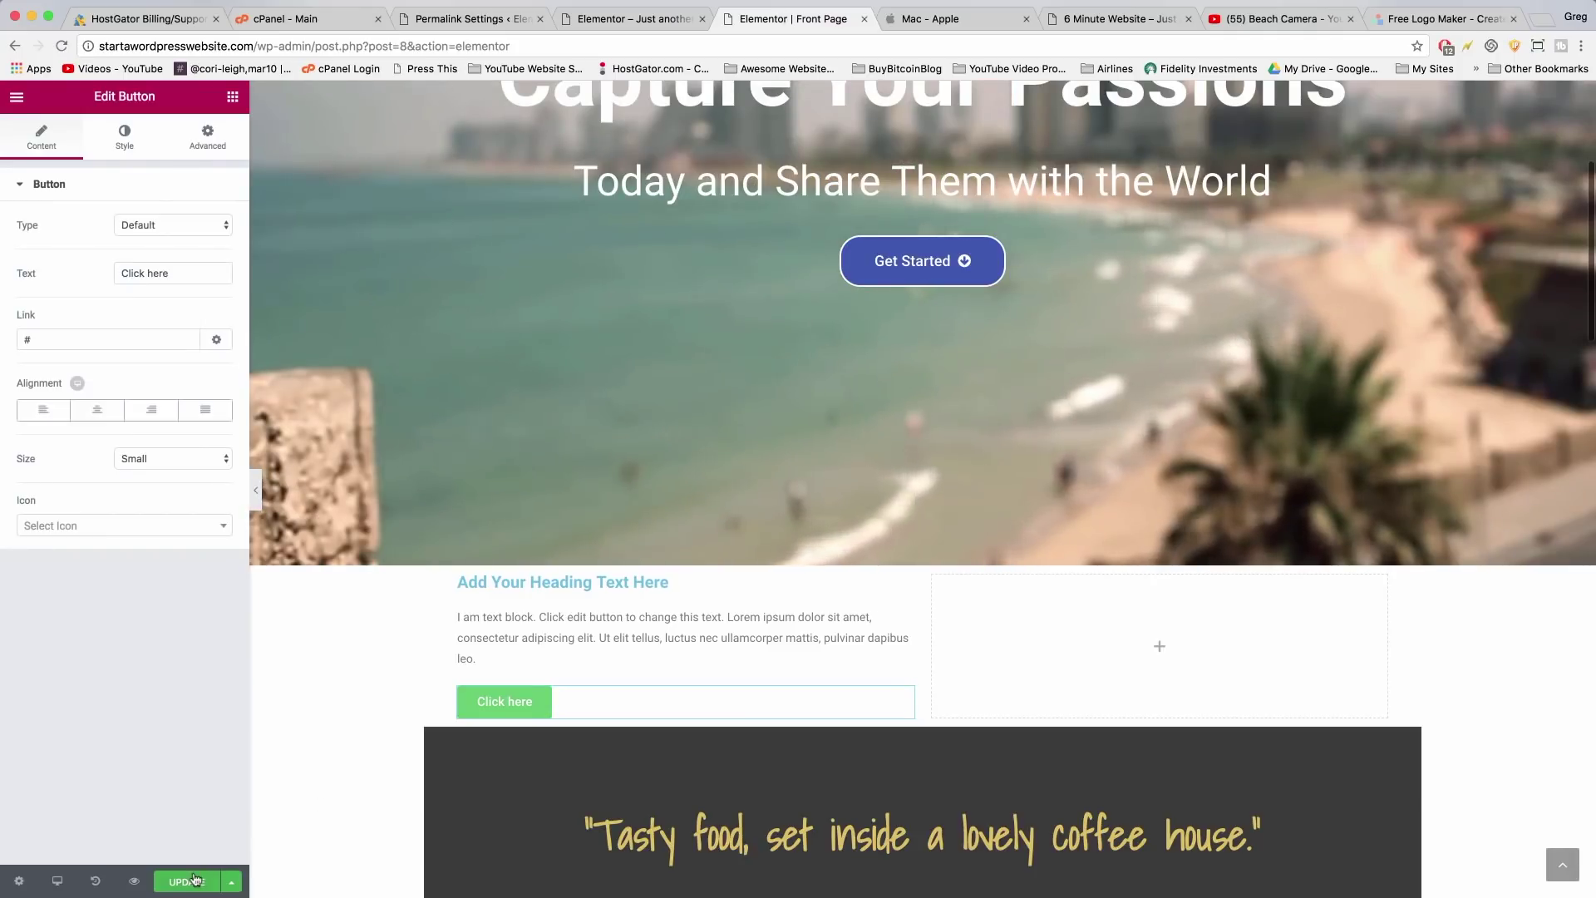
left_click(632, 21)
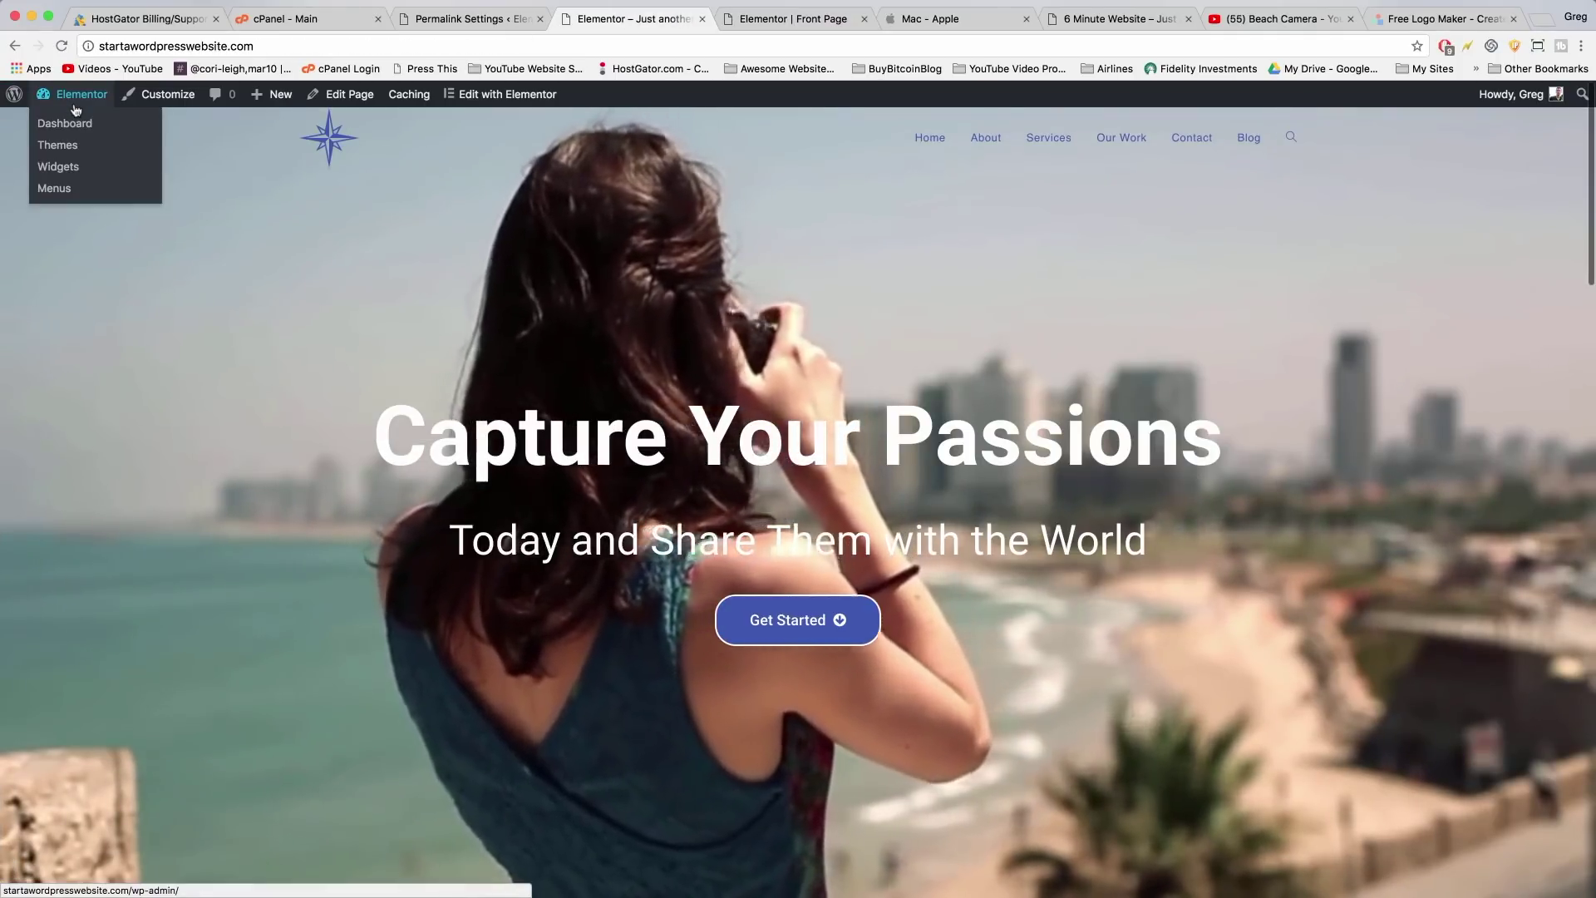
left_click(75, 110)
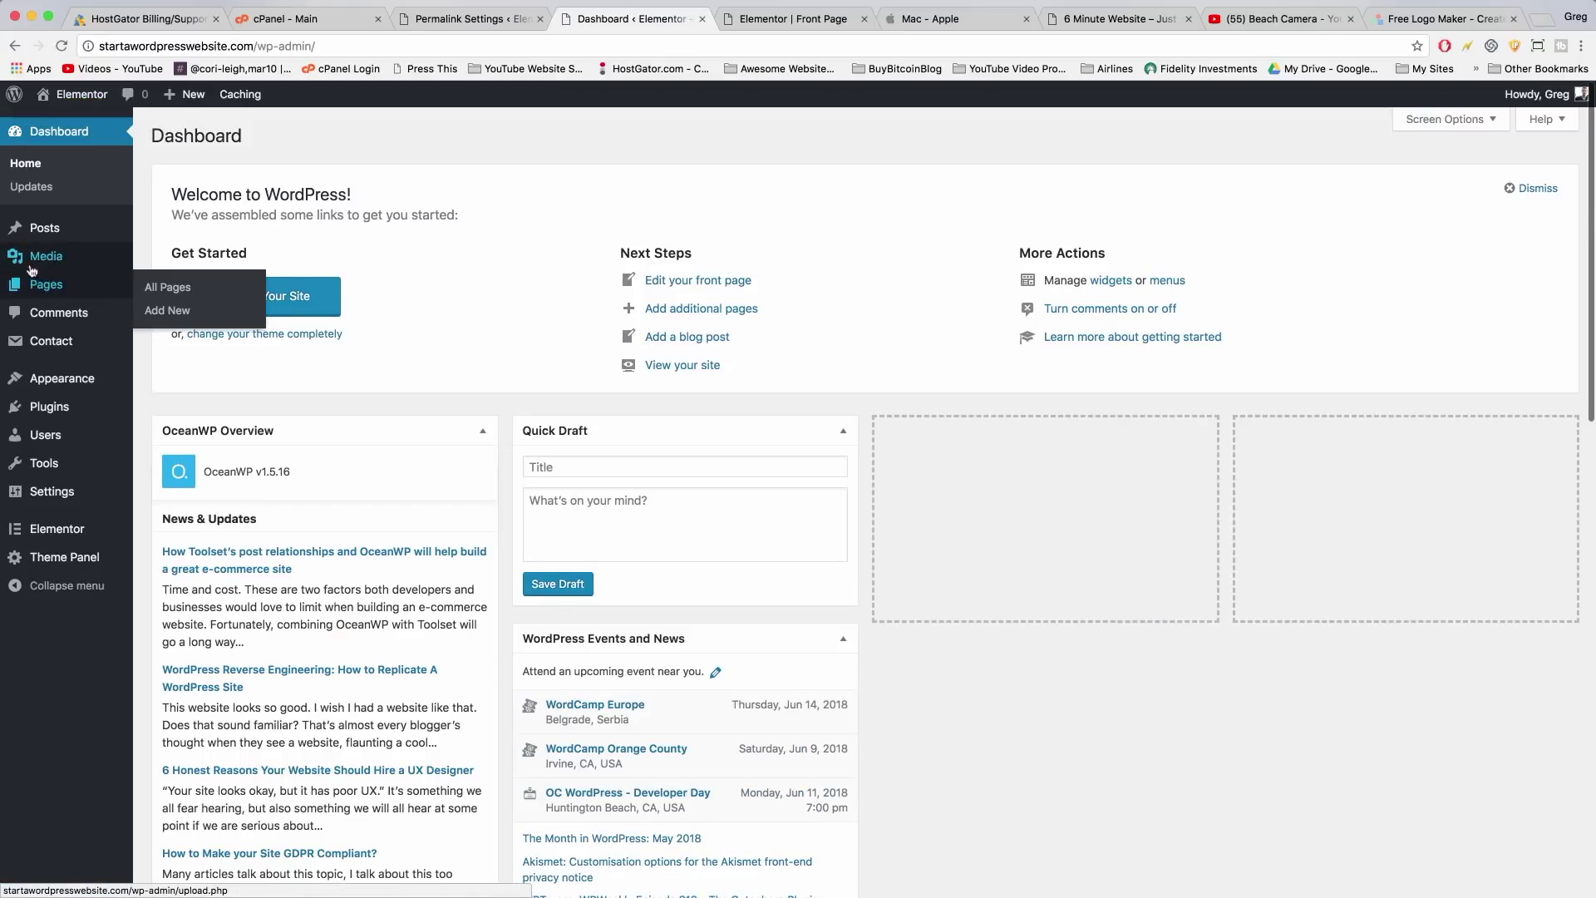
left_click(47, 263)
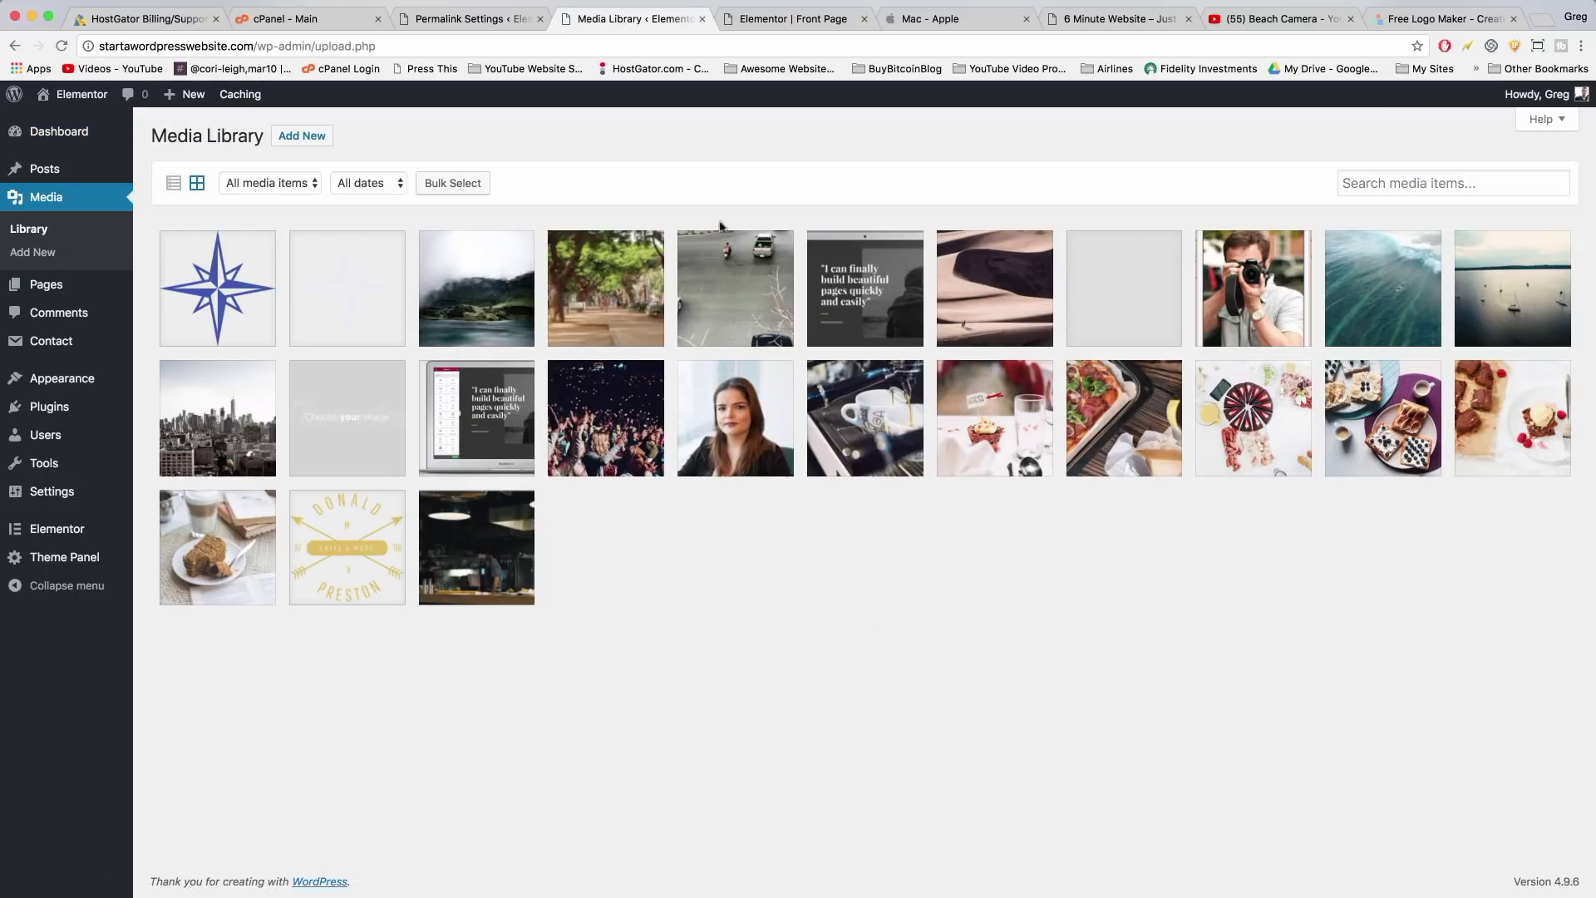
left_click(504, 433)
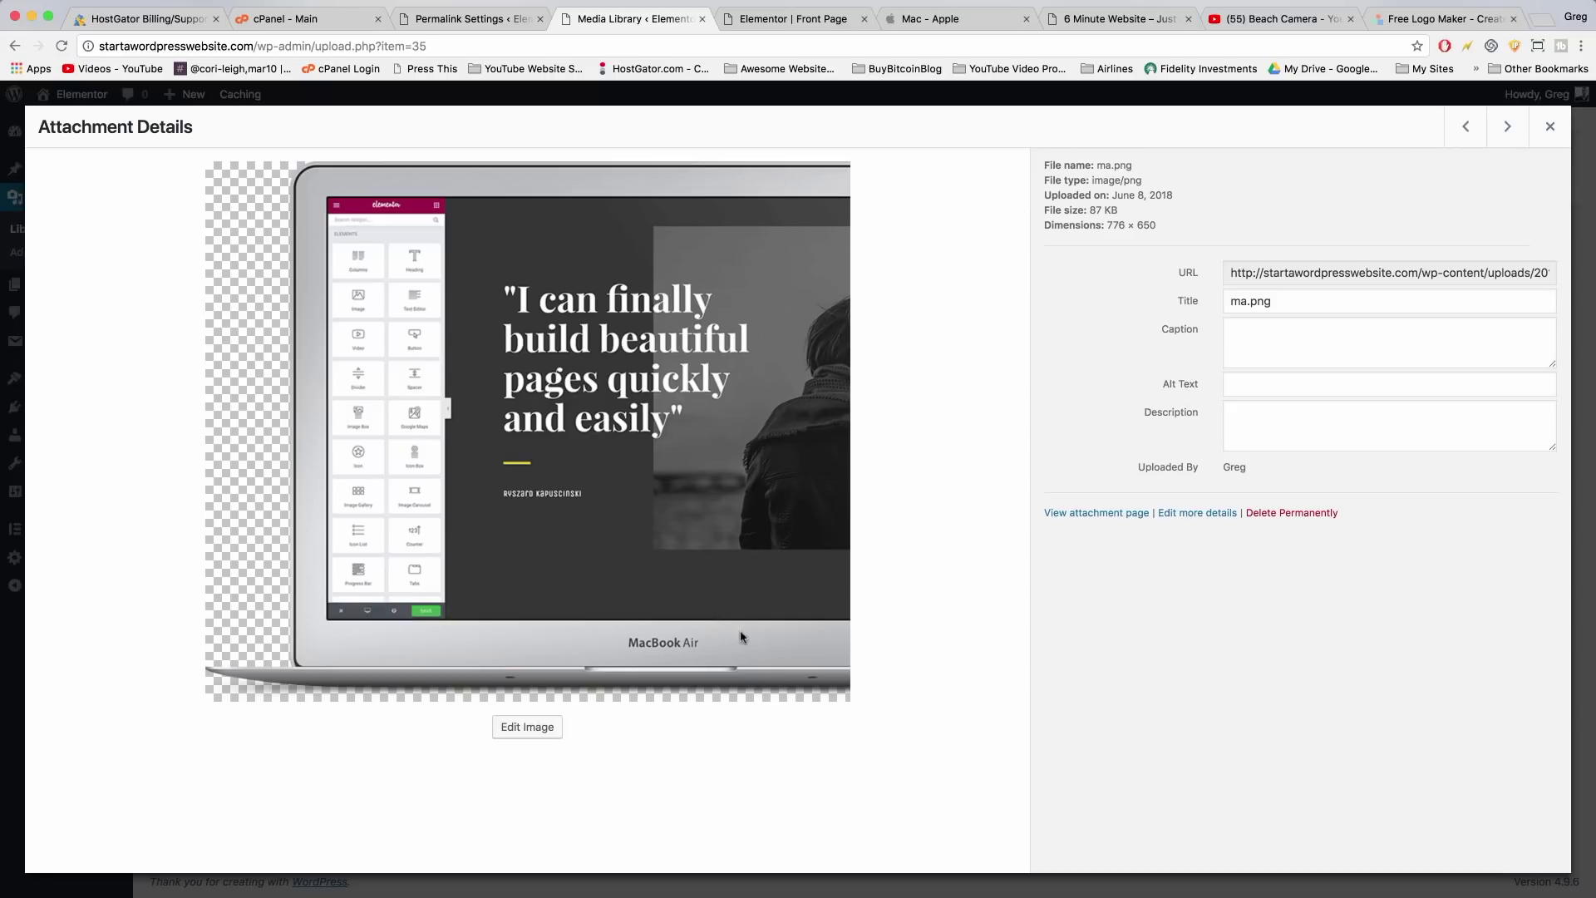
Copy the ma.png image's web address from its details panel.
left_click_drag(1230, 273, 1550, 273)
key("super+c")
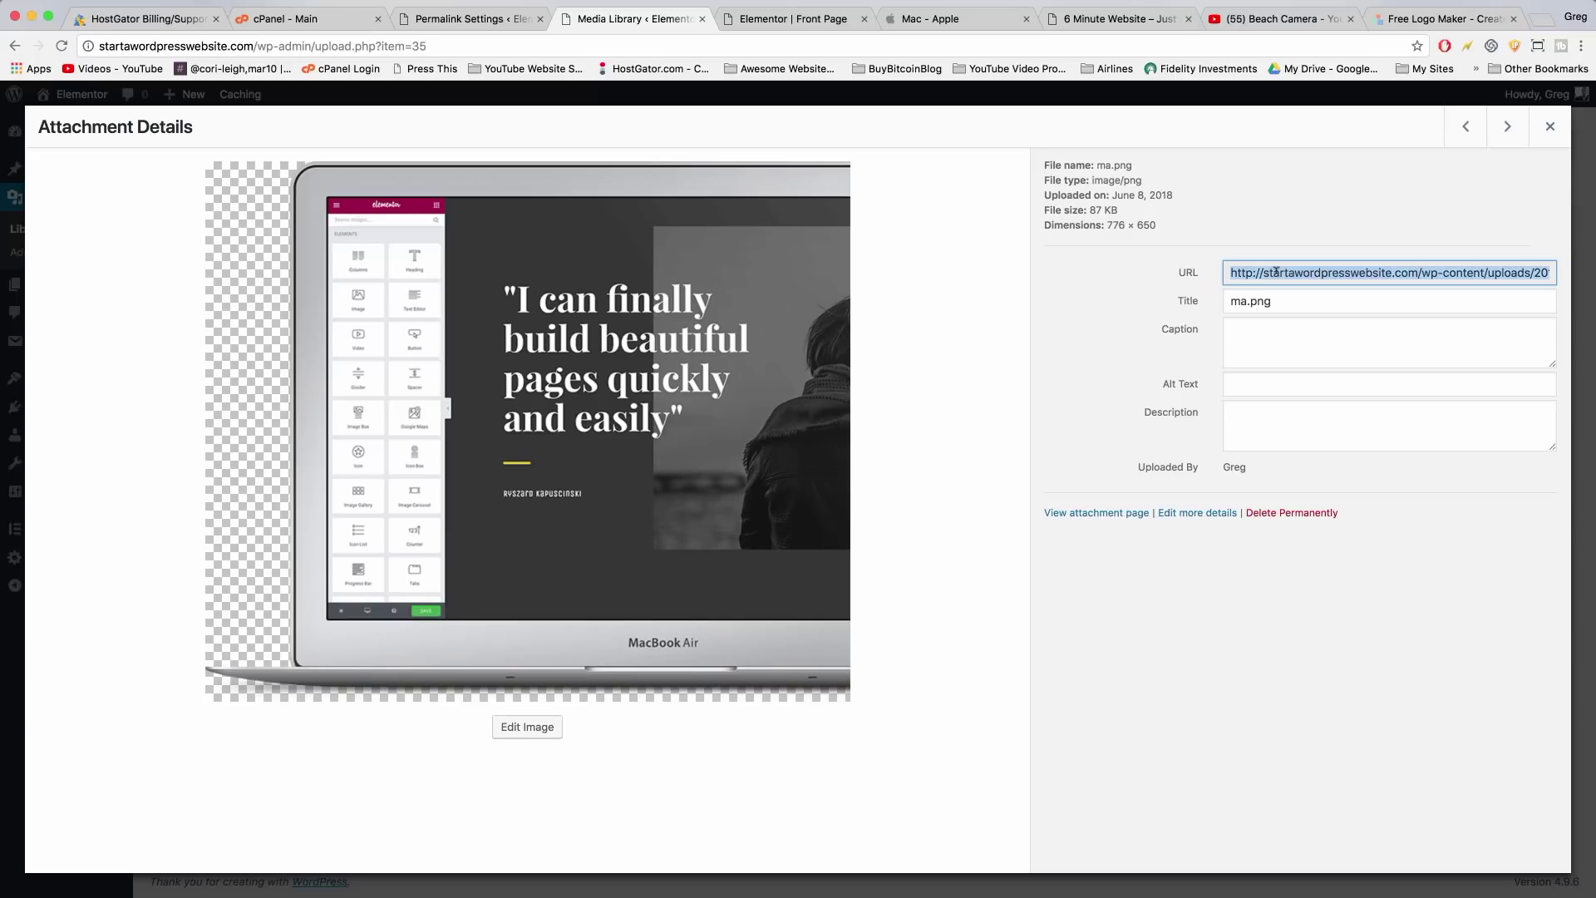
right_click(1279, 273)
left_click(1309, 307)
left_click(1542, 18)
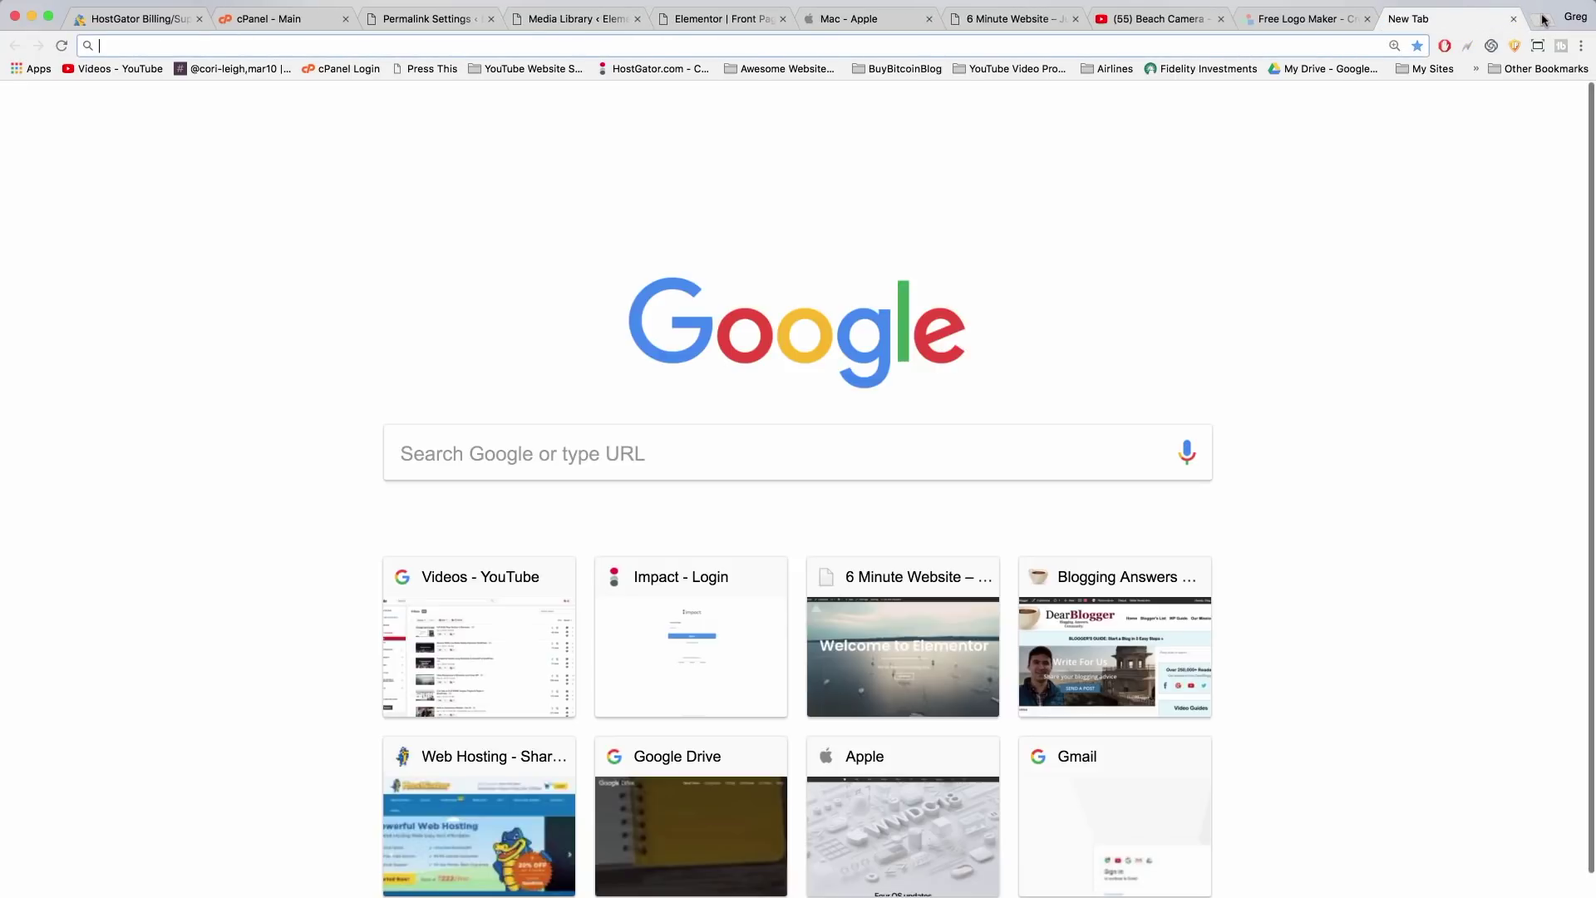
Load the copied ma.png image address in the new tab.
right_click(956, 34)
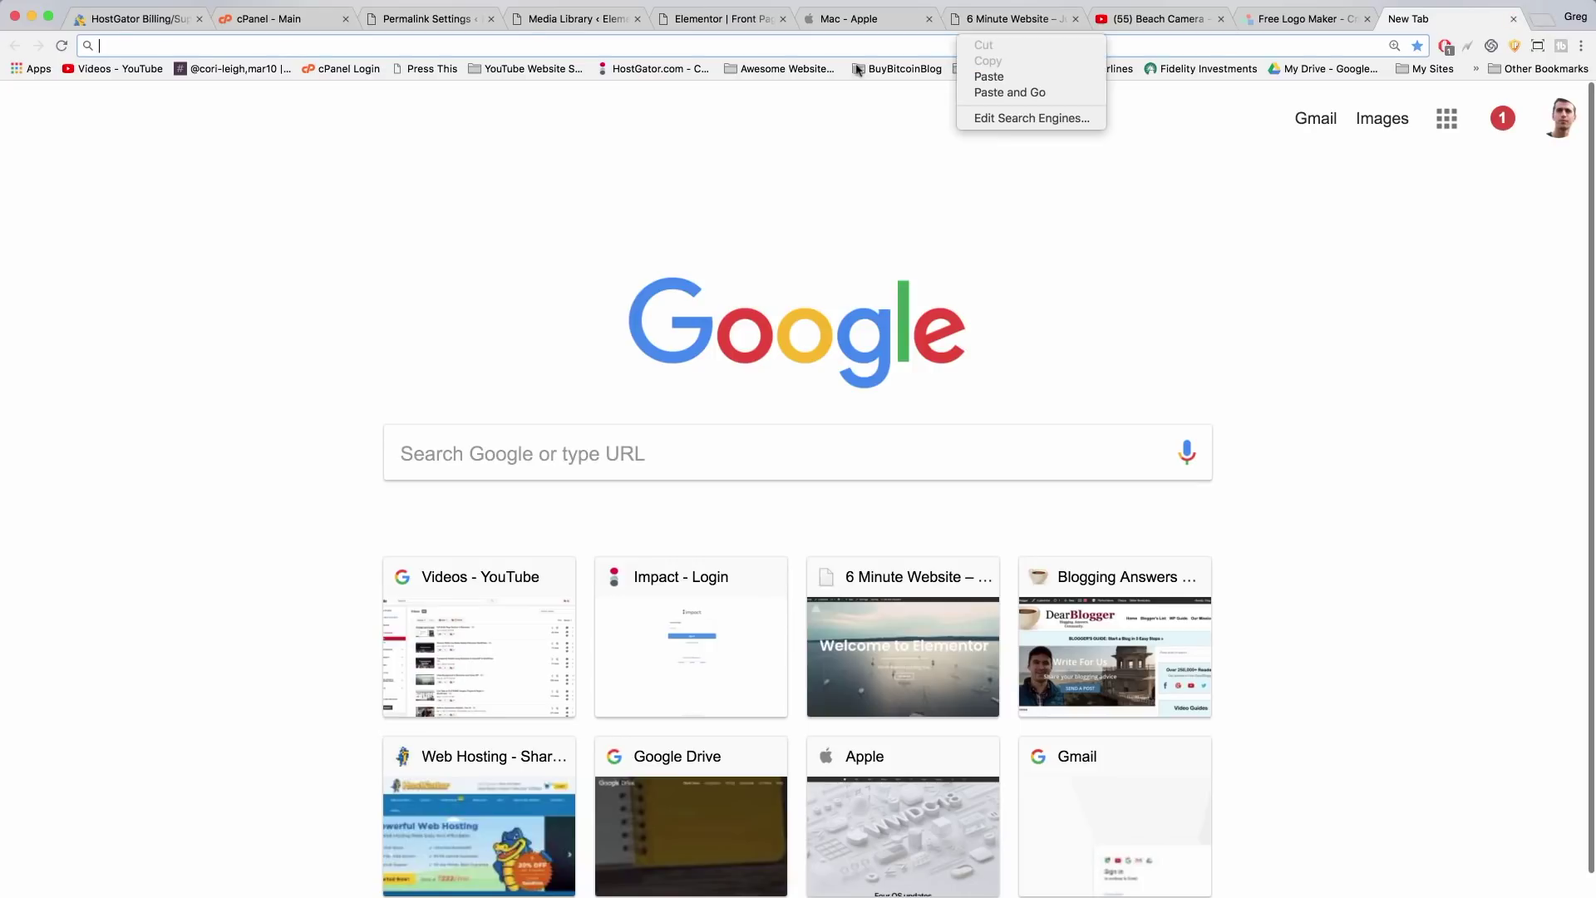
left_click(977, 70)
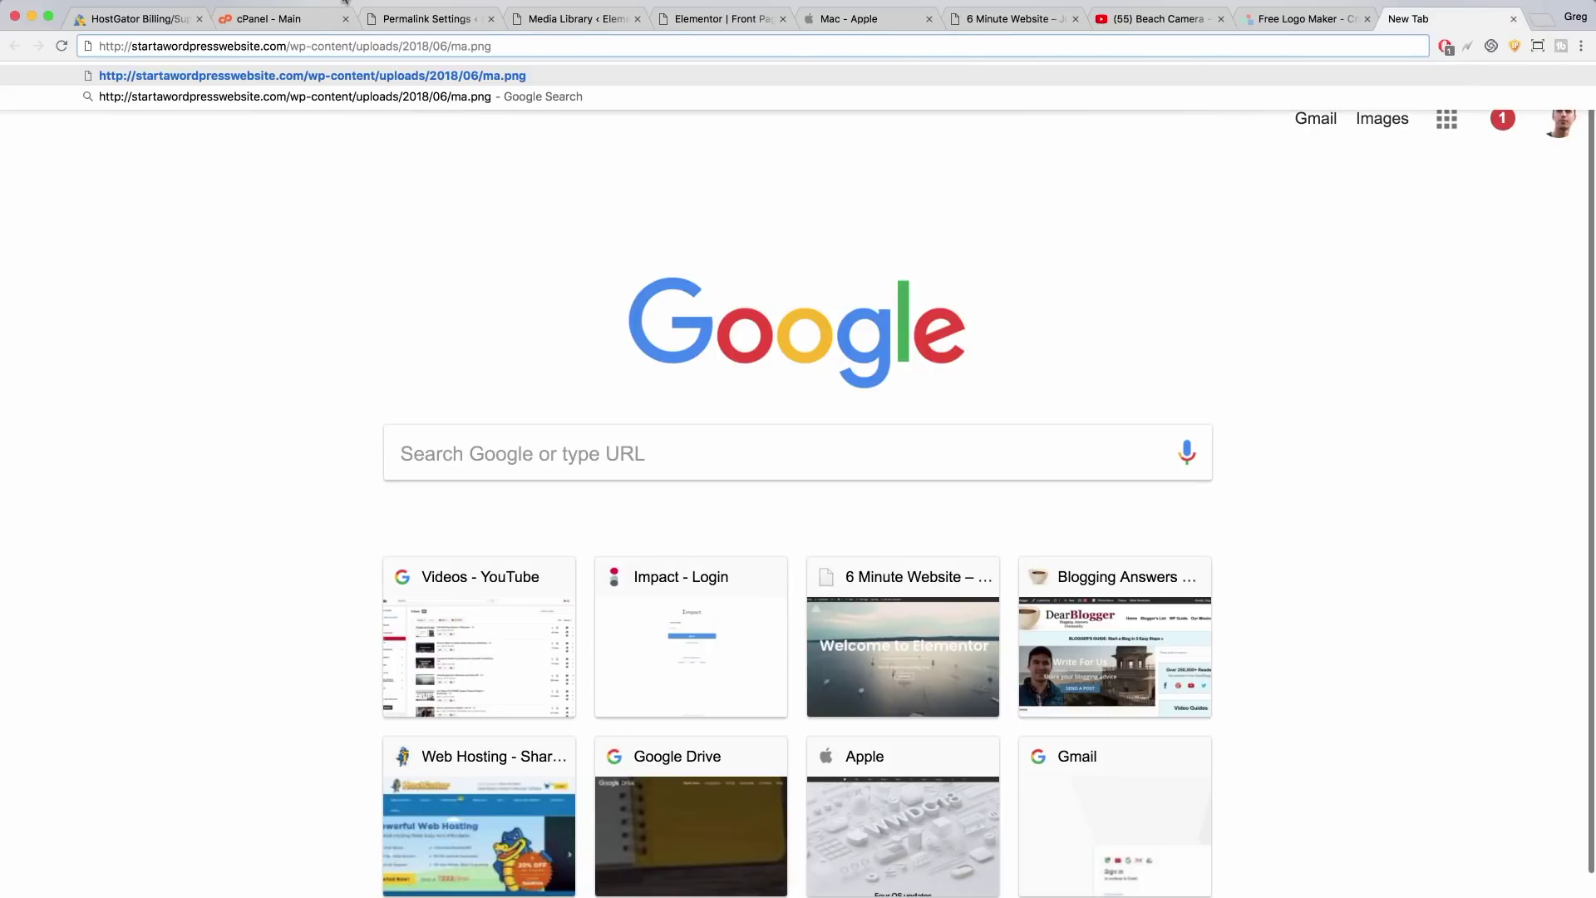
key("Return")
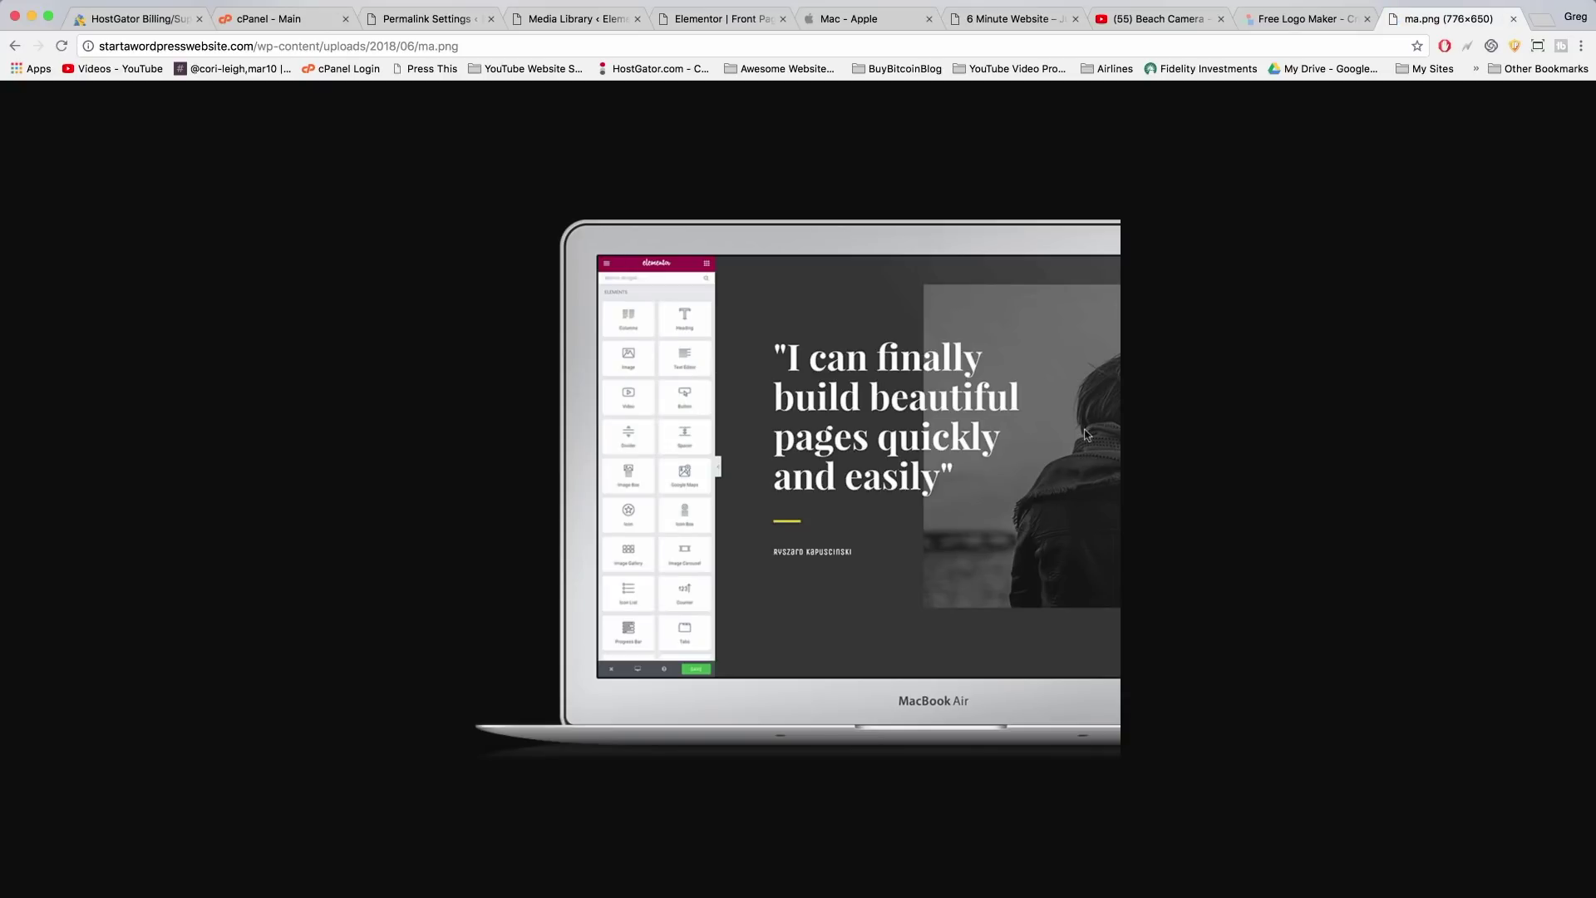
Save the image to Documents as 'half laptop 2' without overwriting 'half laptop'.
right_click(722, 397)
left_click(750, 416)
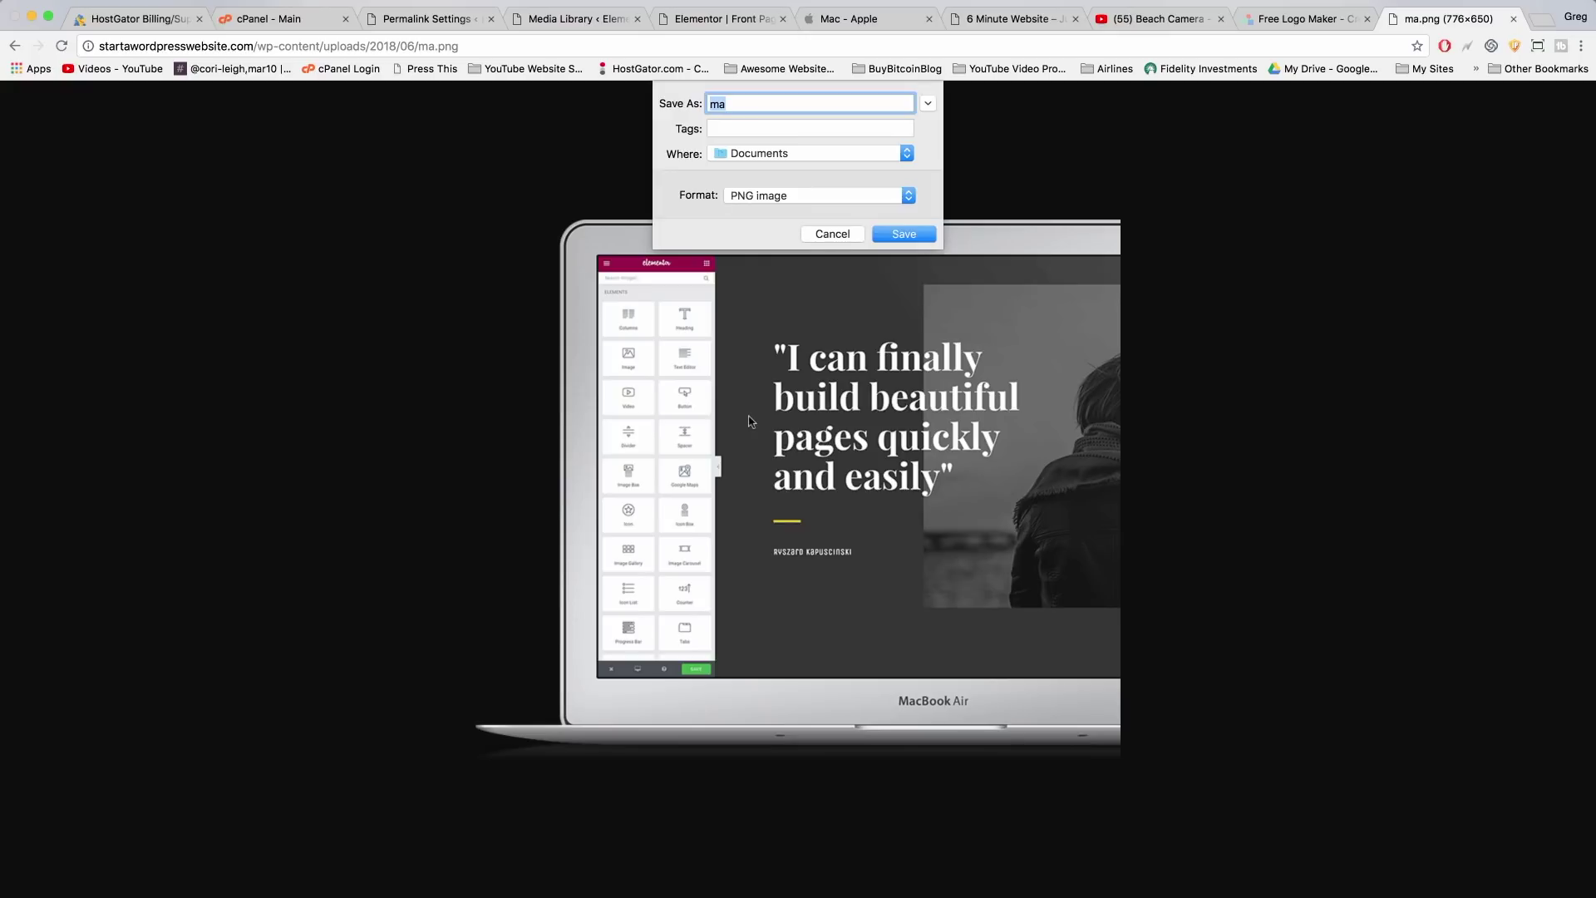
type("half laptop")
left_click(906, 234)
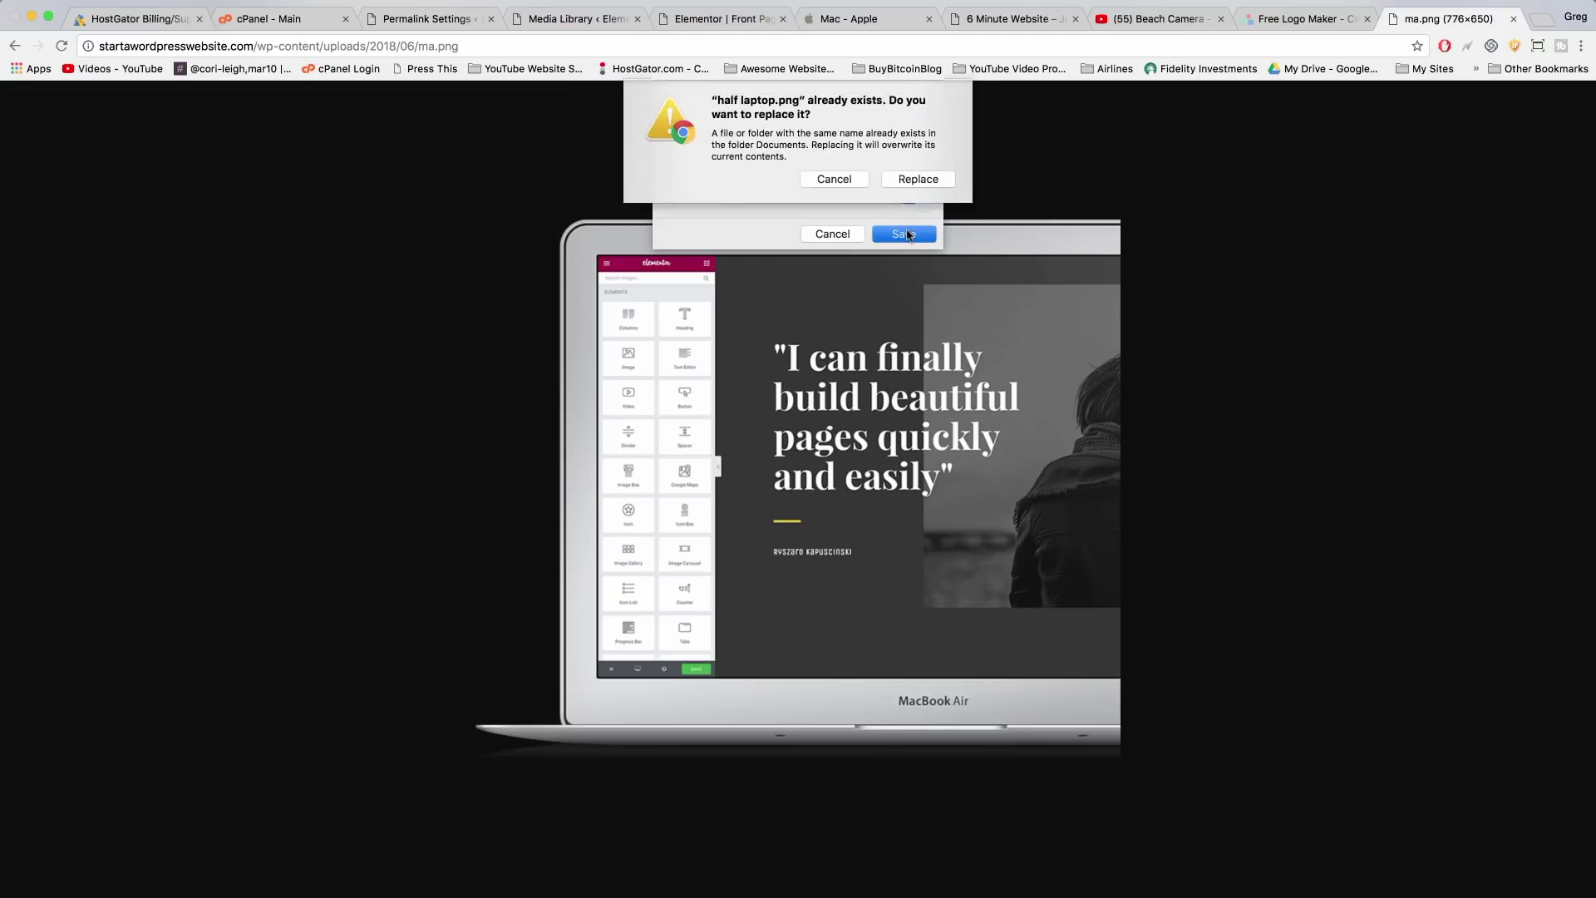
left_click(843, 190)
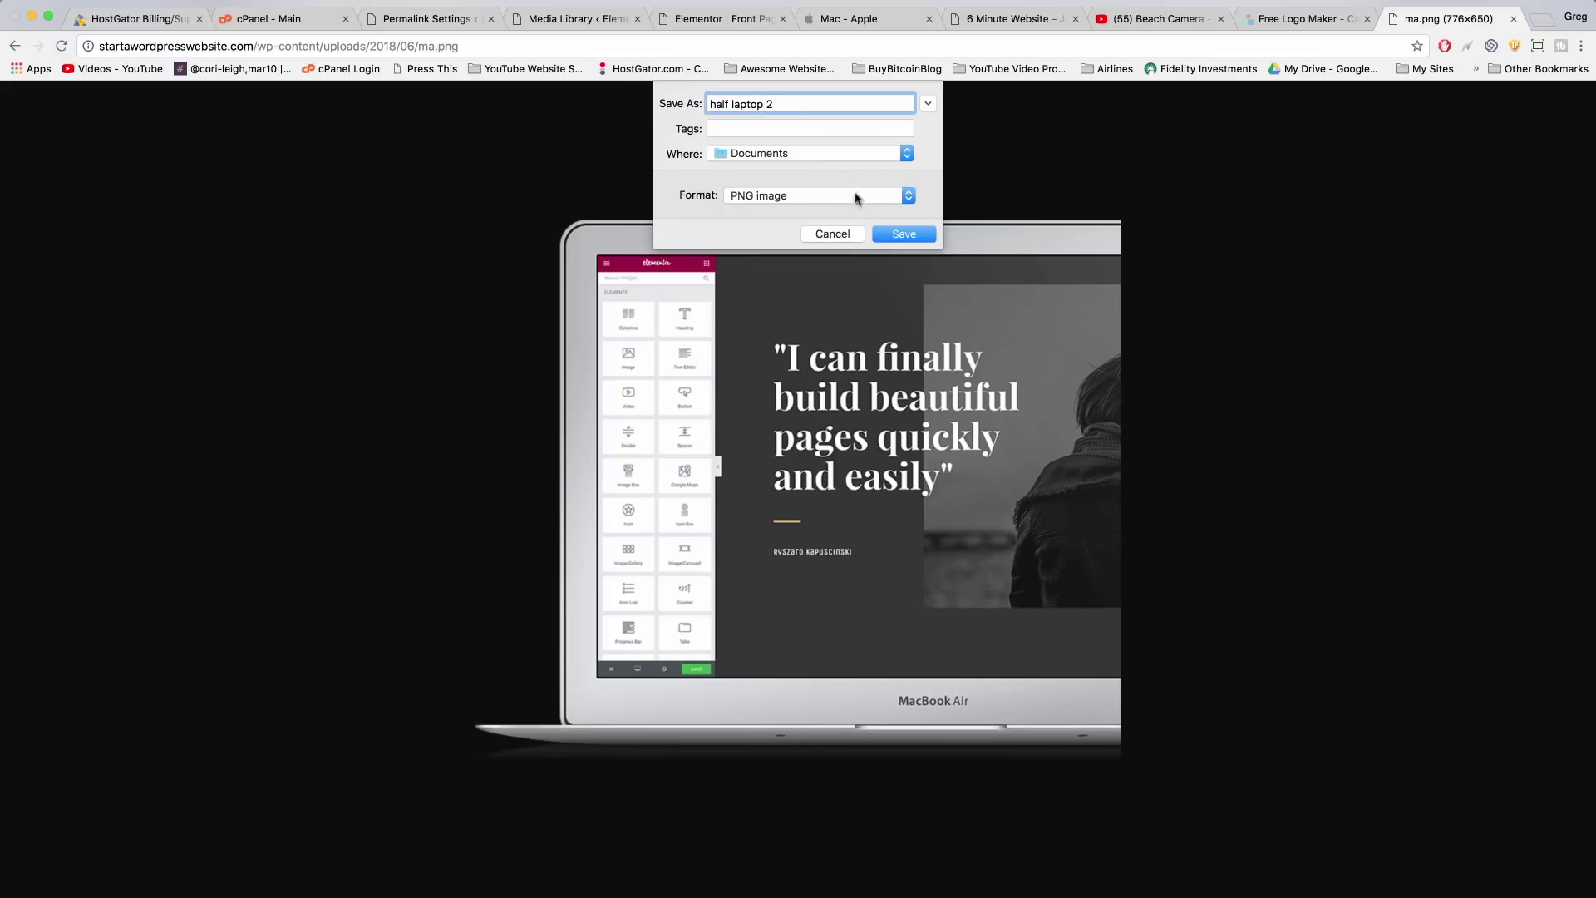
left_click(901, 235)
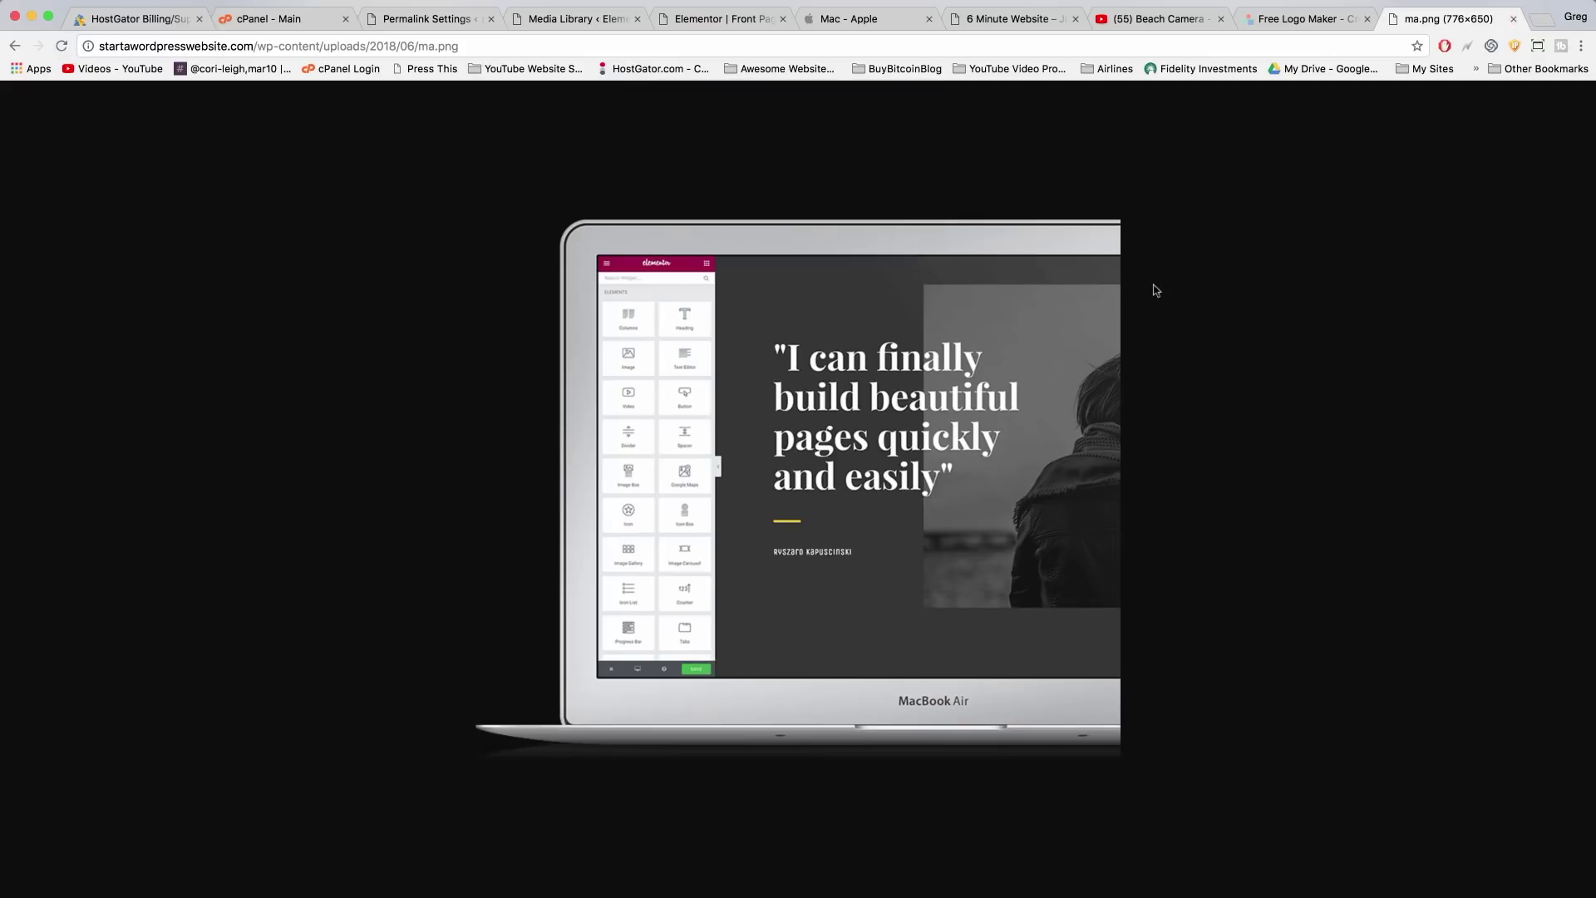
Go to the PicMonkey editor in a new tab.
left_click(1543, 20)
type("pic")
key("Return")
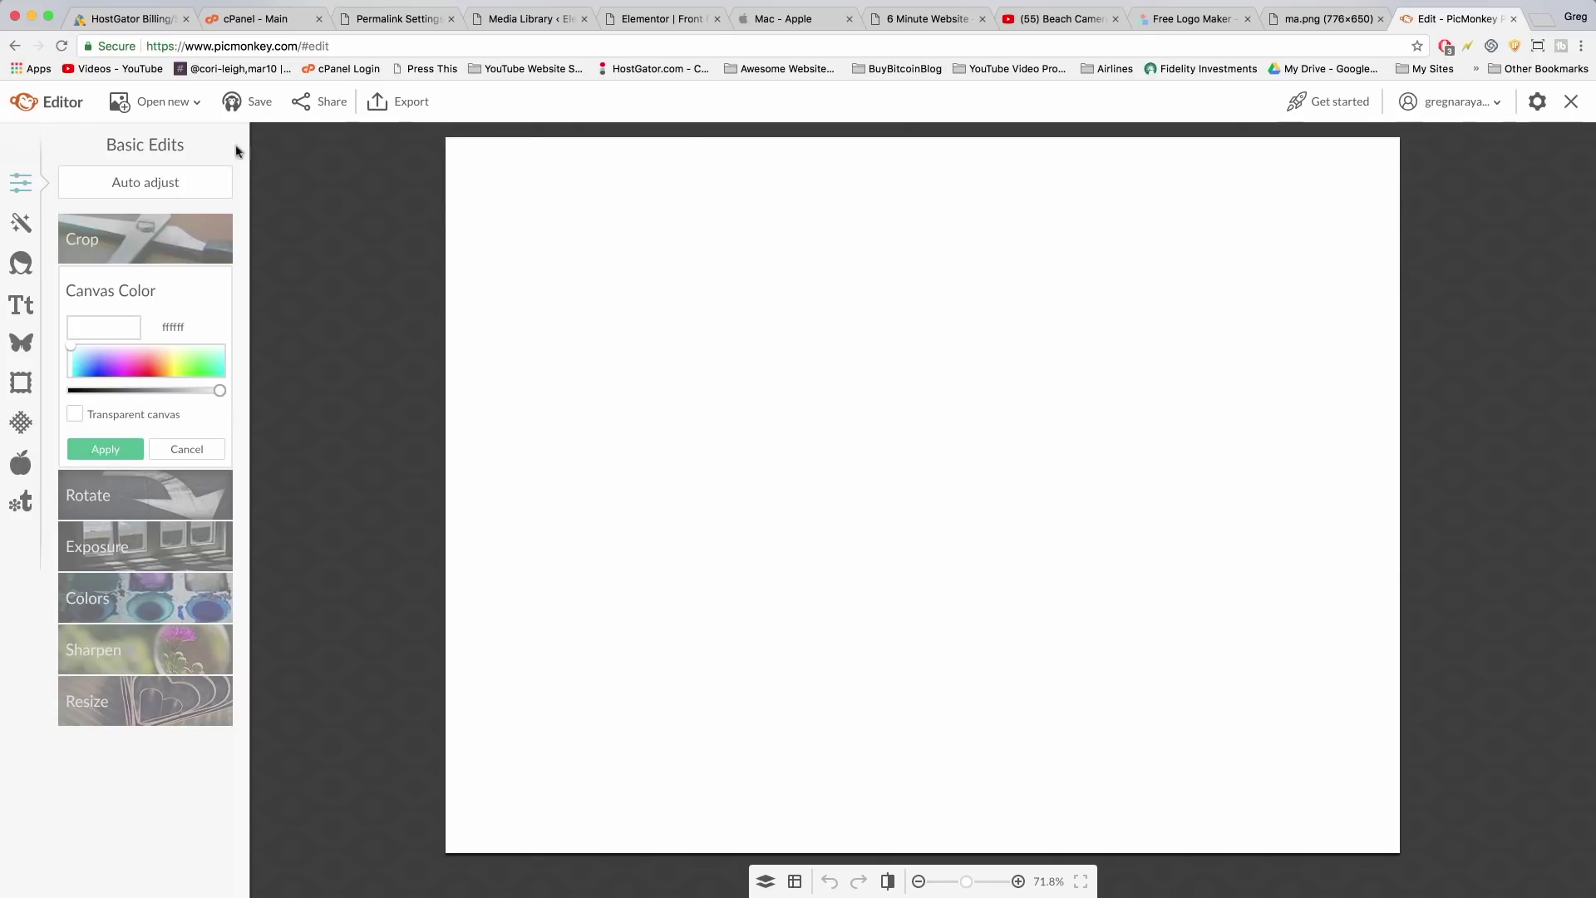
left_click(179, 105)
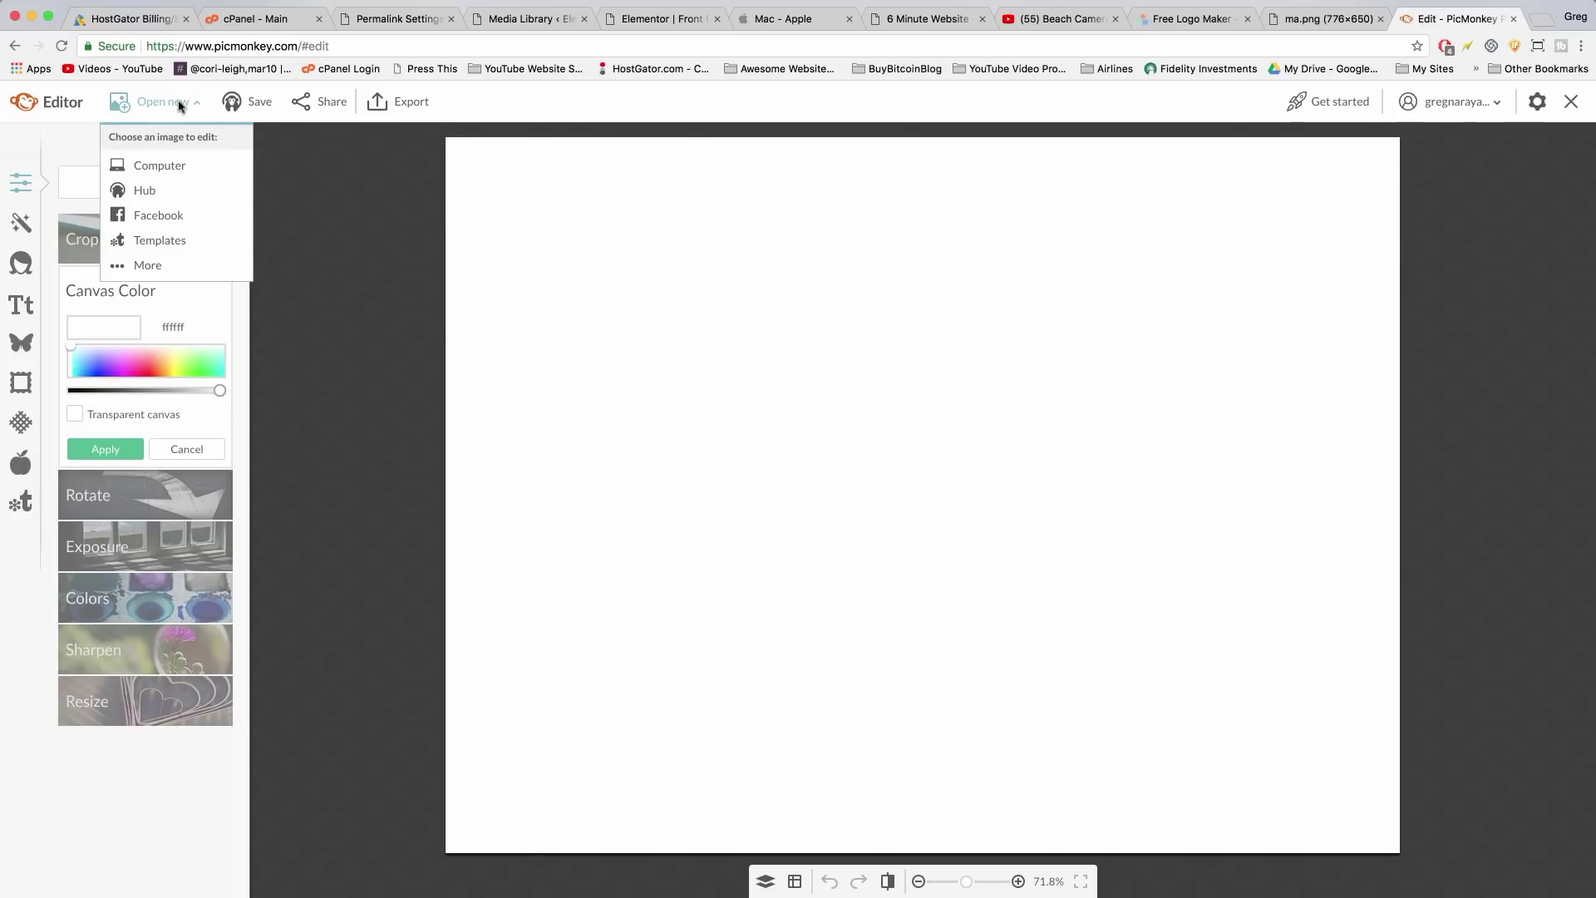
left_click(171, 169)
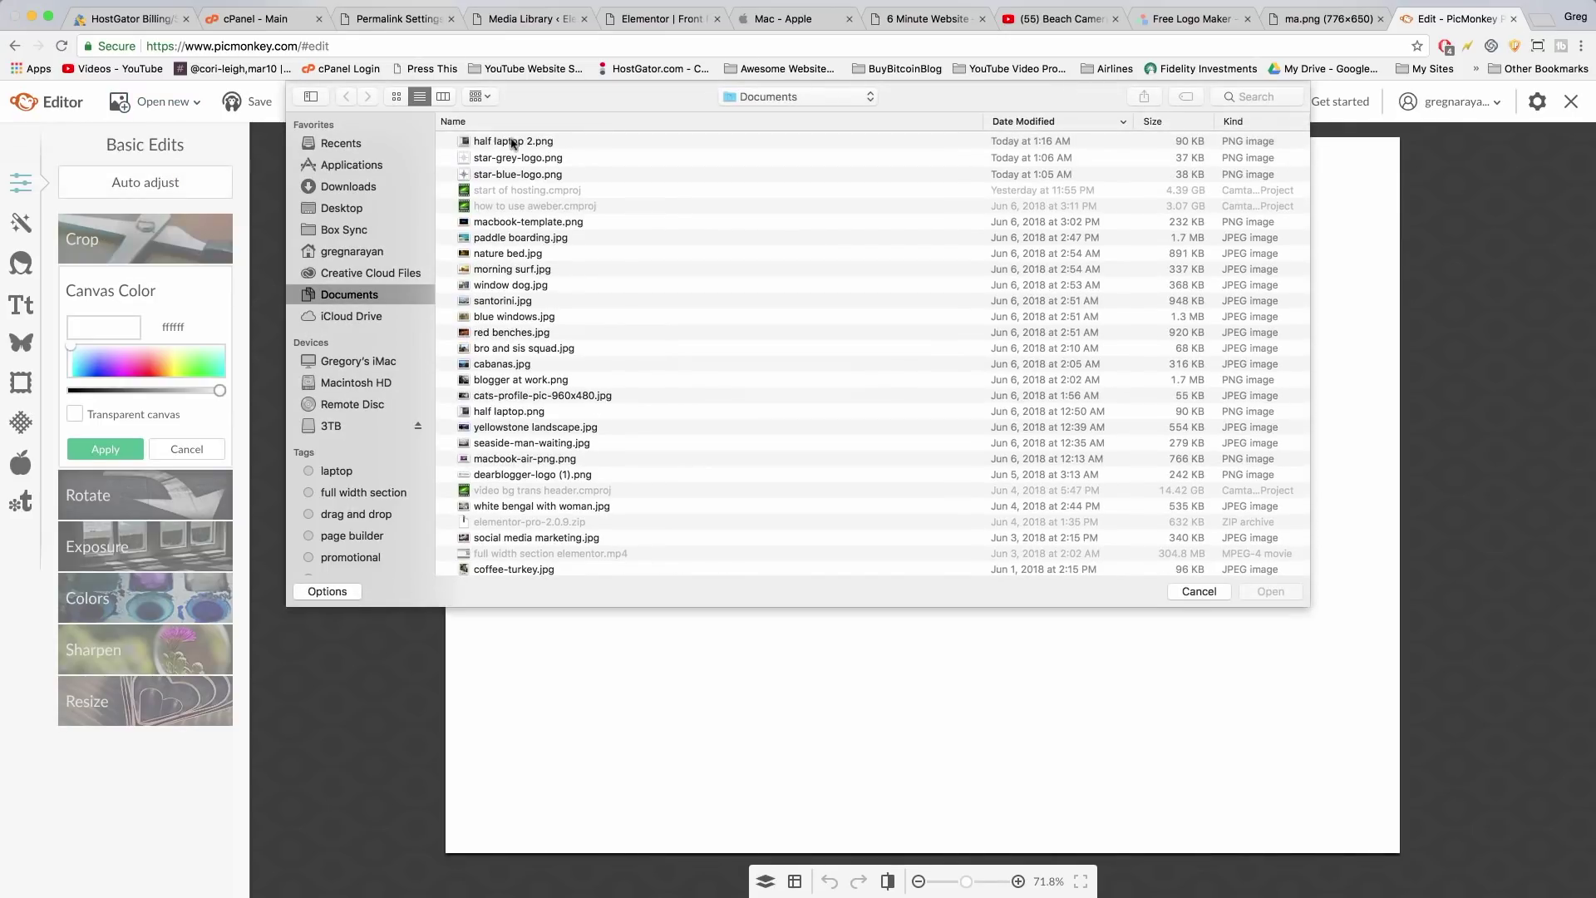
double_click(513, 143)
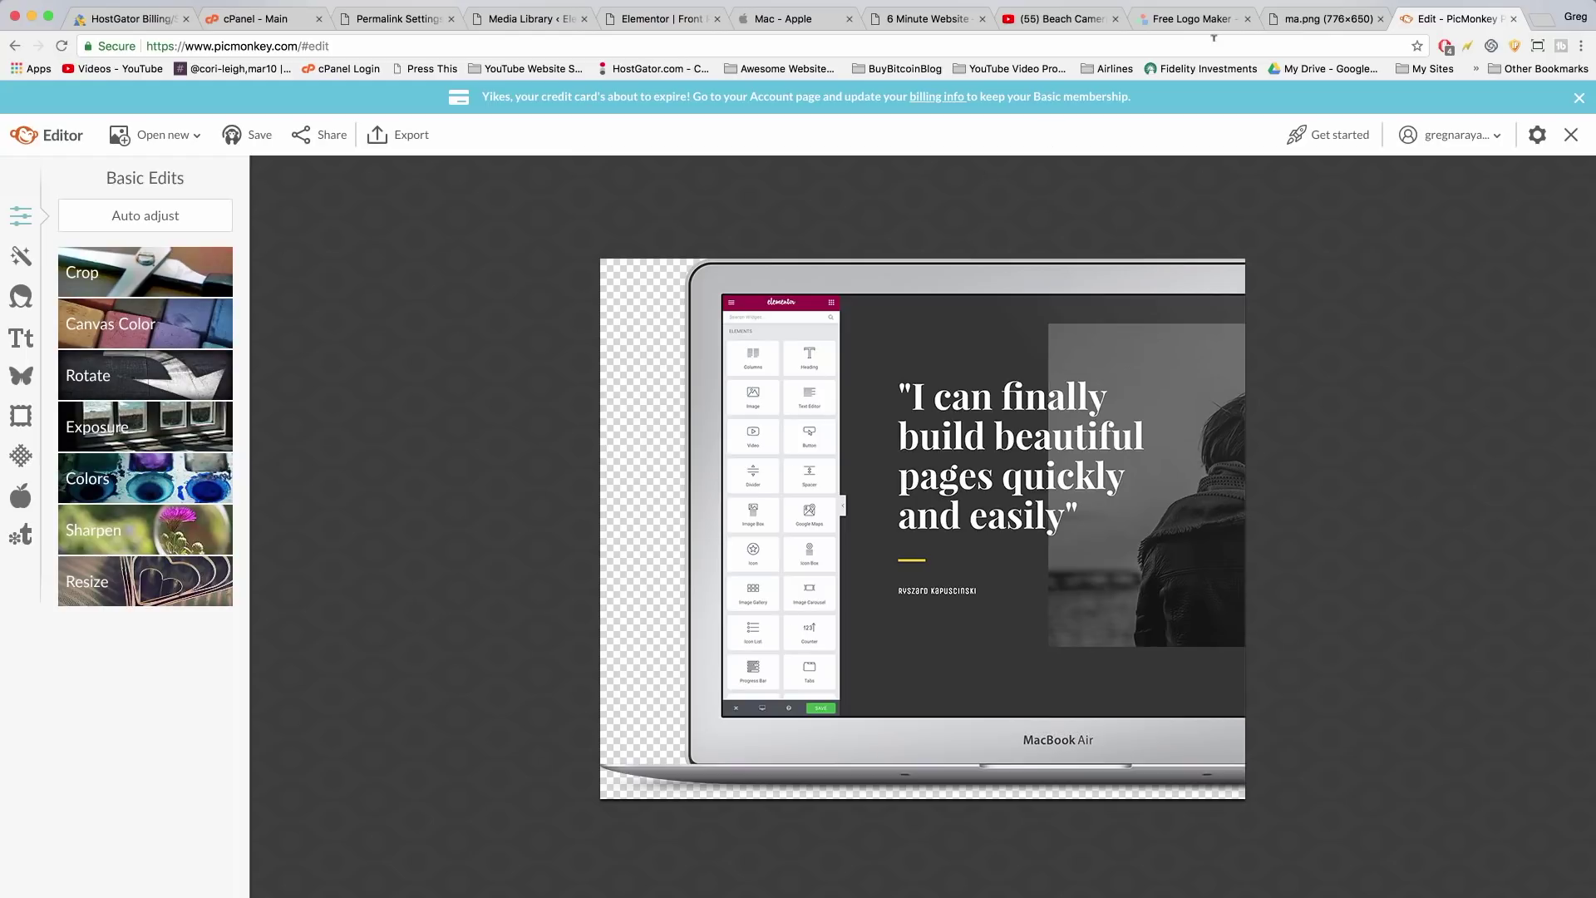
left_click(781, 19)
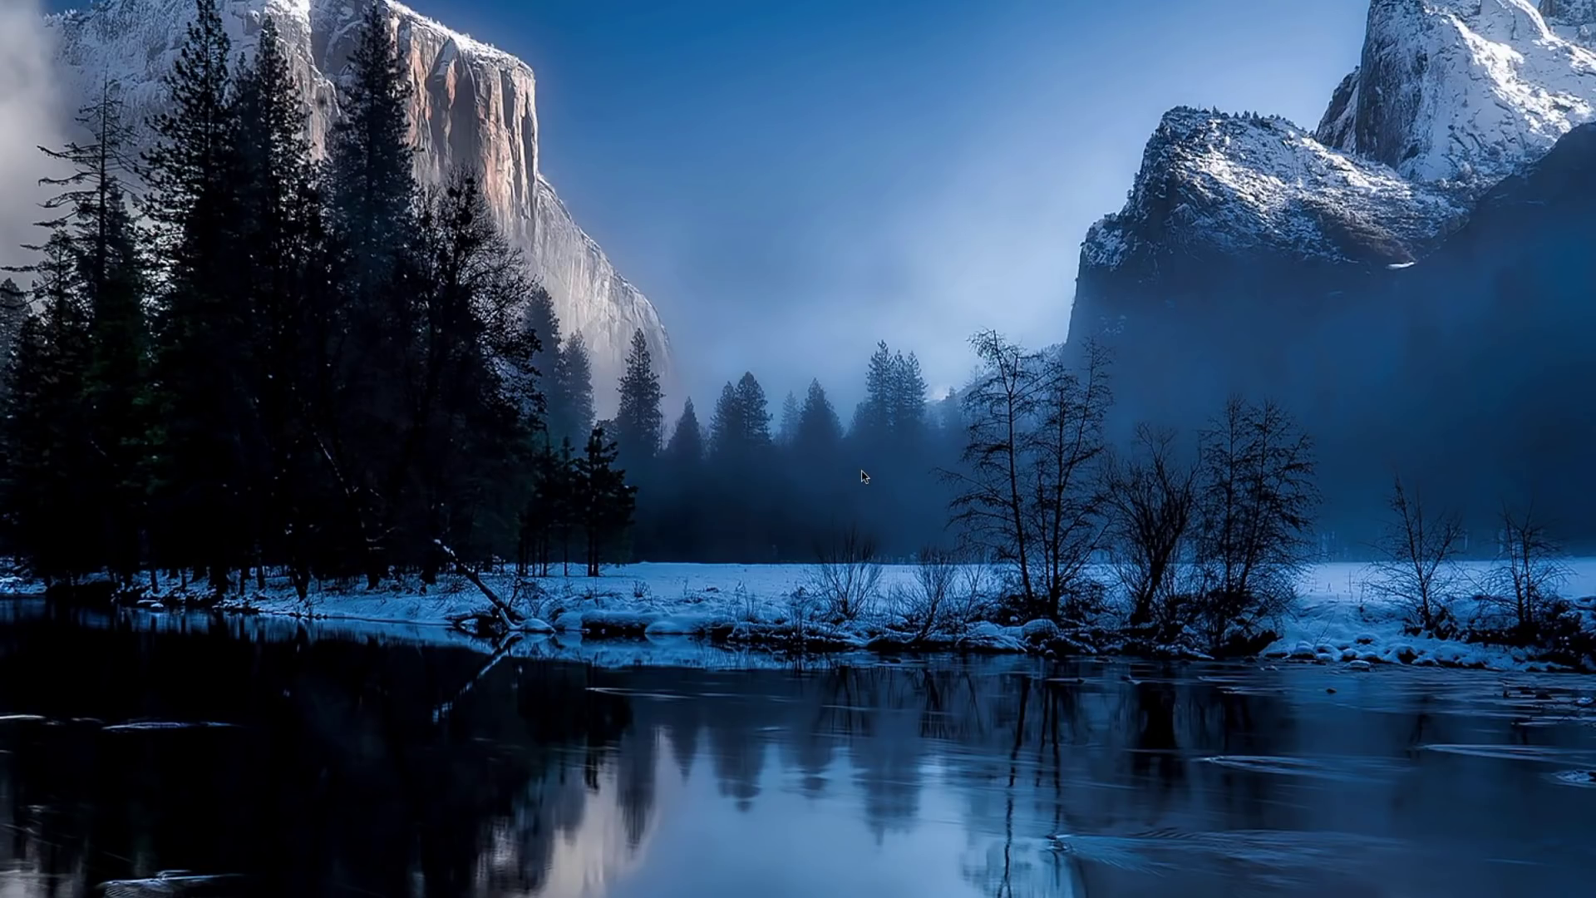
Capture the snowy mountain lake wallpaper with Cmd+Shift+4, then bring Chrome back.
key("super+shift+4")
left_click_drag(185, 169, 1395, 897)
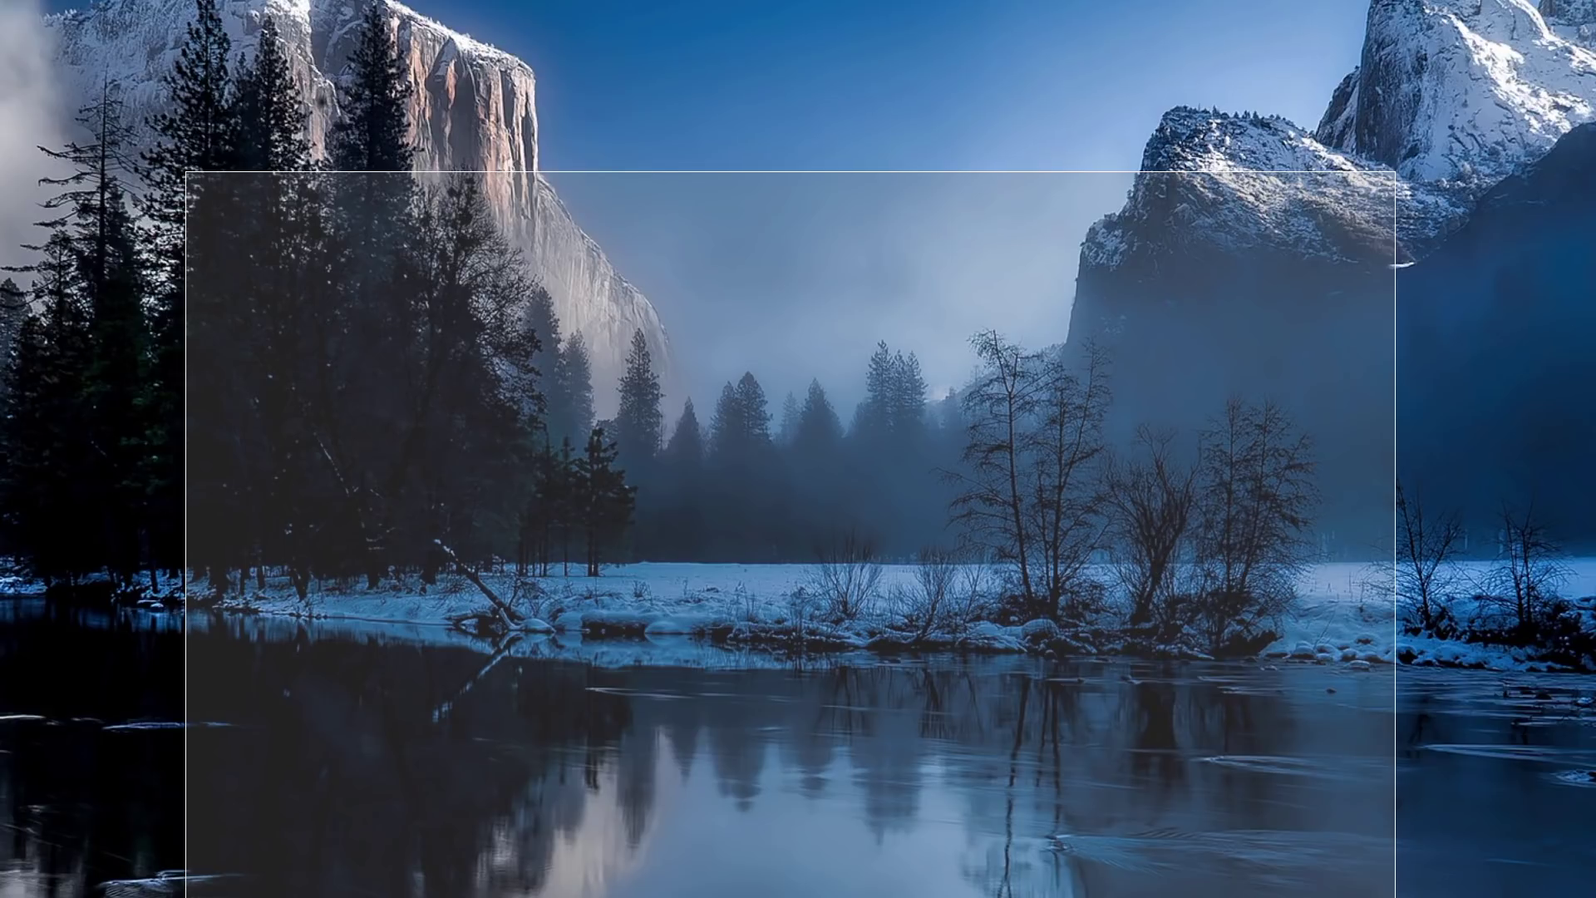
left_click_drag(1395, 897, 1398, 897)
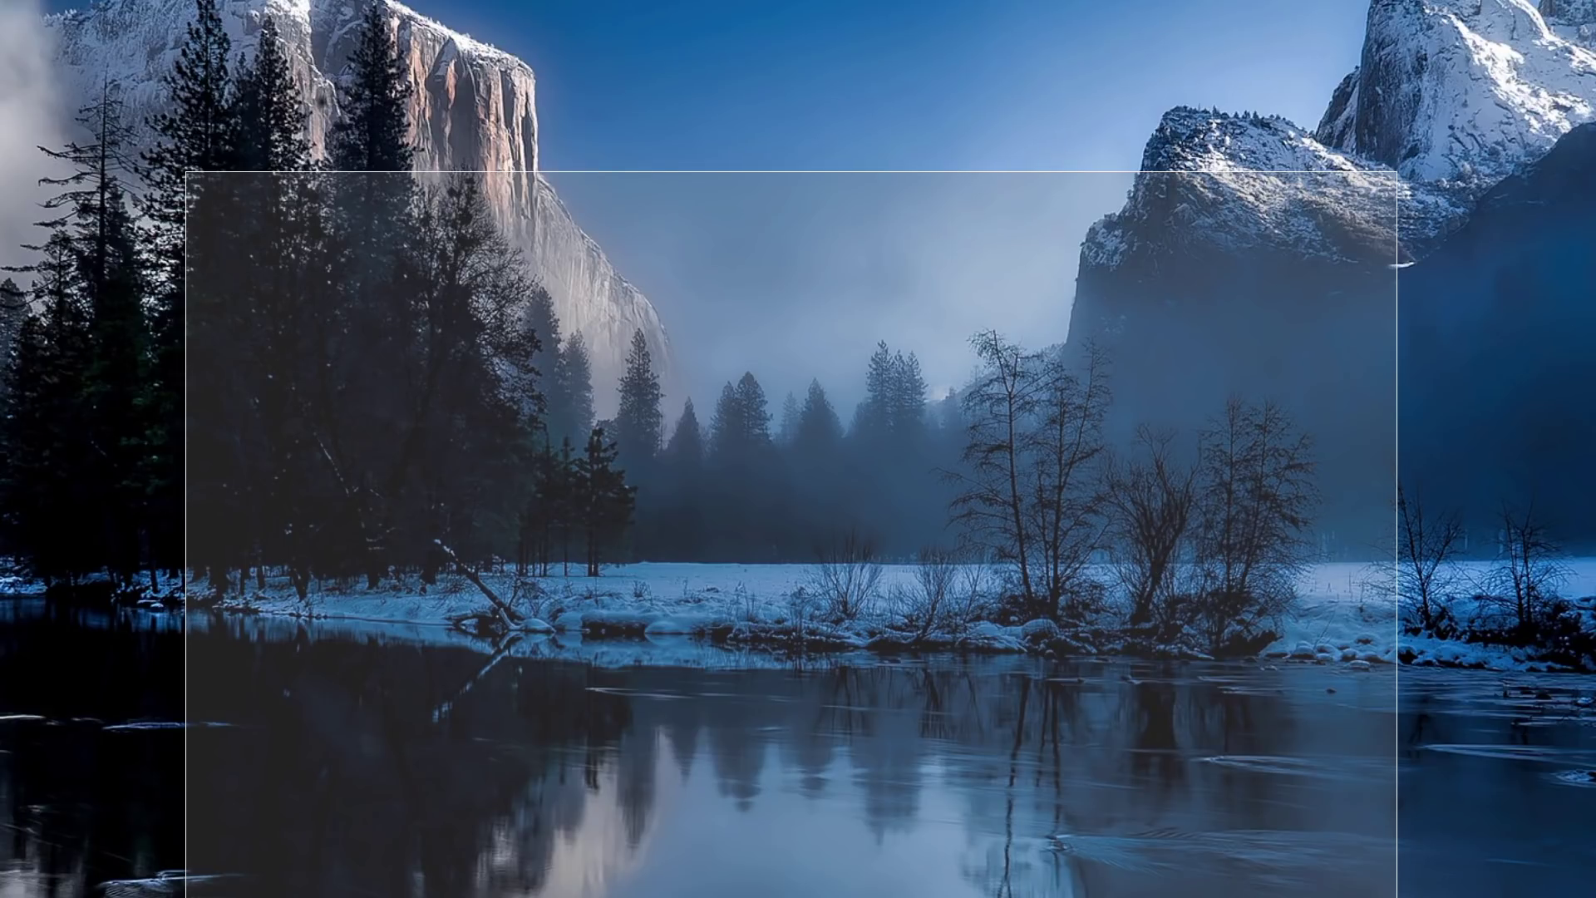
left_click_drag(1397, 897, 1401, 897)
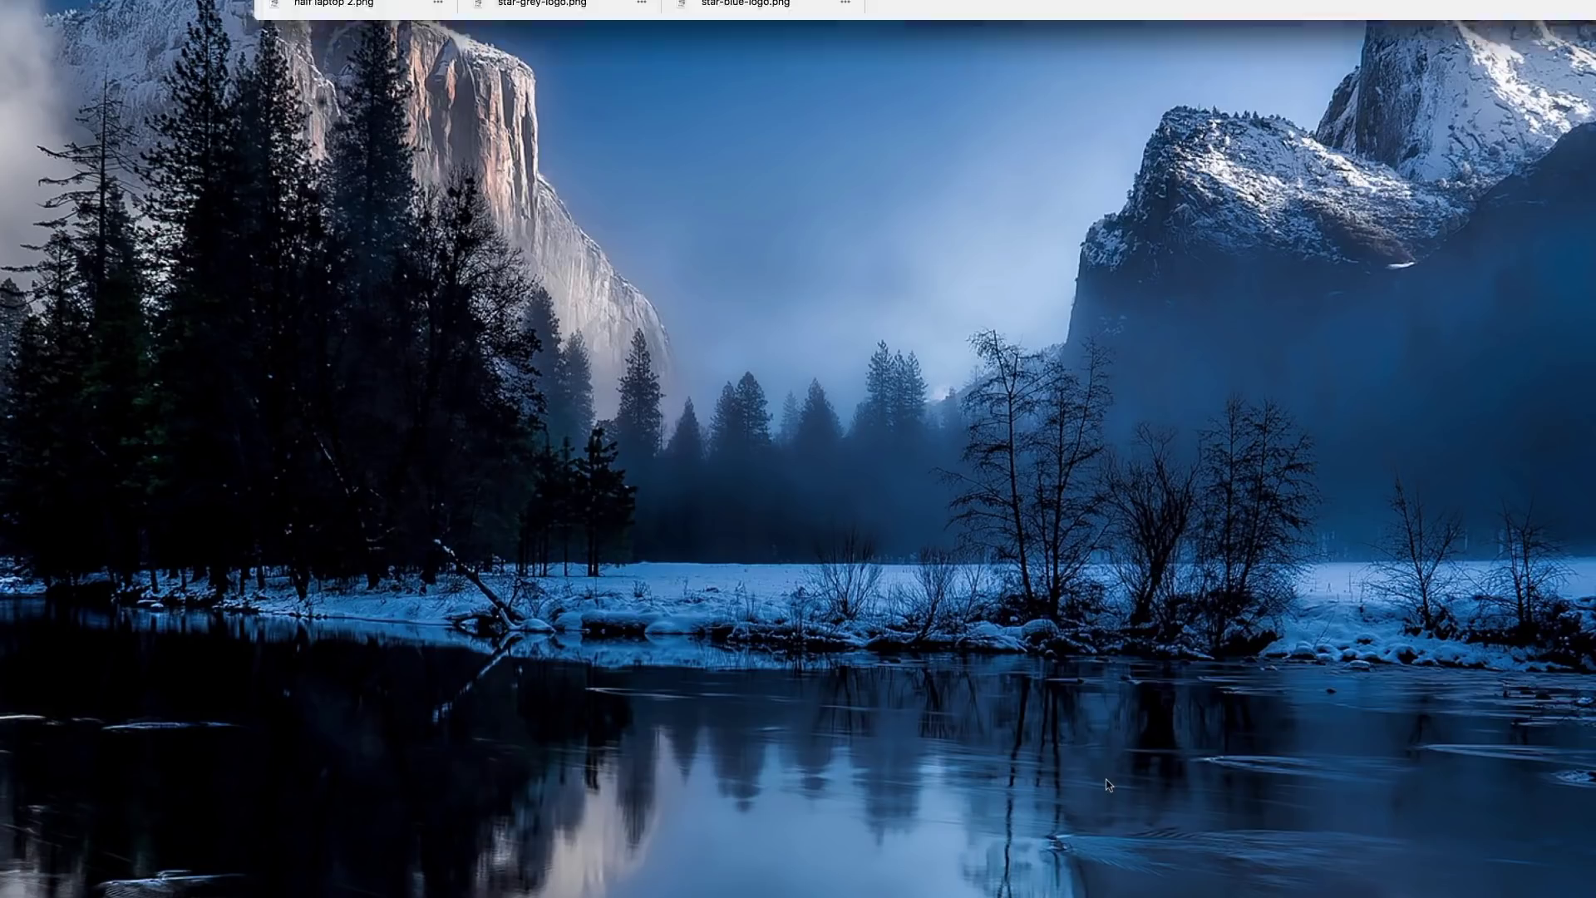
key("super+Tab")
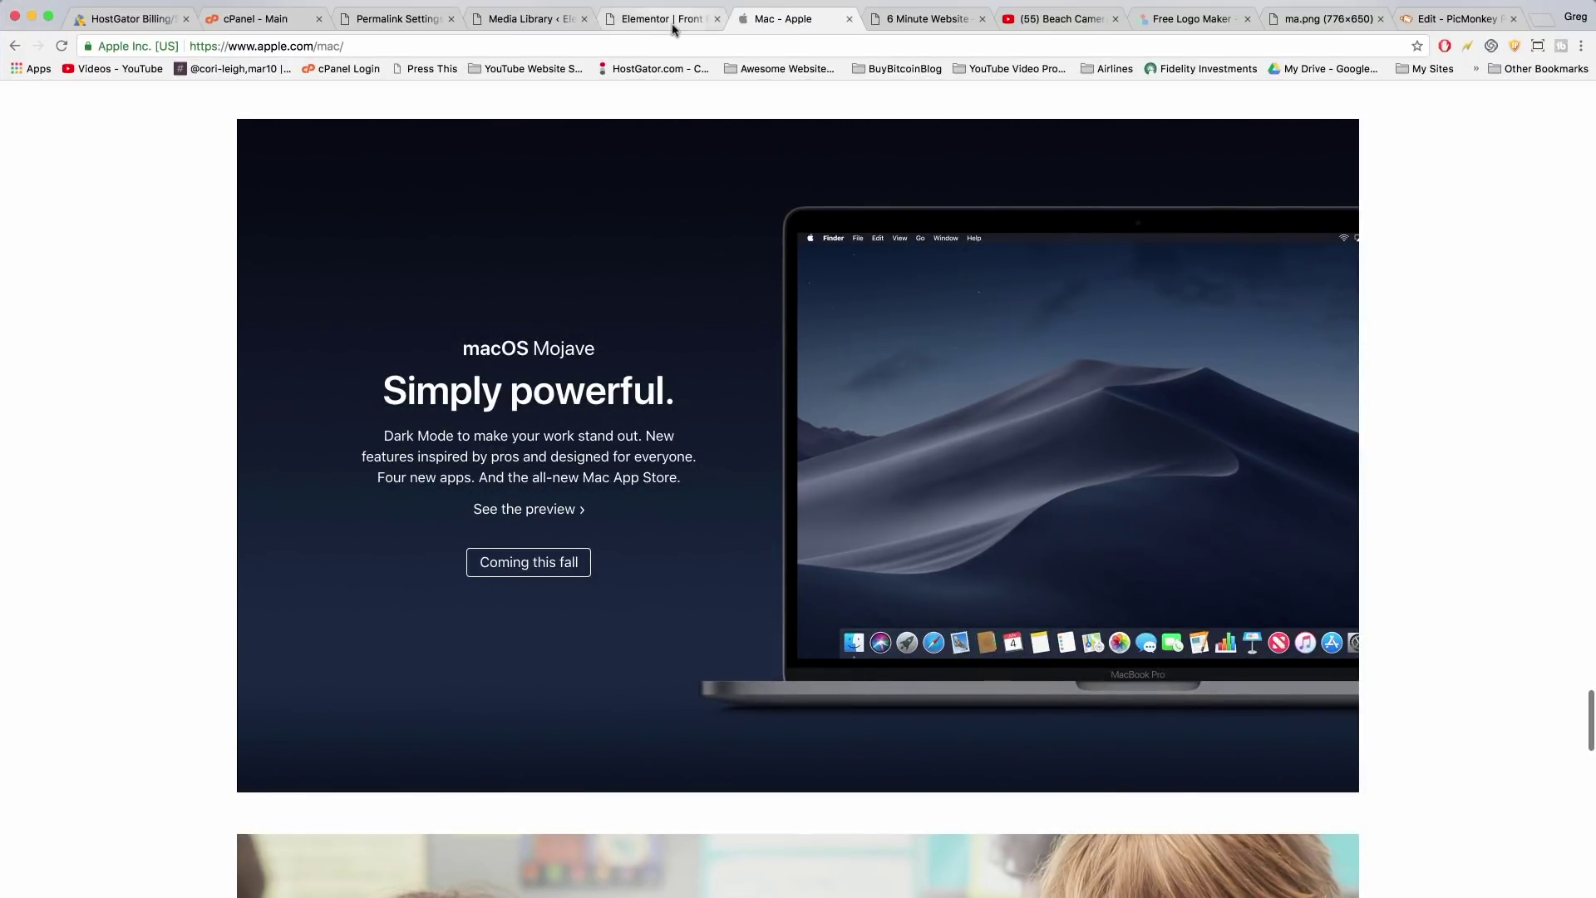
Add the Desktop mountain screenshot as a PicMonkey overlay from My computer.
left_click(1461, 18)
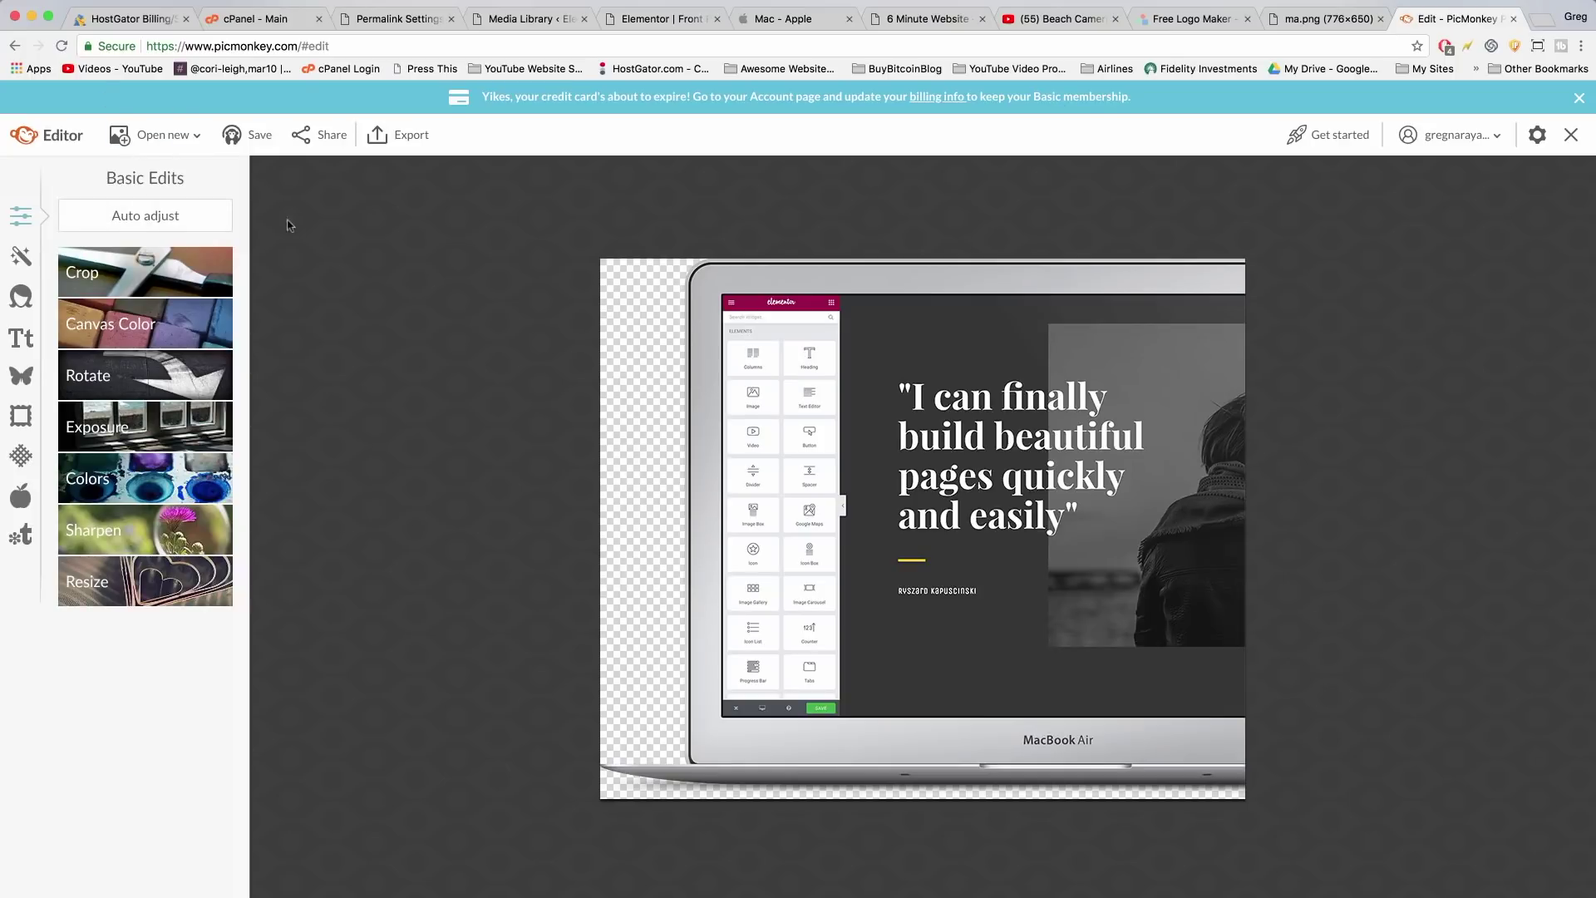
left_click(22, 379)
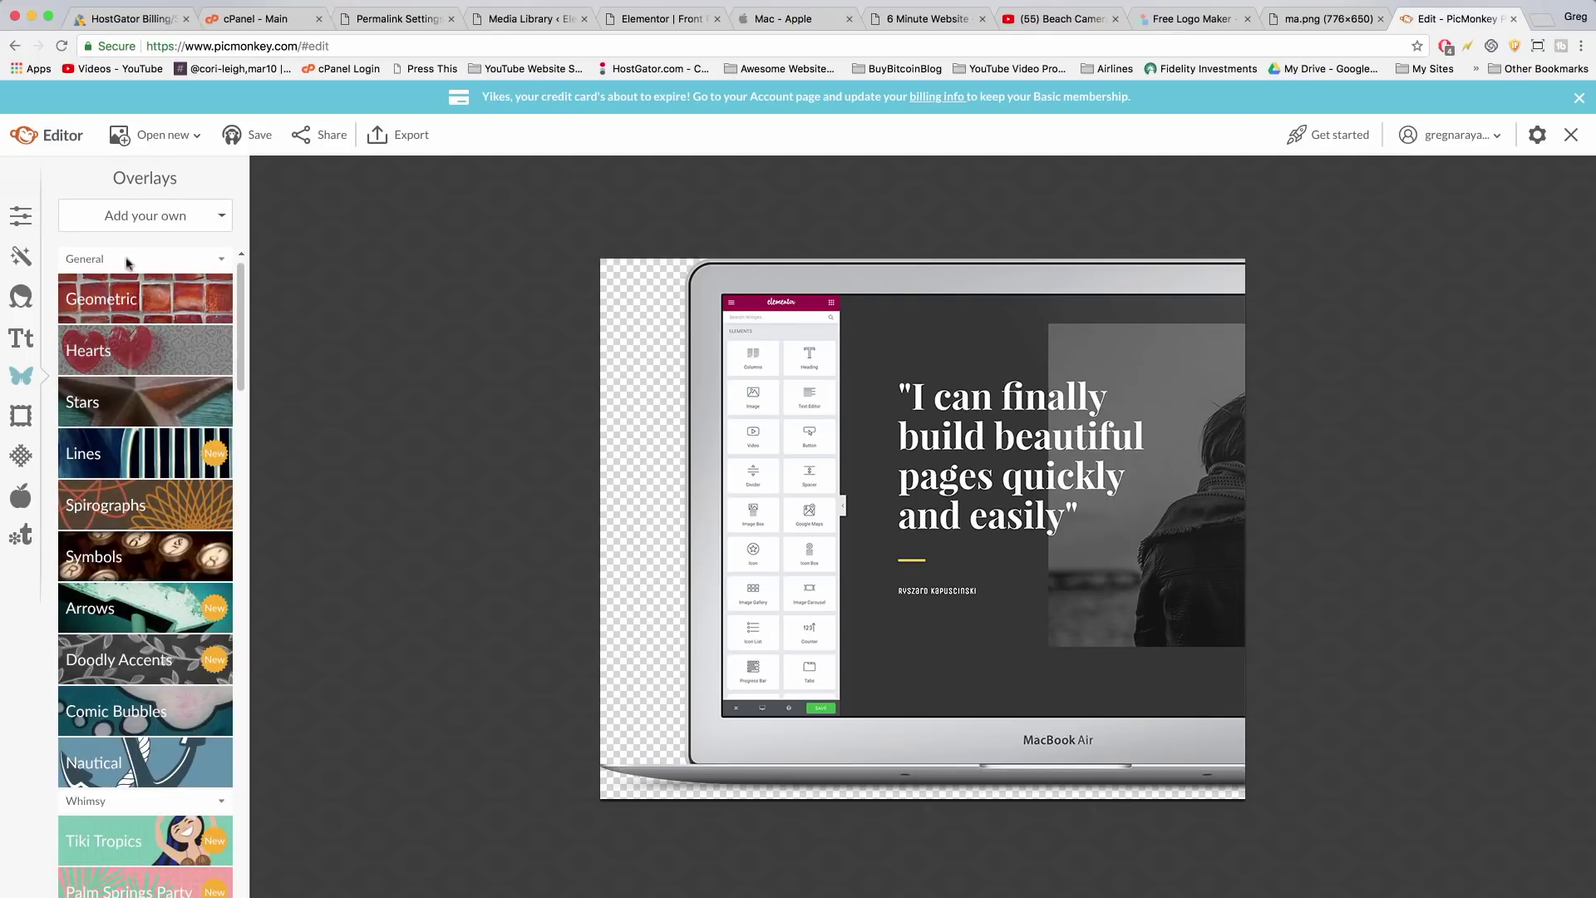
left_click(171, 216)
left_click(166, 251)
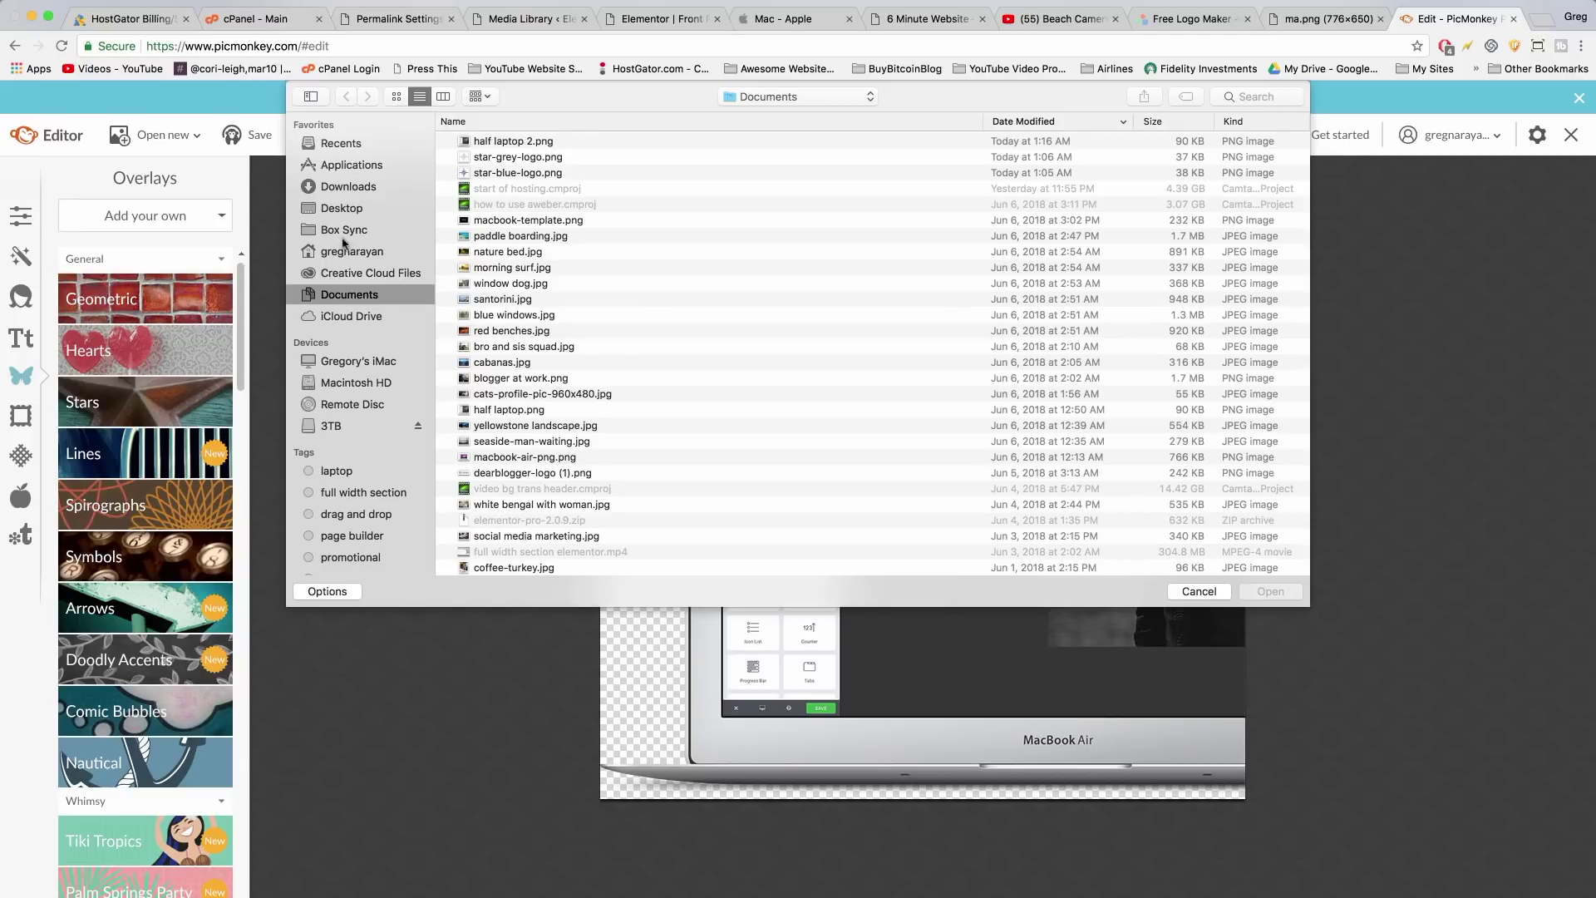
left_click(331, 208)
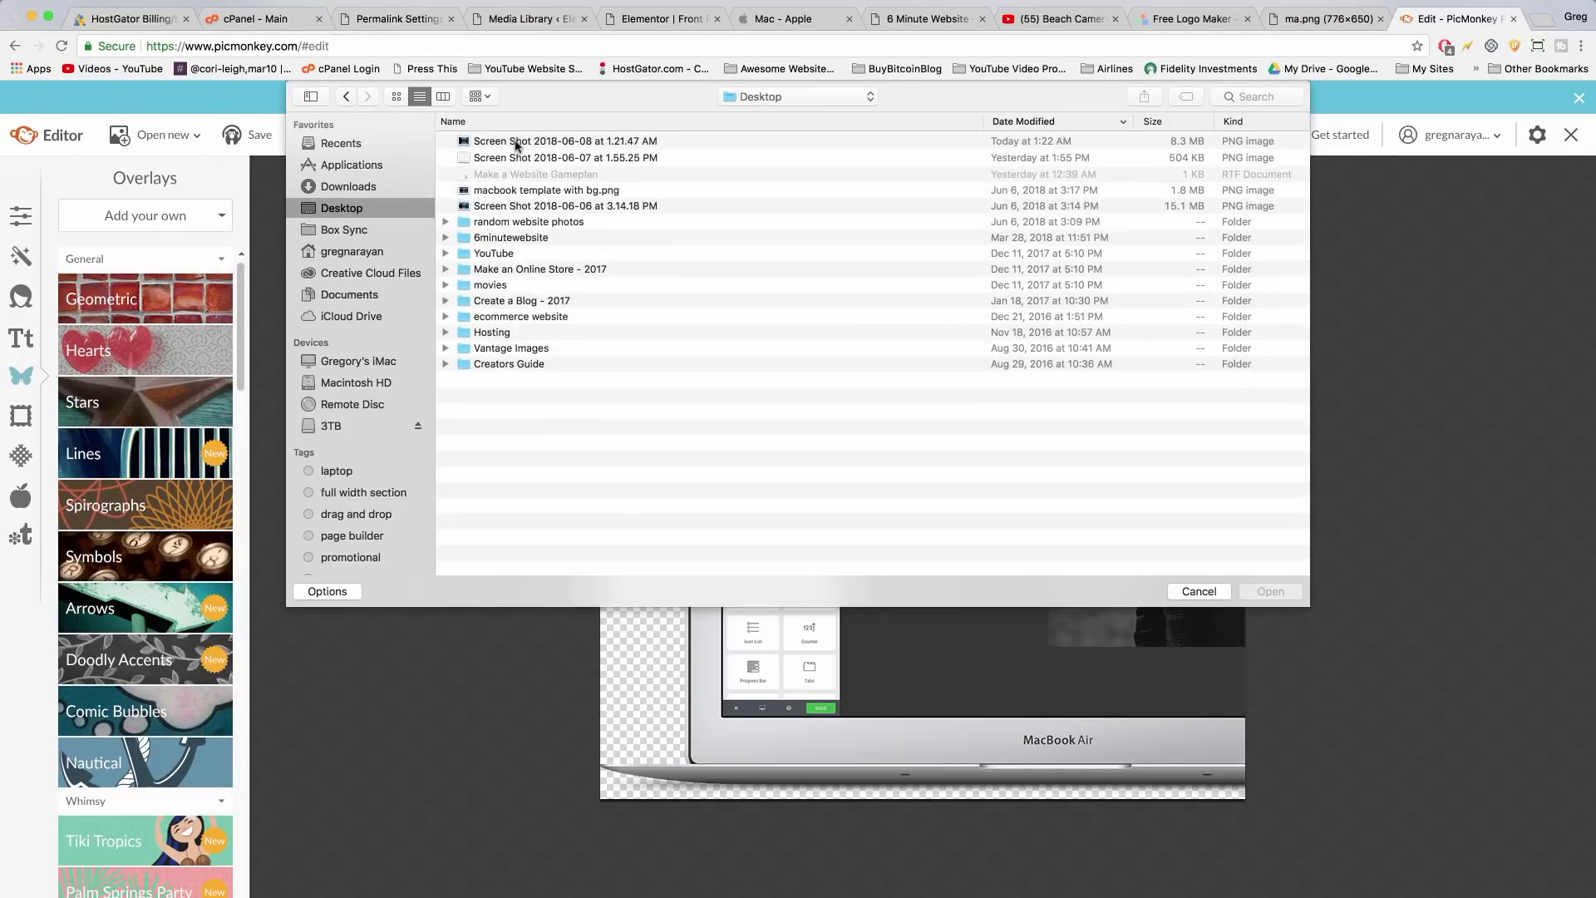
double_click(514, 141)
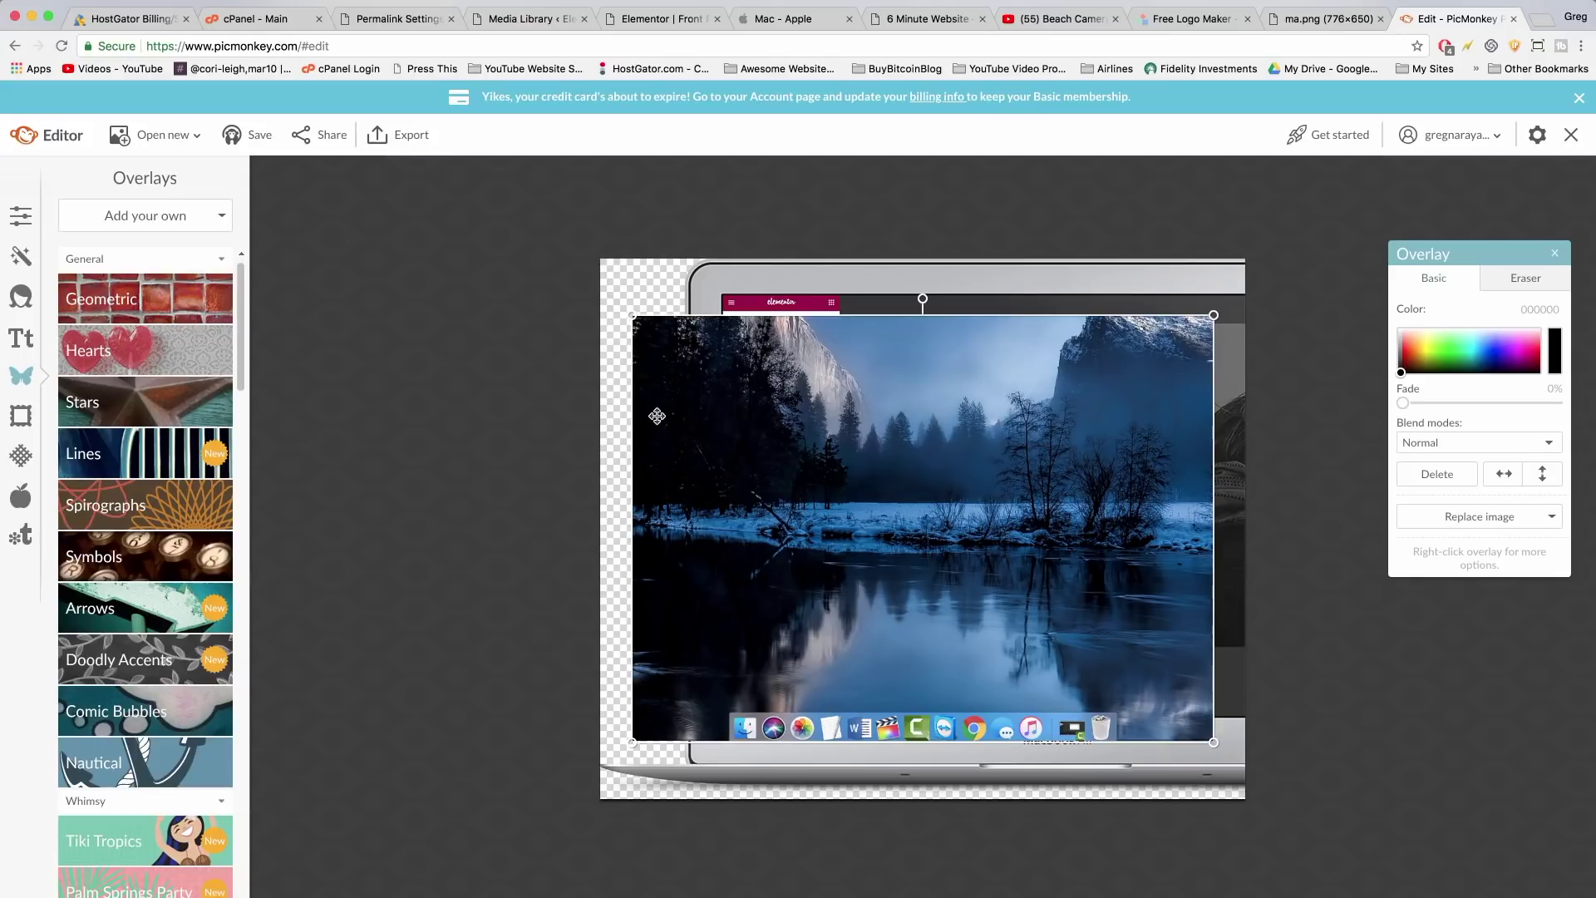
Move and resize the screenshot overlay to fill the MacBook Air's screen.
left_click_drag(730, 402, 819, 374)
left_click_drag(718, 295, 708, 288)
left_click_drag(746, 355, 748, 353)
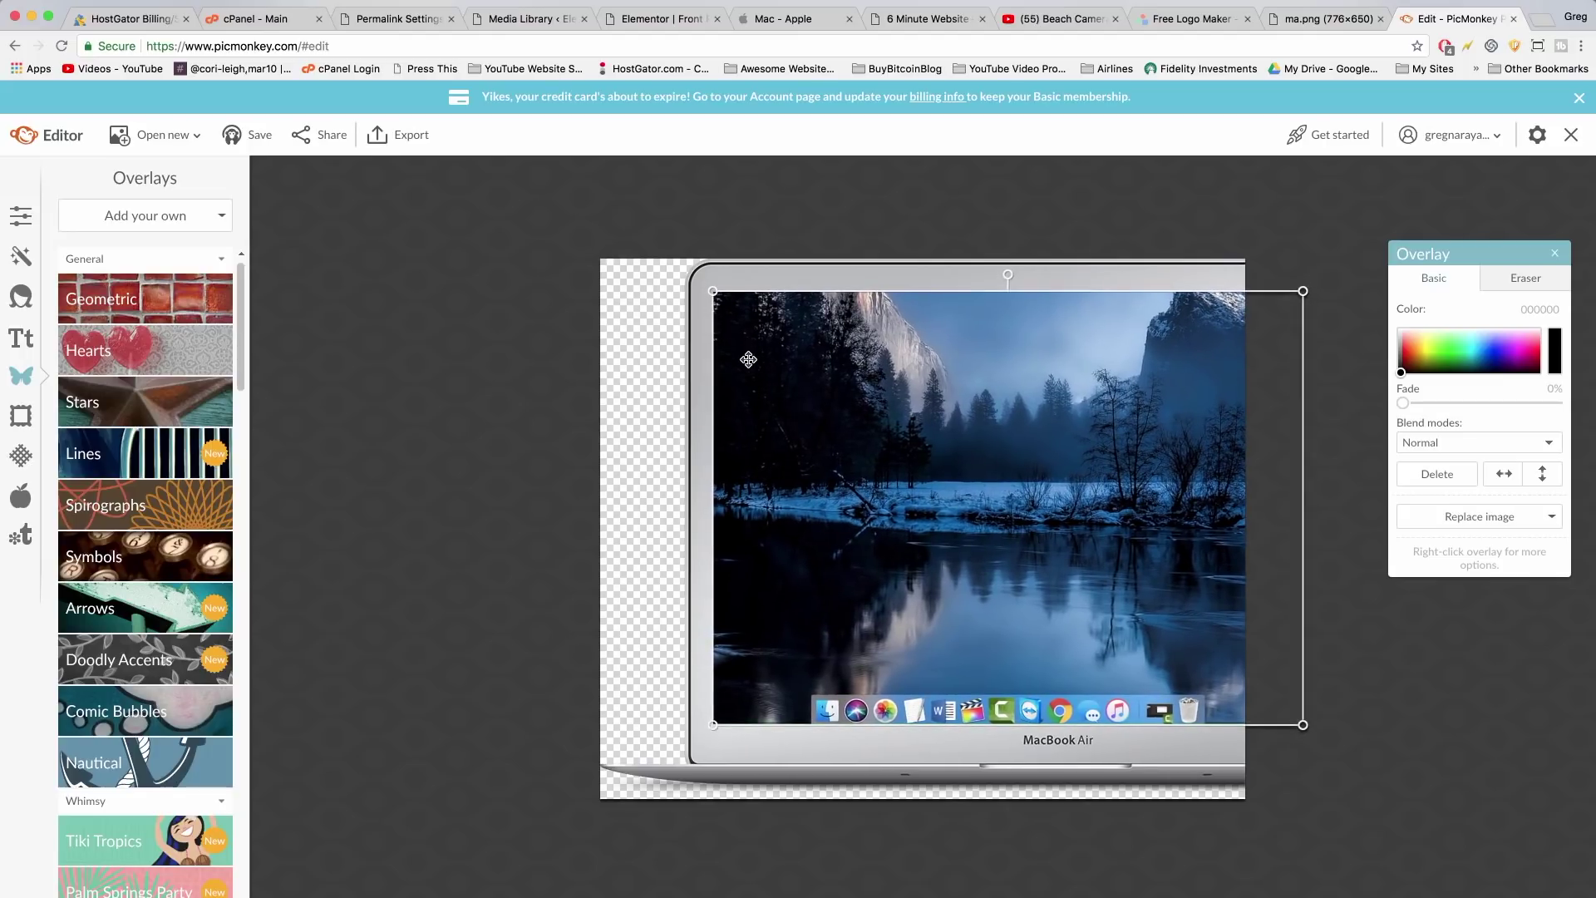
left_click(792, 757)
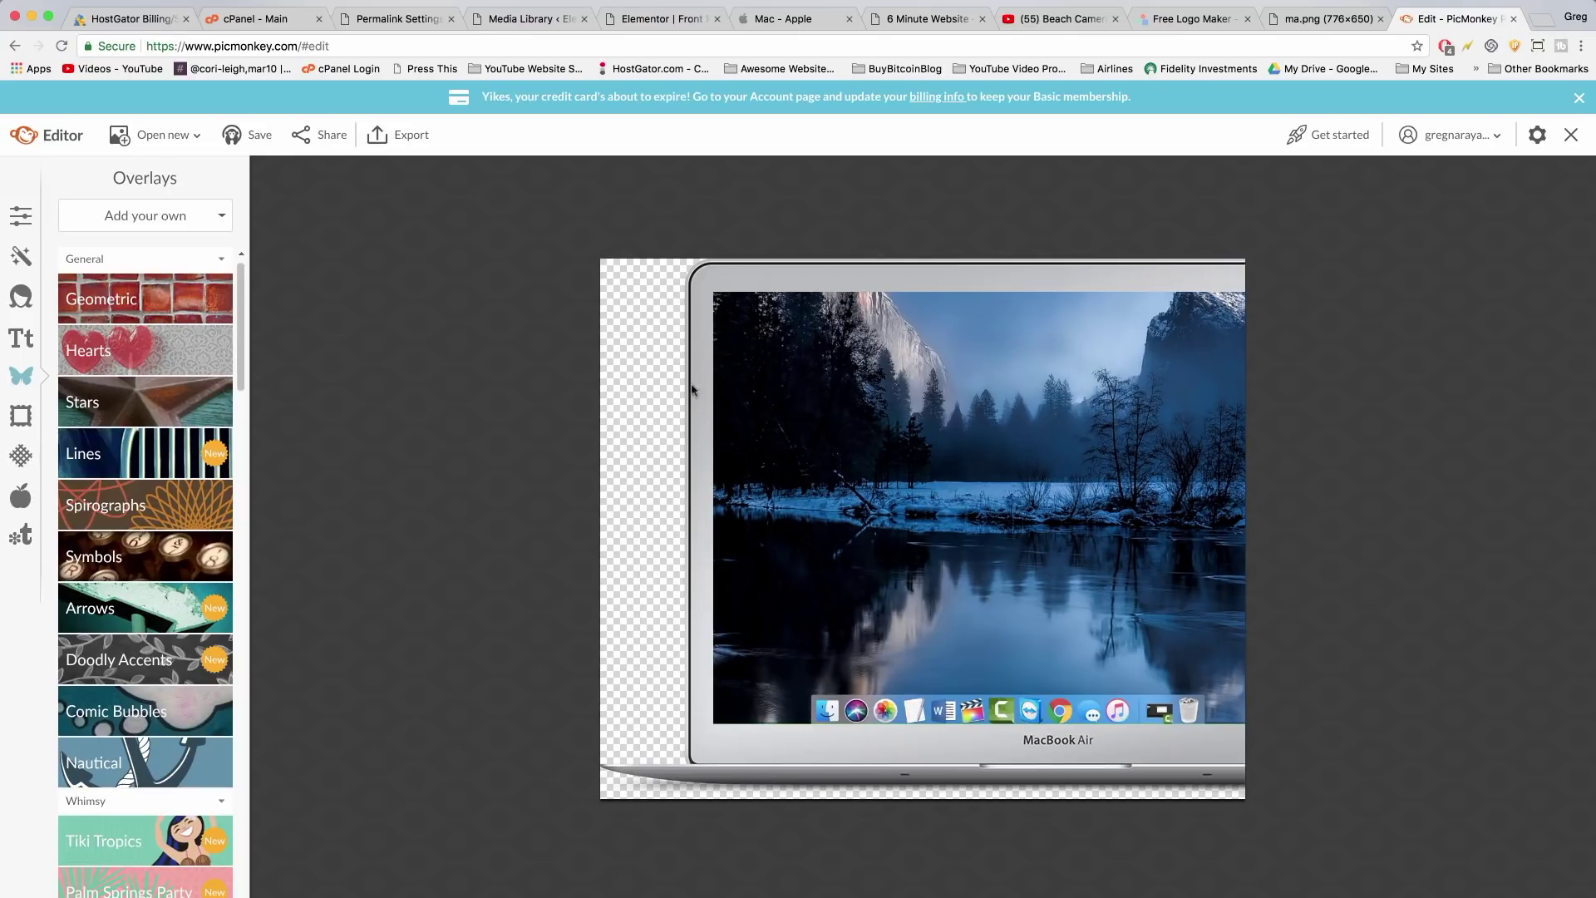
left_click(785, 404)
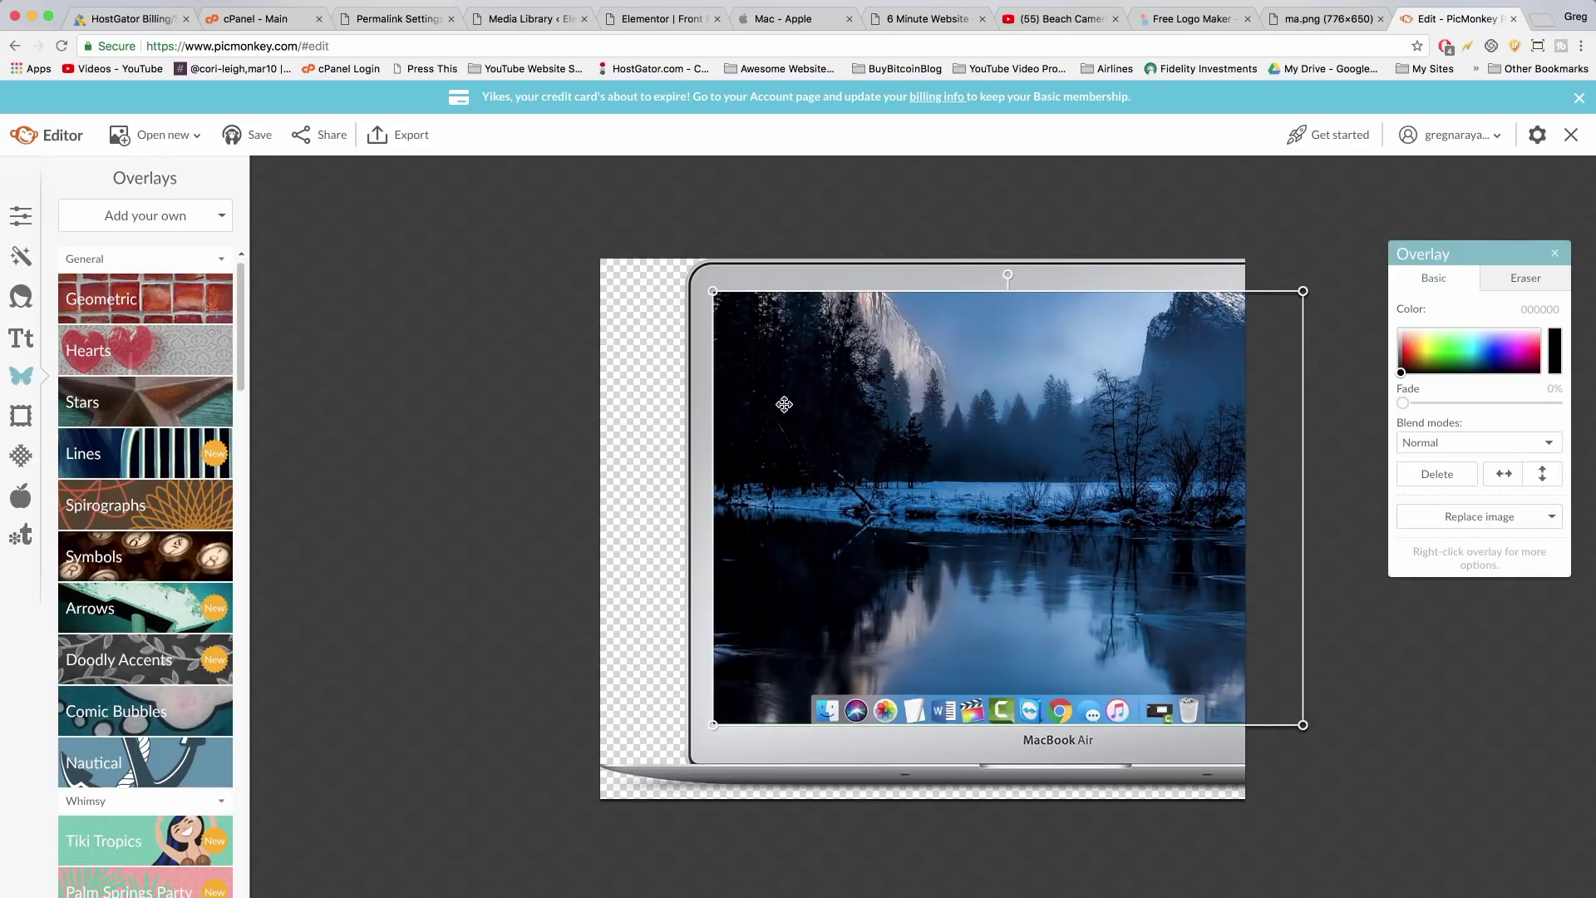
left_click_drag(785, 404, 789, 404)
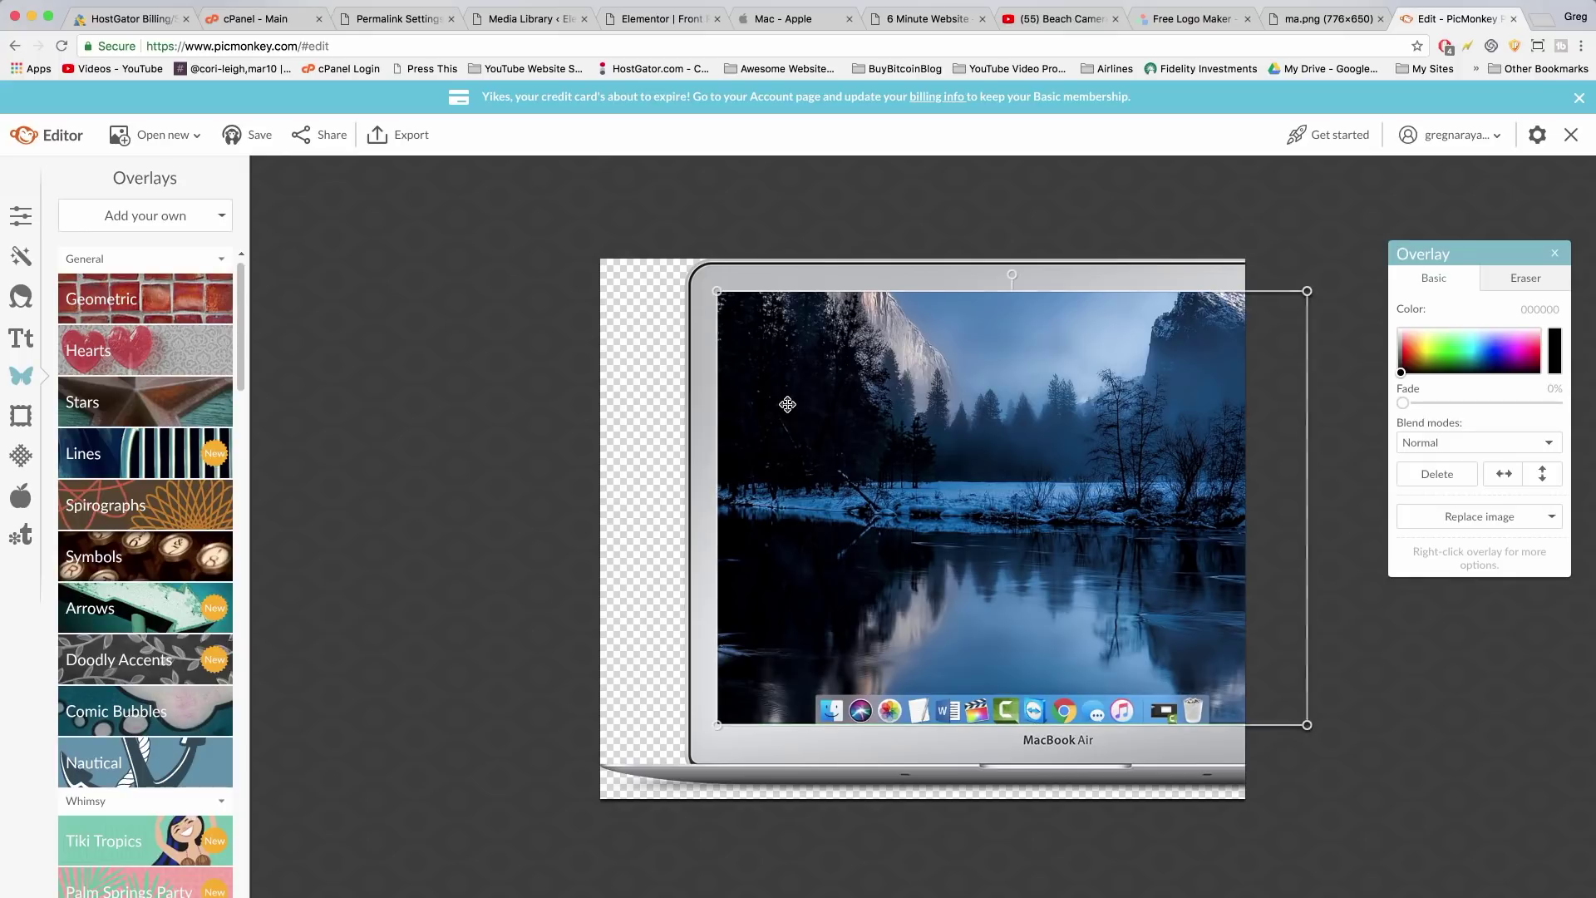
Export the composite as PNG 'half laptop 2 with bg' to the Desktop.
left_click(715, 438)
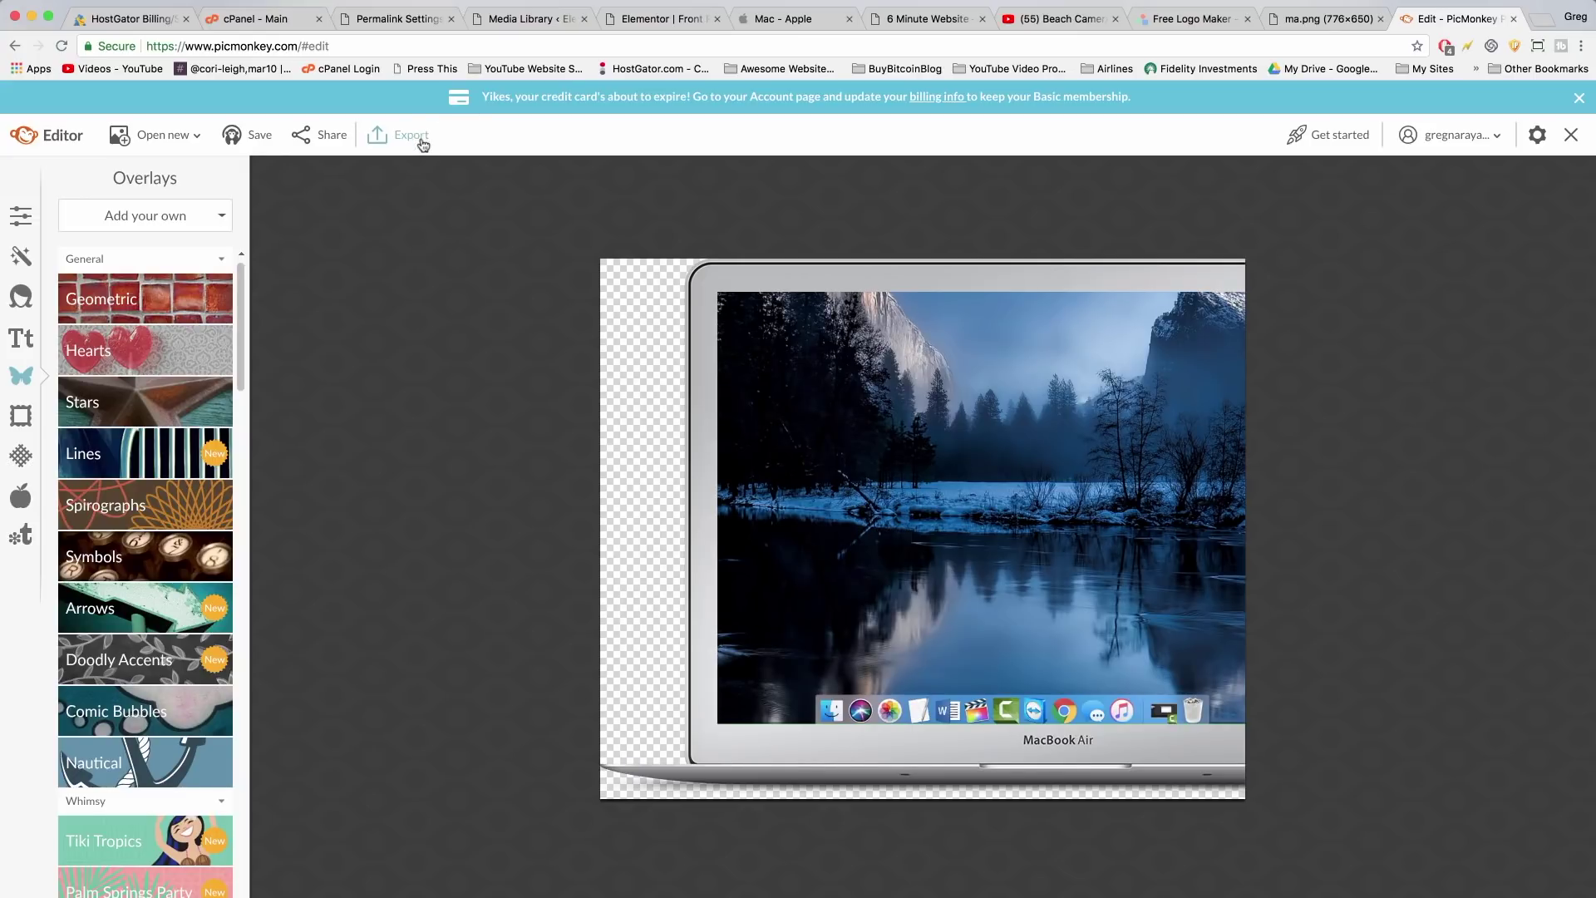
left_click(402, 141)
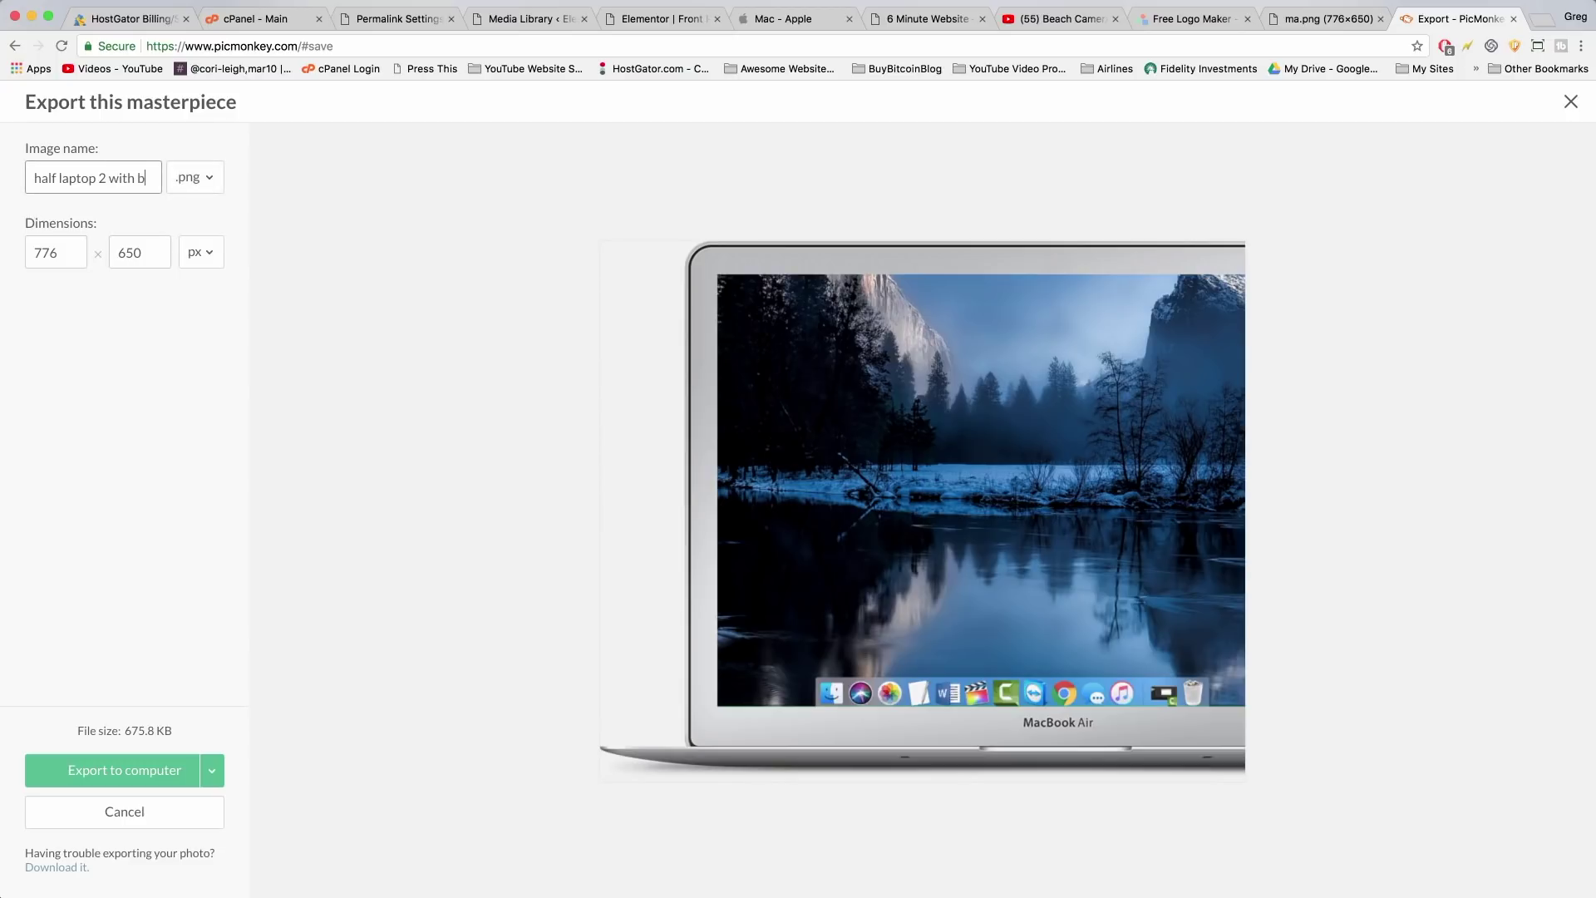
left_click(127, 771)
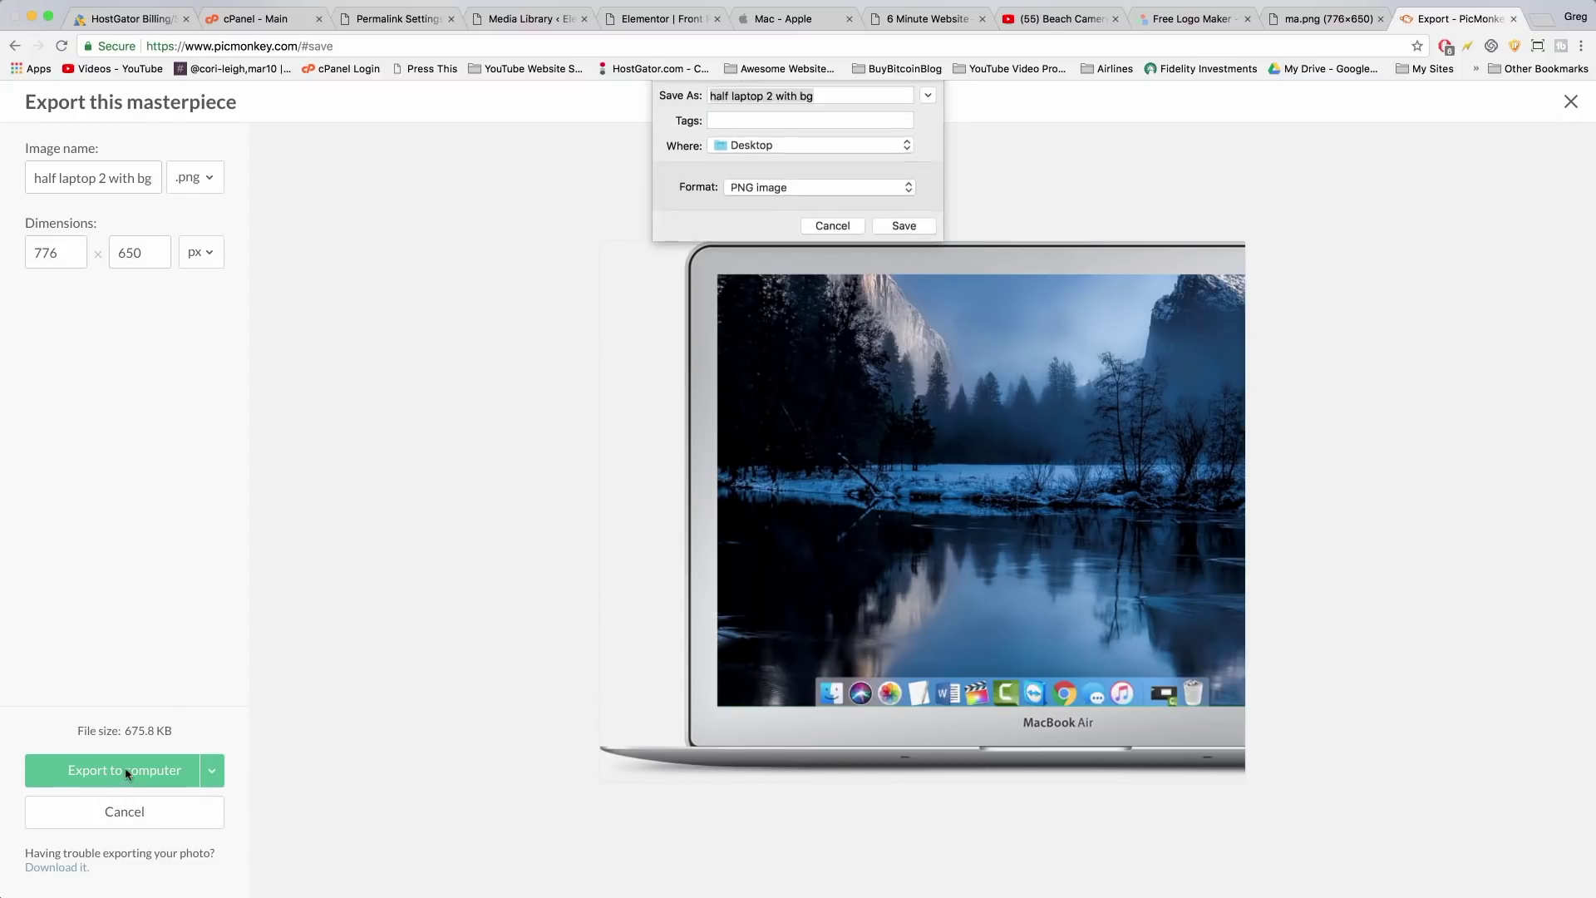
left_click(904, 235)
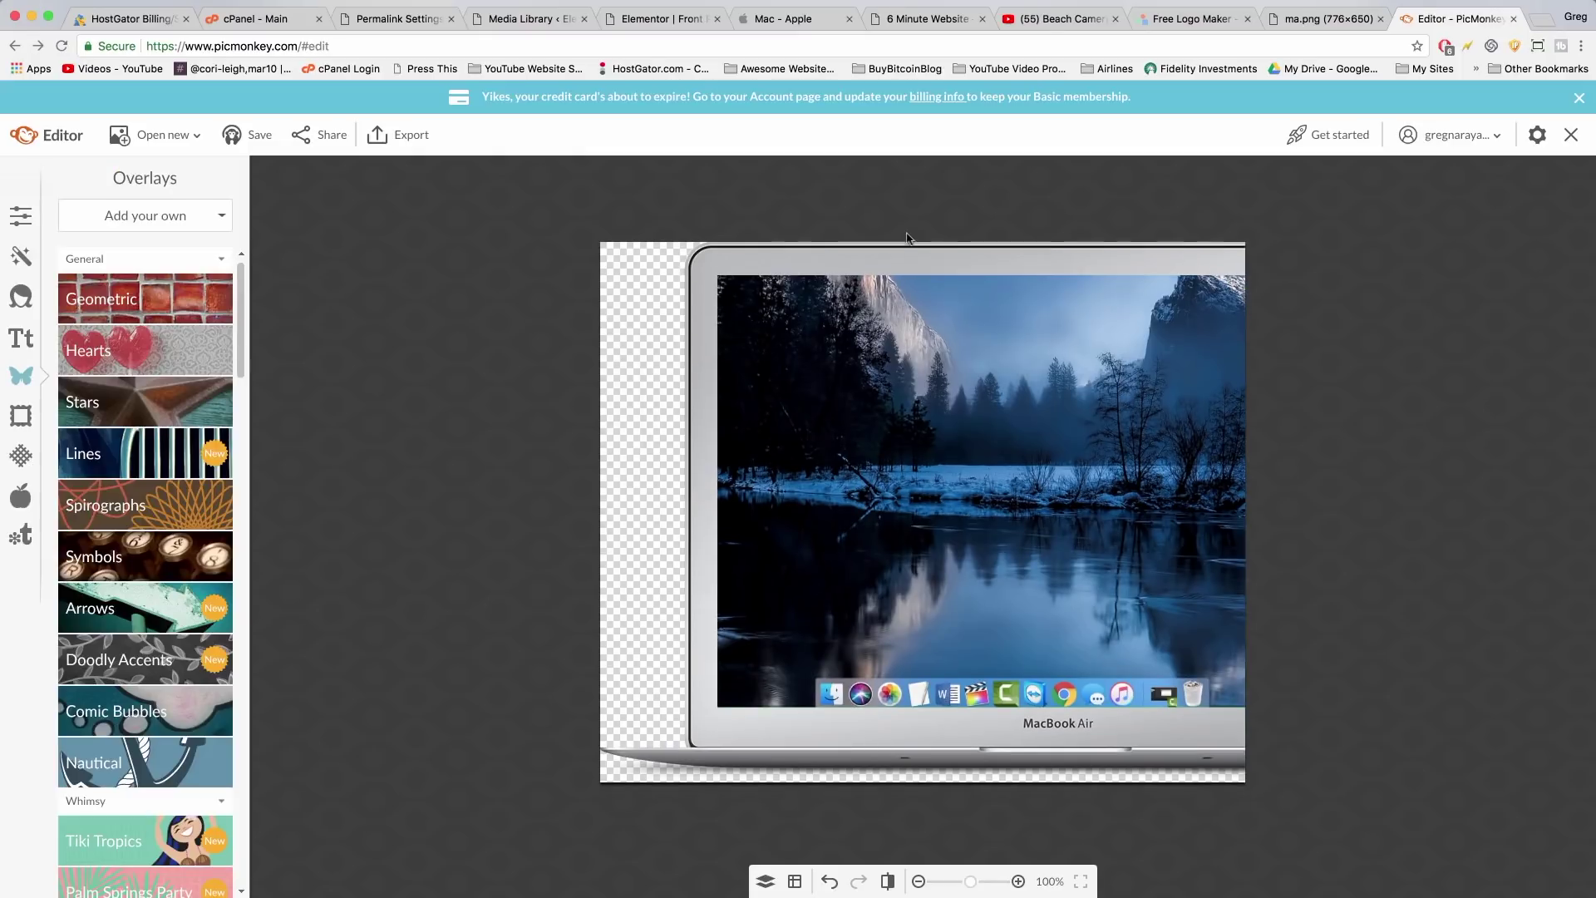
Drop an Image widget into the empty right column beside the heading and text.
left_click(539, 23)
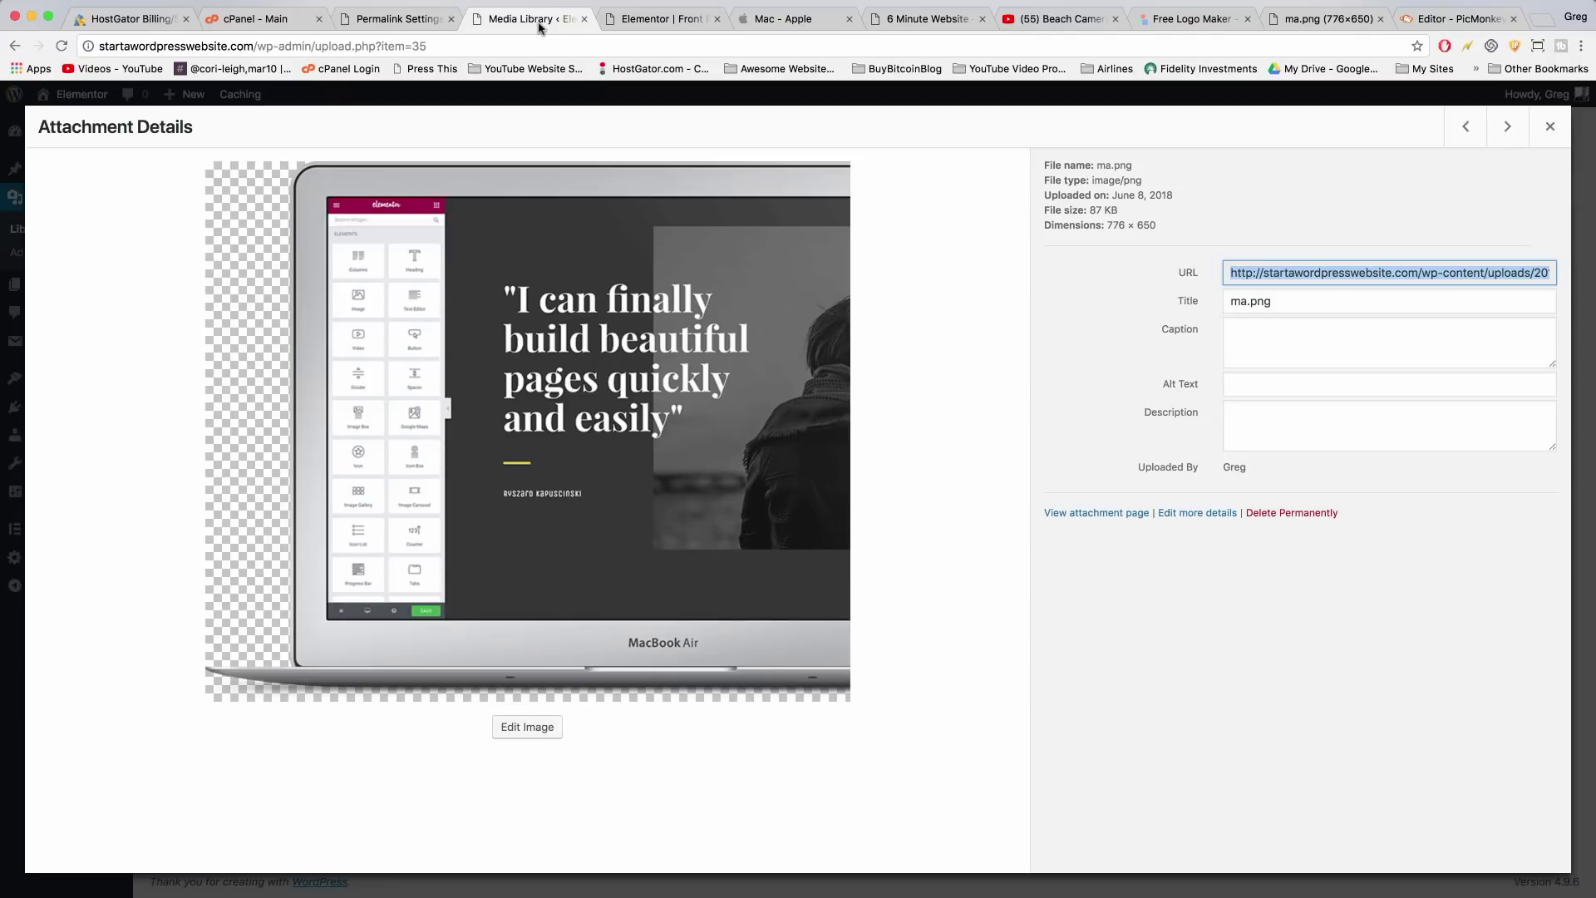
left_click(1549, 129)
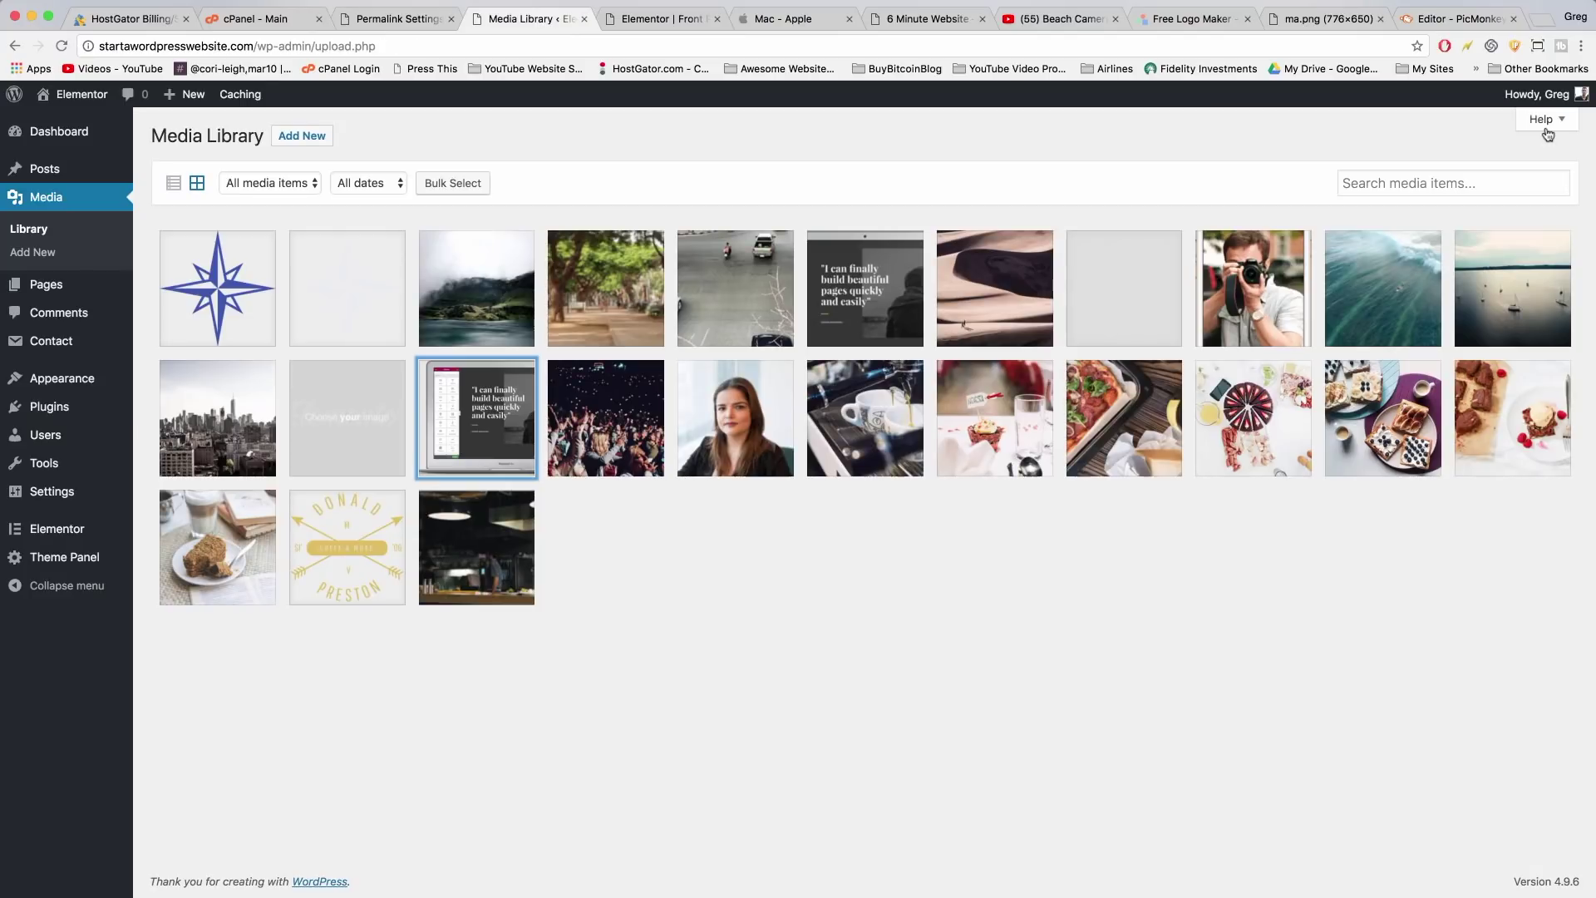
left_click(662, 20)
scroll(1071, 462, "down", 4)
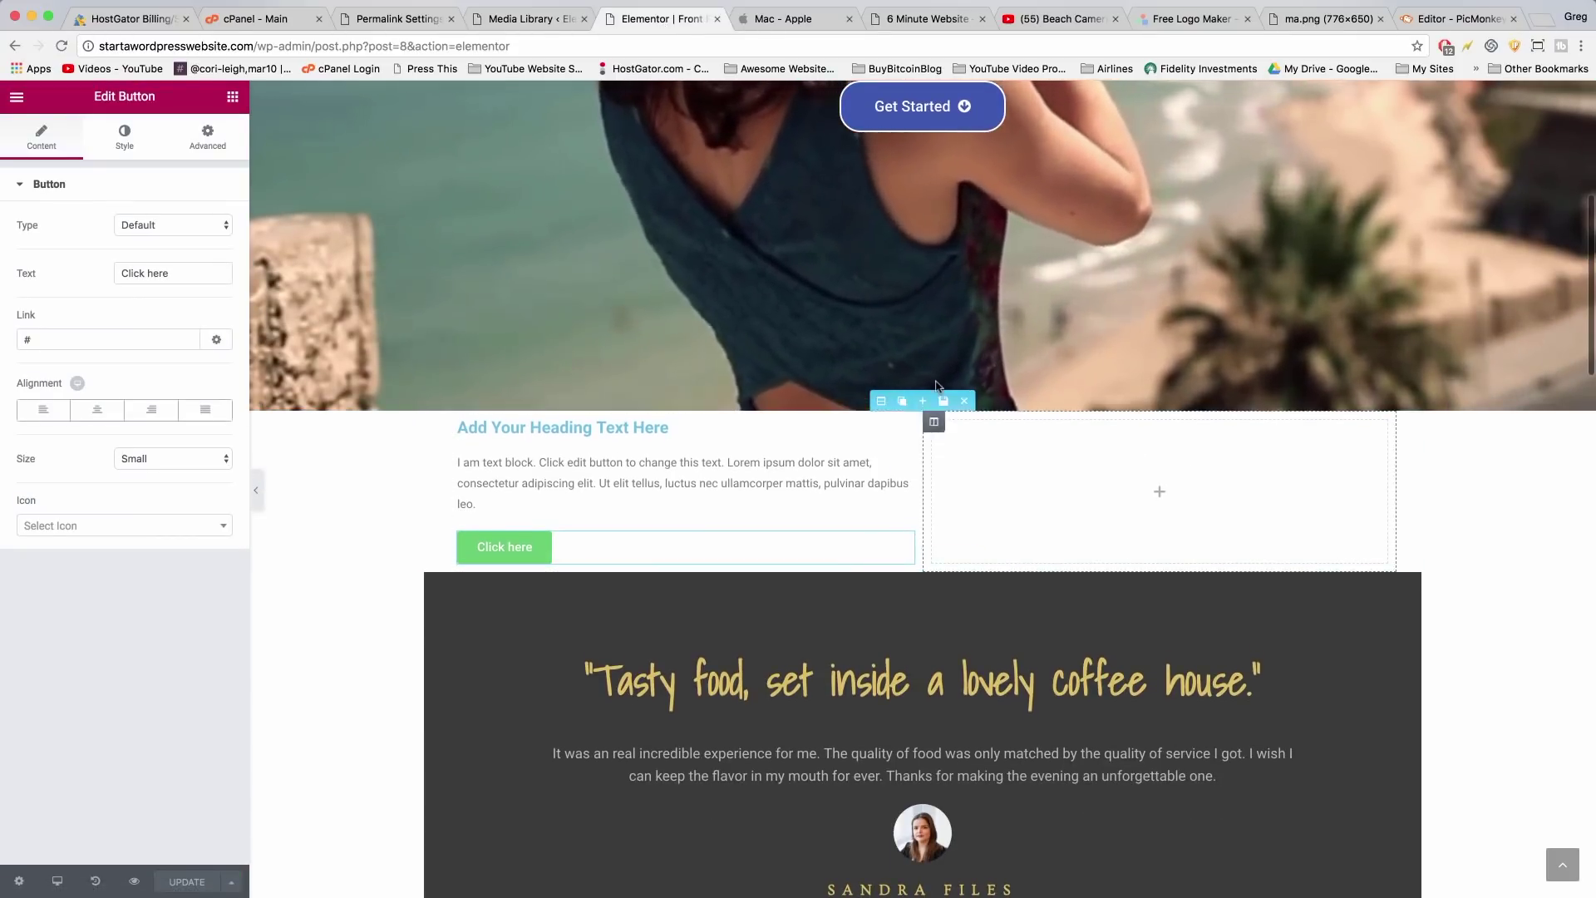
left_click(232, 97)
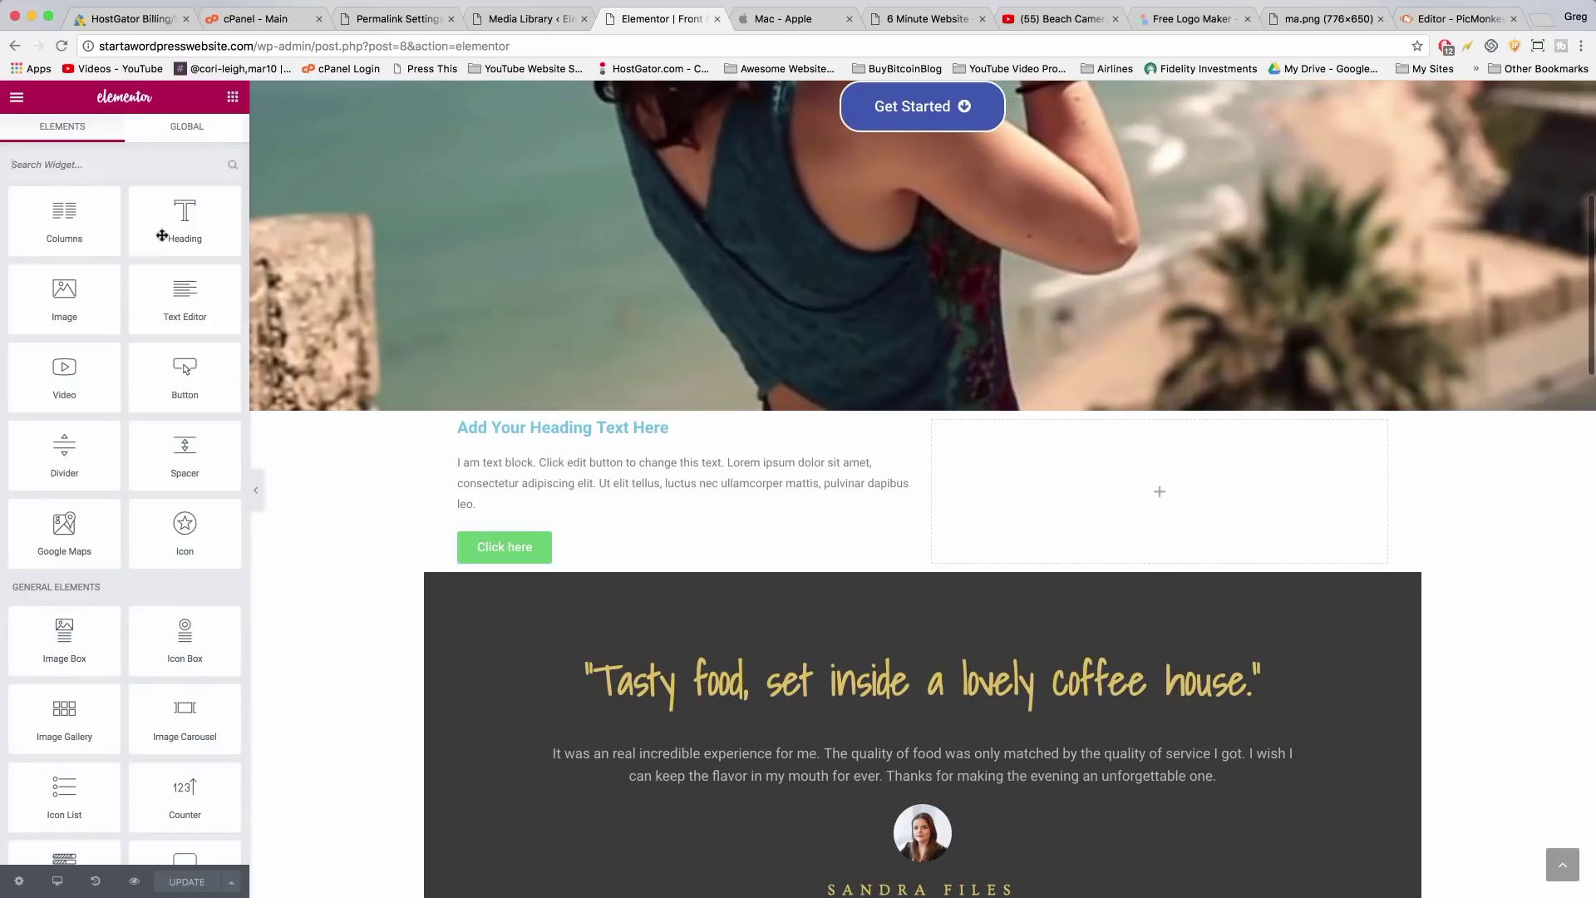
scroll(163, 465, "down", 3)
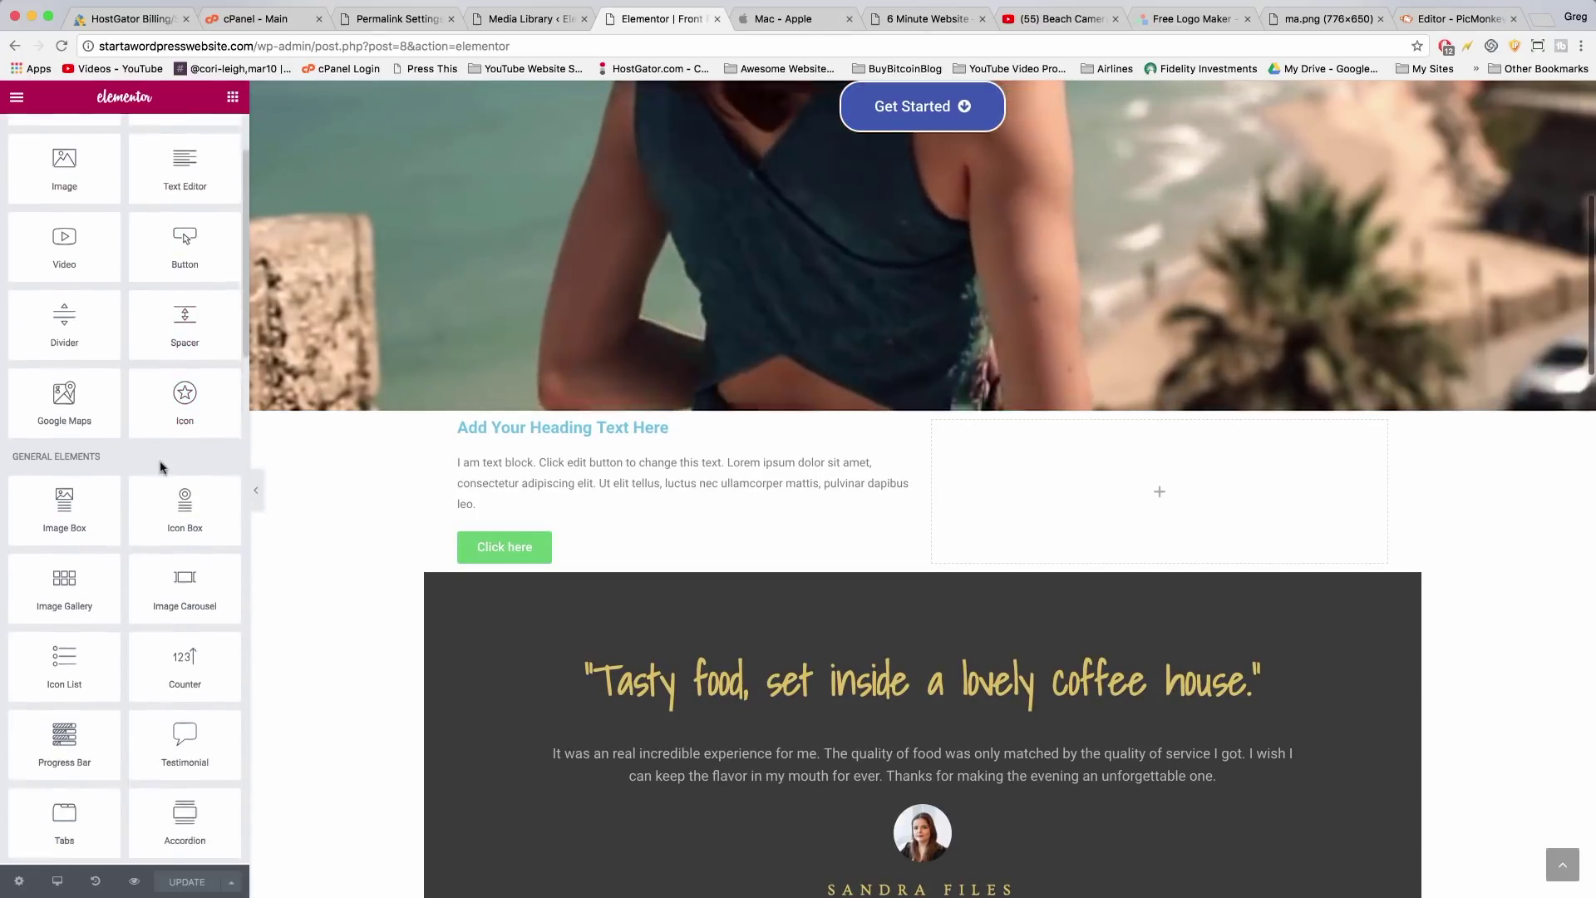
scroll(163, 467, "up", 3)
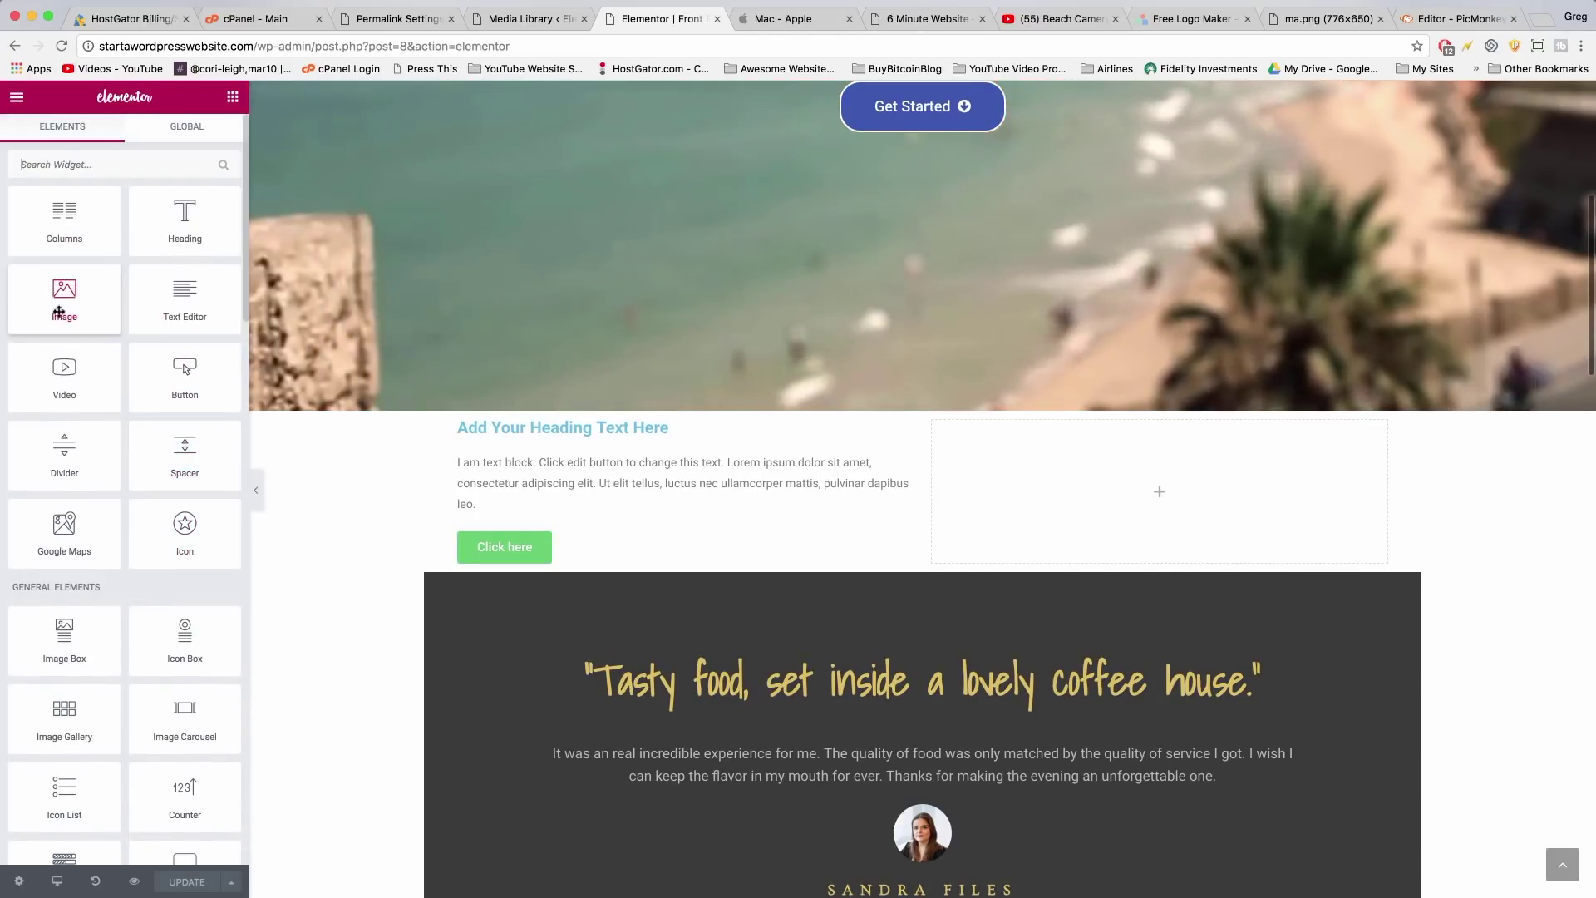
left_click_drag(44, 308, 1074, 491)
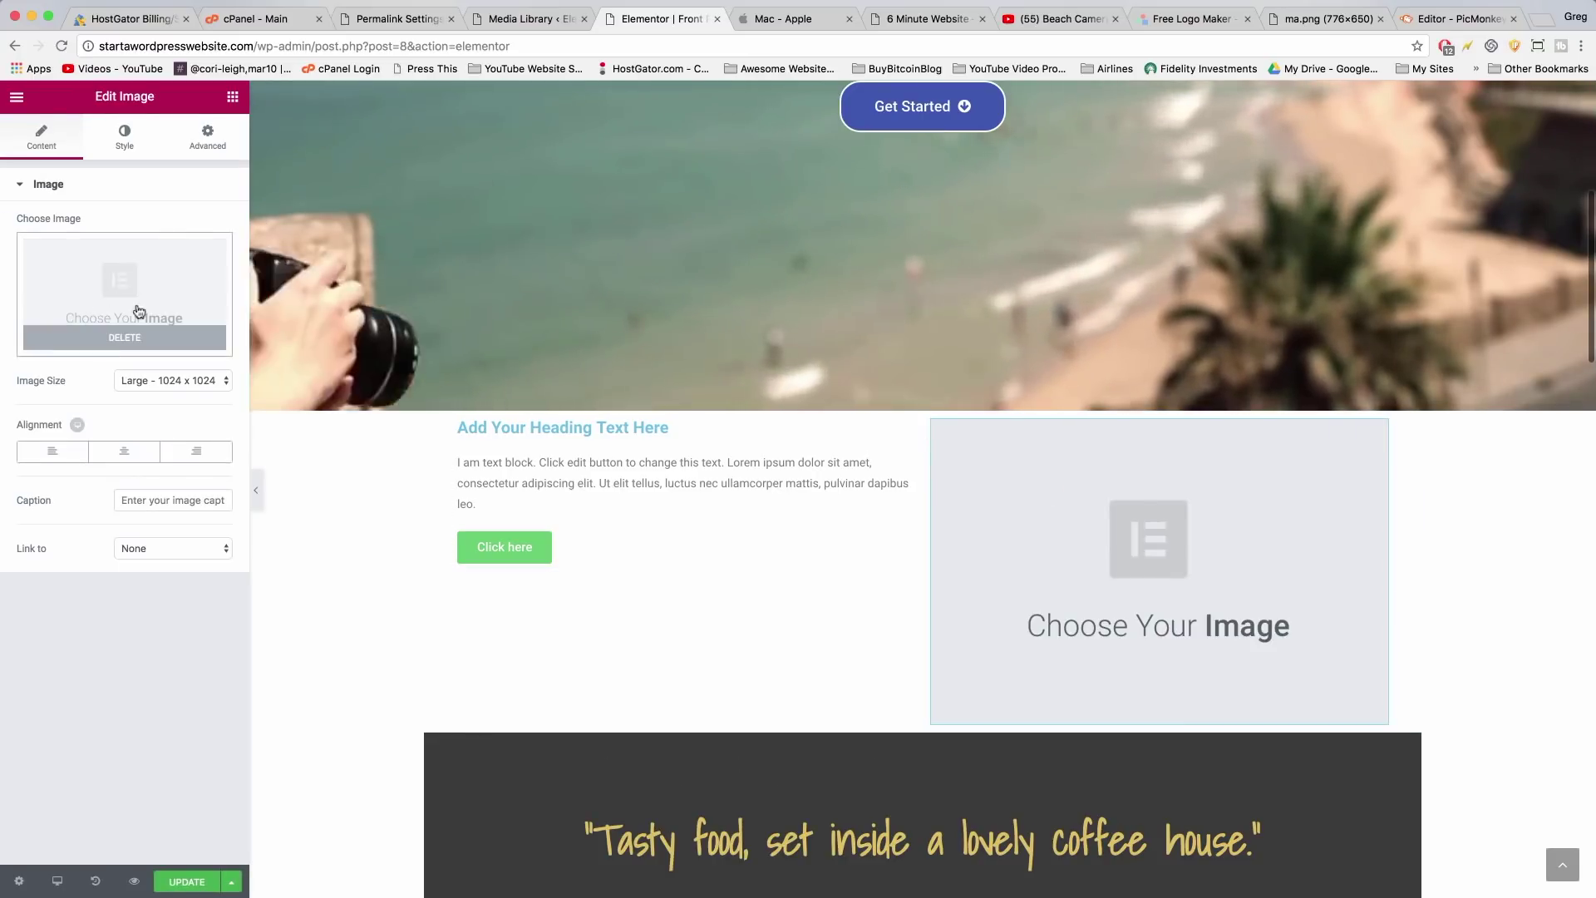
Upload 'half laptop 2 with bg.png' and insert it as the widget's image.
left_click(121, 288)
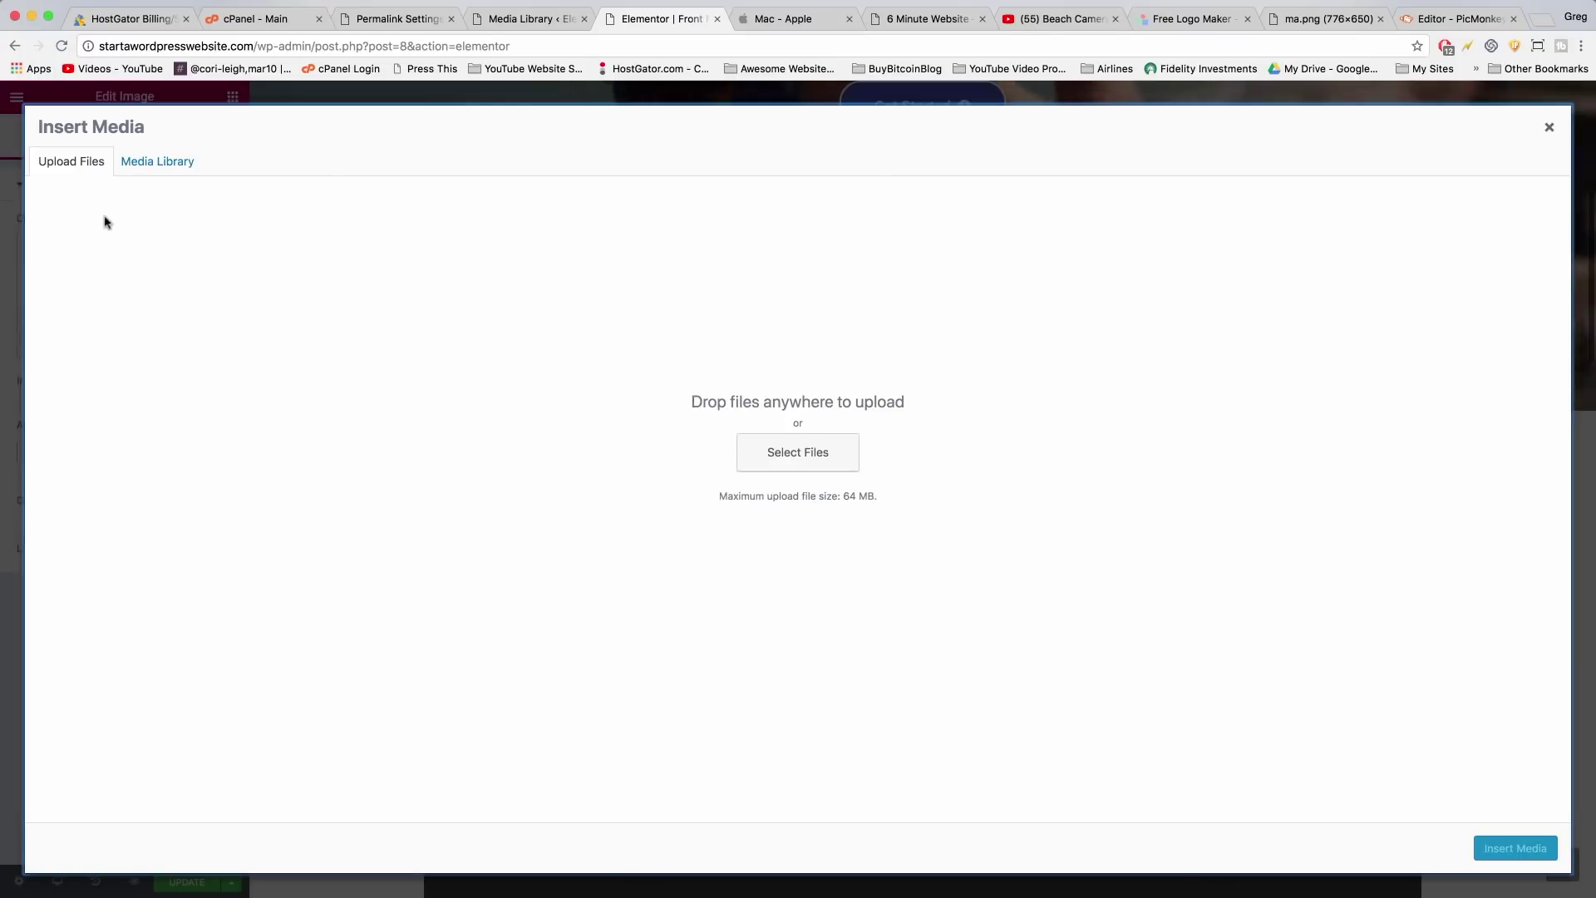
left_click(770, 457)
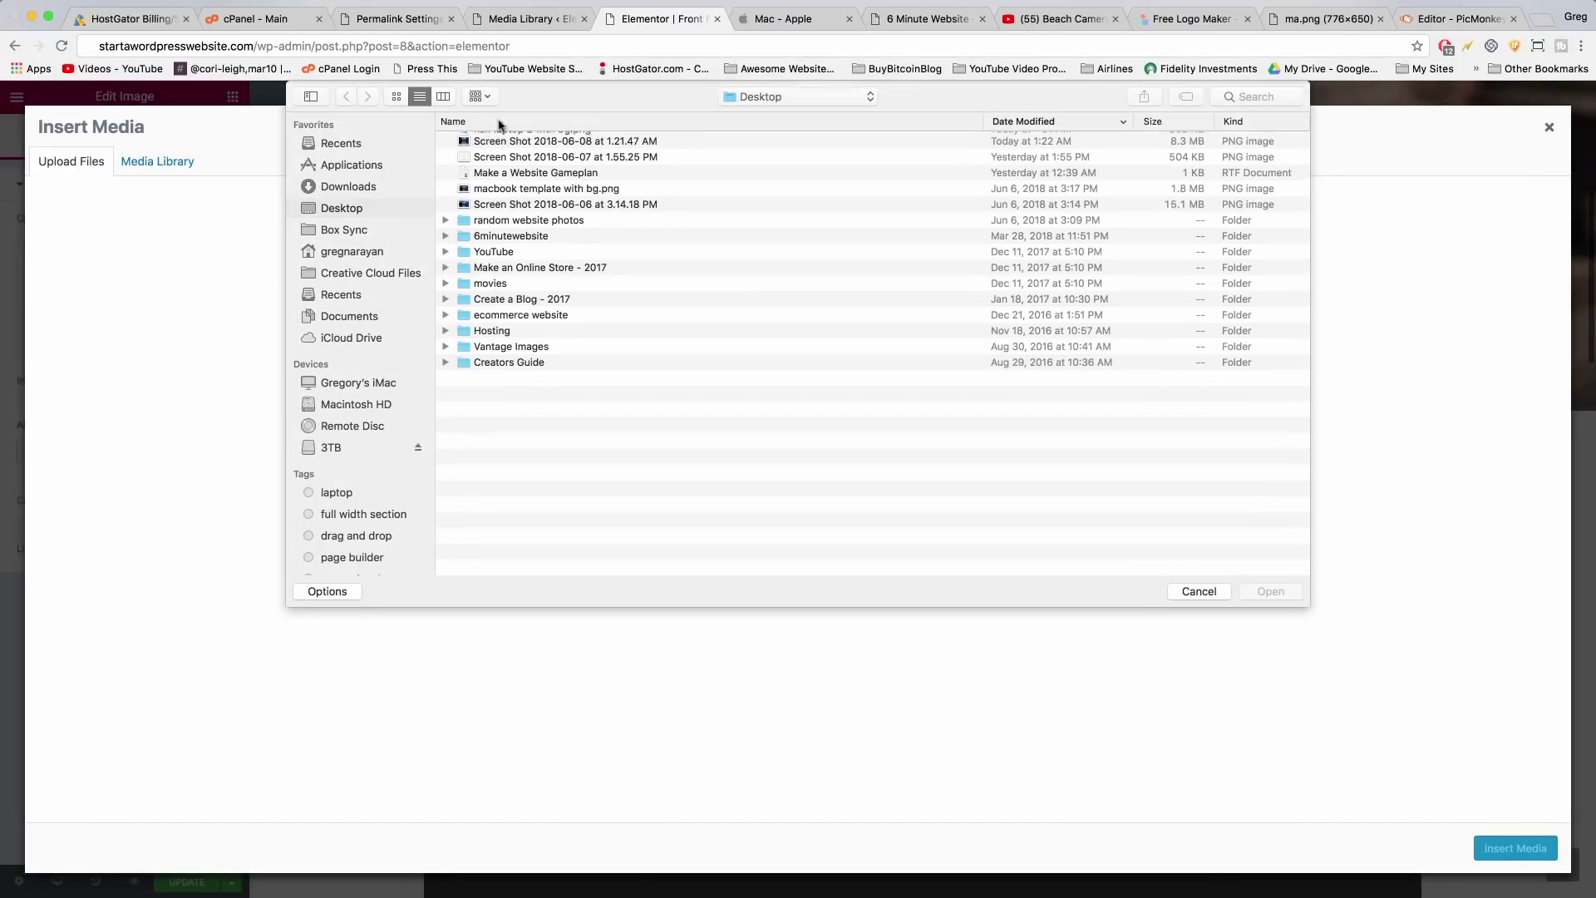
double_click(520, 143)
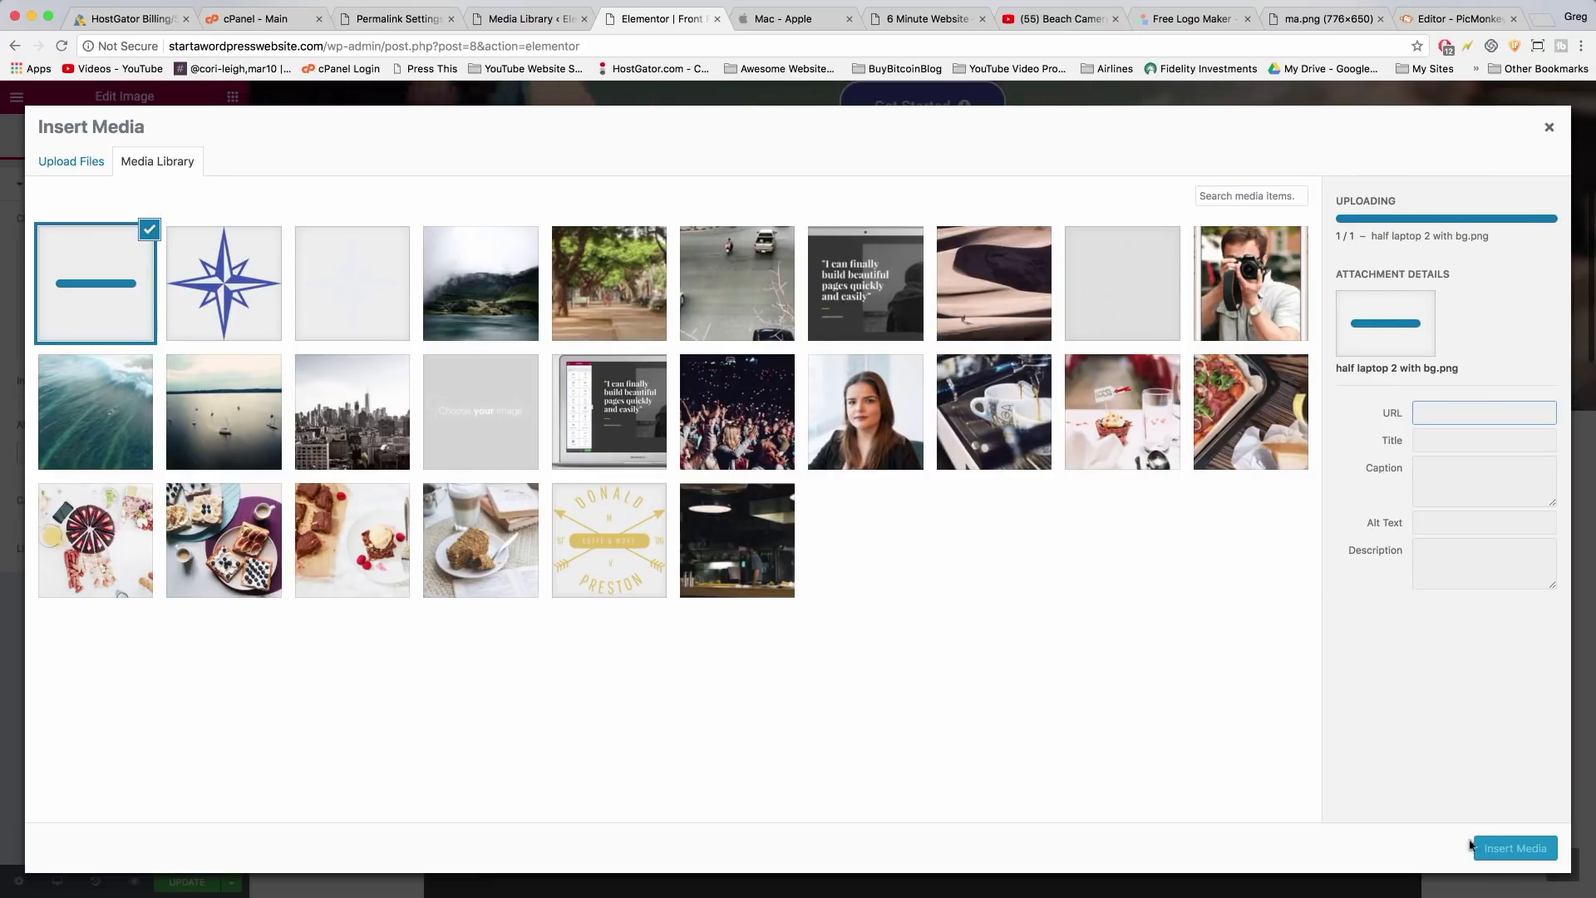
left_click(1515, 848)
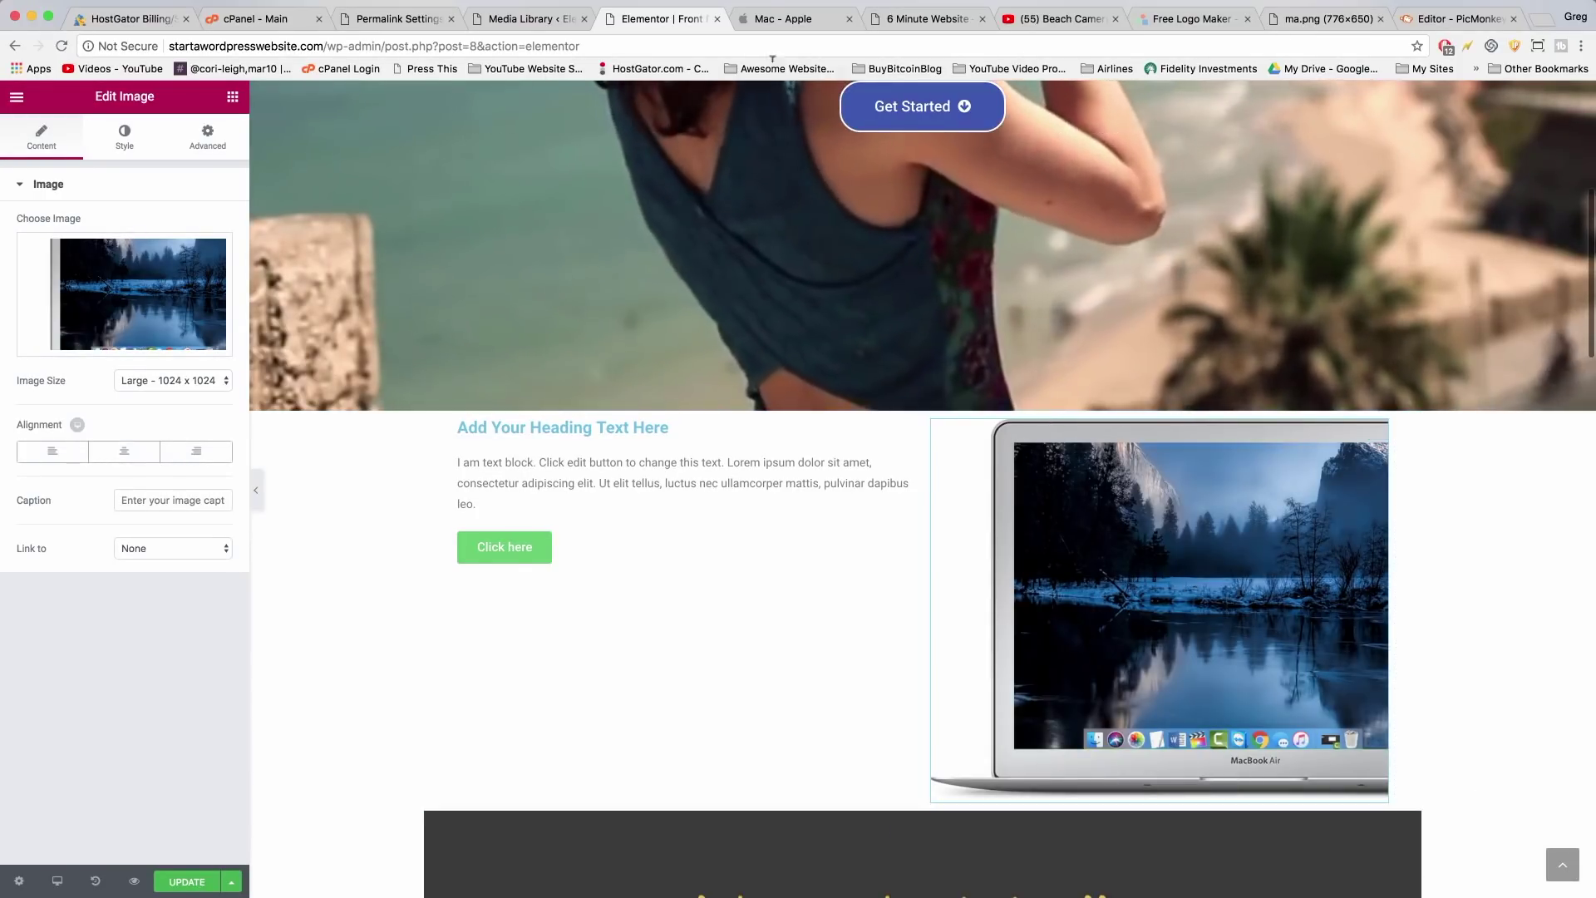
left_click(781, 19)
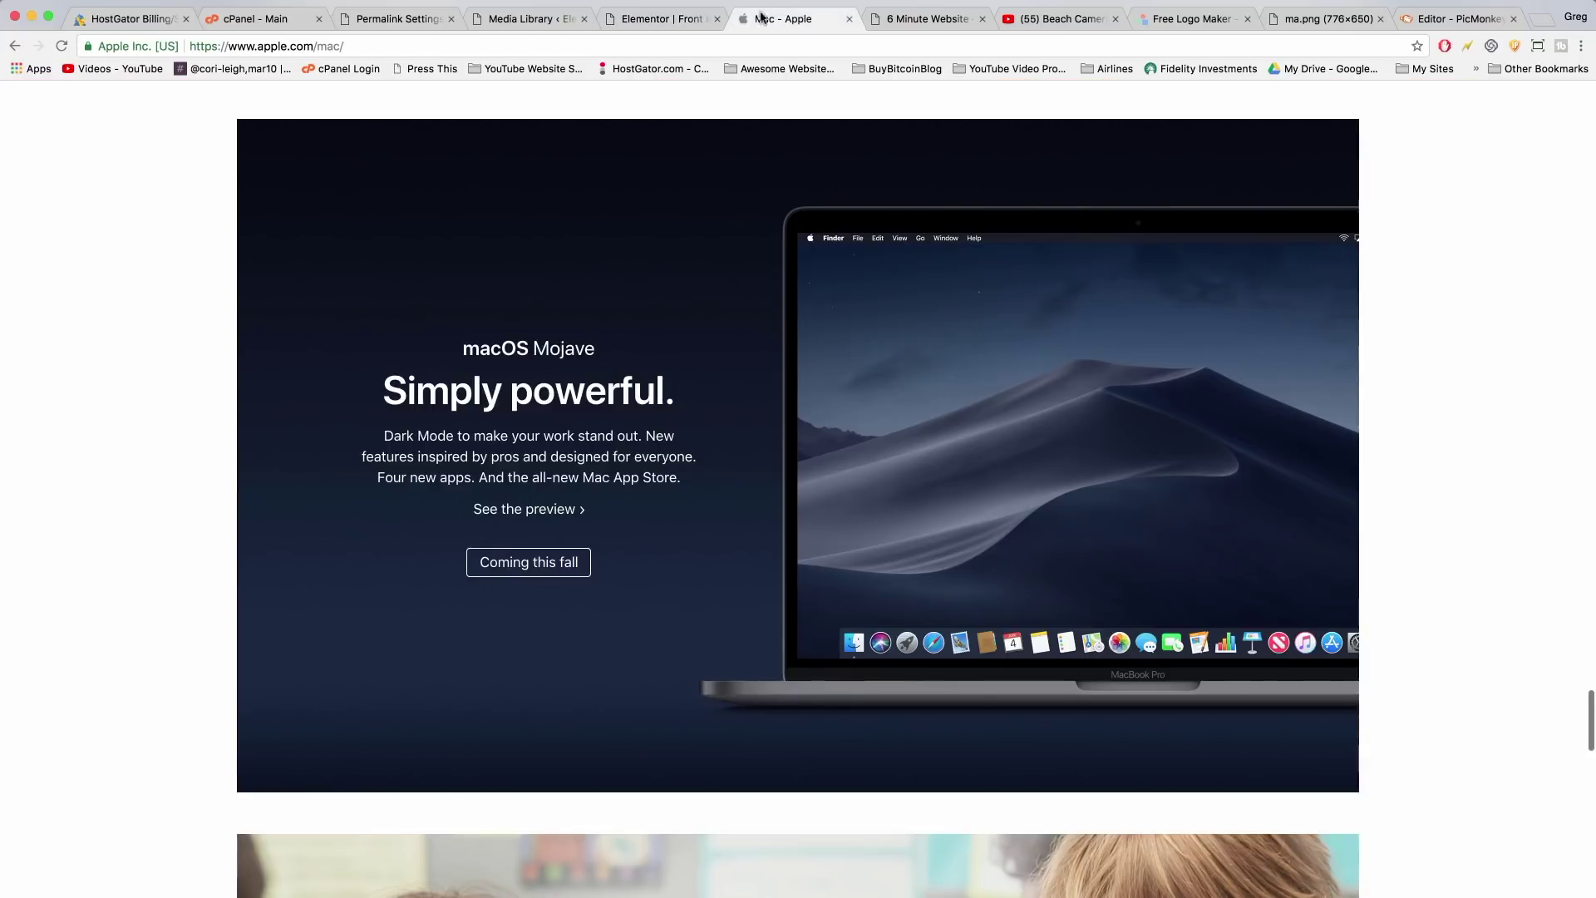
Retitle the left column's heading to 'MacOS Dolphin'.
left_click(675, 20)
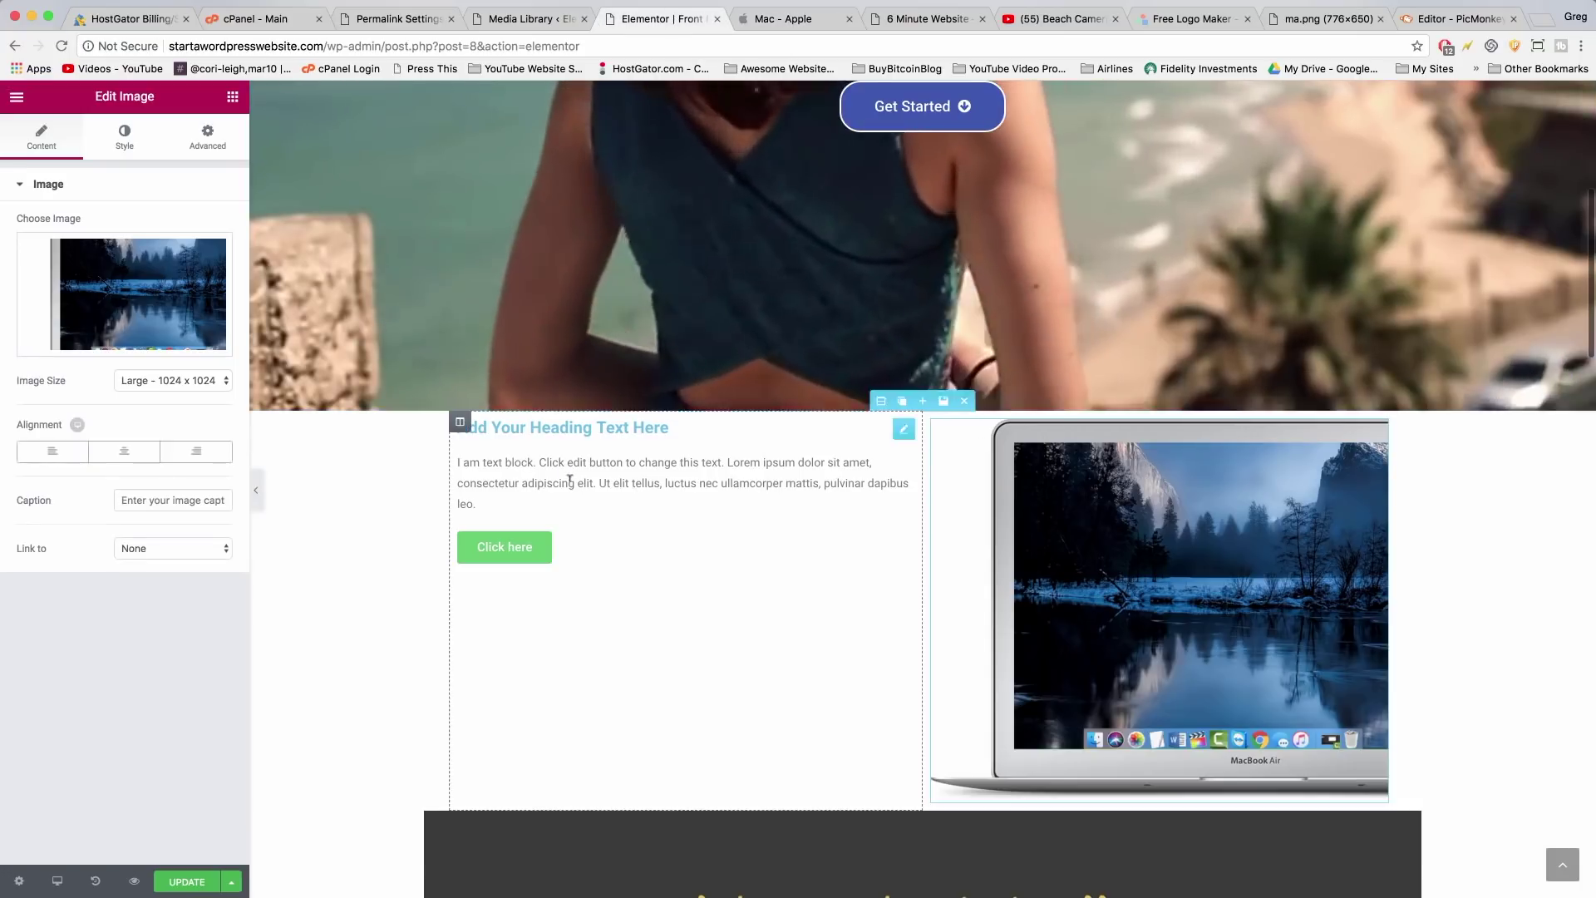
left_click(517, 426)
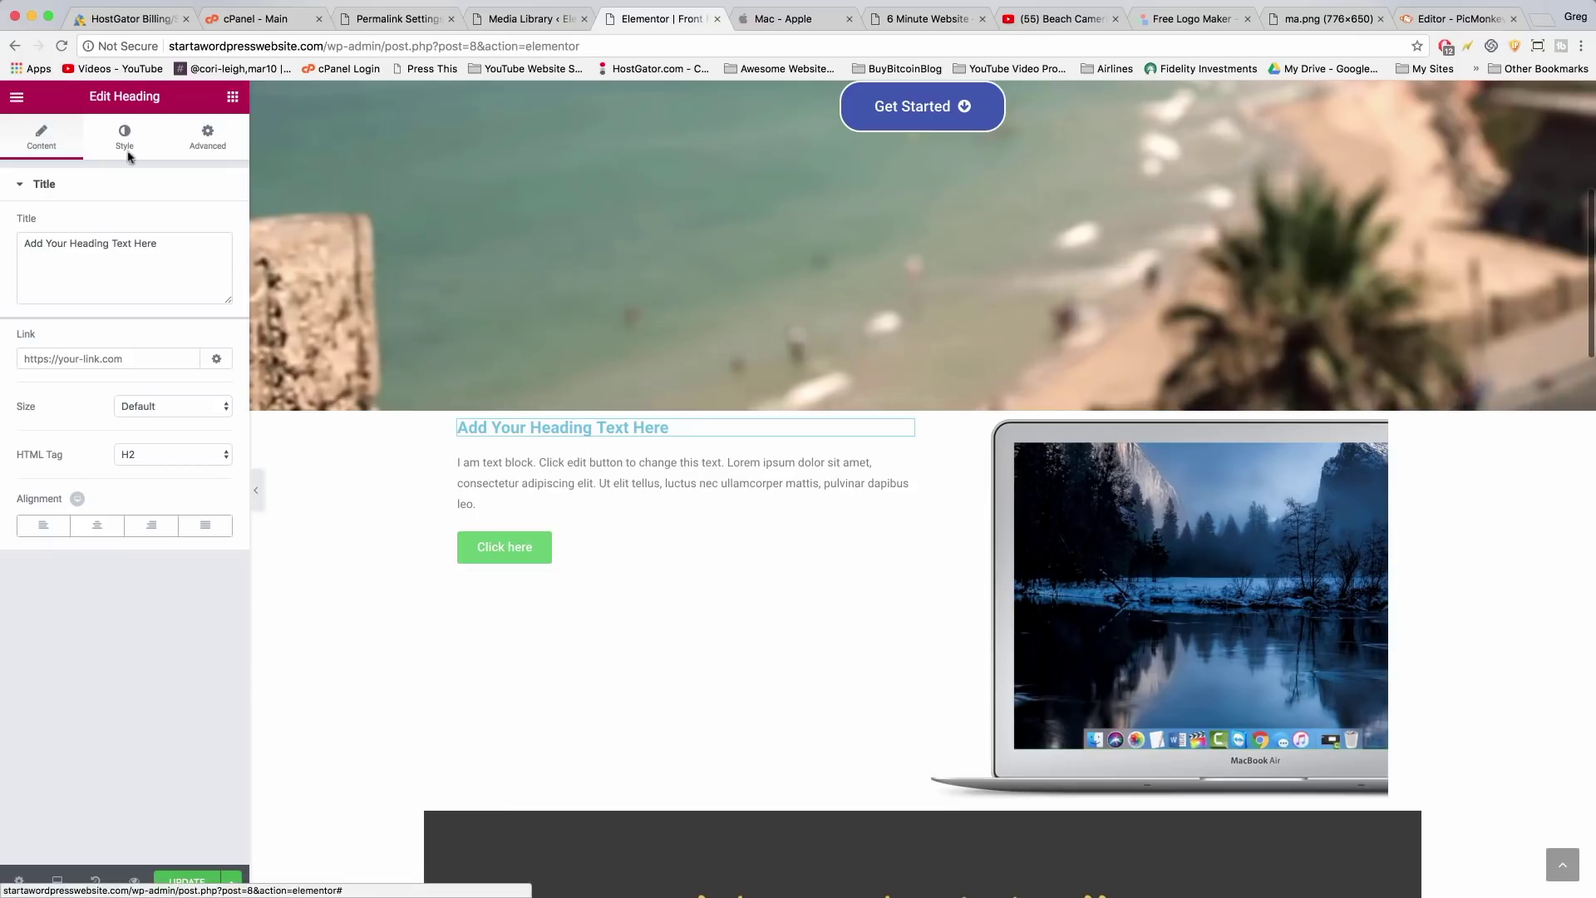
left_click(168, 245)
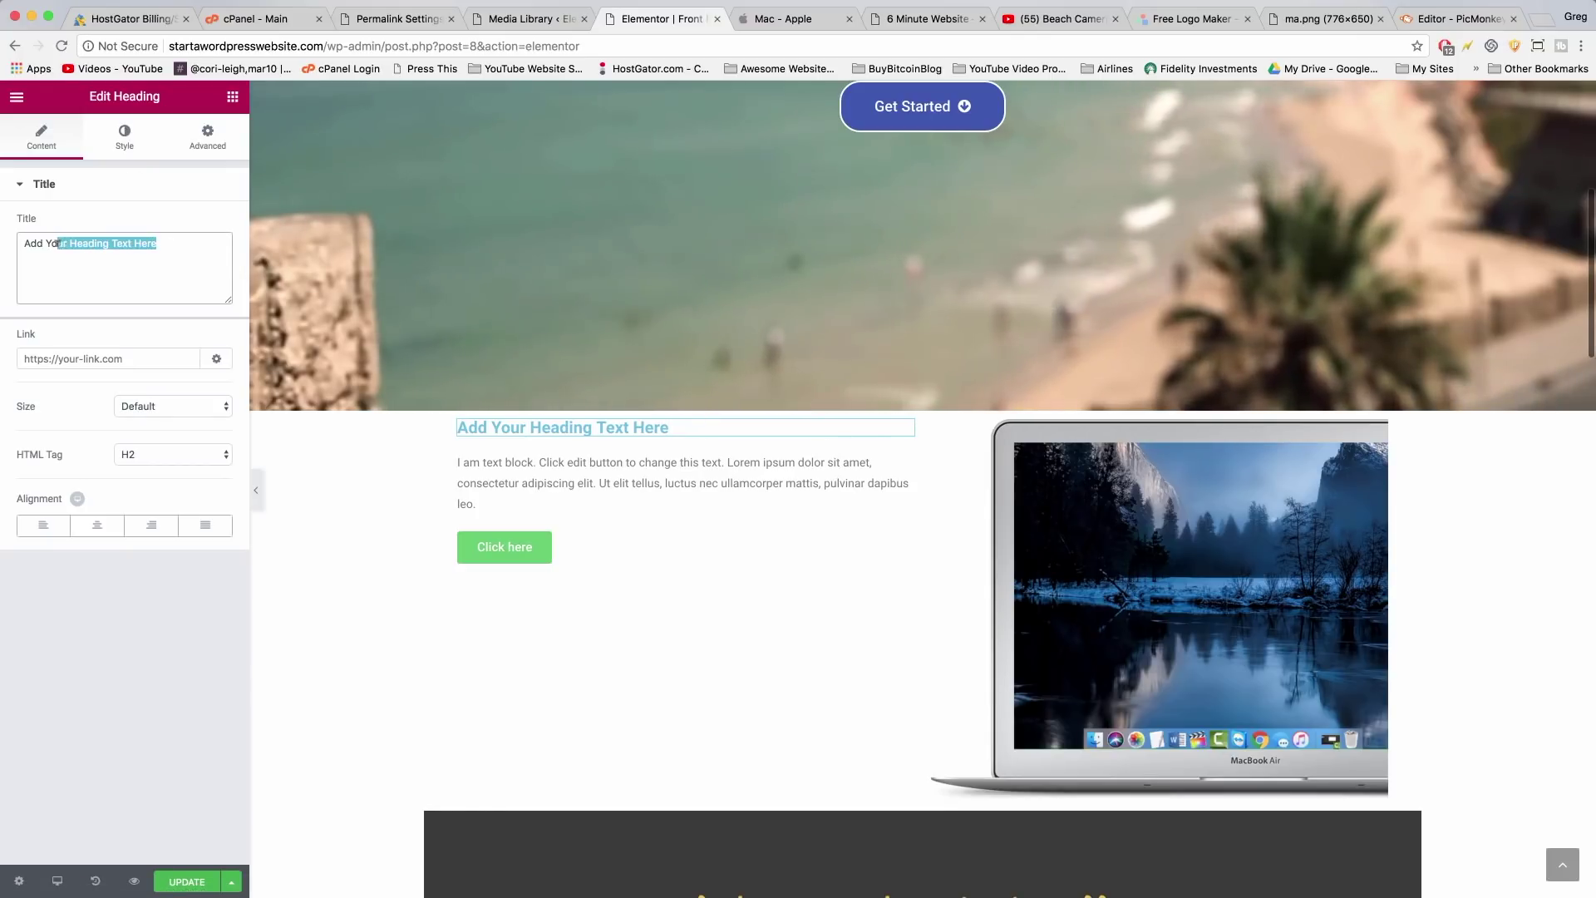
type("m")
key("BackSpace")
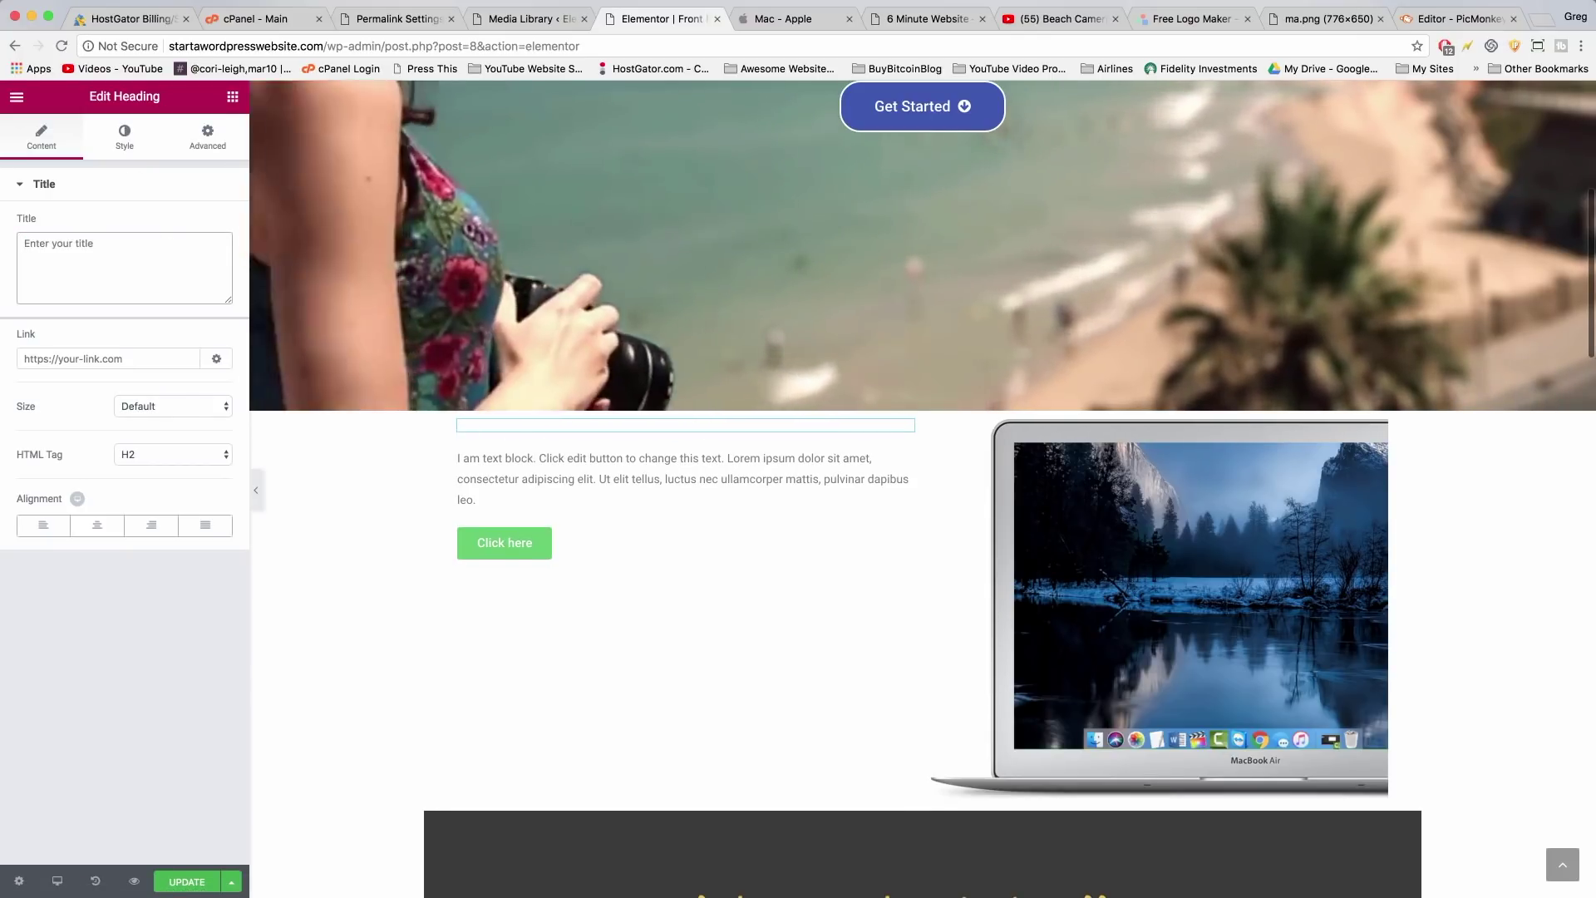
type("MacOS Dolphin")
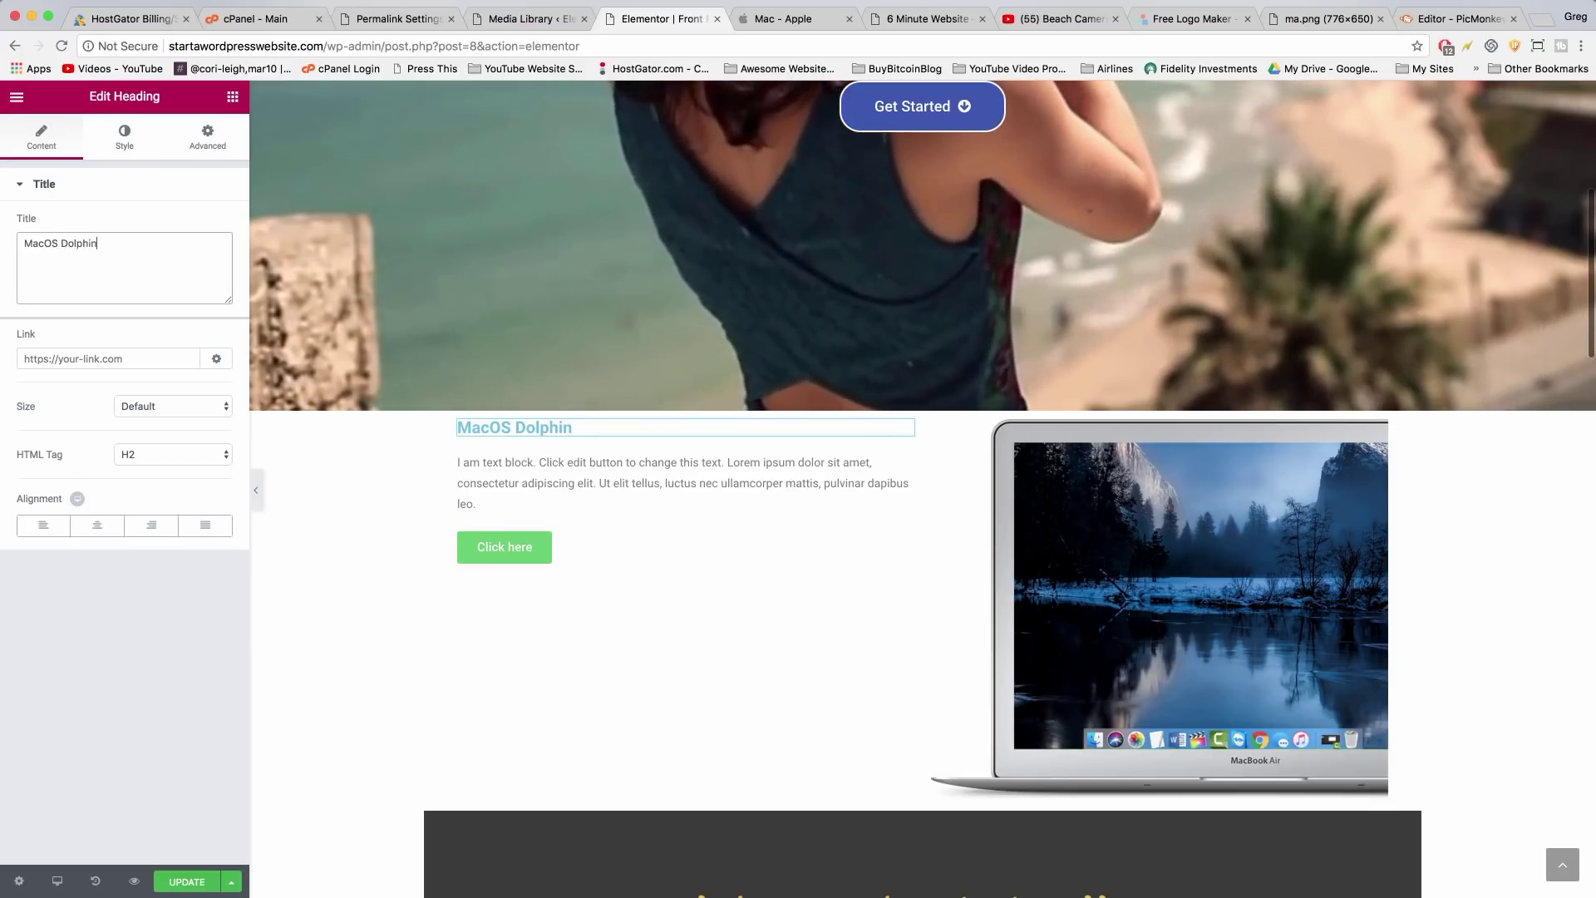
Replace the placeholder paragraph with 'The dolphin is the future. It's also underwater…' text.
left_click(609, 474)
left_click_drag(477, 504, 458, 464)
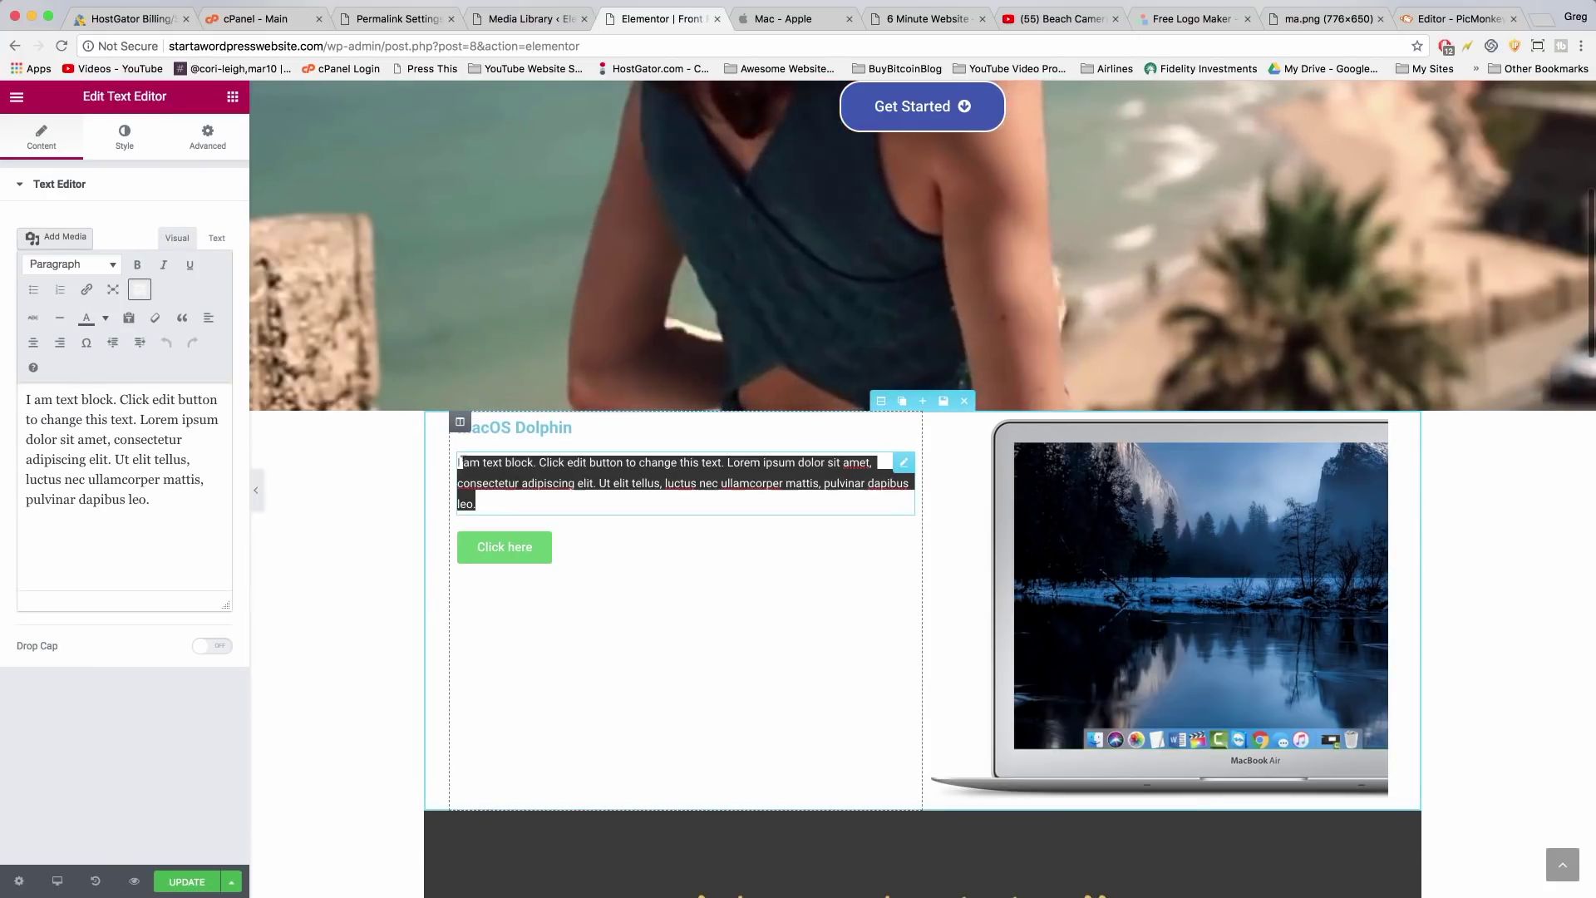
left_click(803, 18)
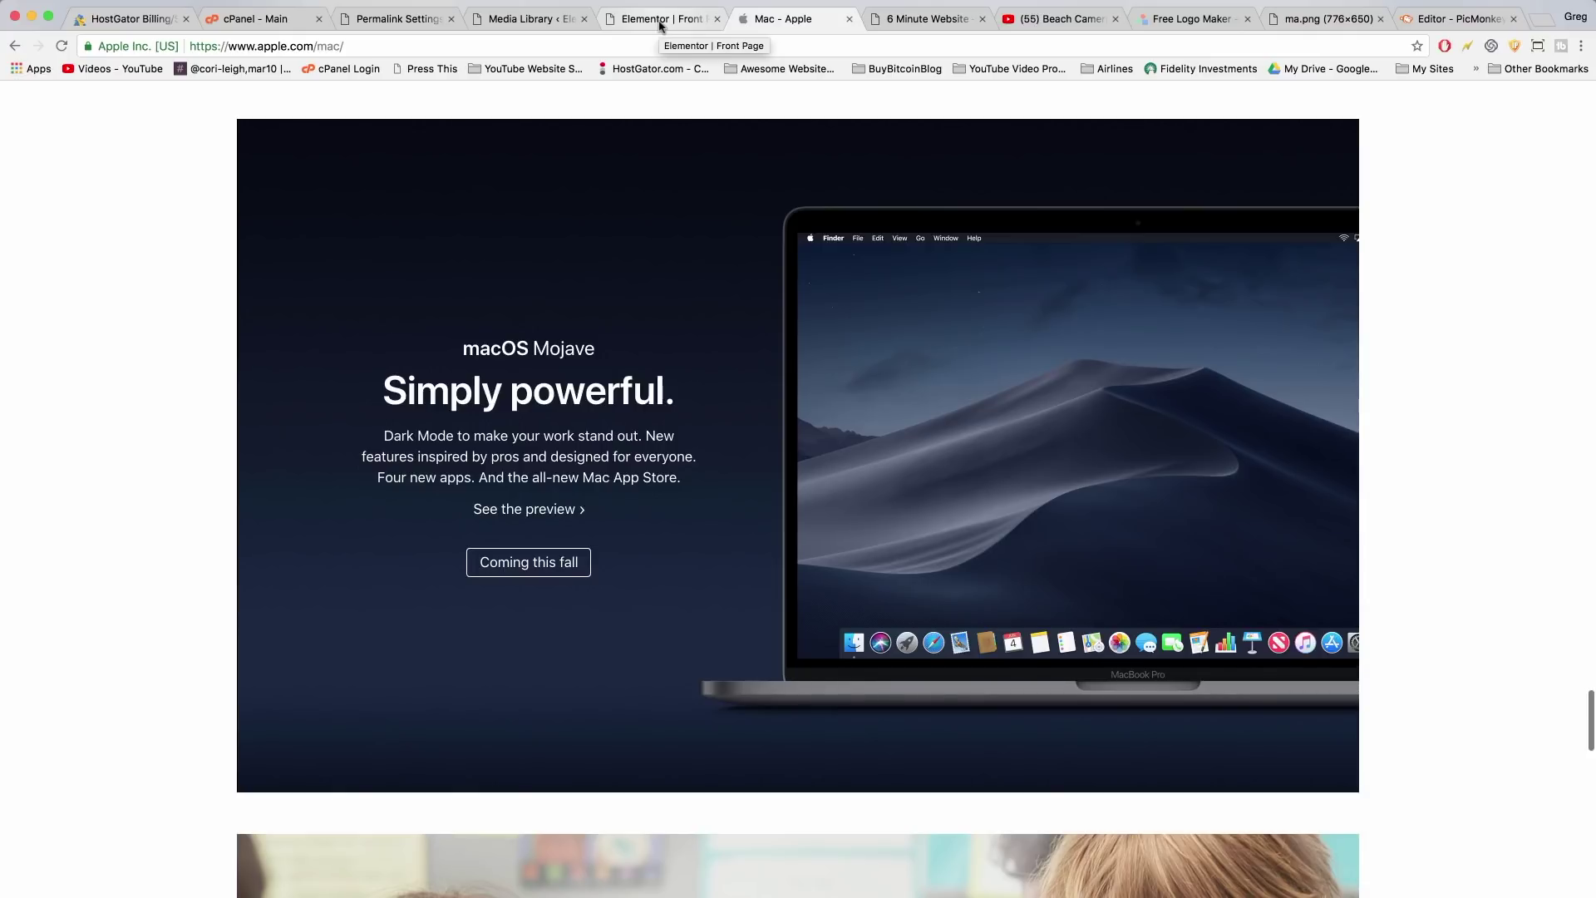
left_click(661, 20)
left_click(187, 422)
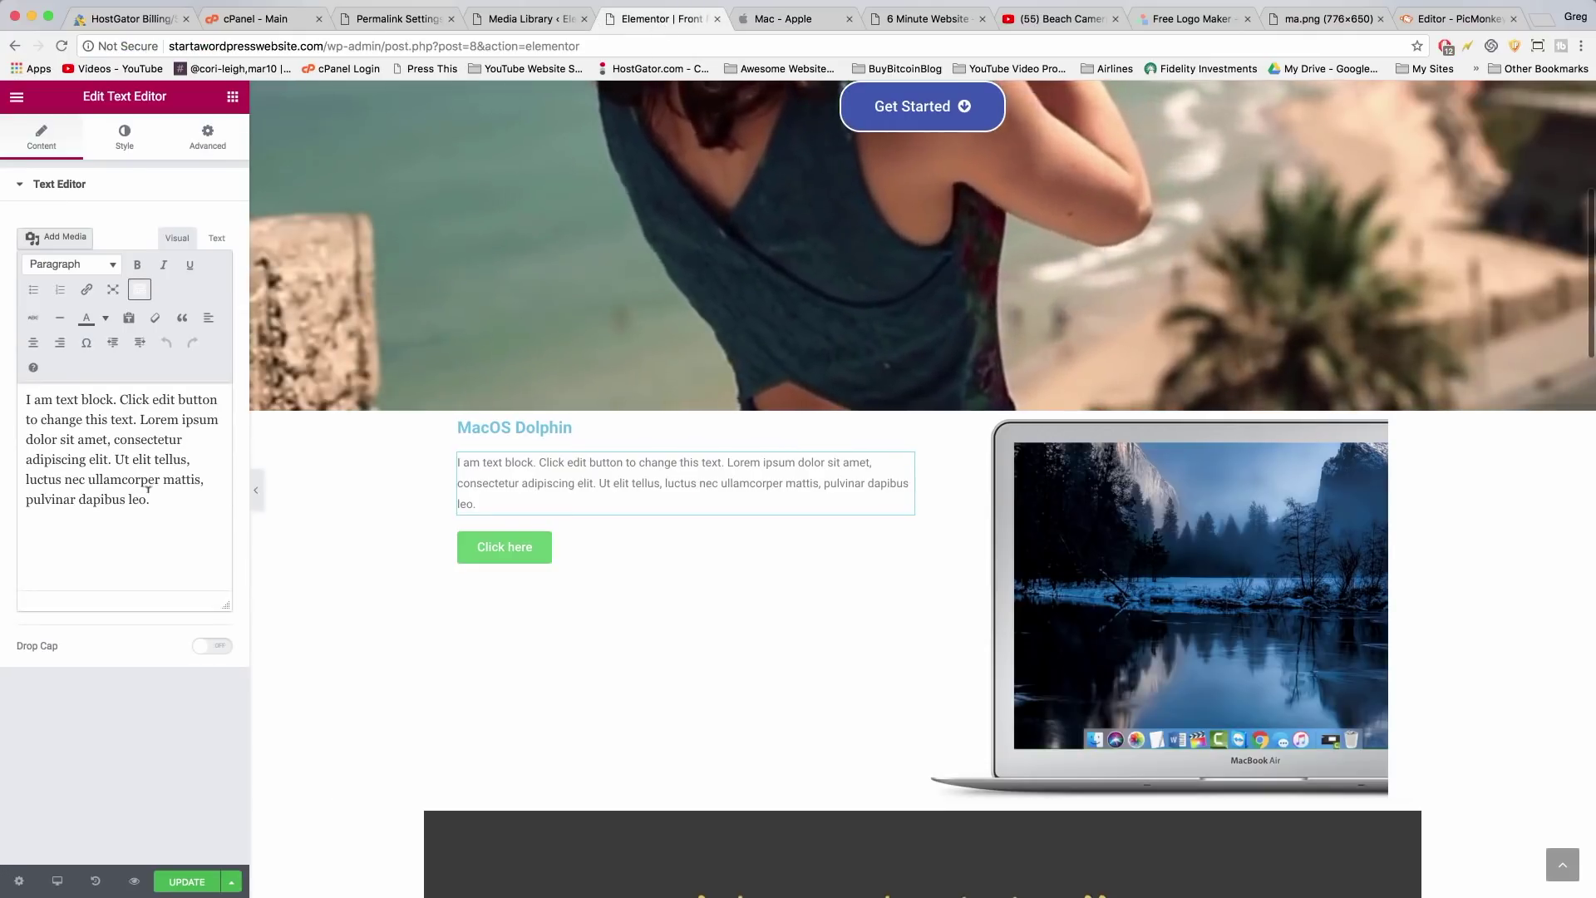
key("super+a")
type("The")
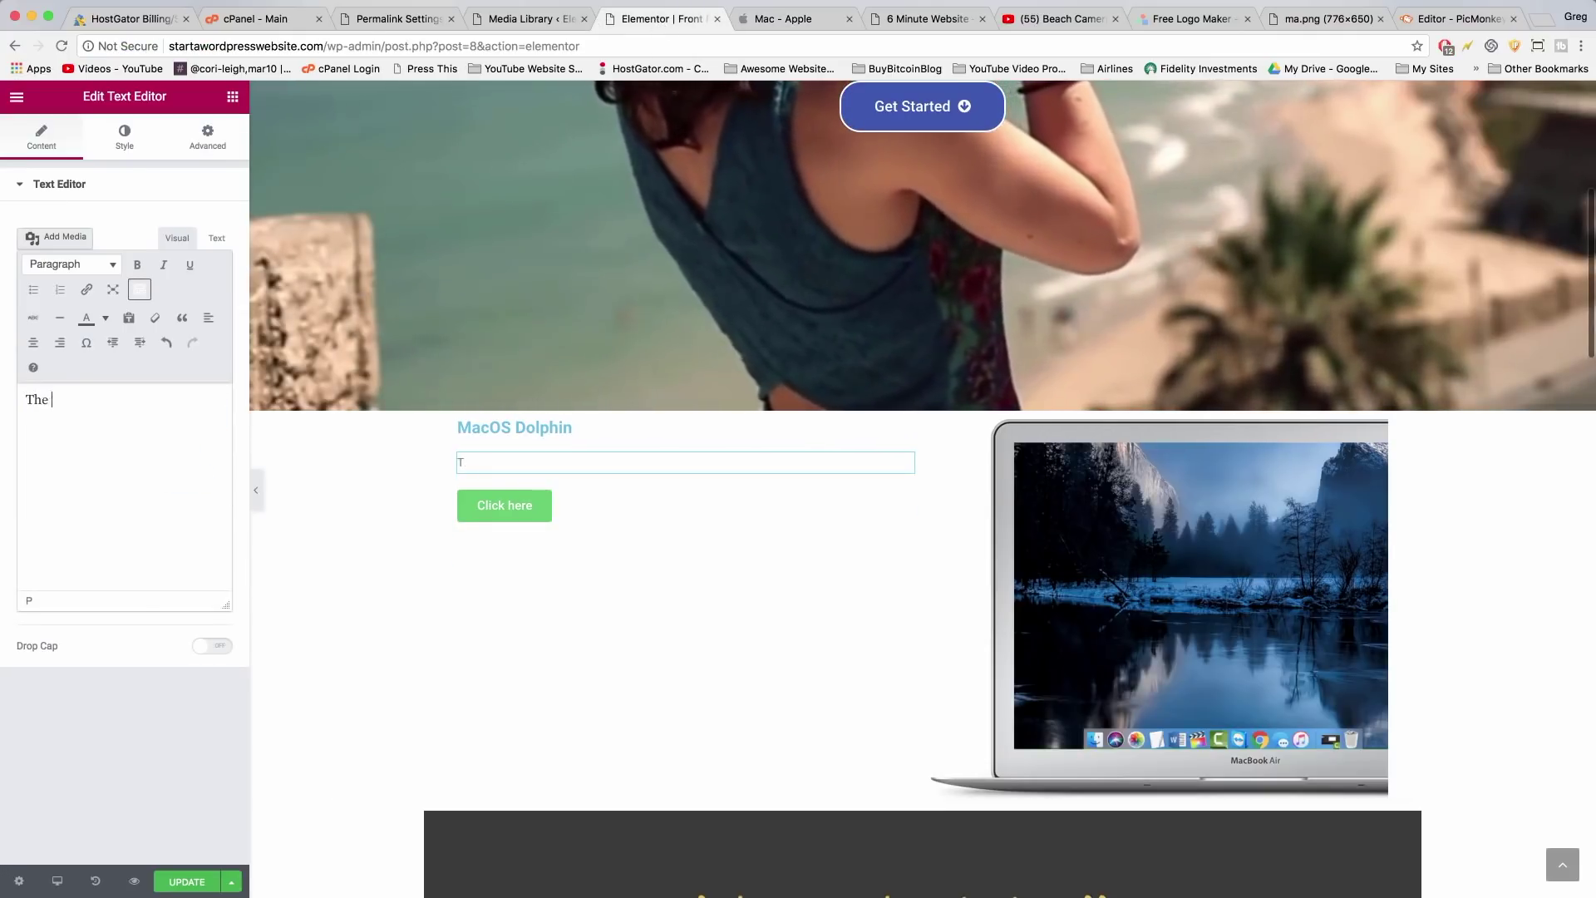
type(" dolphin is the futu")
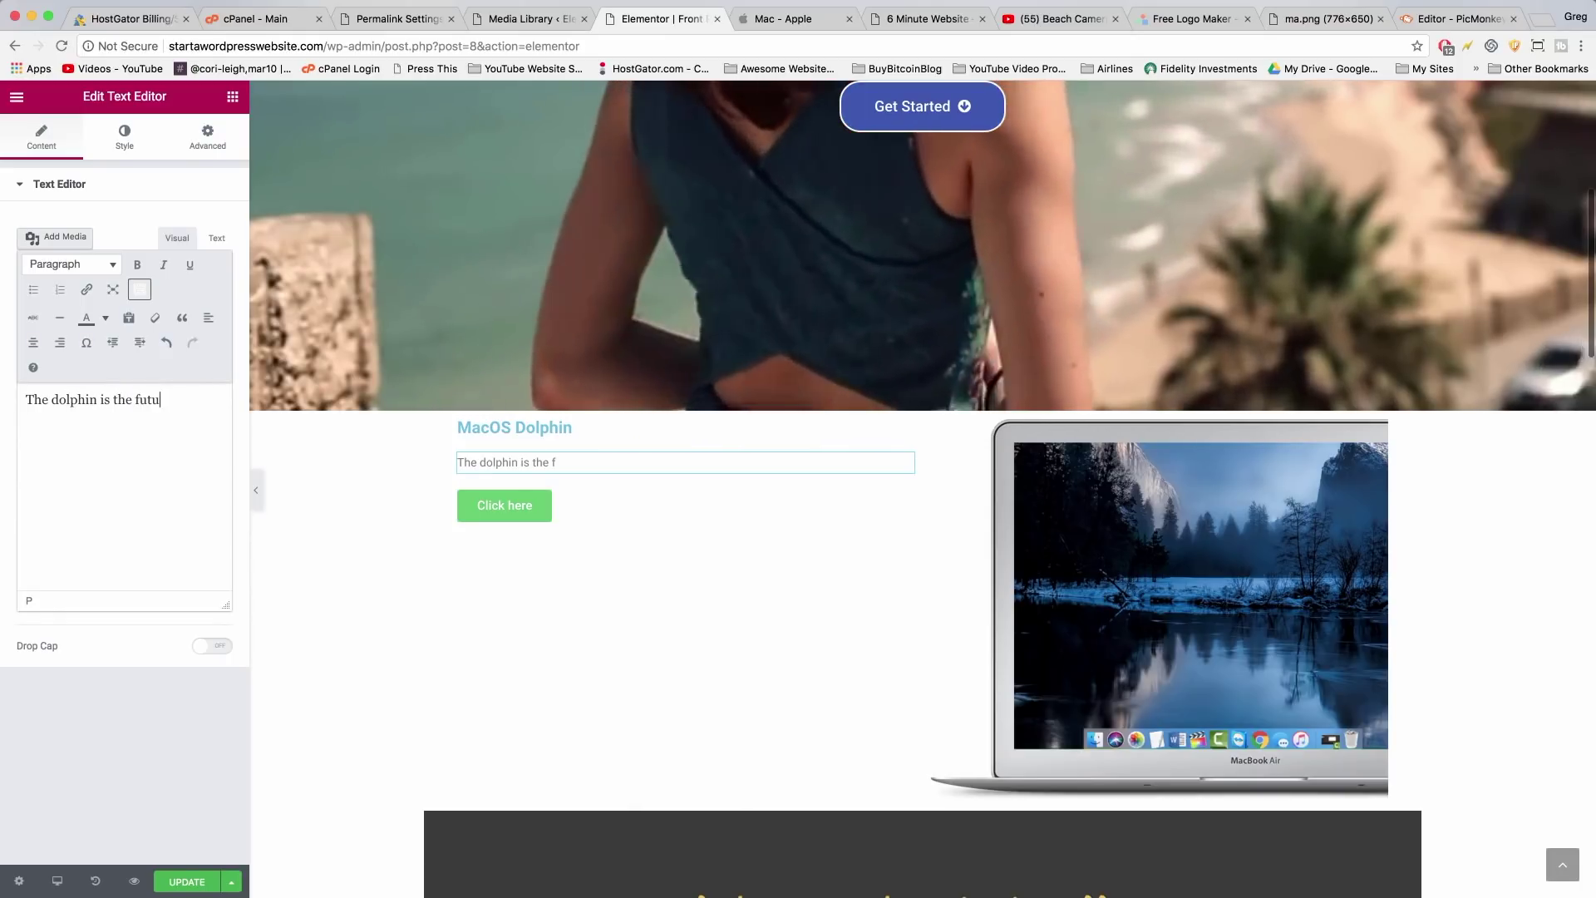
type("re. It's also underwater and is an ar")
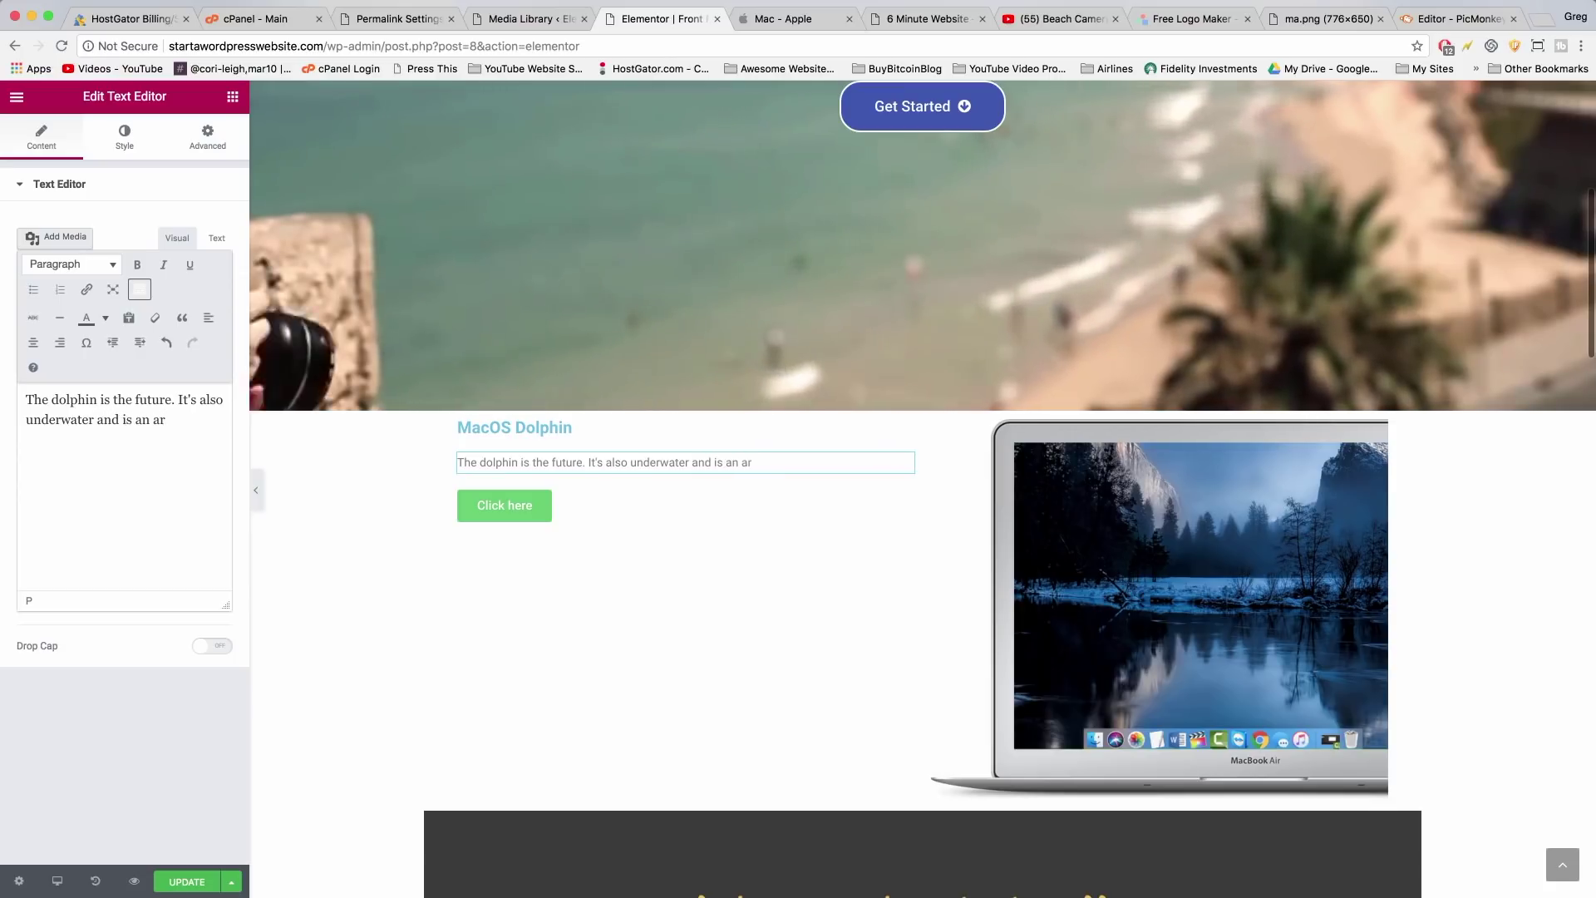
type("ctic dolphin")
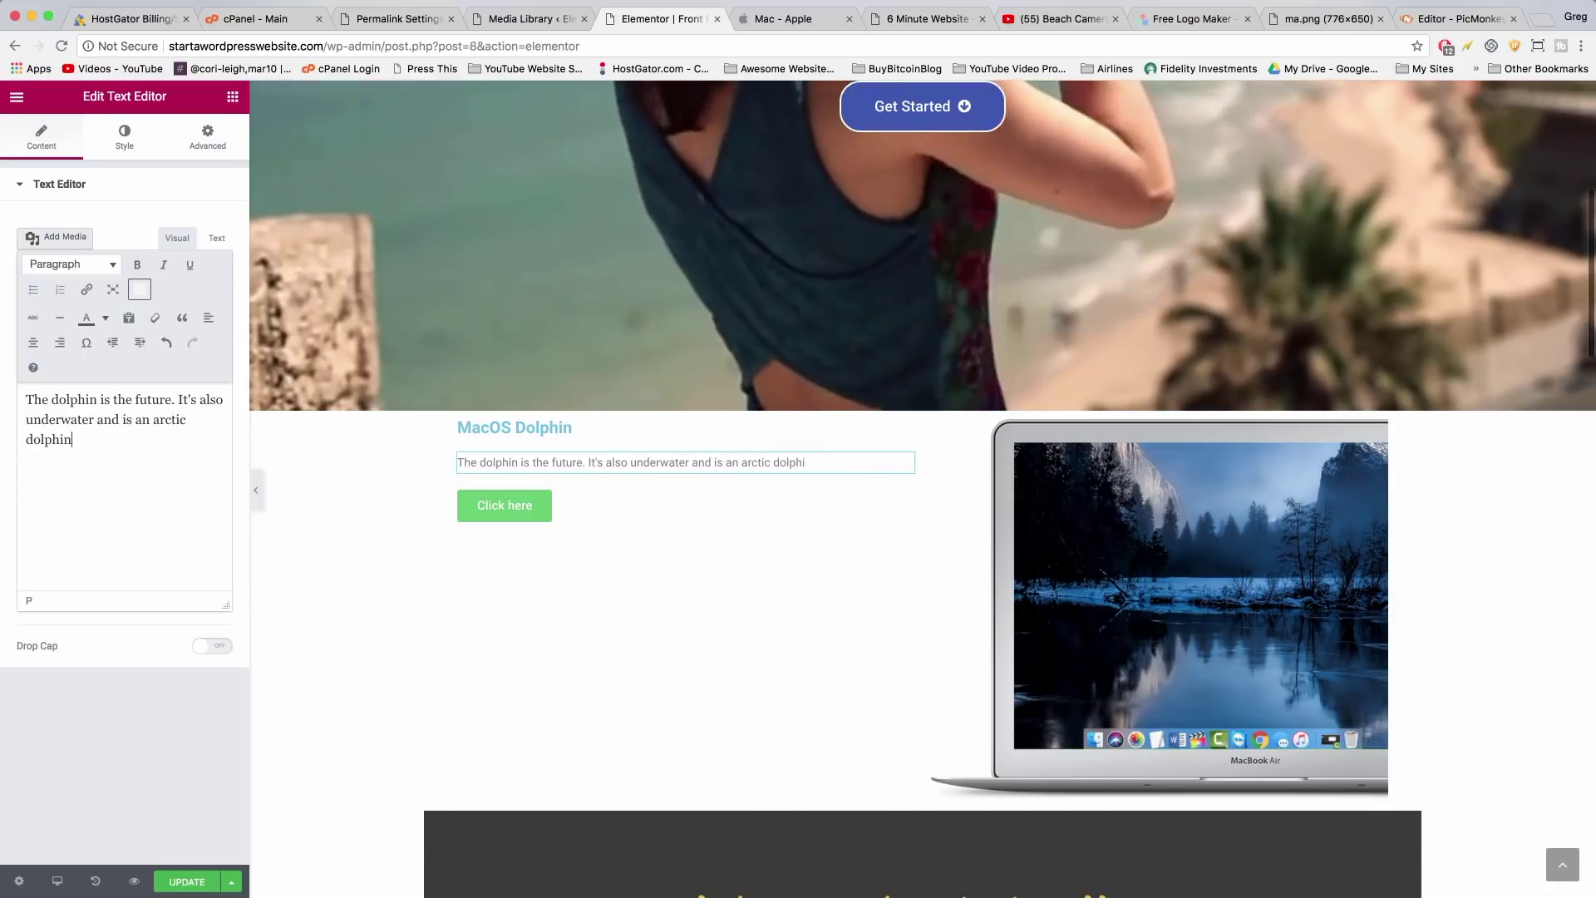
type("so you gotta come in the right season to use it. It will change your life.")
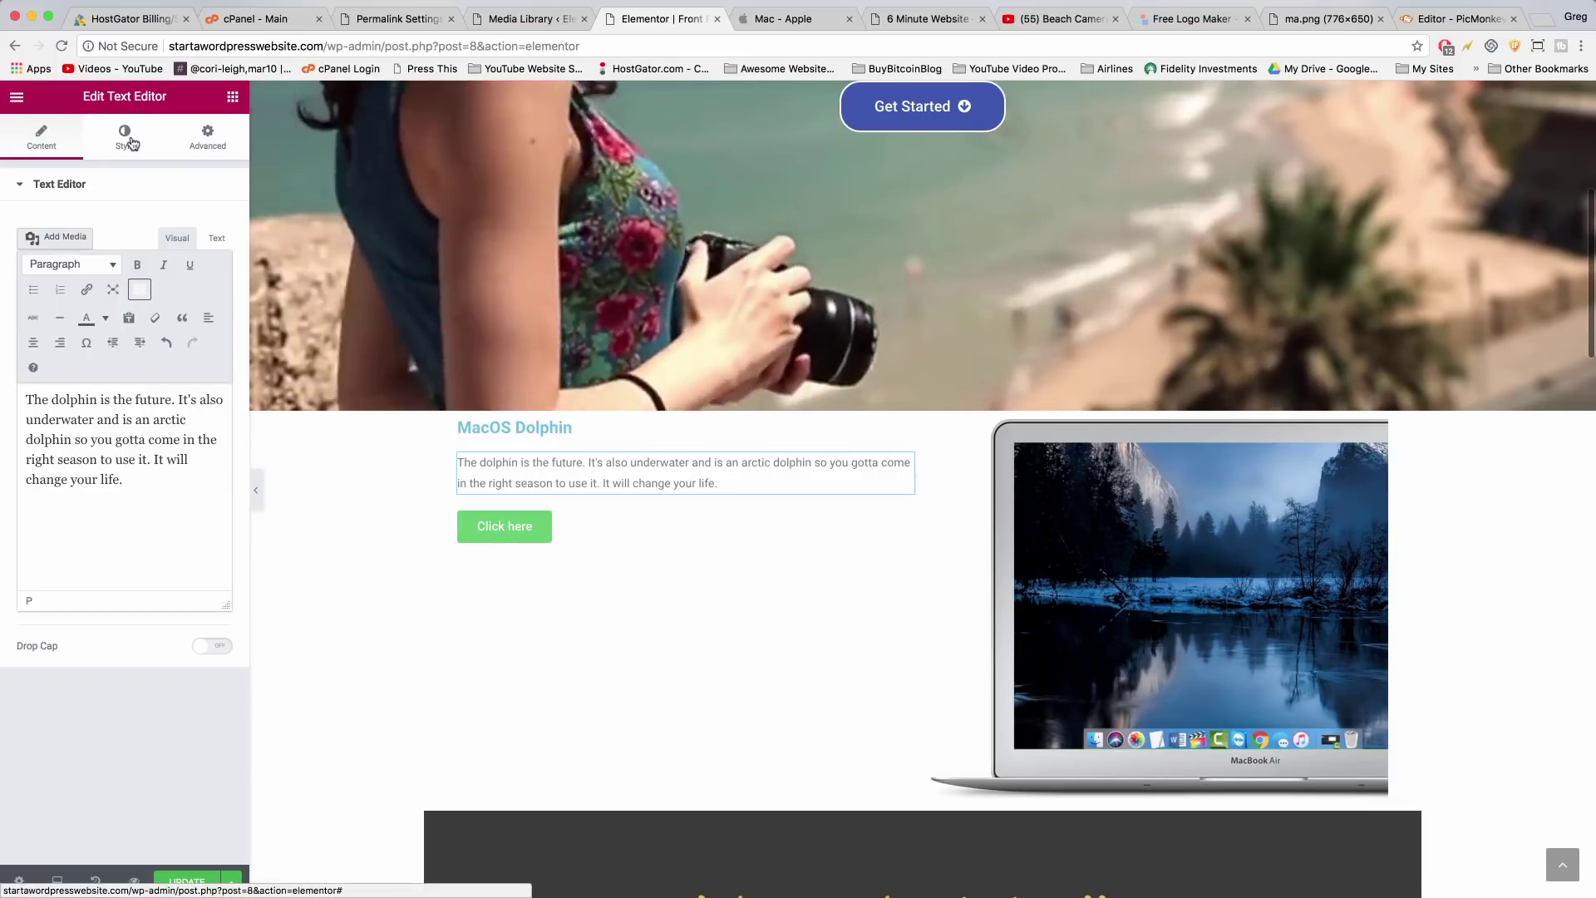
left_click(127, 140)
Center-align the dolphin paragraph, the MacOS Dolphin heading and the Click here button.
left_click(93, 248)
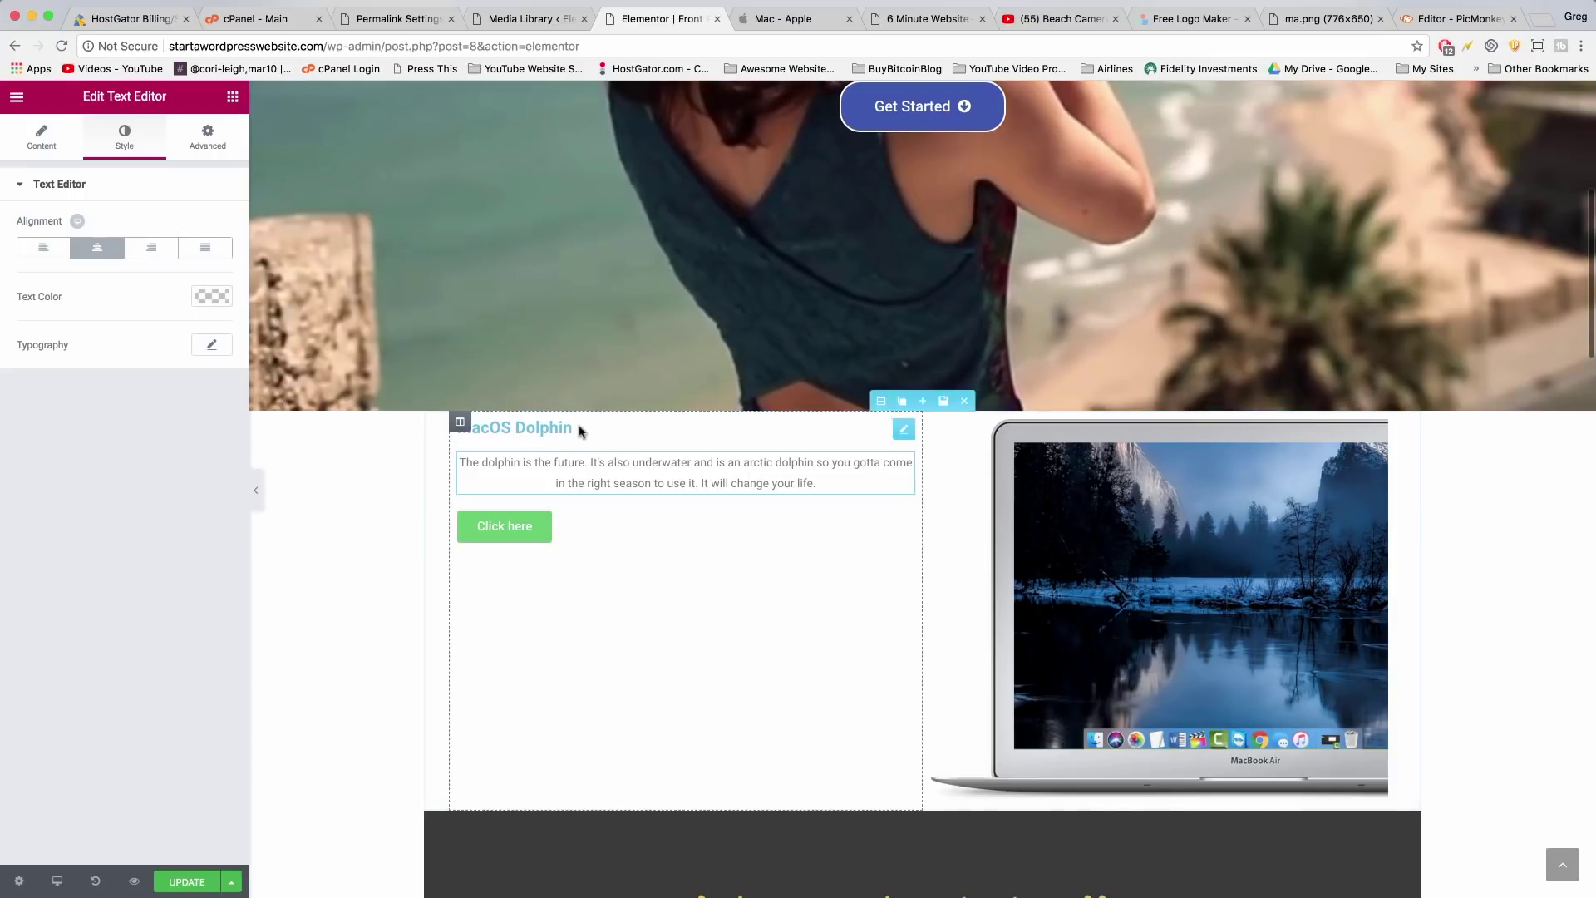
left_click(515, 427)
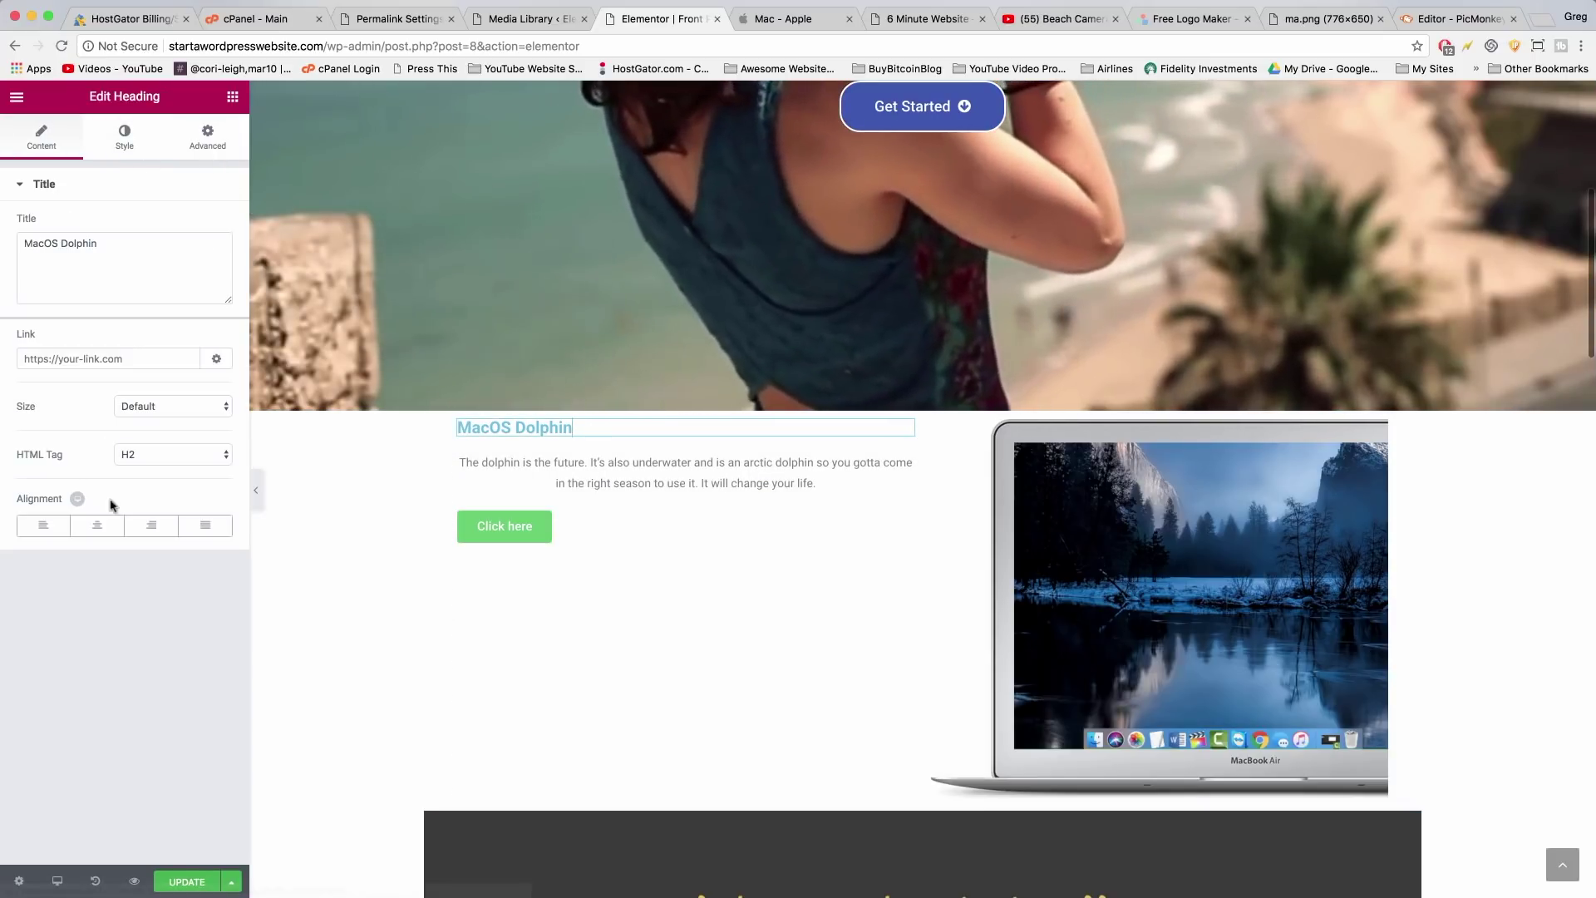
left_click(88, 524)
left_click(86, 524)
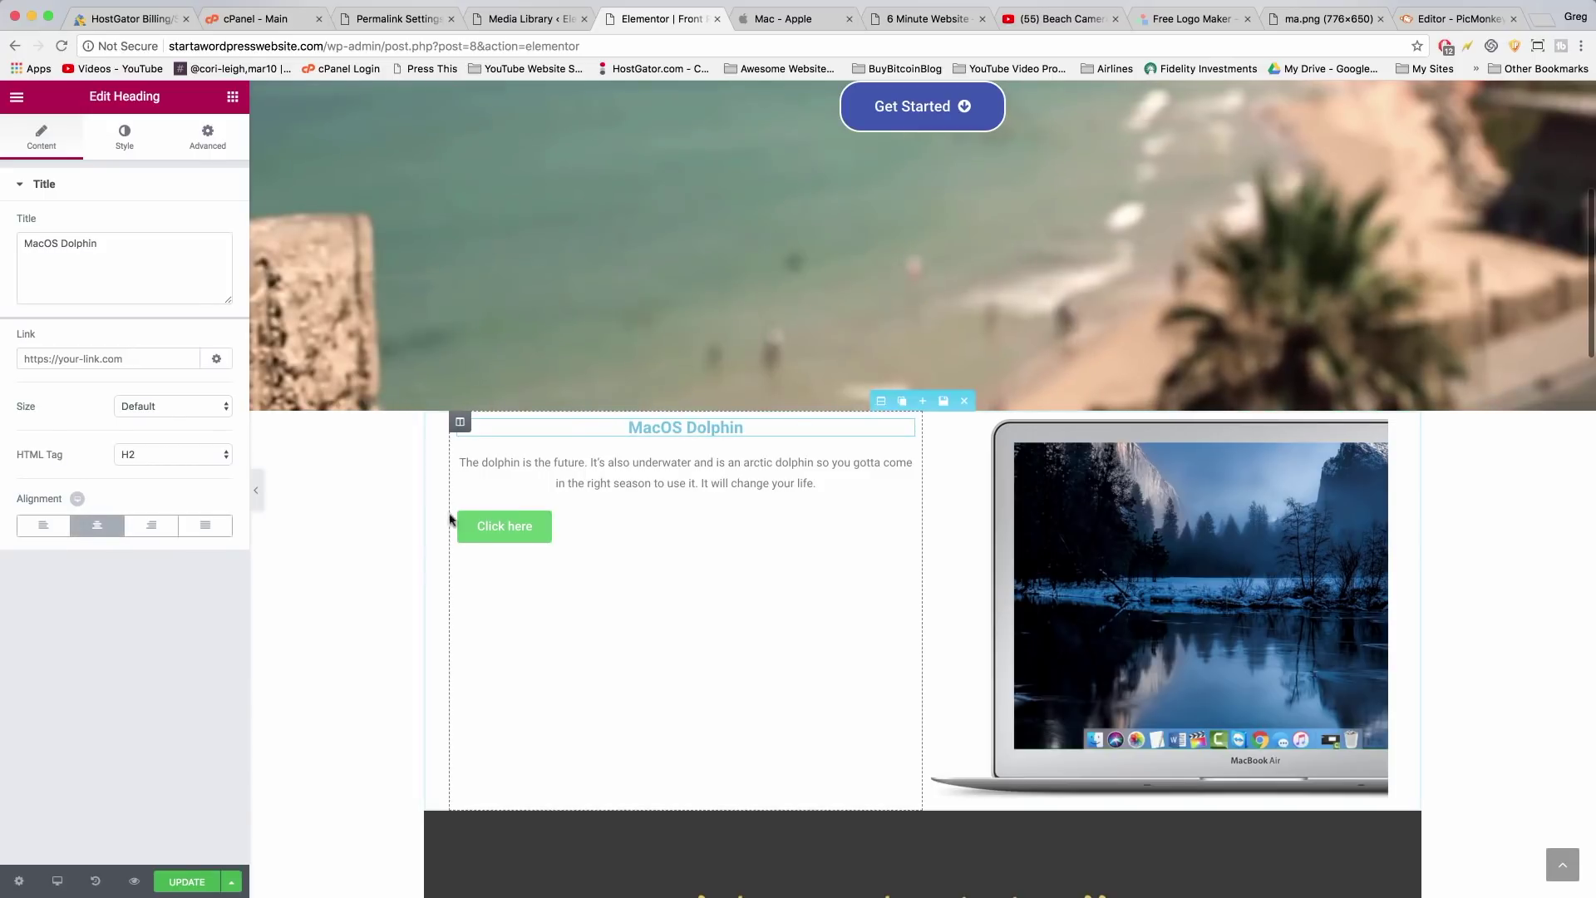
left_click(570, 535)
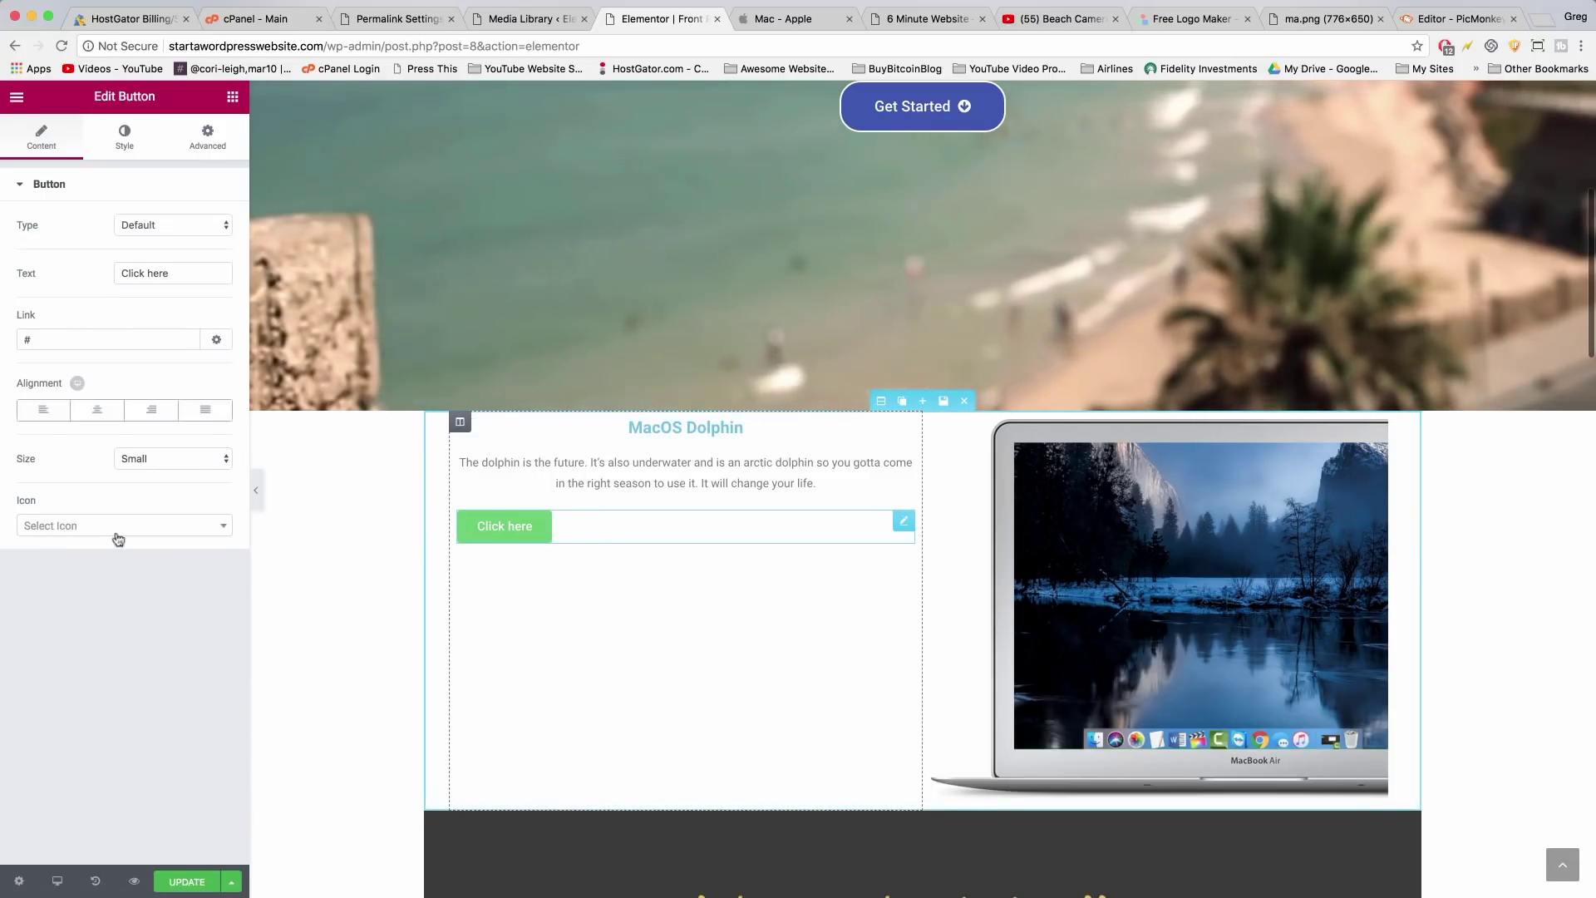
left_click(96, 410)
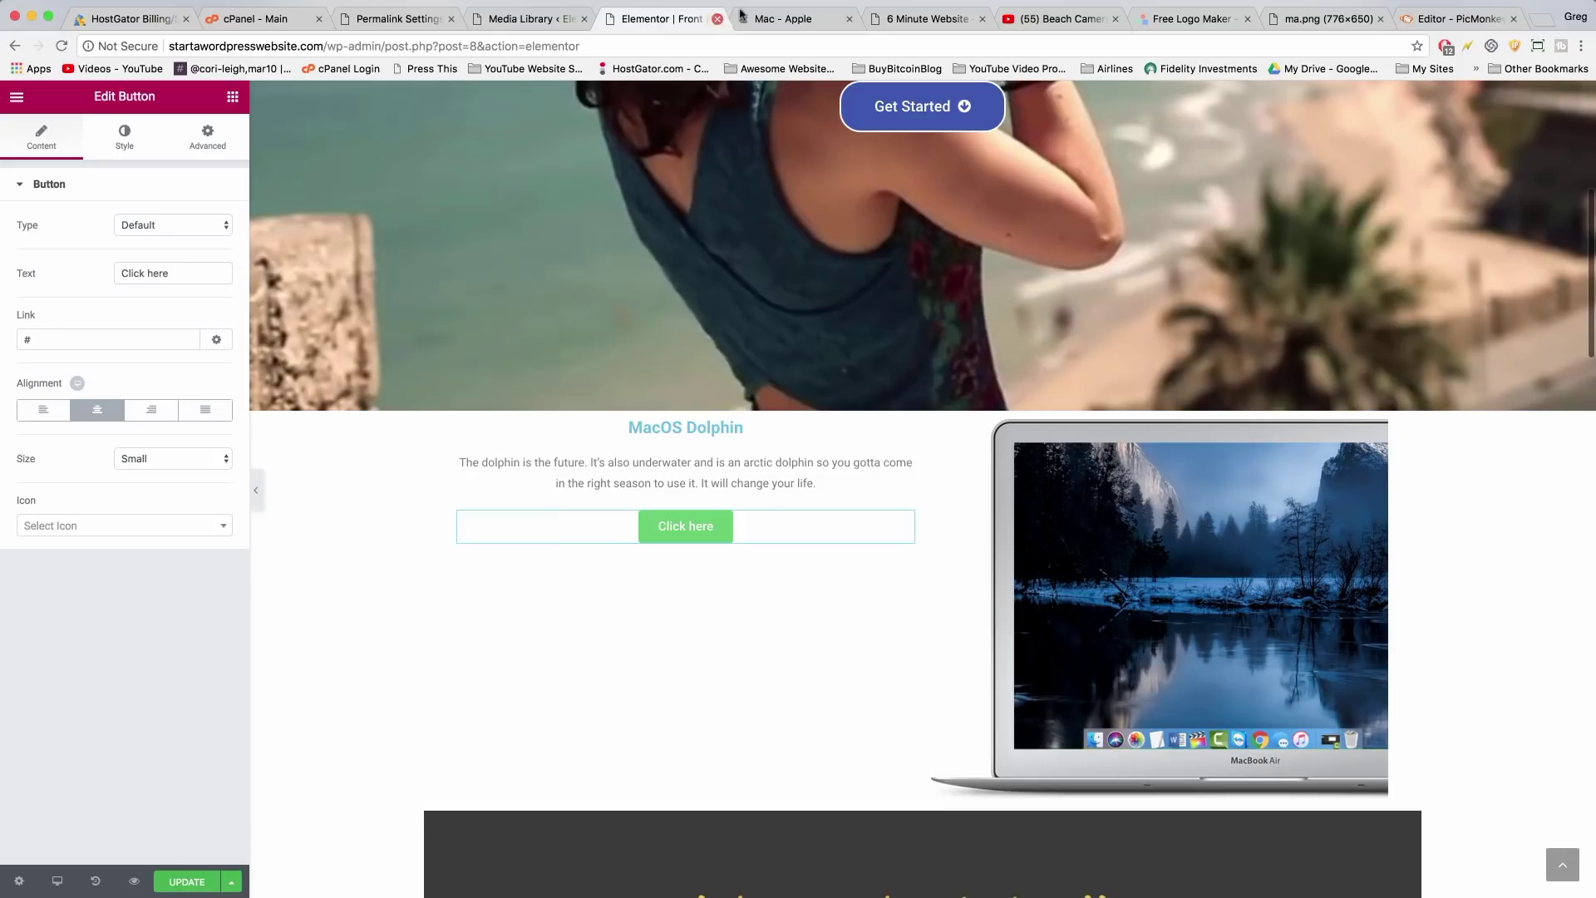
left_click(775, 18)
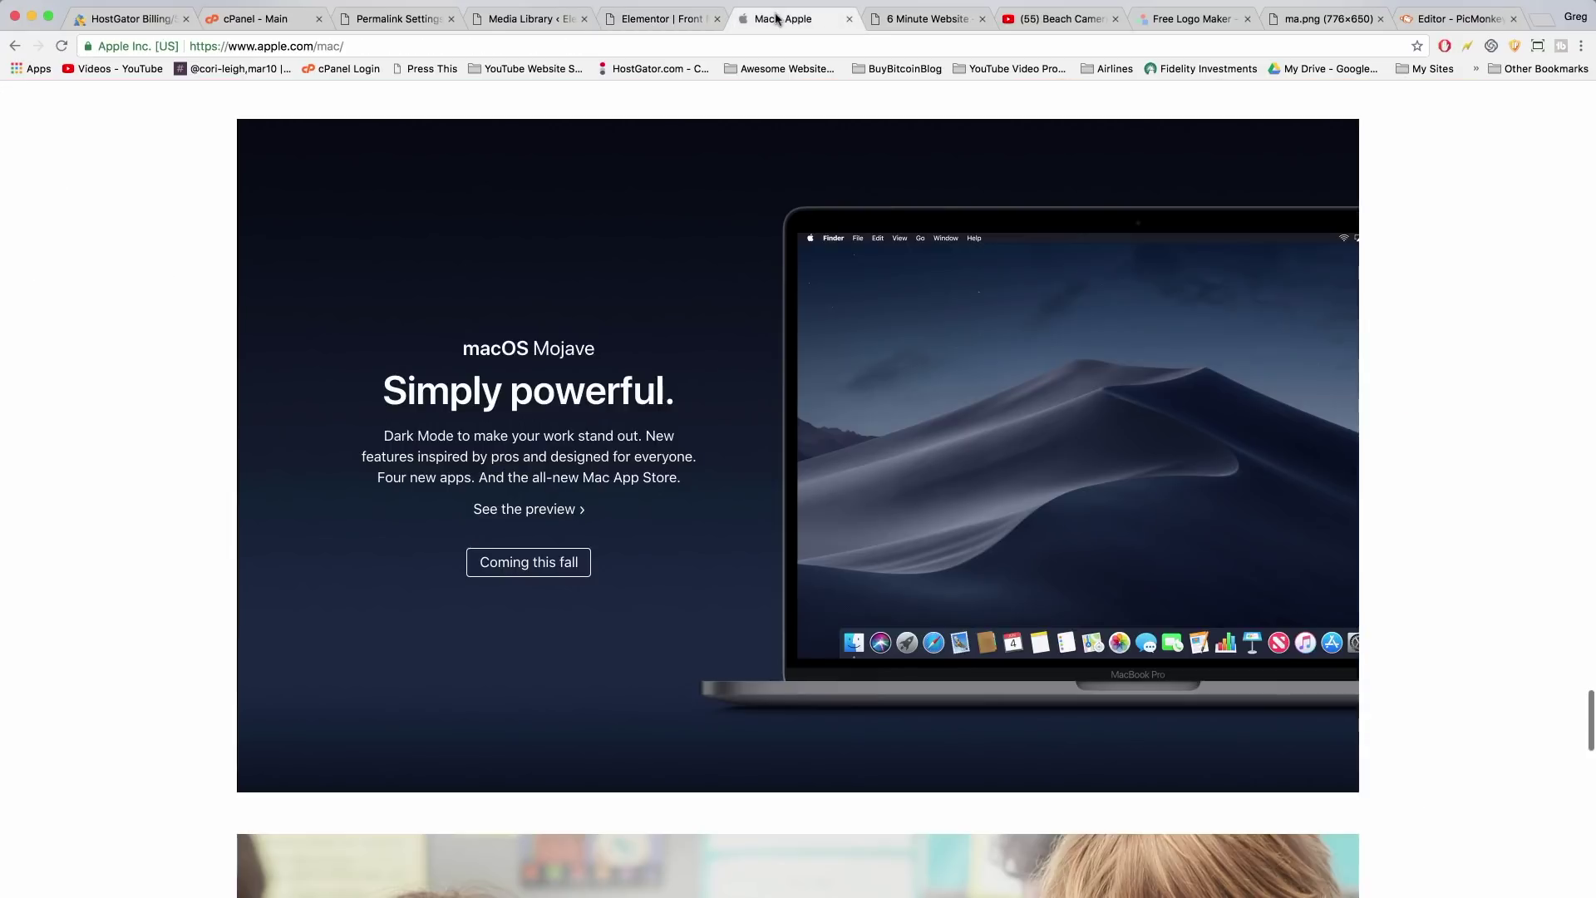
left_click(637, 20)
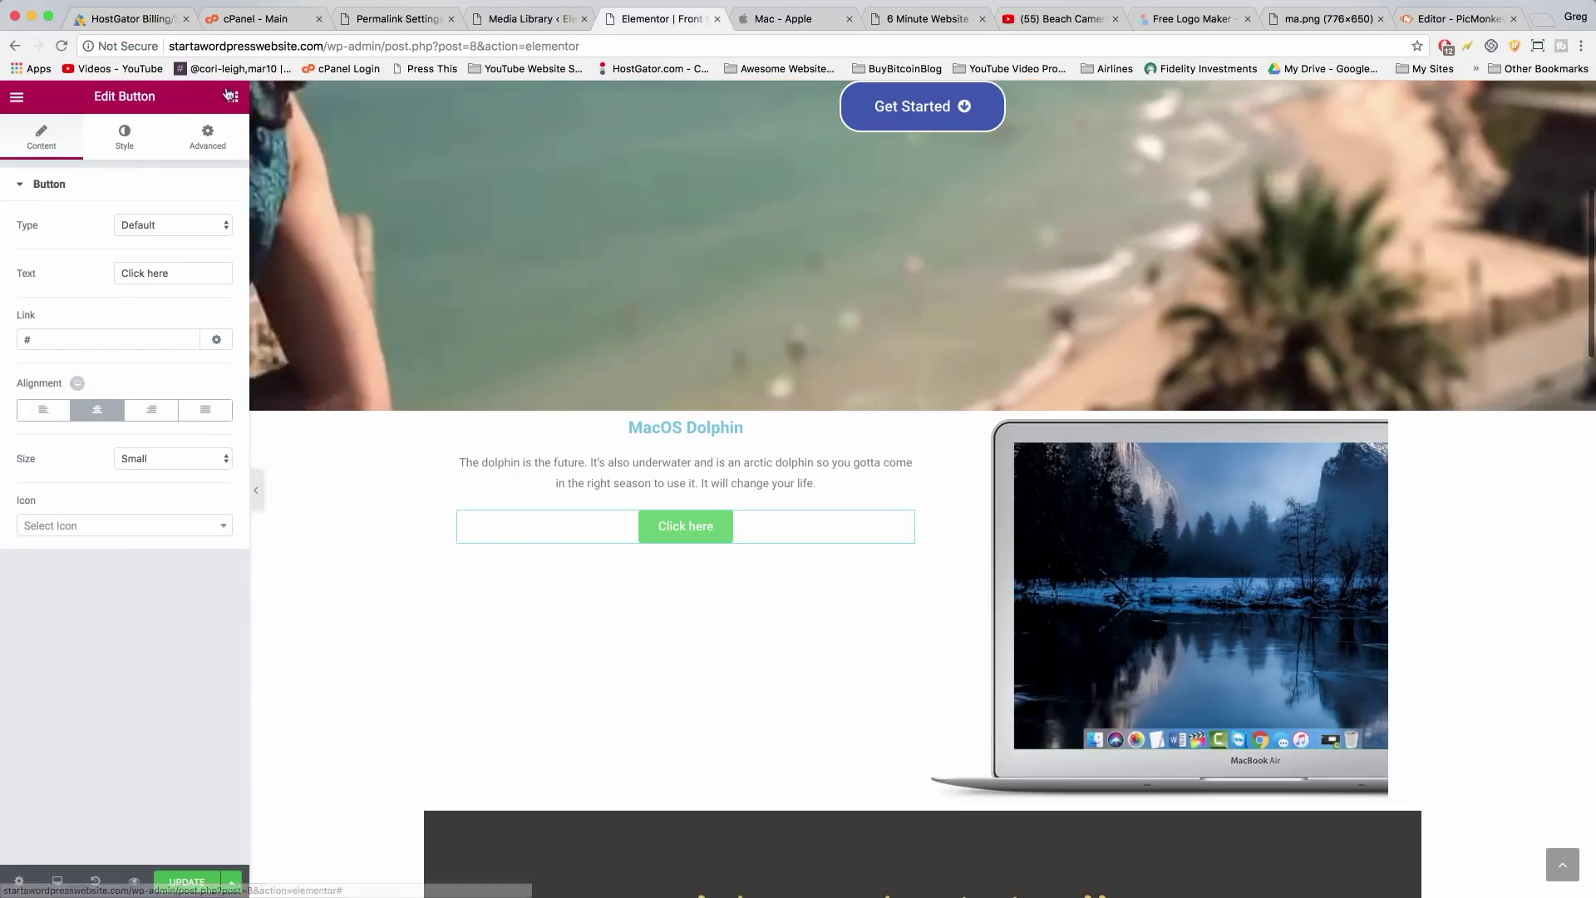
Add a centered 'Simply Delightful' heading below MacOS Dolphin.
left_click(233, 98)
left_click_drag(196, 227, 629, 424)
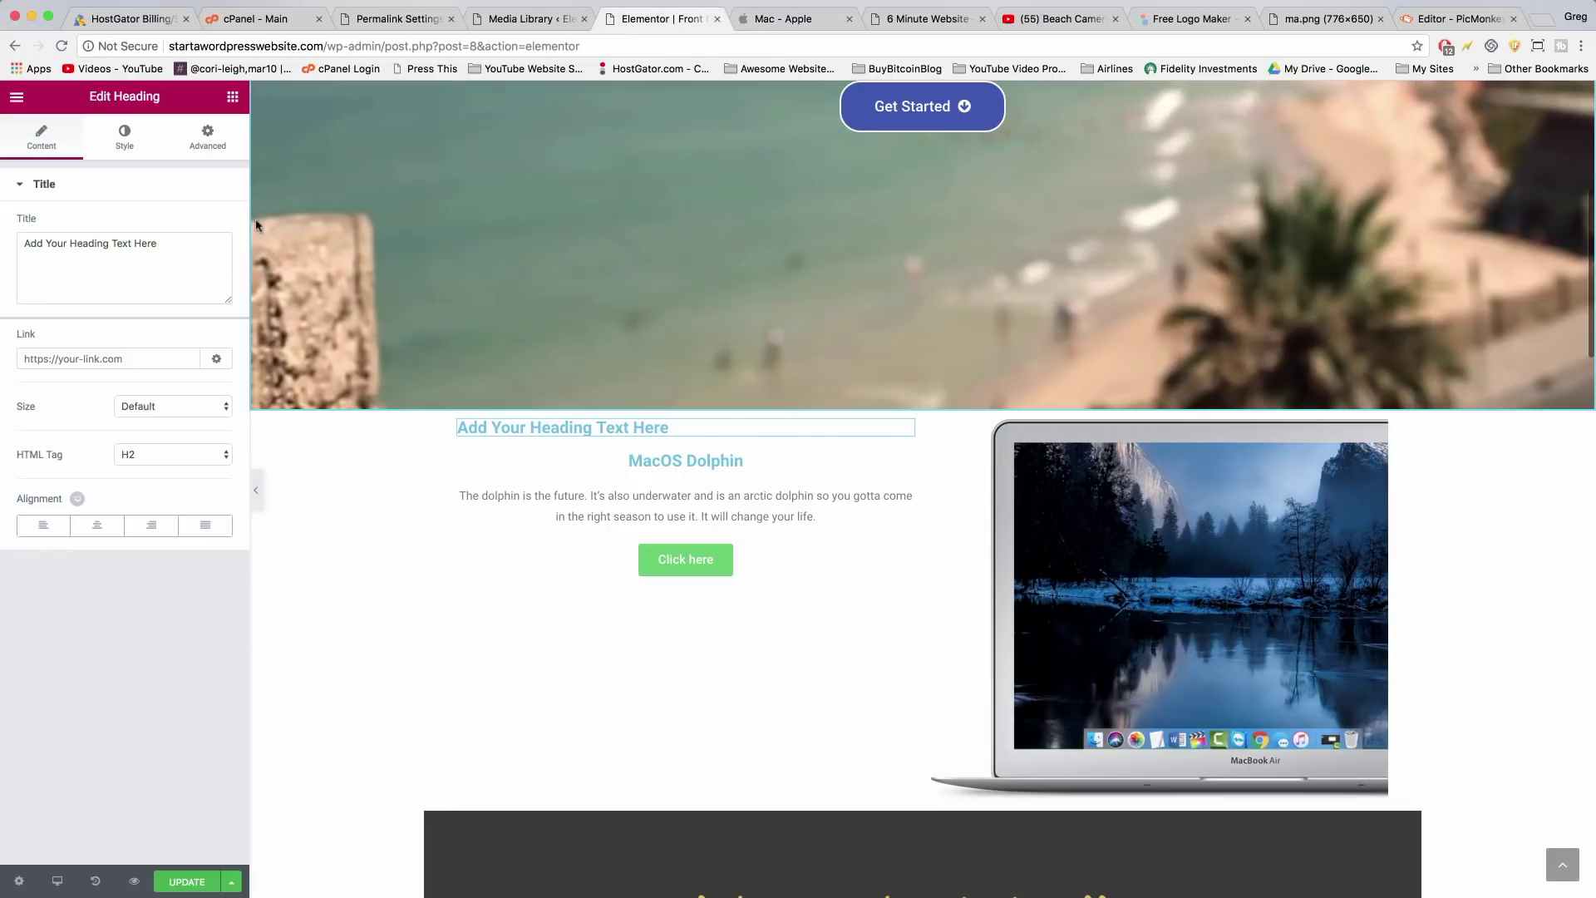
left_click_drag(162, 240, 23, 243)
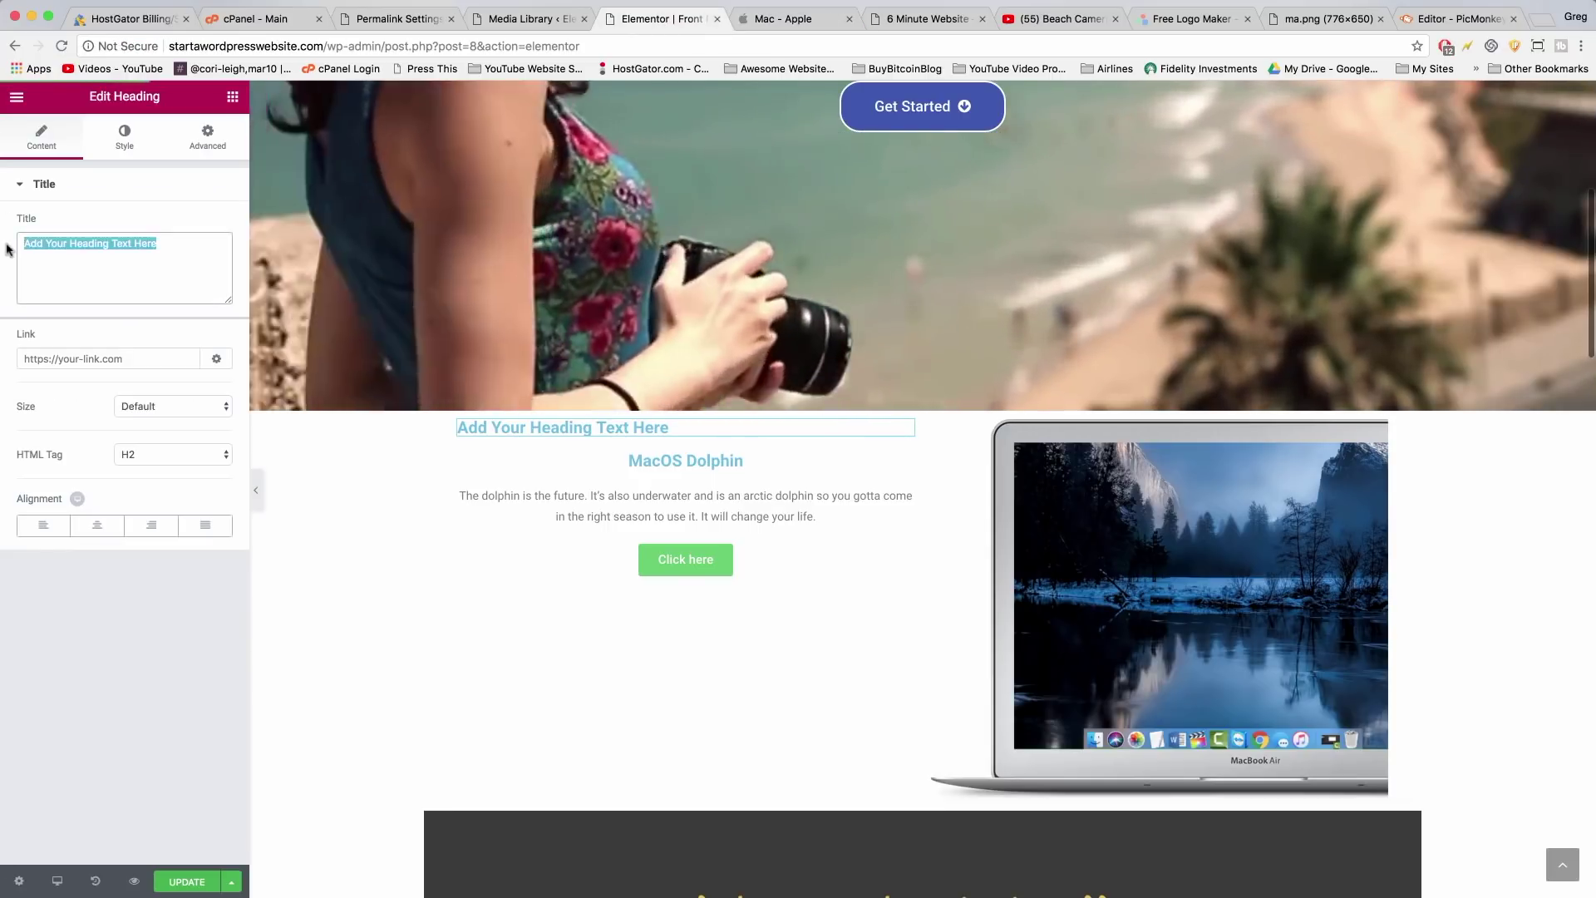
type("Simply Delightful")
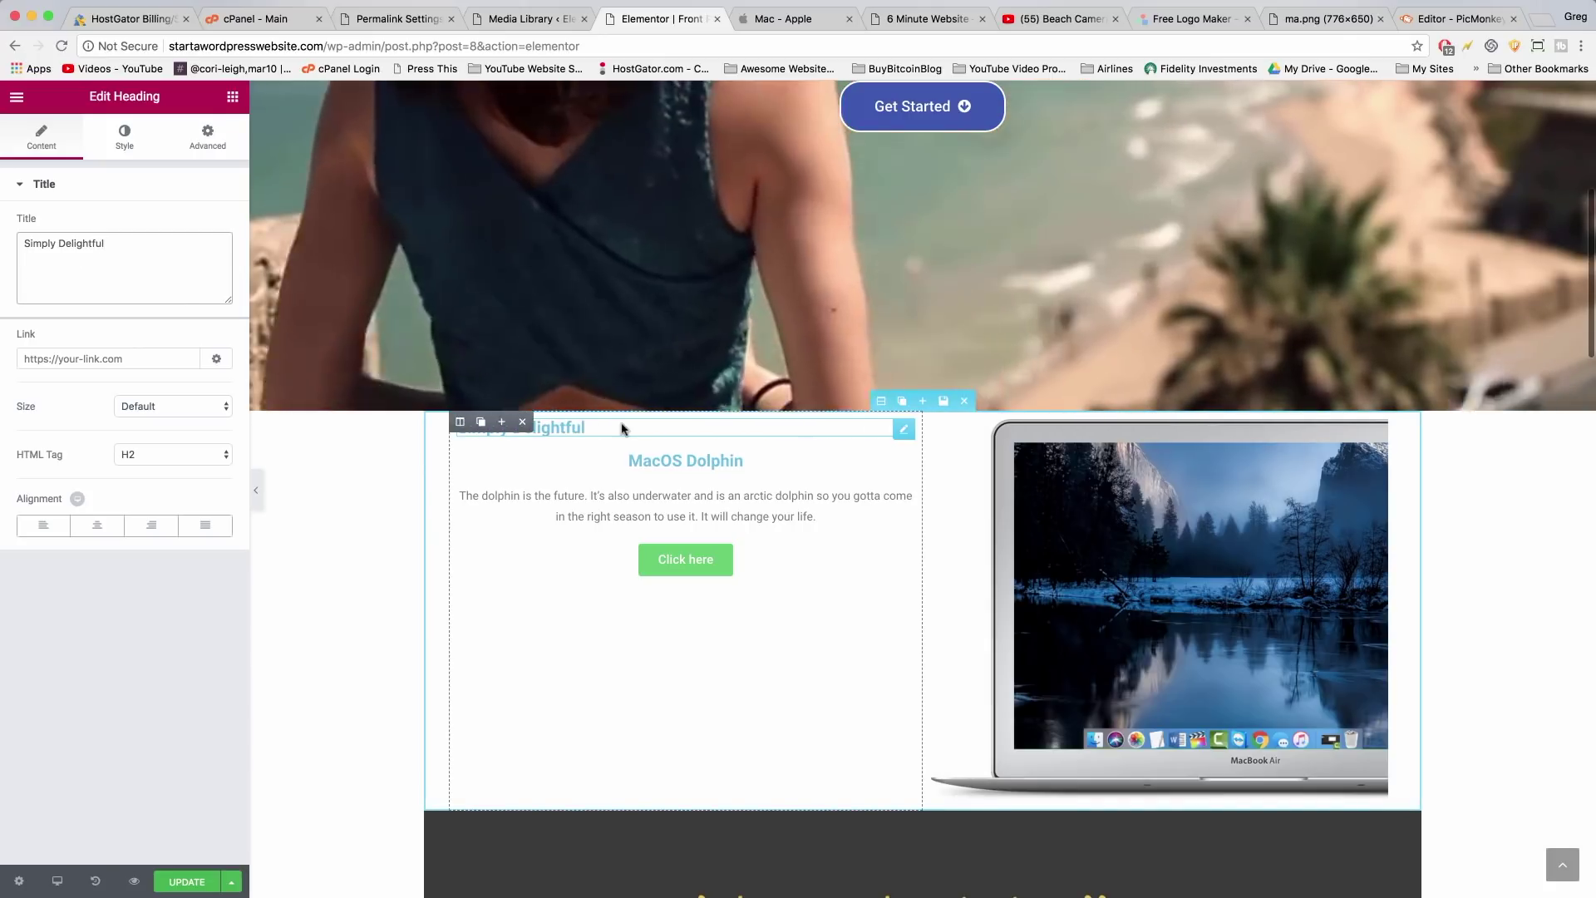
left_click_drag(905, 437, 881, 466)
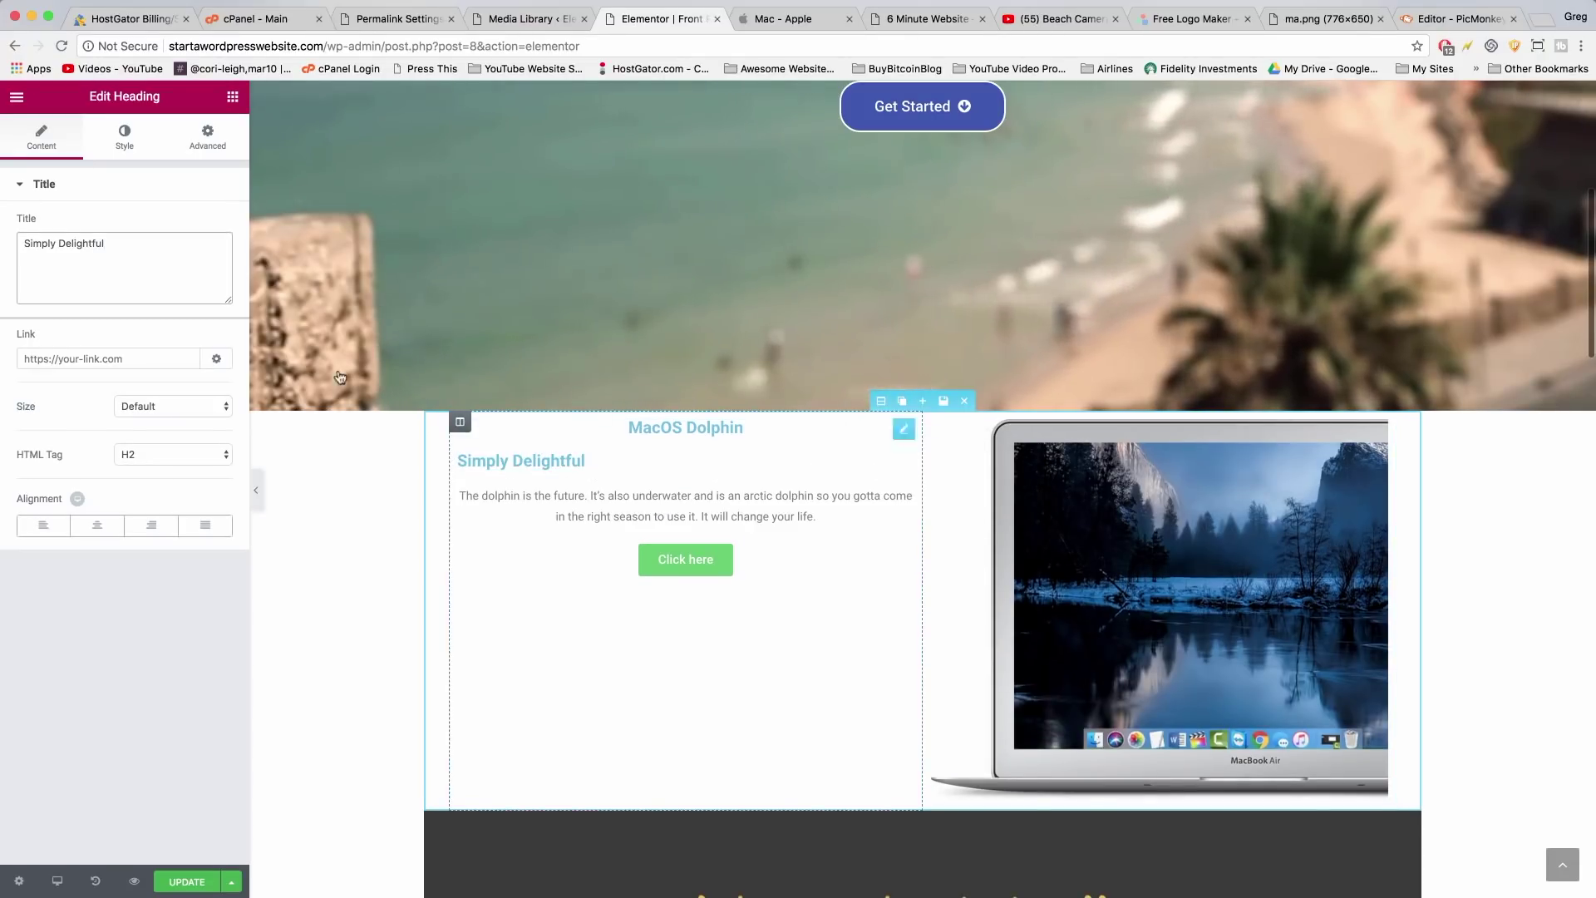
left_click(96, 526)
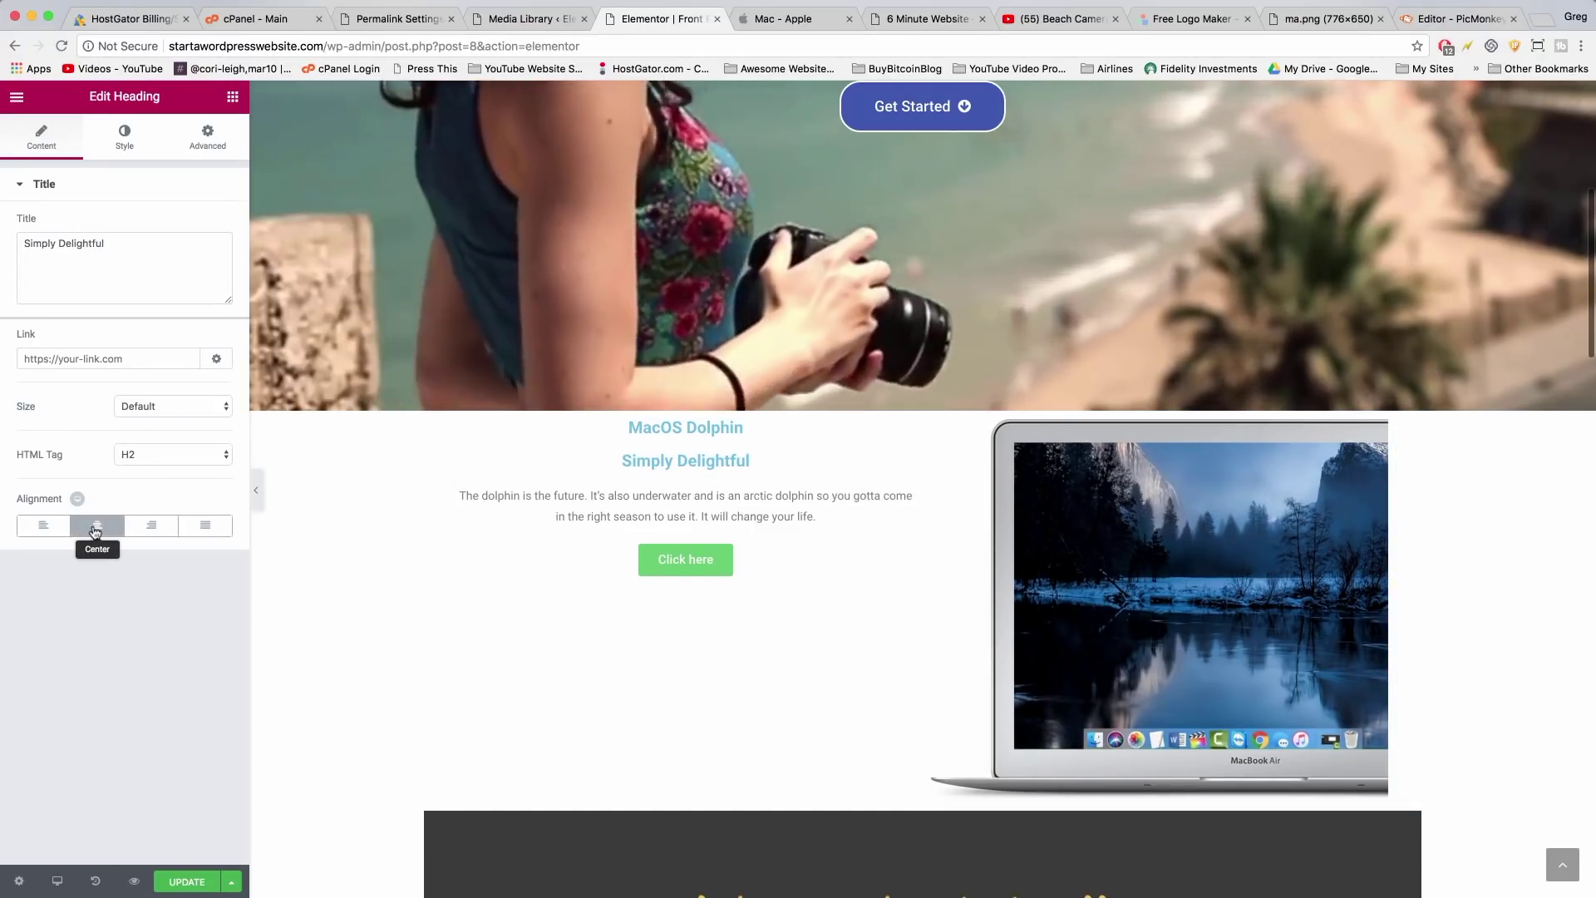
Set the Simply Delightful heading to 55 px and the dolphin paragraph to 22 px.
left_click(125, 135)
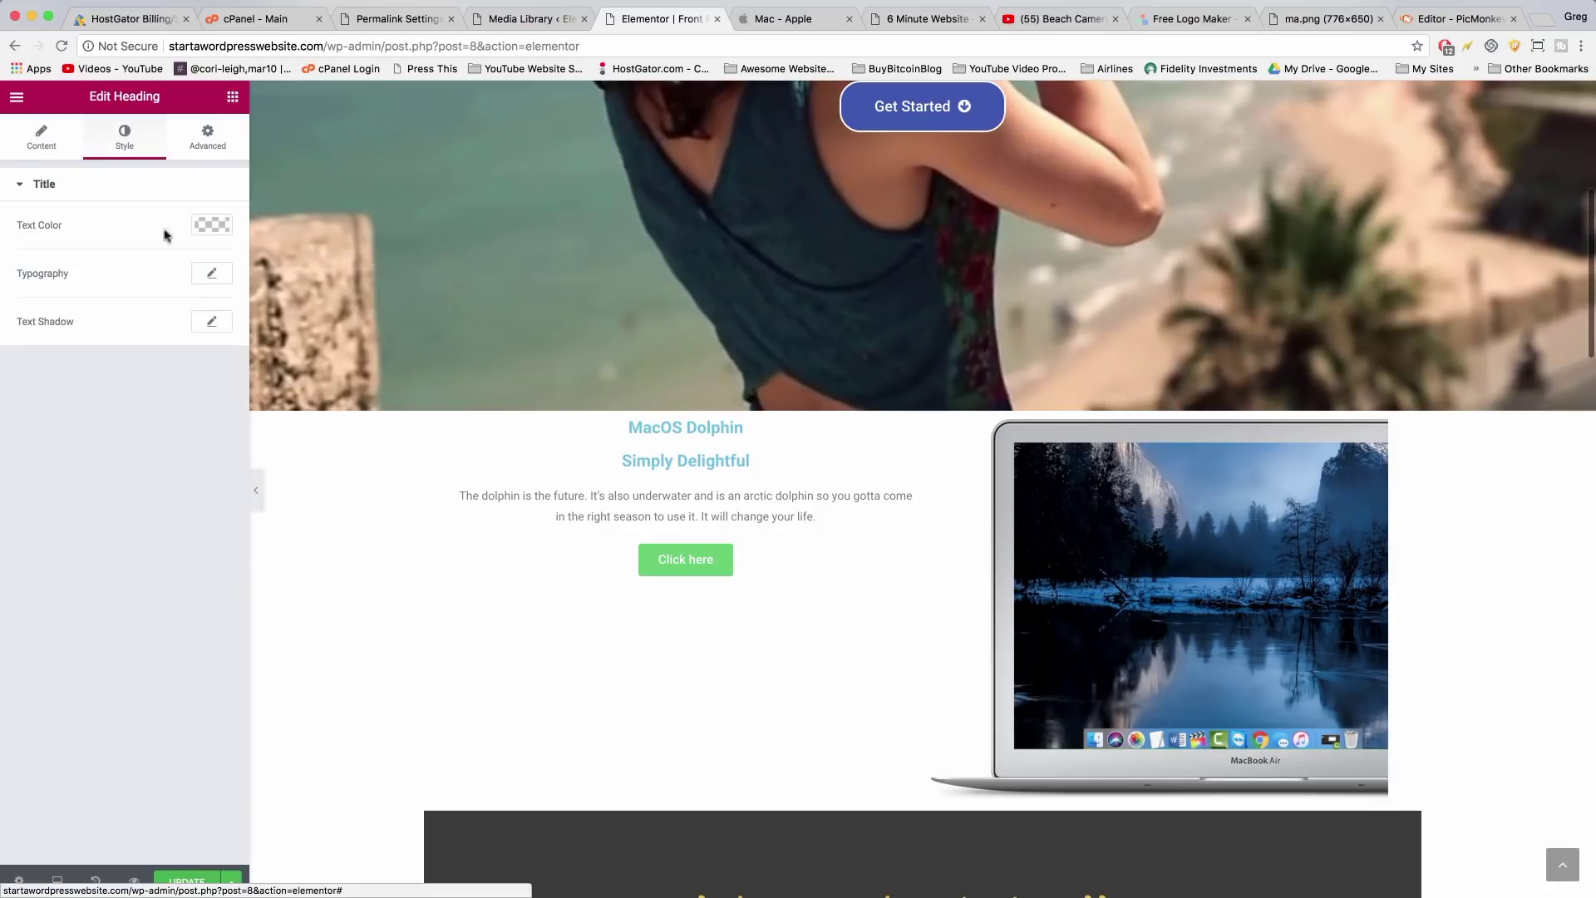
left_click(212, 276)
left_click_drag(31, 380, 65, 380)
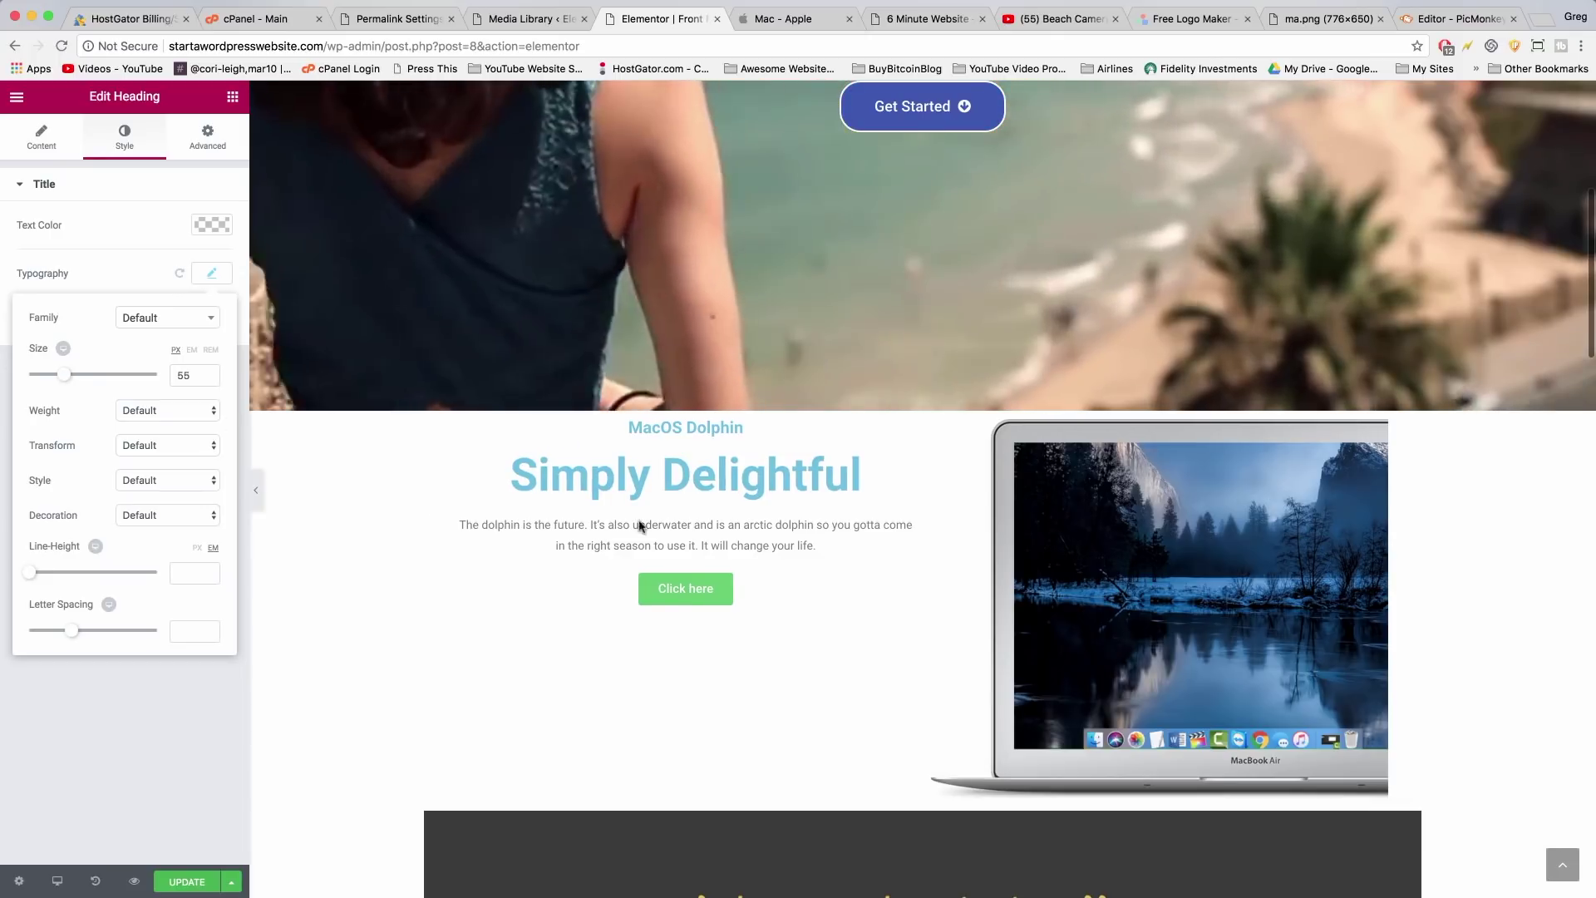
left_click(816, 546)
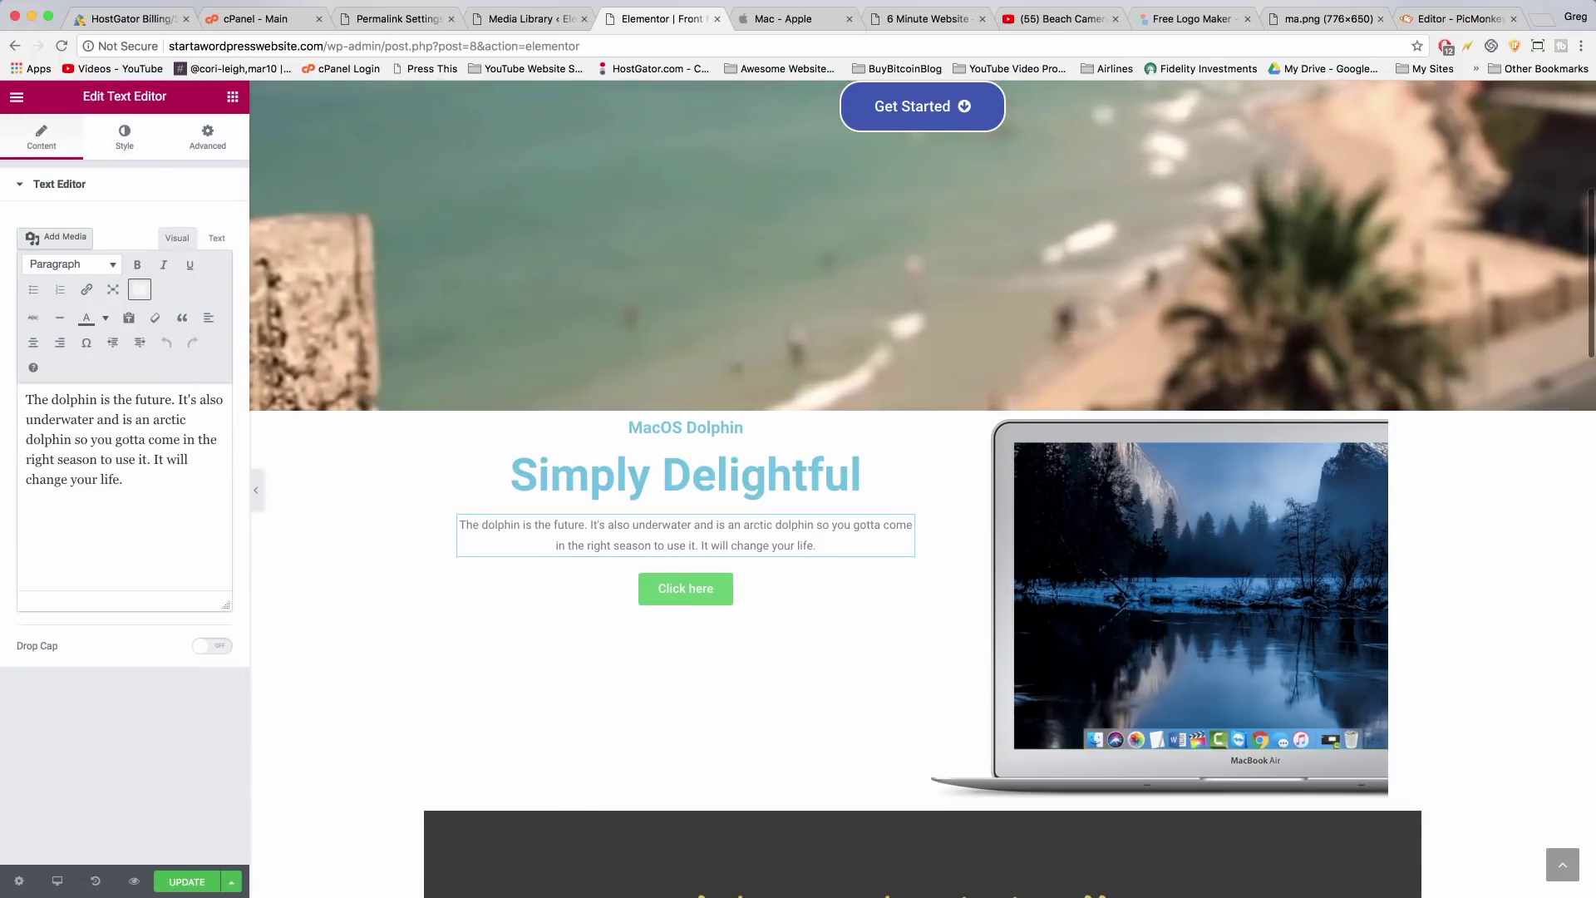
left_click(121, 136)
left_click(203, 347)
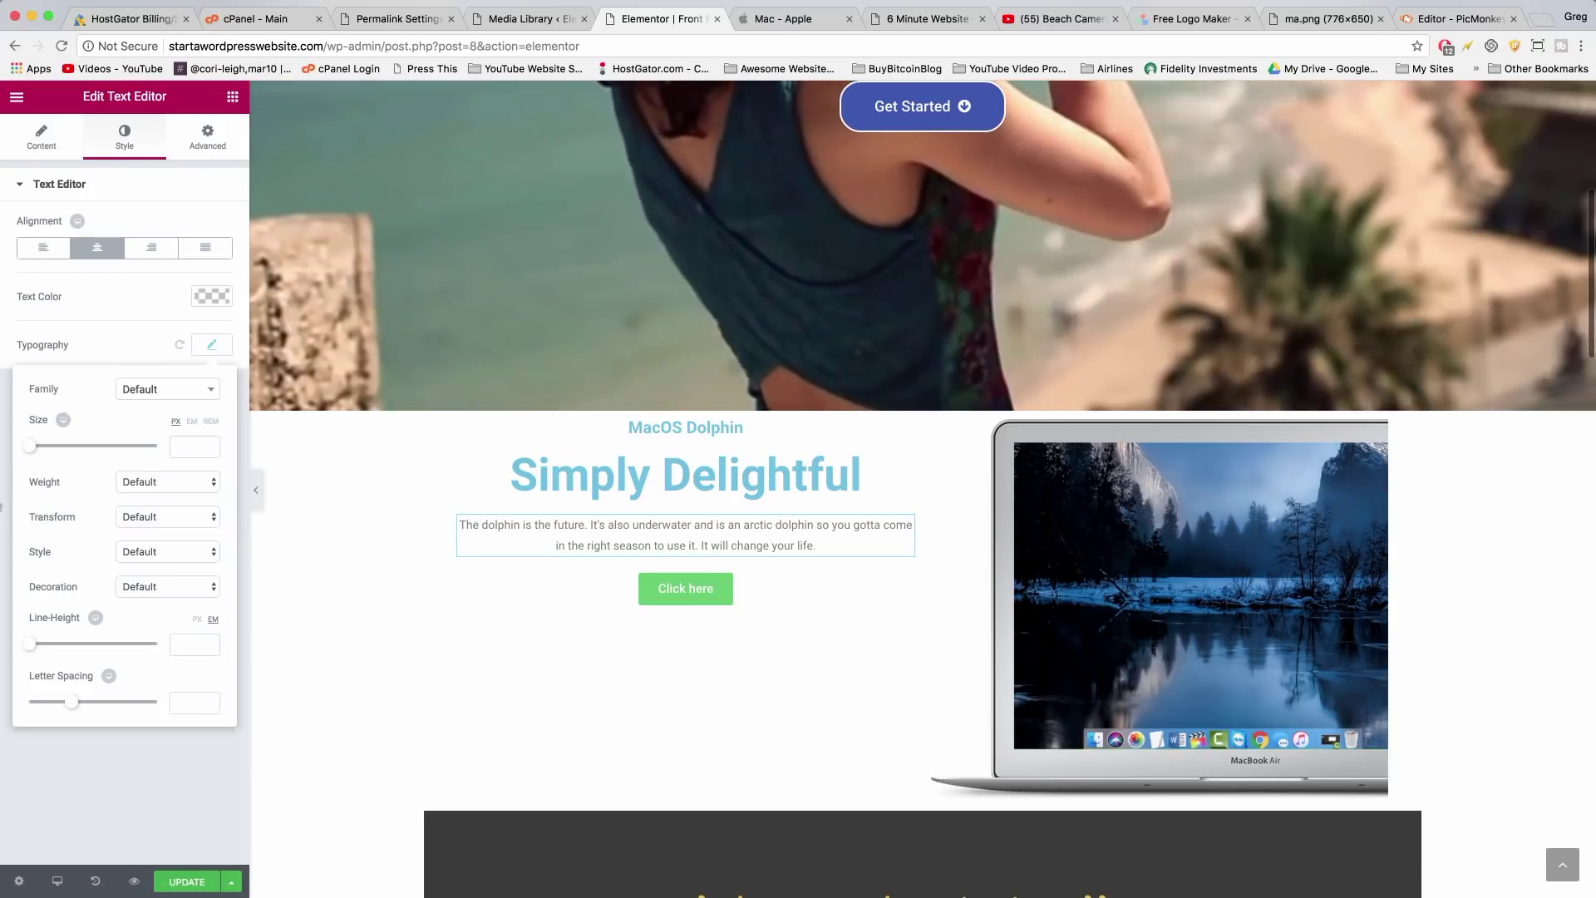
left_click_drag(34, 451, 43, 452)
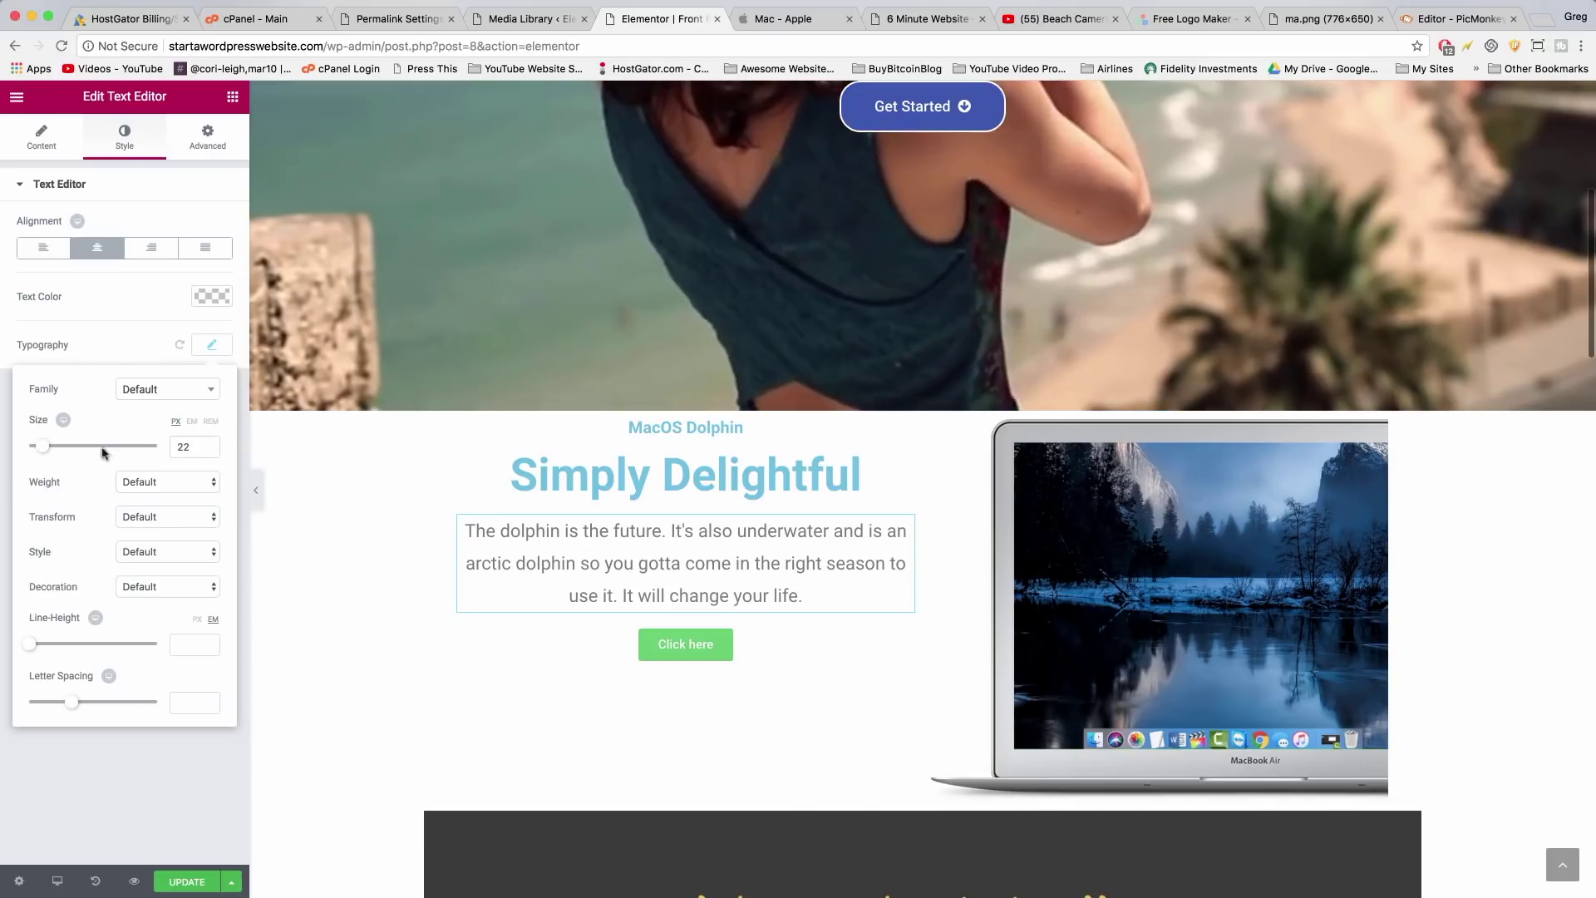
left_click(647, 654)
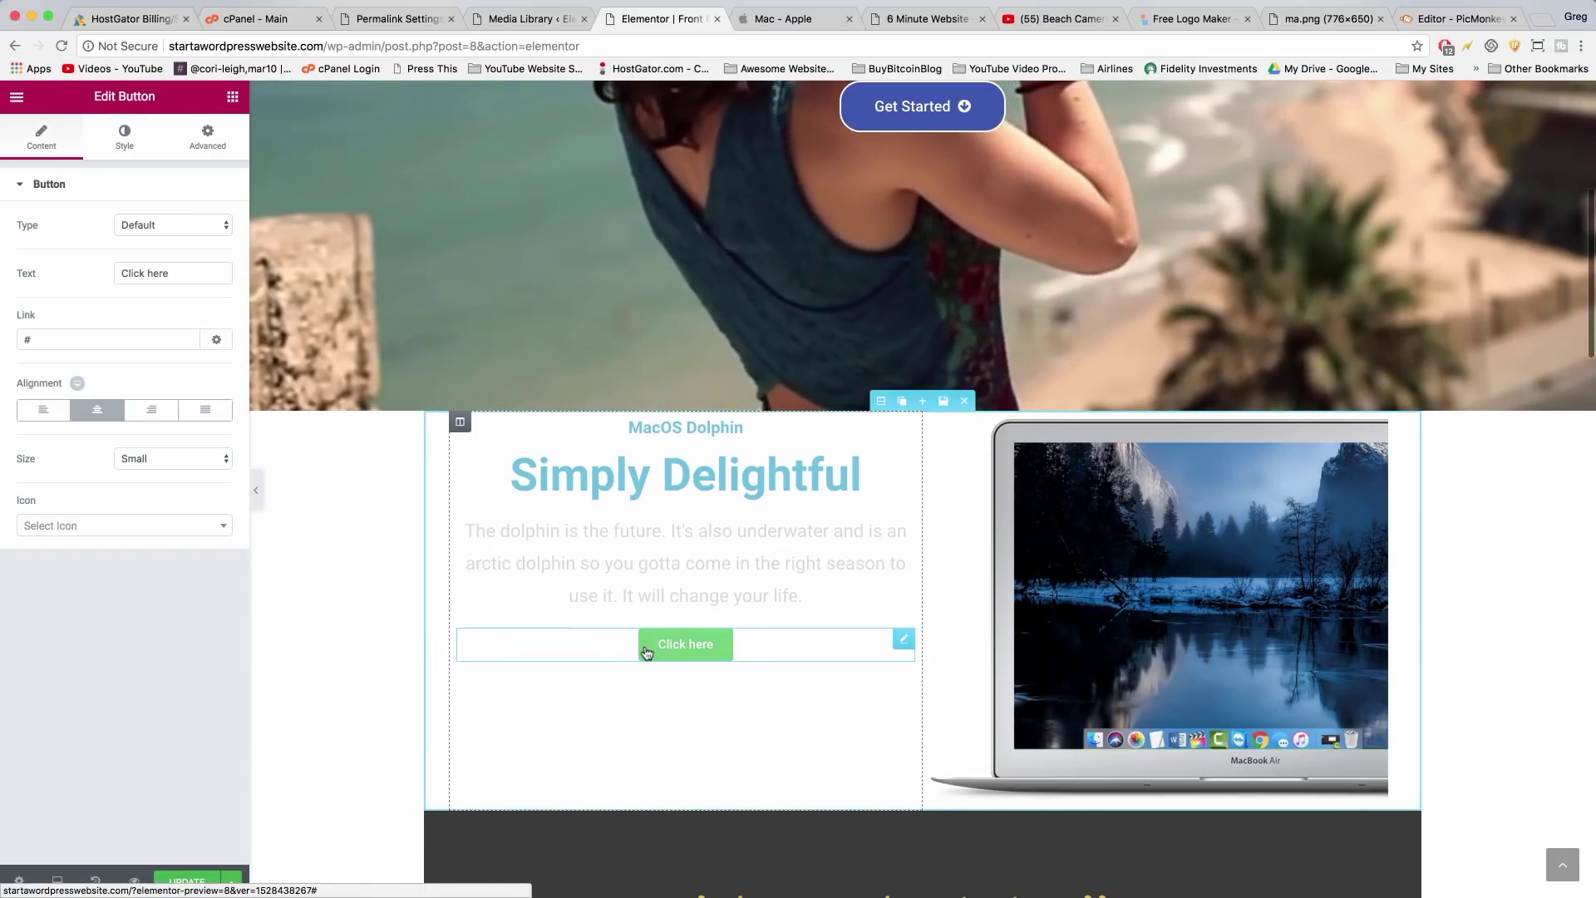
triple_click(135, 270)
Change the button label to 'Coming to stores near you'.
type("Cm")
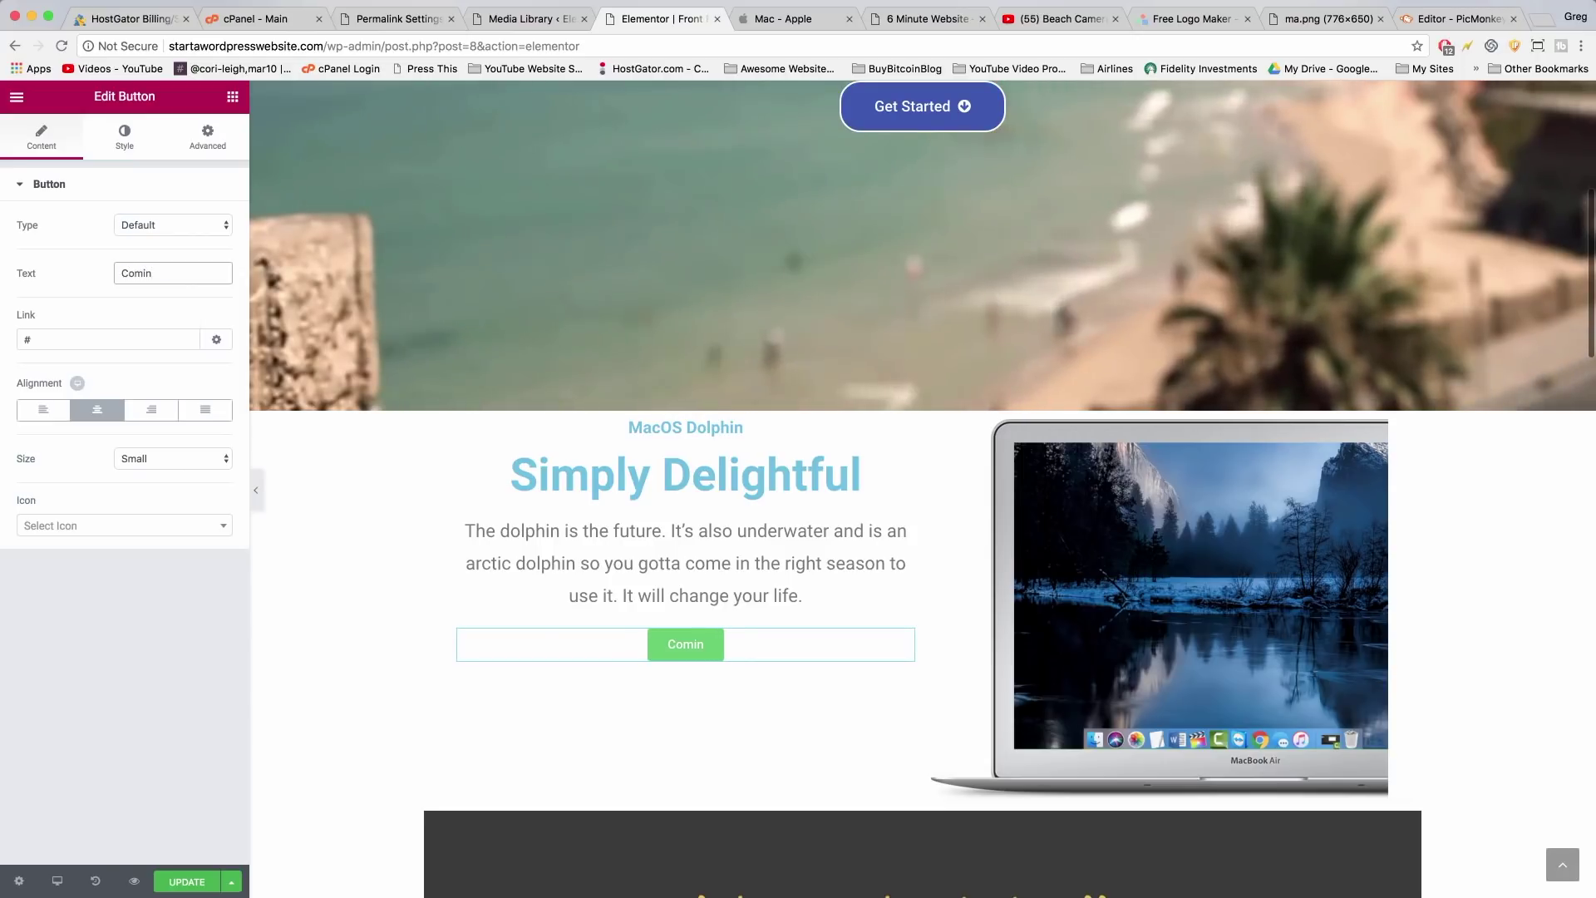
type("ming to store")
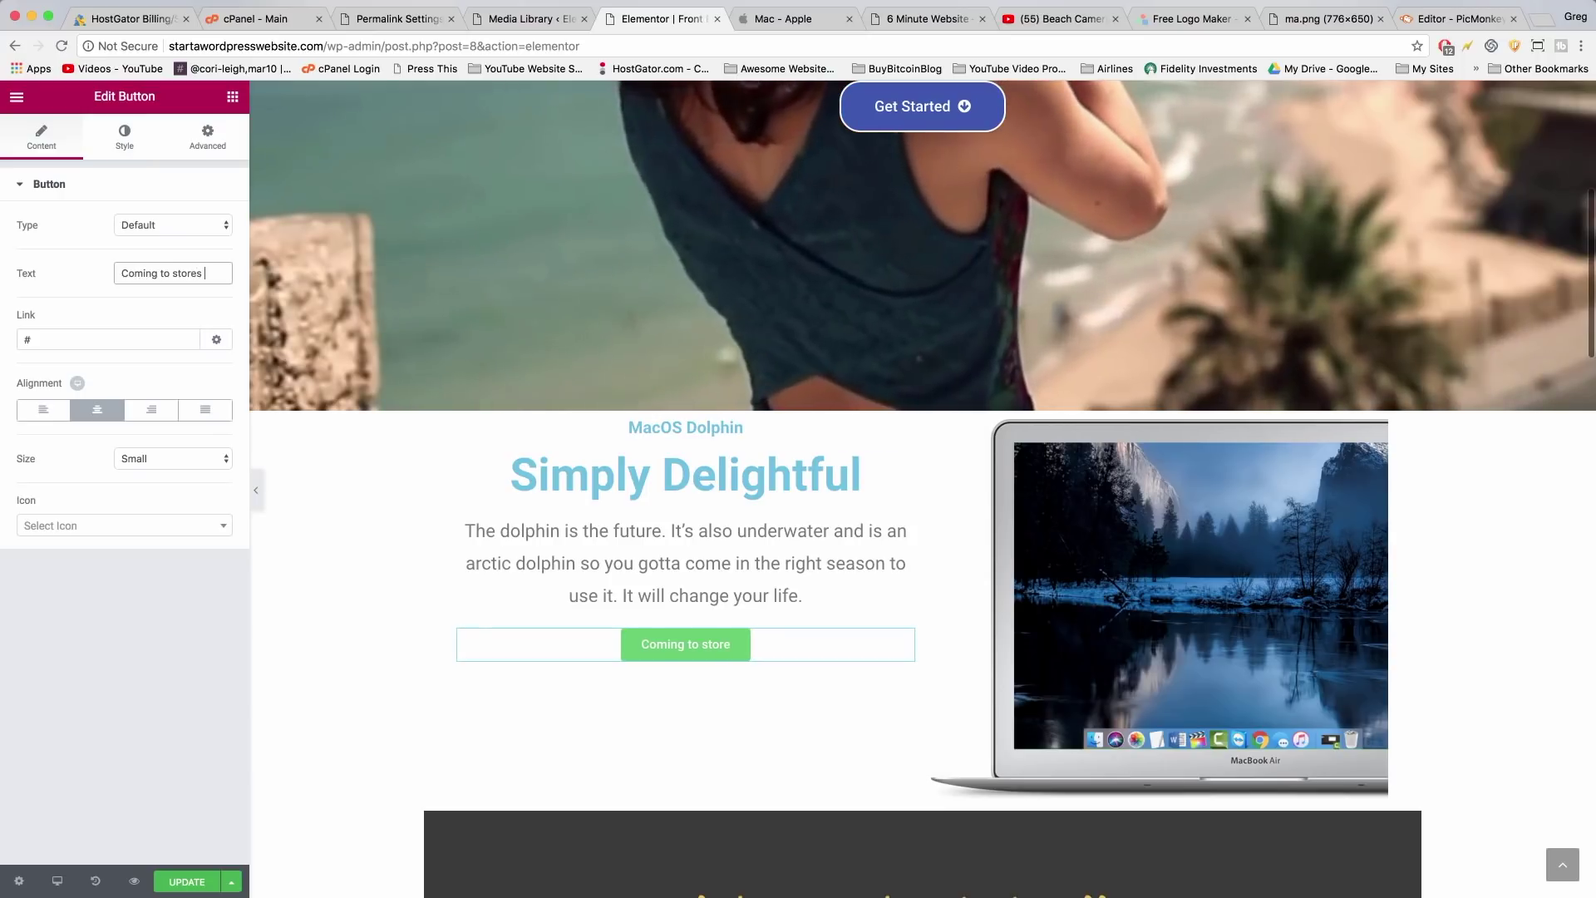
key("BackSpace")
type("s near you")
left_click(142, 721)
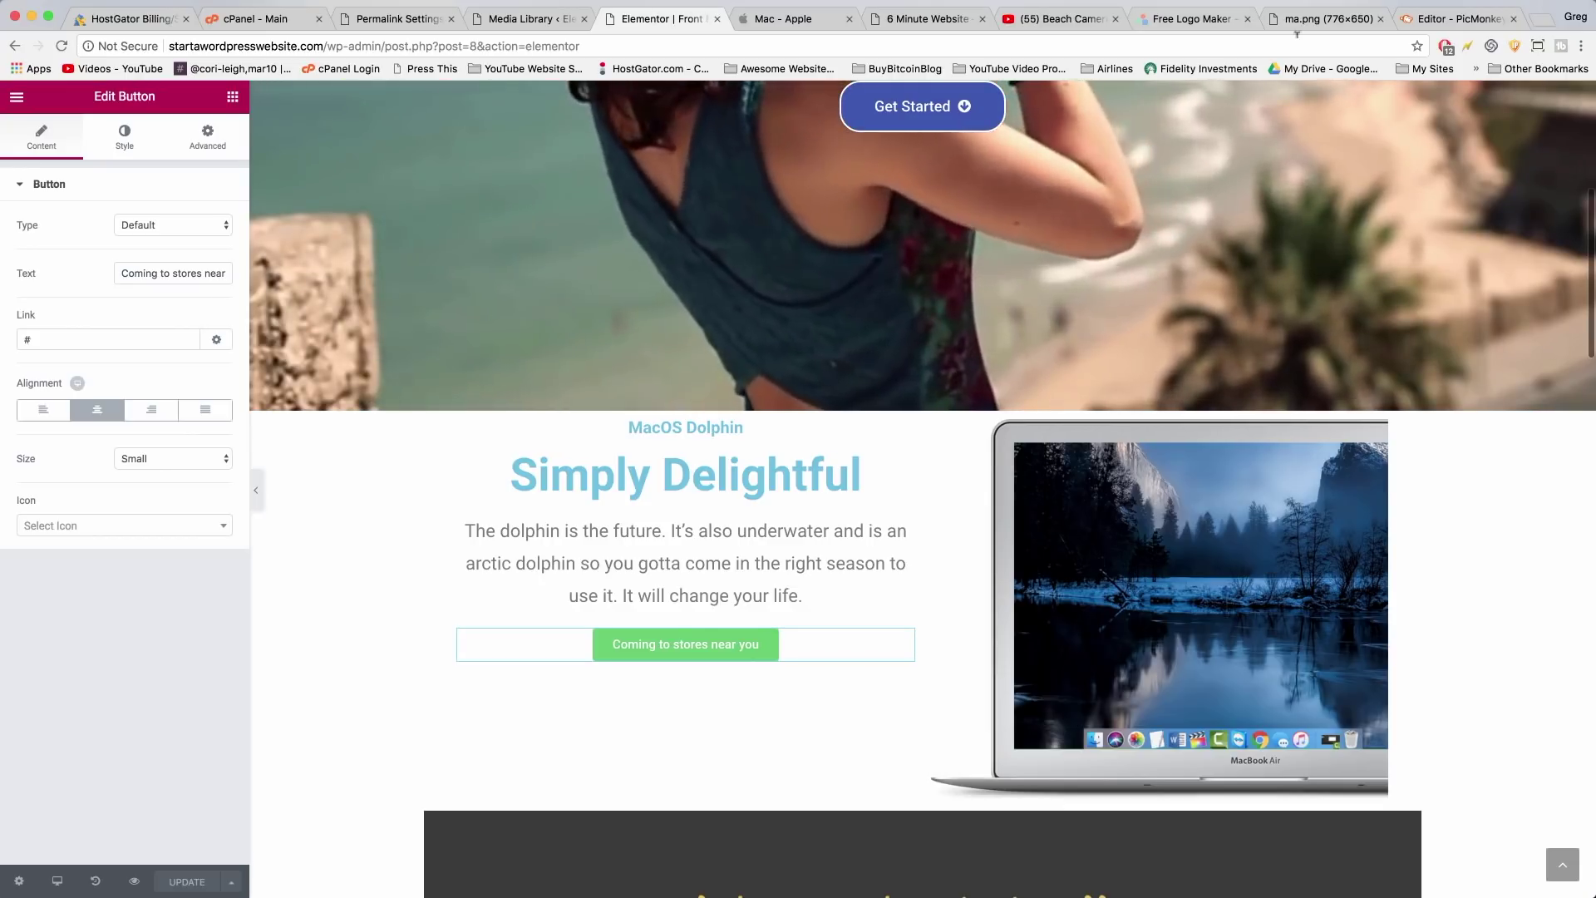
Load startawordpresswebsite.com in a new browser tab.
left_click(1545, 18)
type("startawordpresswebsite.com")
key("Return")
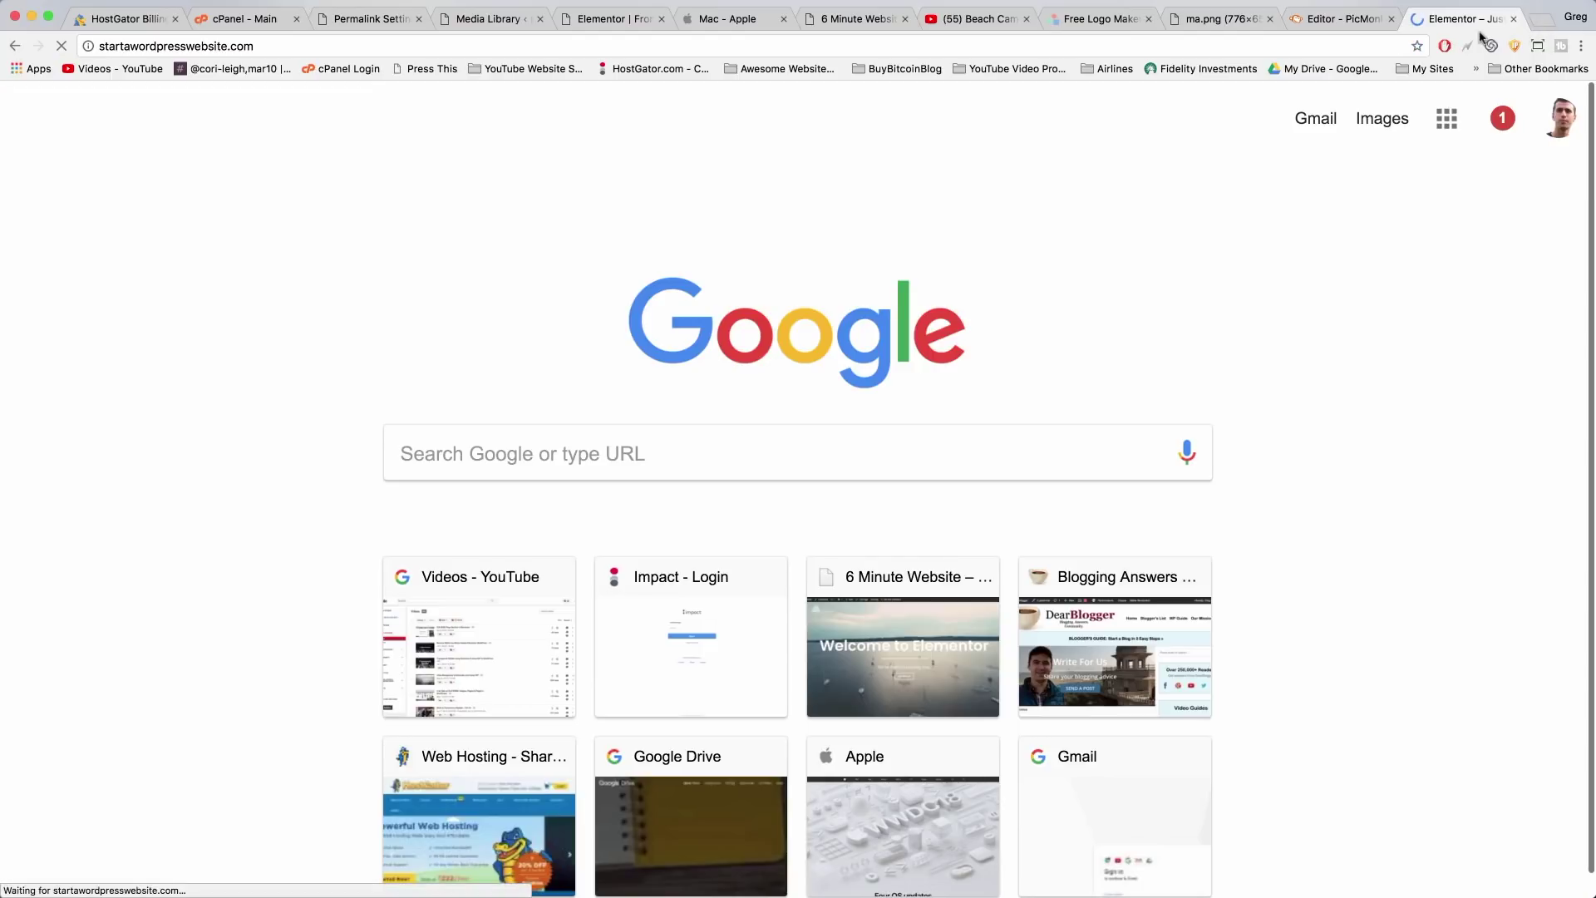
Compare the live MacOS Dolphin section with Apple's macOS Mojave section, then return to the editor.
left_click_drag(1455, 18, 734, 41)
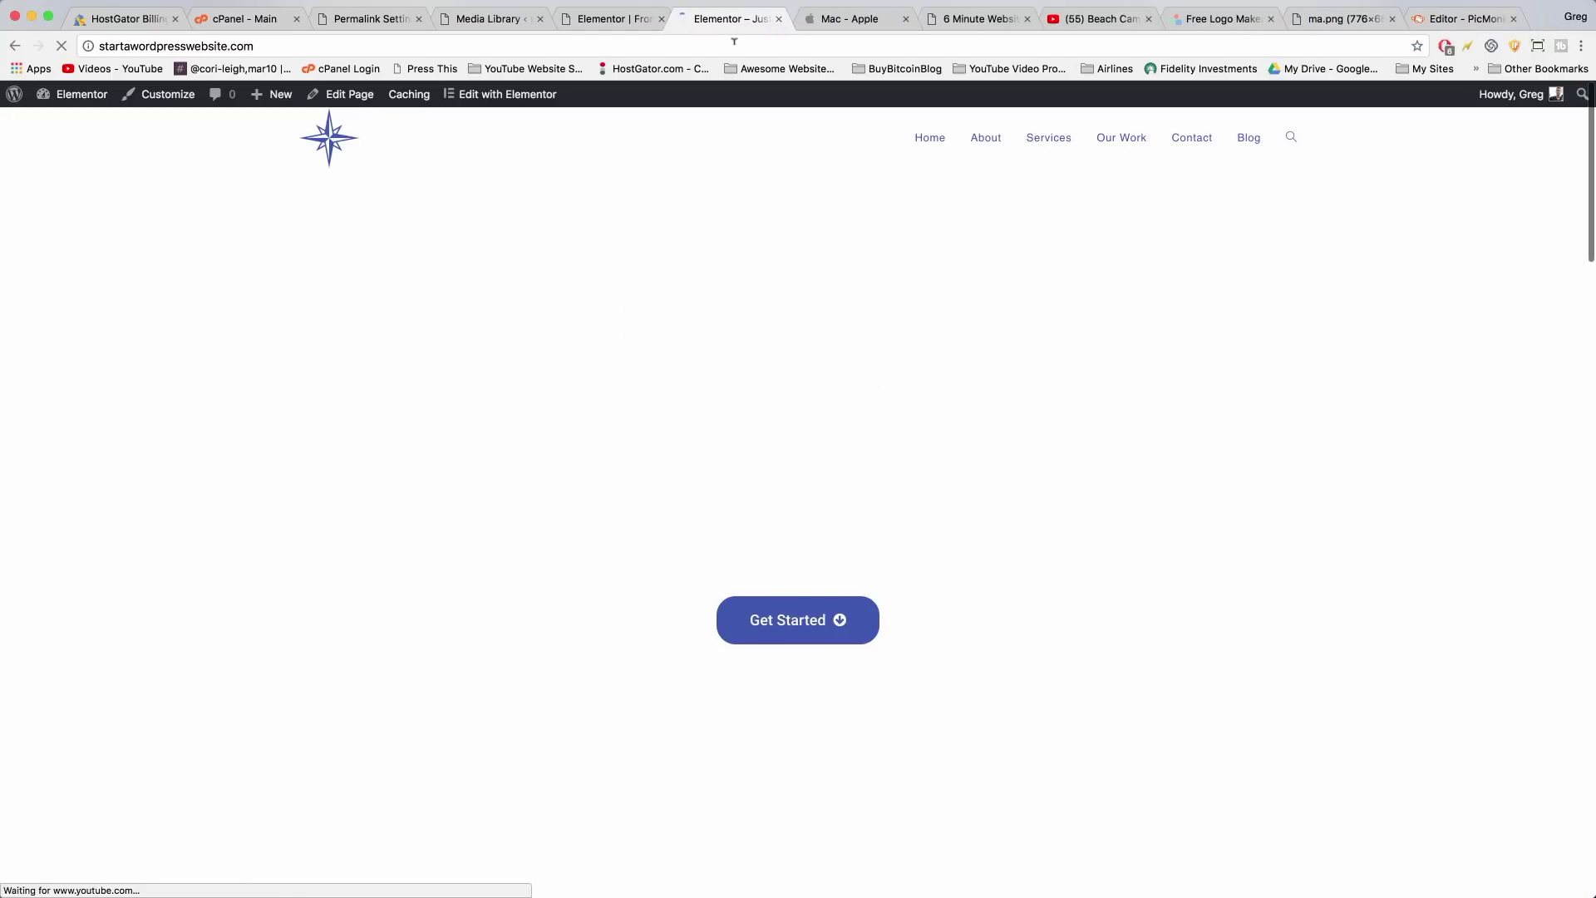
scroll(582, 295, "down", 7)
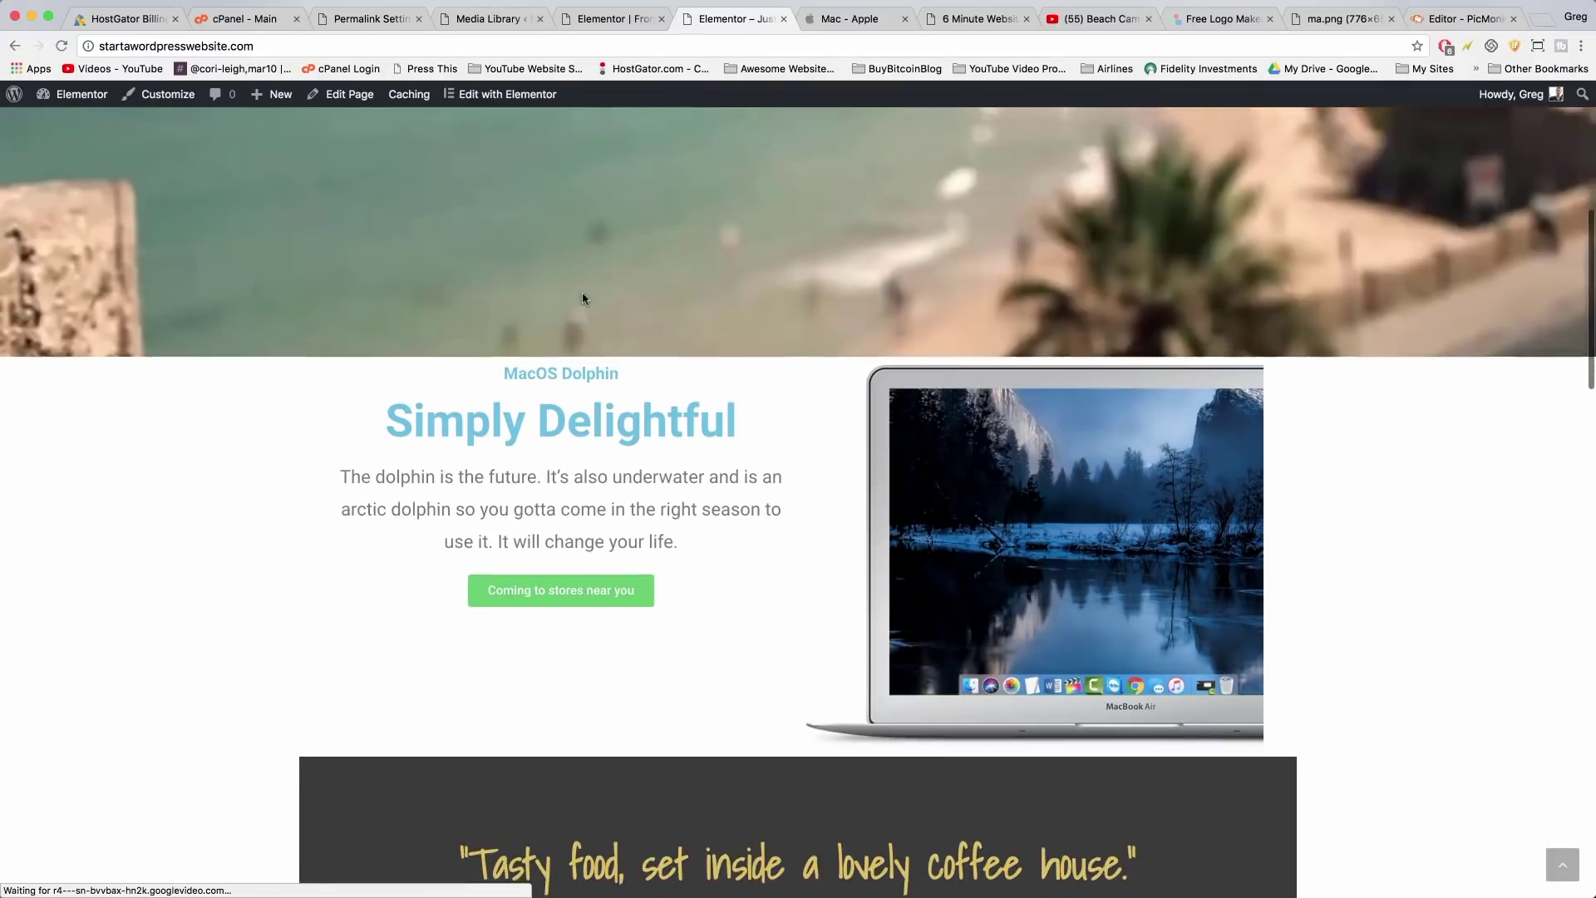
scroll(582, 297, "down", 1)
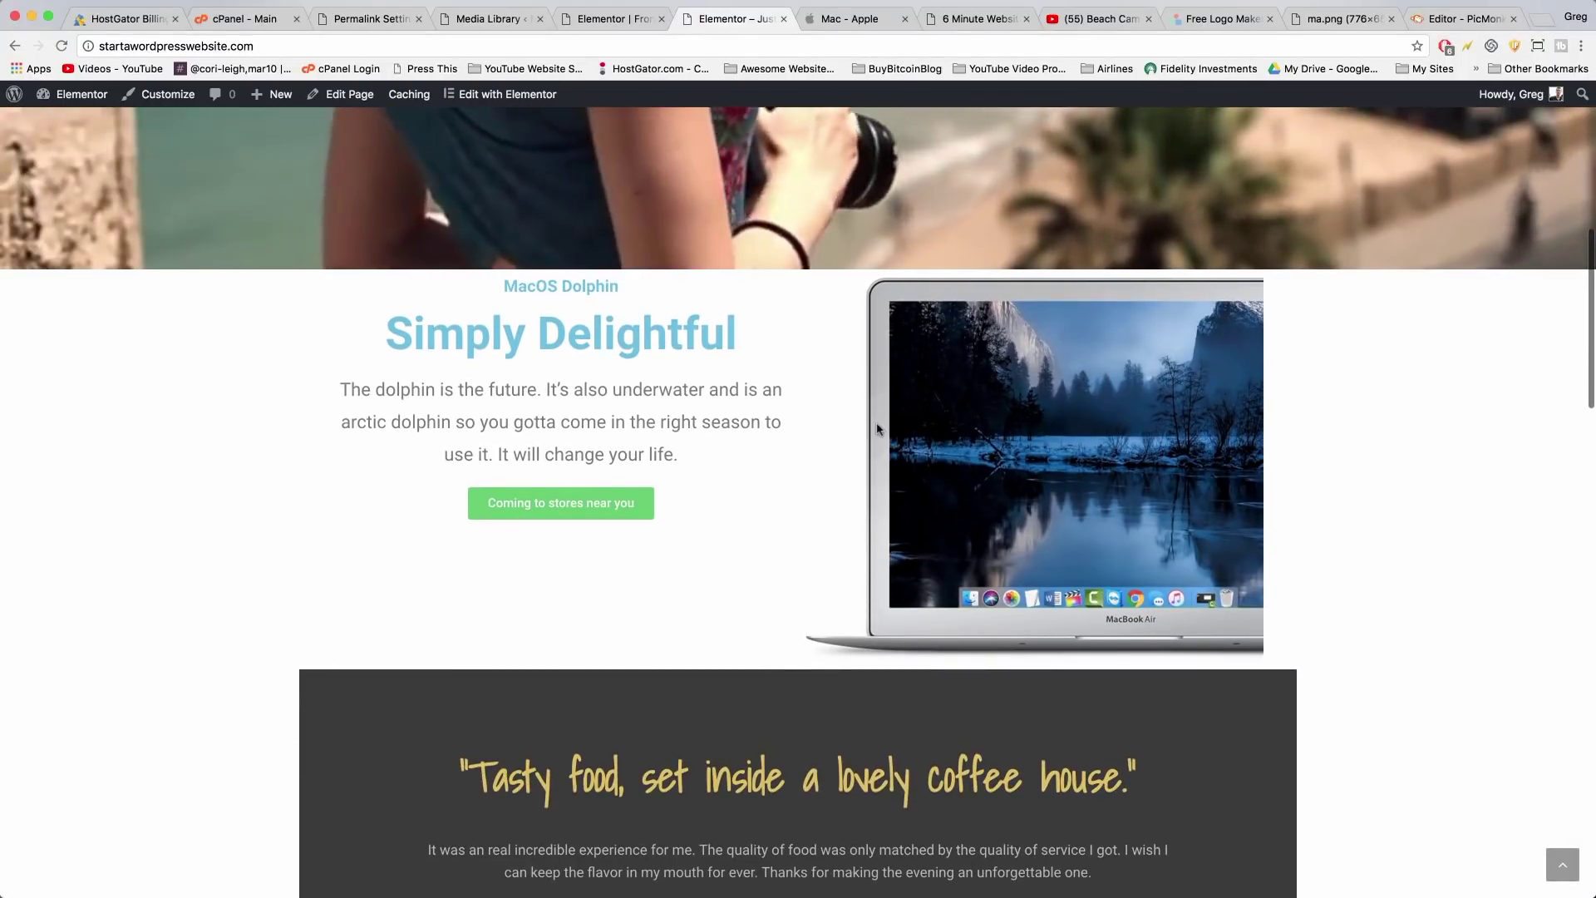
left_click(854, 17)
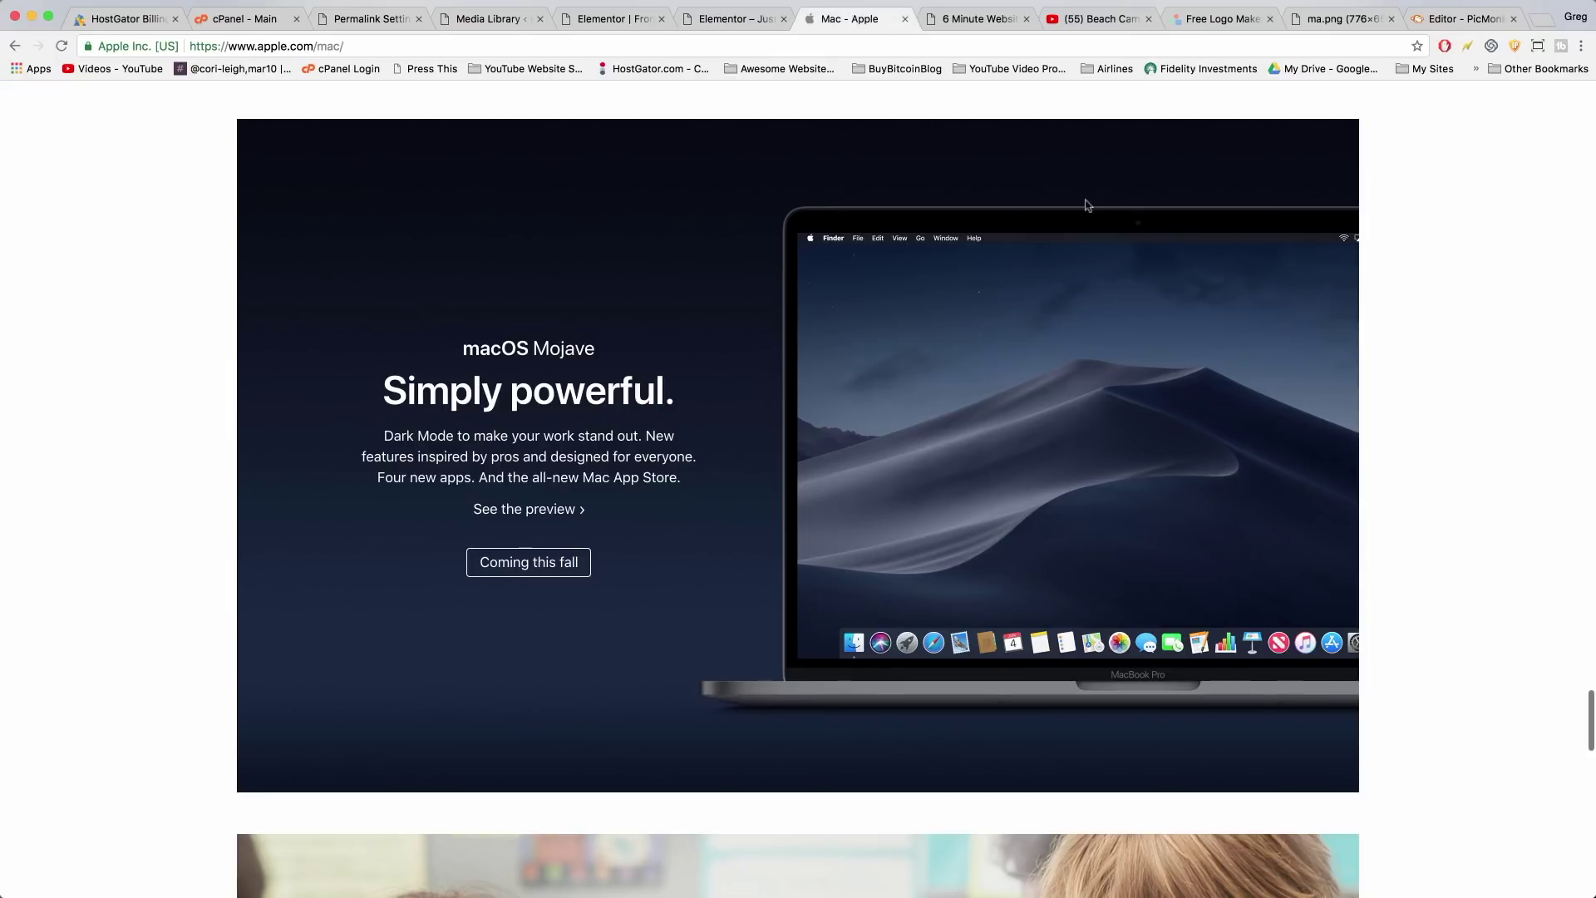
left_click(734, 20)
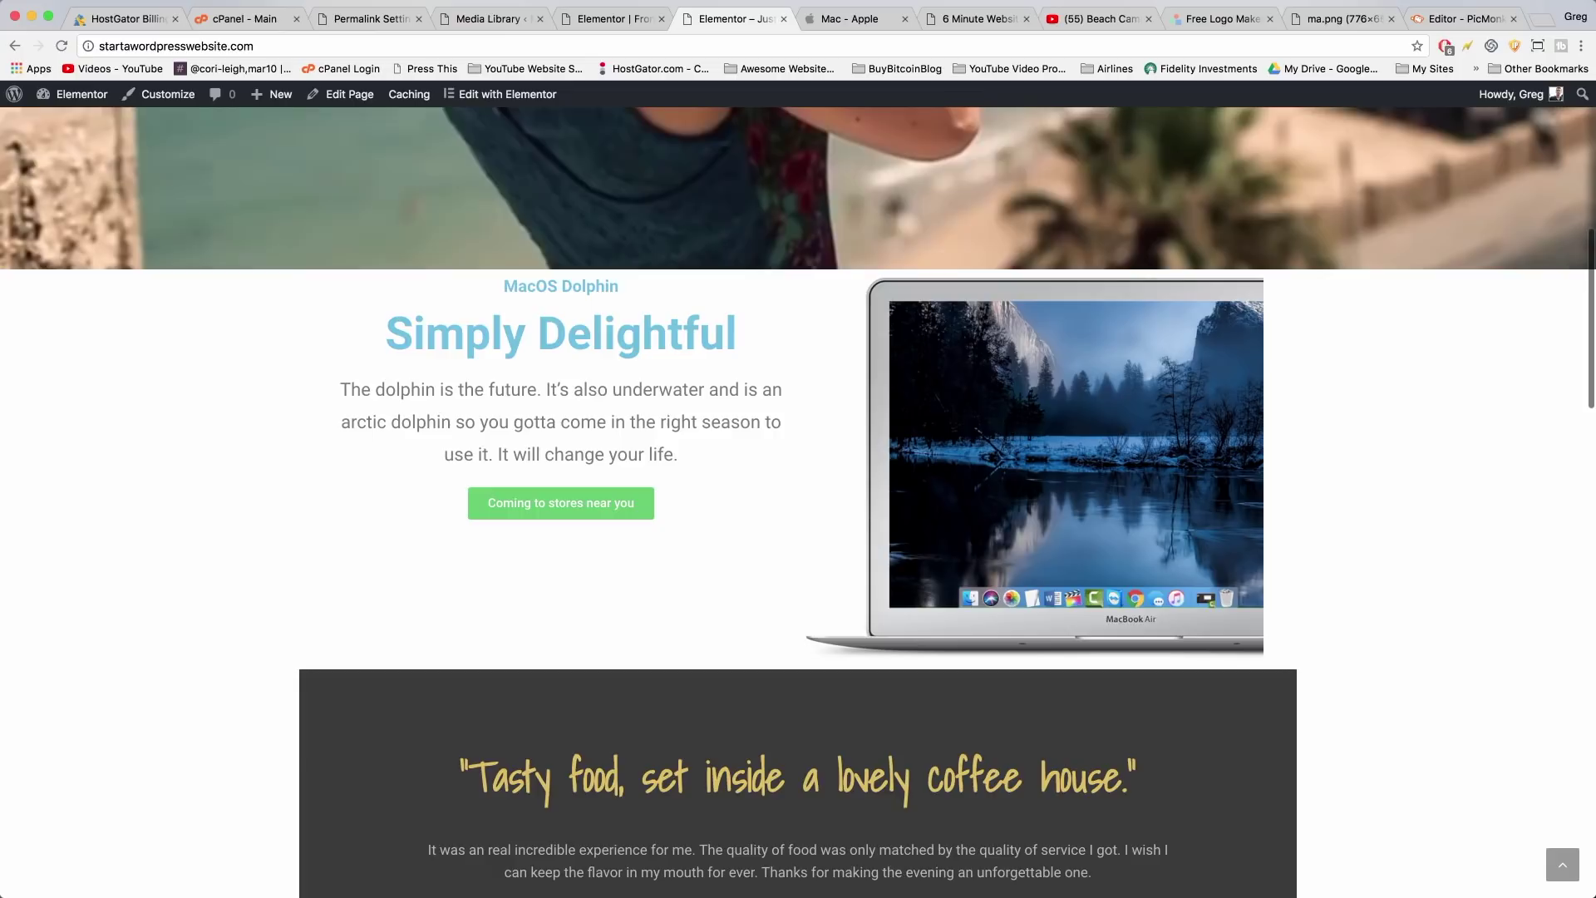
key("ctrl+shift+Tab")
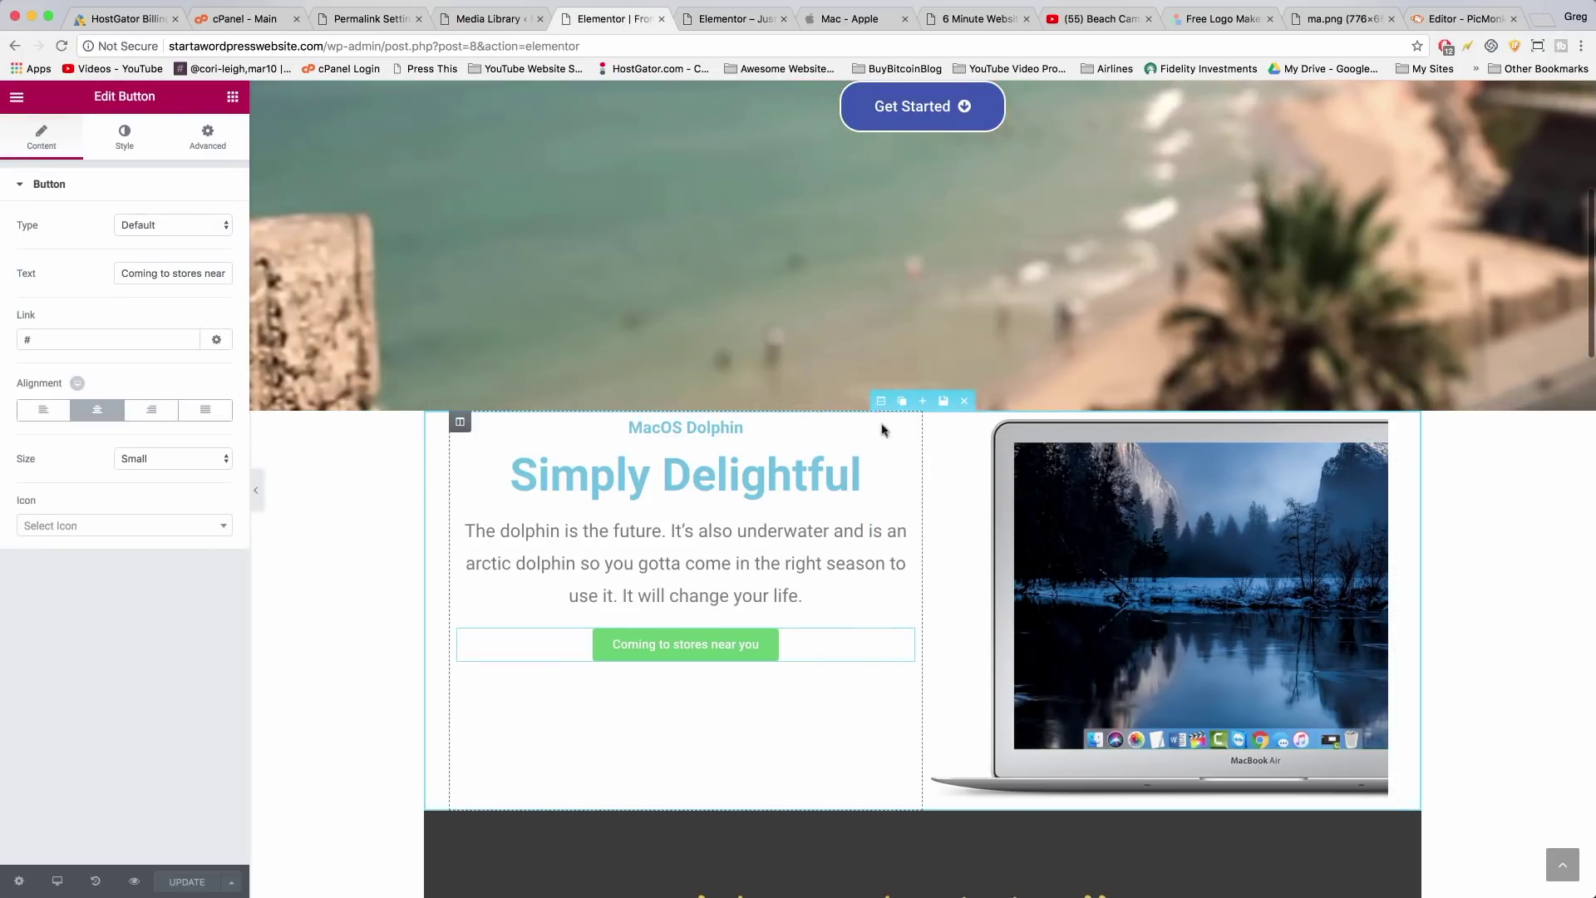
Give the two-column section a gradient background with a dark blue first colour.
left_click(881, 401)
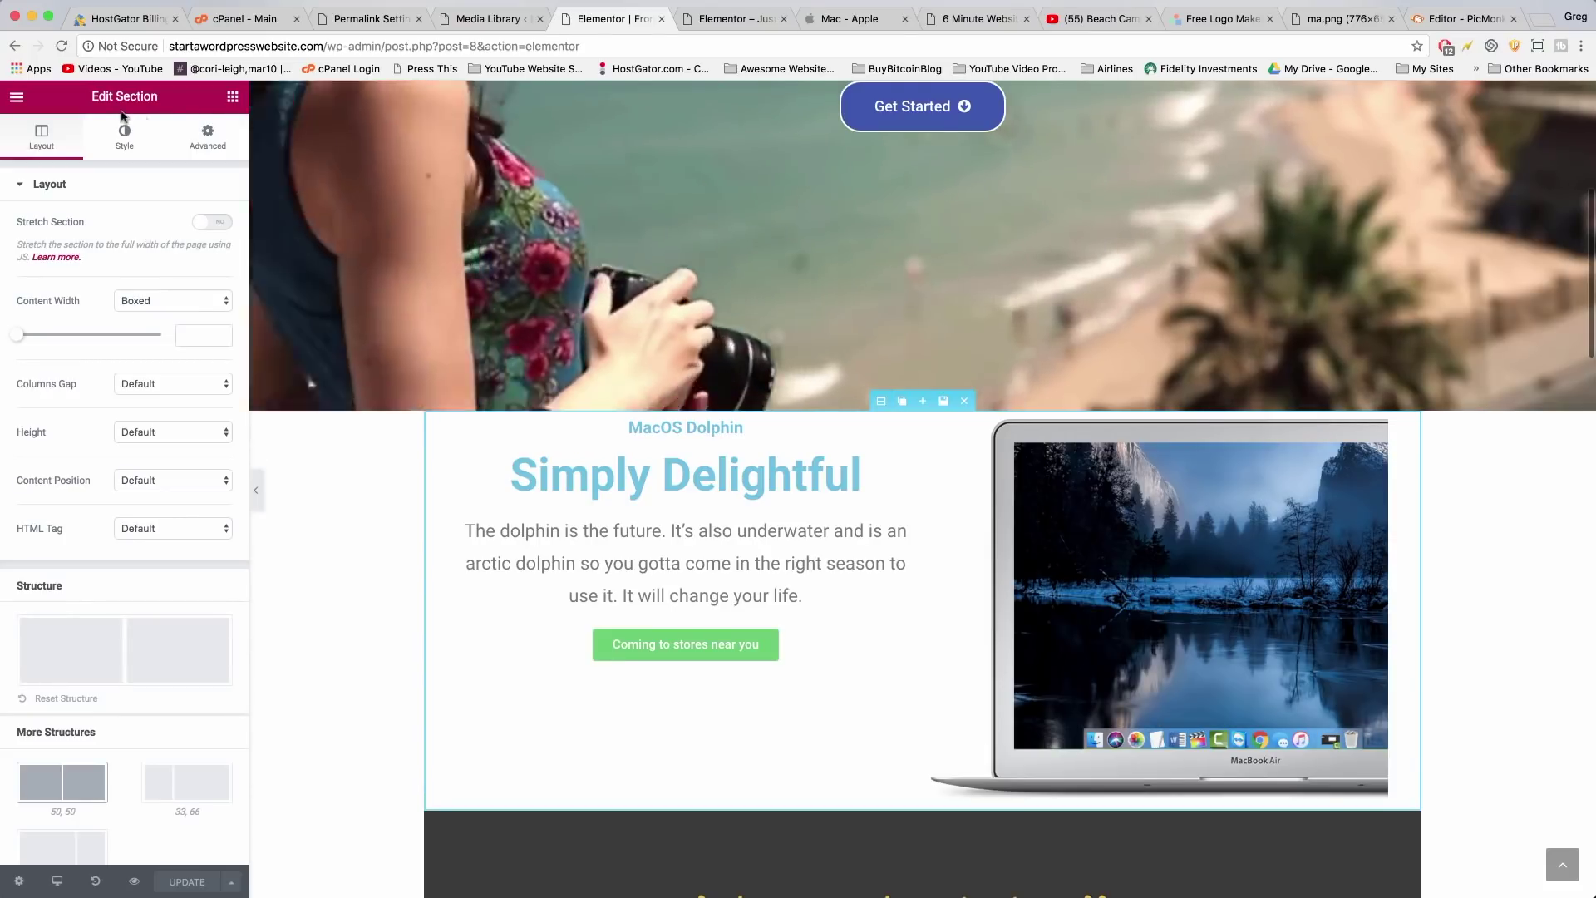
left_click(123, 142)
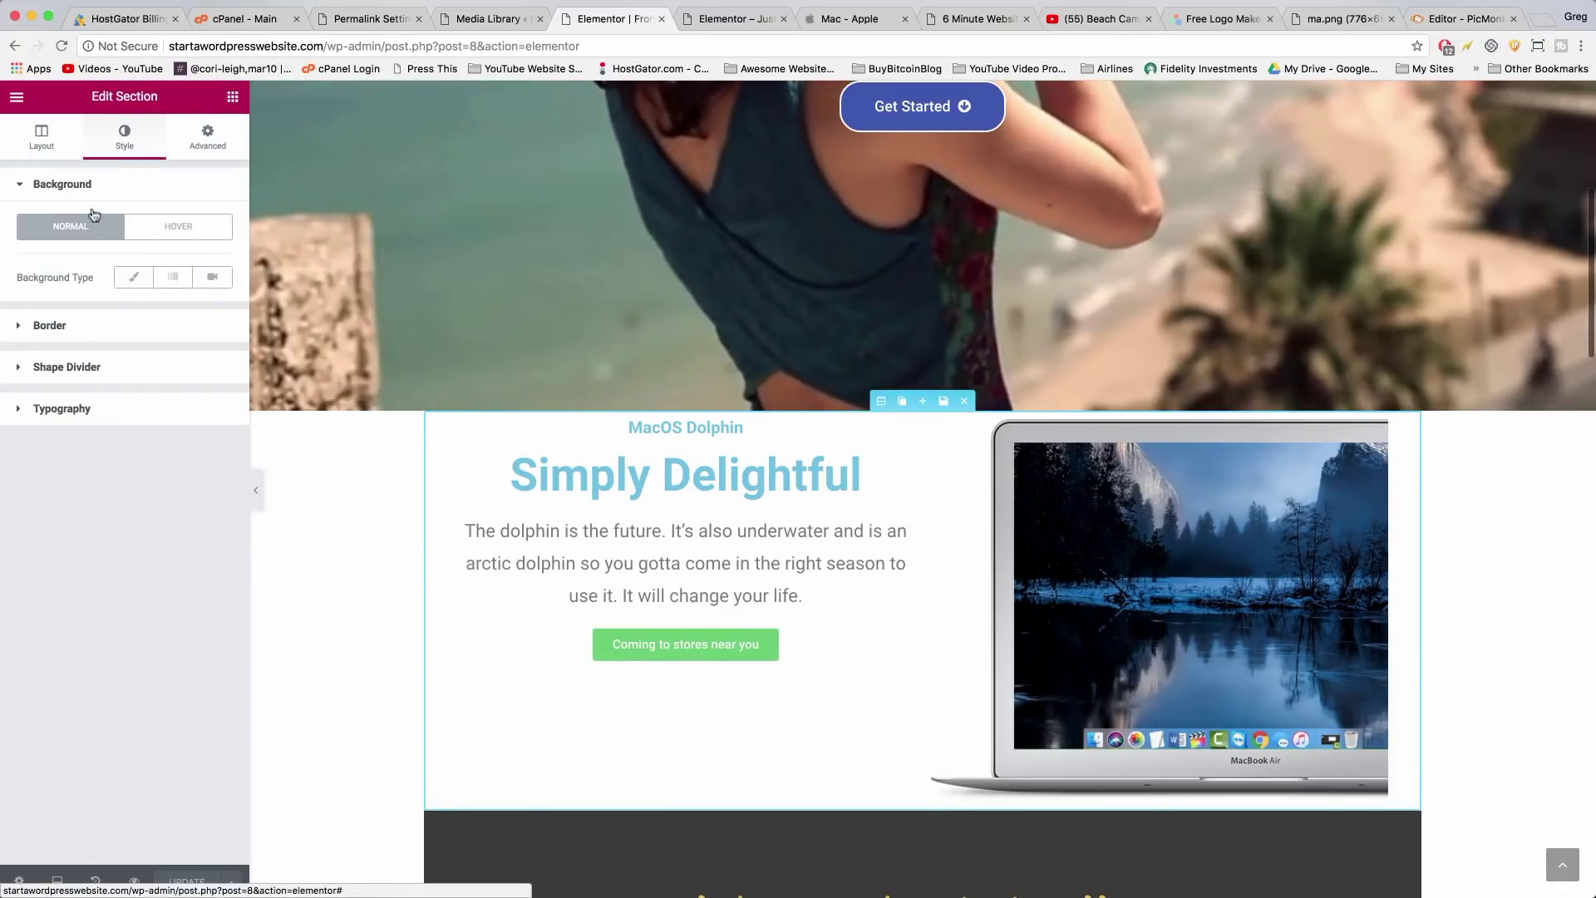
left_click(172, 283)
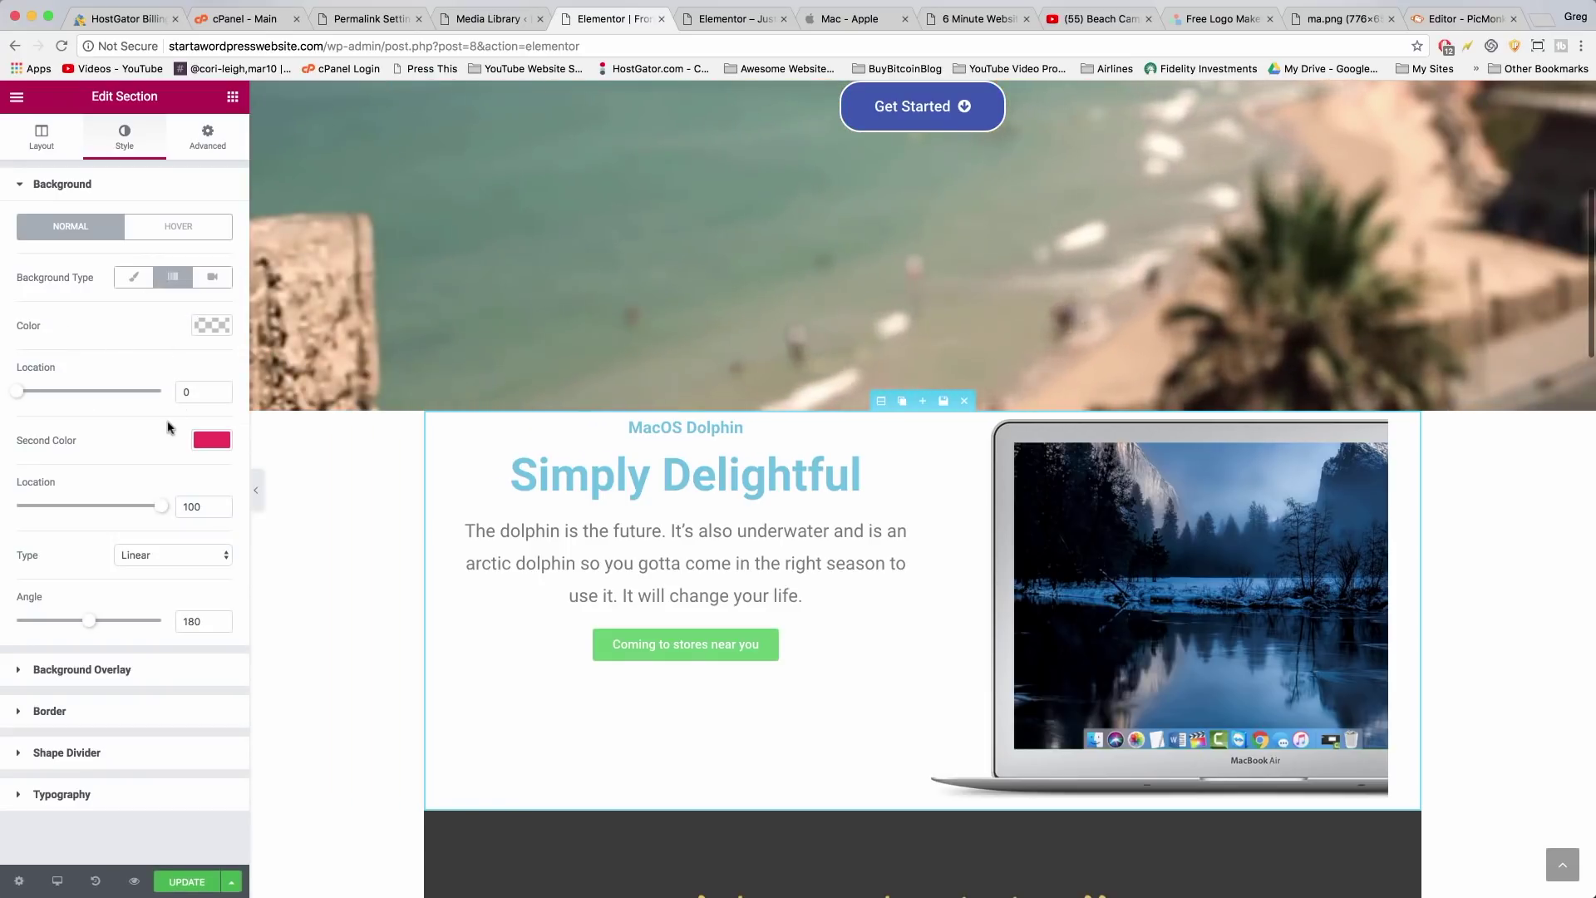
left_click(213, 326)
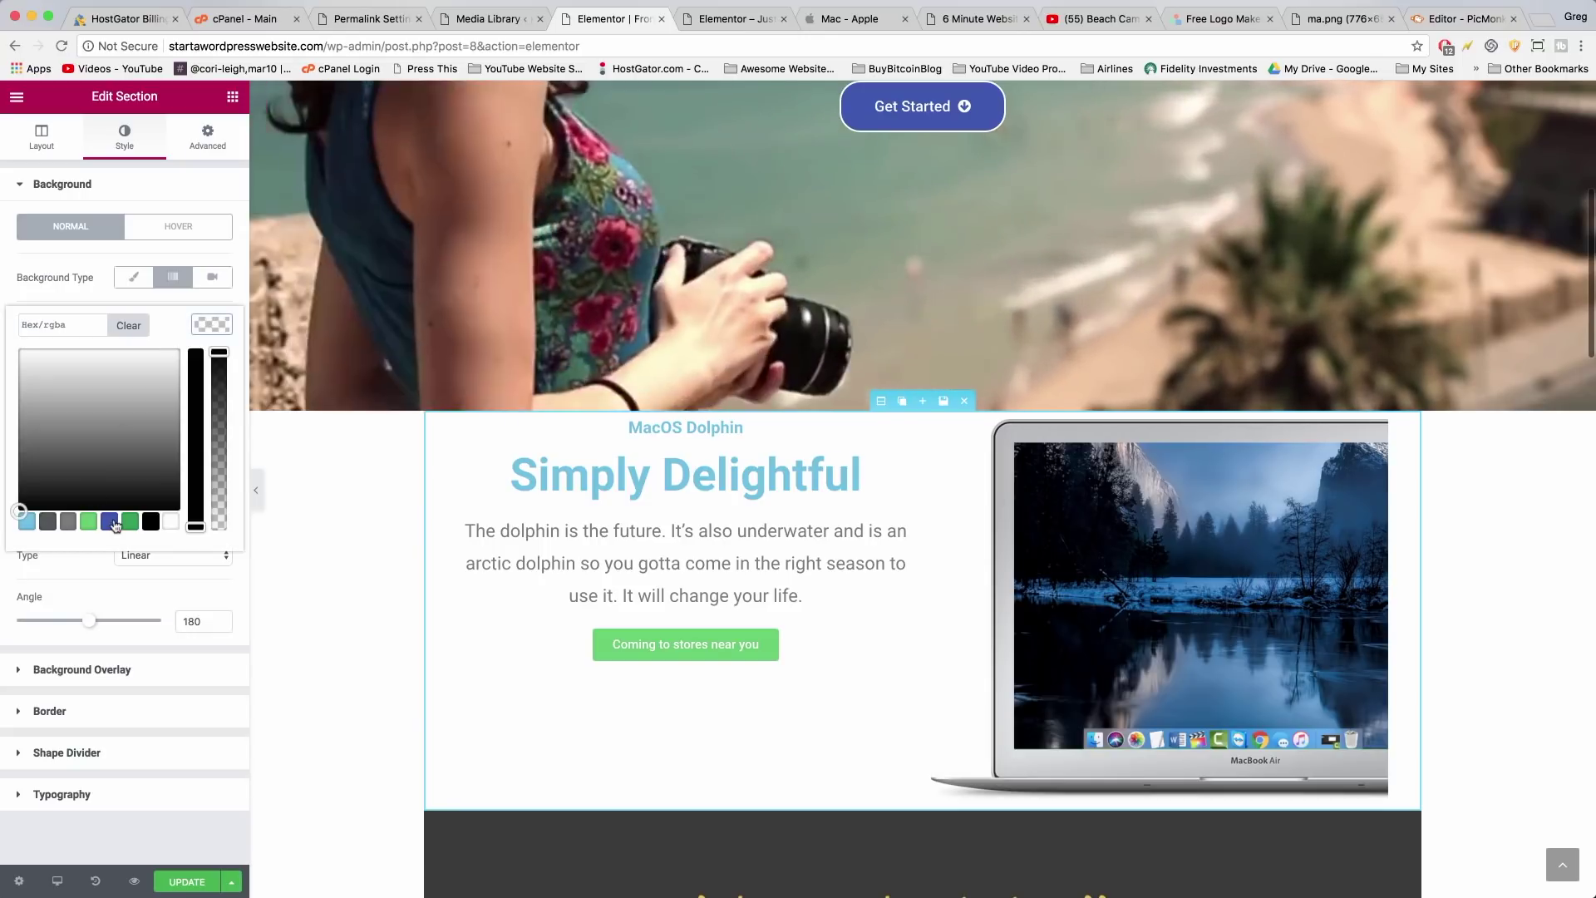
left_click(109, 522)
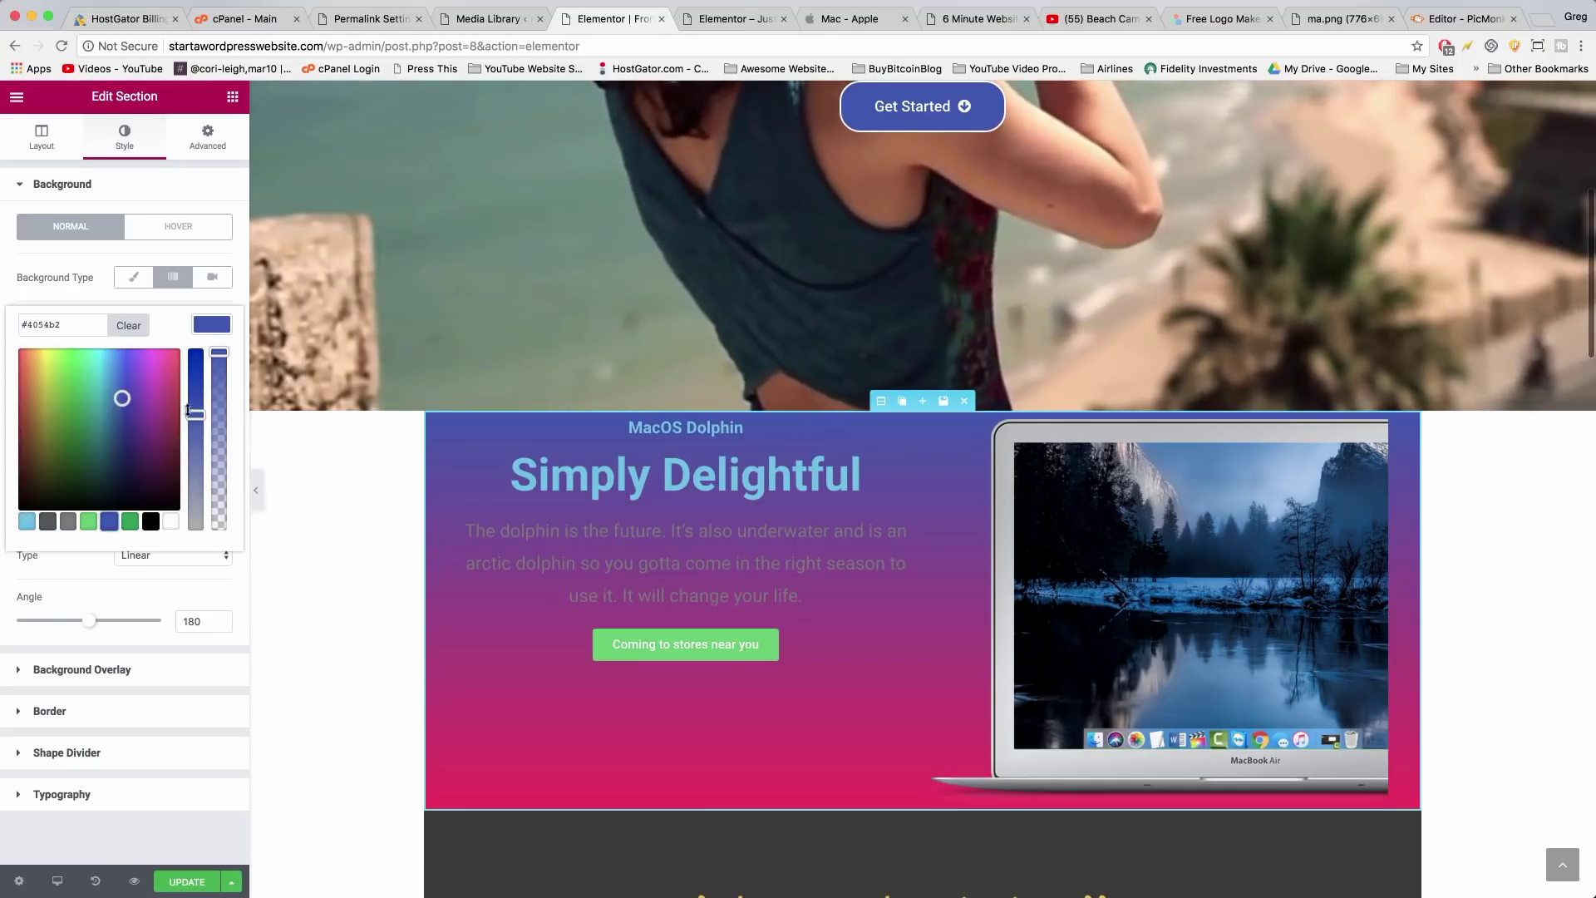
left_click_drag(189, 413, 192, 365)
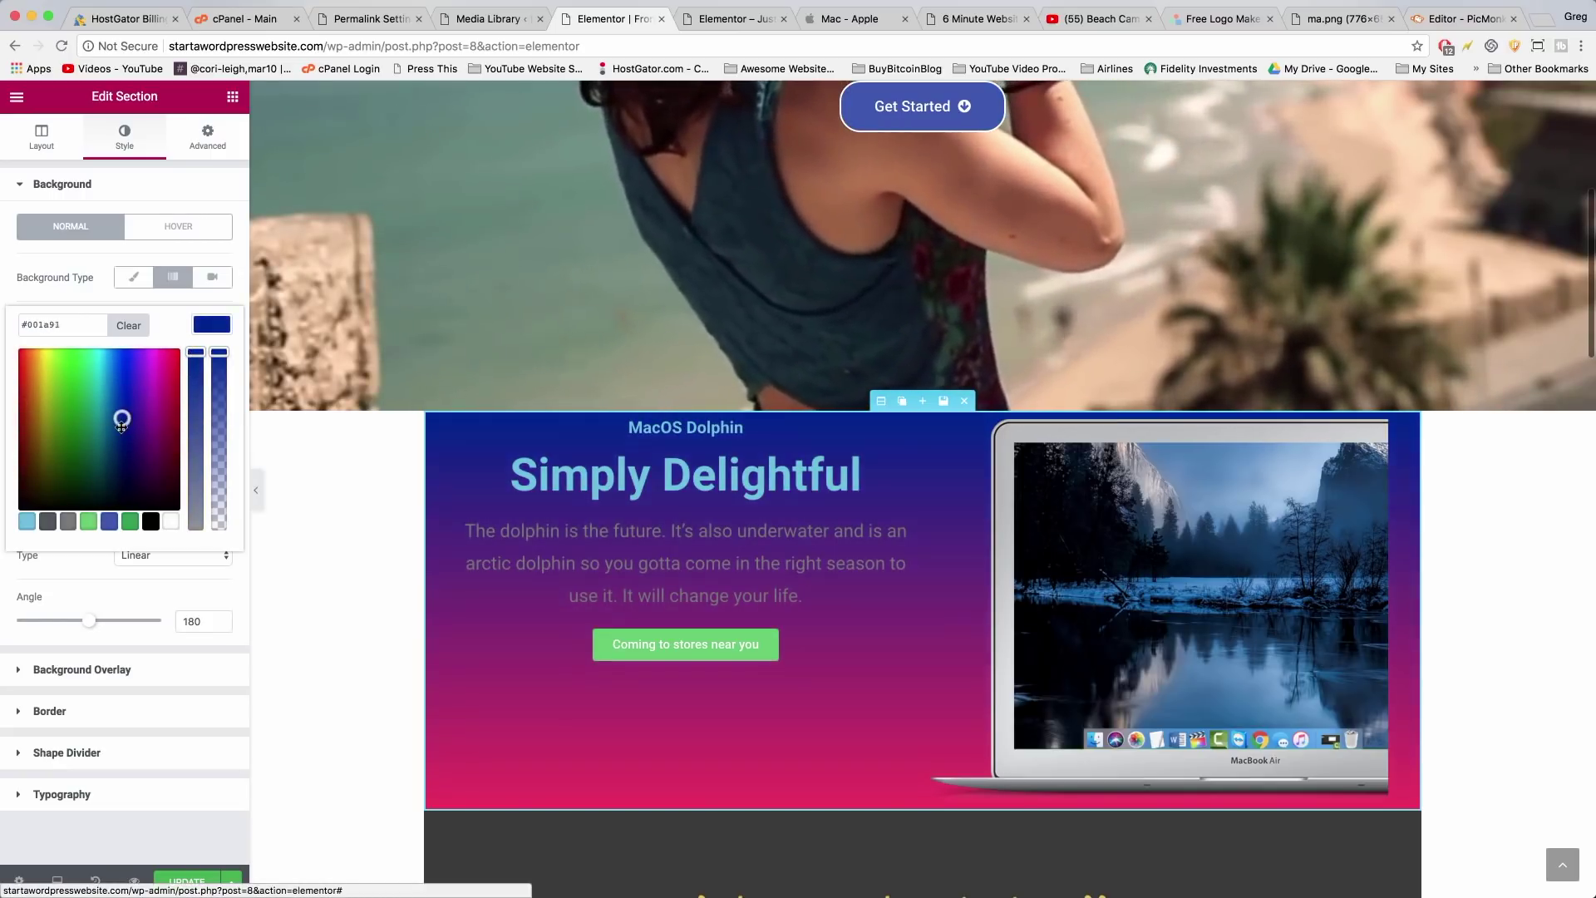
left_click_drag(127, 453, 129, 472)
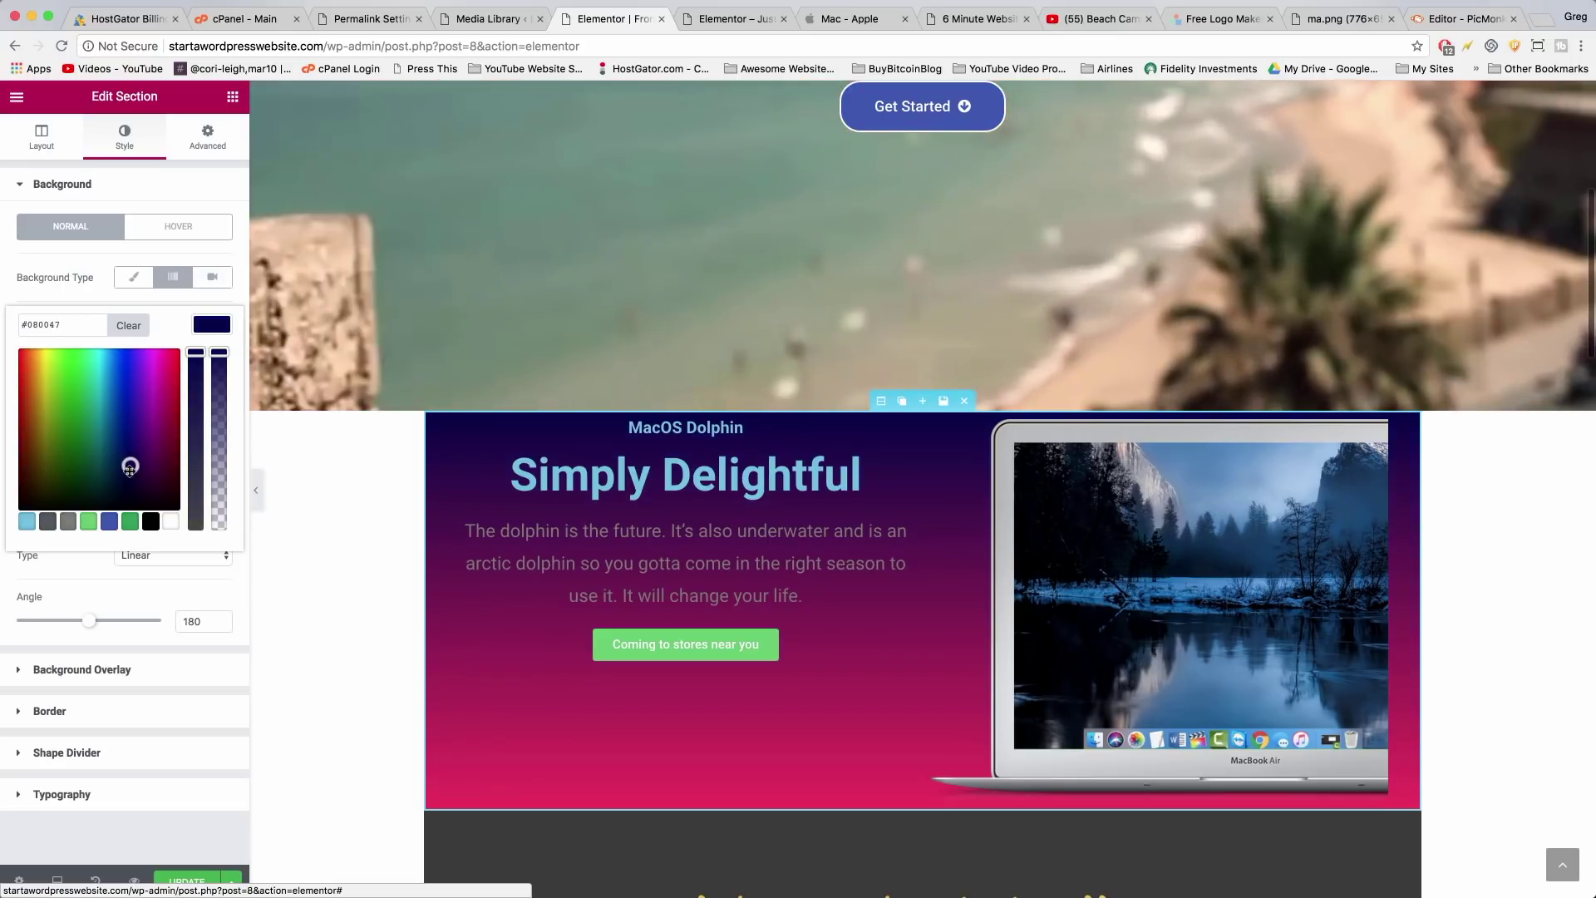
Fine-tune the gradient's first colour to navy #00074c against Apple's reference section.
left_click(747, 21)
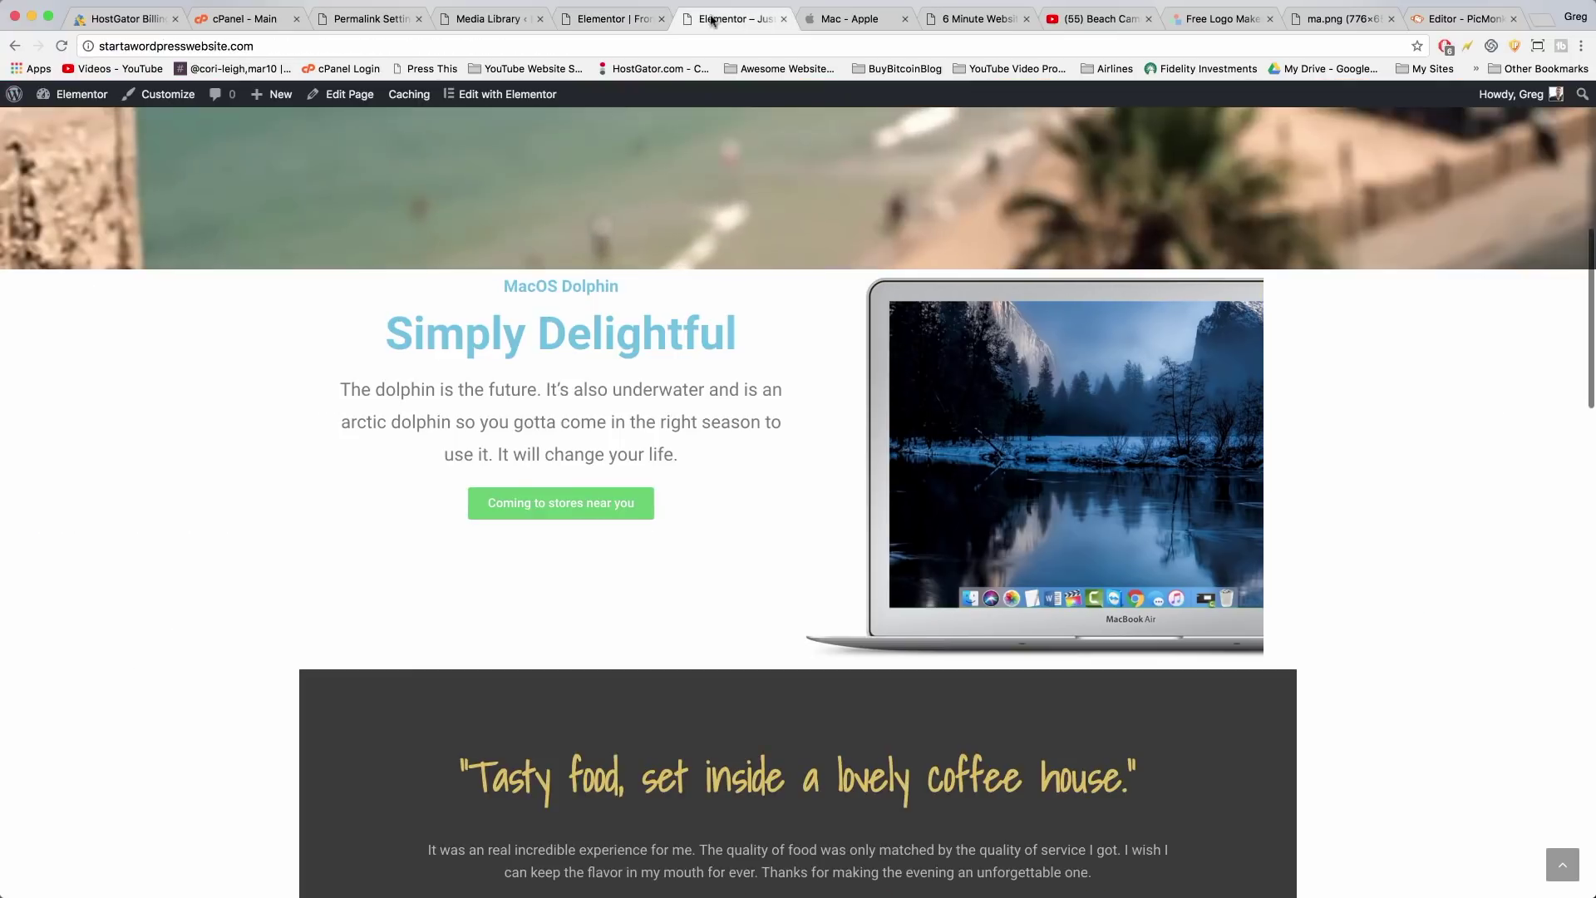
left_click(845, 20)
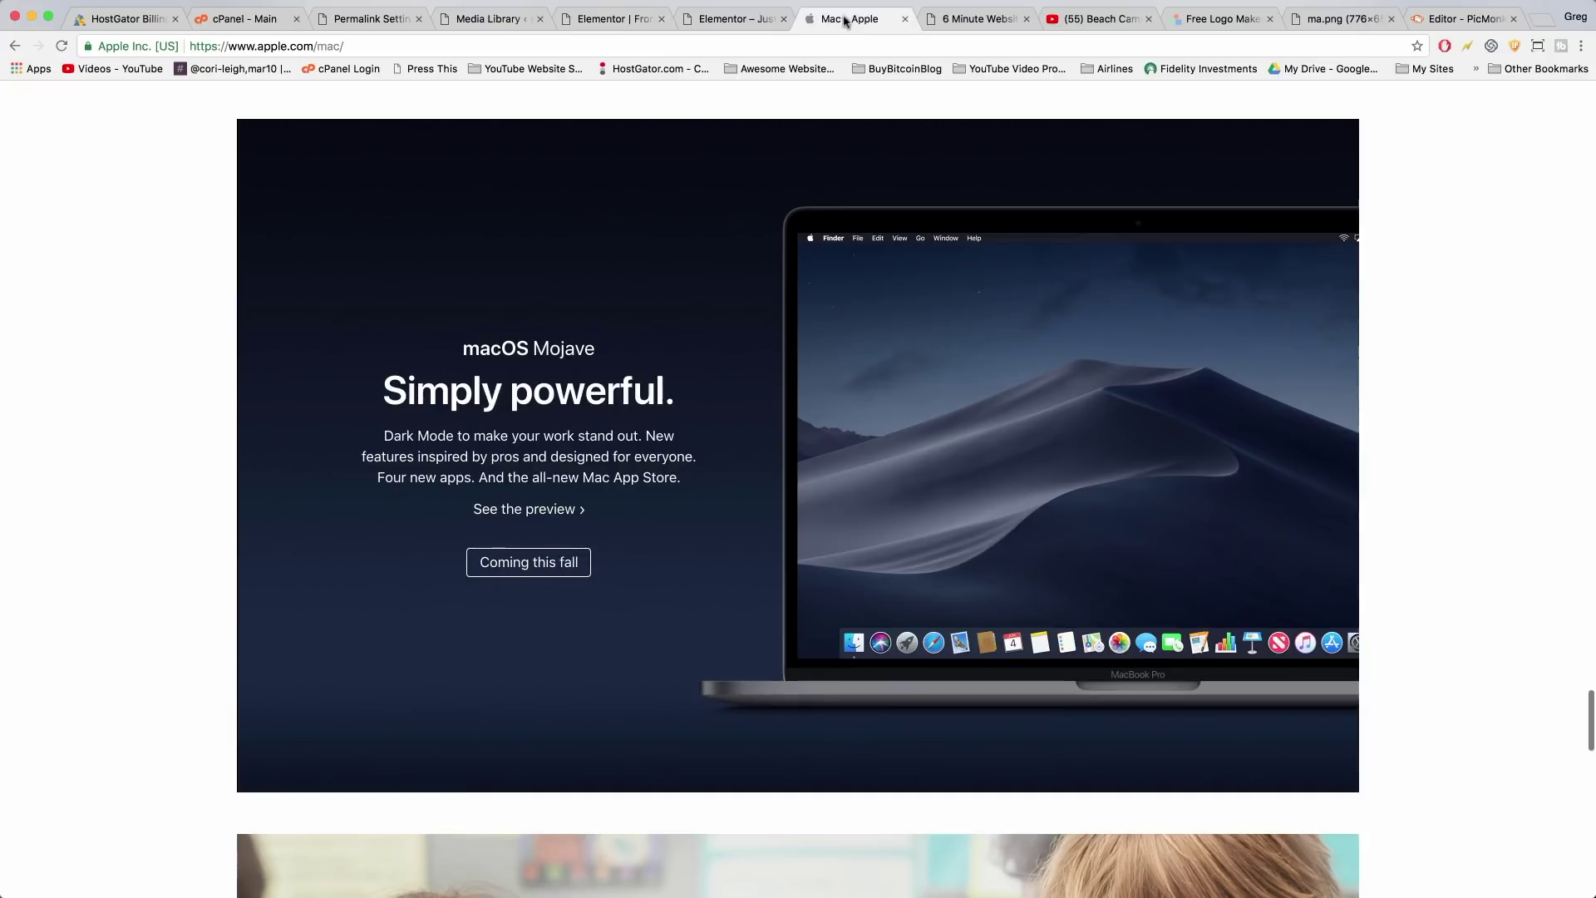
left_click(616, 22)
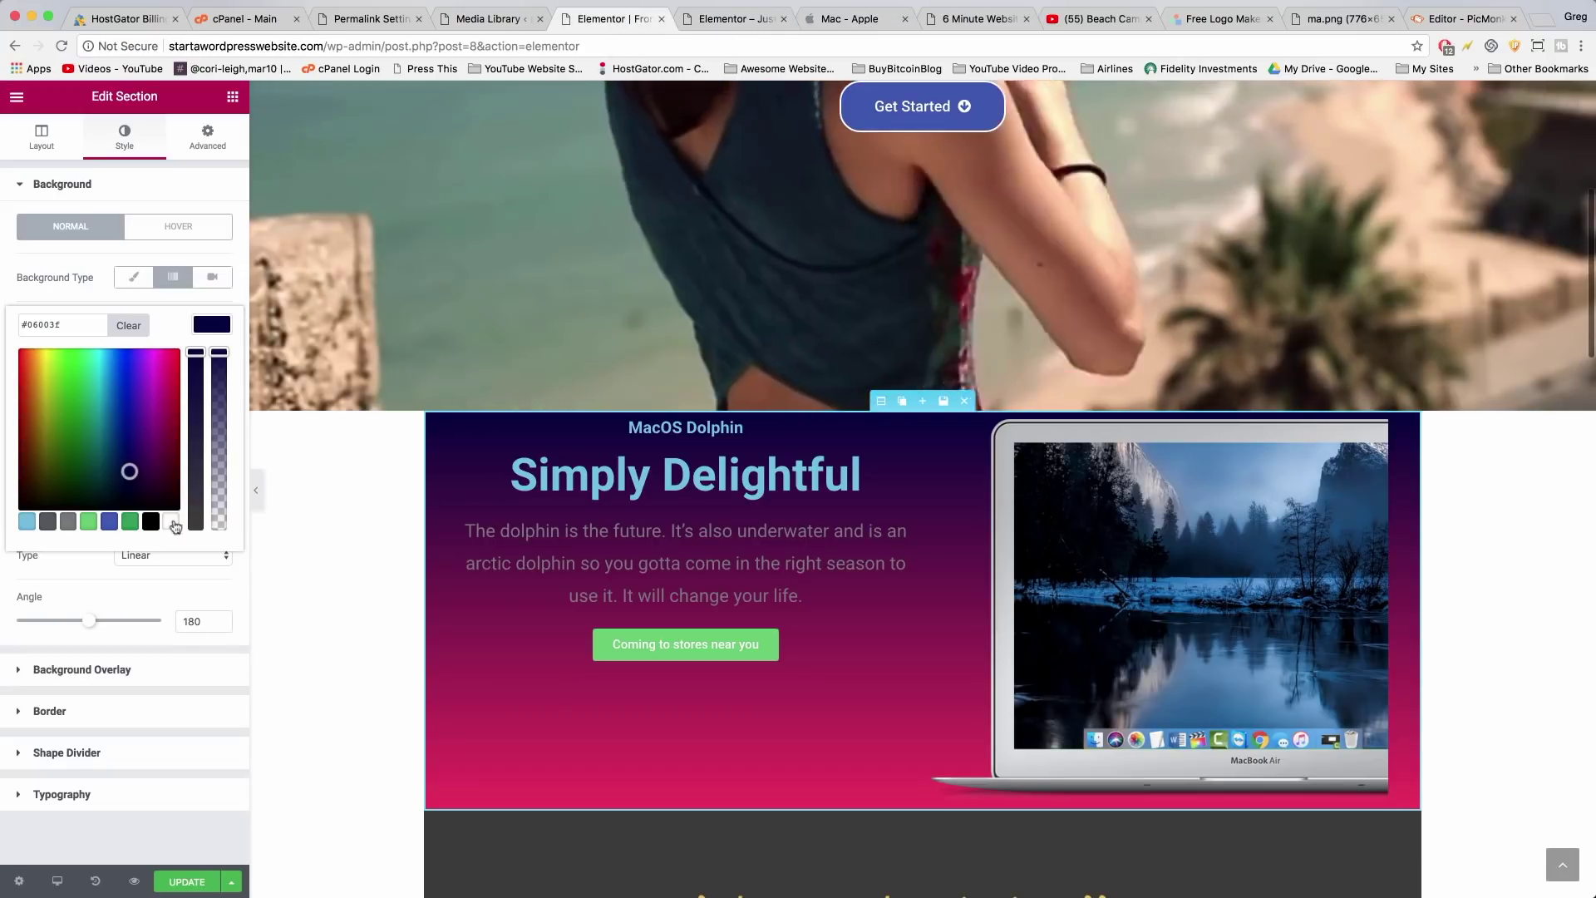
left_click_drag(129, 472, 124, 463)
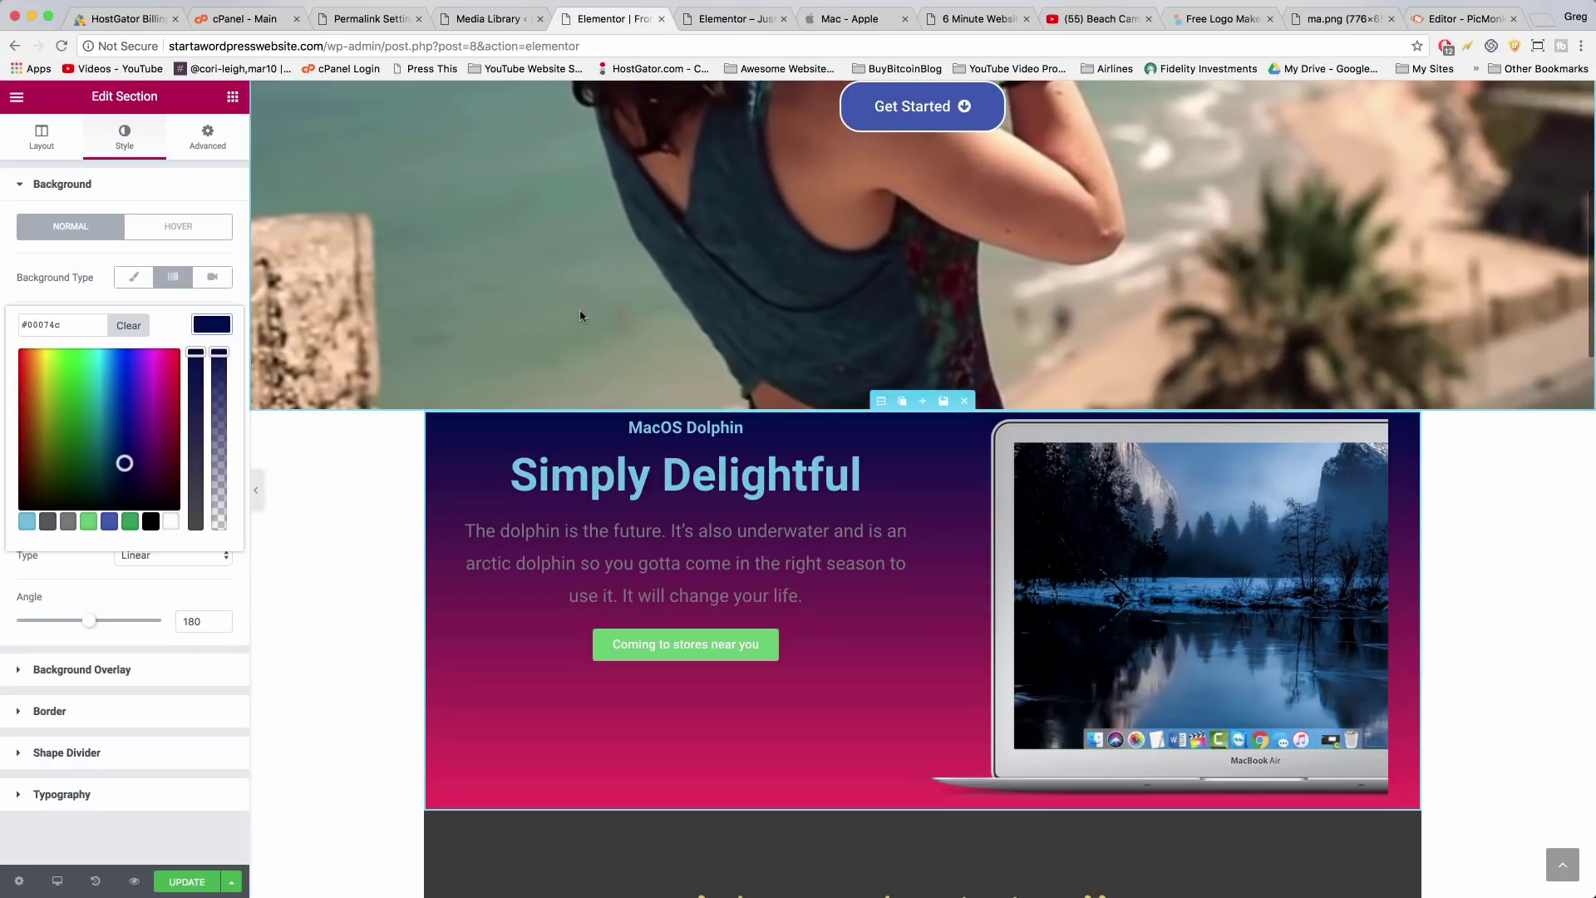
left_click(843, 20)
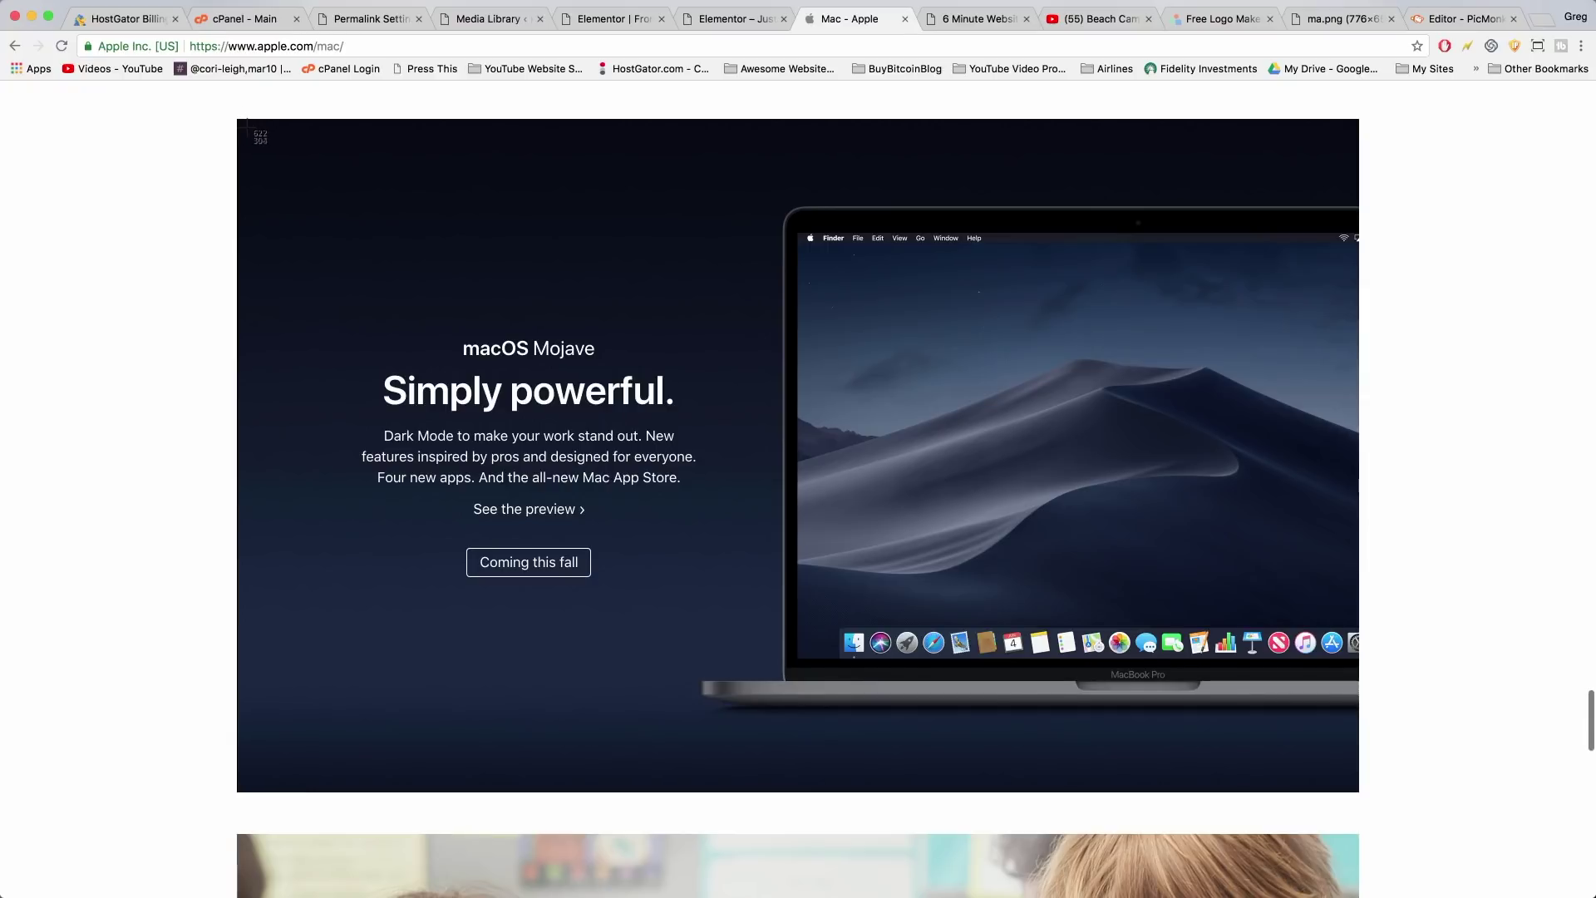
left_click_drag(331, 145, 771, 788)
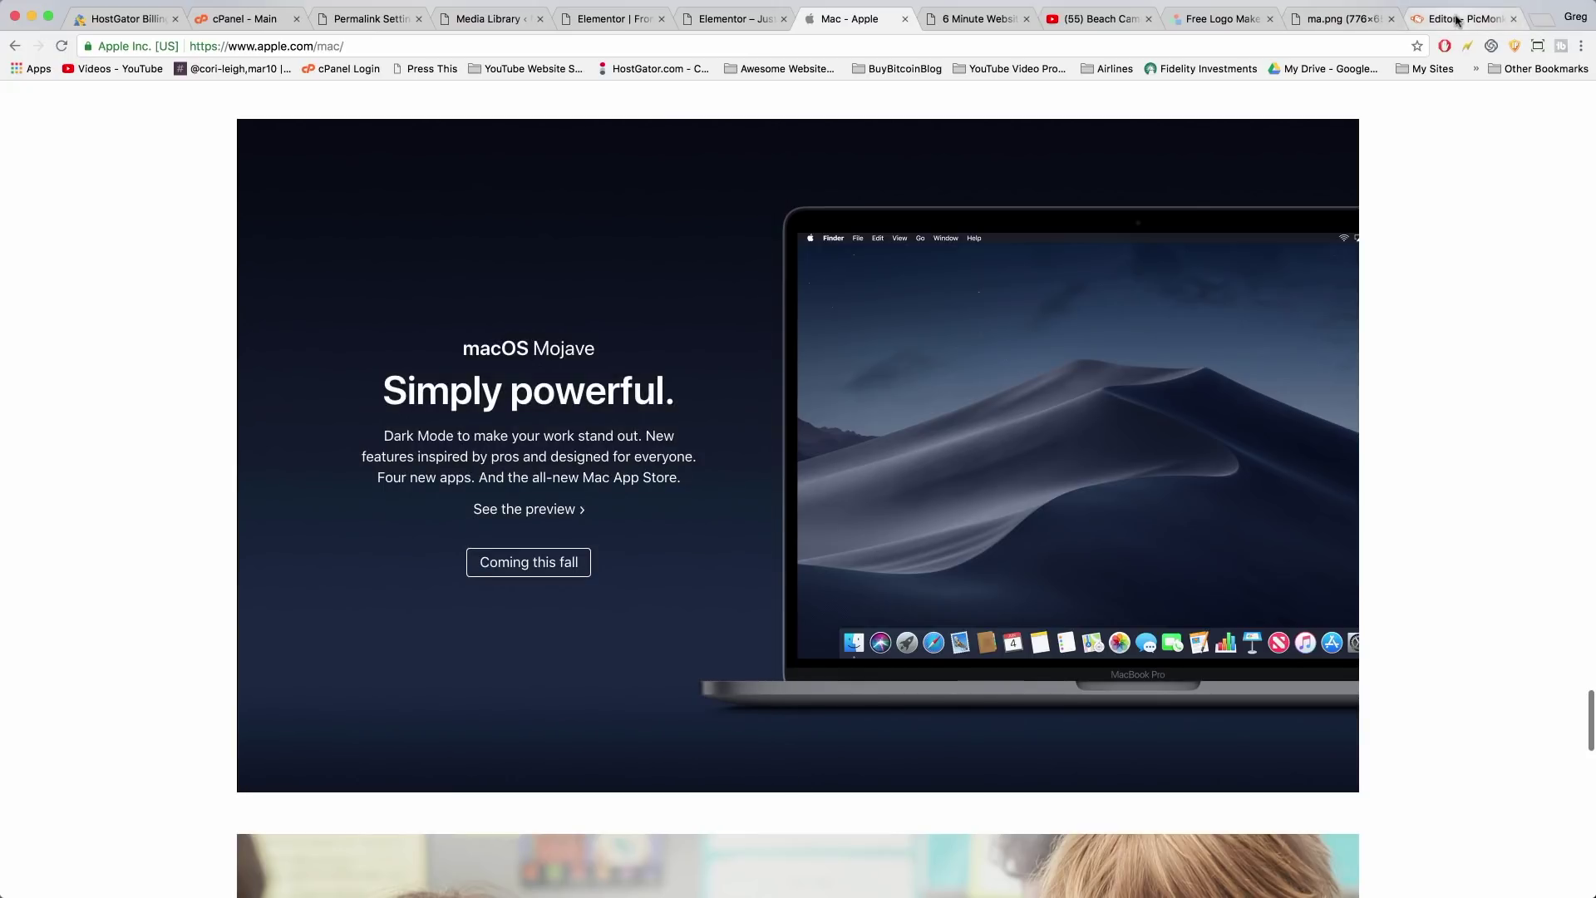
left_click(1456, 20)
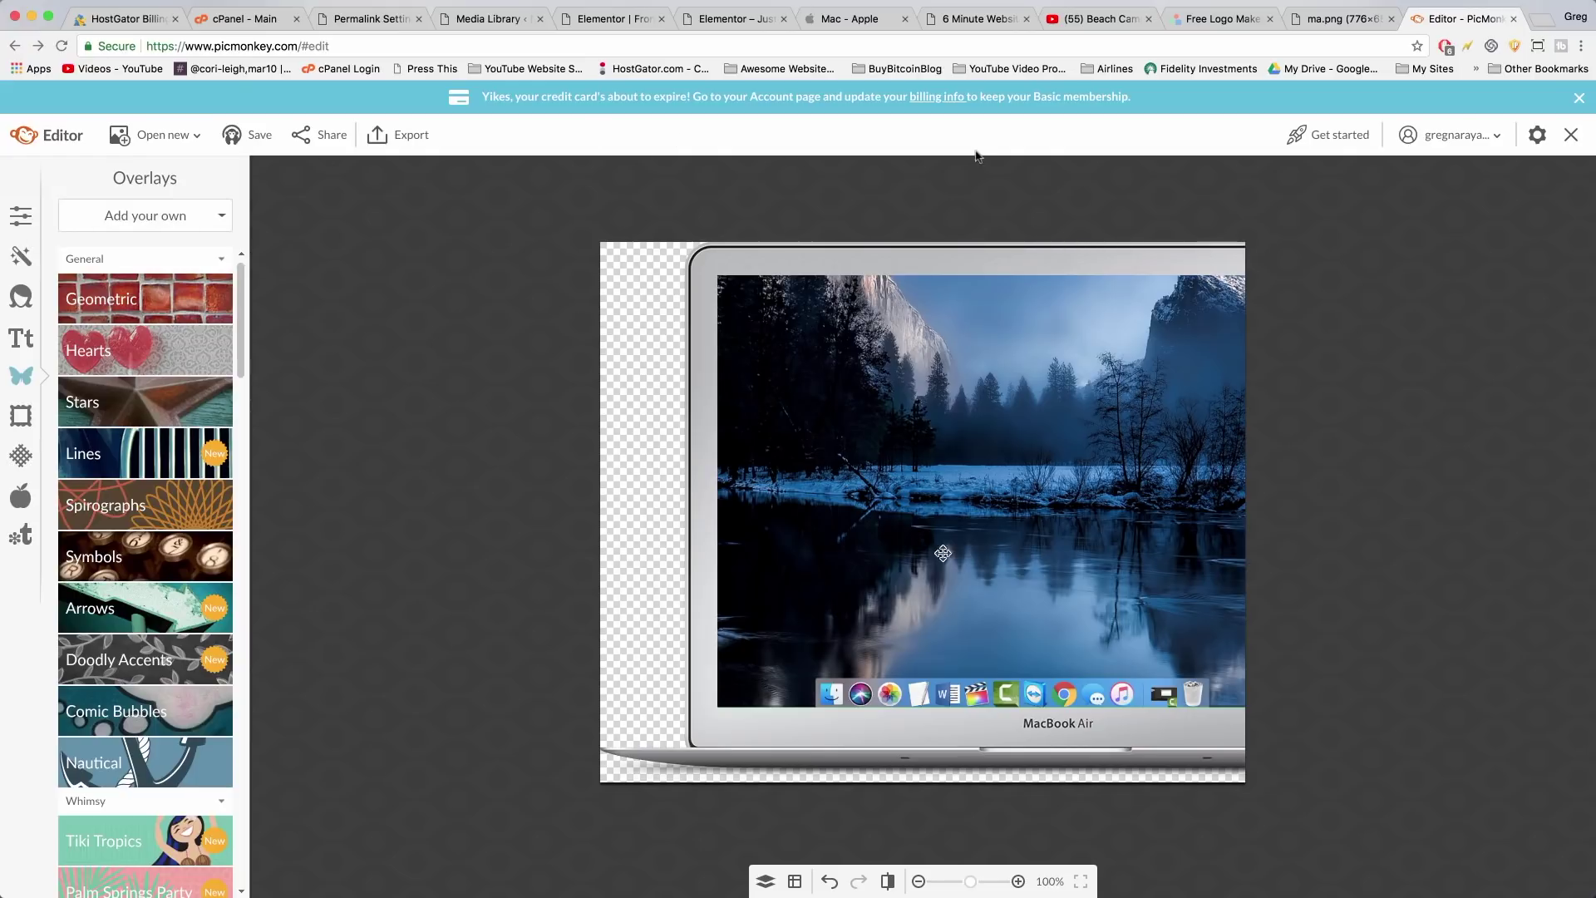
left_click(612, 18)
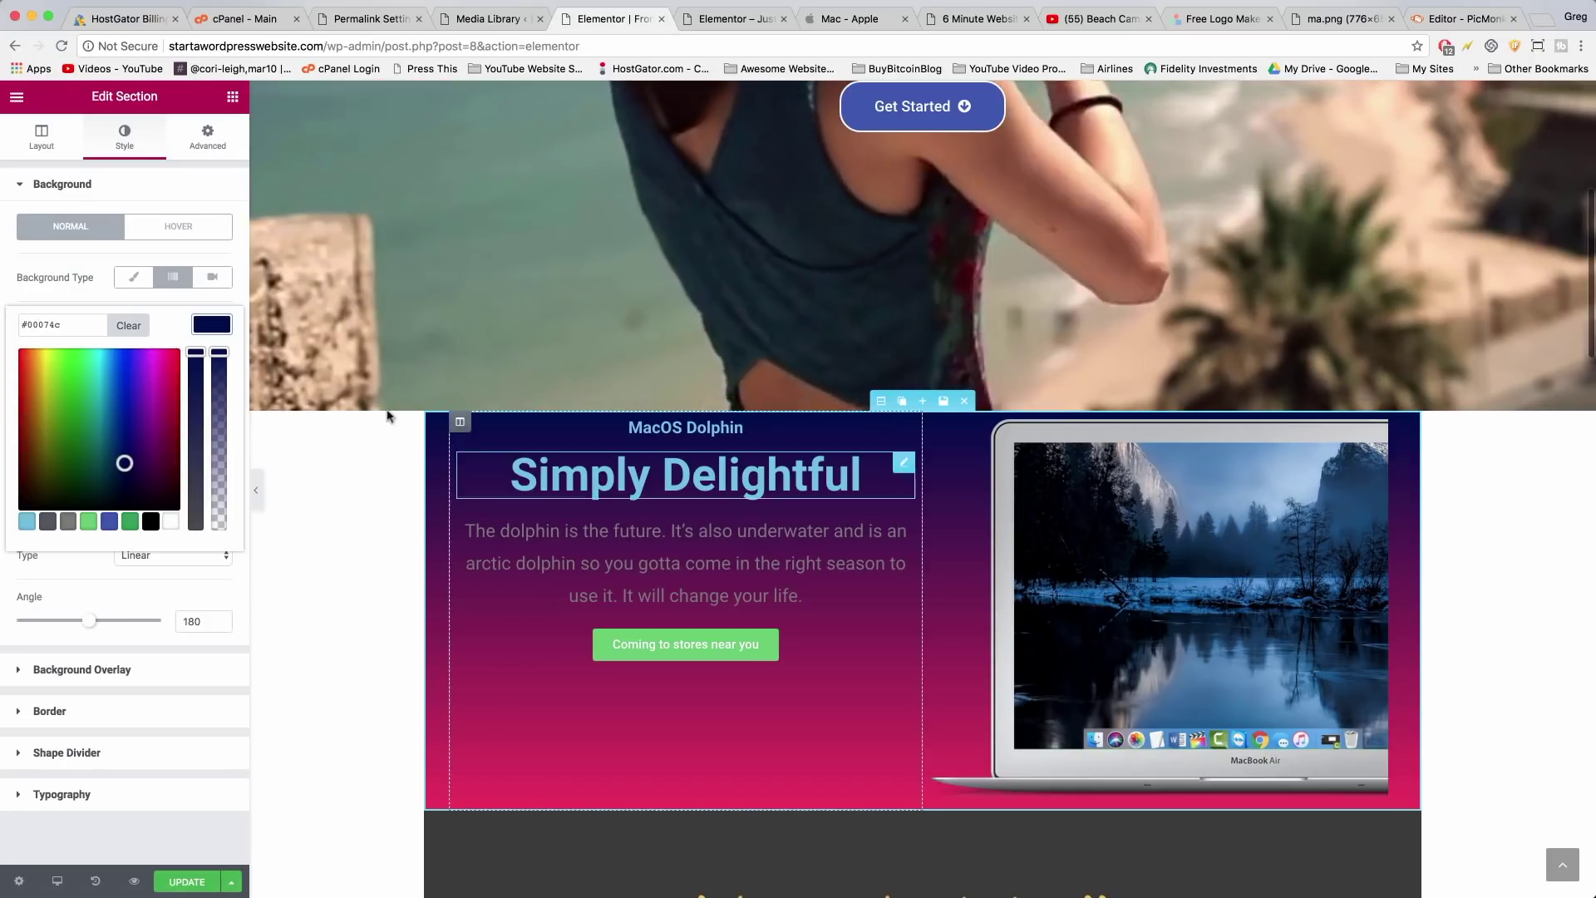
left_click(206, 324)
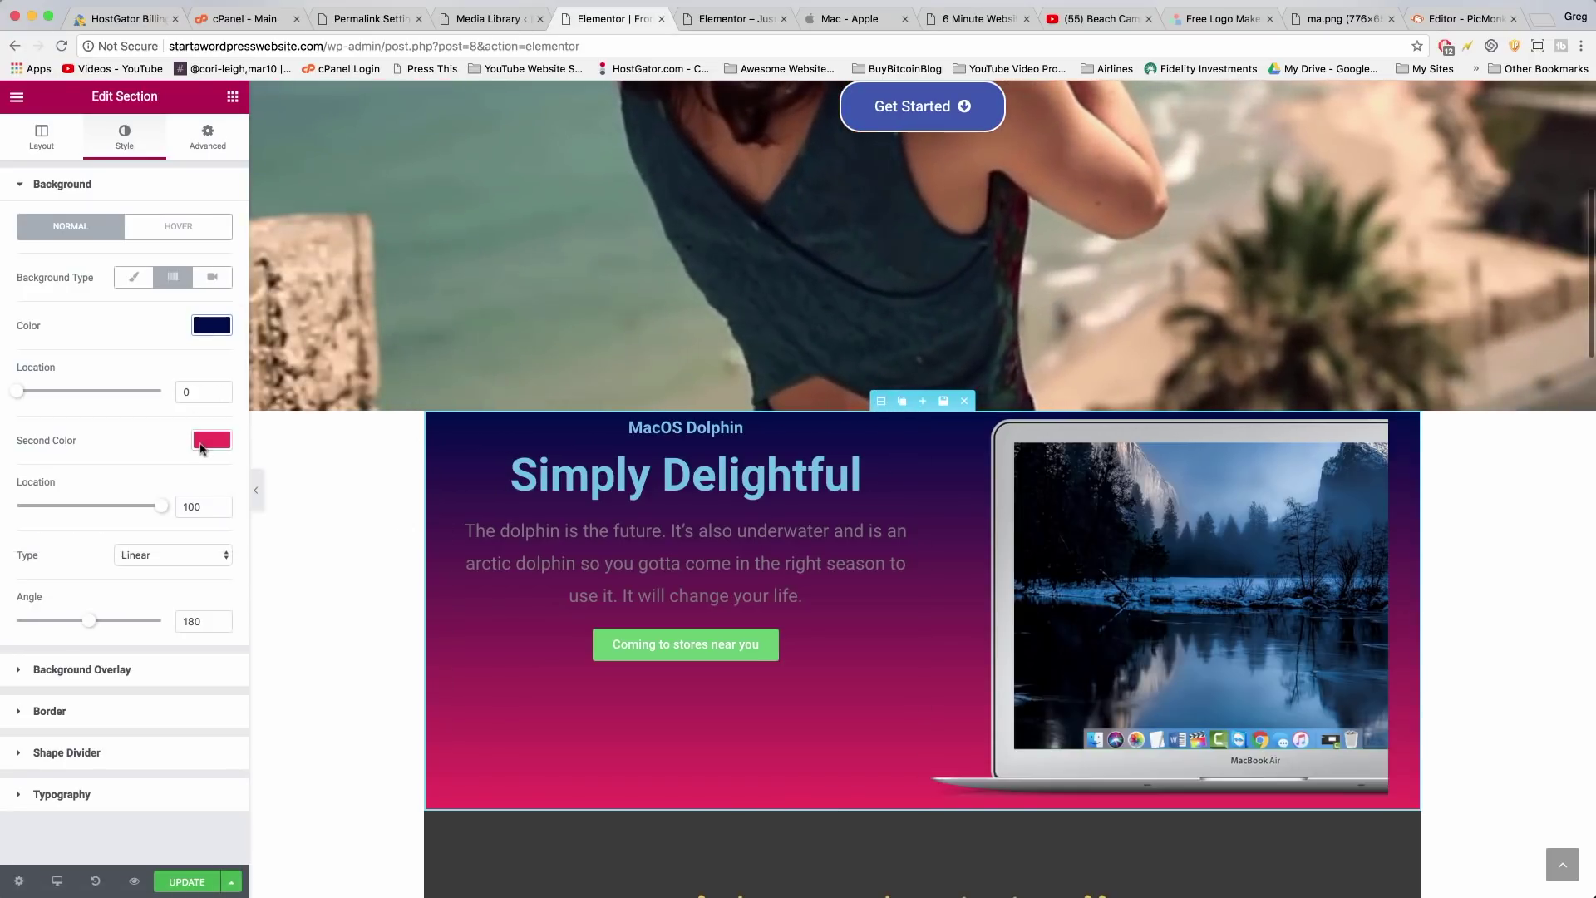
Set the gradient's second colour to black #000000.
left_click(211, 439)
left_click(150, 636)
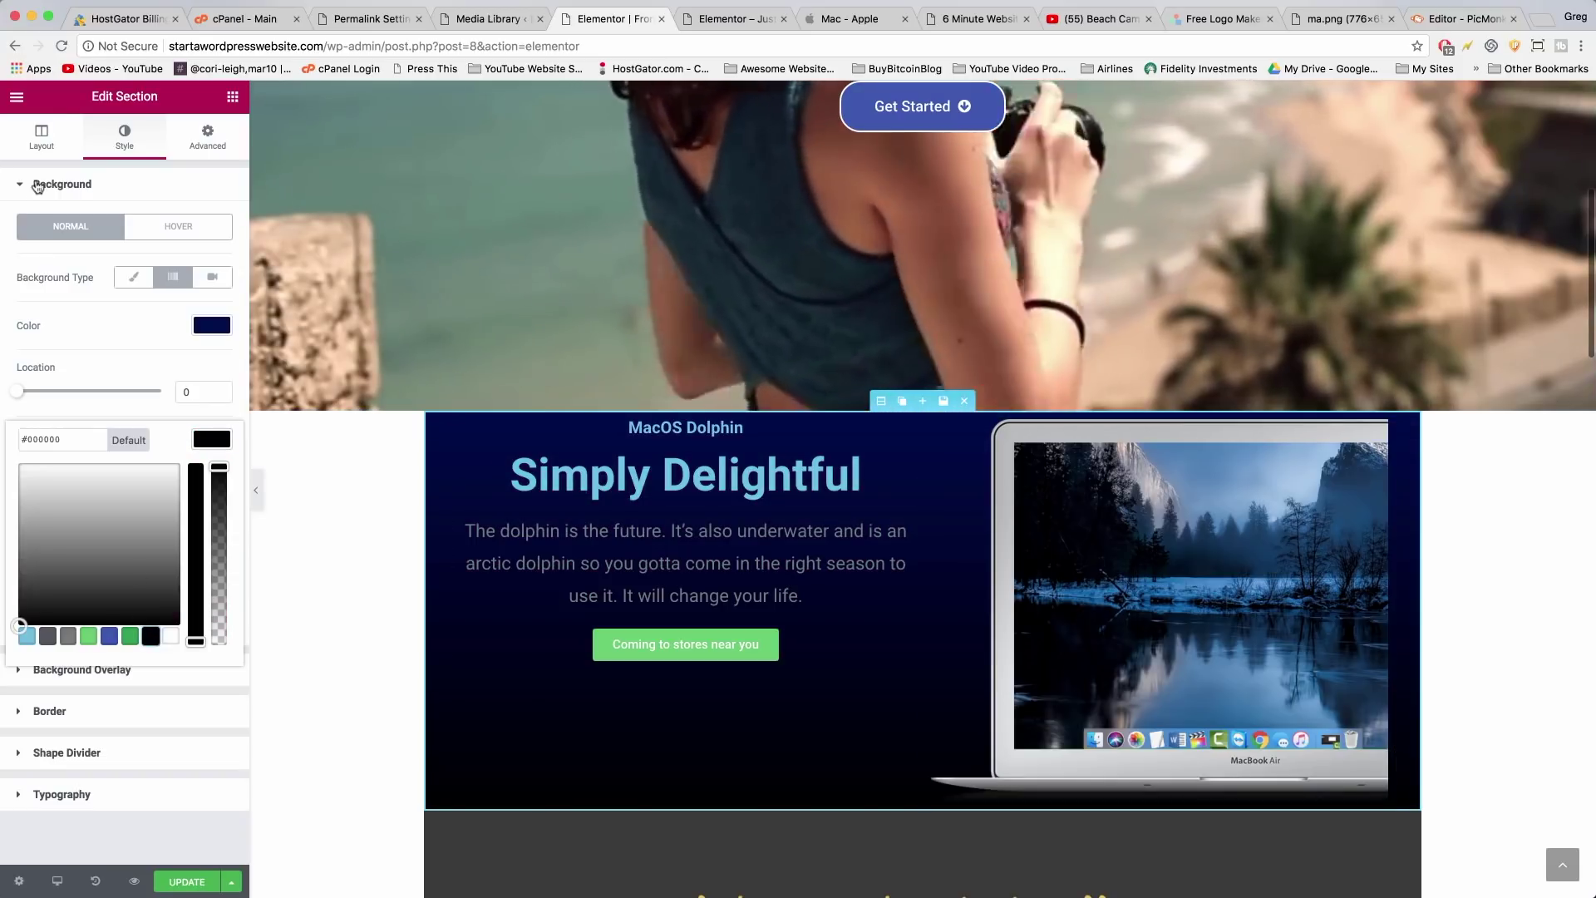
left_click(203, 148)
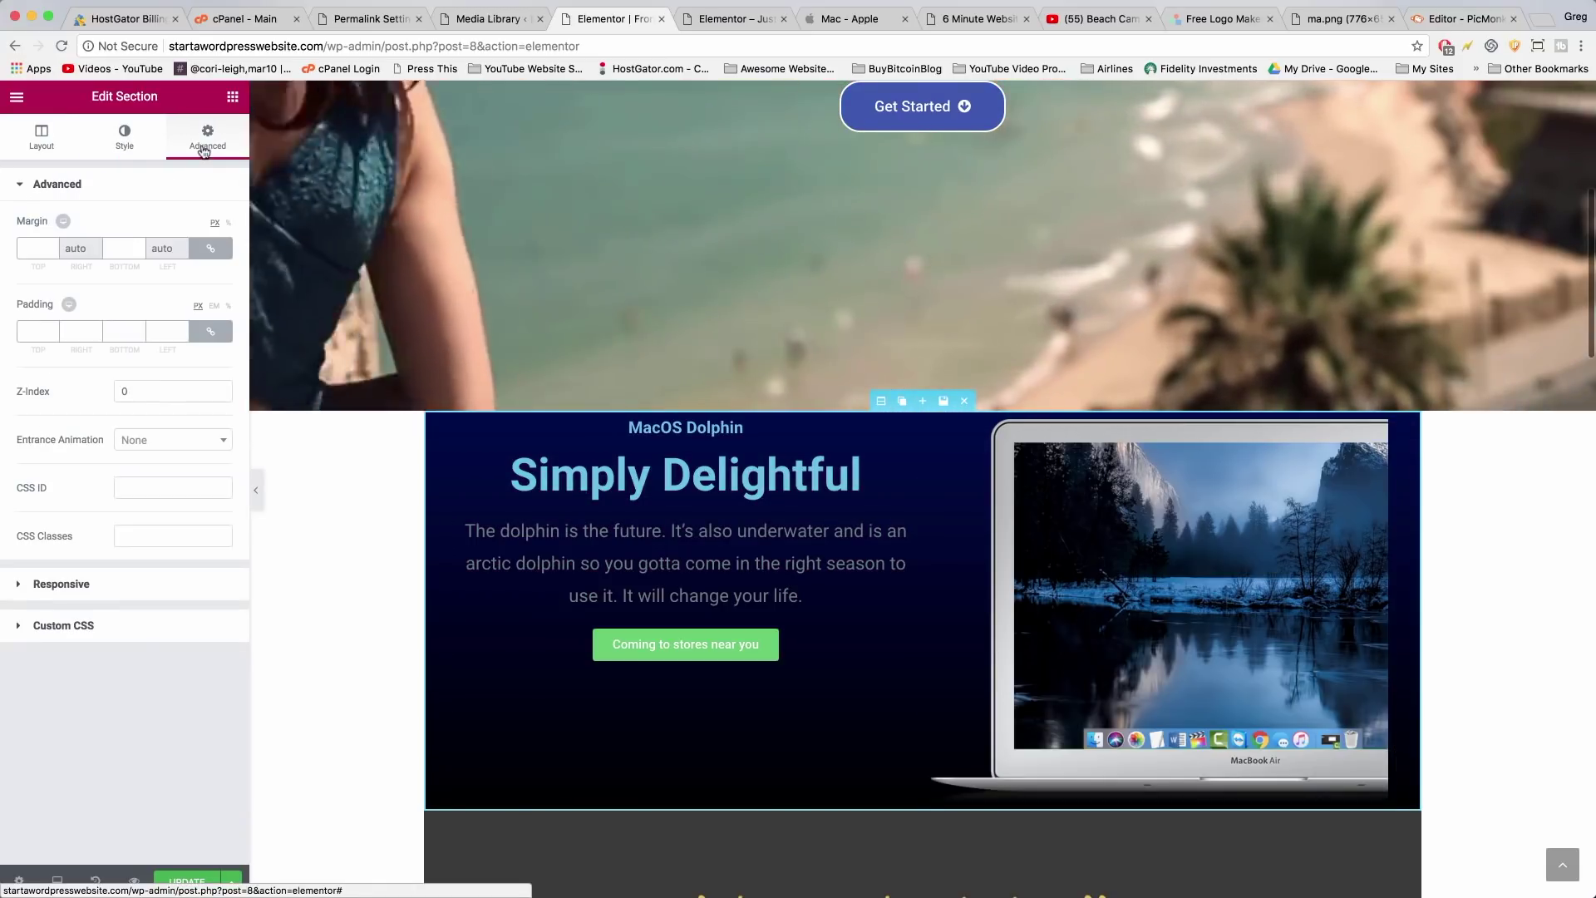
Set the section padding to 50 top and bottom and 0 left and right.
left_click(31, 326)
type("20")
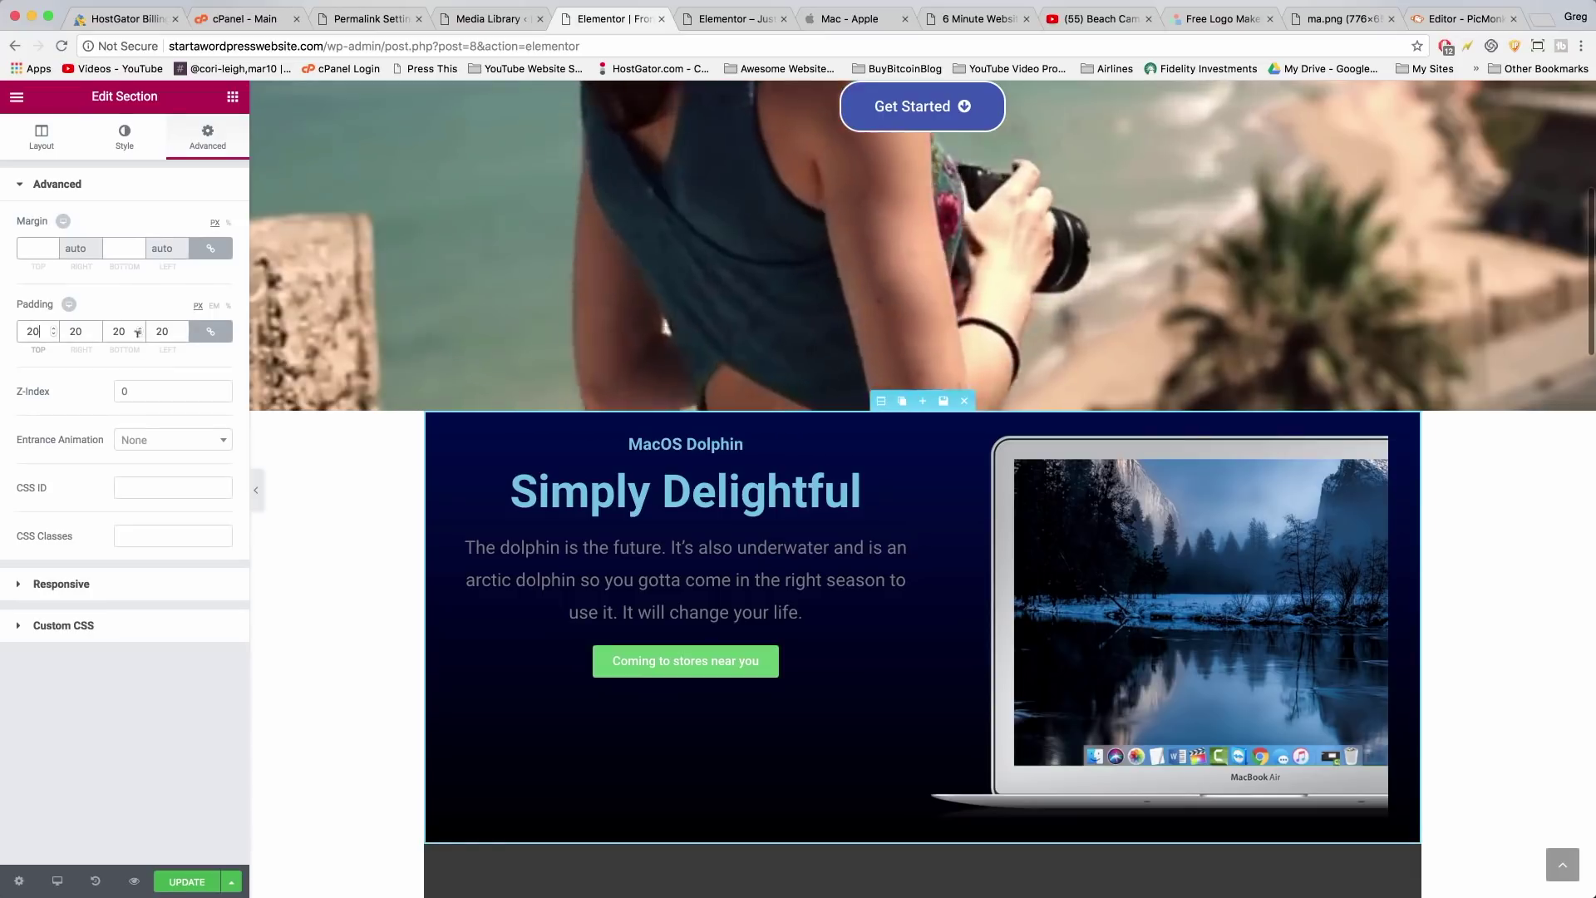
double_click(33, 332)
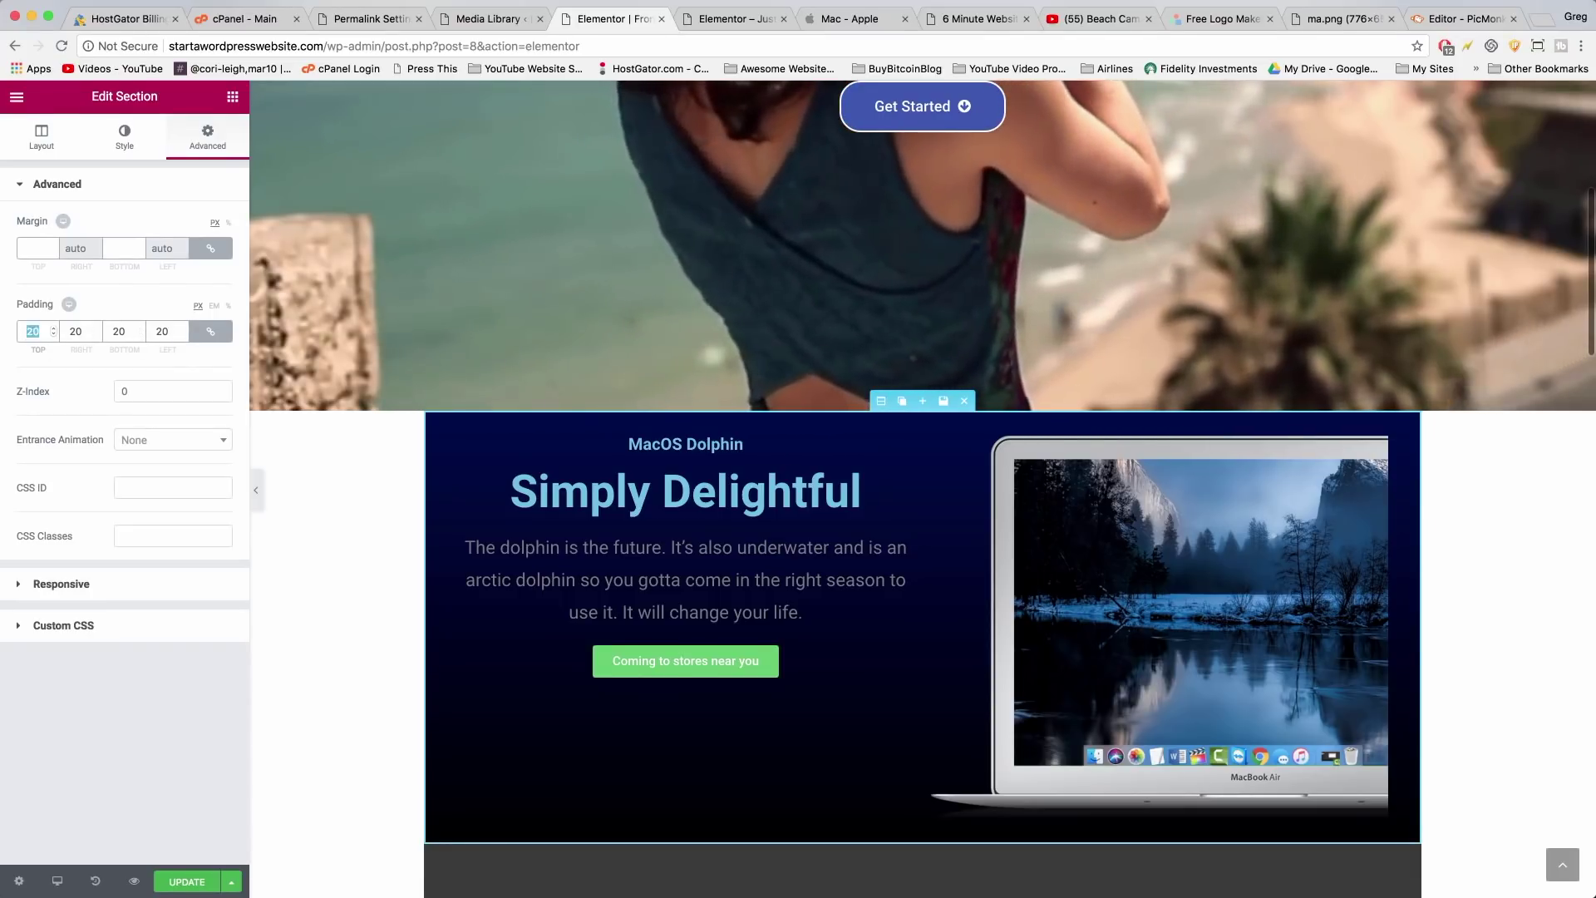
type("50")
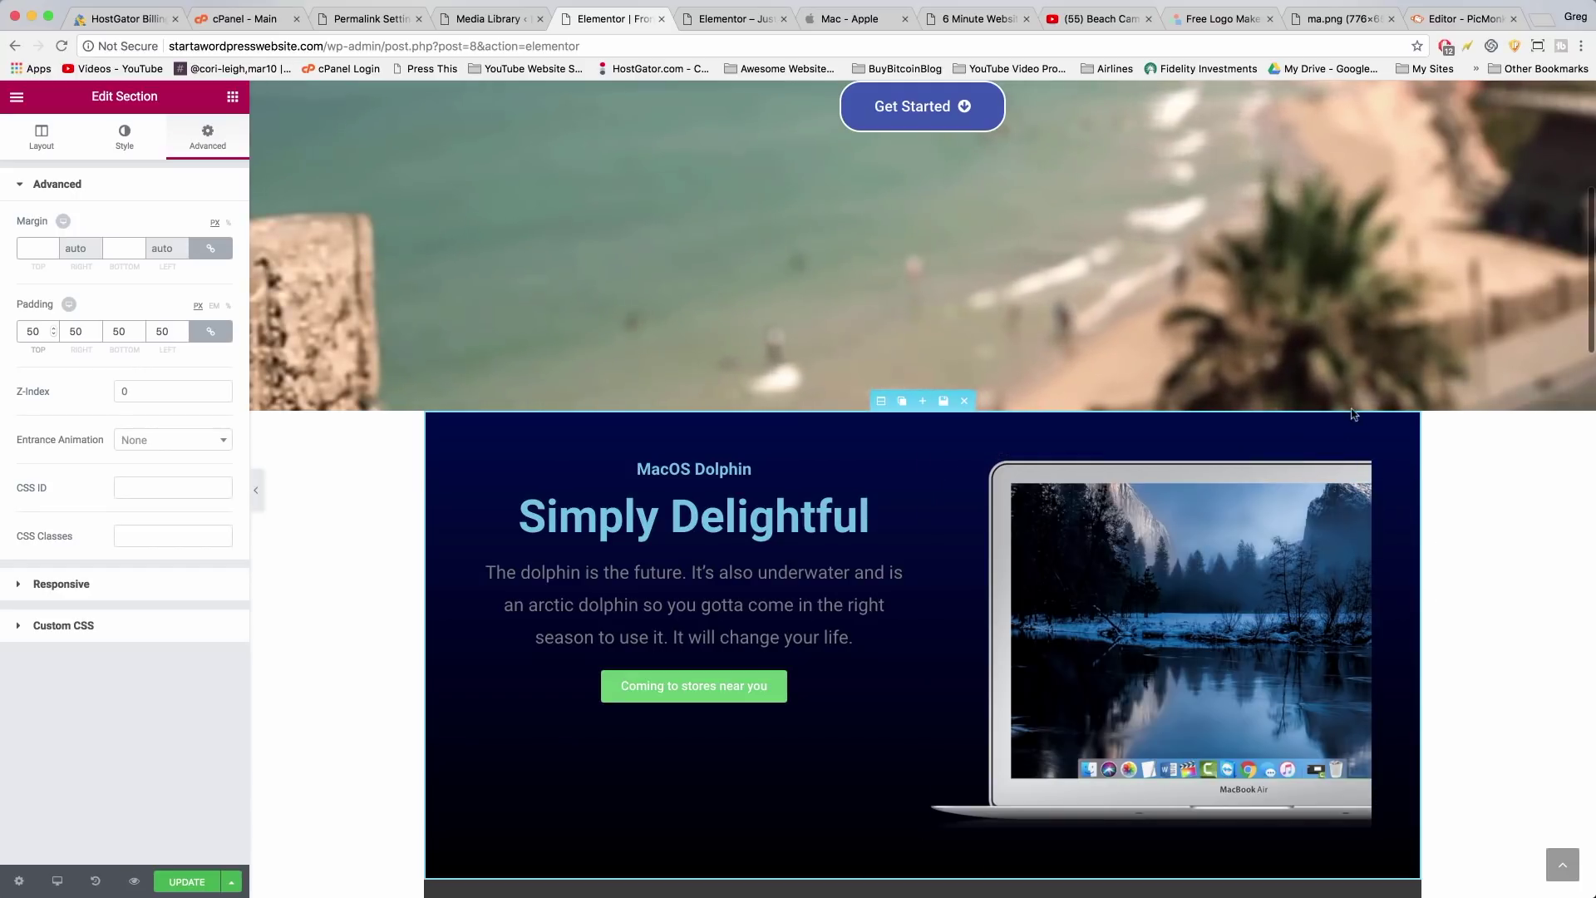
left_click(716, 21)
left_click(824, 23)
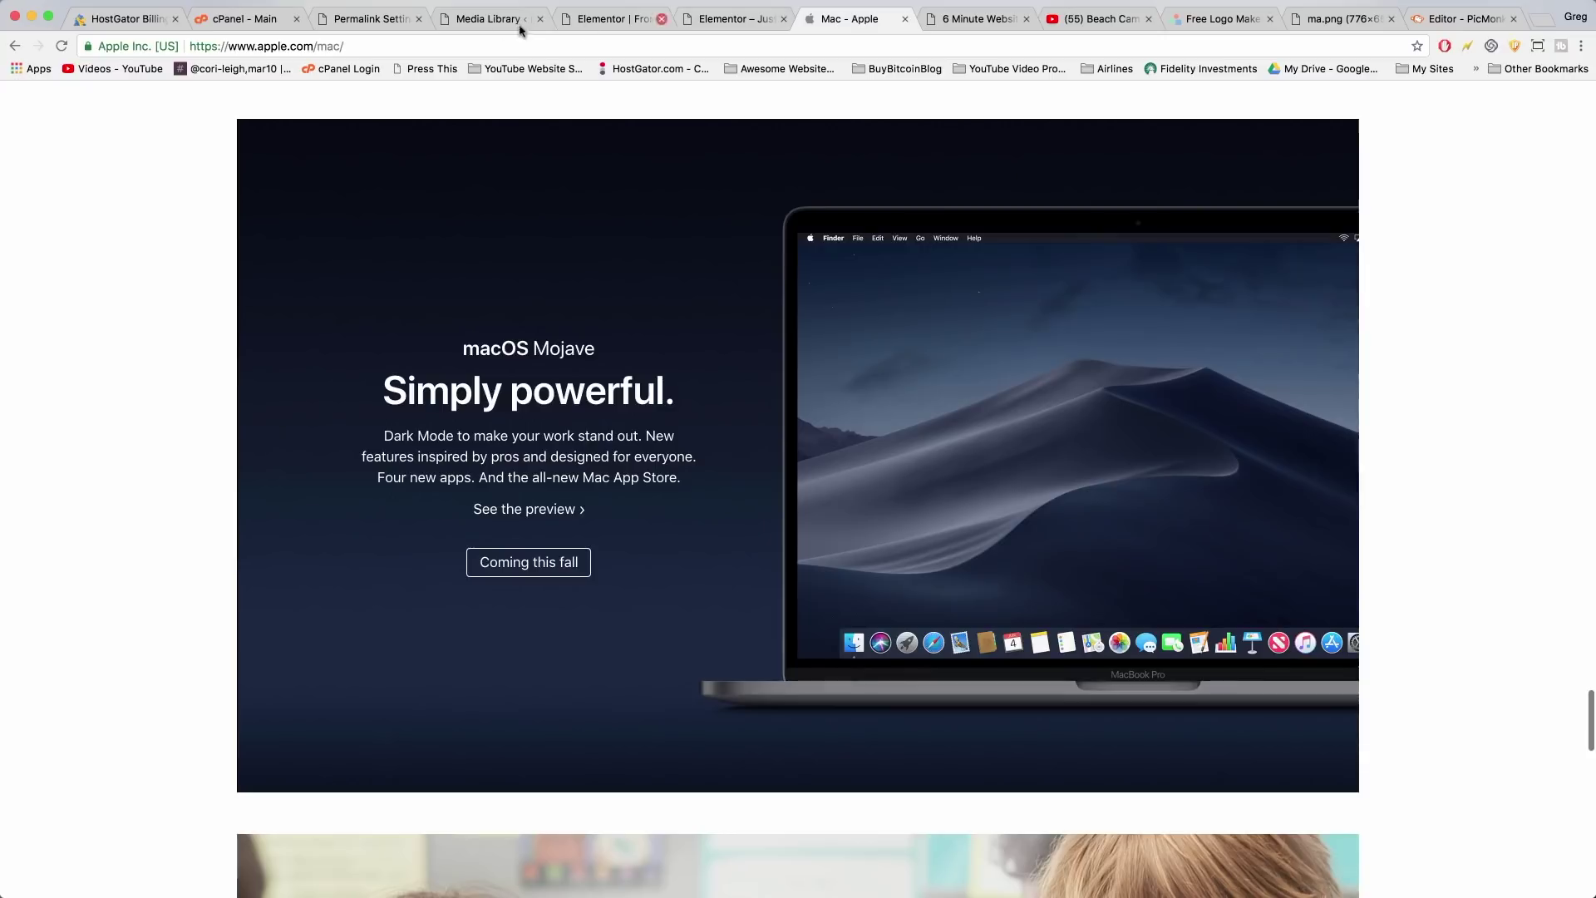
left_click(599, 21)
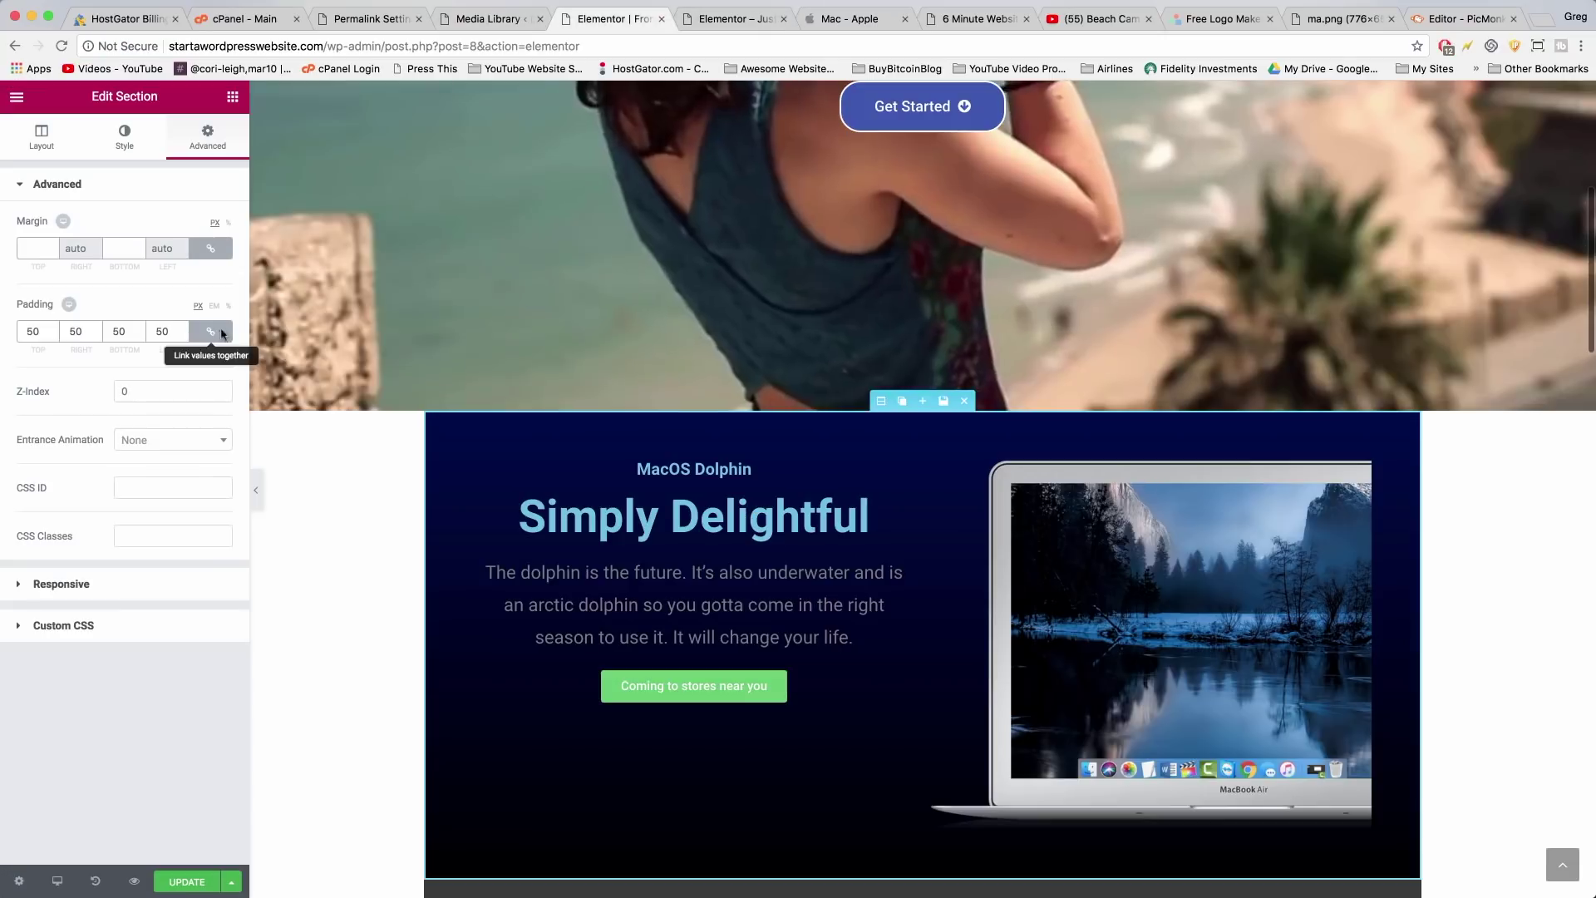
left_click(210, 332)
double_click(75, 331)
type("0")
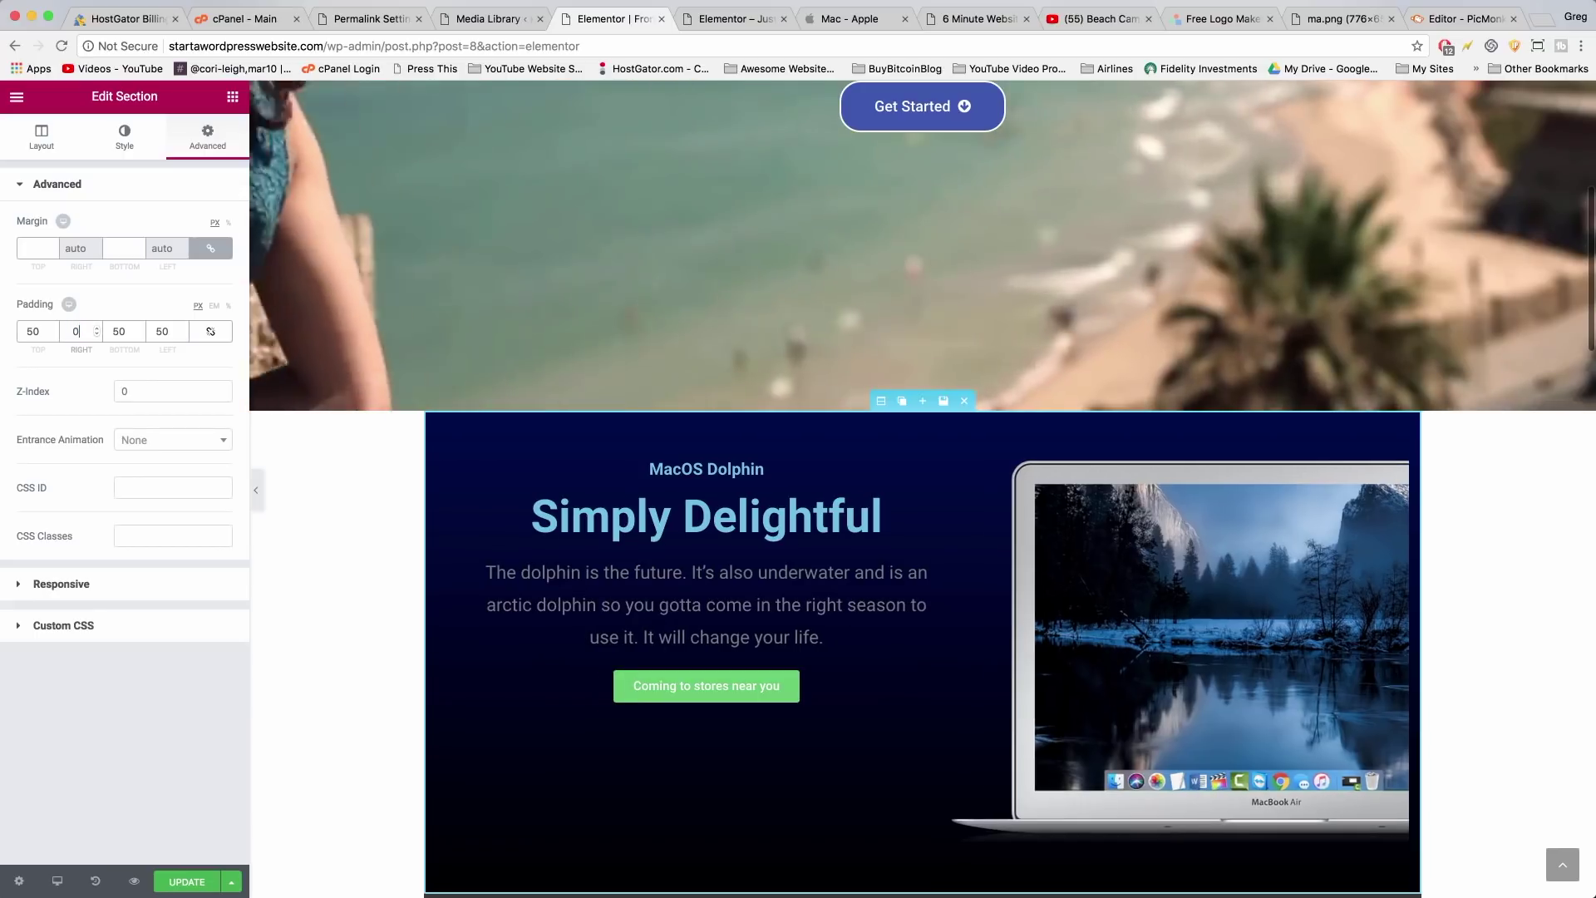
type("0")
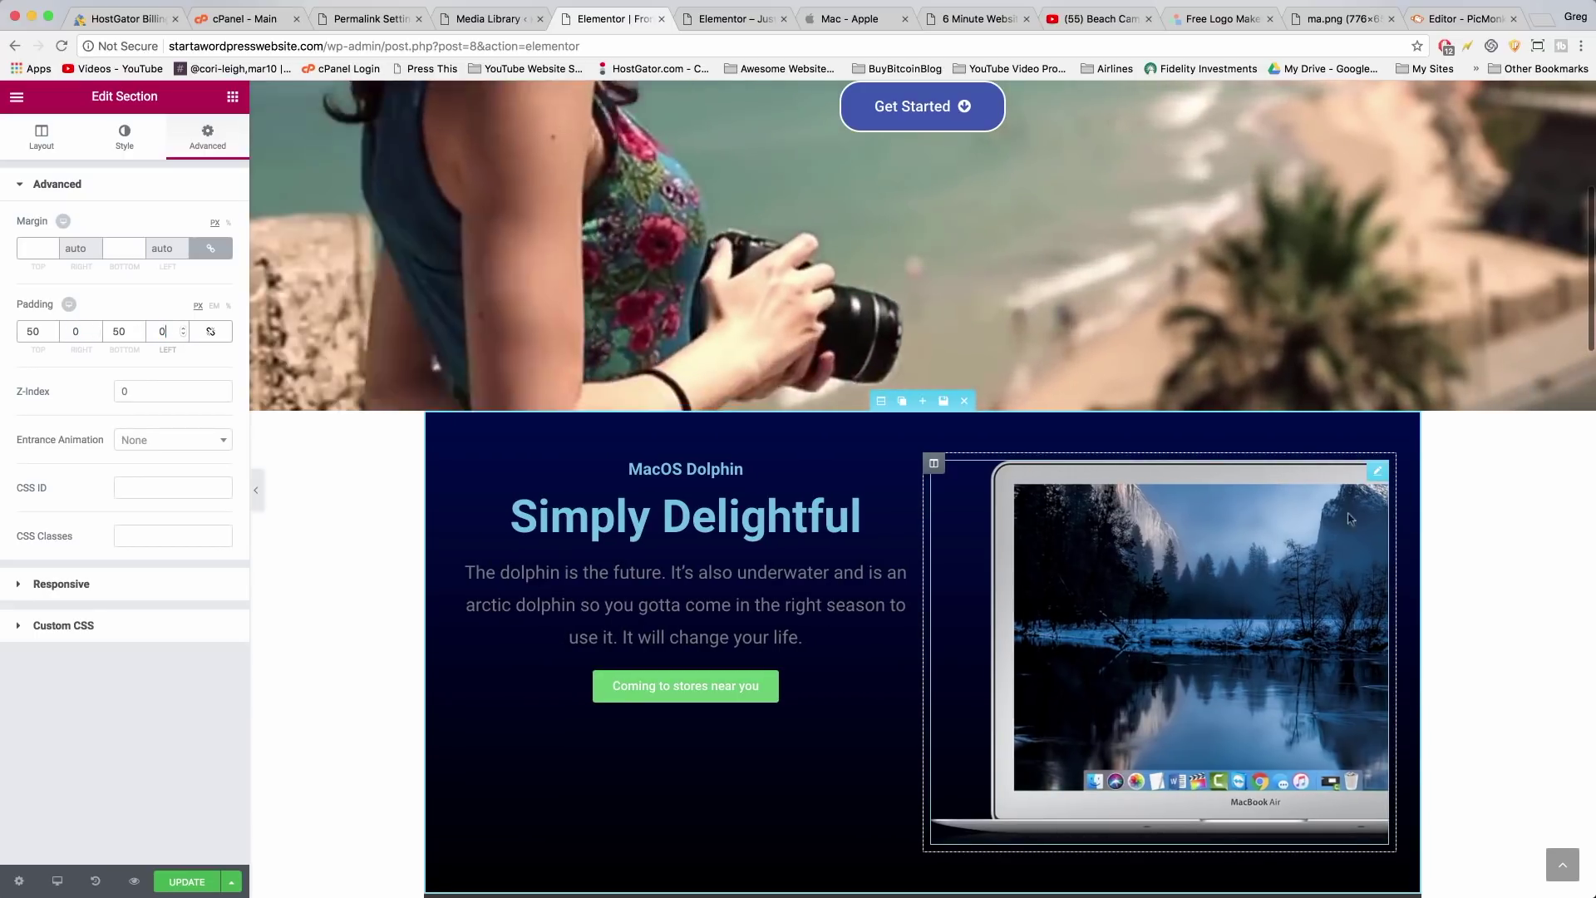
left_click(57, 140)
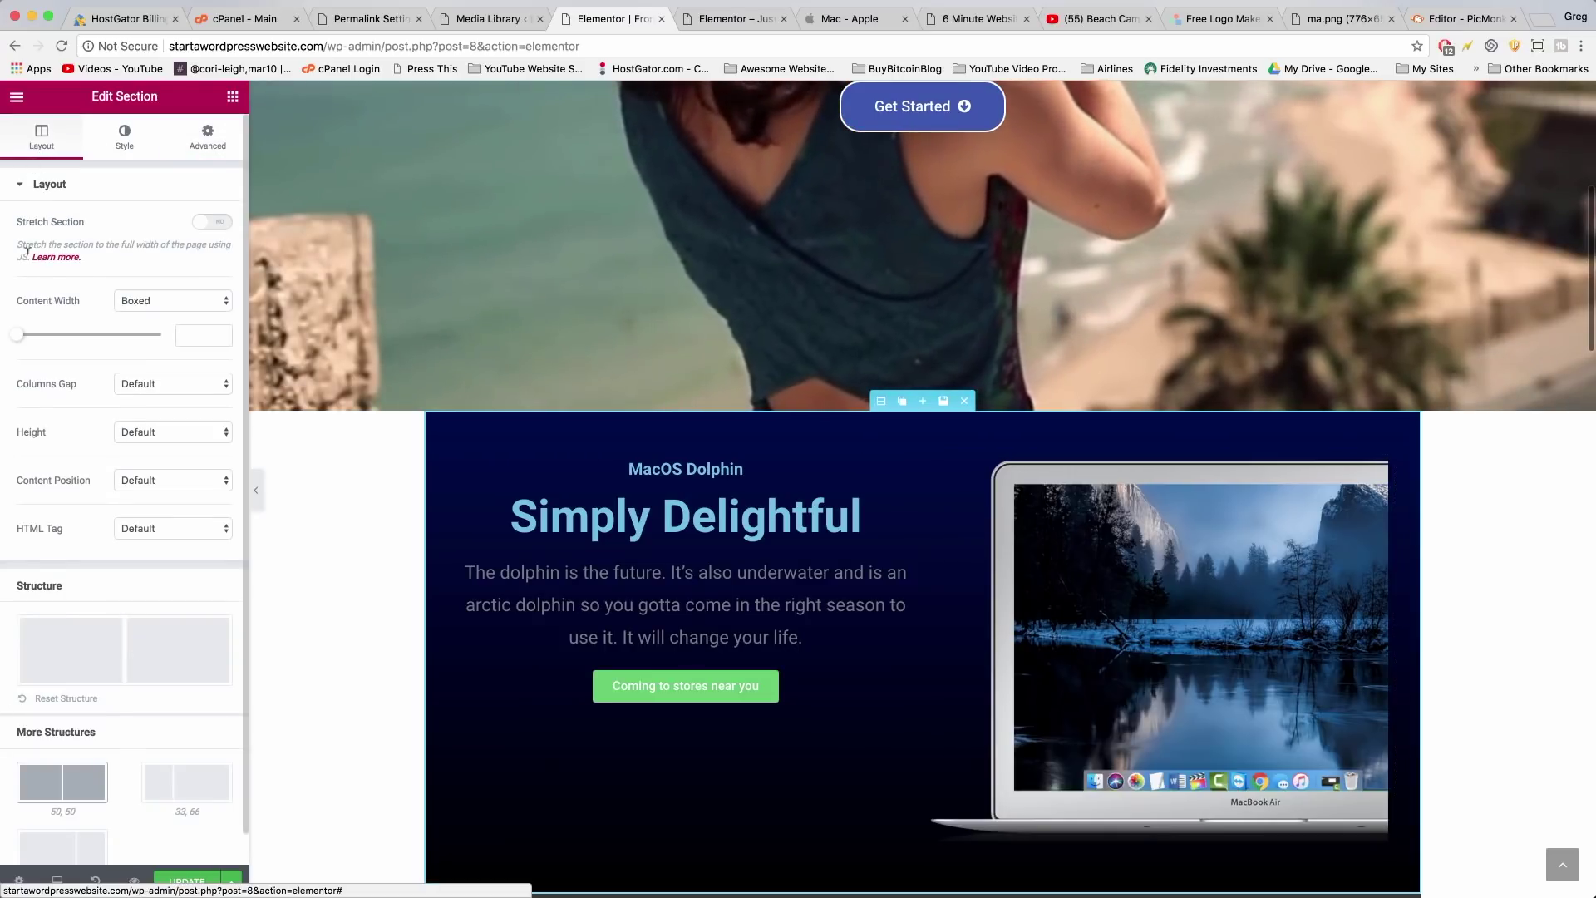
Make the section Full Width with No Gap between its columns.
left_click(138, 303)
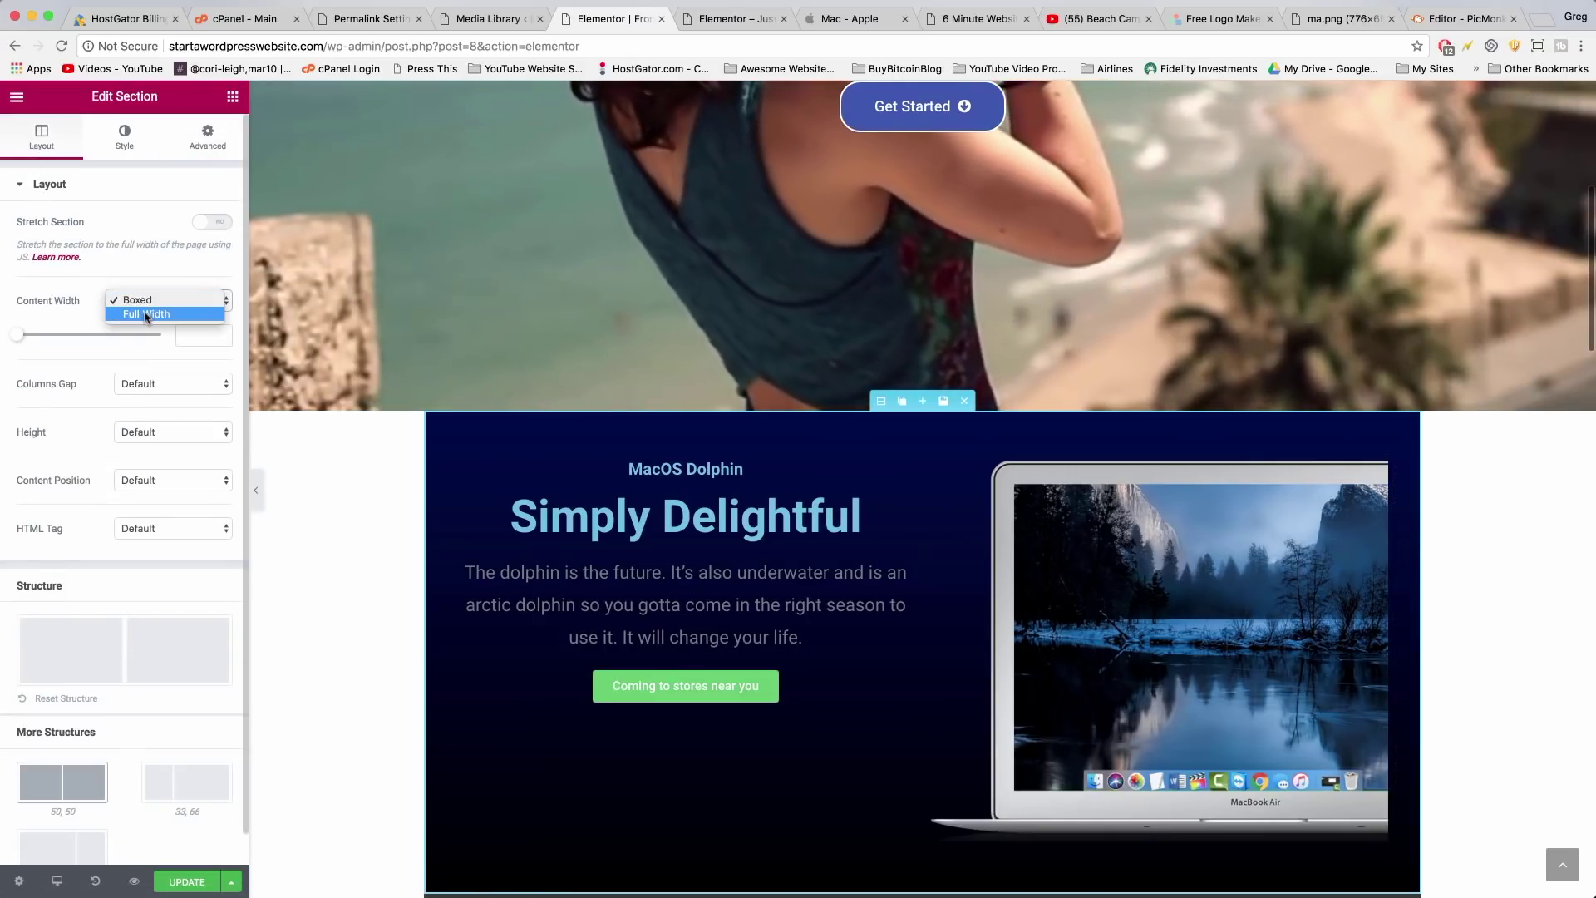
left_click(146, 315)
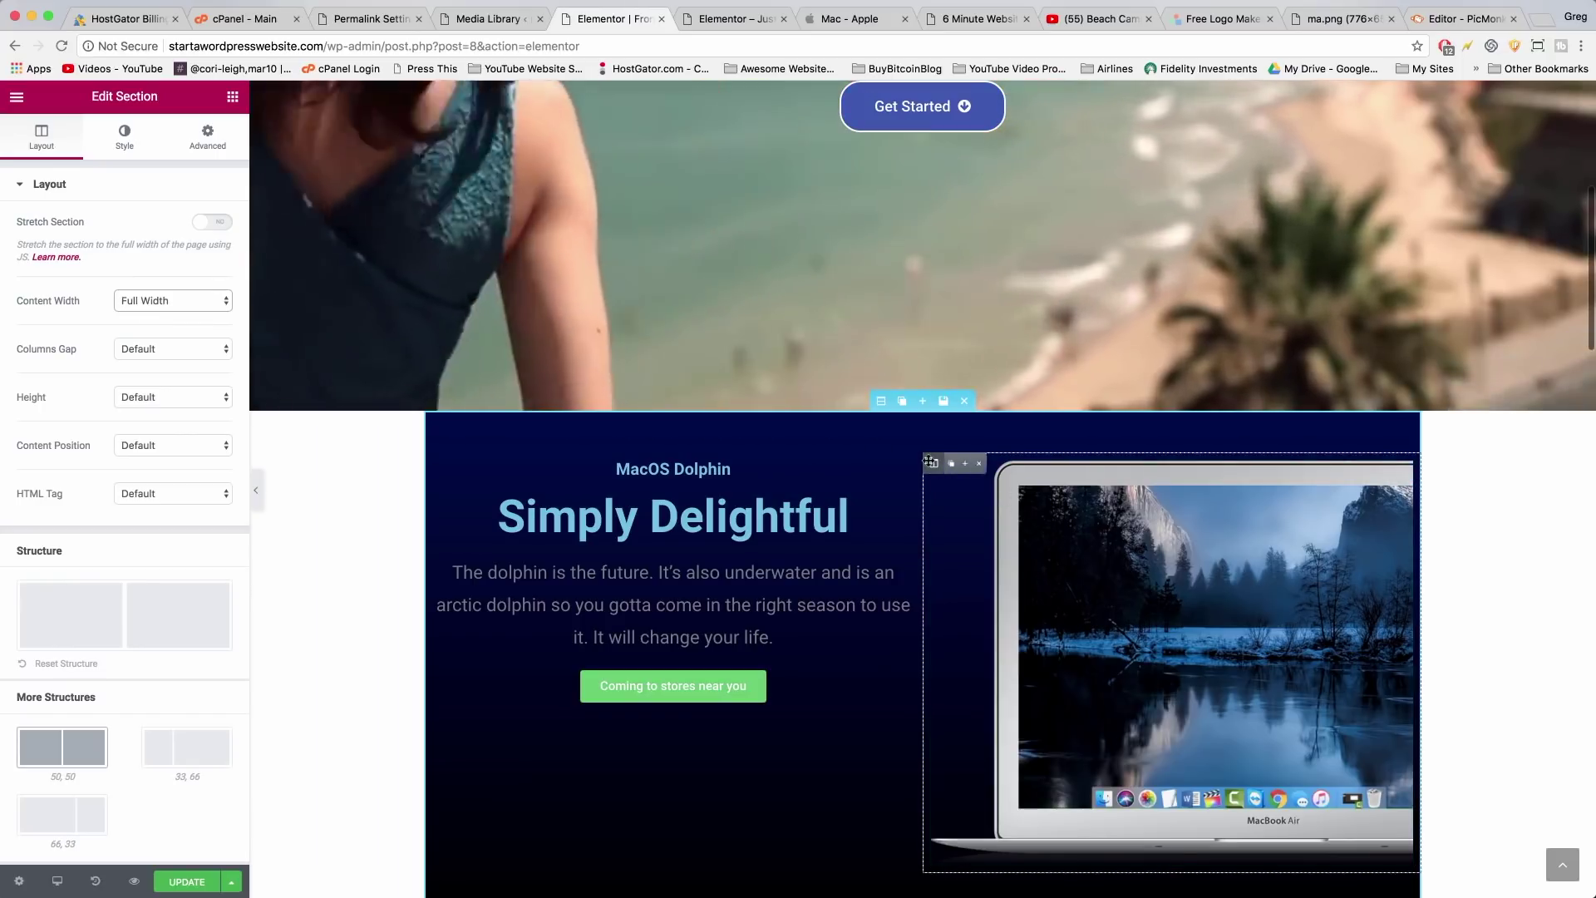
left_click(179, 352)
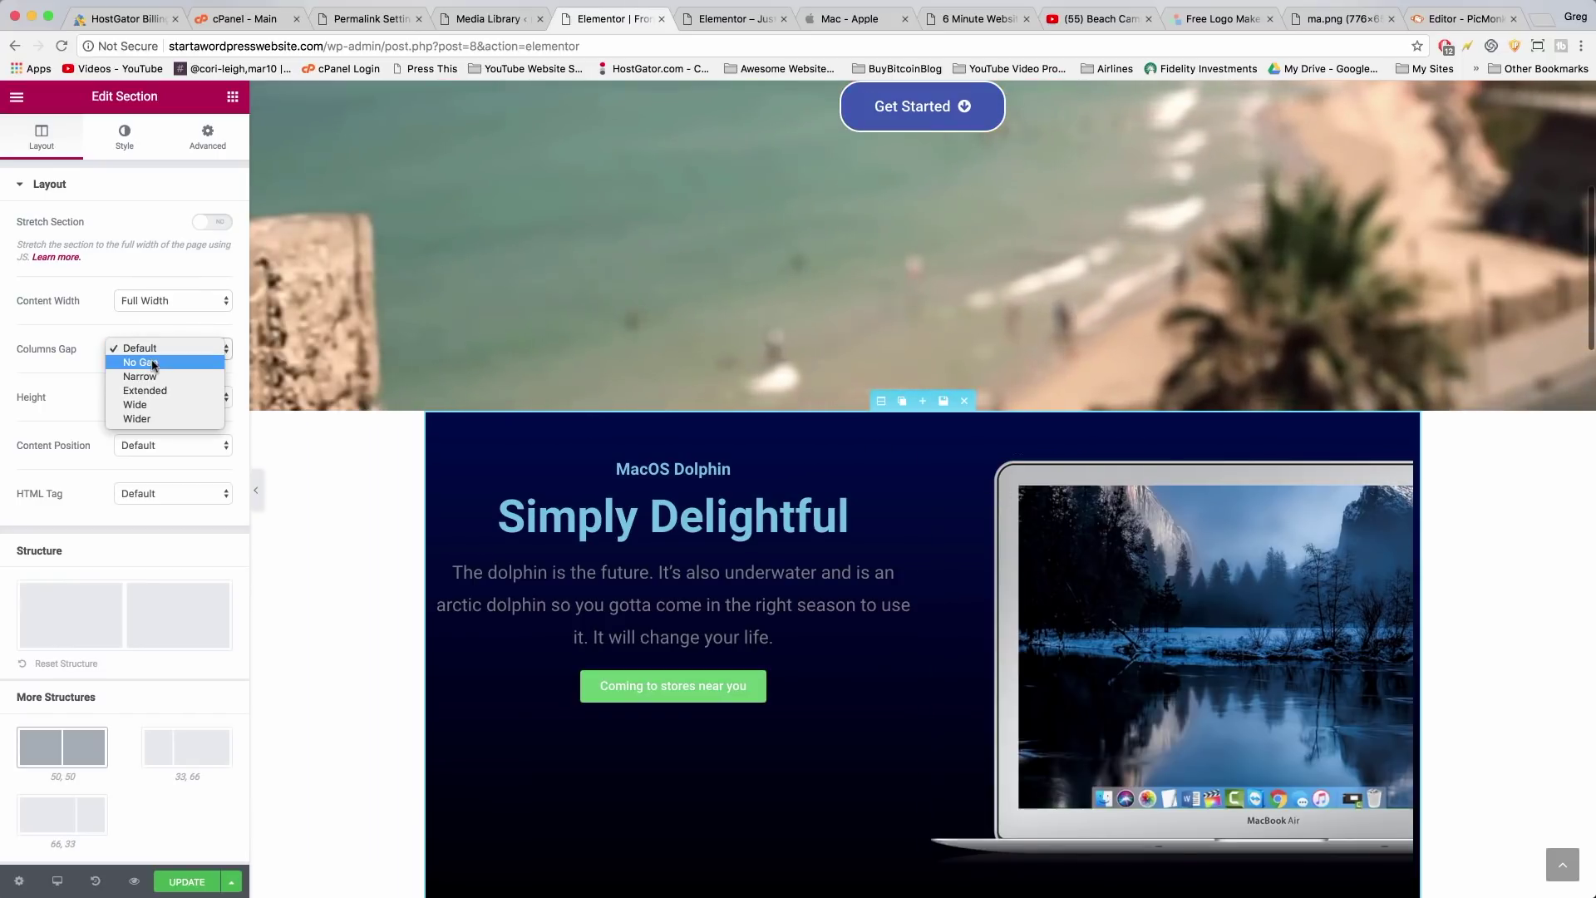
left_click(139, 362)
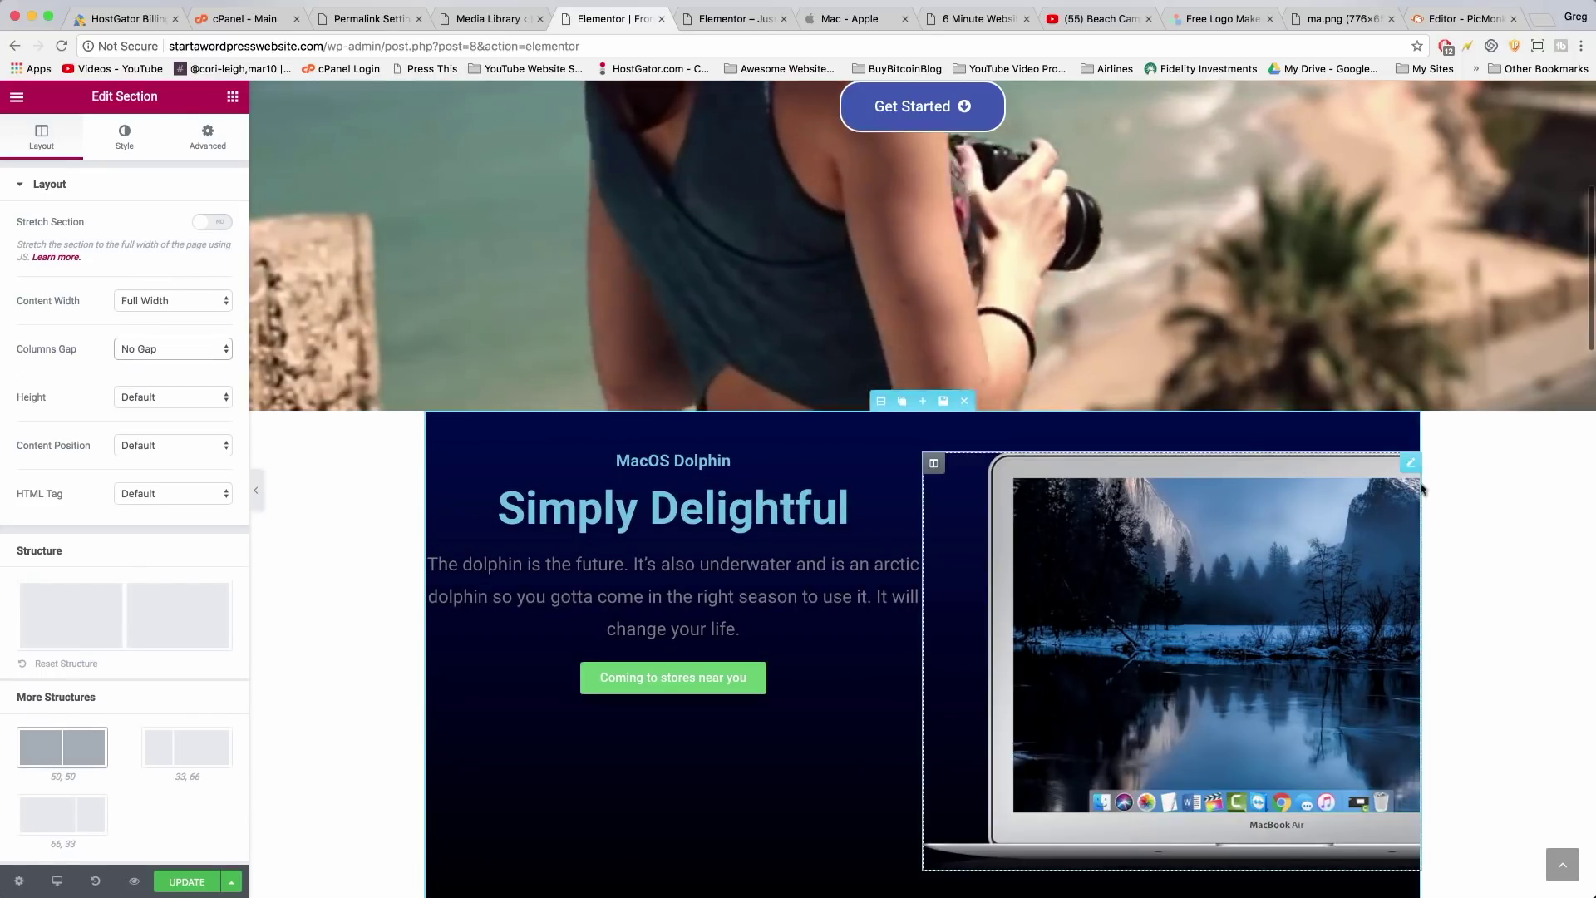
scroll(748, 499, "down", 2)
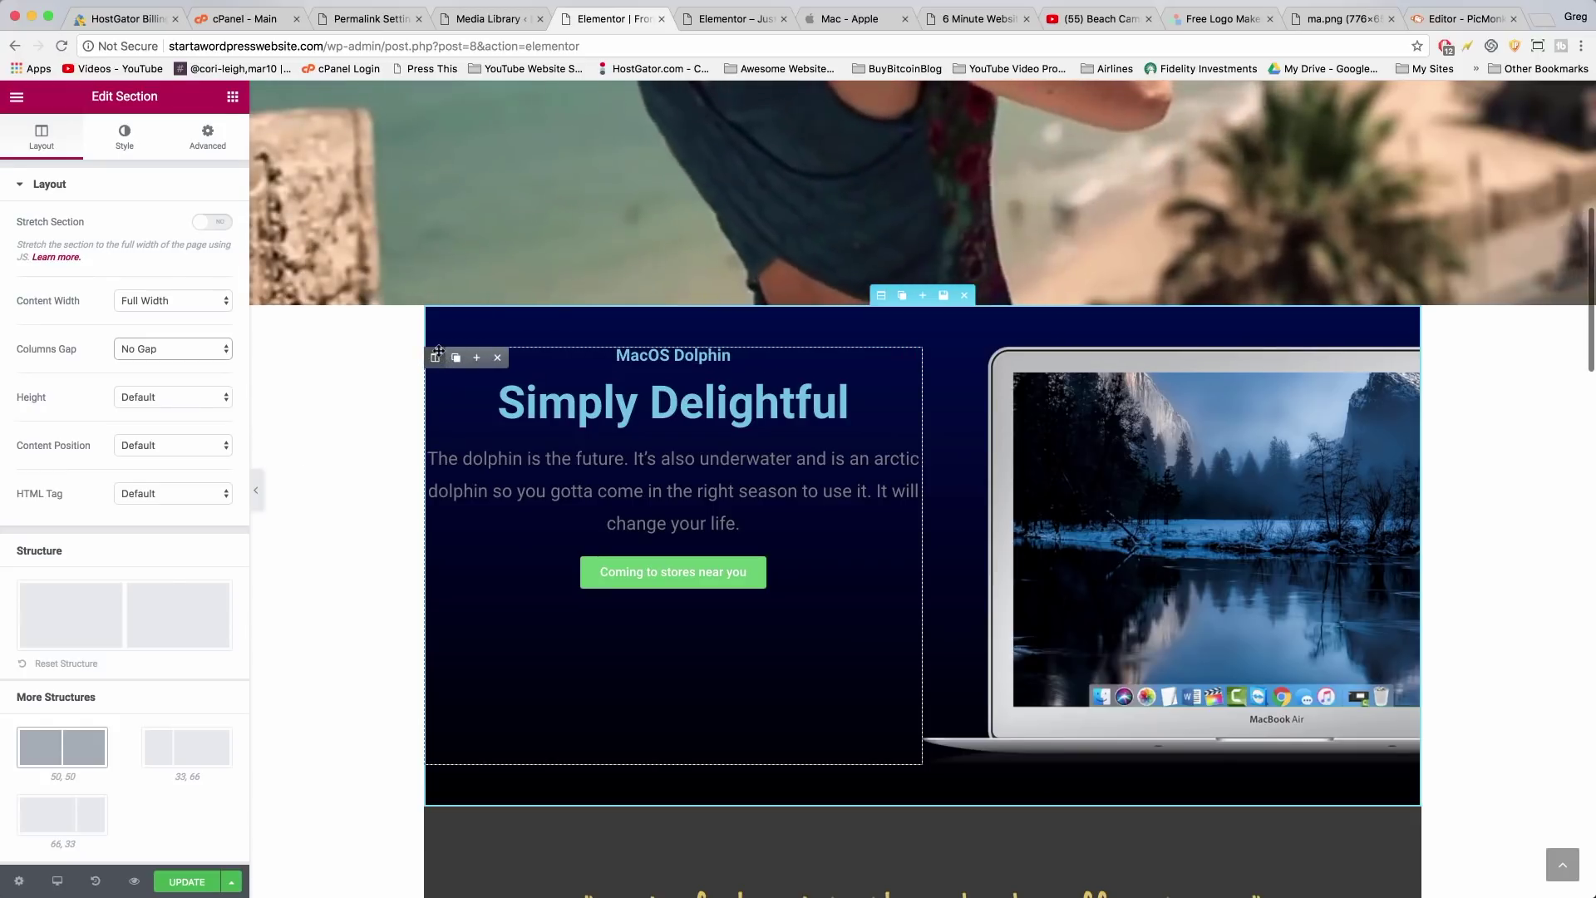
Give the left text column 60 padding on every side.
left_click(436, 357)
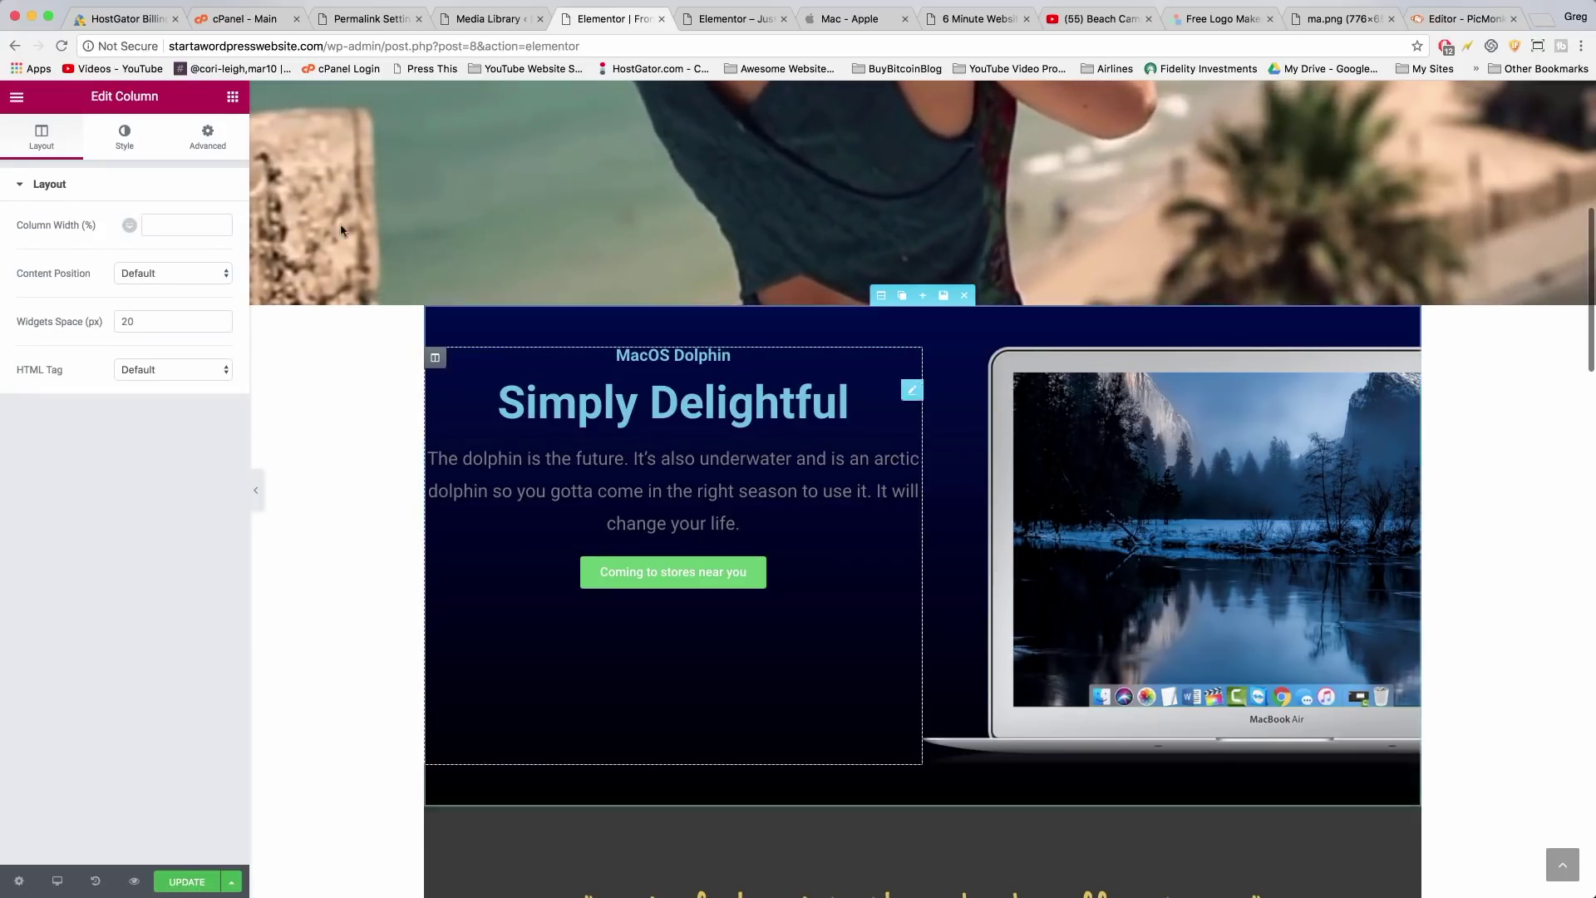
left_click(208, 137)
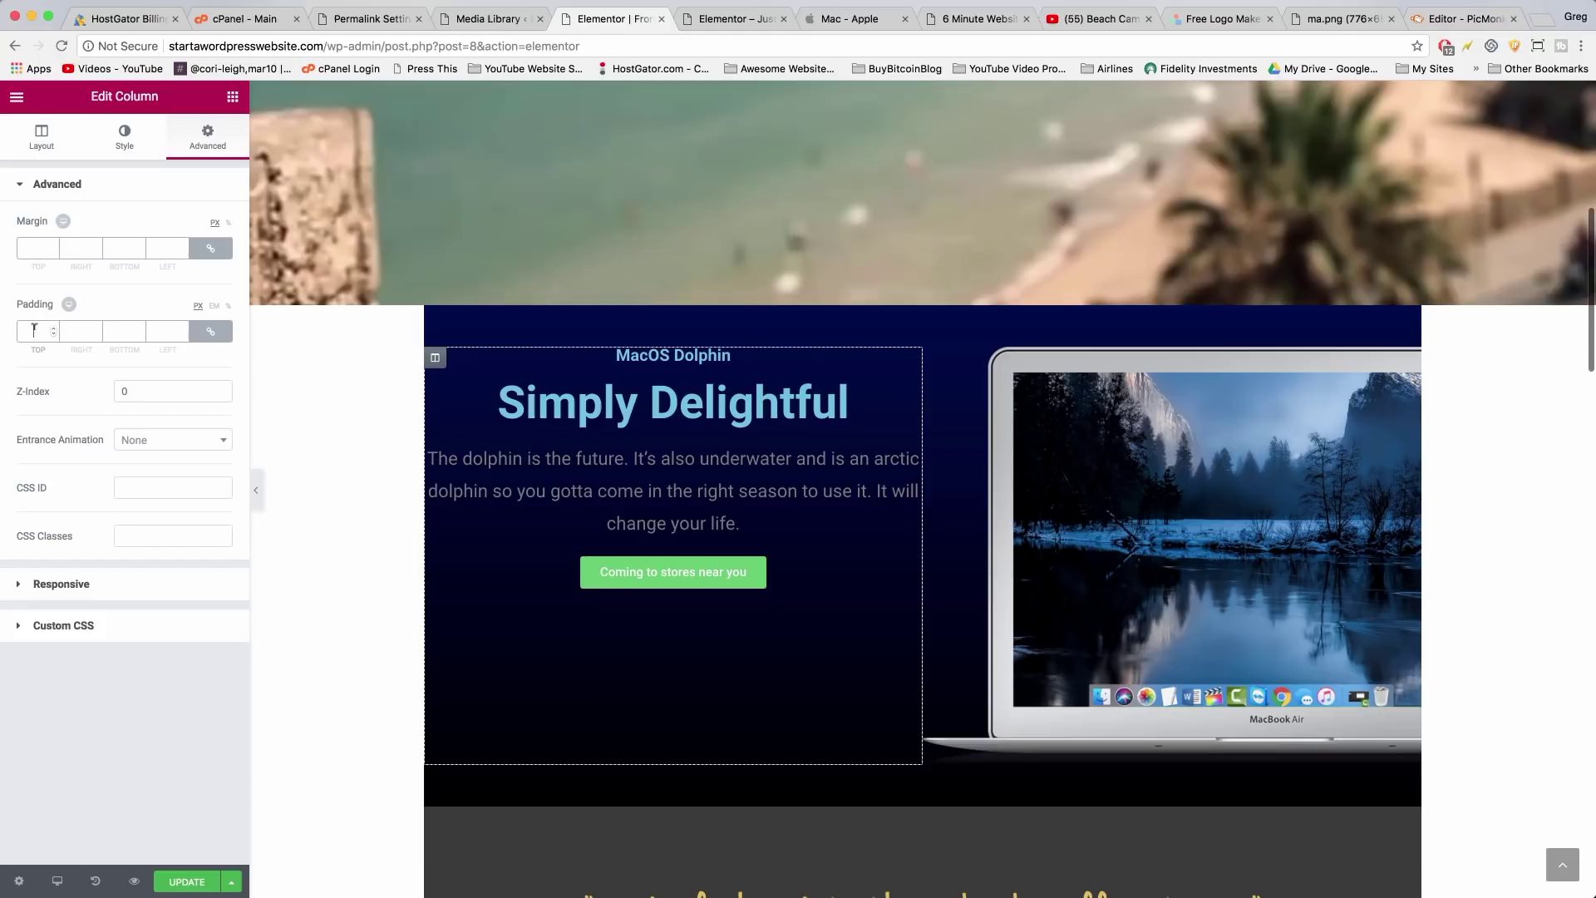
left_click(34, 330)
type("40")
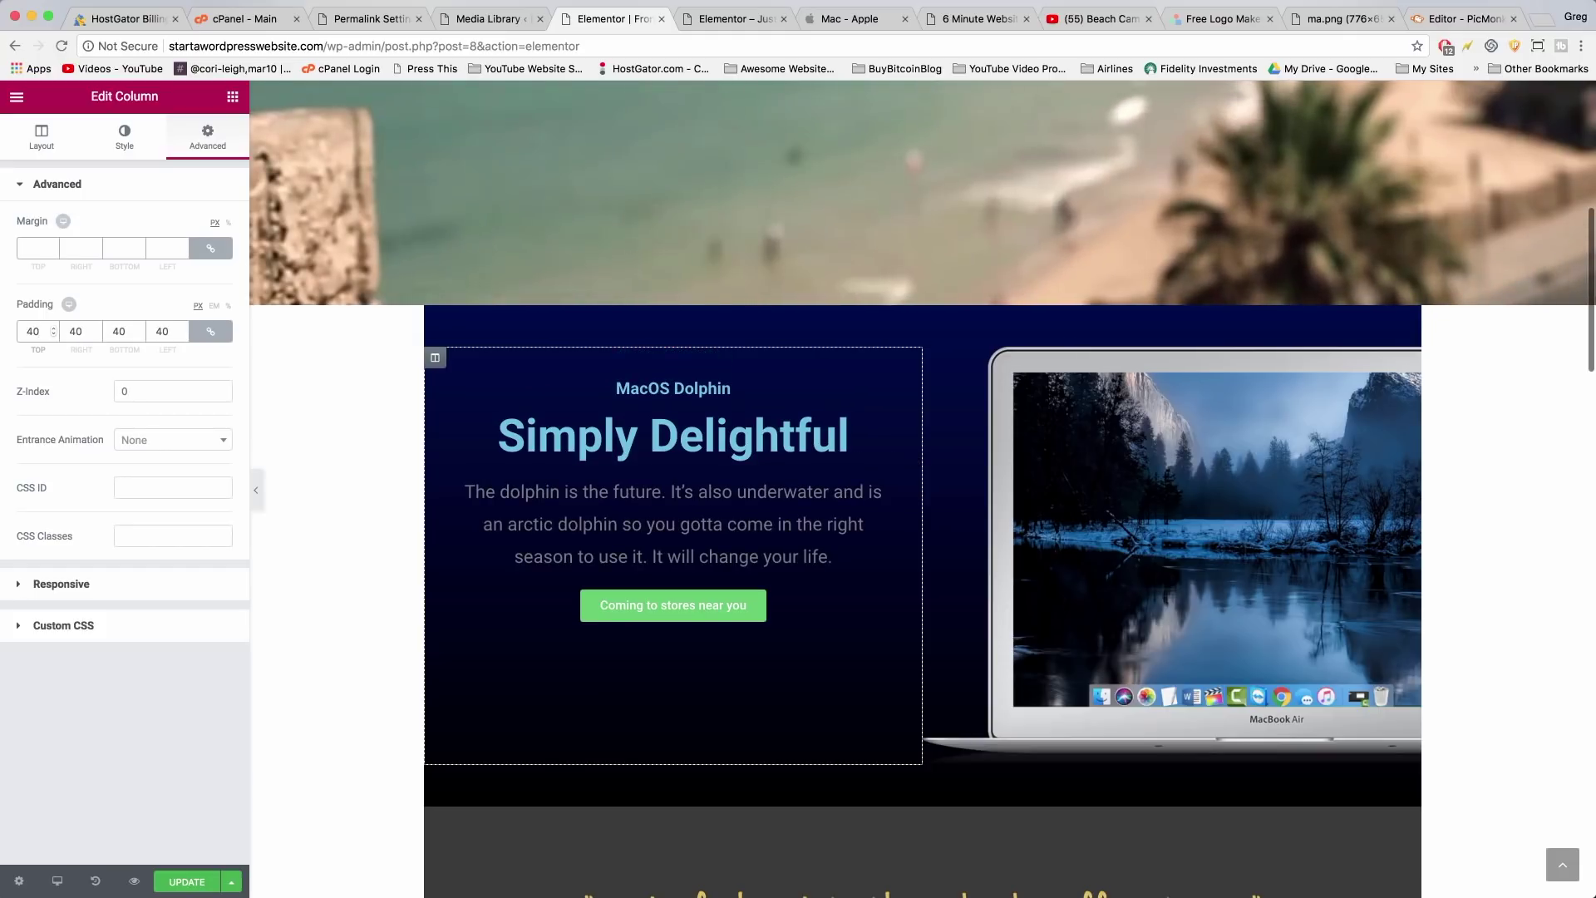
left_click(851, 20)
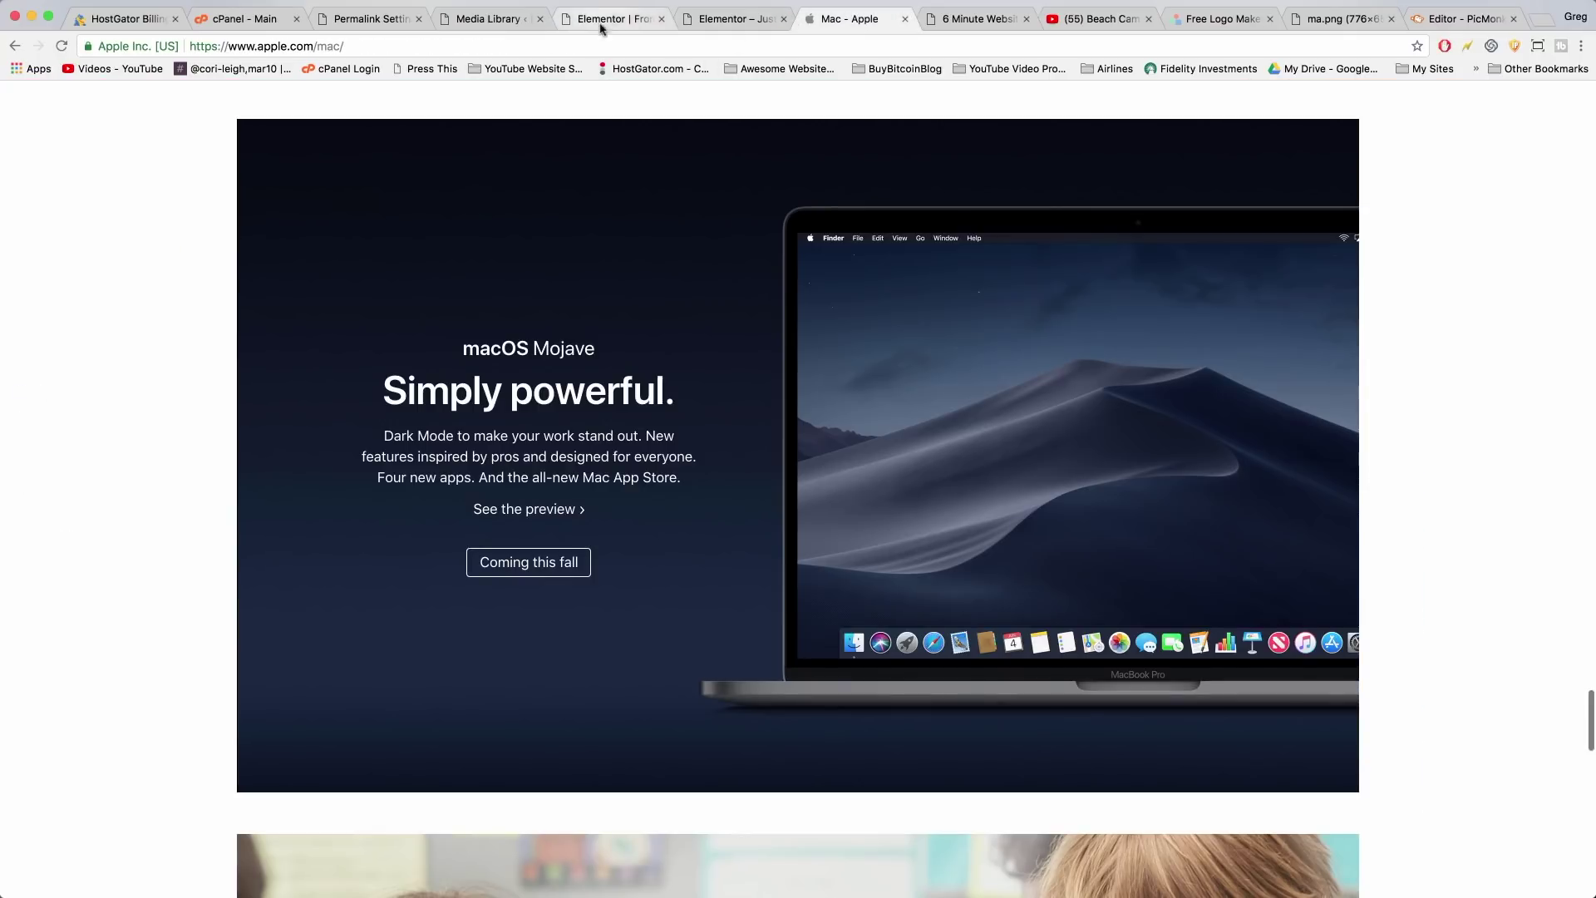
left_click(613, 20)
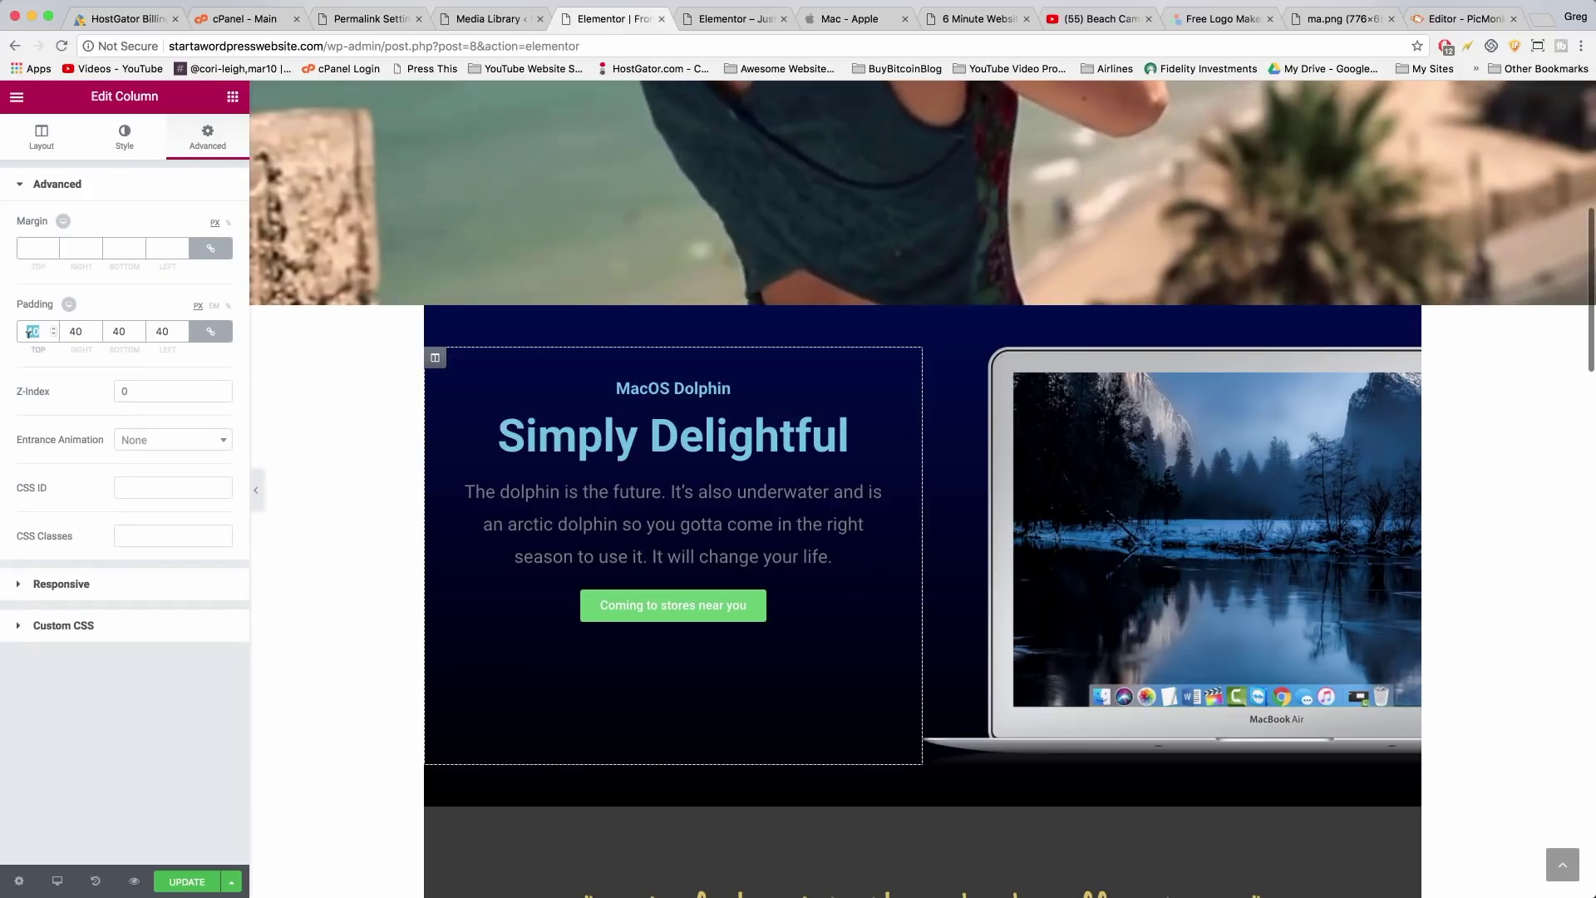
type("60")
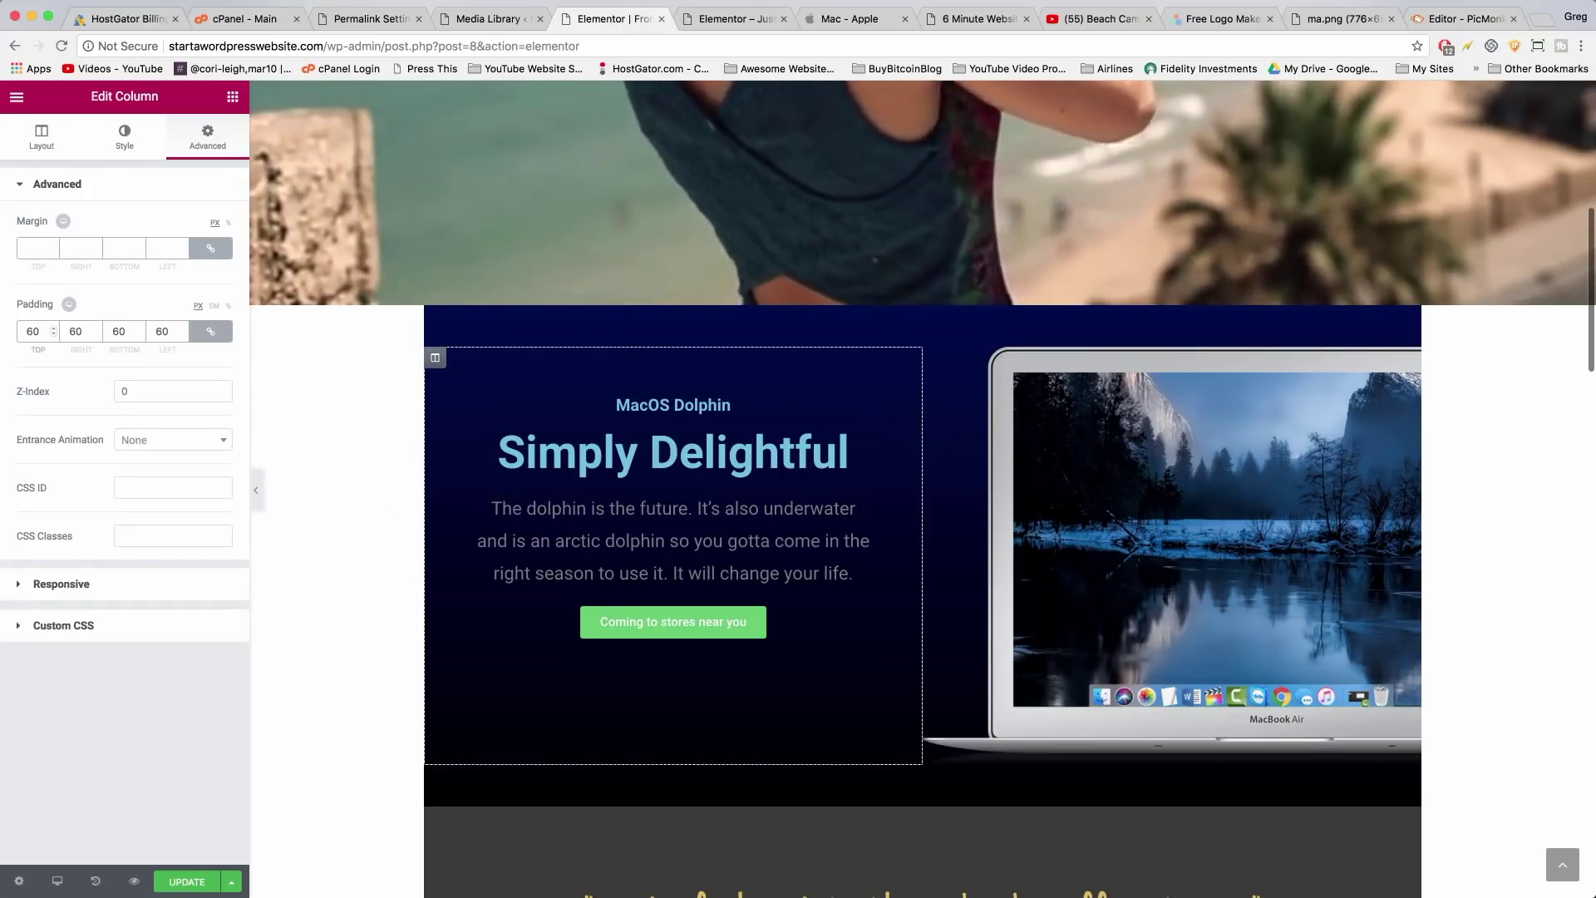
left_click(588, 630)
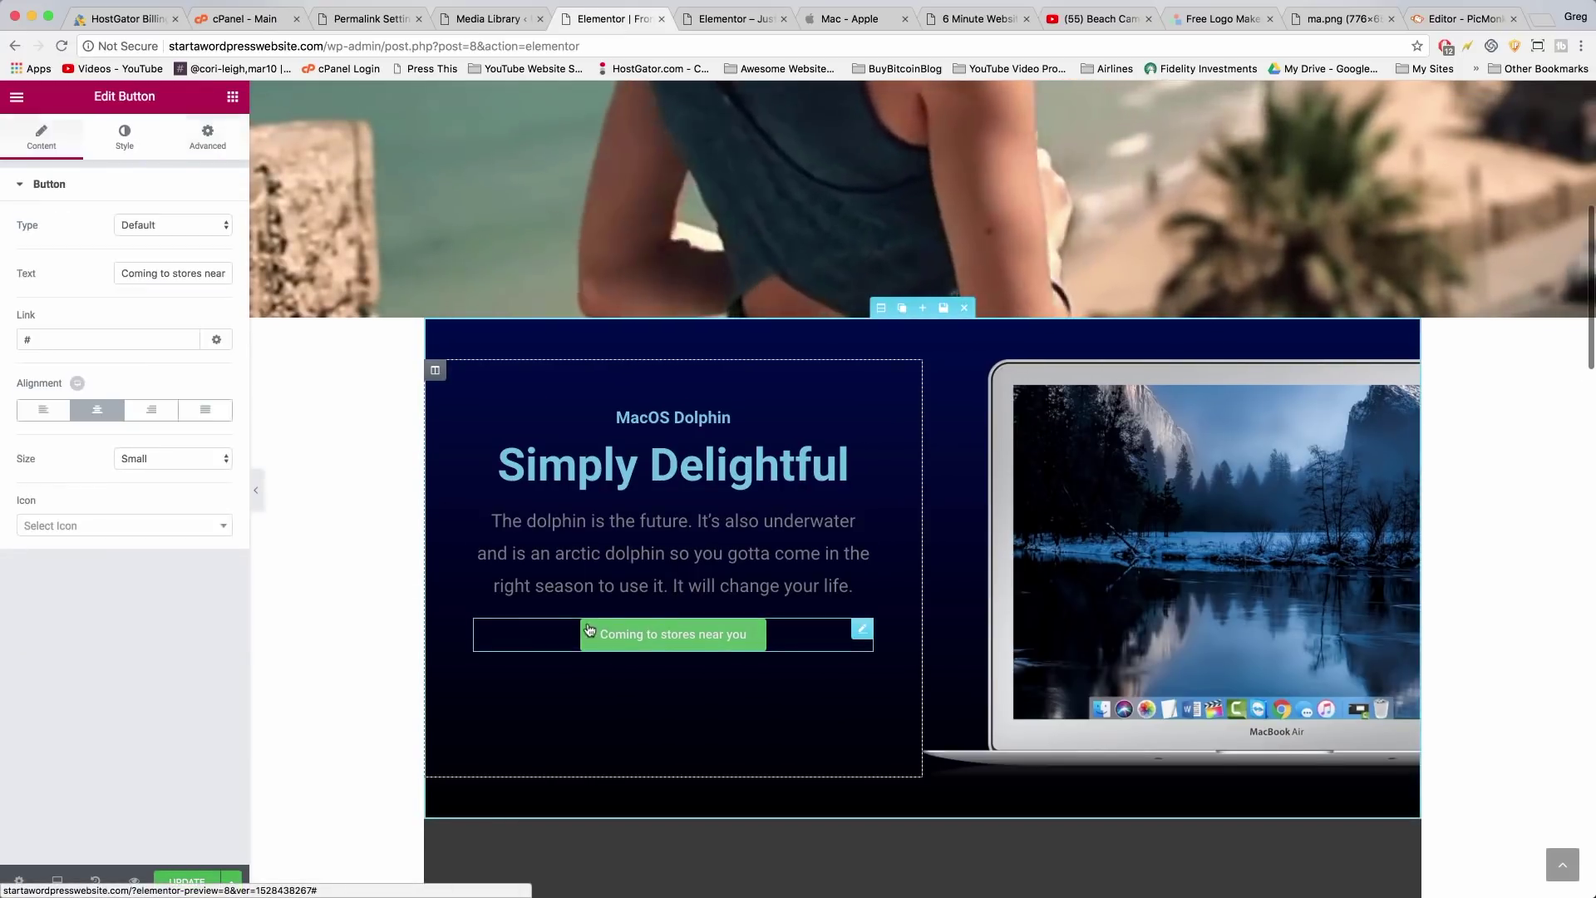
left_click(124, 137)
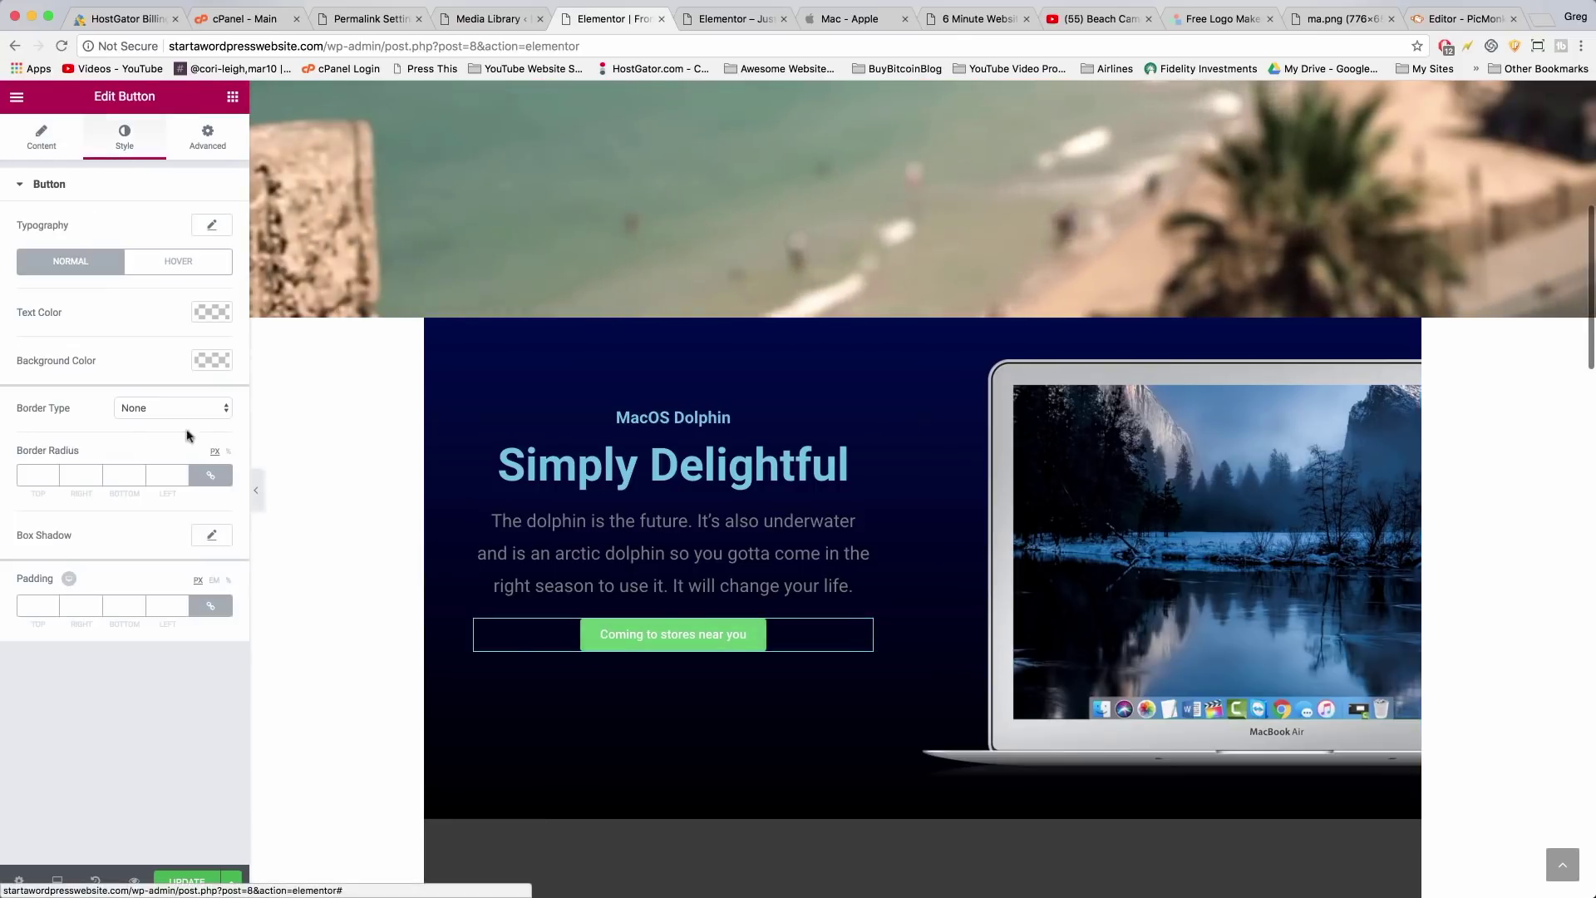
Lower the button's background colour alpha to 0.26 so it is mostly transparent.
left_click(213, 361)
left_click_drag(217, 387, 222, 540)
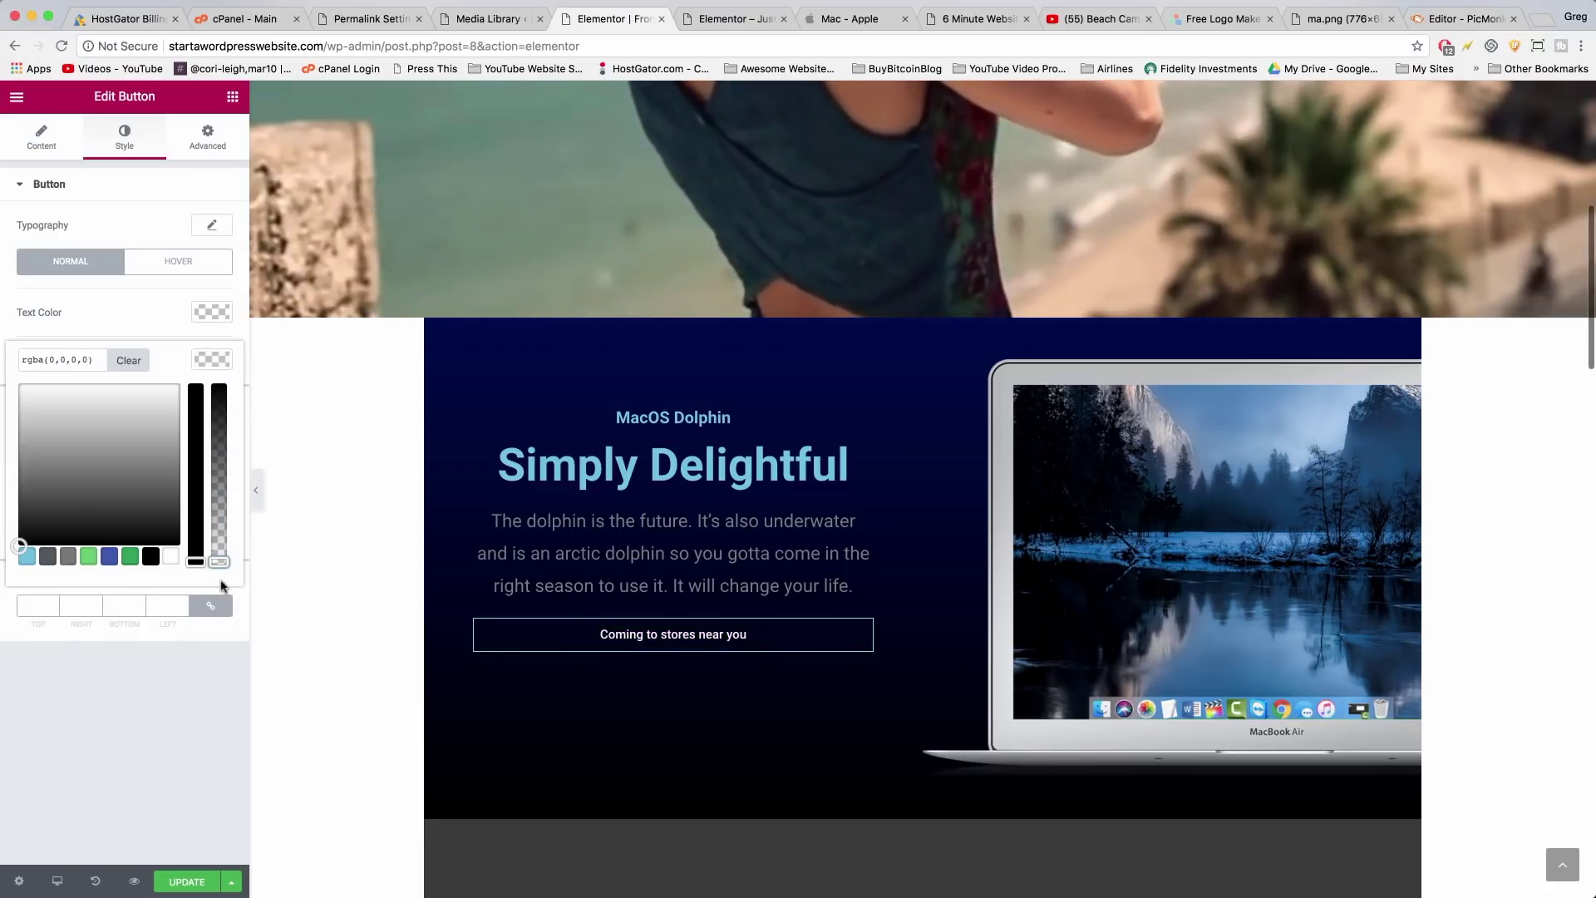
left_click(114, 302)
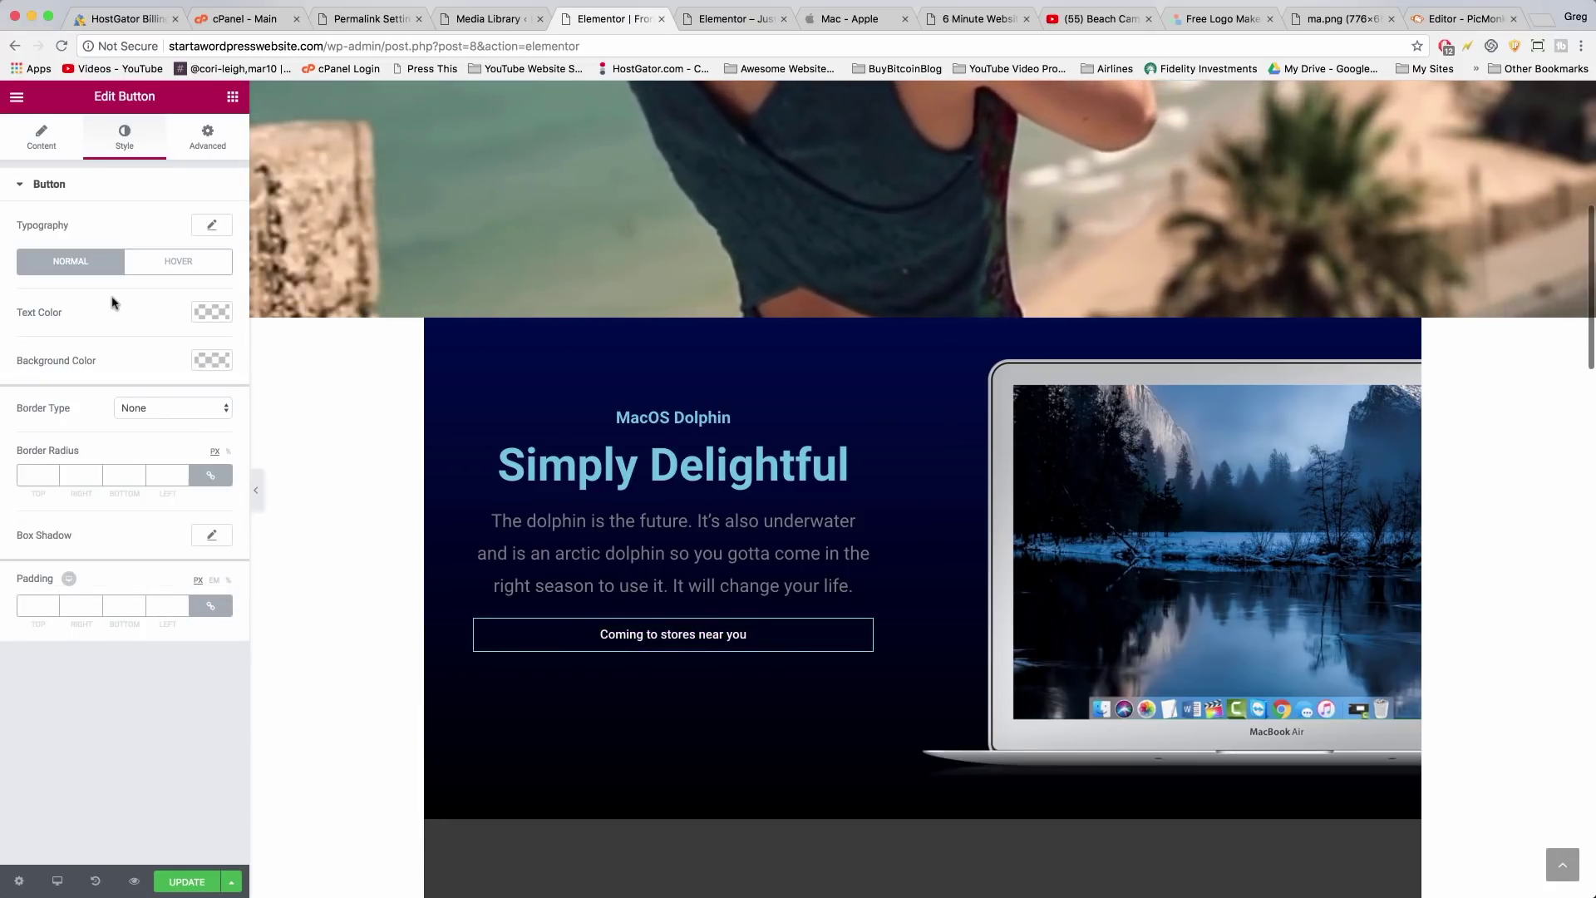
Give the button a 2 px solid white border.
left_click(161, 413)
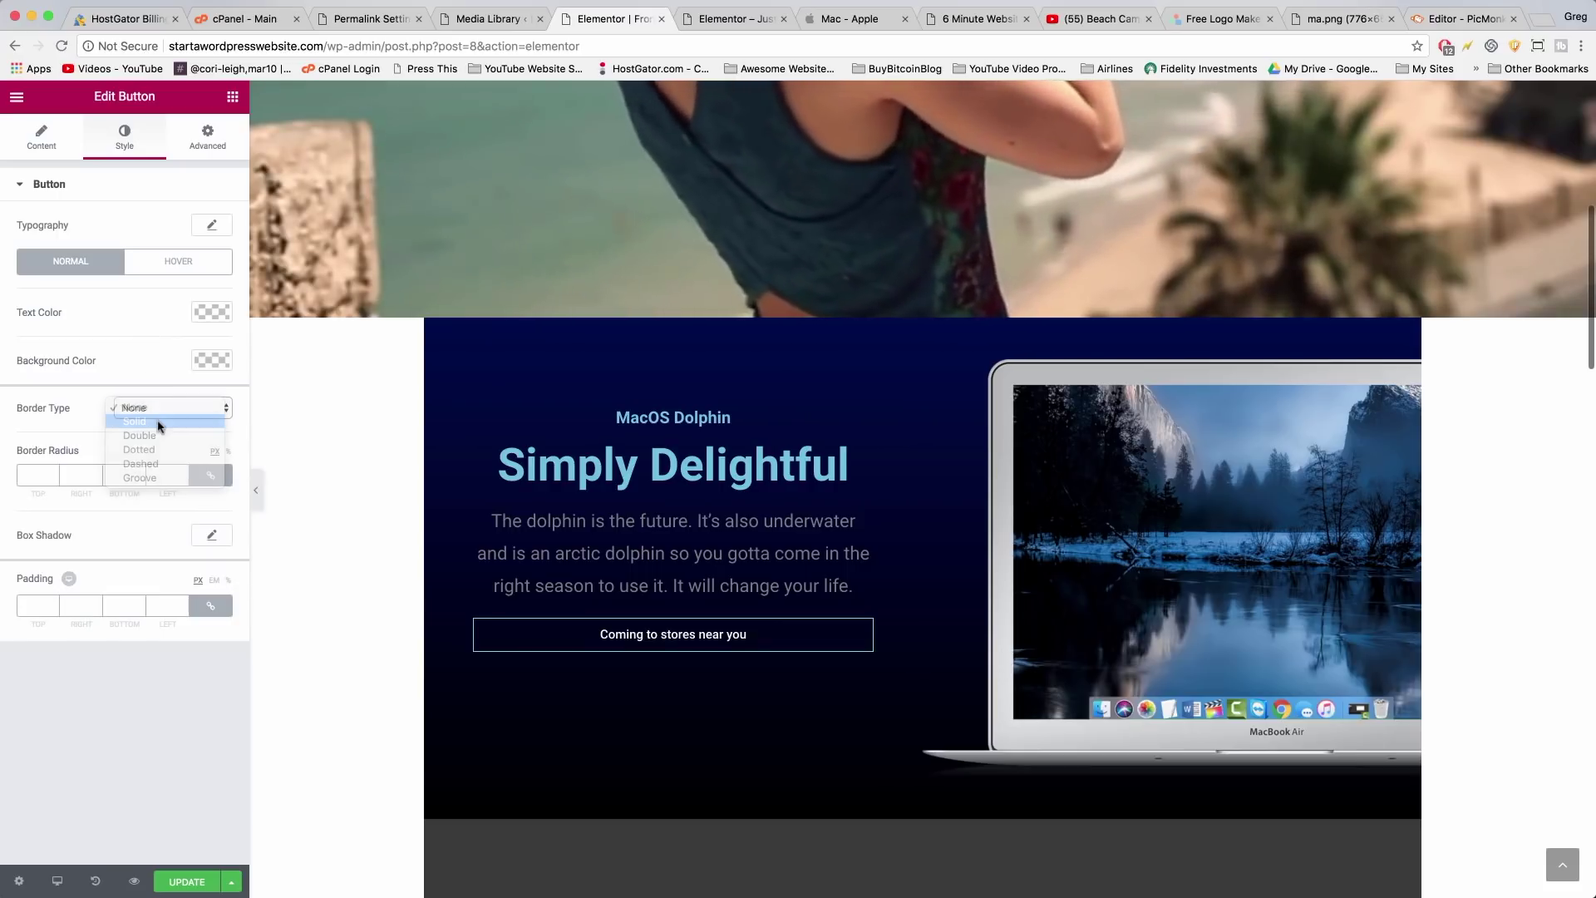
left_click(135, 422)
left_click(207, 534)
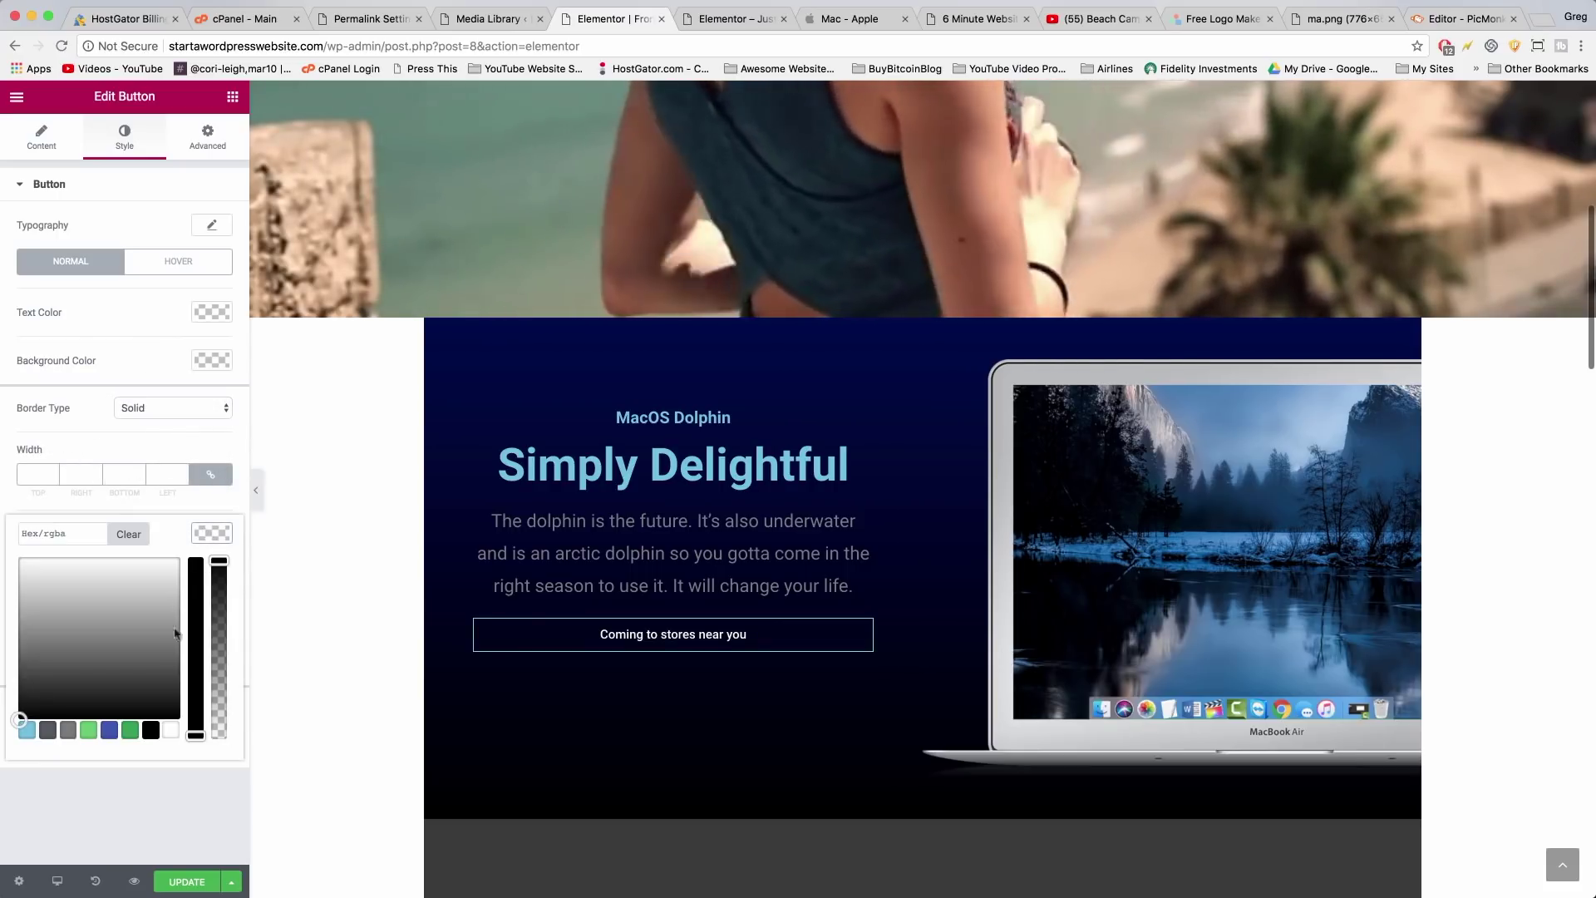
left_click(172, 732)
left_click(66, 464)
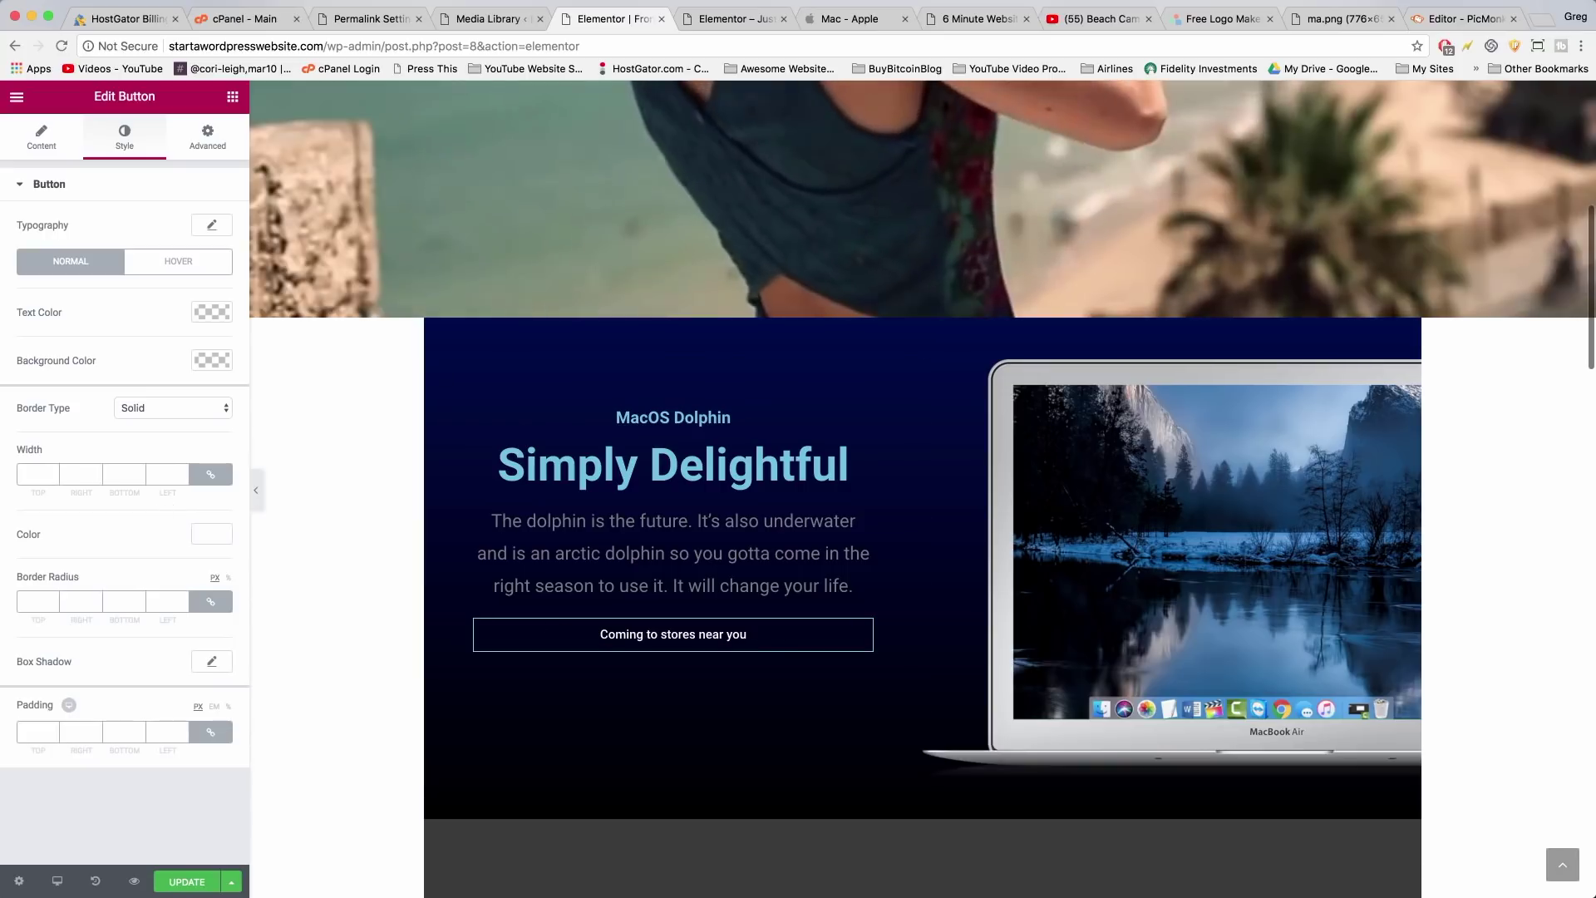
left_click(33, 473)
type("2")
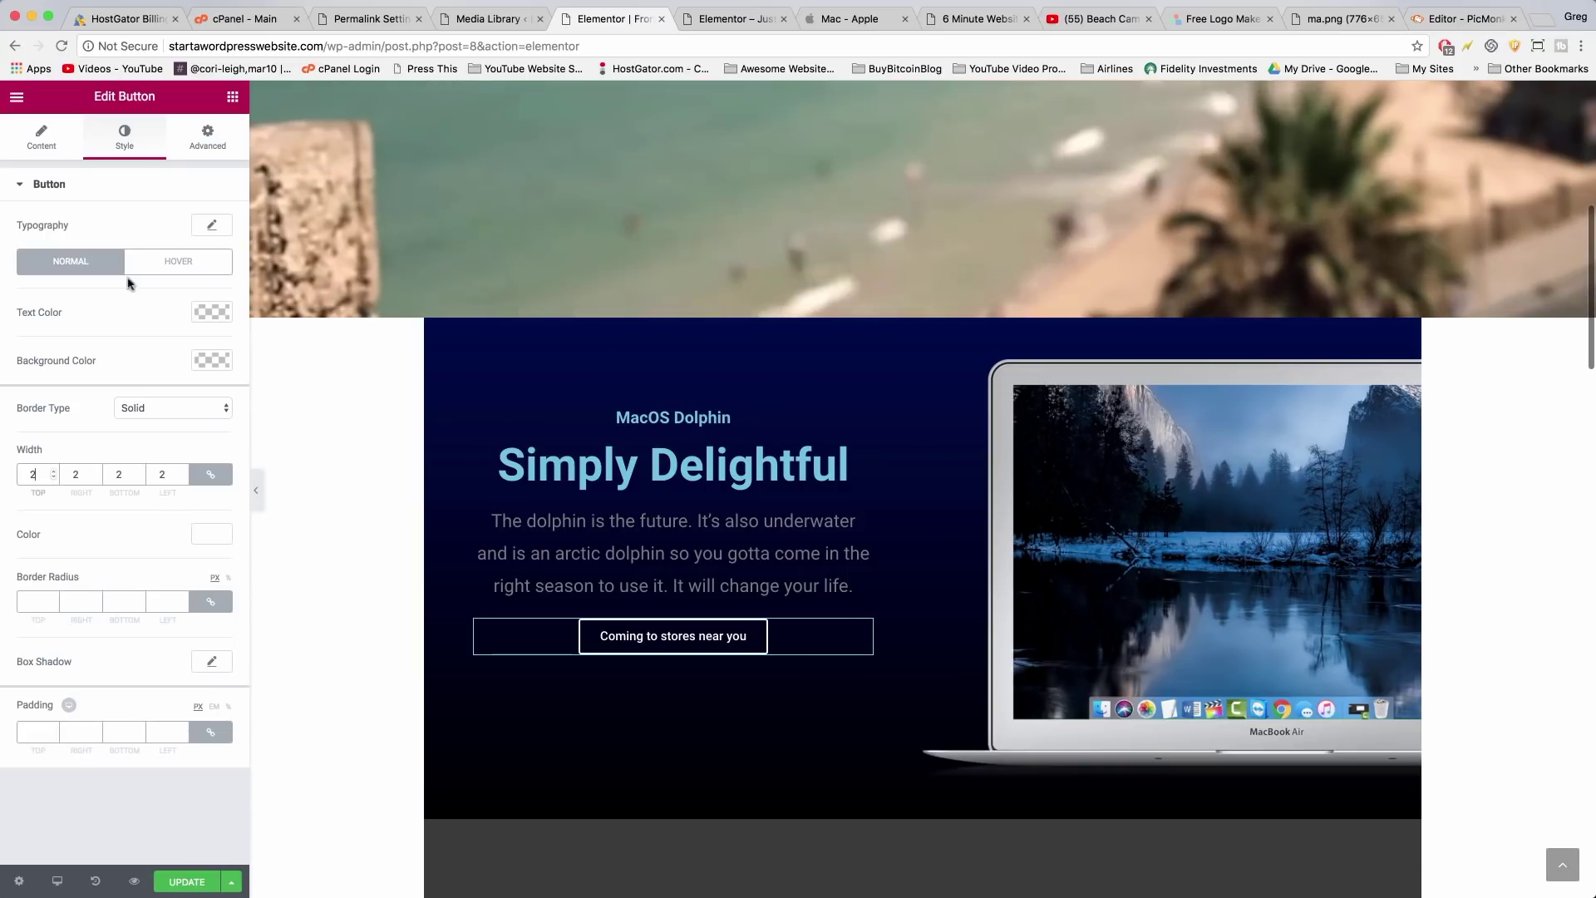
left_click(850, 20)
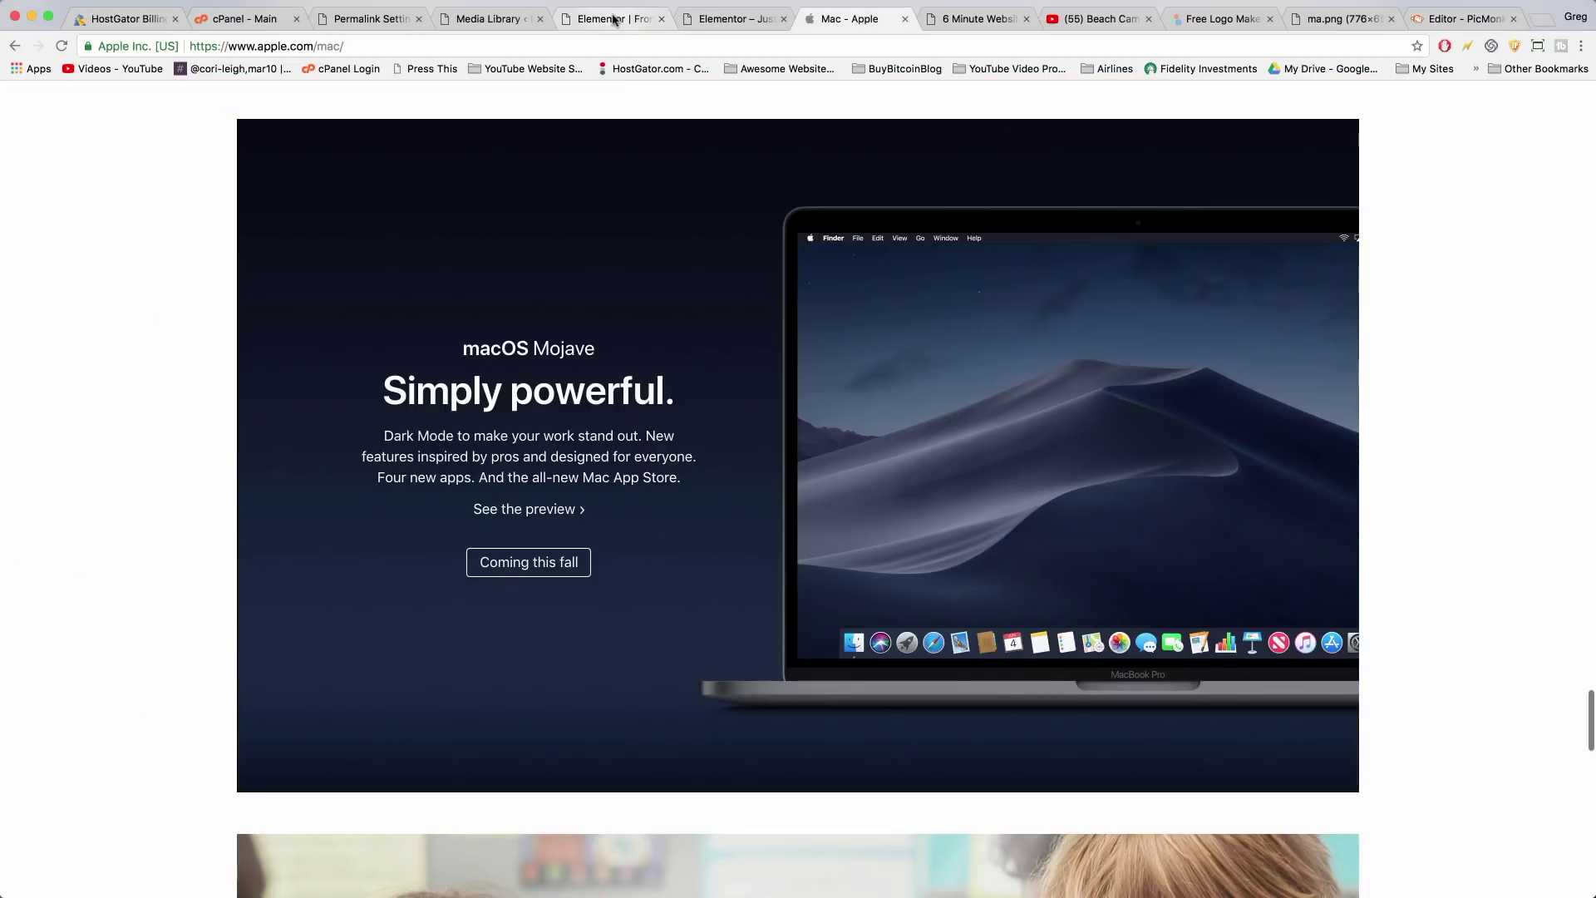
left_click(614, 20)
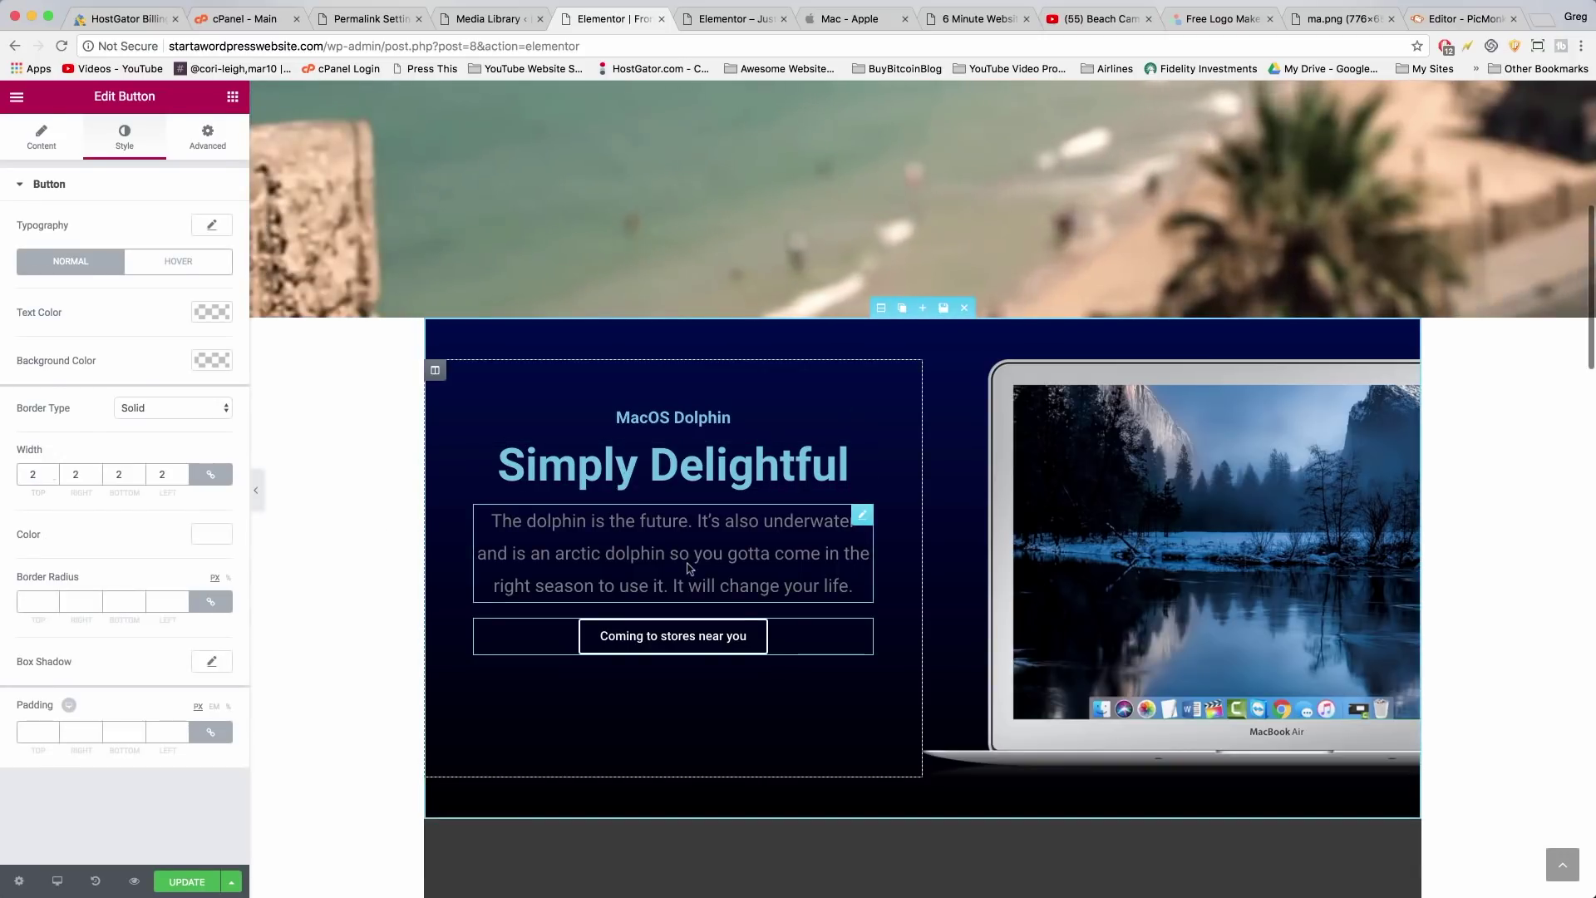
left_click(831, 582)
Add a 'See the preview >' line below the paragraph, linked to apple.com.
left_click(134, 477)
key("Return")
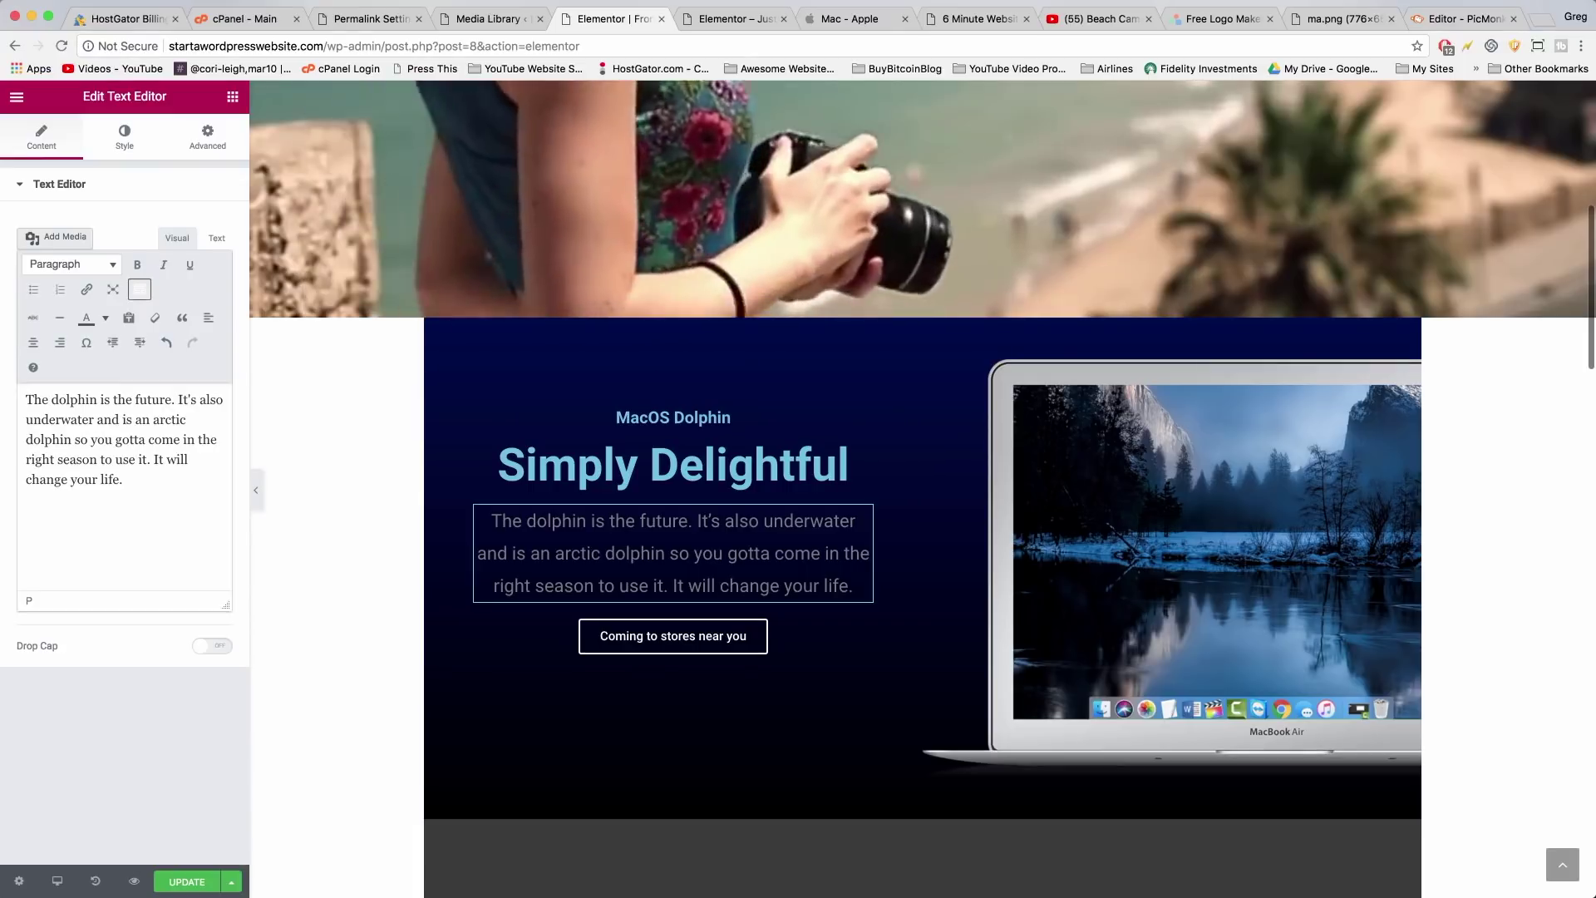
type("See the preview >")
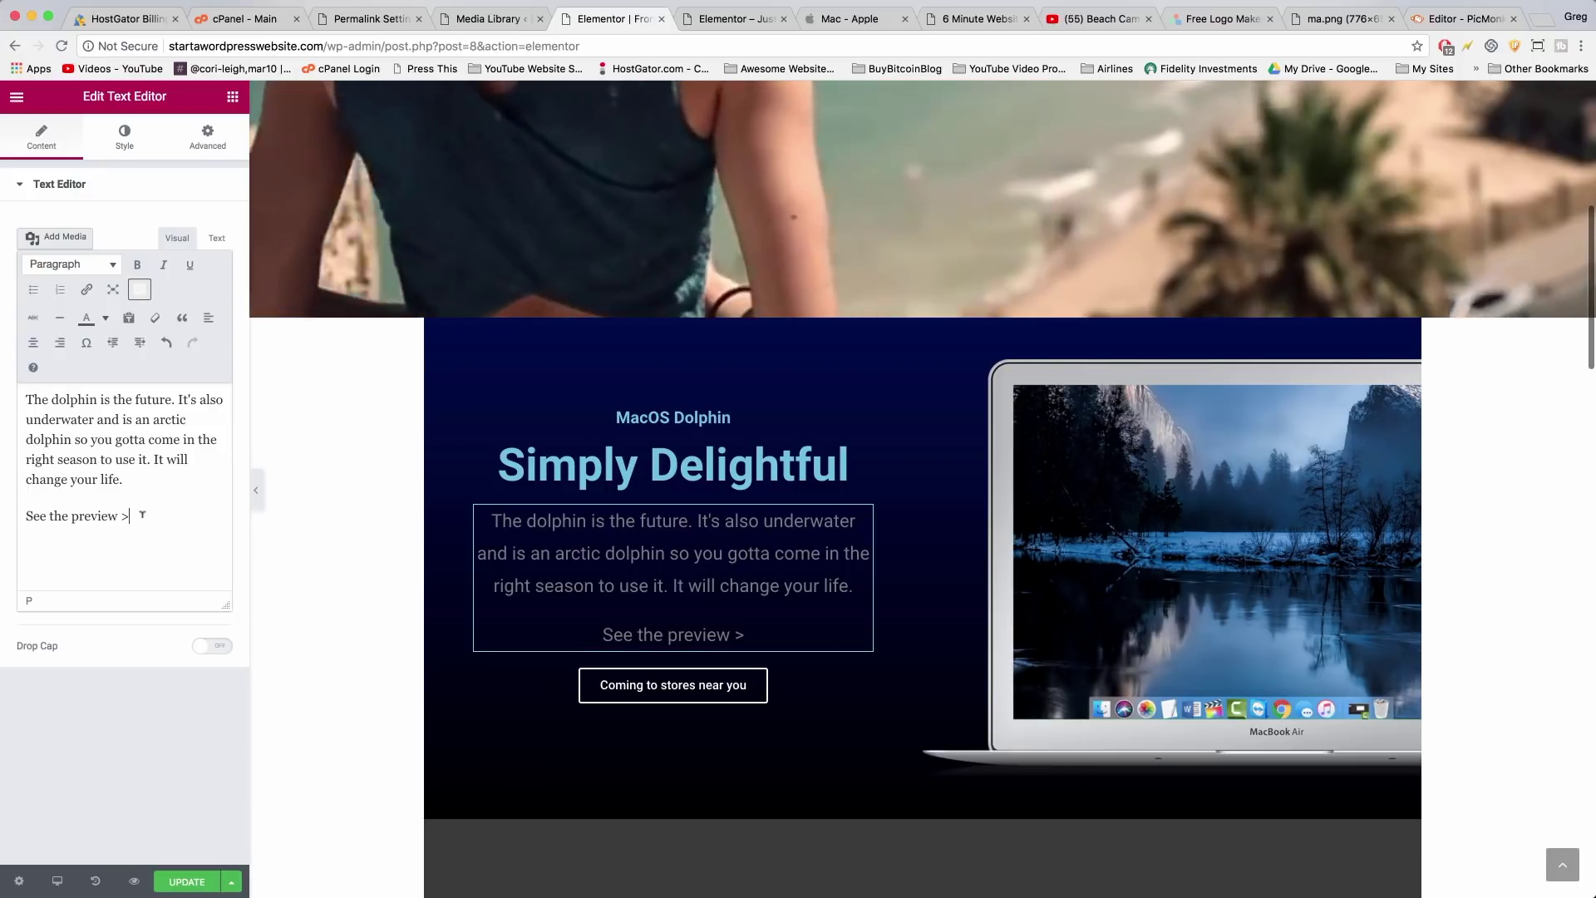
left_click_drag(142, 515, 17, 518)
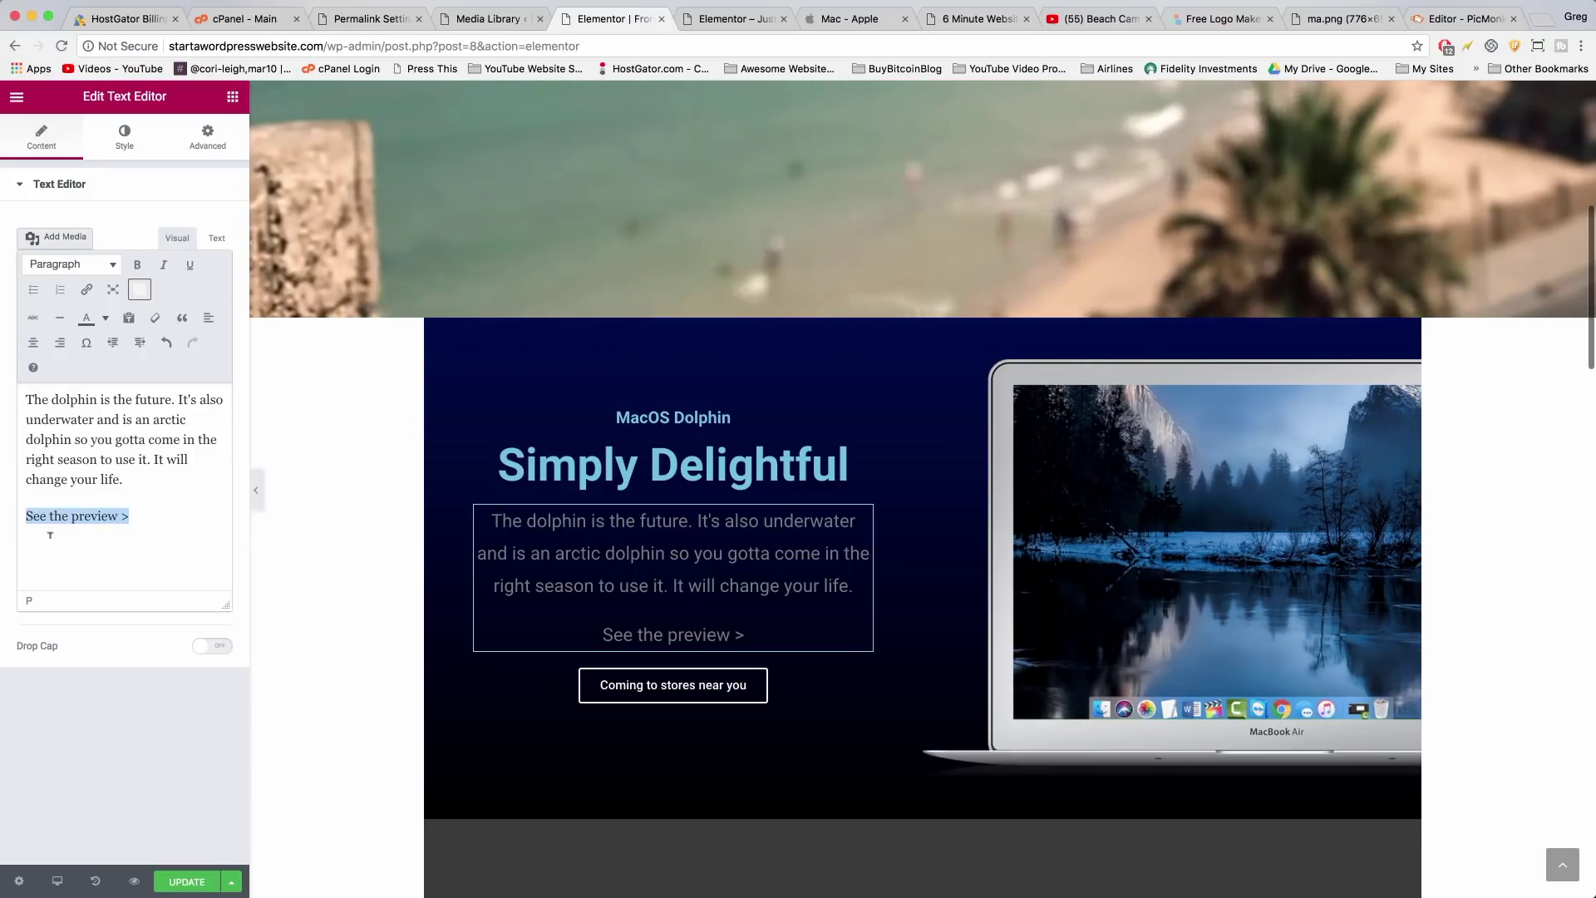
left_click(85, 289)
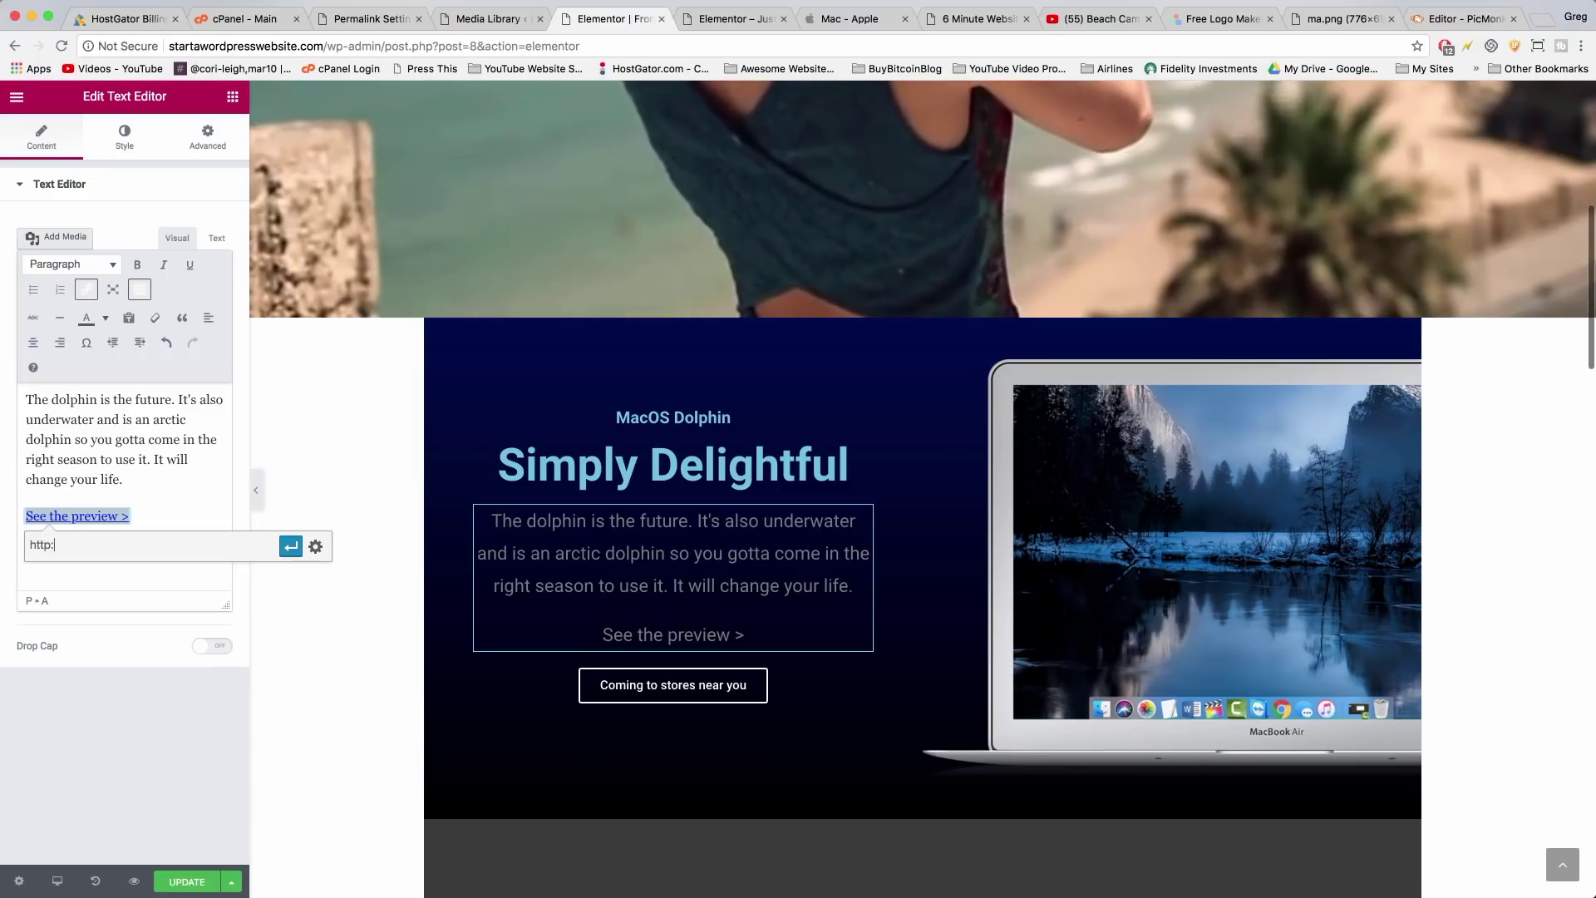
type("http://www.apple.com")
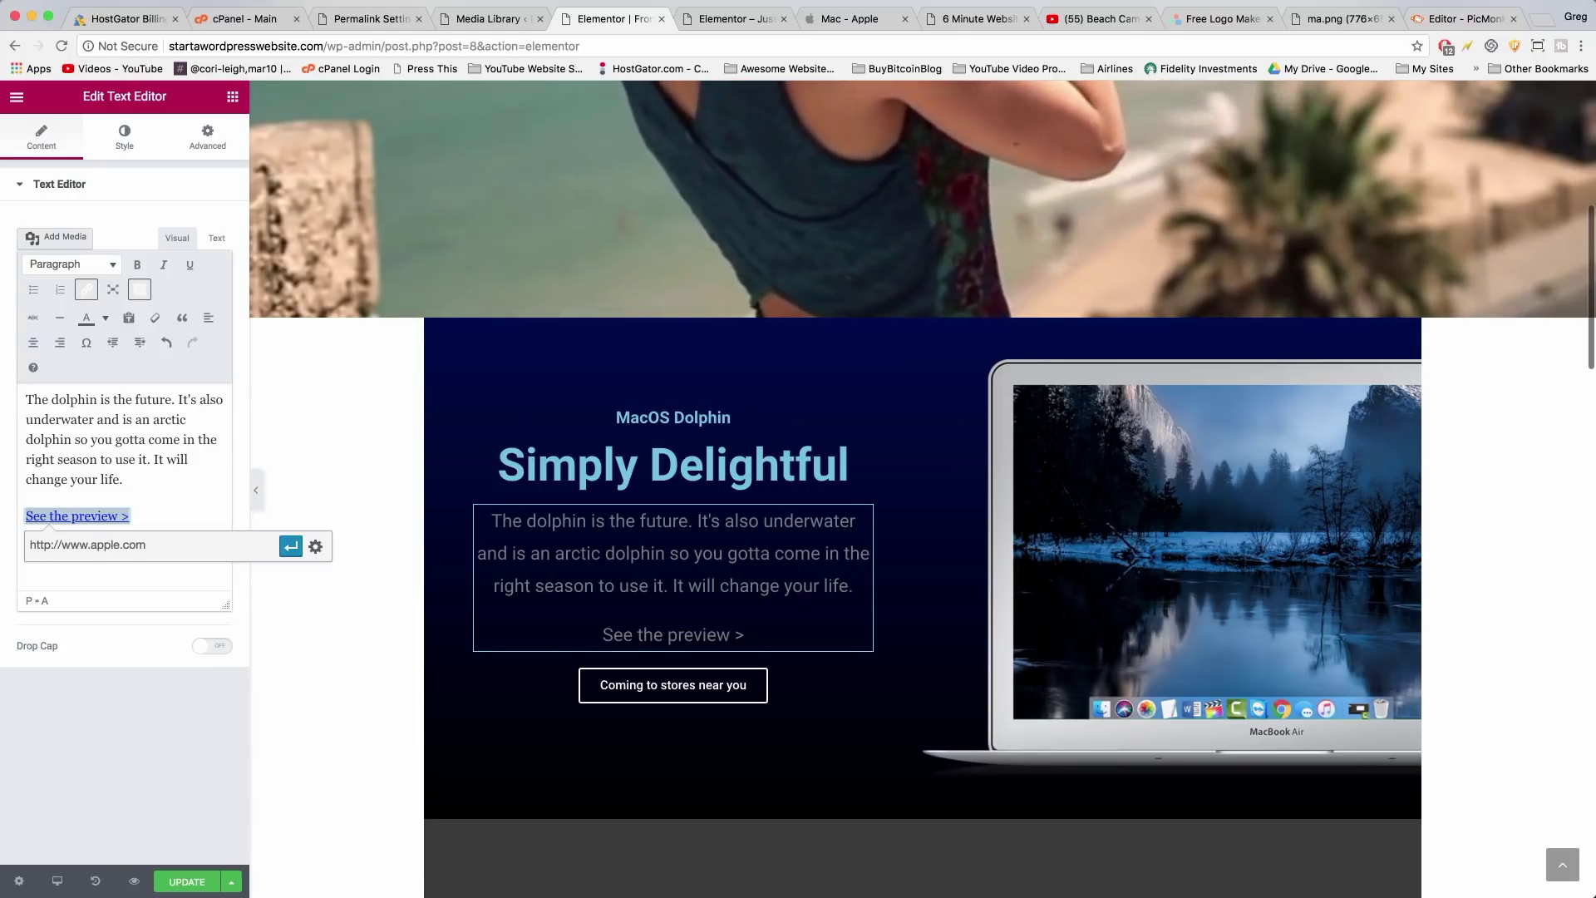
left_click(315, 546)
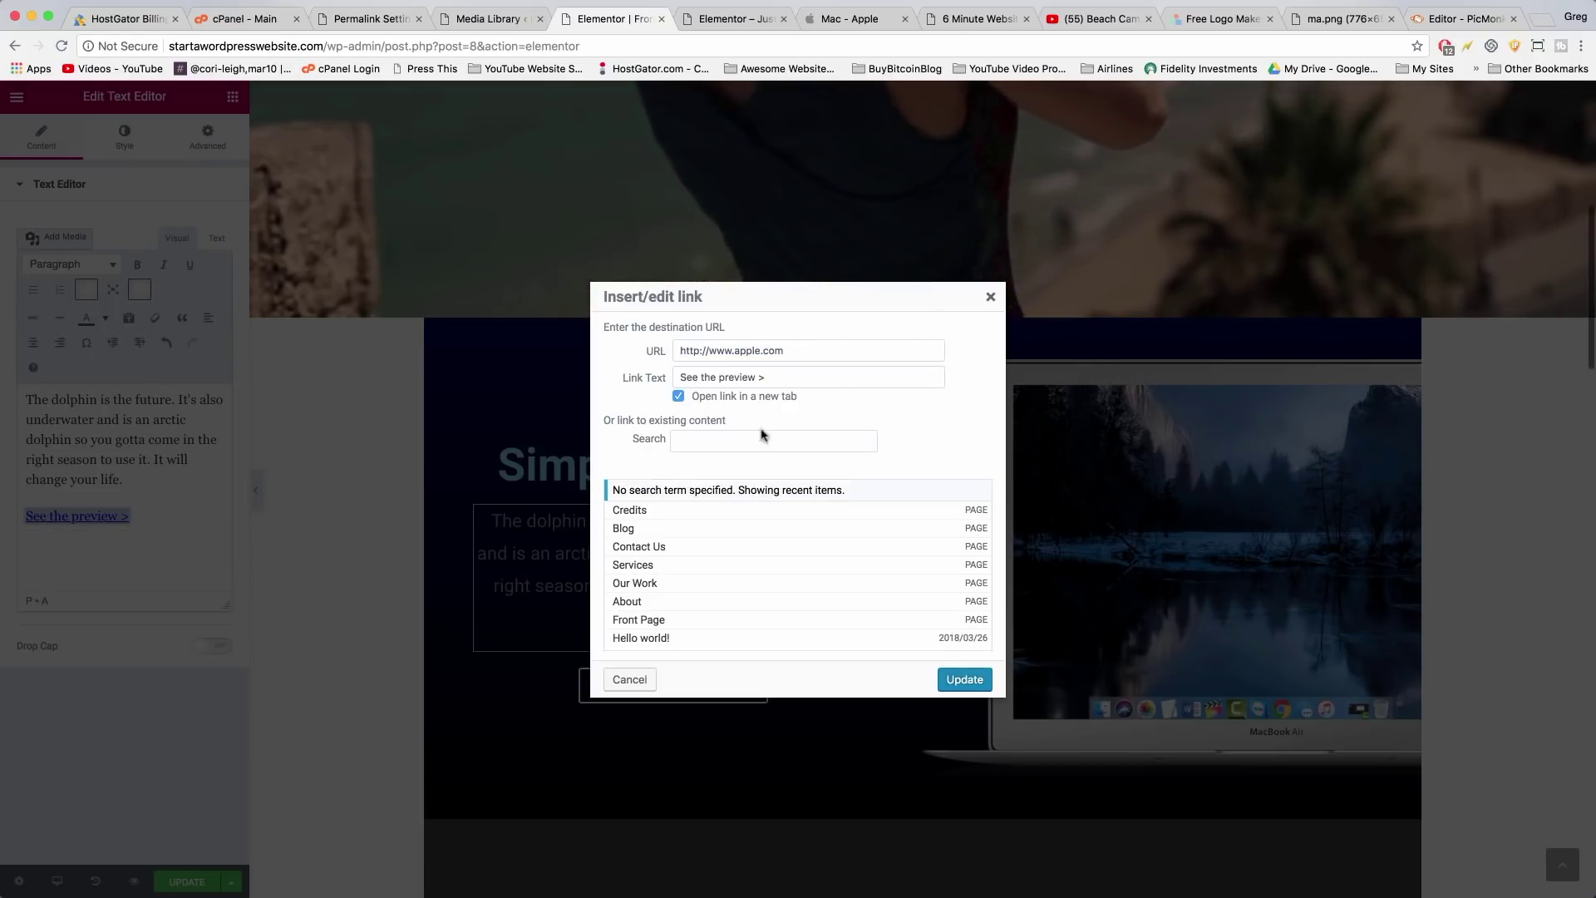
left_click(964, 682)
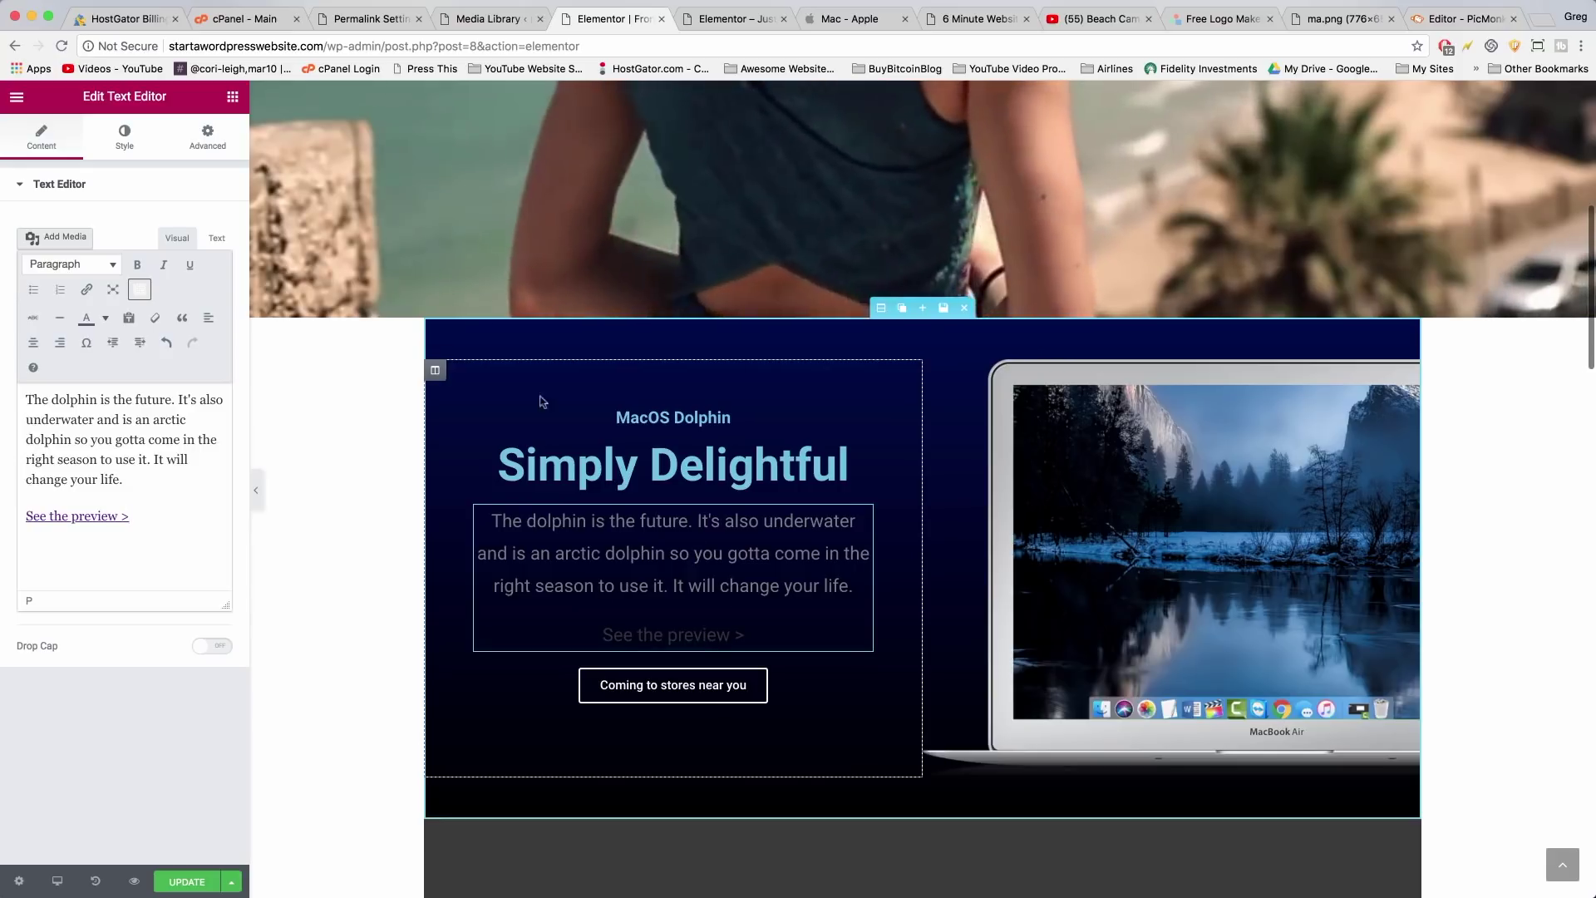
Make the paragraph text and the 'See the preview >' link white.
left_click(123, 140)
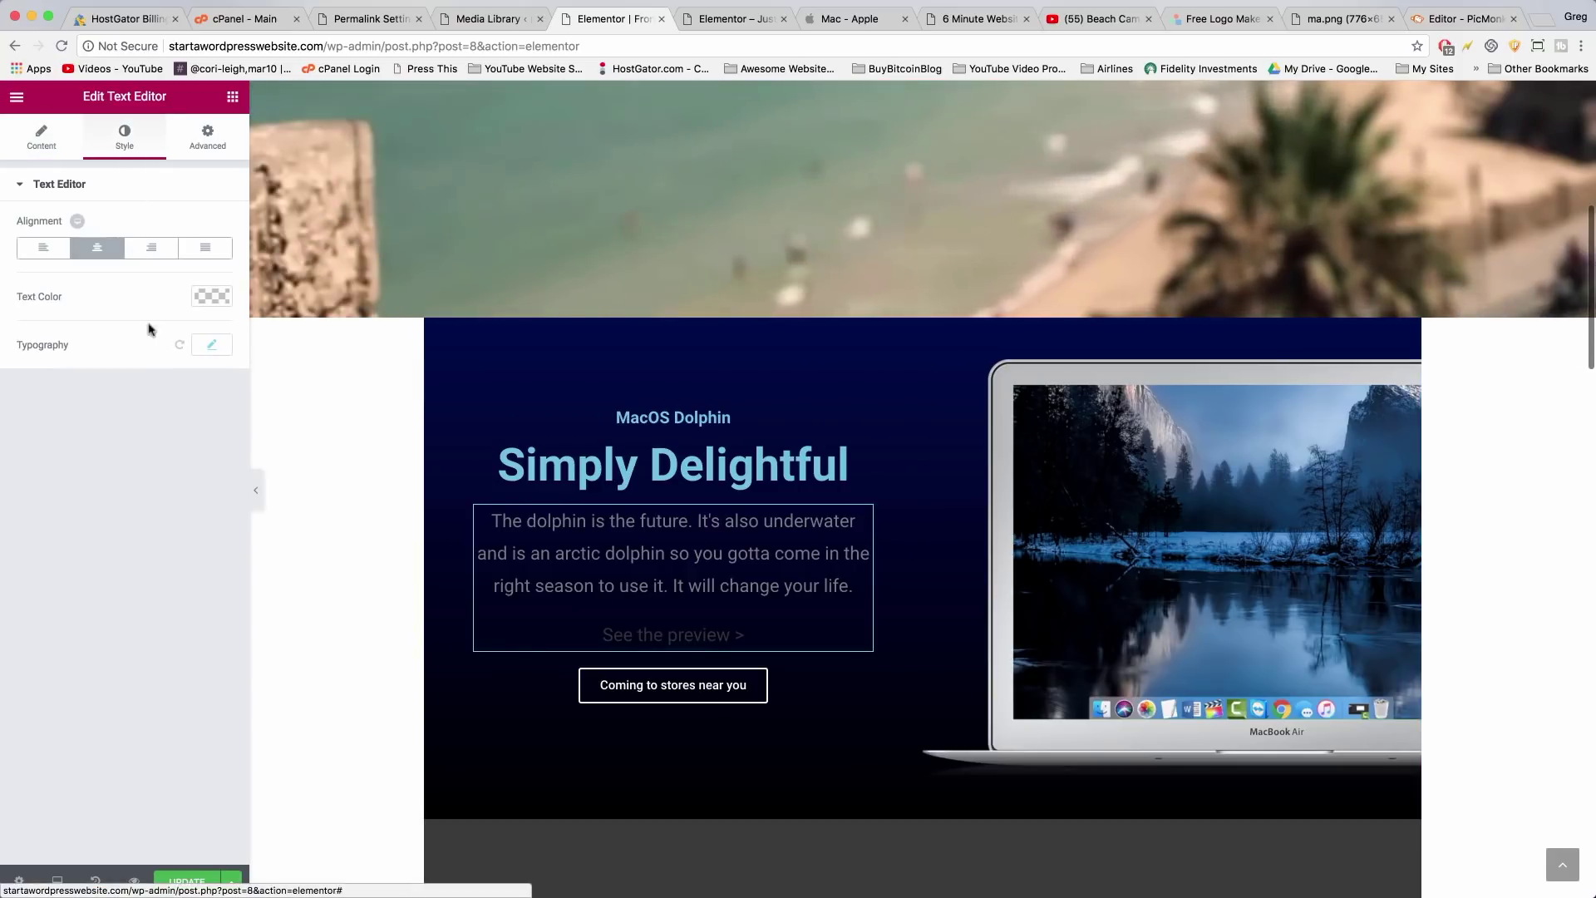
left_click(211, 297)
left_click(169, 494)
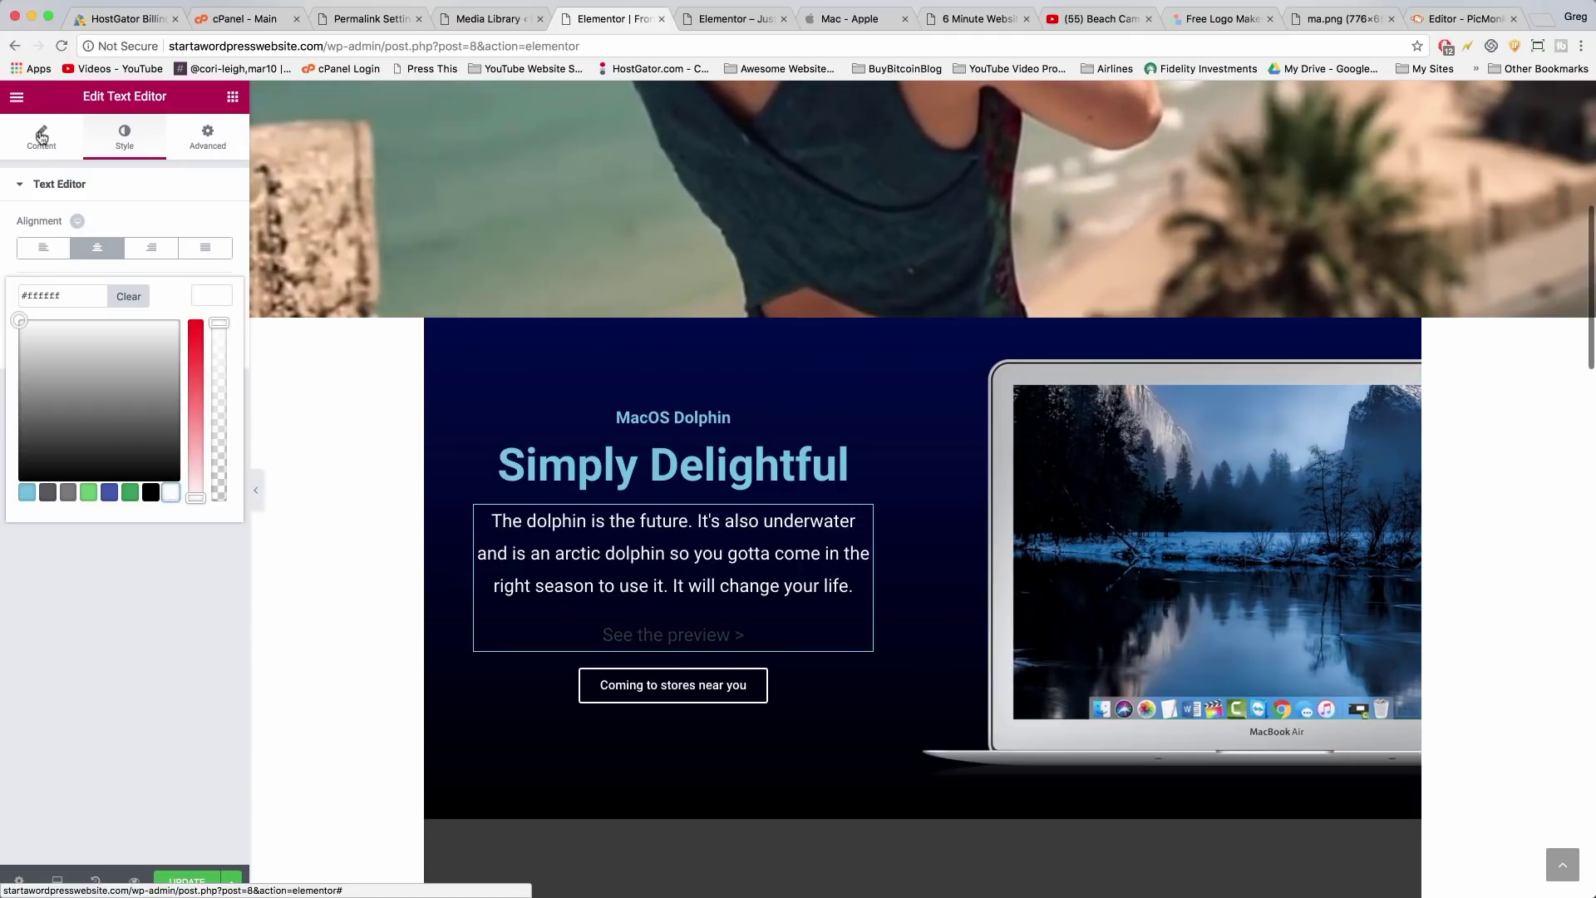
left_click(42, 137)
left_click(61, 516)
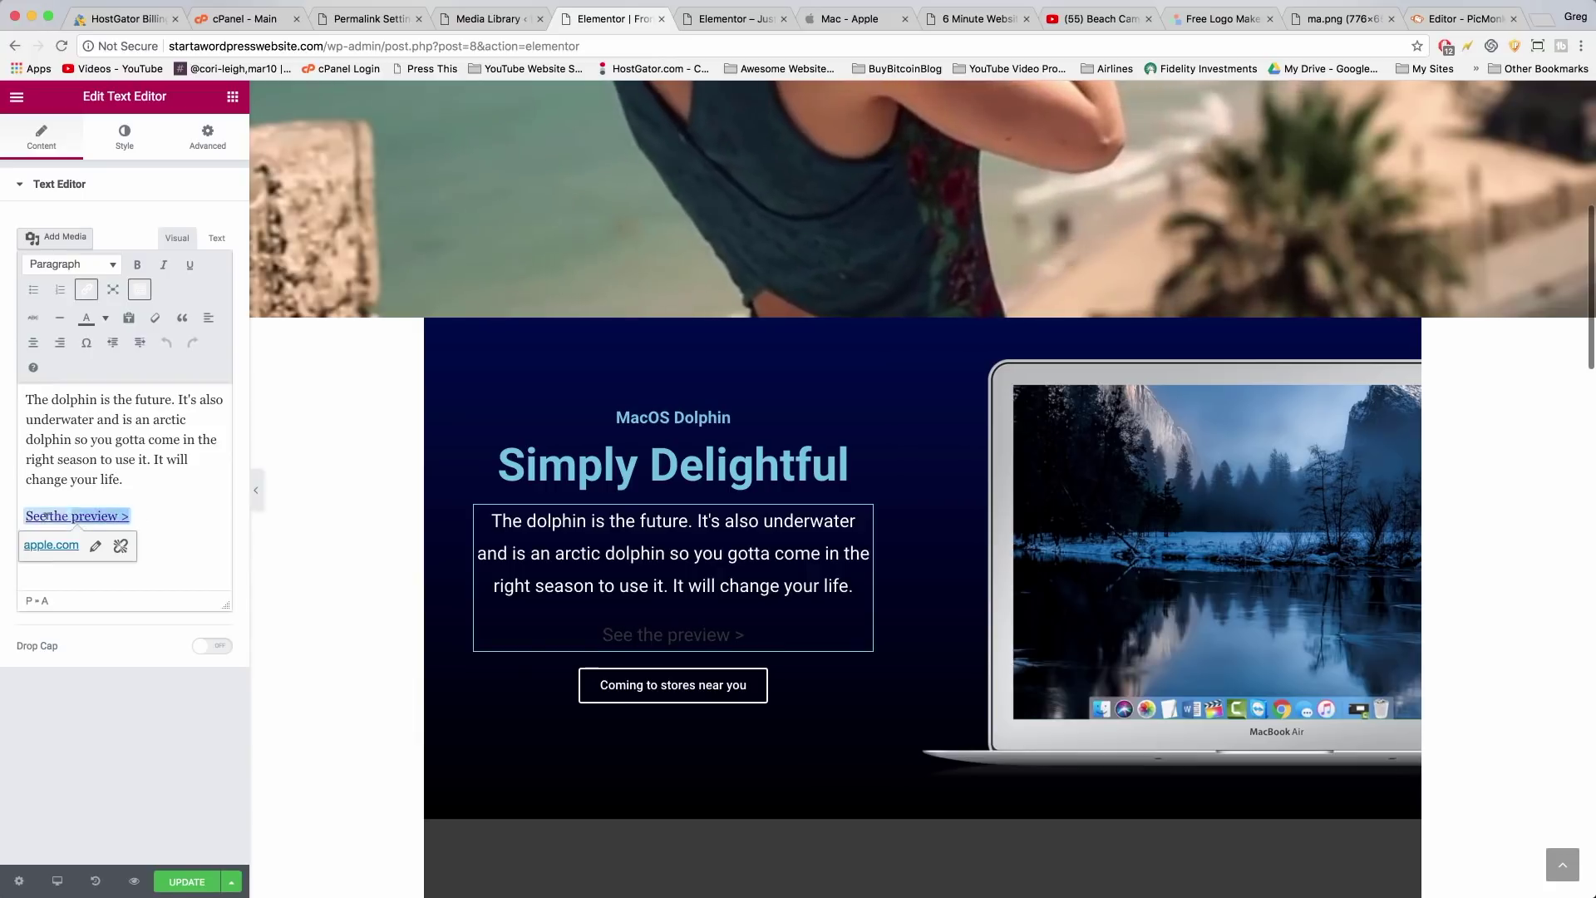
left_click(105, 319)
left_click(150, 398)
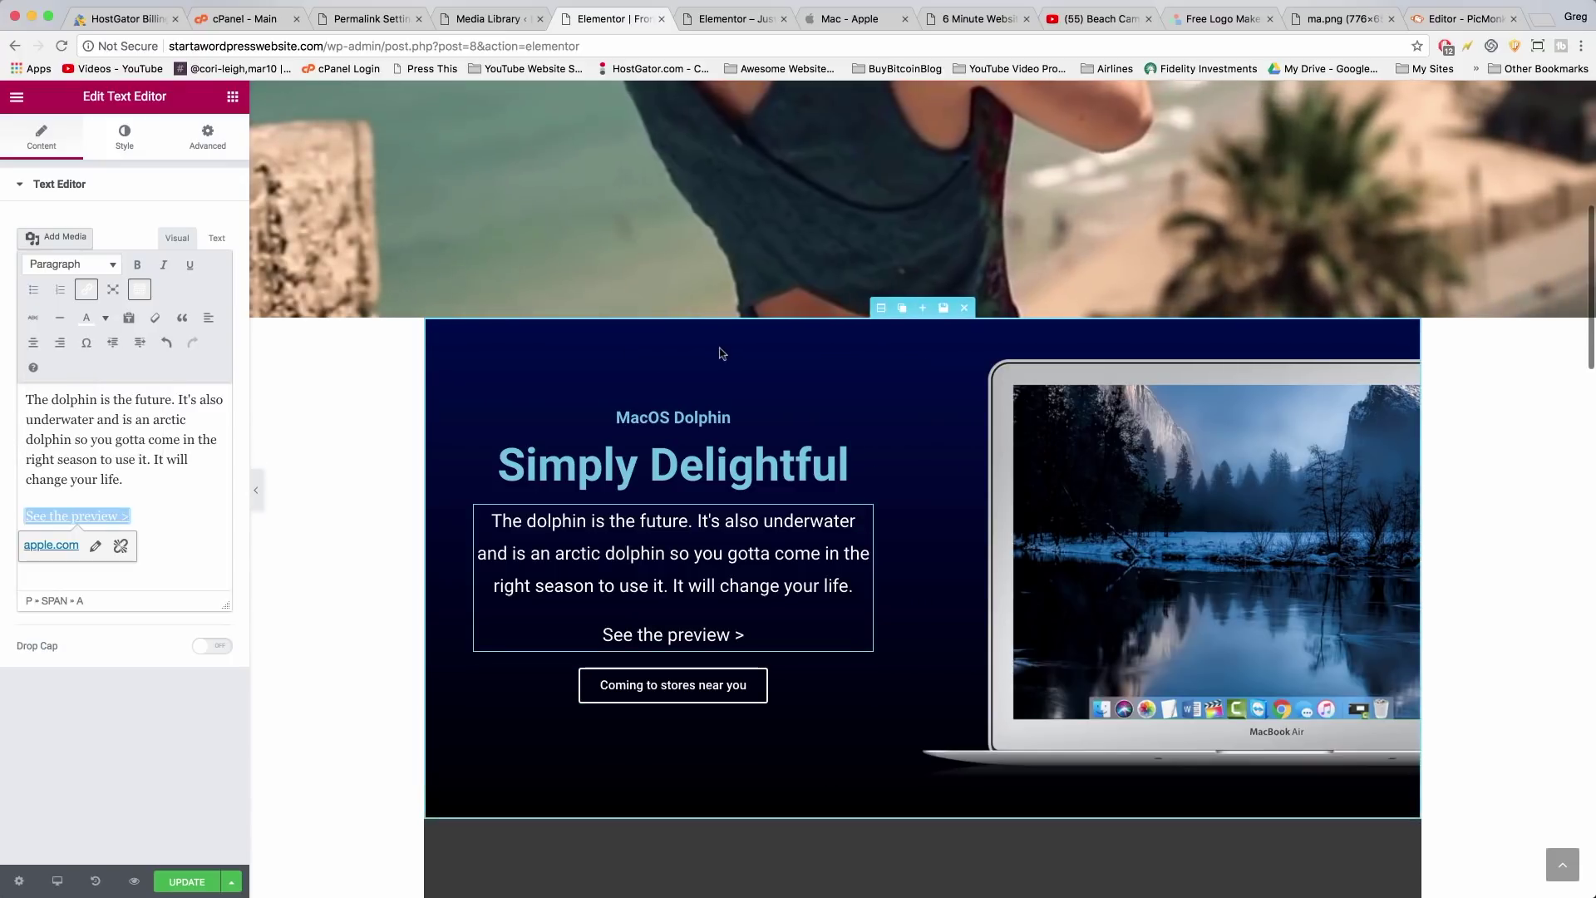
left_click(881, 307)
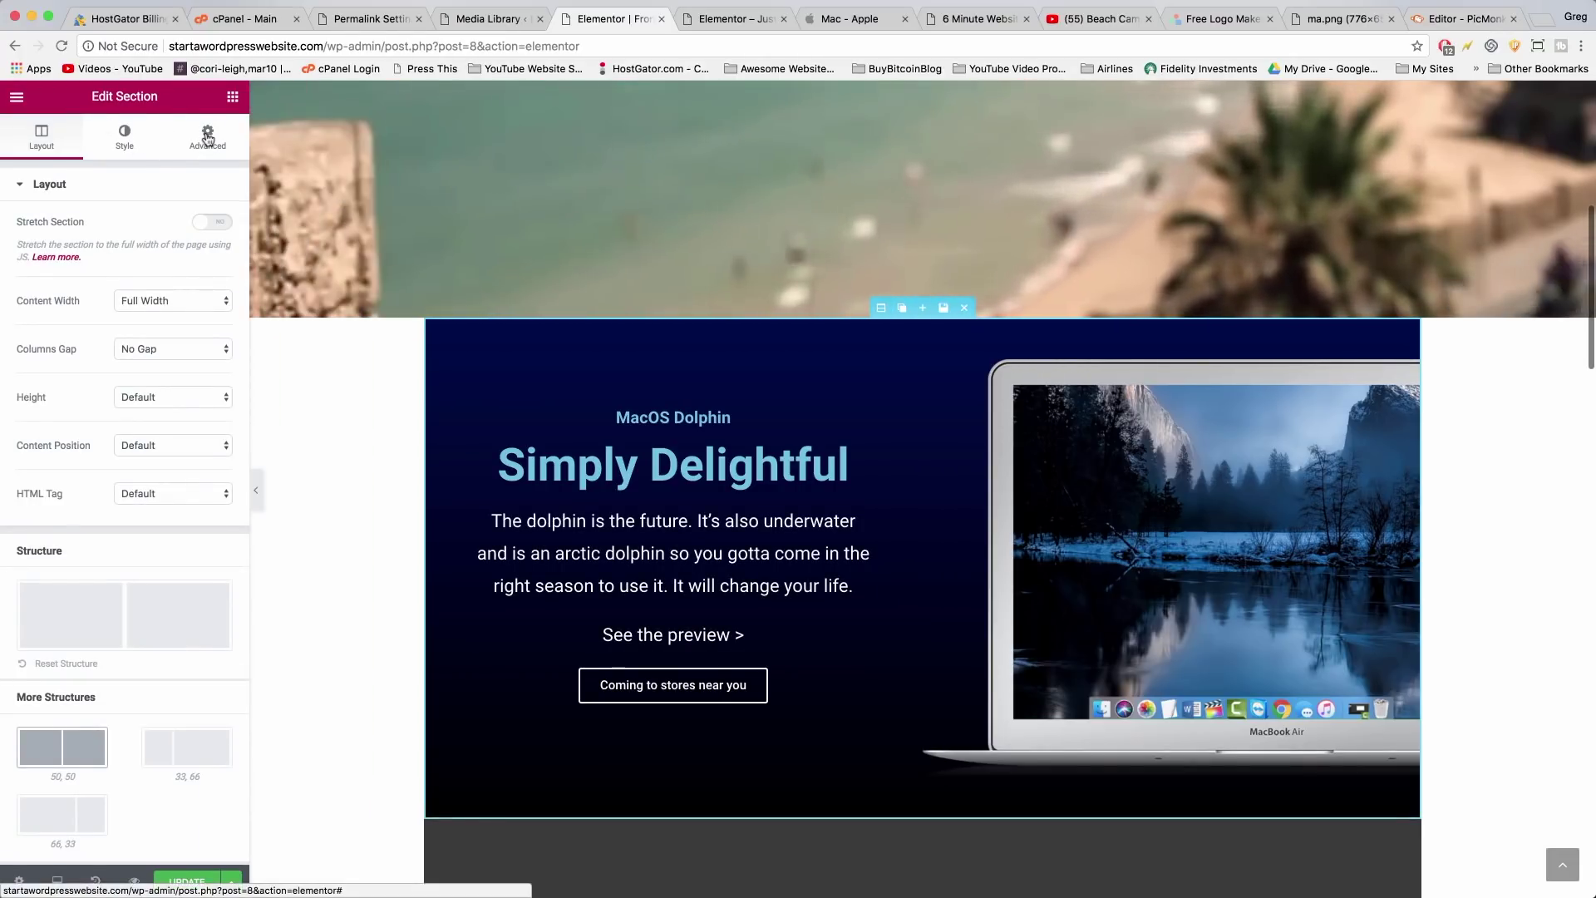
Set the dolphin section's top and bottom padding to 80 px, update the page, and view the live site.
left_click(206, 133)
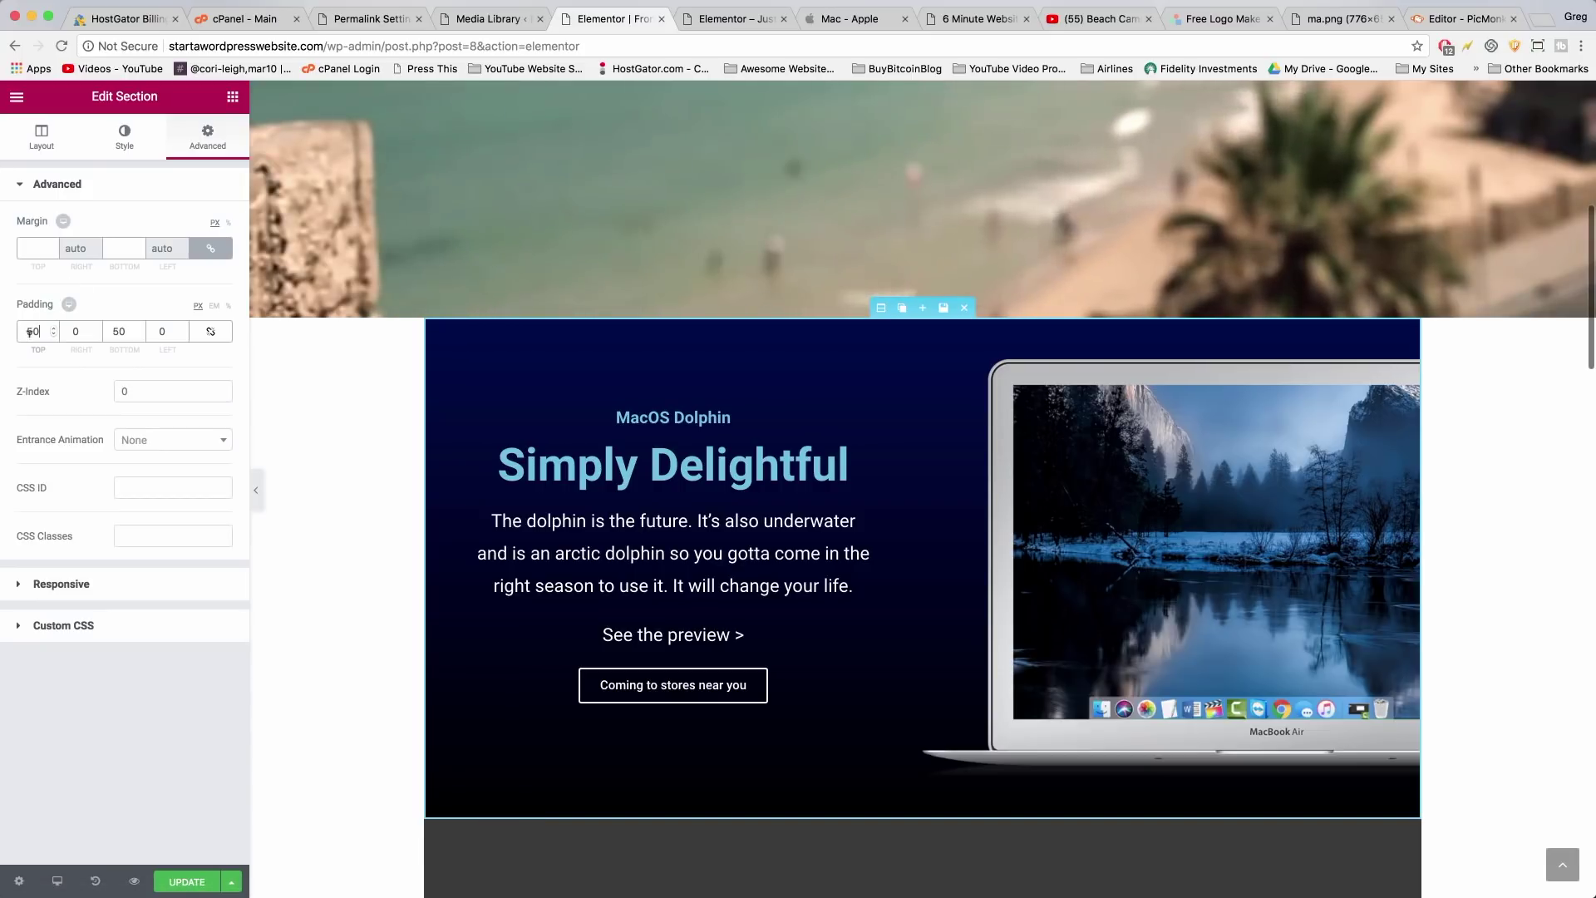
type("80")
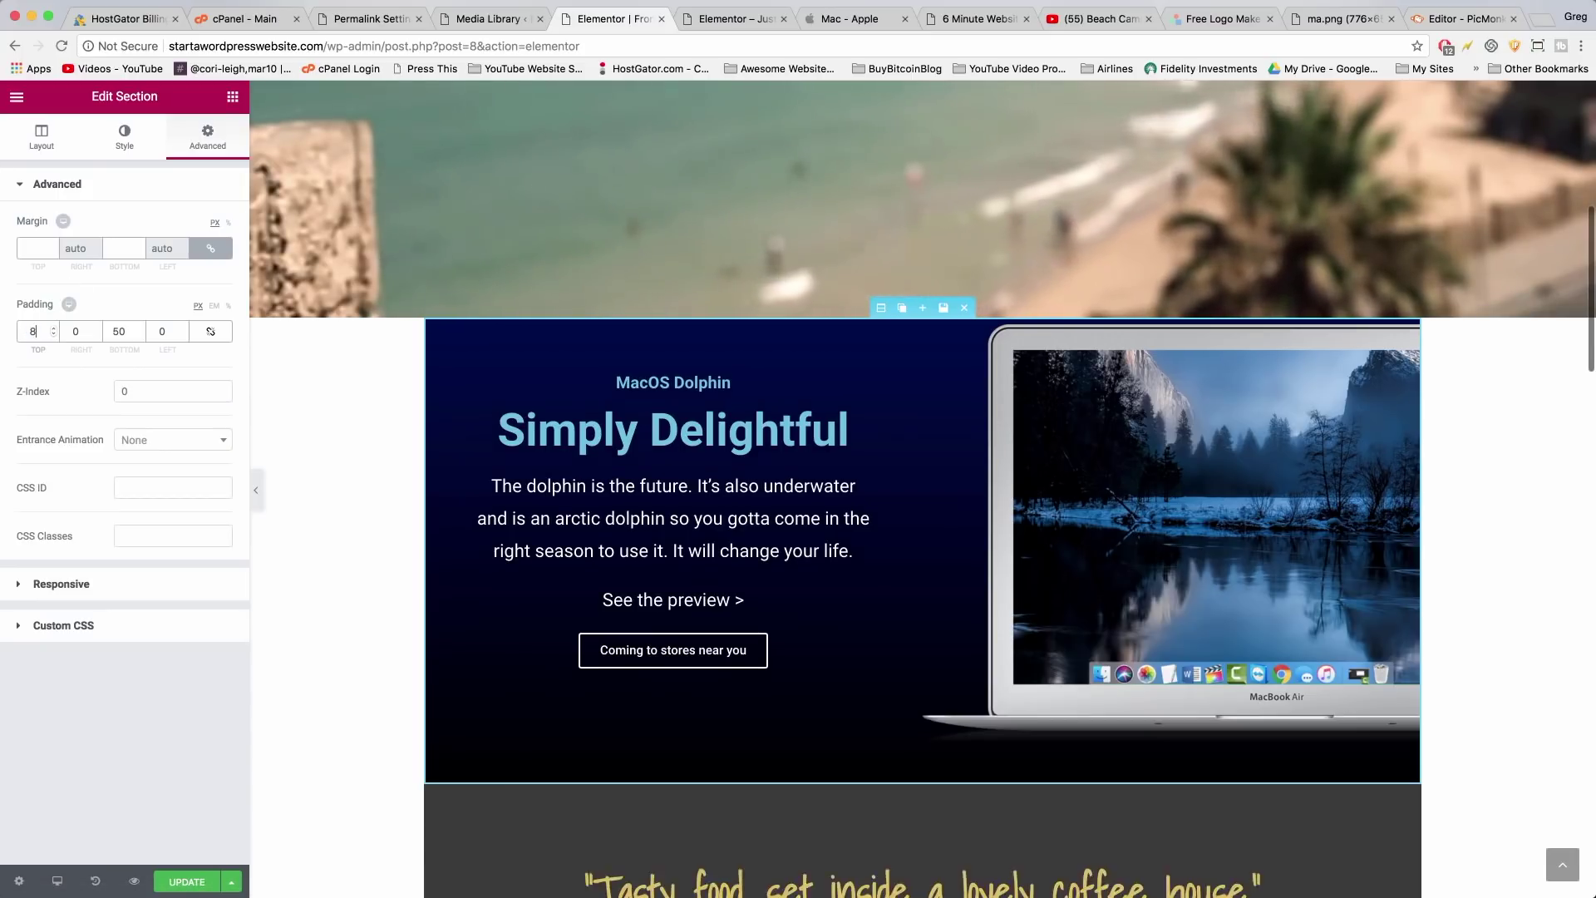
double_click(116, 331)
type("80")
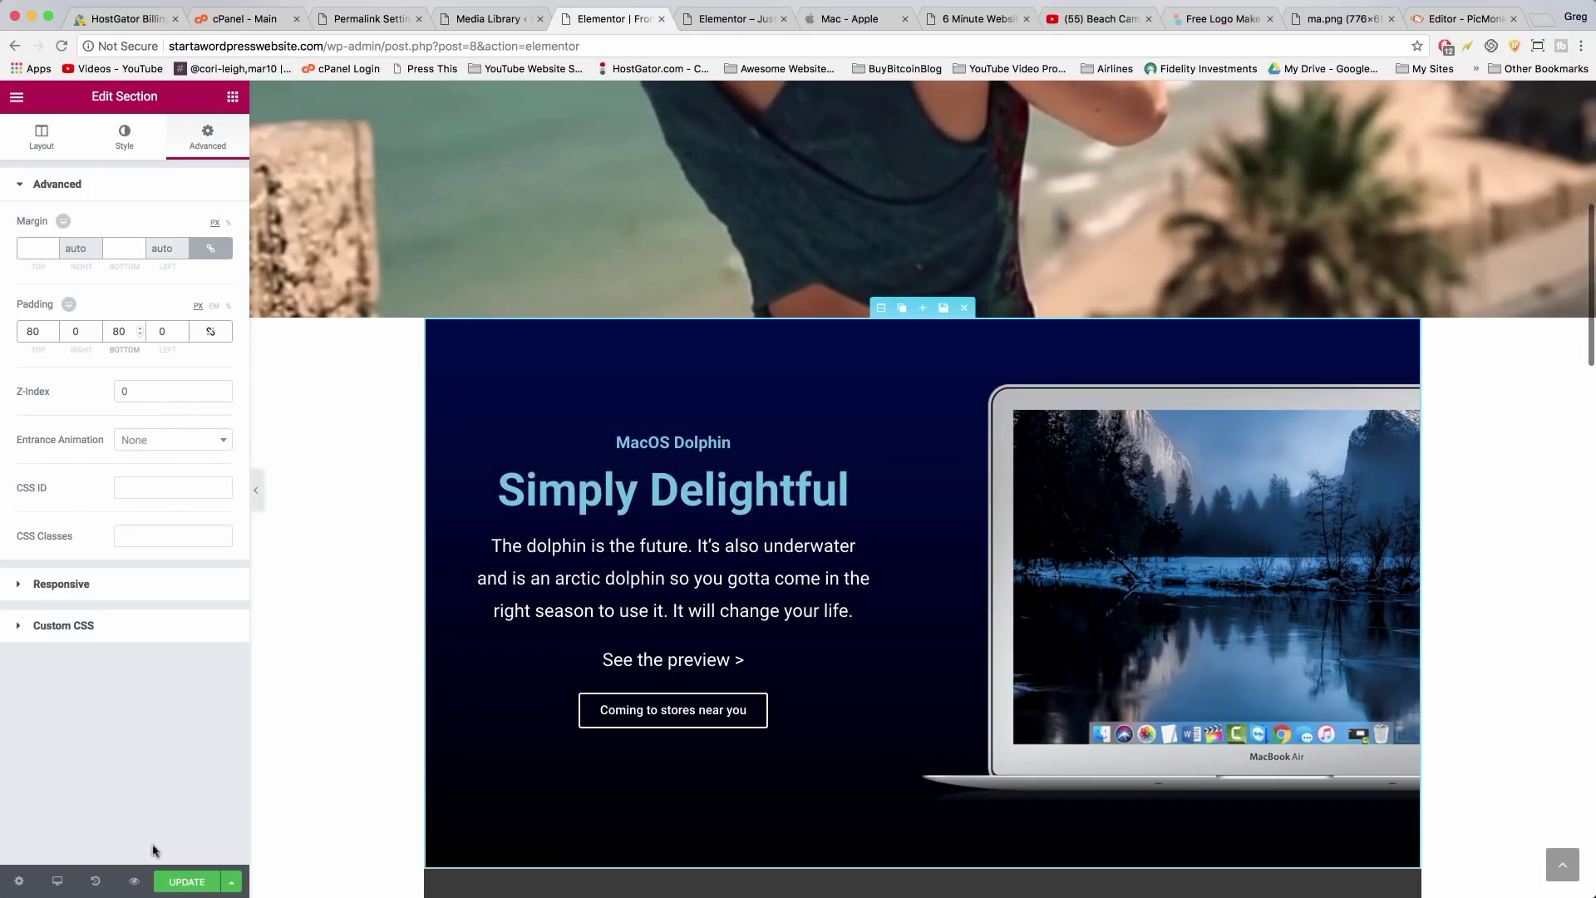
left_click(174, 881)
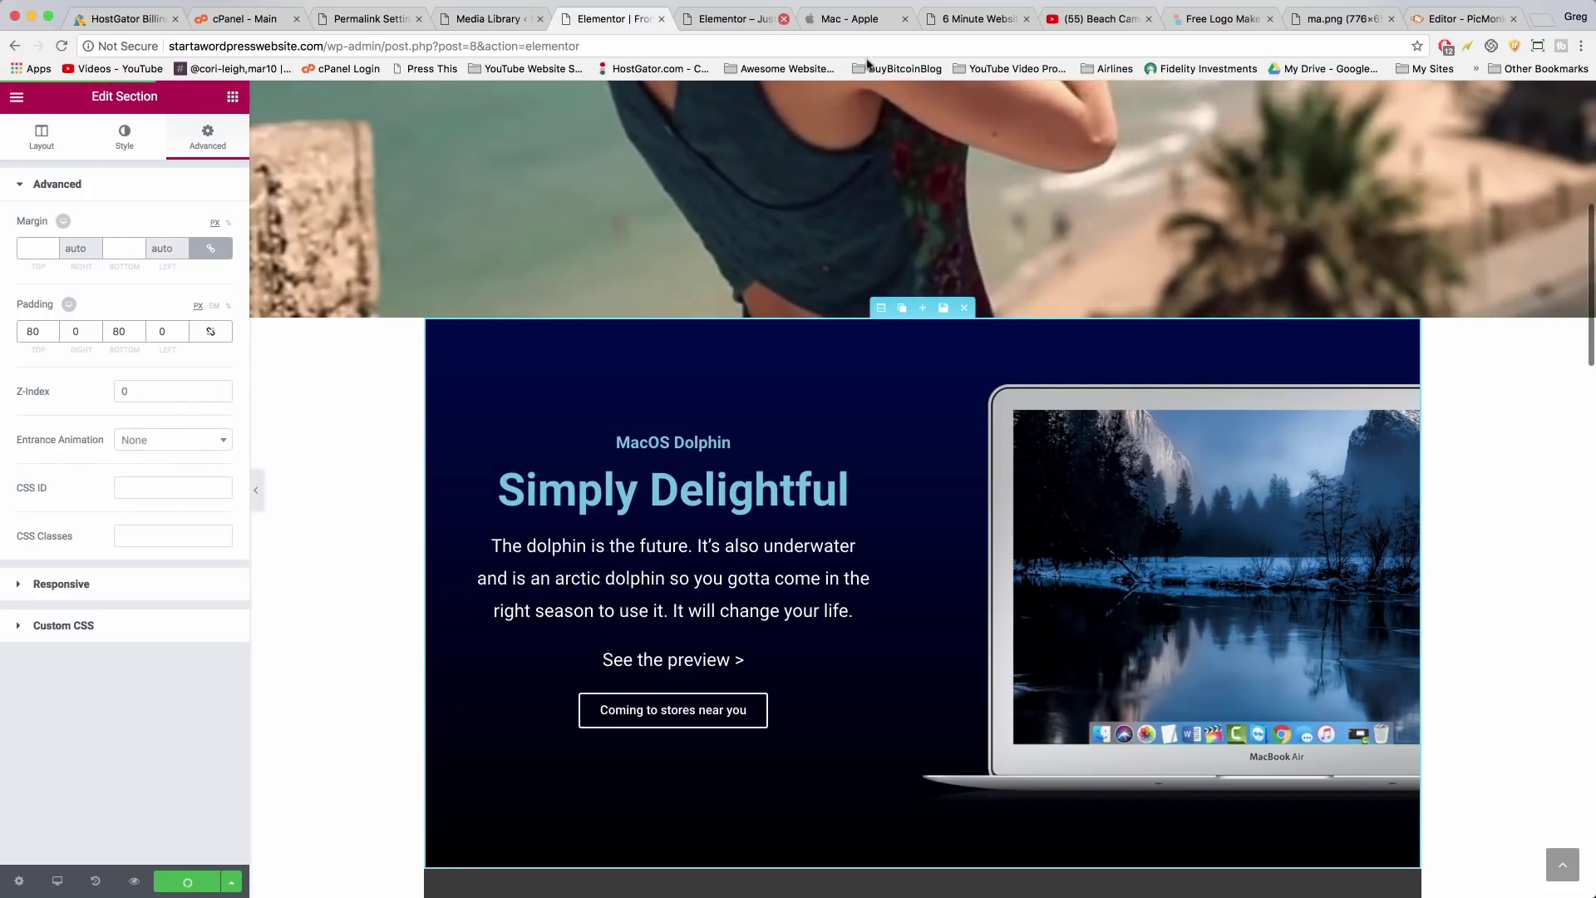
left_click(738, 19)
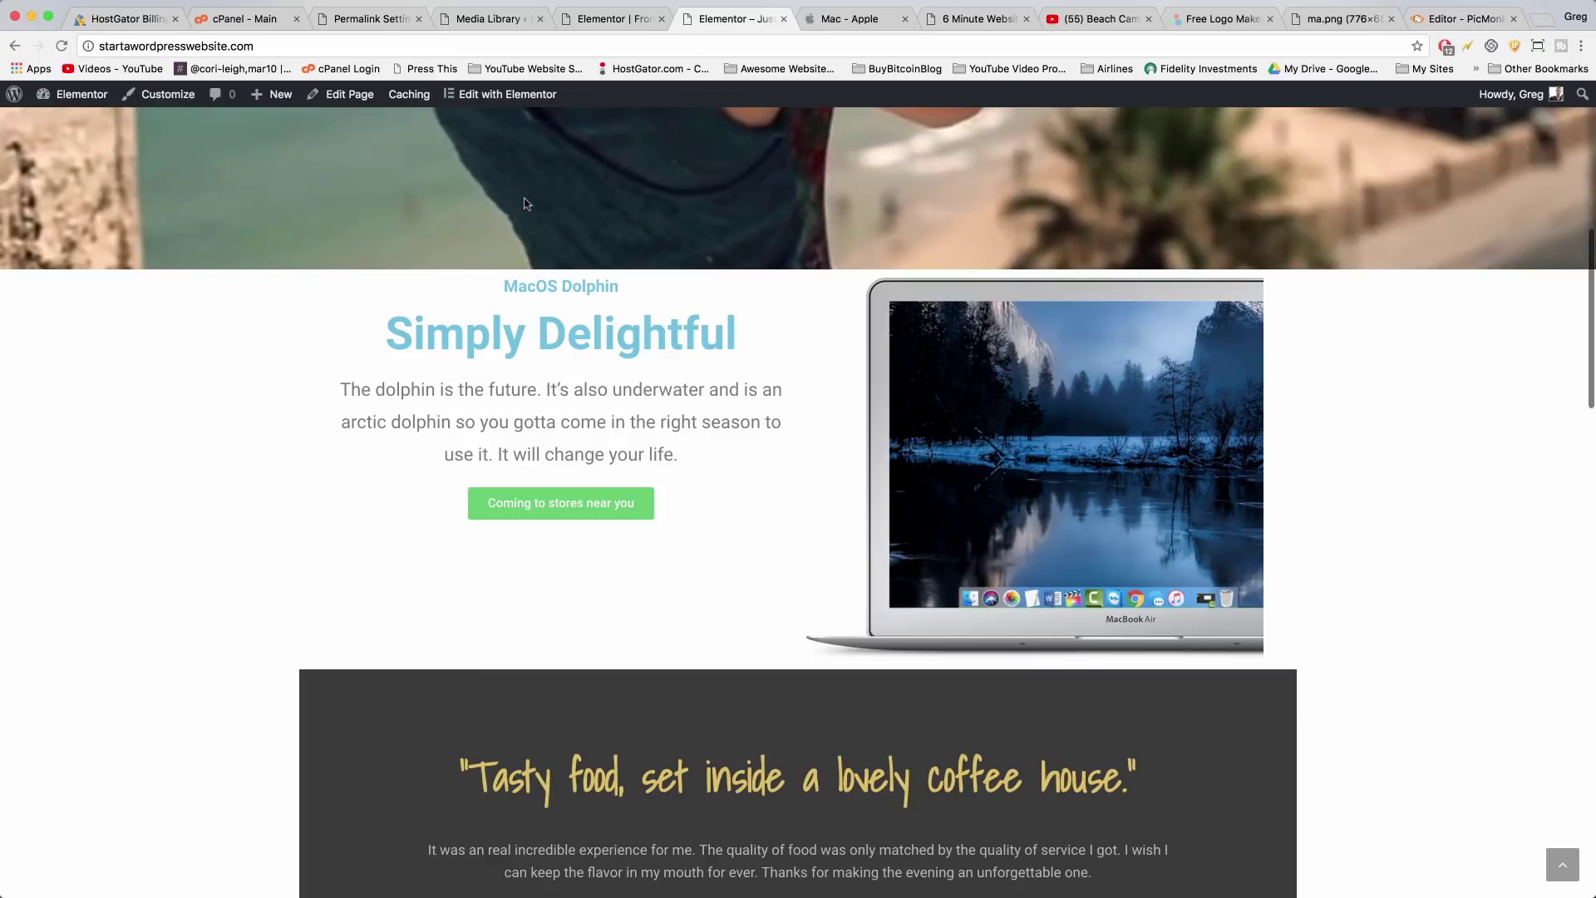
Reload the live site and scroll to the updated dark dolphin section.
key("super+r")
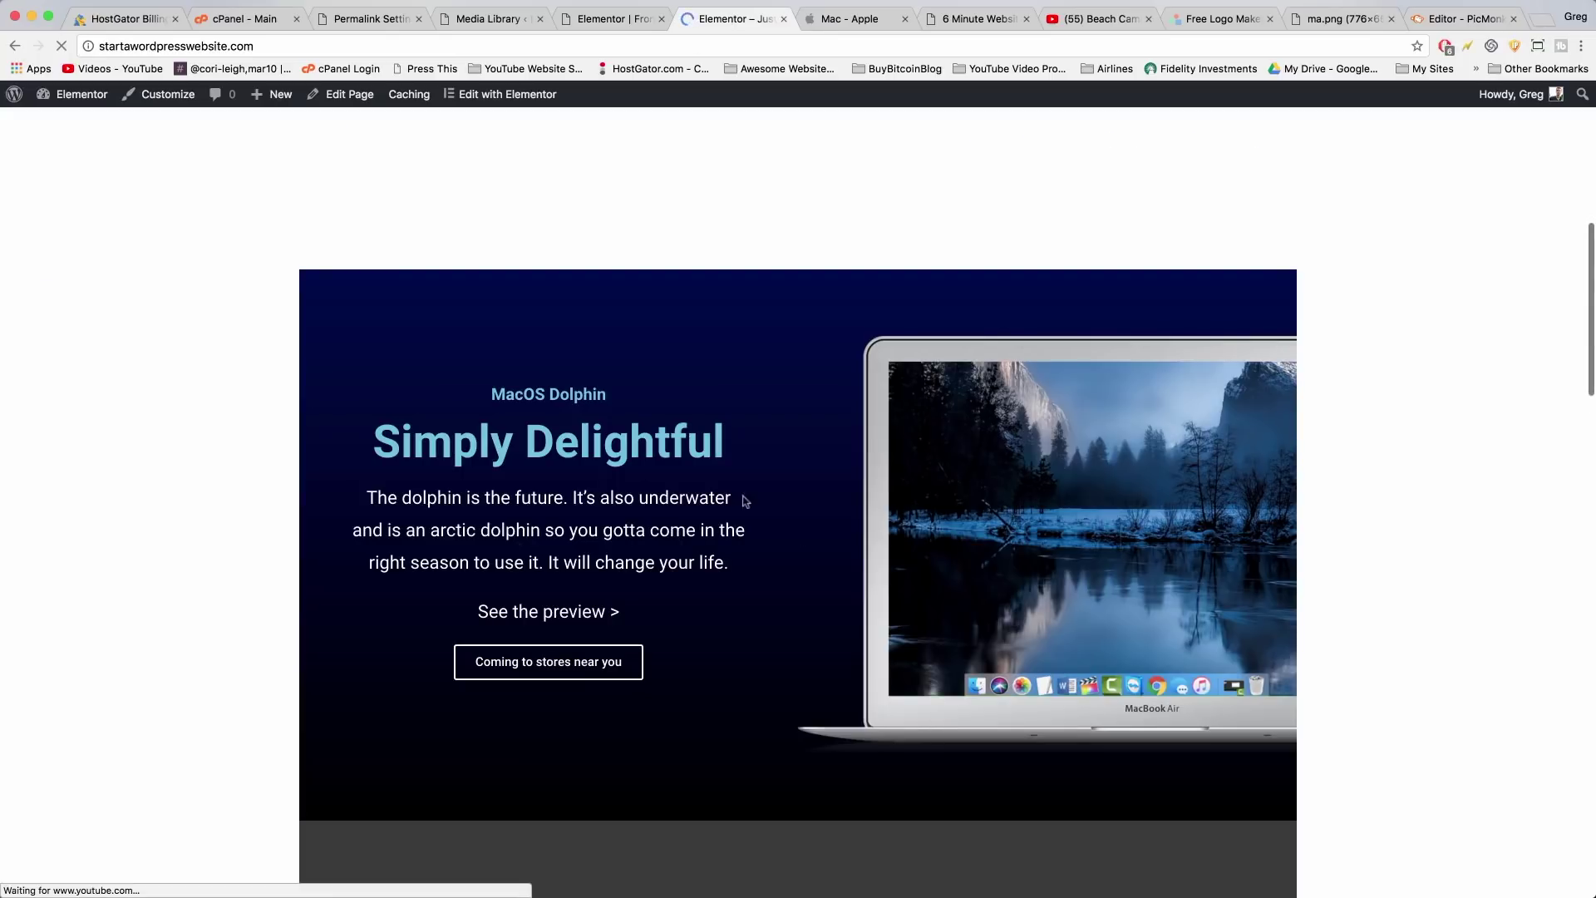
scroll(502, 458, "down", 4)
scroll(502, 459, "up", 5)
scroll(613, 296, "down", 2)
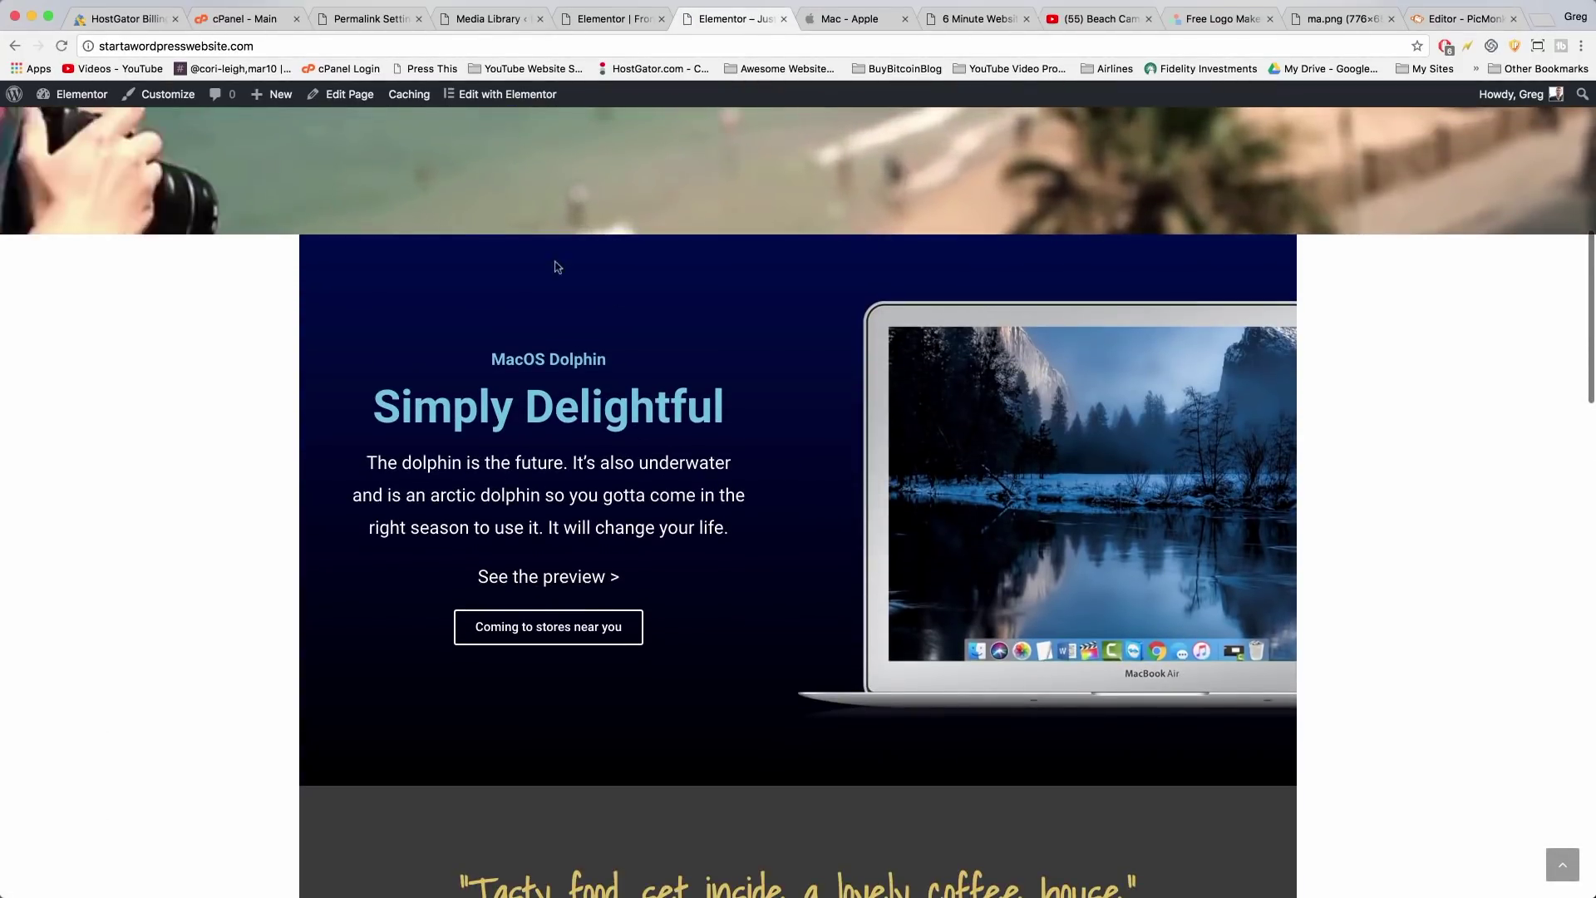
left_click(856, 19)
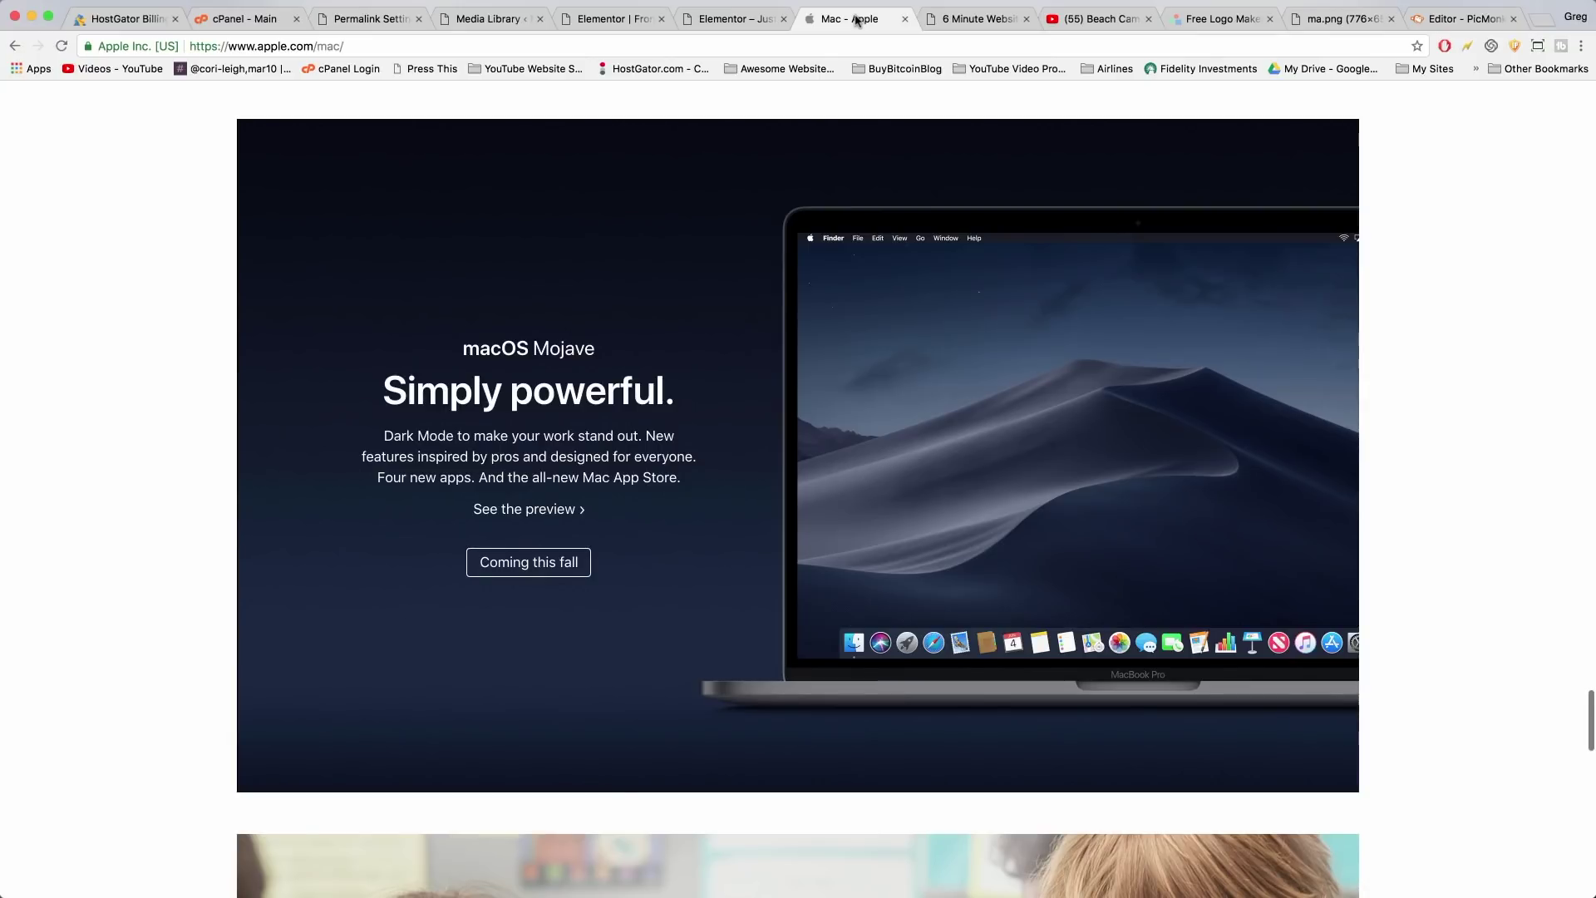
left_click(703, 18)
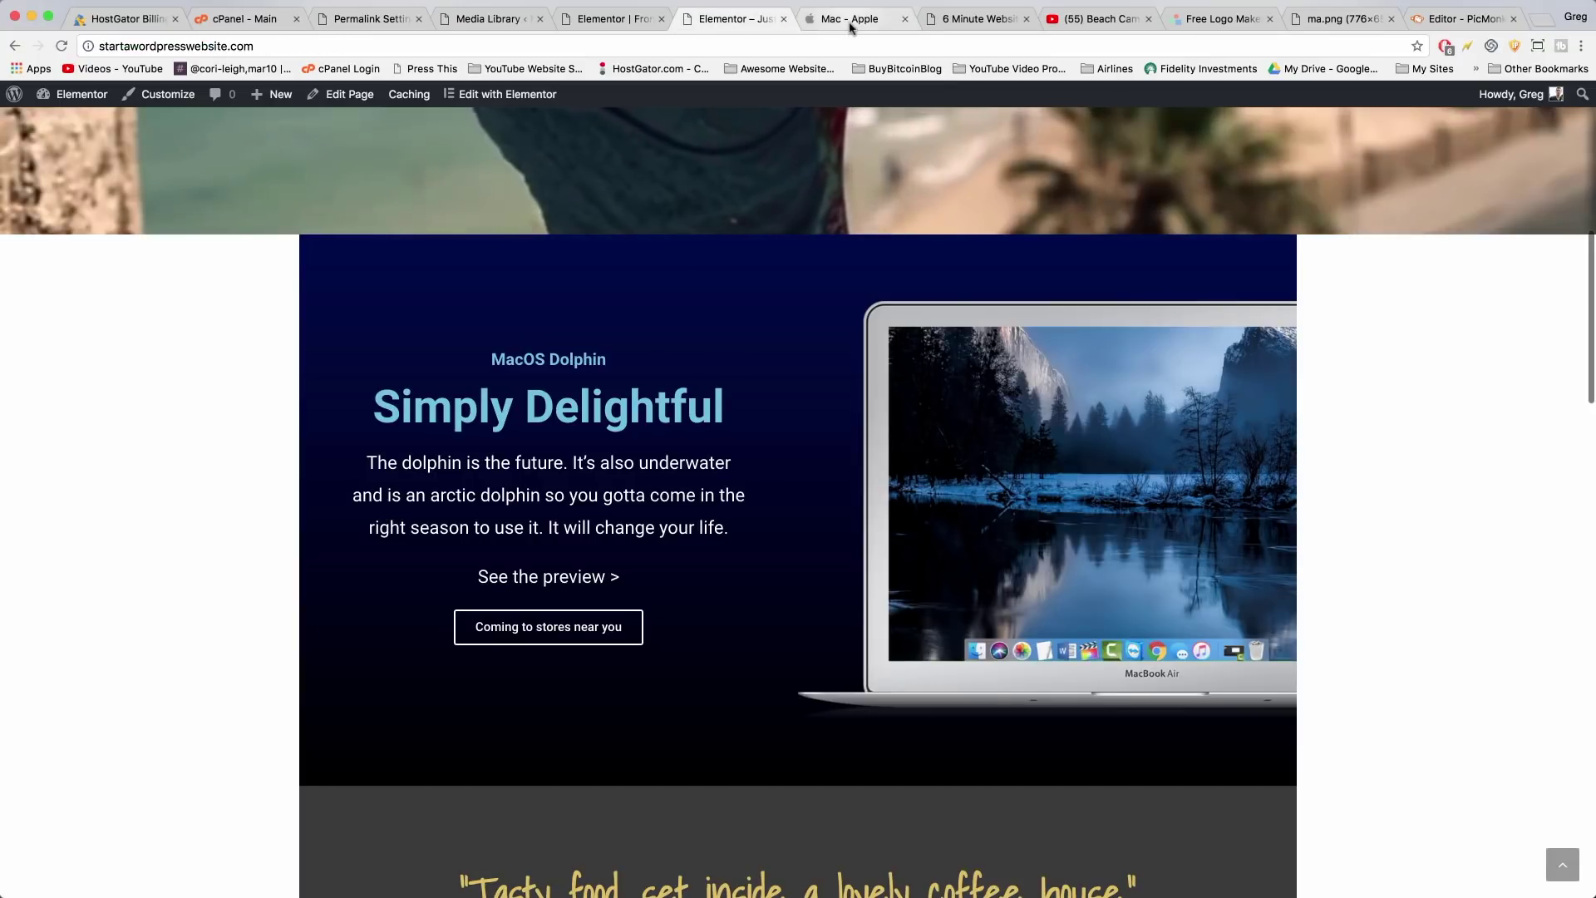
left_click(849, 25)
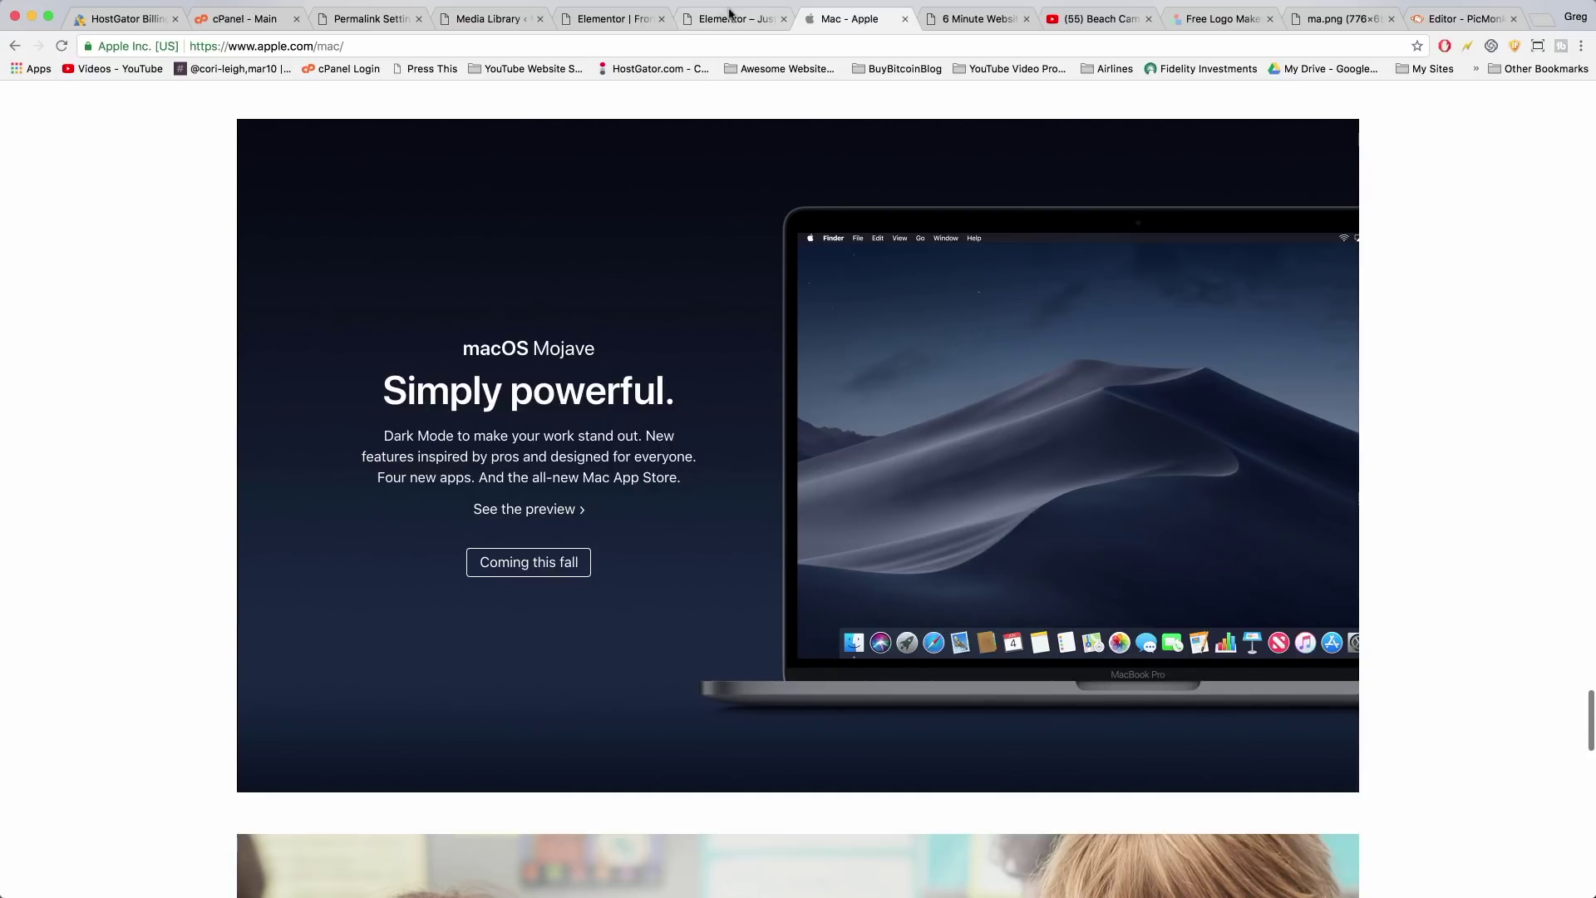
scroll(757, 441, "down", 5)
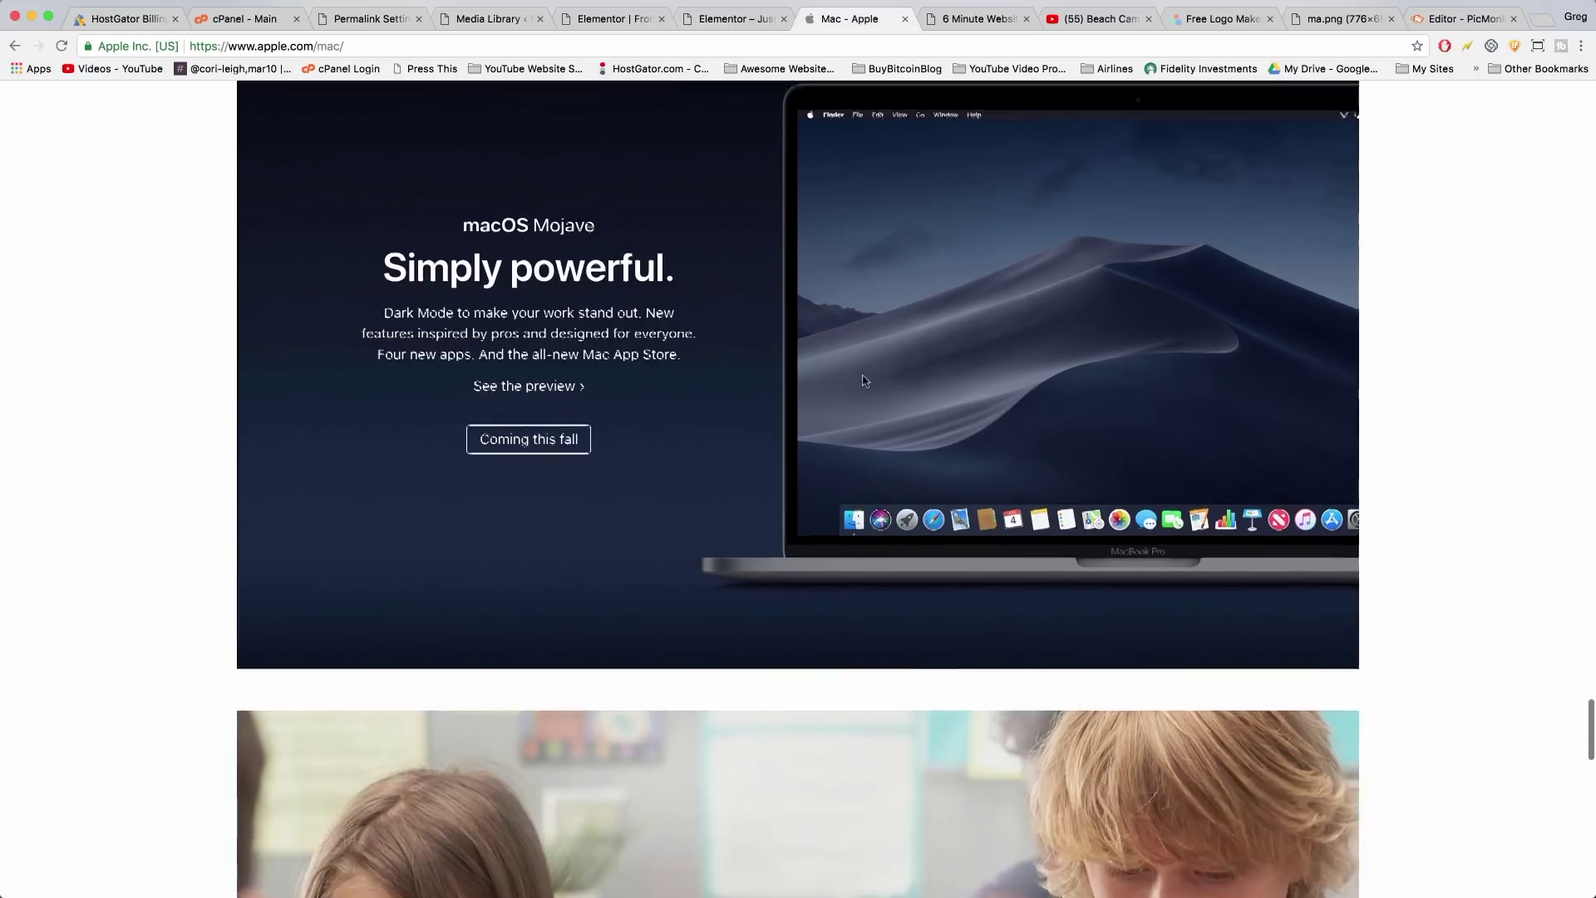
scroll(758, 449, "up", 8)
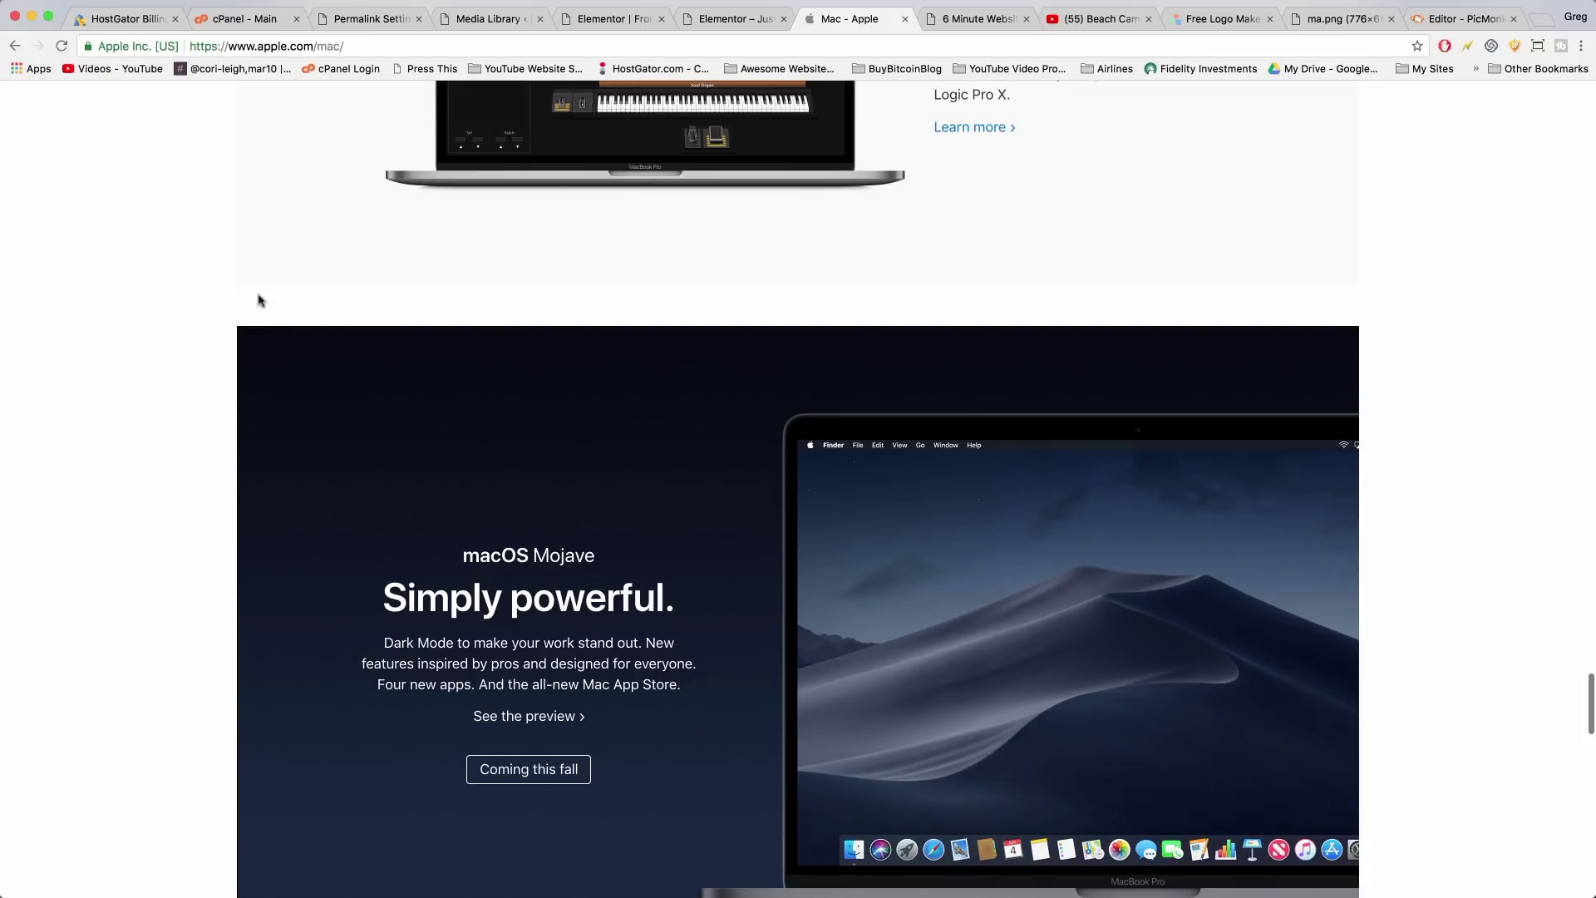
scroll(243, 338, "down", 7)
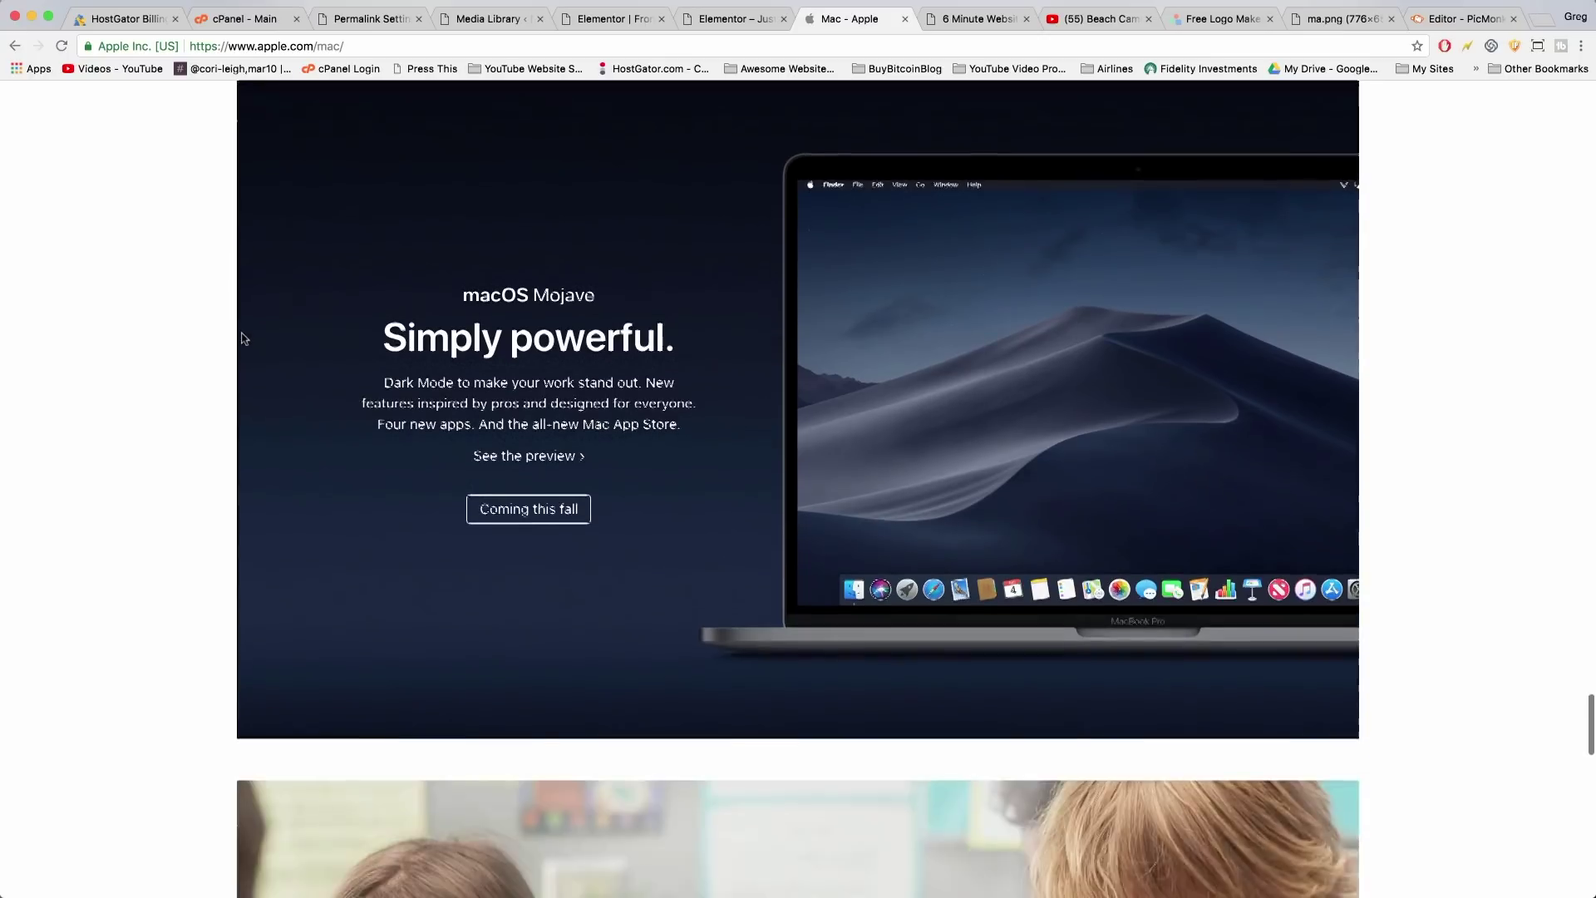
scroll(385, 366, "down", 6)
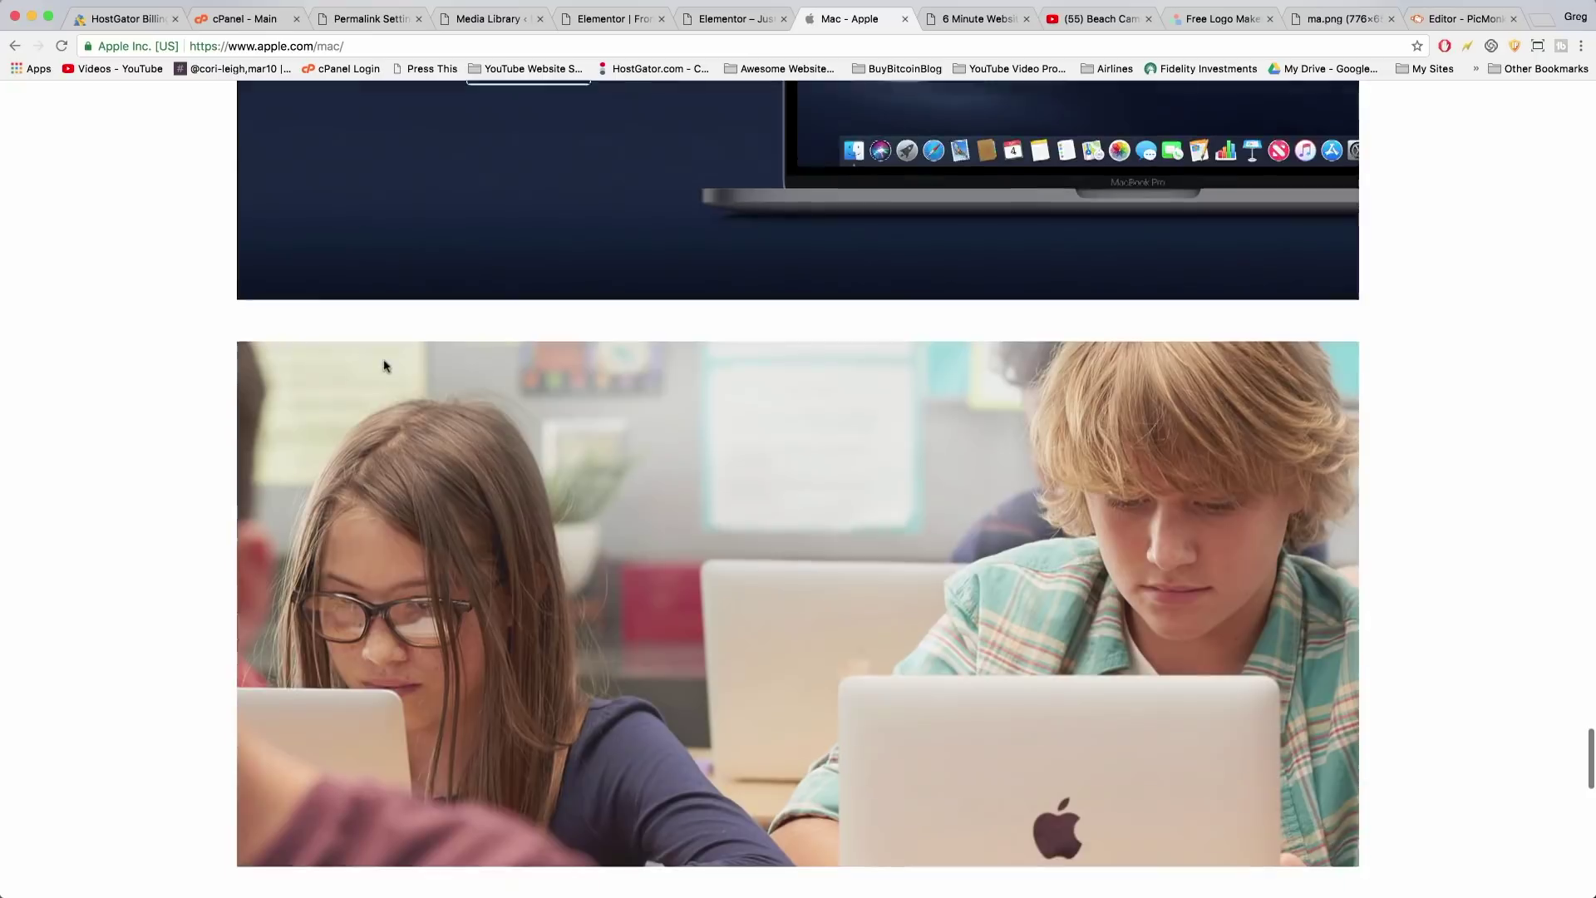
scroll(540, 519, "up", 1)
scroll(541, 519, "up", 4)
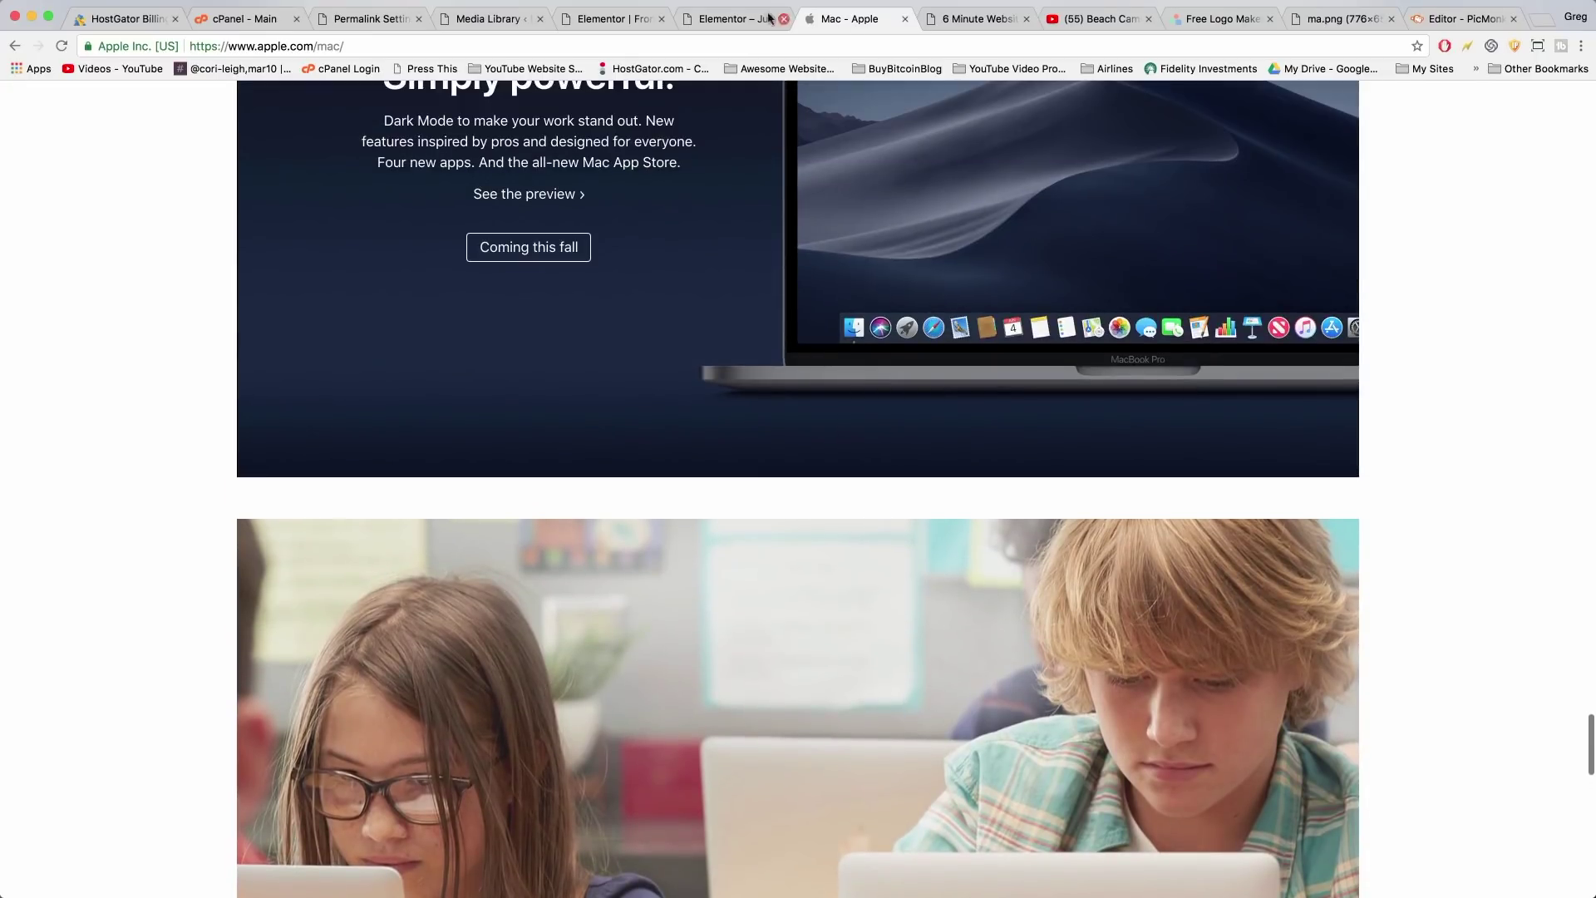
left_click(591, 20)
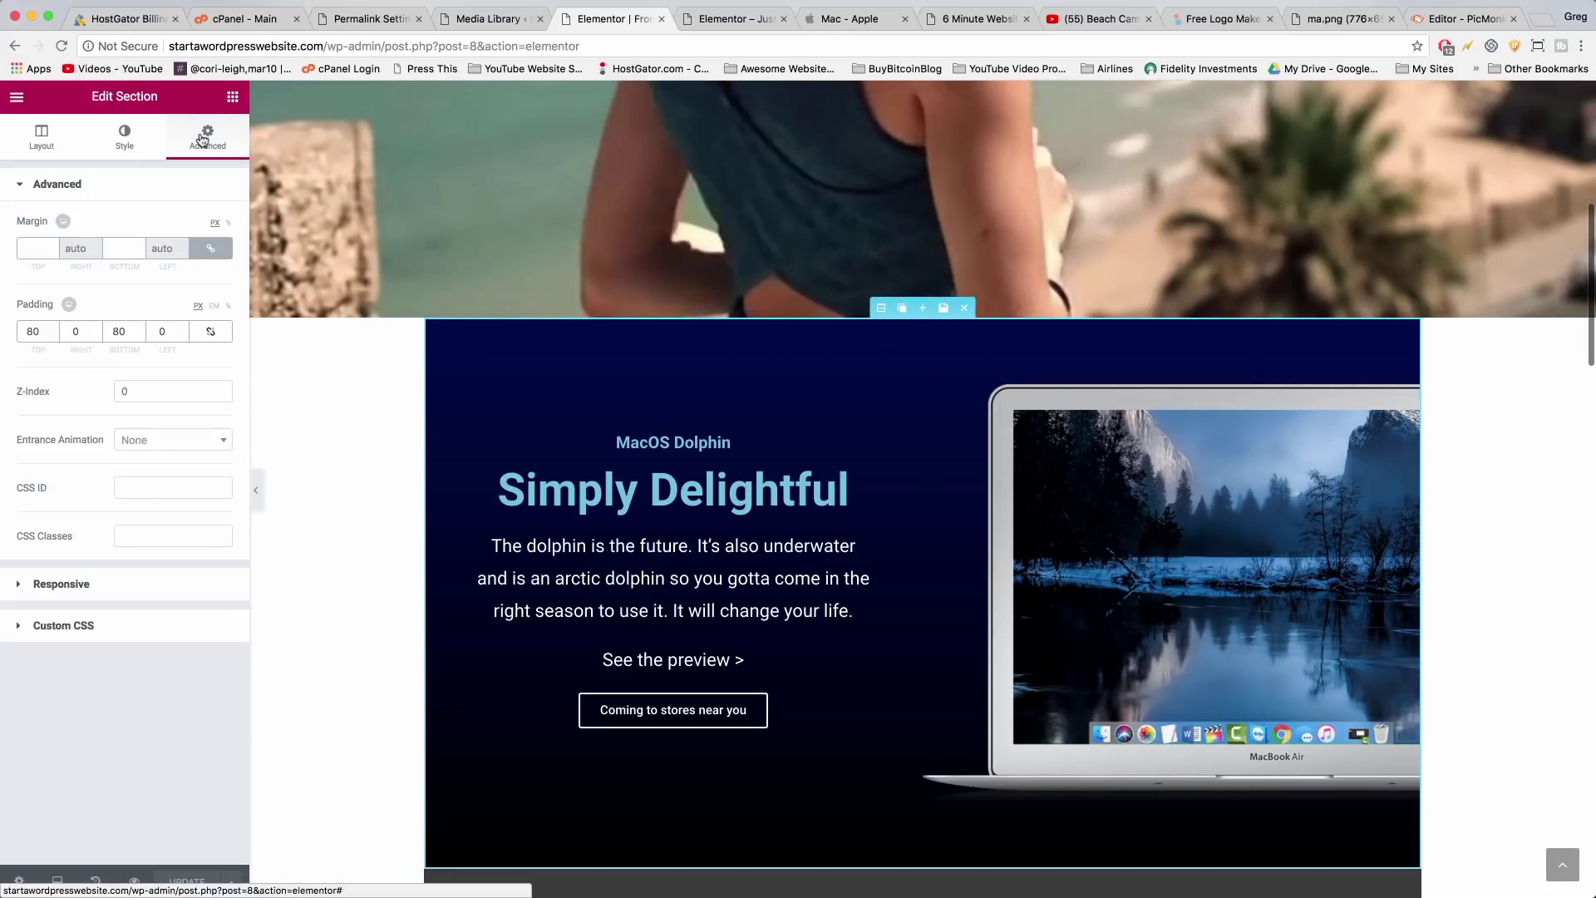
left_click(35, 247)
type("40")
scroll(494, 417, "down", 3)
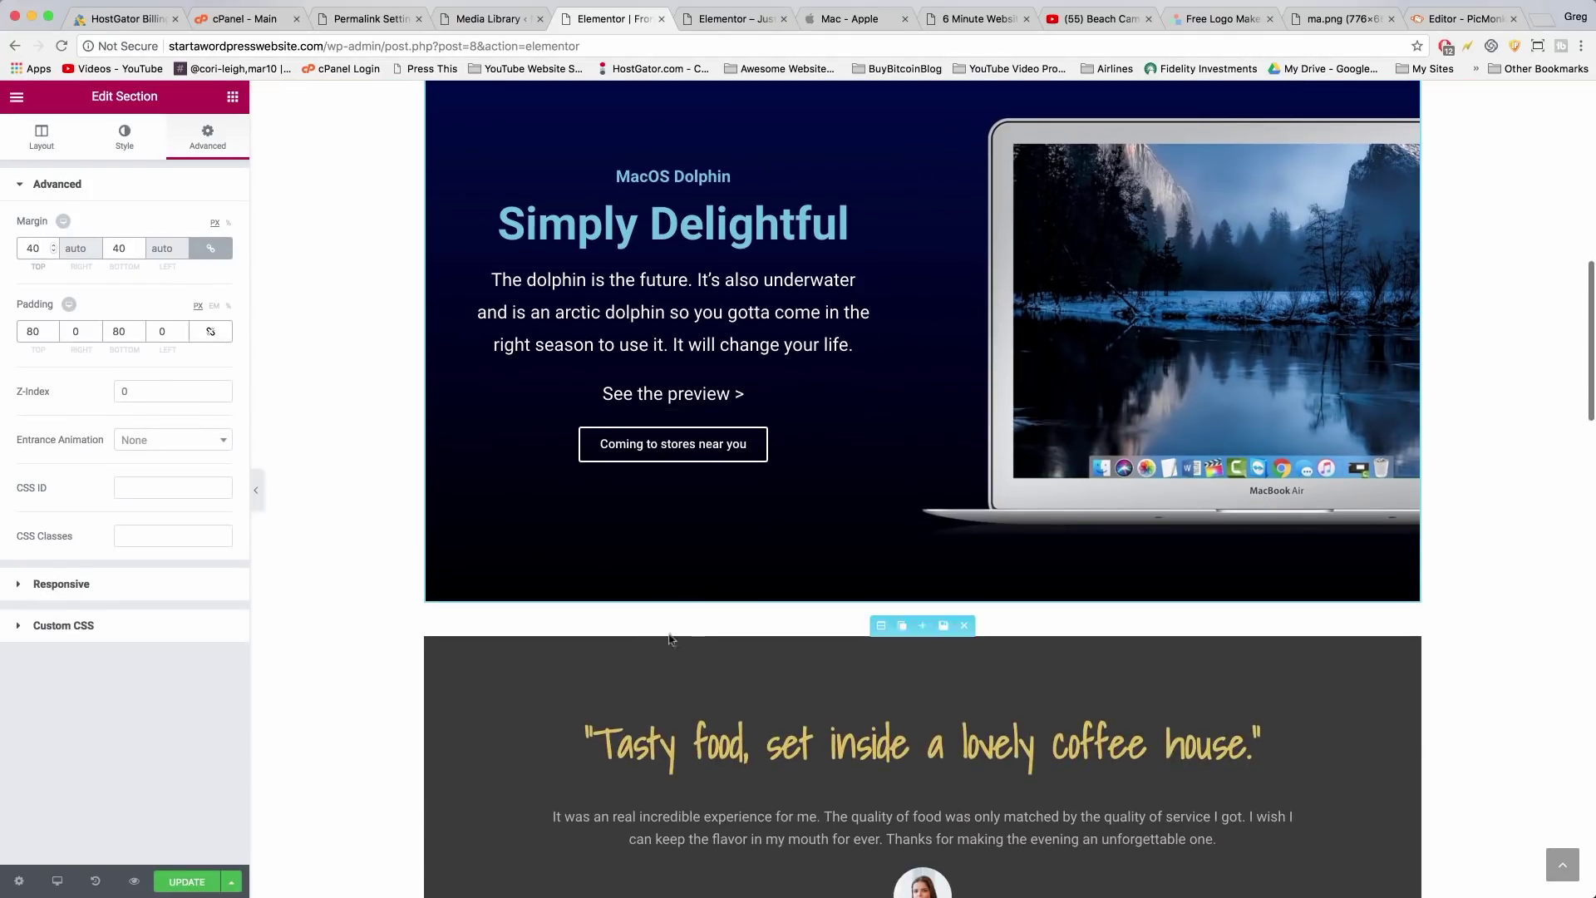
scroll(754, 613, "up", 3)
scroll(754, 614, "down", 2)
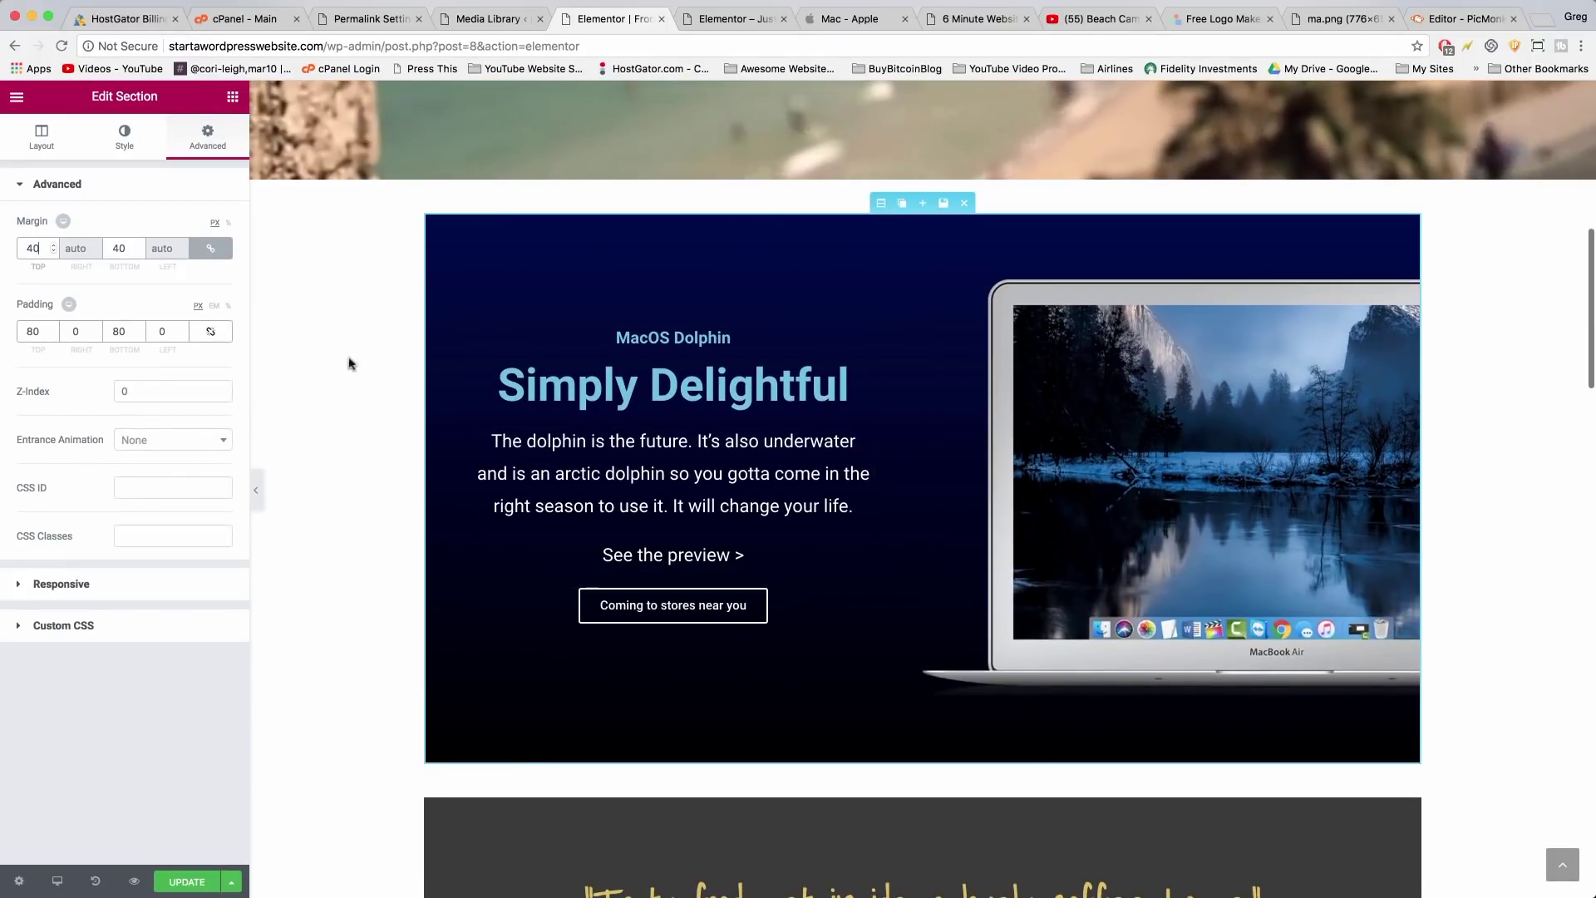
left_click(849, 18)
scroll(1010, 348, "up", 5)
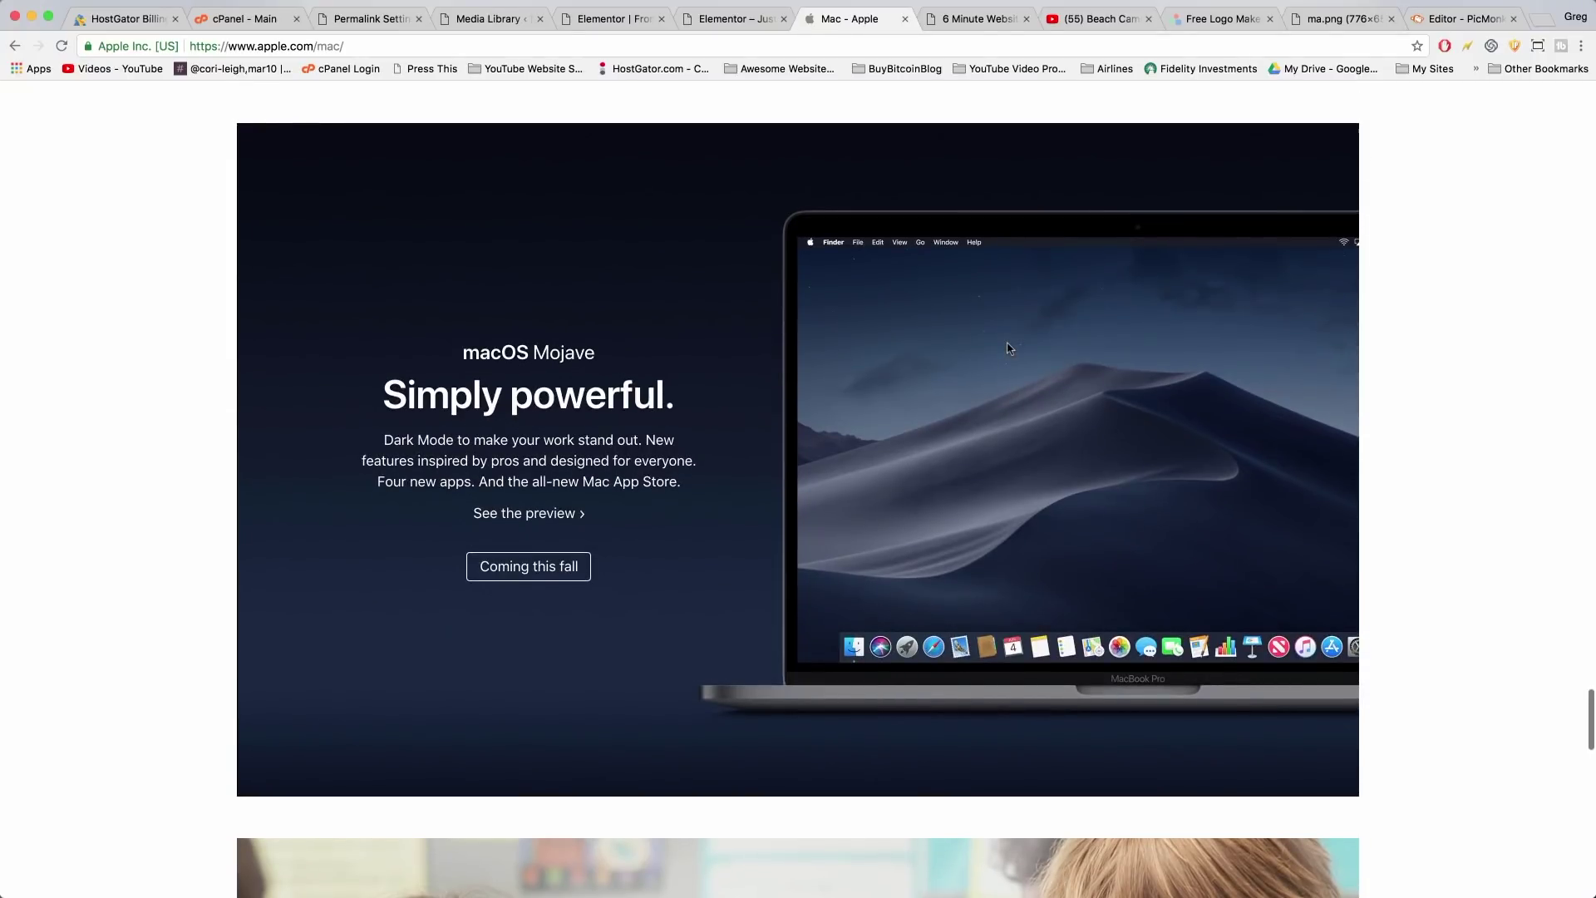
left_click(605, 18)
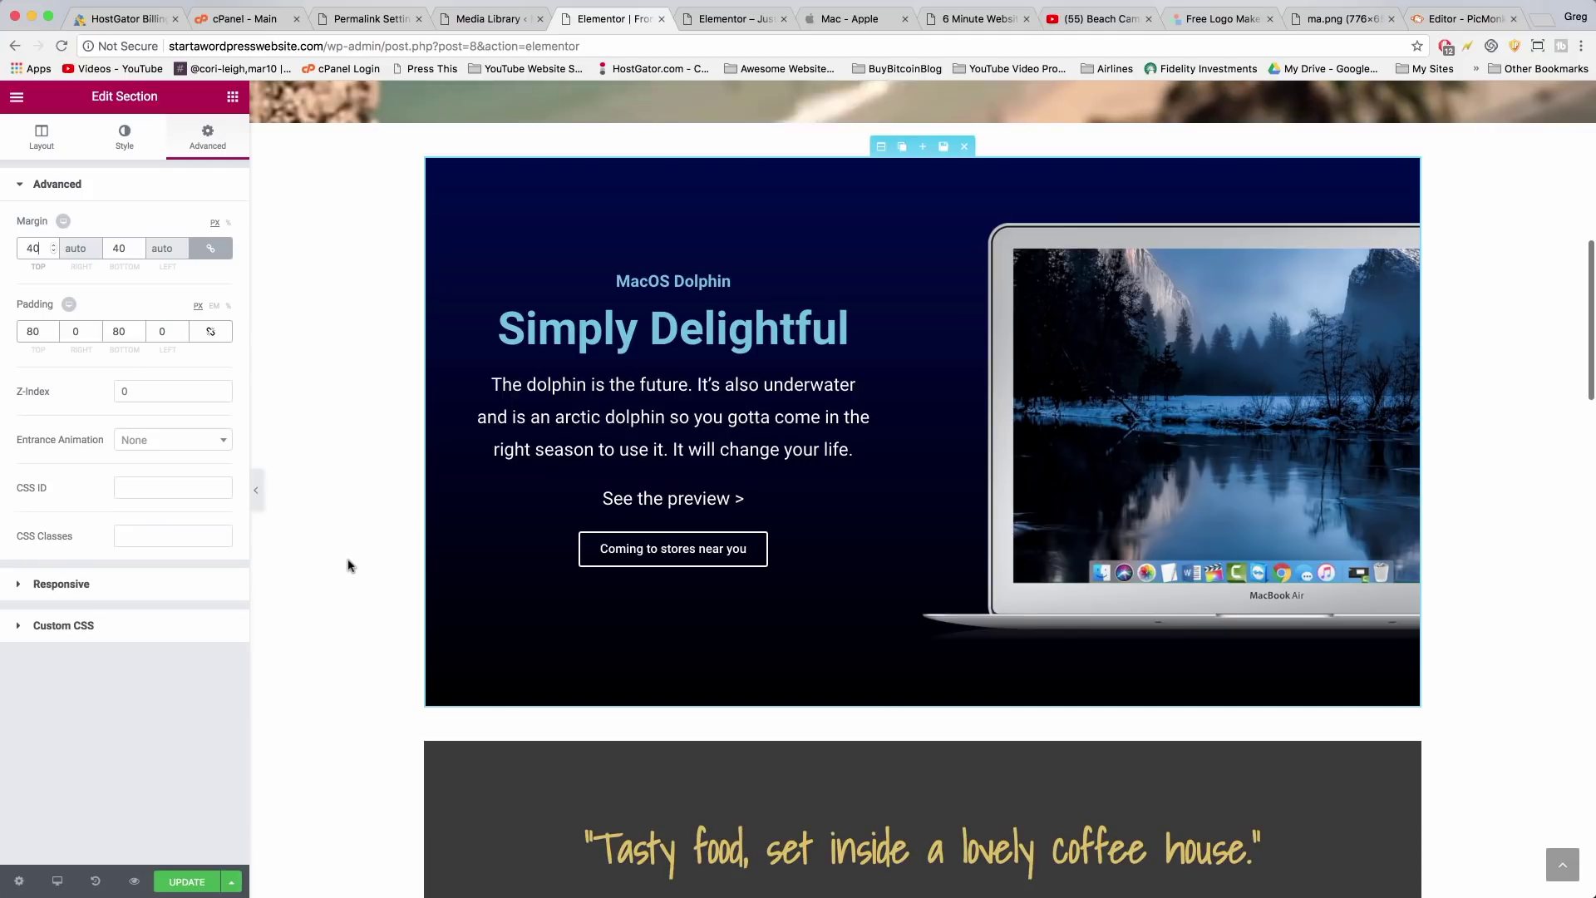
Update the page to save the 40 px margins and review the section in the editor.
left_click(184, 886)
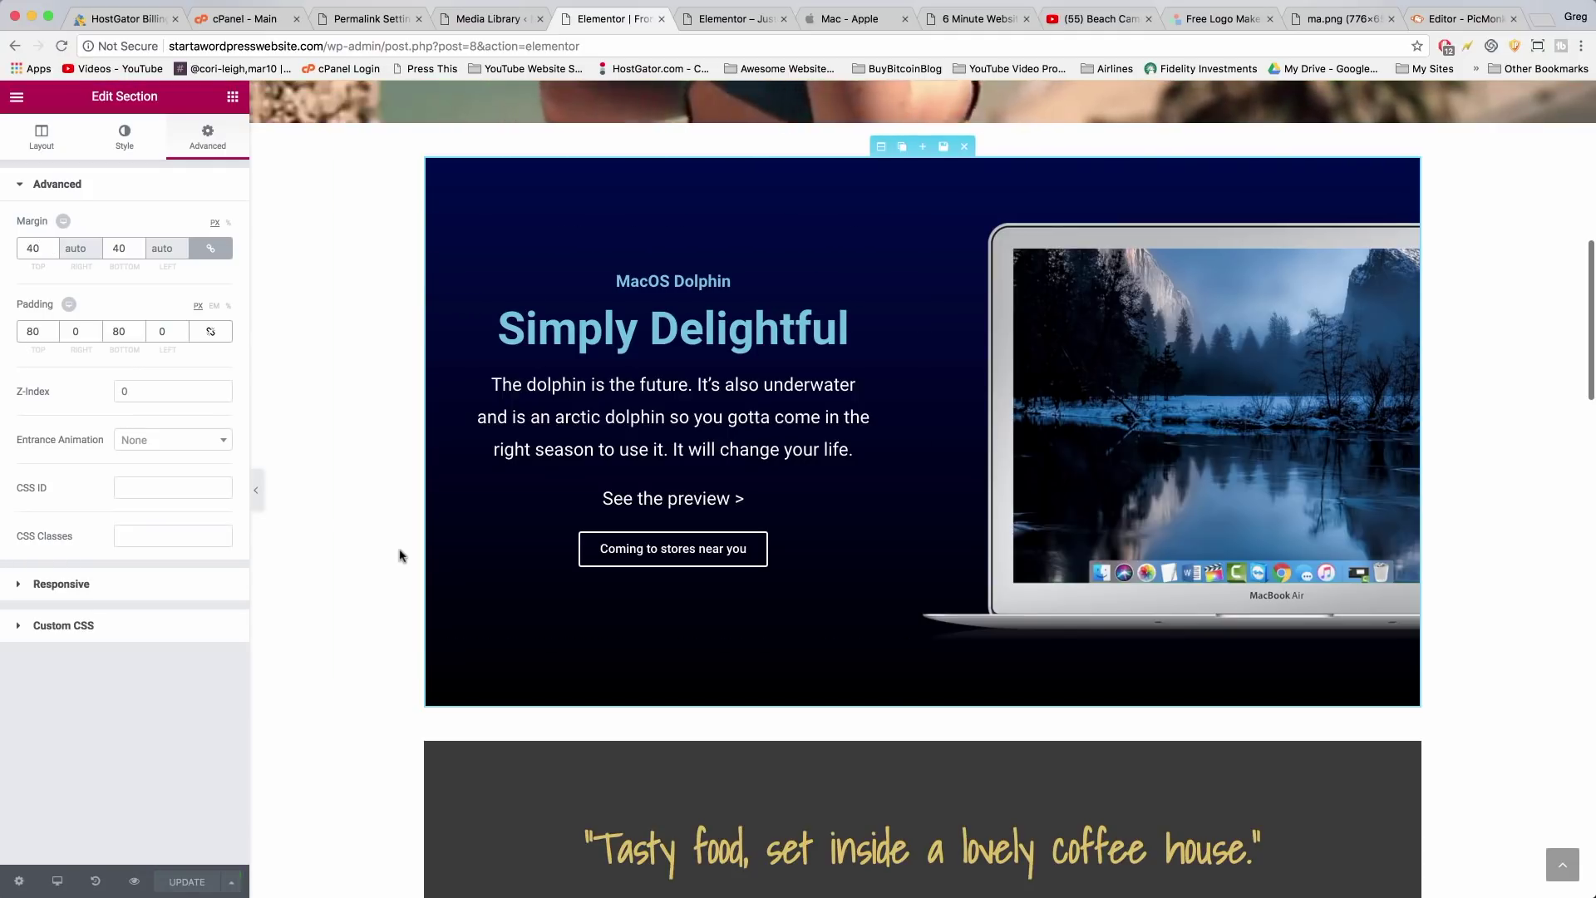
scroll(399, 555, "down", 15)
scroll(399, 555, "up", 15)
scroll(399, 555, "down", 15)
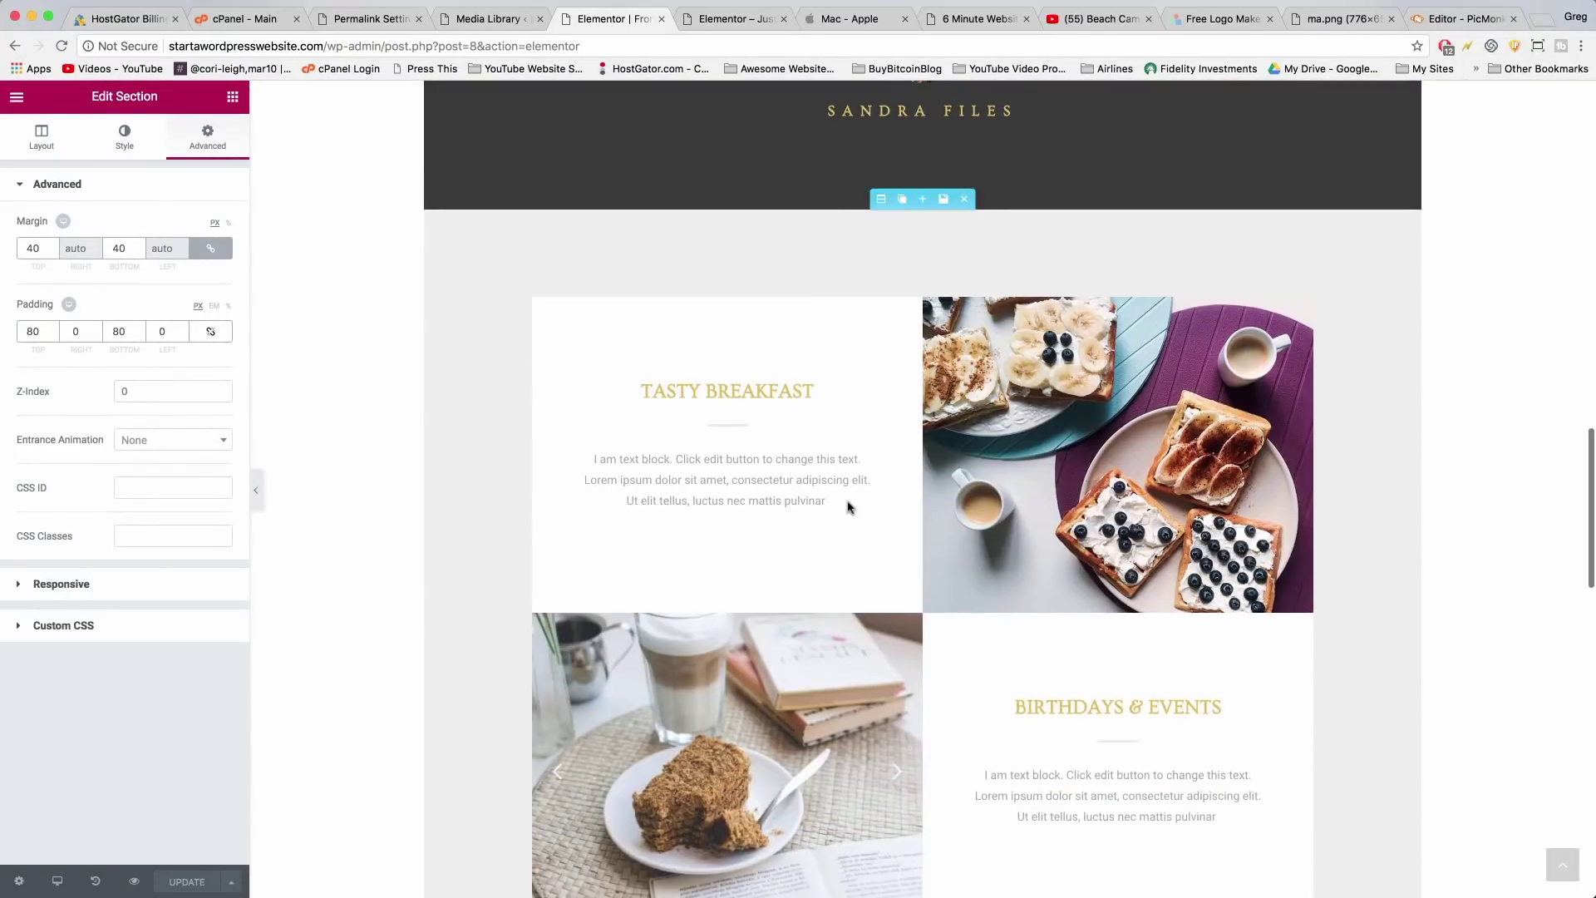
scroll(821, 540, "down", 15)
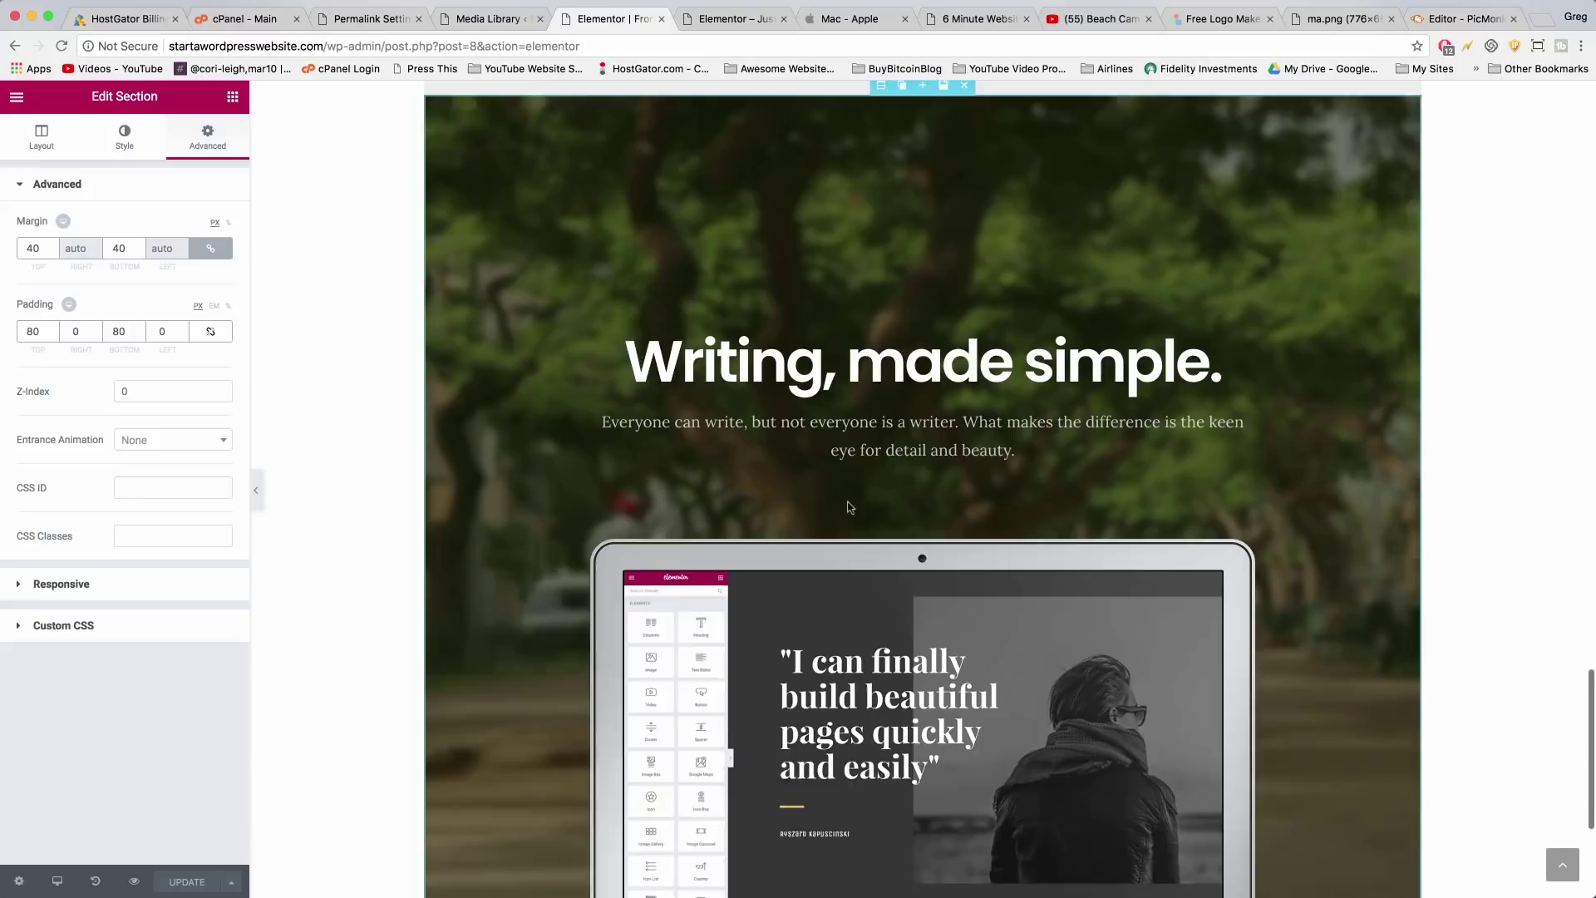
scroll(850, 506, "down", 5)
scroll(850, 506, "up", 20)
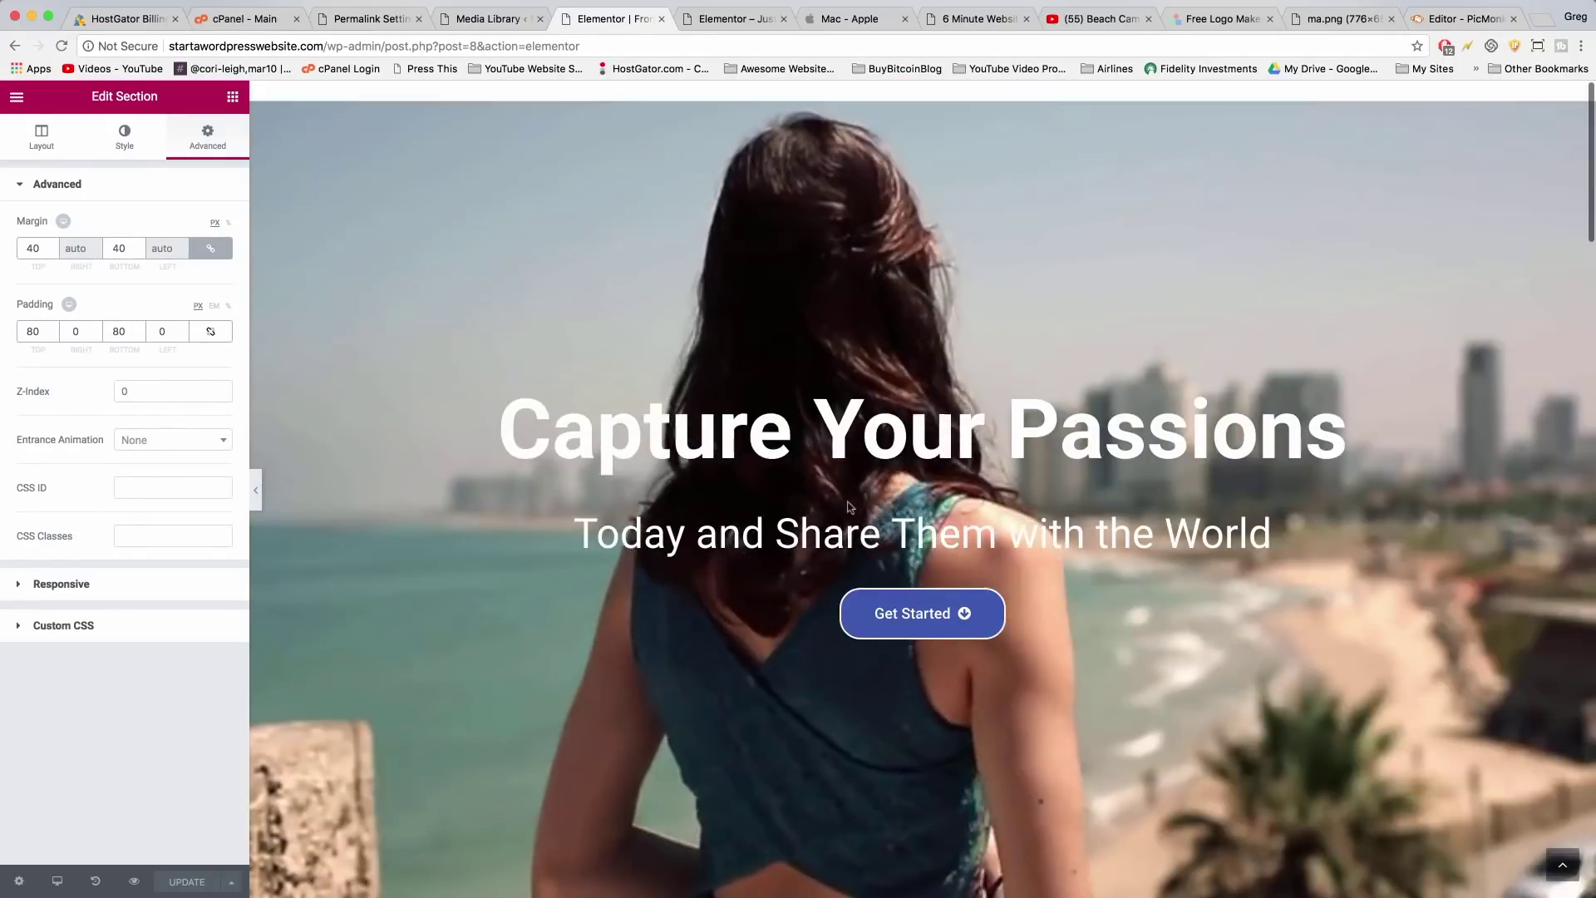
On the live site, open the About page from the header navigation menu.
left_click(720, 20)
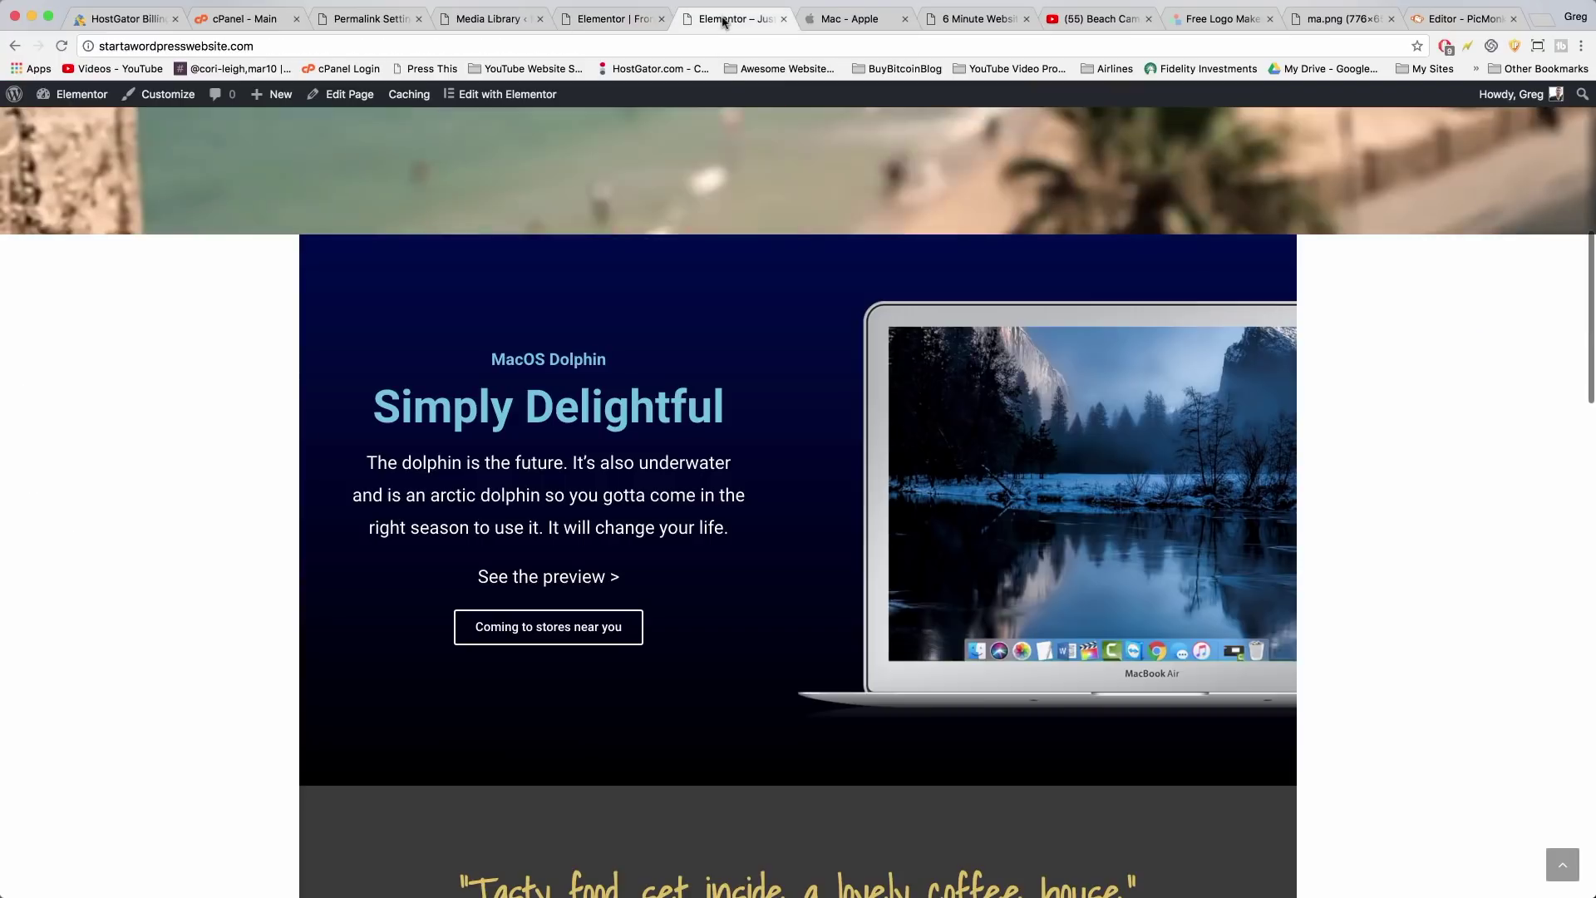
scroll(706, 332, "up", 10)
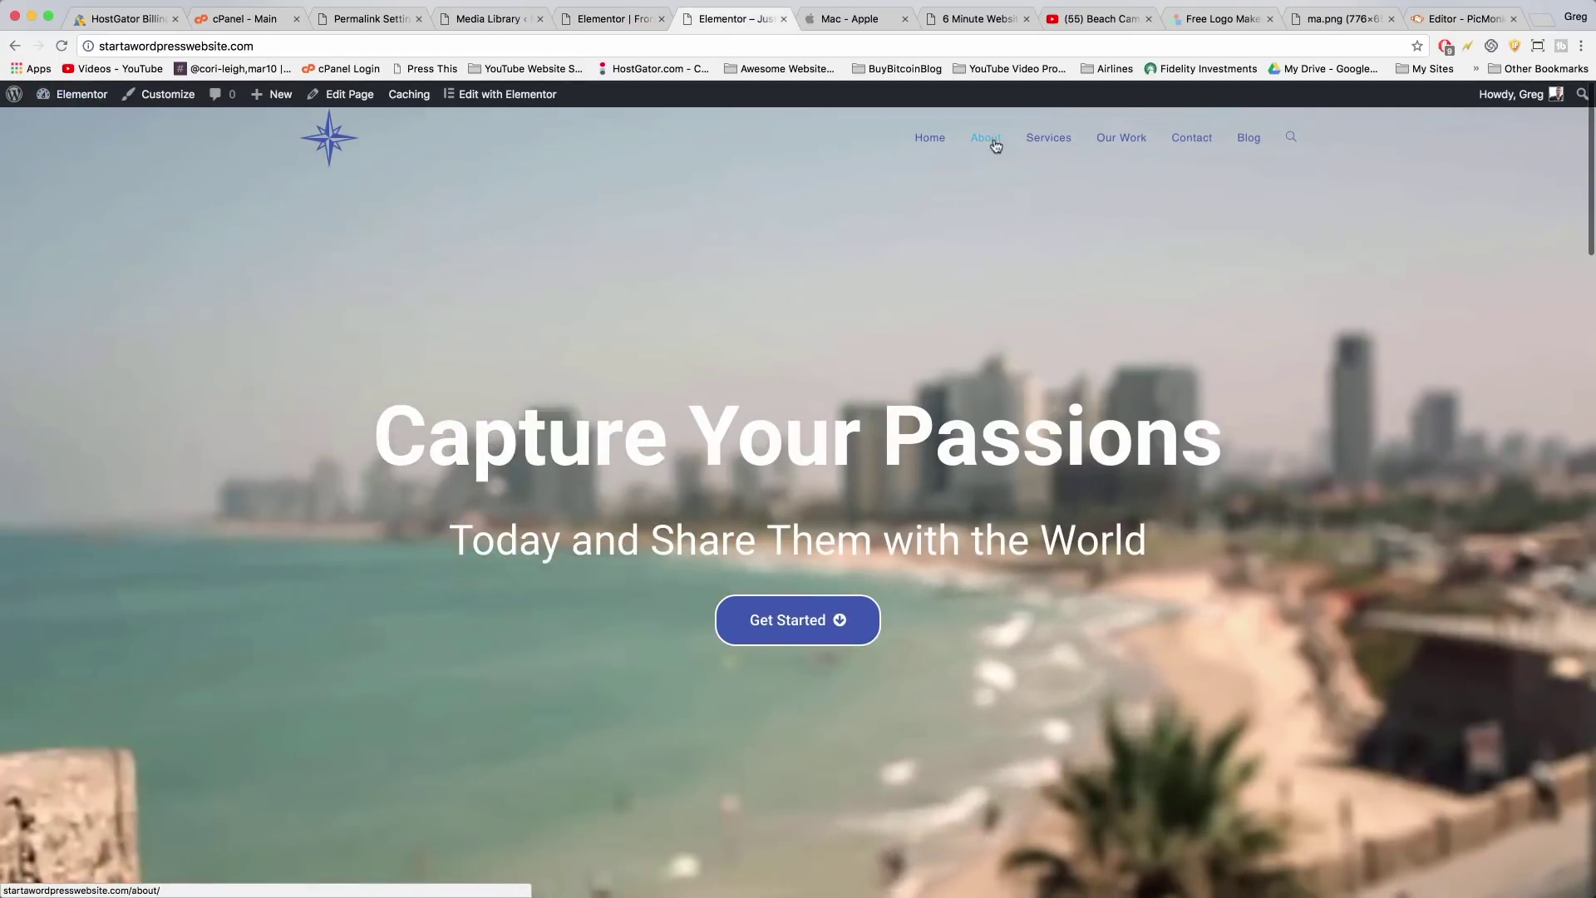
left_click(993, 141)
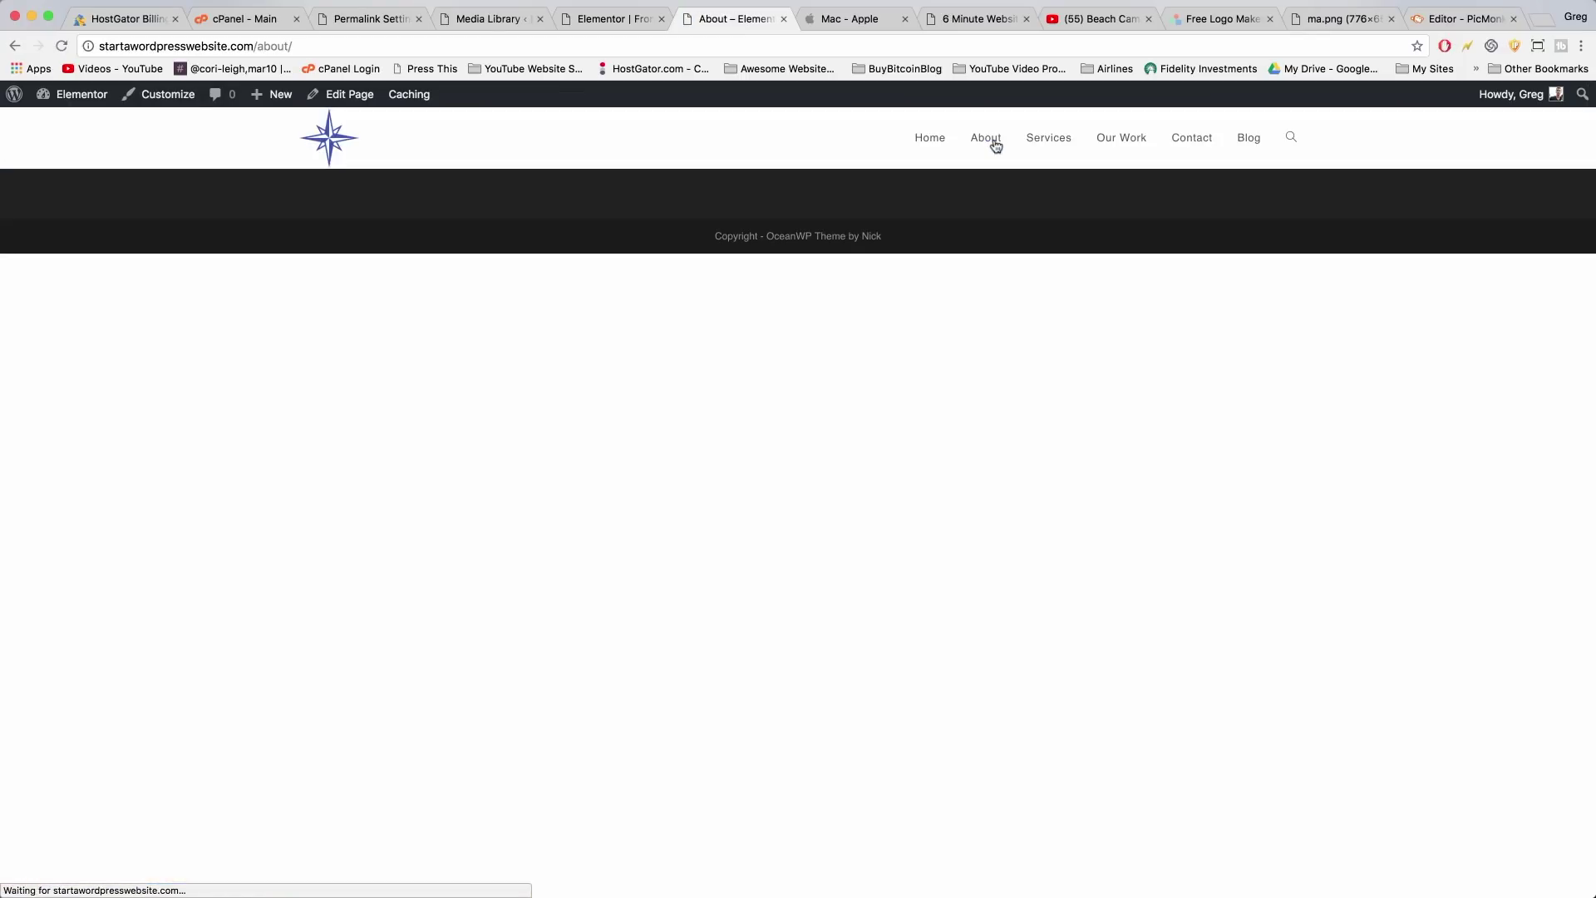
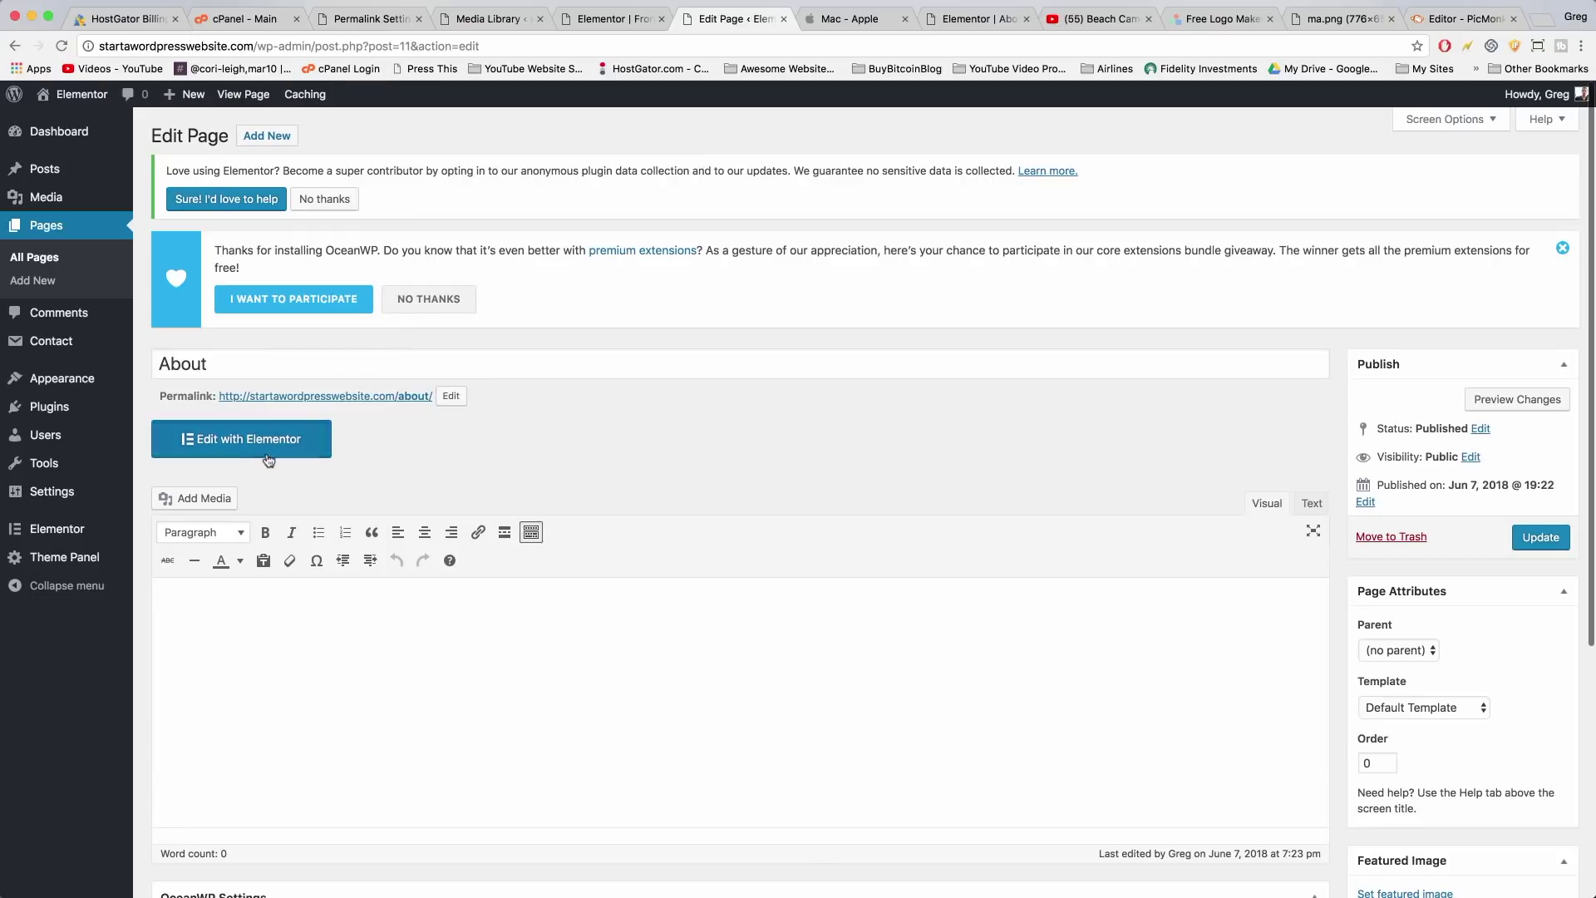
Open the About page in Elementor and add a one-column section with a Text Editor widget.
left_click(265, 453)
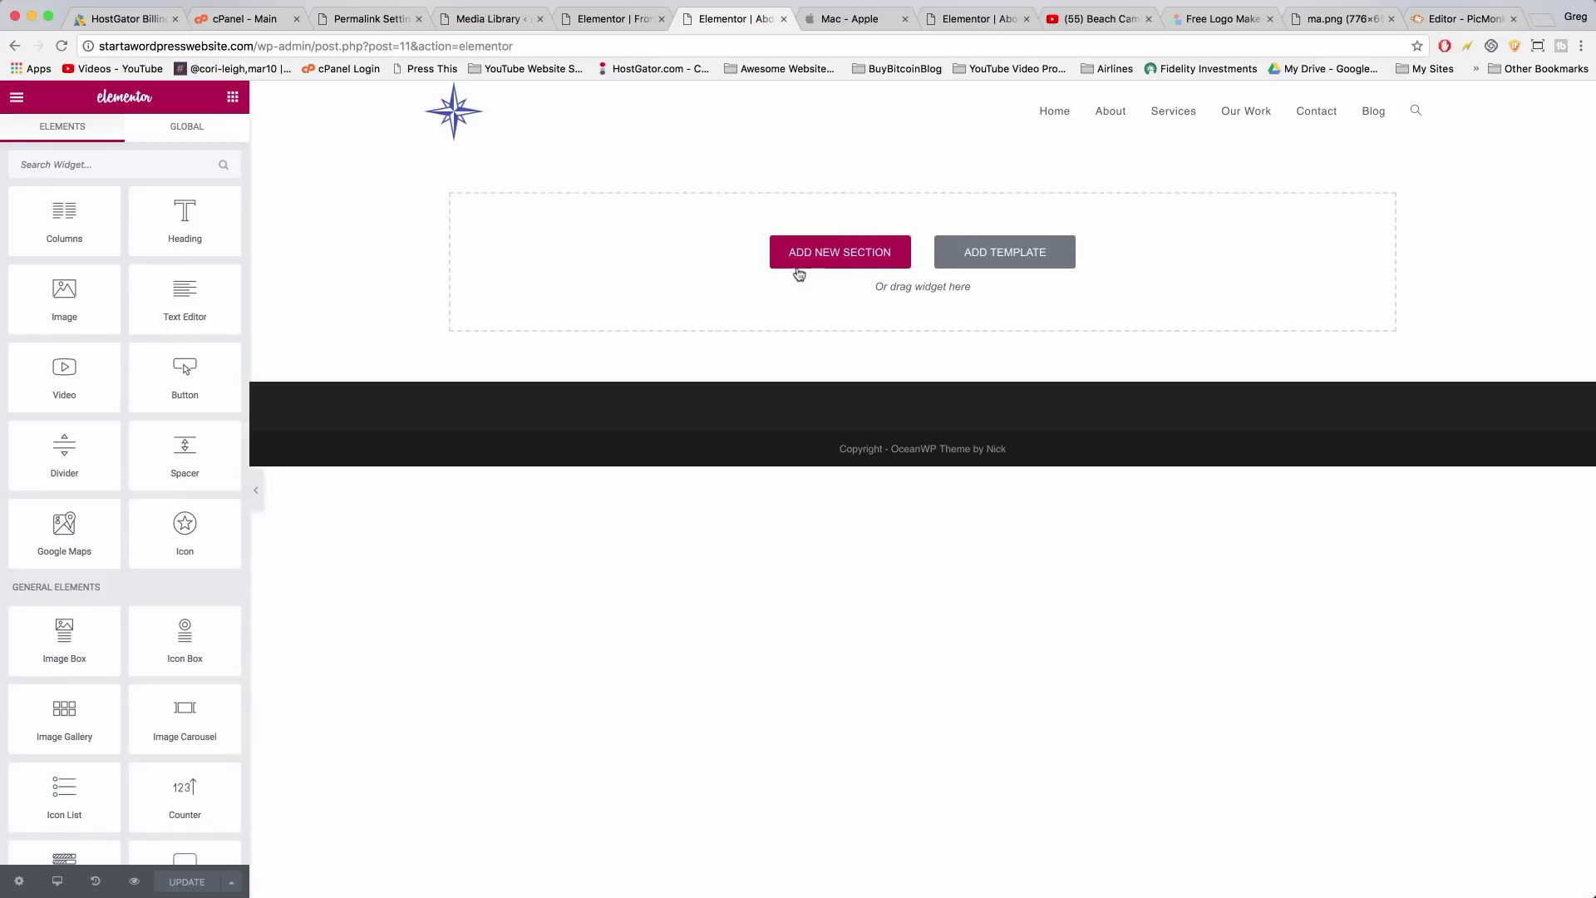
left_click(798, 259)
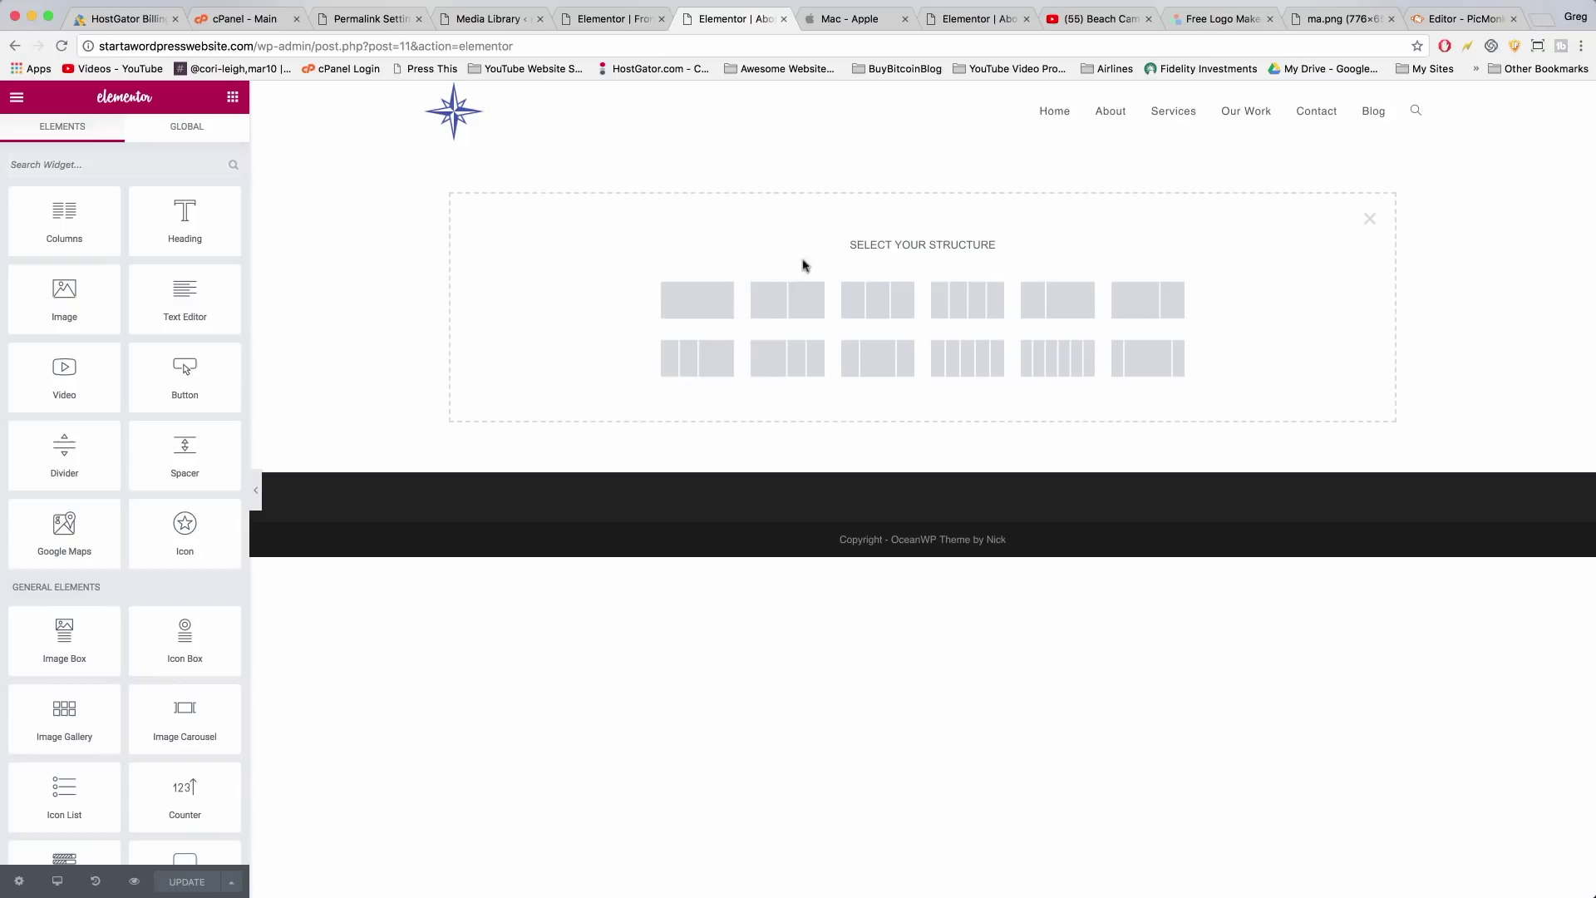
left_click(686, 307)
left_click_drag(178, 301, 907, 194)
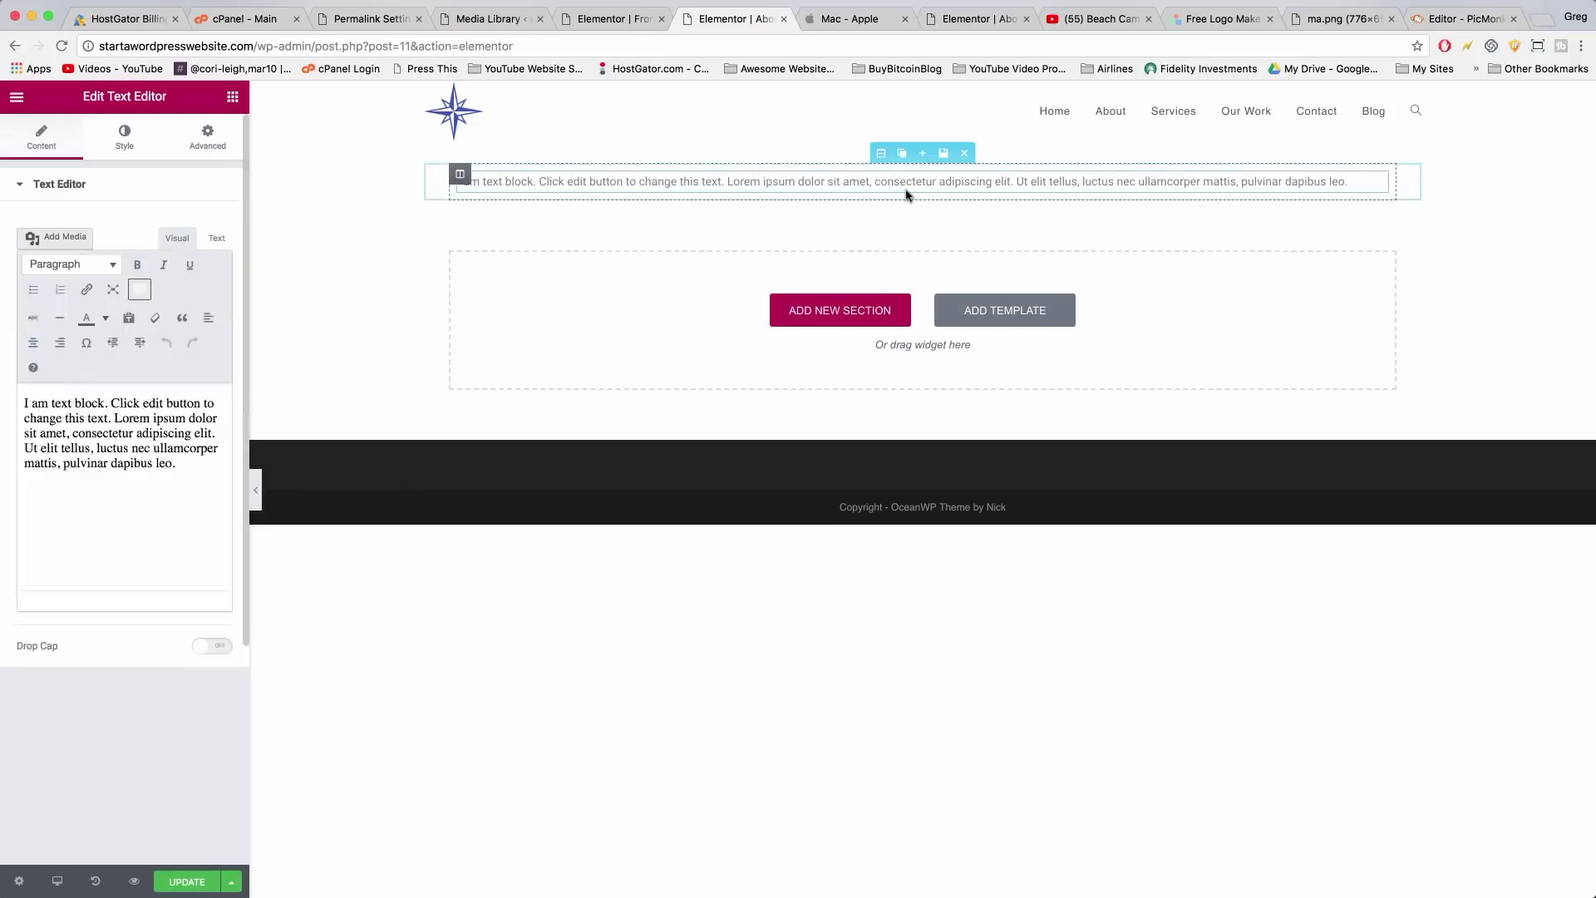
Replace the Lorem ipsum placeholder with the pasted paragraph about blogging and family.
left_click_drag(160, 496, 1, 382)
key("BackSpace")
right_click(51, 419)
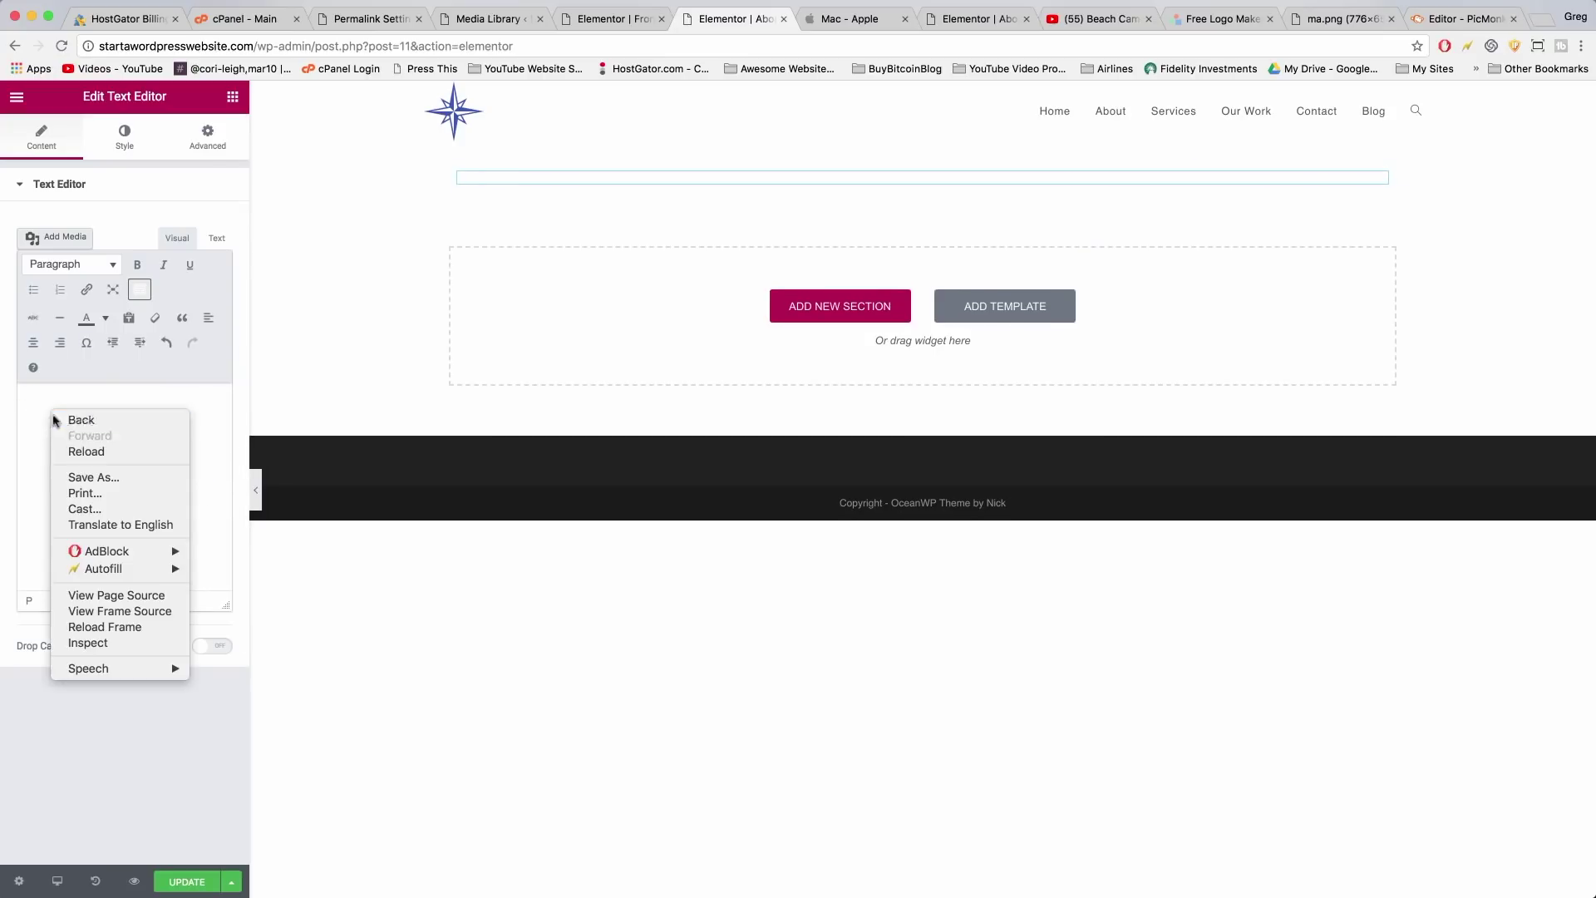
left_click(26, 401)
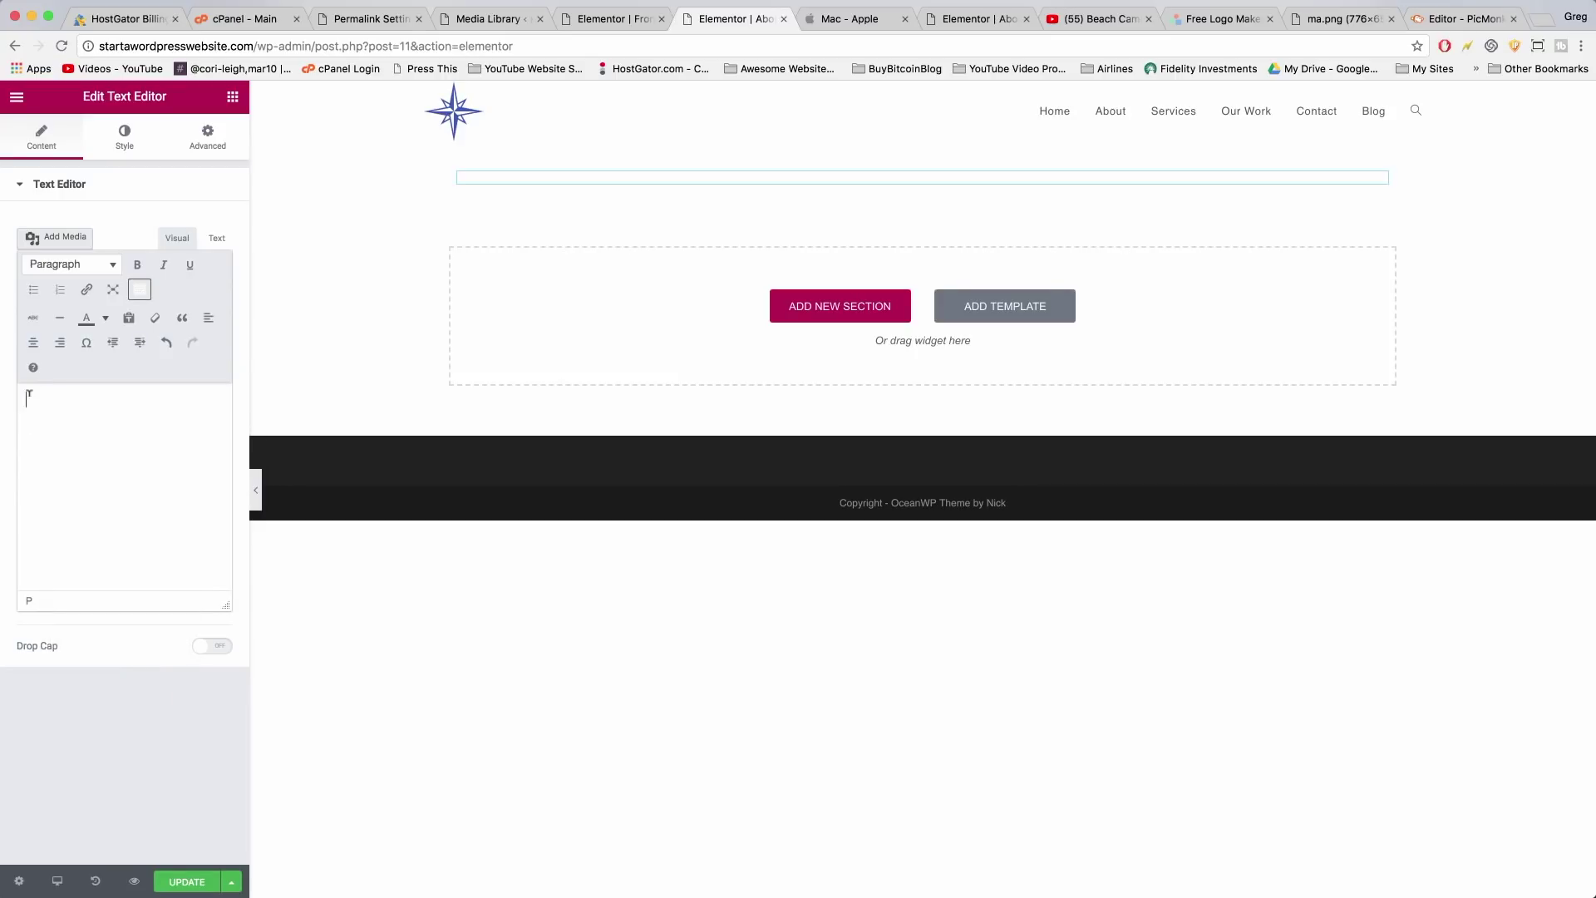
right_click(29, 393)
left_click(62, 478)
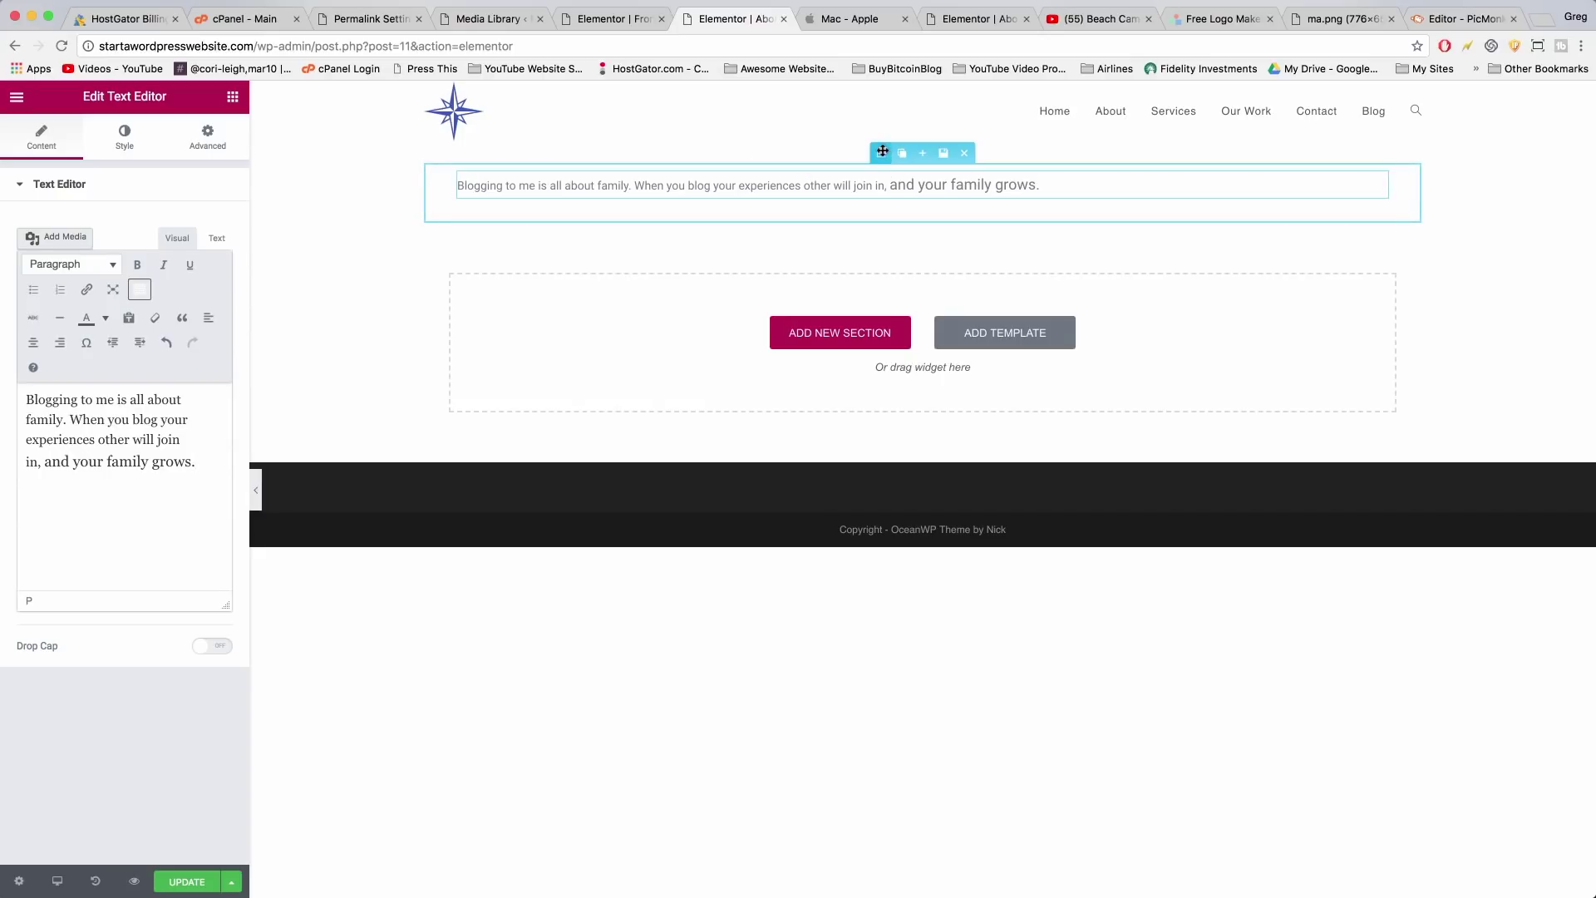
left_click(882, 152)
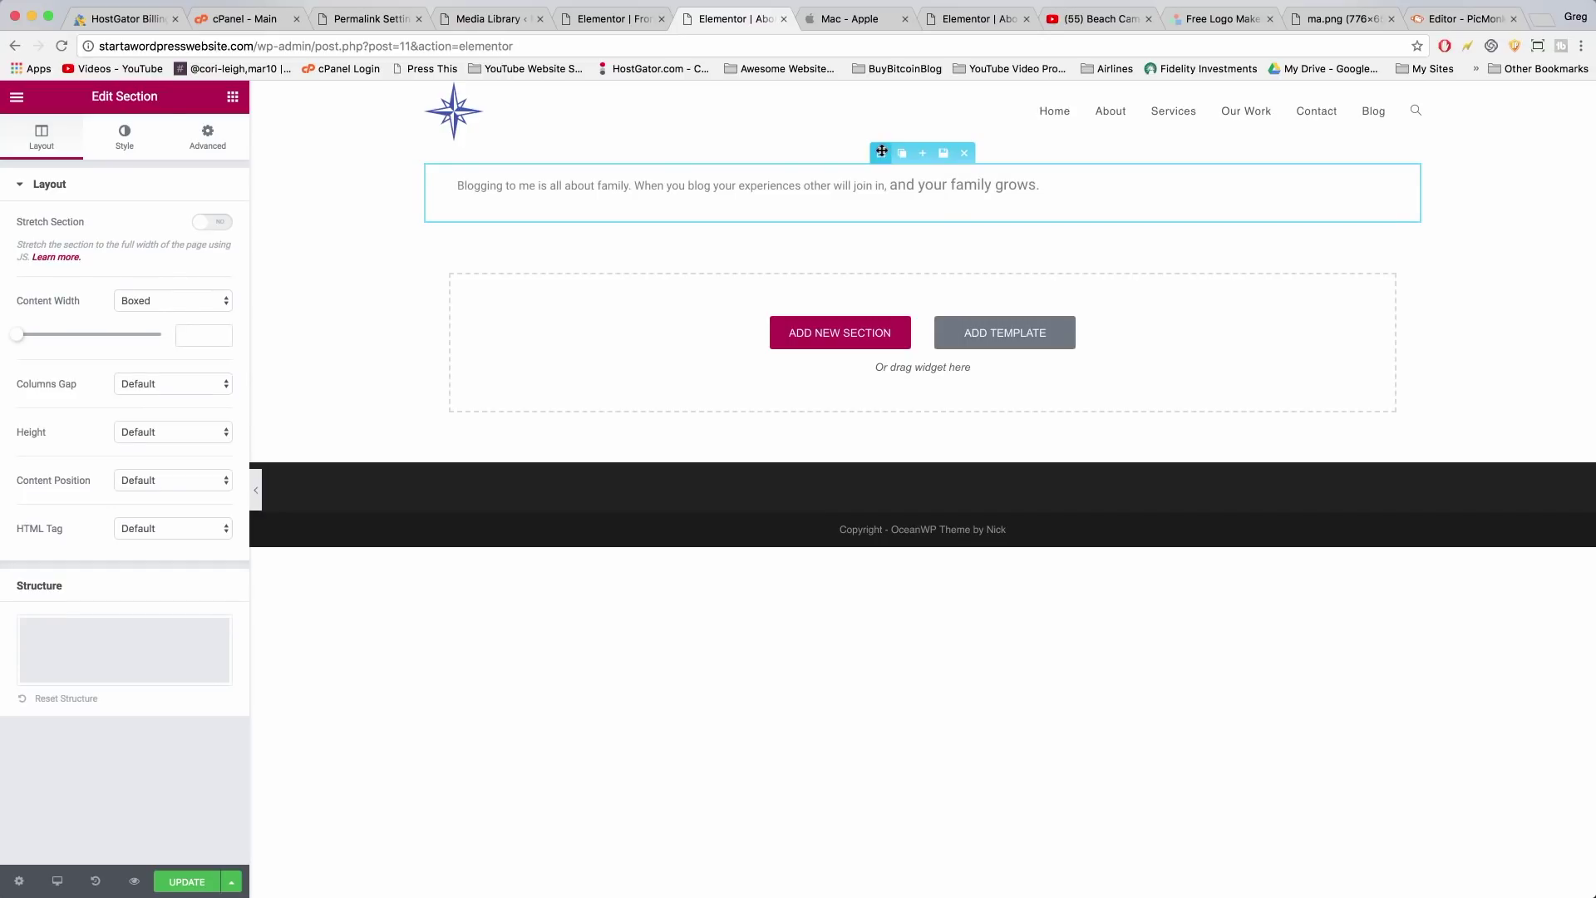
Set a Classic section background using the Taj Mahal PNG uploaded from Documents.
left_click(125, 133)
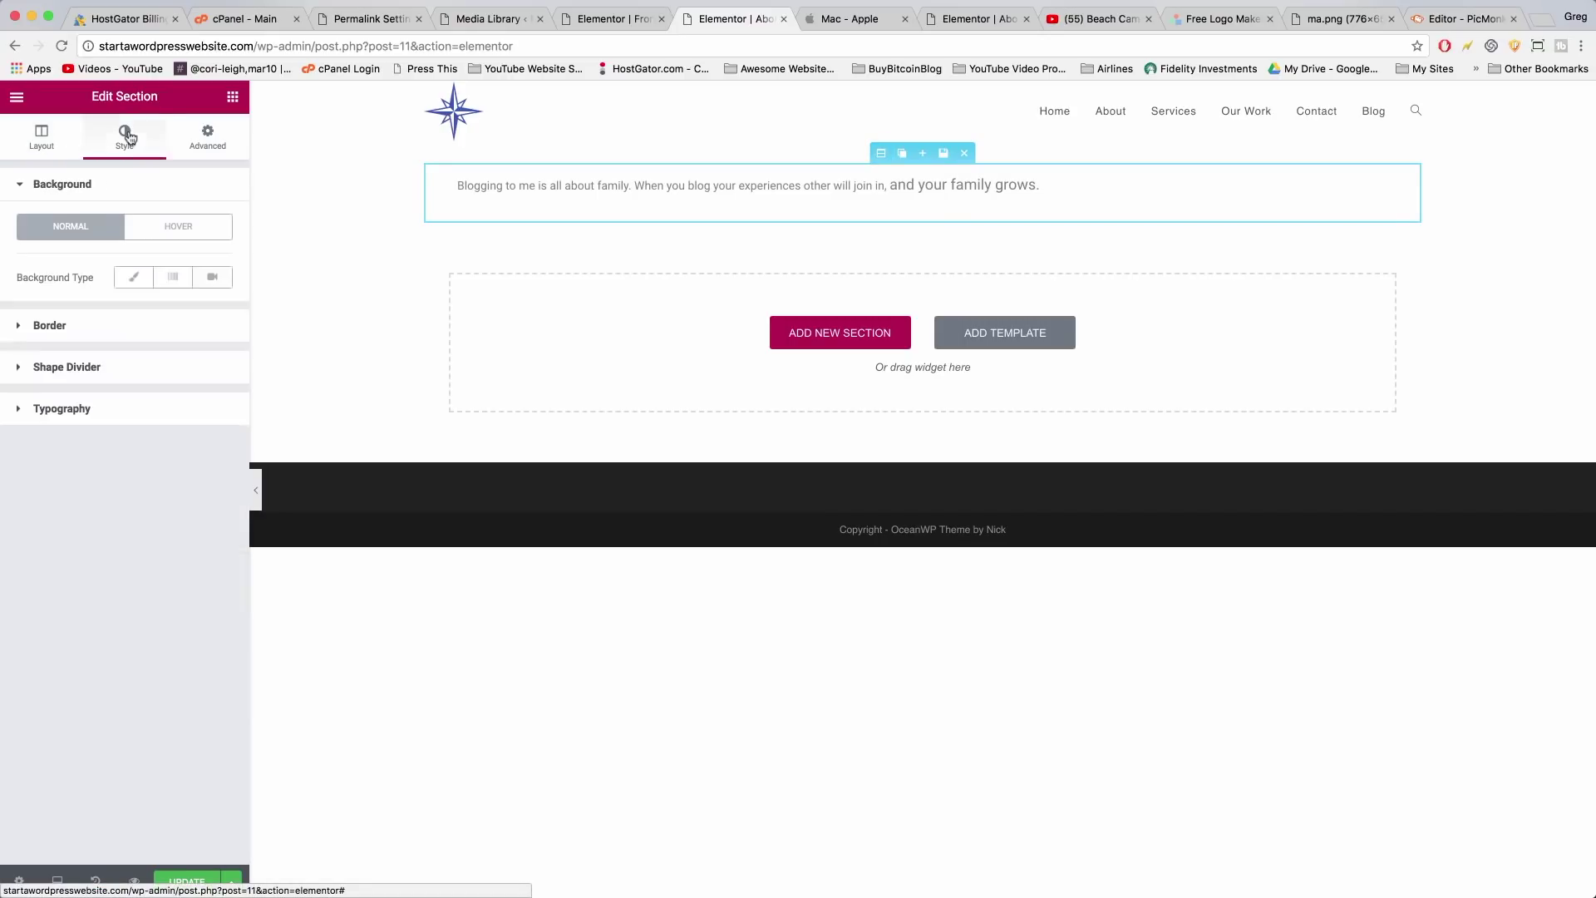
left_click(133, 277)
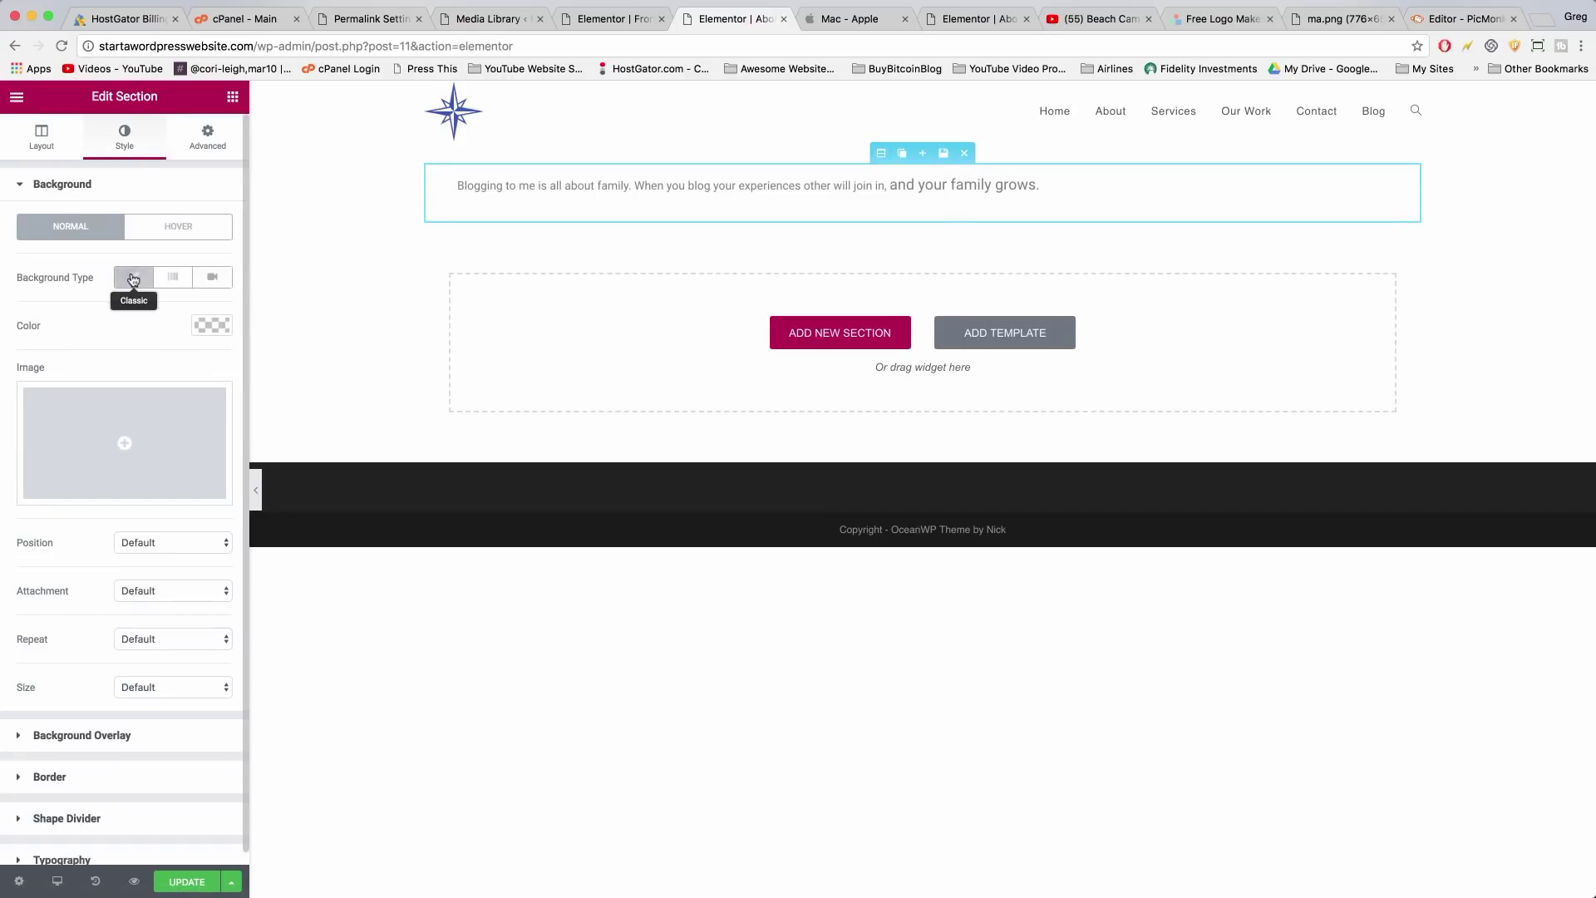
left_click(127, 445)
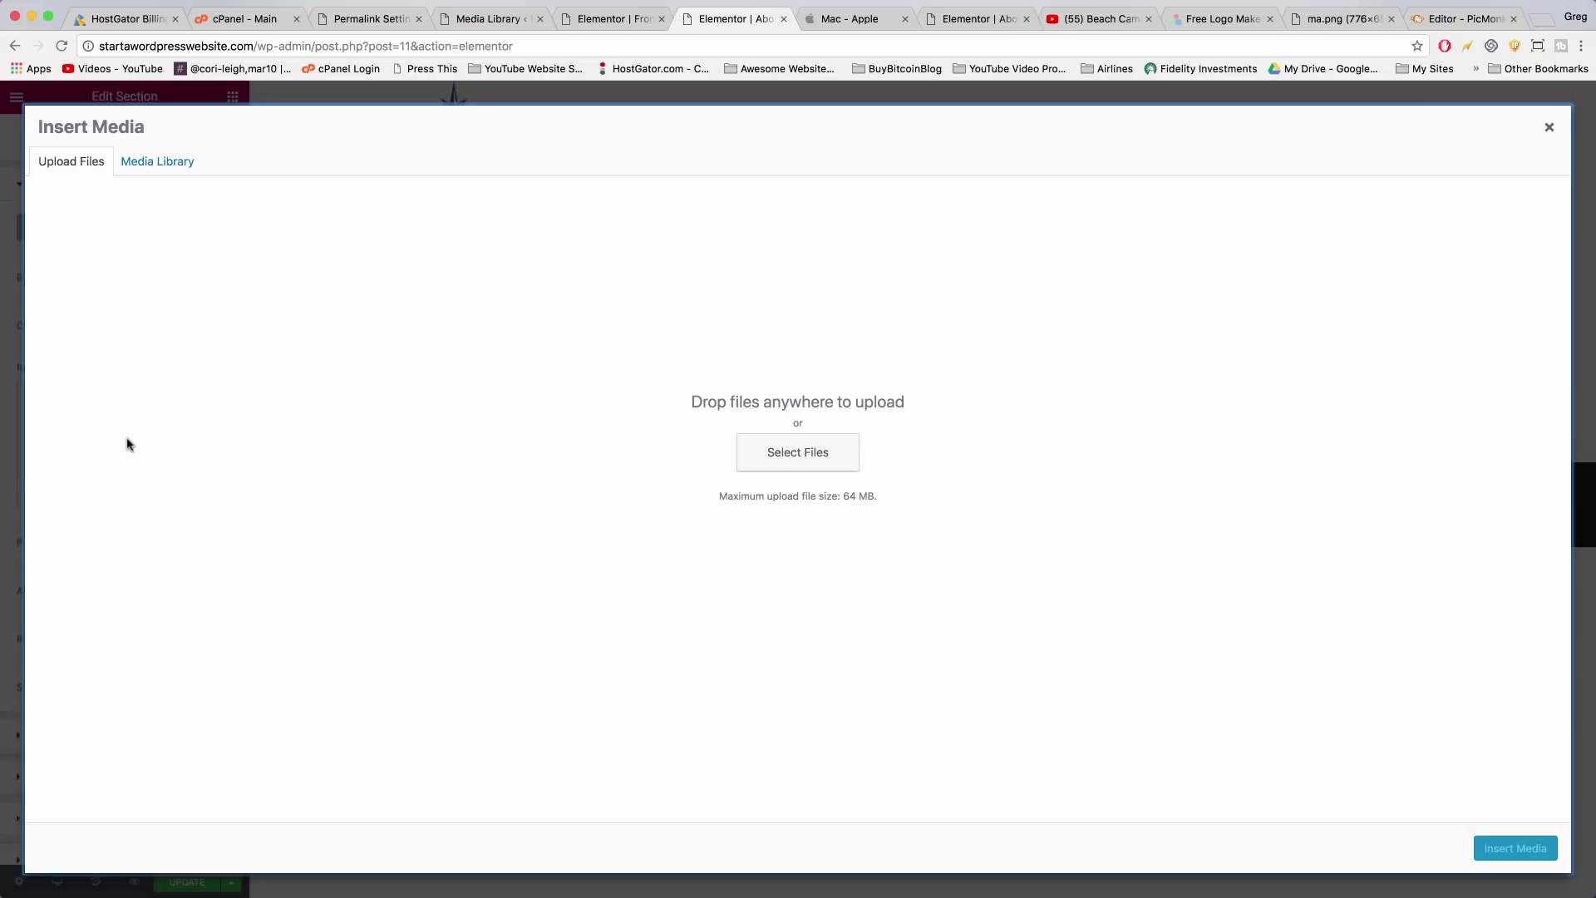
left_click(808, 443)
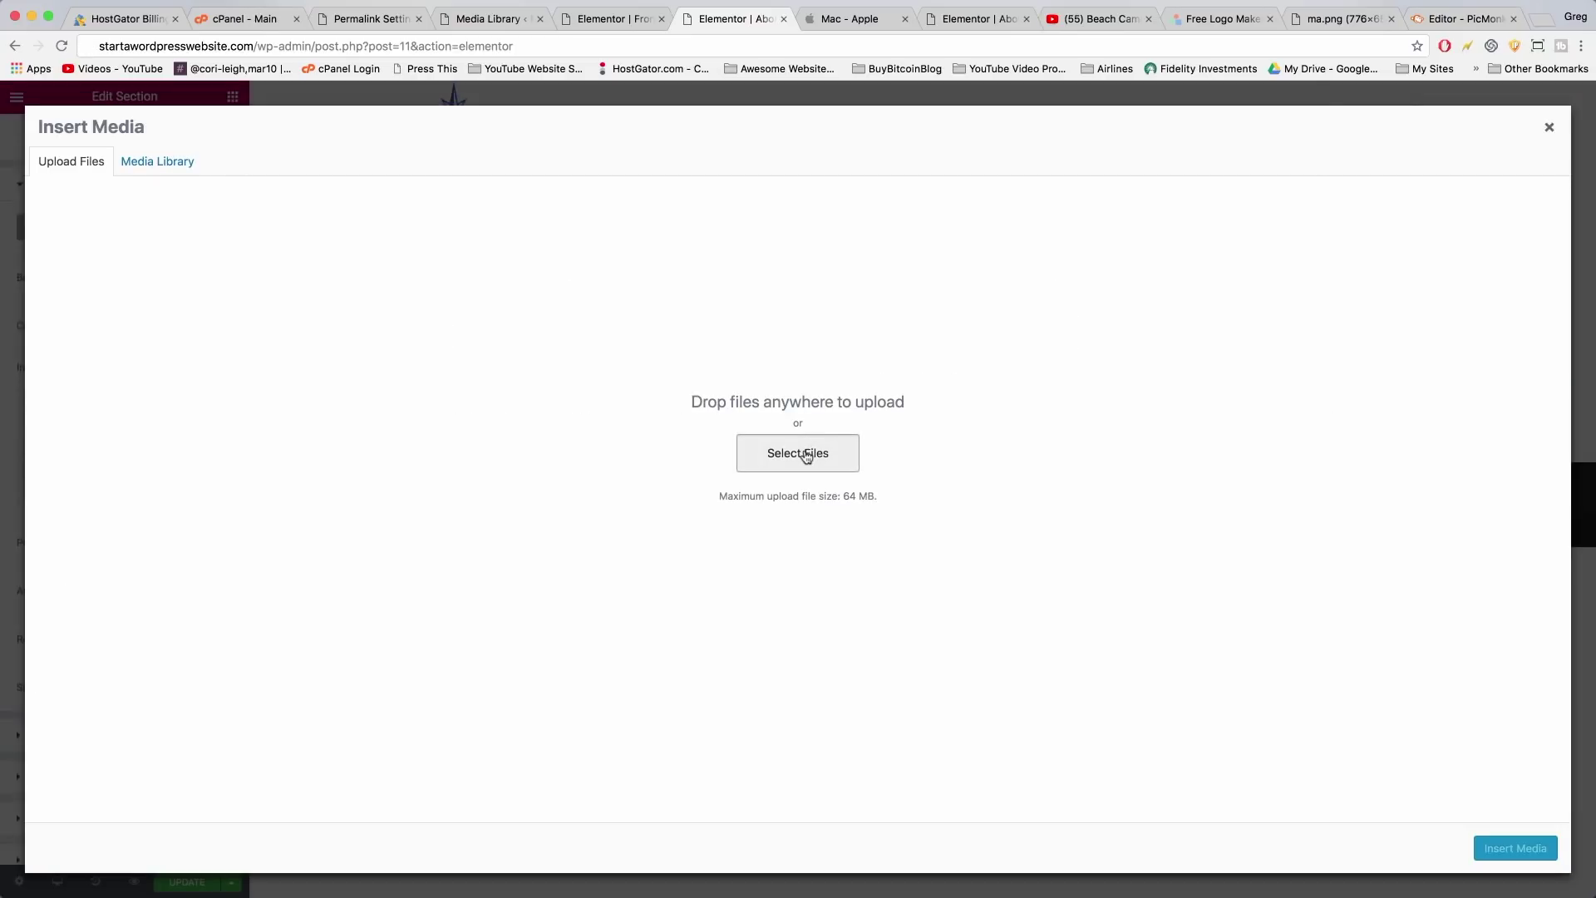
left_click(368, 320)
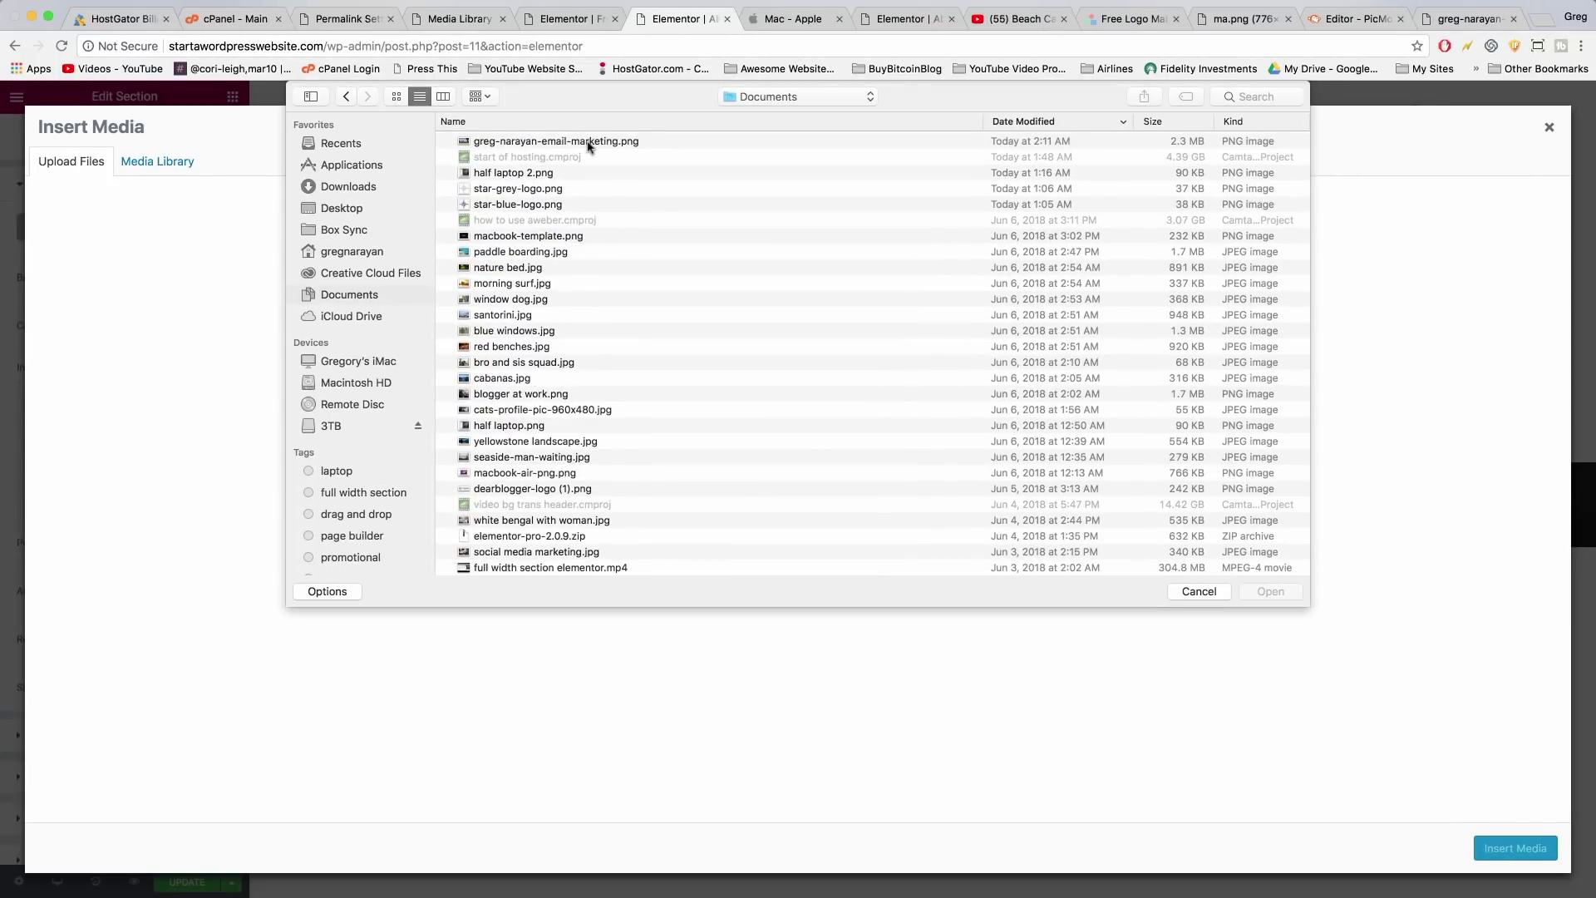
double_click(591, 143)
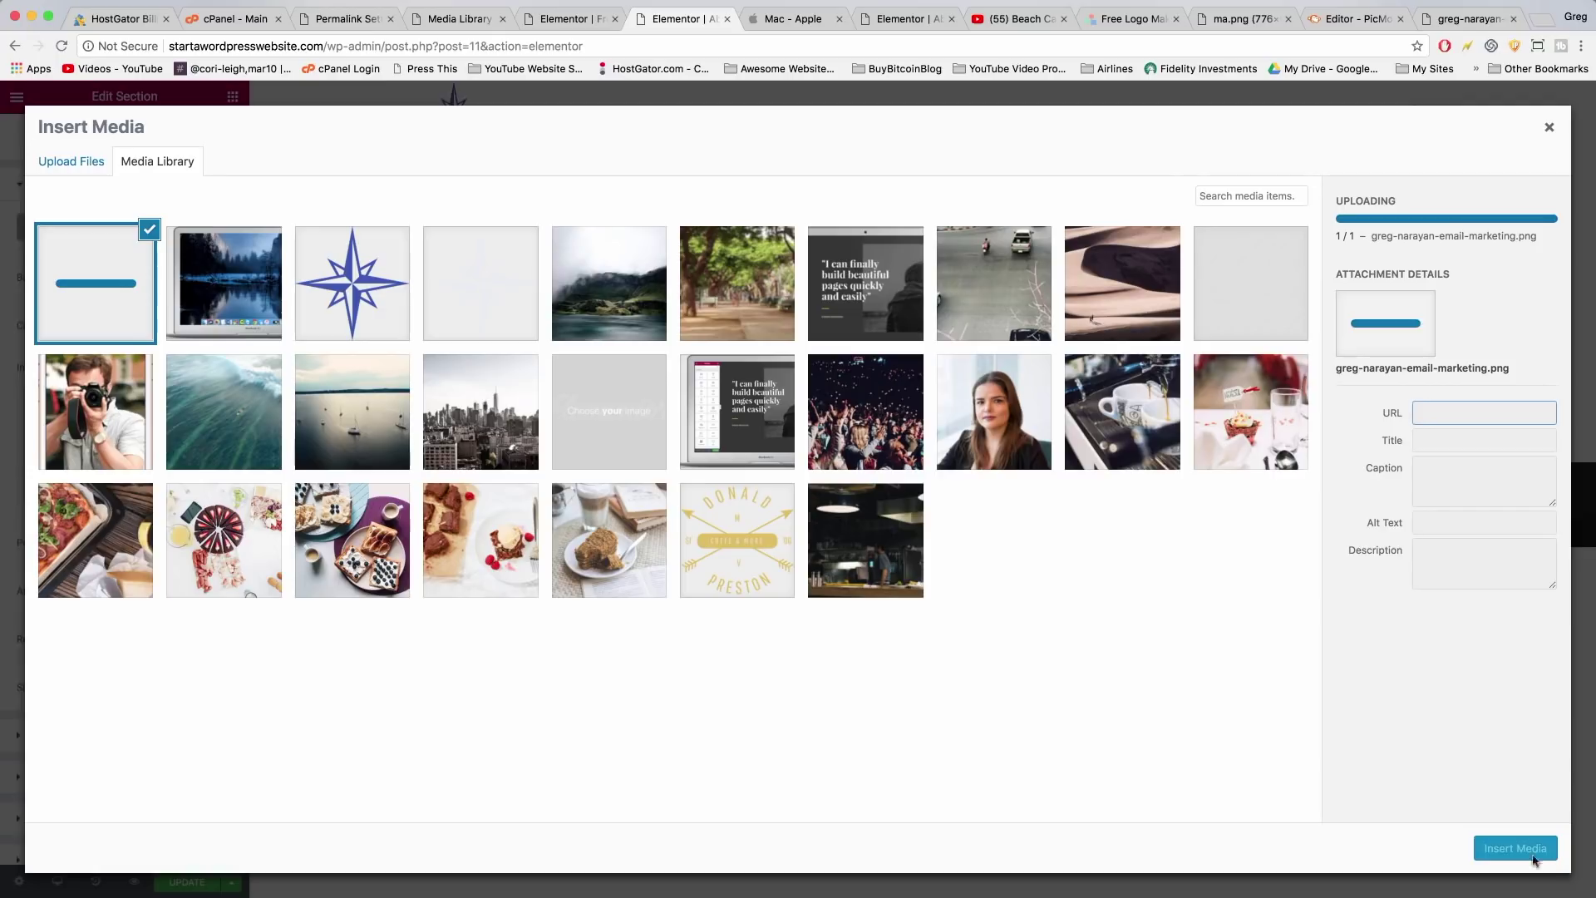
left_click(1515, 855)
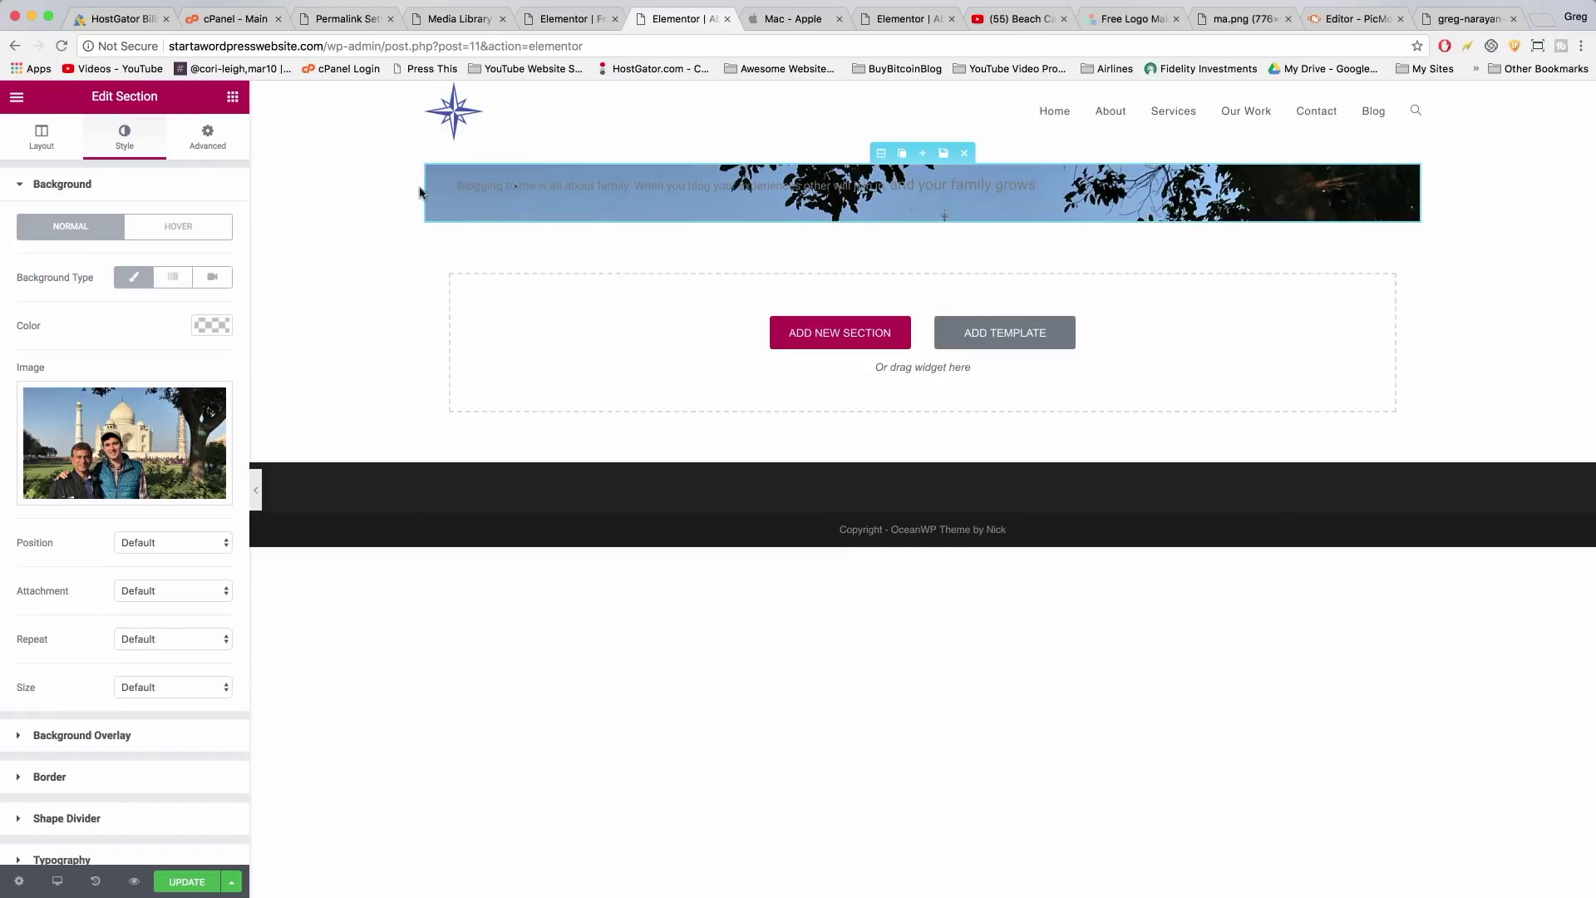
Stretch the section to full width and set its background to Cover and No-repeat.
left_click(42, 138)
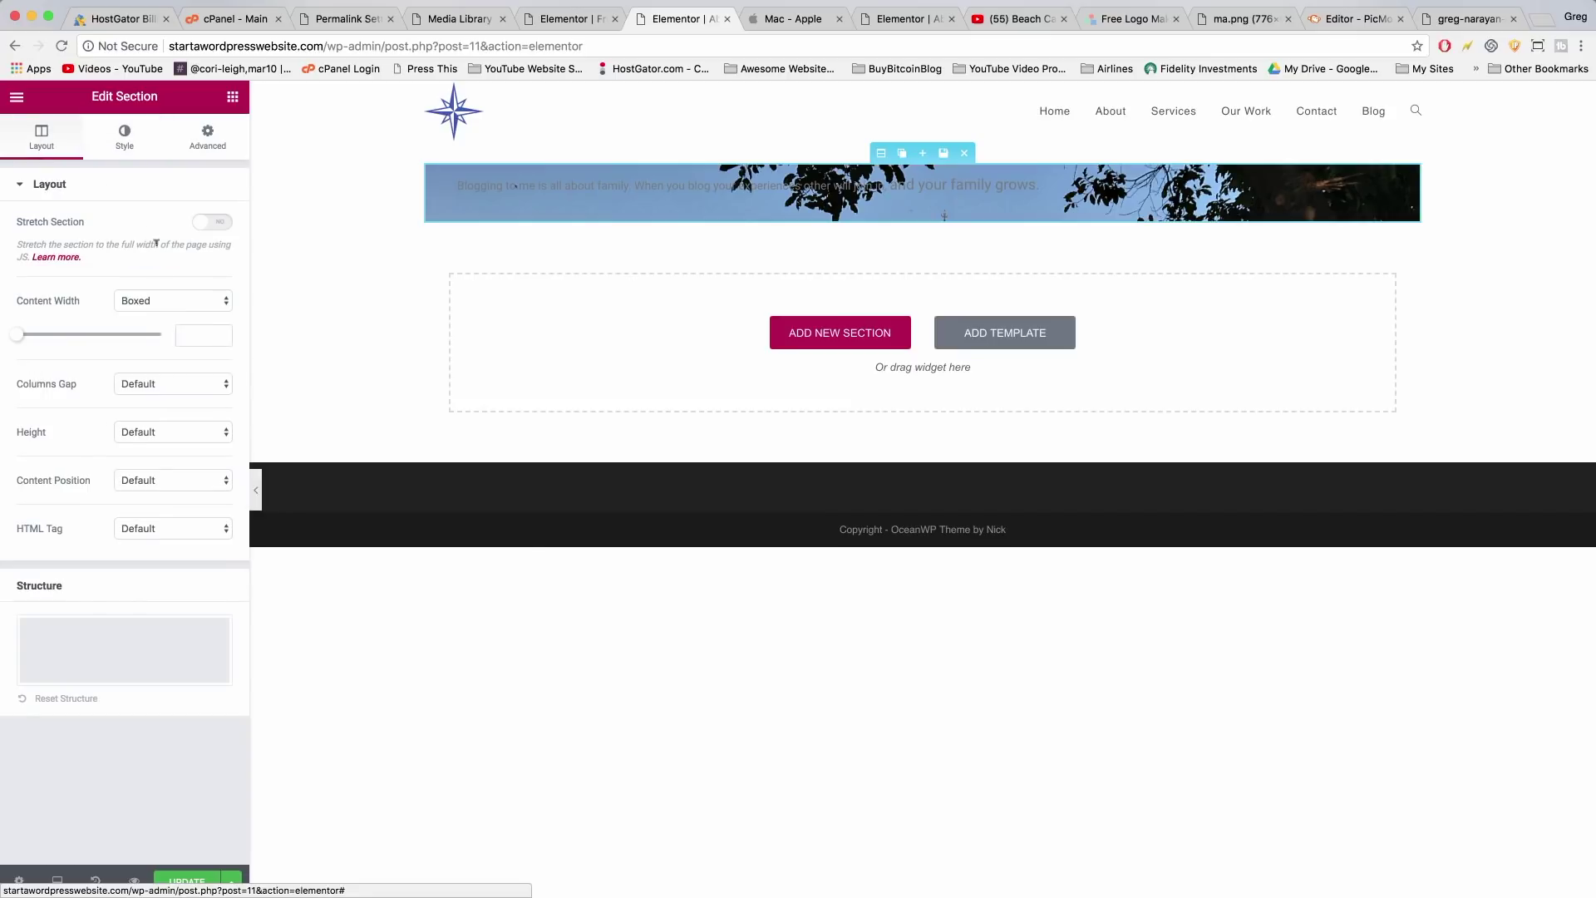
left_click(212, 222)
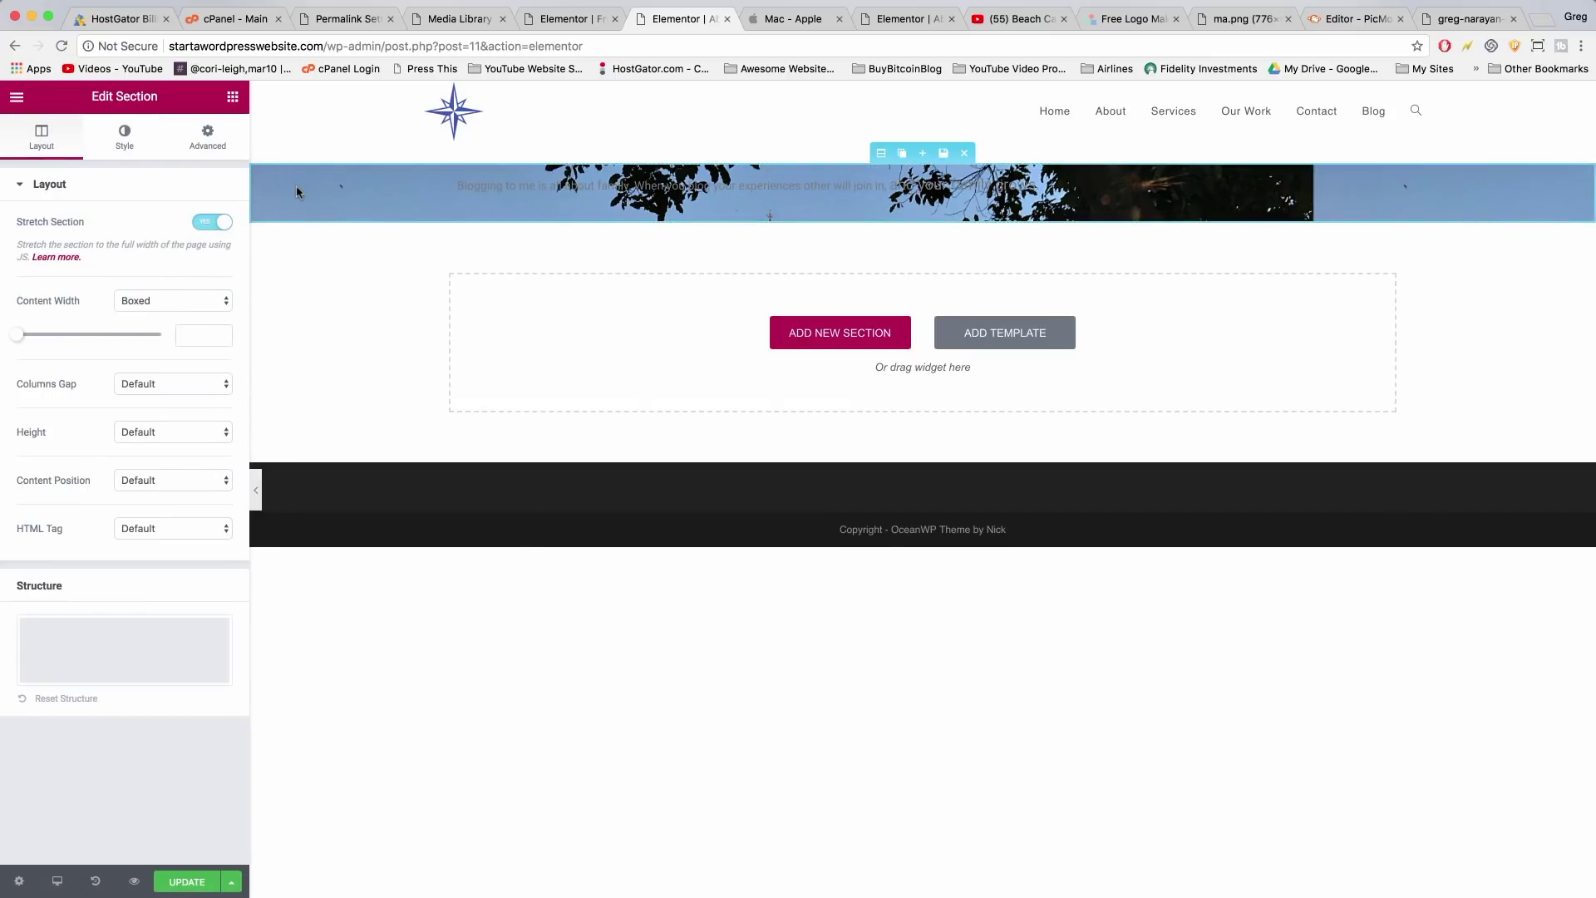
left_click(122, 148)
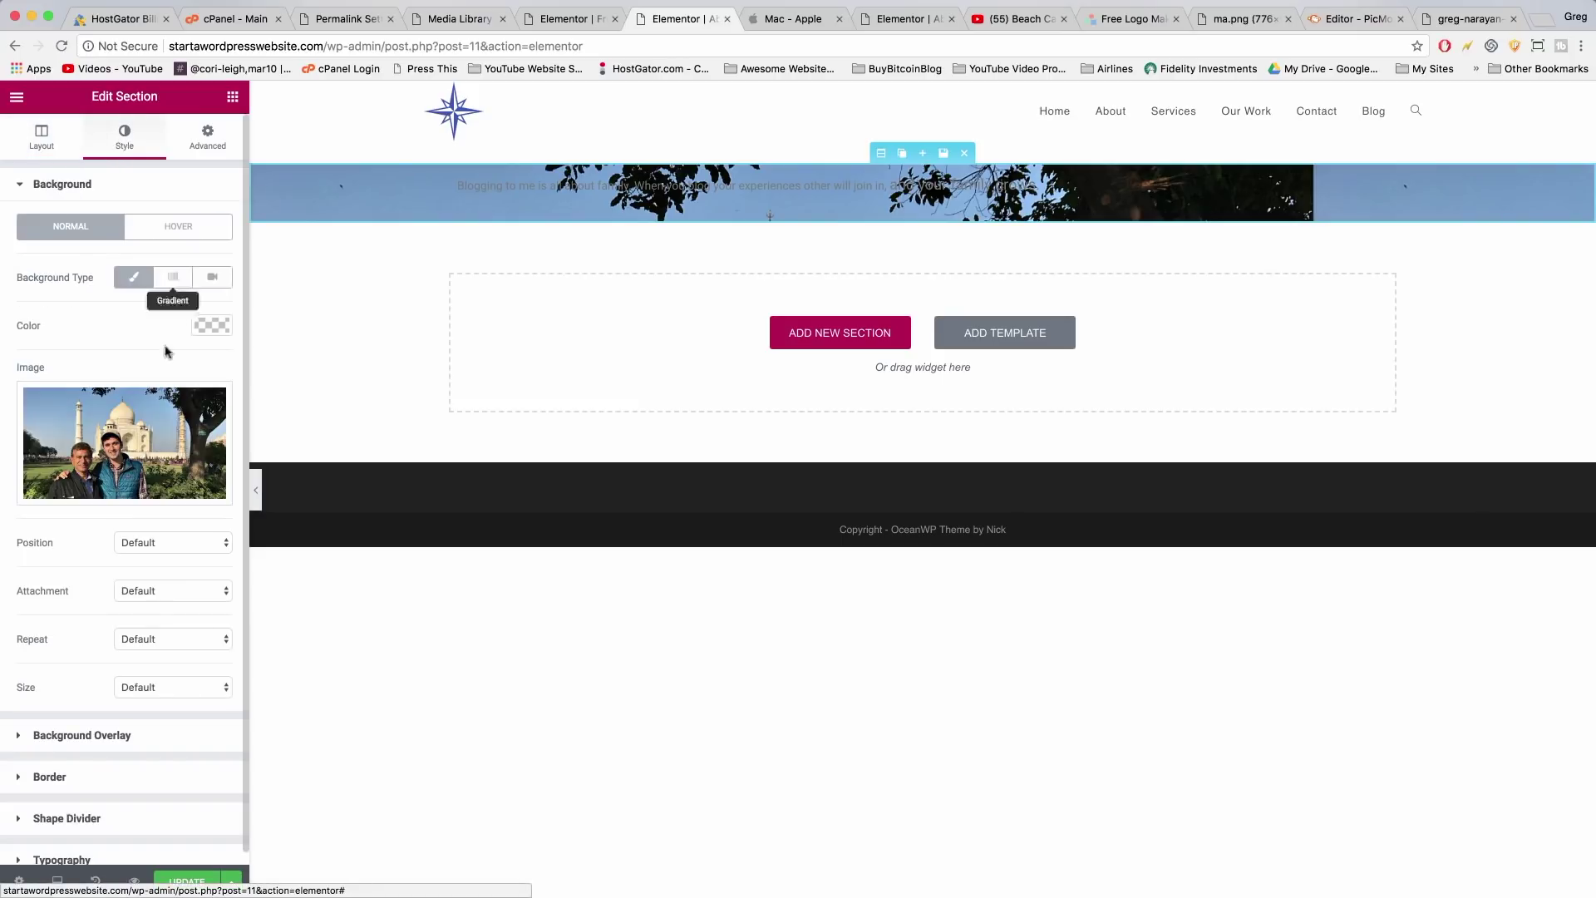
left_click(150, 690)
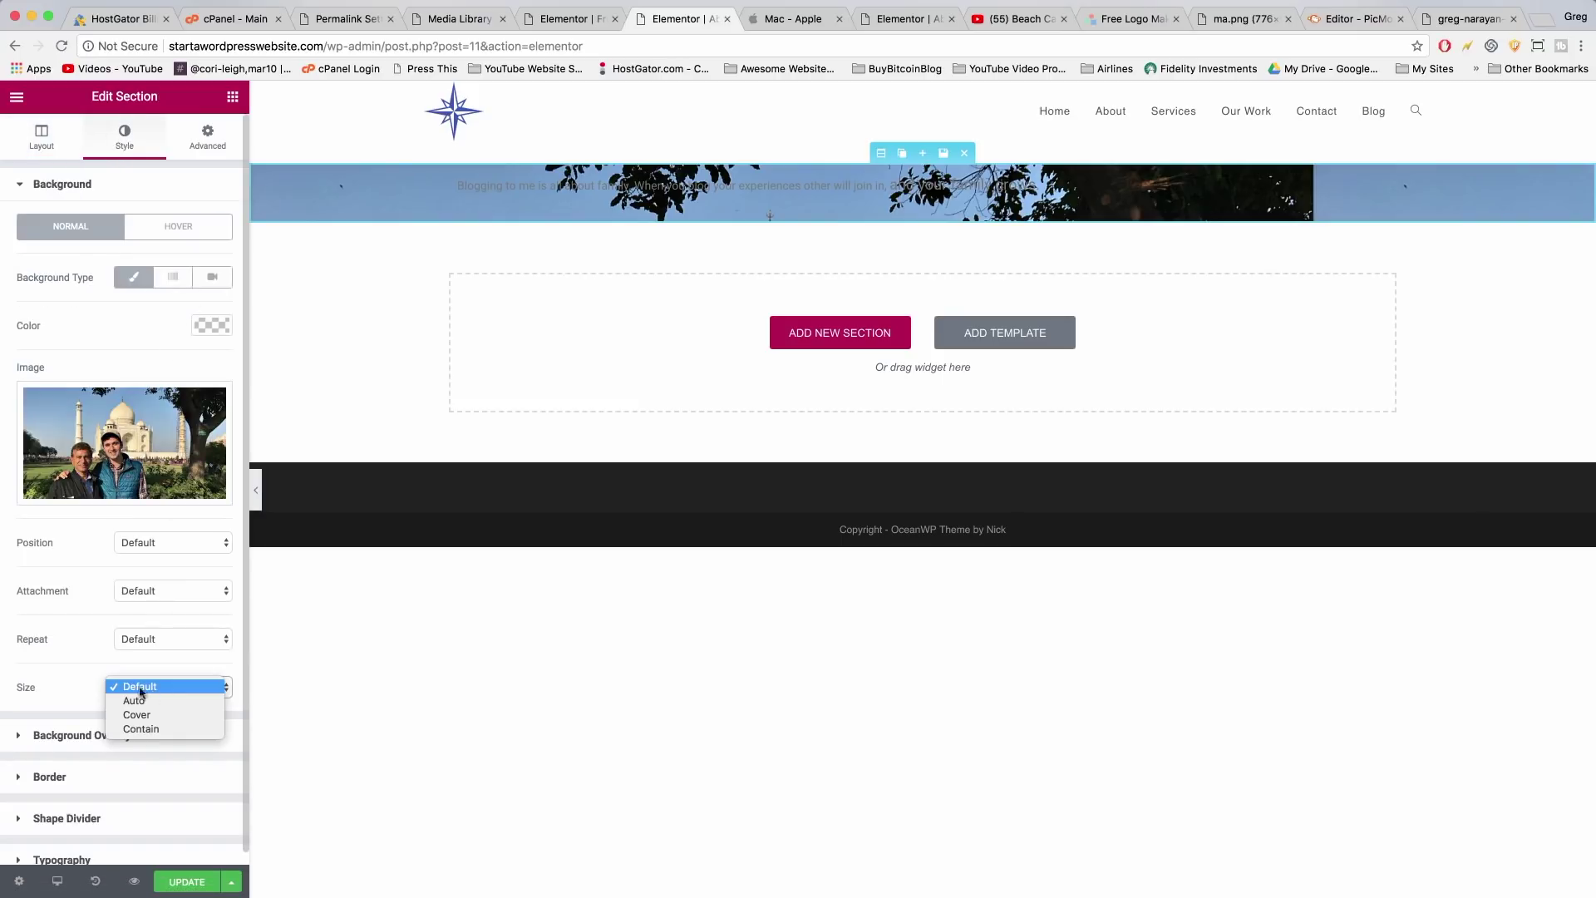
left_click(127, 720)
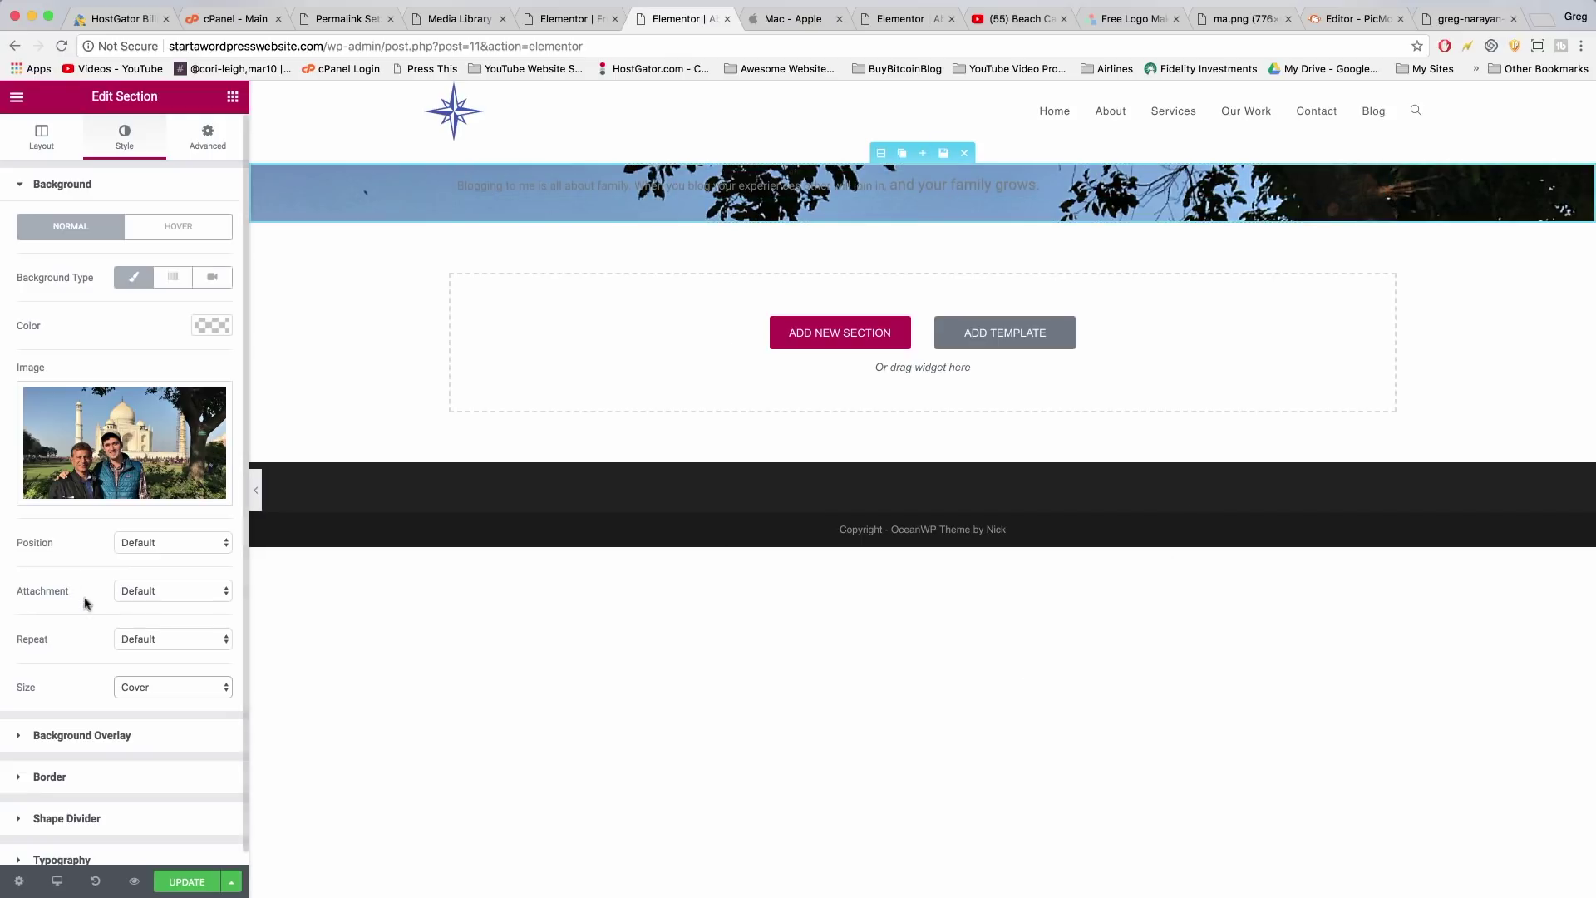
left_click(135, 639)
left_click(141, 653)
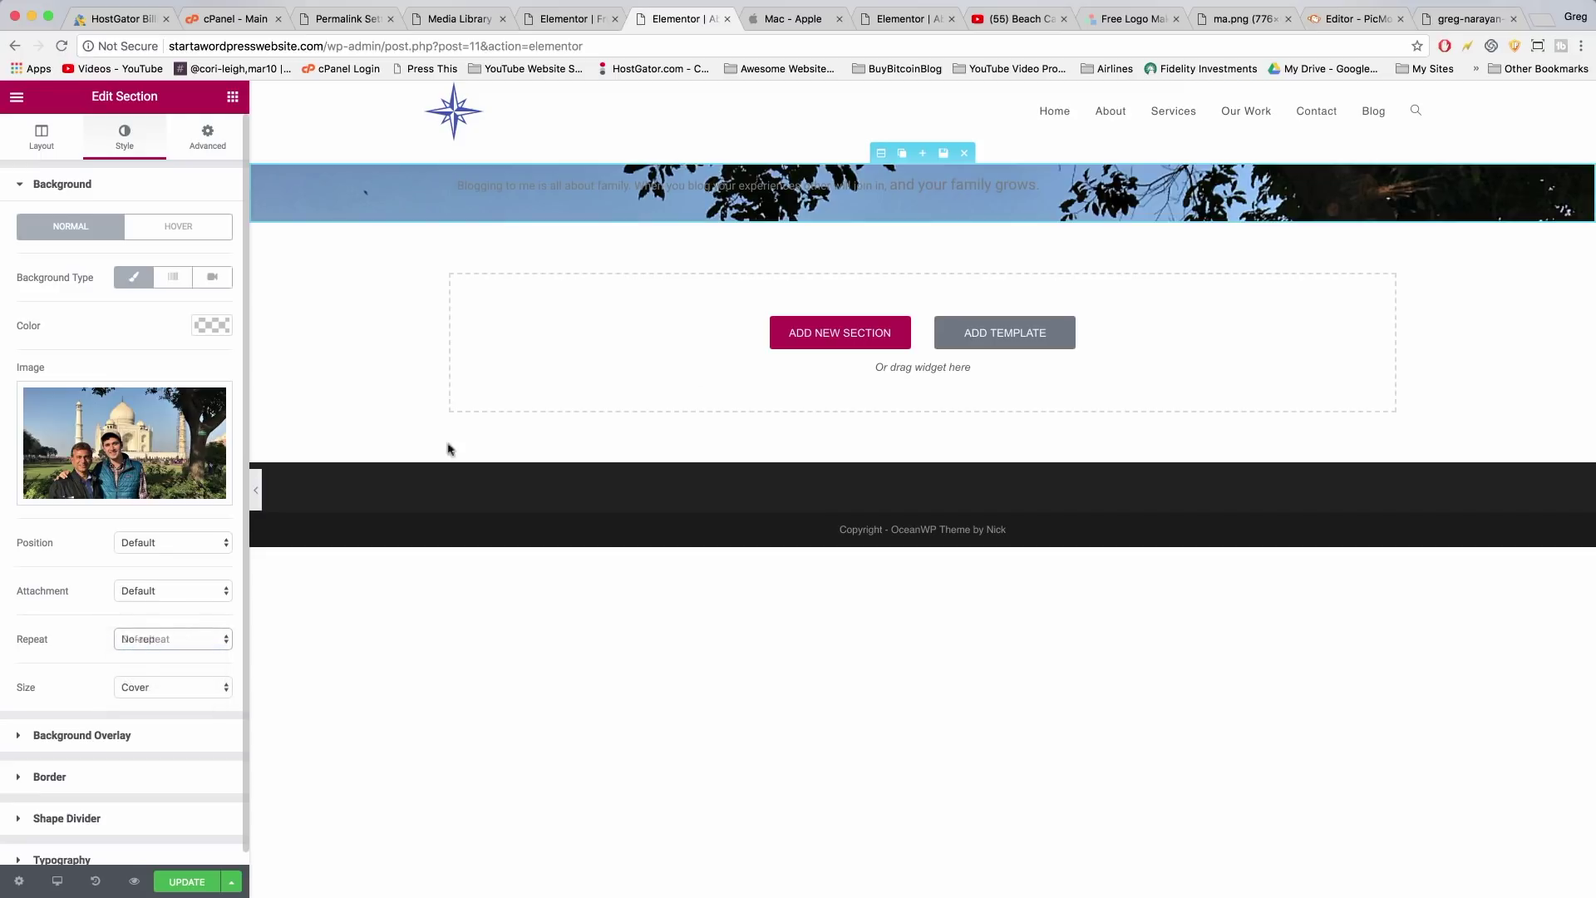
Set the section height to Fit To Screen and review the full-screen photo.
left_click(41, 135)
left_click(163, 432)
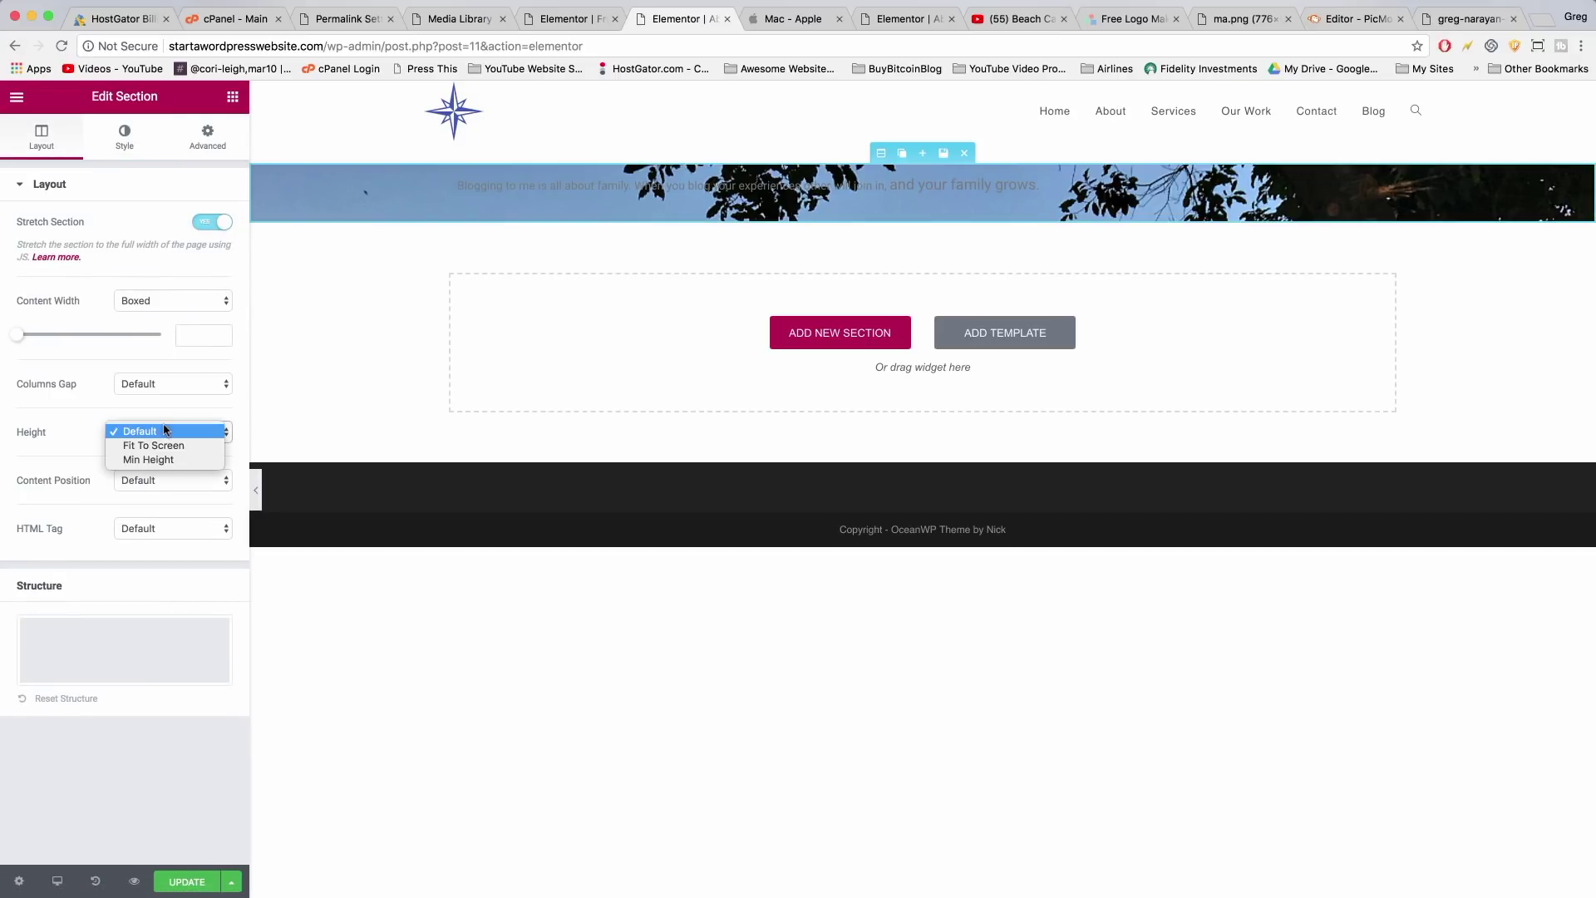
left_click(167, 449)
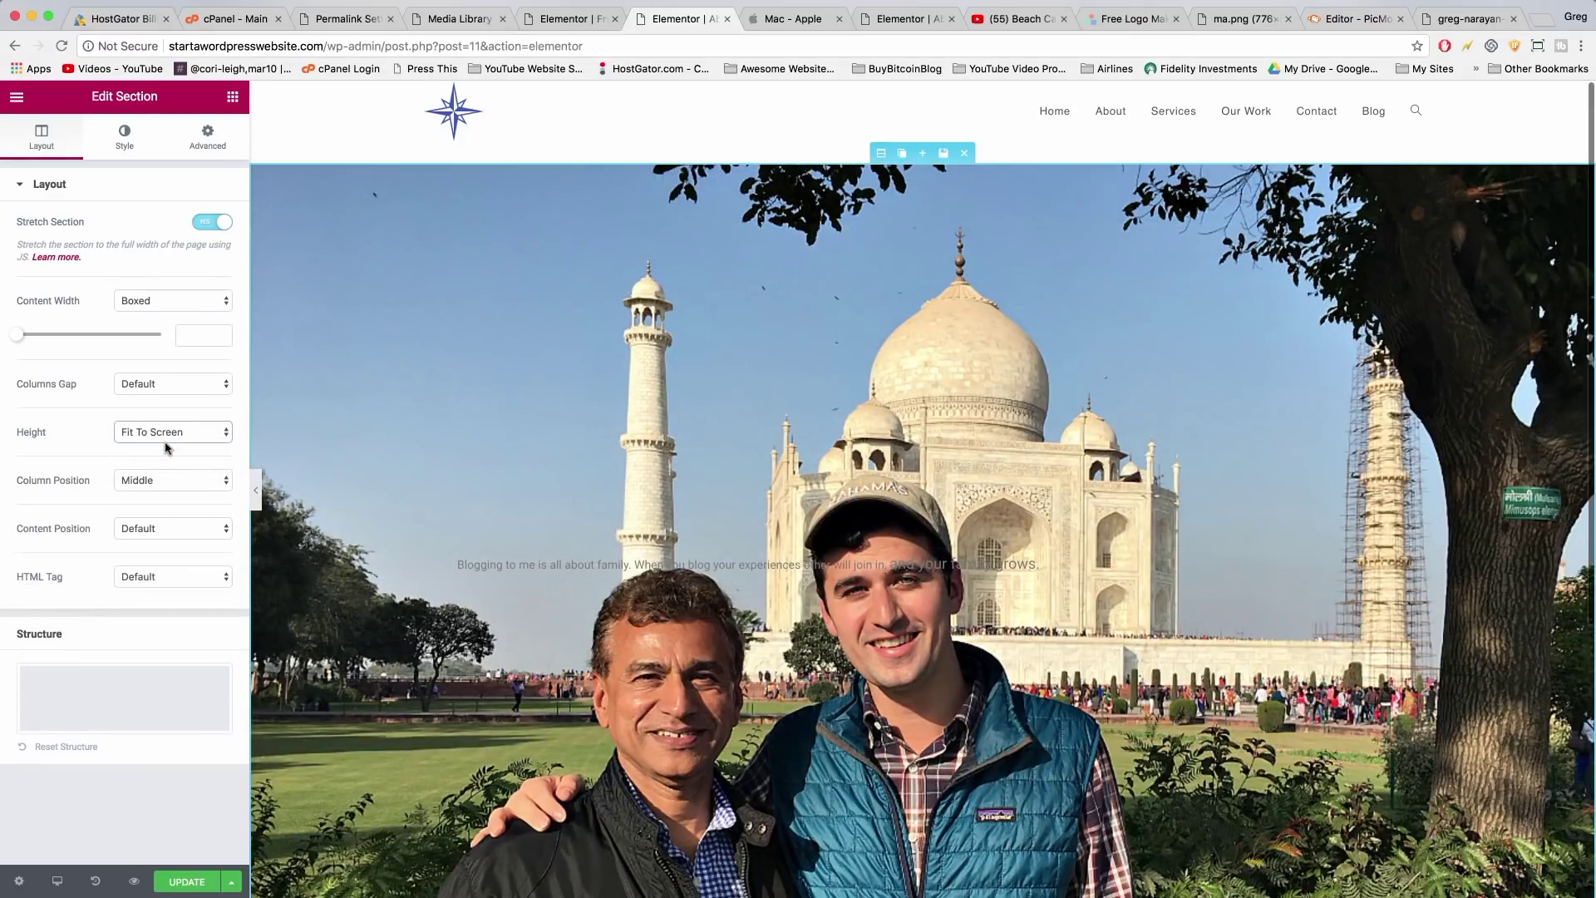
scroll(589, 397, "down", 3)
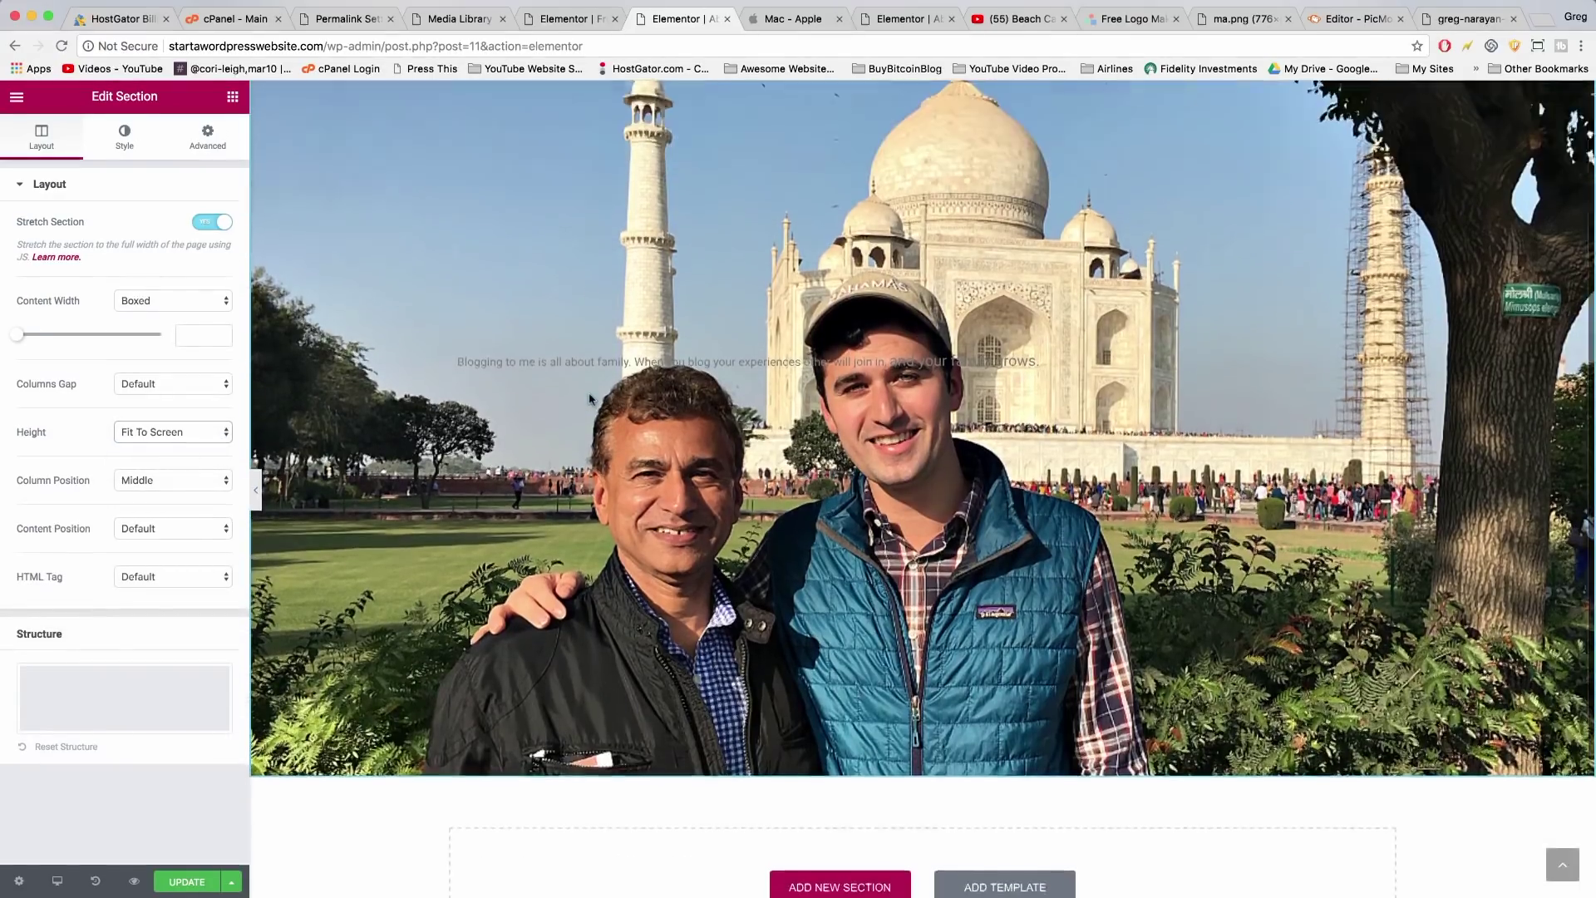
scroll(589, 397, "up", 3)
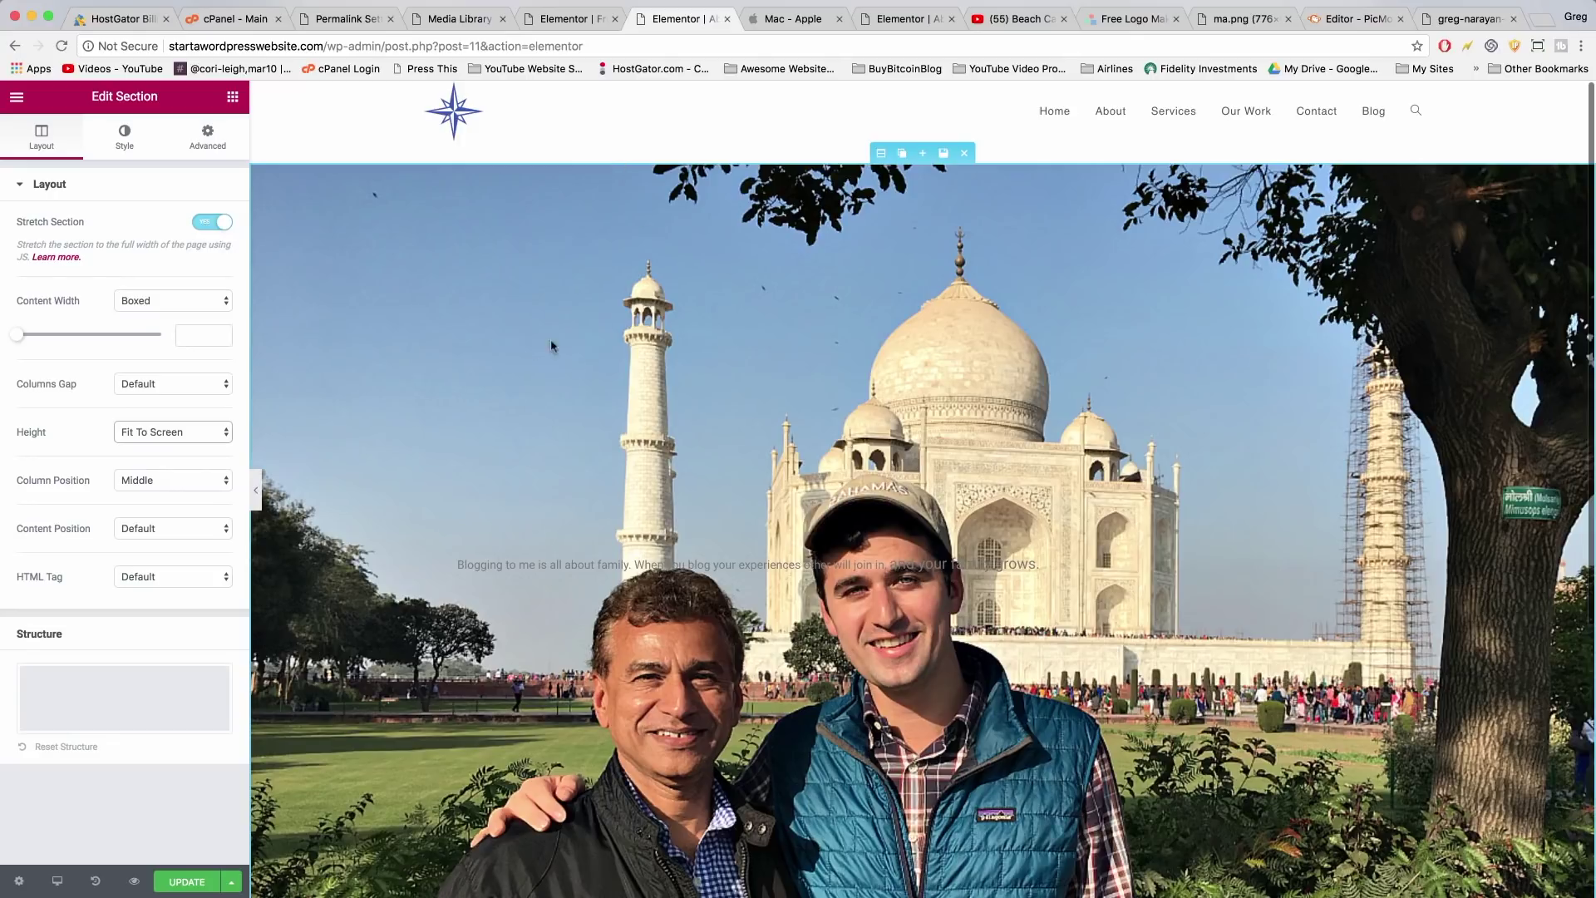
scroll(578, 553, "down", 3)
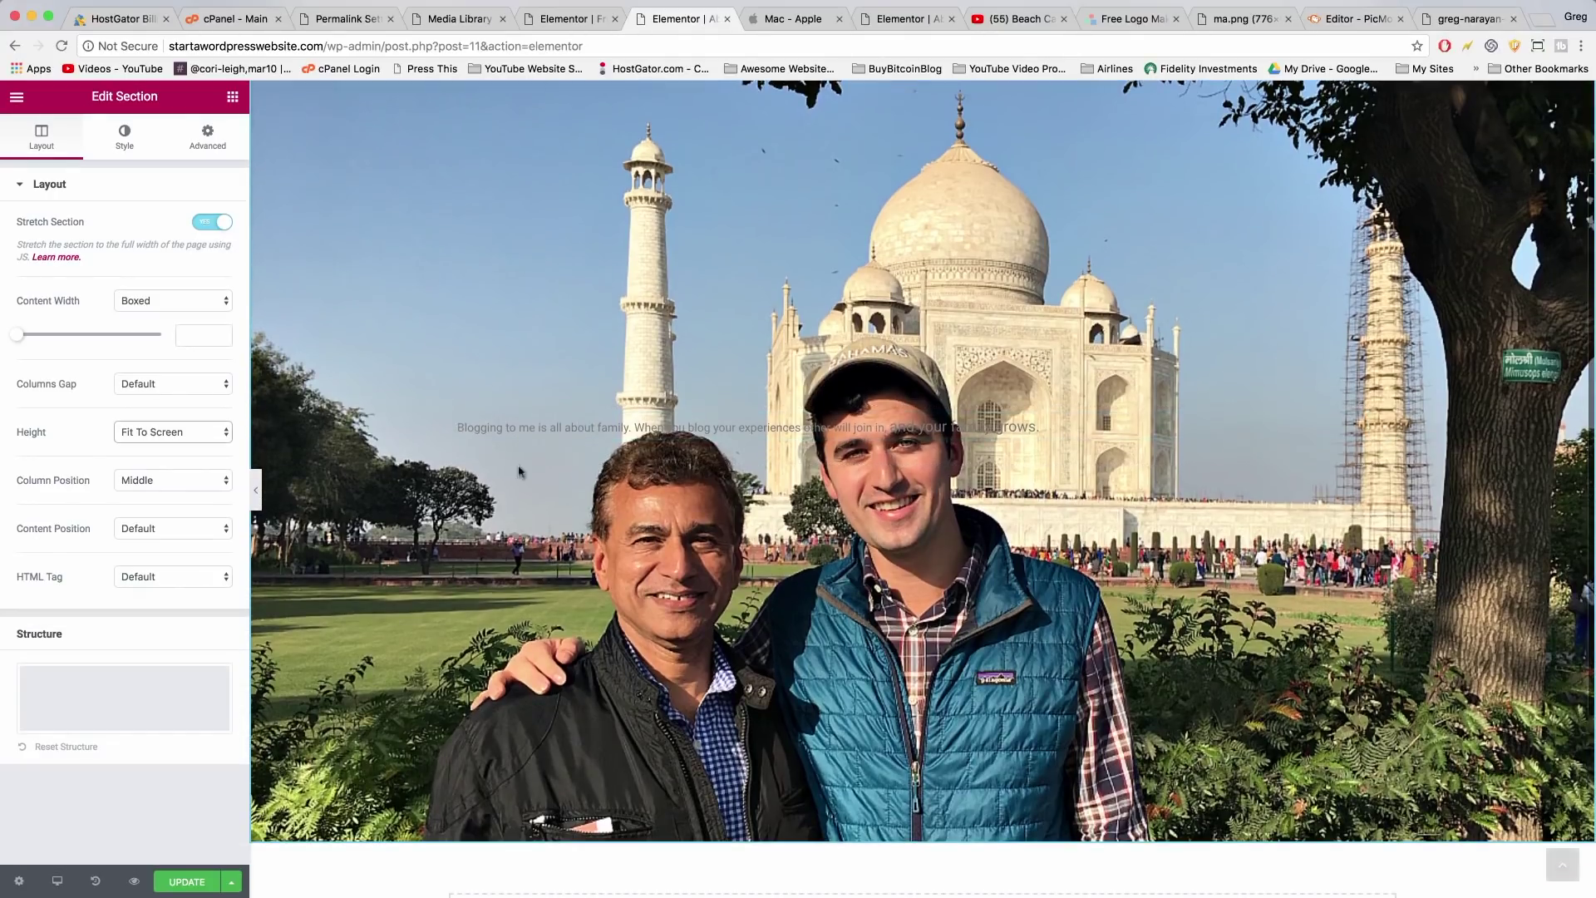
scroll(933, 376, "up", 5)
scroll(933, 376, "down", 2)
scroll(747, 403, "up", 3)
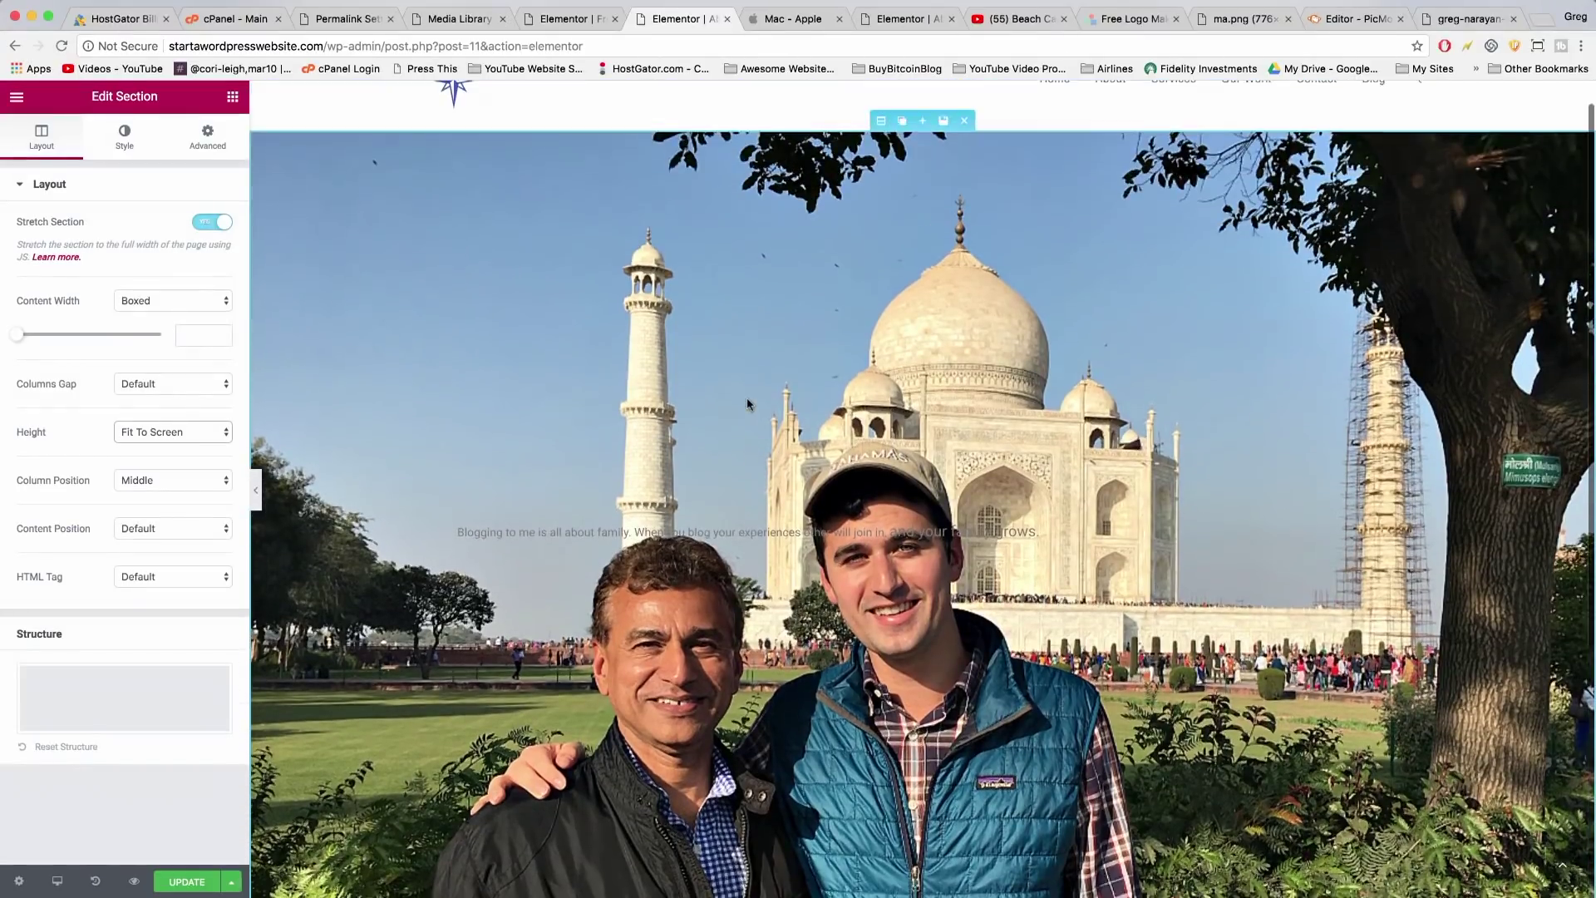
scroll(747, 403, "down", 3)
scroll(765, 407, "up", 3)
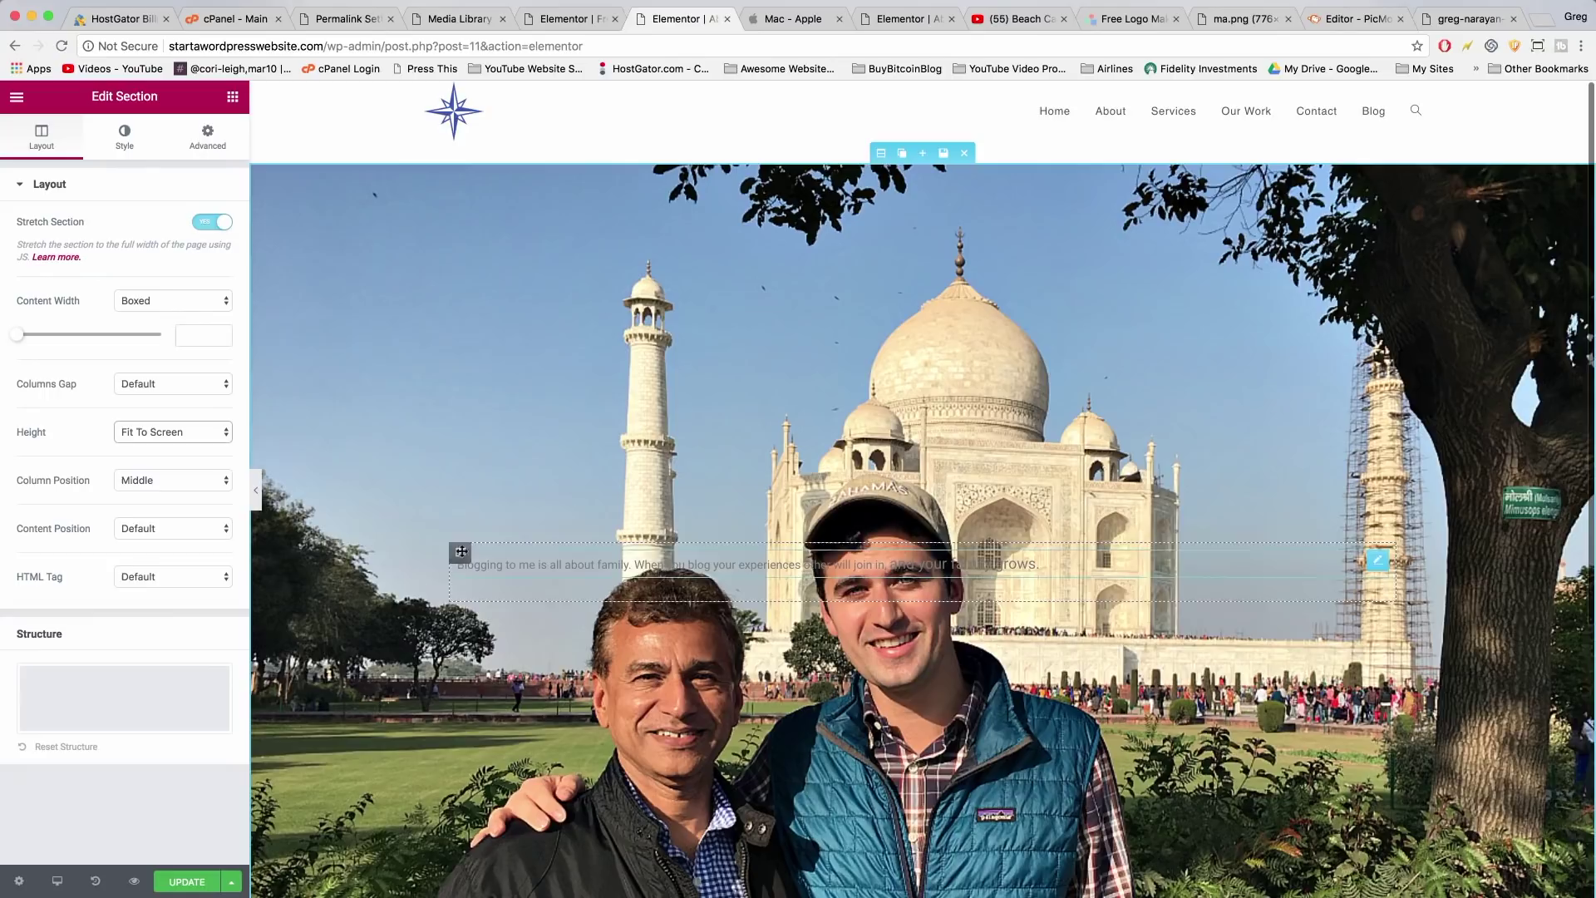
Unlink the column margins and enter 25 top, 10 right, 0 bottom, 60 left.
left_click(459, 552)
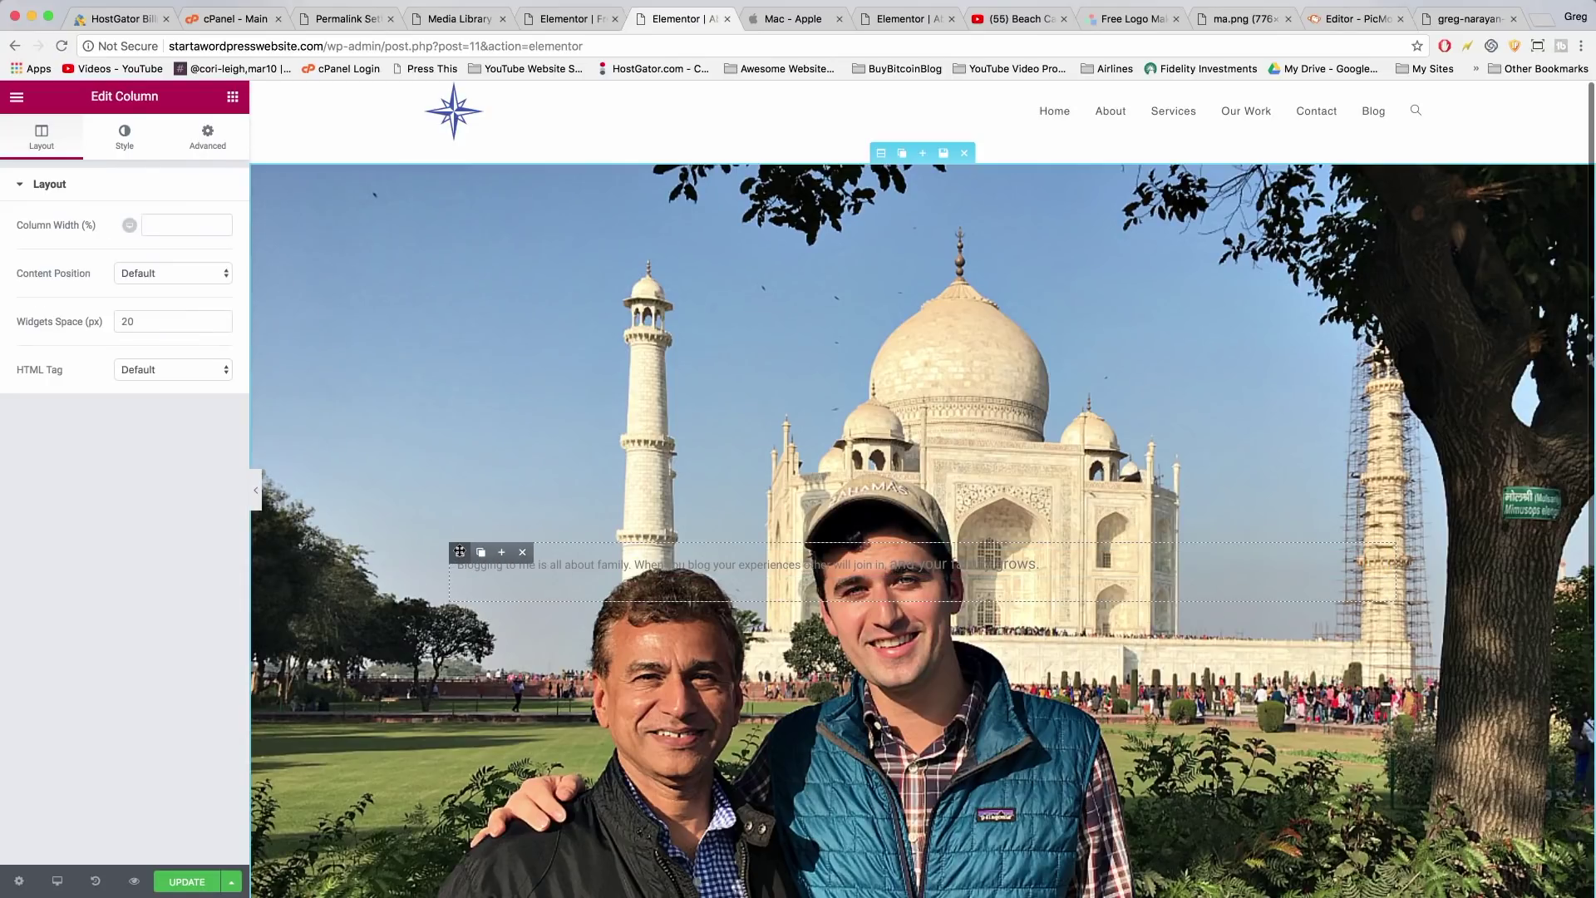
left_click(204, 148)
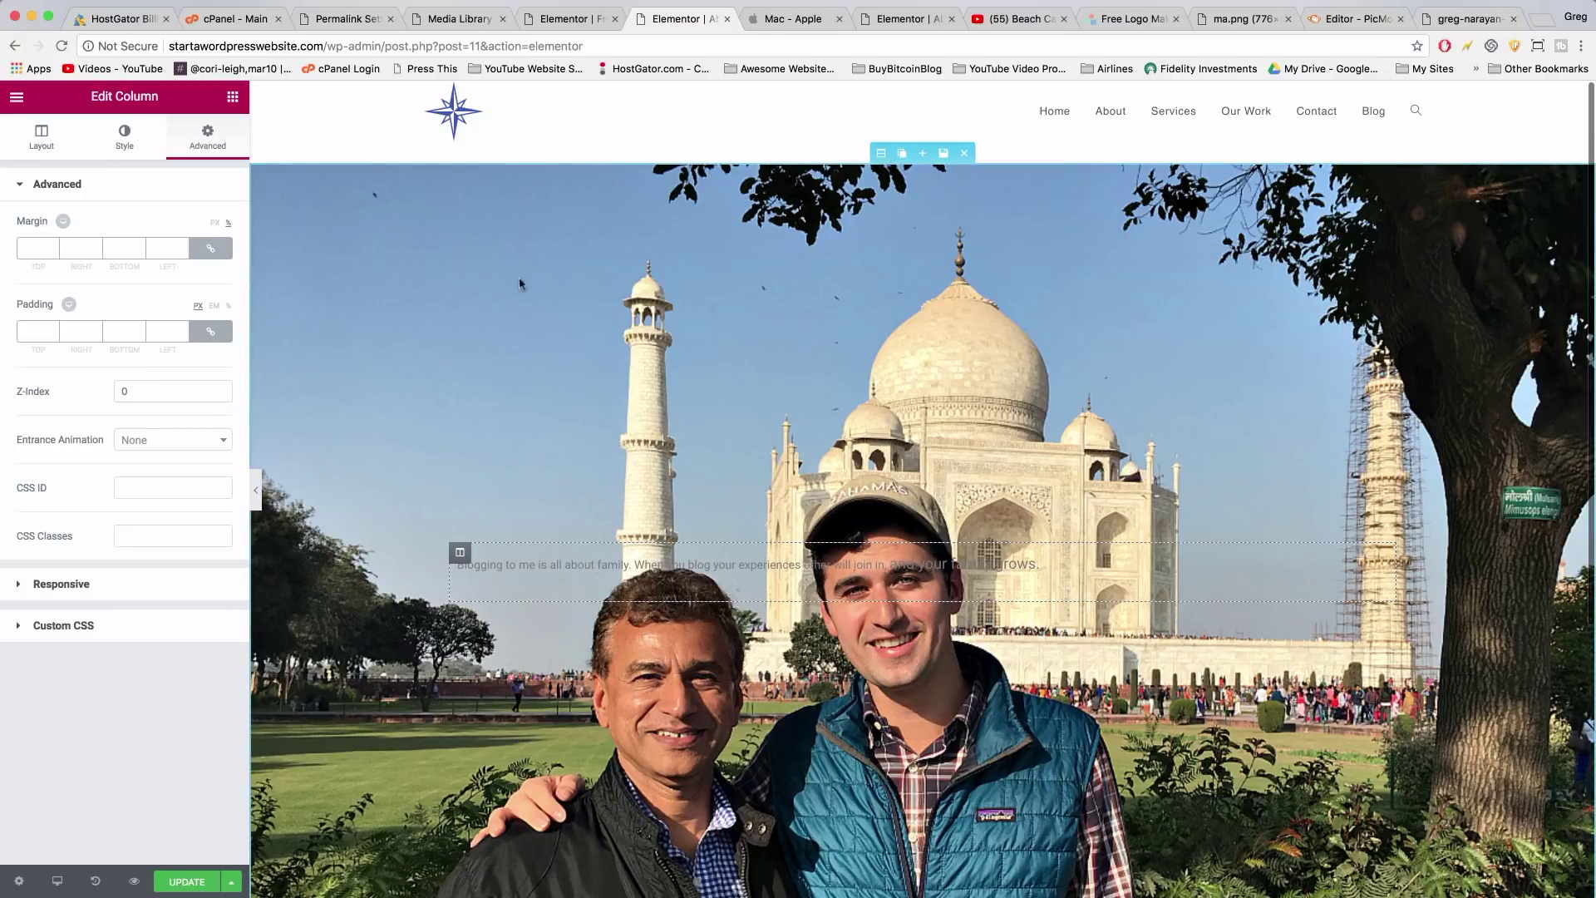
left_click(210, 248)
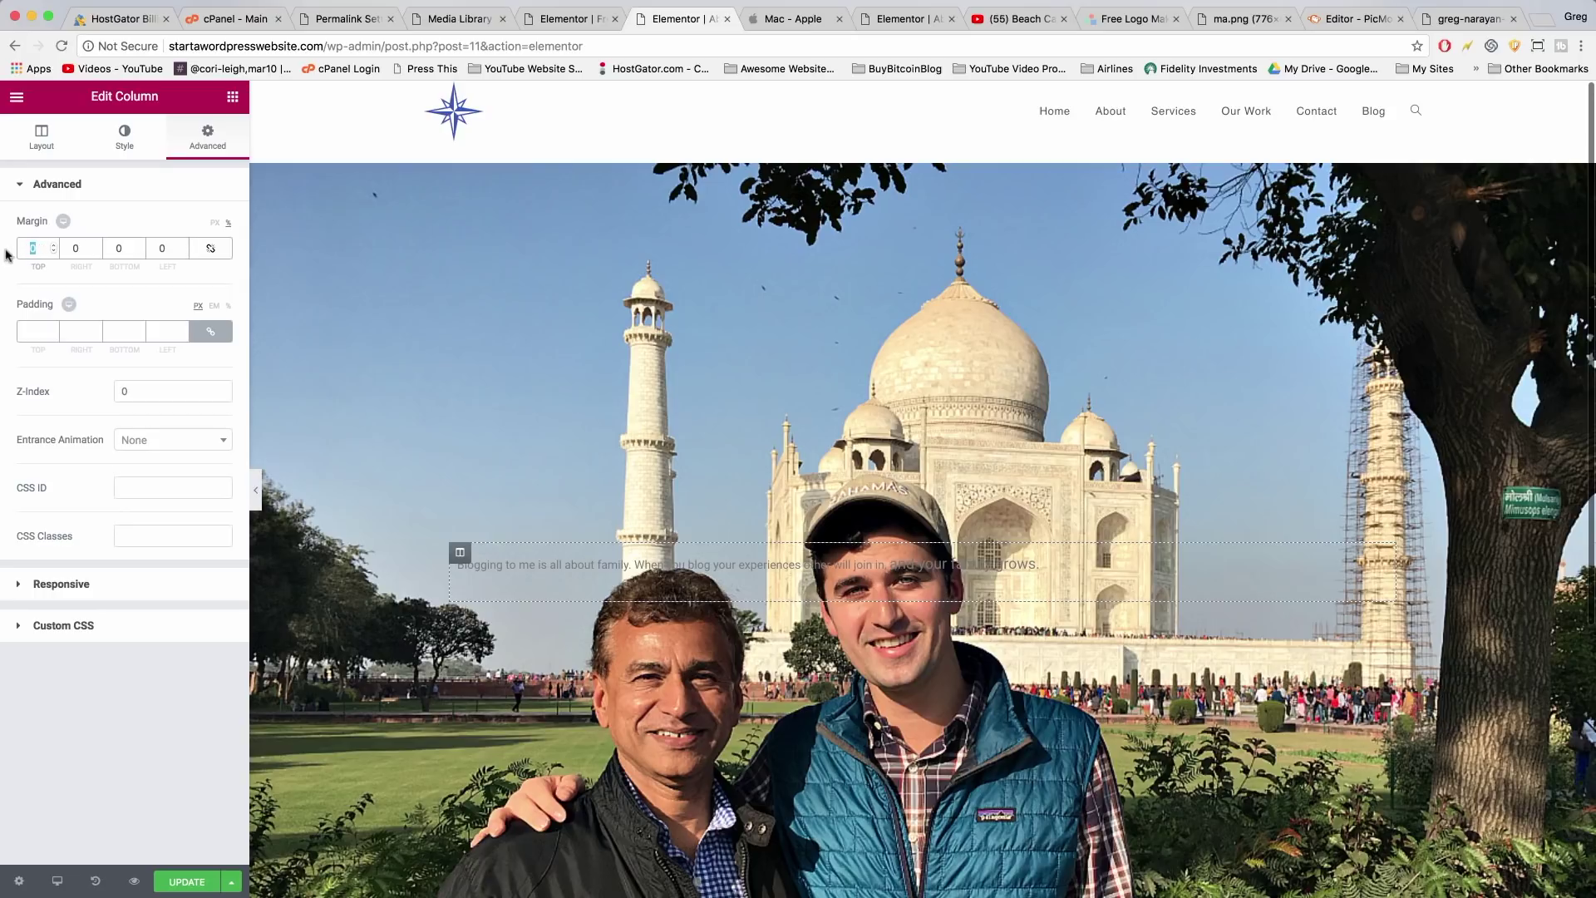
type("25")
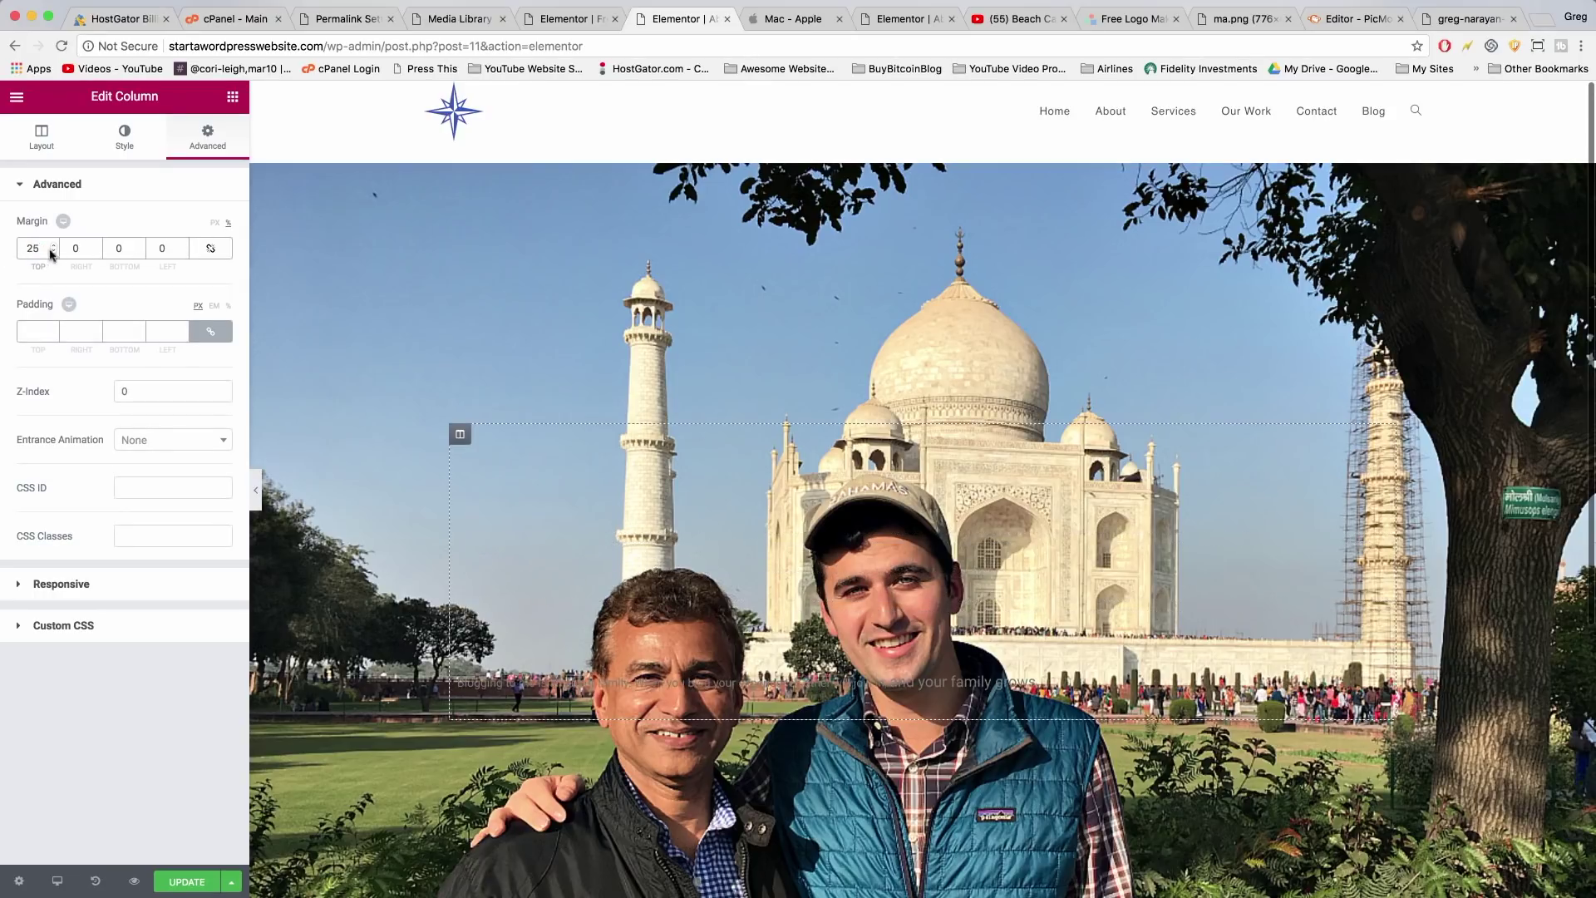
double_click(75, 247)
type("60")
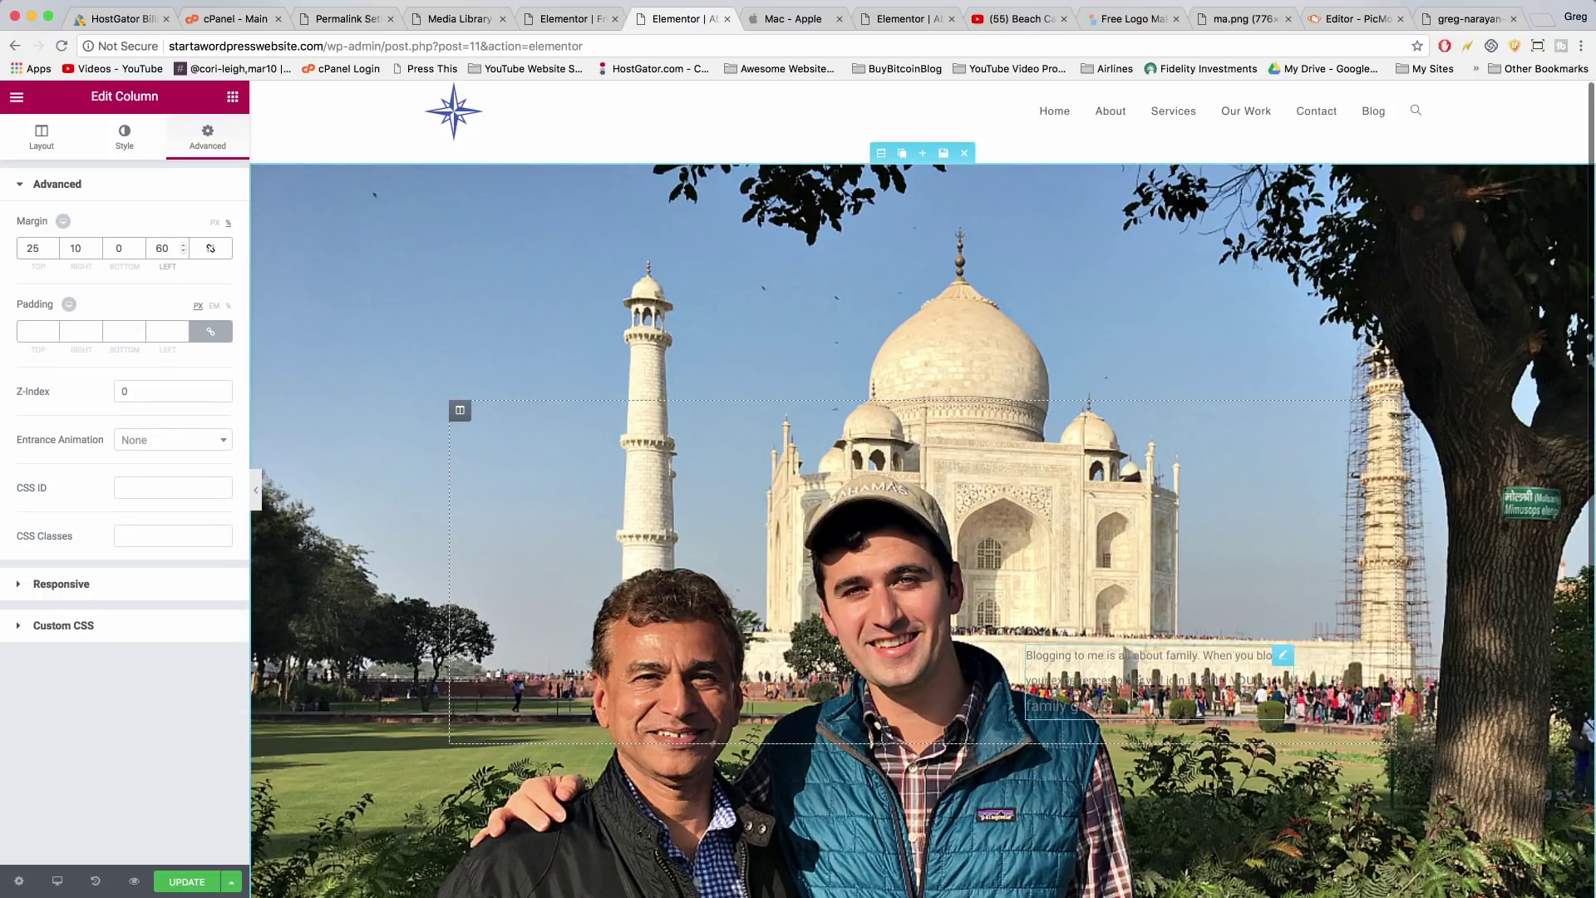
Give the Text Editor widget a classic white background.
left_click(1135, 695)
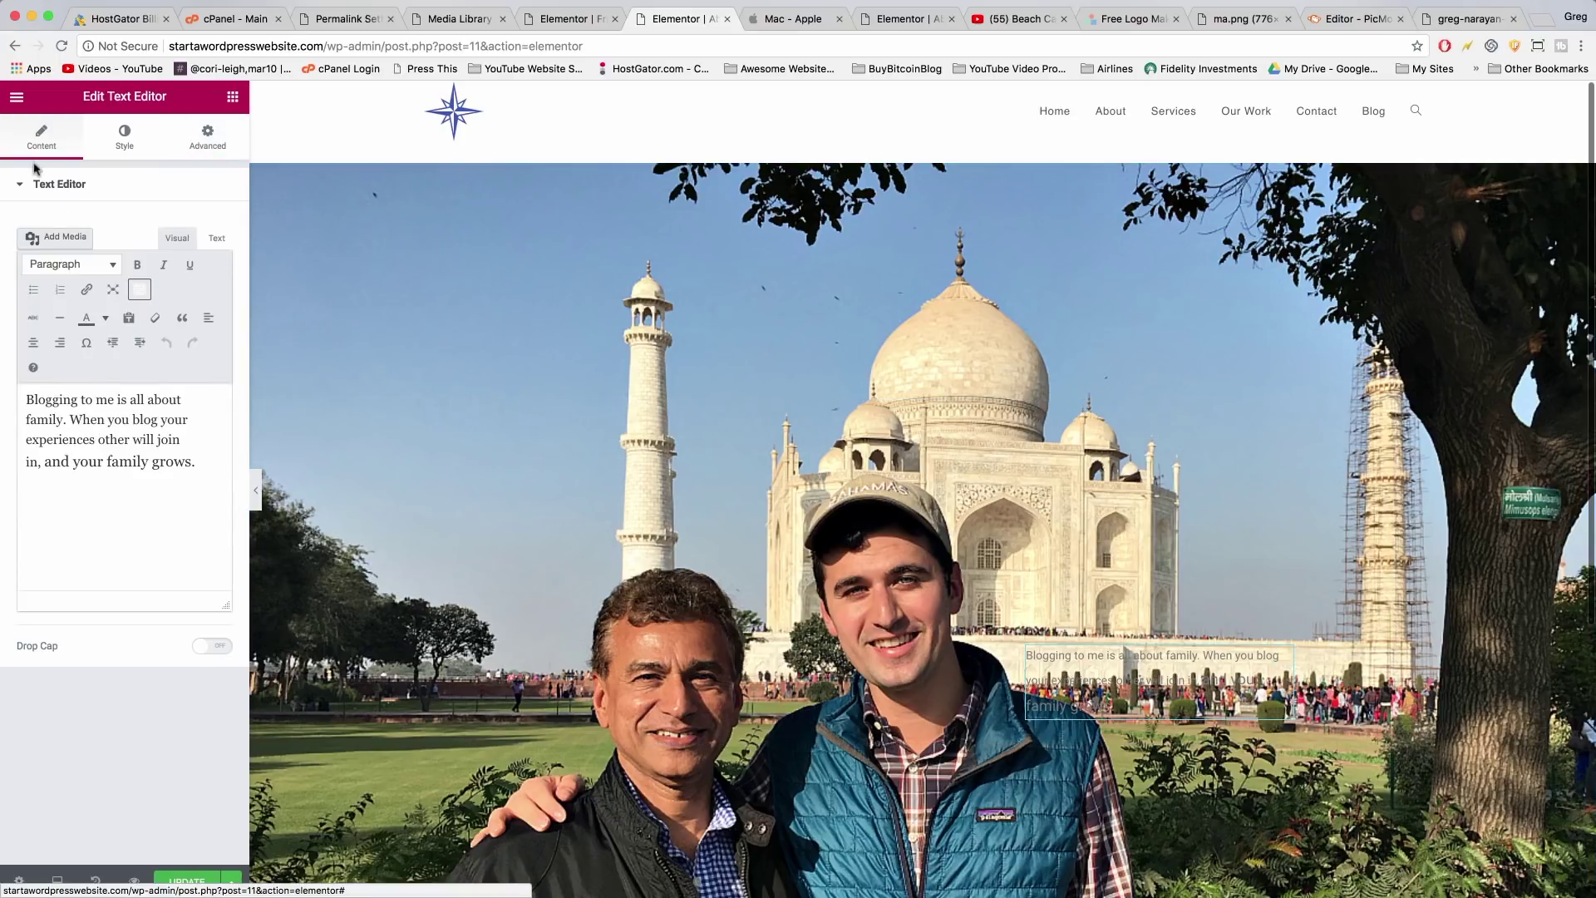
left_click(209, 138)
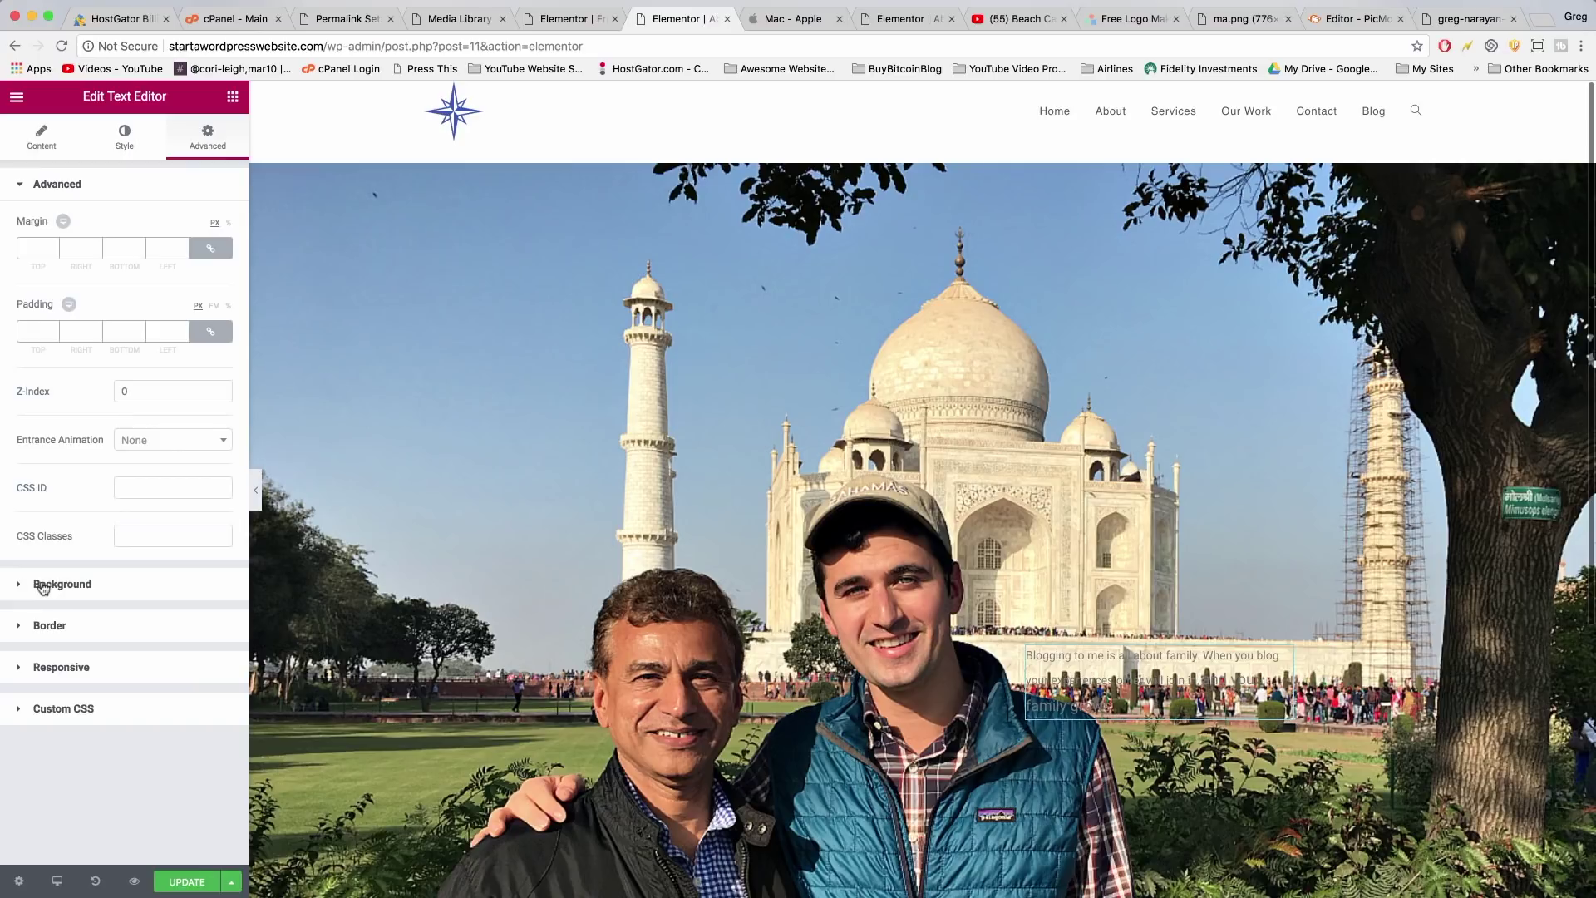
left_click(44, 585)
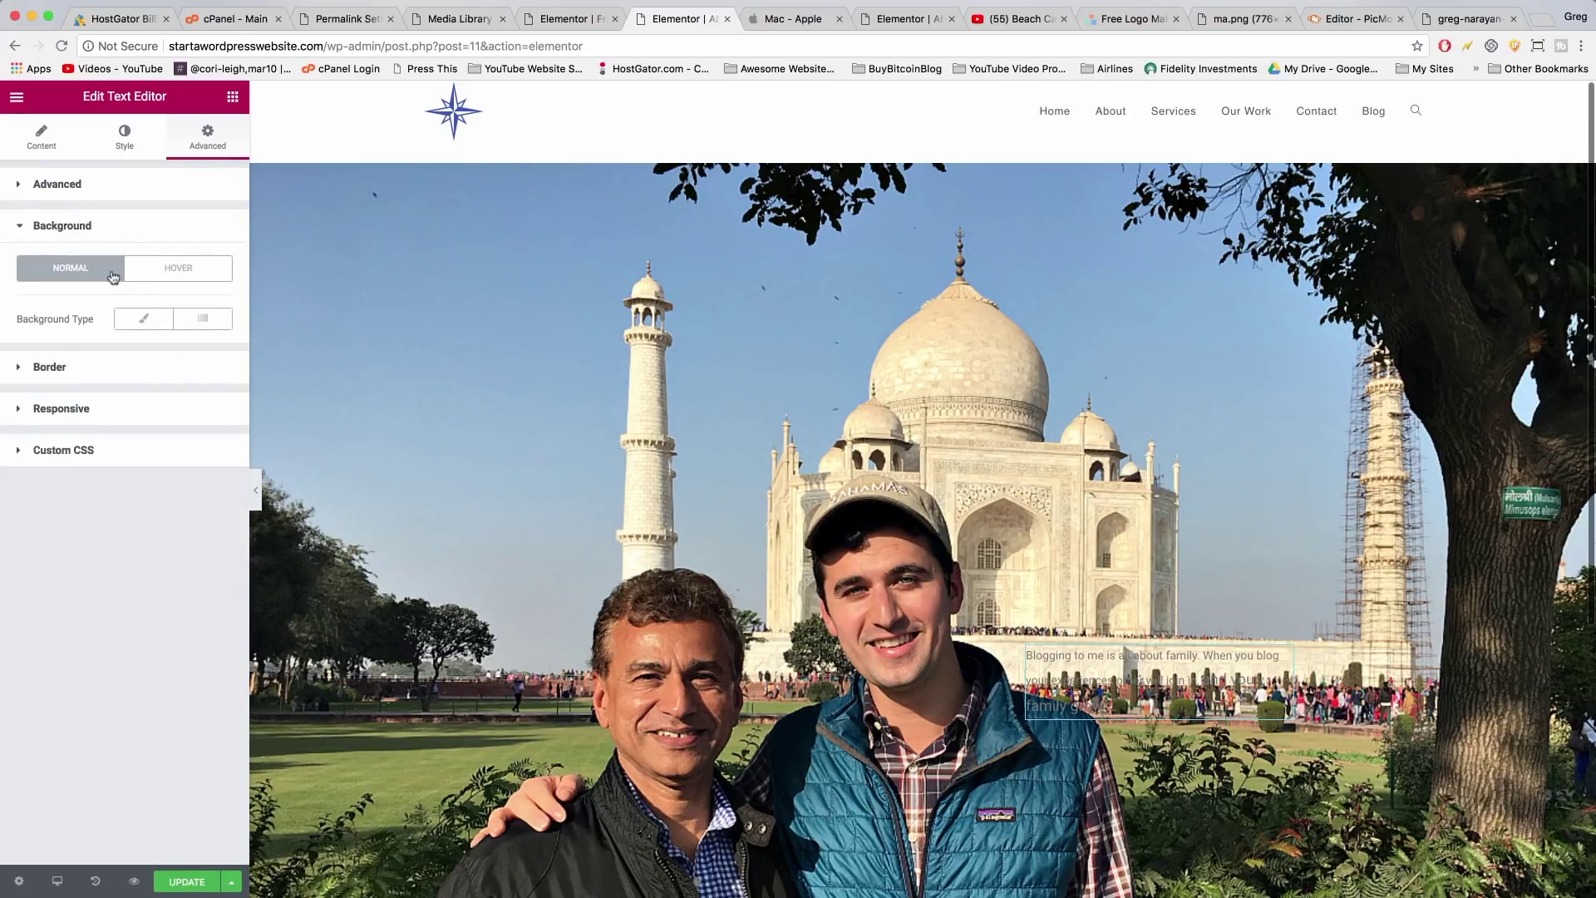
left_click(143, 318)
left_click(216, 370)
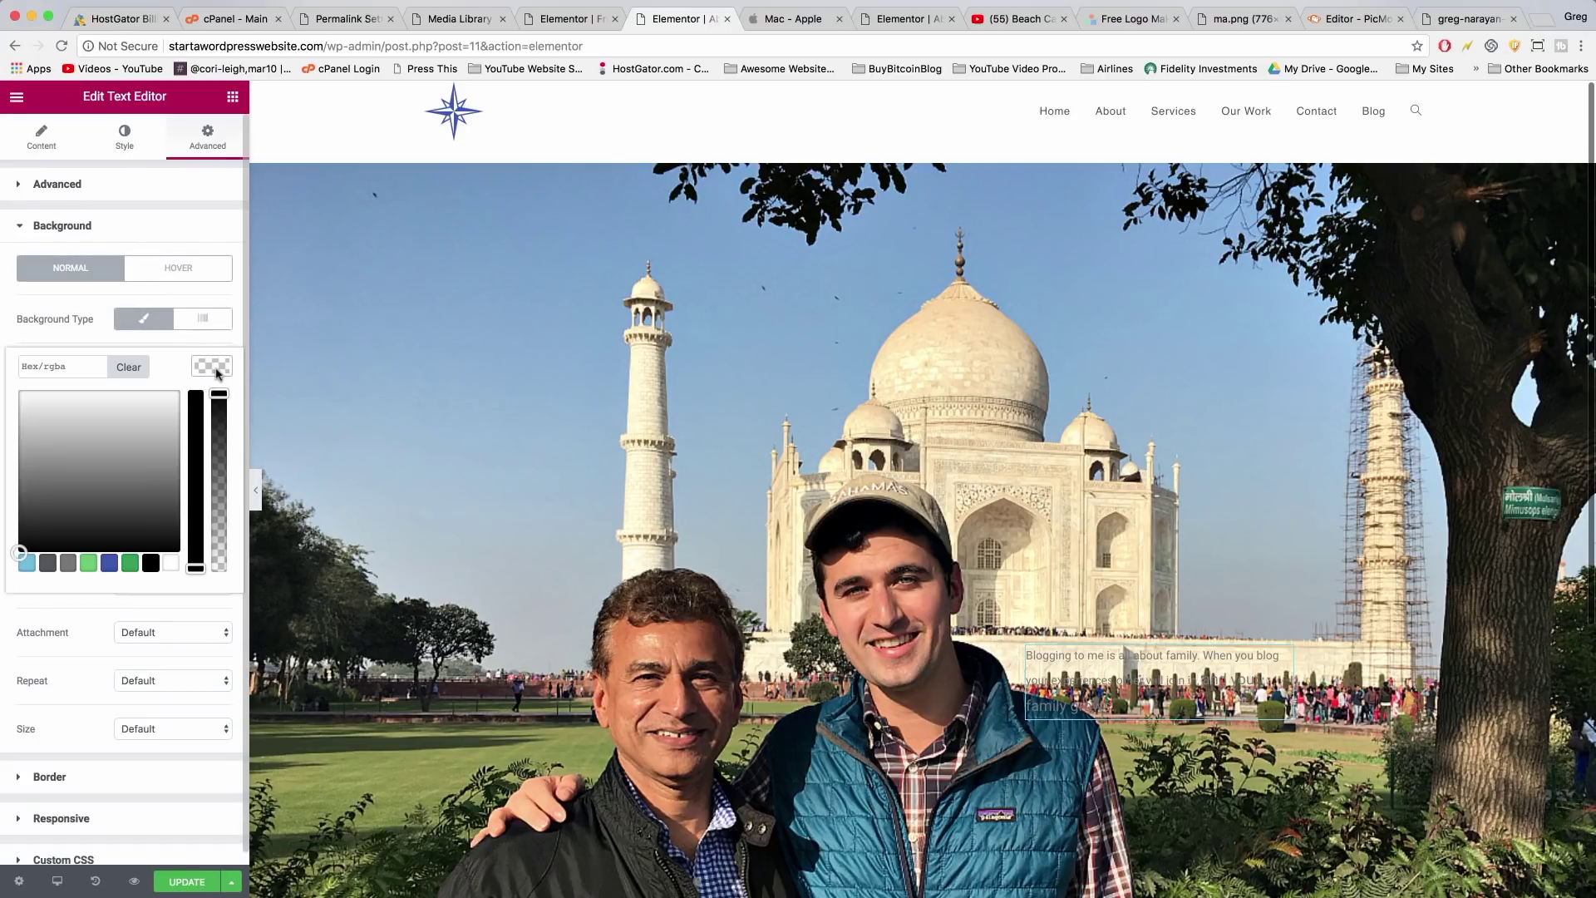
left_click(170, 563)
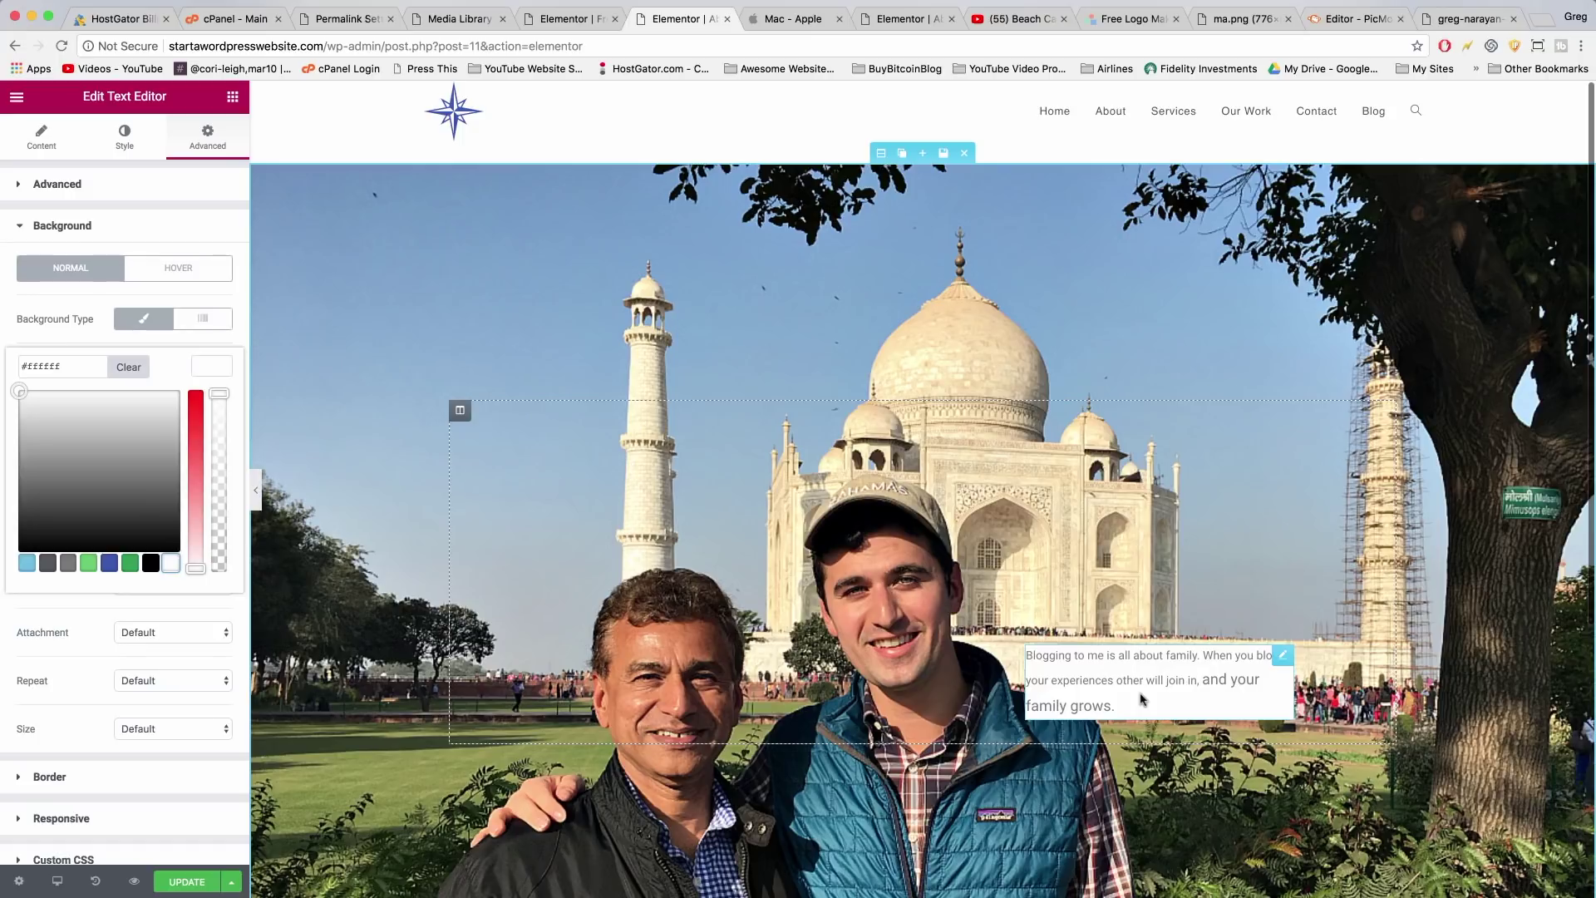
In the Text view, delete the opening and closing 18px font-size span tags.
left_click(1117, 706)
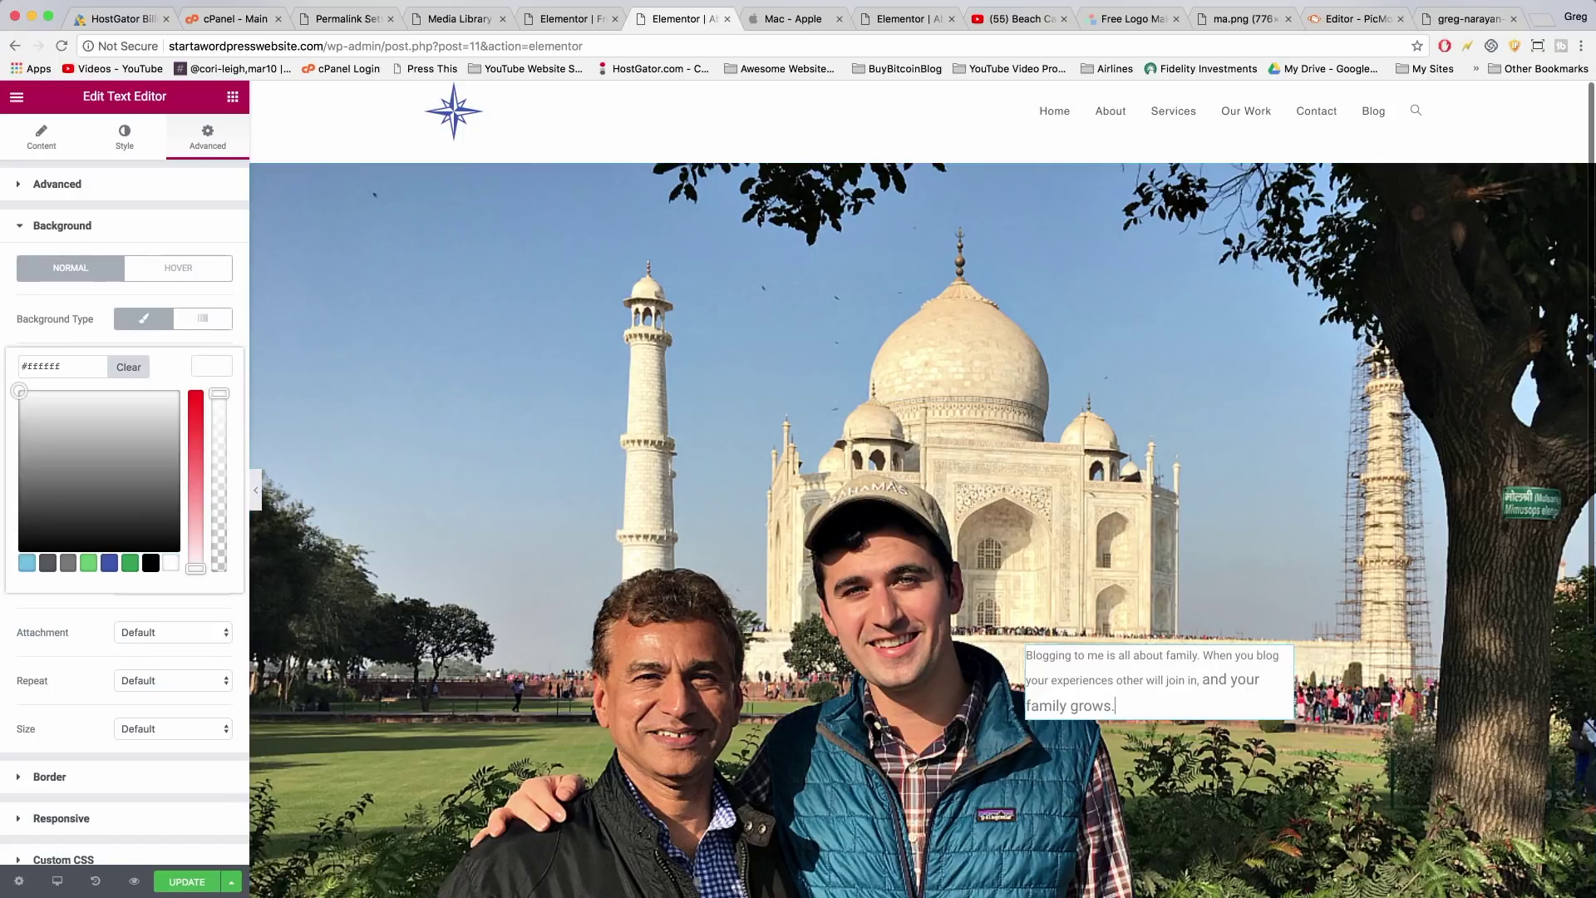
left_click(38, 135)
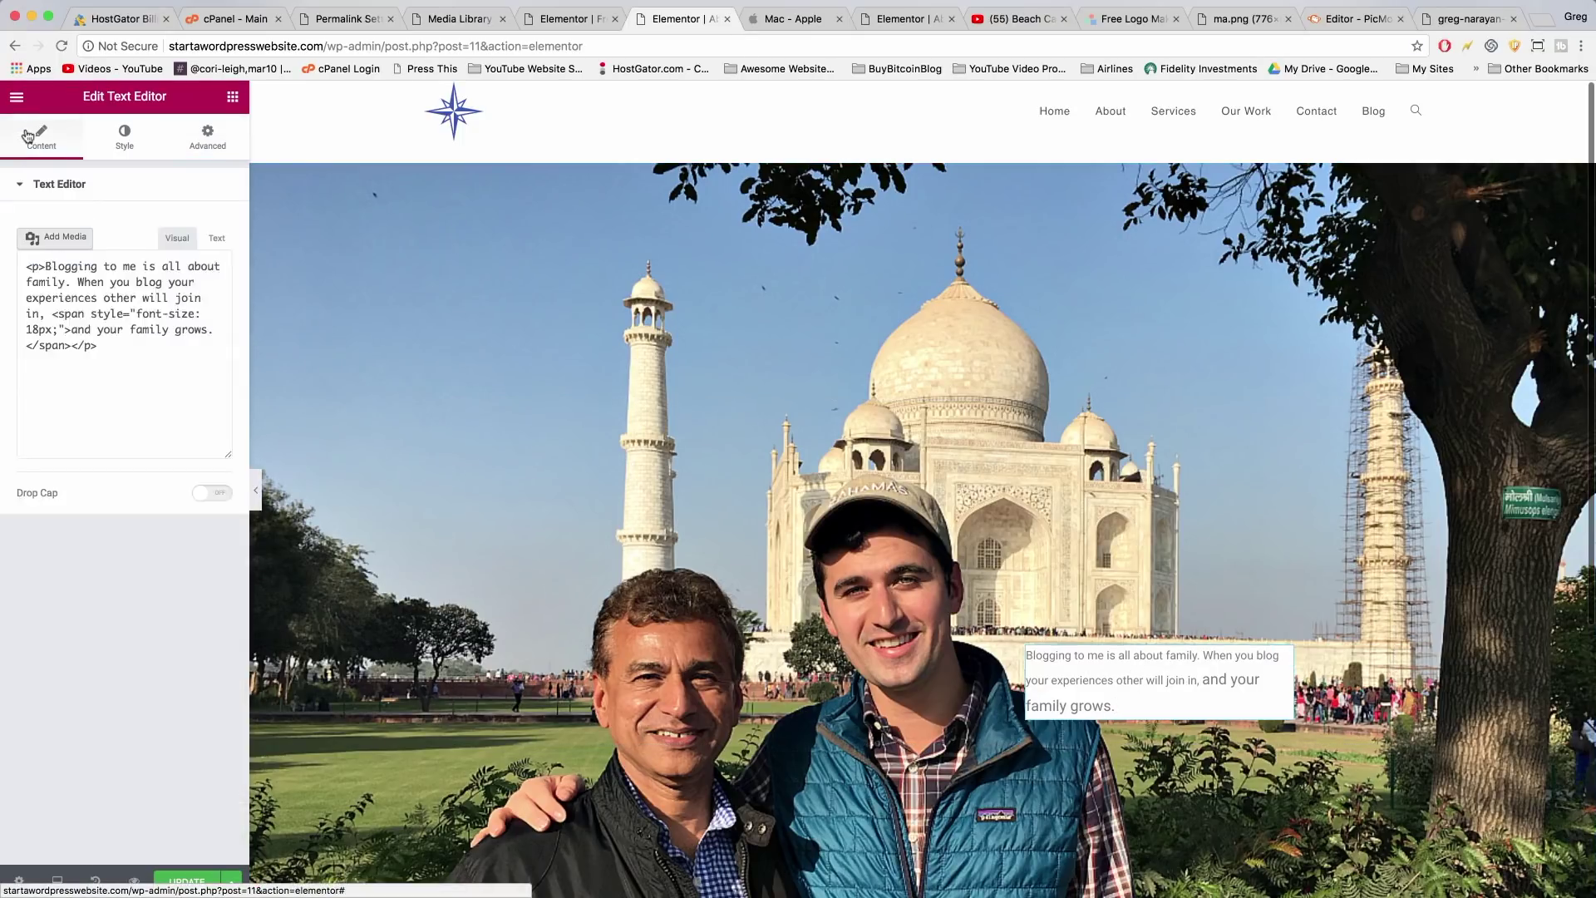
left_click(216, 238)
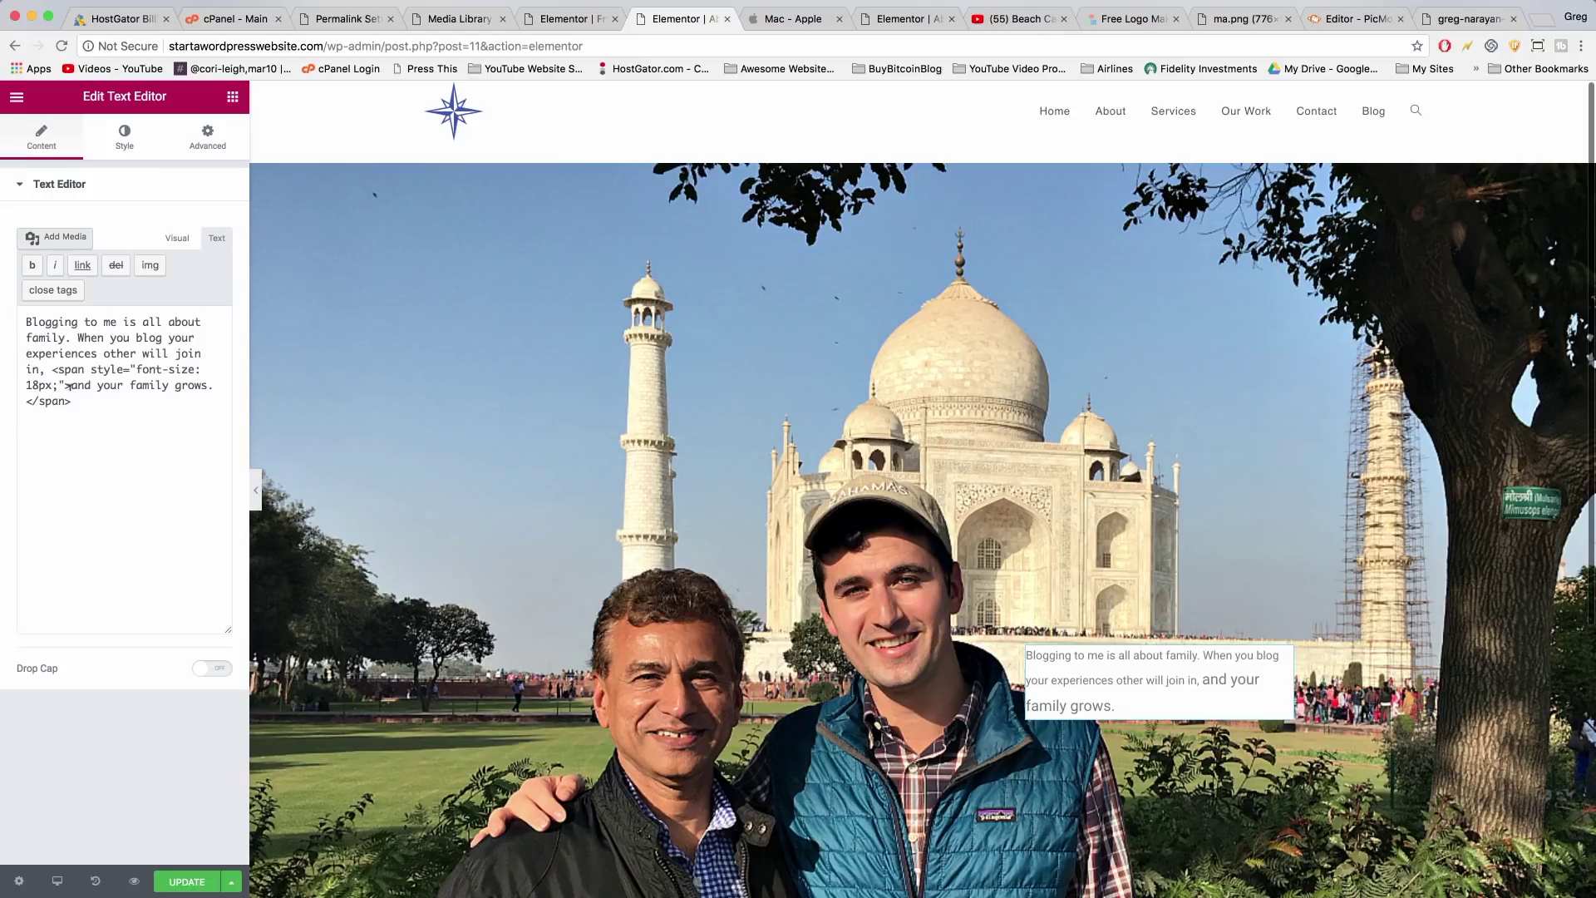
left_click_drag(71, 385, 56, 369)
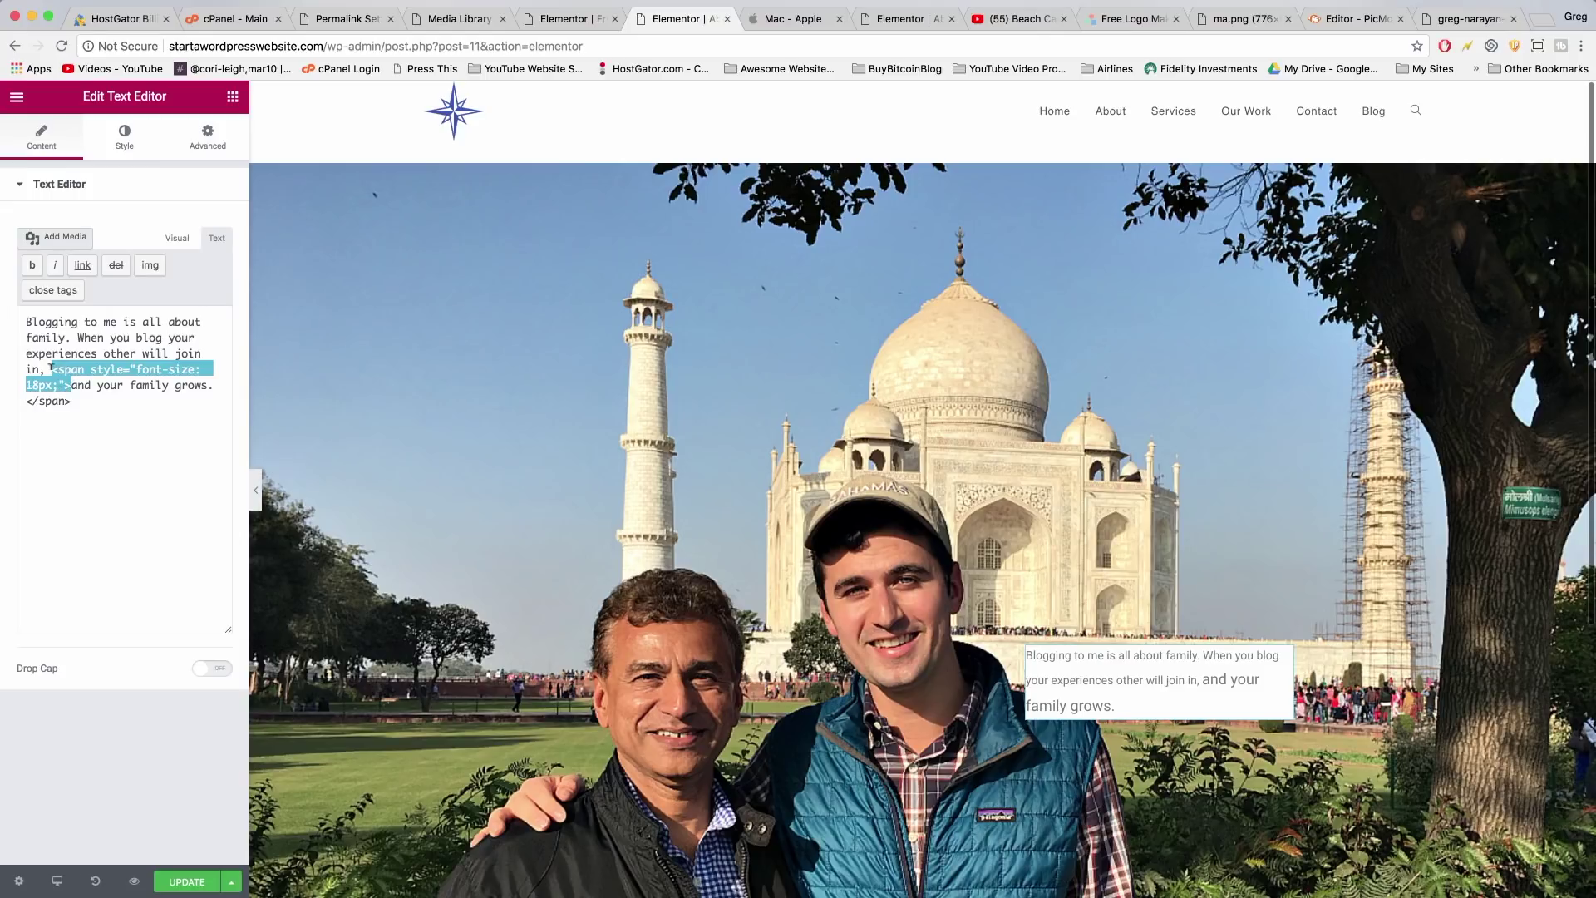
key("BackSpace")
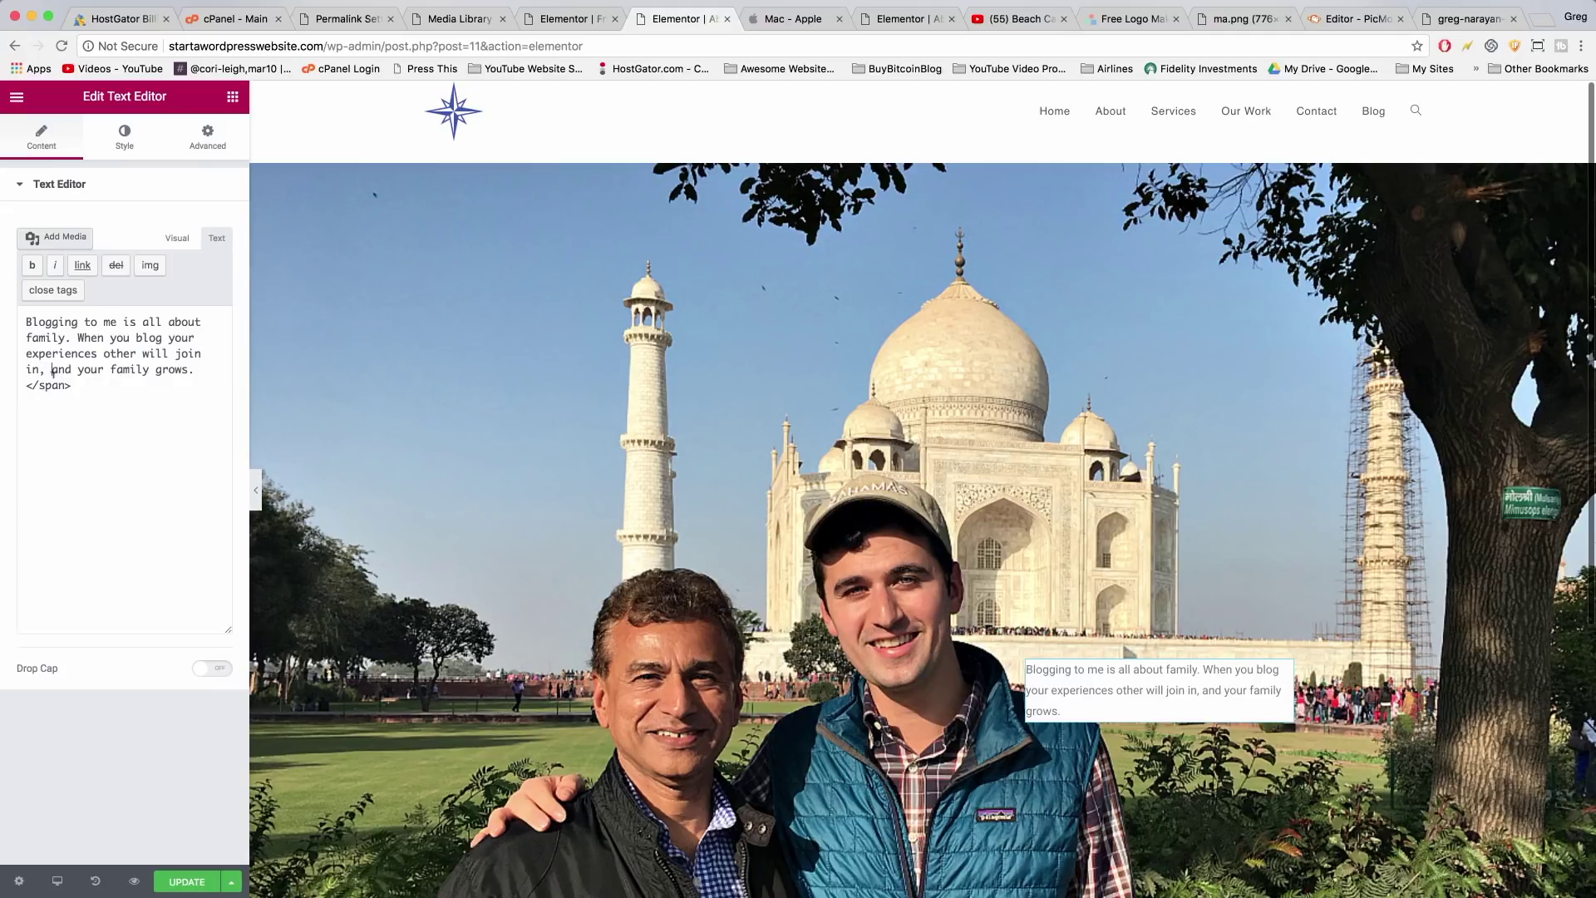
left_click_drag(76, 384, 30, 384)
key("BackSpace")
key("BackSpace")
Set the paragraph's typography size to 18 px and centre-align the text.
left_click(122, 147)
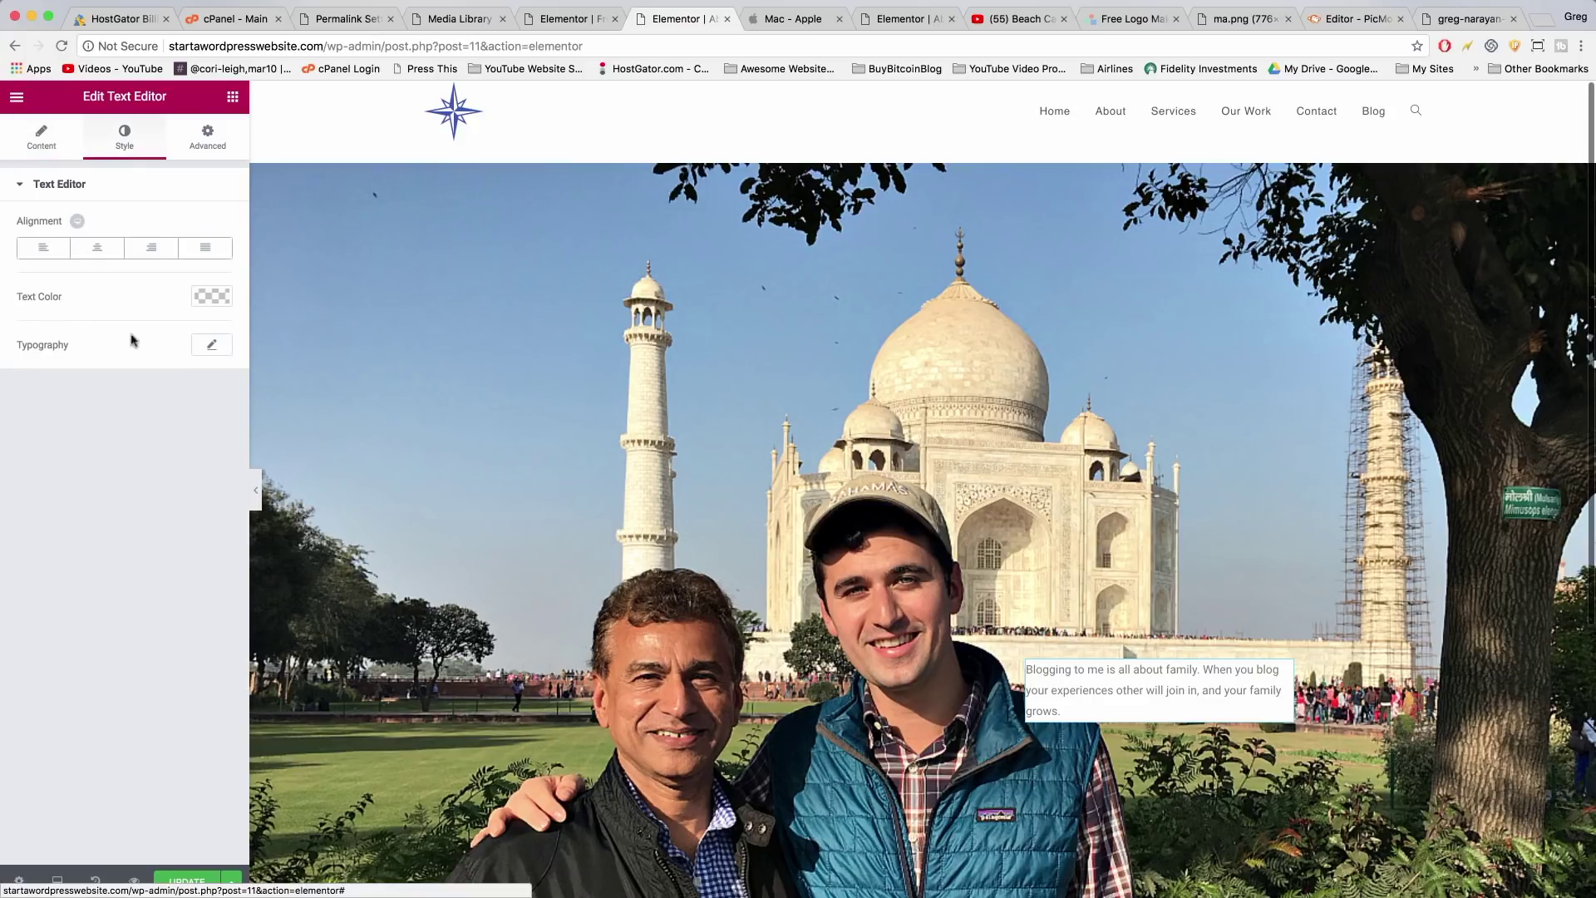
left_click(211, 344)
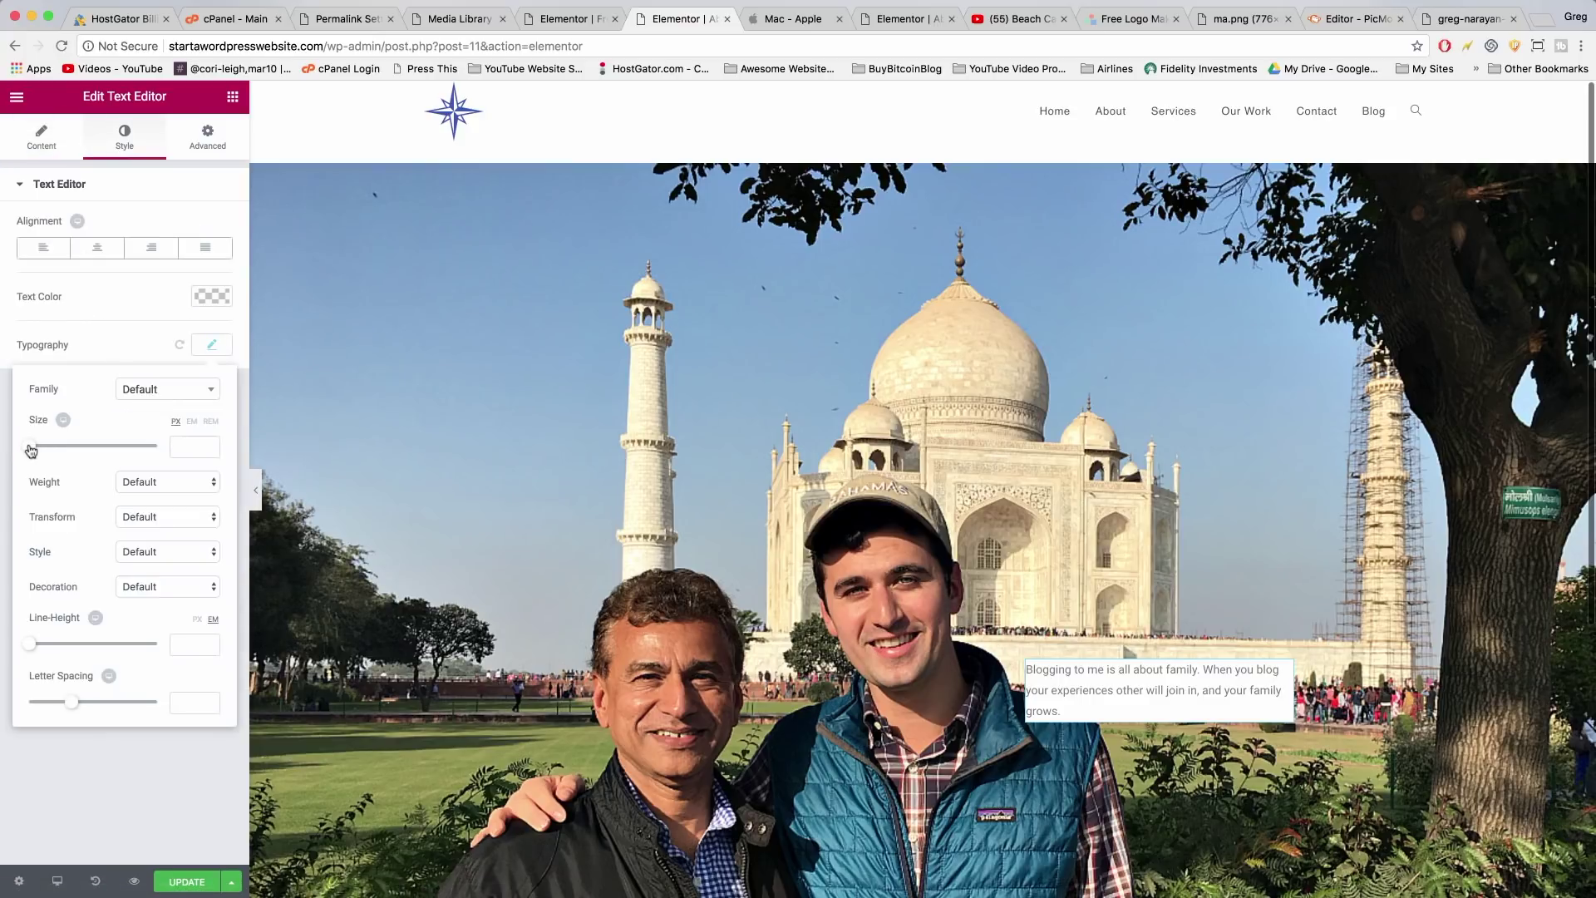
left_click_drag(32, 449, 42, 450)
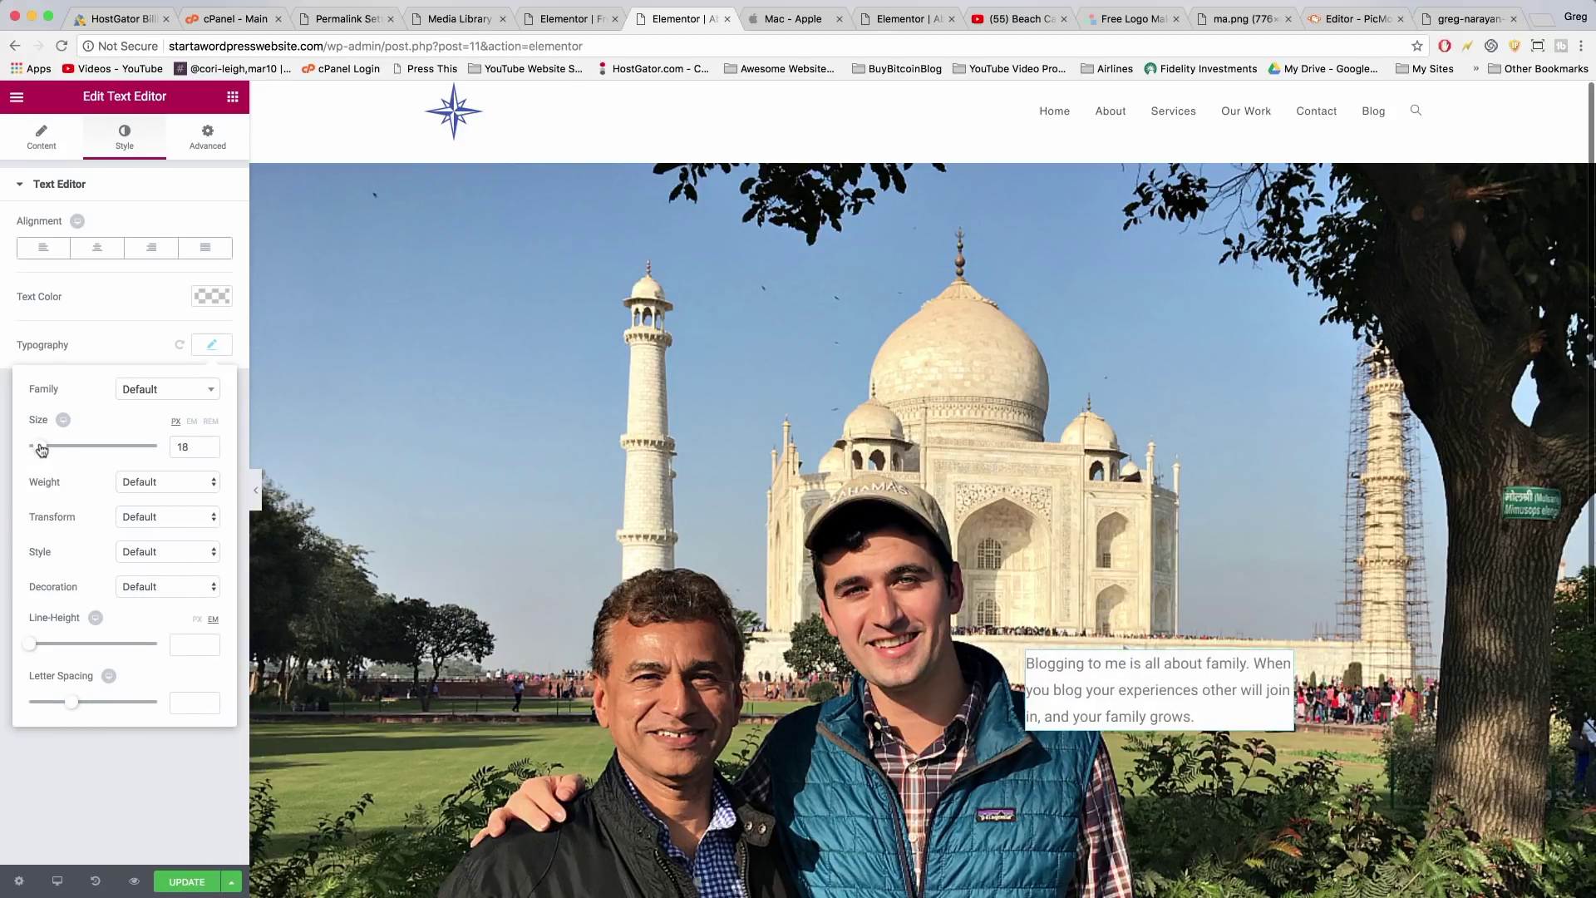
left_click(93, 249)
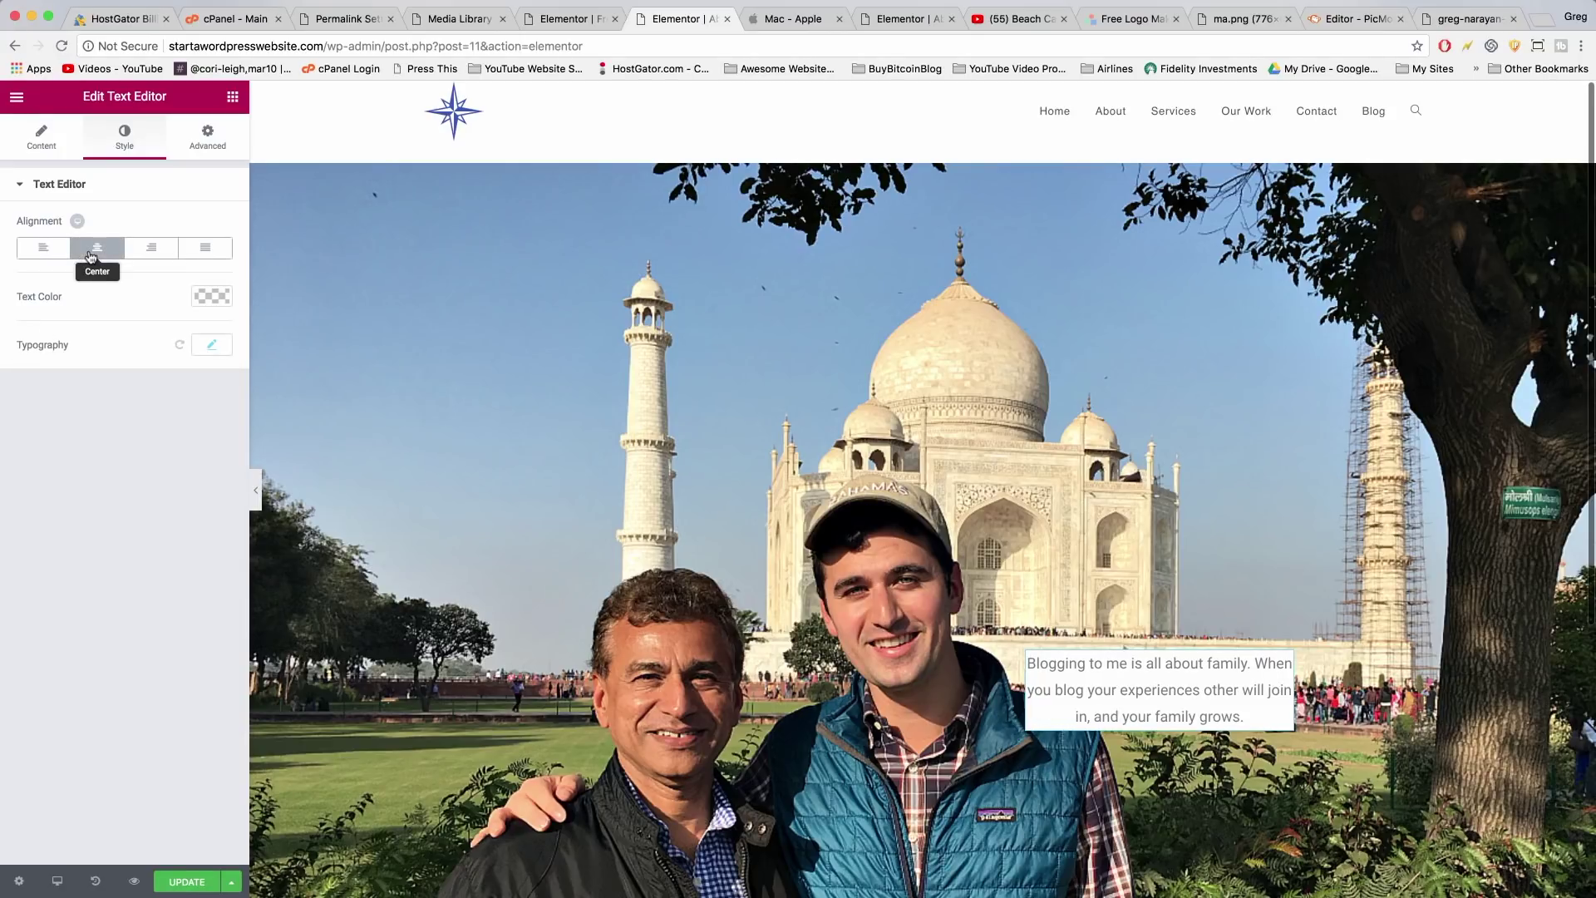
left_click(208, 145)
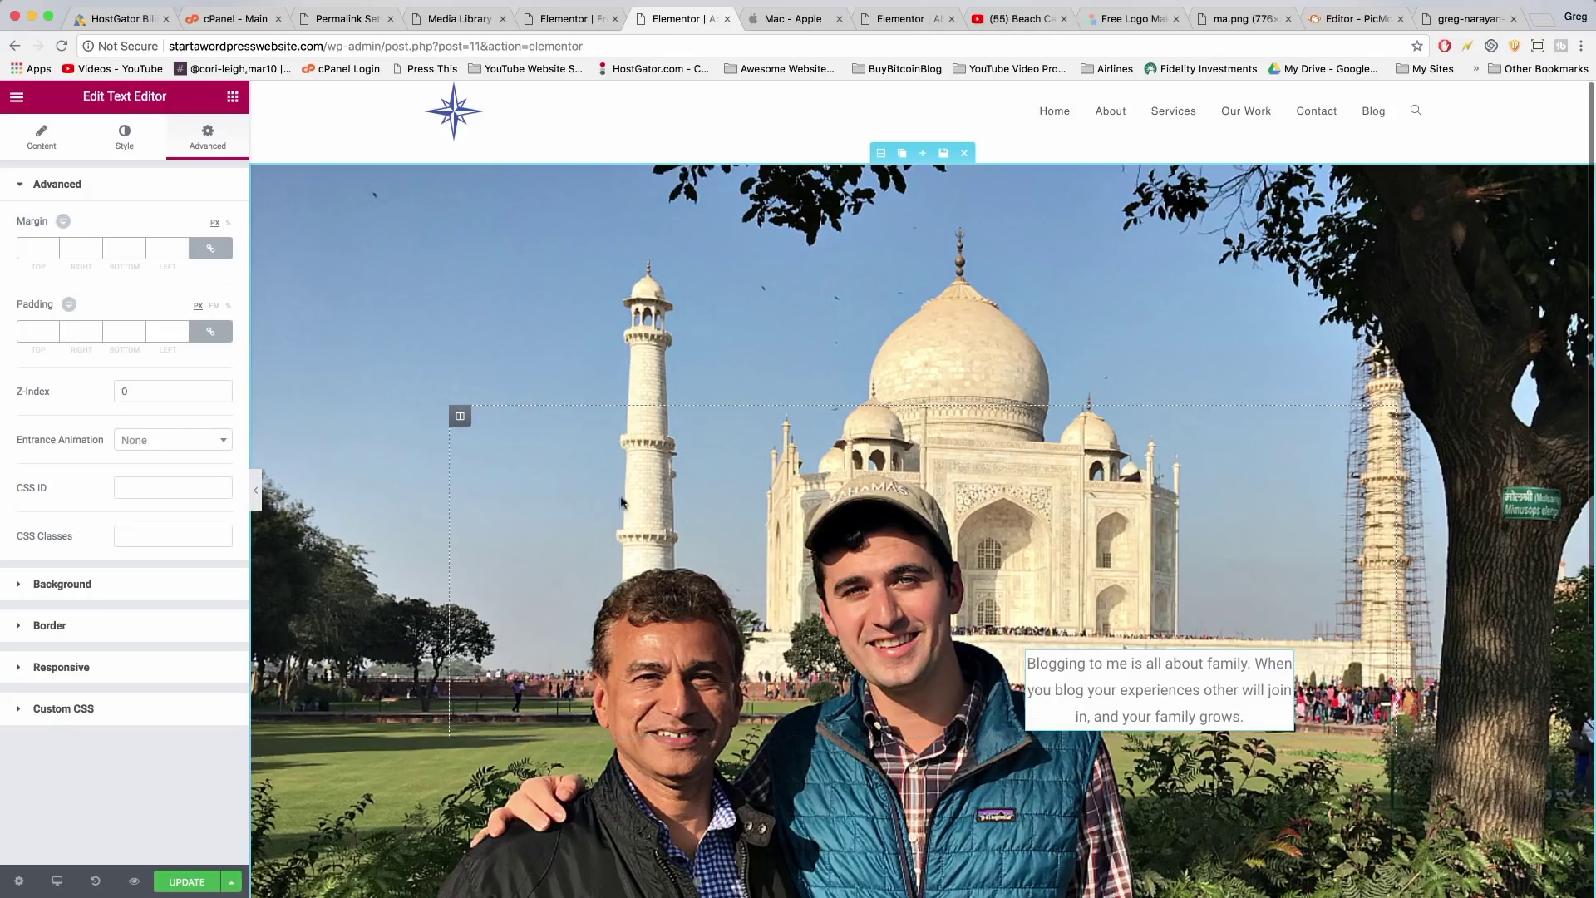
Unlink the paragraph padding, set right and left to 2, and update the page.
left_click(196, 335)
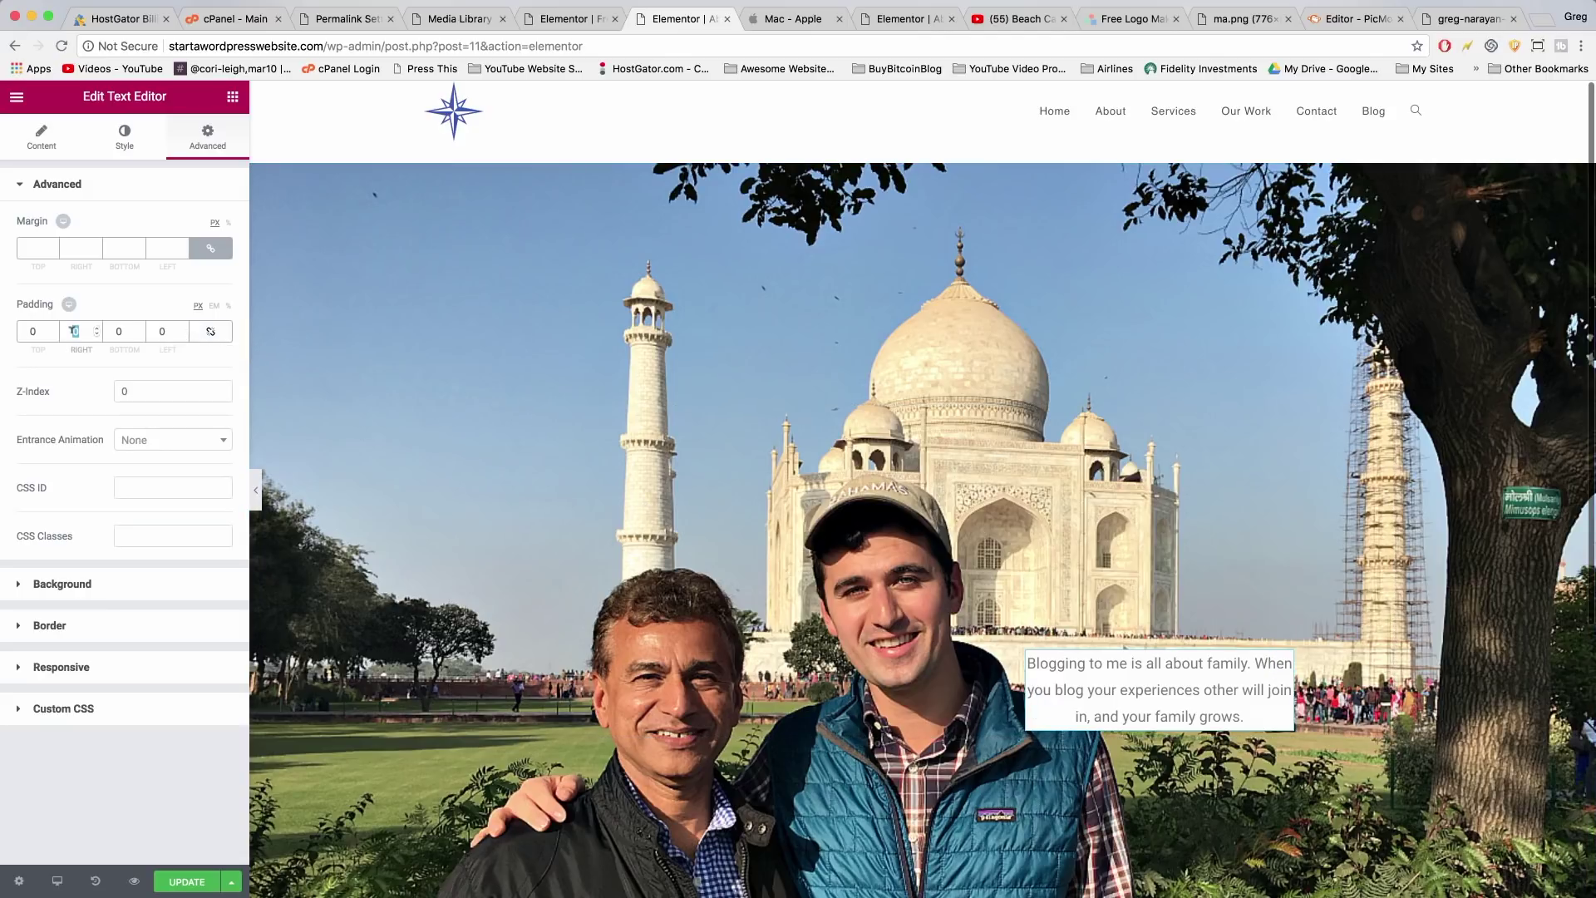
type("23")
key("BackSpace")
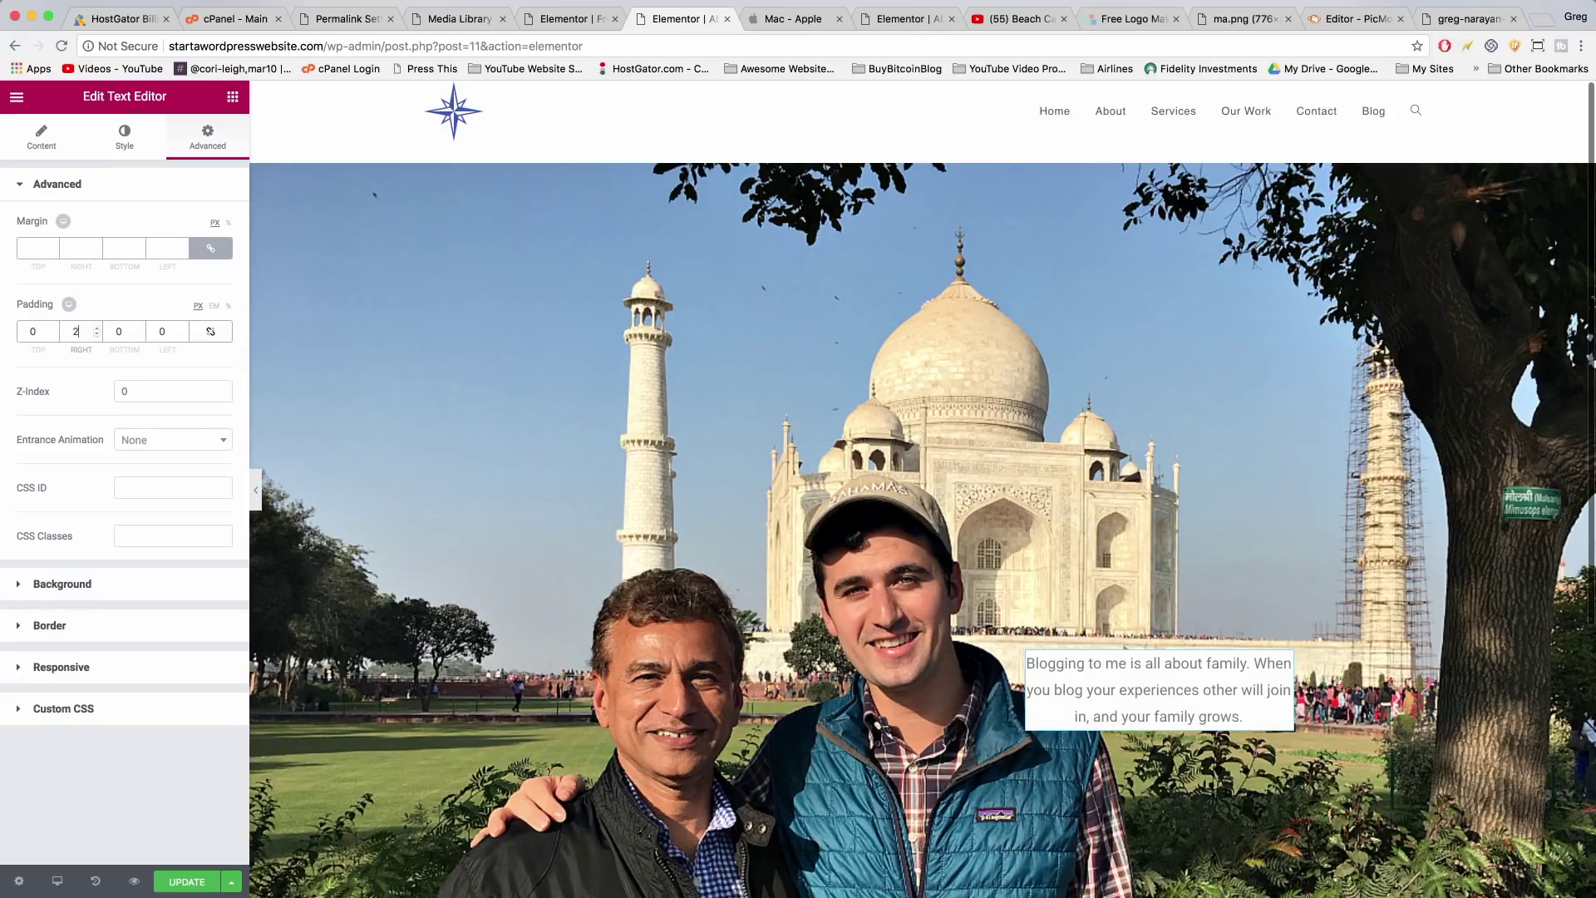
left_click(158, 330)
type("2")
scroll(391, 463, "down", 3)
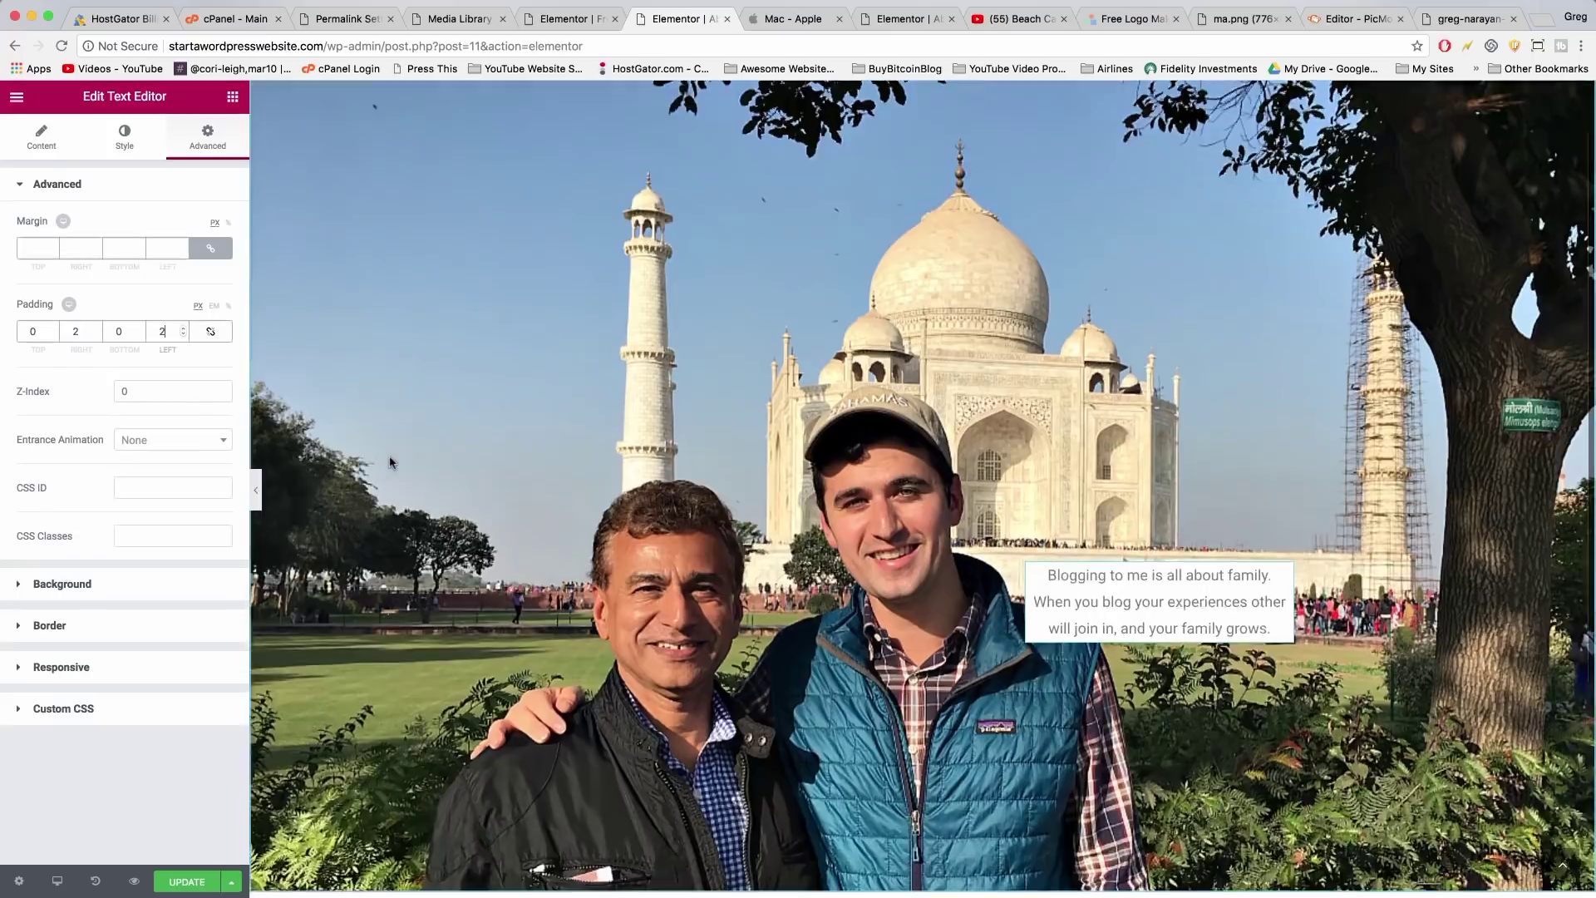
scroll(390, 463, "up", 3)
scroll(390, 463, "down", 2)
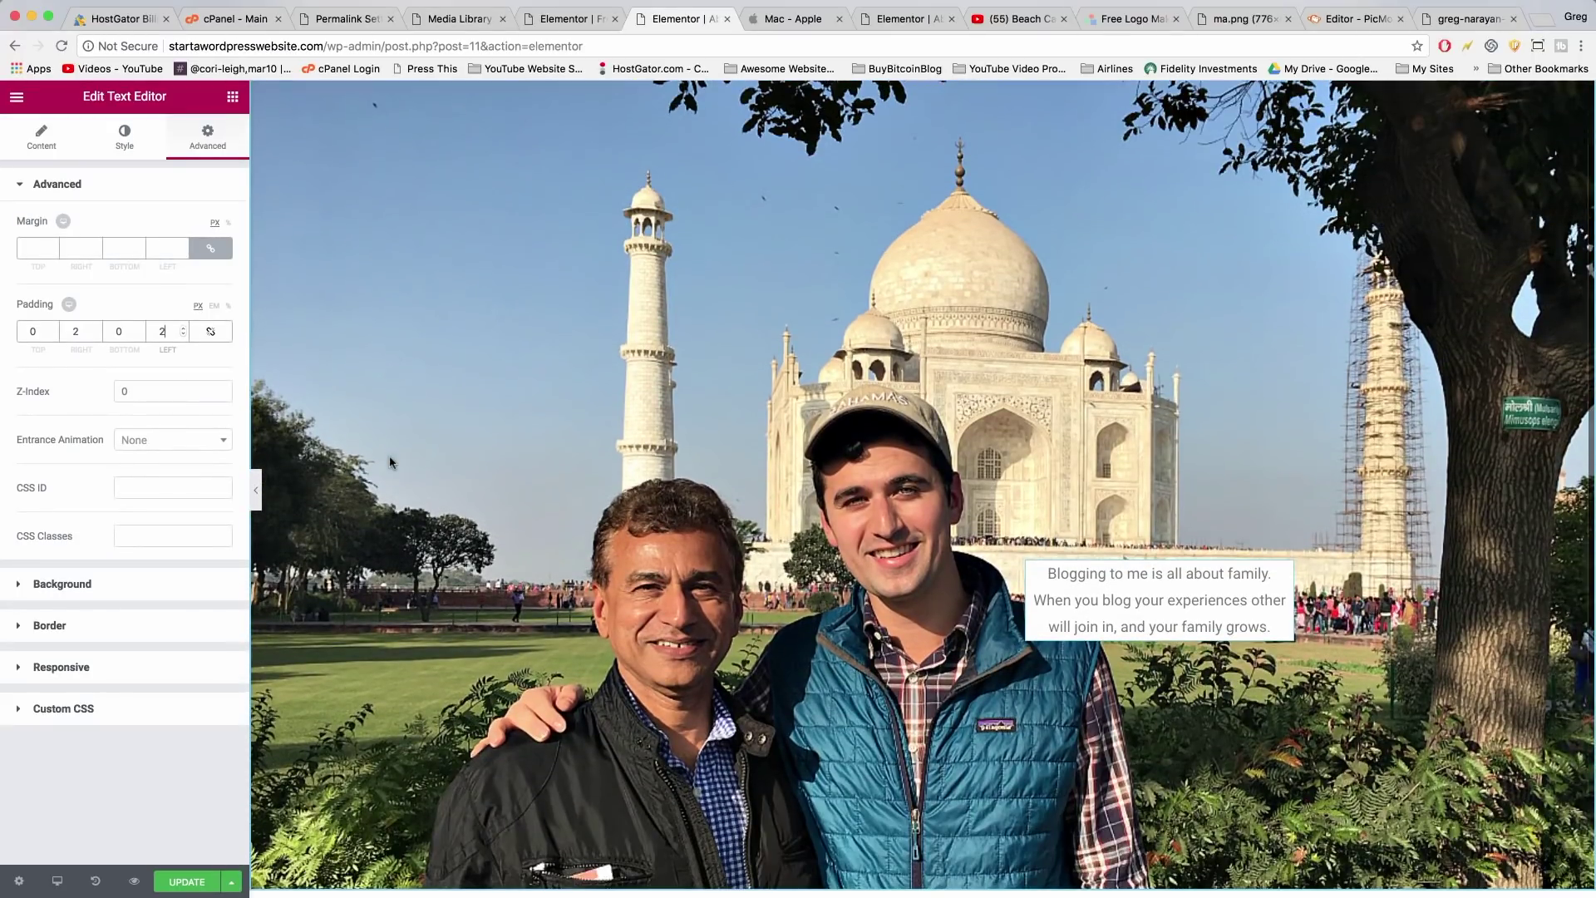
left_click(189, 882)
scroll(291, 502, "up", 2)
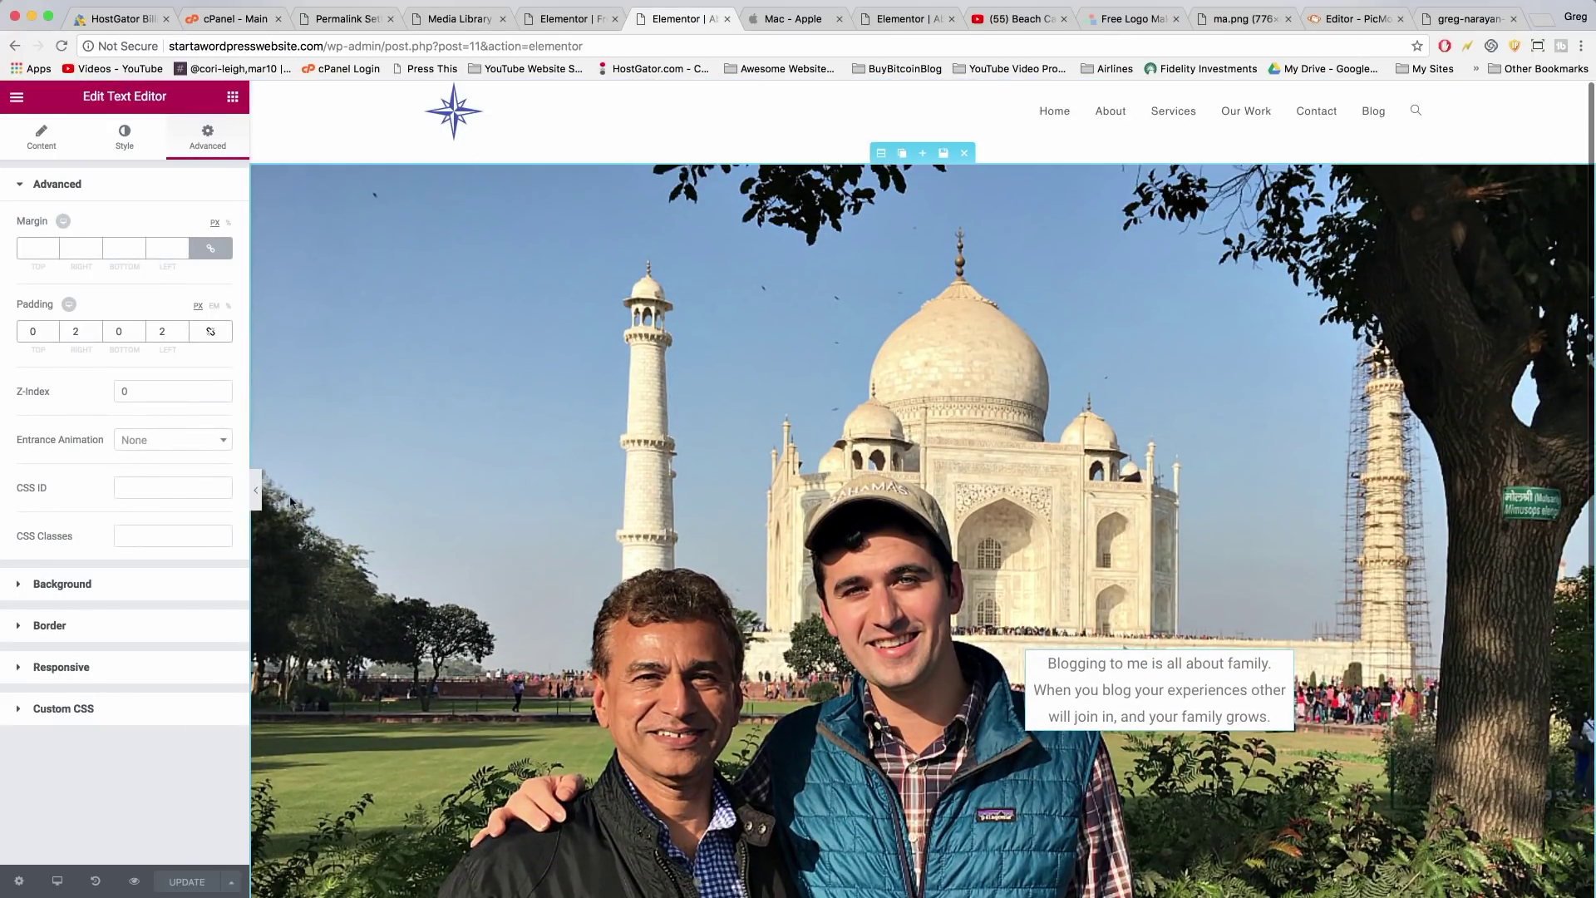
scroll(536, 451, "down", 5)
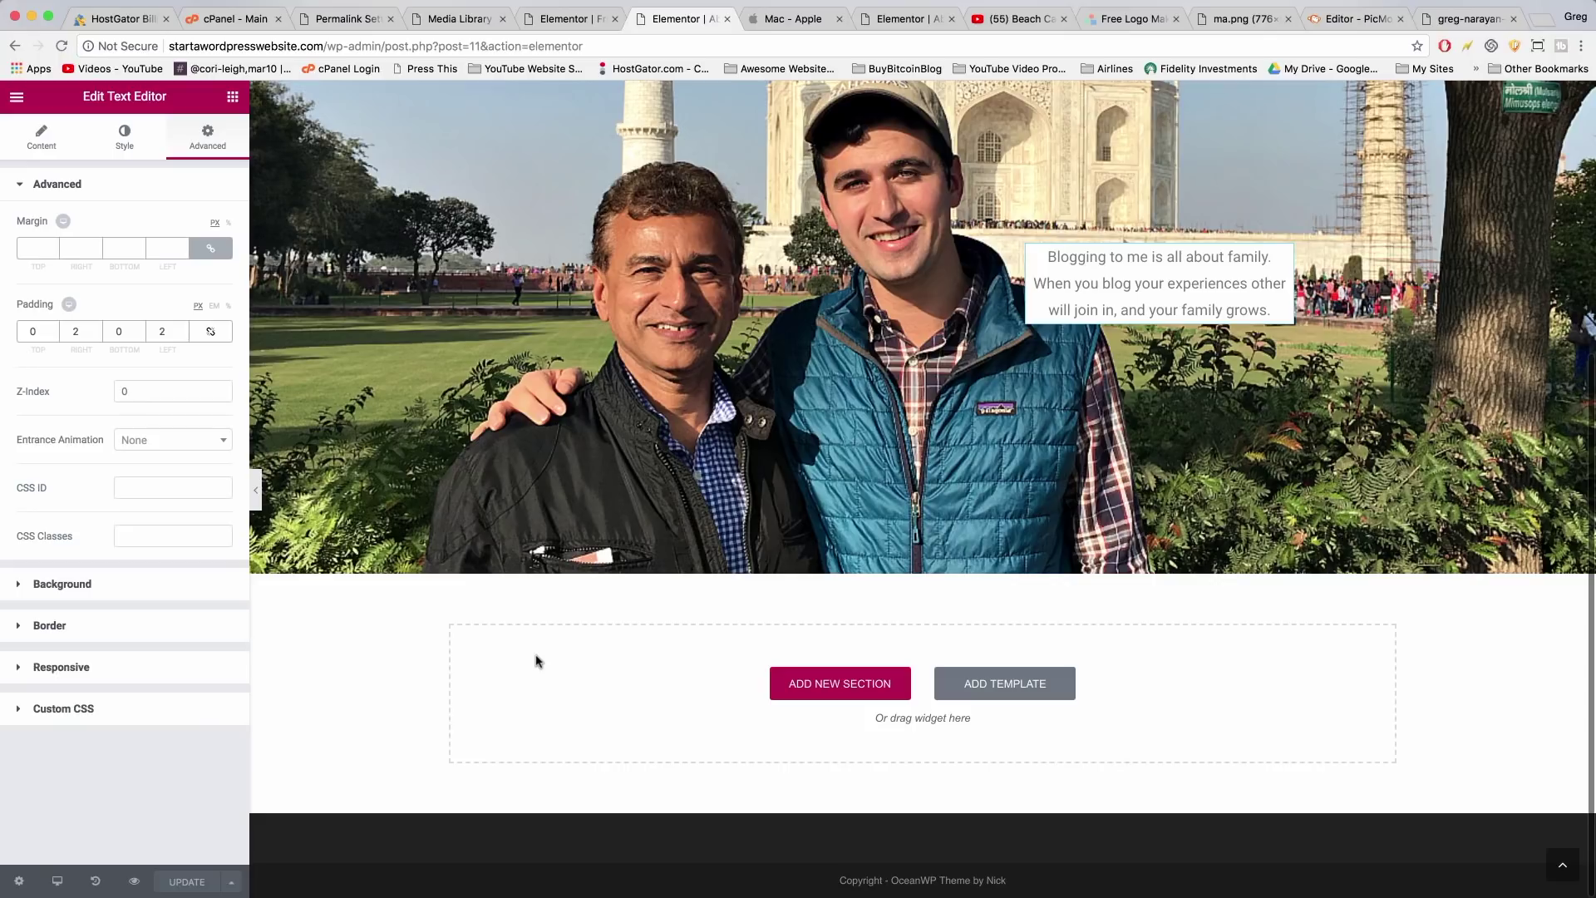
Add a two-column section below the photo with a Progress Bar in the right column.
left_click(819, 686)
left_click(803, 732)
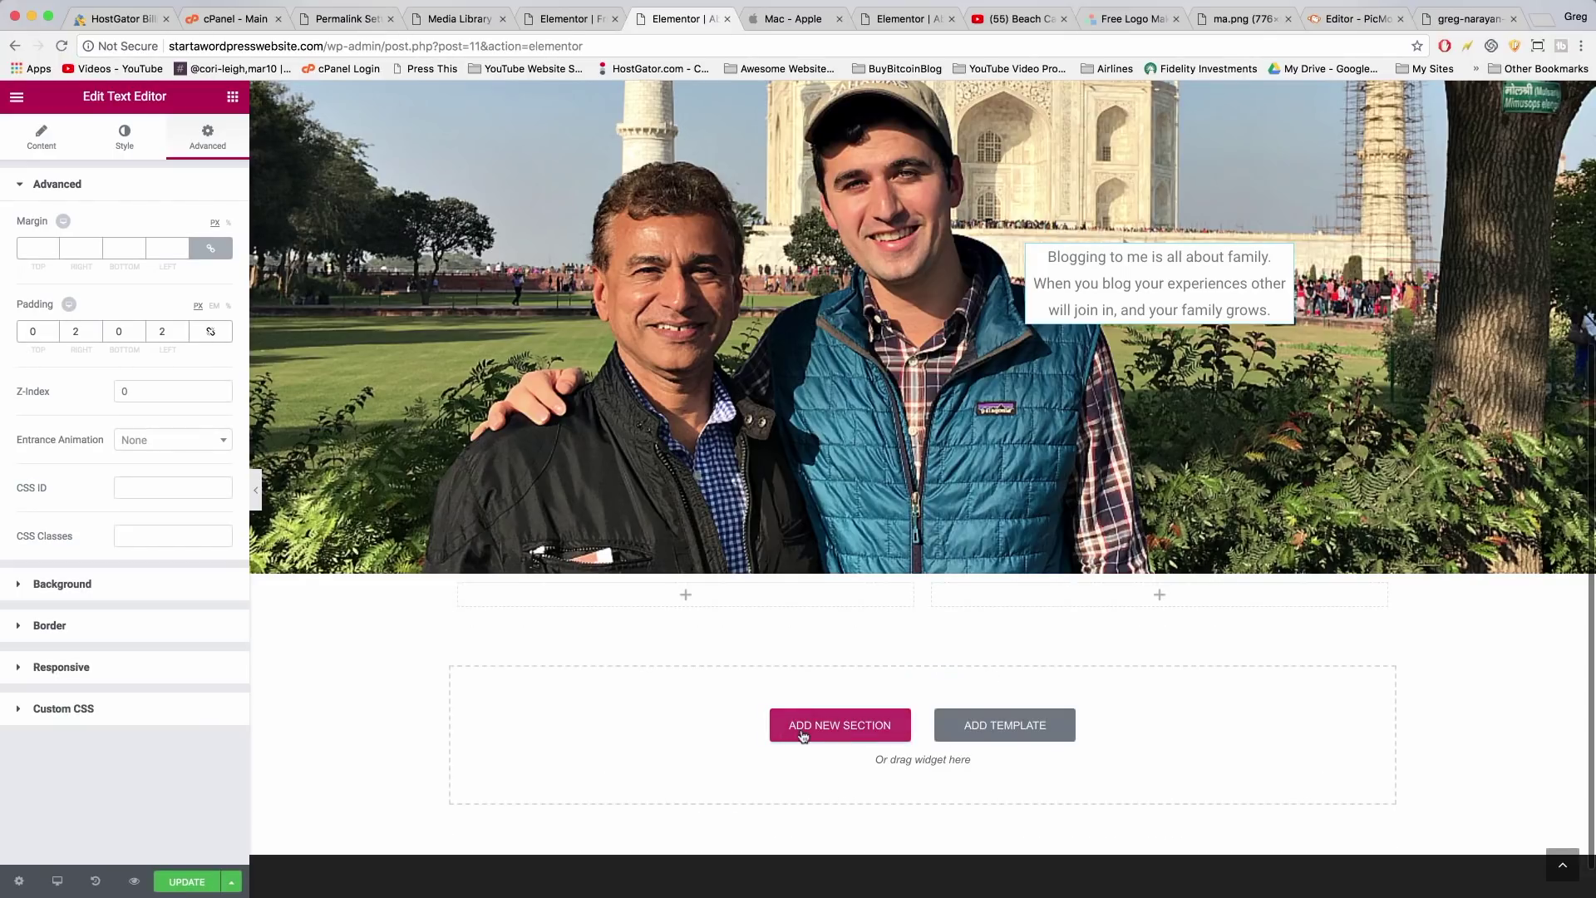
left_click(233, 98)
scroll(191, 406, "down", 3)
scroll(194, 409, "down", 5)
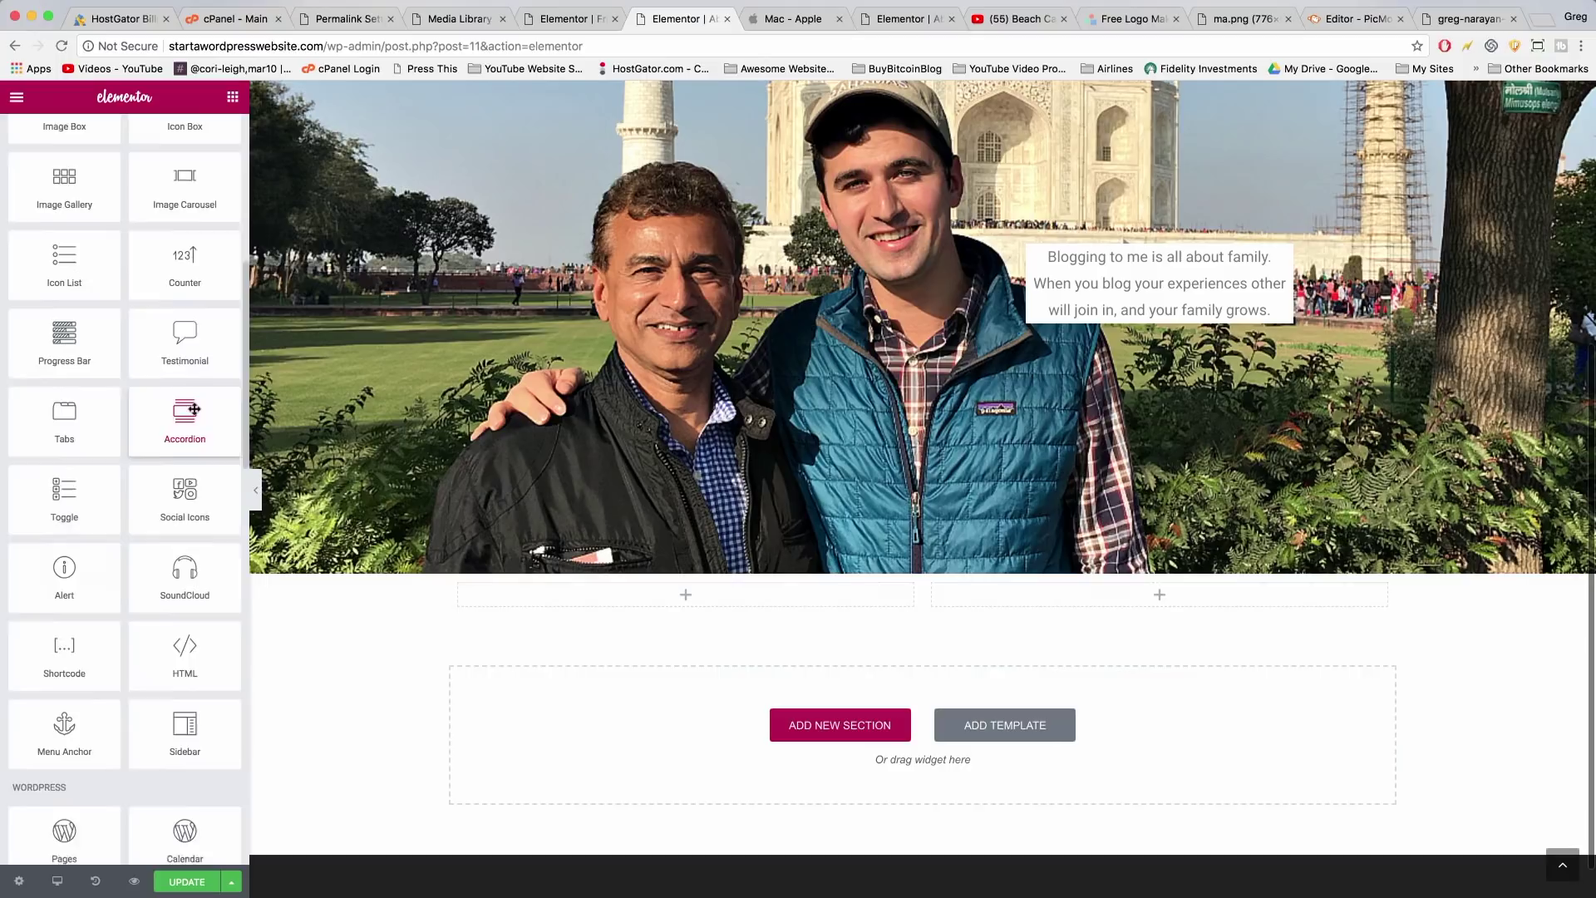
scroll(194, 409, "up", 2)
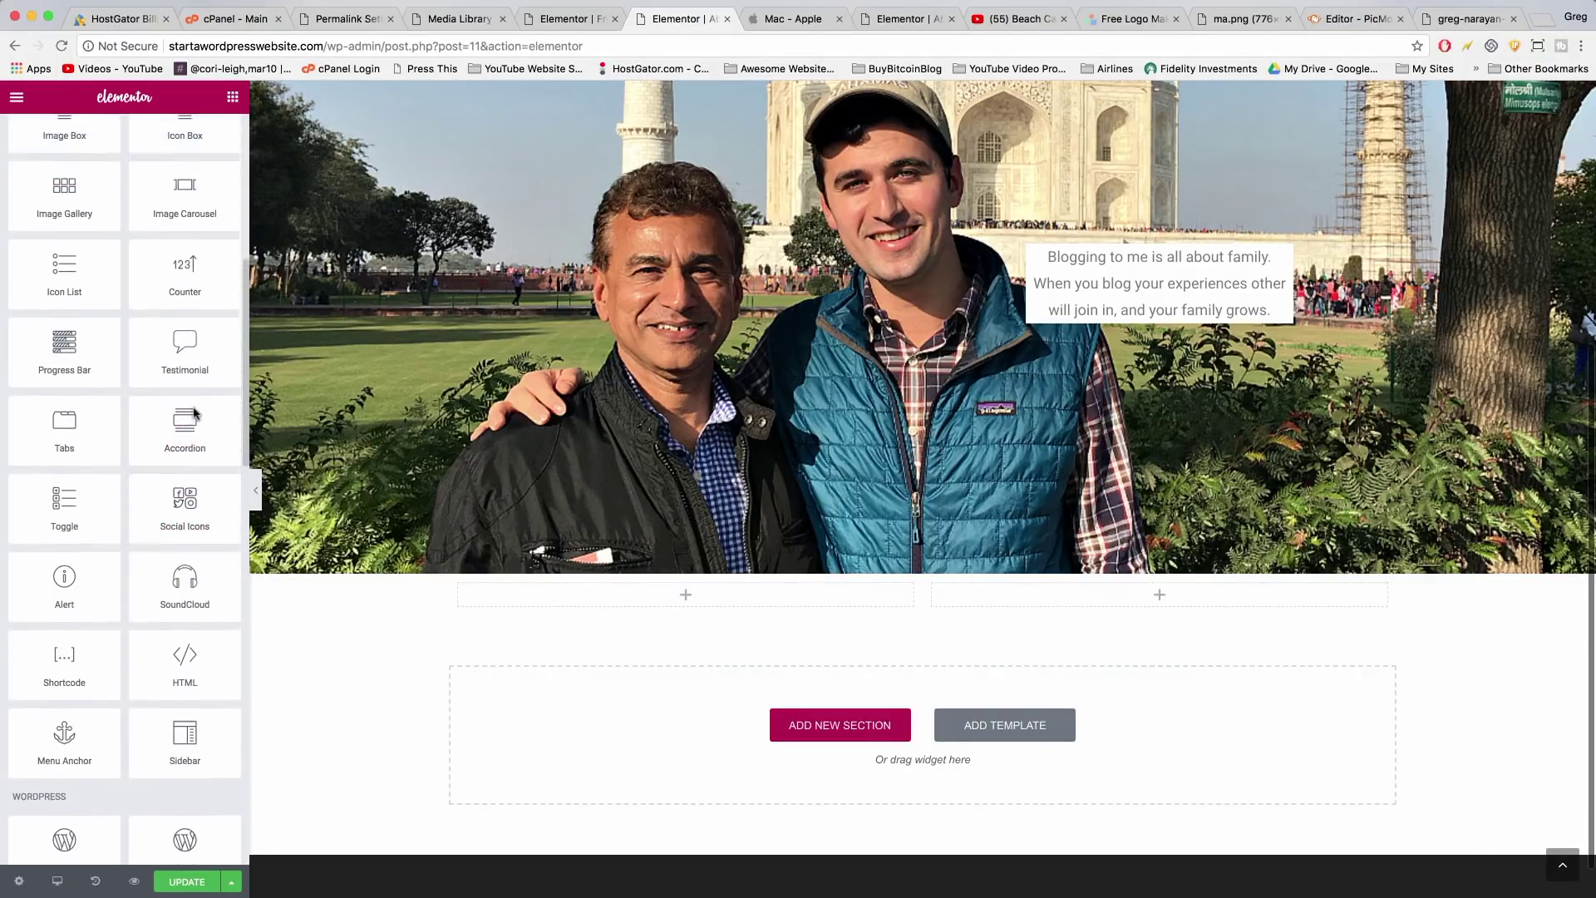
left_click_drag(67, 378, 1092, 601)
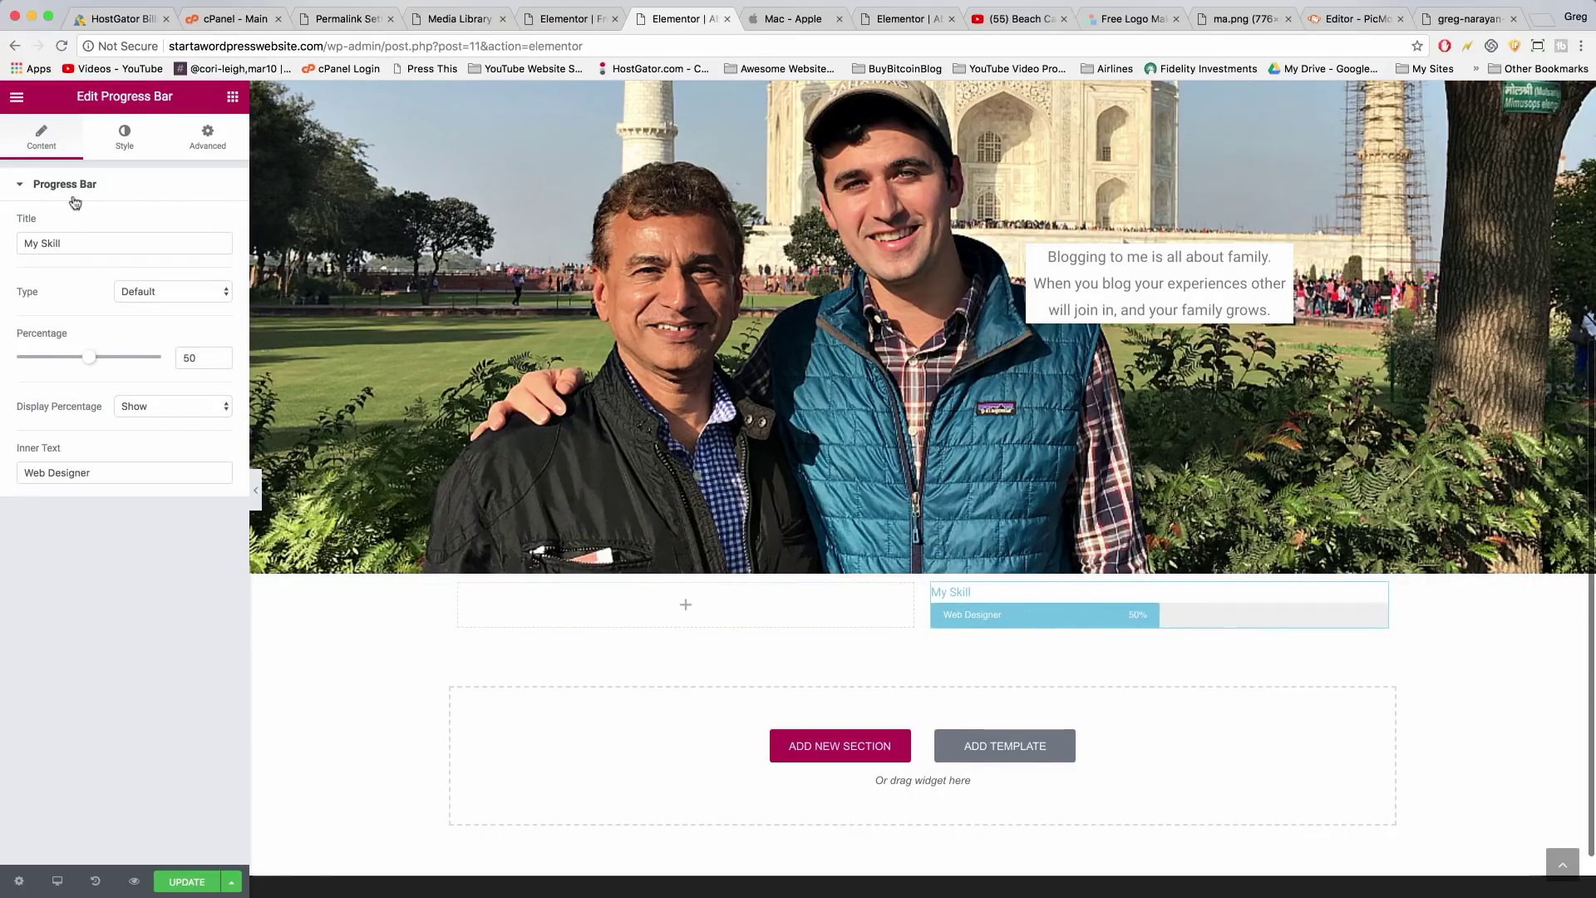
Duplicate the My Skill progress bar twice so three bars stack in the right column.
left_click(234, 98)
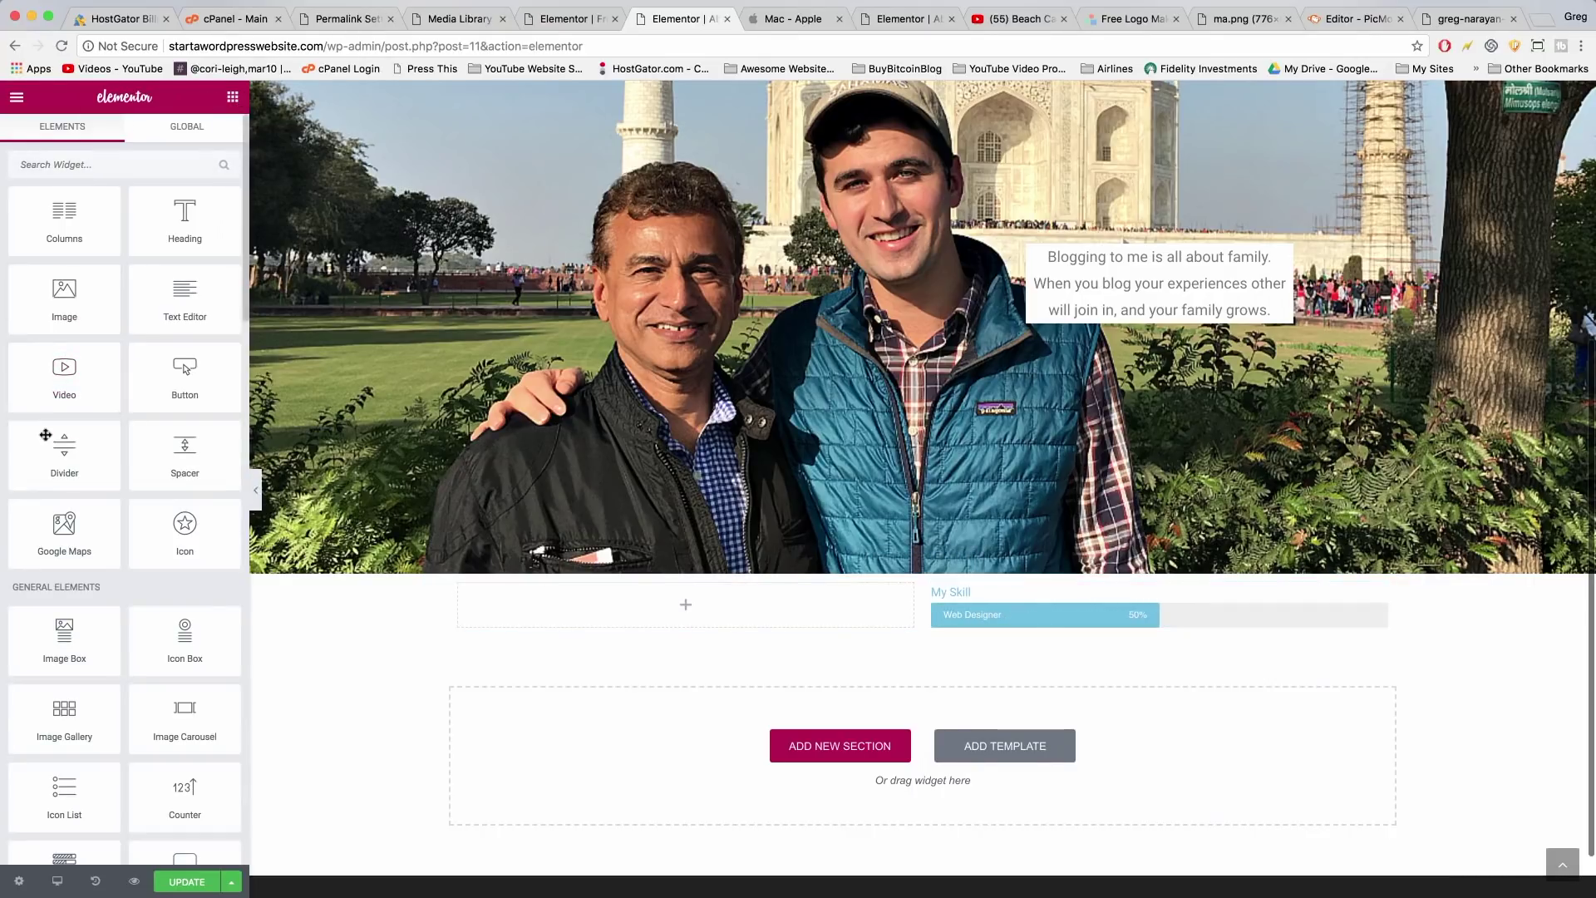
scroll(66, 693, "down", 5)
scroll(67, 693, "up", 5)
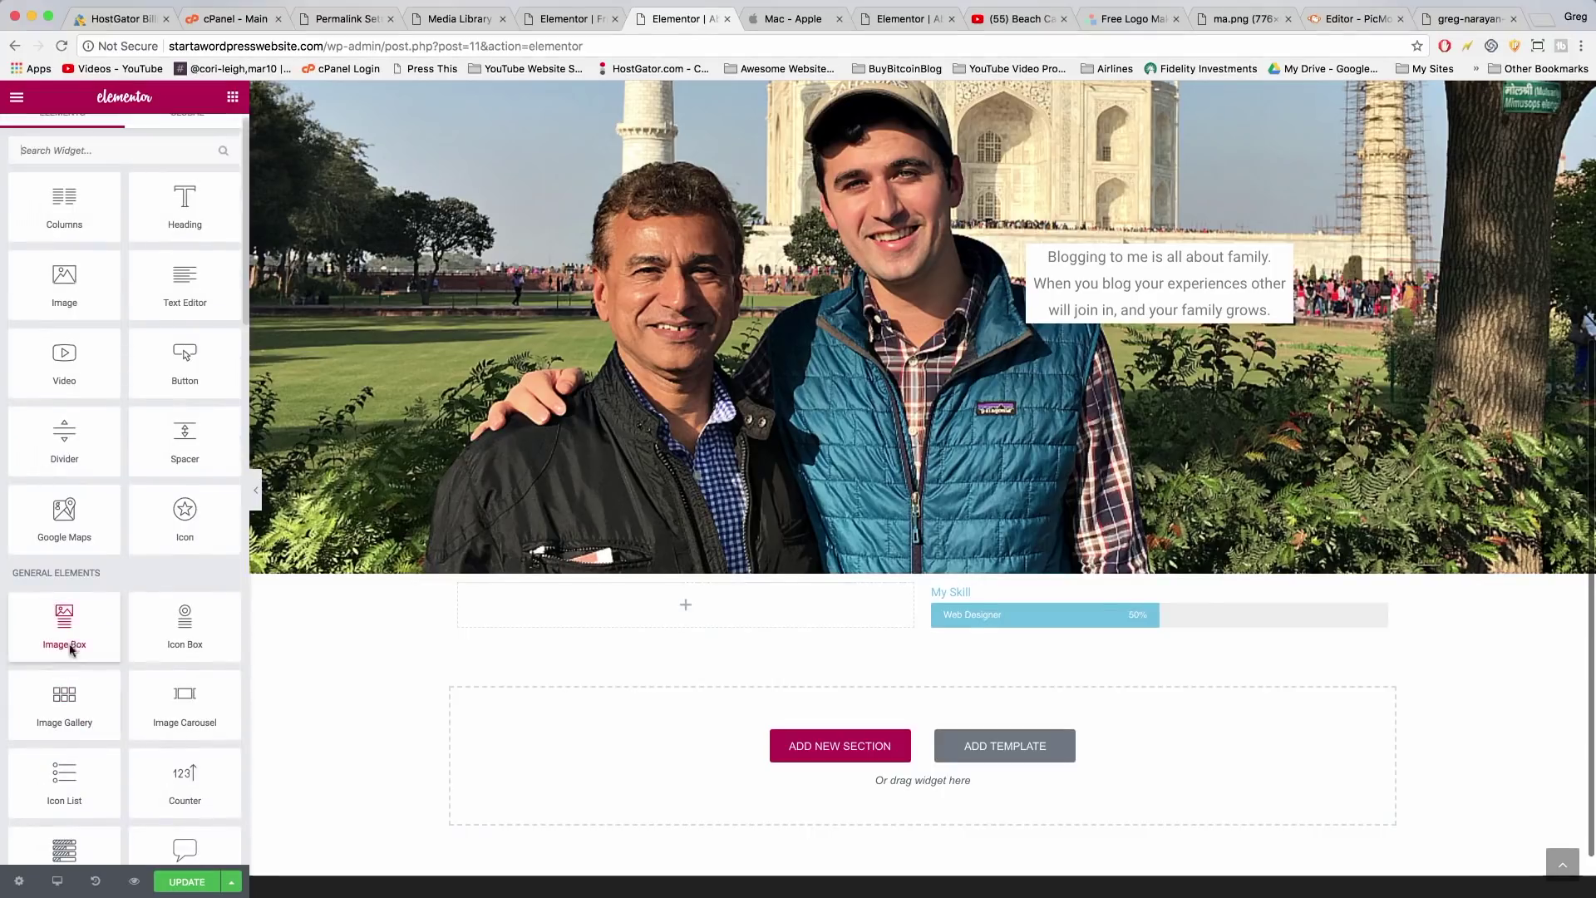
left_click(1239, 604)
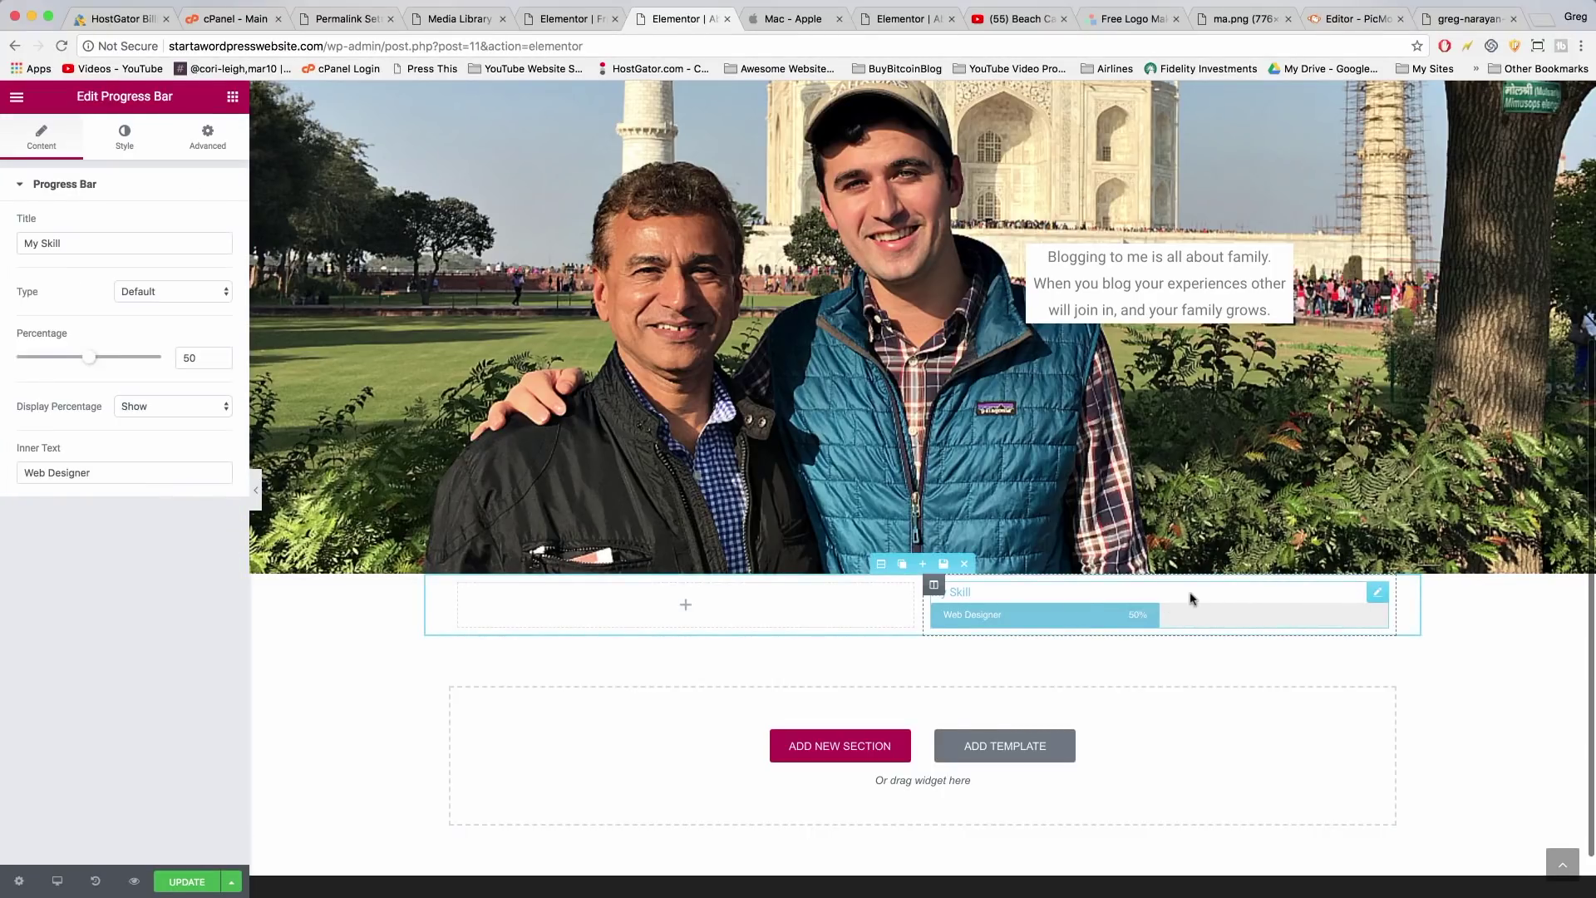
mouse_move(1340, 586)
left_click(1357, 593)
left_click(1357, 592)
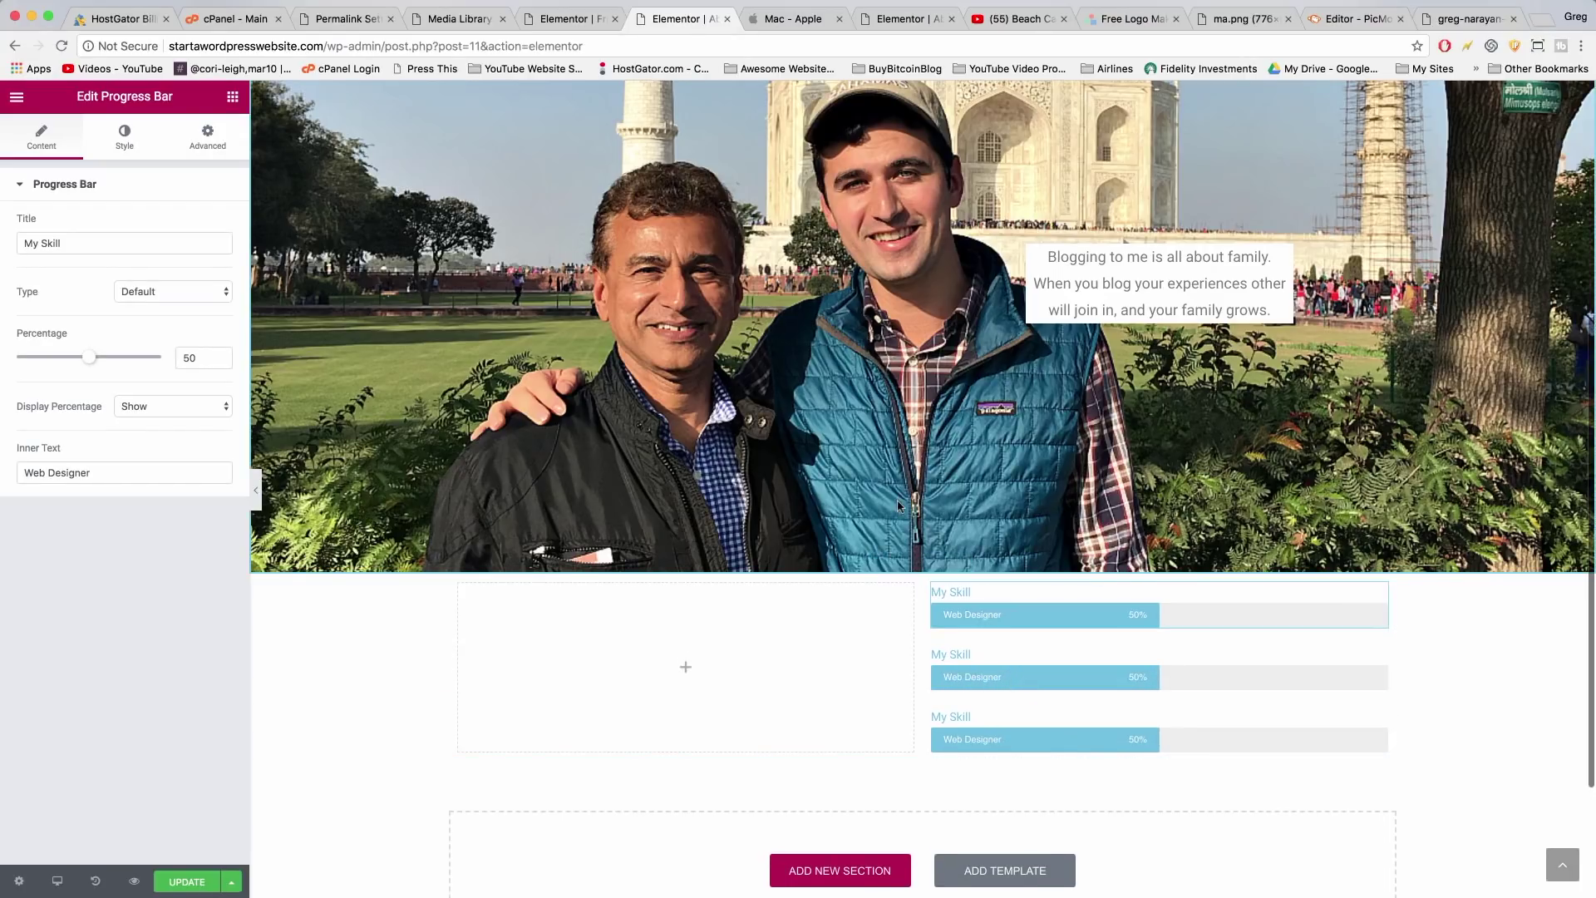
Place an Icon List in the left column and a Counter widget beneath it.
left_click(233, 99)
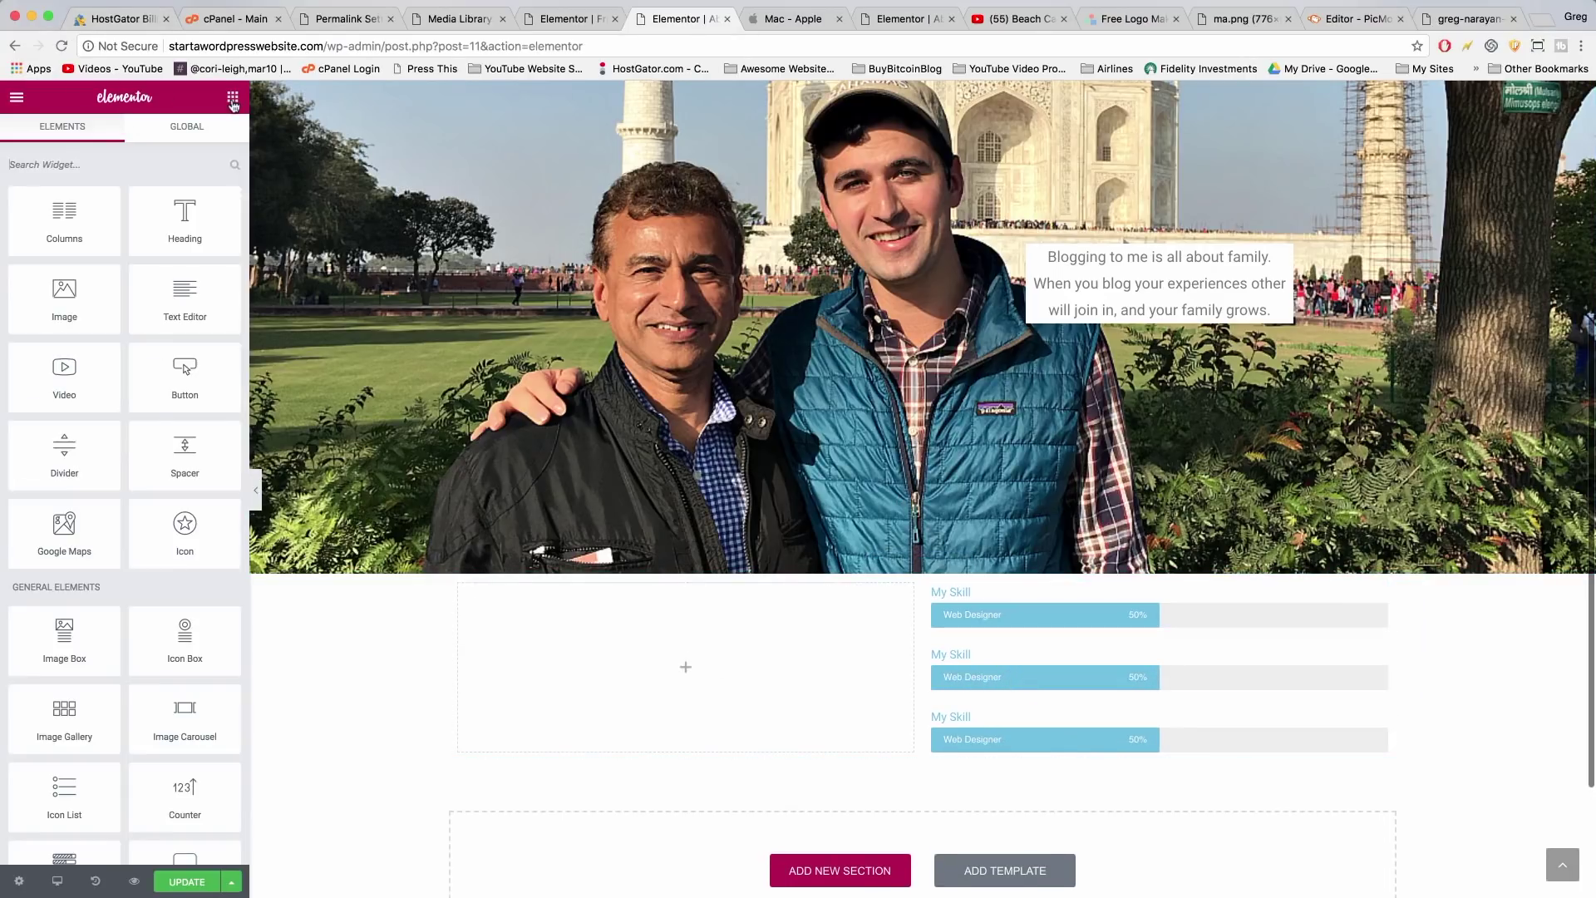
scroll(83, 441, "down", 4)
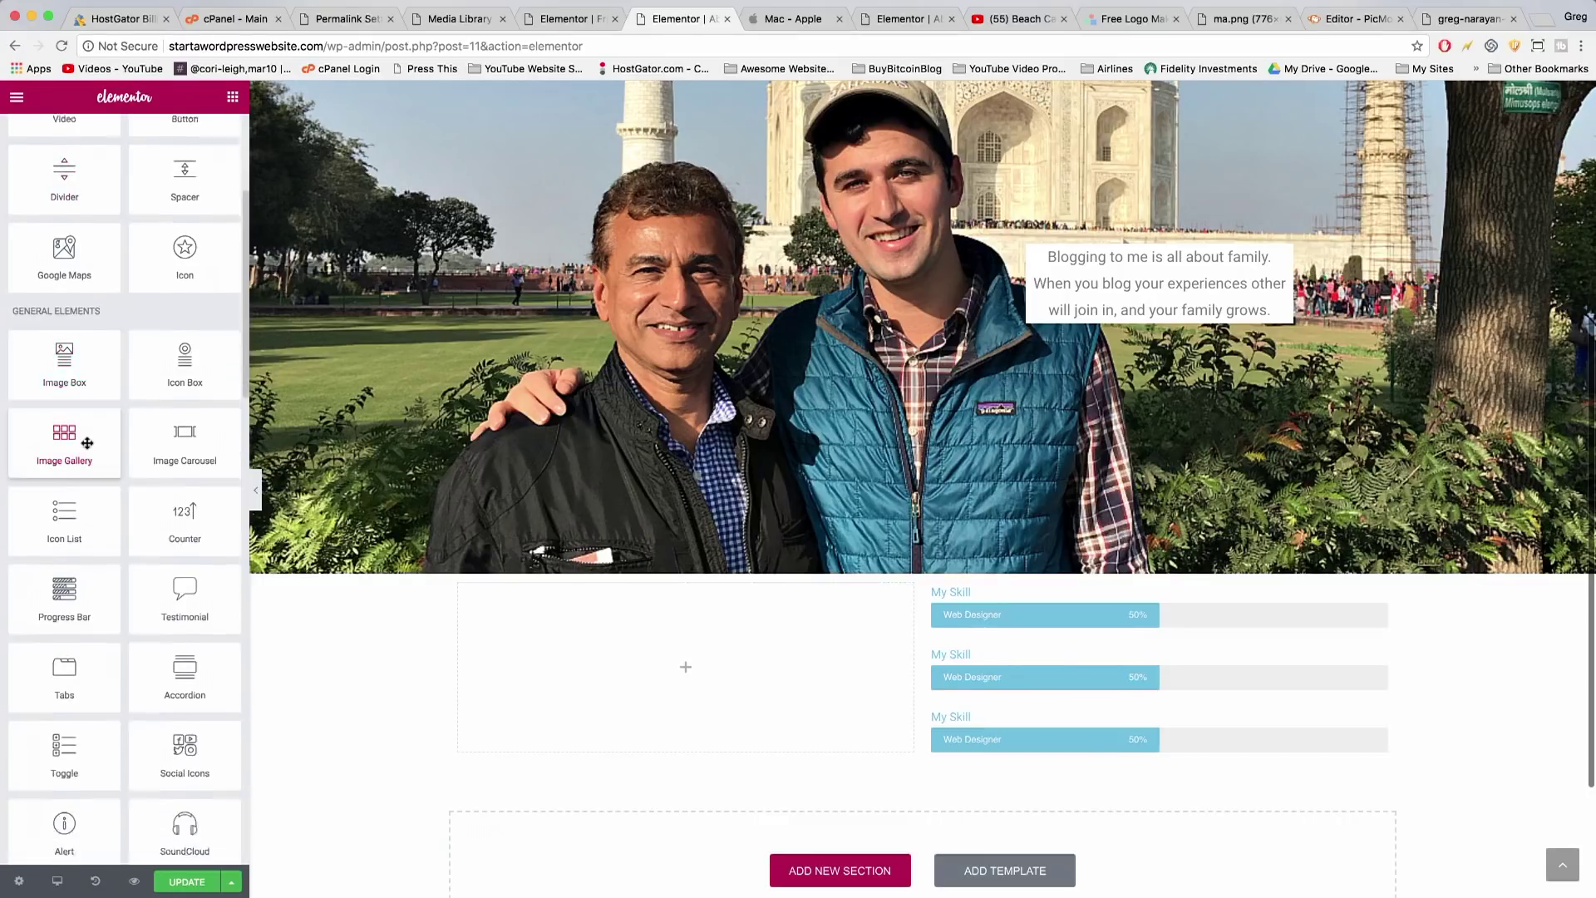
left_click_drag(62, 522, 670, 623)
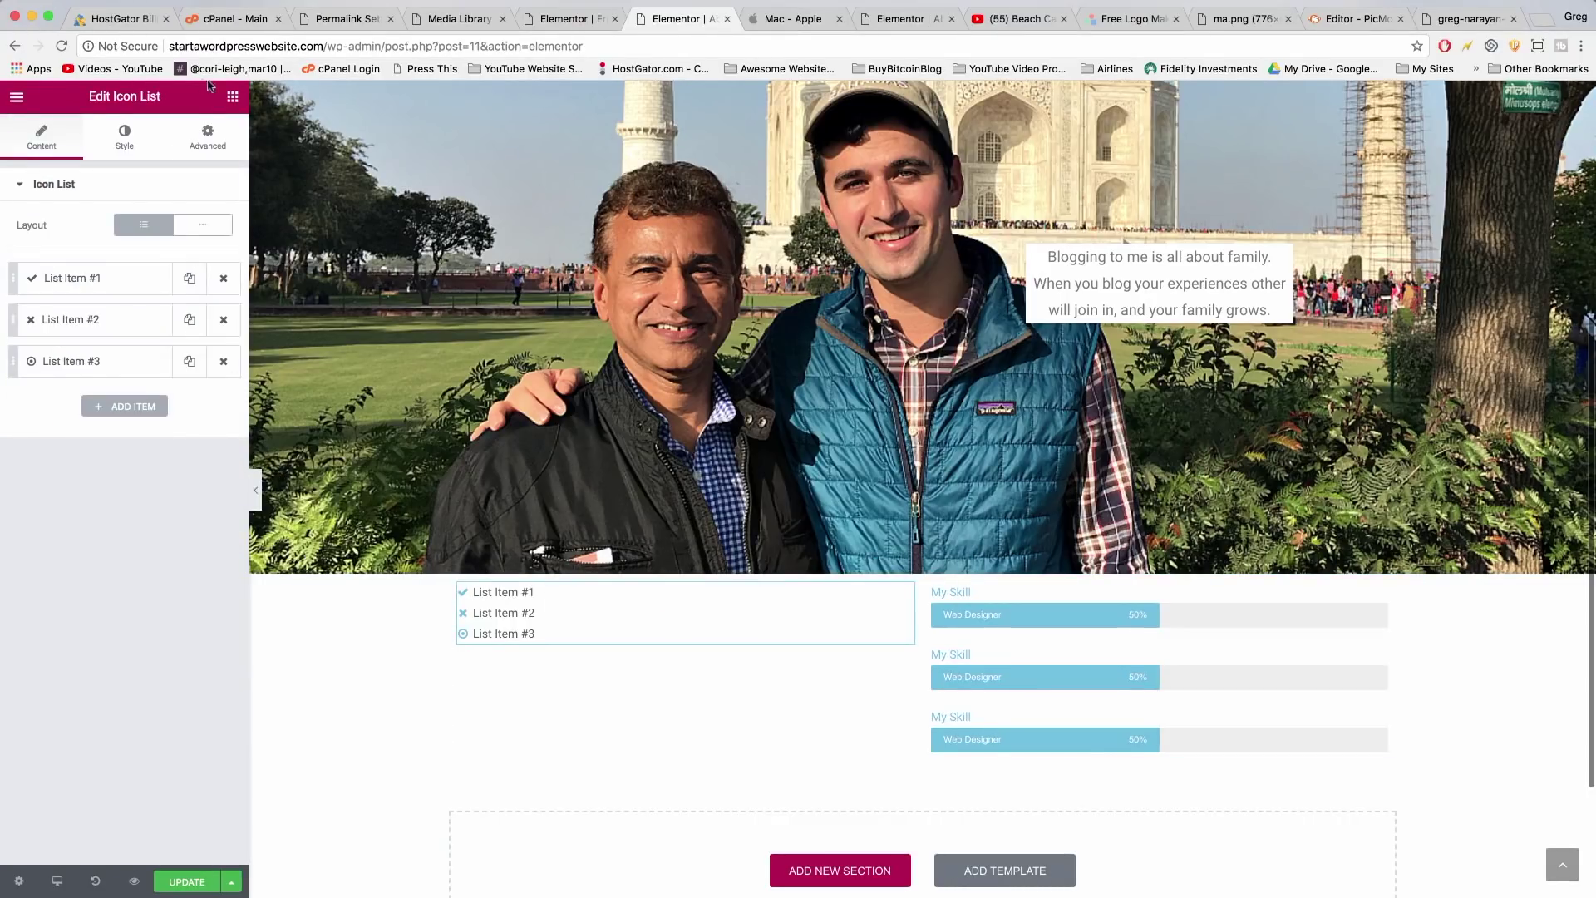
left_click(233, 97)
scroll(132, 502, "down", 5)
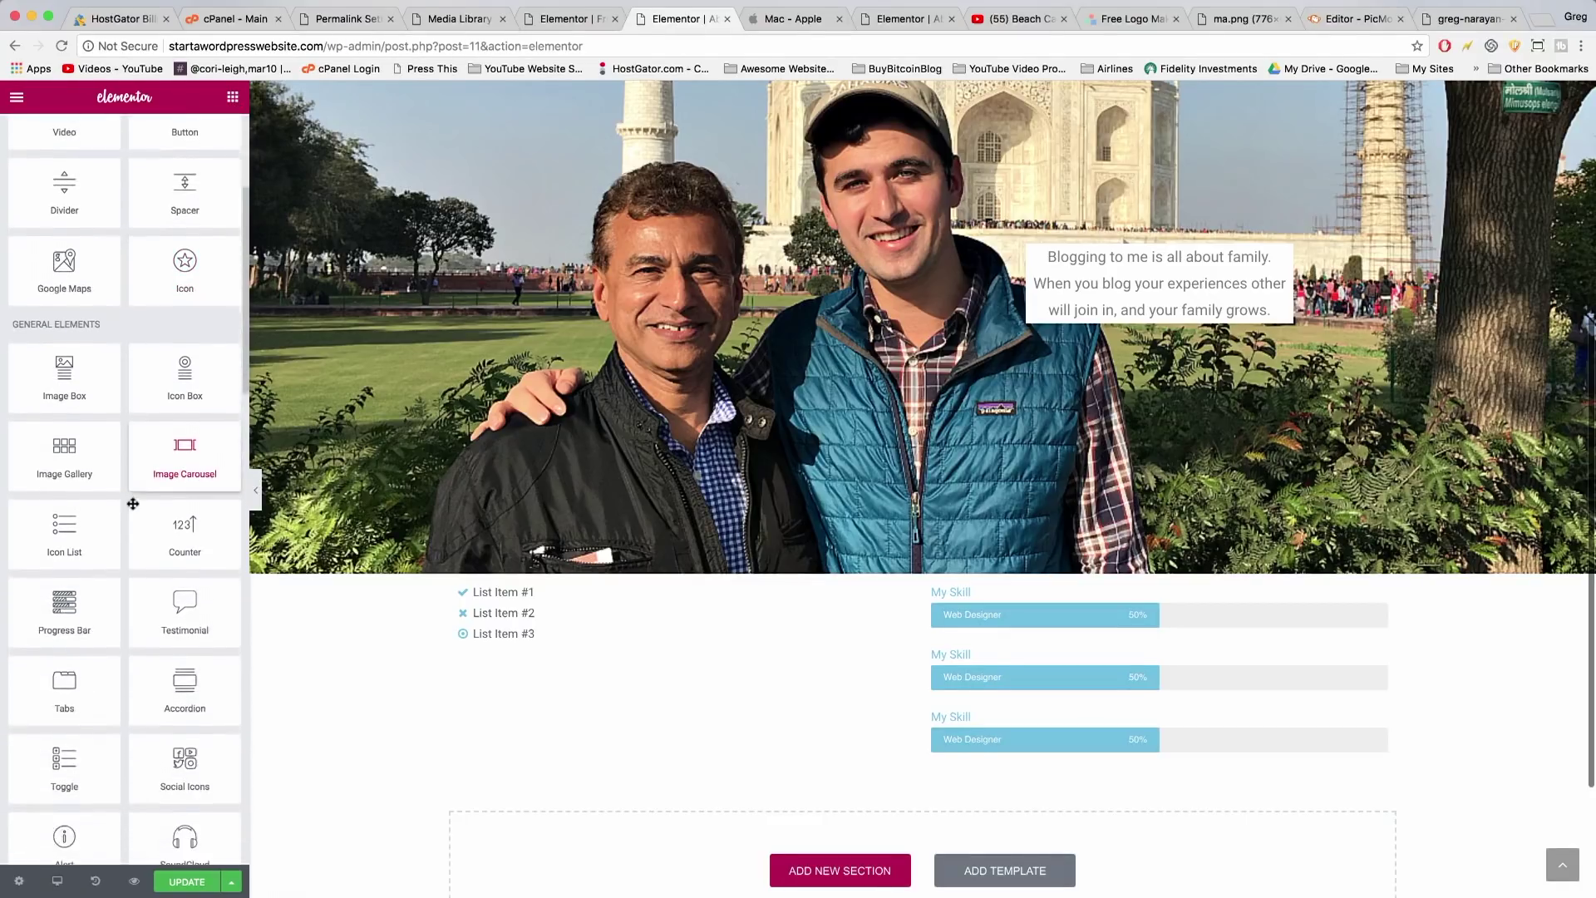
scroll(129, 595, "down", 3)
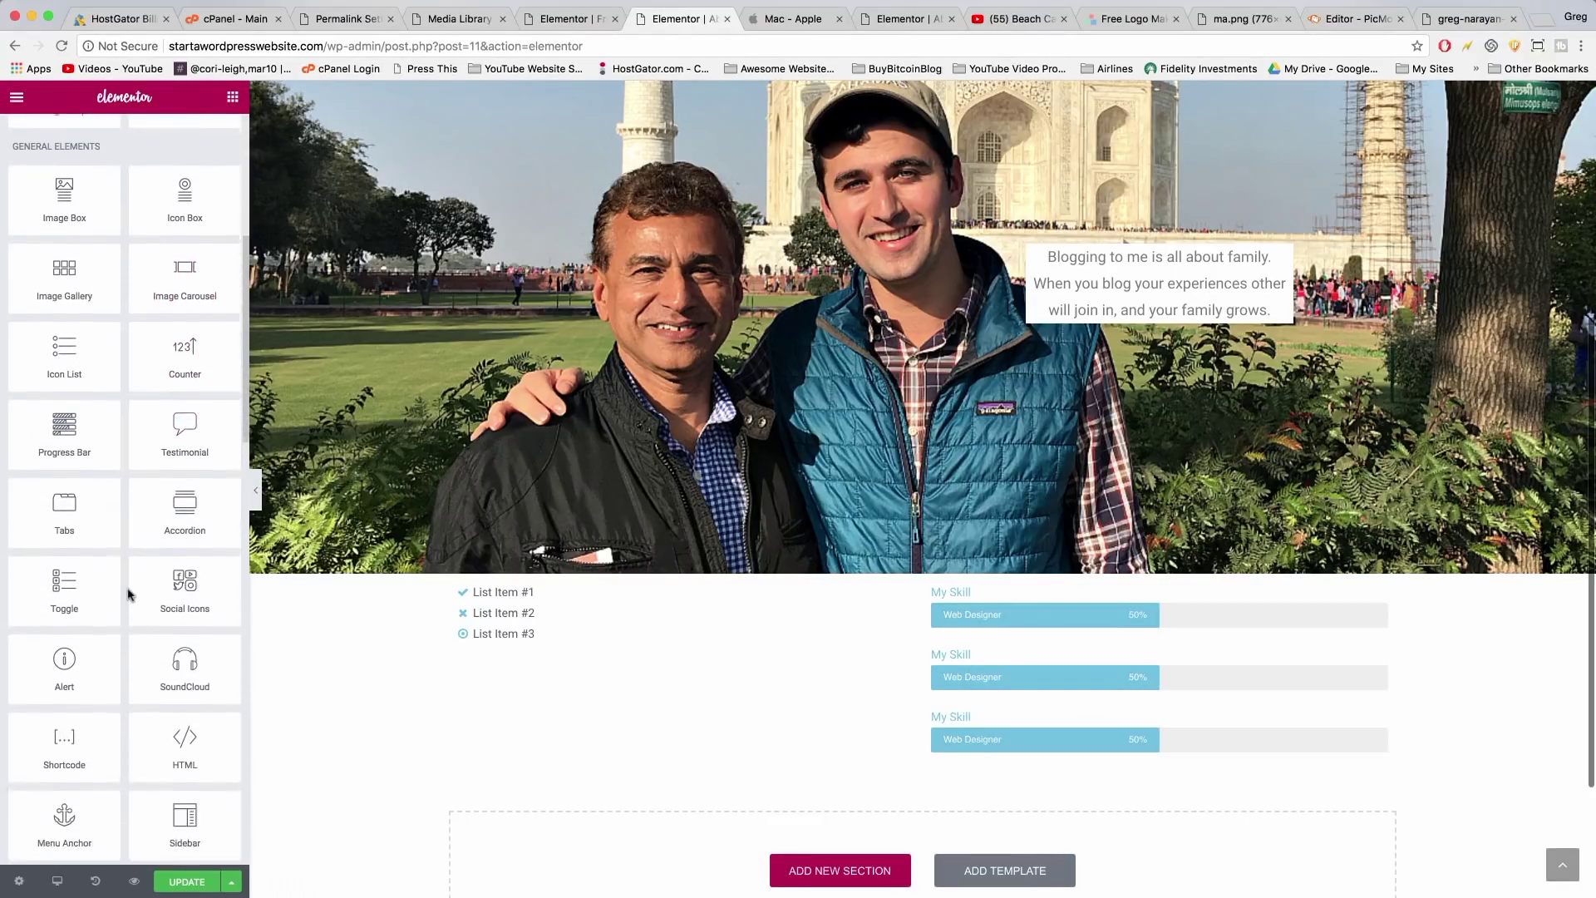
scroll(128, 595, "up", 2)
left_click_drag(185, 432, 611, 643)
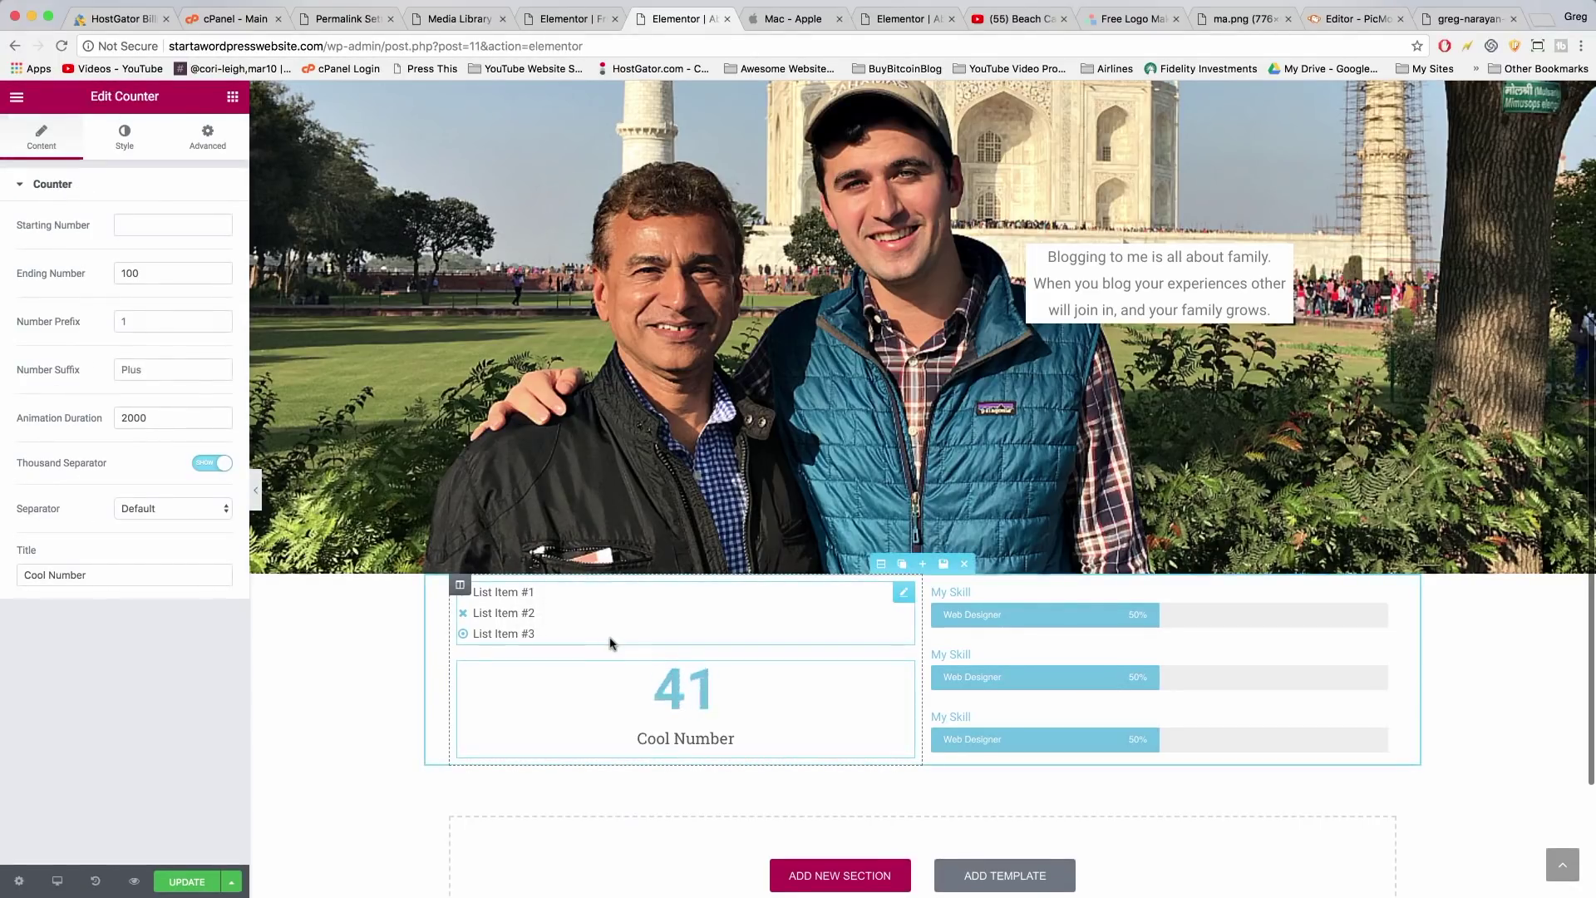
Set the section's linked padding to 40 on every side.
scroll(763, 616, "up", 1)
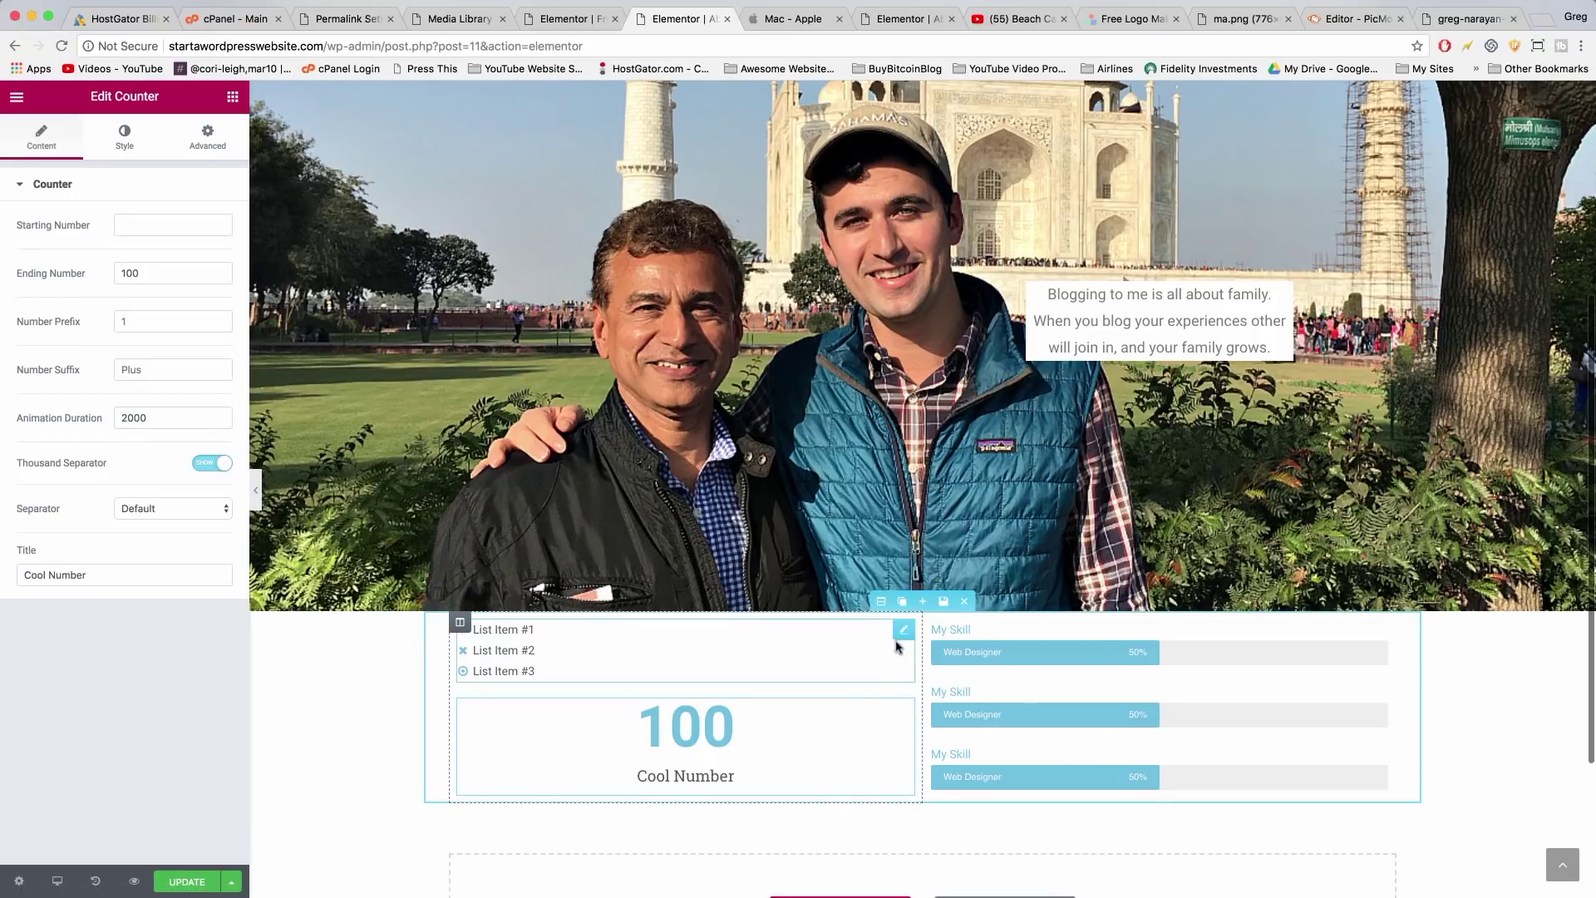
left_click(880, 600)
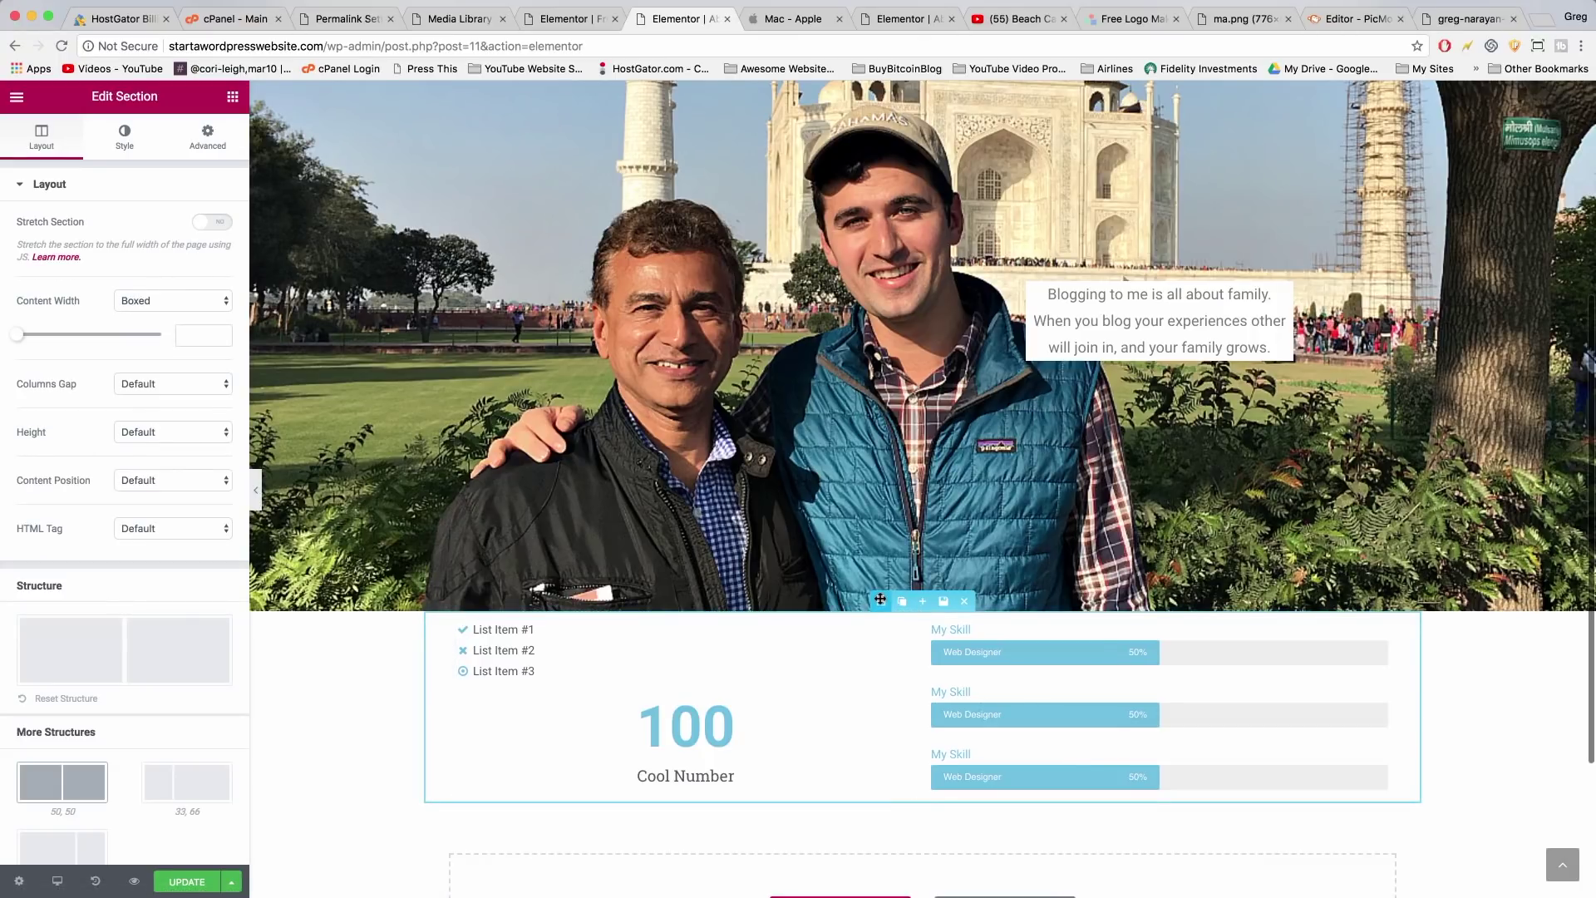
left_click(207, 137)
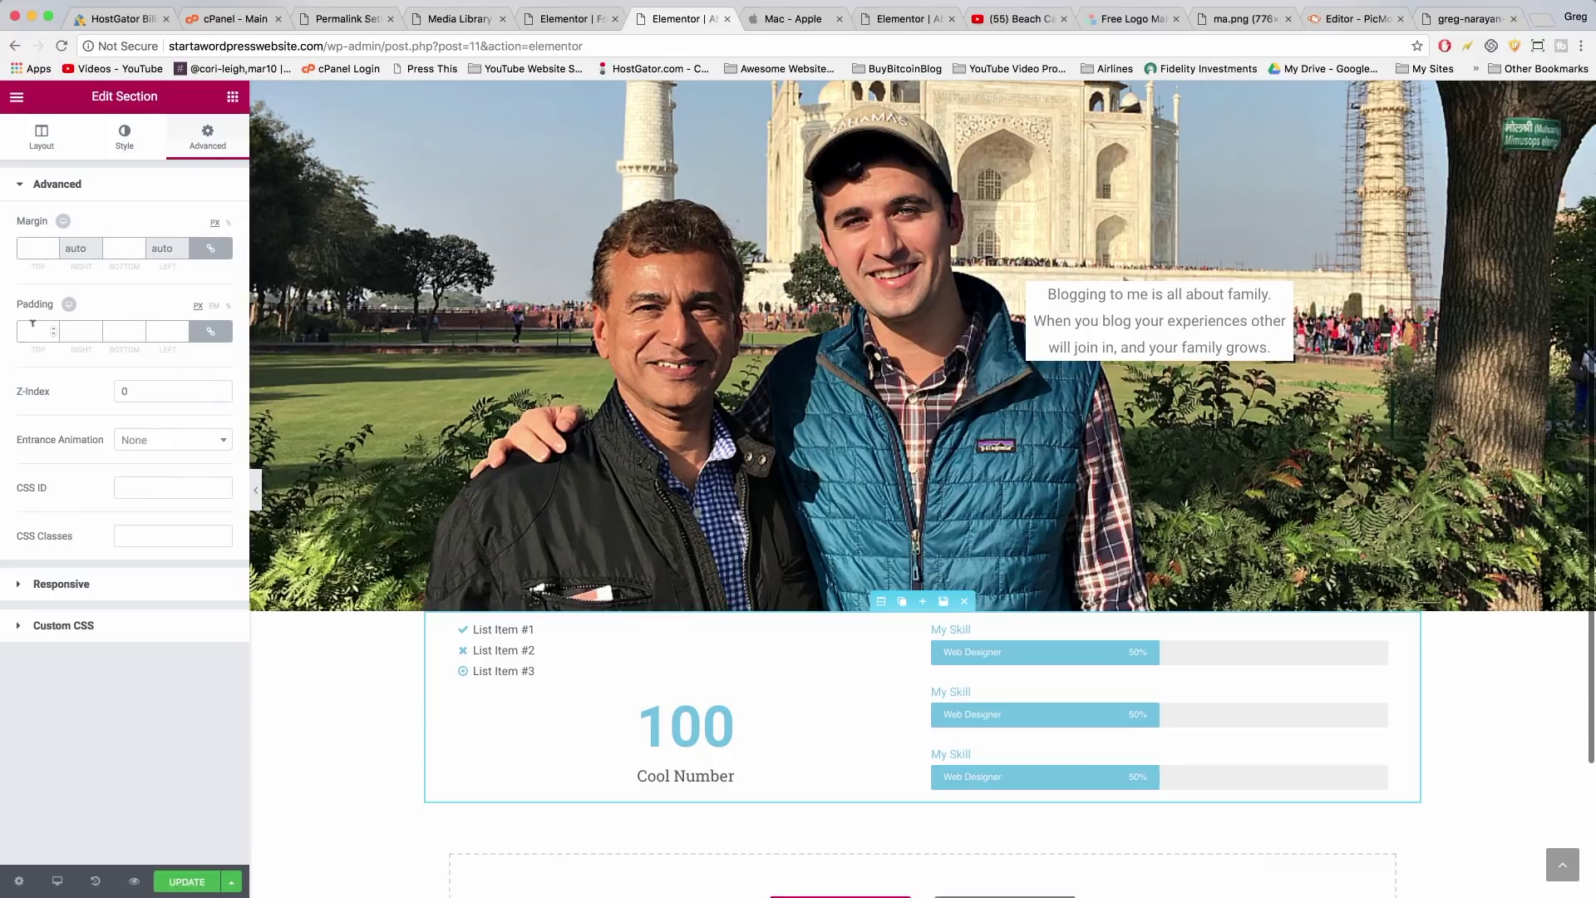
type("40")
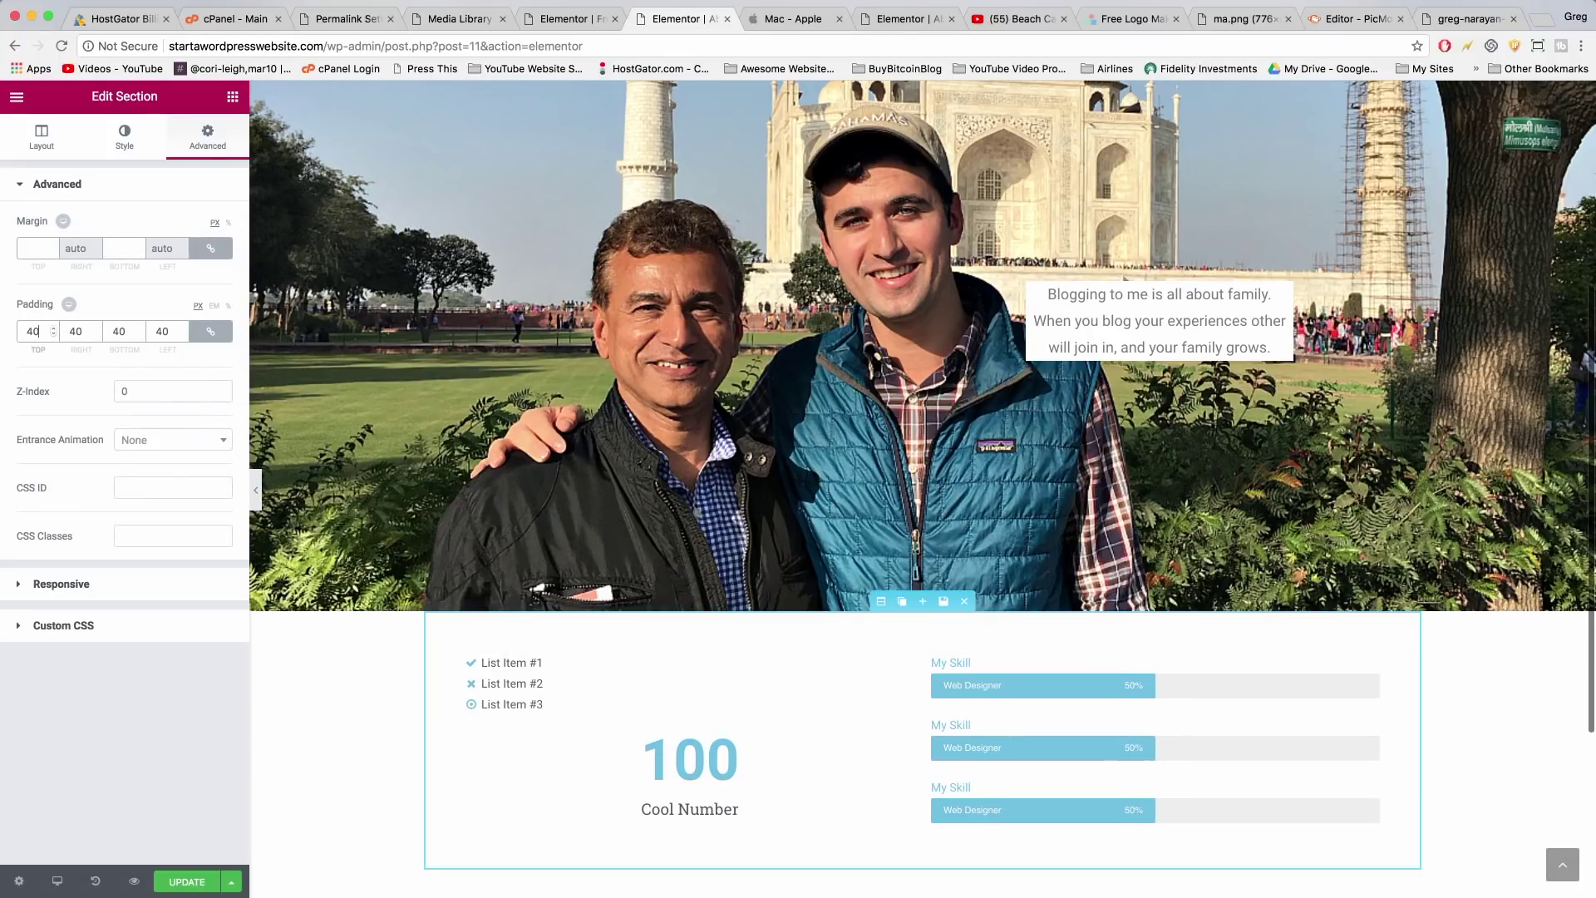
scroll(516, 504, "down", 5)
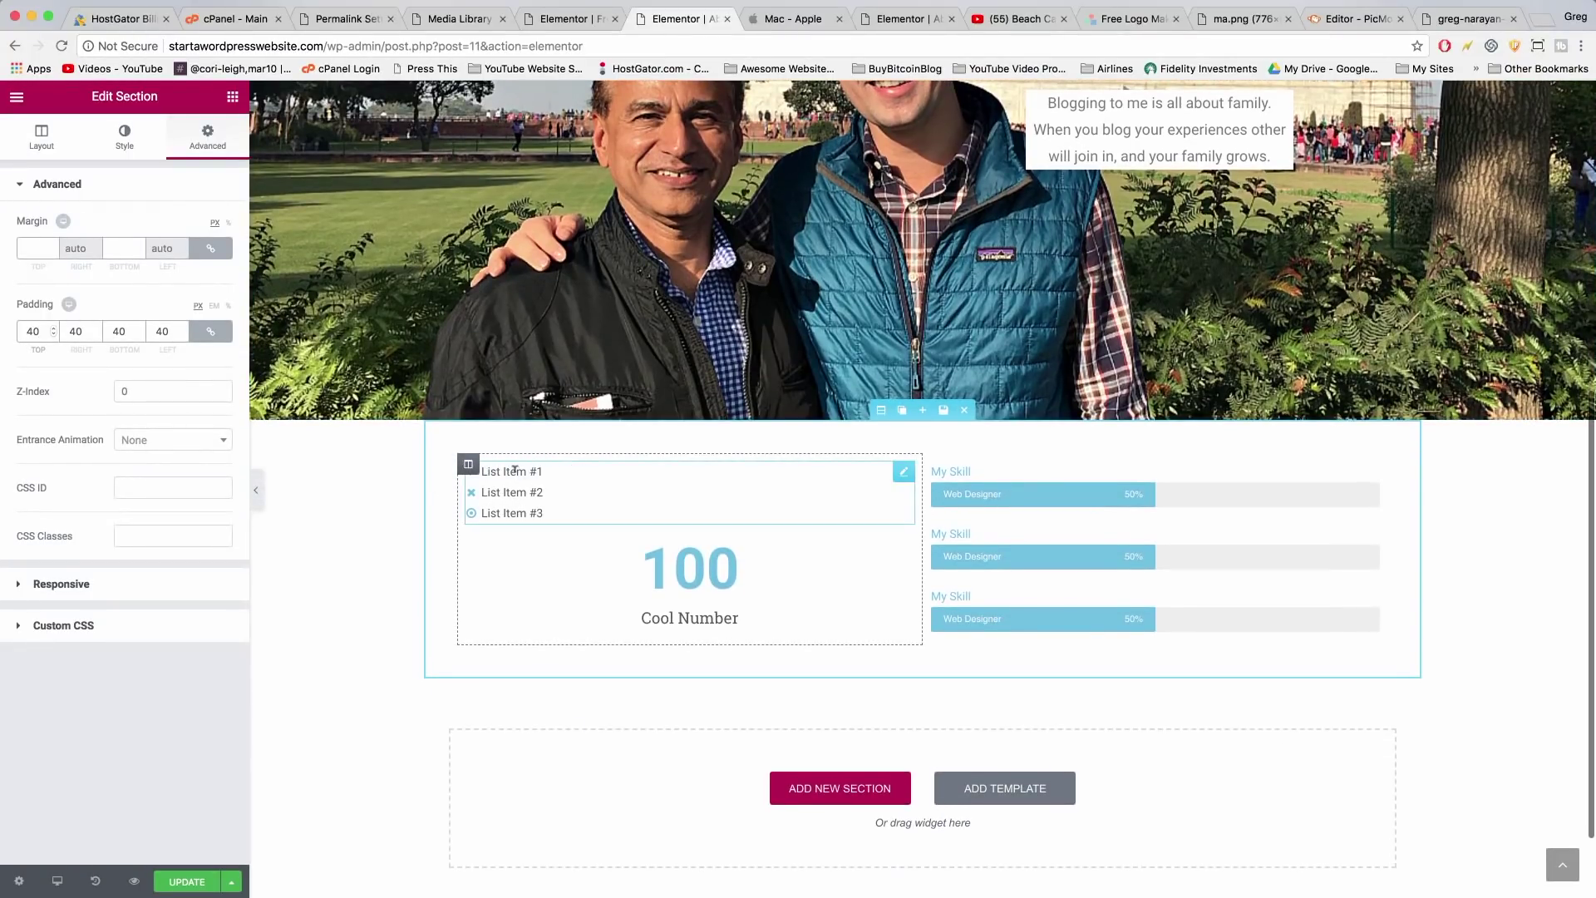
Rename the icon list items to Blogger, Web Designer and YouTuber.
left_click(515, 471)
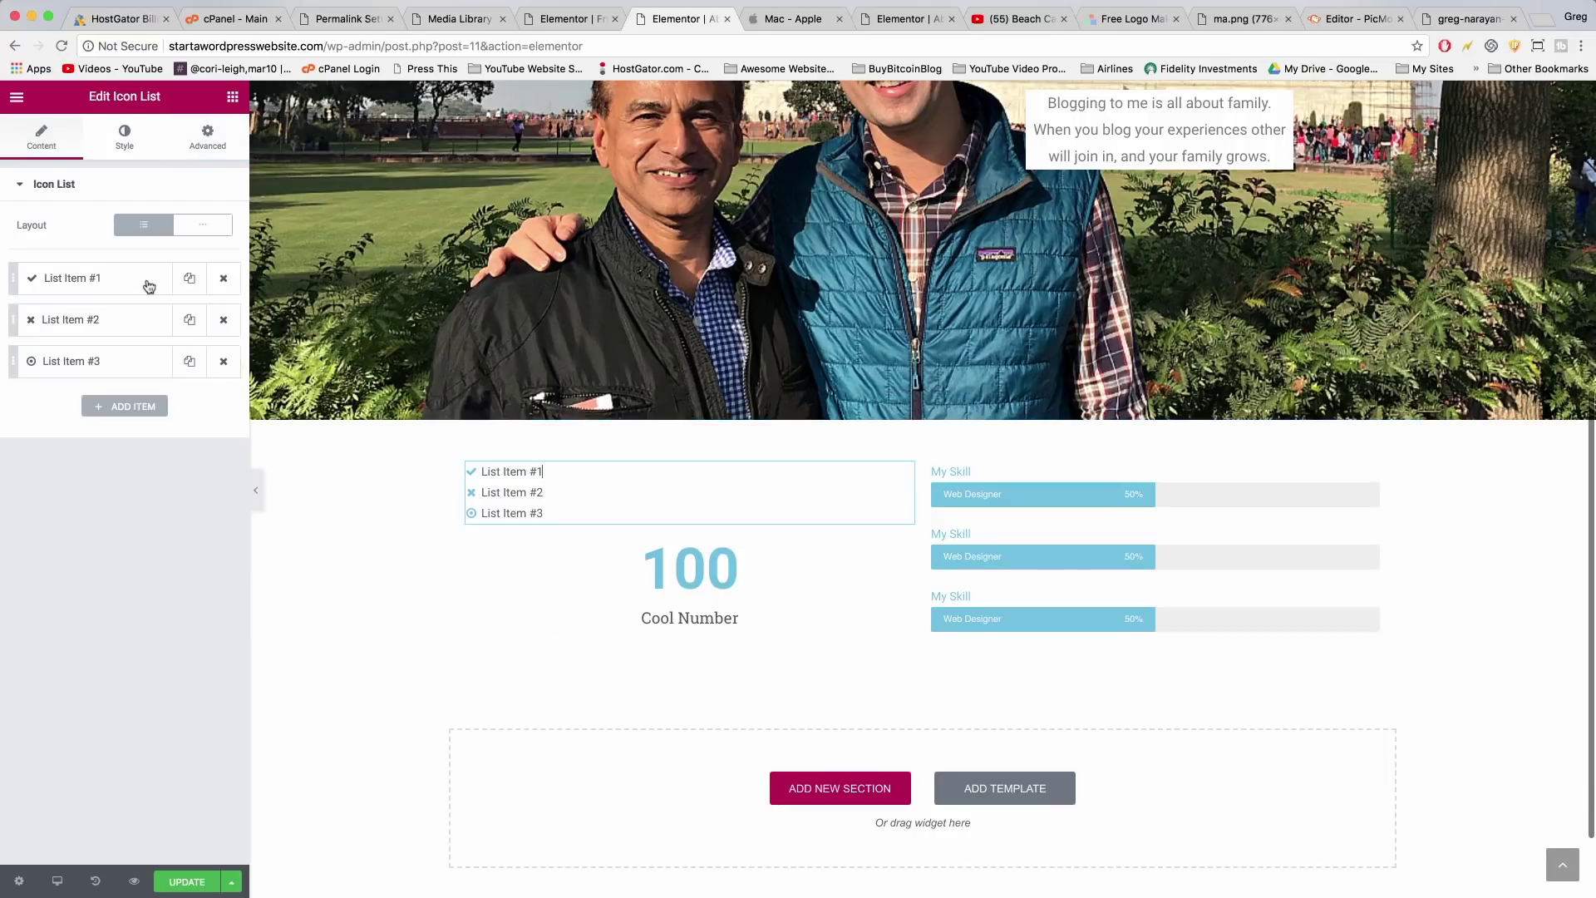
left_click(74, 284)
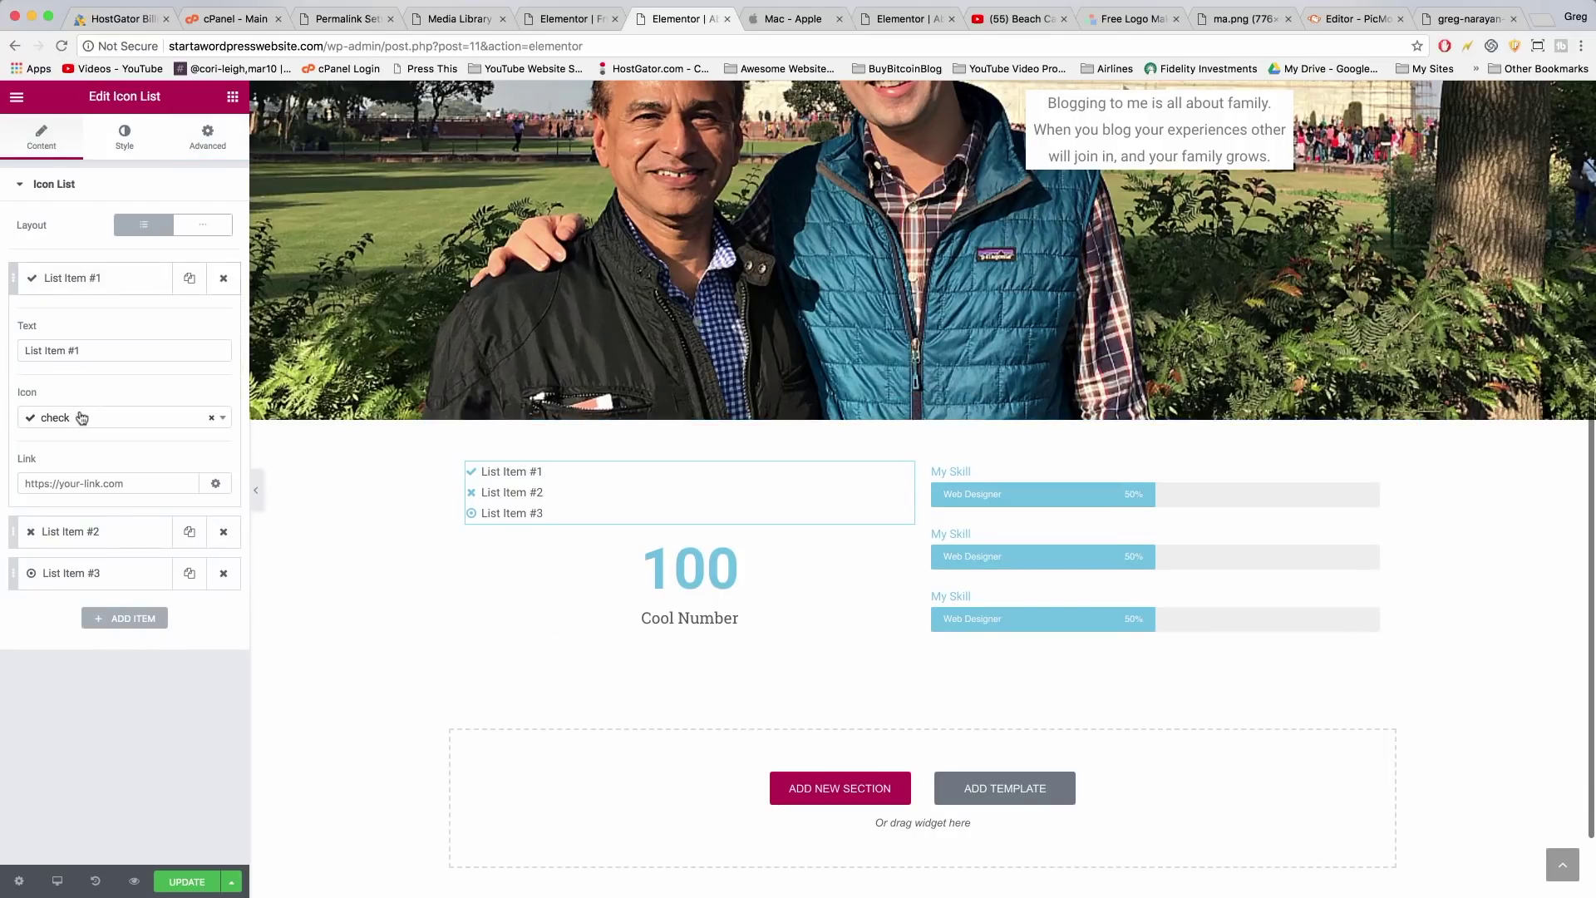
left_click_drag(88, 350, 0, 350)
type("Blogger")
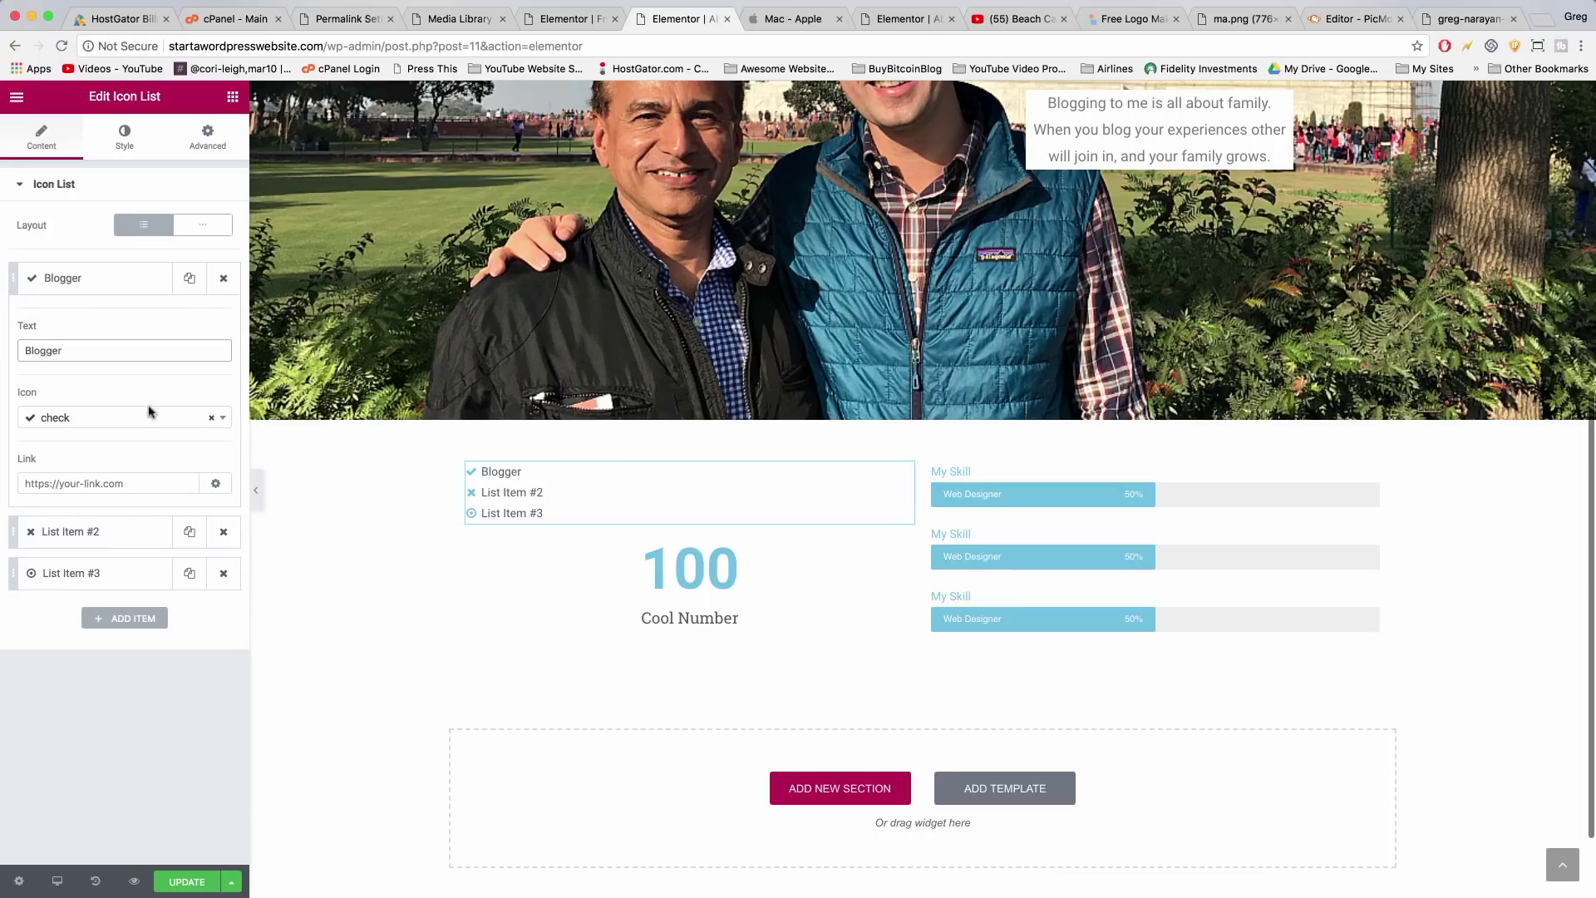
left_click(91, 533)
triple_click(70, 392)
type("Web Designer")
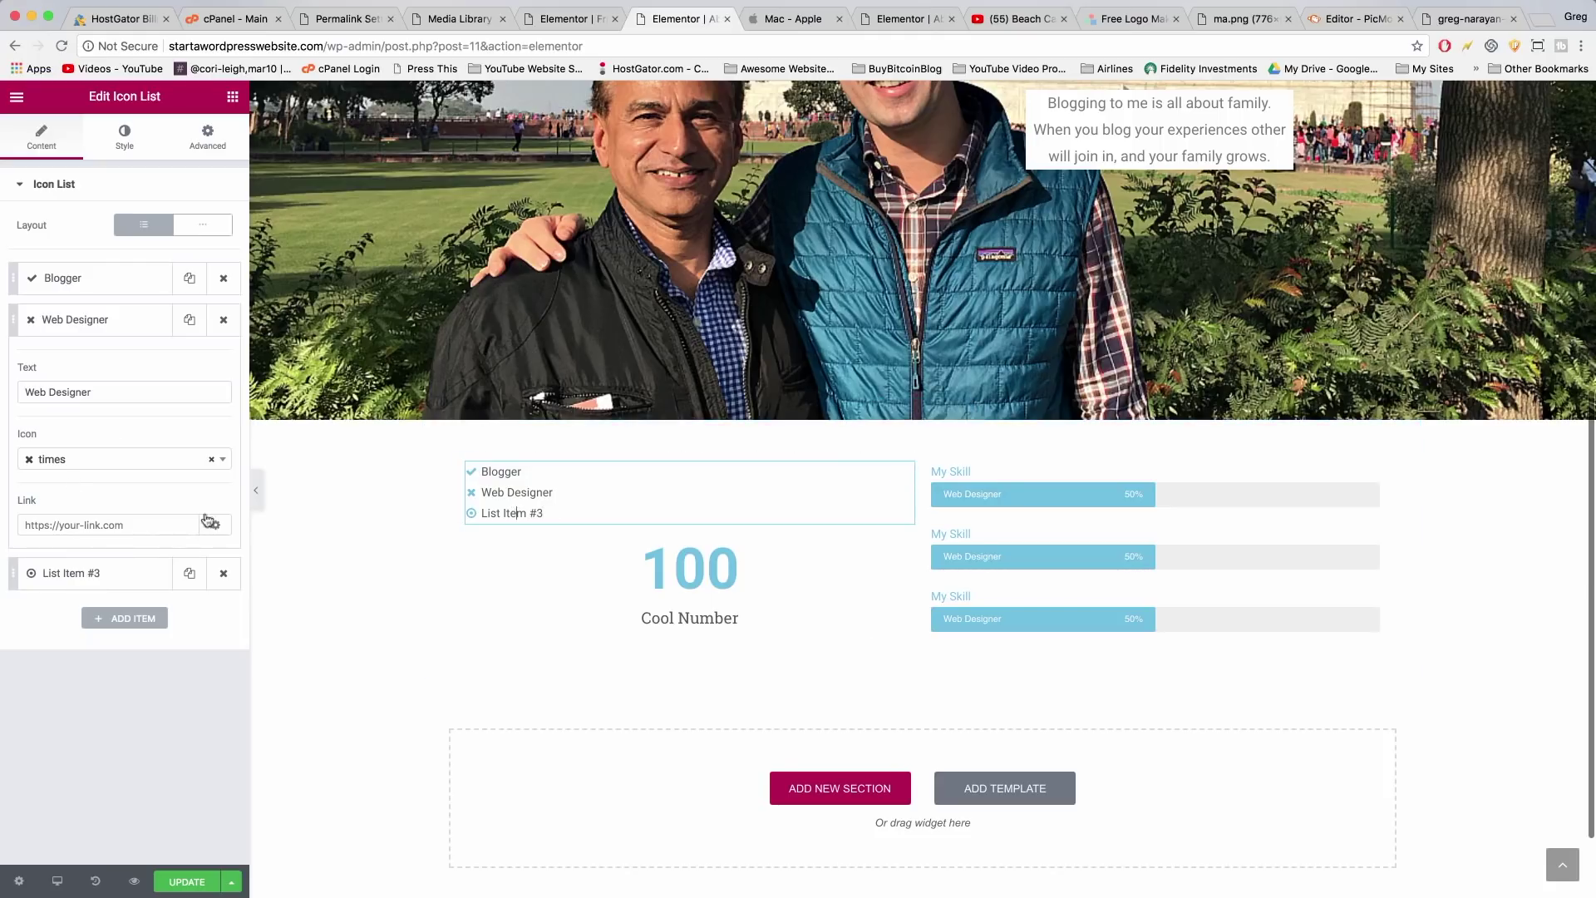
left_click(107, 574)
type("YouTuber")
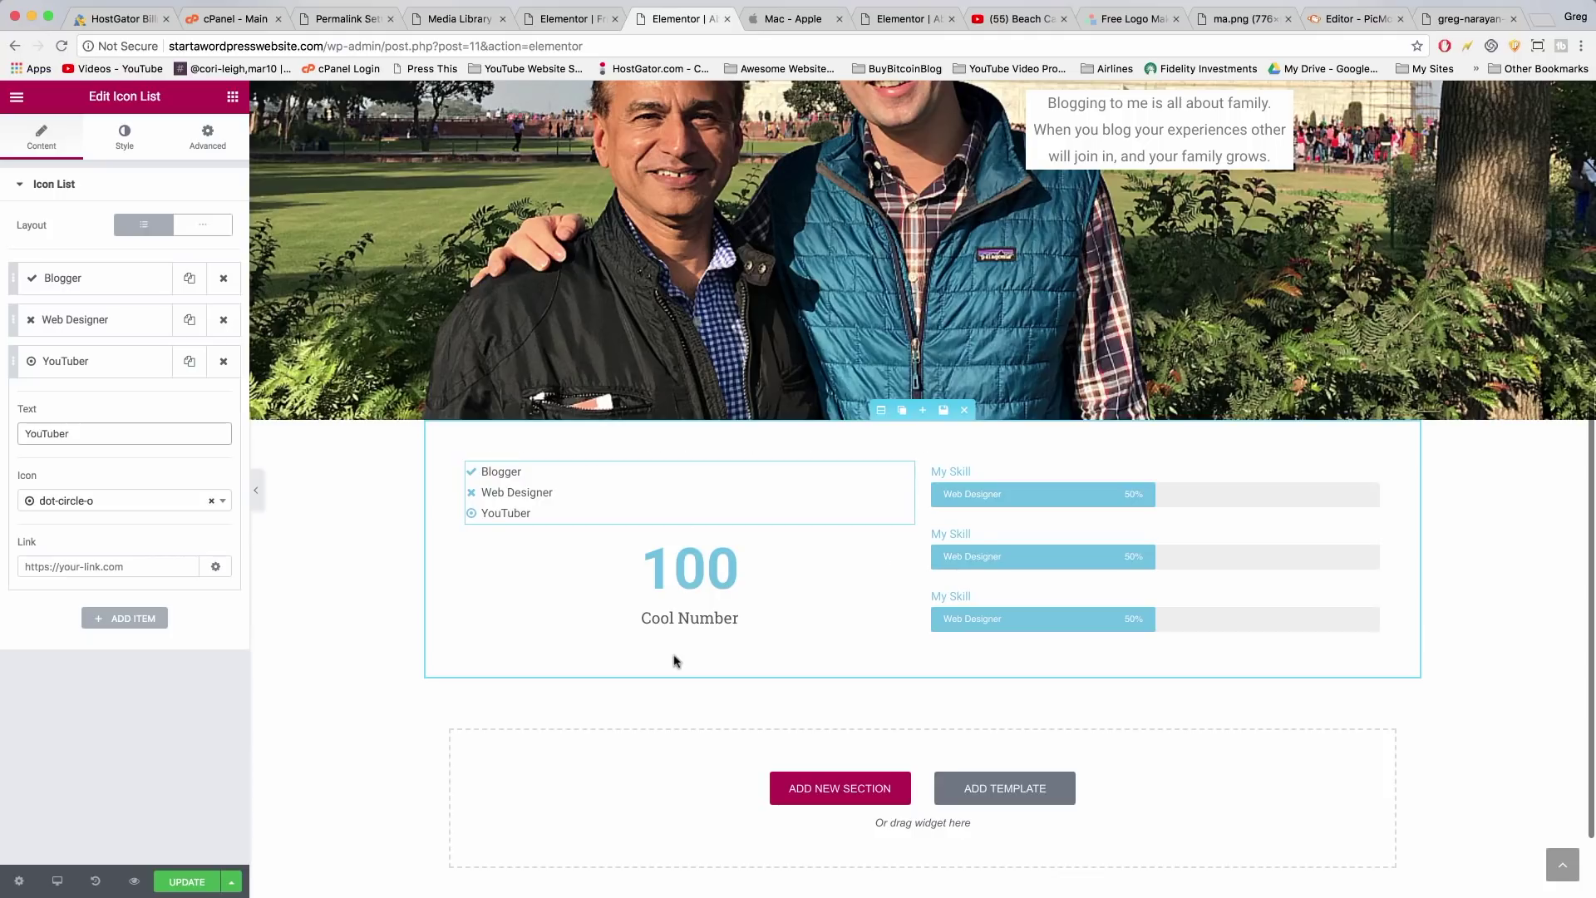
Give the Web Designer and YouTuber items check-mark icons.
left_click(68, 318)
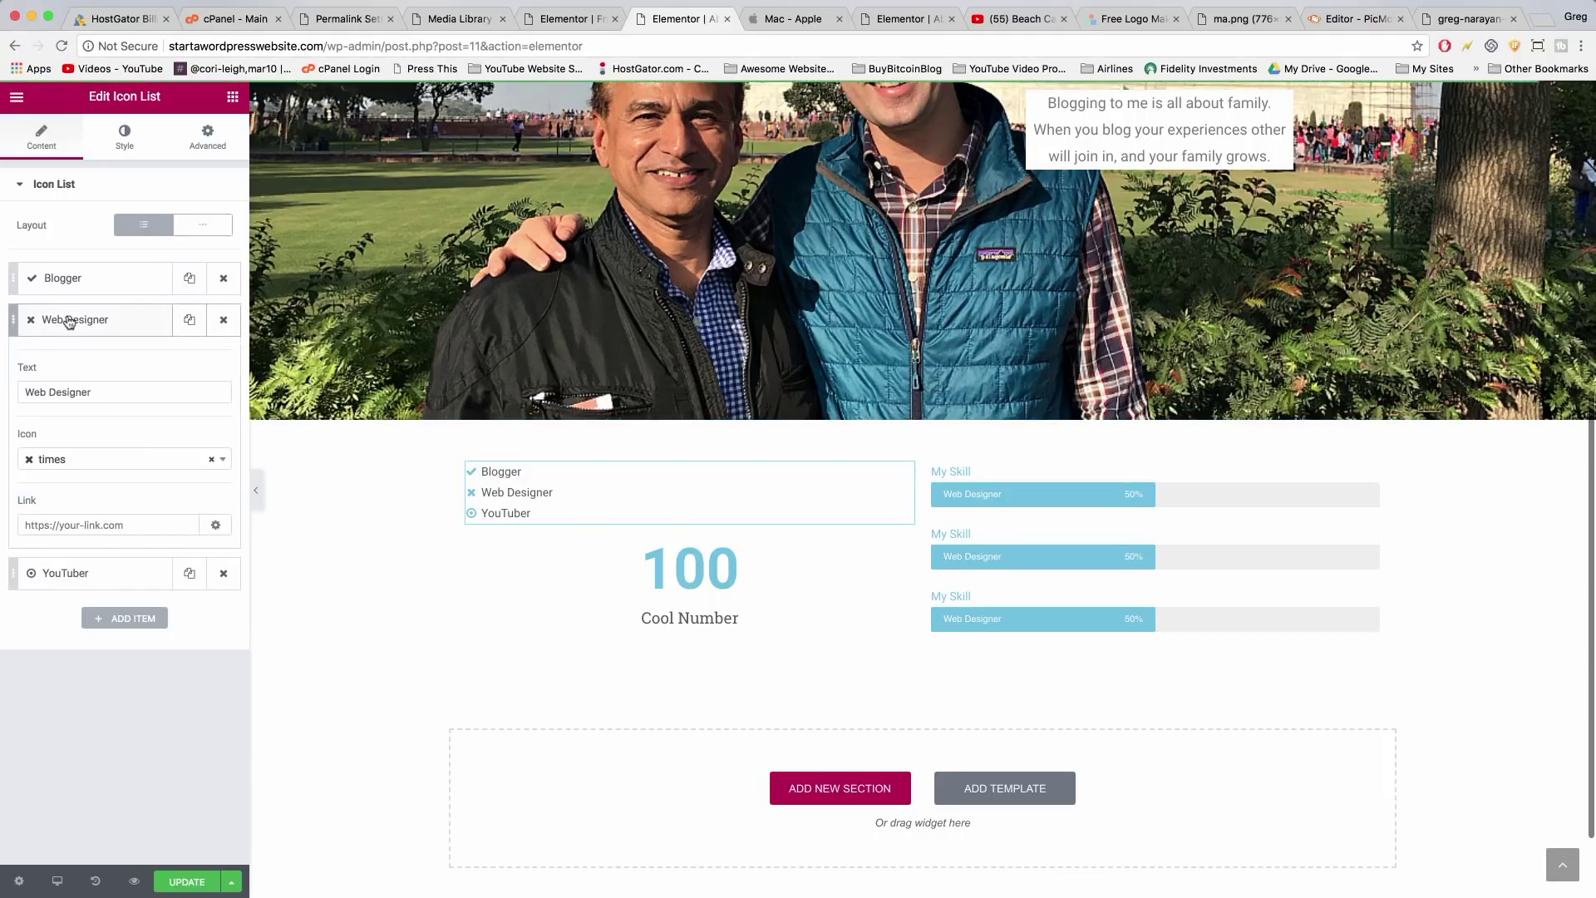
left_click(199, 466)
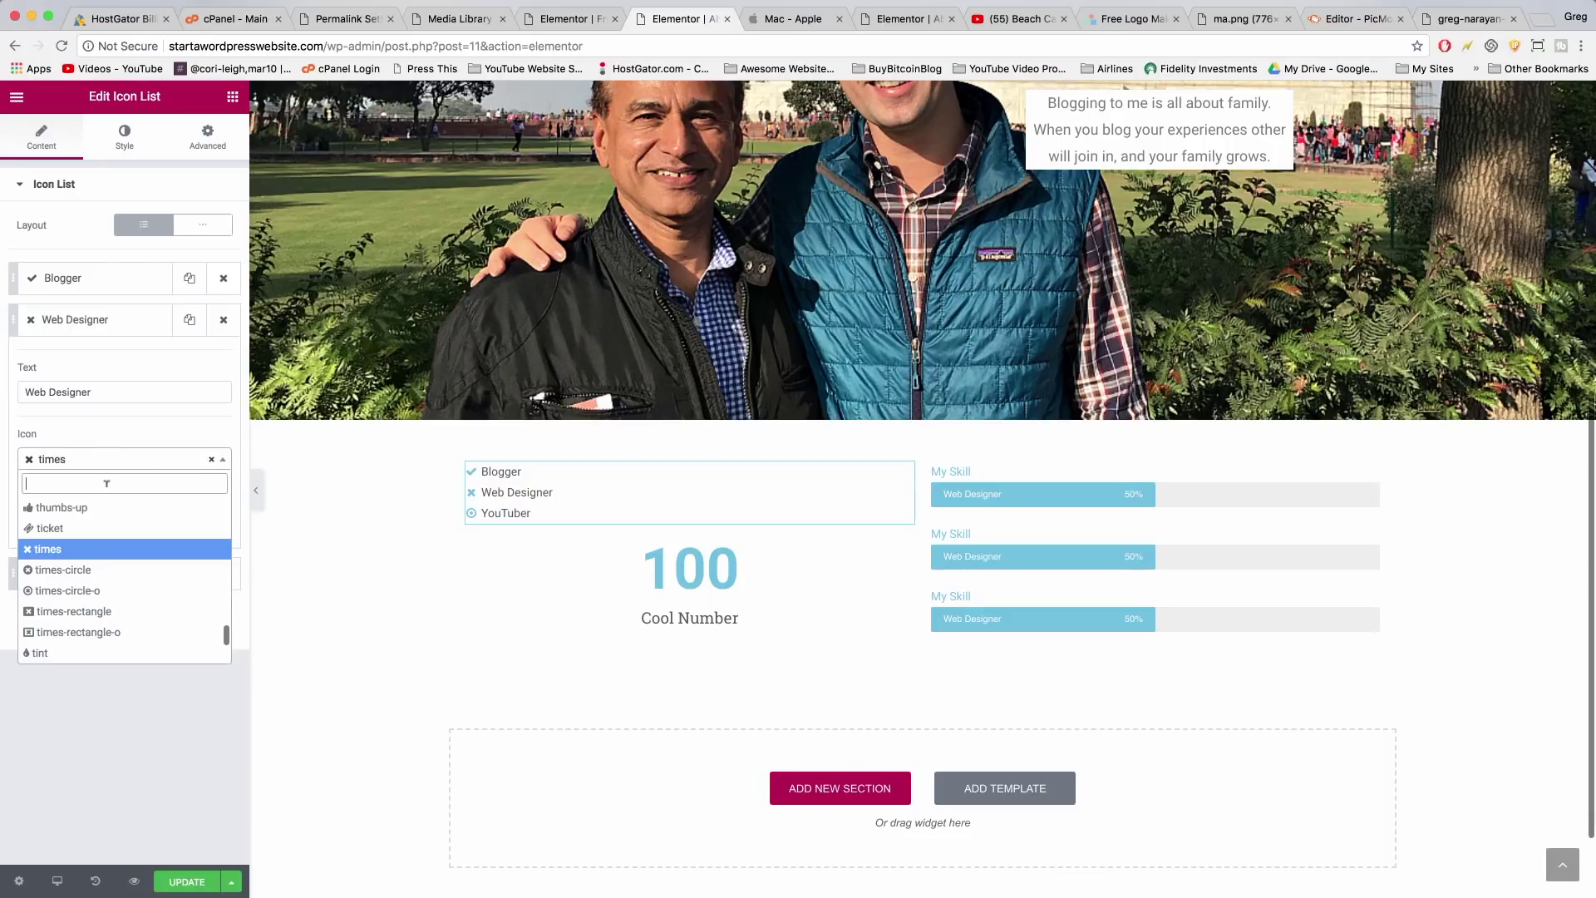
type("check")
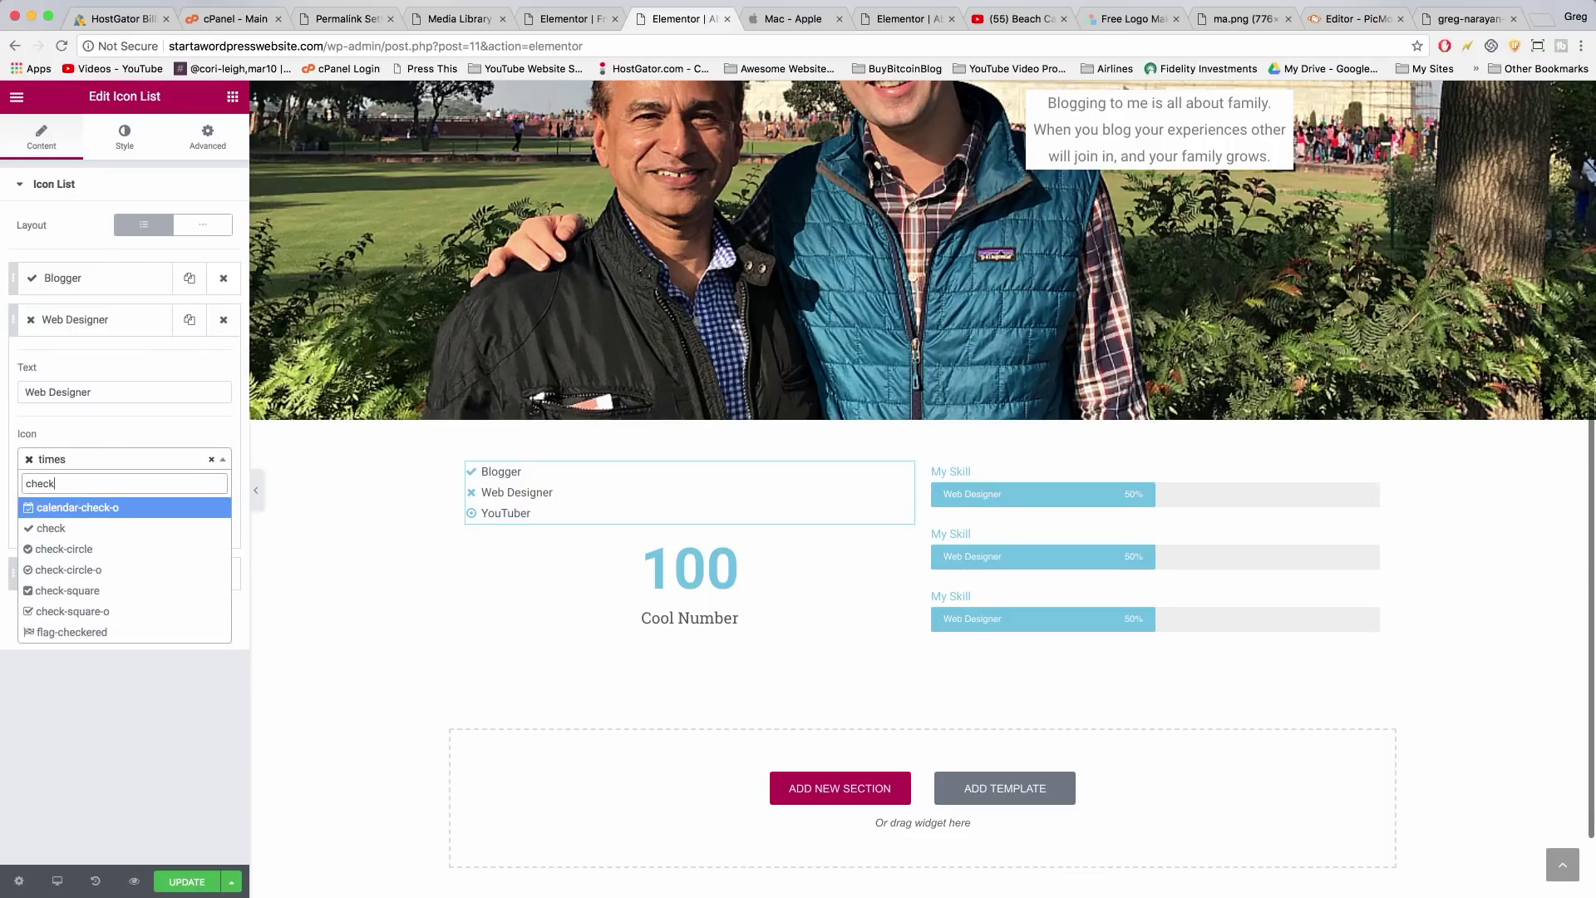
left_click(92, 524)
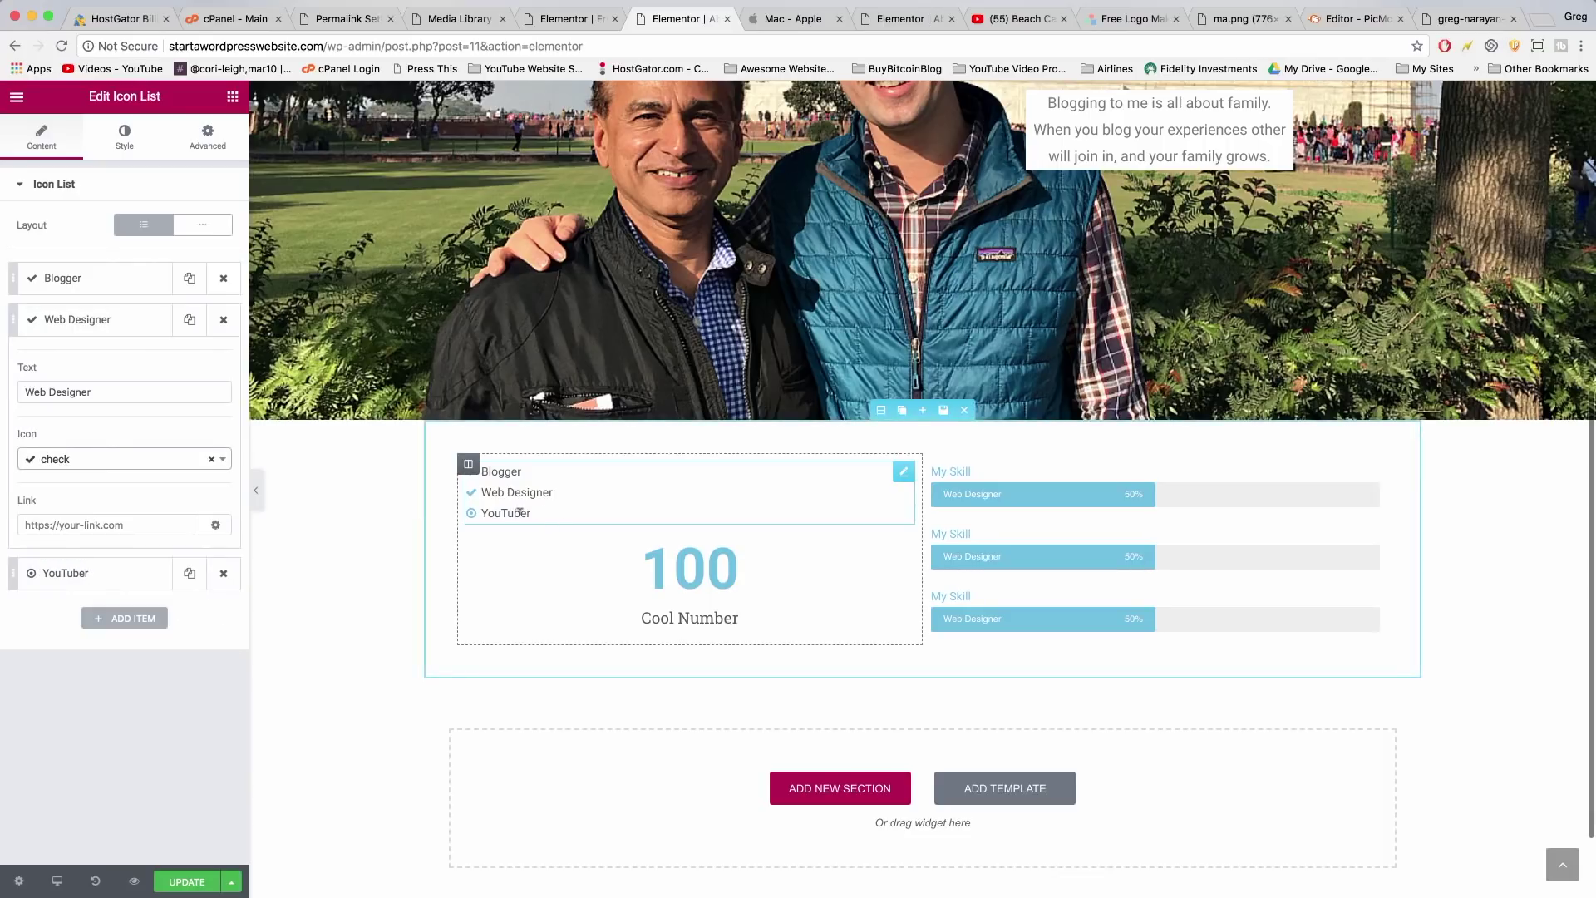
left_click(148, 576)
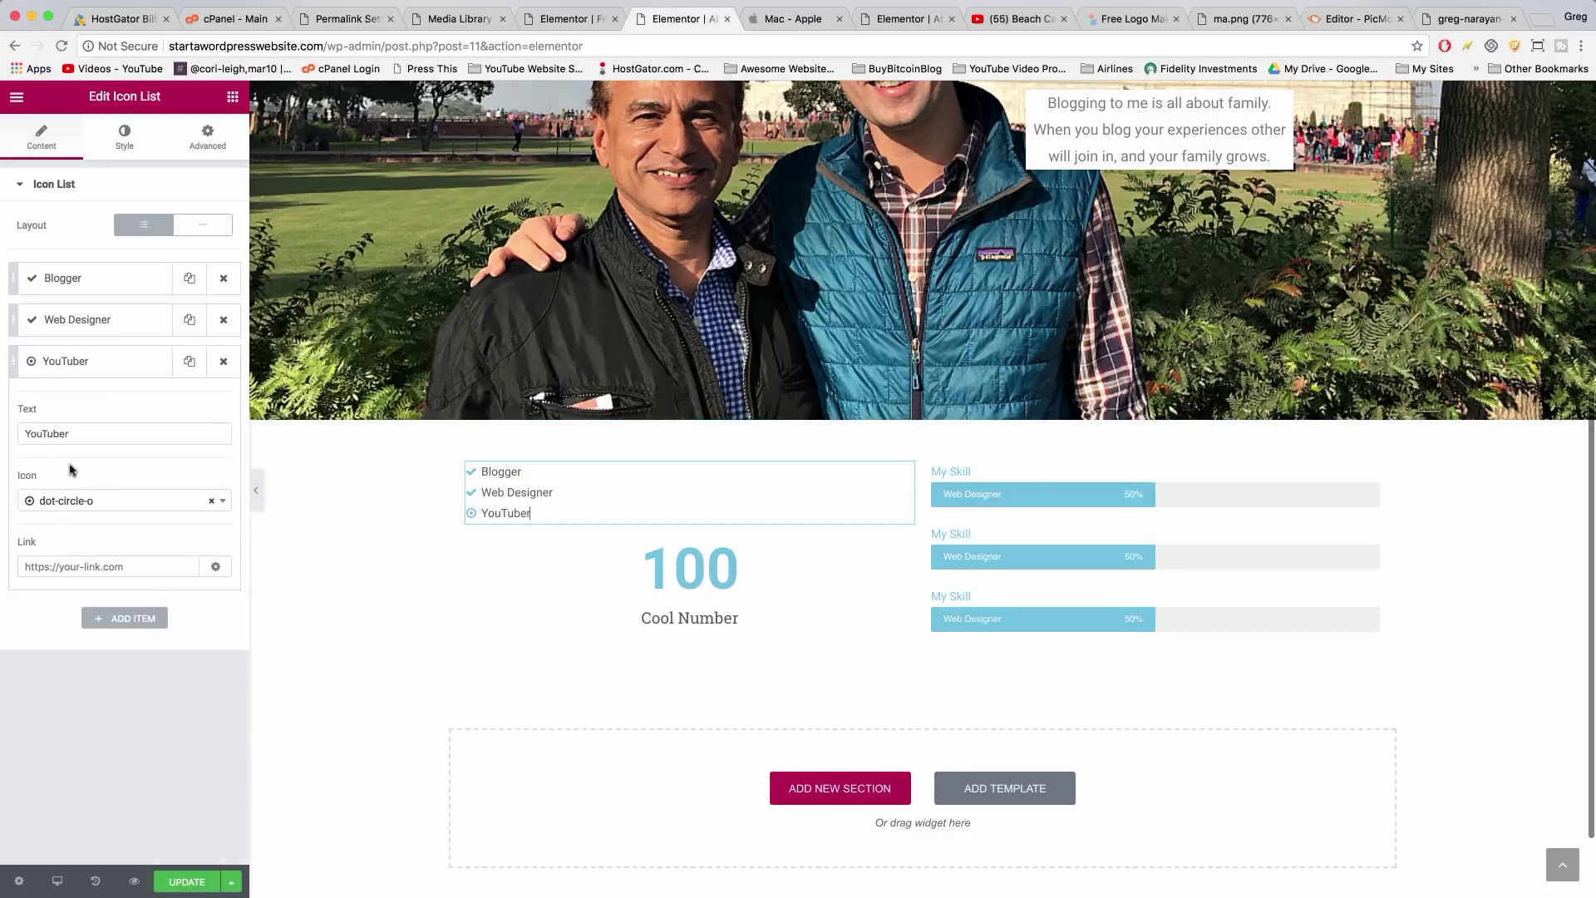
left_click(59, 499)
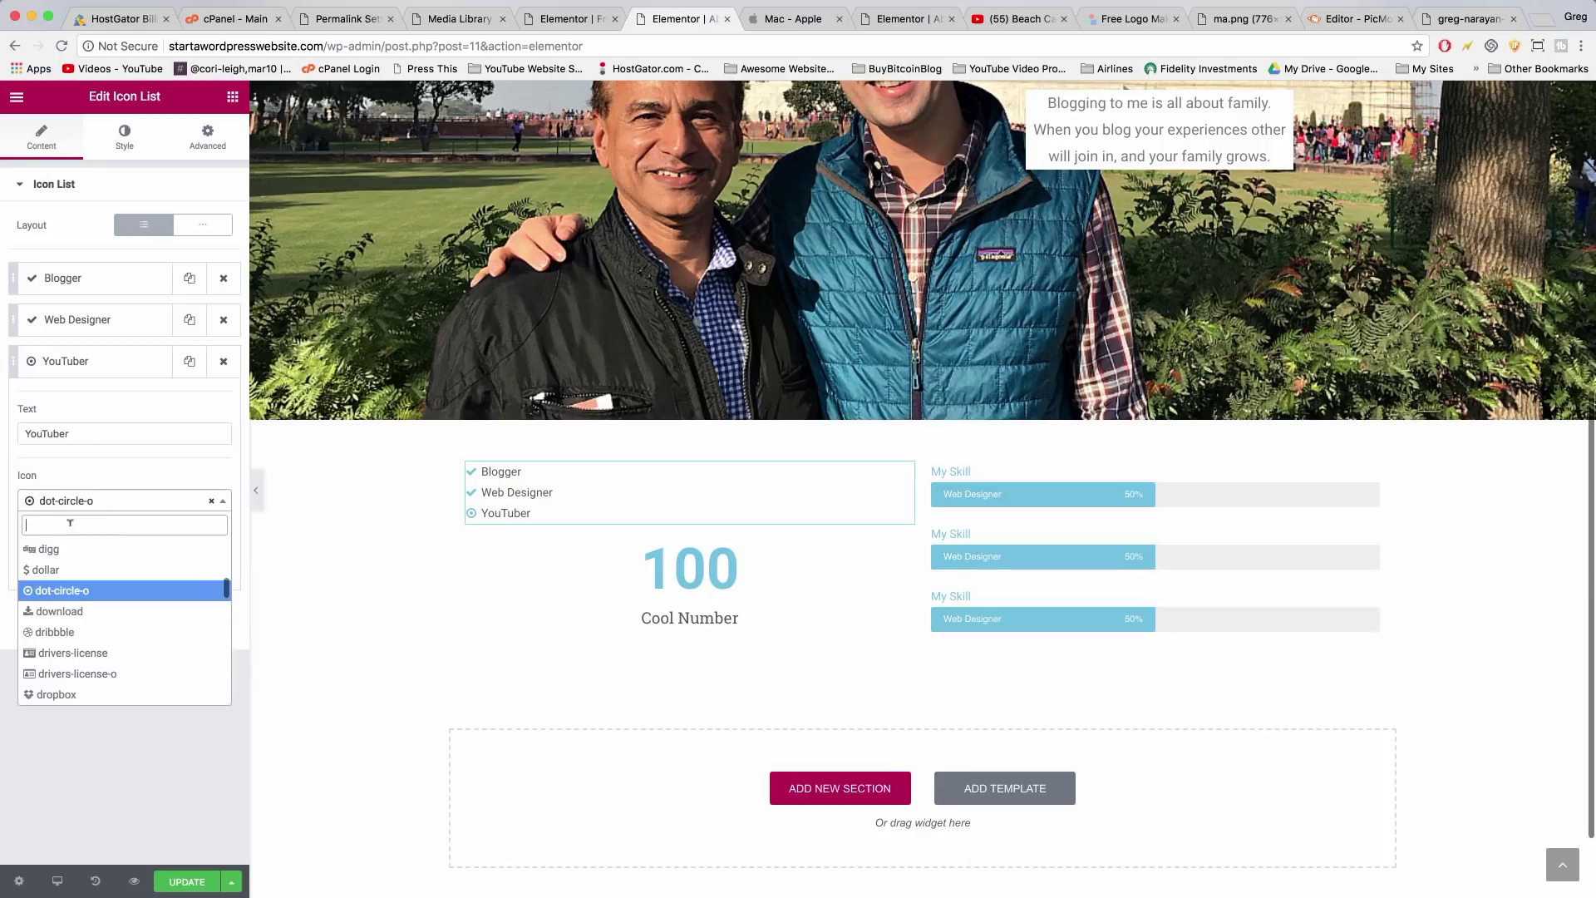
type("check")
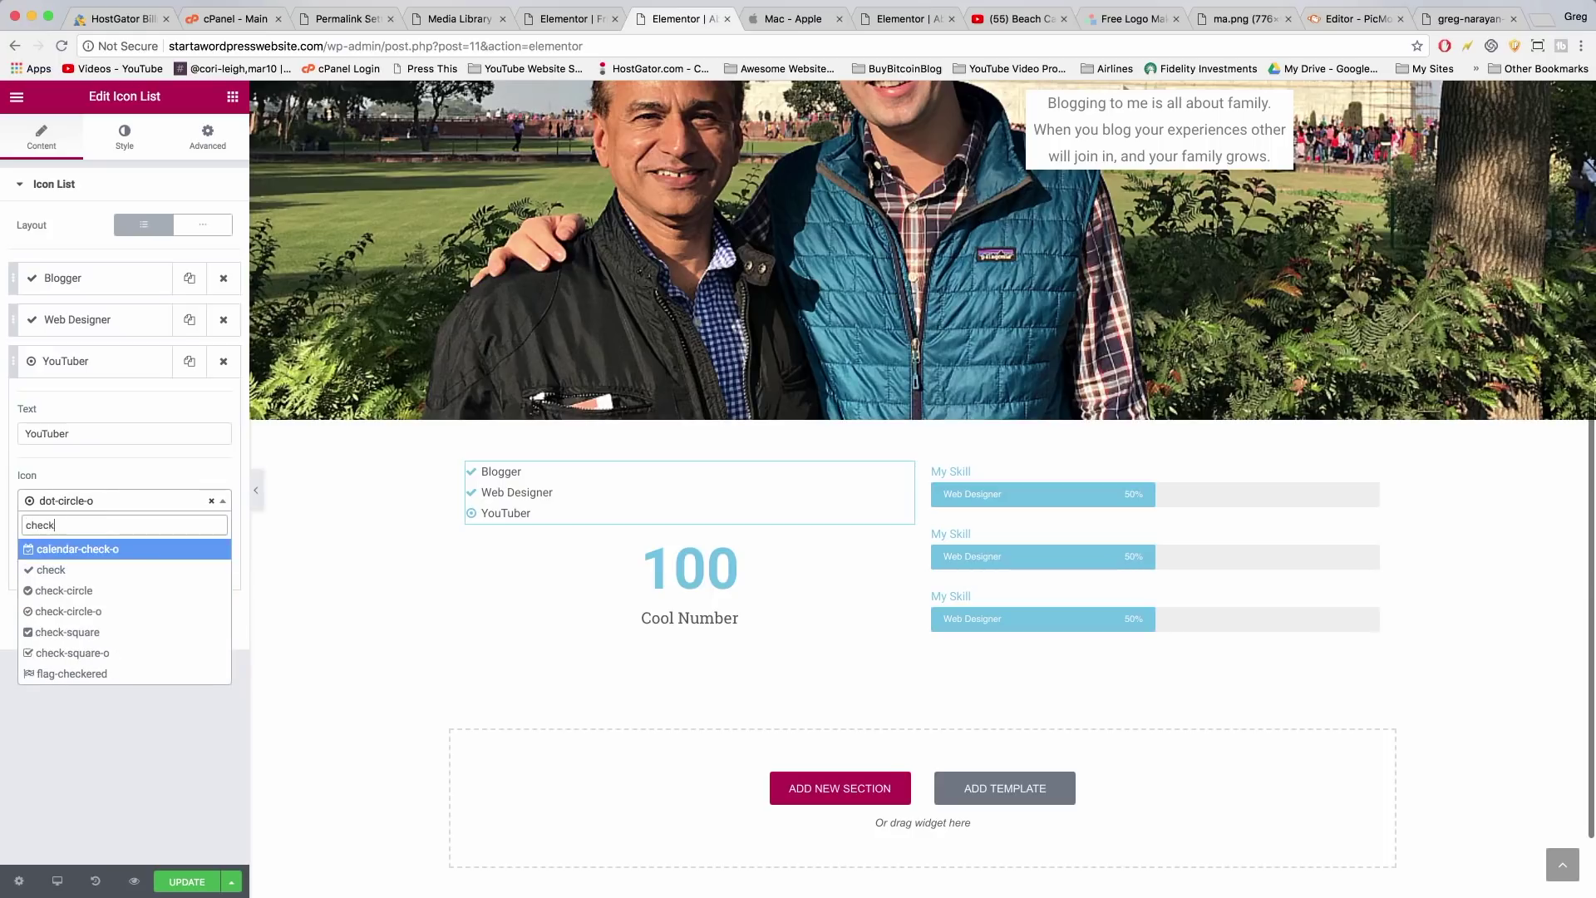
left_click(67, 570)
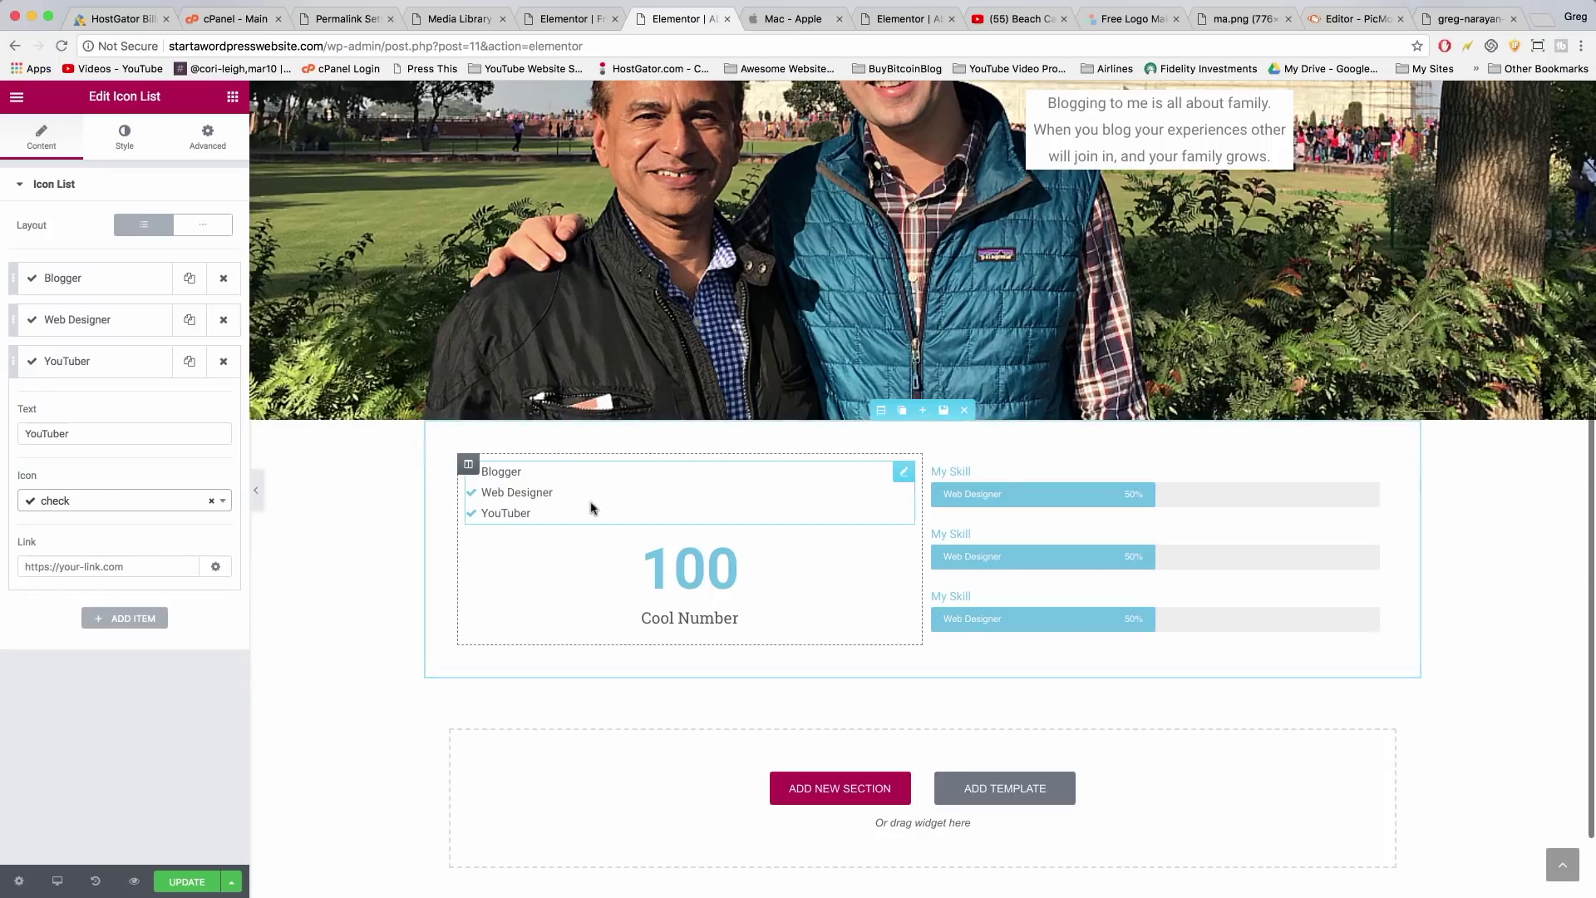
Centre-align the icon list in its column.
left_click(125, 137)
left_click(138, 318)
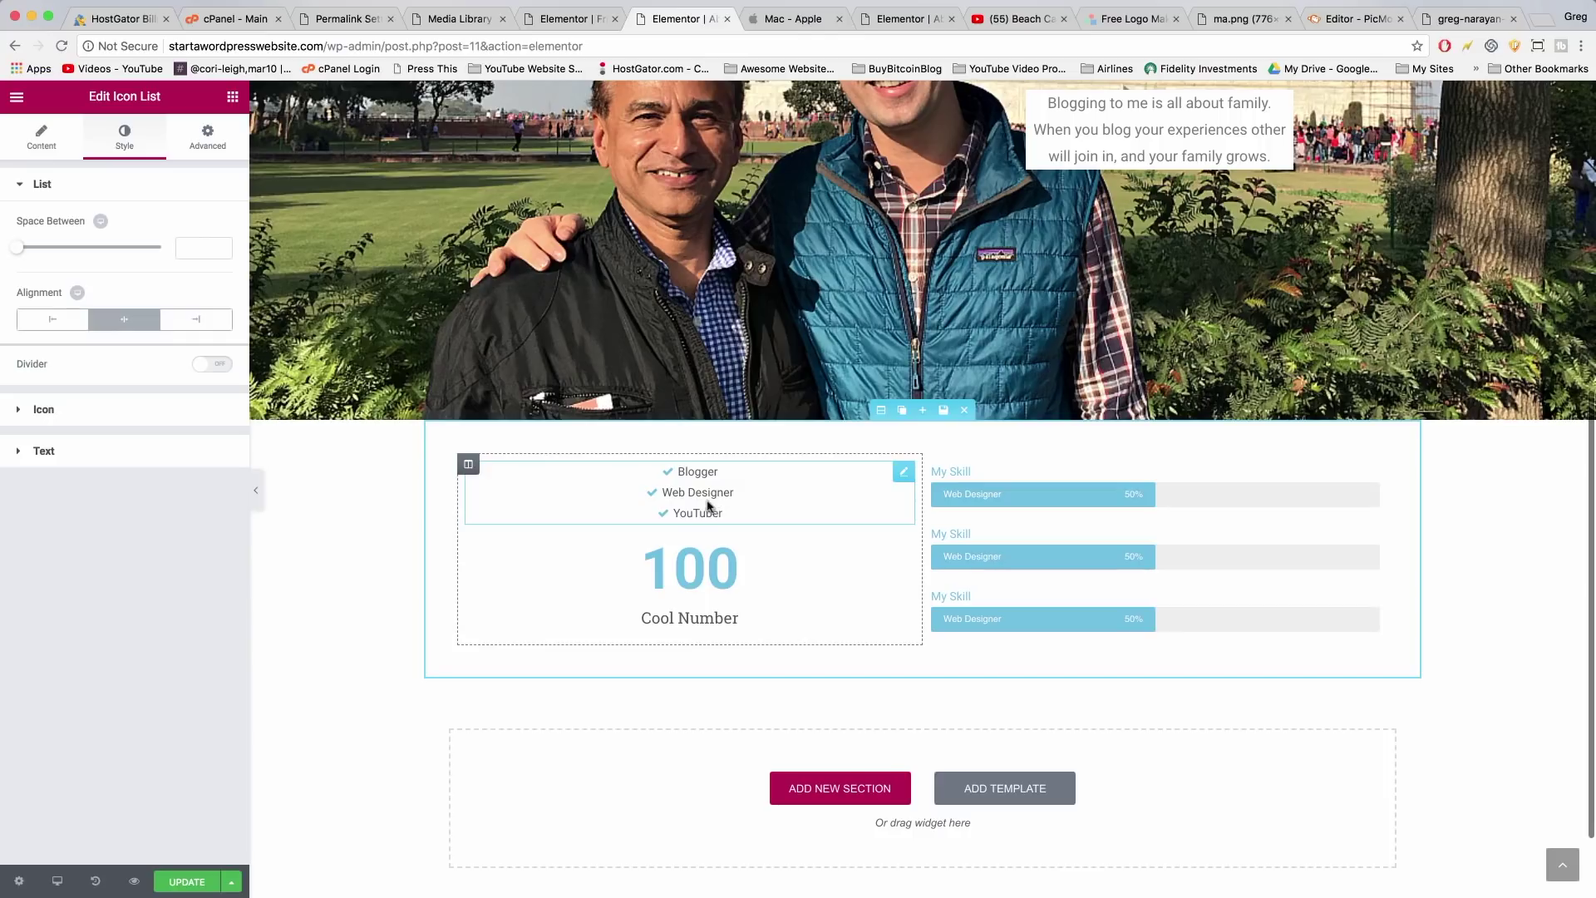
left_click(708, 566)
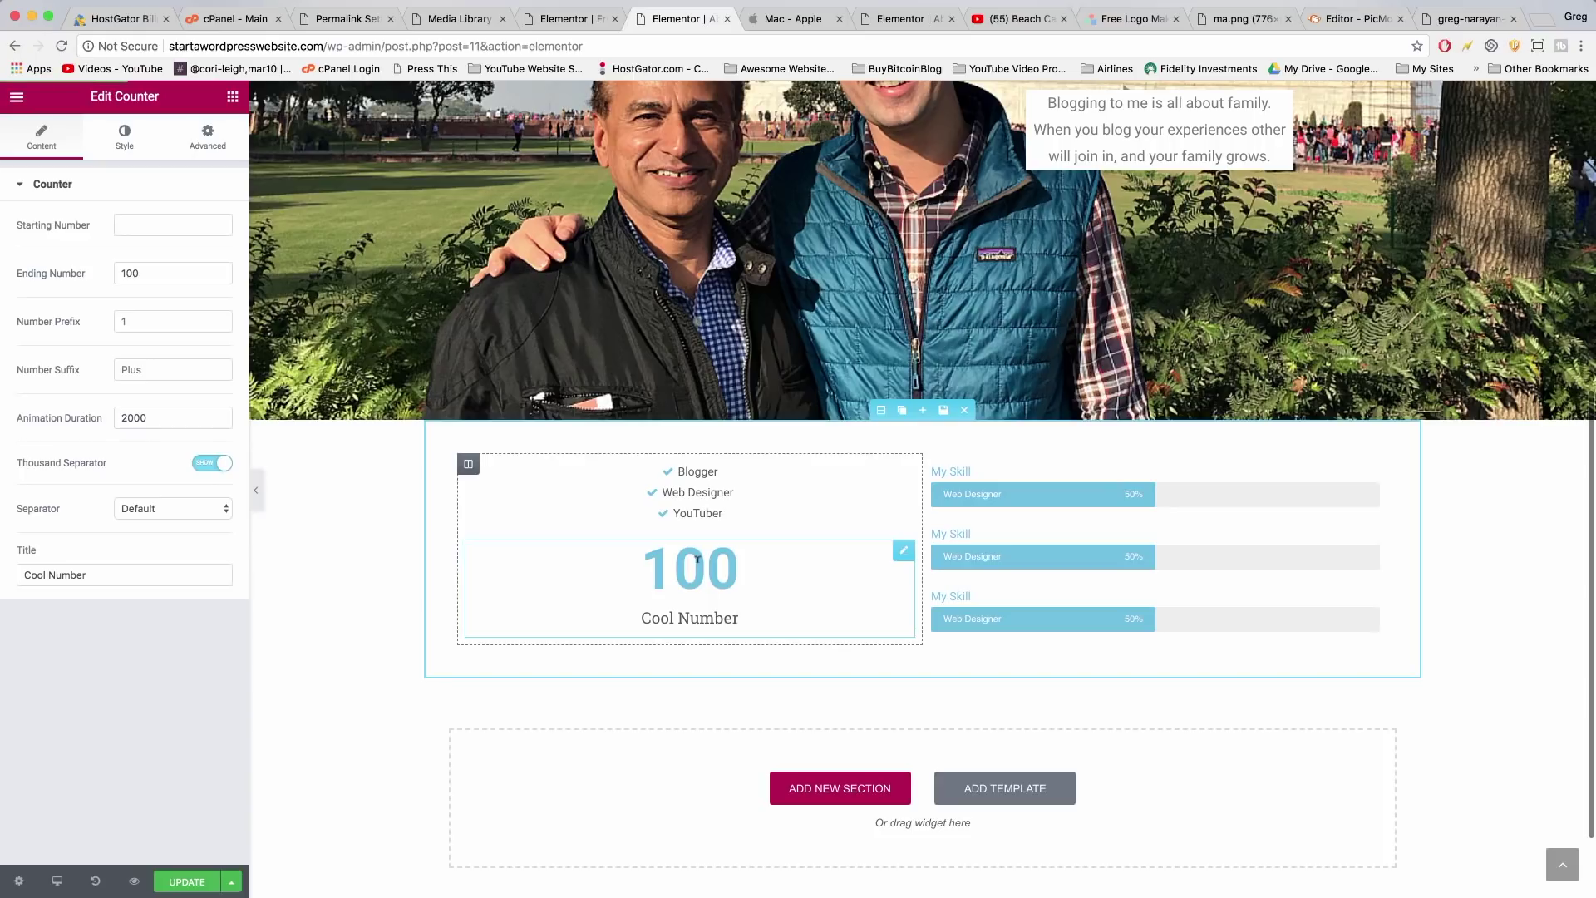
Change the counter's ending number to 27000 and its title from Cool Number to Subscribers.
double_click(130, 273)
type("27000")
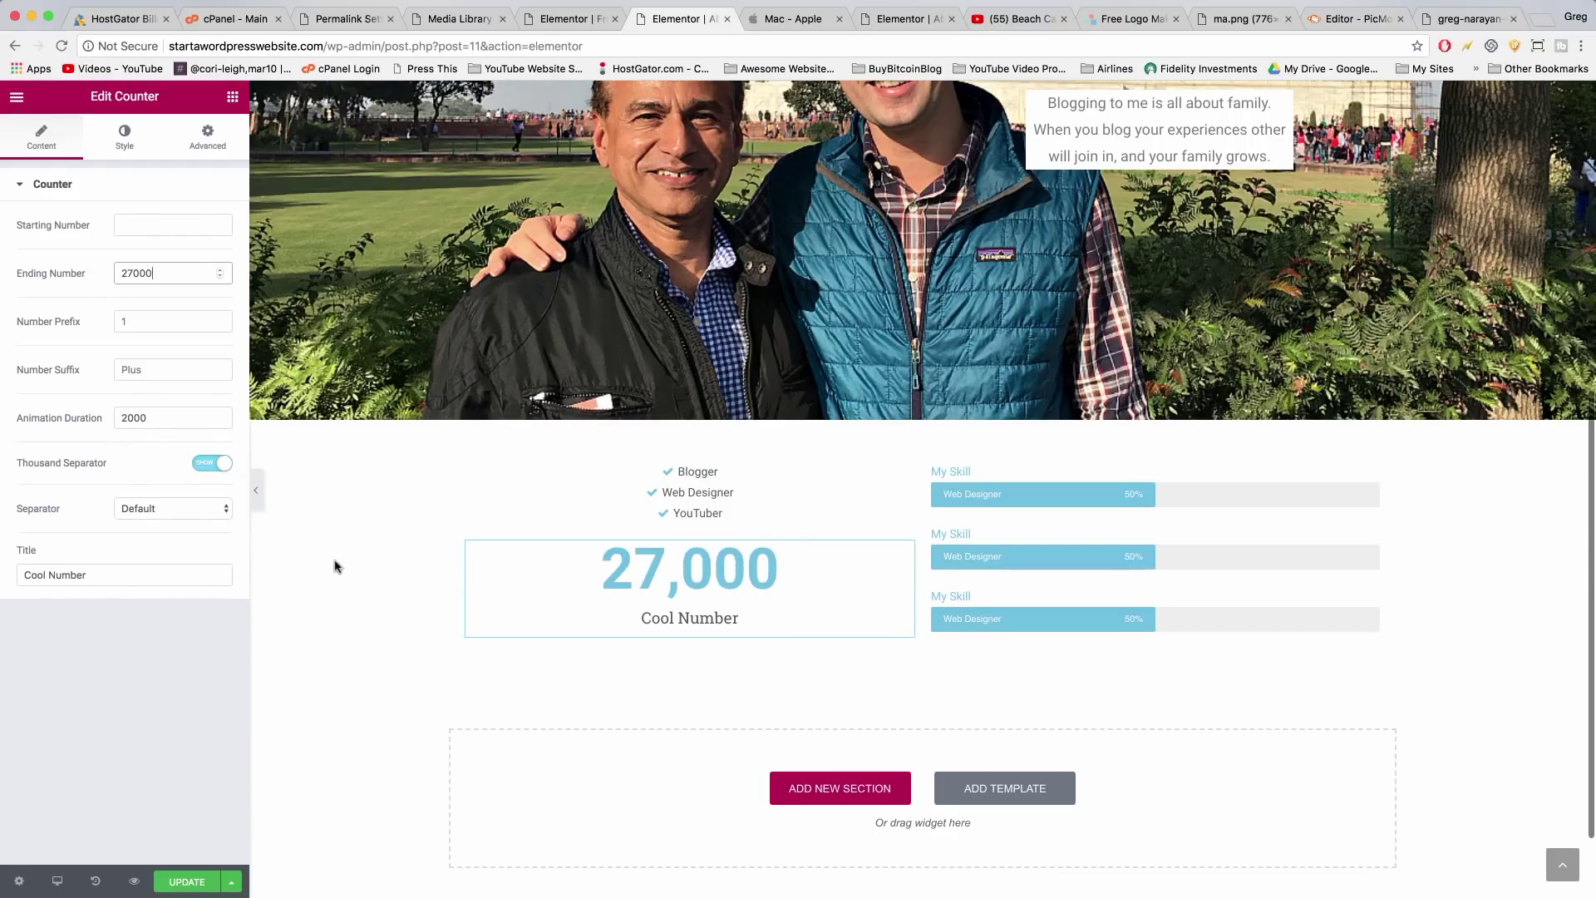
double_click(94, 569)
type("Sub")
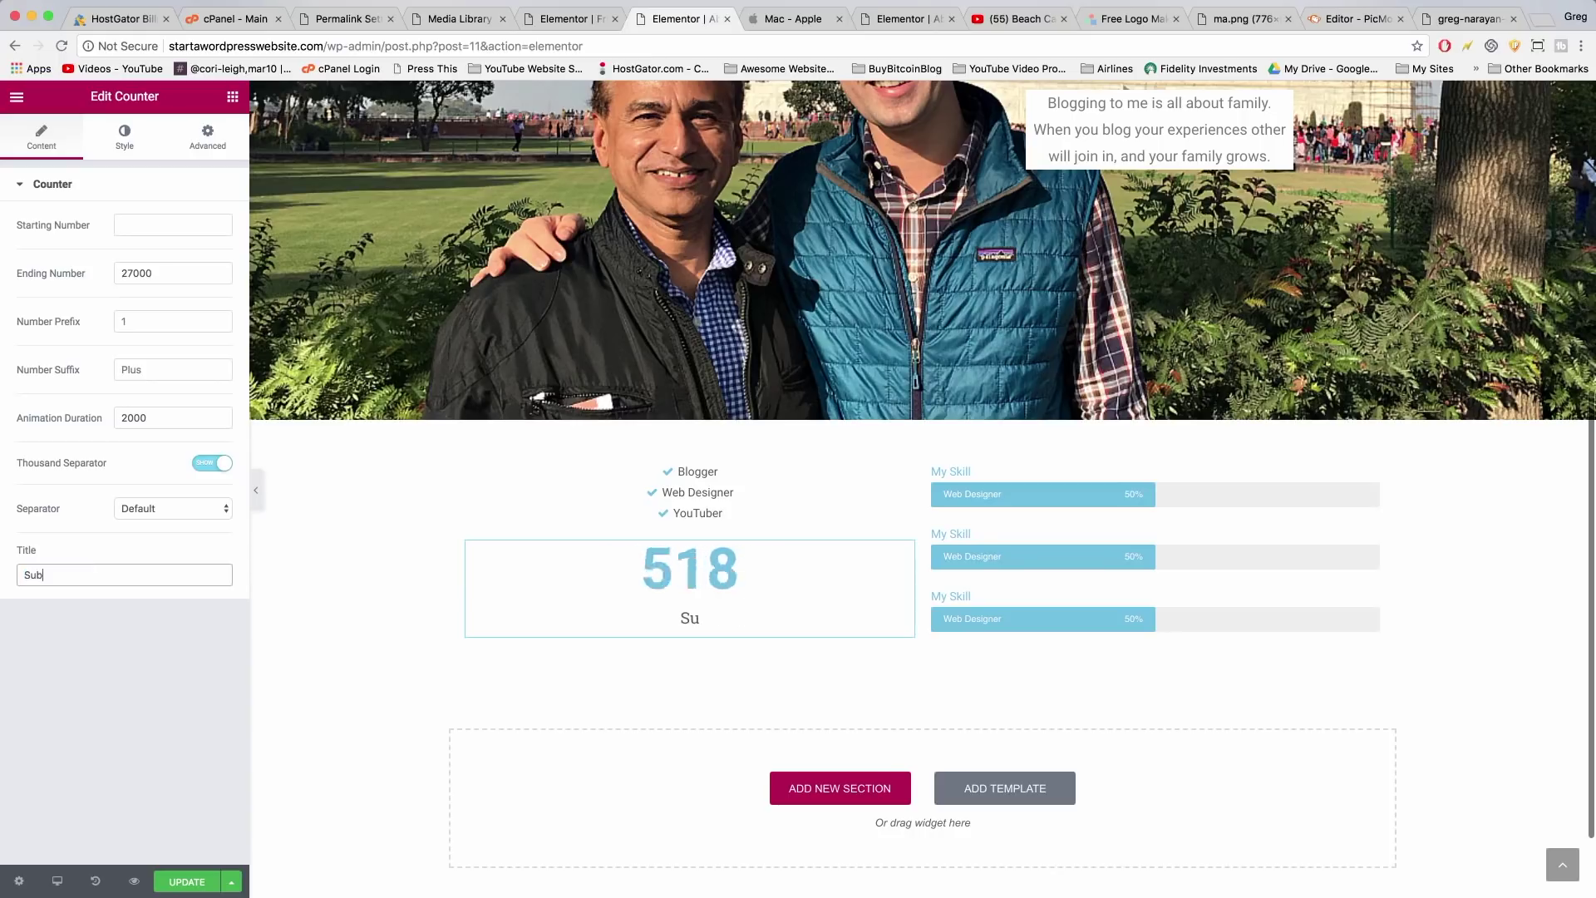
type("scribers")
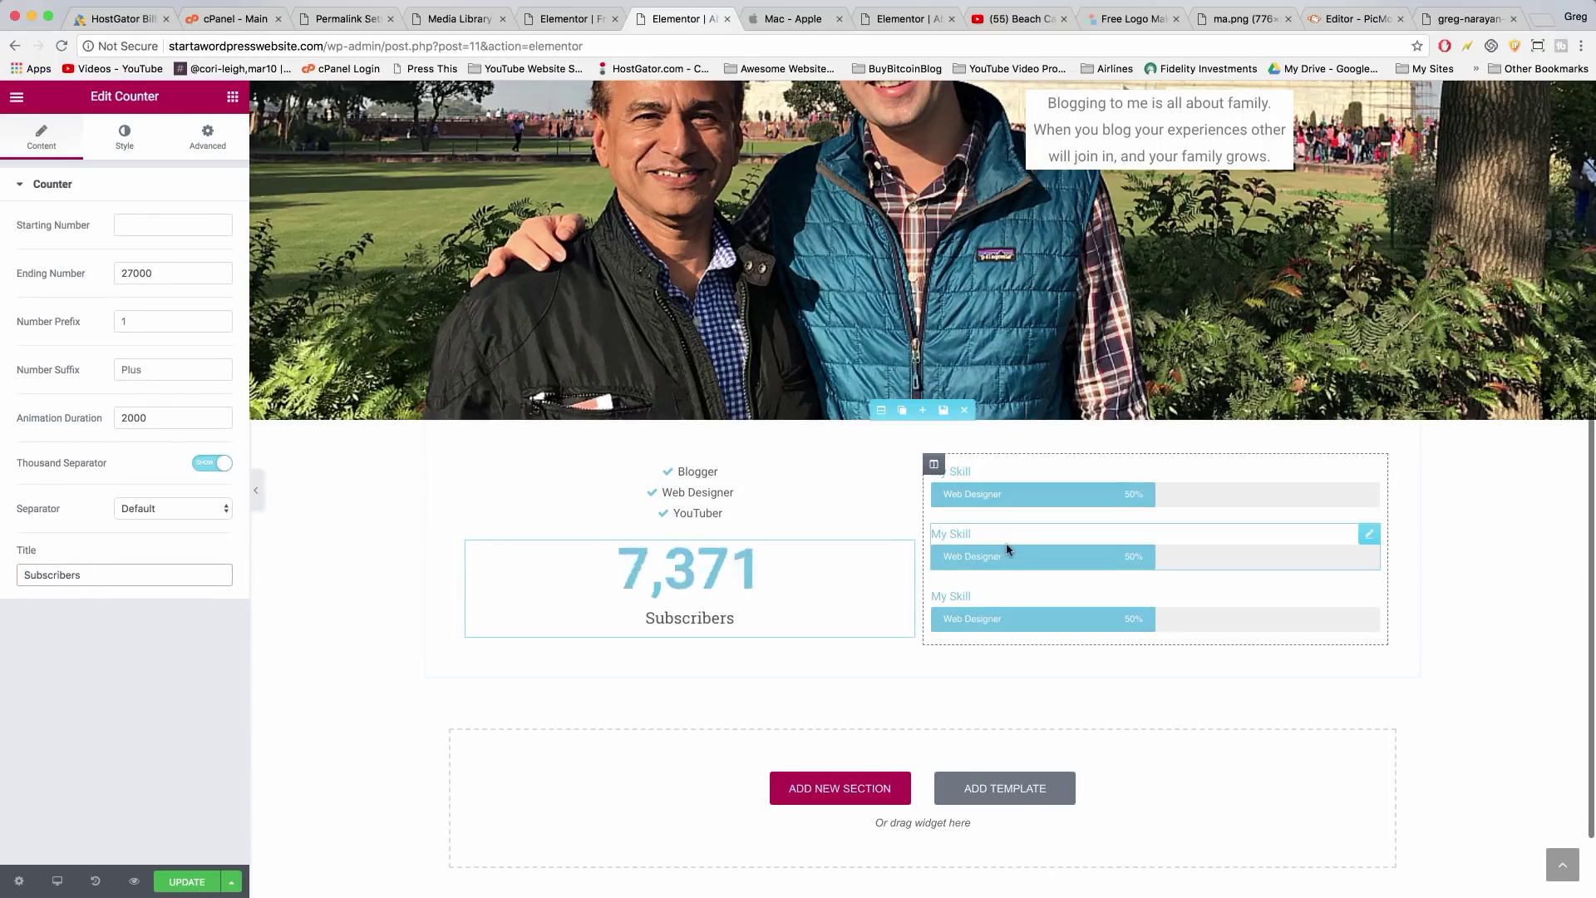
left_click(1045, 485)
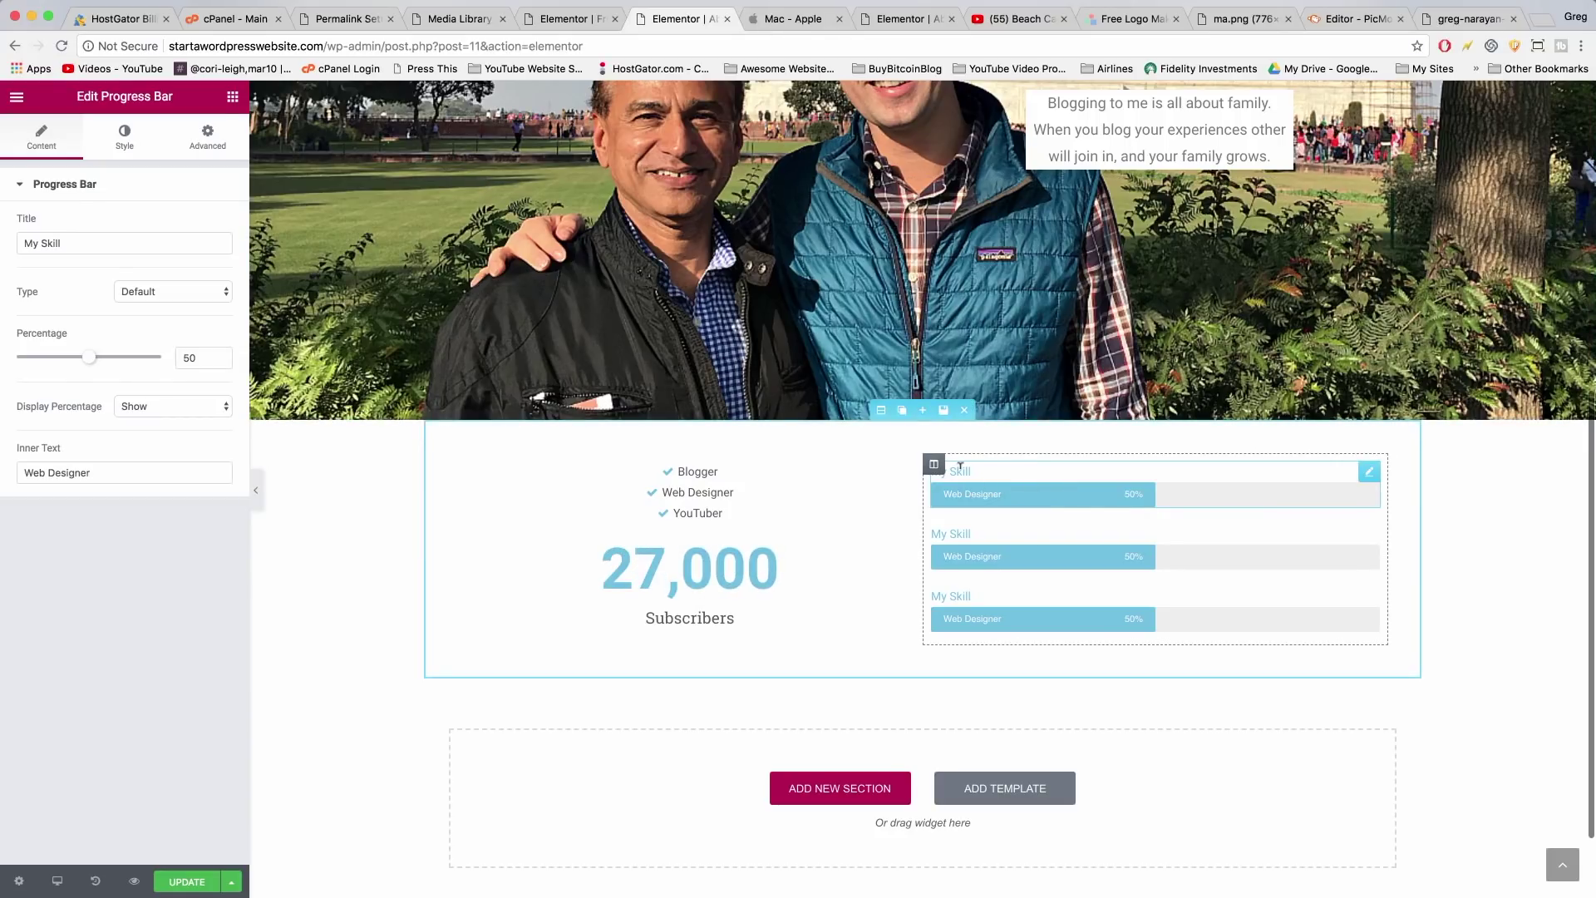
Retitle the first skill bar Answerin' Questions and set its title font size to 20.
left_click_drag(66, 242, 2, 239)
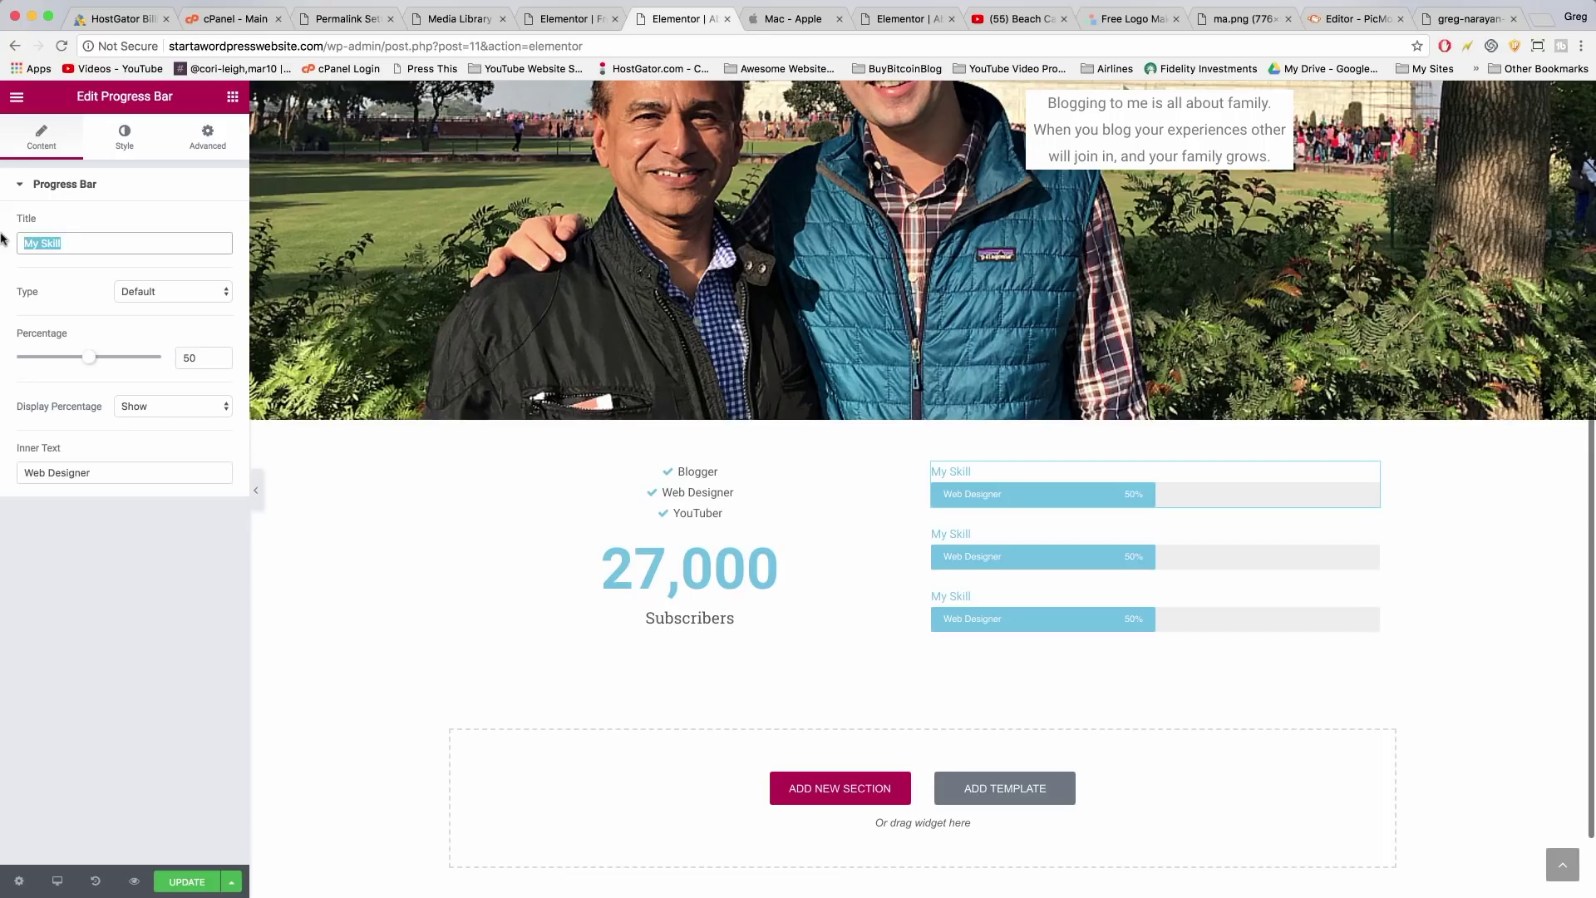
type("Answerin' Questions")
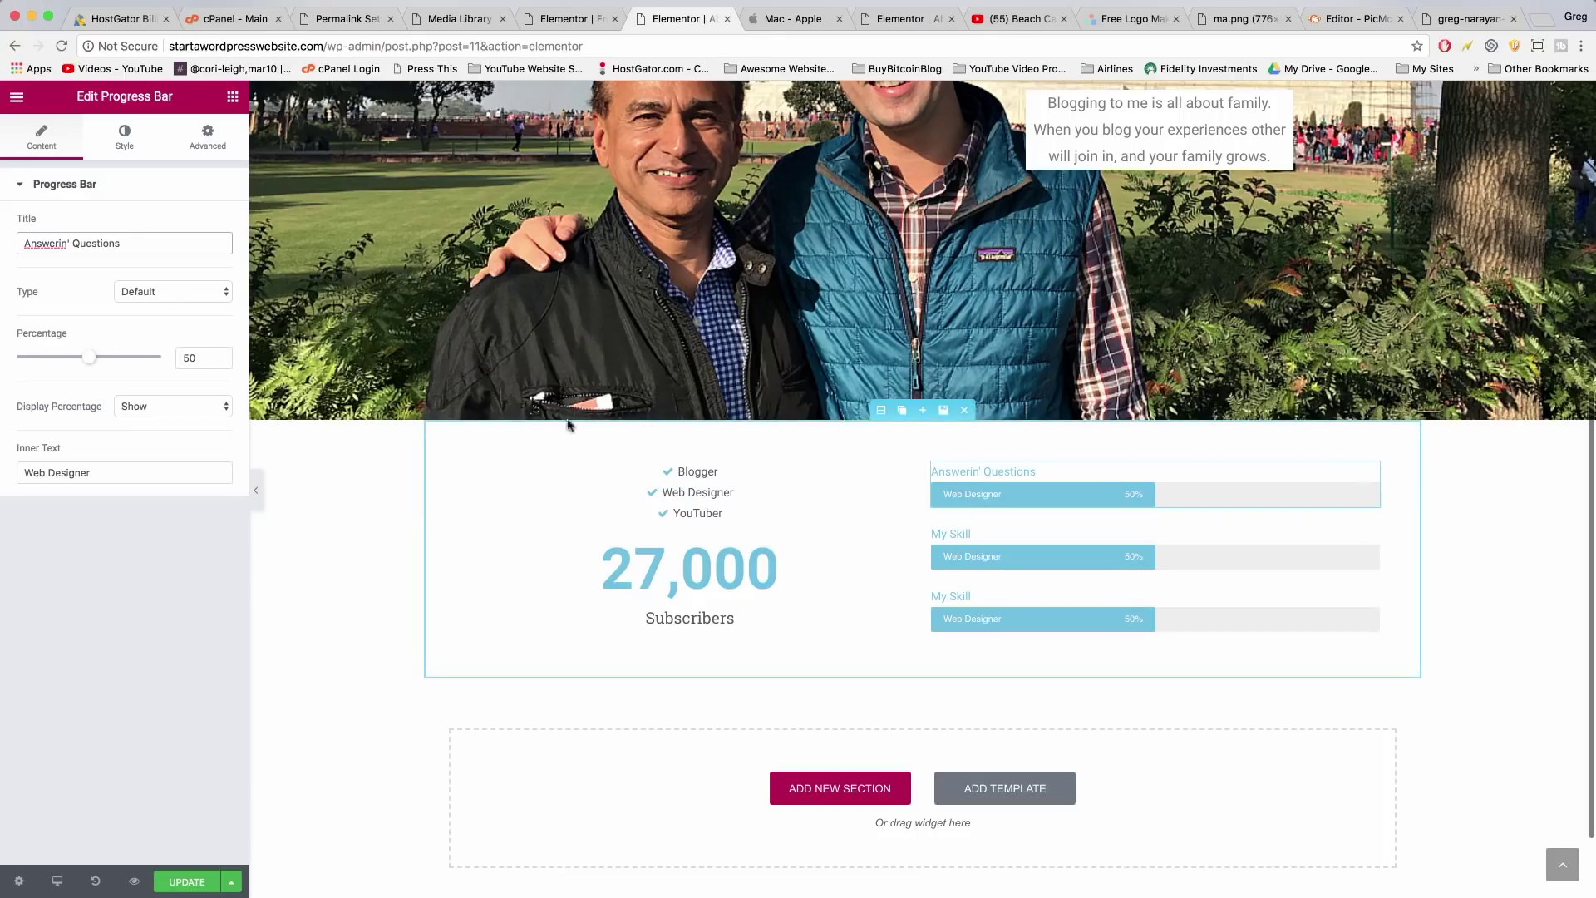
left_click(126, 139)
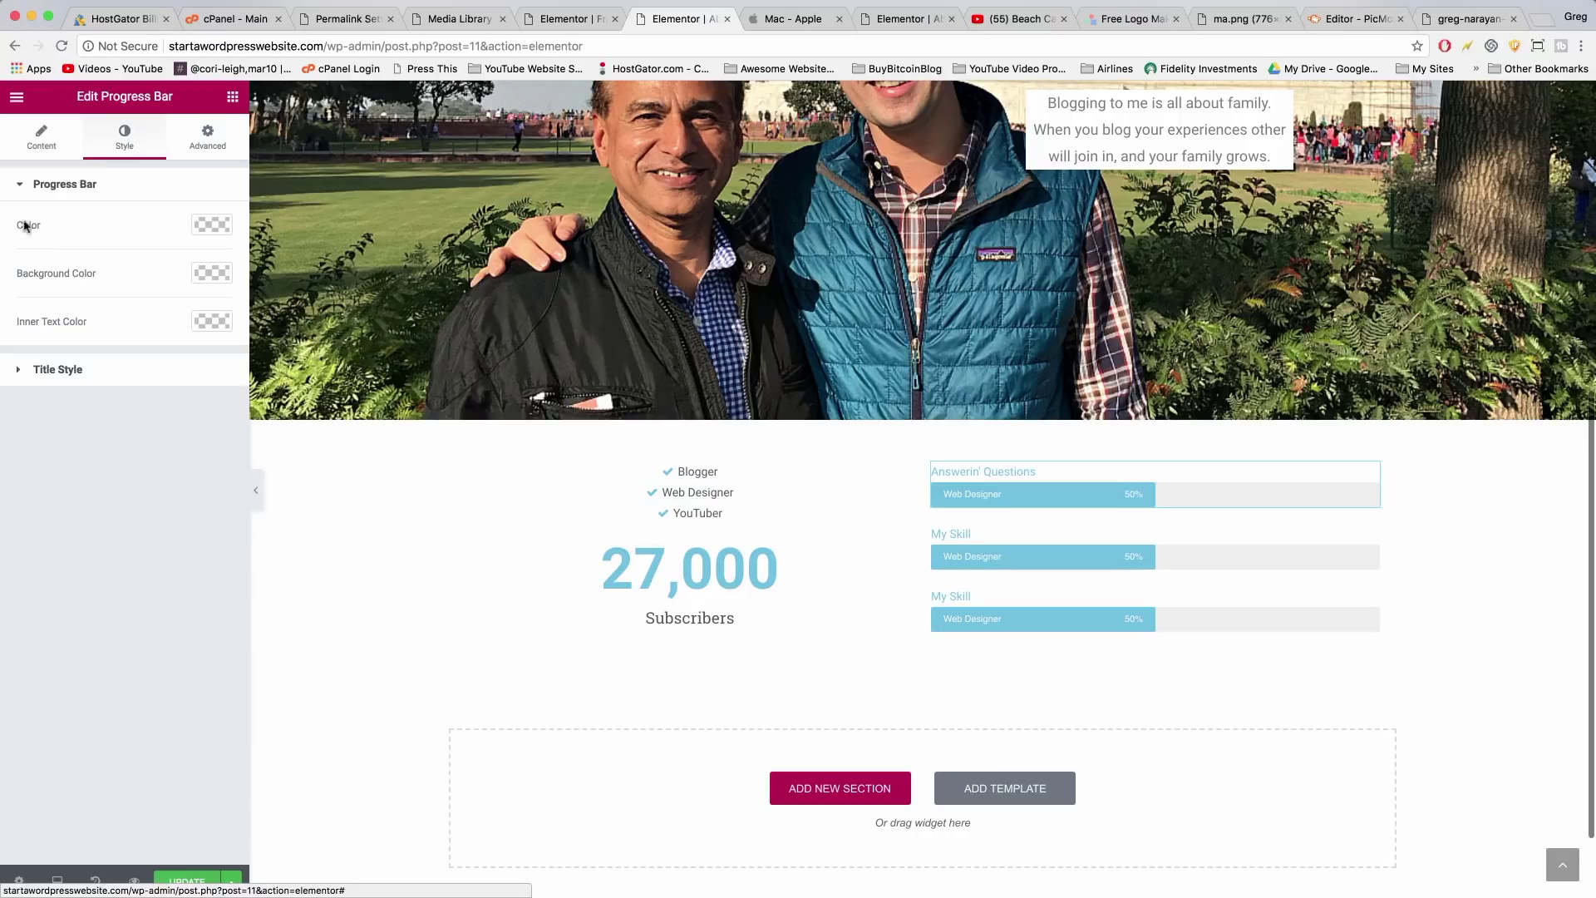
left_click(52, 367)
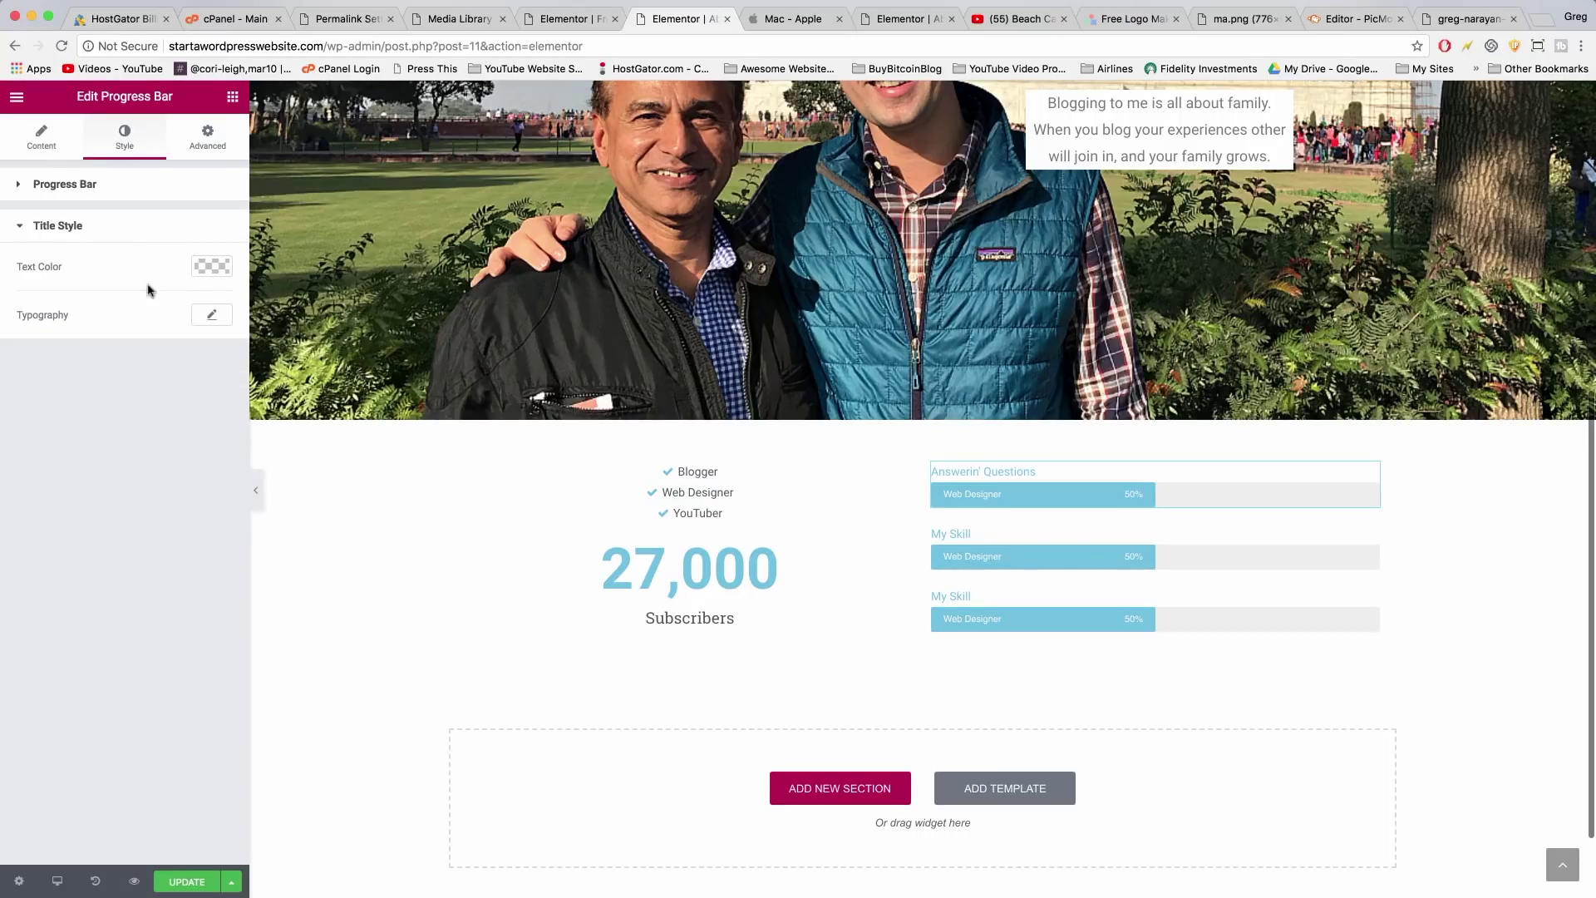
left_click(214, 322)
left_click(34, 417)
left_click_drag(35, 417, 46, 420)
double_click(178, 411)
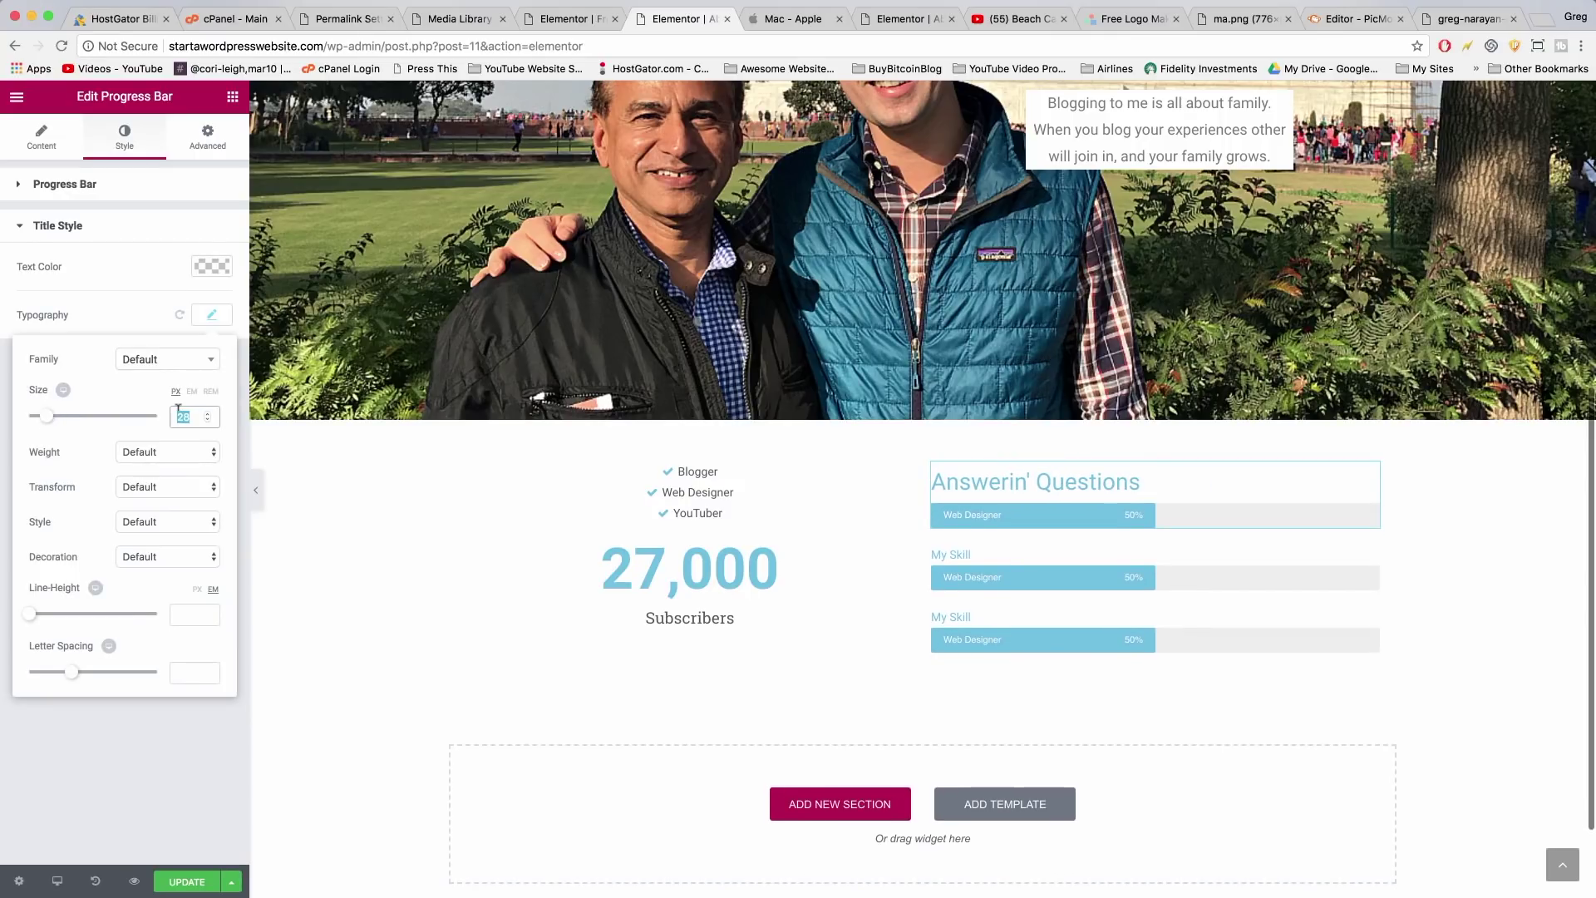
type("20")
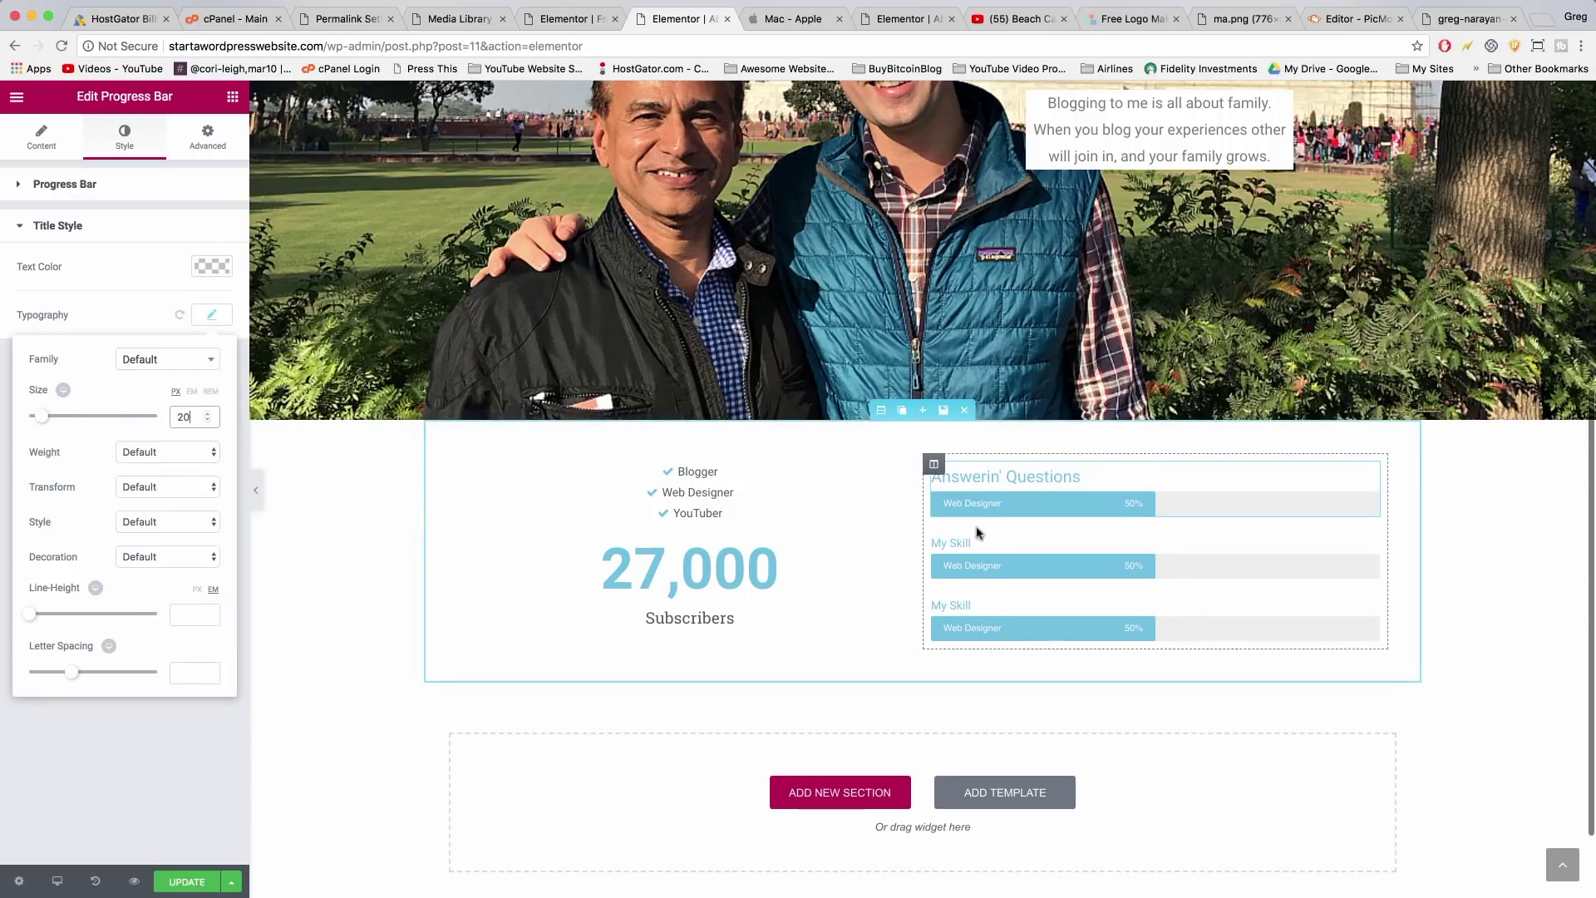
left_click(1001, 499)
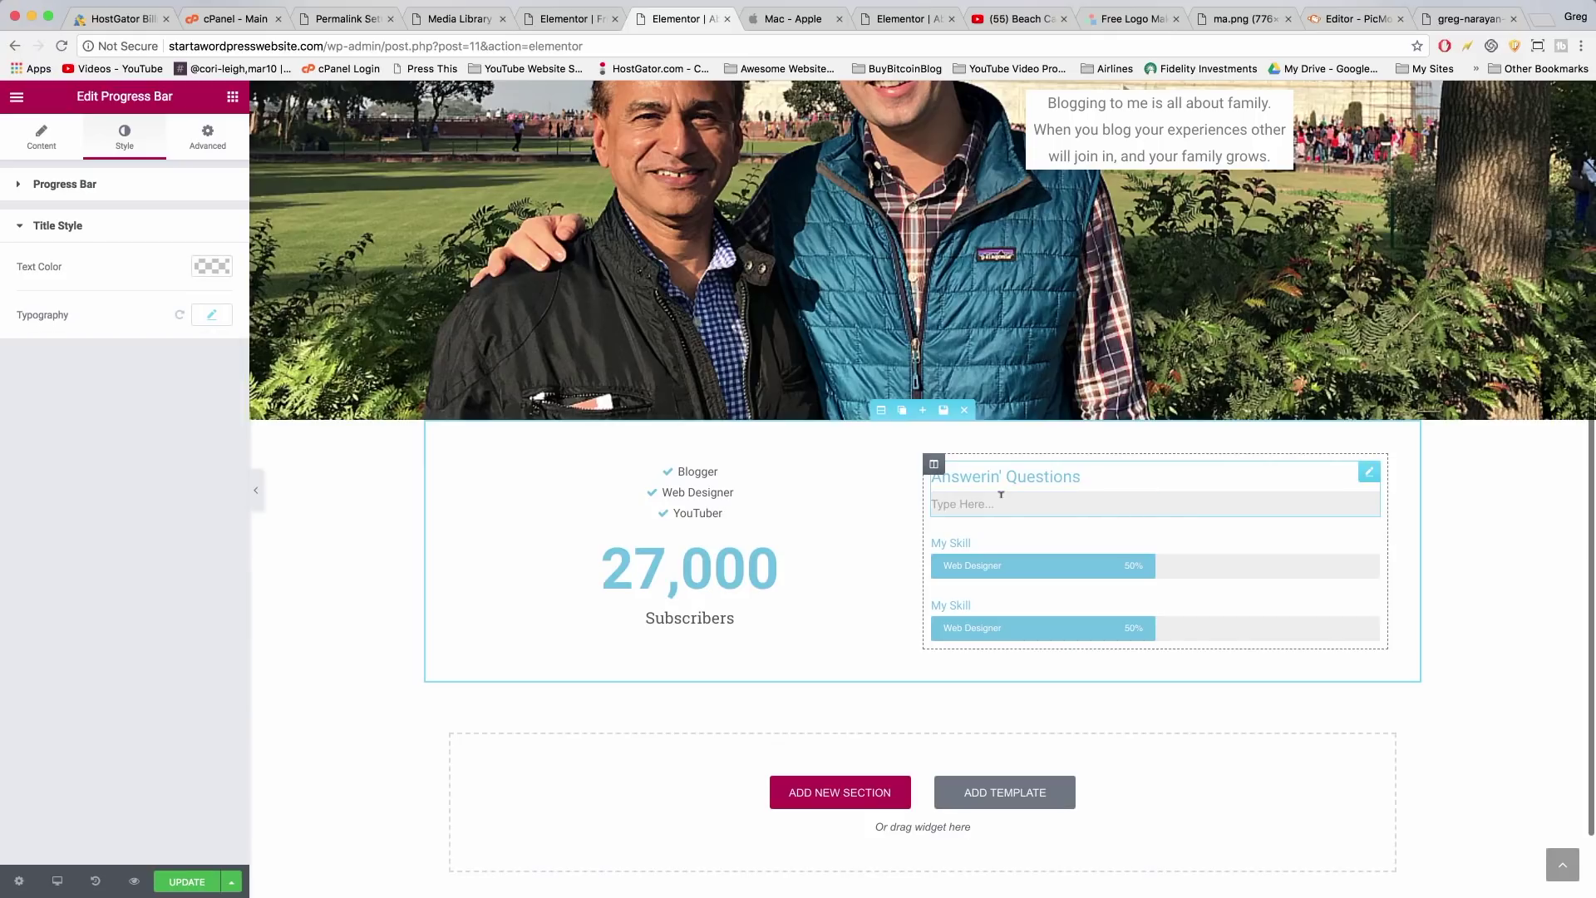
Clear the bar's Web Designer inner text, delete both My Skill bars, and duplicate it twice.
left_click(46, 139)
left_click(75, 472)
key("super+a")
key("BackSpace")
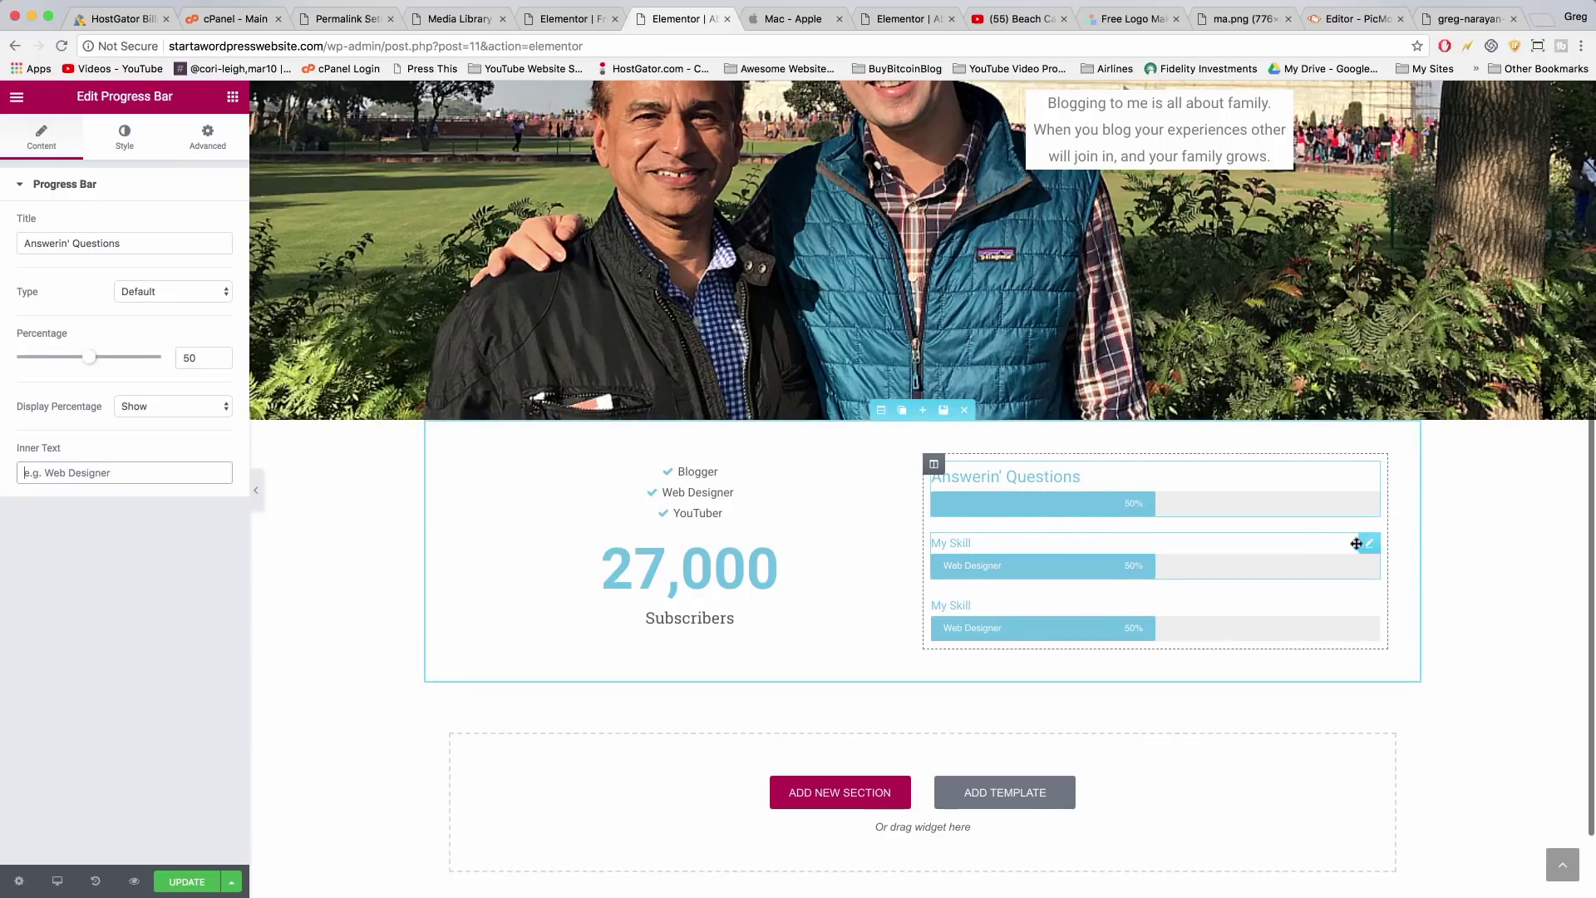
left_click(1329, 546)
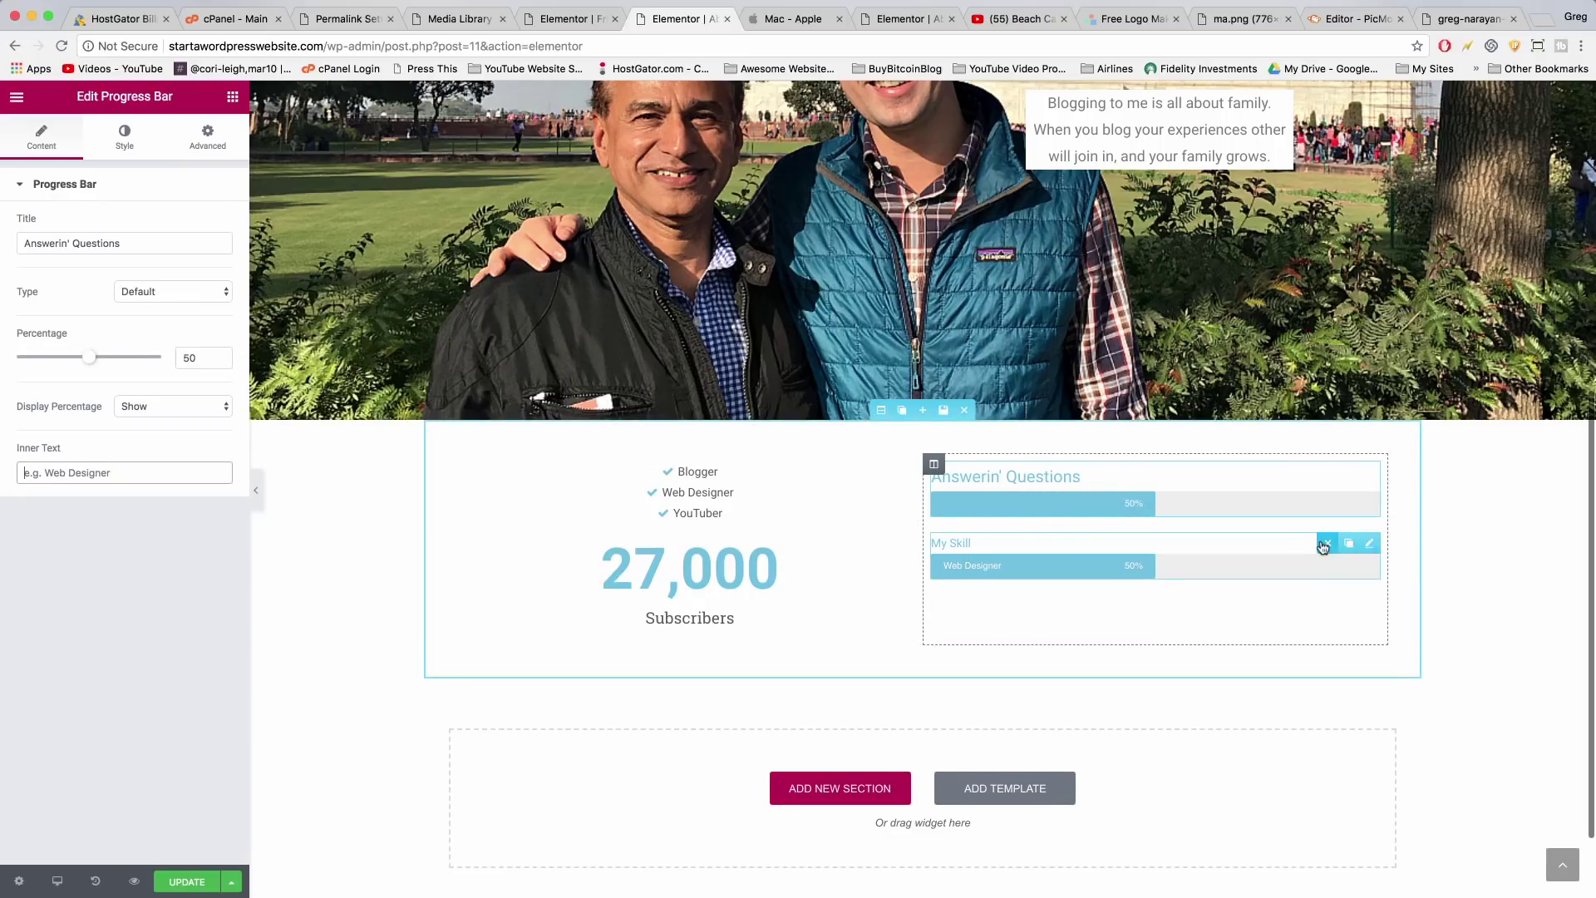
left_click(1335, 543)
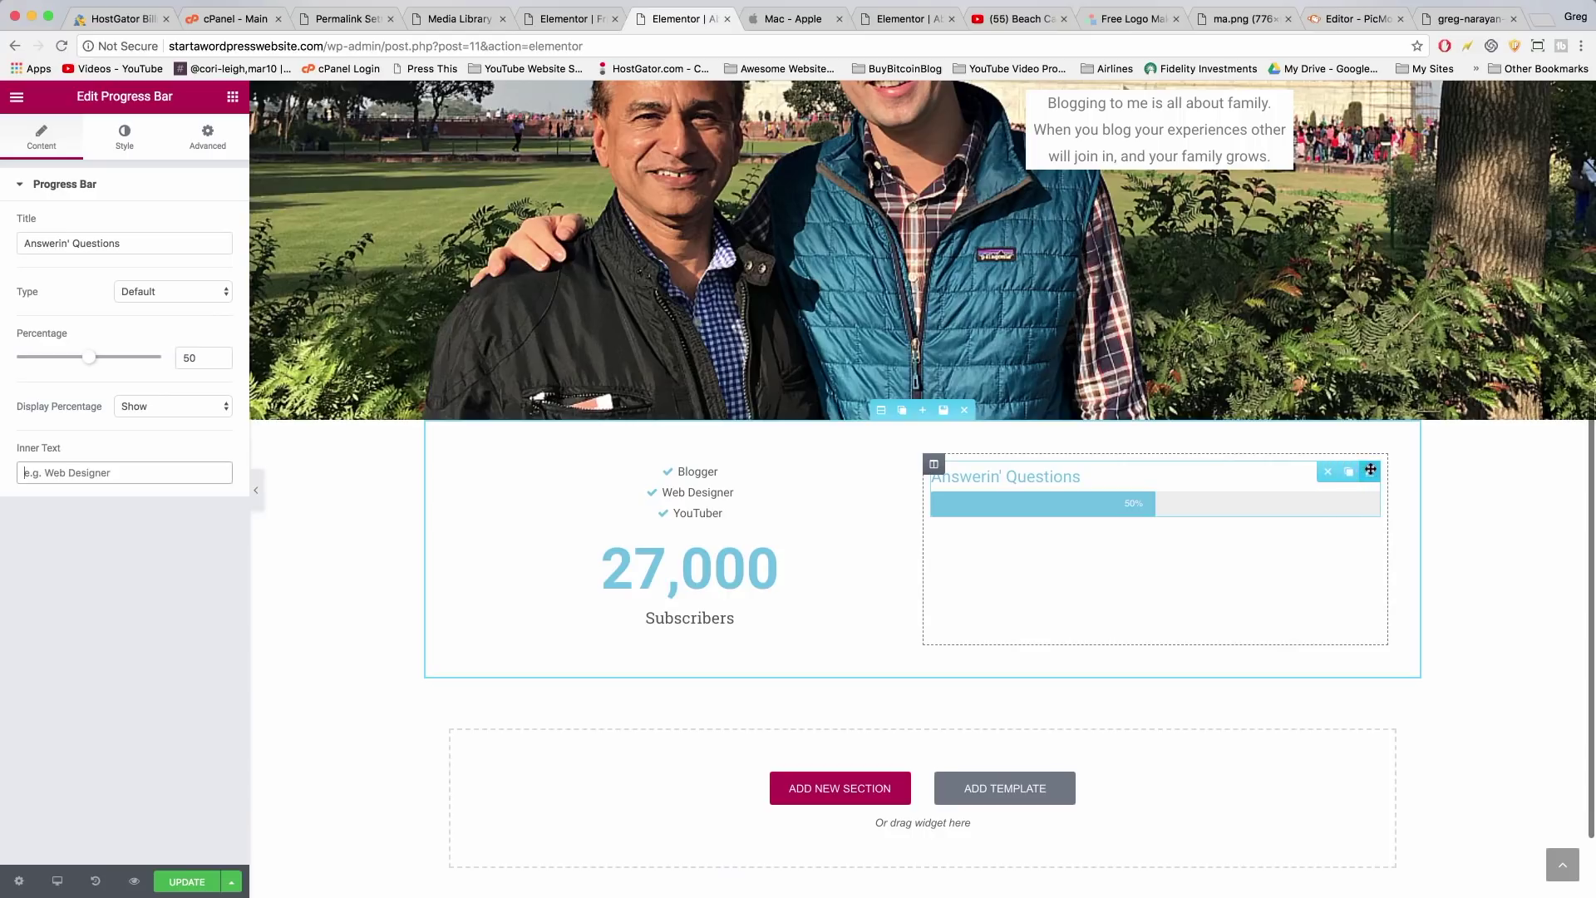
left_click(1348, 471)
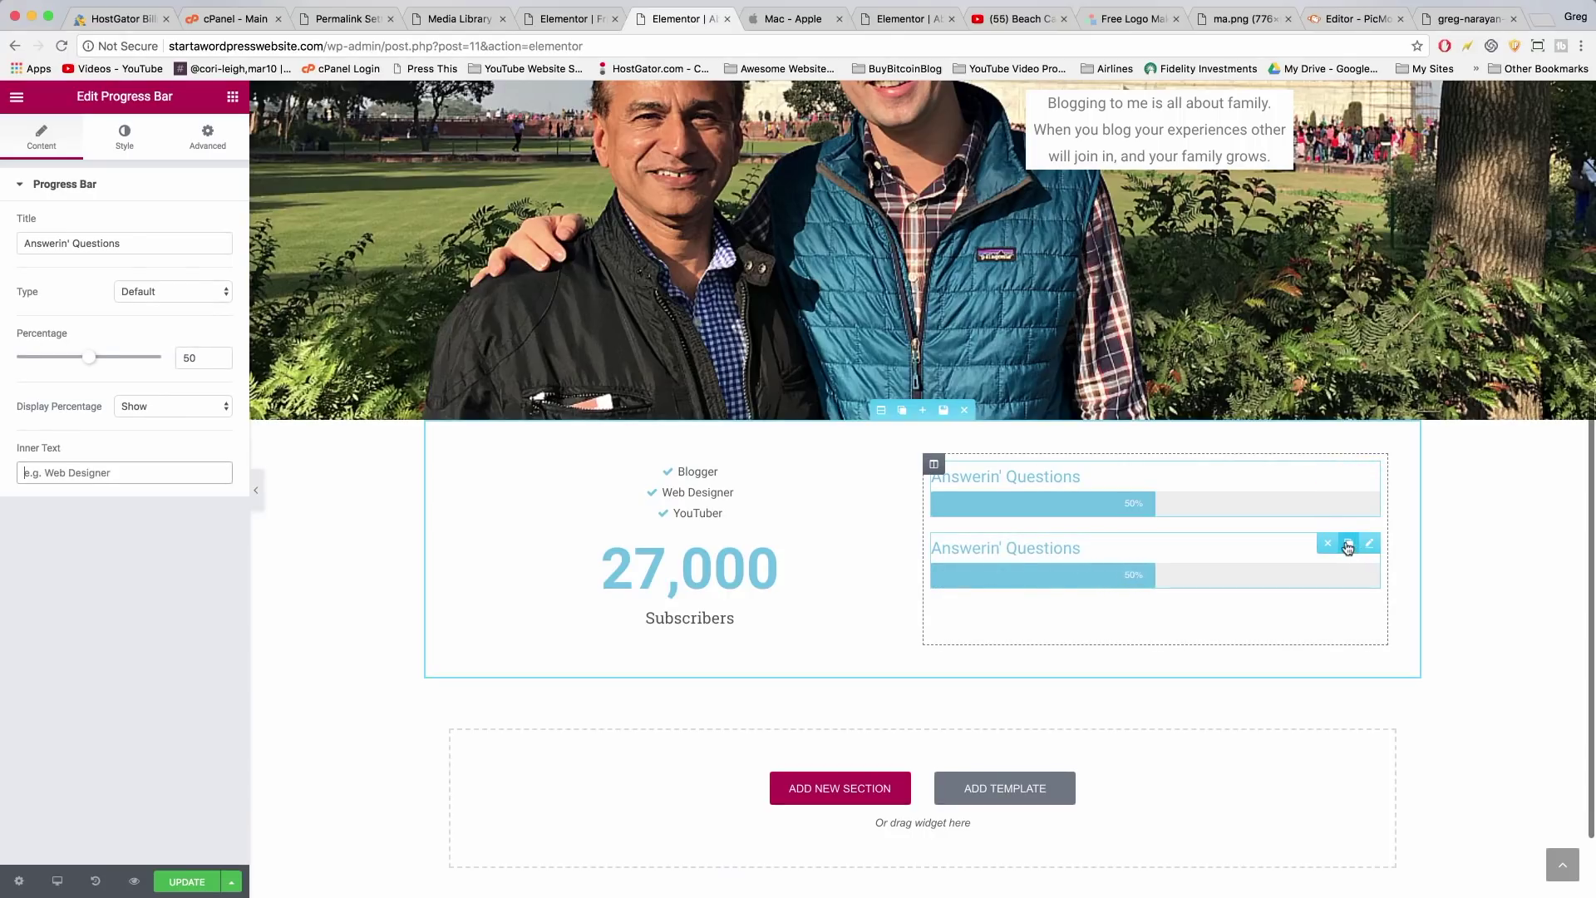
left_click(1349, 543)
Set the second skill bar to WordPressin' at 25%.
left_click(1364, 543)
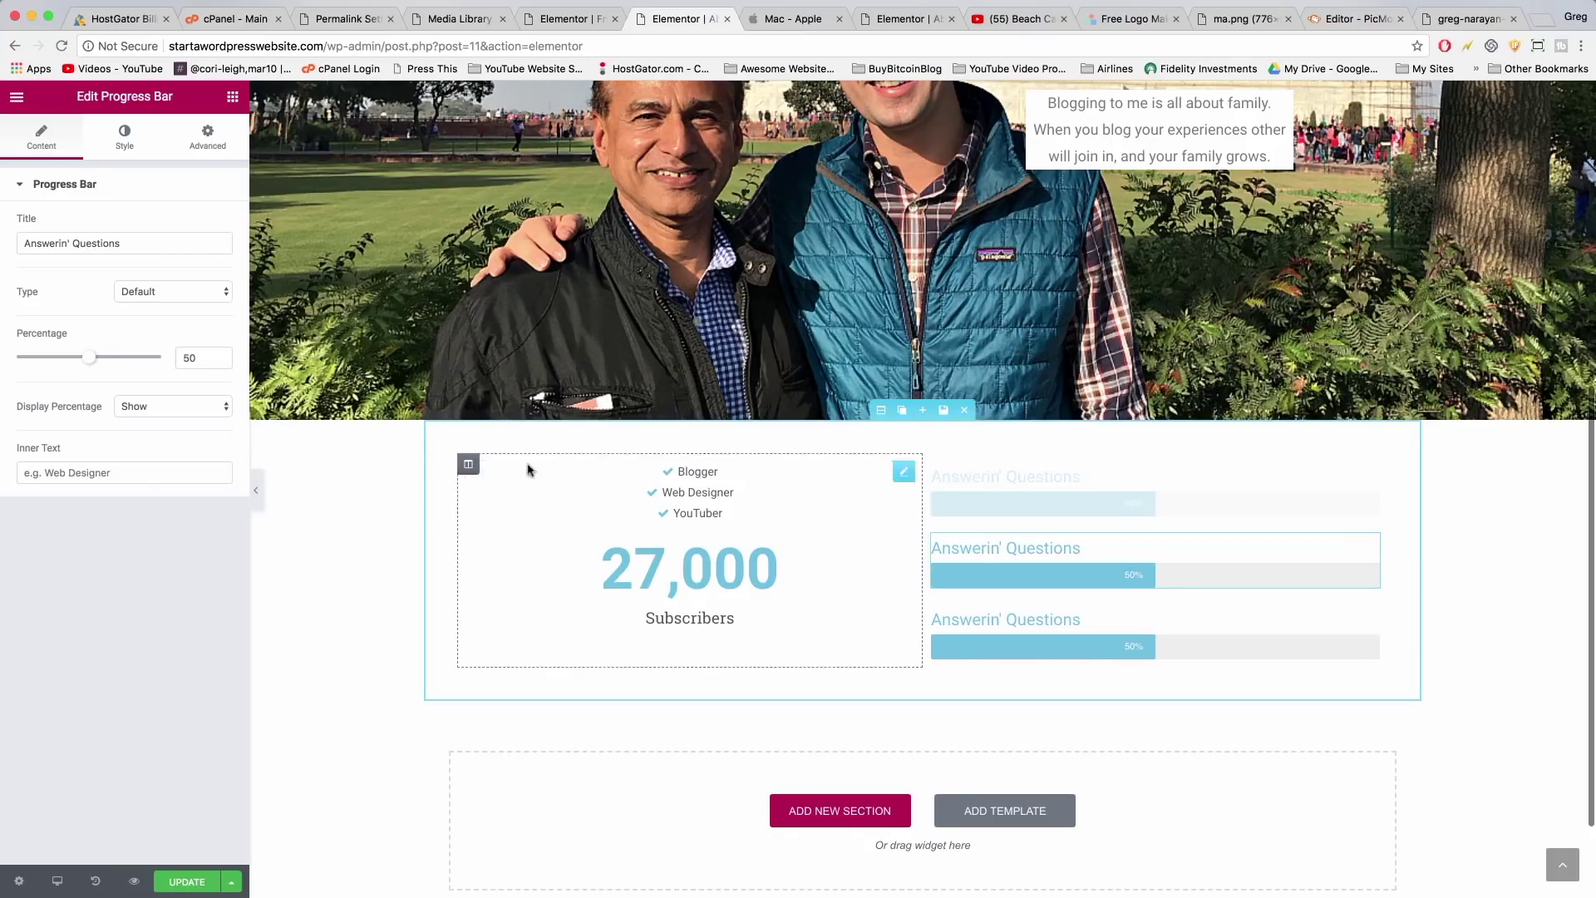
left_click(122, 242)
left_click_drag(122, 241, 20, 241)
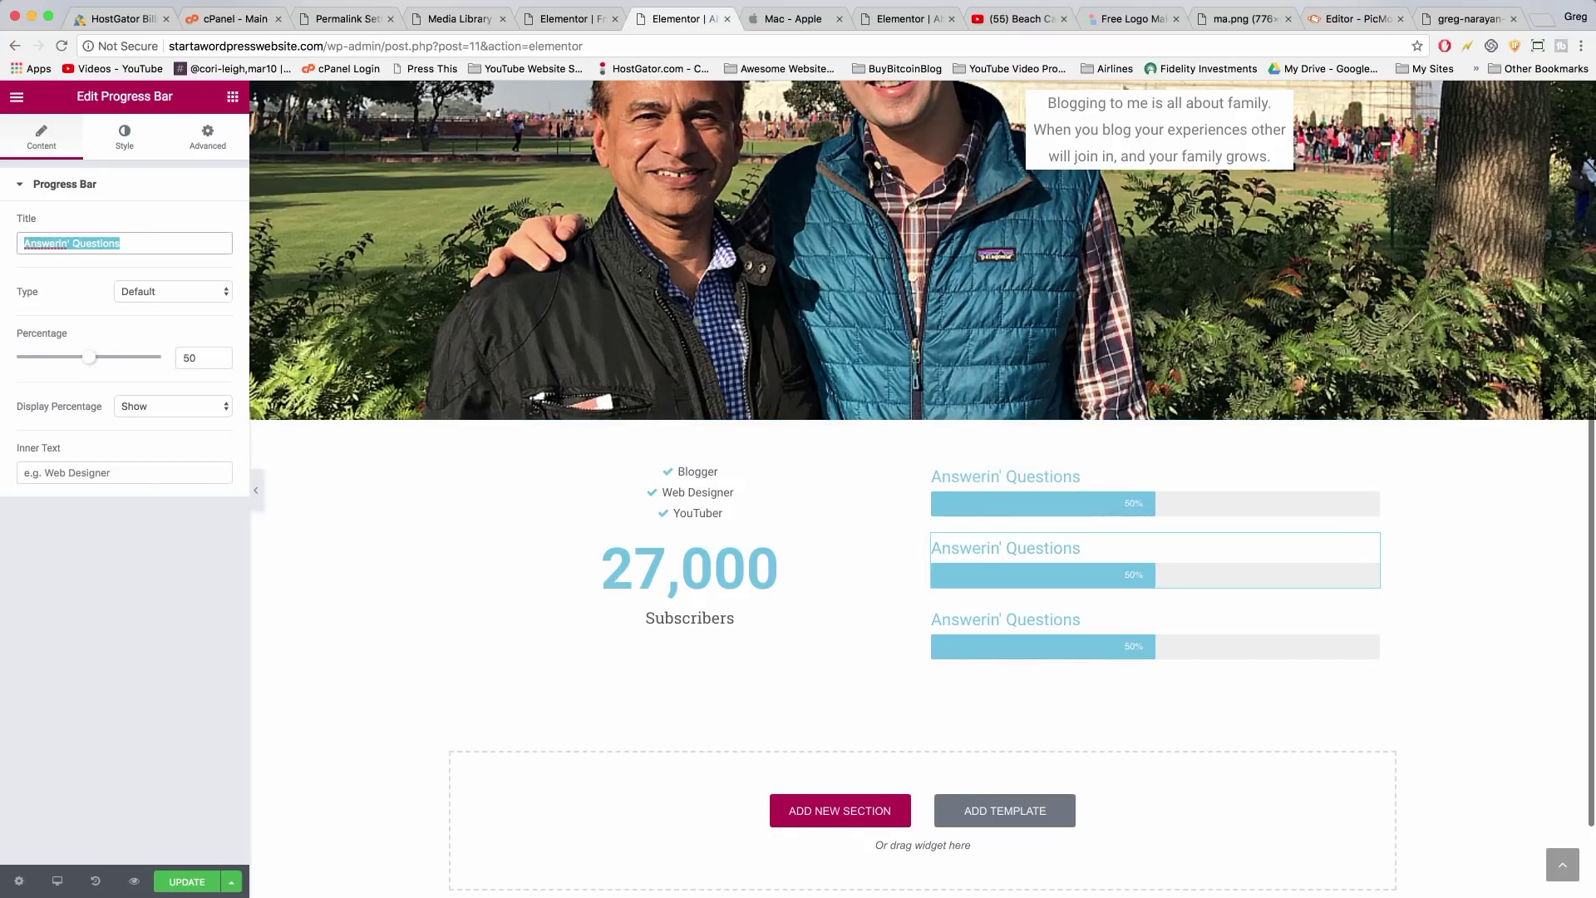
type("WordPressin'")
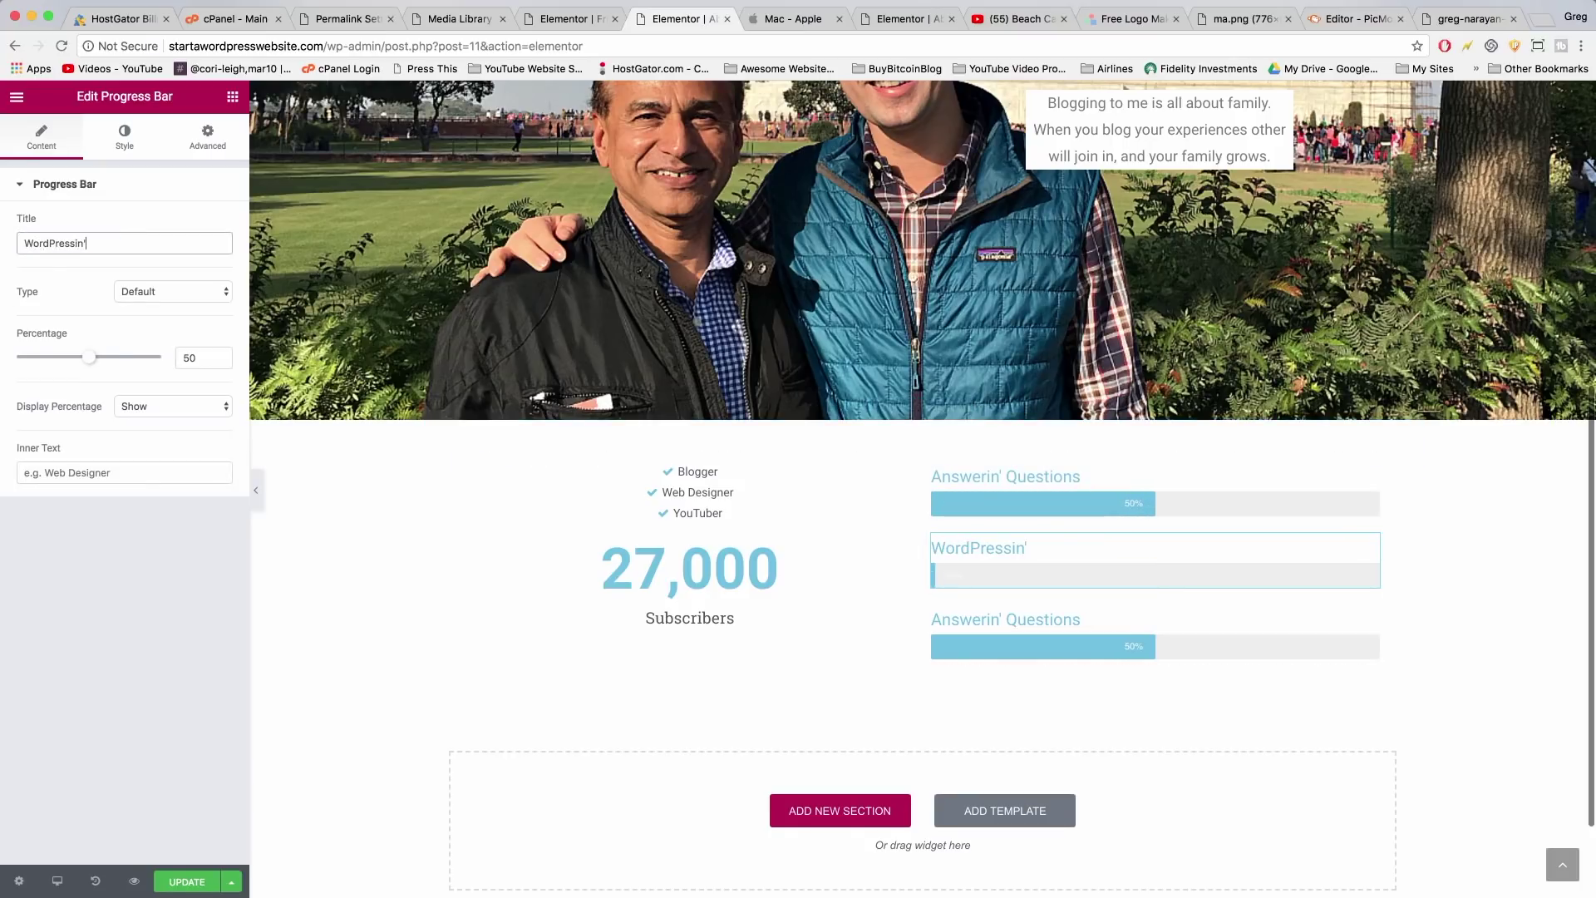
left_click(190, 357)
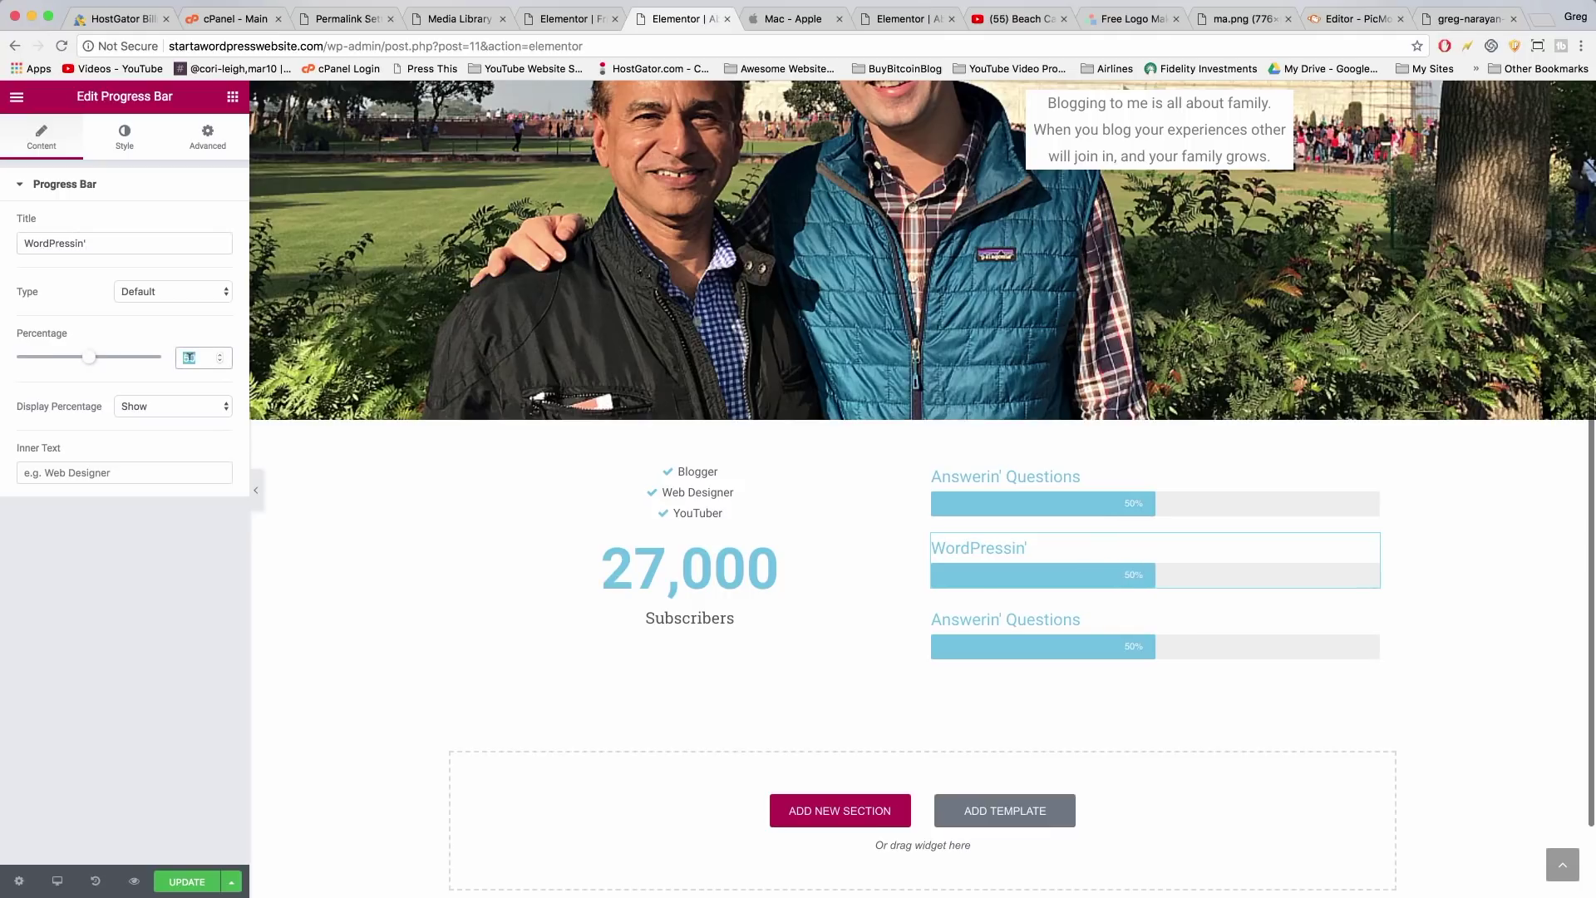
type("25")
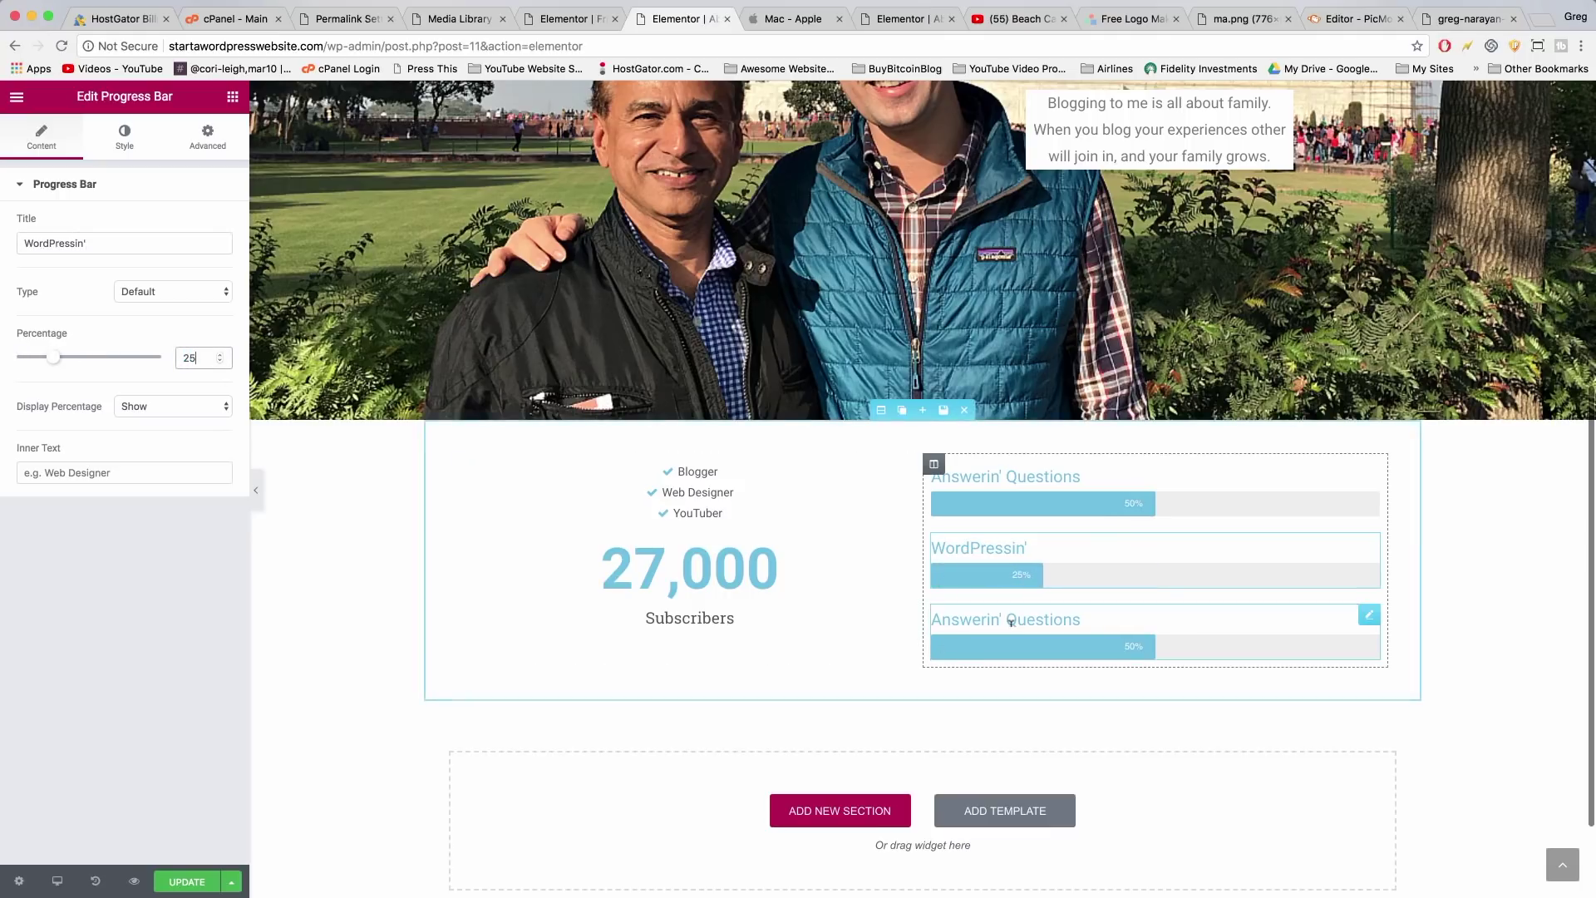
Set the third skill bar to Playin' with Kittens at 25% and save the page.
left_click(1002, 623)
triple_click(75, 243)
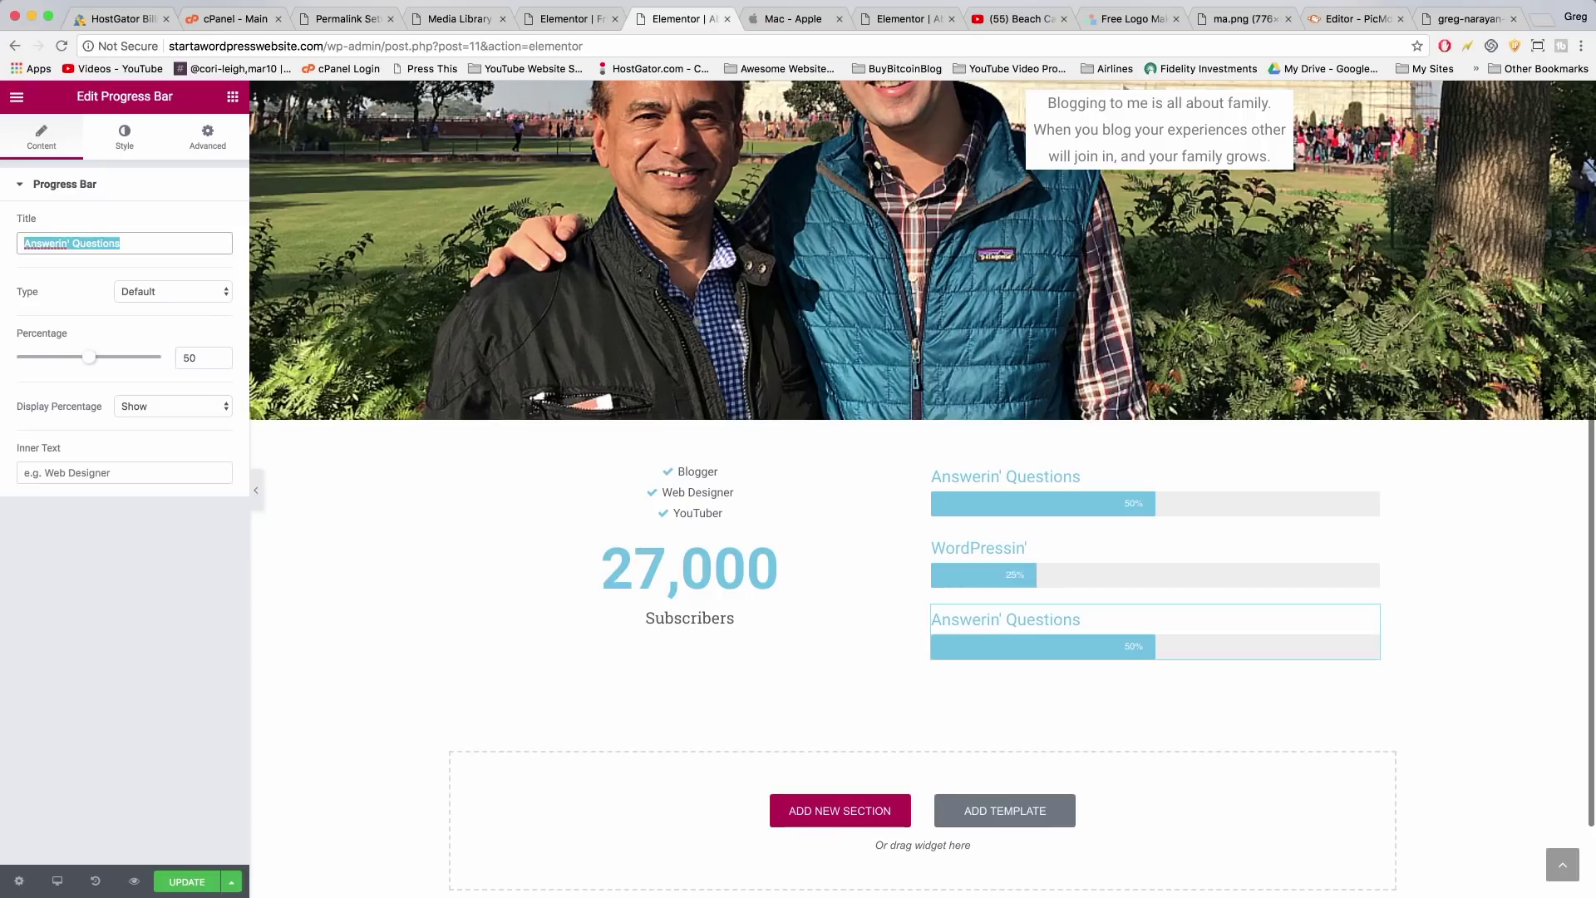
type("Playin' with Kittens")
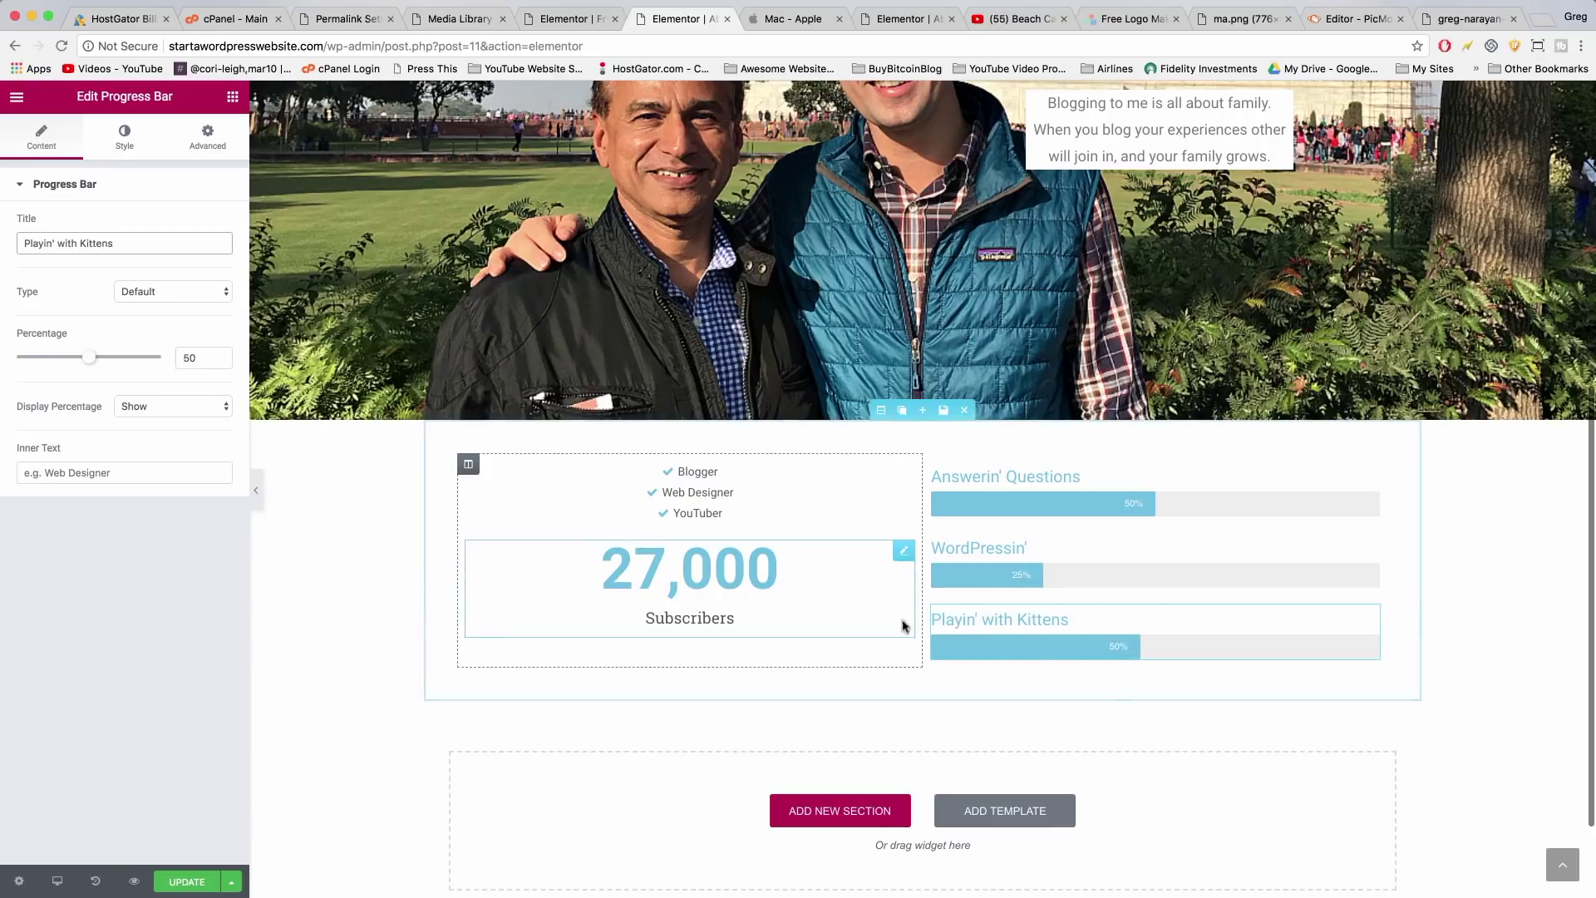
left_click(198, 356)
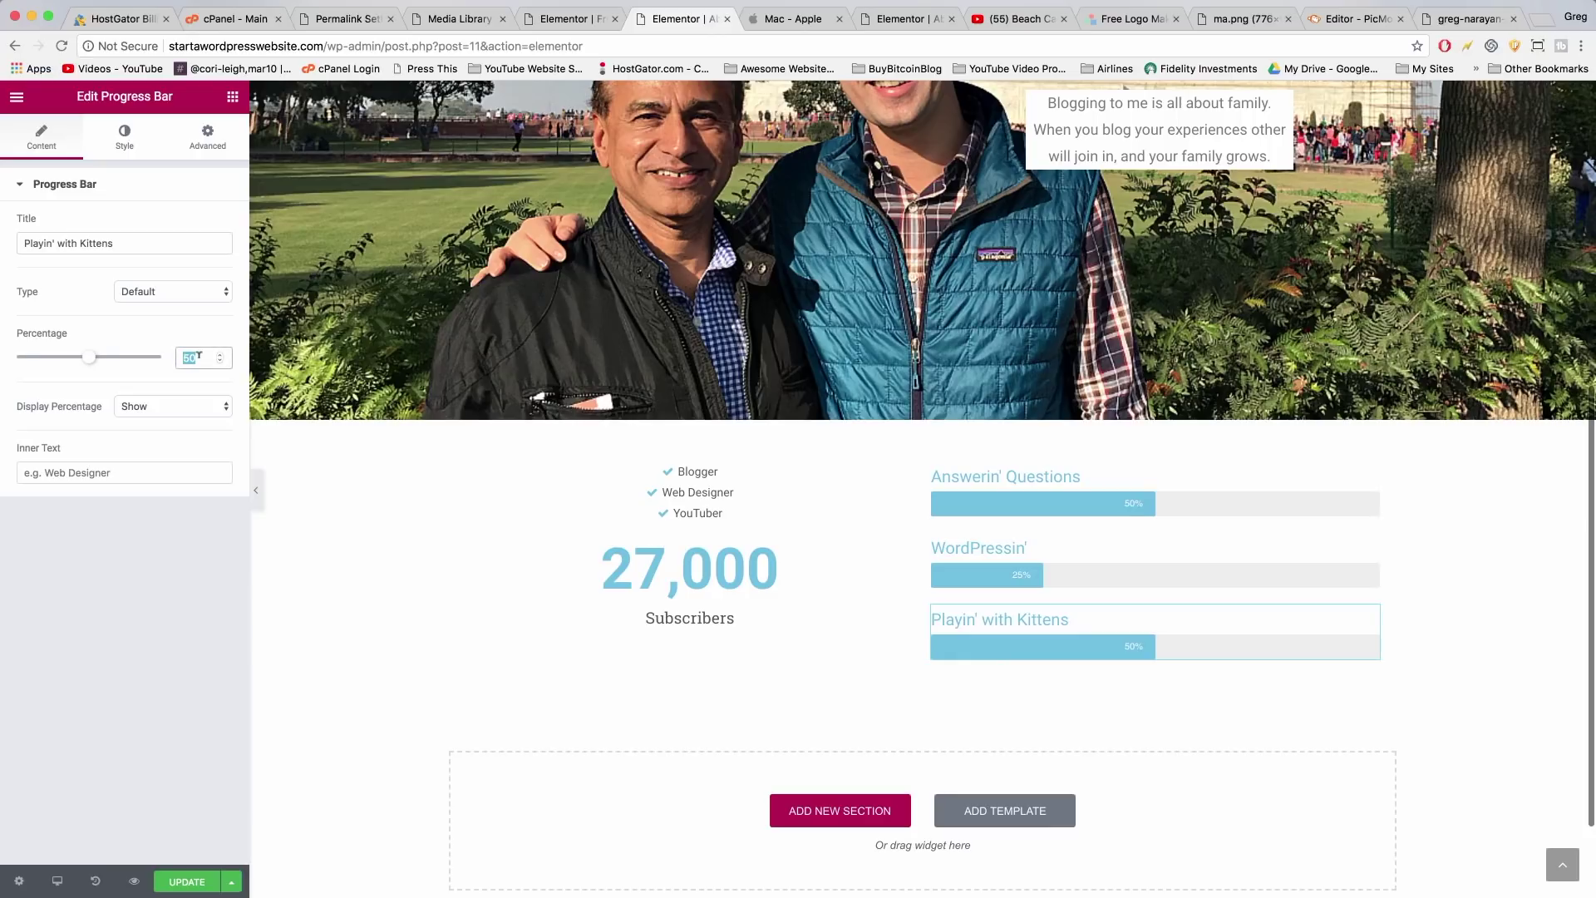
type("25")
left_click(176, 616)
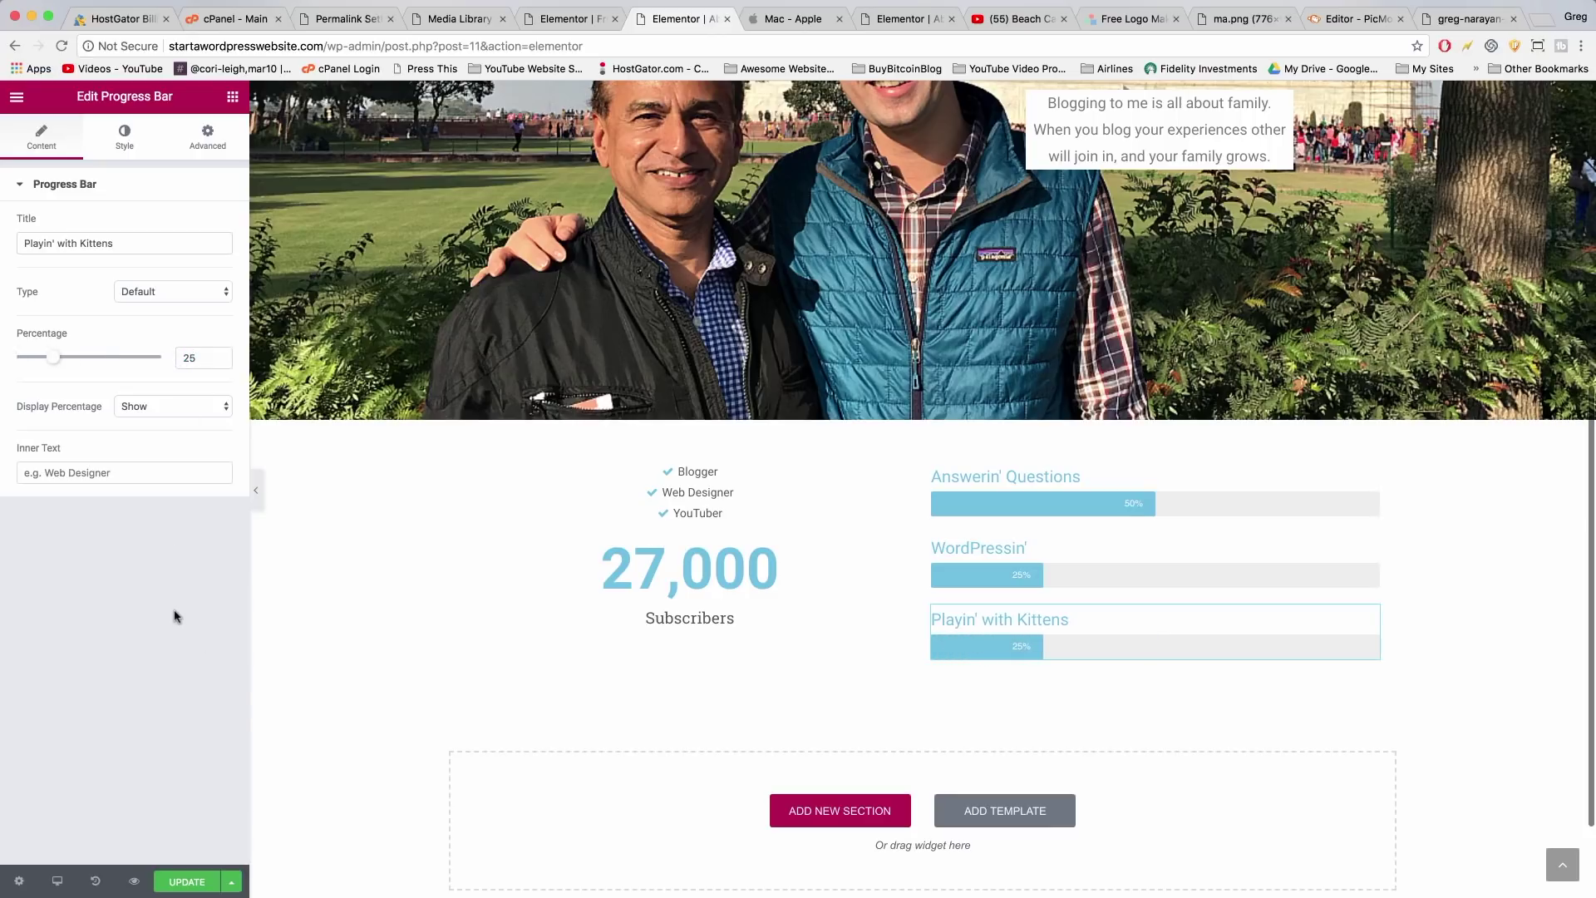
left_click(182, 881)
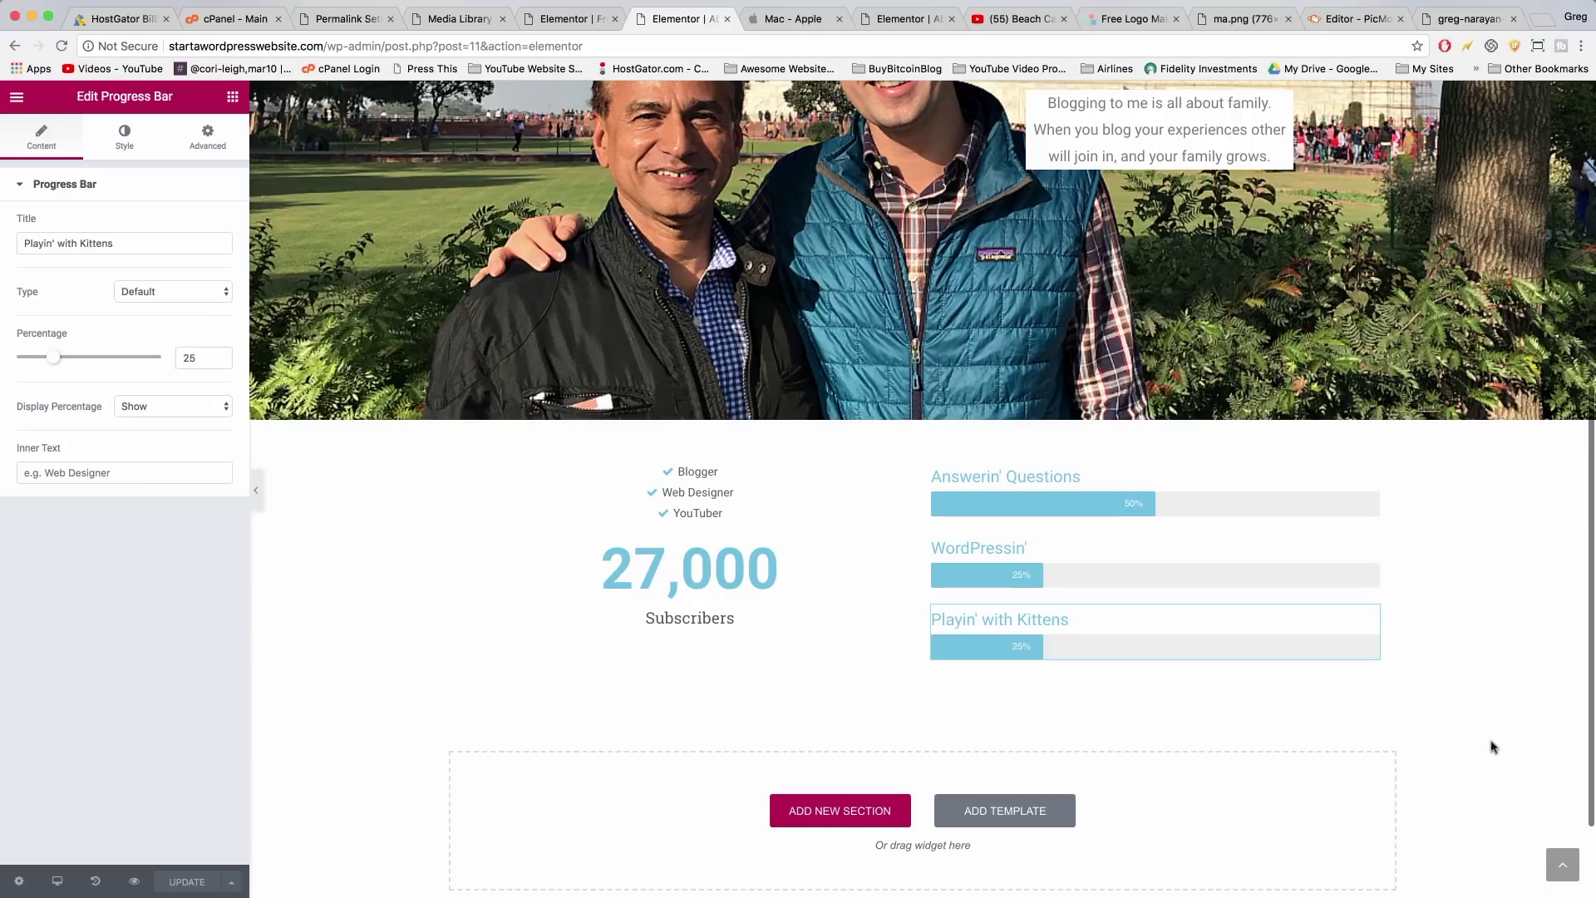
Add a three-column section below the skills with an Image widget in the first column.
left_click(879, 810)
scroll(888, 803, "down", 2)
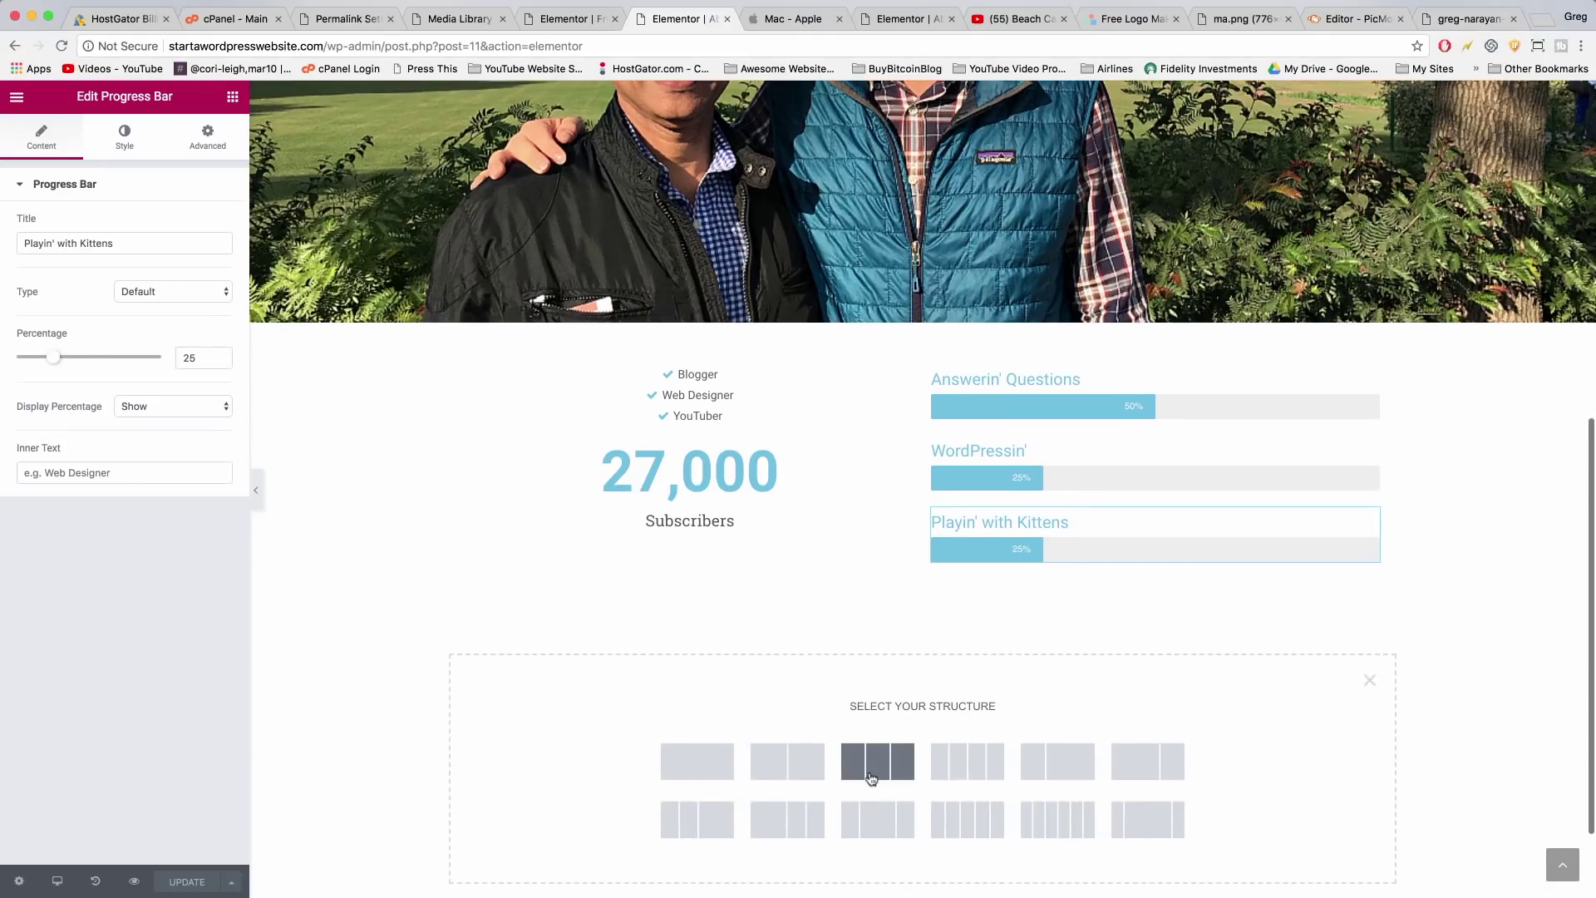
left_click(875, 765)
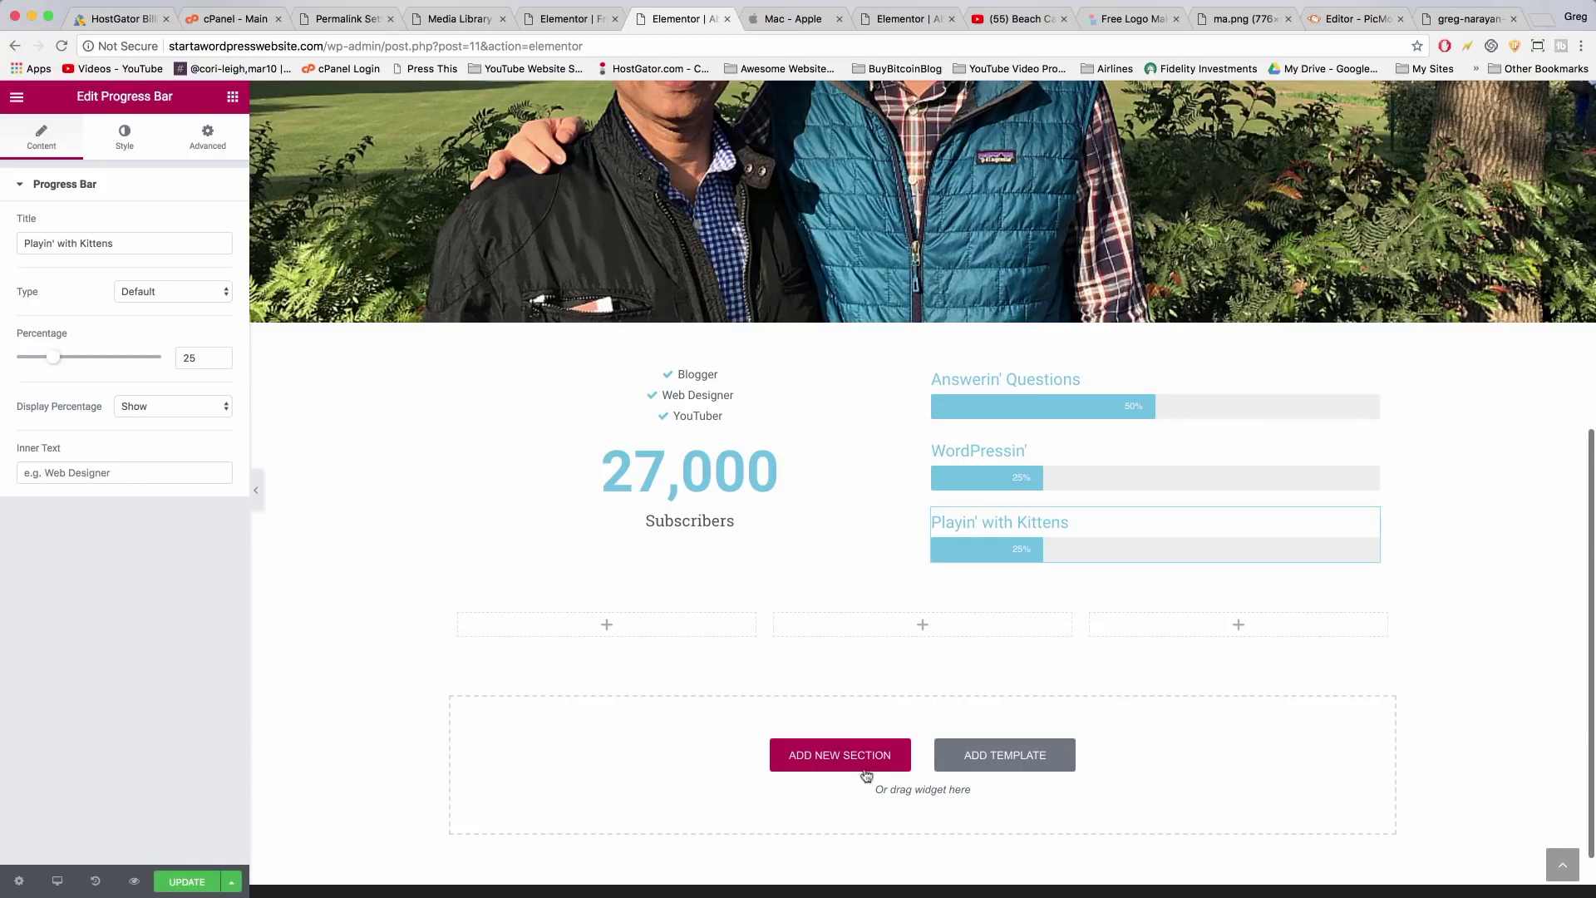
left_click(233, 101)
scroll(146, 434, "down", 5)
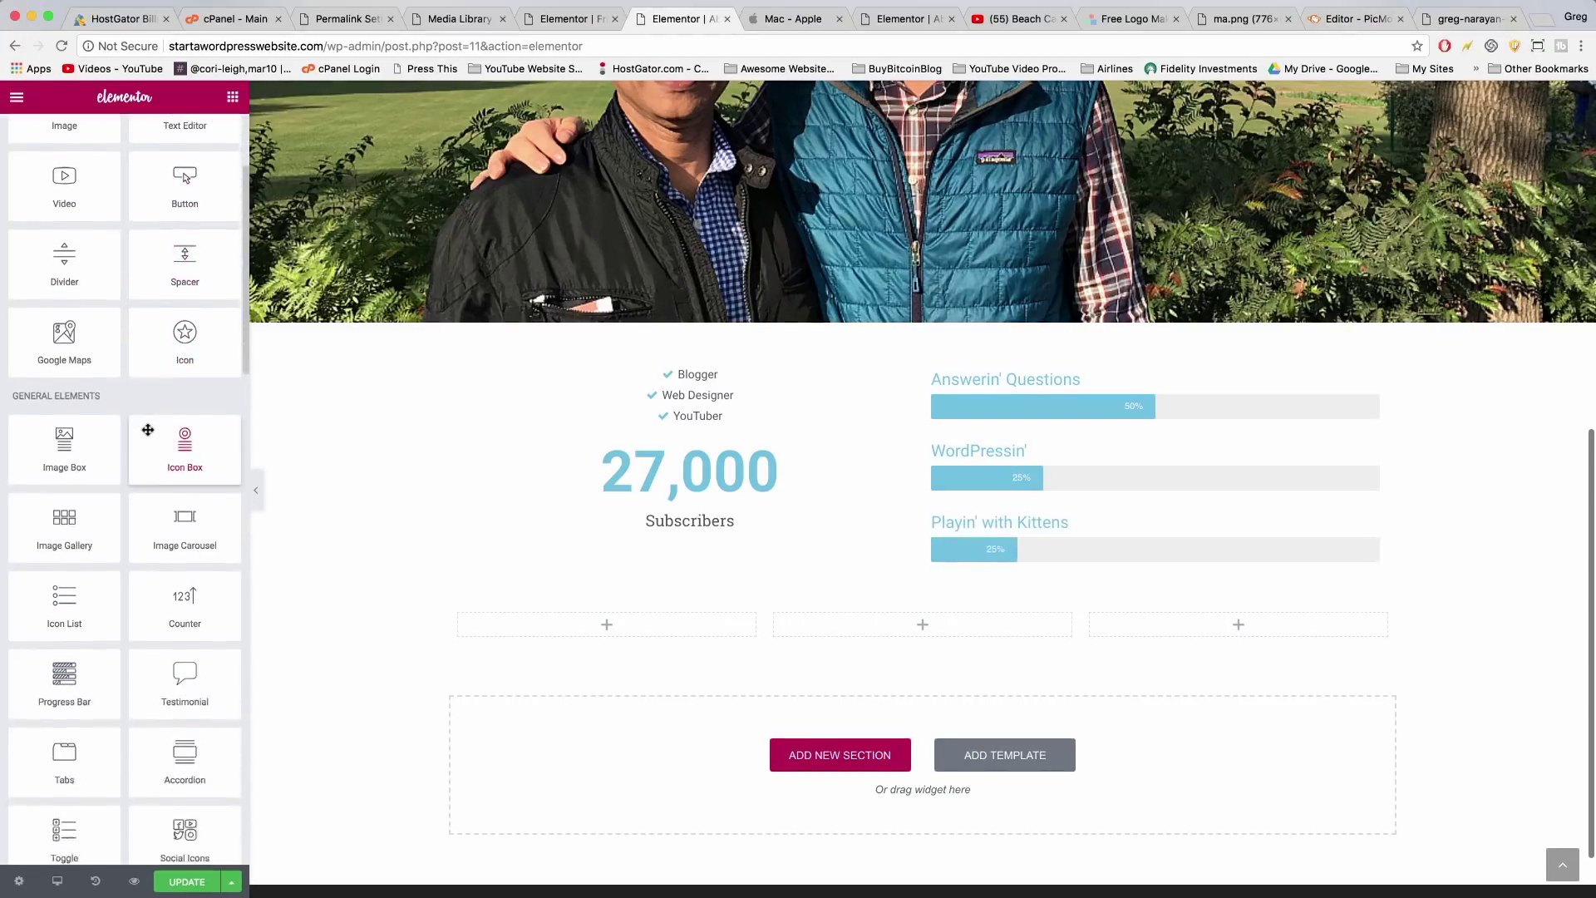
scroll(147, 433, "down", 3)
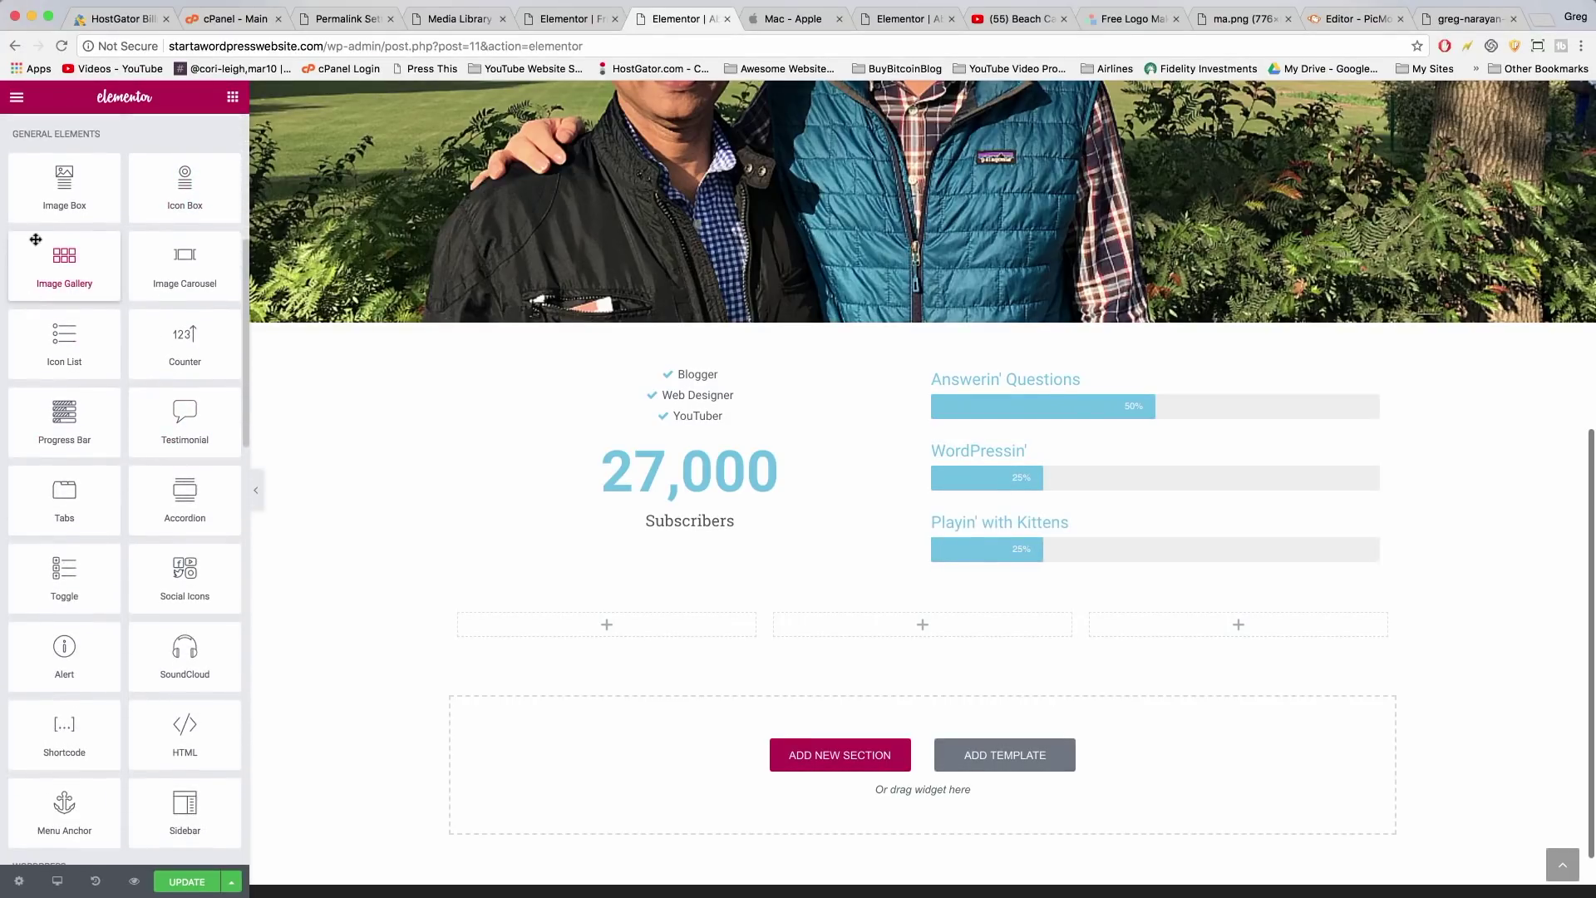
scroll(55, 182, "up", 6)
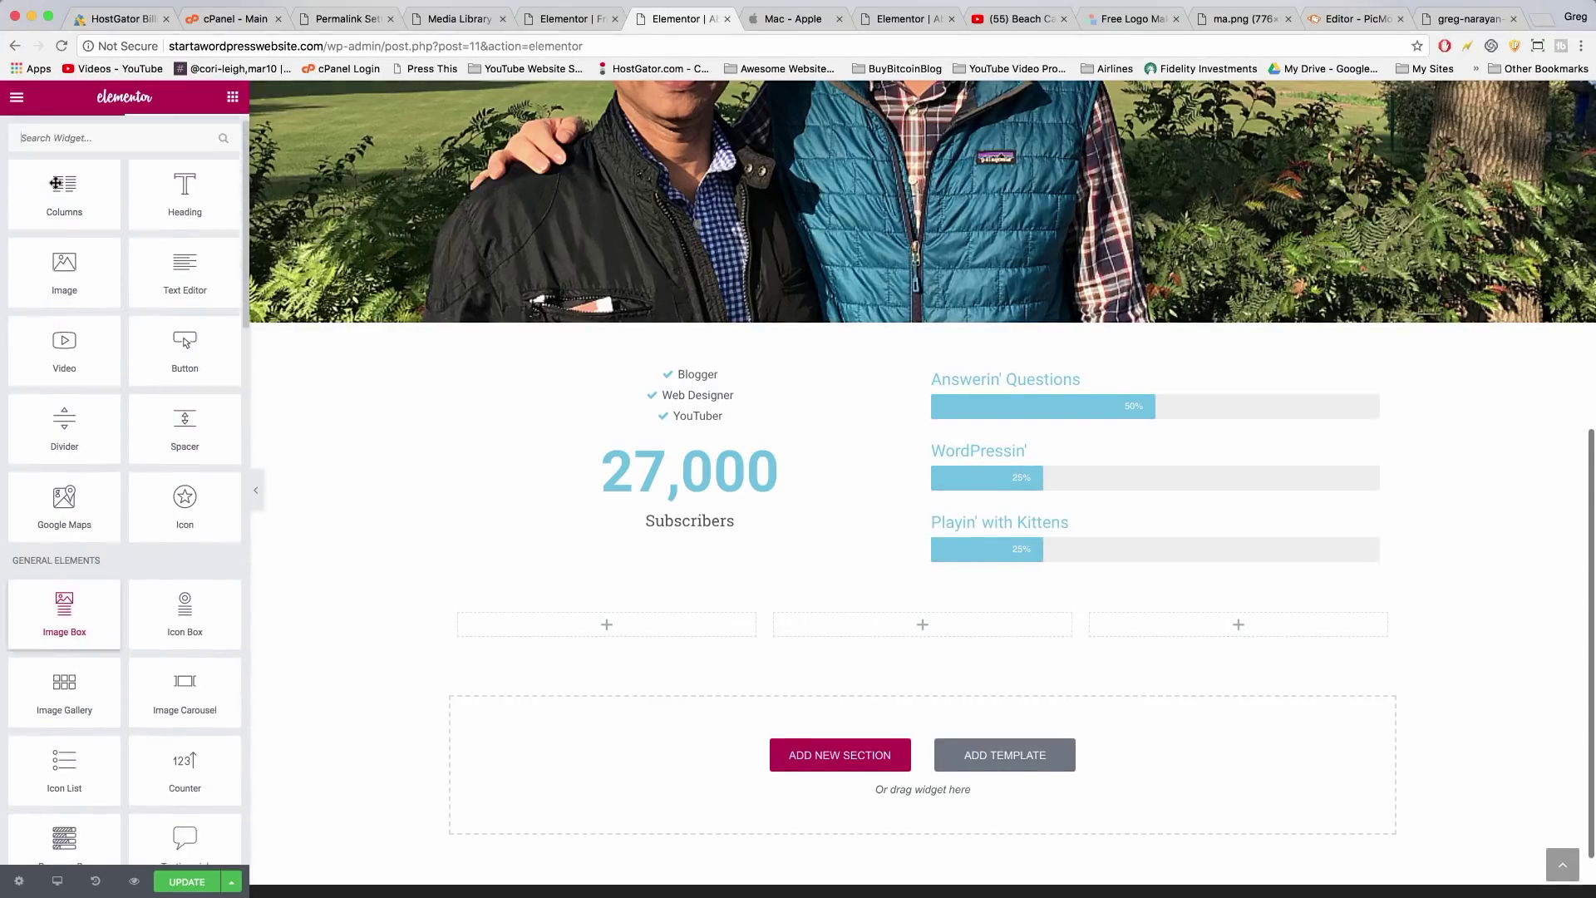
left_click_drag(64, 293, 640, 624)
Add Image widgets to the second and third columns, then choose an image for the first.
left_click(227, 103)
left_click_drag(61, 307, 921, 717)
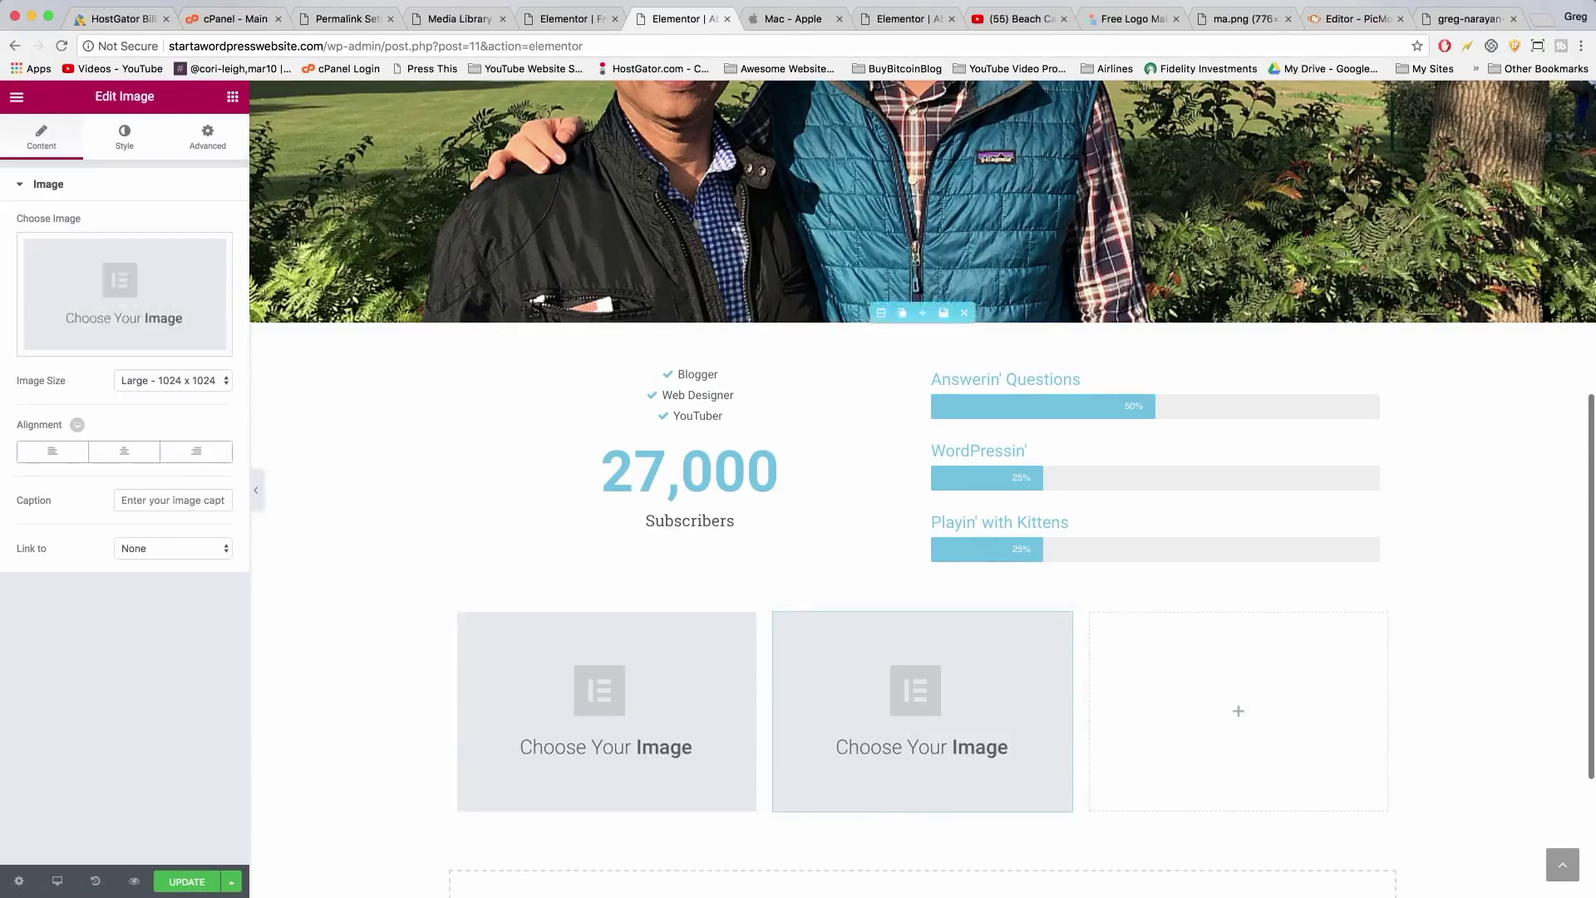
left_click(232, 97)
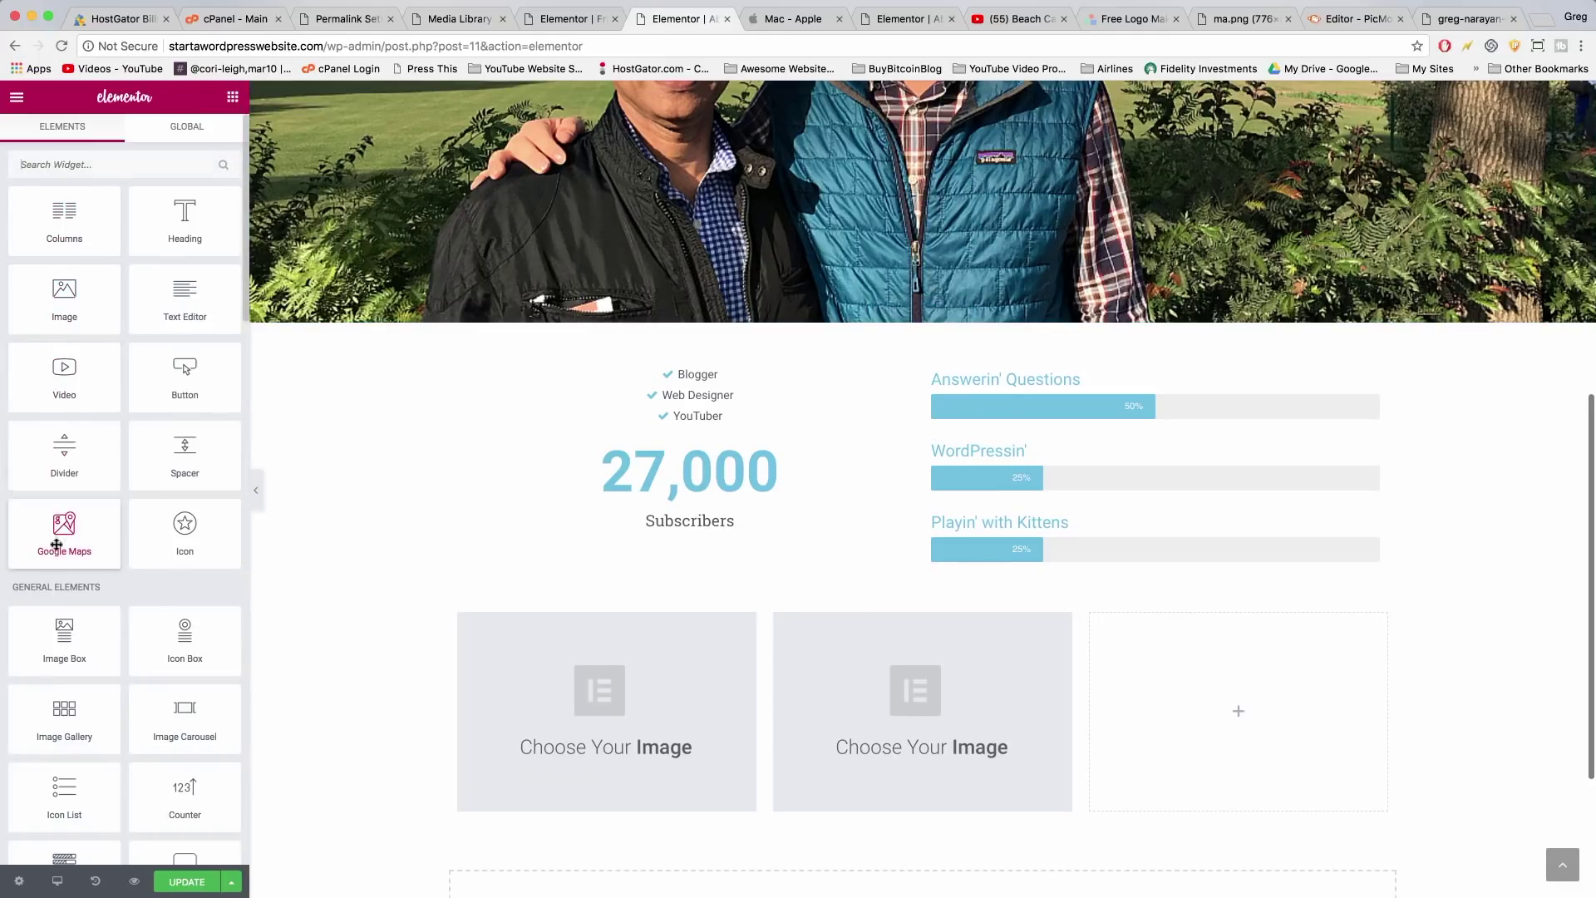
left_click_drag(55, 285, 1265, 713)
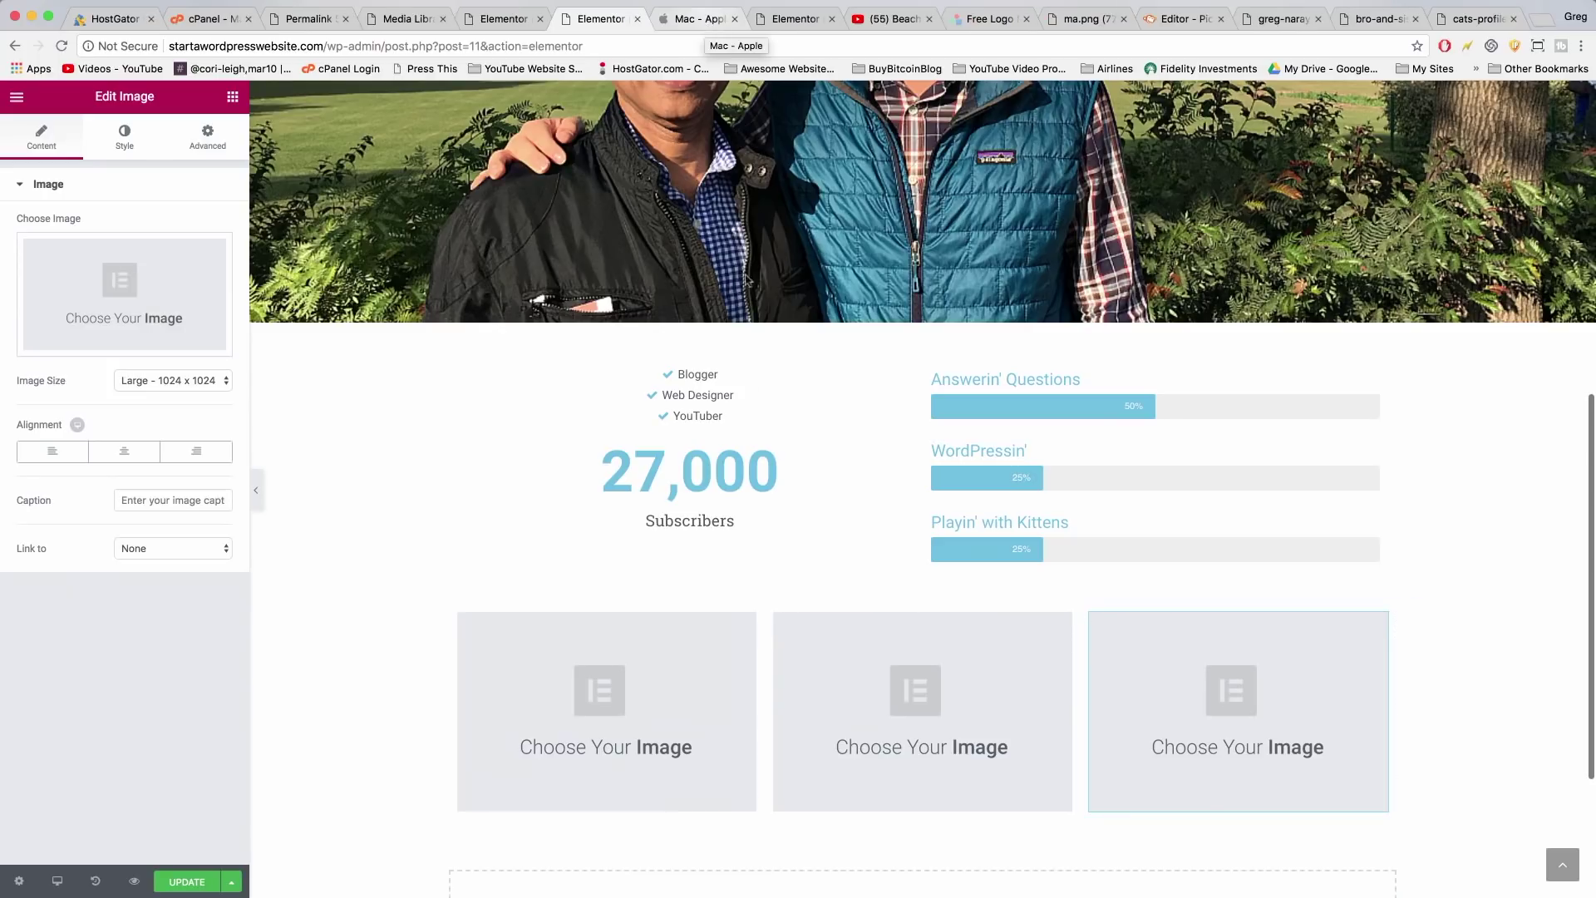
left_click(555, 737)
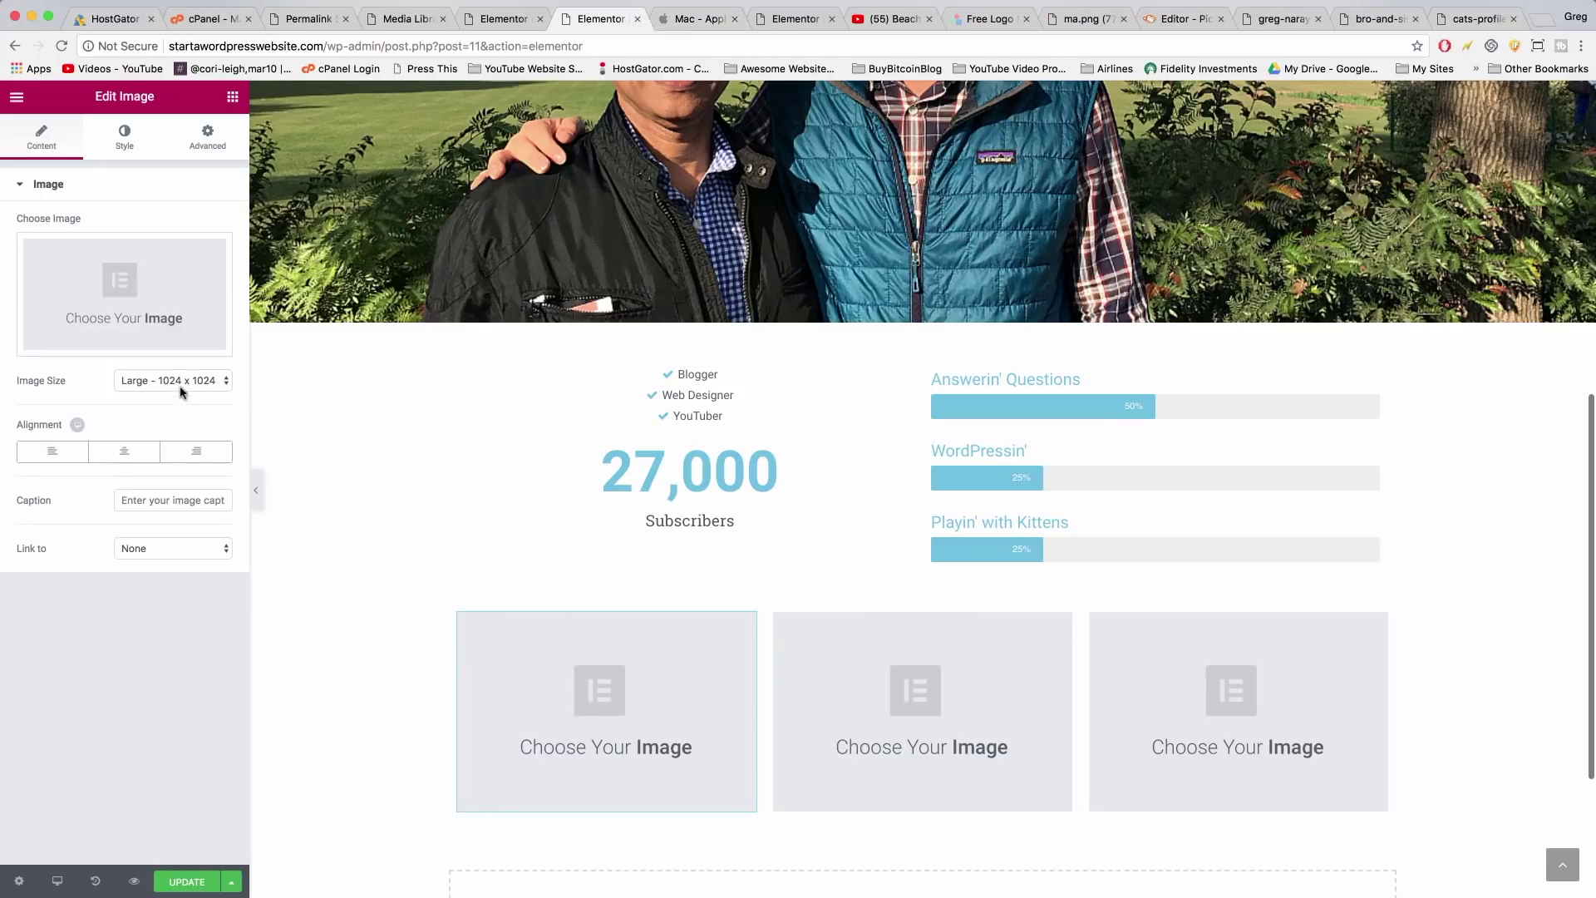
left_click(117, 279)
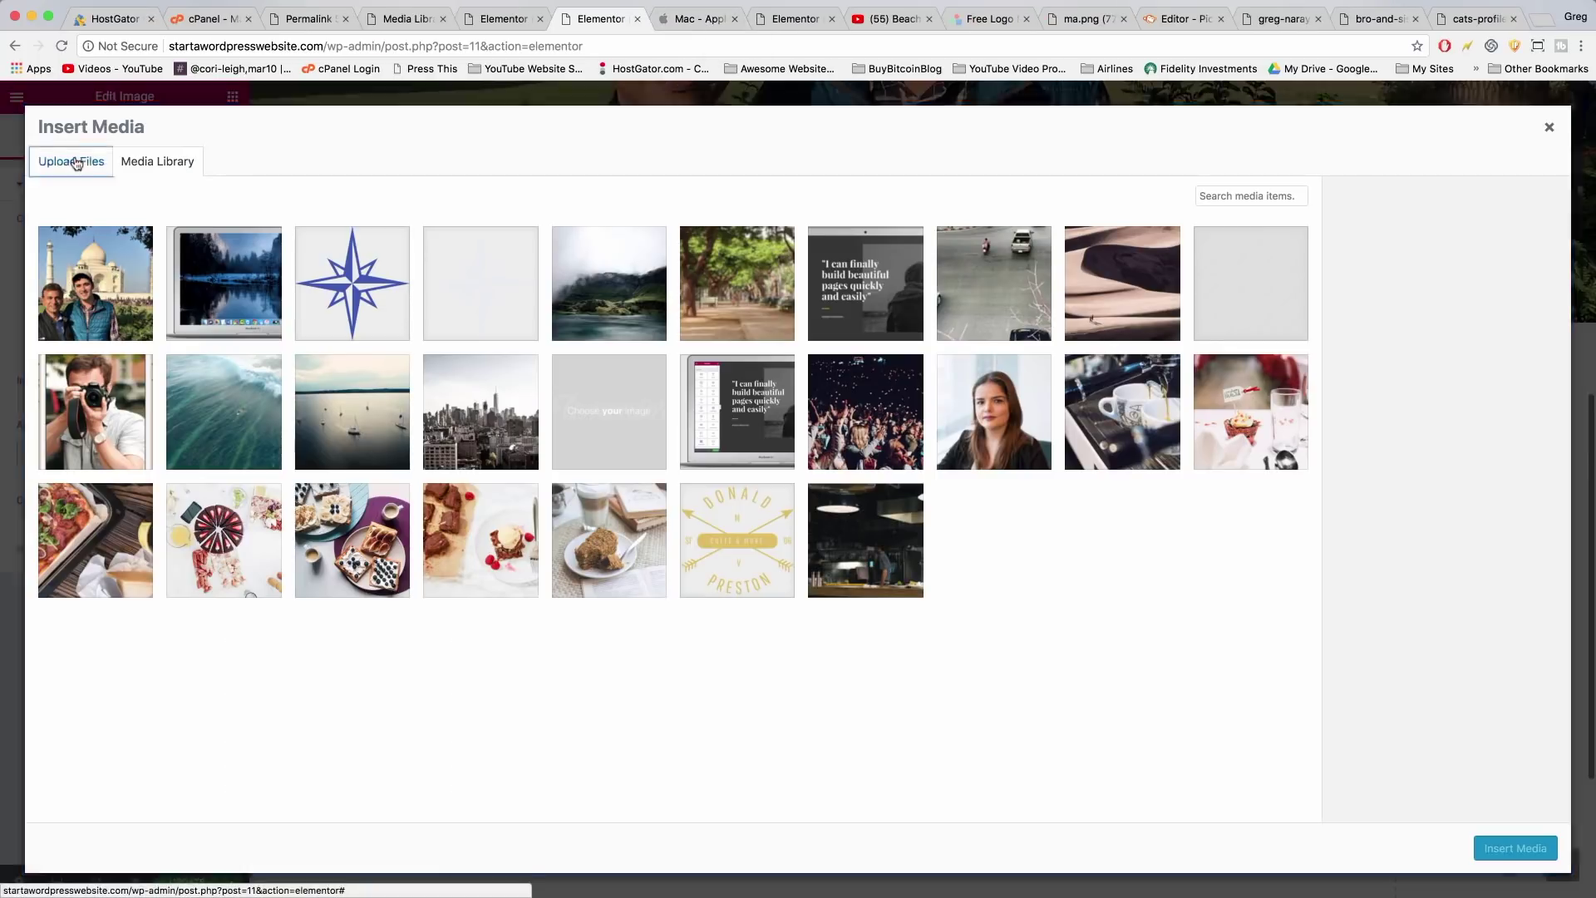
Upload the blogger-at-work, bro-and-sis-squad and cats profile images to the media library.
left_click(76, 163)
left_click(792, 461)
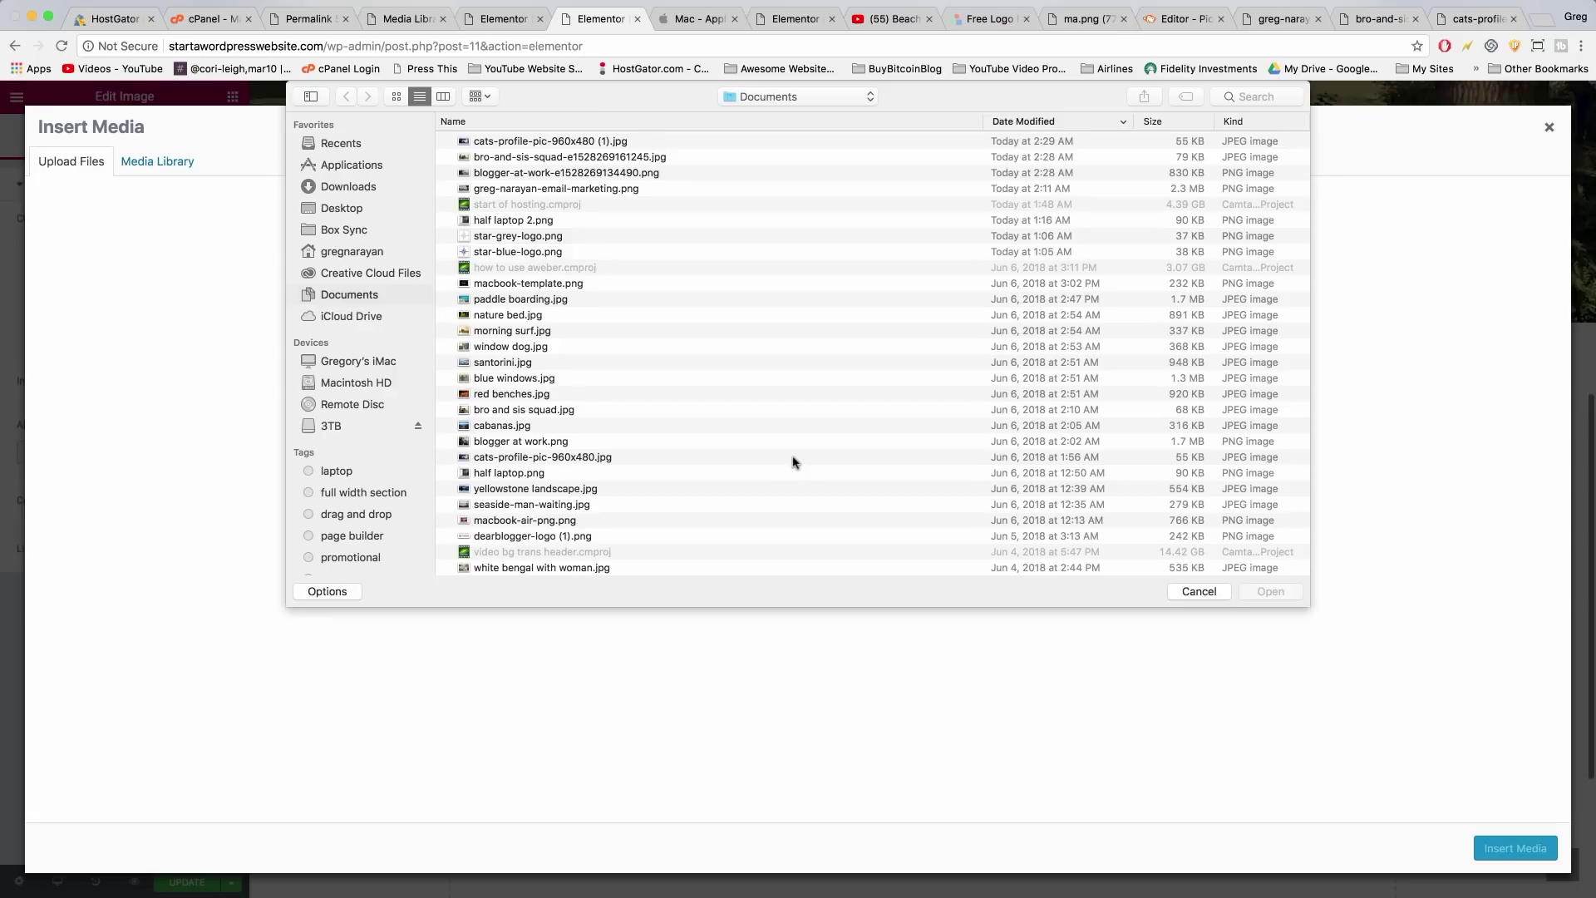
left_click(512, 175)
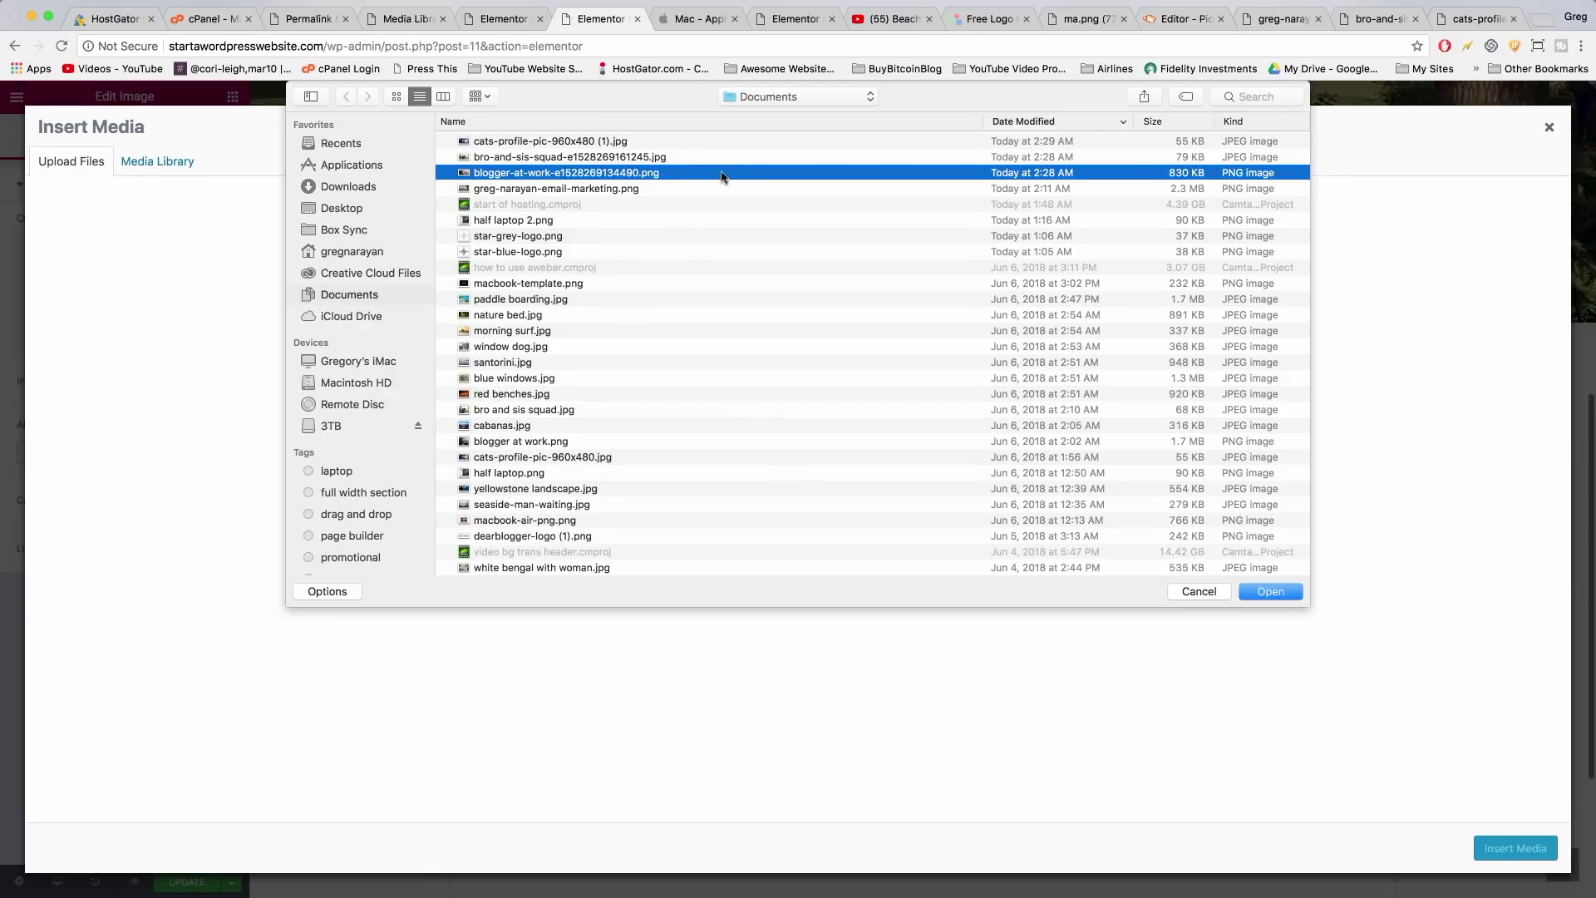
left_click_drag(728, 173, 700, 157)
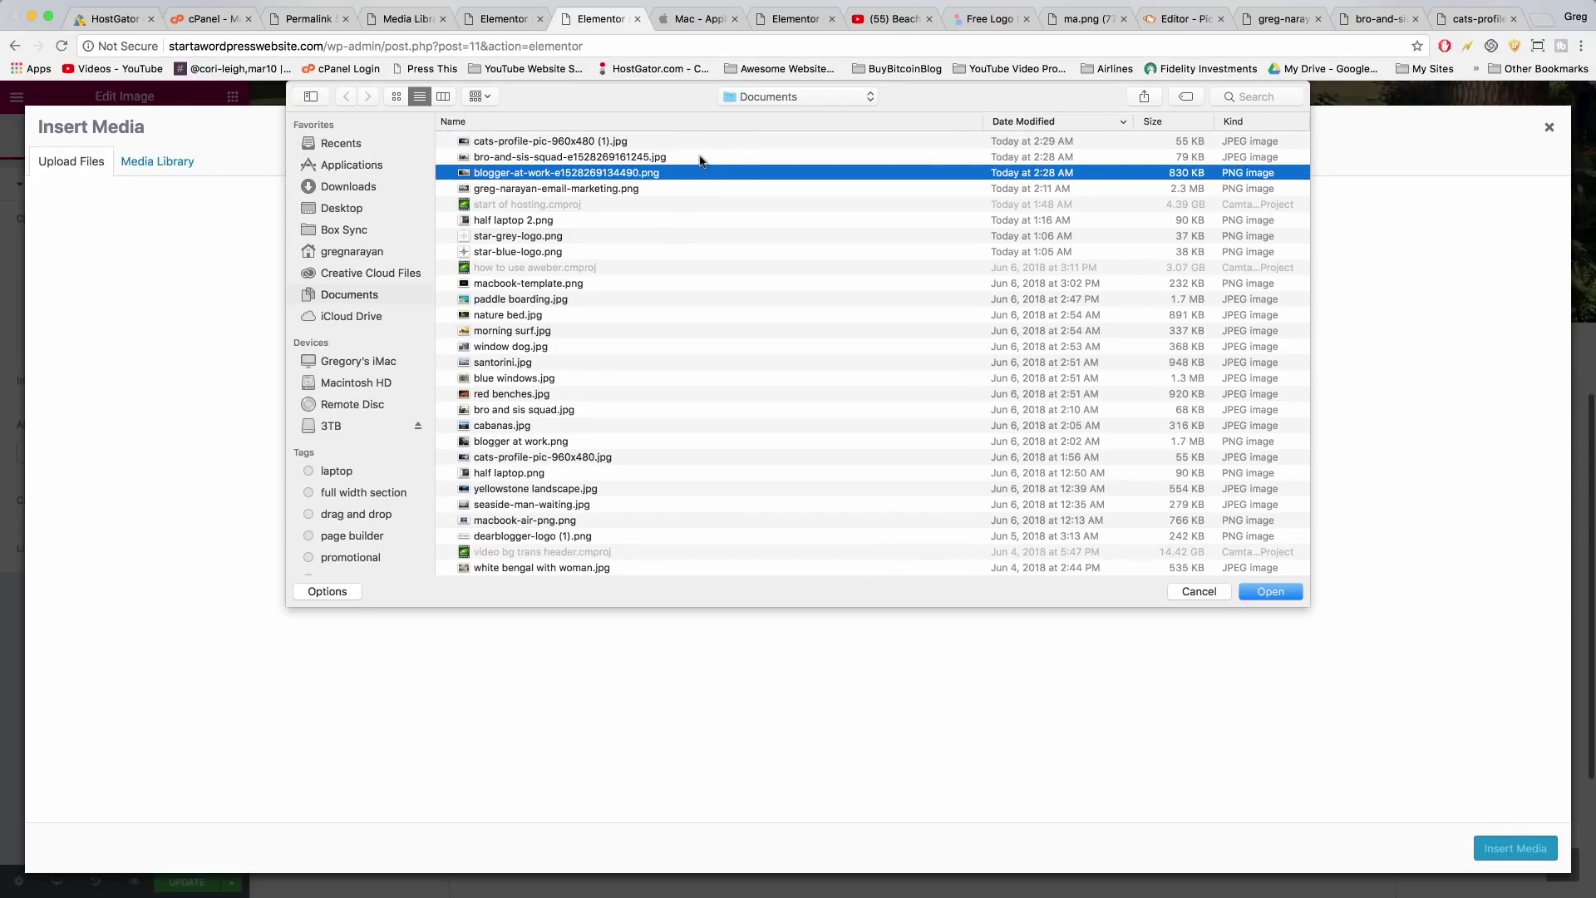
left_click(614, 158, "super")
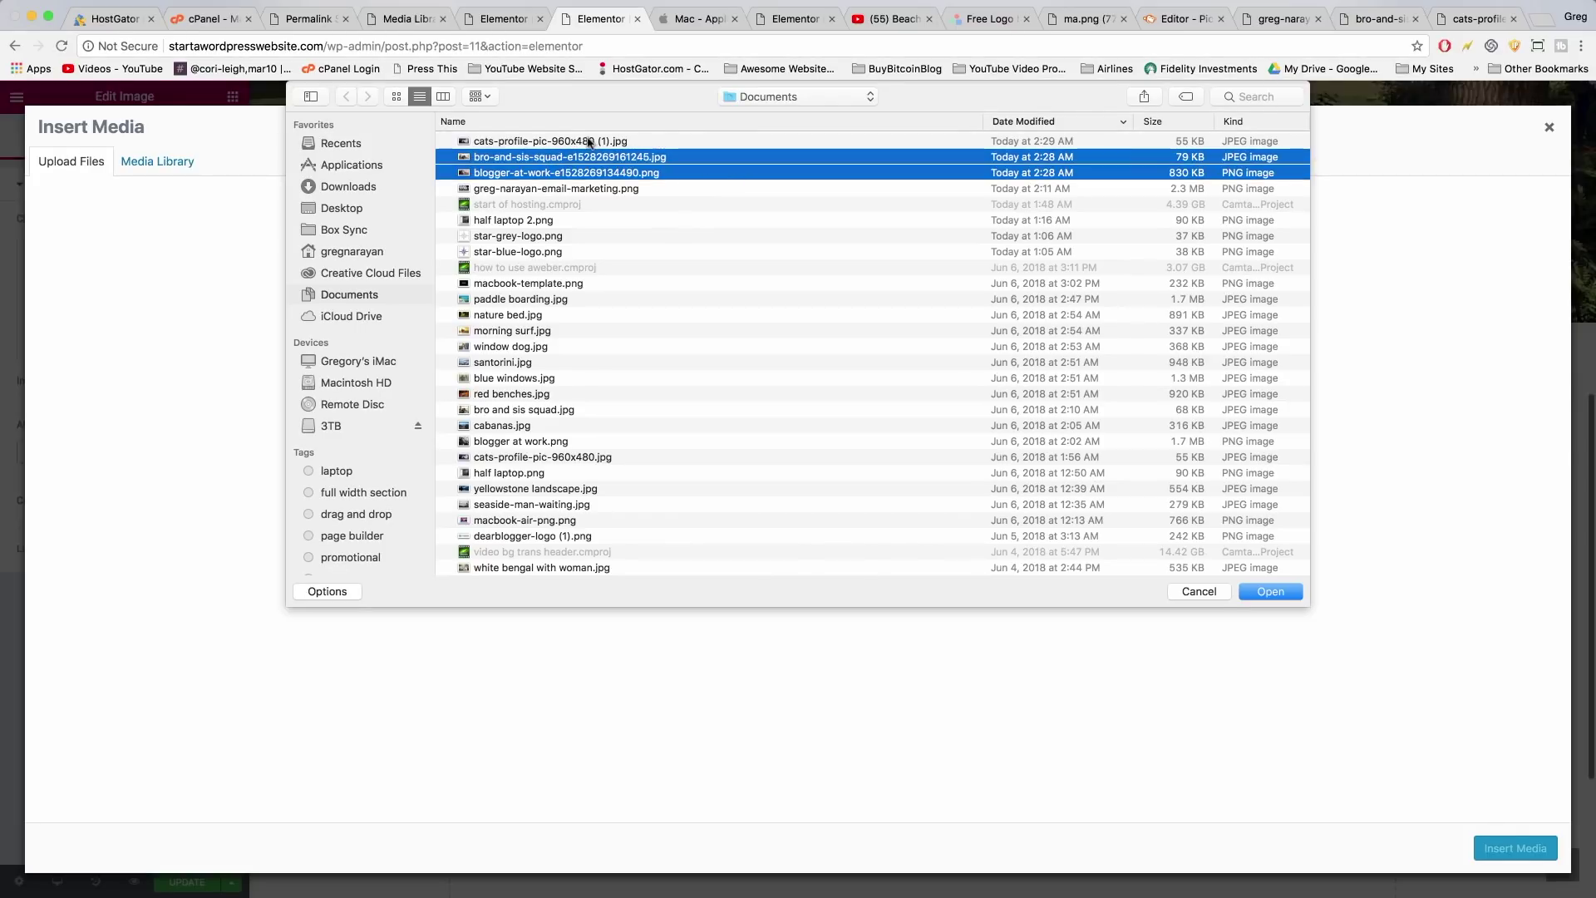
left_click(589, 143, "super")
left_click(1270, 593)
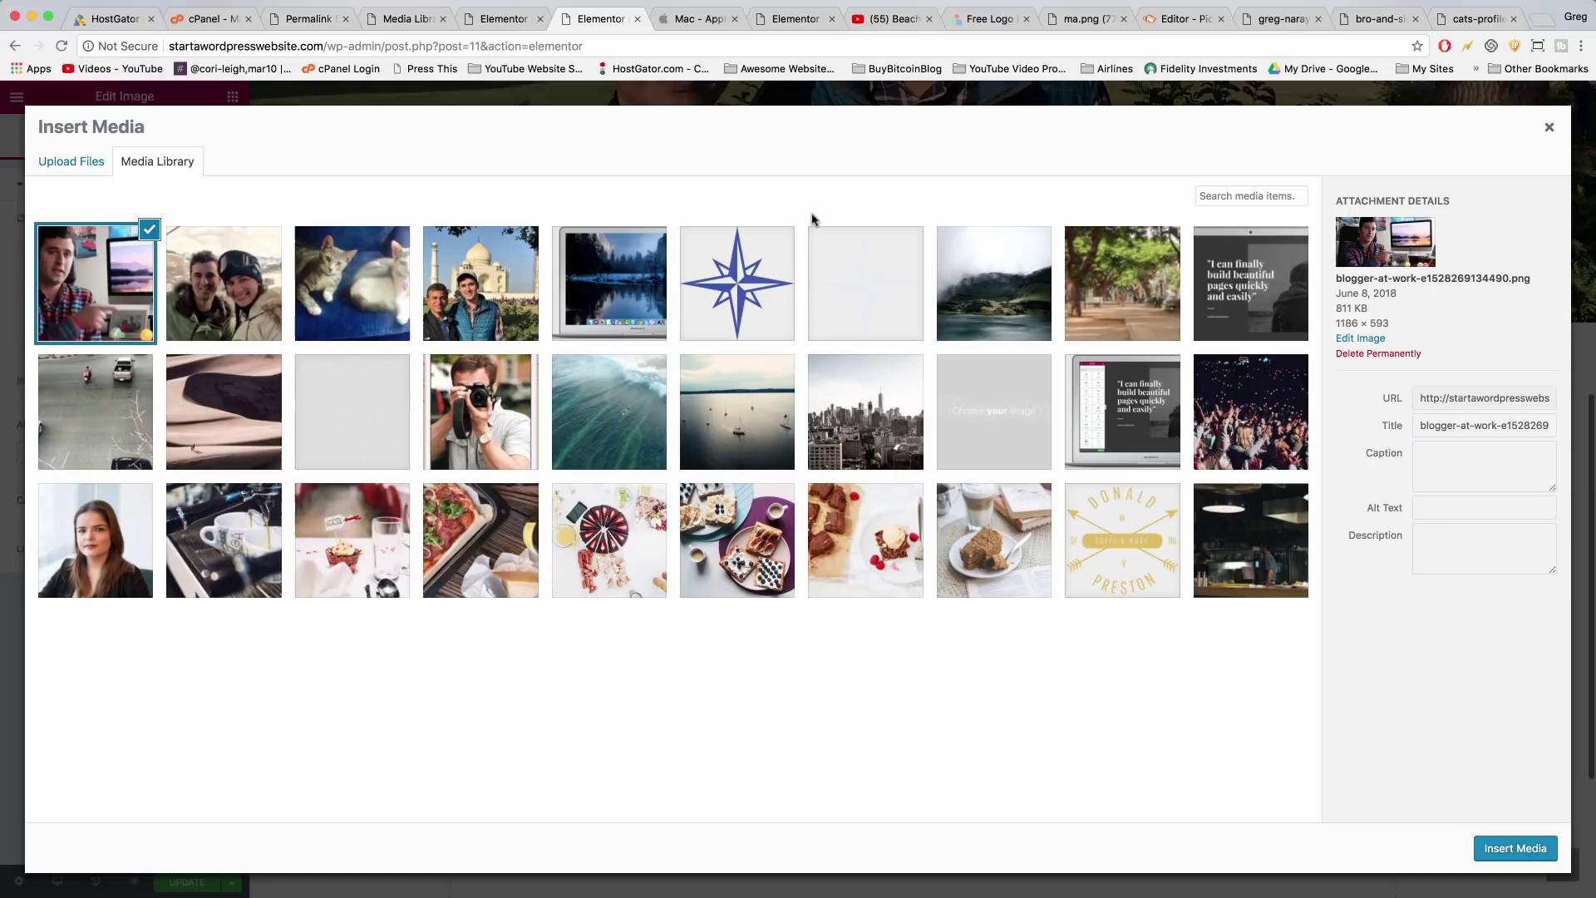
Crop the blogger-at-work desk photo and insert it into the first image slot.
left_click(93, 293)
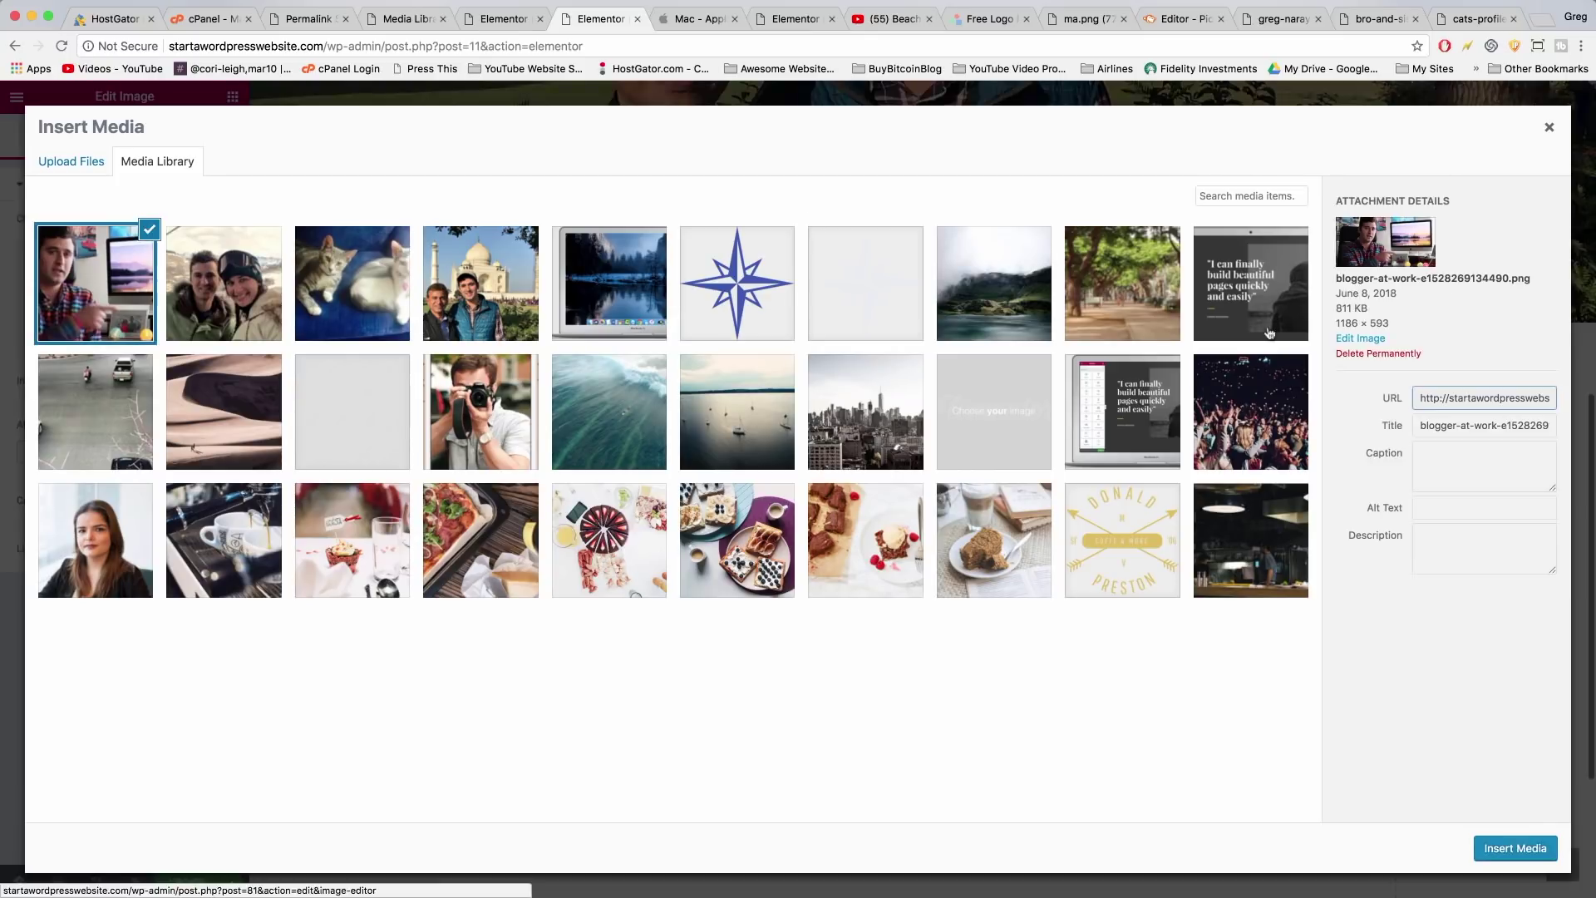
left_click(1370, 341)
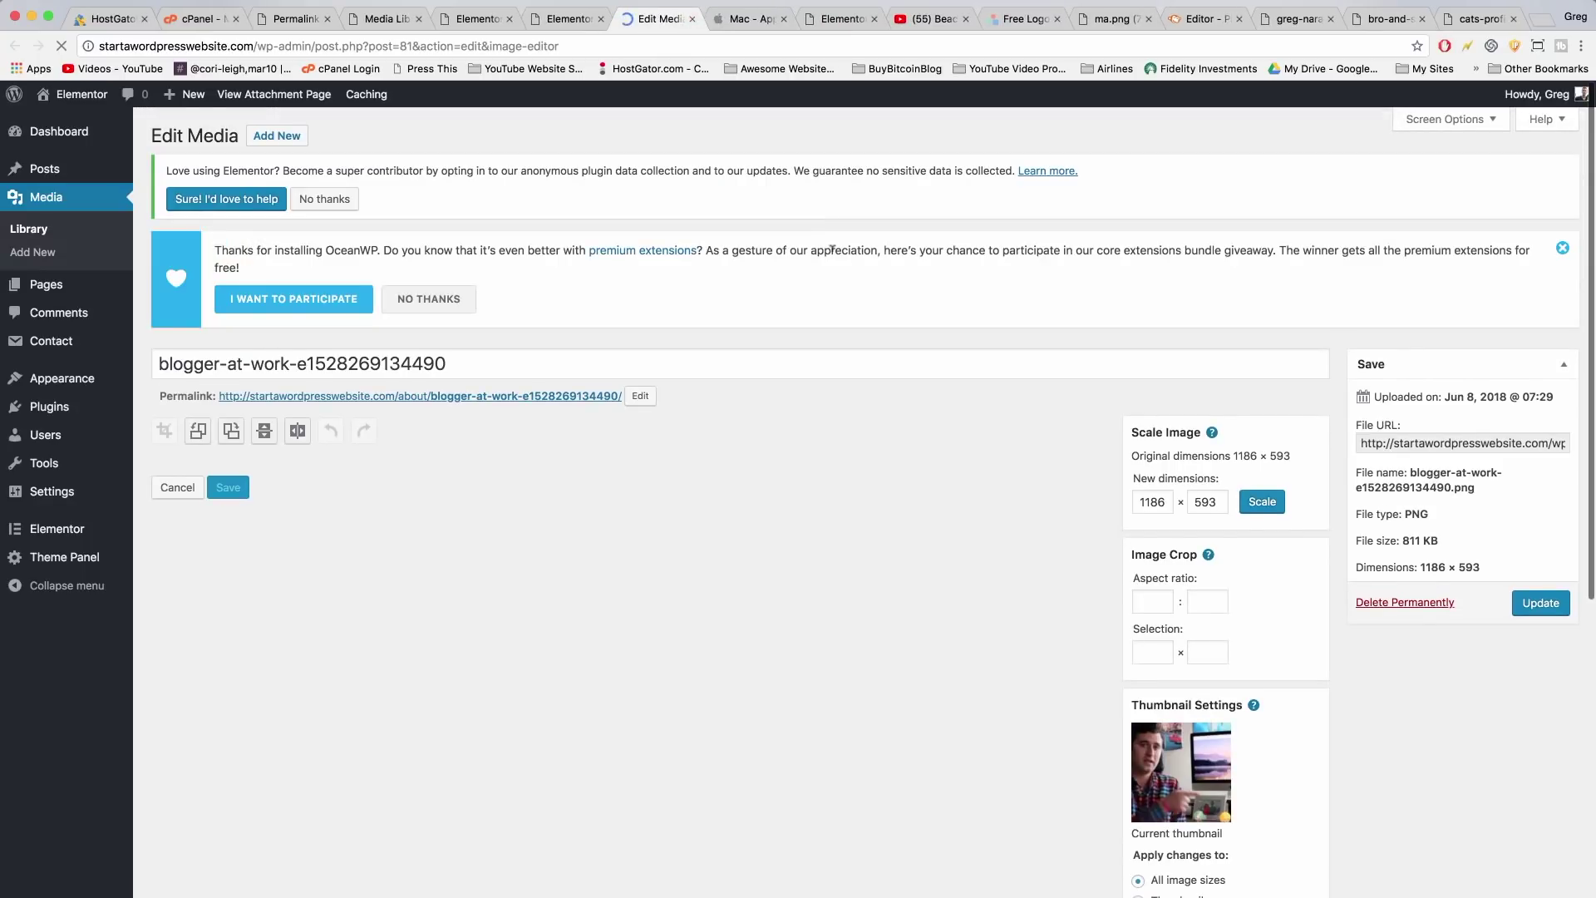
scroll(823, 460, "down", 3)
left_click_drag(402, 375, 259, 439)
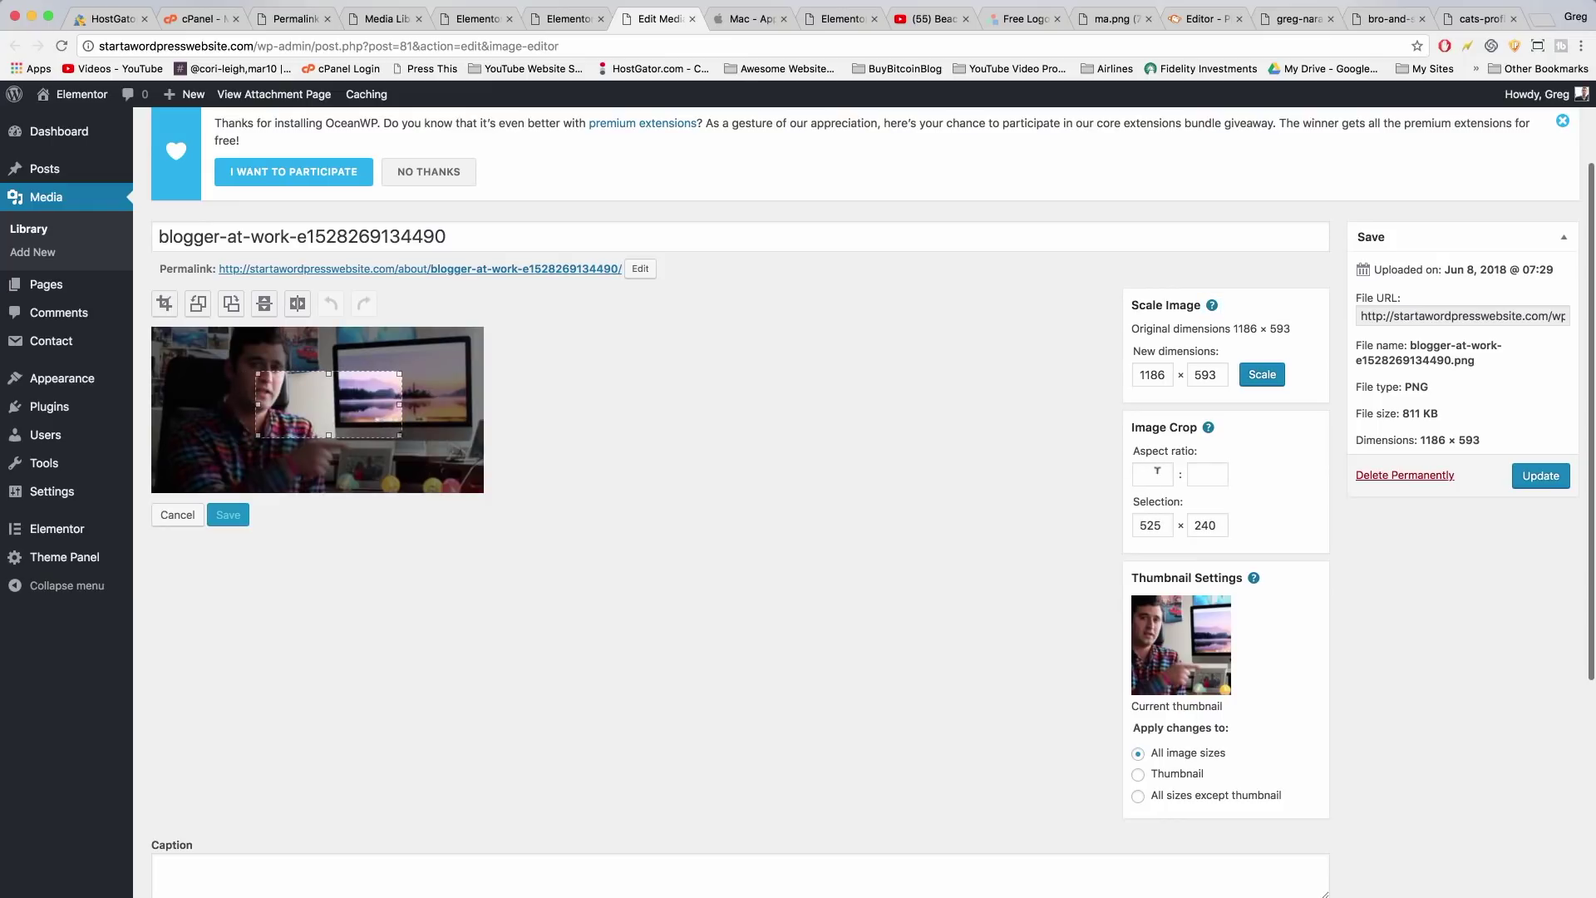
left_click(692, 19)
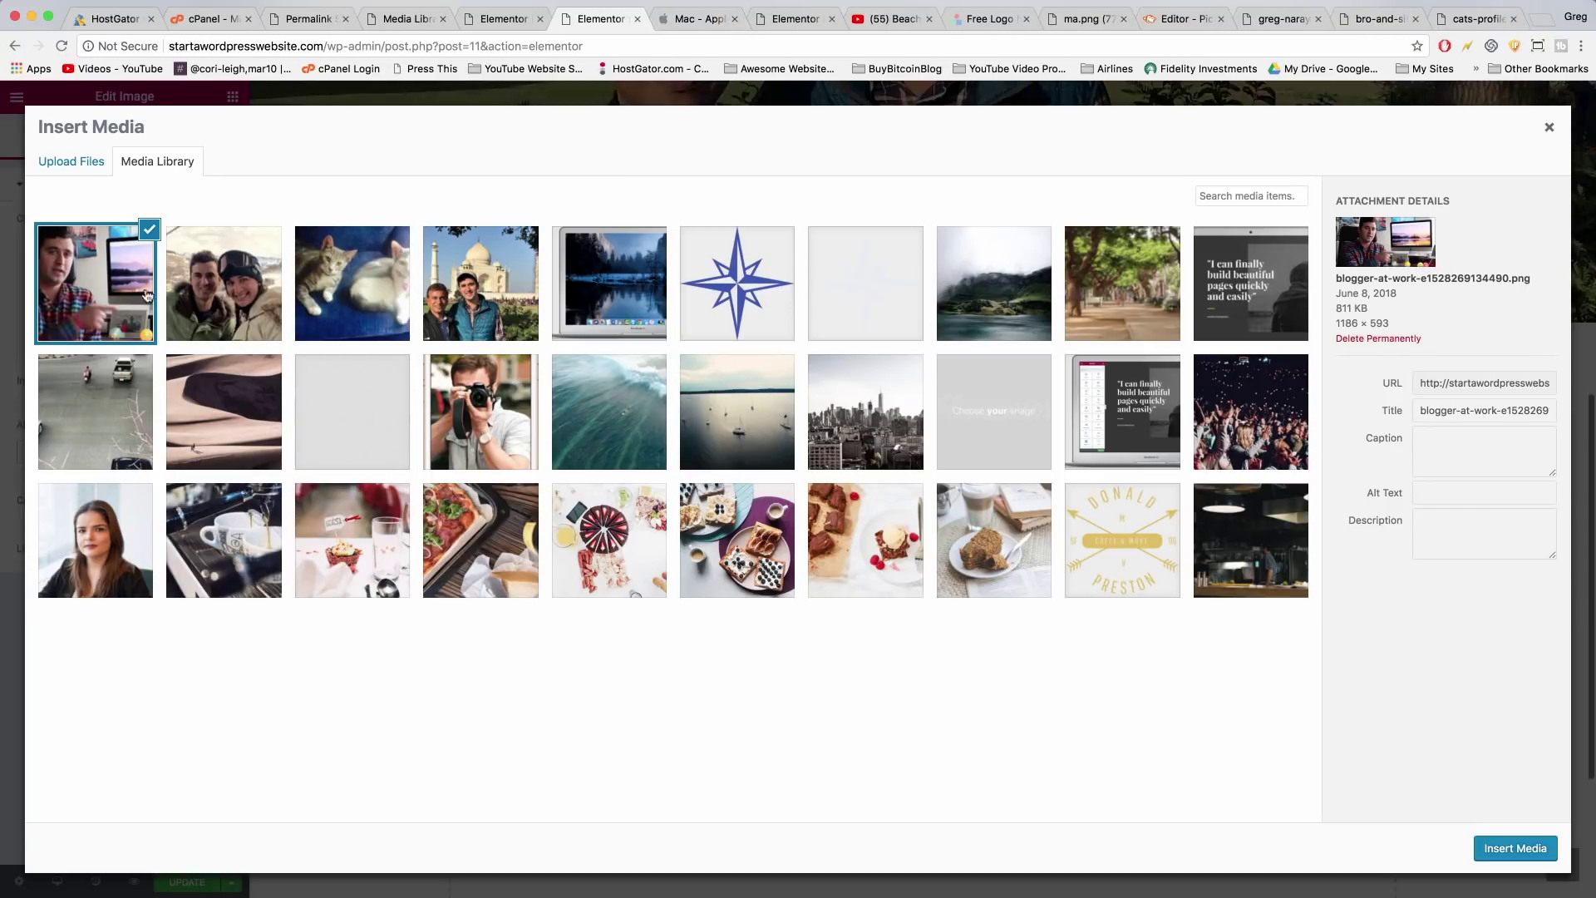
left_click(1503, 853)
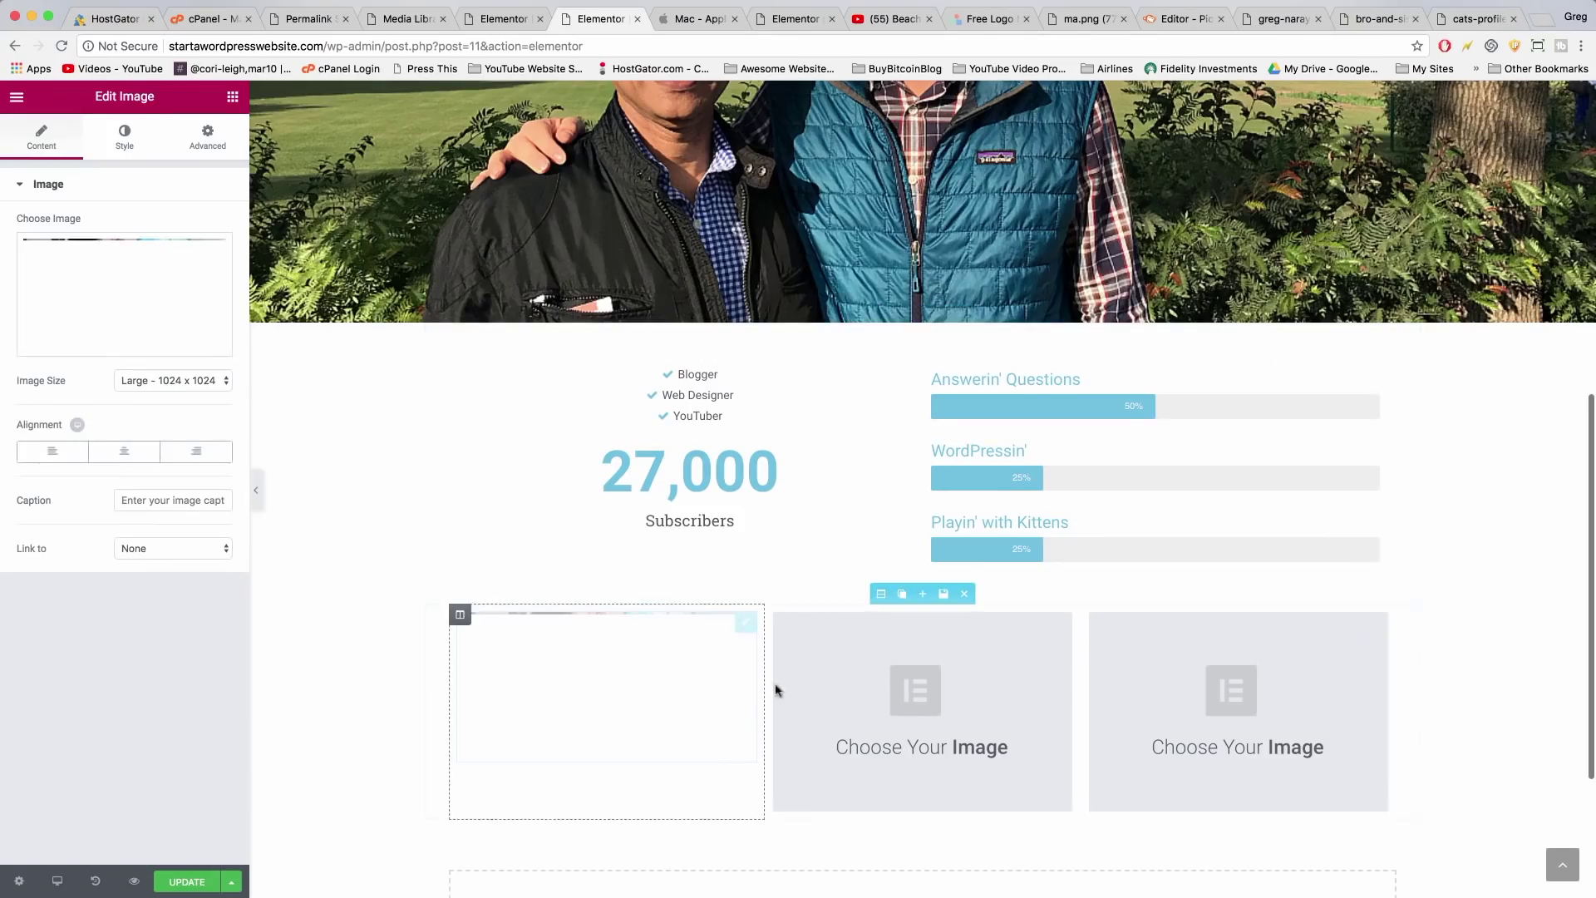
Insert the ski couple photo into the second slot and the cats photo into the third.
left_click(848, 677)
left_click(86, 292)
left_click(249, 266)
left_click(1513, 854)
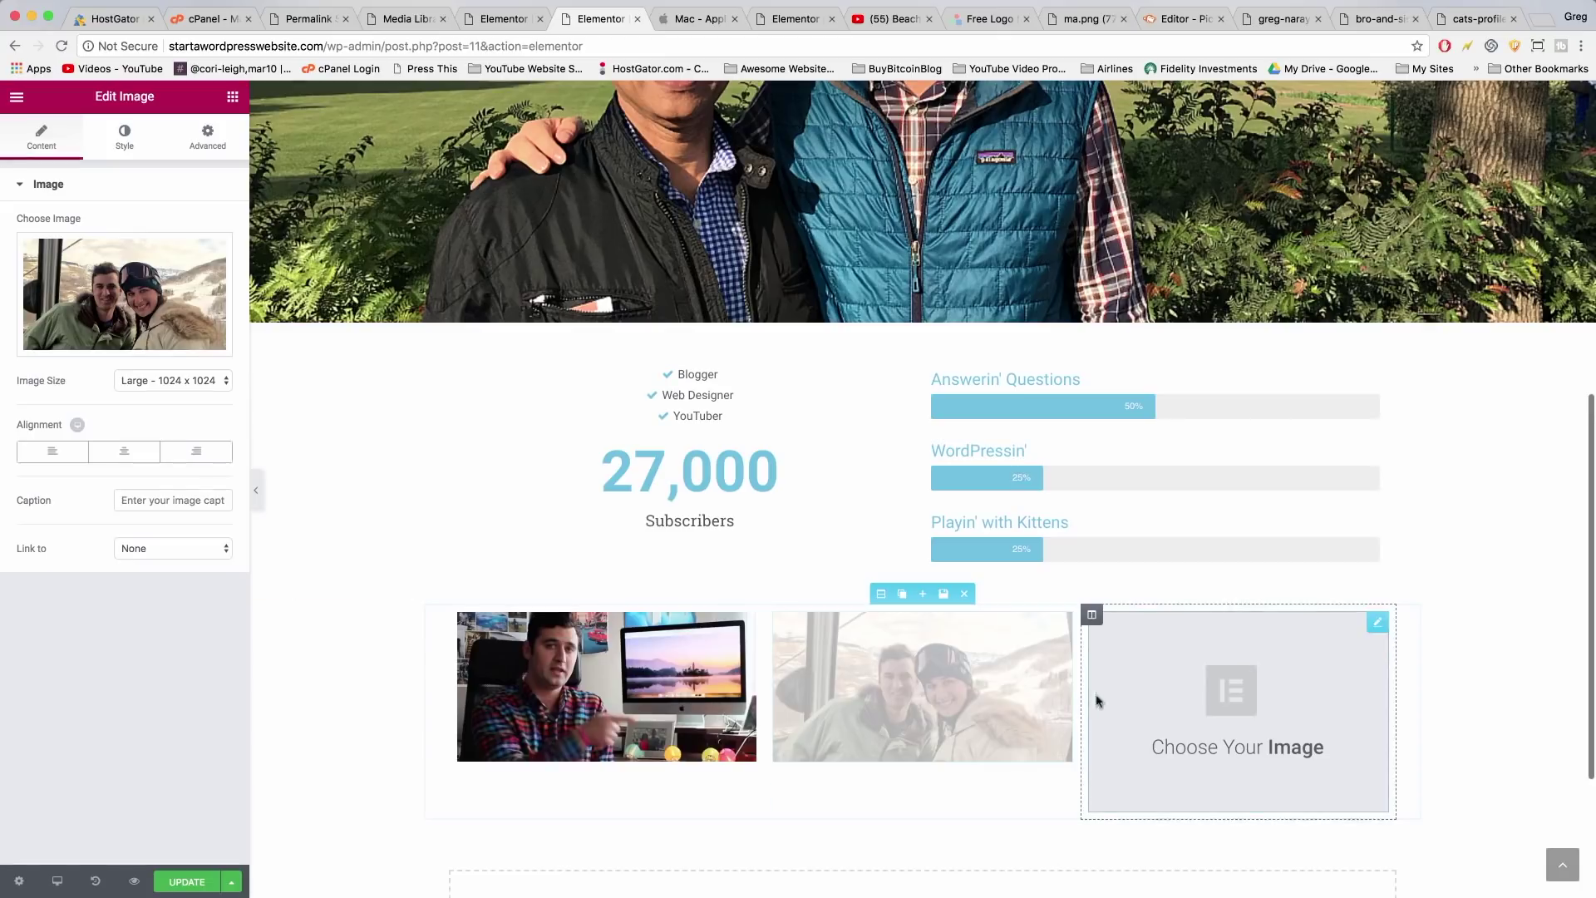
left_click(1114, 711)
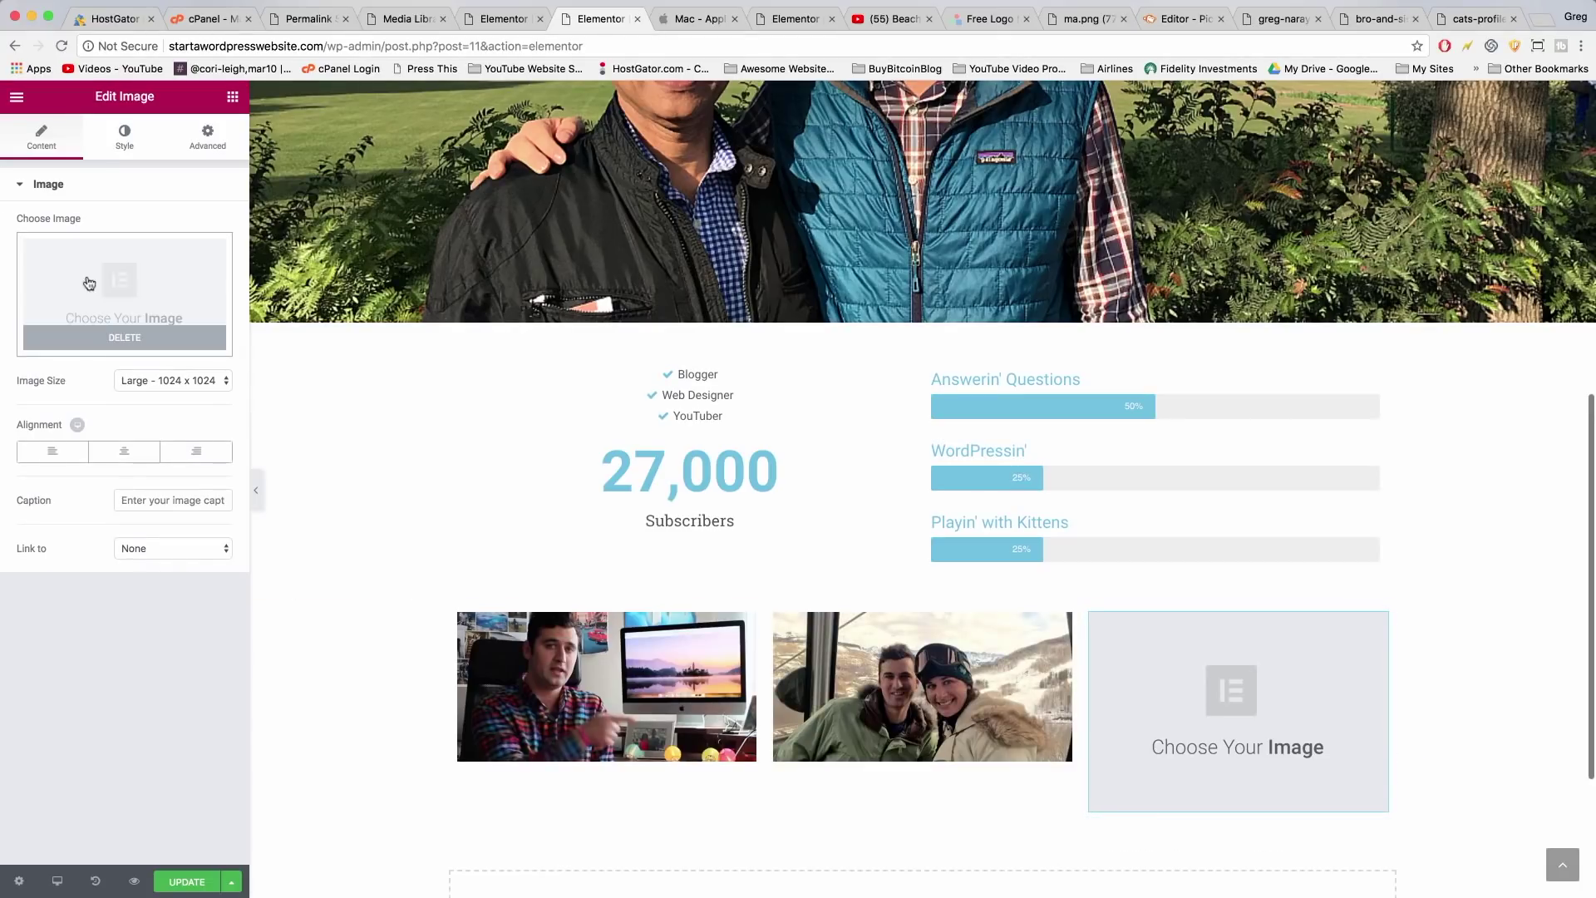
left_click(110, 284)
left_click(366, 283)
left_click(1509, 848)
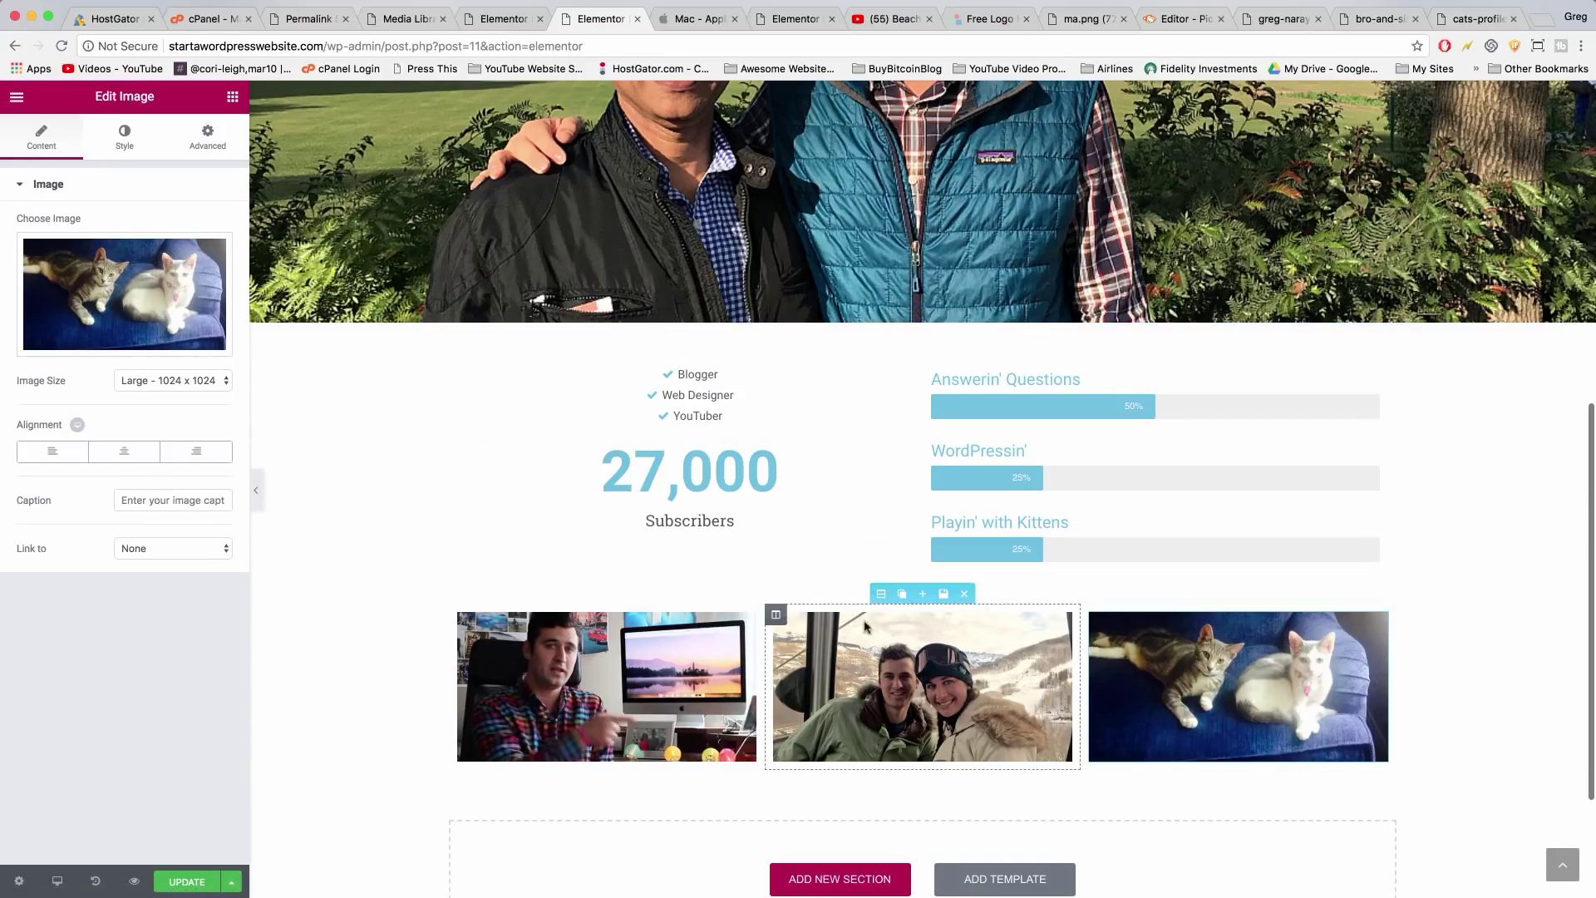
Stretch the photo row section, set Full Width content and No Gap columns, then save.
left_click(881, 595)
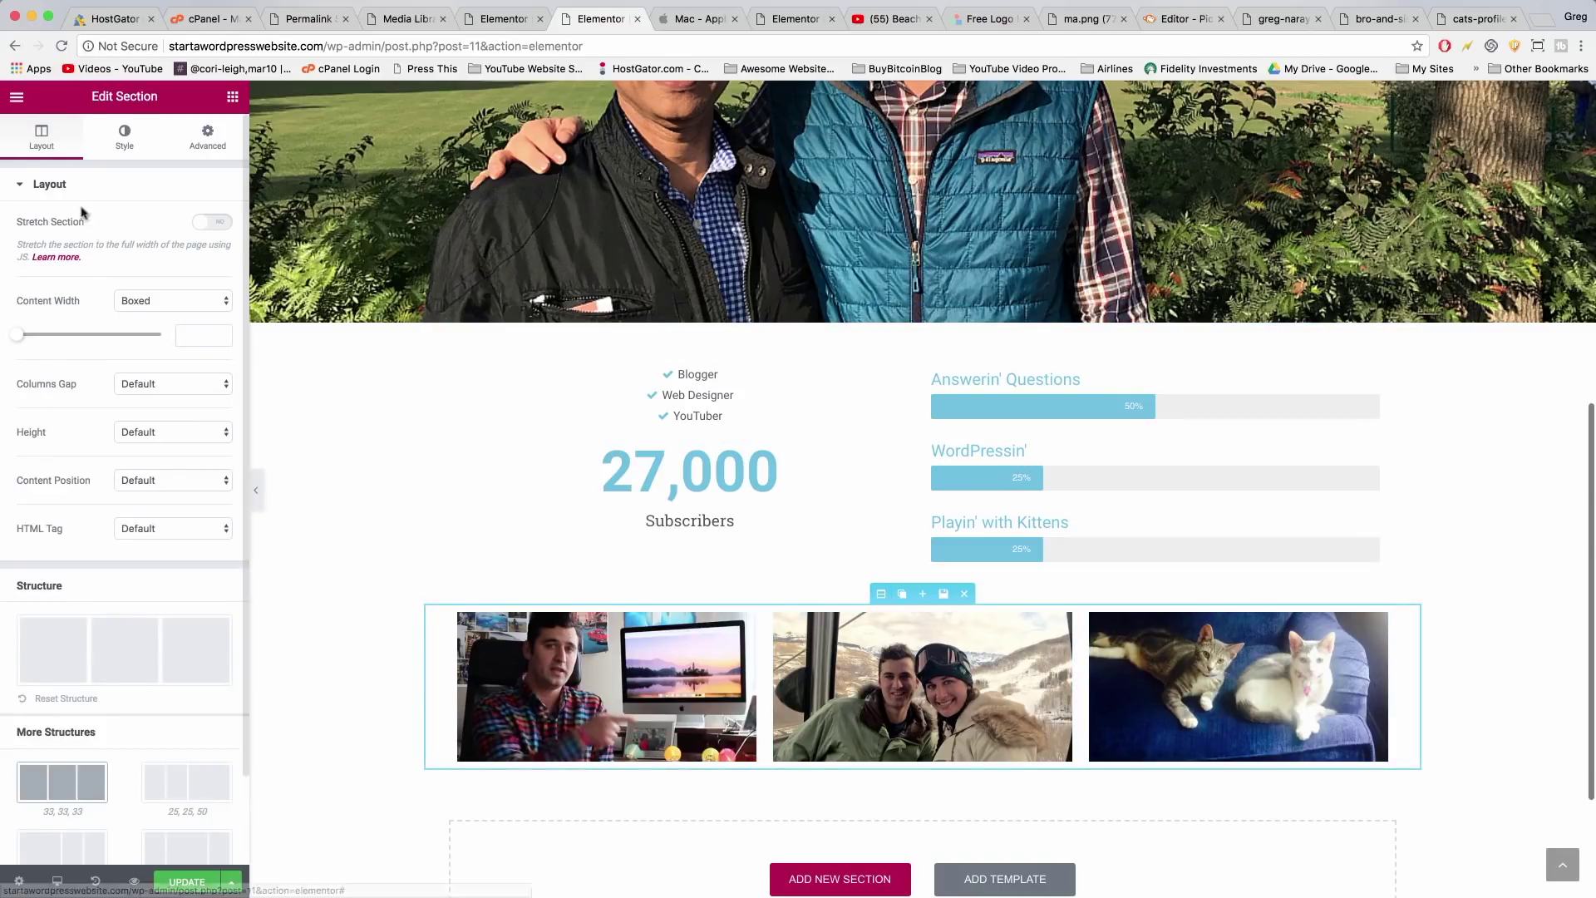
left_click(207, 224)
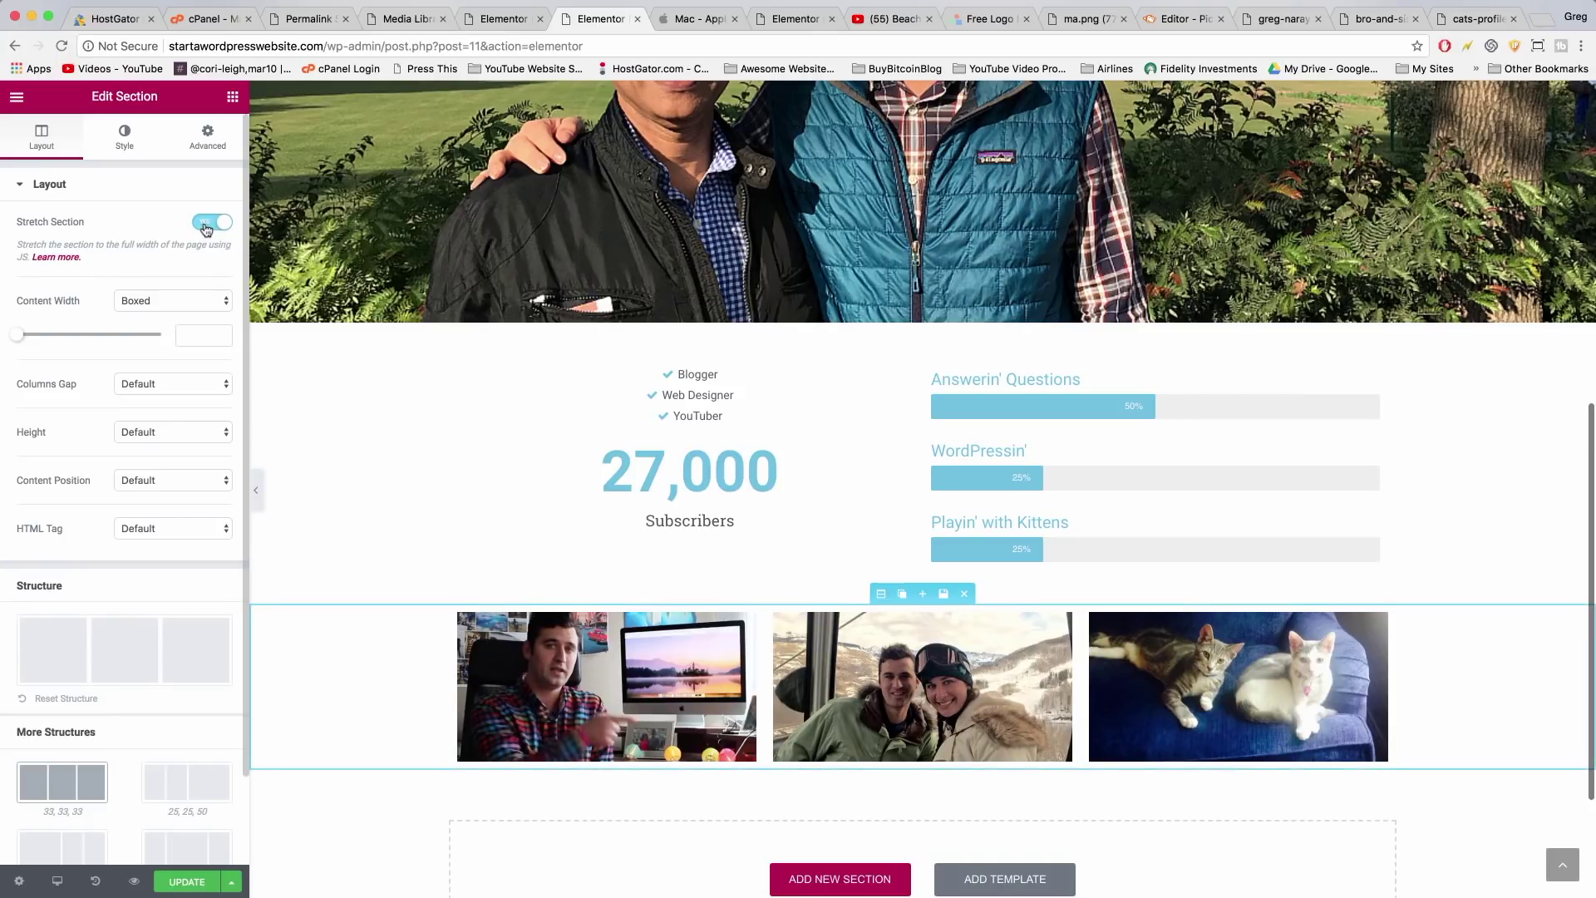
left_click(159, 304)
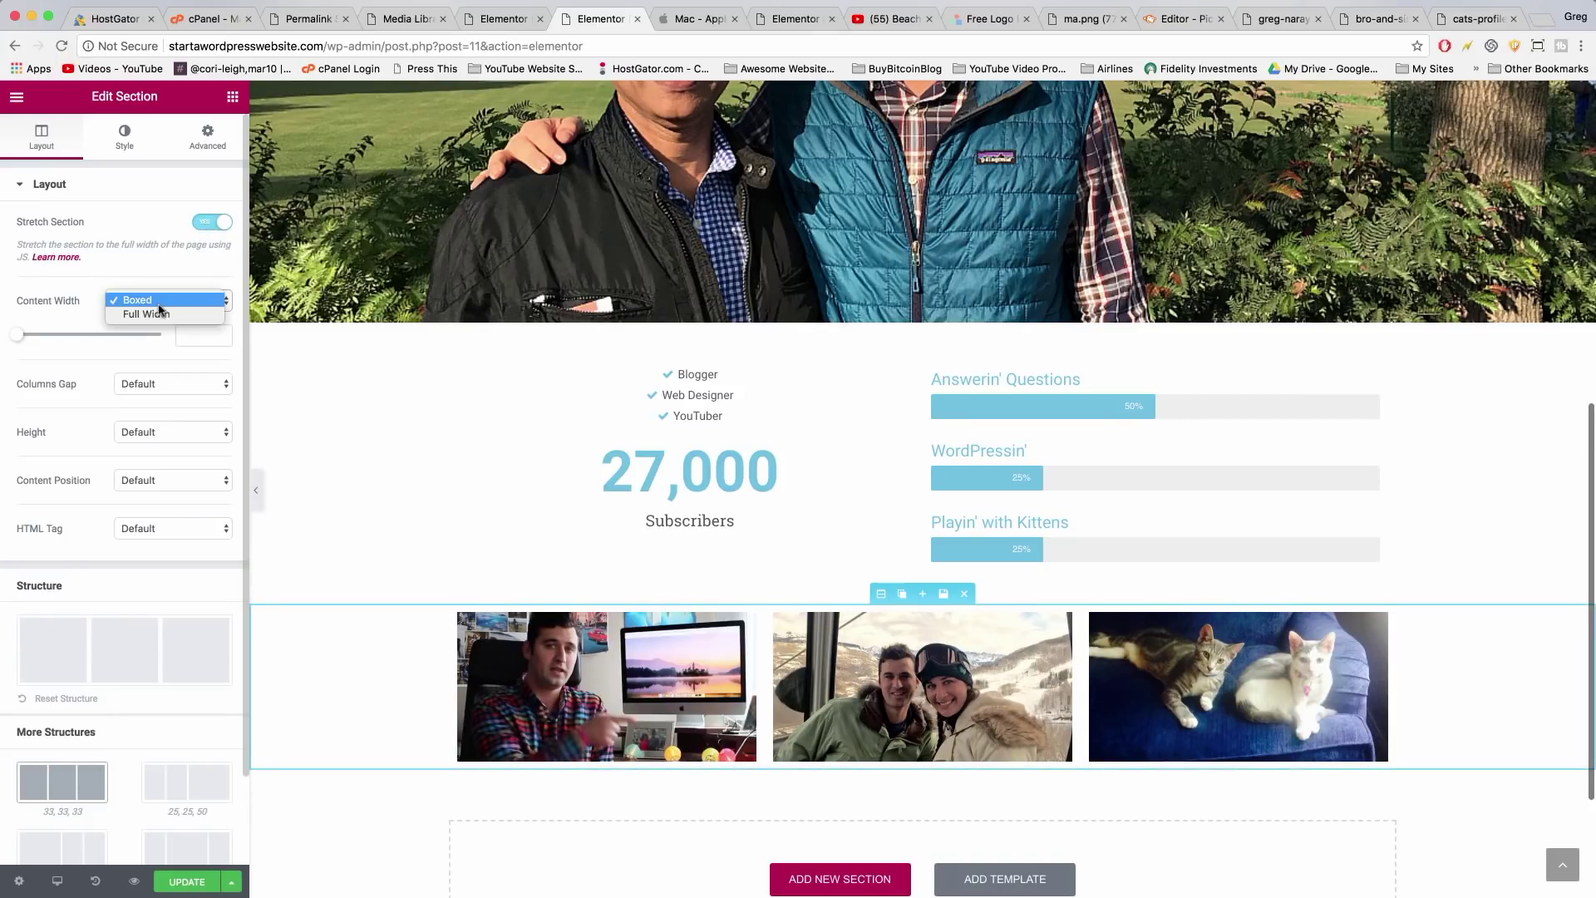
left_click(161, 316)
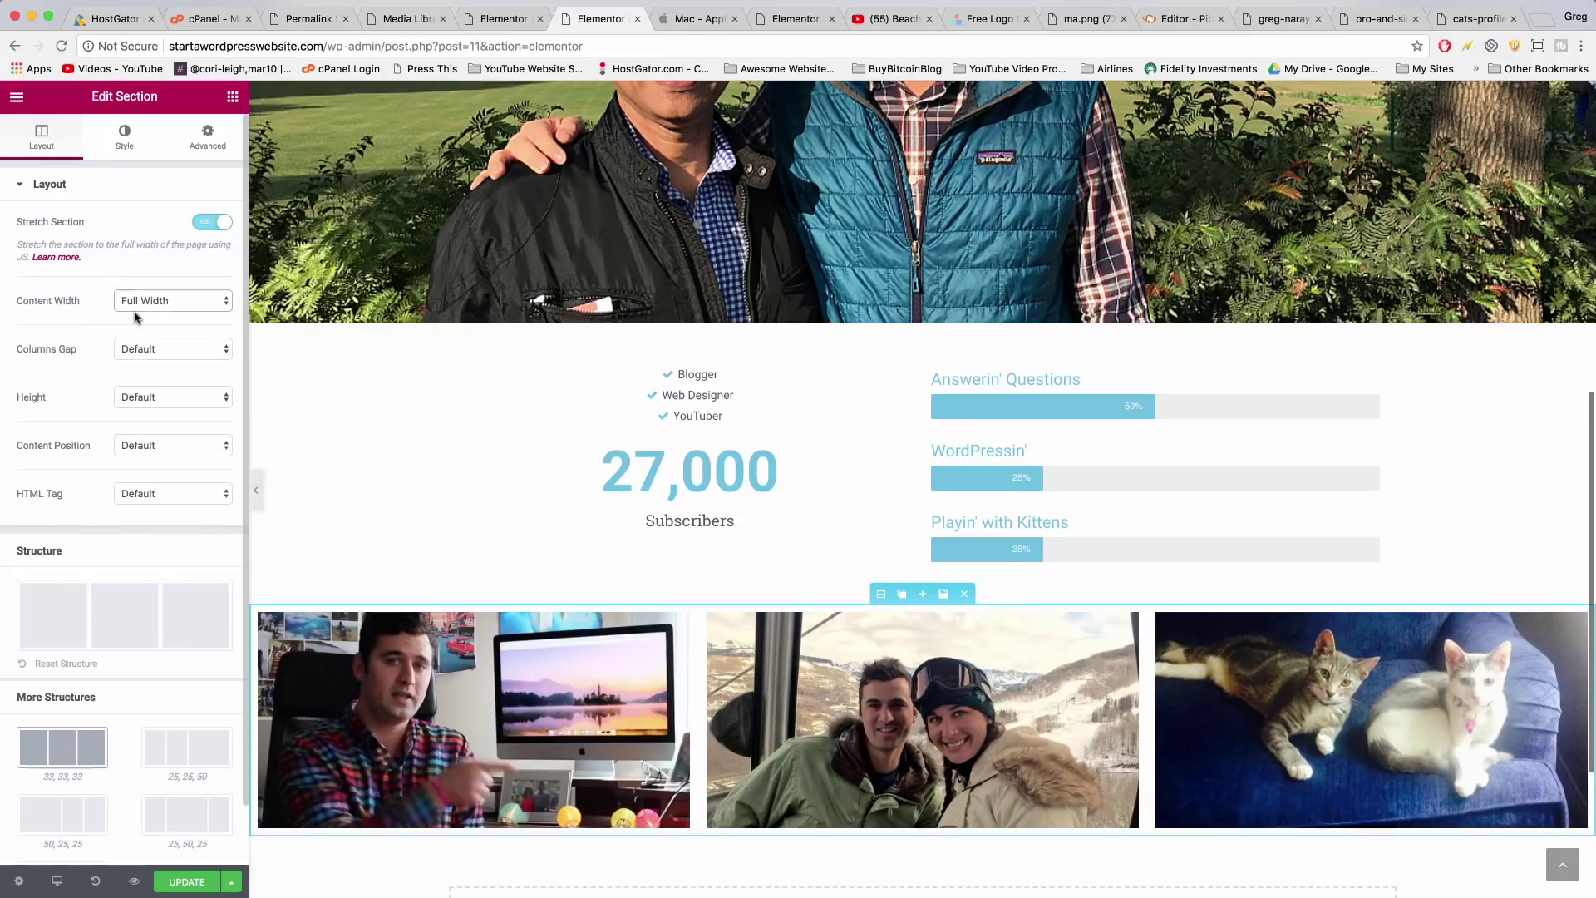
left_click(163, 358)
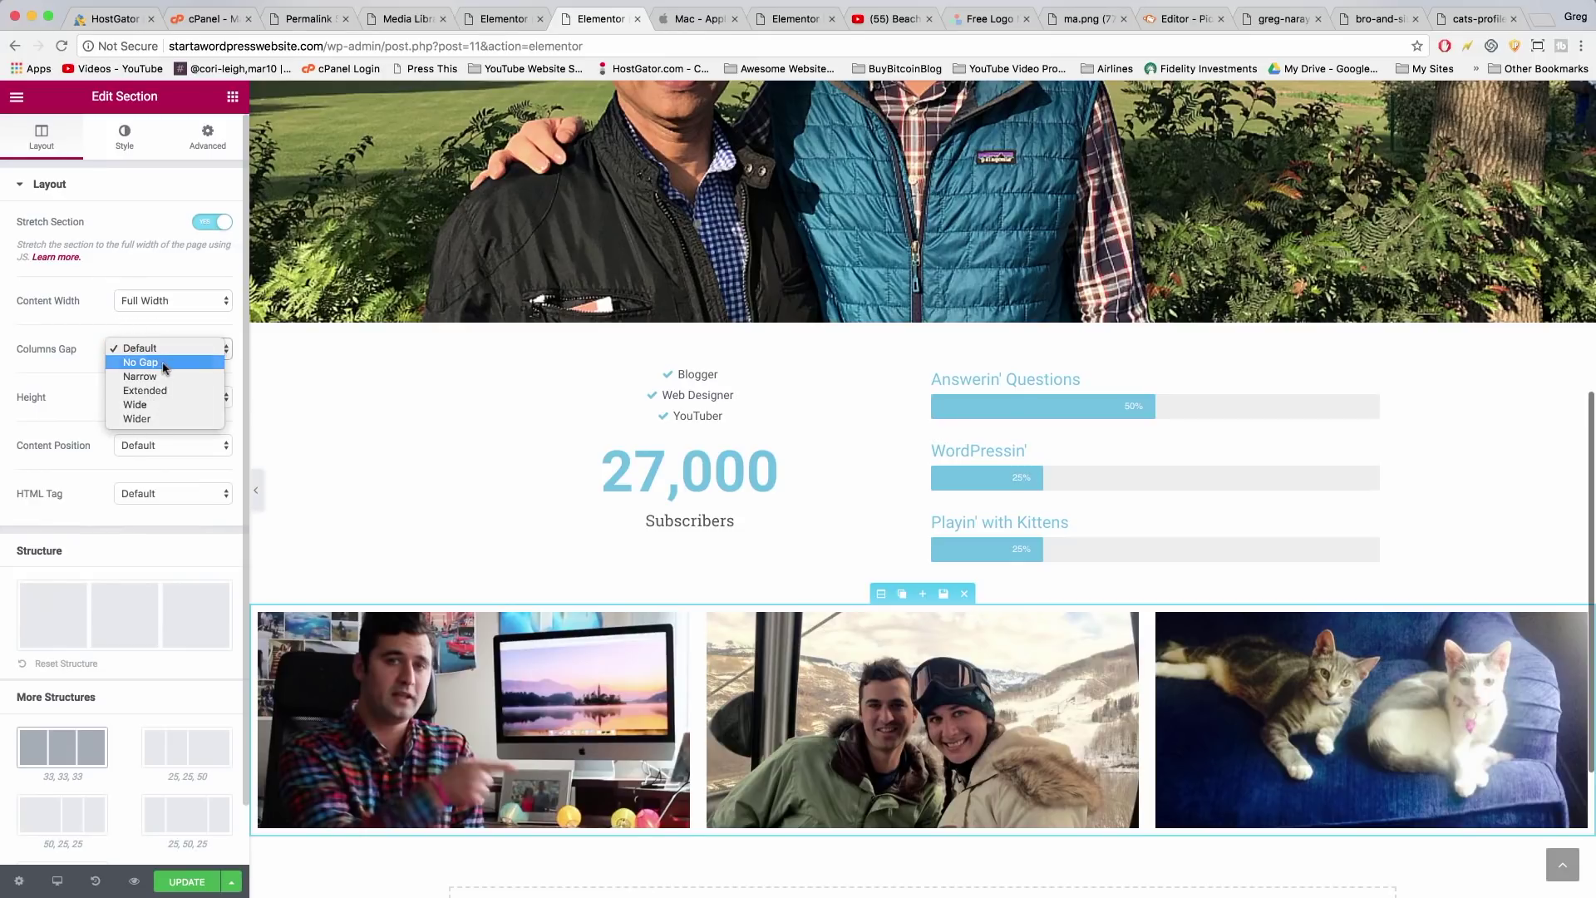
left_click(164, 365)
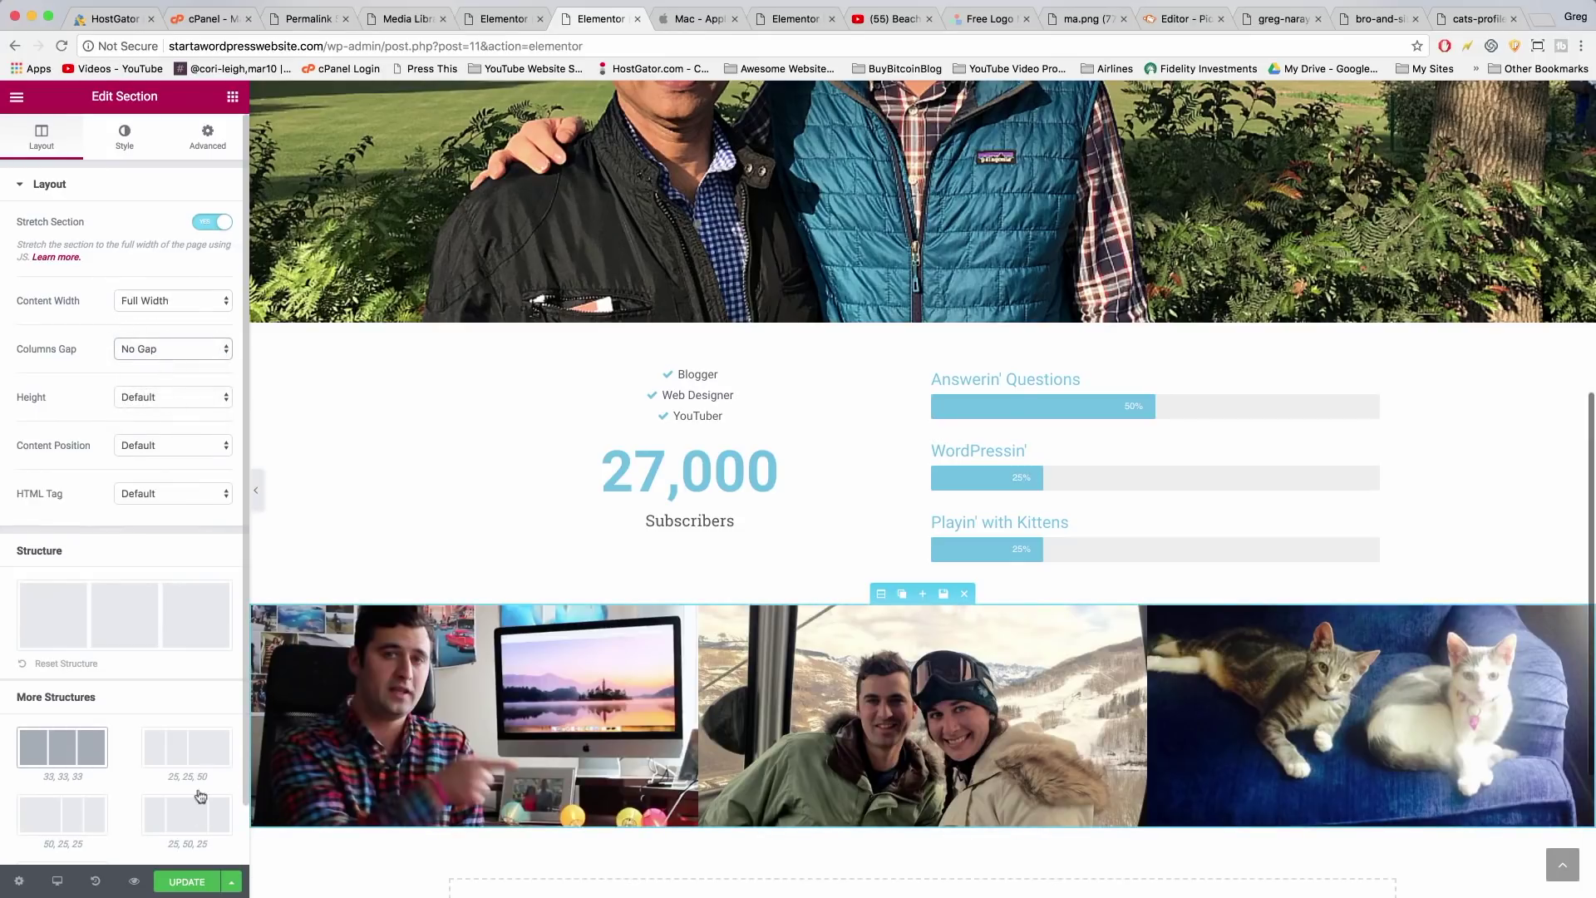
left_click(188, 881)
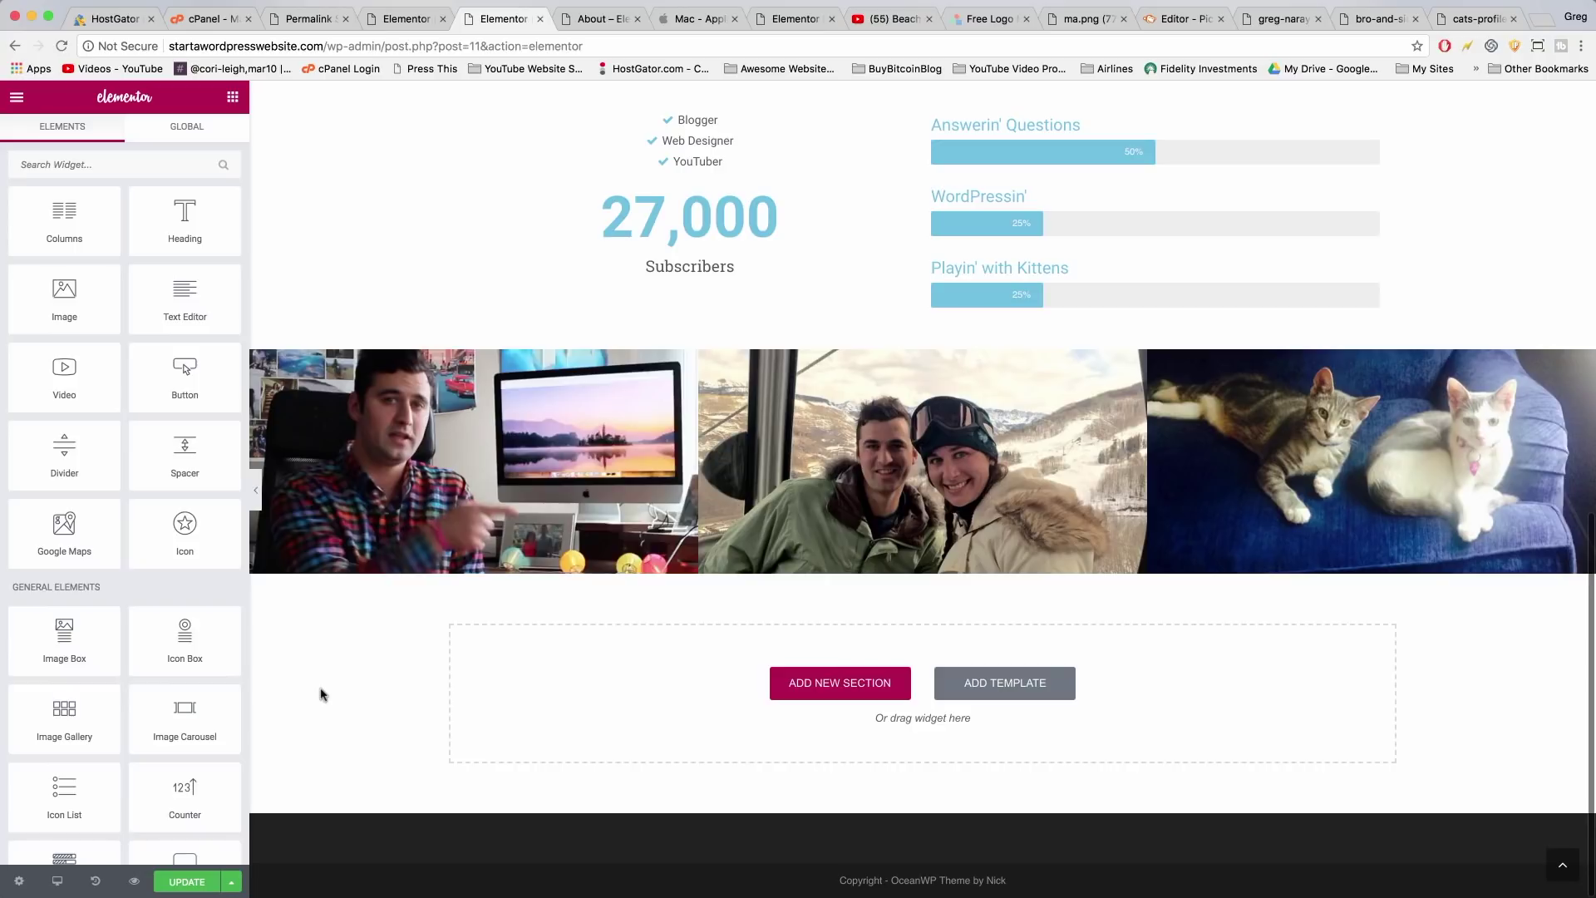
Add a two-column section below the photos with an Instagram widget in the right column.
left_click(777, 682)
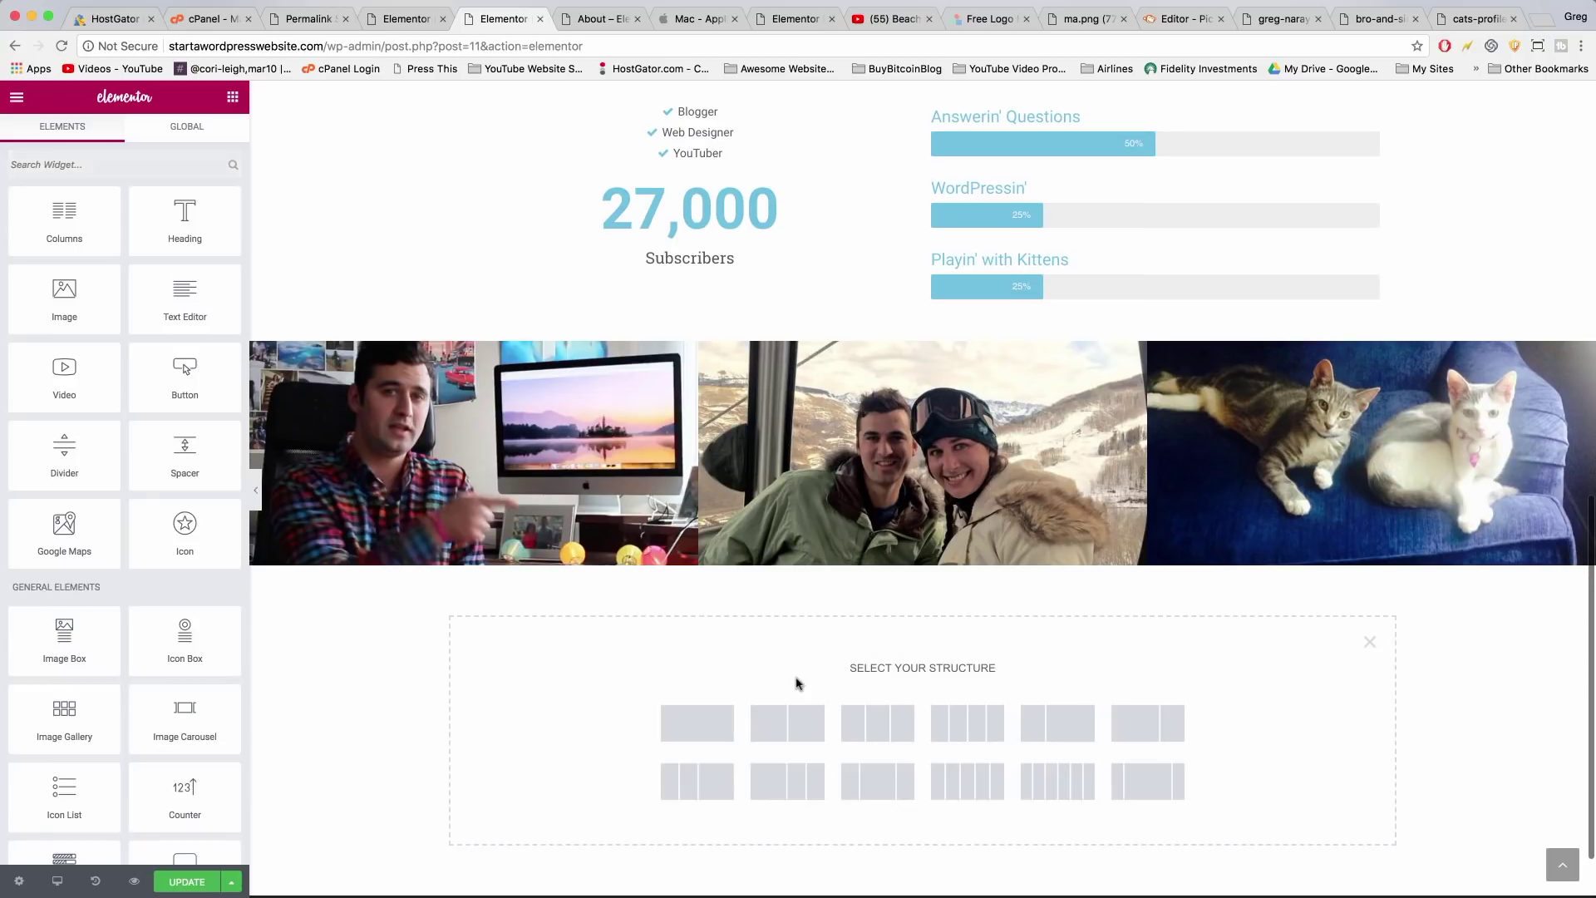
left_click(800, 726)
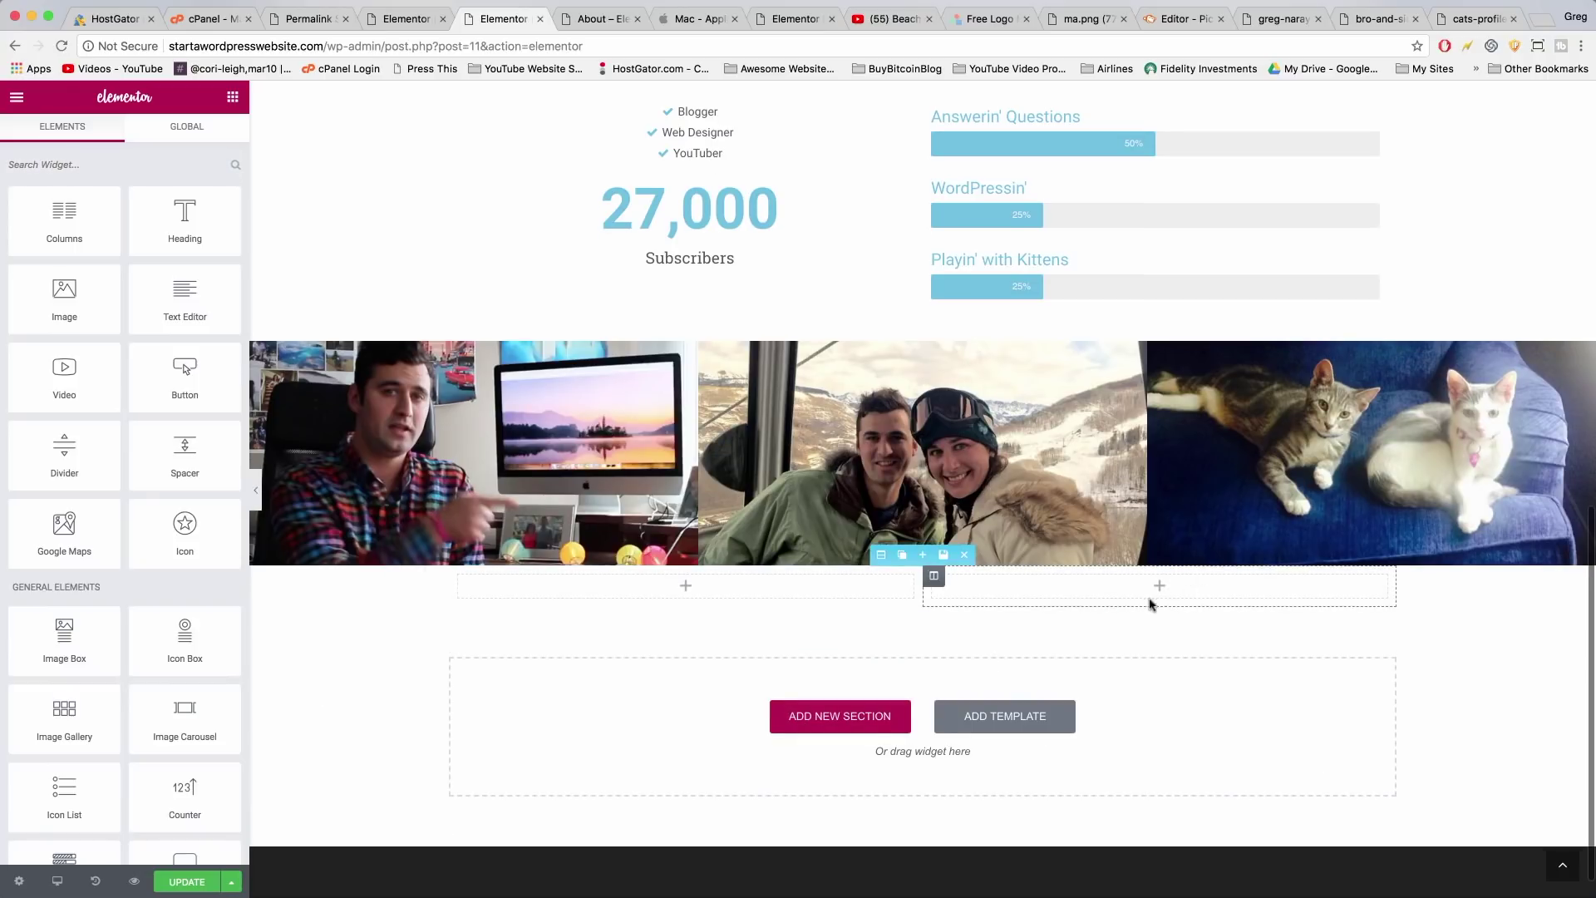
left_click(58, 156)
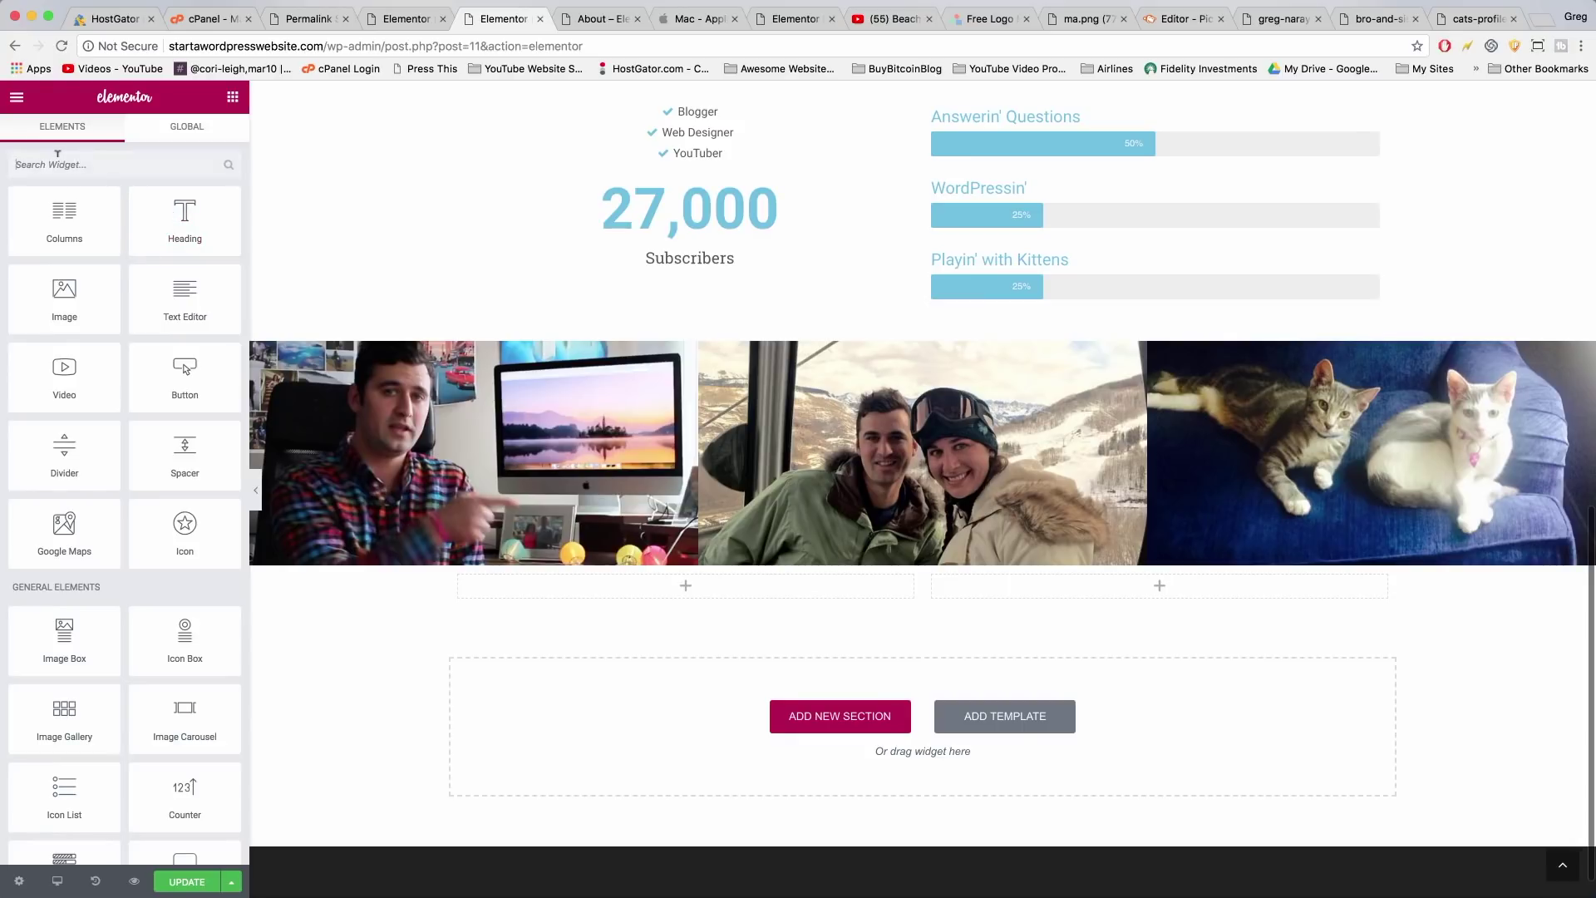
type("ins")
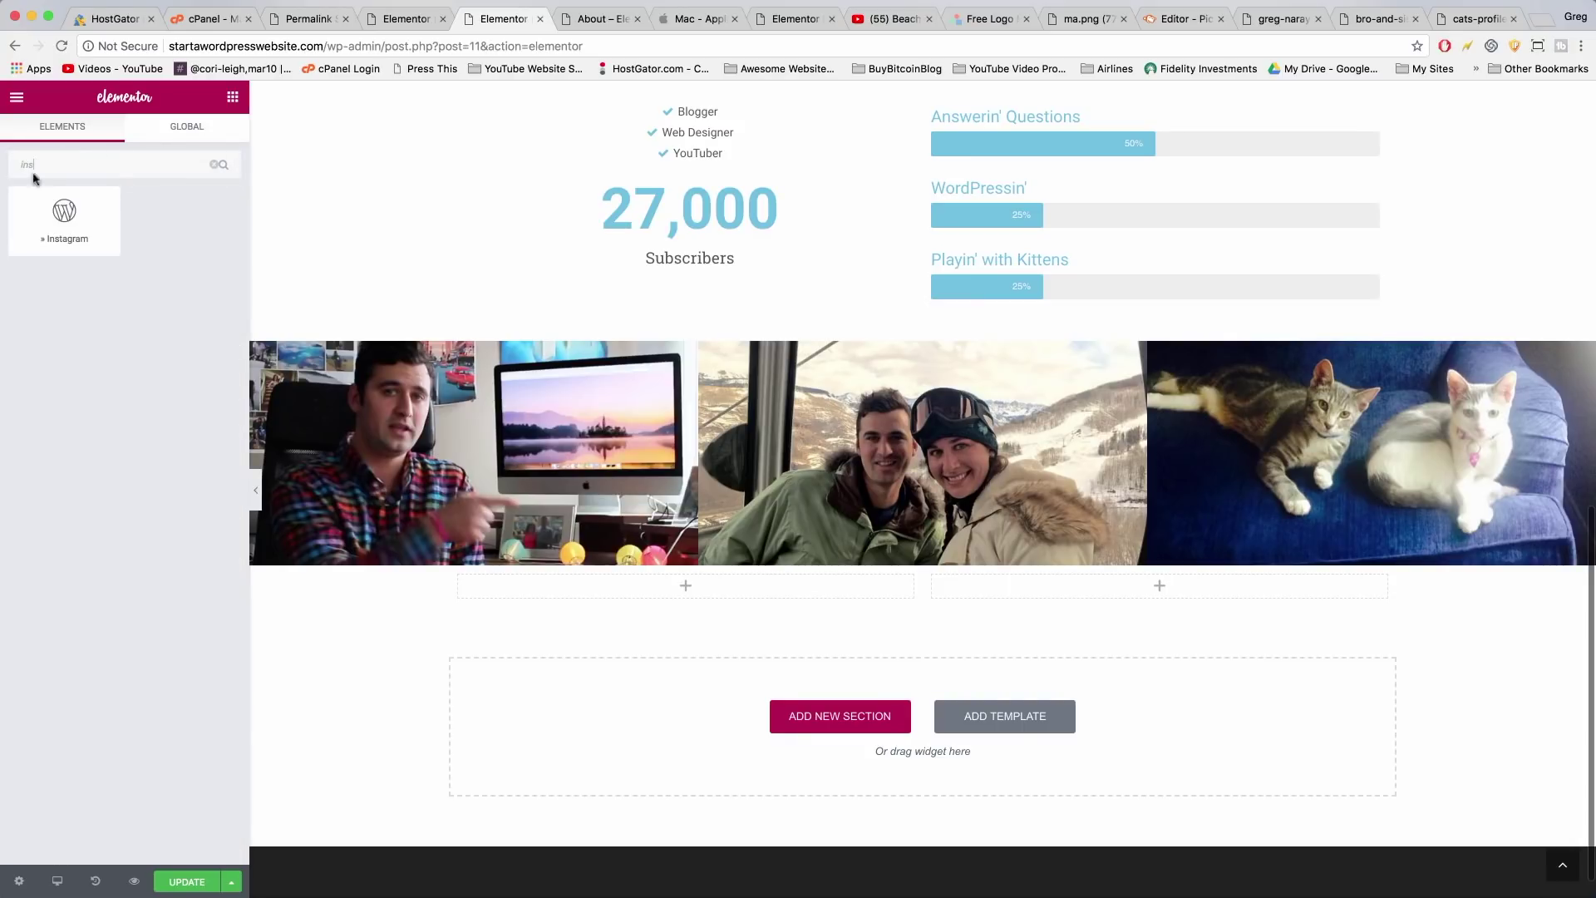
left_click_drag(64, 218, 1147, 591)
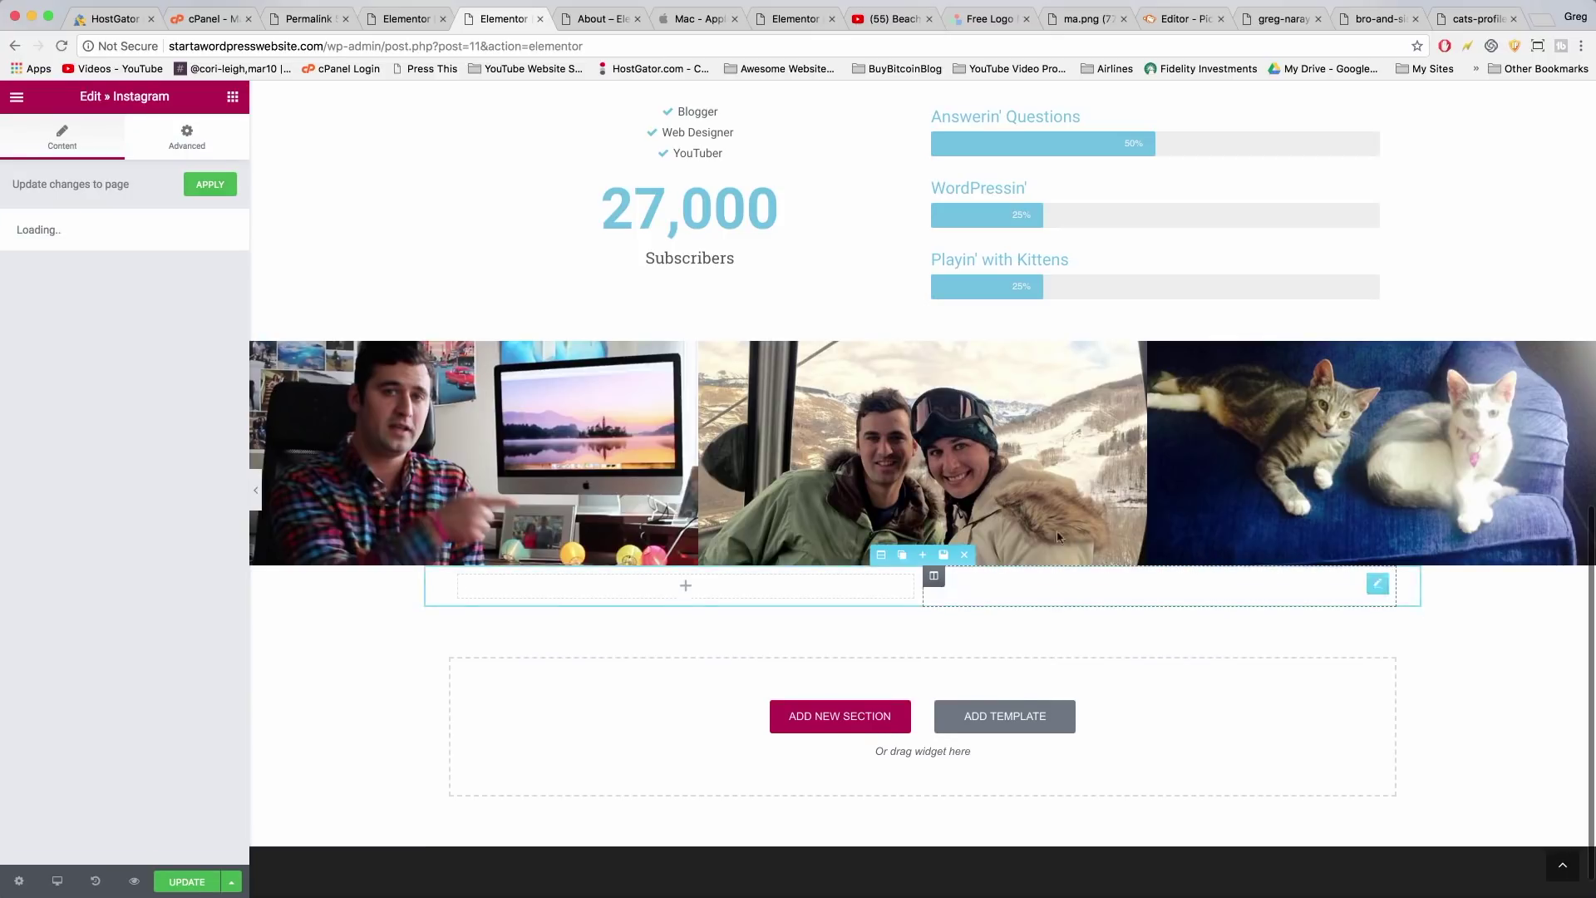
Clear the Instagram feed's title and lay the feed out in 3 Columns.
double_click(33, 250)
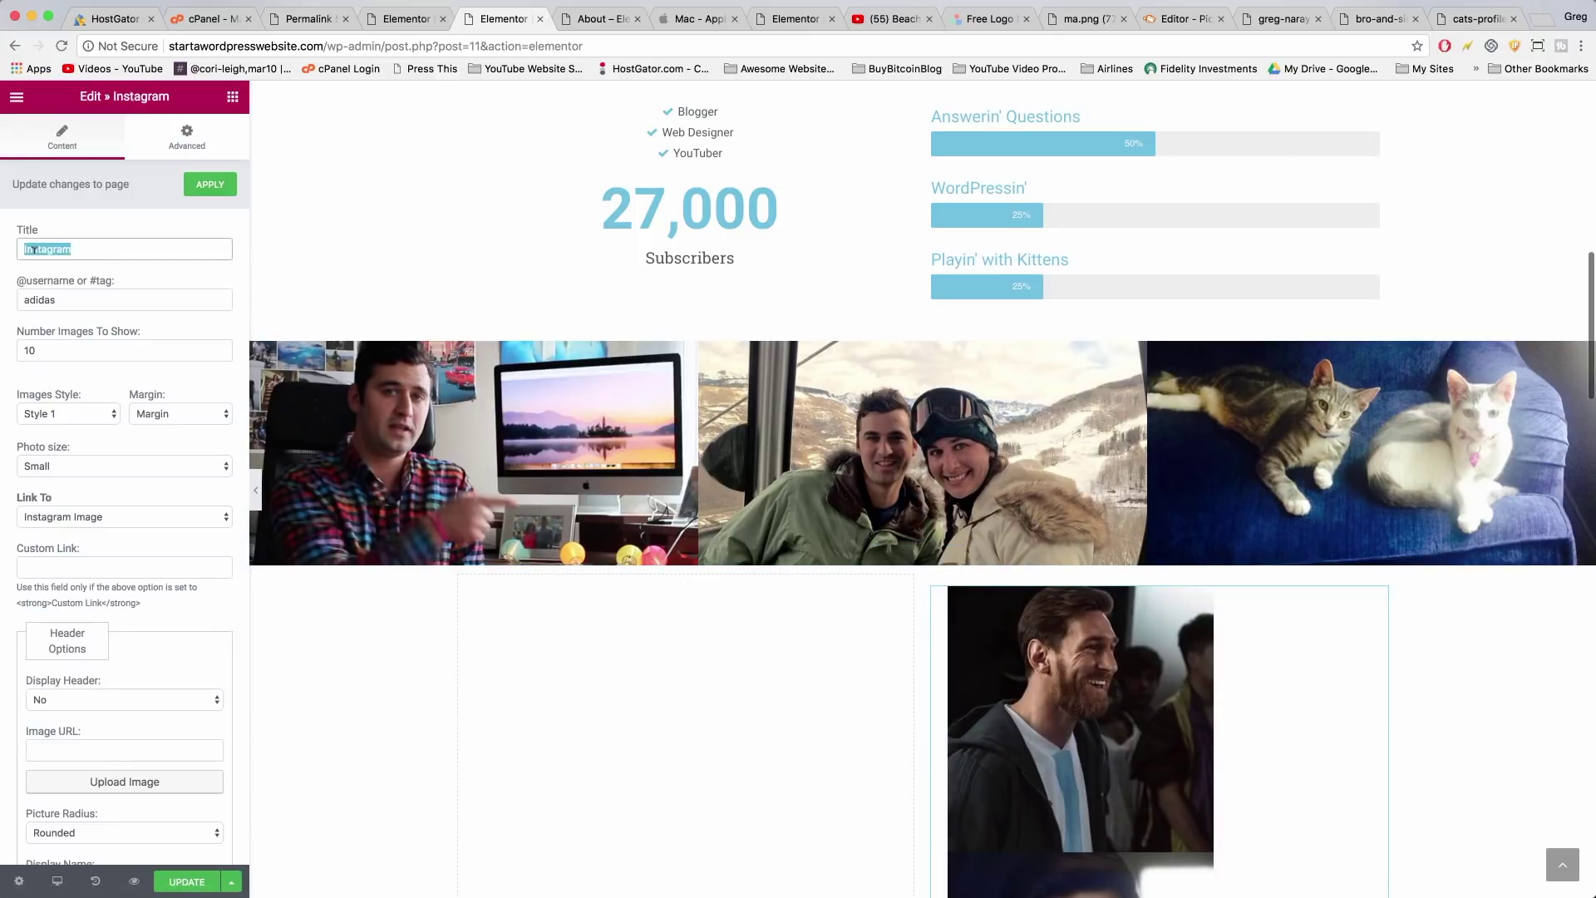
key("BackSpace")
left_click(93, 413)
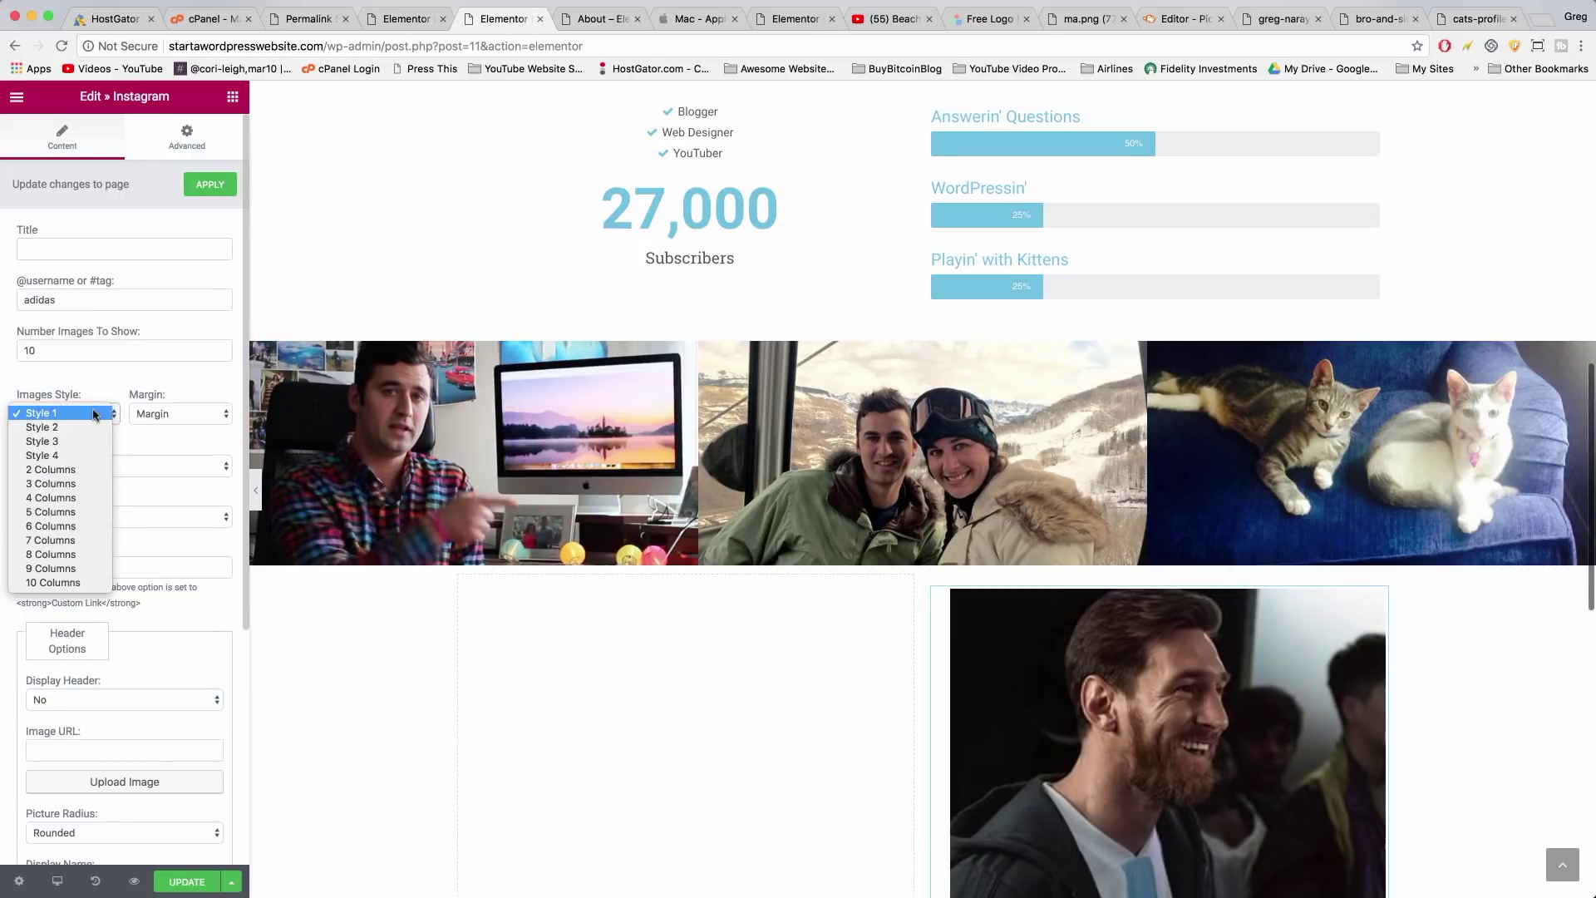
left_click(76, 486)
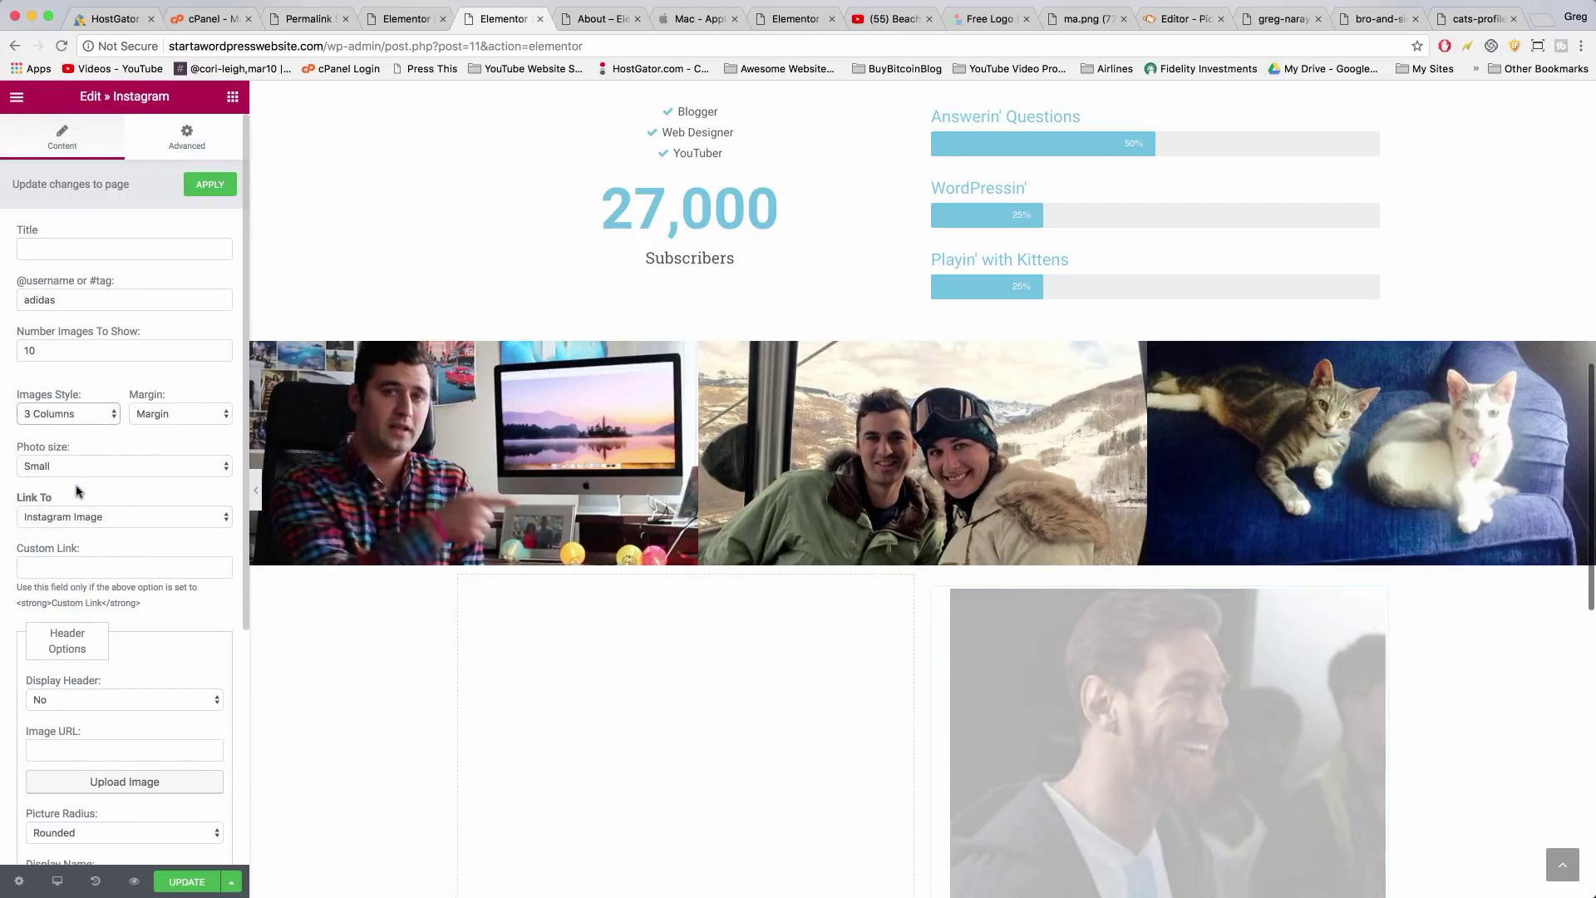
scroll(166, 538, "down", 5)
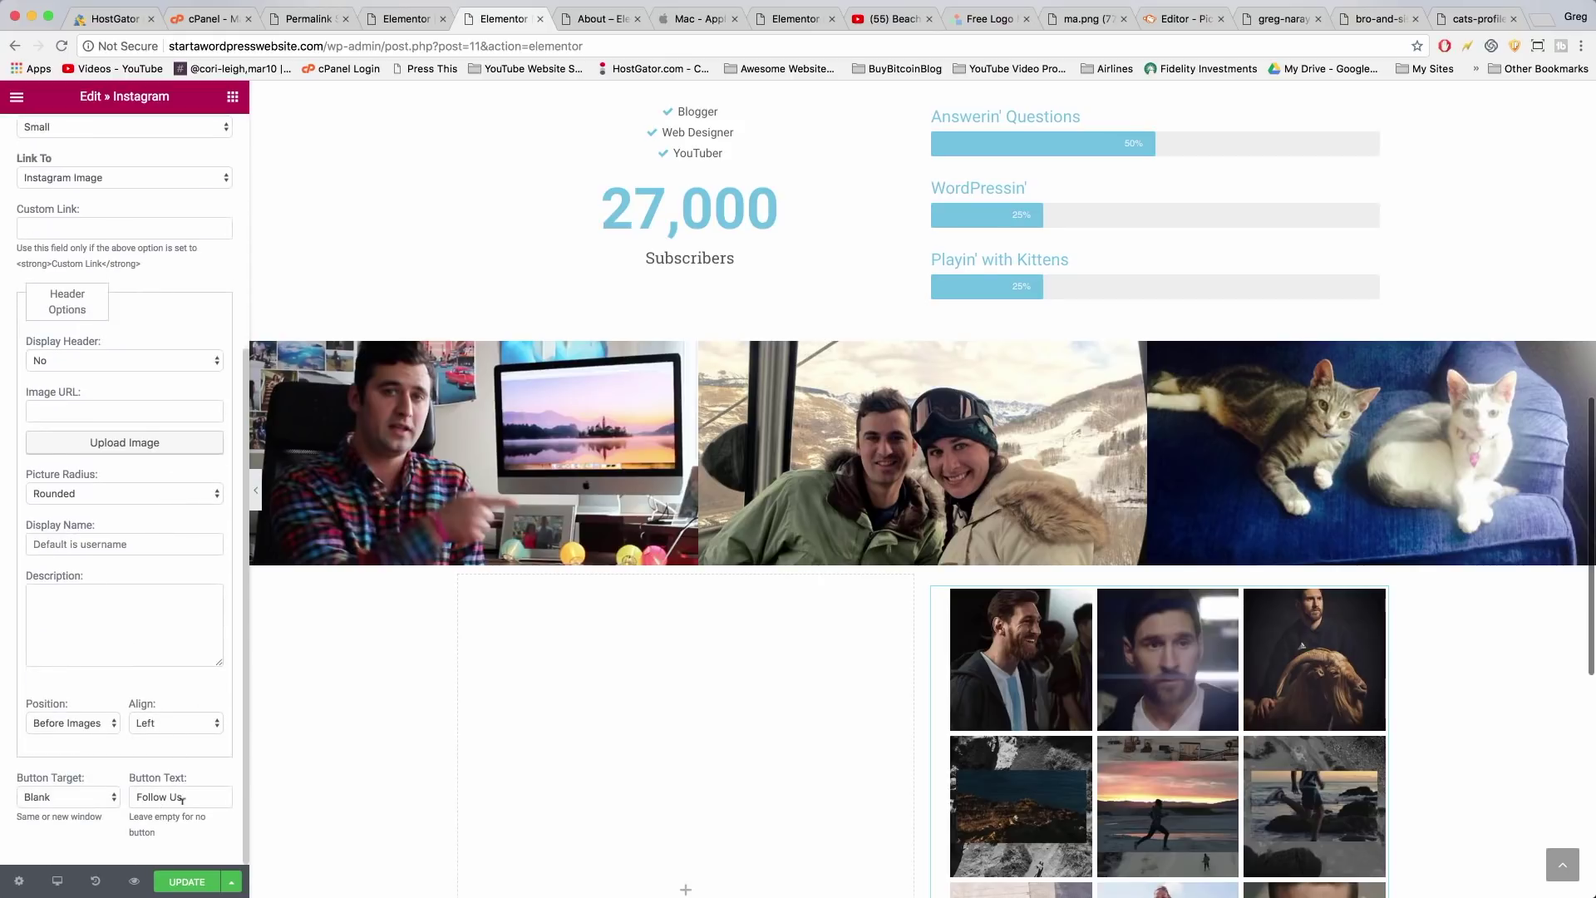
scroll(148, 777, "up", 5)
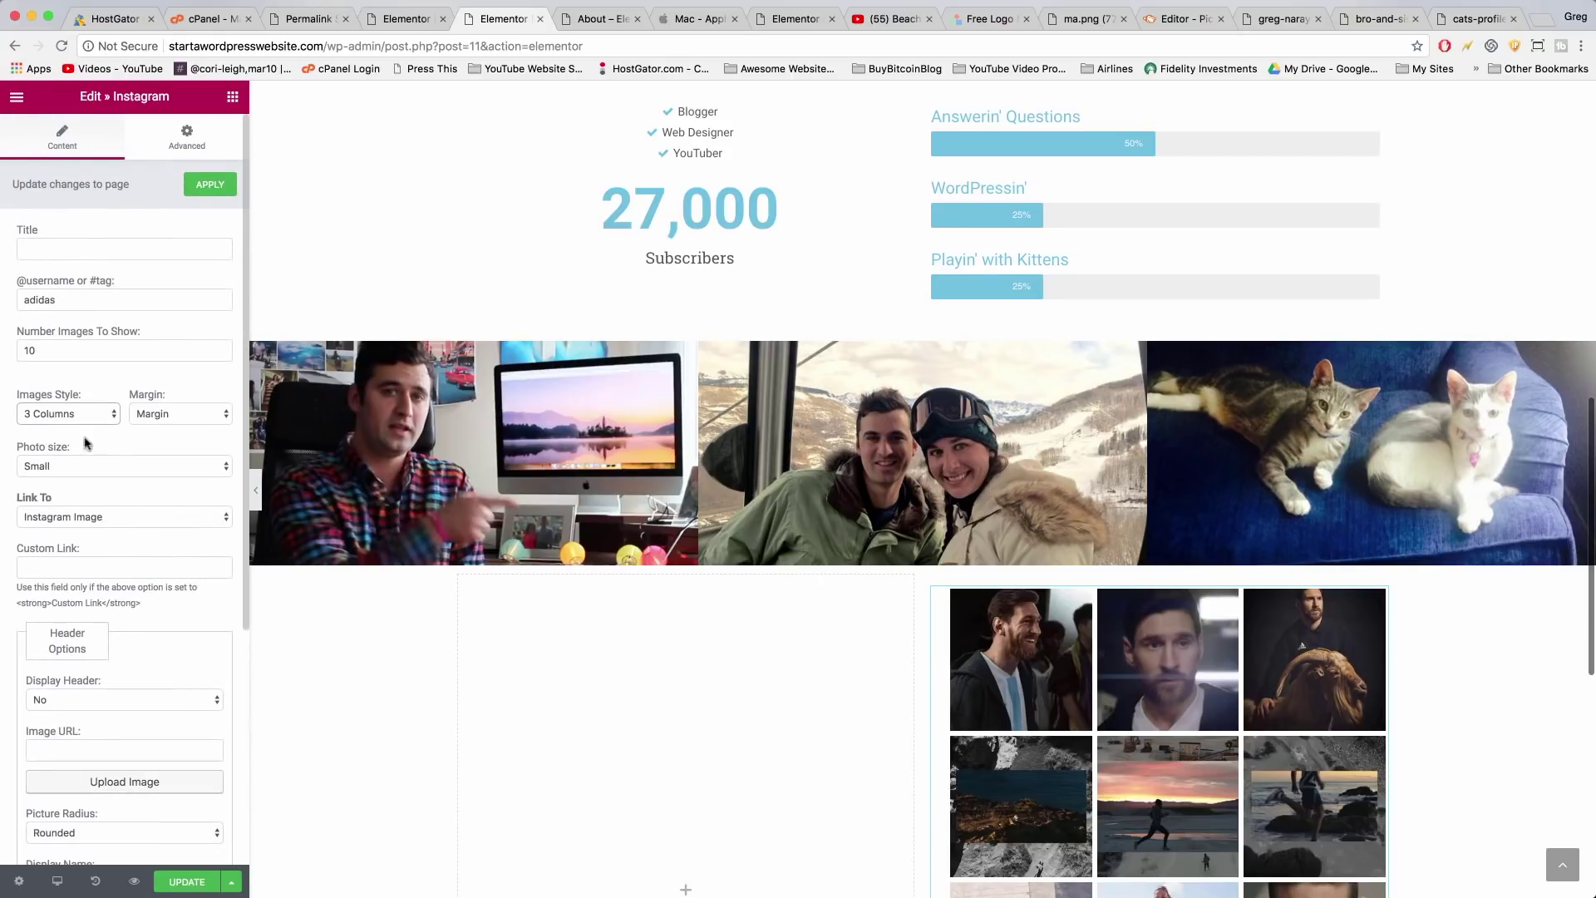
Enter the feed's Instagram account username, show 9 images, and keep photos linking to Instagram.
left_click_drag(57, 296, 13, 301)
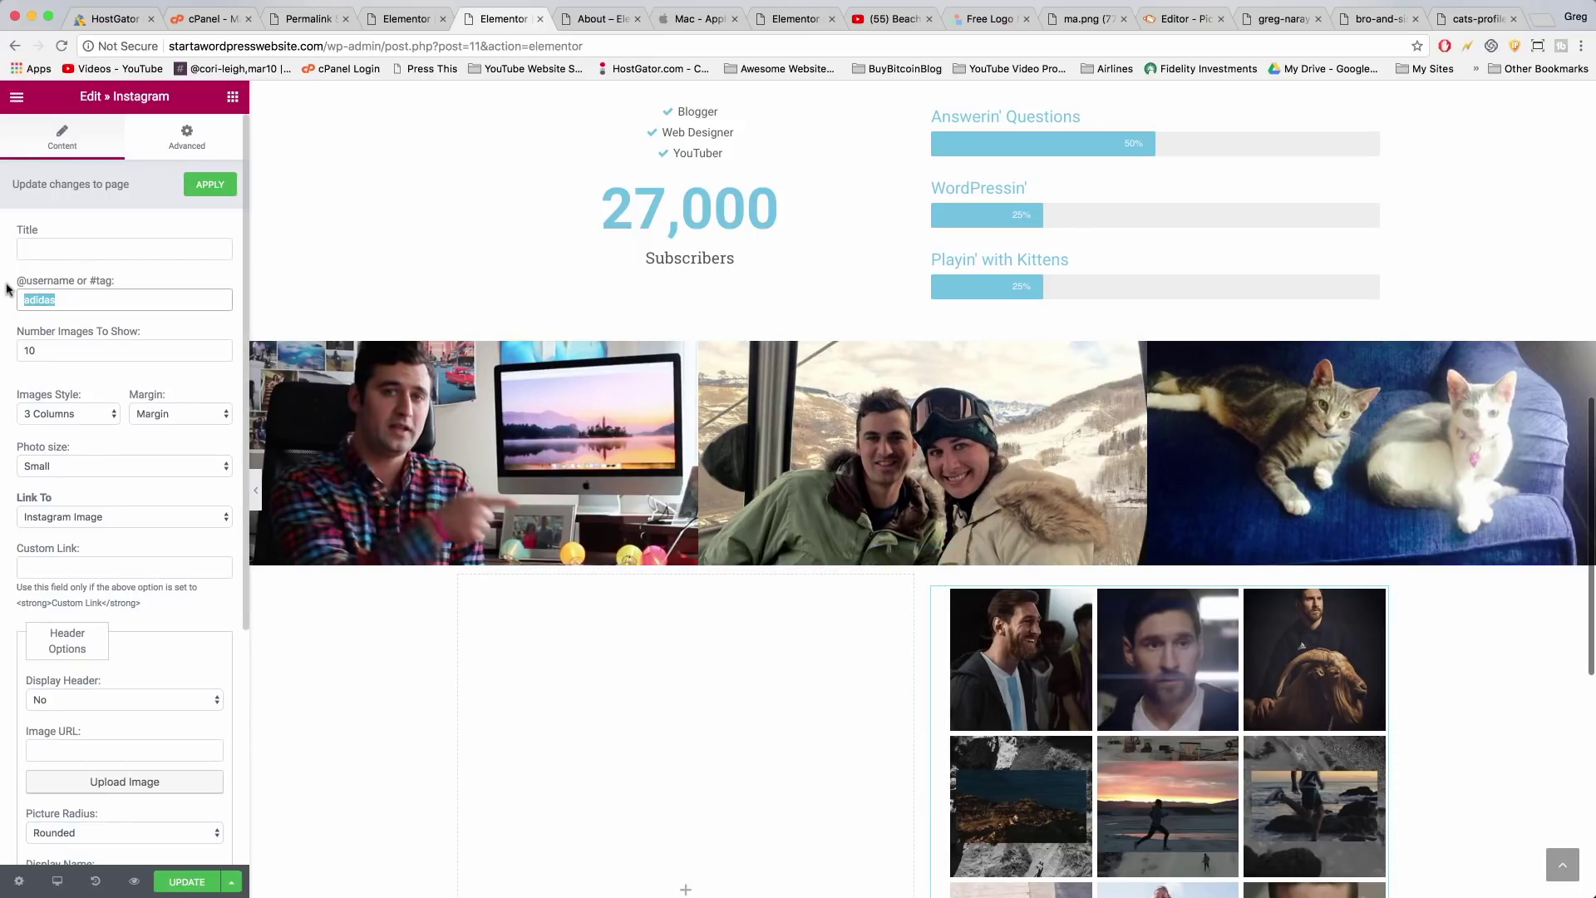
type("naraygu")
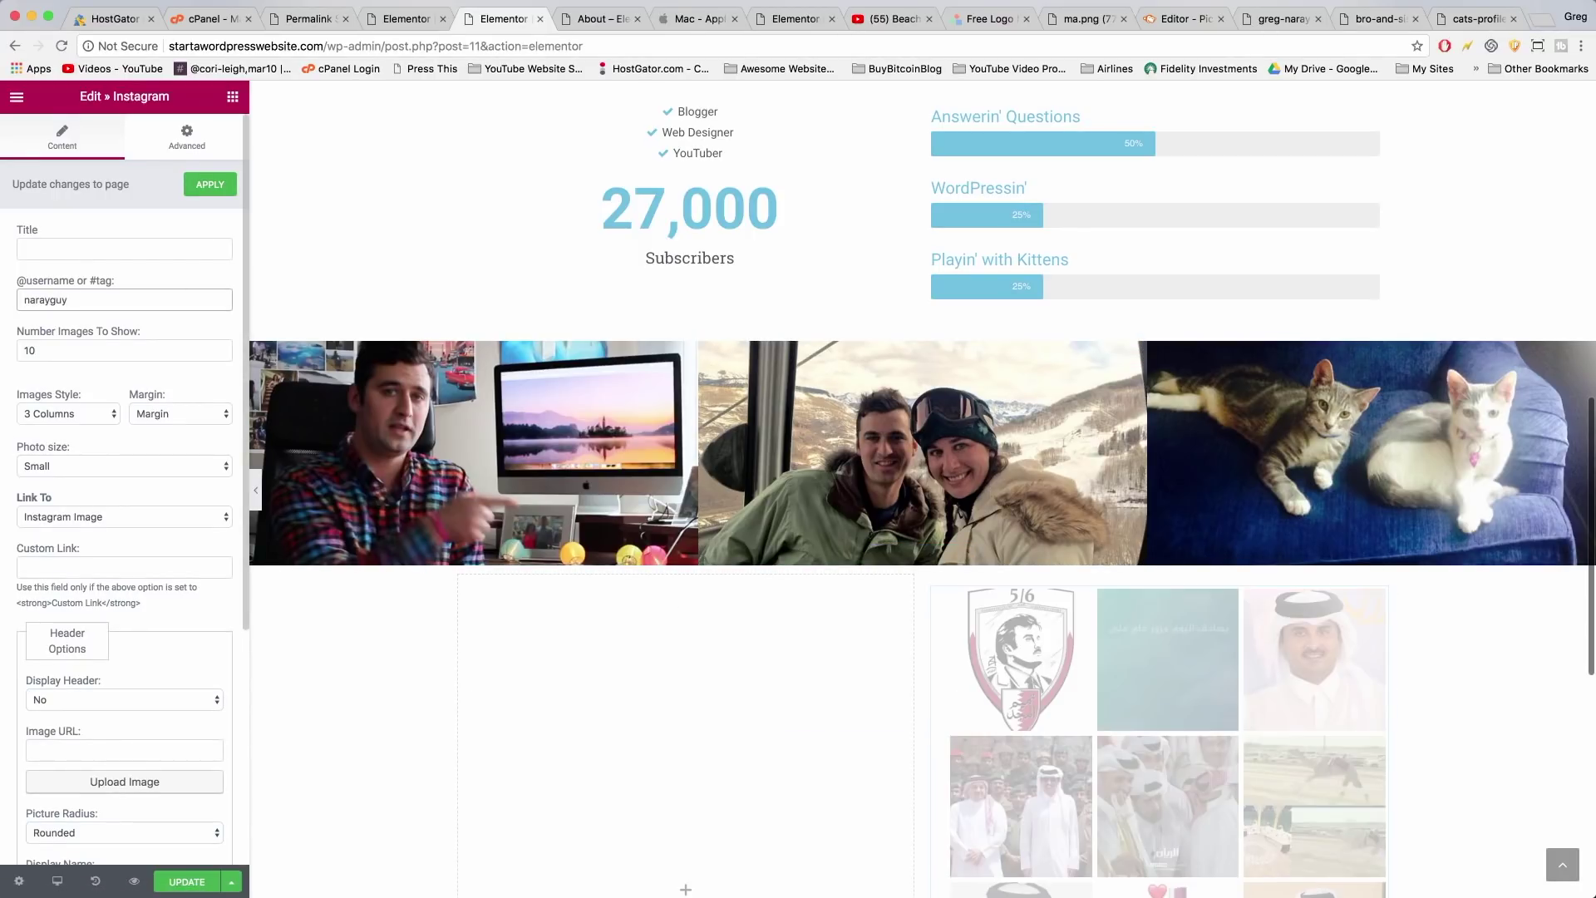
left_click(37, 350)
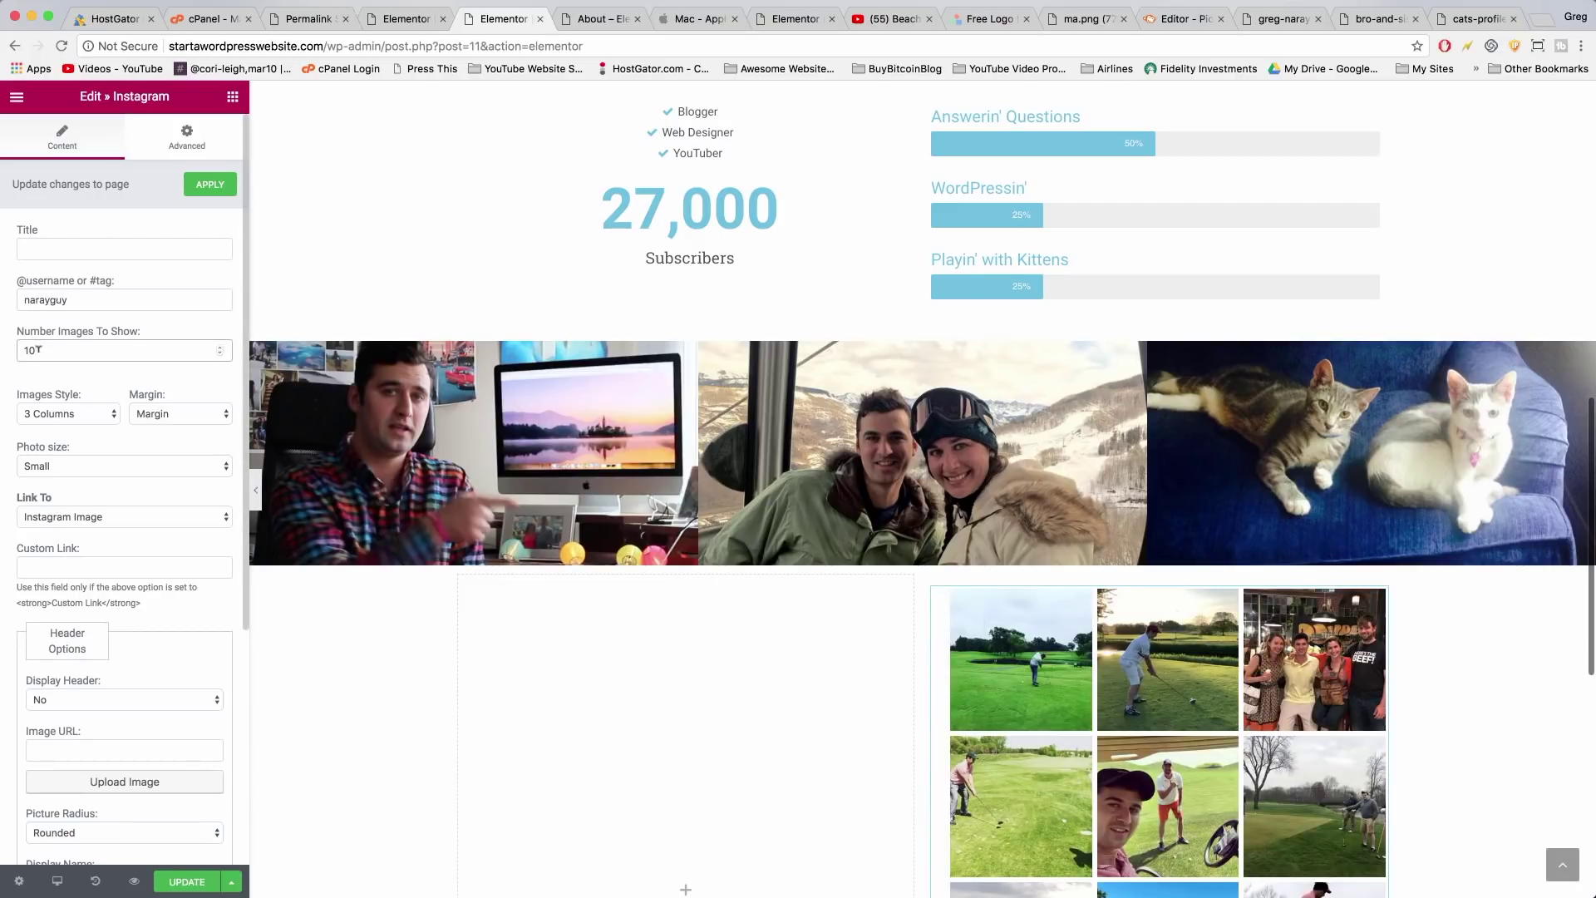
type("9")
scroll(923, 489, "down", 5)
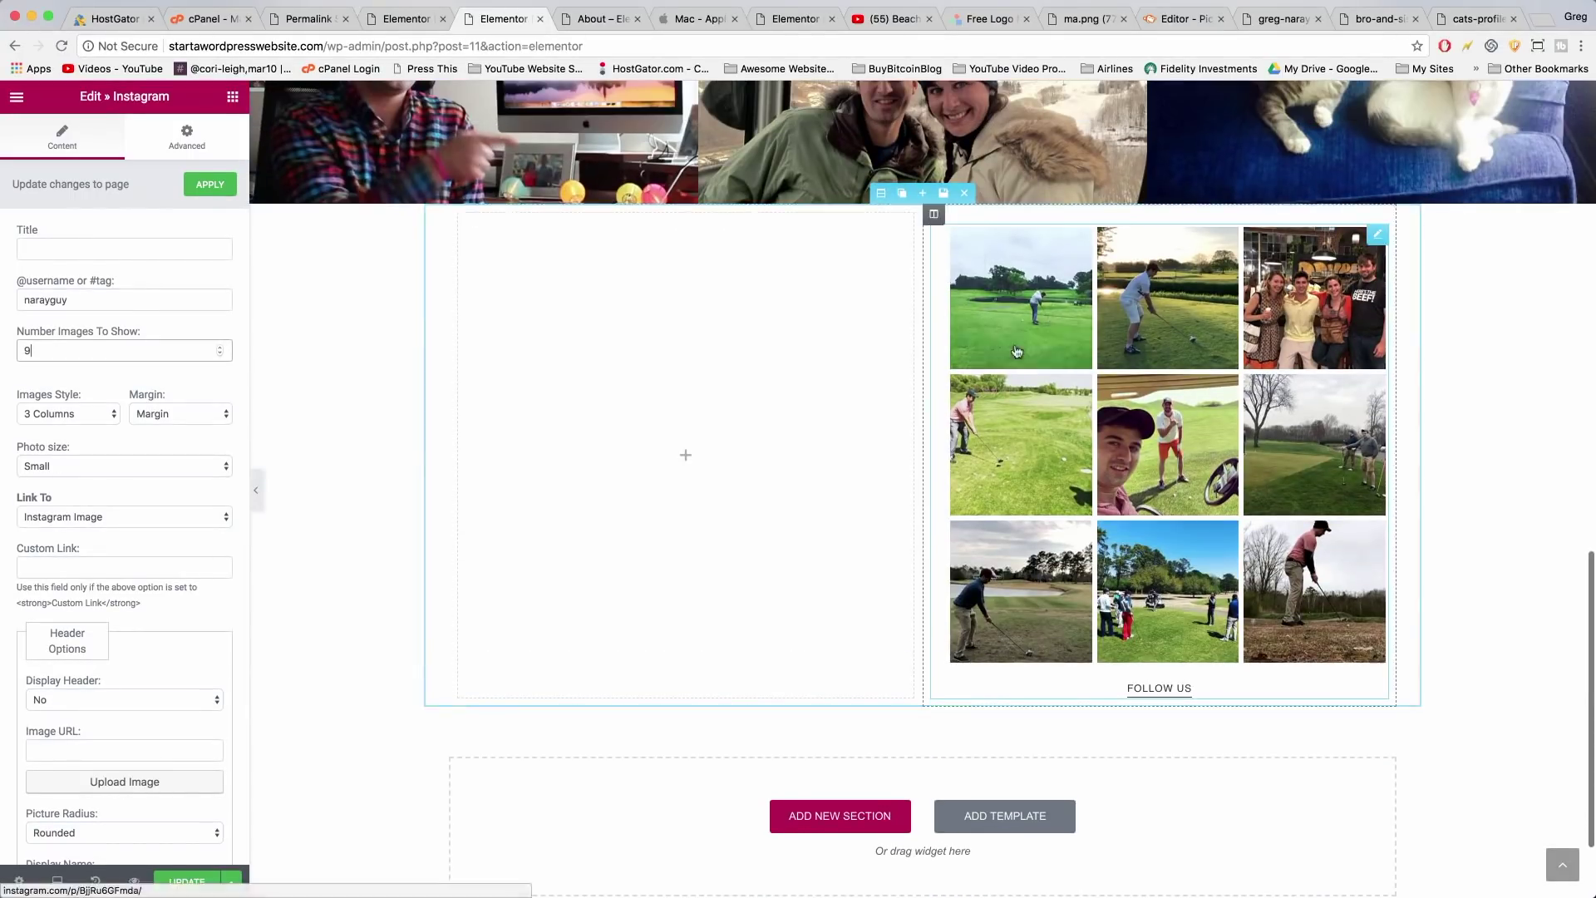
left_click(107, 516)
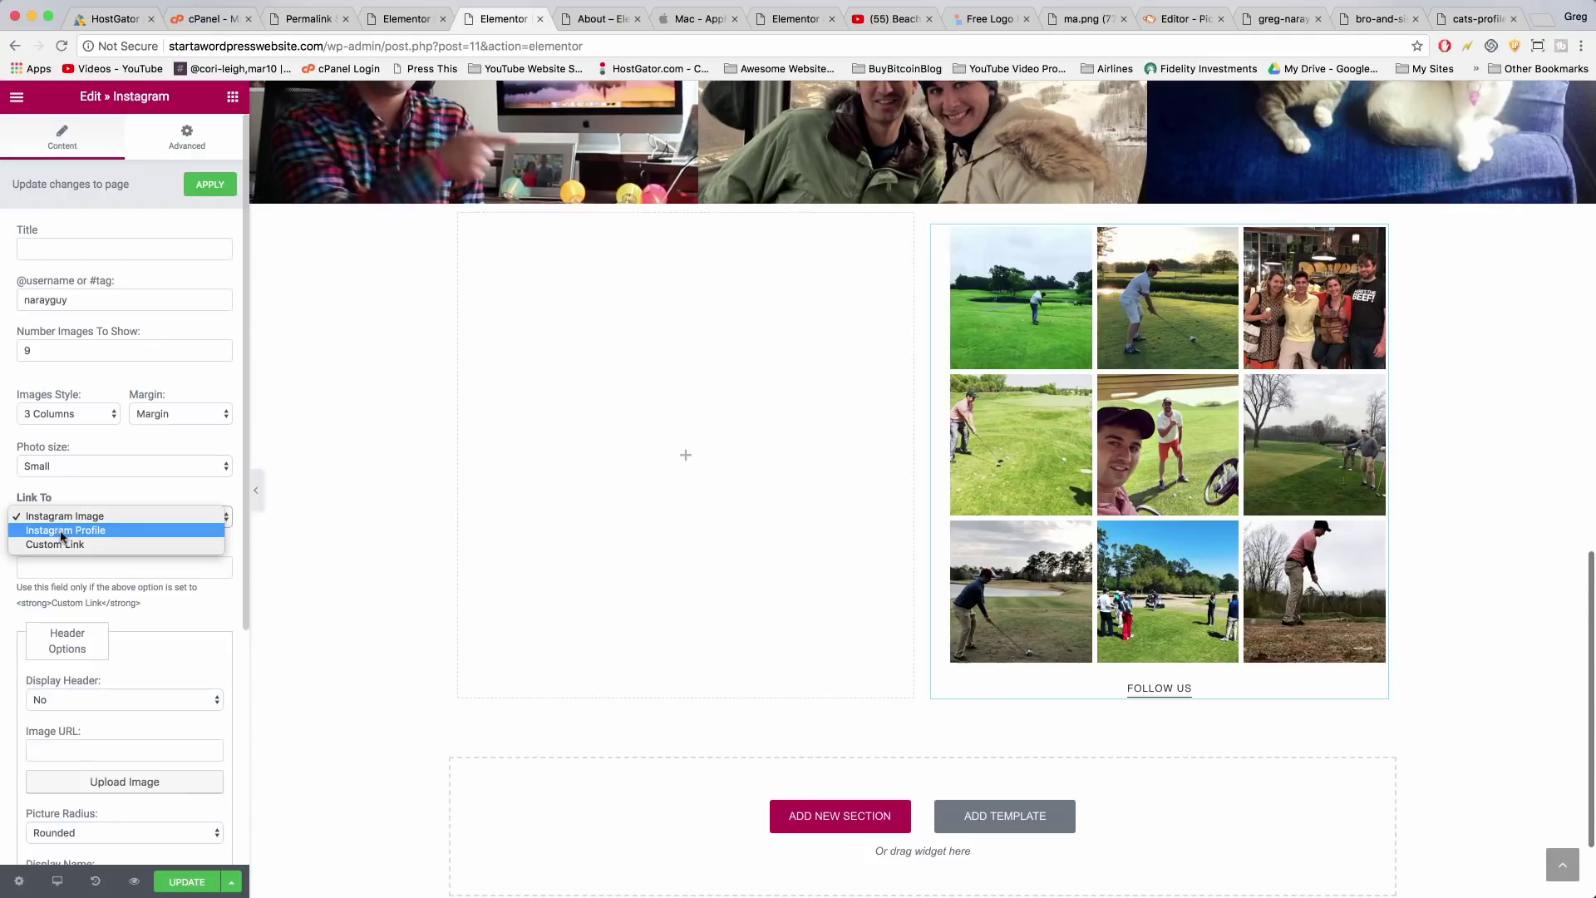
left_click(313, 494)
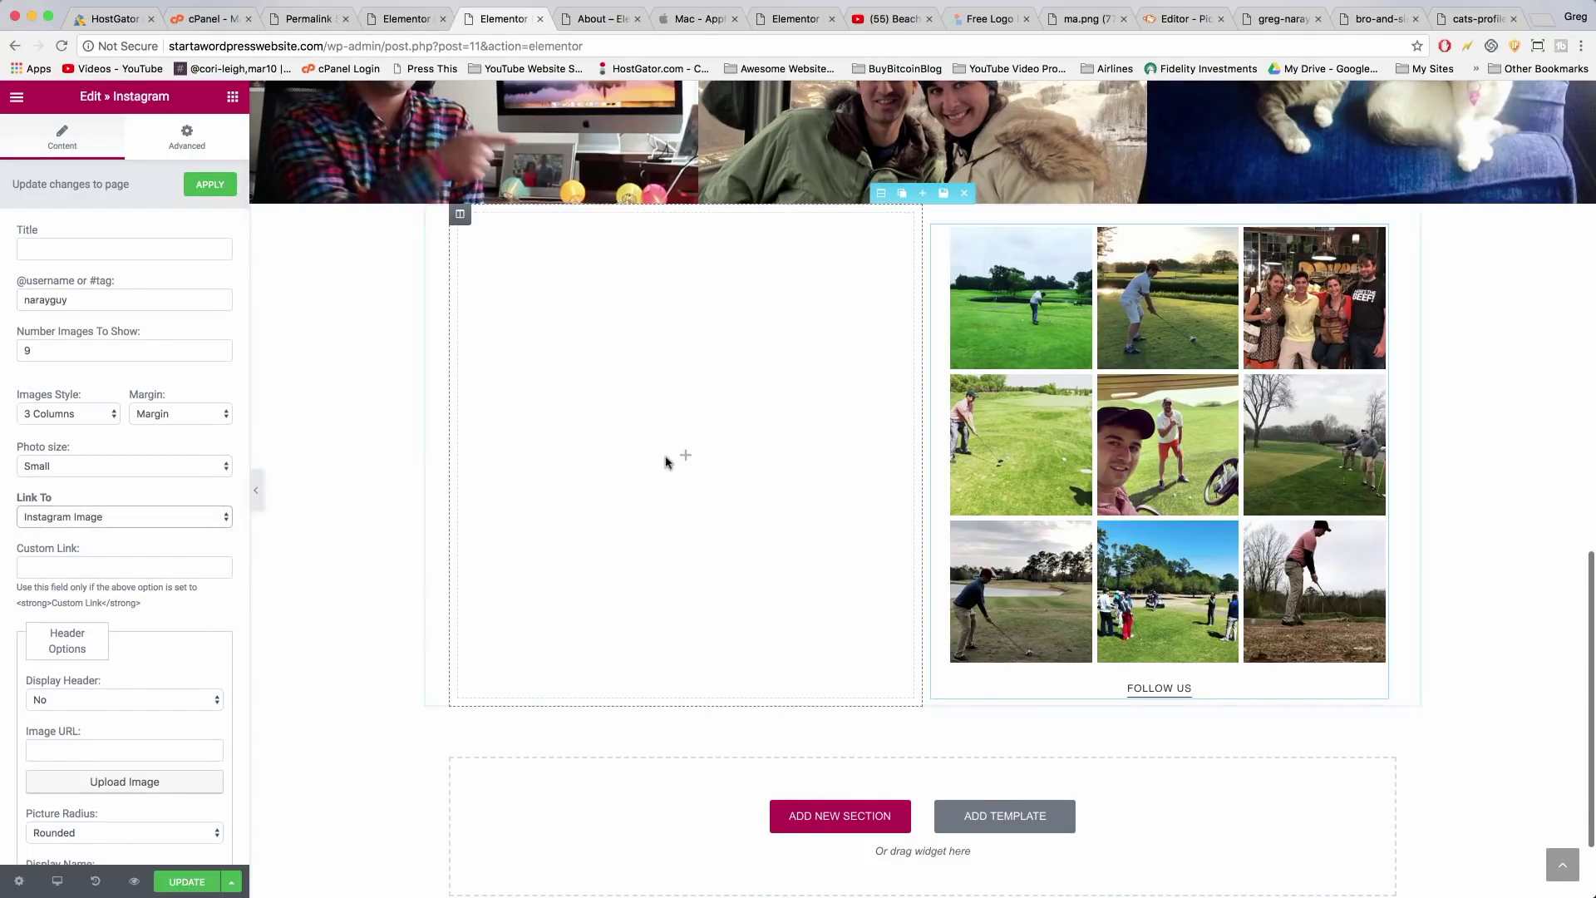
scroll(665, 461, "up", 3)
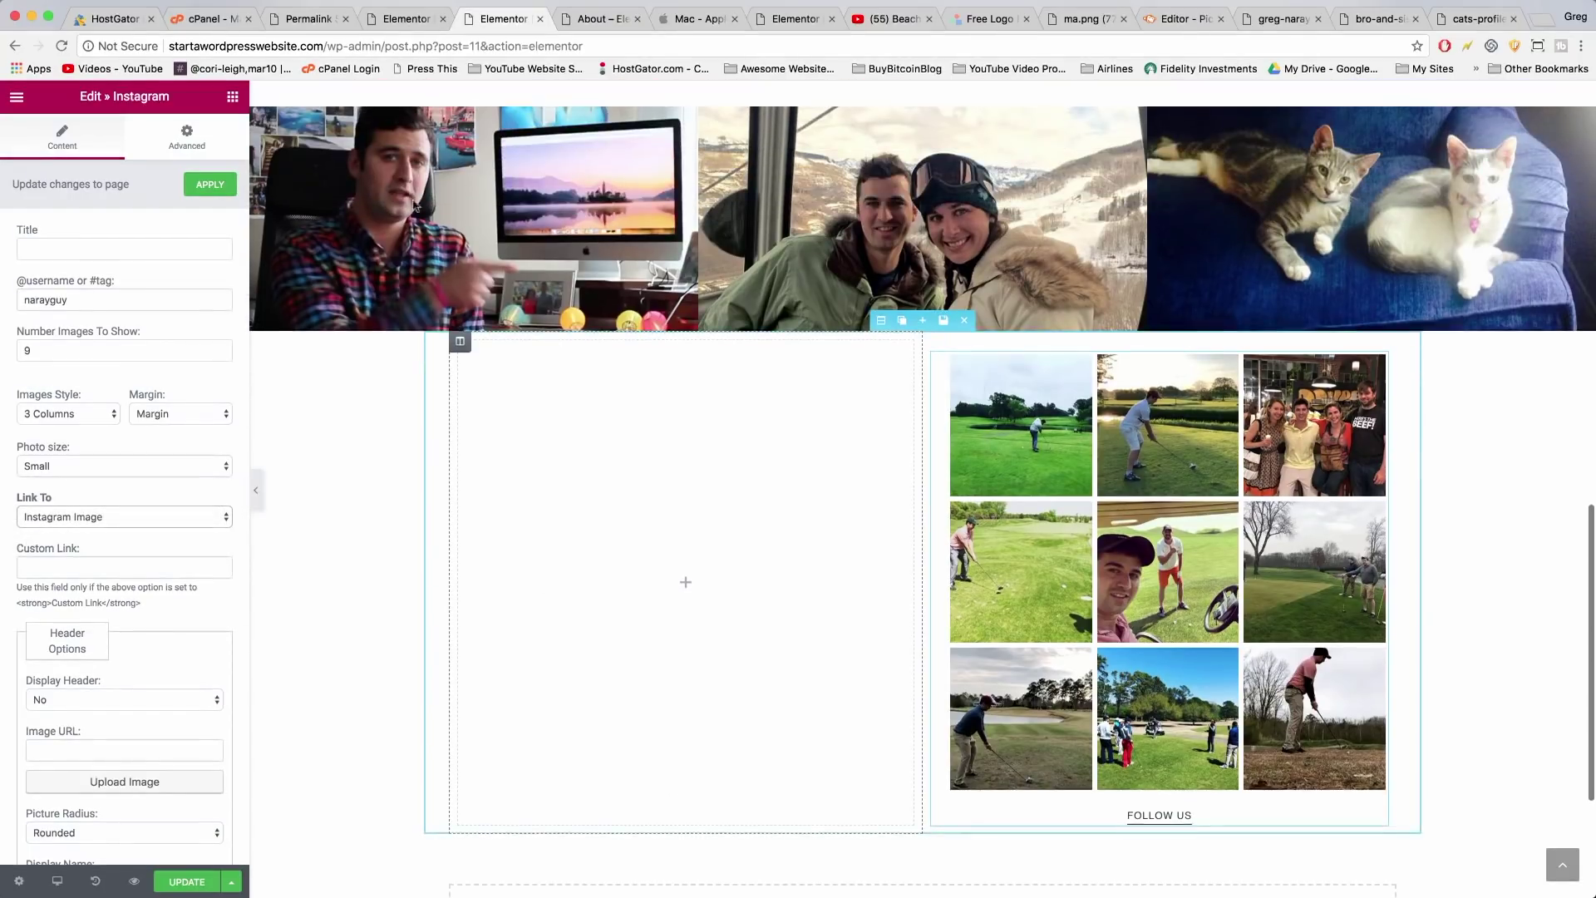
left_click(234, 97)
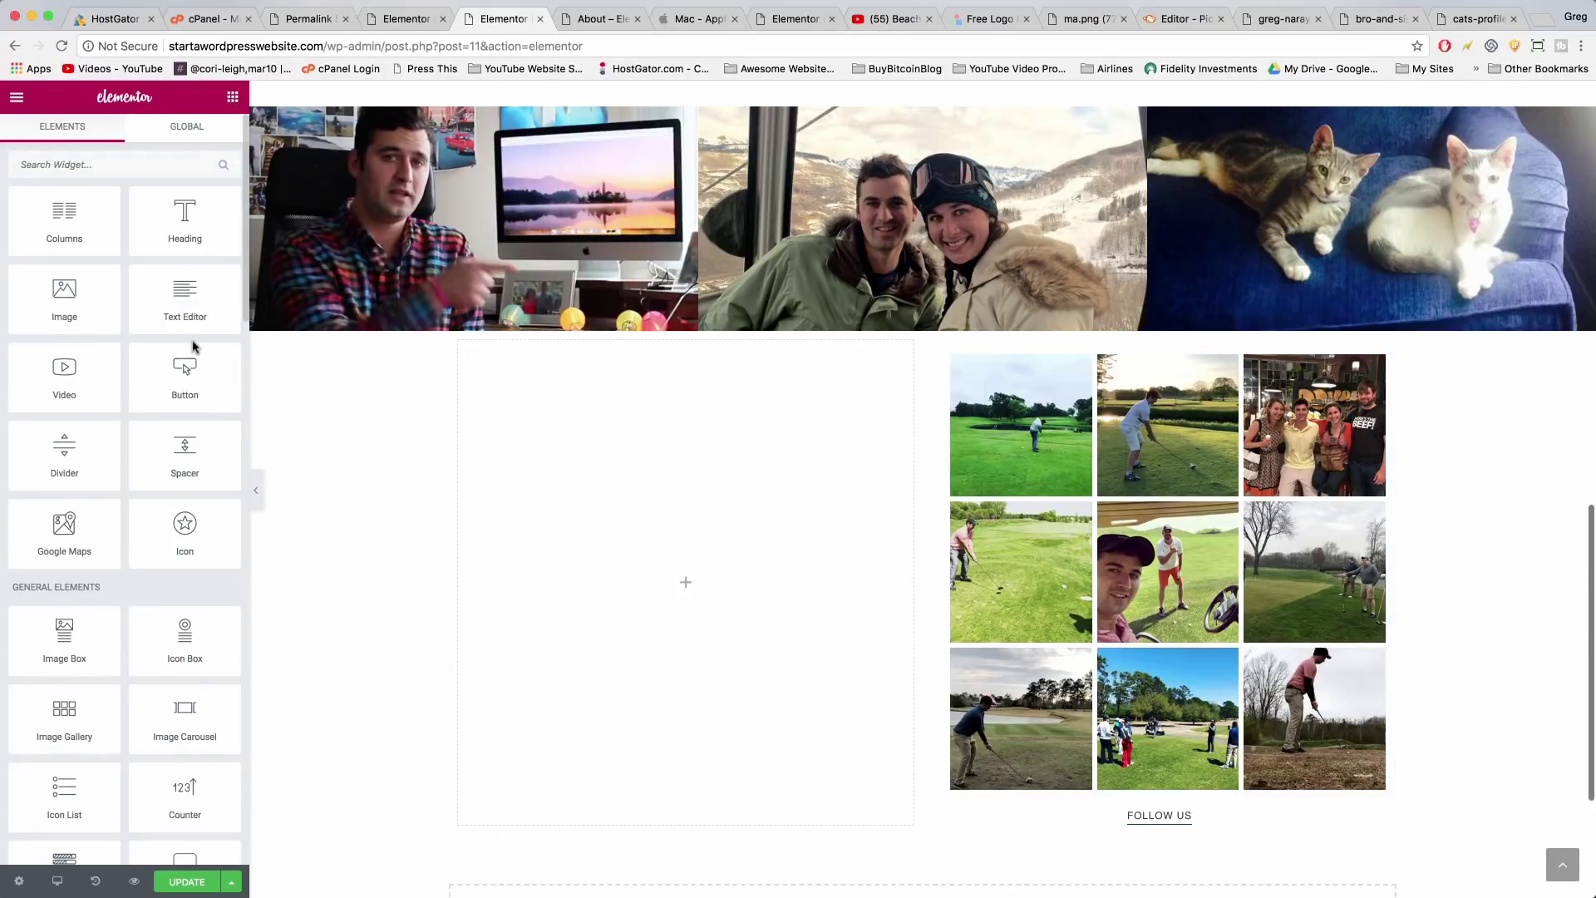
Add a heading reading 'Instagram' and center-align it.
left_click_drag(185, 218, 1203, 366)
triple_click(104, 244)
type("Instagram")
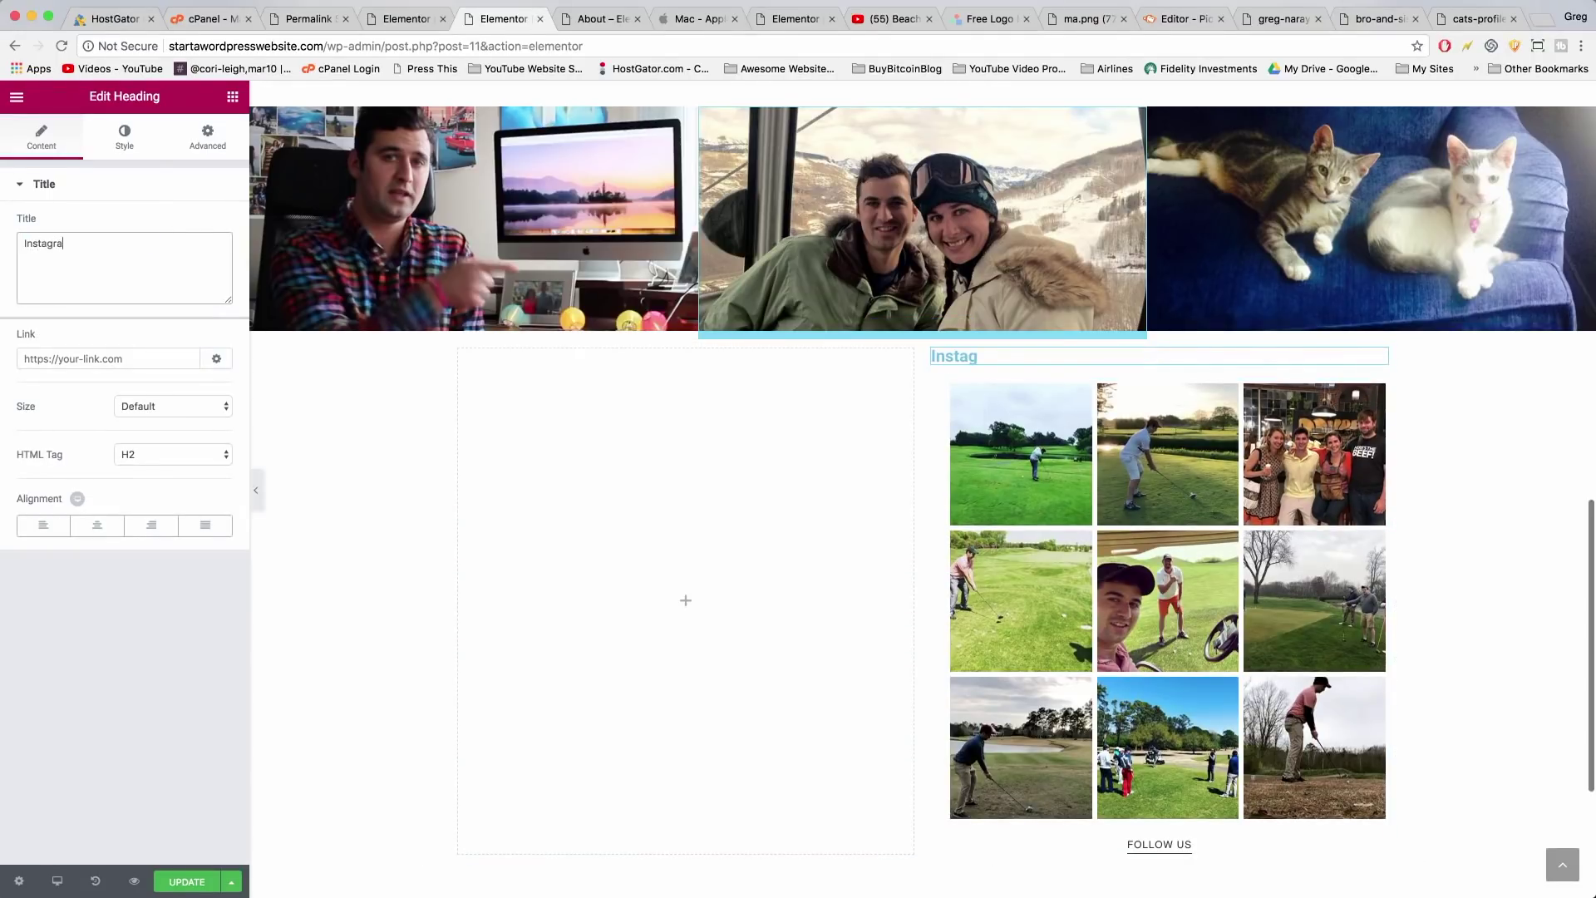
left_click(97, 525)
Make the Instagram heading black with a 40 px font size and save the page.
left_click(125, 138)
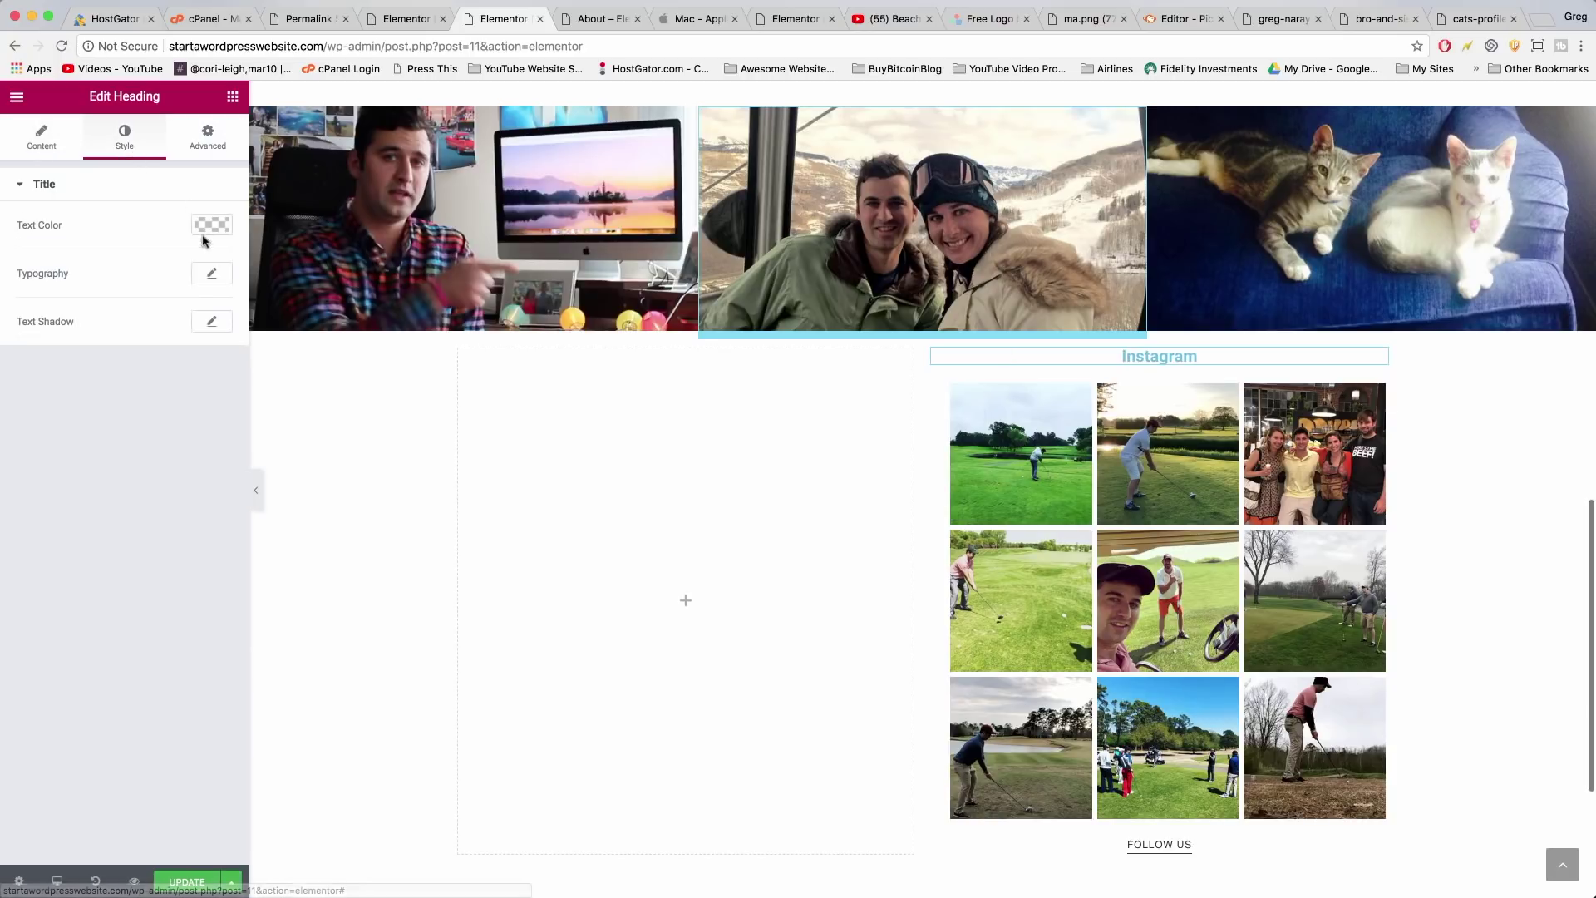
left_click(212, 226)
left_click(148, 419)
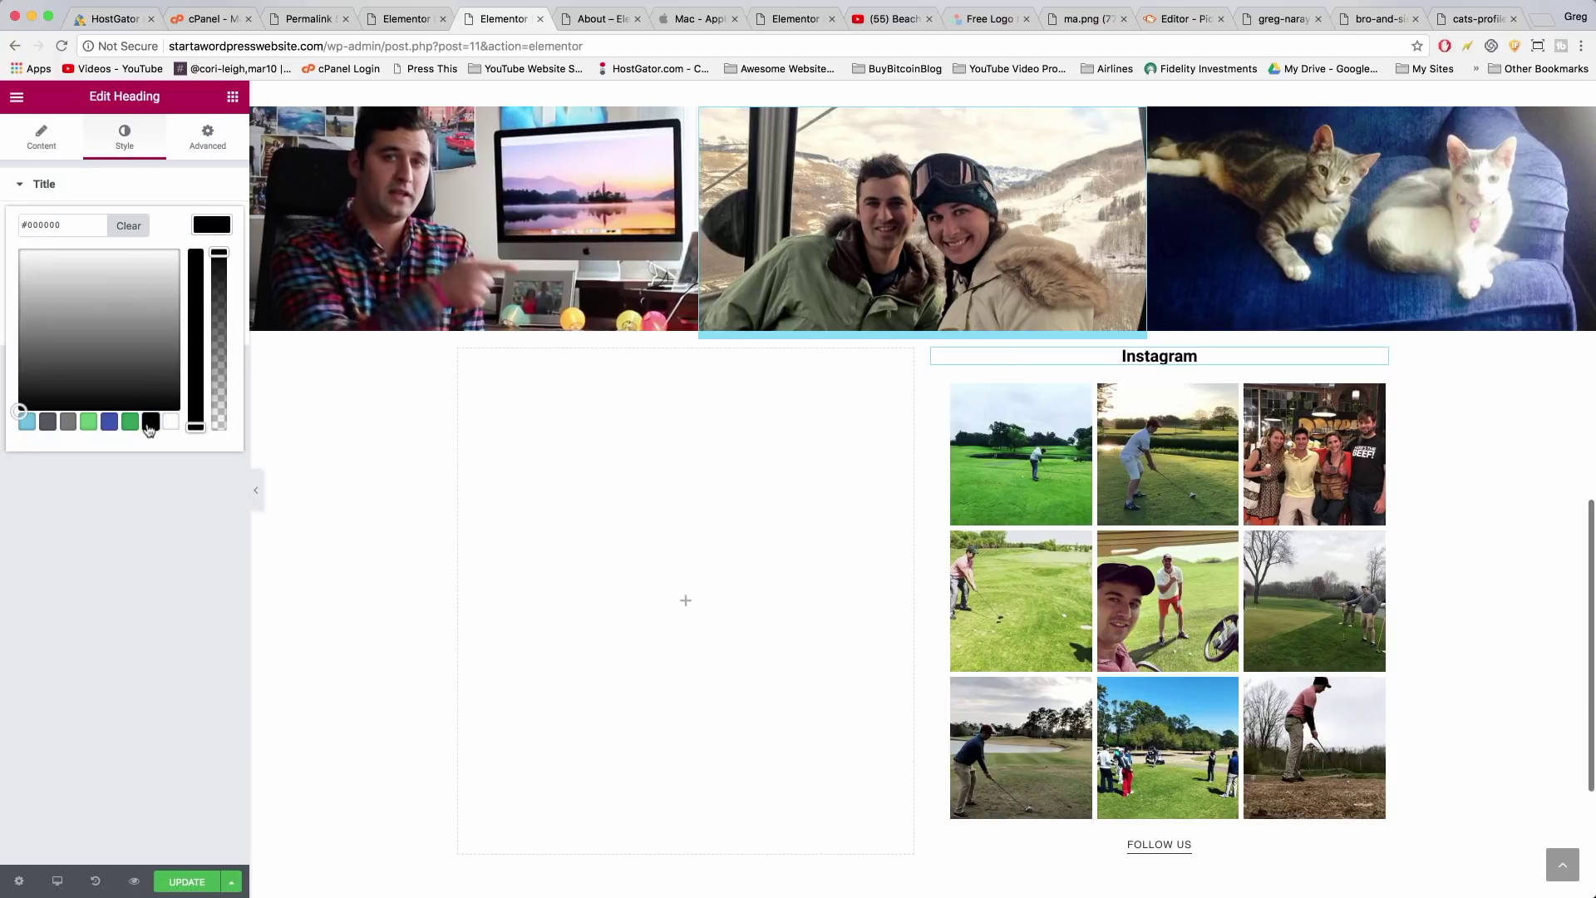
left_click(158, 530)
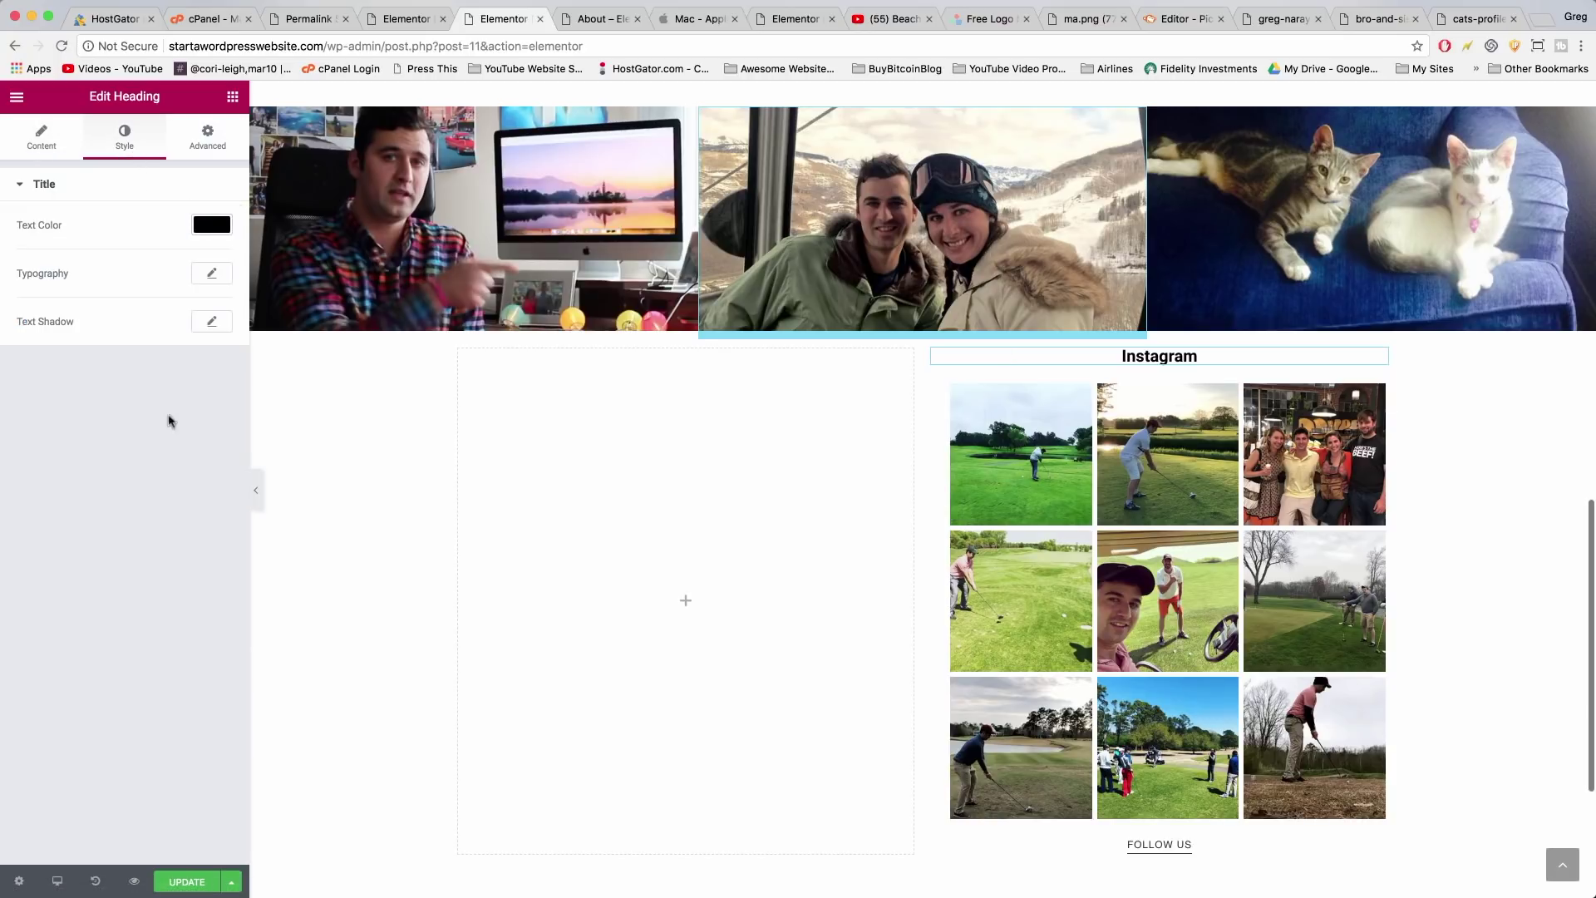
left_click(212, 274)
left_click(204, 365)
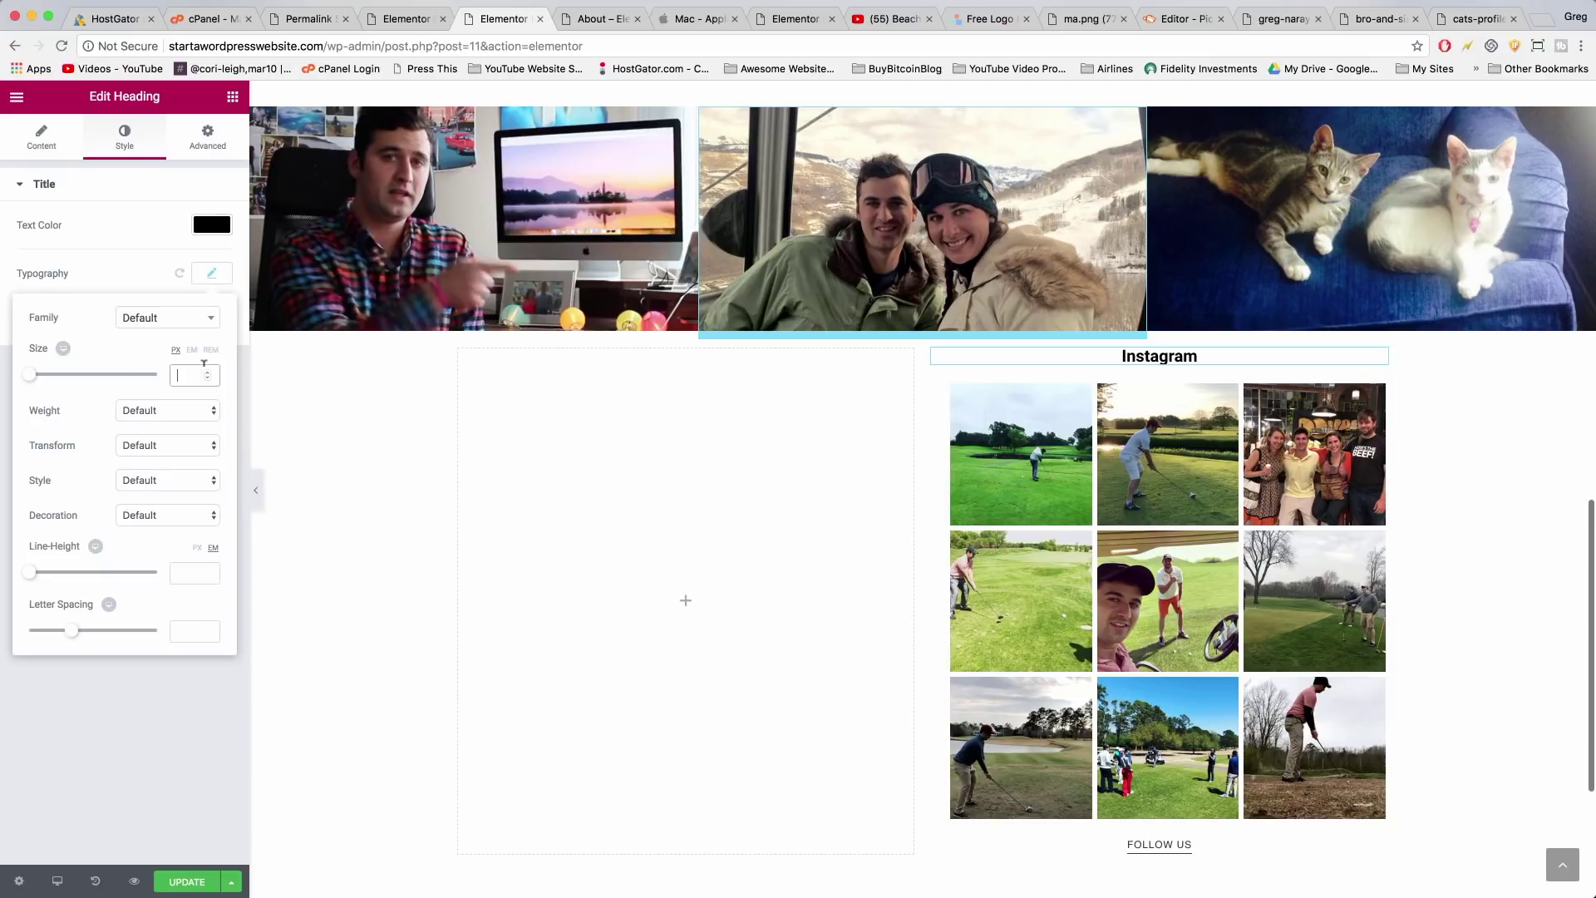
type("40")
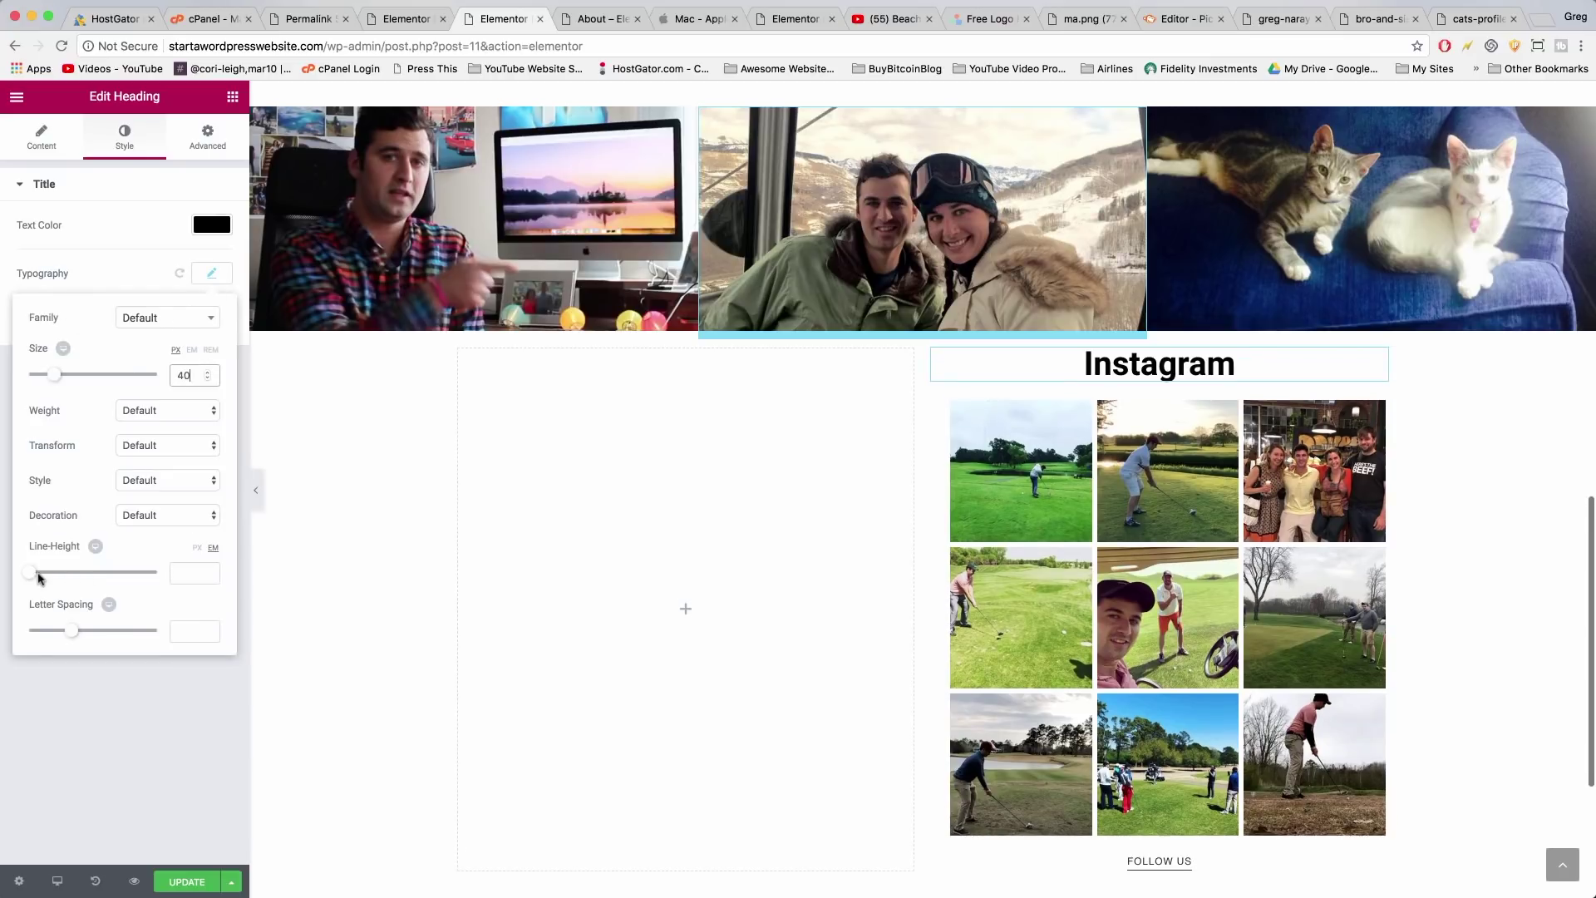
left_click(116, 748)
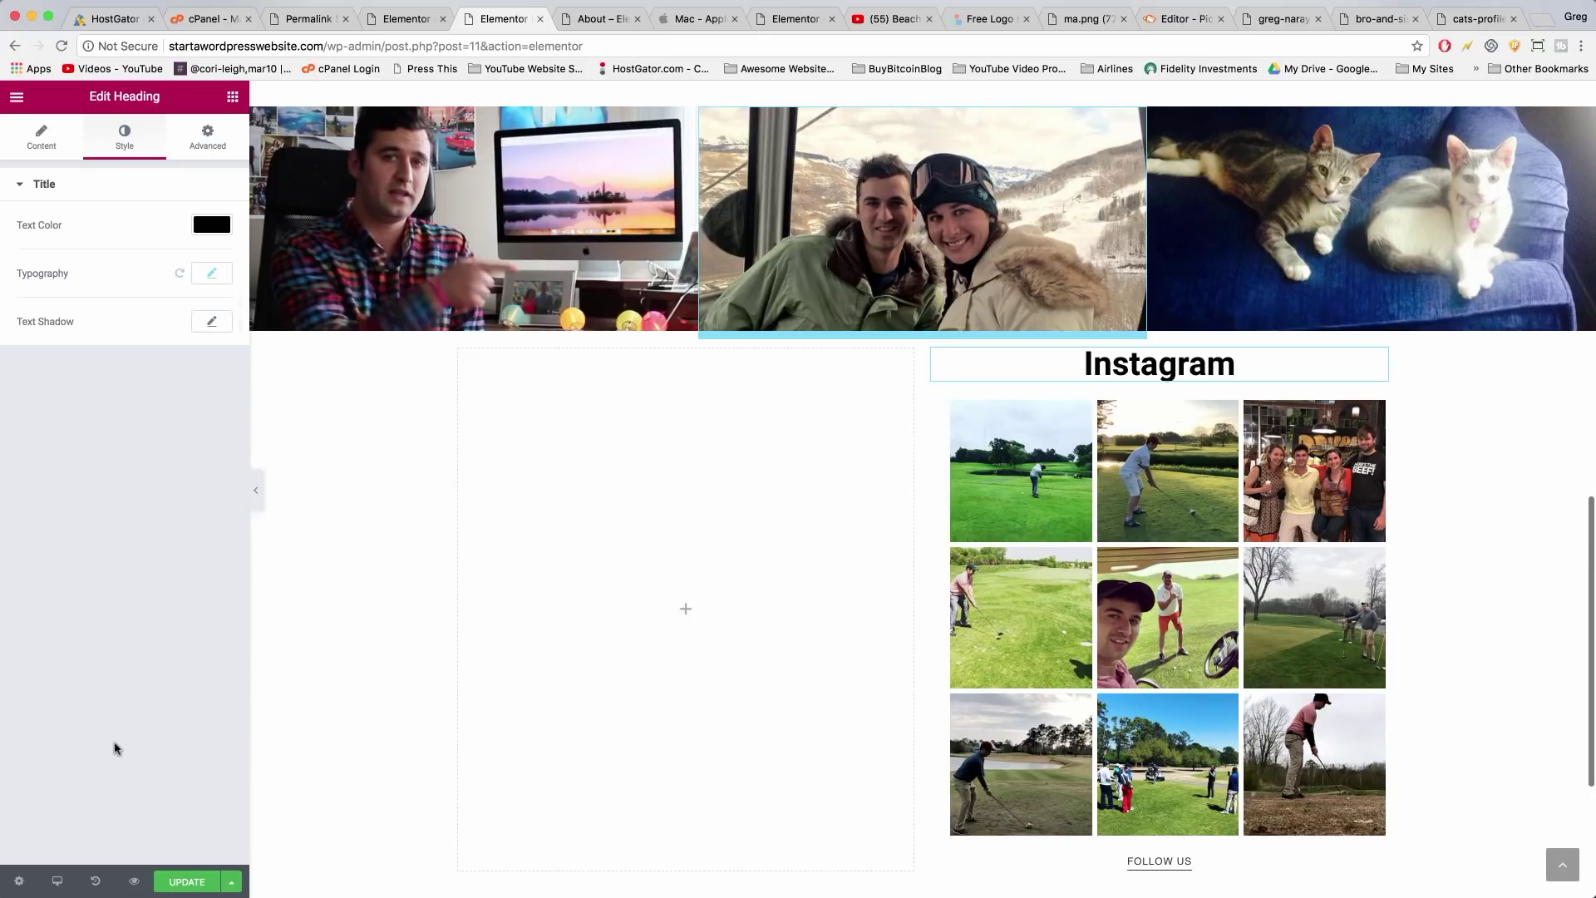
left_click(170, 885)
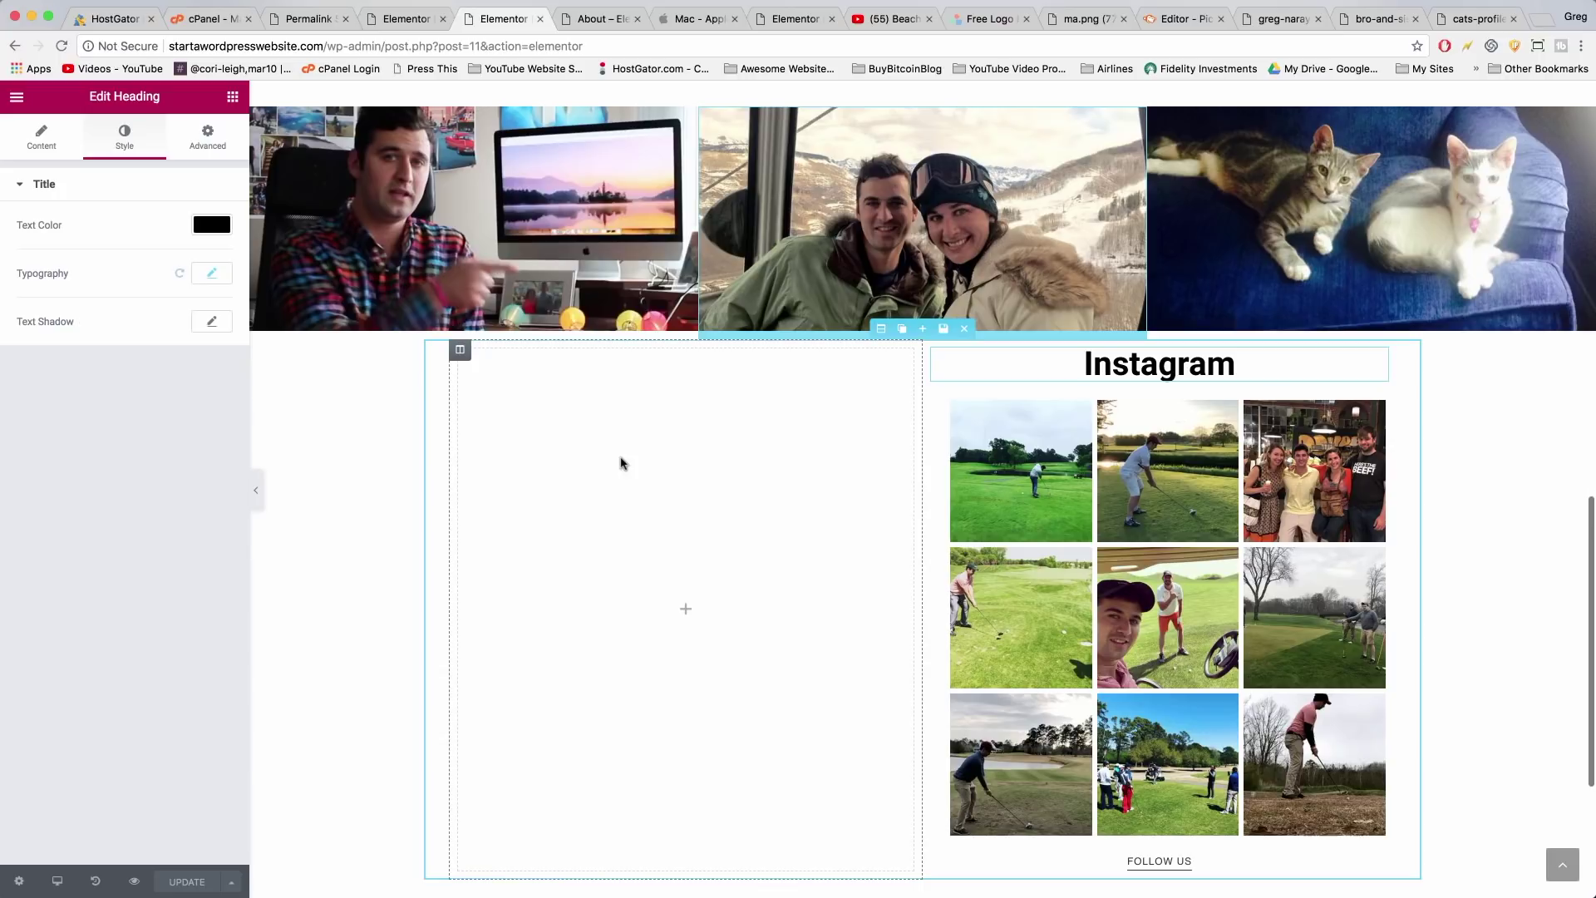
left_click(234, 97)
Add a text block in the left column holding the pasted journey quote as a blockquote.
left_click_drag(190, 320, 663, 449)
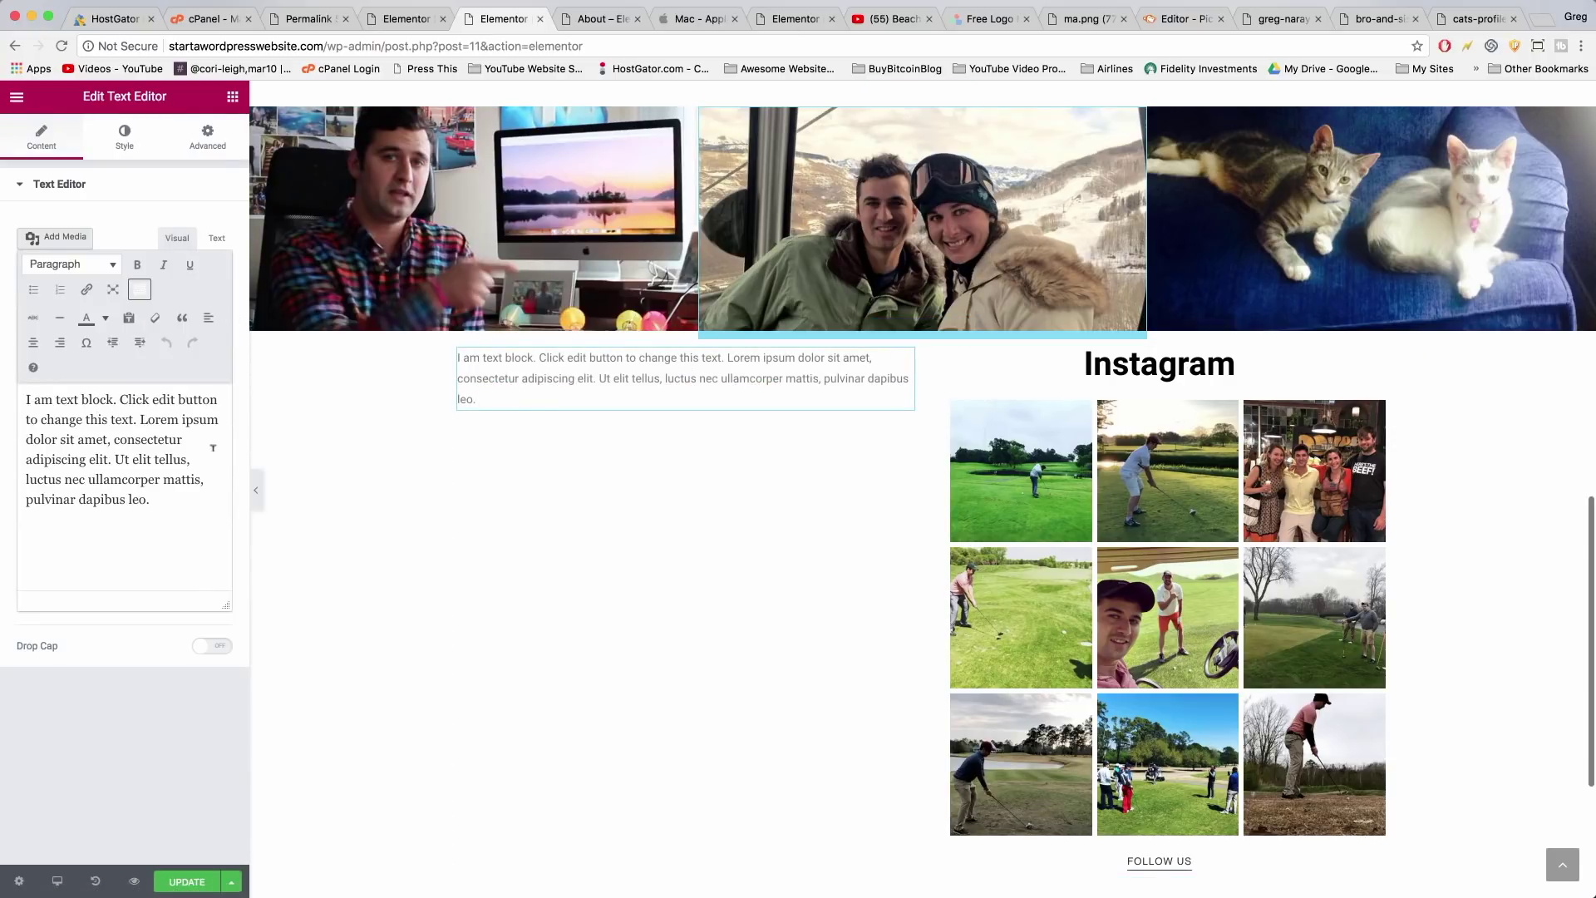
left_click_drag(170, 502, 25, 398)
key("BackSpace")
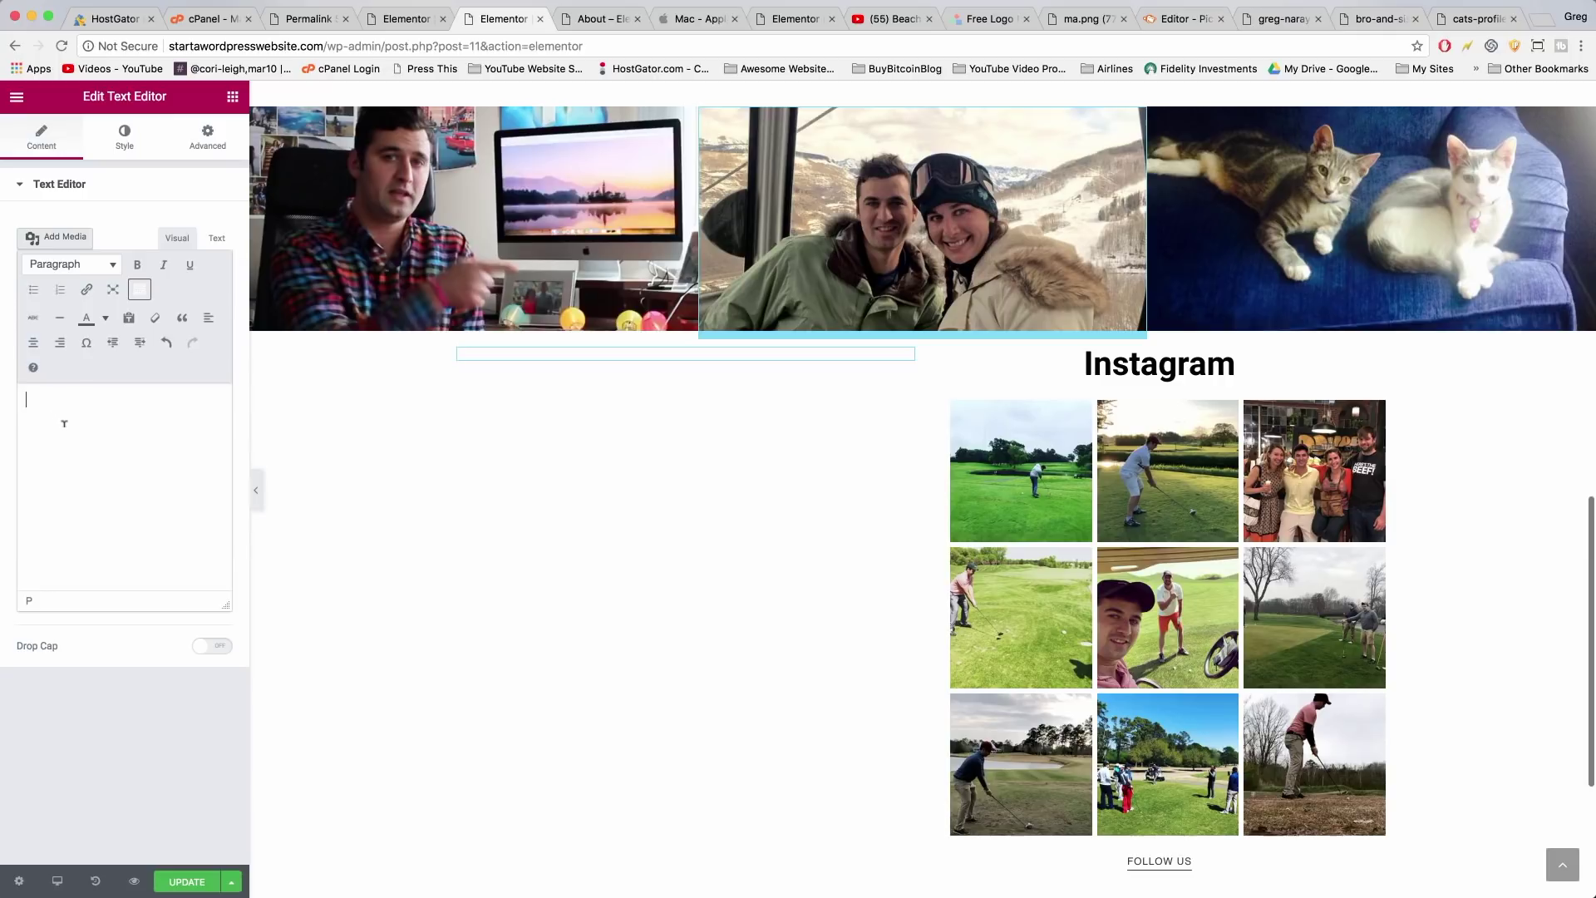
type("\"The journey of a thousand miles begins with a single step.\" - Lao Tzu")
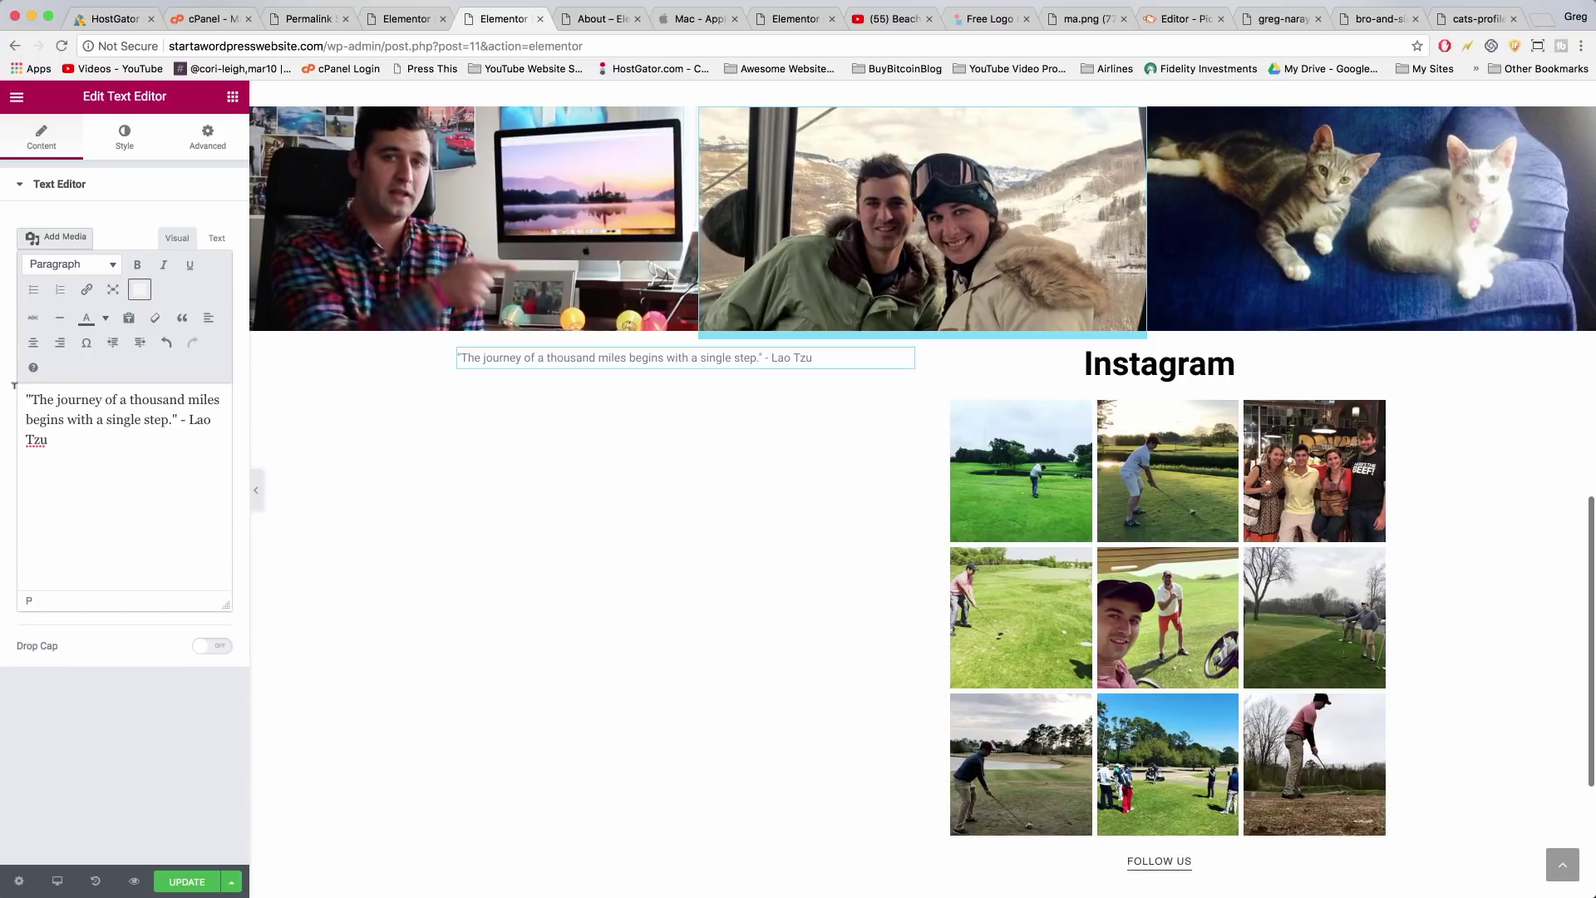
left_click_drag(59, 433, 21, 385)
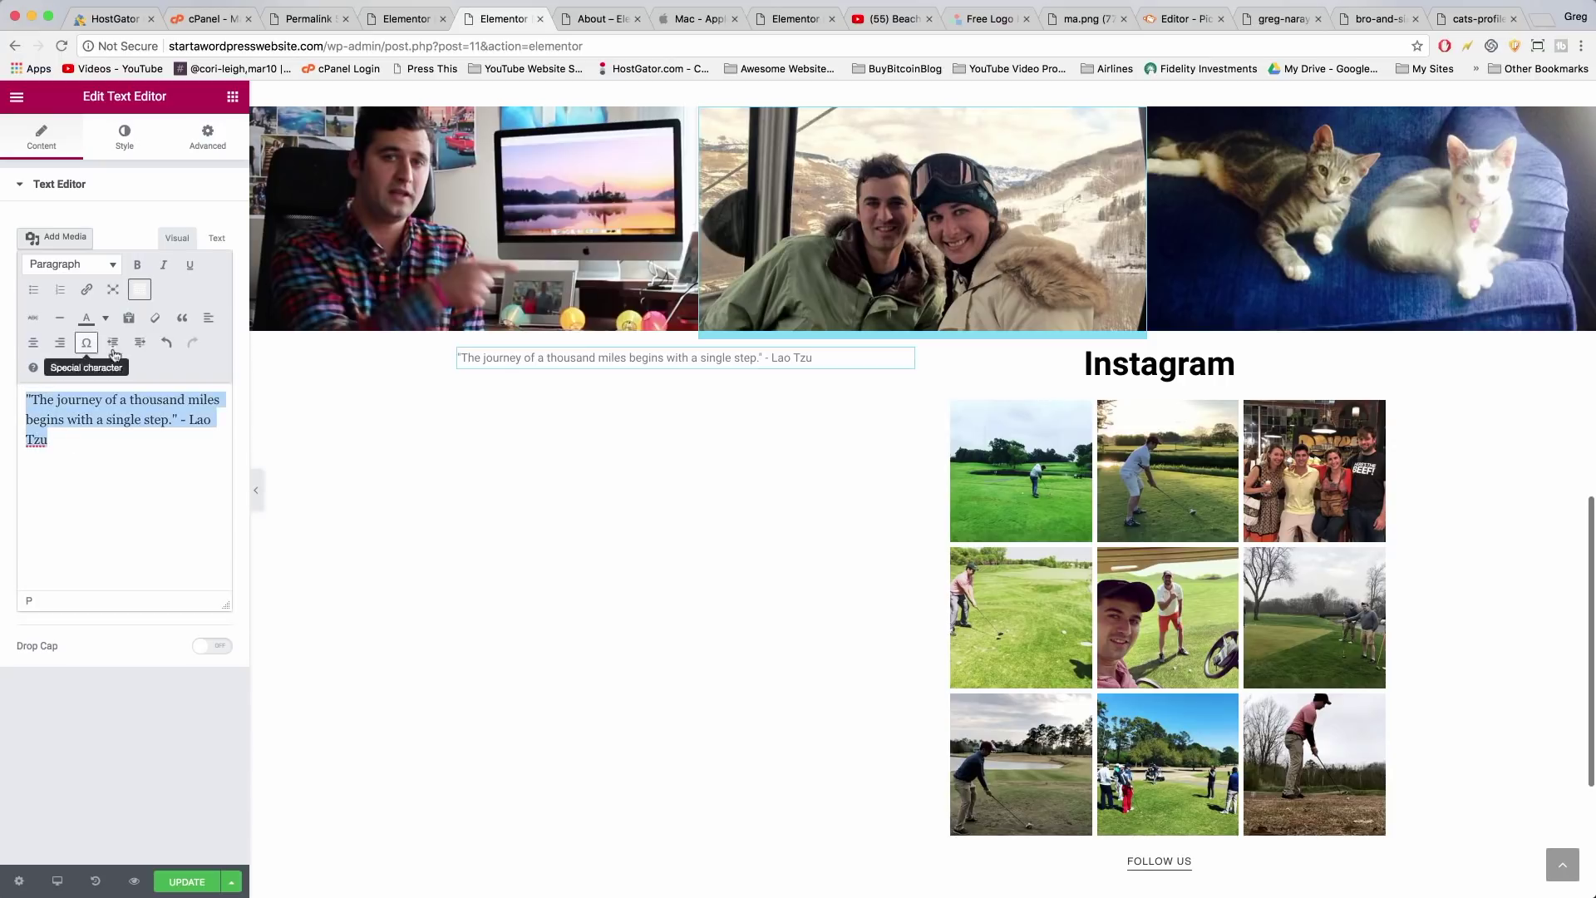
left_click(186, 319)
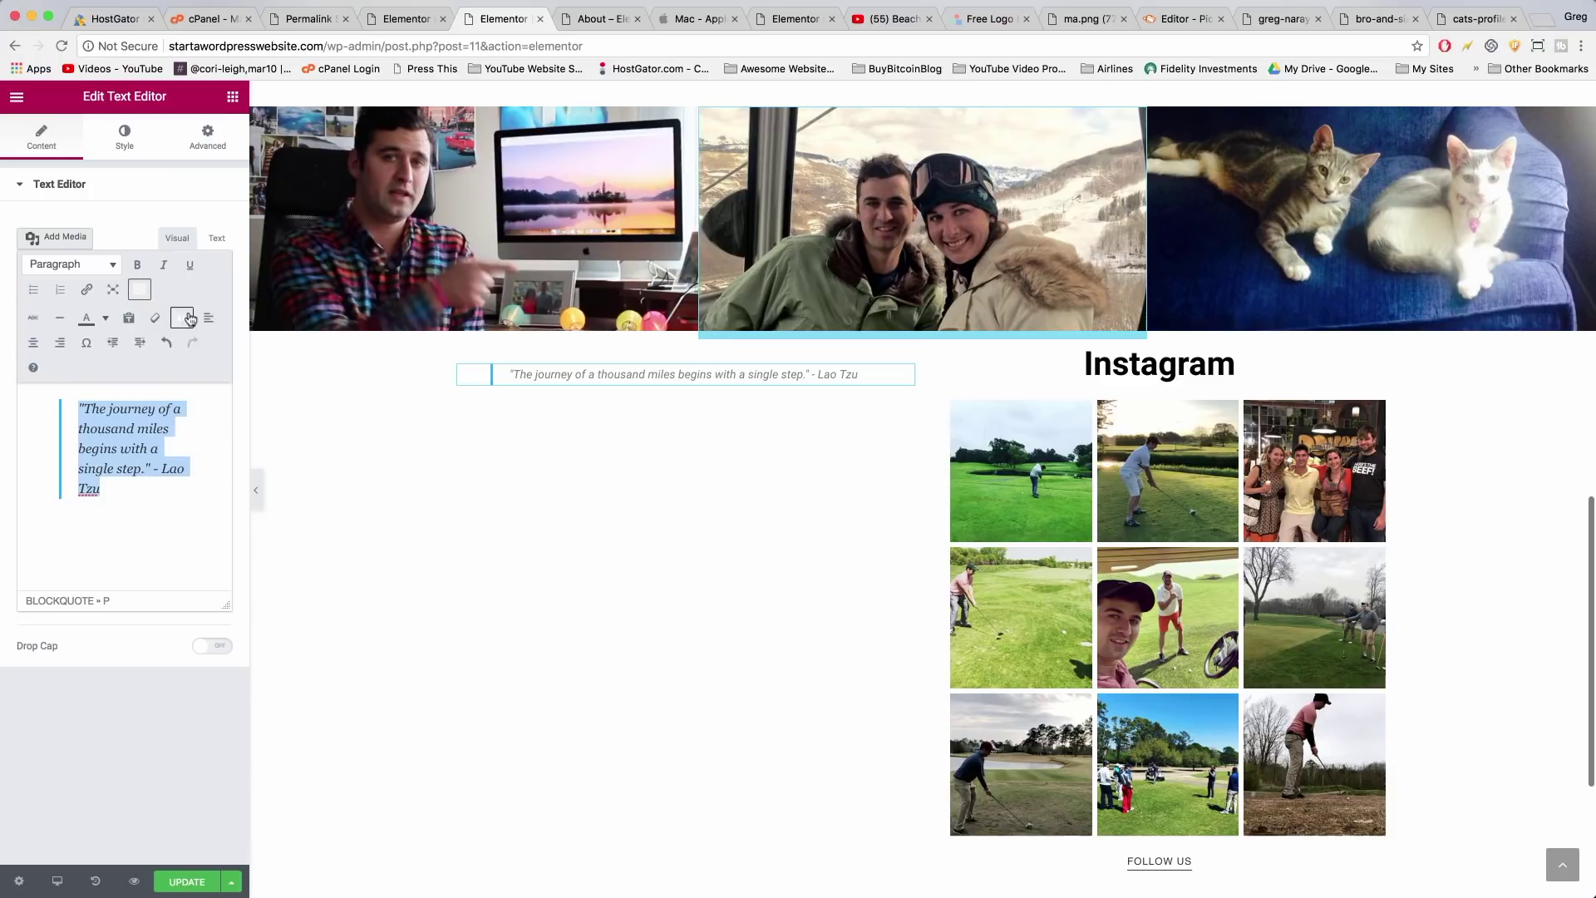
Set the quote's typography to size 38 with a tighter 1.3 line-height.
left_click(132, 152)
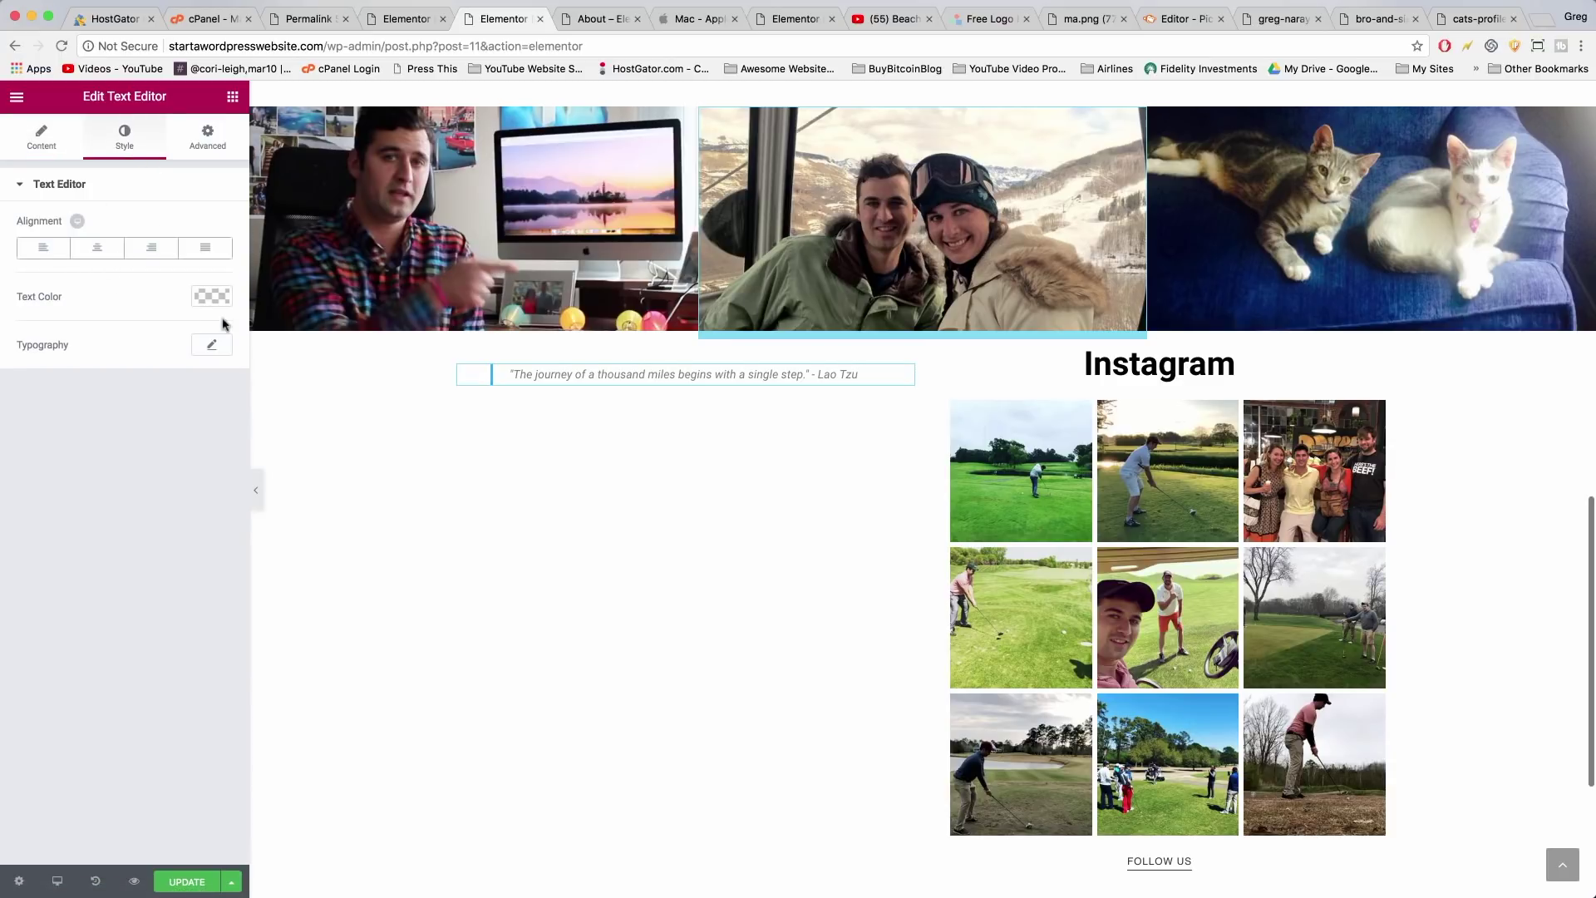
left_click(207, 341)
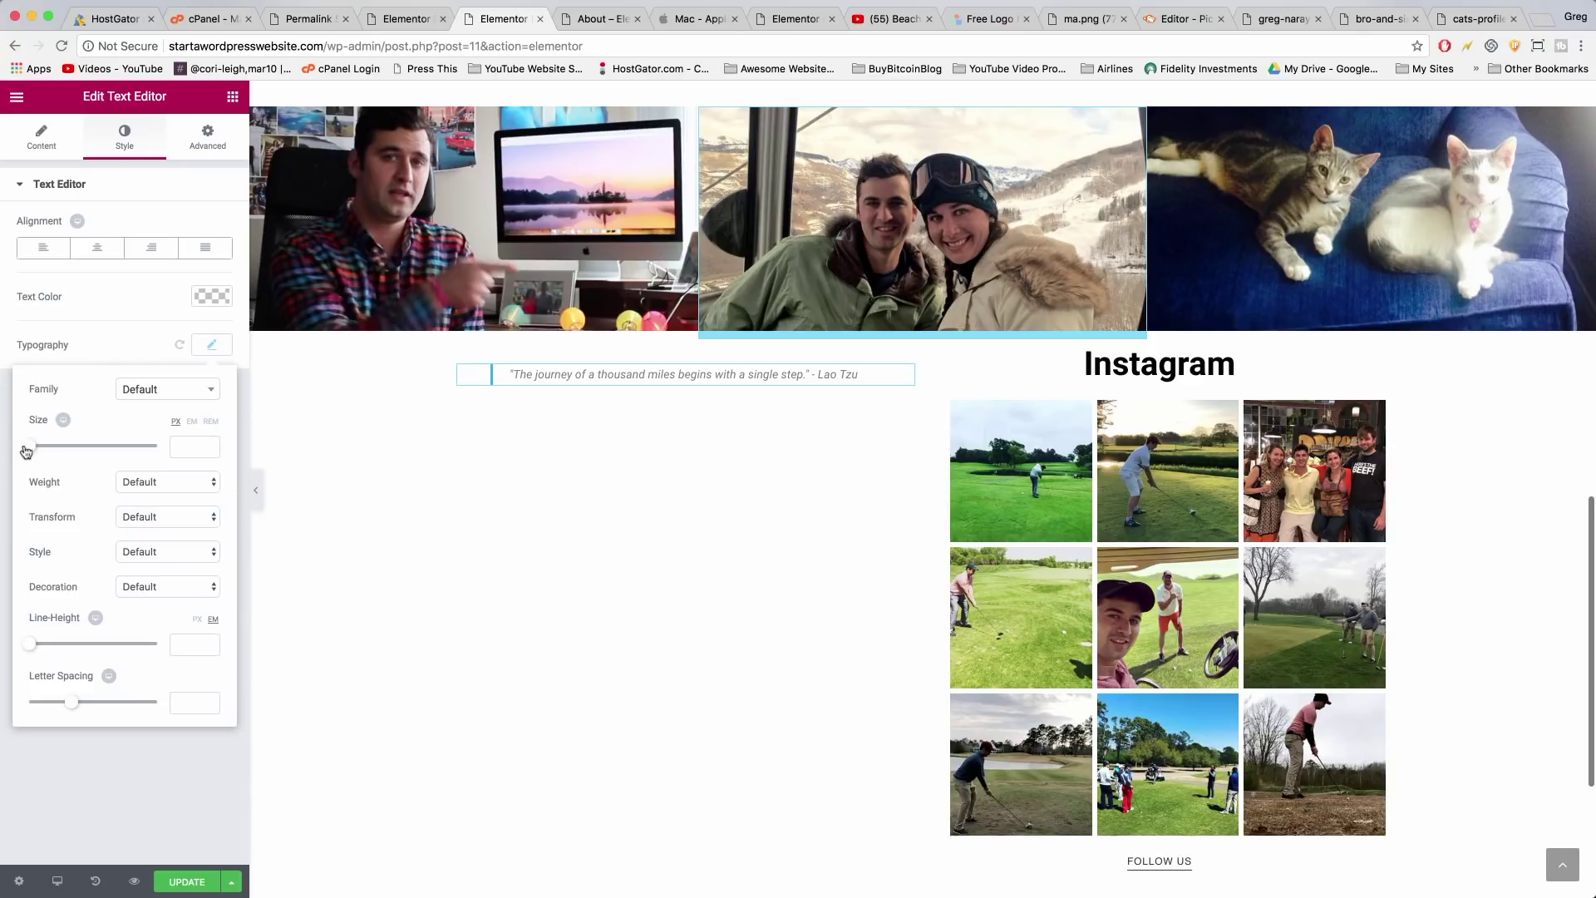
left_click_drag(28, 453, 53, 450)
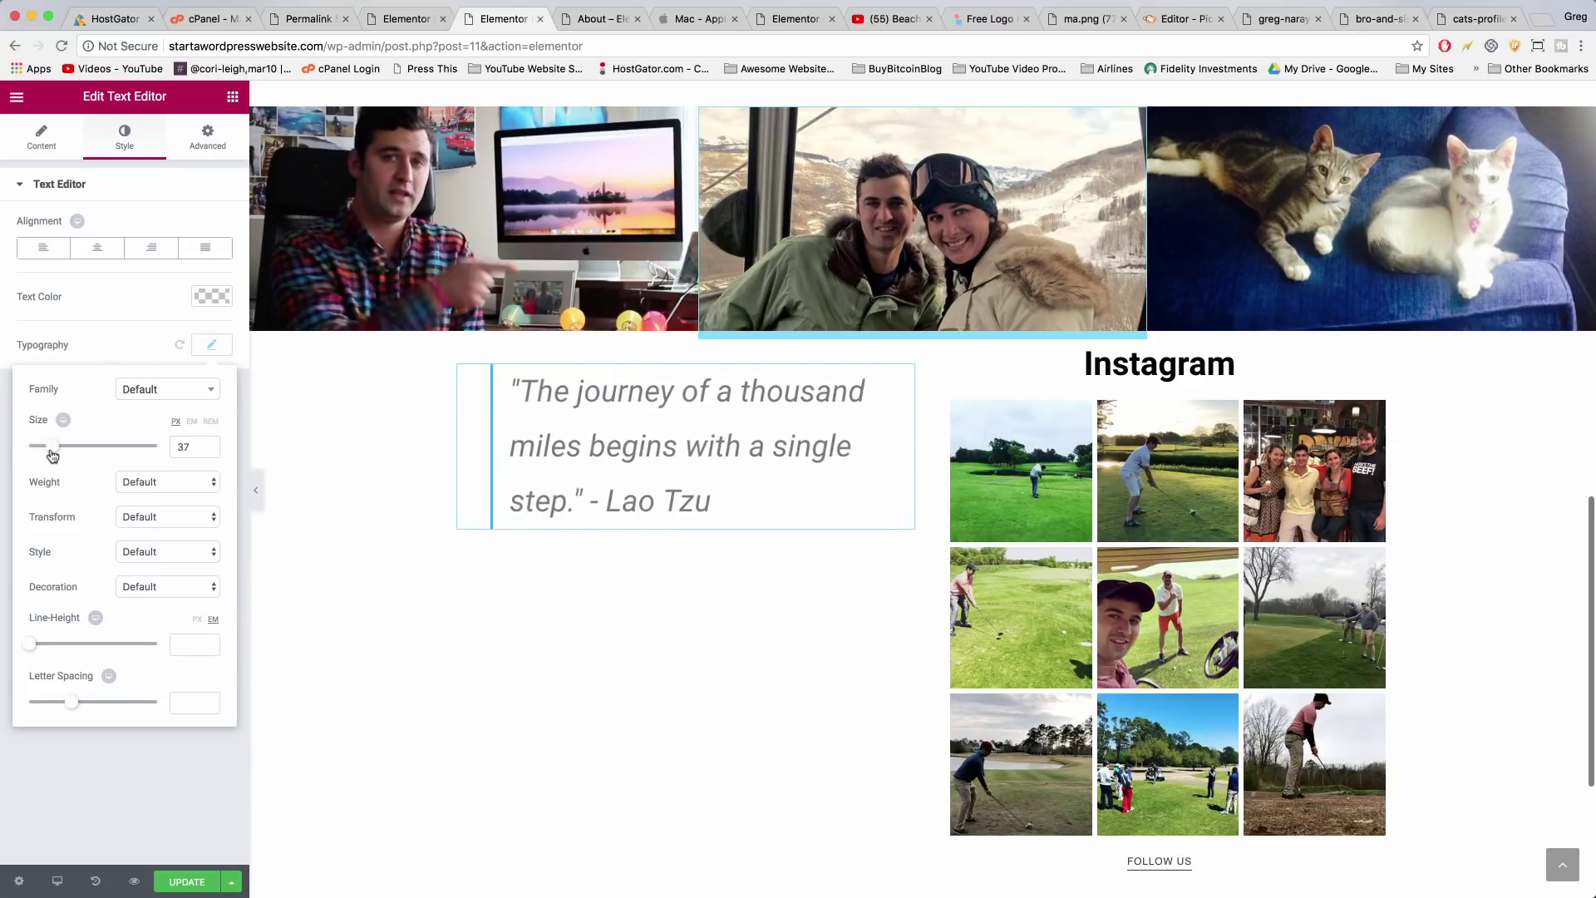
left_click_drag(32, 644, 50, 647)
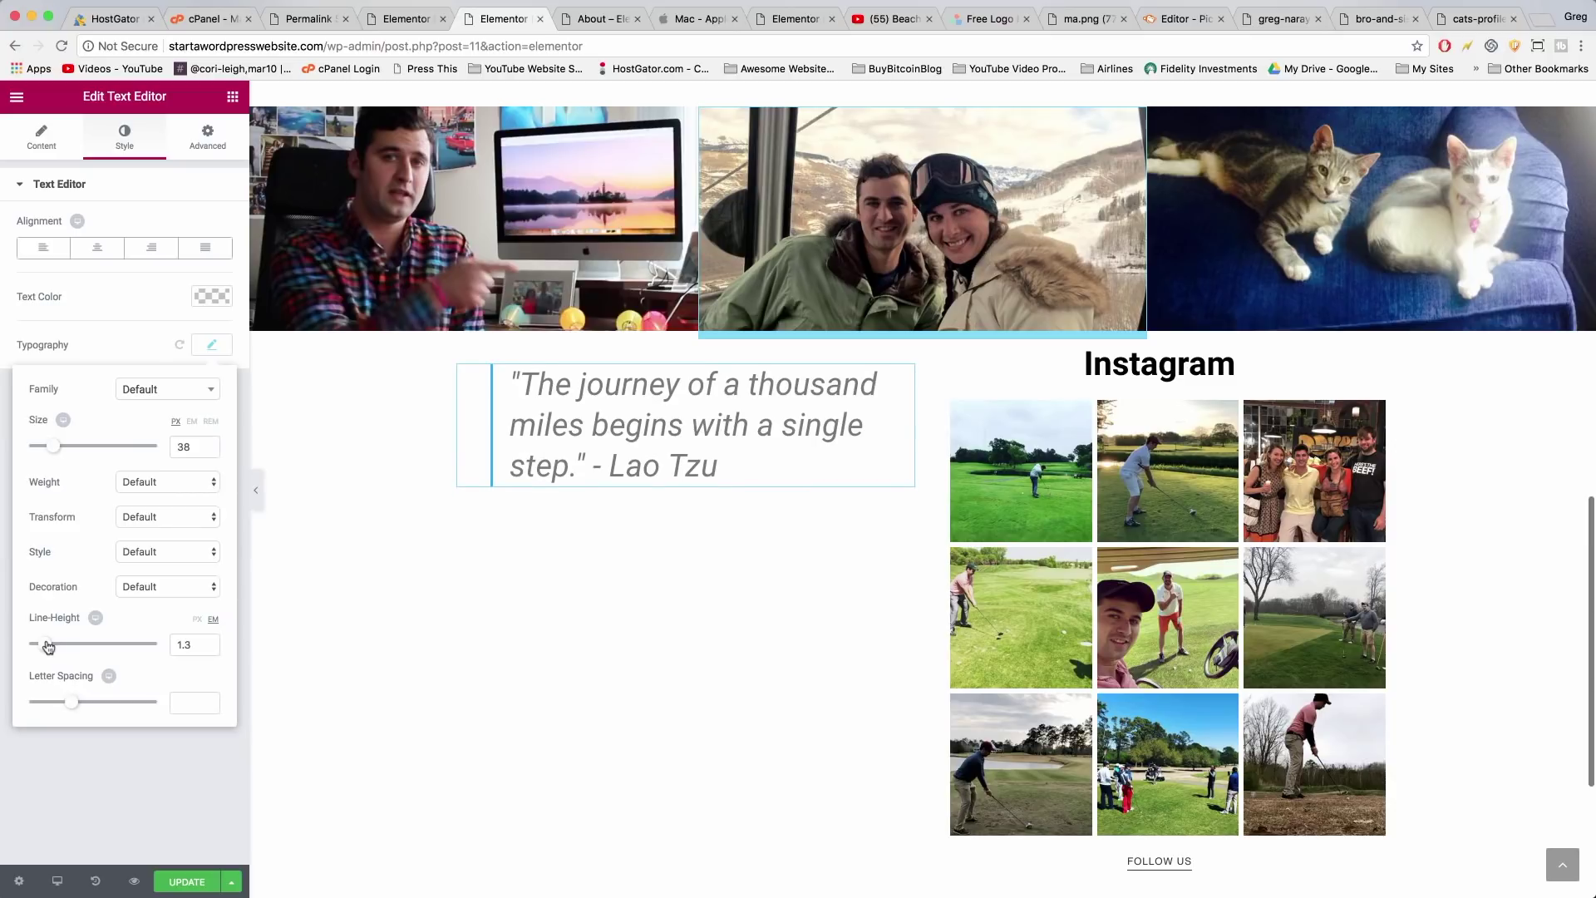
left_click(435, 457)
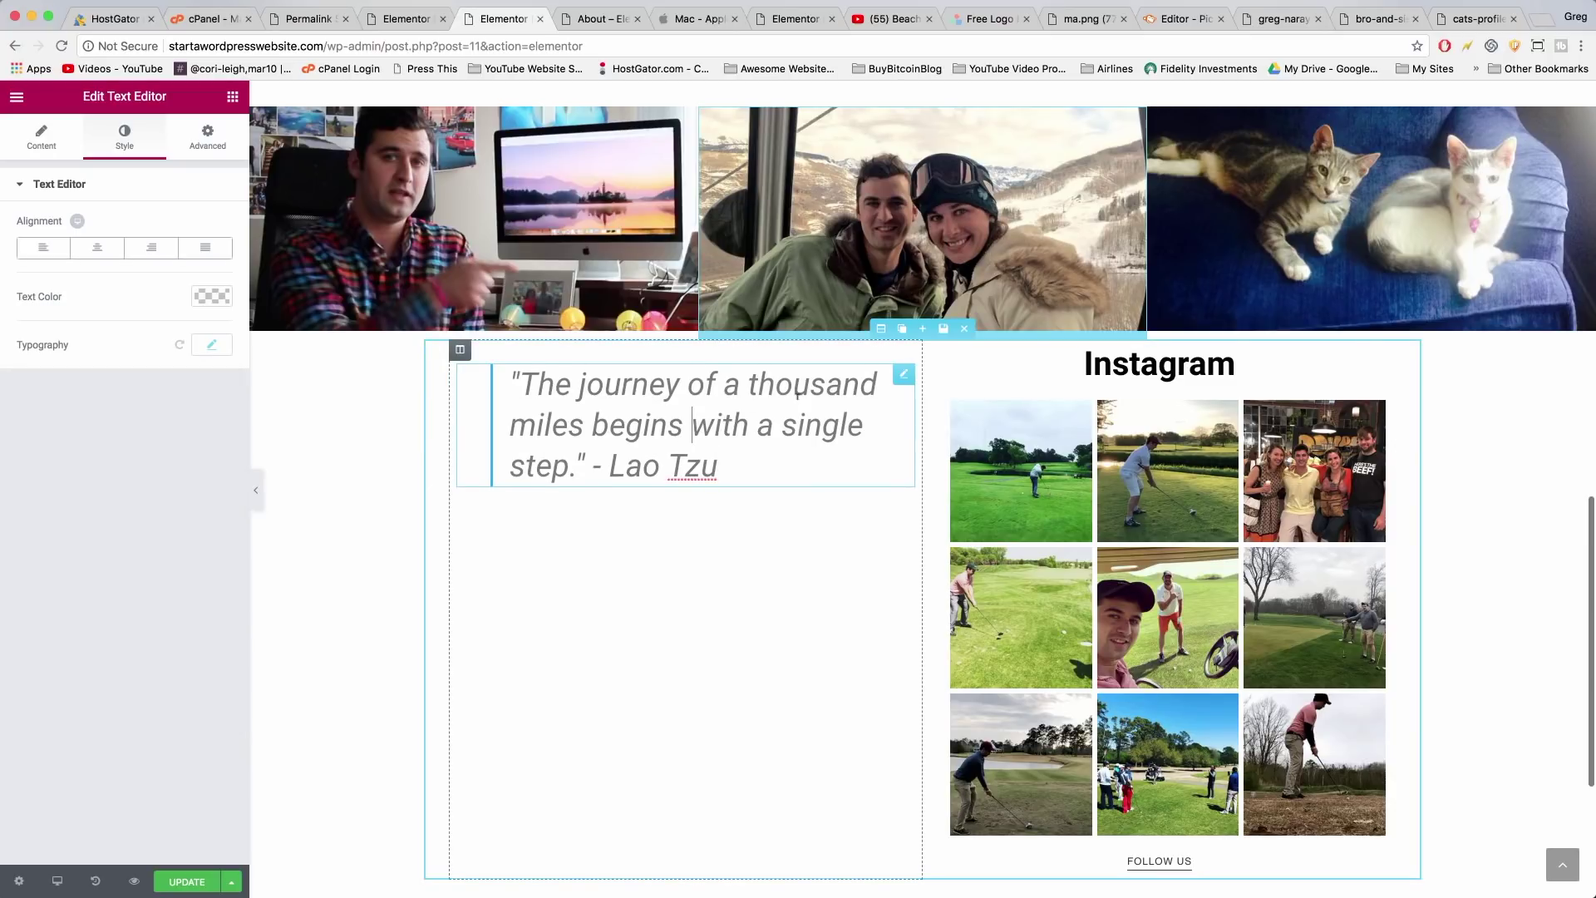
Duplicate the quote block twice and change the second to 'Buy the ticket, book the trip.' — Casey Neistat.
left_click(882, 375)
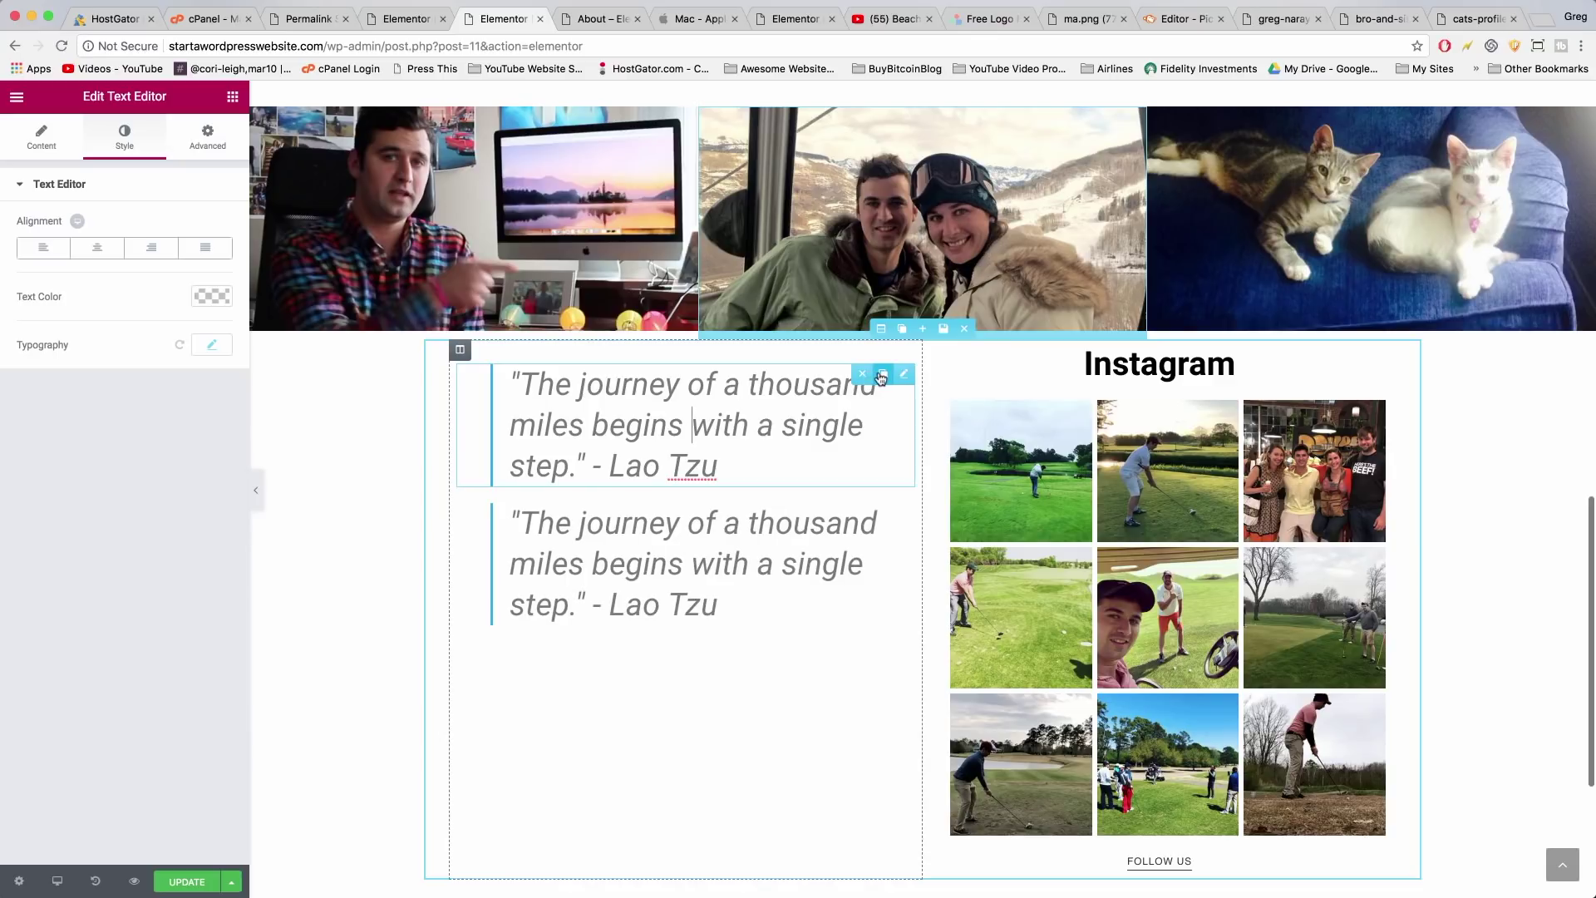
left_click(882, 374)
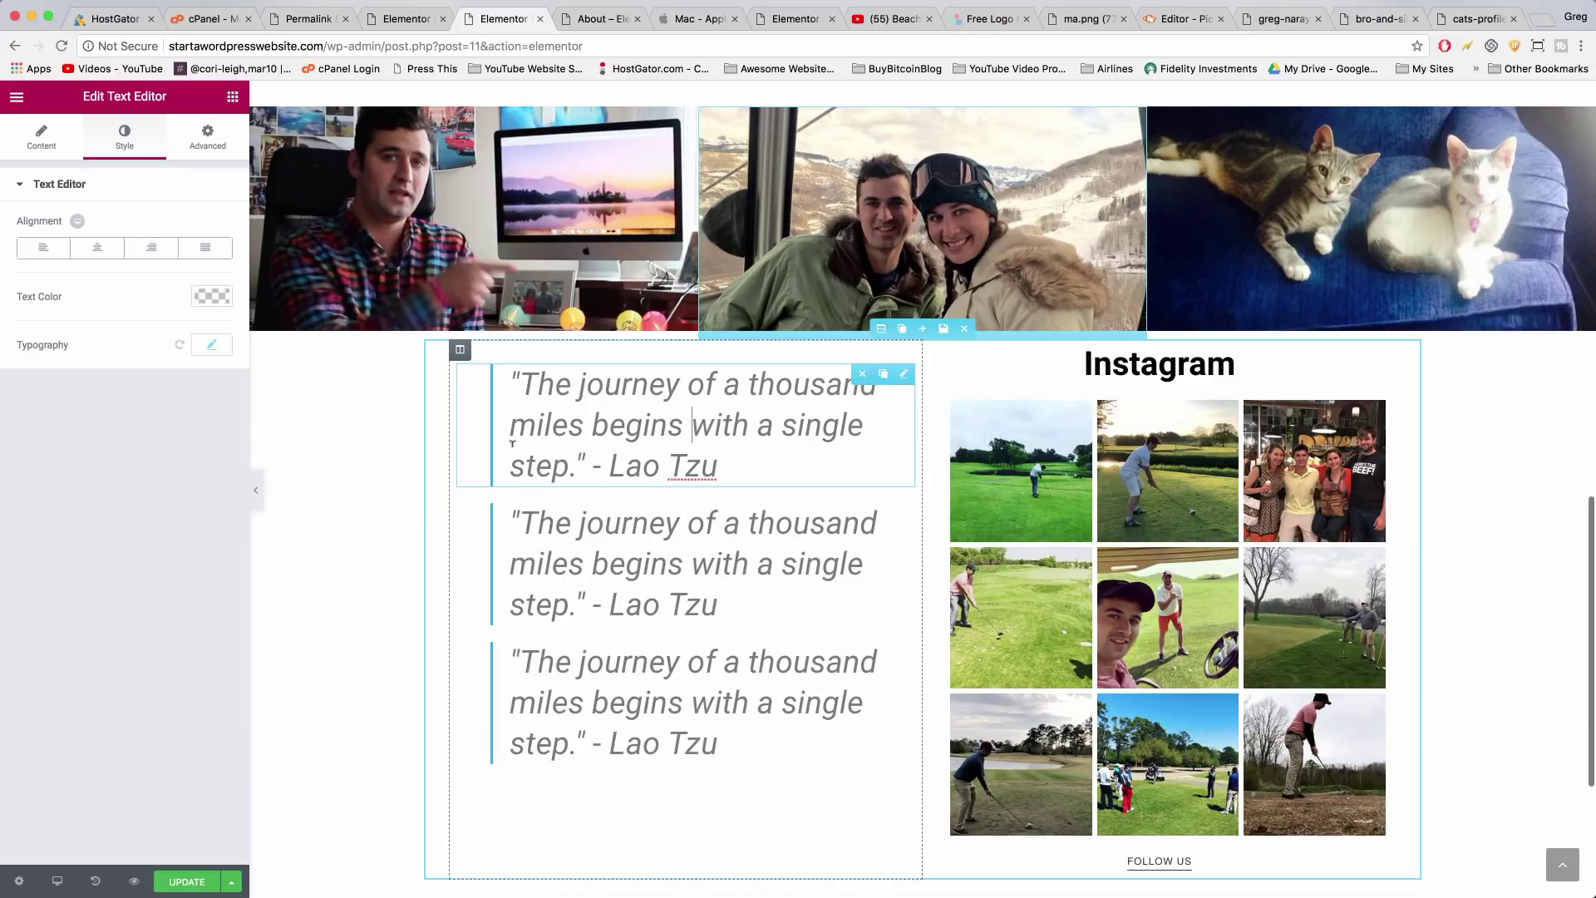
left_click(565, 599)
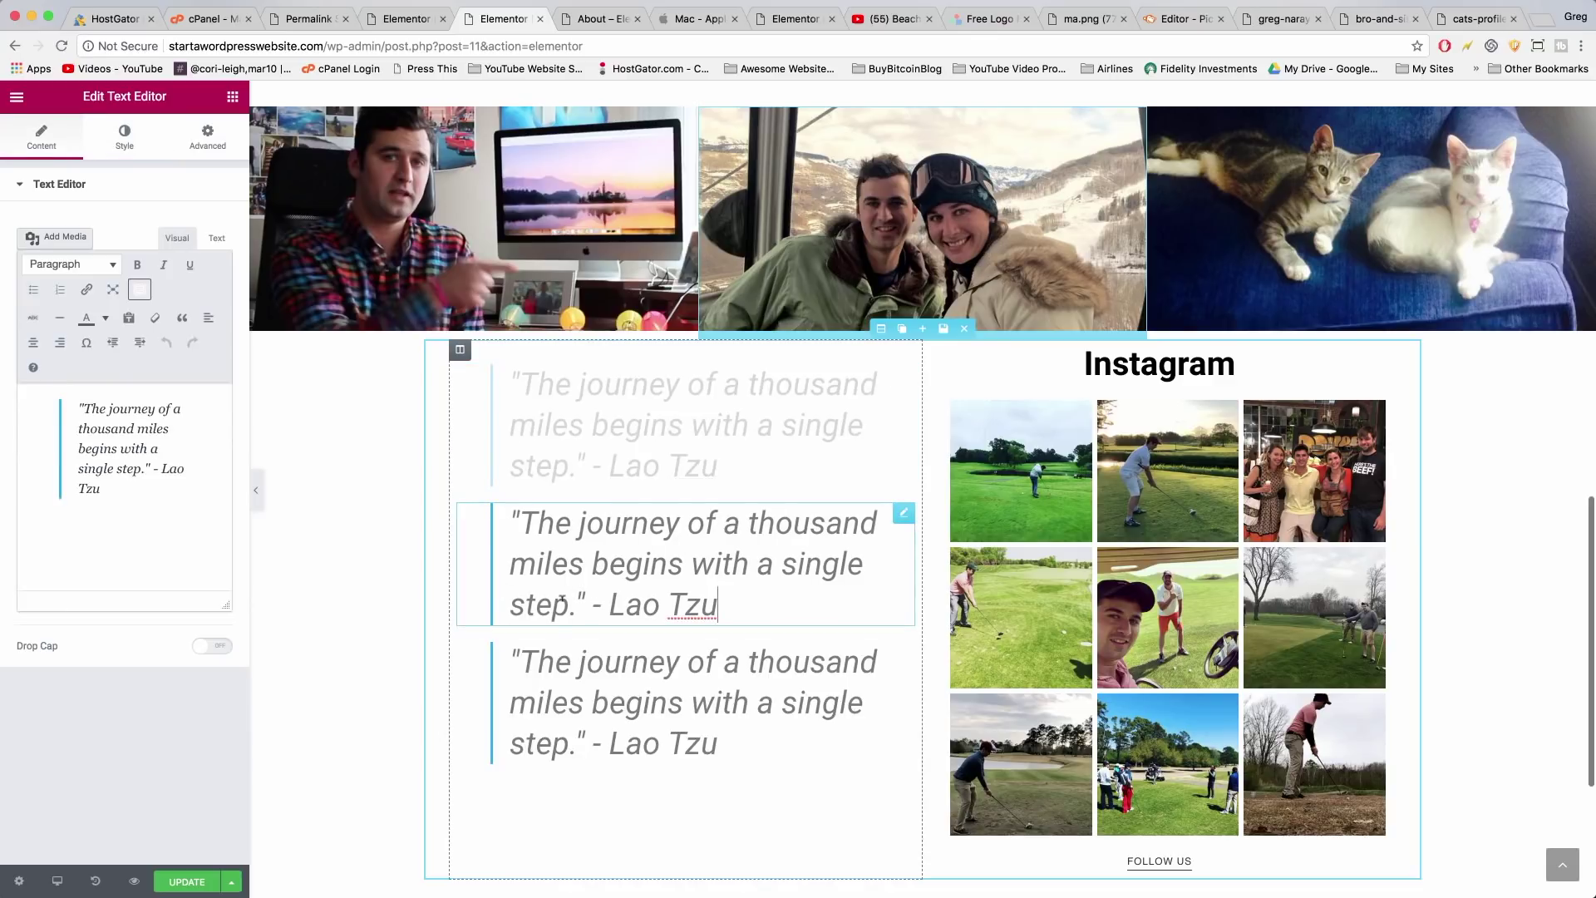
left_click_drag(576, 605, 518, 525)
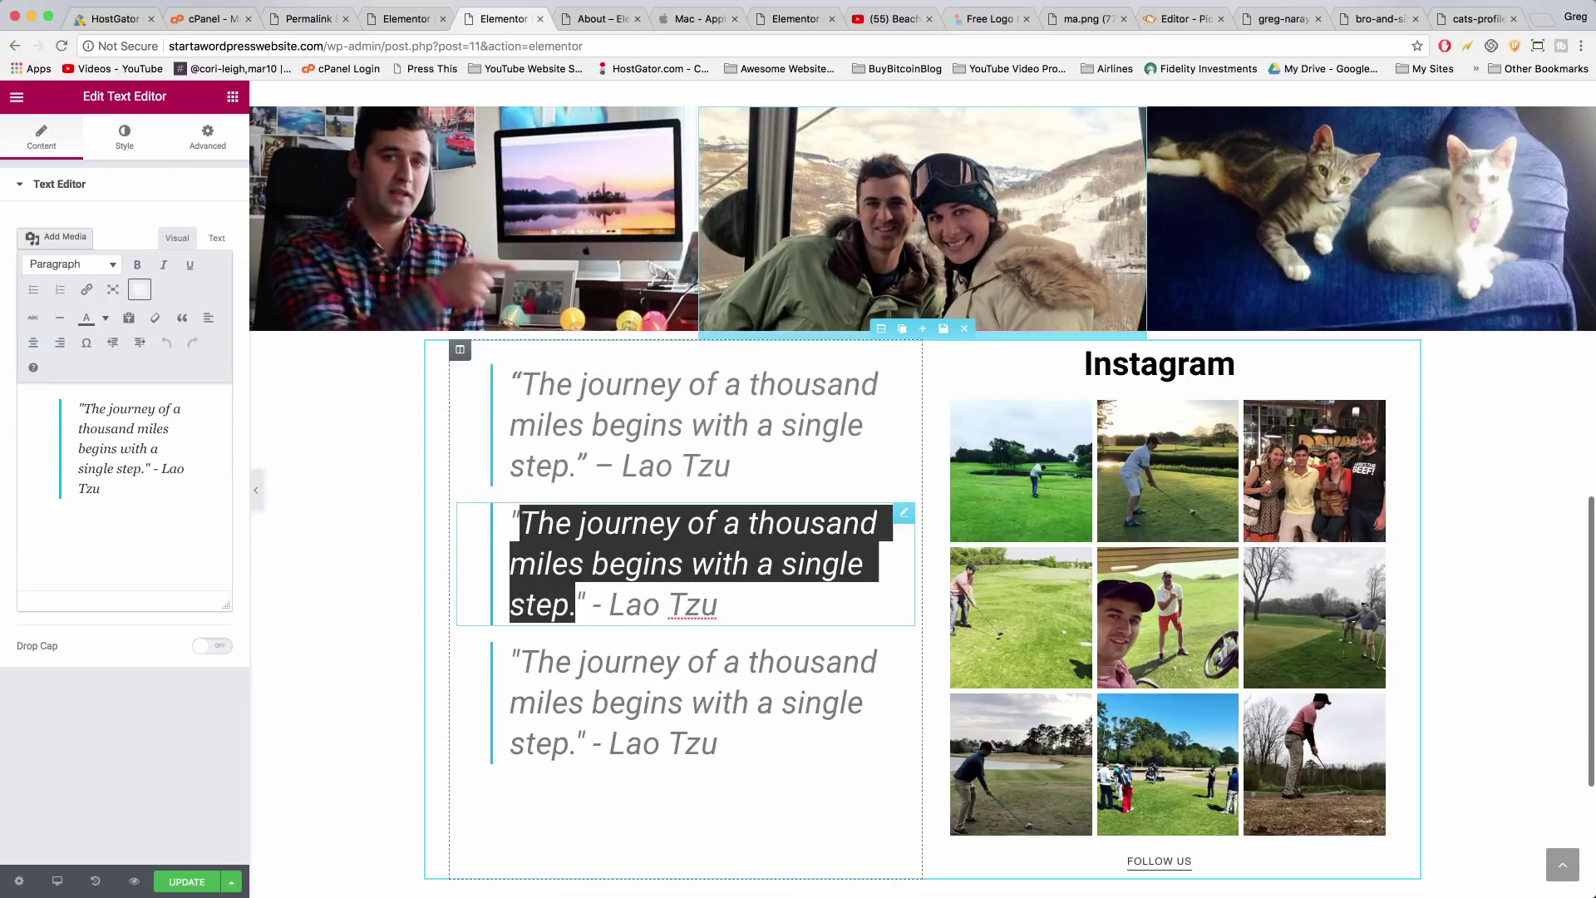
type("Buy the tic")
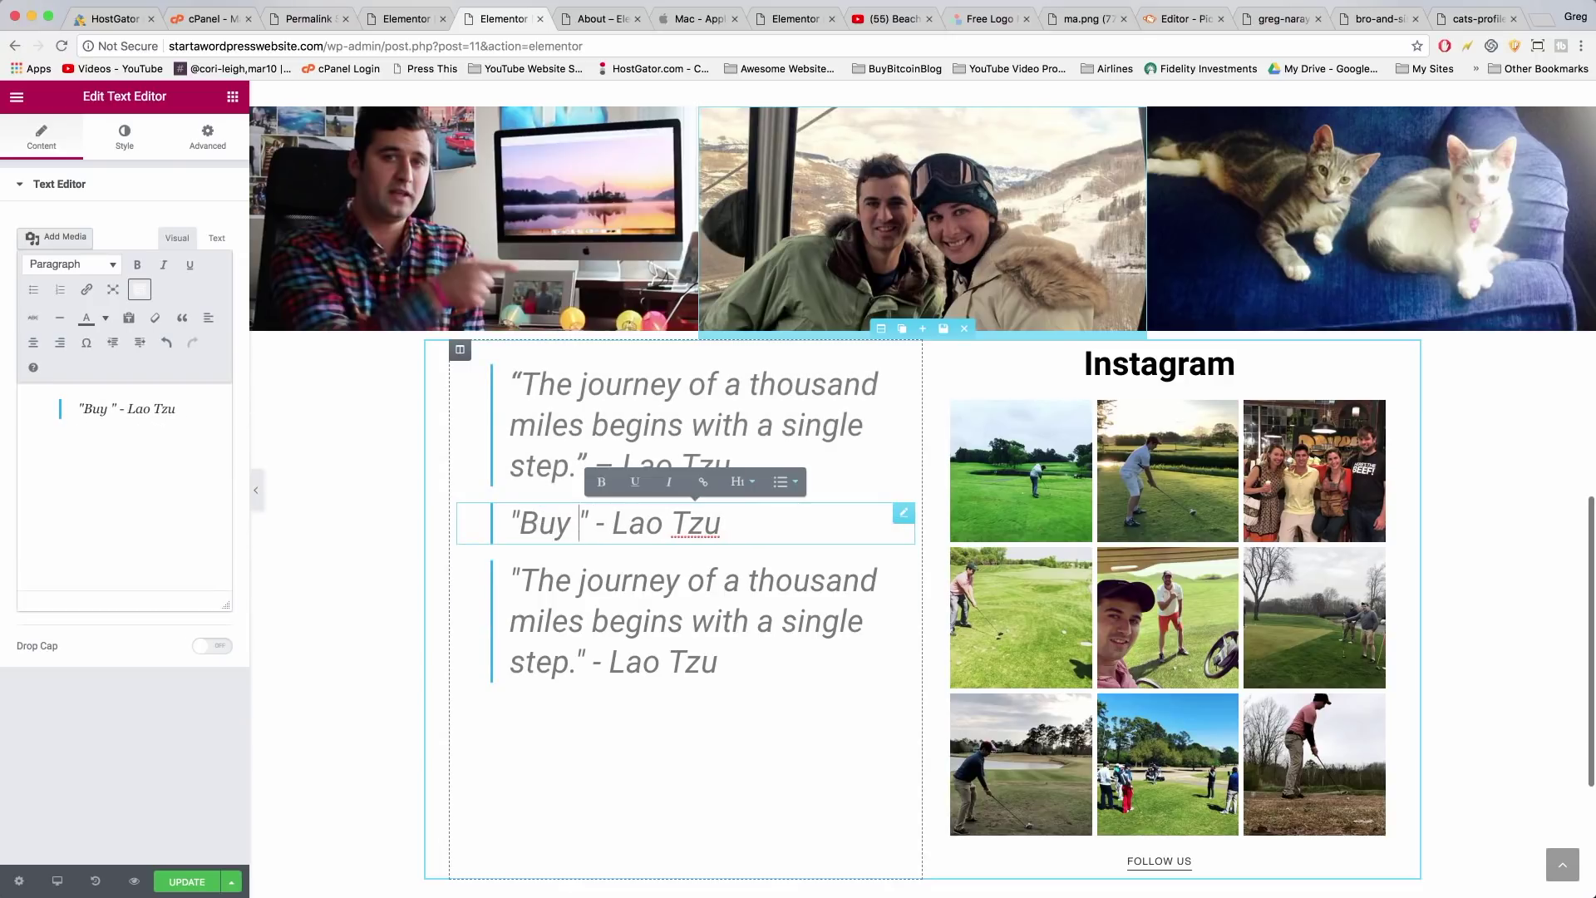
type("ket, book the trip")
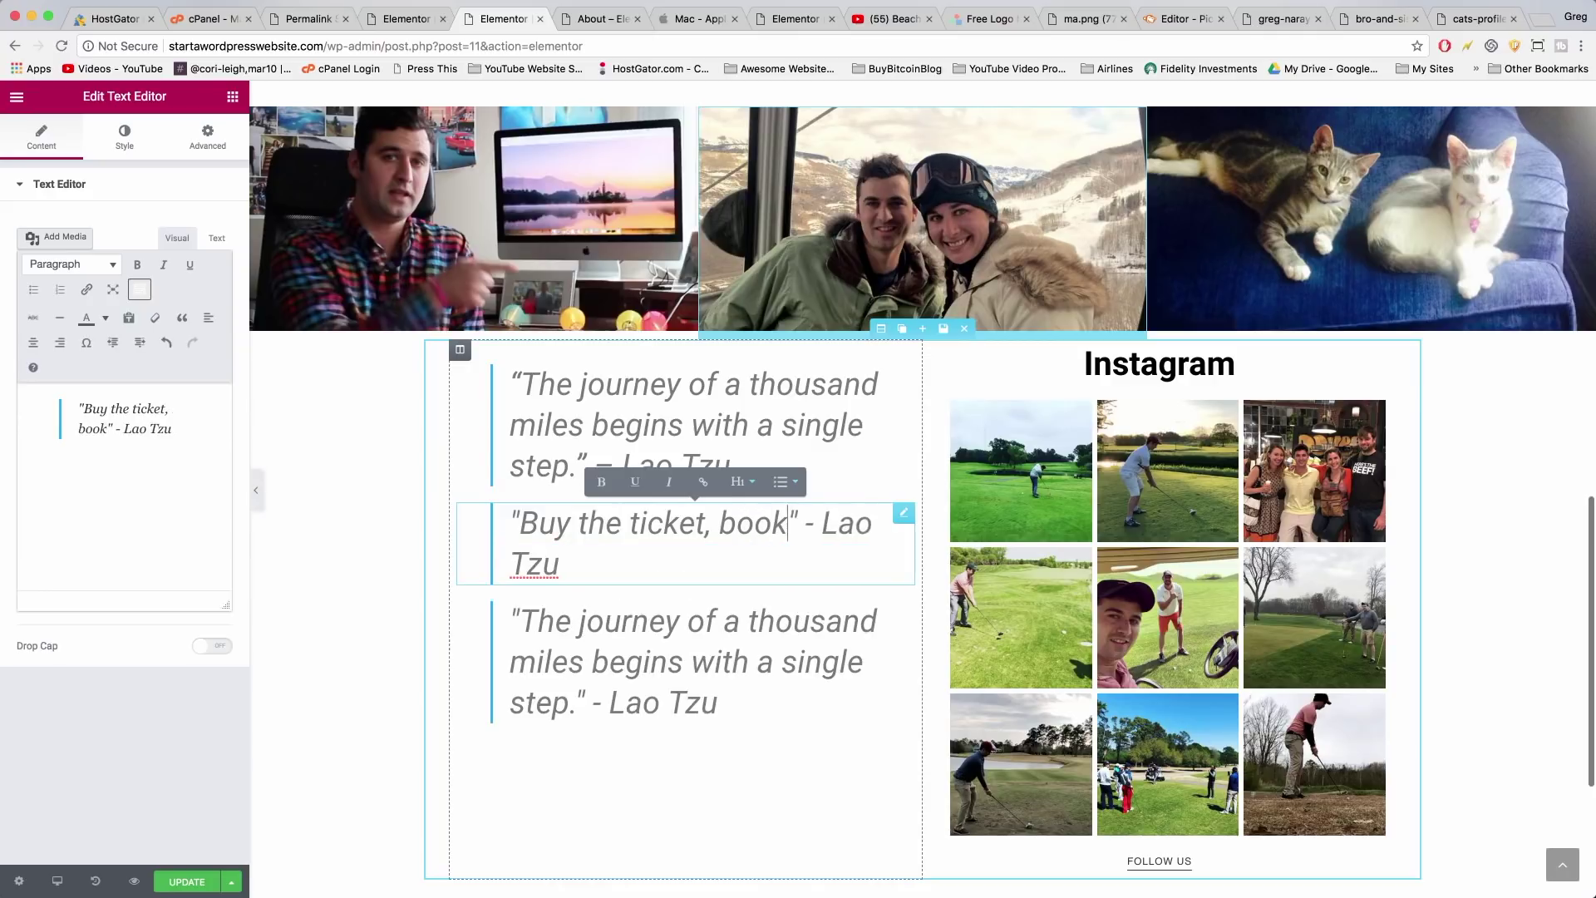
type(".")
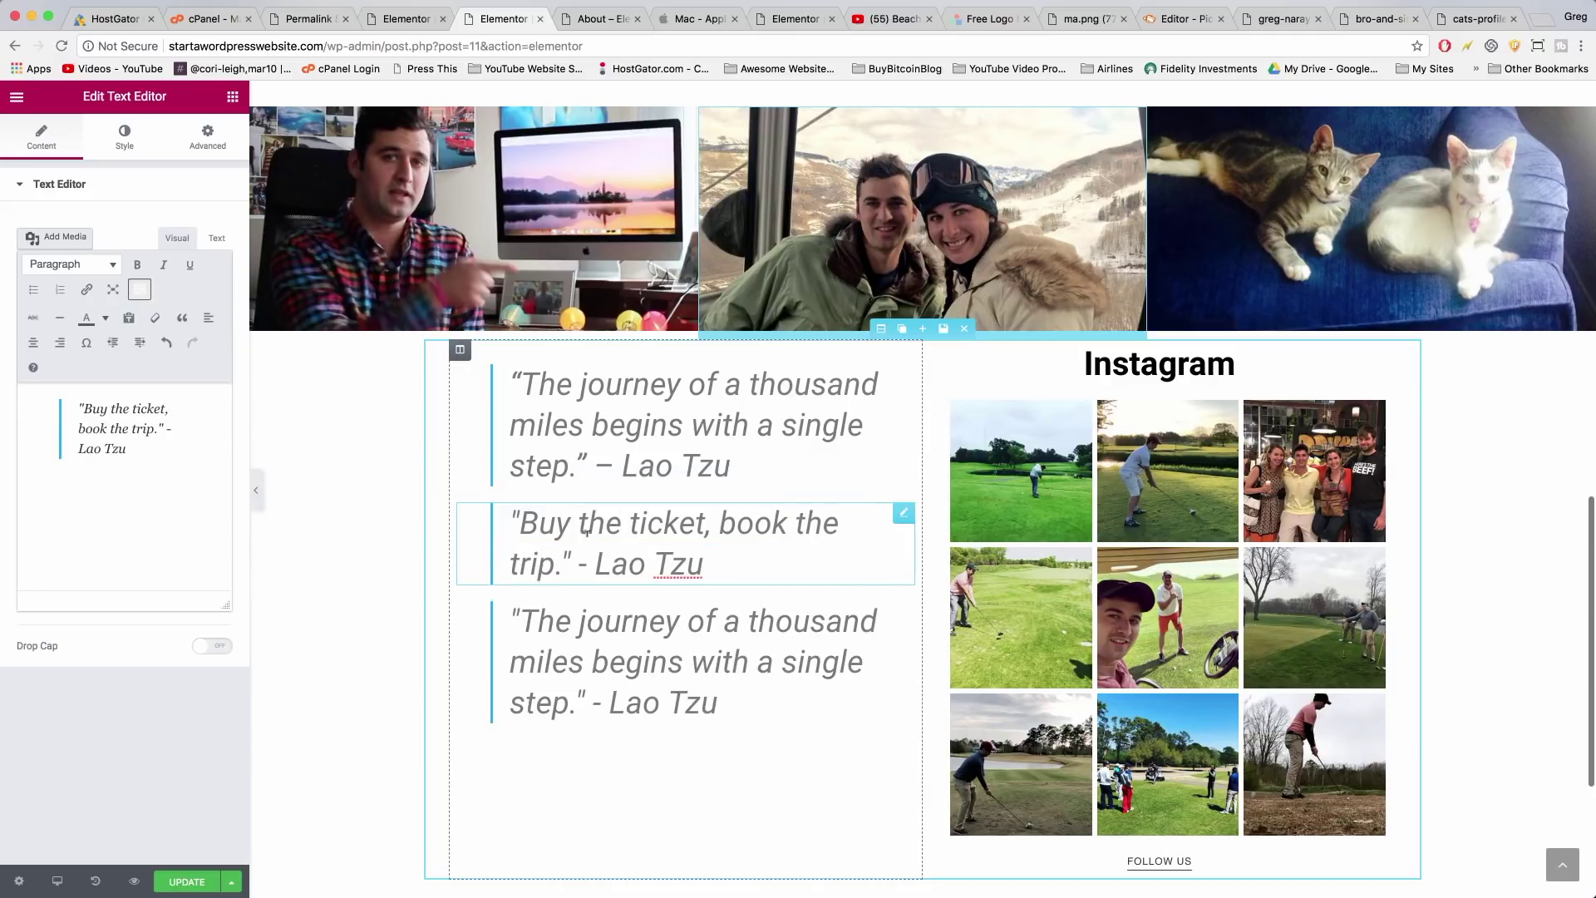
double_click(655, 564)
key("BackSpace")
key("BackSpace")
key("BackSpace")
key("BackSpace")
key("BackSpace")
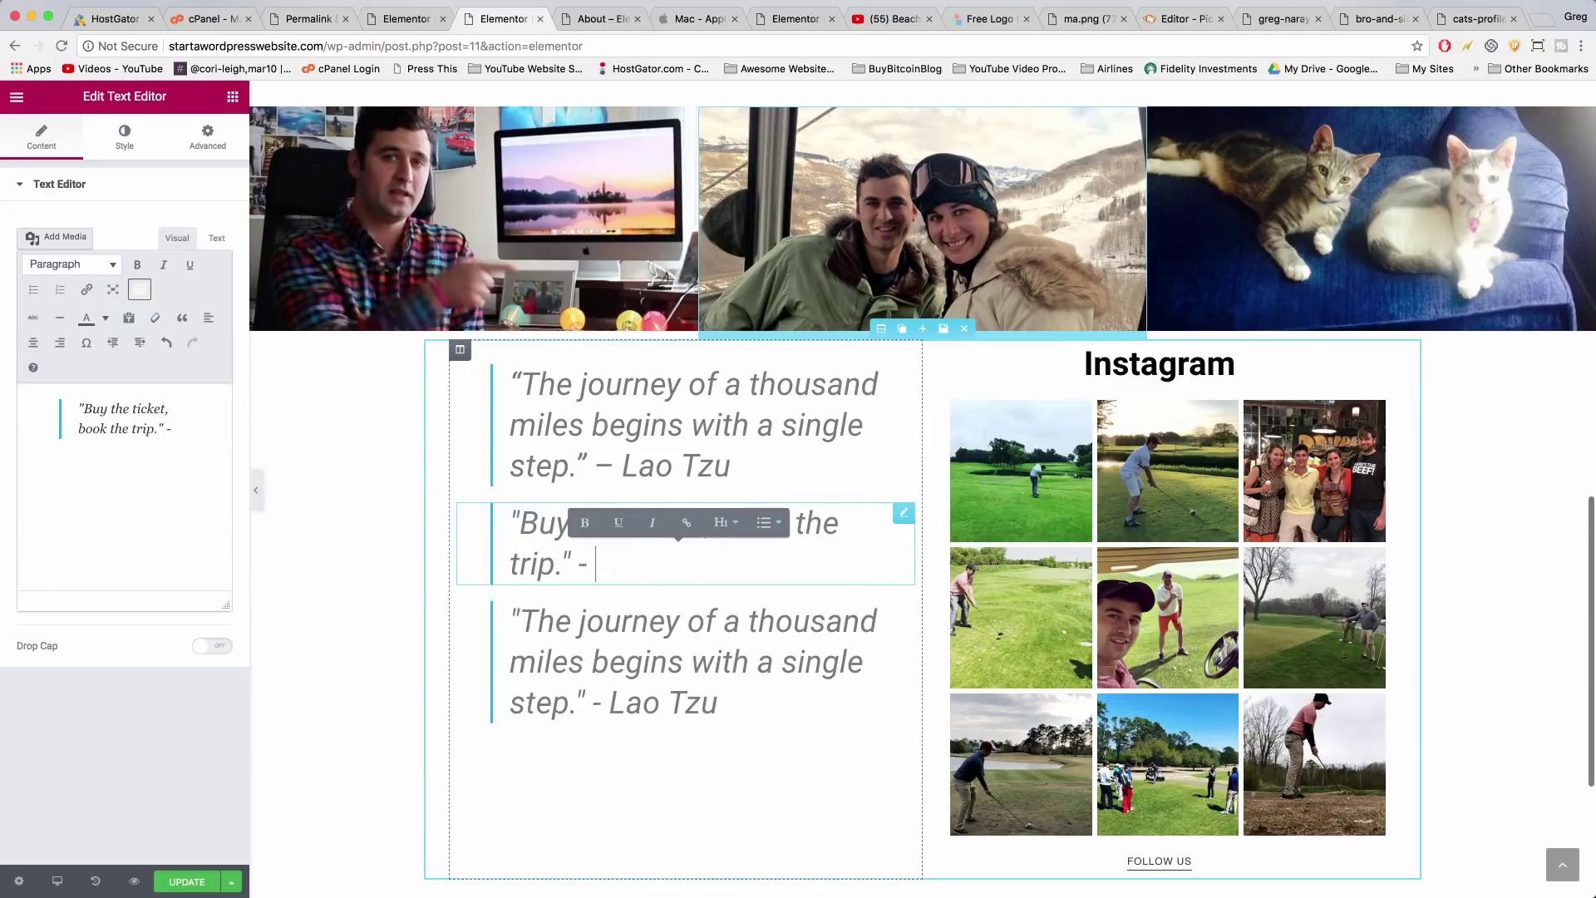
type("Casey ")
type("Nesi")
type("istat")
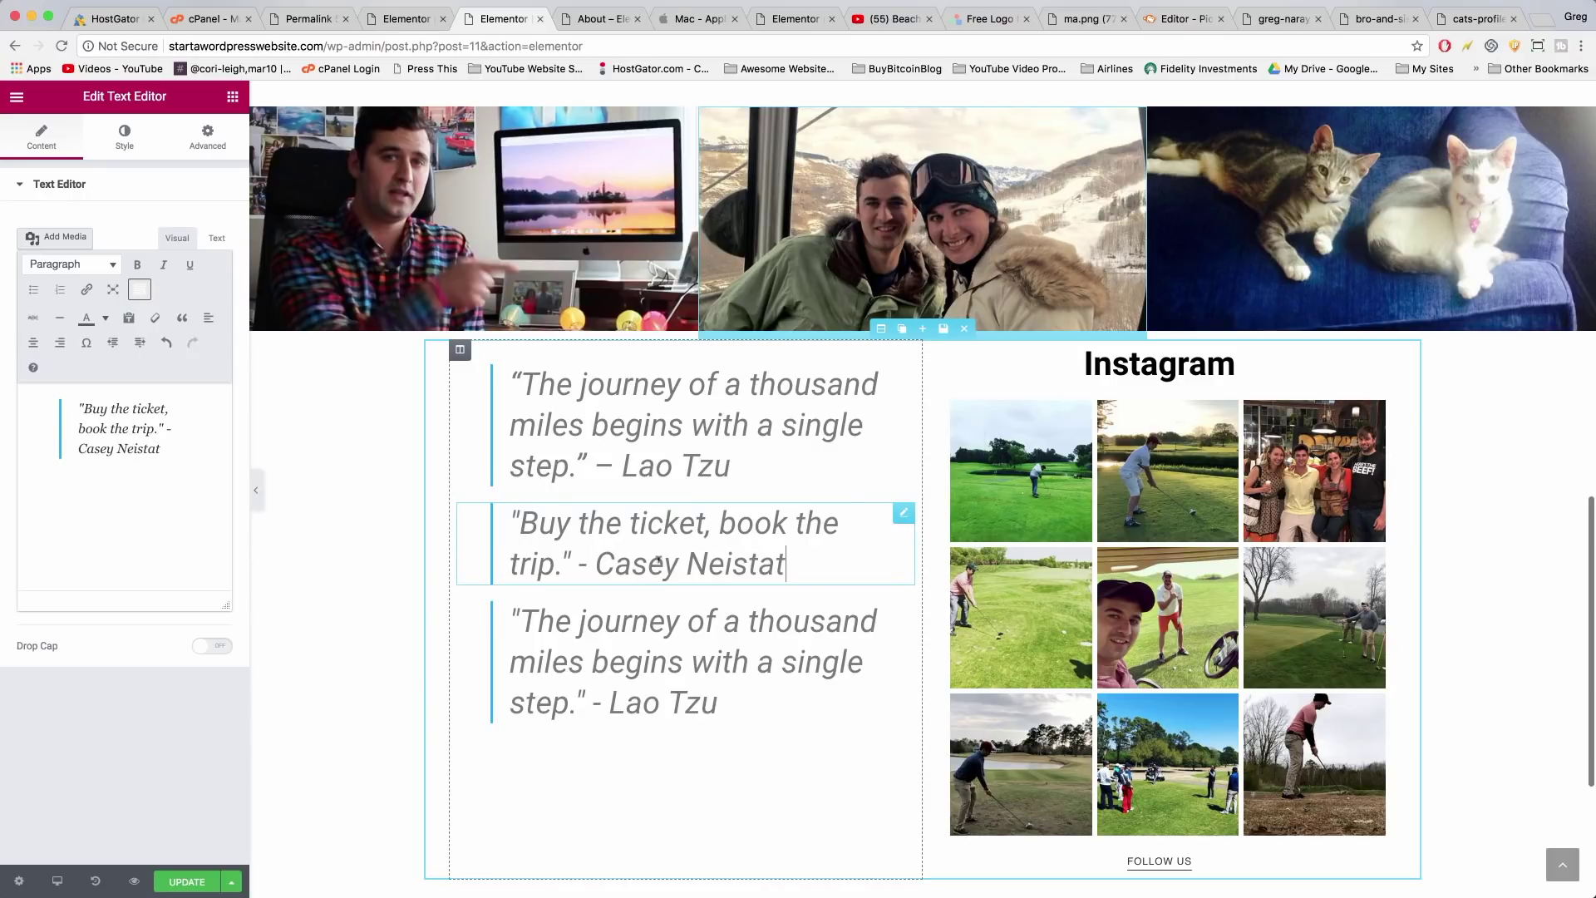
Change the third quote to 'Be one with it, and it will be one with you.' — Proverb.
left_click(731, 698)
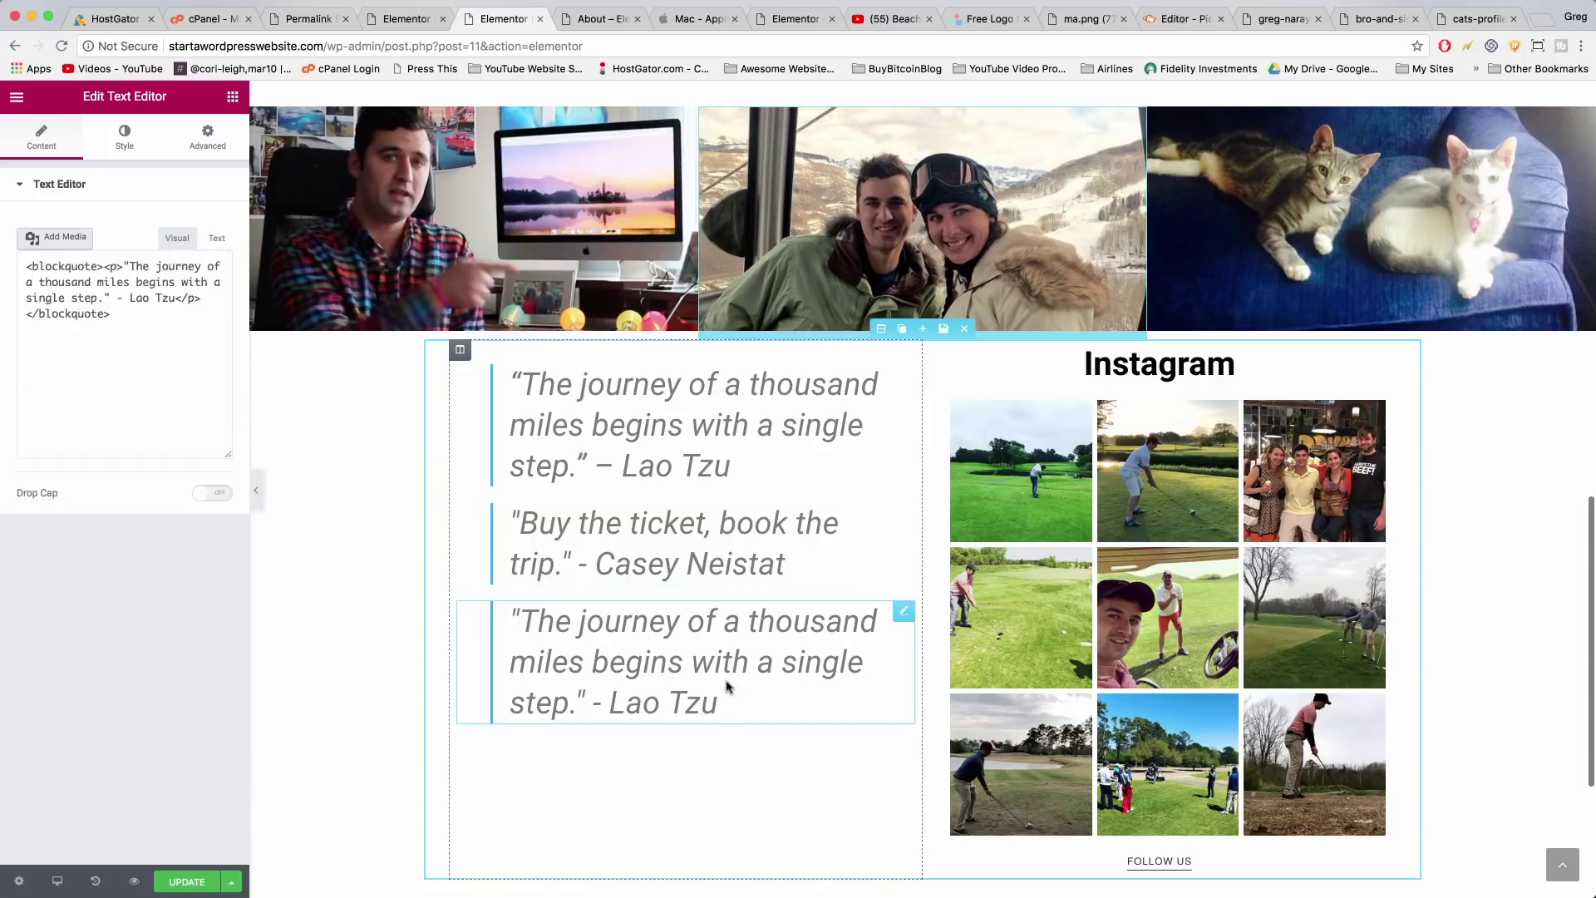
scroll(715, 690, "down", 4)
left_click_drag(576, 532, 522, 450)
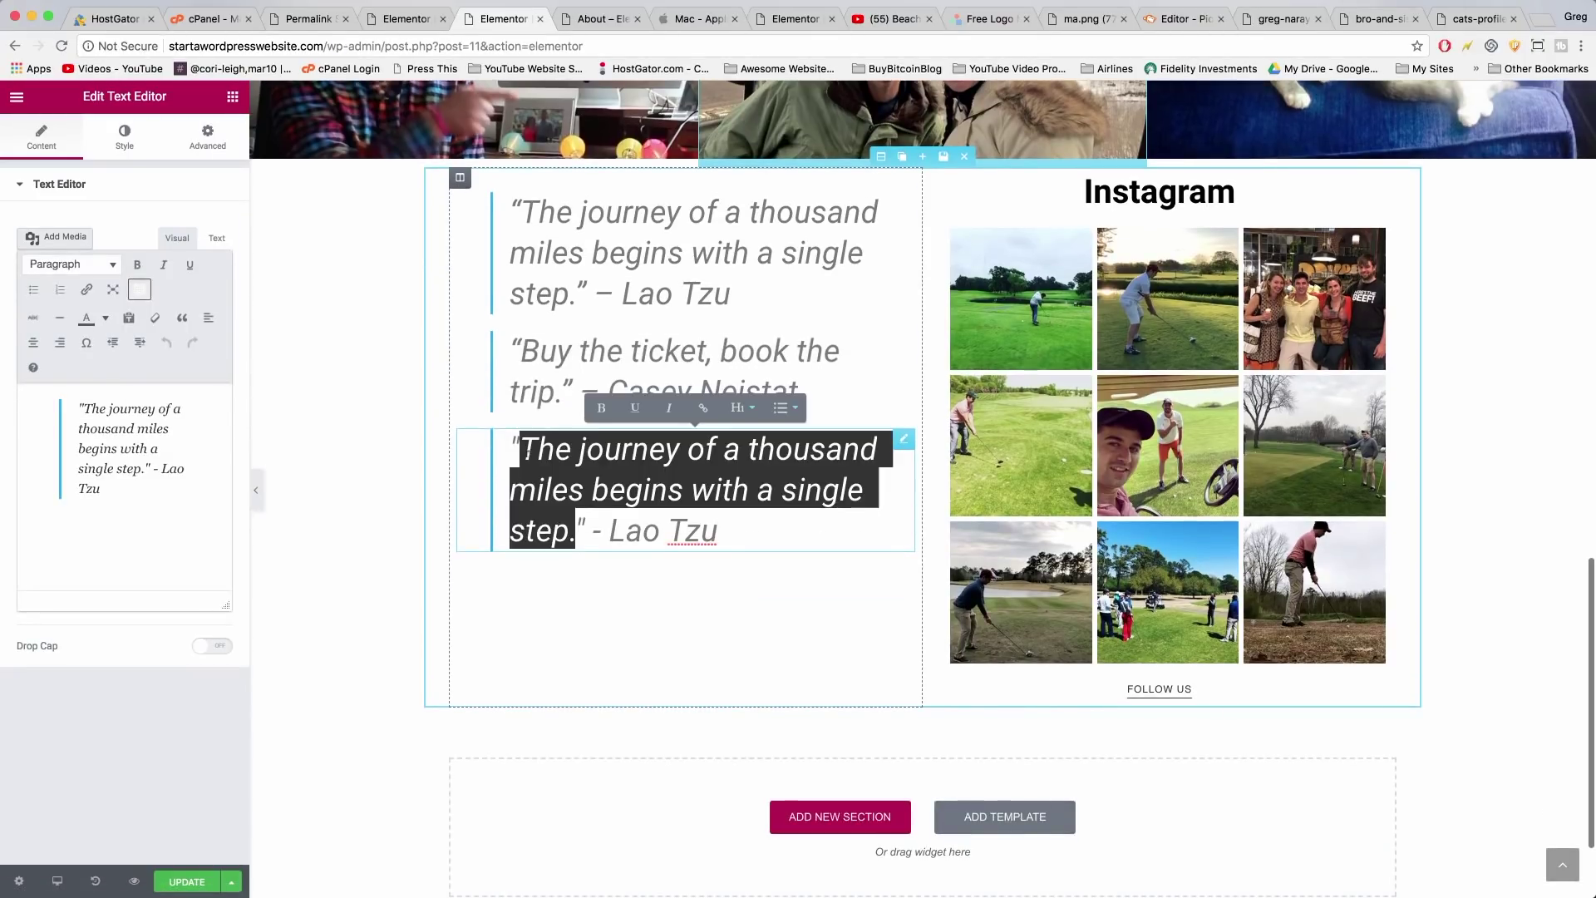
type("Be one with it,")
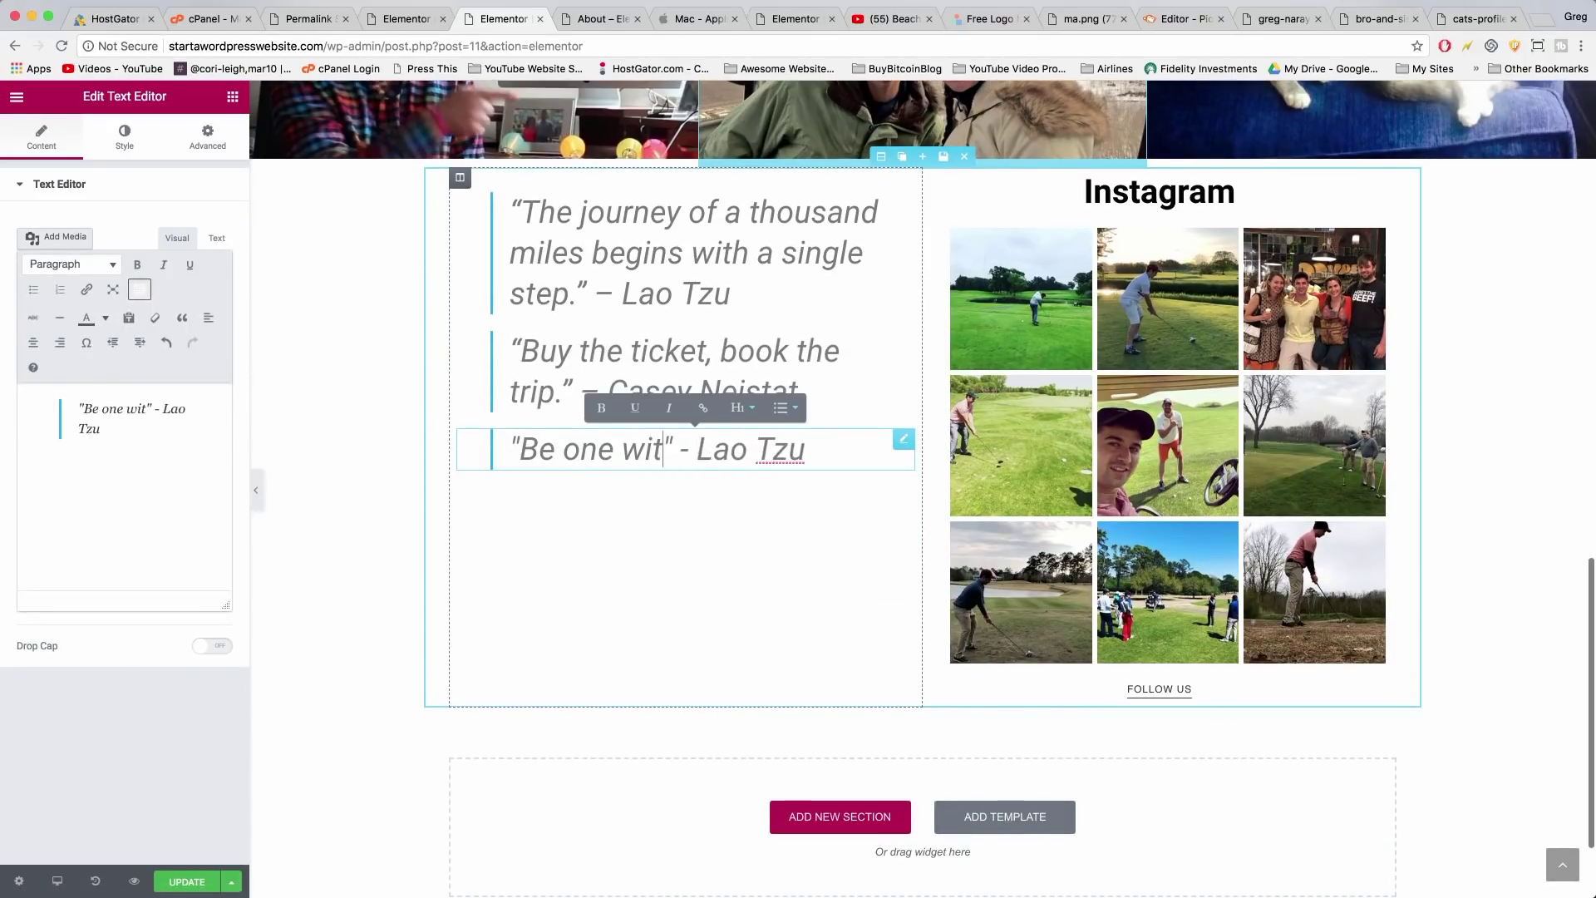
type(" and it will be one w")
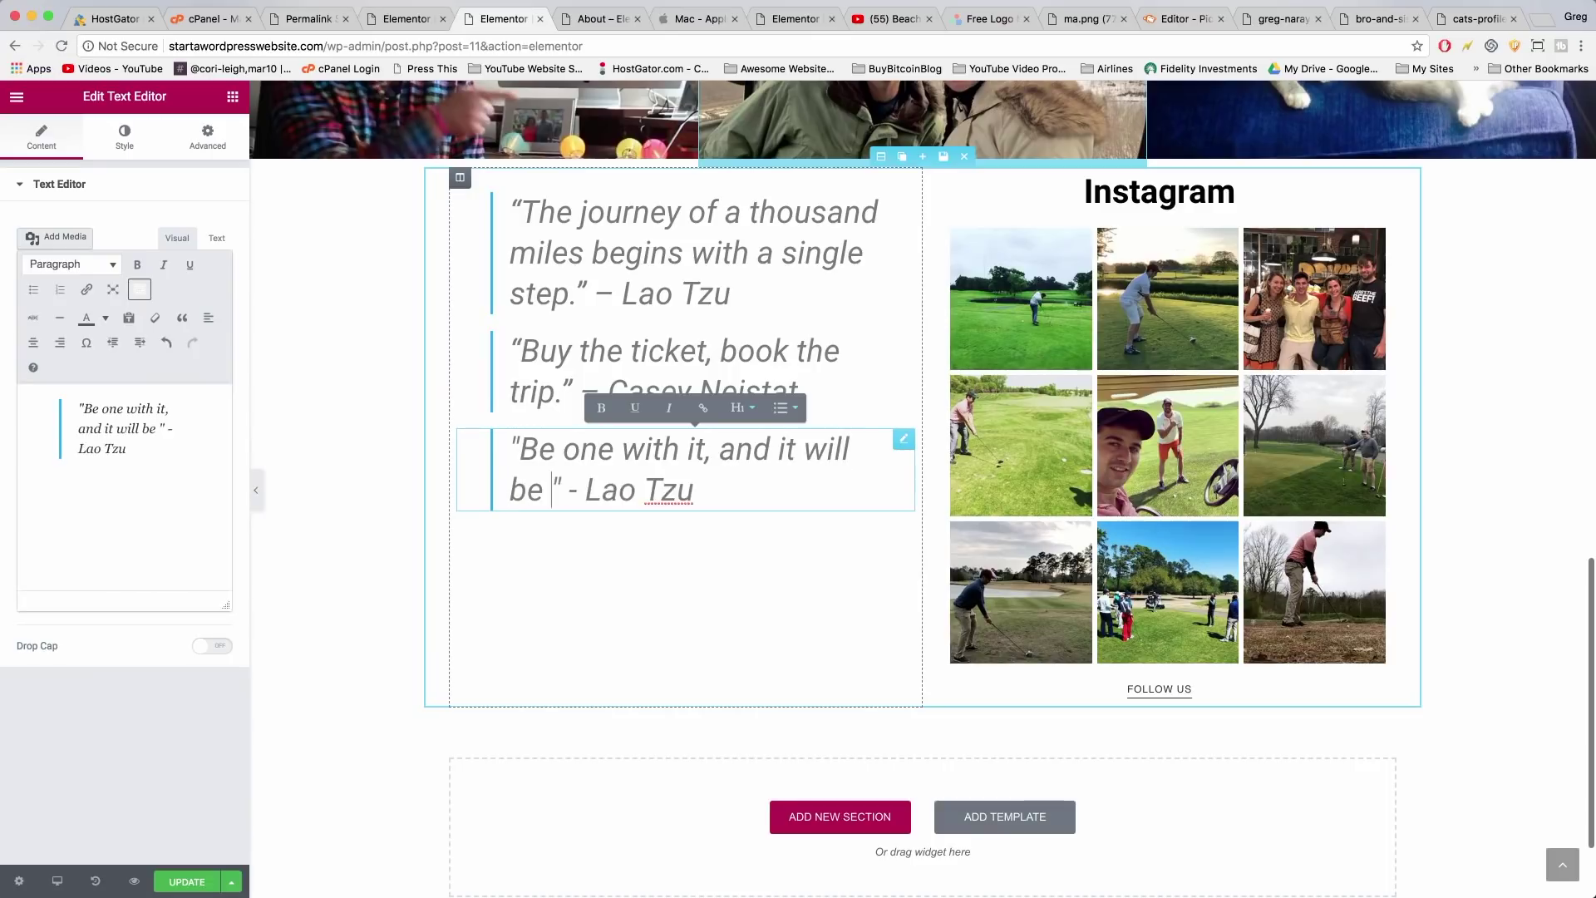
type("ith you.")
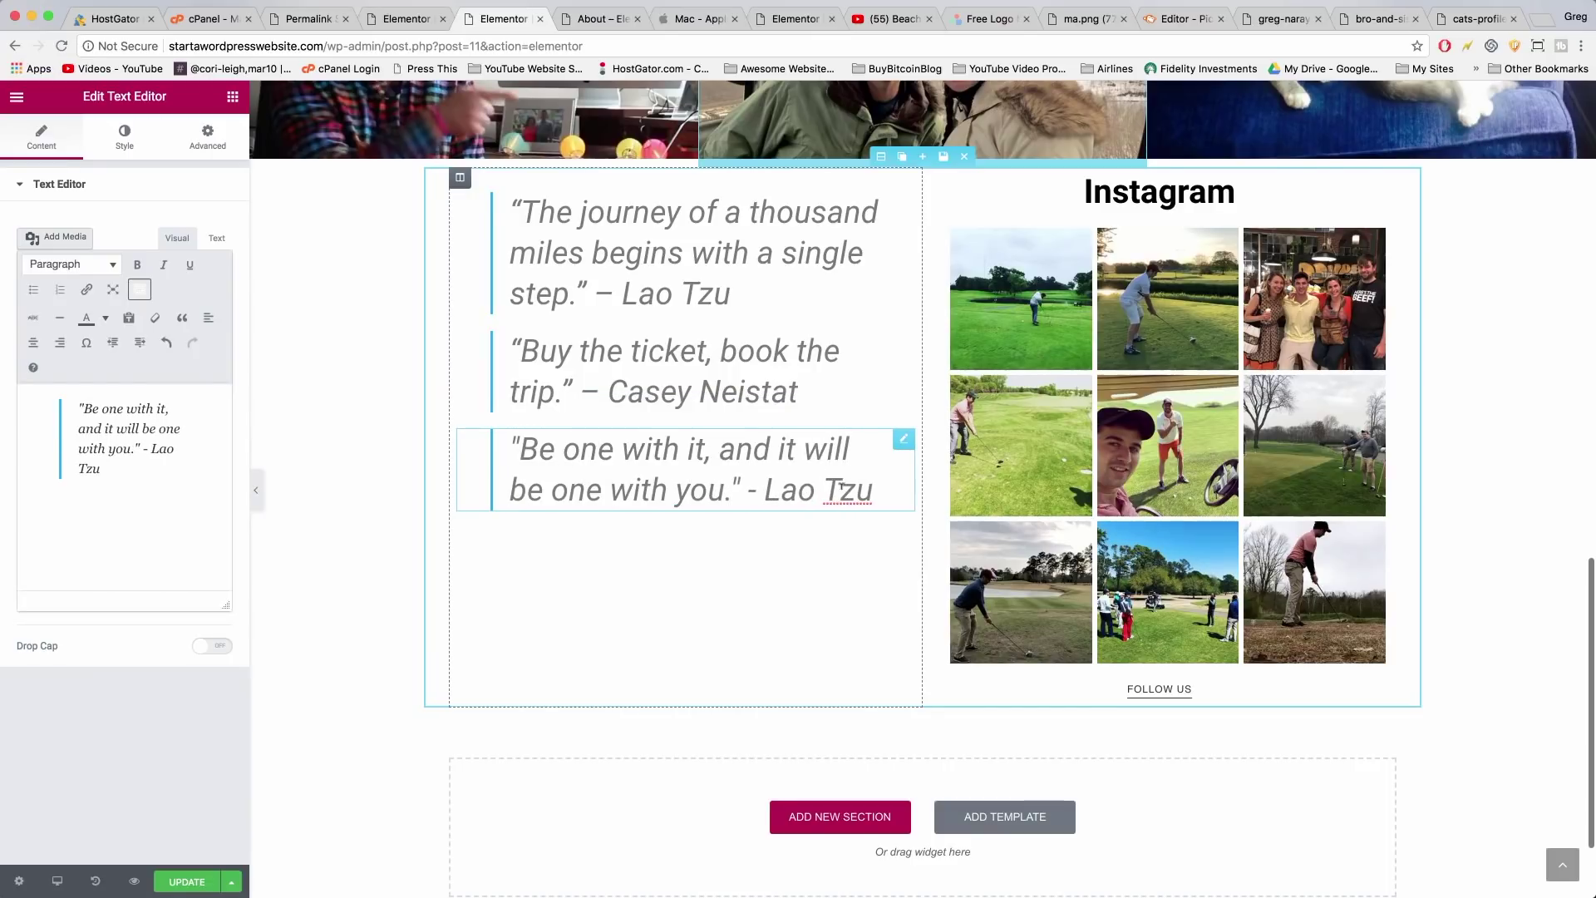
double_click(848, 491)
key("BackSpace")
key("BackSpace")
key("BackSpace")
key("BackSpace")
key("BackSpace")
type("P")
key("BackSpace")
type("Proverb")
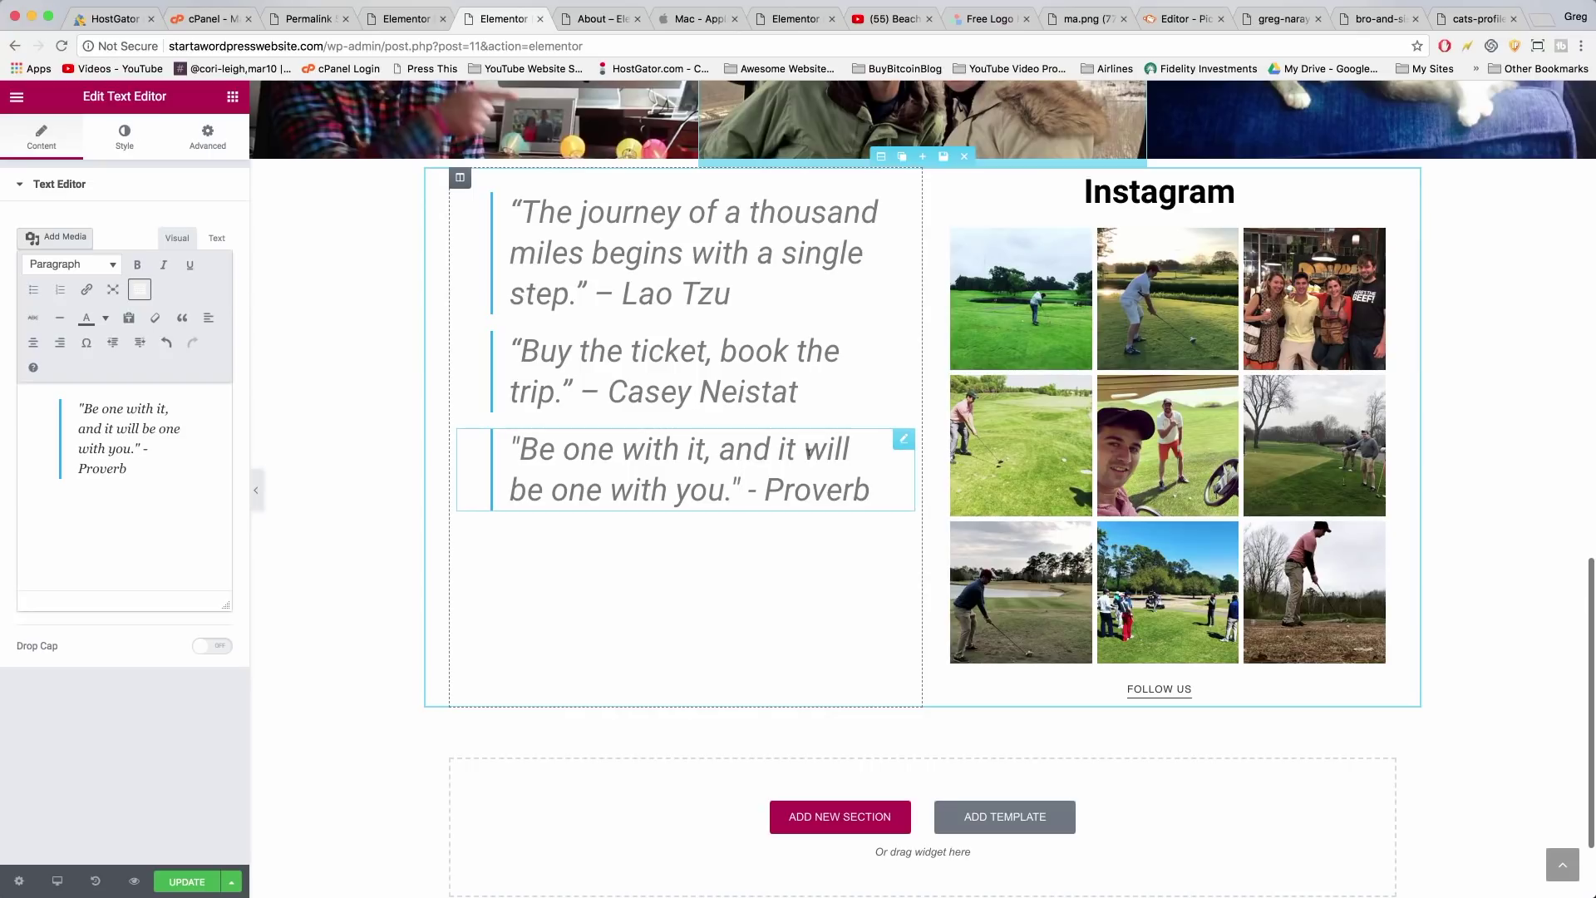
scroll(771, 586, "up", 2)
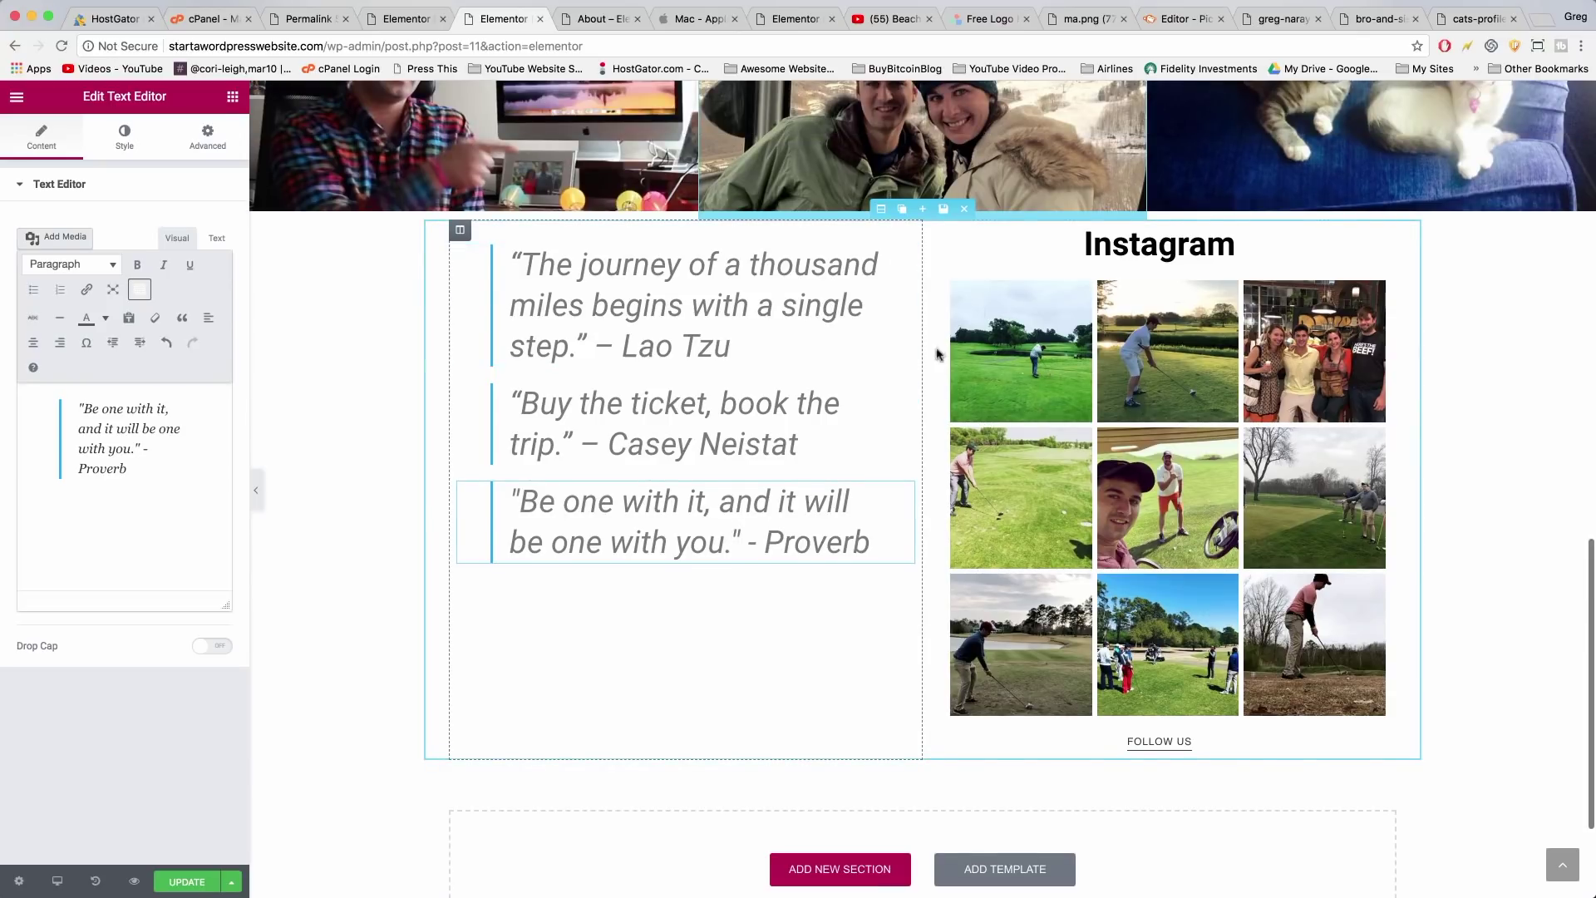
scroll(929, 418, "up", 1)
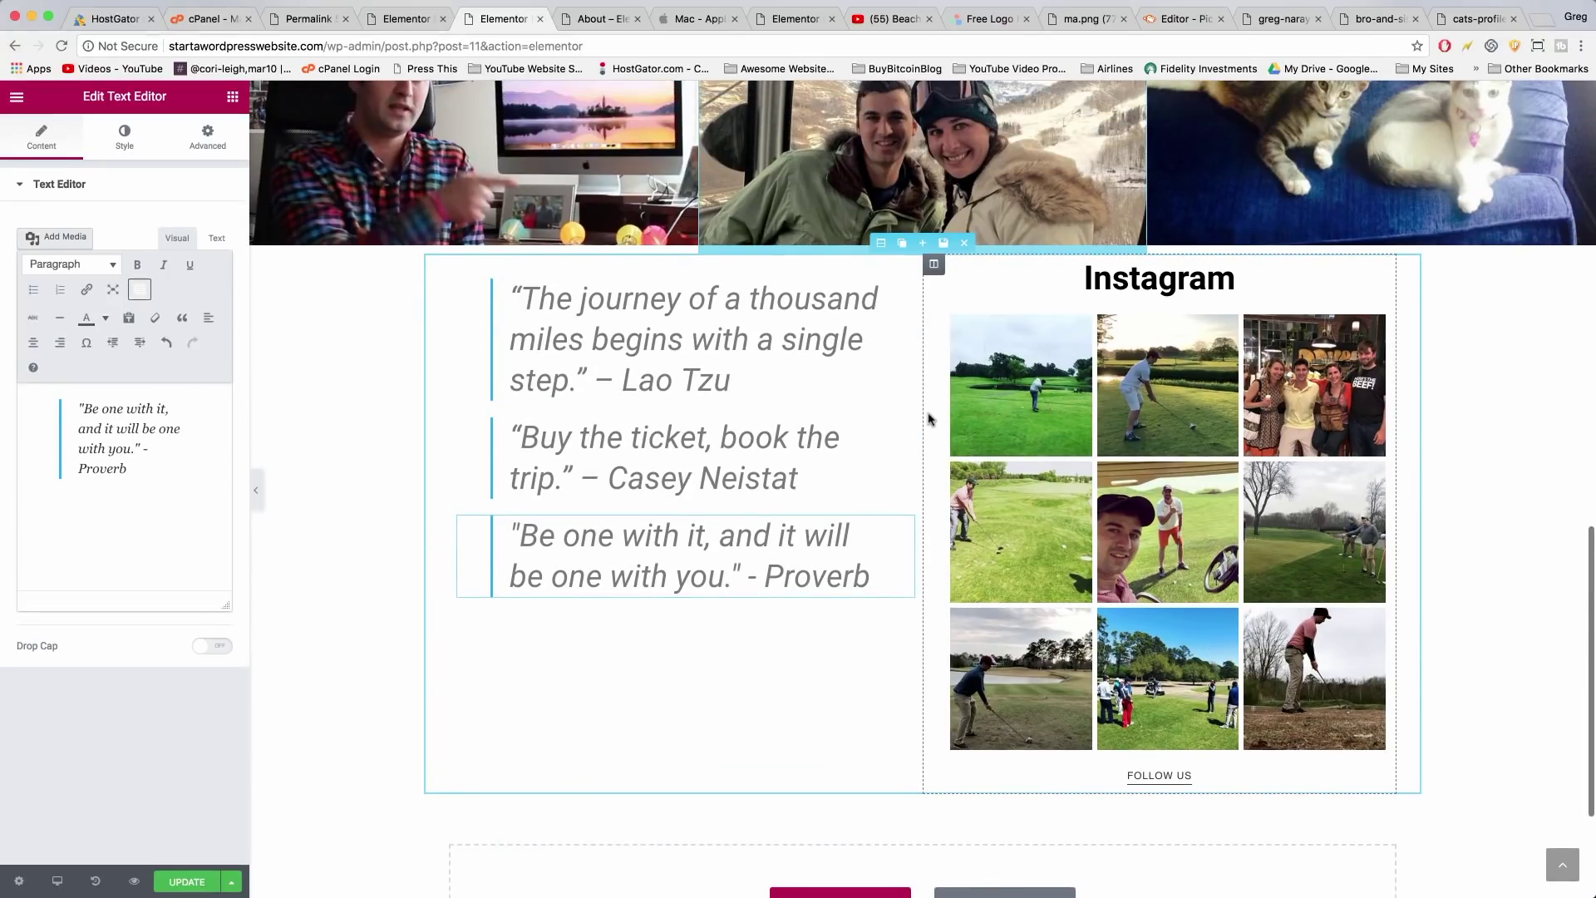
scroll(929, 419, "up", 1)
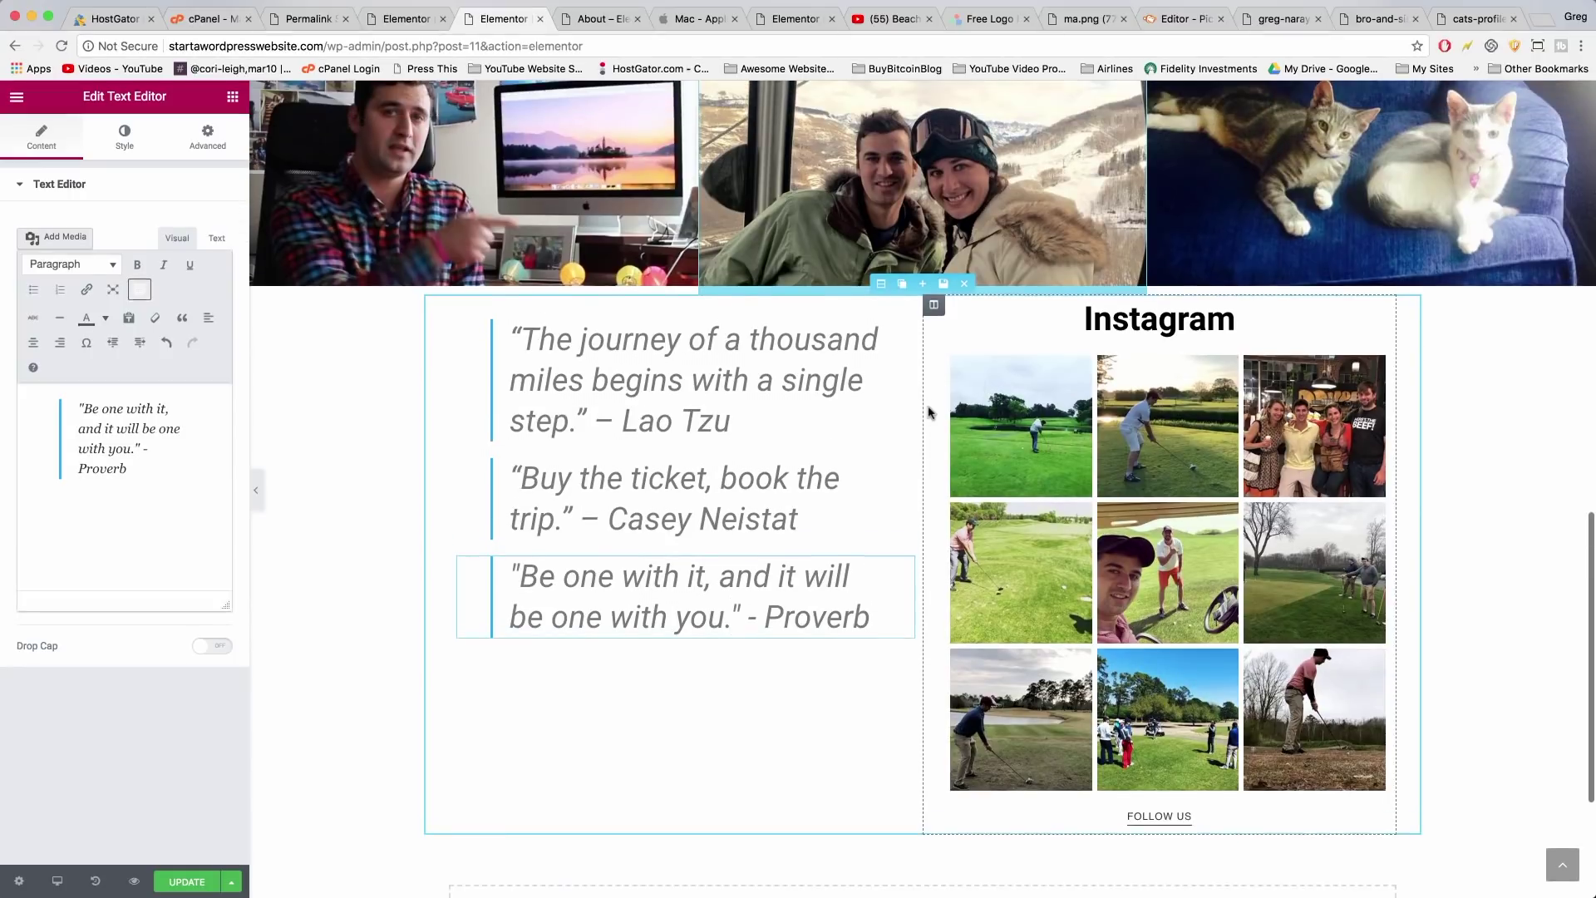
Give the quotes-and-Instagram section 40 padding on every side.
left_click(878, 283)
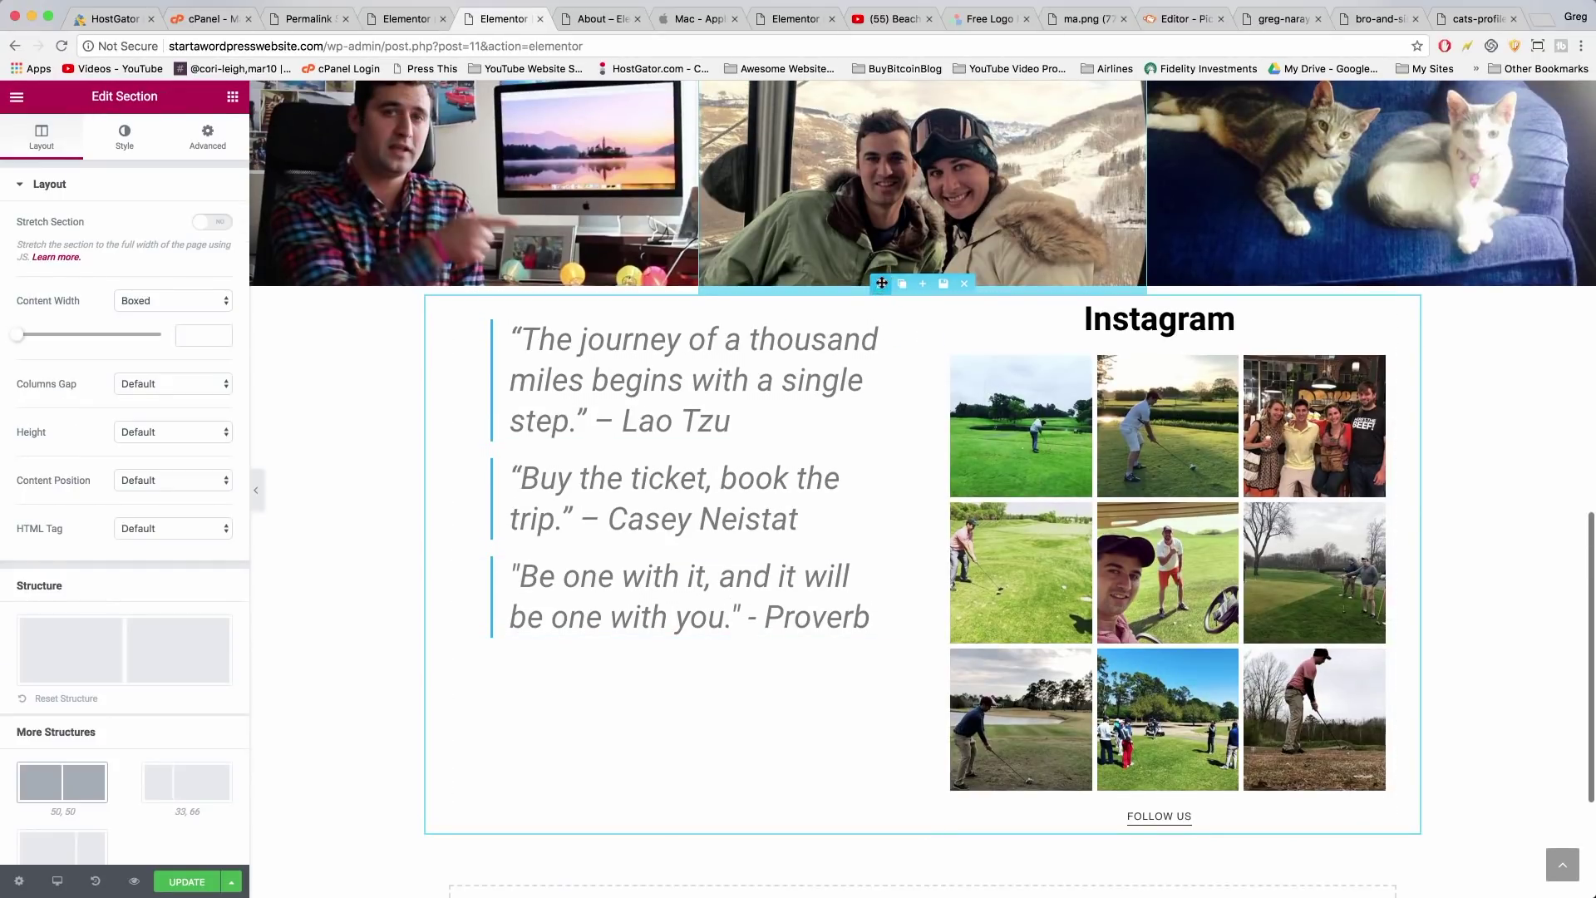
left_click(201, 136)
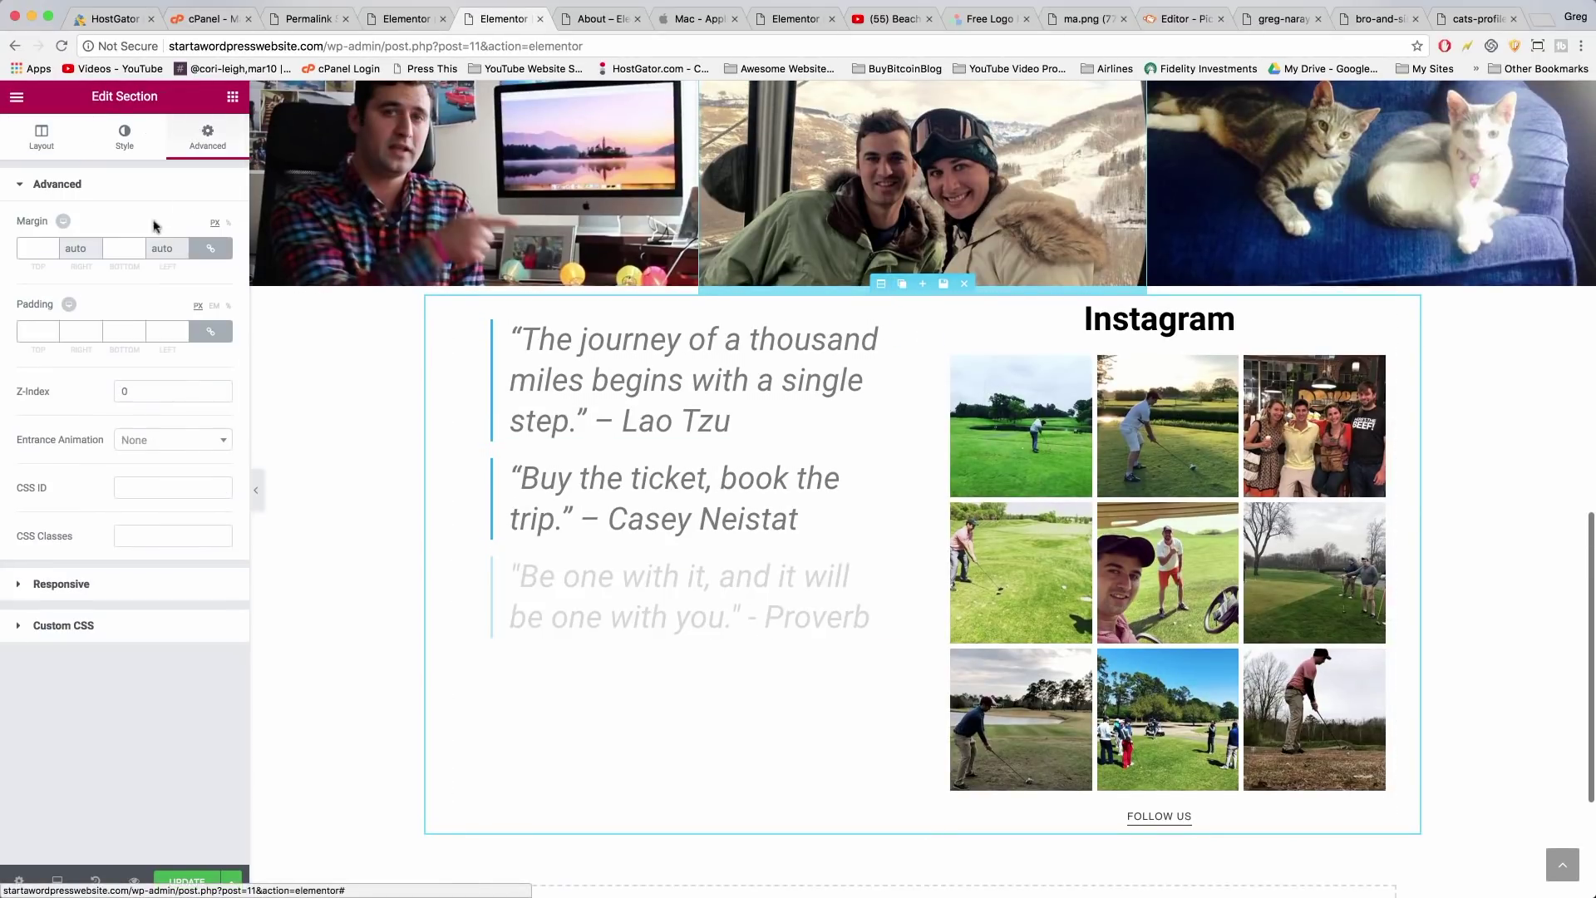
left_click(37, 324)
type("40")
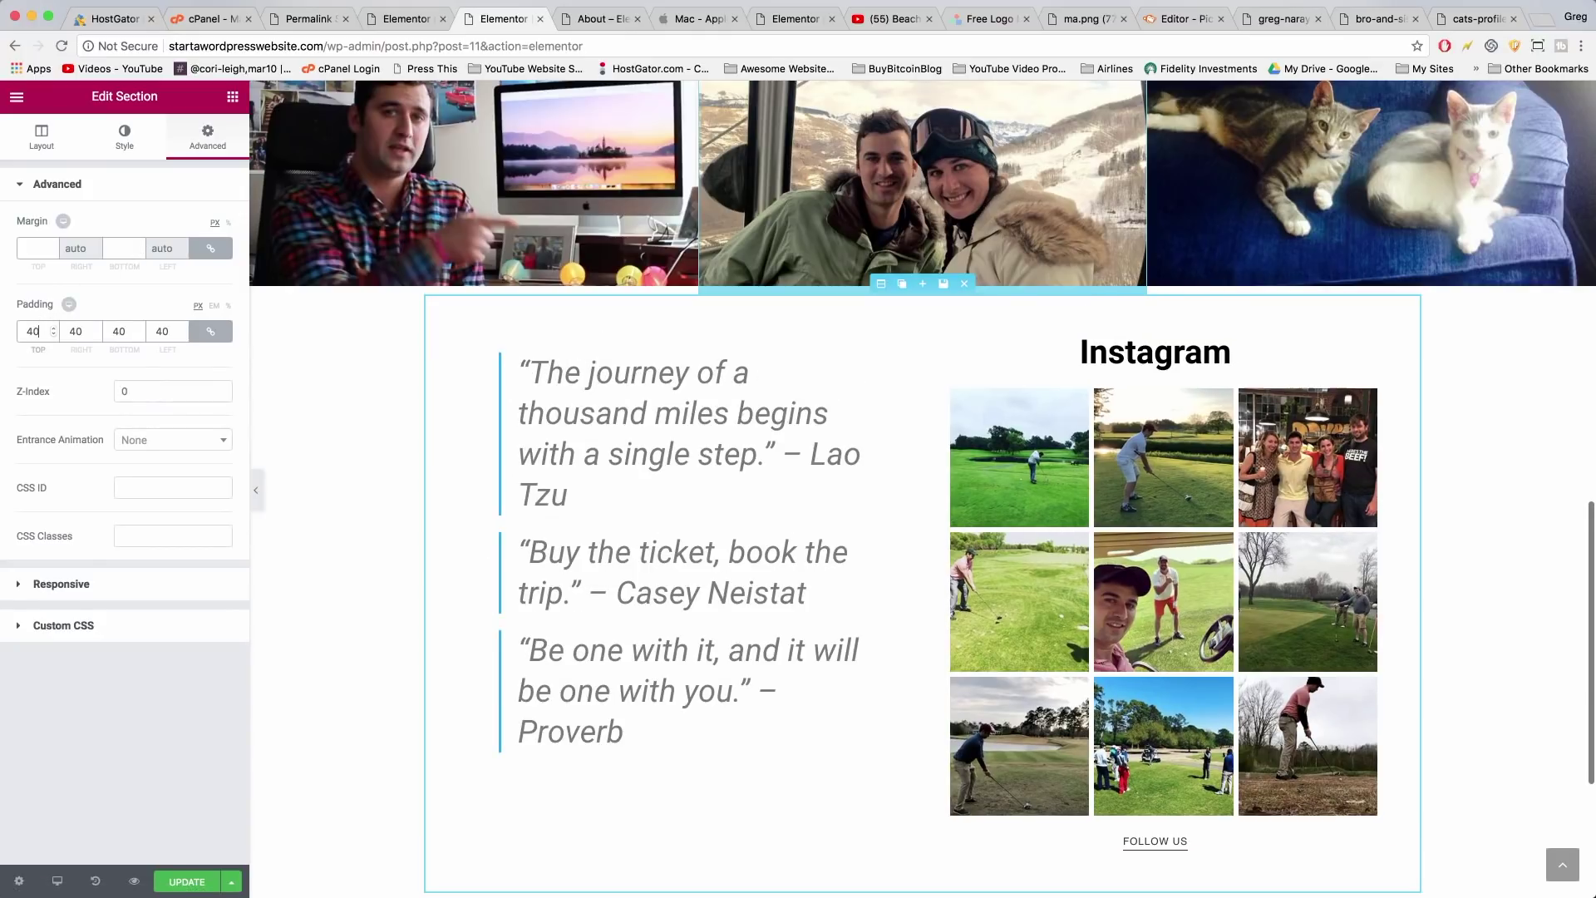
scroll(470, 769, "down", 5)
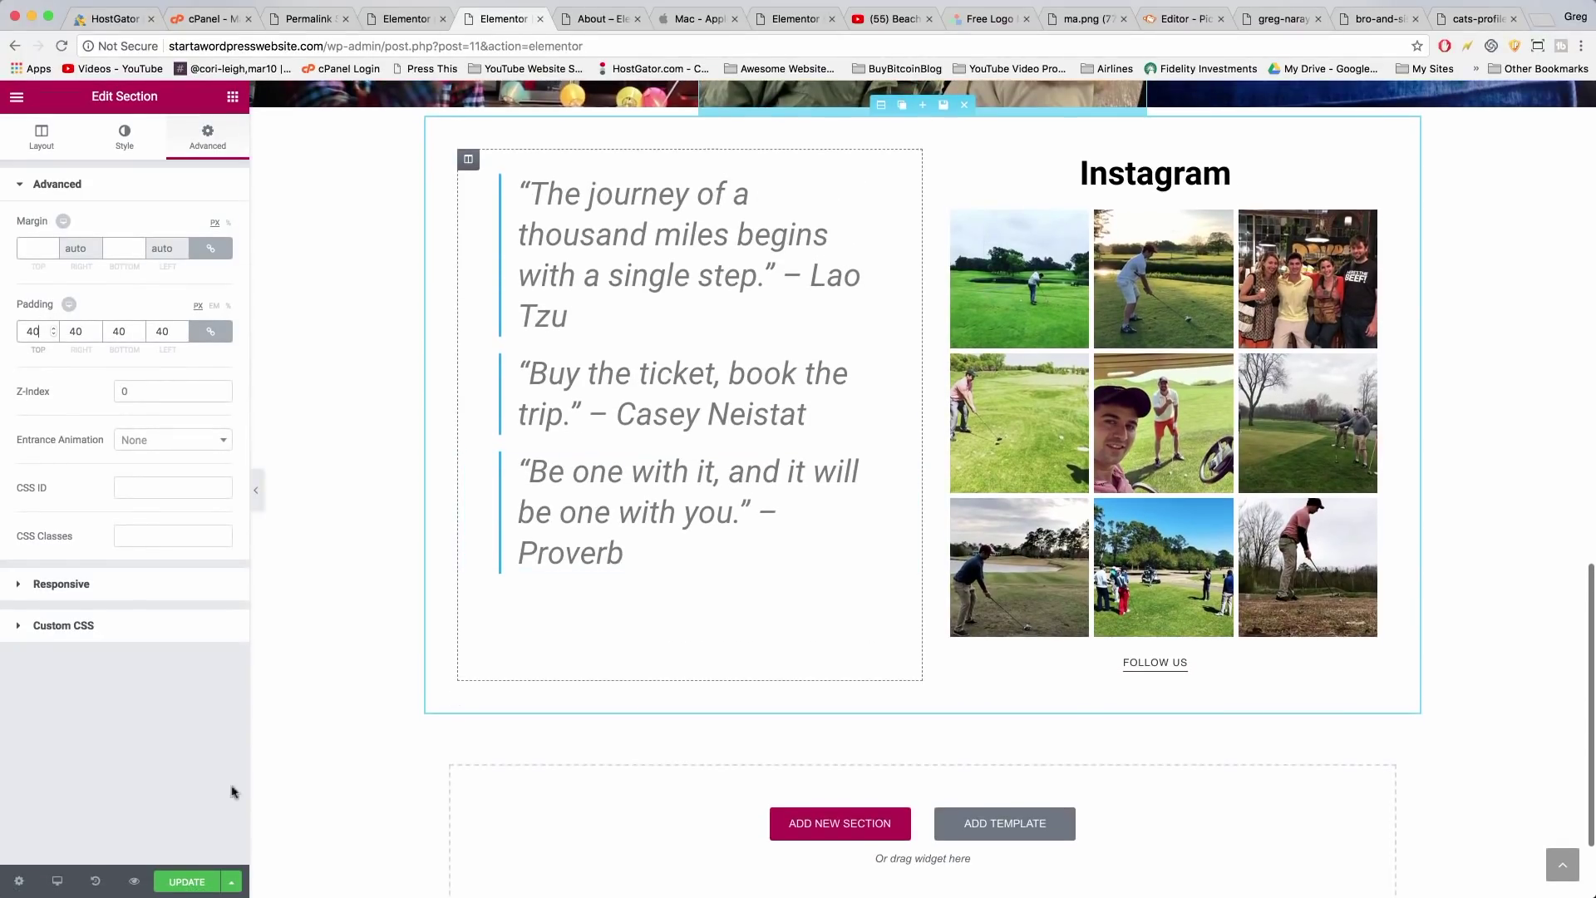
Save the page with UPDATE and reload the published About page.
left_click(187, 884)
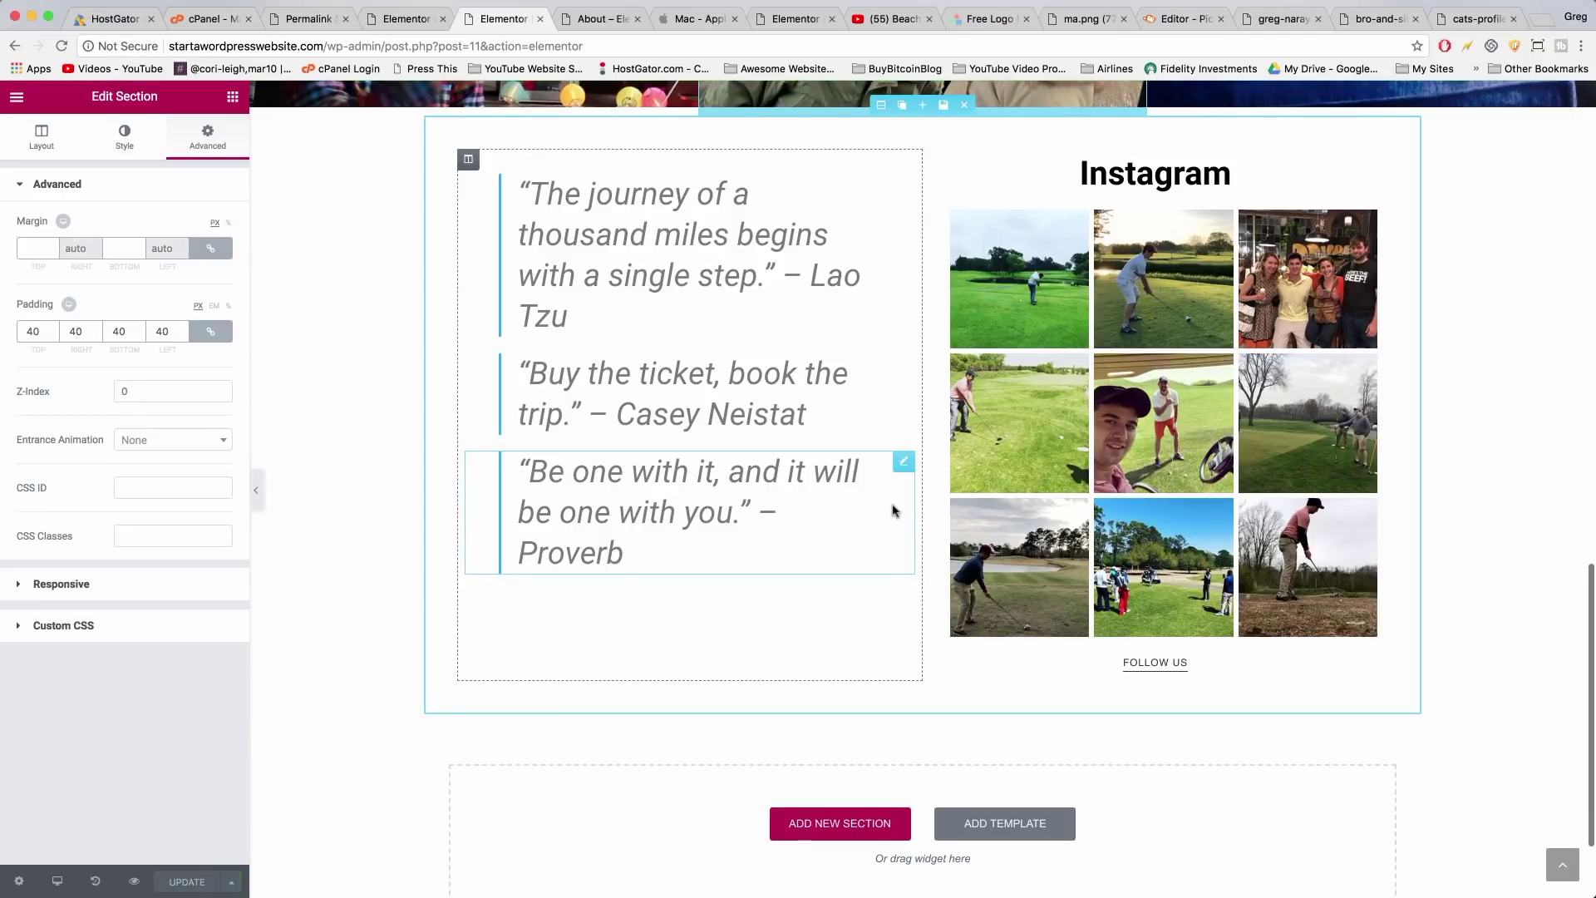
left_click(594, 18)
left_click(62, 46)
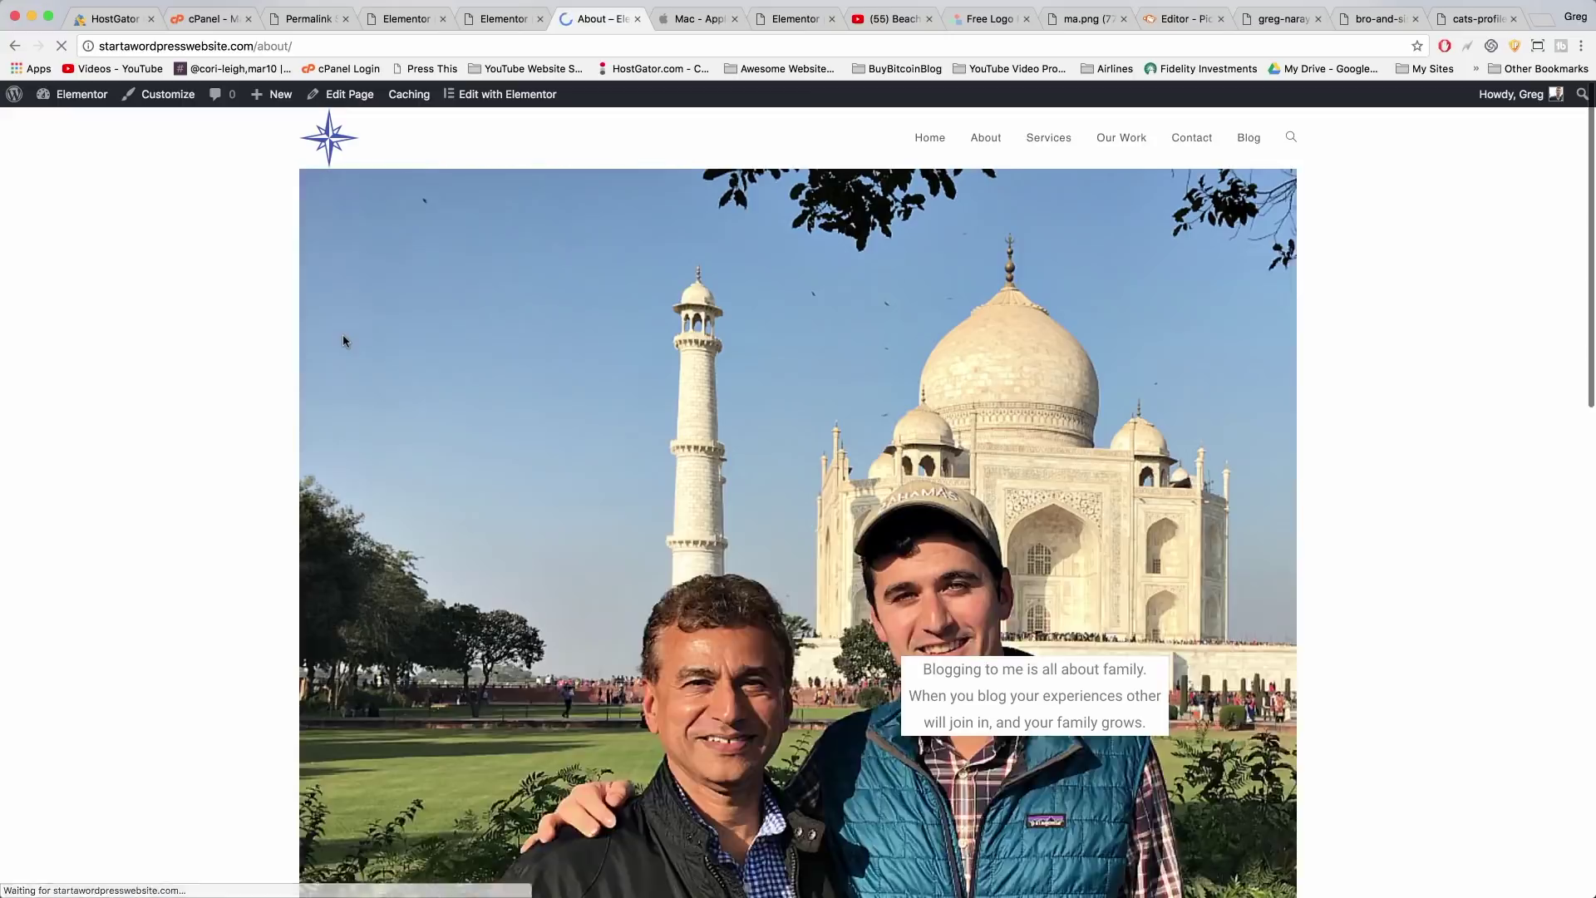
Scroll the live About page down to the quotes and Instagram grid and back up.
scroll(344, 340, "down", 3)
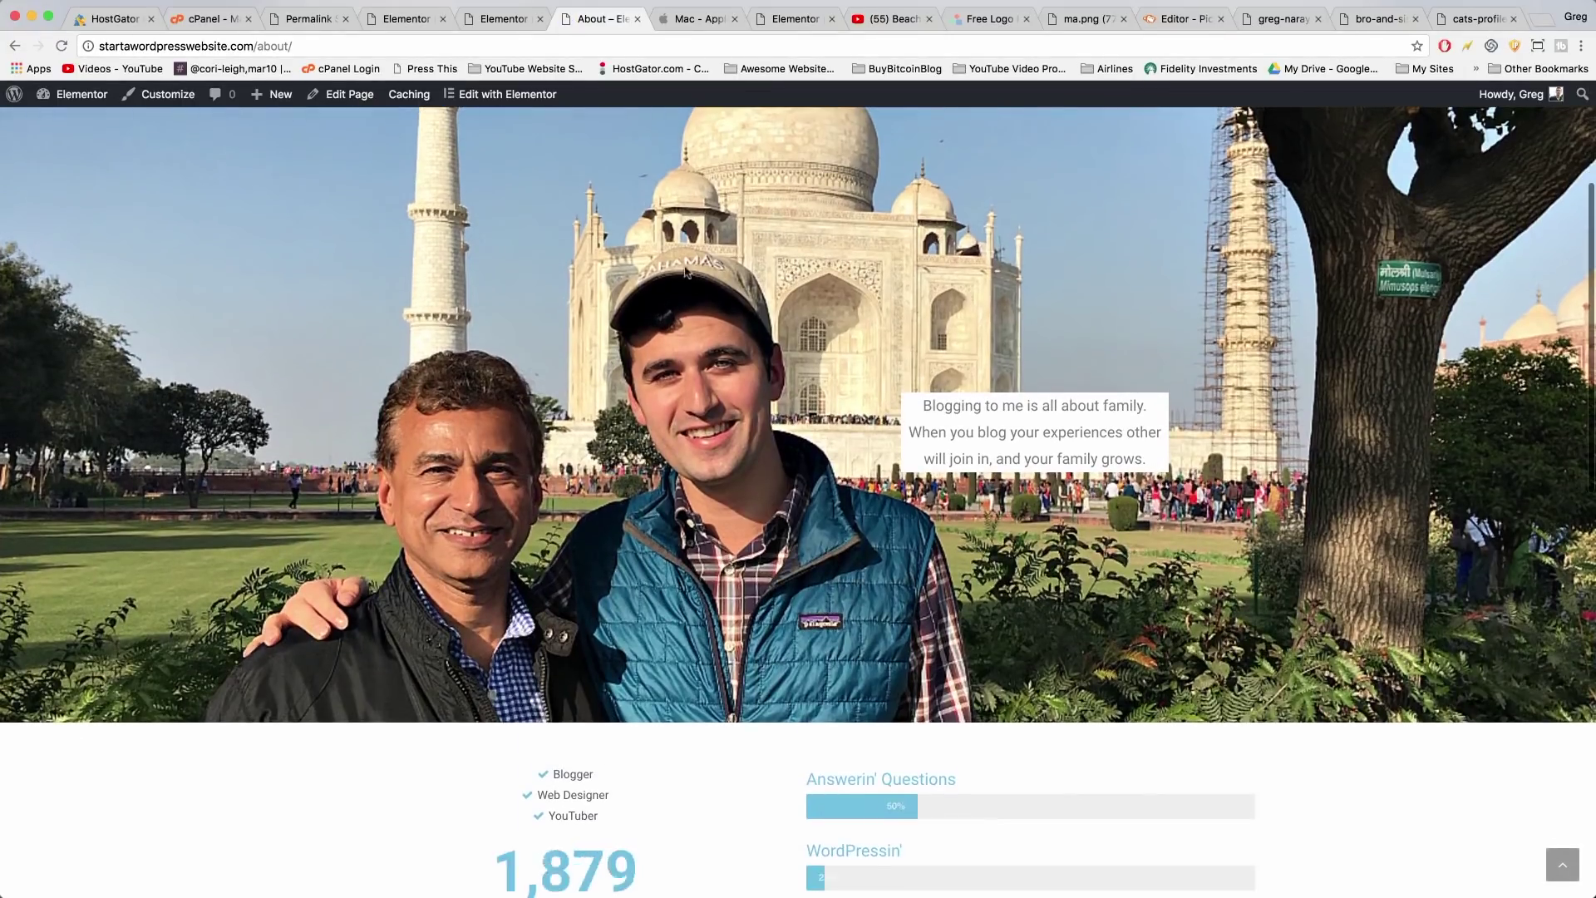
scroll(732, 520, "down", 4)
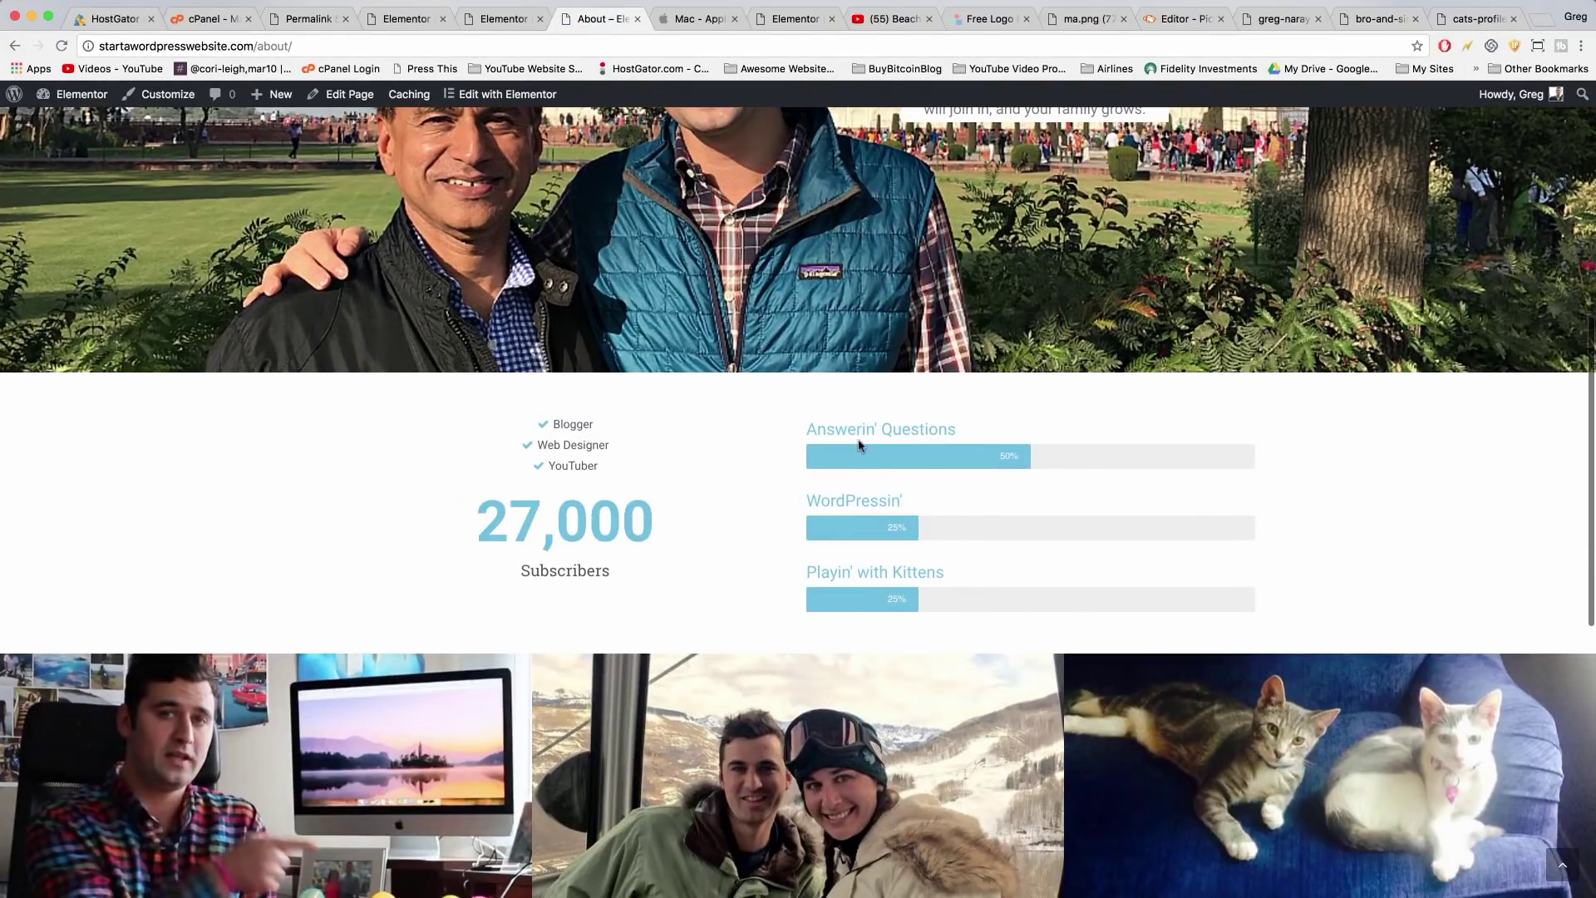
scroll(860, 444, "down", 7)
scroll(1110, 457, "down", 2)
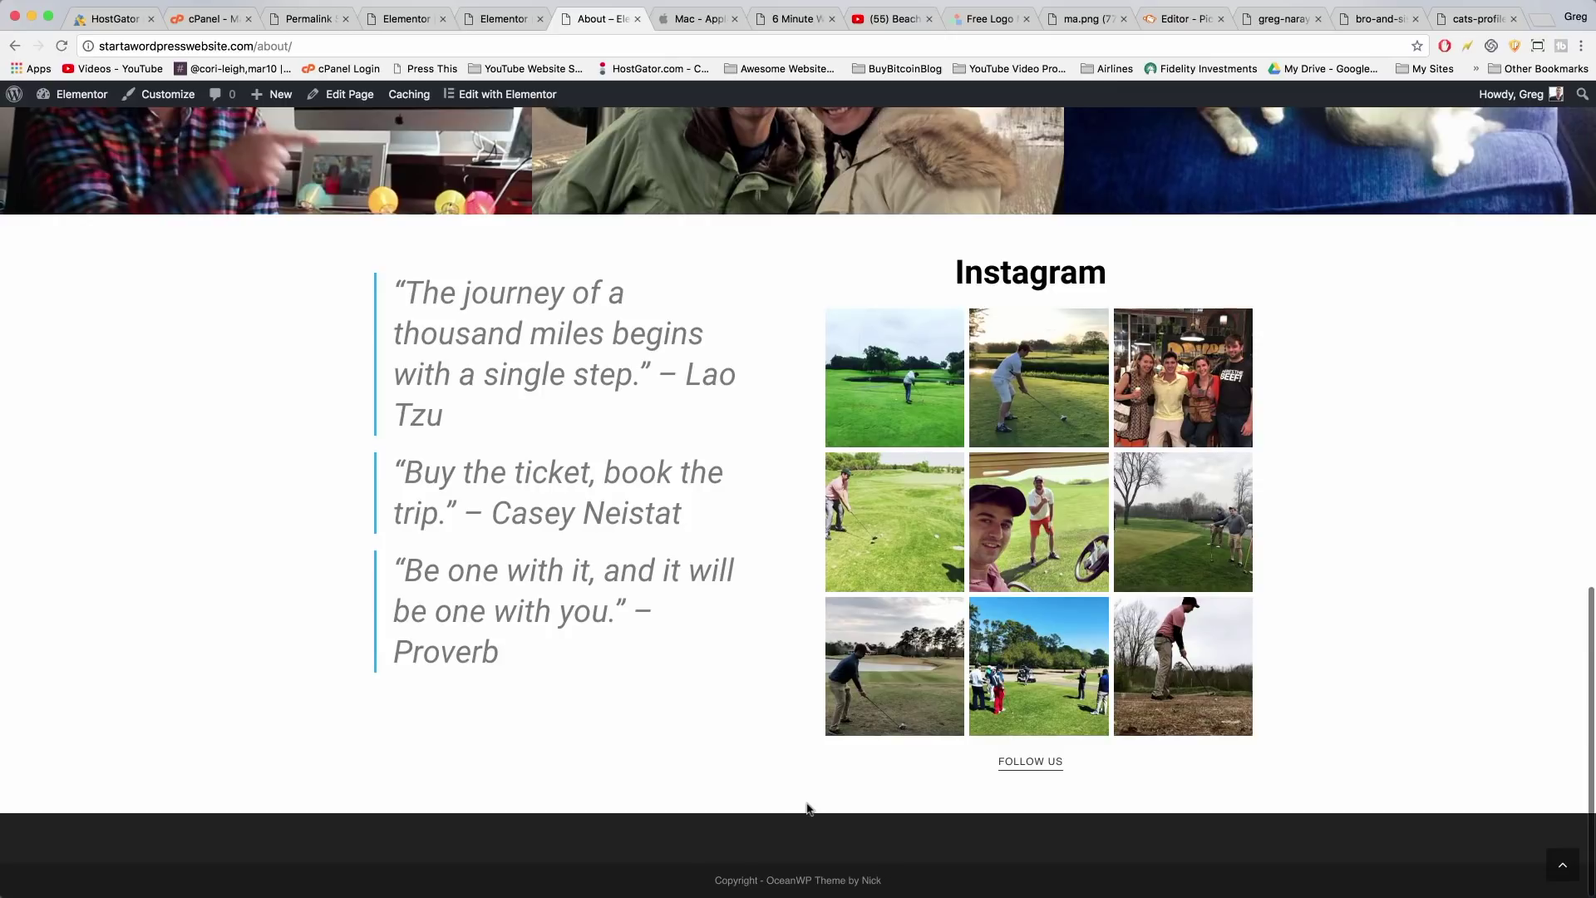
scroll(810, 807, "up", 16)
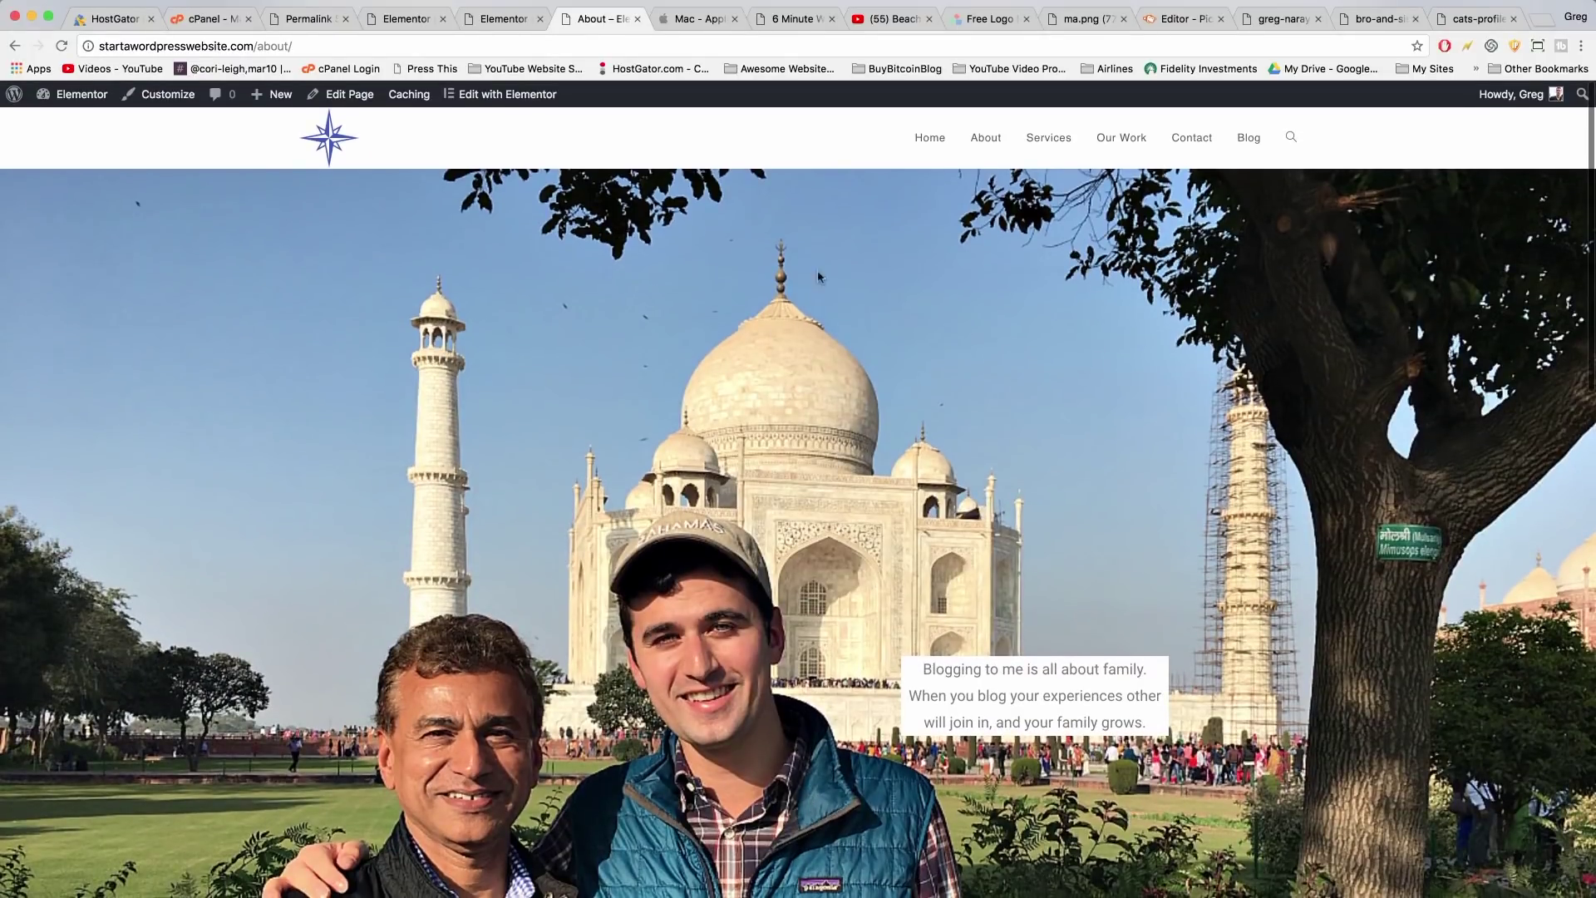
Go to the Services page and launch it in Elementor via Edit Page.
left_click(1050, 139)
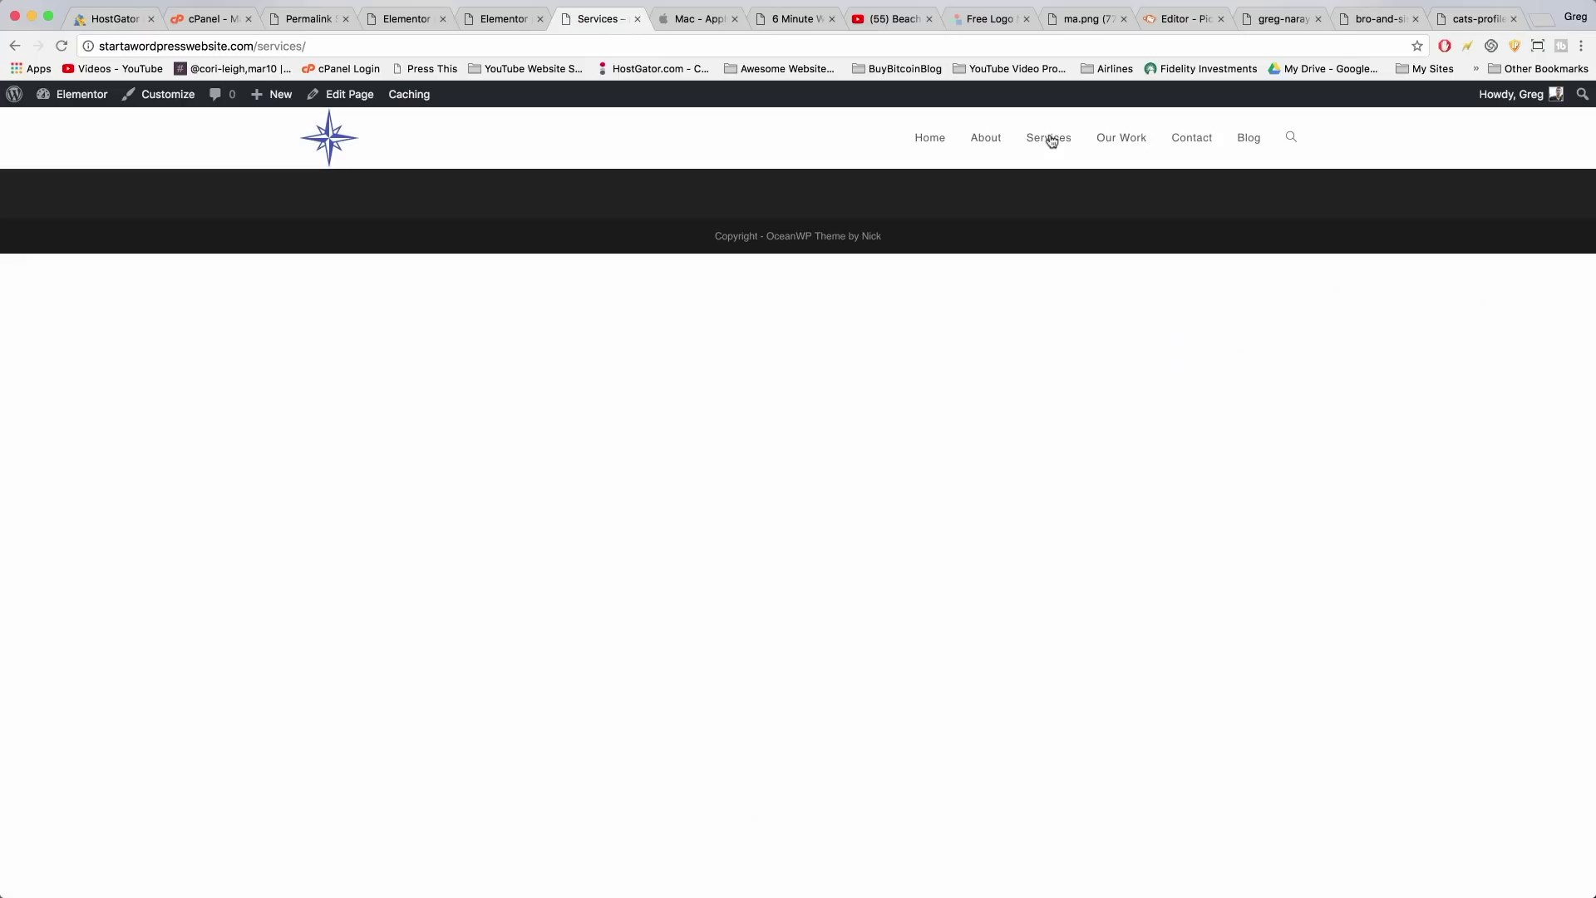
left_click(349, 97)
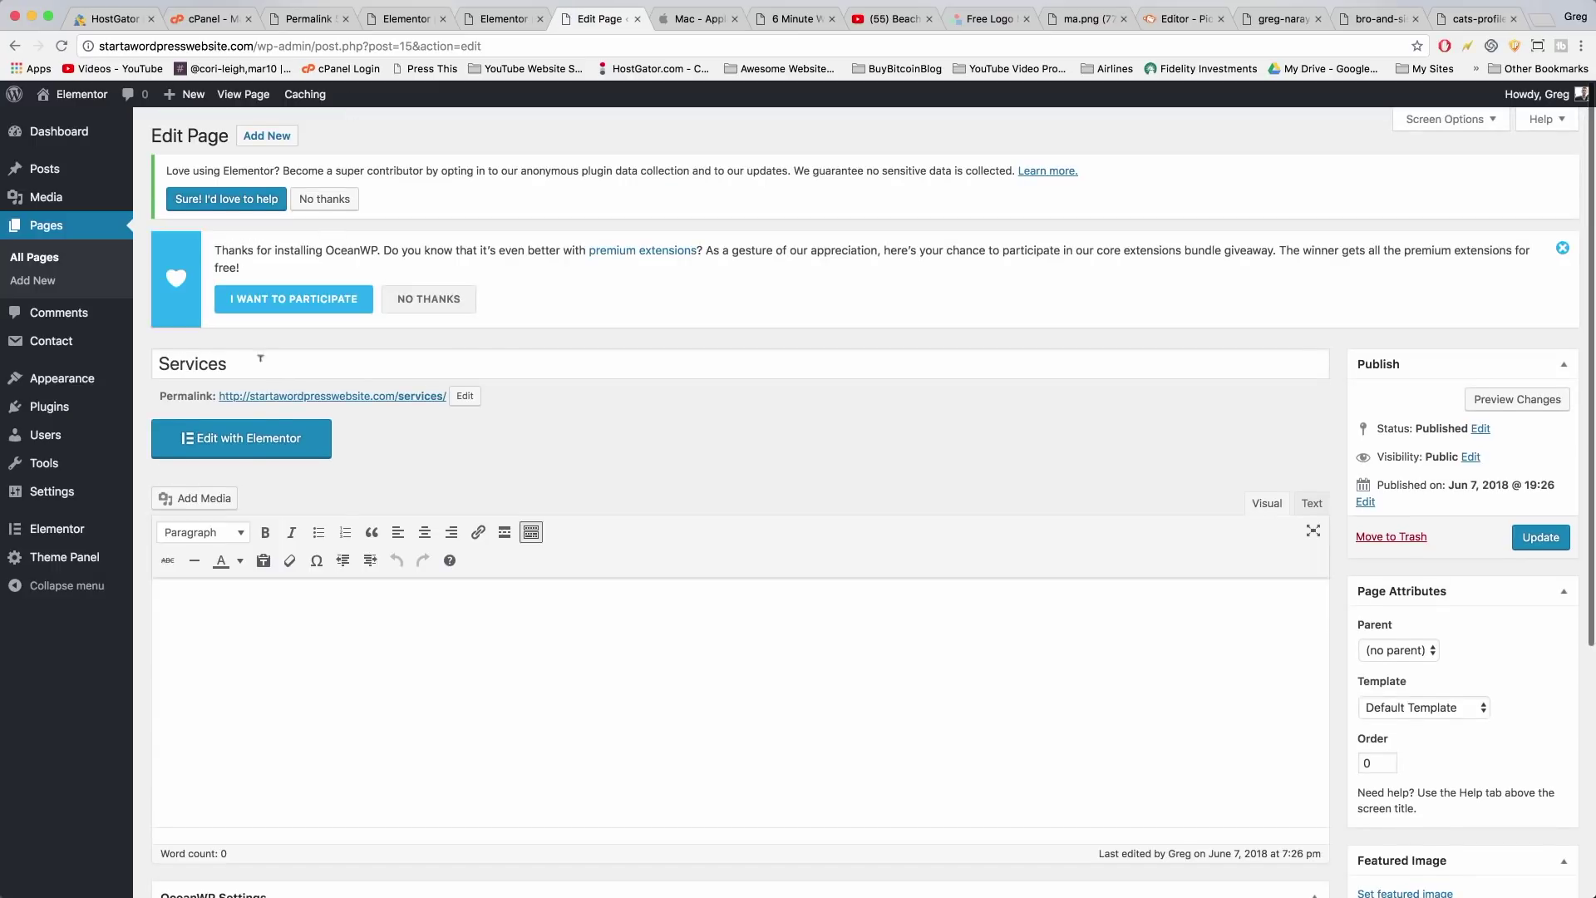
left_click(266, 441)
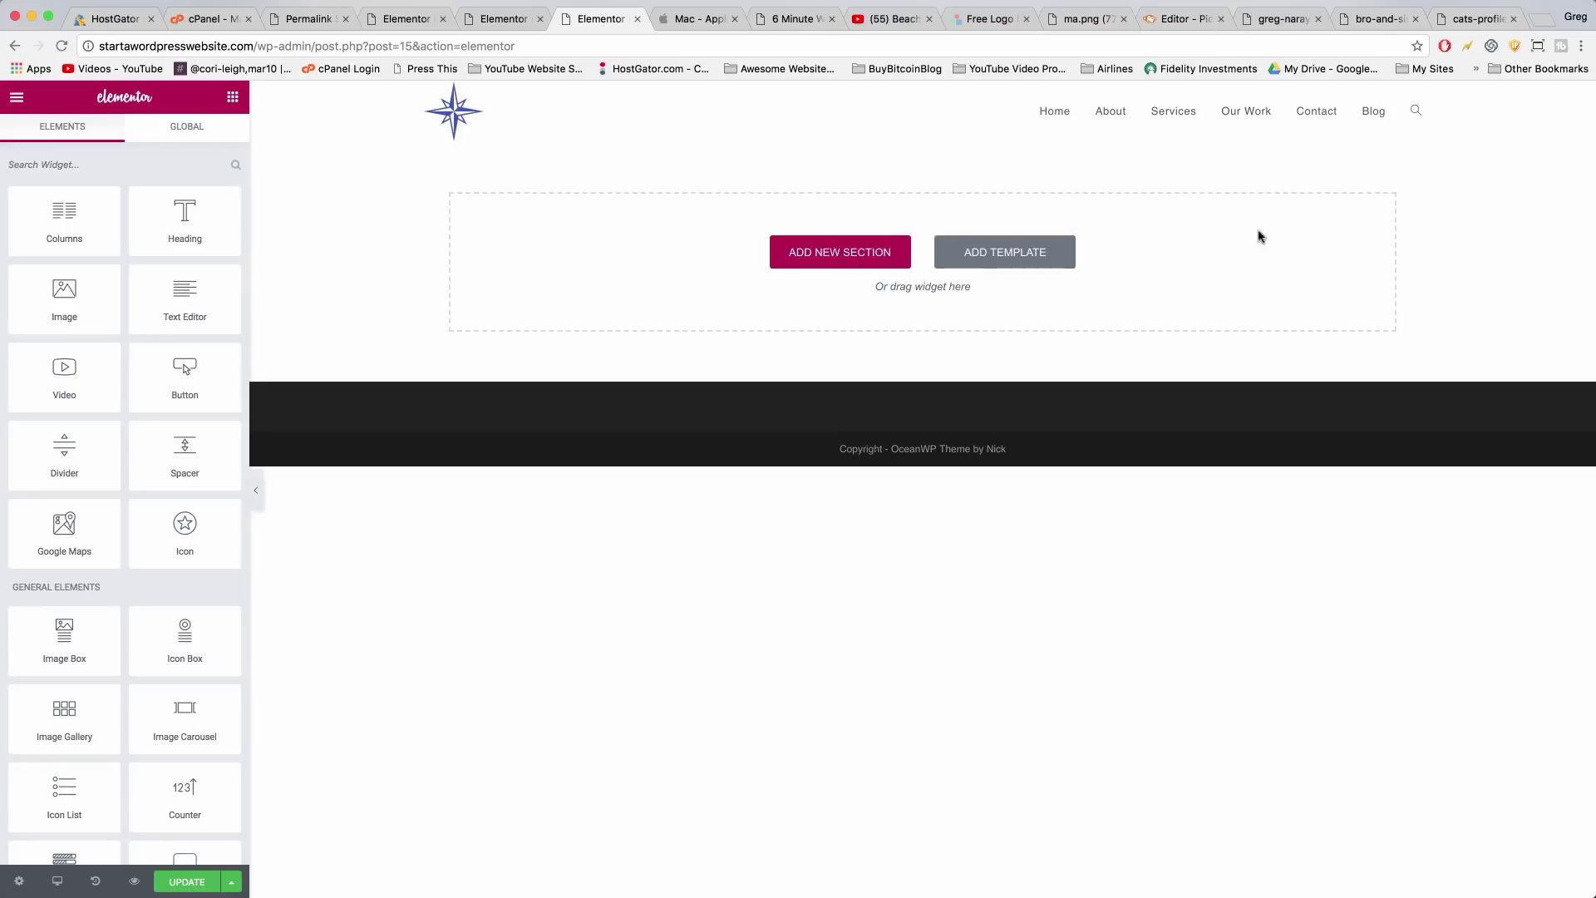
Add a new two-column section to the Services page.
left_click(891, 252)
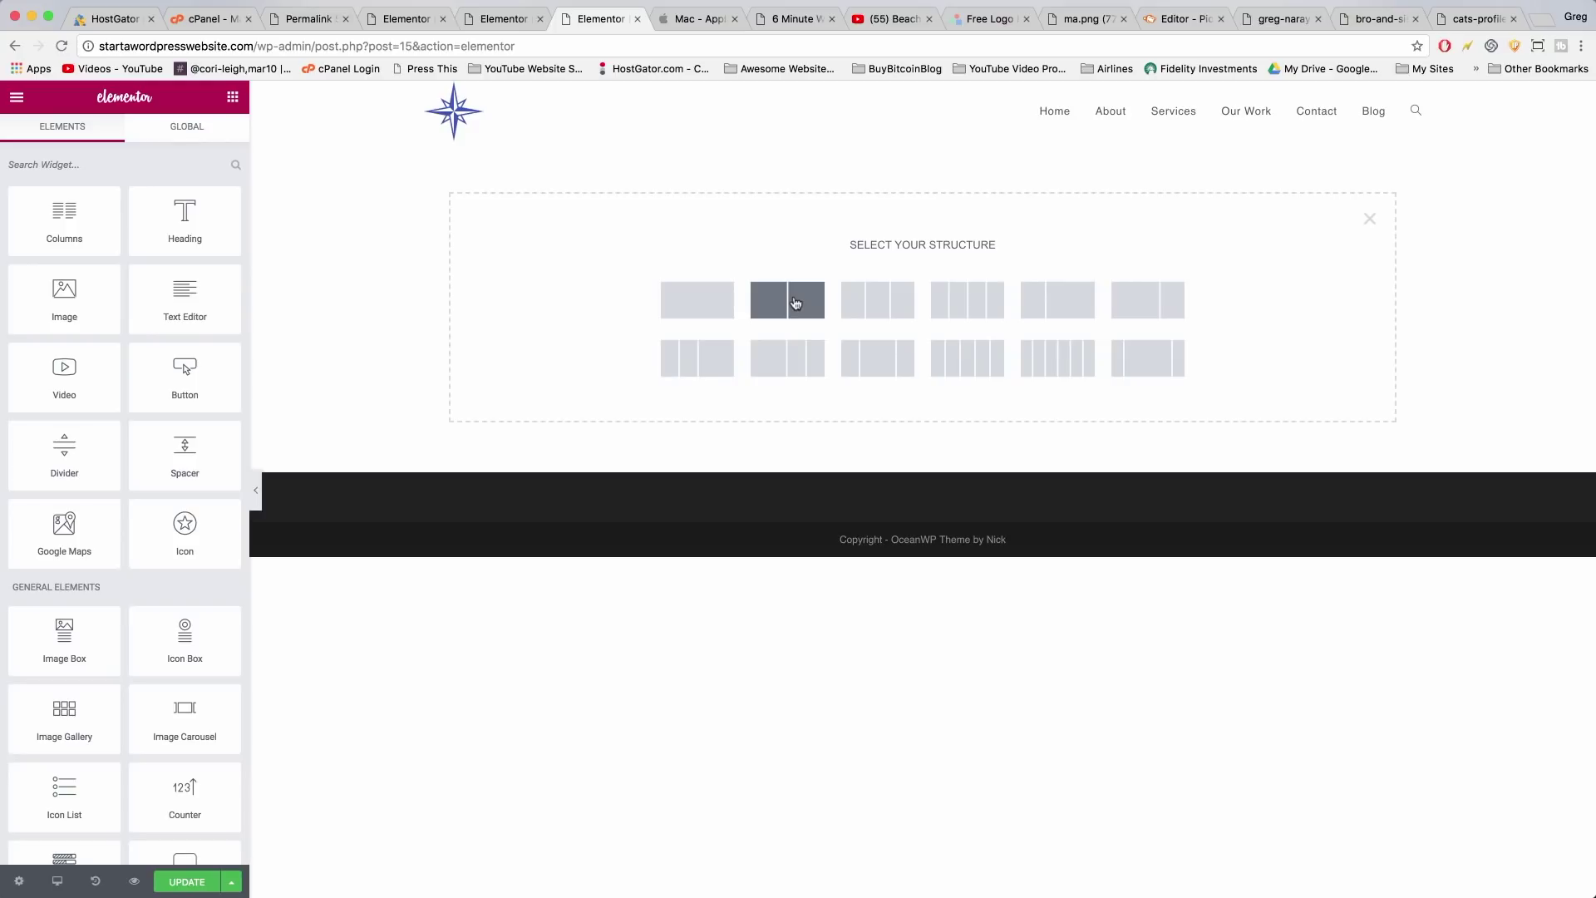
left_click(794, 316)
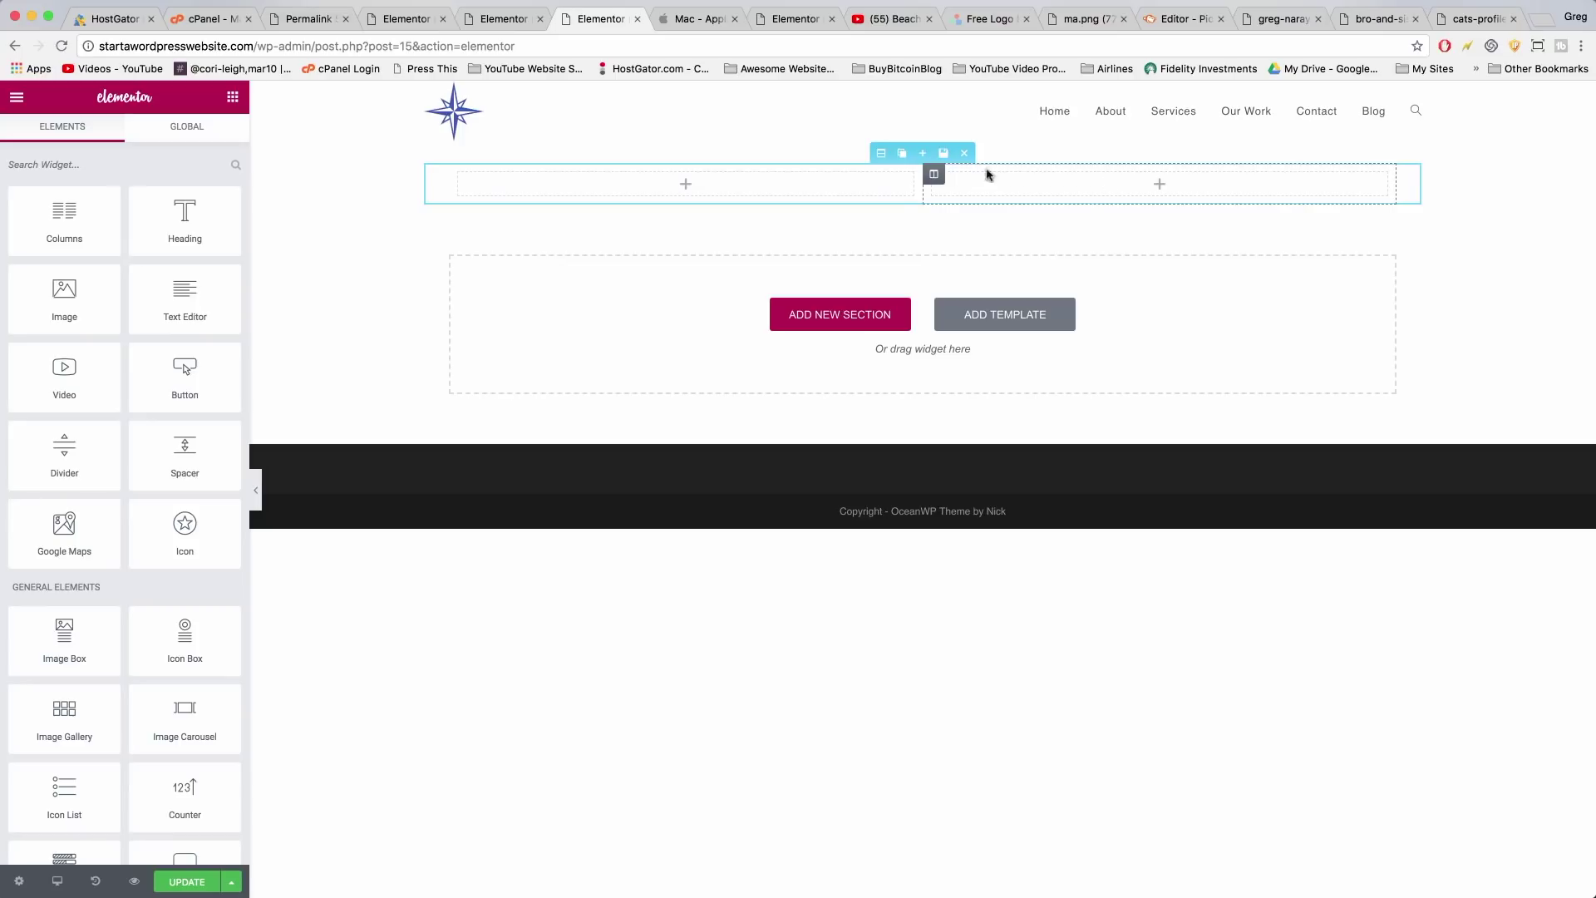
left_click(1028, 207)
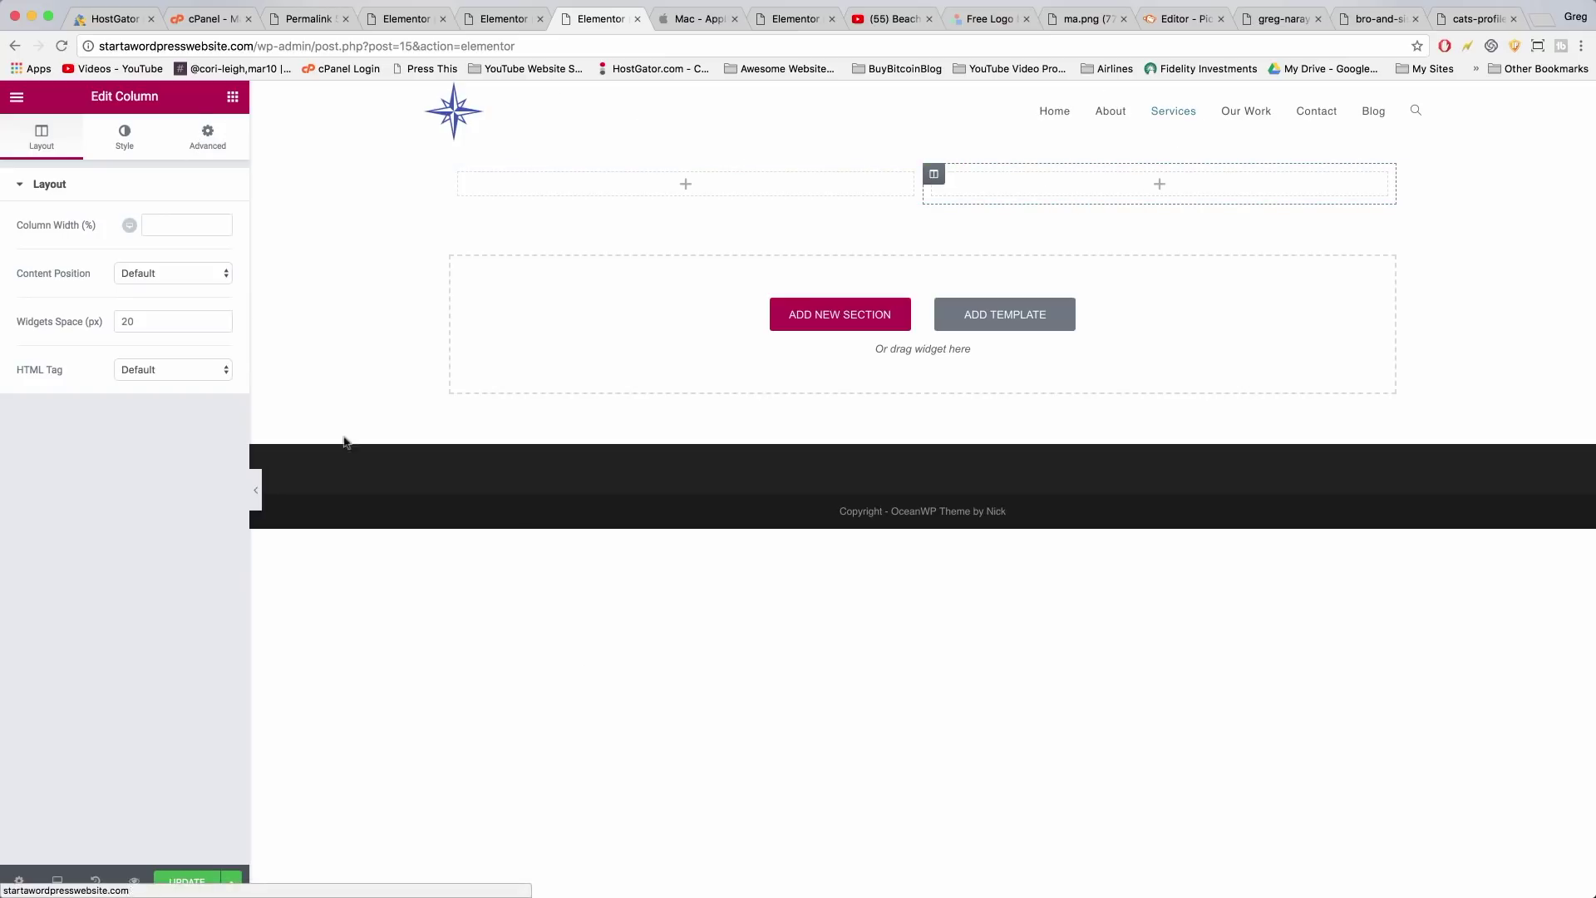
left_click(234, 99)
Place a Heading widget and a Divider below it in the right column.
left_click_drag(187, 223, 1050, 188)
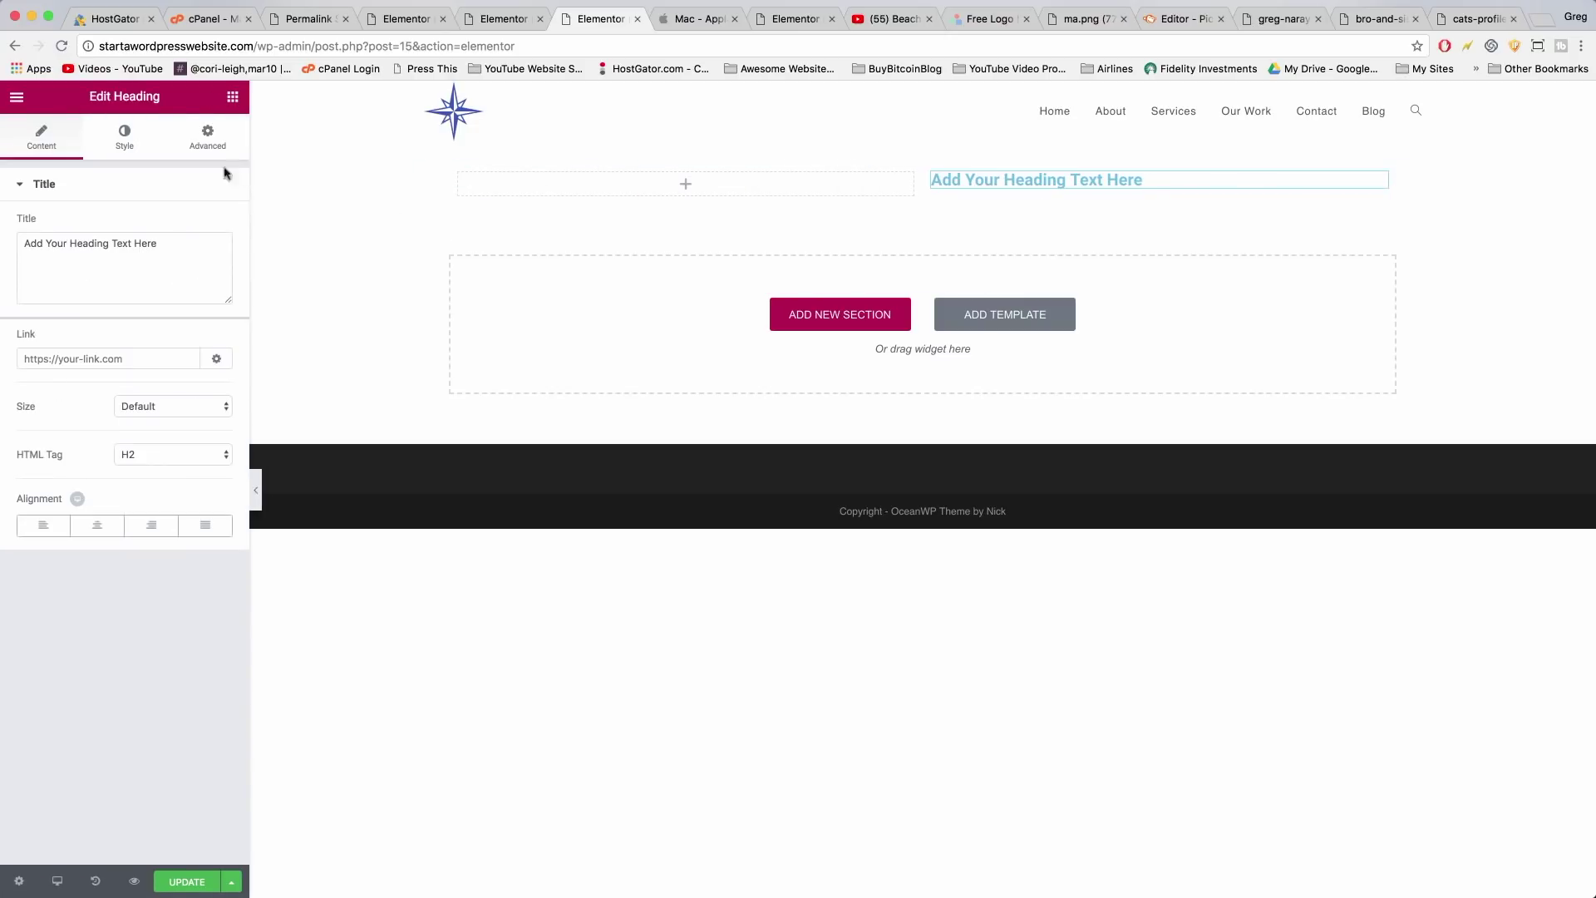
left_click(210, 141)
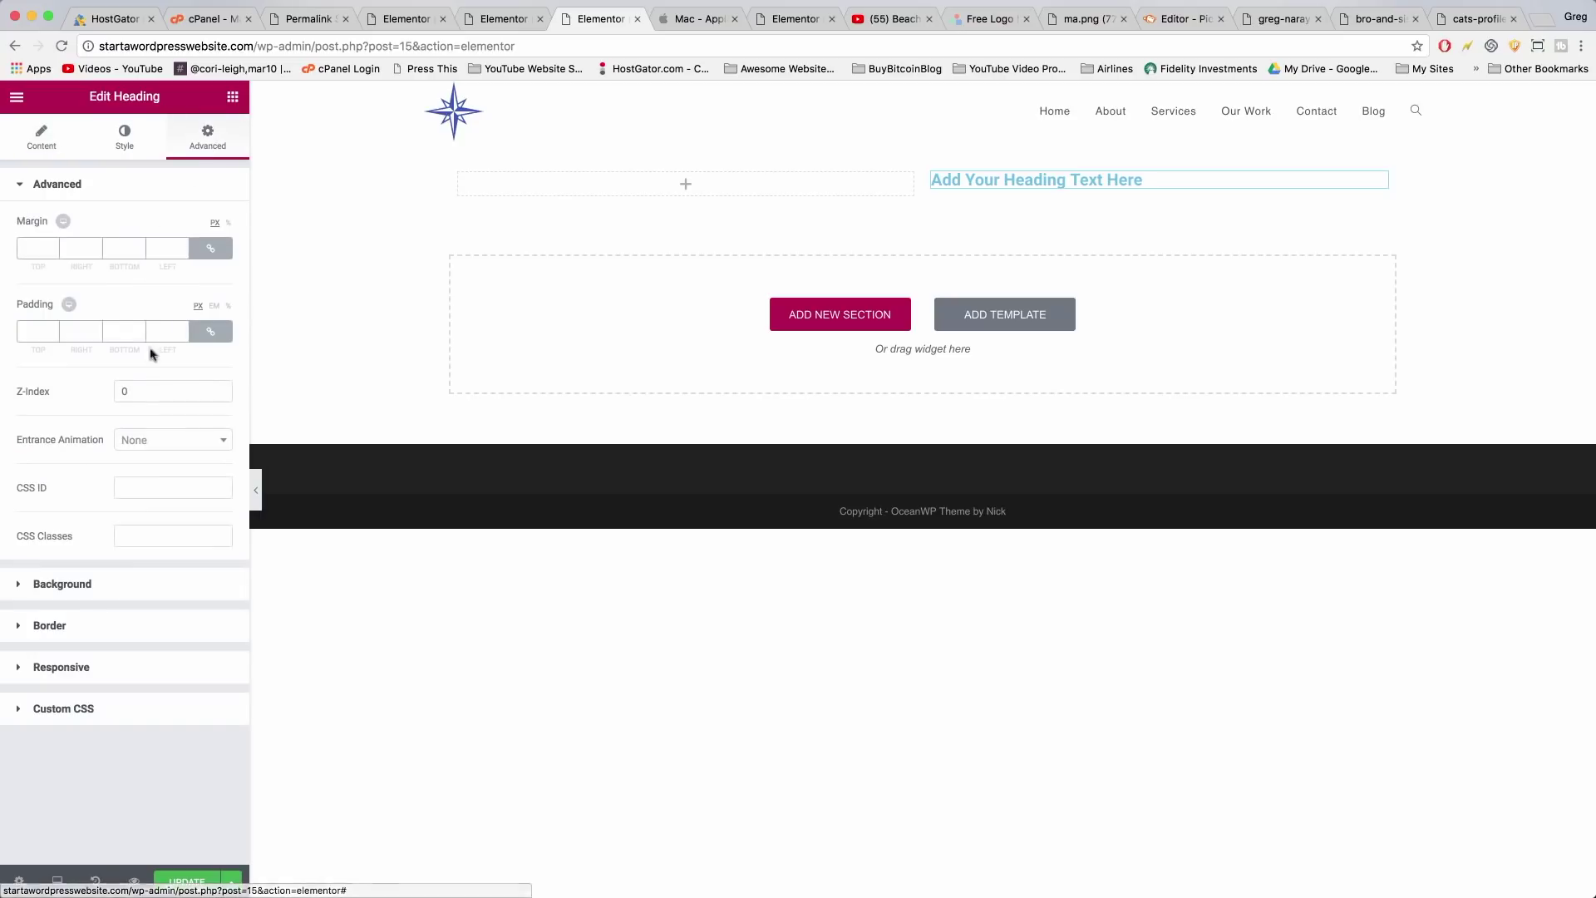
left_click(241, 97)
left_click_drag(76, 483, 1015, 189)
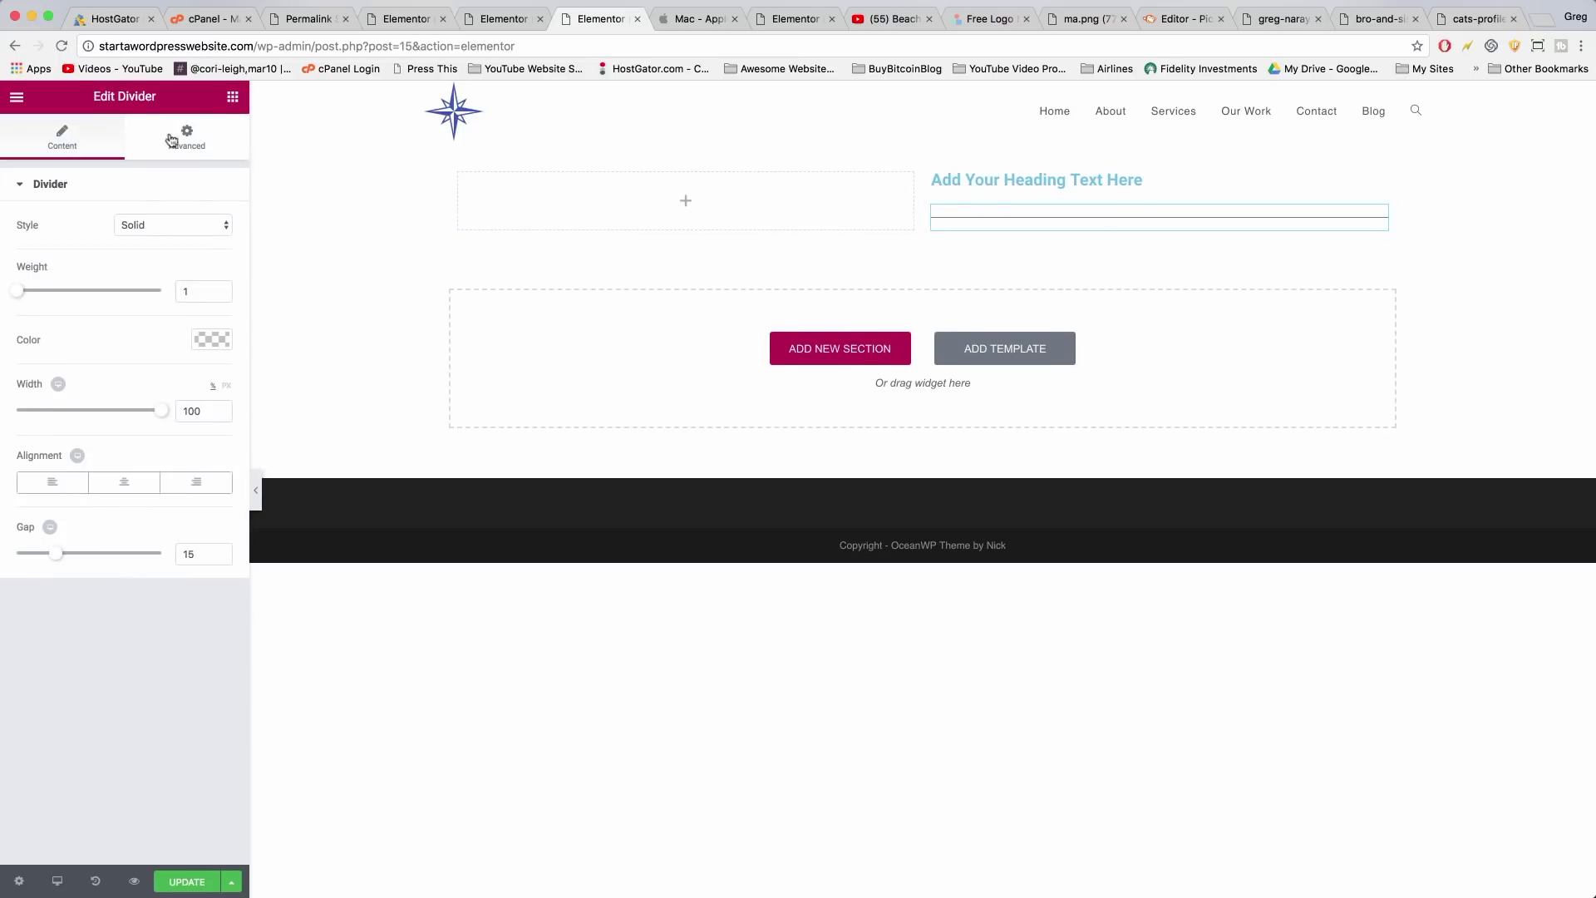
left_click(233, 96)
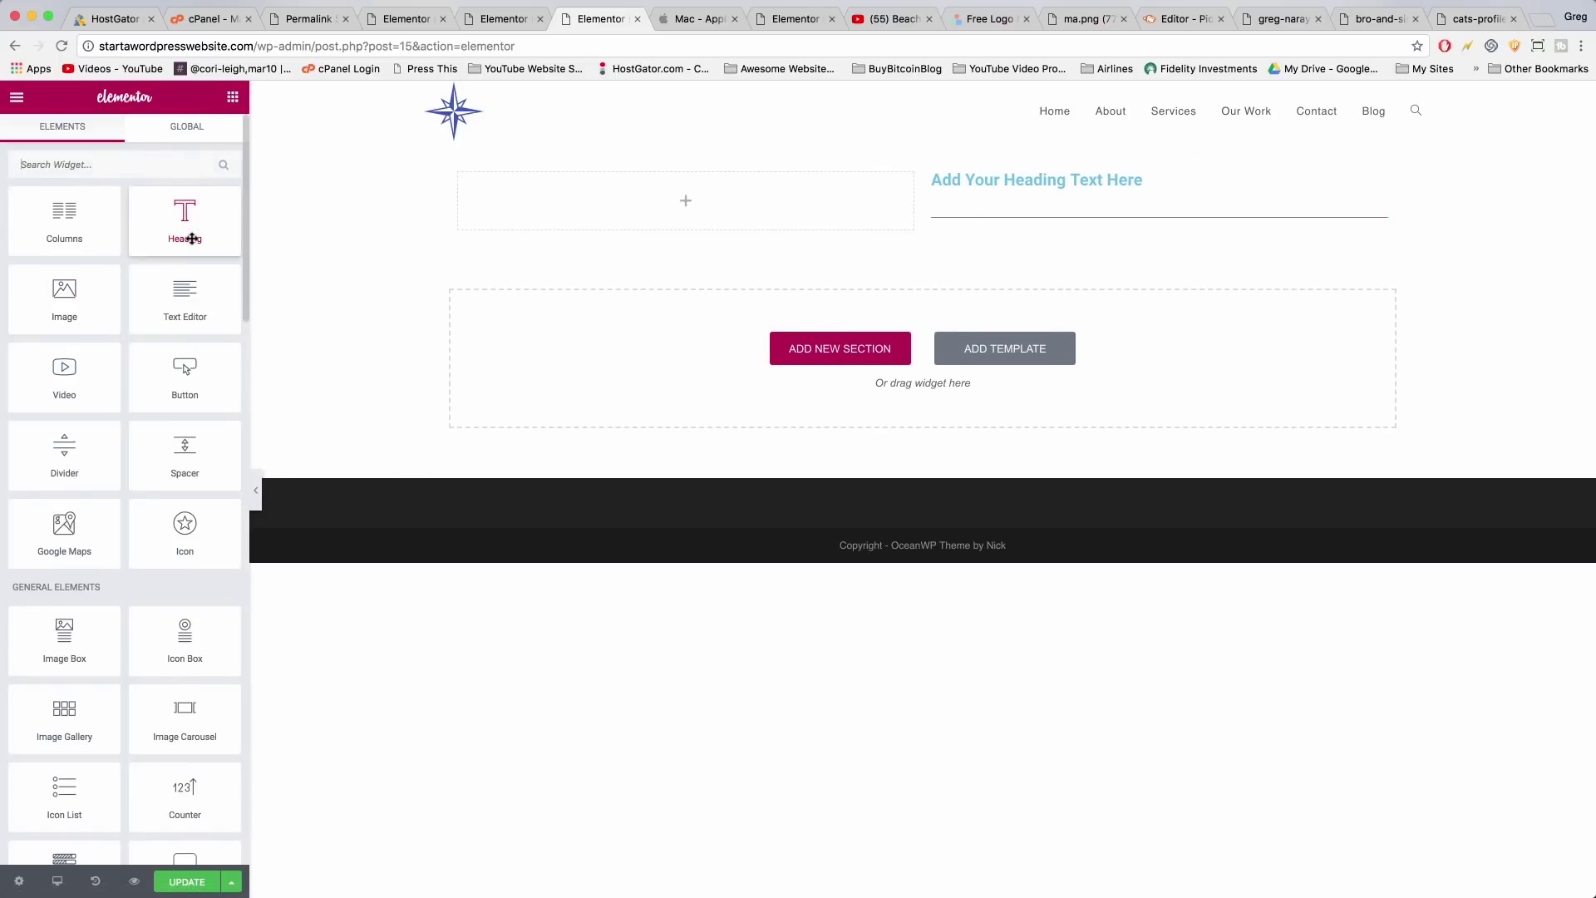
Add a text block under the divider and change the heading text to 'Powerful heading'.
left_click_drag(186, 310, 998, 229)
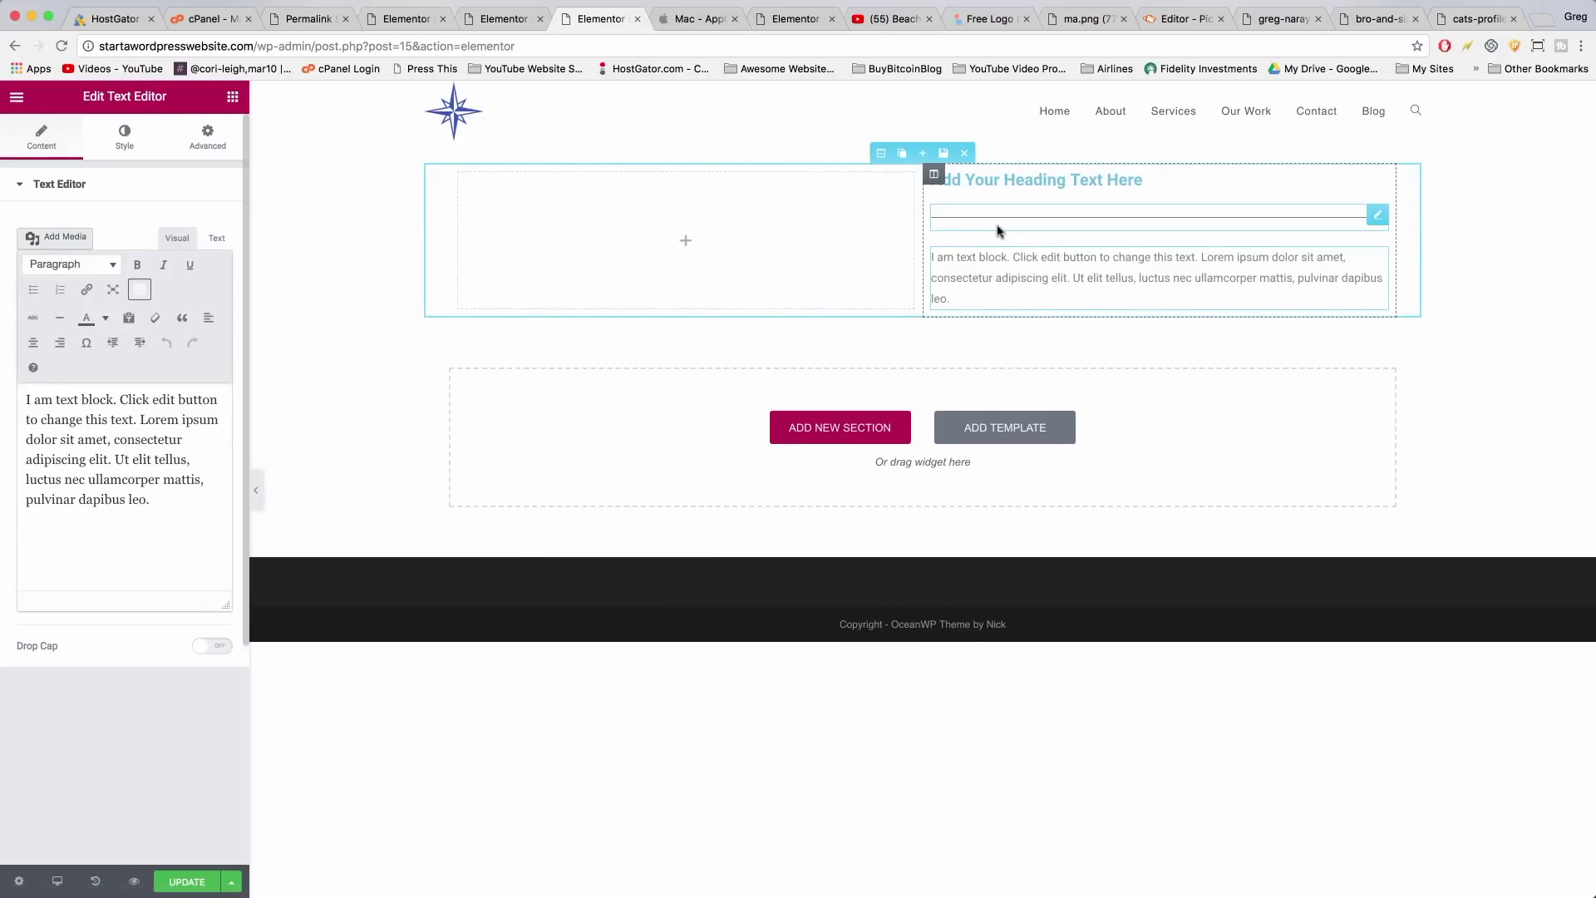
left_click(1026, 177)
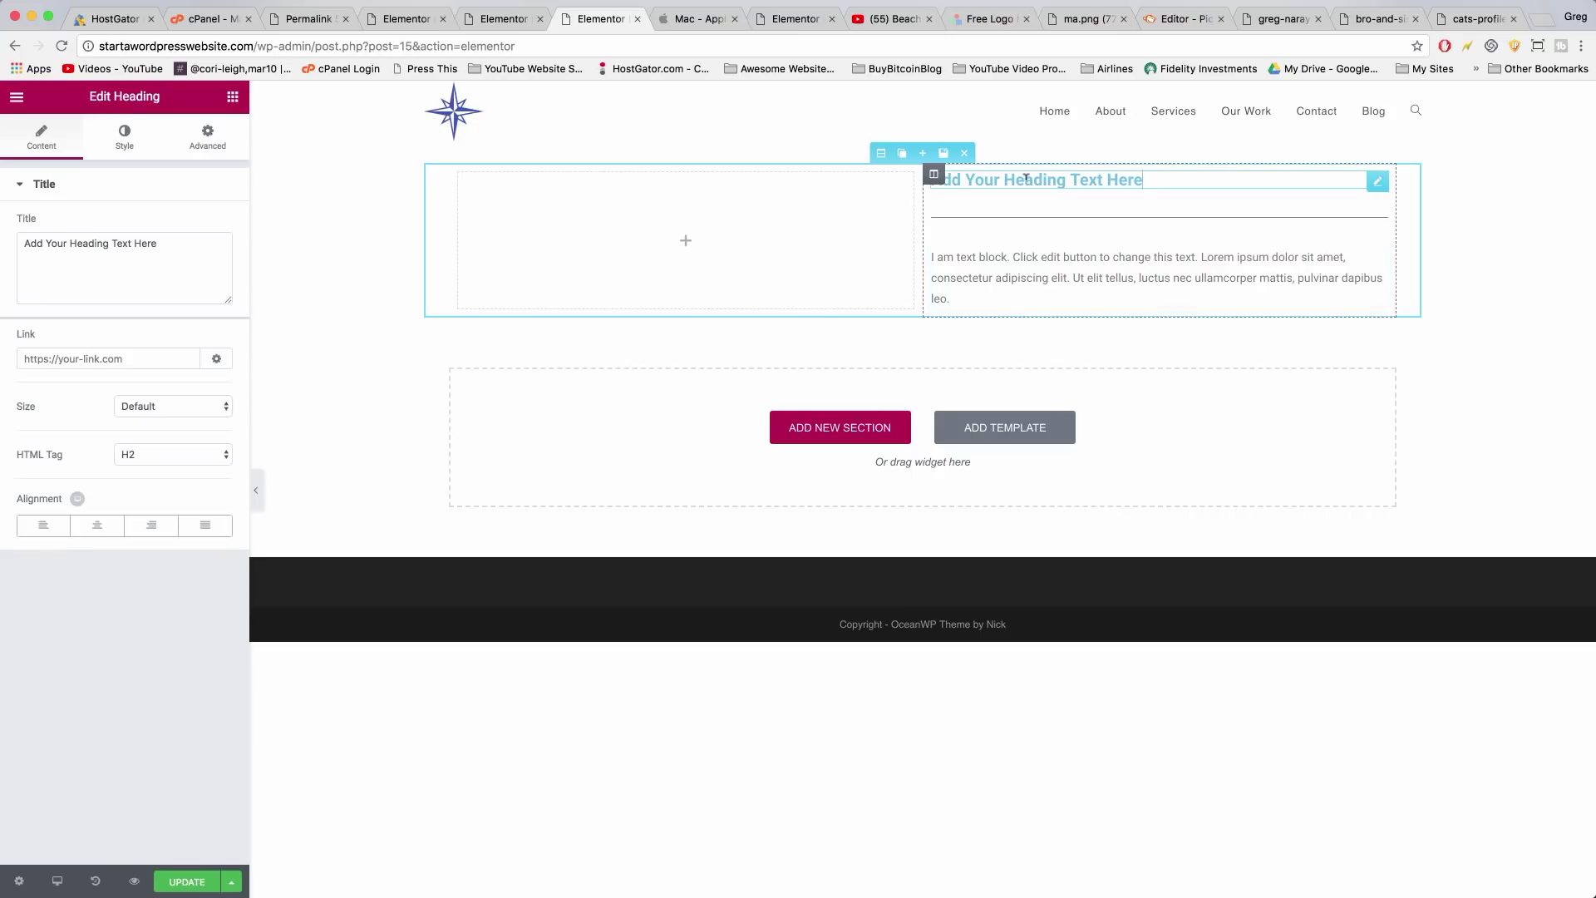
left_click_drag(163, 243, 10, 232)
type("Powerful heading")
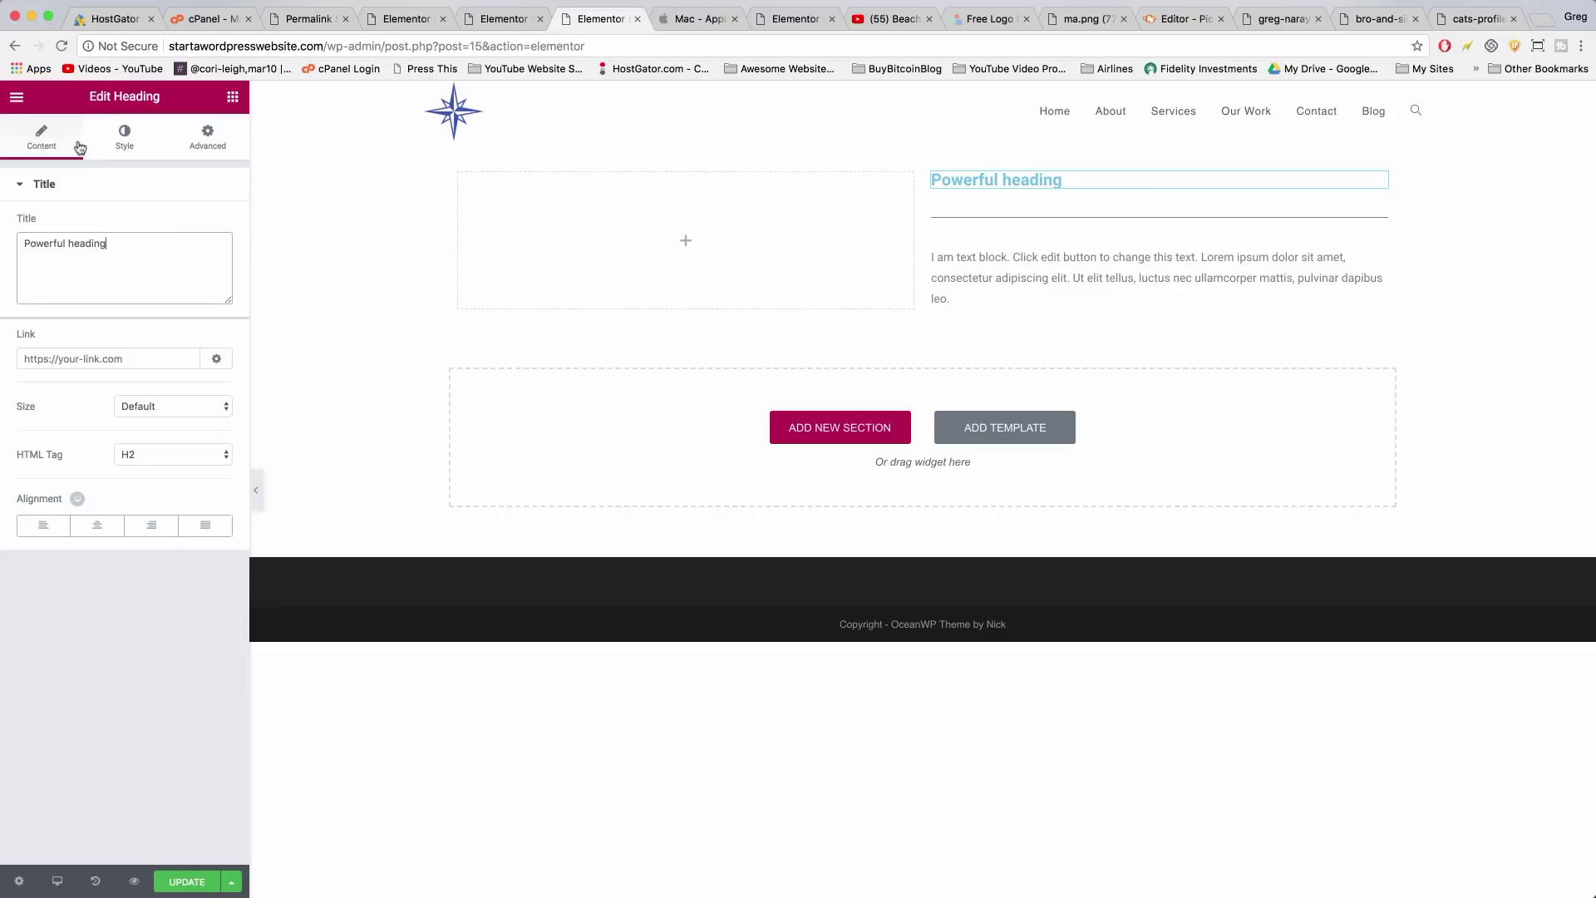
Set the heading's typography to Poppins at size 48.
left_click(125, 150)
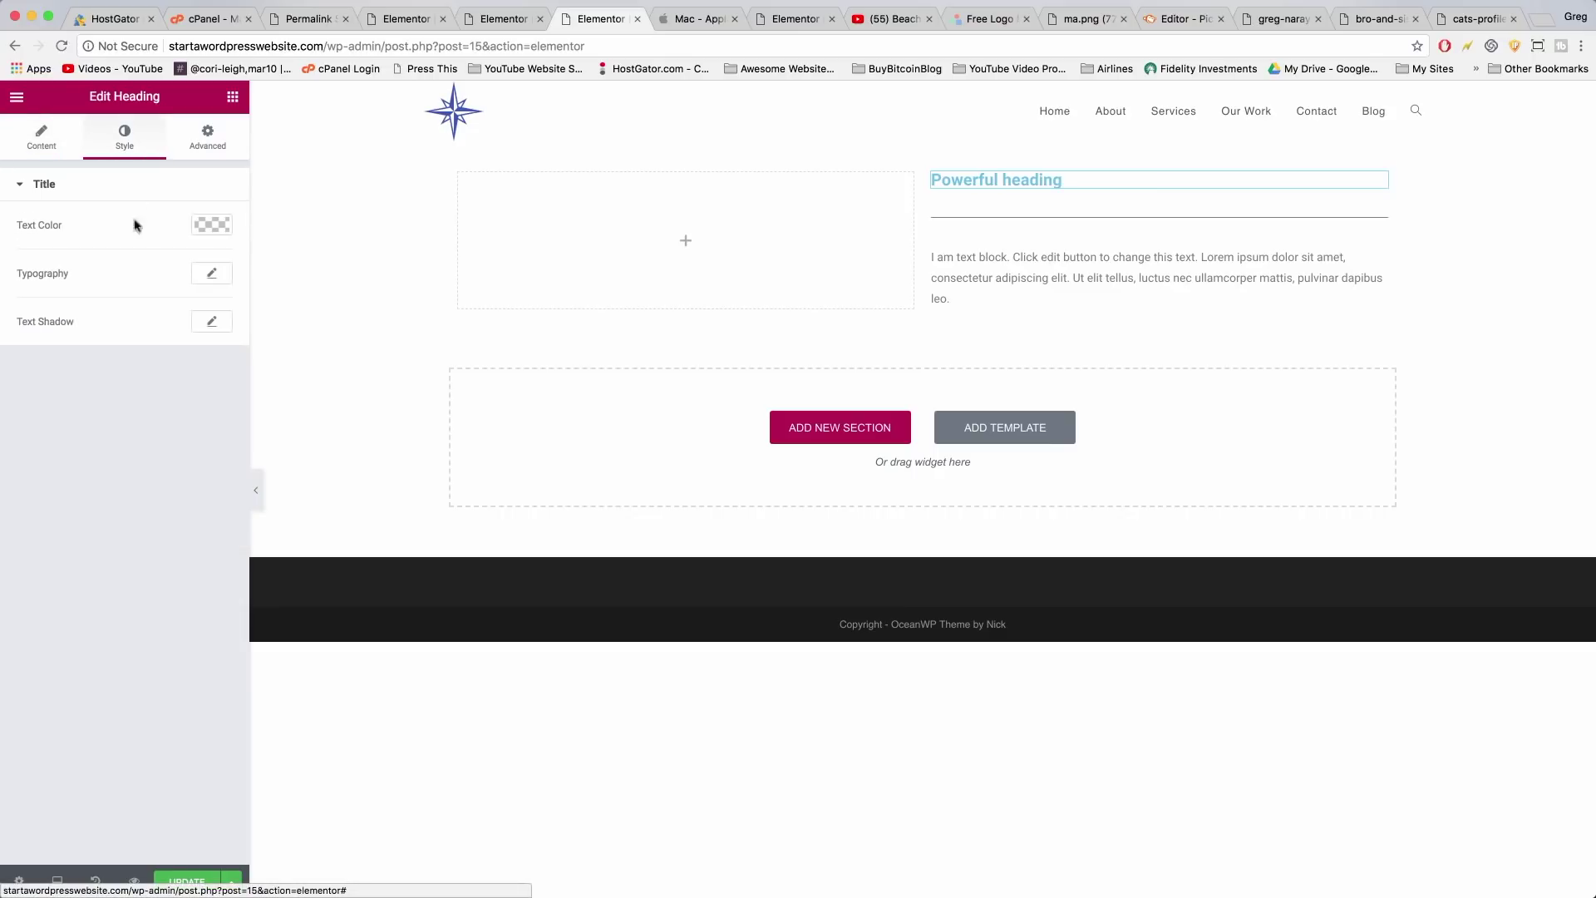
left_click(213, 278)
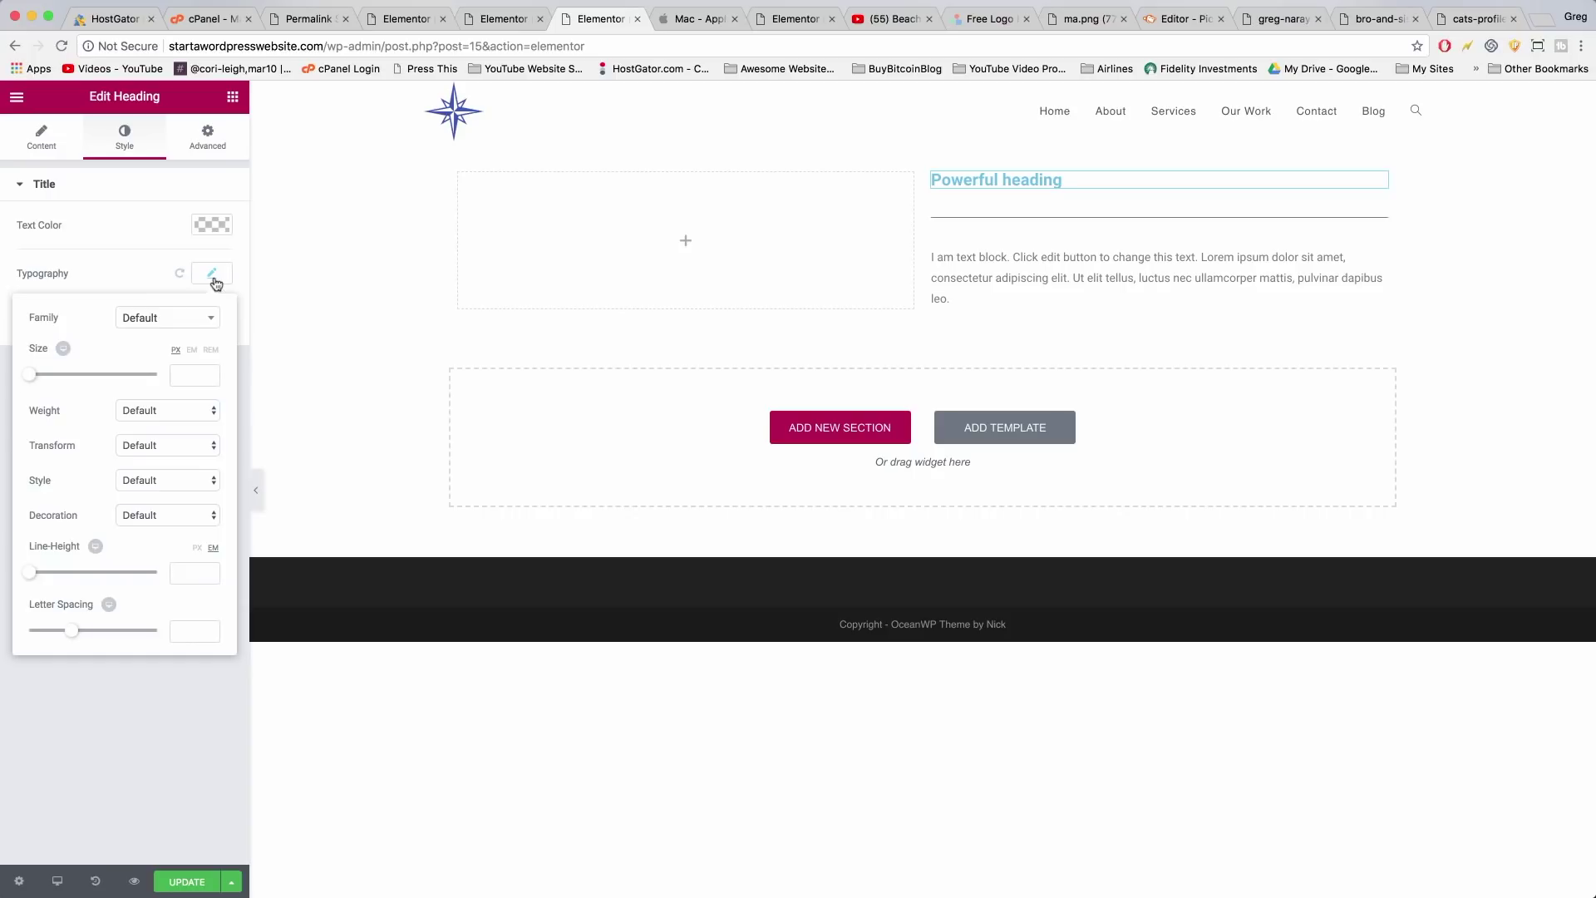
left_click_drag(29, 374, 59, 378)
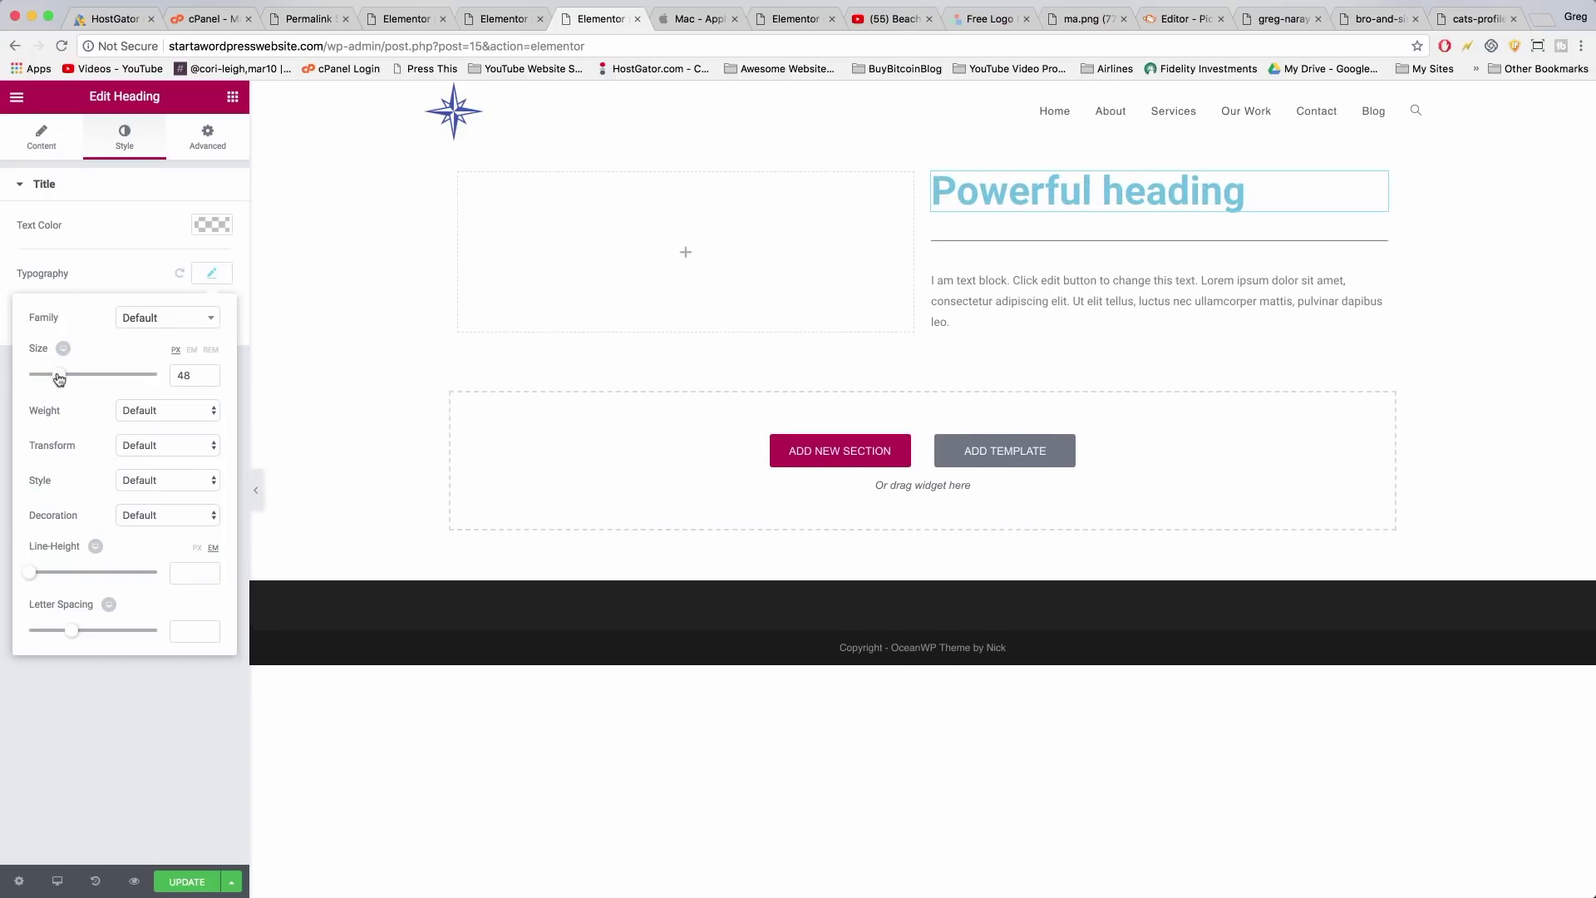
left_click(178, 318)
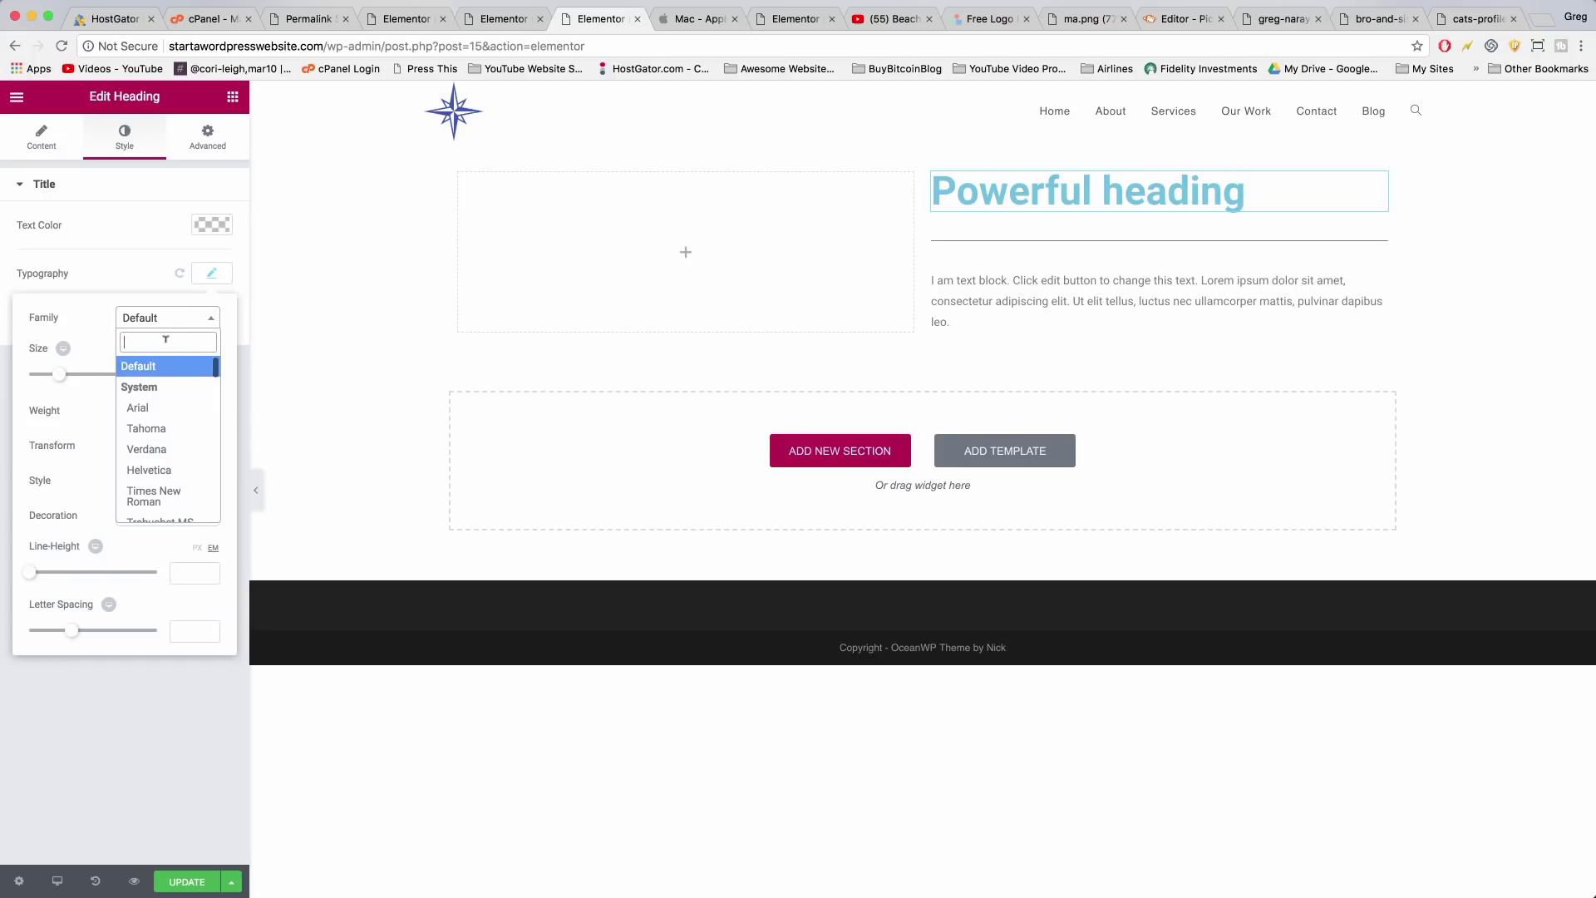
type("popp")
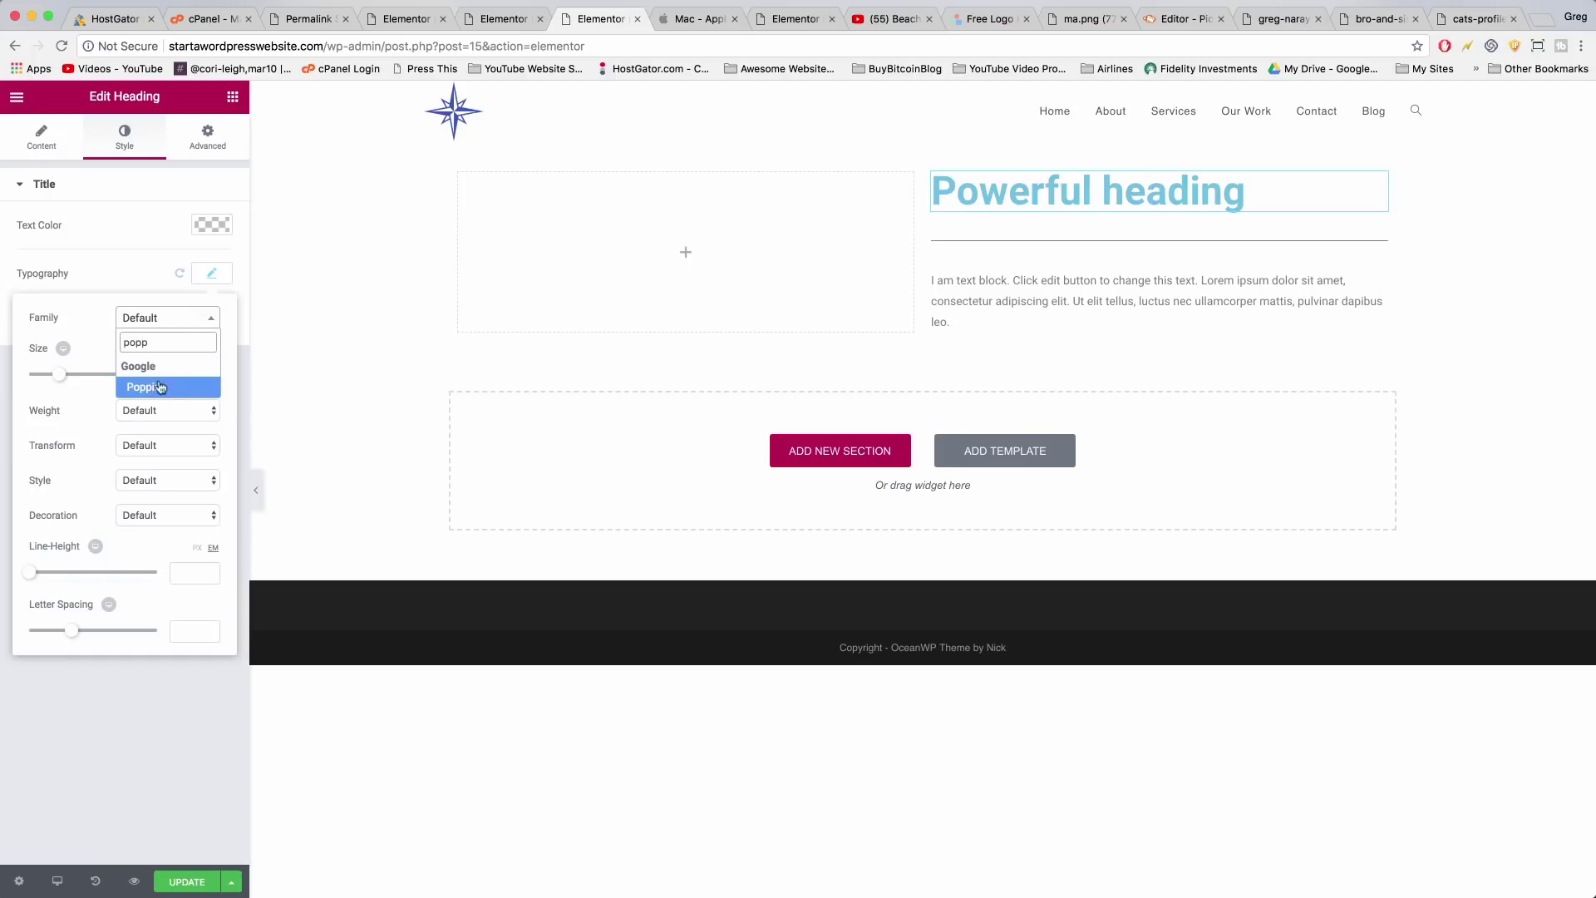
left_click(163, 386)
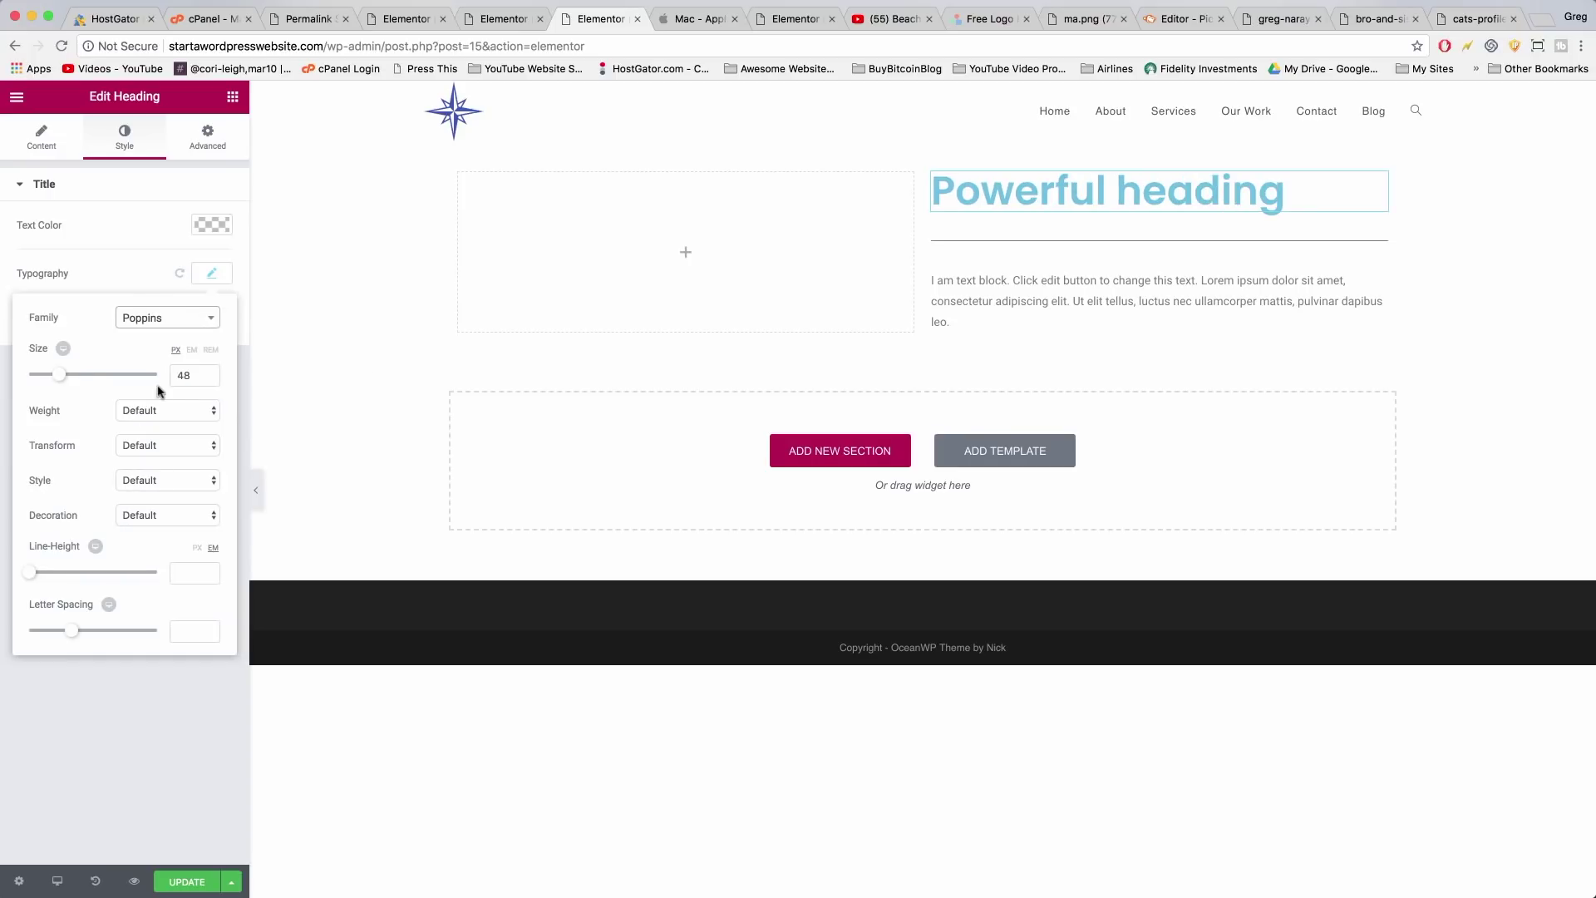
left_click(972, 301)
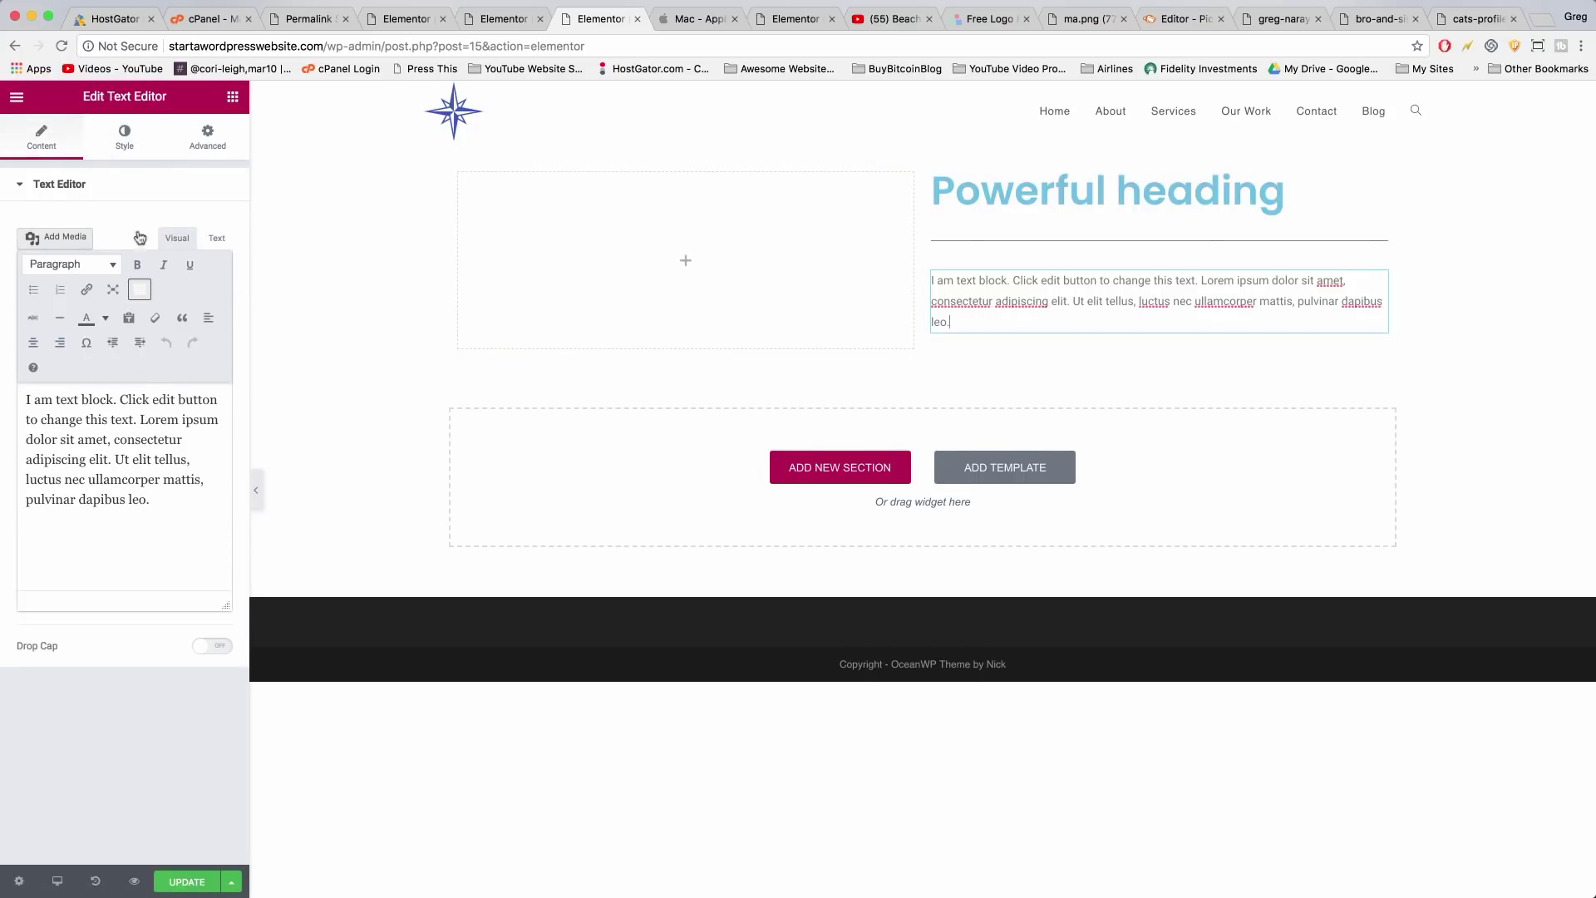
Set the paragraph's typography to the Lora family at 26 px.
left_click(125, 136)
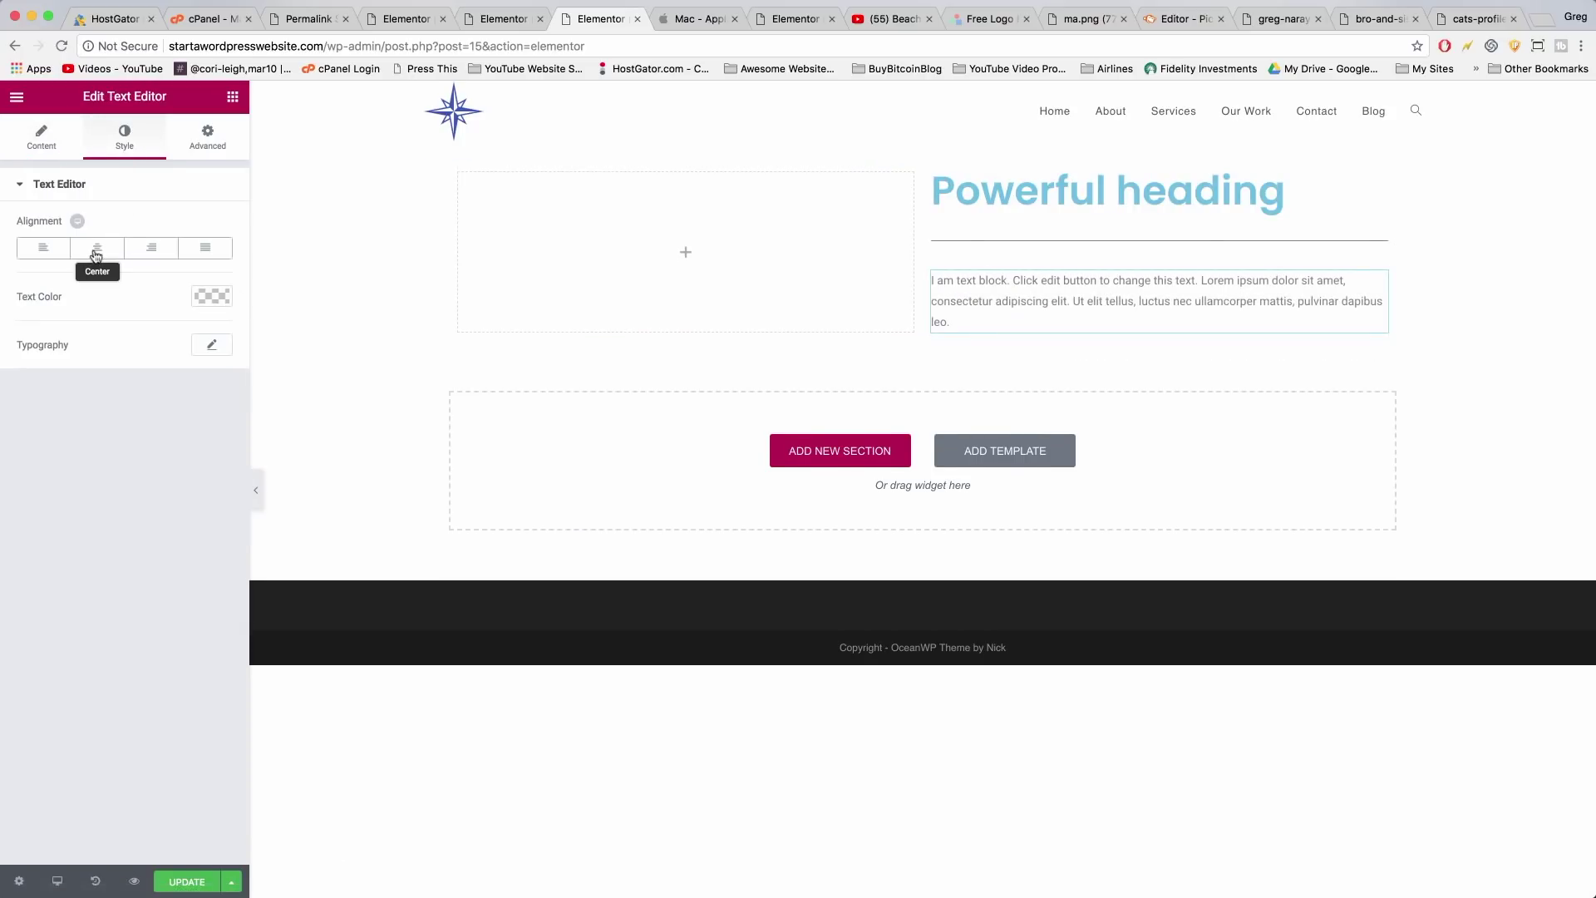
left_click(212, 344)
left_click_drag(33, 446, 50, 453)
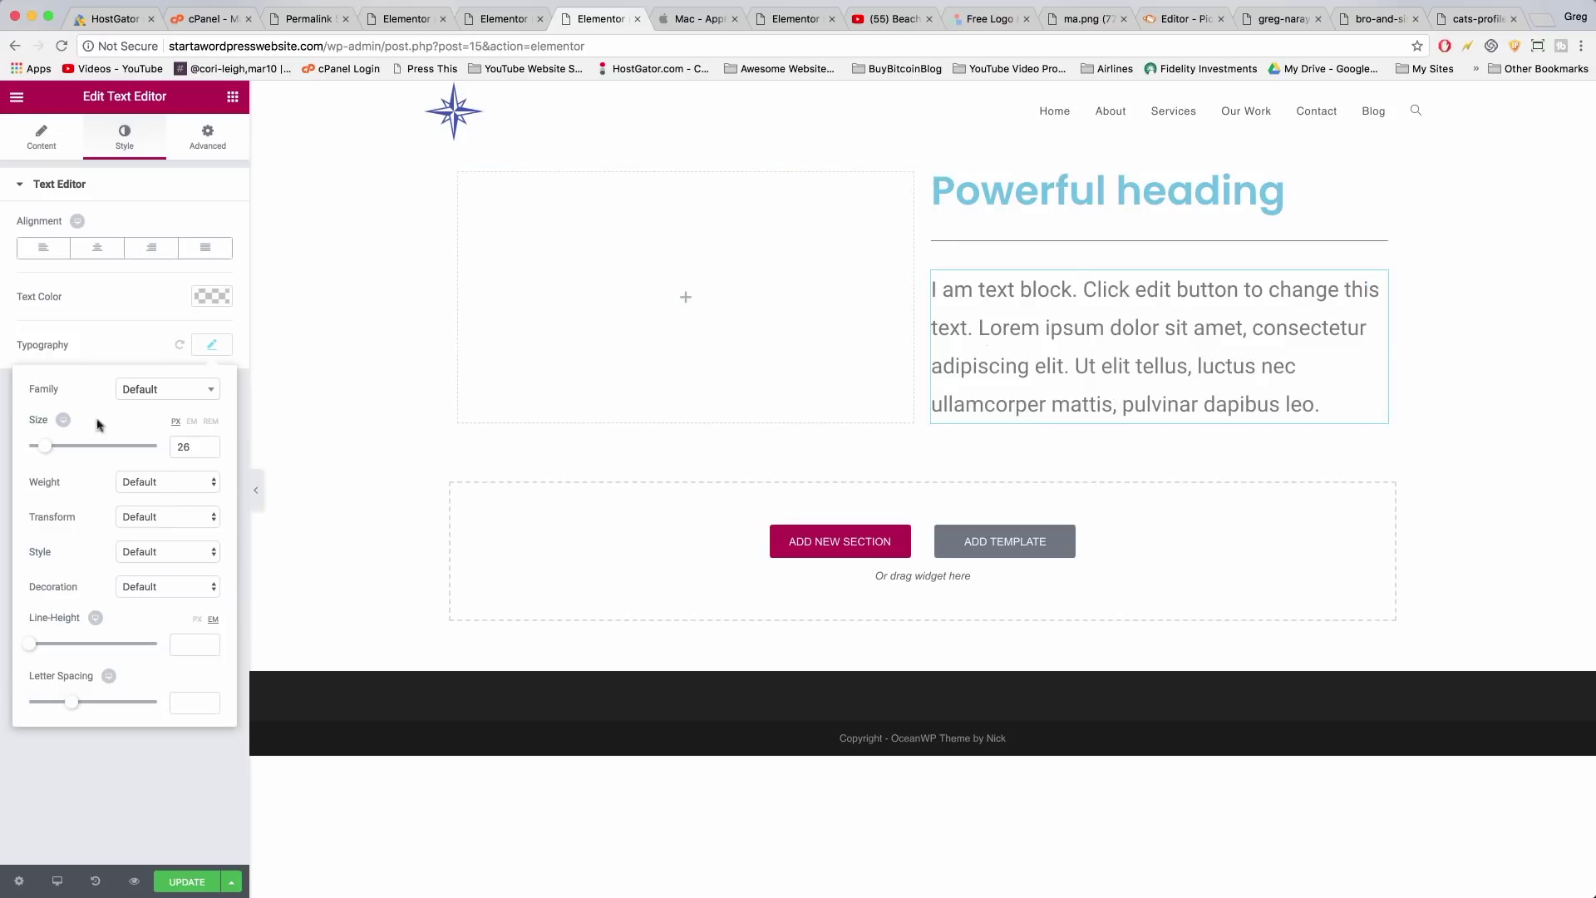
left_click(176, 392)
type("lora")
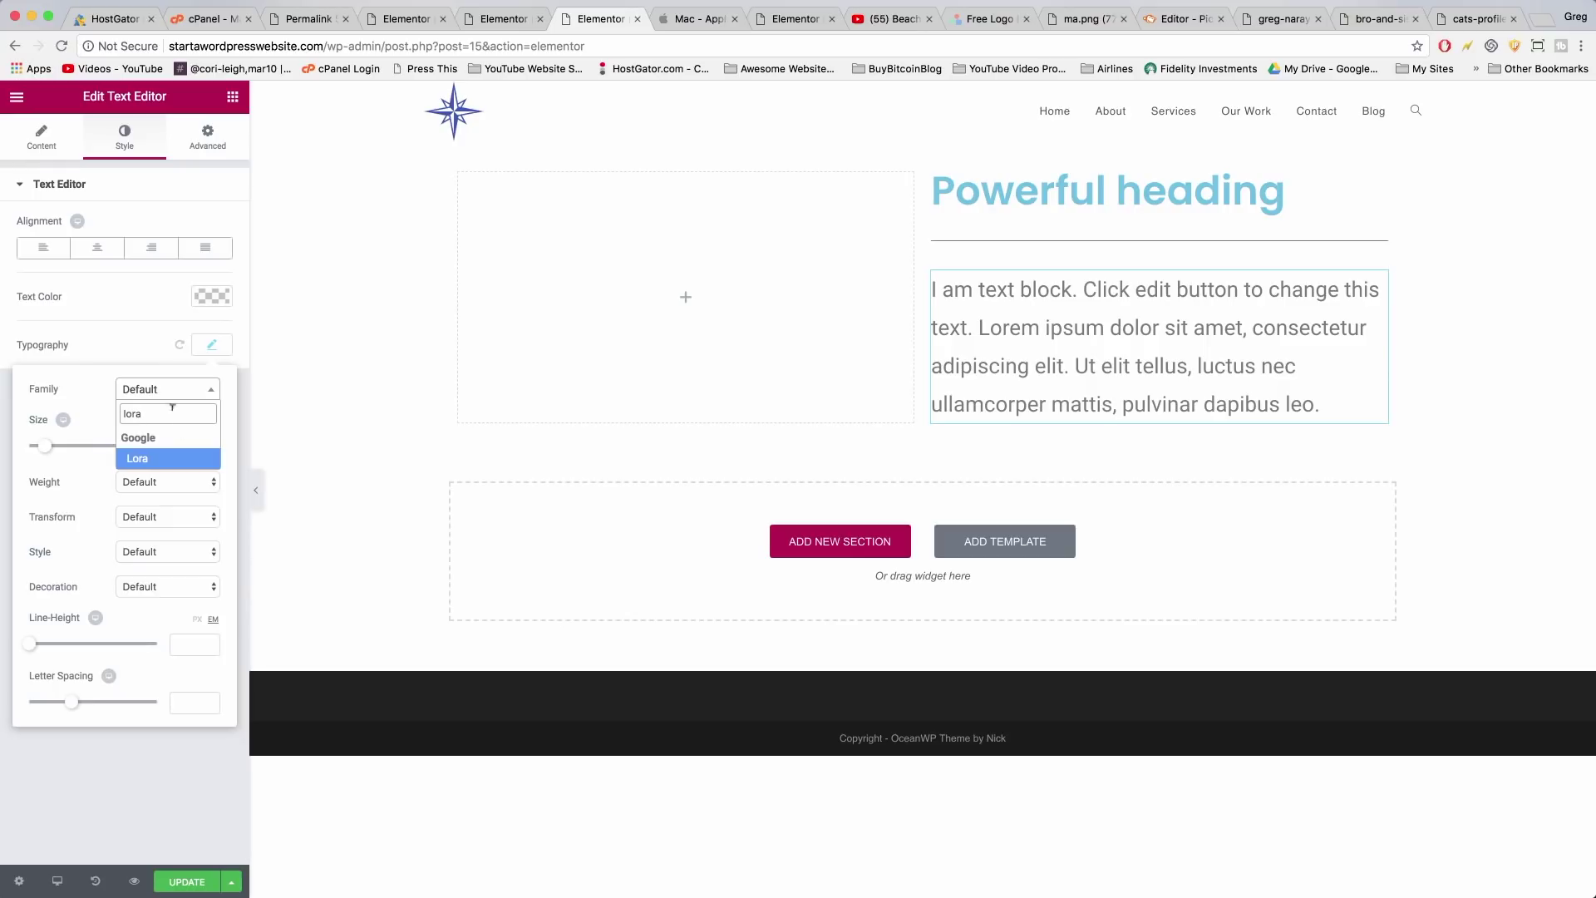
left_click(160, 459)
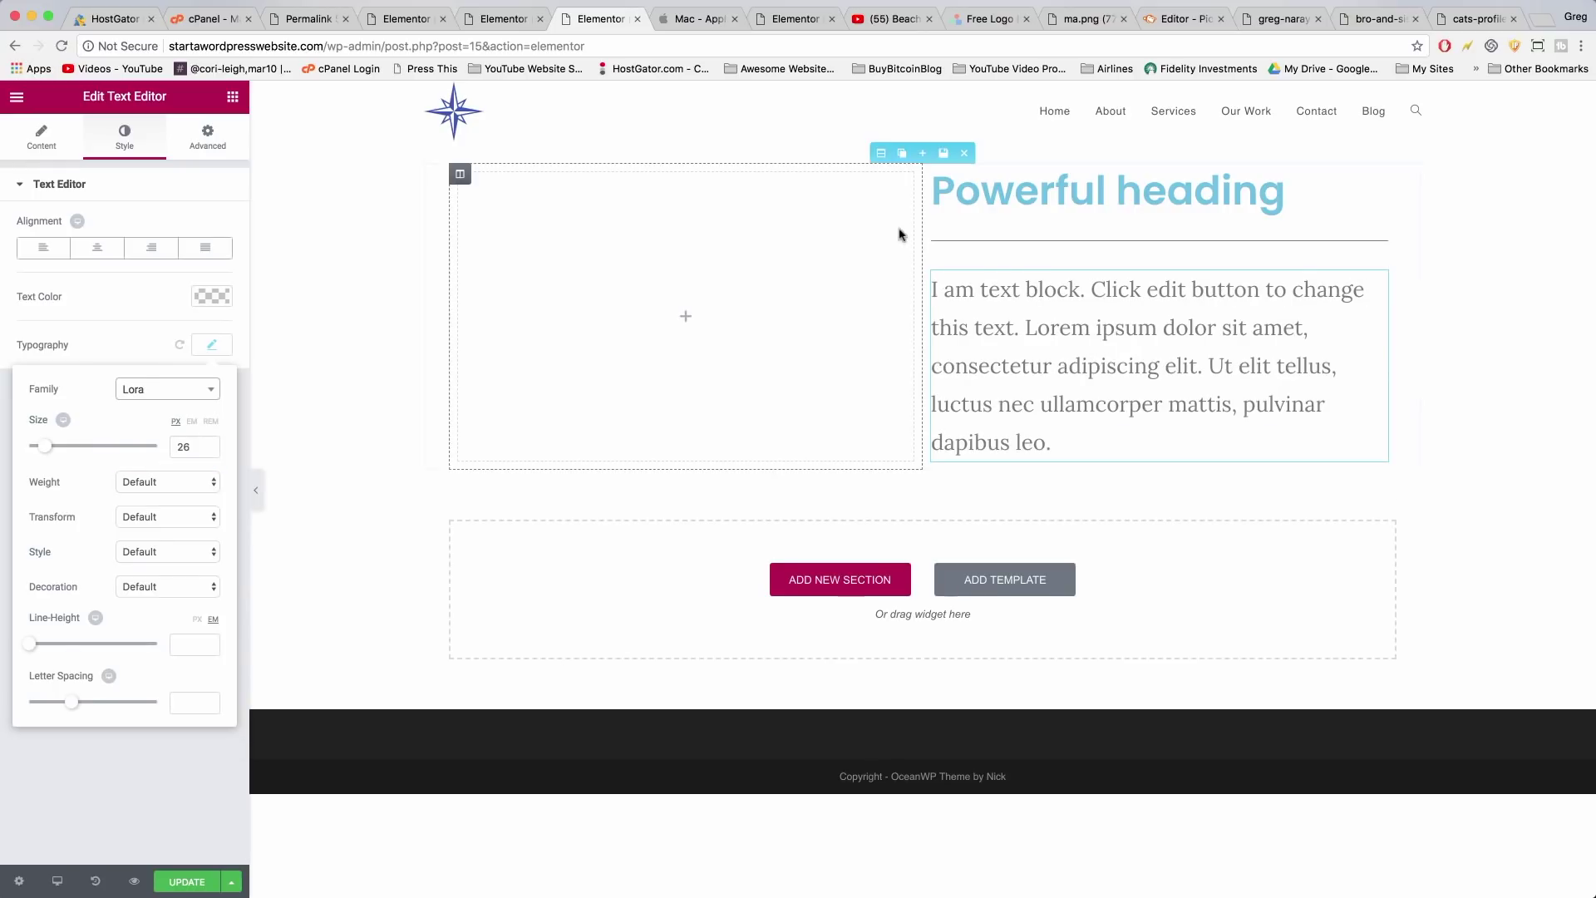
Make the divider 33% wide with weight 3 in light grey #c9c9c9.
left_click(1033, 241)
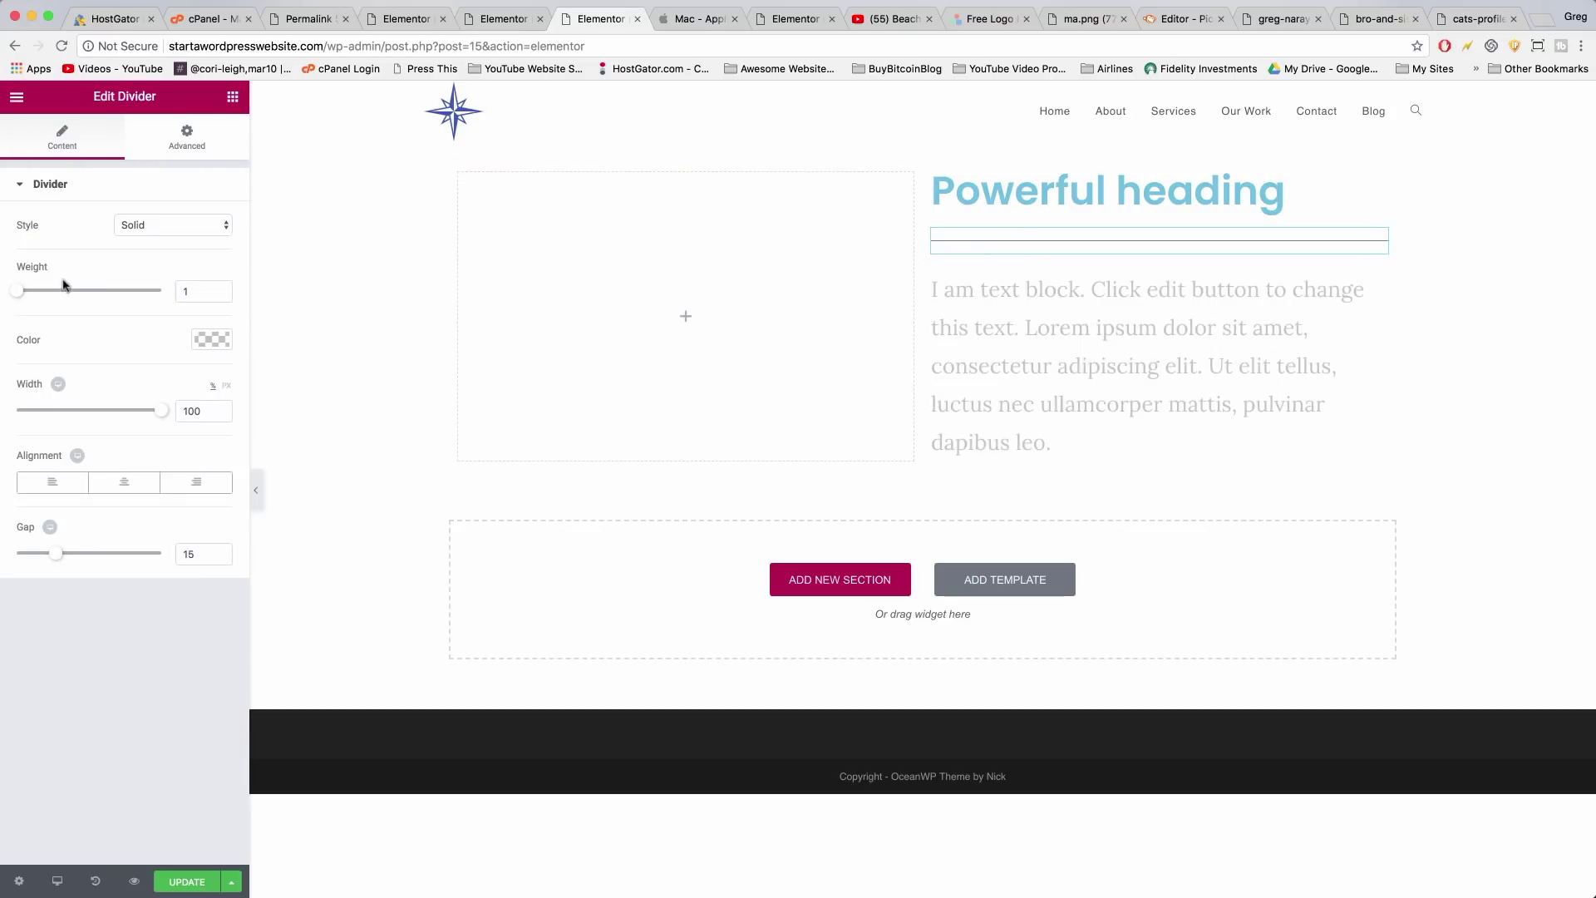
left_click_drag(161, 420, 67, 416)
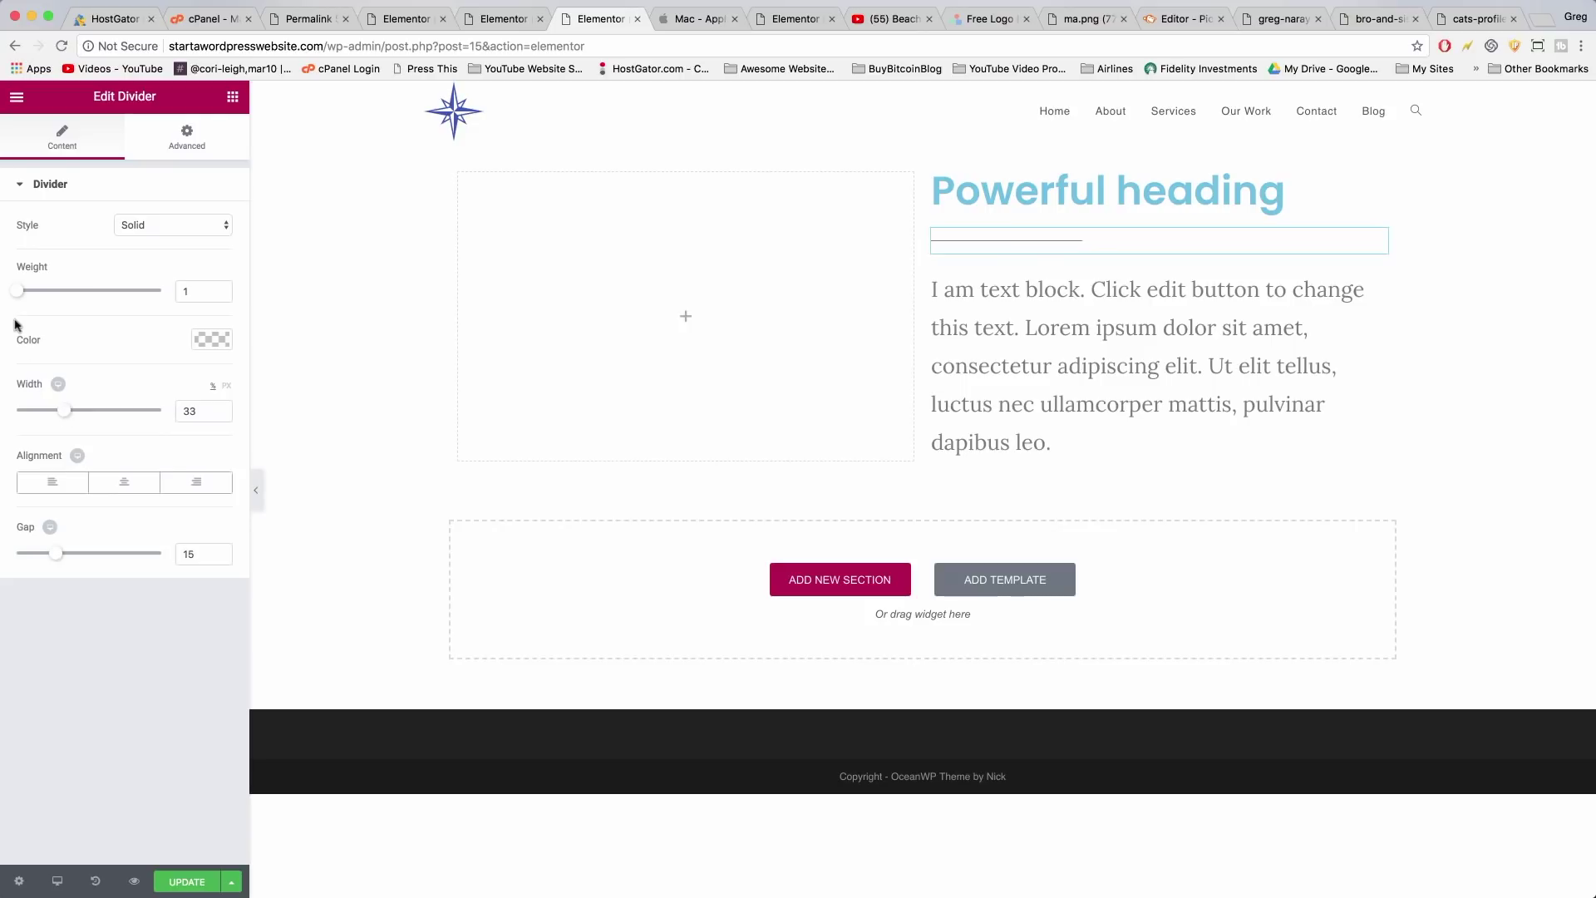
left_click_drag(16, 298, 44, 298)
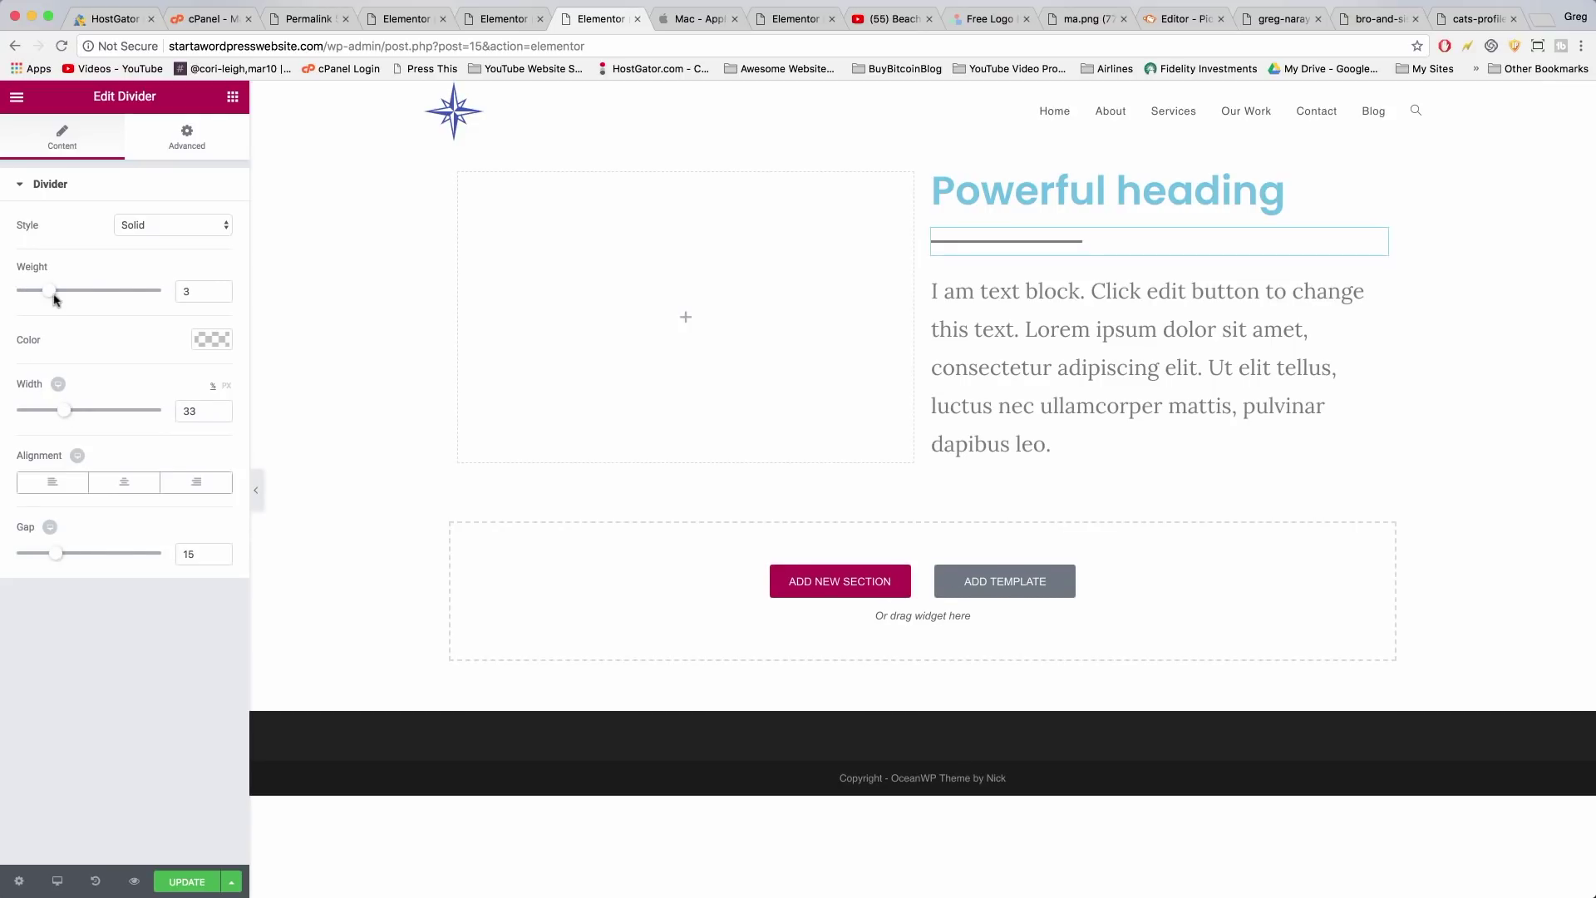
left_click(205, 337)
left_click(118, 389)
mouse_move(117, 389)
left_mouse_down()
mouse_move(136, 378)
mouse_move(119, 397)
left_mouse_up()
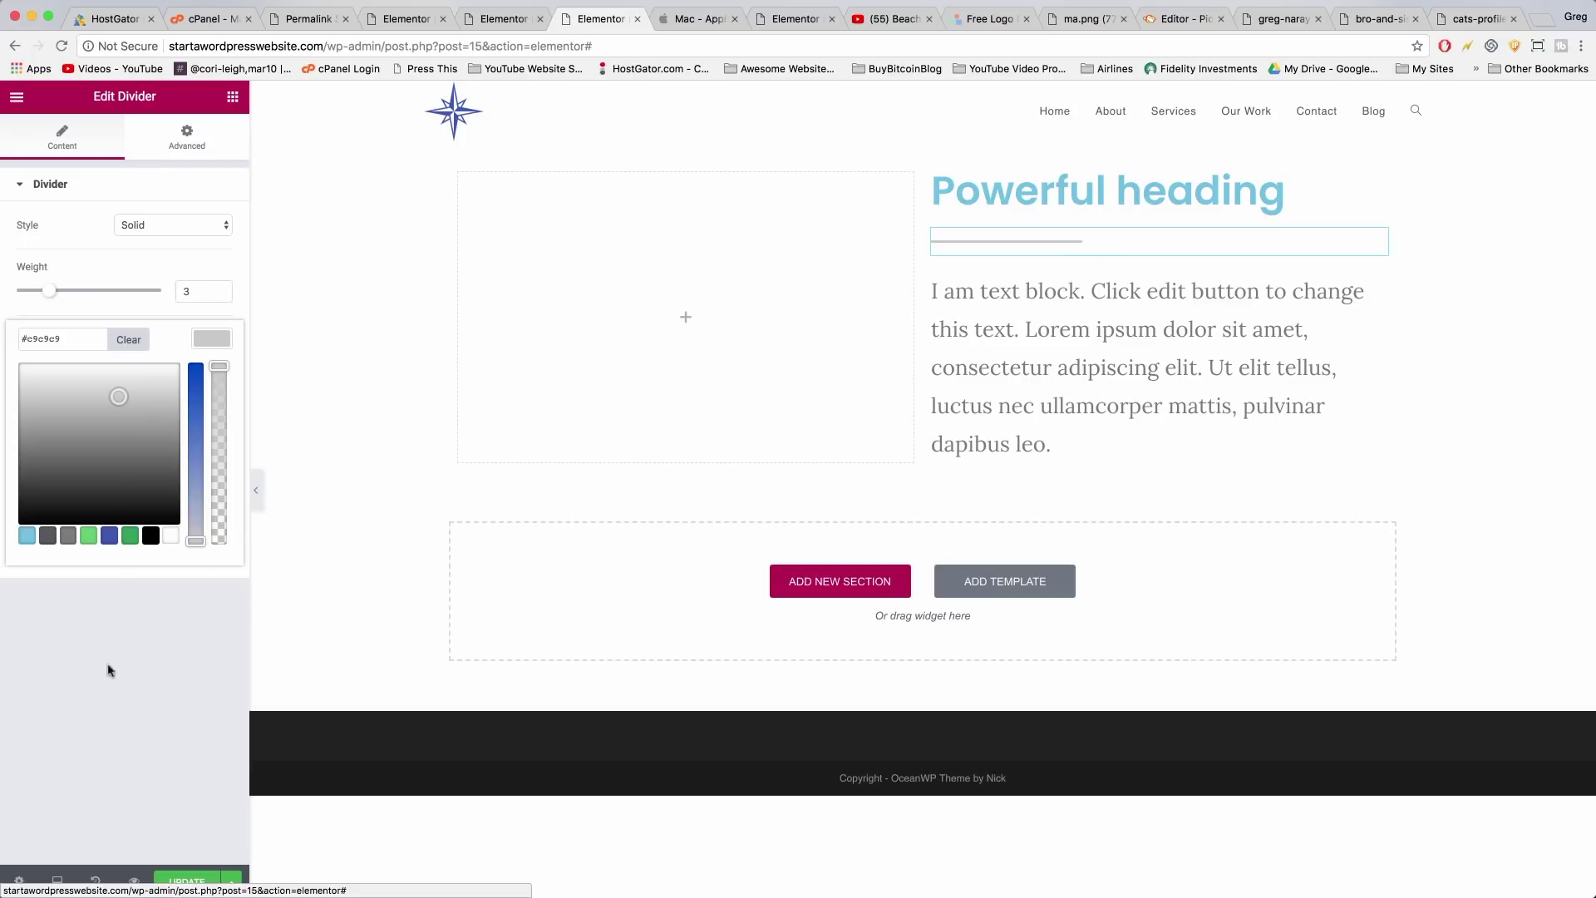
left_click(190, 881)
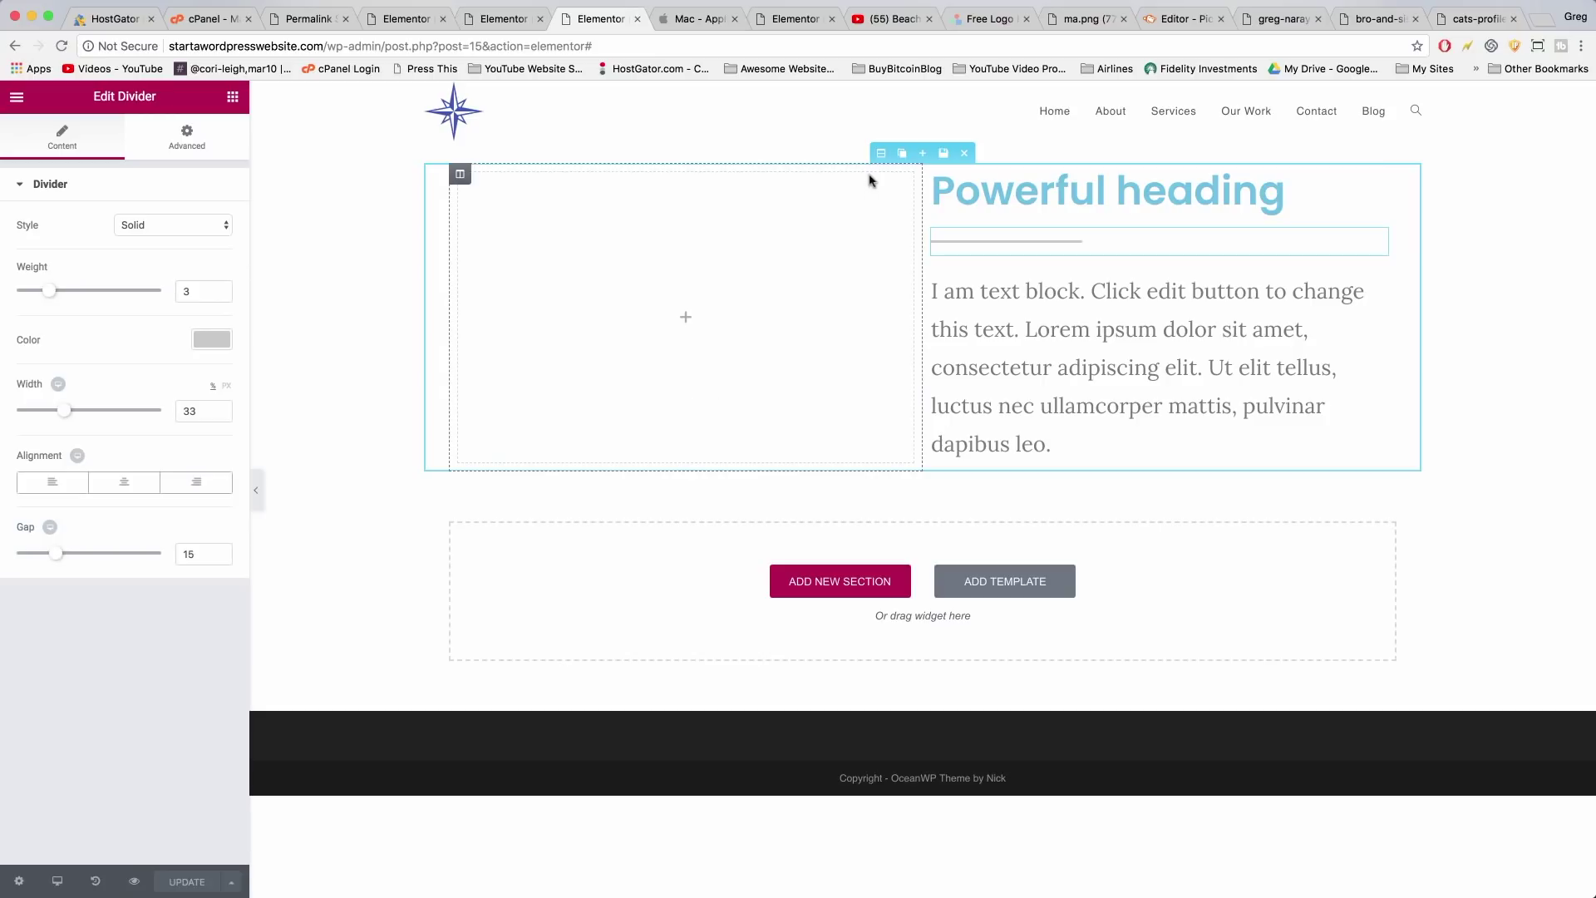
left_click(881, 154)
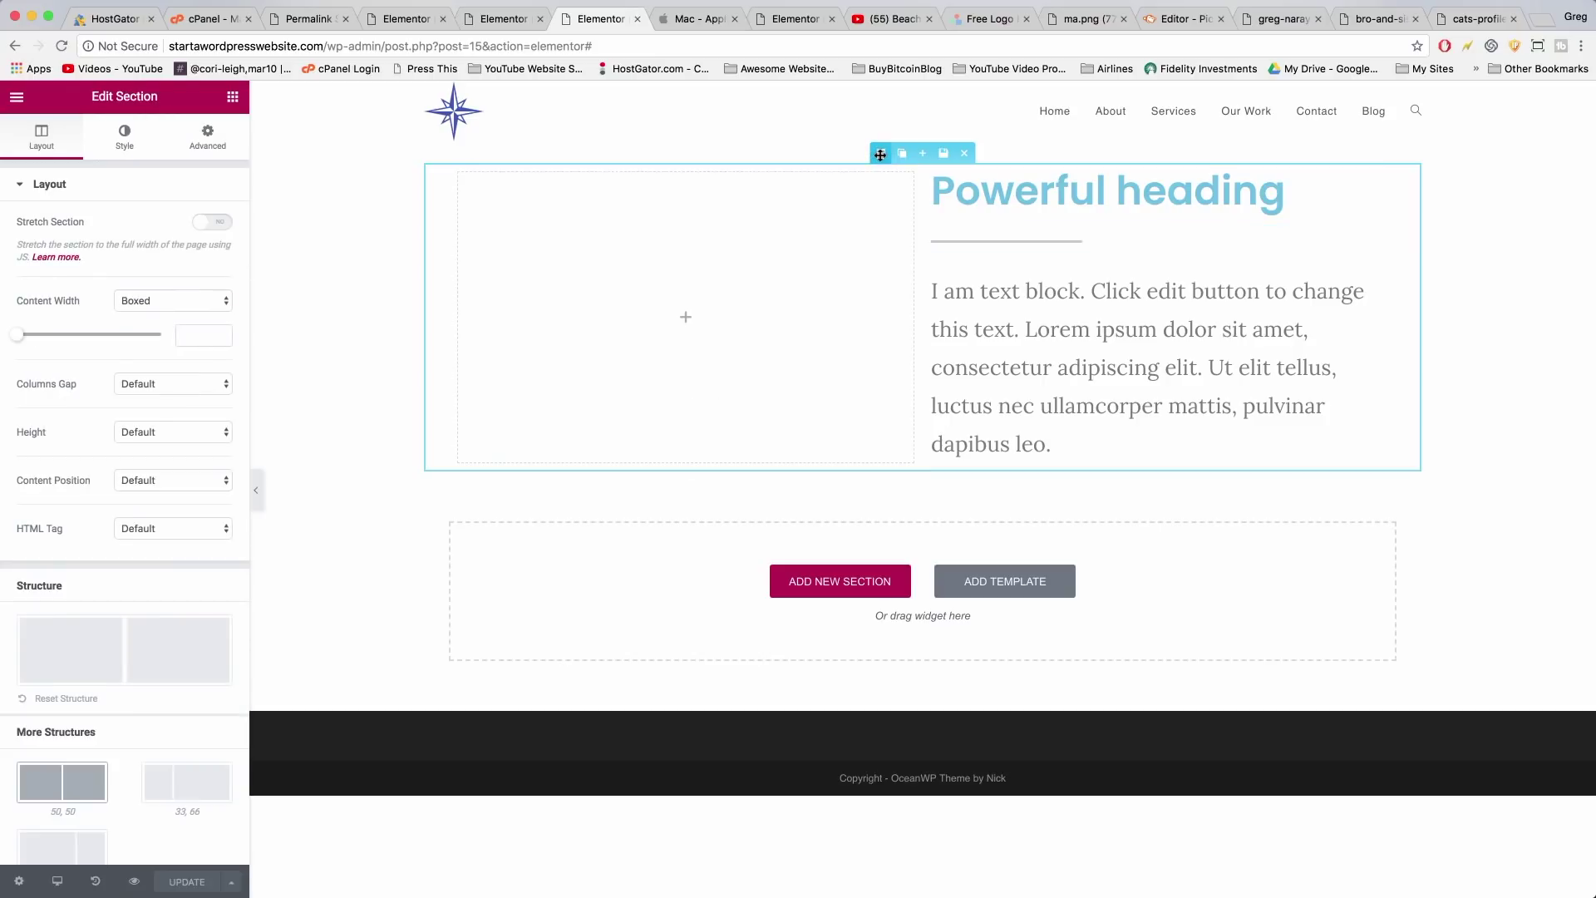
Give the section a Classic image background and start uploading new files.
left_click(117, 143)
left_click(133, 279)
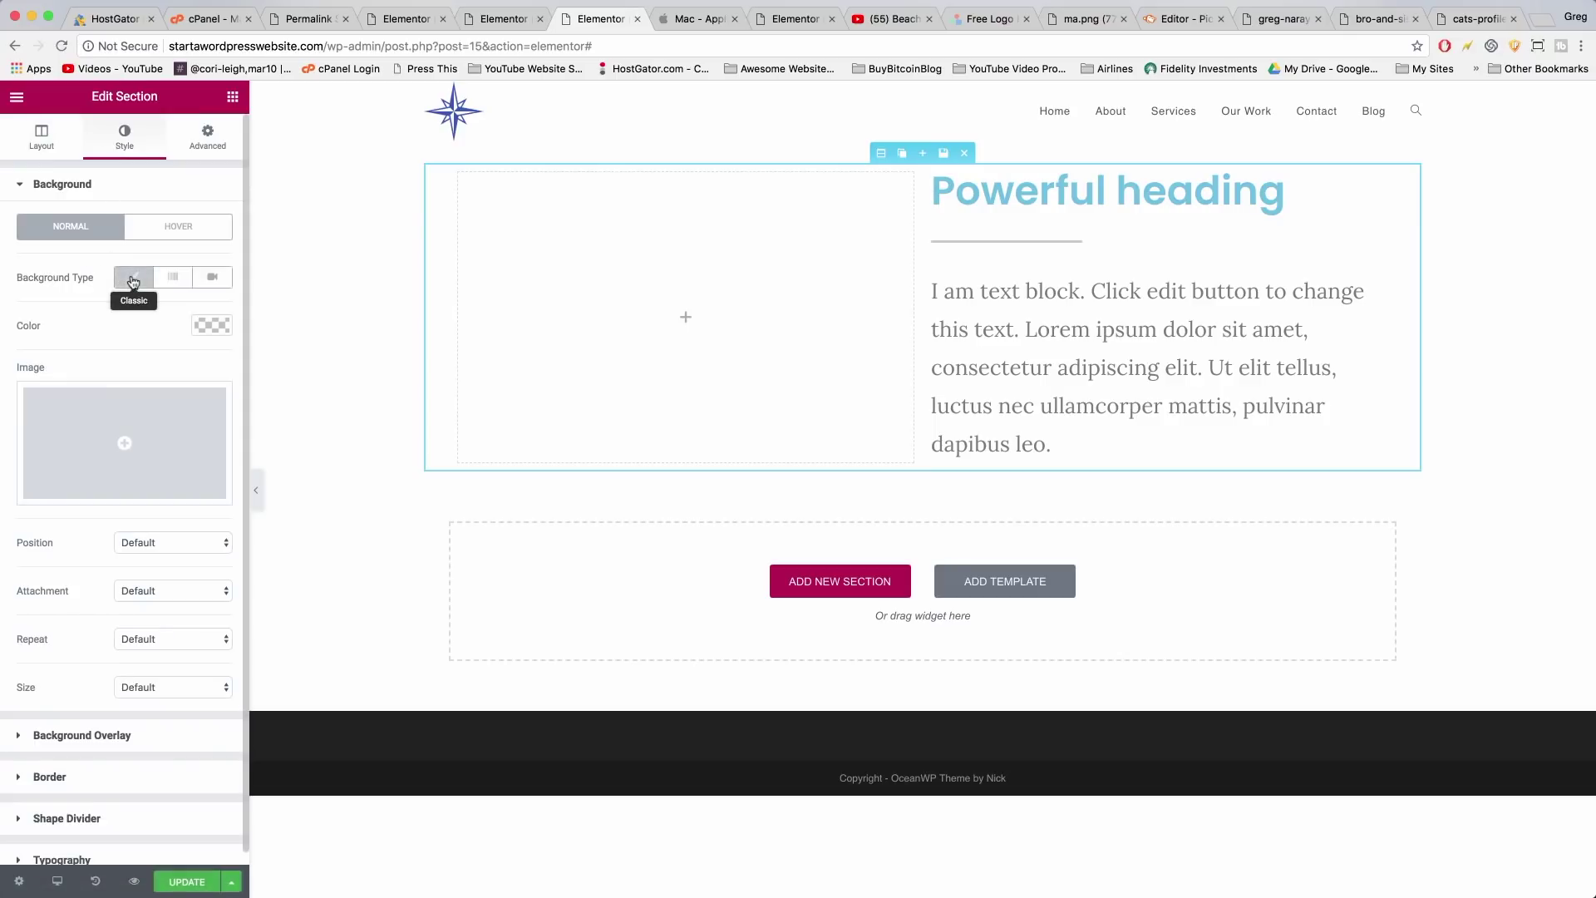
left_click(114, 449)
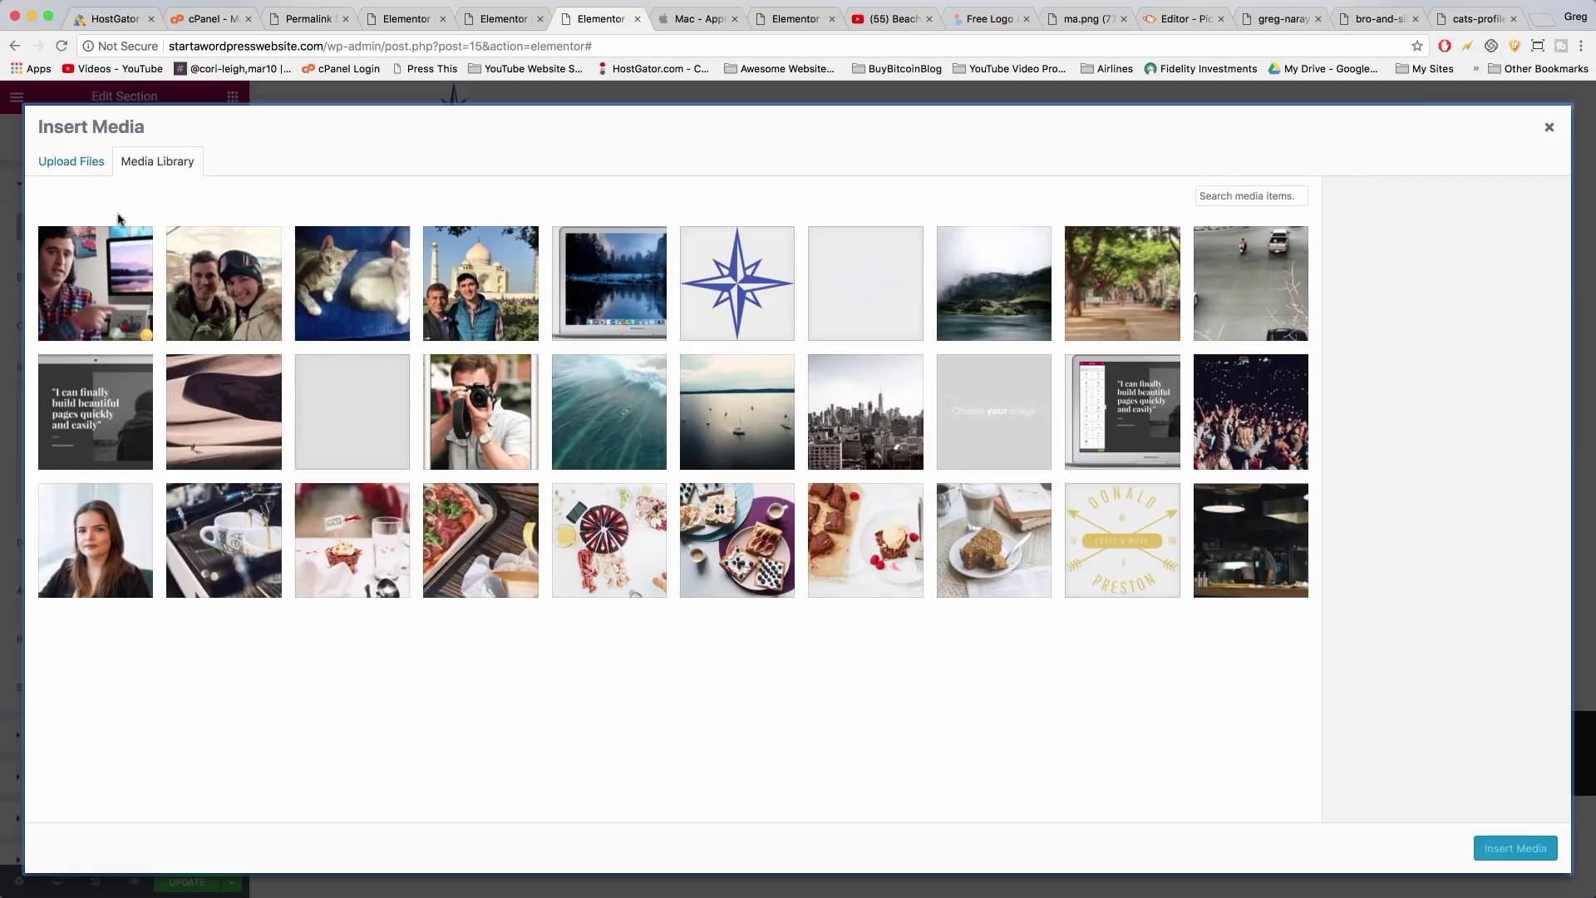
left_click(79, 161)
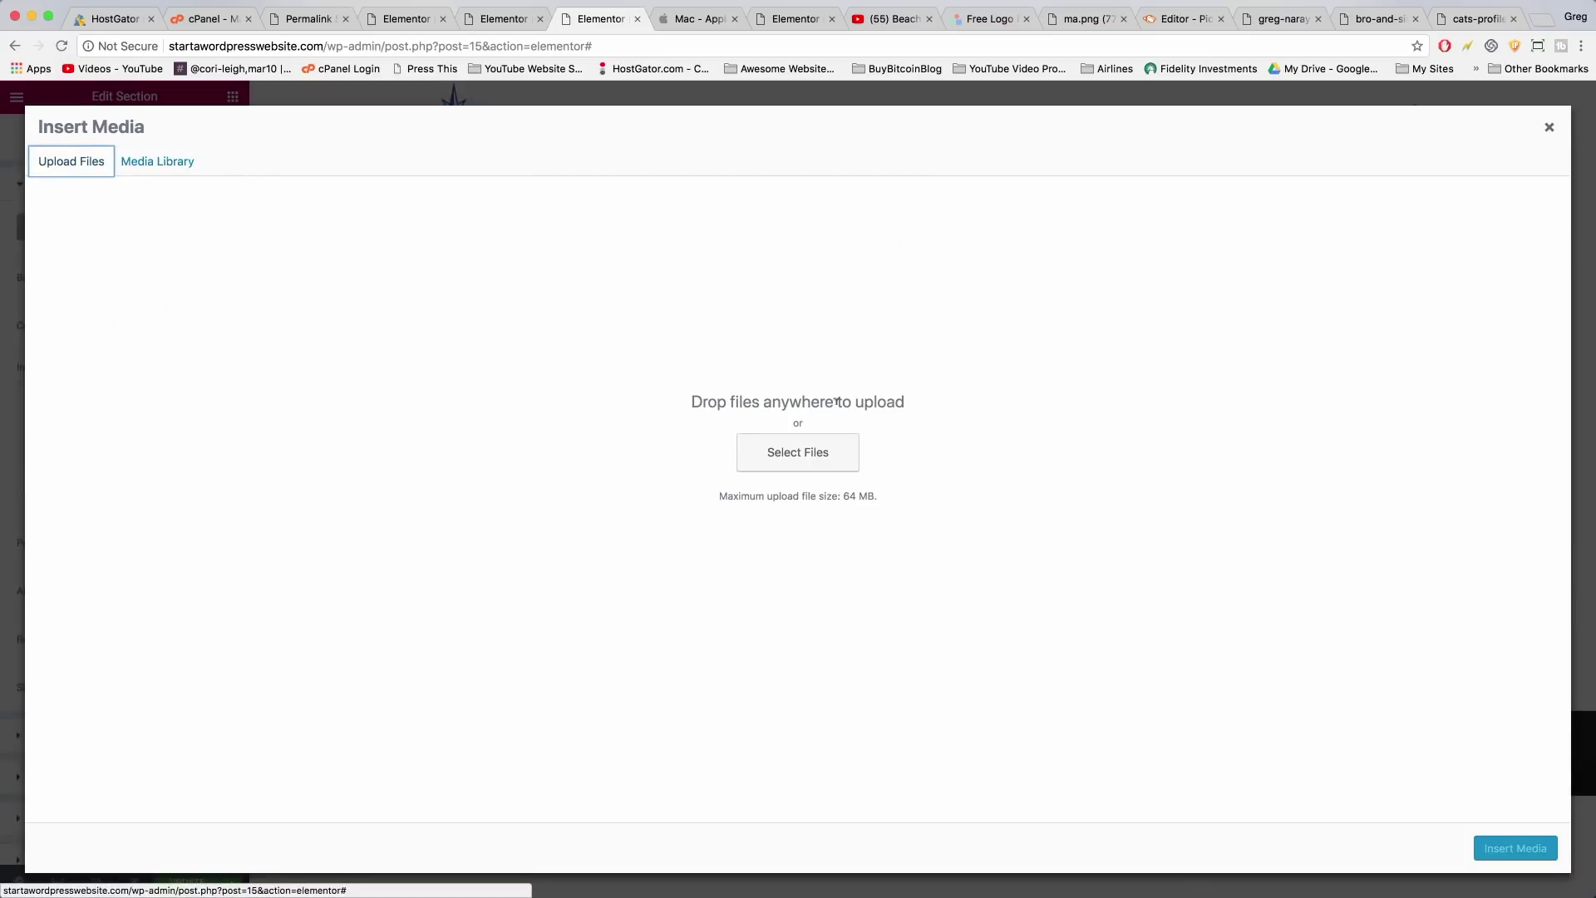
left_click(815, 469)
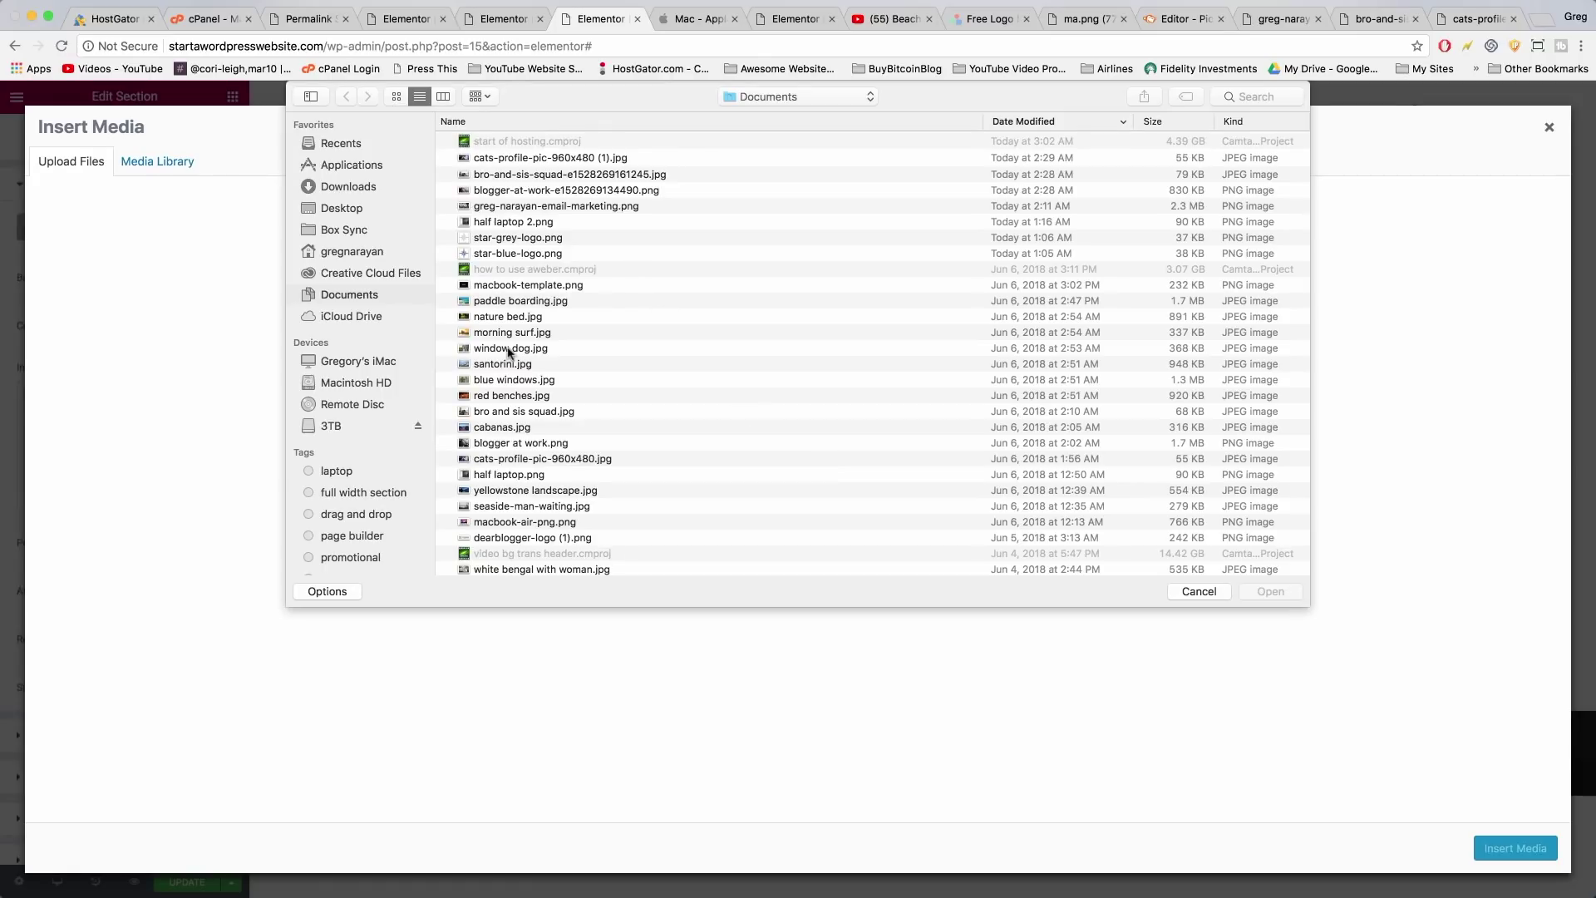
Upload six photos and insert nature-bed.jpg as the section background.
left_click(523, 397)
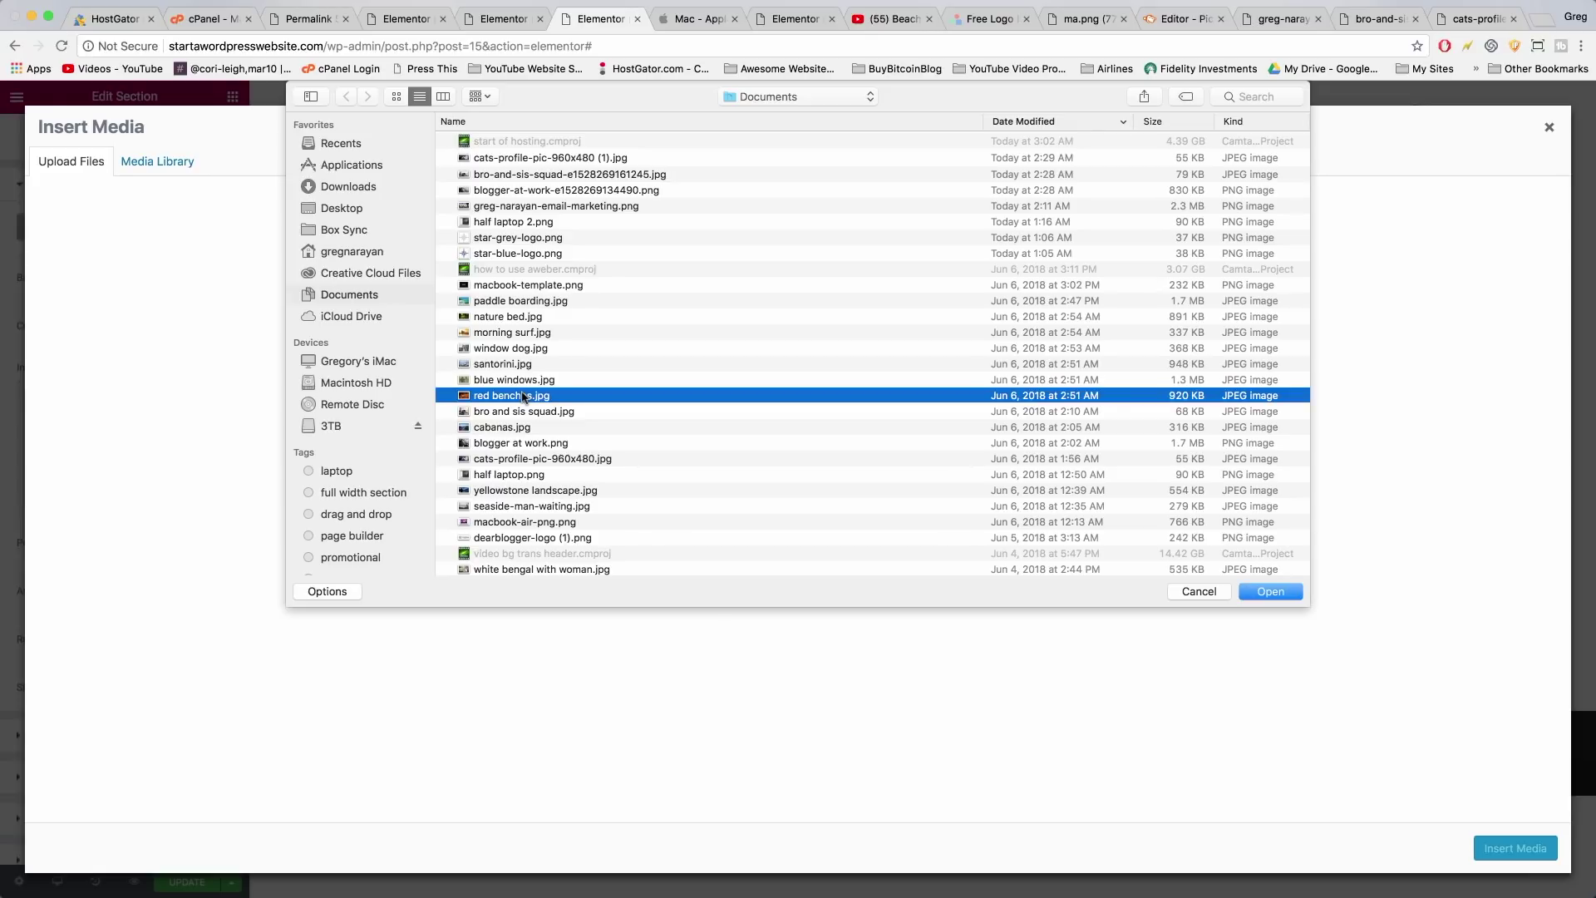
left_click(505, 381)
left_click(505, 397)
left_click_drag(494, 381, 510, 305)
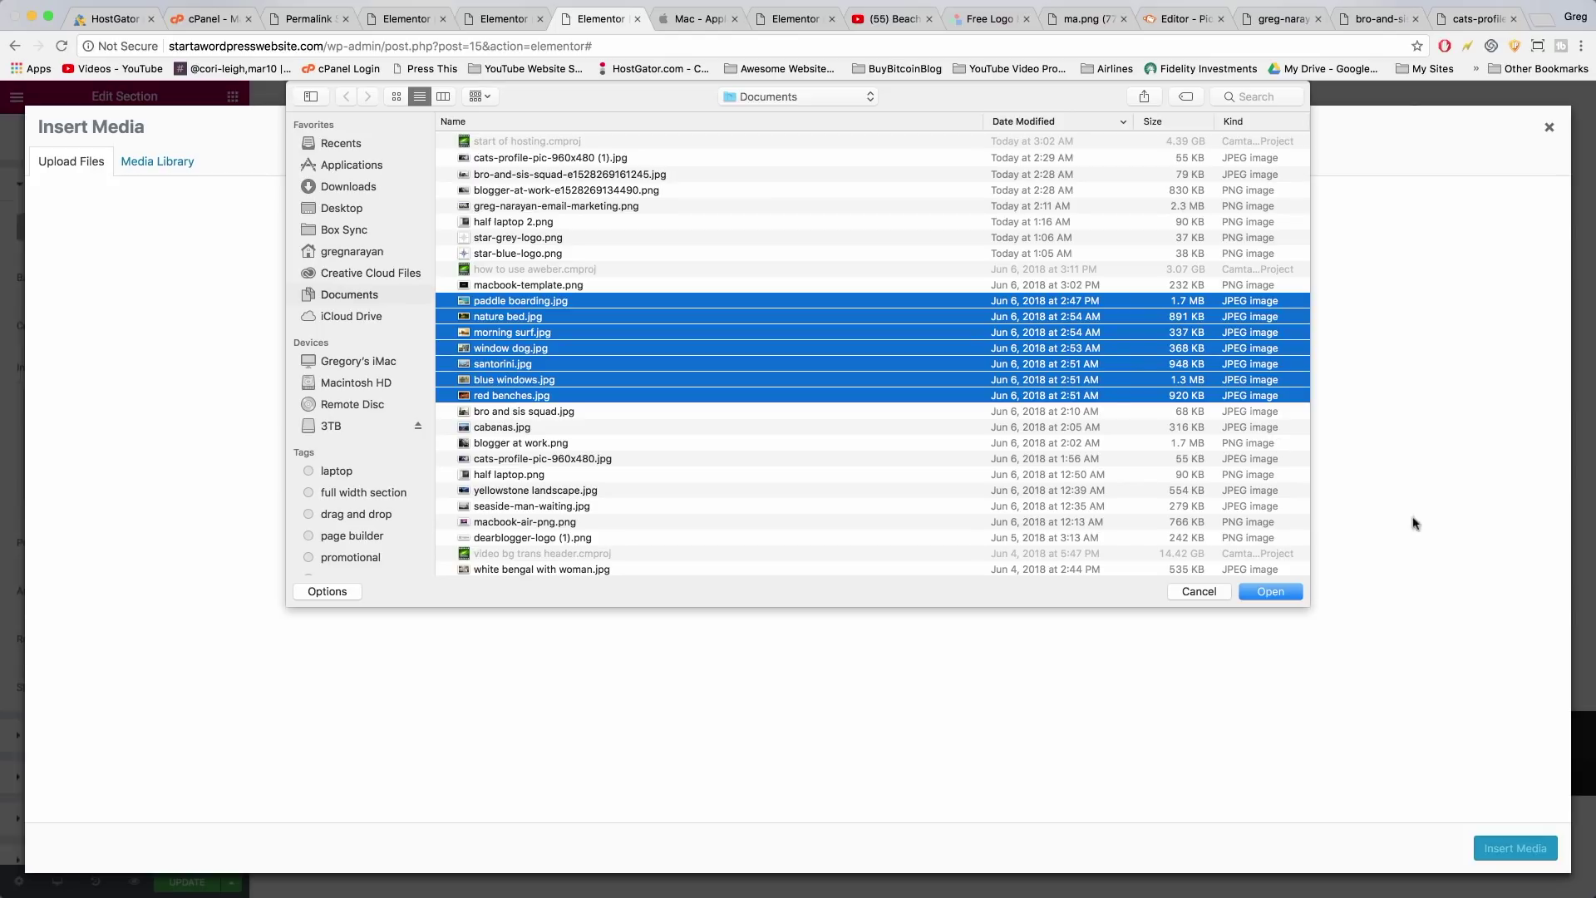
left_click(1276, 592)
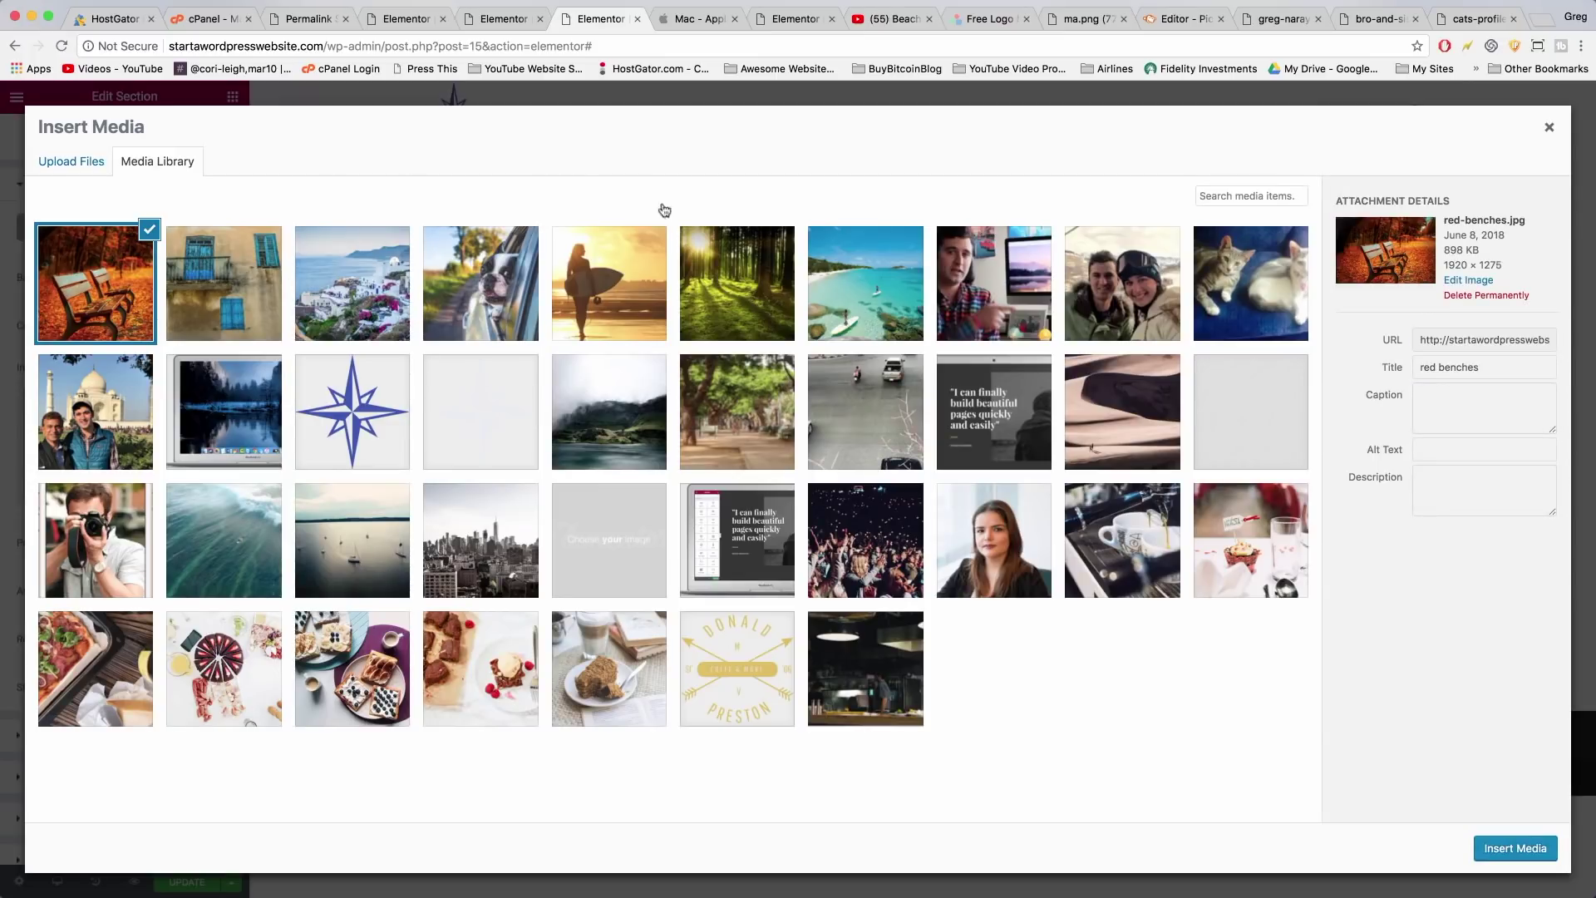
left_click(719, 297)
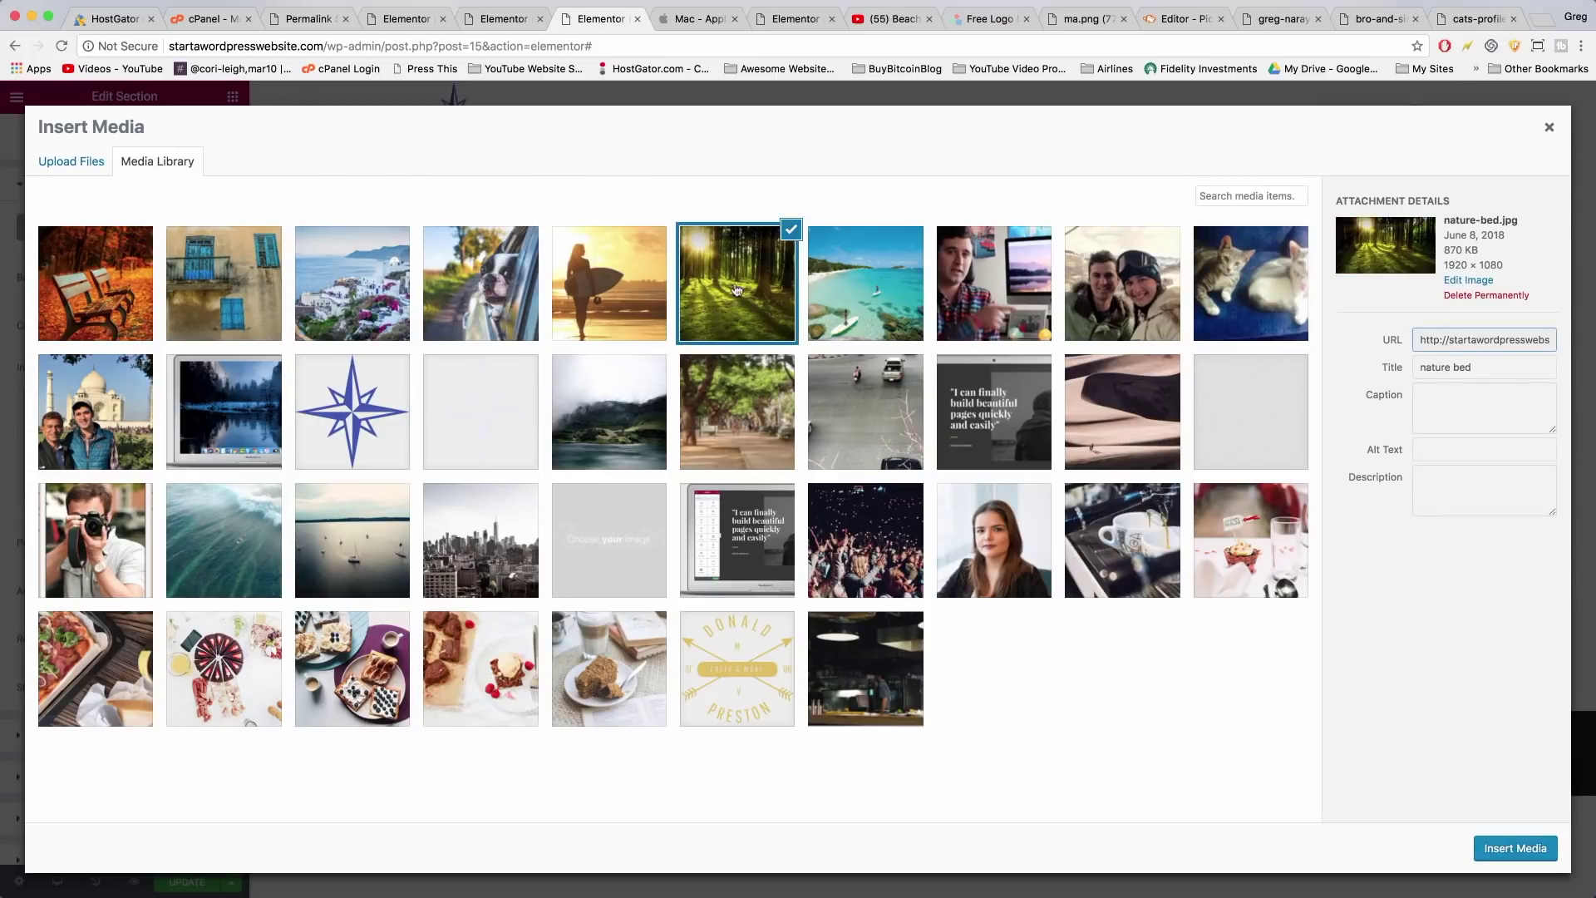
left_click(1496, 848)
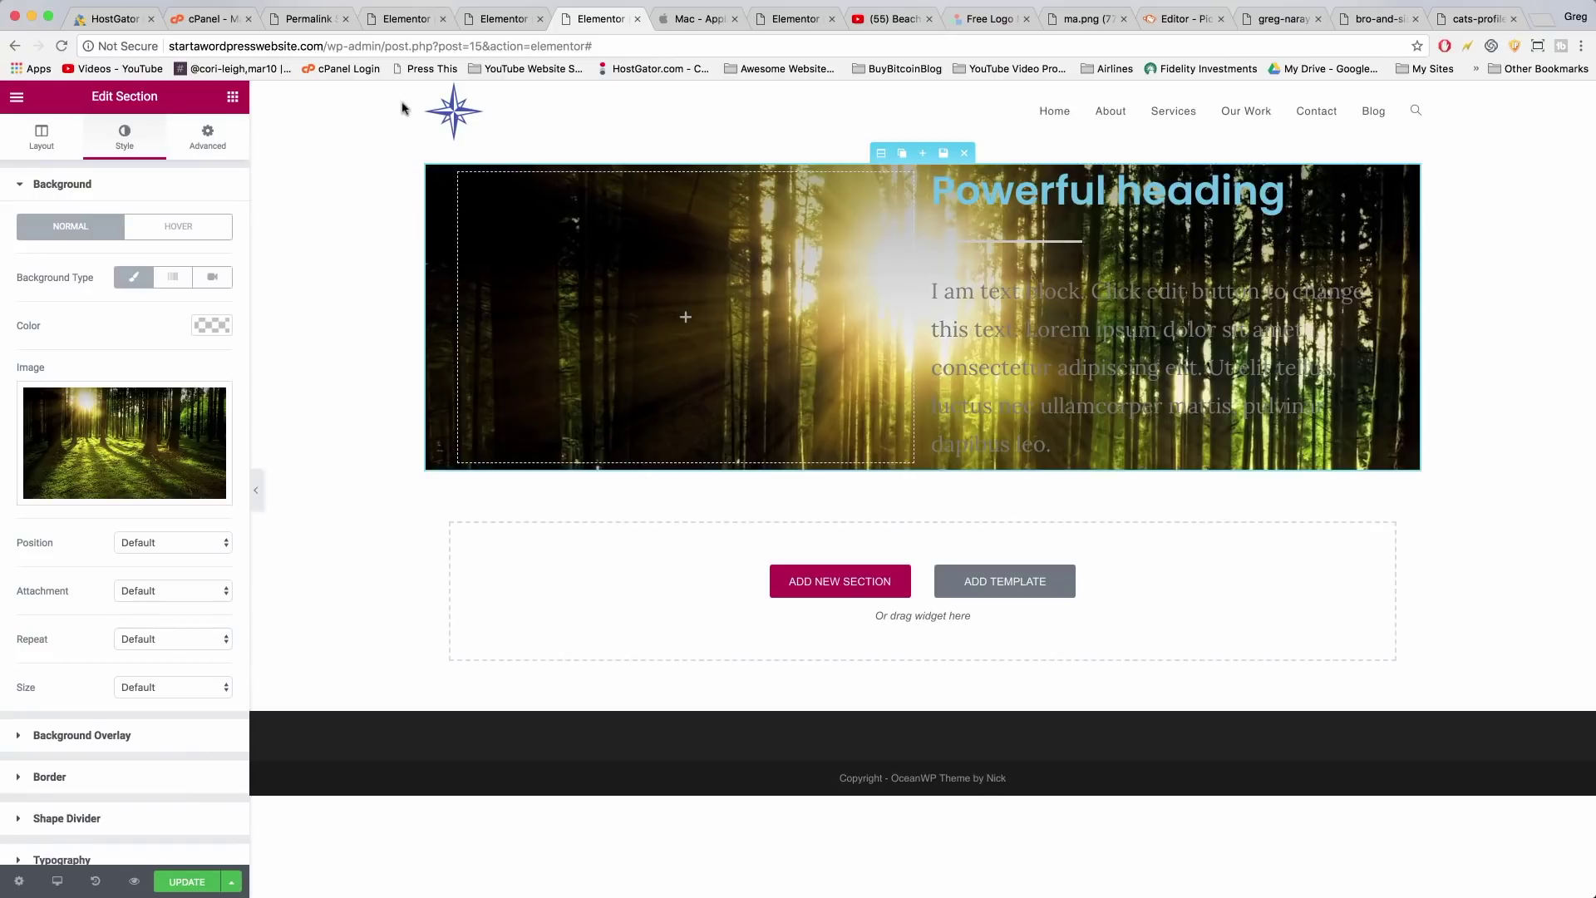
Turn on Stretch Section and set the section height to Fit To Screen.
left_click(41, 135)
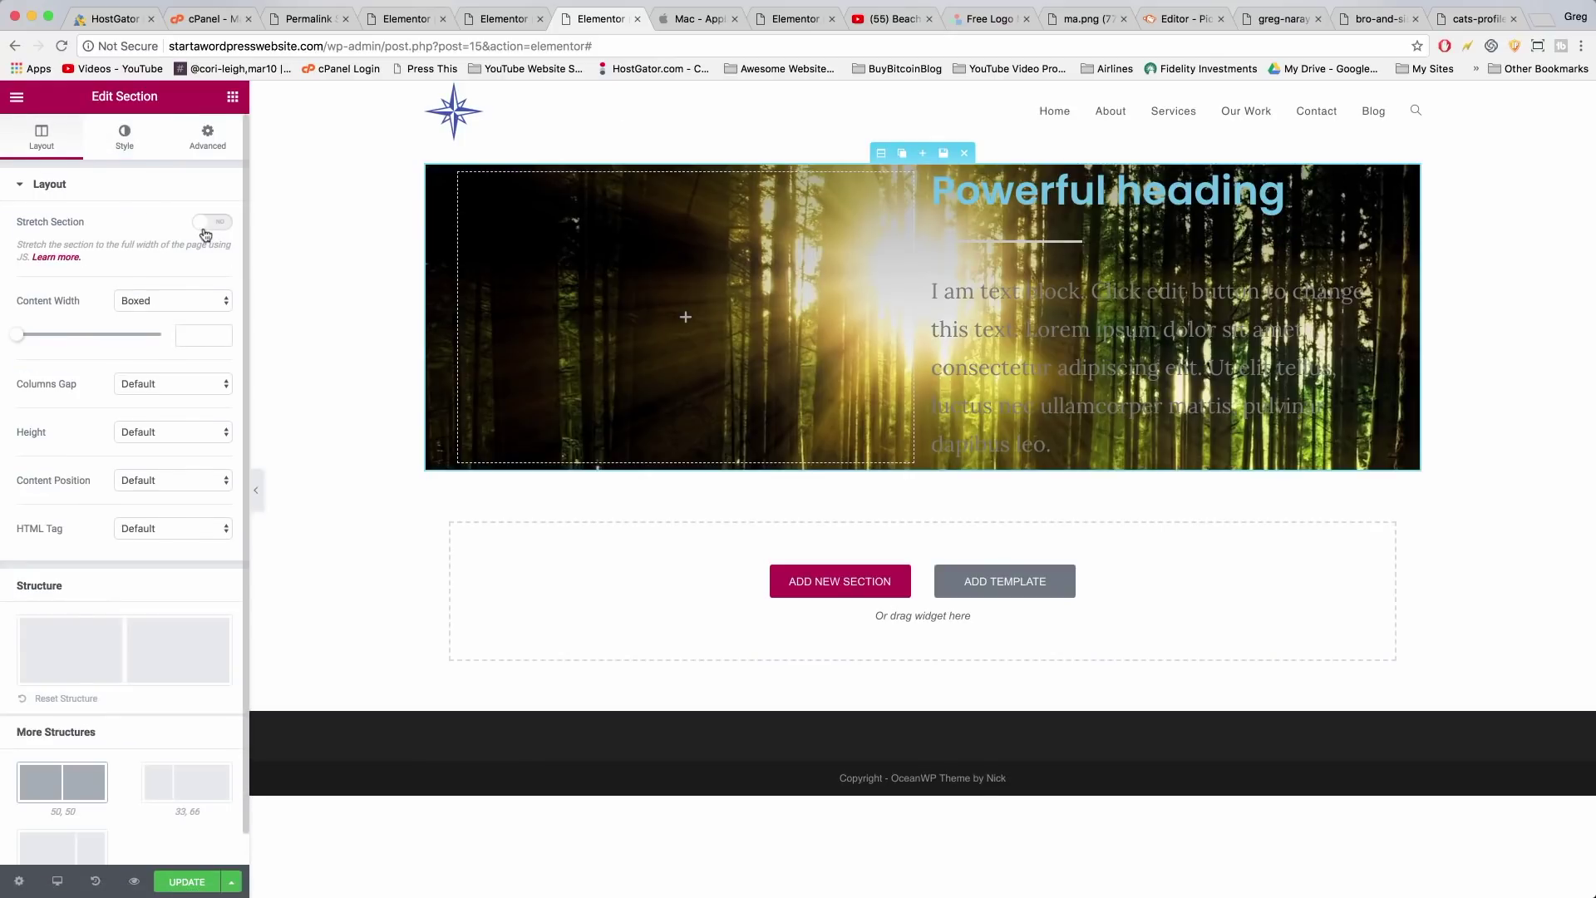
left_click(212, 221)
left_click(165, 432)
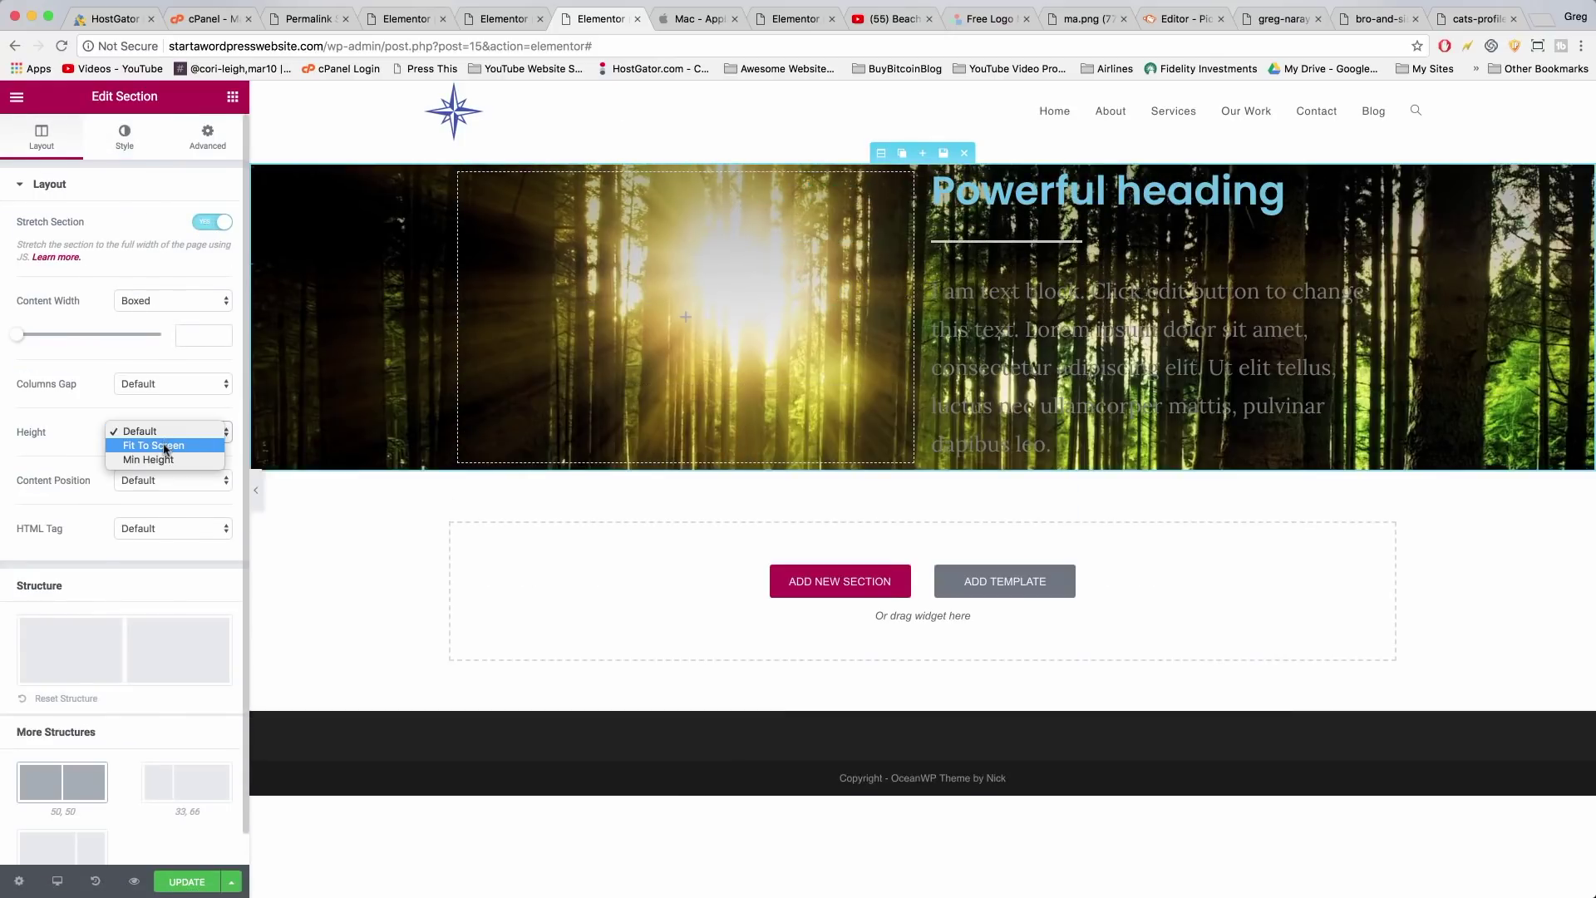
left_click(165, 445)
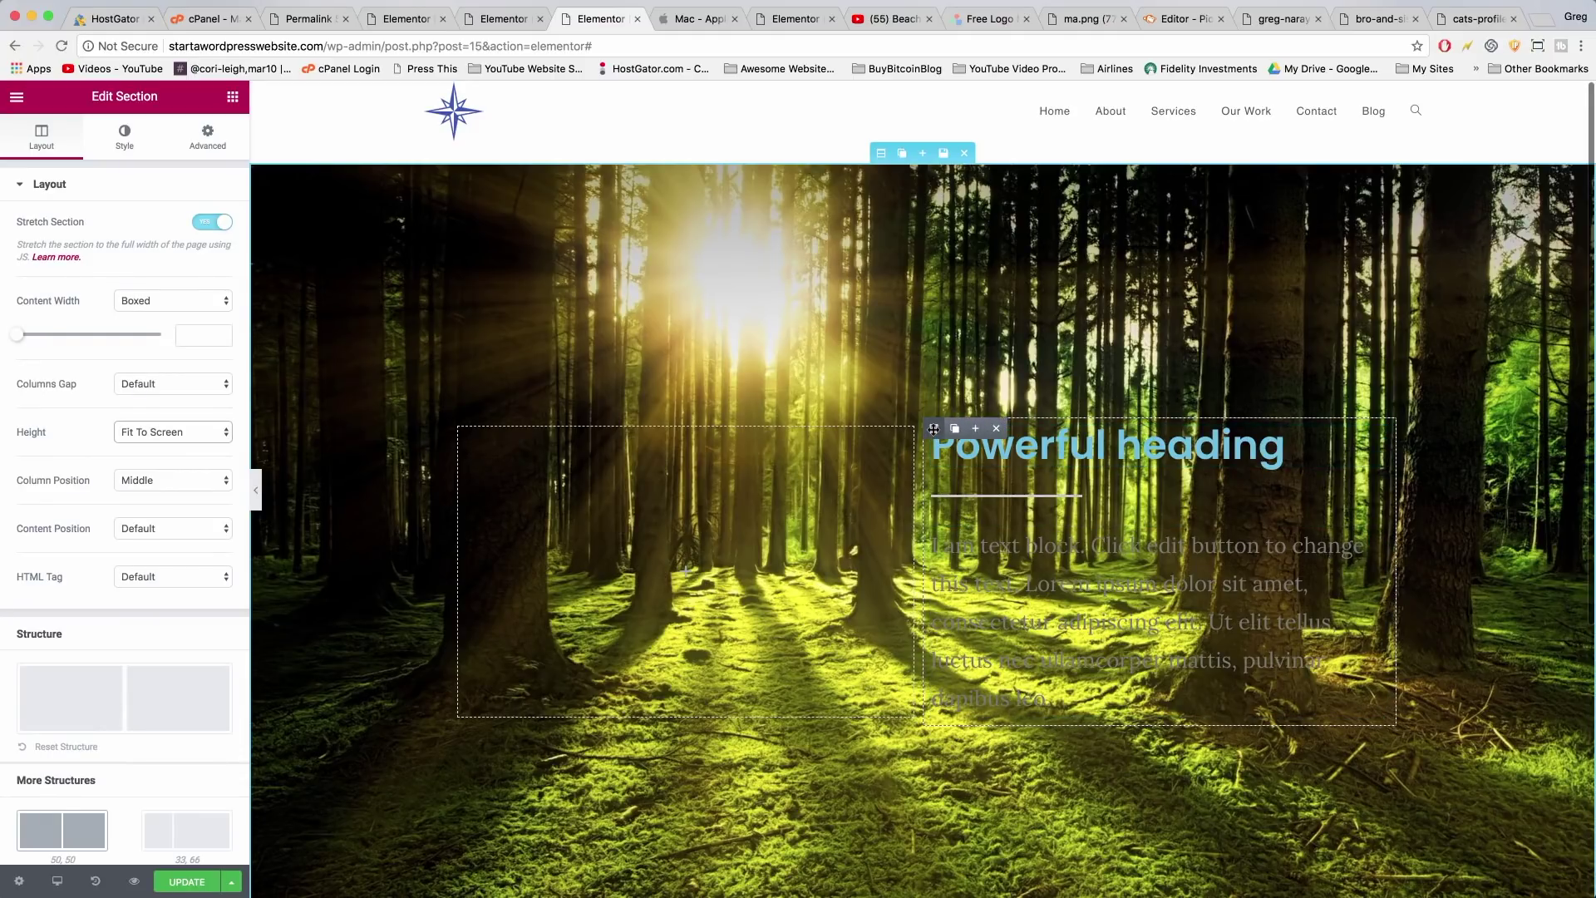
left_click(934, 429)
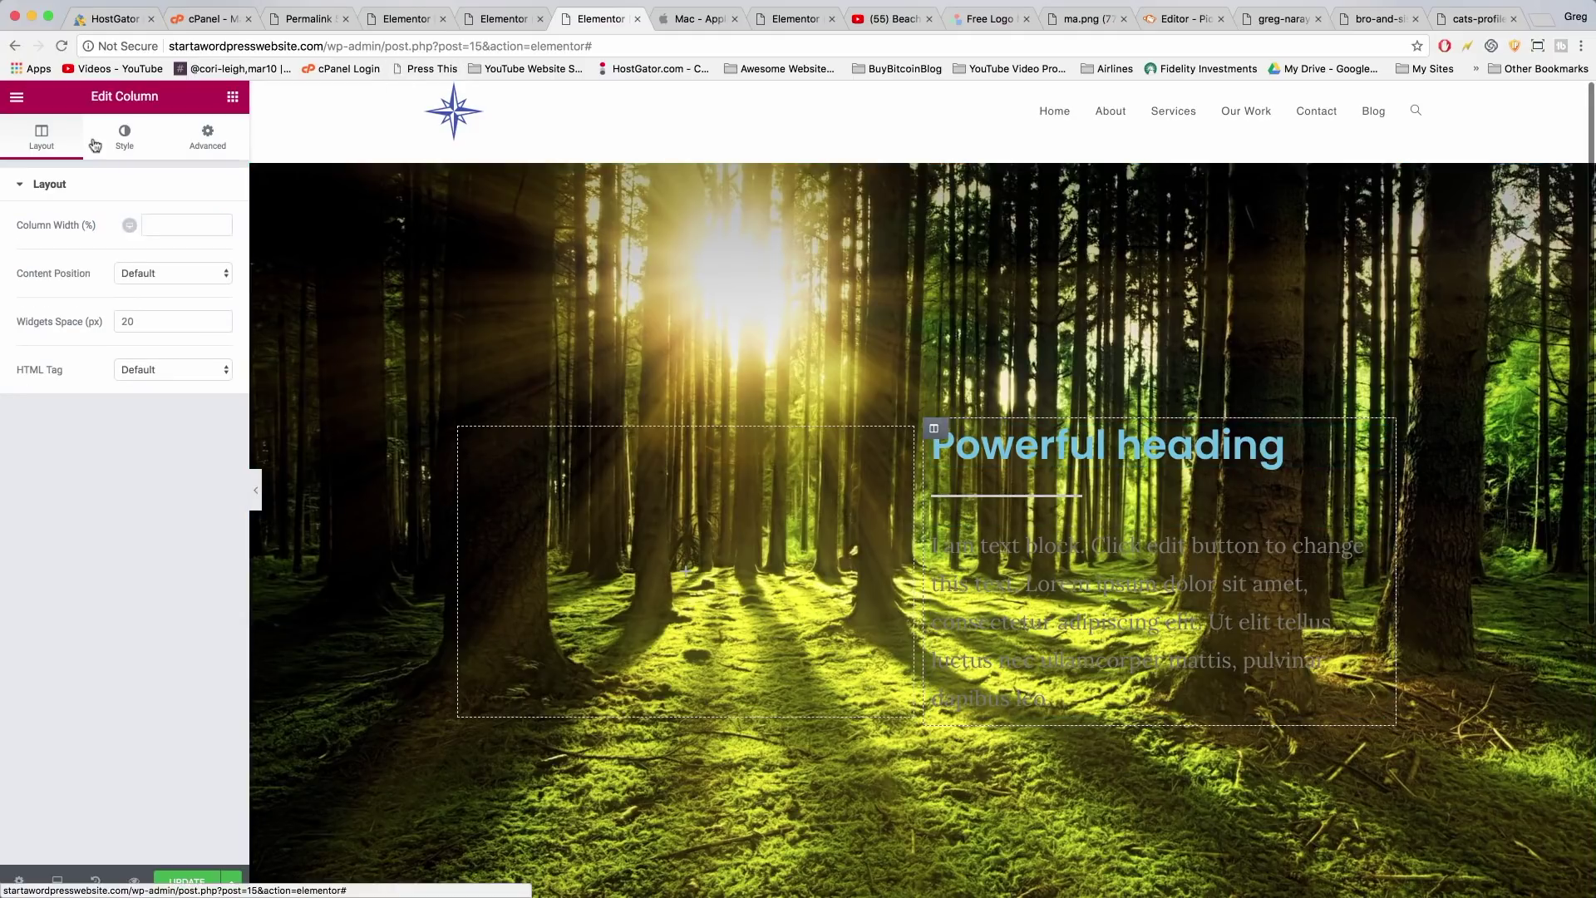
Give the text column a classic solid white background so the Lora paragraph reads over the forest.
left_click(122, 137)
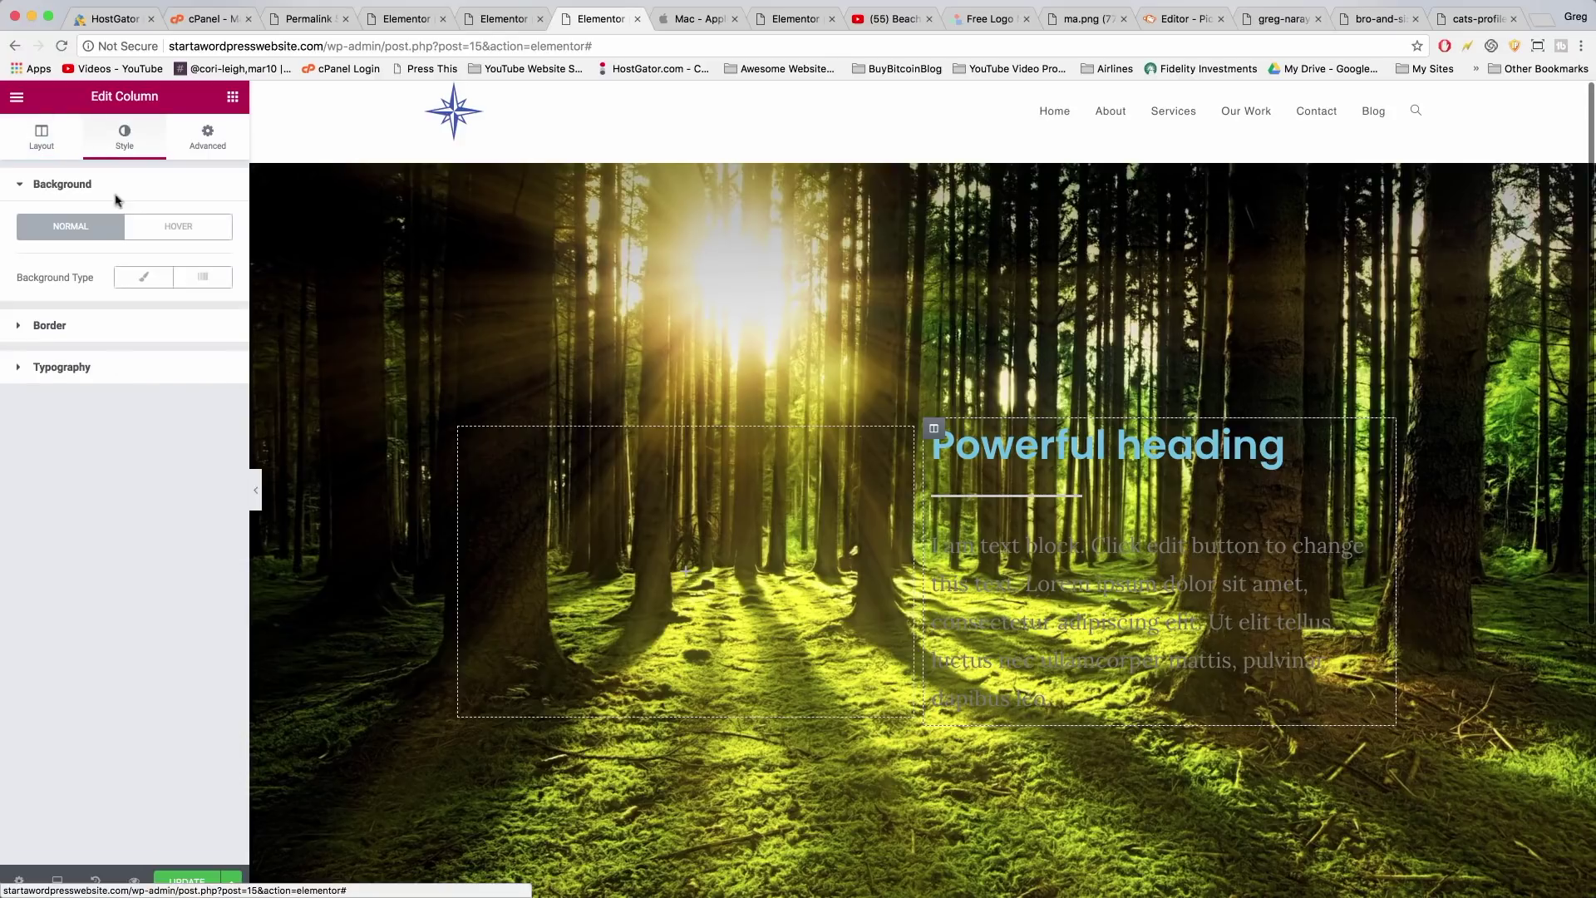
left_click(146, 281)
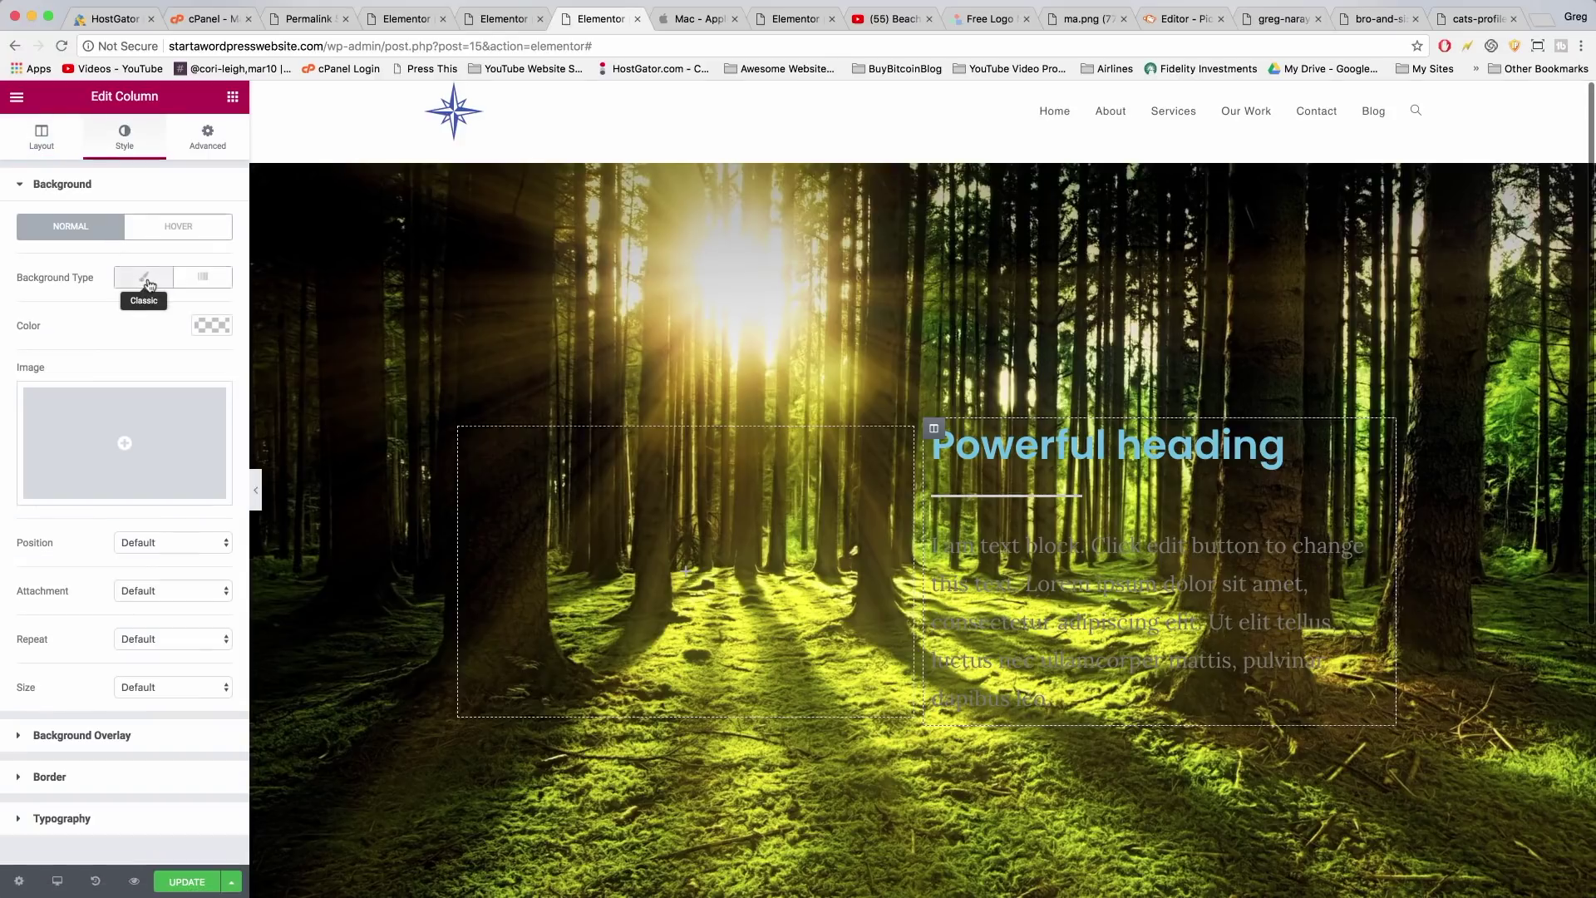
left_click(214, 329)
left_click(171, 521)
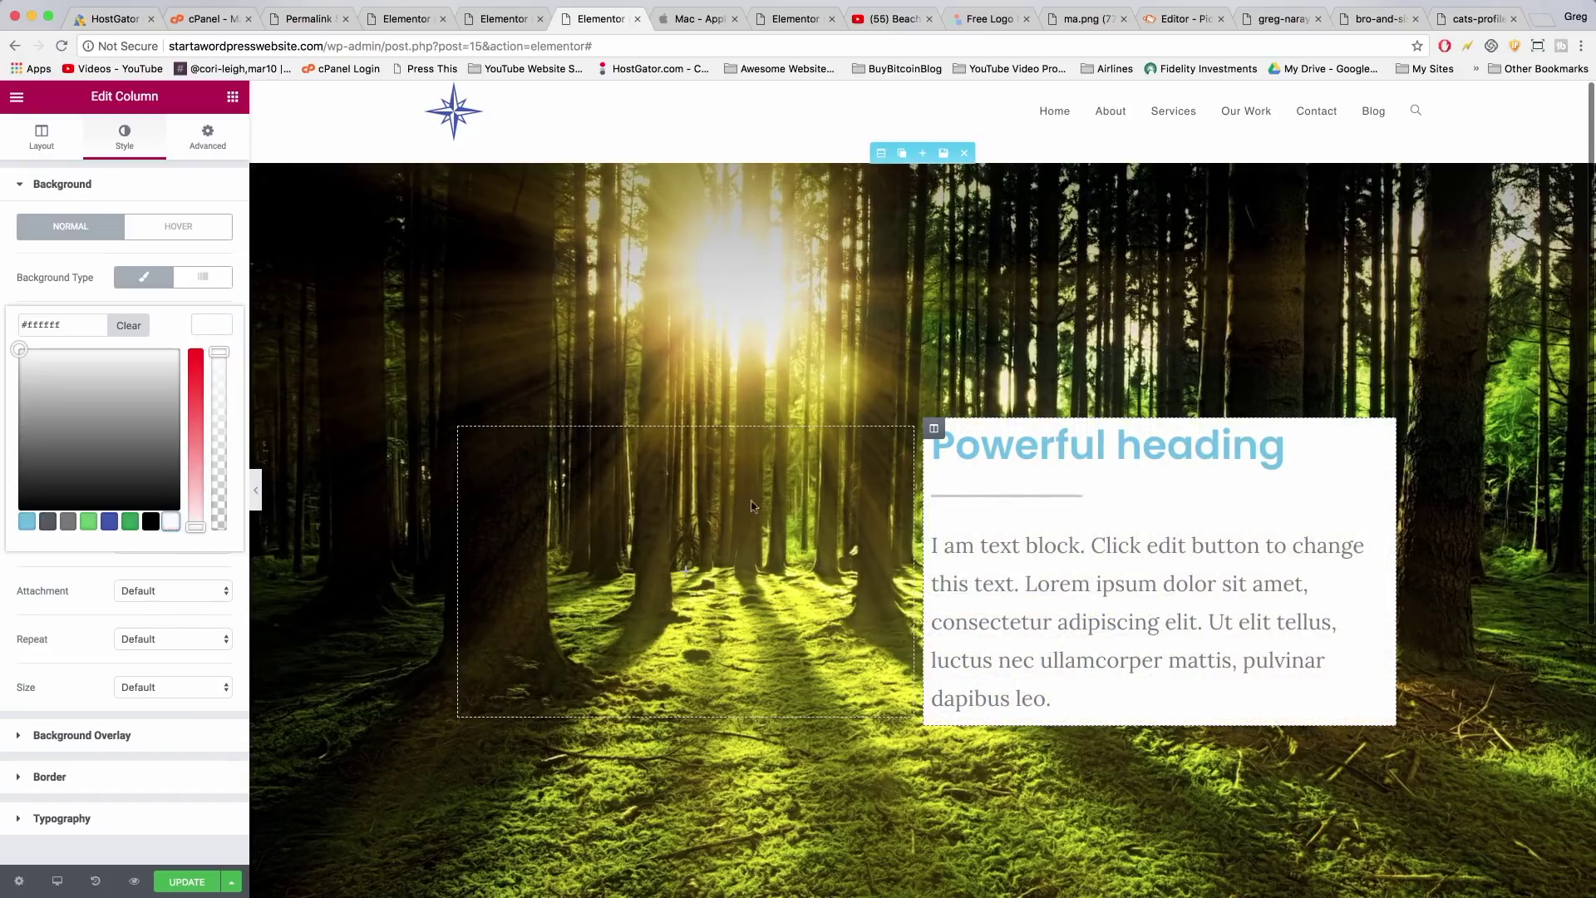
mouse_move(935, 427)
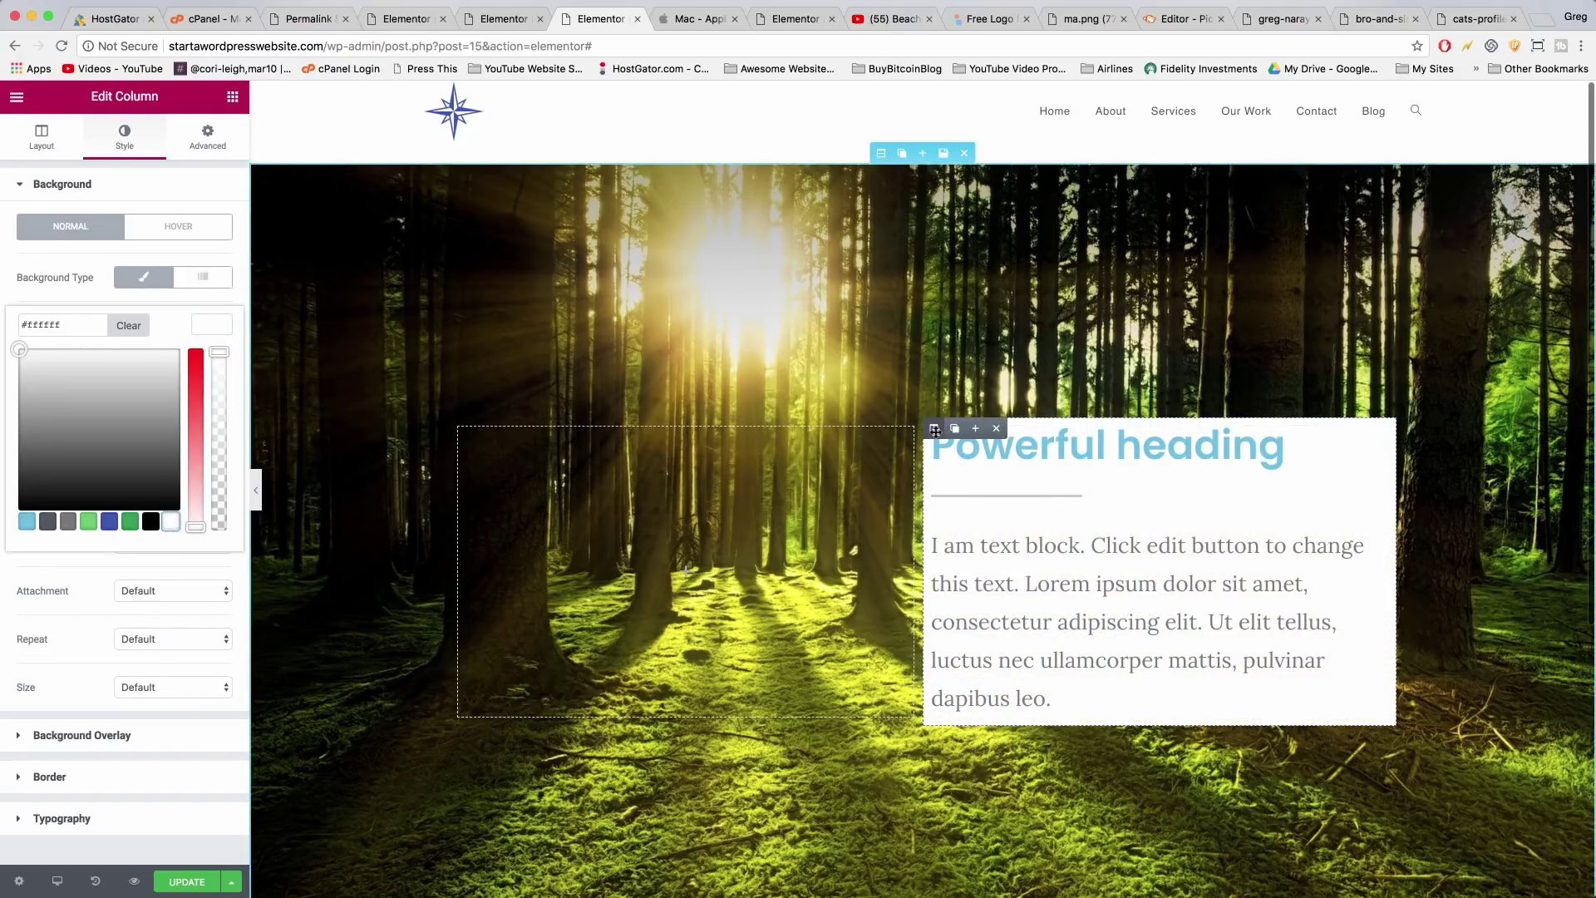
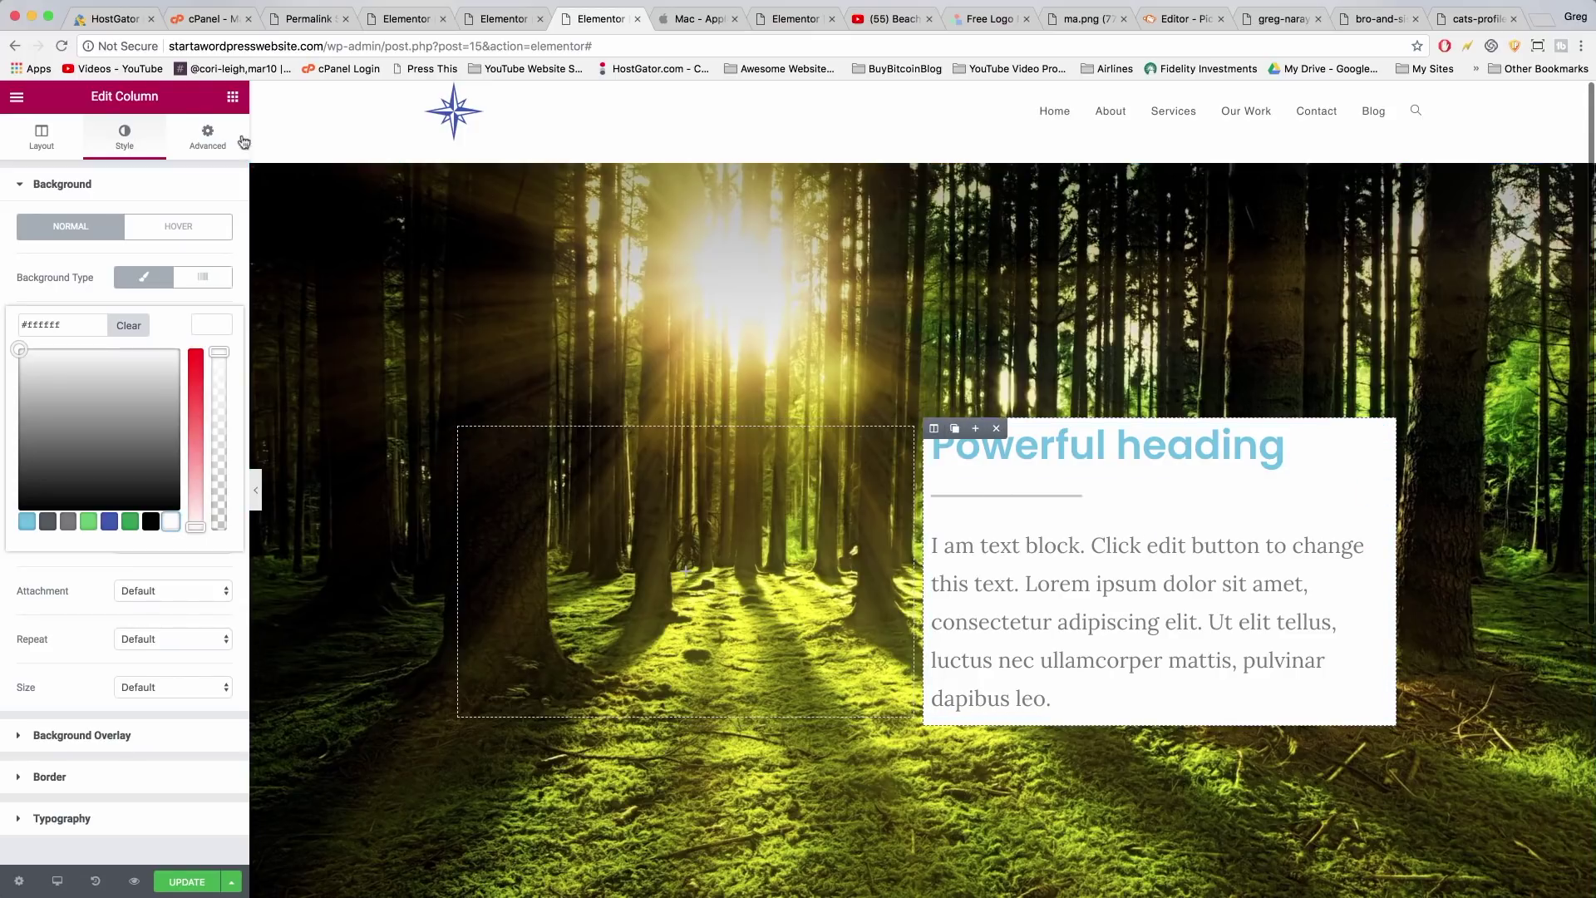
Give the heading-and-text column a 60 px margin and 20 px padding on all sides.
left_click(197, 135)
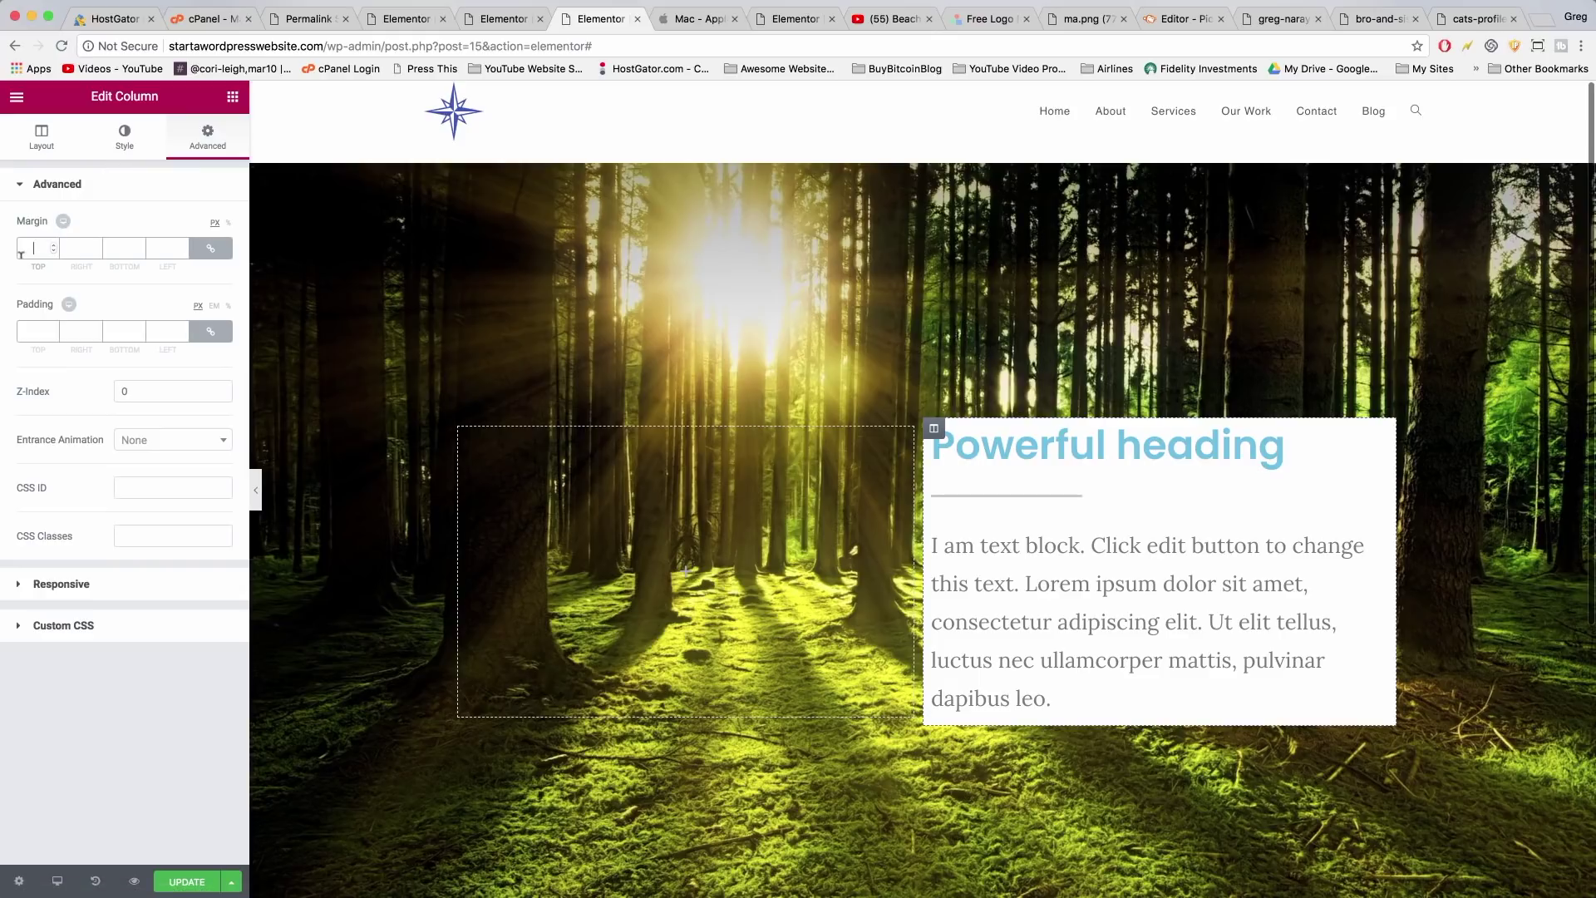
type("60")
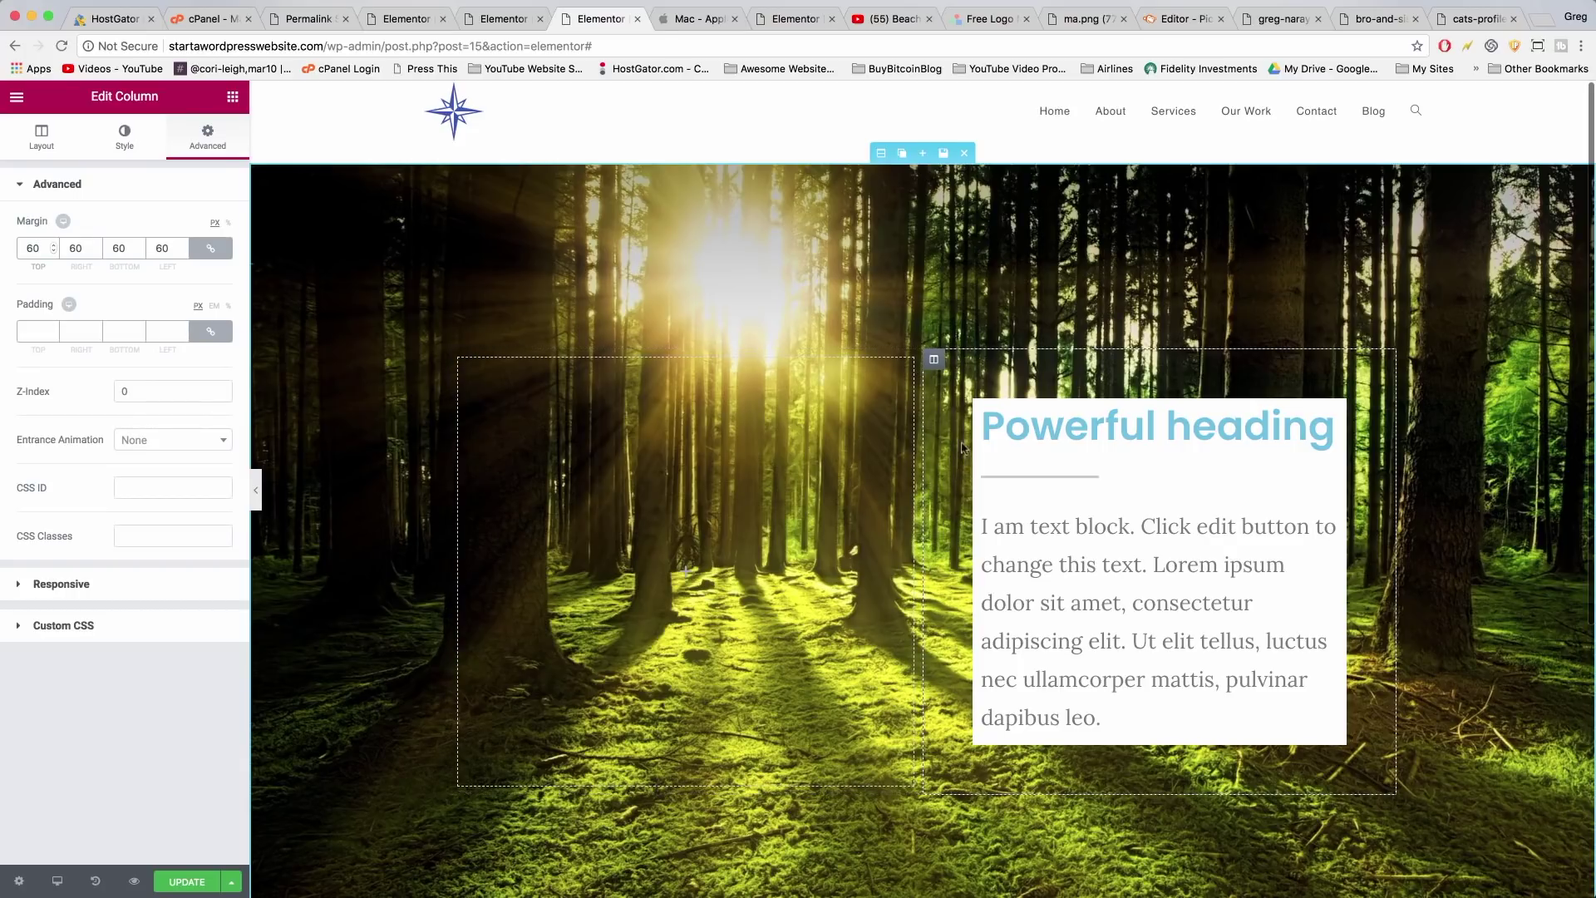
left_click(33, 331)
type("20")
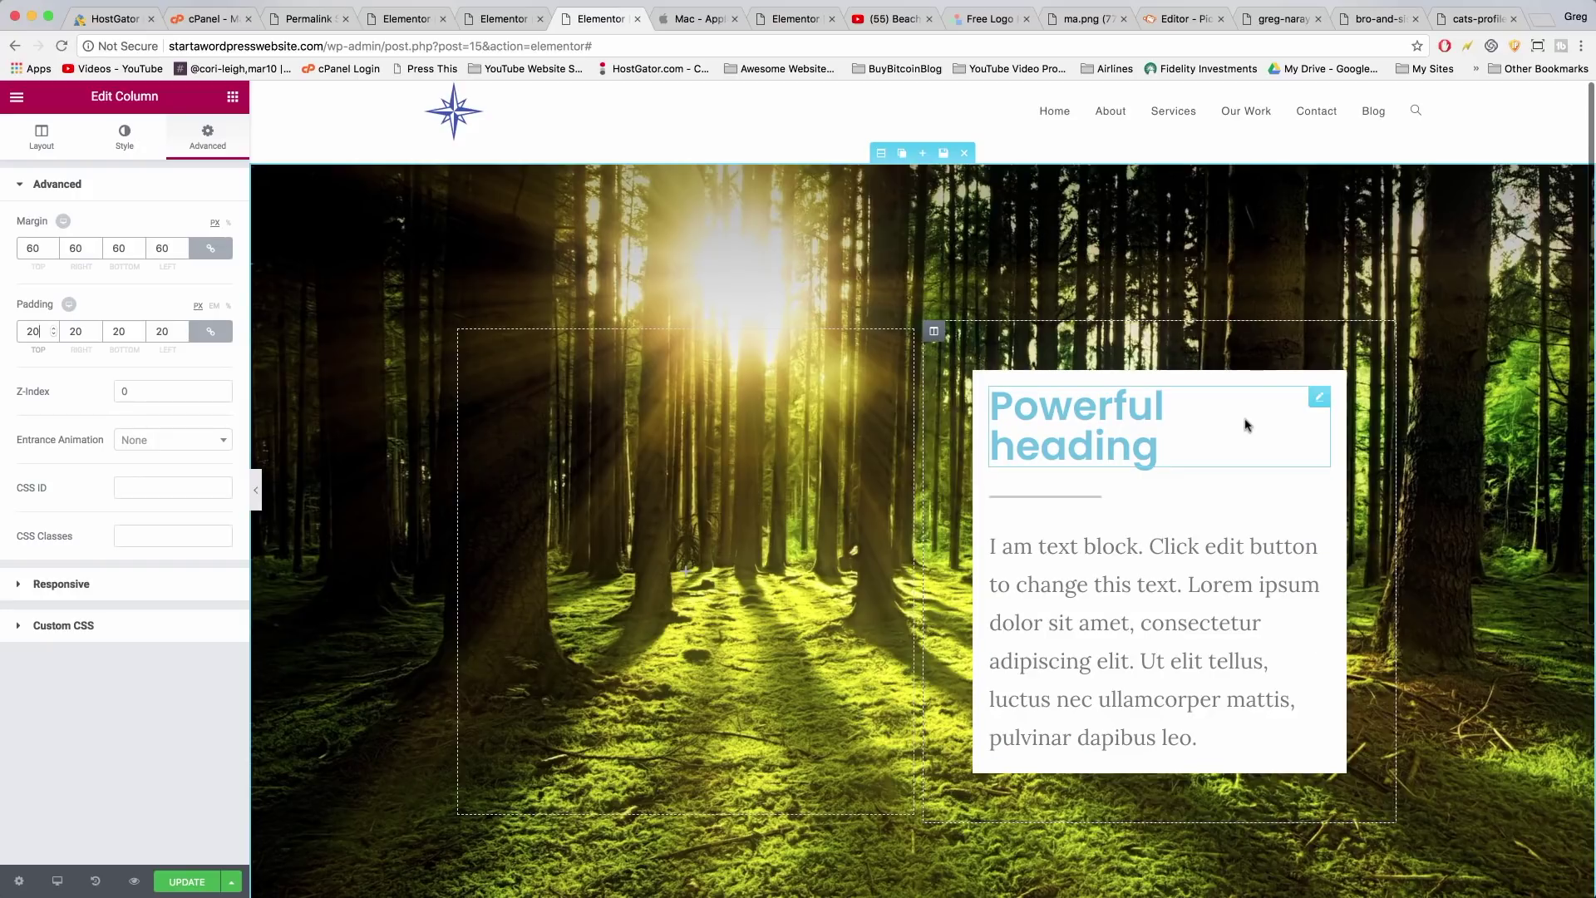
left_click(1141, 440)
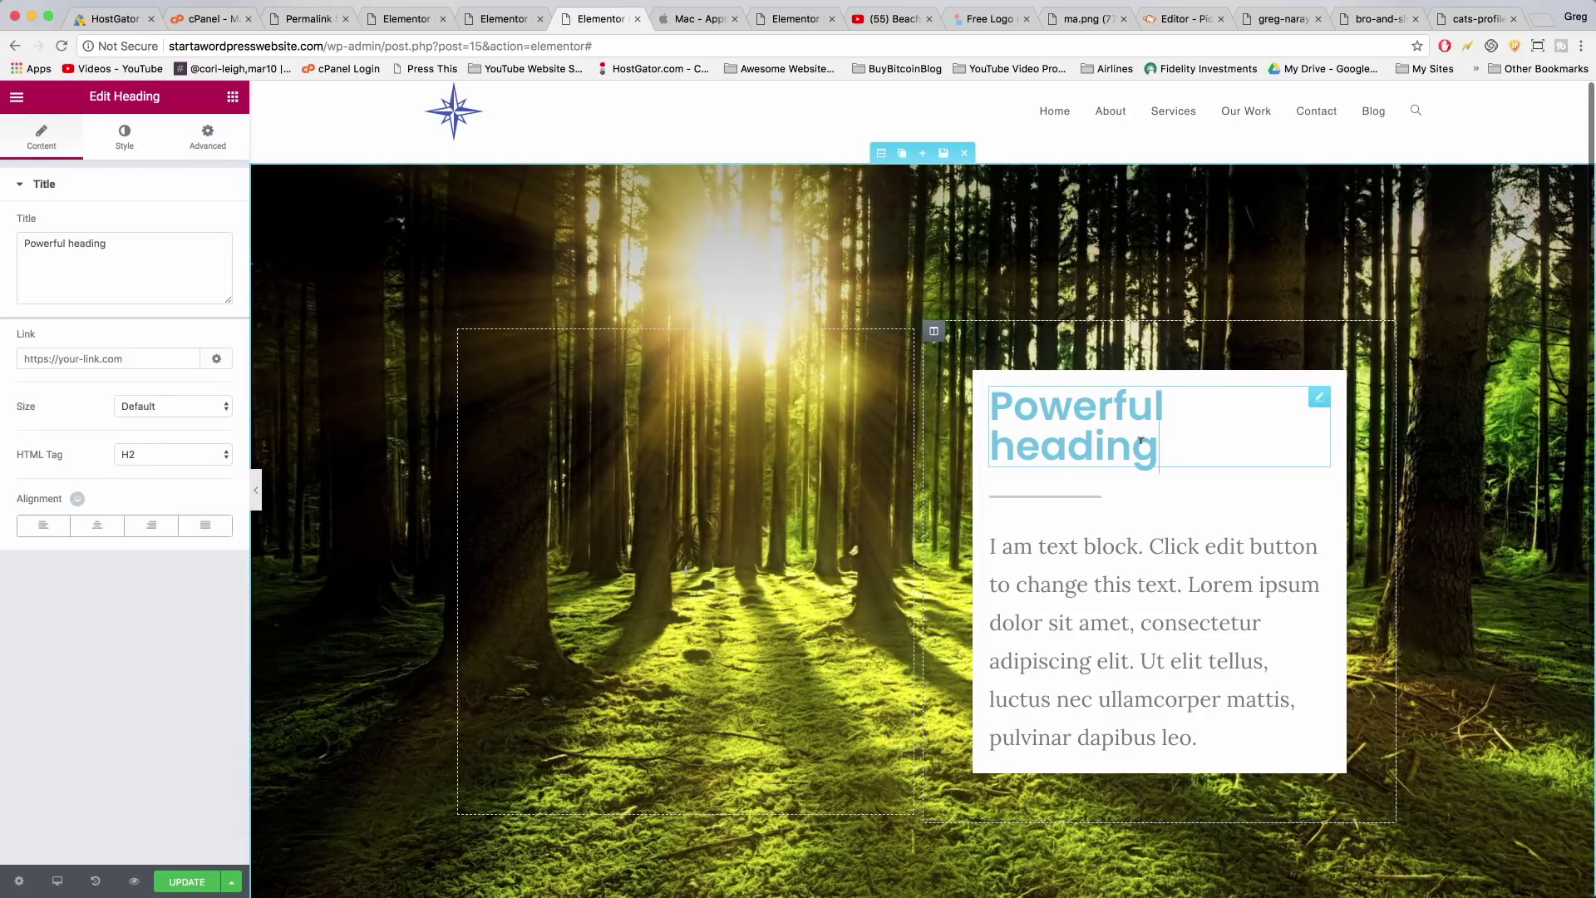
Change the Powerful heading's font size from 48 to 42 and make its text black.
left_click(123, 135)
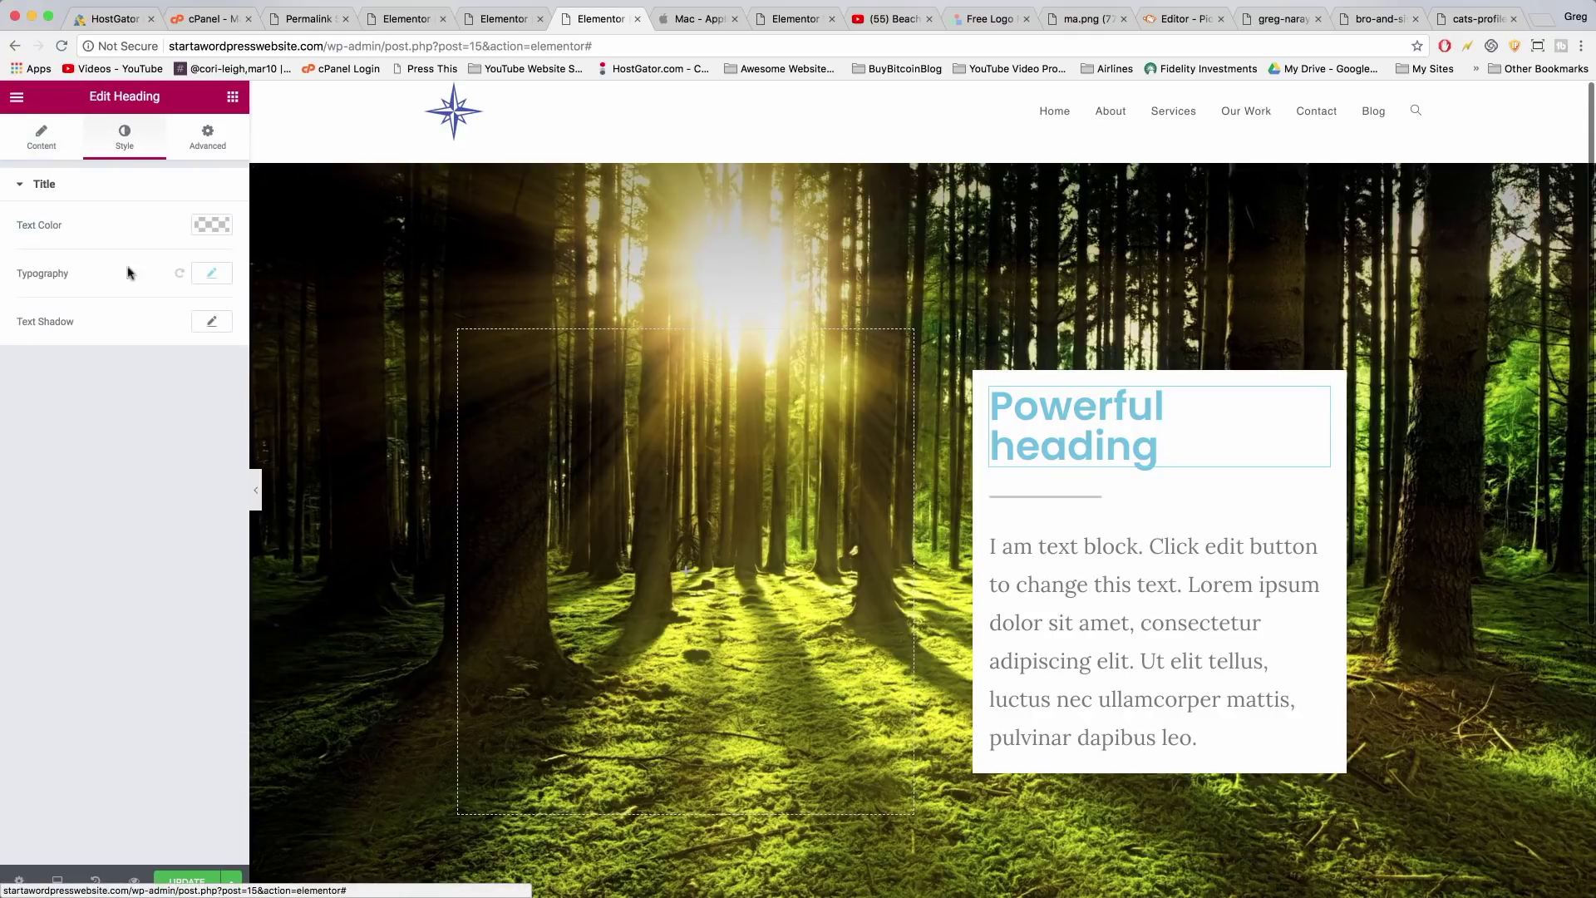
left_click(212, 274)
double_click(184, 376)
type("42")
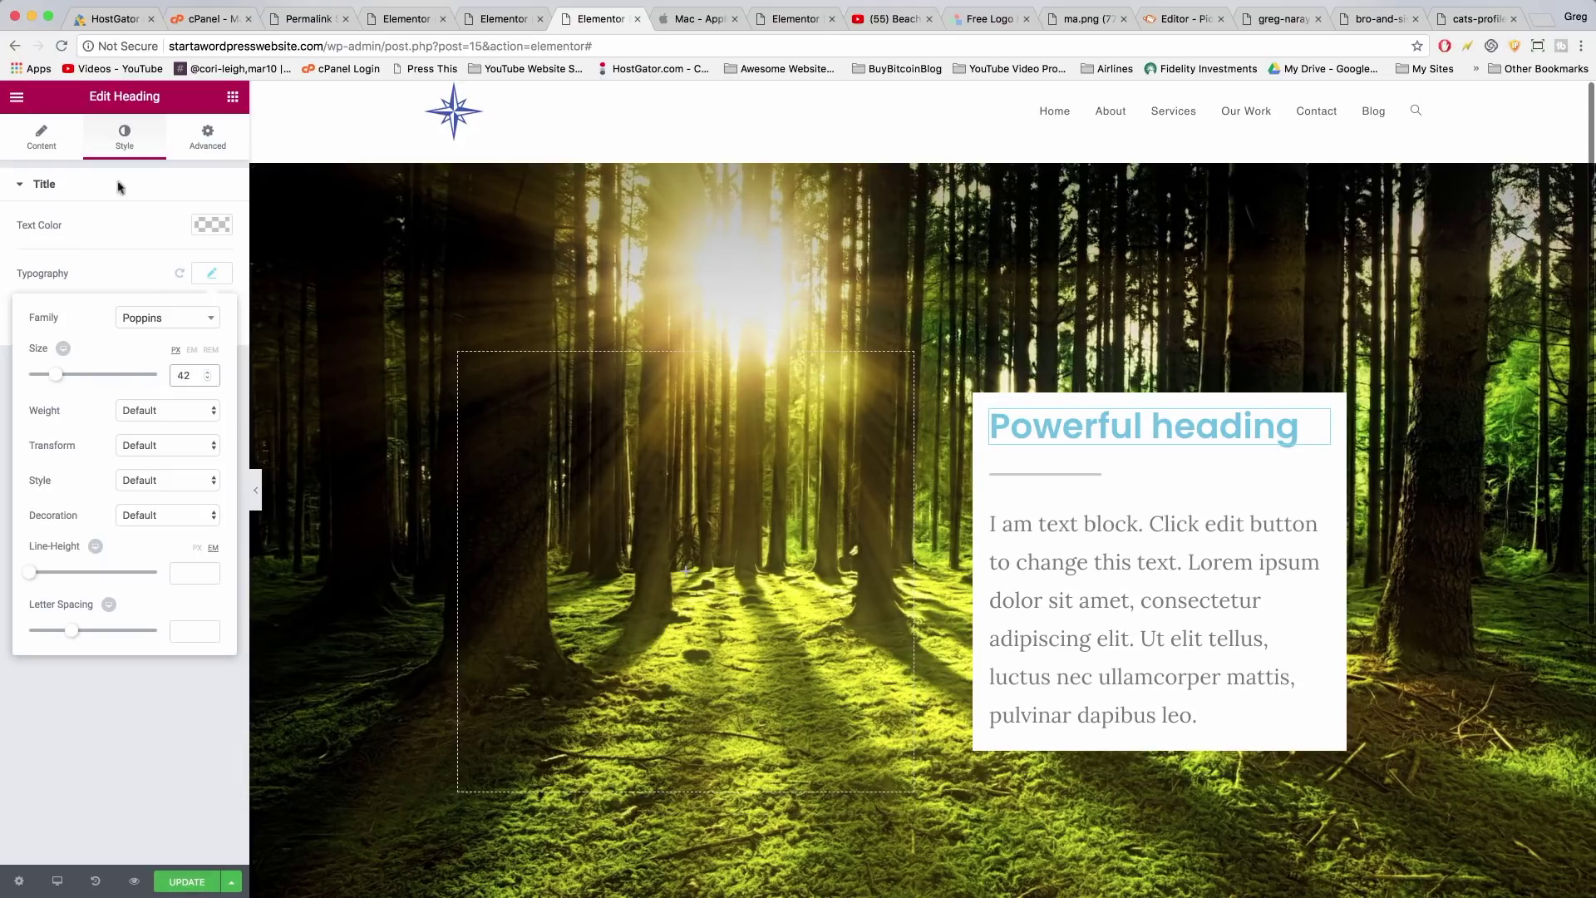
left_click(213, 225)
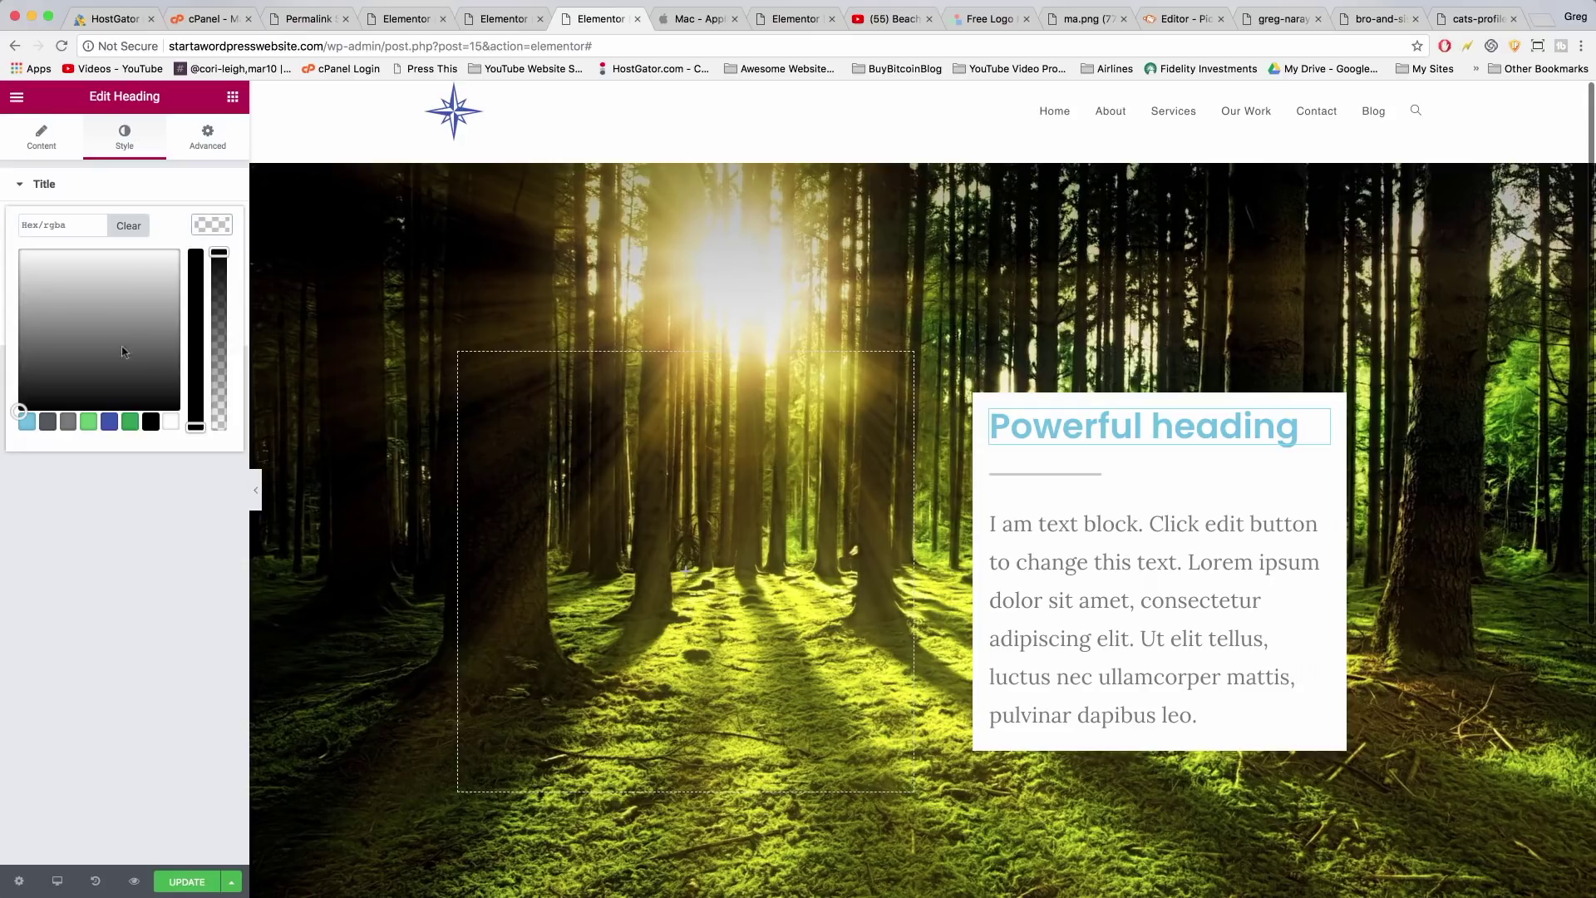
left_click(151, 423)
left_click(190, 884)
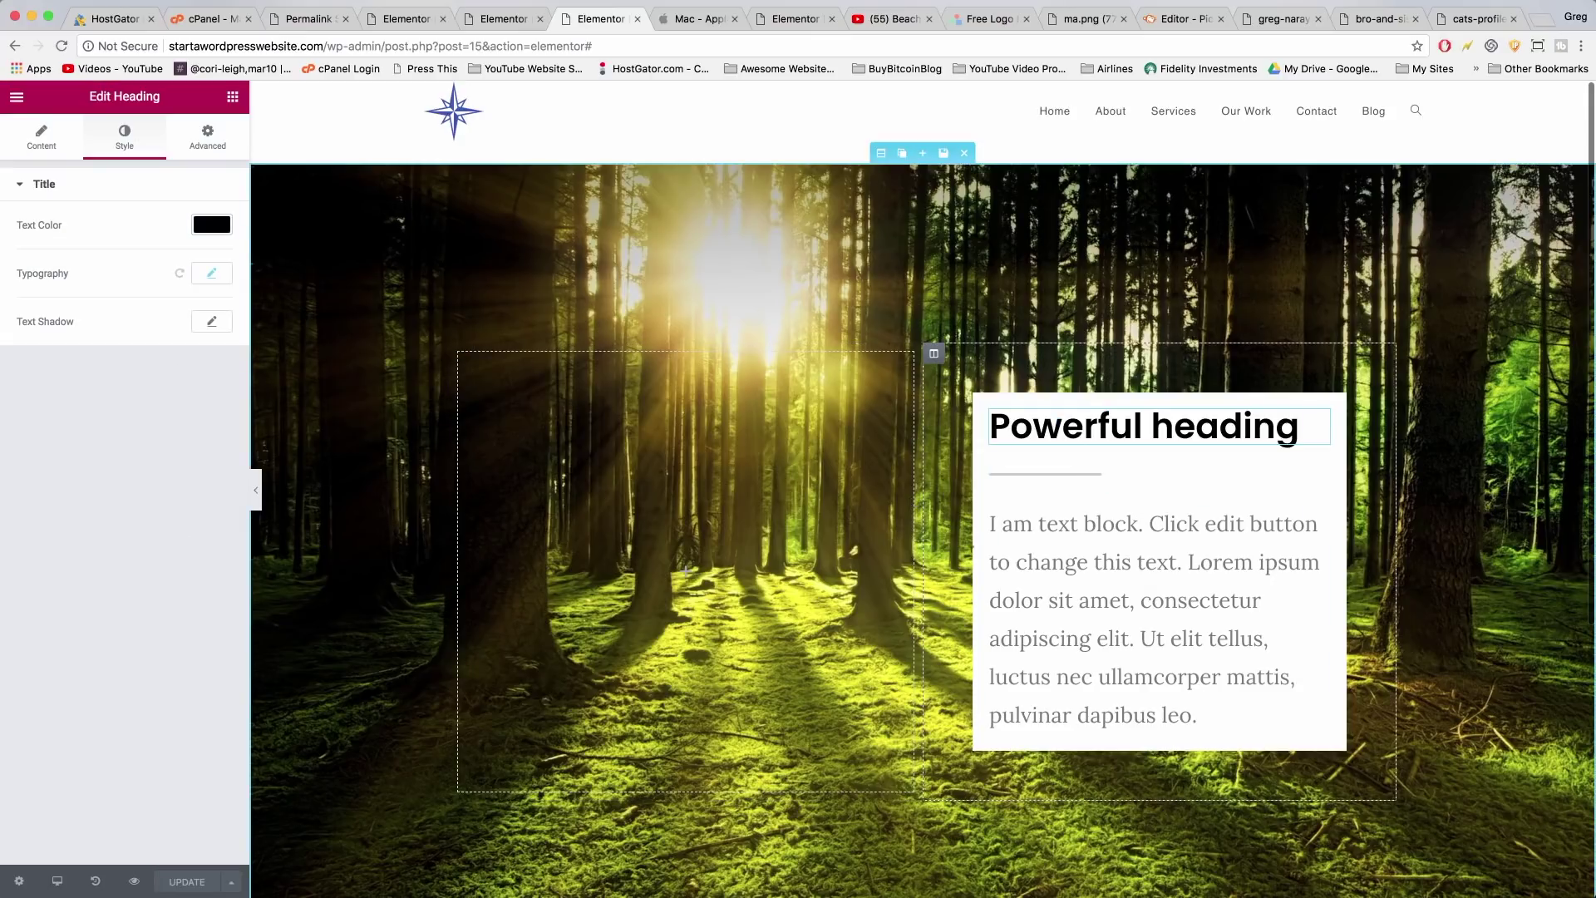
Select the text block and heading widgets to review the restyled white hero box.
left_click(1196, 707)
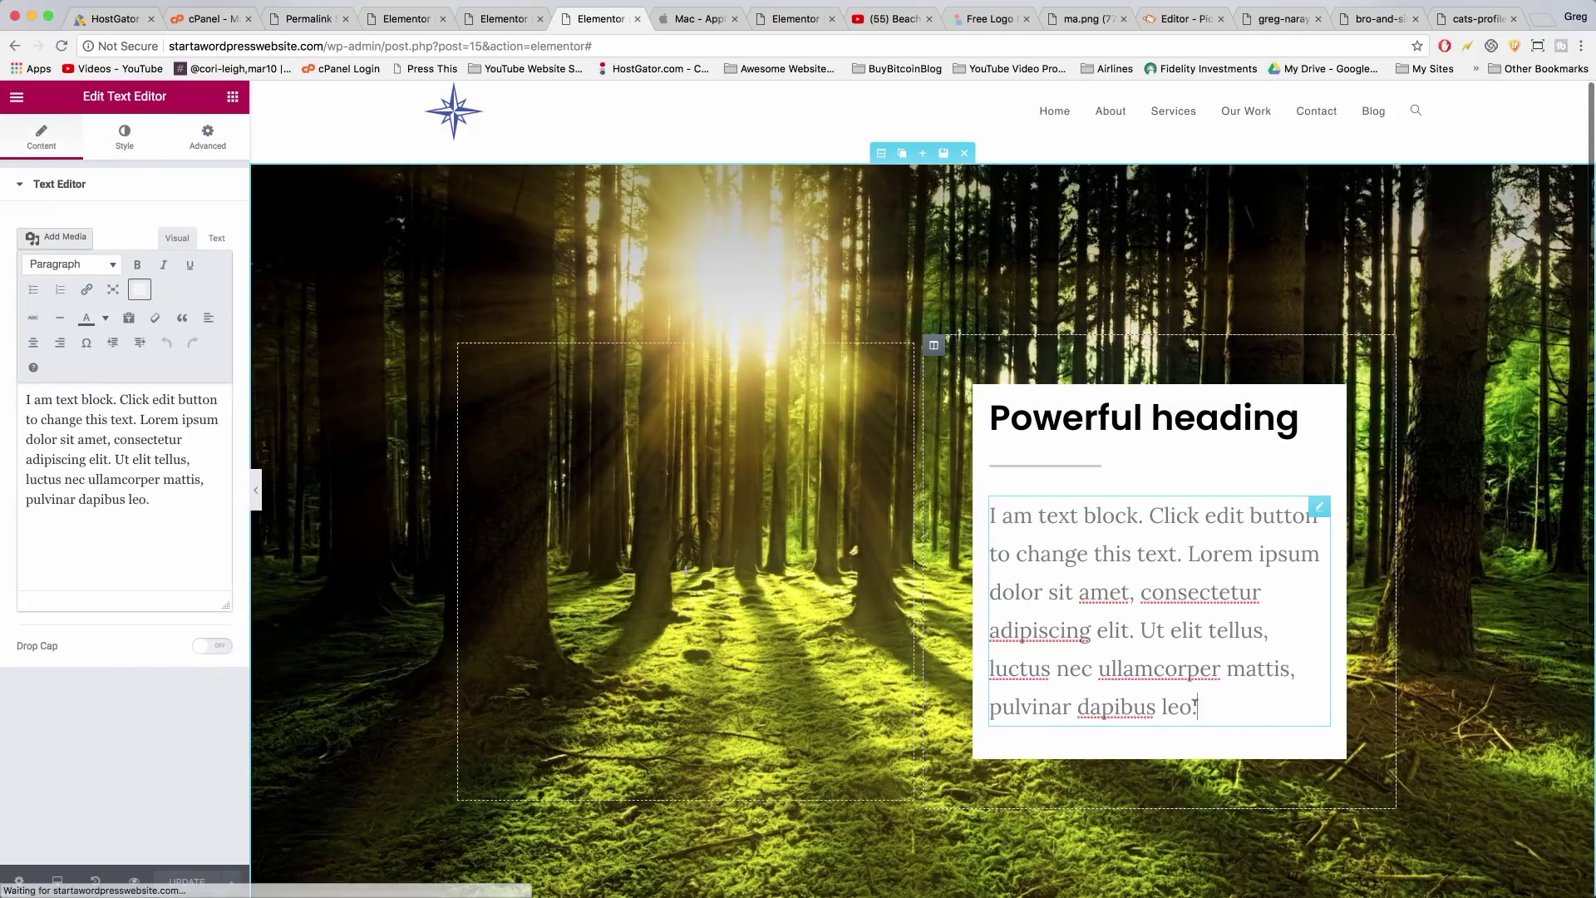
scroll(1195, 705, "down", 2)
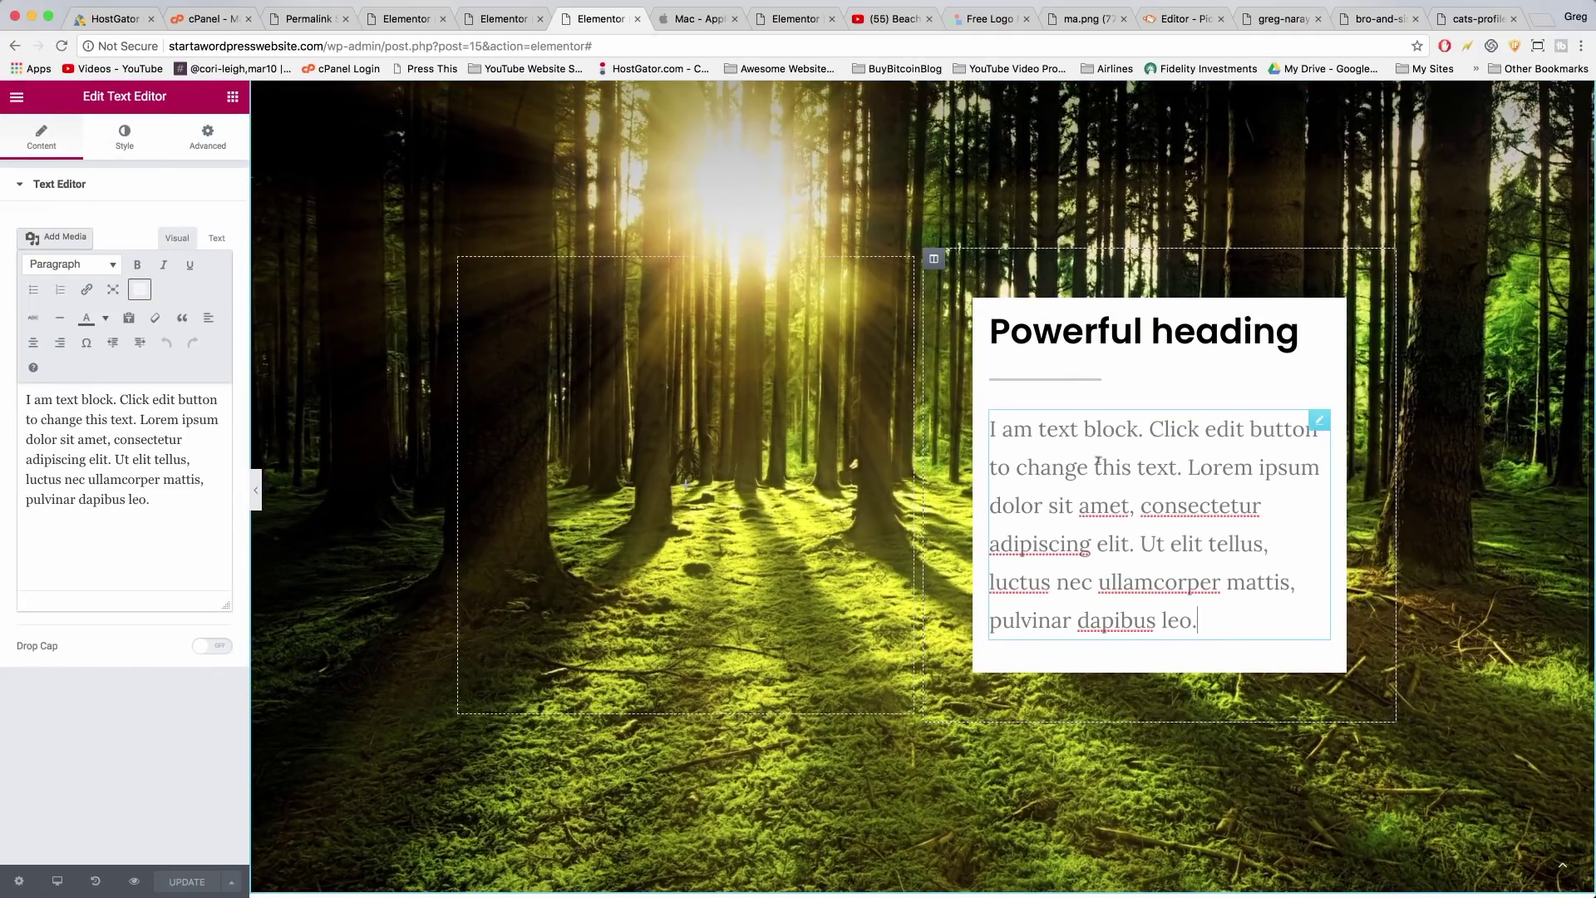
left_click(1081, 326)
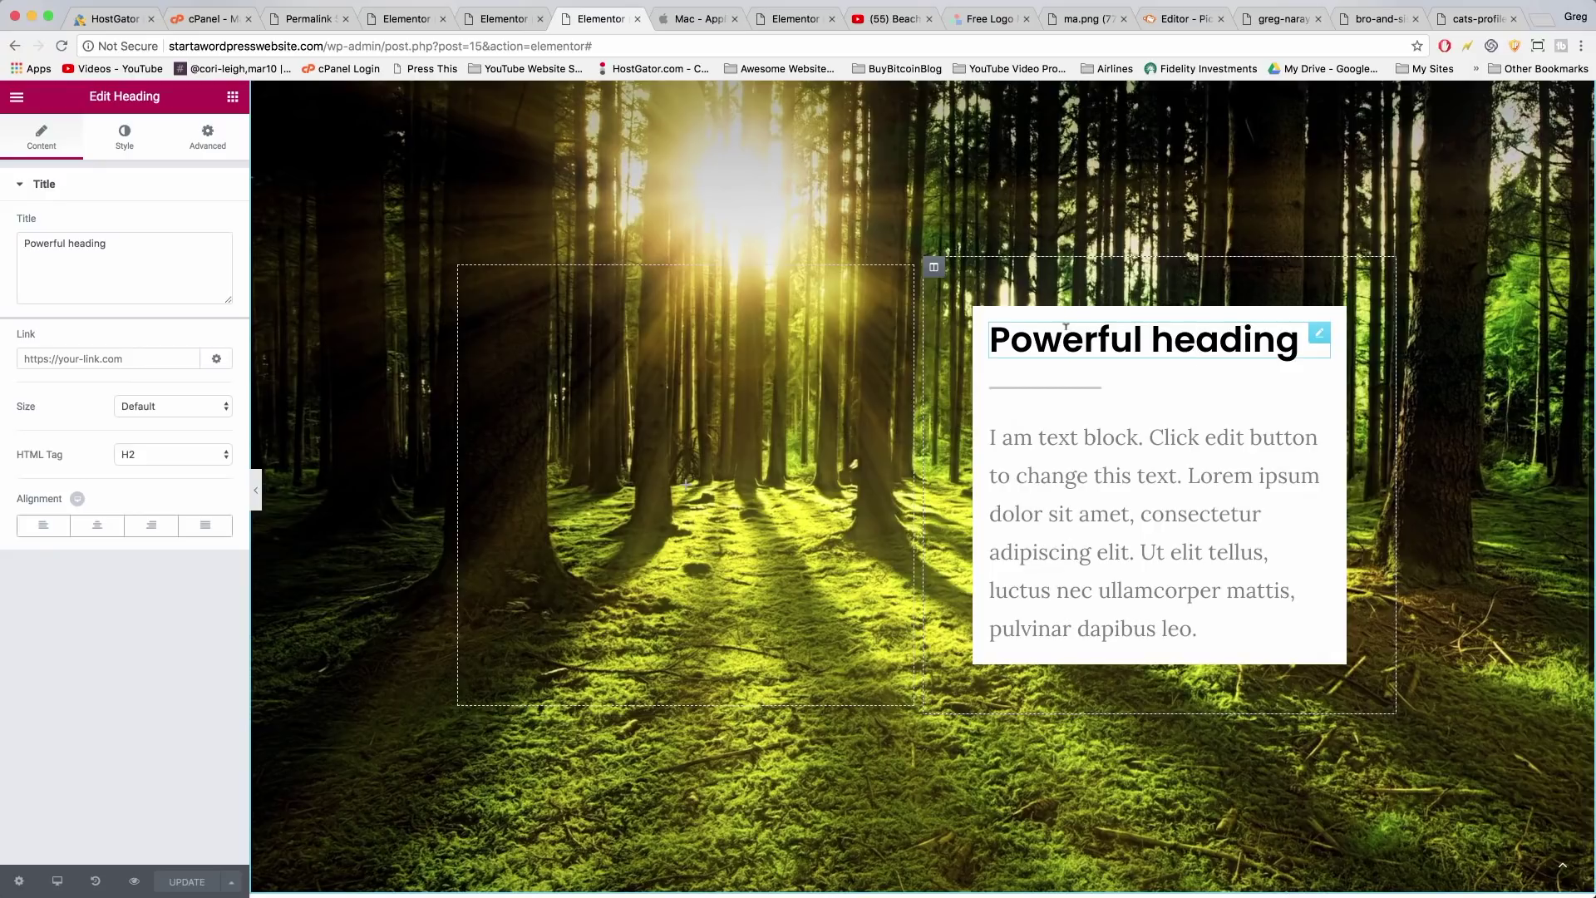
double_click(1219, 340)
left_click(1082, 340)
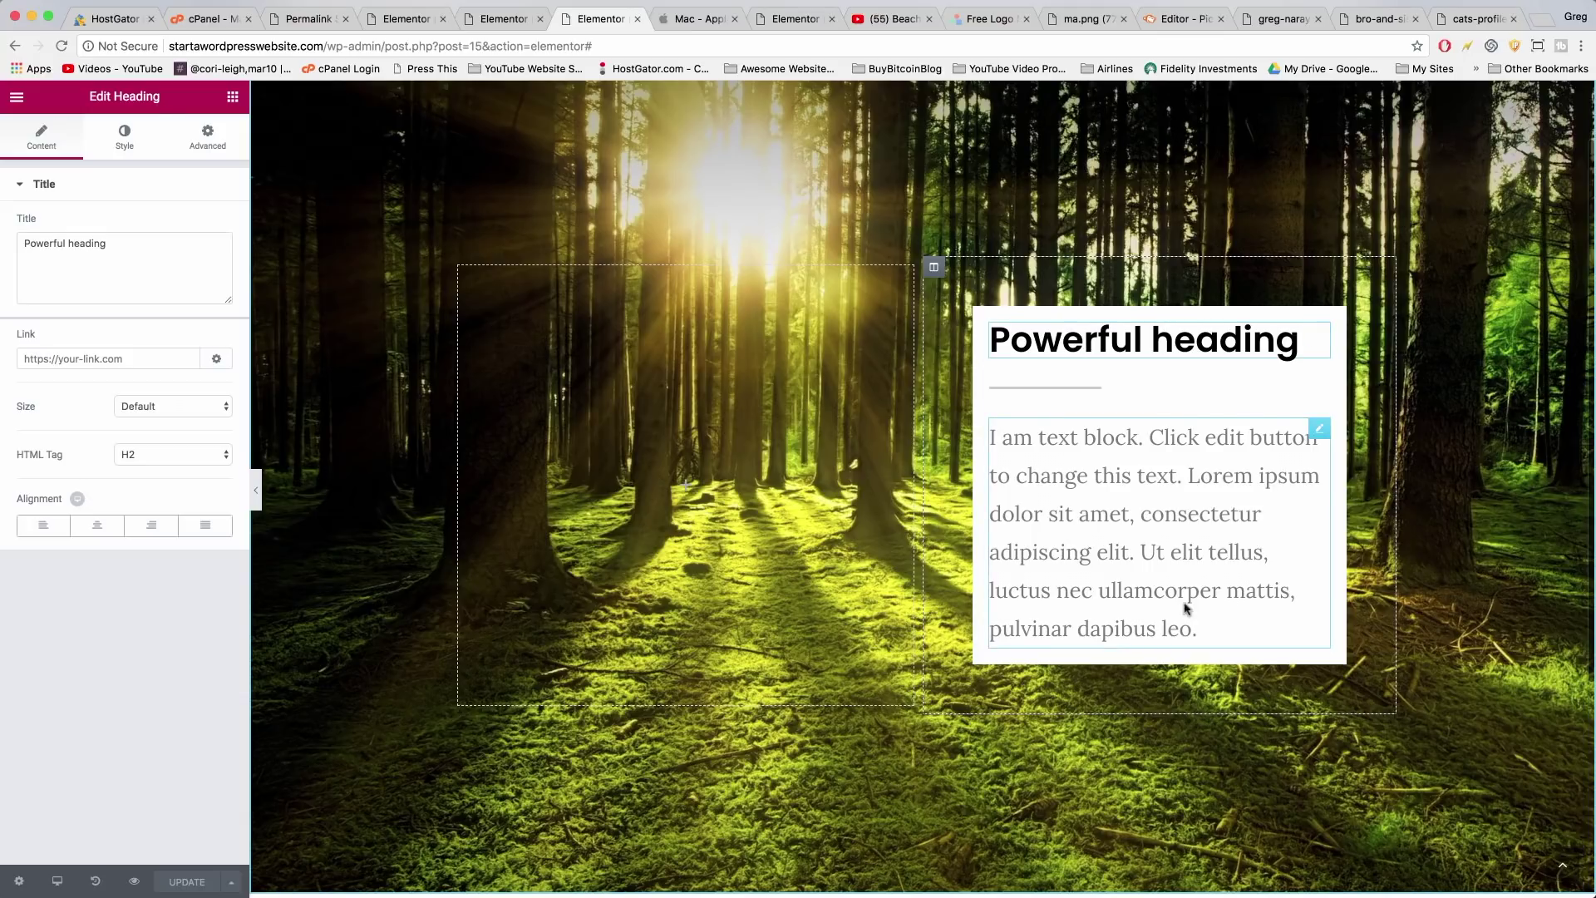
left_click(1189, 517)
scroll(1223, 613, "up", 2)
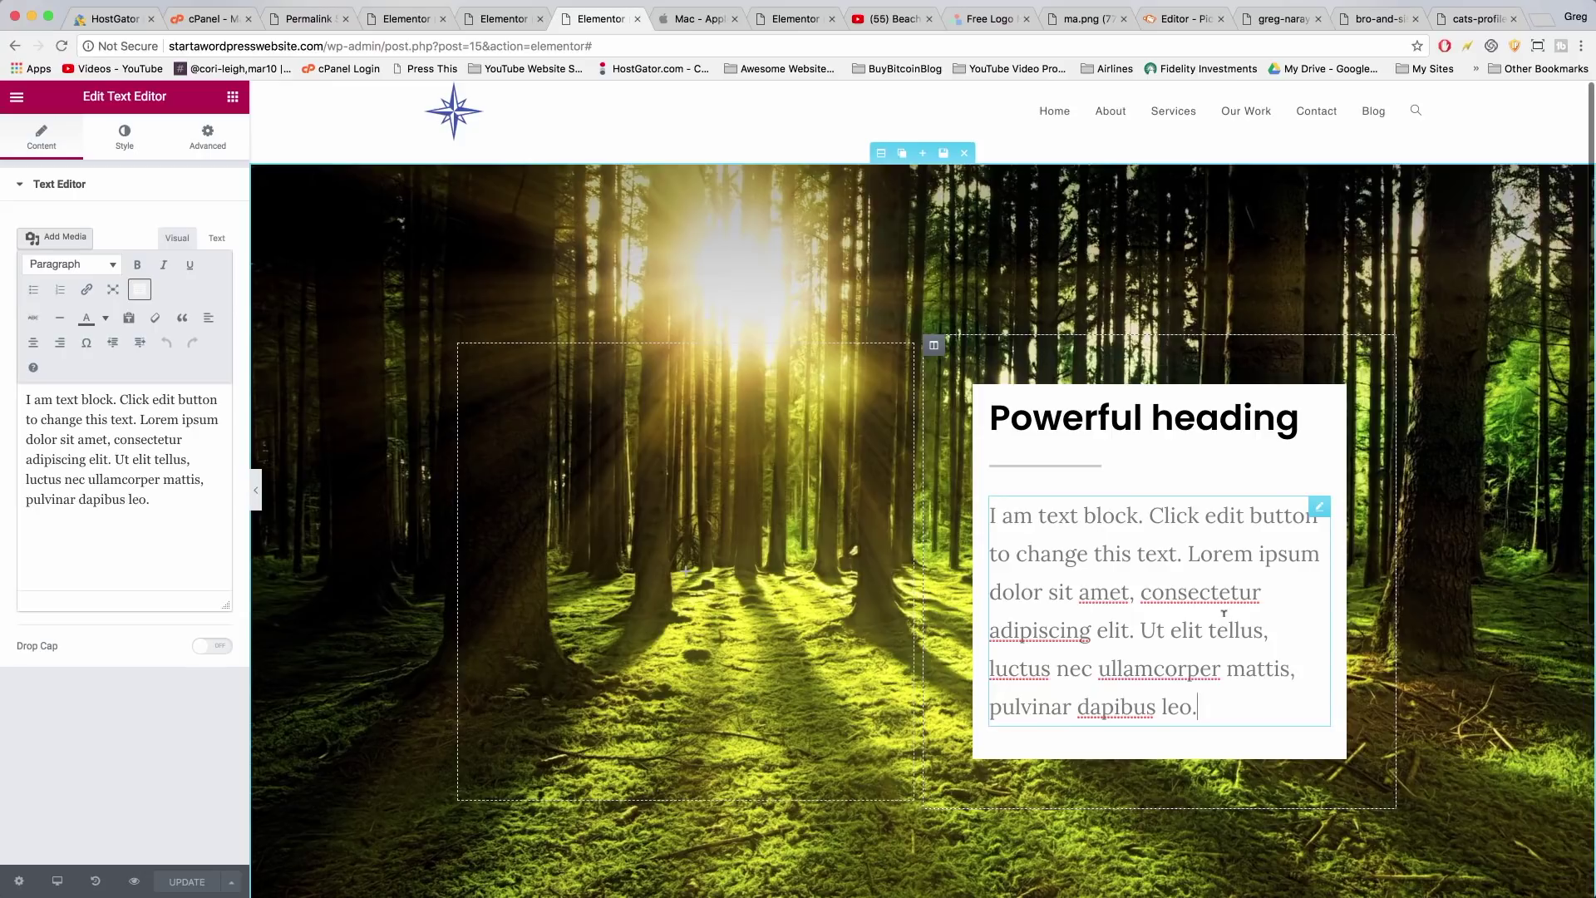
scroll(1224, 614, "down", 5)
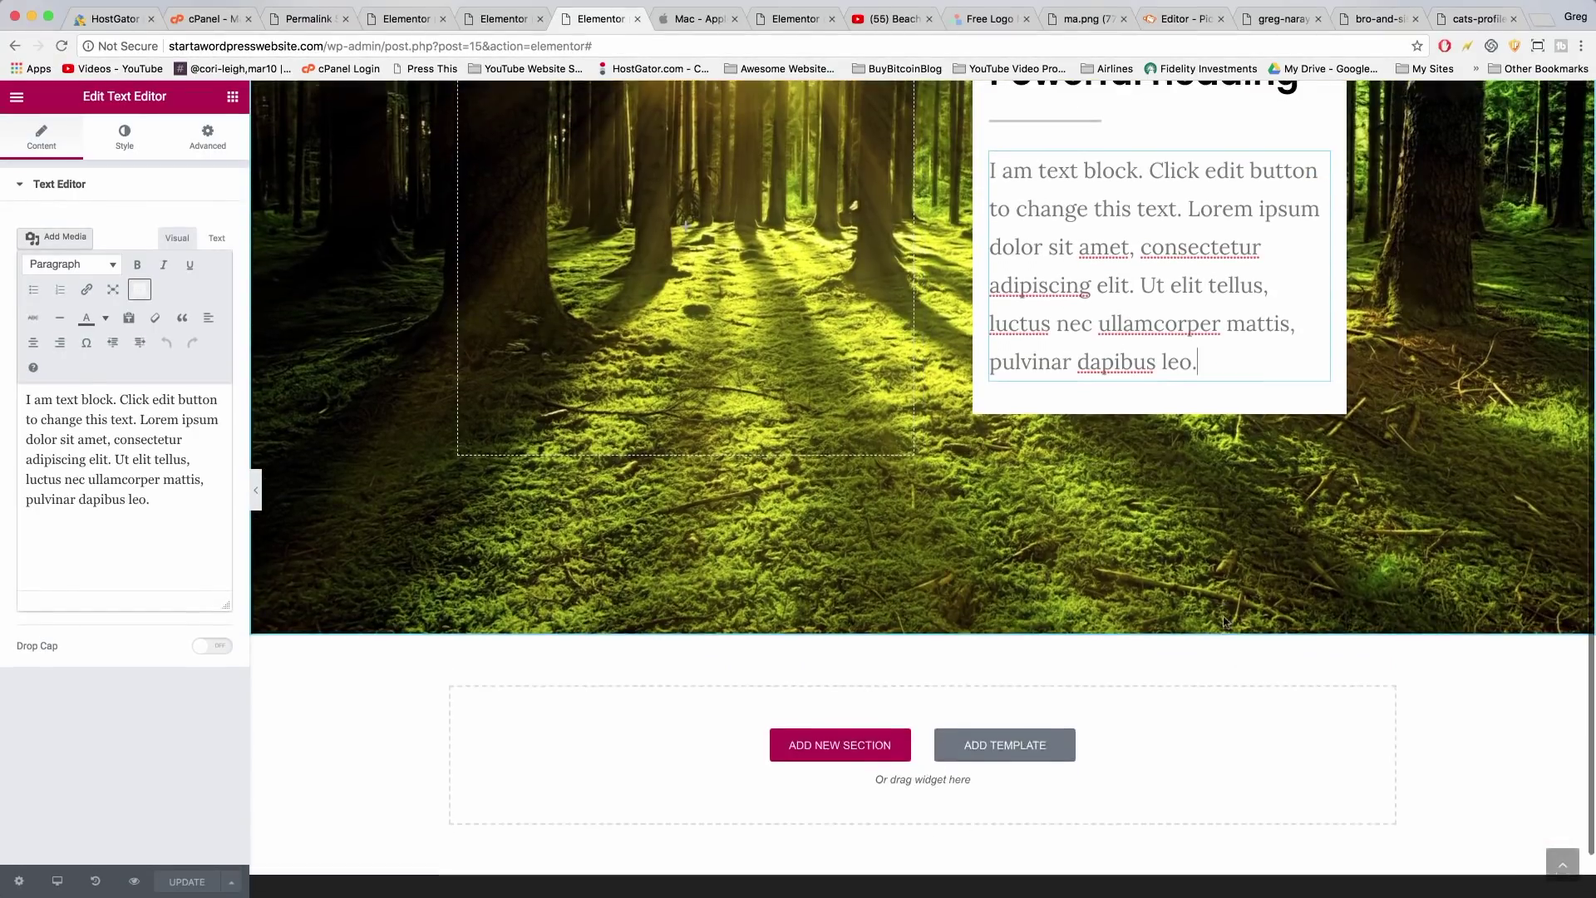
scroll(1226, 622, "up", 5)
scroll(1224, 622, "down", 5)
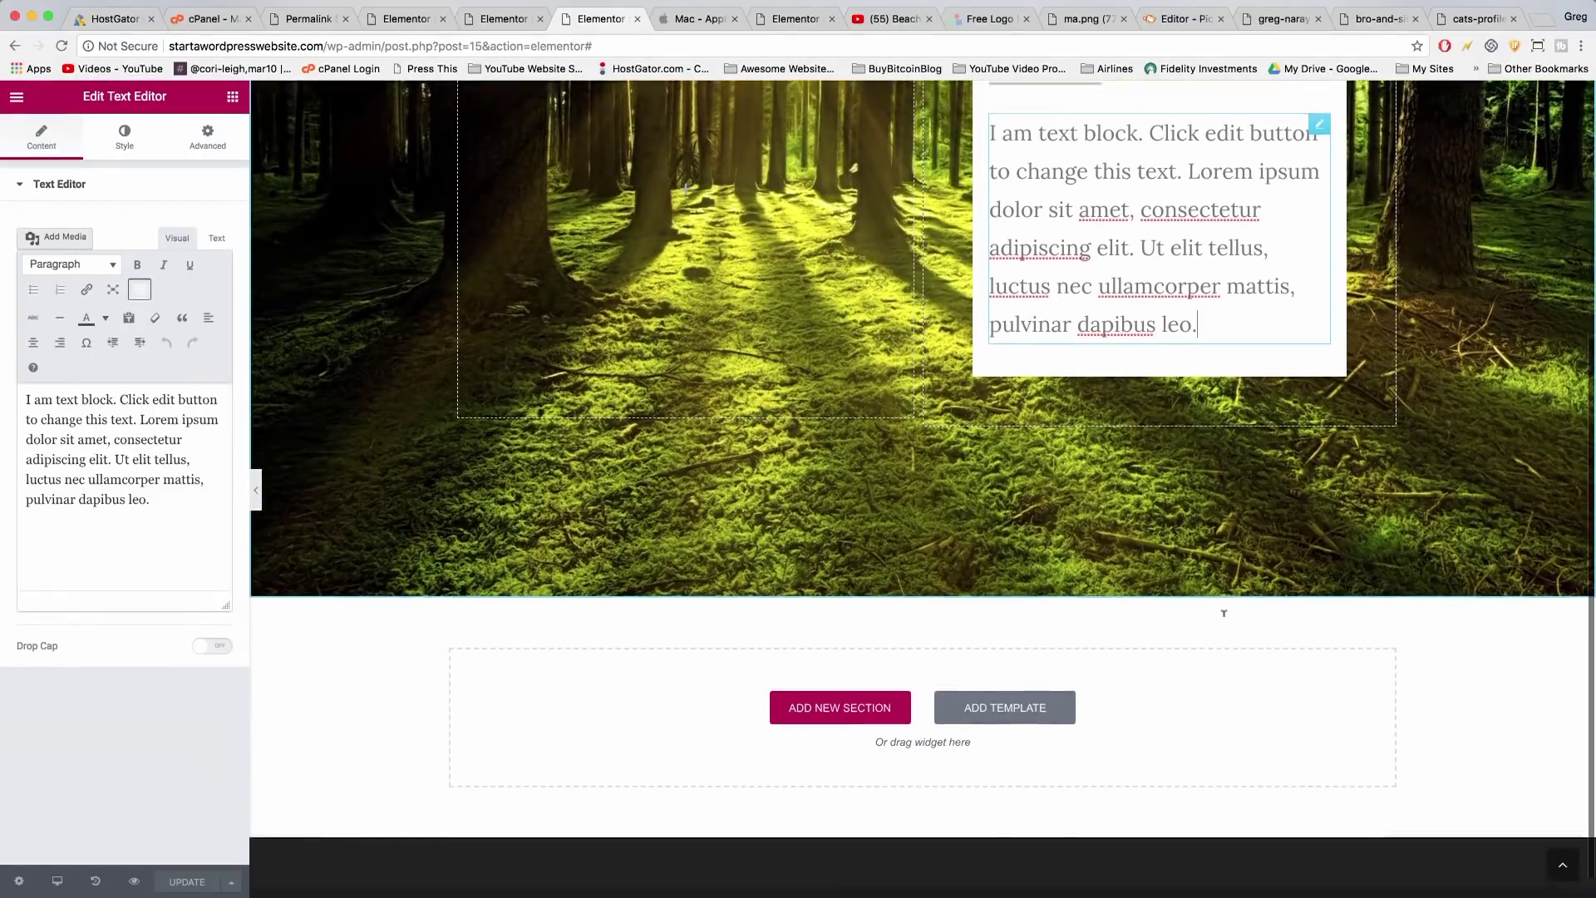
scroll(1224, 622, "up", 5)
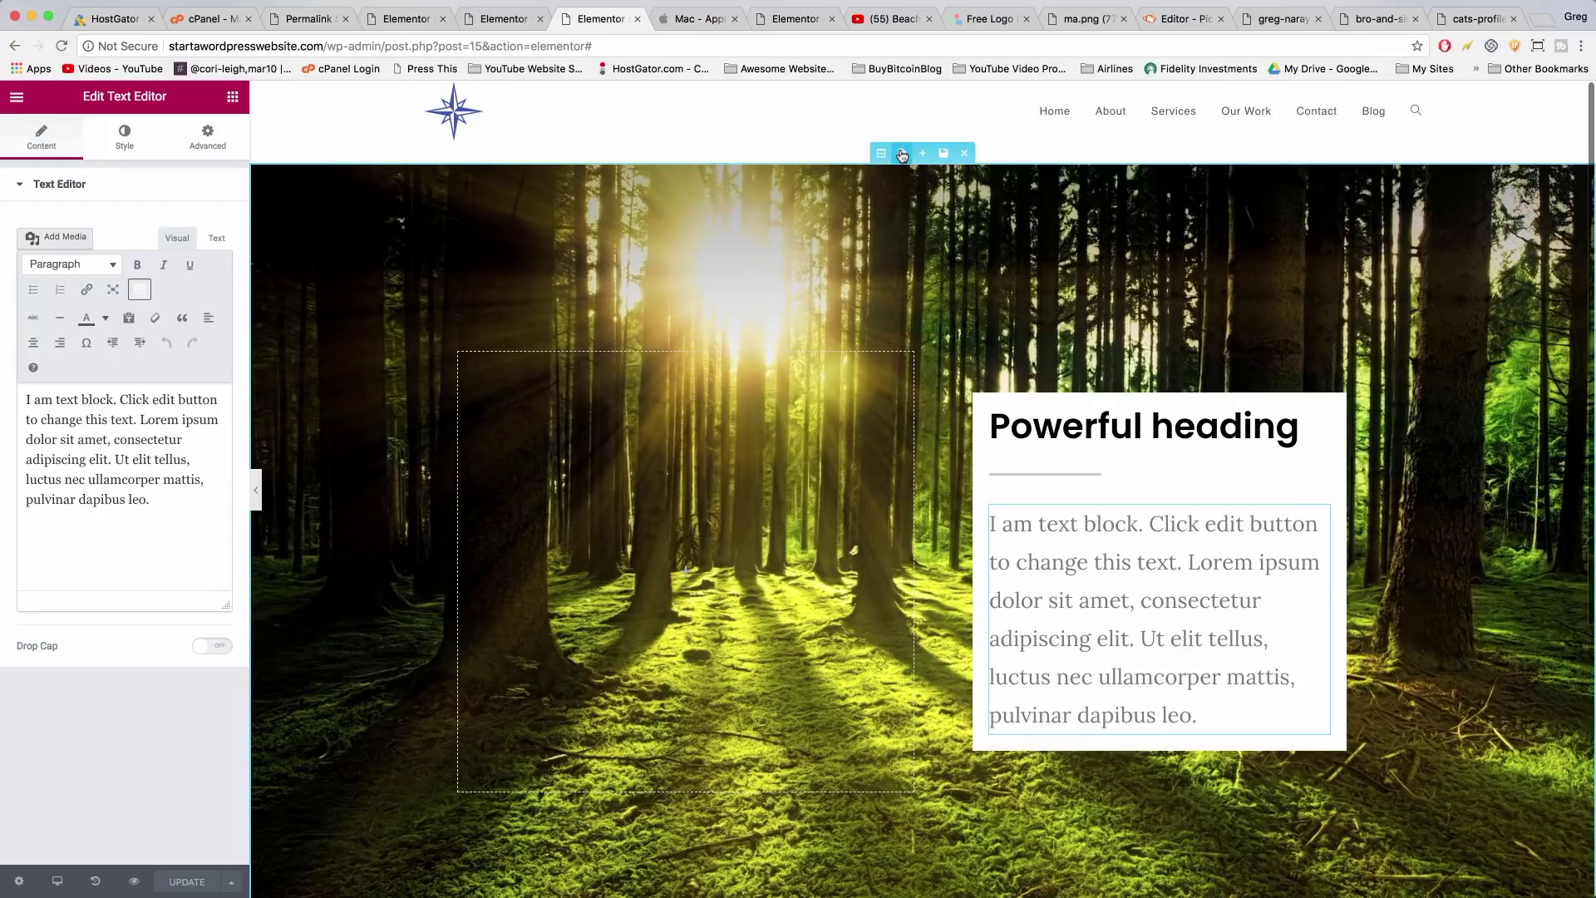
Duplicate the forest section three times.
left_click(902, 155)
left_click(903, 156)
left_click(902, 155)
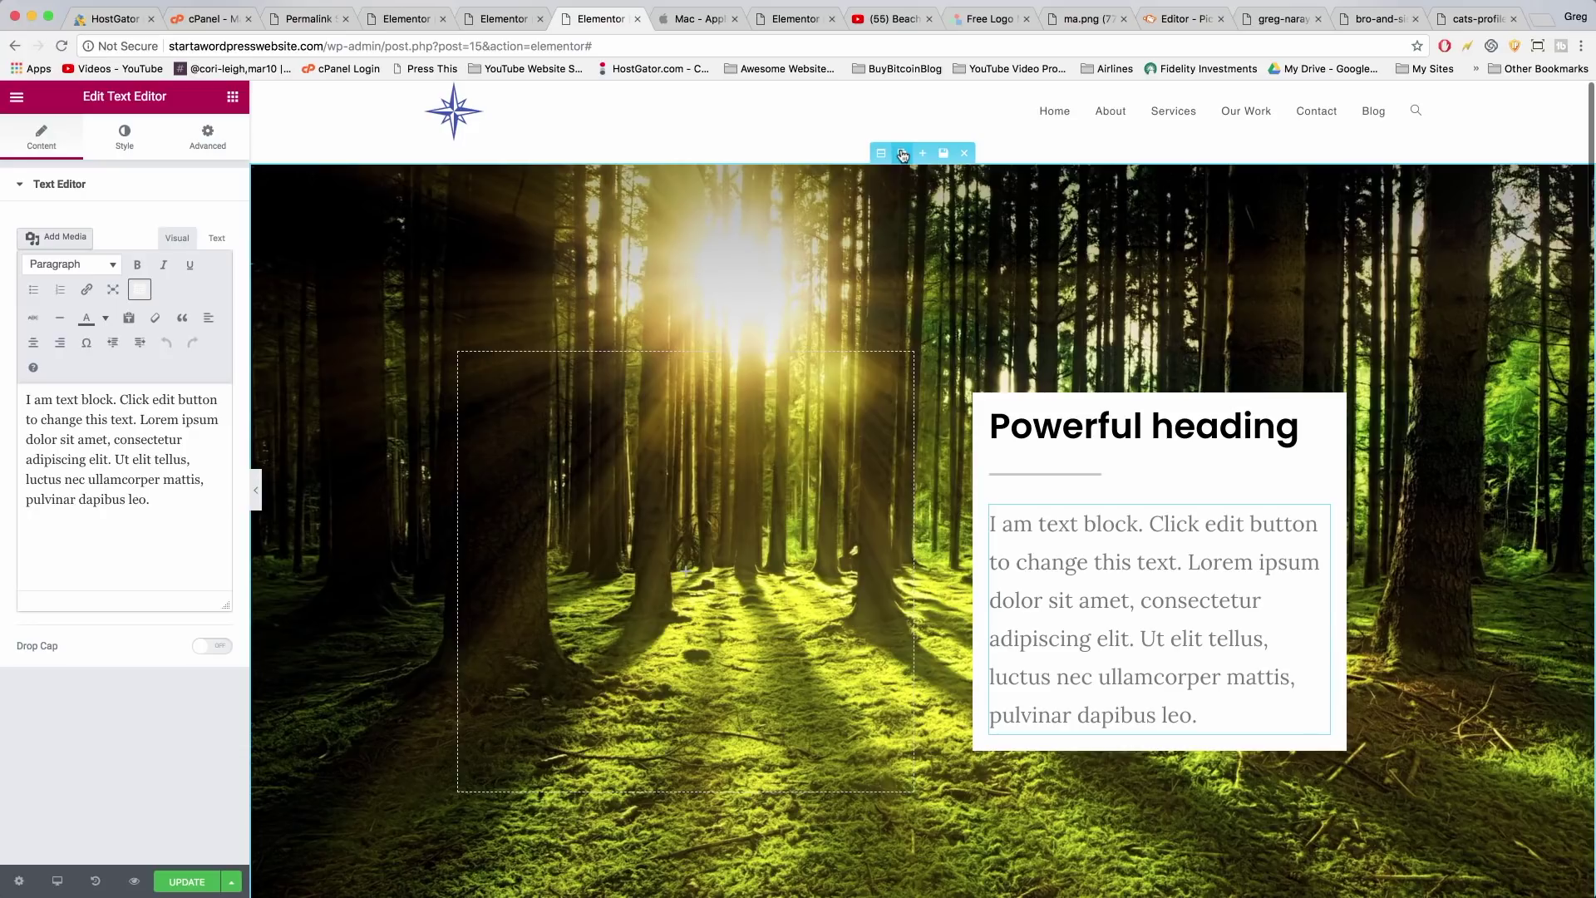
scroll(948, 350, "down", 6)
scroll(948, 349, "down", 7)
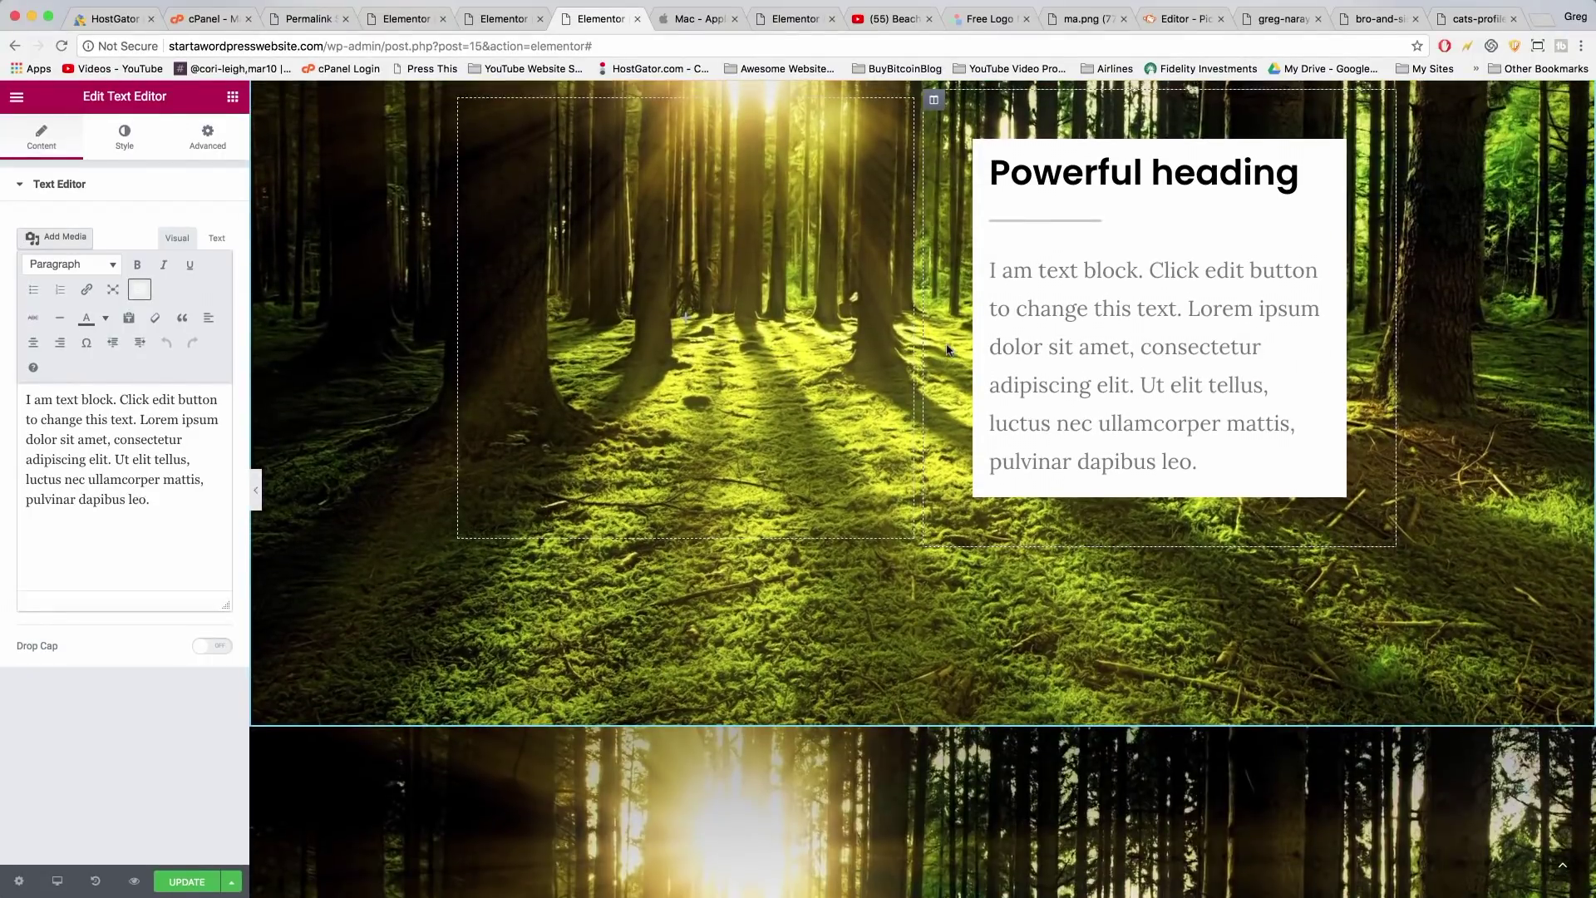
scroll(981, 349, "up", 1)
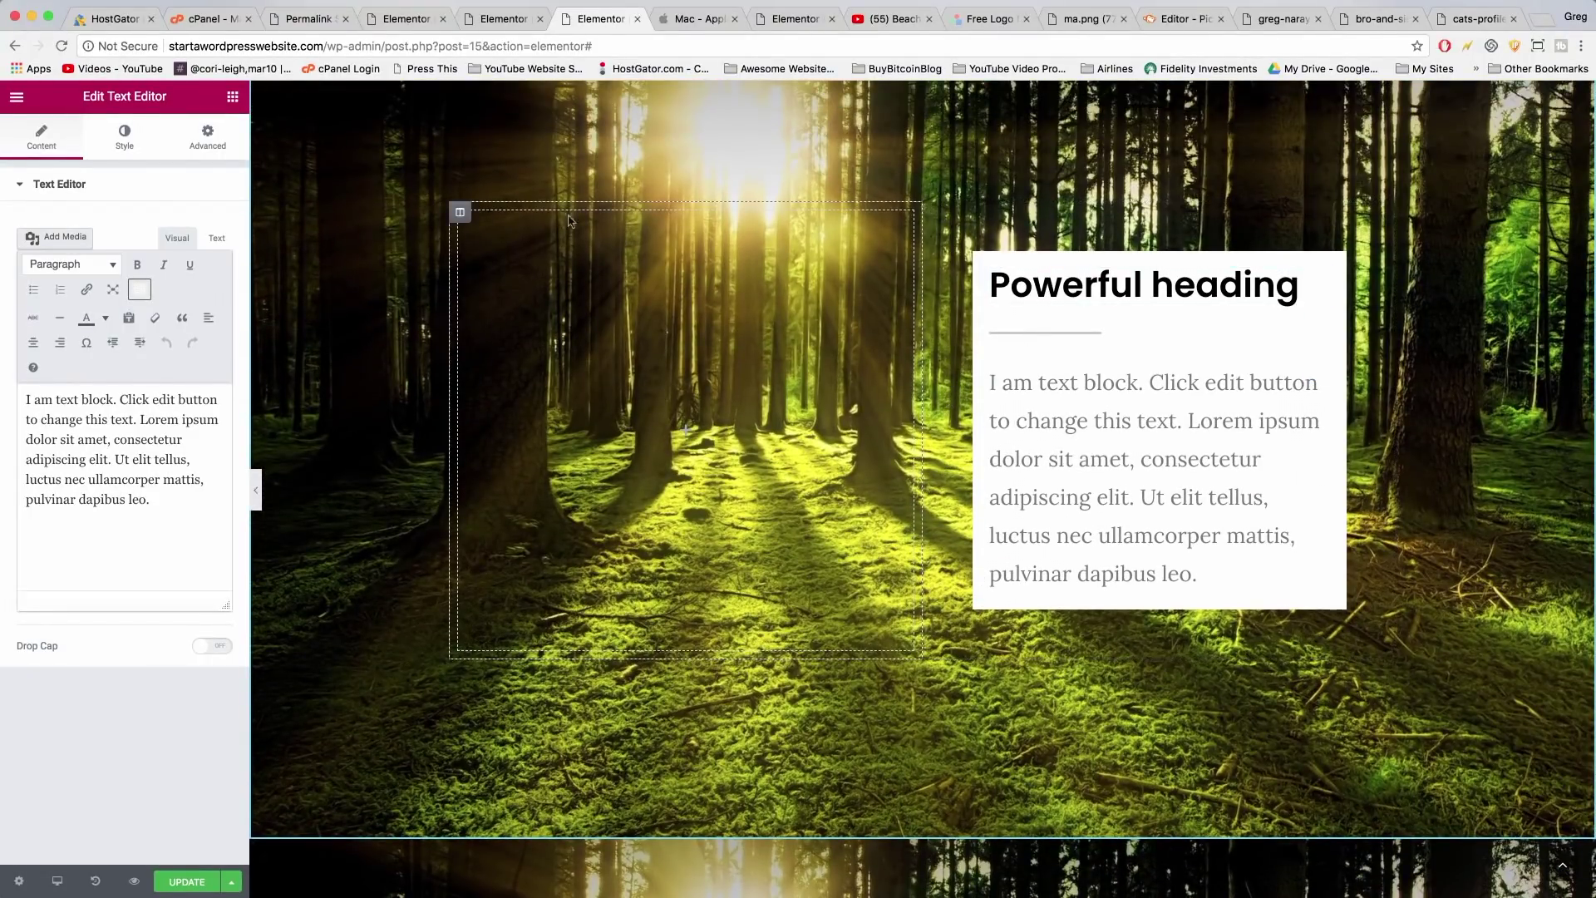
scroll(832, 283, "up", 1)
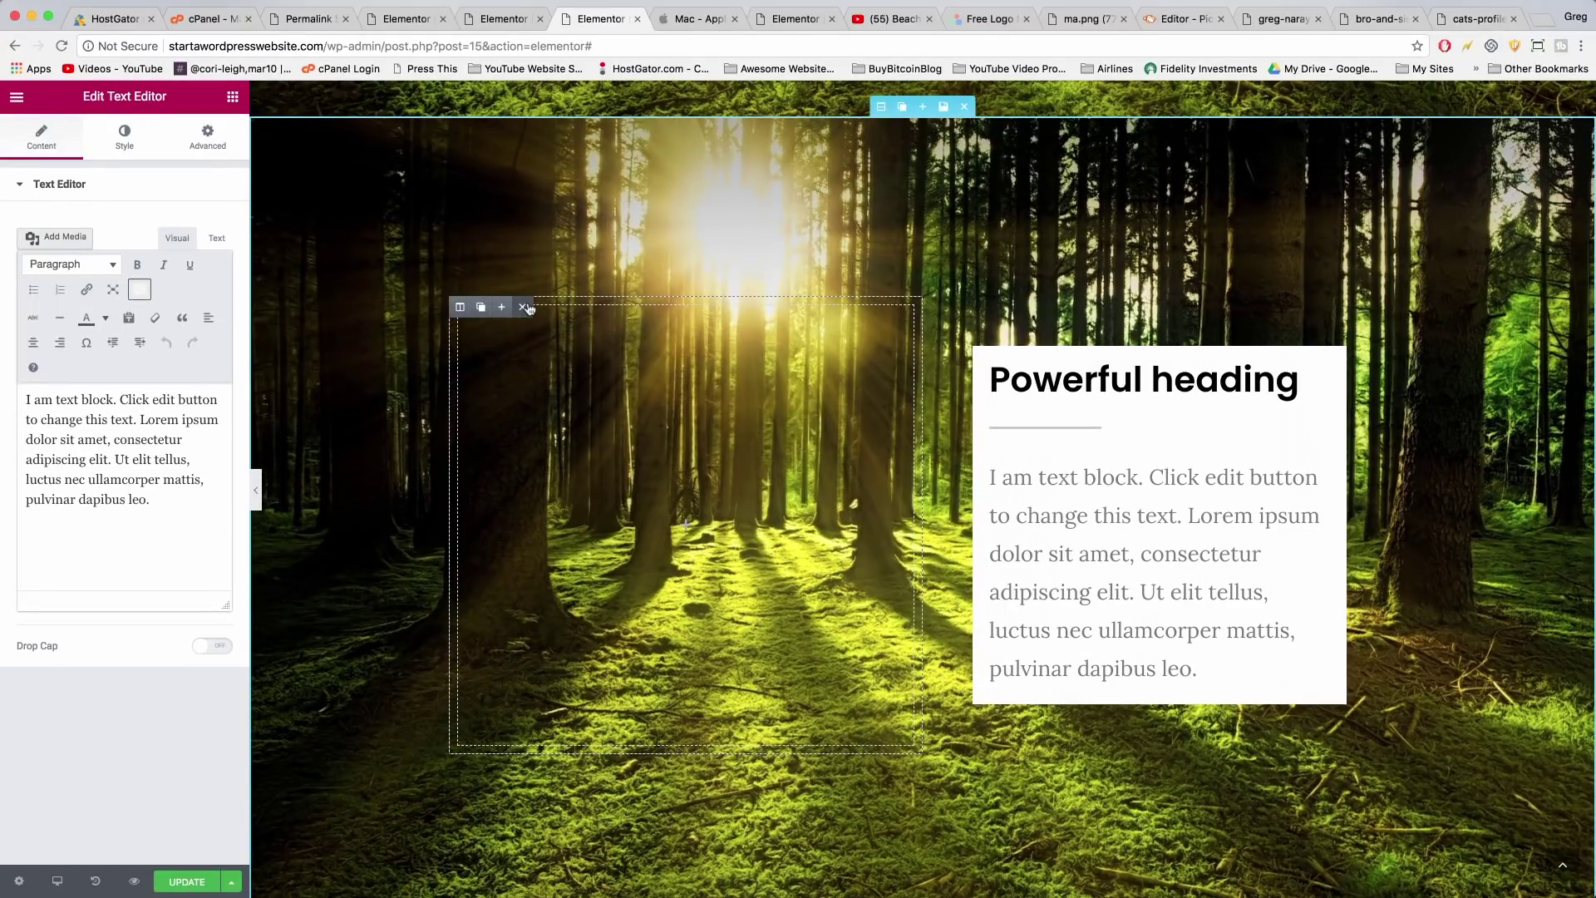
In the first copy, delete the empty left column and add an empty column right of the text box.
left_click(524, 308)
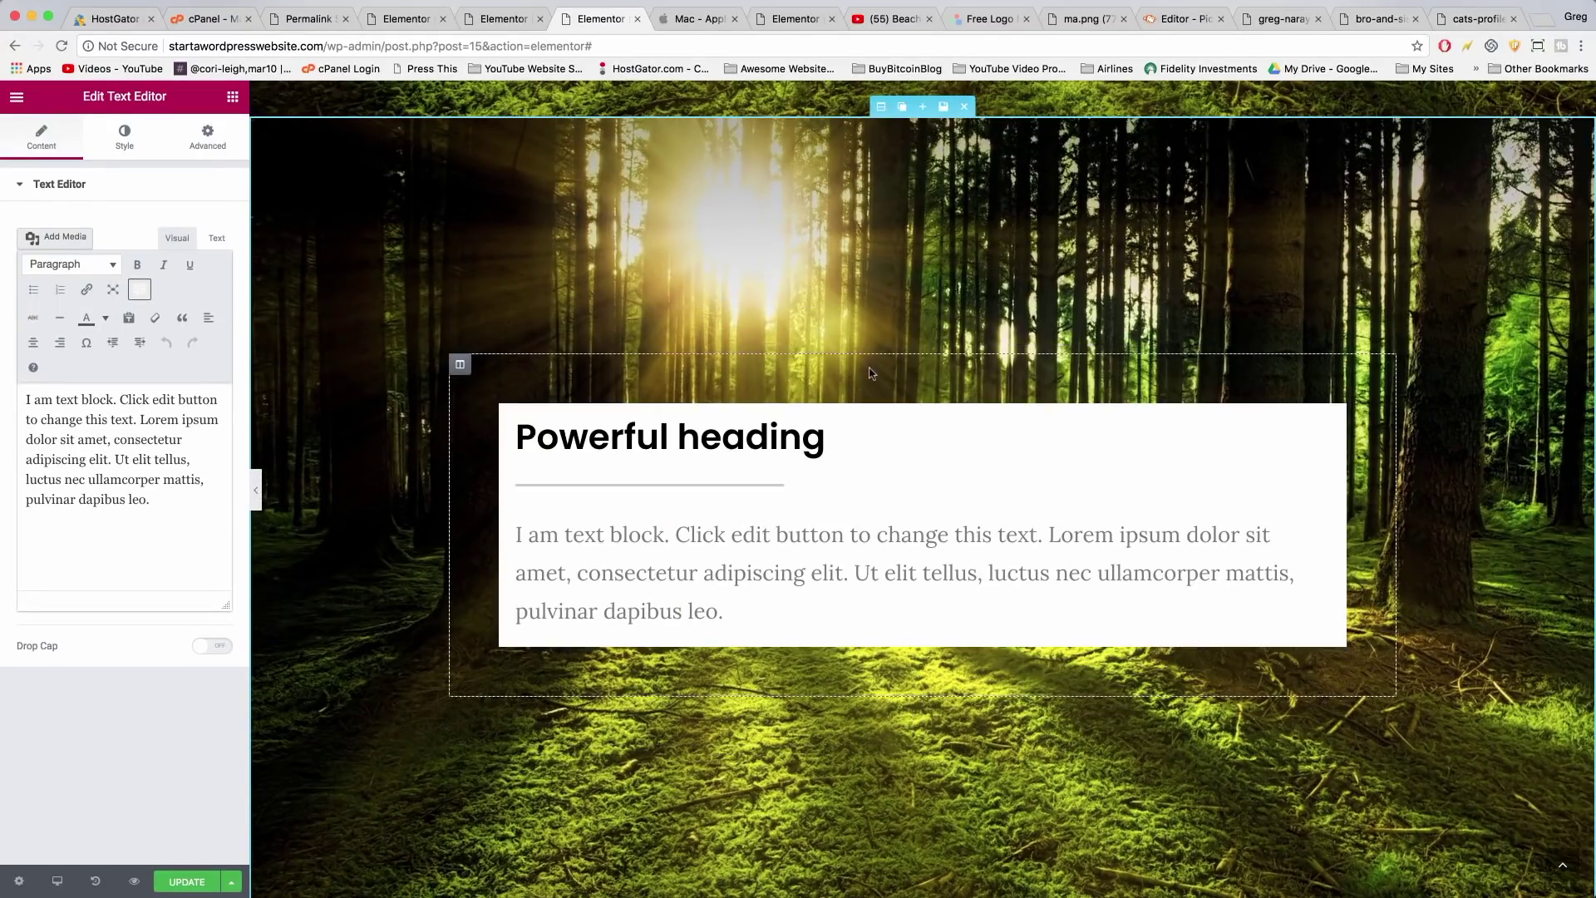
mouse_move(465, 366)
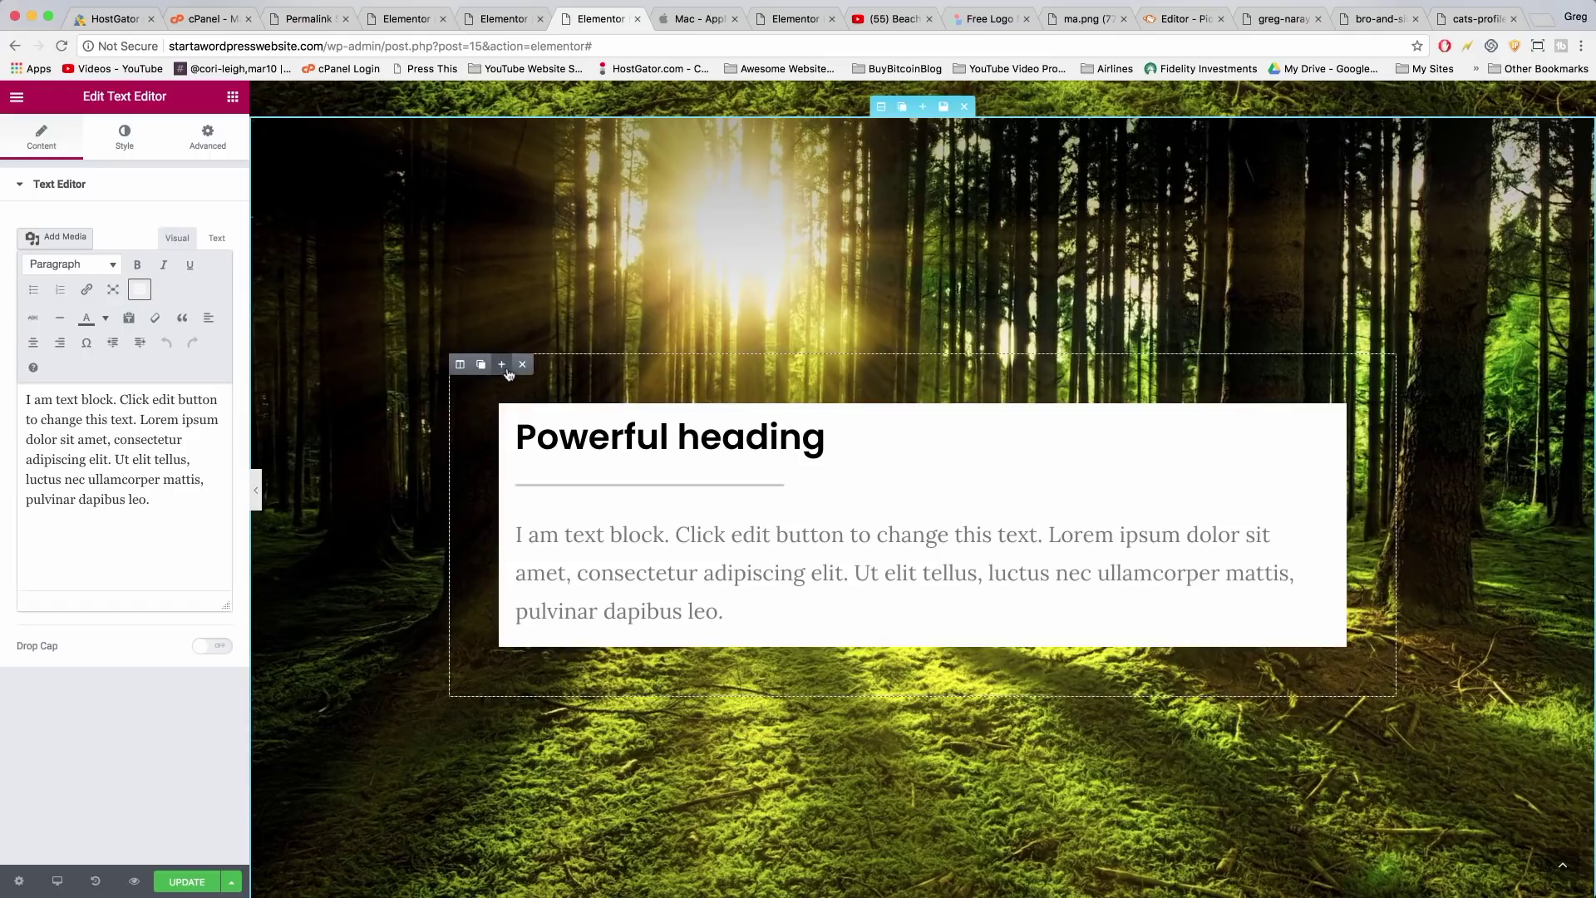
left_click(502, 365)
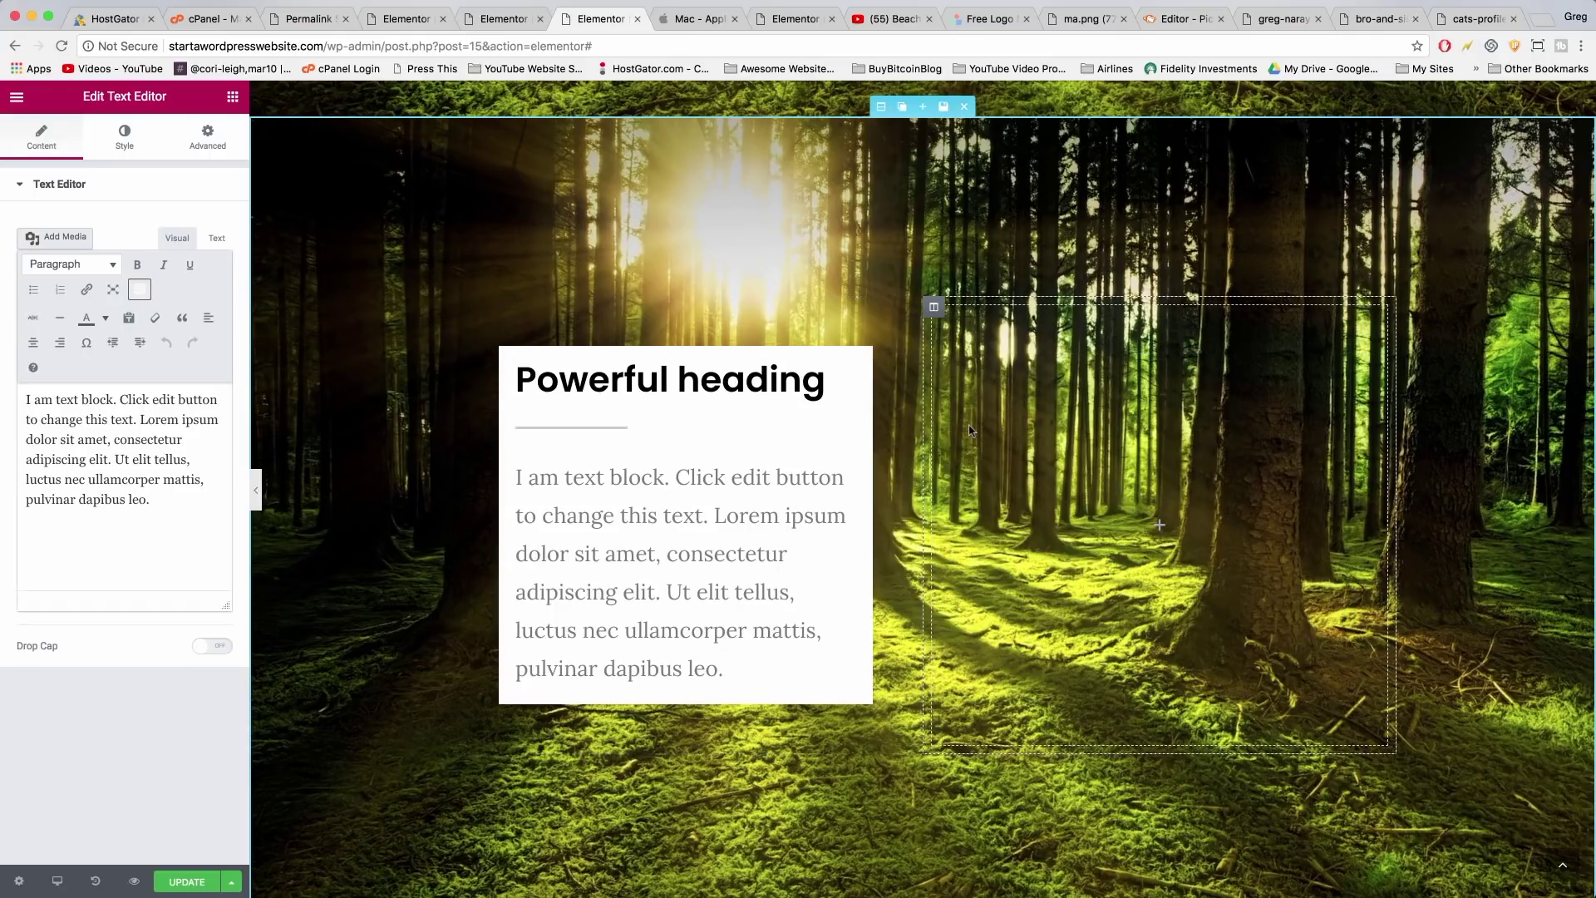
scroll(971, 430, "down", 3)
scroll(971, 431, "up", 3)
scroll(971, 431, "down", 10)
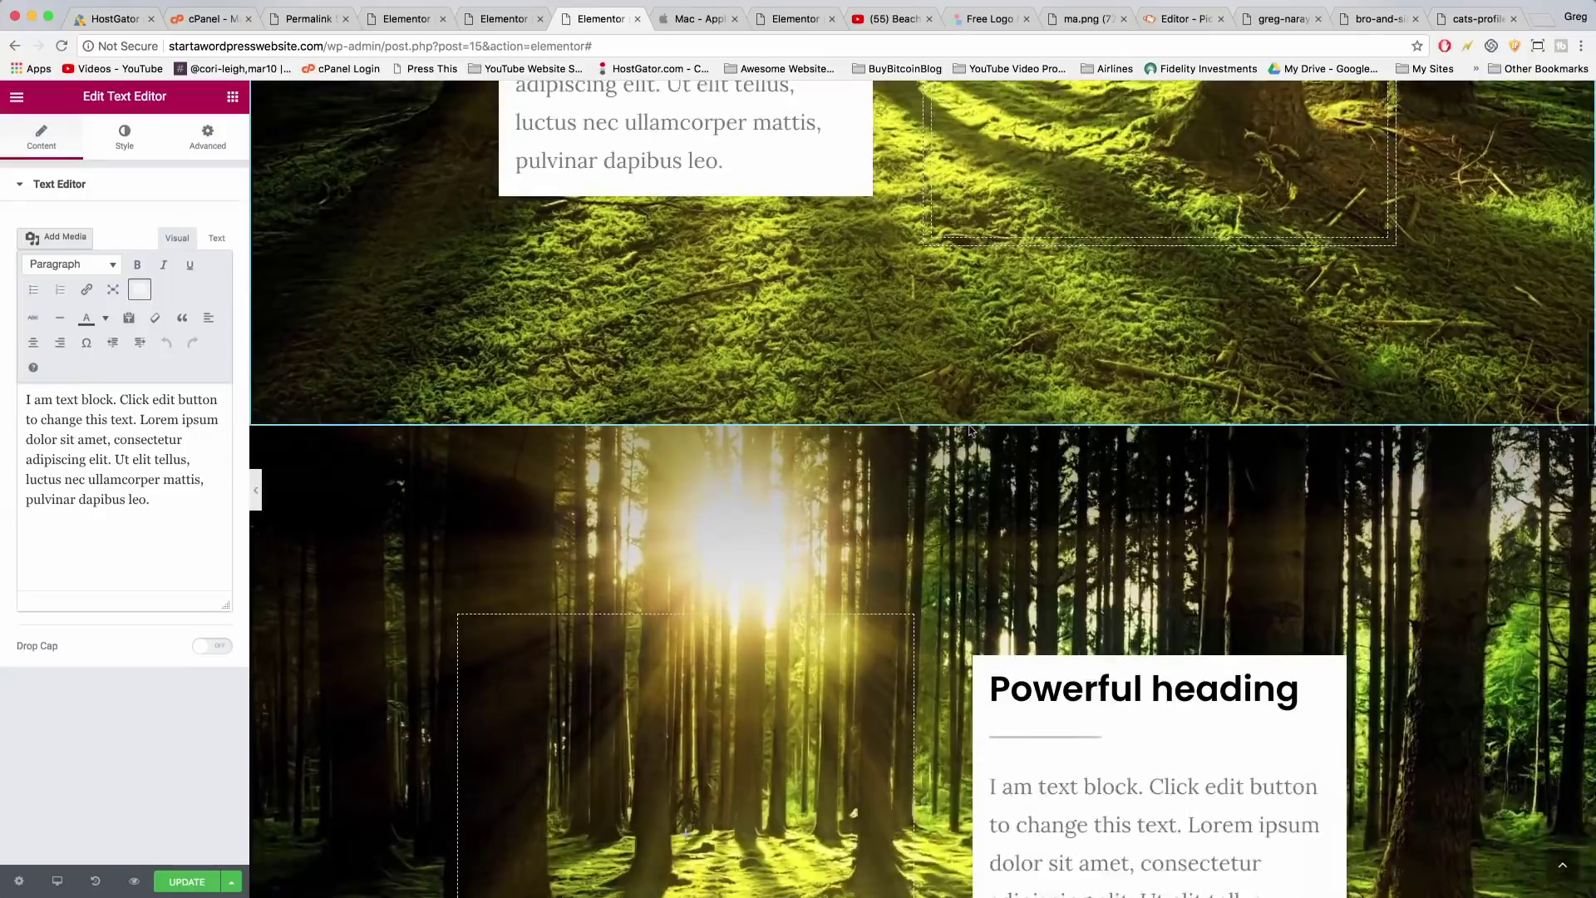
scroll(971, 431, "down", 6)
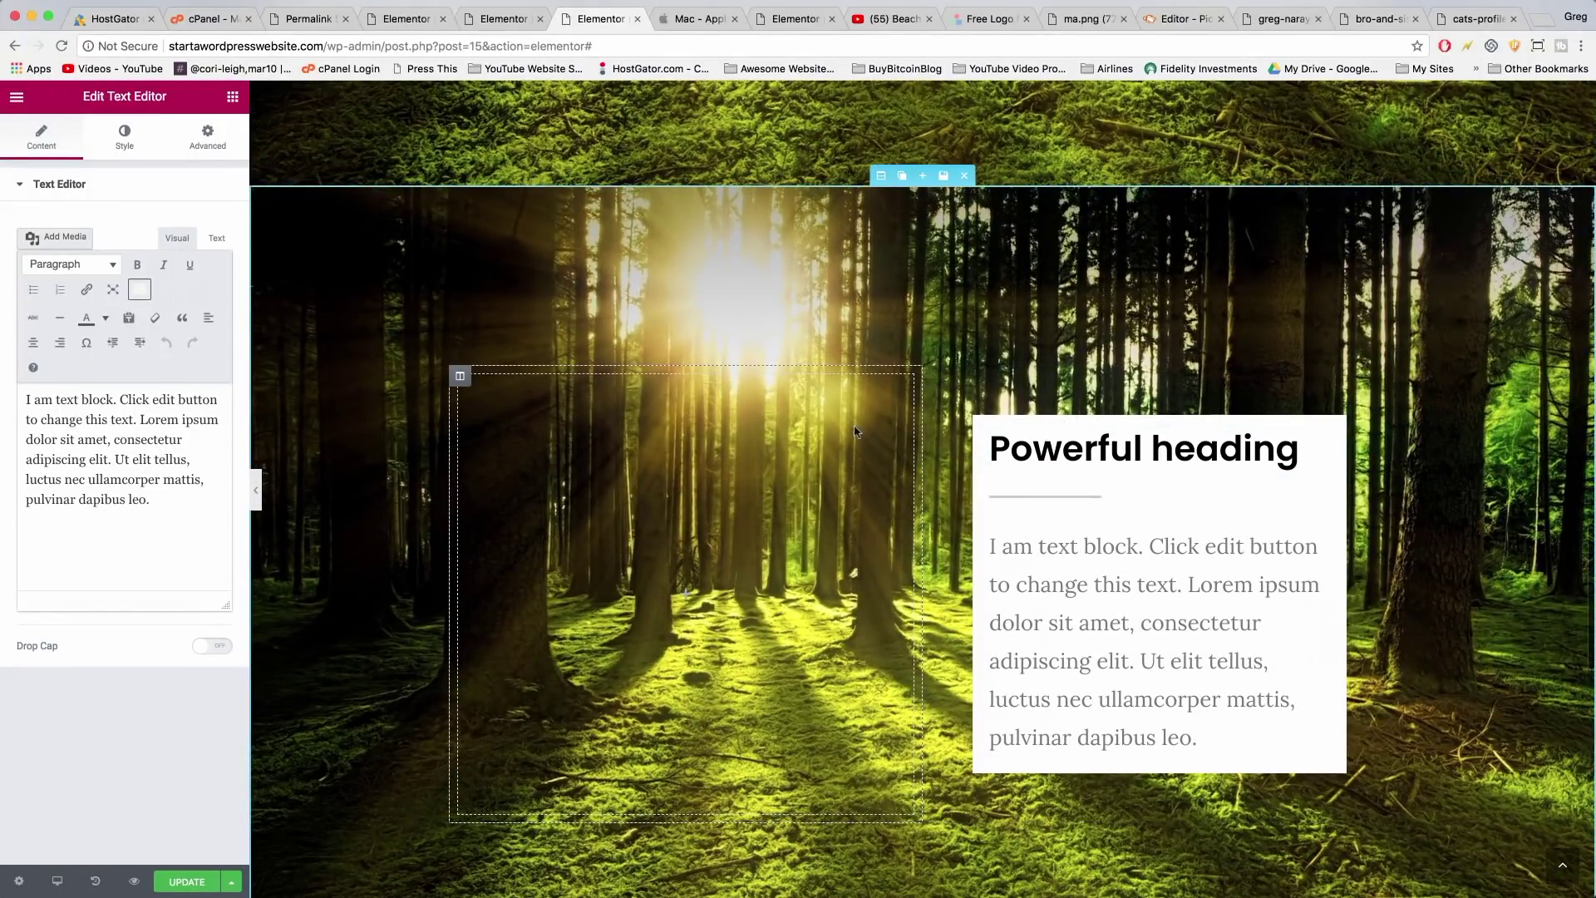
Repeat the column swap in the next copy so its text box sits on the left.
mouse_move(462, 376)
left_click(522, 376)
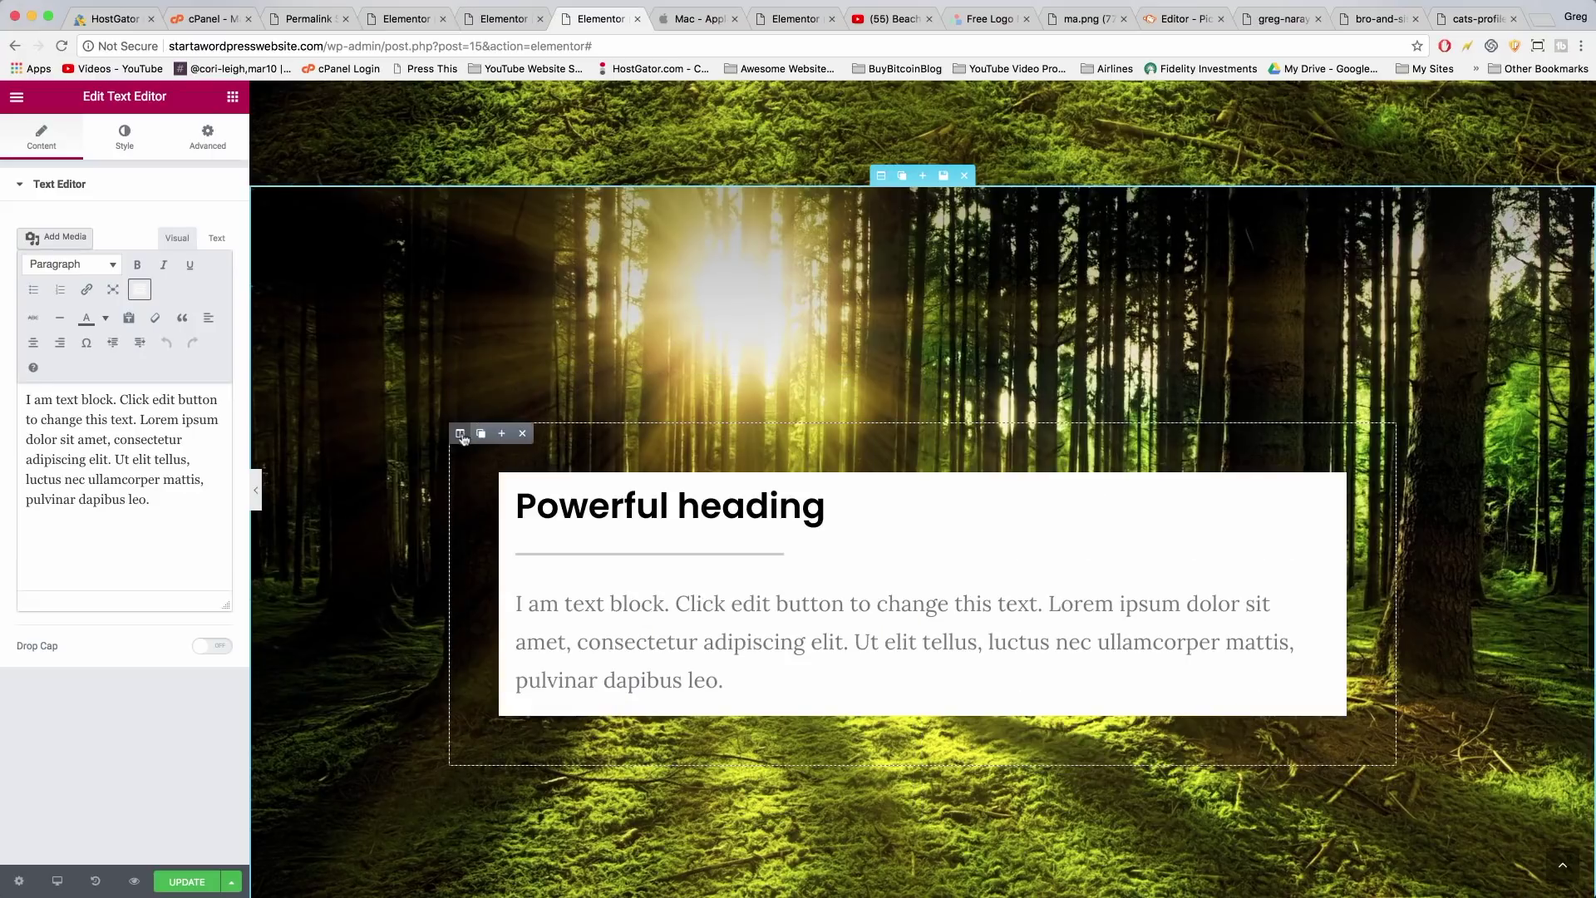
left_click(502, 432)
scroll(811, 468, "down", 15)
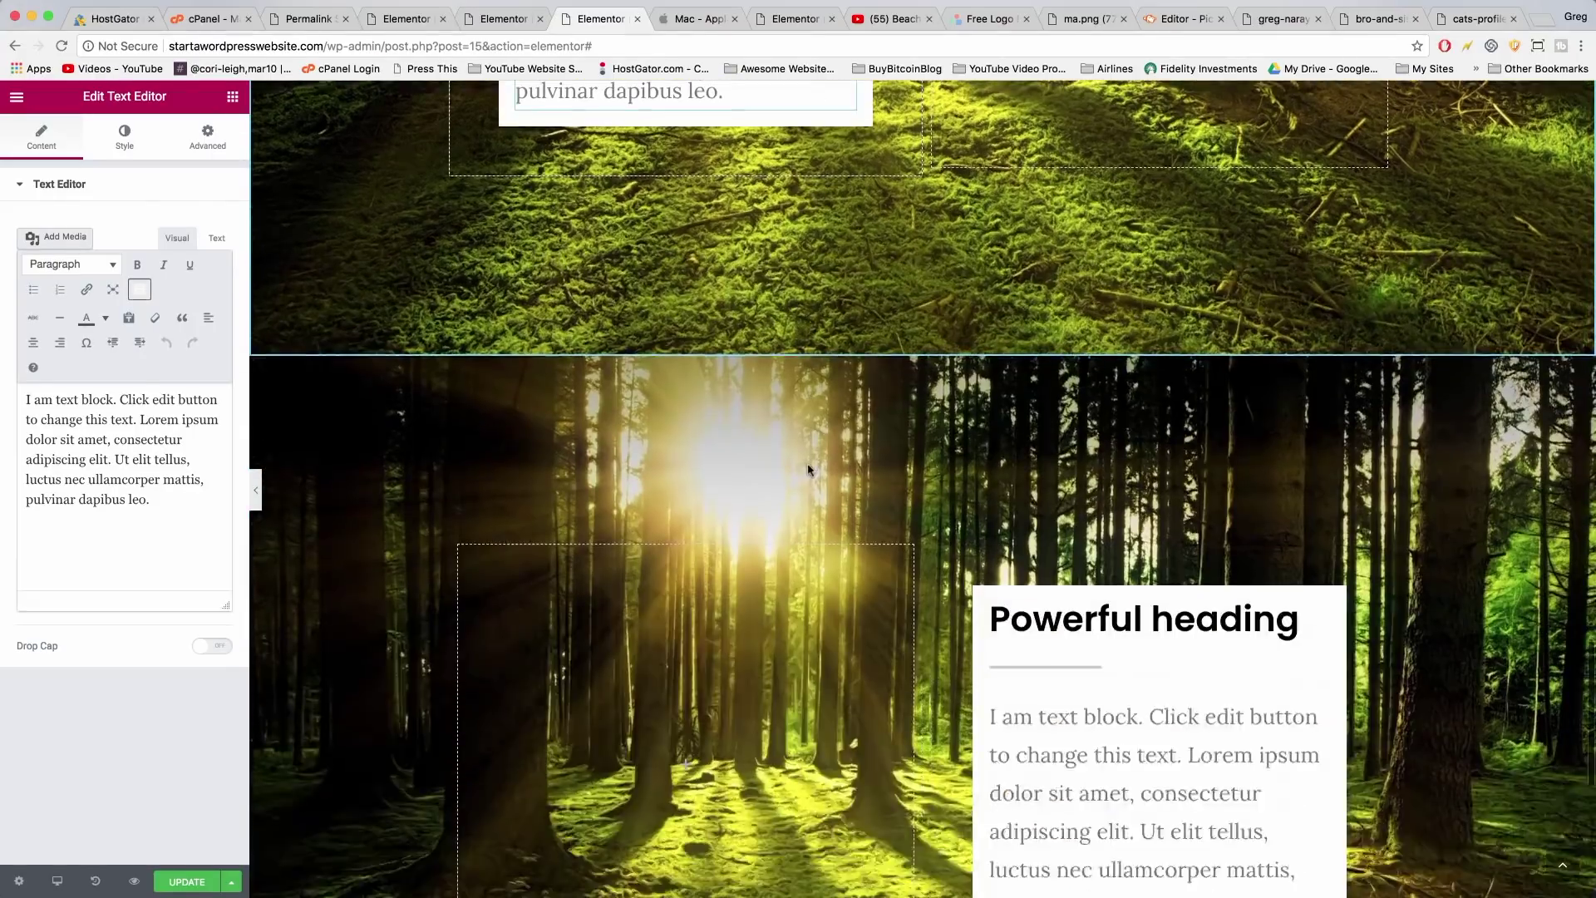
scroll(810, 469, "up", 15)
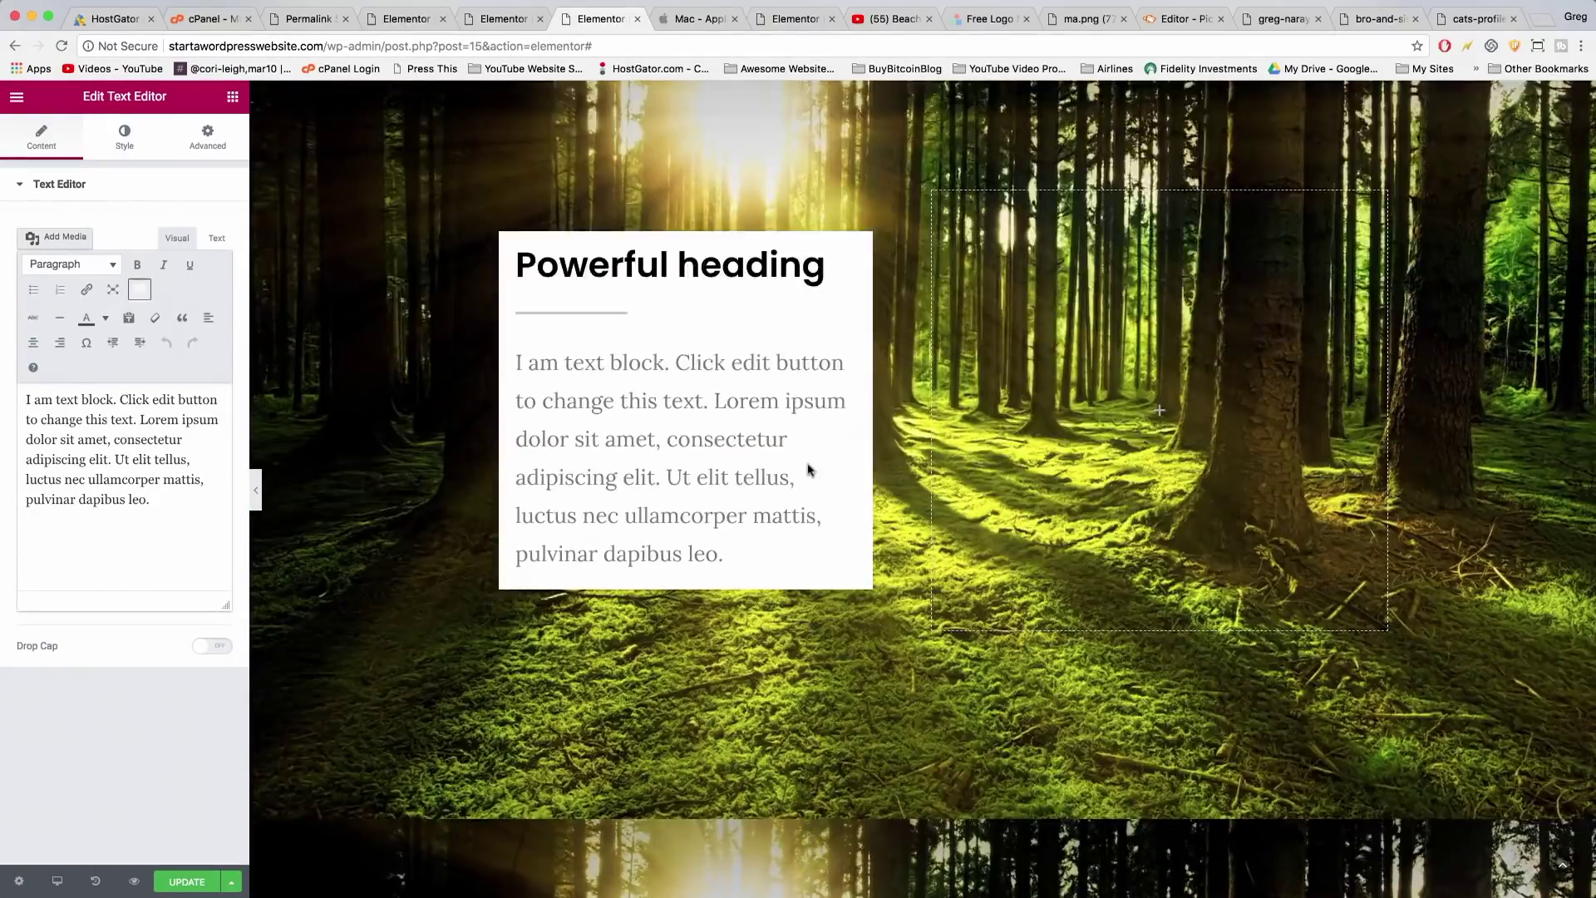
scroll(811, 468, "down", 4)
scroll(811, 466, "up", 4)
scroll(812, 463, "down", 1)
scroll(810, 465, "up", 4)
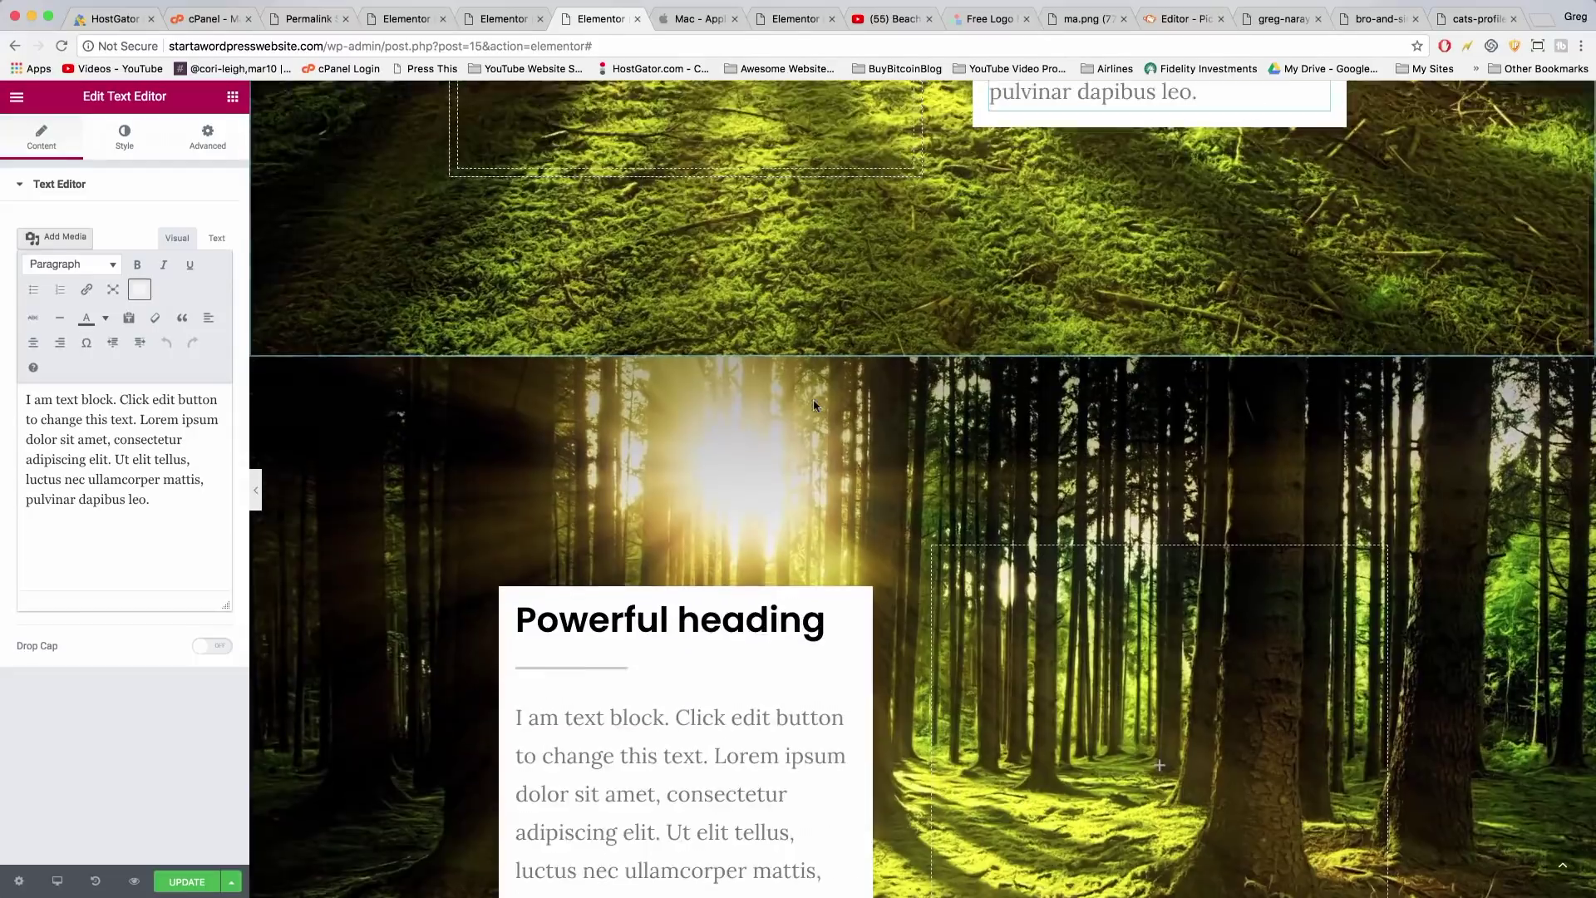
scroll(811, 465, "down", 4)
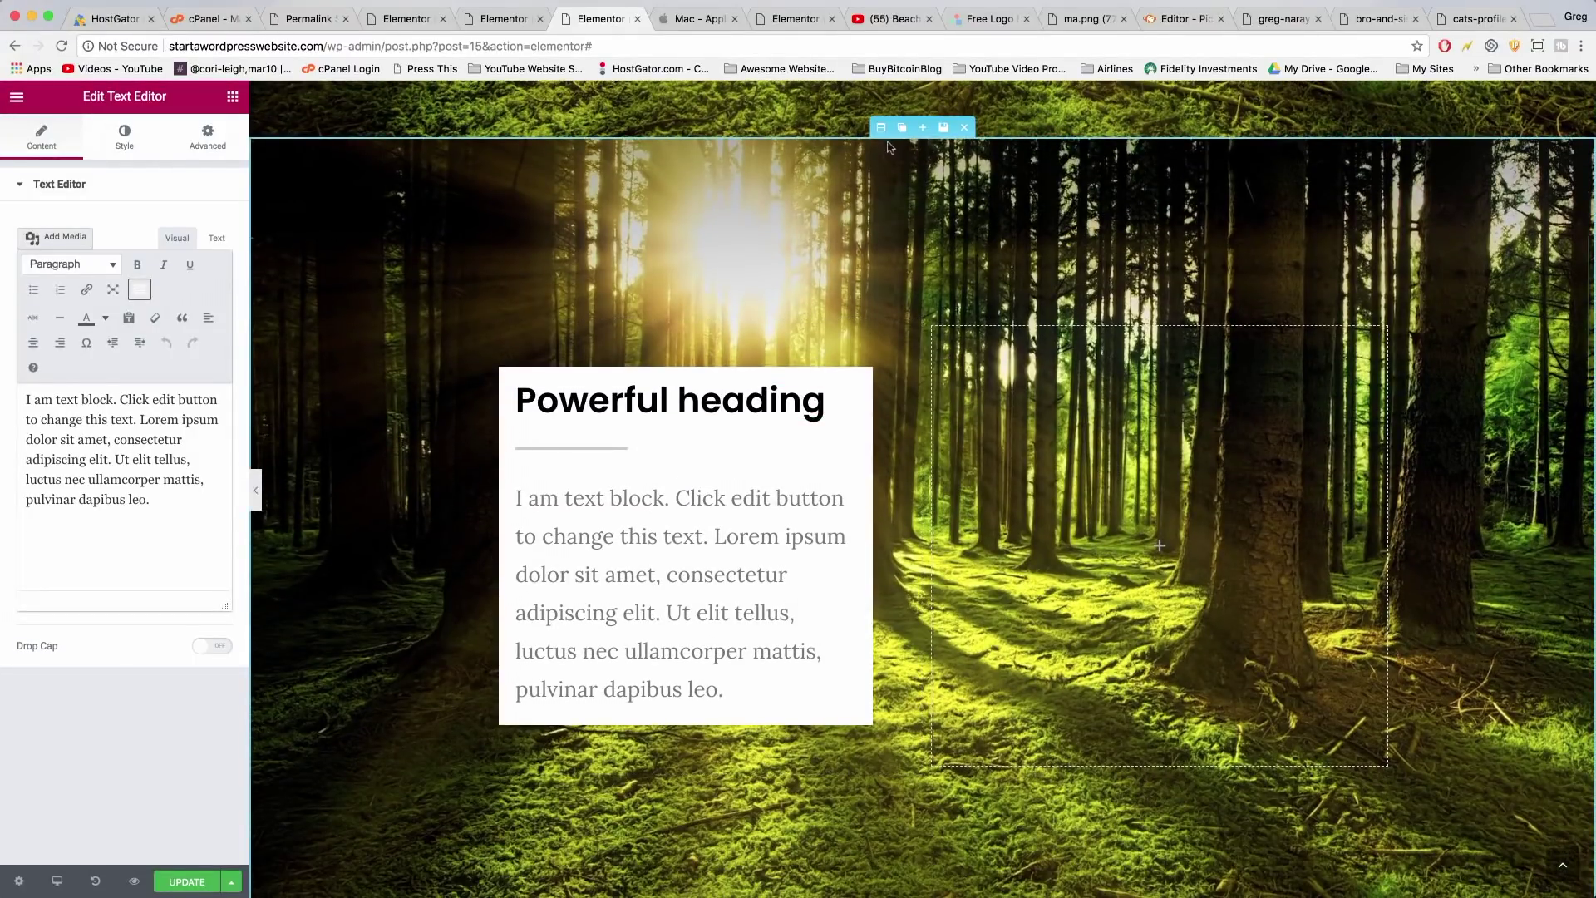
left_click(879, 127)
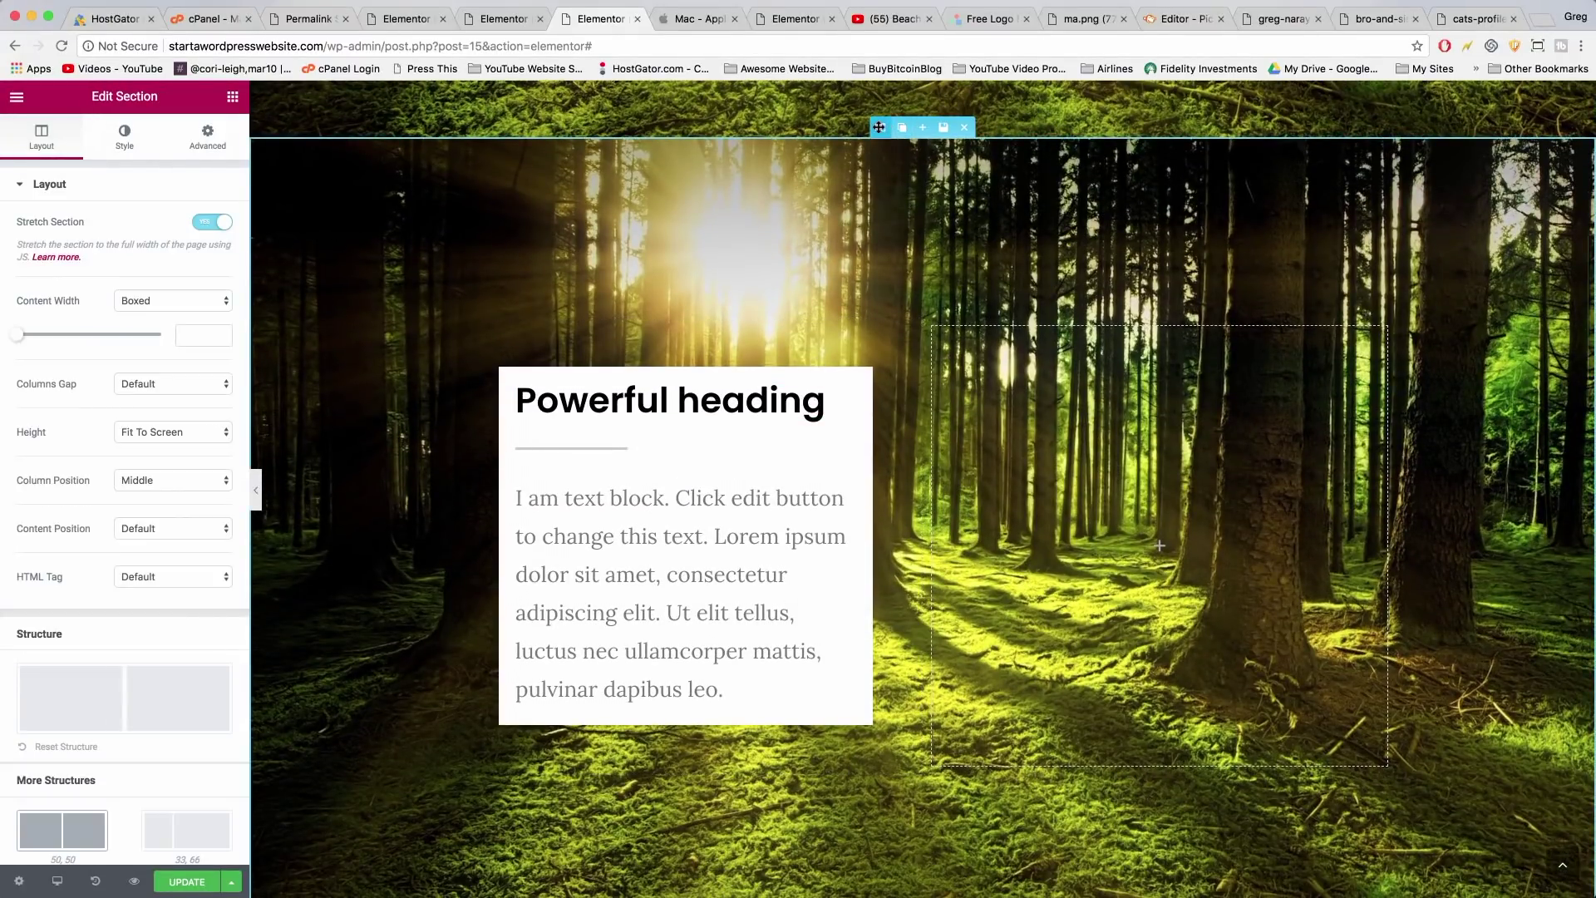
Replace the first copy's forest background with the red-benches.jpg photo.
left_click(125, 136)
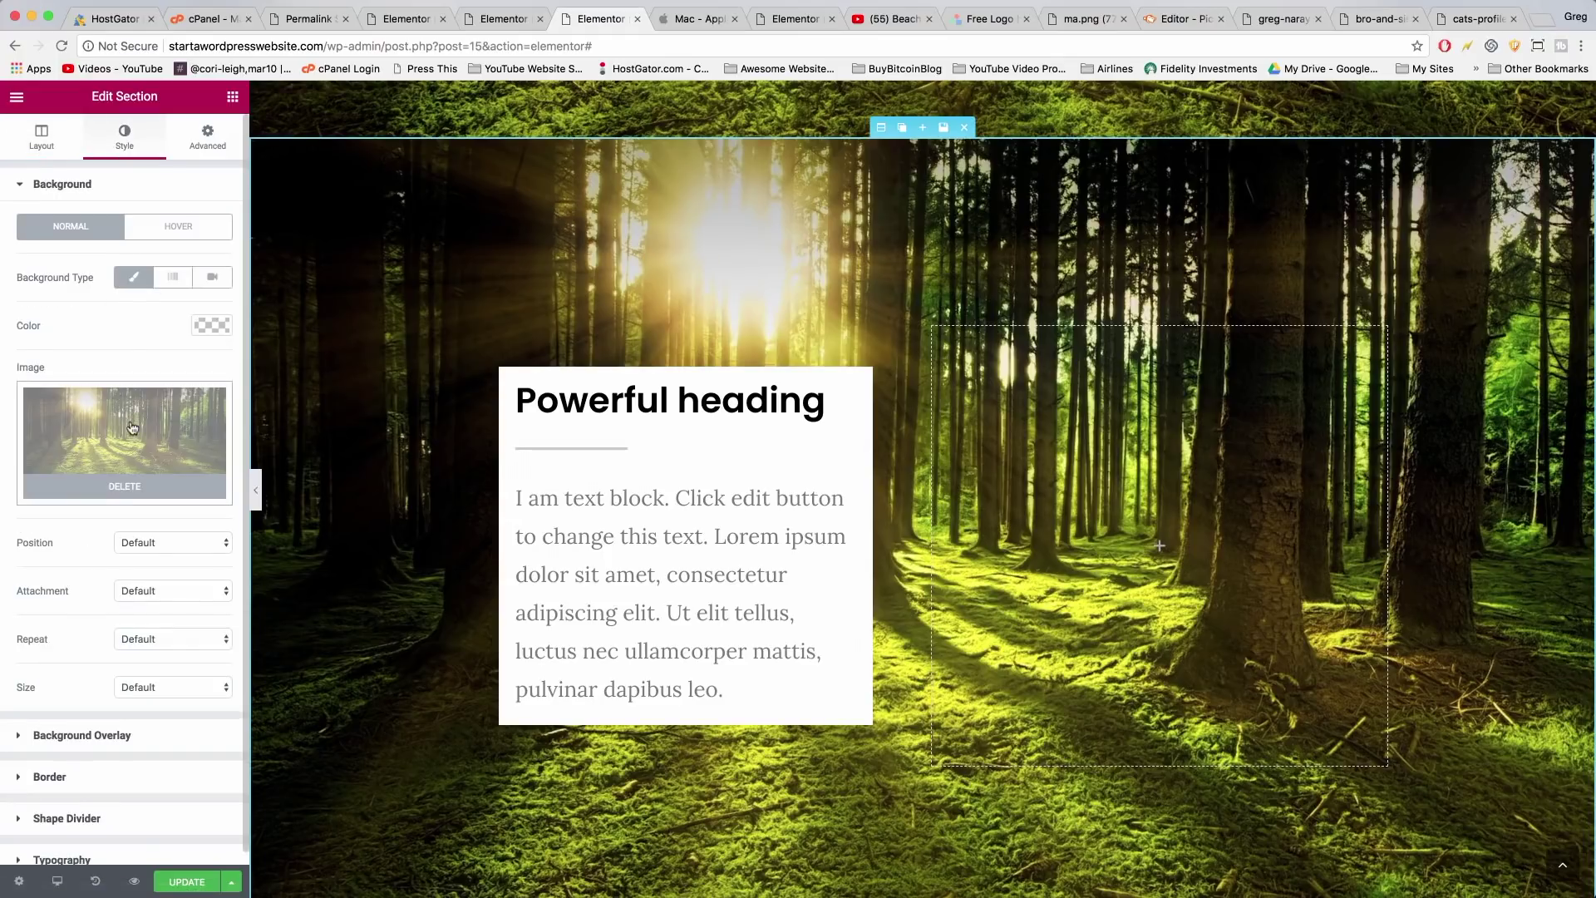
left_click(133, 429)
left_click(112, 280)
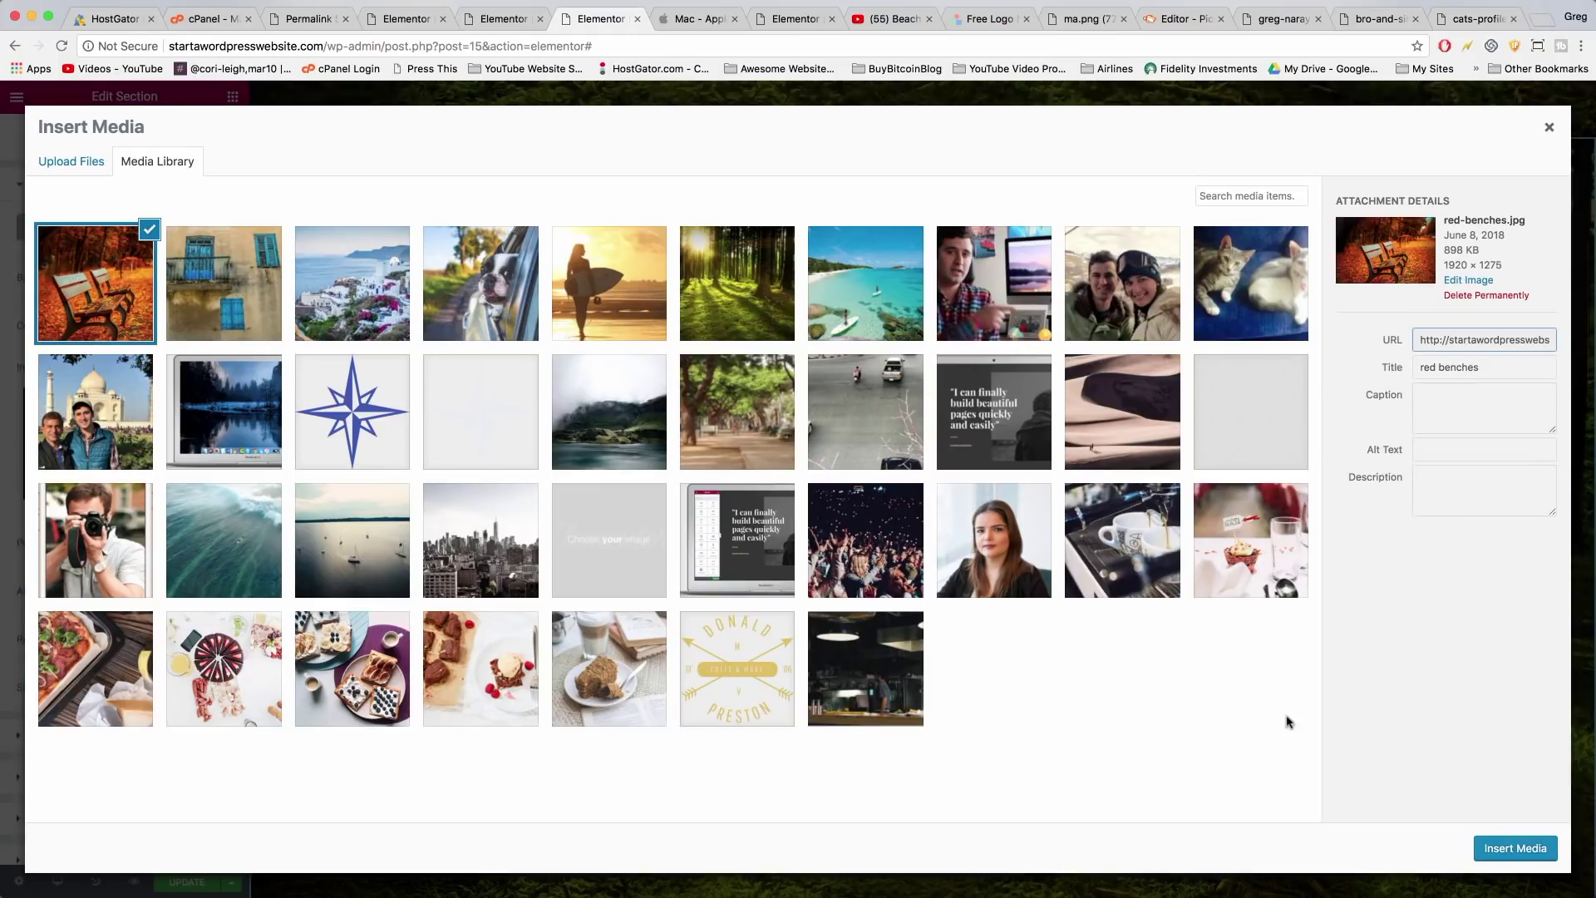
left_click(1507, 854)
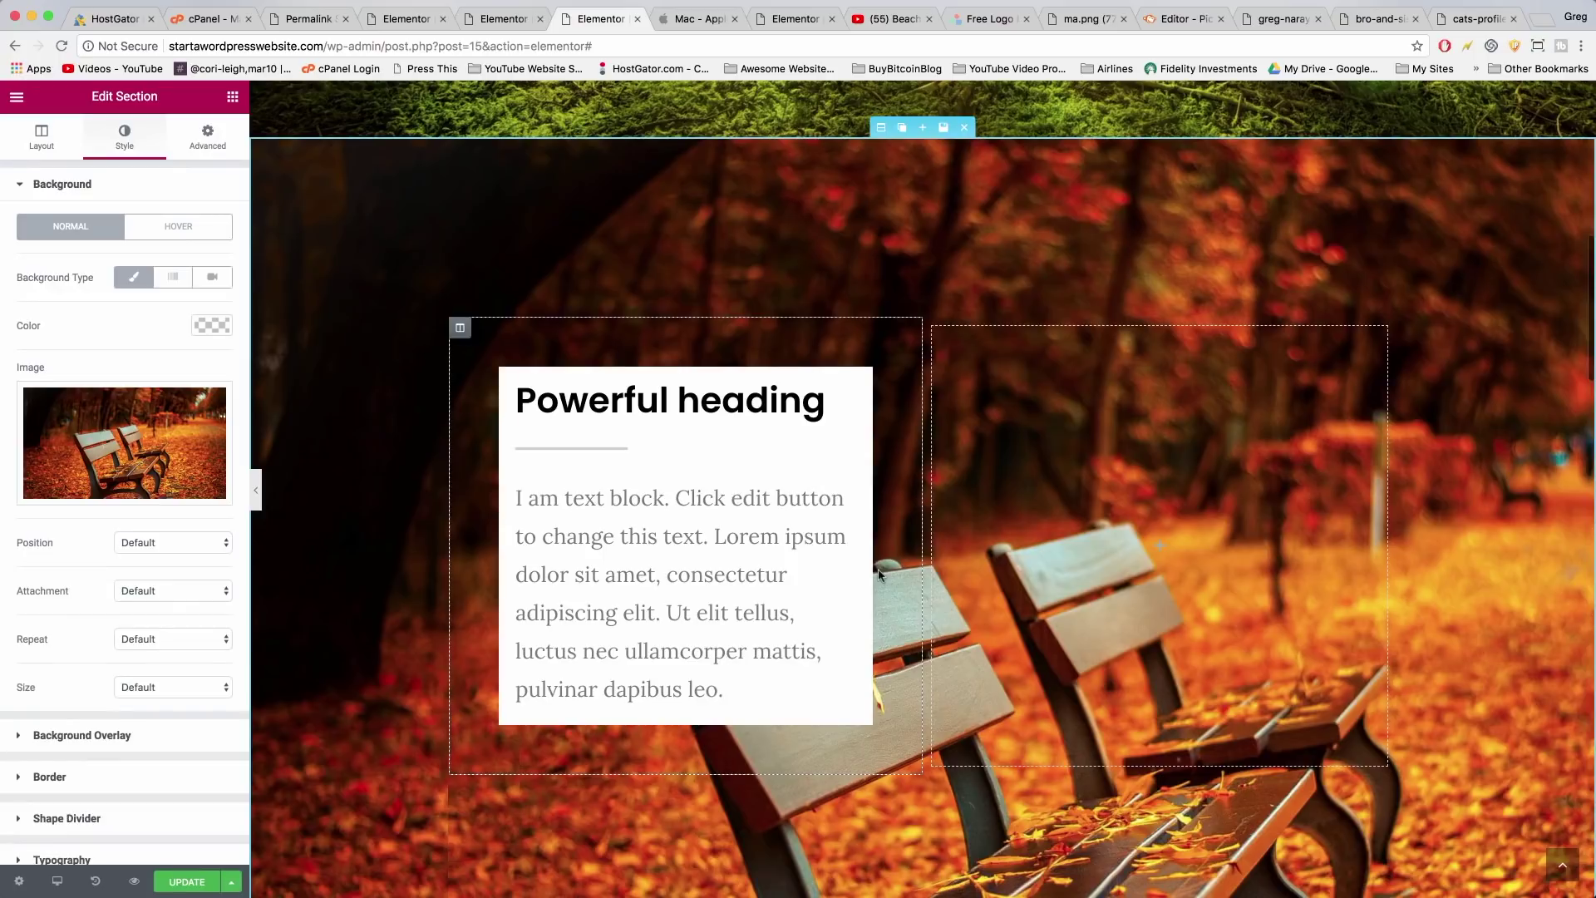
scroll(728, 471, "down", 1)
scroll(727, 471, "down", 2)
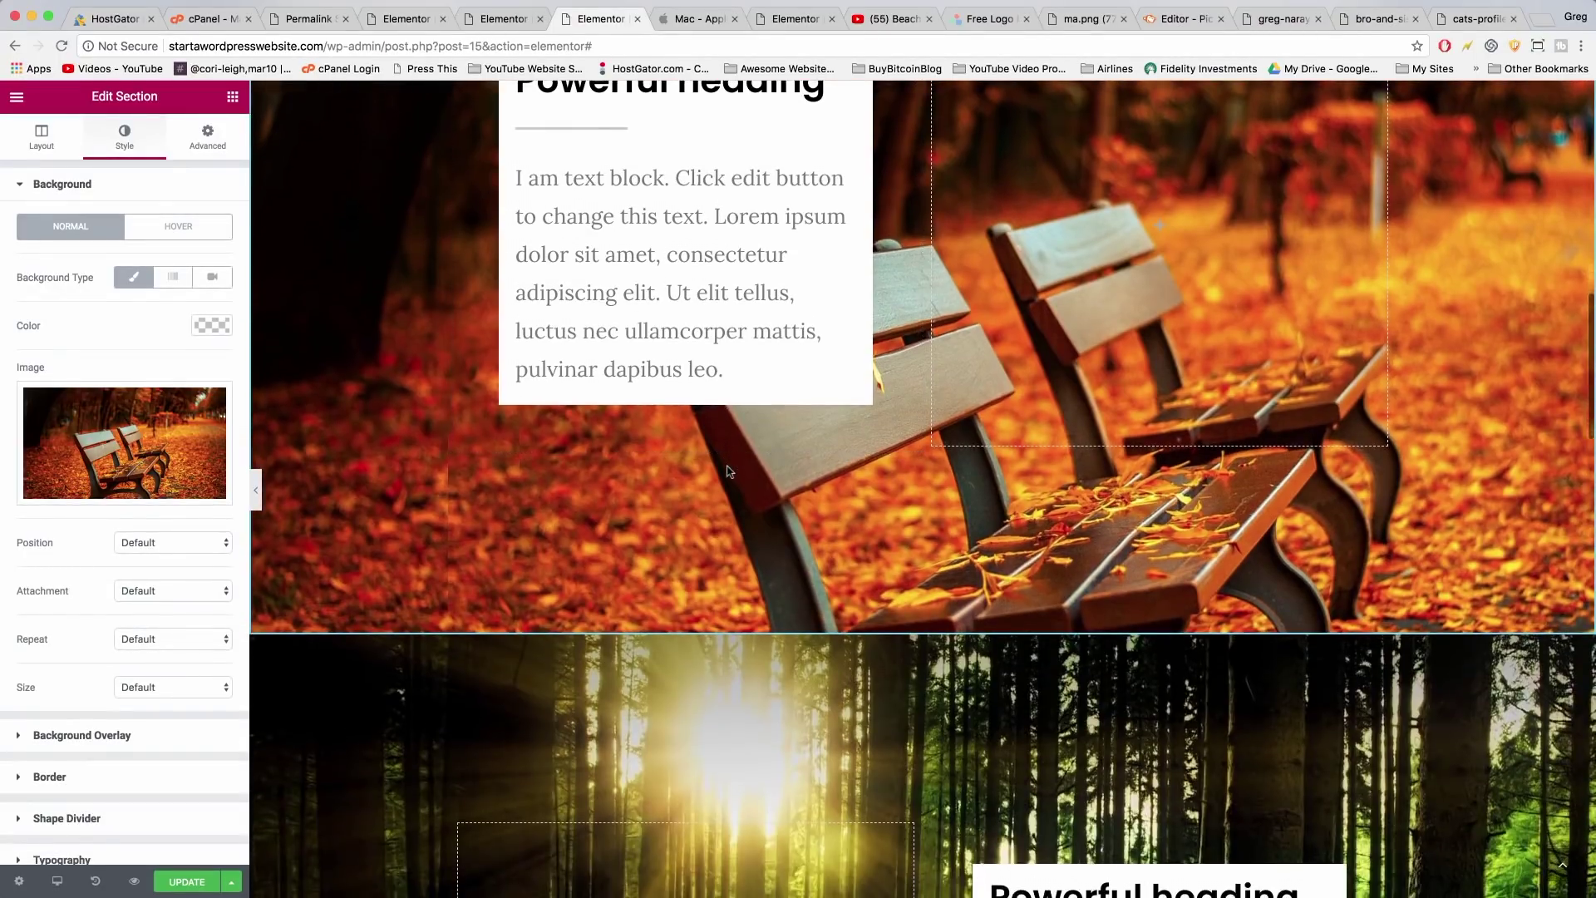
scroll(727, 472, "up", 6)
scroll(728, 460, "down", 4)
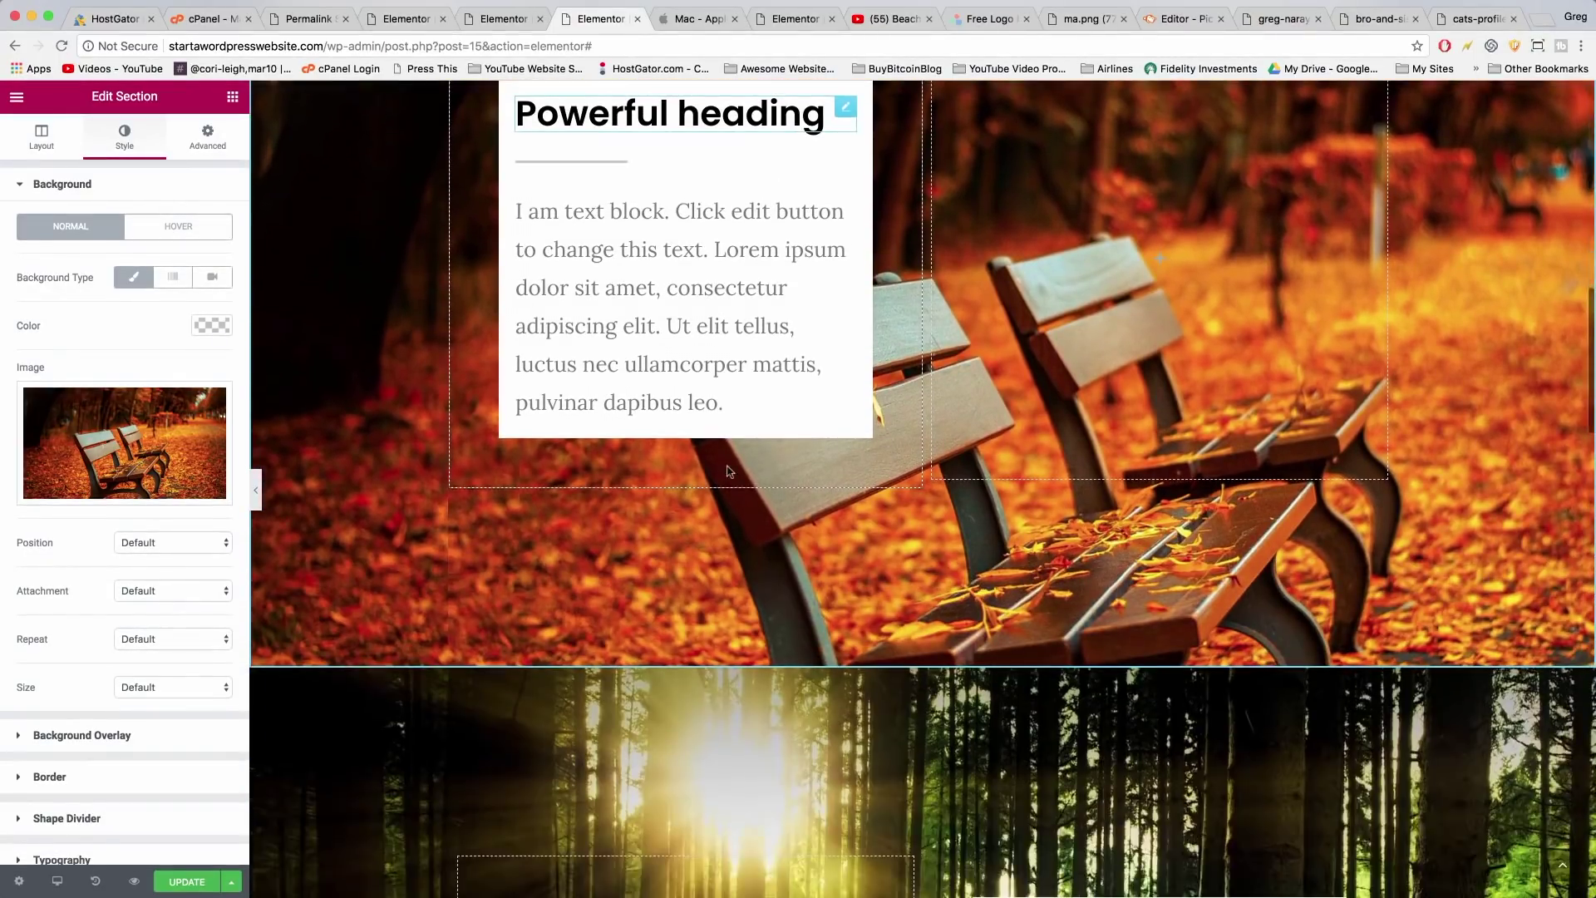
scroll(706, 462, "up", 2)
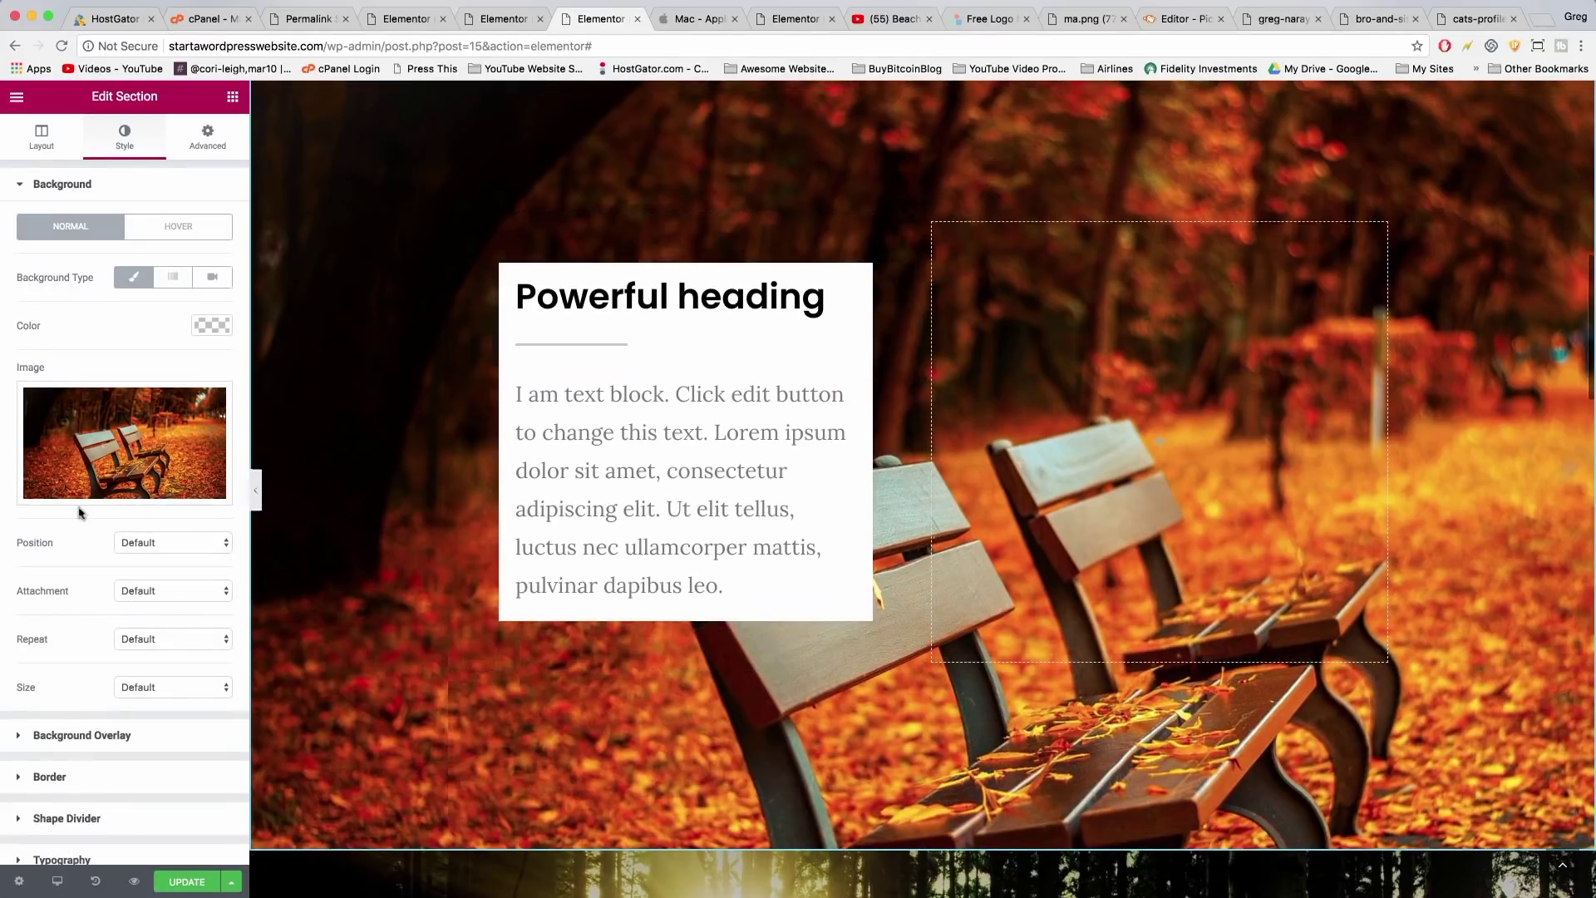
Set the red benches background size to Cover.
left_click(158, 692)
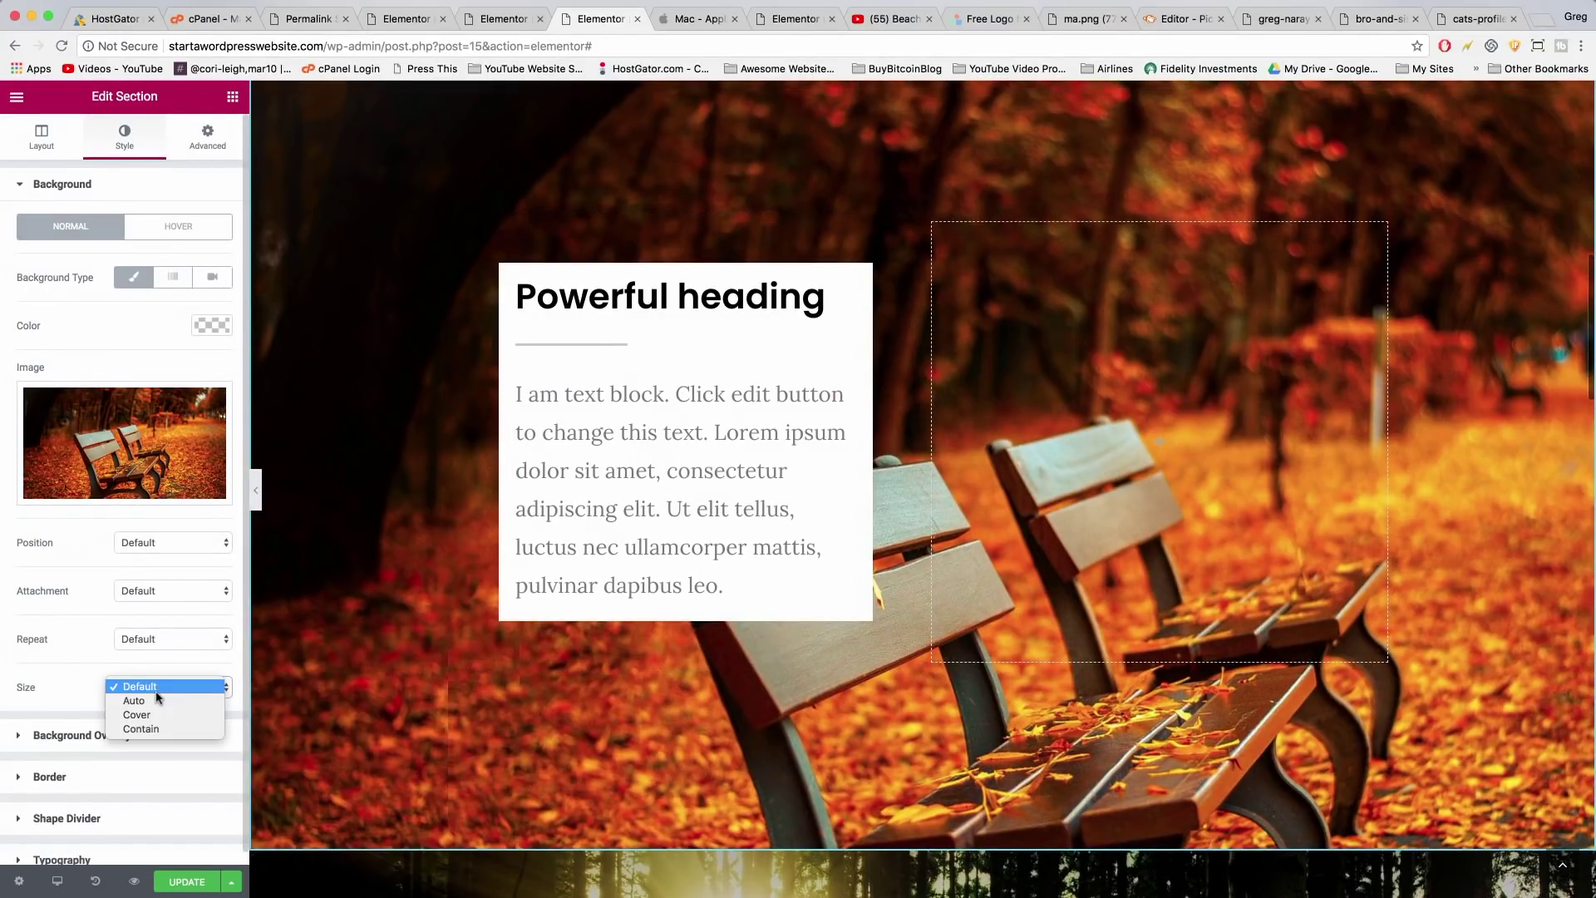
left_click(157, 716)
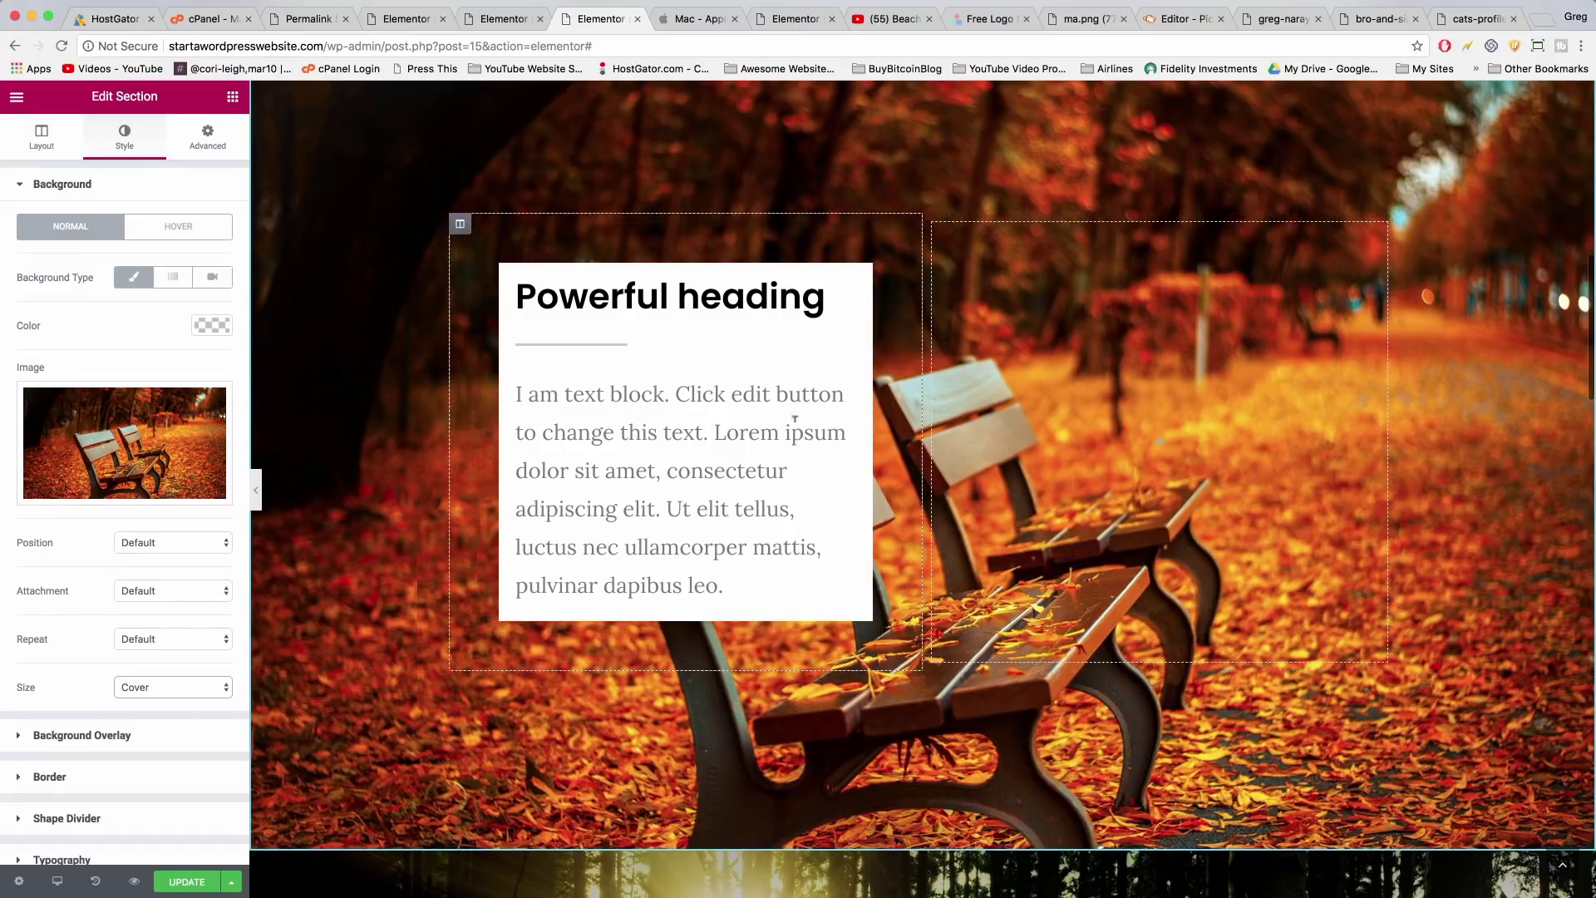
scroll(980, 753, "up", 2)
scroll(979, 752, "down", 3)
scroll(979, 752, "up", 5)
scroll(979, 752, "up", 7)
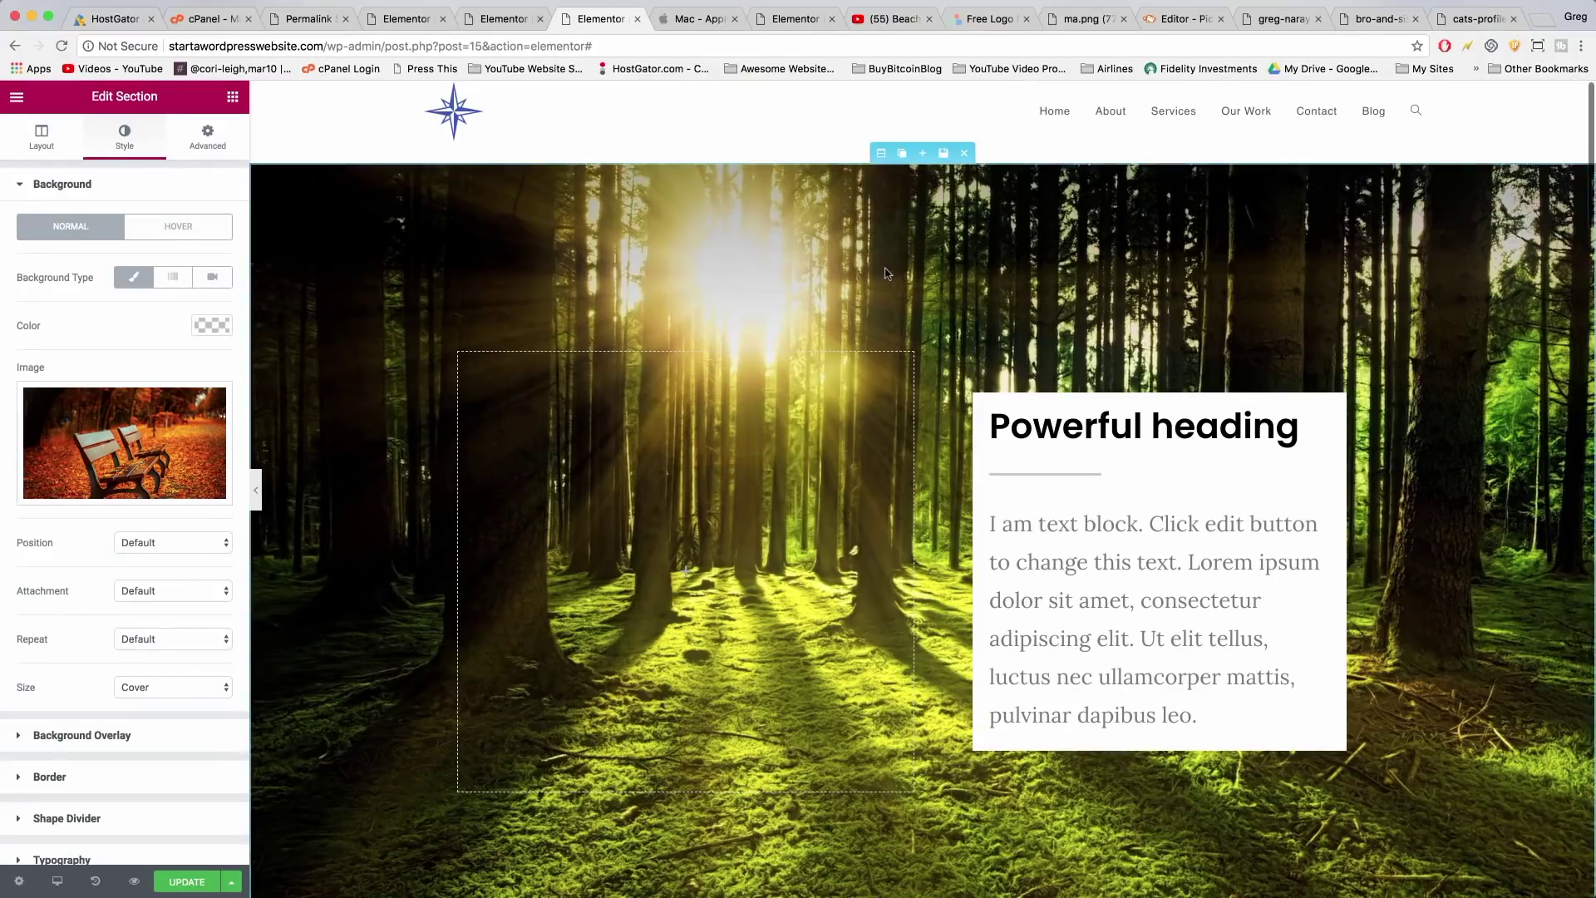
left_click(882, 154)
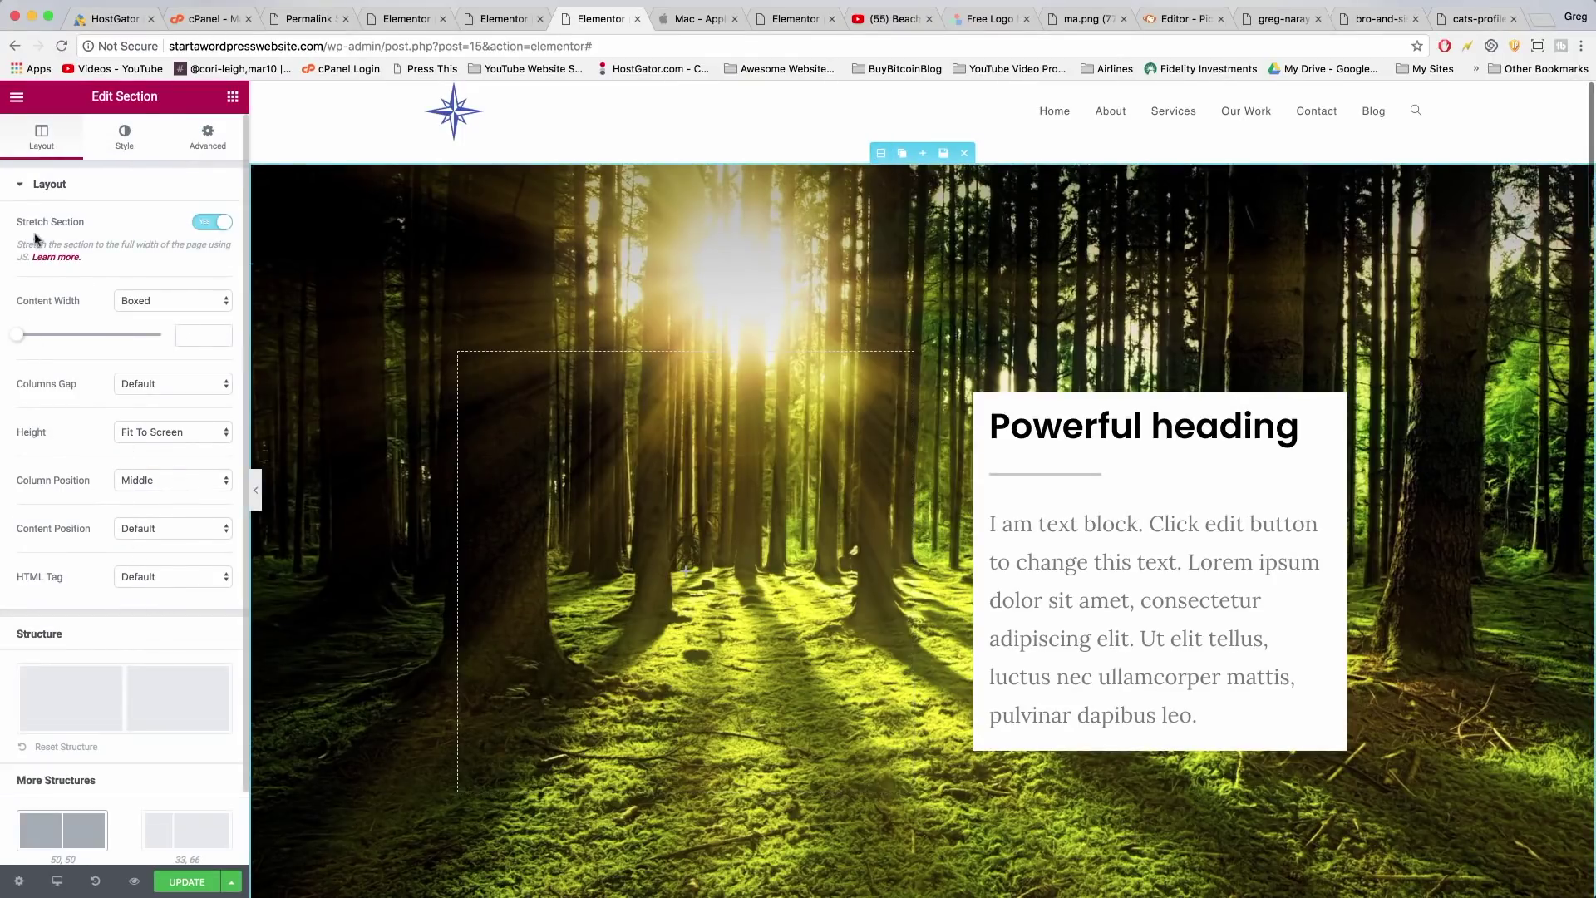
Set this forest section's background to No-repeat, trying Contain before settling on Cover size.
left_click(125, 137)
left_click(181, 689)
left_click(141, 728)
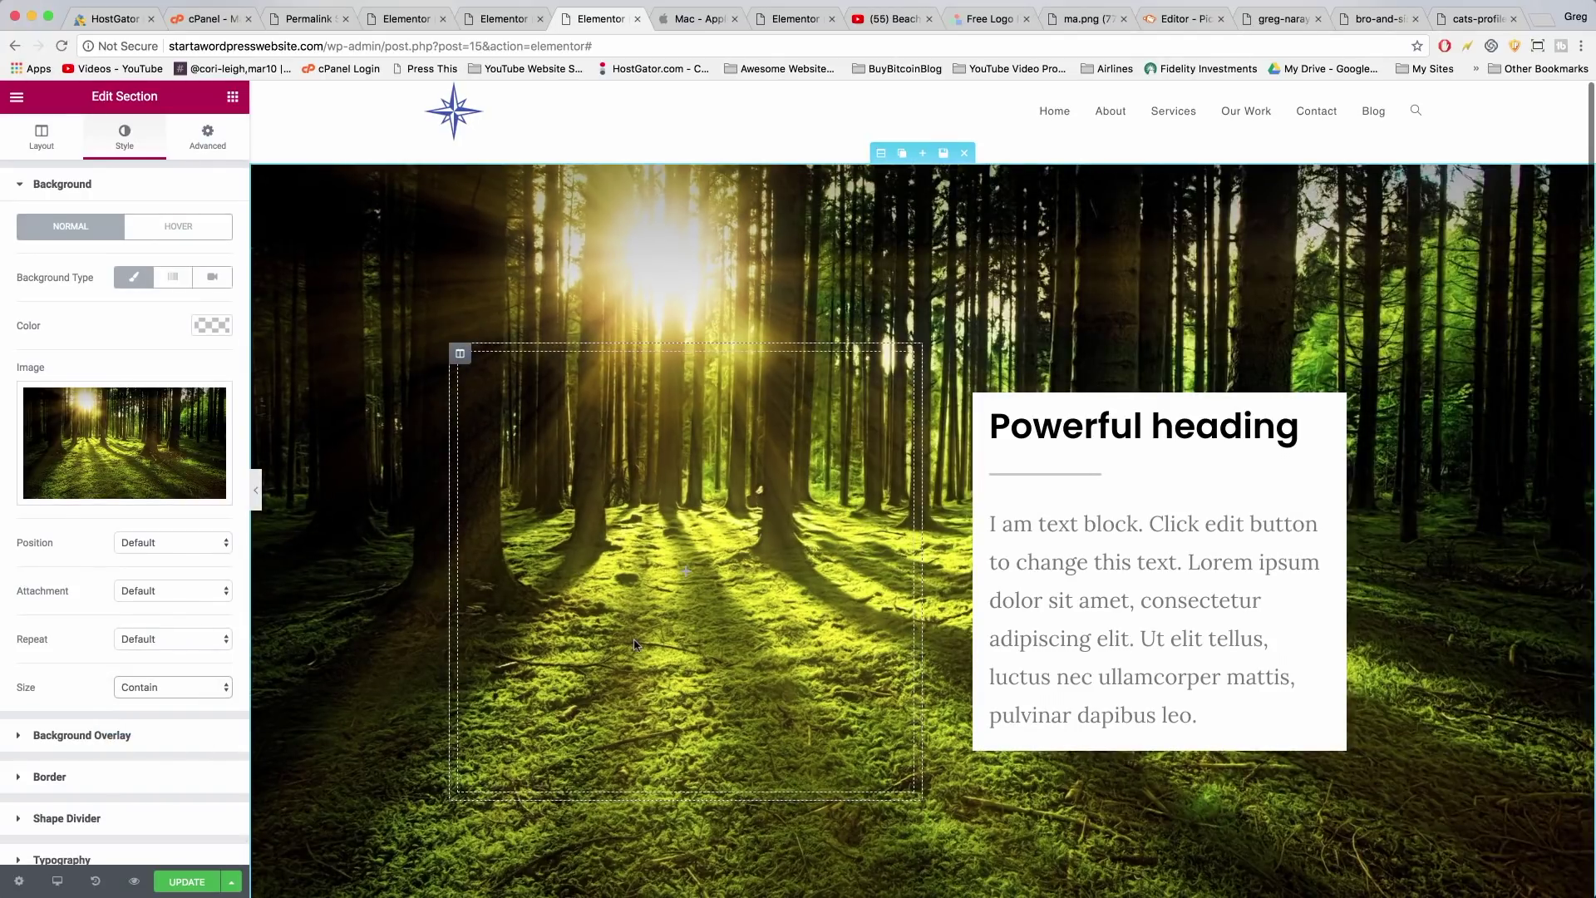
scroll(634, 644, "down", 7)
scroll(633, 645, "up", 4)
scroll(633, 644, "up", 1)
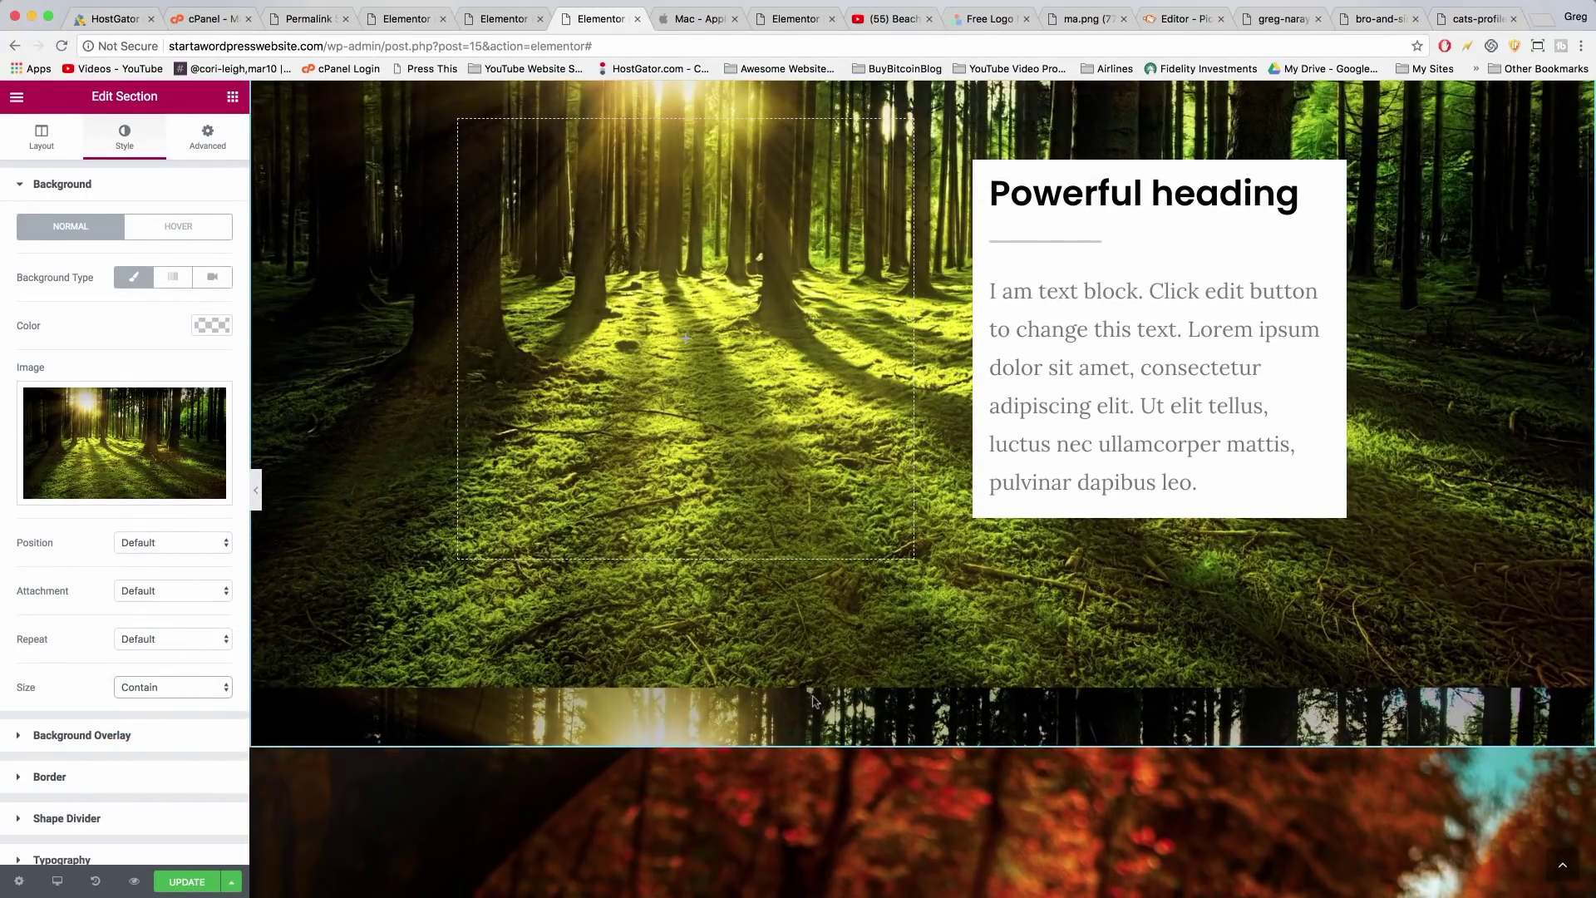
left_click(141, 639)
left_click(145, 653)
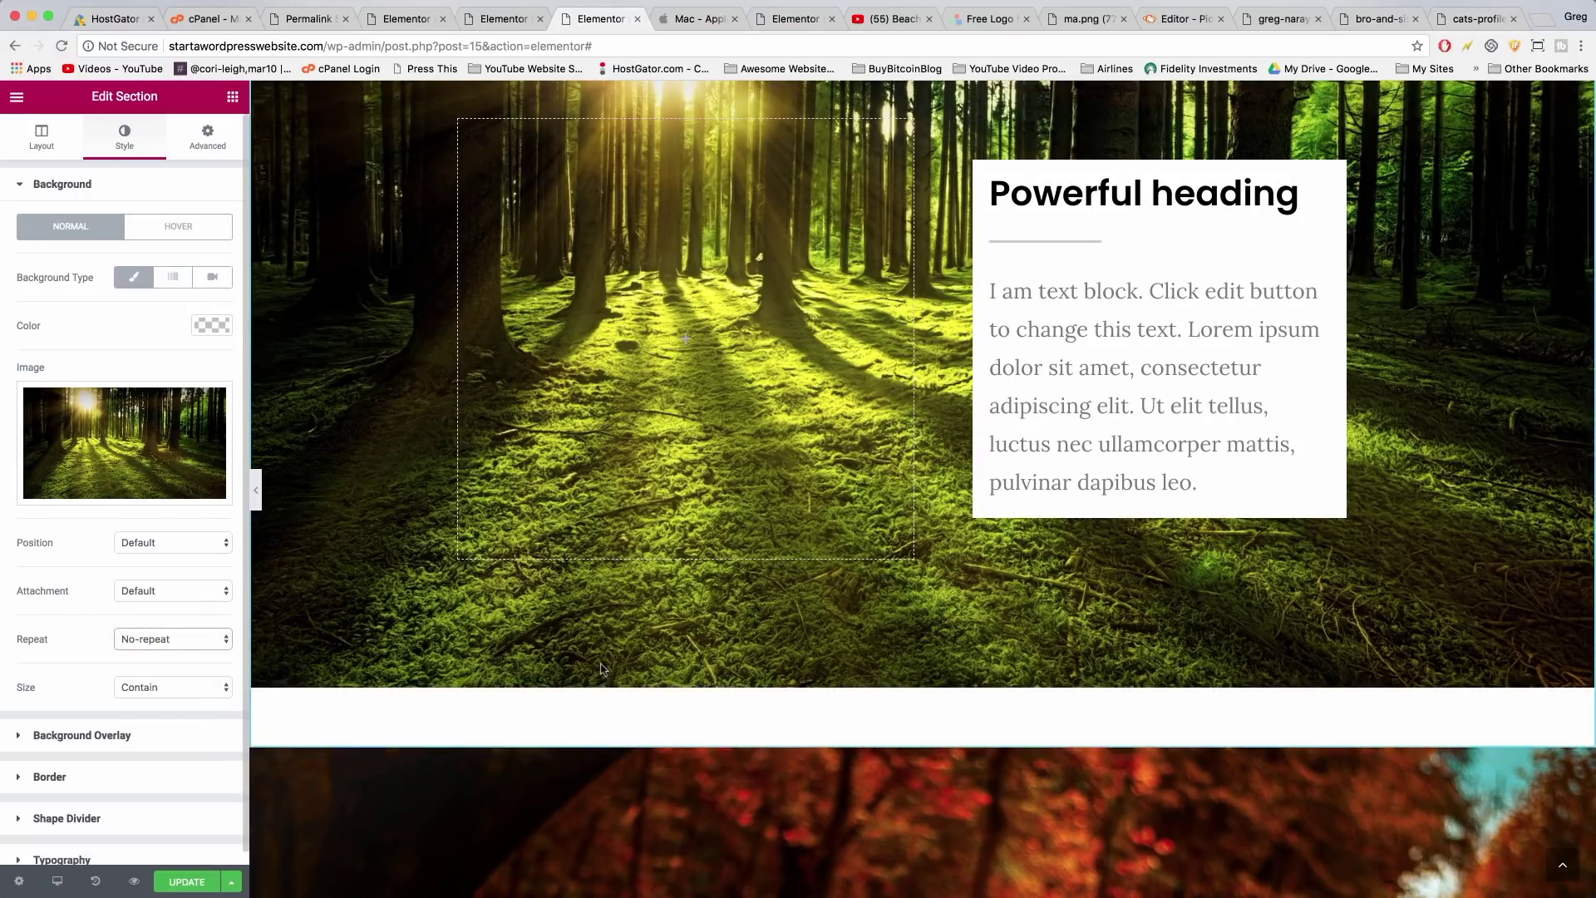
scroll(584, 557, "down", 2)
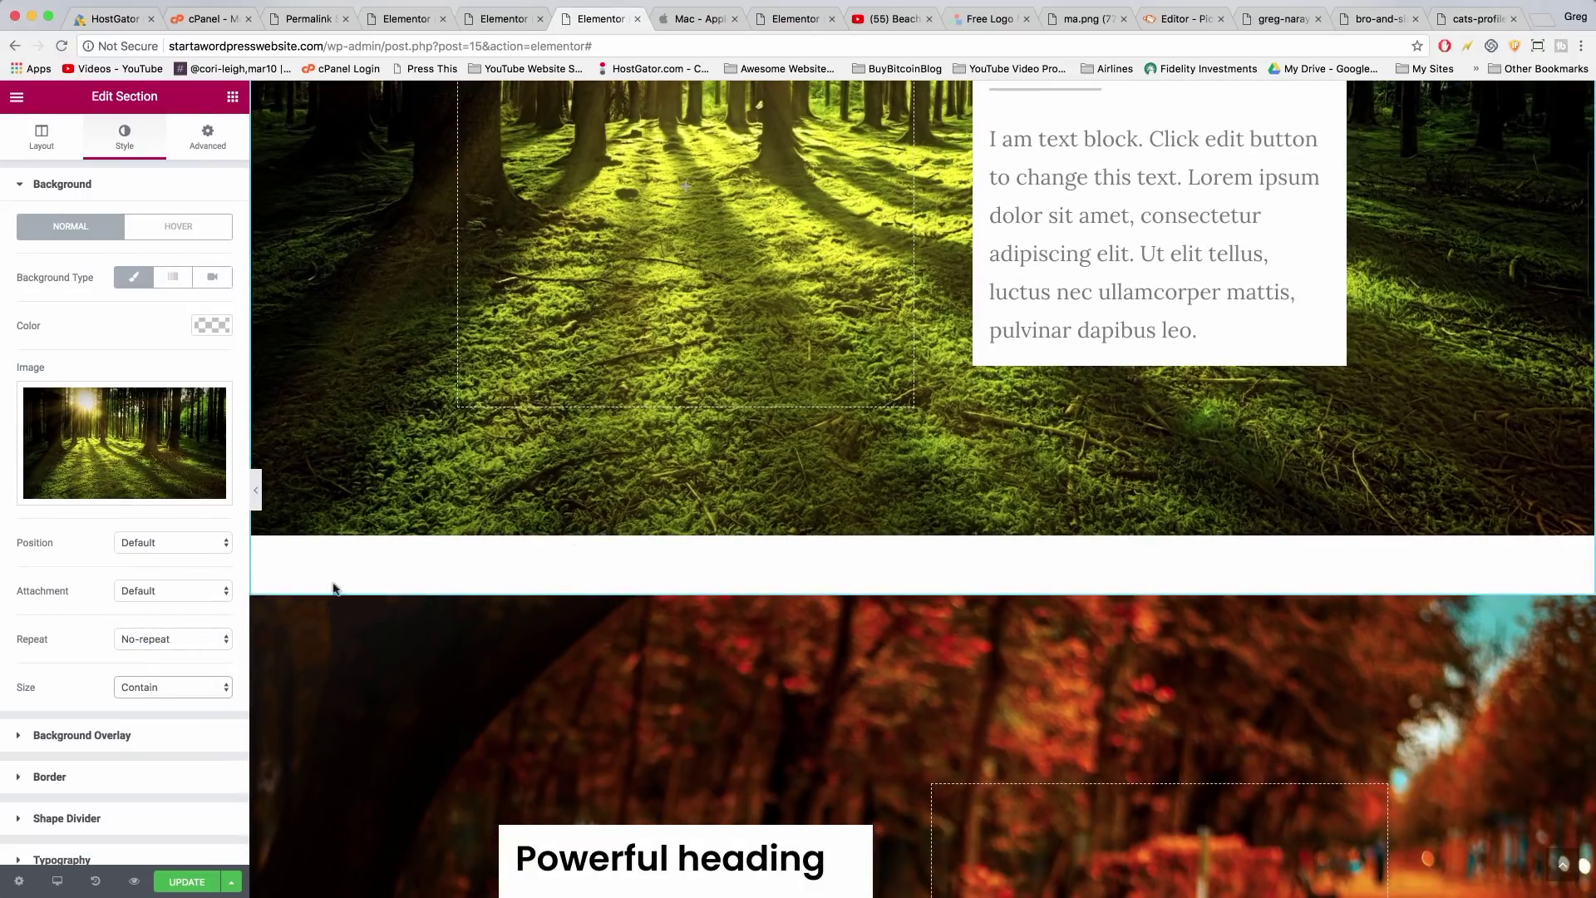
left_click(139, 690)
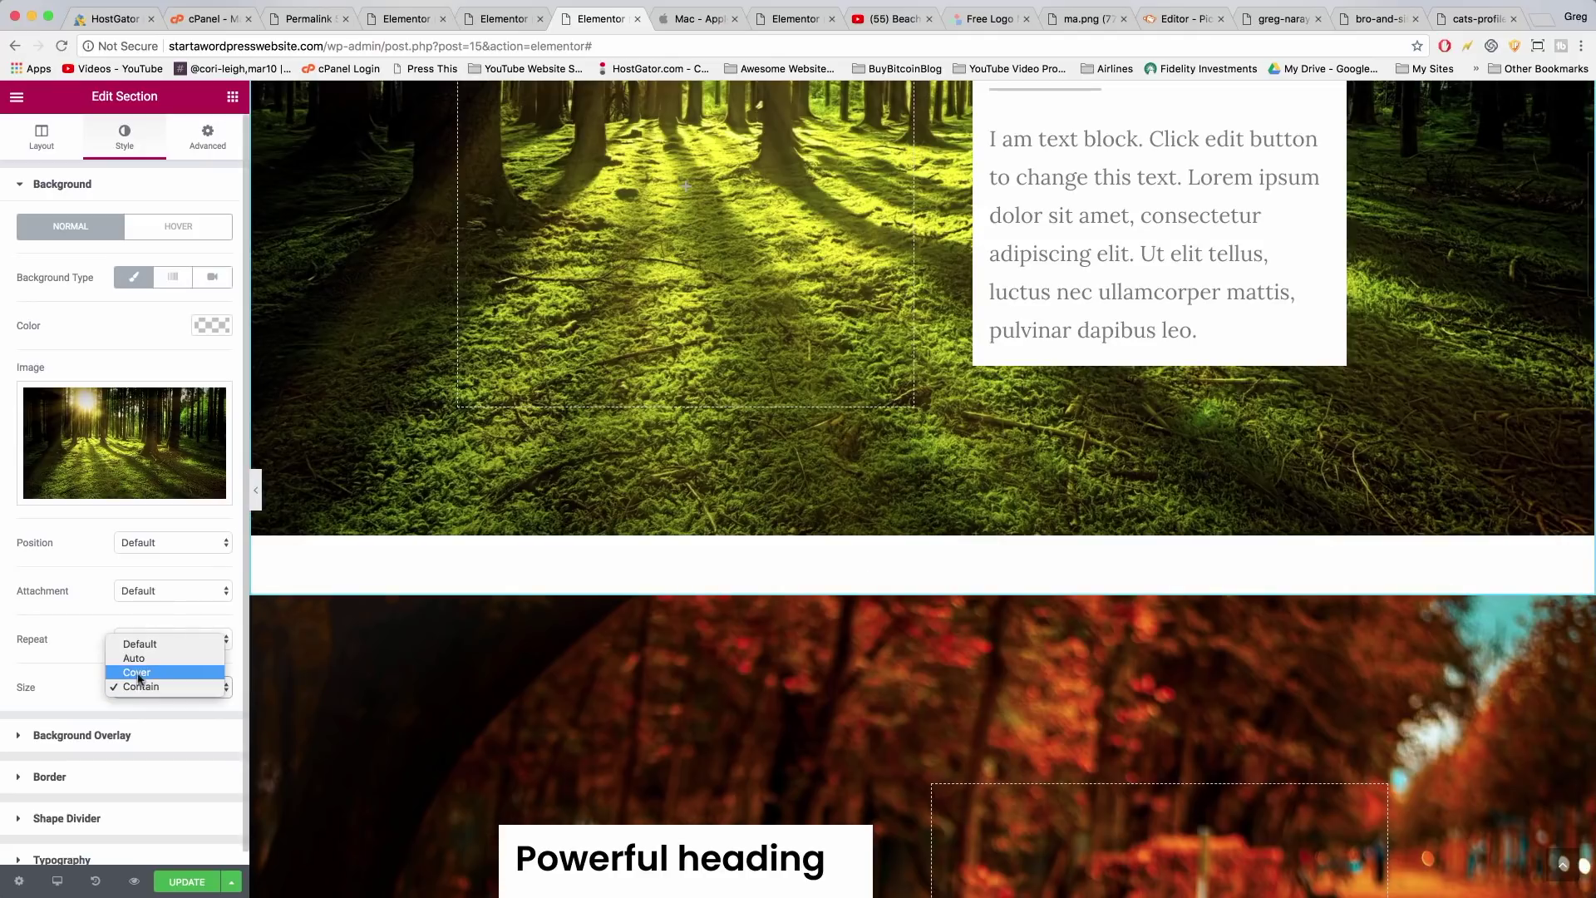
left_click(138, 674)
scroll(660, 617, "down", 8)
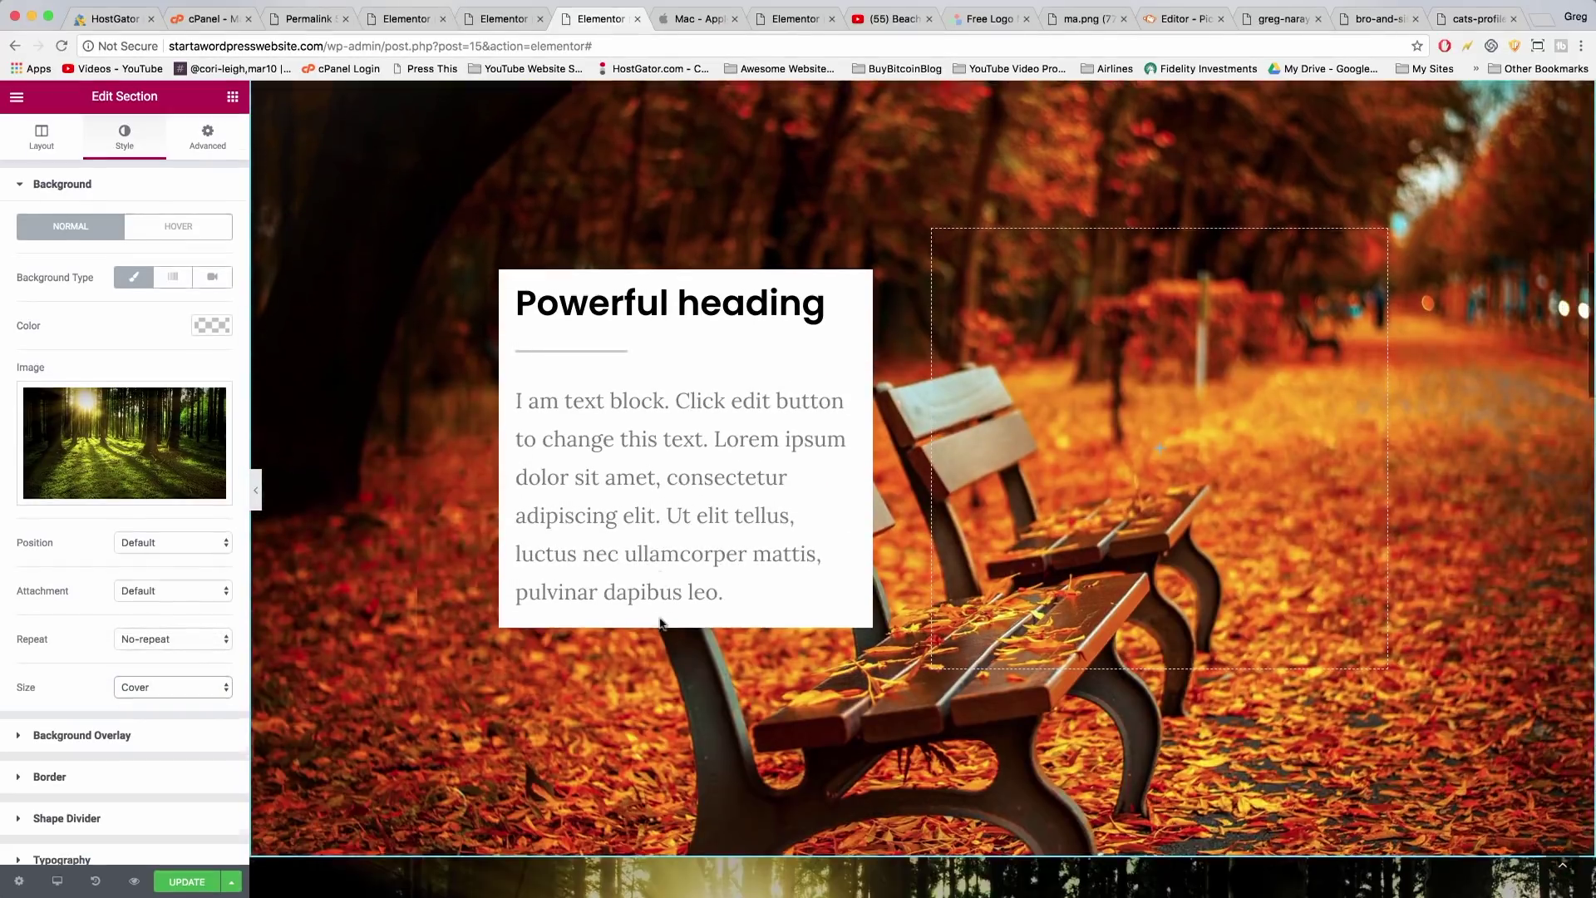
scroll(660, 618, "down", 6)
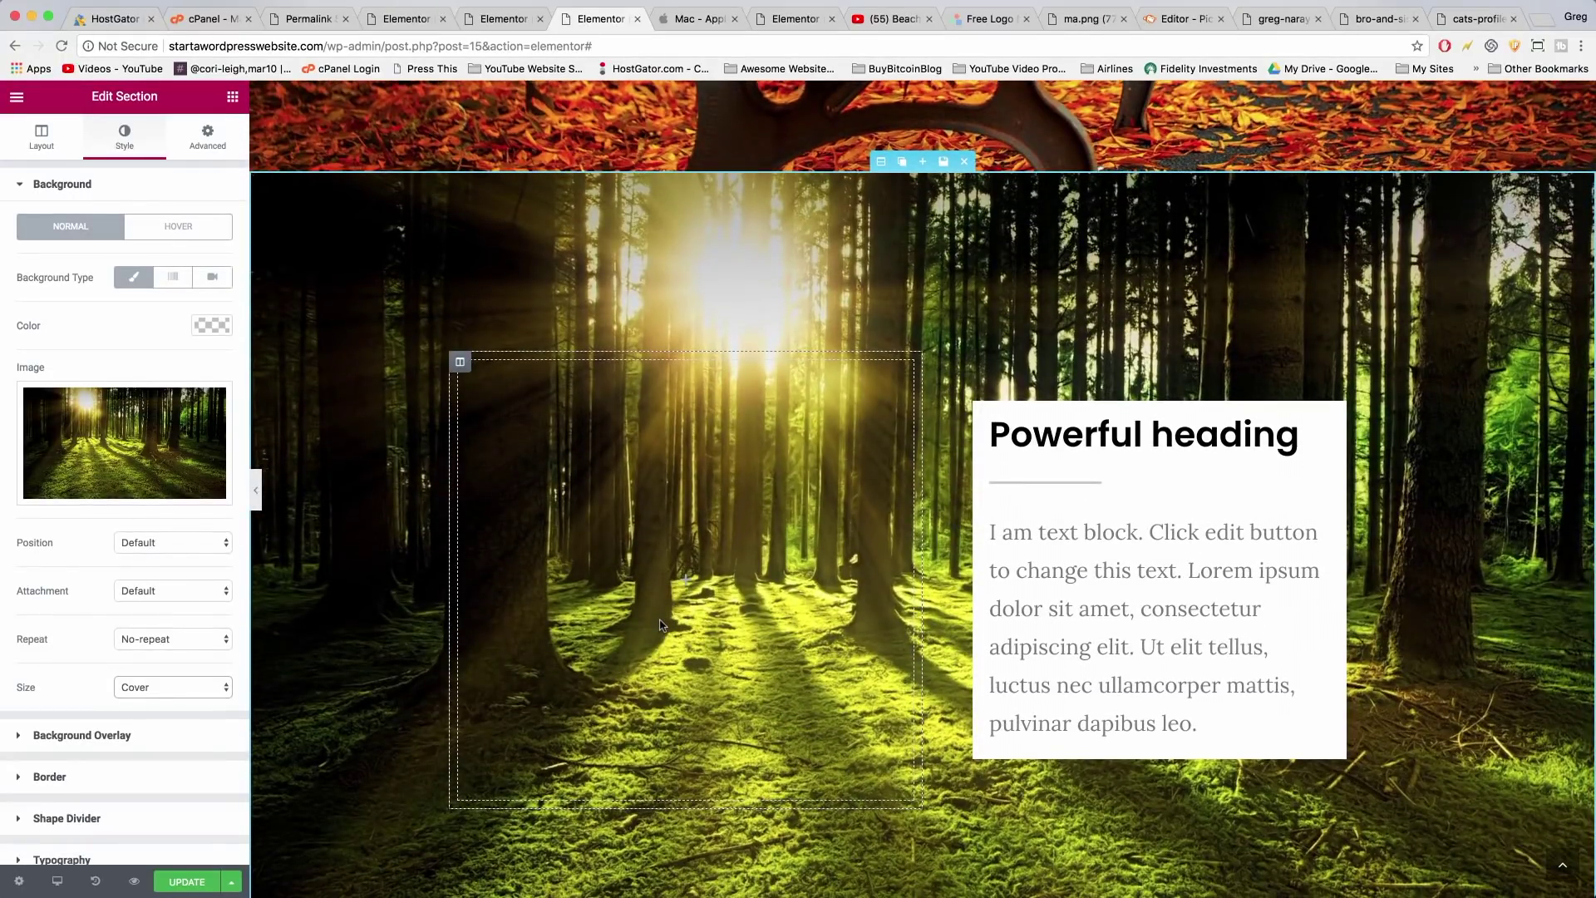
scroll(662, 624, "down", 1)
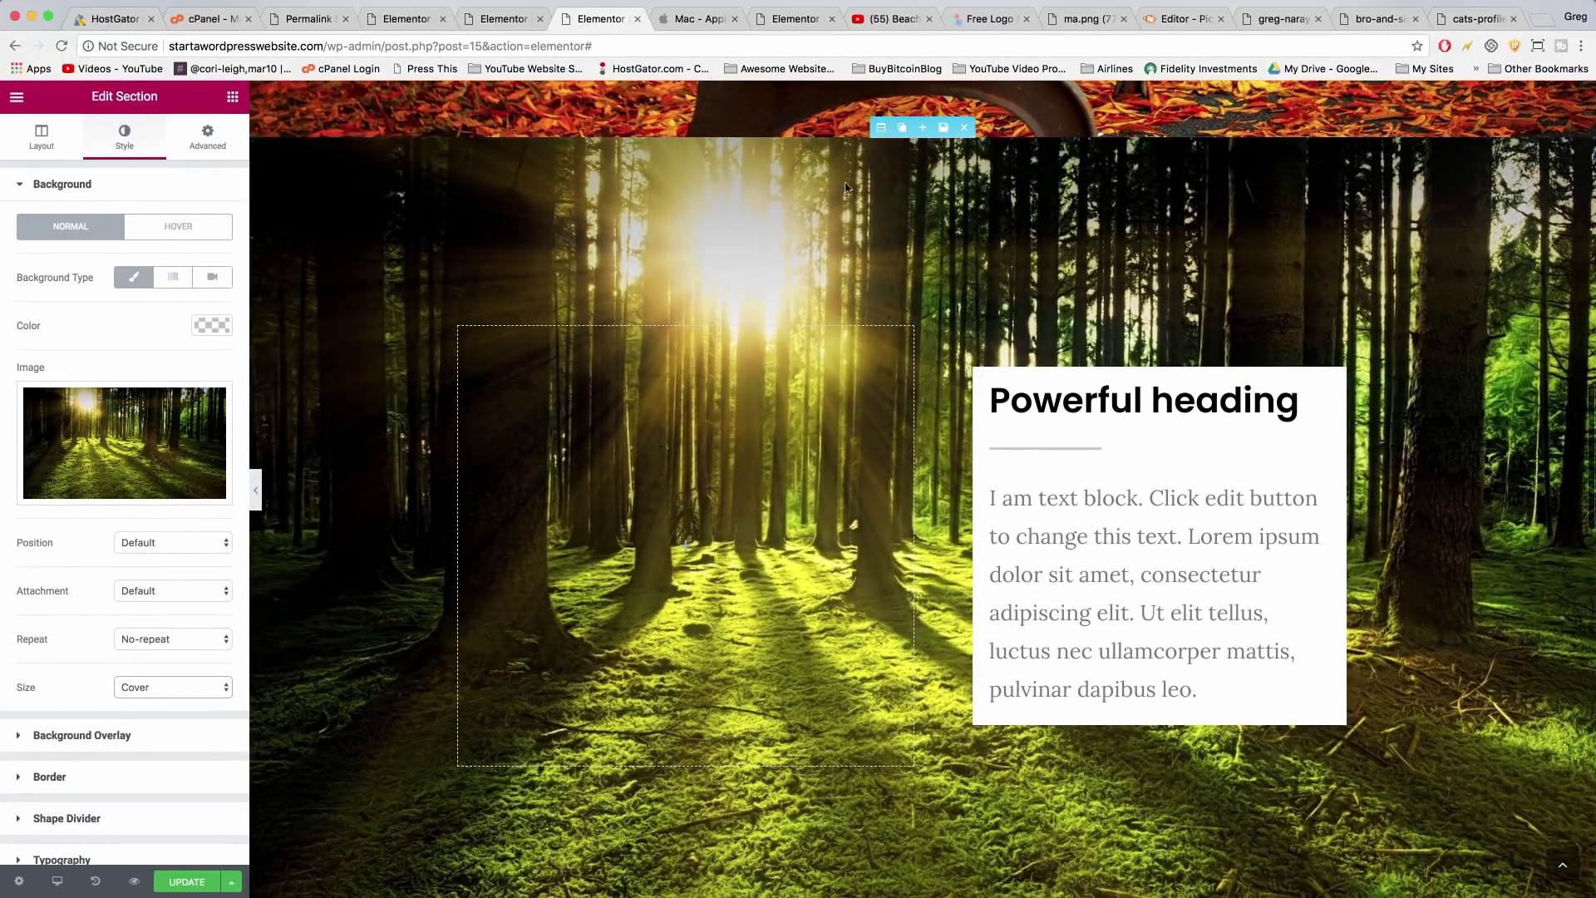
Set the blue-shuttered wall photo as the next section's background, No-repeat at Cover size.
left_click(889, 133)
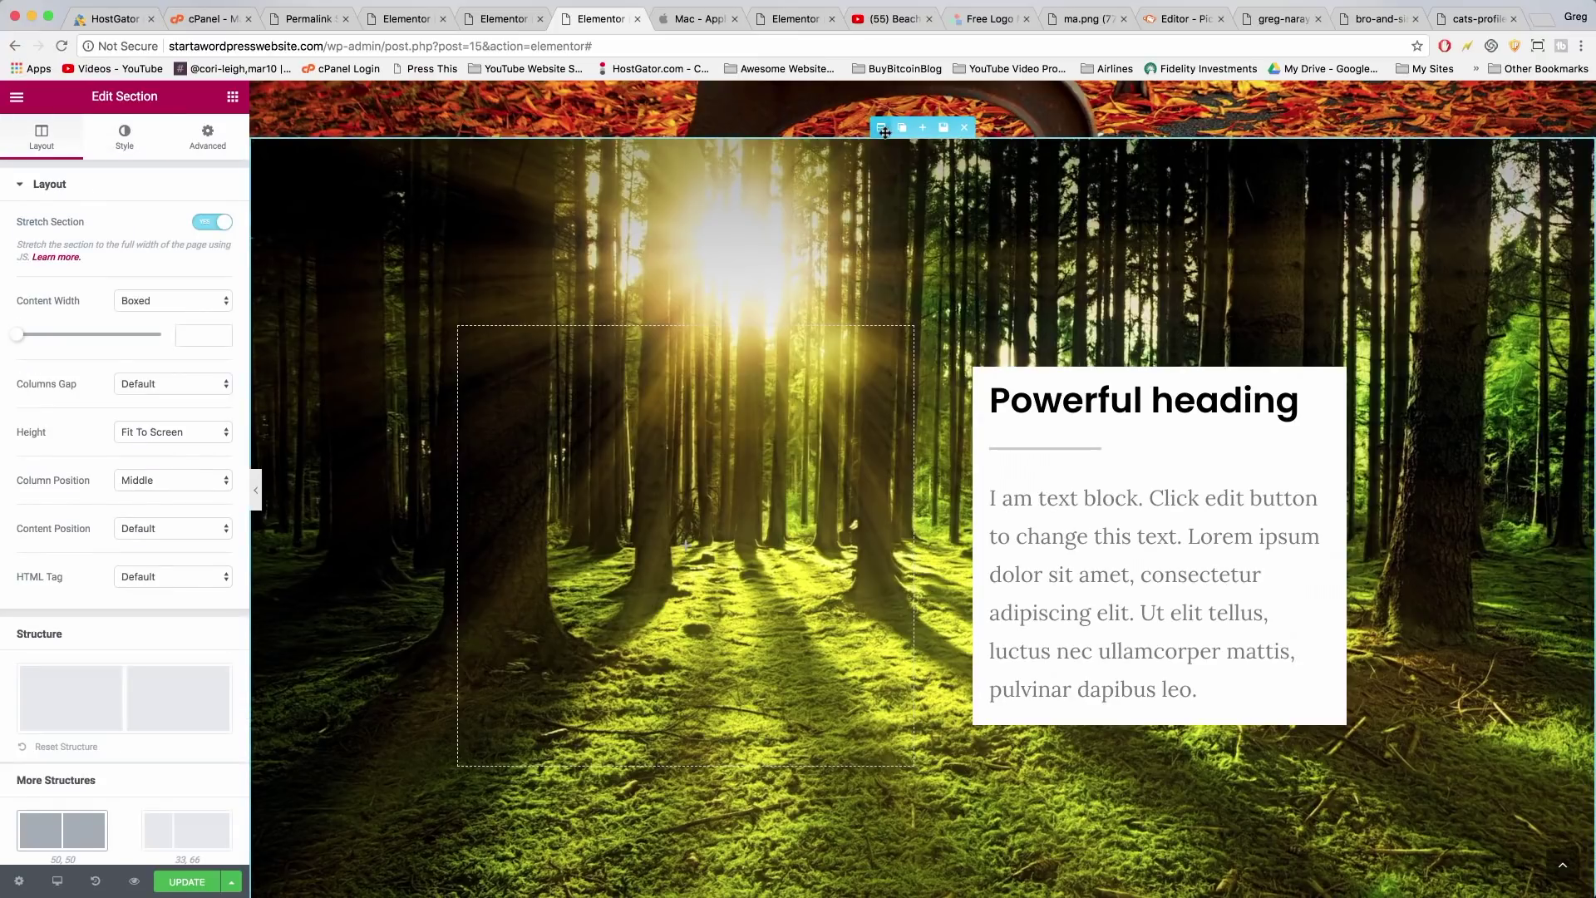
left_click(125, 137)
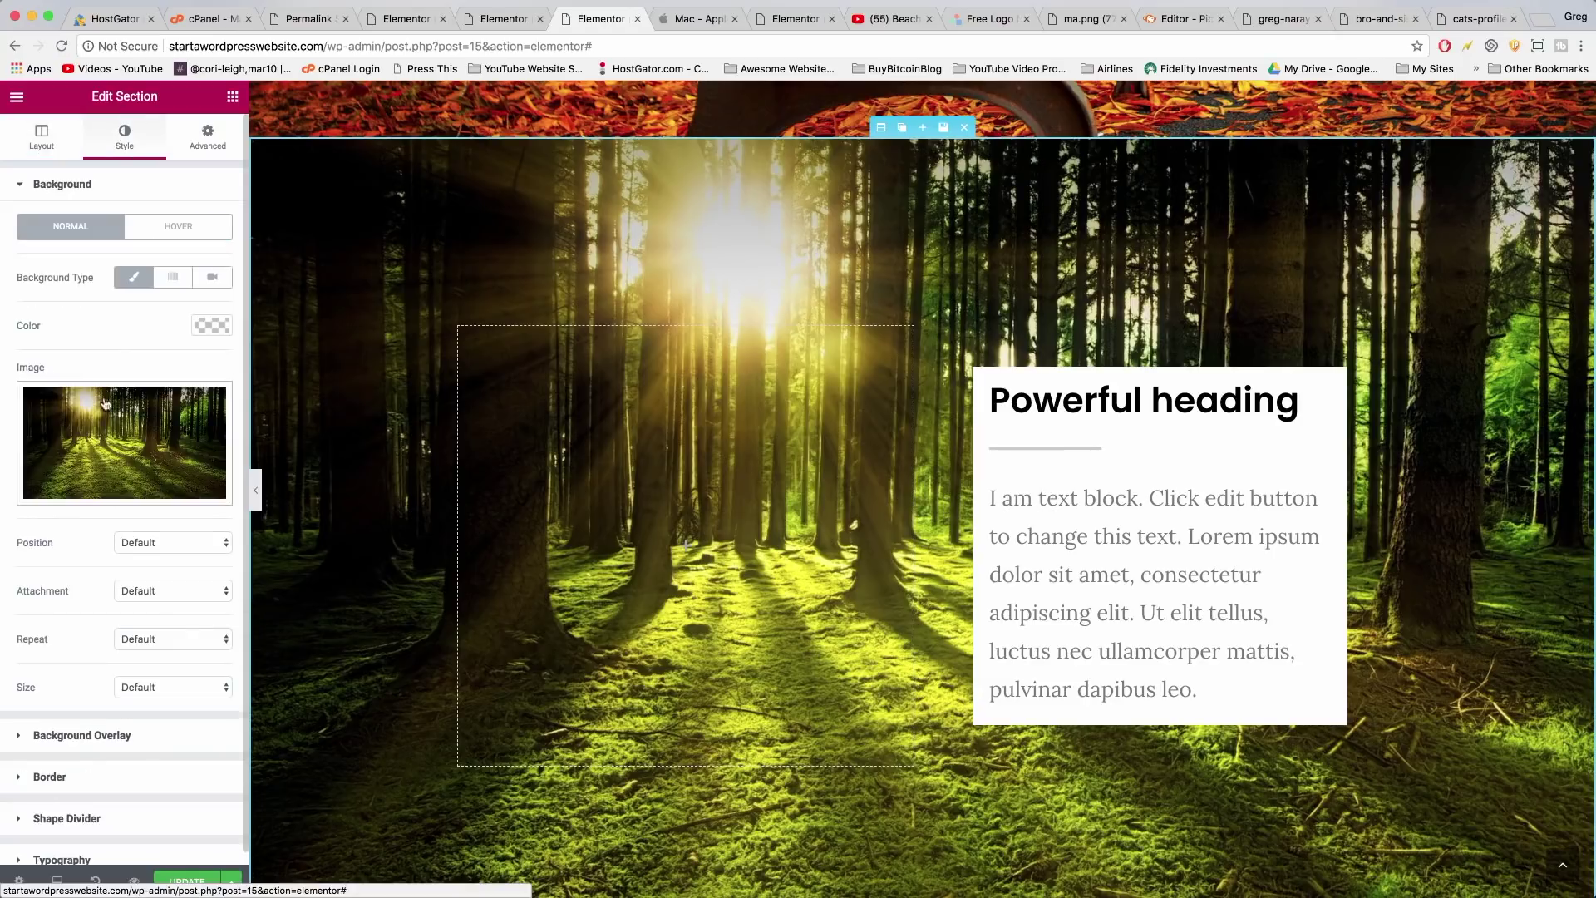
left_click(106, 432)
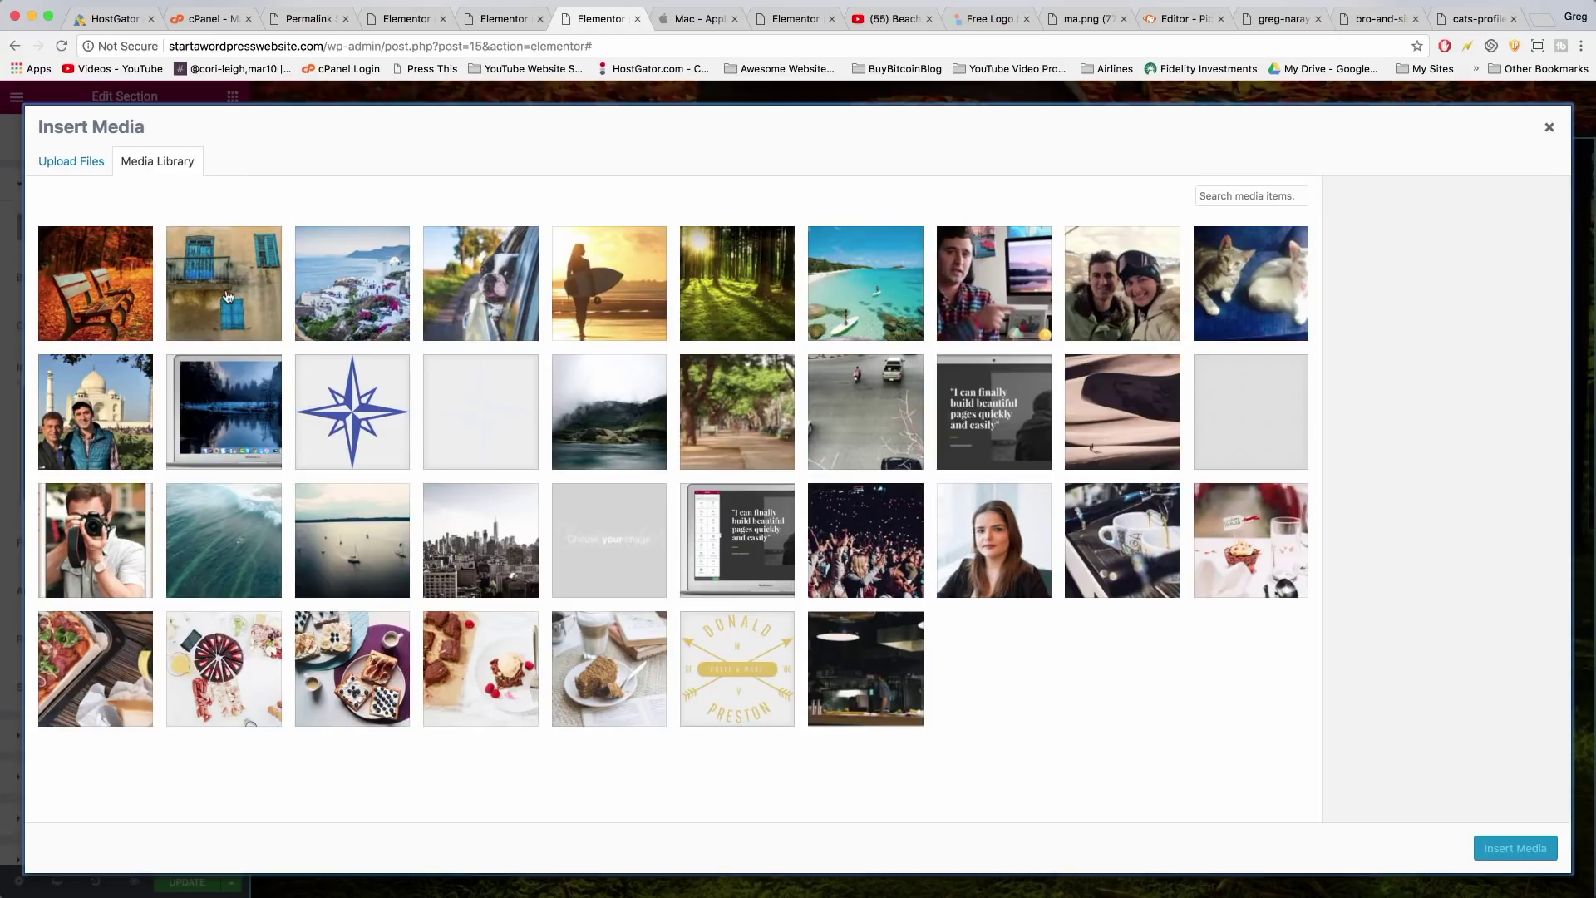
left_click(228, 297)
left_click(1501, 859)
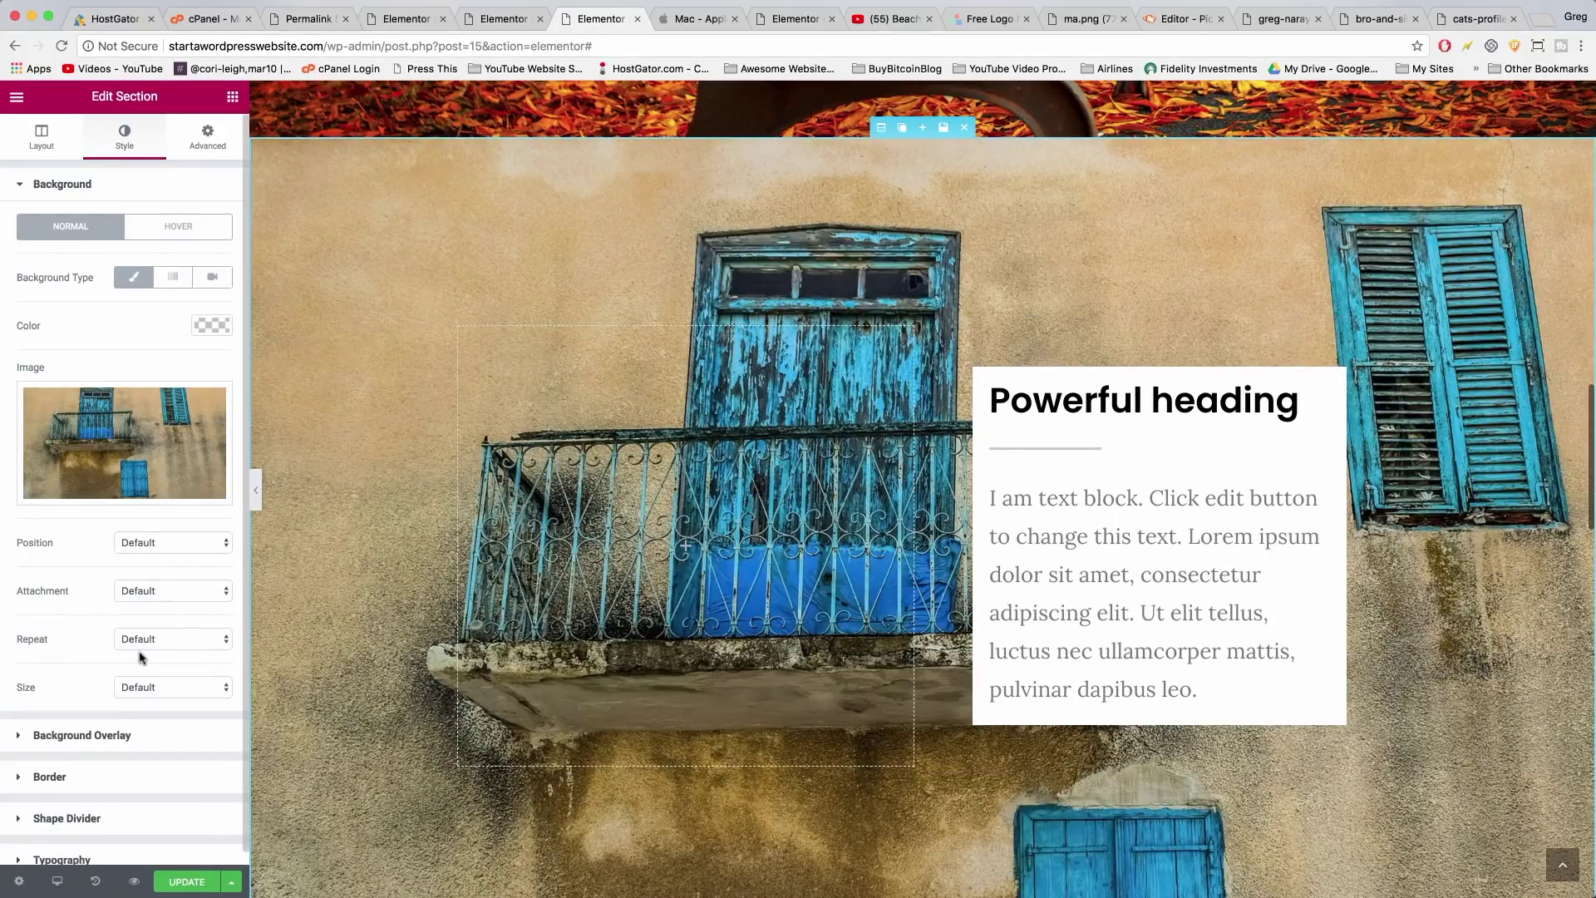
left_click(154, 642)
left_click(153, 656)
left_click(163, 693)
left_click(163, 717)
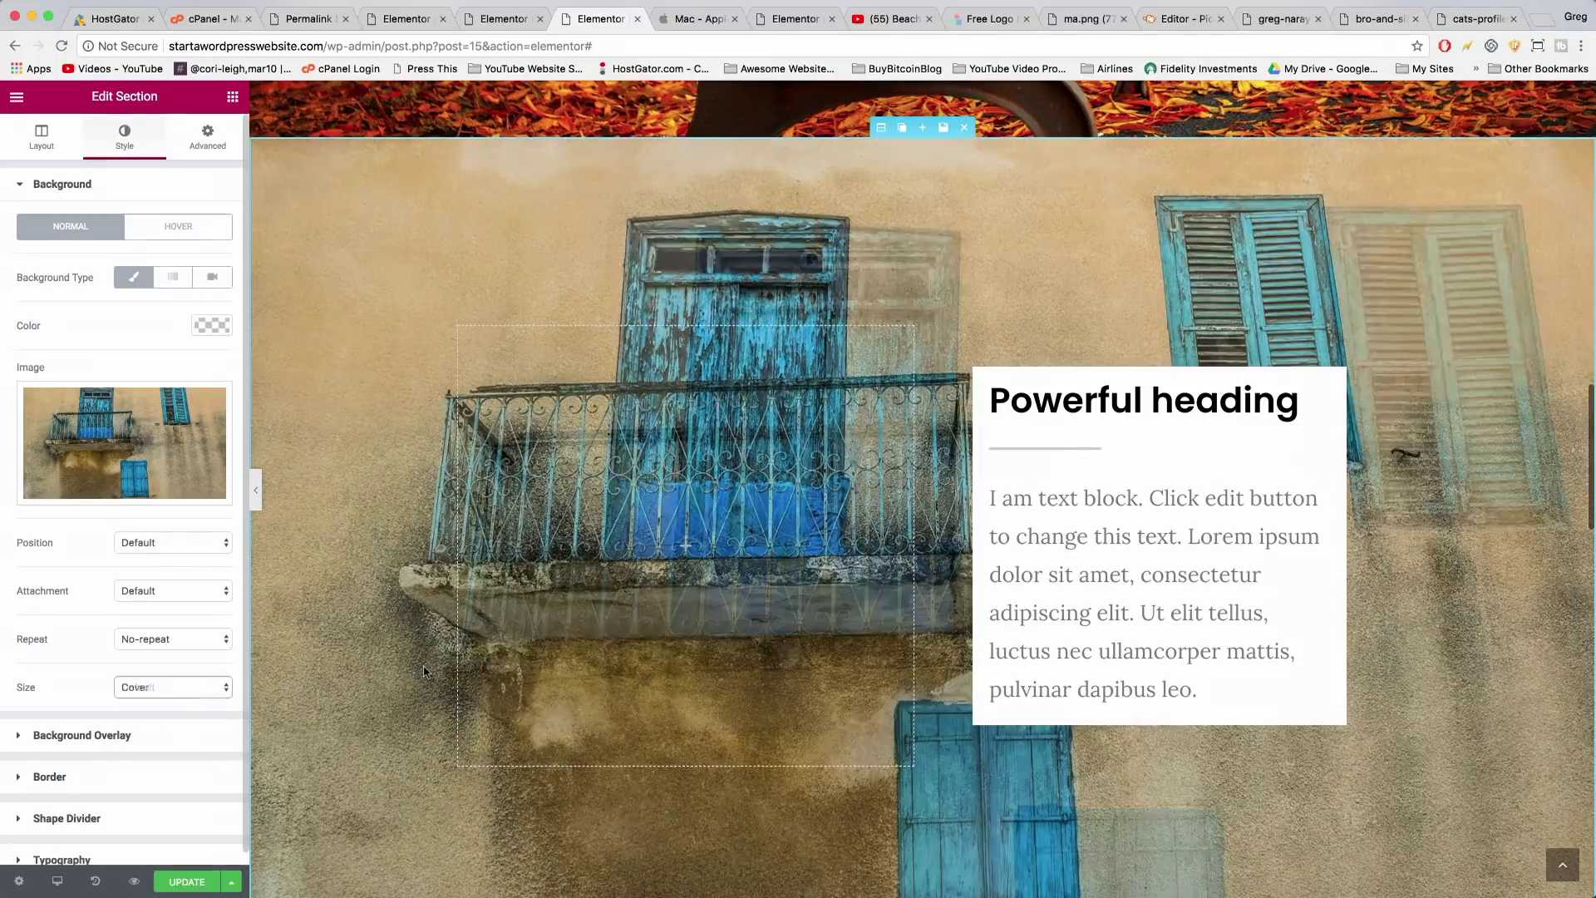
scroll(422, 665, "down", 5)
scroll(426, 671, "down", 2)
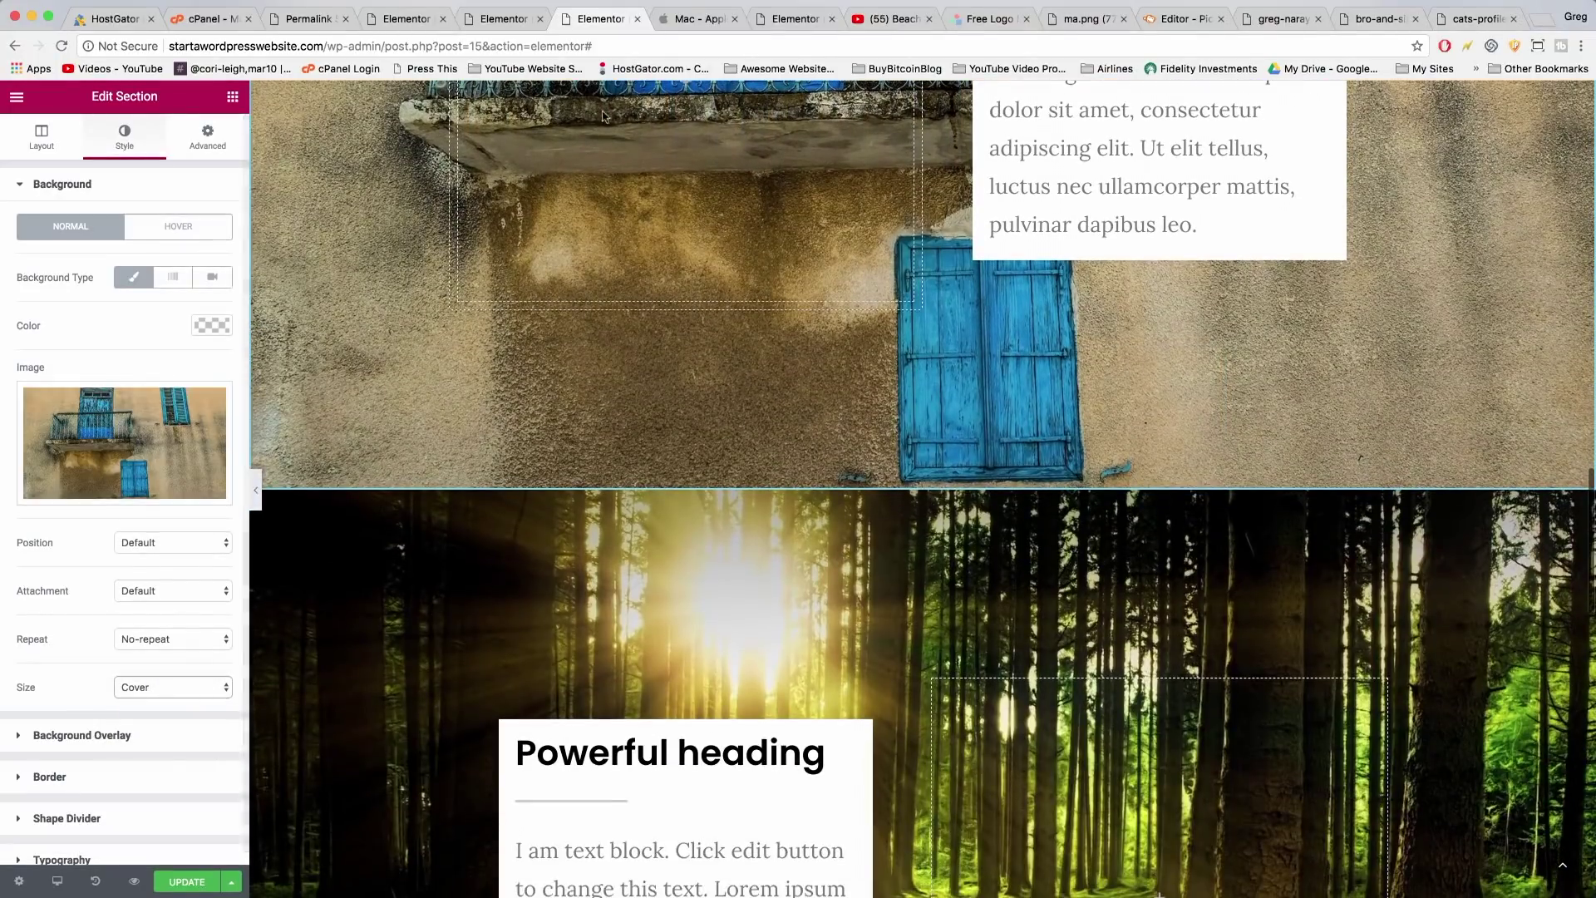
scroll(867, 260, "down", 4)
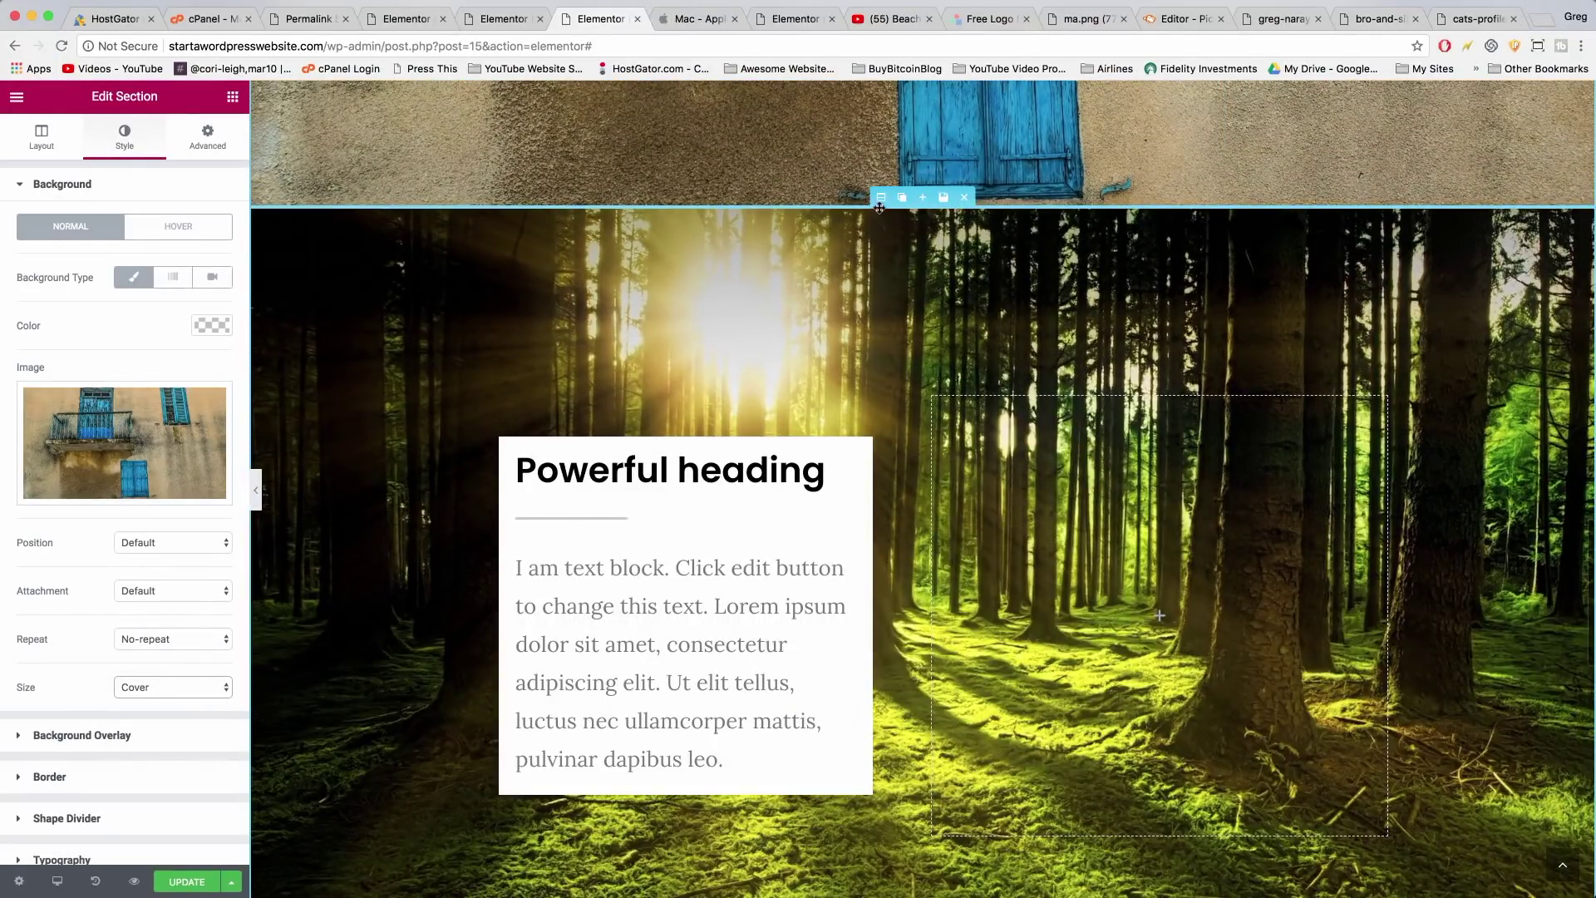
Set the white seaside village photo as the following section's background.
left_click(880, 200)
left_click(125, 134)
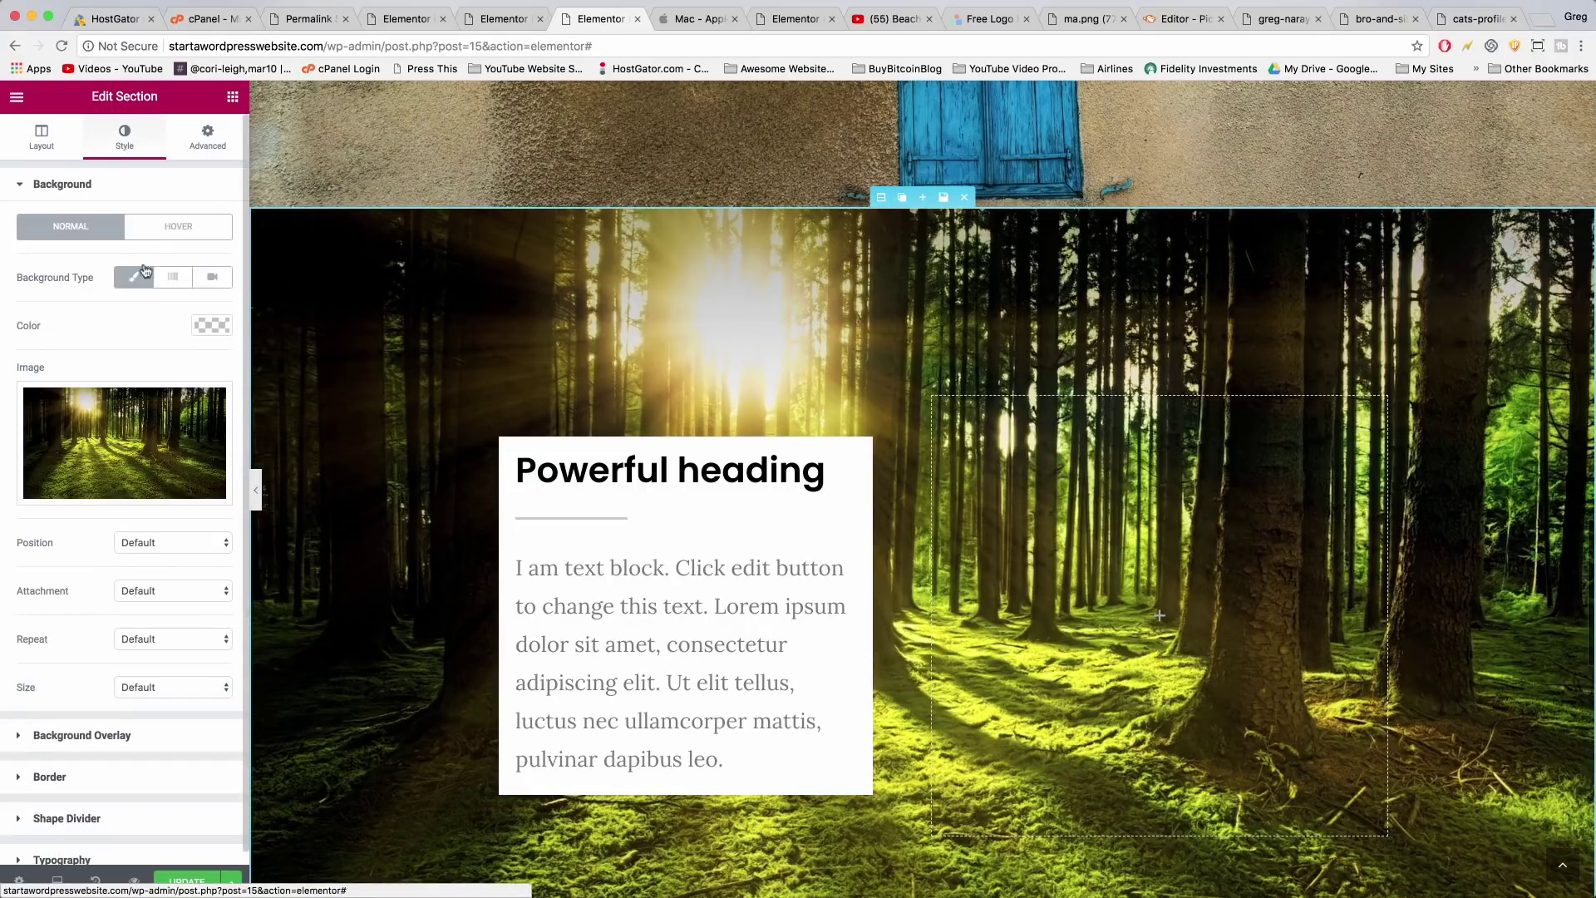
left_click(118, 427)
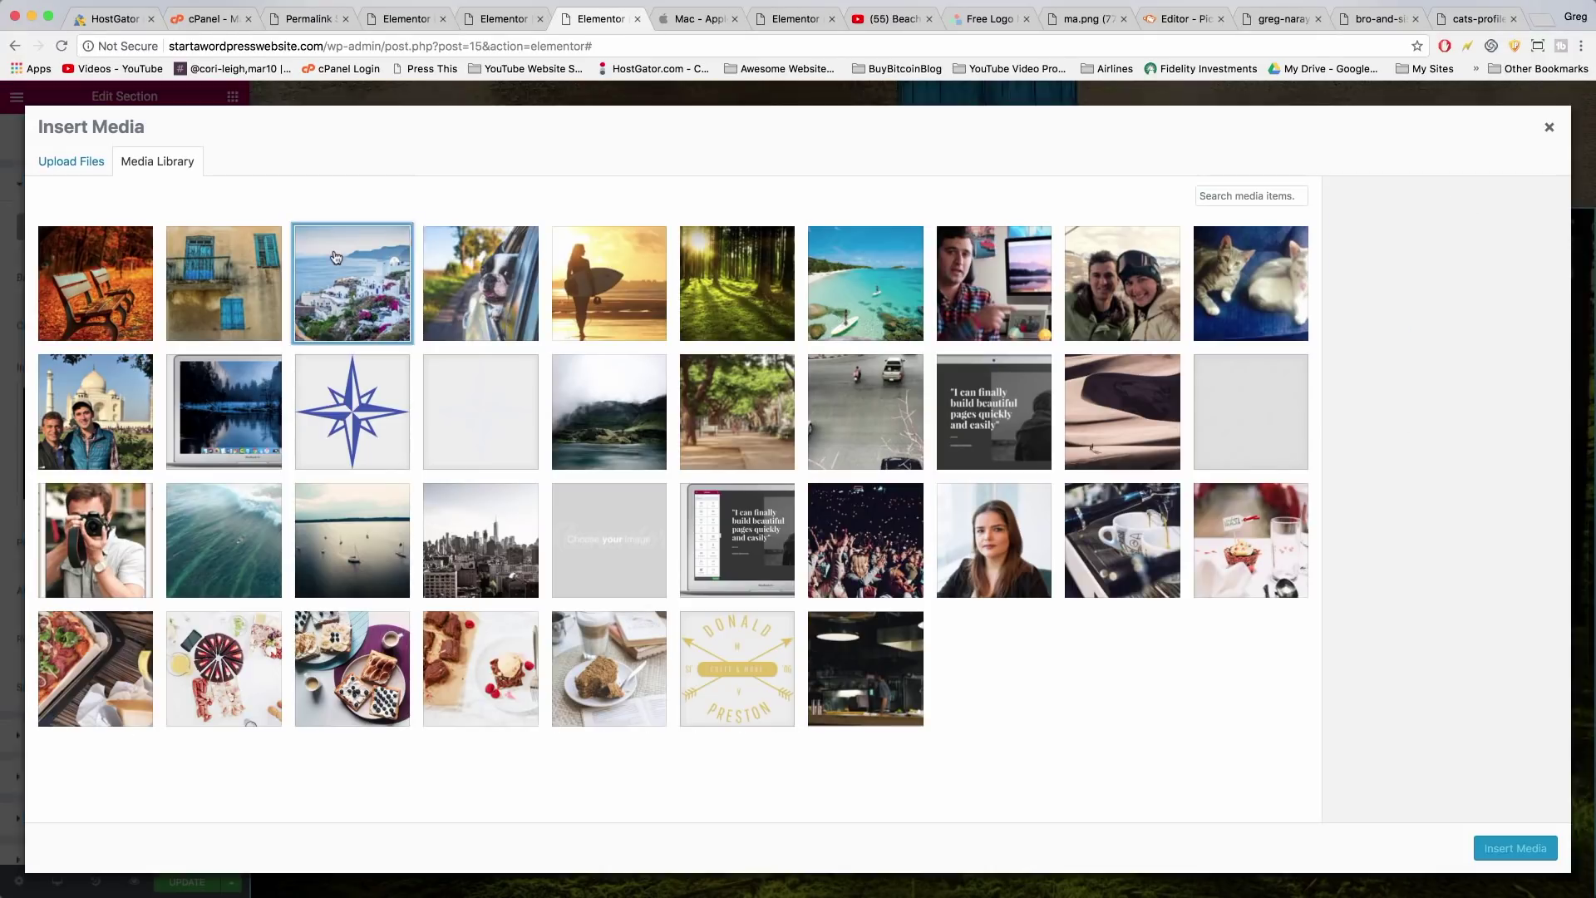
left_click(336, 258)
left_click(1515, 849)
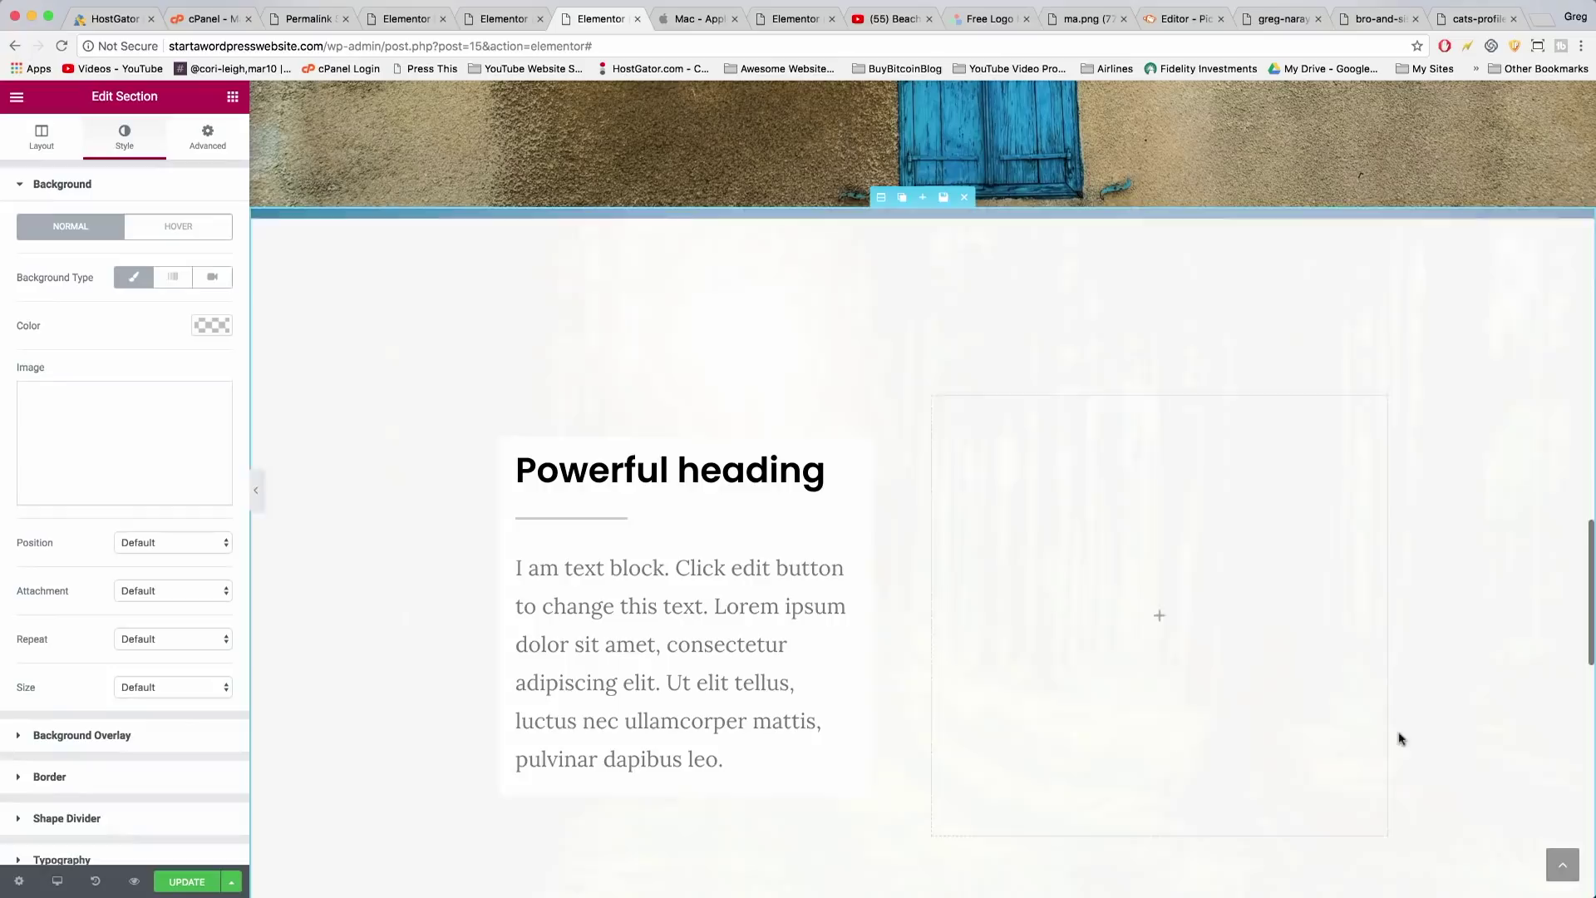
scroll(916, 448, "down", 5)
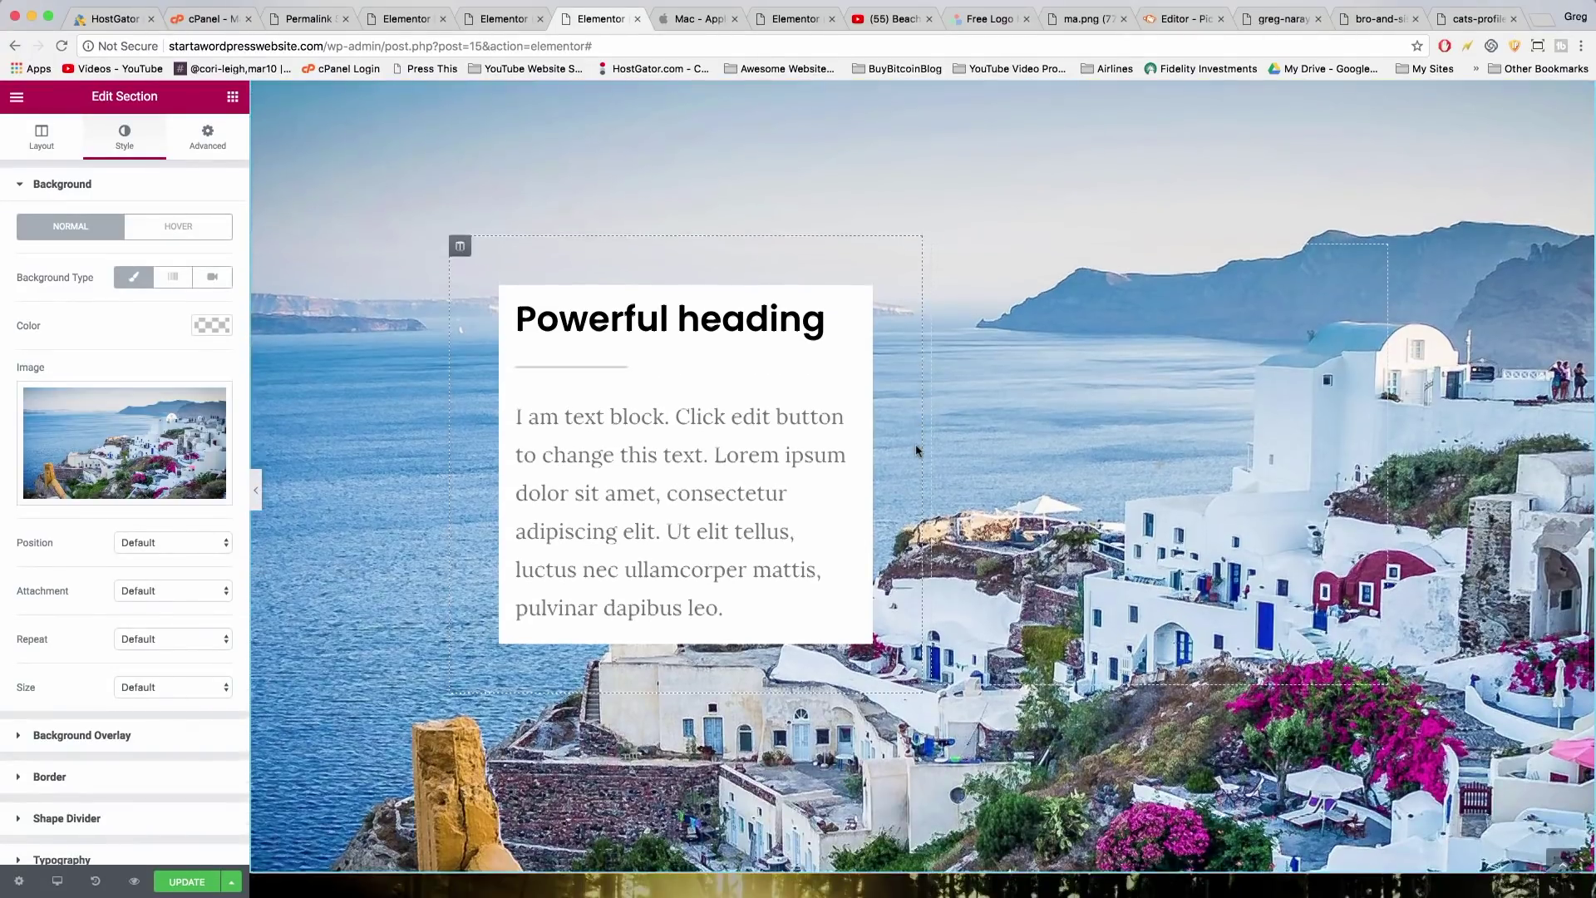
scroll(917, 450, "down", 5)
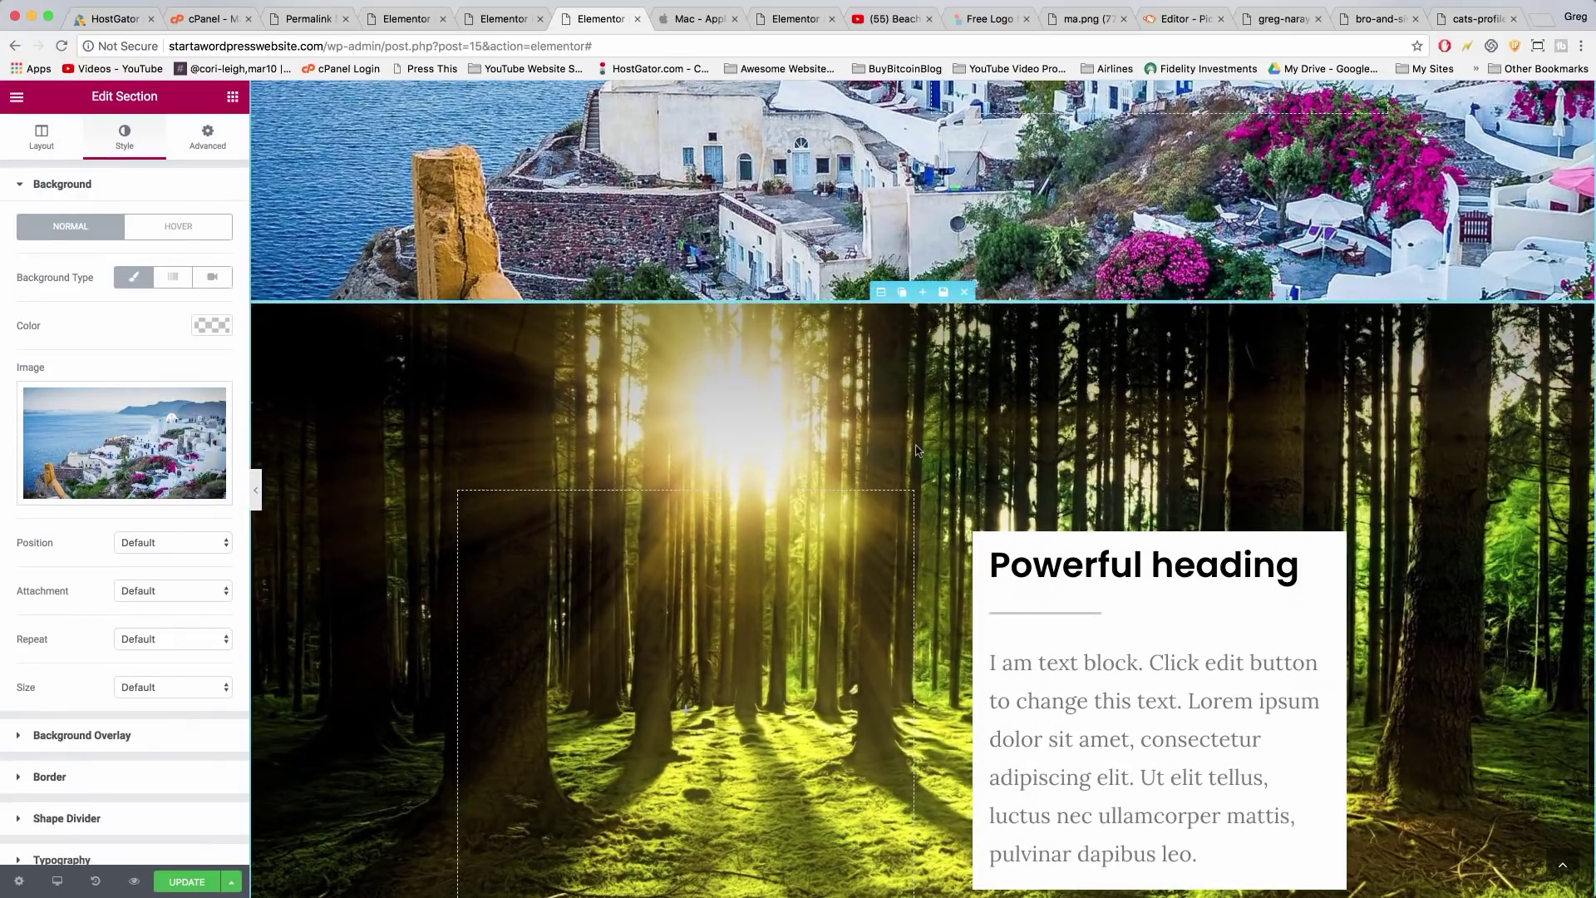
scroll(916, 449, "down", 3)
scroll(917, 450, "up", 2)
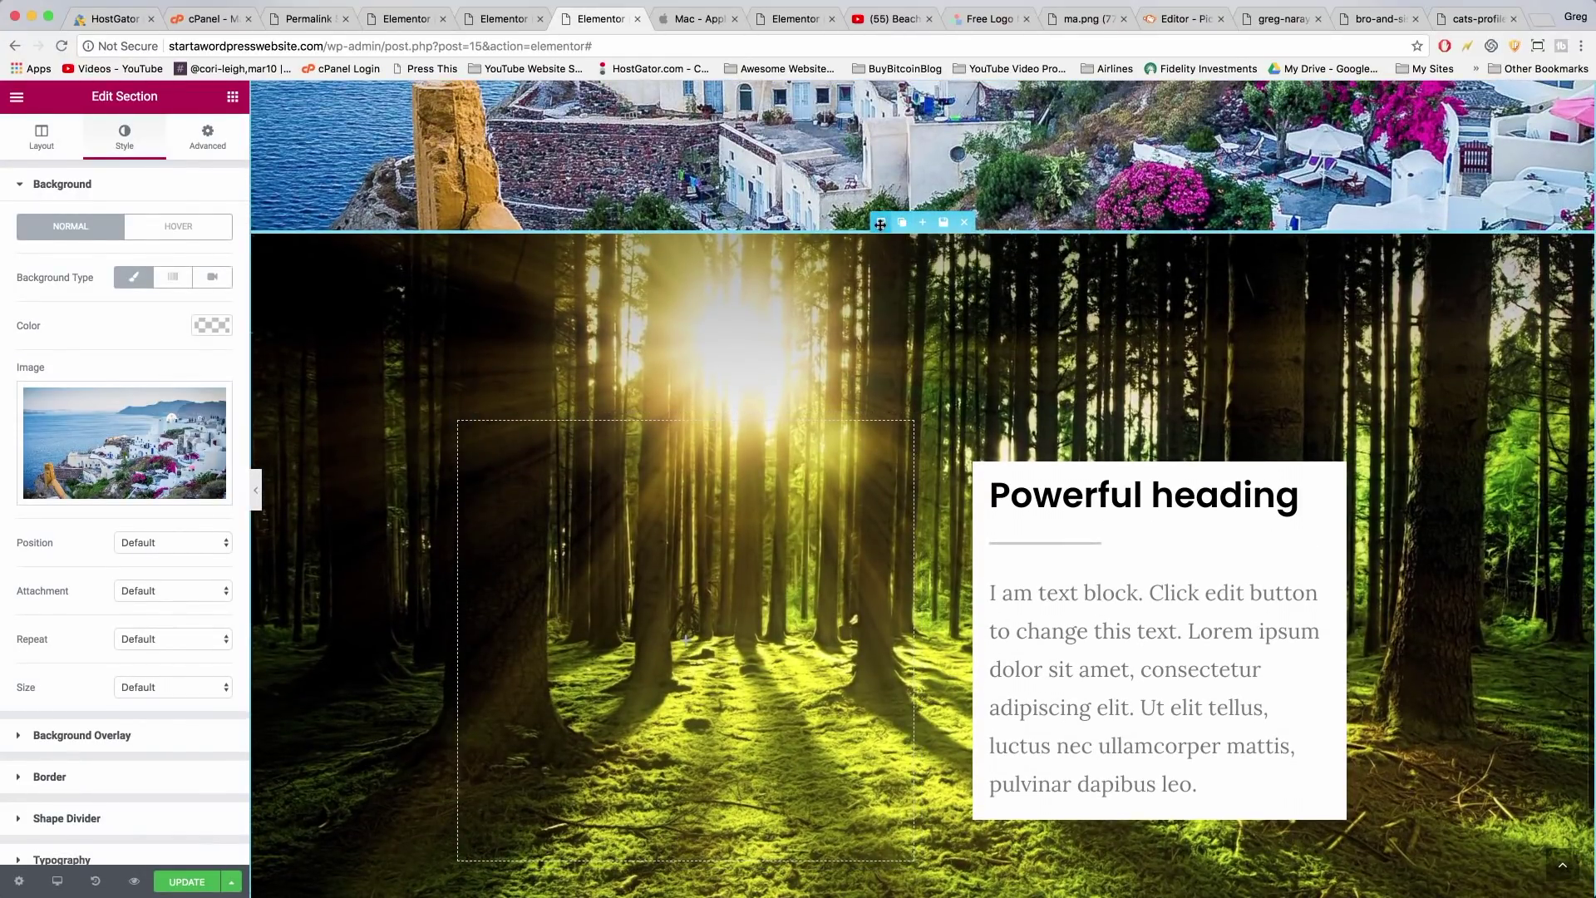
Set the beach surfer photo as the section background, No-repeat at Cover size.
left_click(880, 224)
left_click(122, 151)
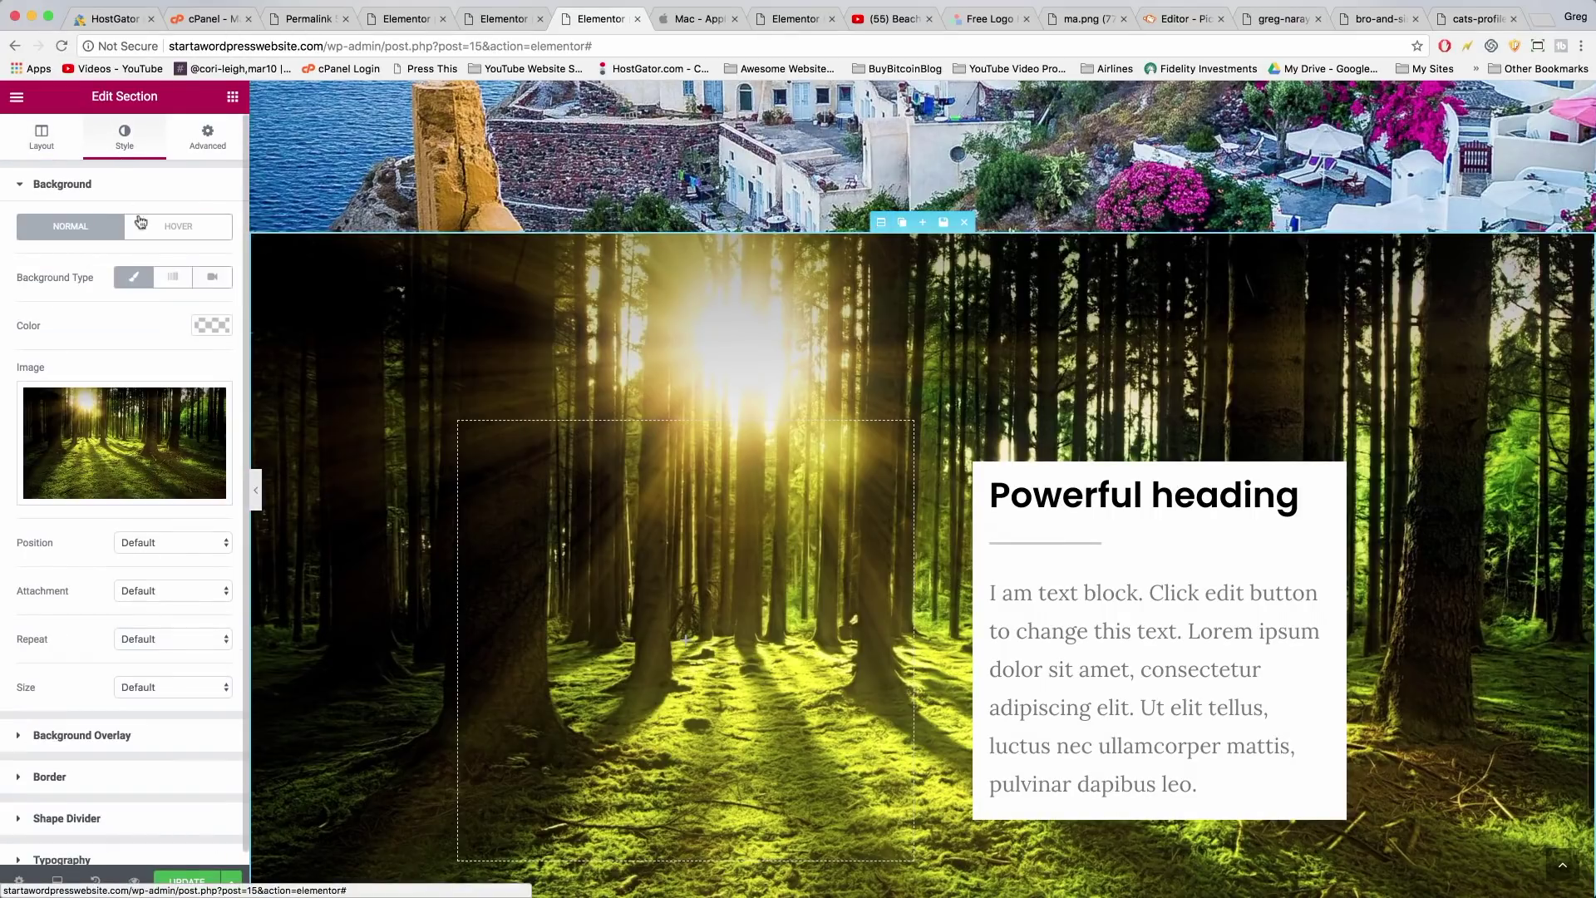
left_click(117, 439)
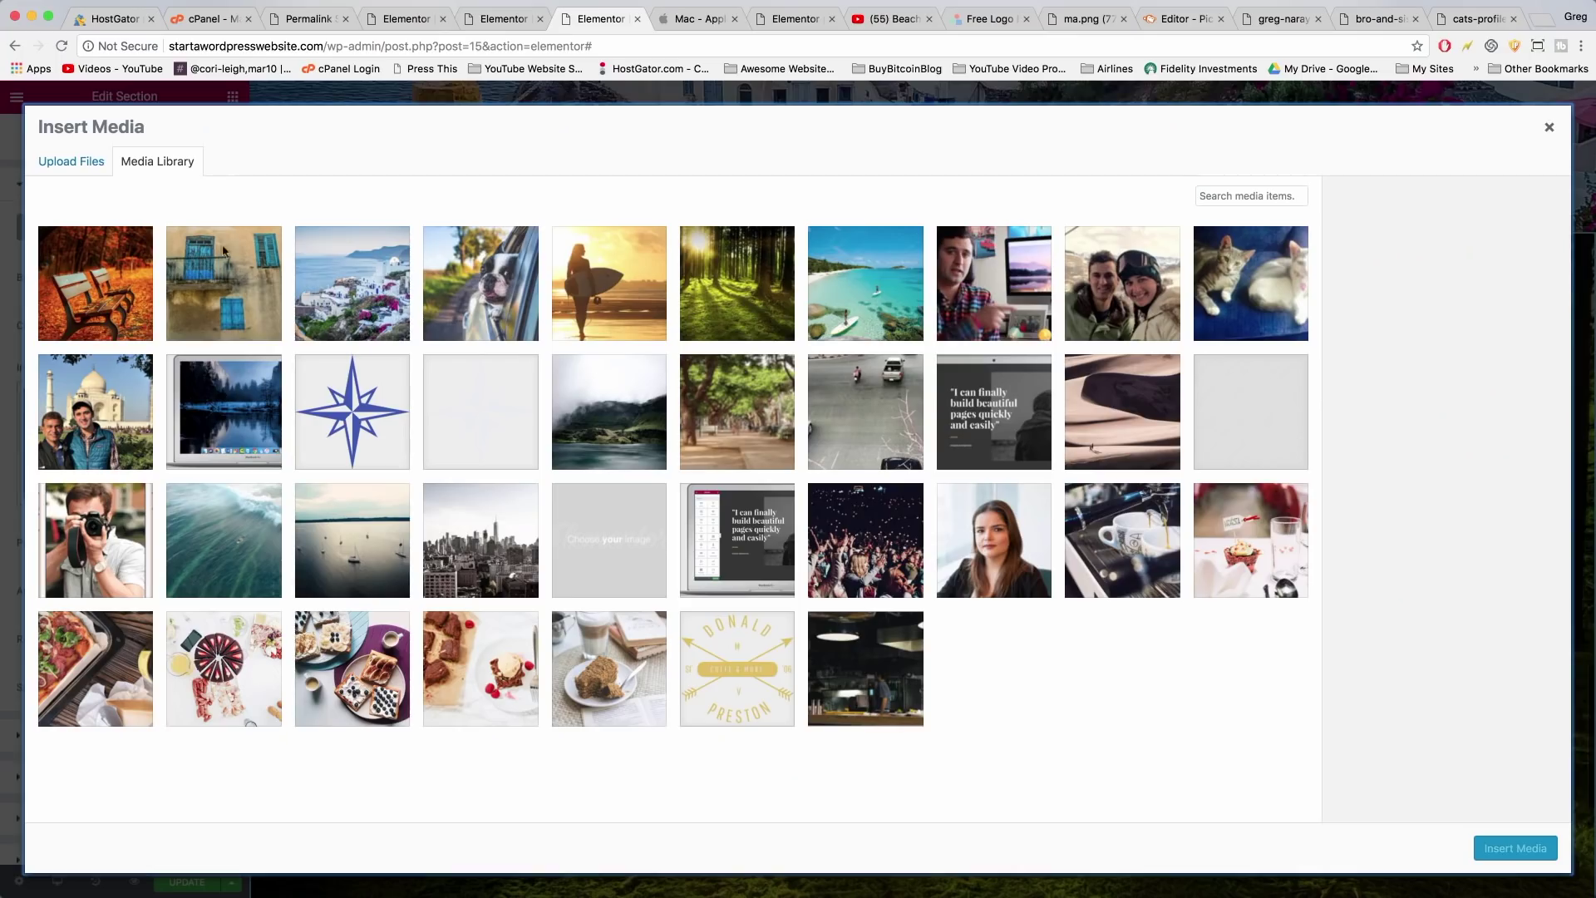
left_click(596, 308)
left_click(1513, 850)
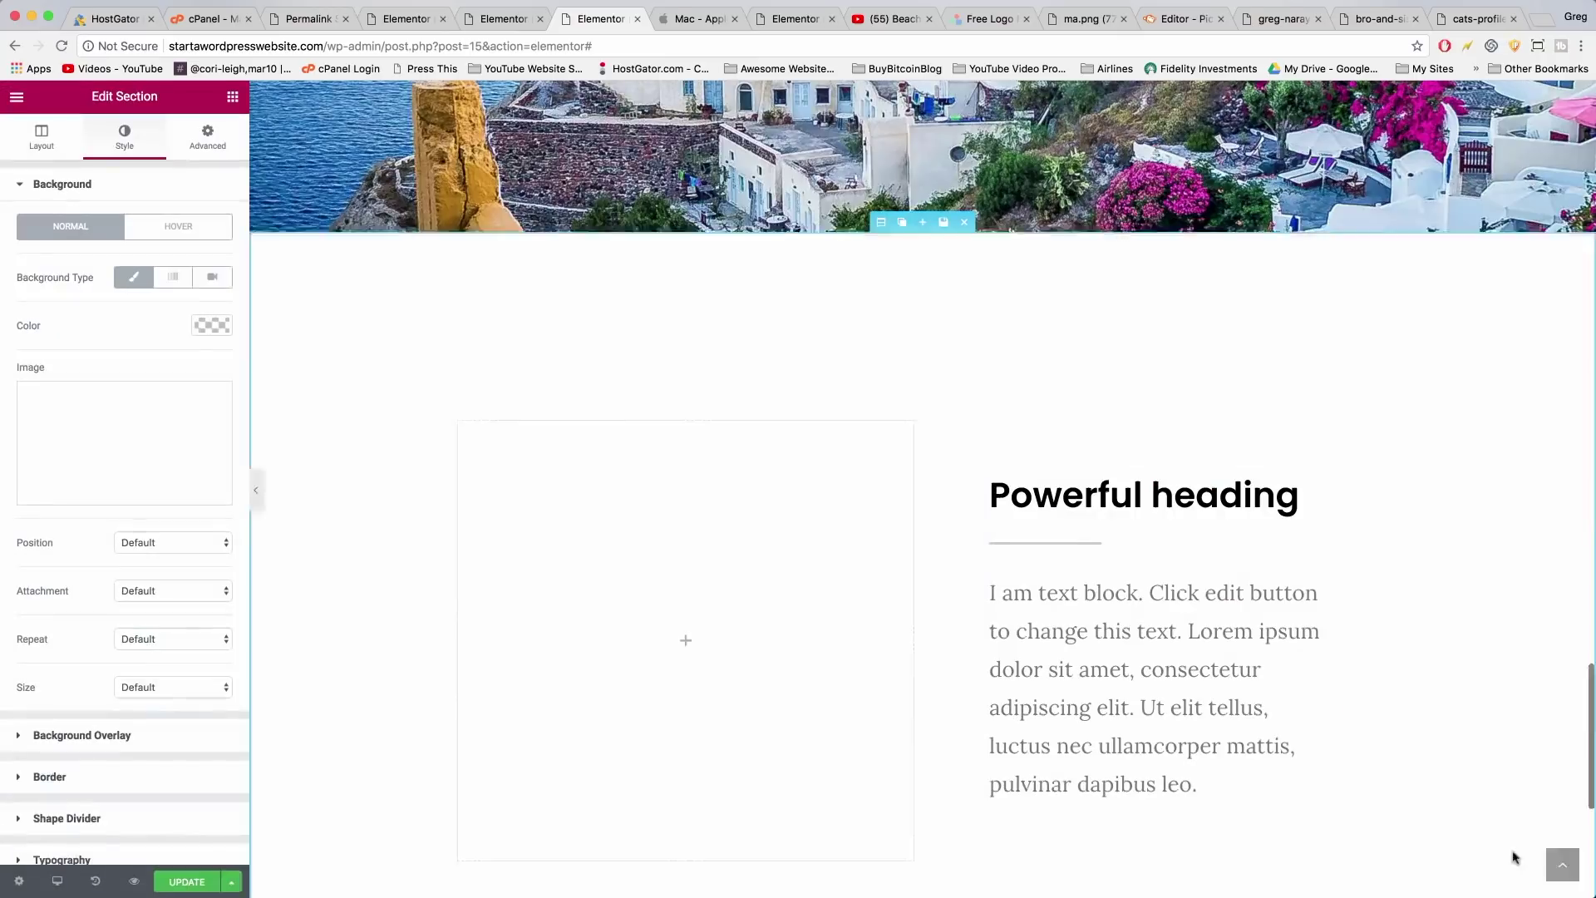
scroll(887, 563, "down", 5)
left_click(176, 640)
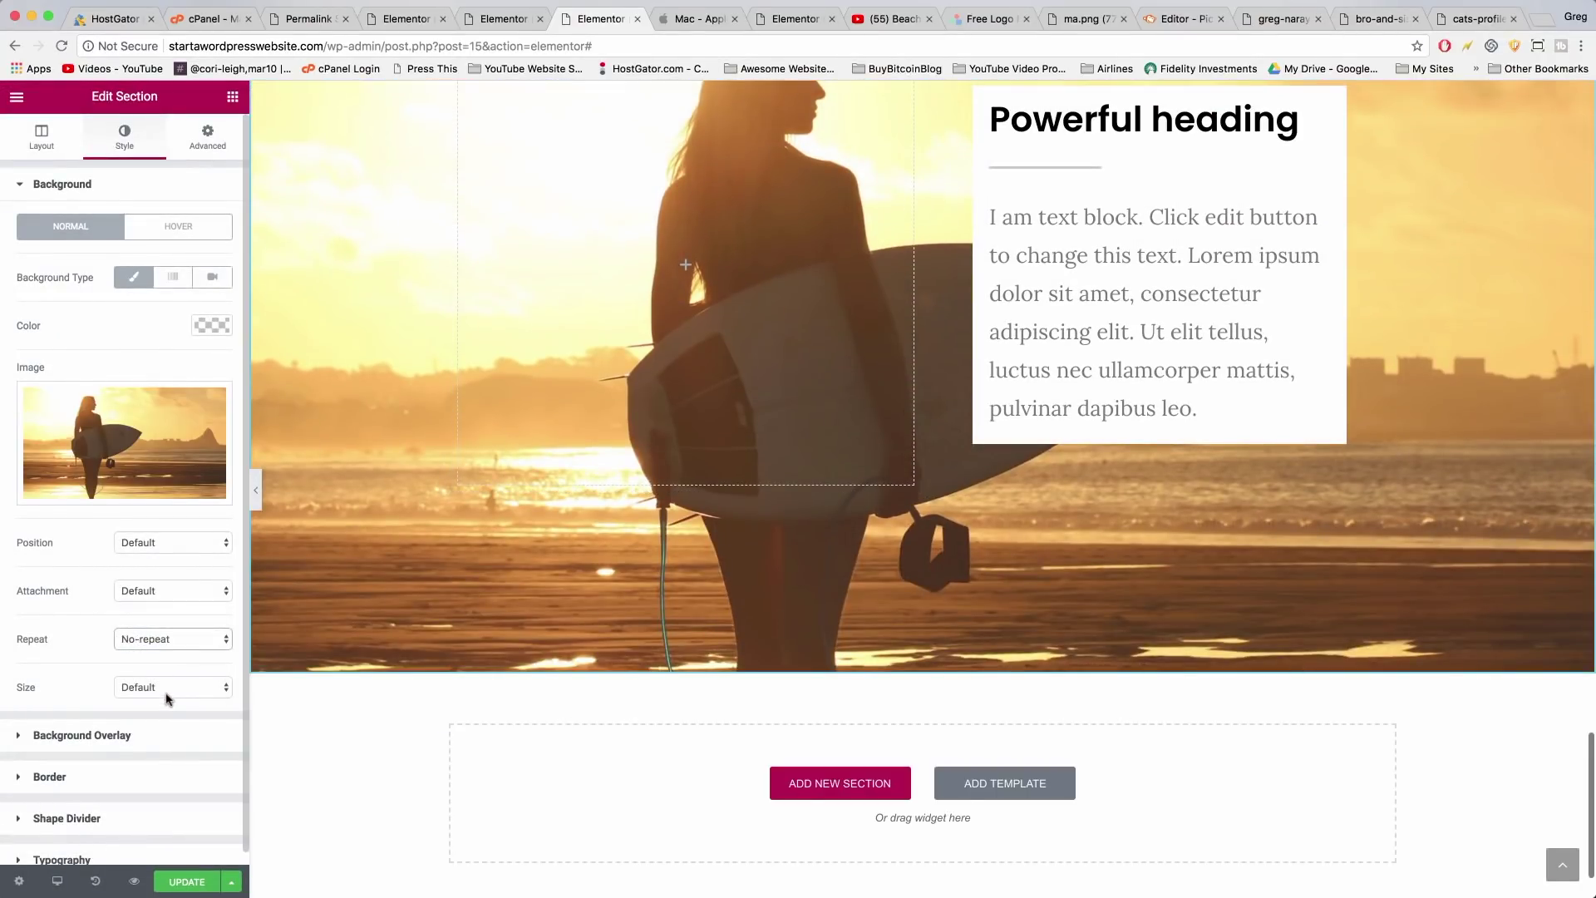
left_click(167, 699)
left_click(165, 715)
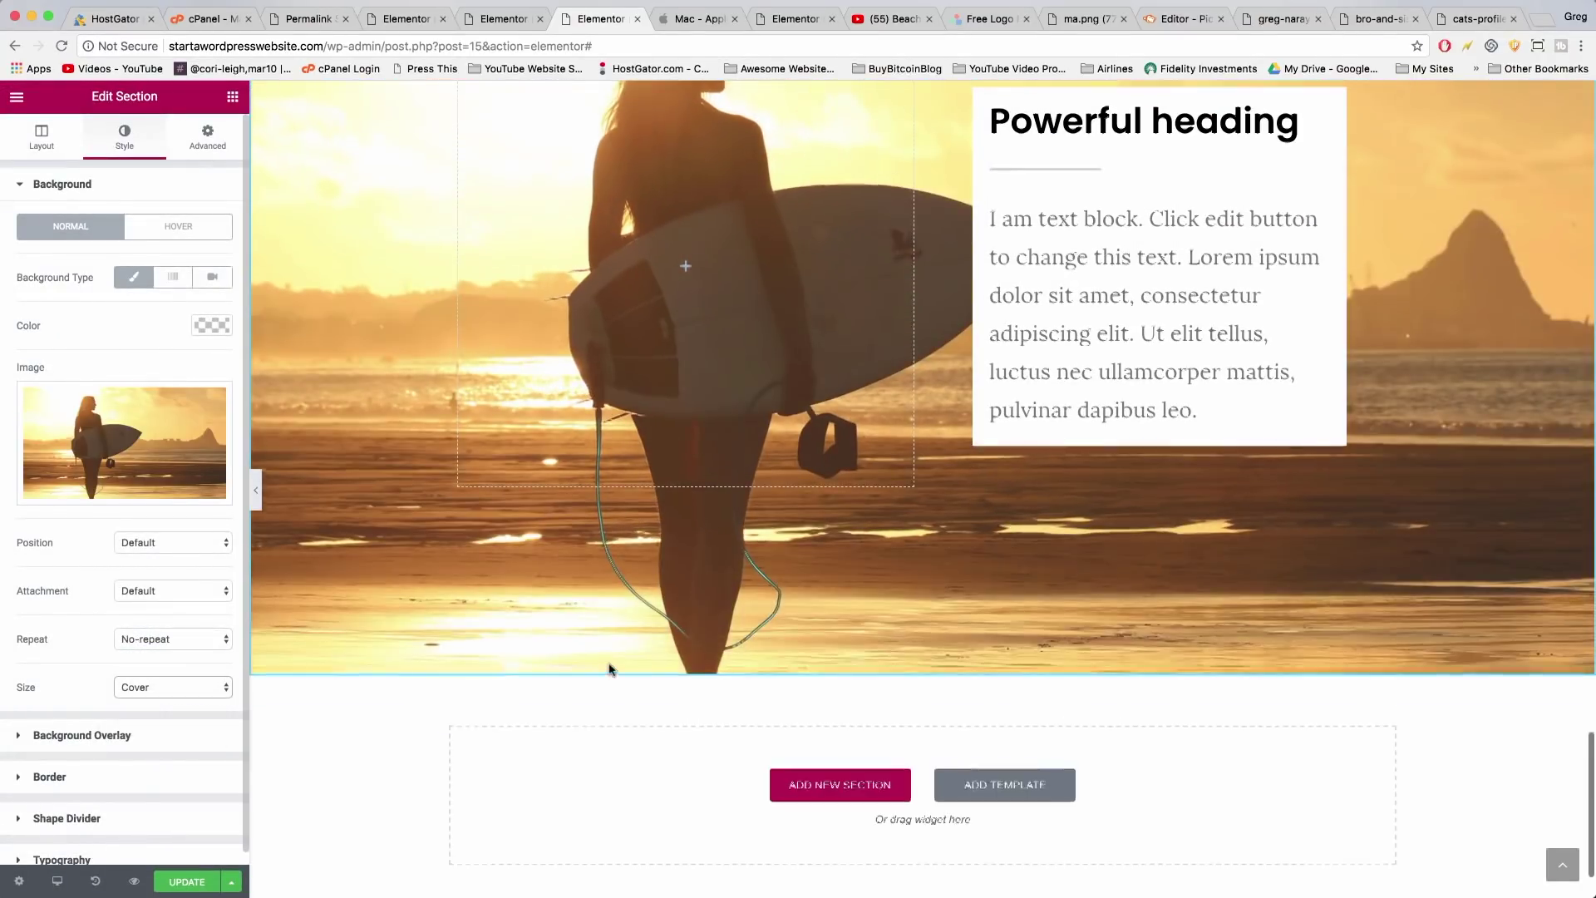
scroll(606, 666, "up", 5)
scroll(710, 385, "down", 2)
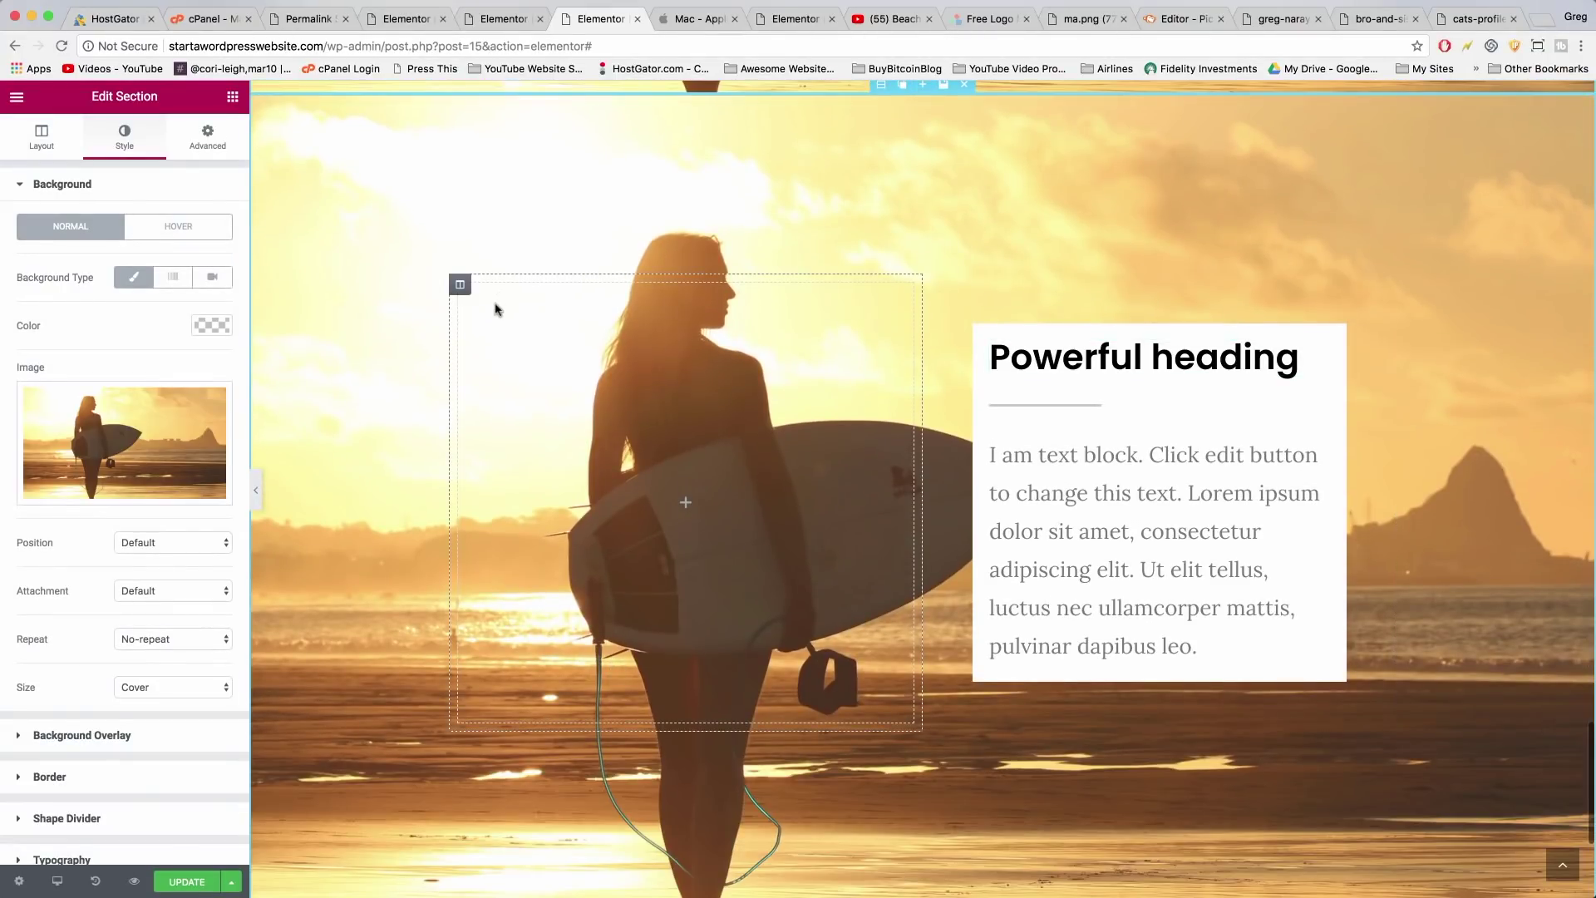
Move the next section's text box to the left and give it the dog-in-car background.
left_click(523, 284)
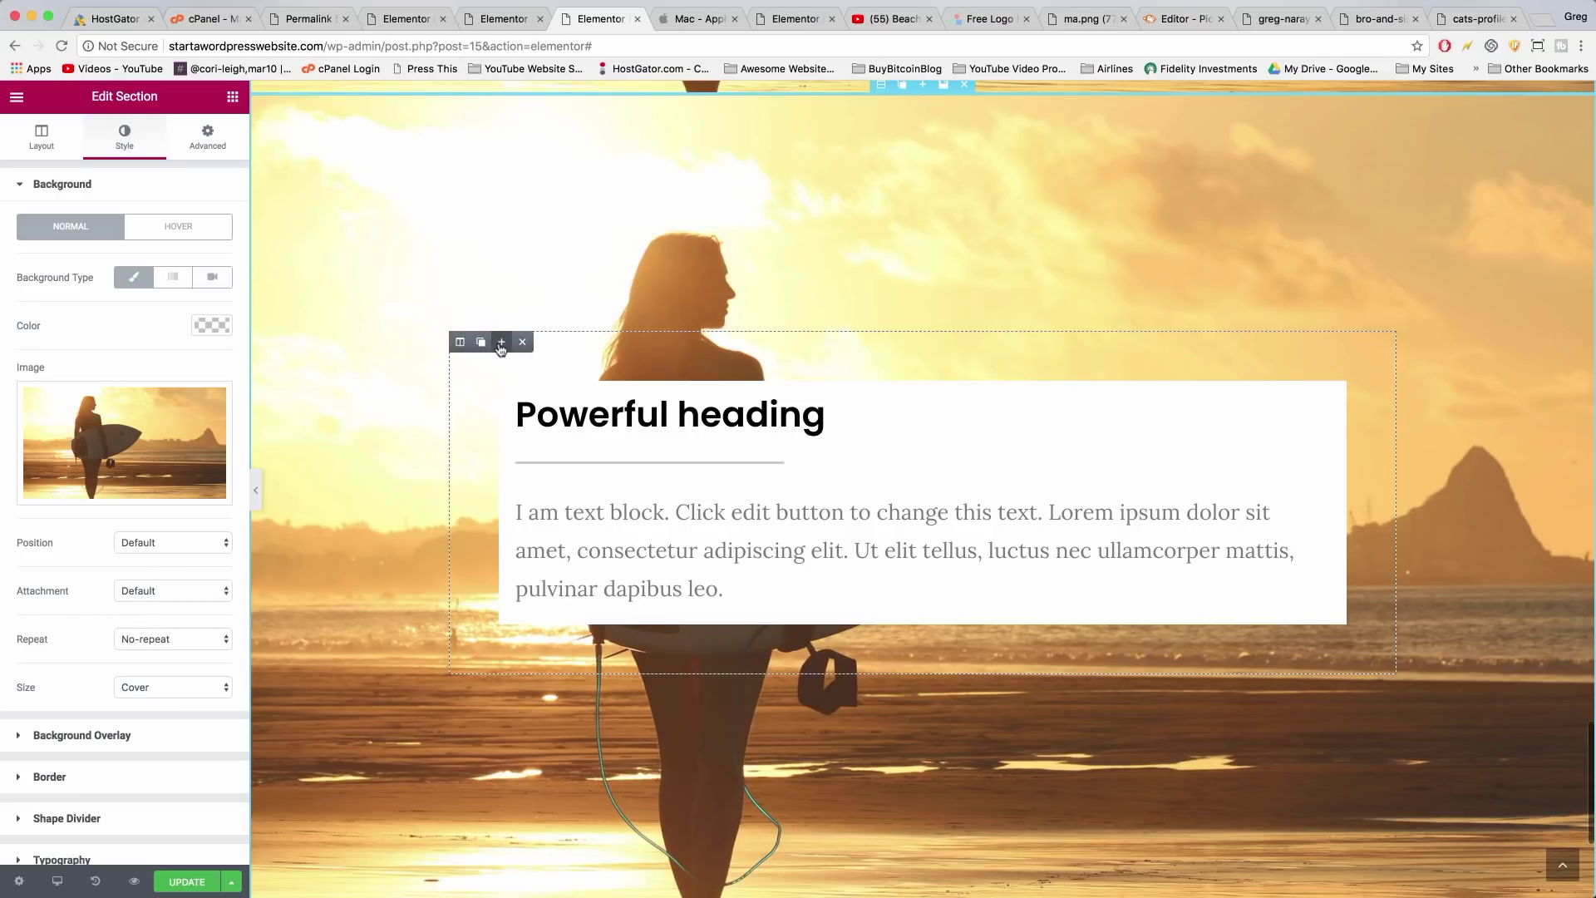
left_click(501, 342)
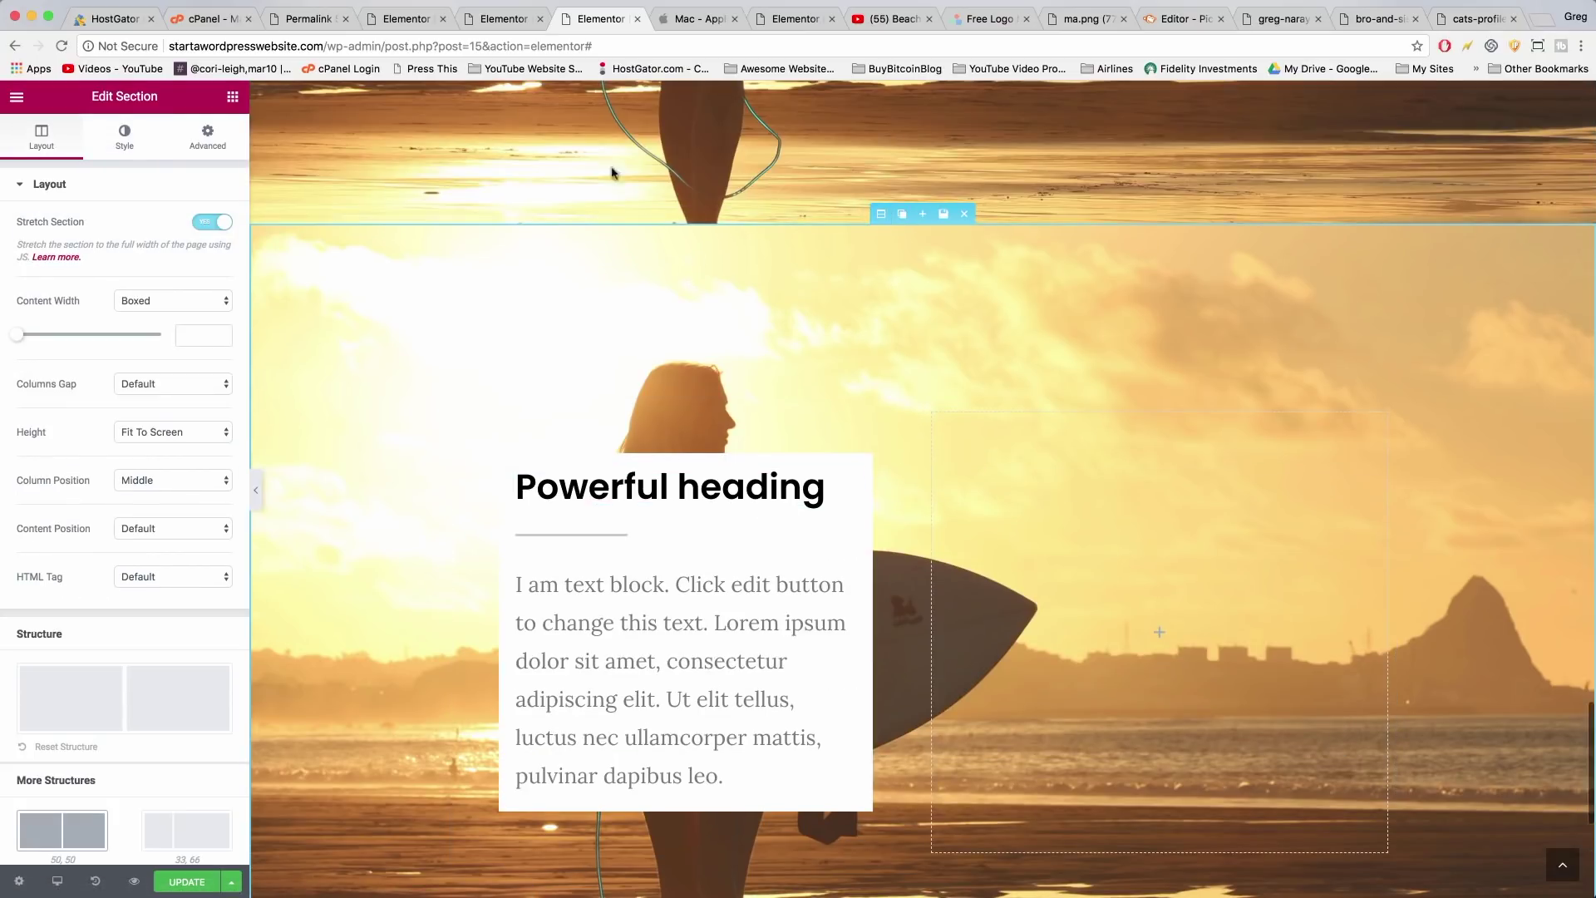
left_click(124, 139)
left_click(122, 446)
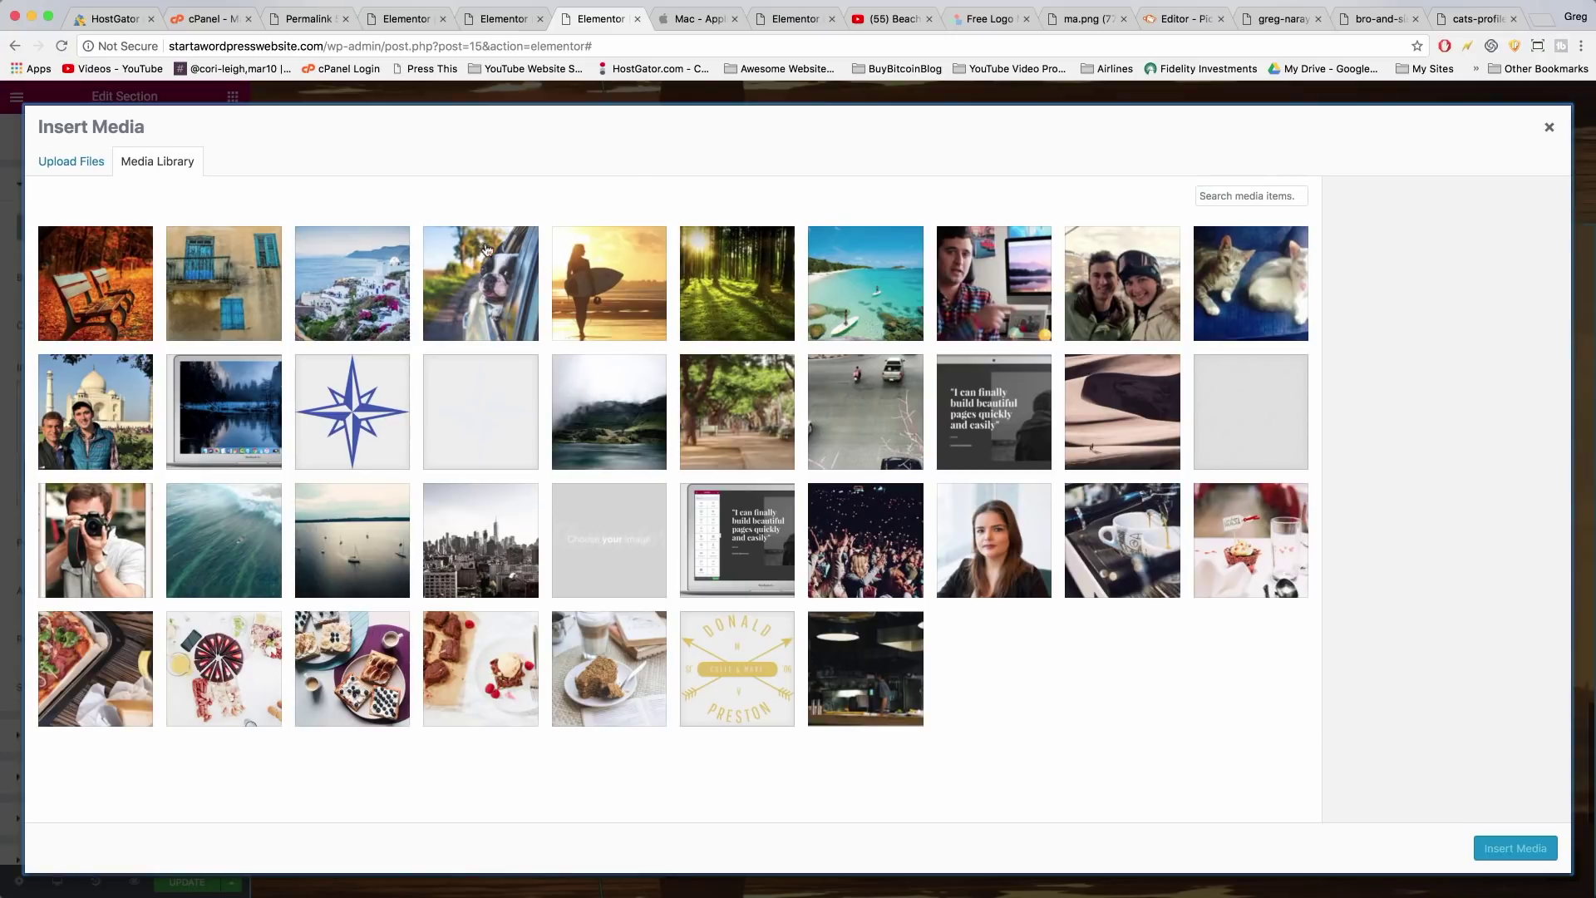
left_click(504, 268)
left_click(1515, 846)
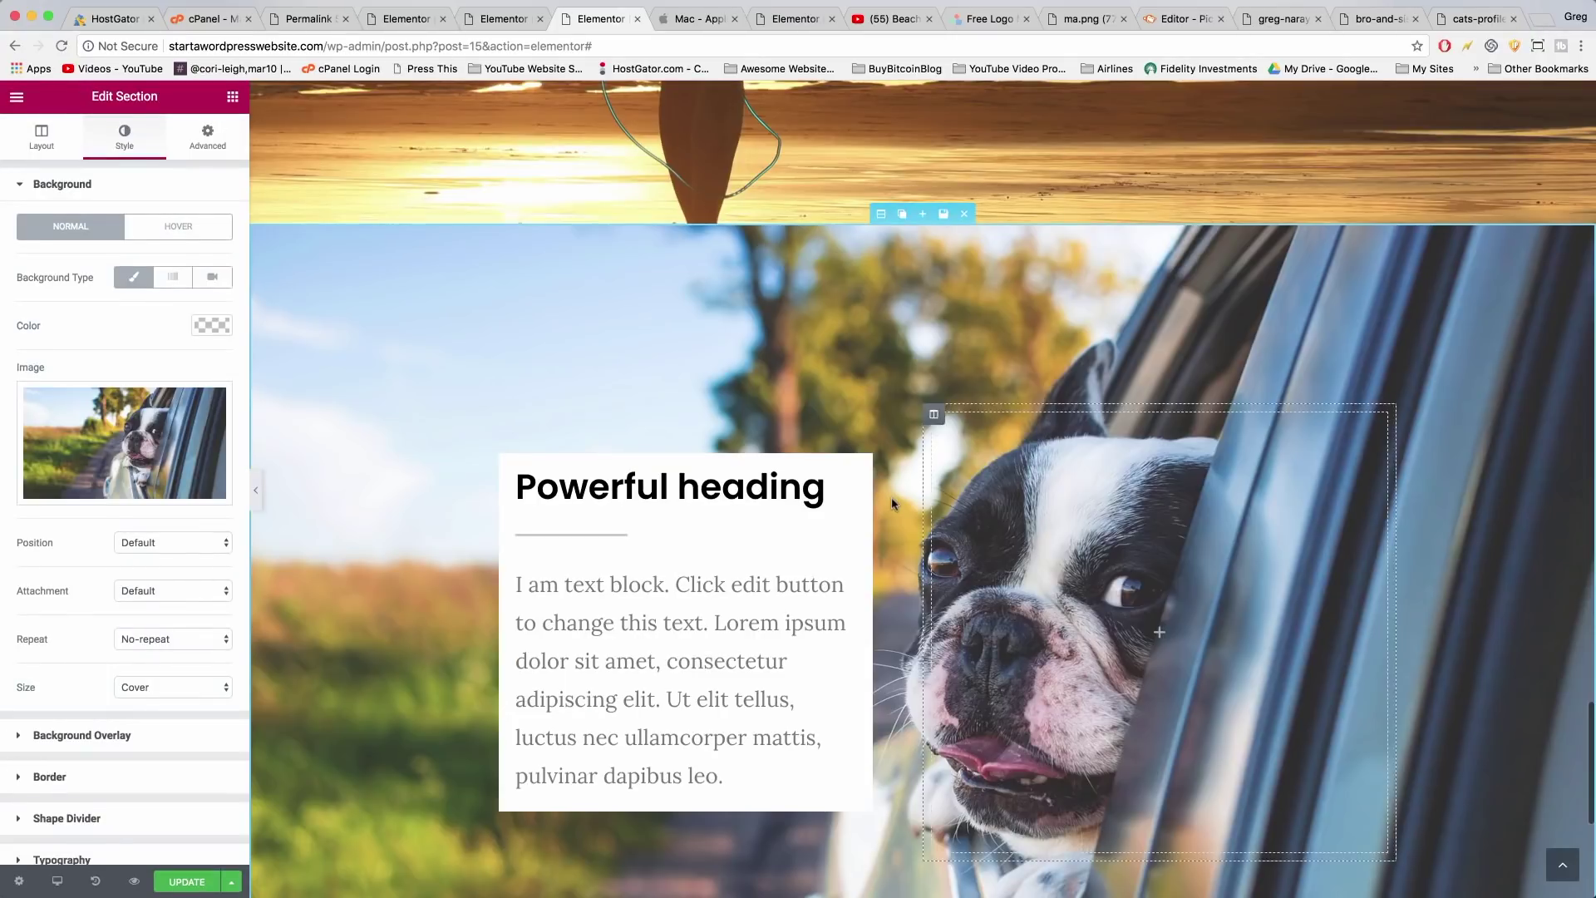
scroll(892, 503, "down", 5)
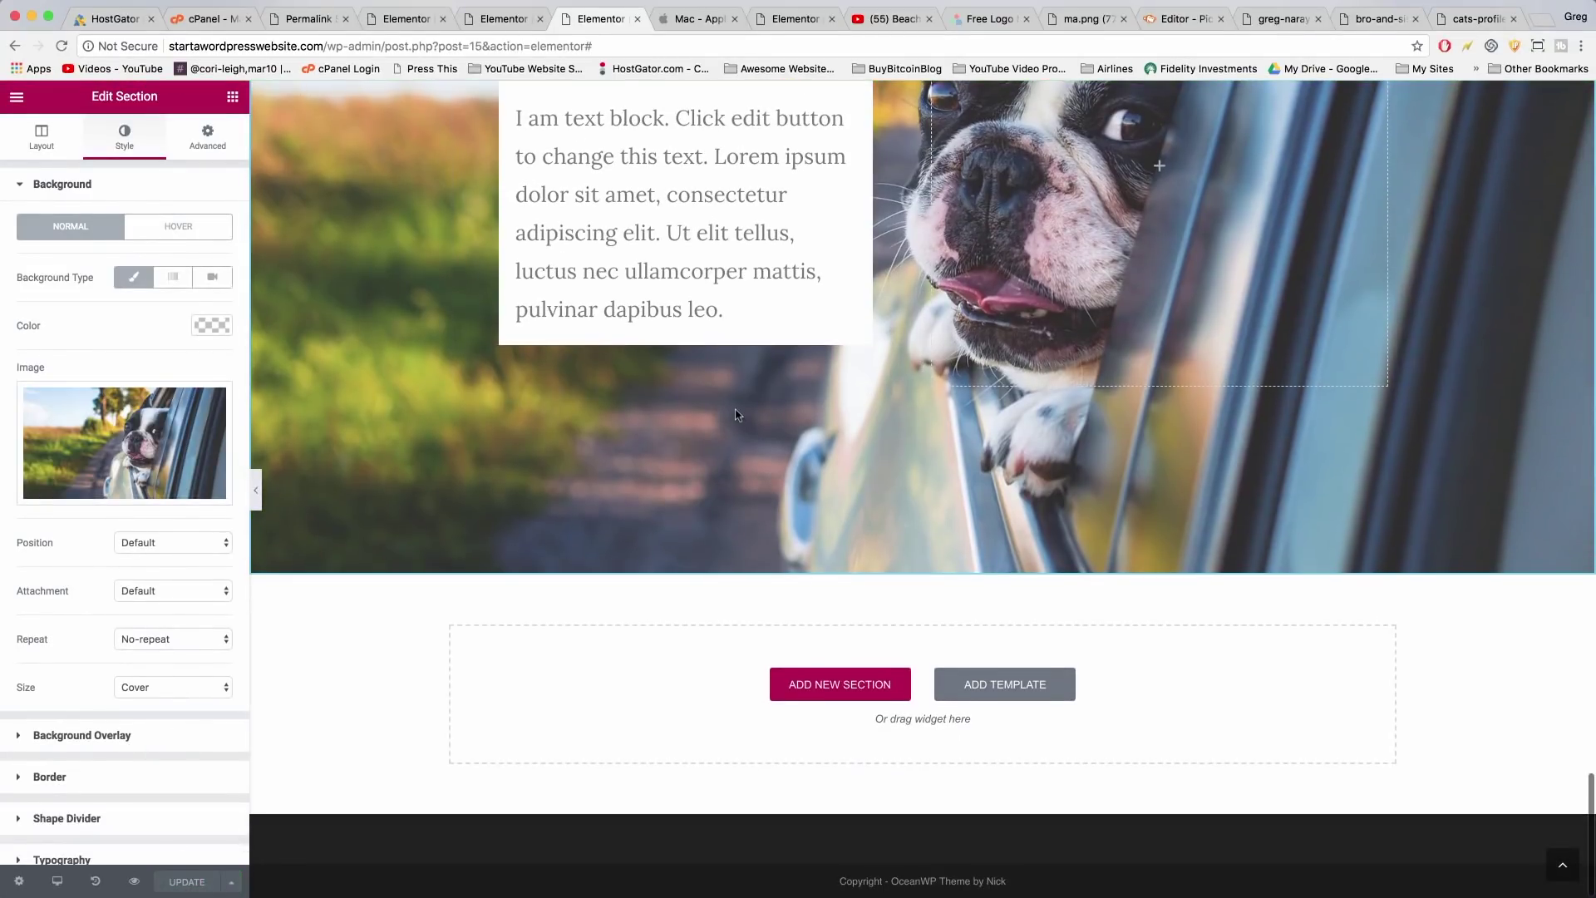
scroll(736, 415, "up", 2)
scroll(731, 374, "up", 5)
scroll(698, 417, "up", 20)
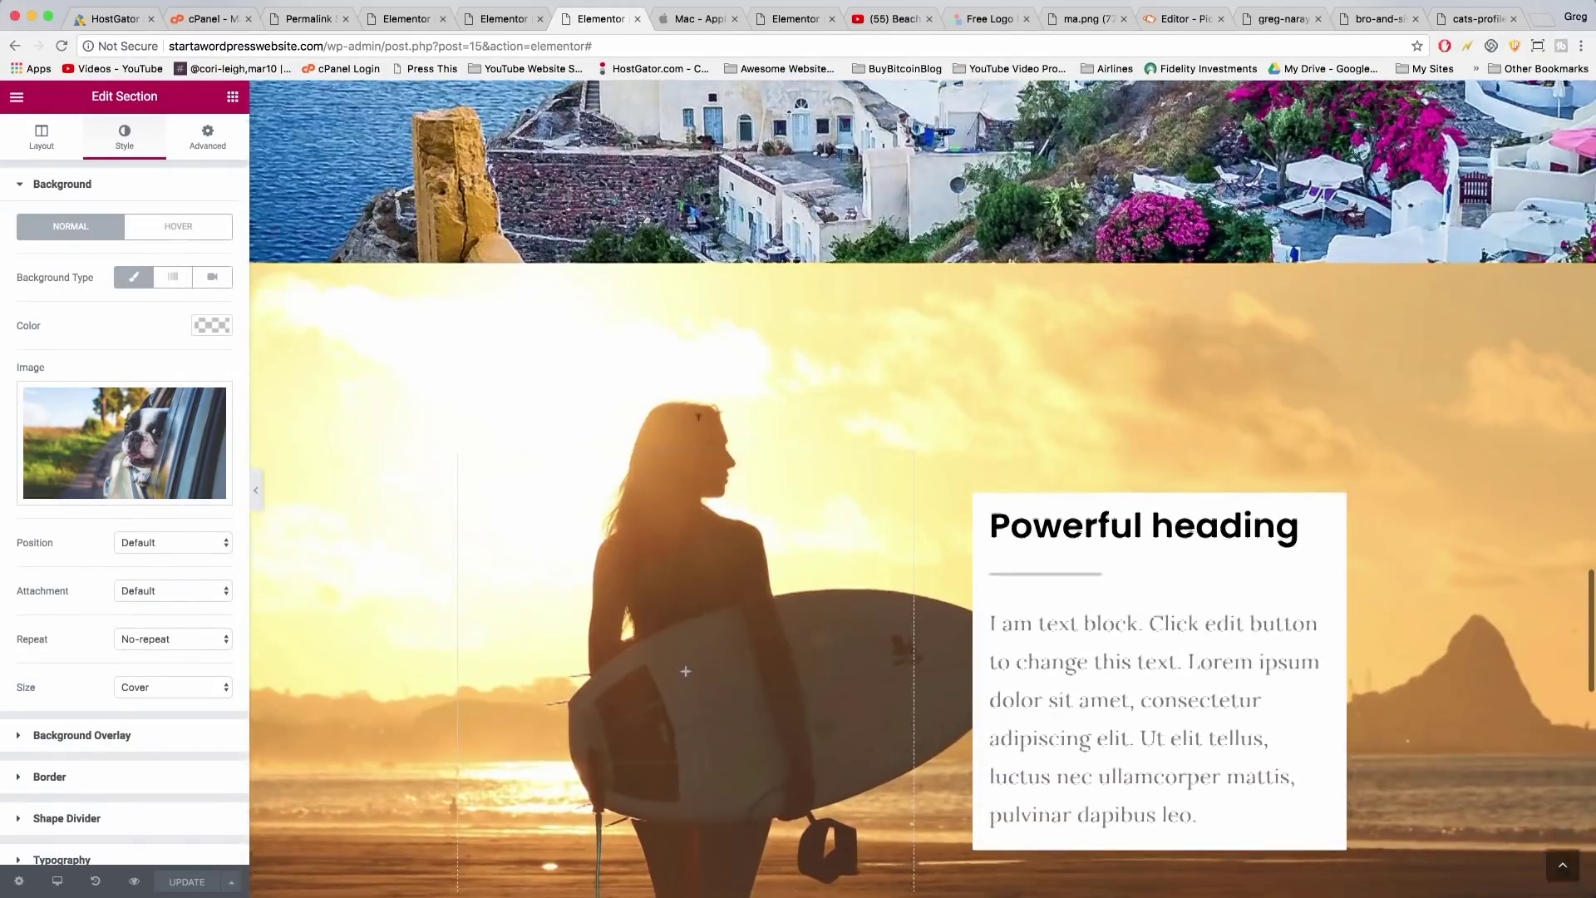
scroll(698, 420, "up", 20)
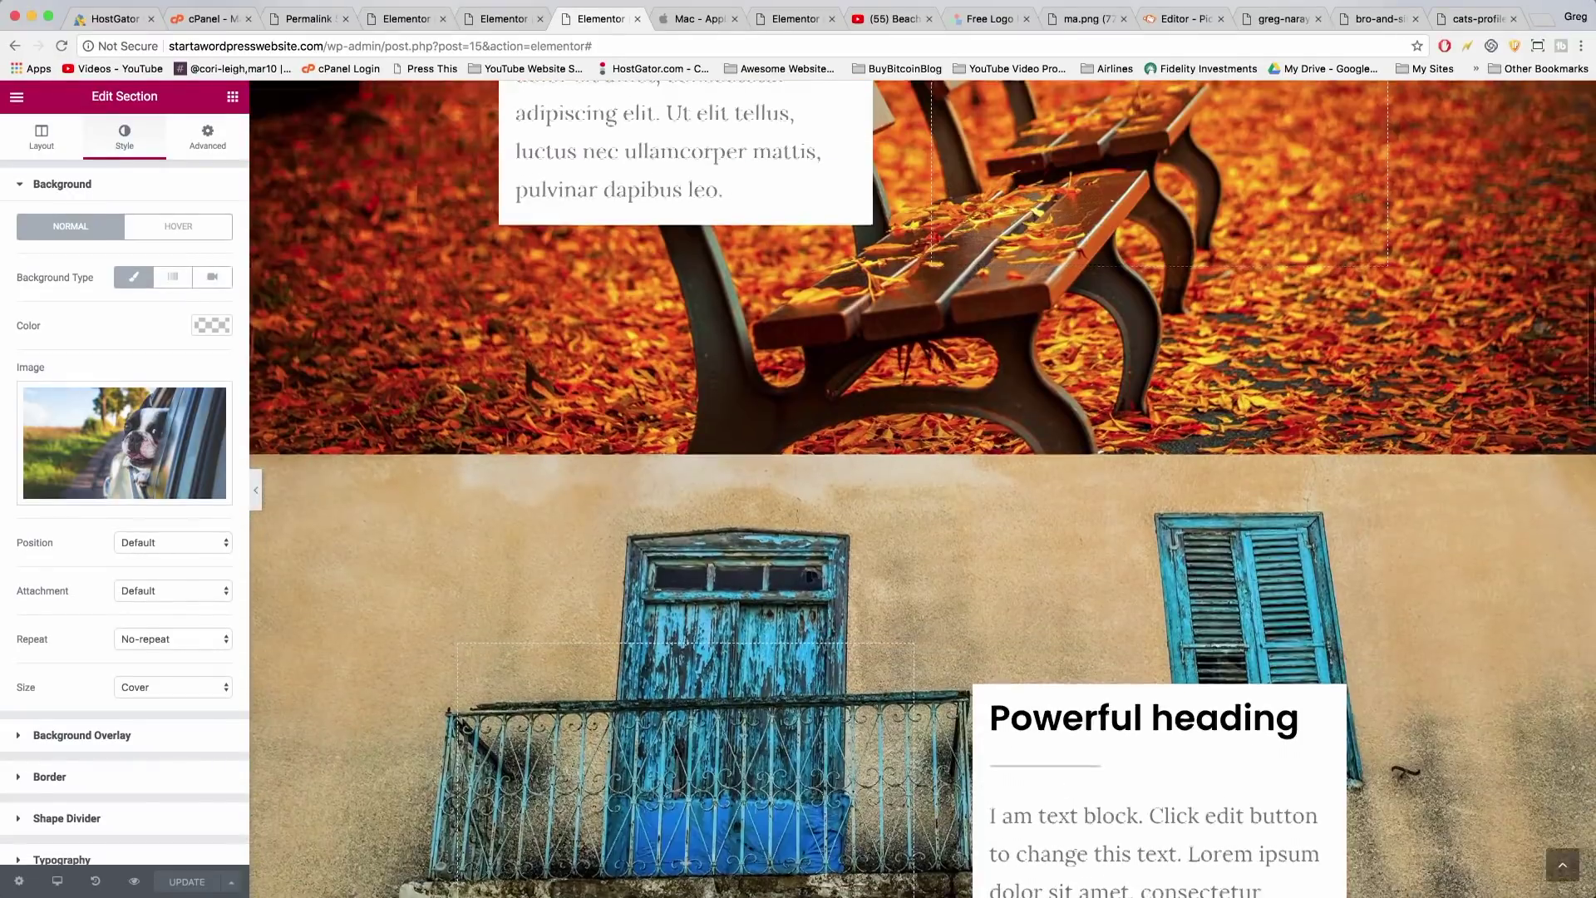
scroll(698, 425, "up", 5)
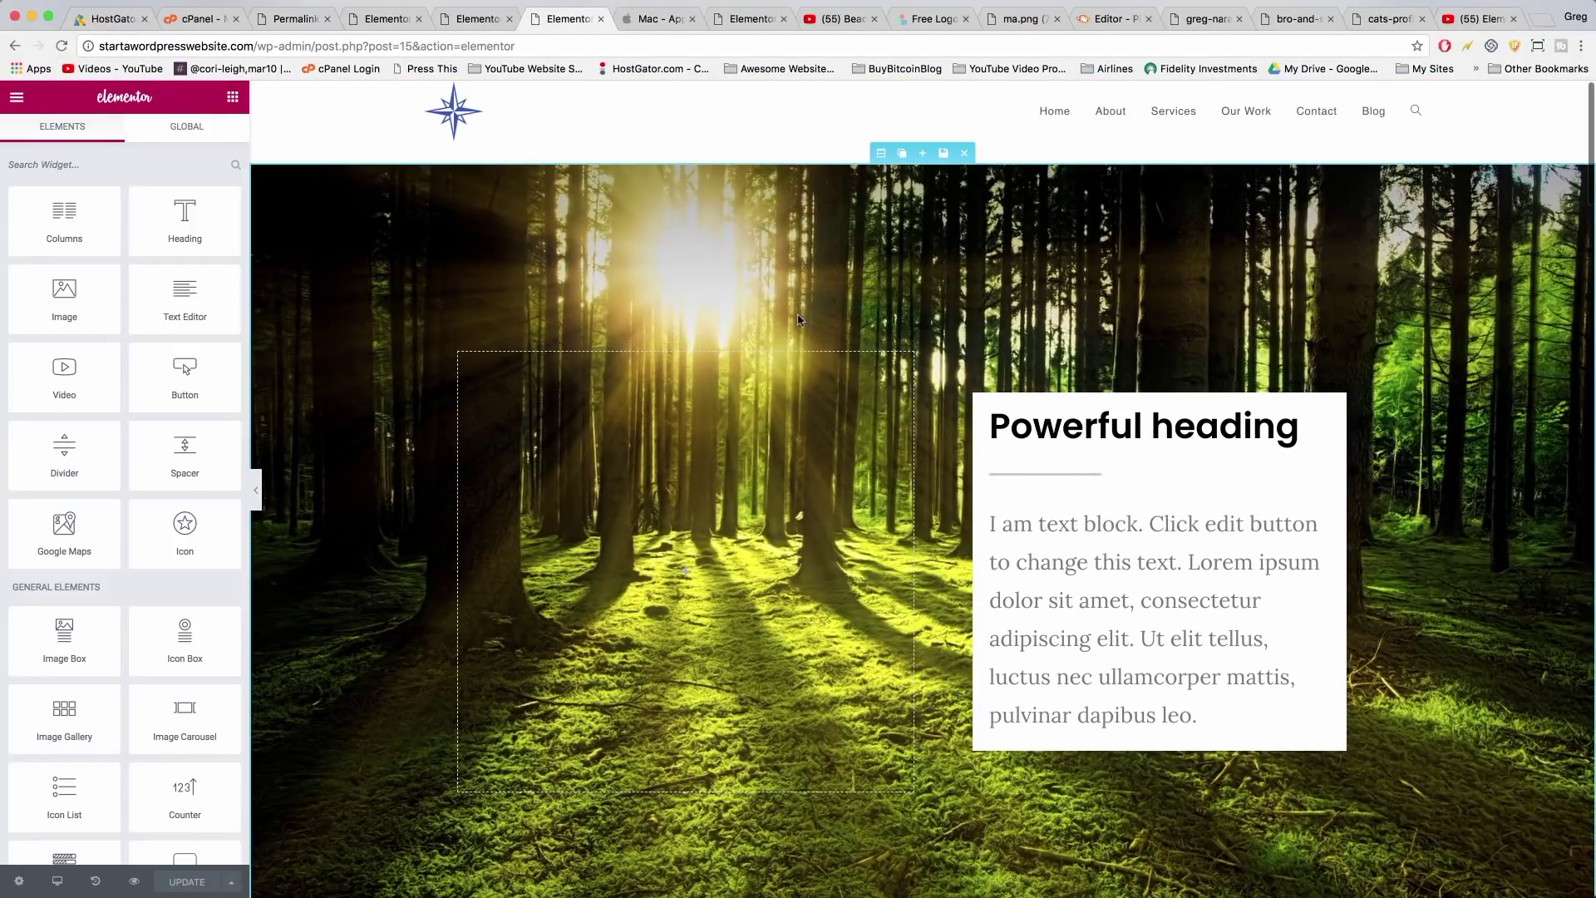
scroll(883, 424, "down", 20)
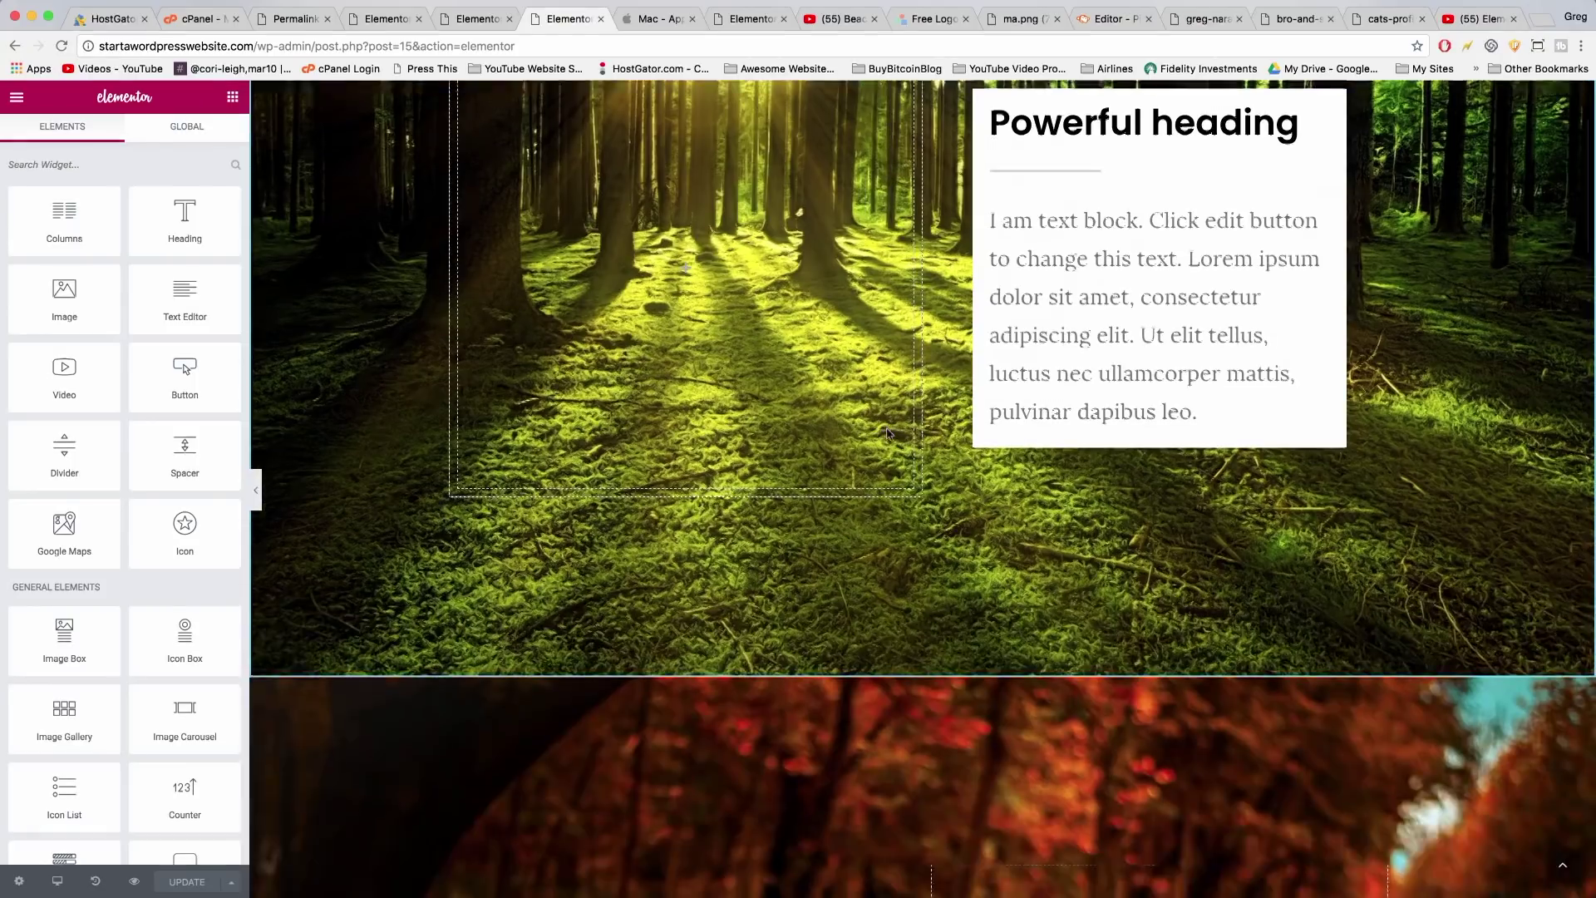
scroll(888, 437, "down", 20)
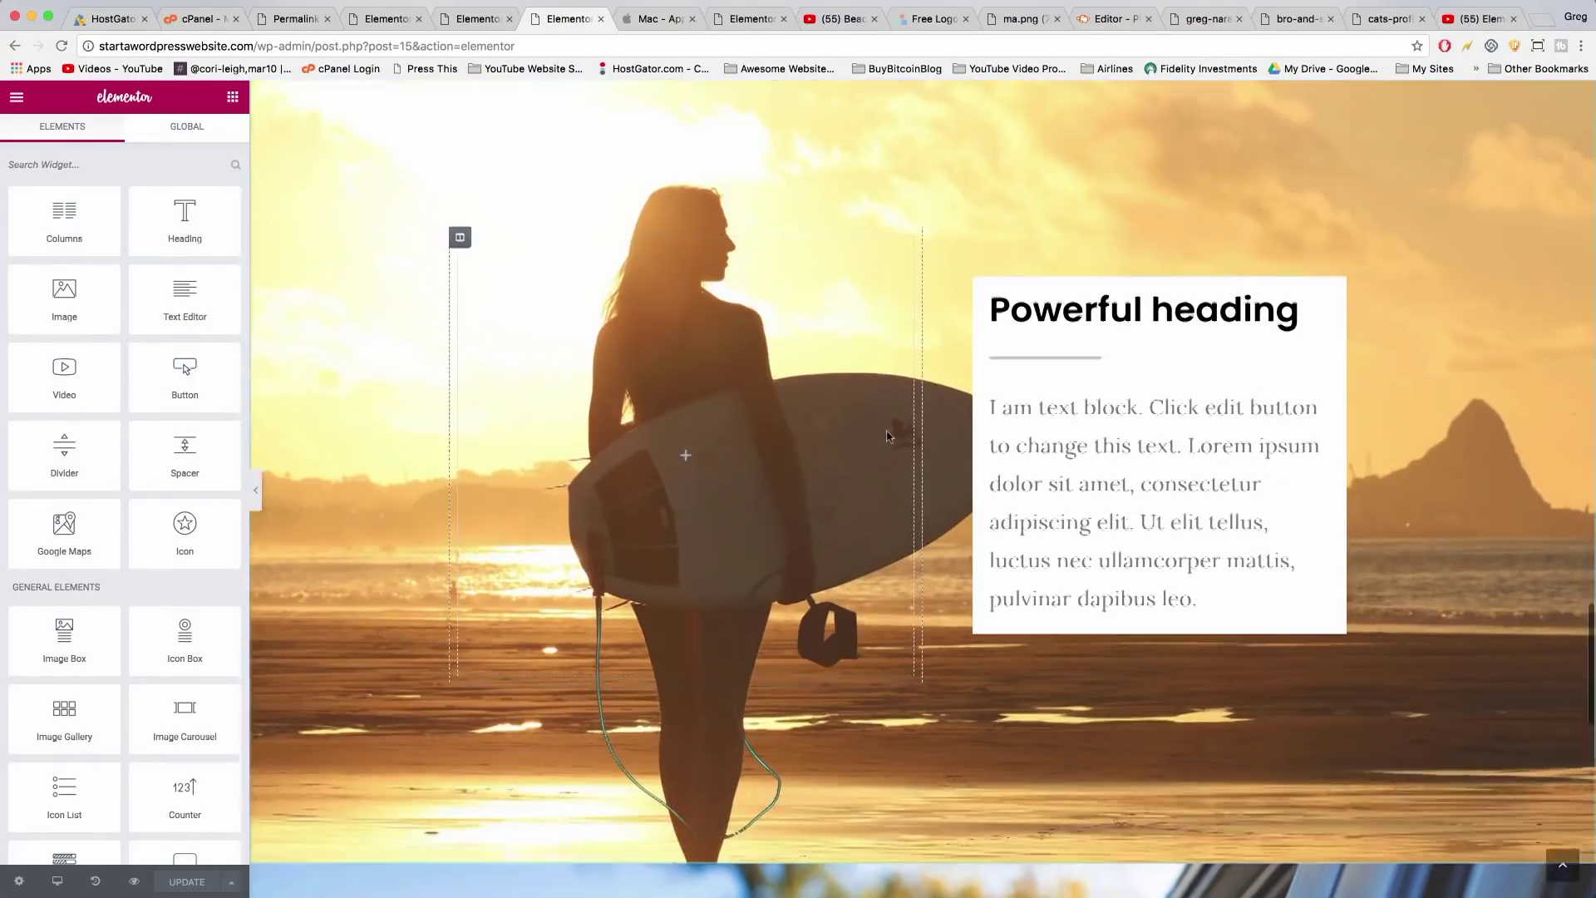
scroll(887, 436, "up", 15)
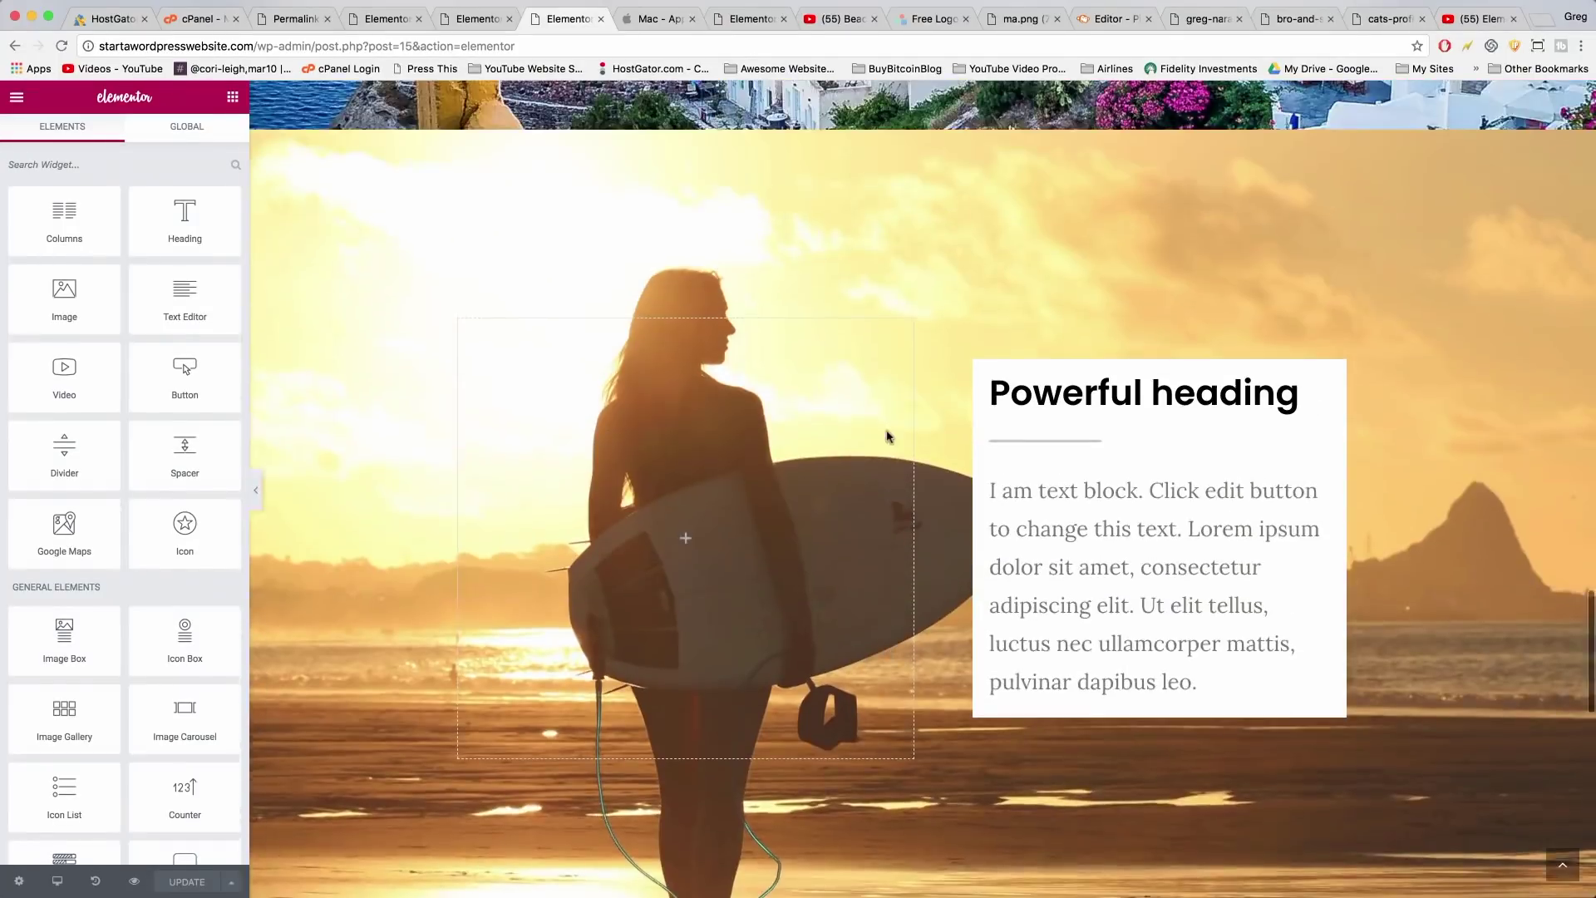
scroll(887, 437, "up", 12)
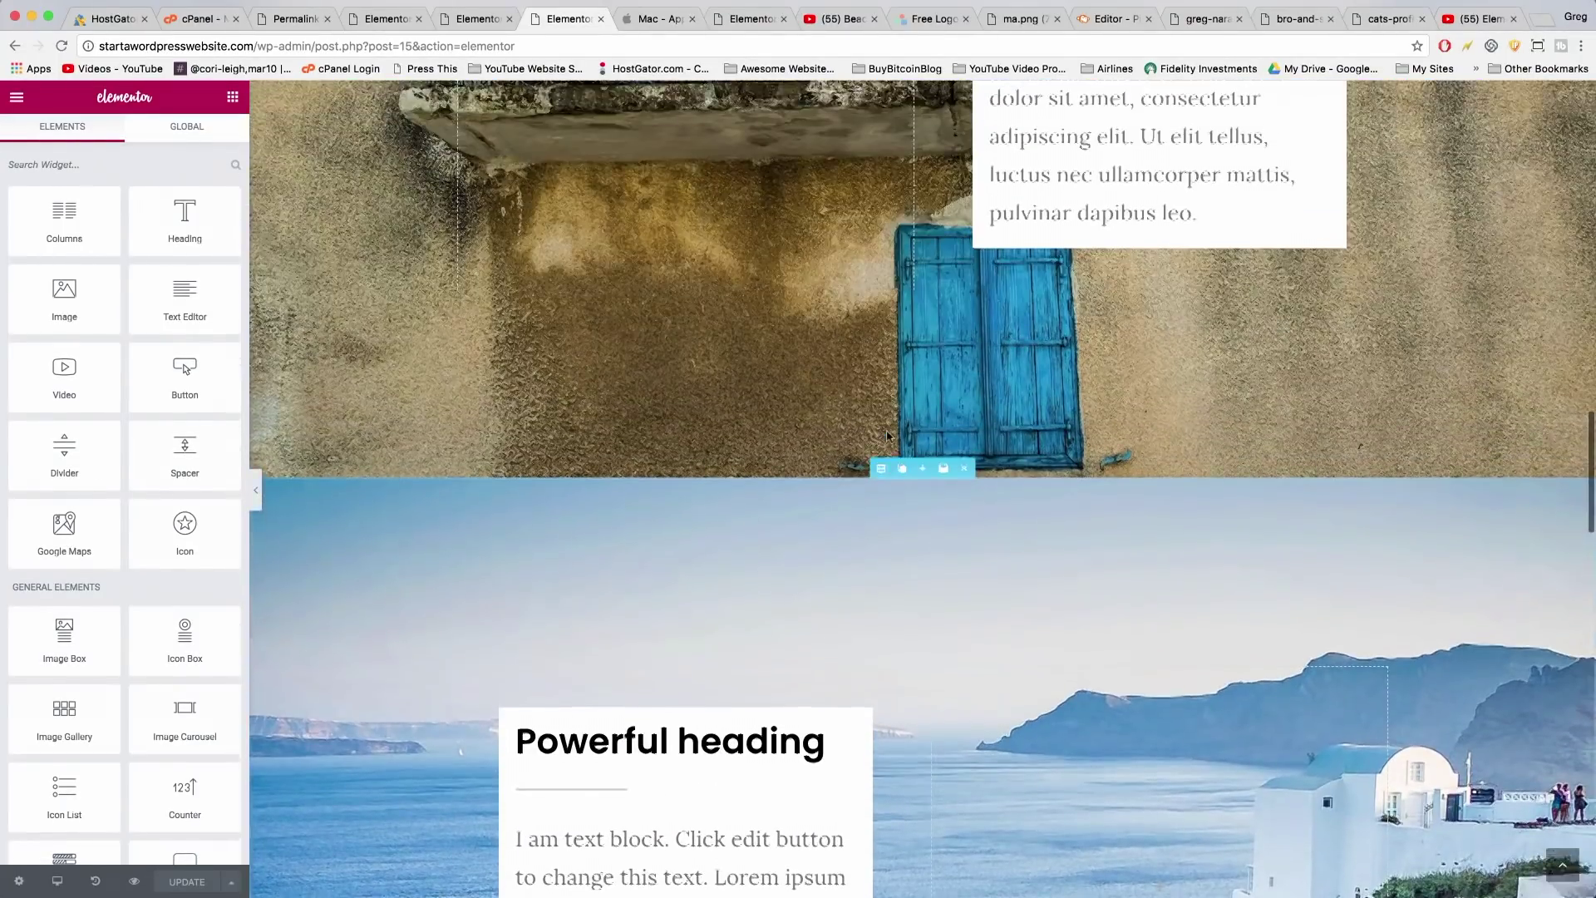
scroll(888, 434, "up", 10)
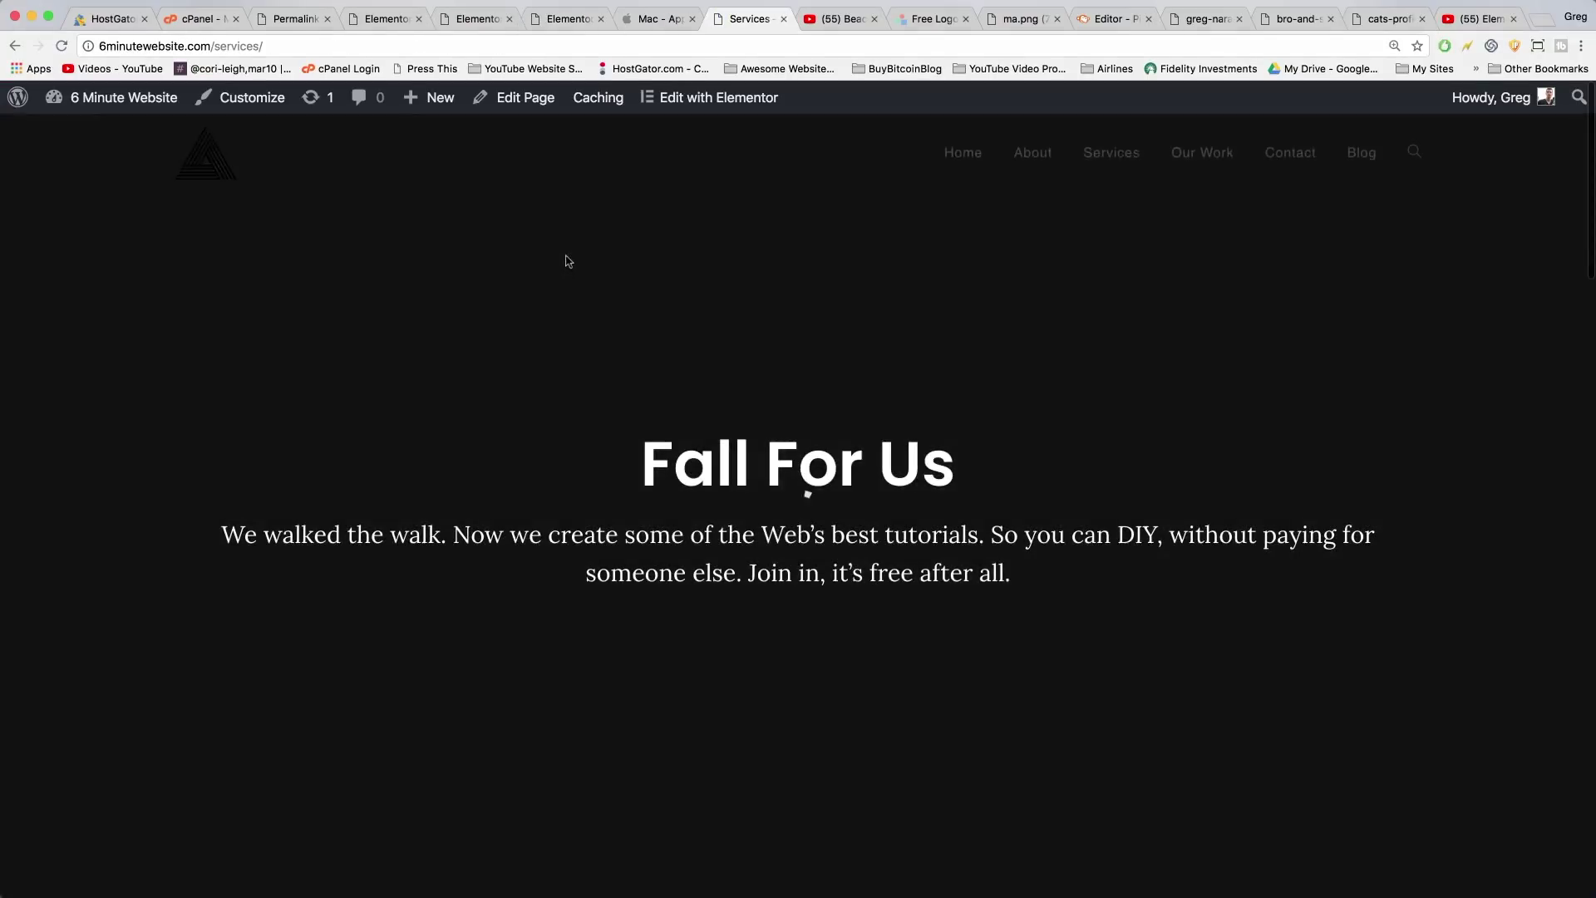
Scroll through the live Services page, then open it with Edit with Elementor.
scroll(741, 279, "down", 10)
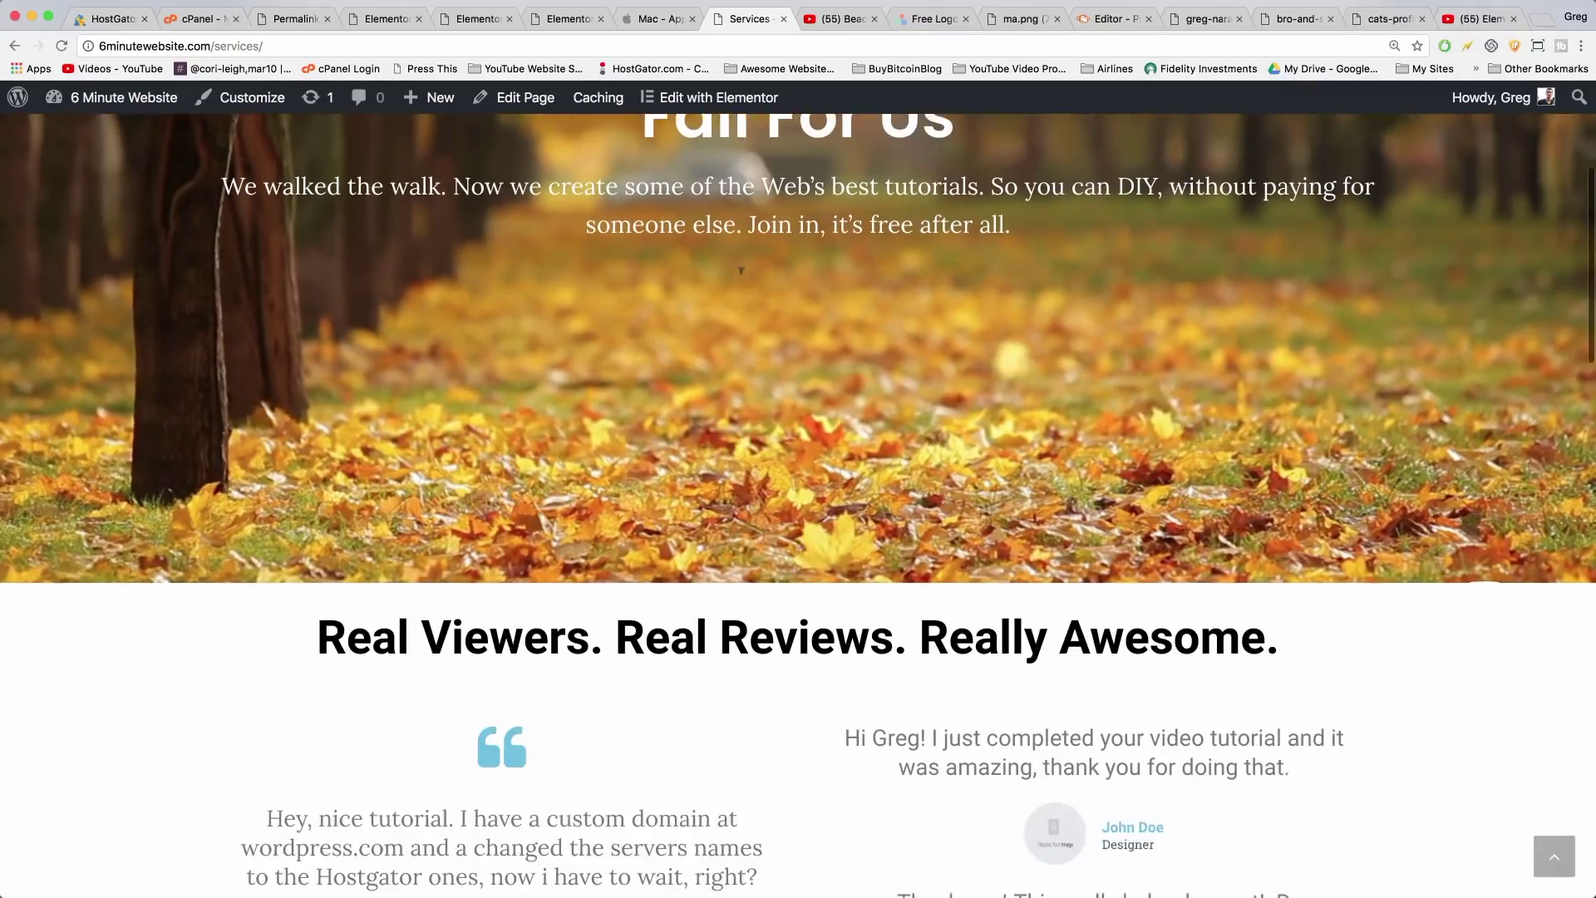
scroll(741, 278, "down", 3)
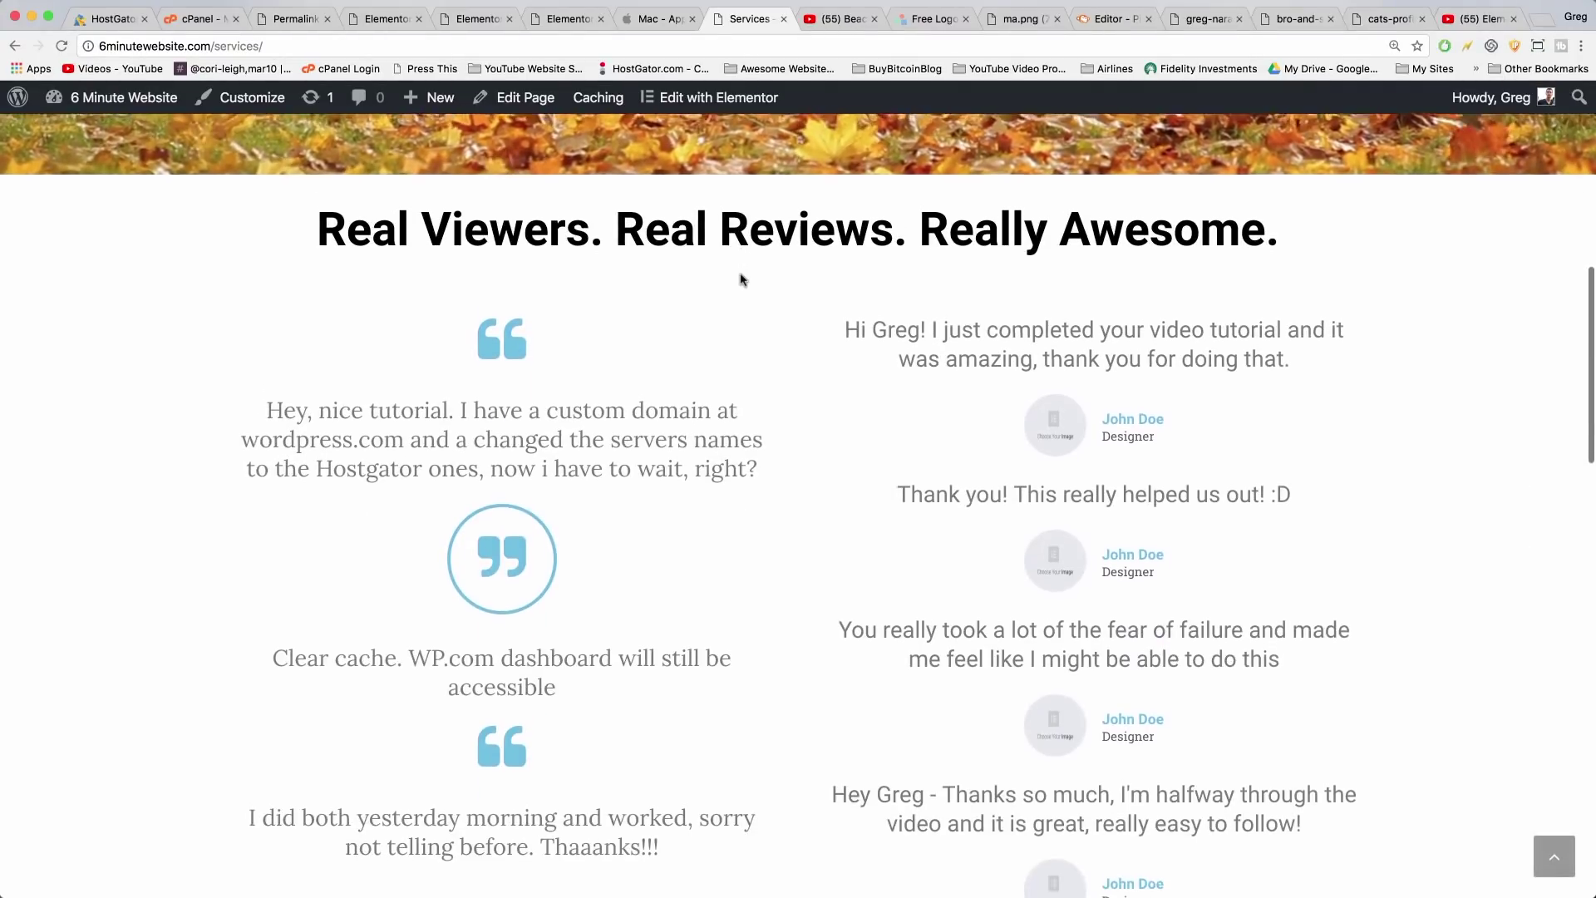
scroll(449, 775, "down", 1)
scroll(948, 428, "down", 3)
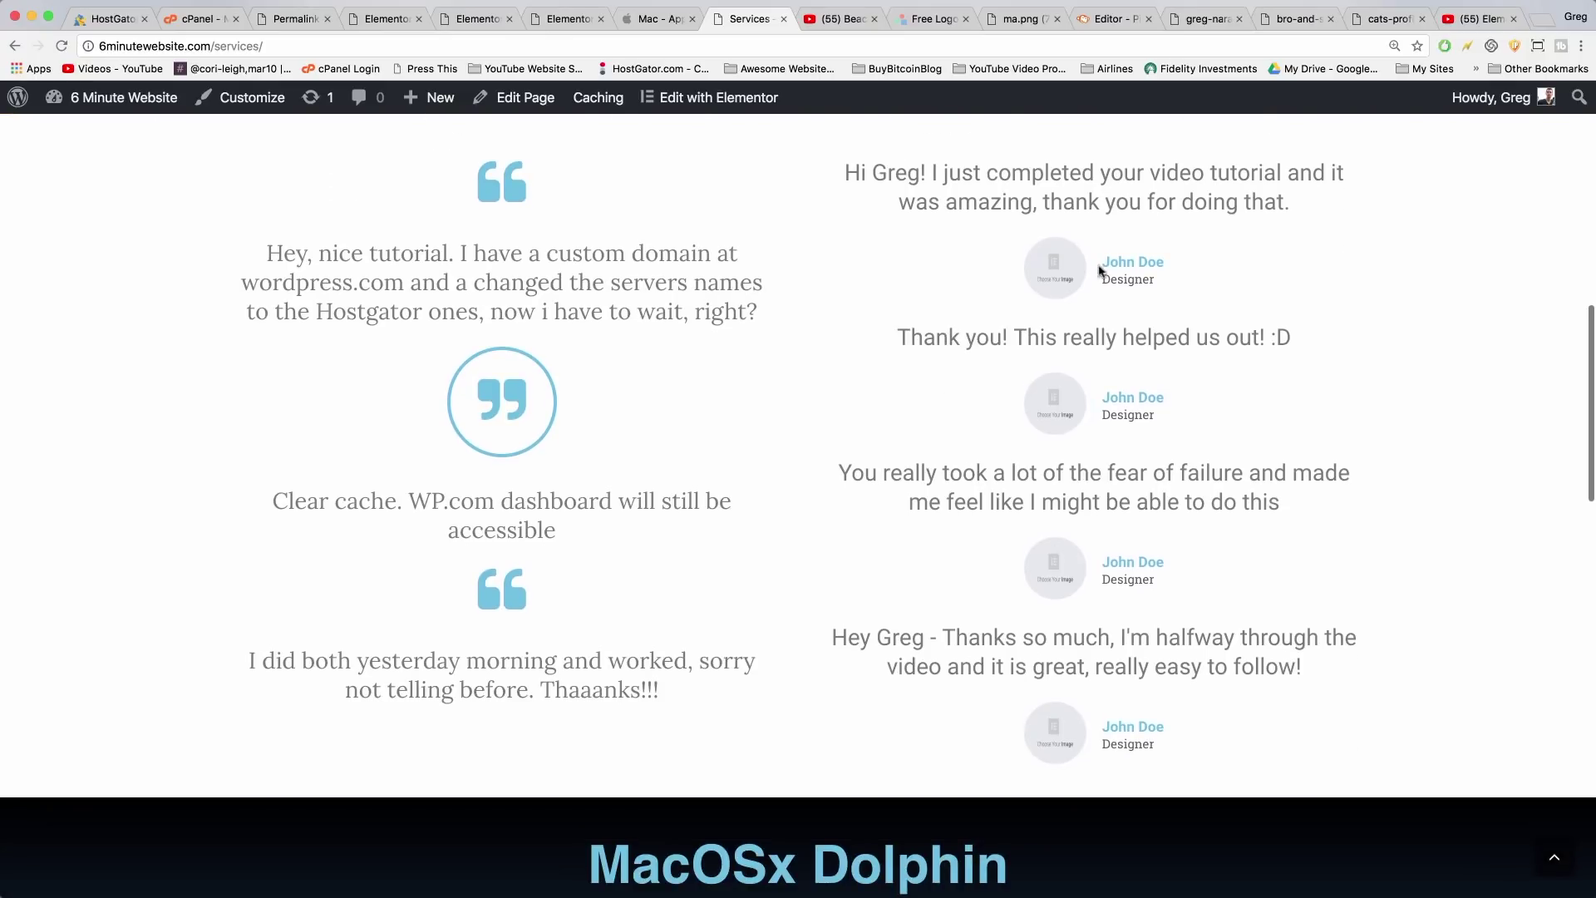
scroll(967, 223, "down", 20)
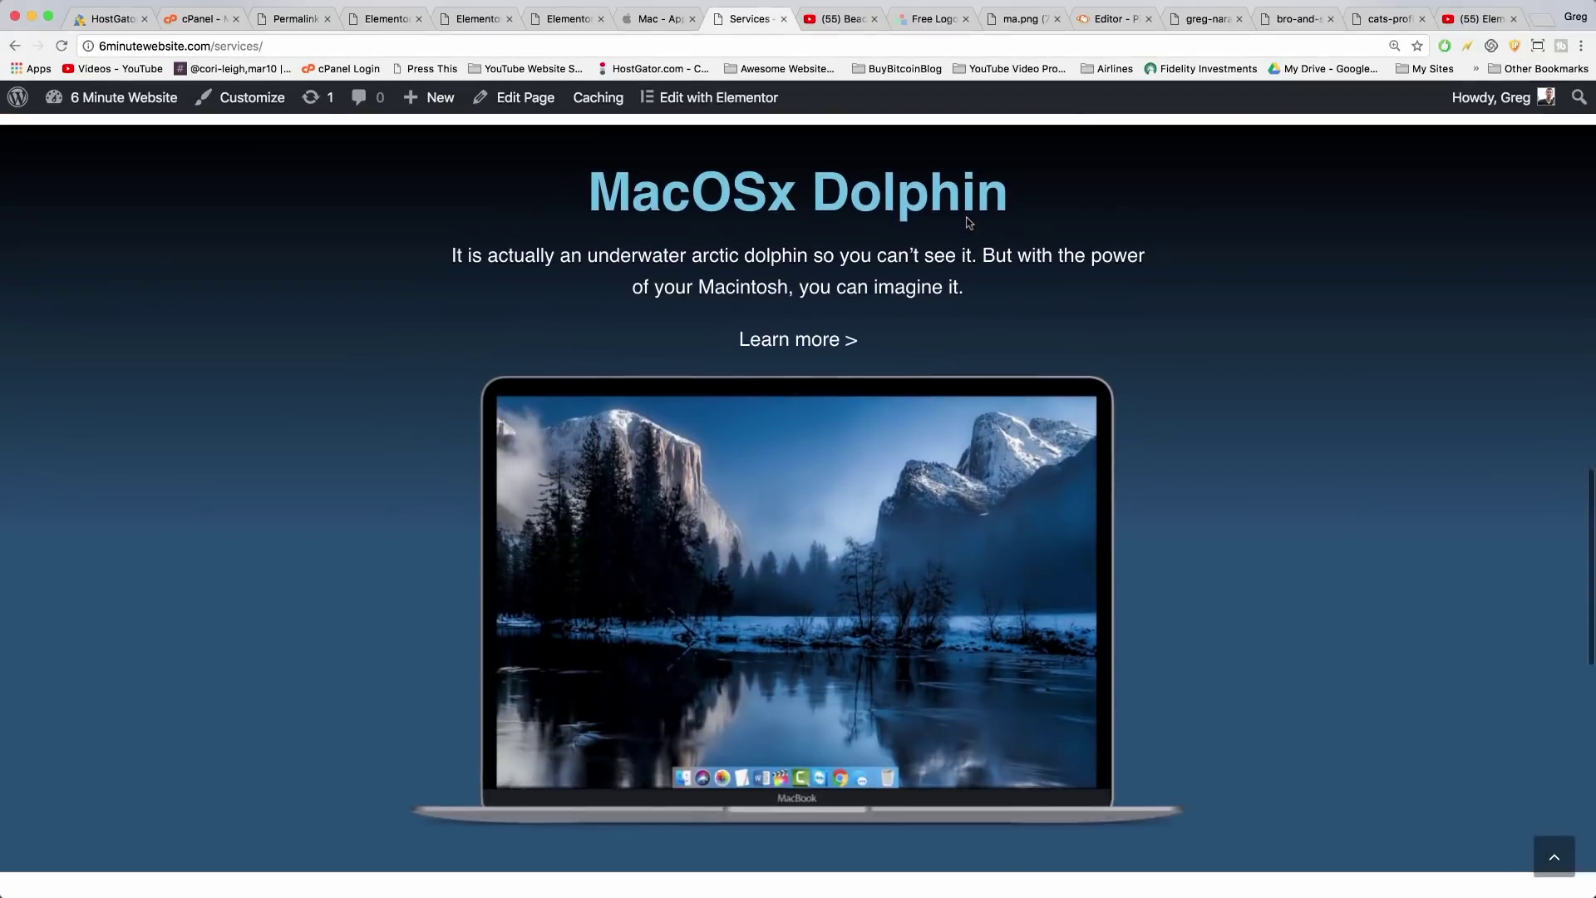
scroll(967, 223, "down", 18)
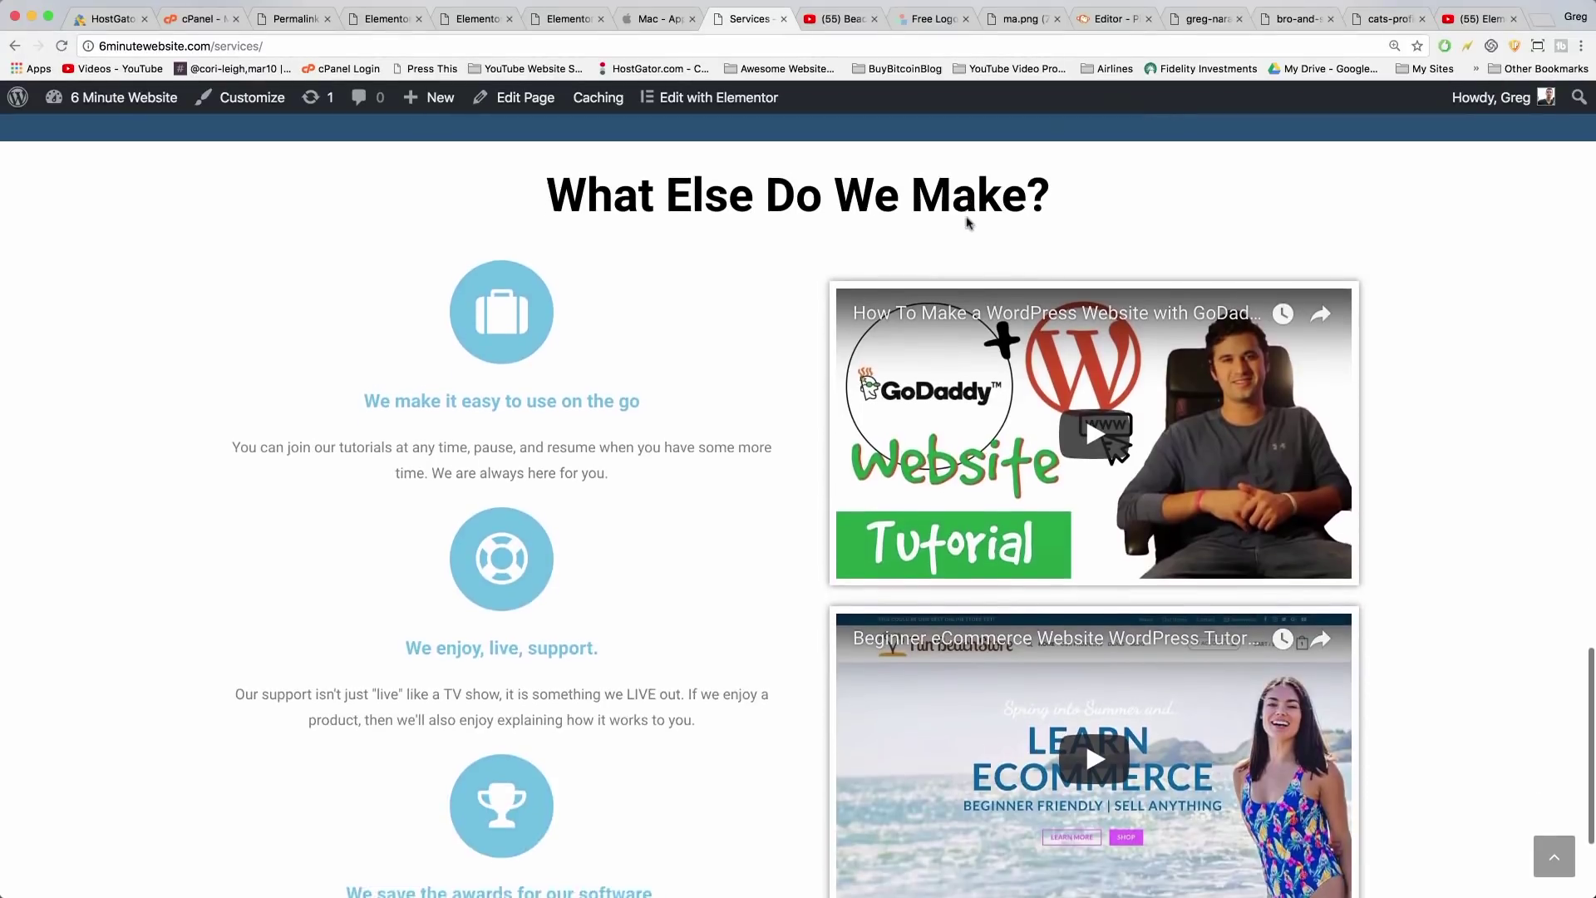
scroll(967, 222, "down", 2)
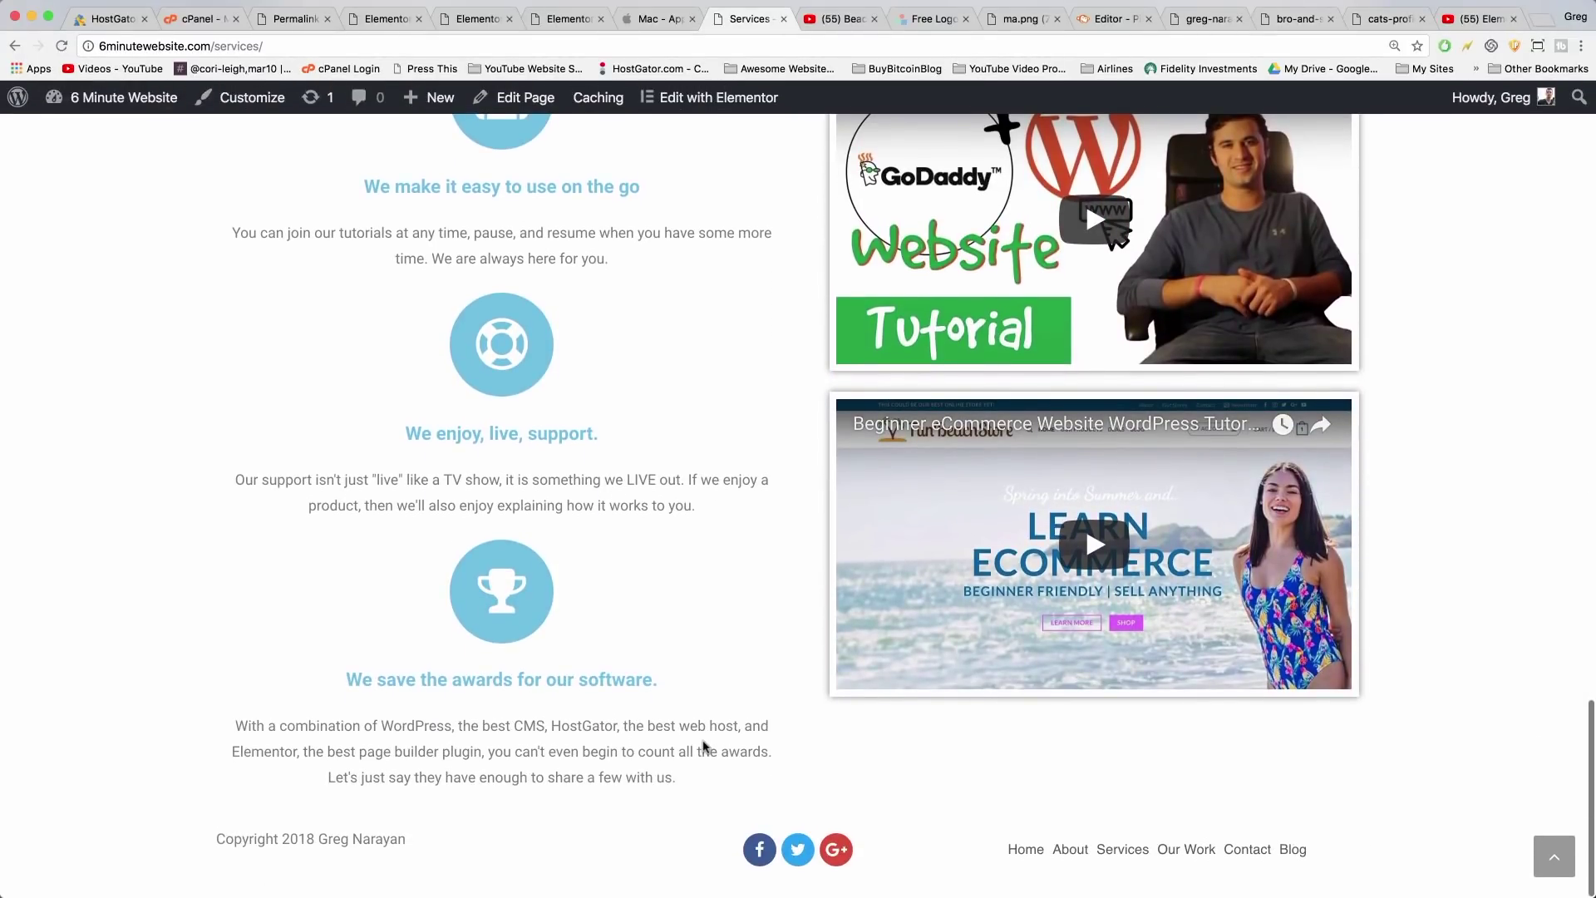
scroll(671, 629, "up", 8)
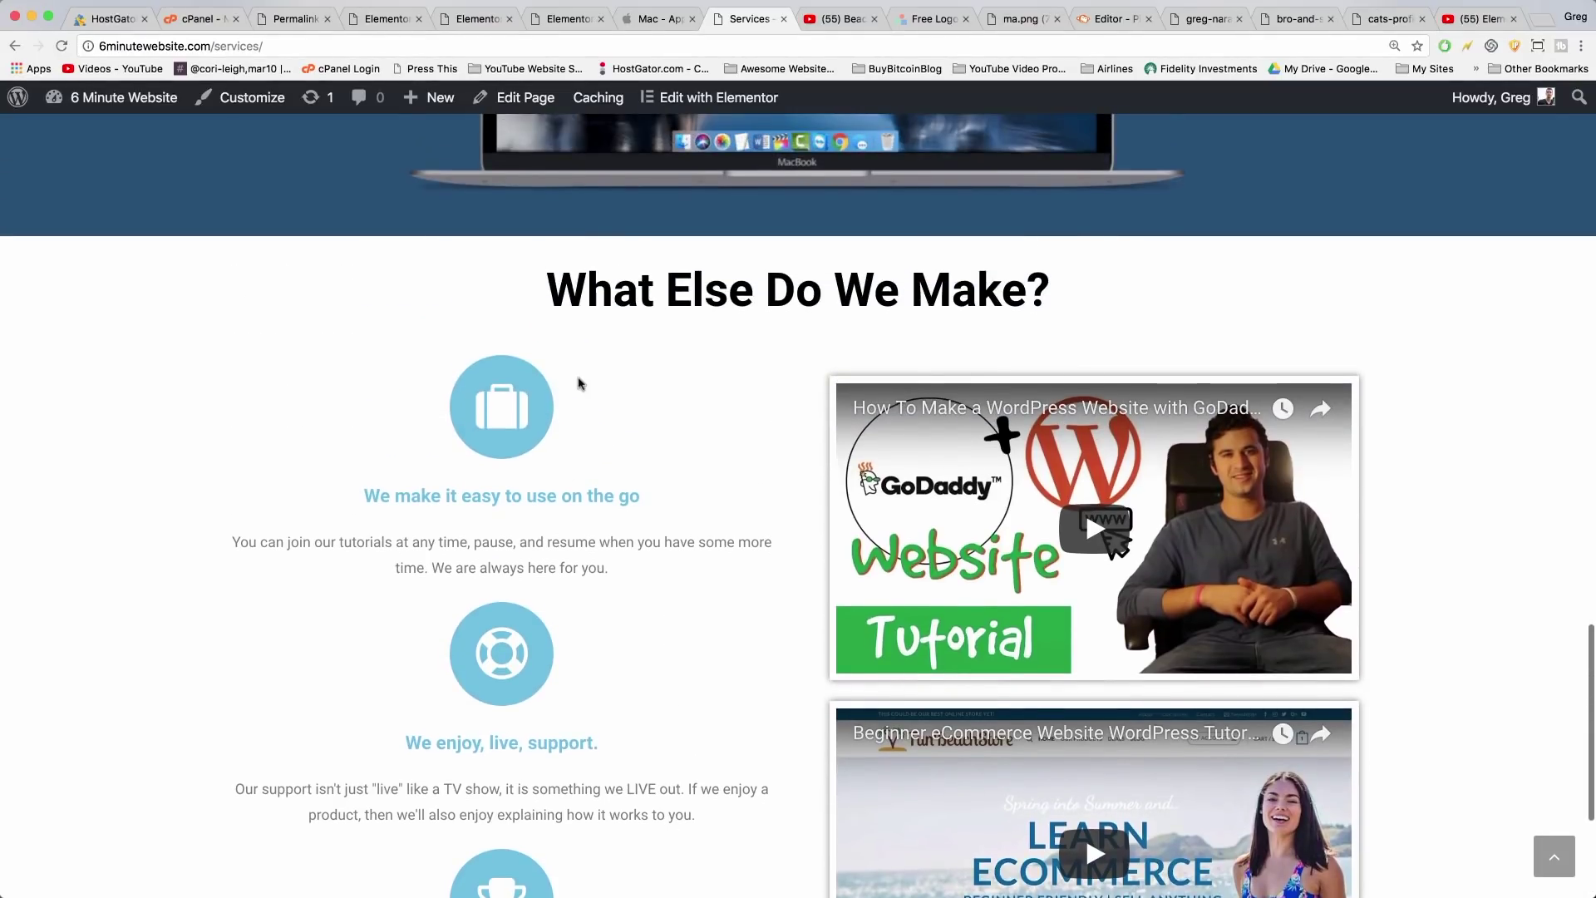
scroll(579, 383, "up", 5)
scroll(709, 550, "up", 20)
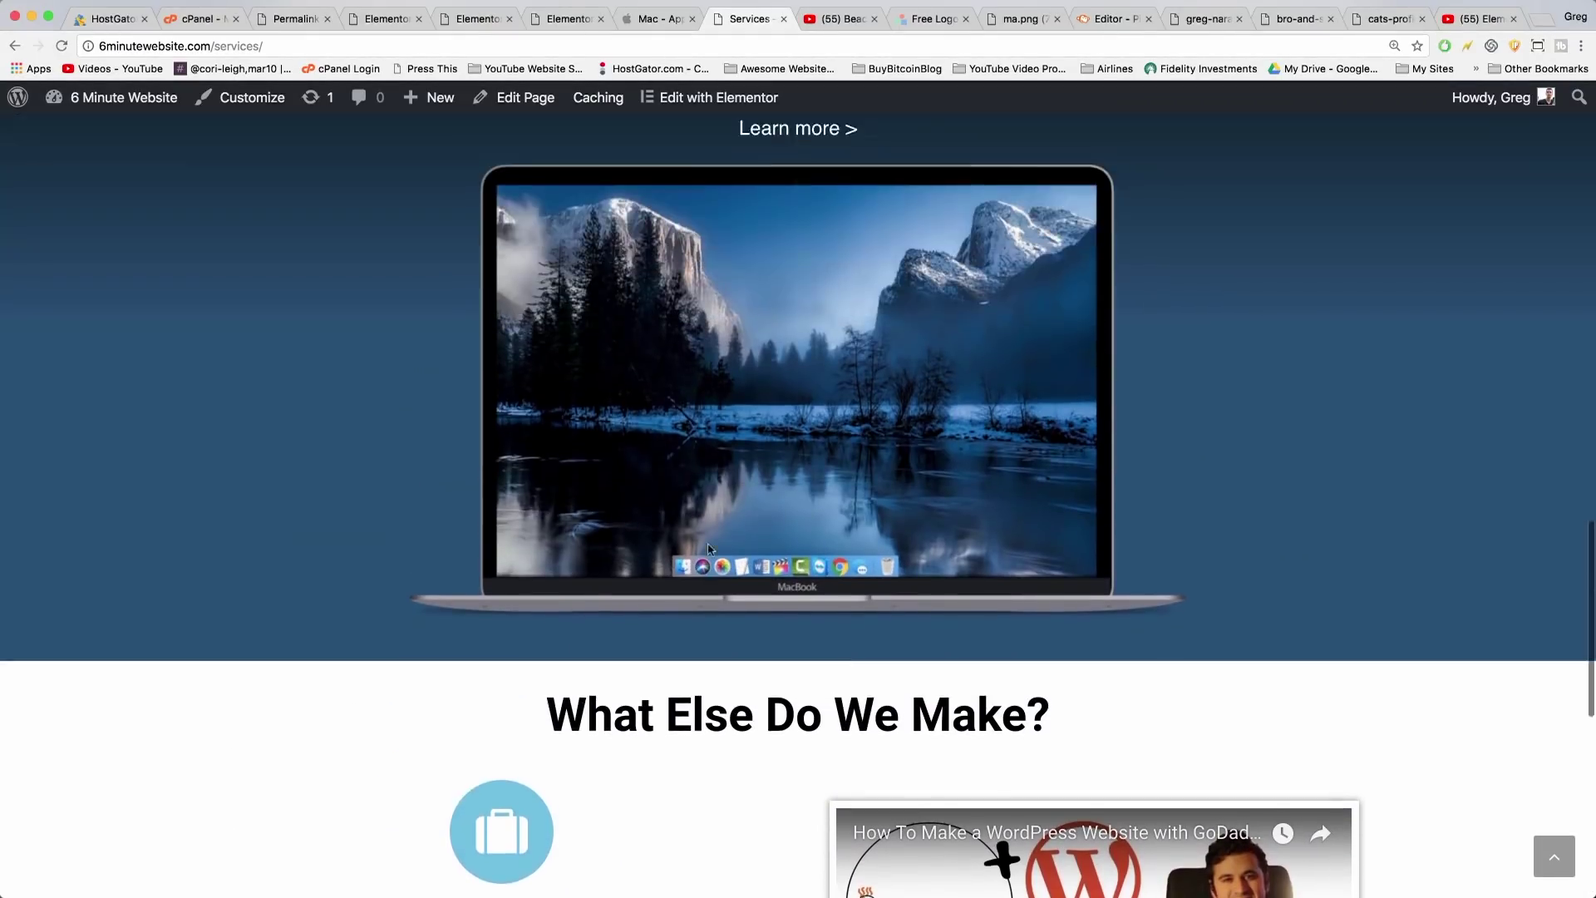
scroll(709, 549, "up", 10)
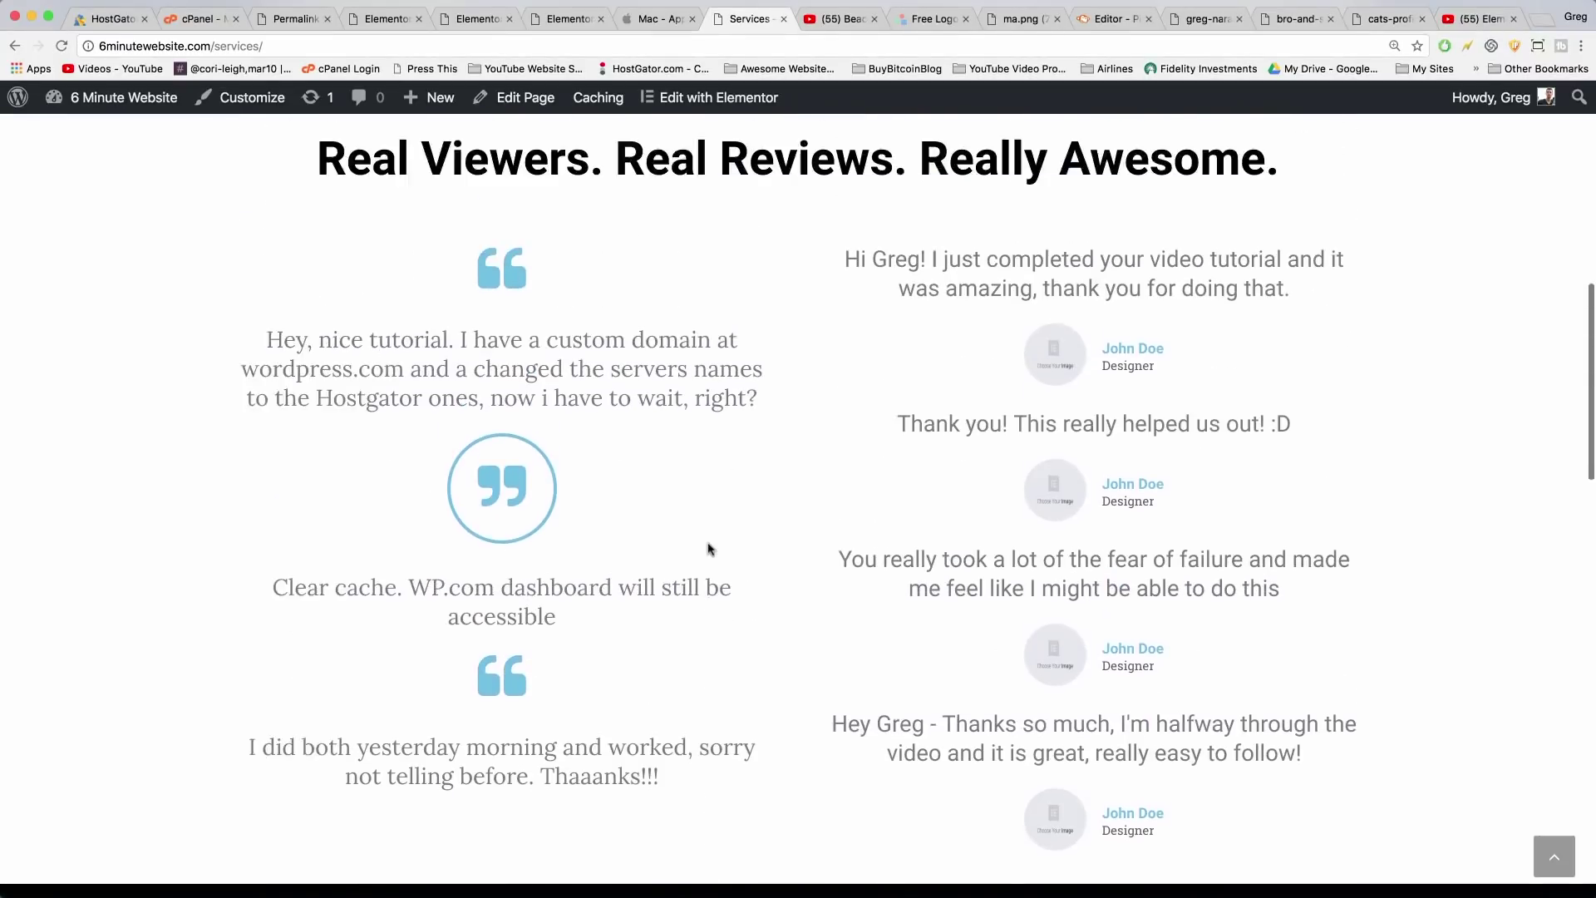
scroll(709, 549, "up", 14)
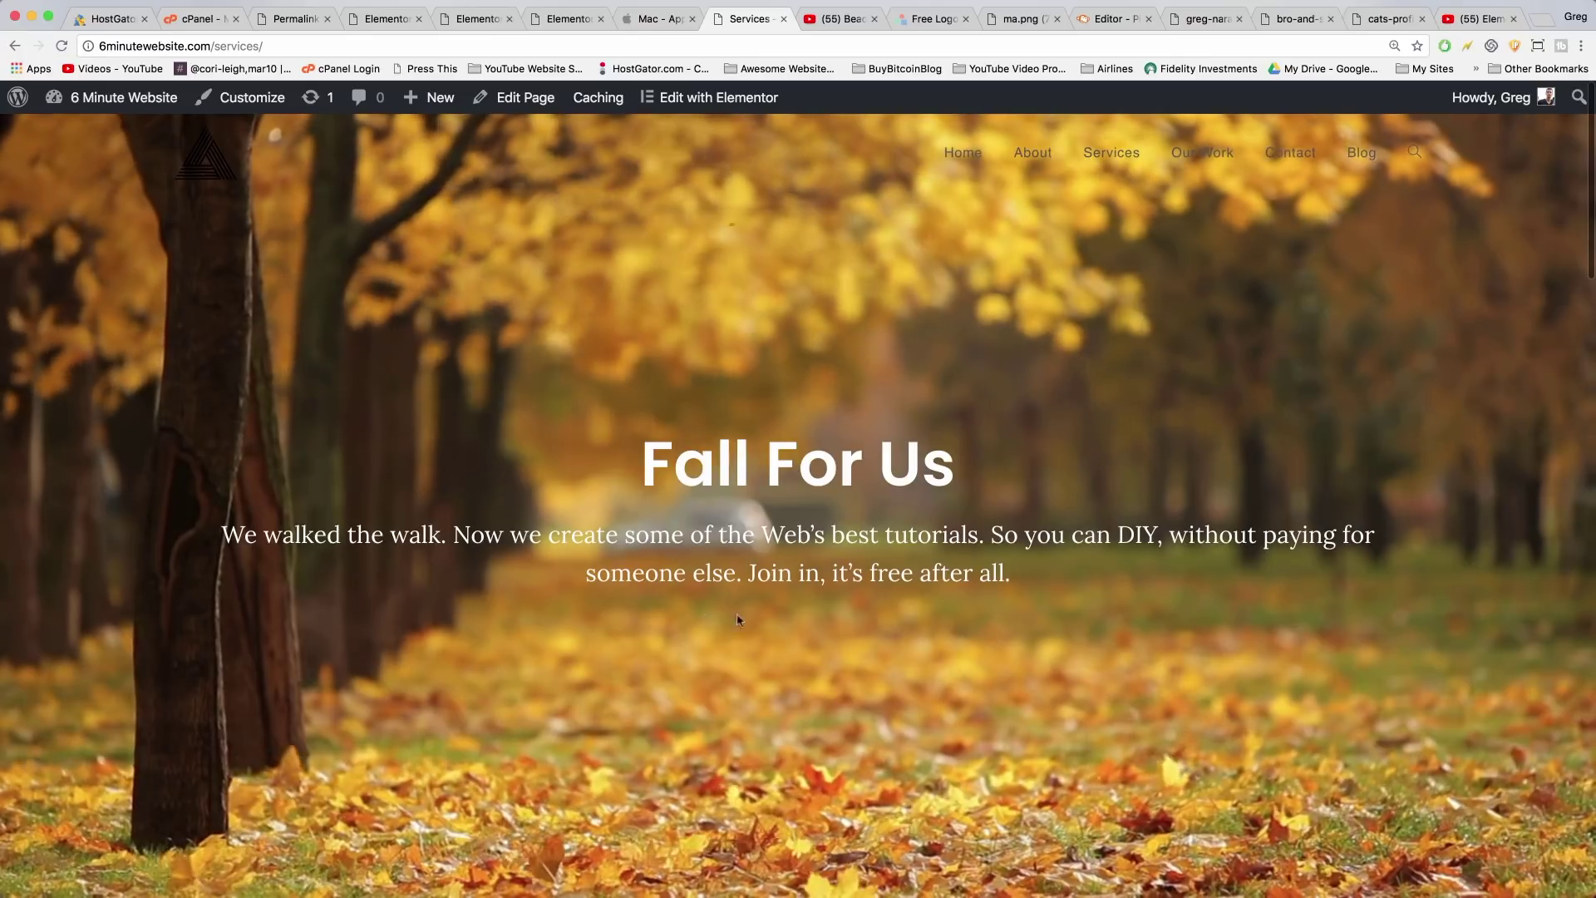
left_click(690, 98)
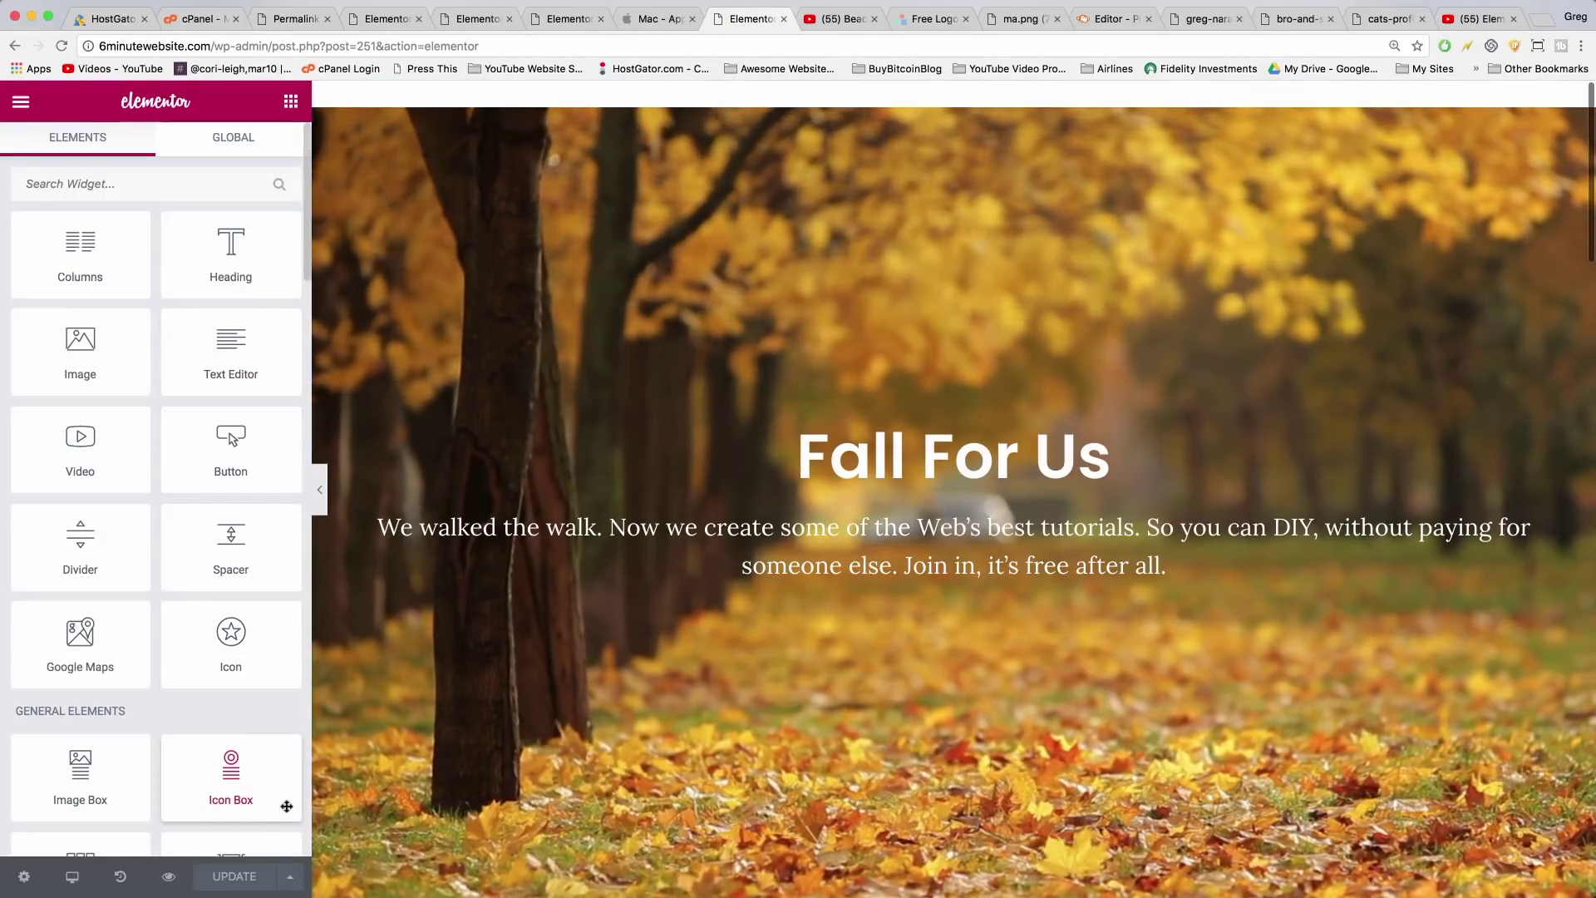
Save the whole page as a template named 'Our Work Entire Page'.
left_click(290, 880)
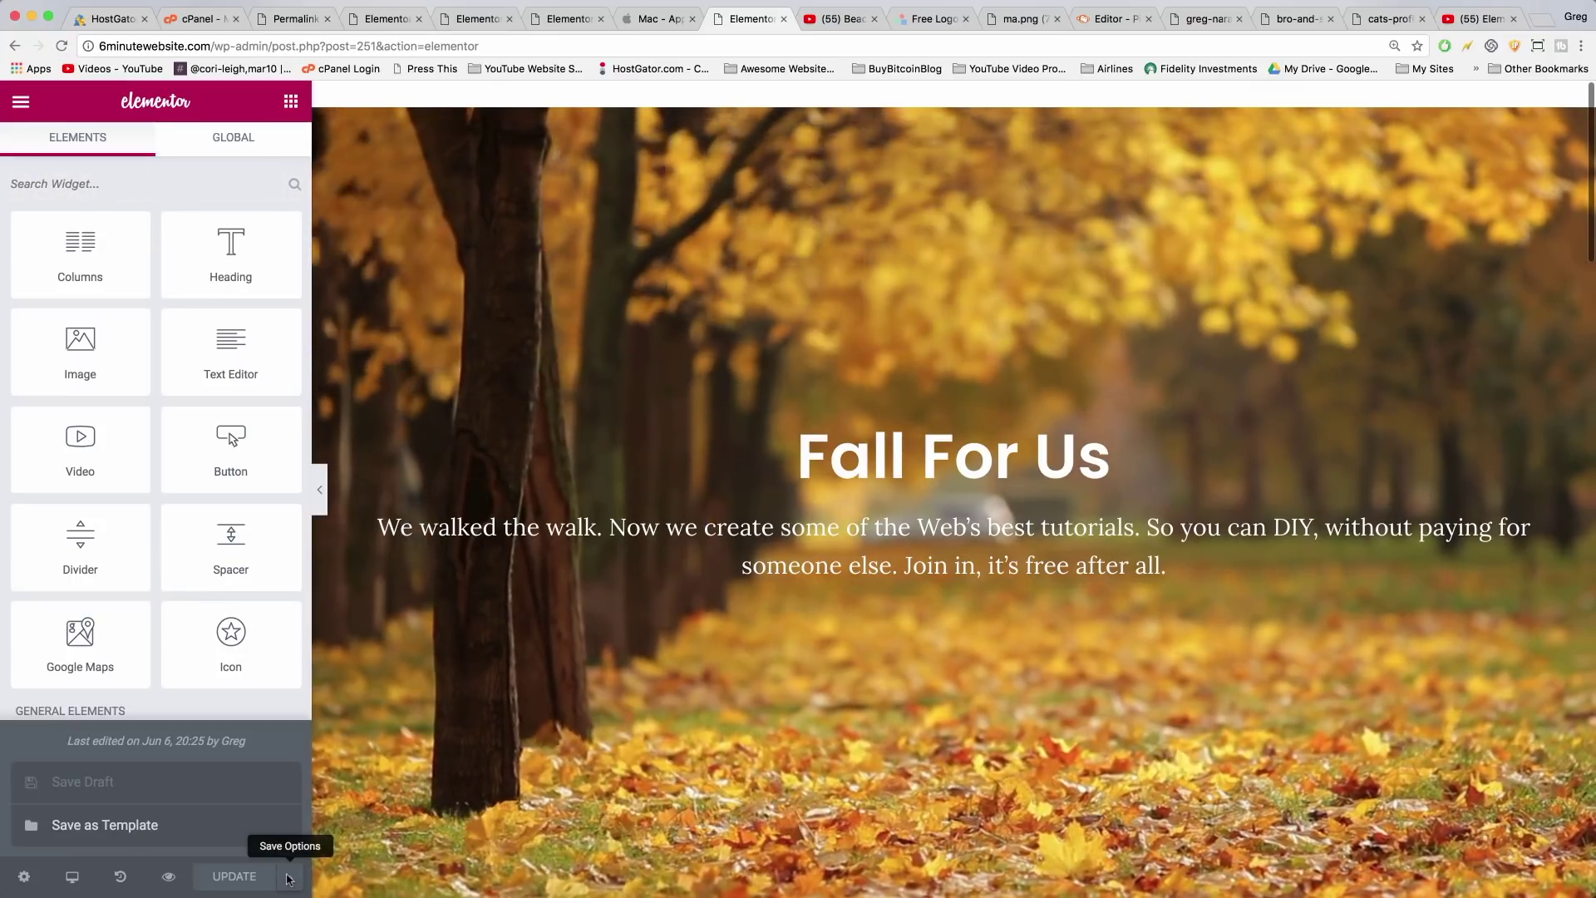
left_click(150, 826)
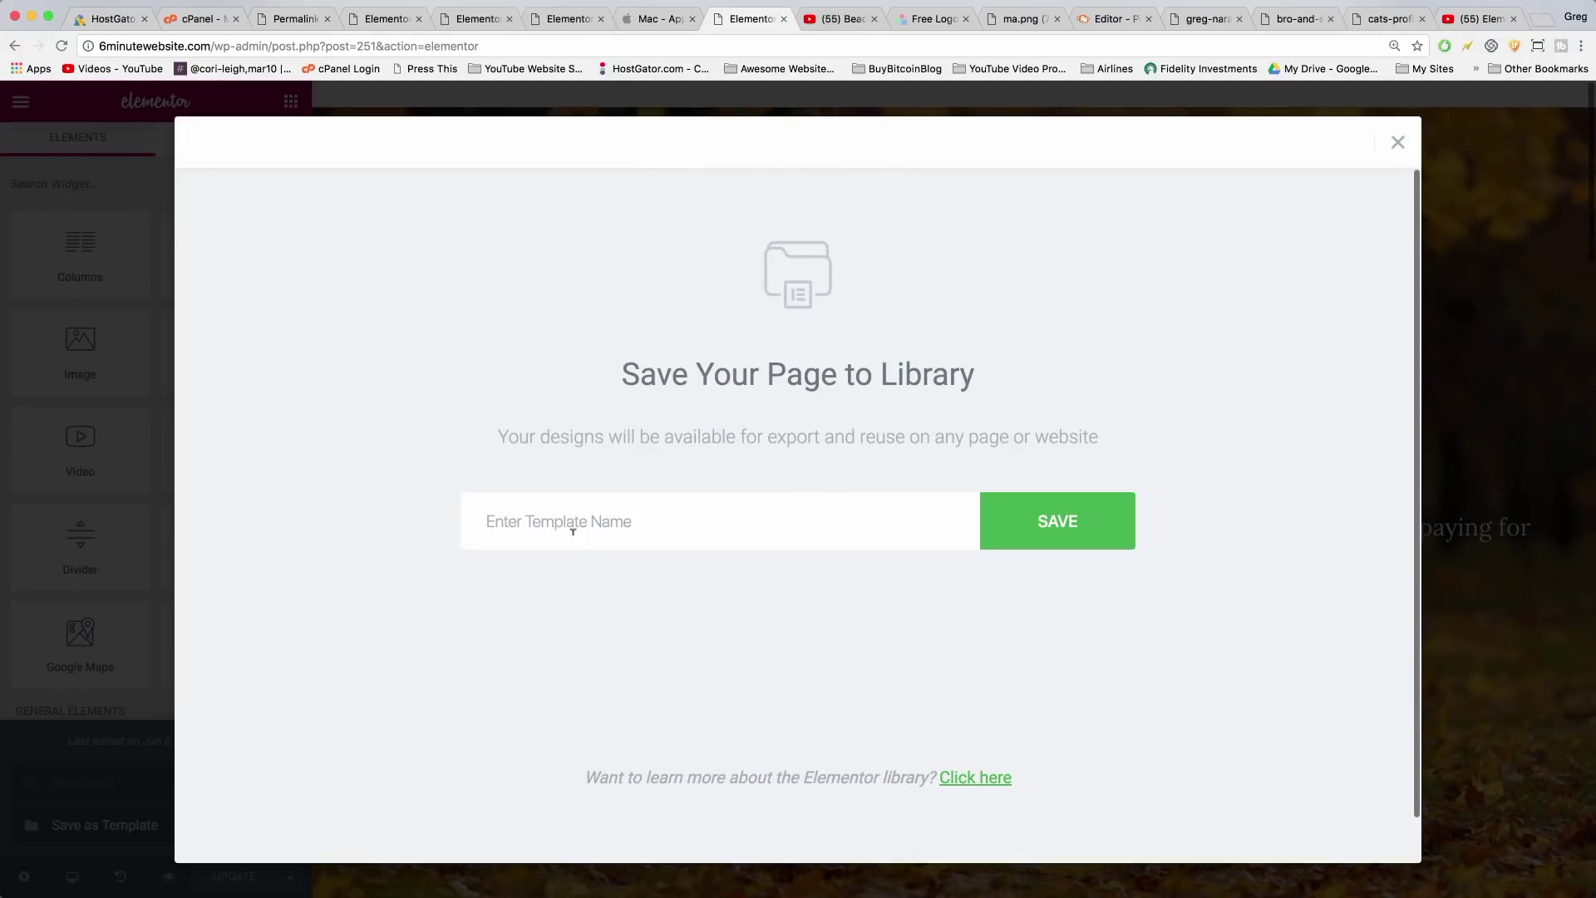
type("Our")
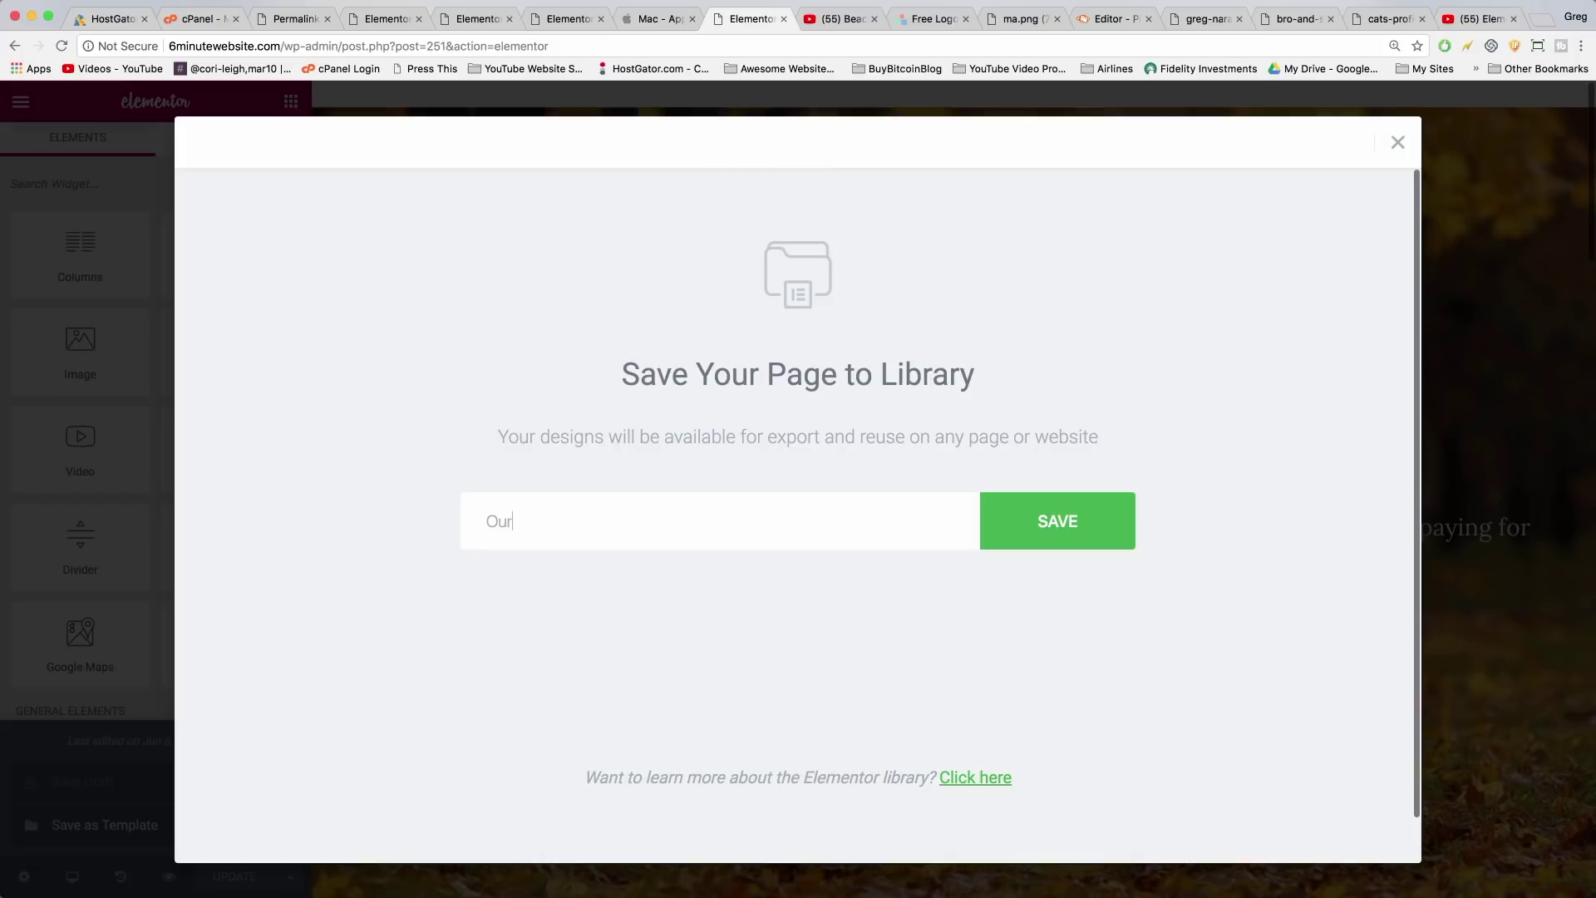
type(" Work Entire Page")
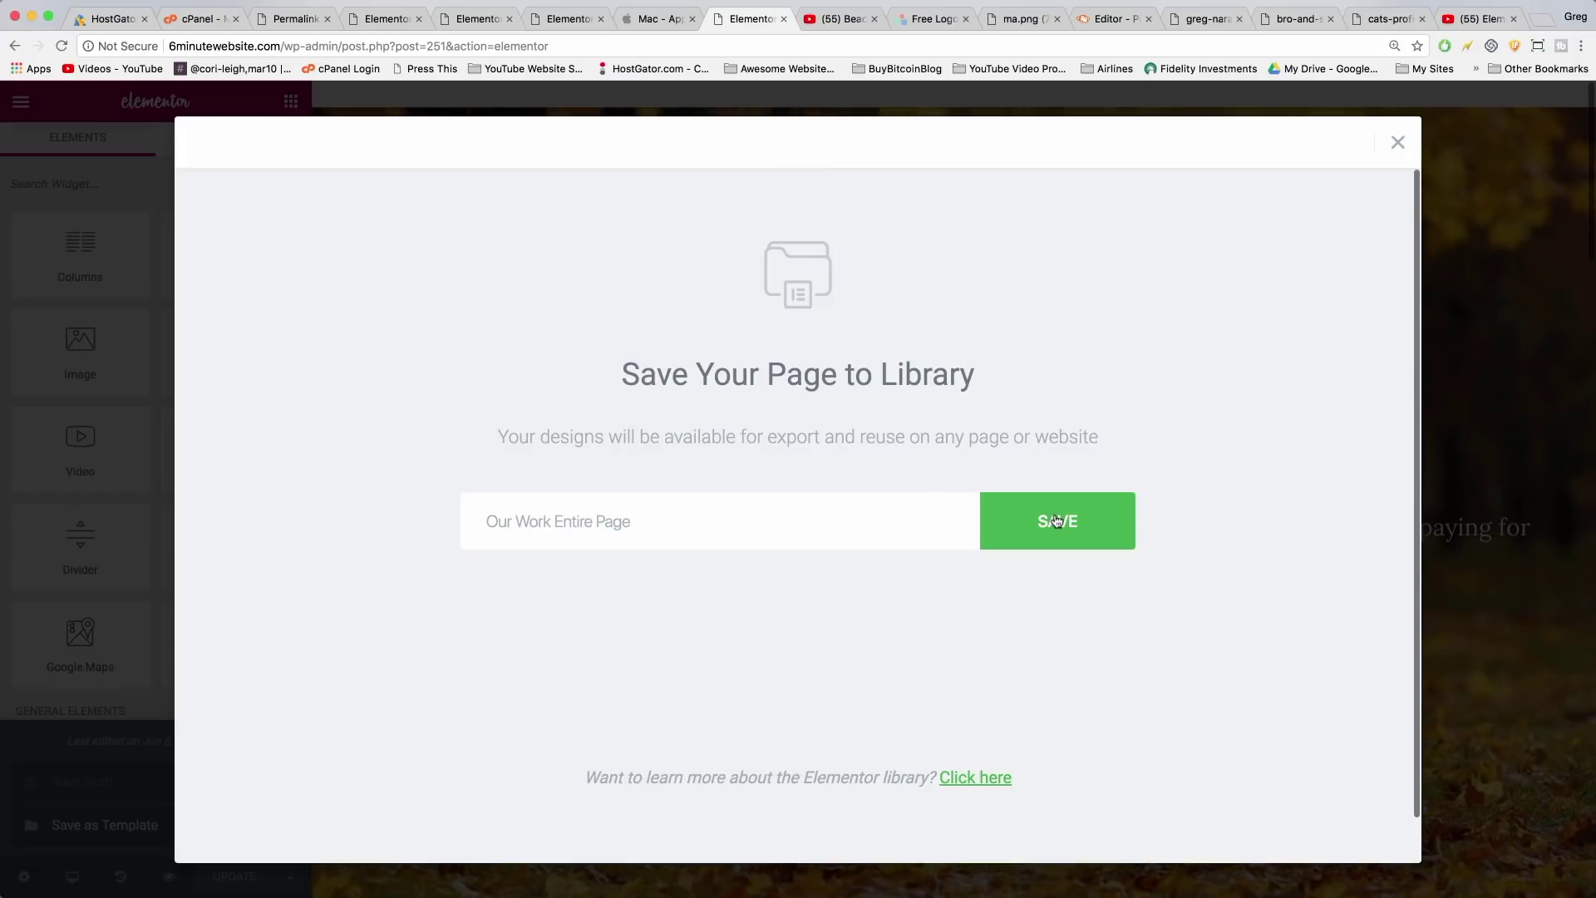
left_click(1056, 521)
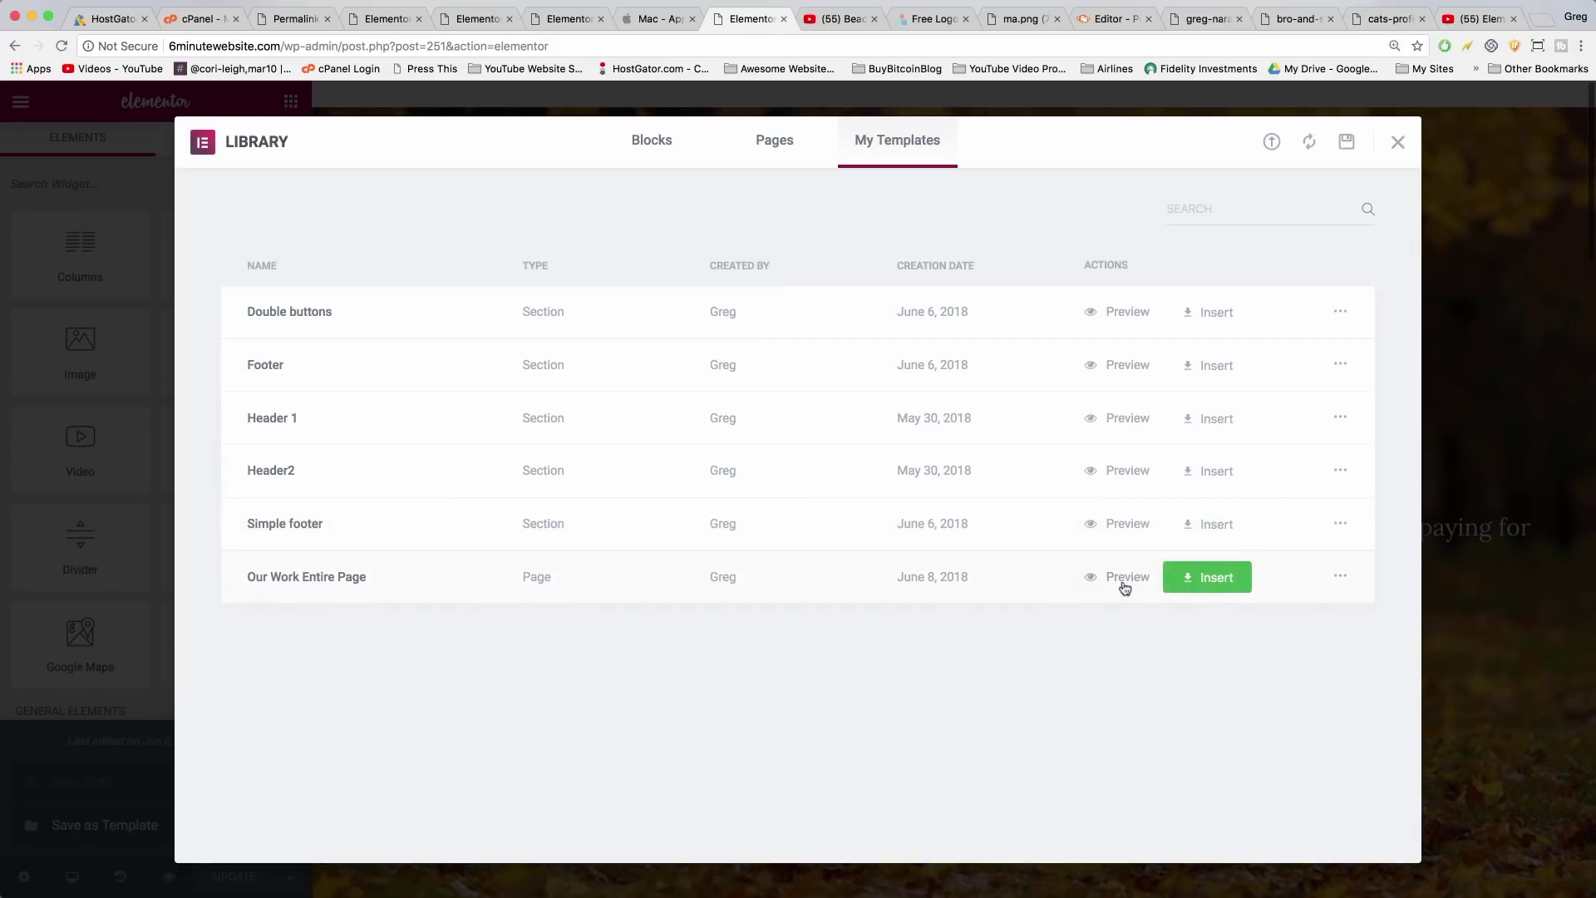
Export the 'Our Work Entire Page' template to a file and close the library.
left_click(1341, 577)
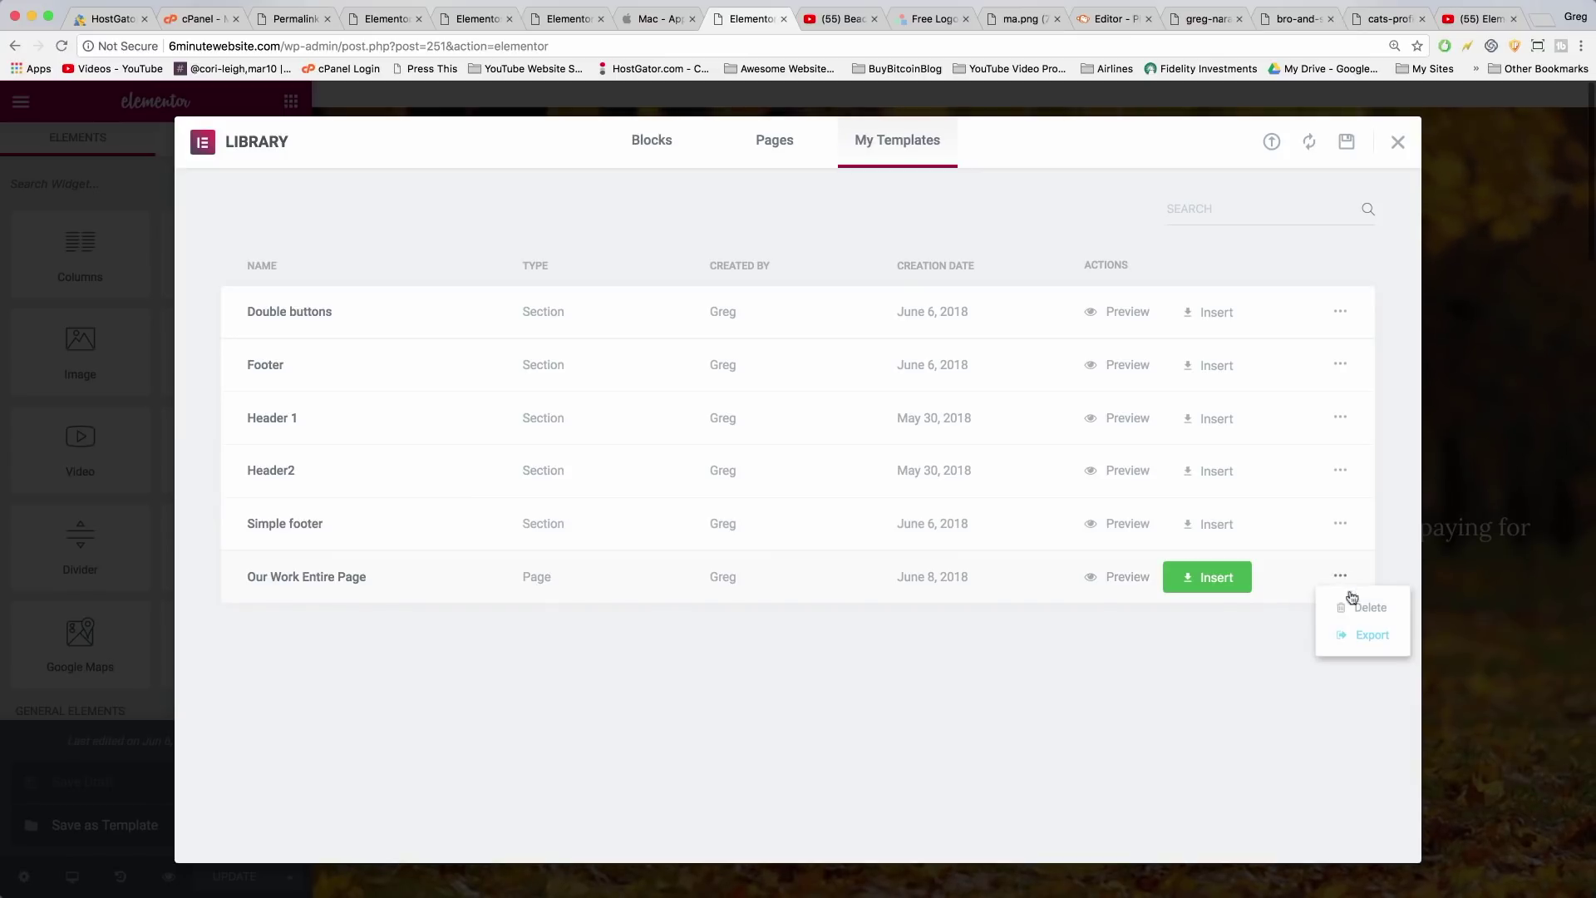
left_click(1365, 636)
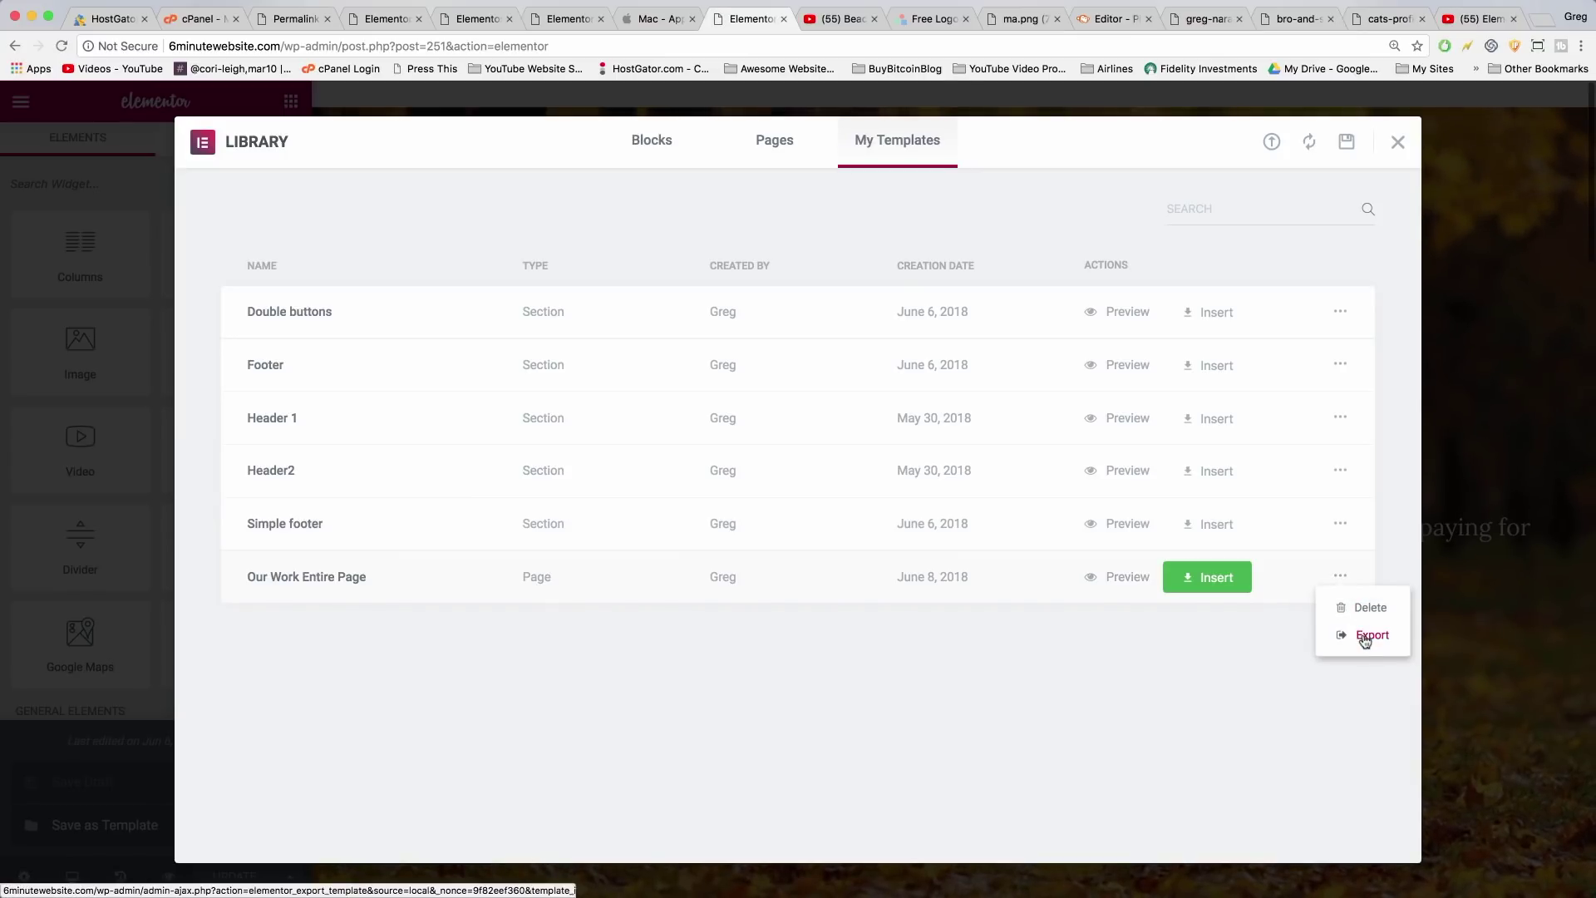
left_click(905, 237)
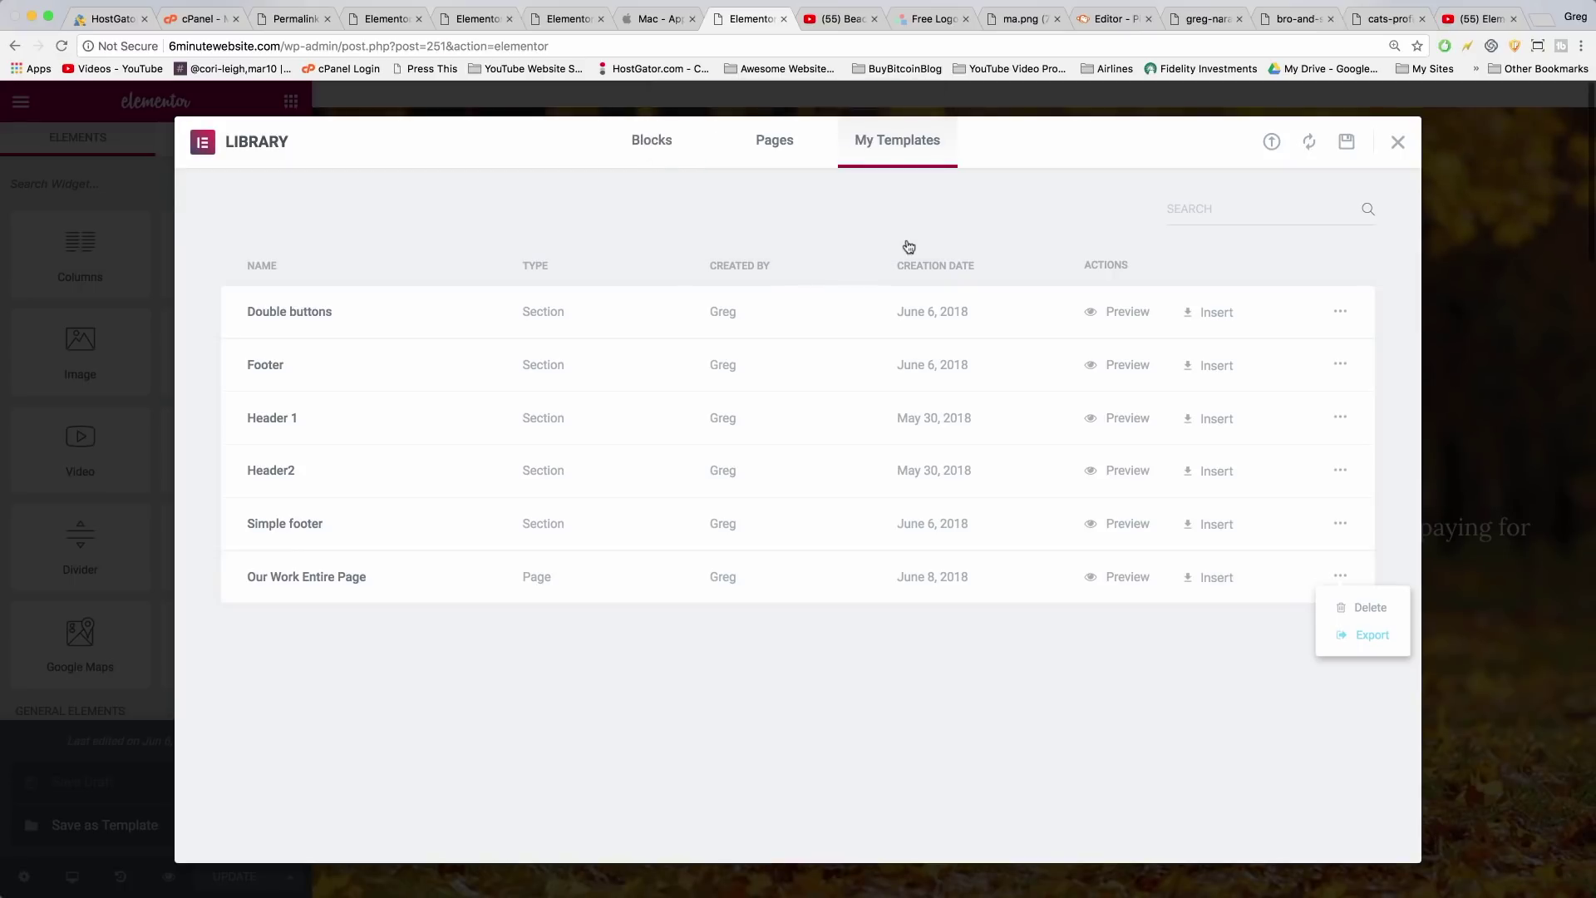
left_click(1399, 143)
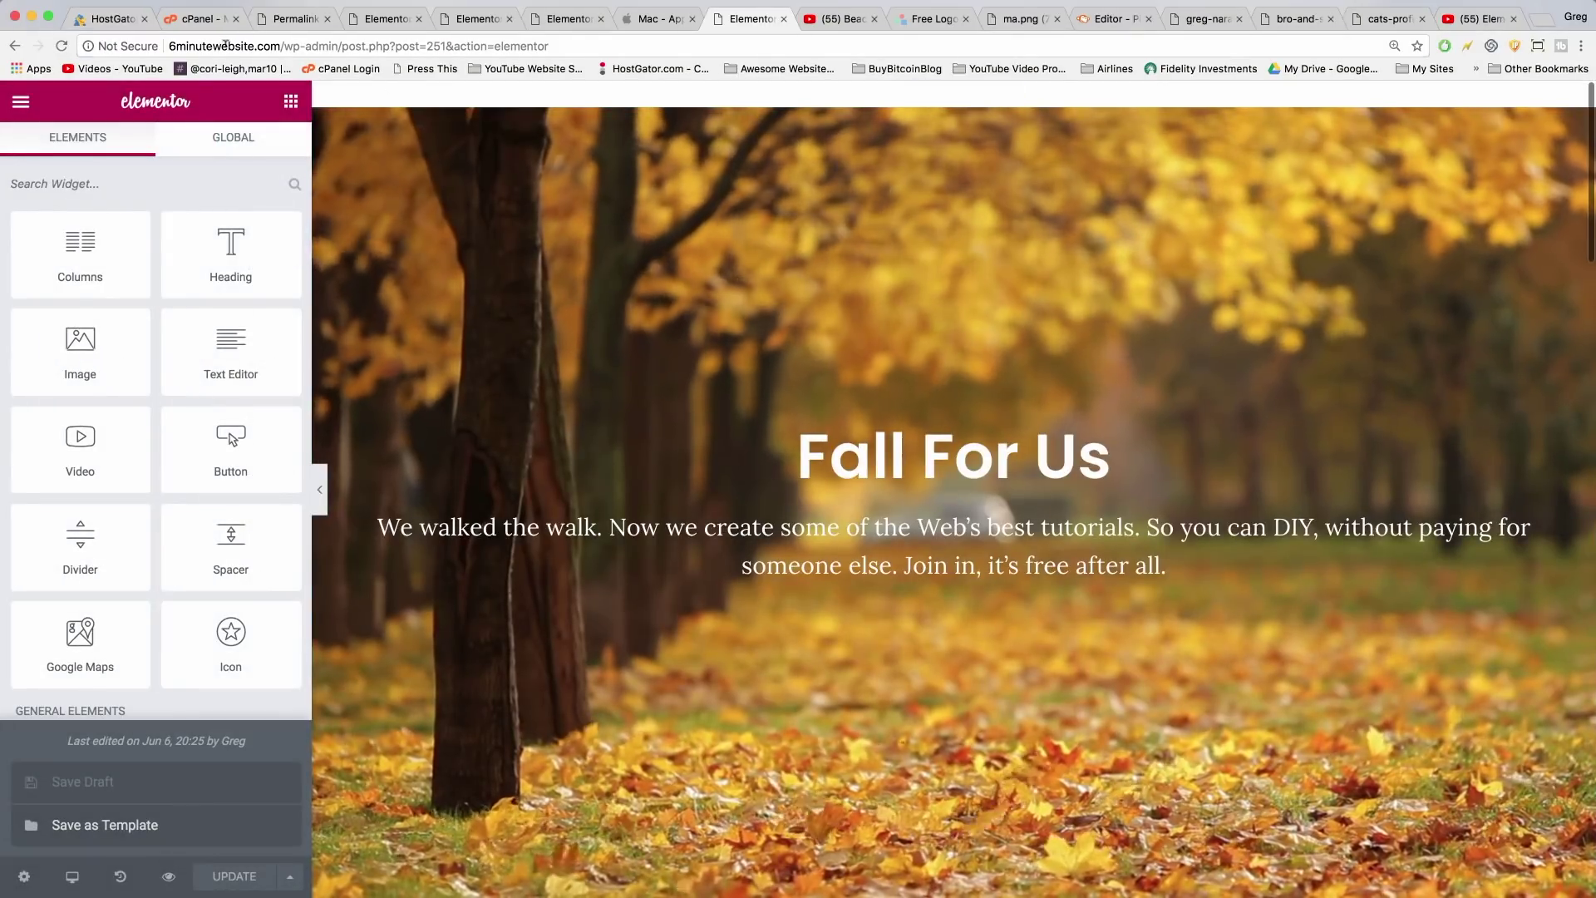
Switch to the second site and open its Our Work page in Elementor.
left_click(225, 44)
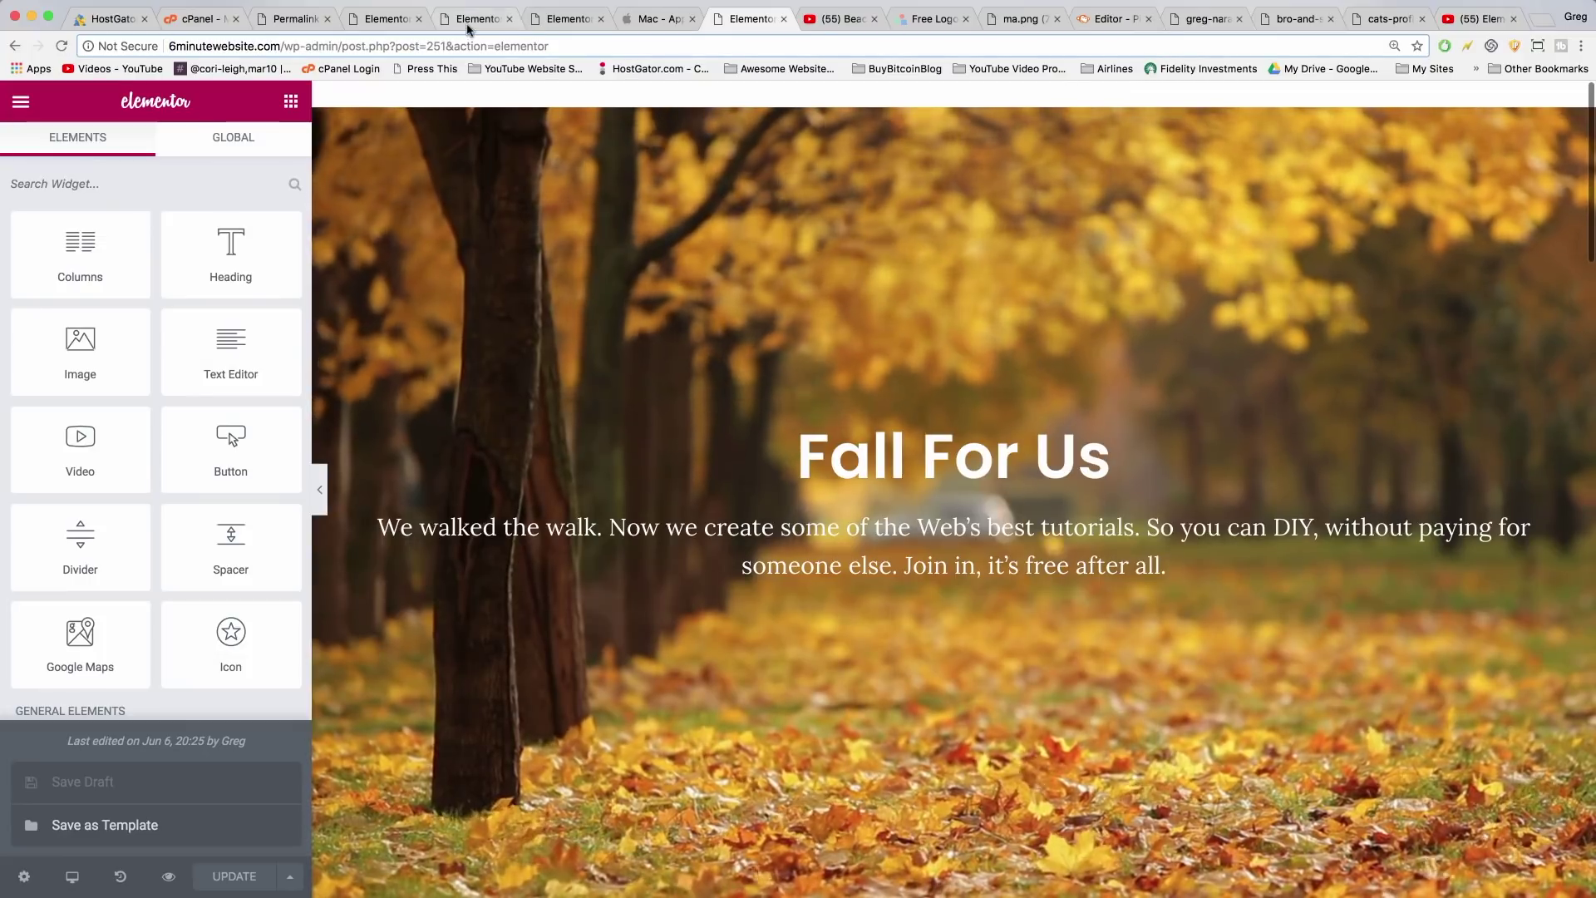
left_click(551, 18)
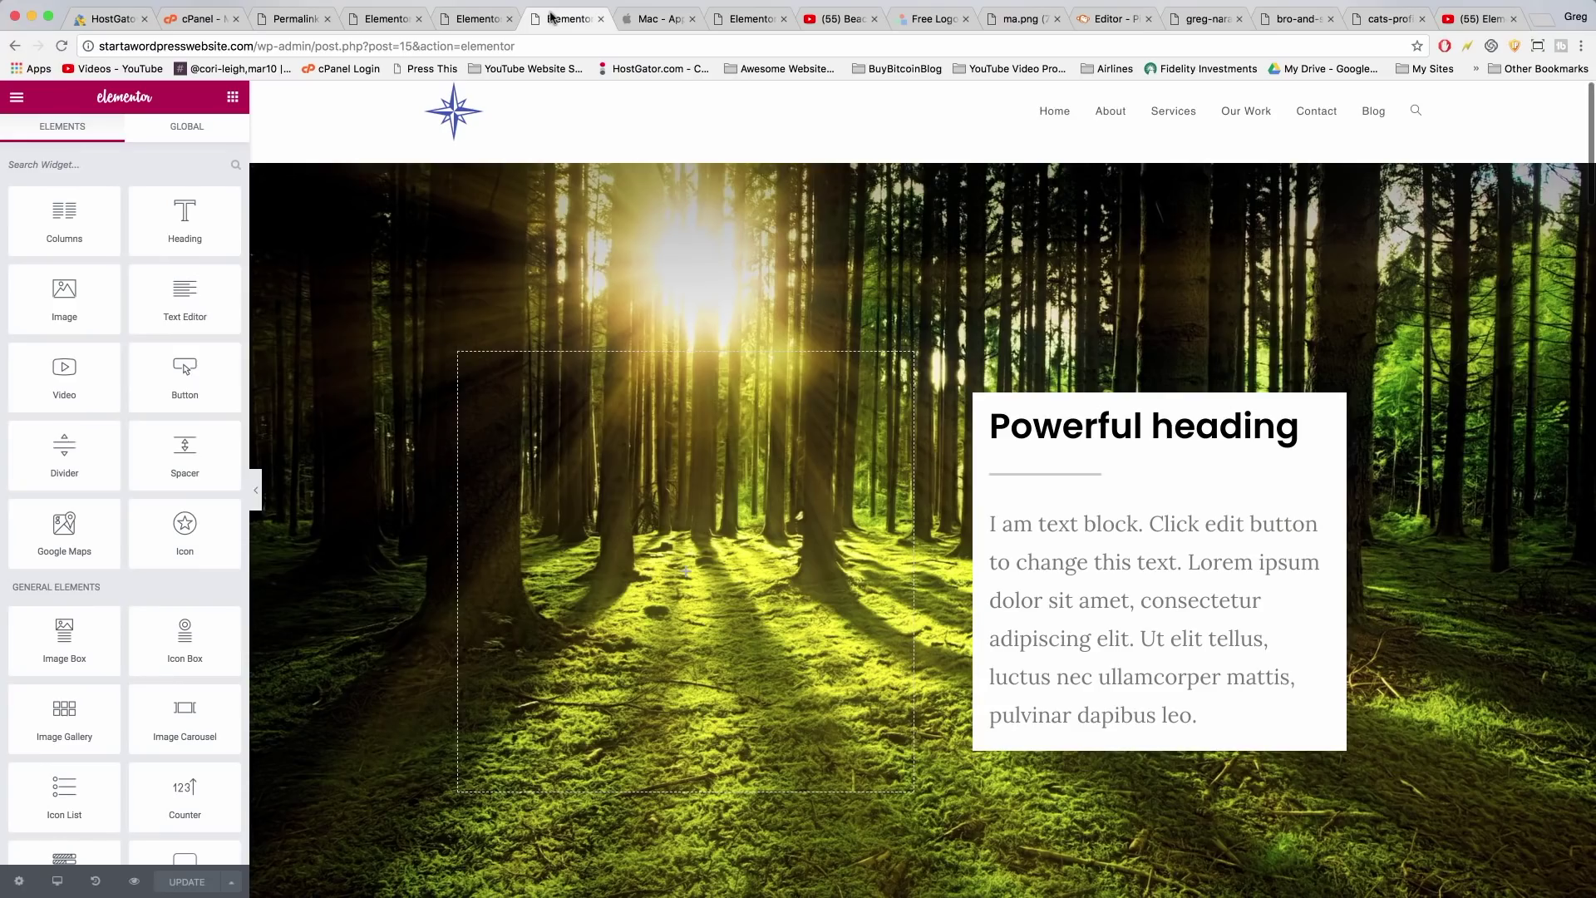
left_click(474, 17)
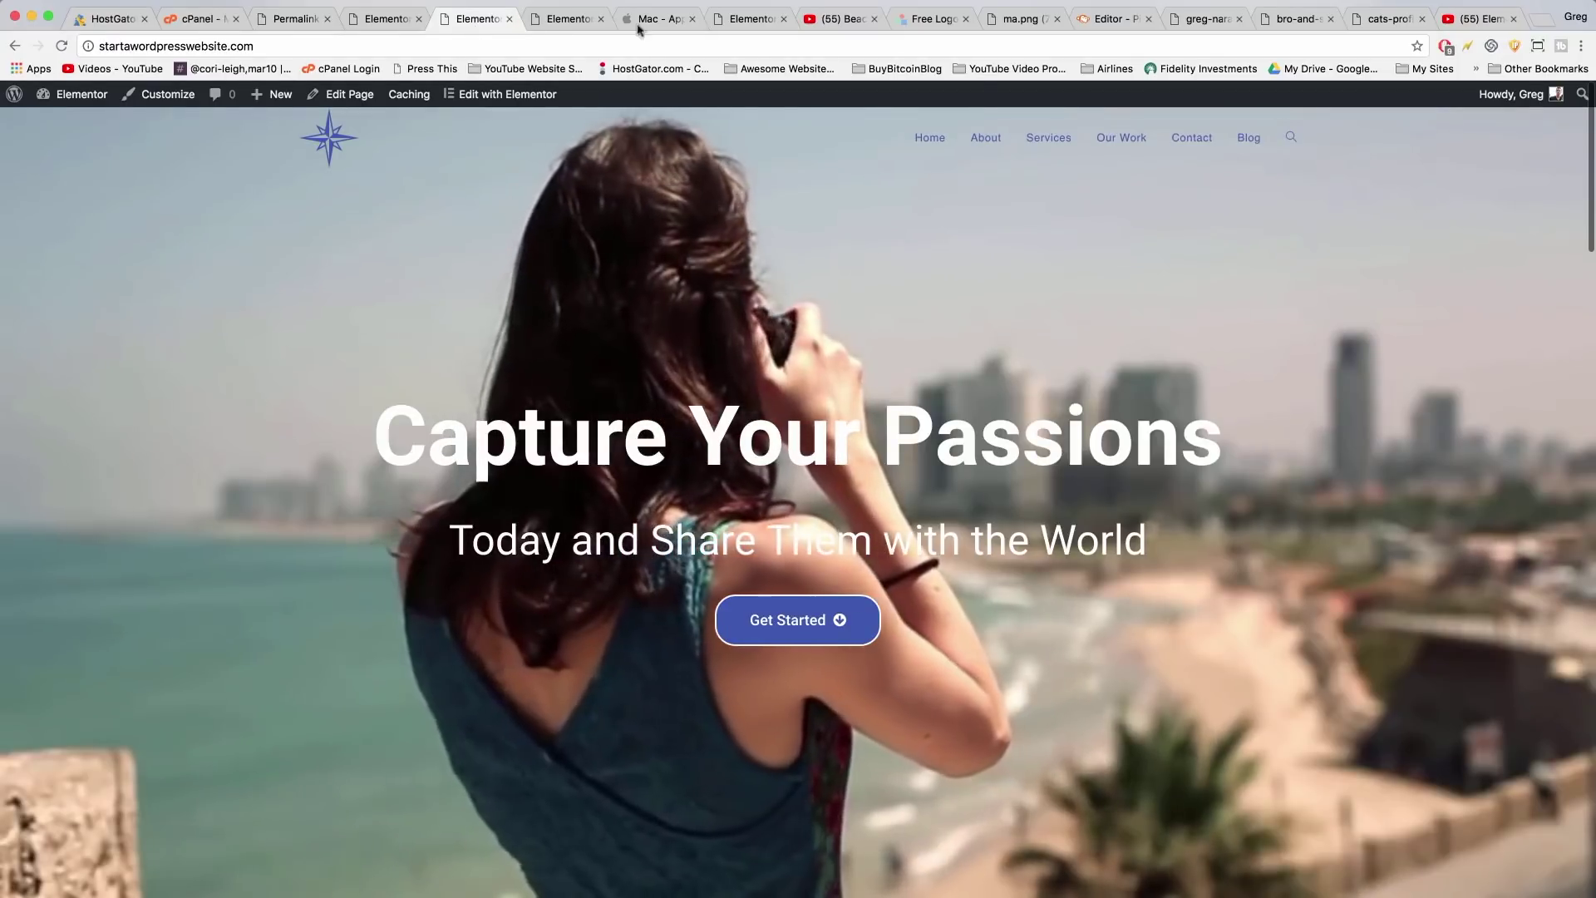
left_click(1124, 142)
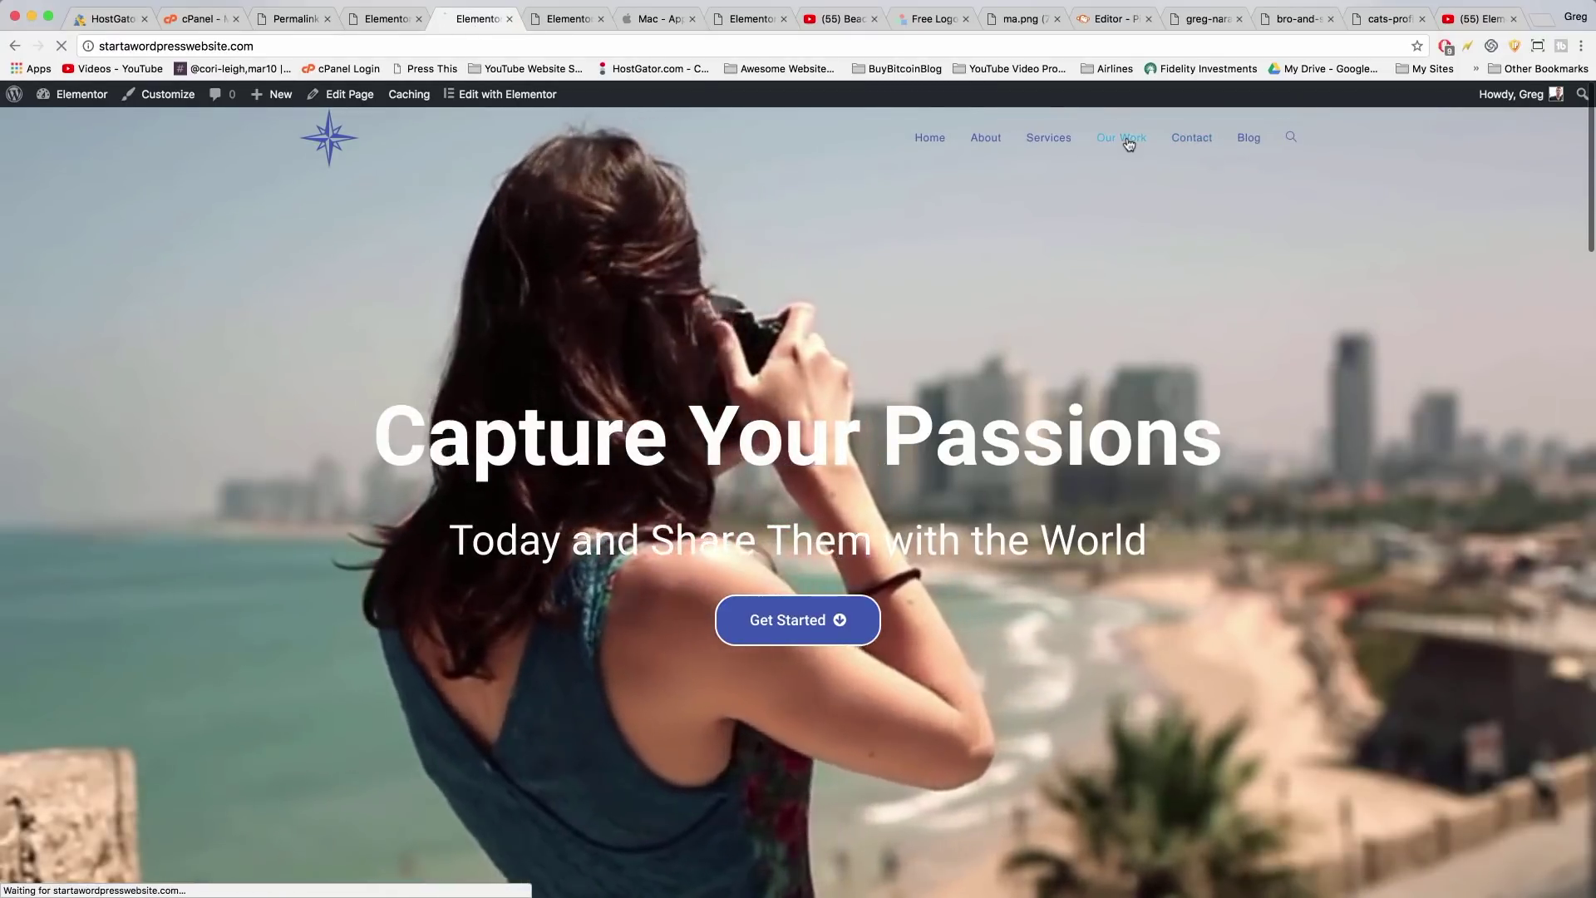
left_click(345, 99)
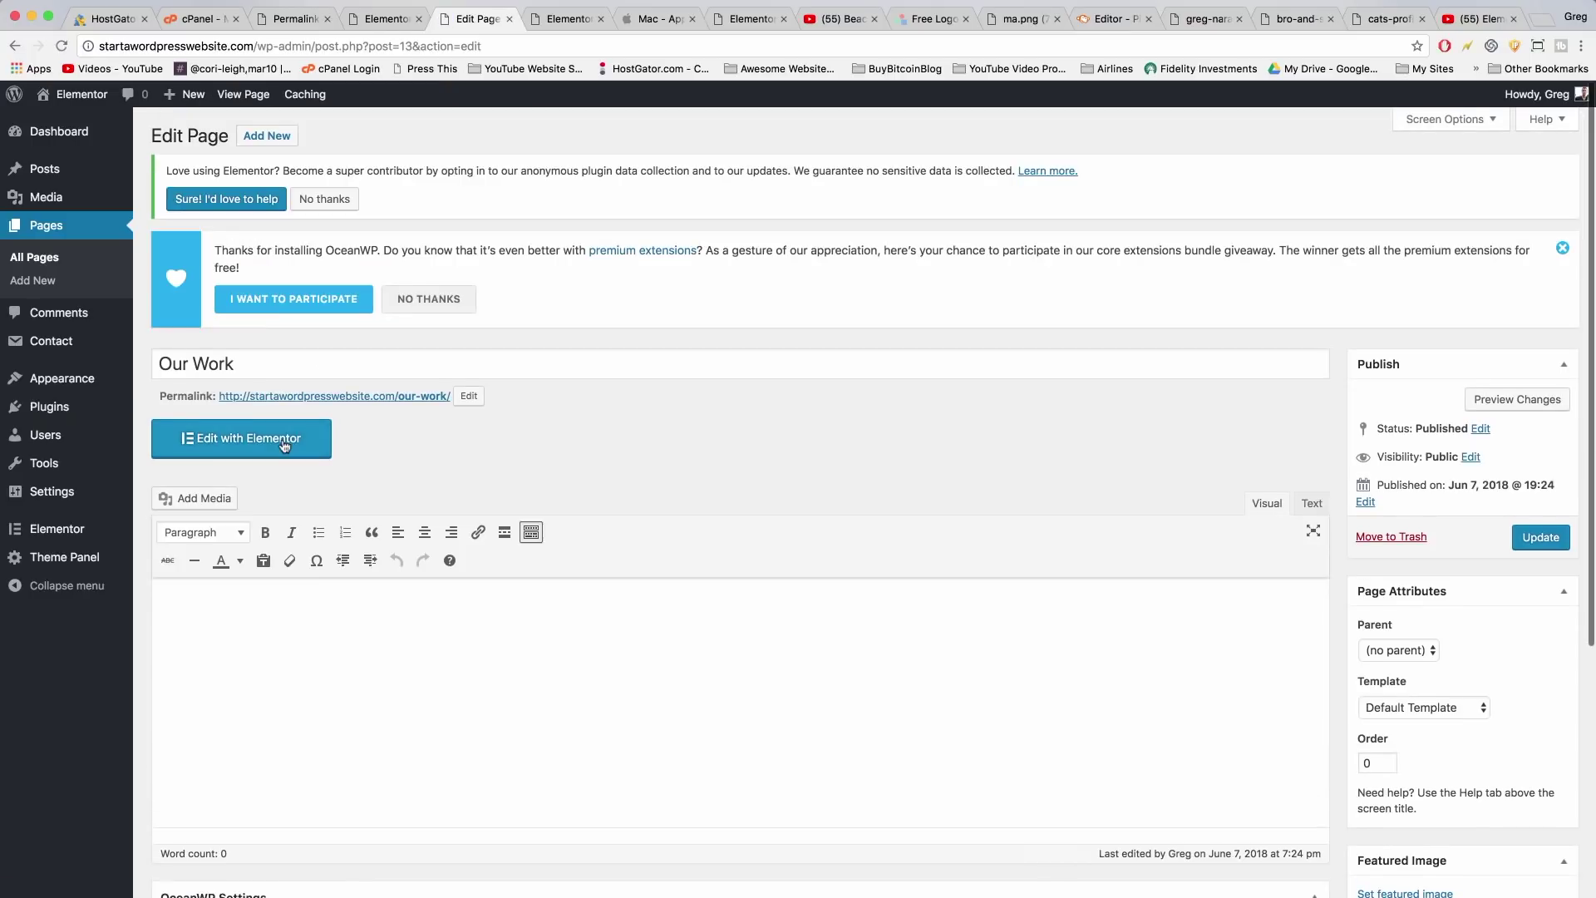
left_click(284, 447)
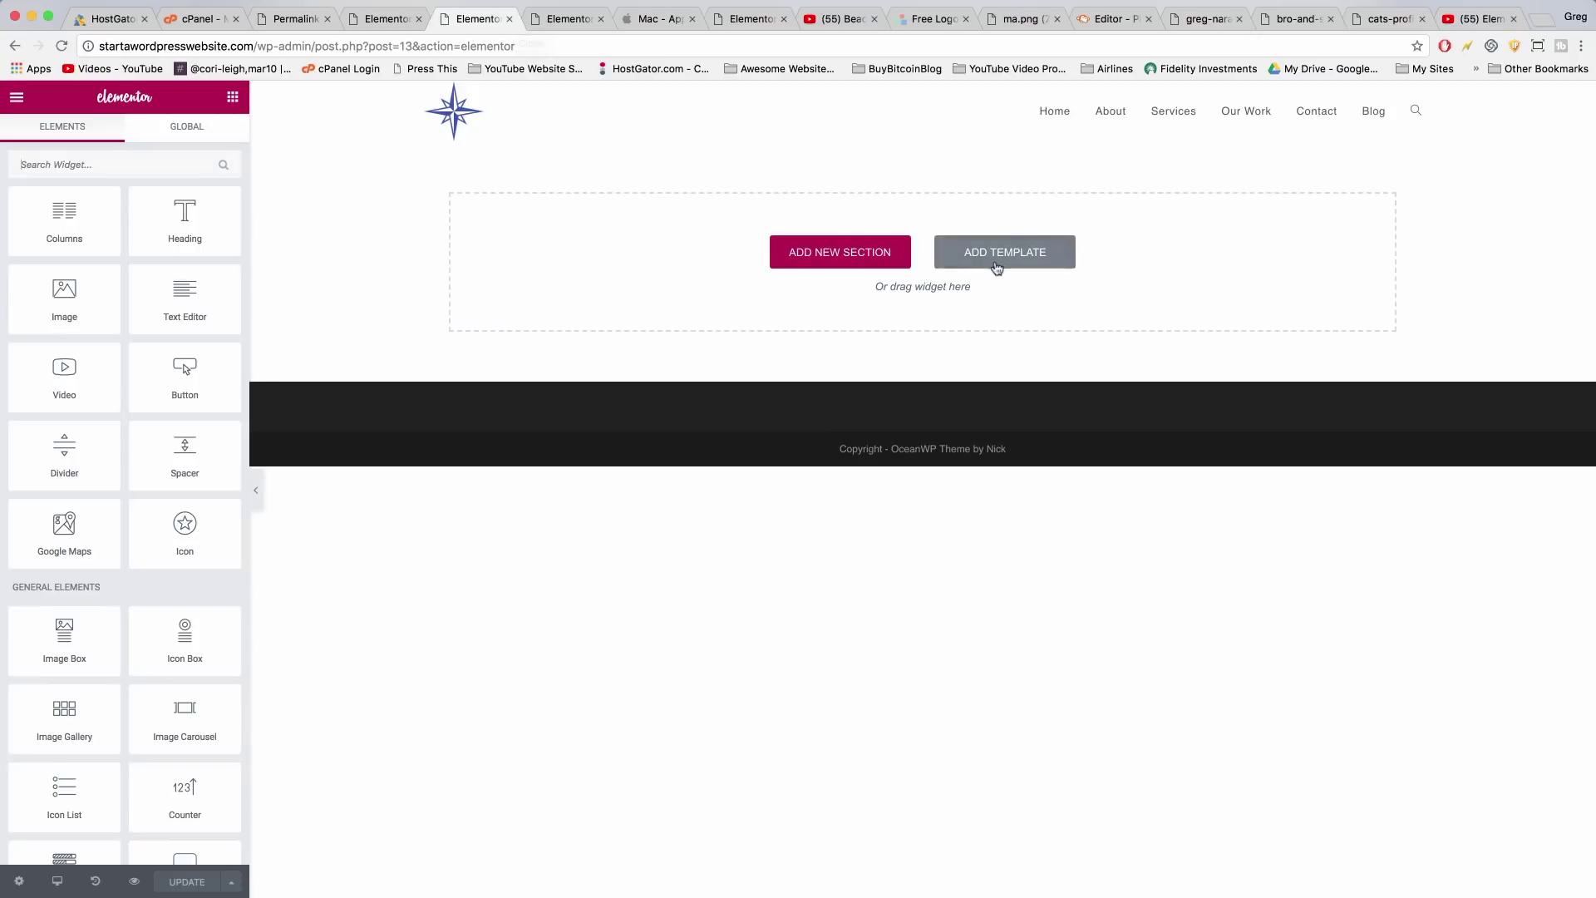
Check the template library's My Templates list, find no saved templates, and close it.
left_click(997, 267)
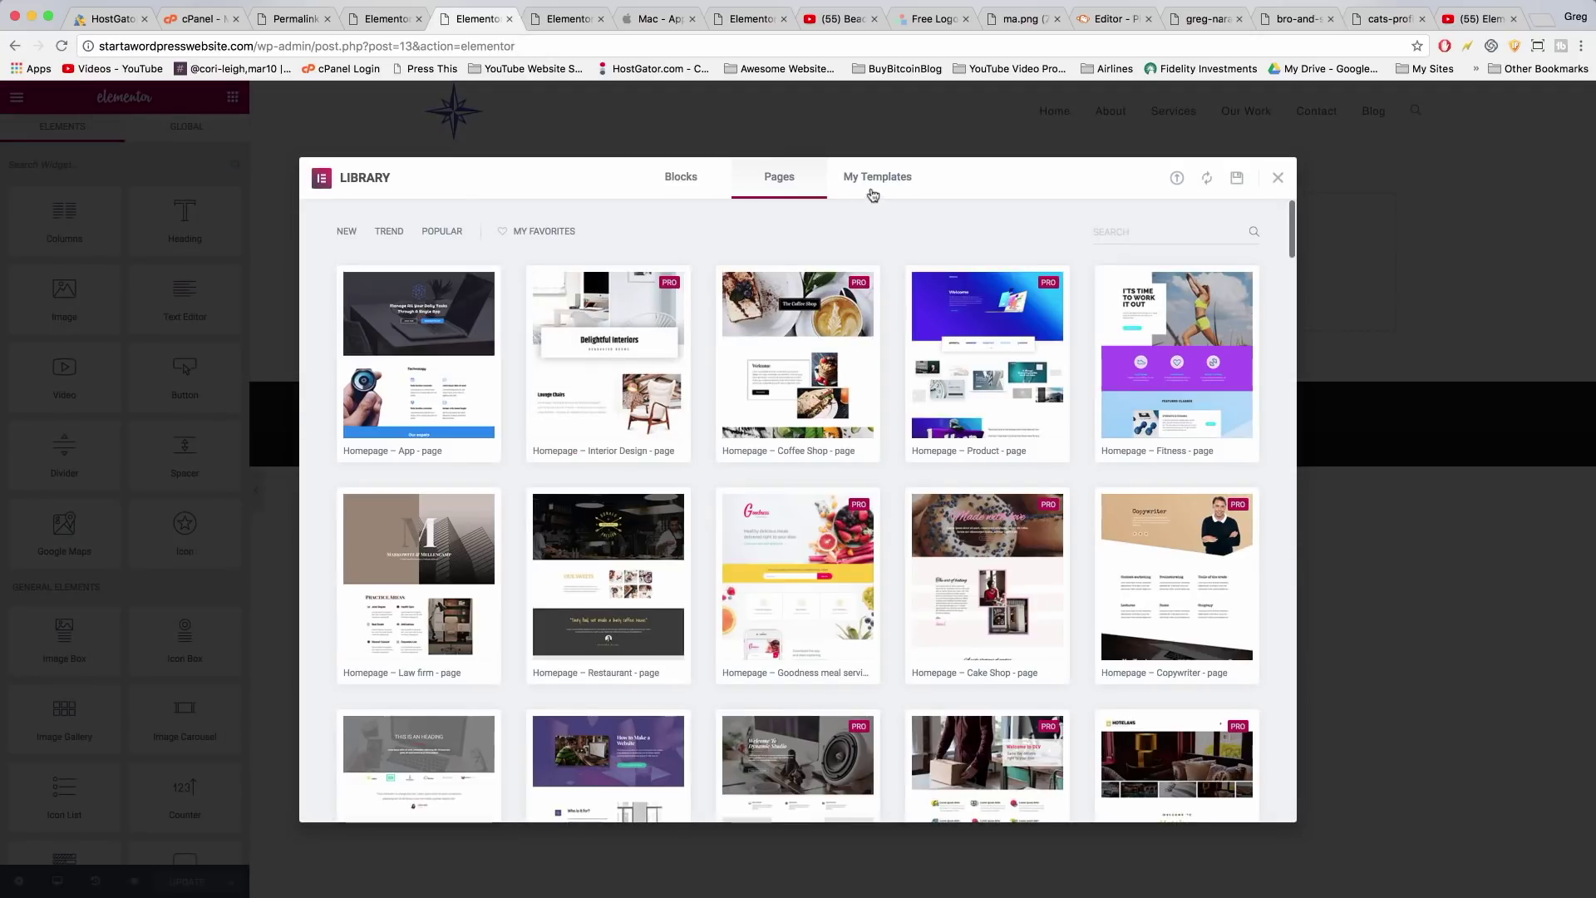
left_click(876, 184)
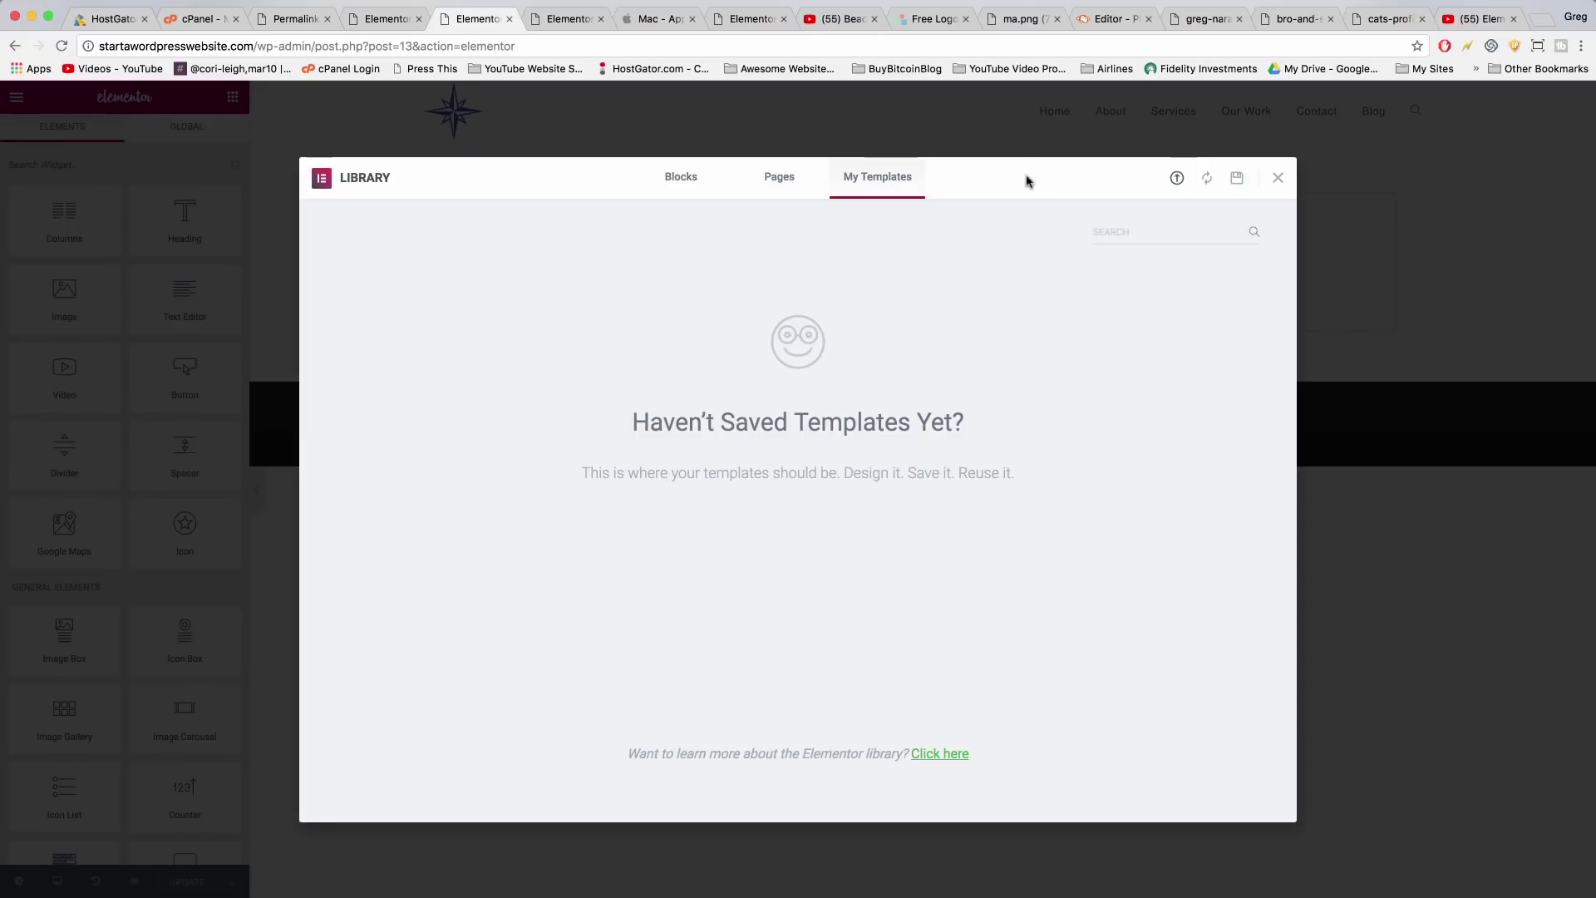
left_click(1278, 180)
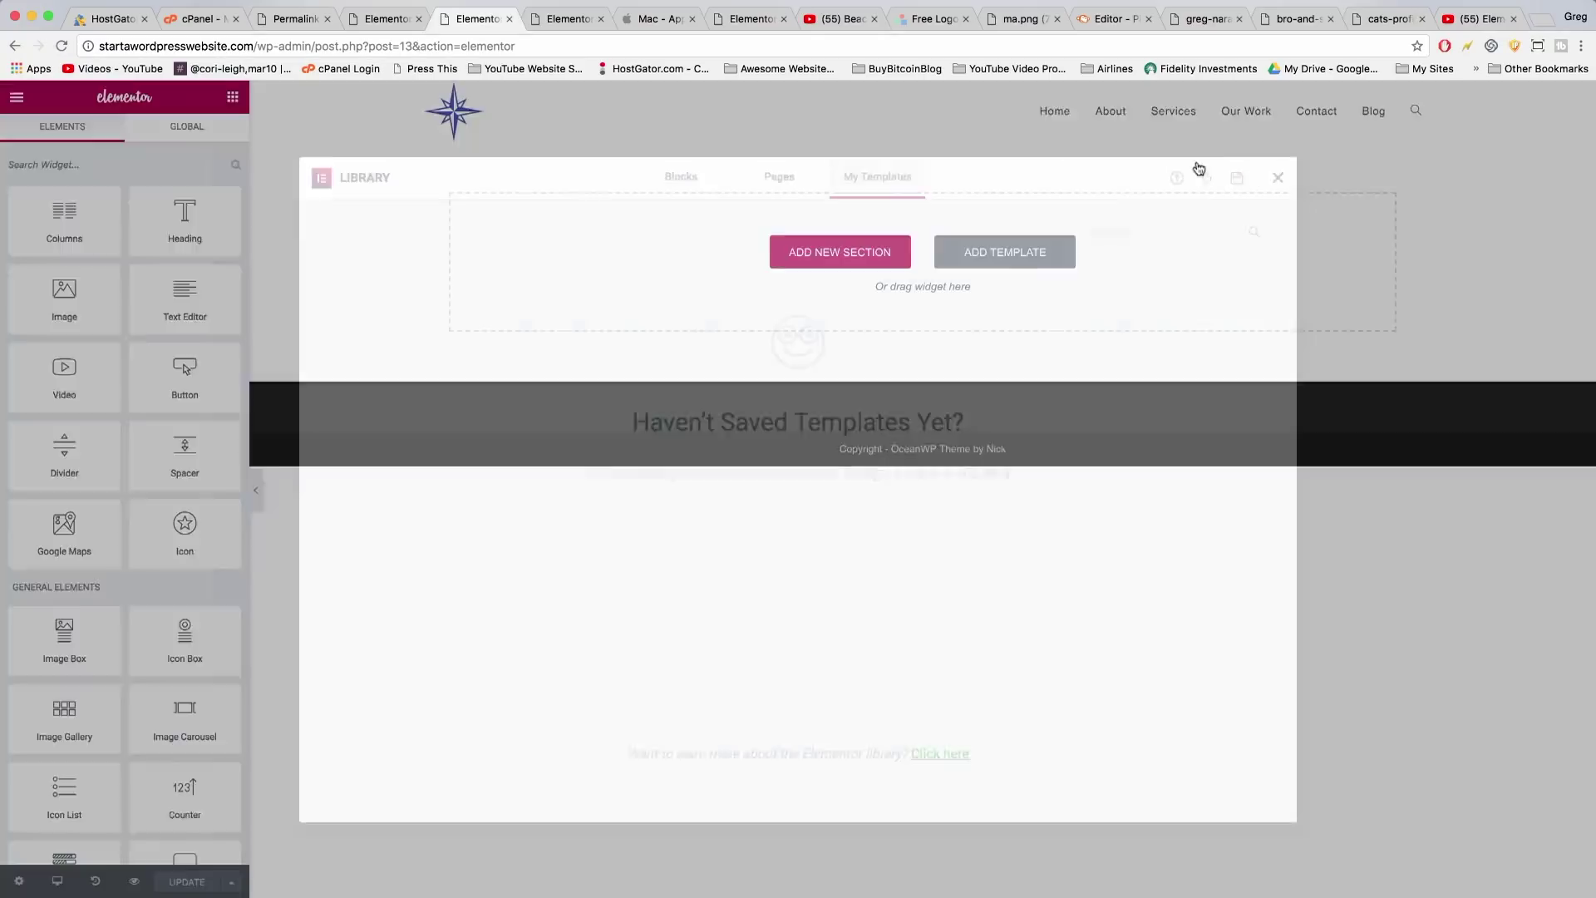
left_click(17, 98)
Import elementor-300-2018-06-08.json into Elementor's My Templates to add Our Work Entire Page.
left_click(83, 442)
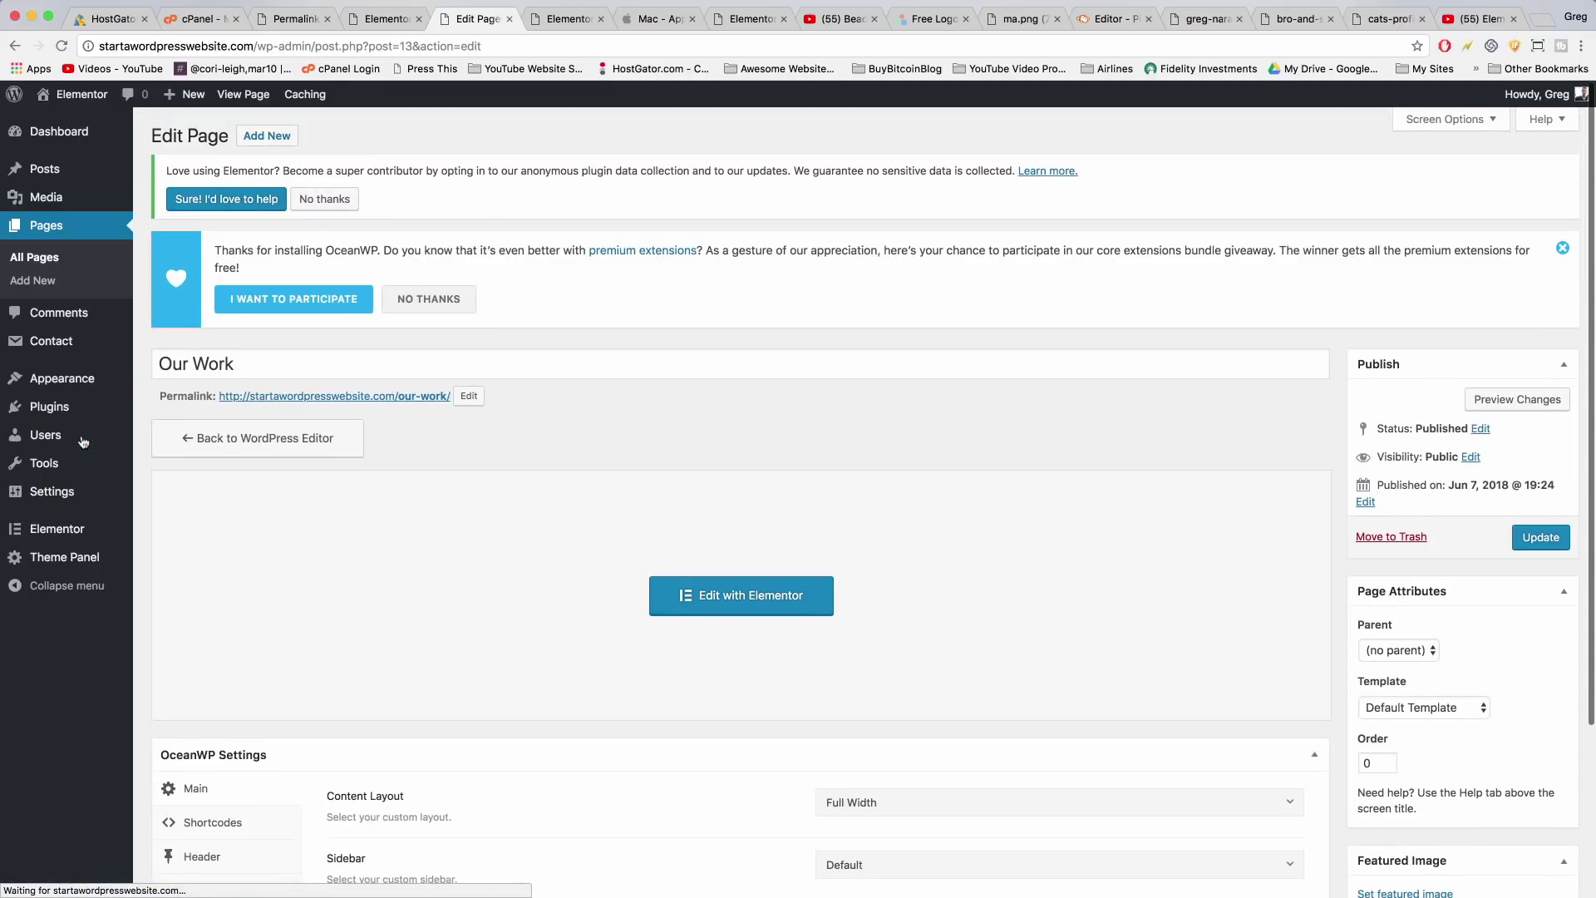
mouse_move(58, 536)
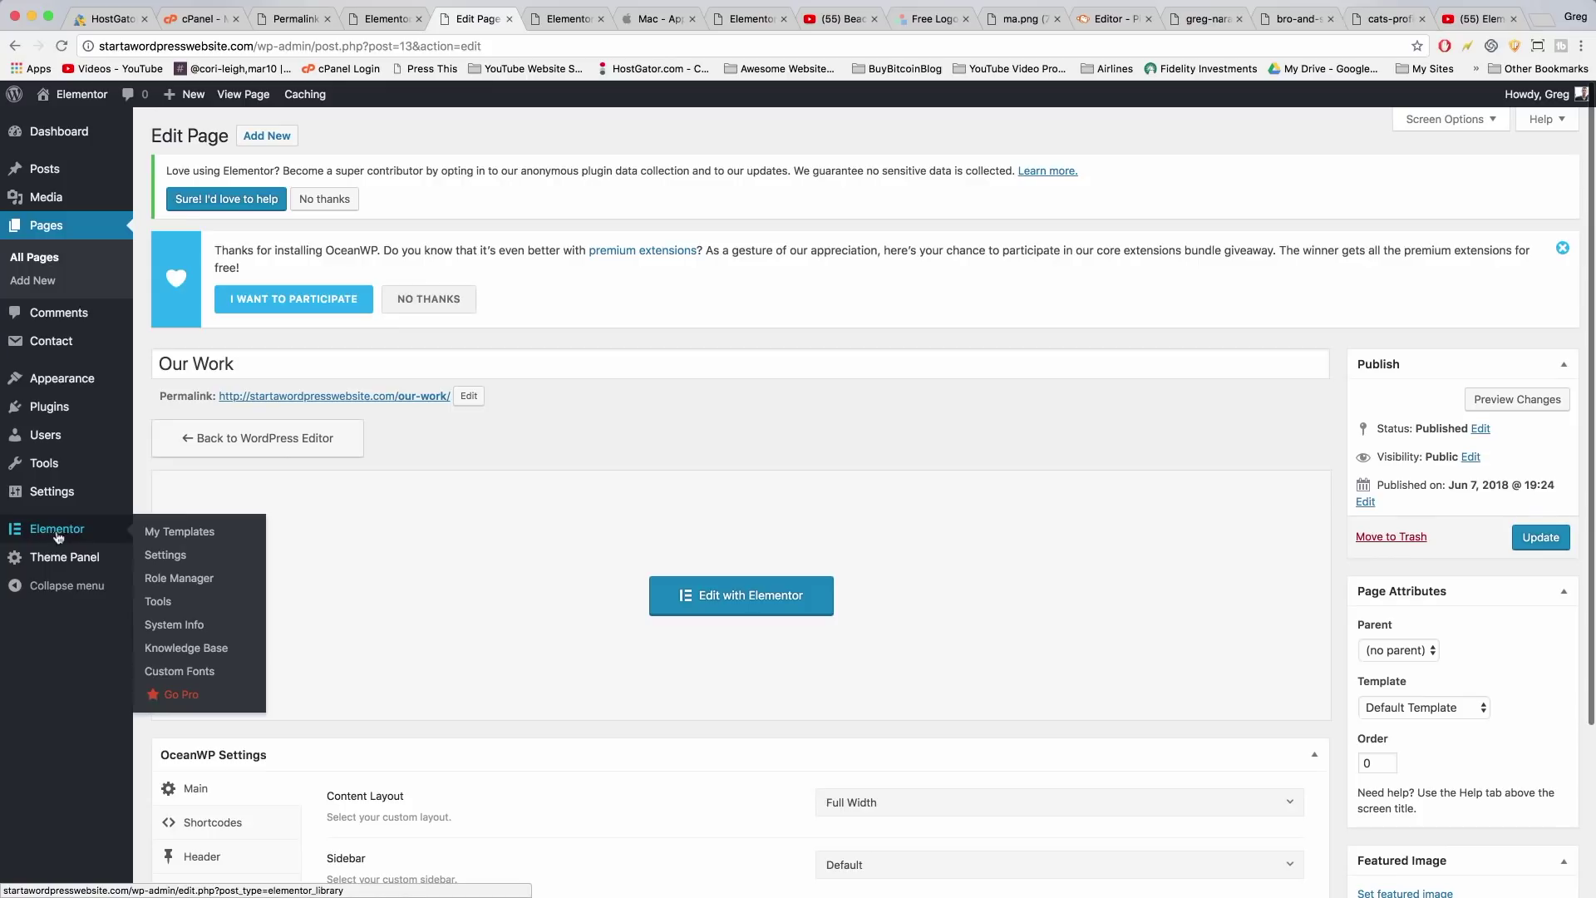
left_click(158, 535)
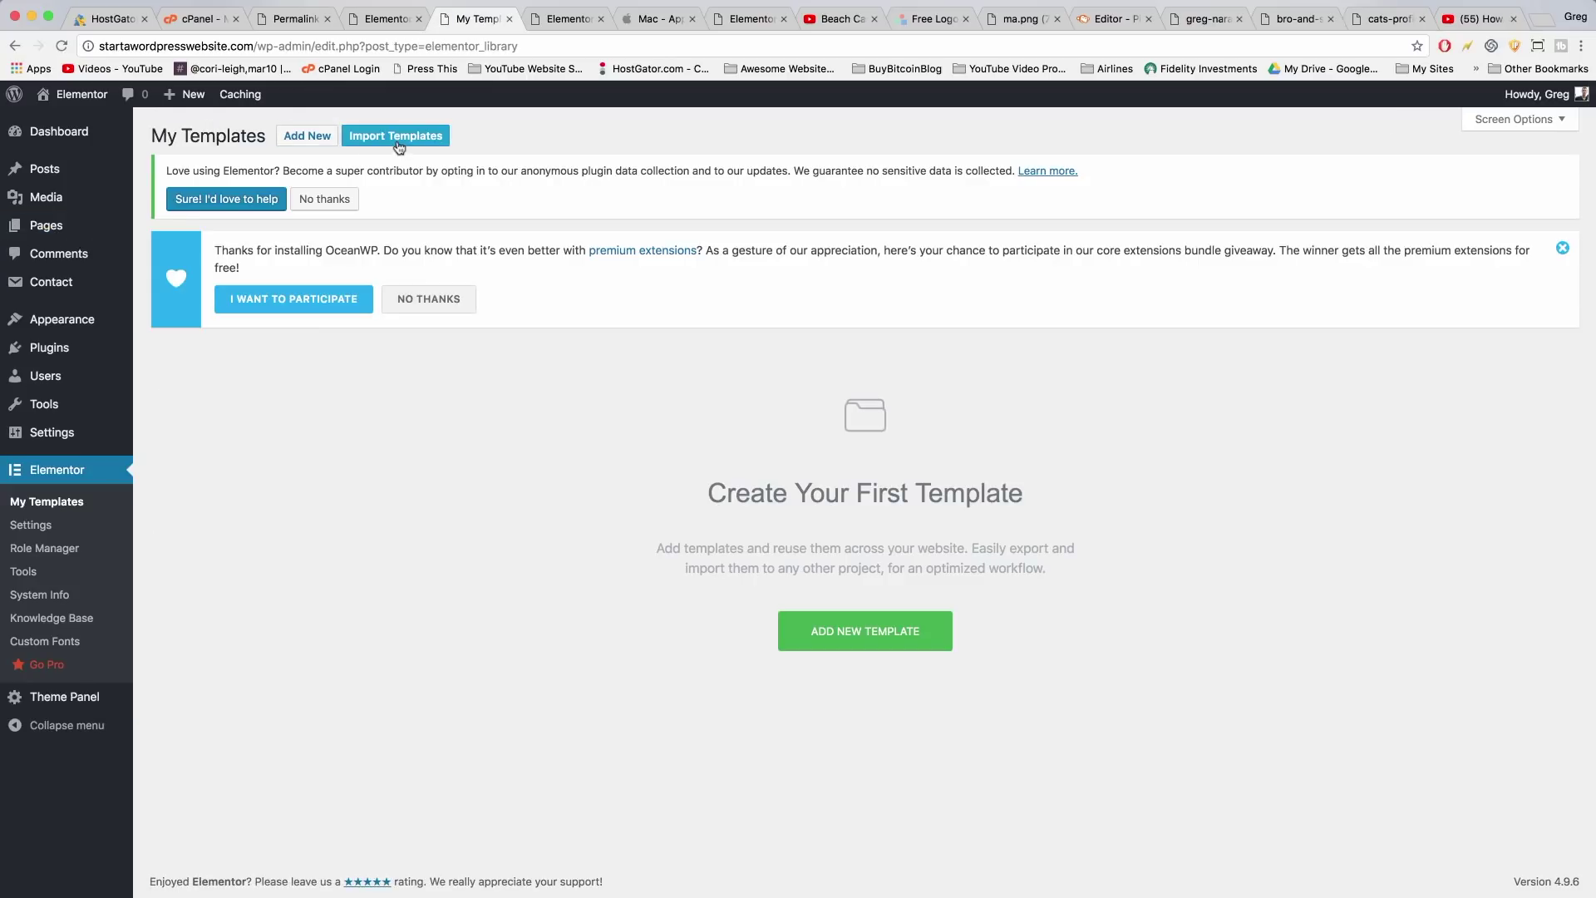
left_click(399, 138)
left_click(723, 269)
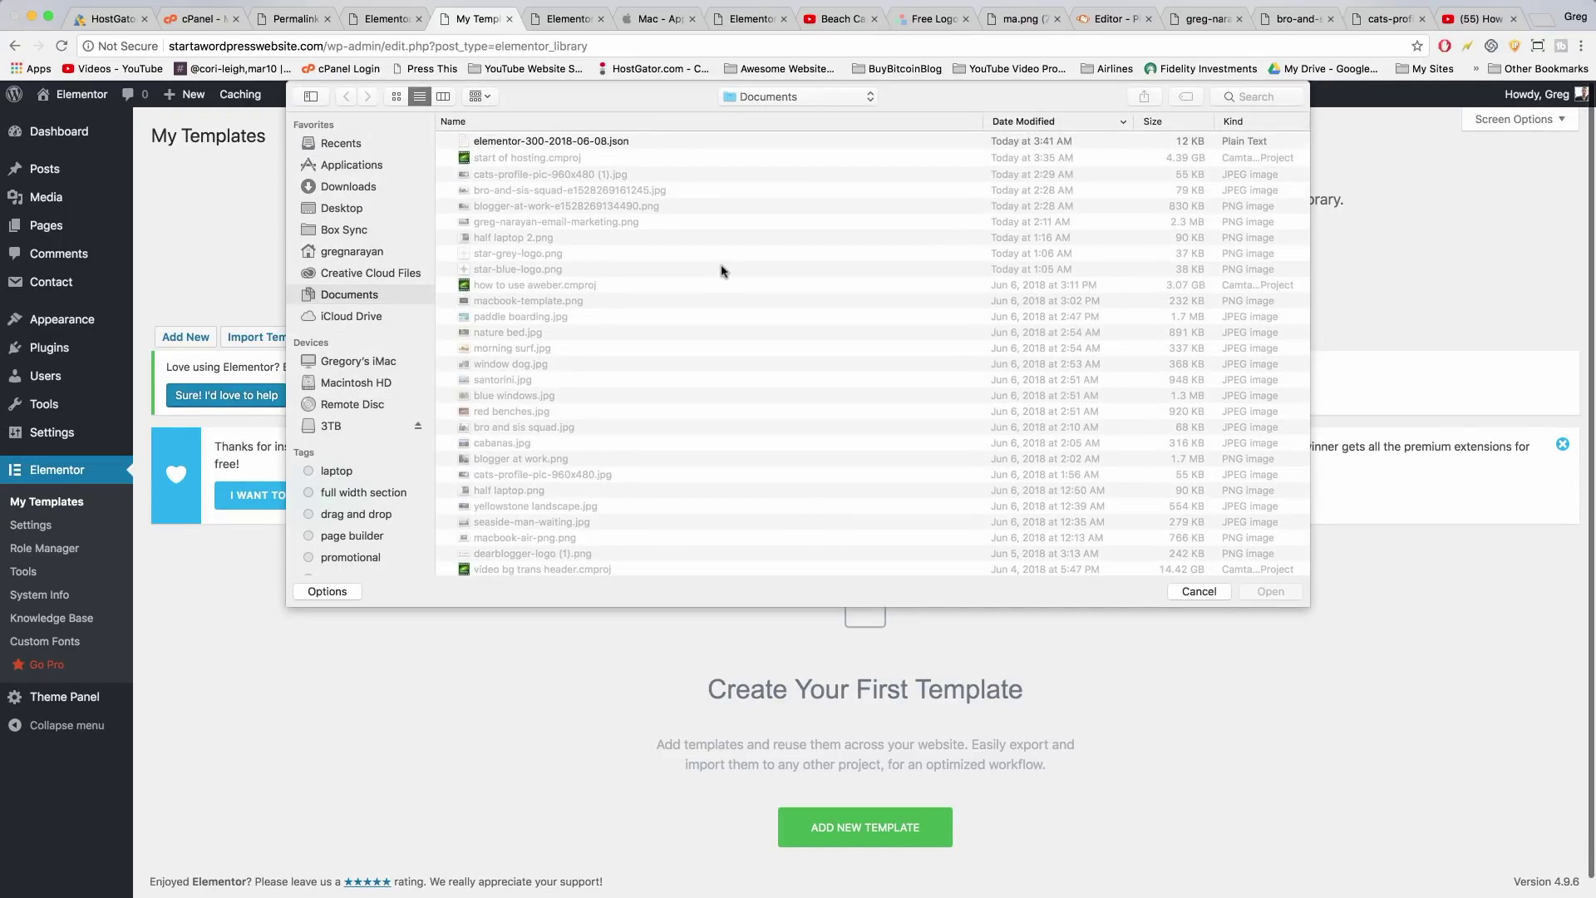
left_click(580, 144)
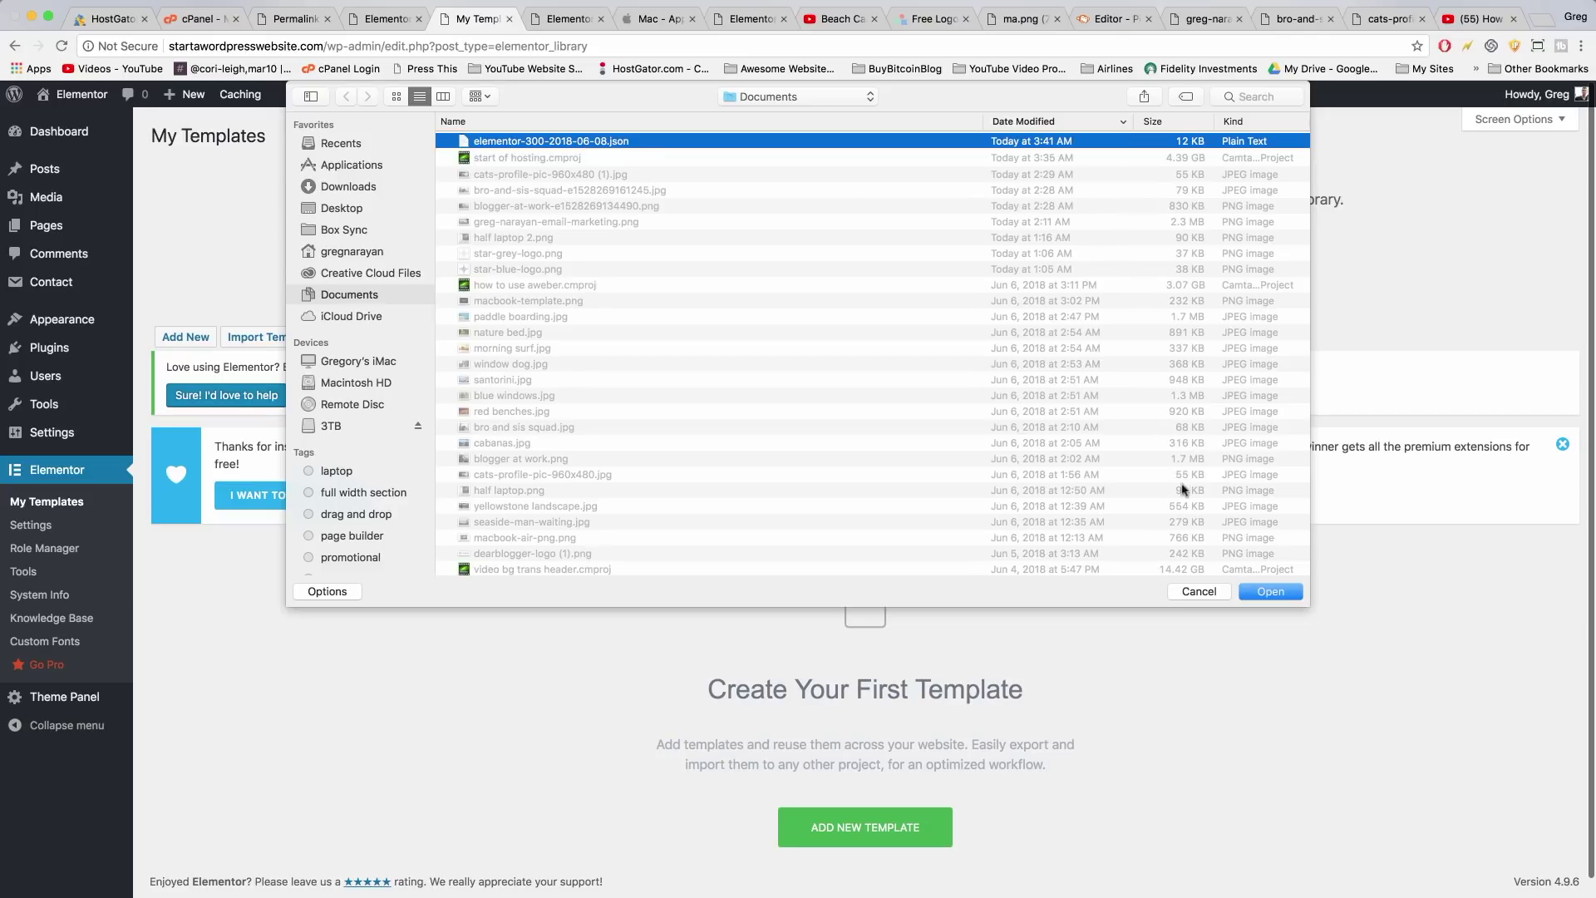
left_click(1269, 592)
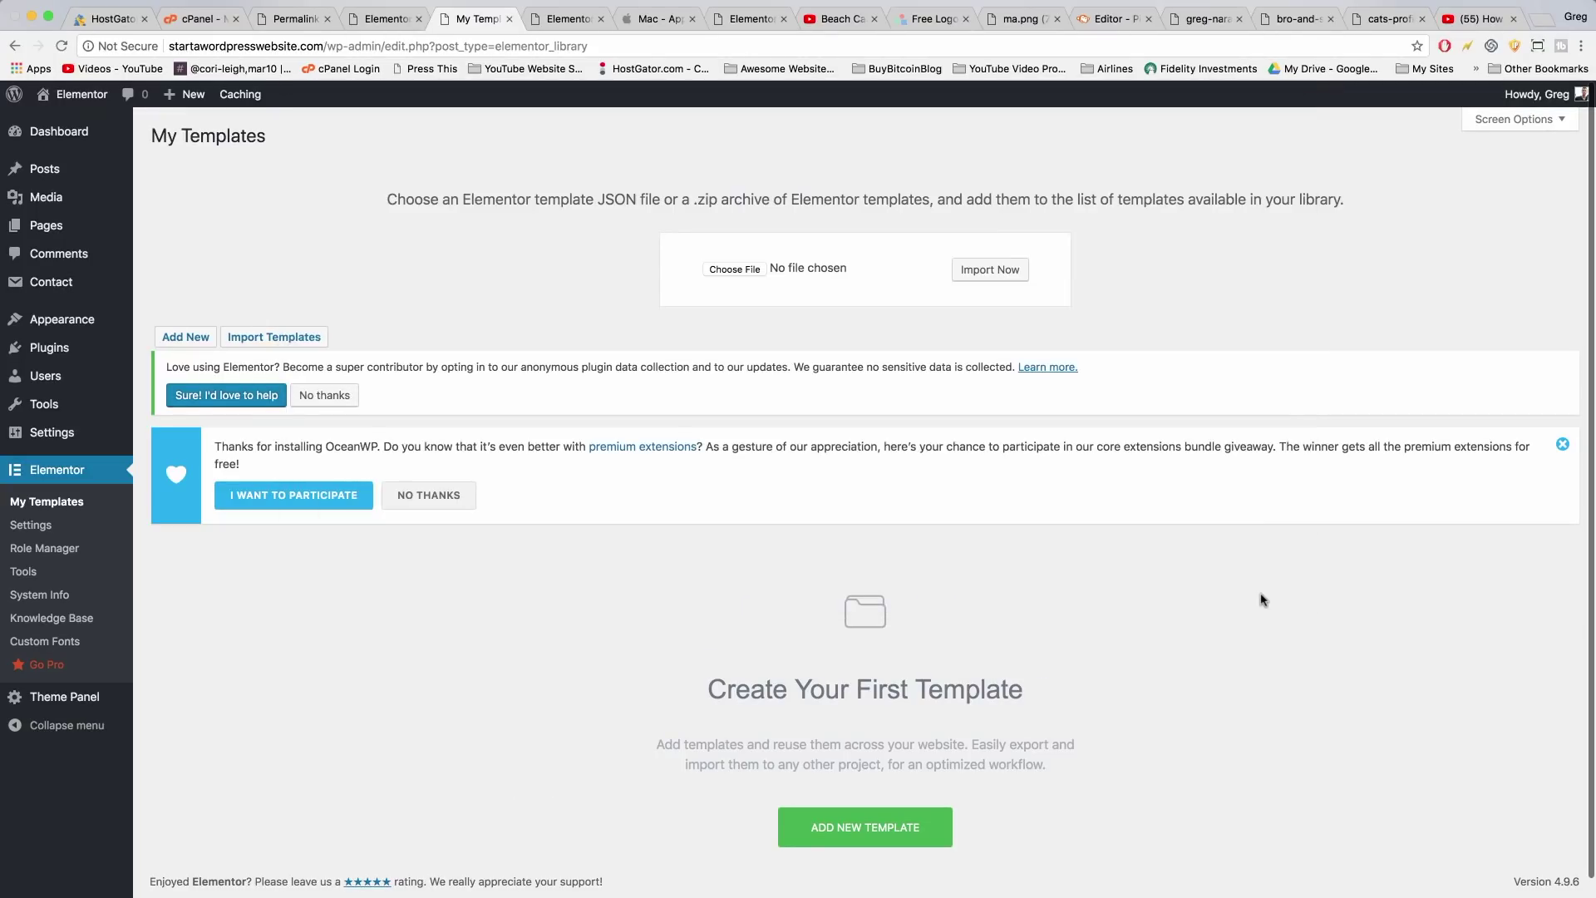
left_click(991, 267)
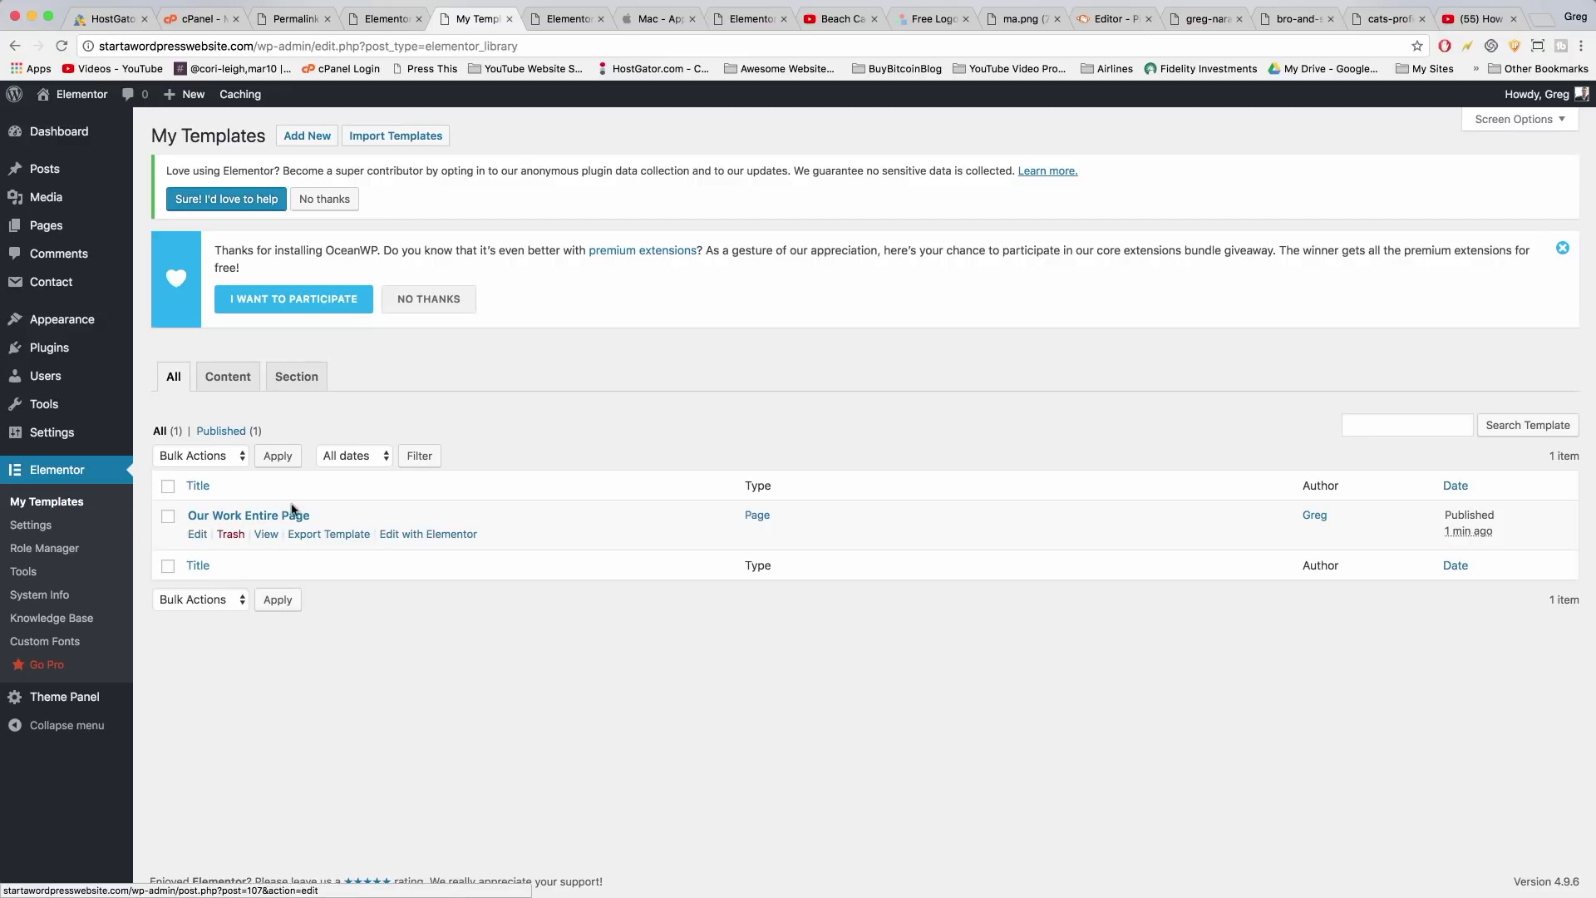
left_click(42, 236)
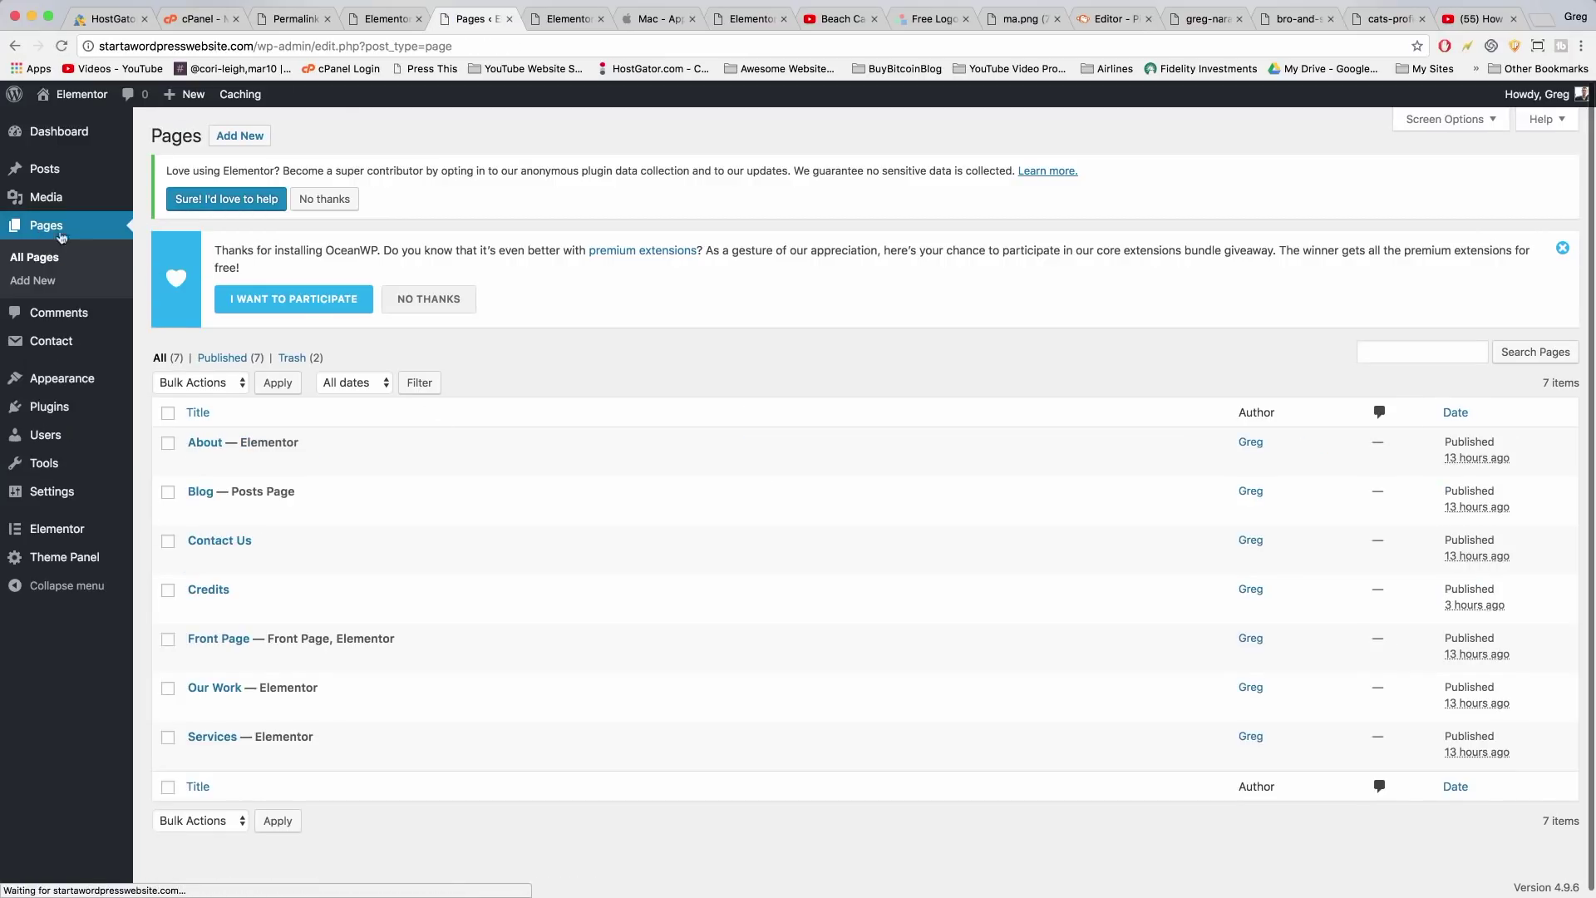
left_click(215, 688)
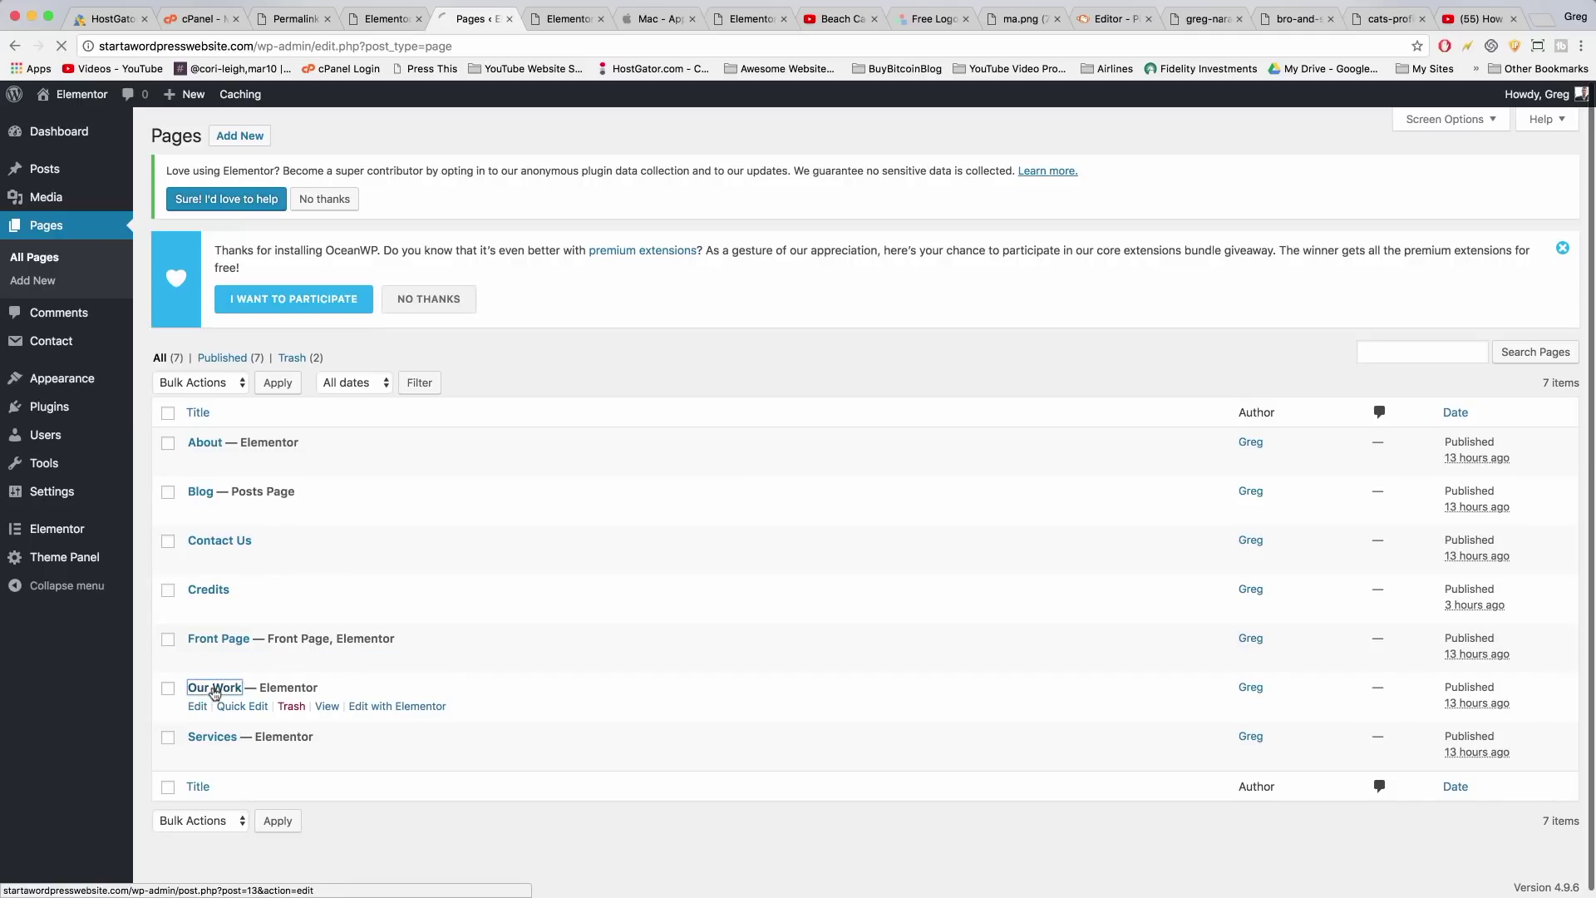
left_click(793, 588)
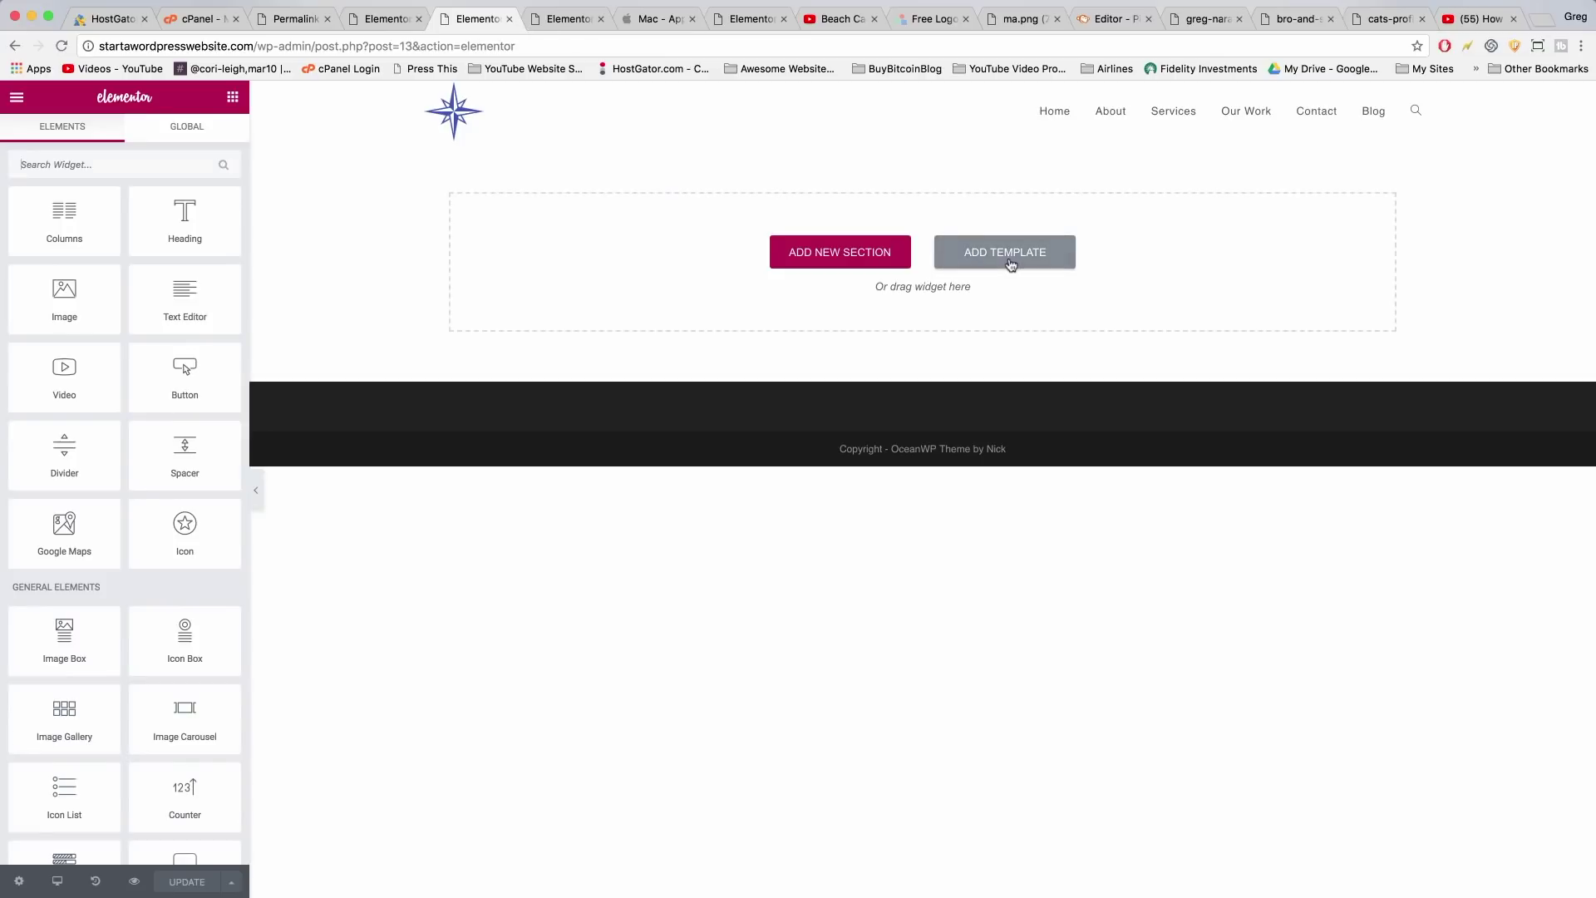
left_click(1010, 262)
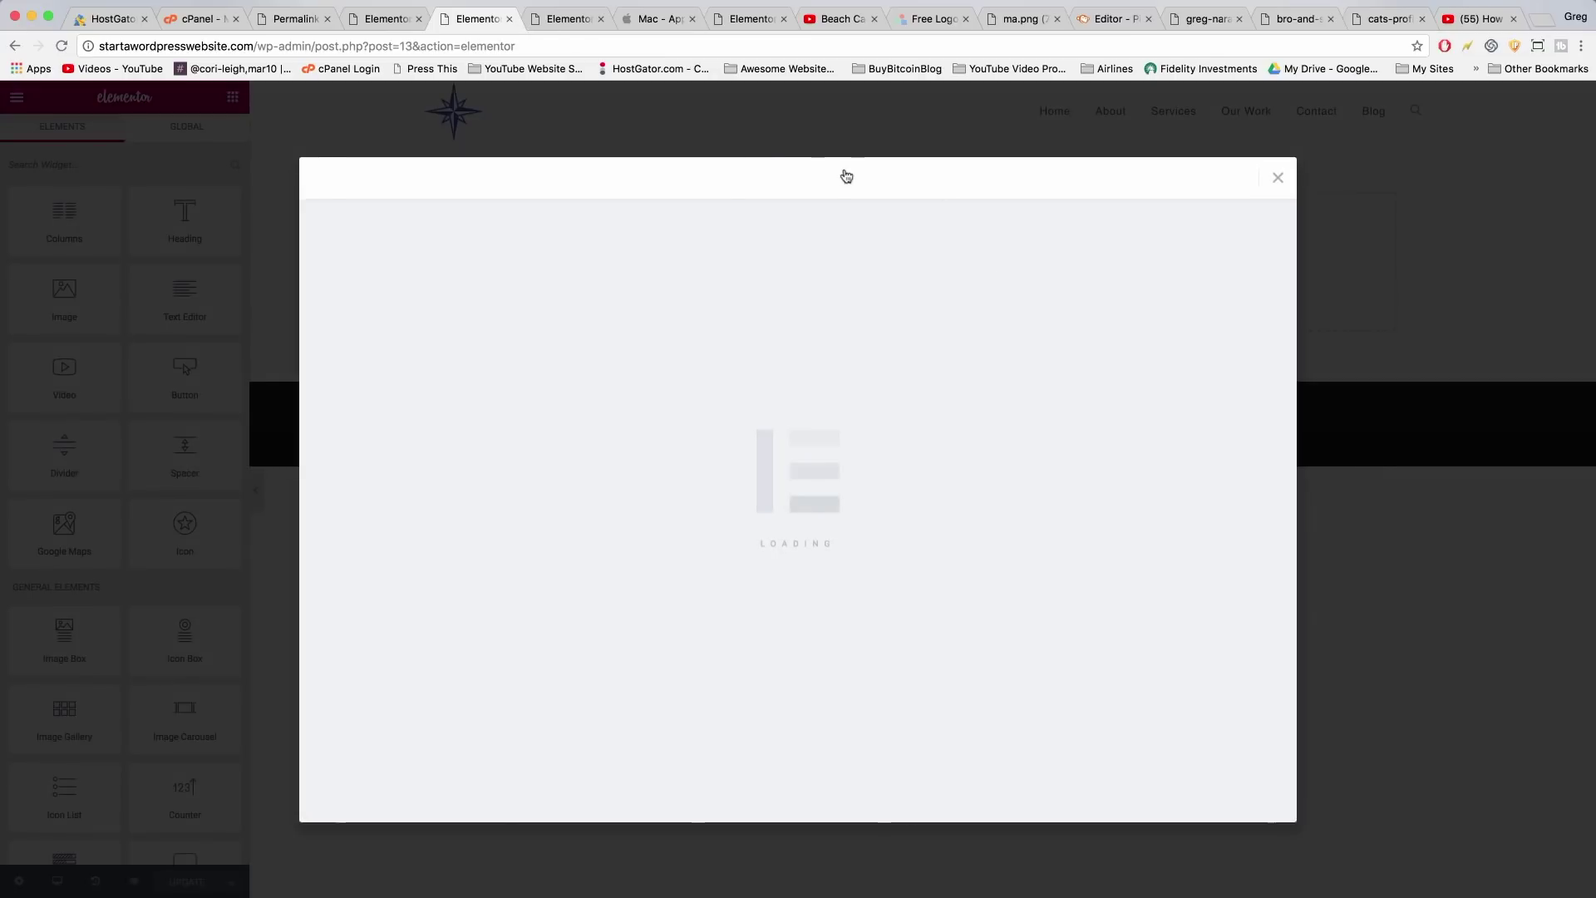
left_click(885, 185)
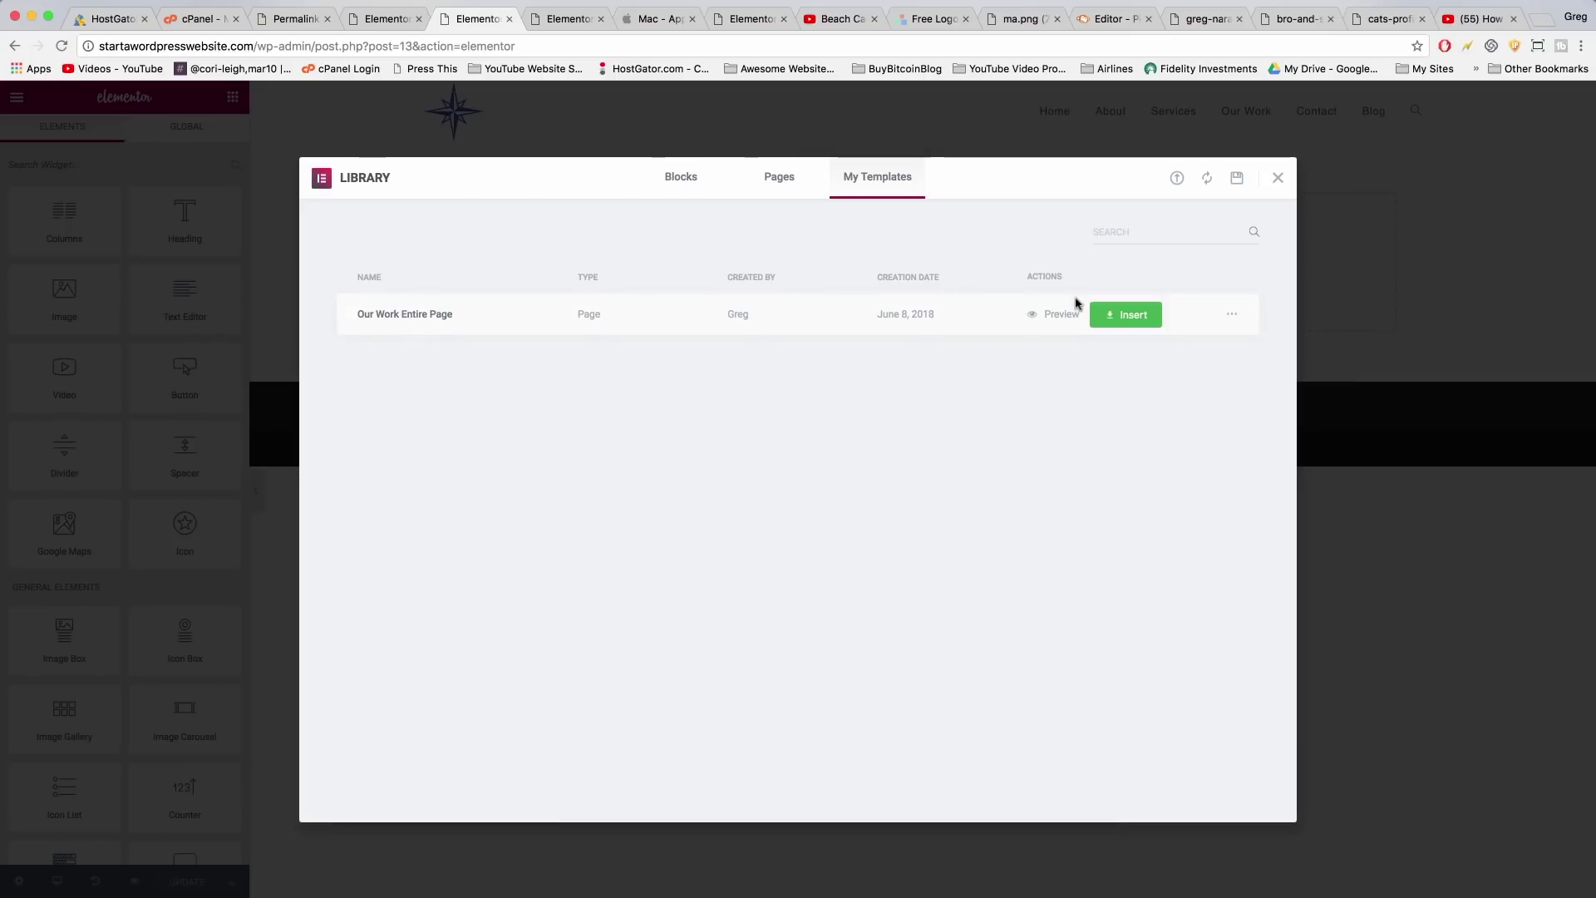
left_click(1127, 322)
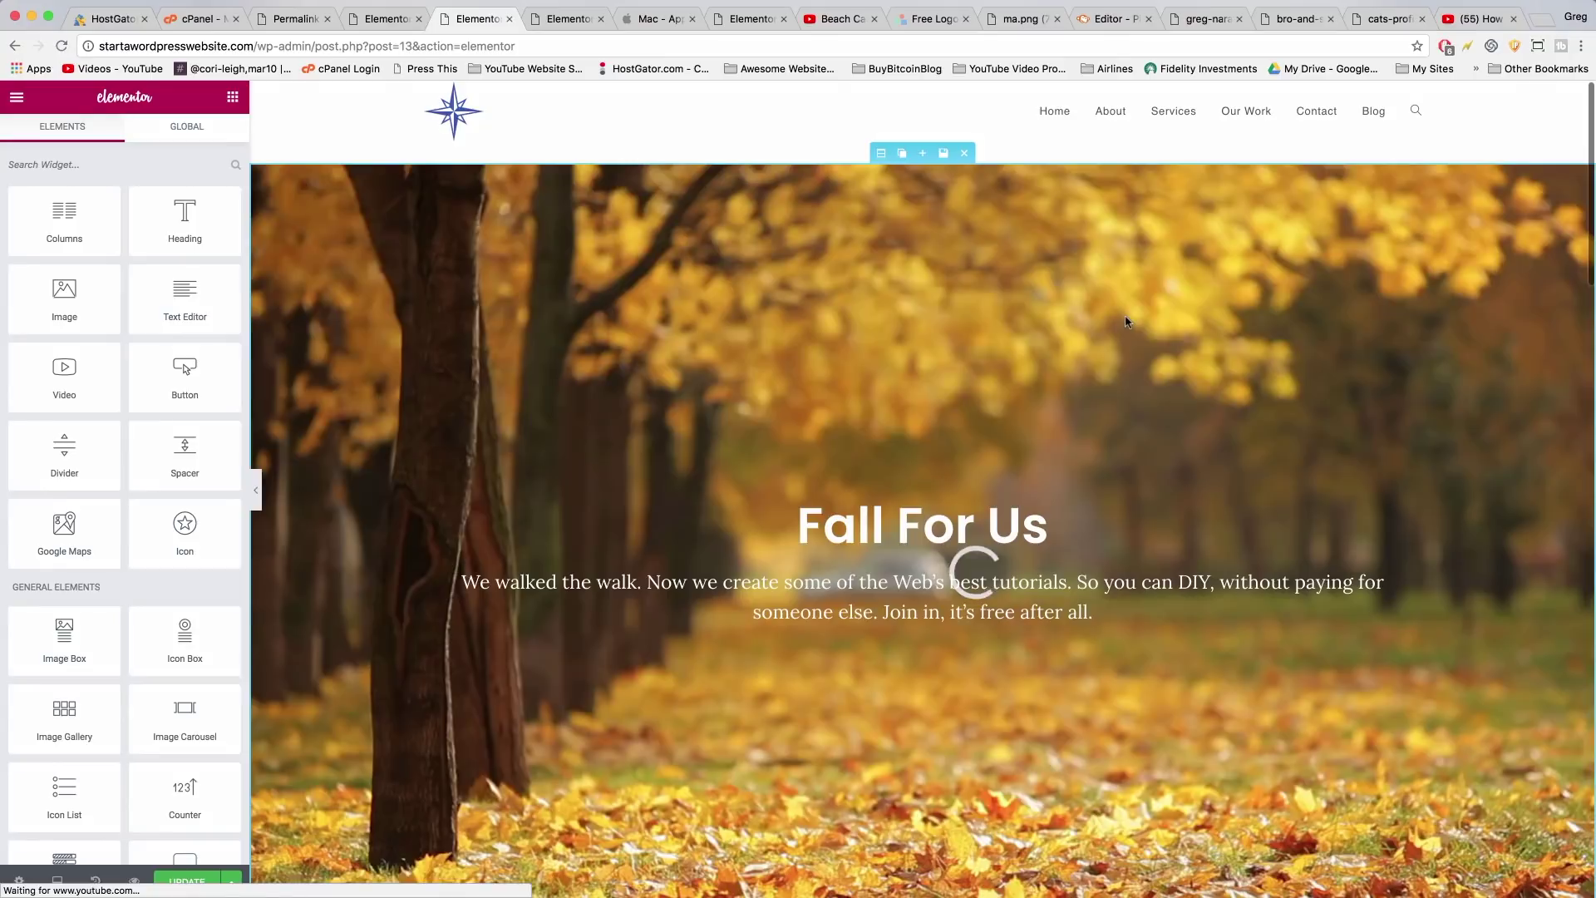
scroll(549, 332, "down", 5)
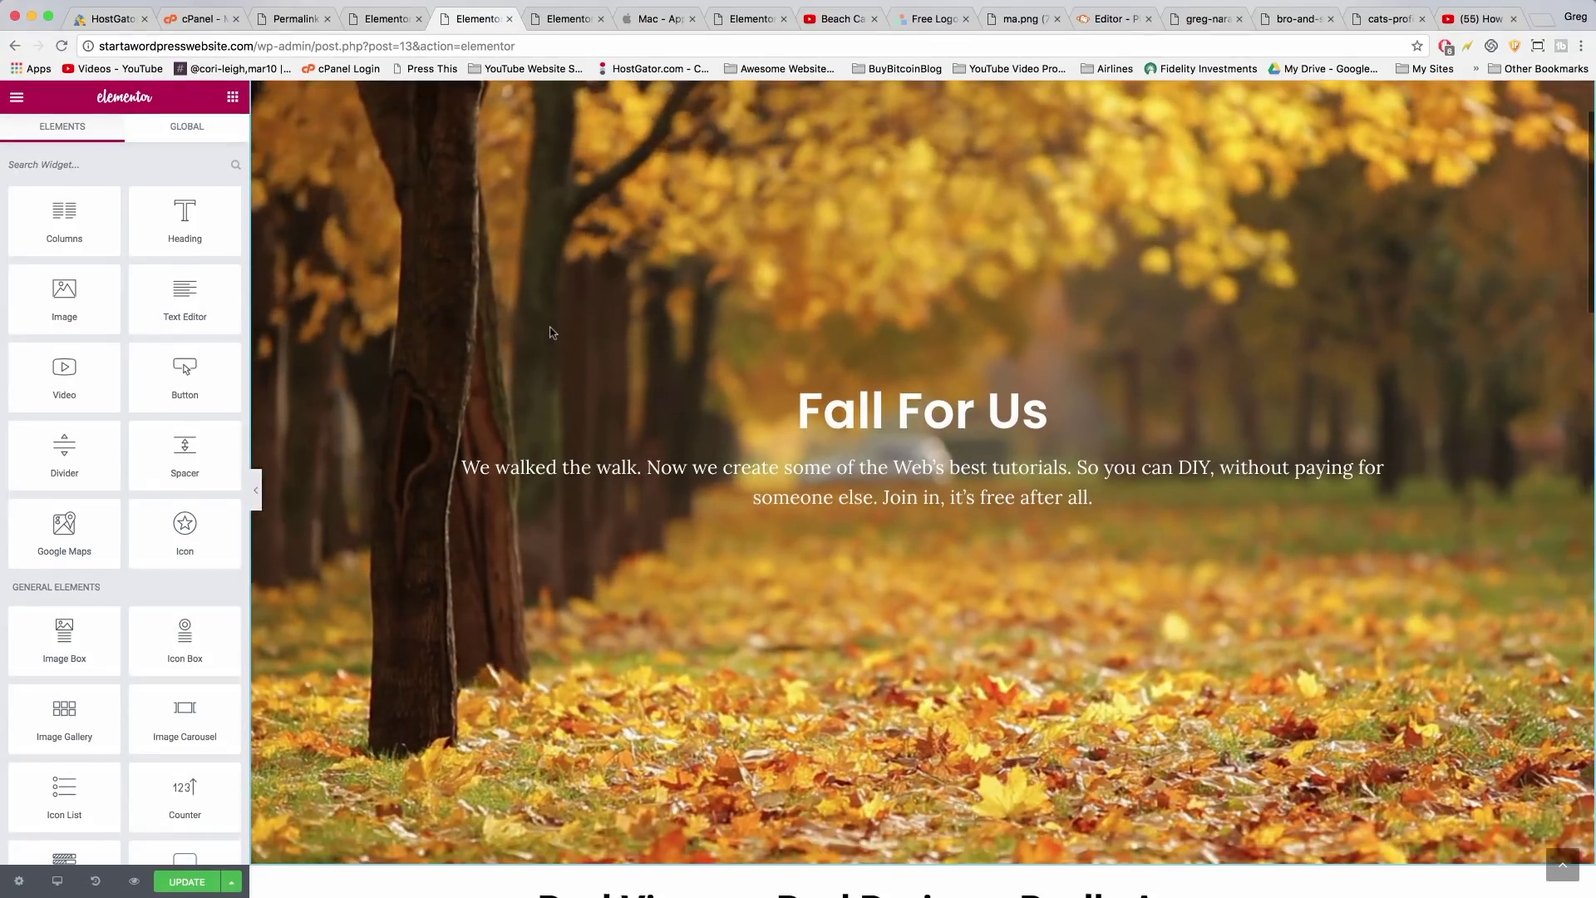
scroll(550, 324, "down", 8)
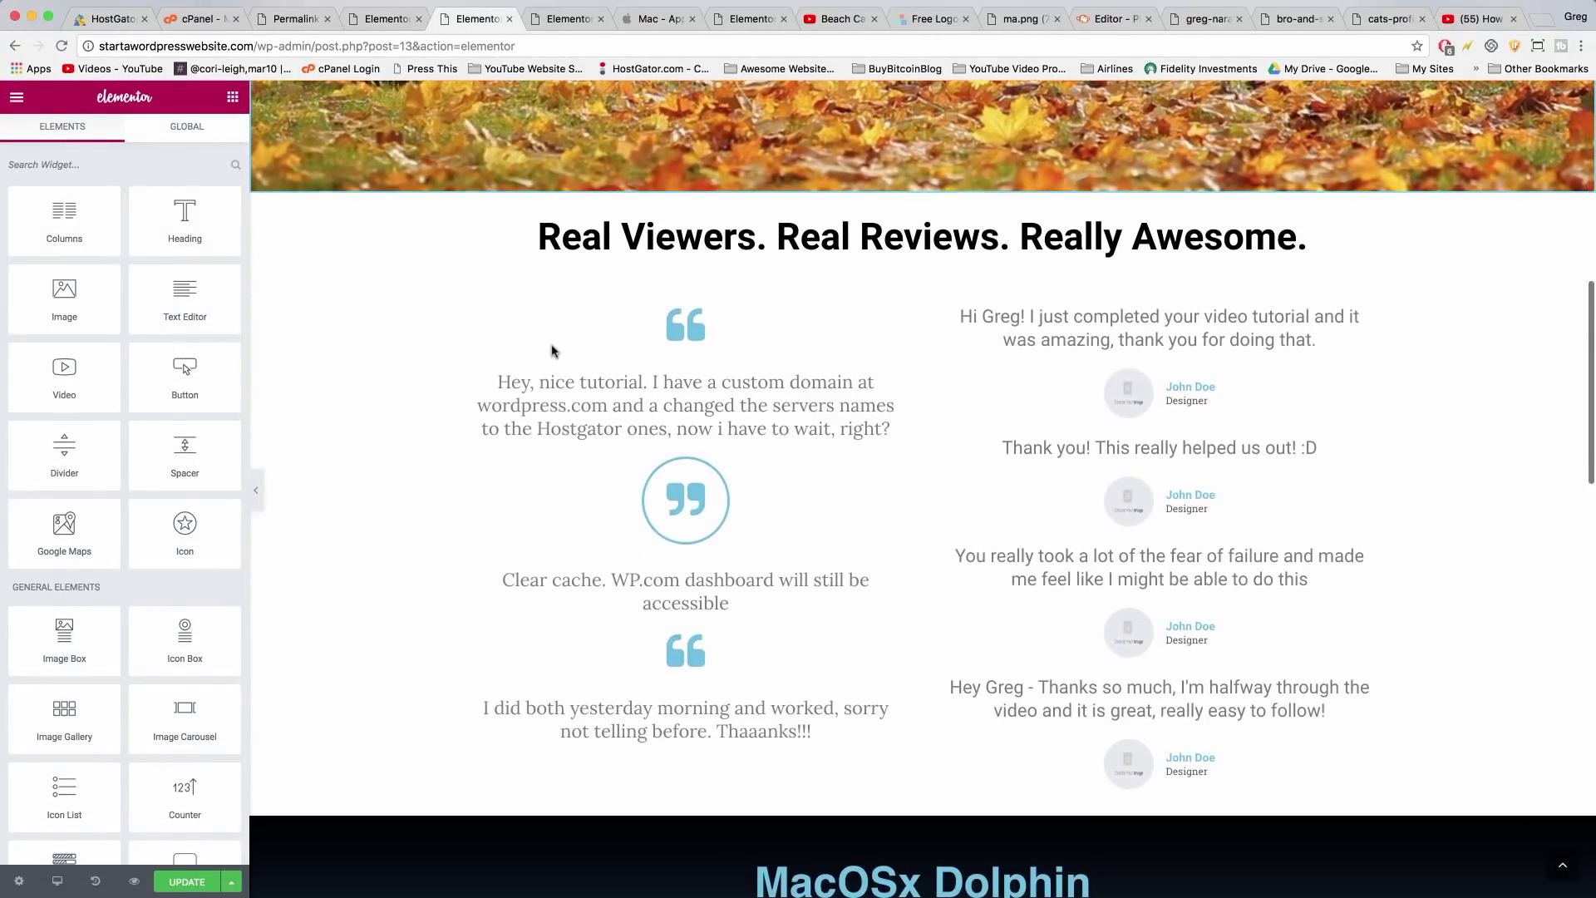
scroll(552, 350, "down", 12)
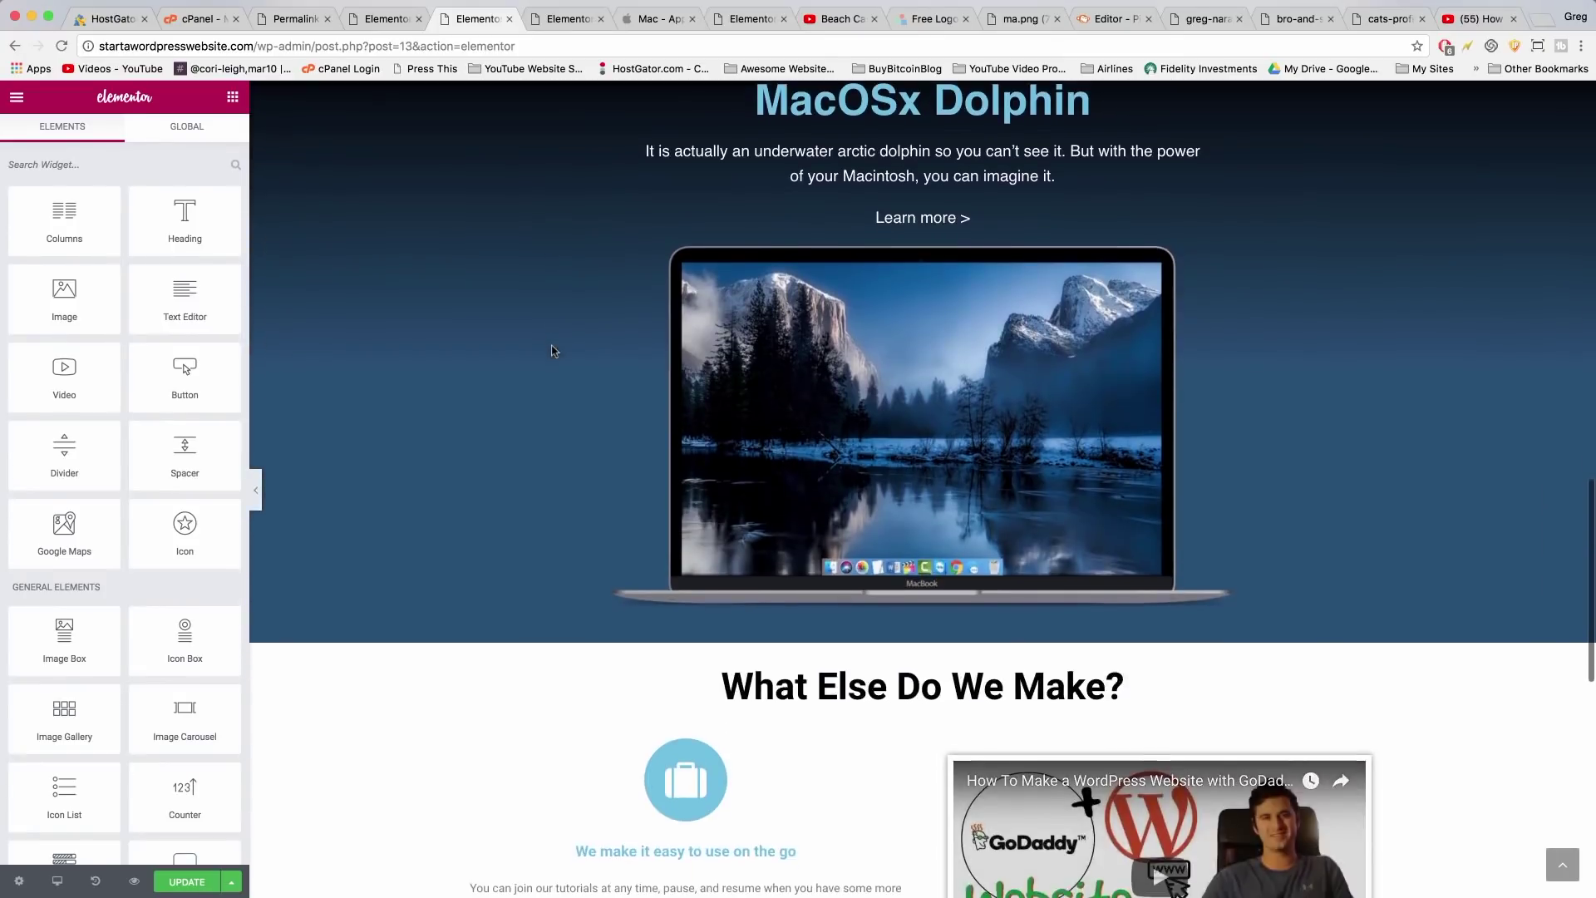
scroll(552, 348, "down", 3)
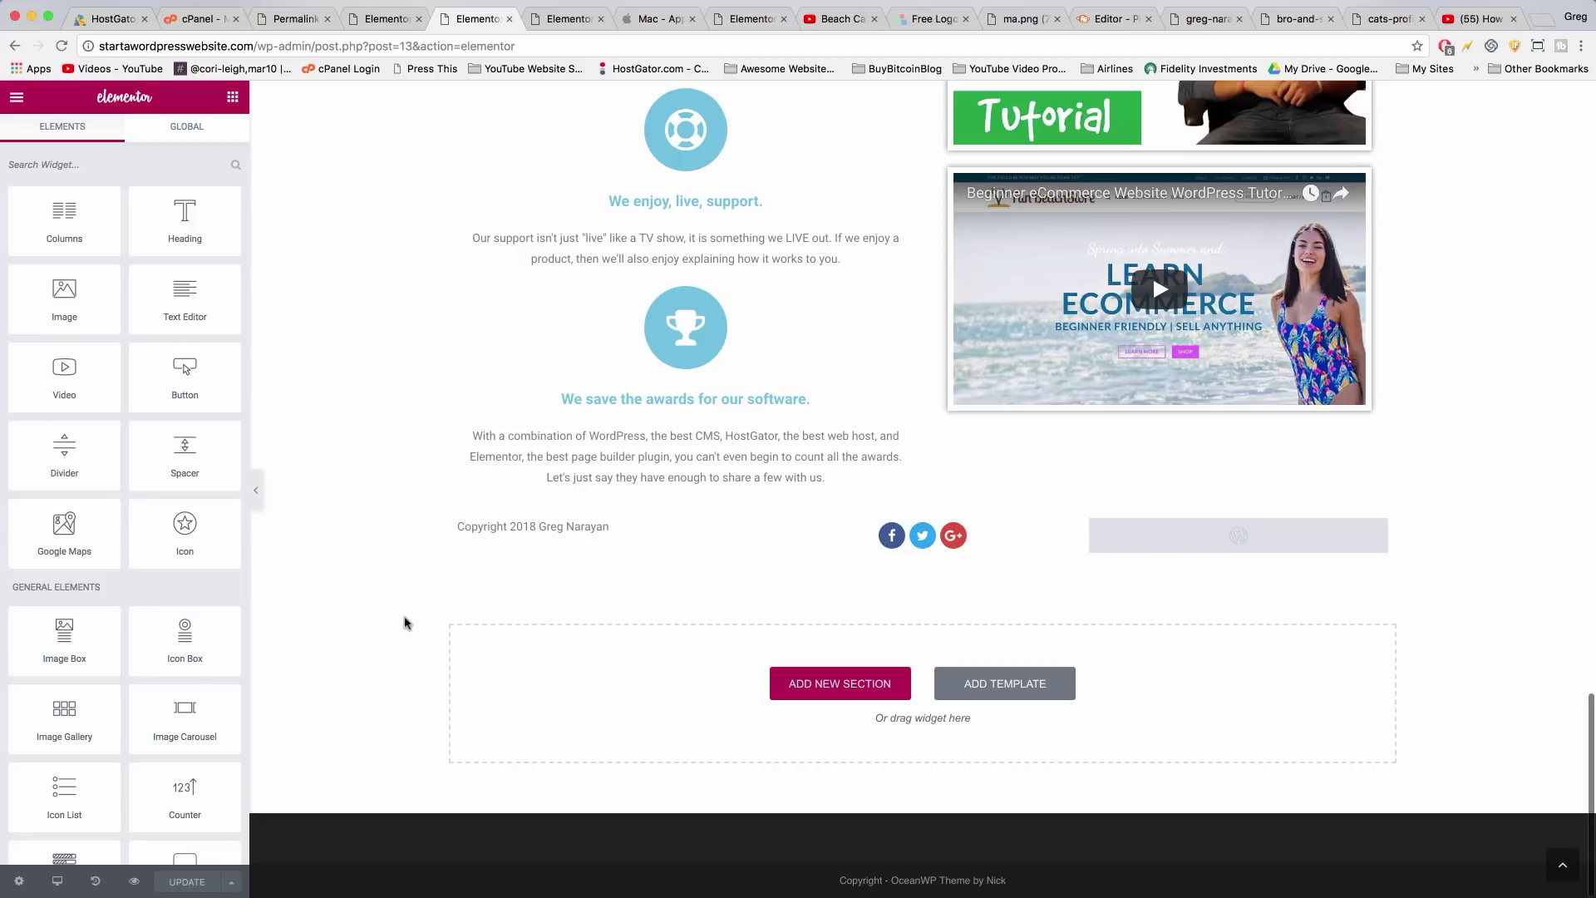
scroll(405, 624, "up", 8)
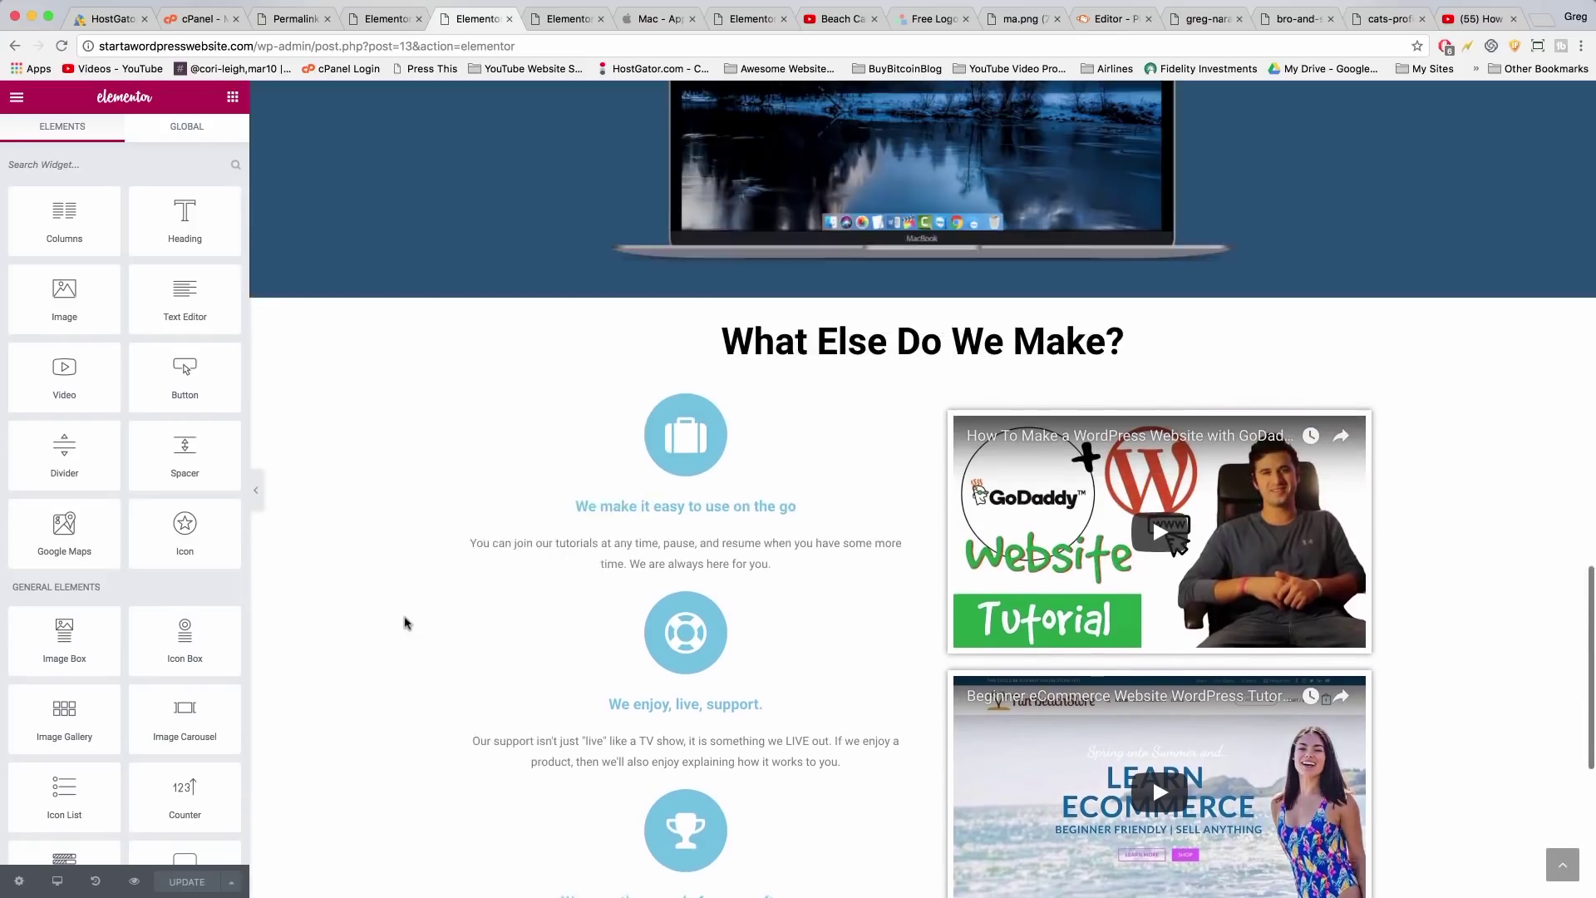
scroll(405, 623, "up", 10)
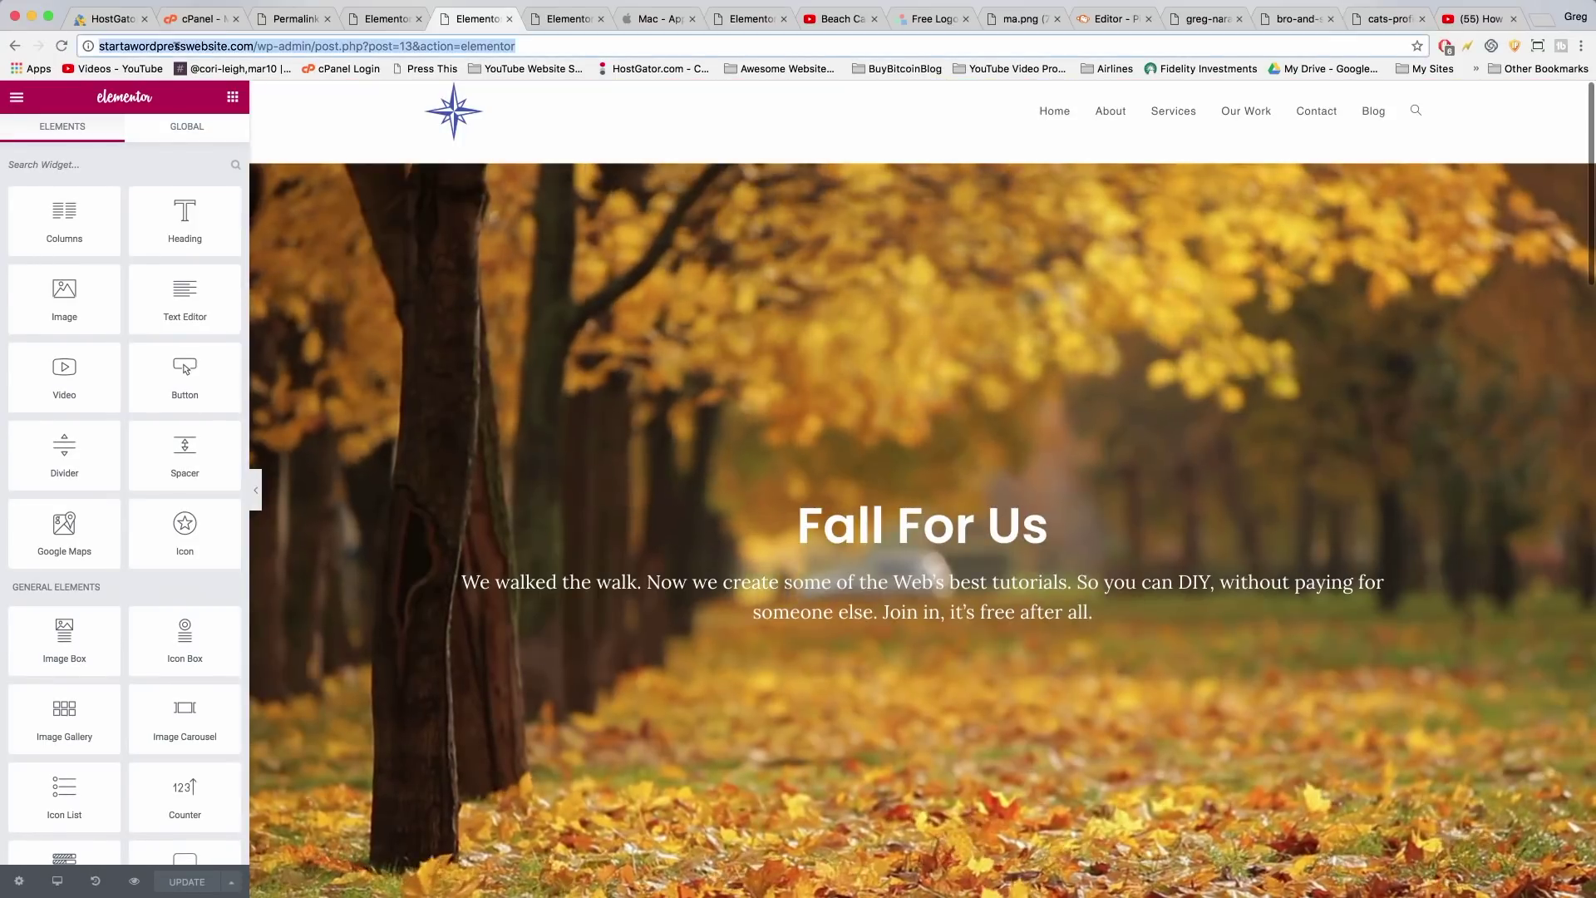
Trim the web address to the site root to view the live front page.
left_click(226, 43)
left_click(225, 45)
left_click_drag(254, 46, 516, 46)
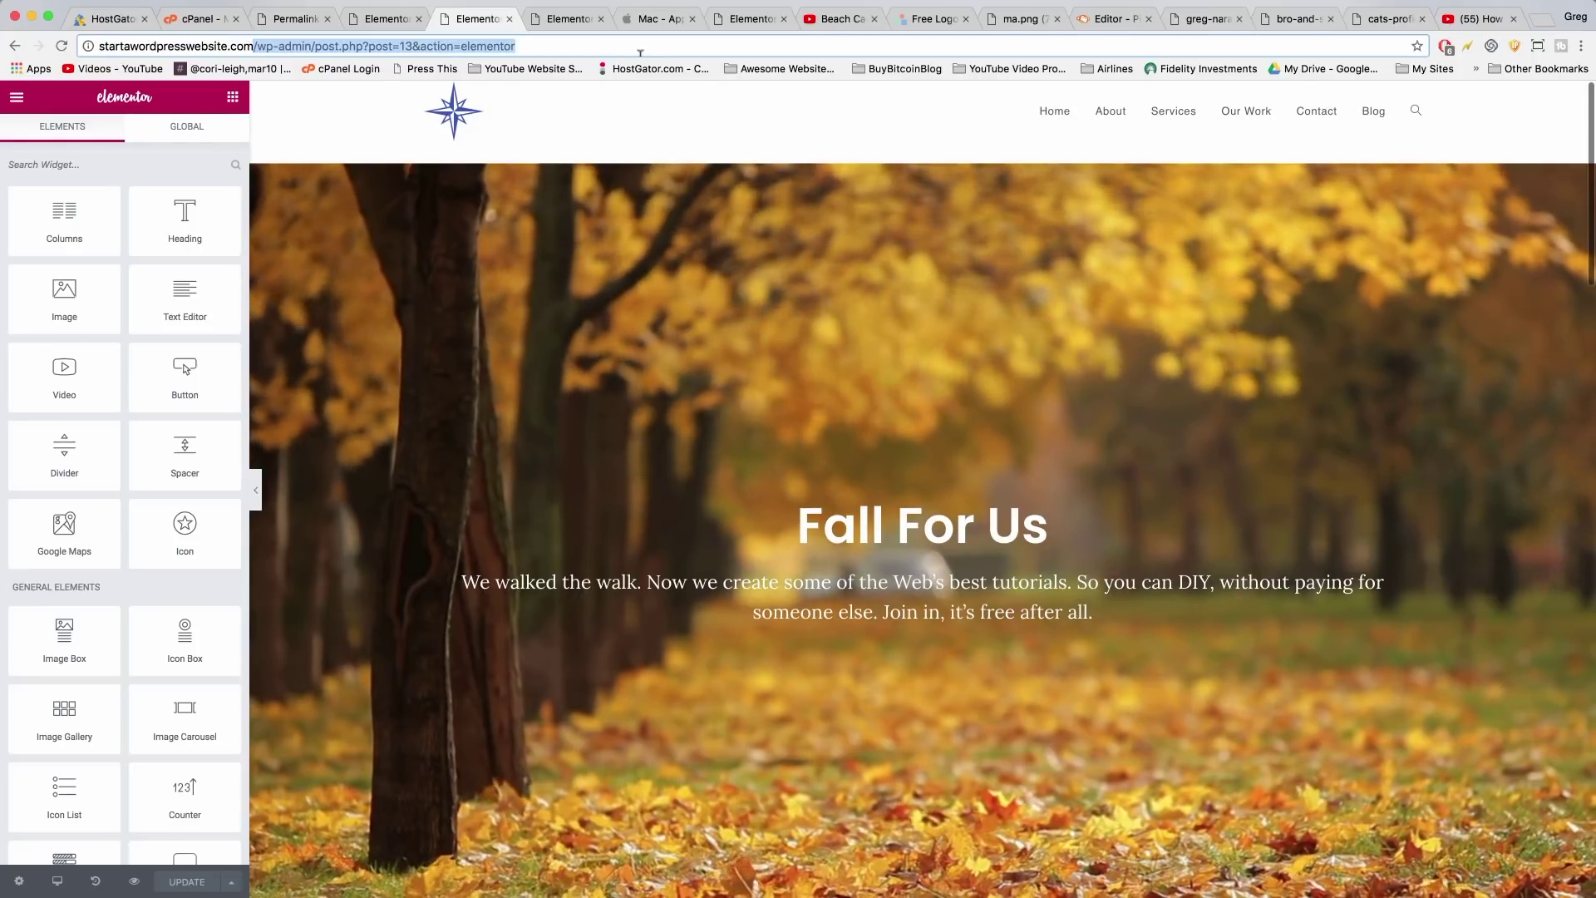
key("BackSpace")
key("Return")
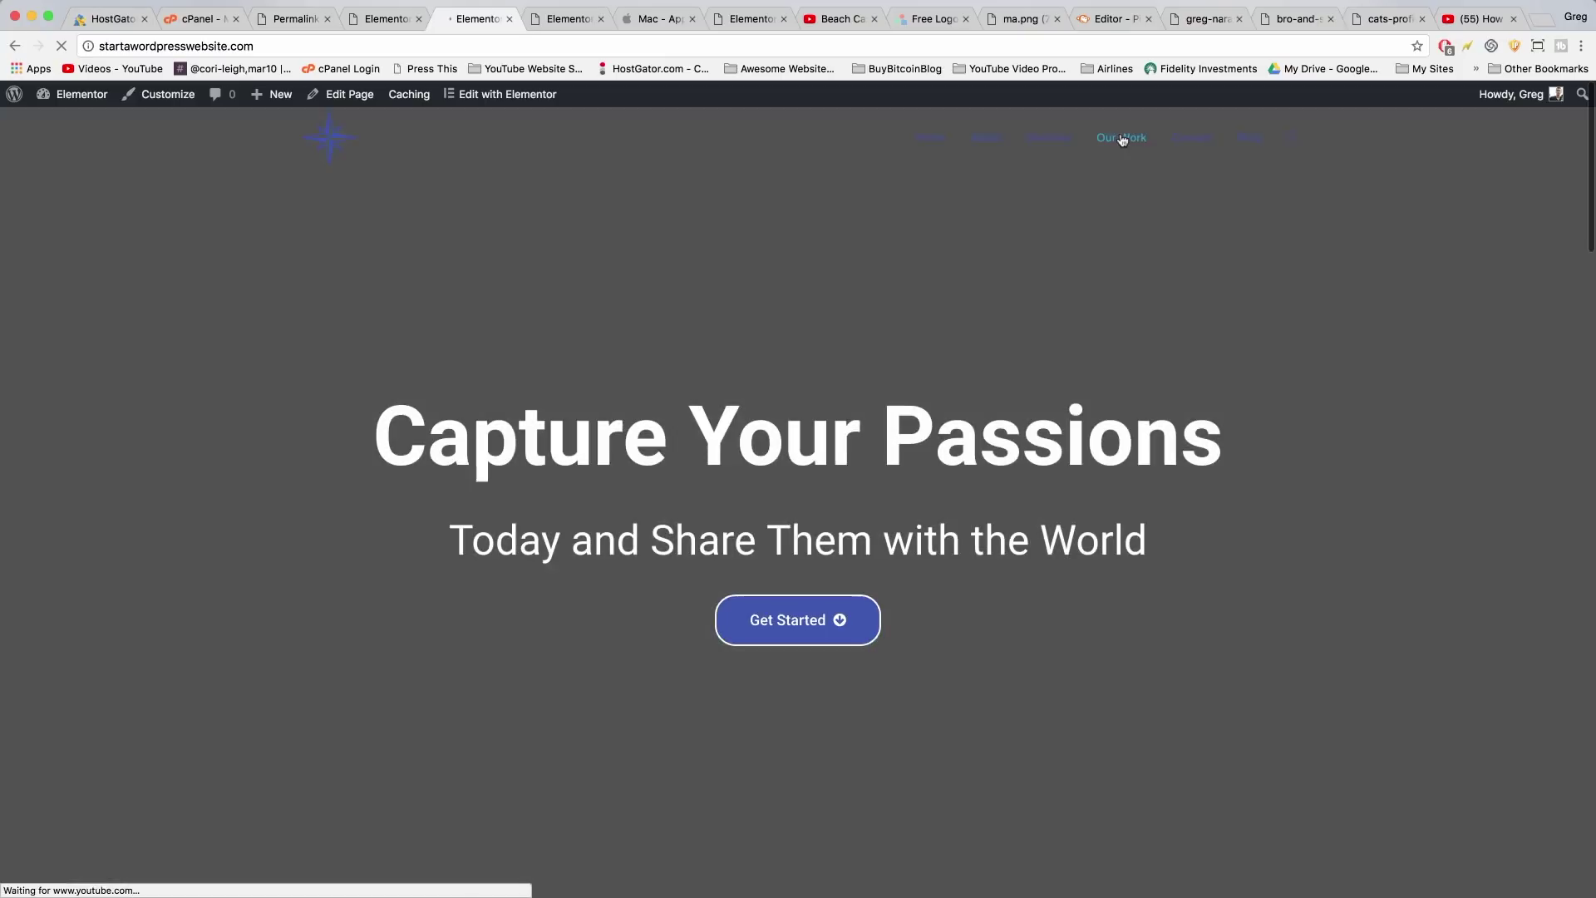
Browse the live Our Work page, then go to the Contact page.
left_click(1121, 140)
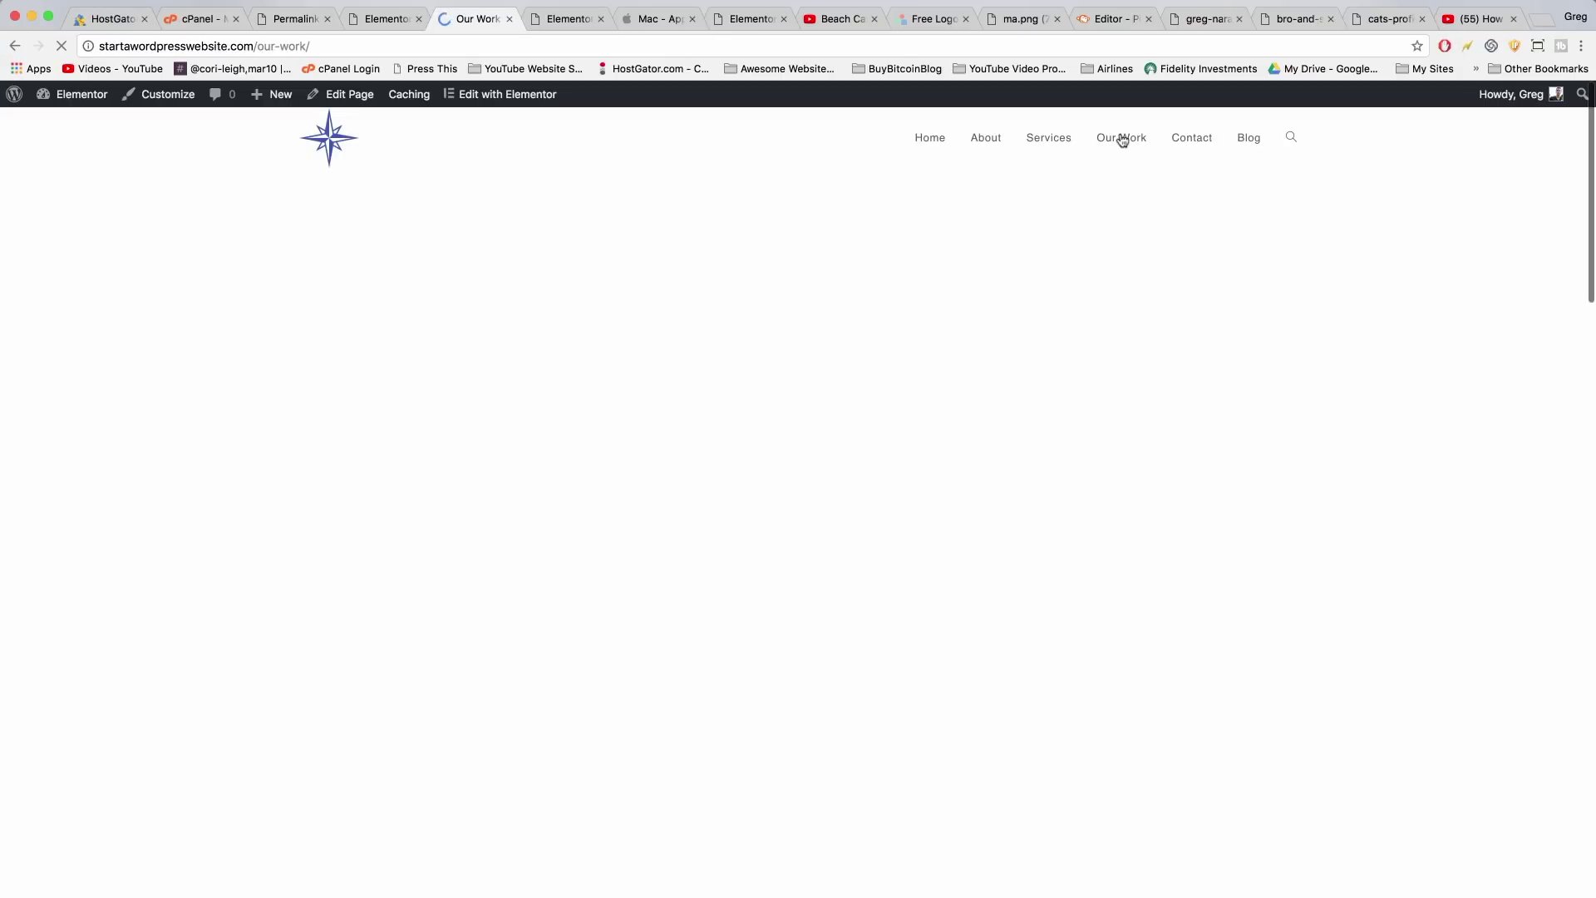
scroll(792, 201, "down", 15)
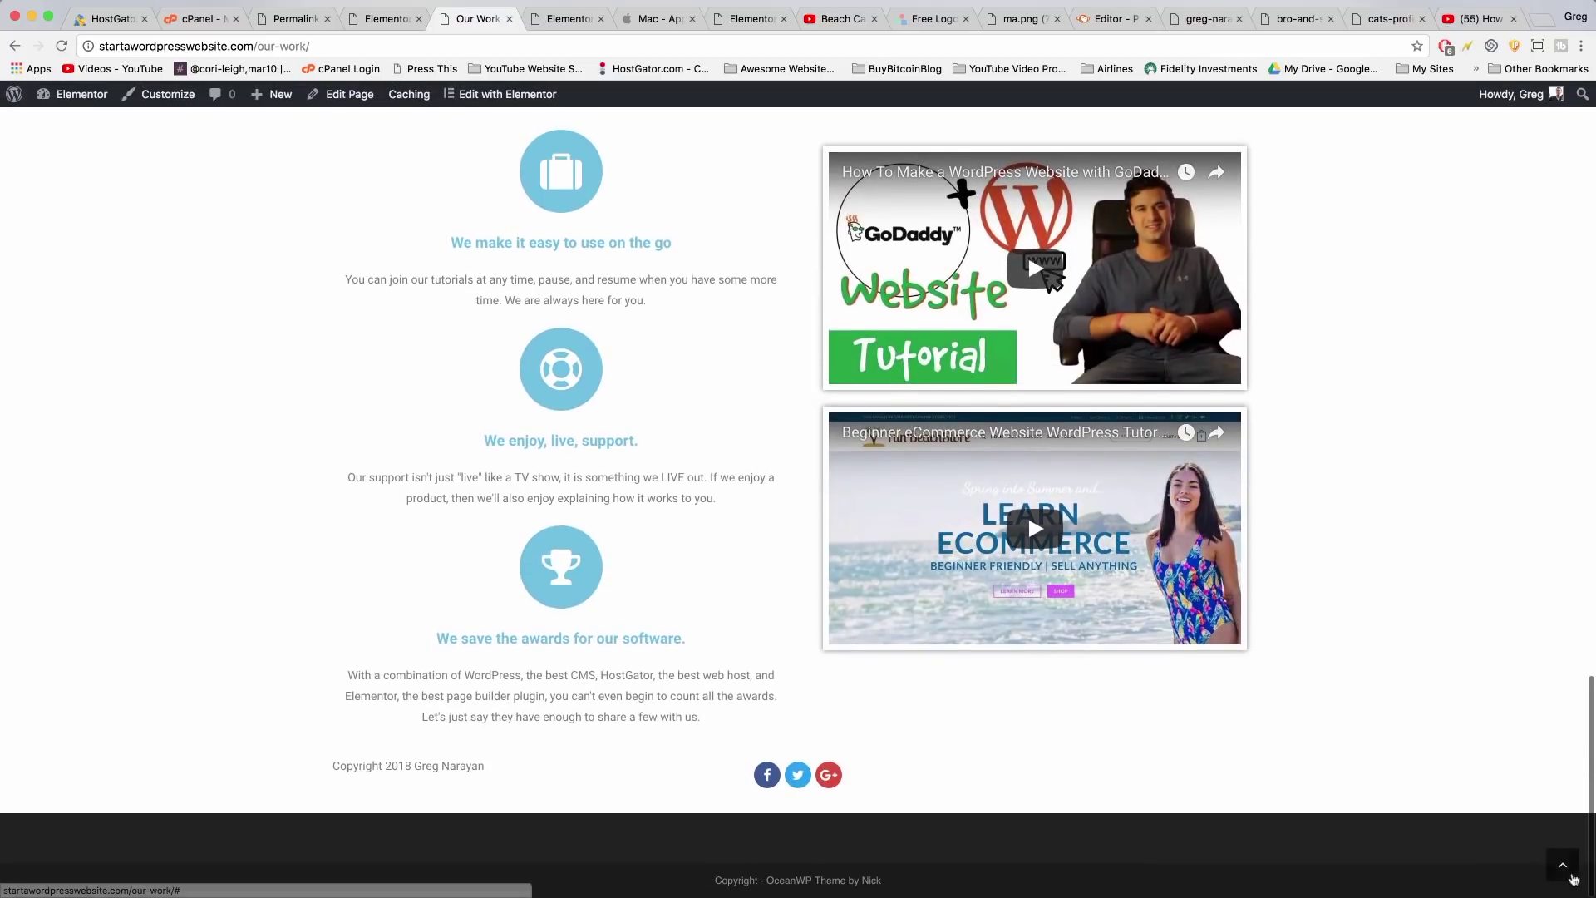
left_click(1561, 869)
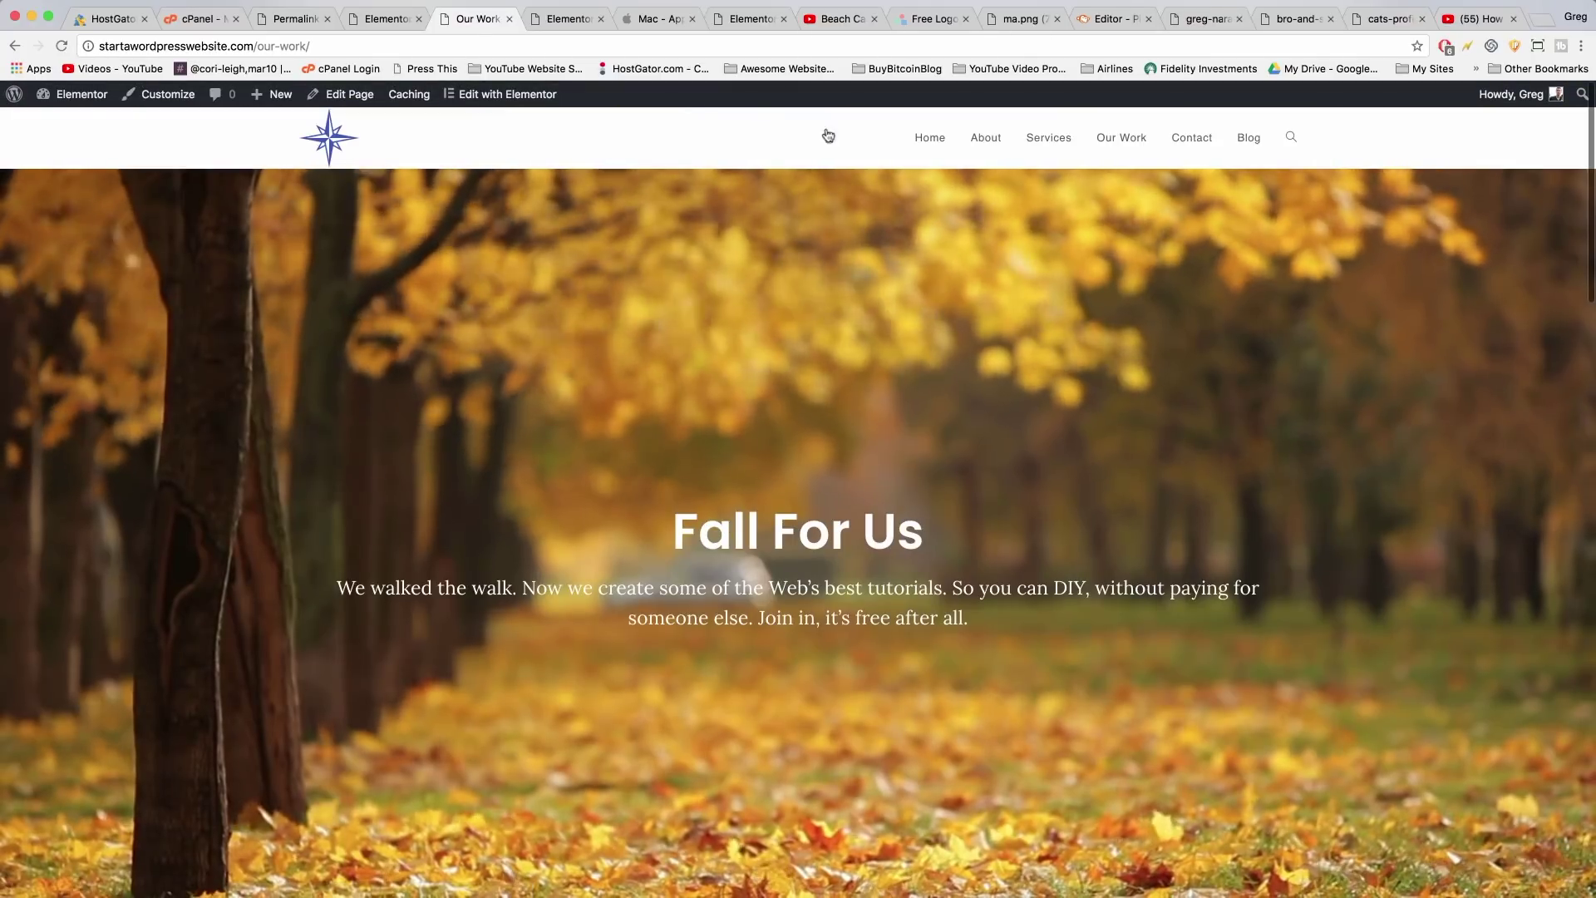
left_click(1195, 140)
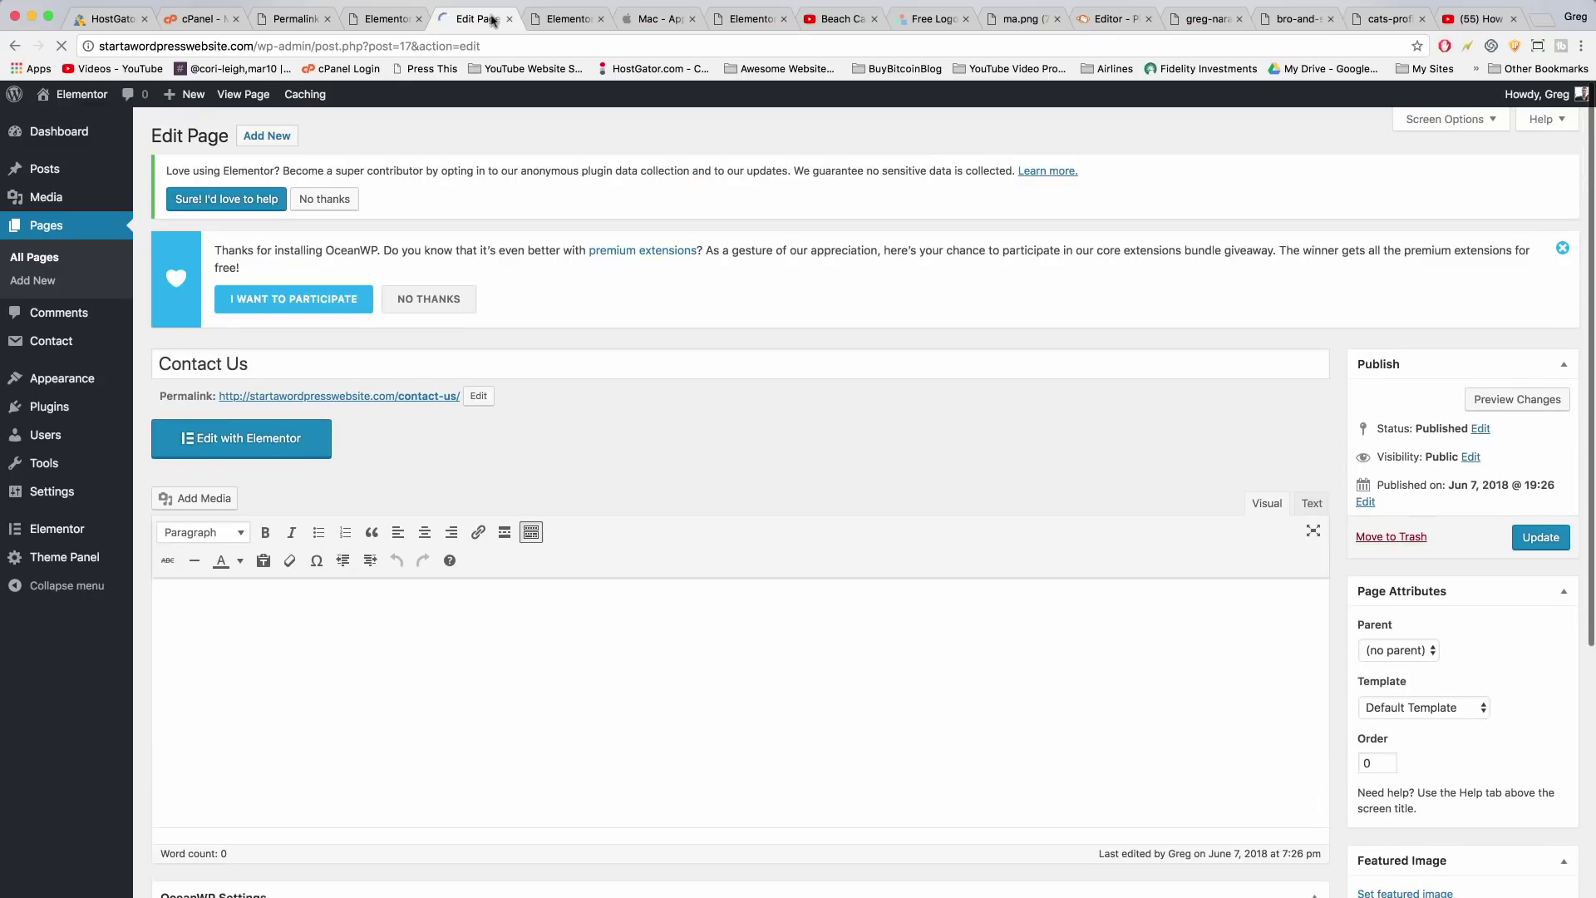
Add a single-column section with a Google Maps widget addressed to Lake of the Isles.
left_click(279, 438)
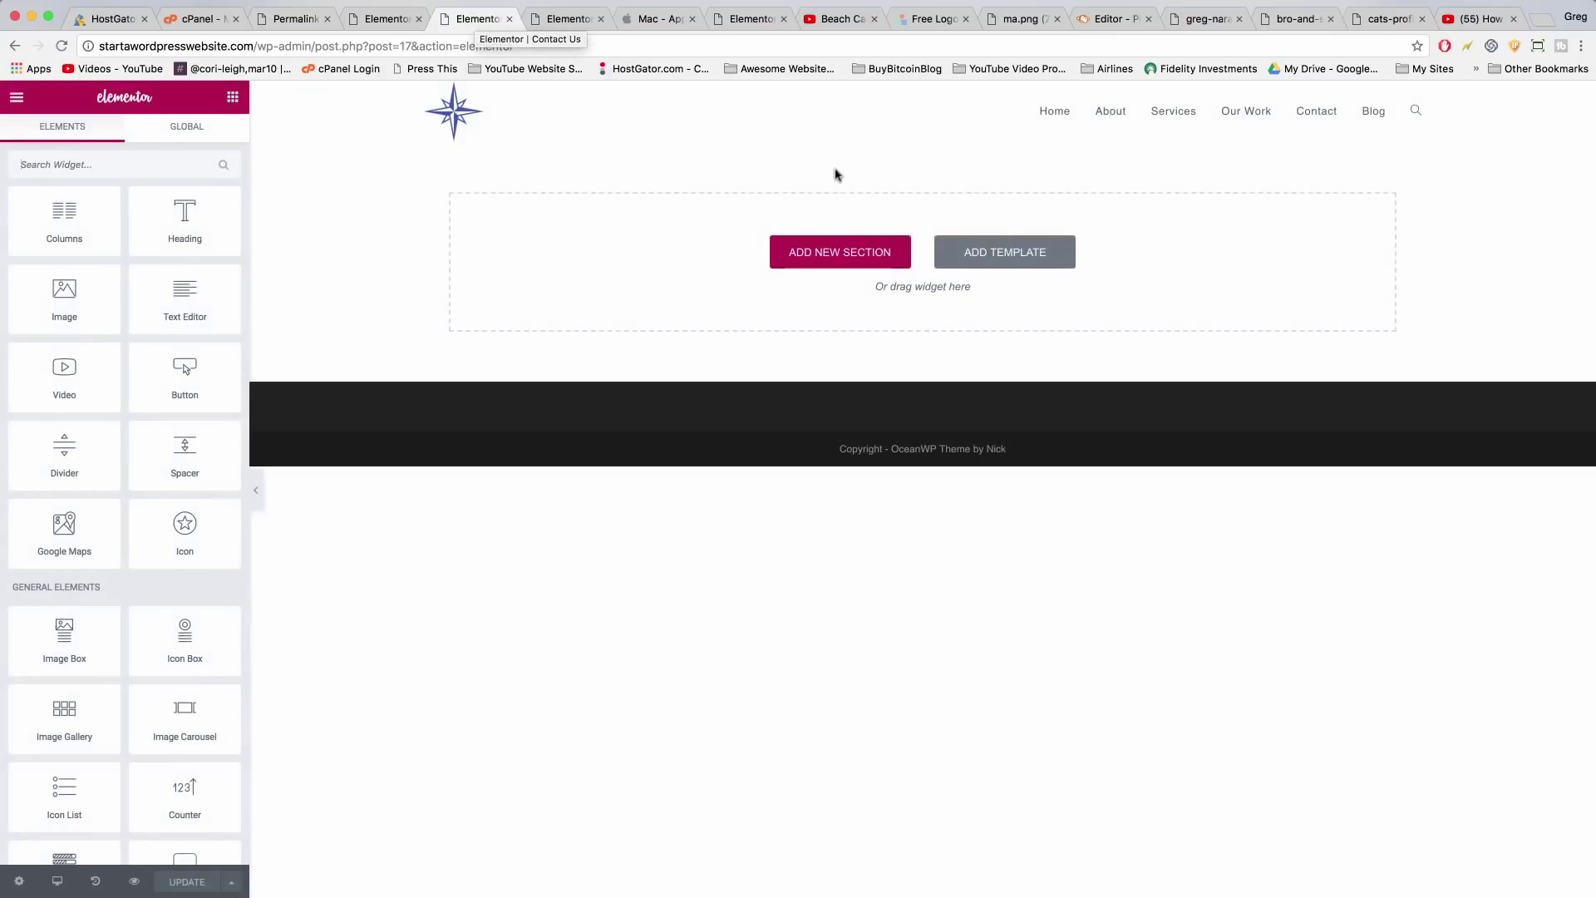
left_click(834, 251)
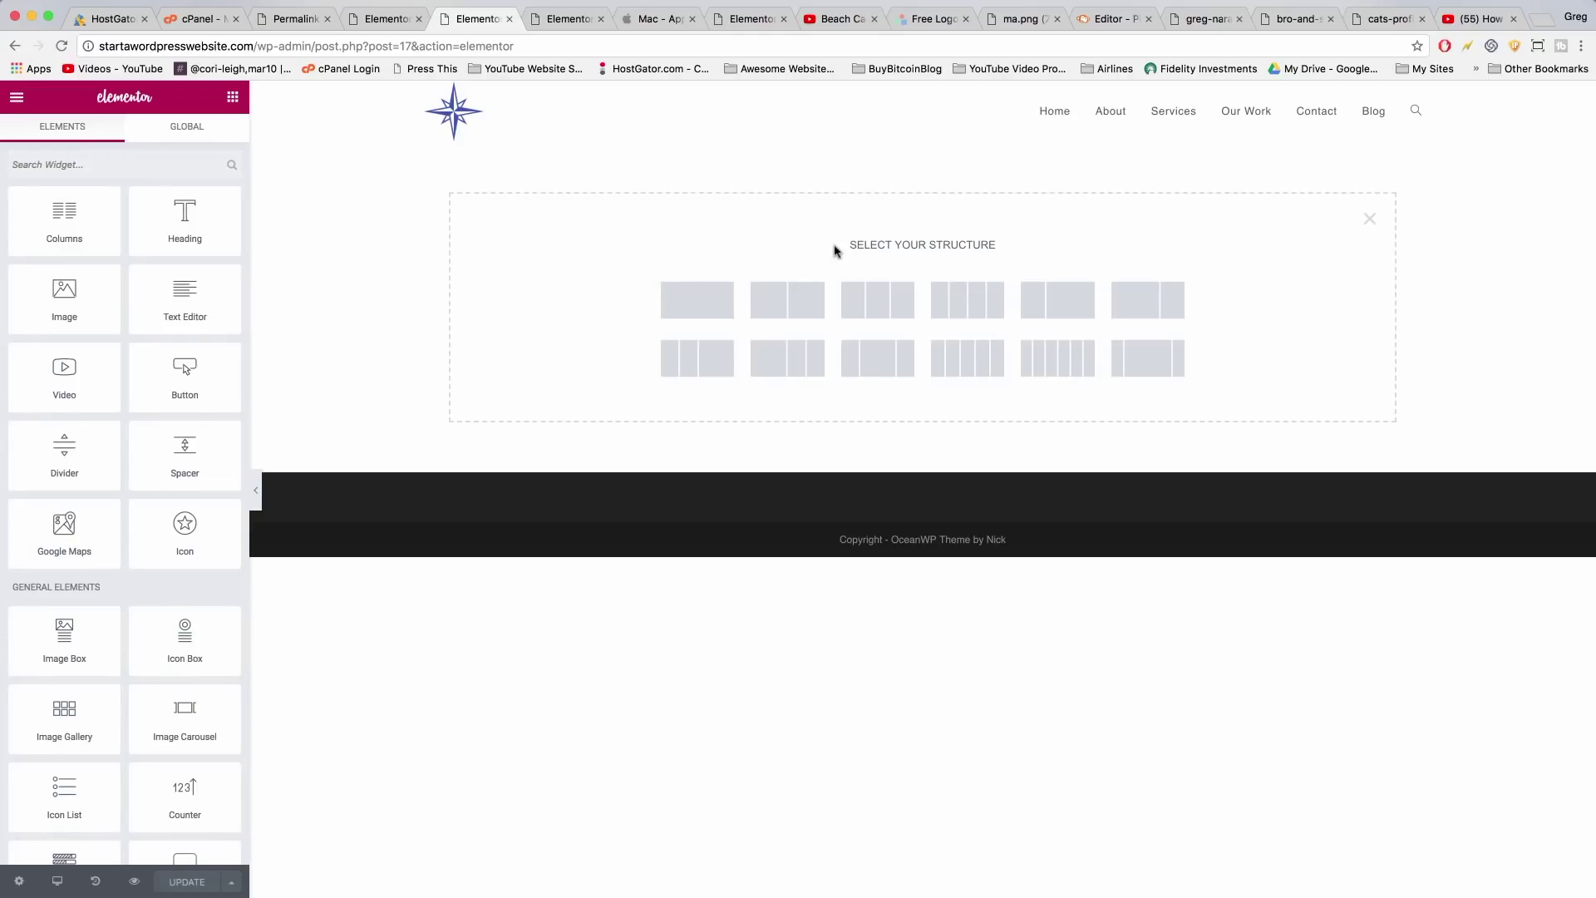
left_click(694, 301)
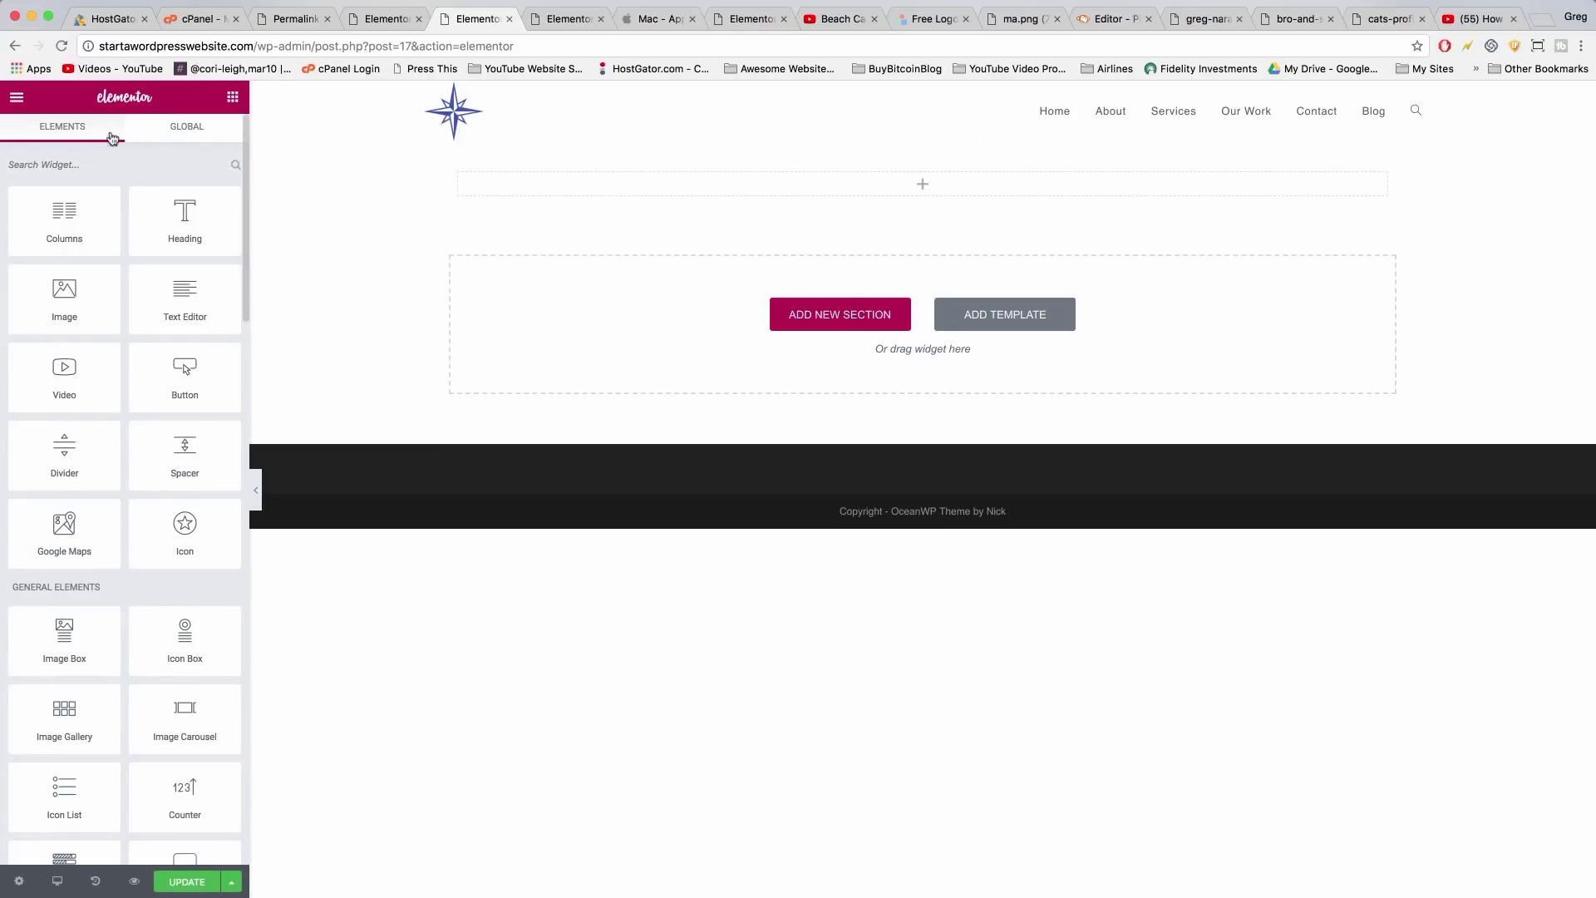
left_click(103, 162)
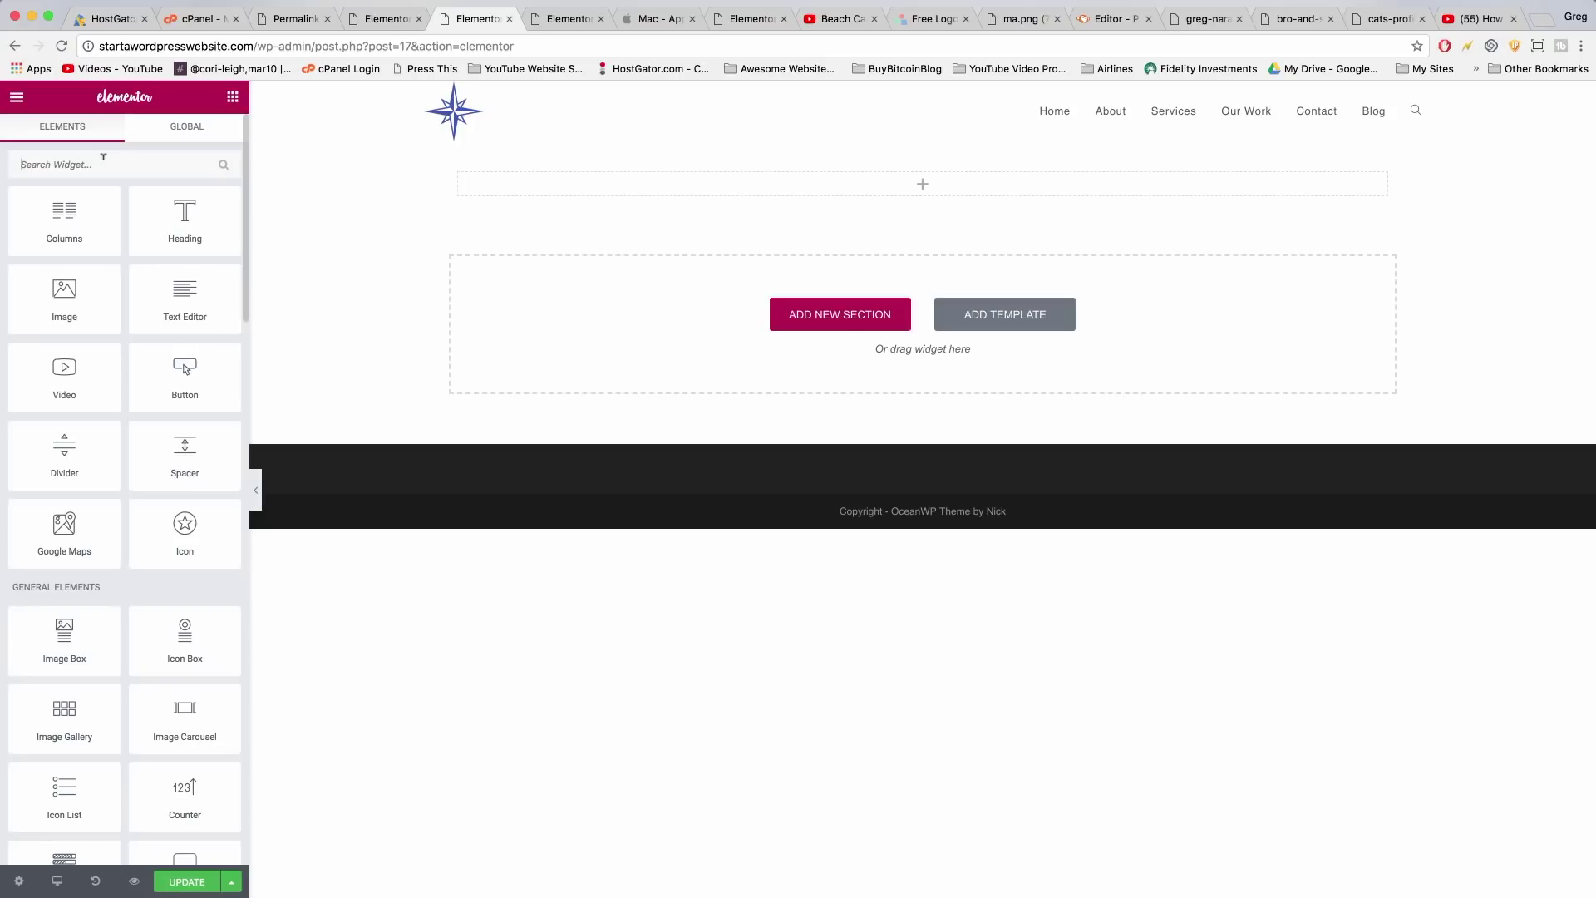
type("map")
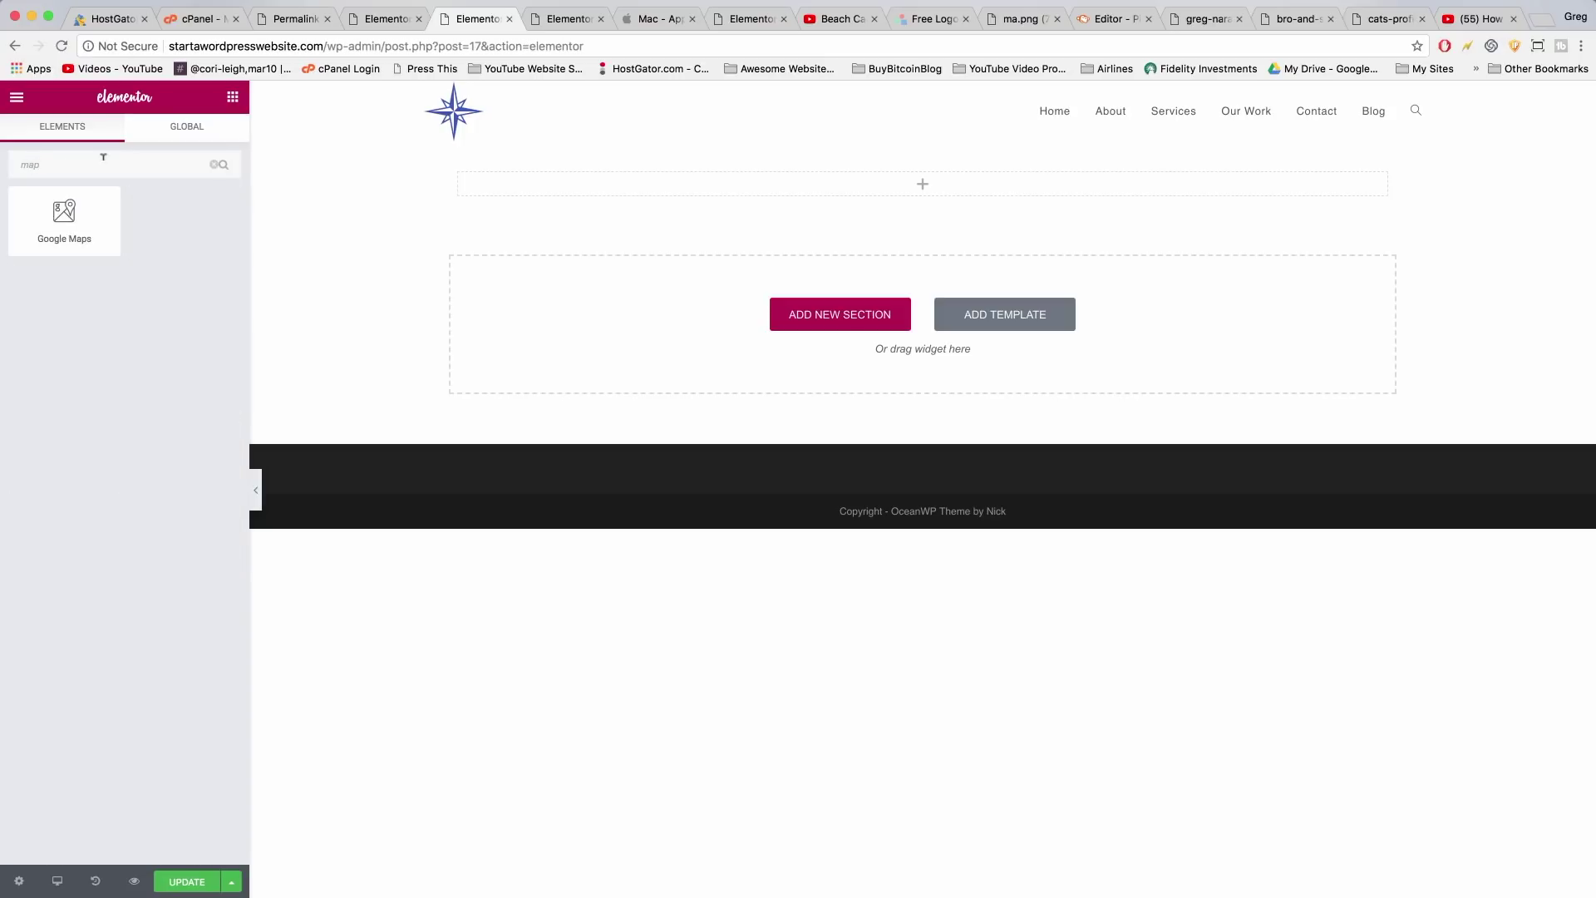
left_click_drag(62, 238, 907, 187)
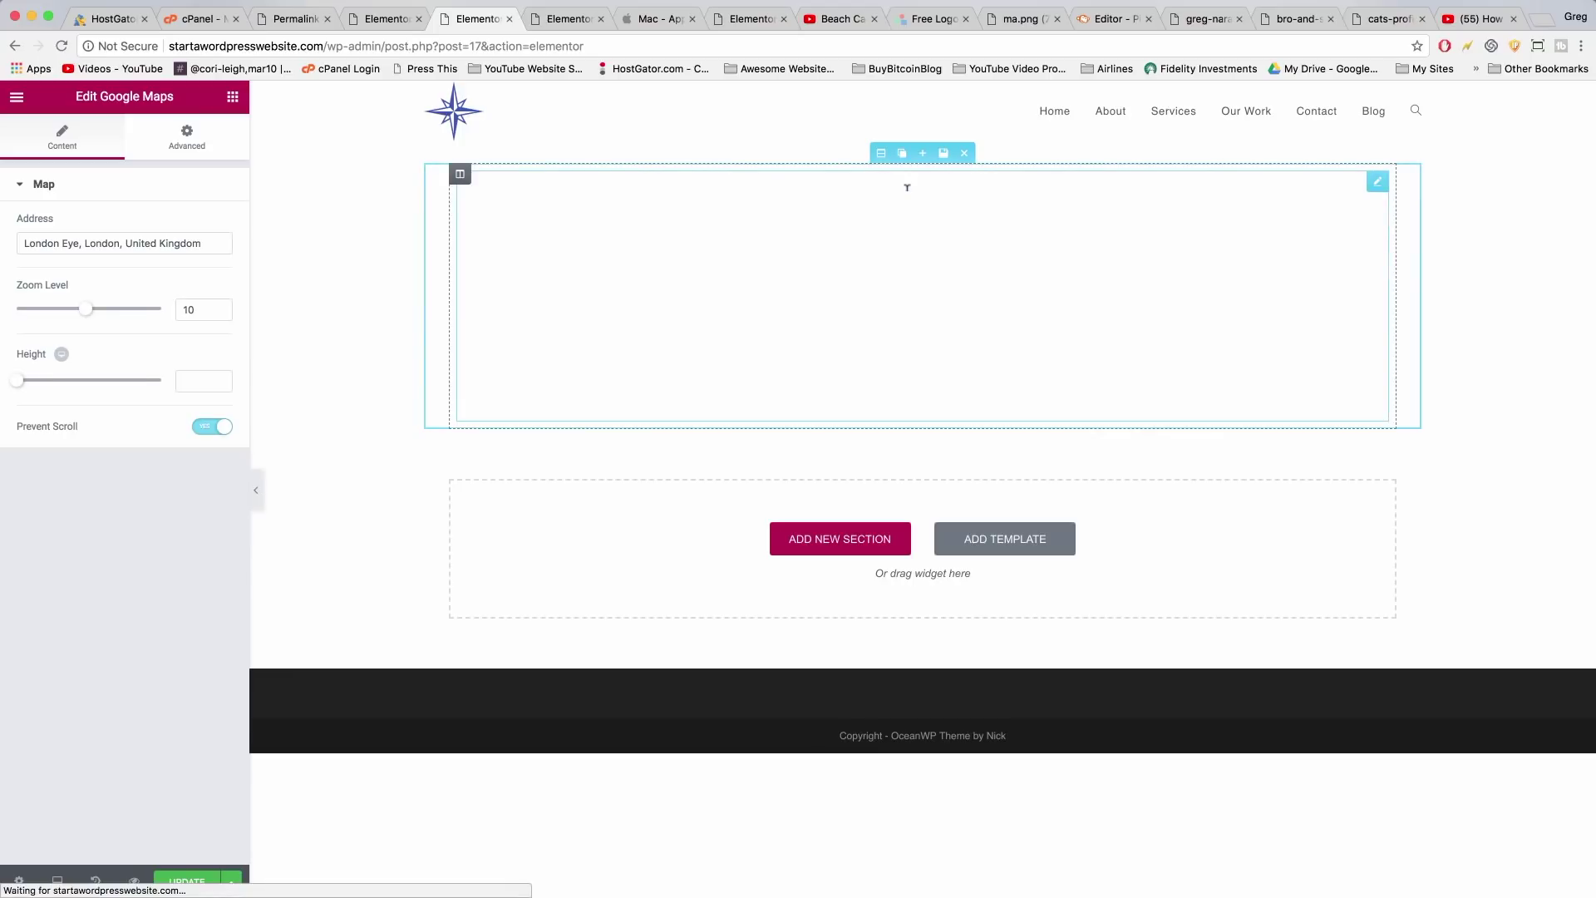
left_click_drag(203, 242, 7, 226)
type("Lake of the isles")
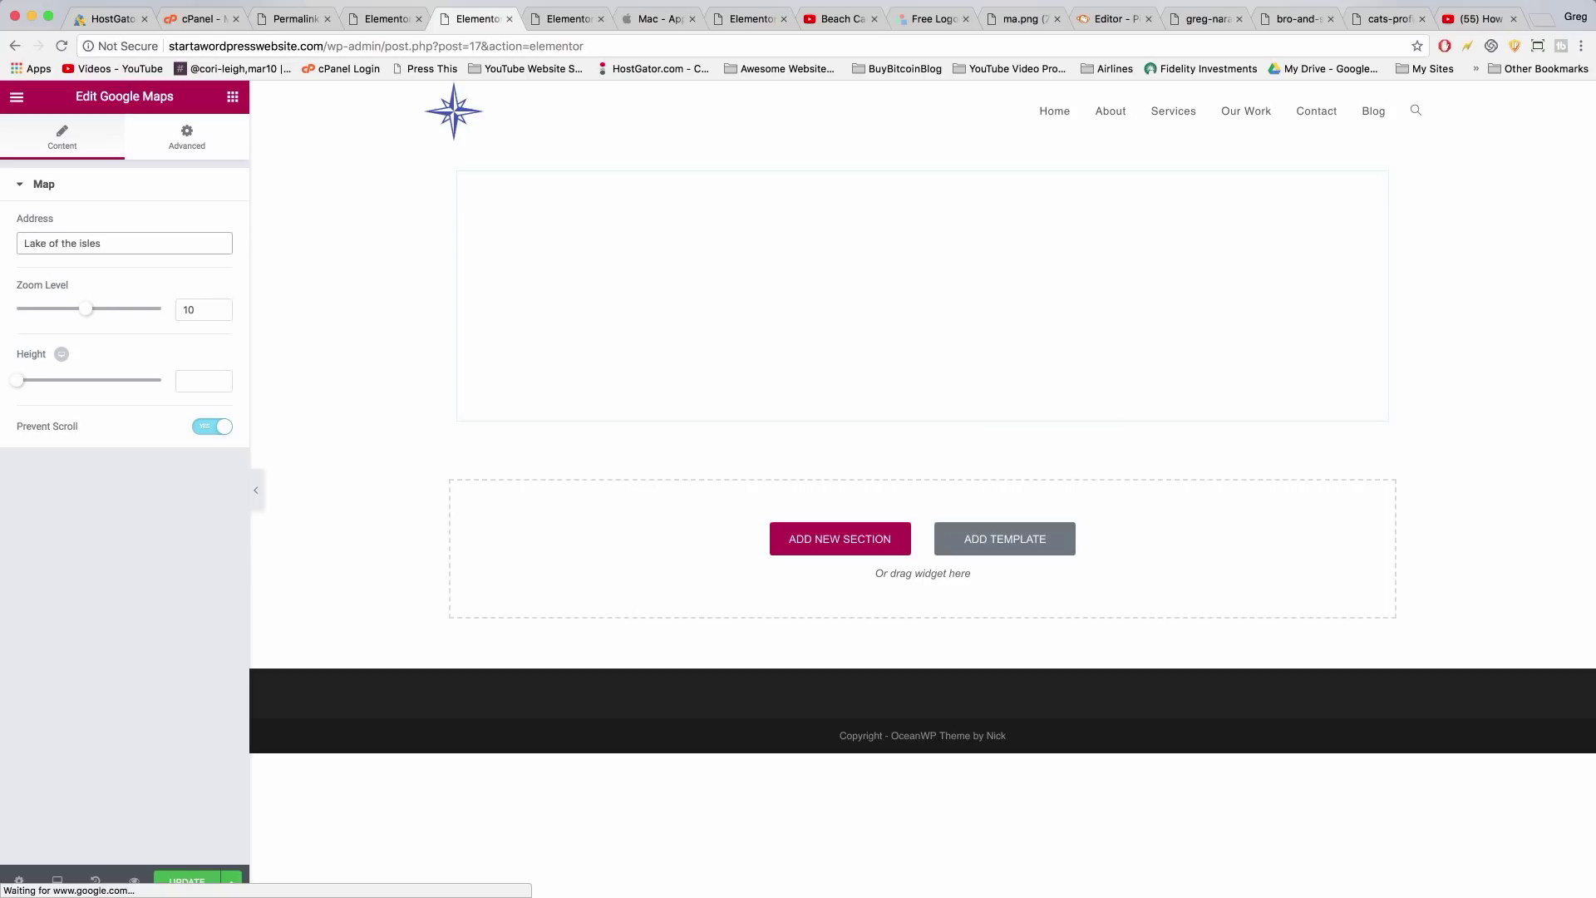
left_click(48, 243)
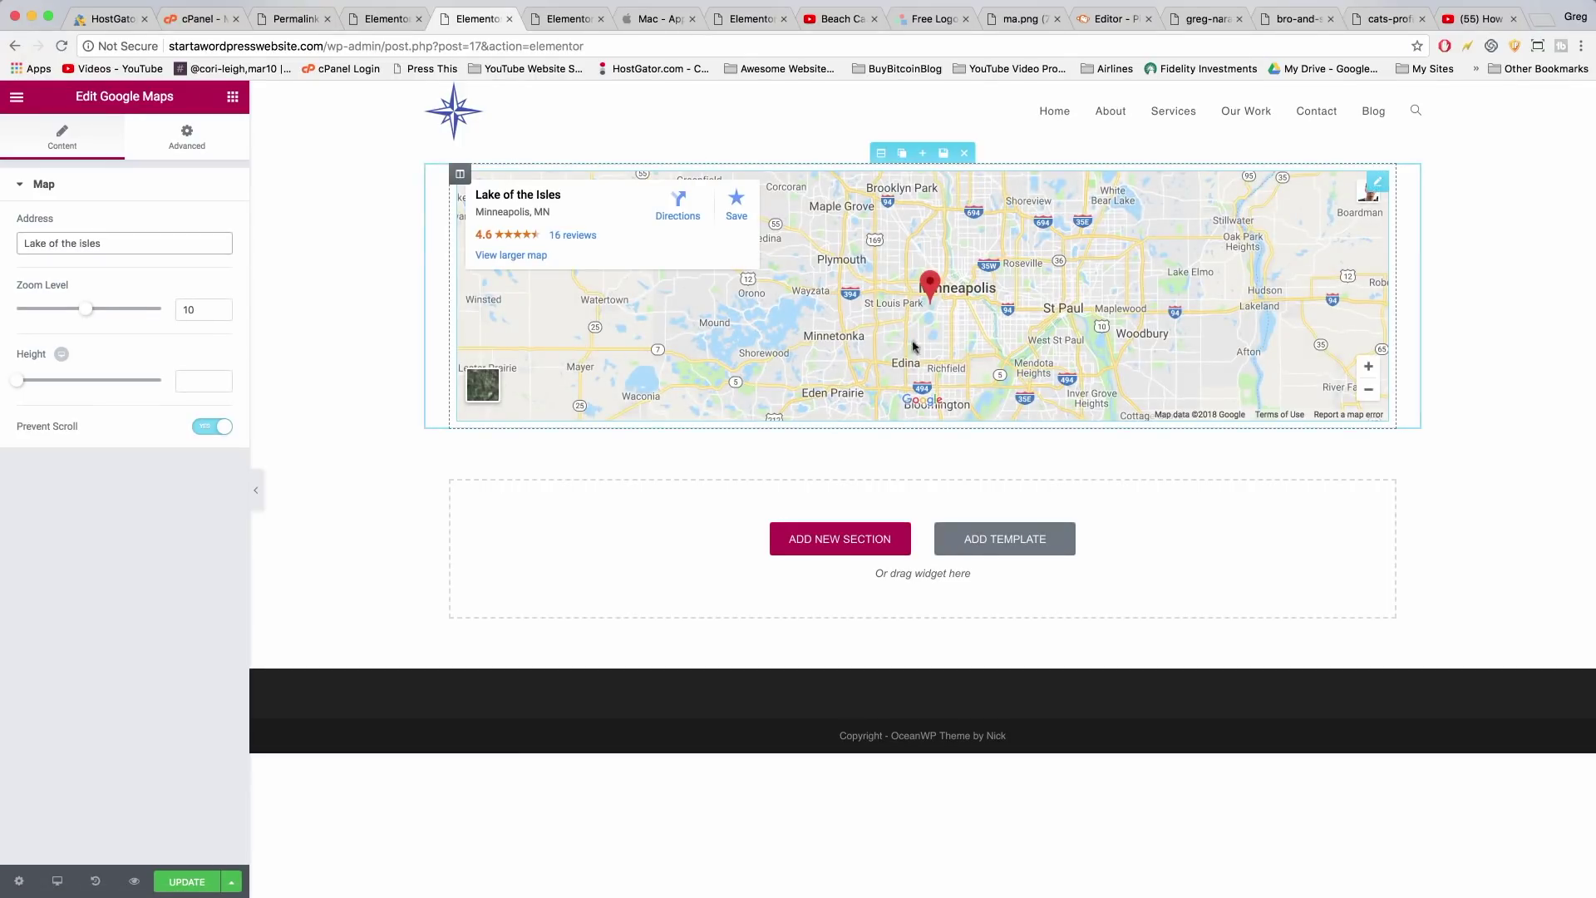
Stretch the map's section, with full-width content and no gap between columns.
left_click(874, 285)
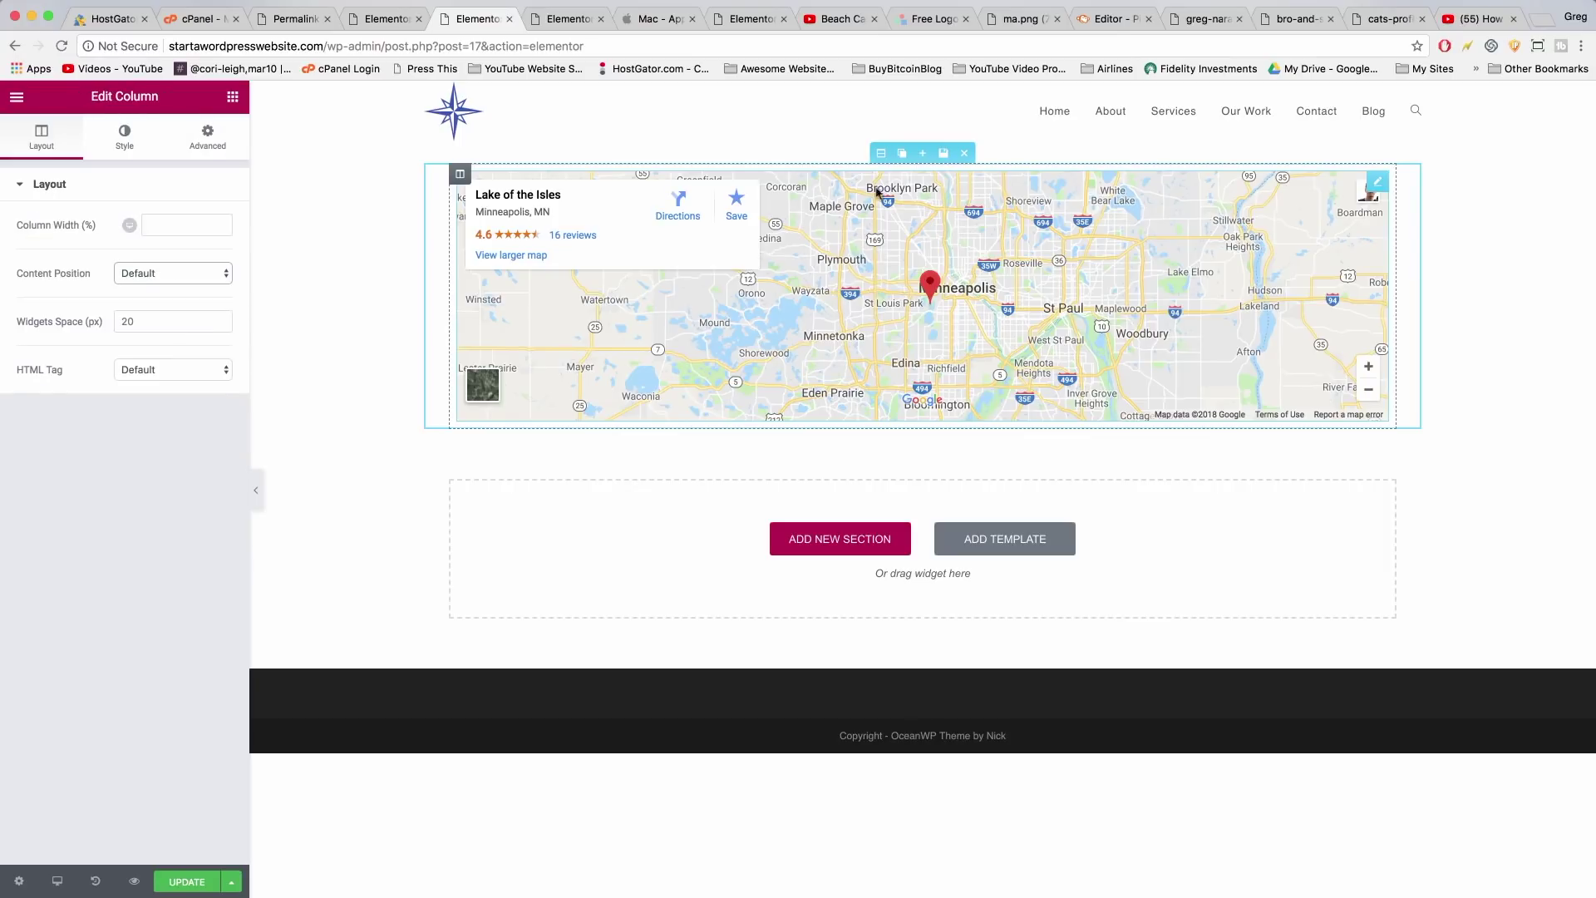
left_click(878, 151)
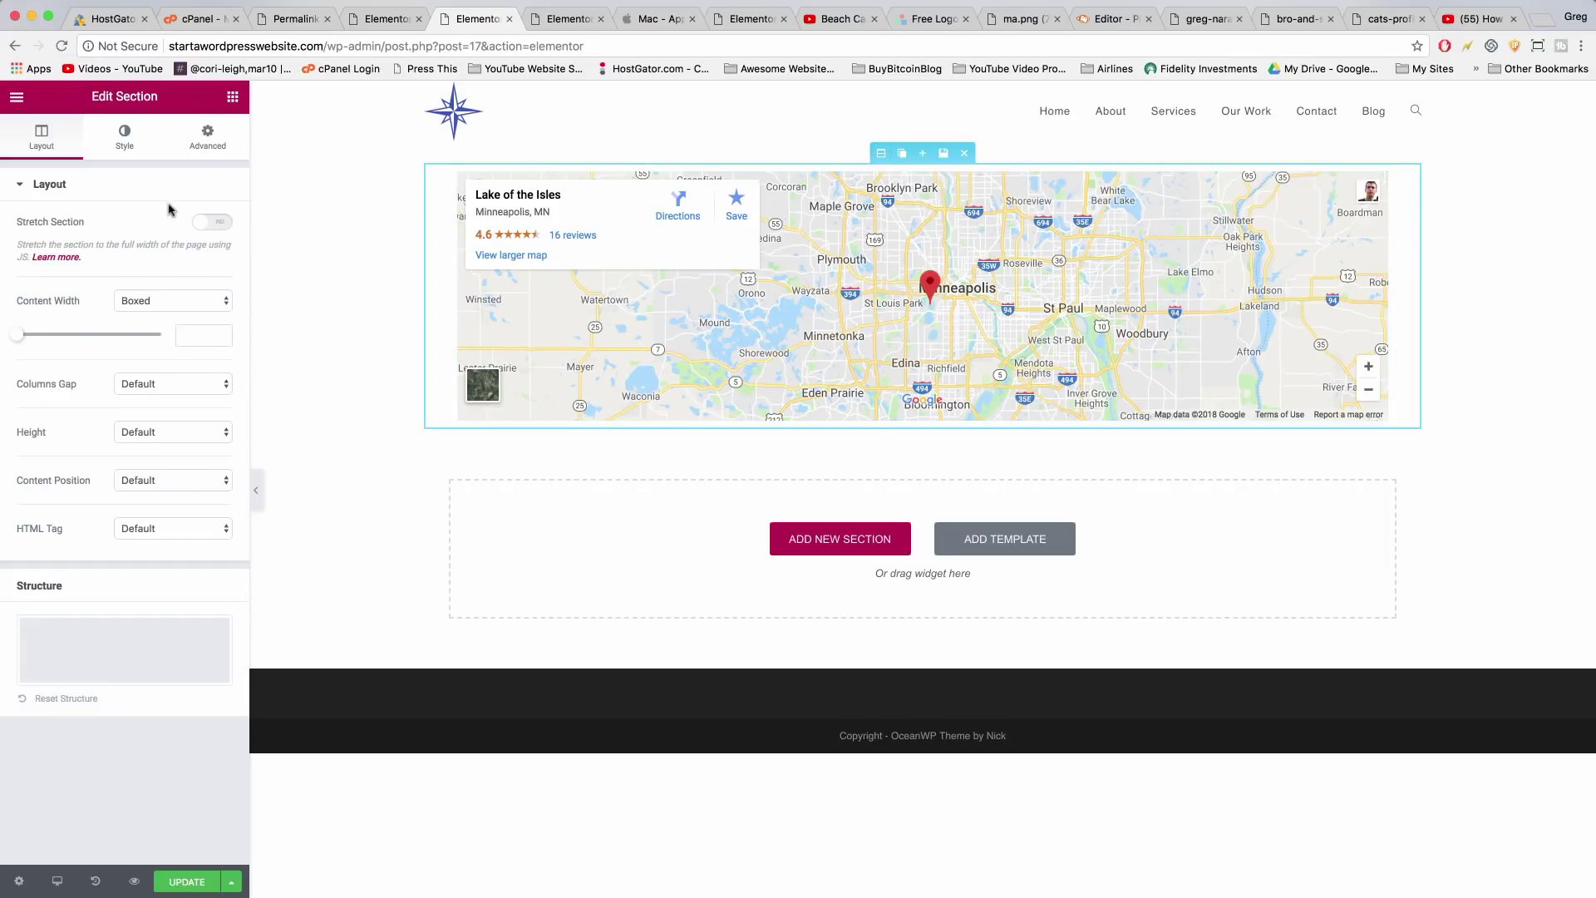
left_click(201, 223)
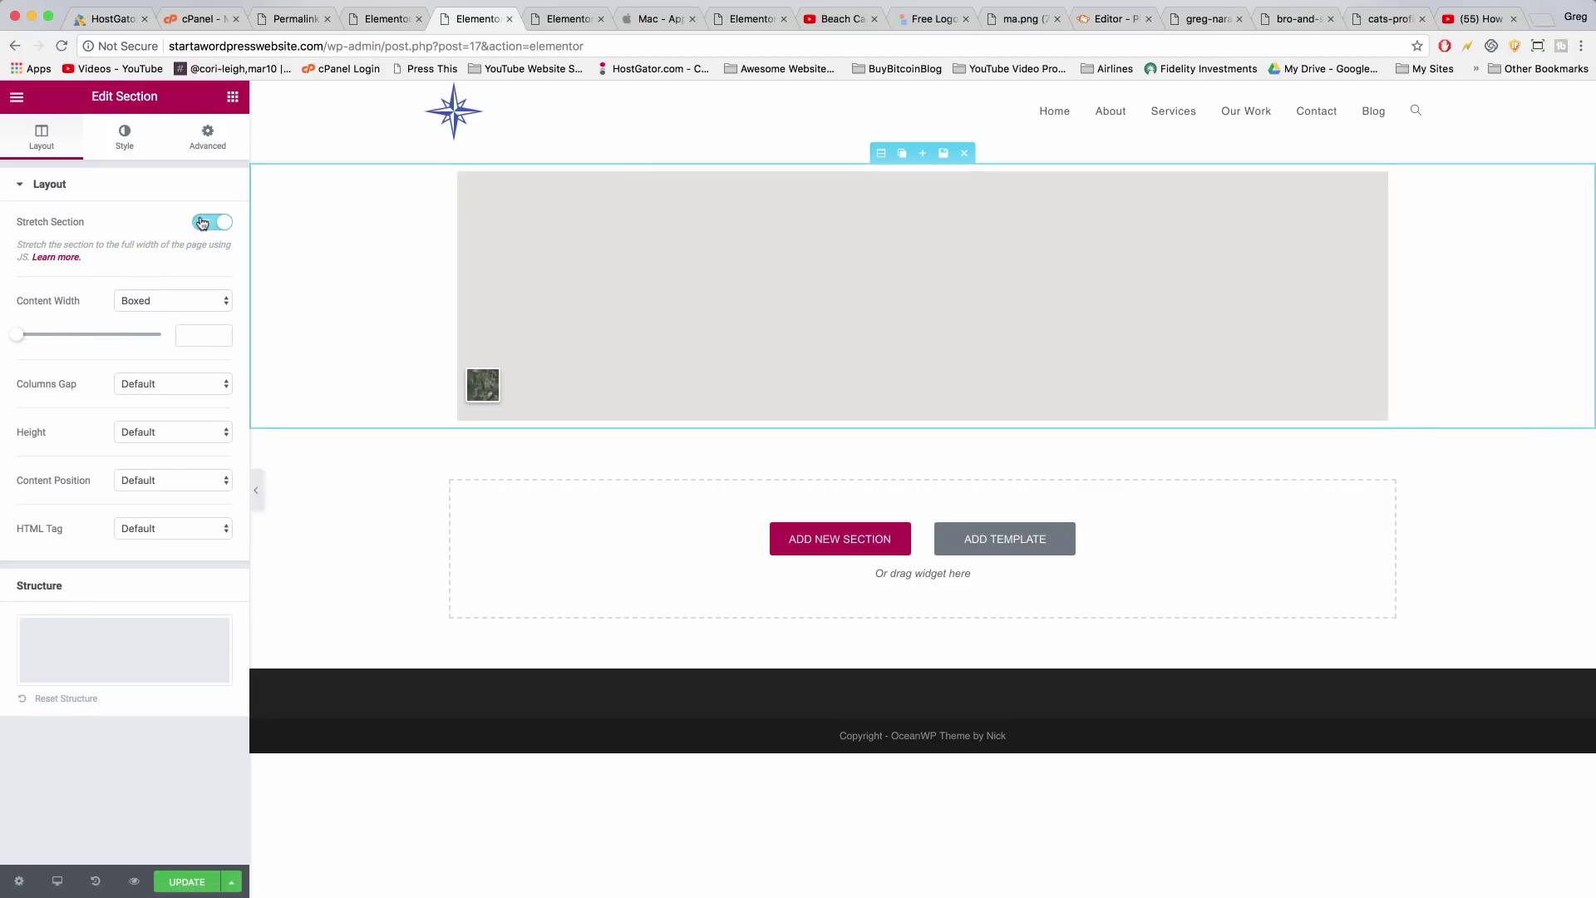
left_click(137, 301)
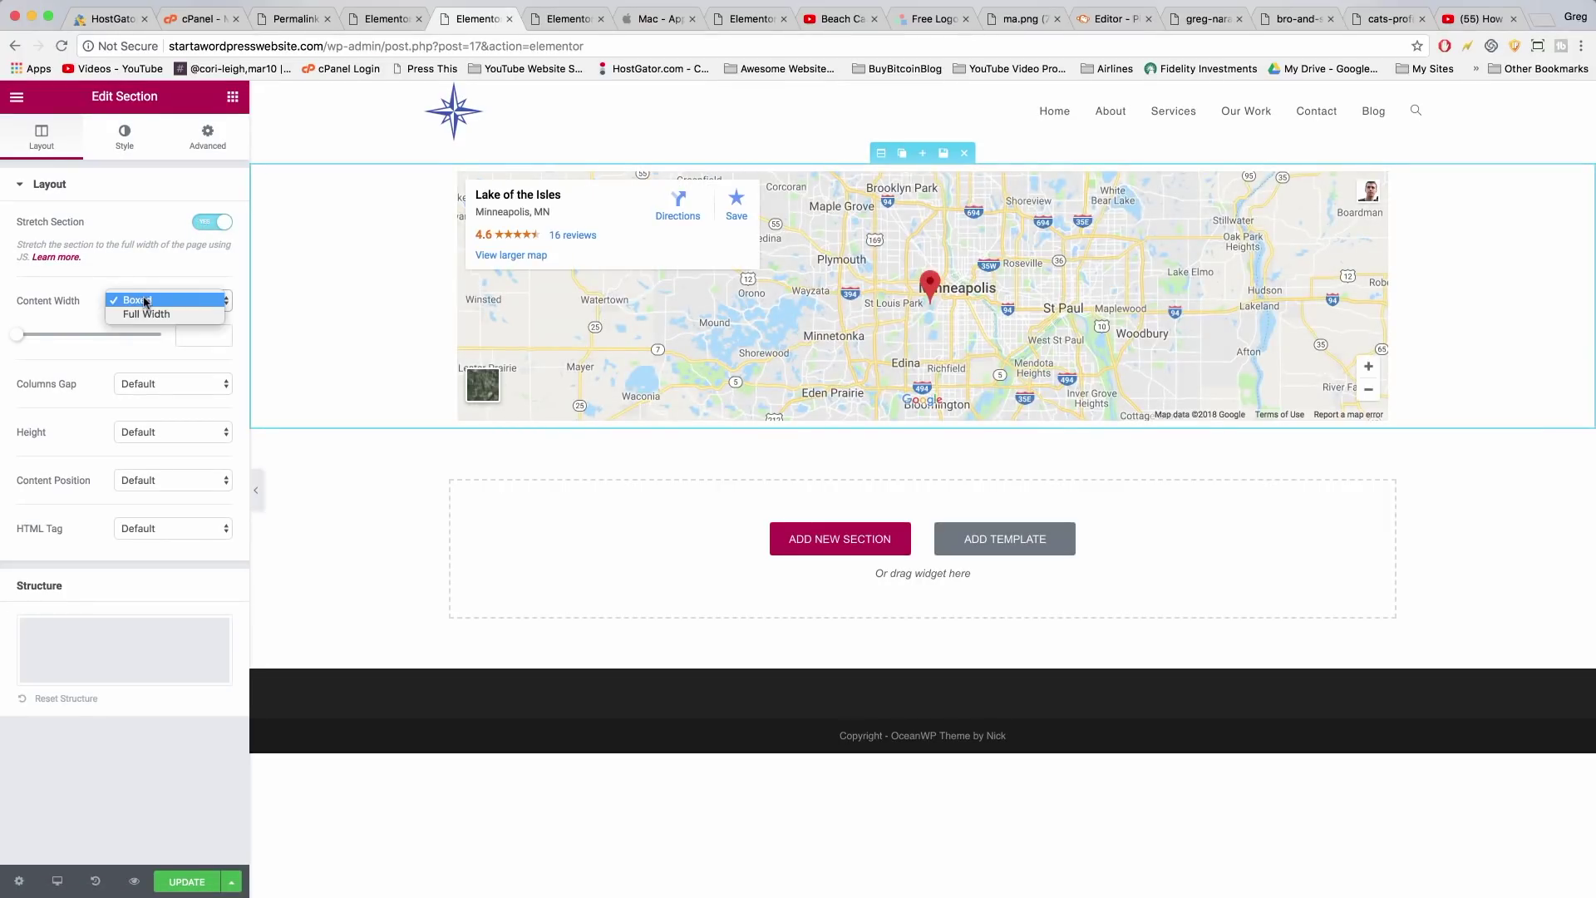
left_click(151, 314)
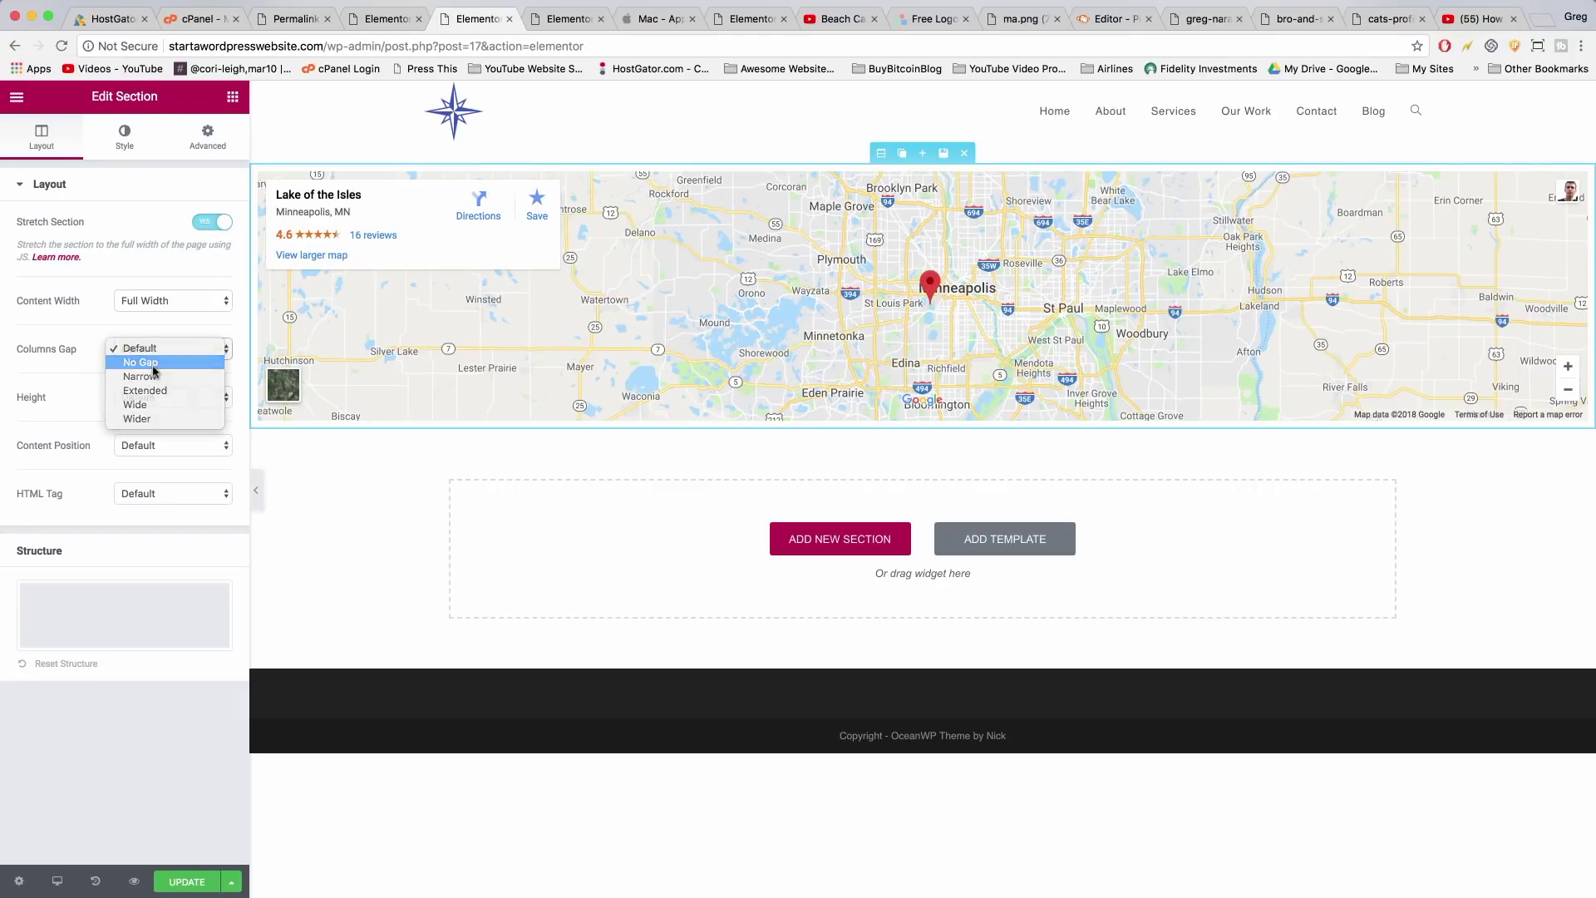
left_click(151, 362)
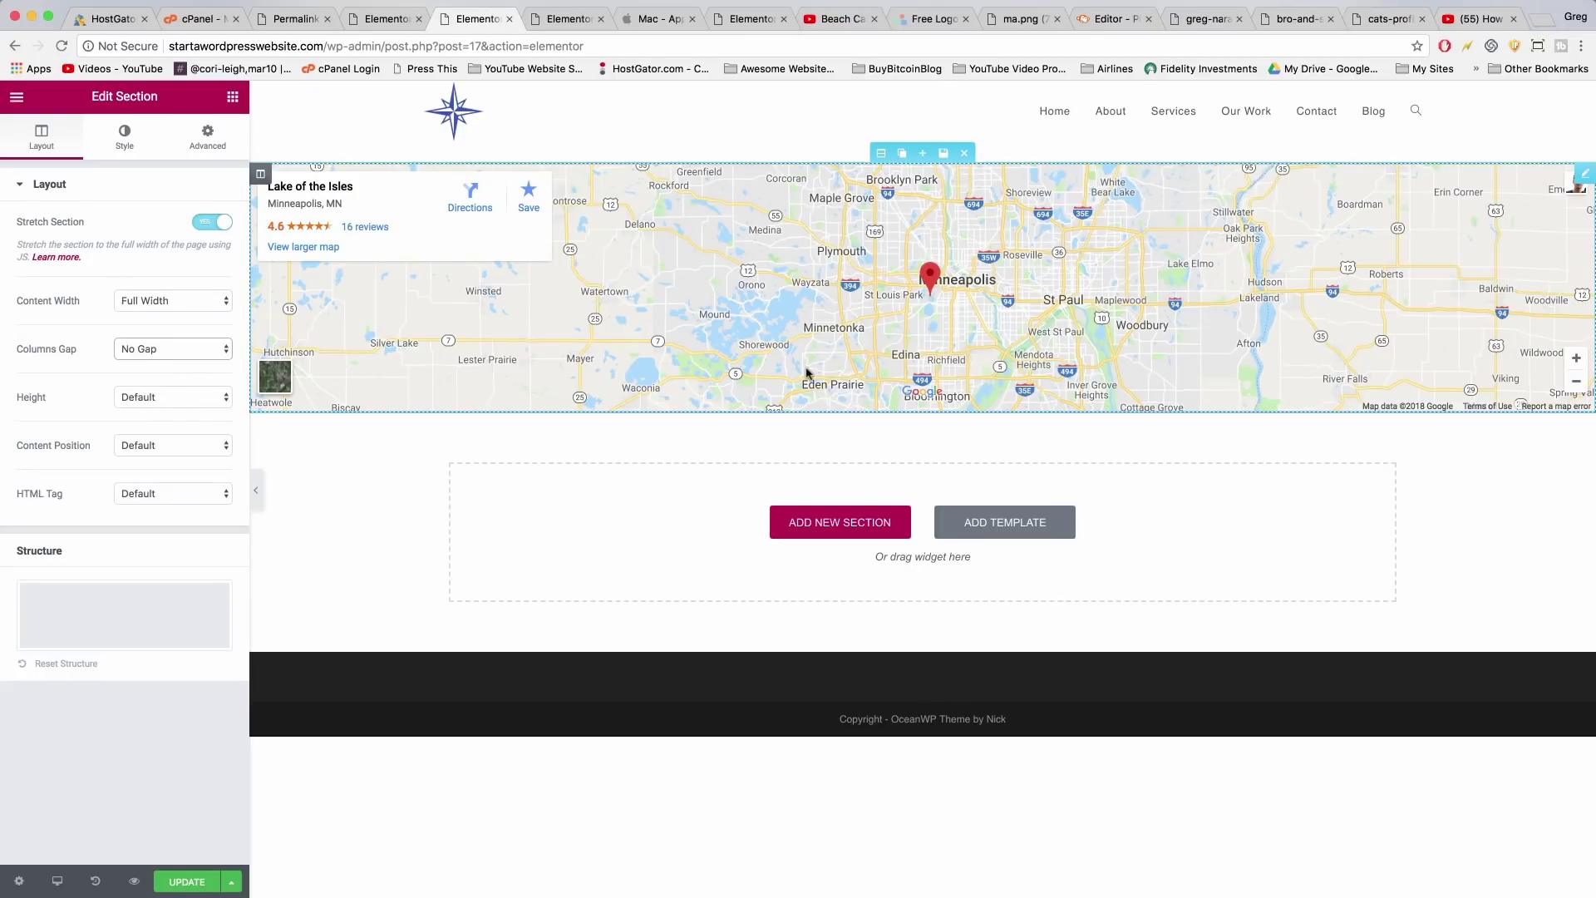
Add a two-column section below the map holding an Icon List with an Image widget beneath.
left_click(844, 521)
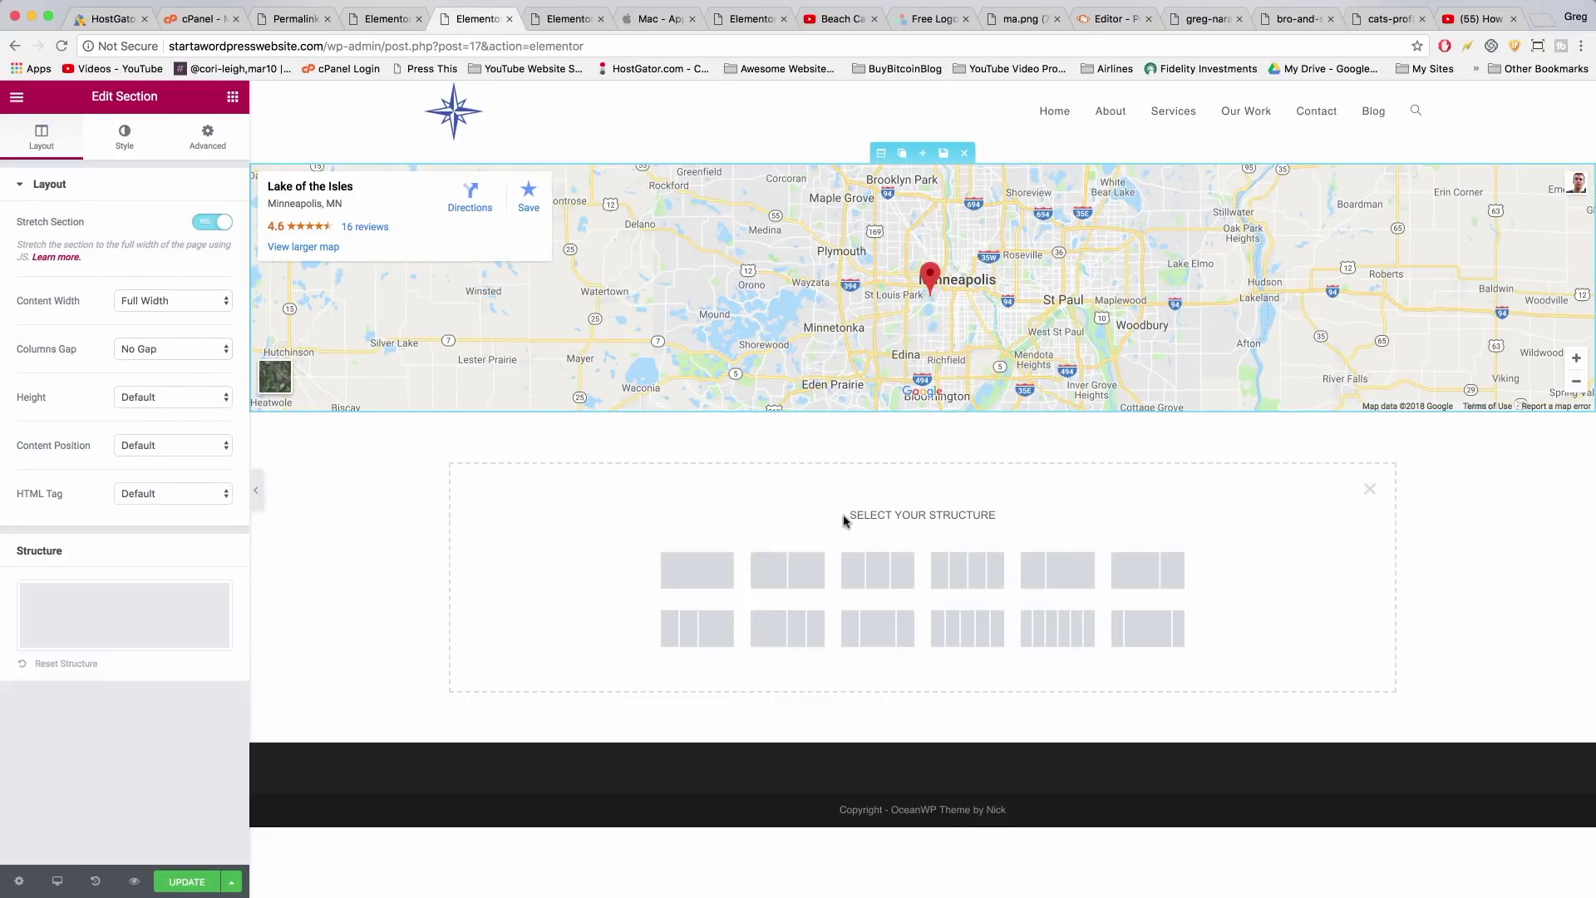
left_click(802, 572)
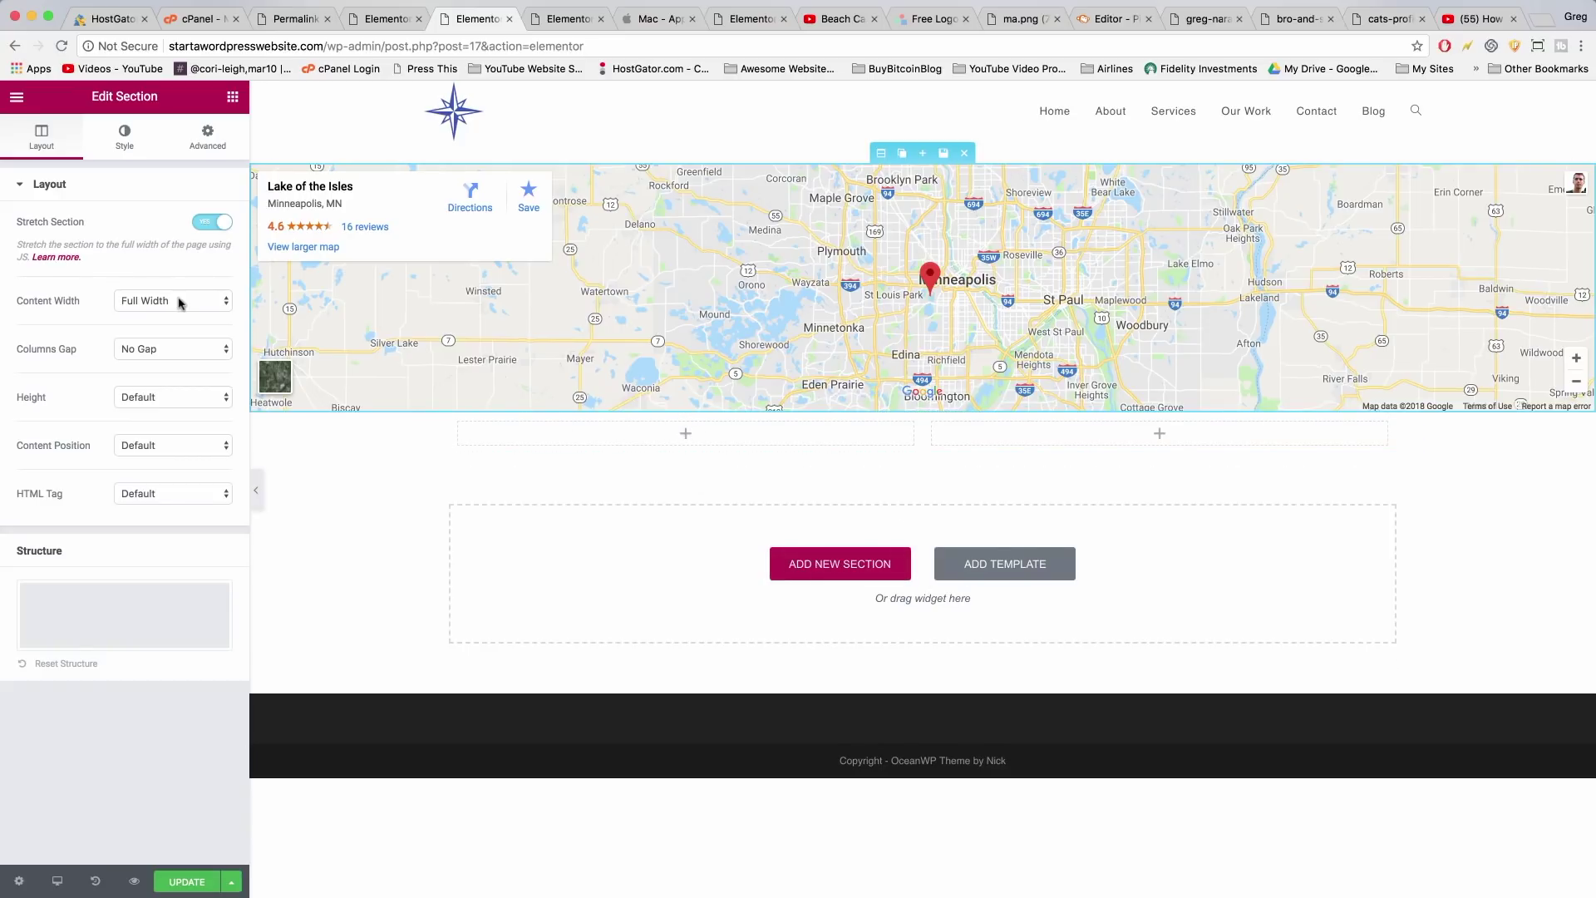
left_click(233, 108)
scroll(204, 445, "down", 5)
scroll(204, 449, "down", 2)
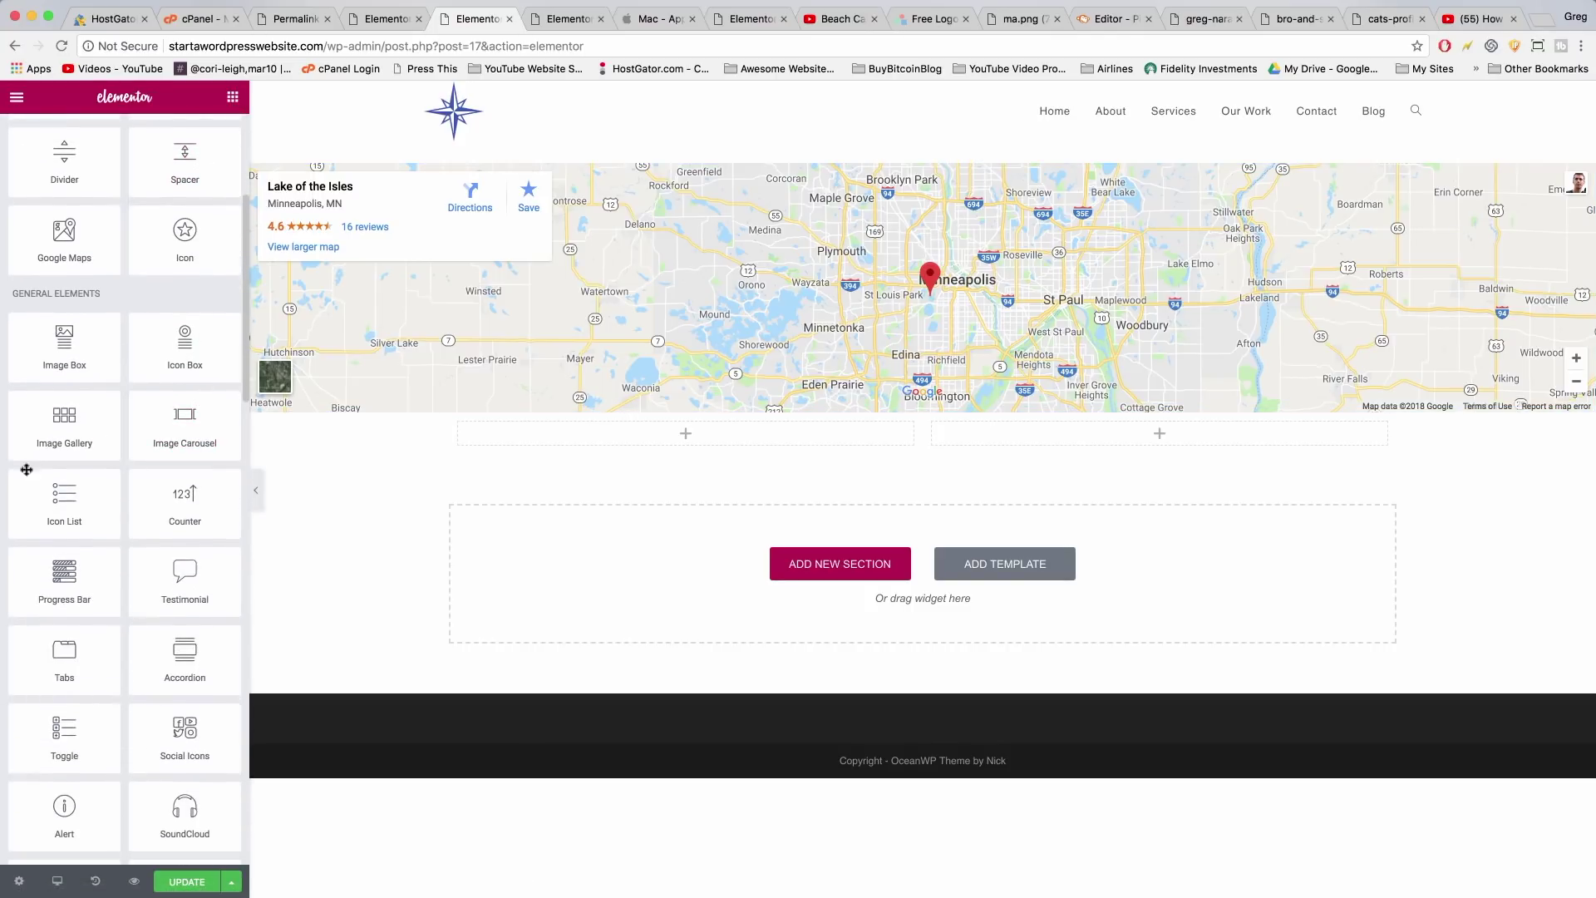
left_click_drag(57, 510, 673, 438)
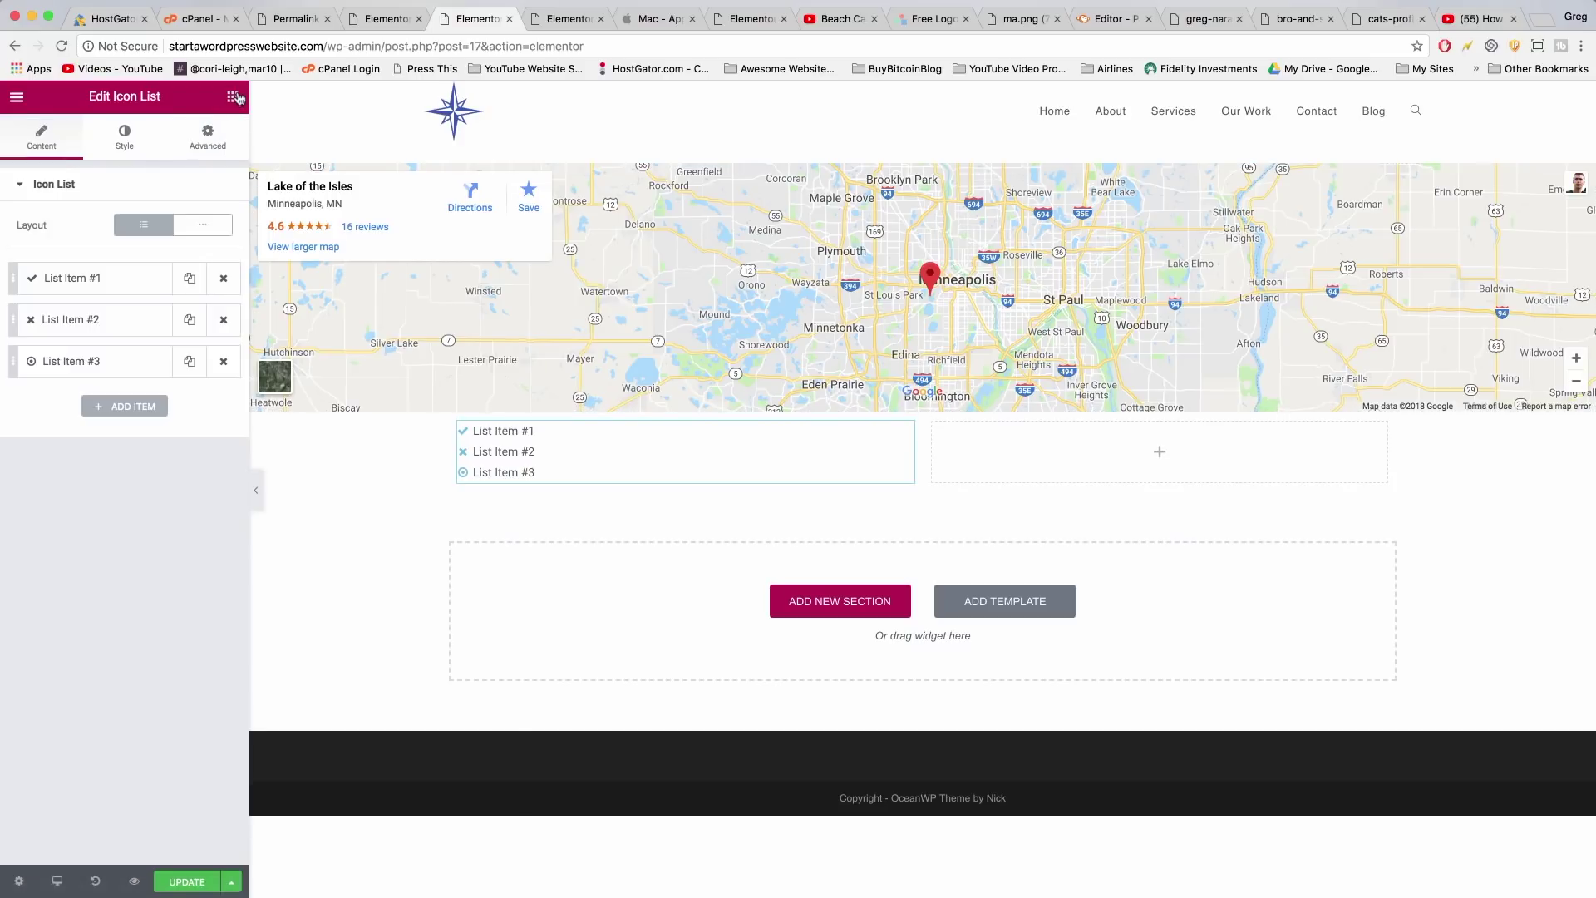
left_click(233, 96)
left_click_drag(72, 292, 571, 479)
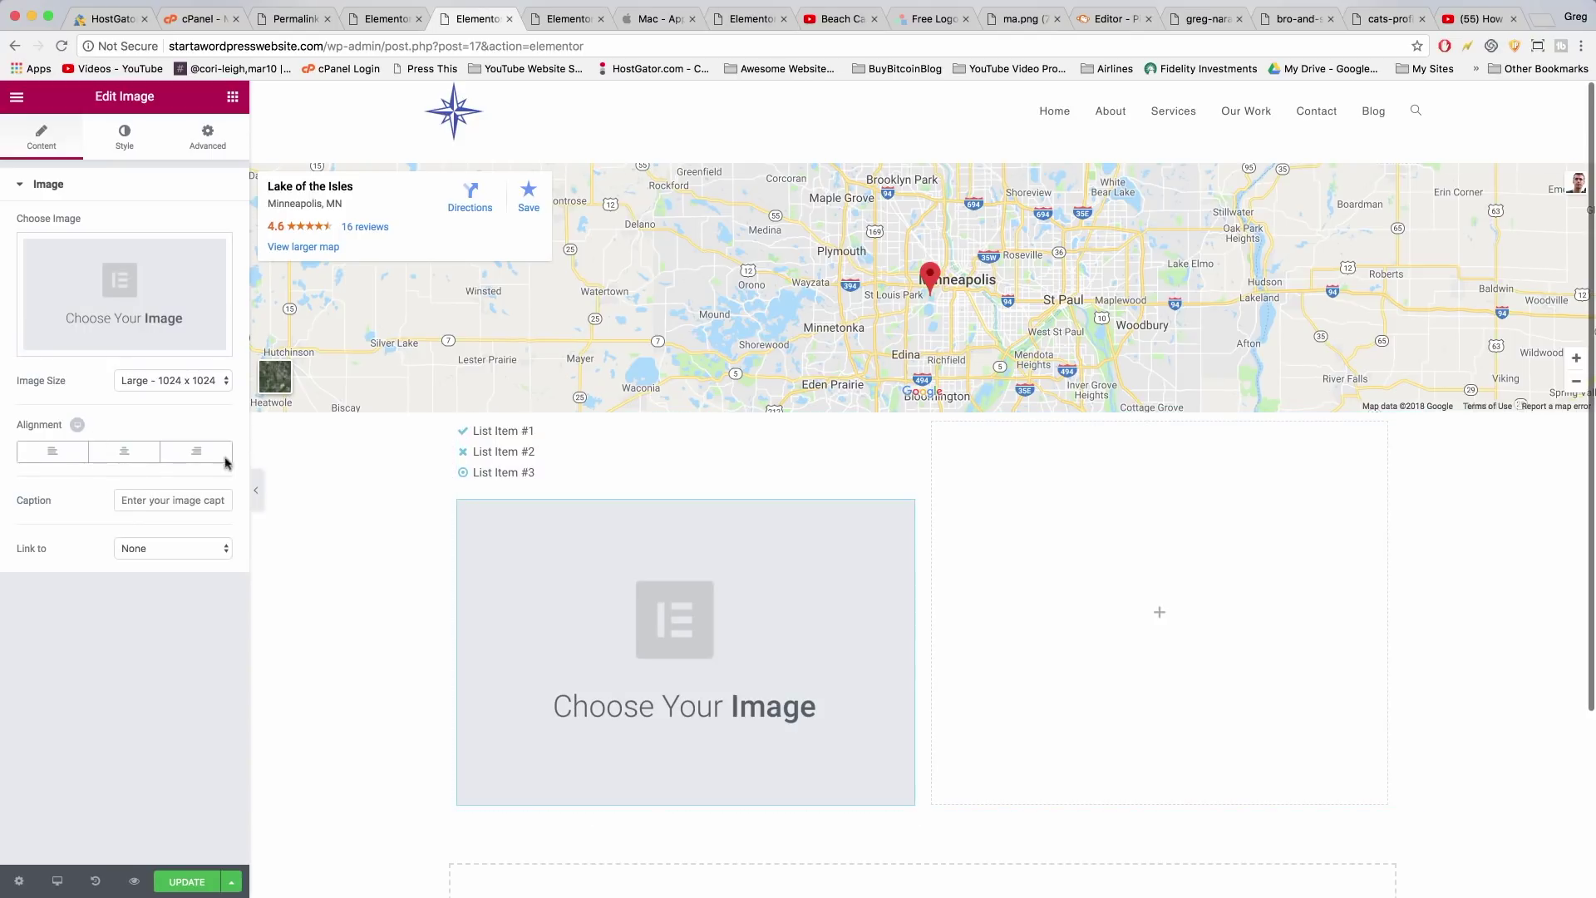
Change the first list item to the e-mail address line with an envelope icon.
left_click(516, 452)
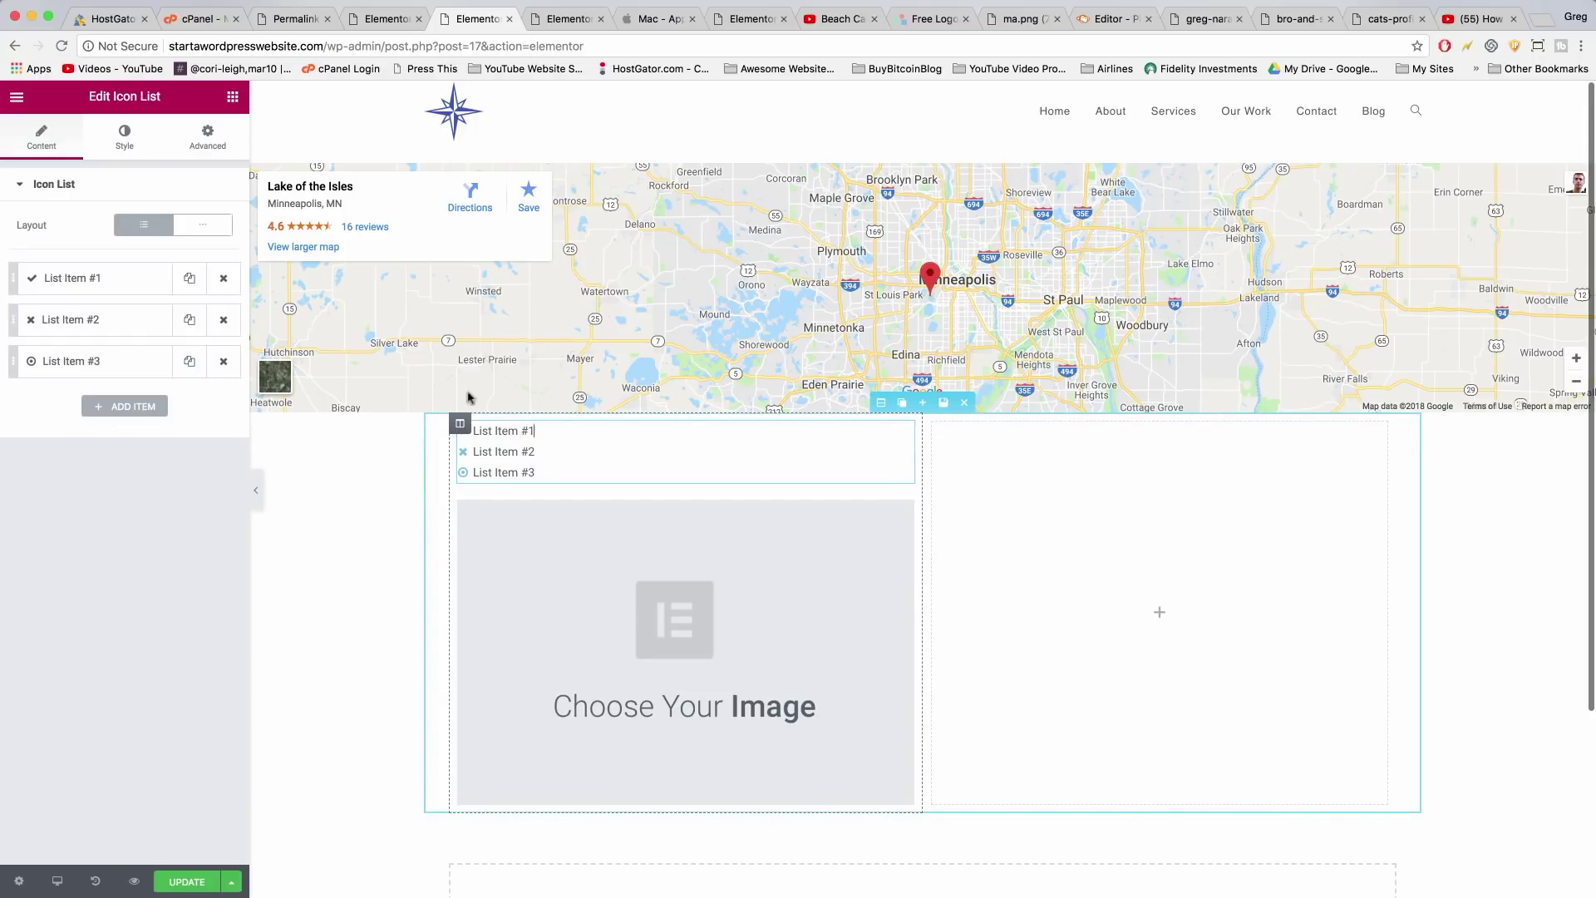
left_click(89, 283)
left_click_drag(83, 350, 6, 359)
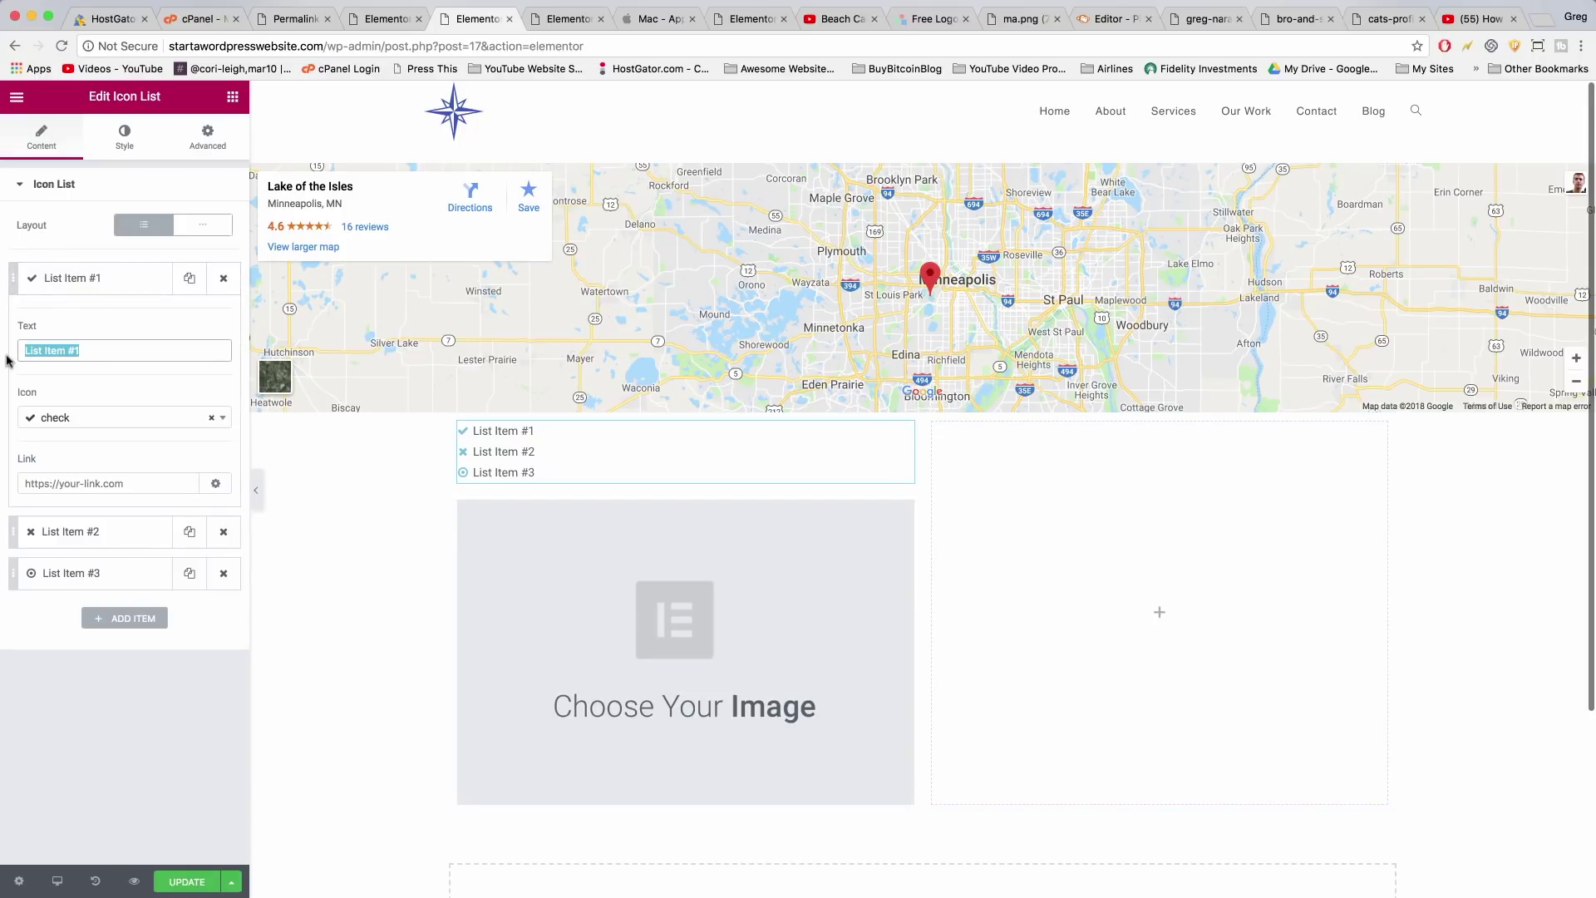
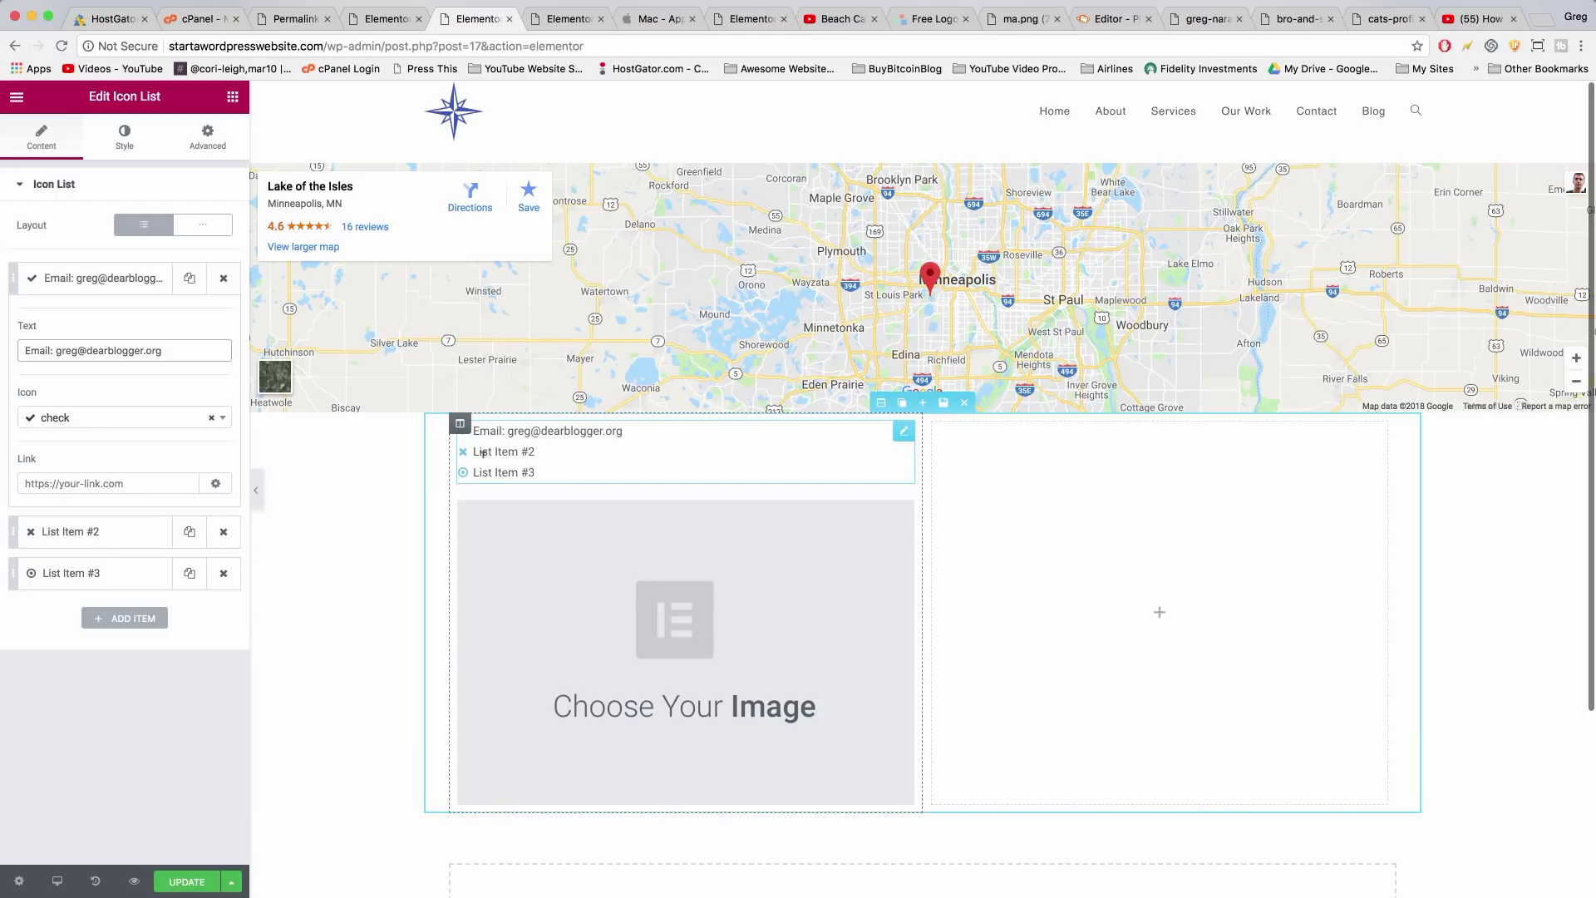
left_click(476, 451)
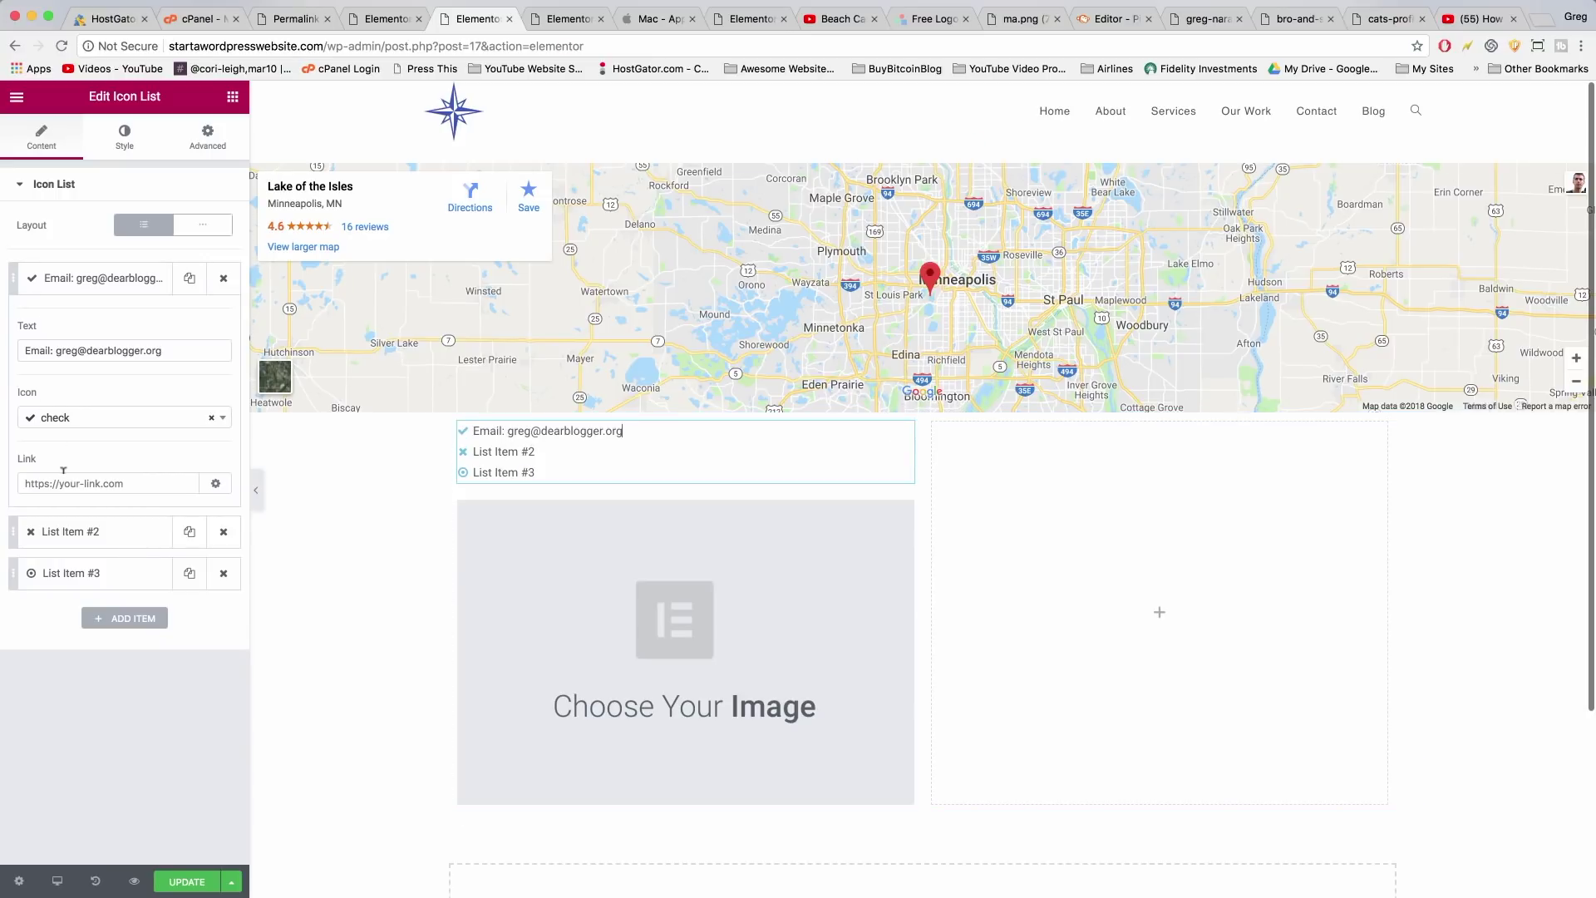
left_click(67, 419)
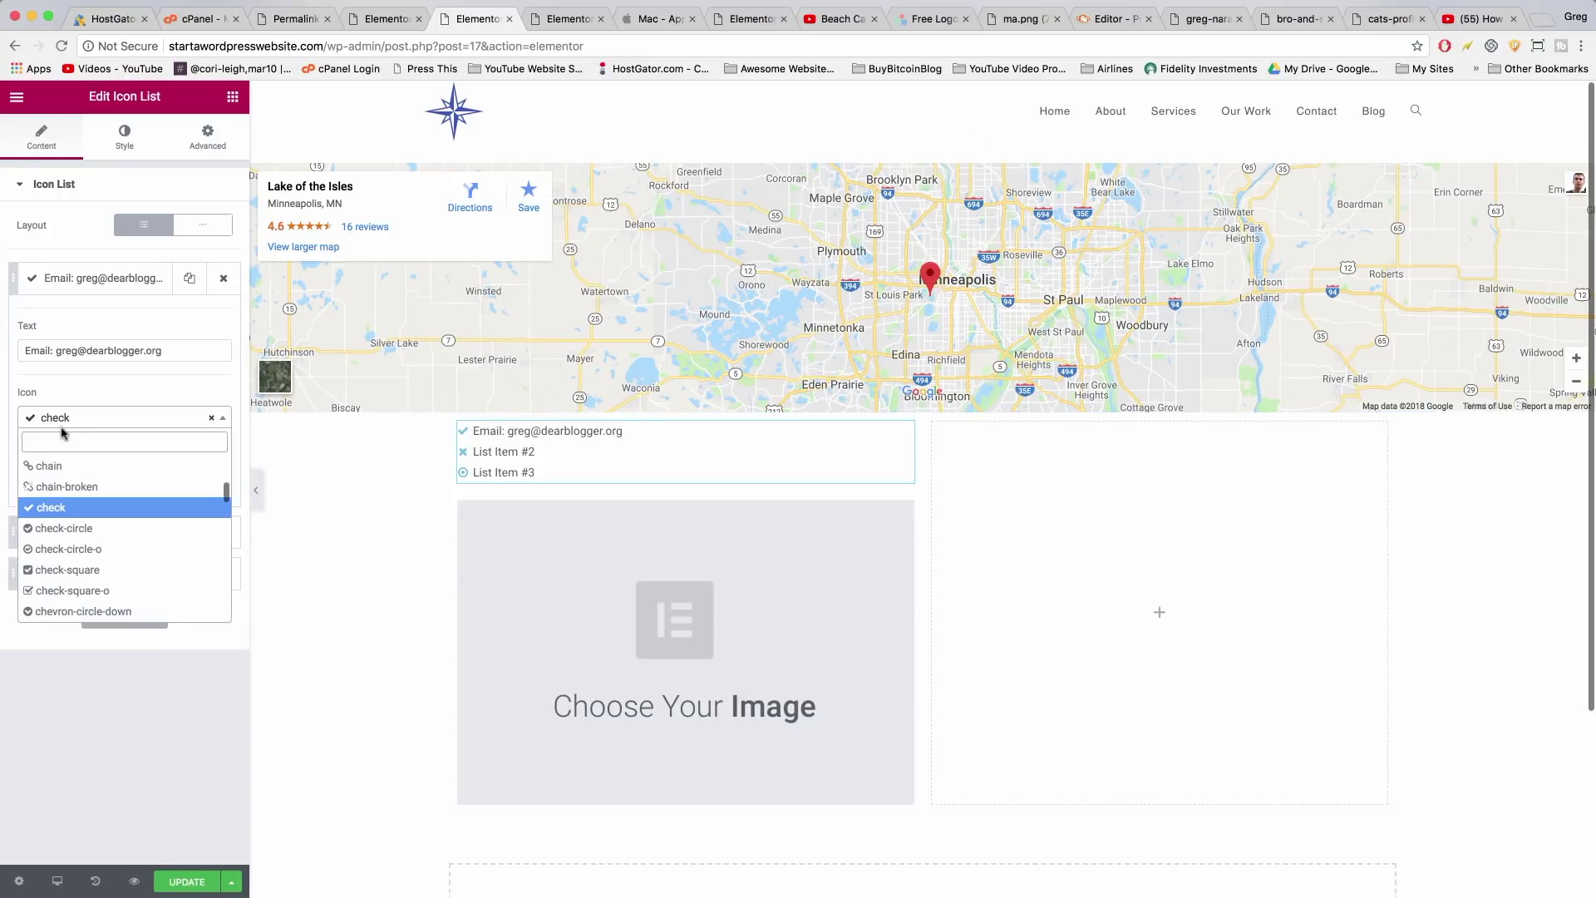
type("email")
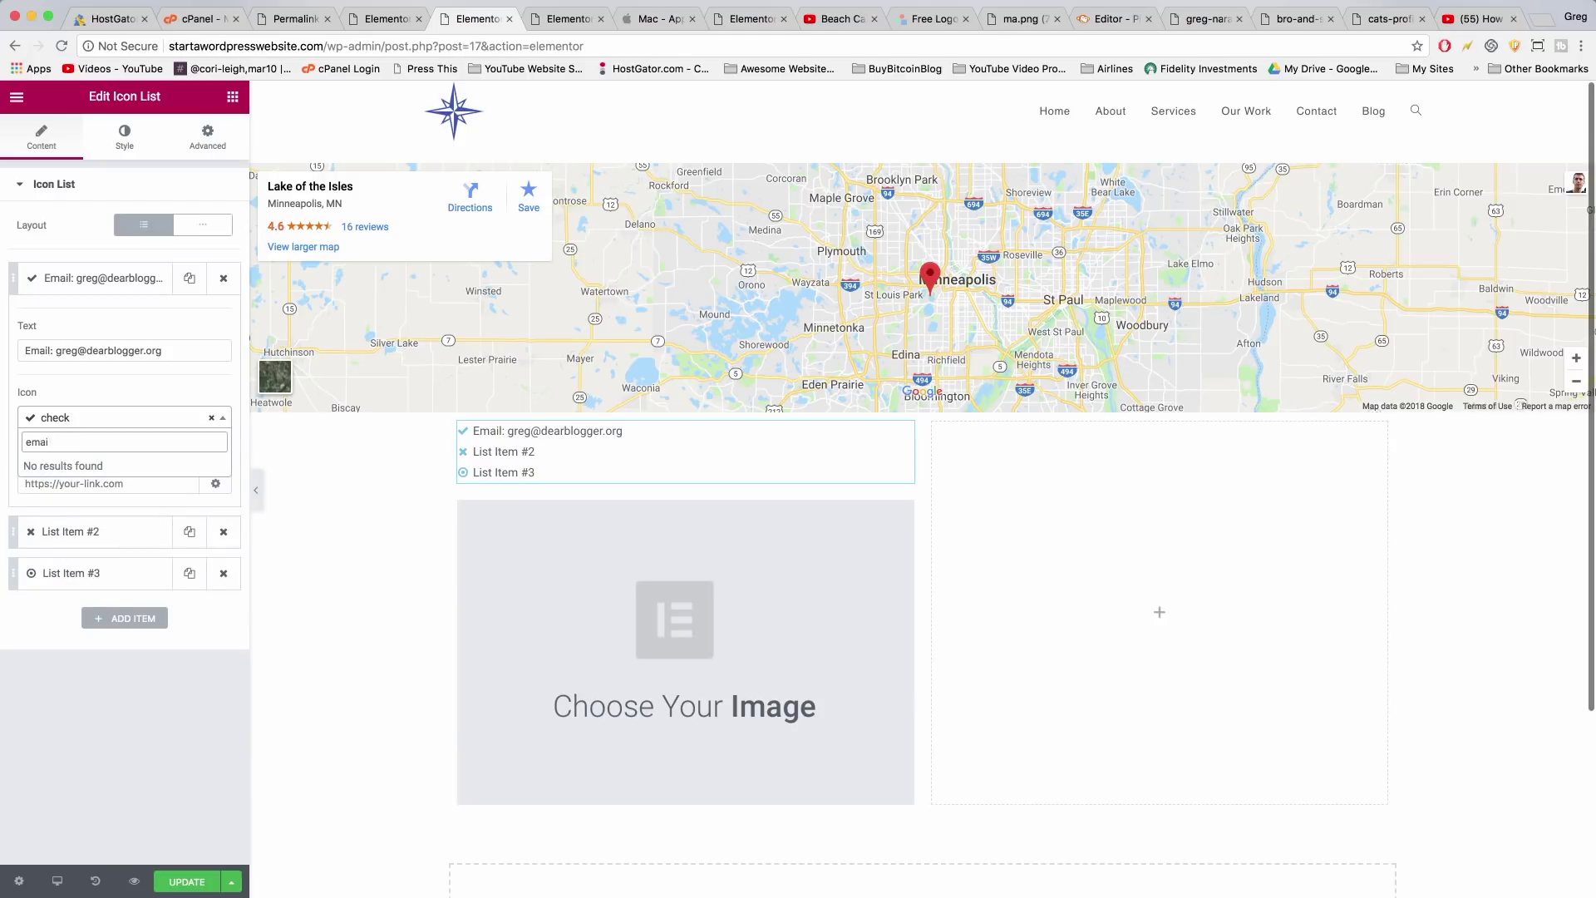
key("BackSpace")
key("BackSpace")
key("BackSpace")
key("BackSpace")
type("env")
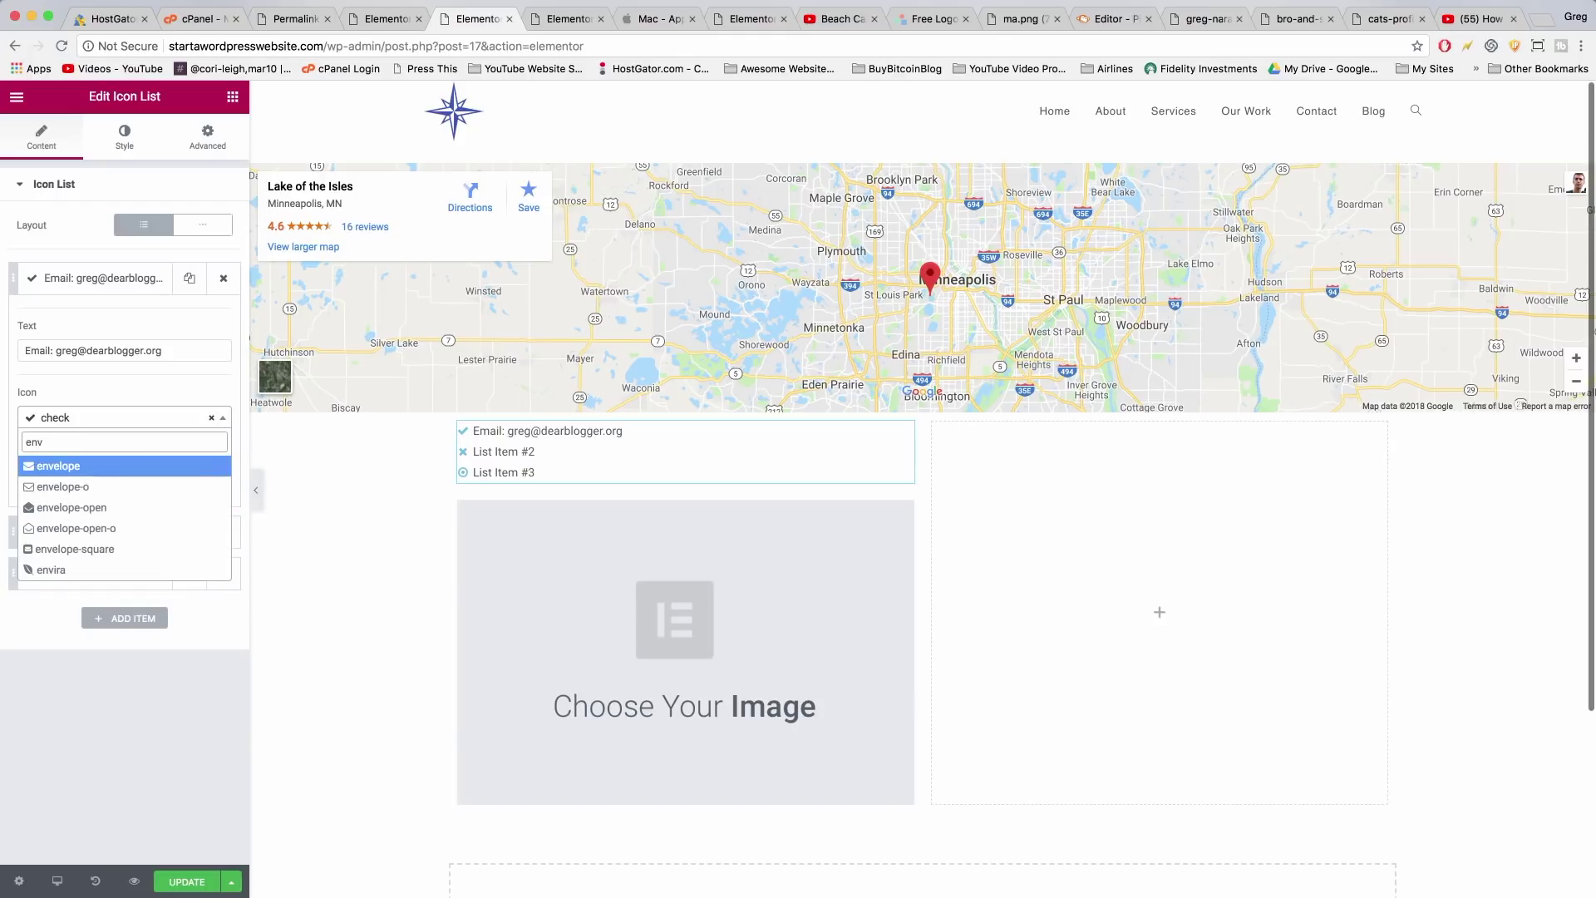
left_click(63, 467)
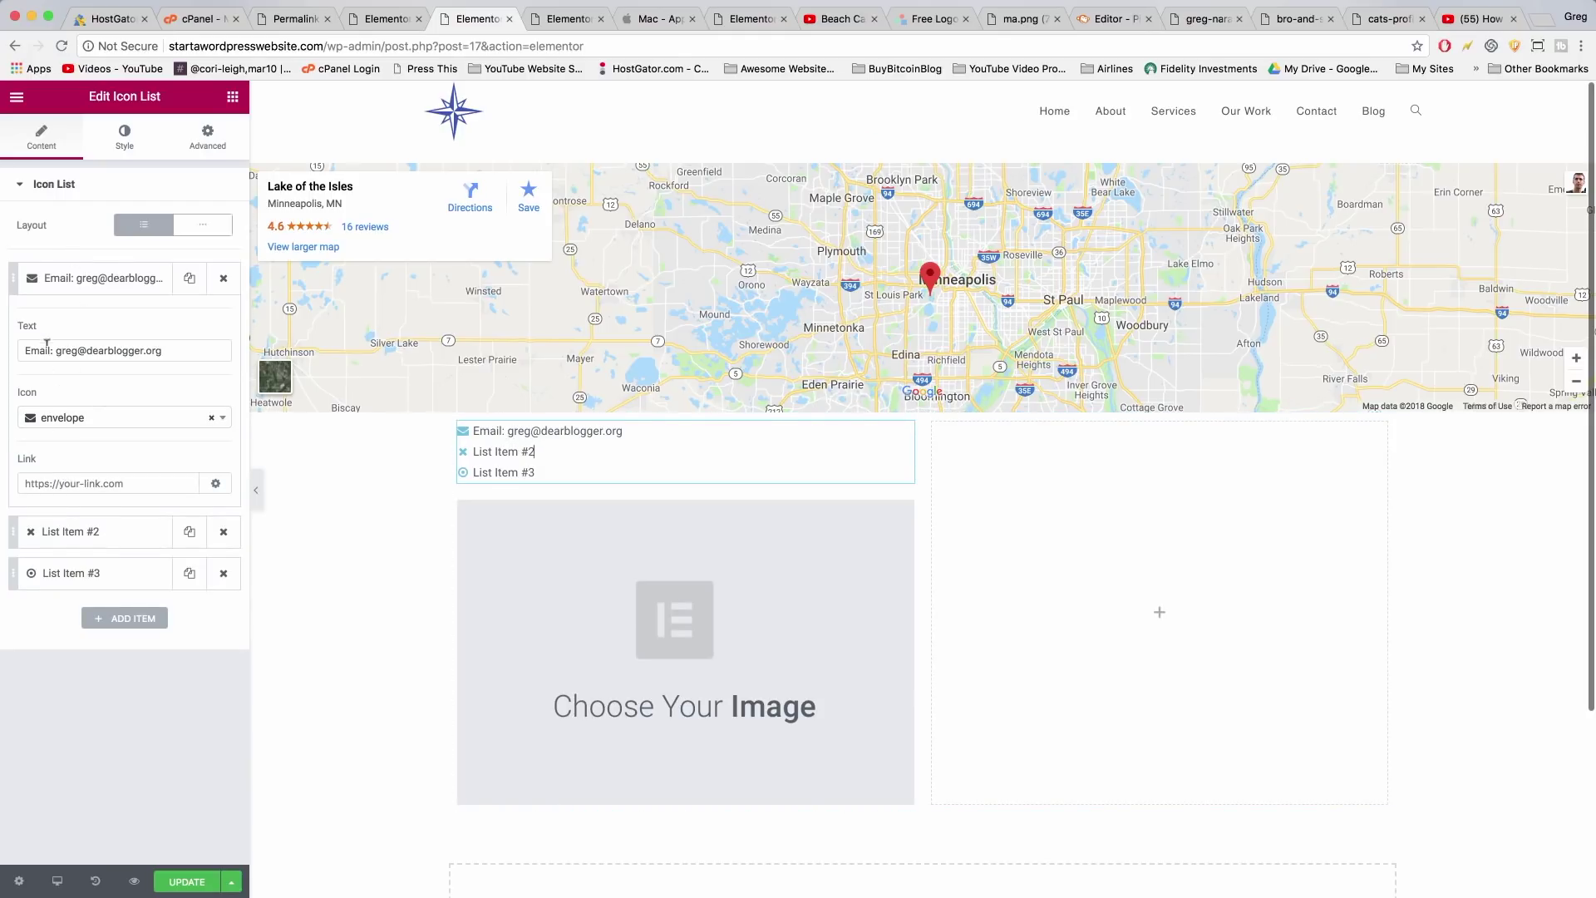
Change the second list item to the phone number line with a phone icon.
left_click(67, 532)
double_click(55, 391)
left_click(55, 385)
type("Phone:")
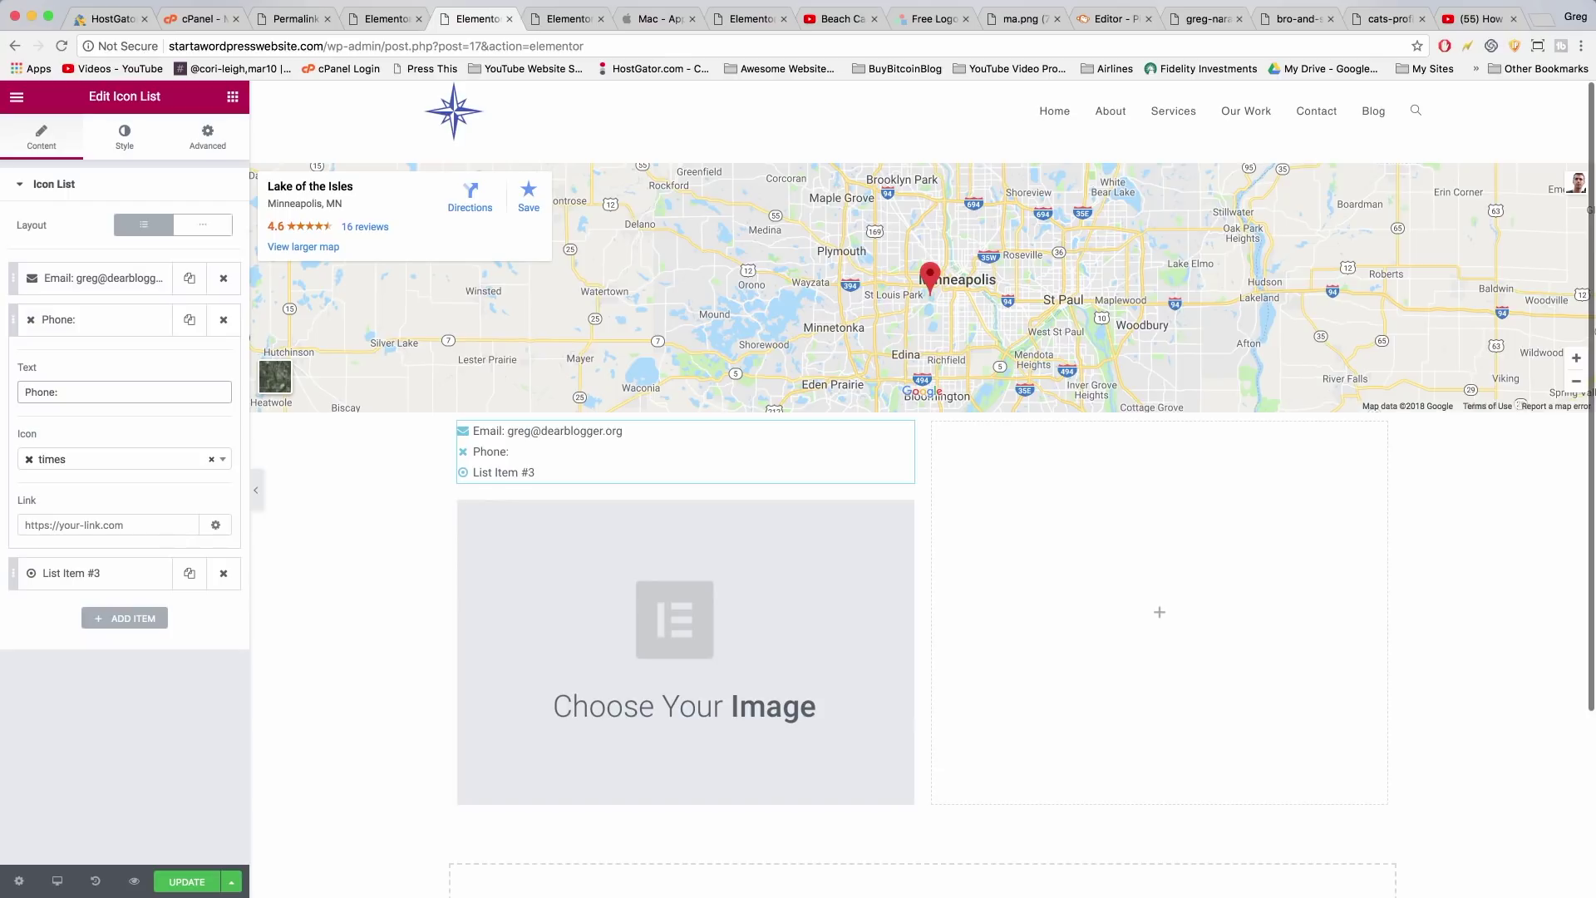
left_click(55, 468)
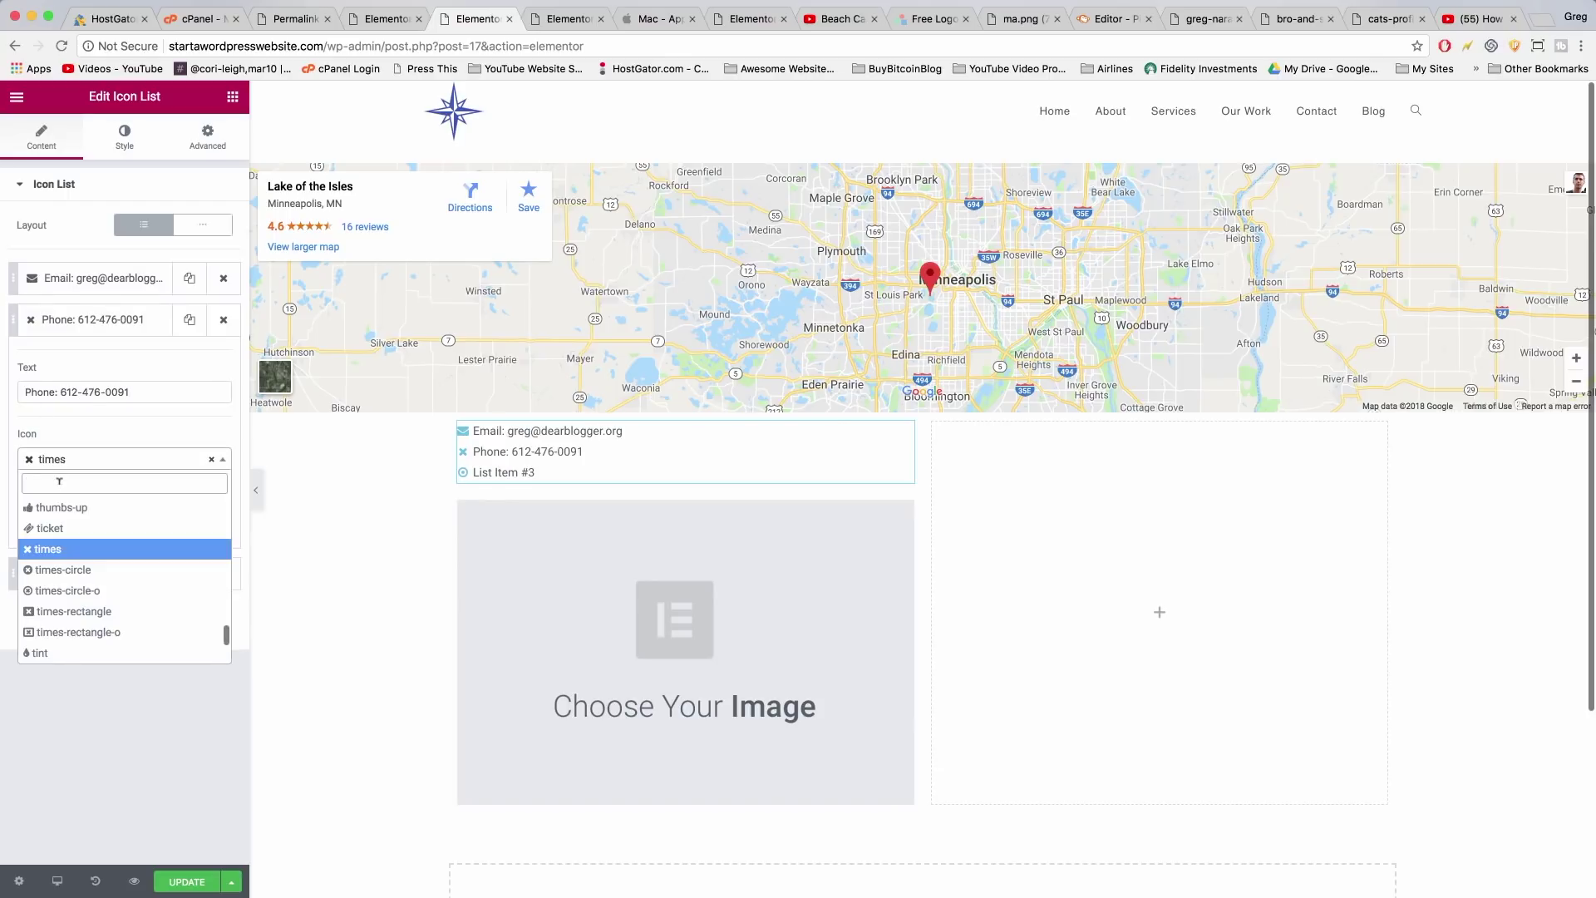
type("phone")
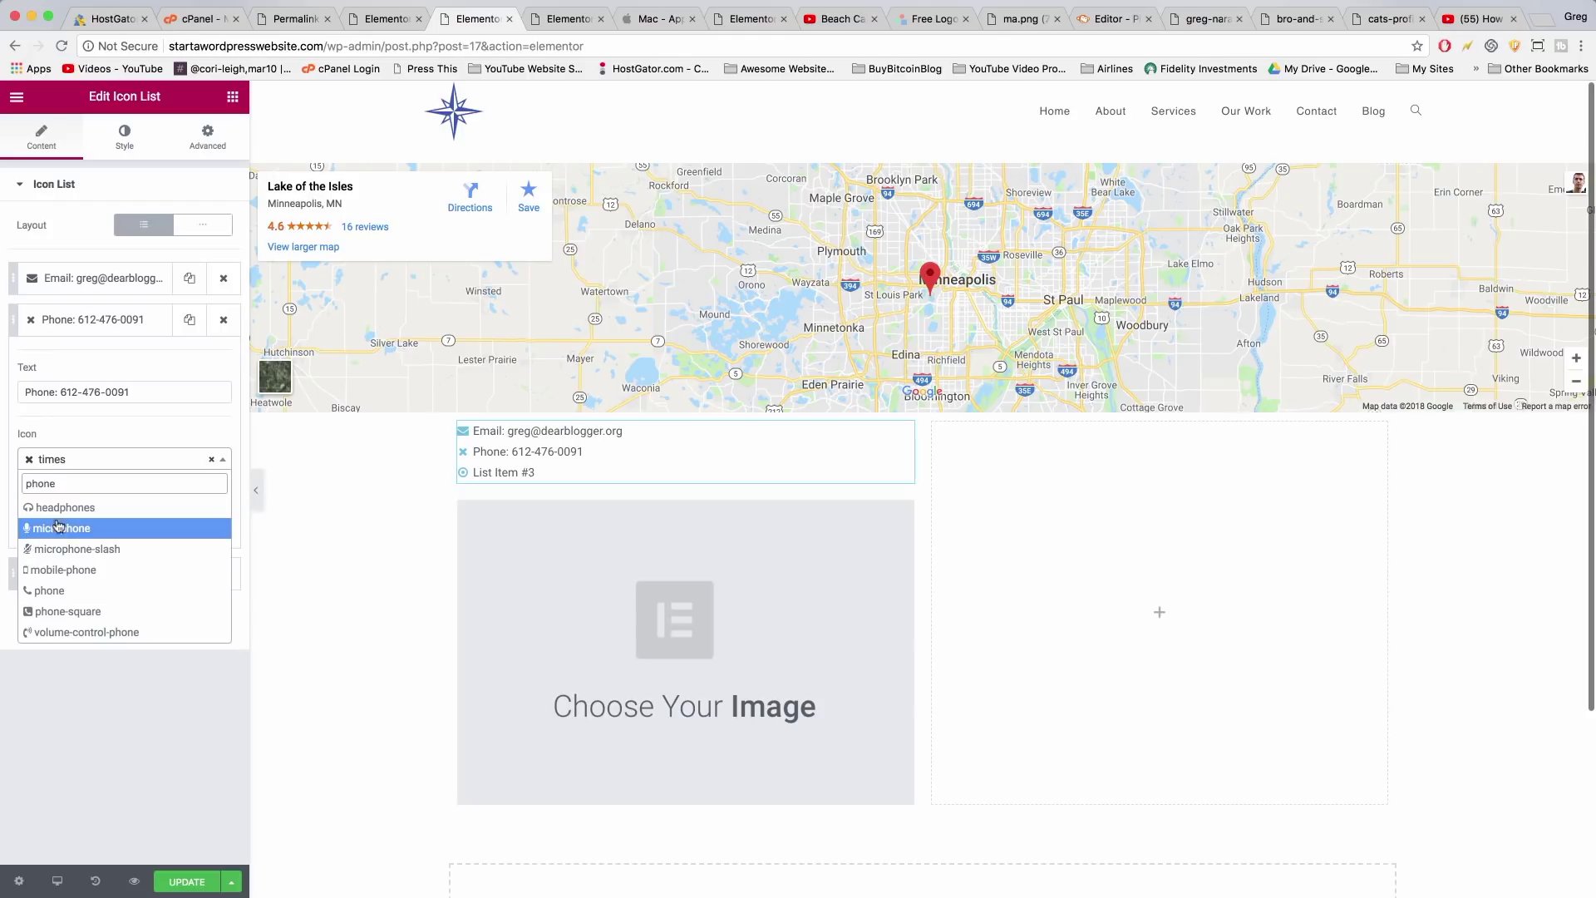
left_click(52, 590)
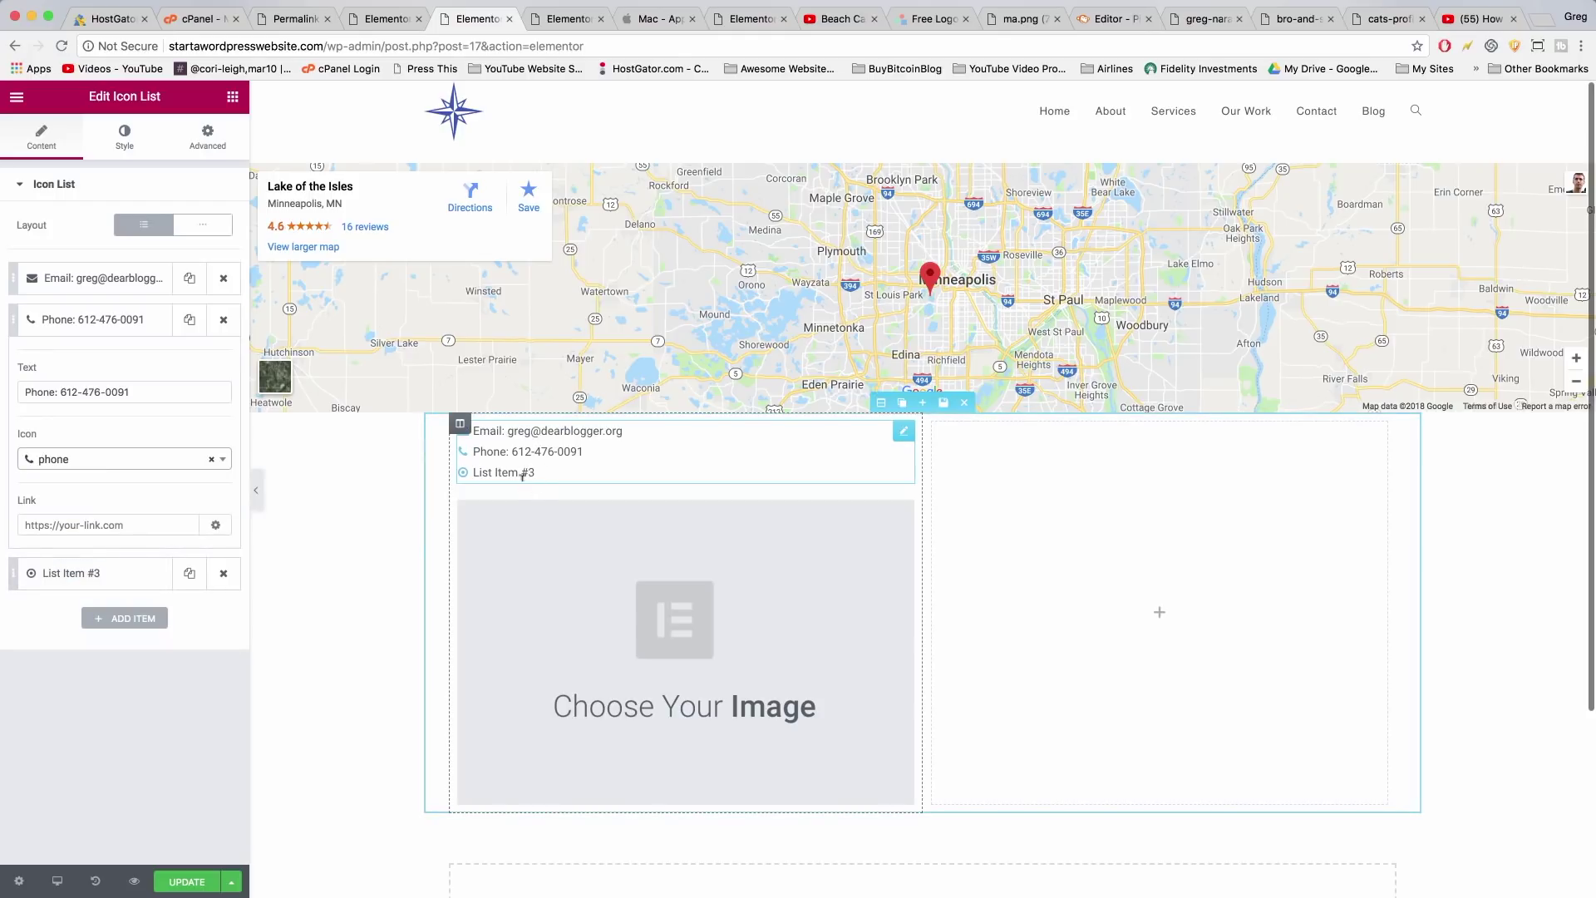
Change the third list item to the street address line with an address-book icon.
left_click(100, 573)
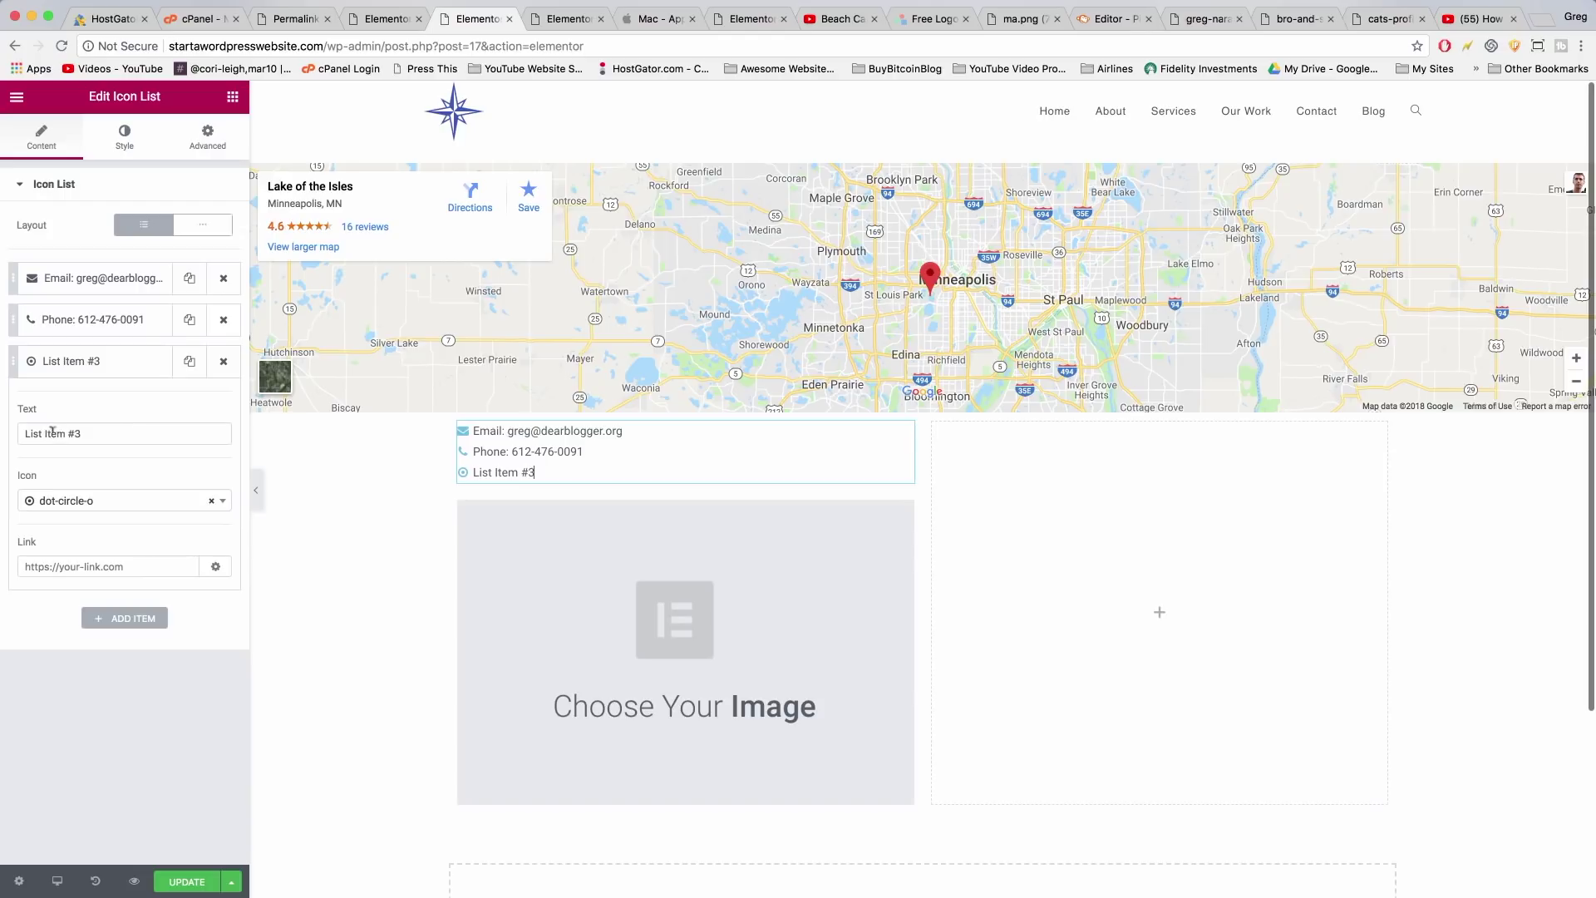
left_click_drag(97, 427, 16, 431)
type("Address:")
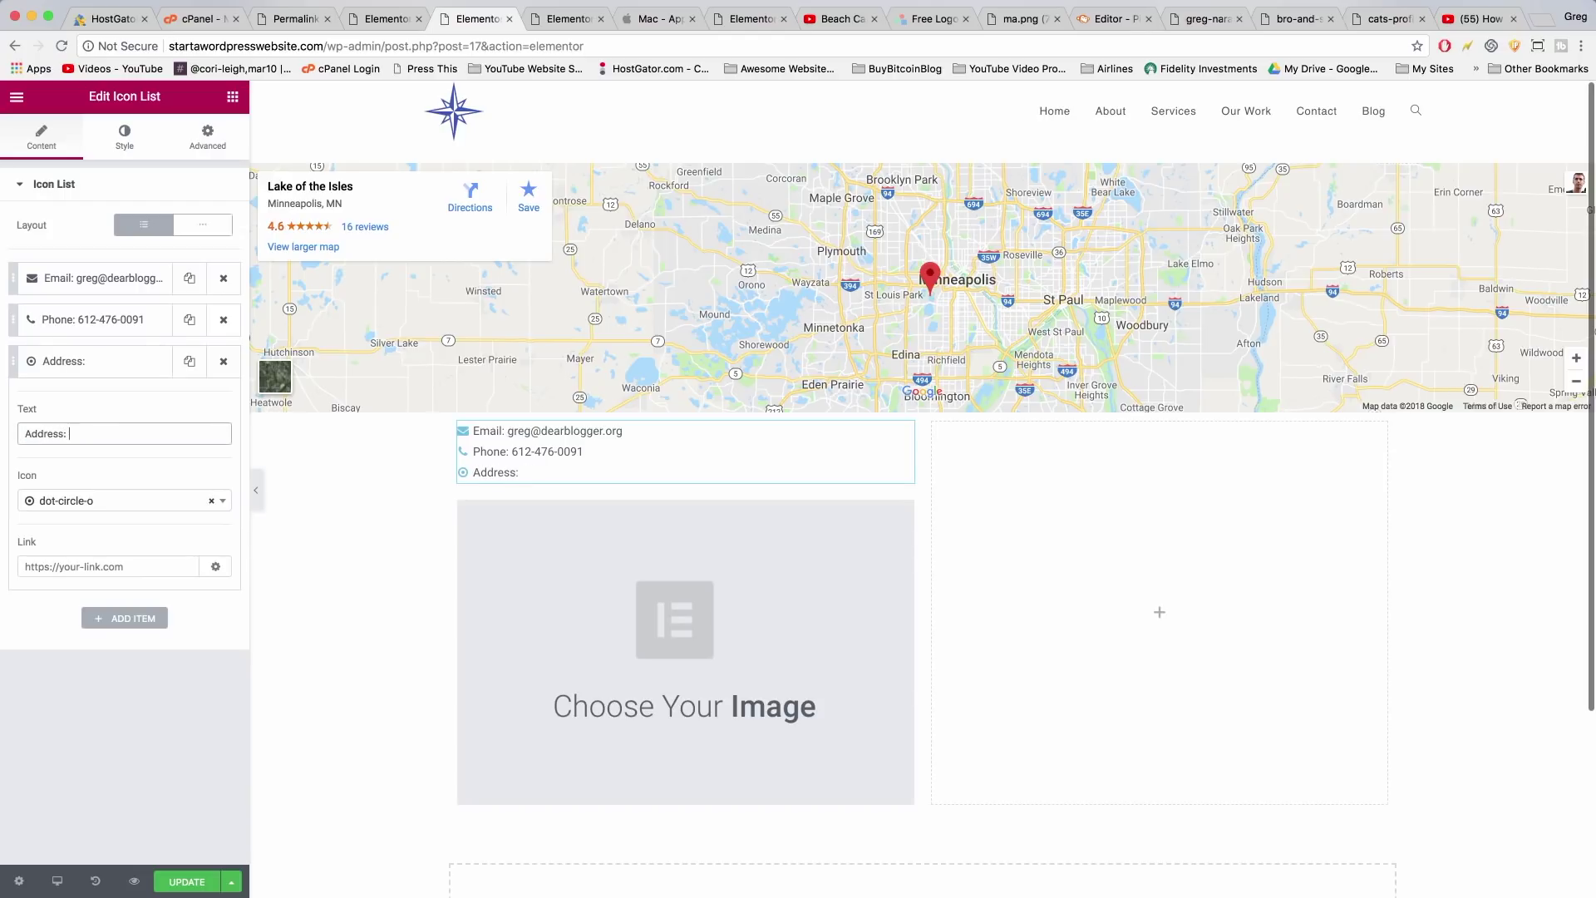
key("super+a")
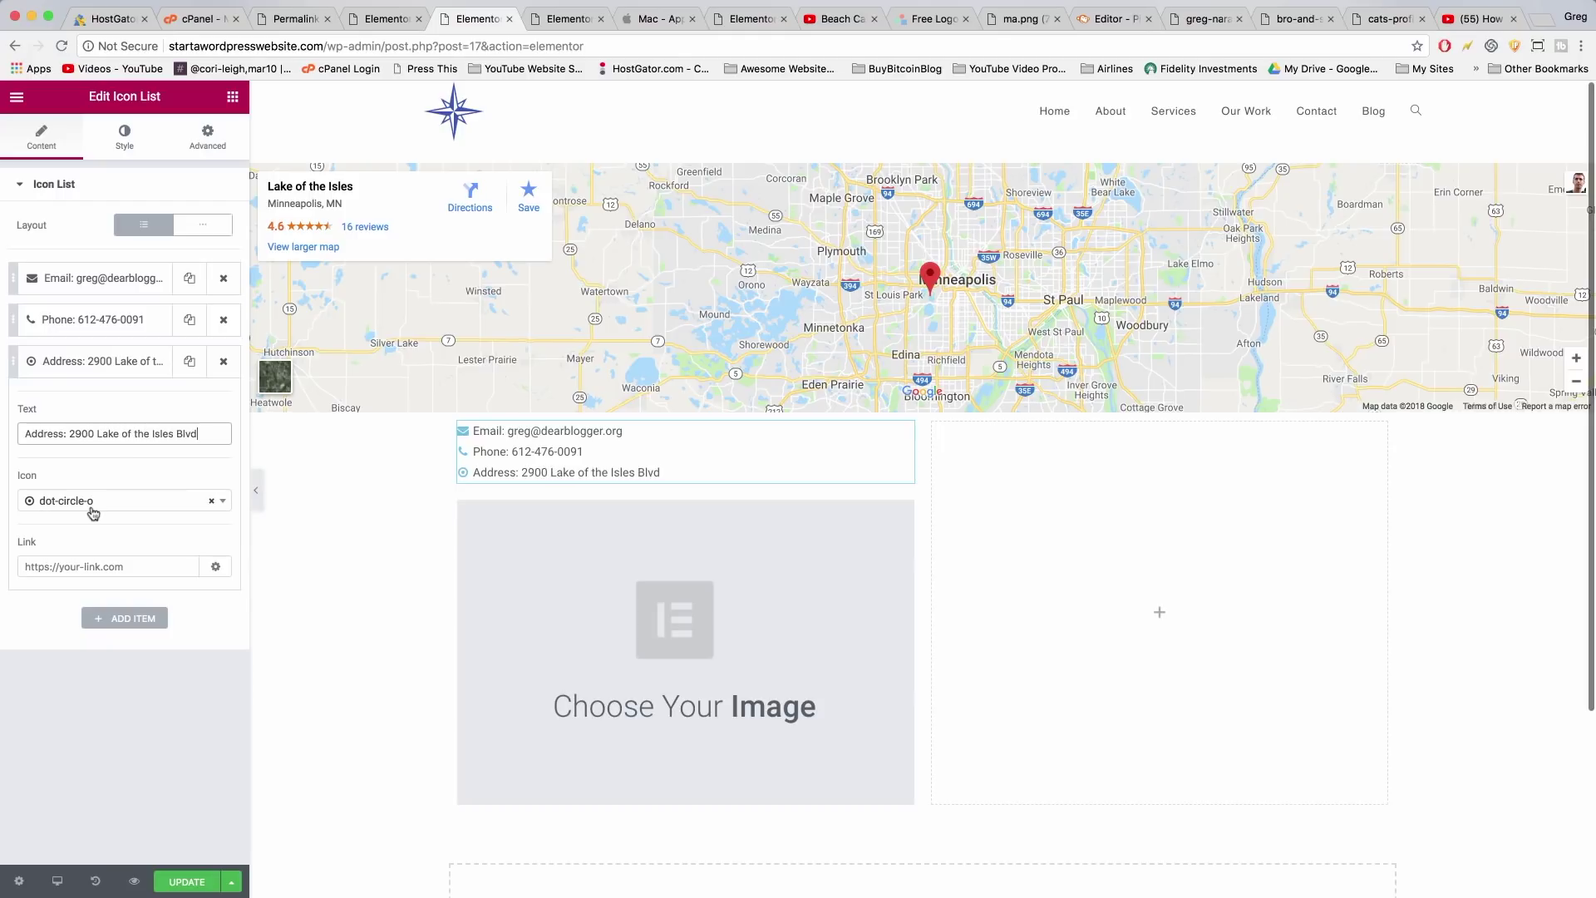
left_click(80, 509)
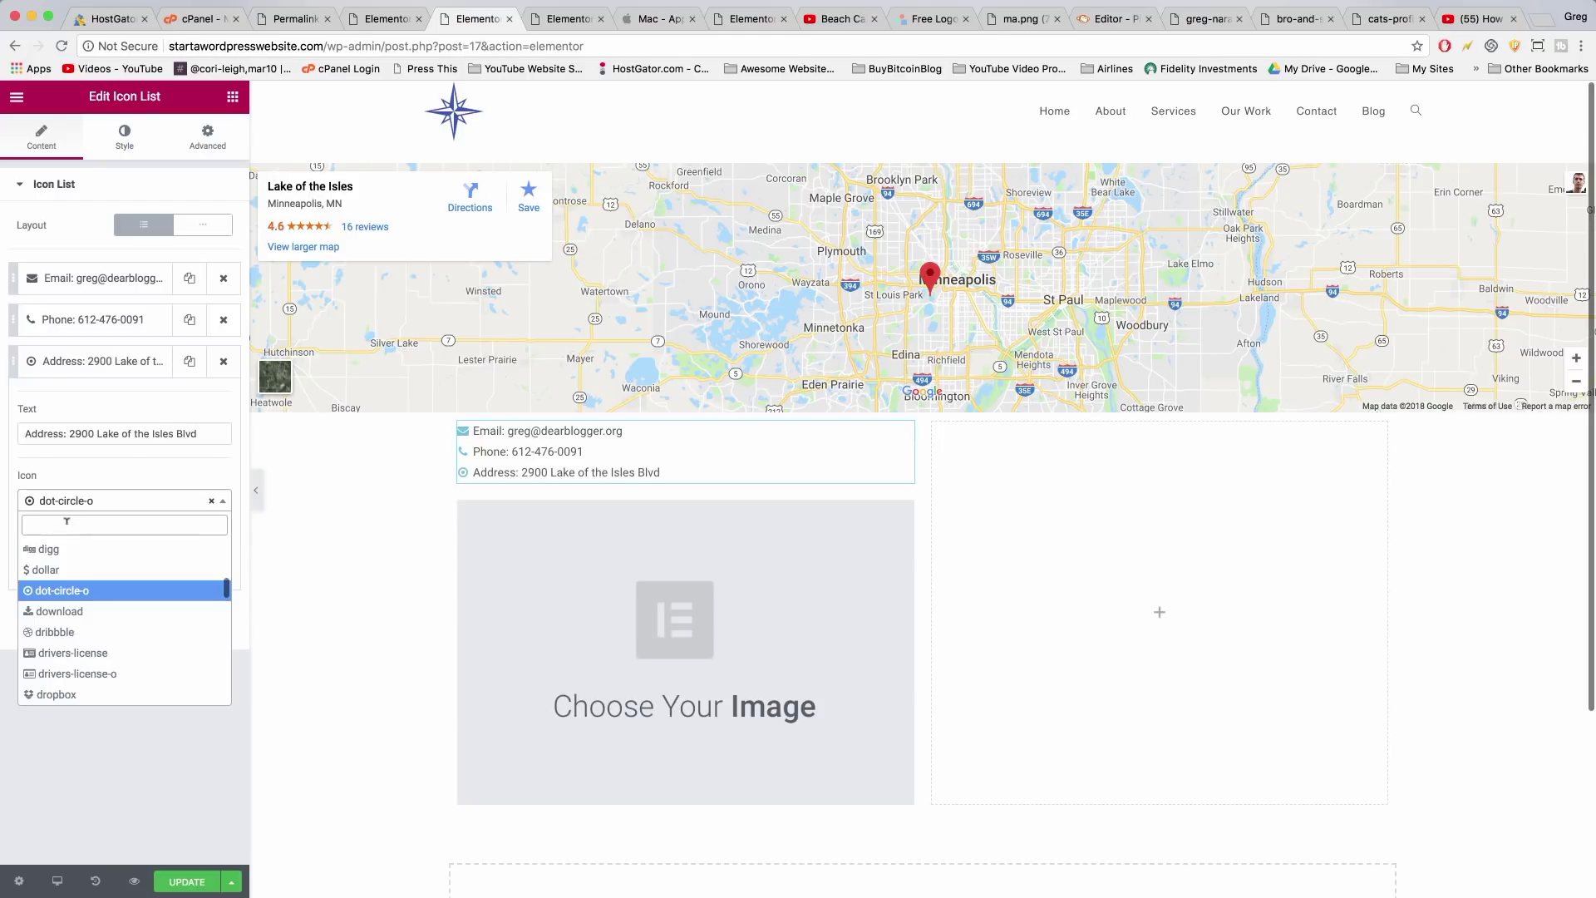
type("addres")
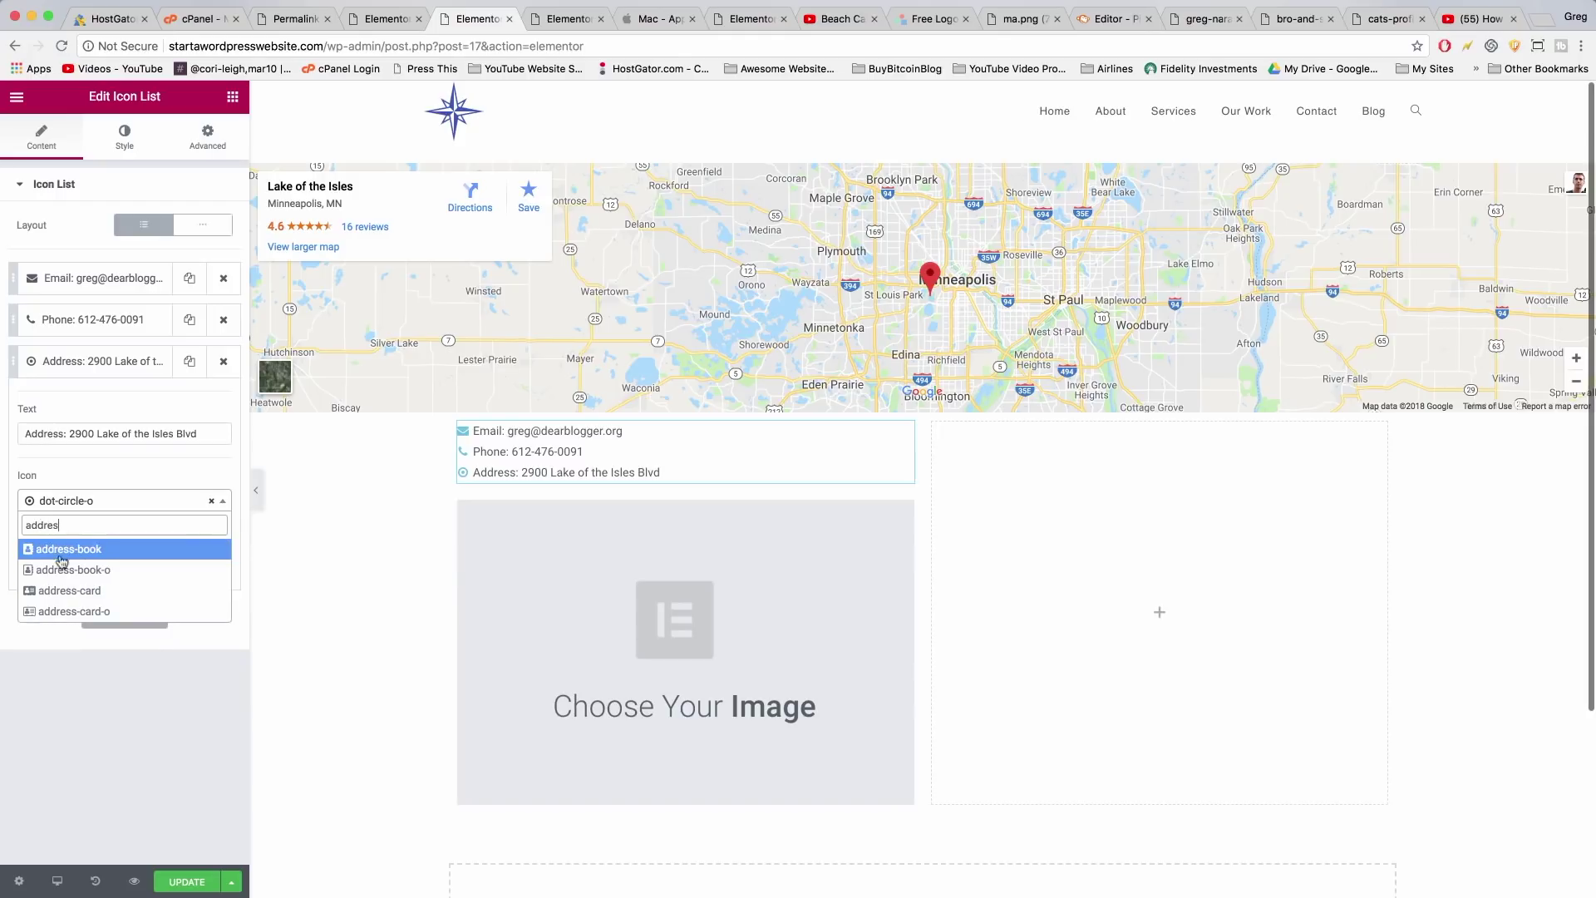
left_click(55, 550)
left_click(665, 620)
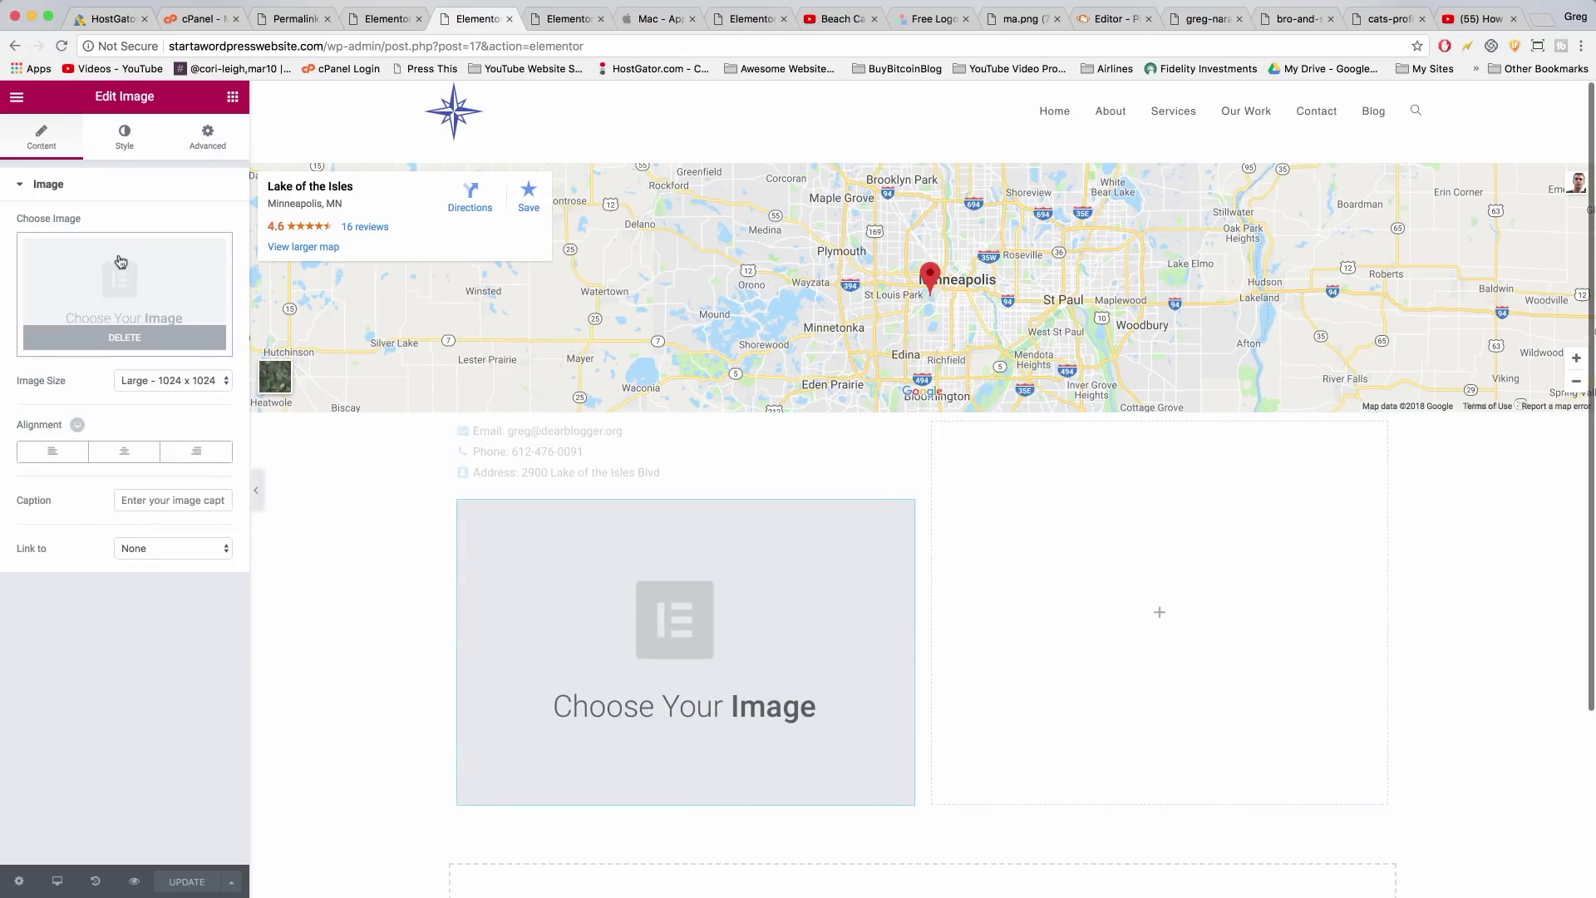
Insert paddle-boarding.jpg from the Media Library into the image widget and update the page.
left_click(119, 259)
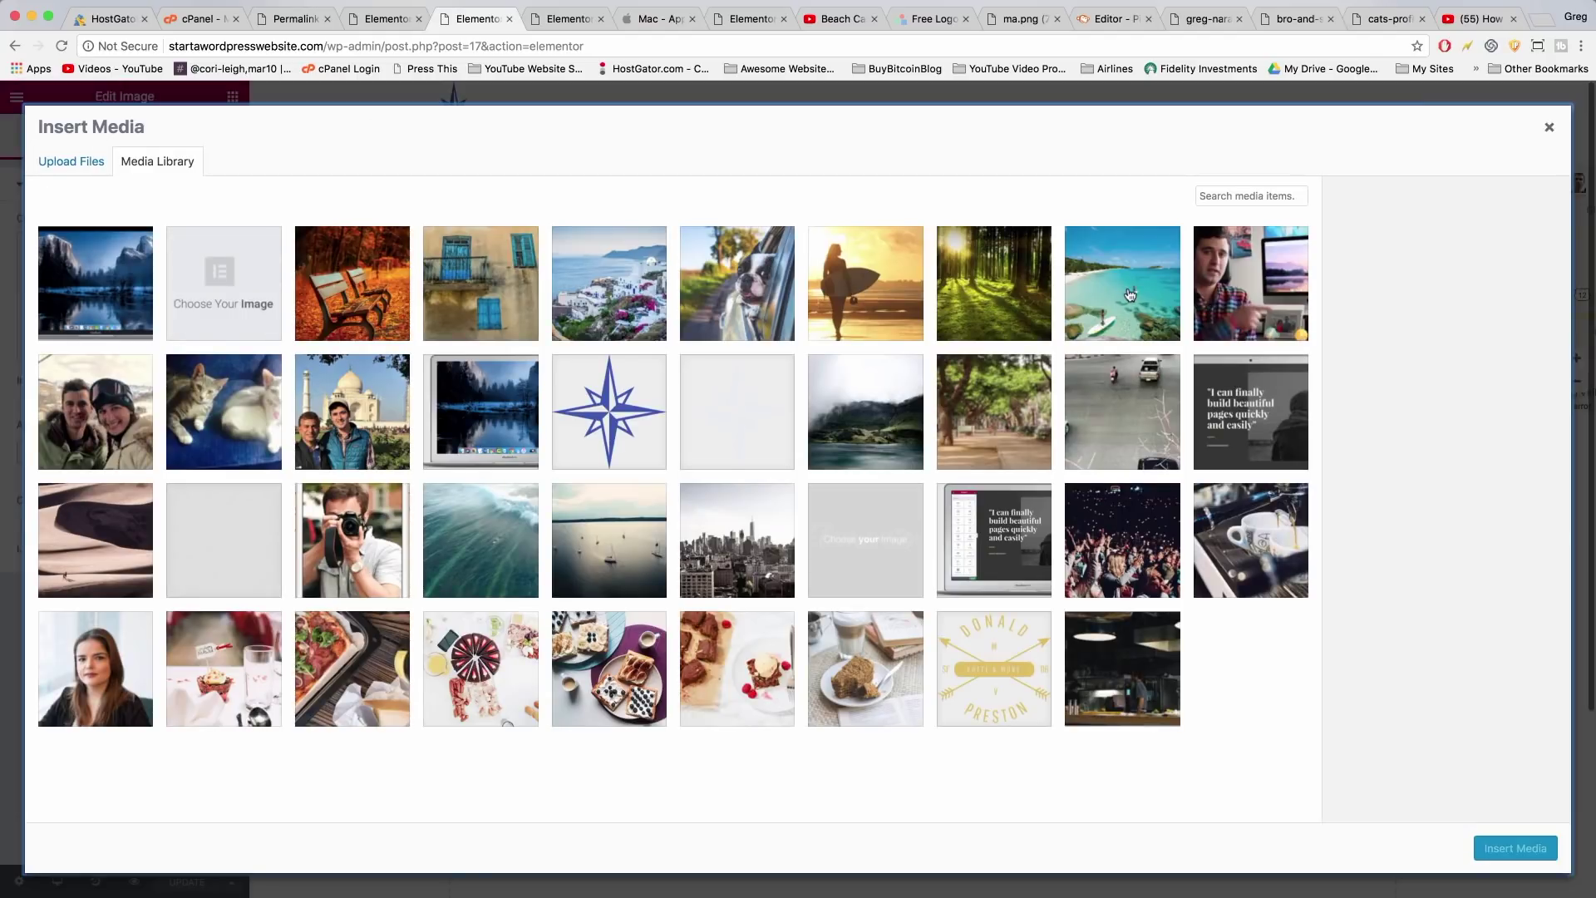
left_click(1130, 294)
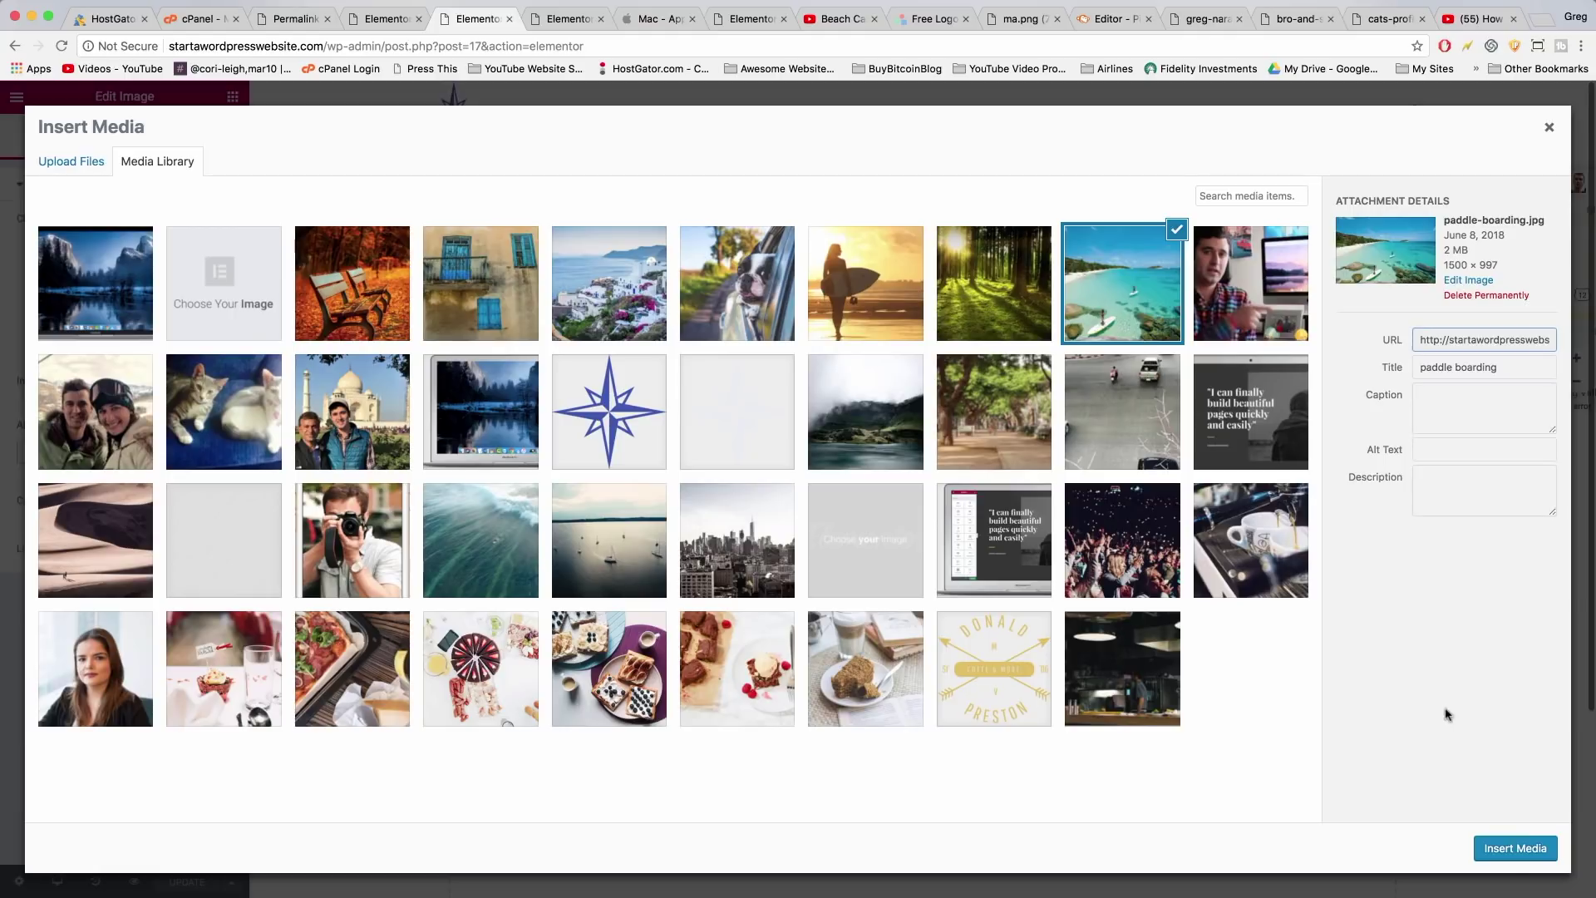
left_click(1529, 855)
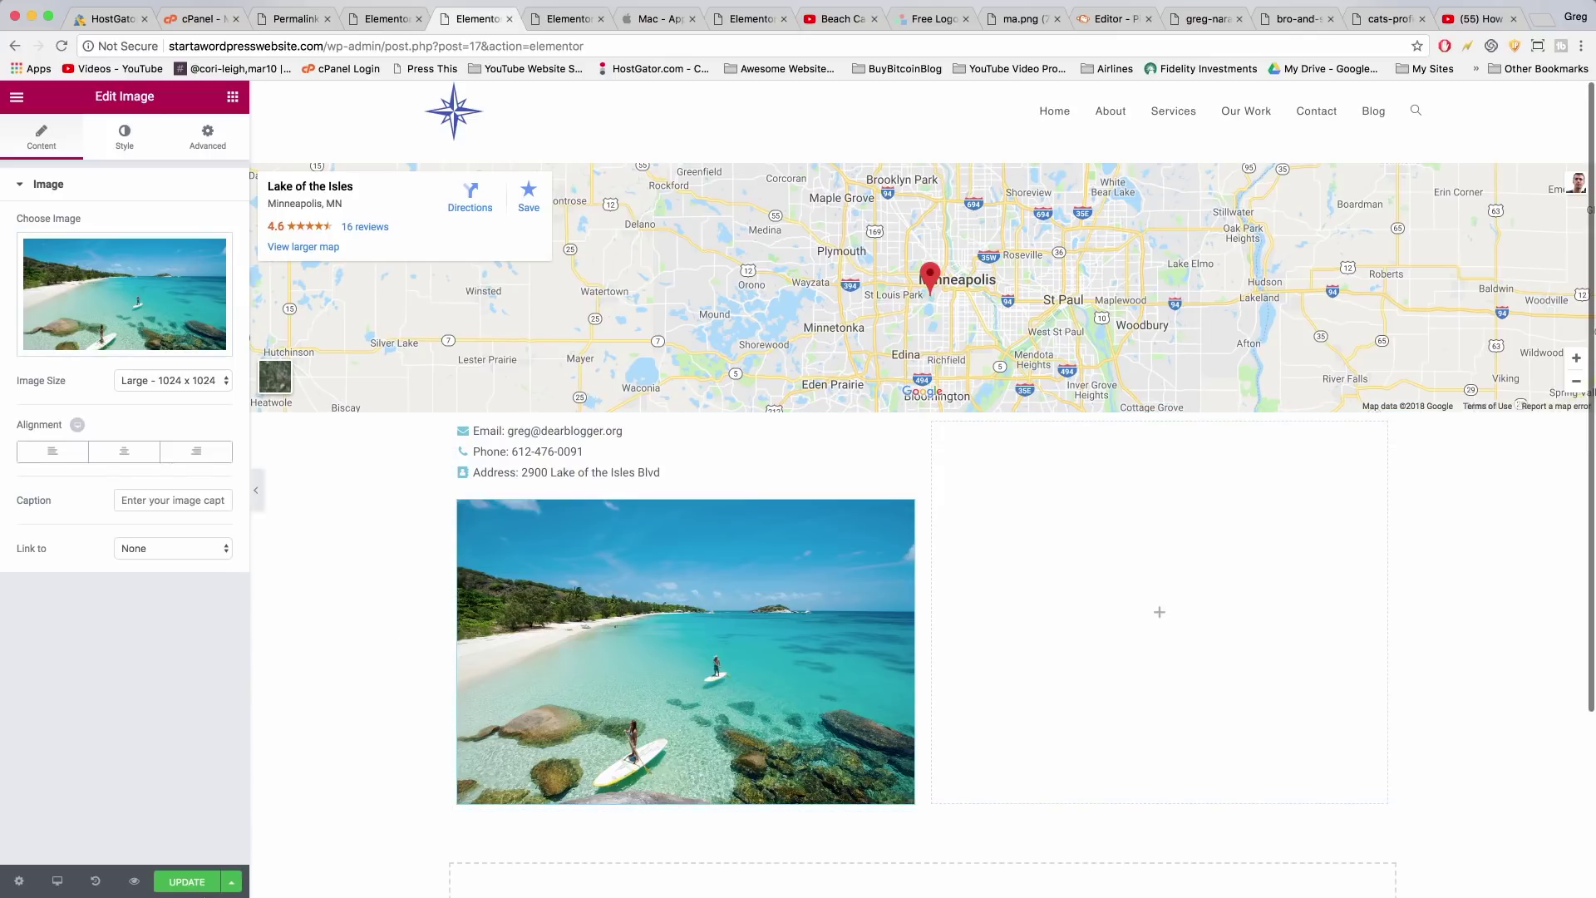
left_click(192, 880)
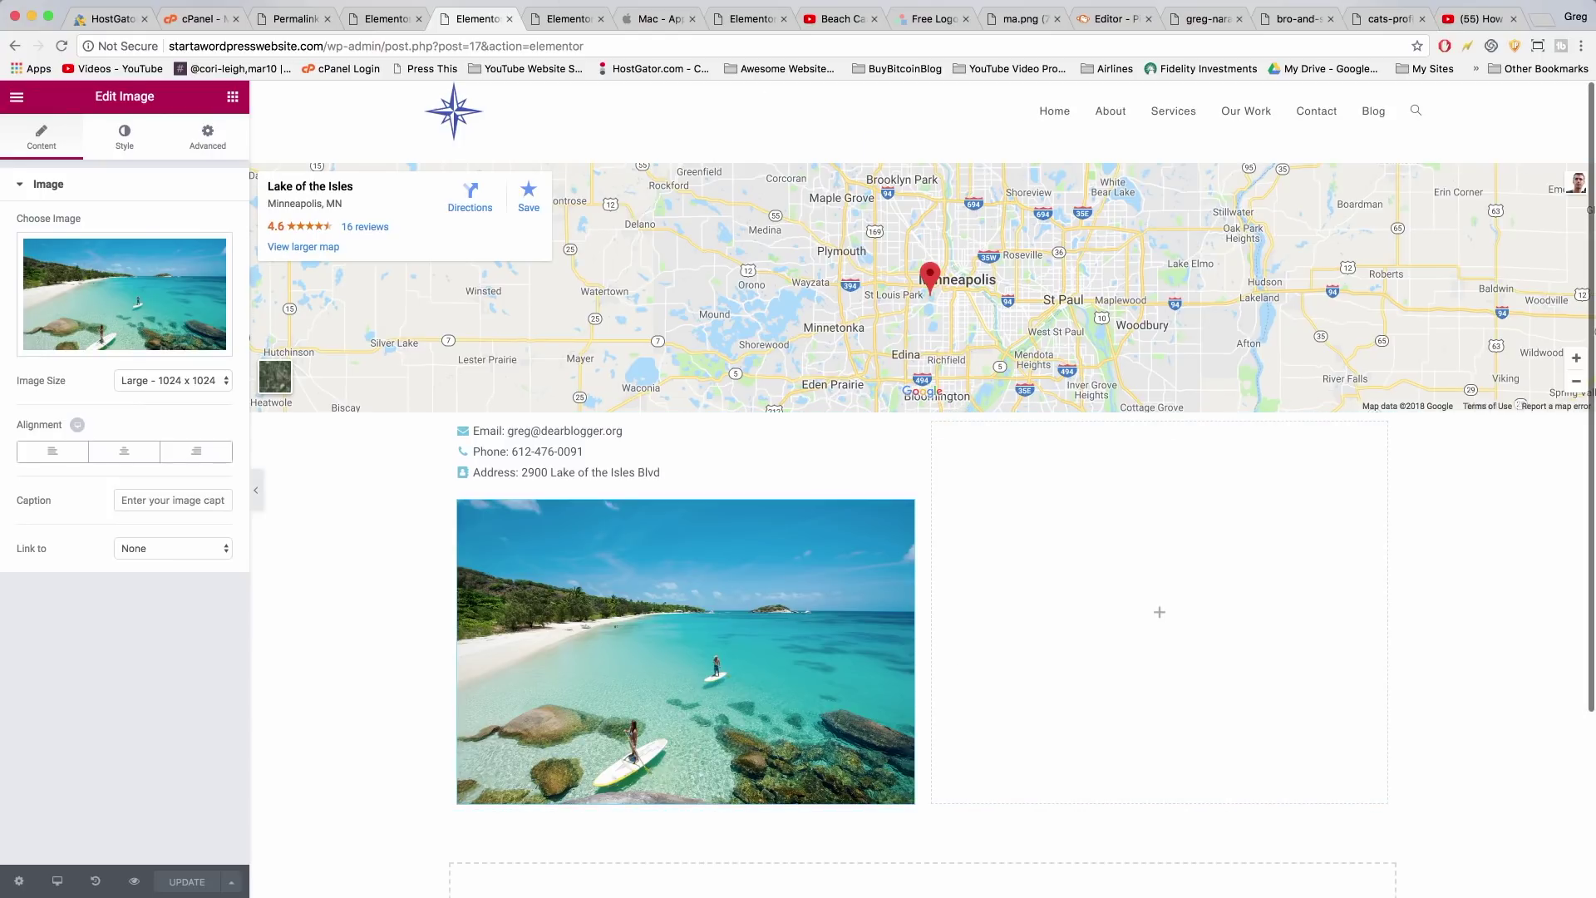
Exit Elementor to the dashboard and open Contact Form 7's Contact Forms list.
left_click(387, 20)
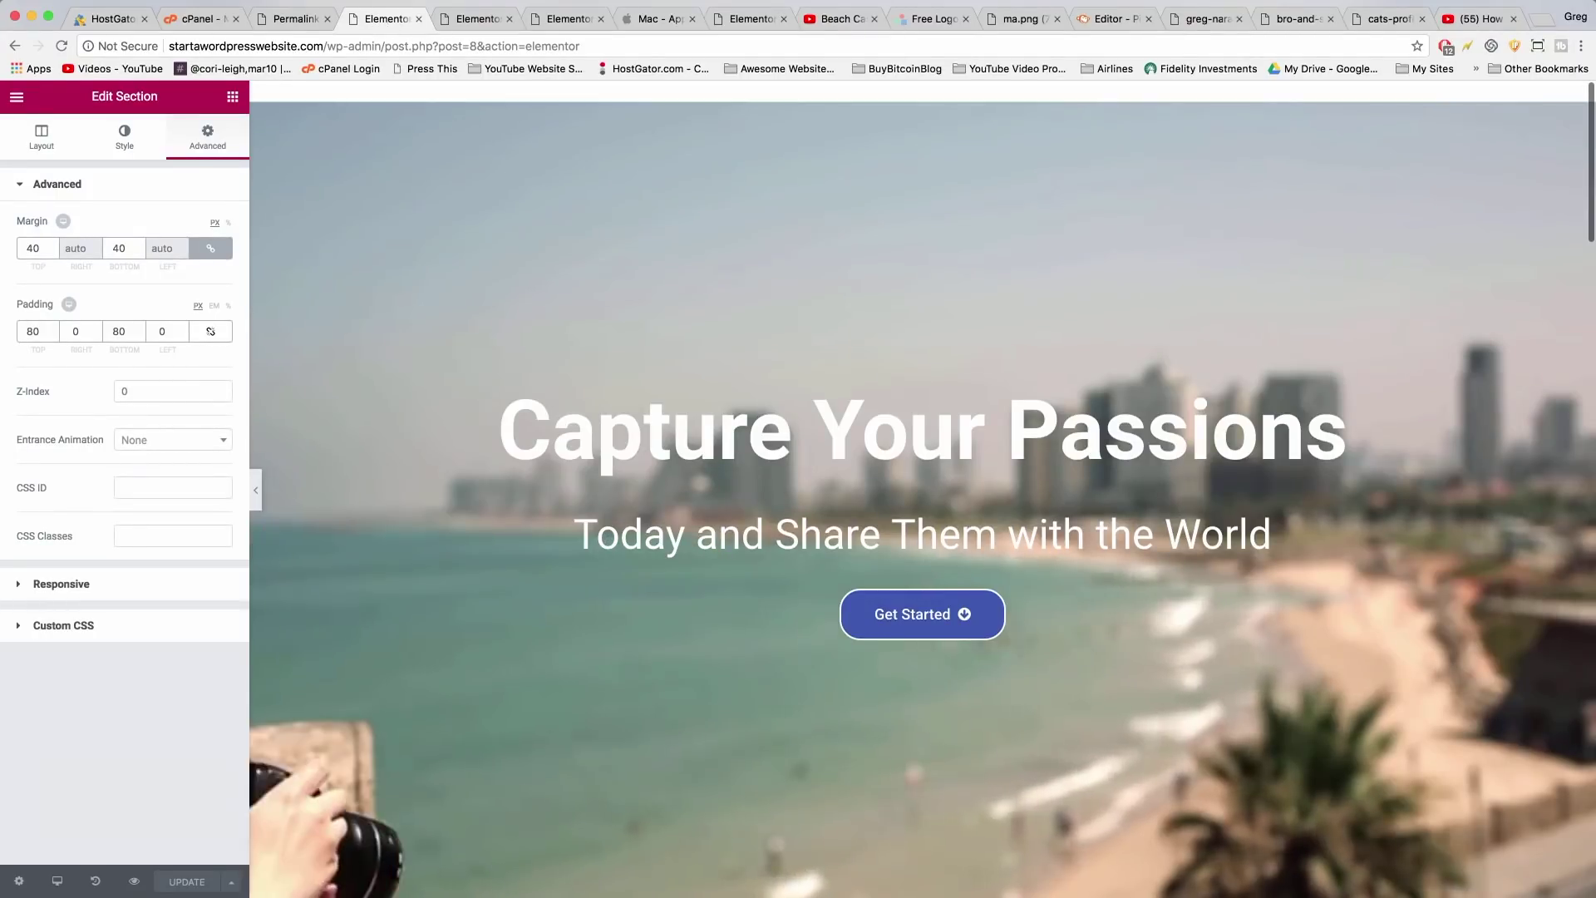
left_click(16, 98)
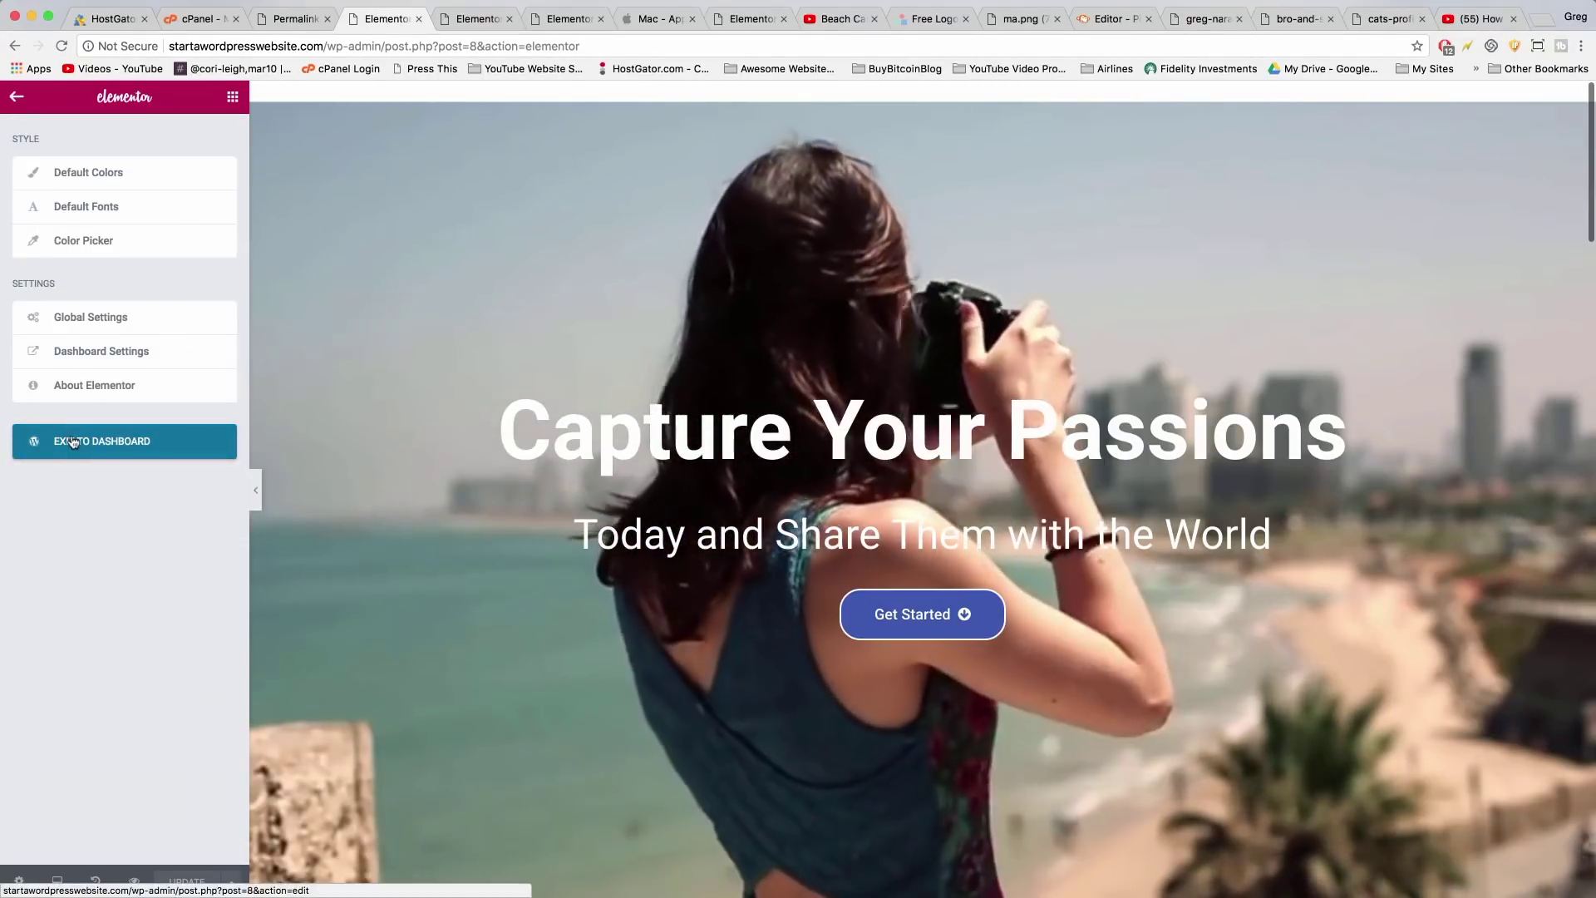
left_click(74, 443)
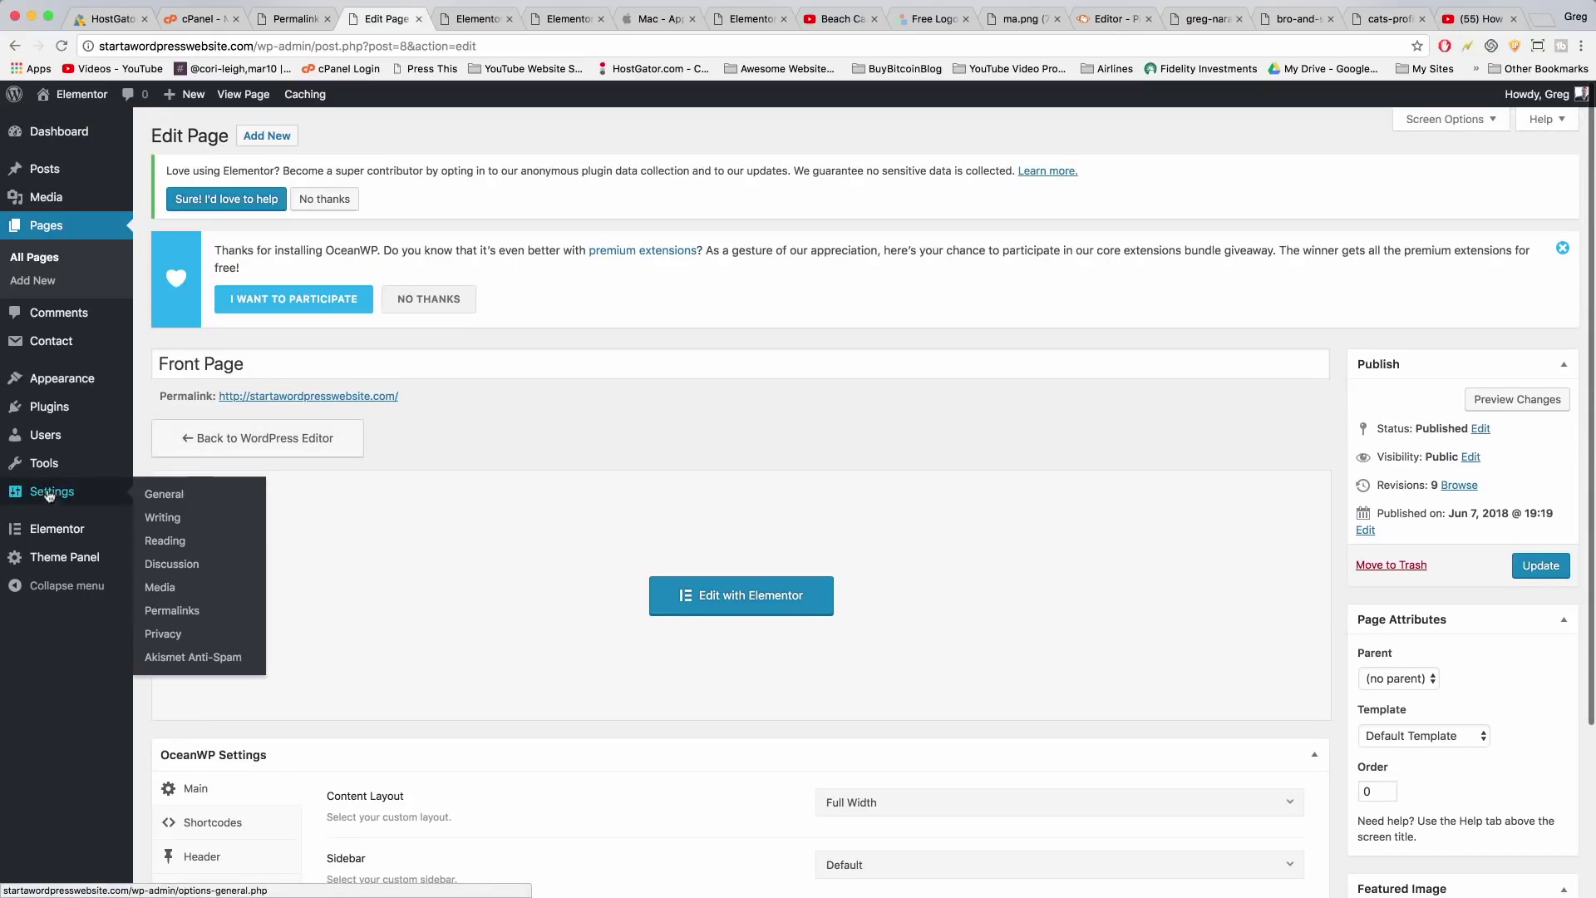
left_click(57, 412)
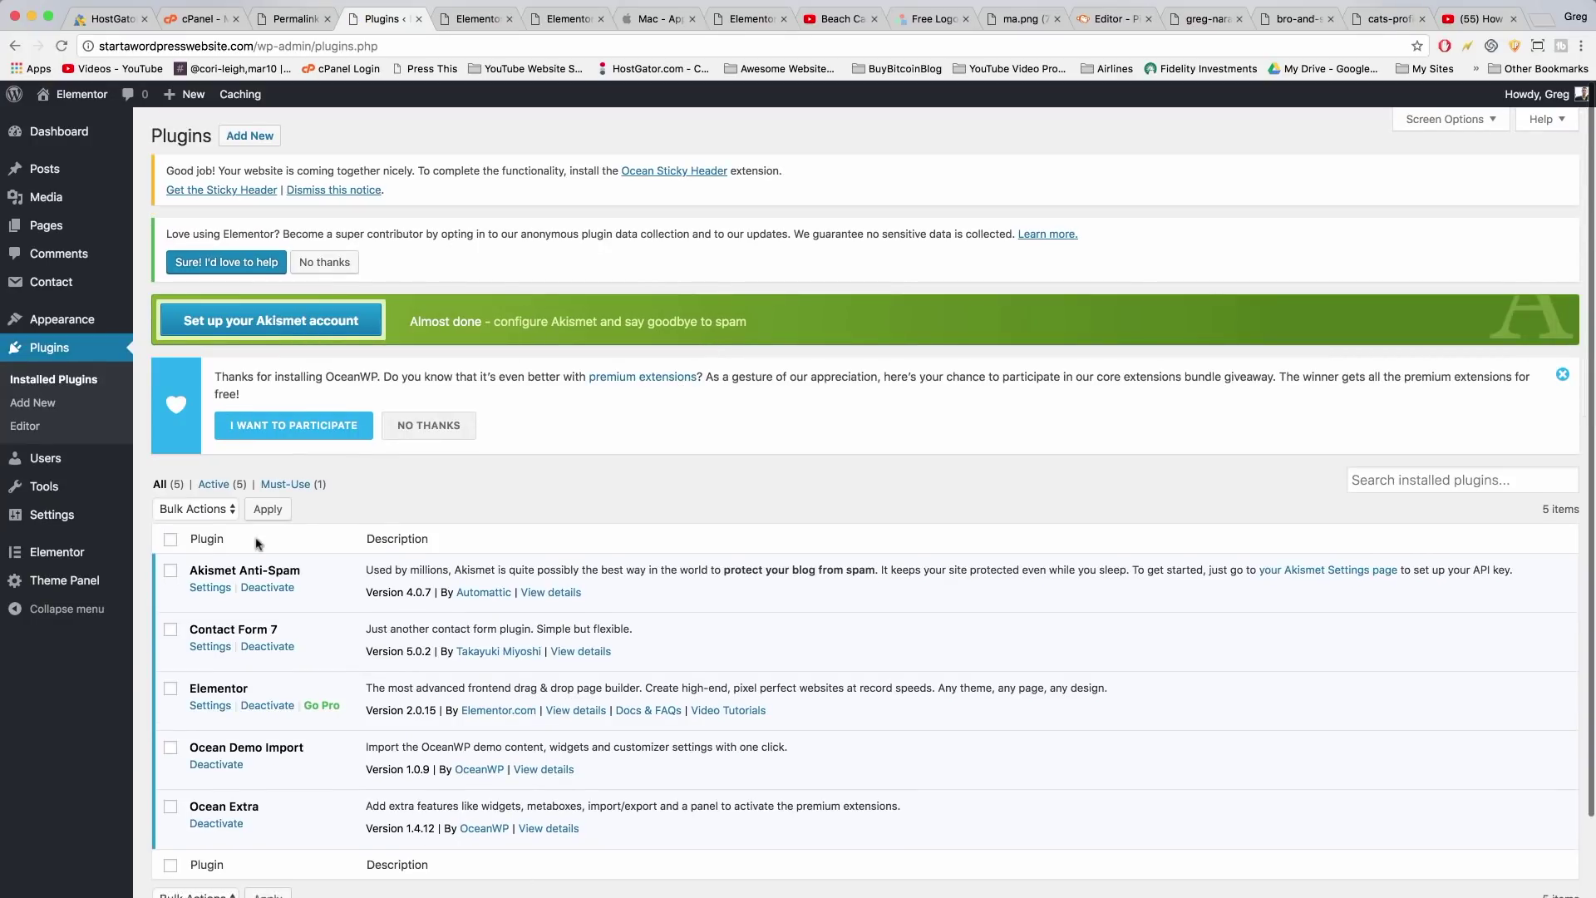
left_click(218, 648)
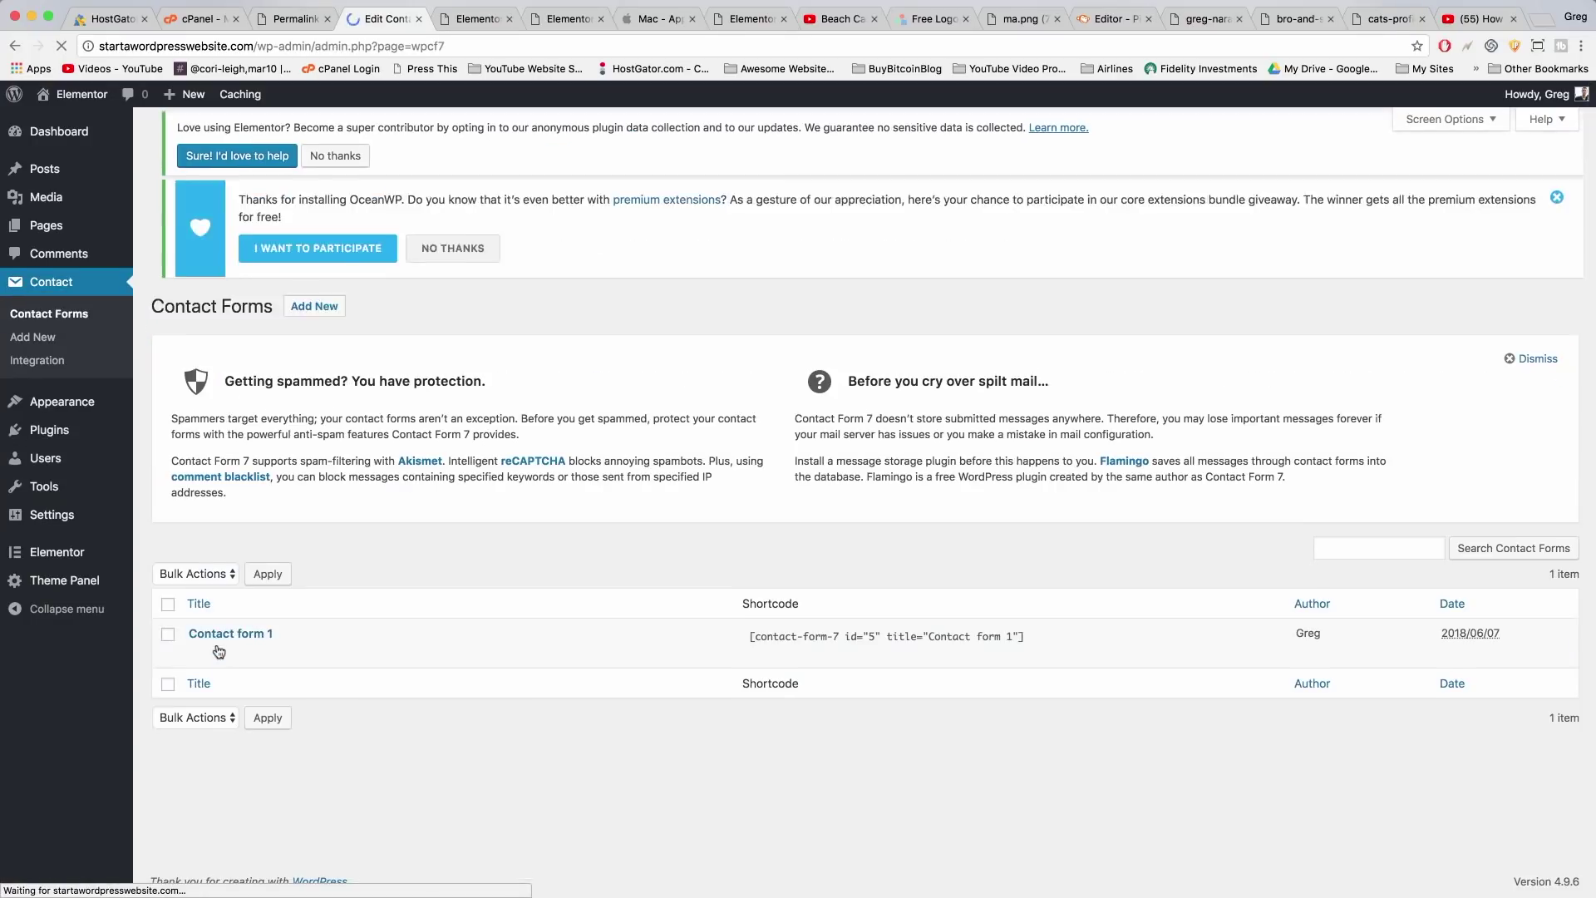
Copy the Contact form 1 shortcode and return to the Contact page in Elementor.
left_click(773, 638)
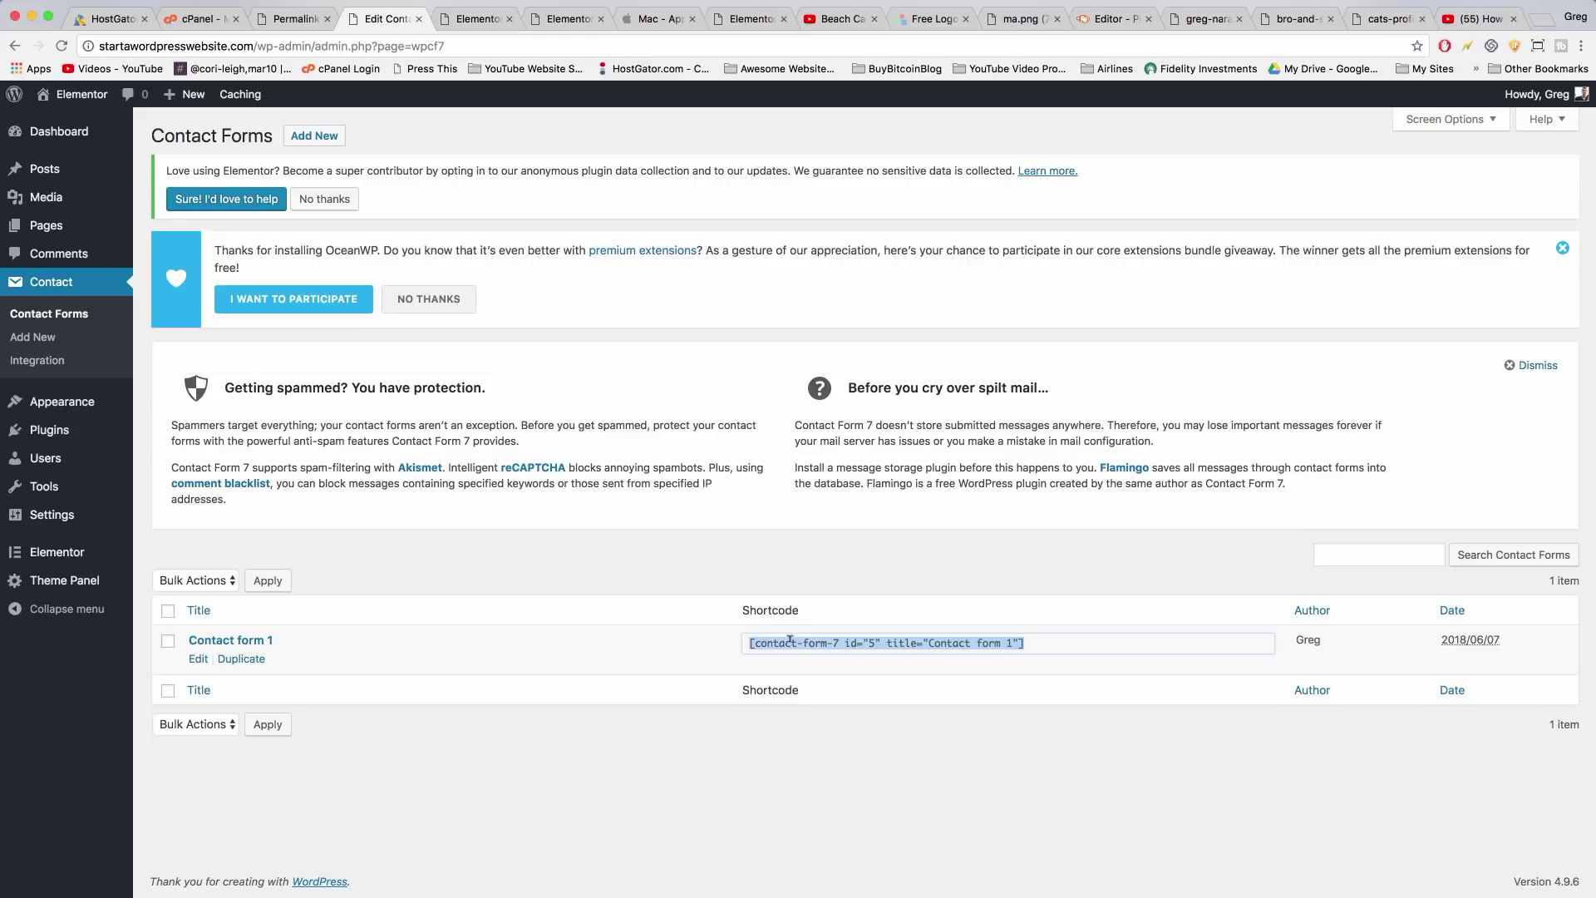
right_click(790, 640)
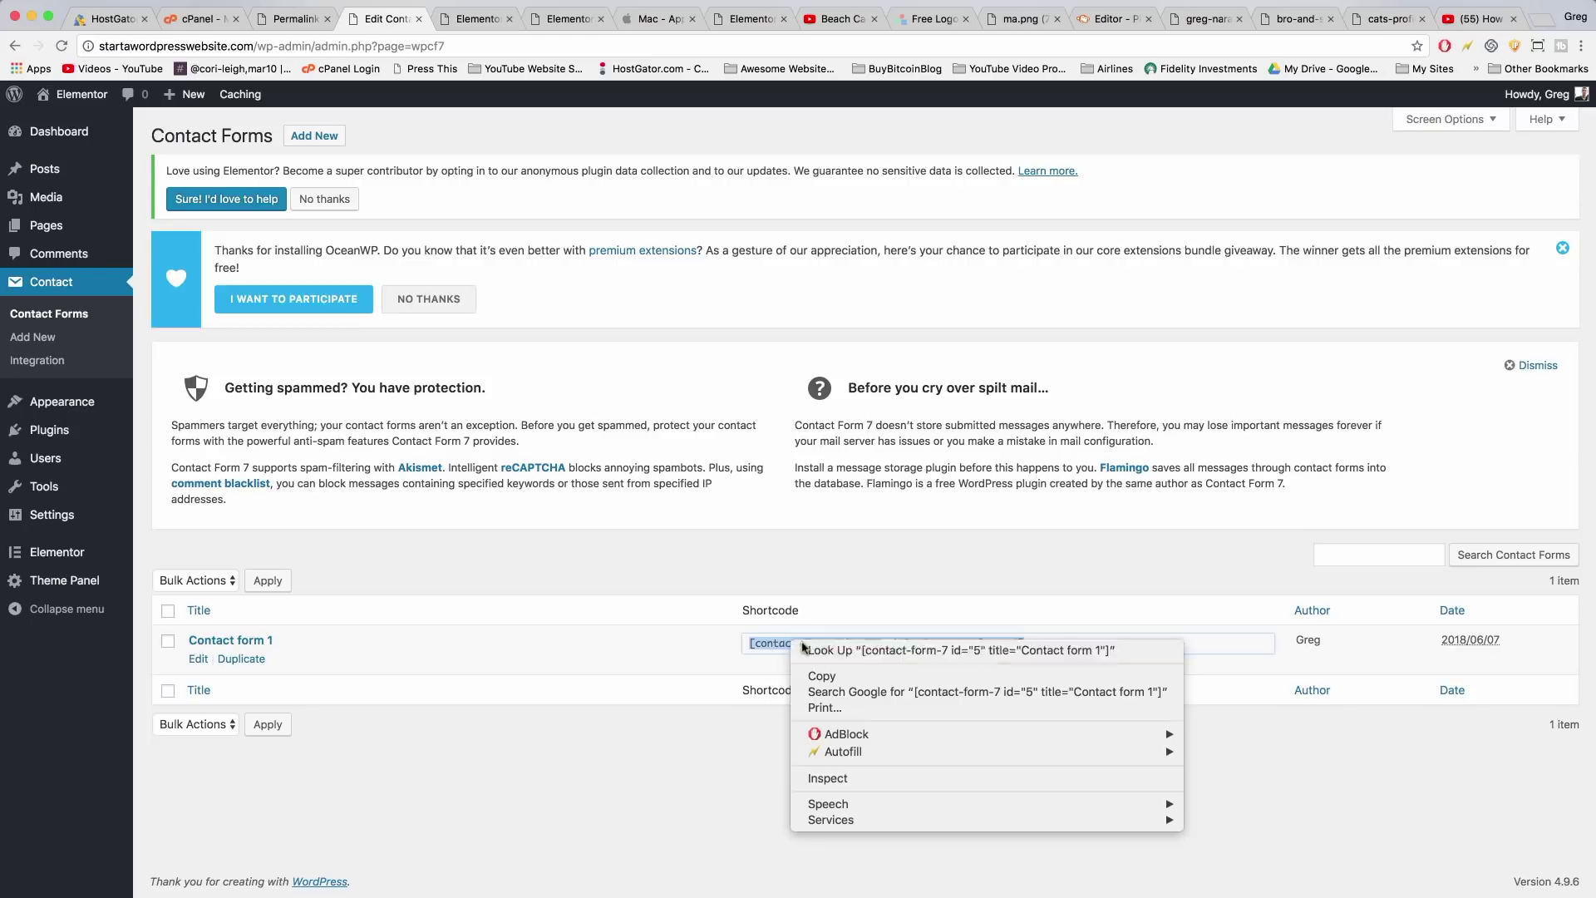
left_click(829, 677)
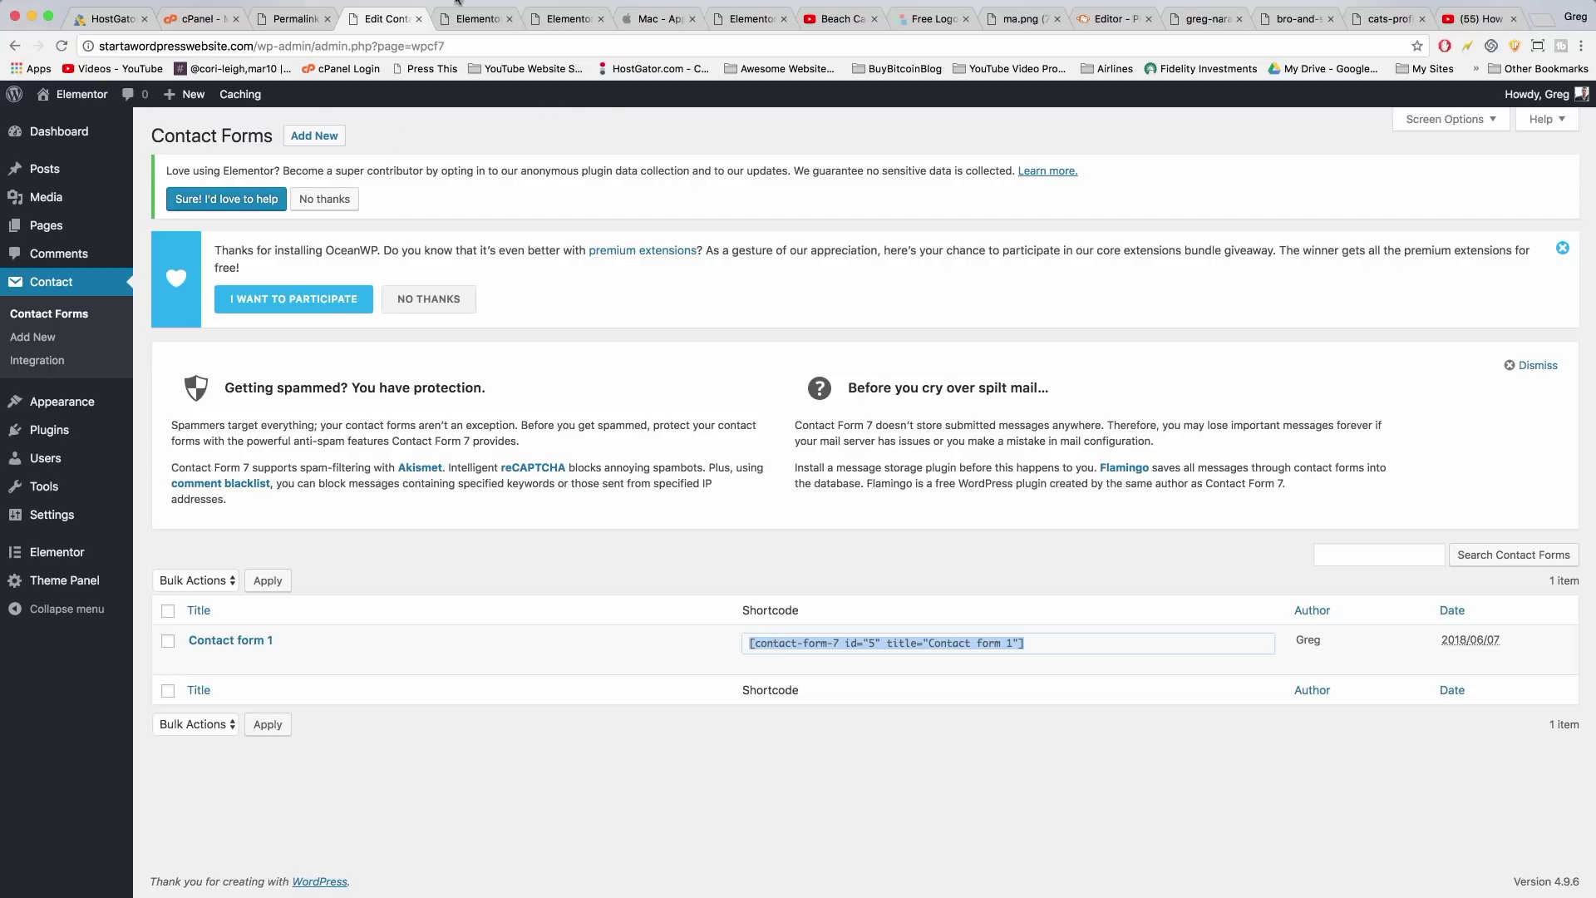
left_click(475, 20)
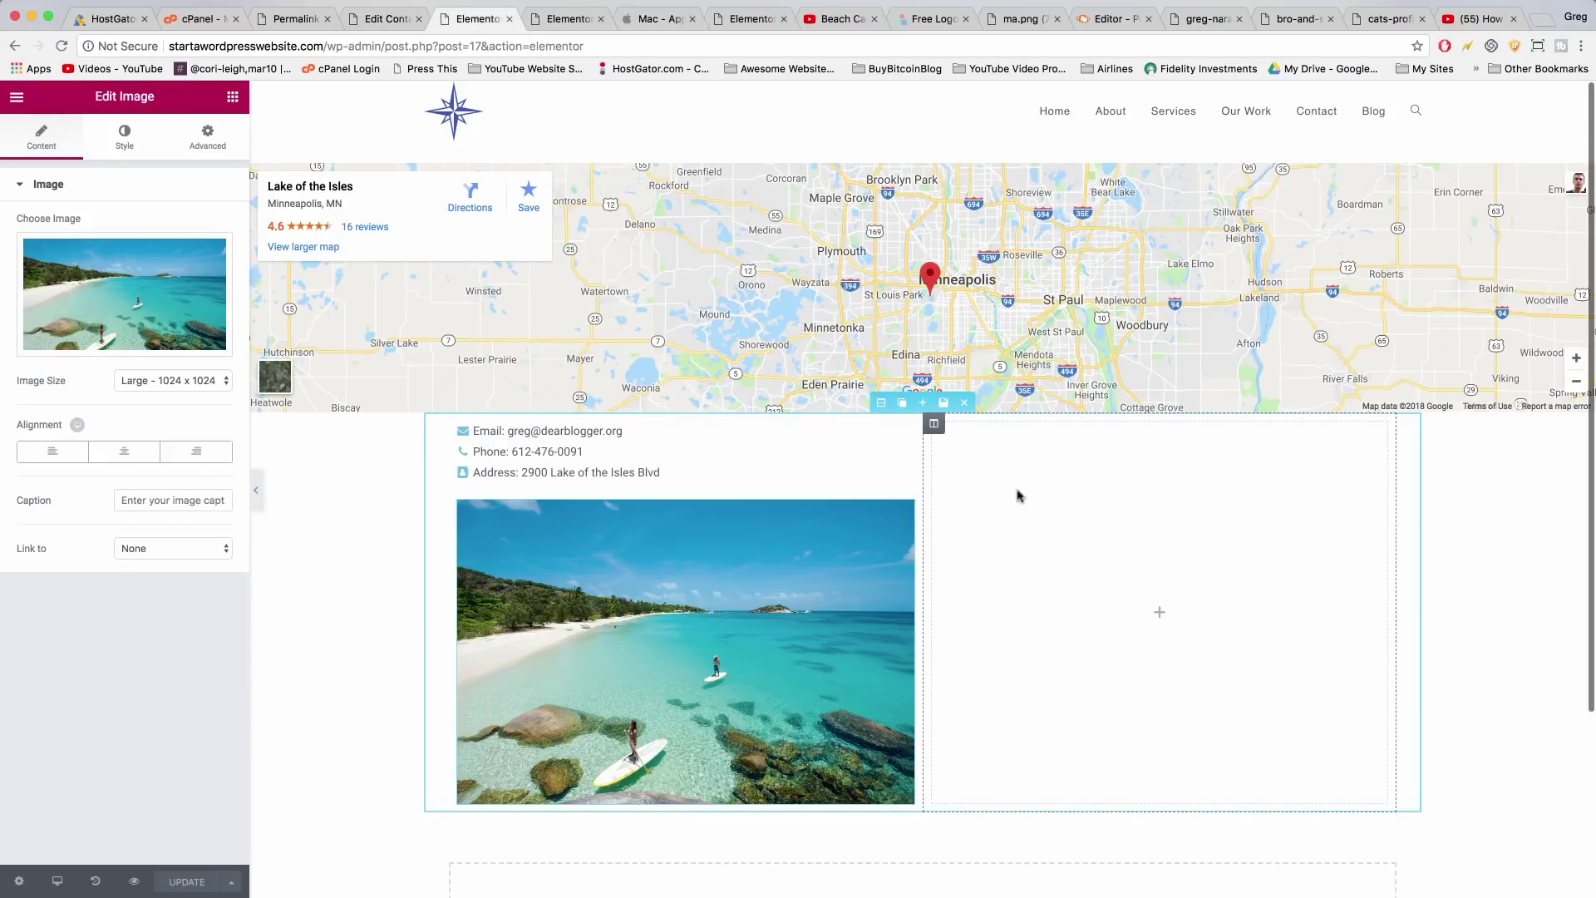
Add a Shortcode widget to the right column, paste the Contact form 1 shortcode, and update.
left_click(232, 97)
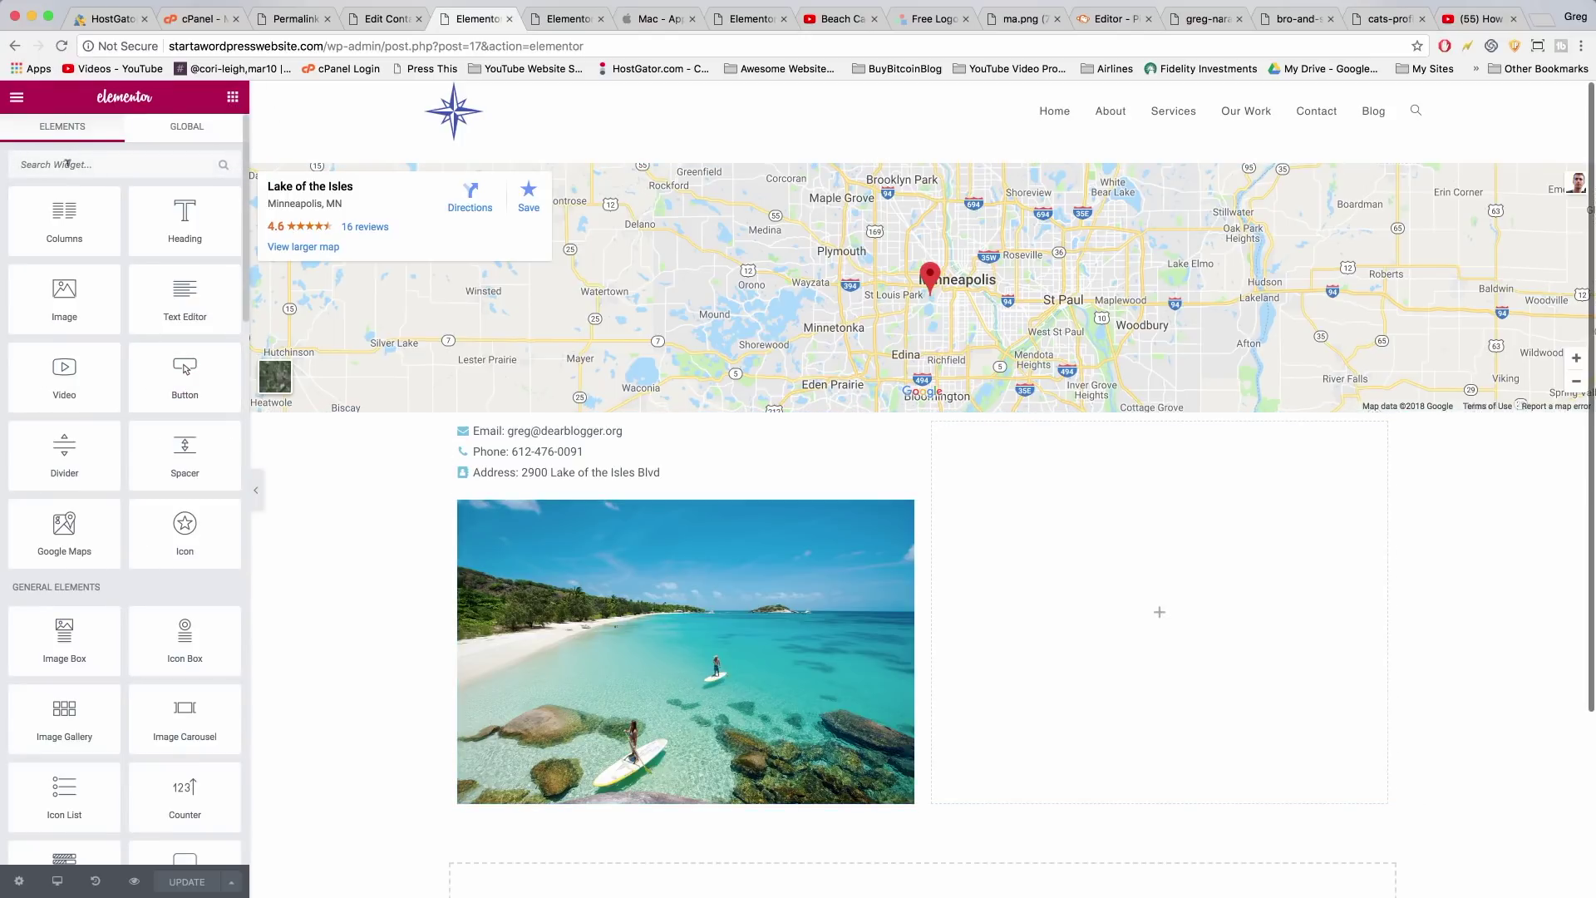
type("short")
left_click_drag(40, 188, 1135, 588)
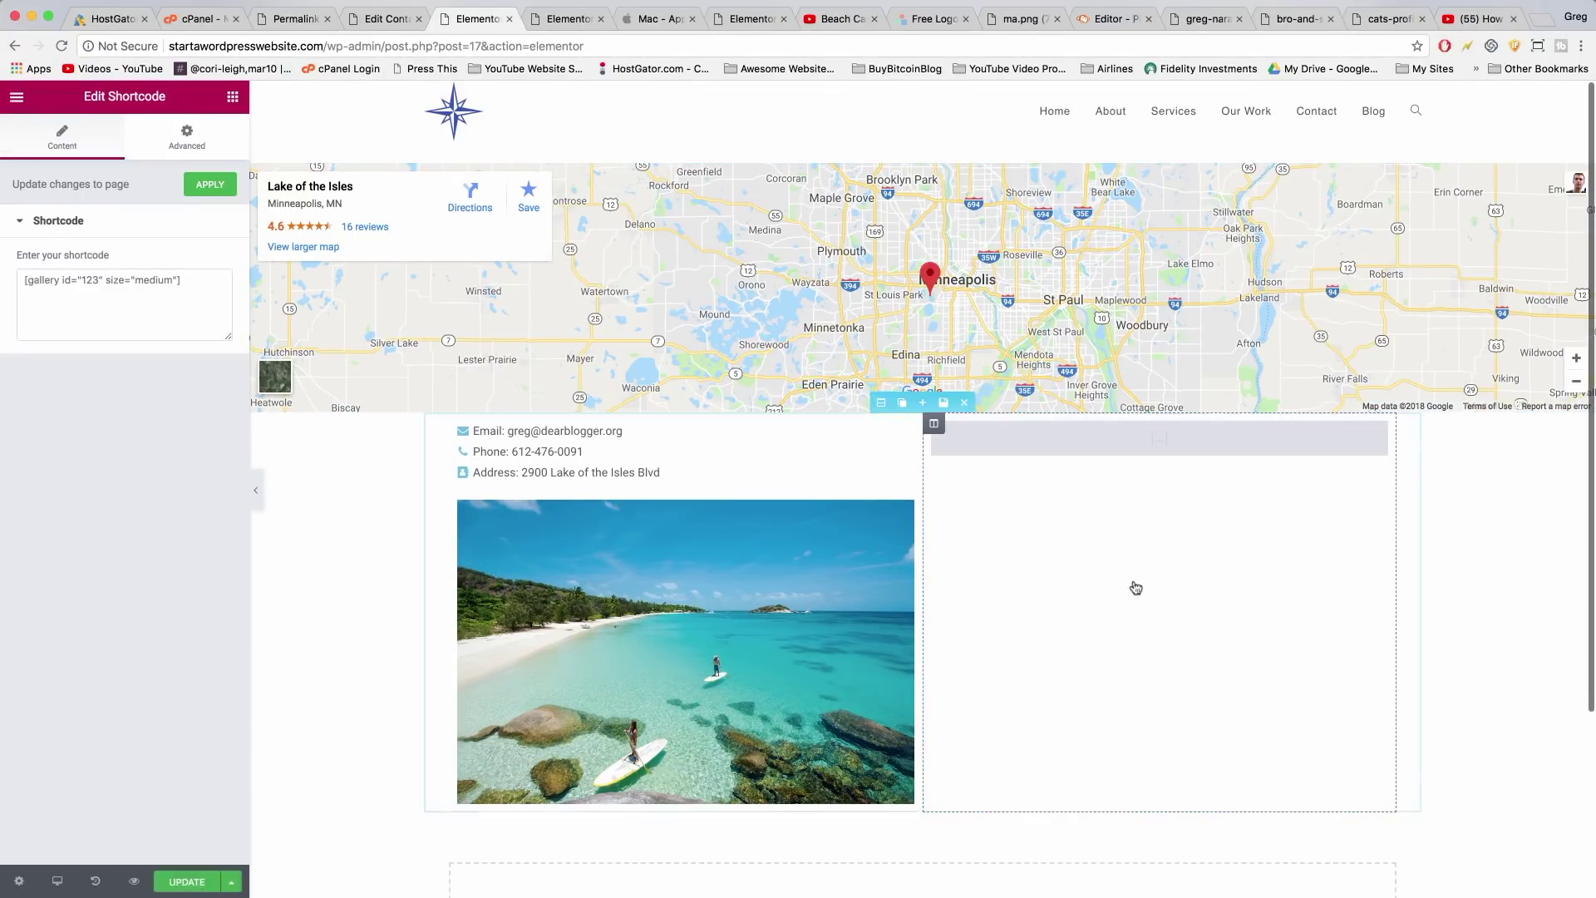
left_click(202, 276)
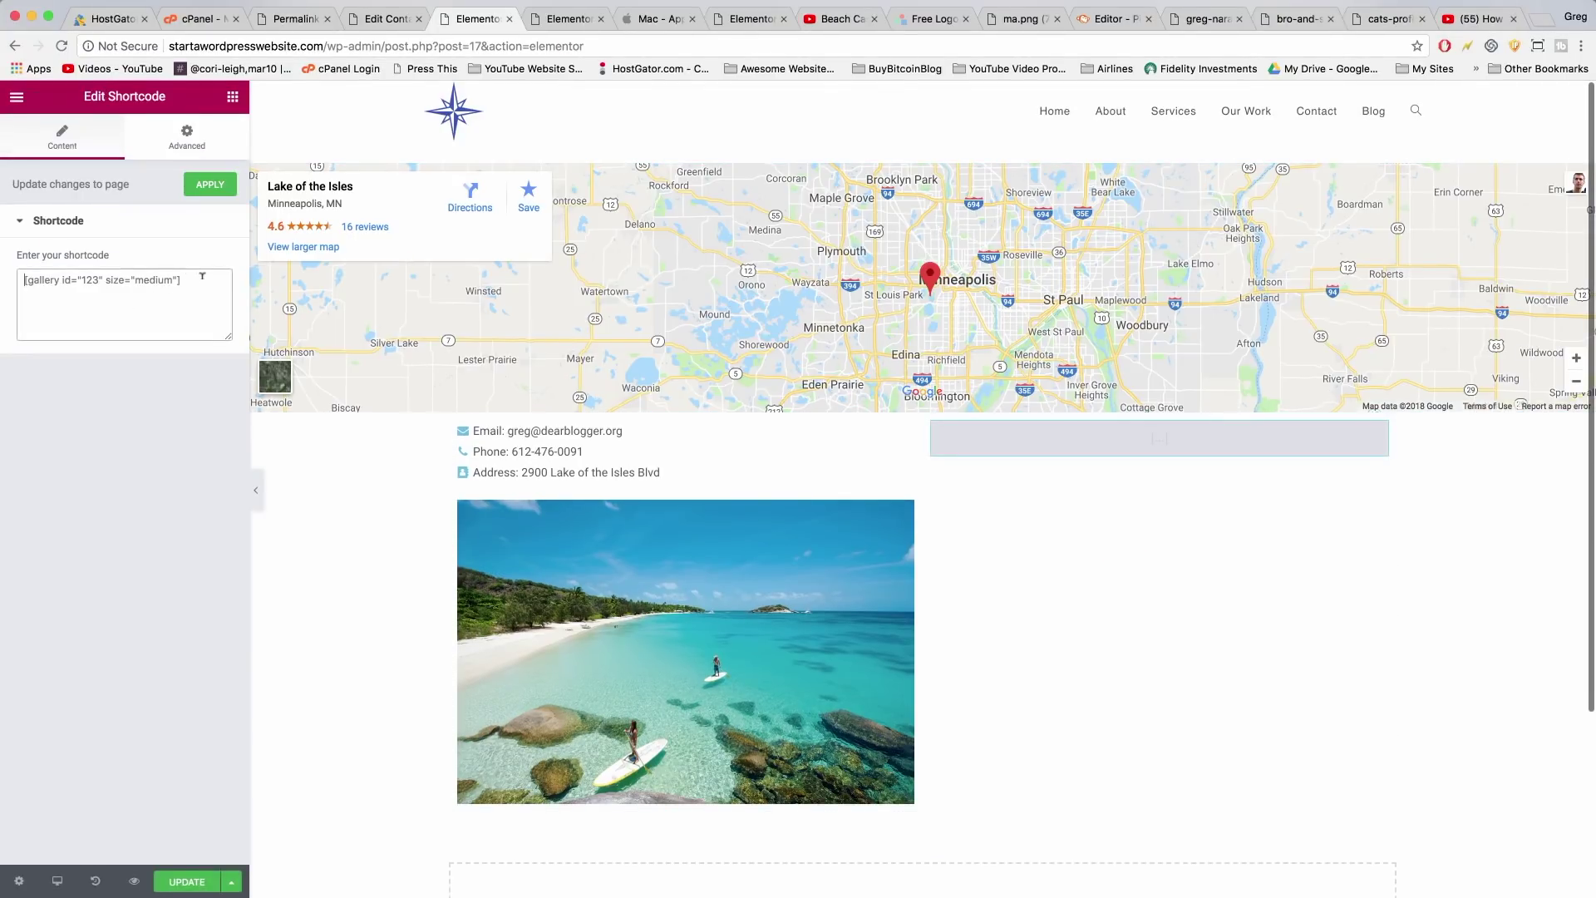
right_click(89, 282)
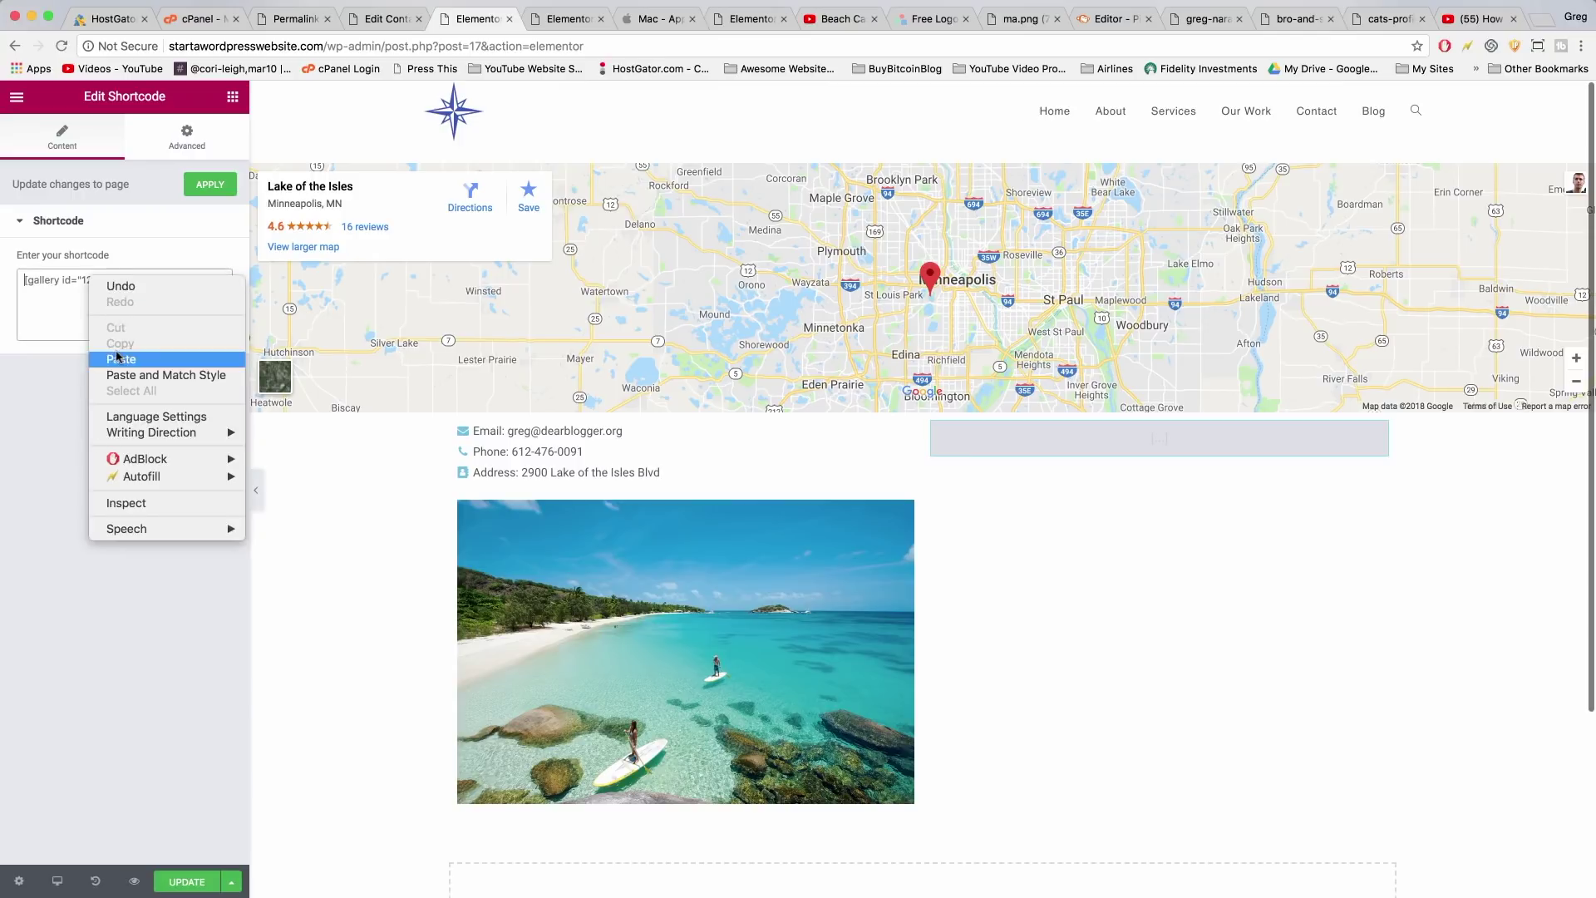
left_click(117, 359)
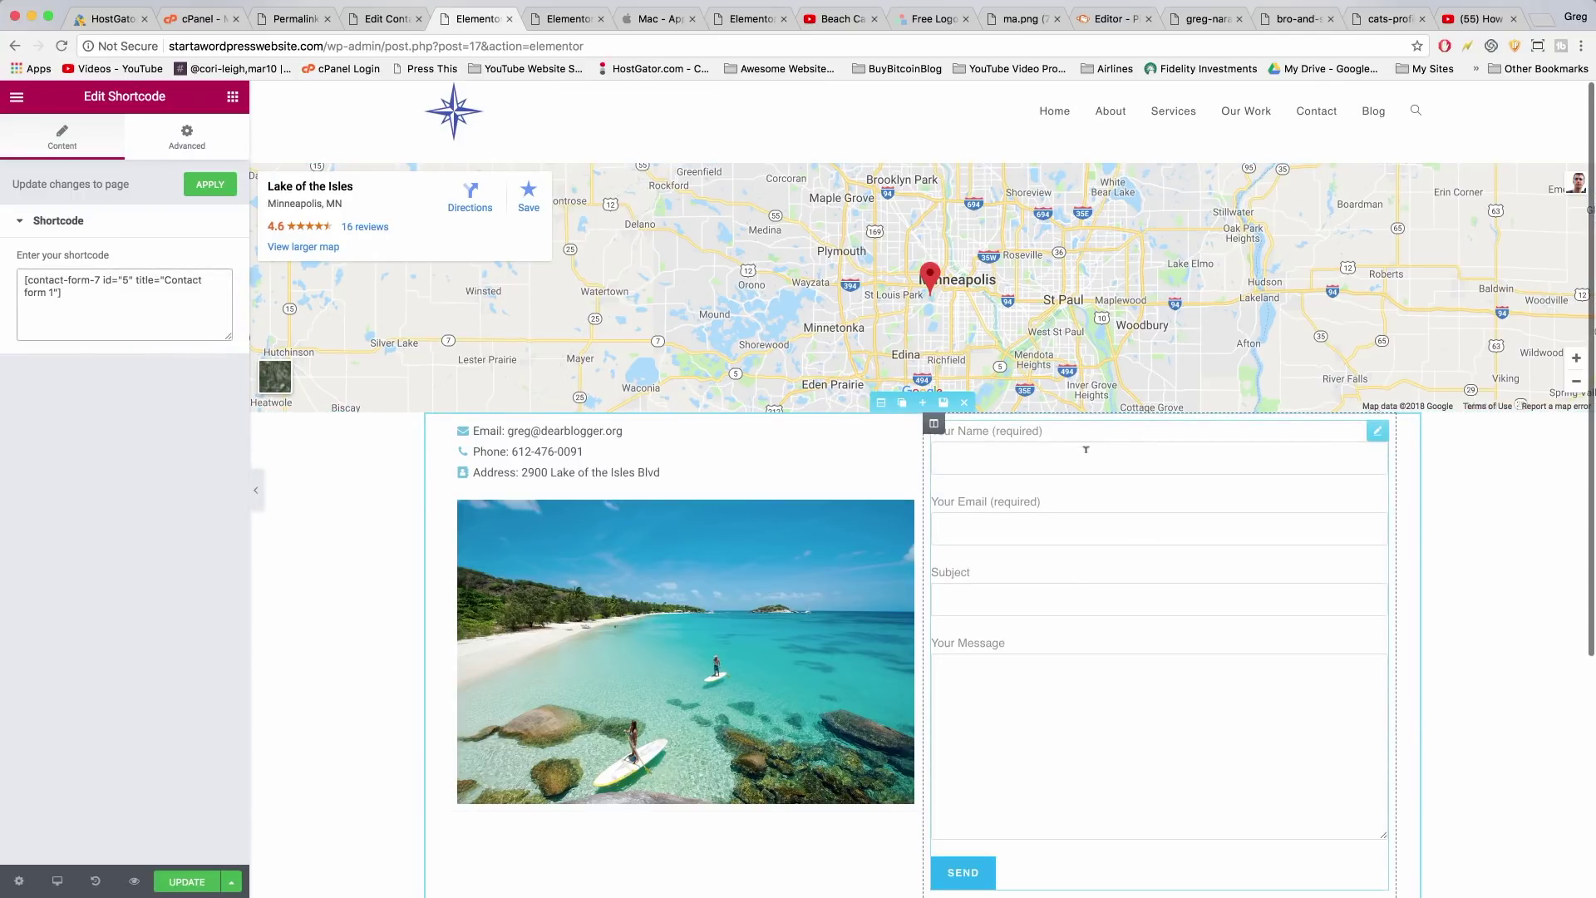
scroll(1081, 465, "down", 5)
scroll(1085, 449, "up", 5)
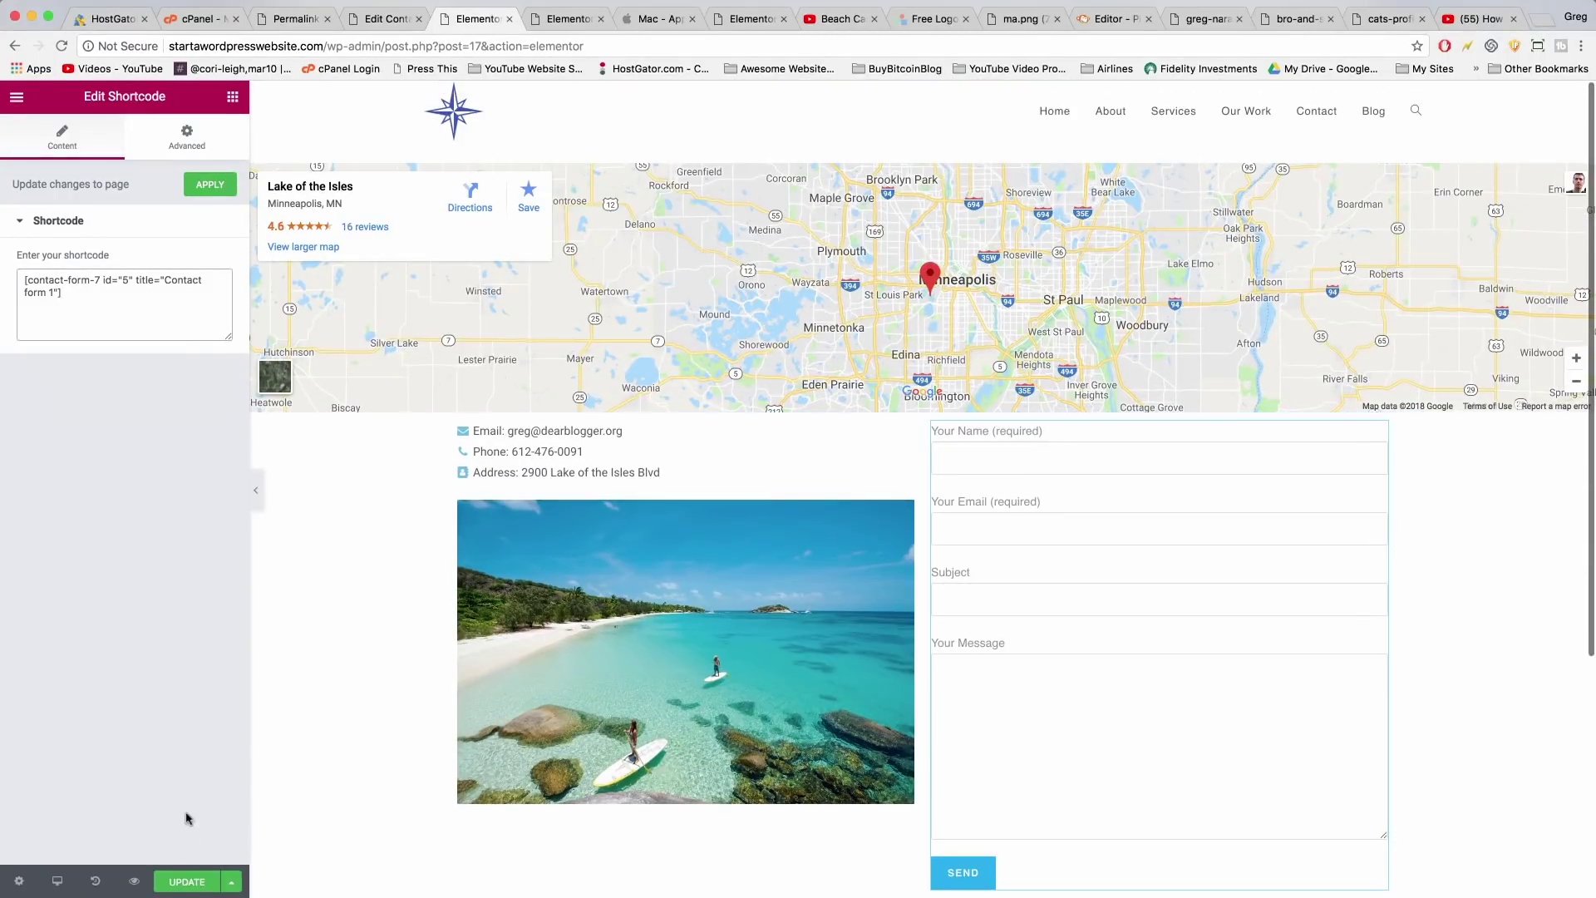
left_click(170, 883)
scroll(1064, 546, "down", 5)
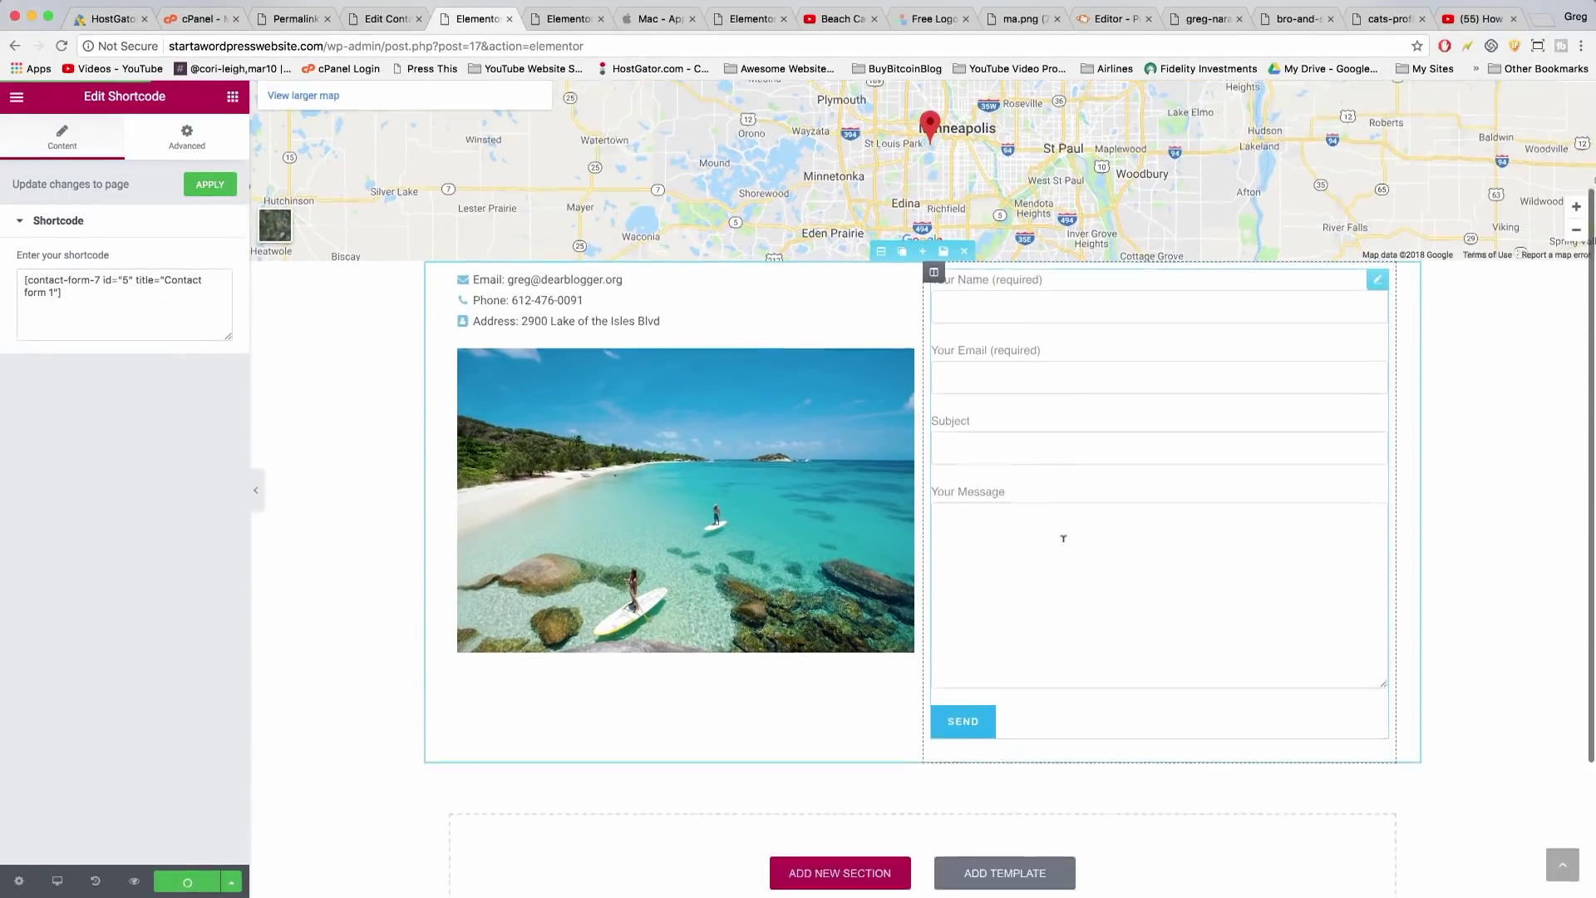
scroll(1064, 546, "up", 5)
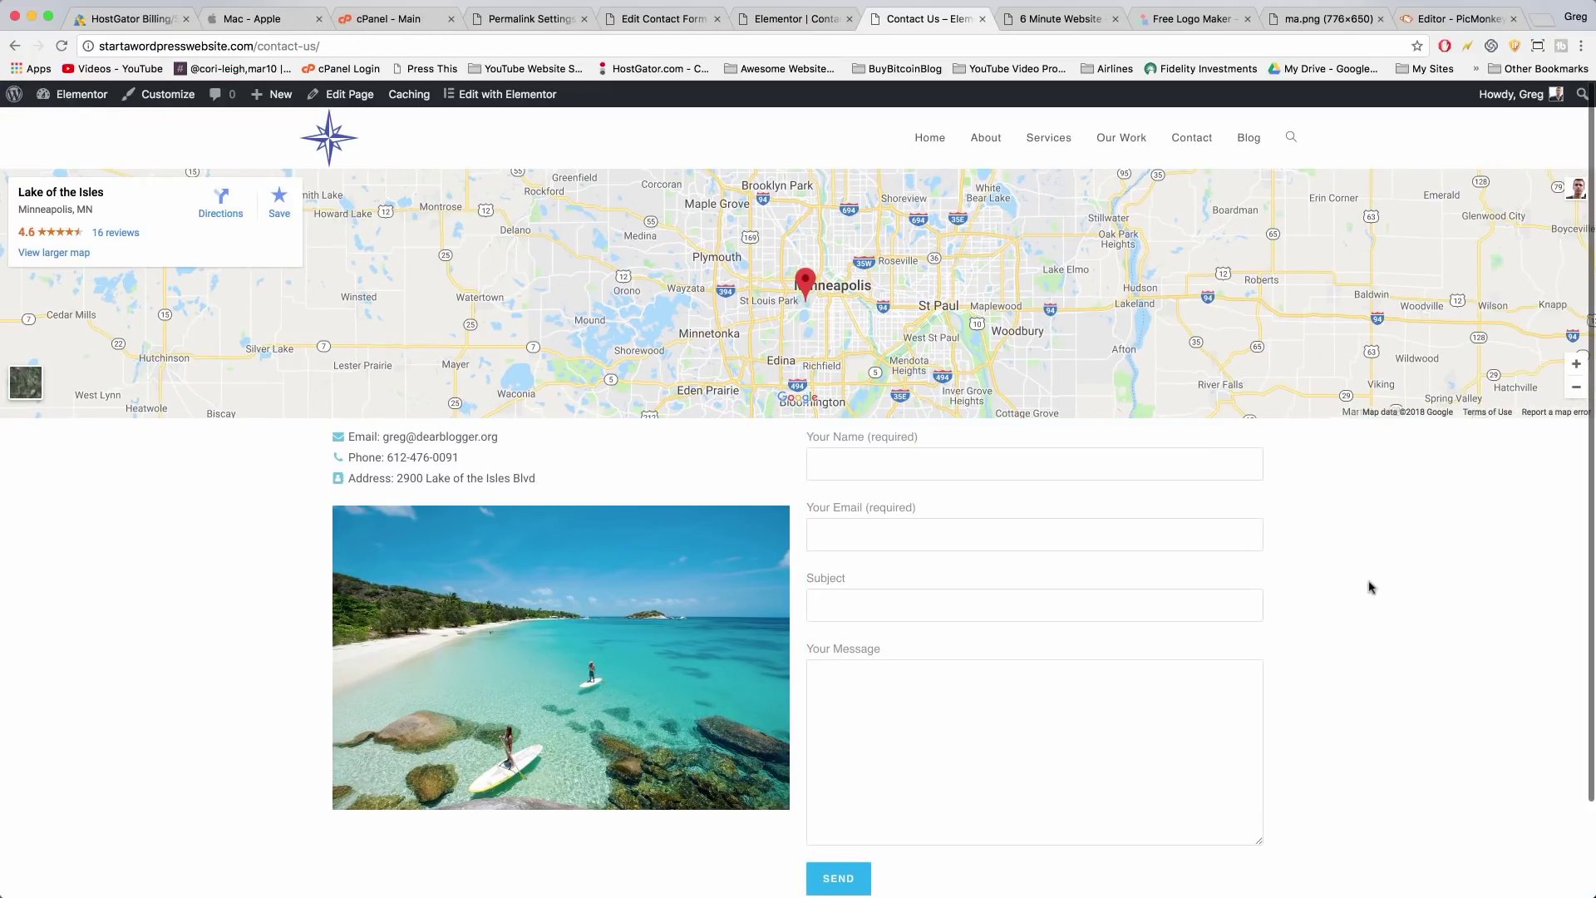
scroll(1370, 587, "down", 3)
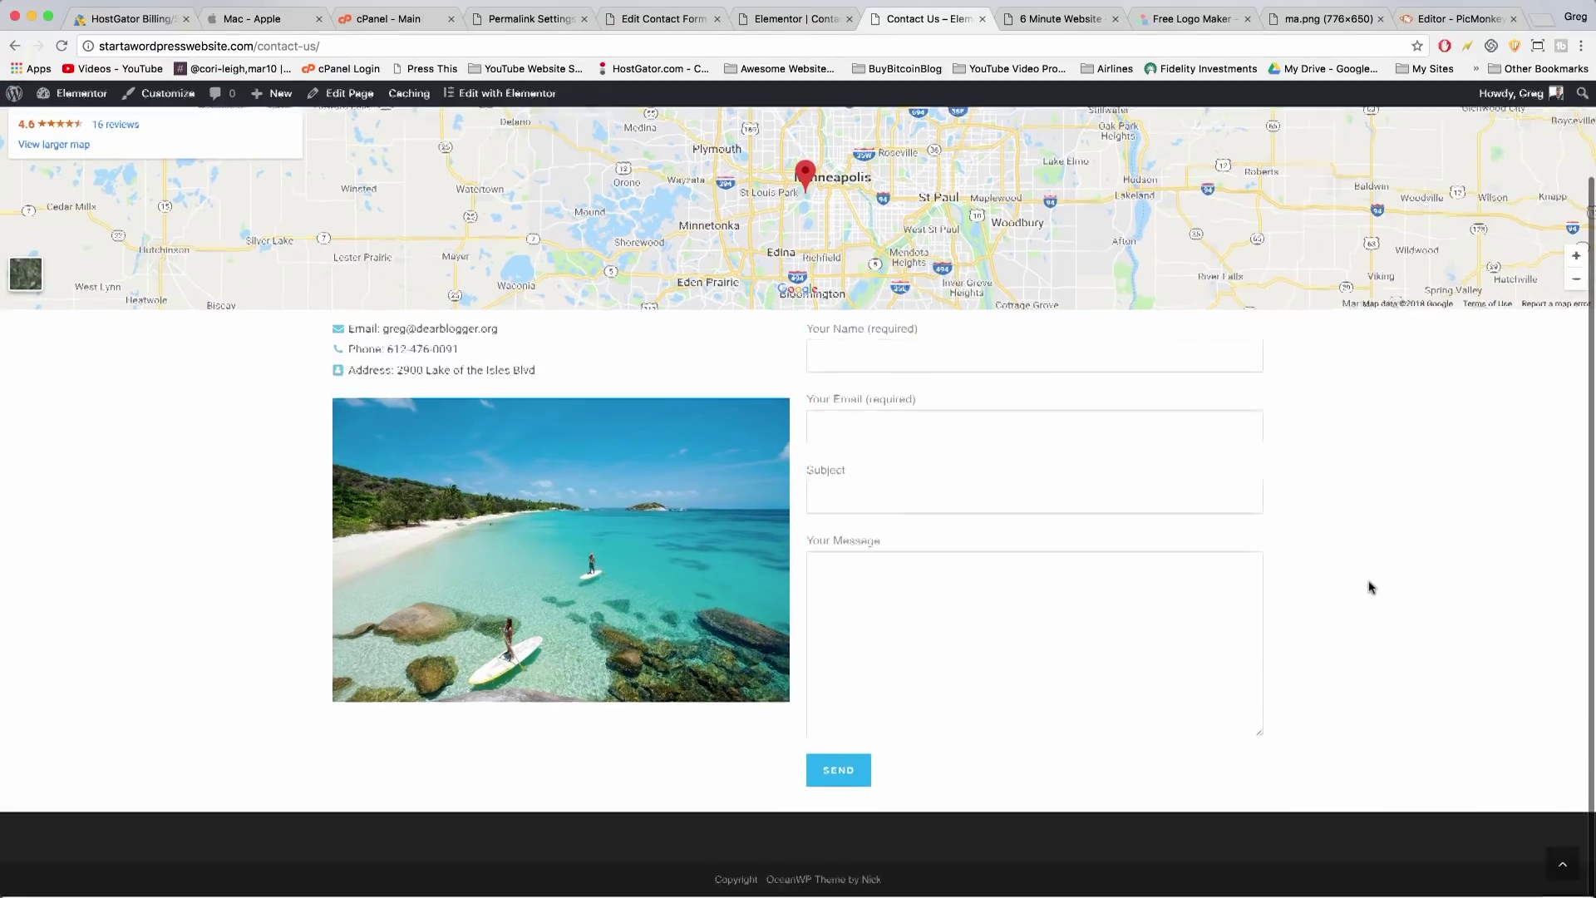
Open the site's Blog page from the top navigation menu.
scroll(1370, 587, "up", 3)
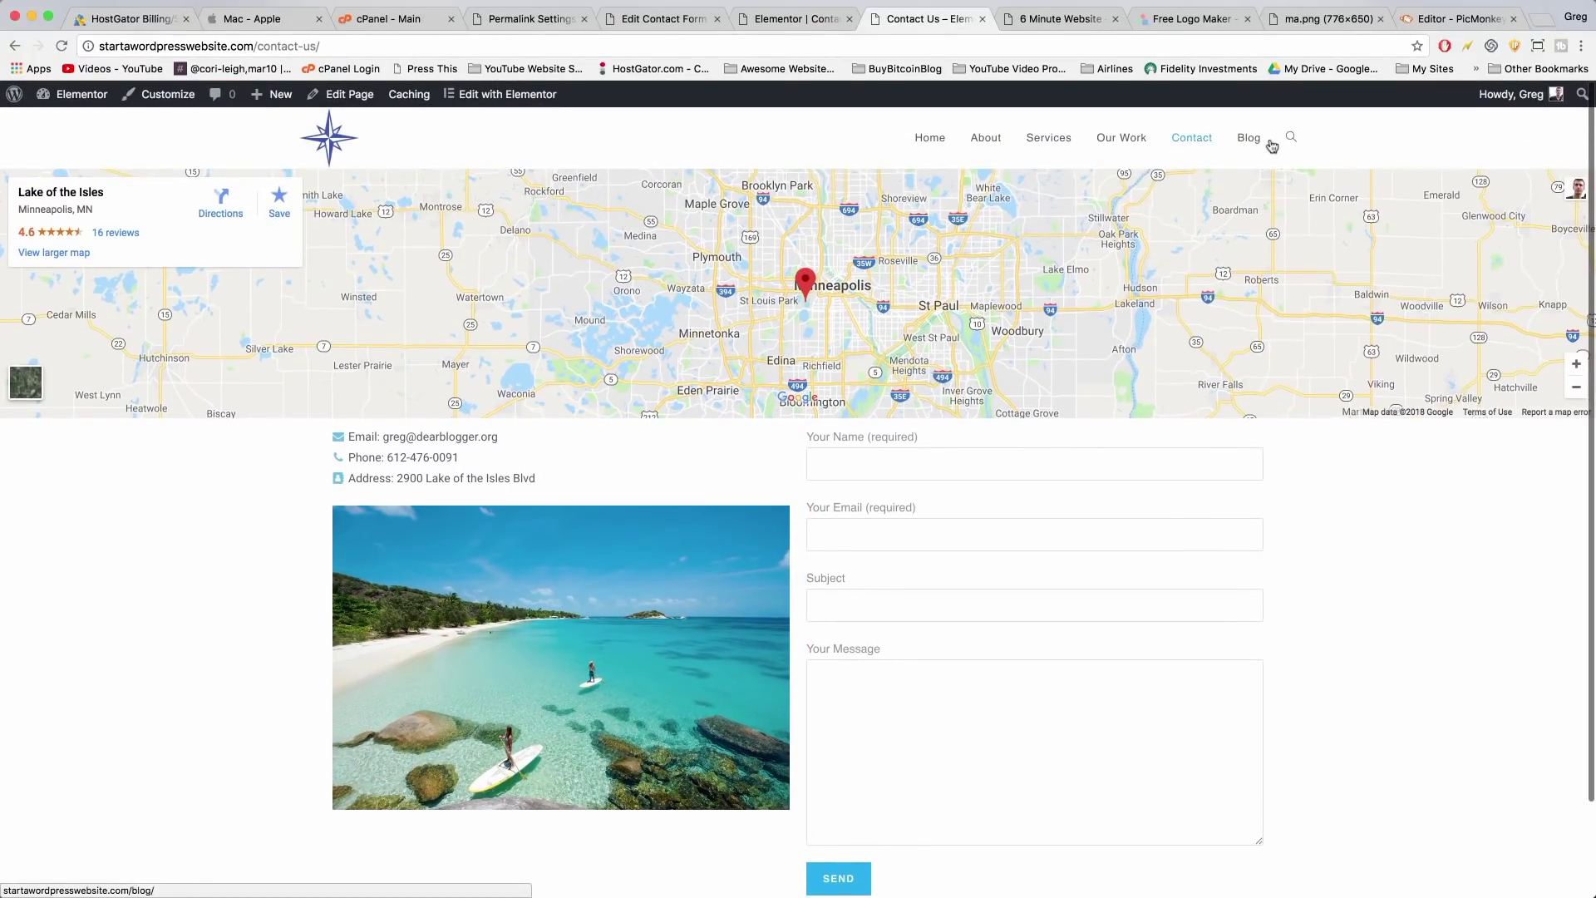
left_click(1247, 140)
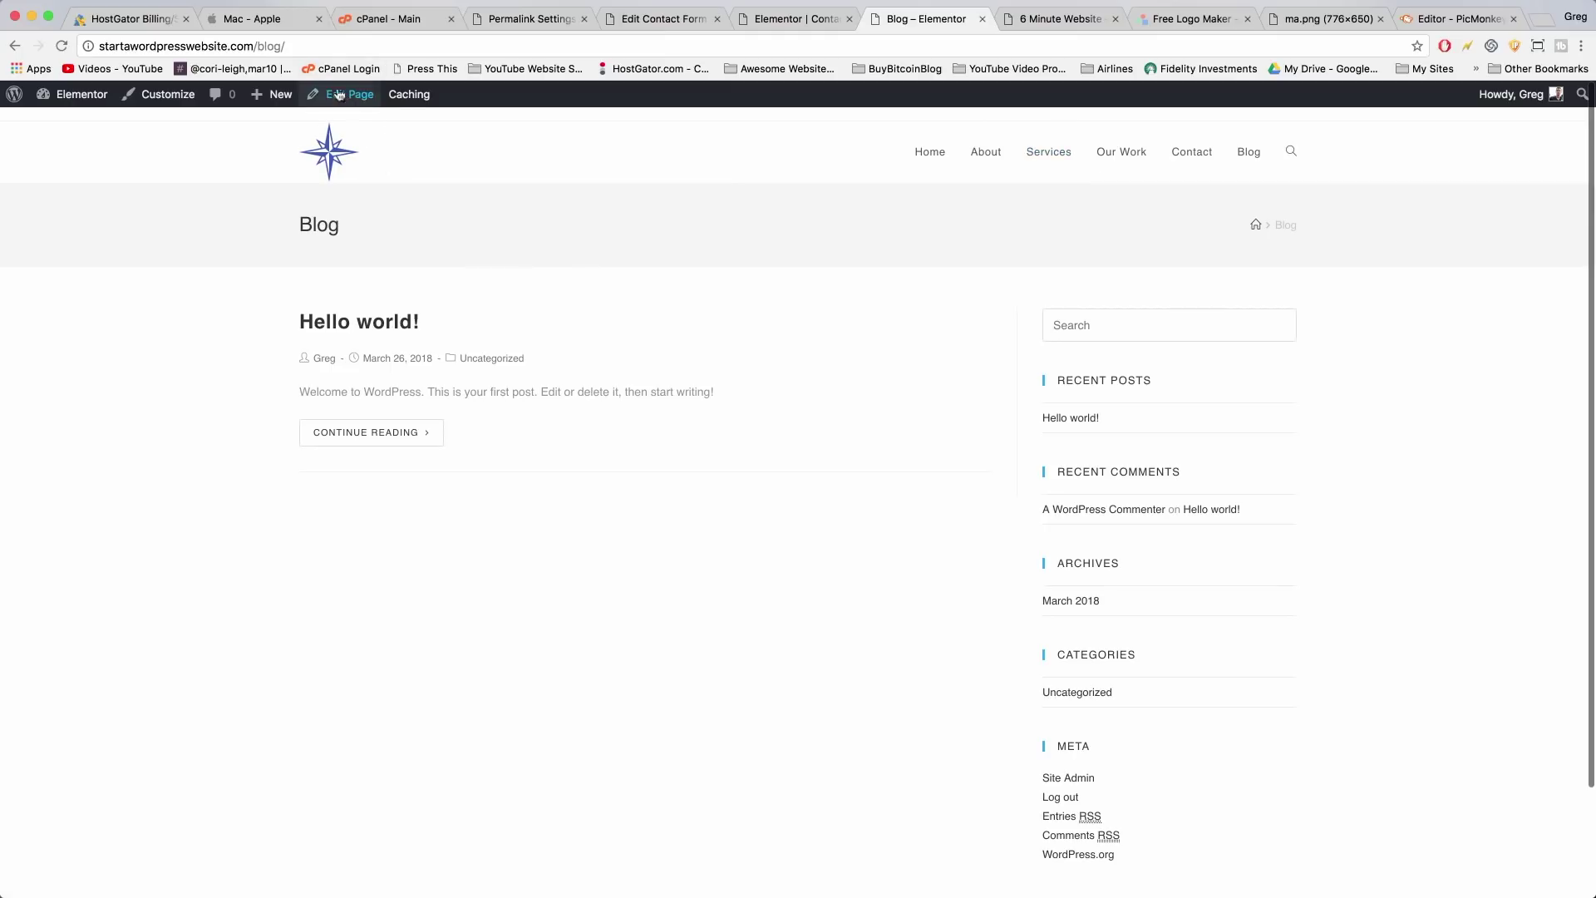
Start a new post titled 'Welcome to the Blog: Elementor Style'.
mouse_move(275, 95)
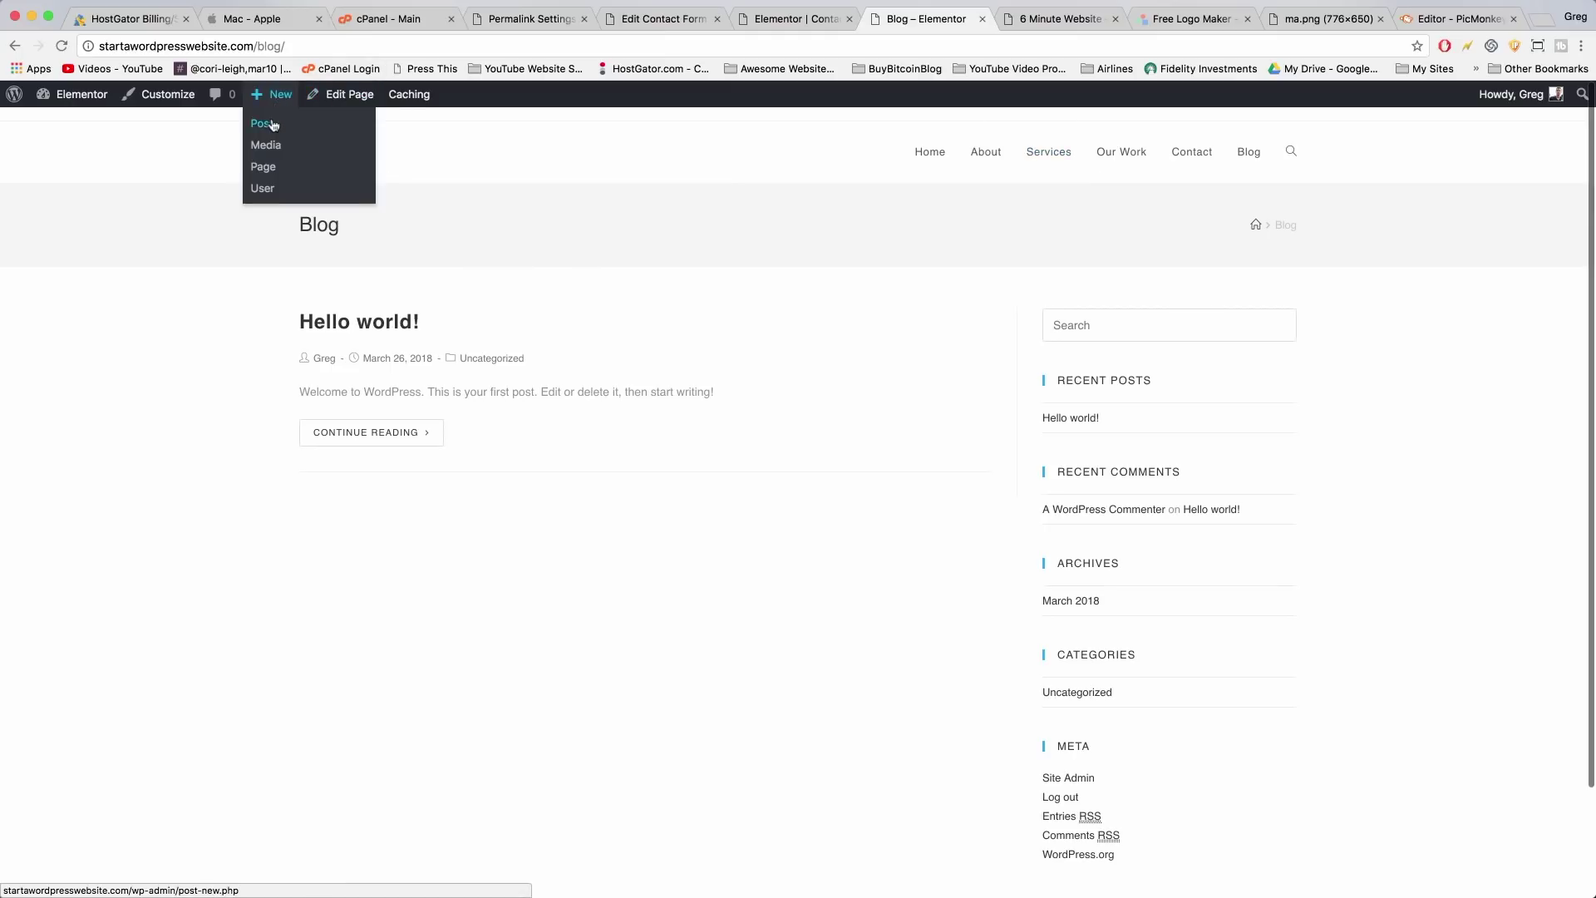
left_click(273, 126)
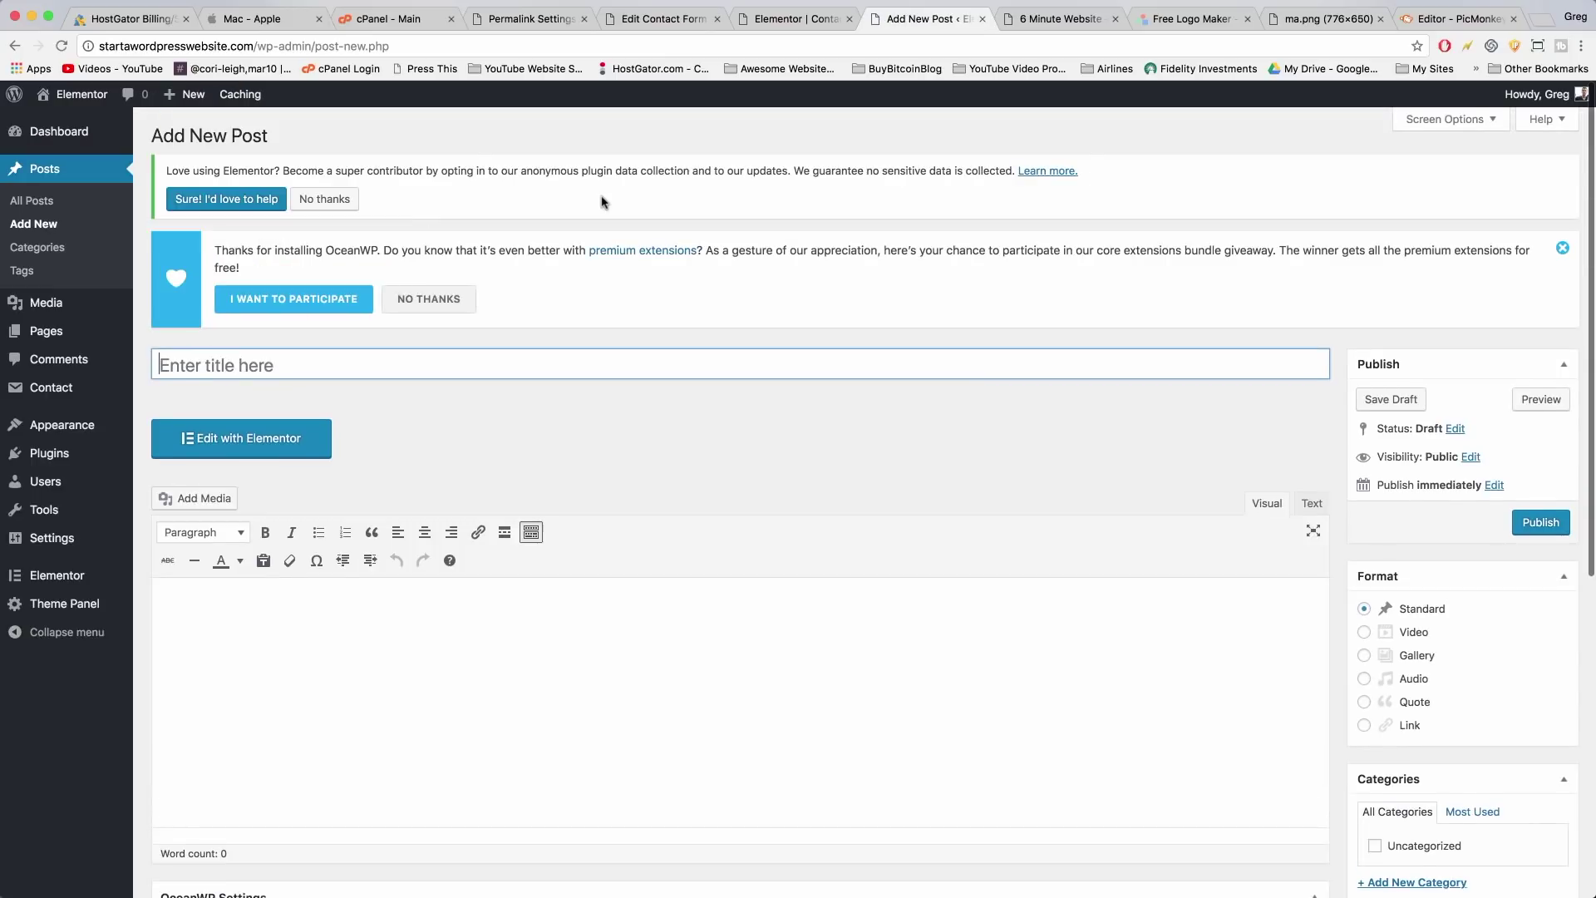
type("Welcome to the Blog")
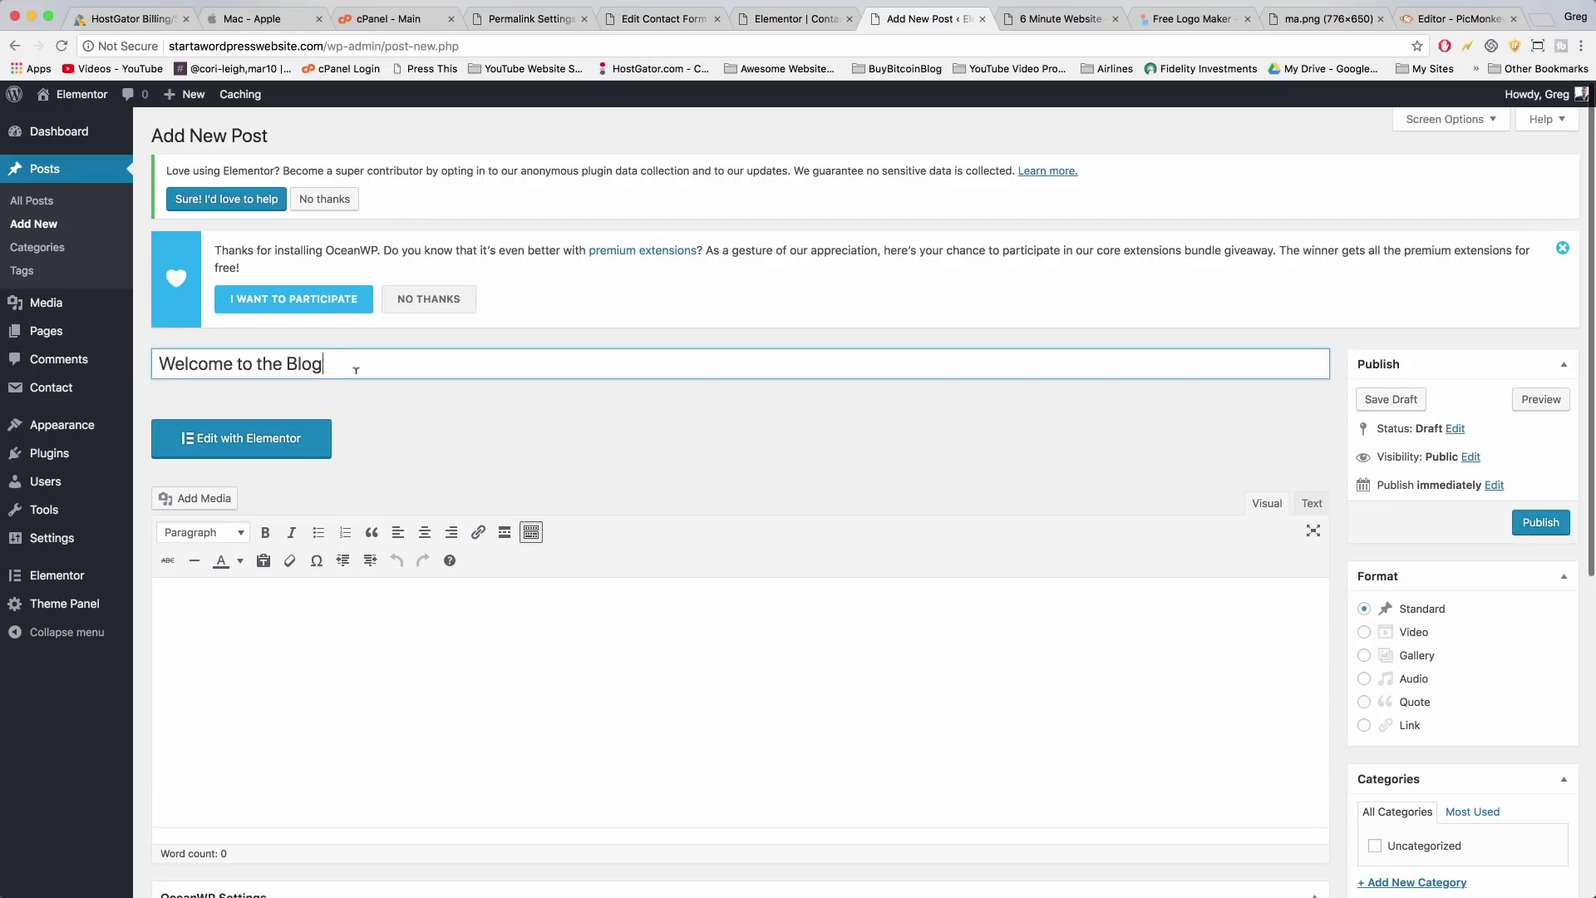
type("Elemnto")
key("BackSpace")
key("BackSpace")
key("BackSpace")
type("entor Style")
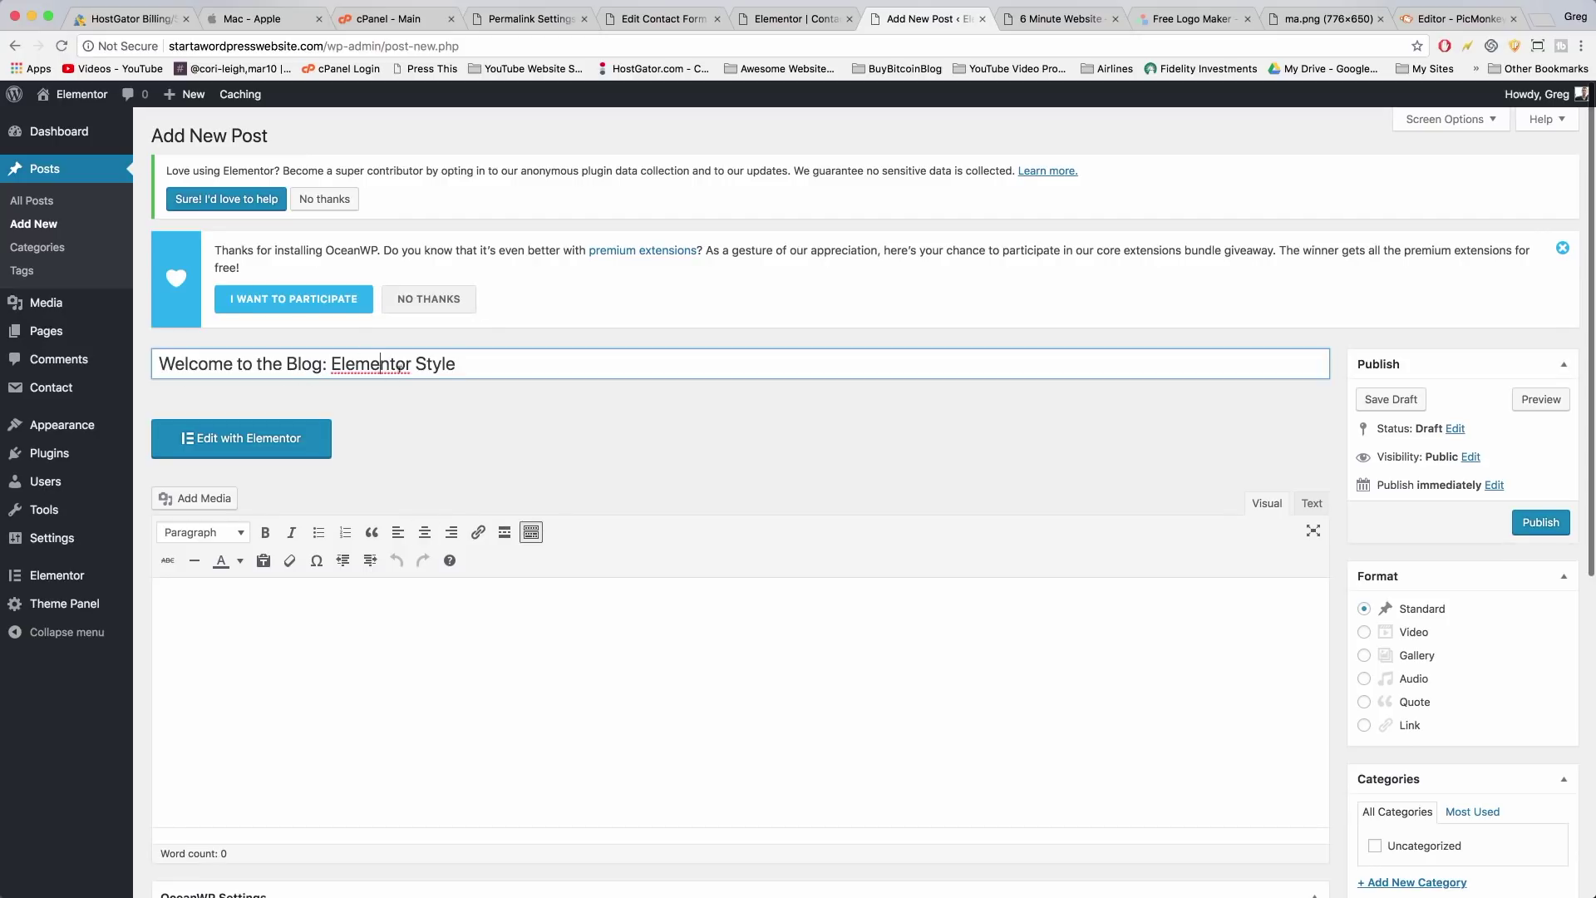
mouse_move(457, 363)
left_mouse_down()
mouse_move(331, 364)
mouse_move(459, 365)
left_mouse_up()
left_click(569, 610)
left_click(474, 363)
Write the opening paragraphs 'Hi there, and welcome!' and 'This blog is made with Elementor free page builder…'.
left_click(374, 592)
scroll(374, 592, "down", 3)
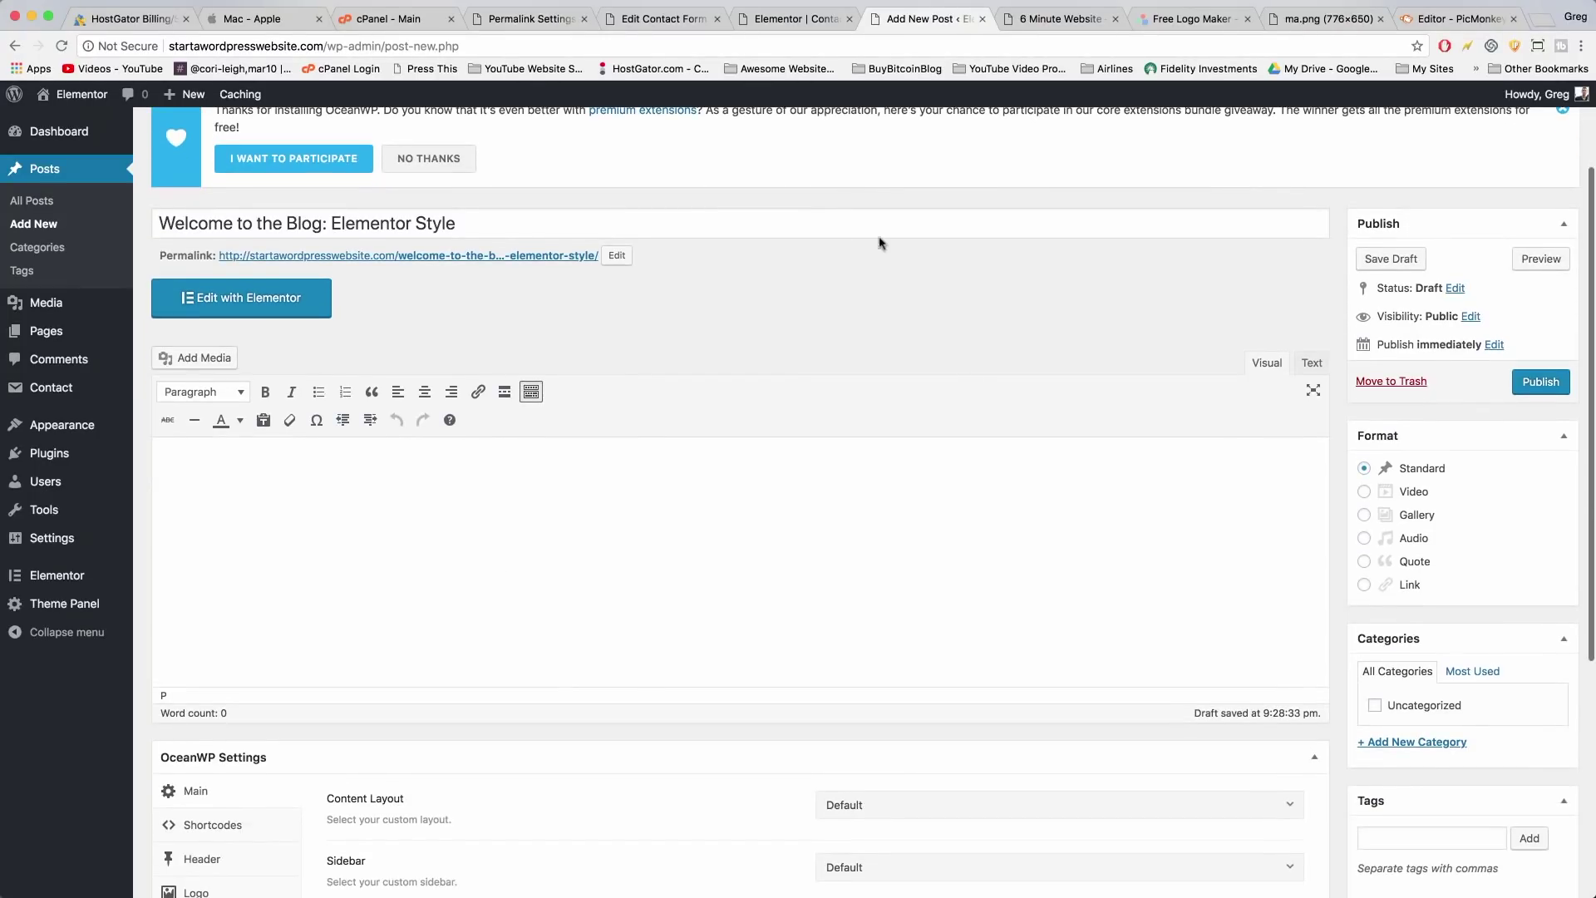
left_click(1311, 364)
left_click(786, 482)
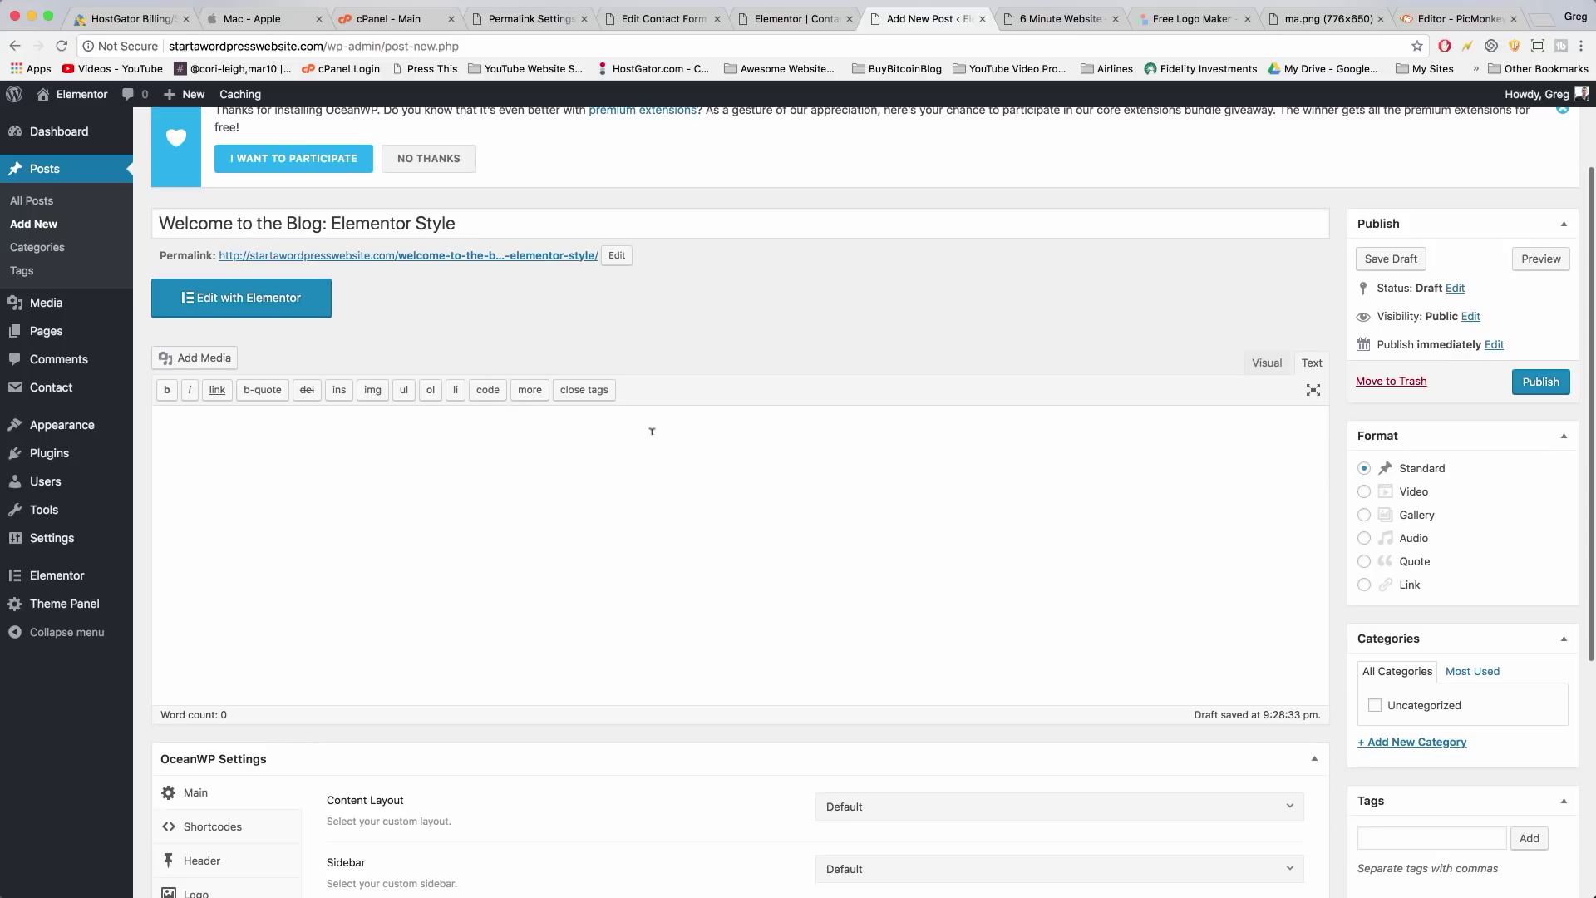
left_click(1267, 363)
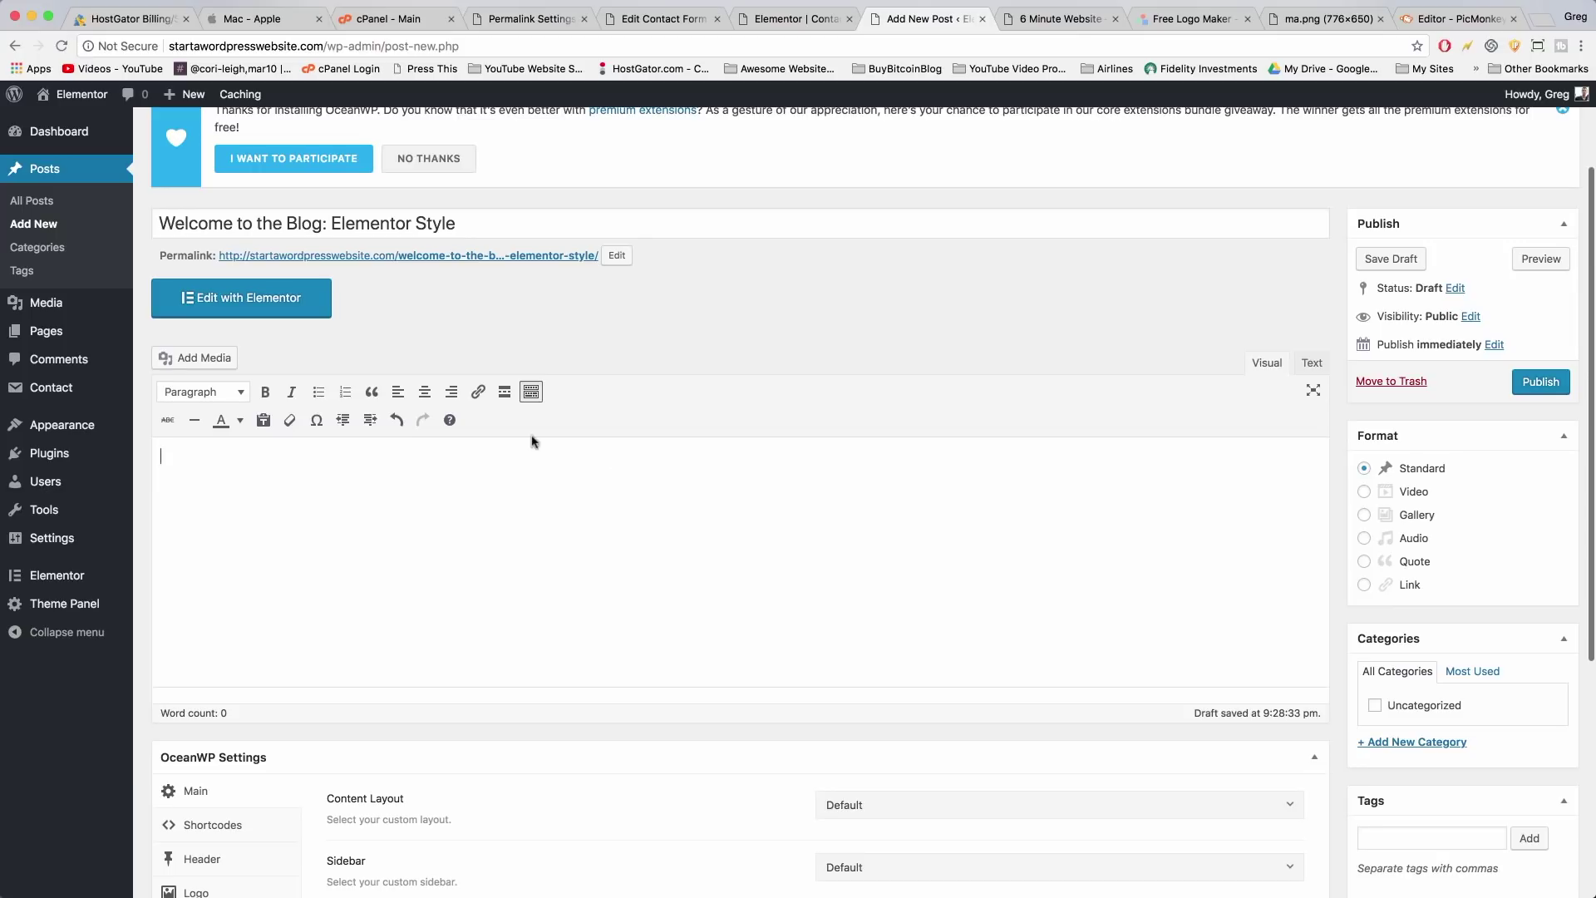
type("Hi there, and welcome!")
key("Return")
type("This blog is made with Elementor free page builder. It's our first blog ever made in Elementor. I hope to show you what's possible, while learning all about it myself.")
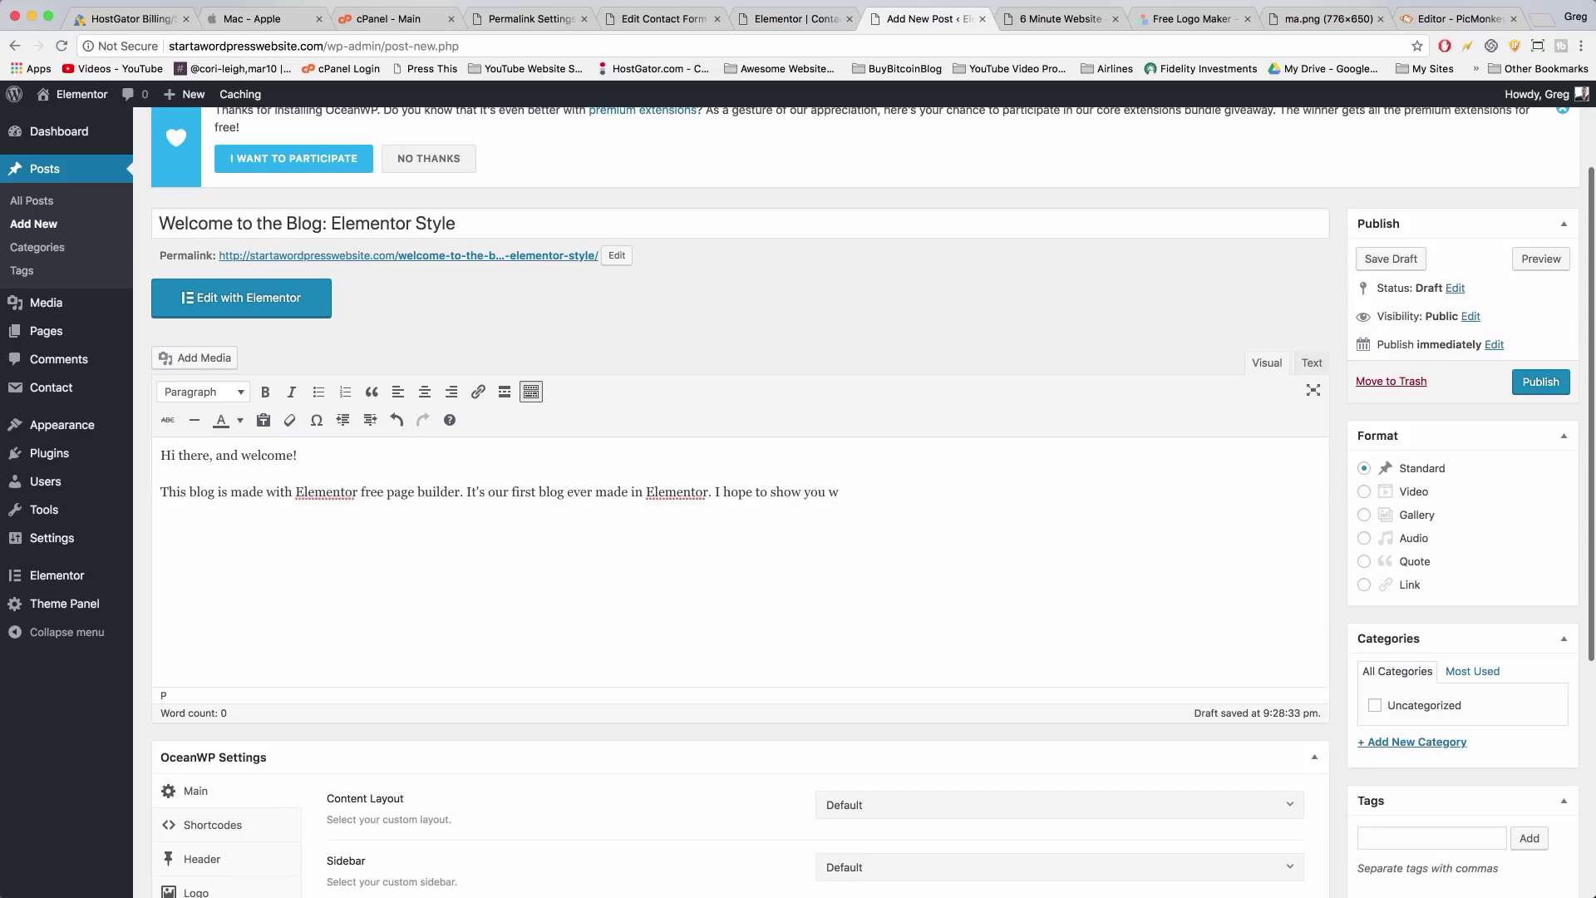
key("Return")
Add paragraphs about an image, a link, a video, and the closing 'pretty basic blog post' line.
type("Why don't we add an image?")
key("Return")
key("Return")
type("And how about a link.")
key("Return")
key("Return")
type("And lastly, a video.")
Insert the line 'The heading of this blog post' above the image question.
key("Return")
key("Return")
type("So, that was a pretty basic blog post. But the next one will be much crazier.")
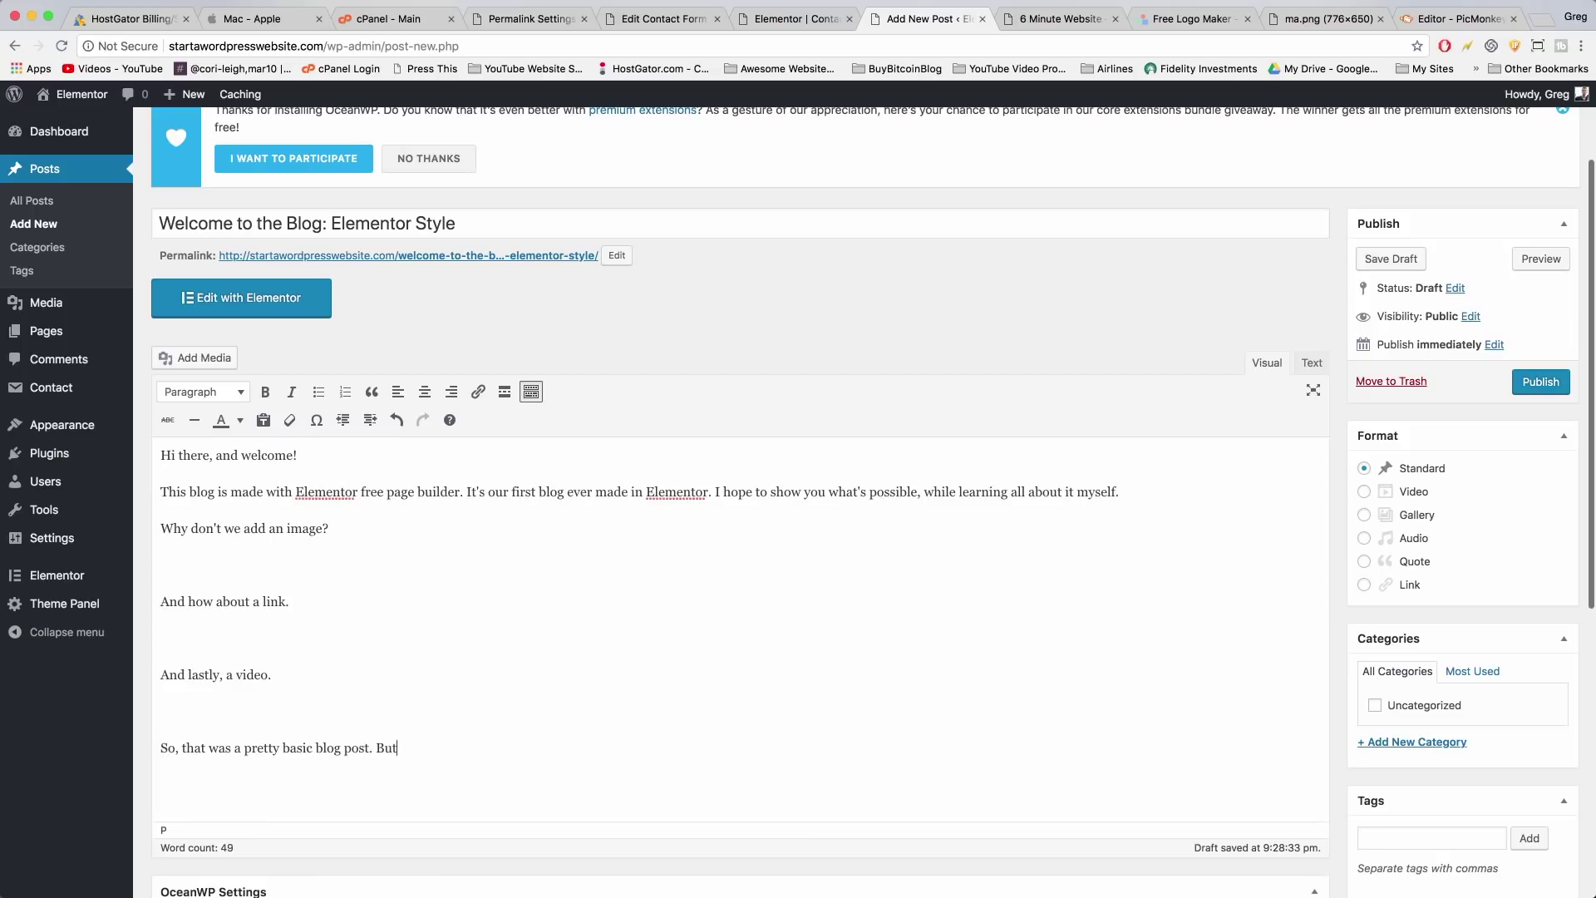
left_click(161, 529)
key("Return")
left_click(206, 522)
type("The heading of this blog post")
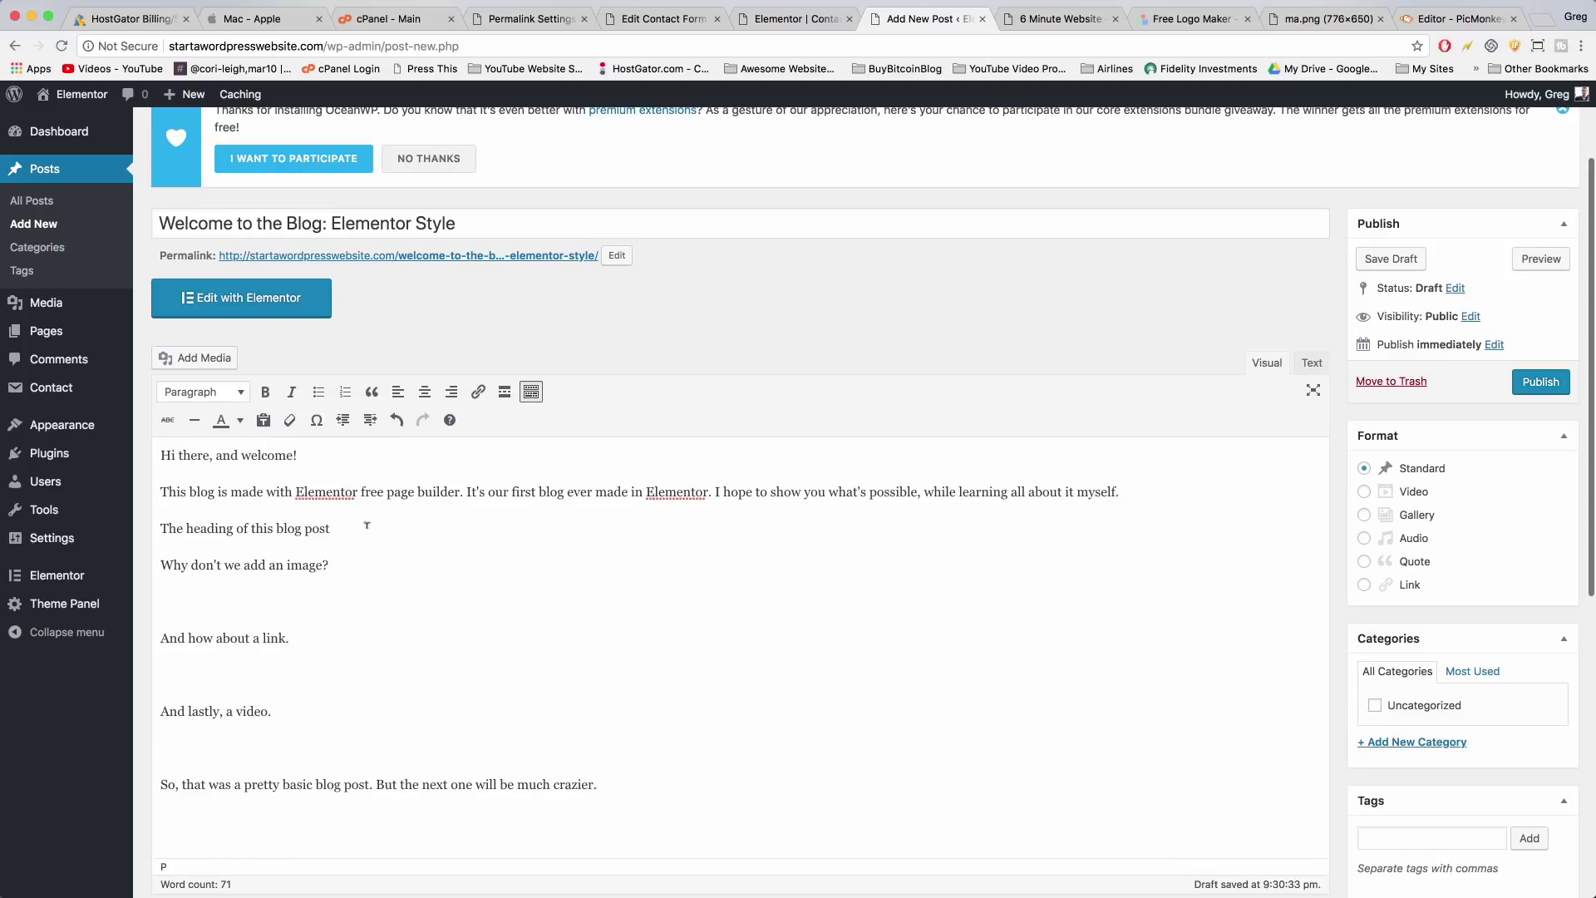
Format 'The heading of this blog post' as Heading 2.
left_click(236, 393)
left_click(236, 393)
left_click_drag(339, 524, 164, 517)
left_click(219, 528)
left_click_drag(336, 530, 160, 528)
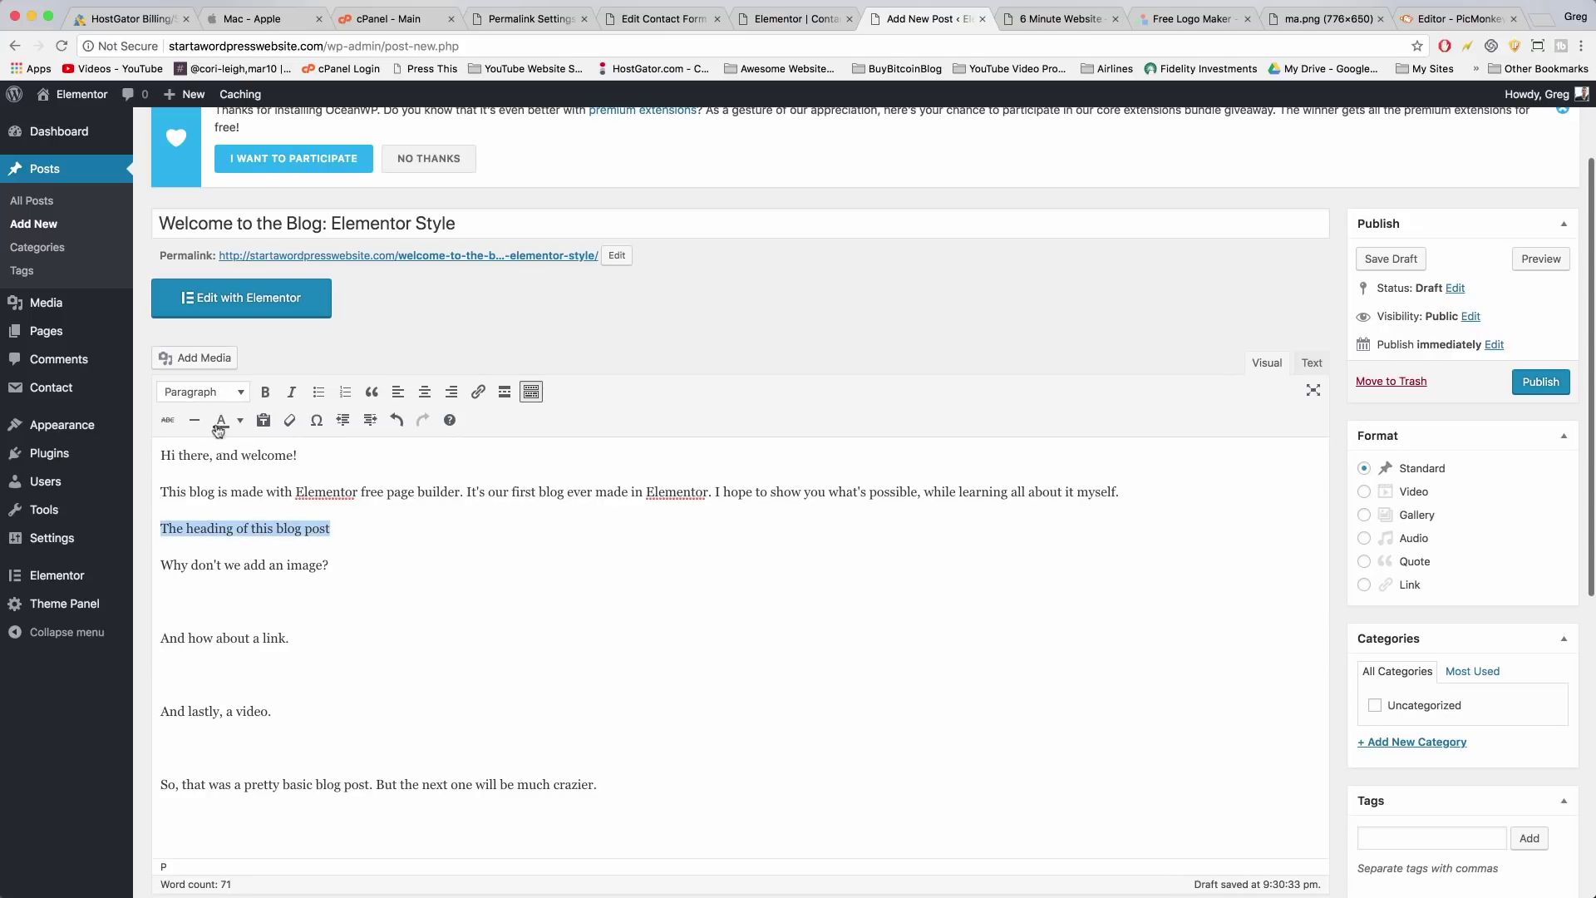
left_click(237, 398)
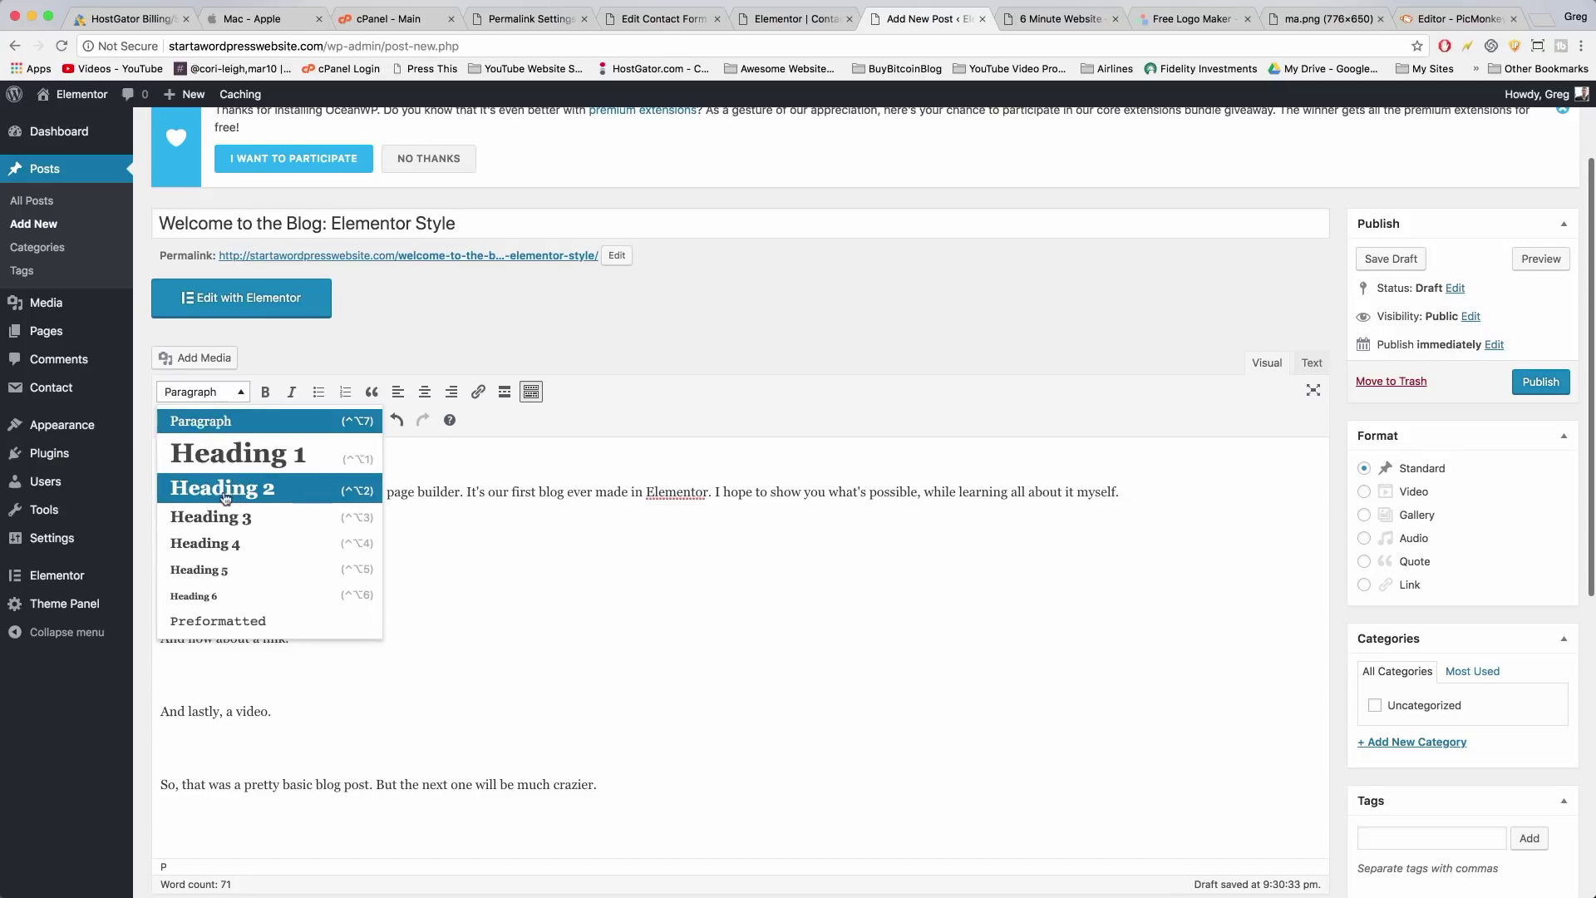
left_click(225, 487)
left_click(456, 524)
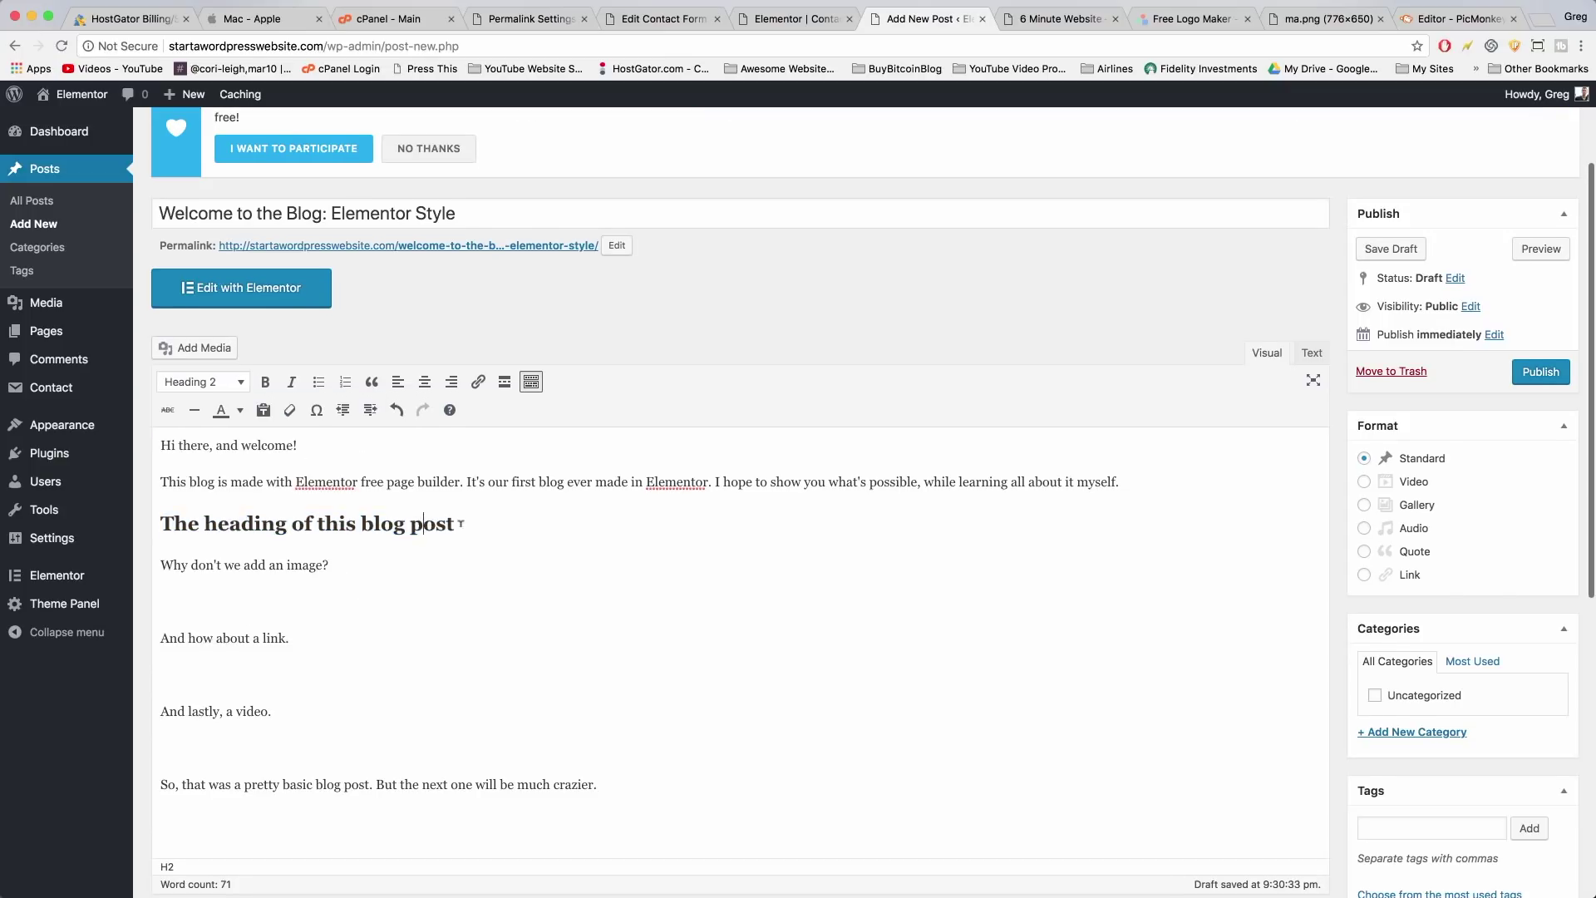
left_click(220, 388)
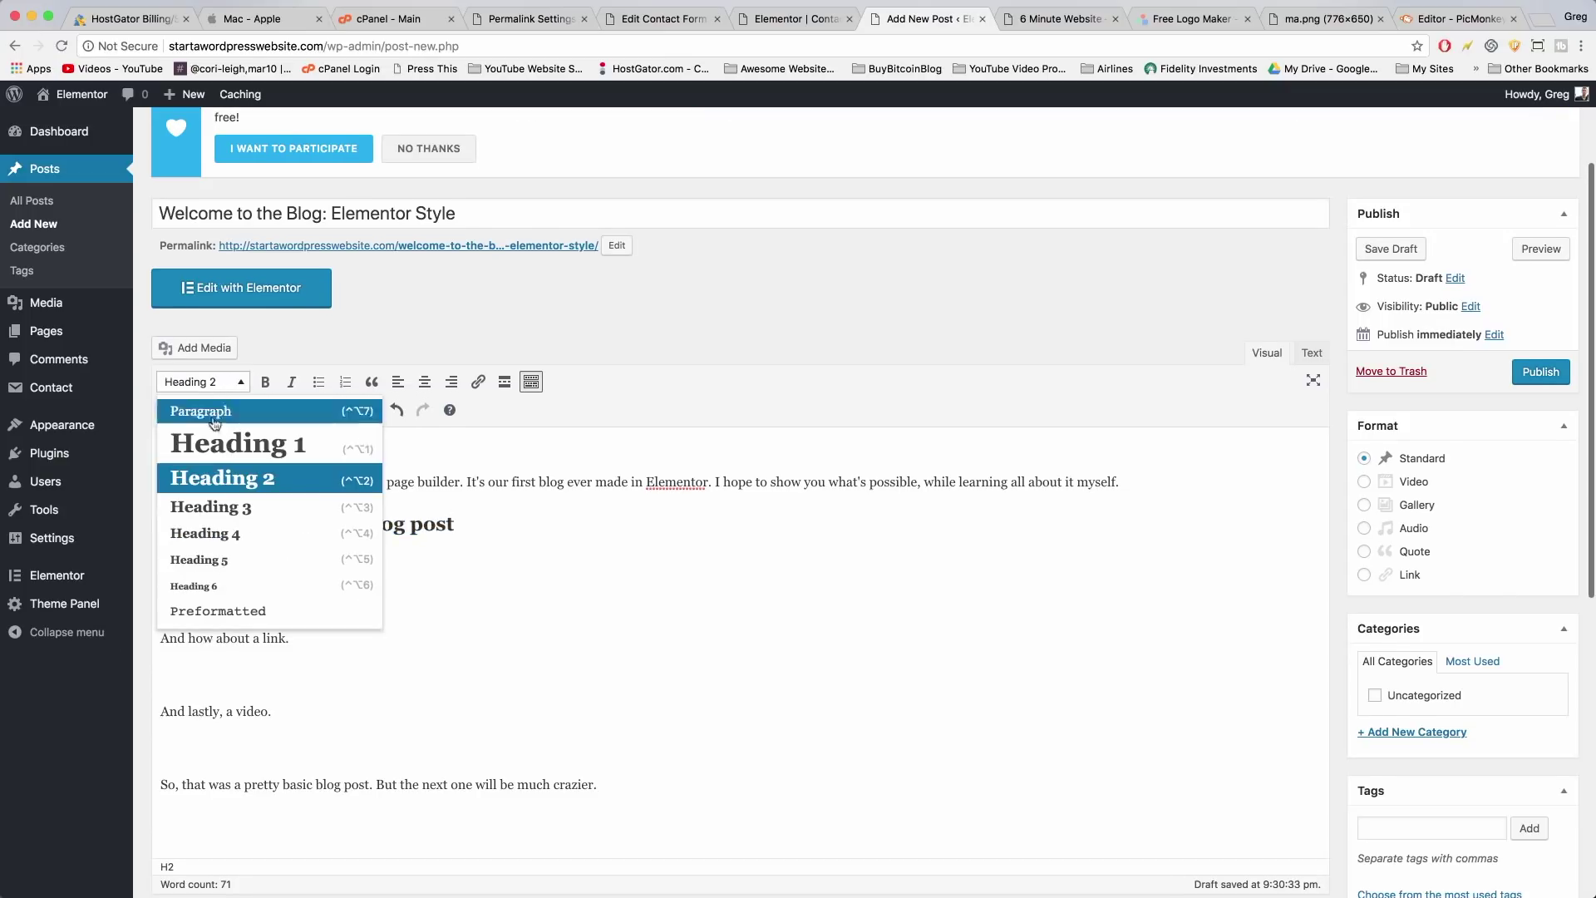
left_click(263, 210)
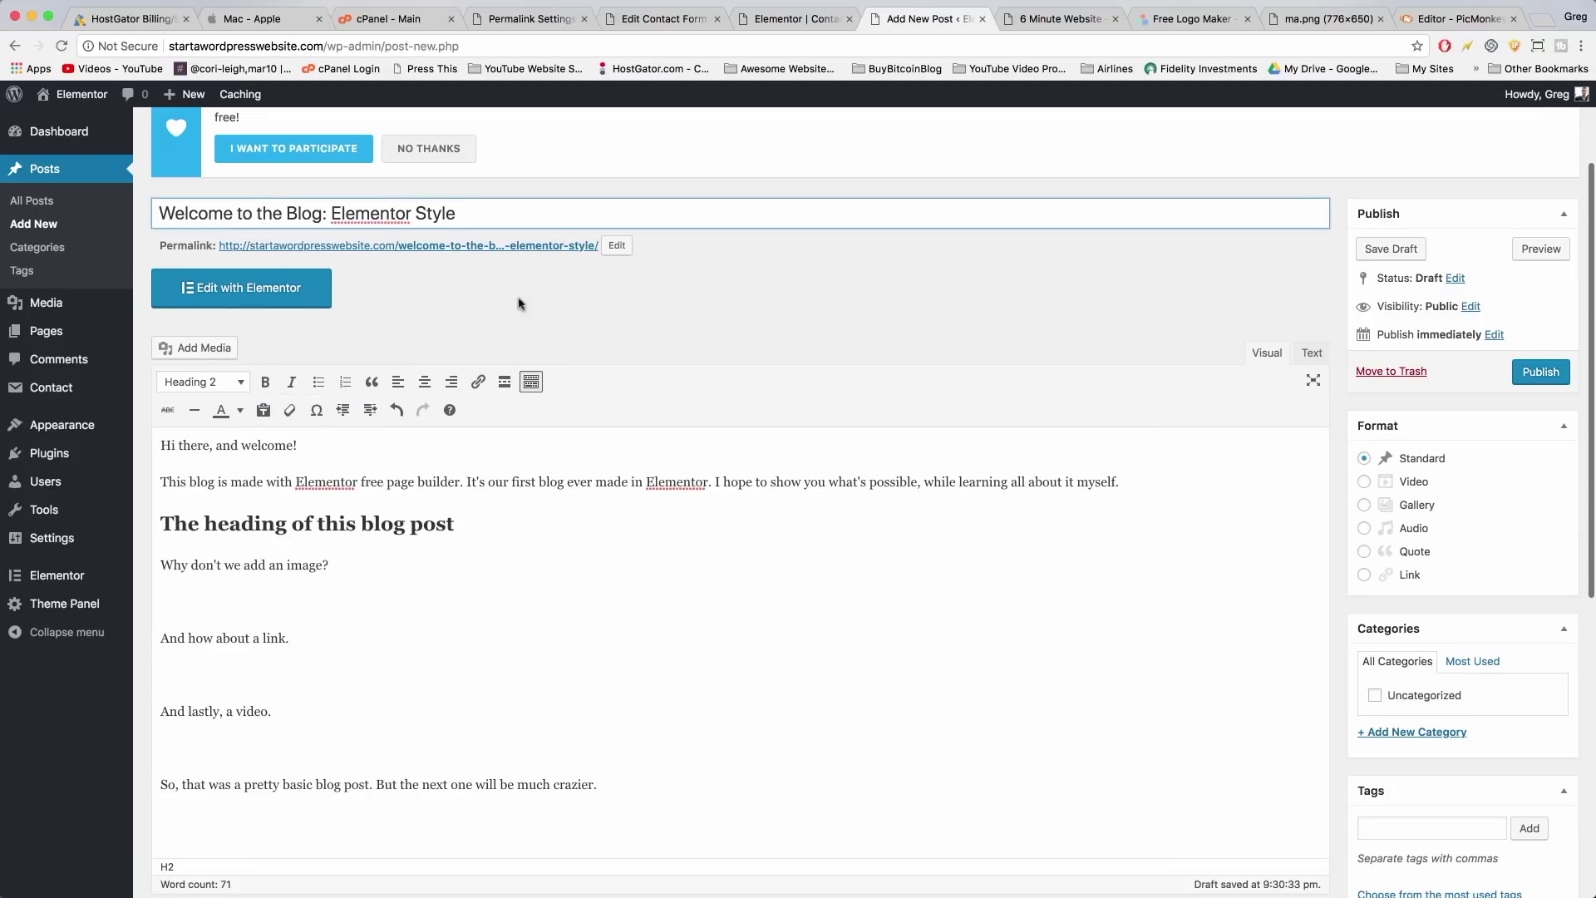
left_click(501, 523)
left_click(375, 563)
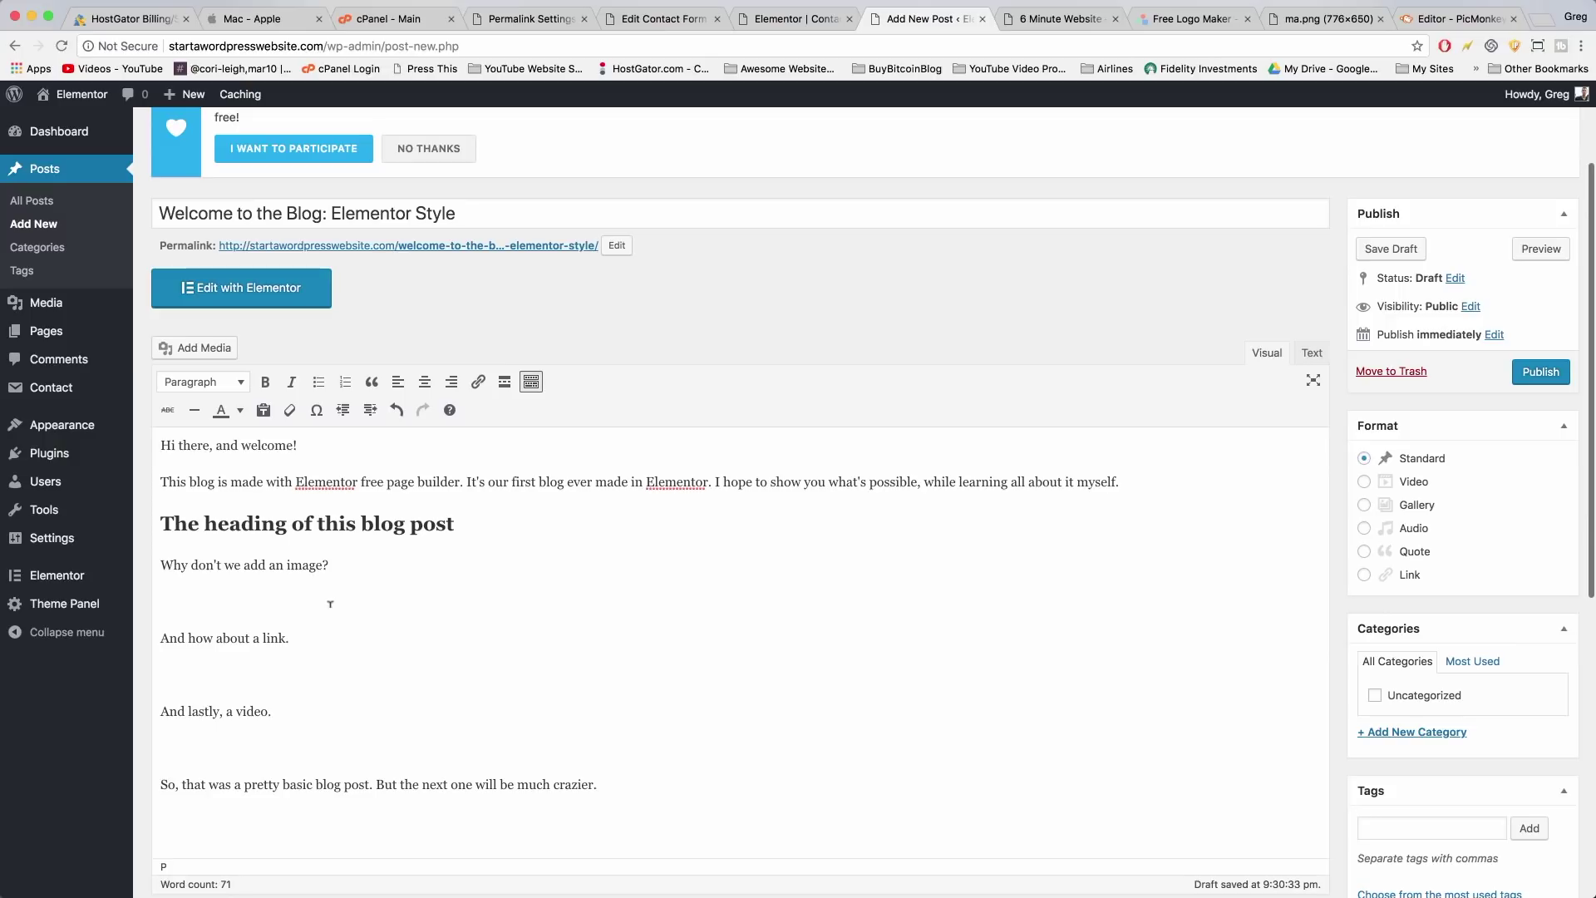
Make 'Elementor free page builder.' bold and italic.
left_click_drag(295, 482, 462, 479)
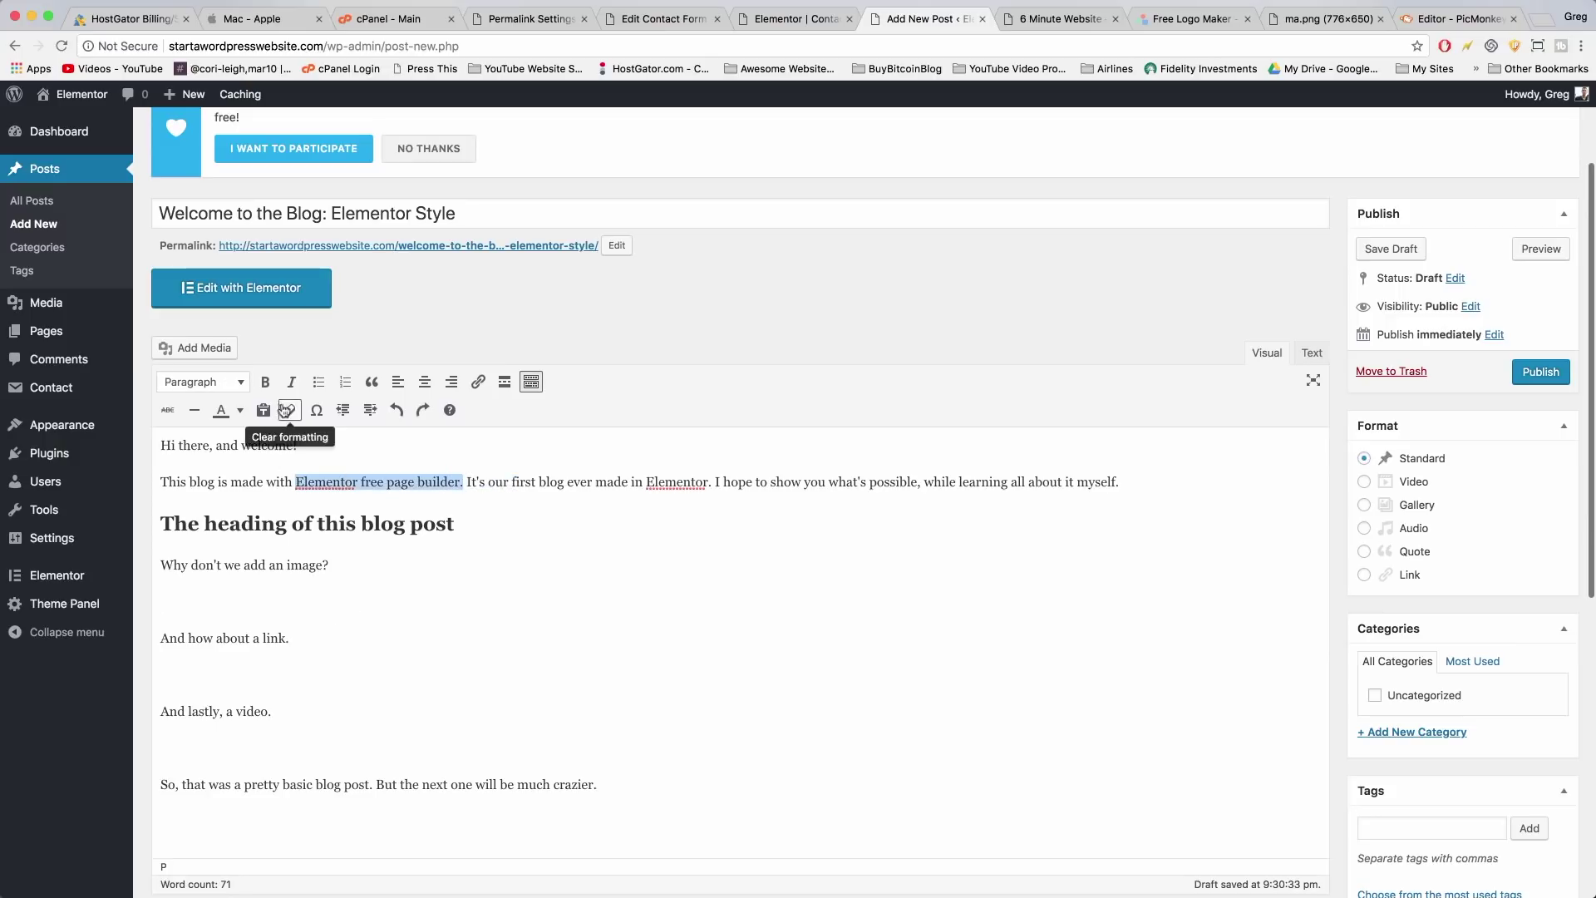
left_click(266, 381)
left_click(292, 382)
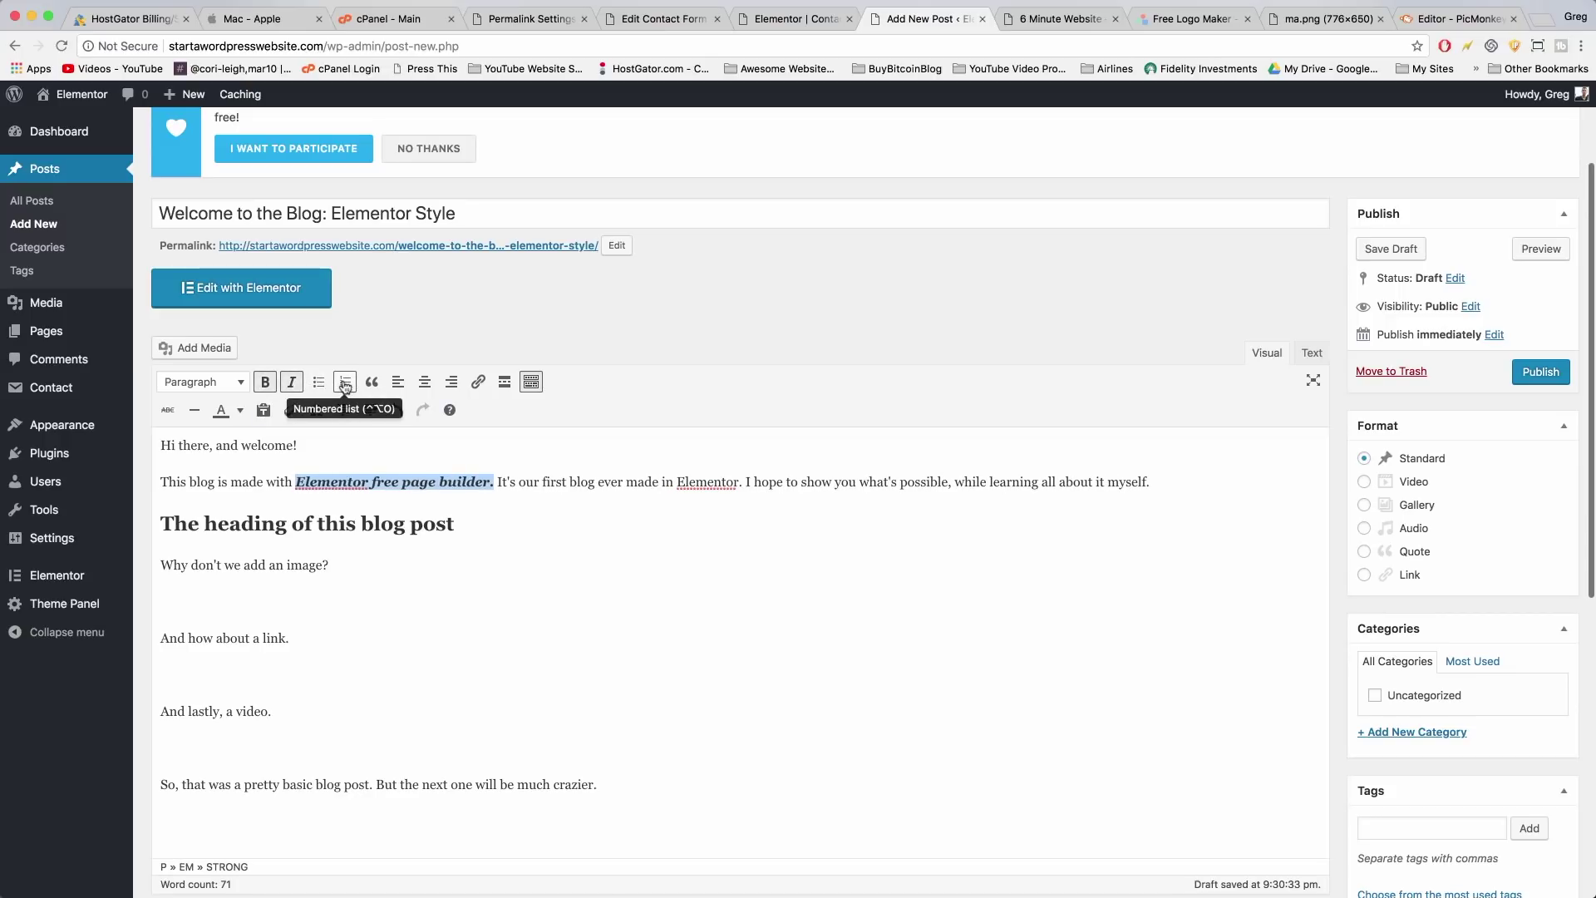
left_click(524, 483)
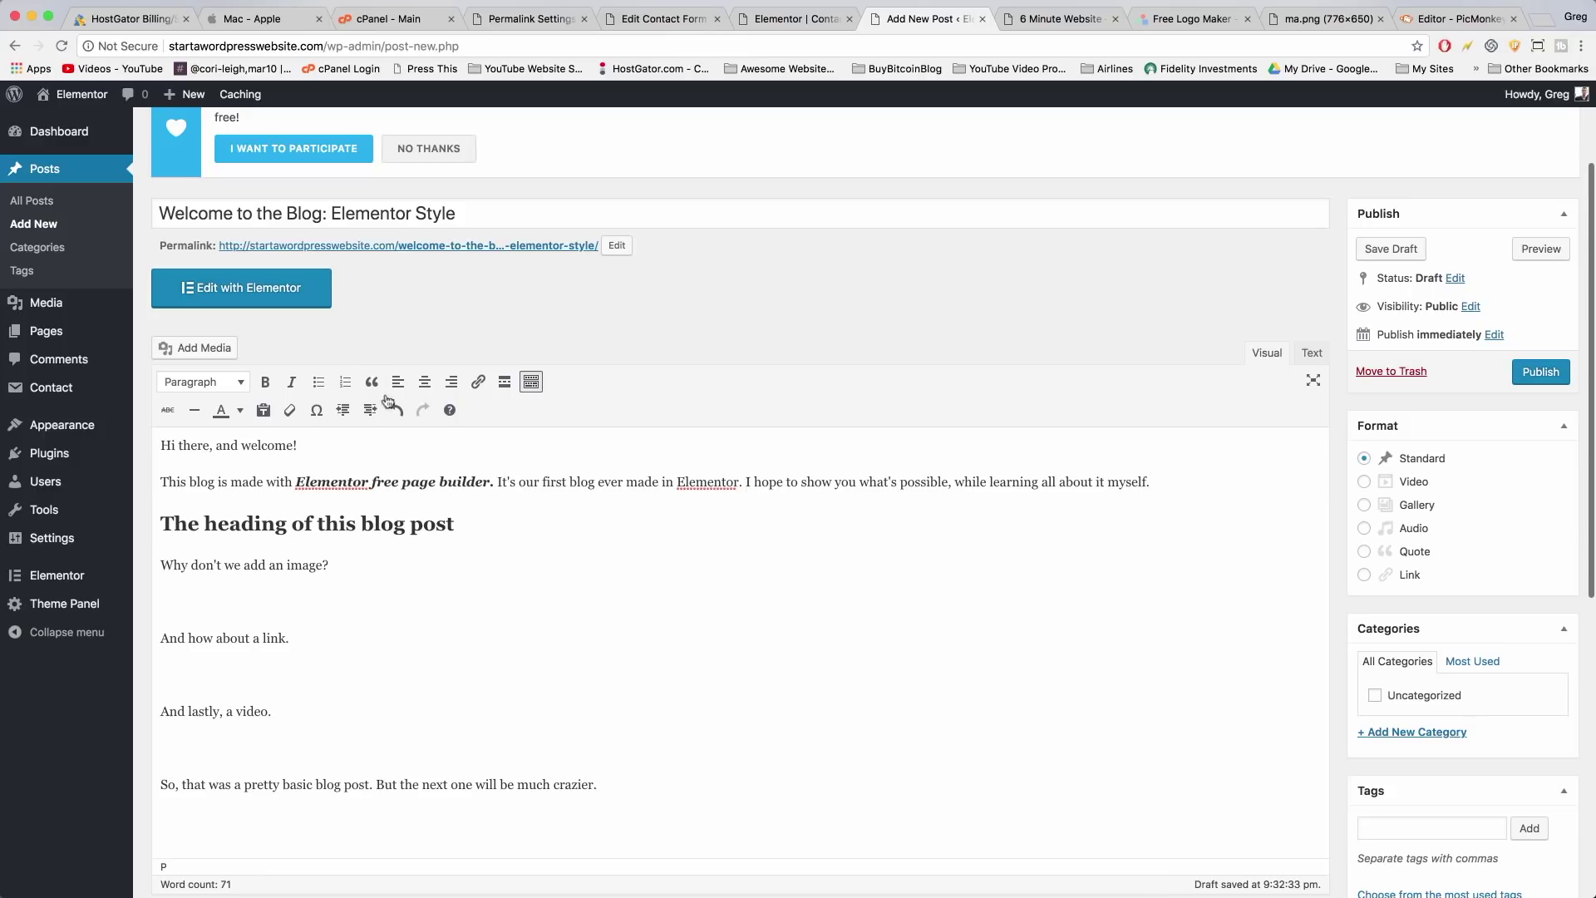
Turn the second paragraph into a bullet list split into separate items, then select 'And how about a link.'.
left_click(317, 381)
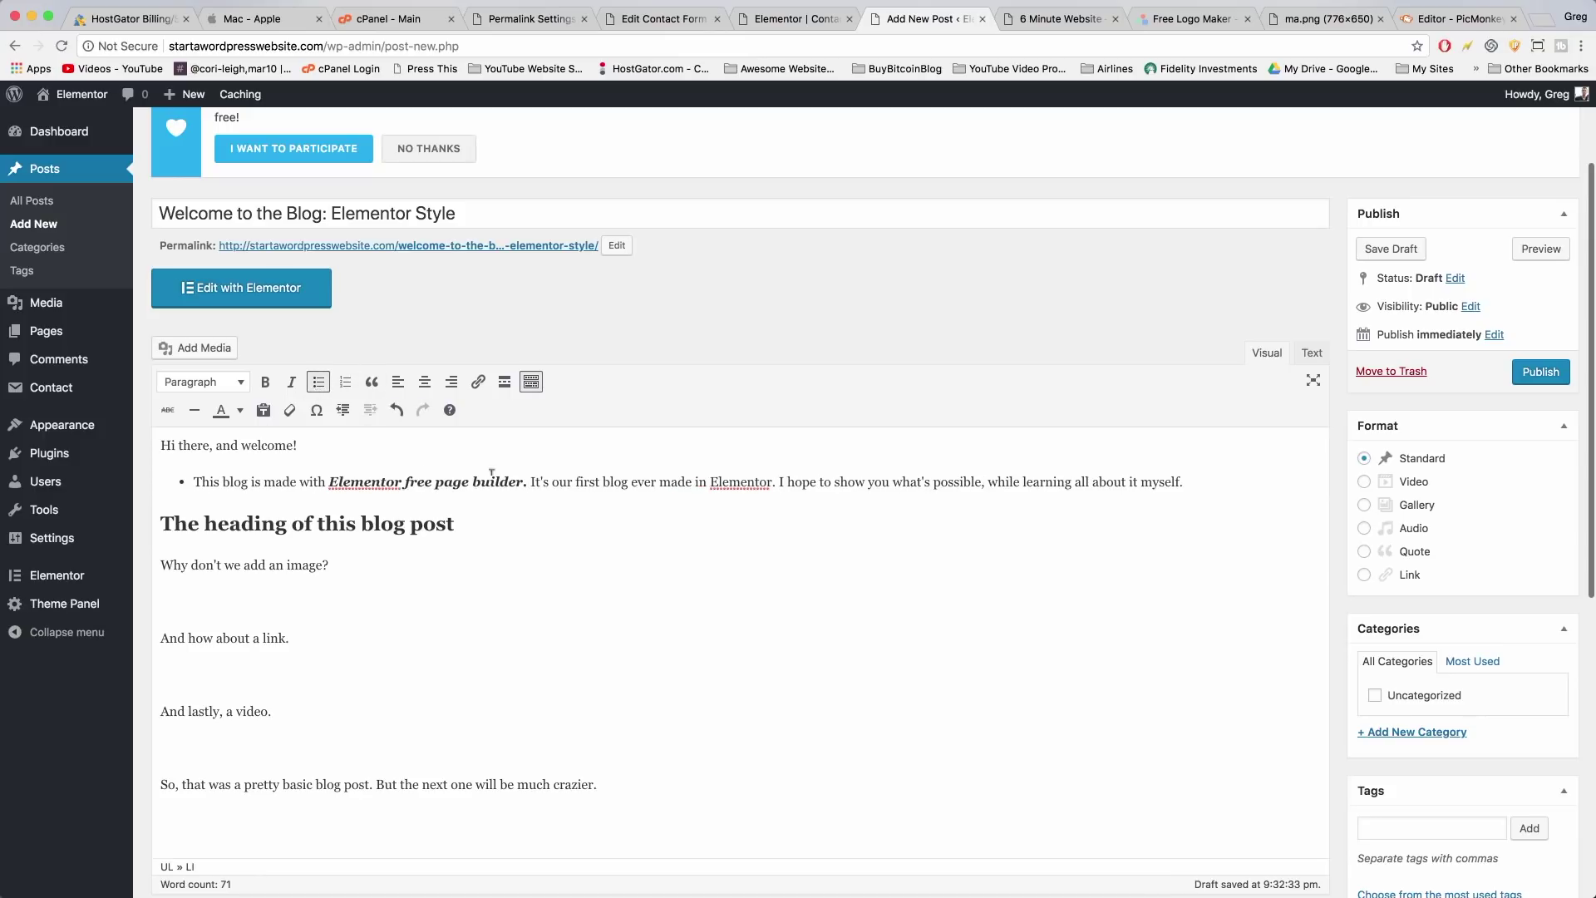
left_click(251, 481)
key("Return")
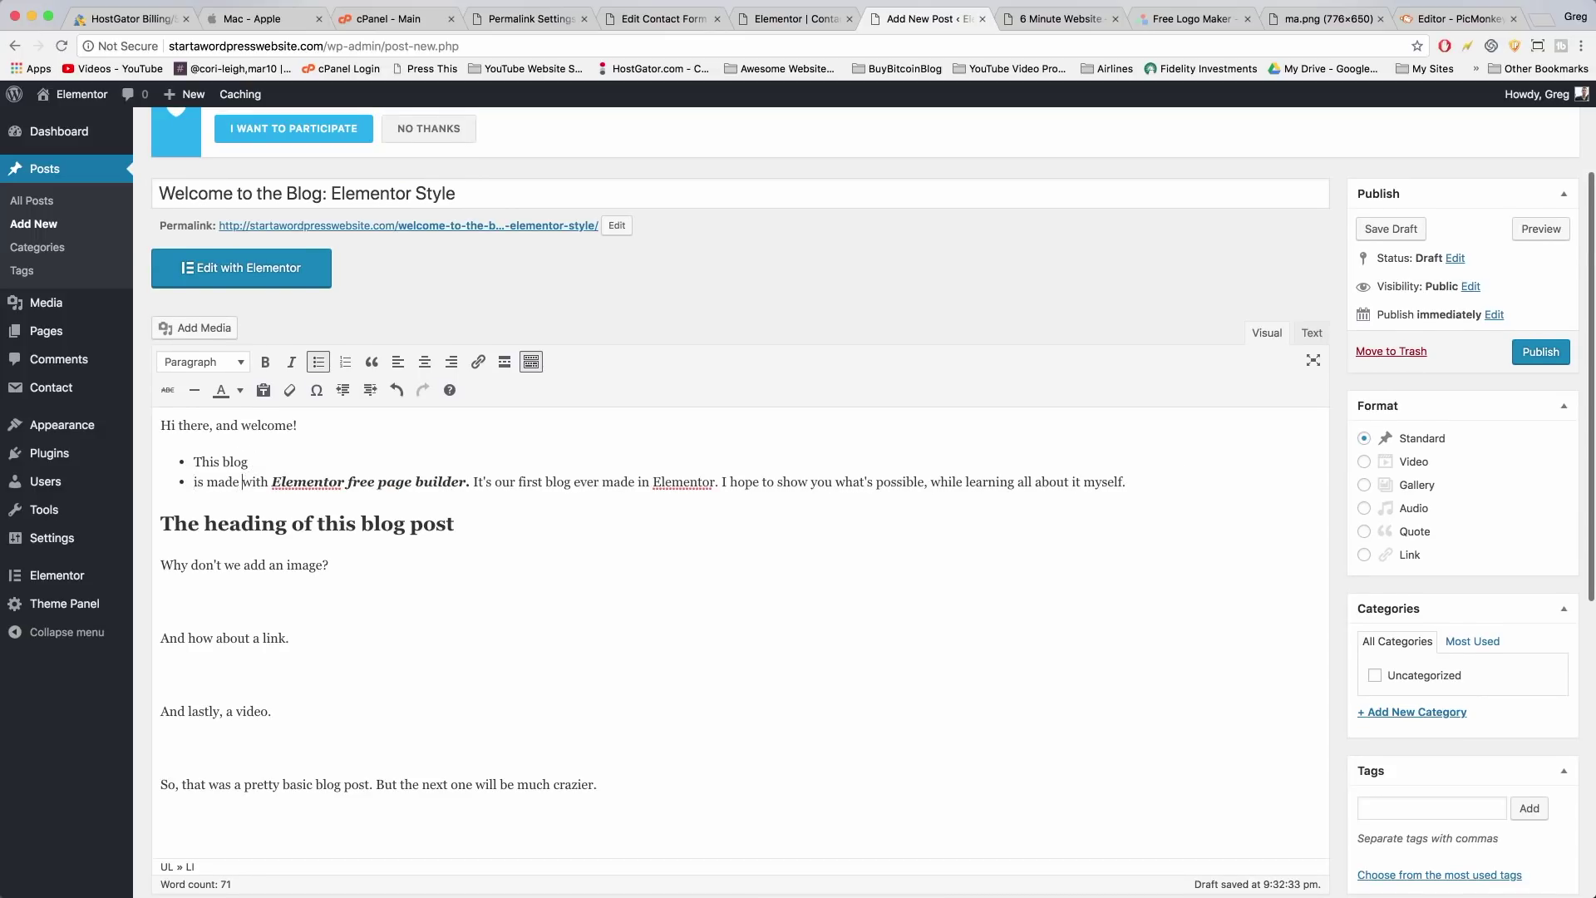
key("Return")
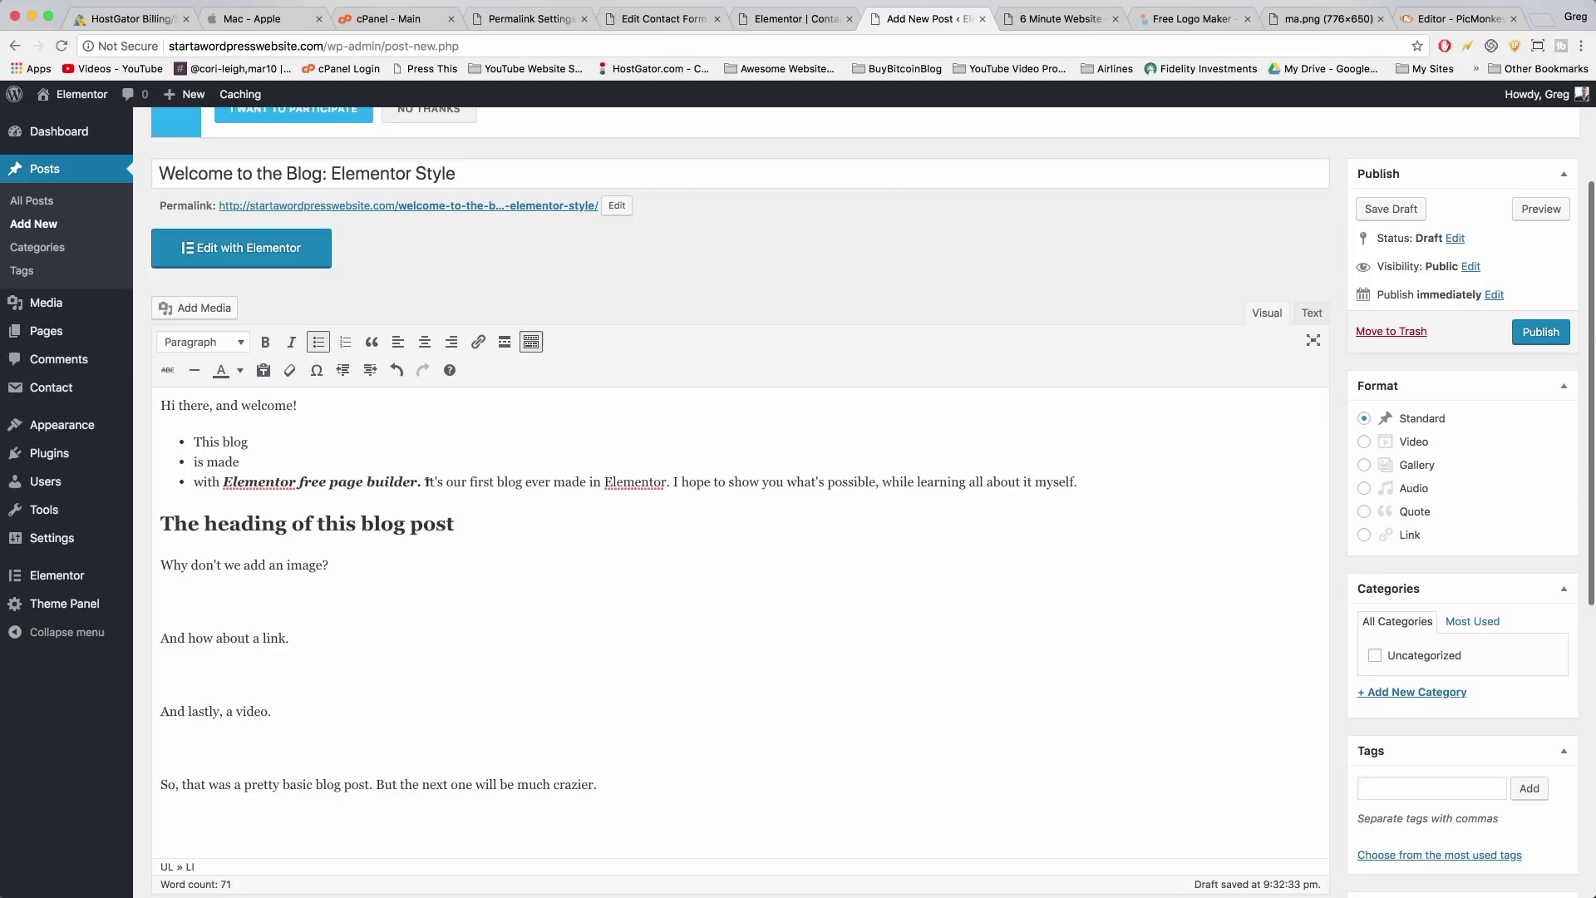
left_click(409, 541)
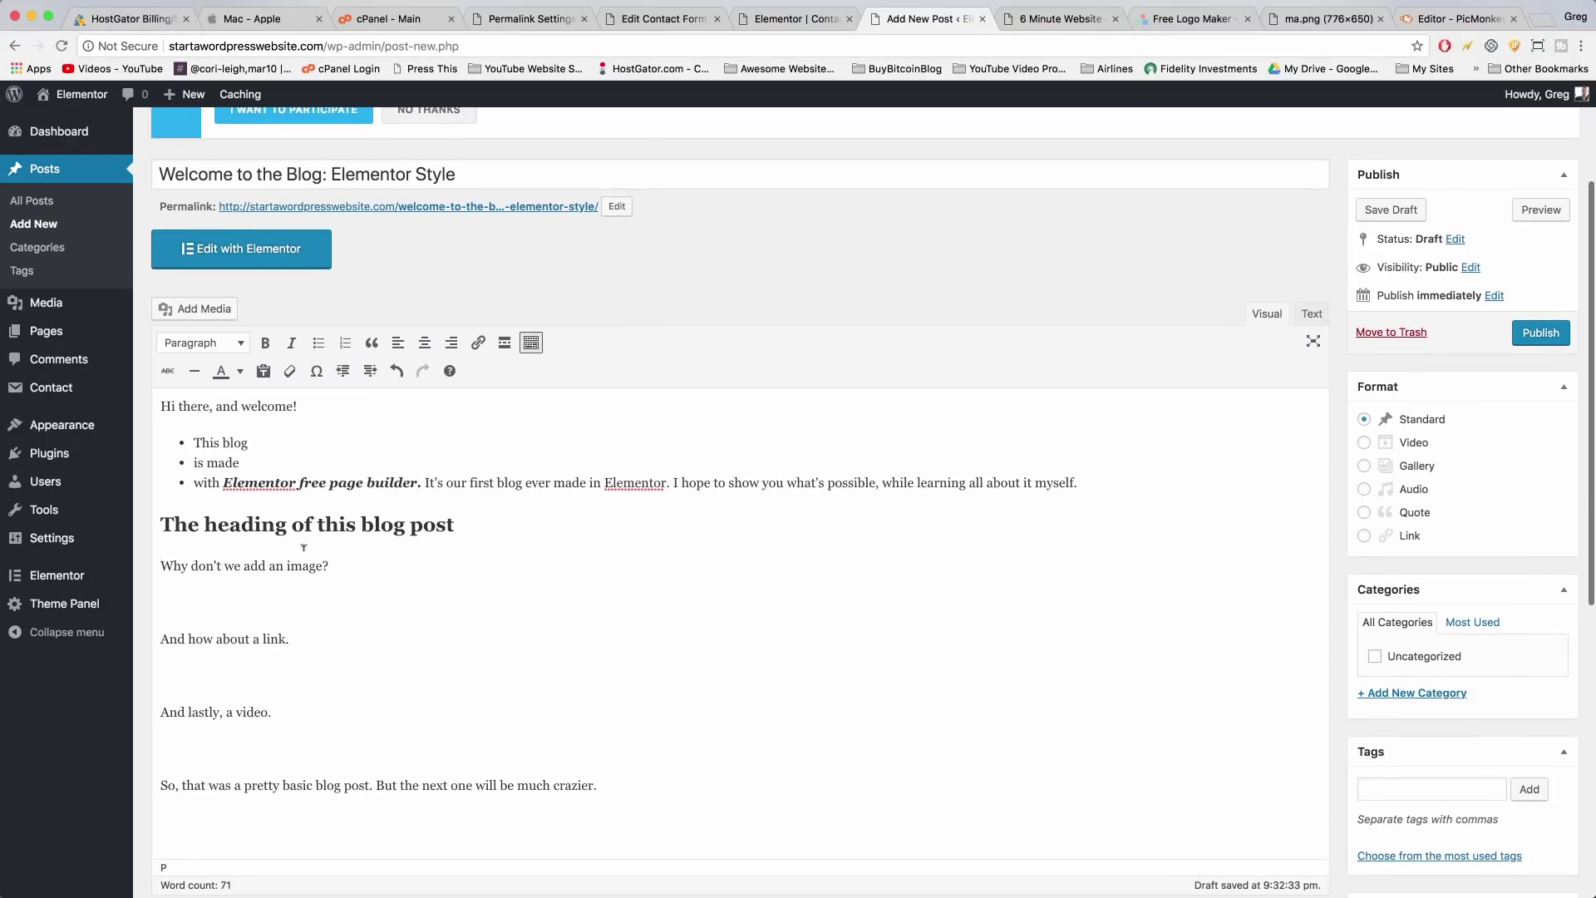
left_click_drag(294, 638, 141, 637)
Make 'And how about a link.' a left-aligned blockquote.
left_click(371, 342)
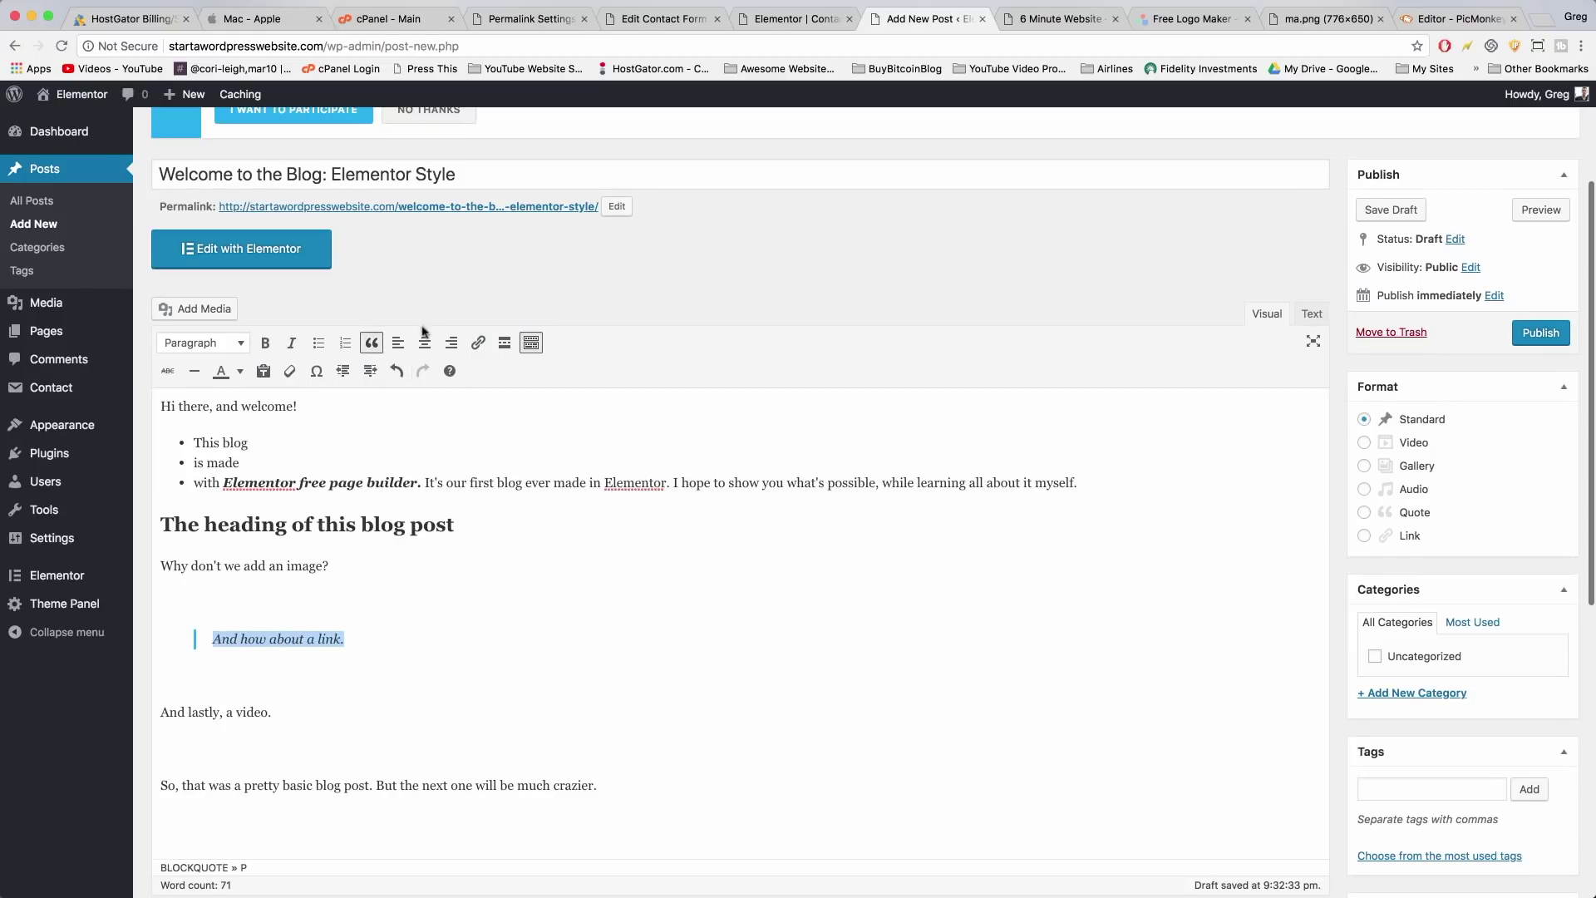
left_click(451, 342)
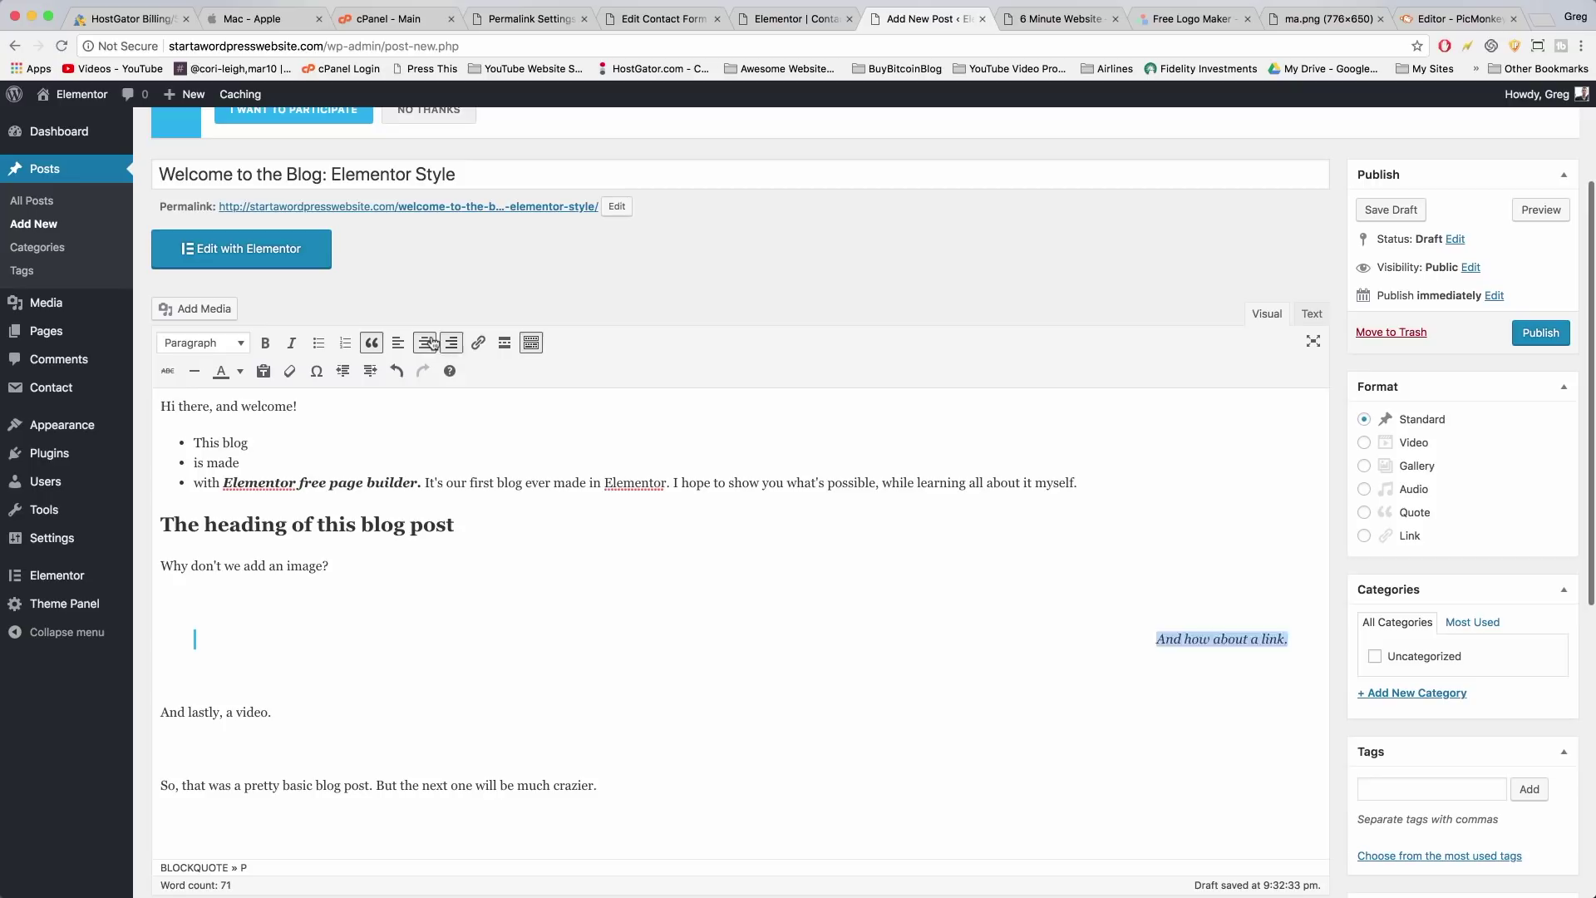
left_click(433, 342)
left_click(400, 343)
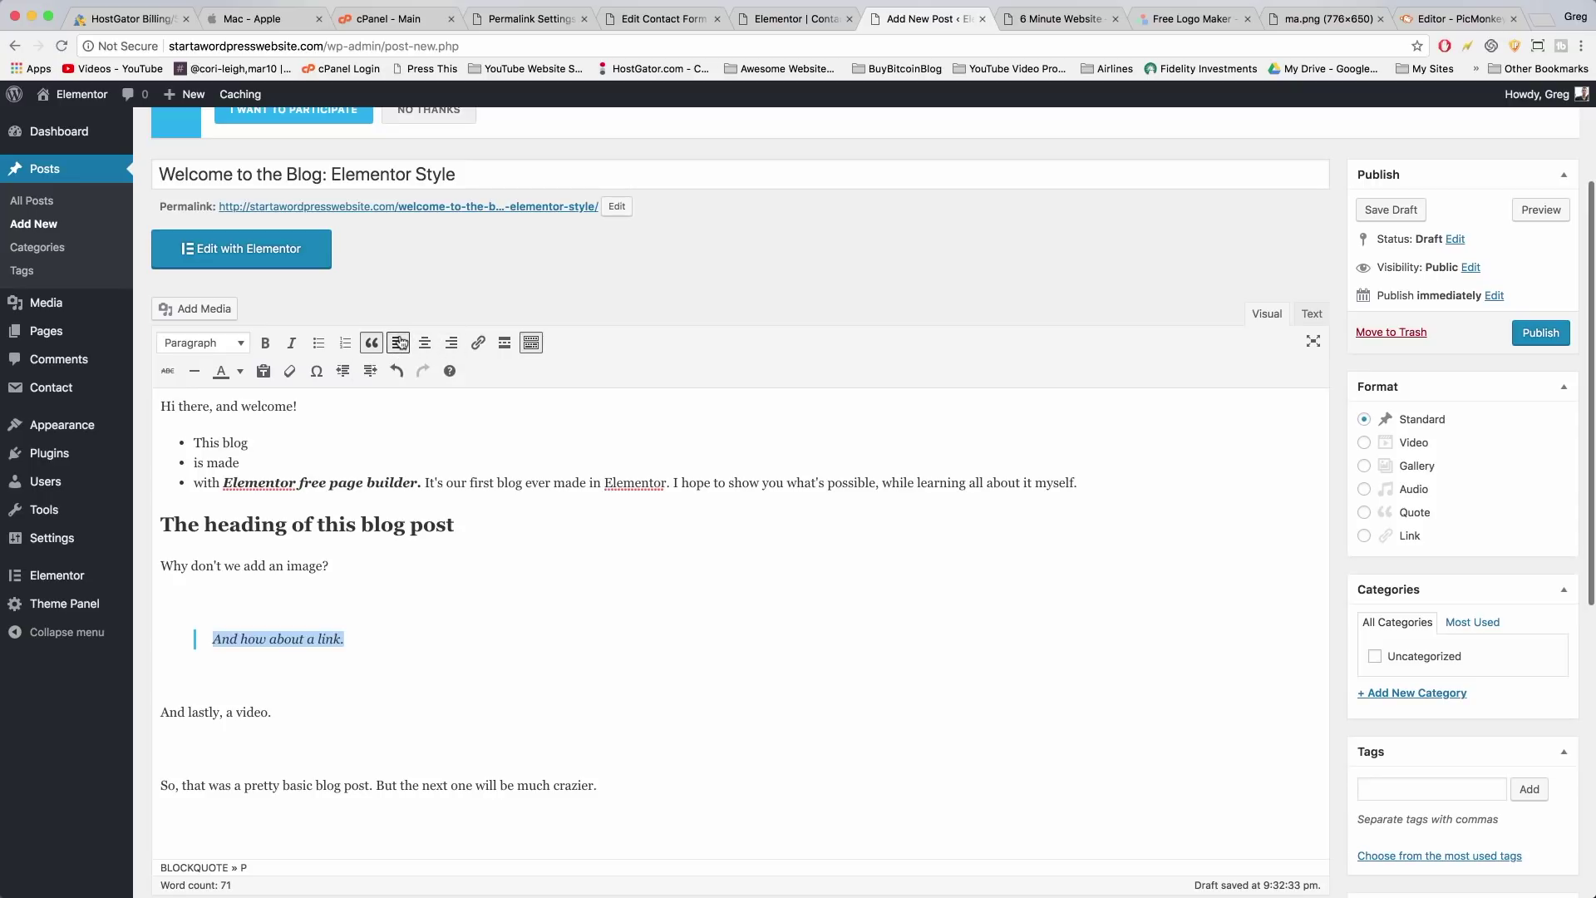
Open the link entry box for the quoted line.
left_click(478, 344)
type("htt")
key("BackSpace")
key("BackSpace")
key("BackSpace")
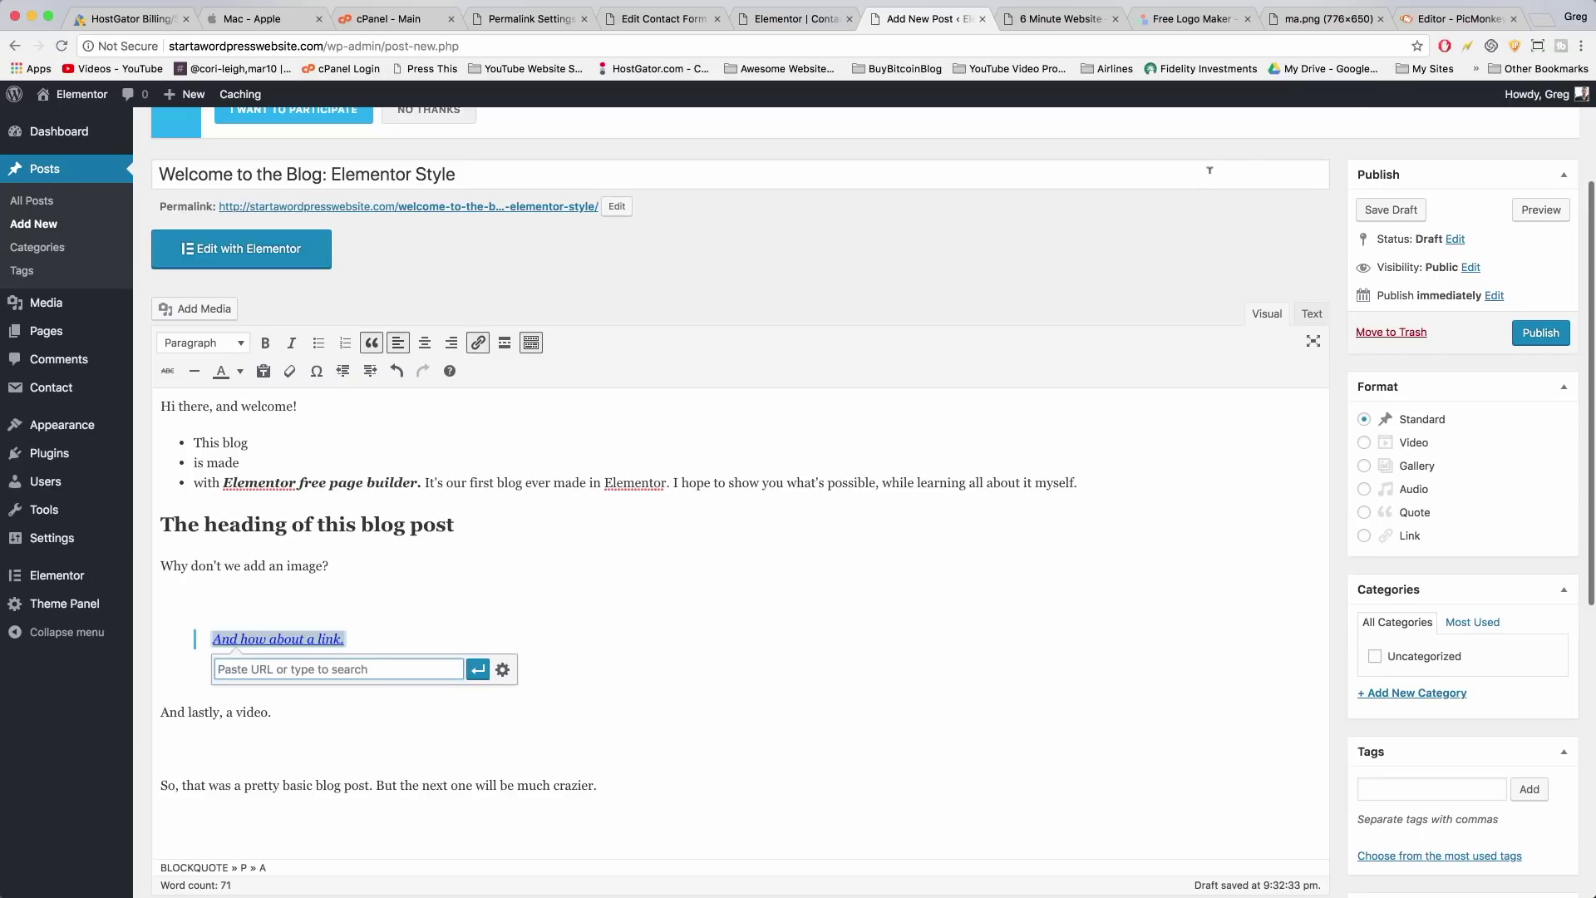
left_click(1540, 20)
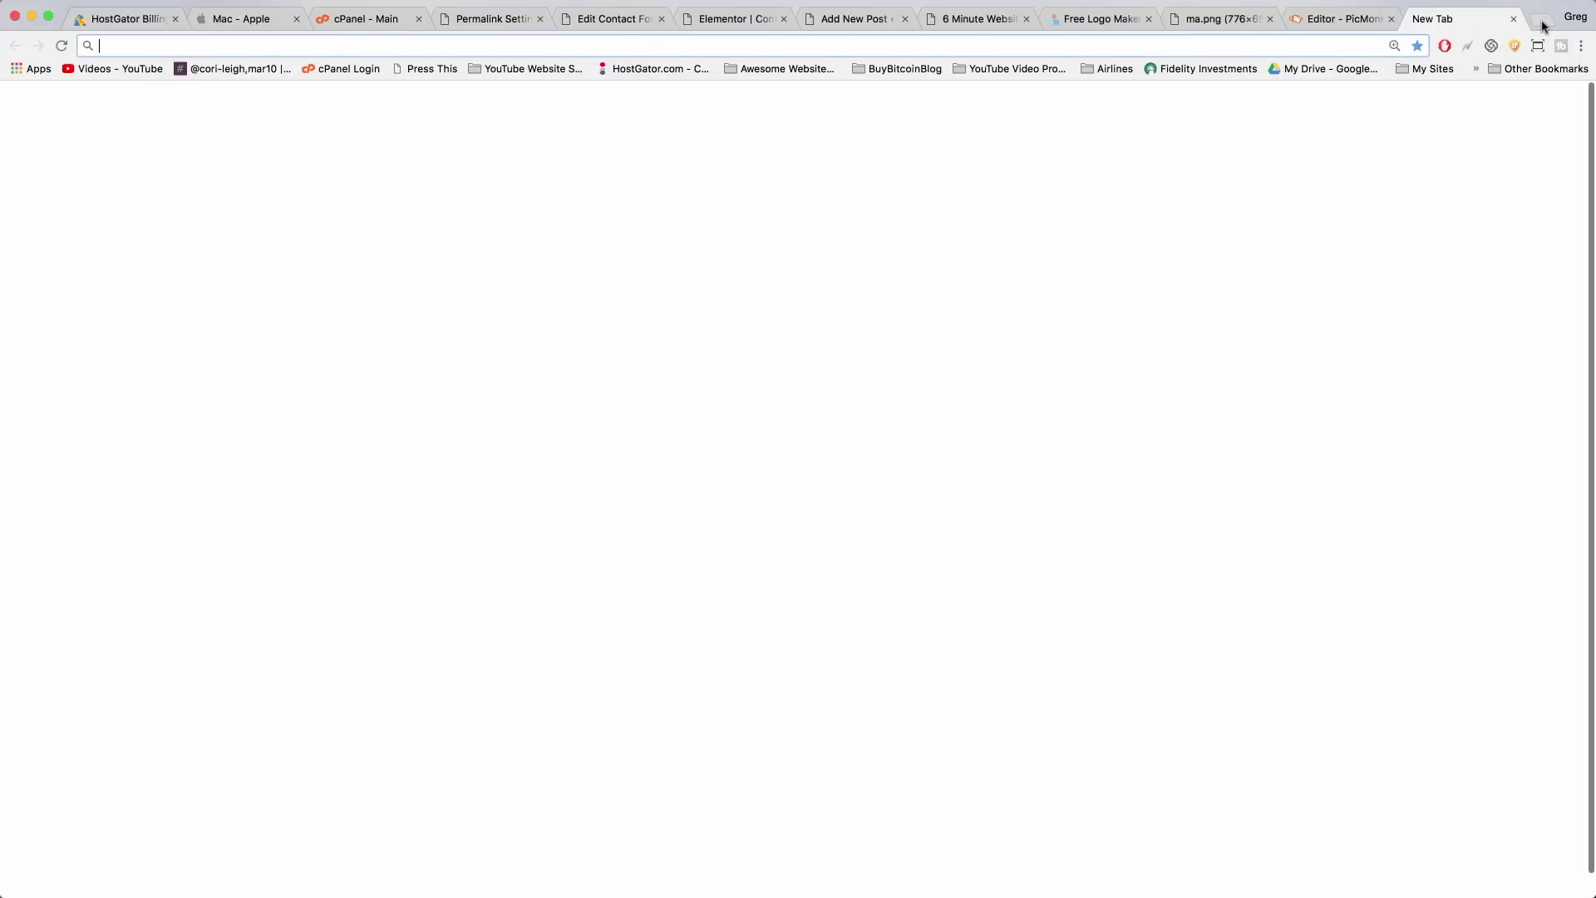
type("google.com")
key("Return")
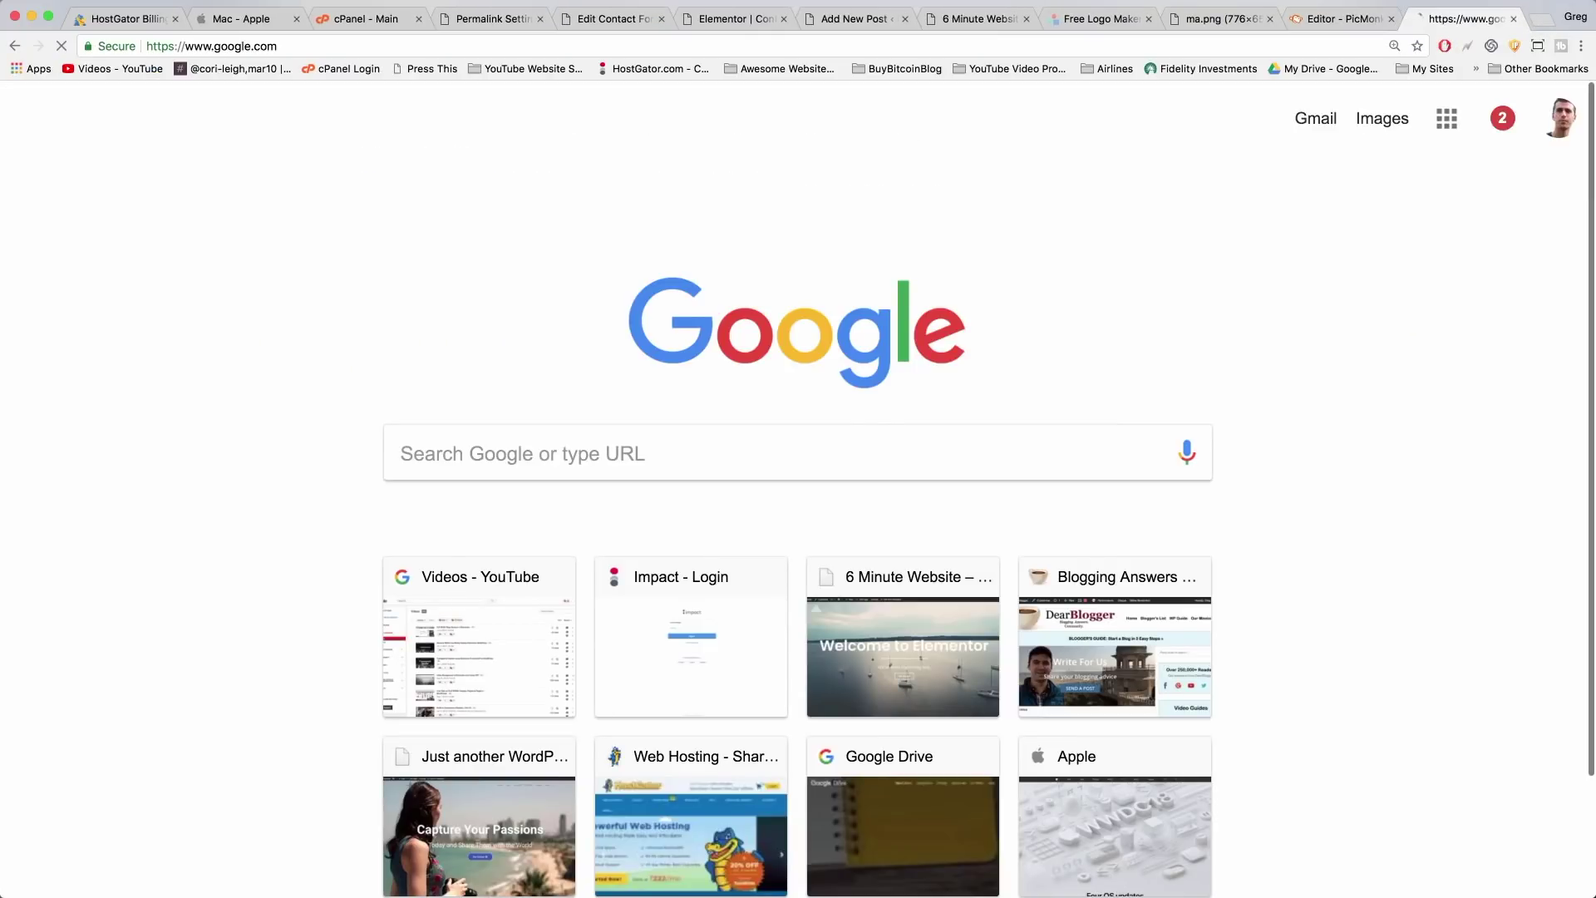
left_click(1251, 48)
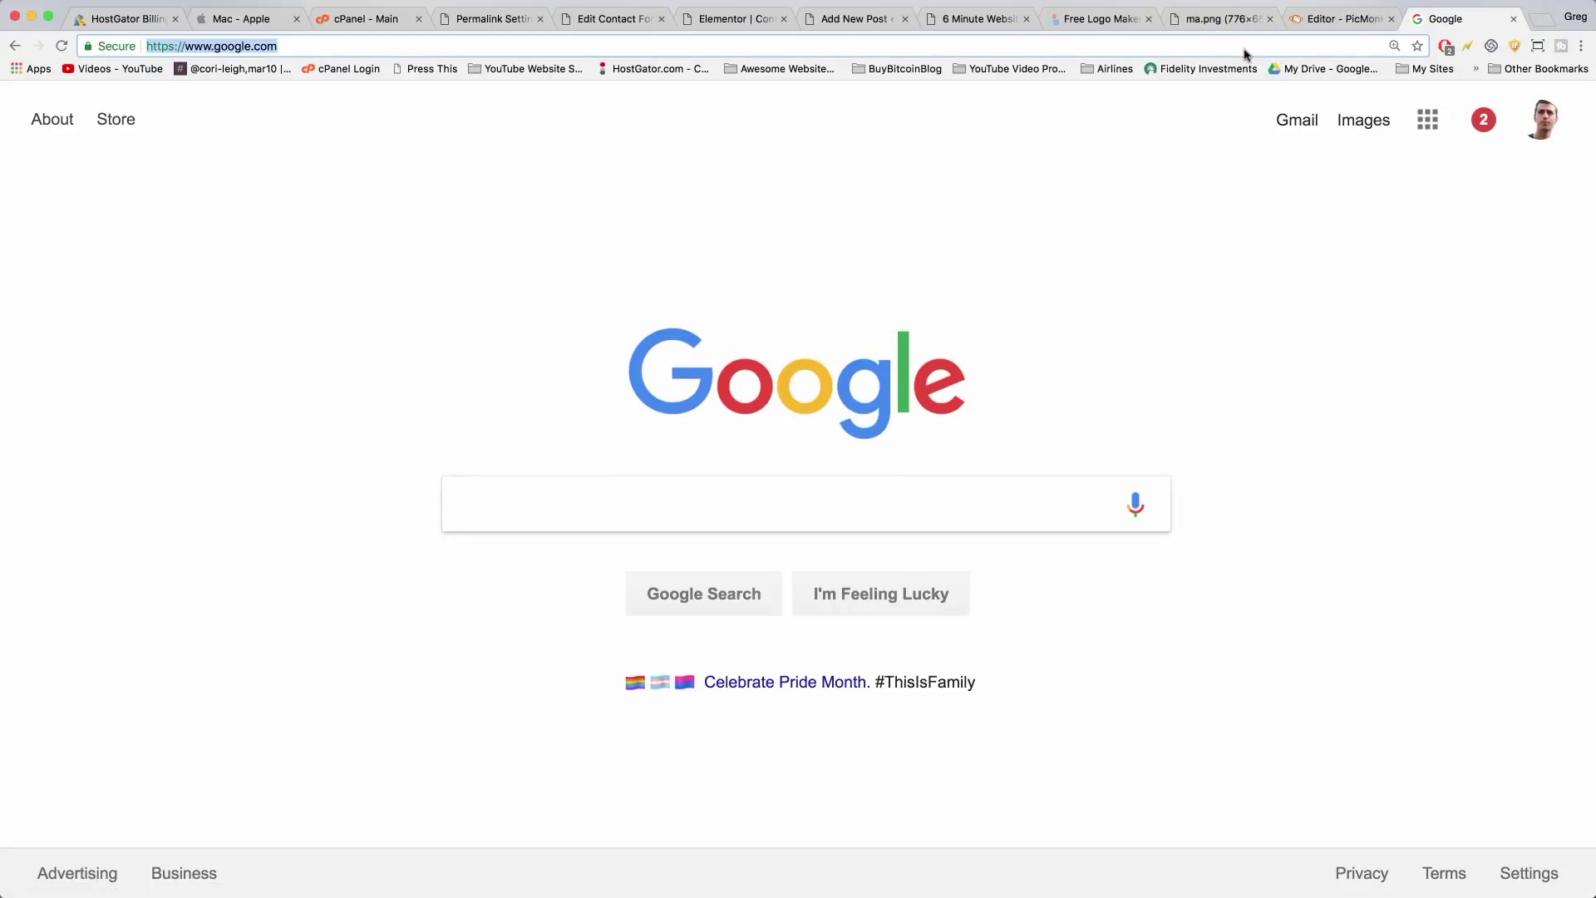
right_click(244, 41)
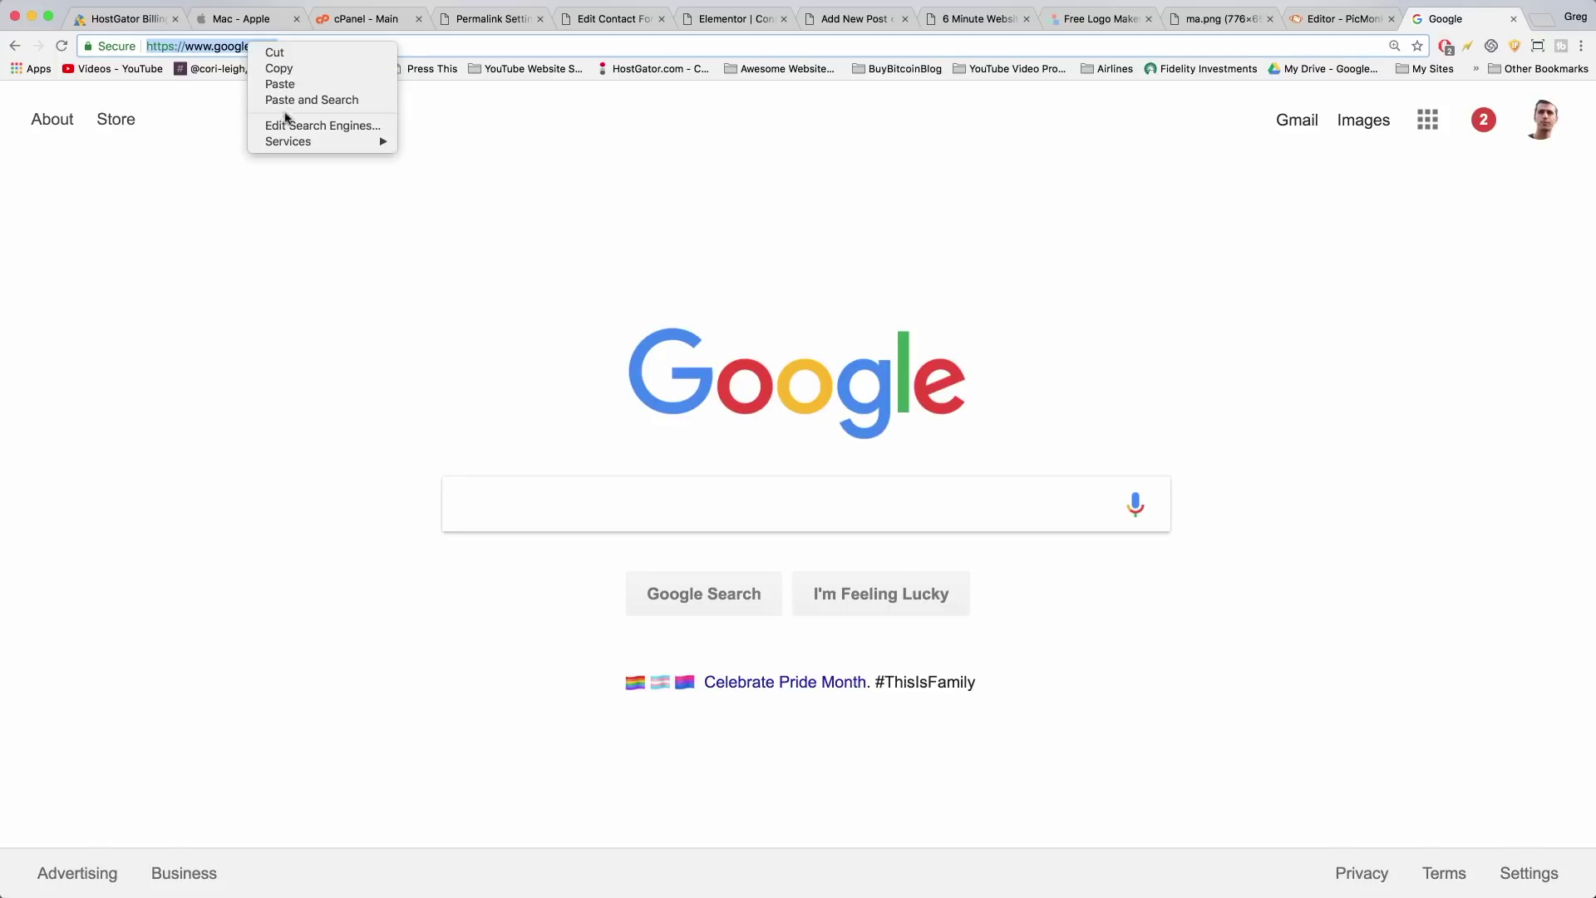
left_click(285, 66)
left_click(855, 18)
right_click(323, 670)
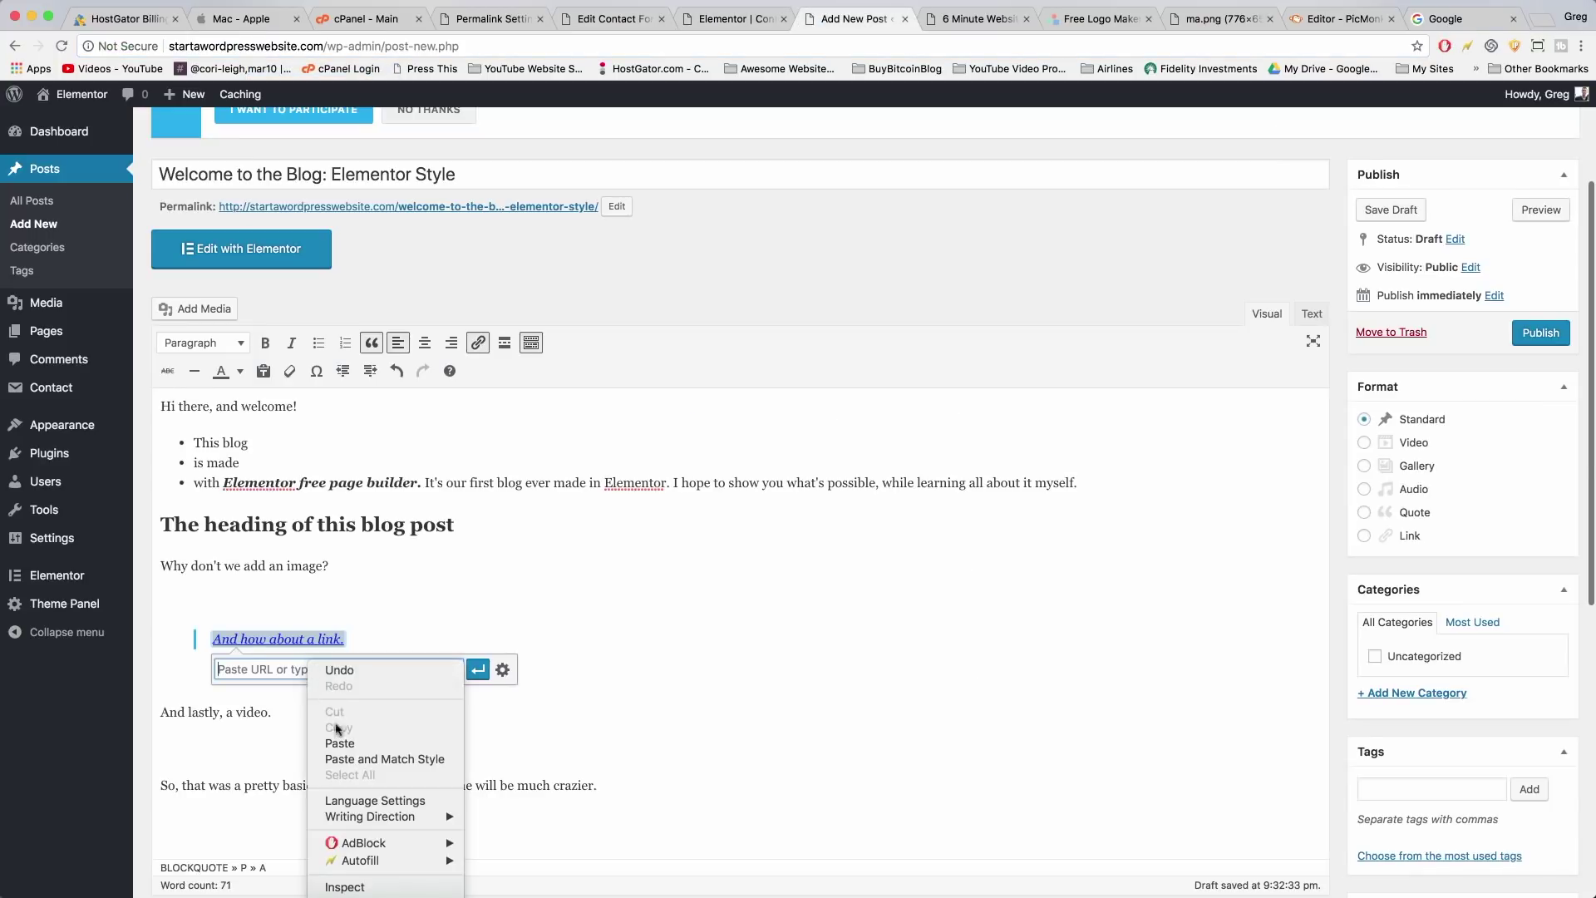
left_click(336, 735)
left_click(502, 668)
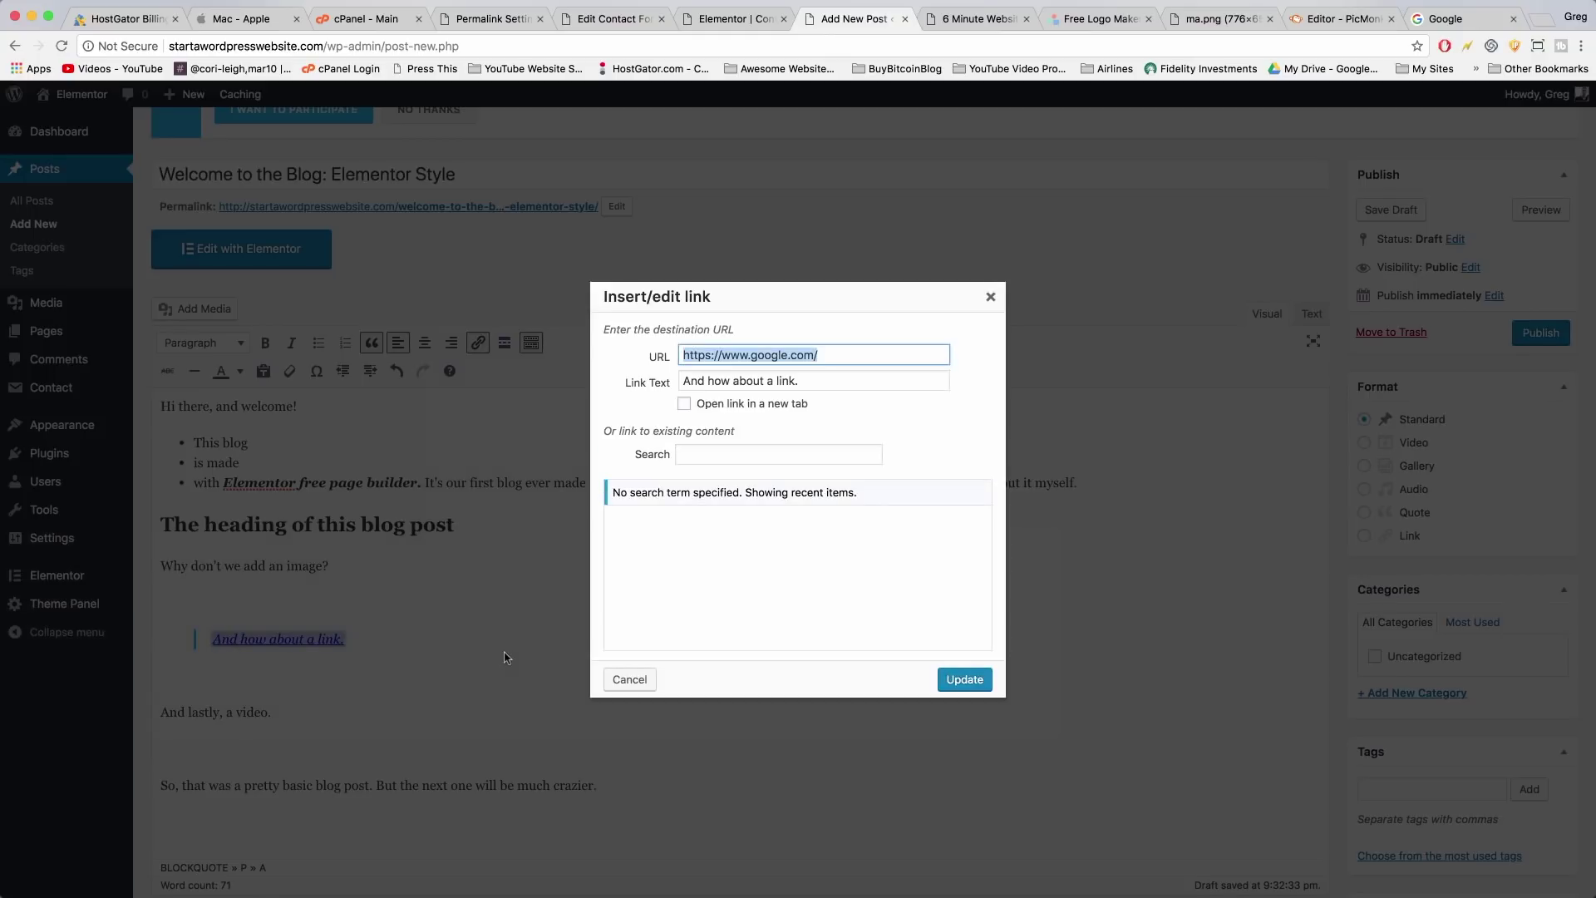
left_click(684, 404)
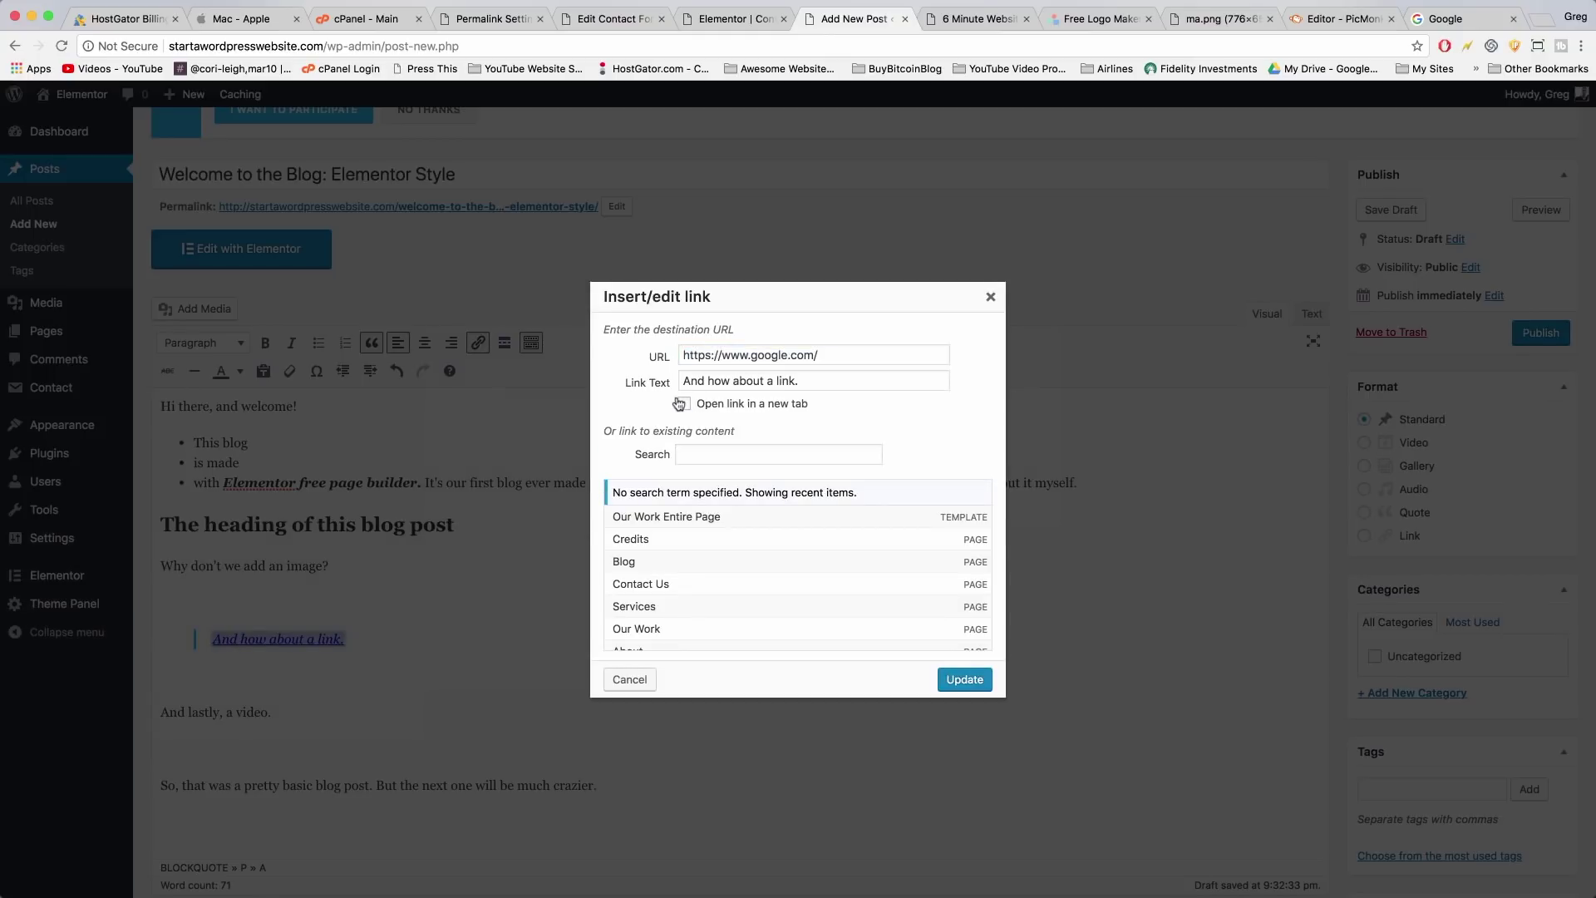
scroll(697, 542, "down", 2)
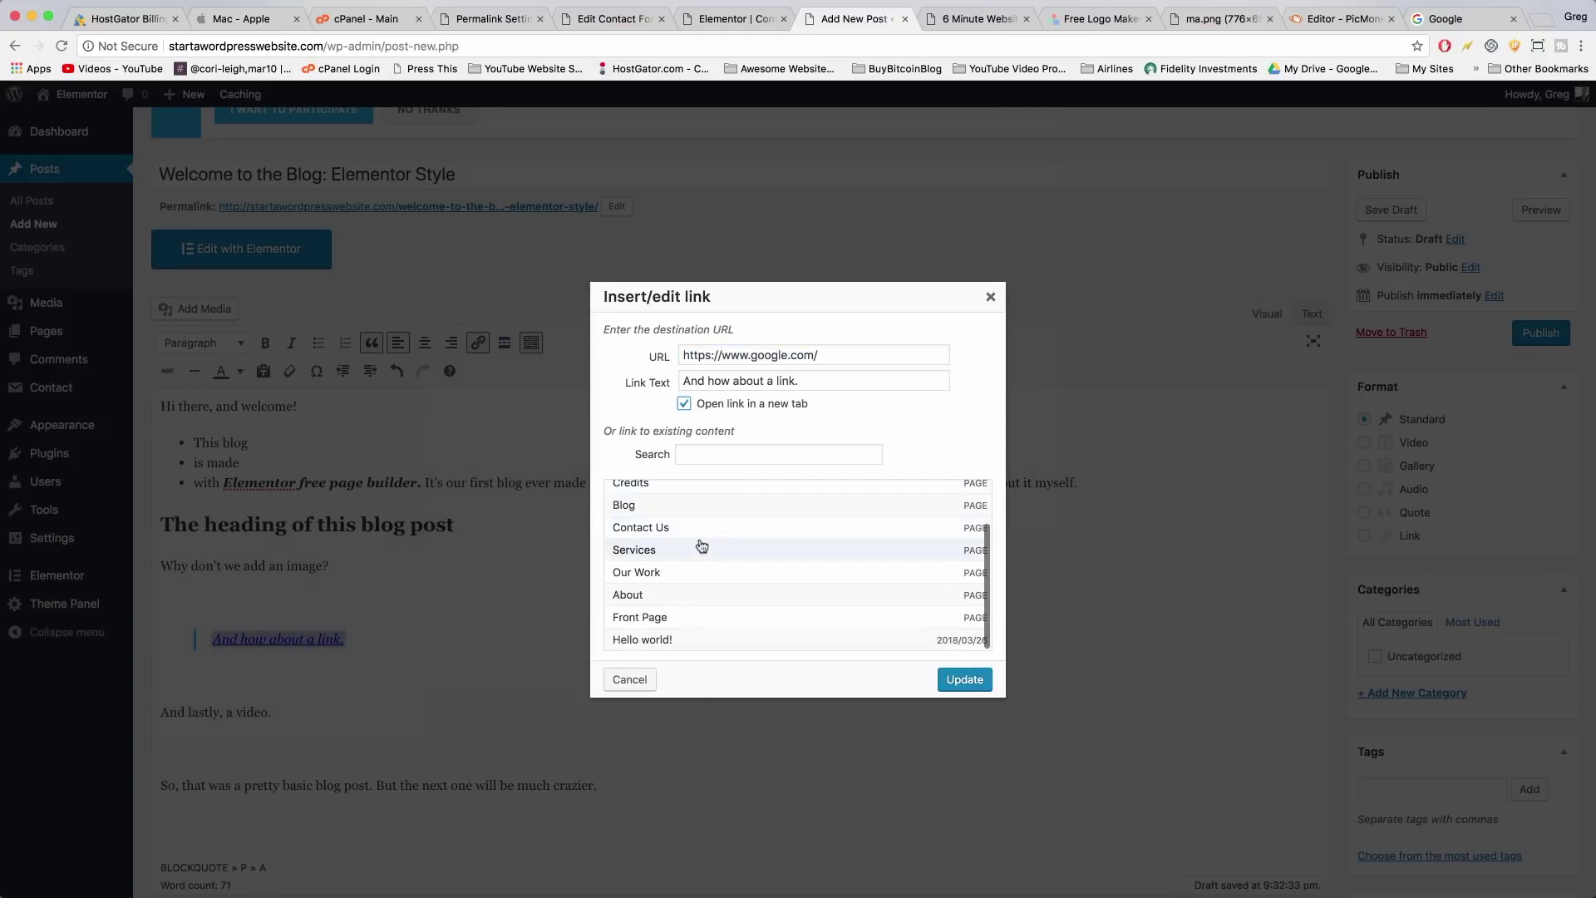
scroll(700, 546, "up", 3)
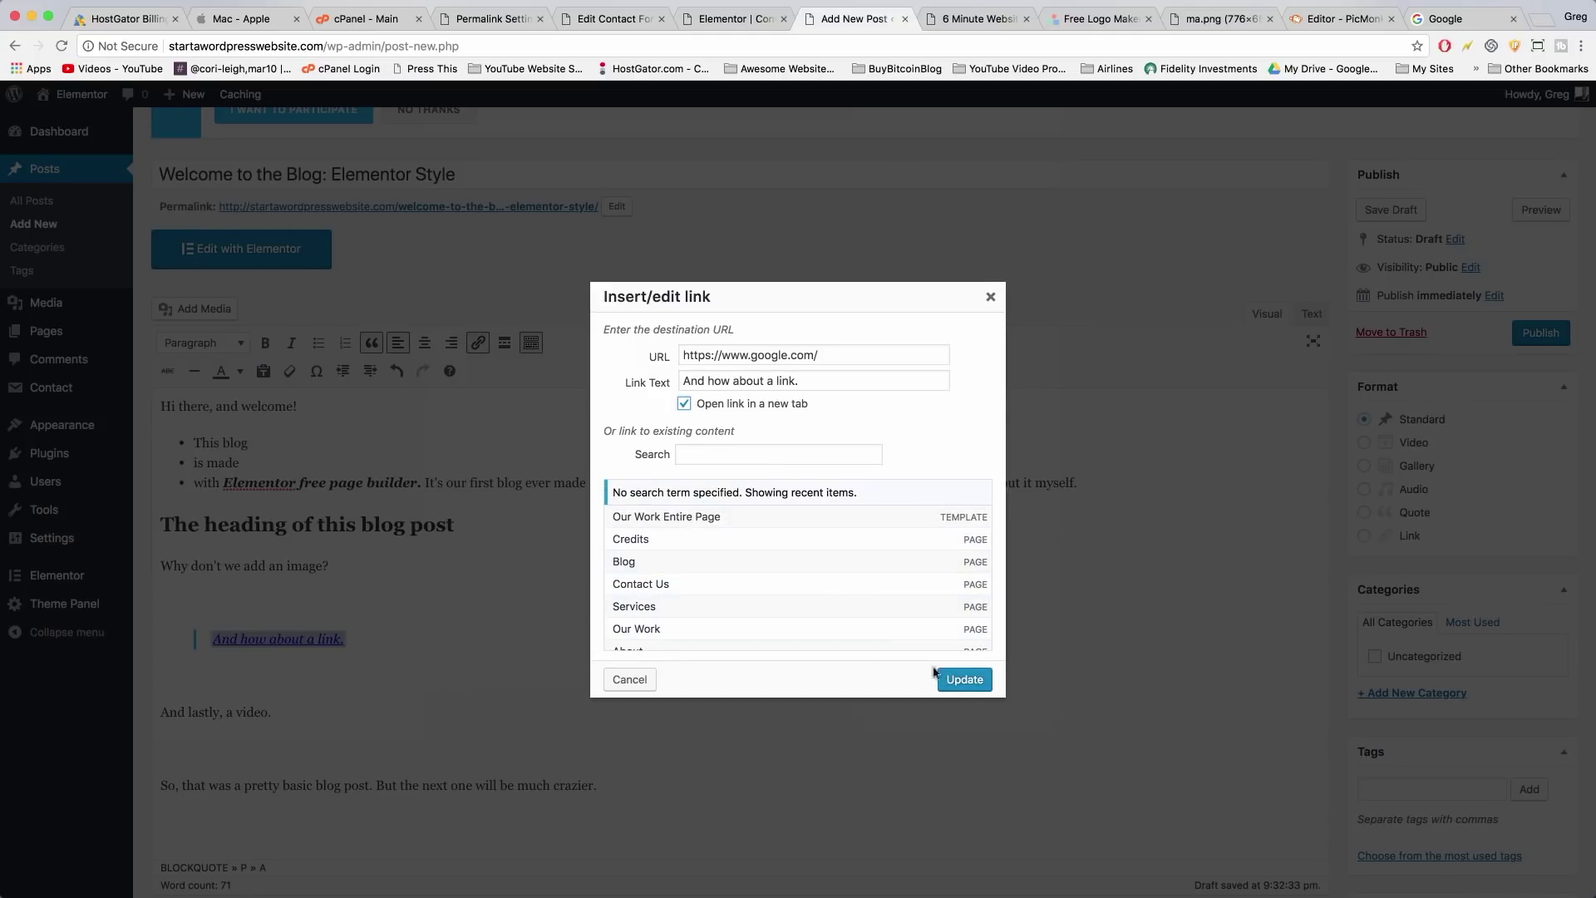
left_click(963, 680)
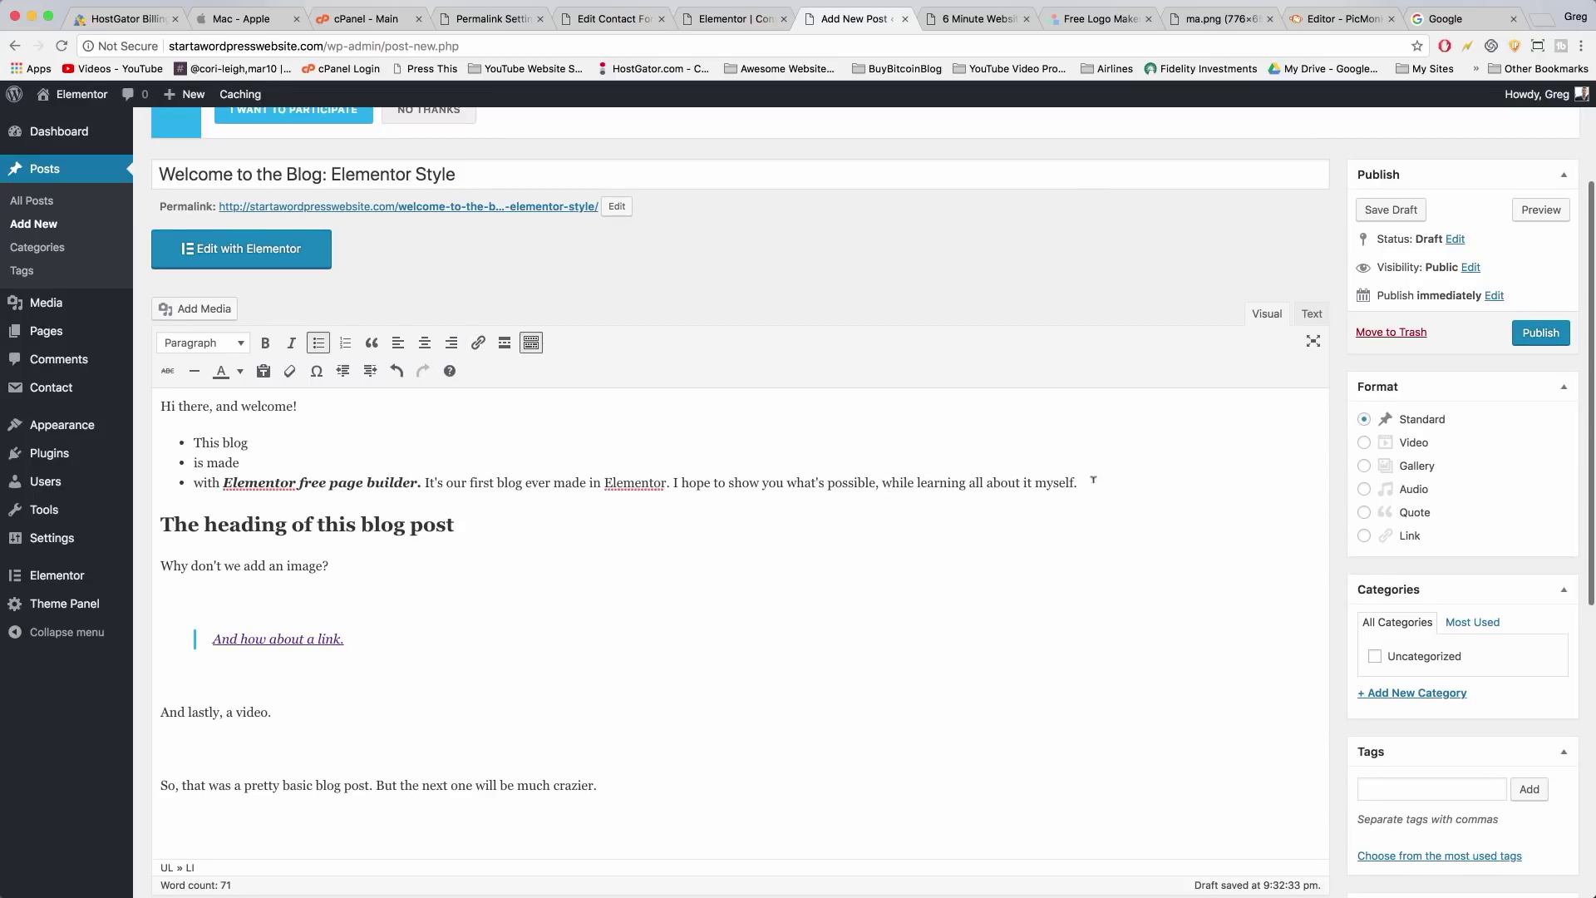
Insert a Read More break after the bullet list.
left_click(504, 344)
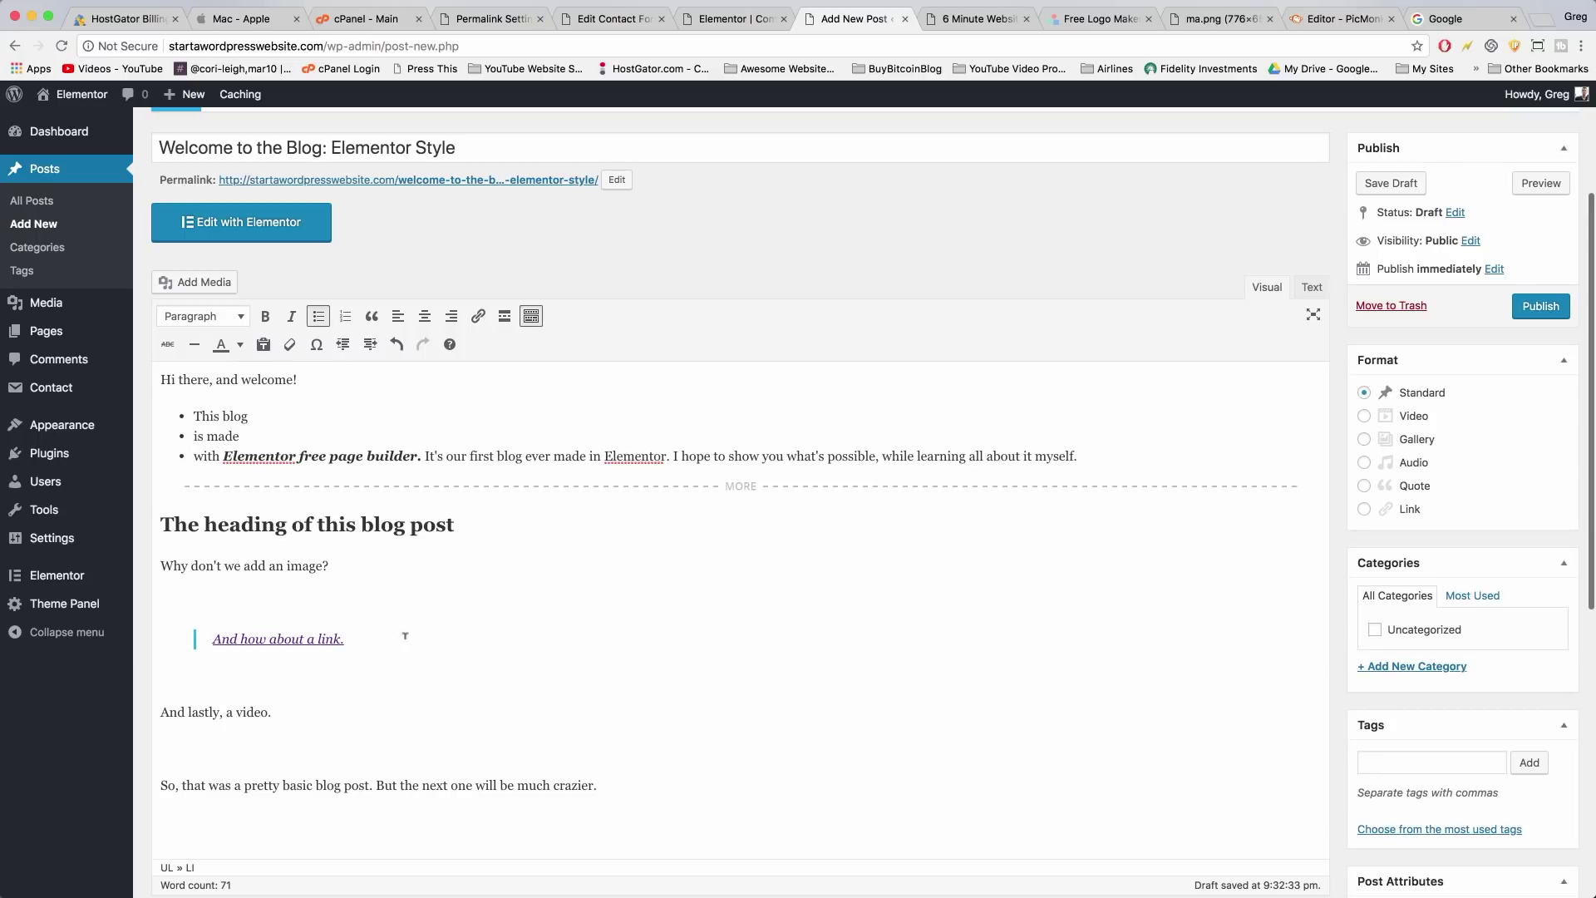
left_click(535, 323)
left_click(537, 326)
Colour the word 'image?' blue.
left_click(336, 566)
left_click_drag(336, 567, 287, 566)
left_click(169, 345)
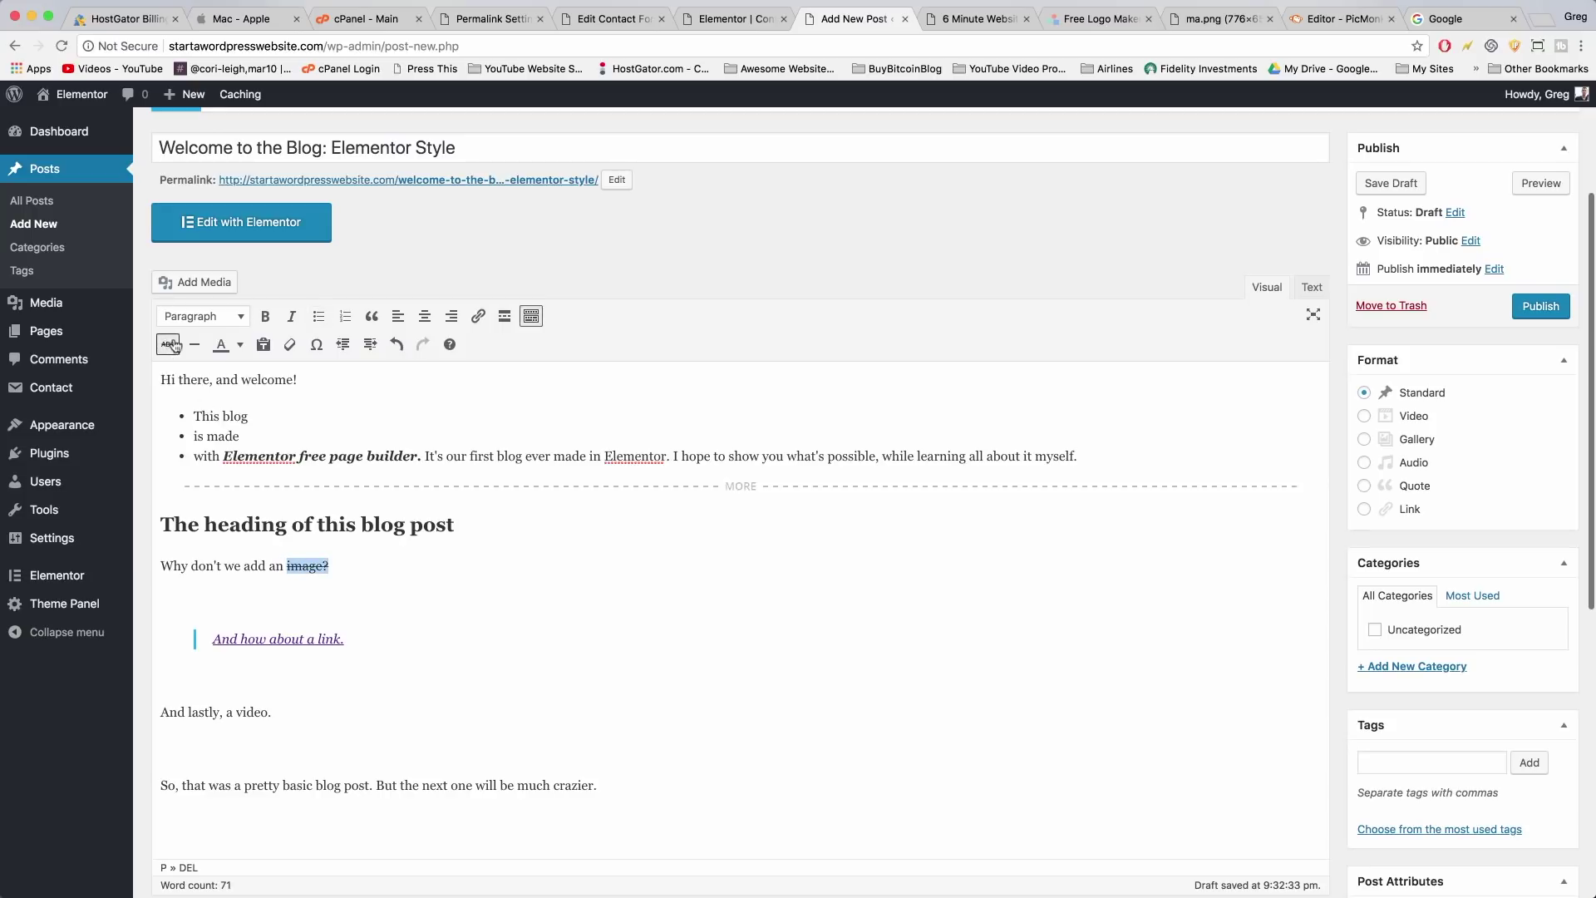
left_click(195, 344)
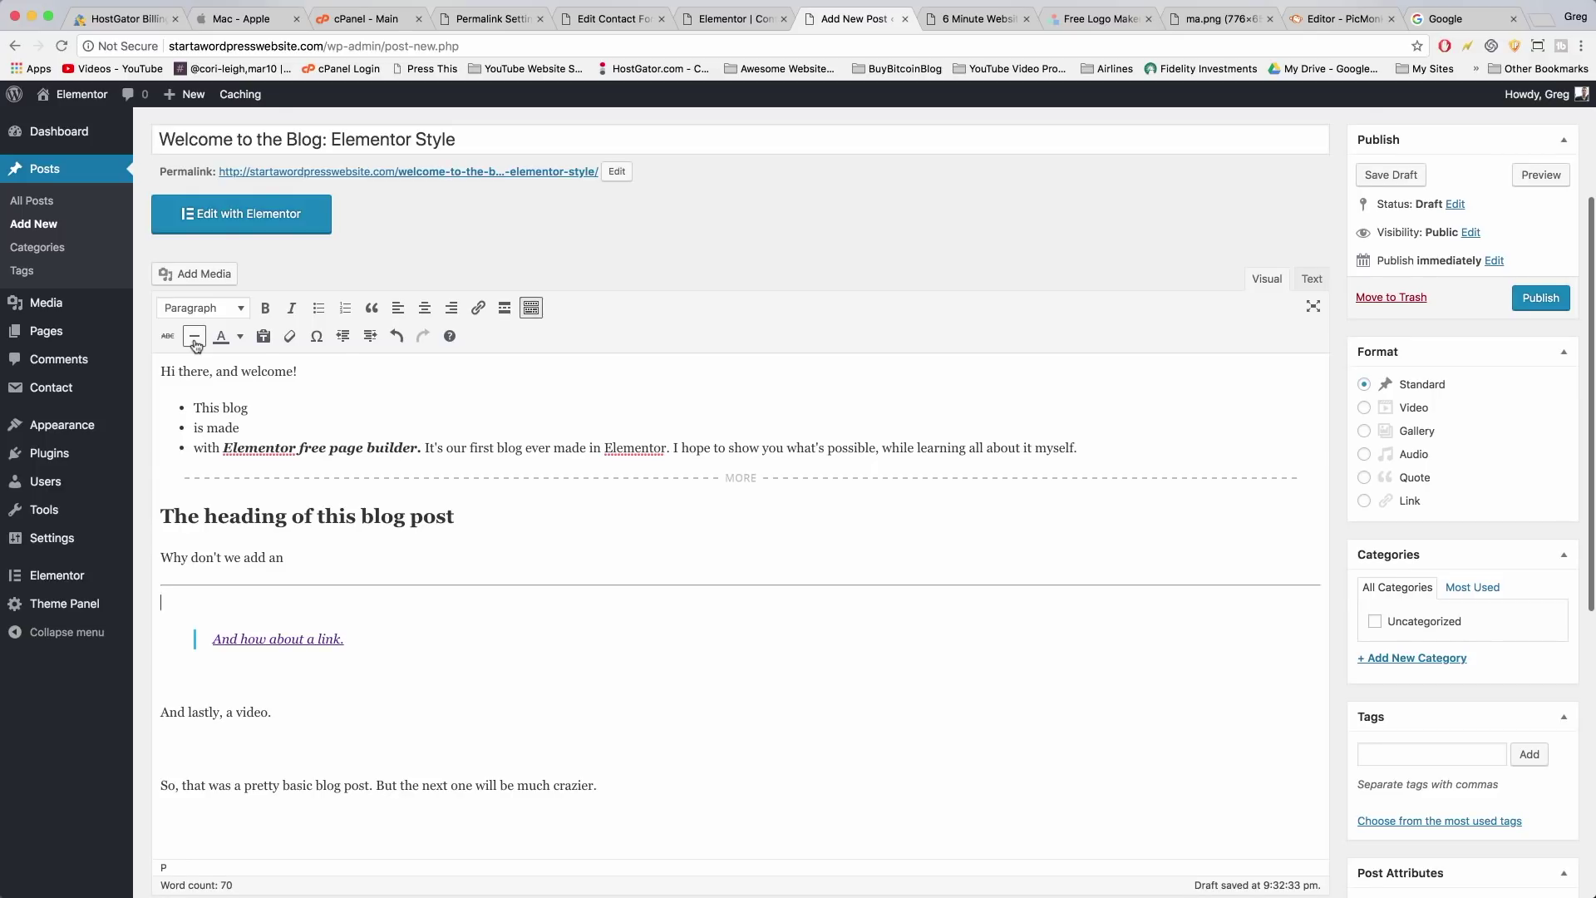
key("super+z")
key("super+z")
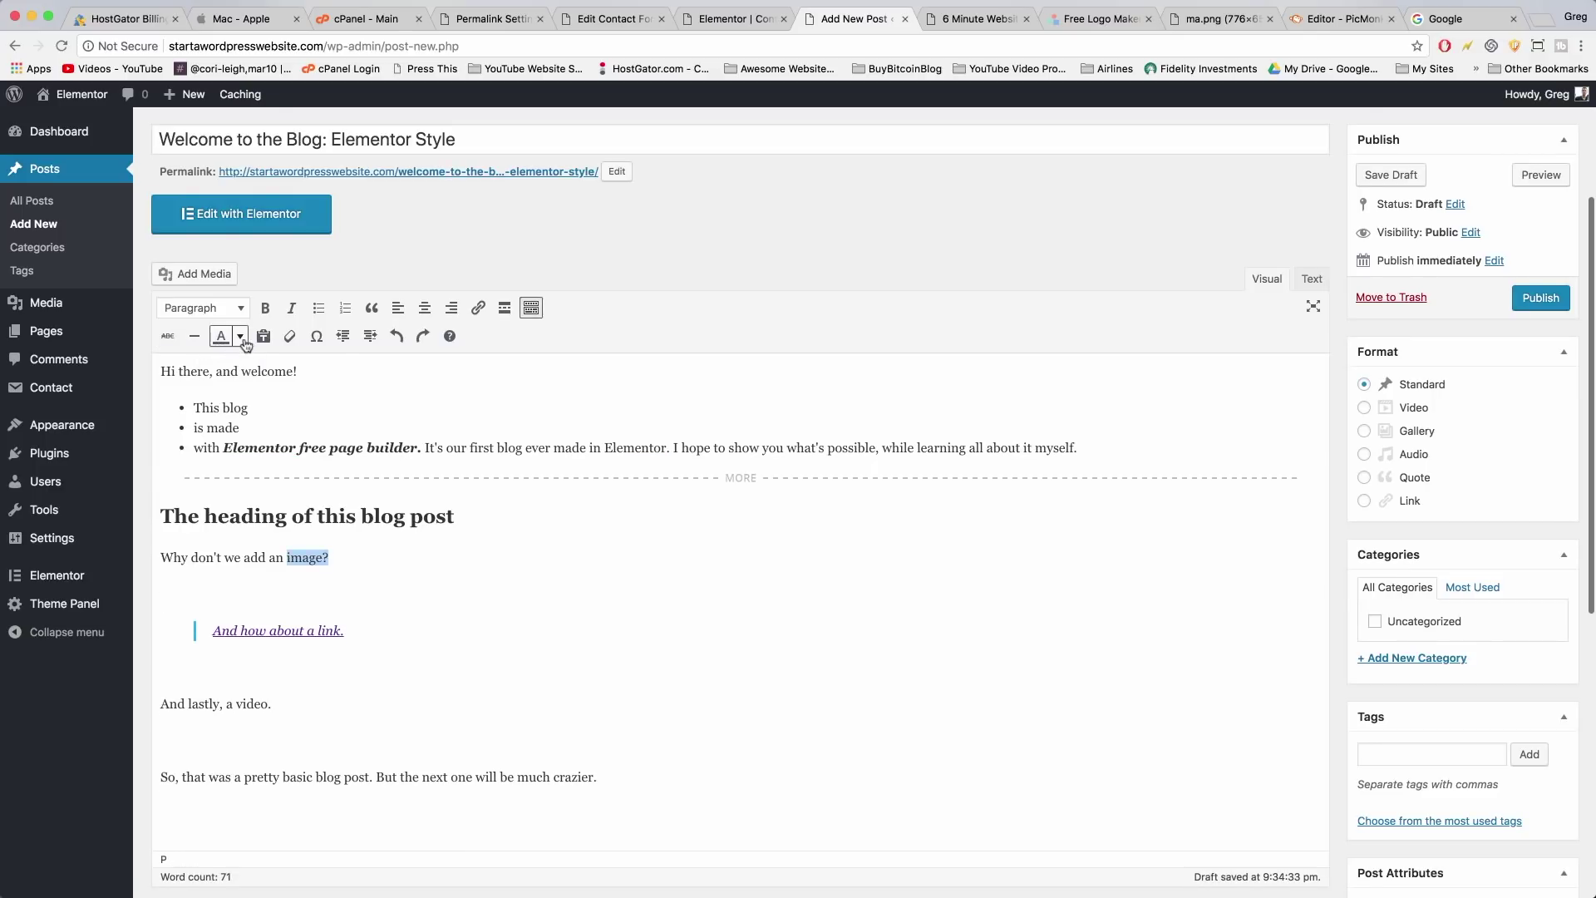
left_click(241, 337)
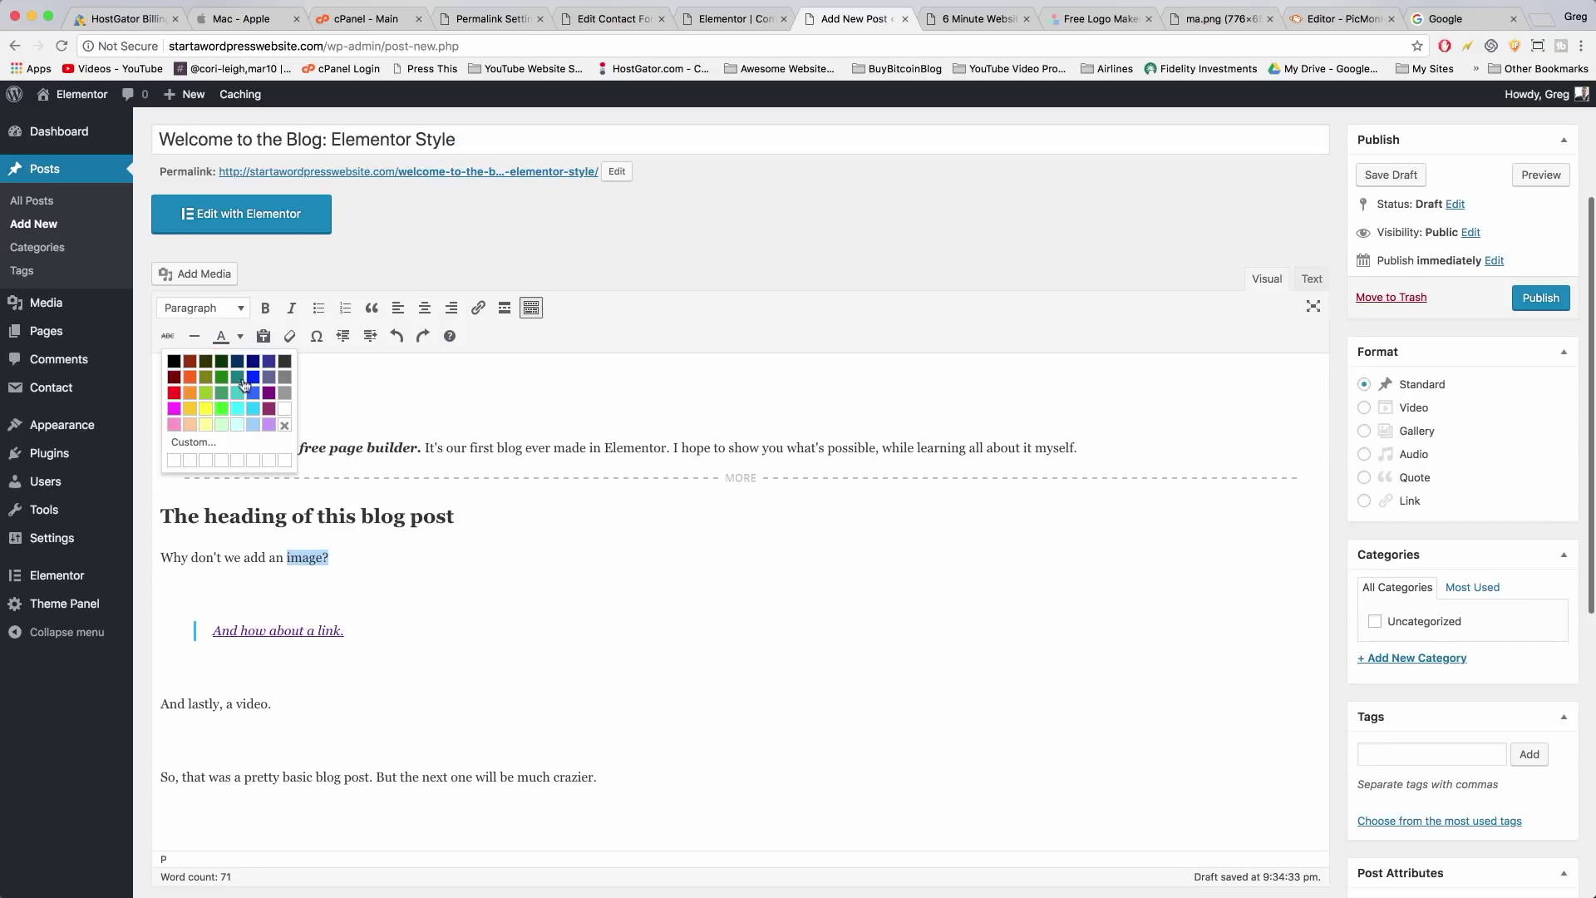
left_click(238, 383)
left_click(240, 337)
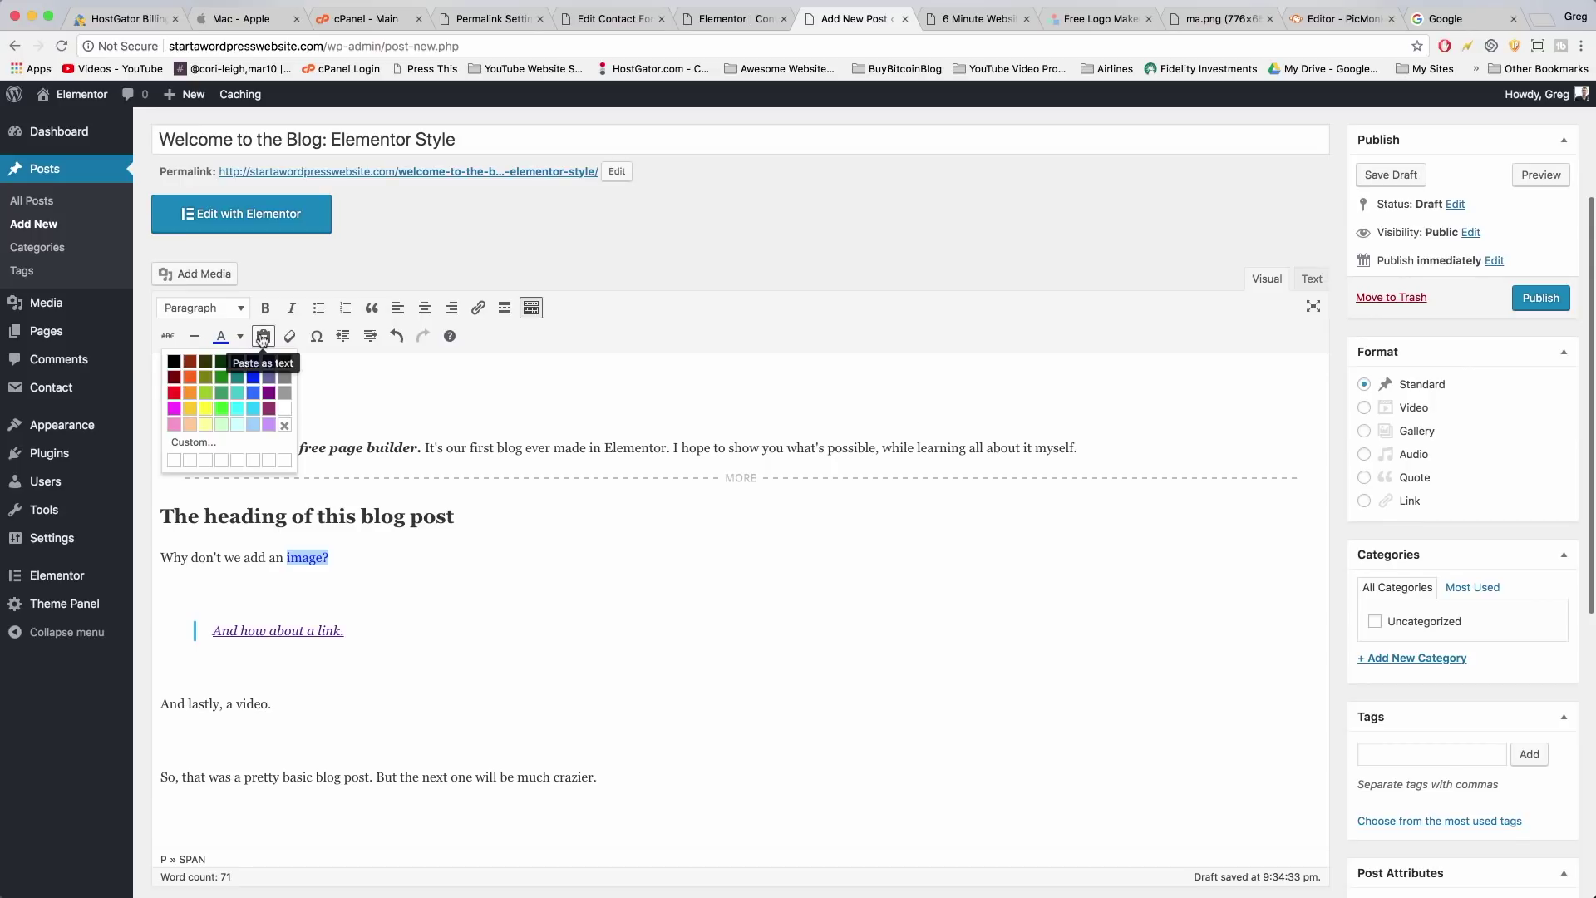
left_click(340, 548)
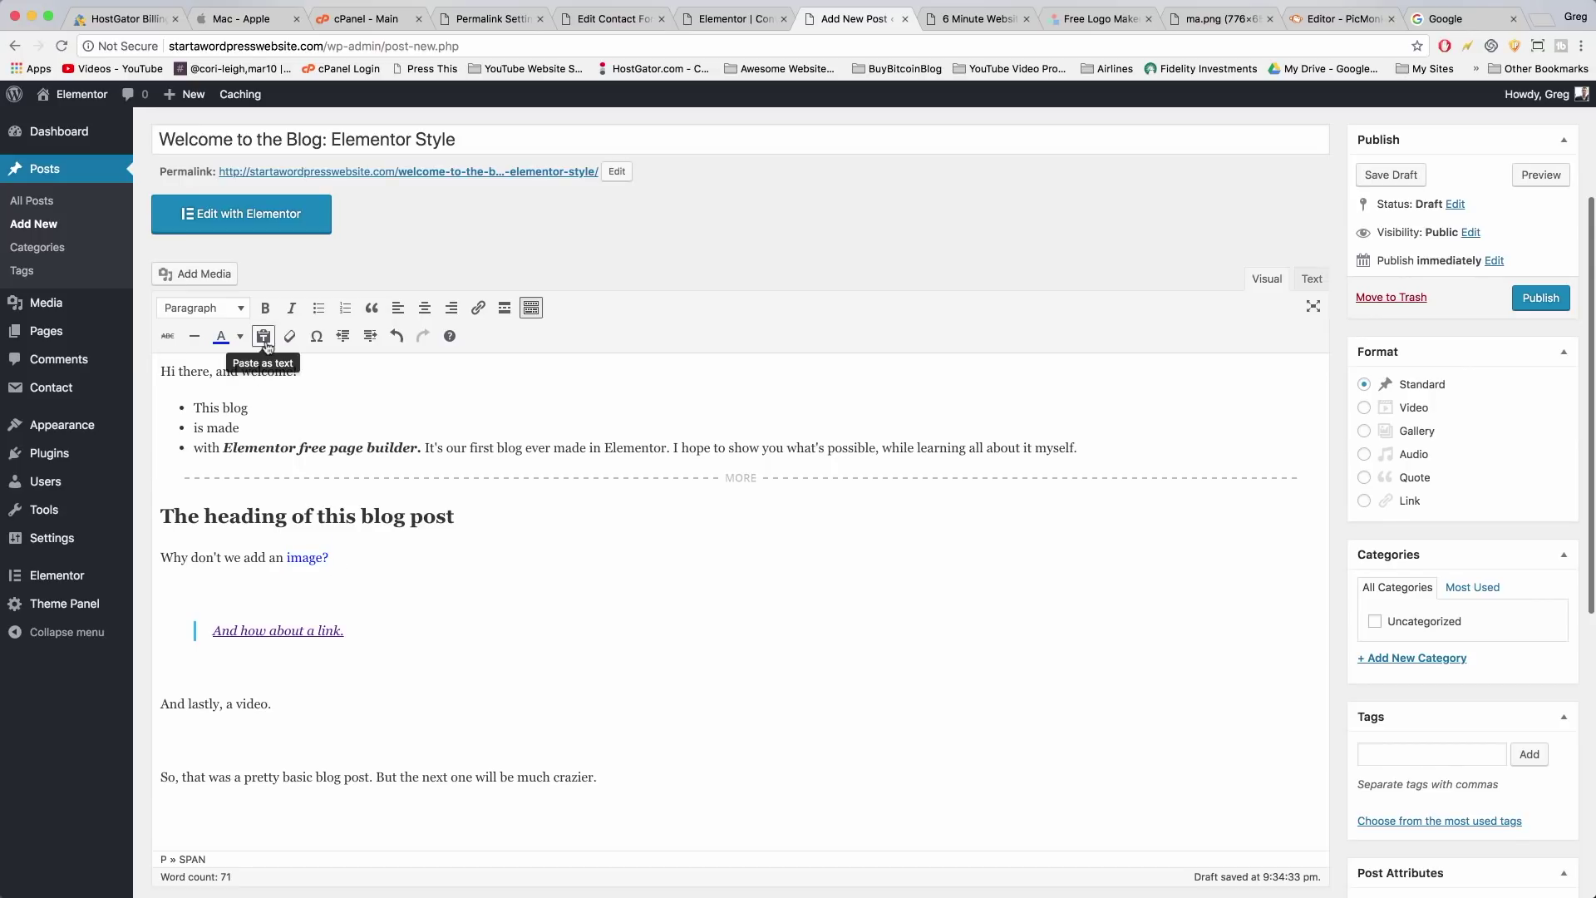
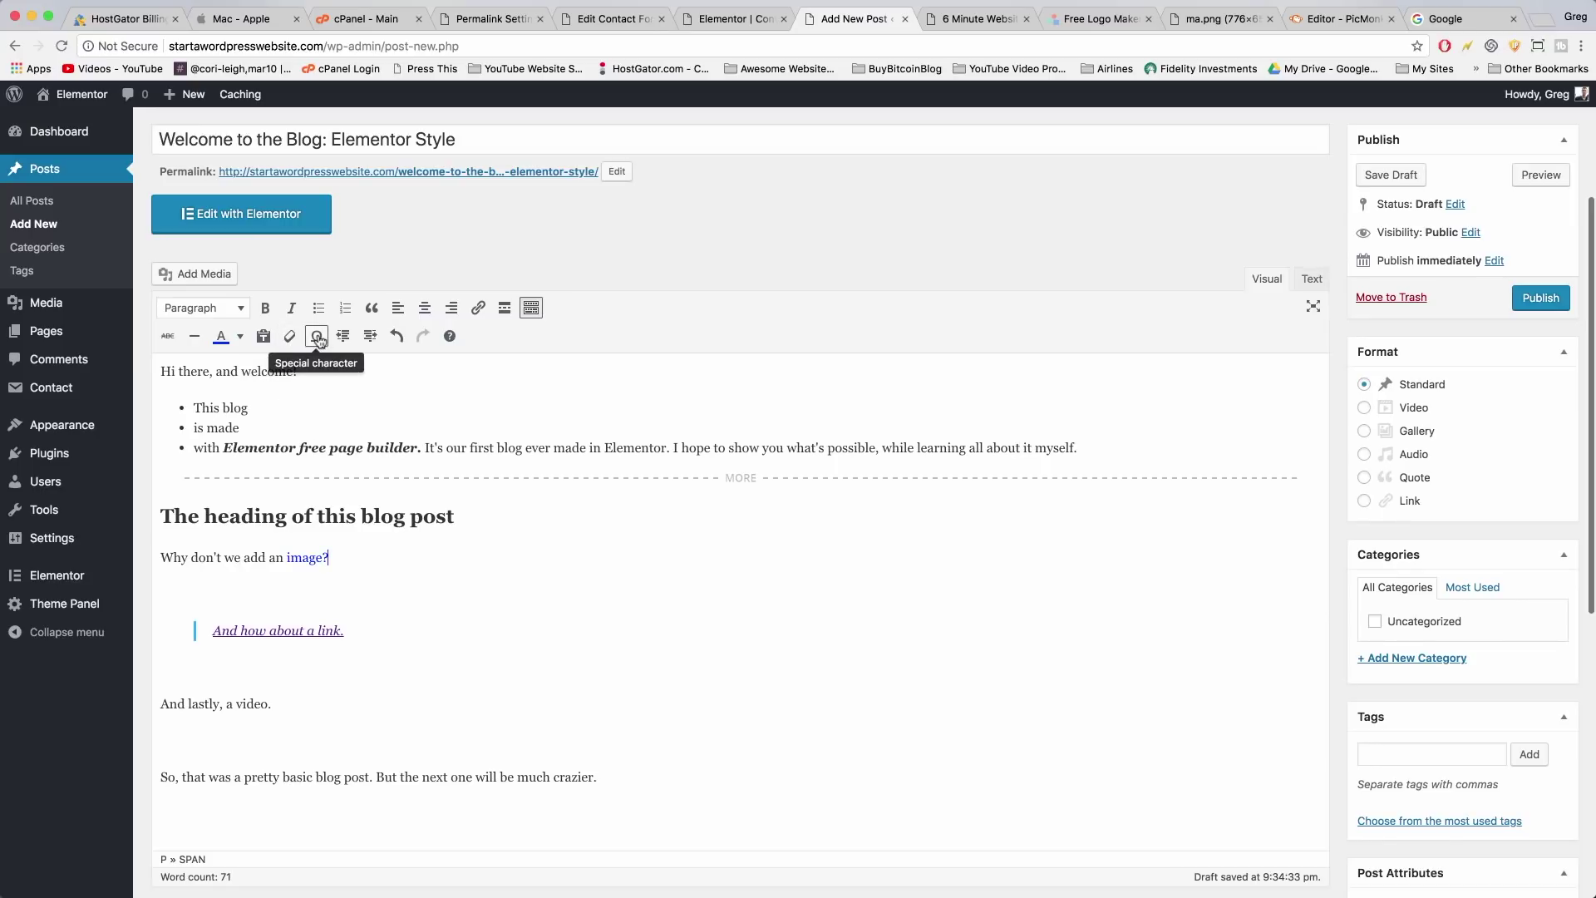
Insert the infinity symbol ∞ right after 'image?' using the special character picker.
left_click(317, 336)
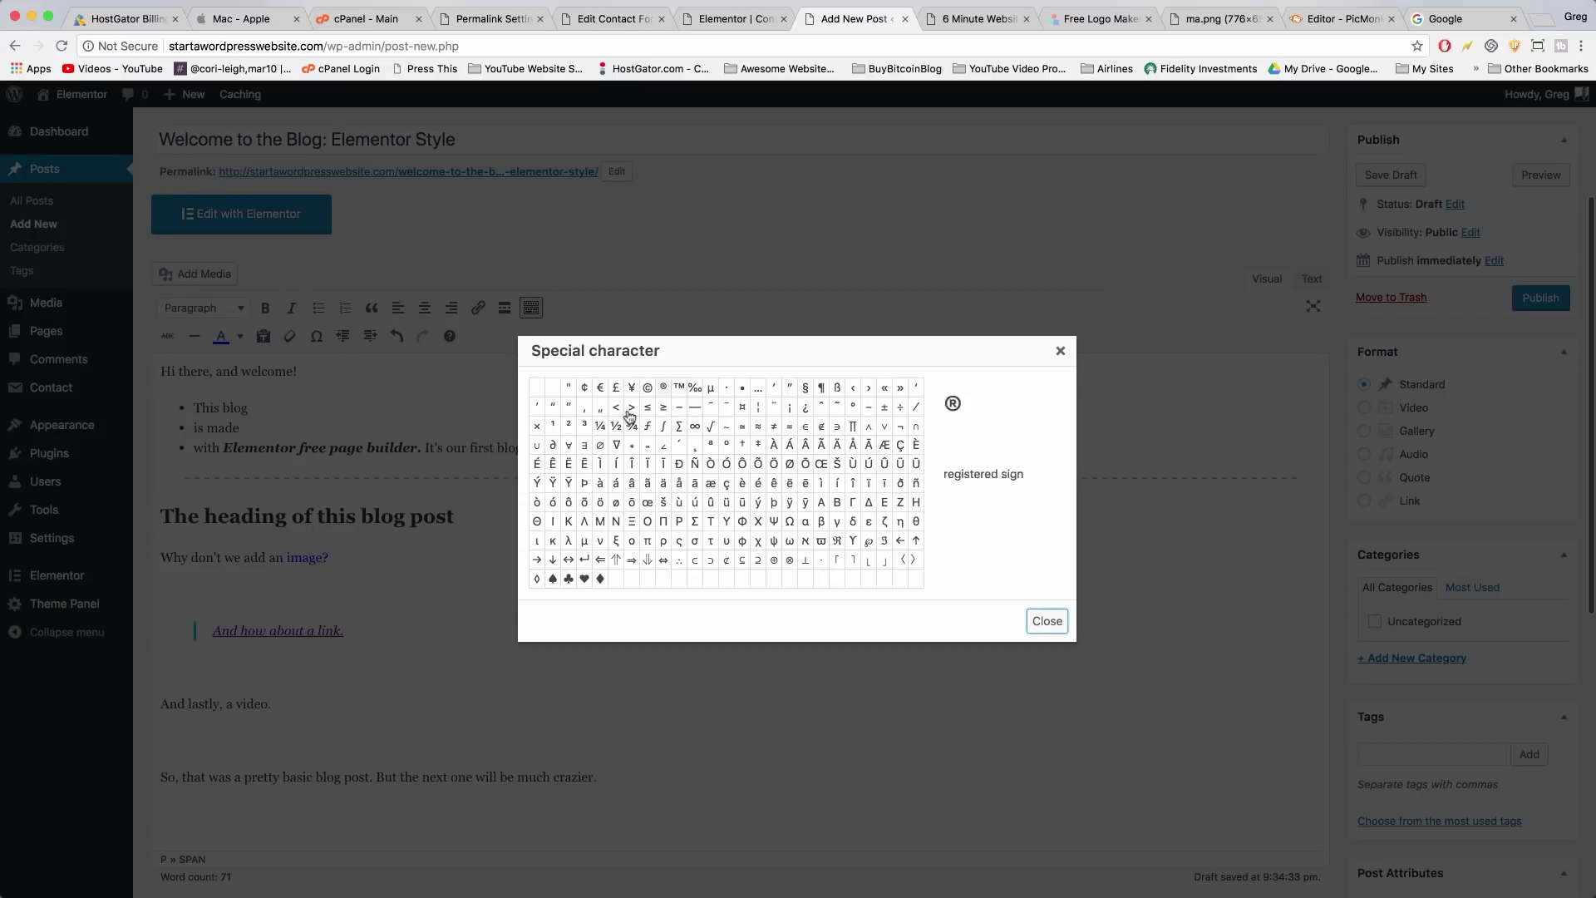
scroll(635, 483, "down", 3)
scroll(634, 483, "up", 2)
scroll(634, 483, "up", 3)
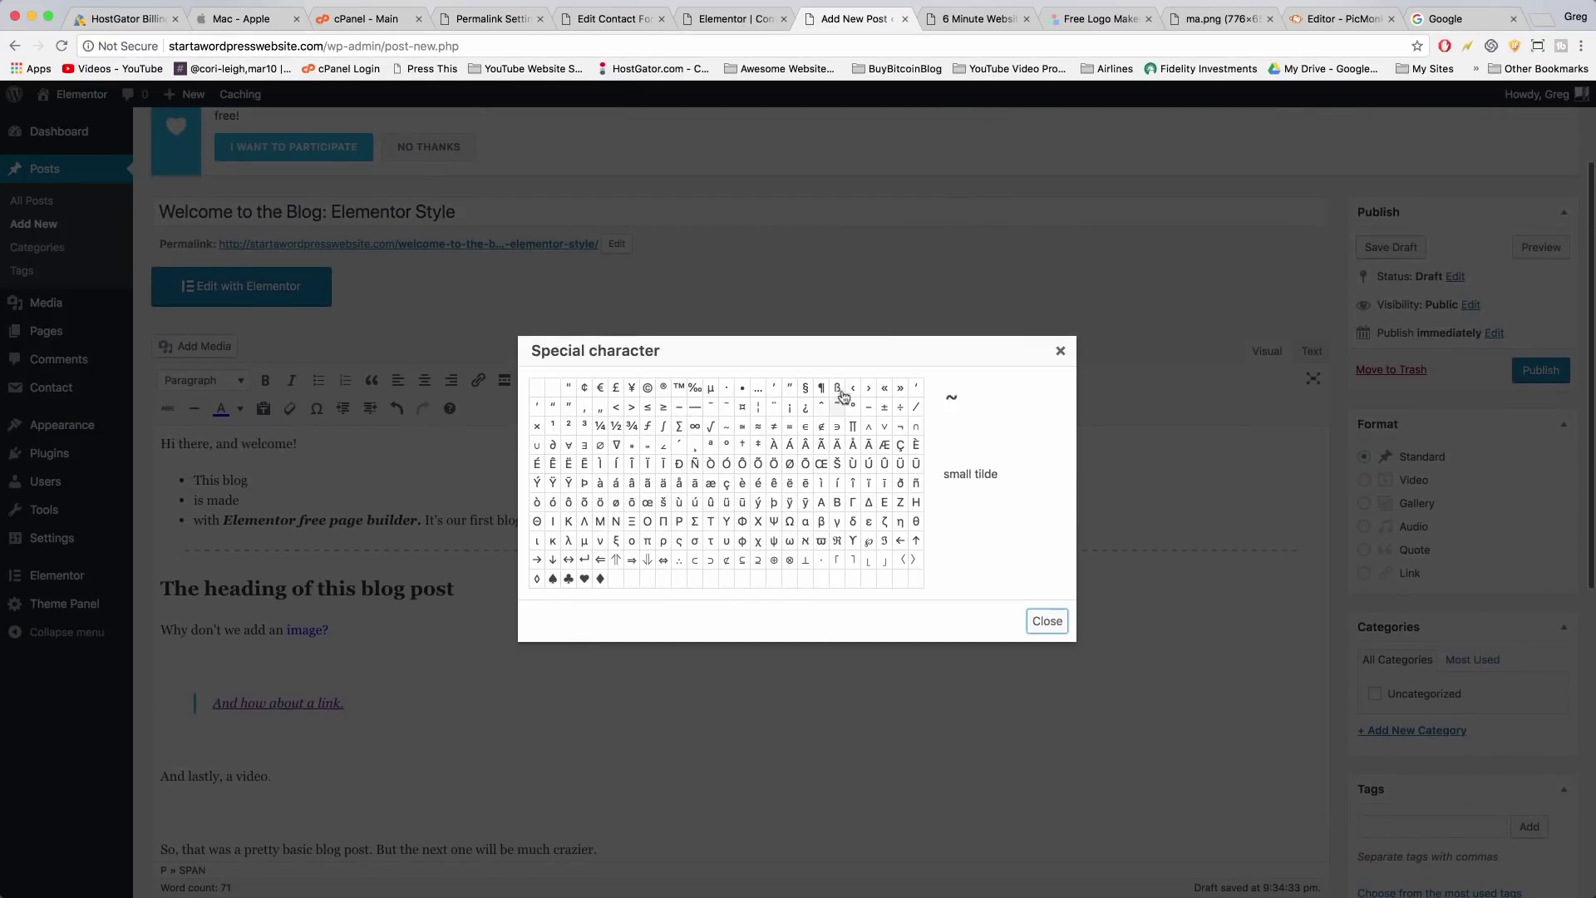
left_click(695, 426)
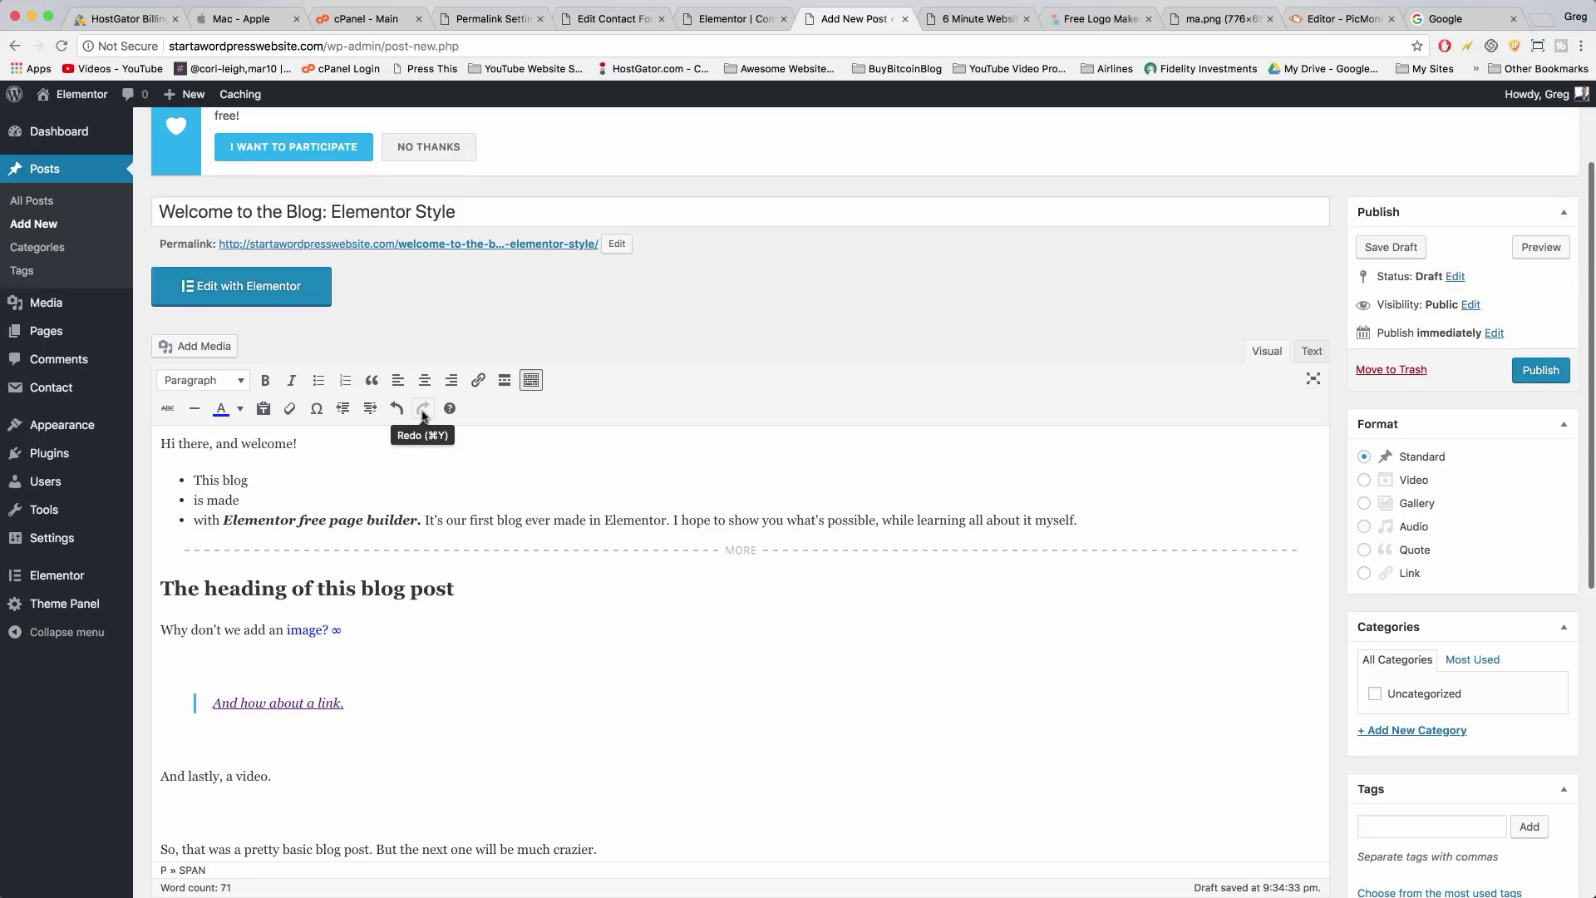
Look over the editor keyboard shortcuts list, then start a new empty paragraph below the line.
left_click(450, 409)
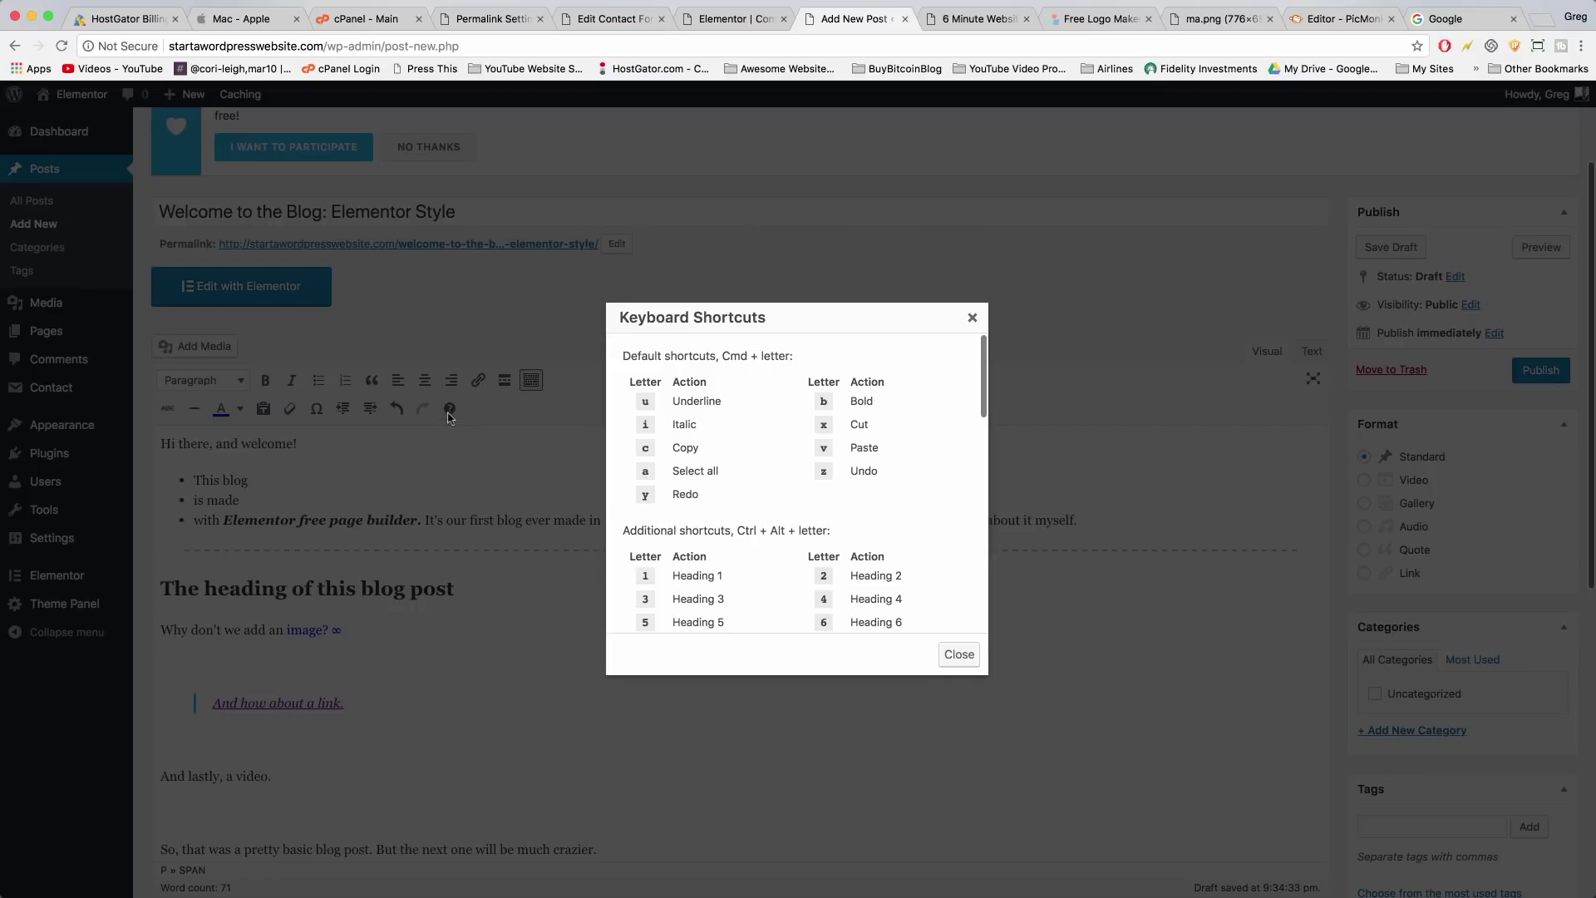
scroll(758, 449, "down", 5)
scroll(758, 449, "up", 5)
scroll(805, 467, "down", 10)
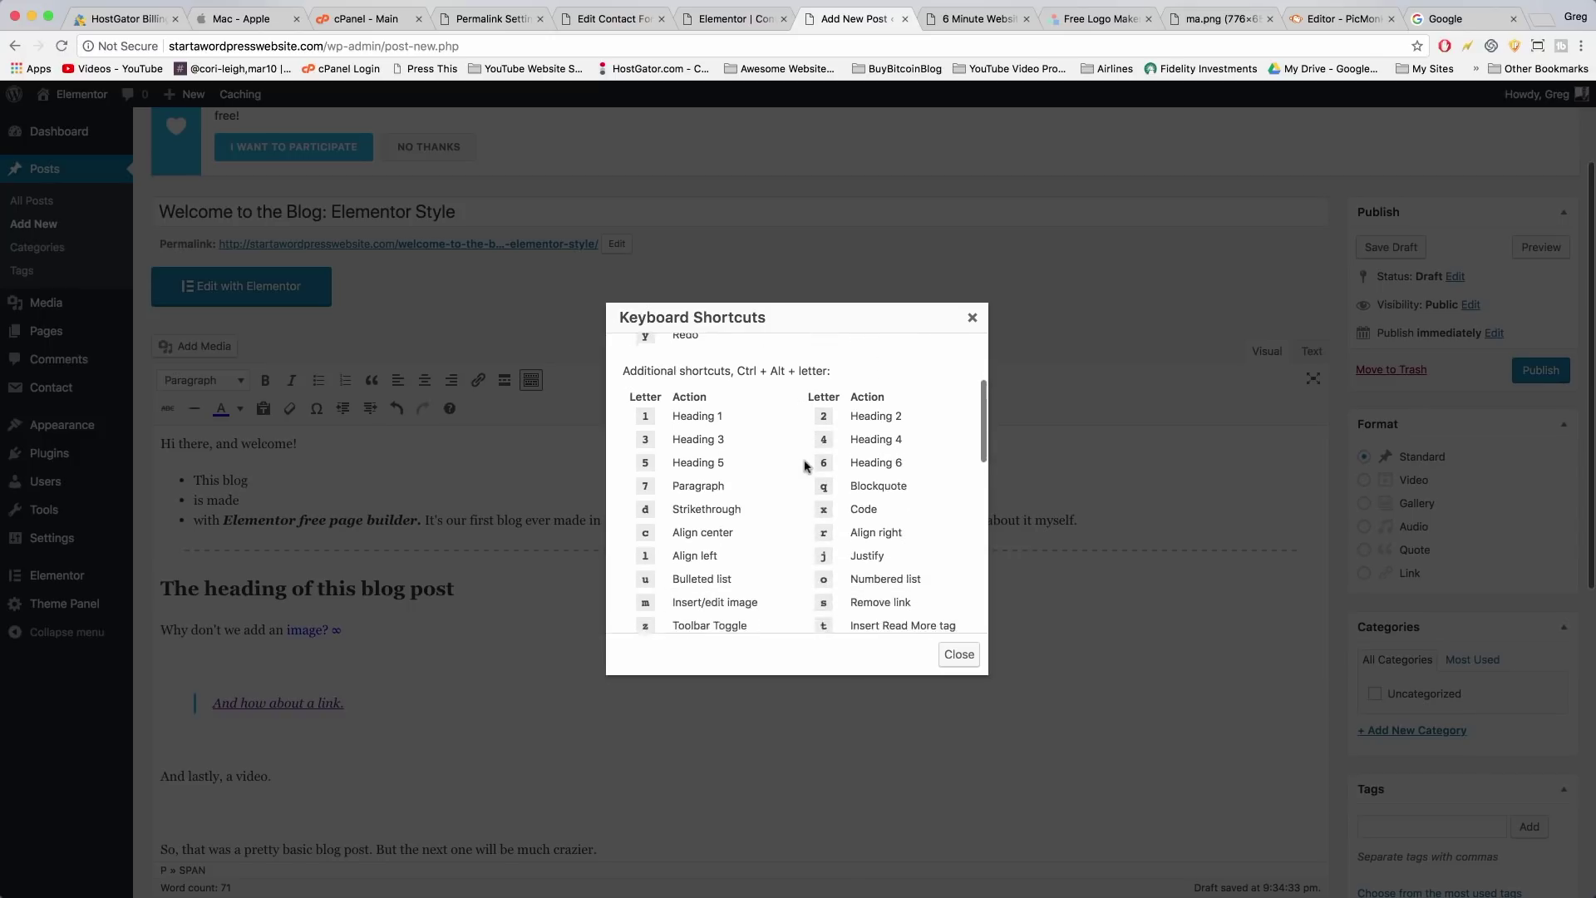
left_click(960, 654)
scroll(433, 536, "down", 3)
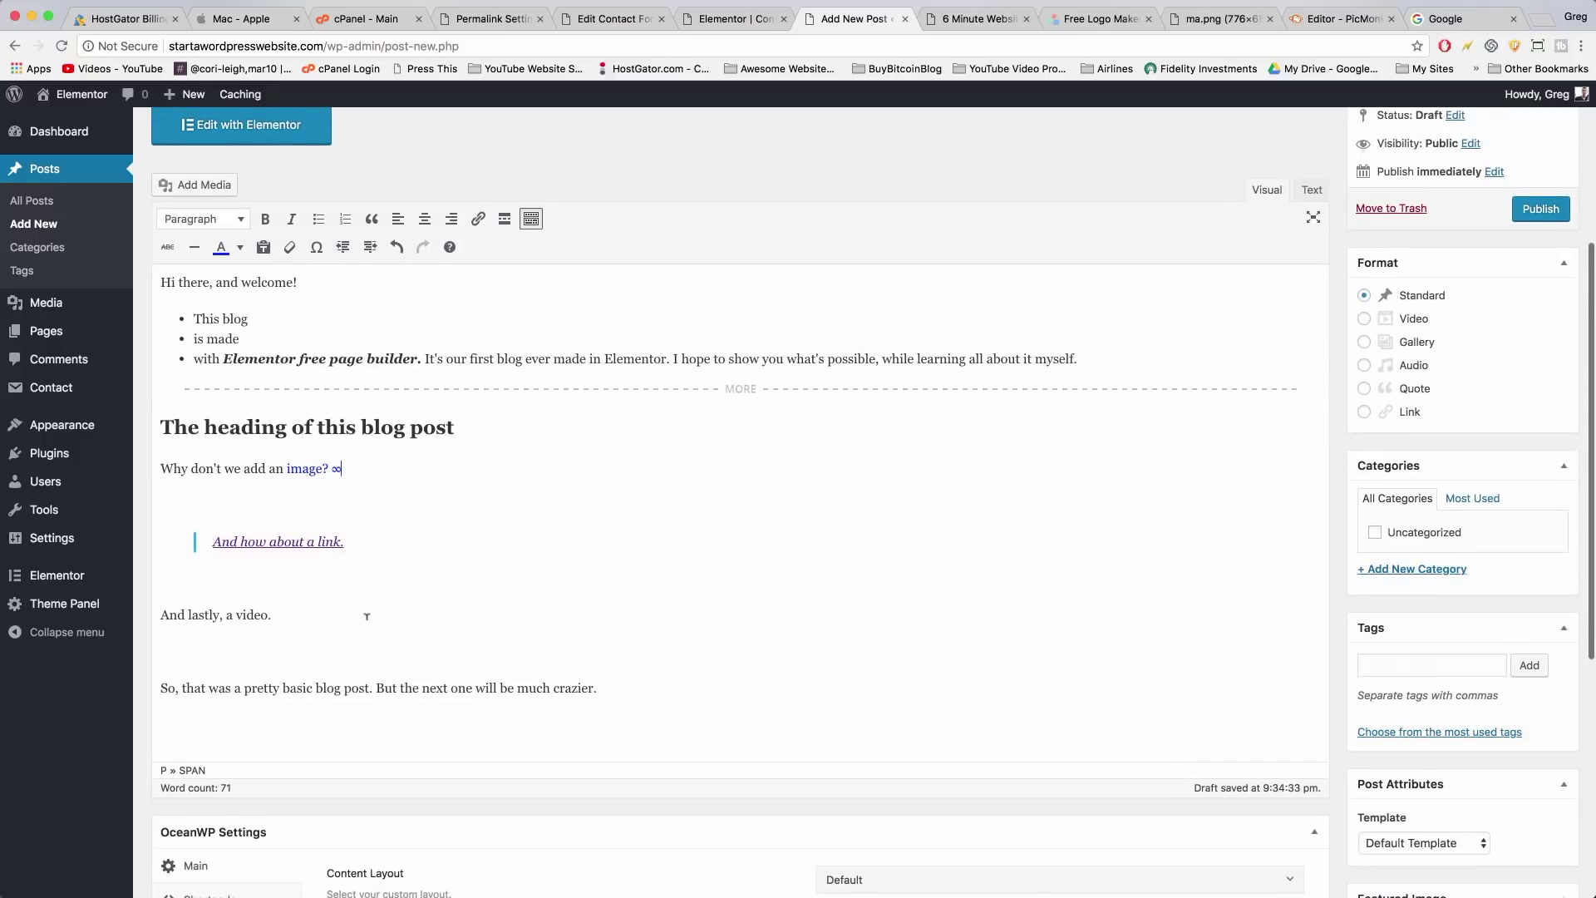
scroll(367, 616, "up", 2)
key("Return")
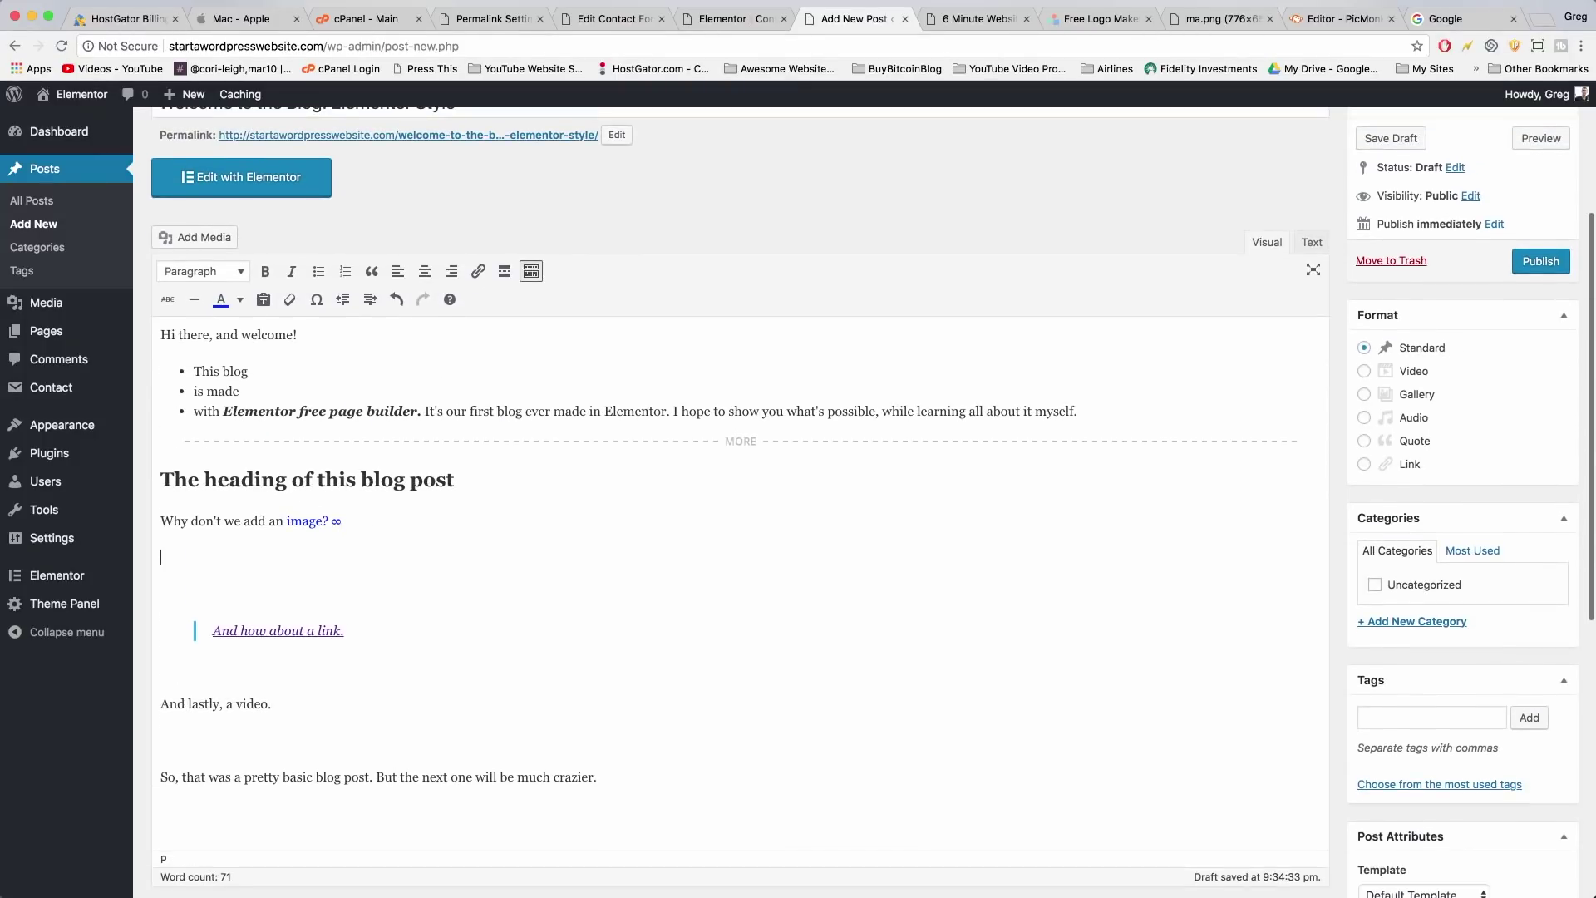
Choose the laptop-with-mountains image and give it caption 'This is a caption' and alt text 'Glacier in Wyoming'.
left_click(202, 238)
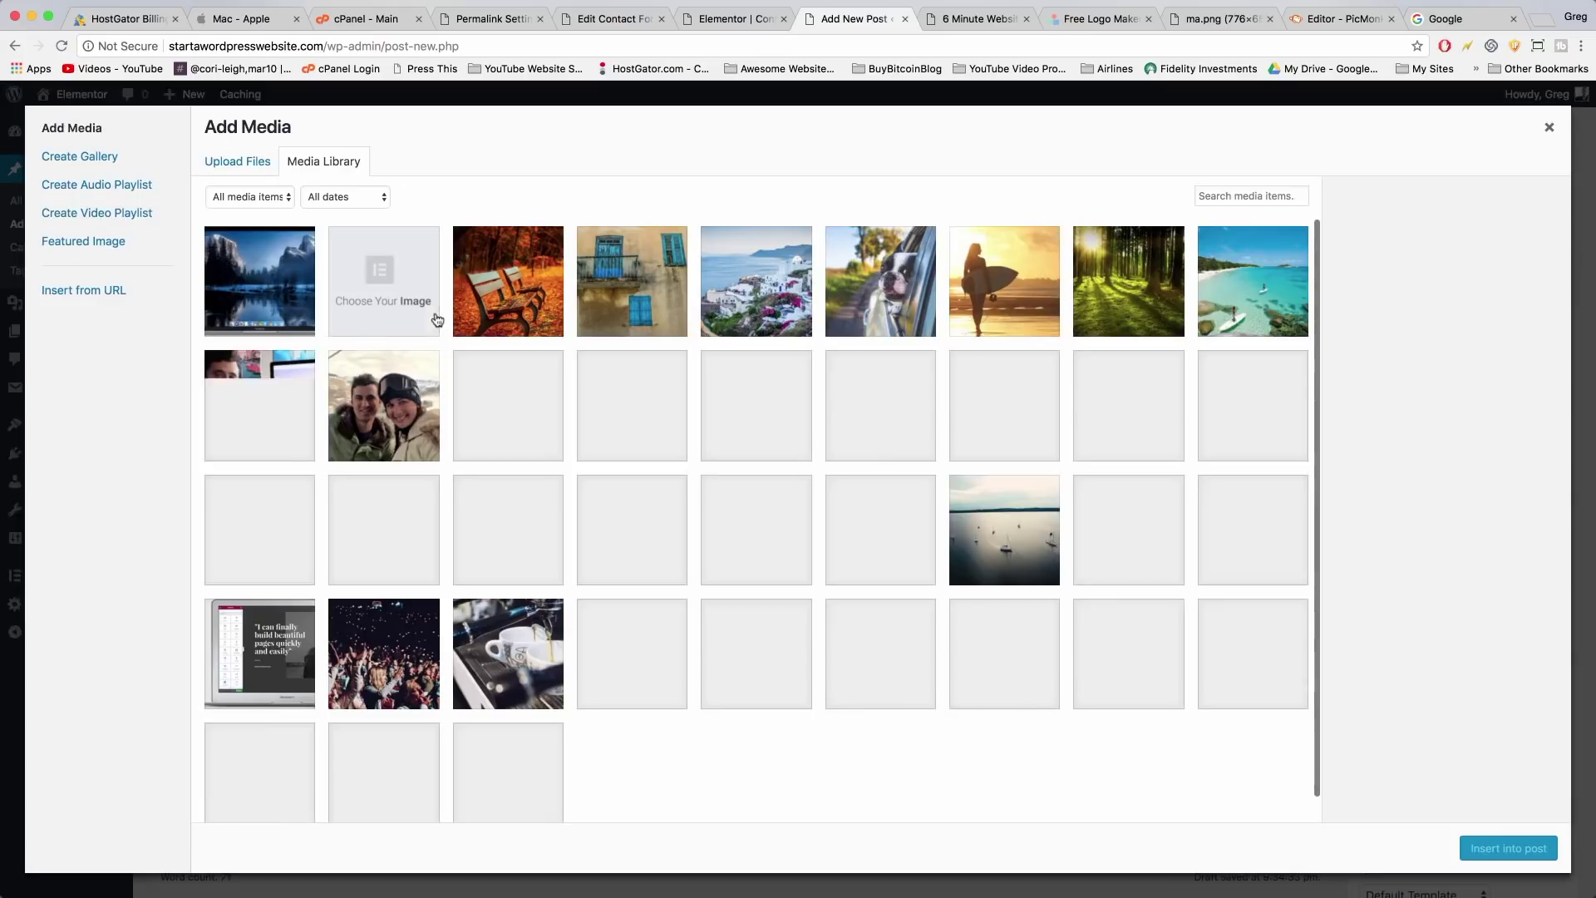
left_click(270, 295)
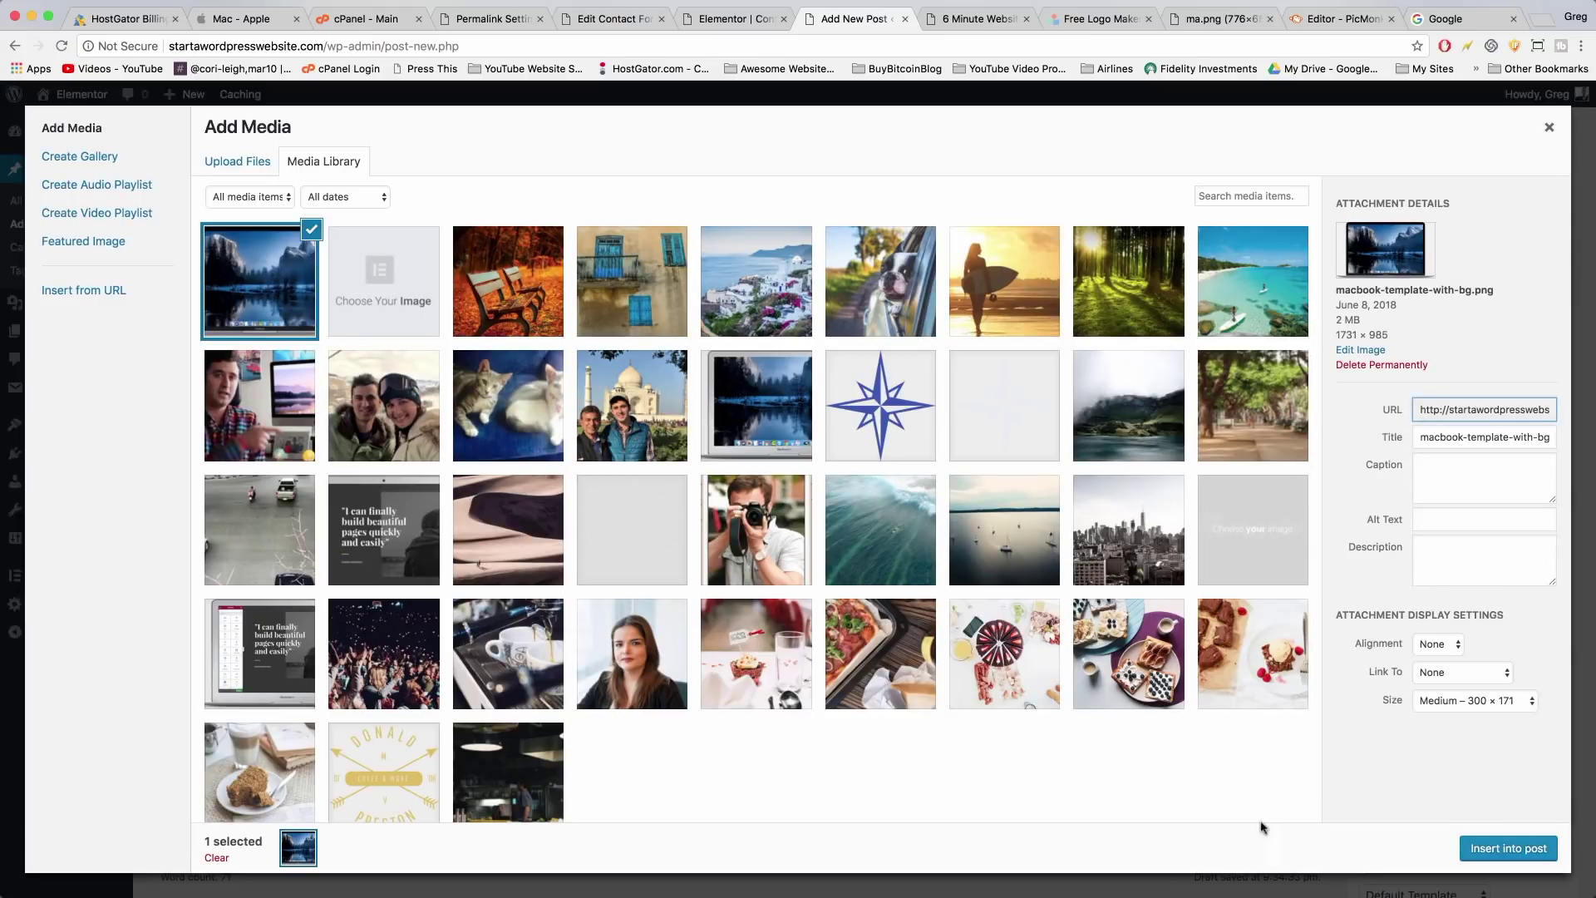
triple_click(1451, 432)
left_click(1441, 467)
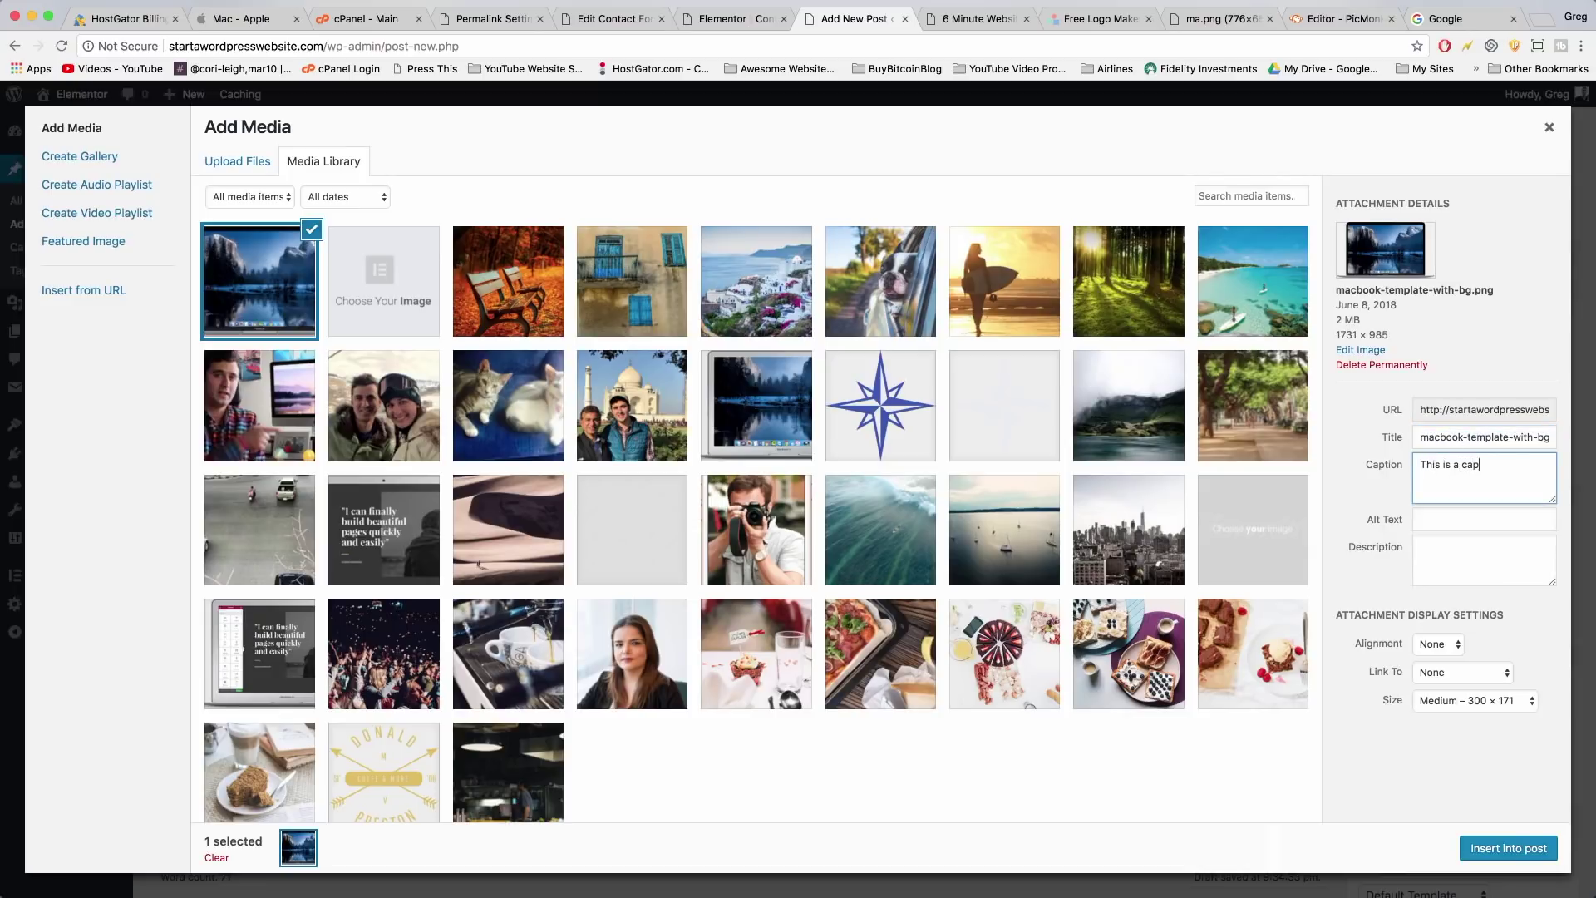
left_click(1457, 519)
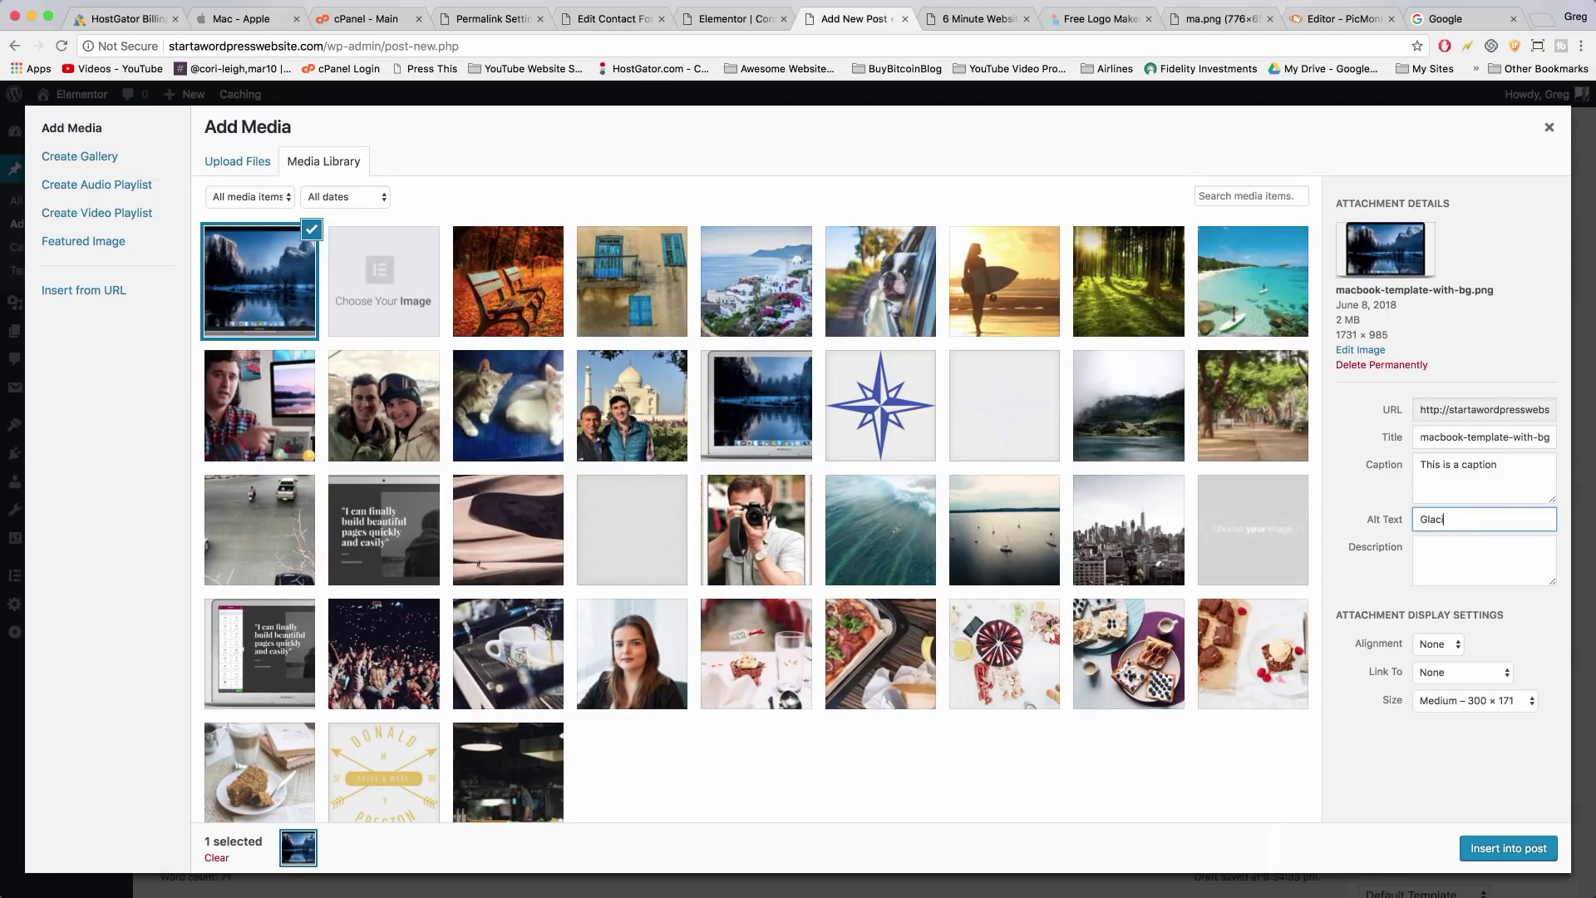
type("Glacier in Mon")
type("Wyoming")
key("Tab")
Keep alignment None and no link, set size Large – 1024 × 583, and insert the image.
left_click(1464, 648)
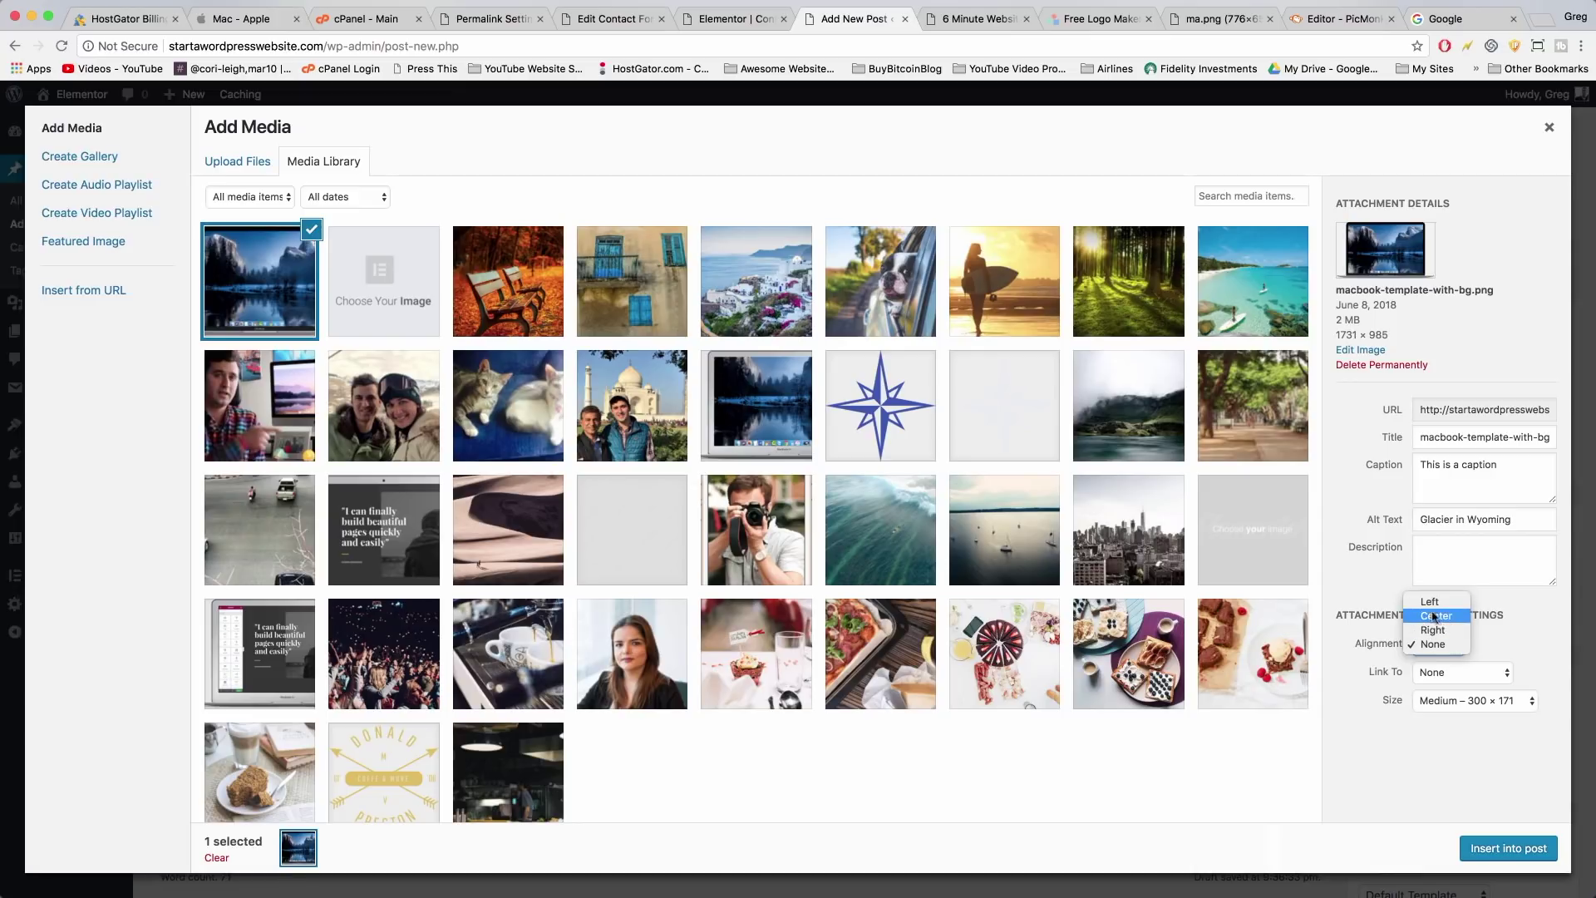
left_click(1433, 680)
left_click(1432, 680)
left_click(1383, 779)
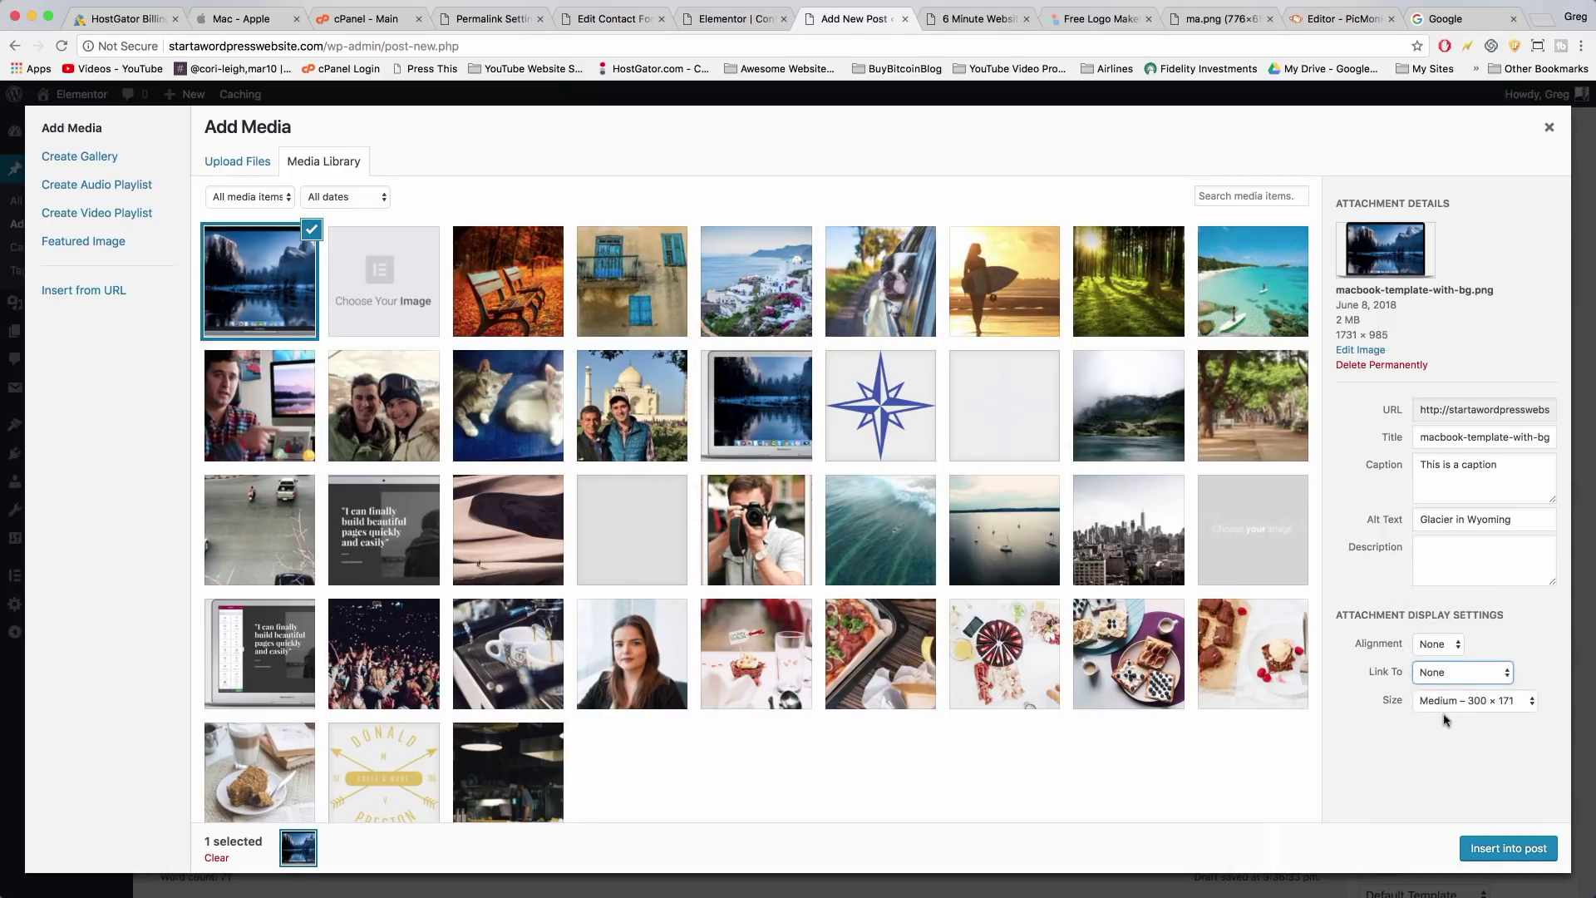
left_click(1456, 706)
left_click(1457, 714)
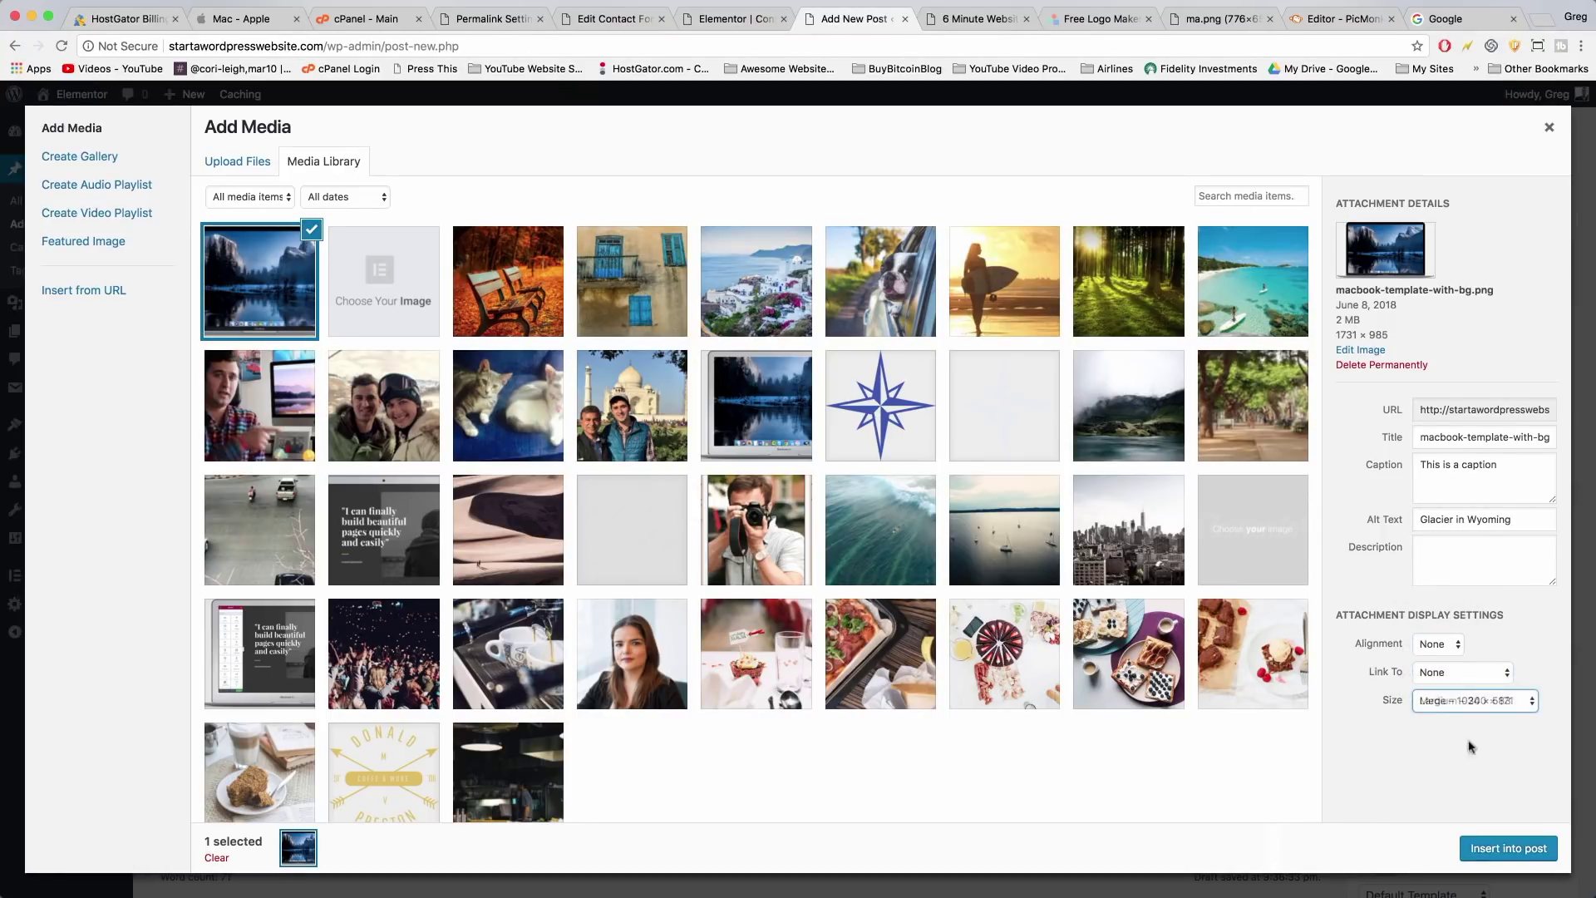
left_click(1505, 848)
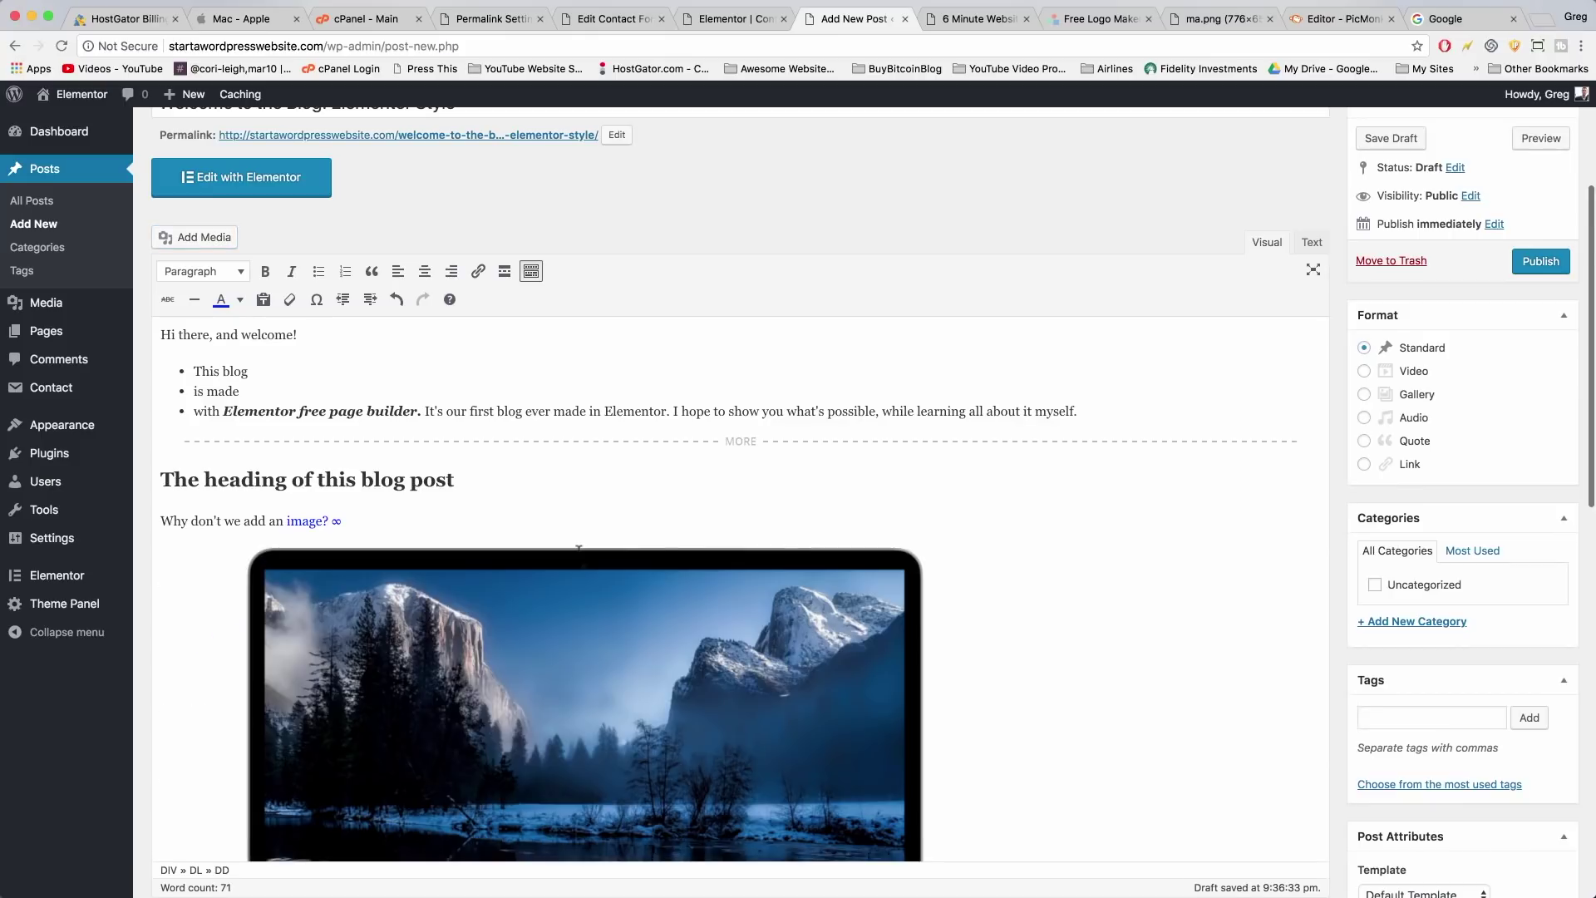
Start a new paragraph after 'And lastly, a video.'.
scroll(579, 548, "down", 10)
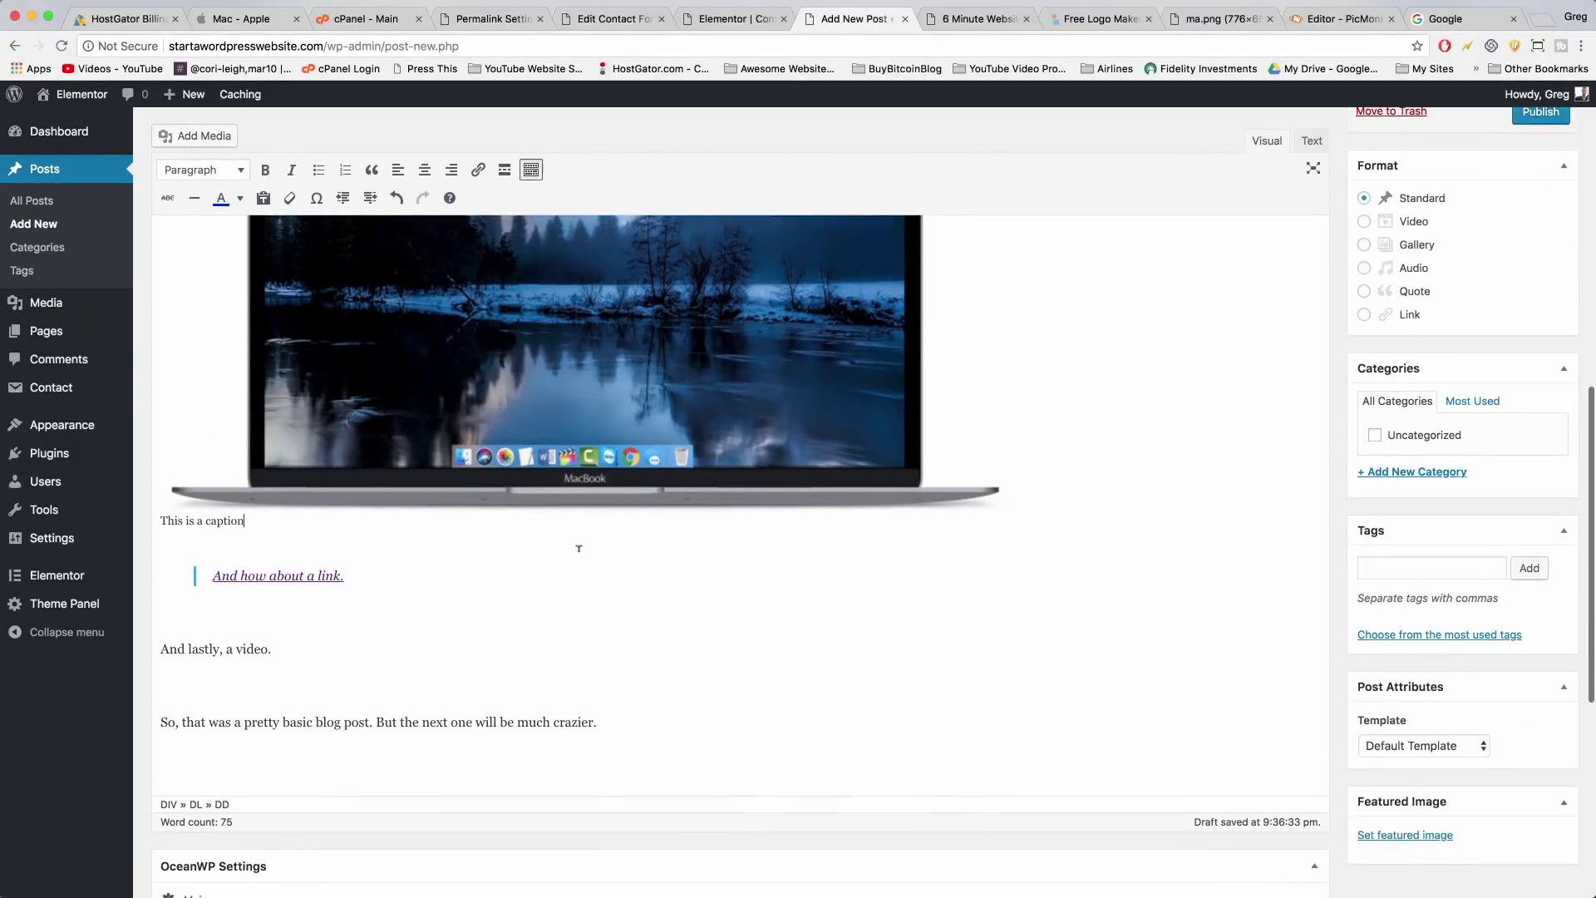
scroll(579, 548, "up", 1)
left_click(282, 668)
key("Return")
Open the 'How To Make a Website in 6 Minutes' video on YouTube and copy its share link.
left_click(1468, 18)
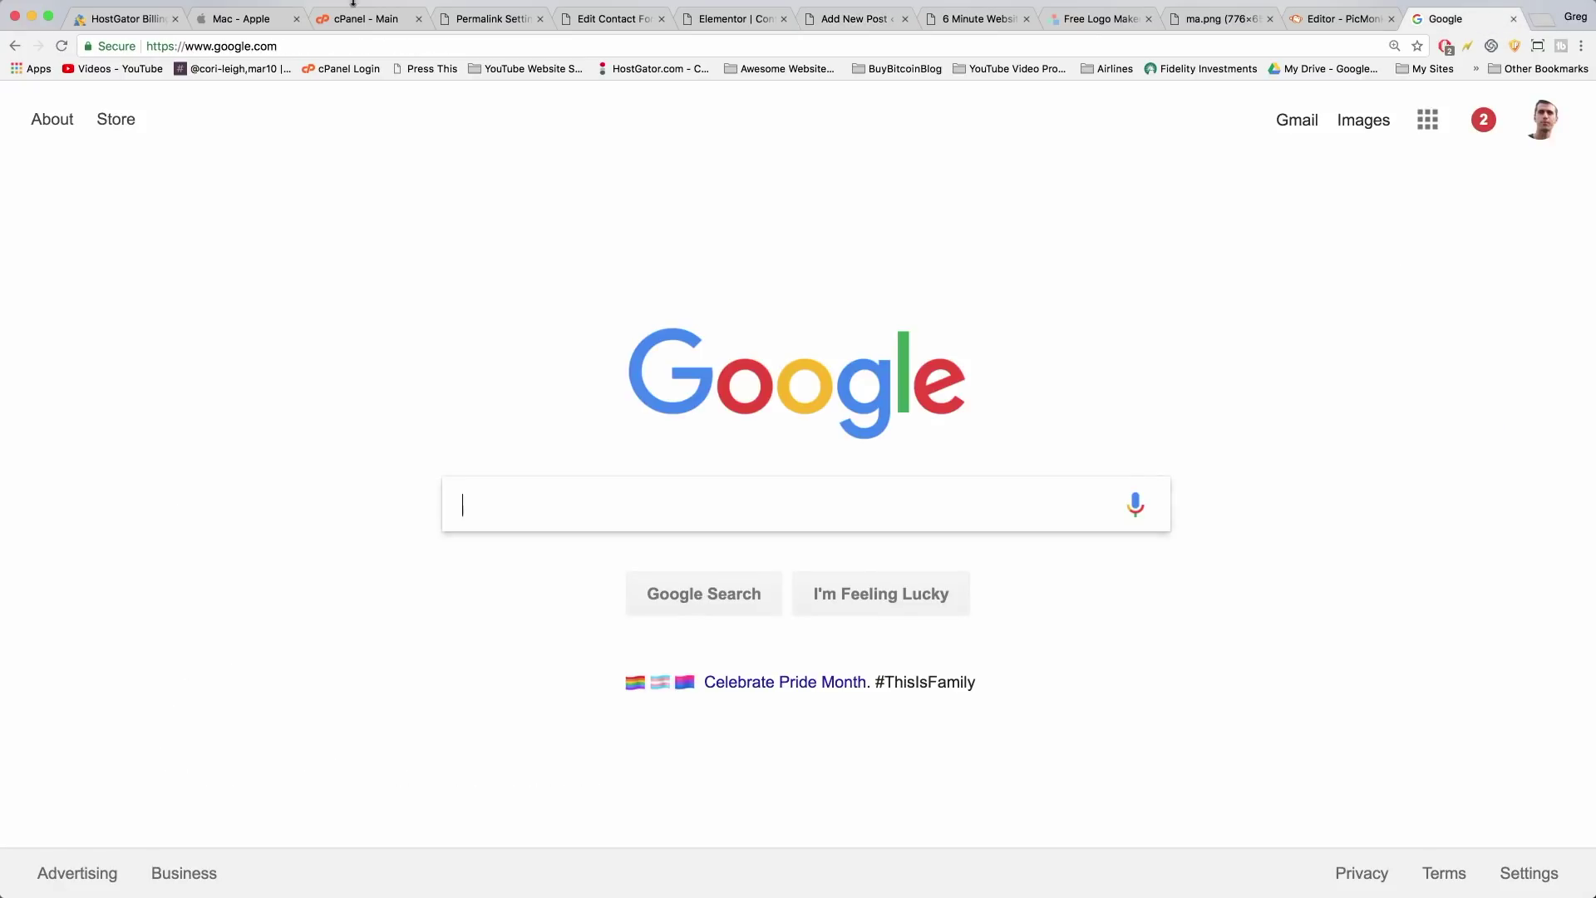
left_click(125, 69)
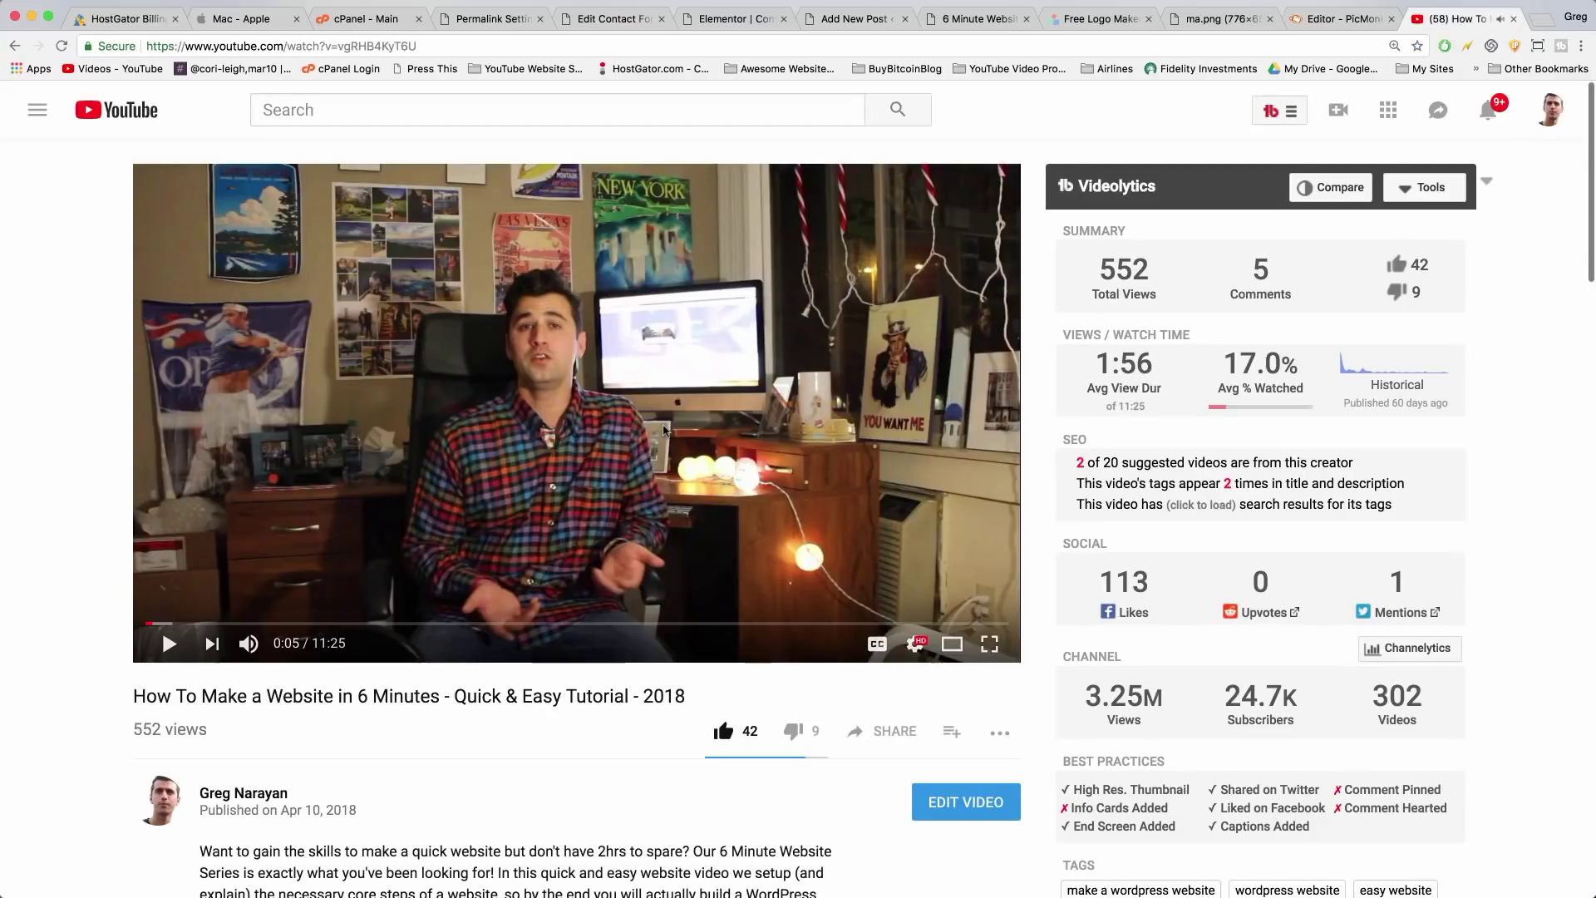
scroll(665, 428, "down", 2)
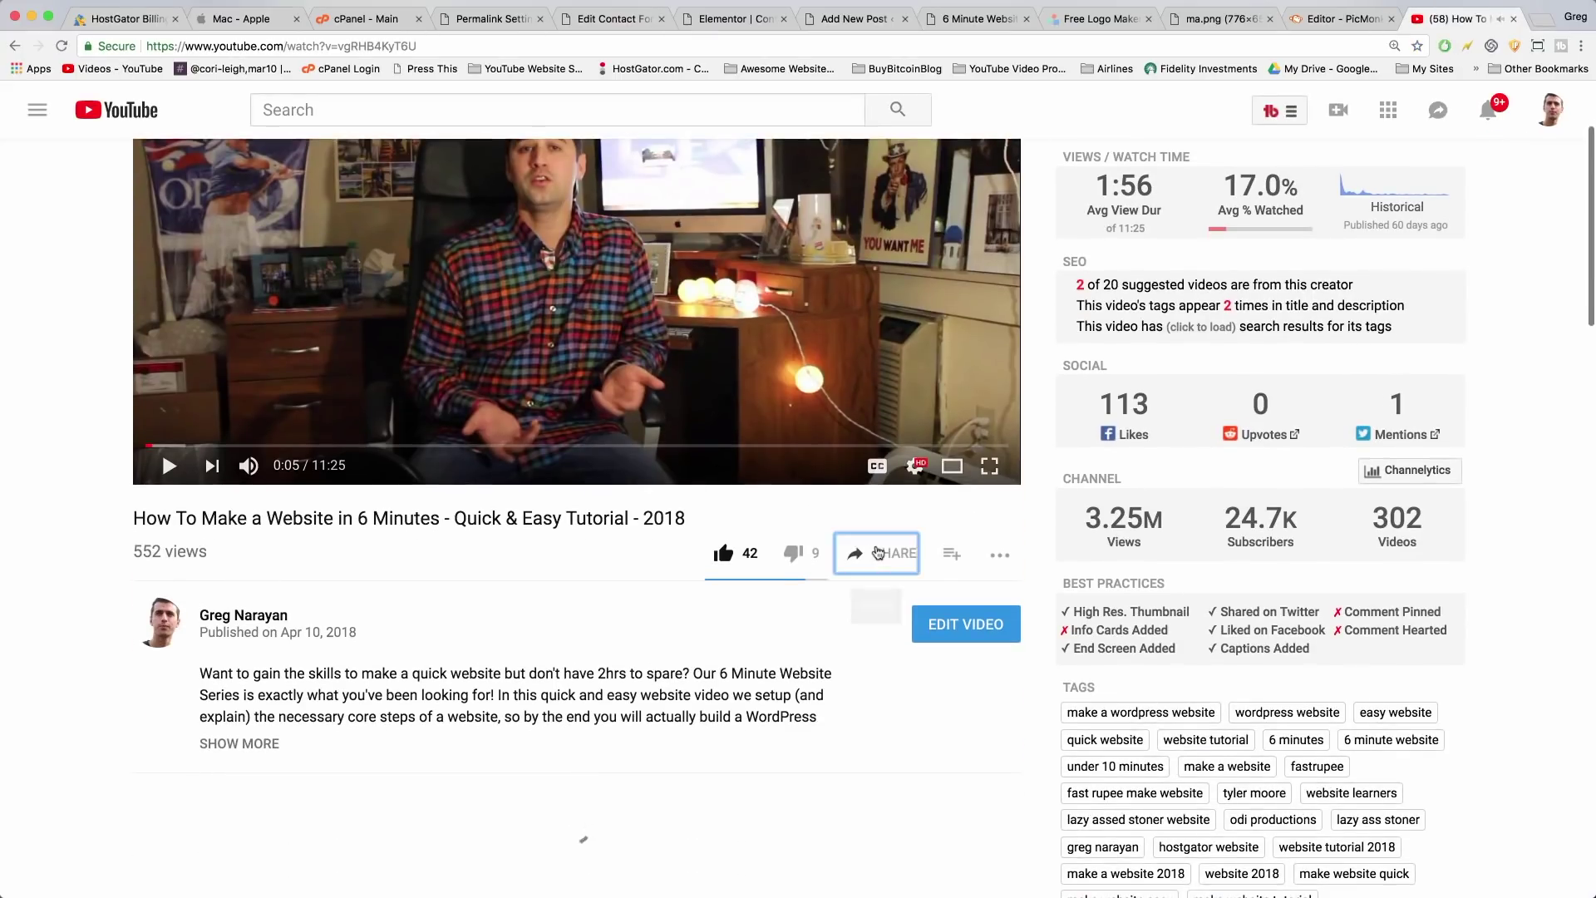
left_click(894, 553)
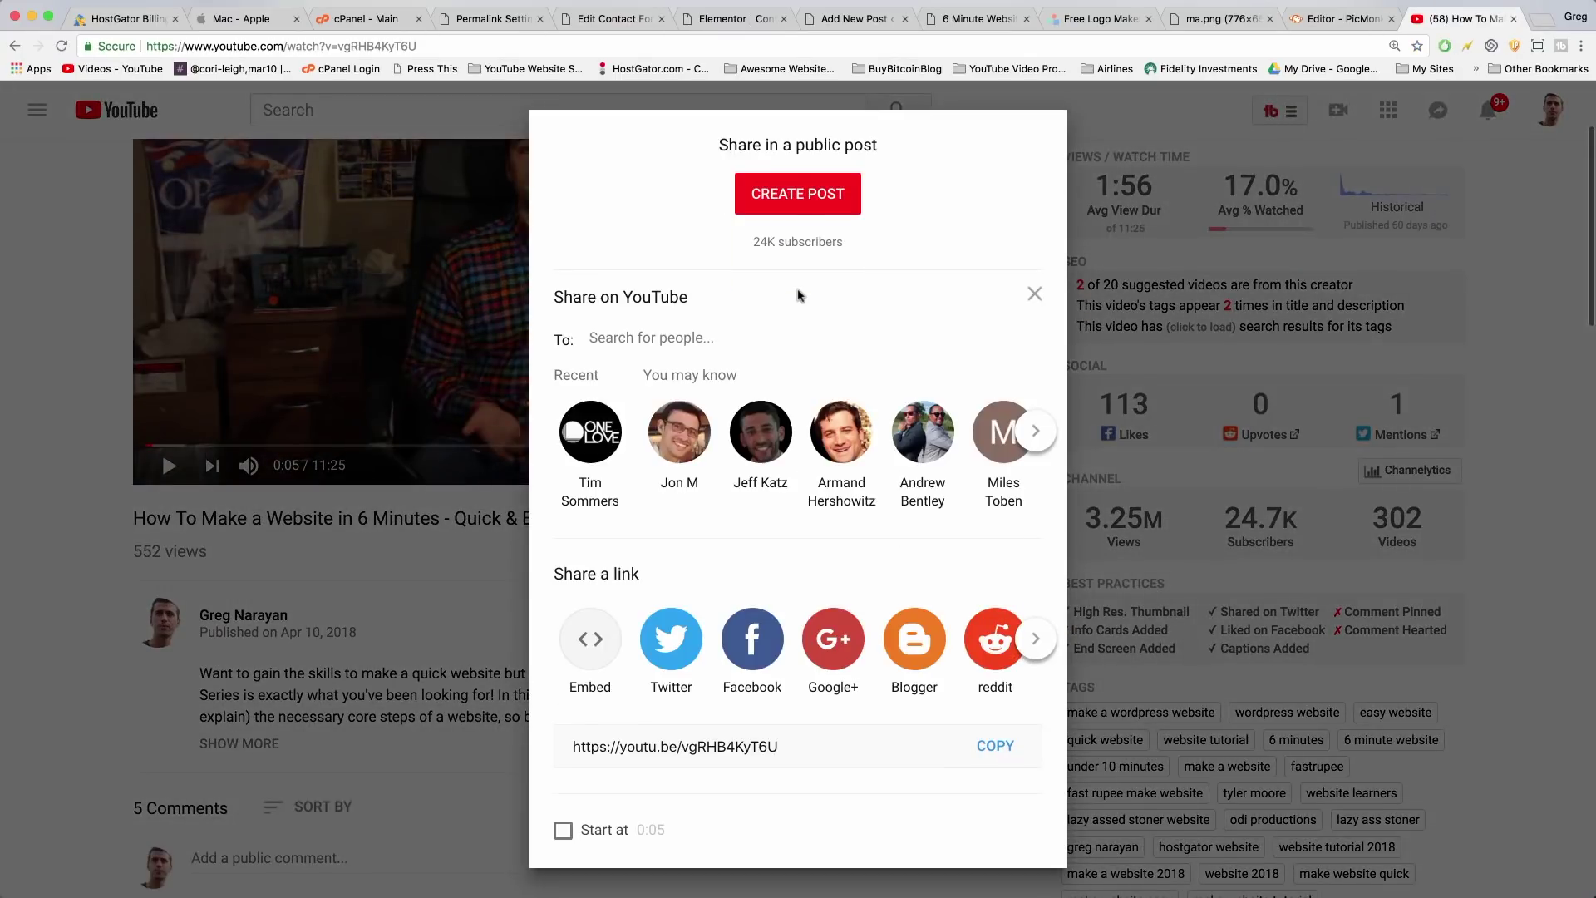
left_click(1004, 750)
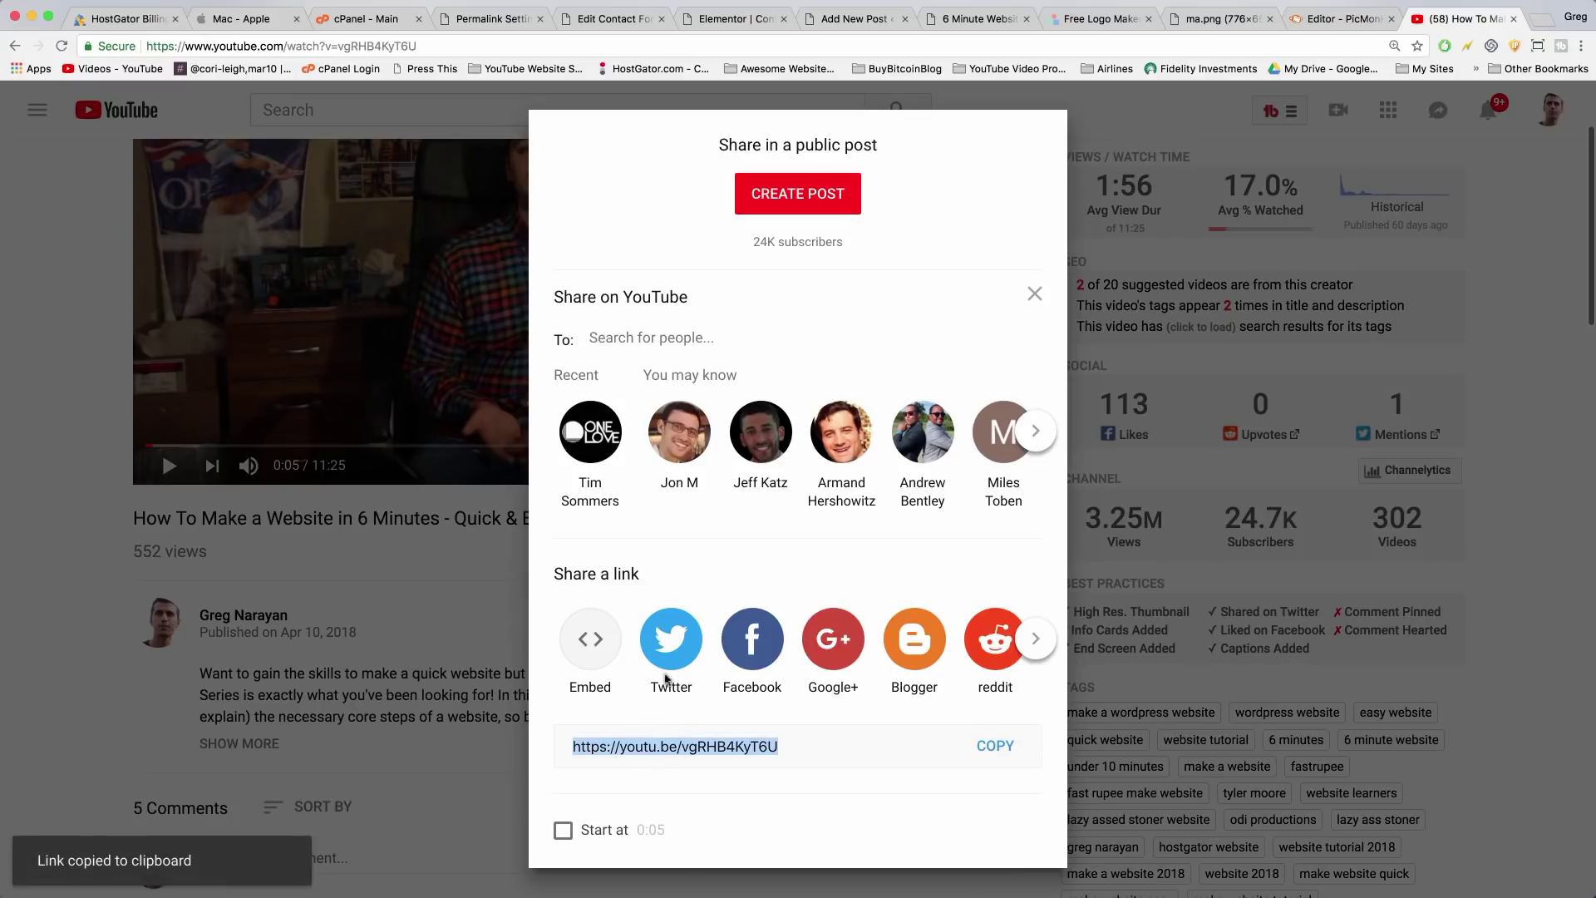
Copy the video's iframe embed code and return to the WordPress post tab.
left_click(590, 641)
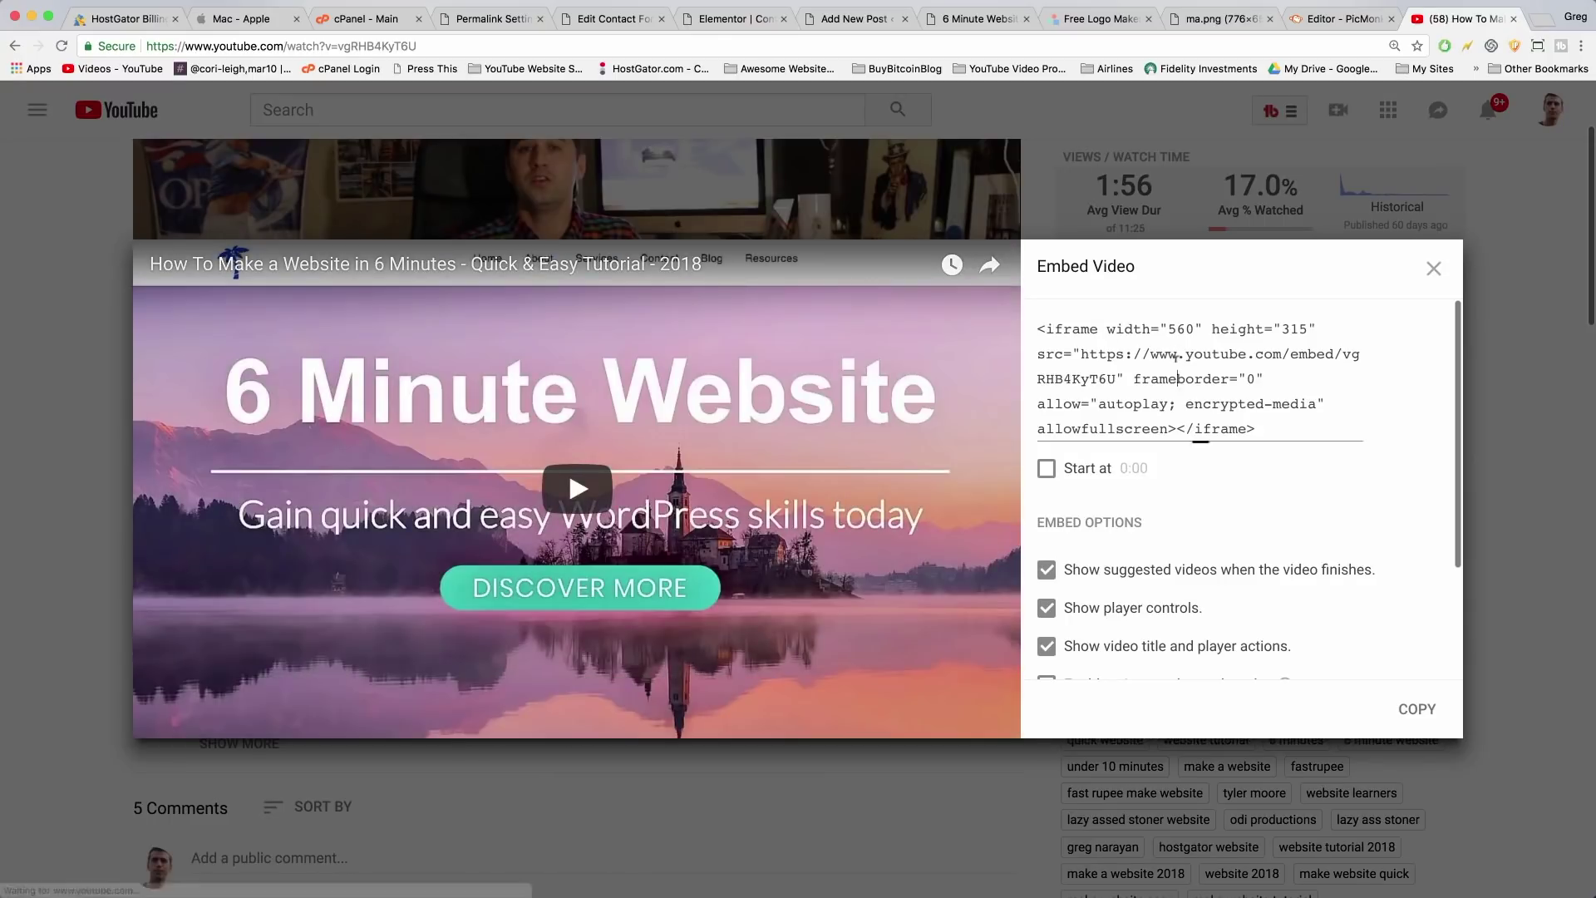
left_click(1220, 383)
right_click(1090, 364)
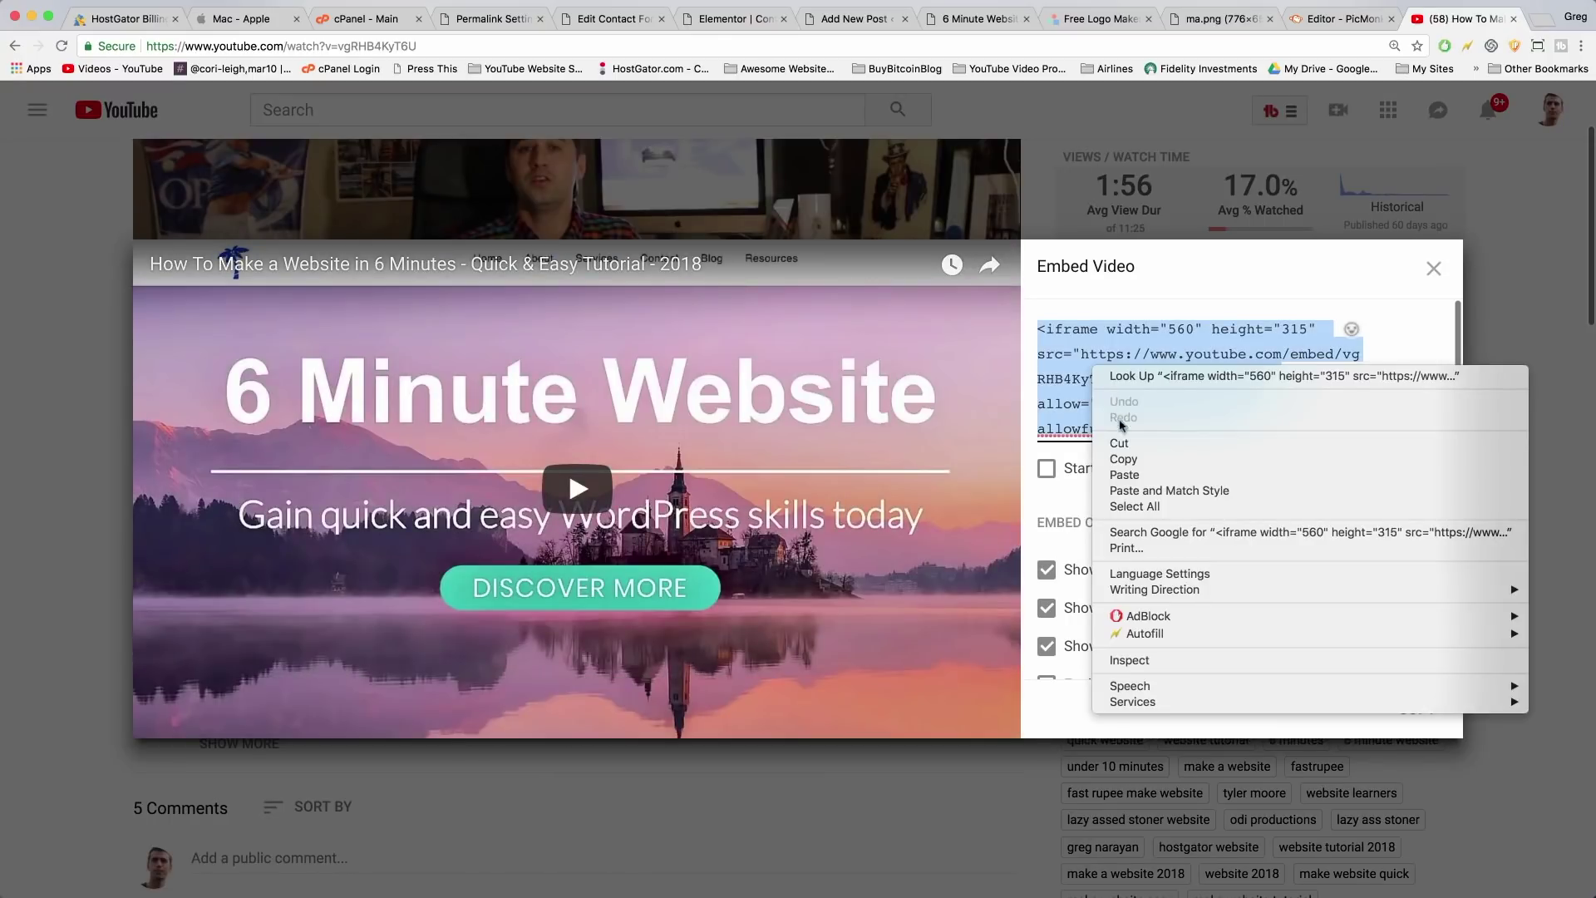
left_click(1106, 457)
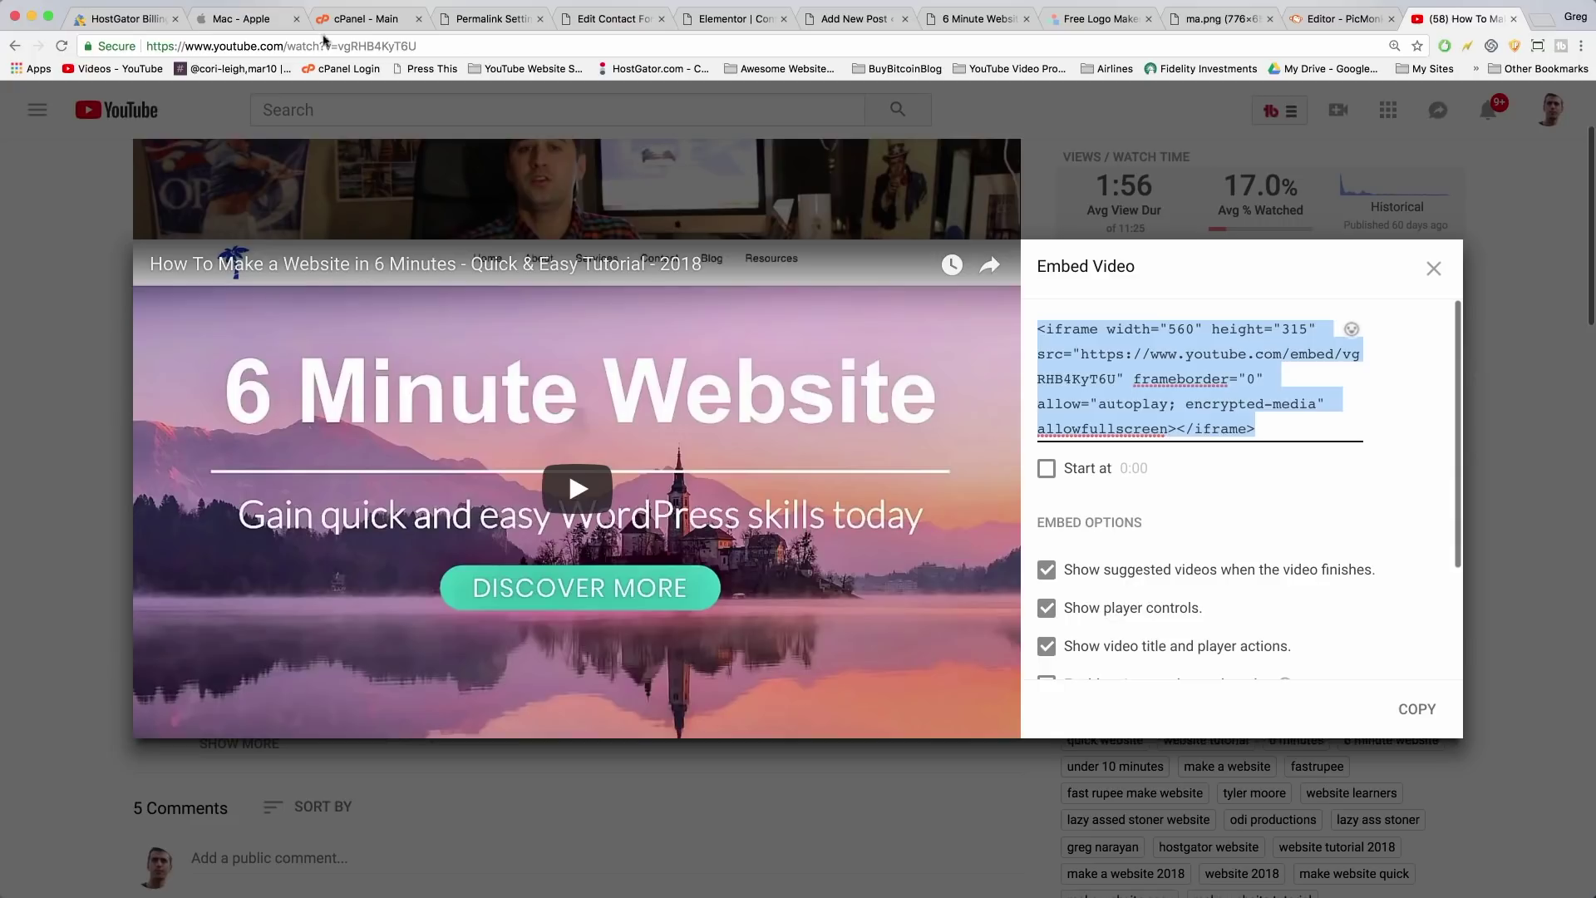
left_click(856, 19)
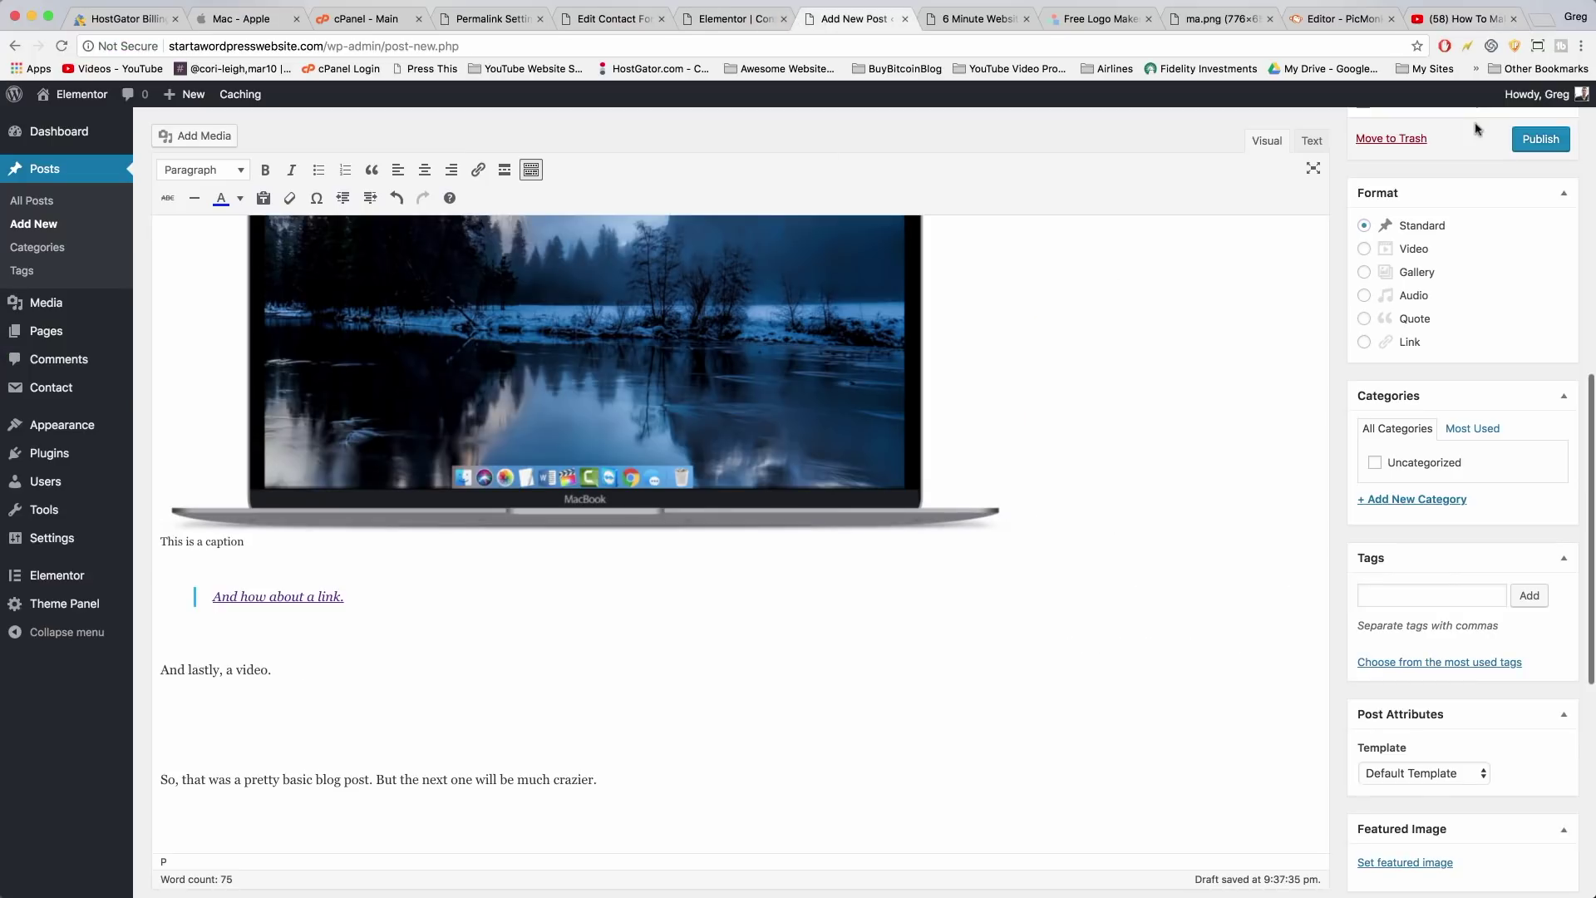
In the HTML view, paste the YouTube embed code over the empty lines below 'And lastly, a video.'.
left_click(1308, 141)
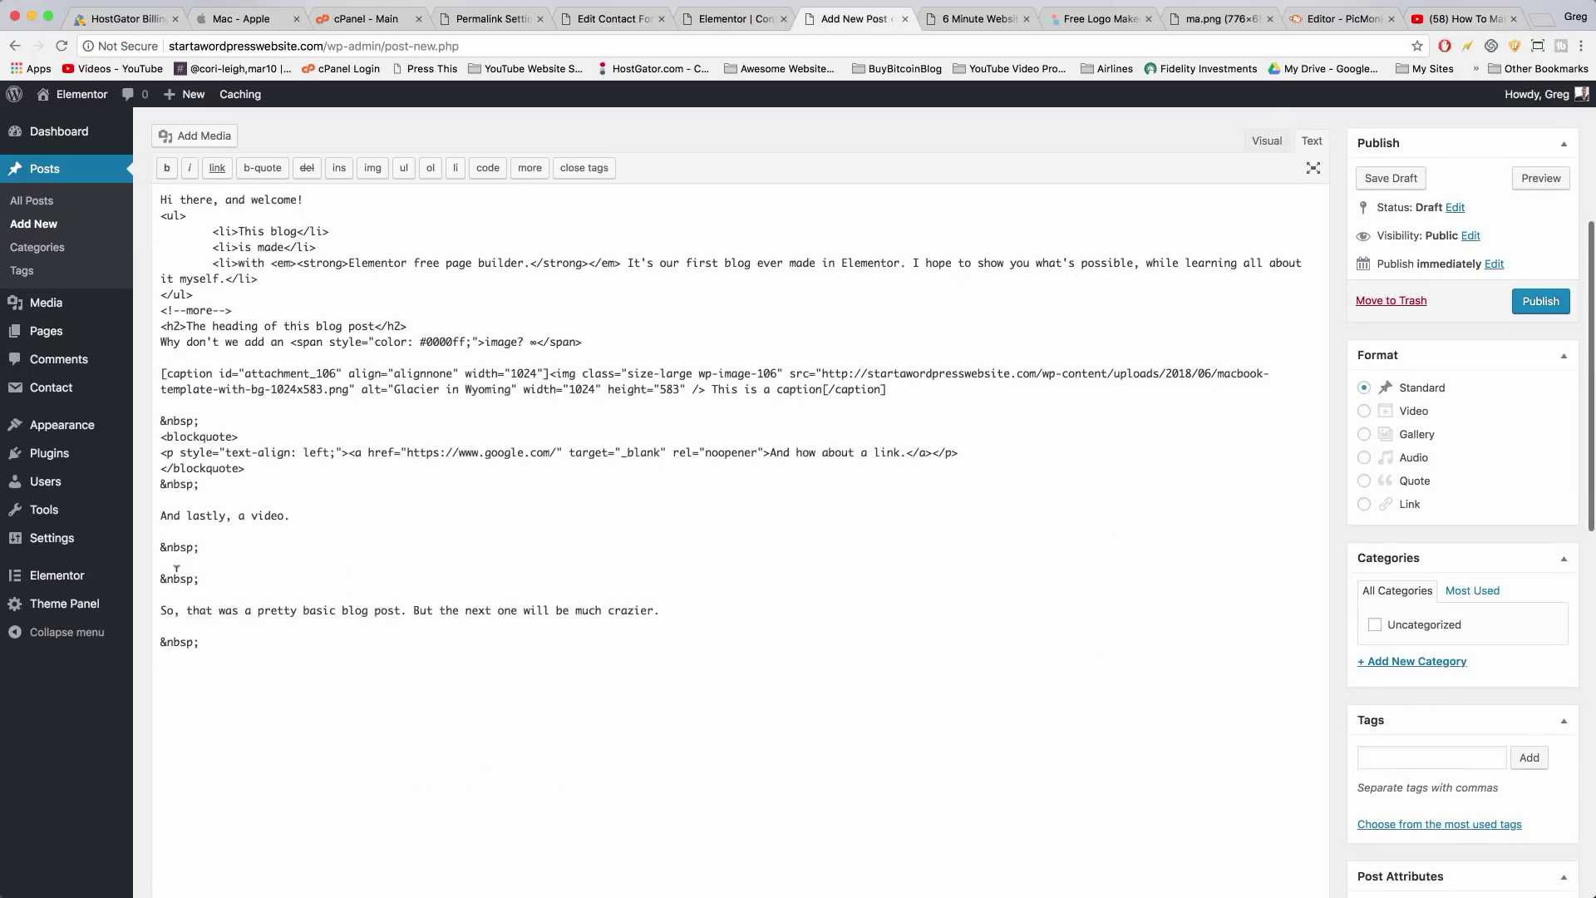
left_click_drag(199, 578, 158, 547)
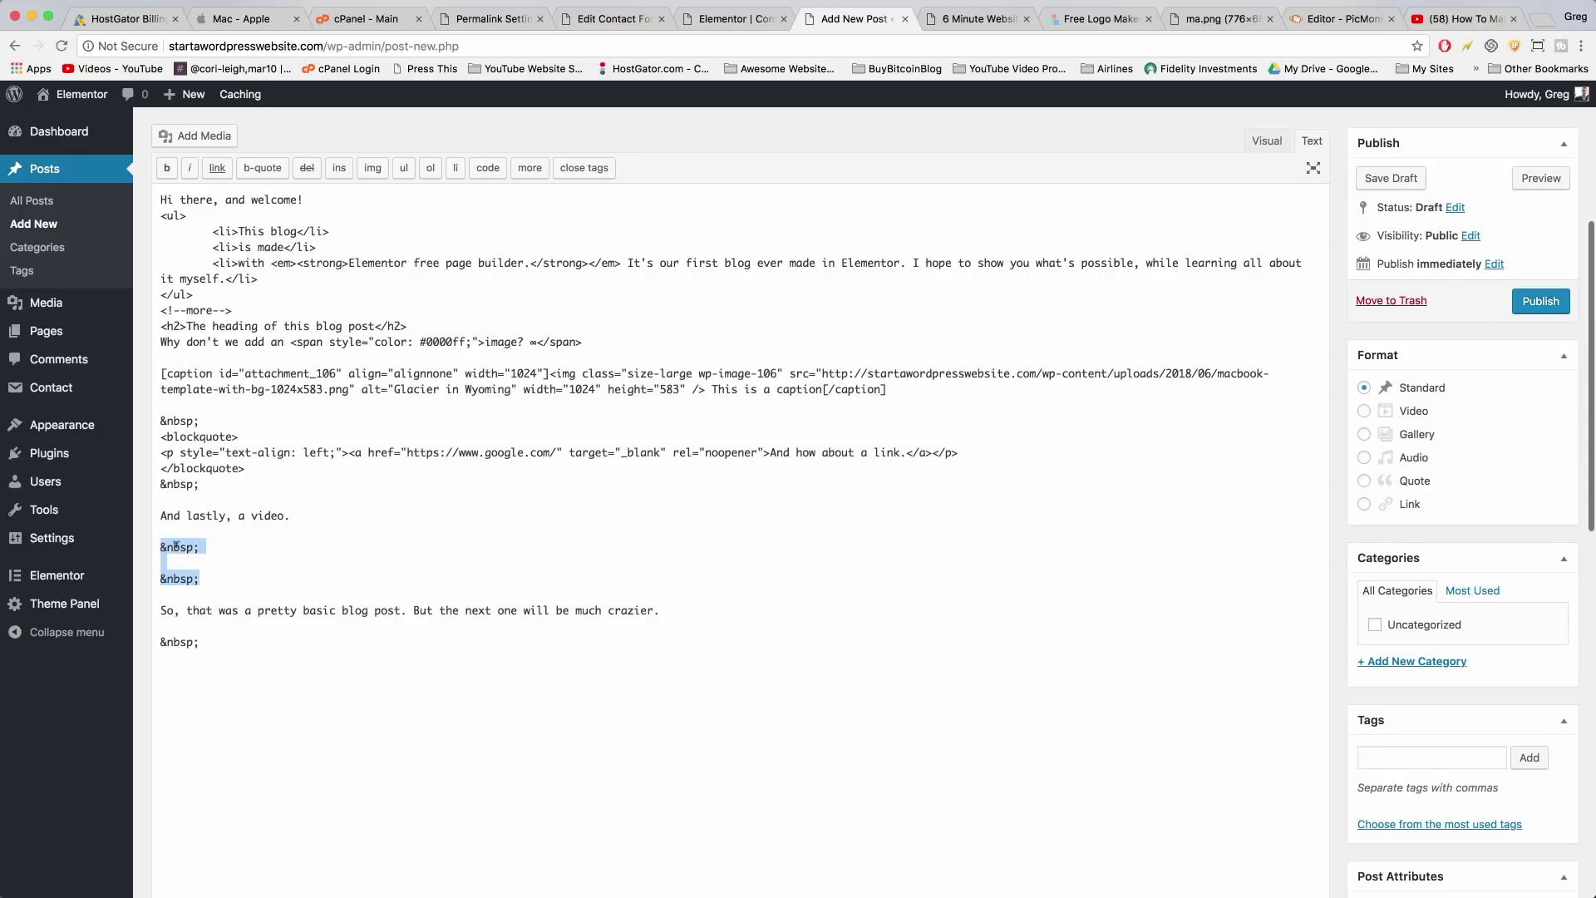
right_click(177, 547)
left_click(233, 649)
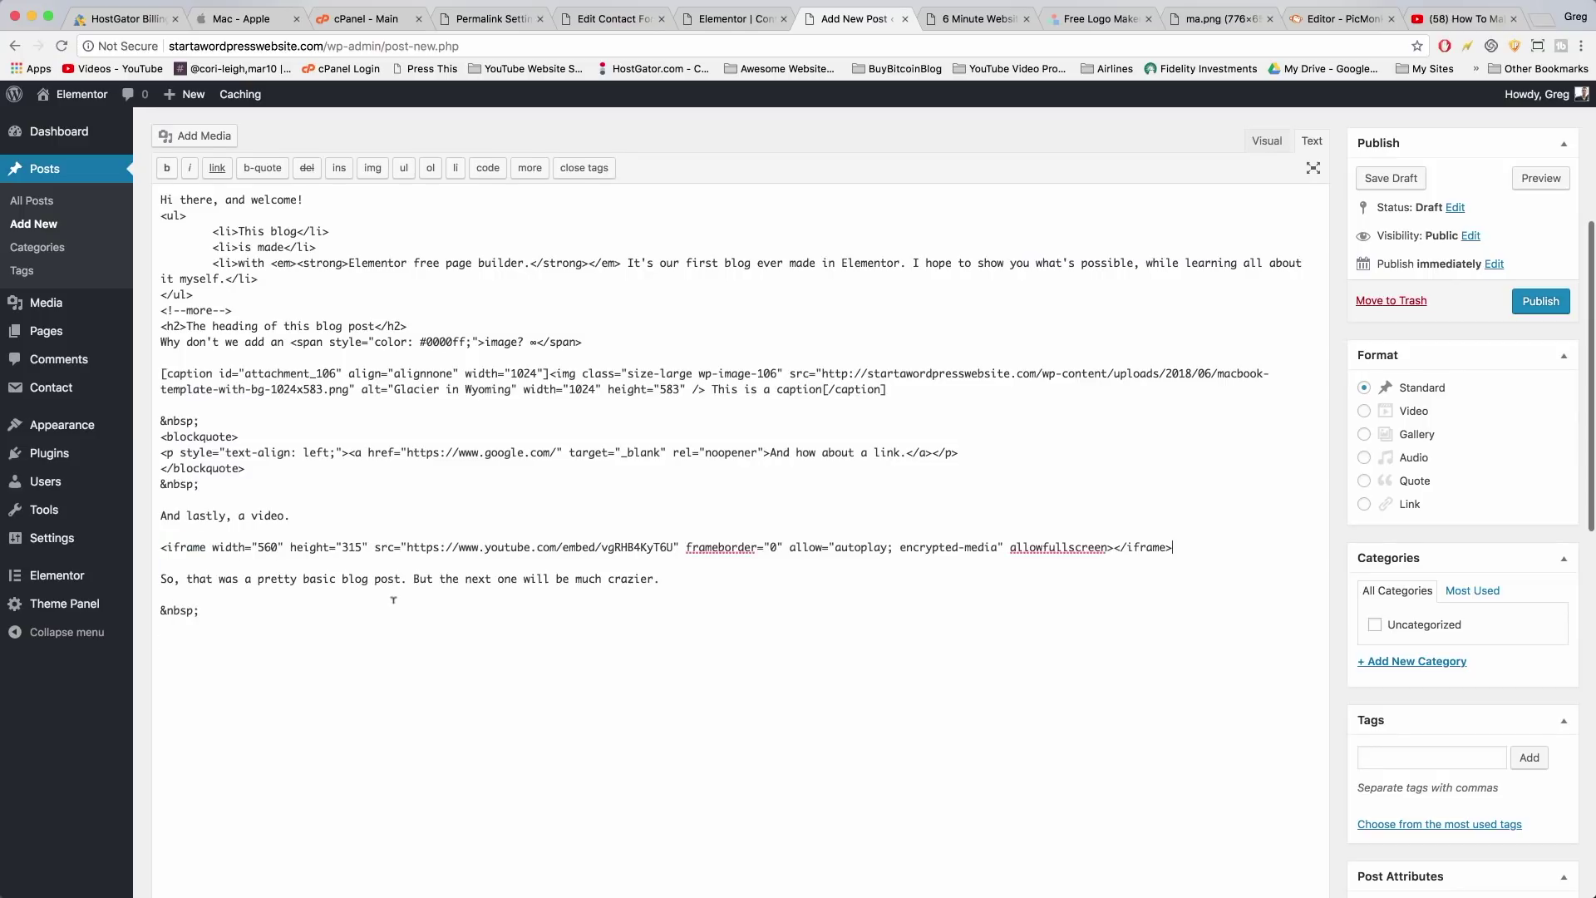
scroll(748, 416, "up", 3)
left_click(1264, 260)
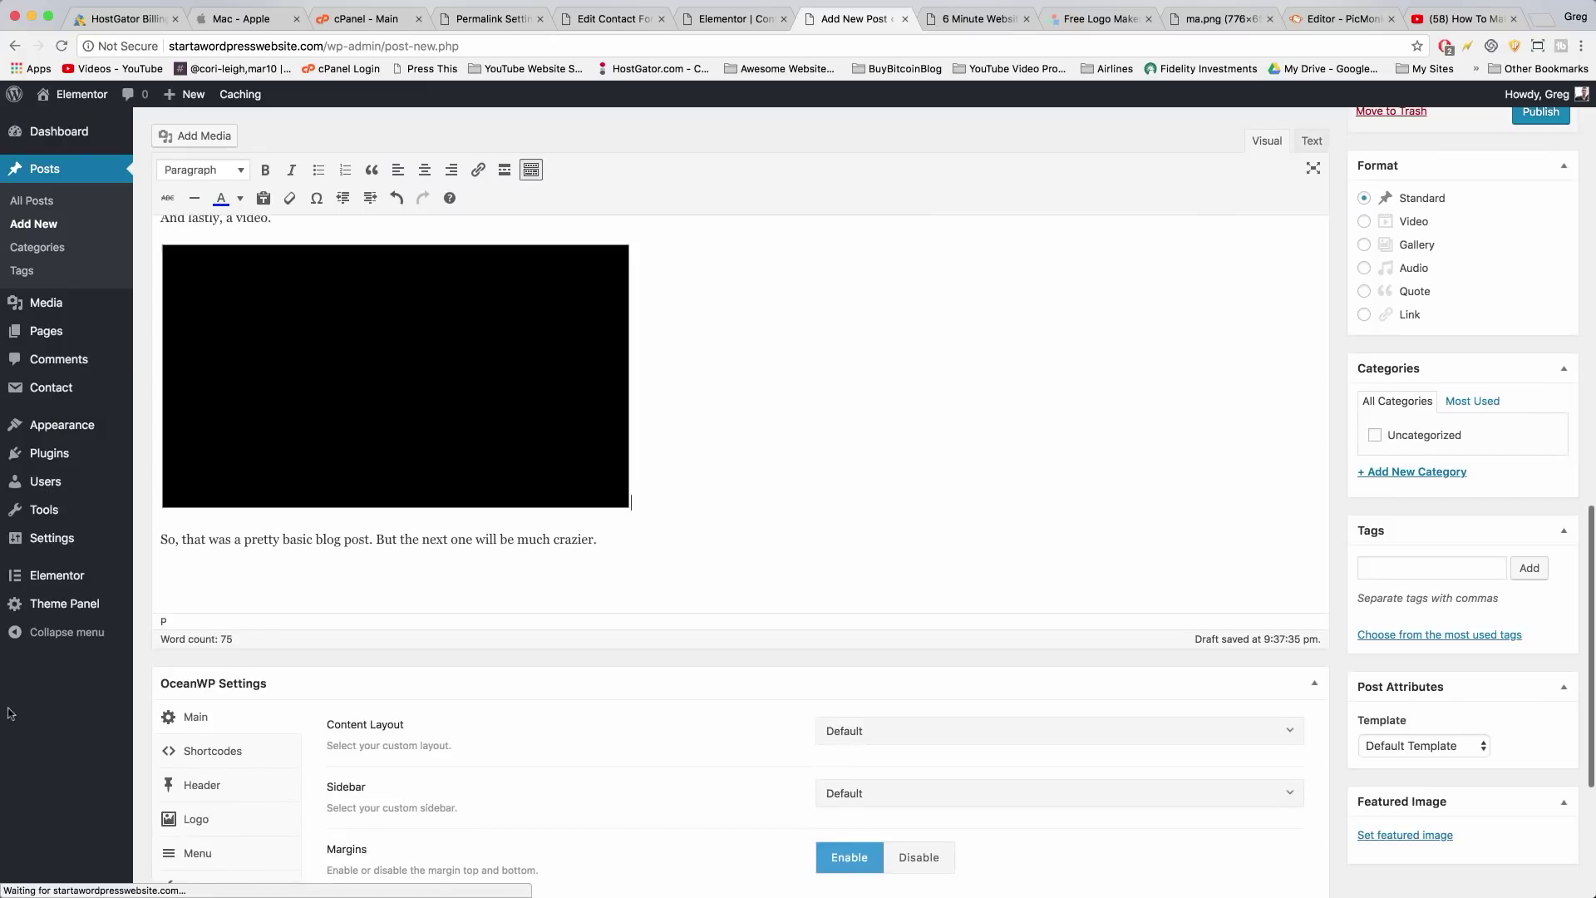
scroll(841, 541, "up", 3)
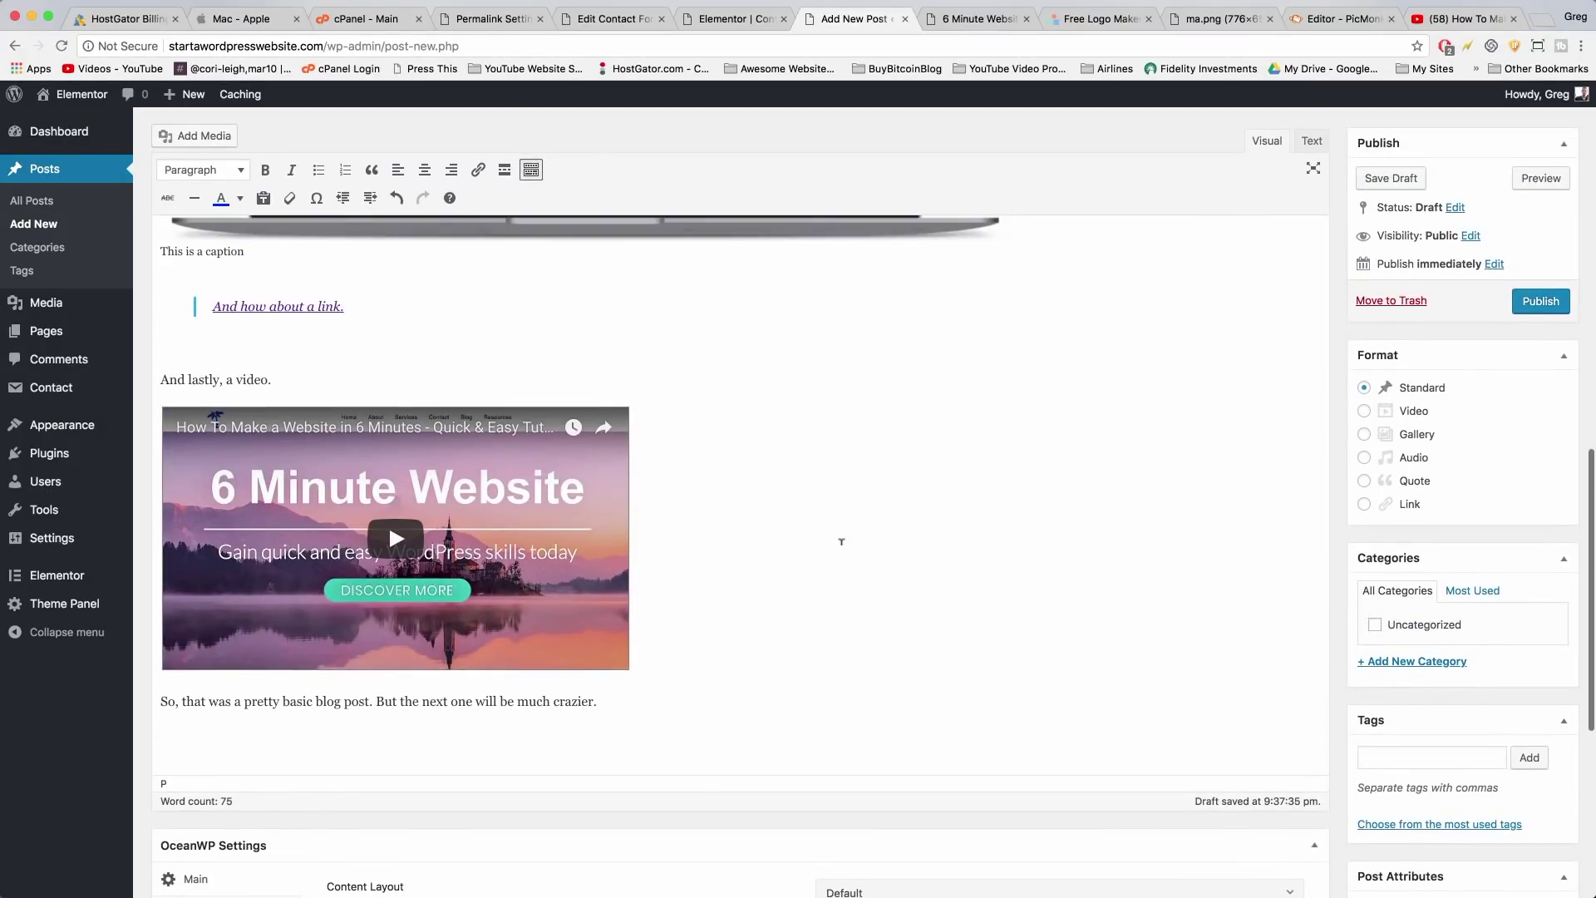
scroll(842, 541, "down", 2)
scroll(842, 541, "up", 5)
scroll(1461, 713, "down", 1)
scroll(1462, 713, "down", 1)
Create the new 'welcome' category and start typing another category name, 'how'.
left_click(1411, 559)
type("welcome")
left_click(1426, 659)
type("how to use elementor")
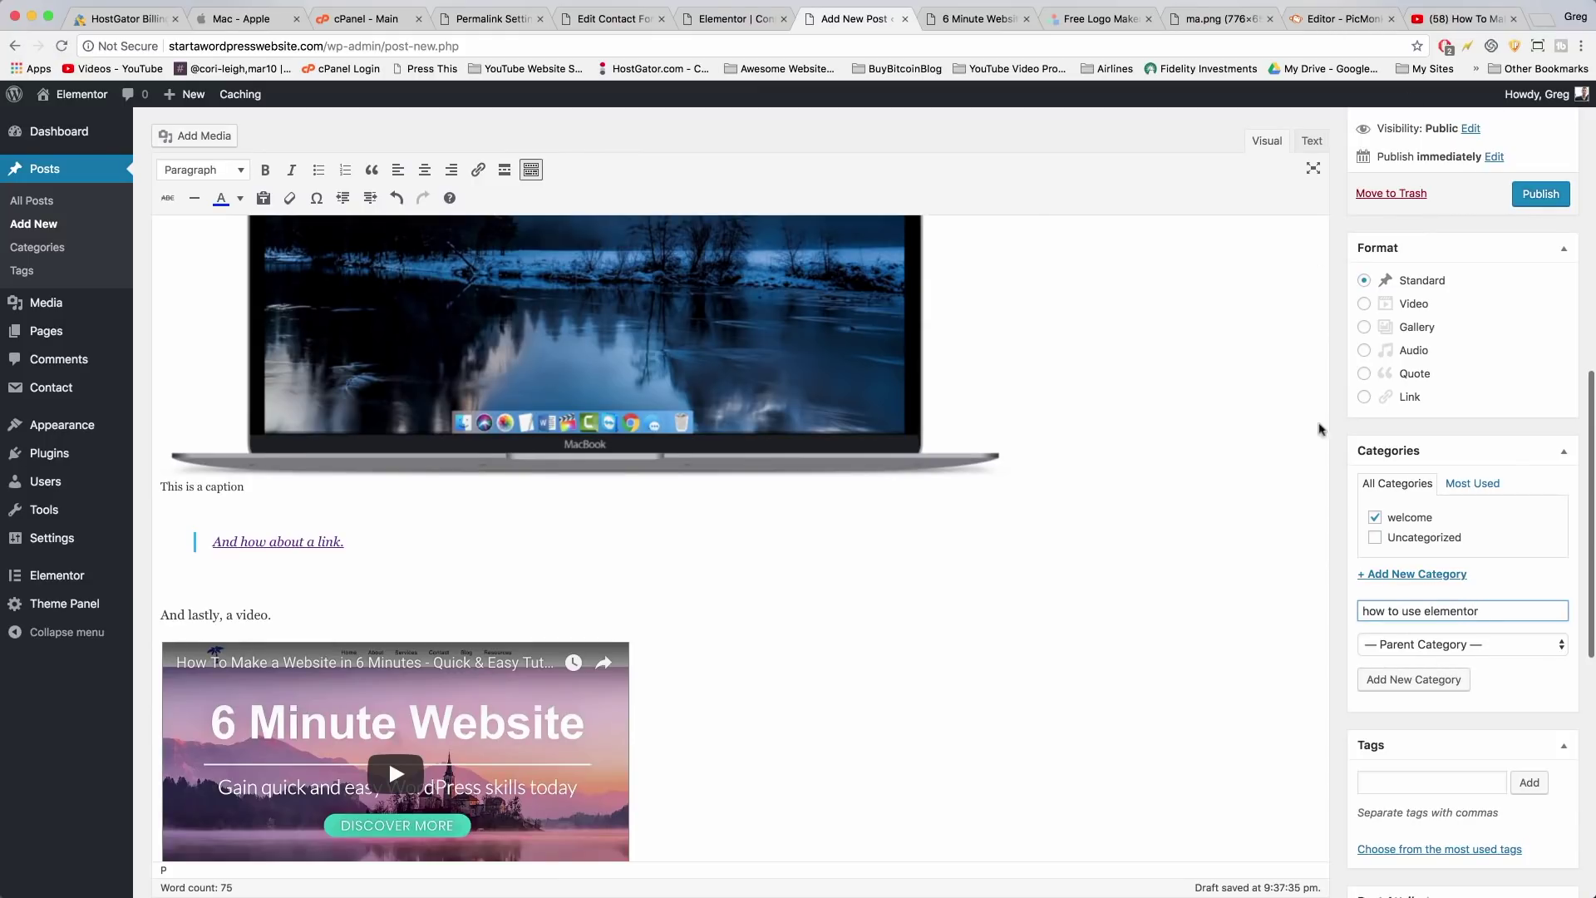
Set window-dog.jpg as the post's featured image.
scroll(1393, 241, "down", 3)
scroll(1390, 341, "down", 5)
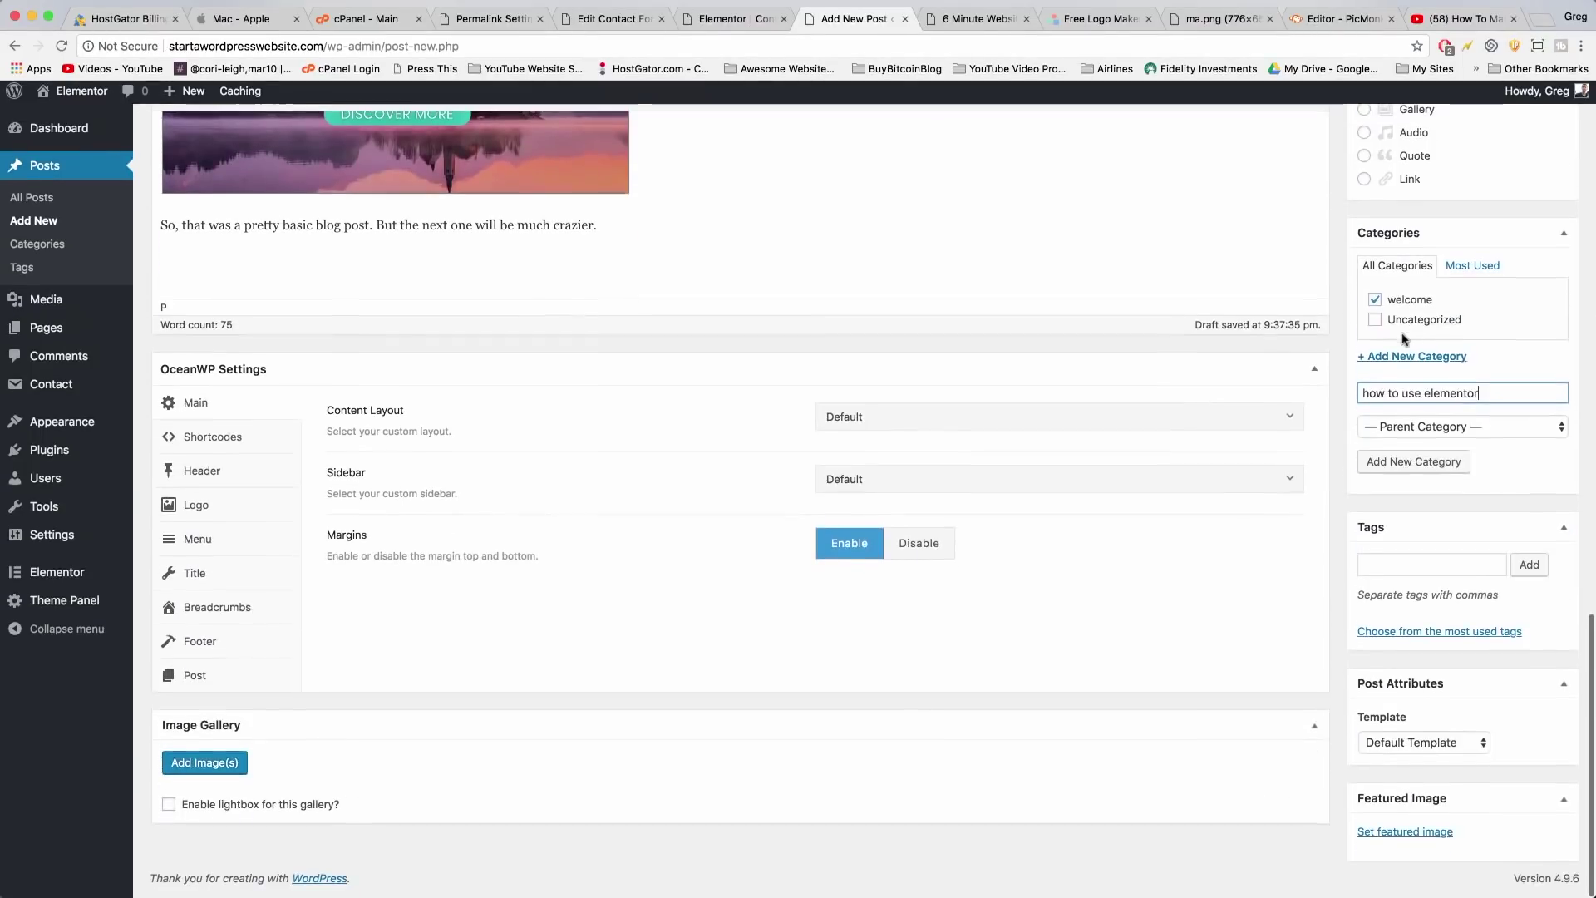
left_click(1429, 836)
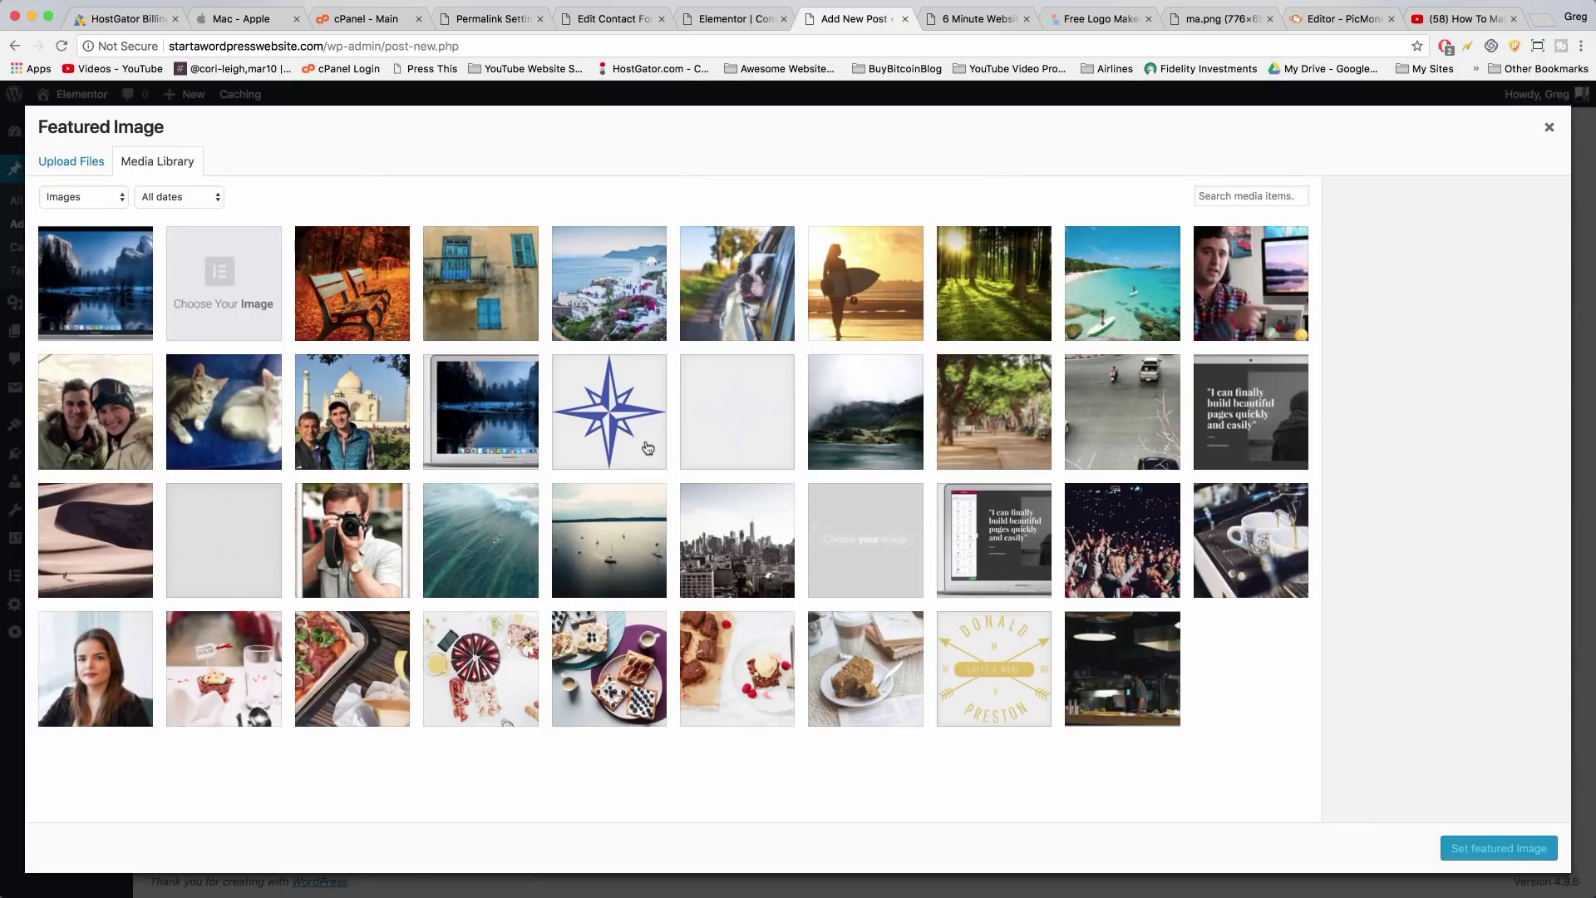
left_click(642, 290)
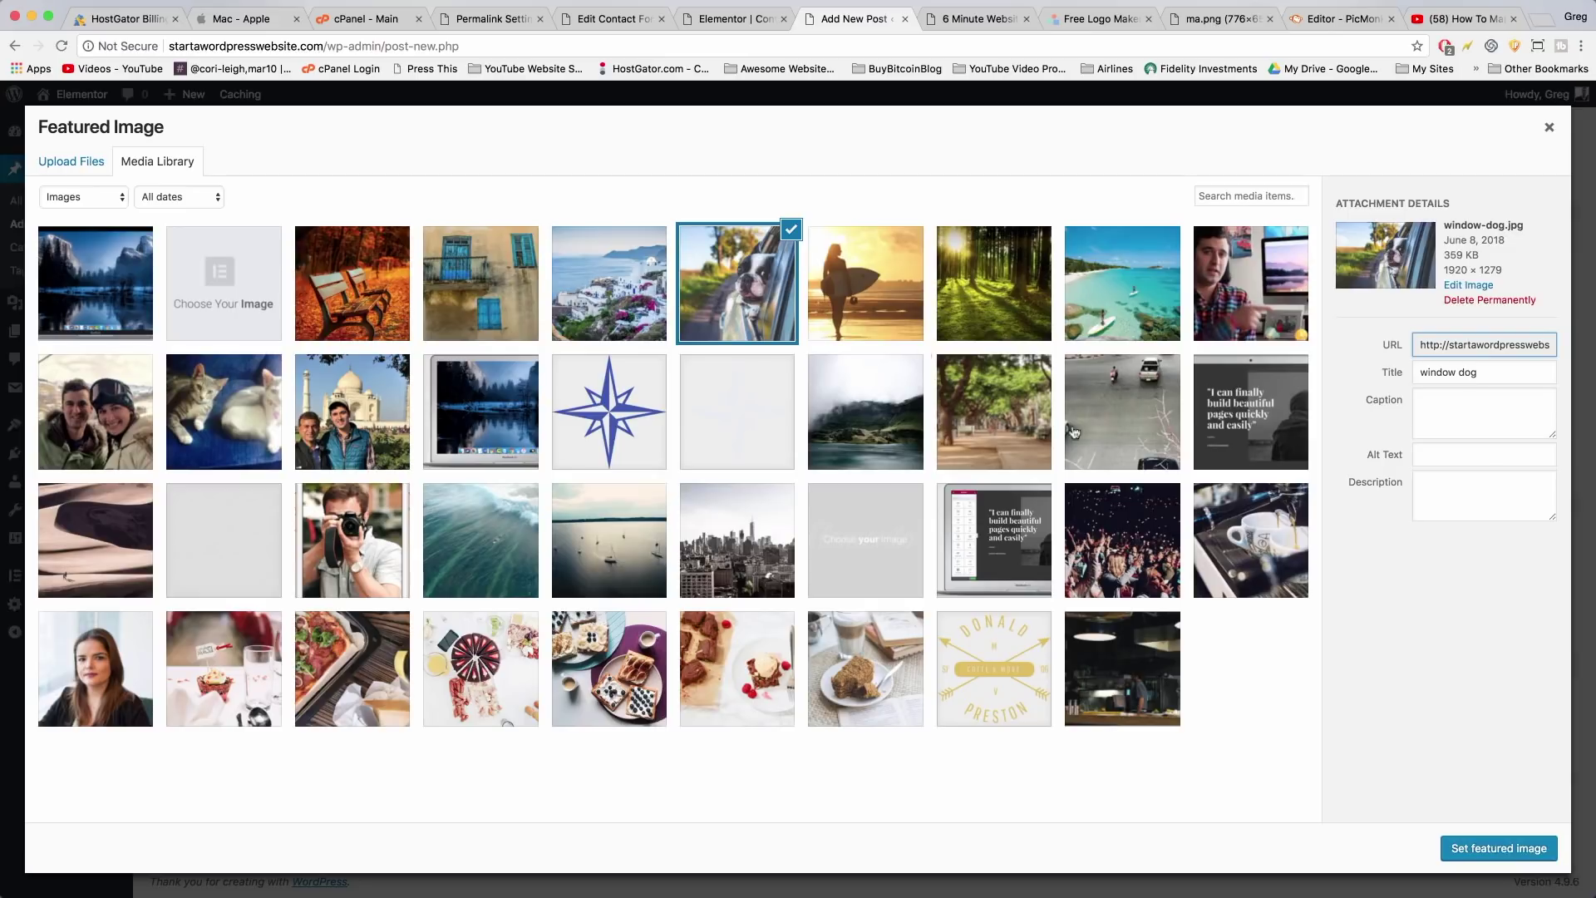
left_click(1497, 850)
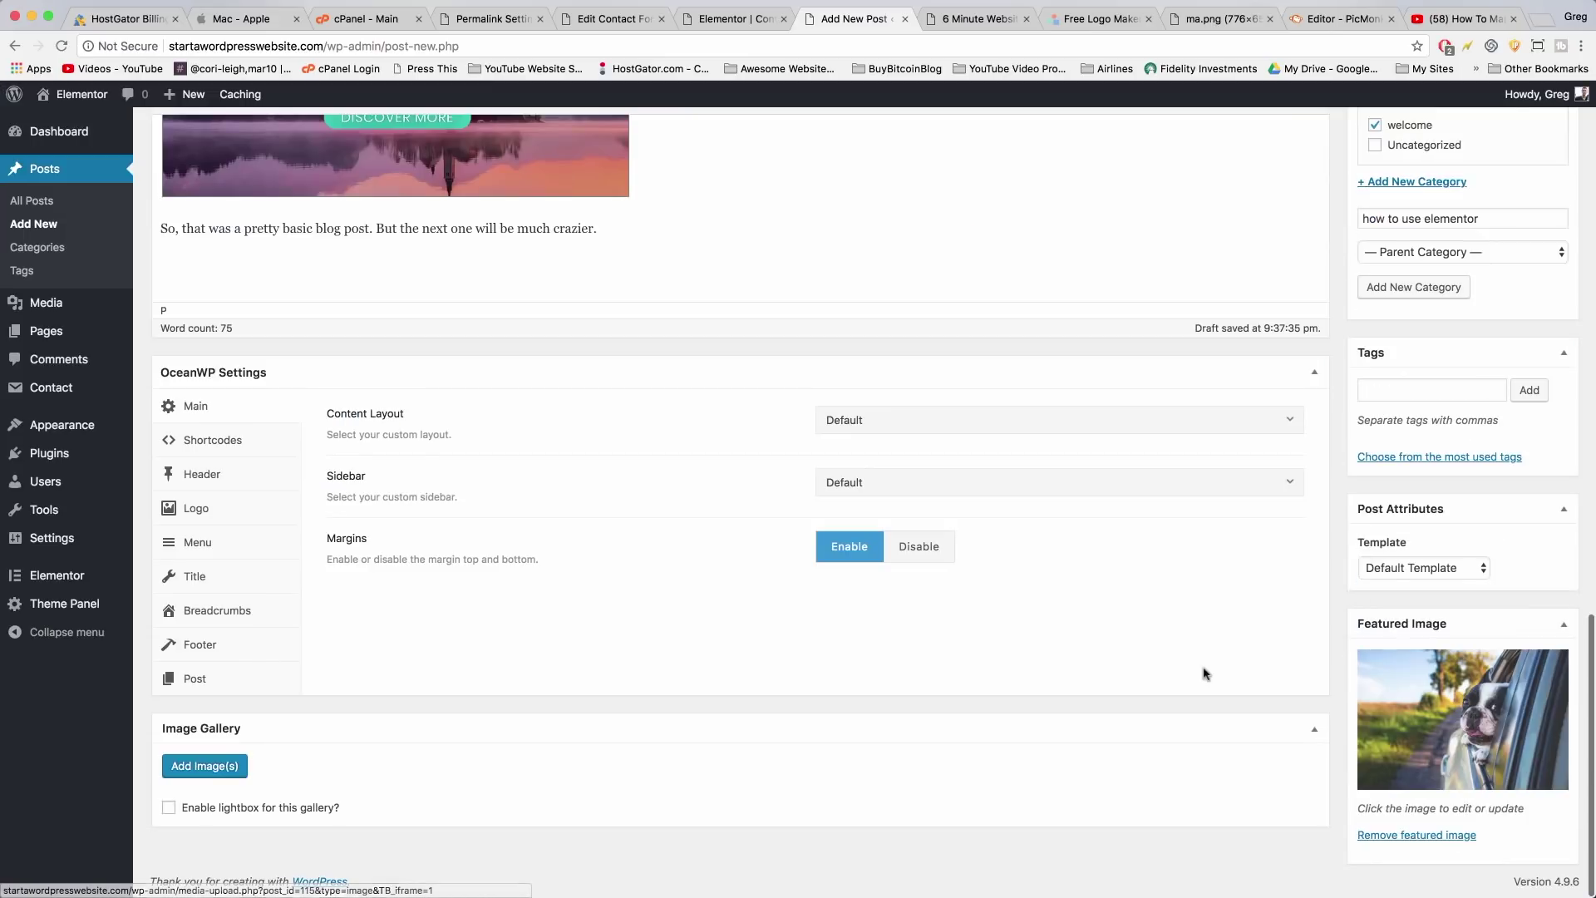
scroll(830, 794, "up", 15)
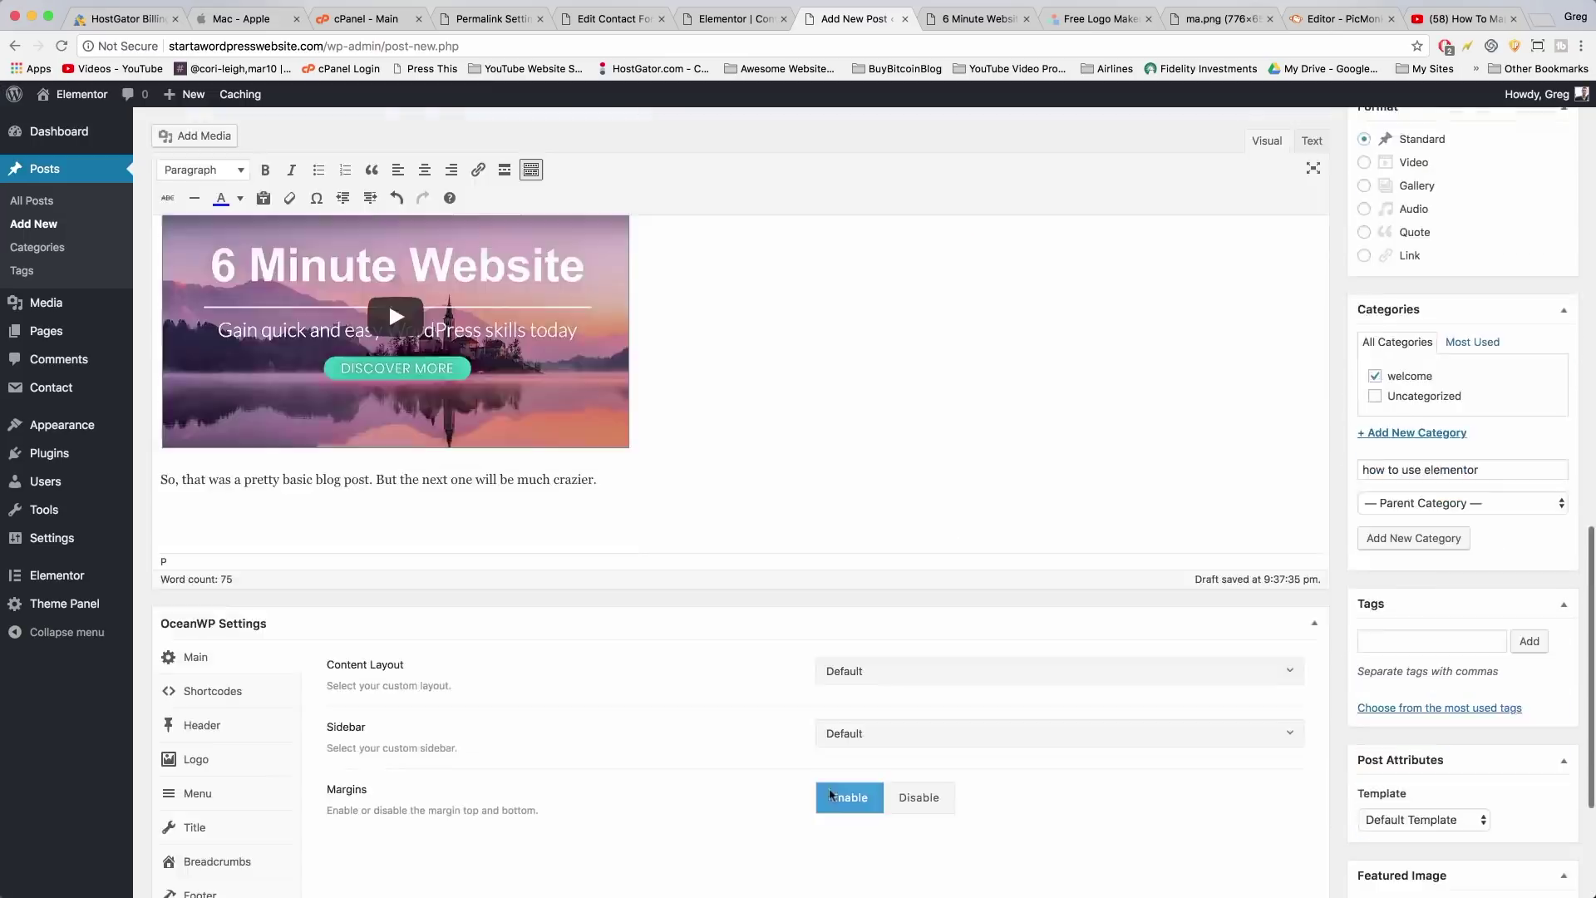
Publish 'Welcome to the Blog: Elementor Style' and view the live post.
left_click(1549, 359)
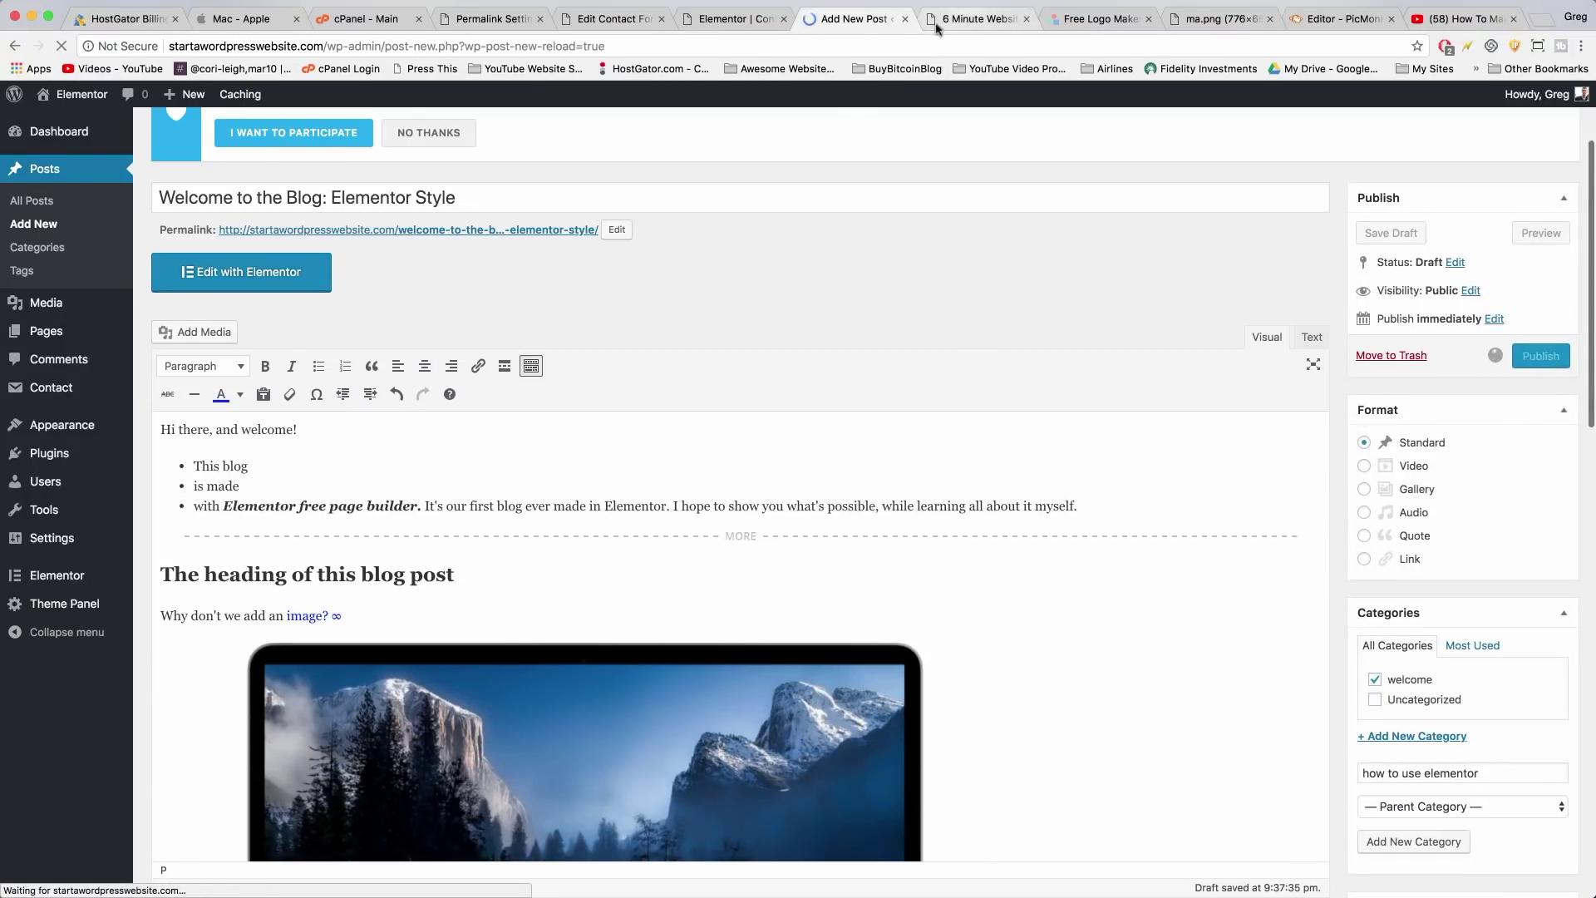
mouse_move(180, 98)
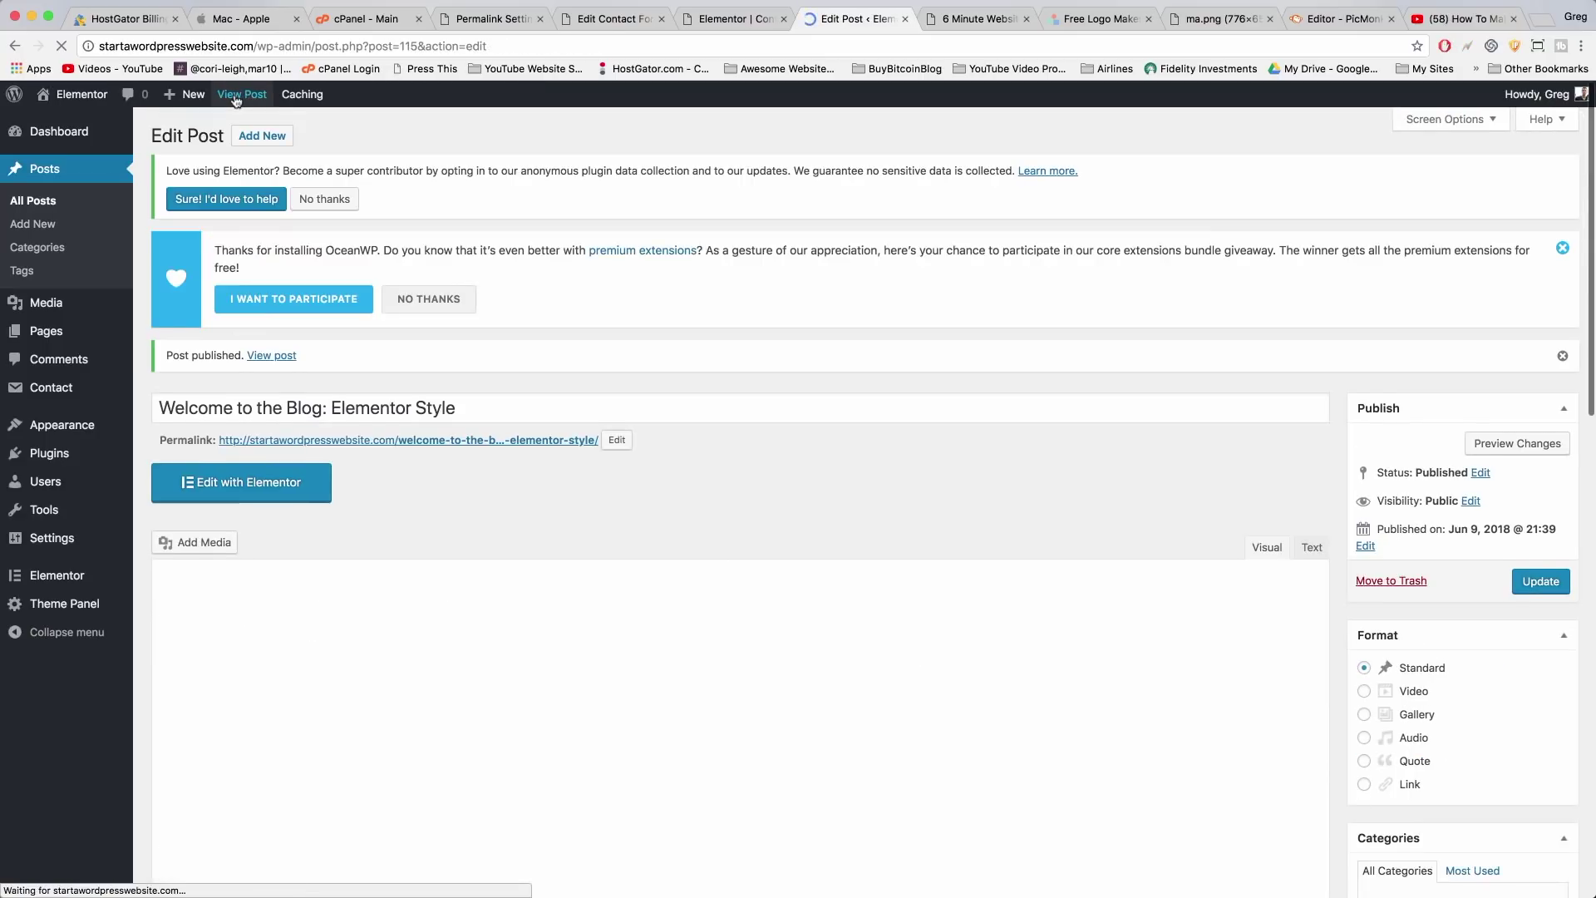
left_click(237, 98)
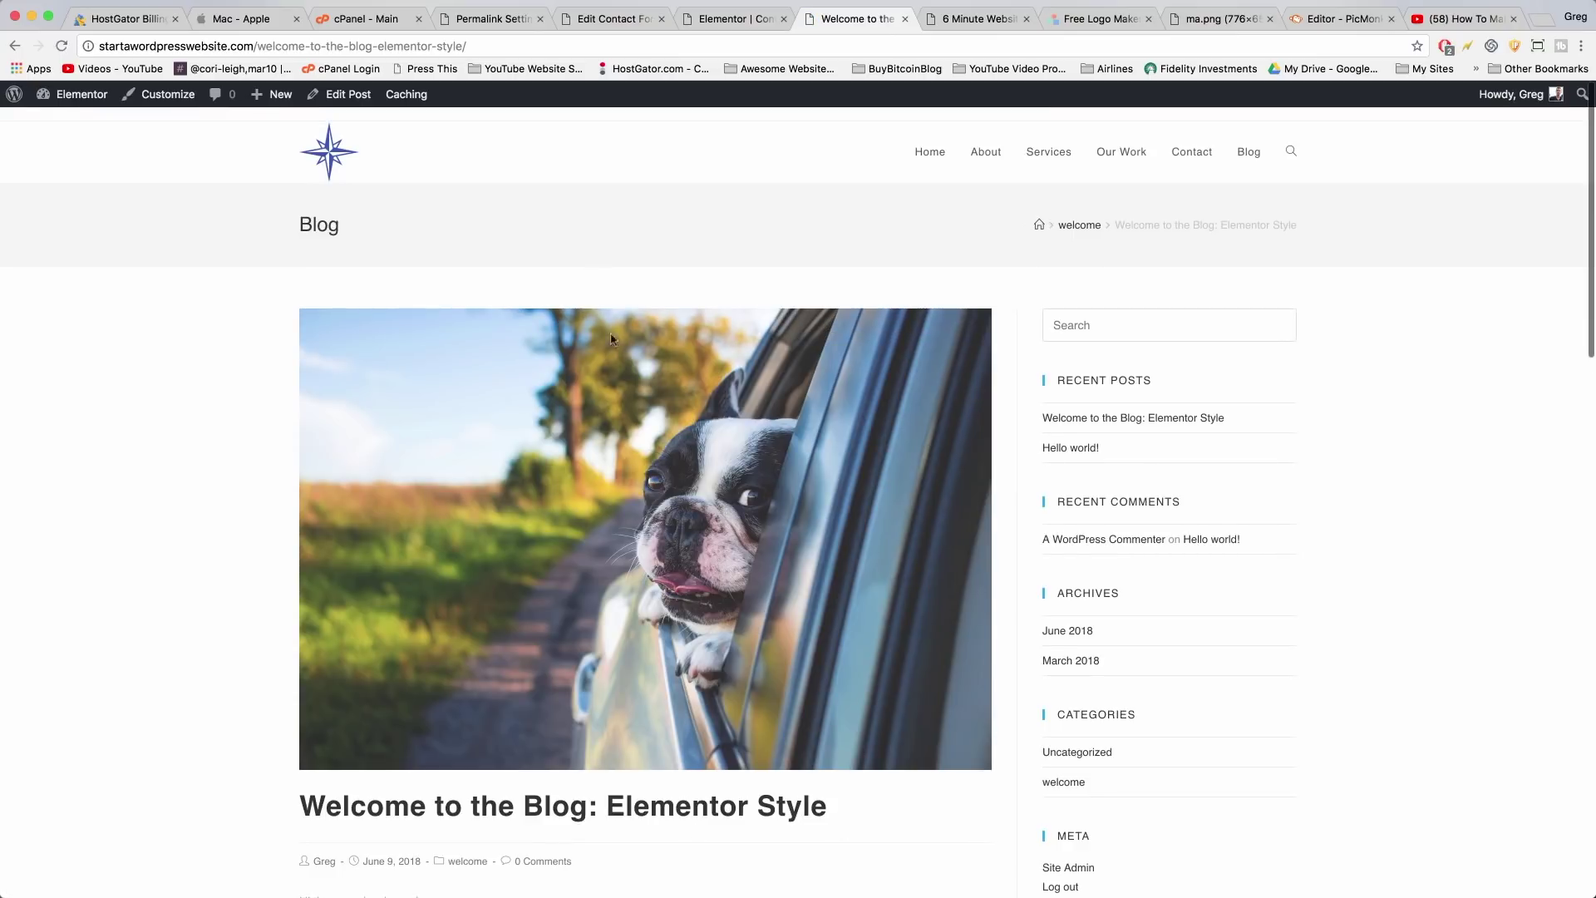
scroll(731, 336, "down", 8)
scroll(667, 563, "up", 3)
scroll(555, 625, "down", 5)
scroll(556, 625, "down", 9)
scroll(556, 616, "up", 2)
scroll(556, 616, "up", 9)
scroll(555, 626, "up", 8)
Search 'facebook page plugin' in a new tab and open the Page Plugin documentation.
left_click(1539, 17)
type("faceb")
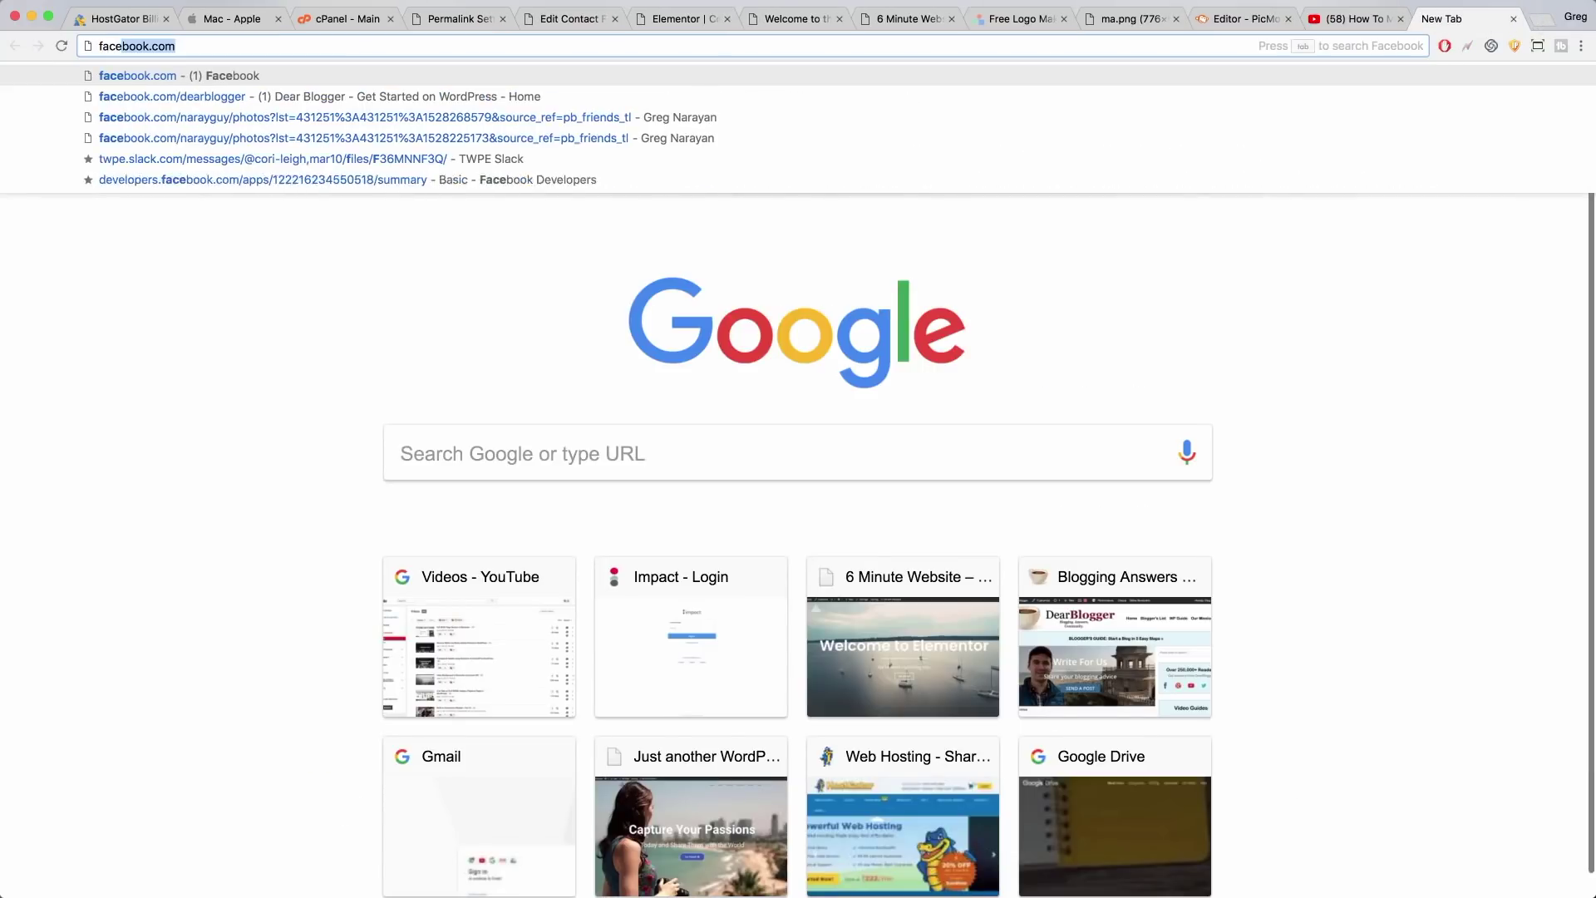
type("ook pa")
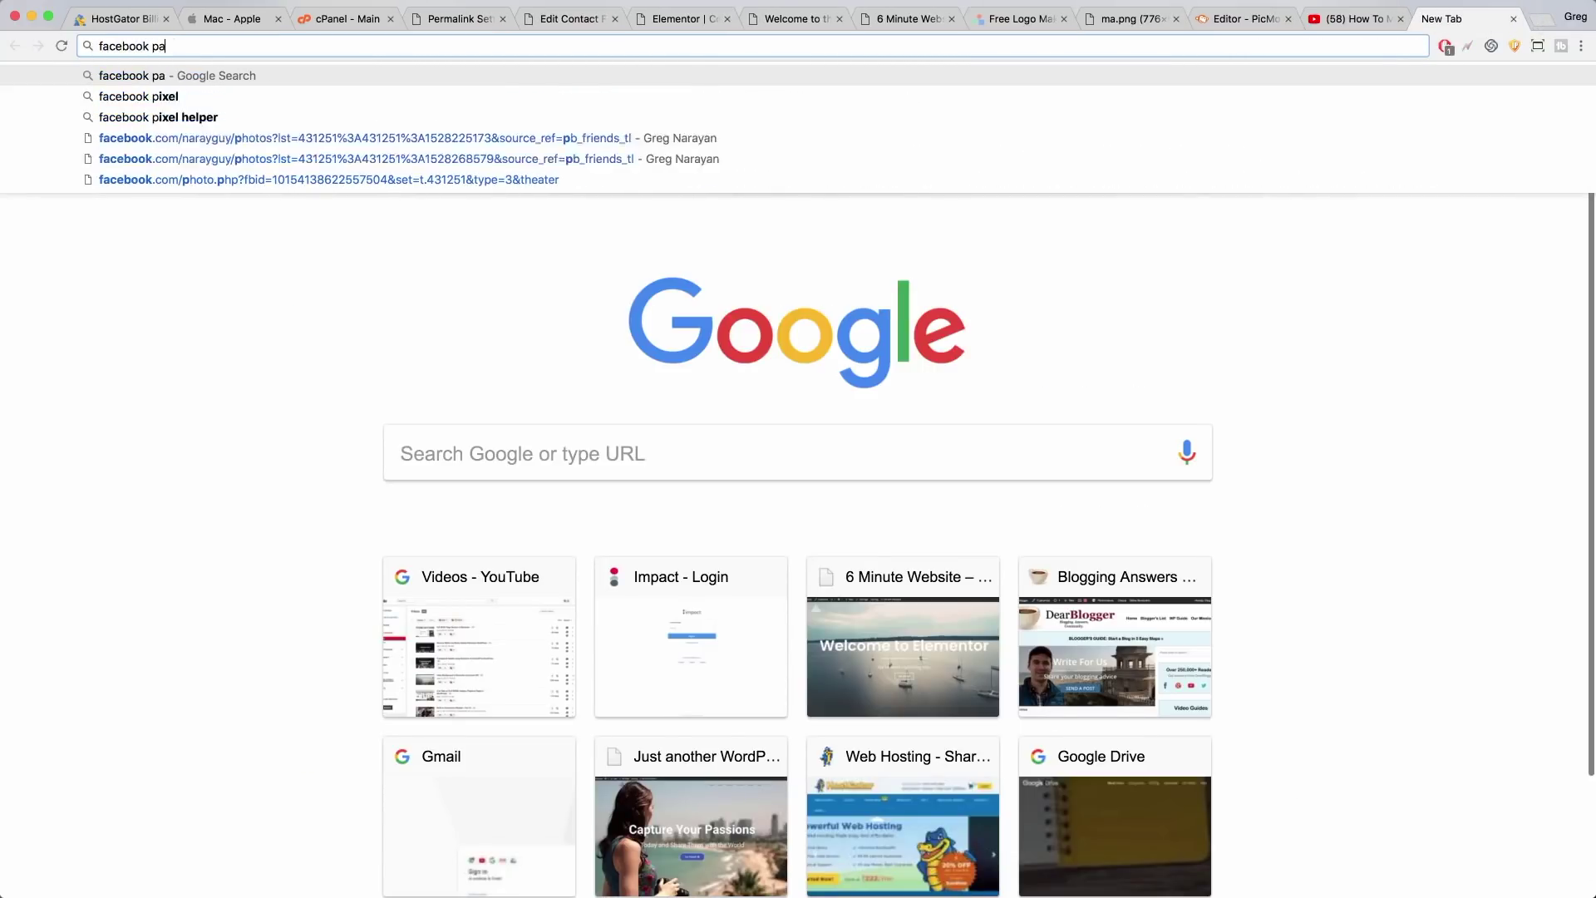
type("ge plugin")
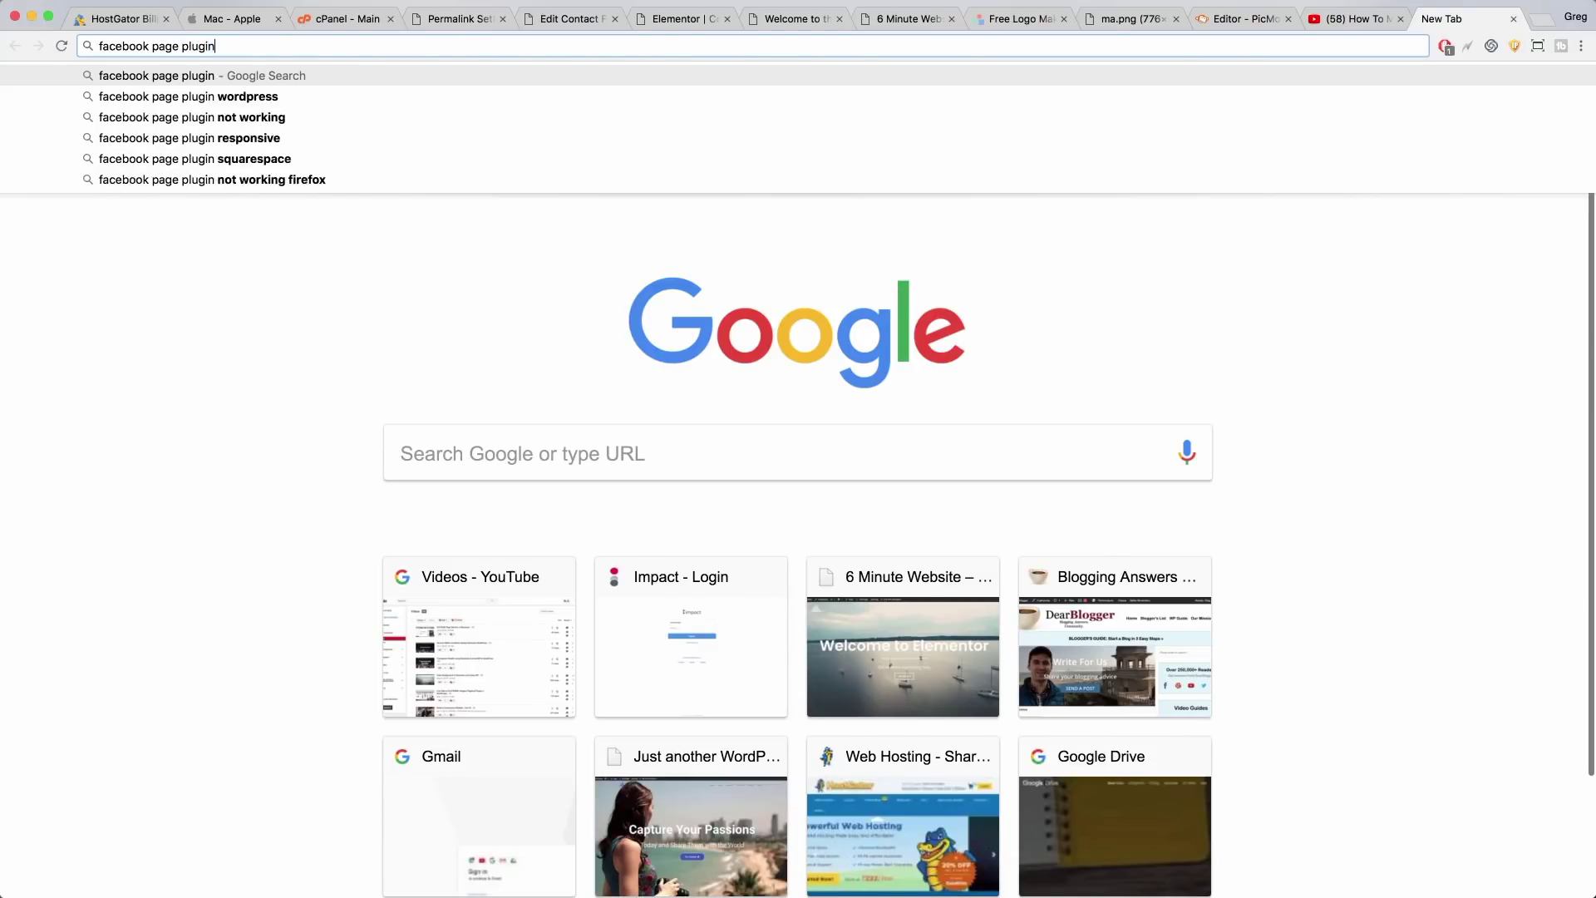
key("Return")
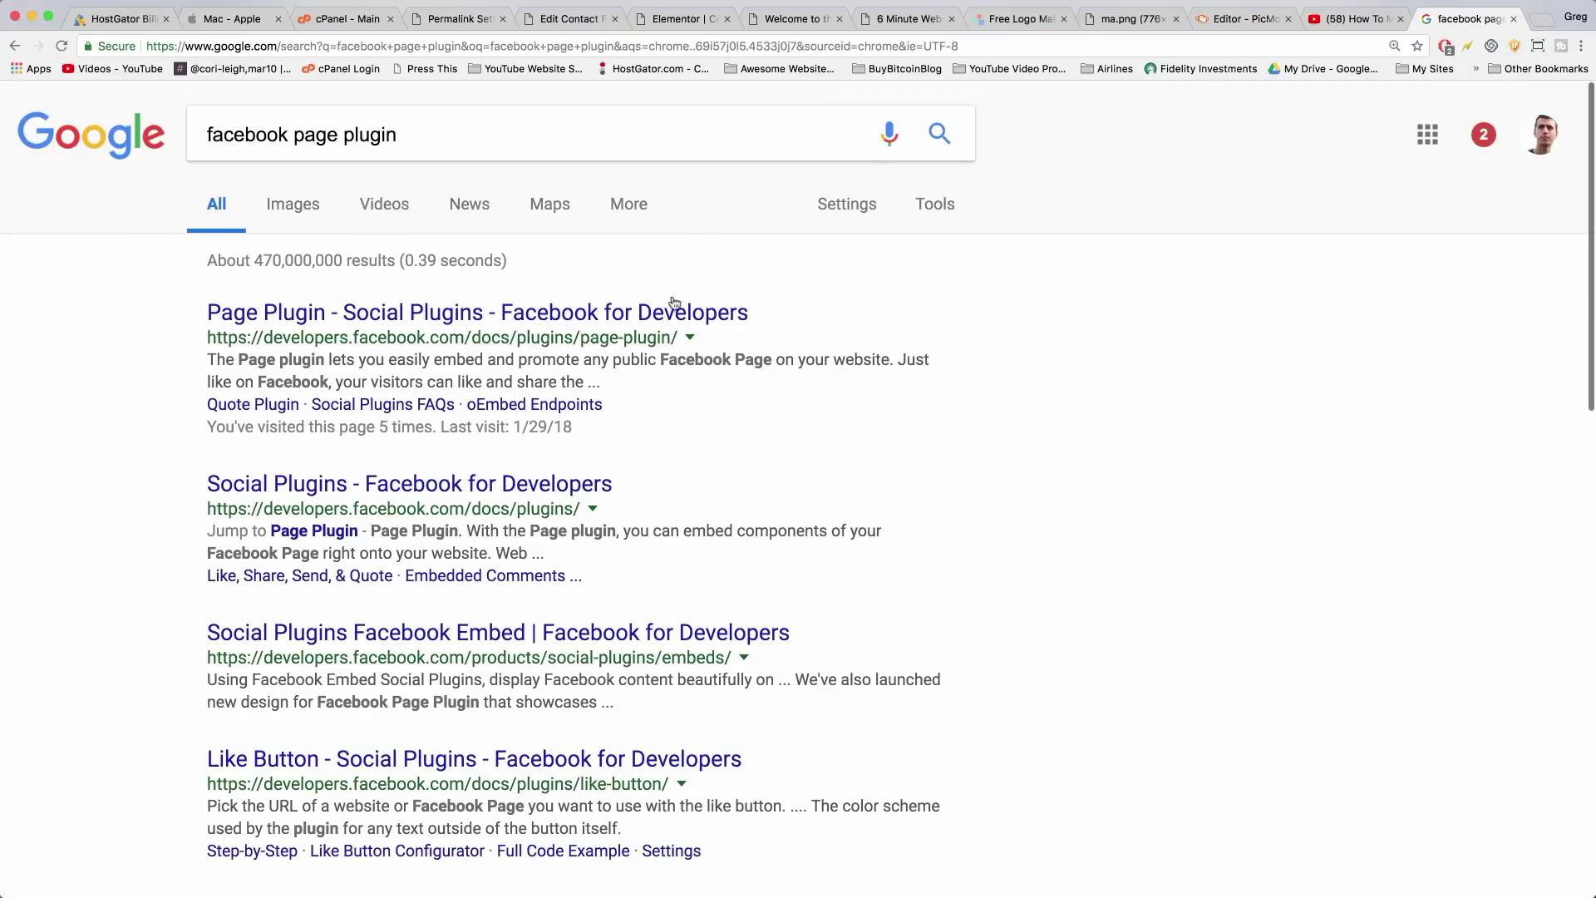
left_click(673, 312)
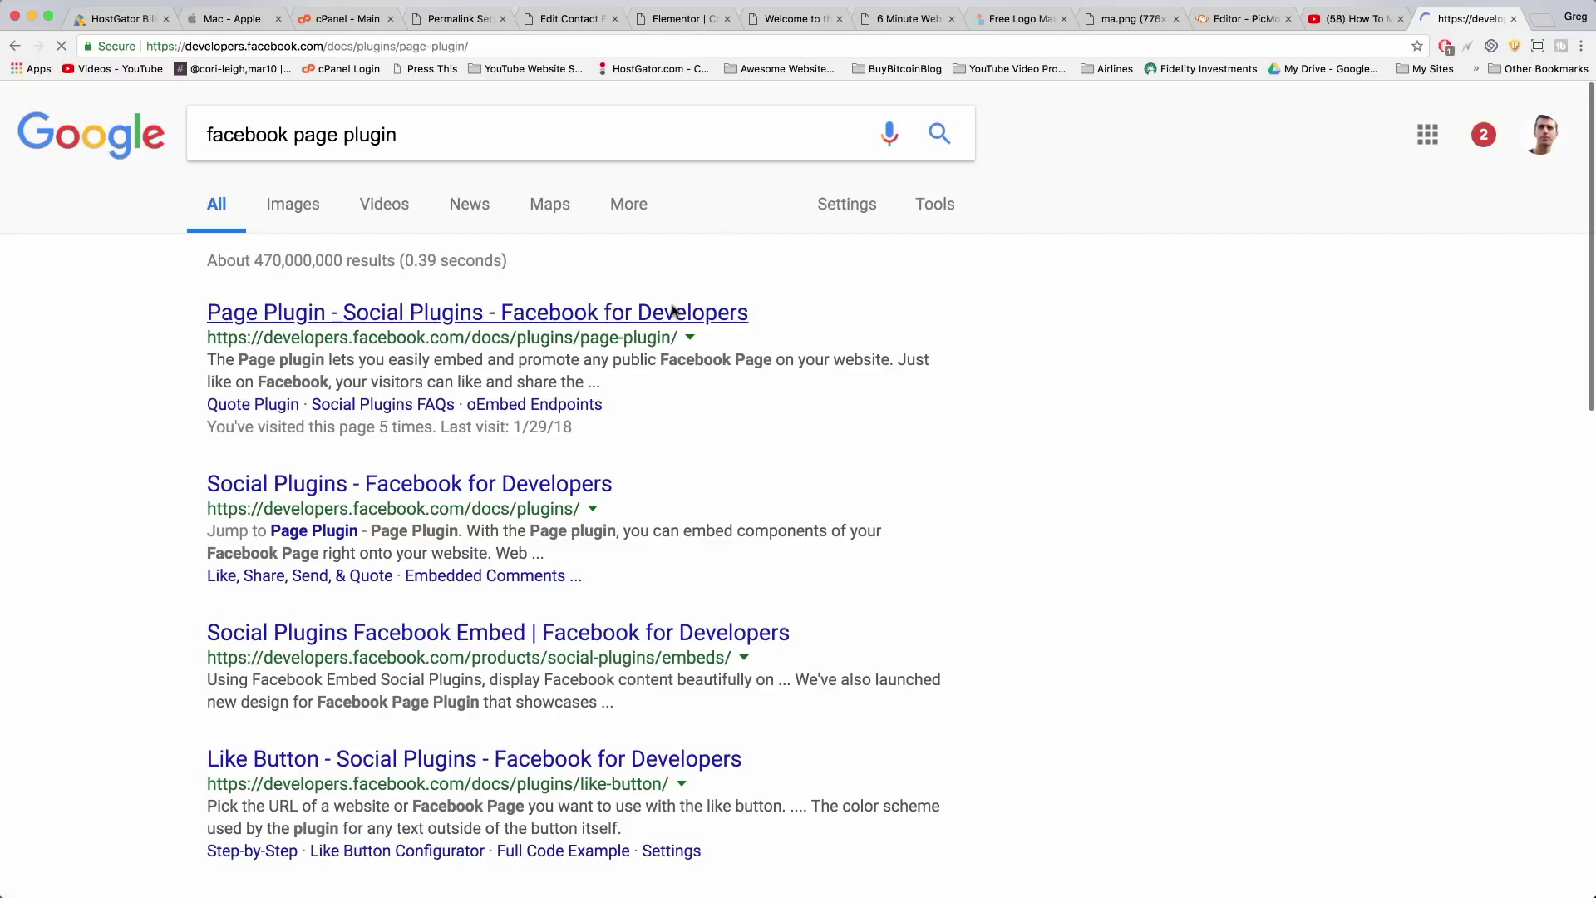
Configure the plugin for the Dear Blogger page with Use Small Header and Hide Cover Photo.
scroll(601, 413, "down", 3)
triple_click(588, 415)
left_click(588, 416)
double_click(604, 415)
left_click(652, 416)
left_click(698, 468)
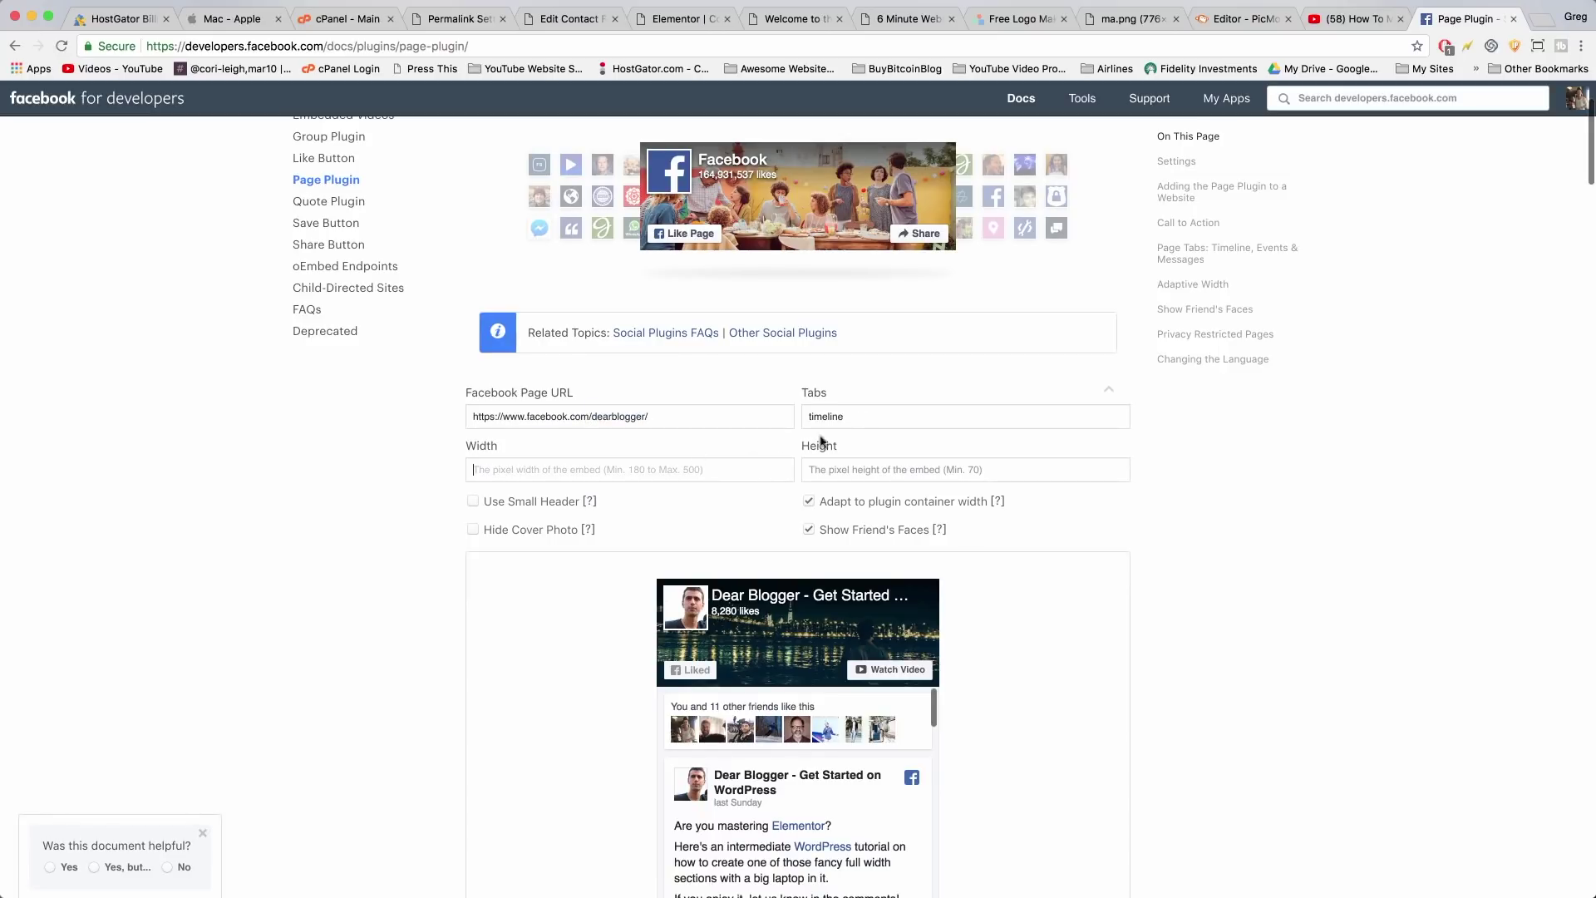
scroll(870, 415, "down", 1)
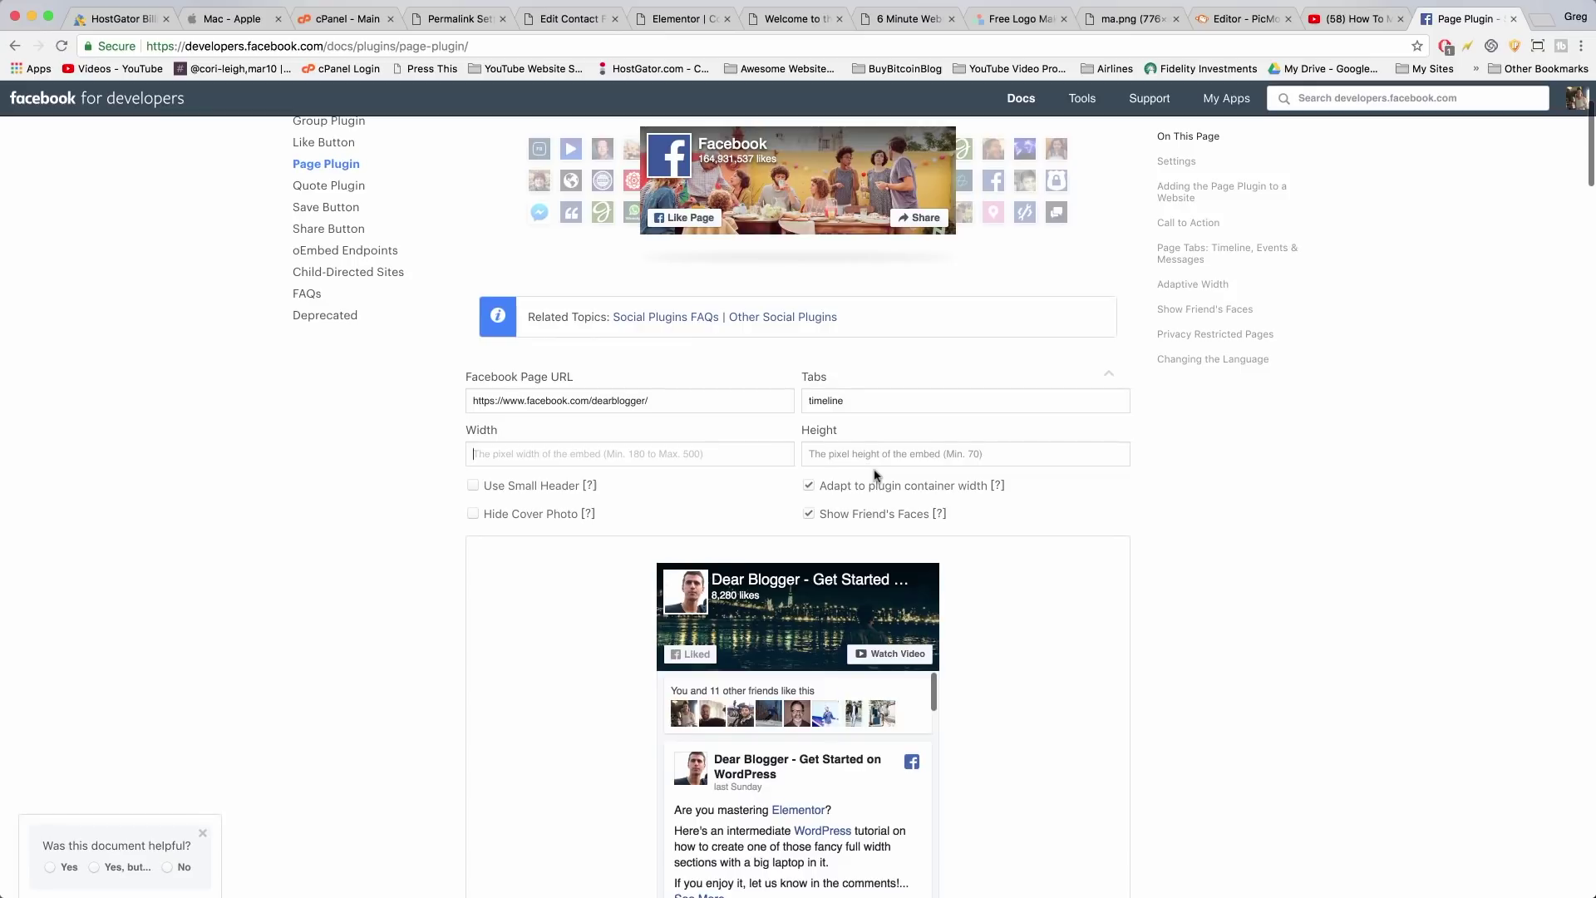
scroll(875, 475, "down", 5)
left_click(551, 398)
left_click(536, 428)
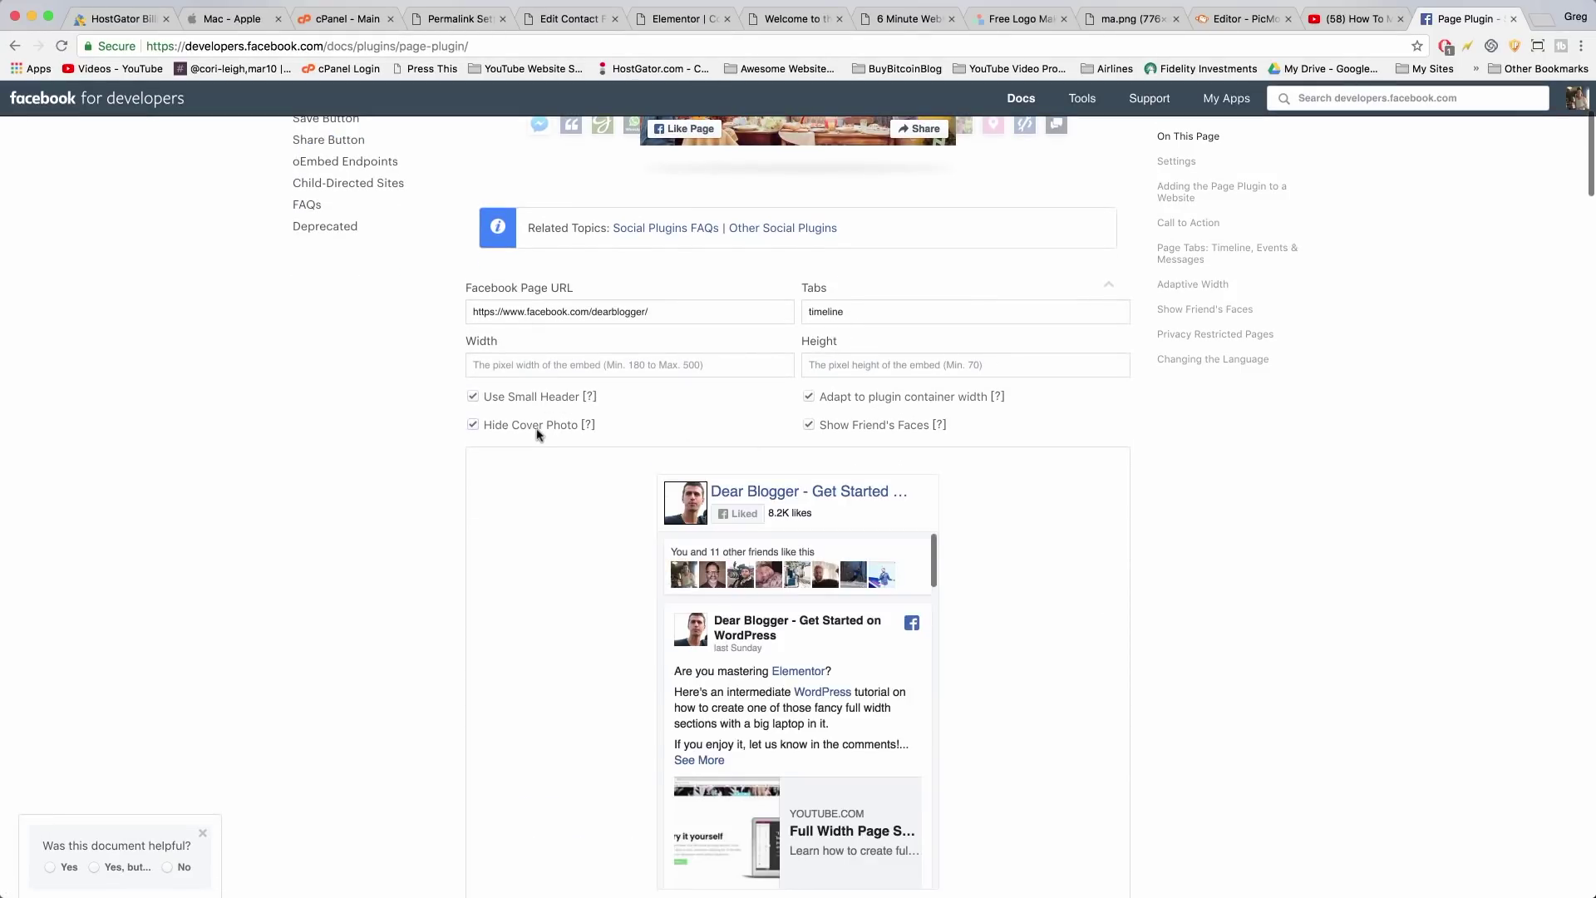
scroll(602, 499, "down", 17)
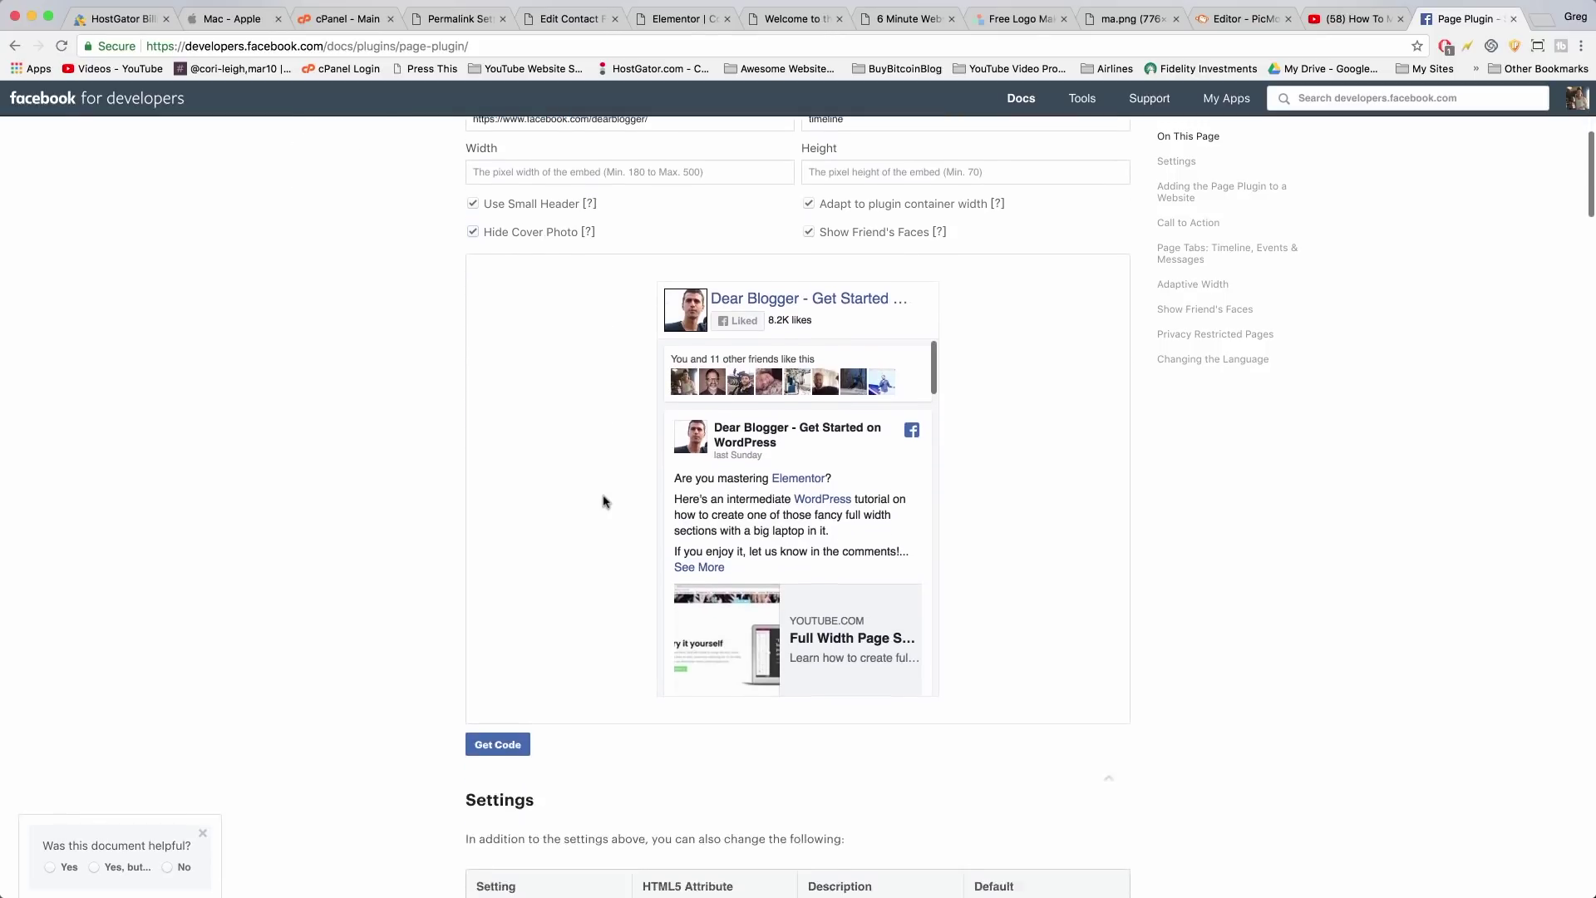
Generate the plugin code and copy the Step 3 embed code.
left_click(476, 645)
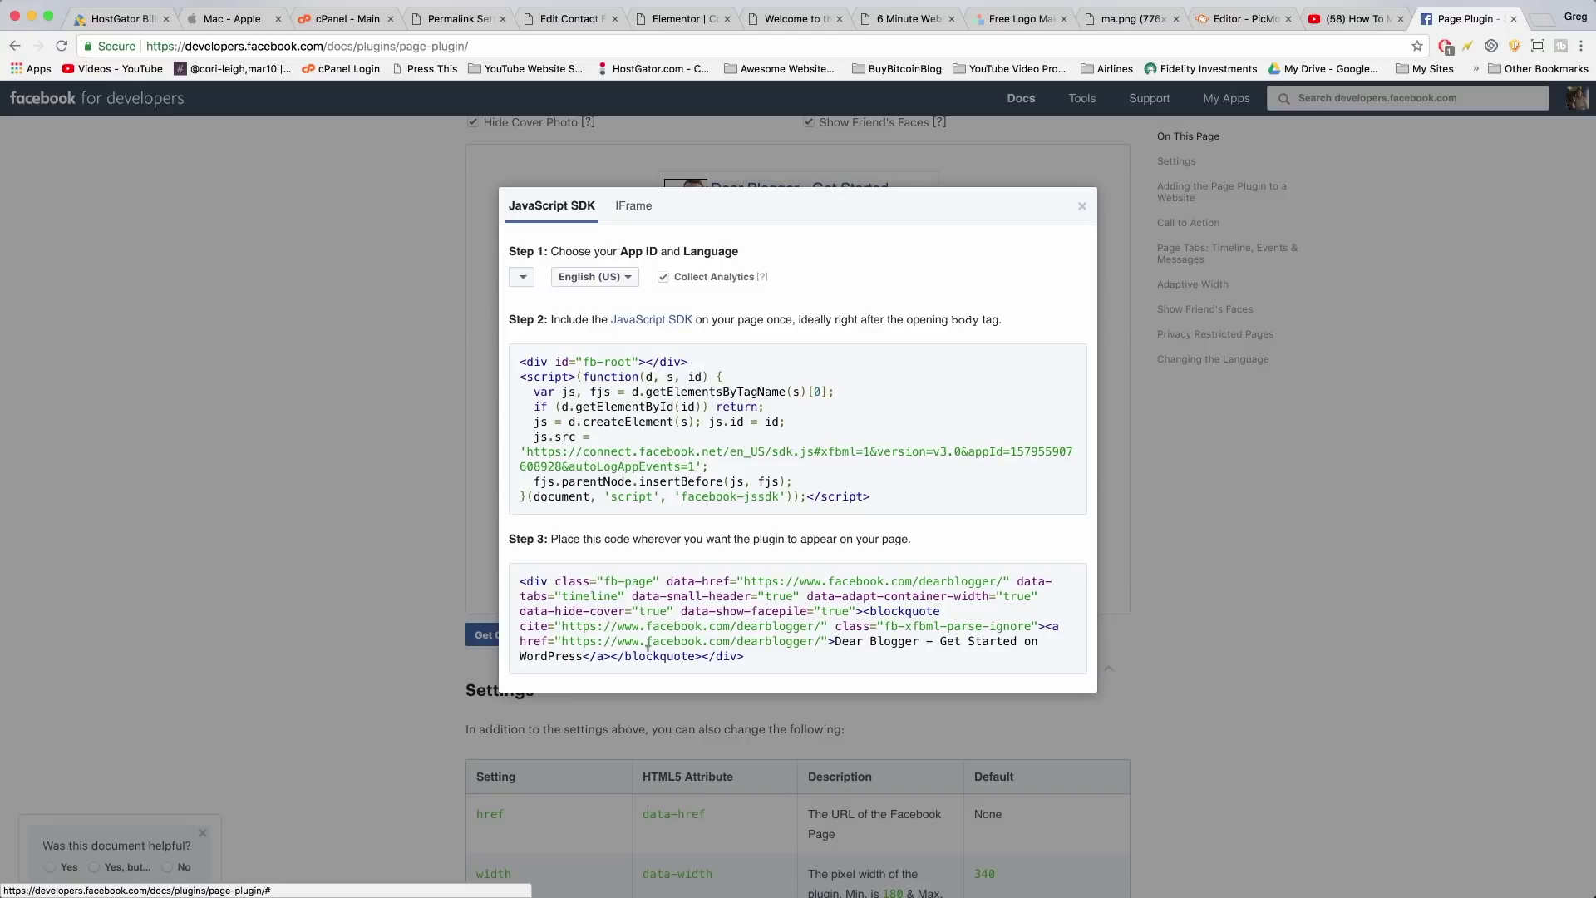
left_click(643, 636)
right_click(664, 622)
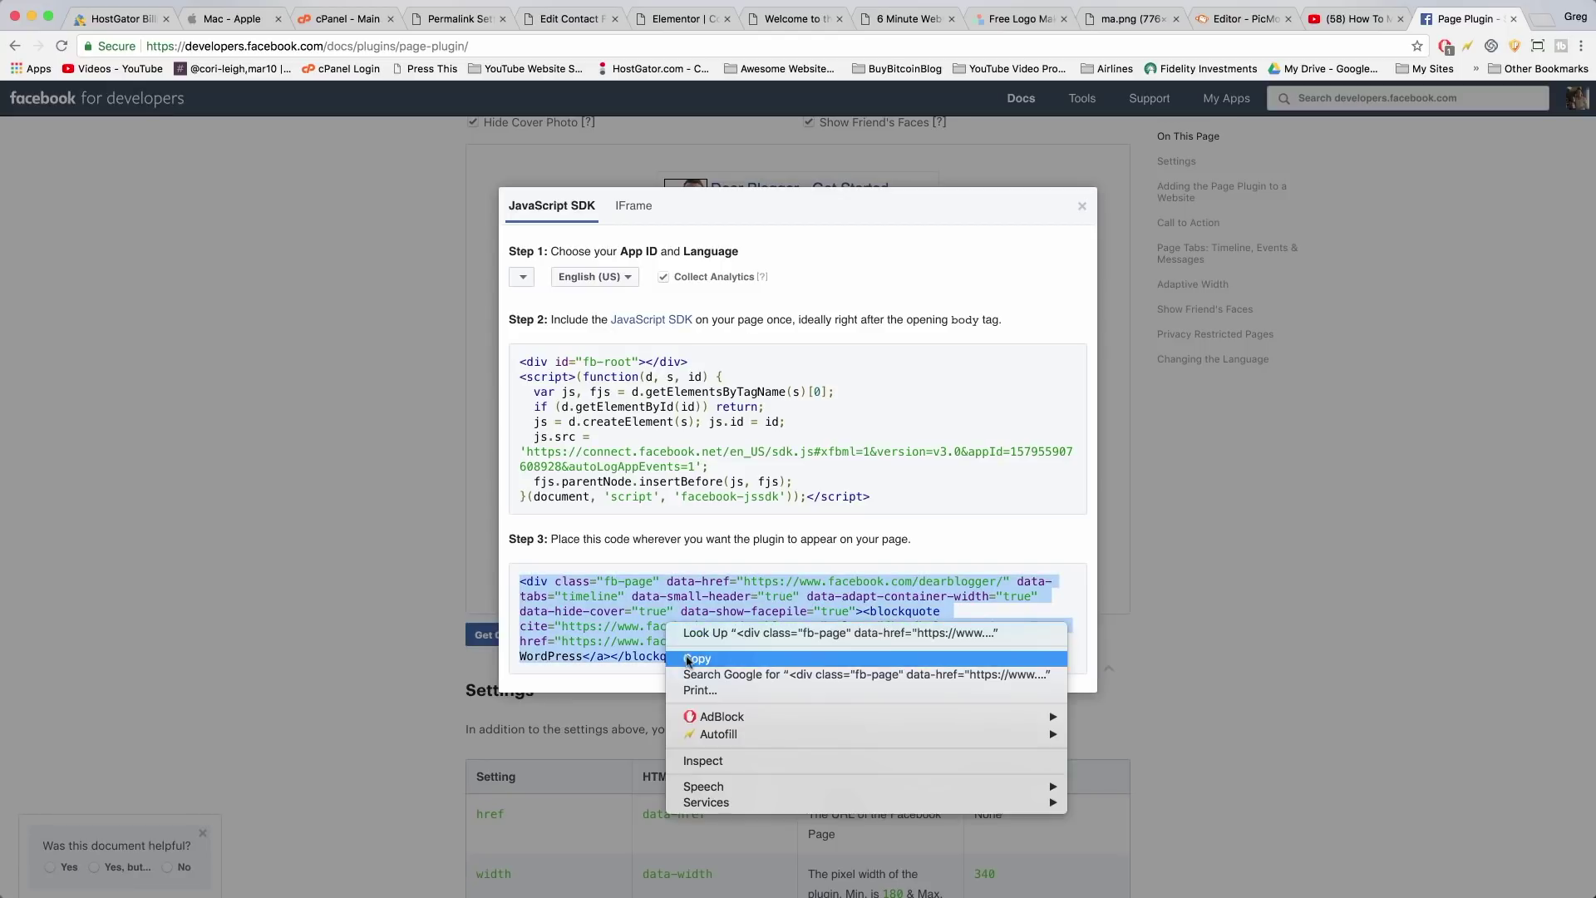
left_click(703, 661)
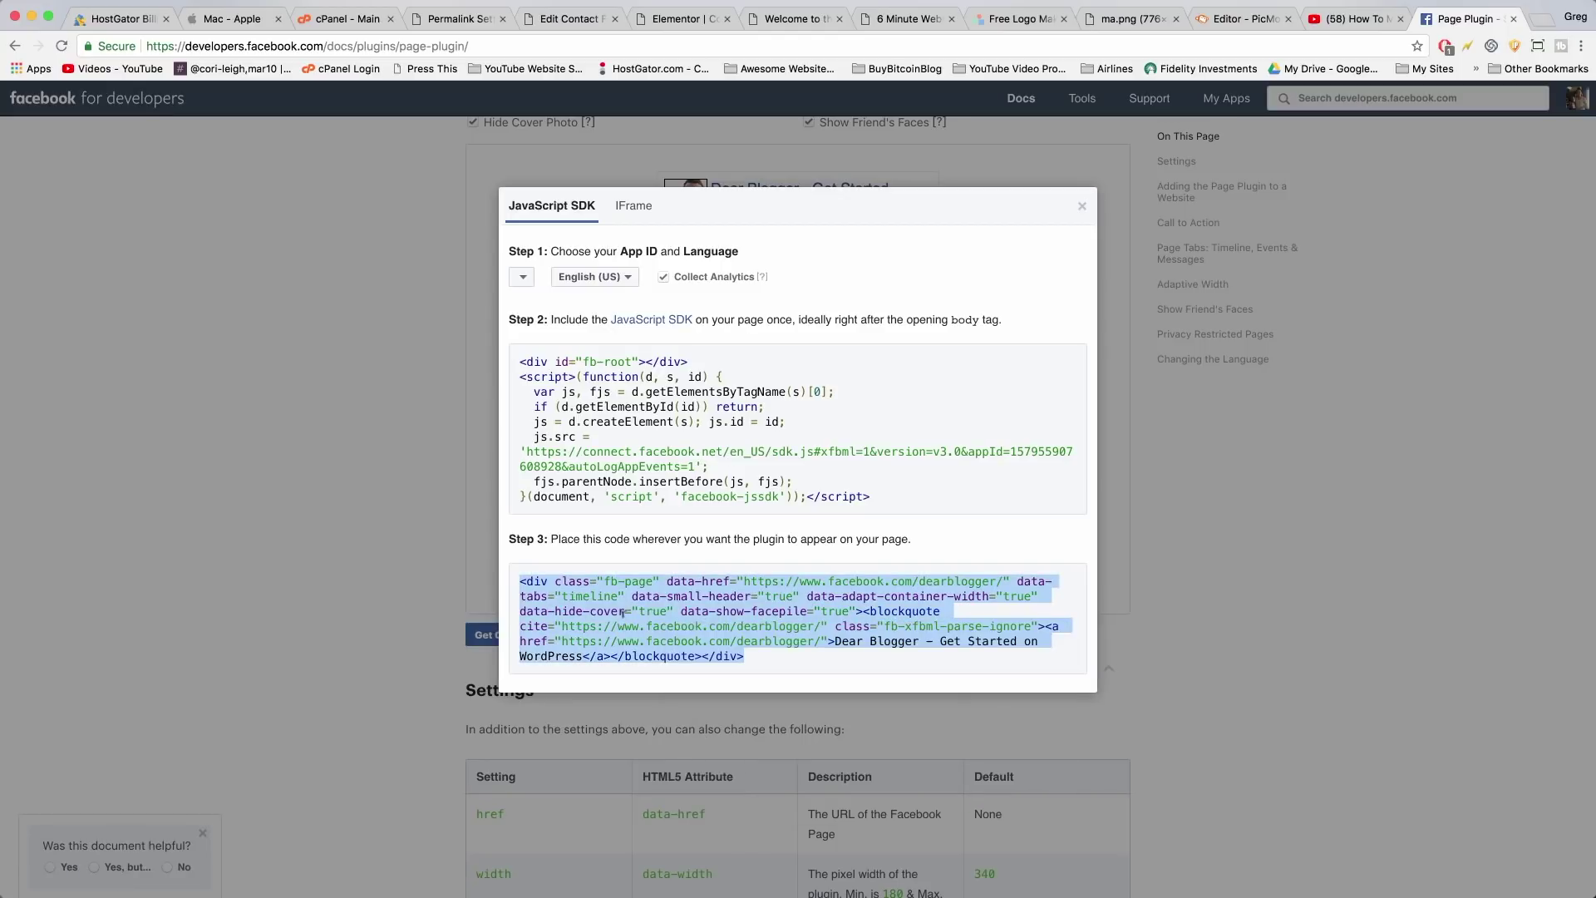
Remove the Archives widget from the sidebar in Appearance > Widgets.
left_click(786, 21)
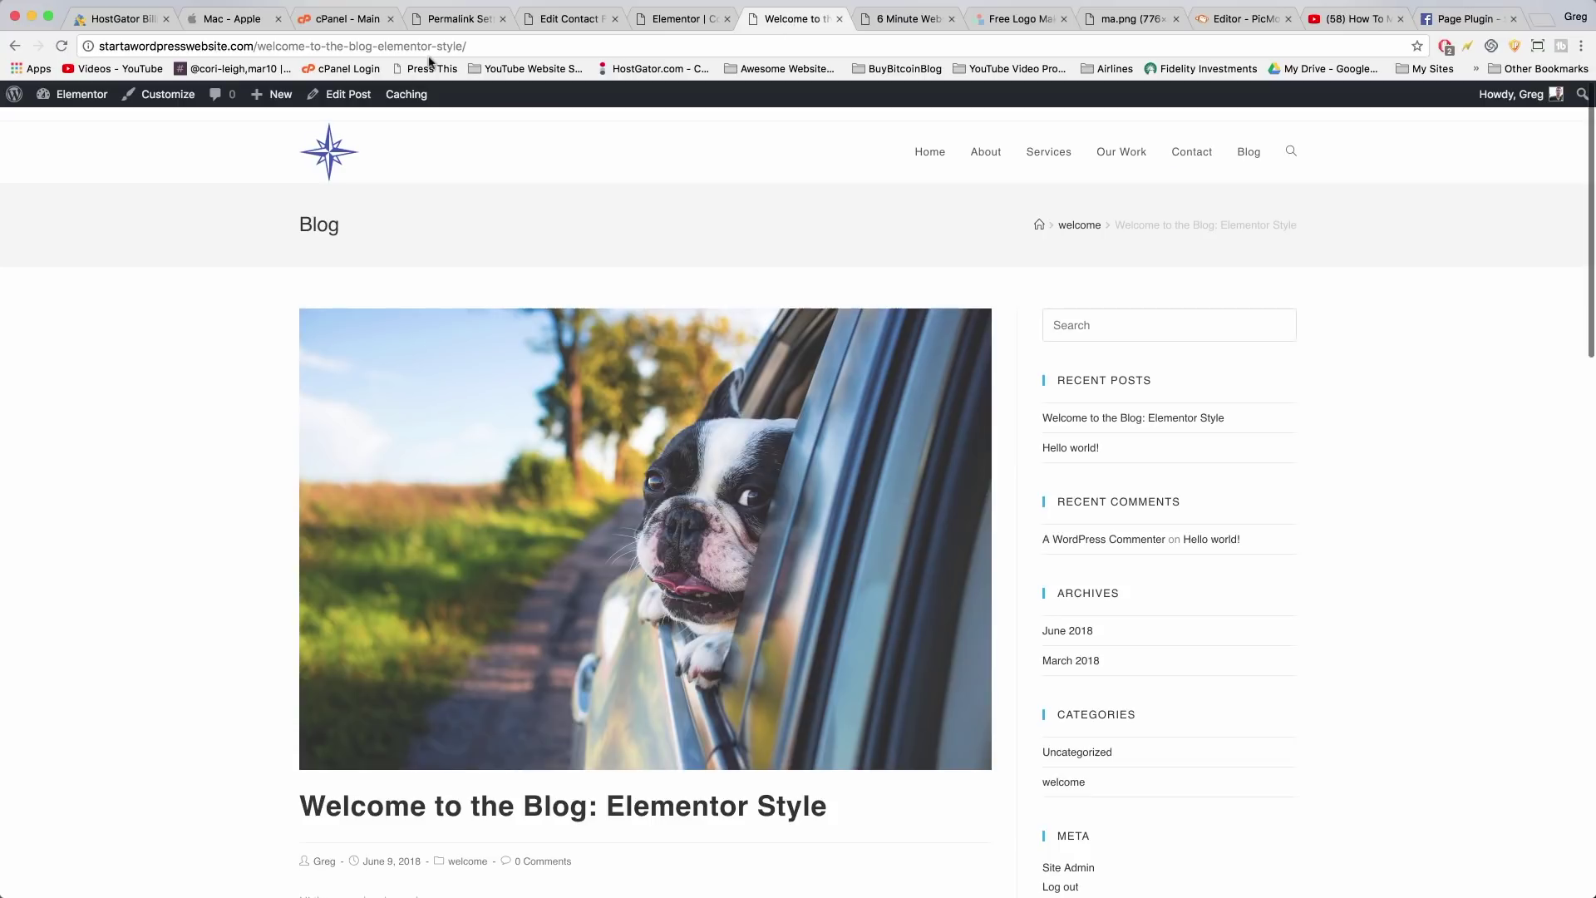
mouse_move(63, 92)
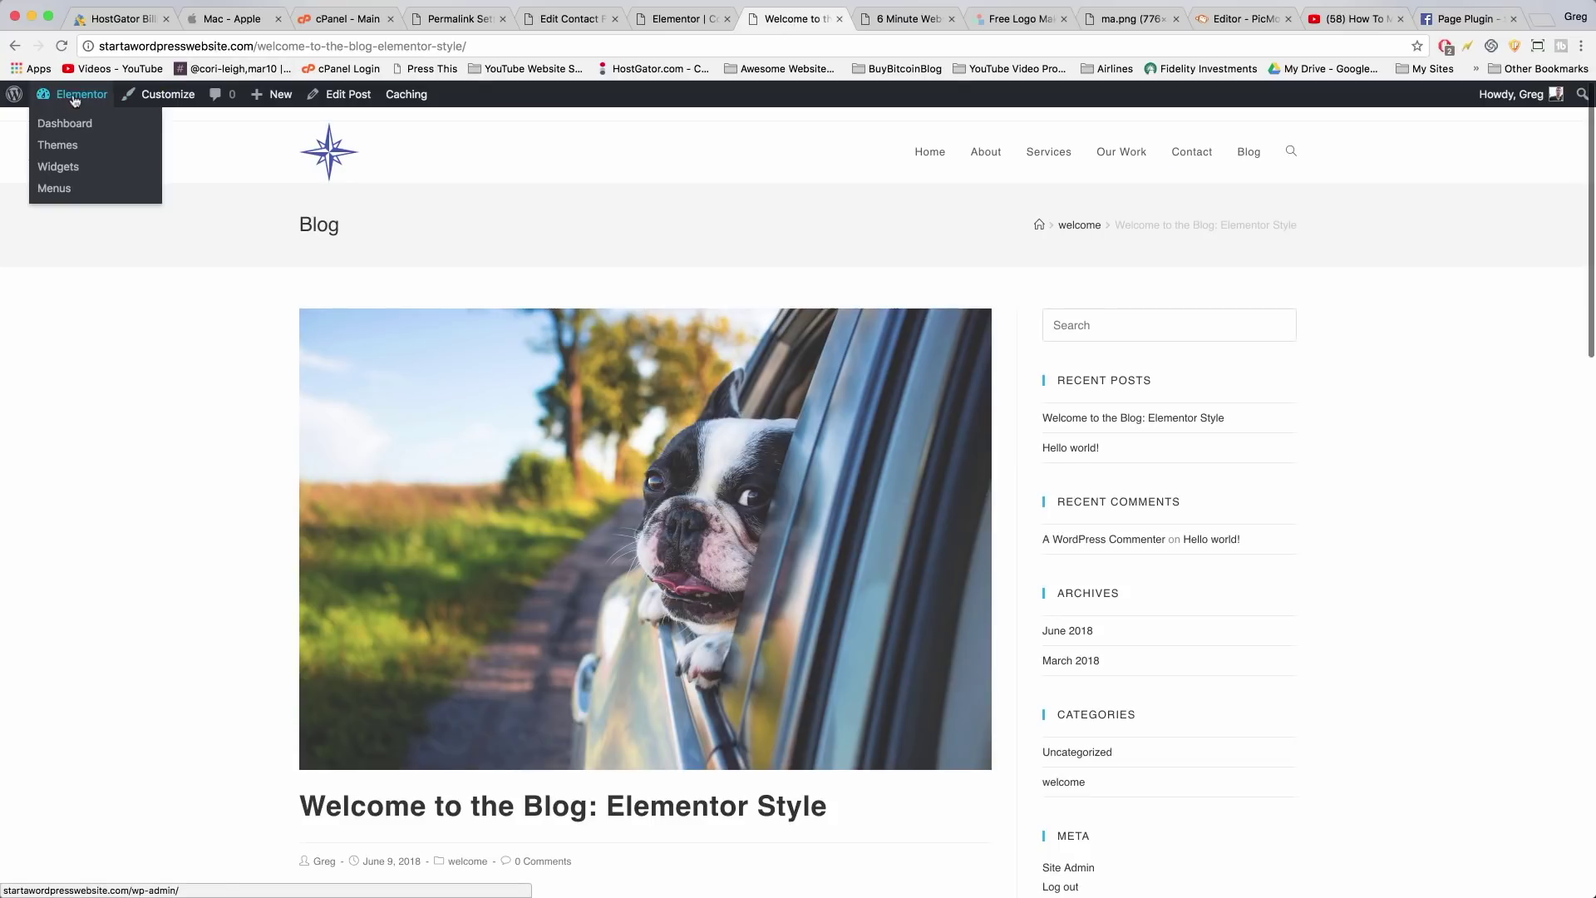
left_click(67, 168)
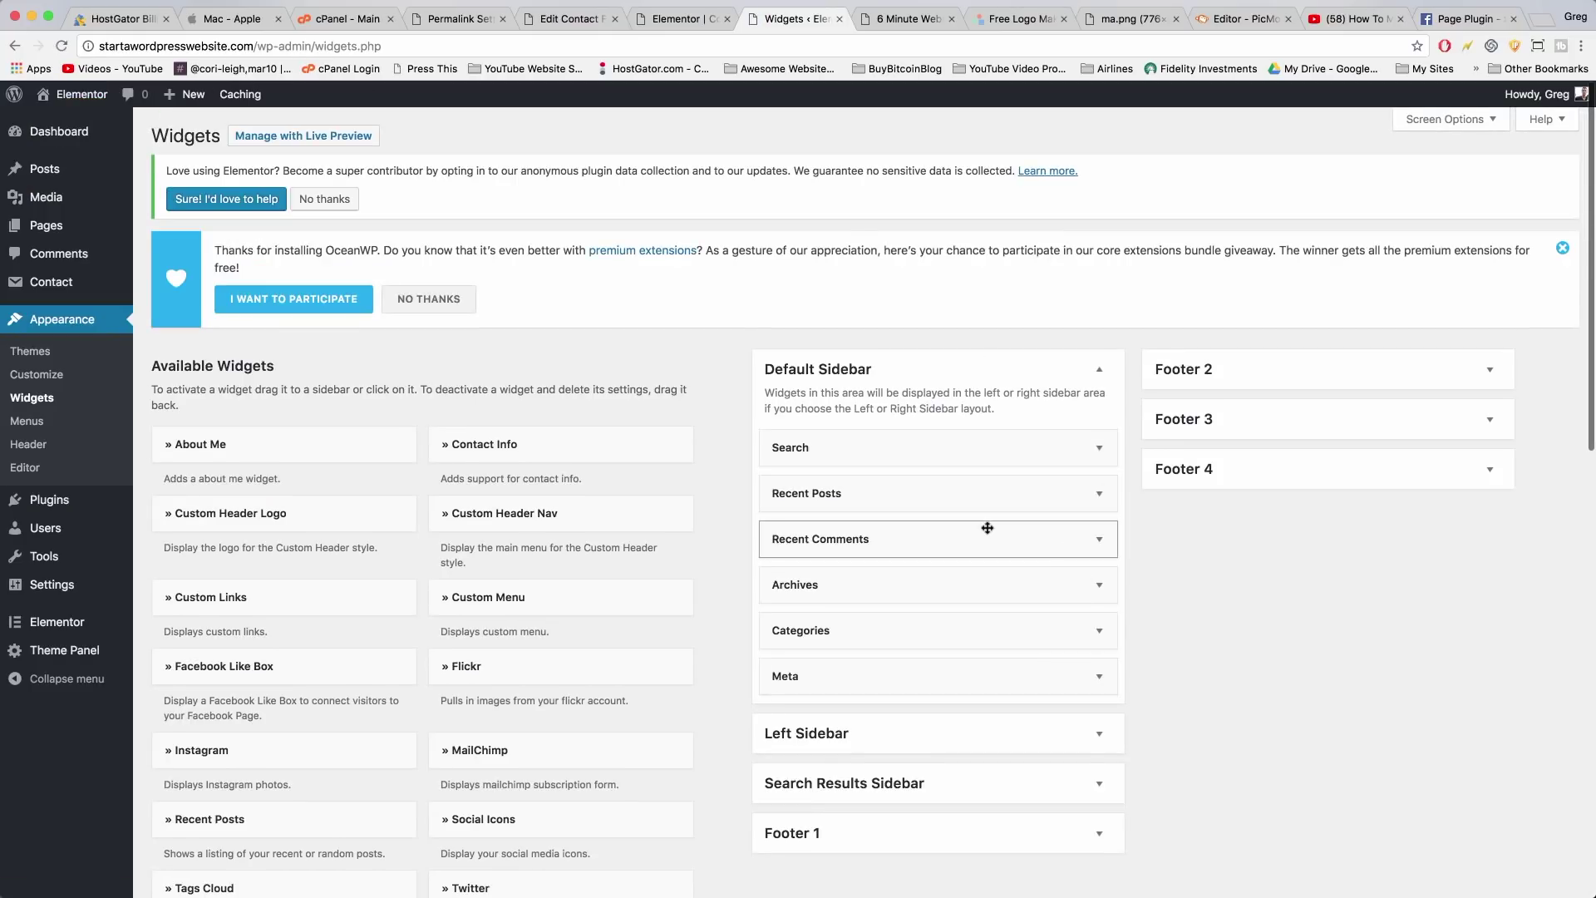
left_click(1099, 586)
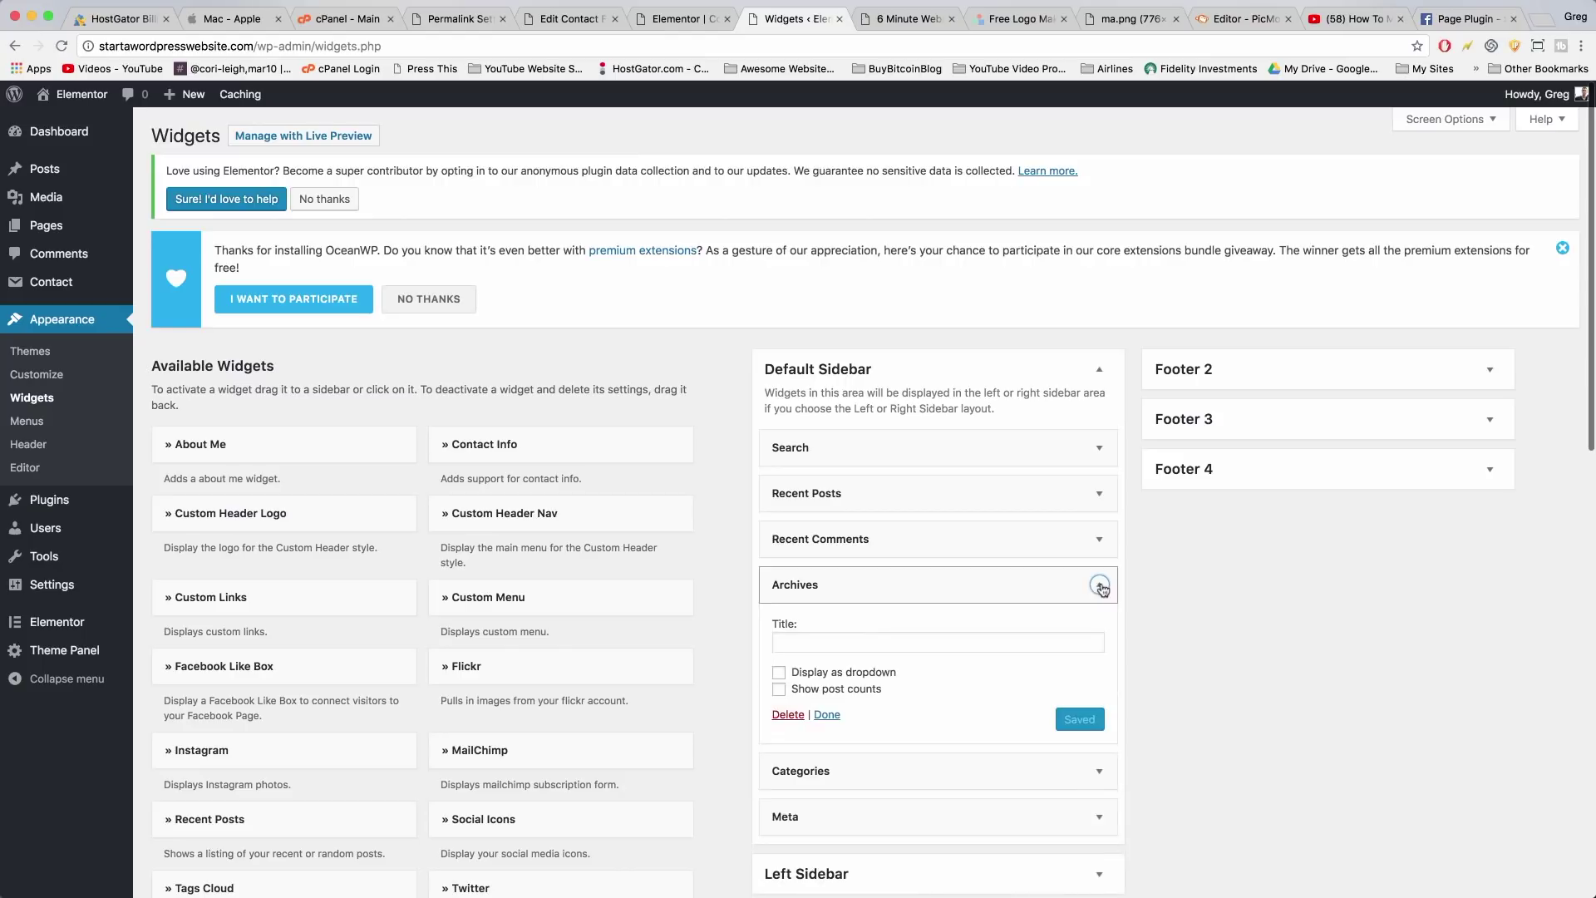
left_click(788, 715)
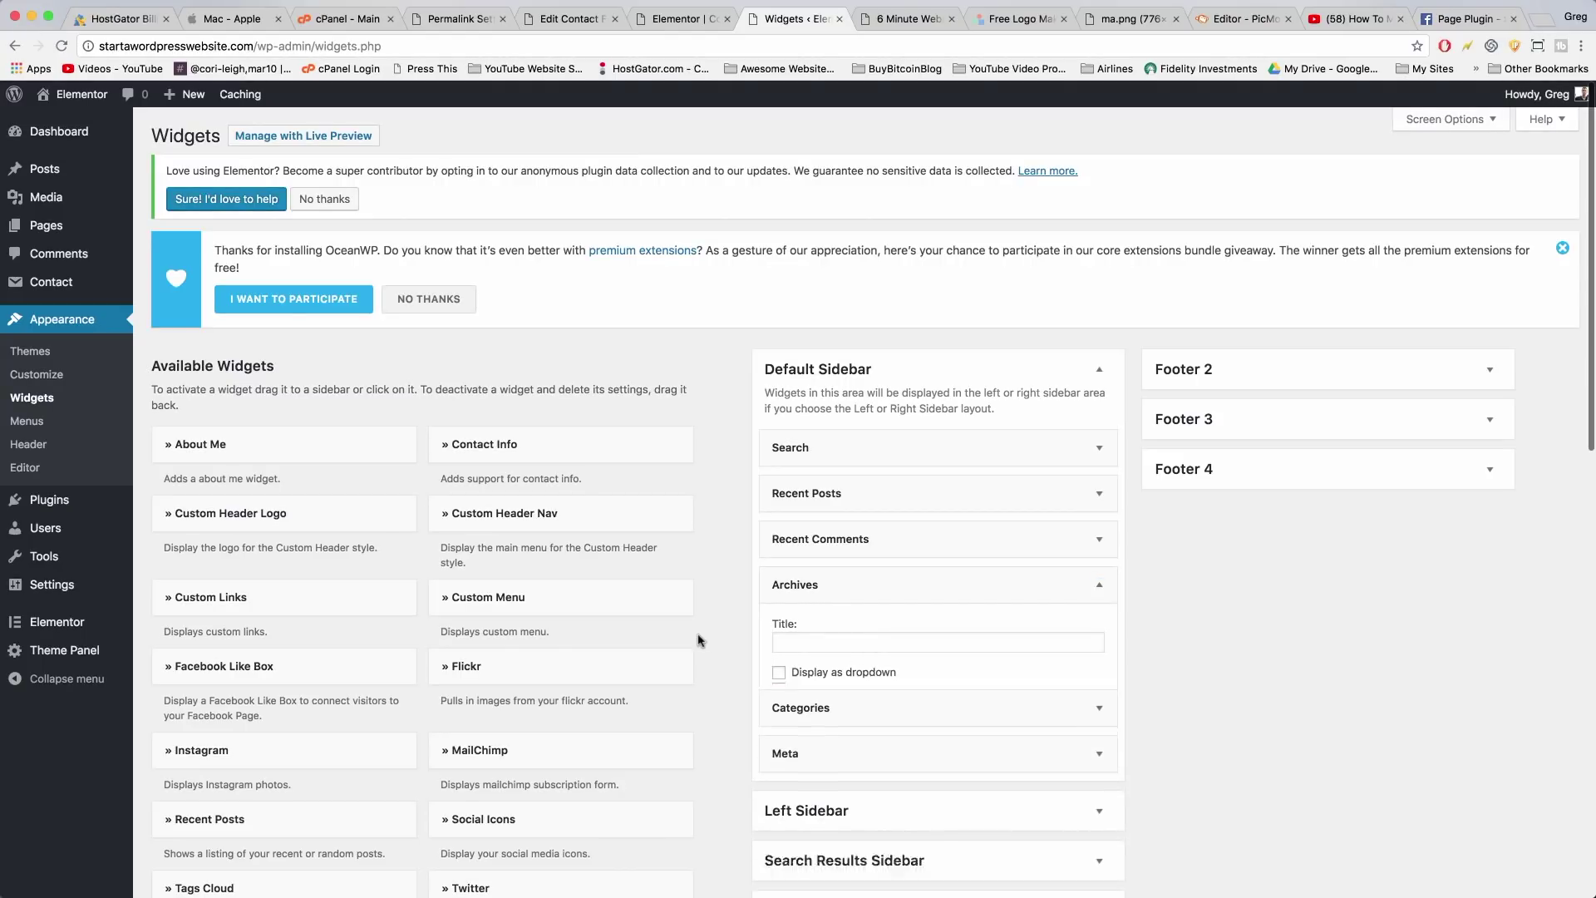
scroll(698, 640, "down", 6)
scroll(698, 640, "down", 5)
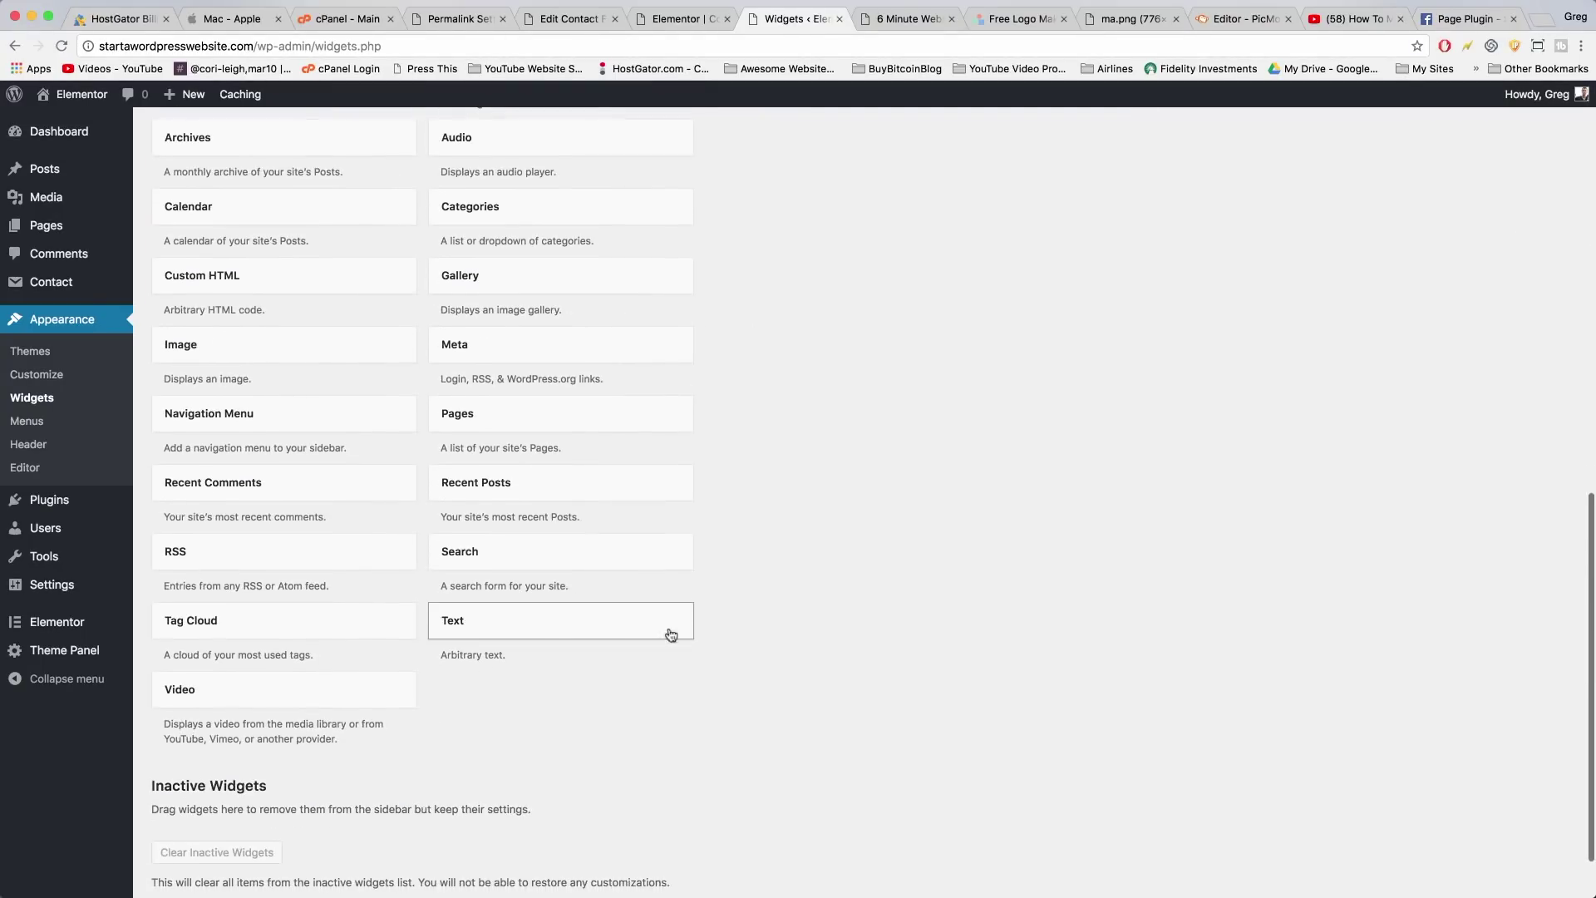
Add a saved Default Sidebar Text widget 'Add on us Facebook' containing the page-plugin code.
left_click(548, 620)
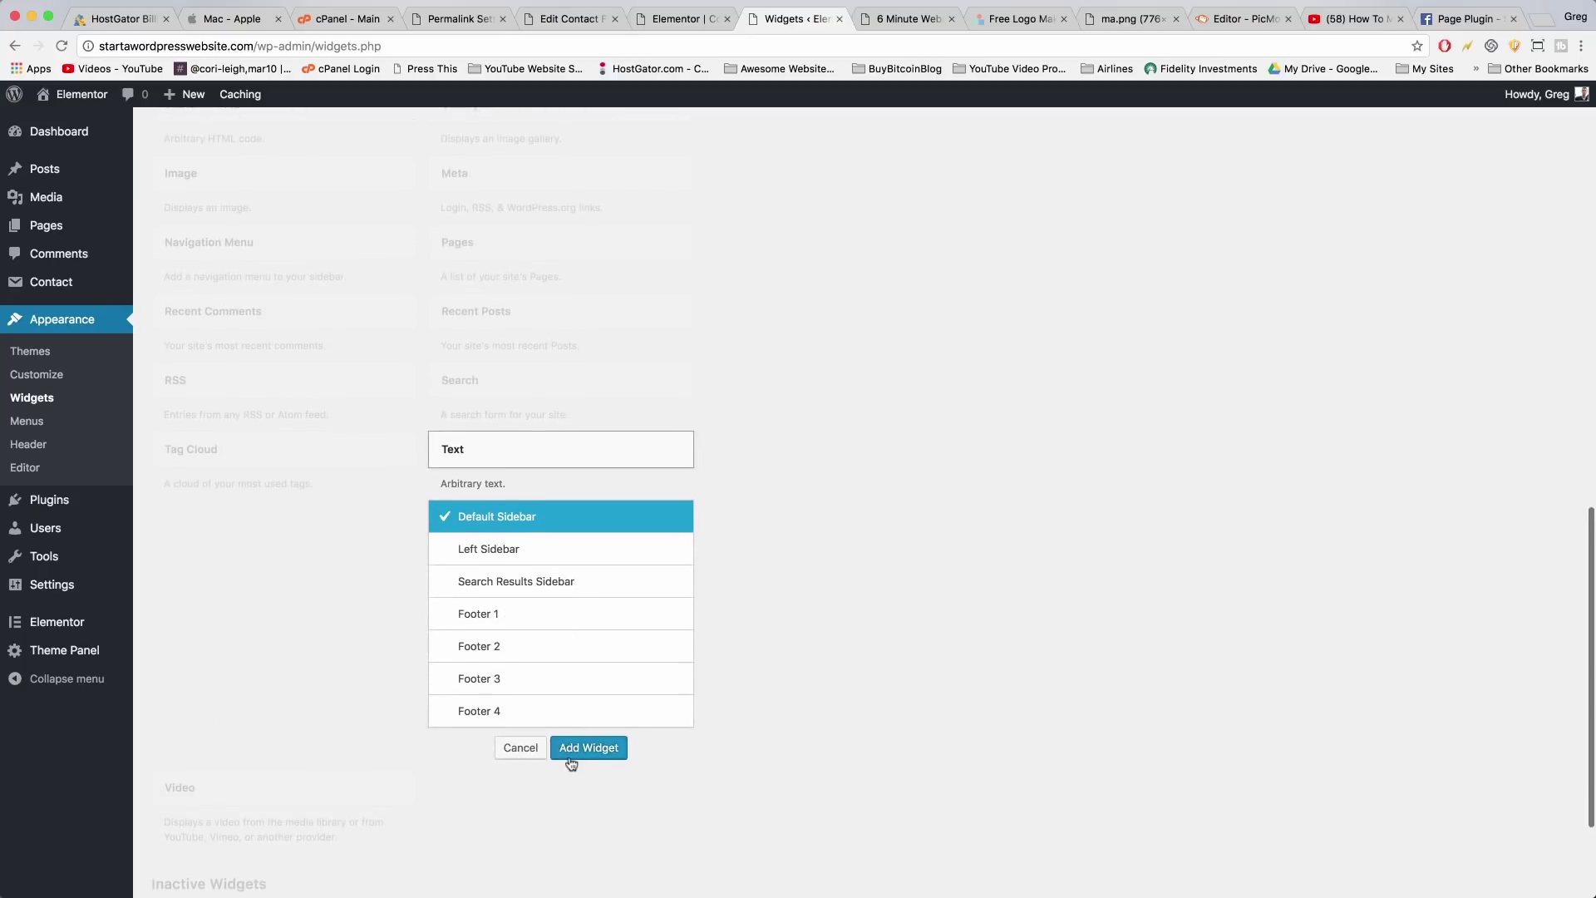
left_click(587, 748)
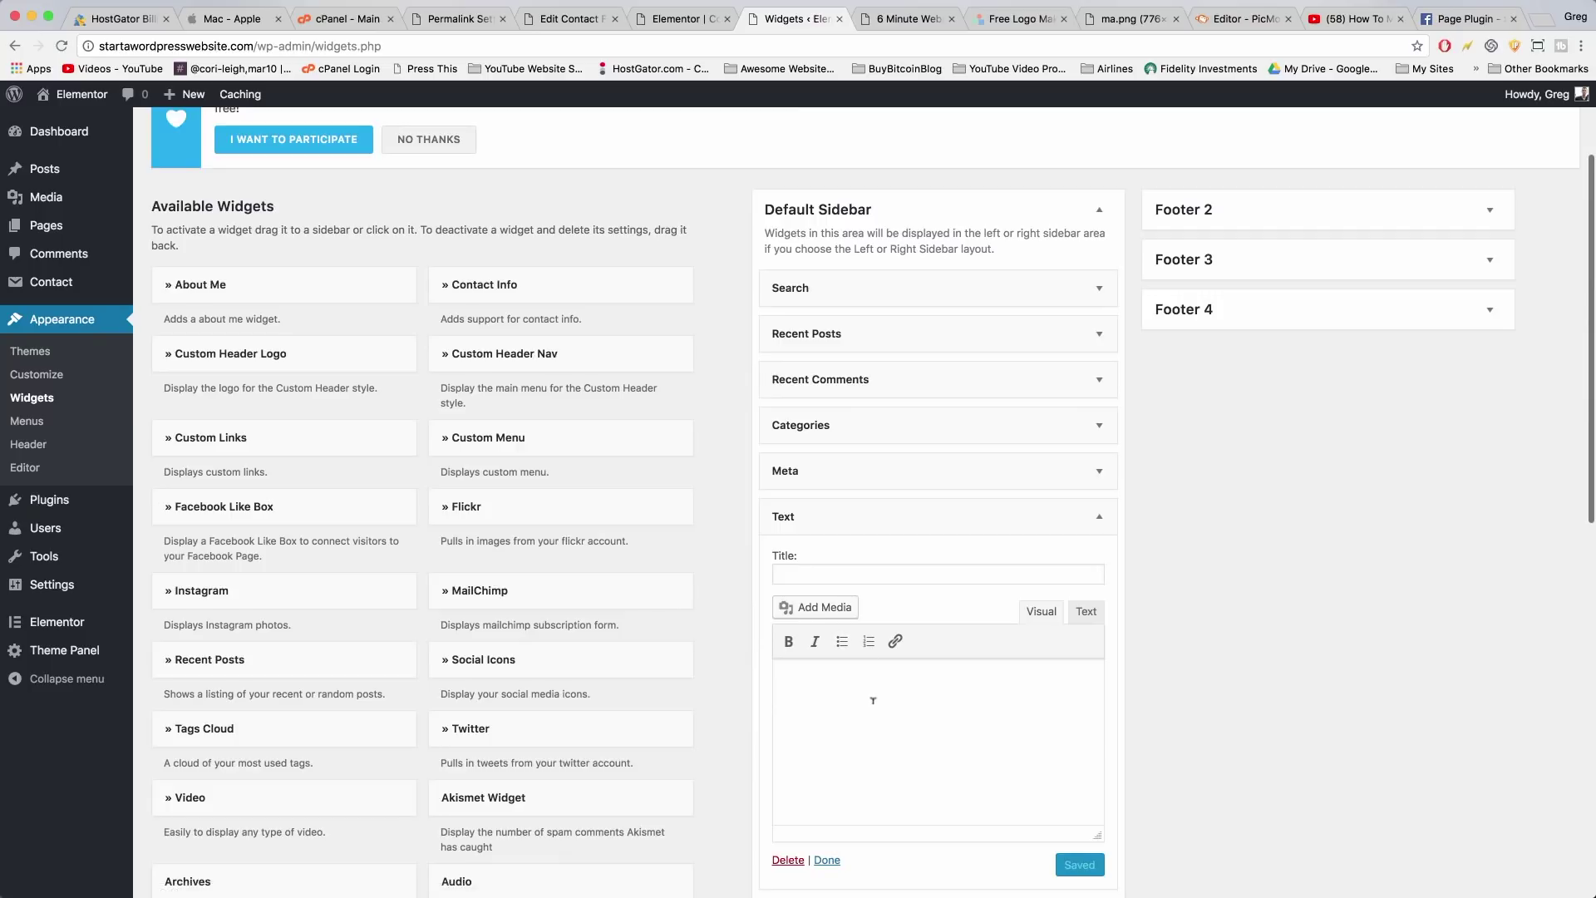
left_click(1086, 615)
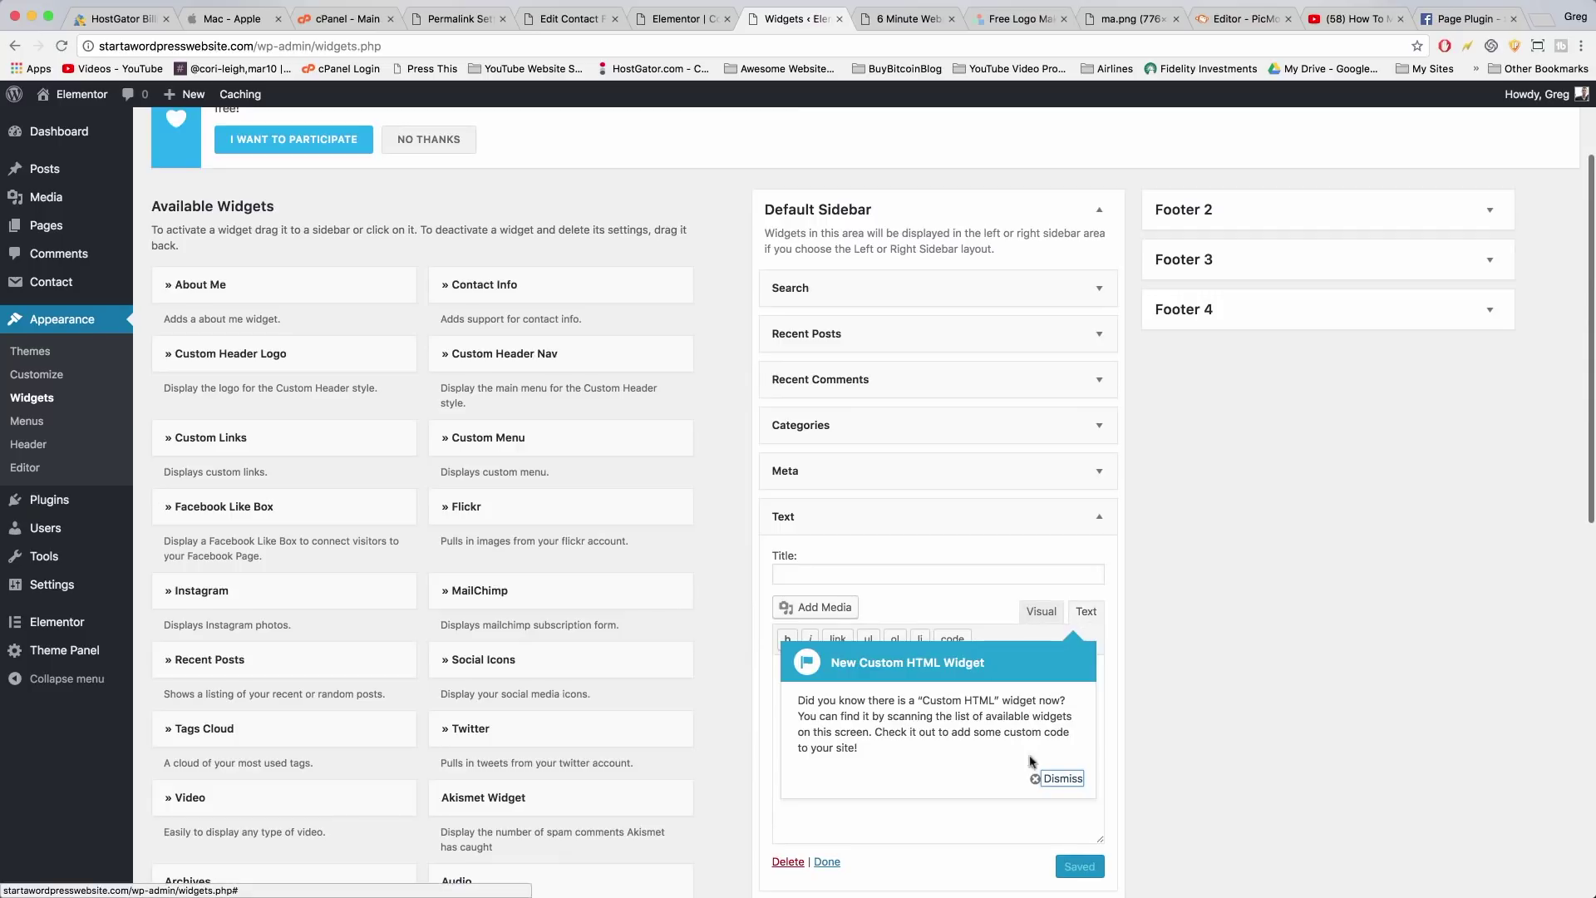
left_click(1057, 778)
right_click(840, 676)
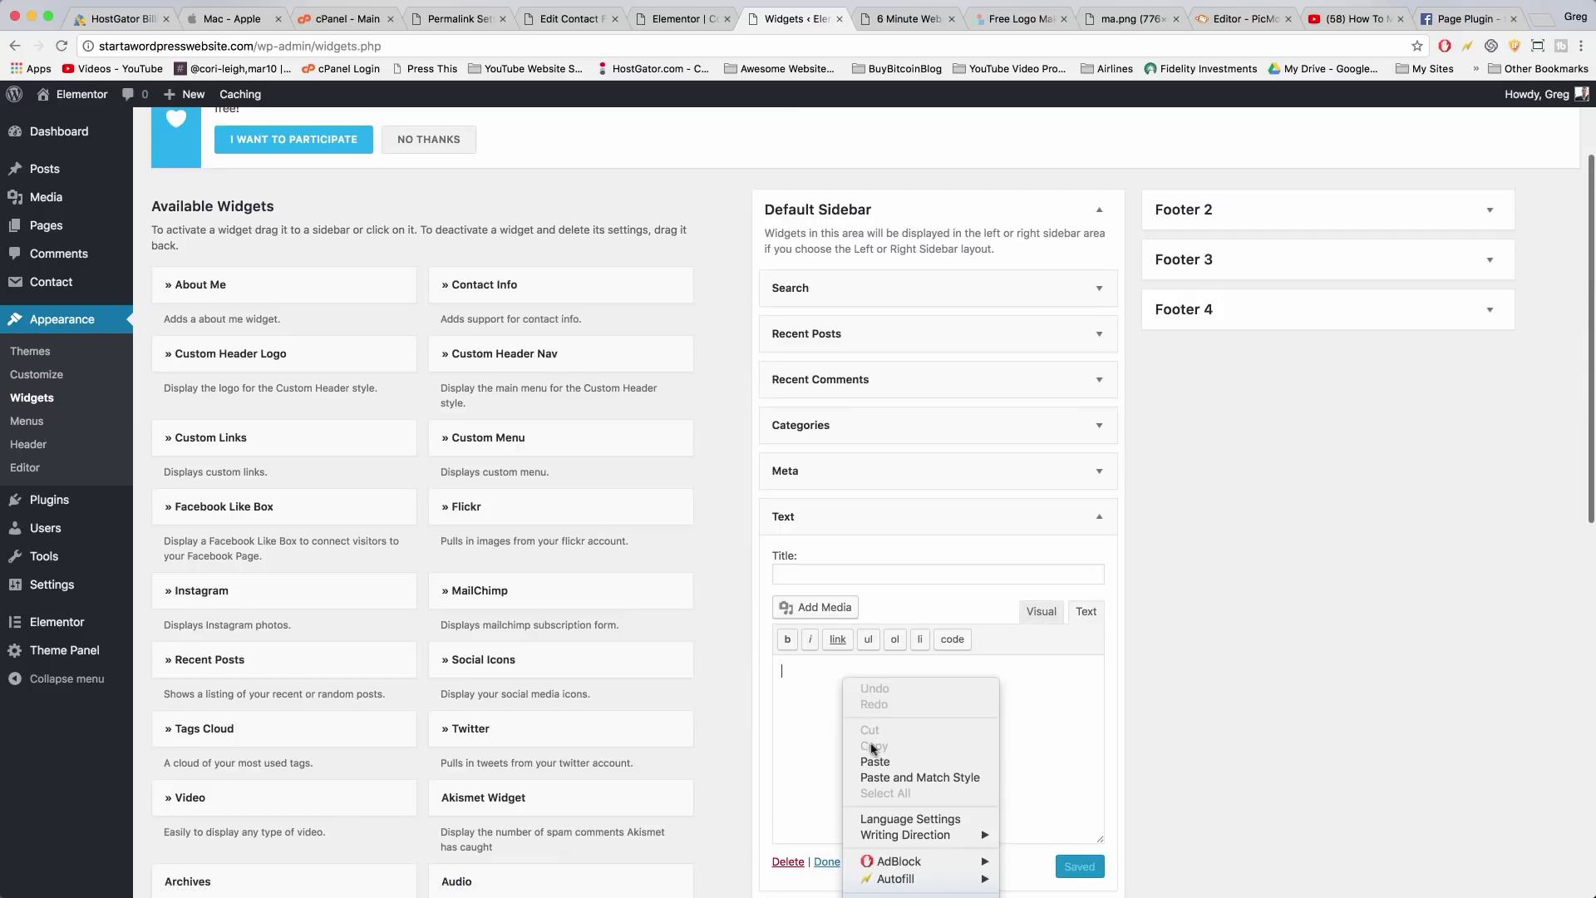
left_click(973, 758)
left_click(843, 574)
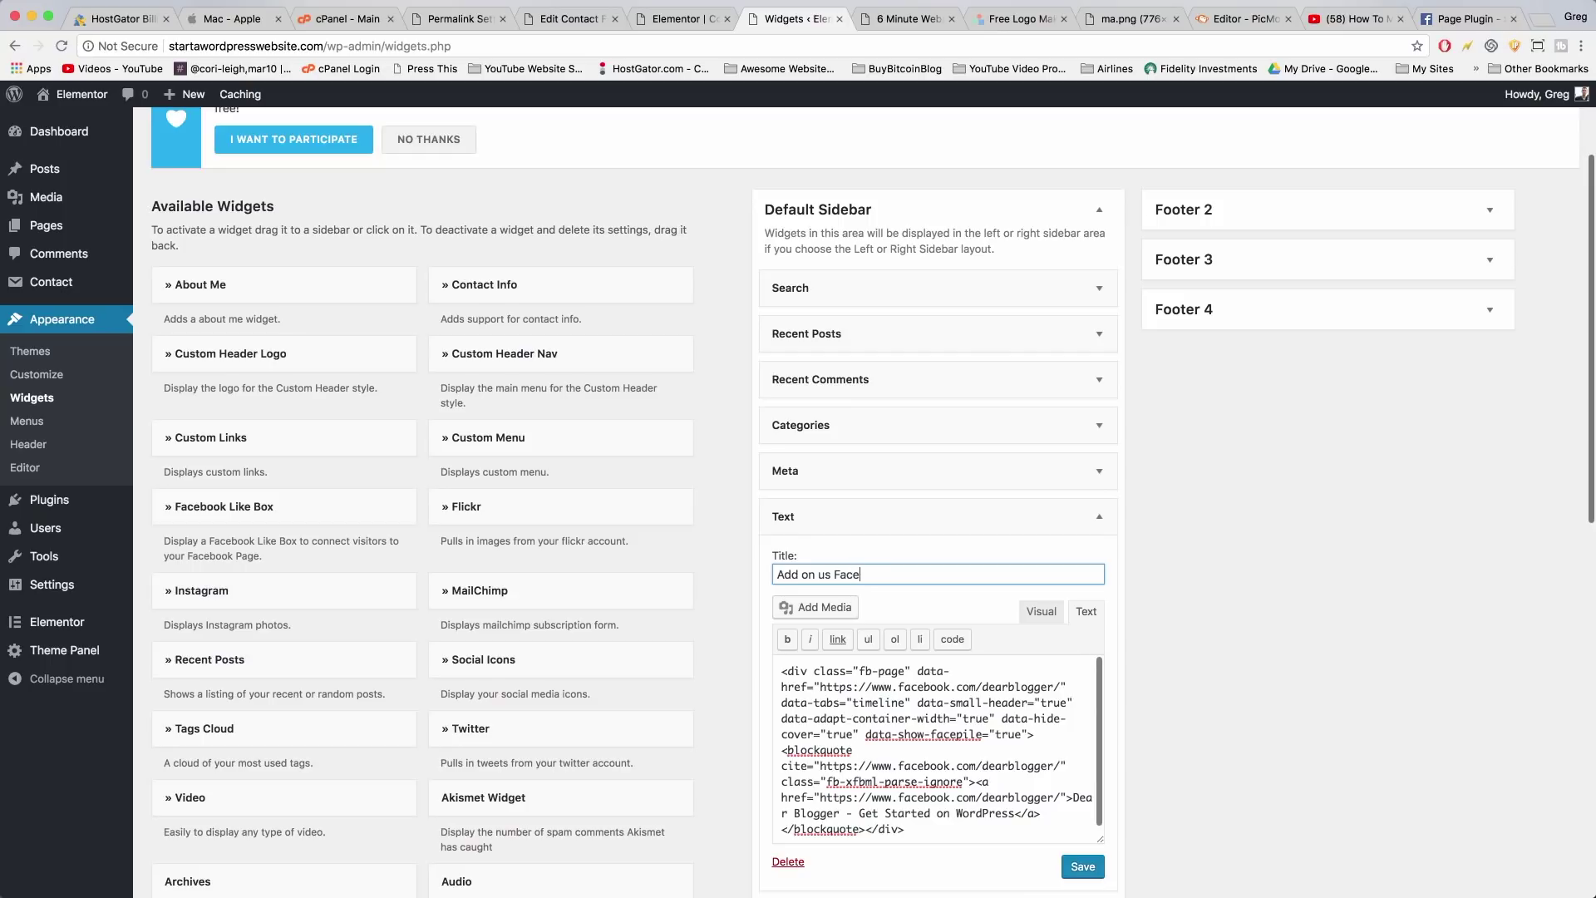
left_click(1094, 867)
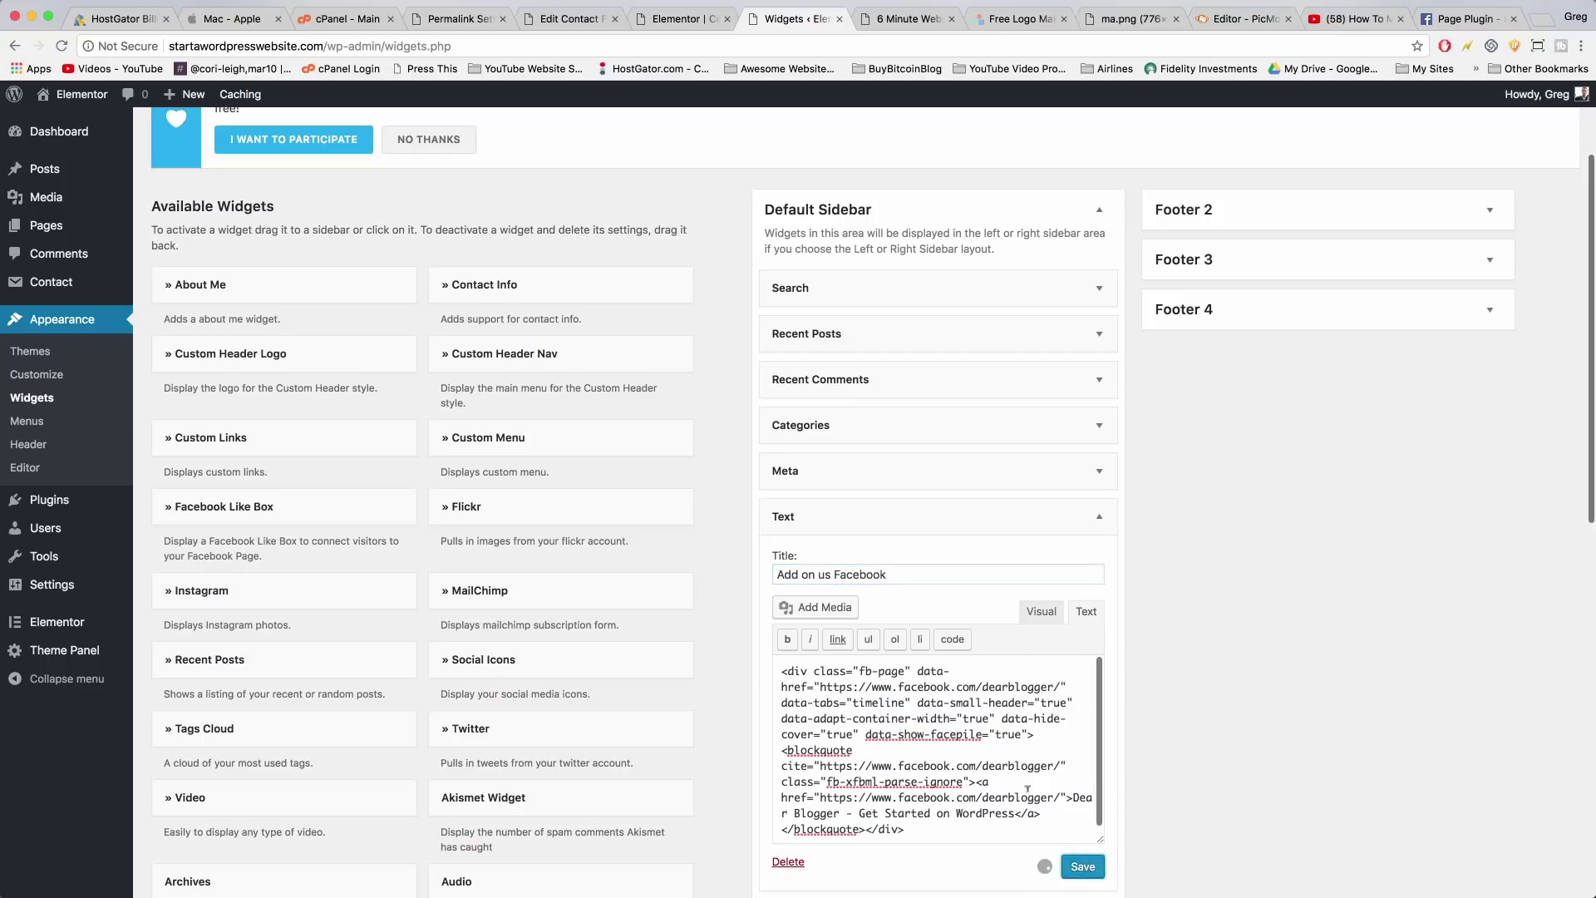
left_click(76, 105)
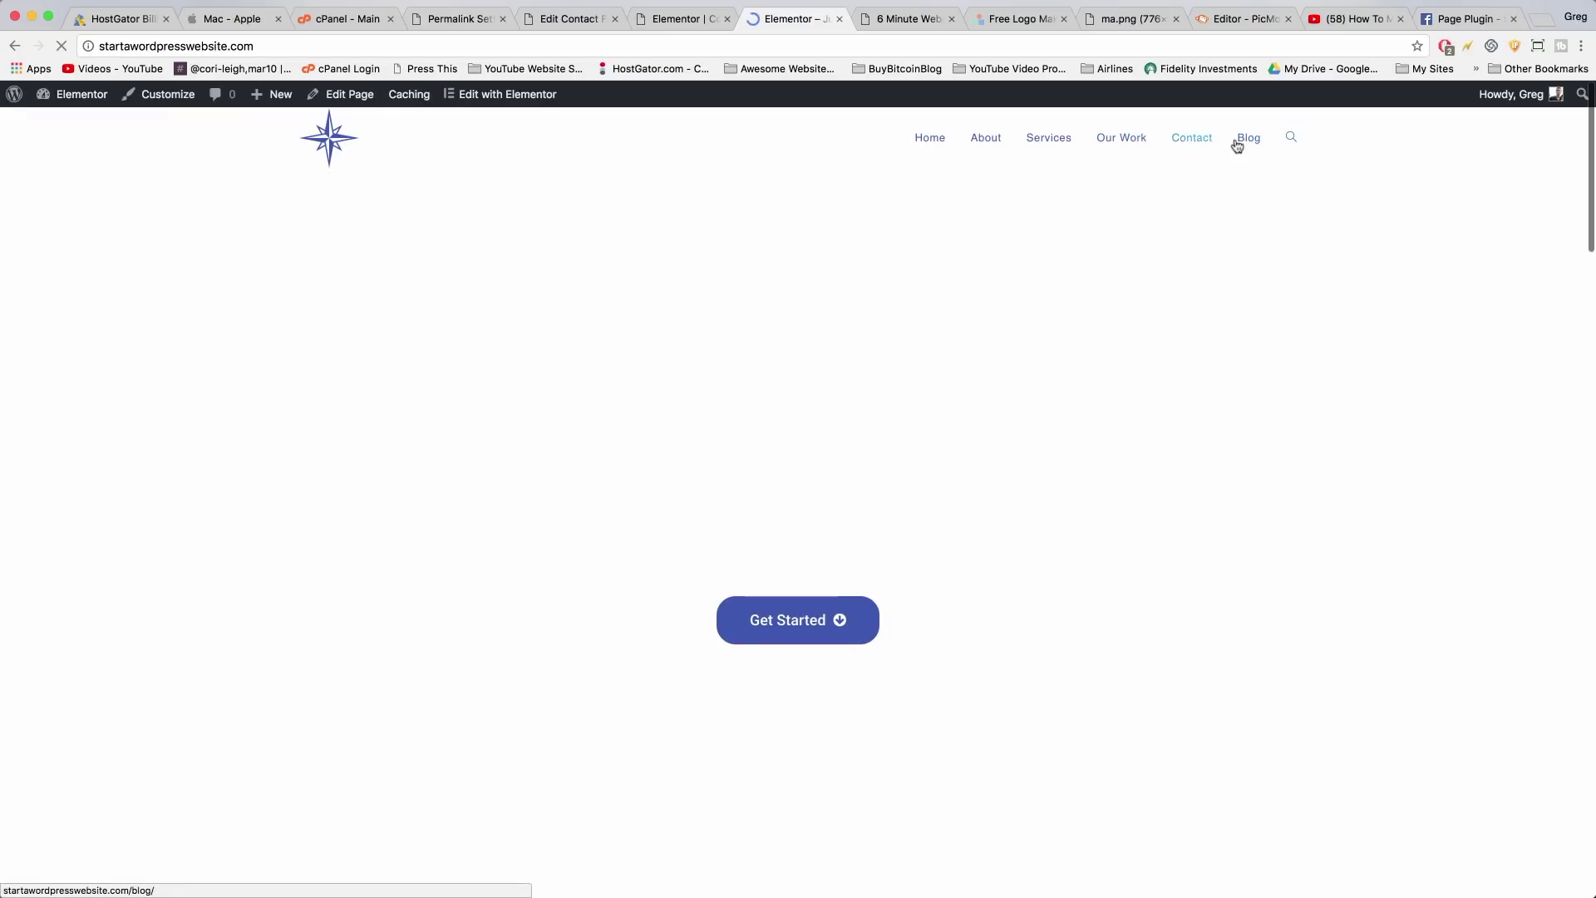
Check the Blog page to see the new Facebook sidebar widget.
left_click(1243, 142)
scroll(1214, 358, "down", 5)
scroll(1150, 340, "up", 5)
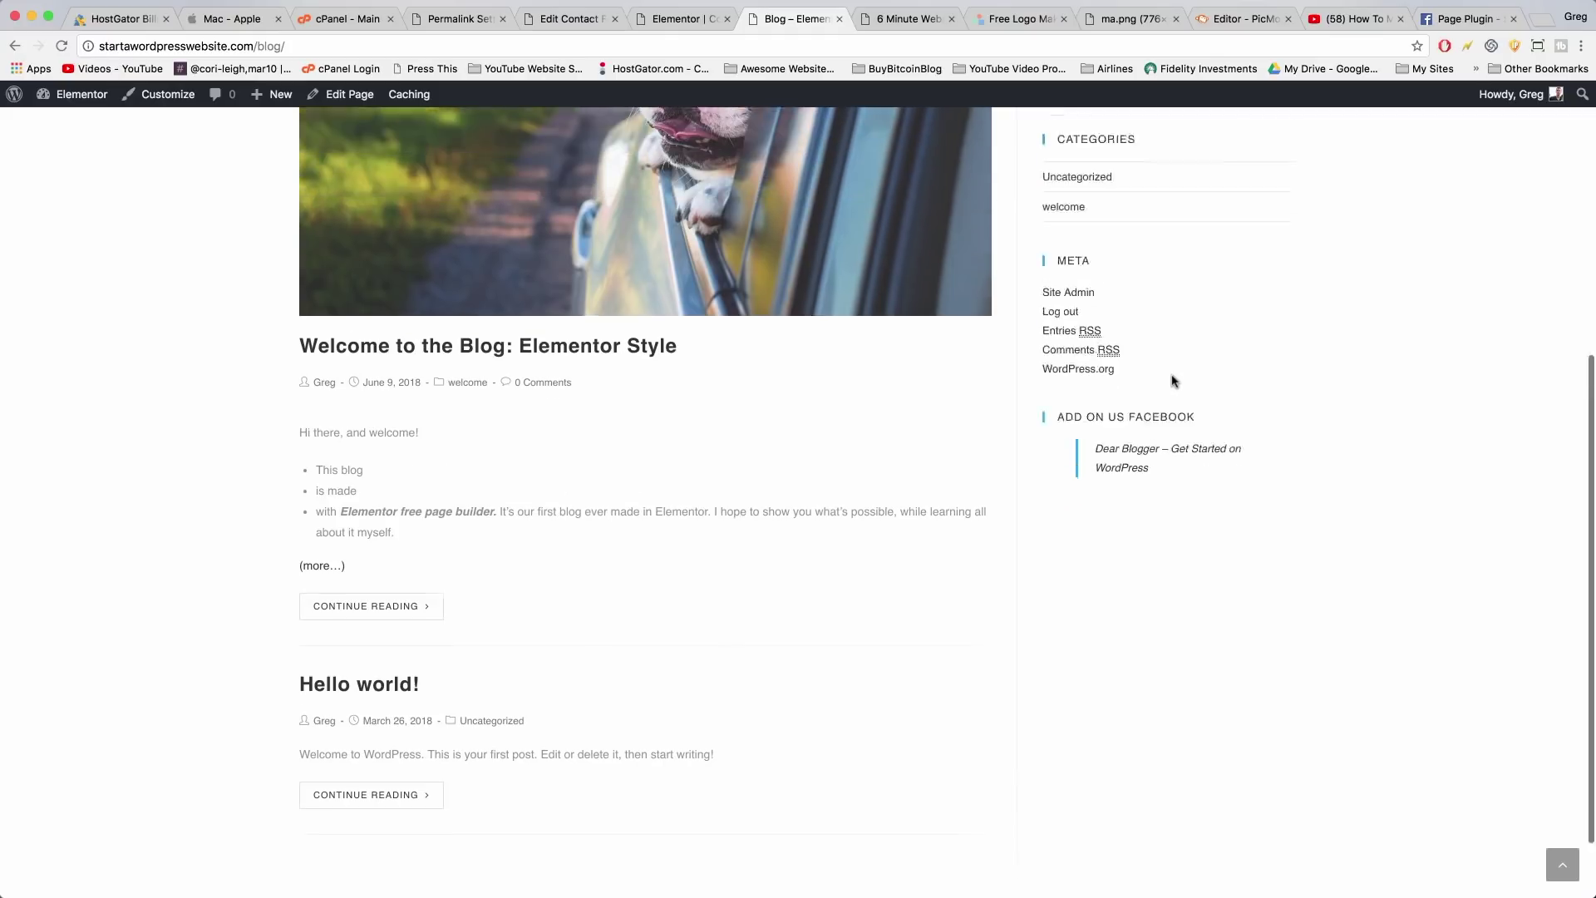
Copy the Step 2 JavaScript SDK code from the Facebook page and return to the site tab.
left_click(1457, 20)
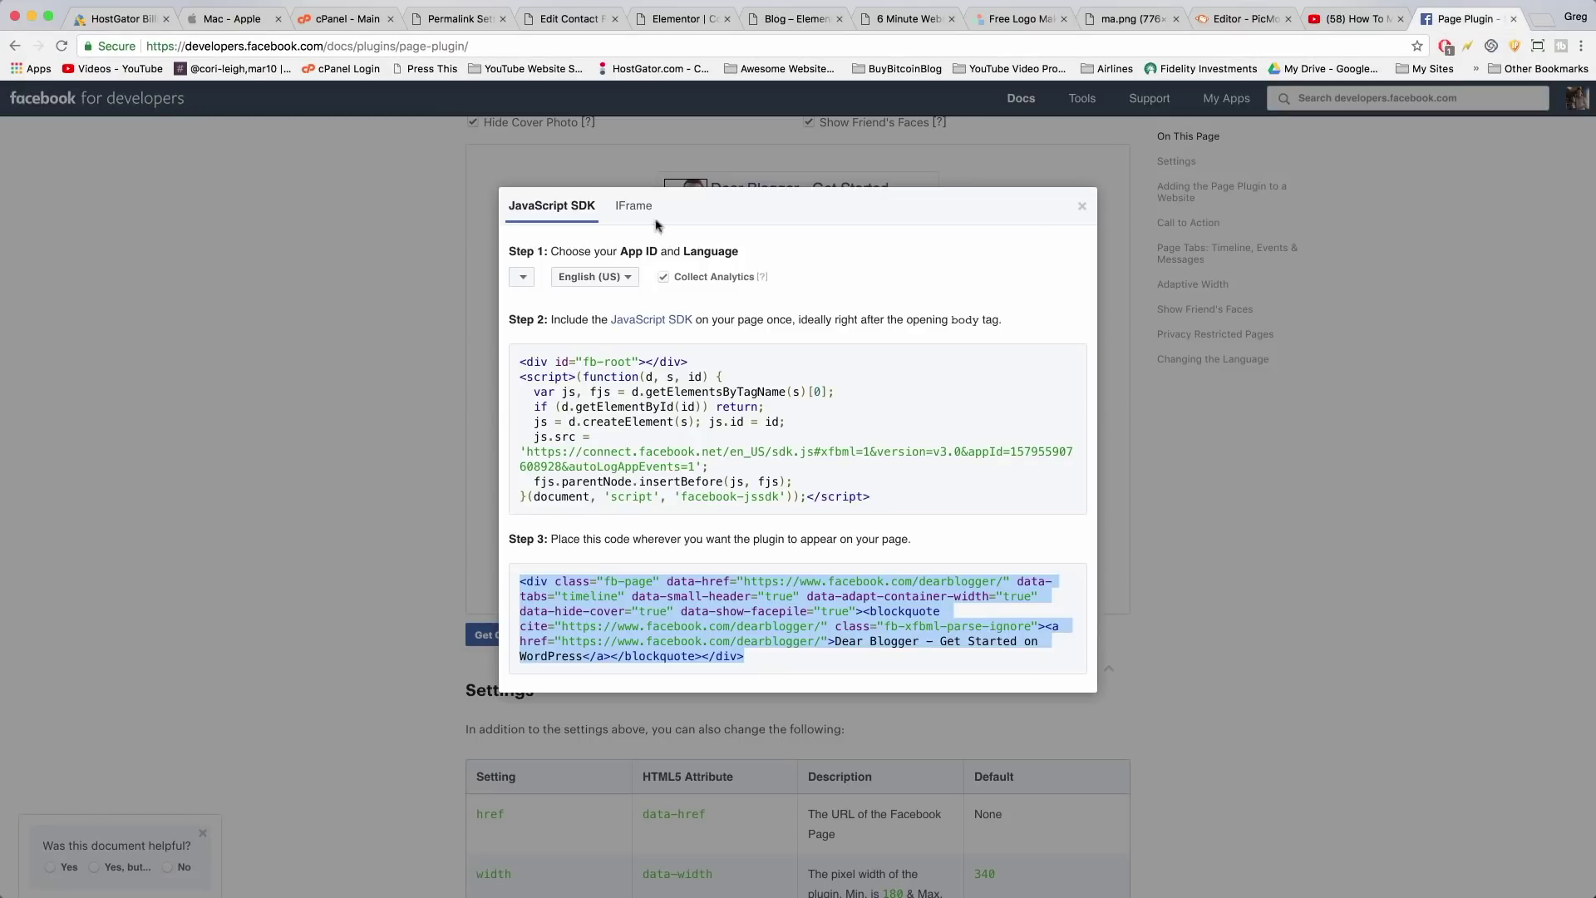
left_click(568, 374)
right_click(598, 402)
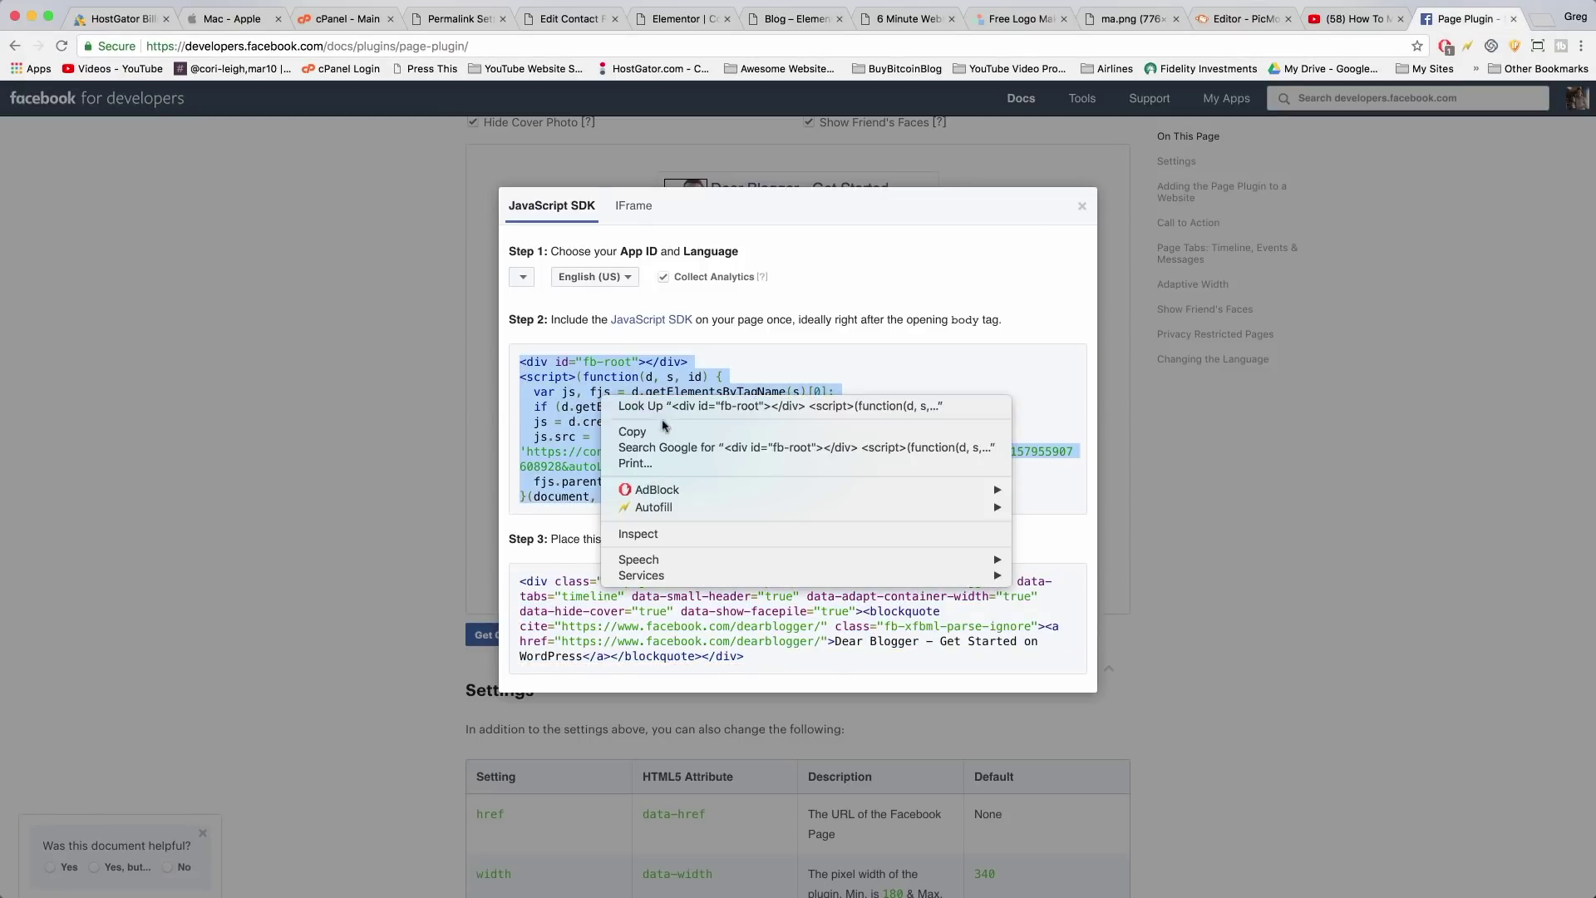
left_click(647, 434)
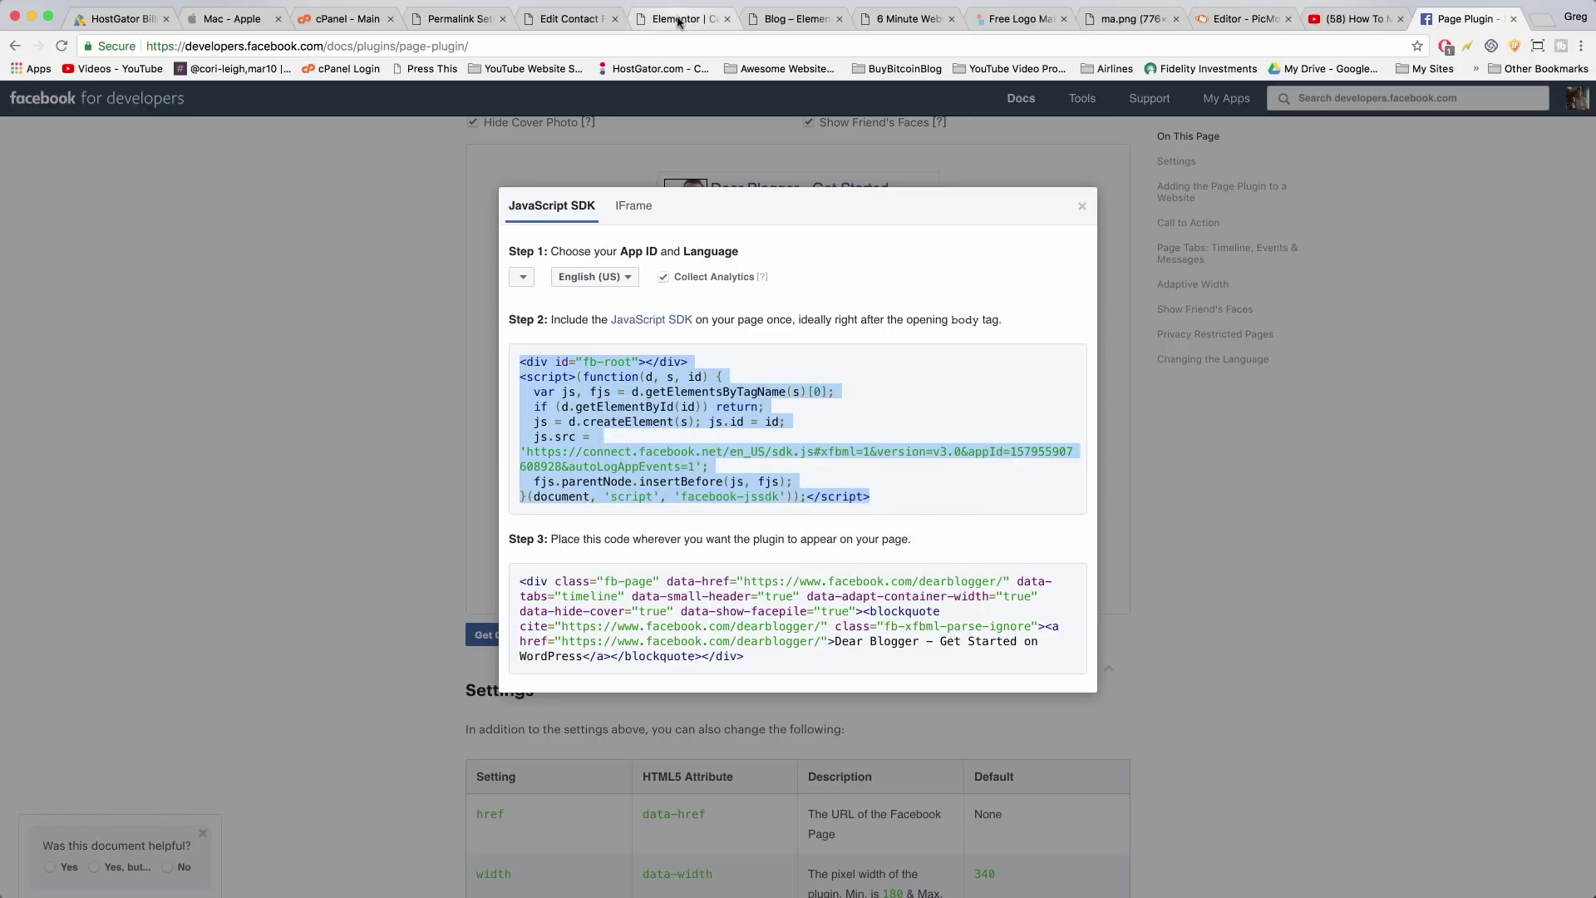
left_click(678, 20)
left_click(799, 13)
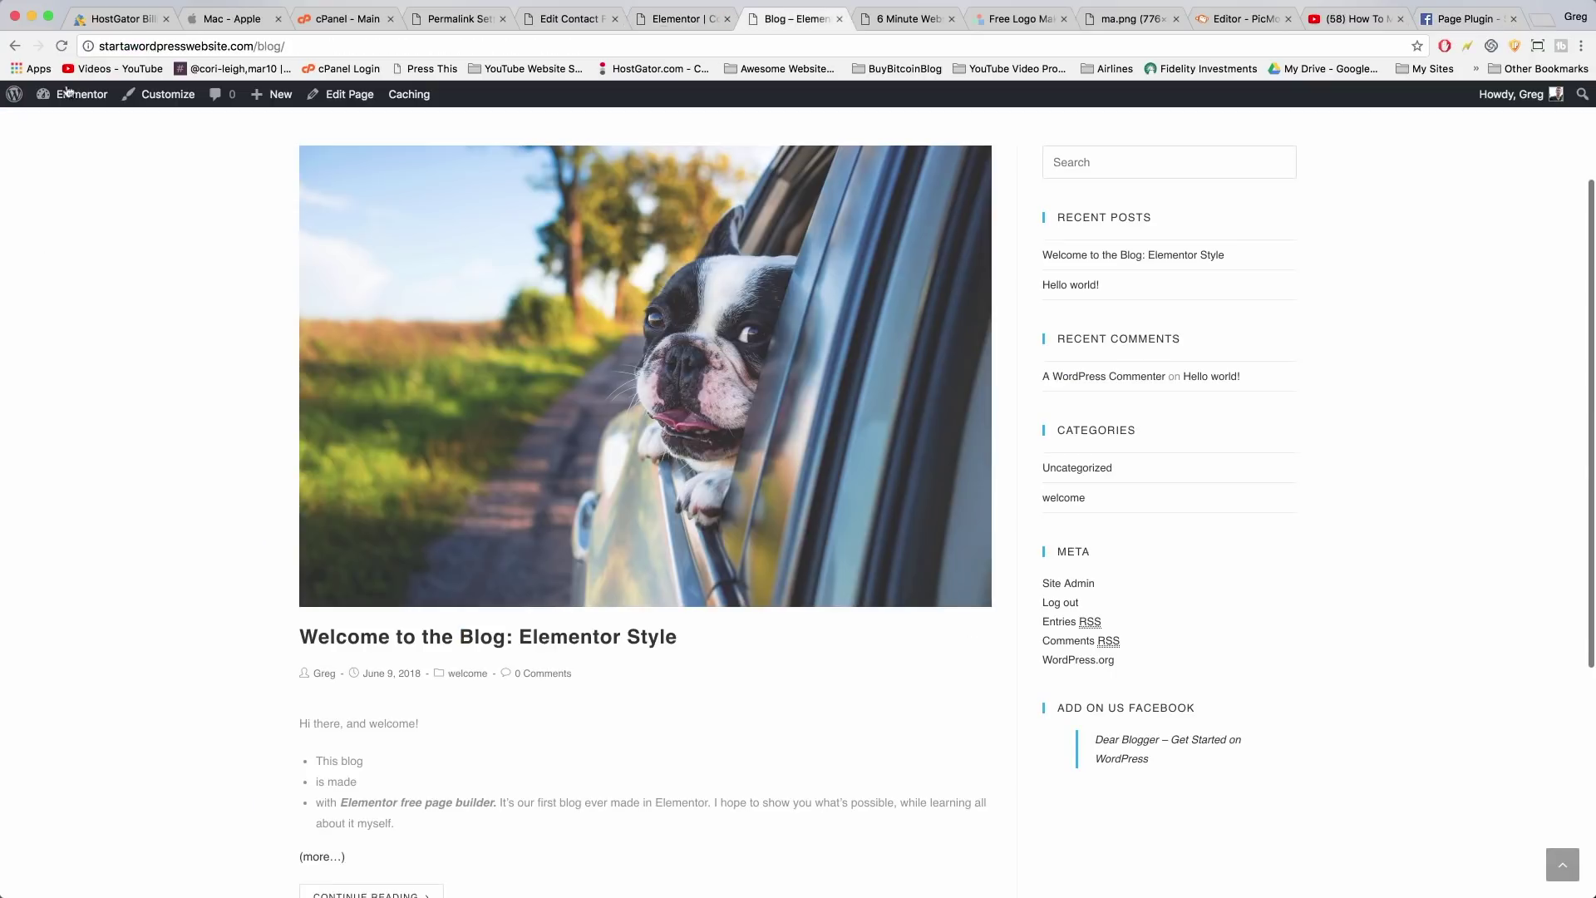
mouse_move(70, 106)
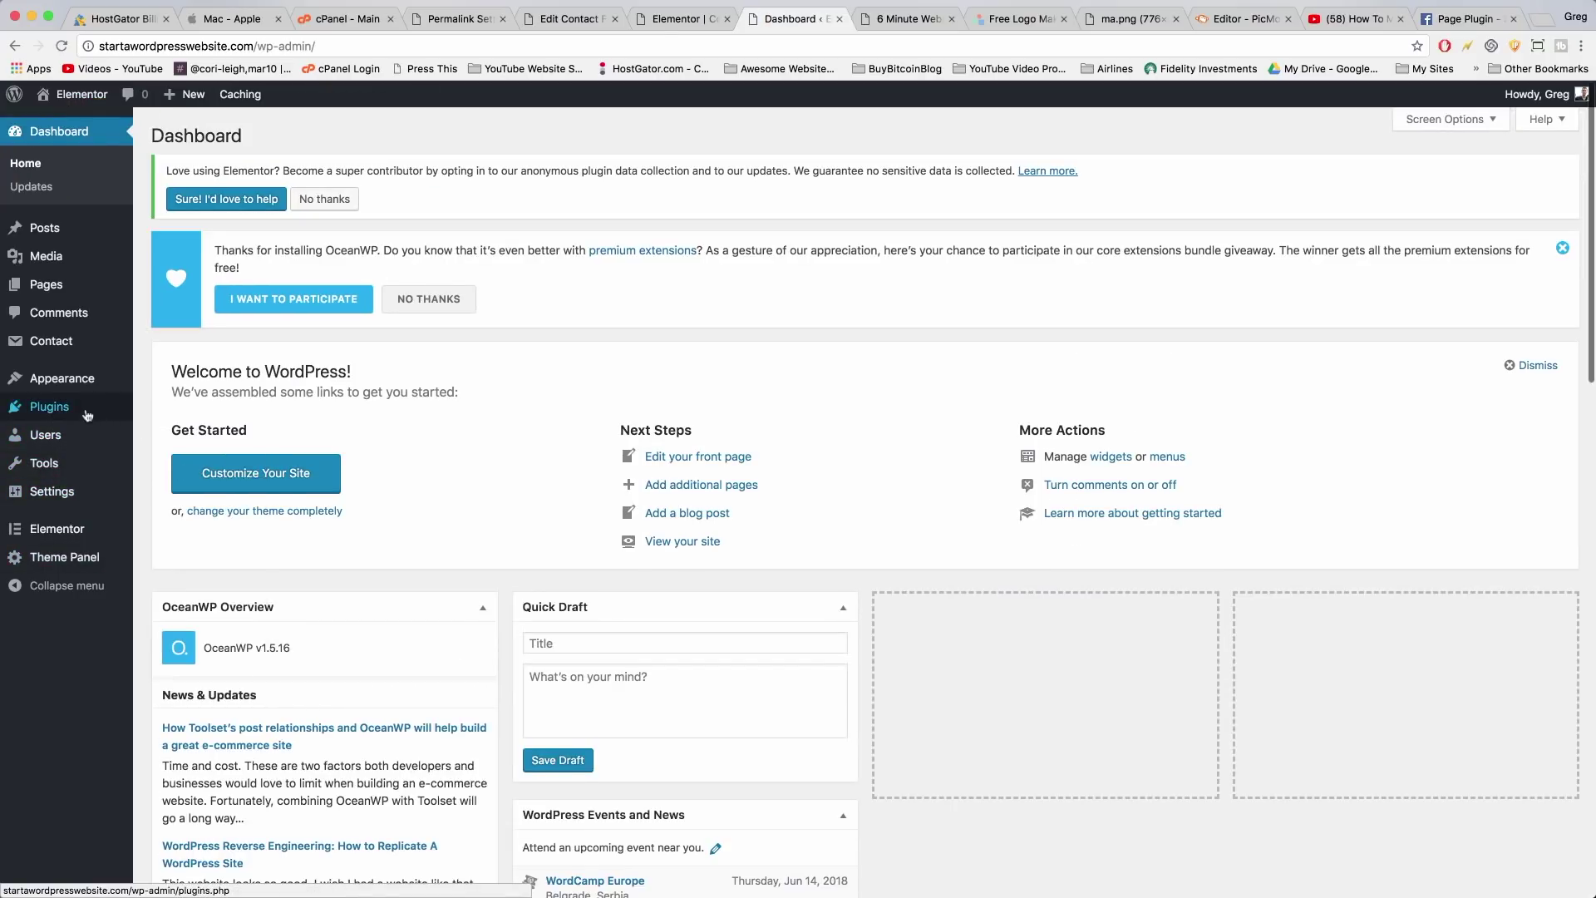
Find Insert Headers and Footers under Plugins > Add New, then install and activate it.
mouse_move(89, 412)
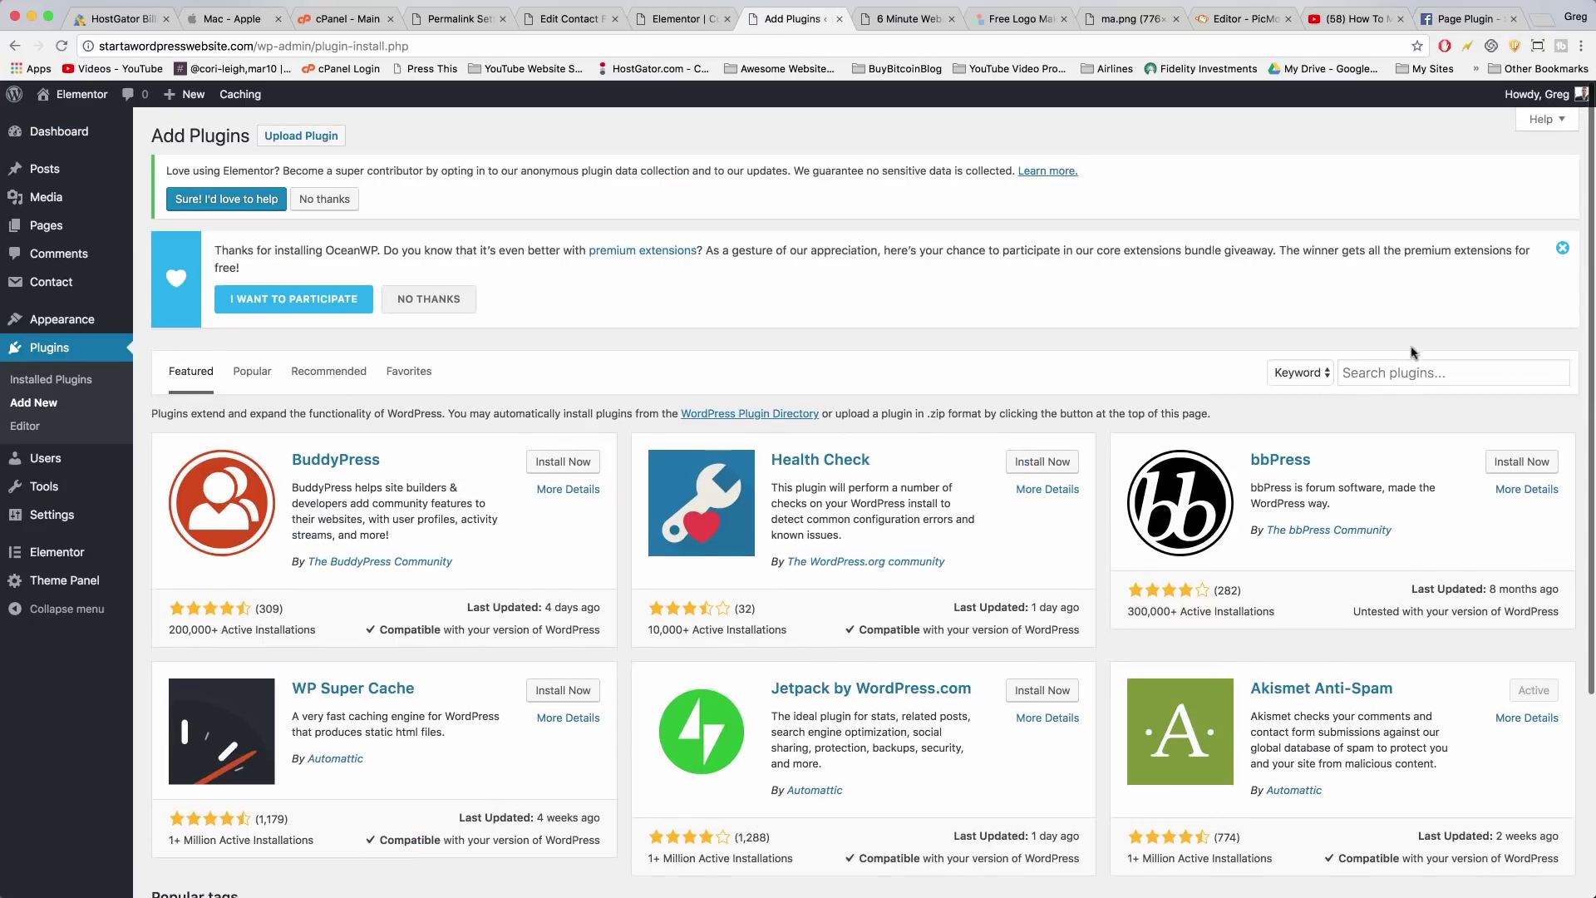
type("insert headers and footers")
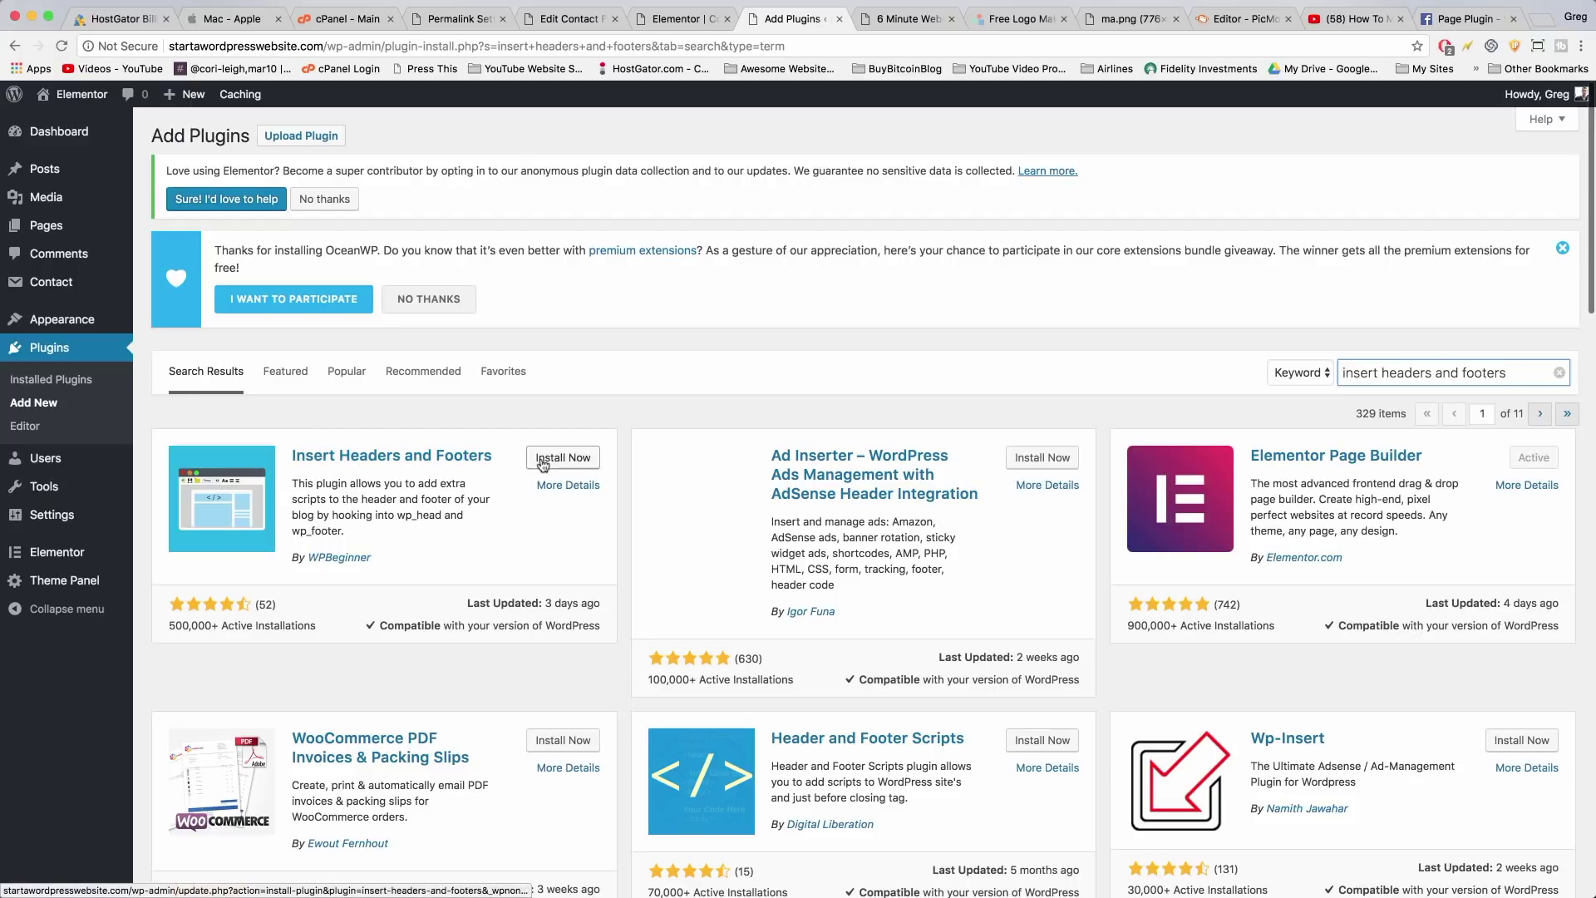
left_click(550, 458)
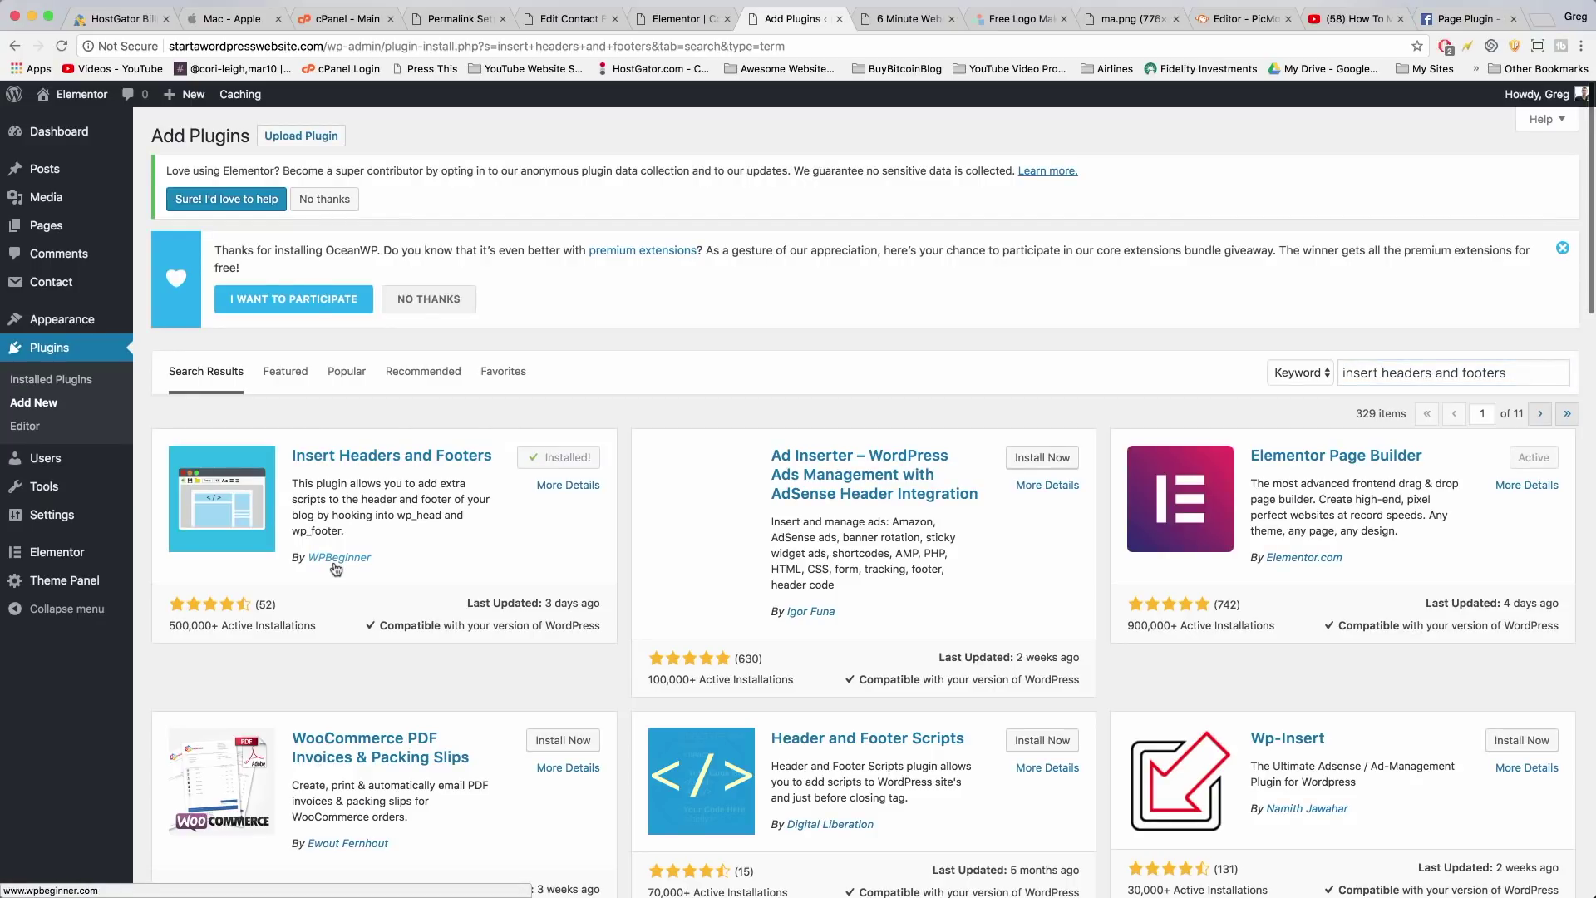
left_click(565, 465)
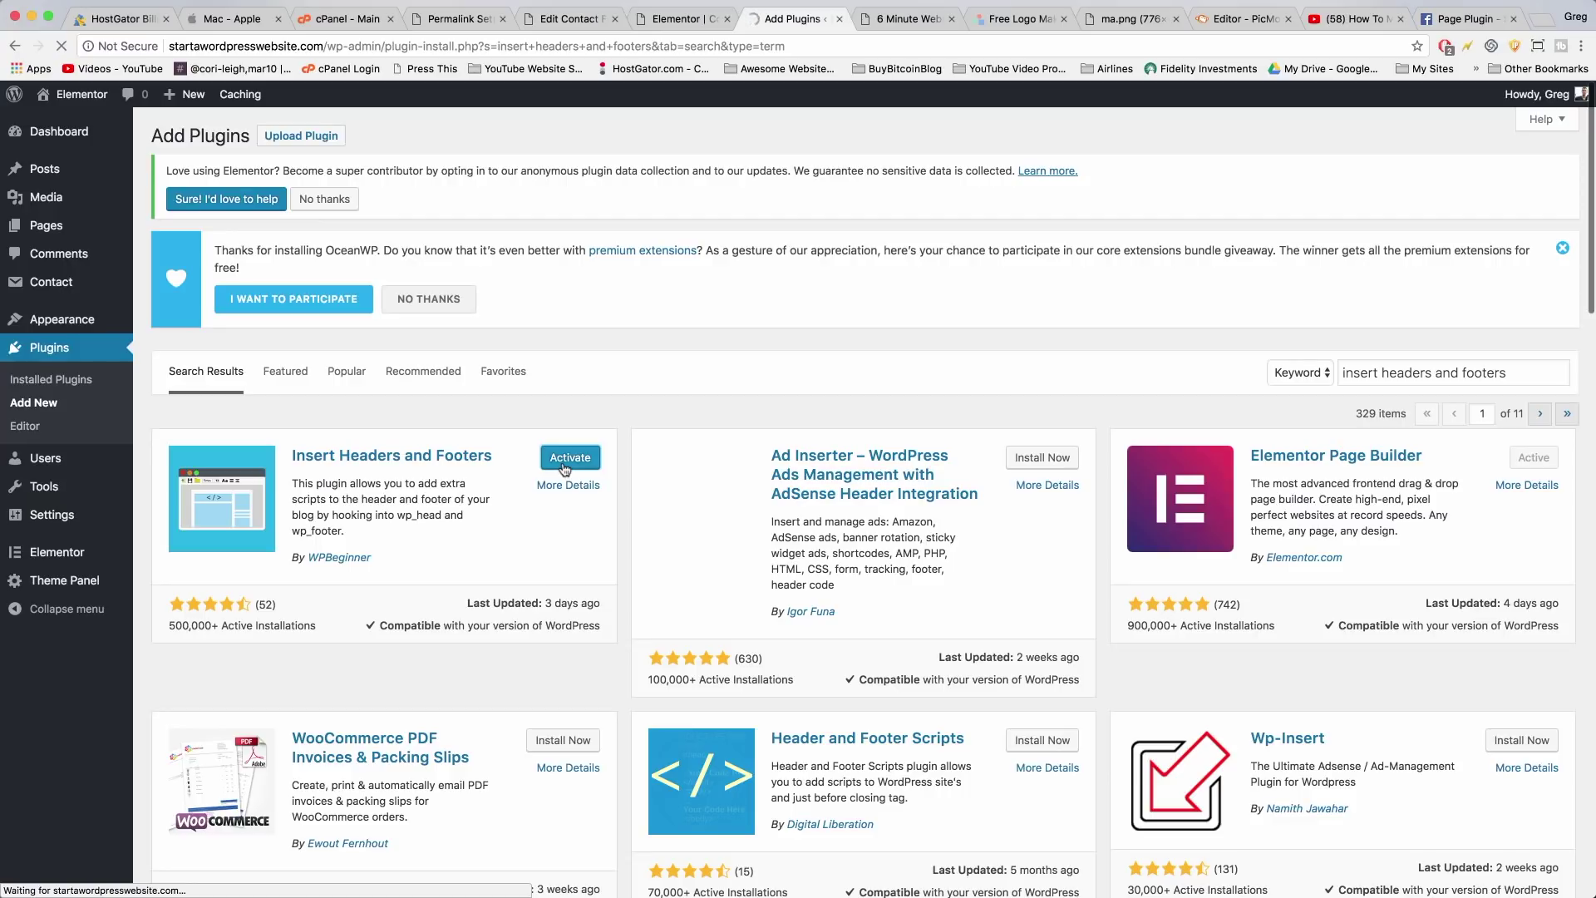
scroll(565, 470, "down", 5)
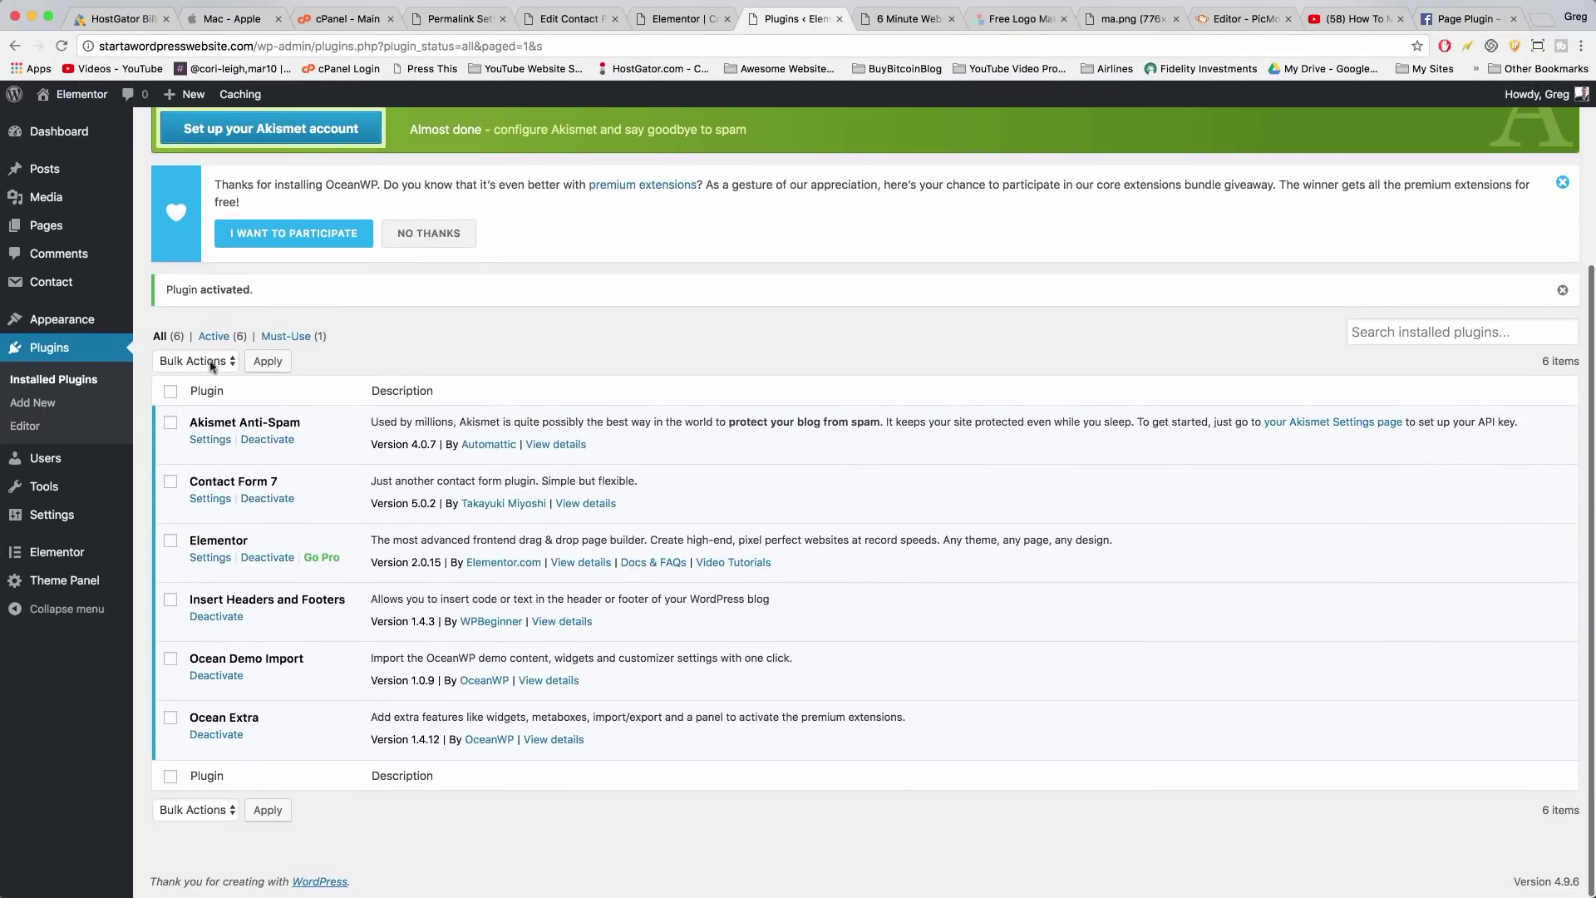
mouse_move(88, 522)
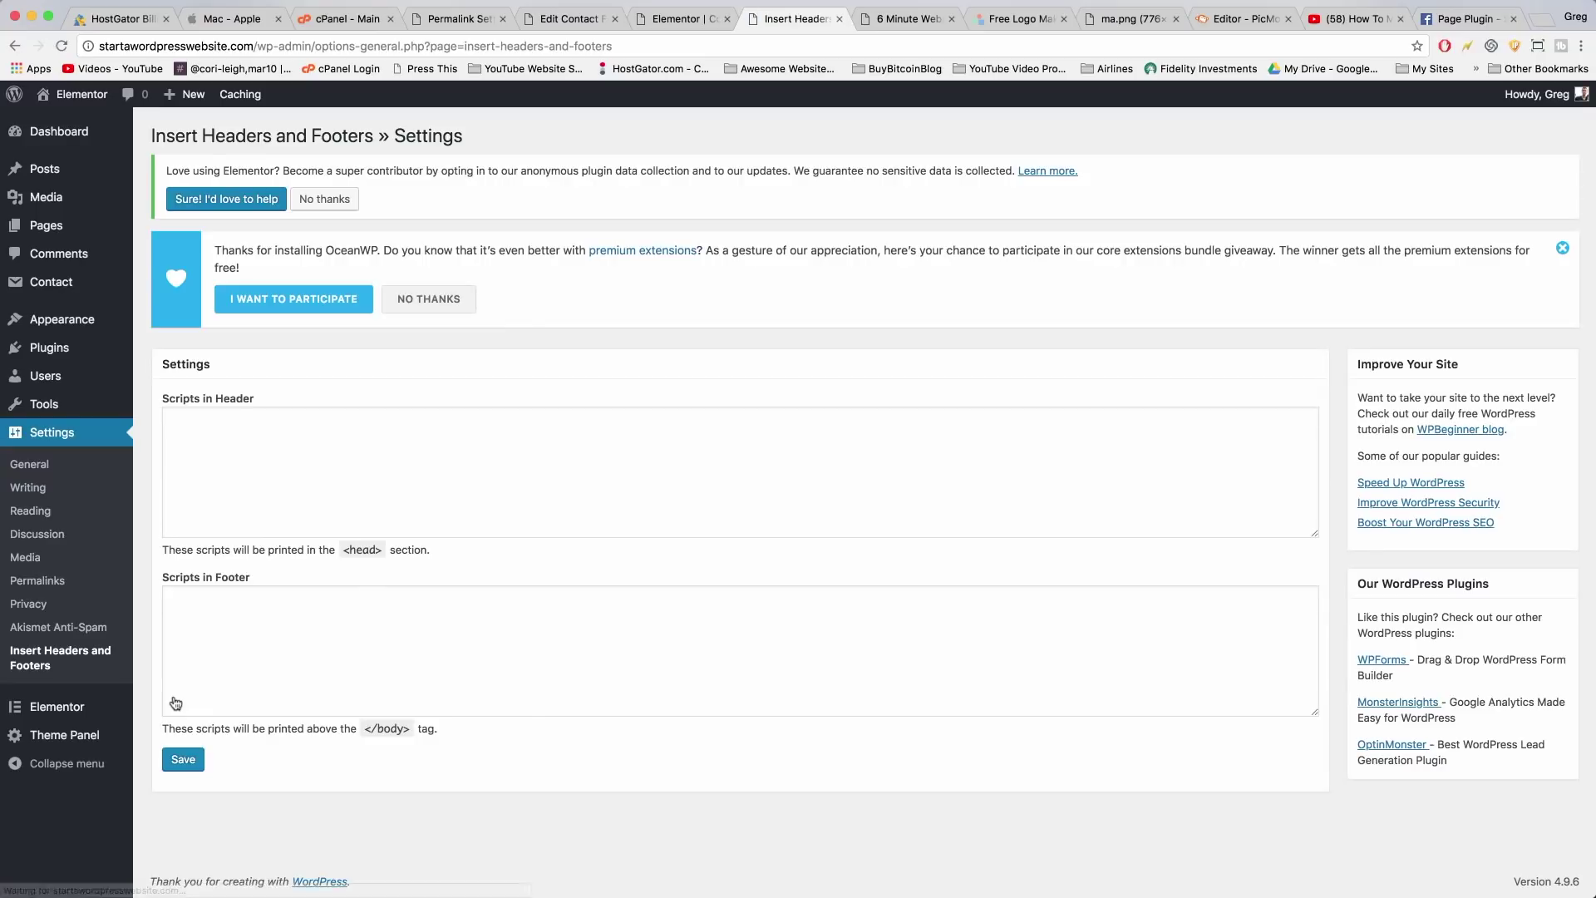
Paste the Facebook JavaScript SDK code into Scripts in Header and save the setting.
left_click(456, 471)
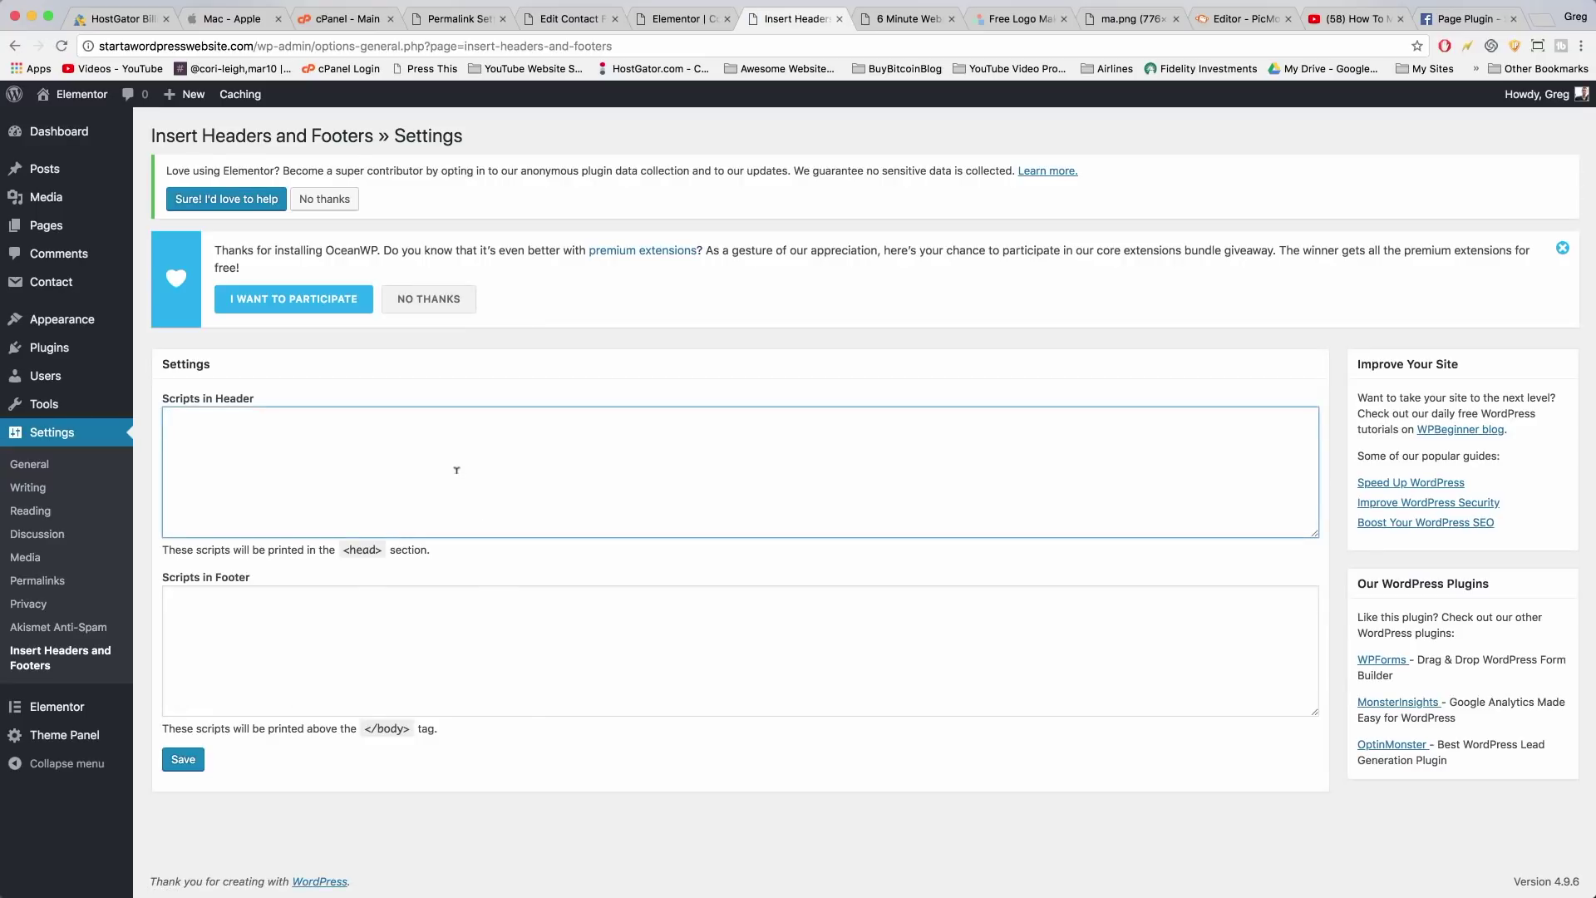
left_click_drag(1308, 535, 1313, 583)
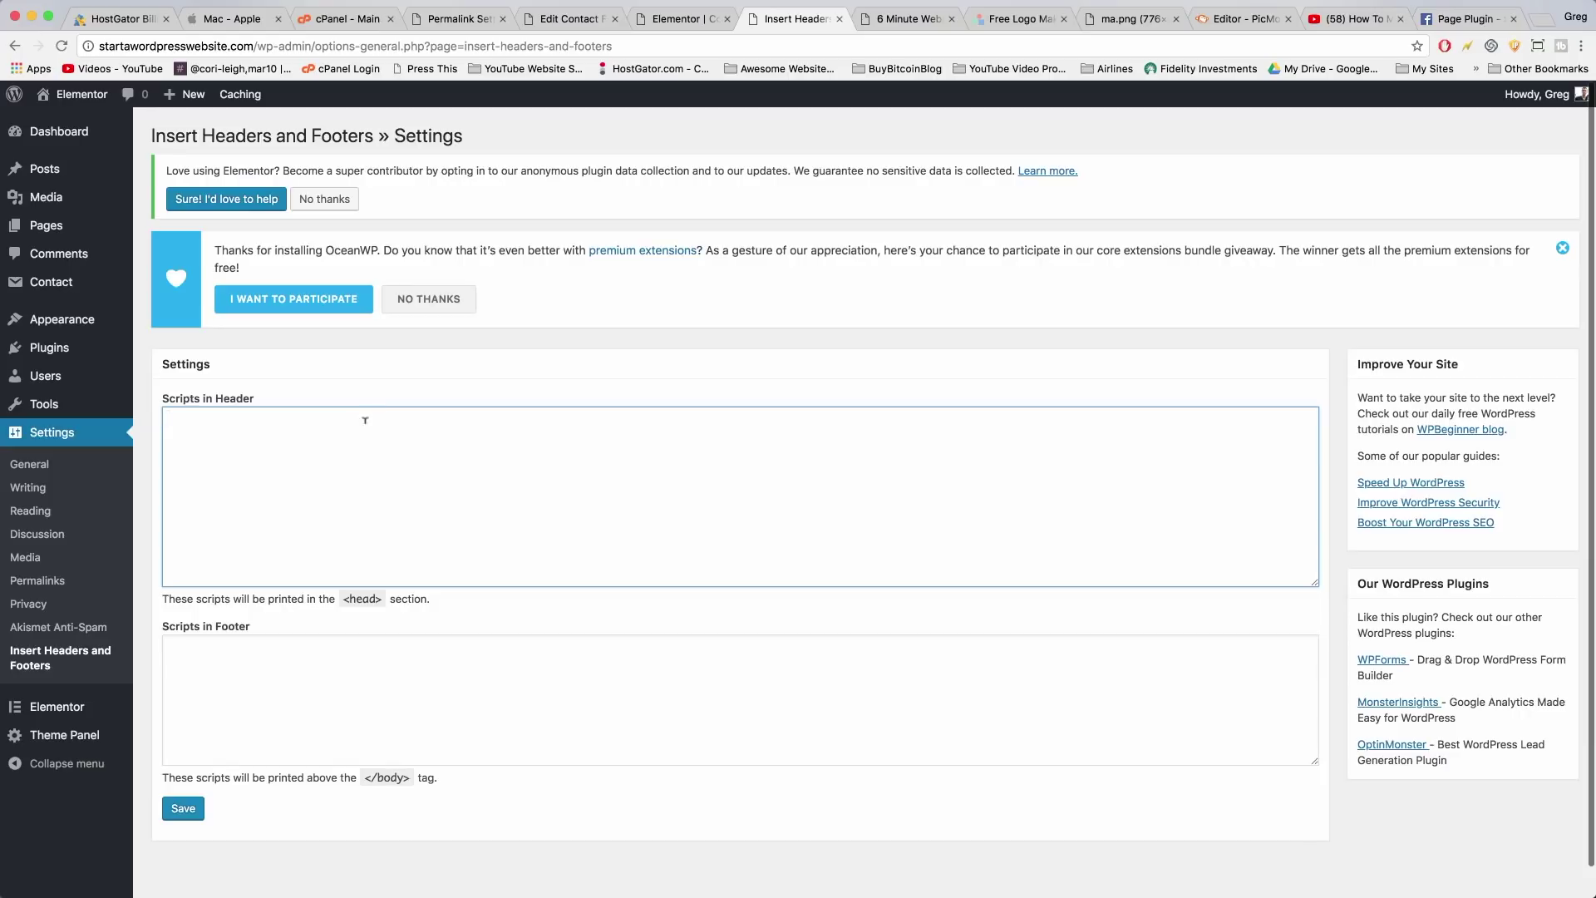
right_click(189, 452)
left_click(224, 534)
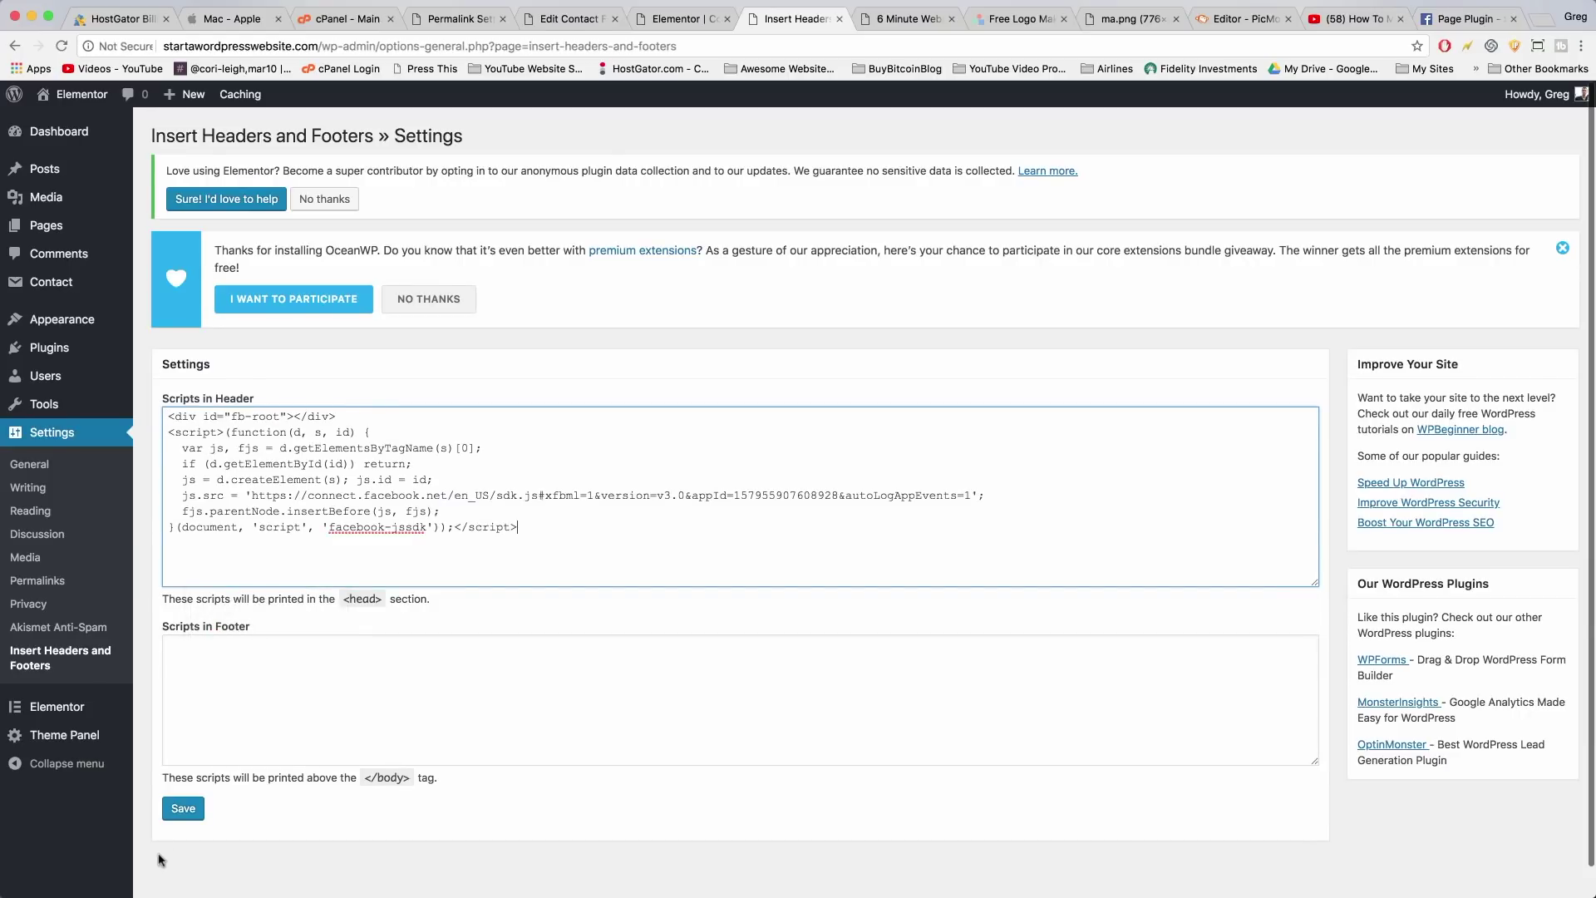
left_click(184, 810)
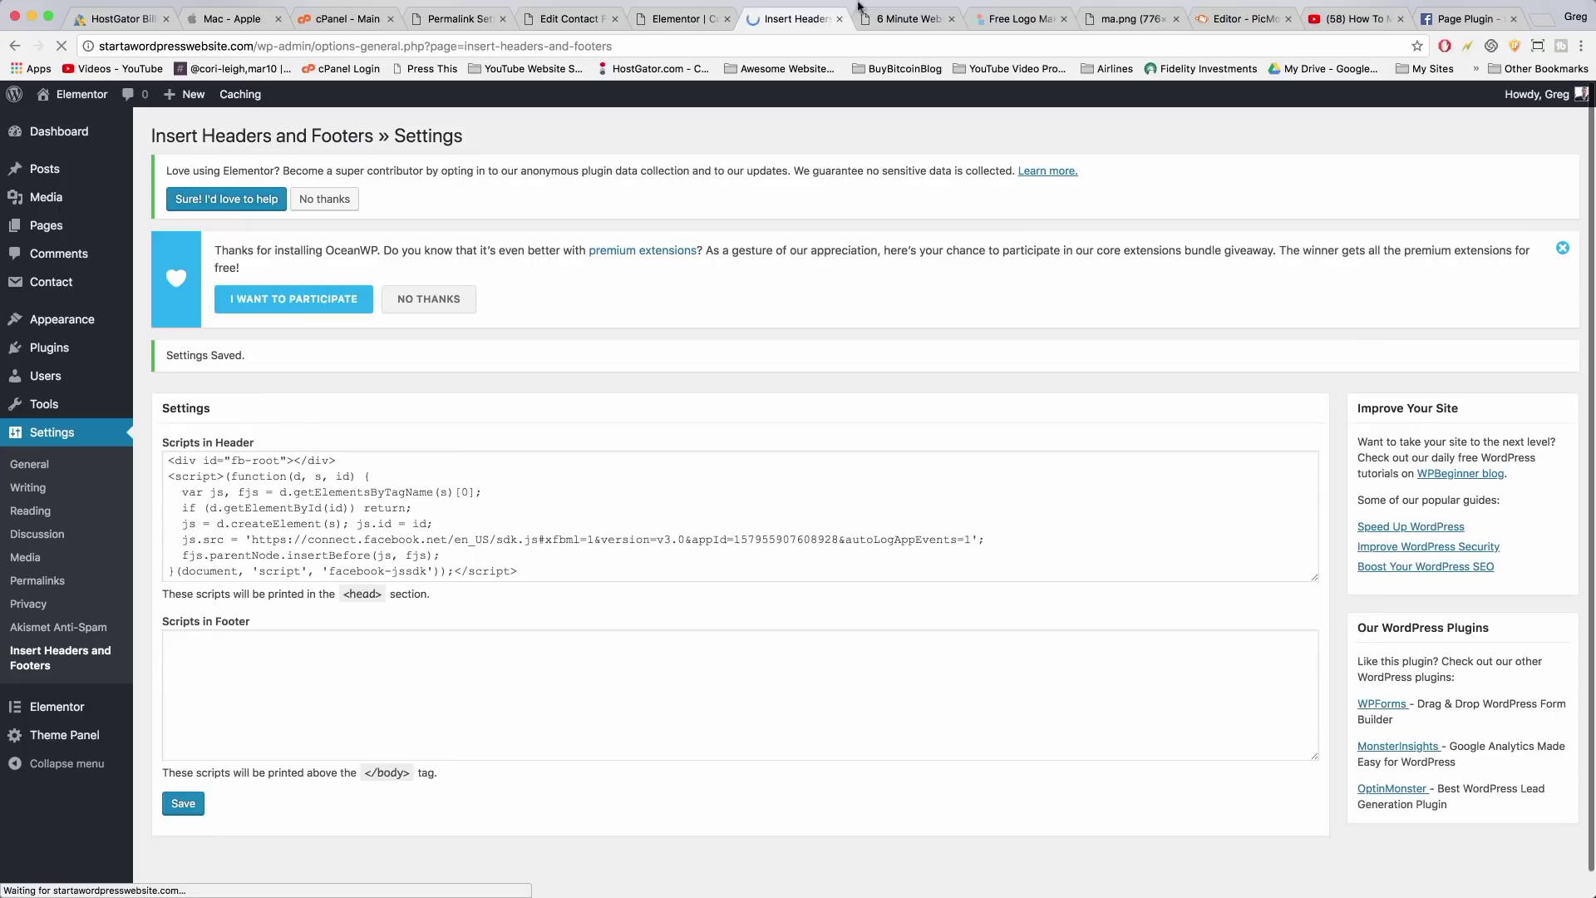
left_click(65, 98)
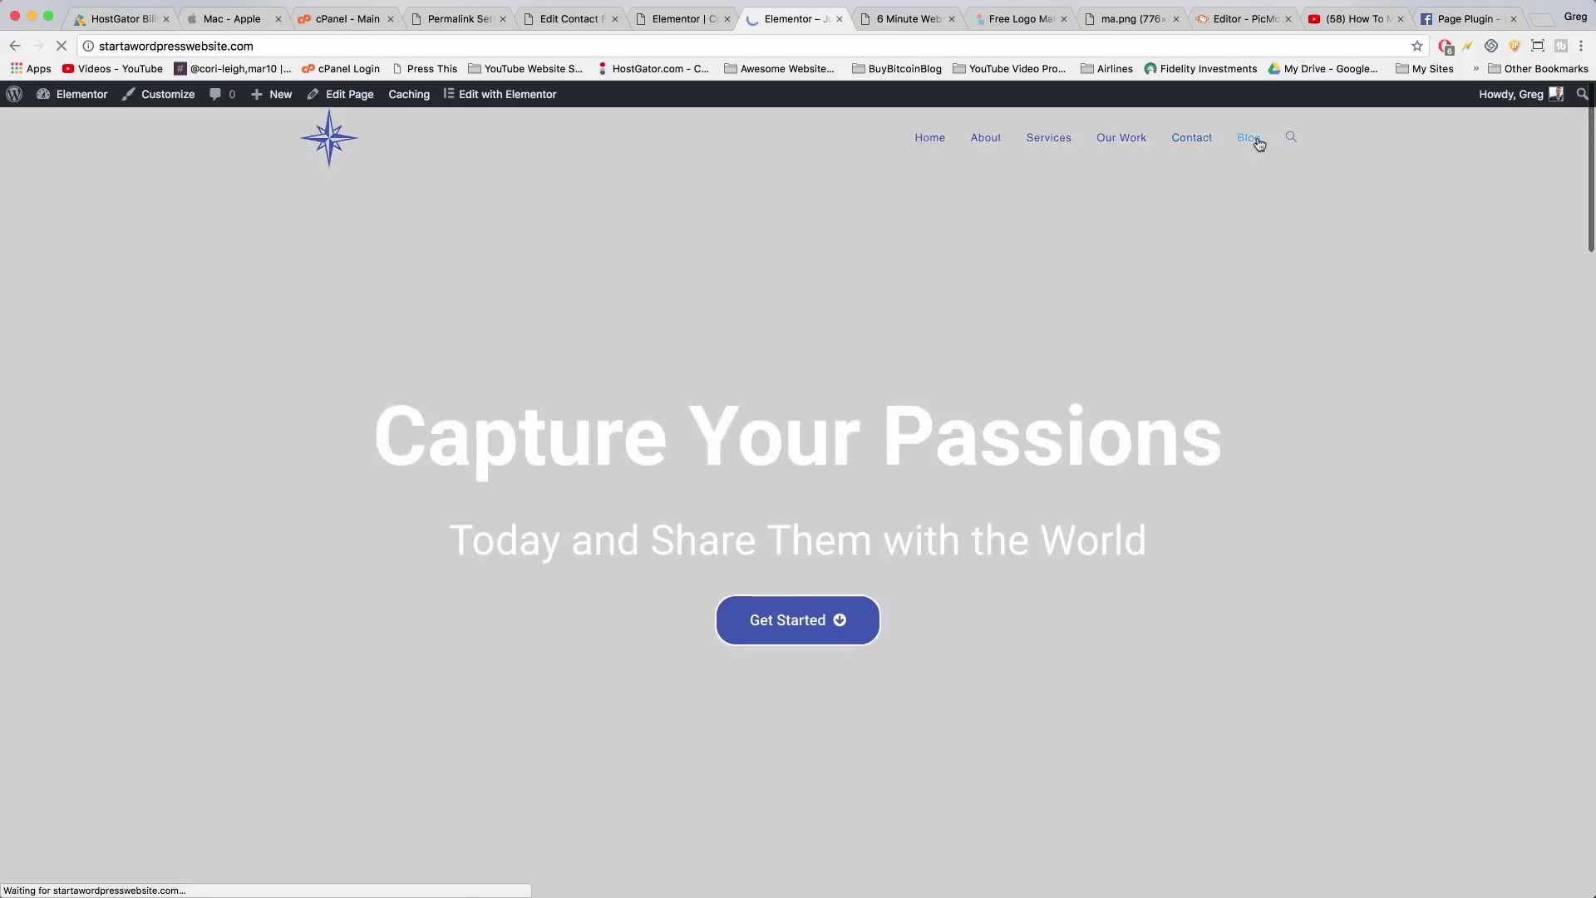
Go to the Blog page and scroll down to the sidebar's Facebook page feed.
left_click(1258, 141)
scroll(1372, 538, "down", 6)
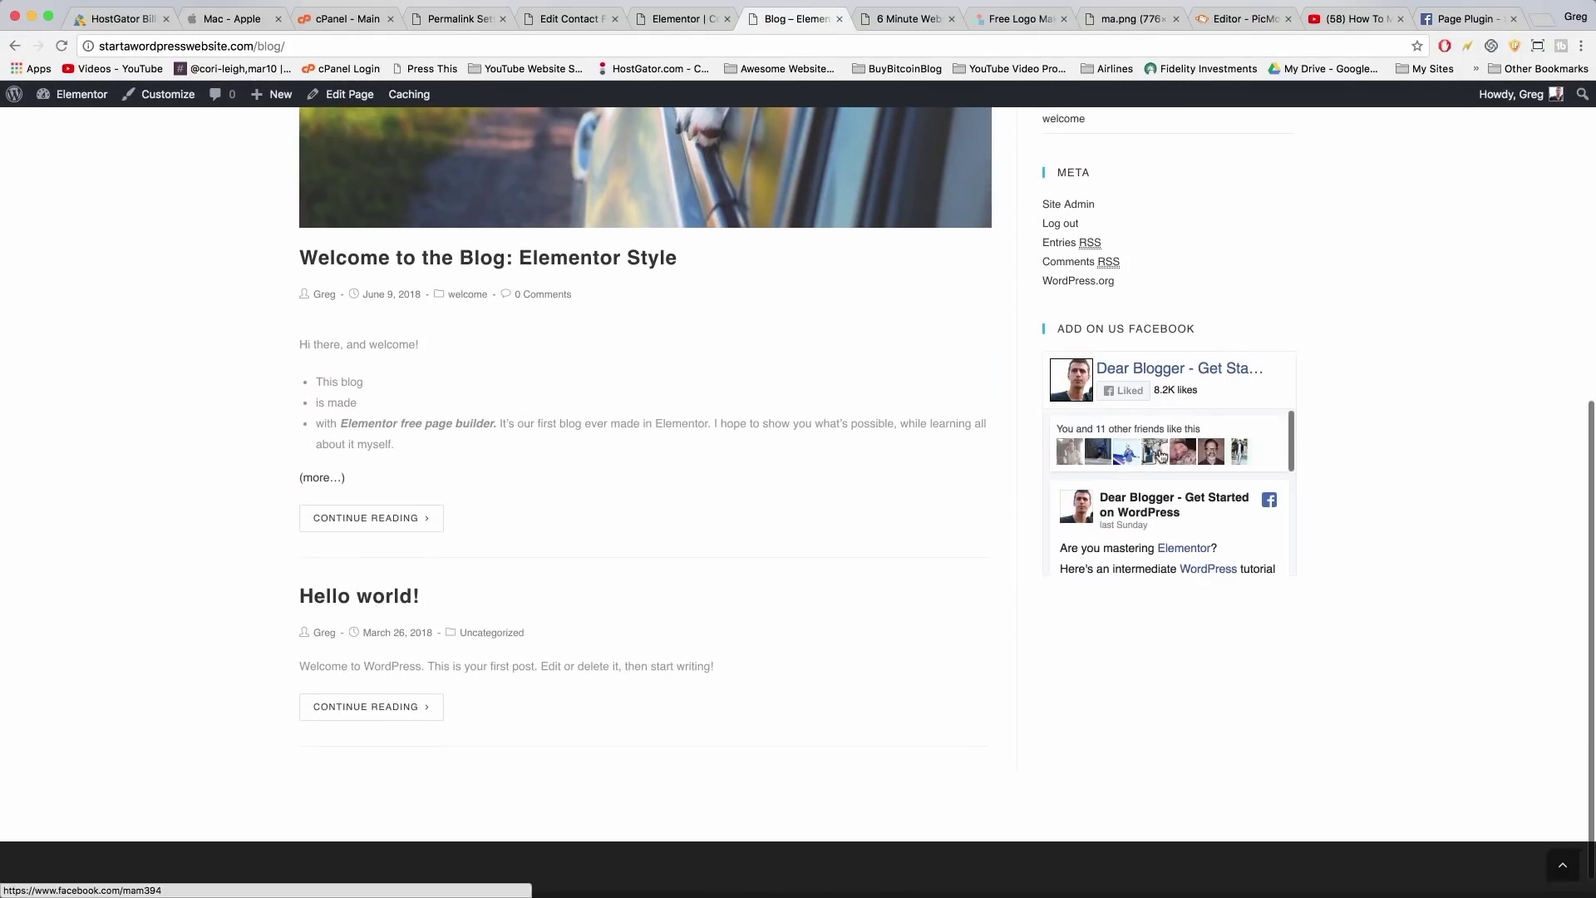
scroll(1164, 491, "down", 4)
scroll(1164, 474, "down", 5)
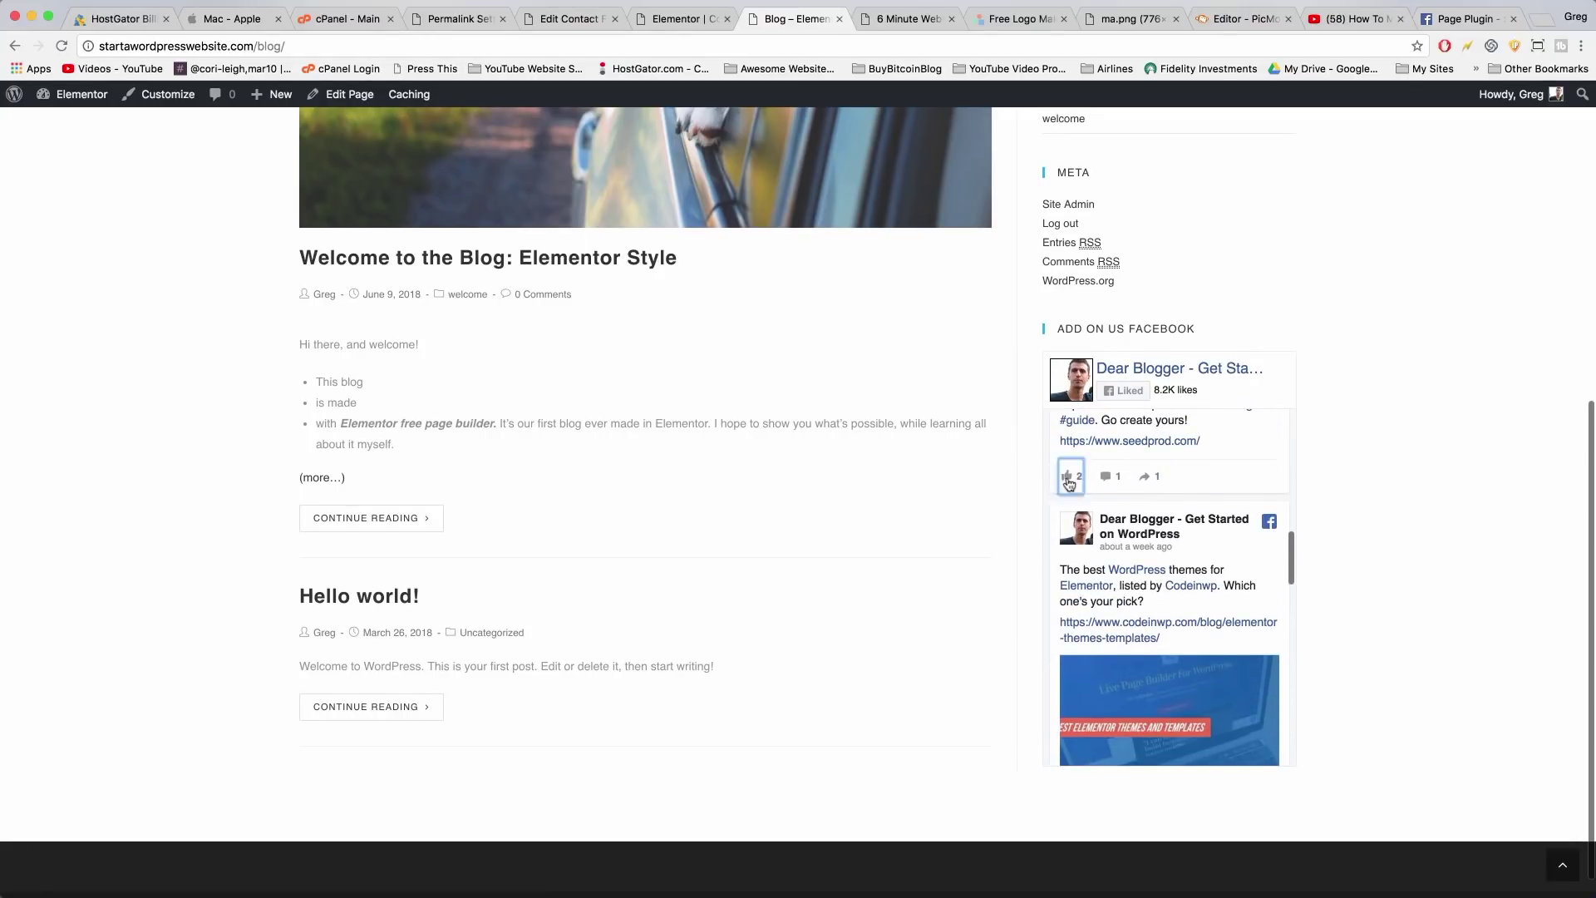
scroll(1160, 478, "up", 7)
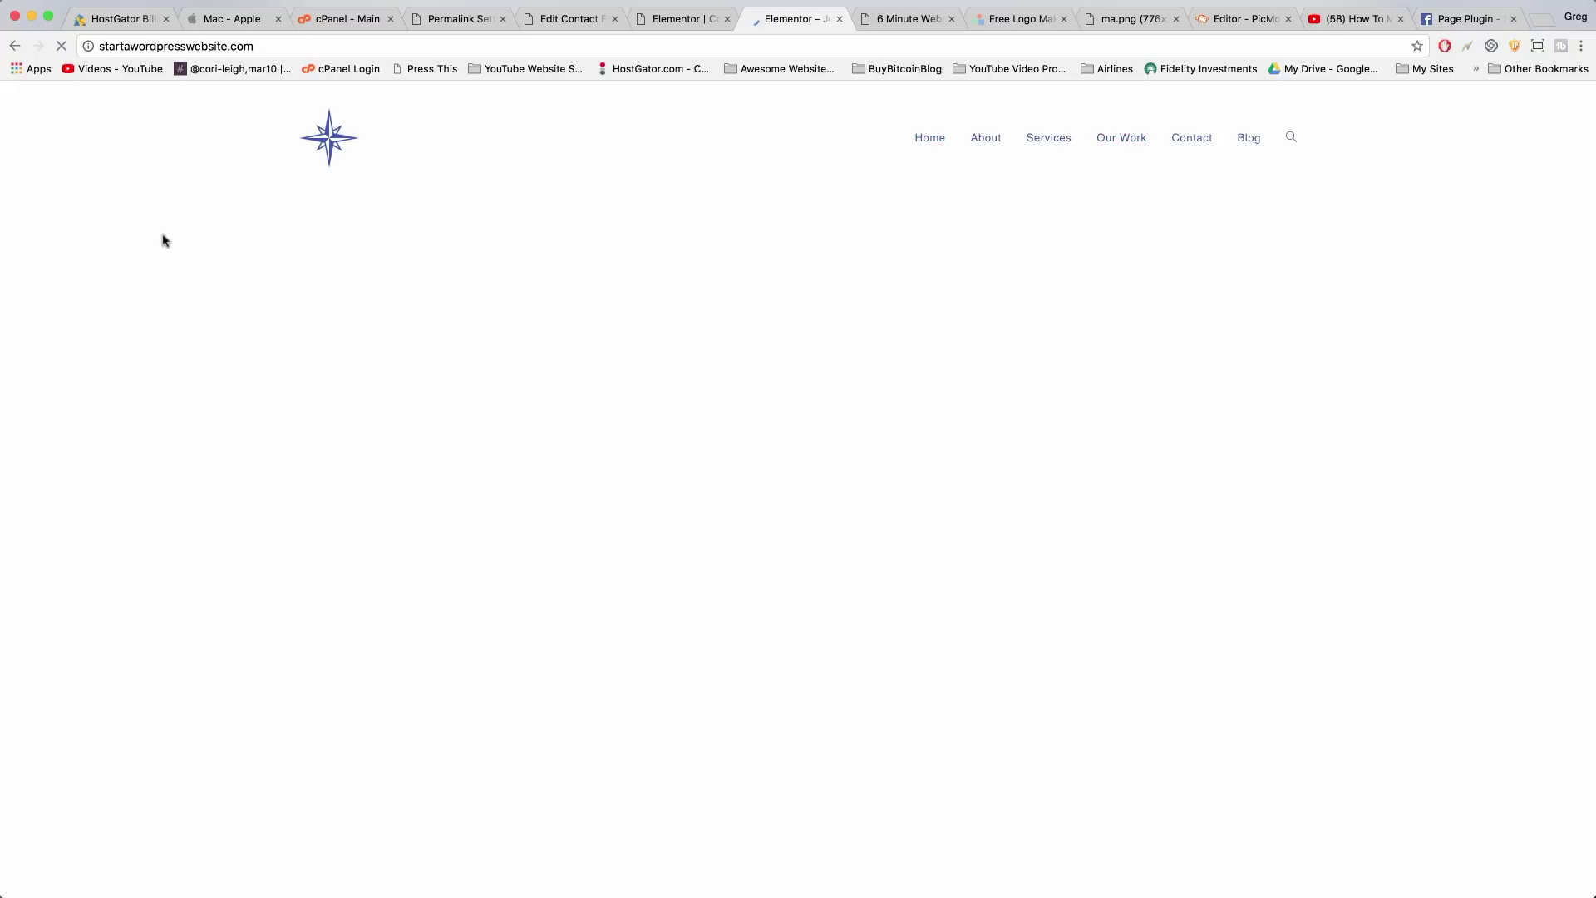
Reload the homepage and launch it in the Elementor editor.
scroll(163, 240, "down", 15)
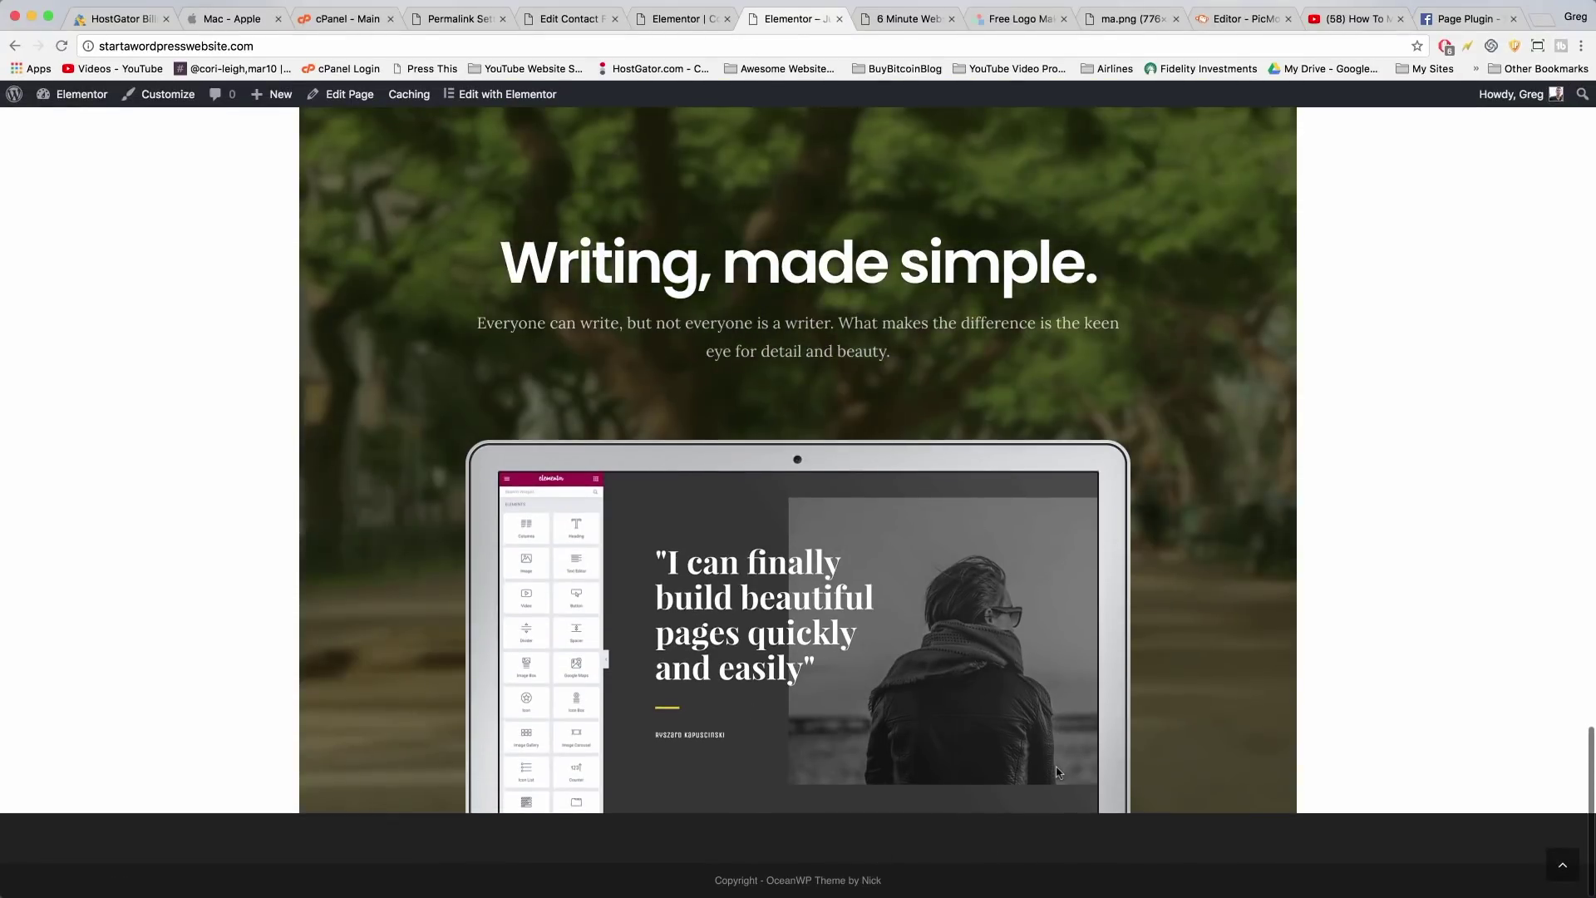
key("cmd+r")
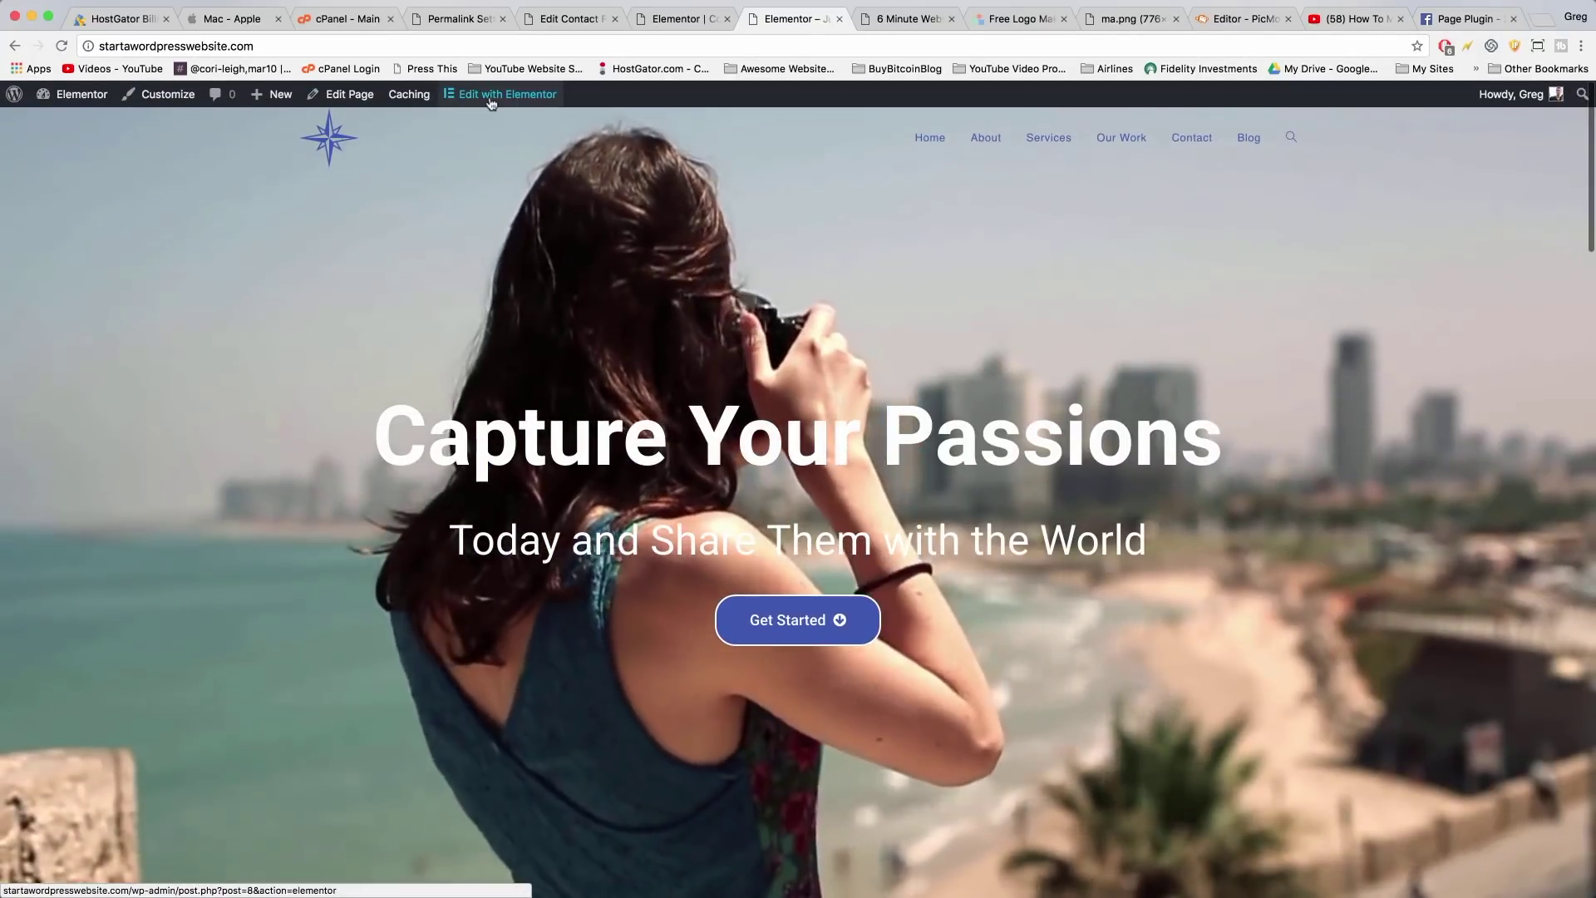
left_click(491, 95)
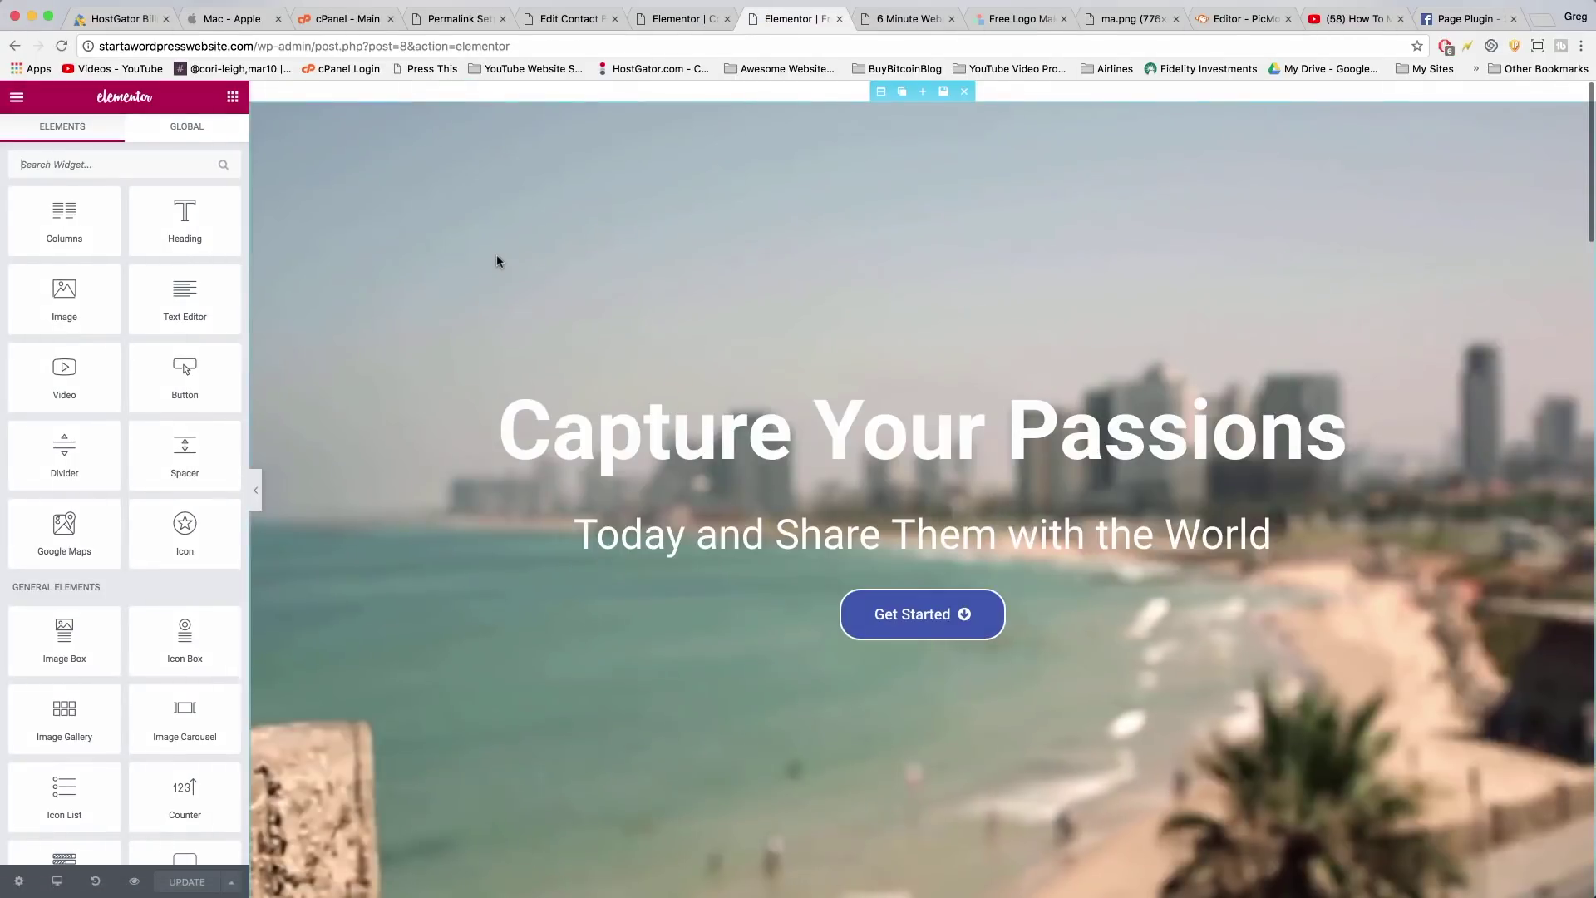
Add a new three-column section at the bottom of the homepage.
scroll(498, 261, "down", 20)
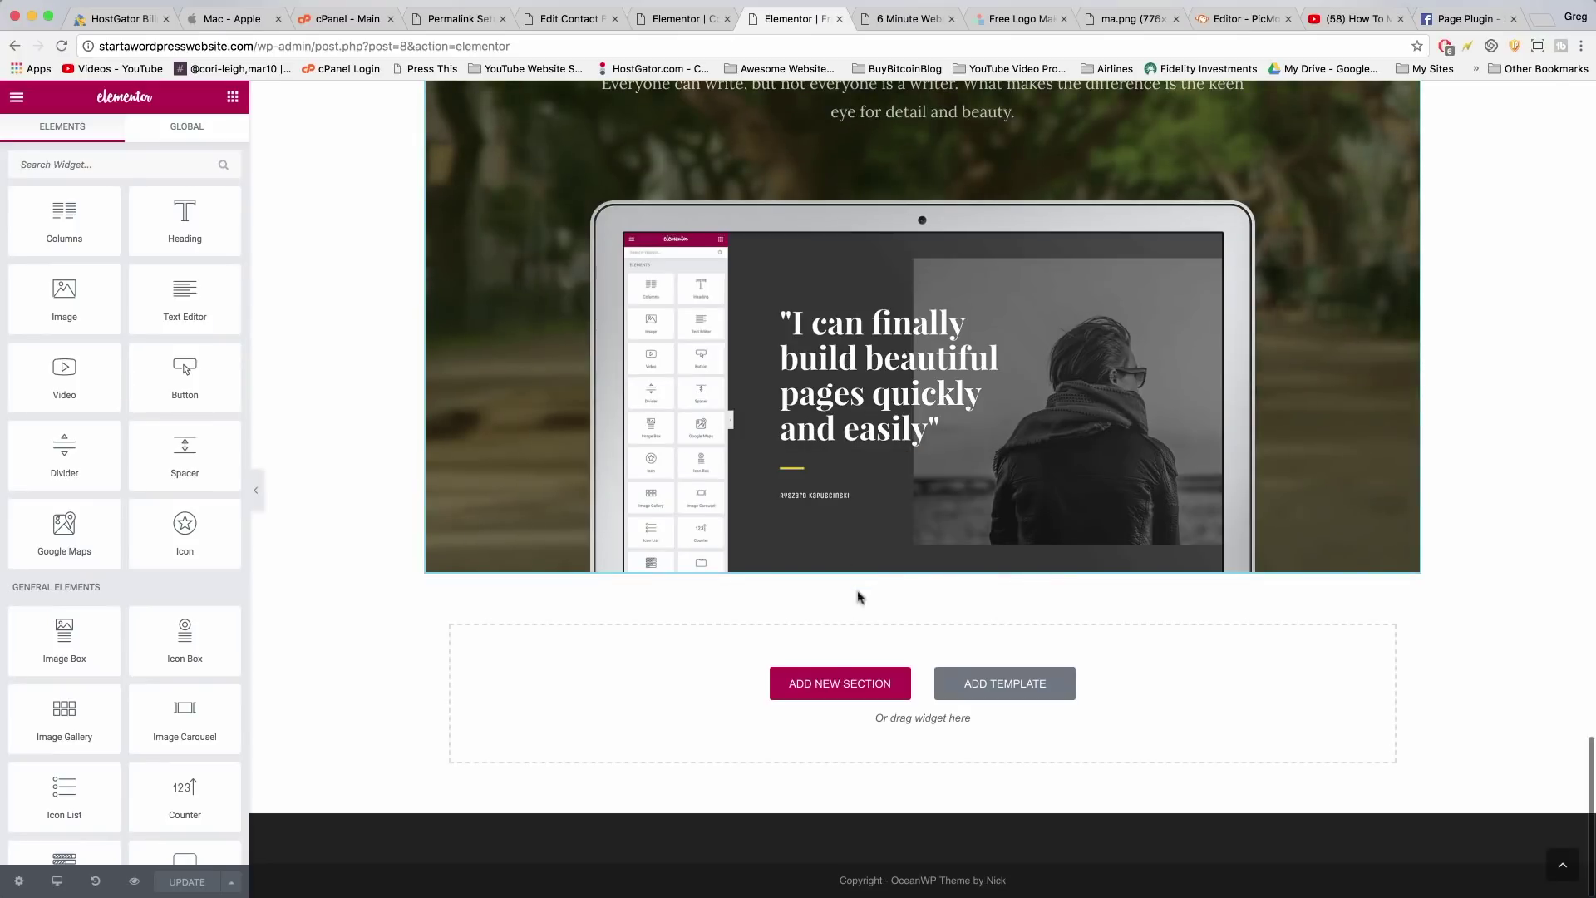
left_click(839, 682)
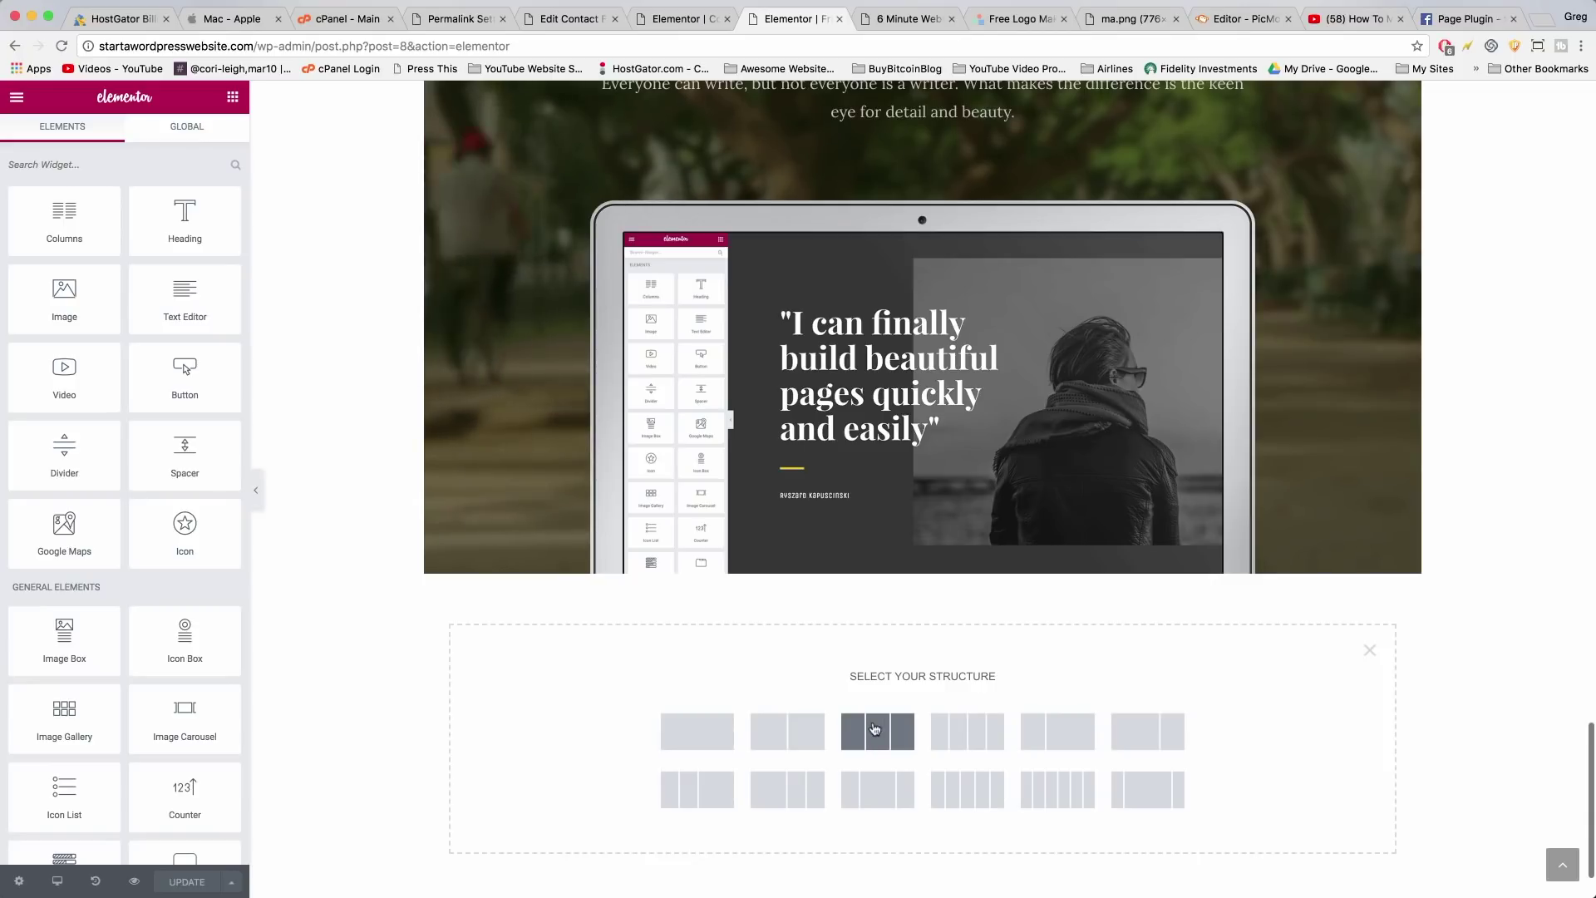
left_click(875, 730)
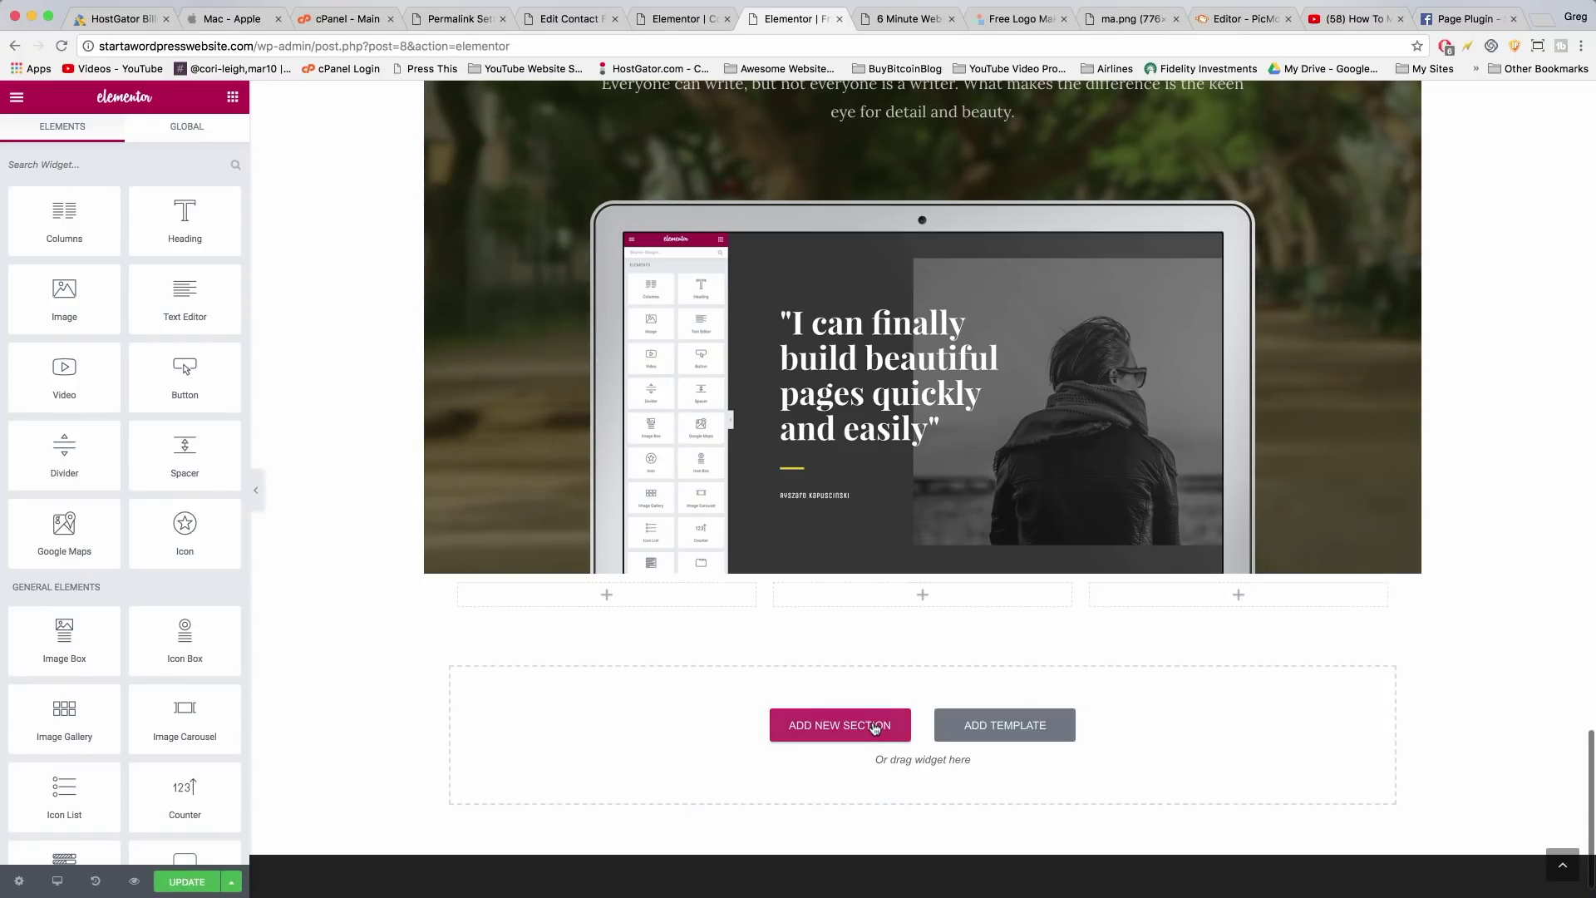
Search 'social' and drop a Social Icons widget into the middle column.
left_click(77, 165)
type("social")
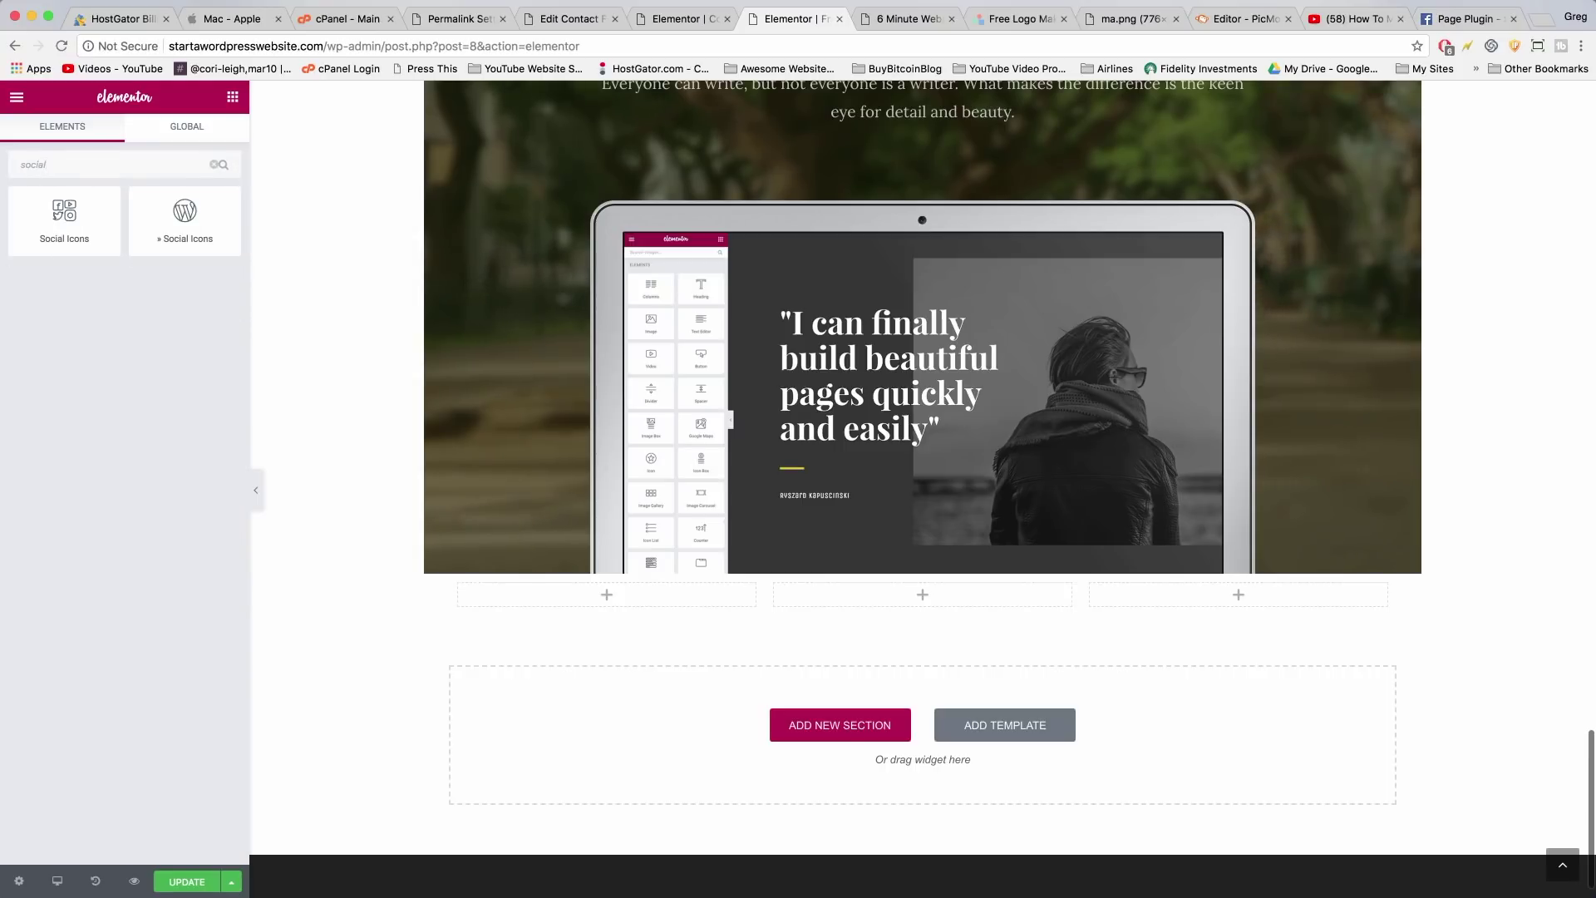
left_click_drag(62, 208, 950, 596)
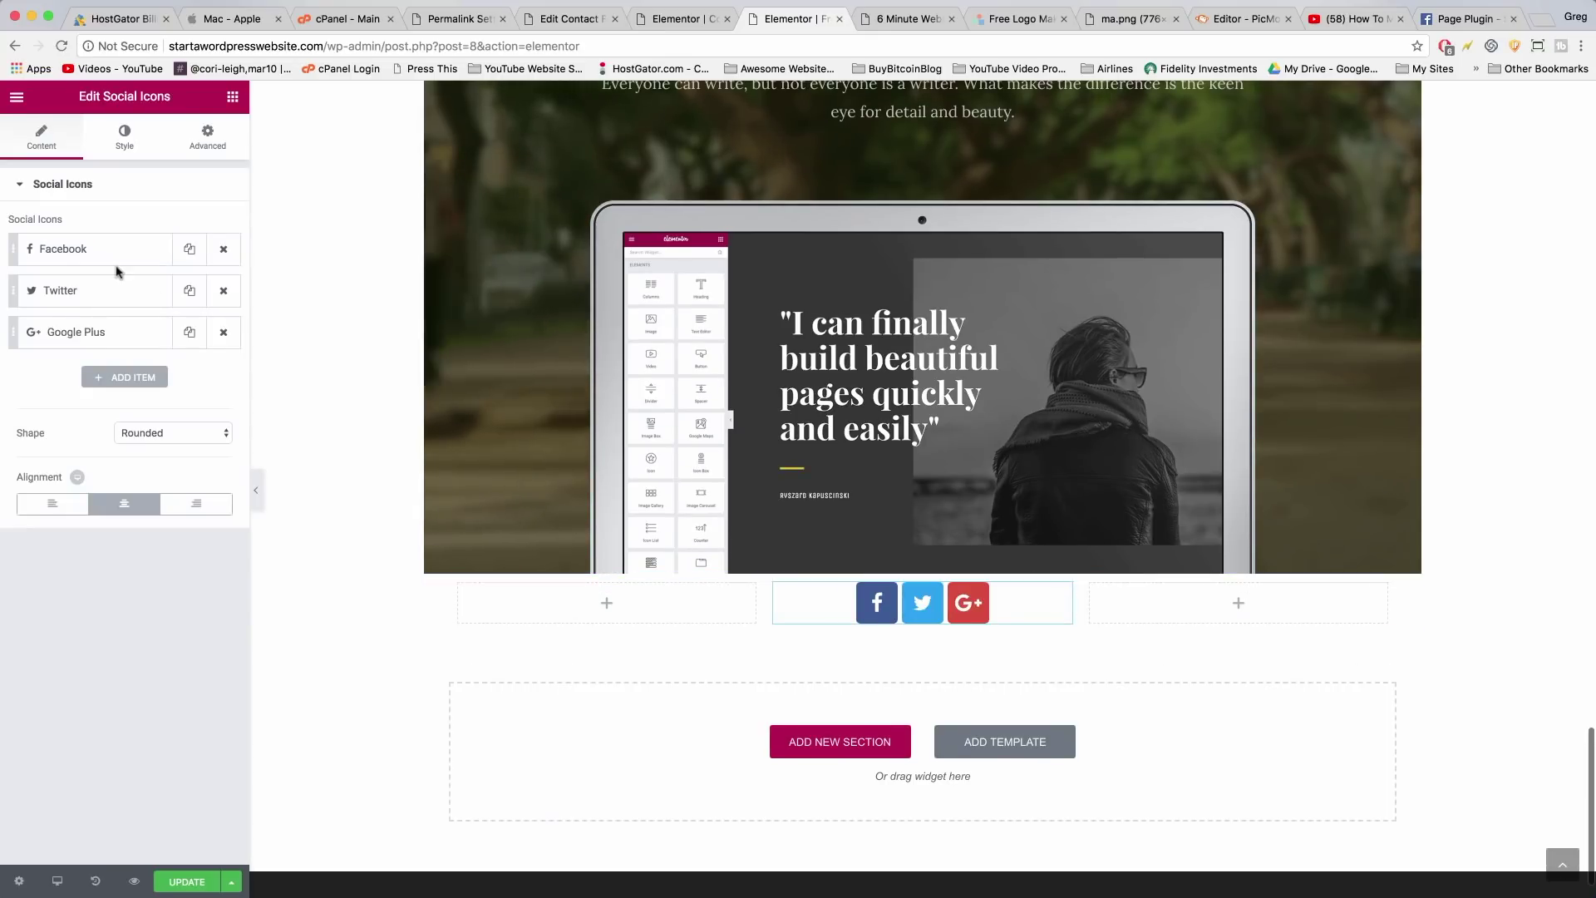
Add a YouTube icon to the social icons row and enter its channel link.
left_click(121, 139)
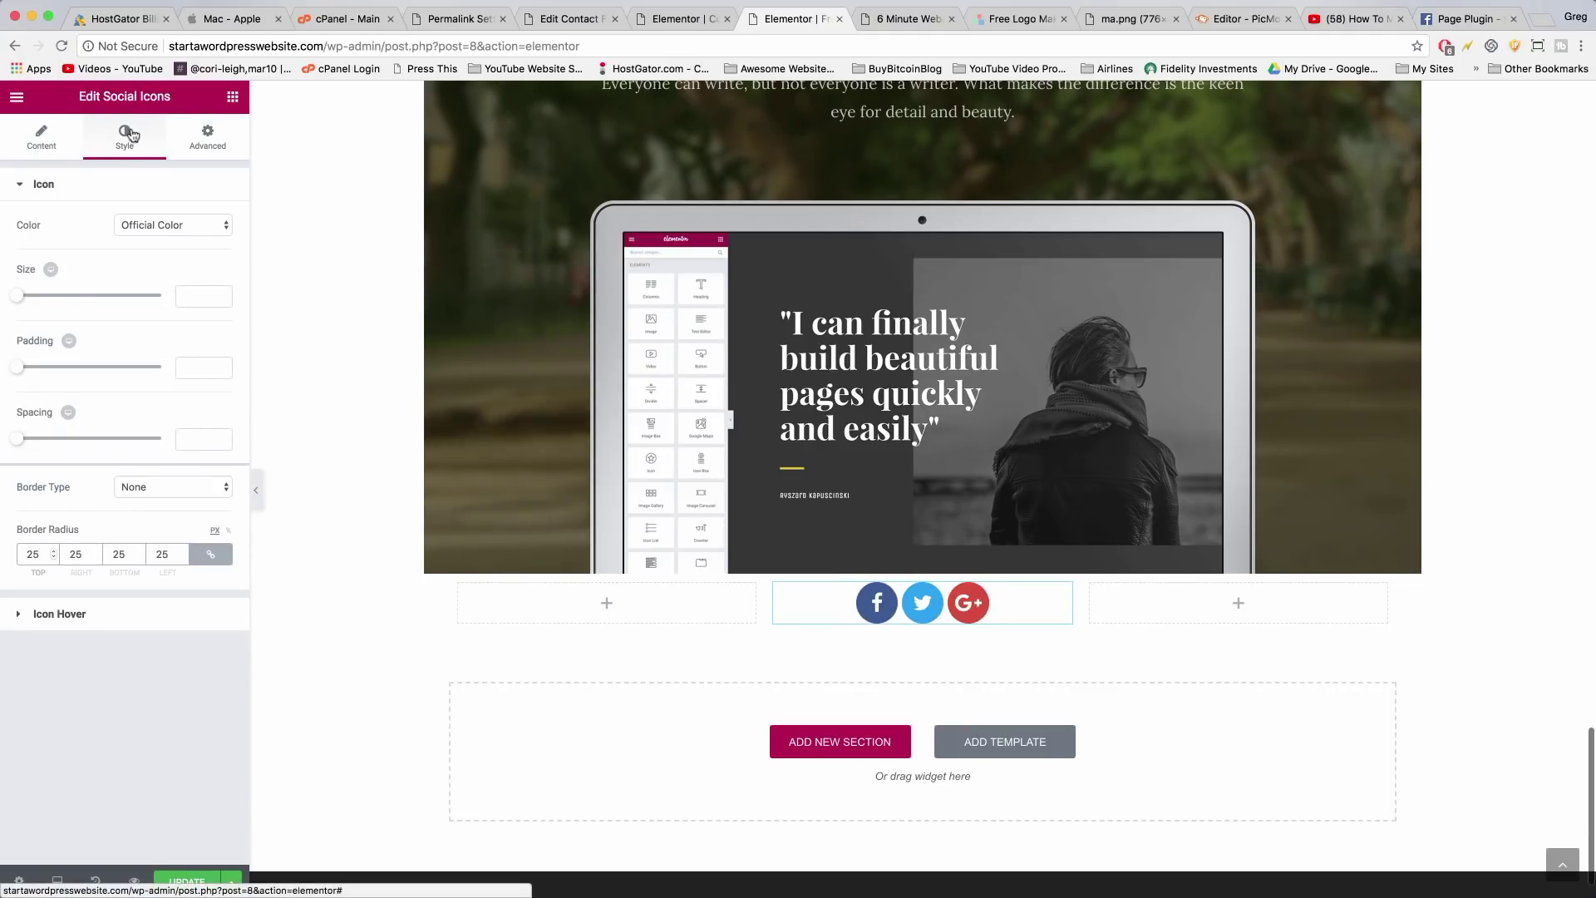
left_click(41, 137)
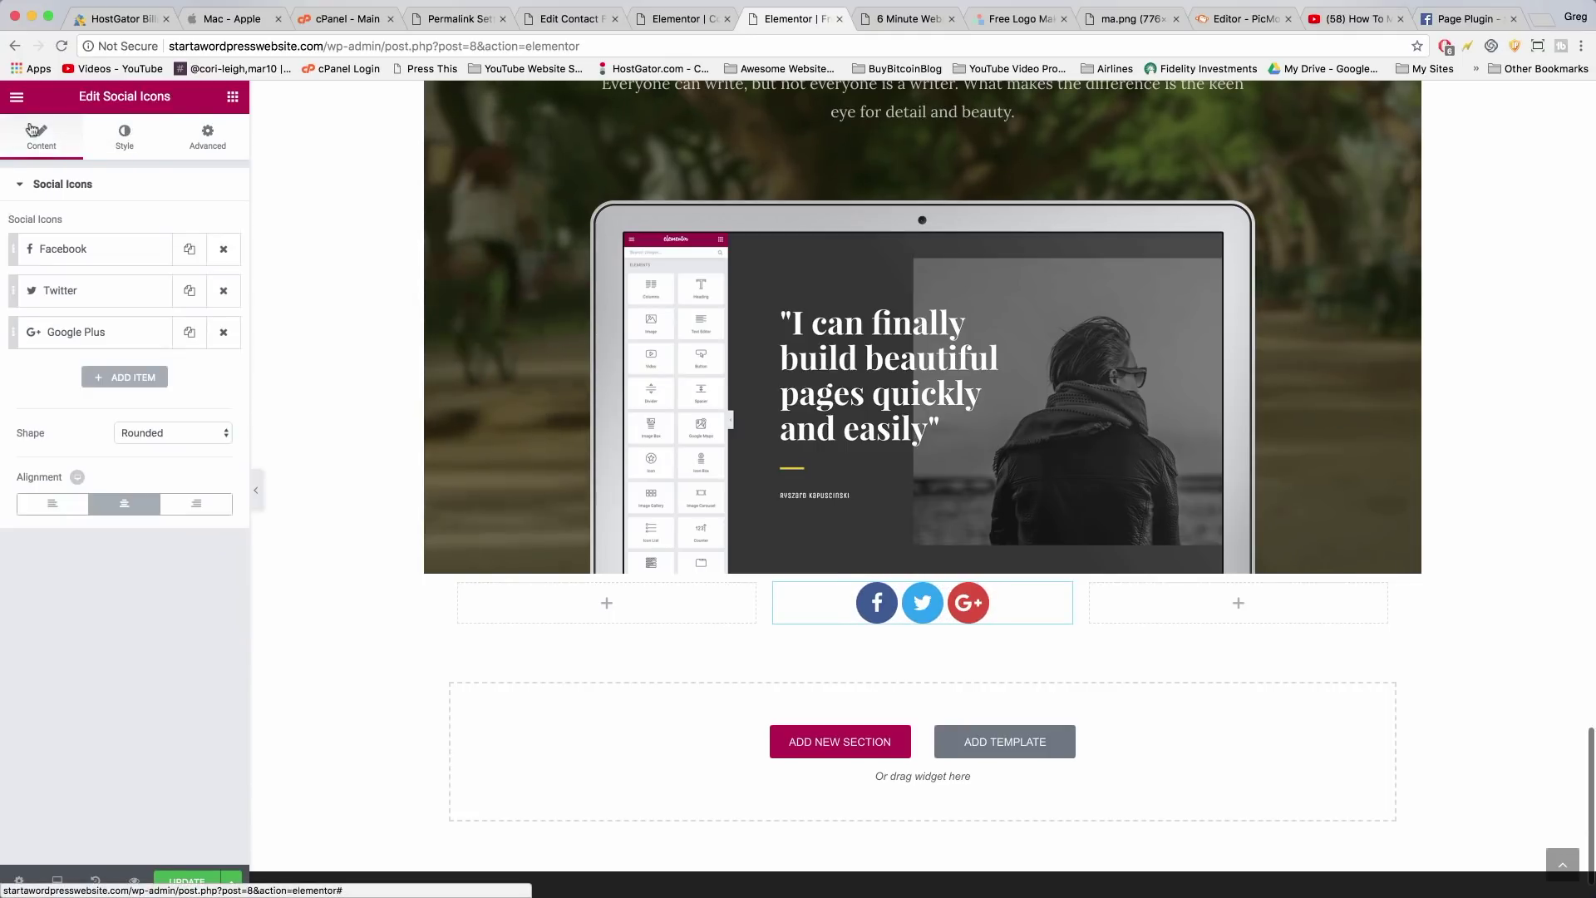
left_click(129, 377)
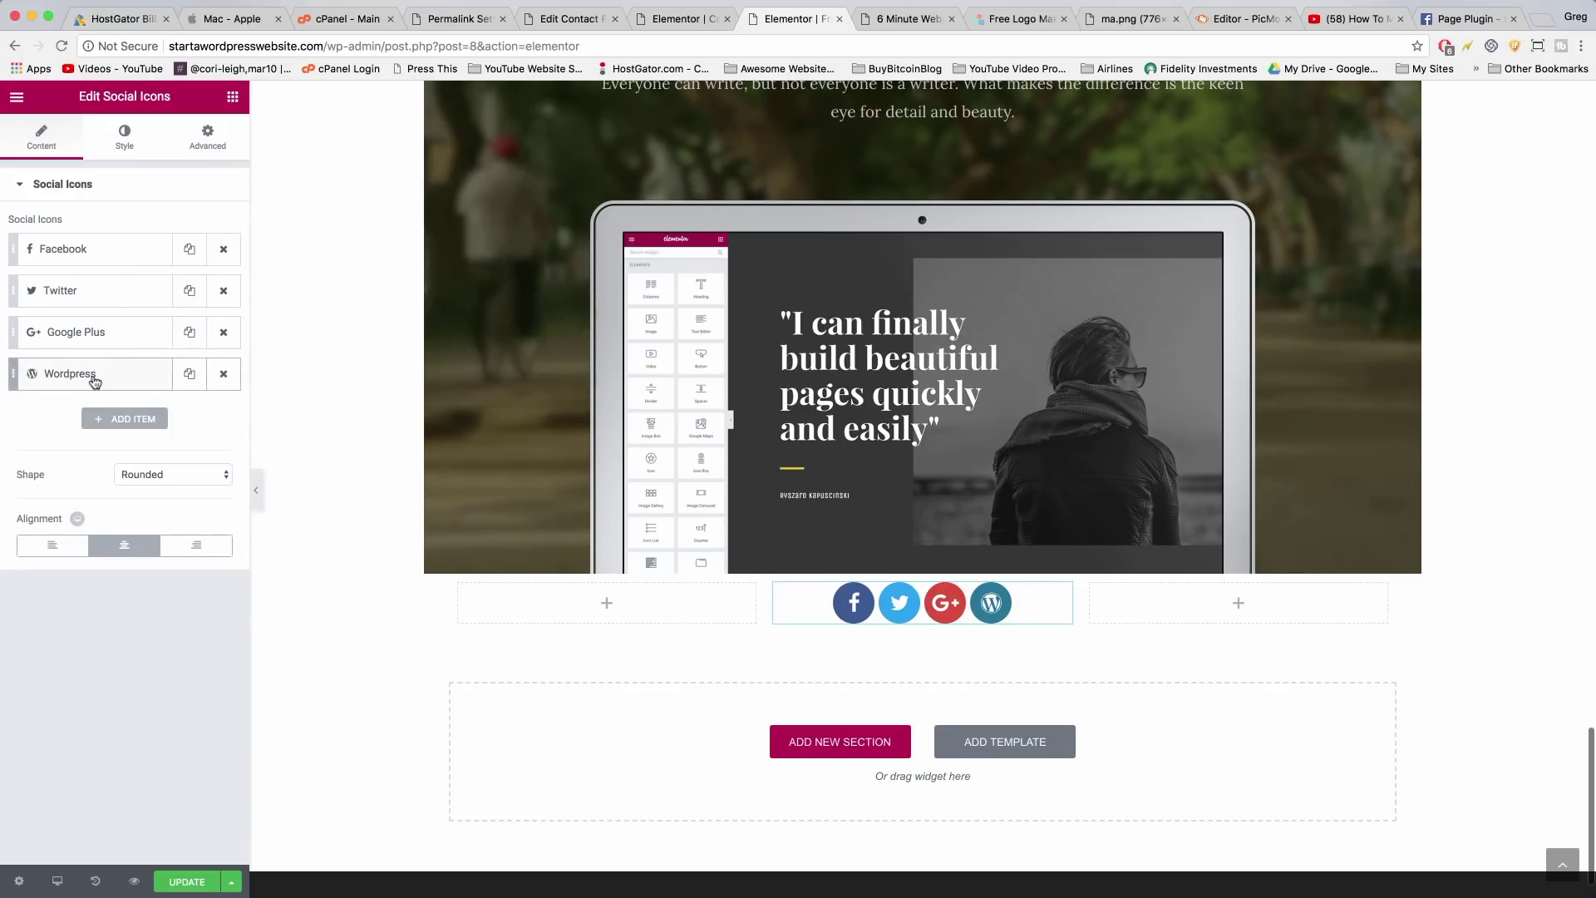
left_click(136, 380)
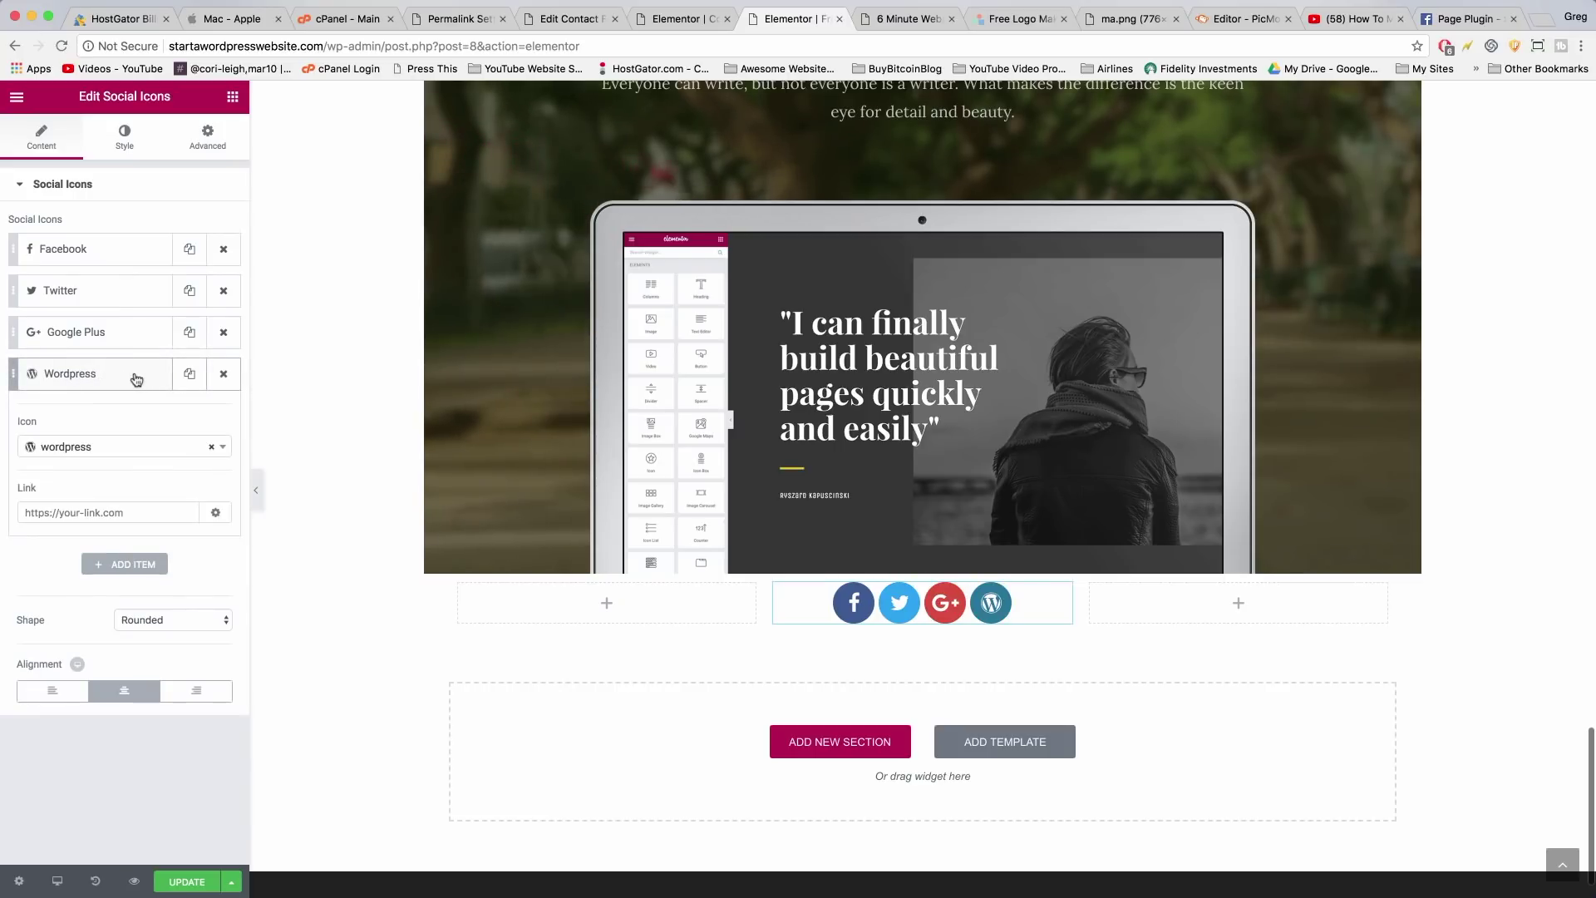
left_click(159, 460)
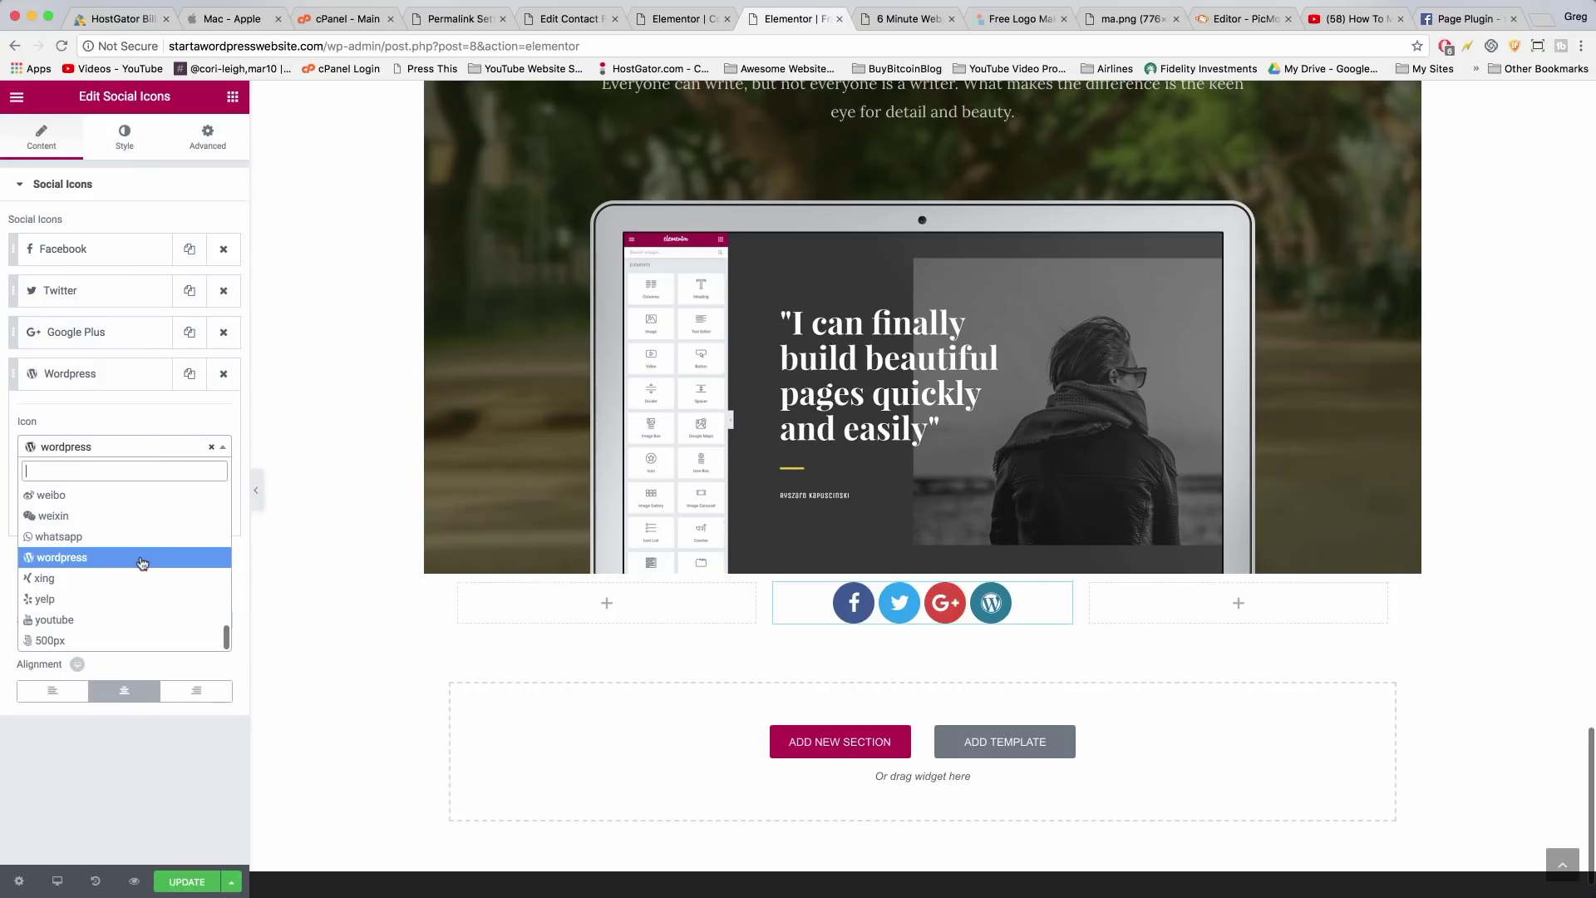
scroll(142, 563, "up", 8)
scroll(142, 563, "up", 5)
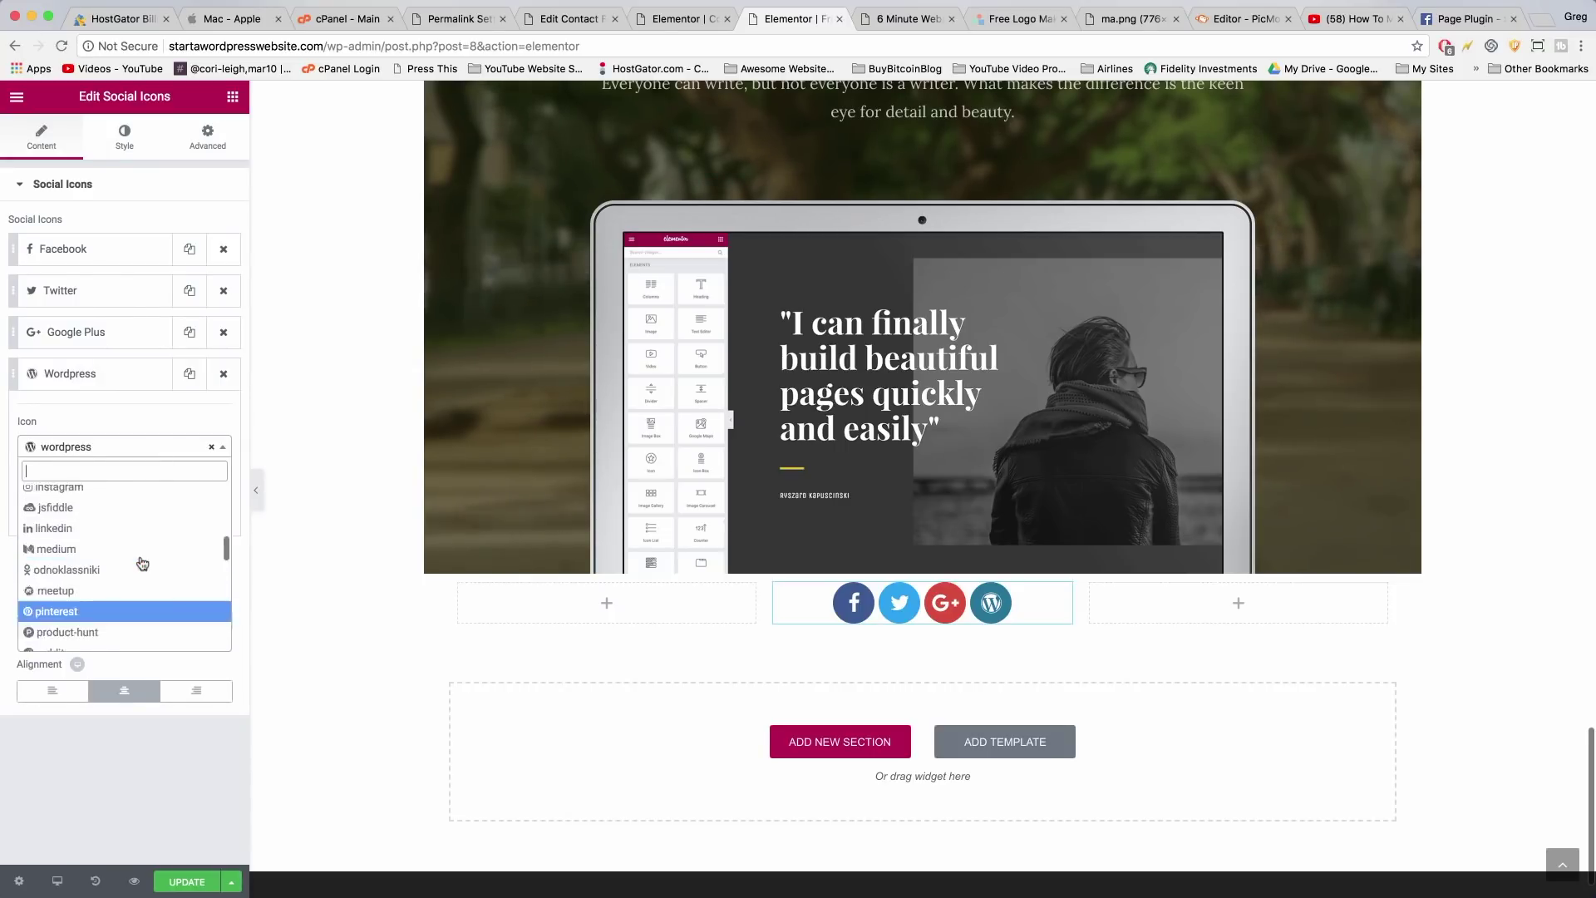
scroll(142, 563, "up", 5)
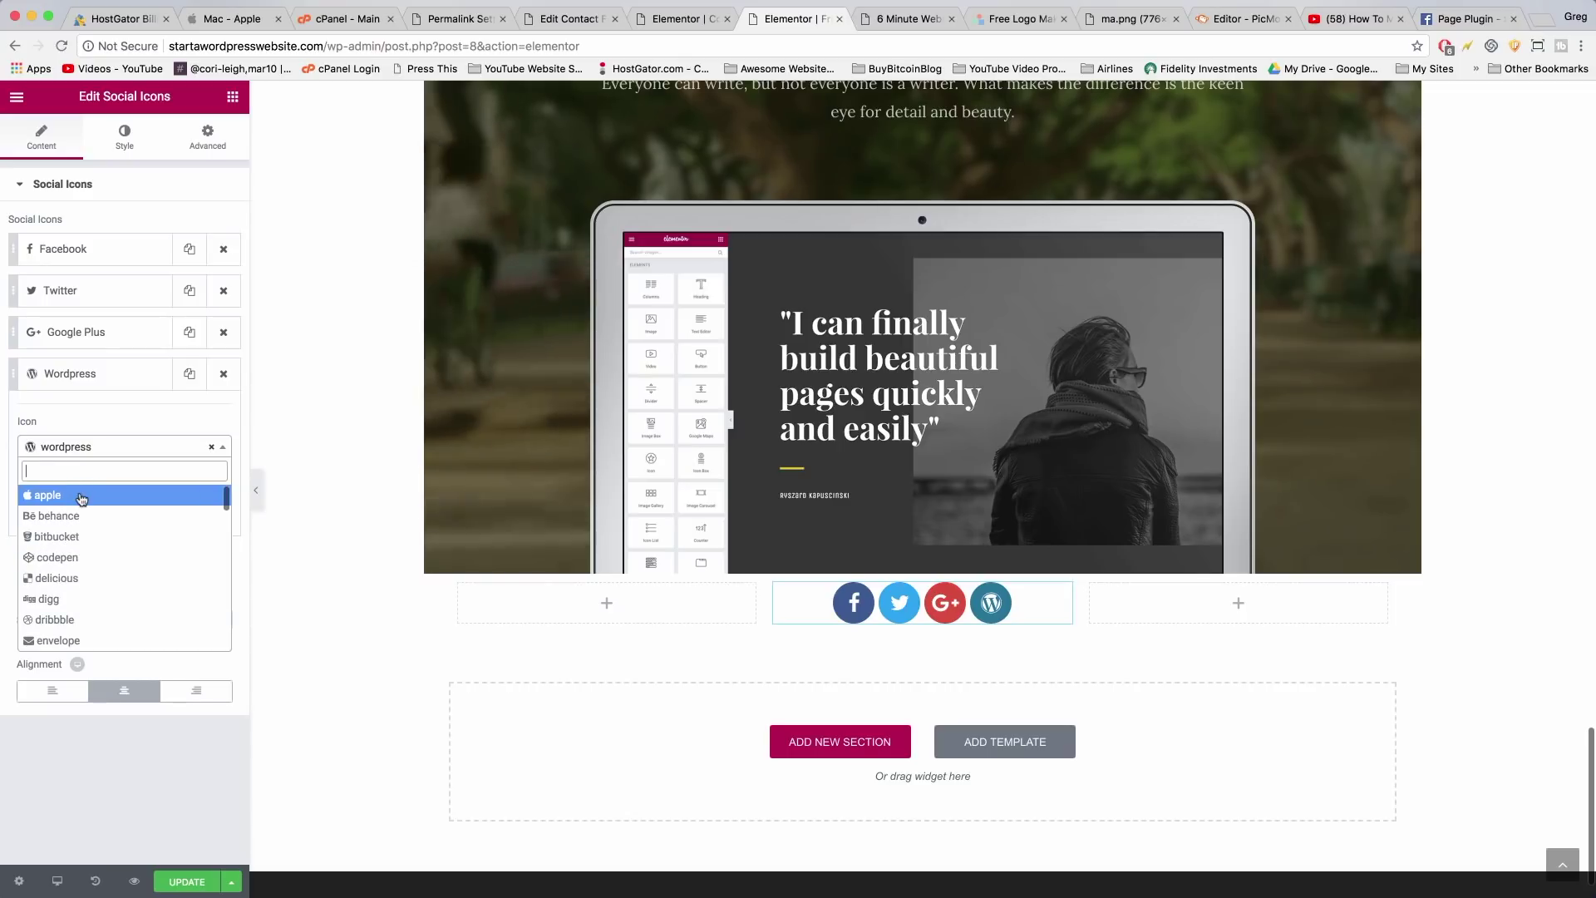
type("youtube")
left_click(70, 498)
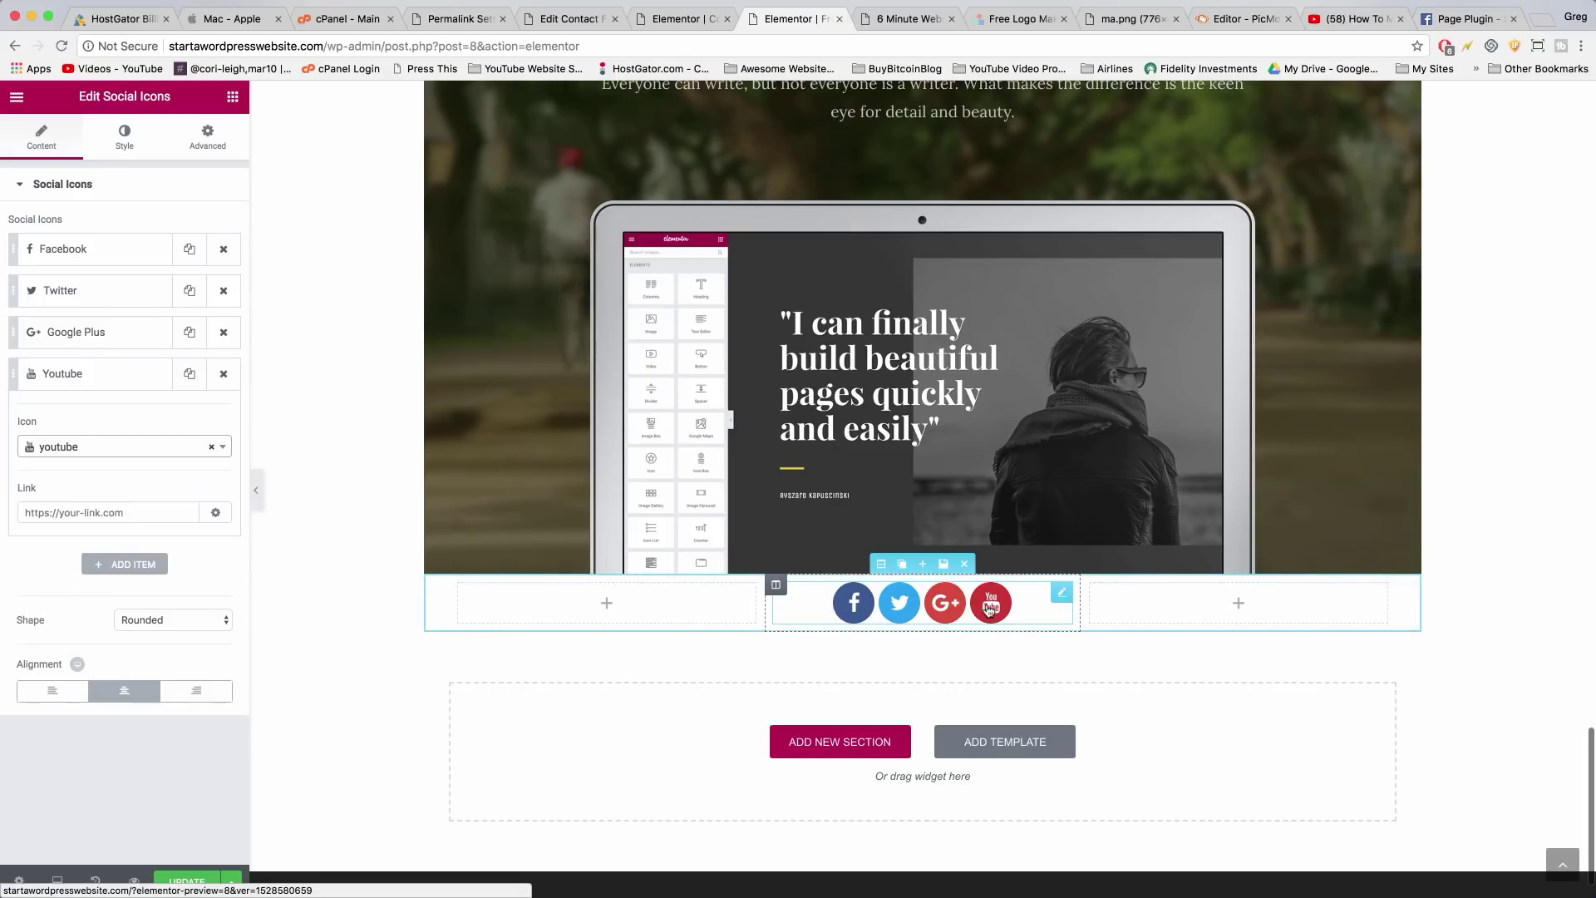
left_click(68, 513)
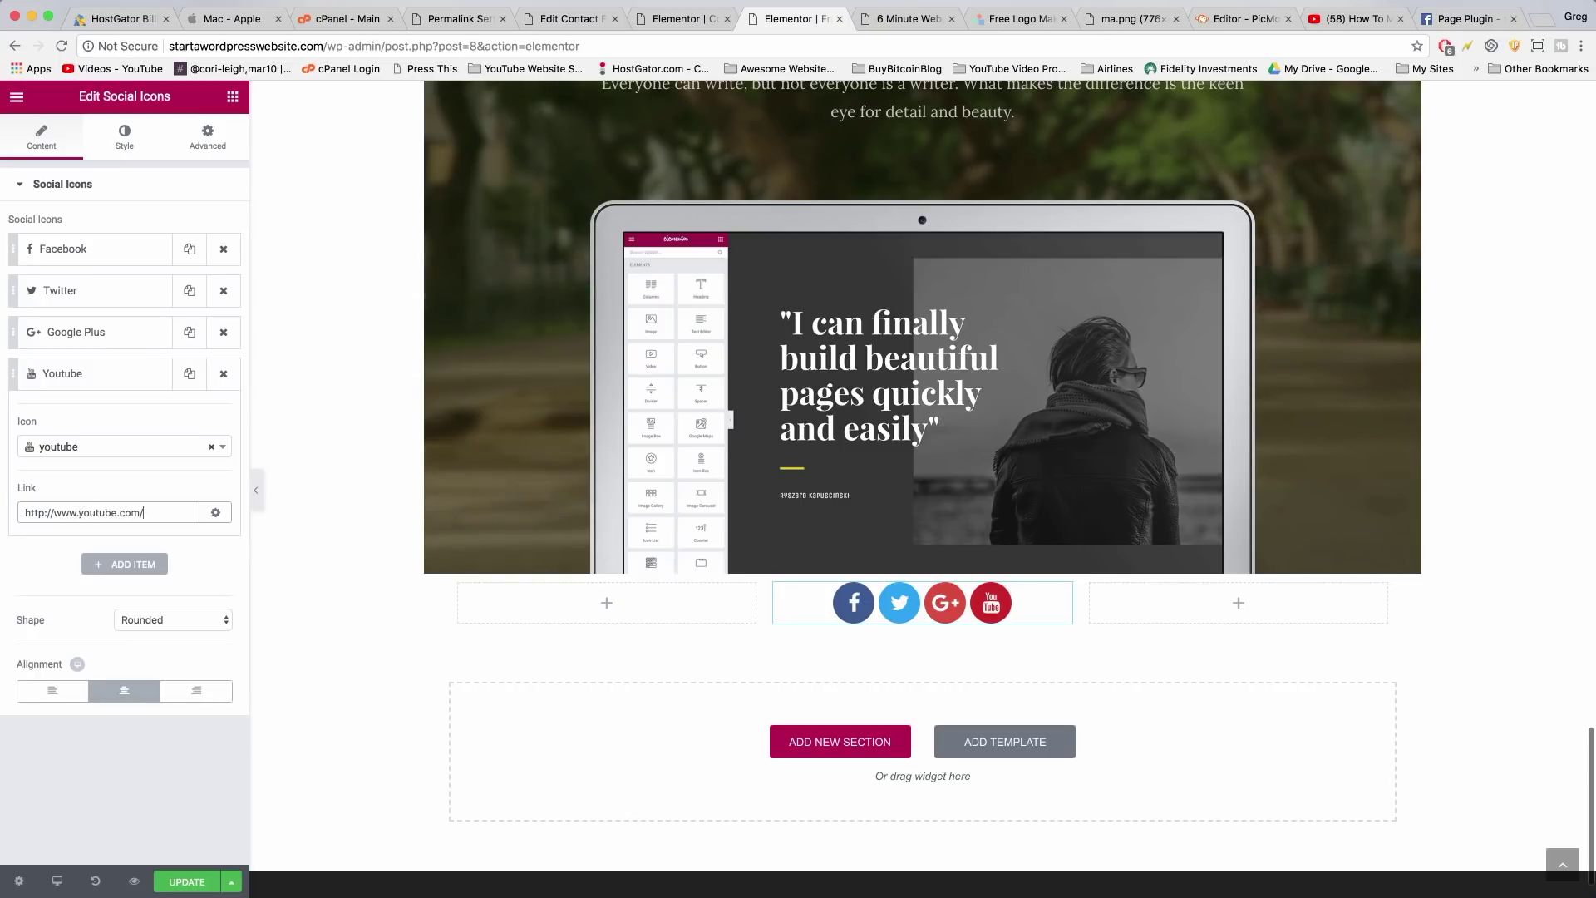
type("narayguy")
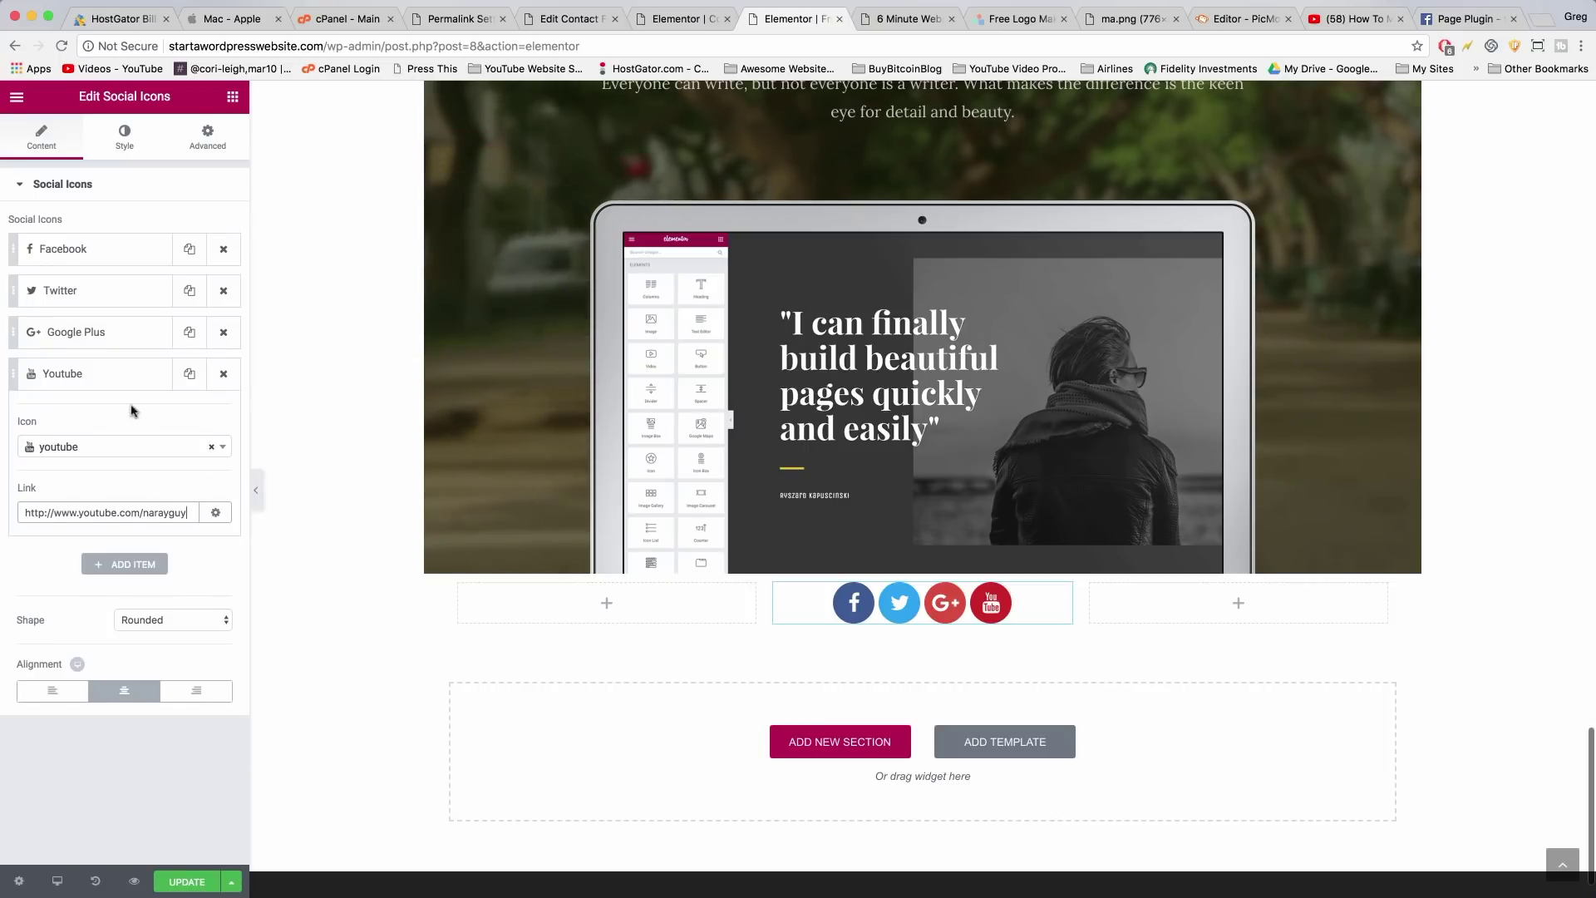
Add a fifth icon set to reddit, removing the extra WordPress icon.
left_click(100, 557)
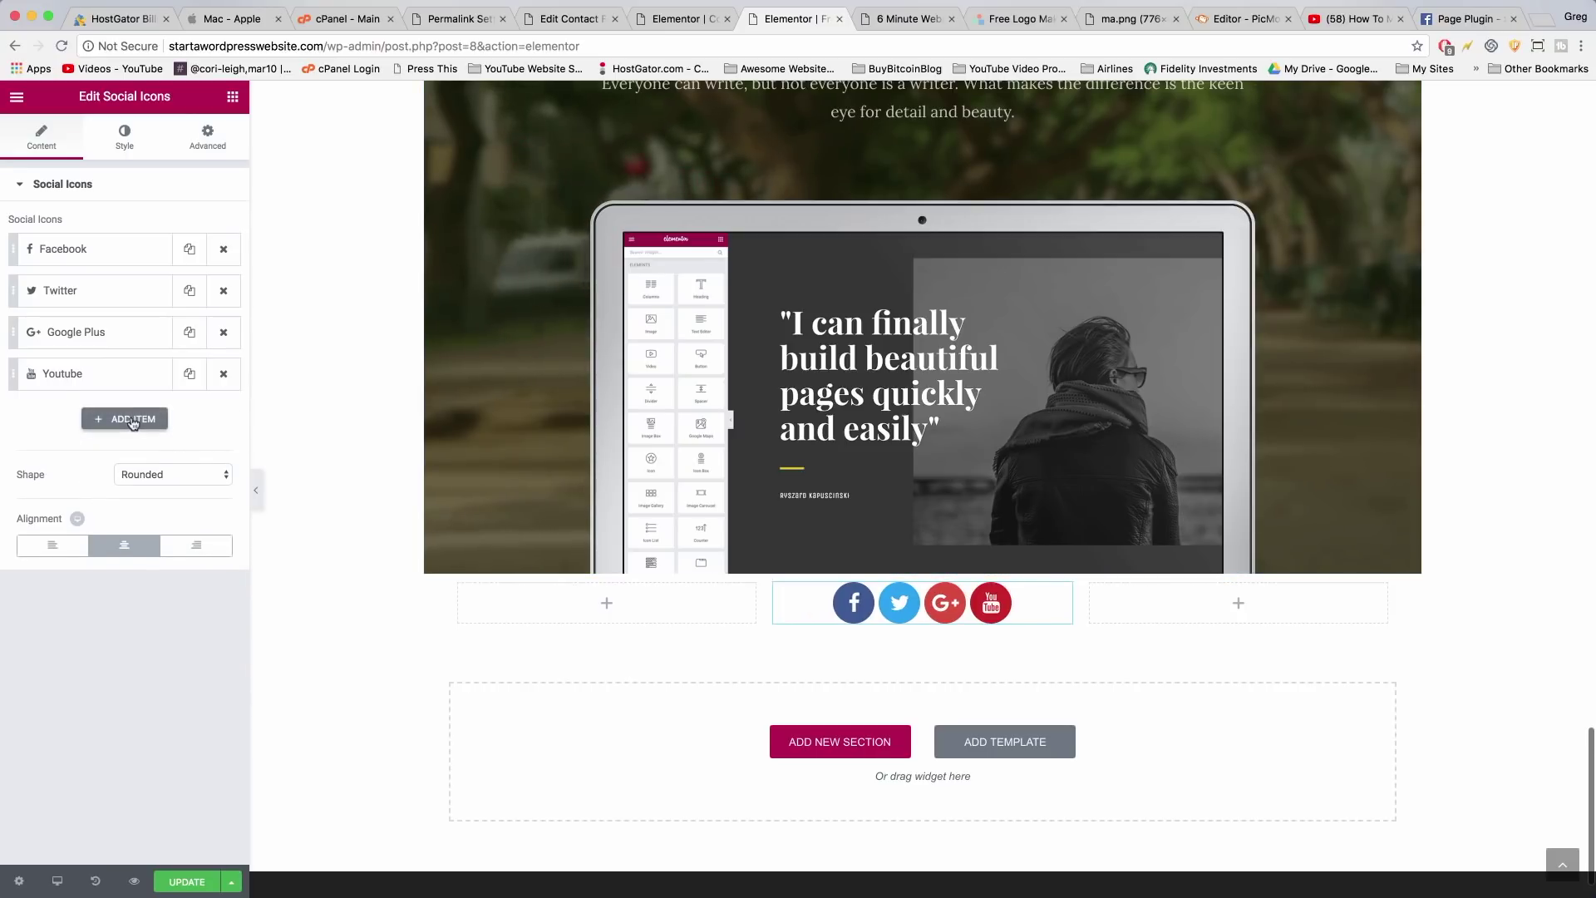
left_click(131, 421)
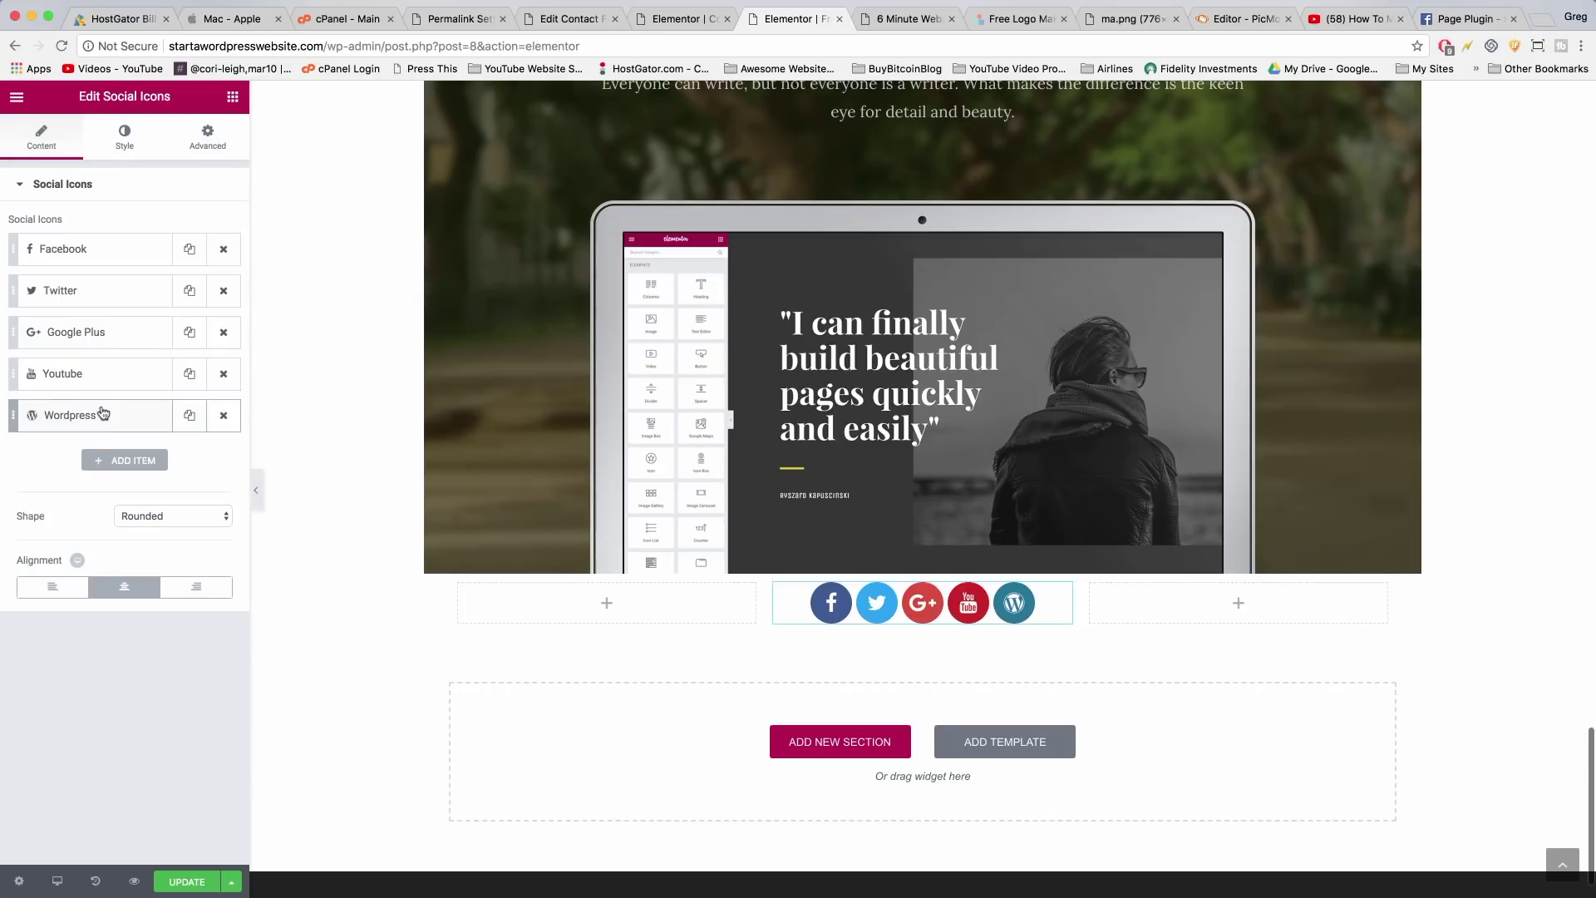
left_click(222, 416)
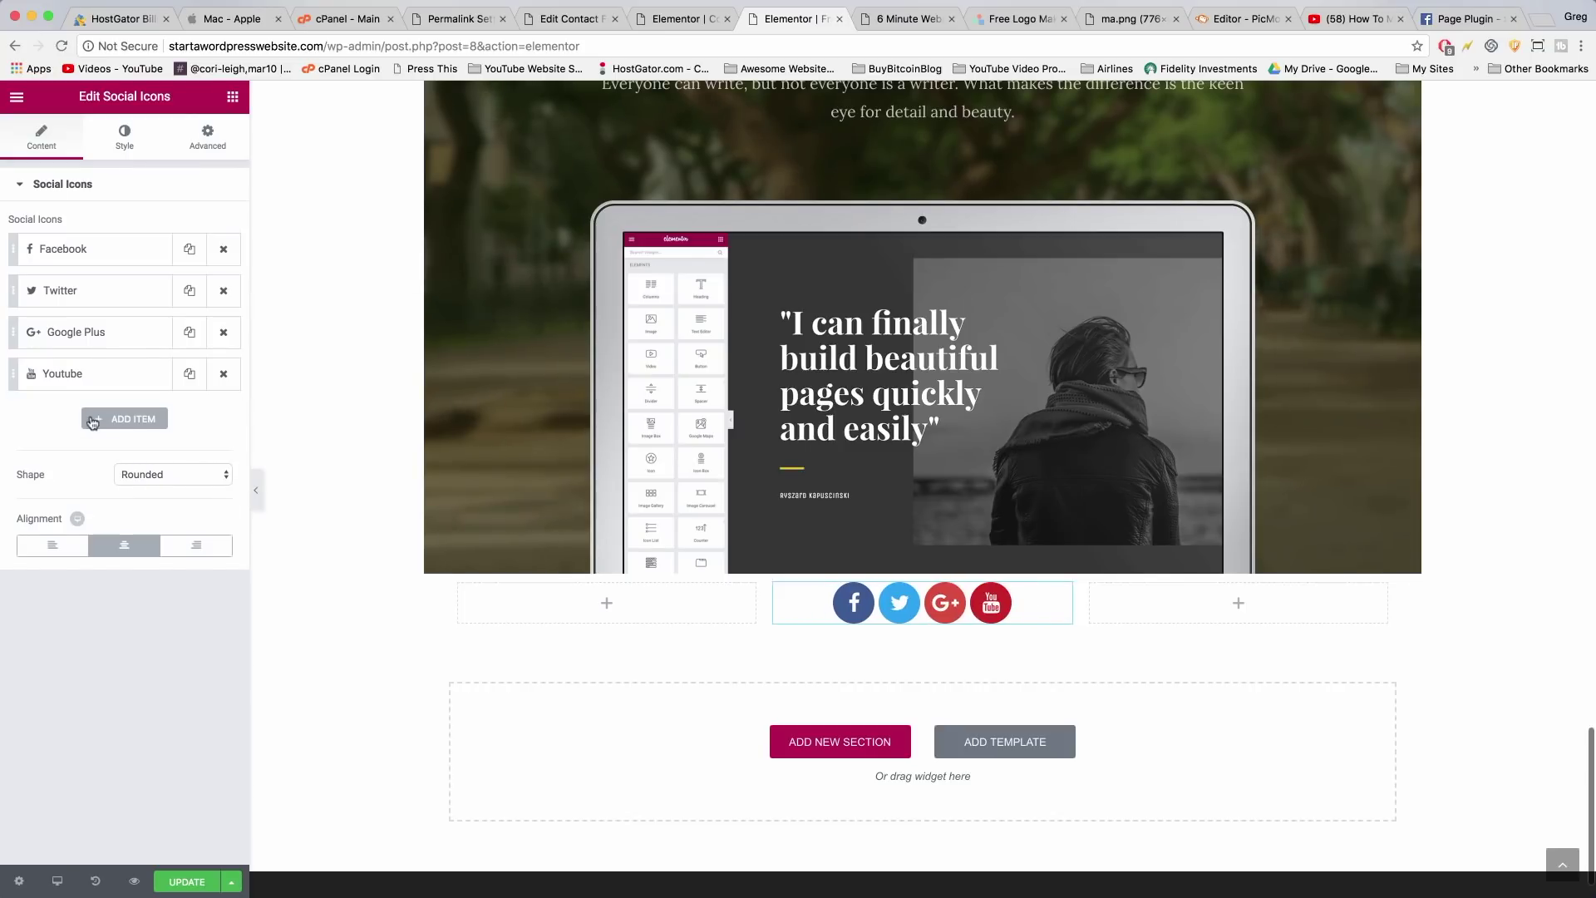
left_click(103, 420)
left_click(57, 417)
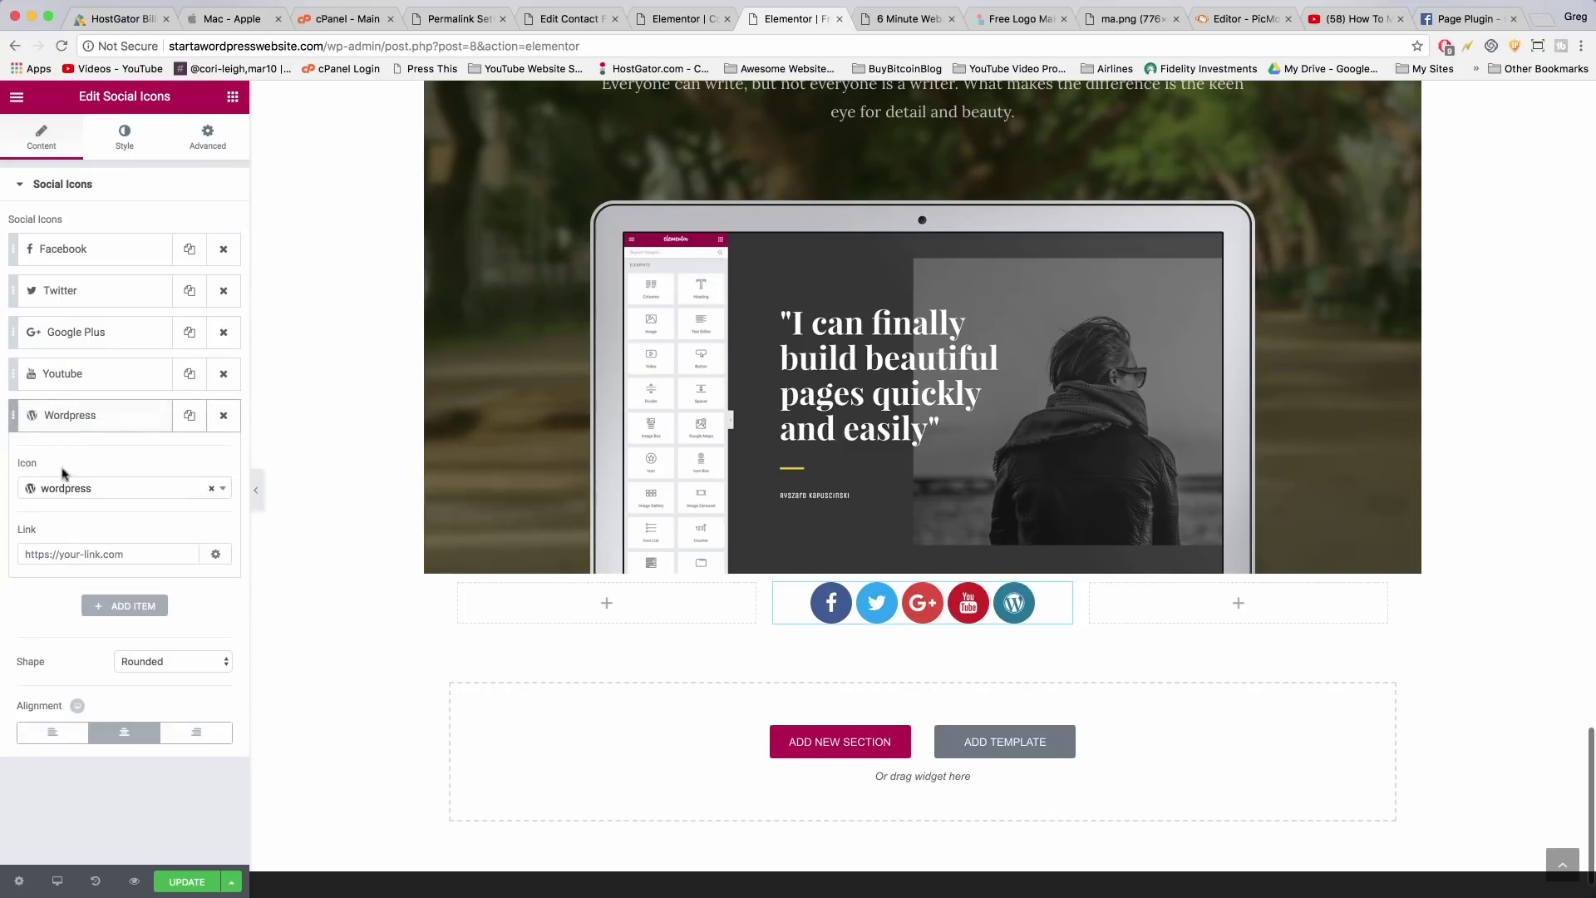
left_click(61, 491)
type("redd")
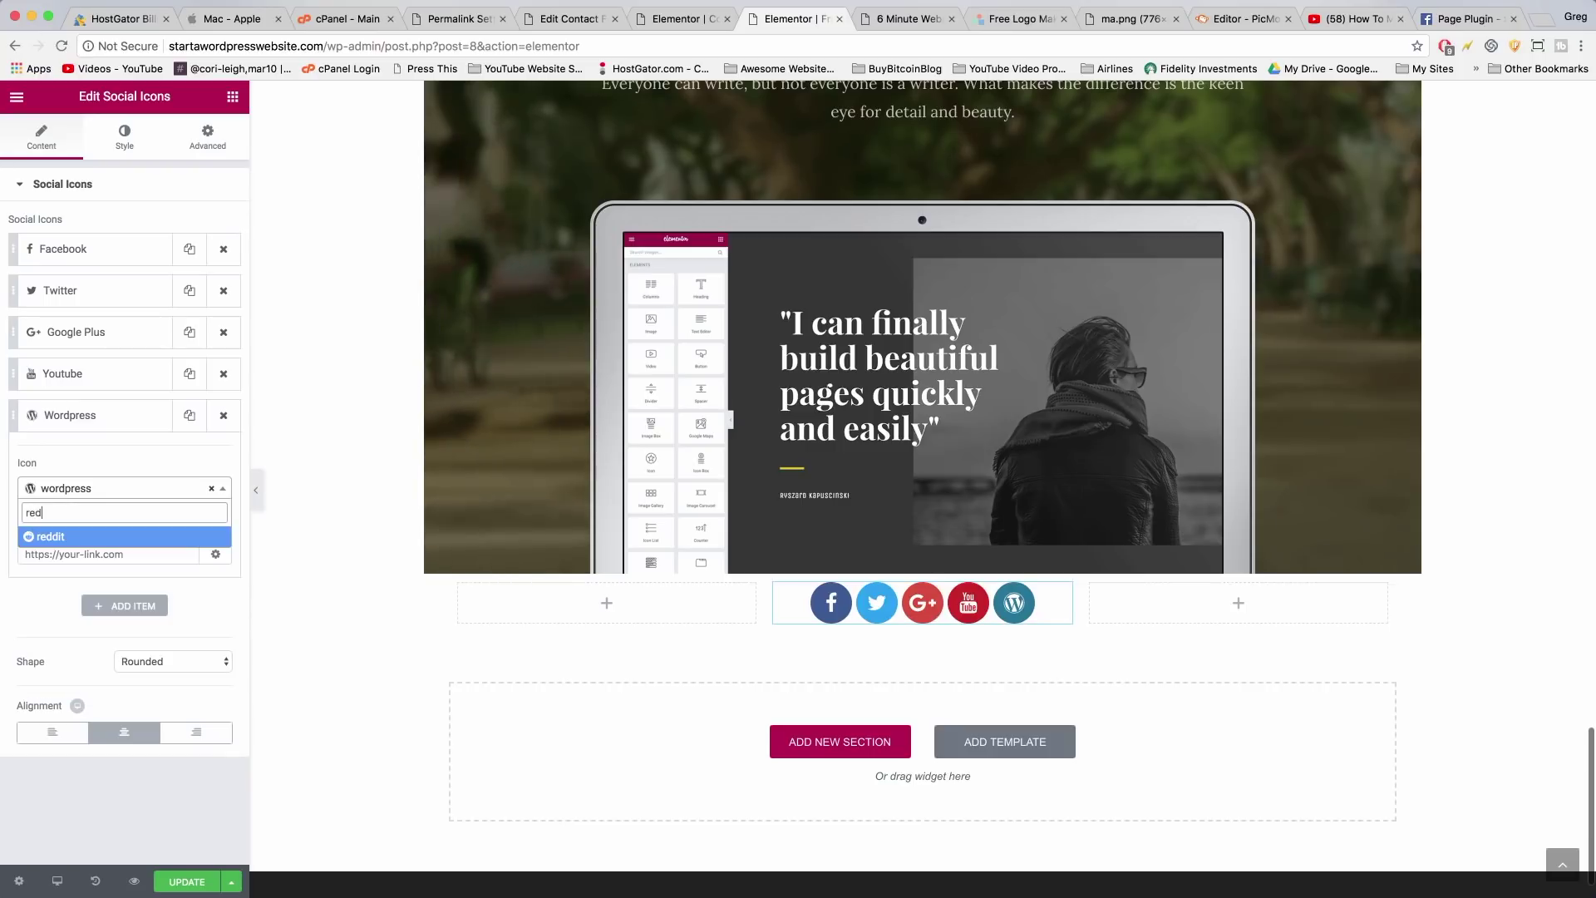
left_click(66, 537)
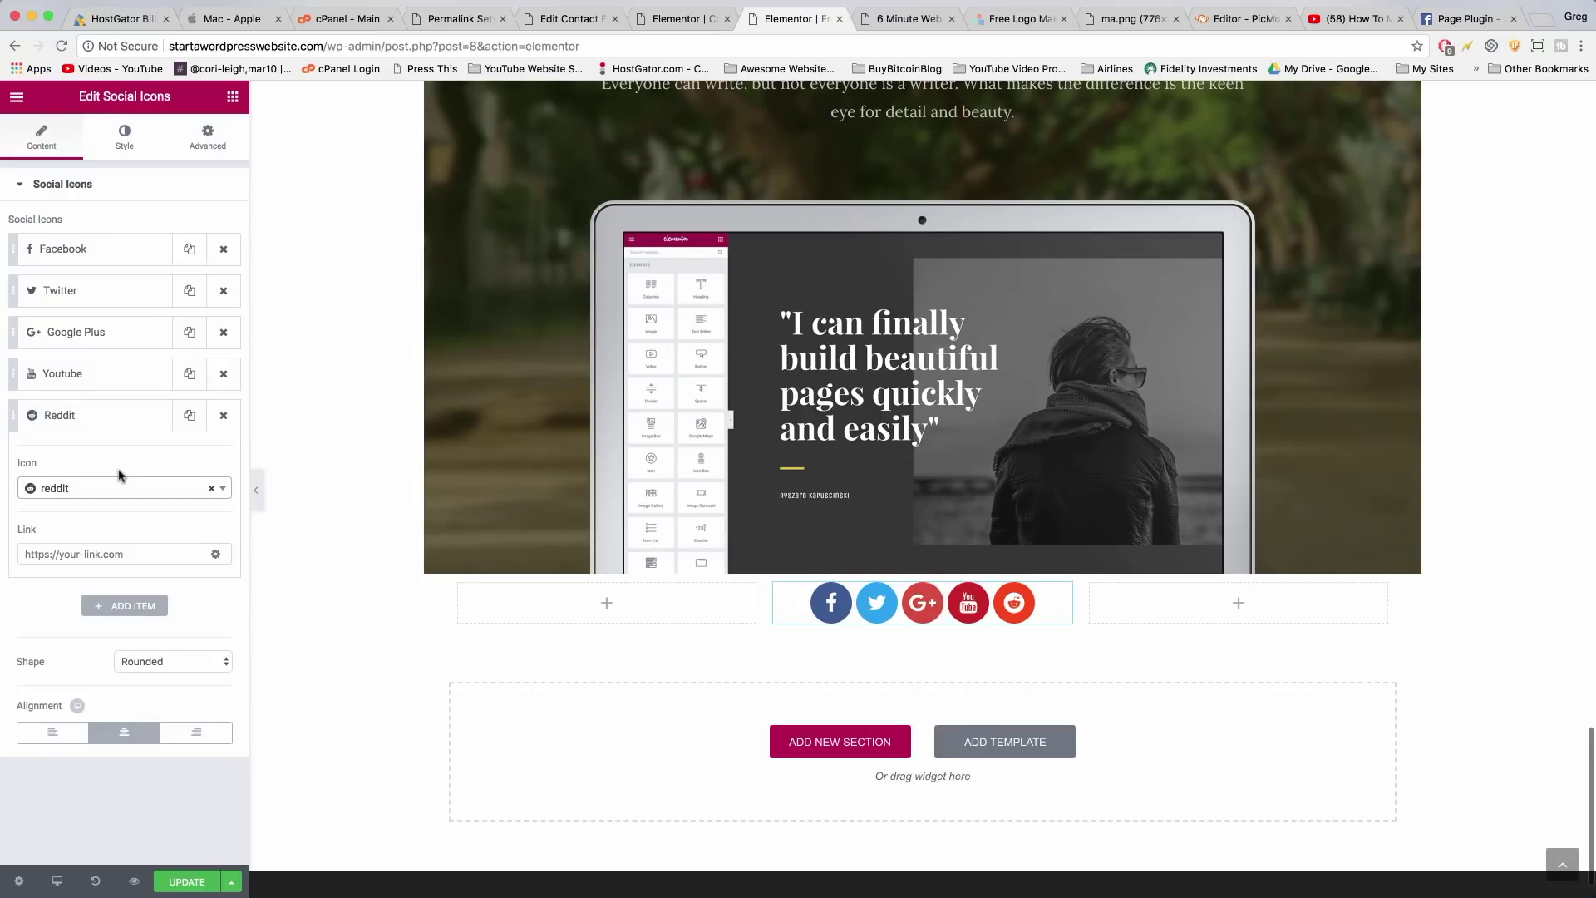
left_click(83, 554)
type("http:")
type("//red")
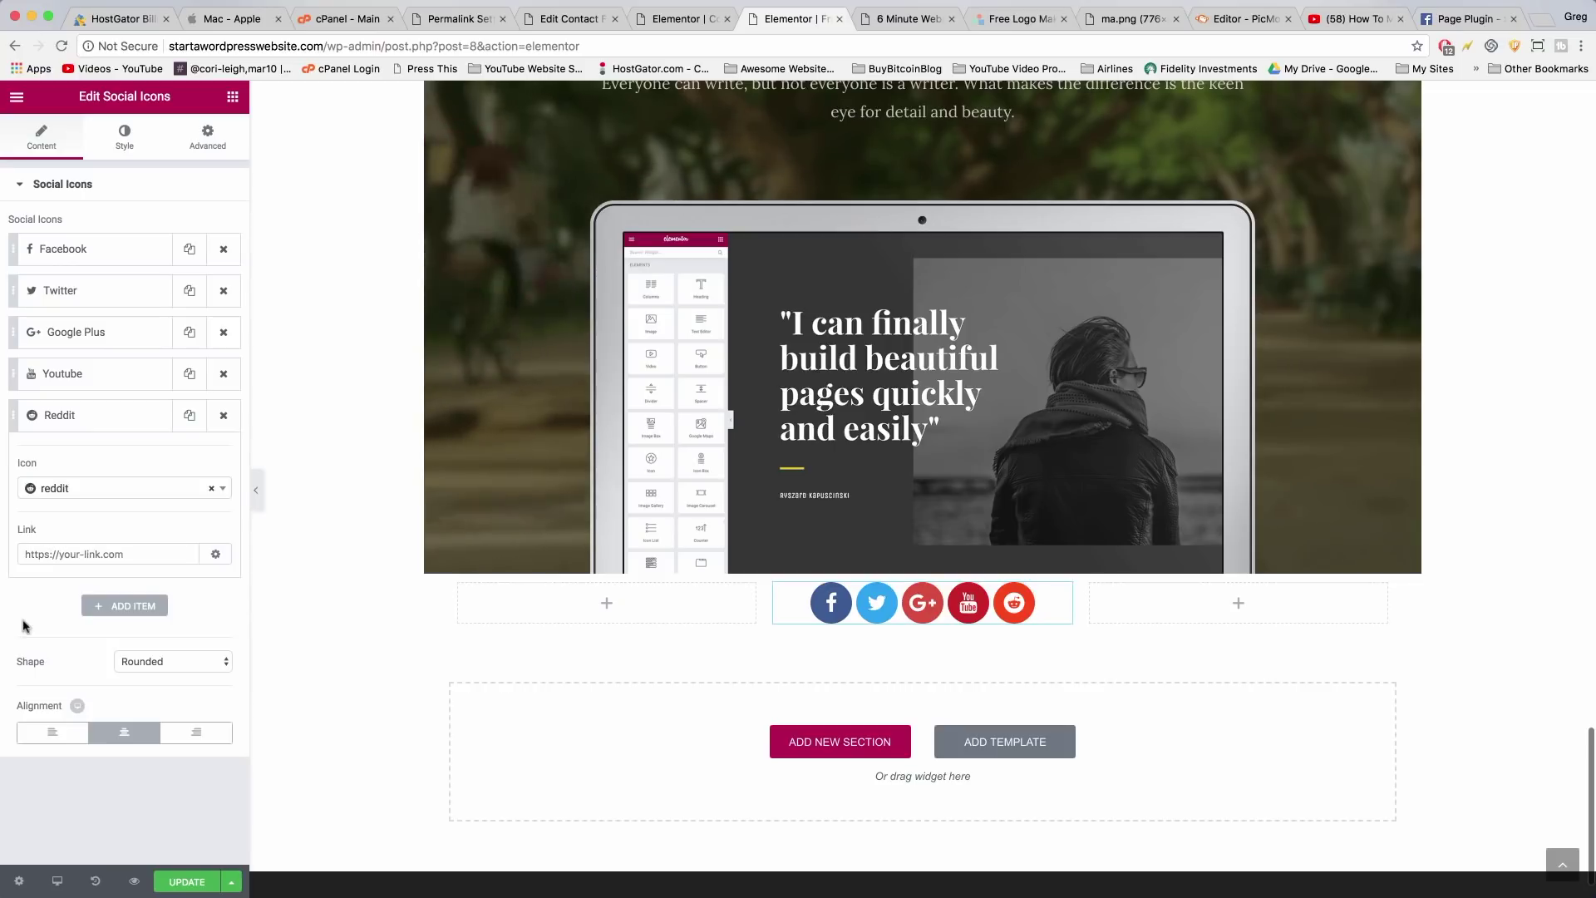
left_click(30, 554)
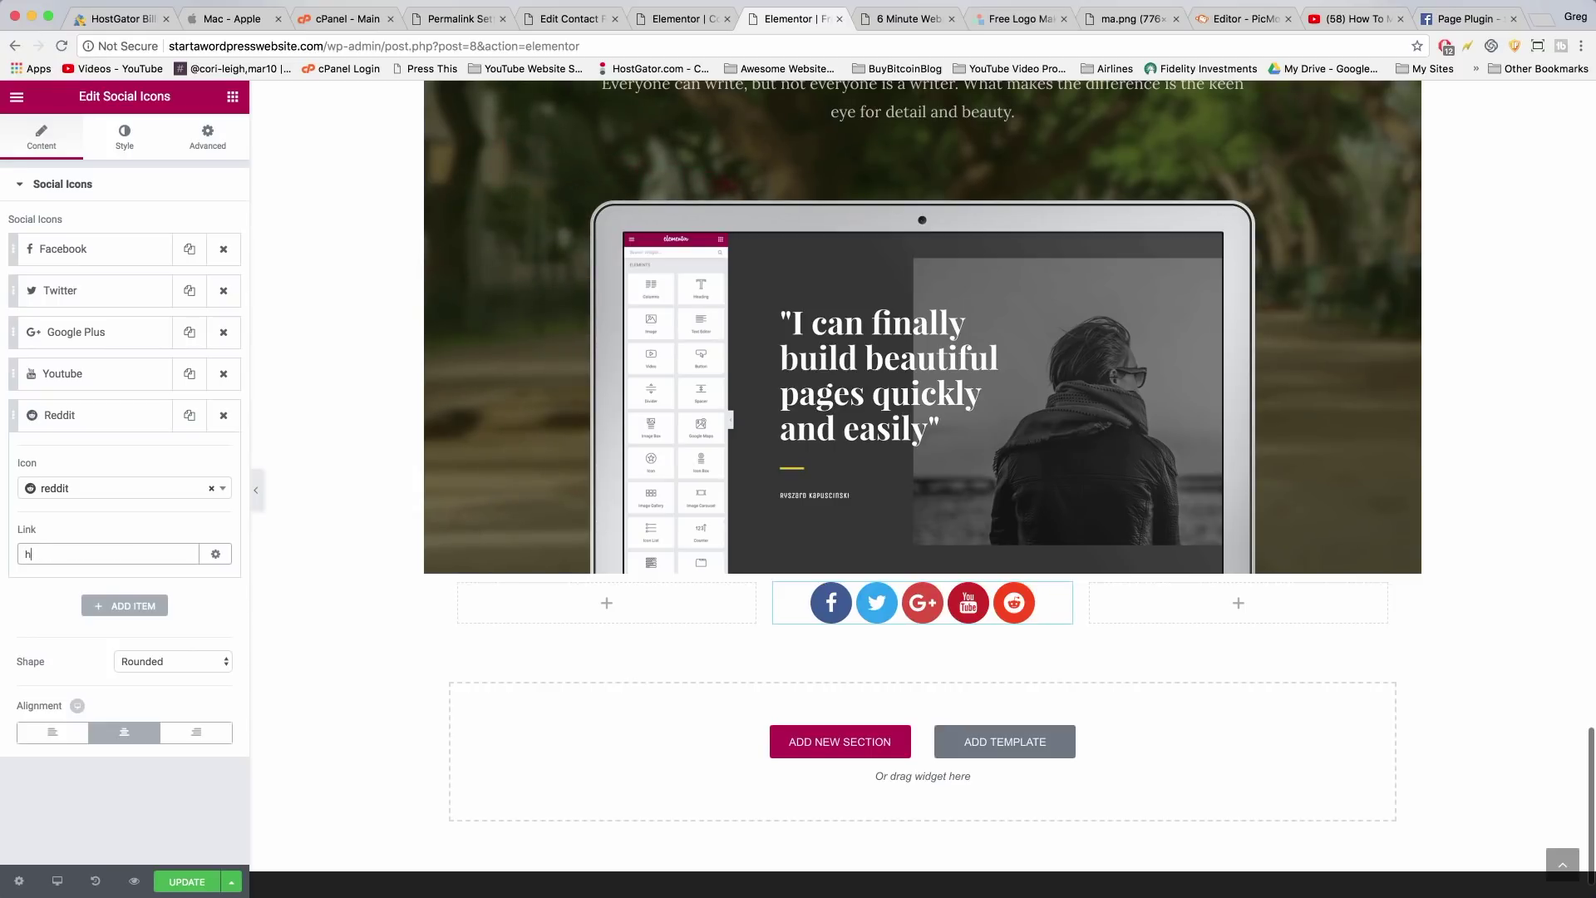
type("http")
type("://www.reddit.com")
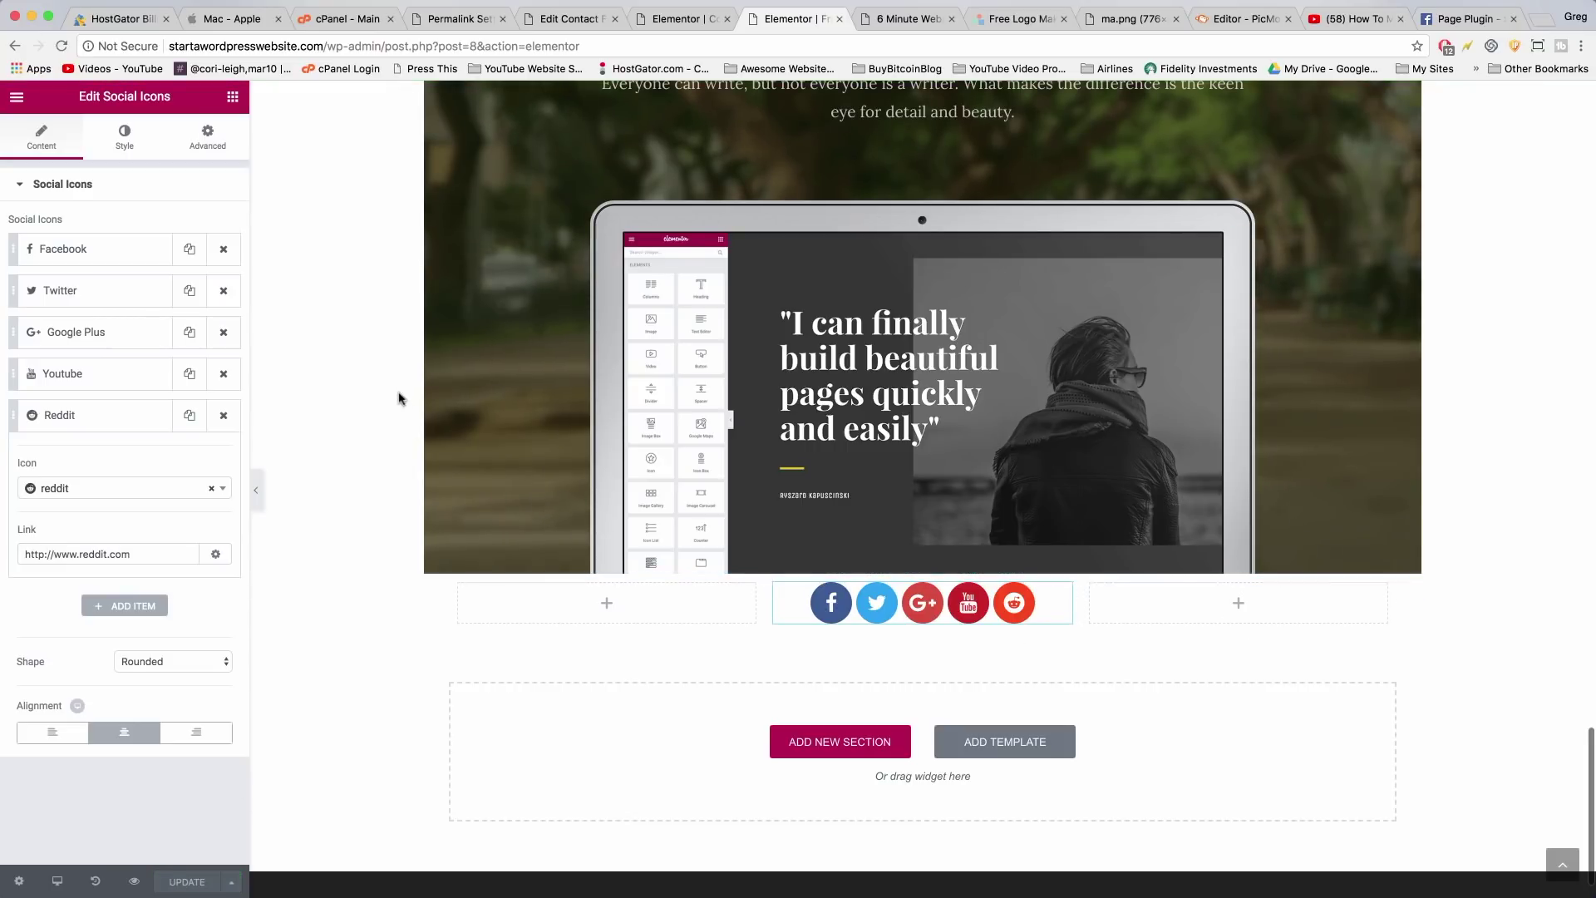
left_click(233, 97)
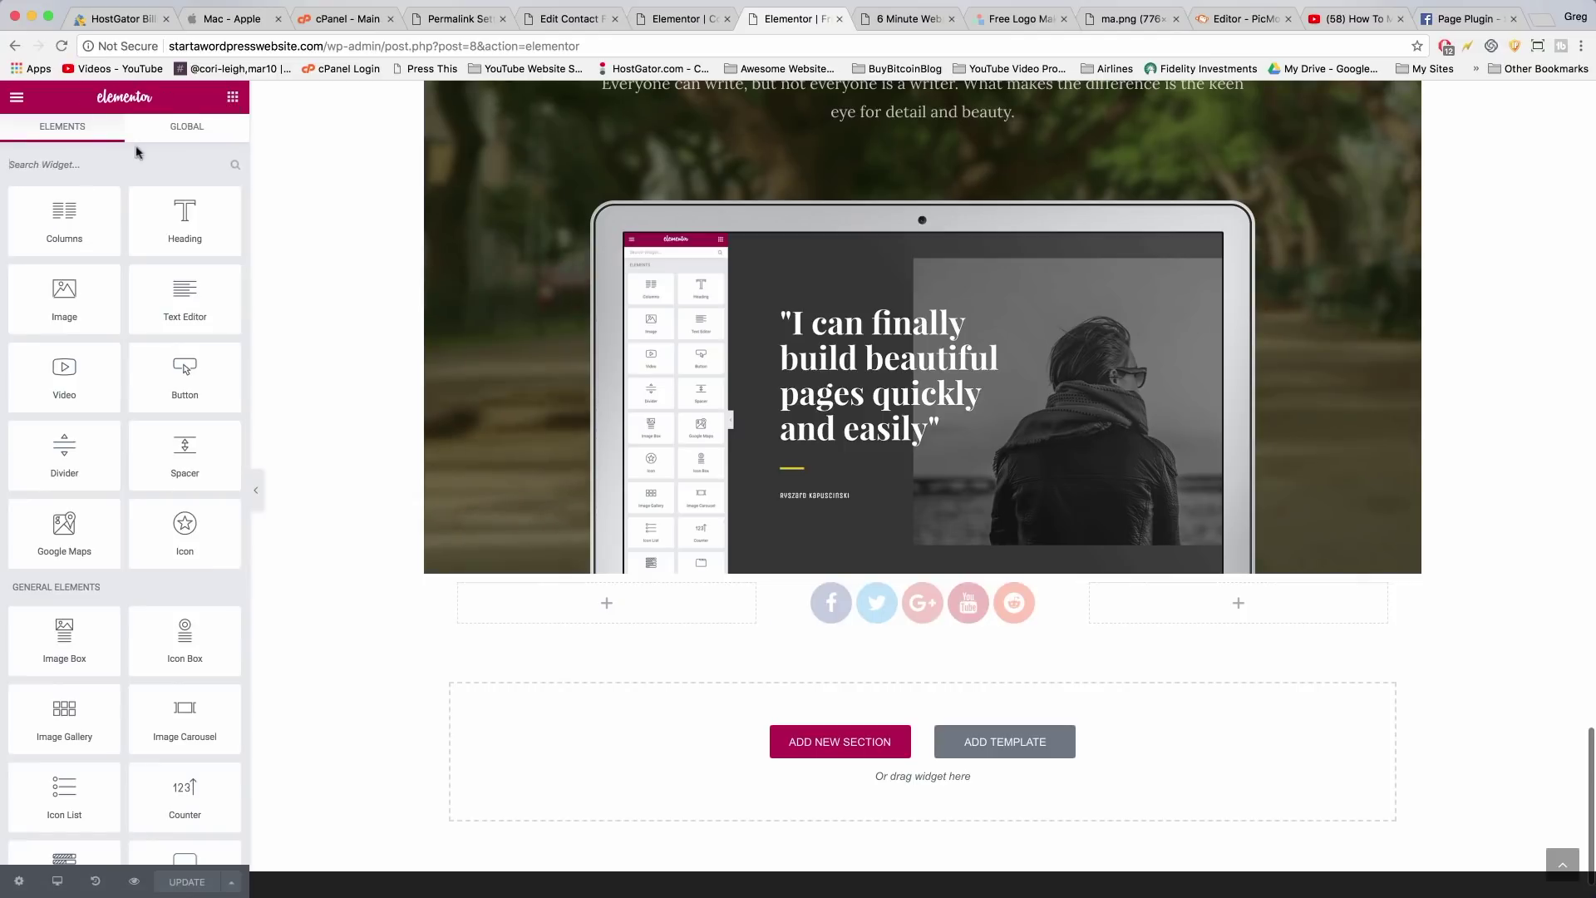
Place a Custom Menu showing Main Navigation with 5px menu padding in the right column.
type("menu")
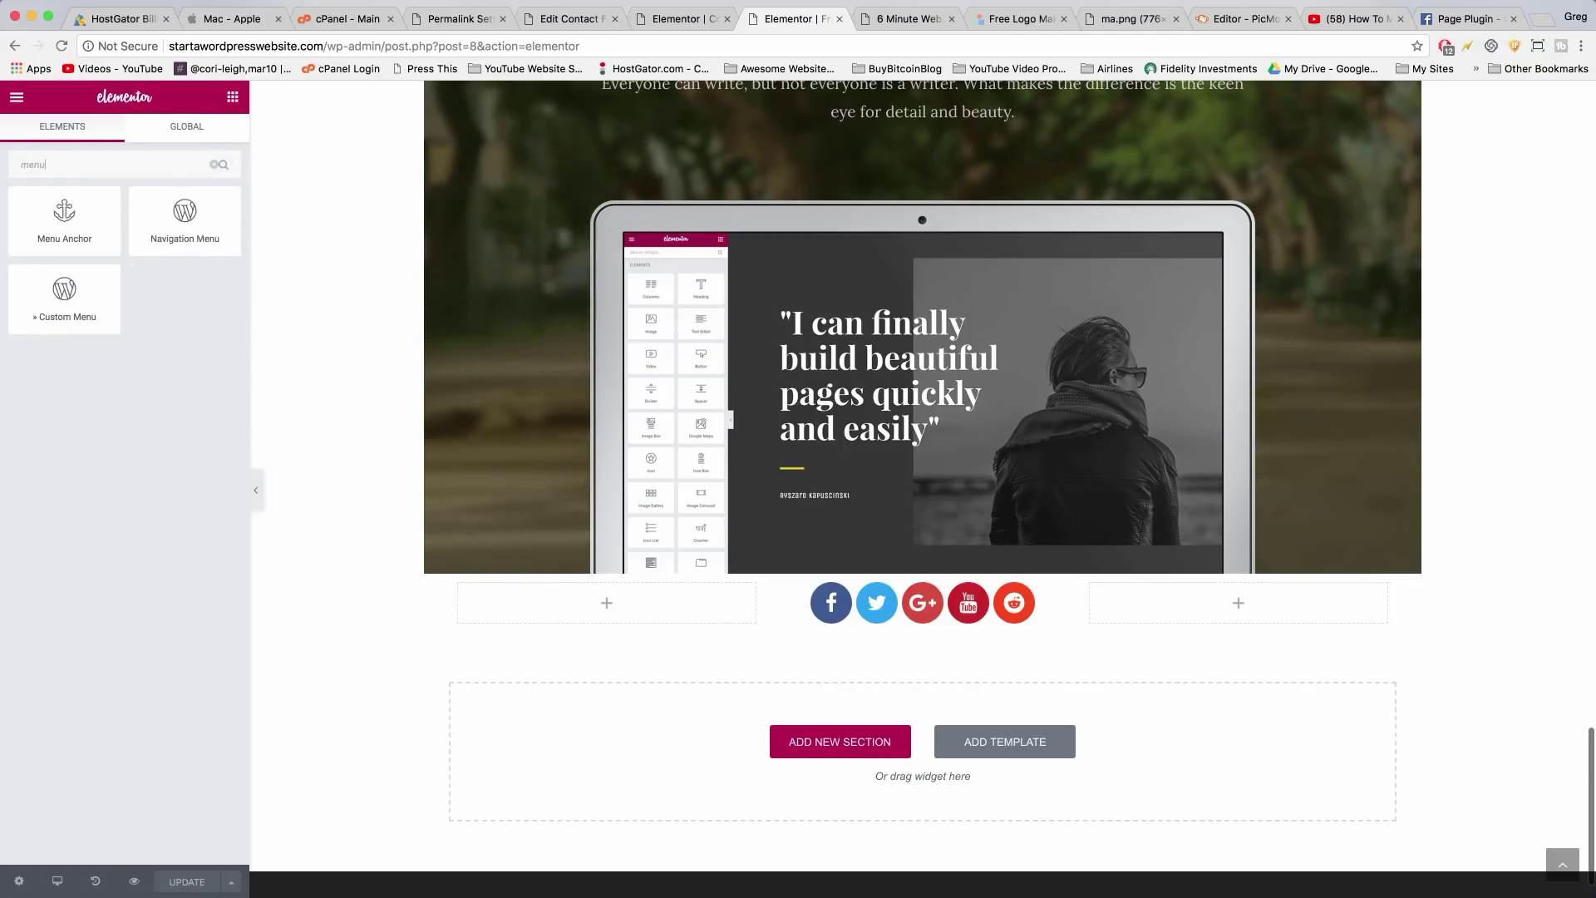
left_click_drag(64, 298, 1168, 610)
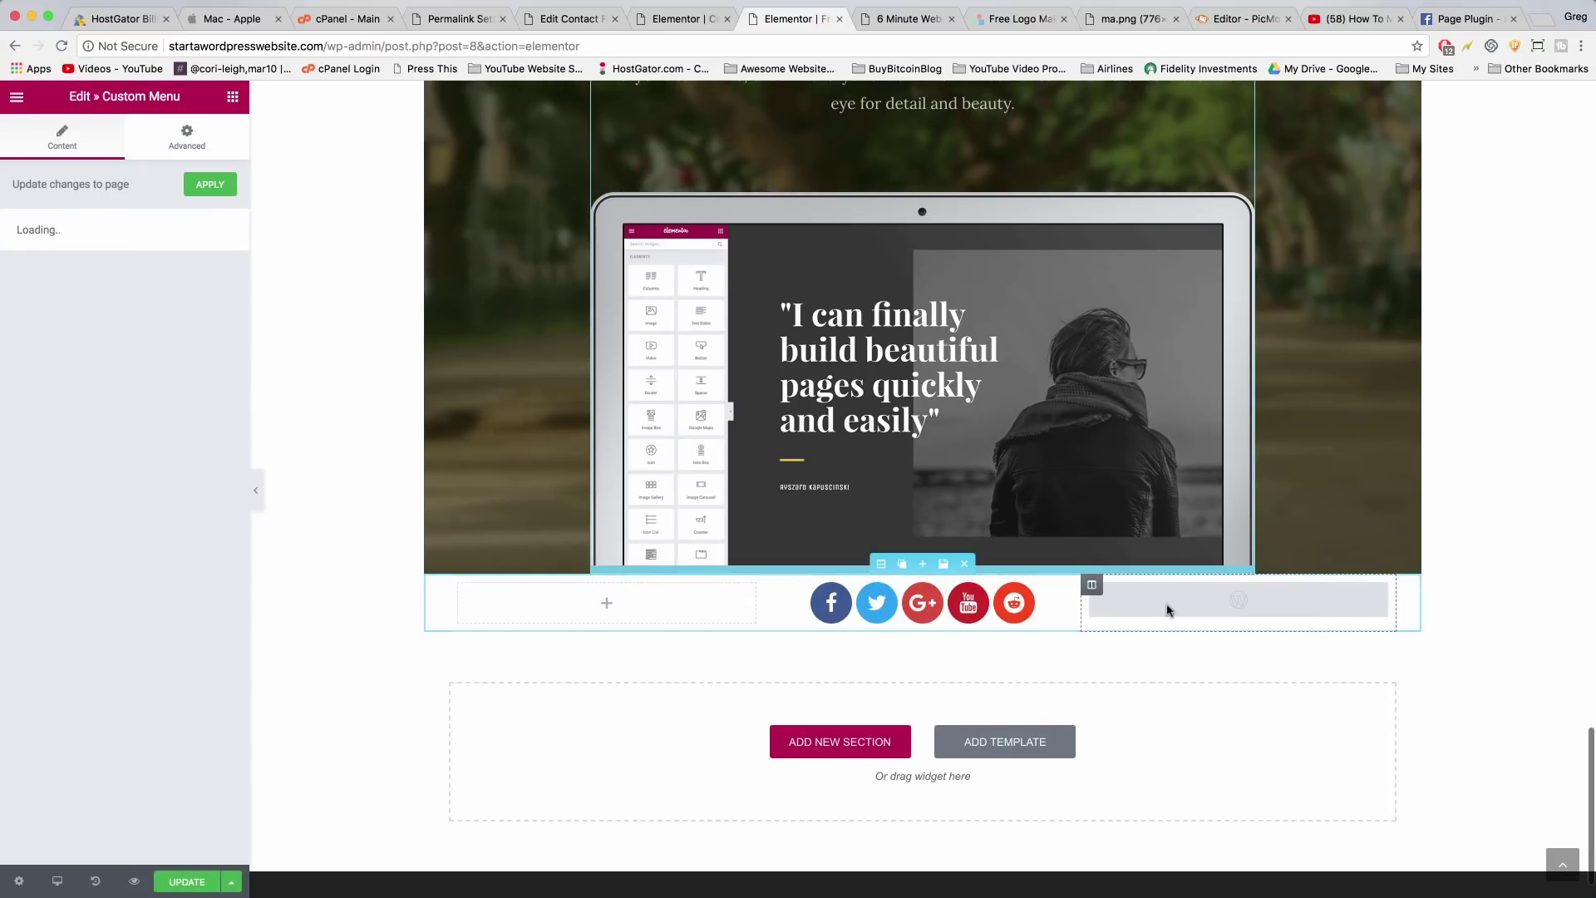
left_click(93, 301)
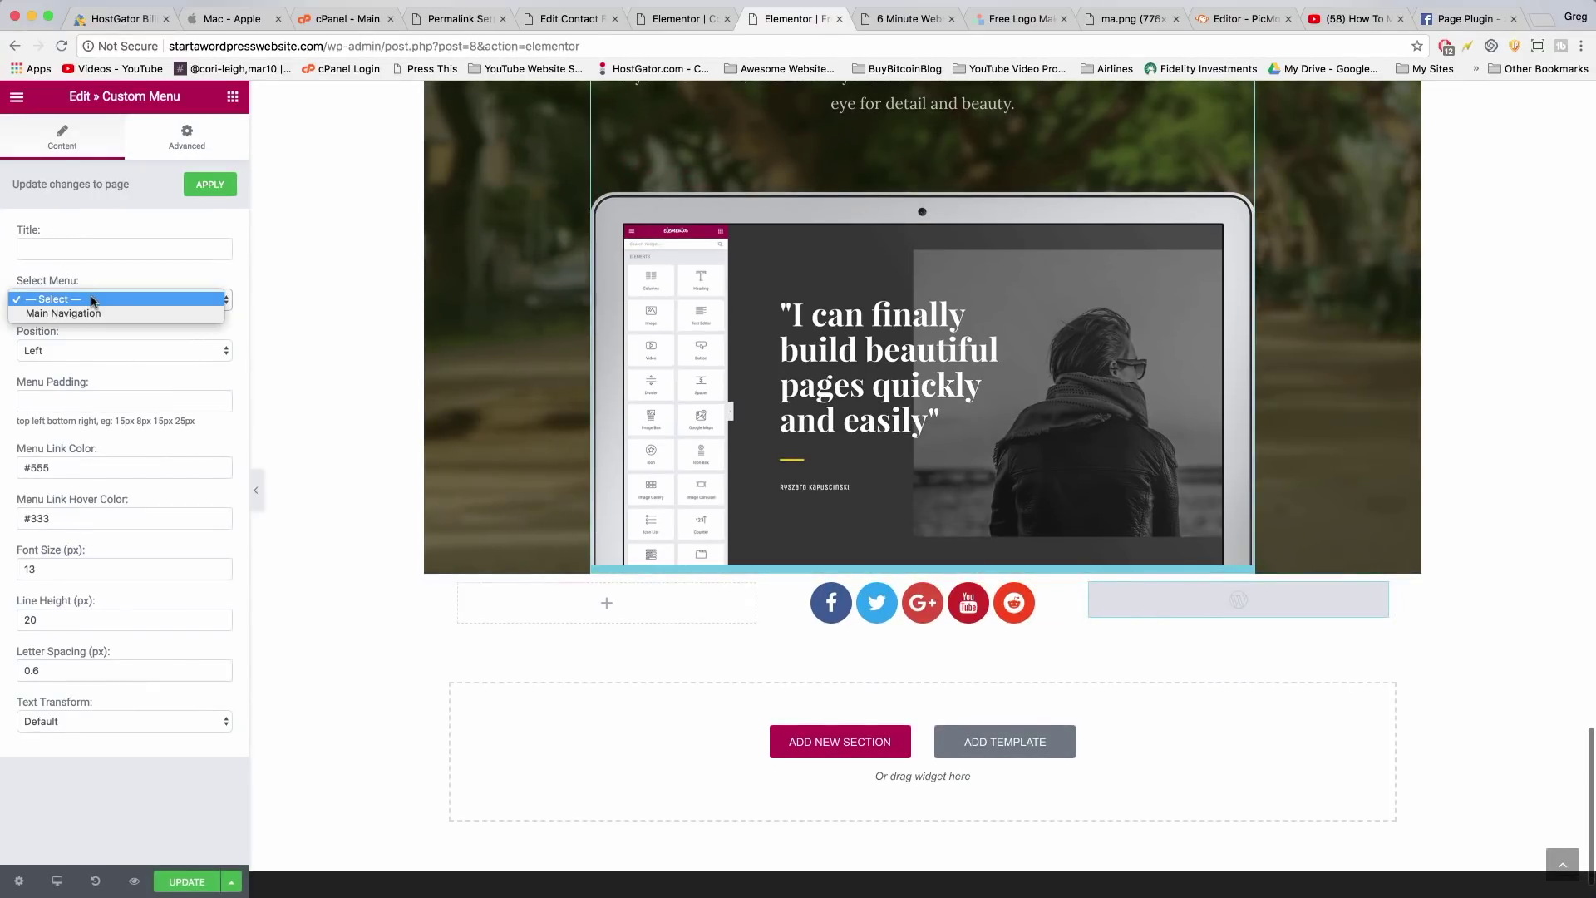
left_click(93, 313)
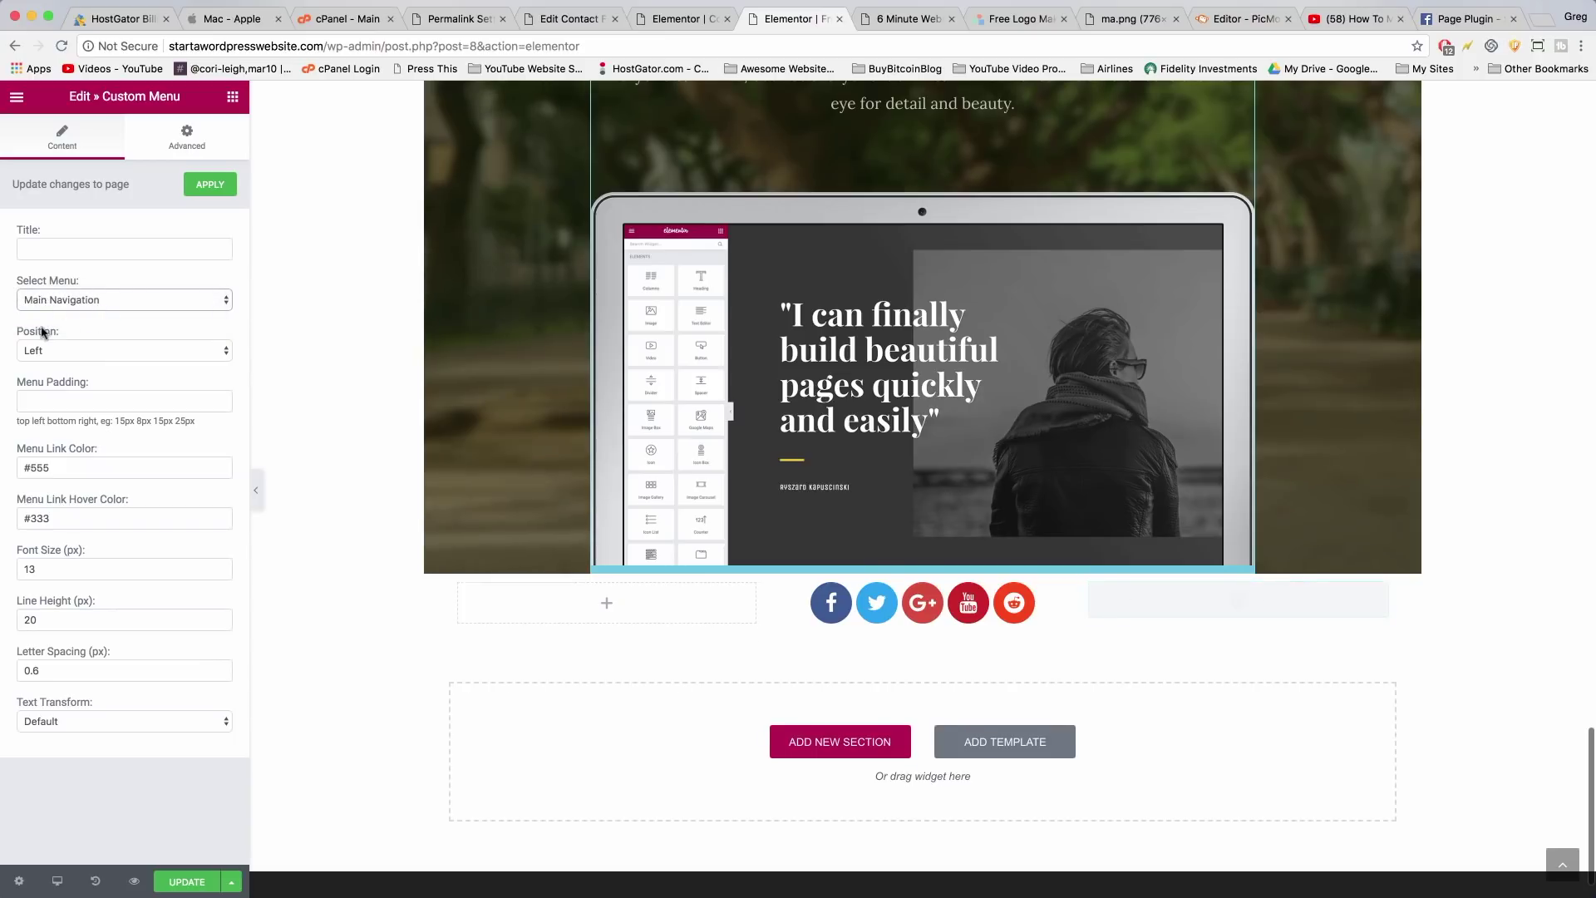
left_click(126, 400)
type("5")
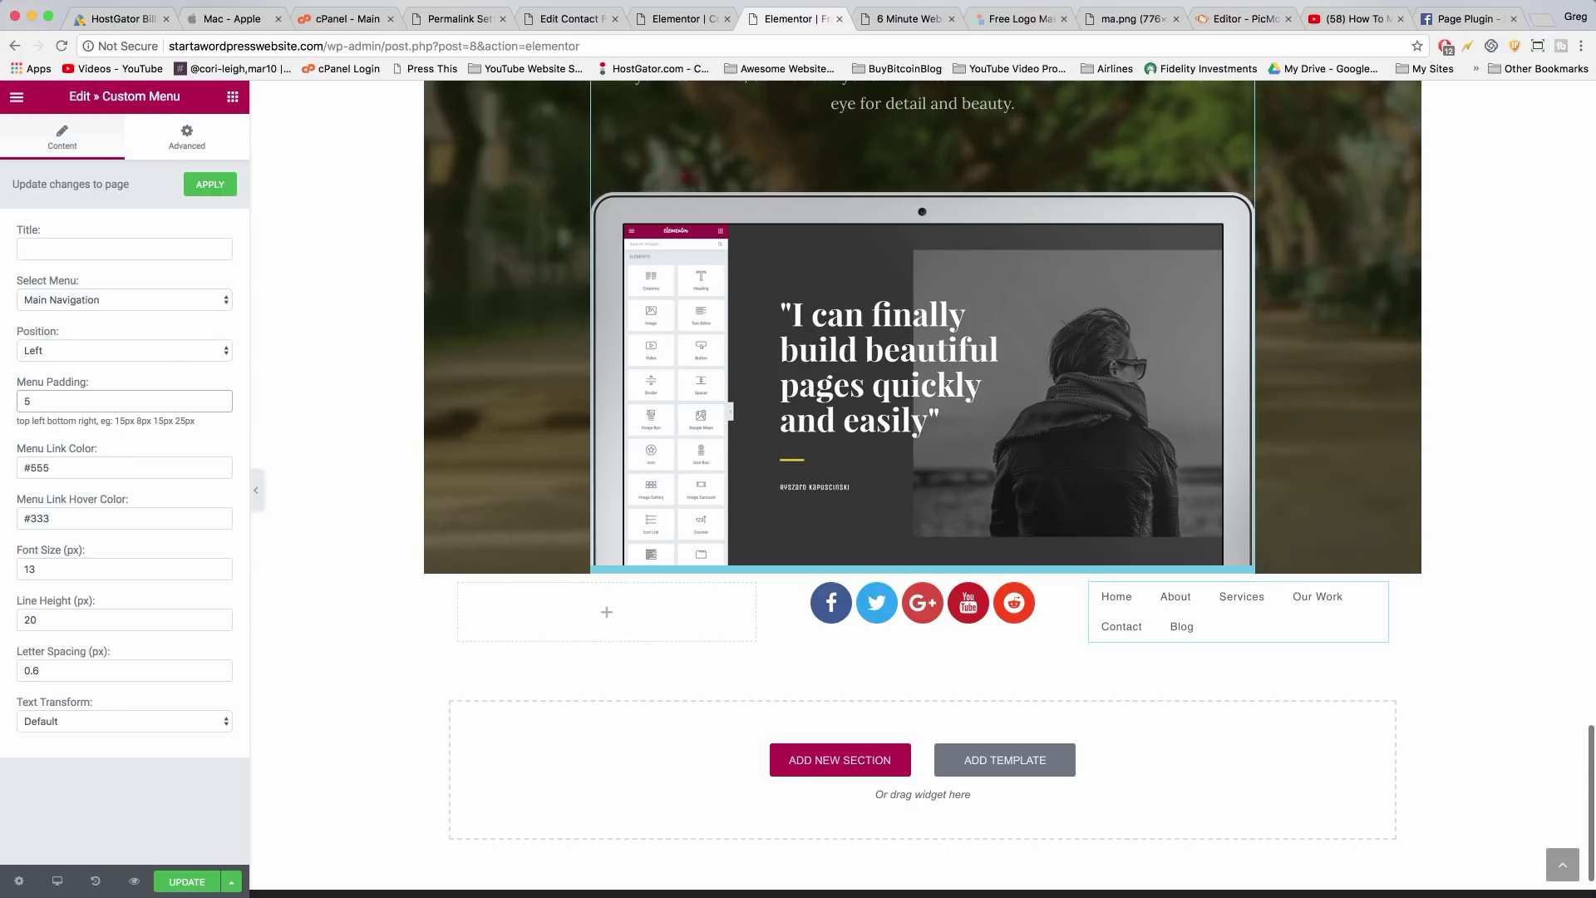
type("px")
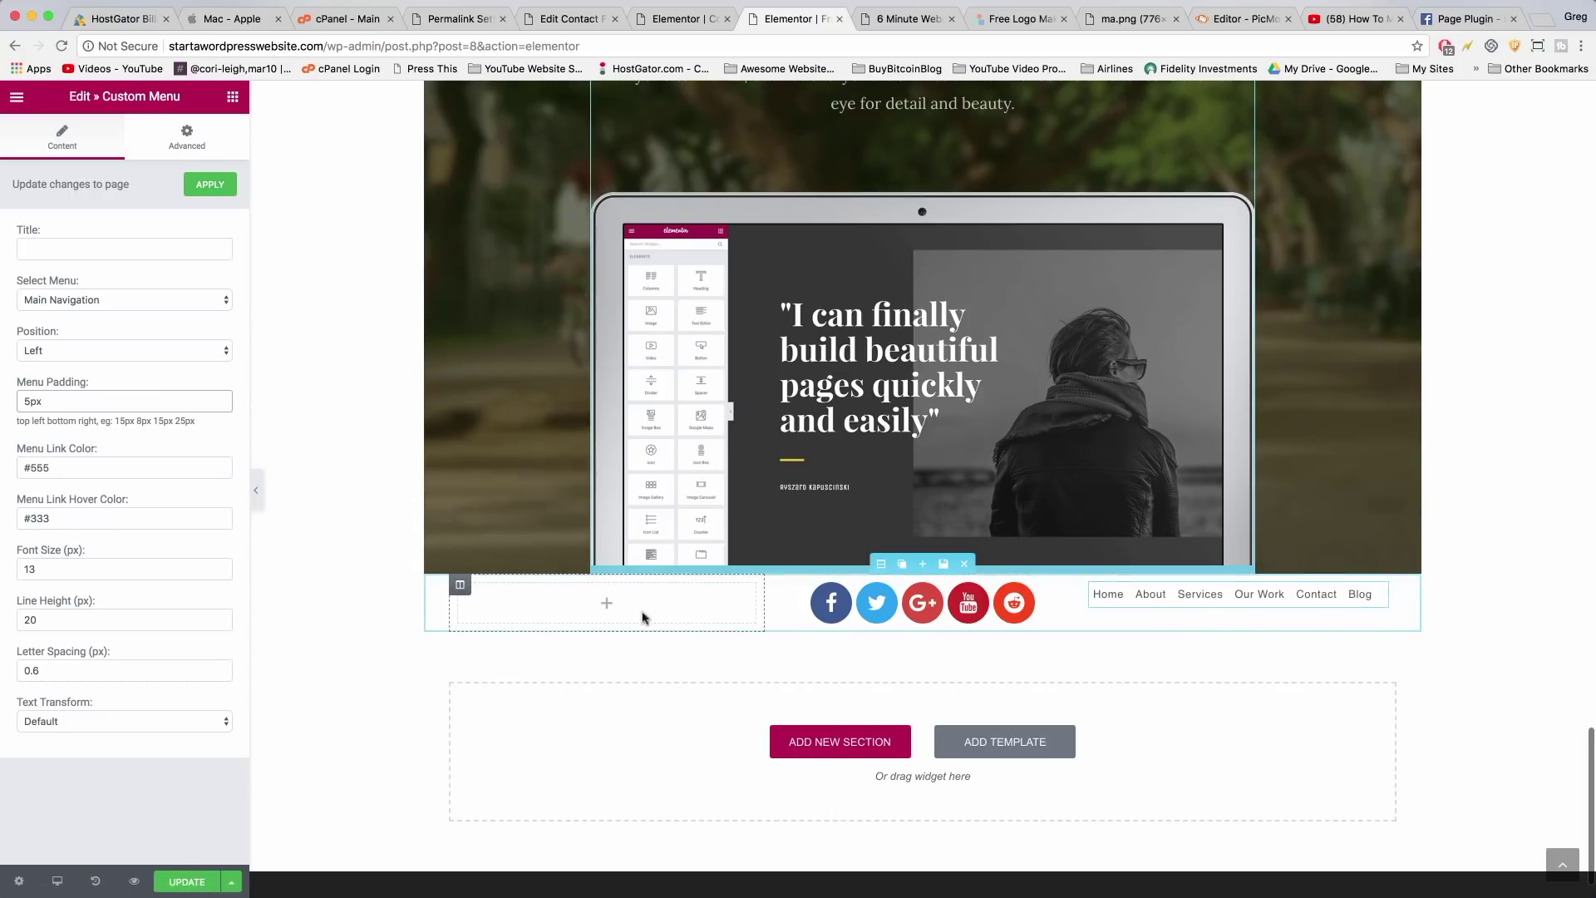
left_click(595, 605)
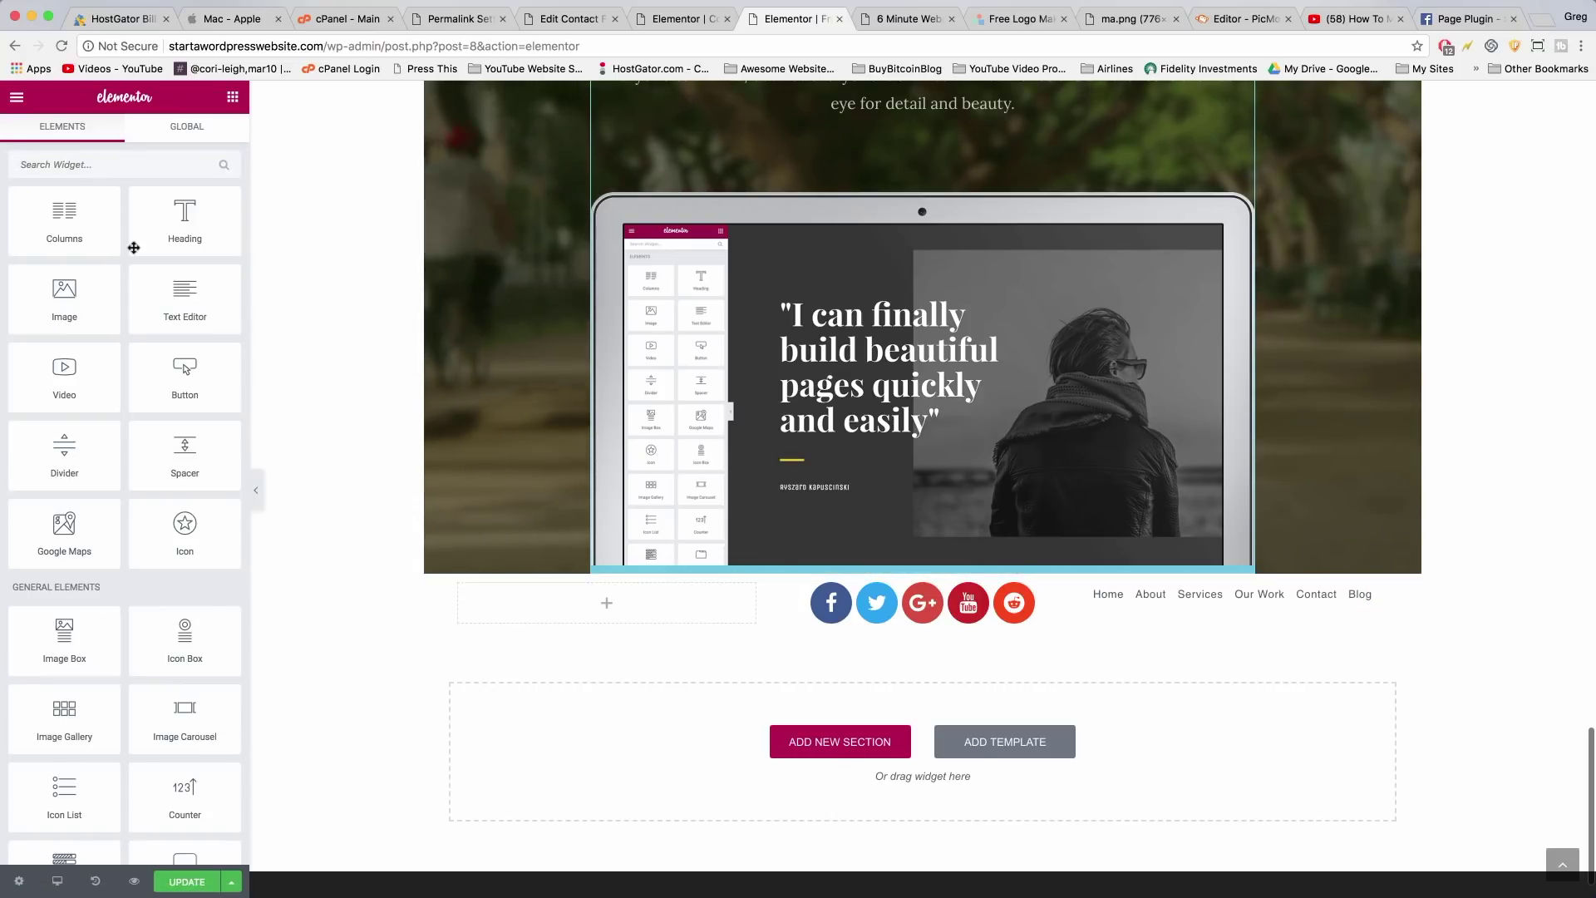
Drop a Text Editor into the left column and replace its text with 'Copyright 2018' plus the owner's name.
left_click_drag(169, 309, 599, 608)
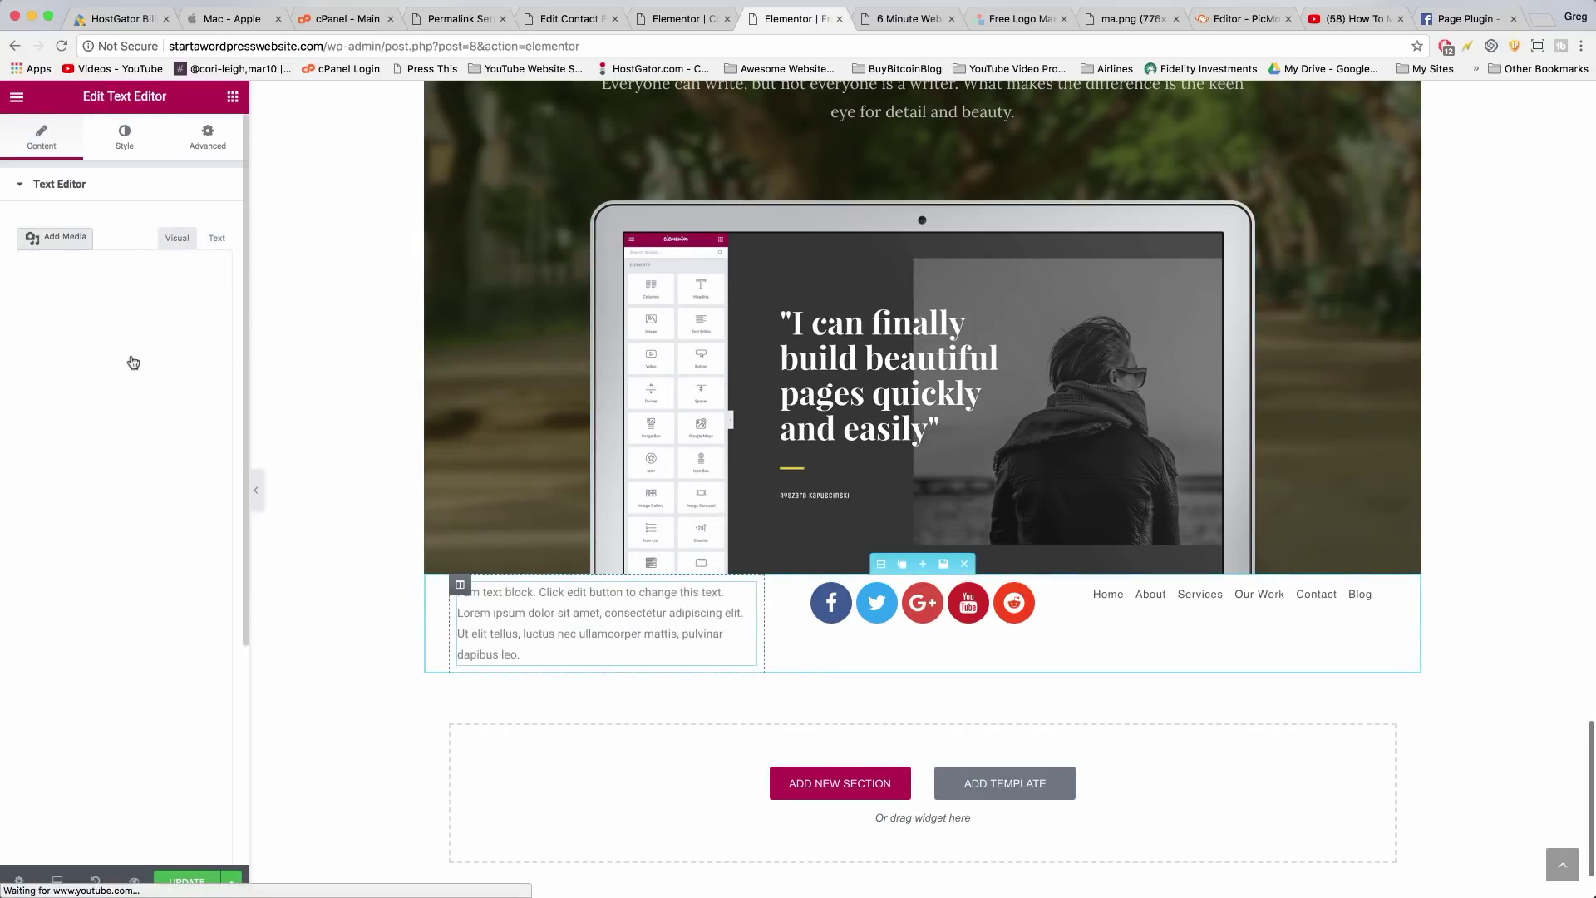
key("super+a")
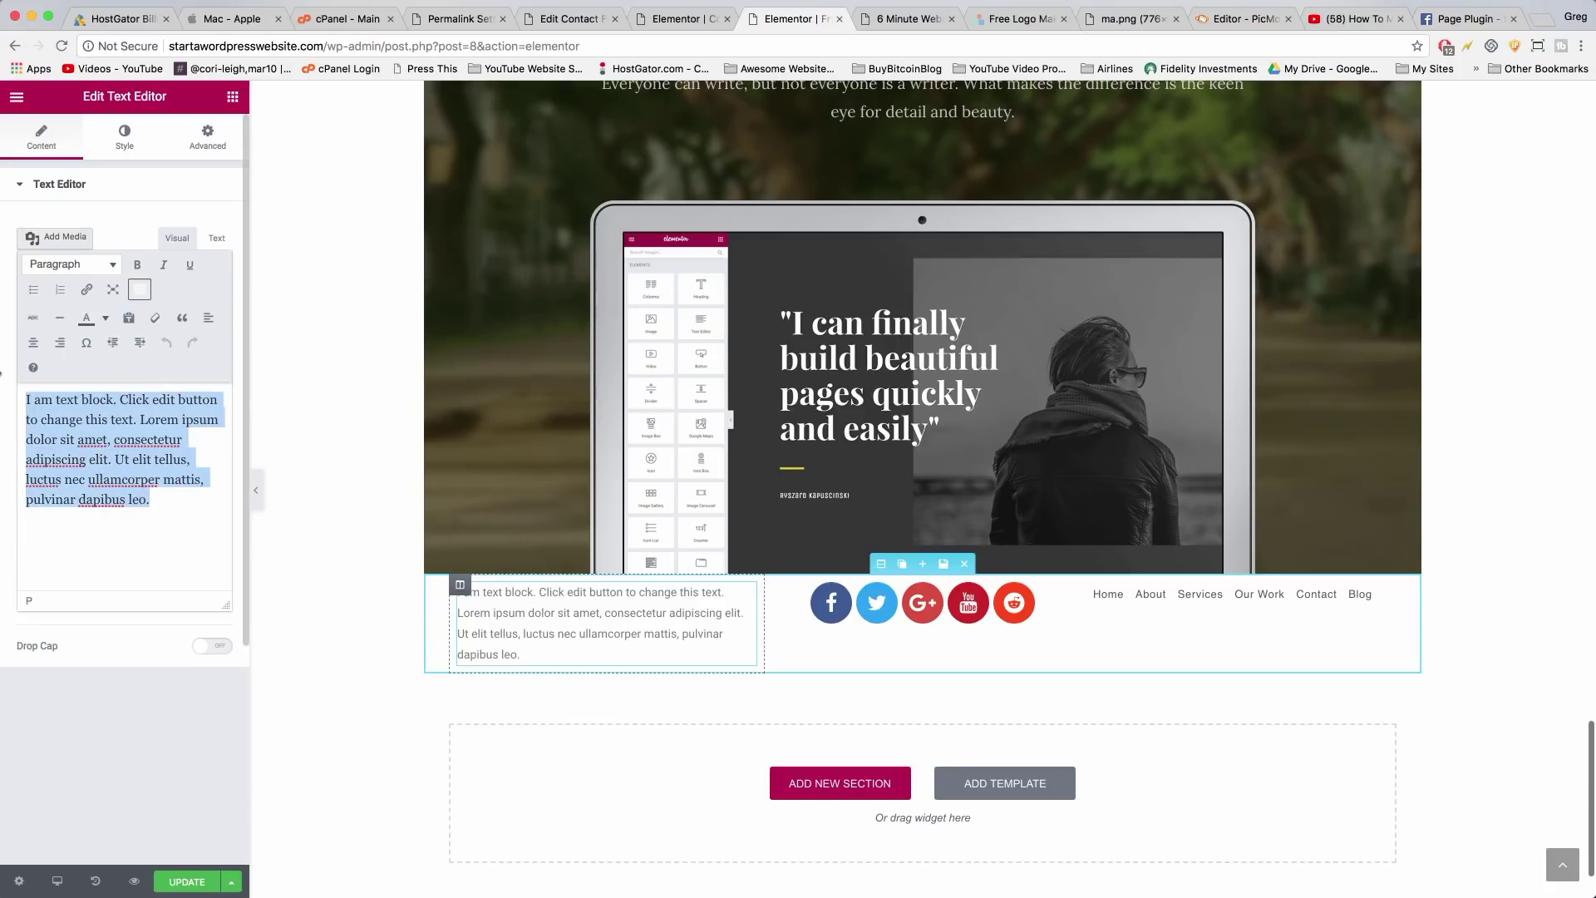
type("Copyrt")
key("BackSpace")
type("ight 2018 Greg ")
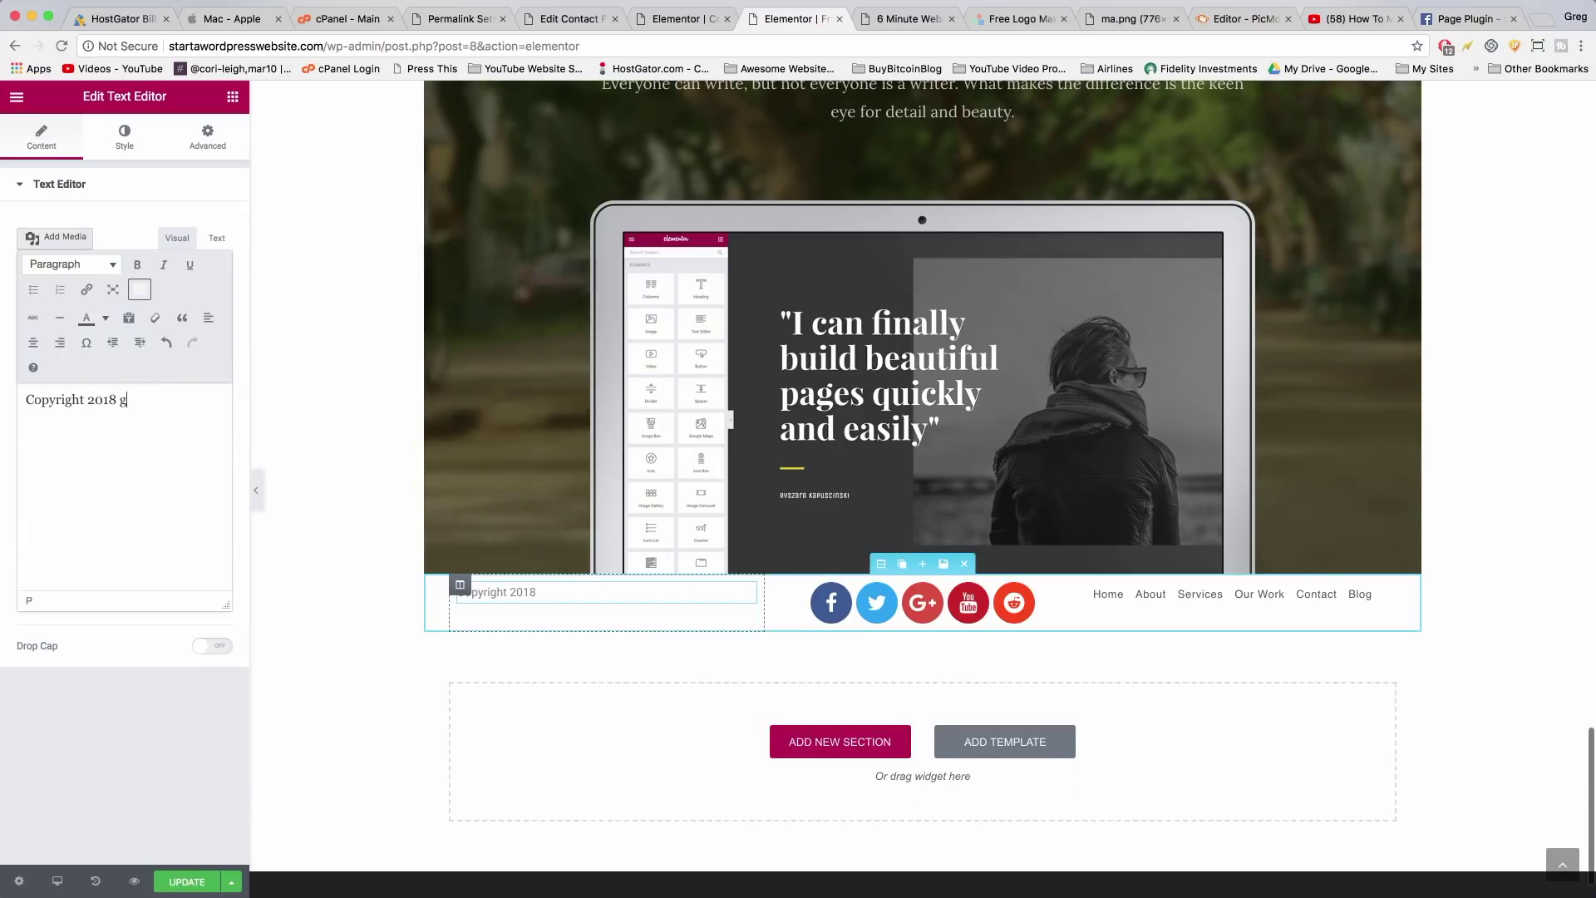
type("Narayan")
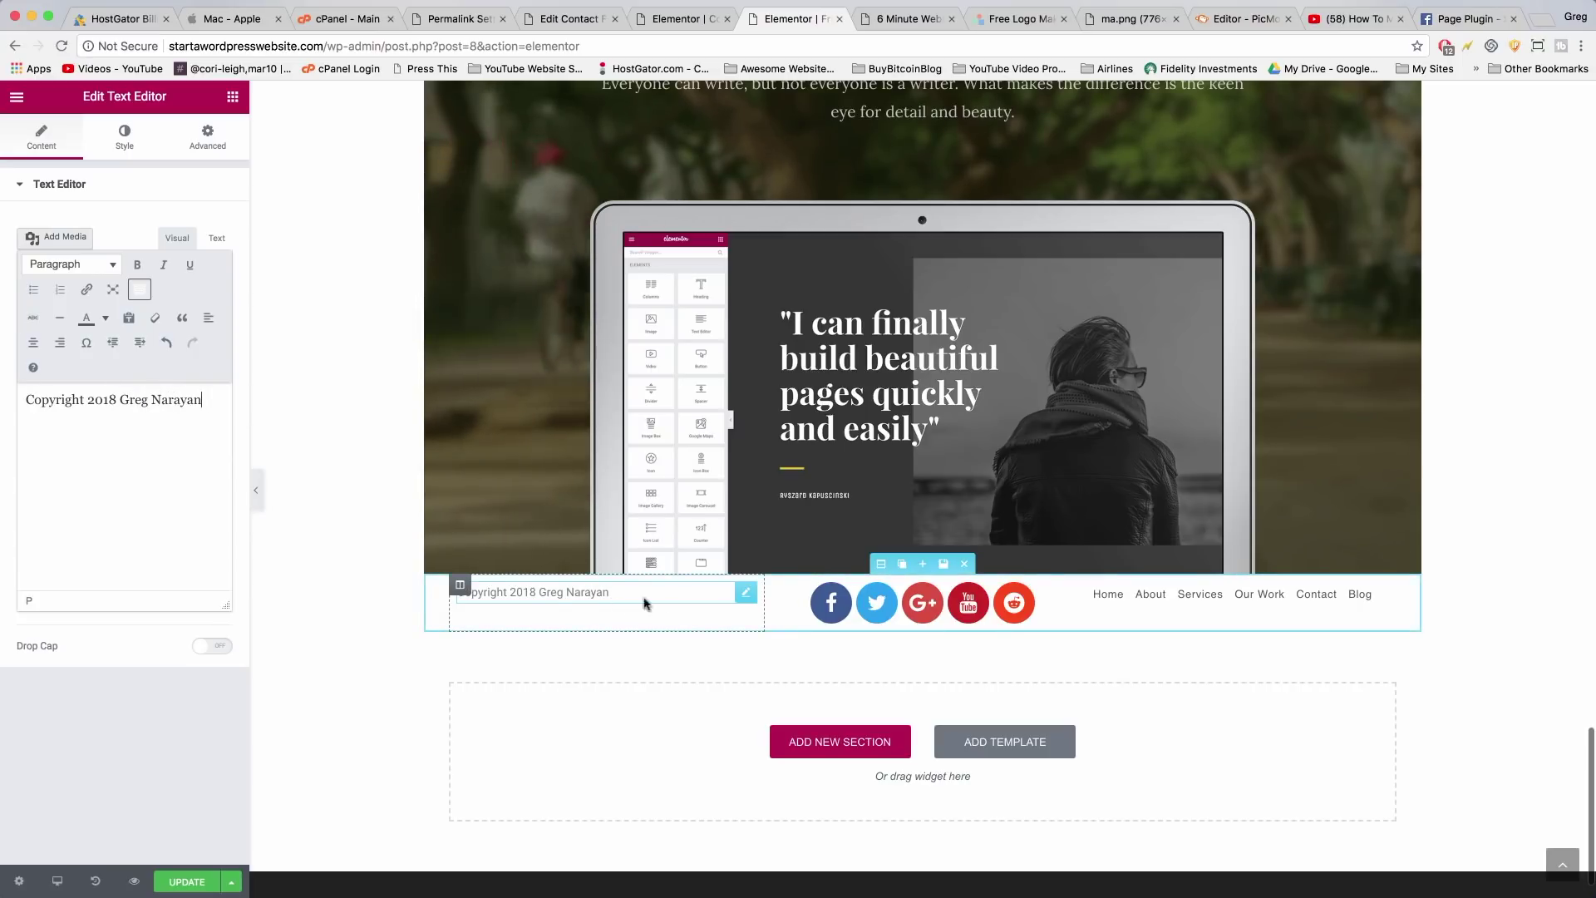
key("super+t")
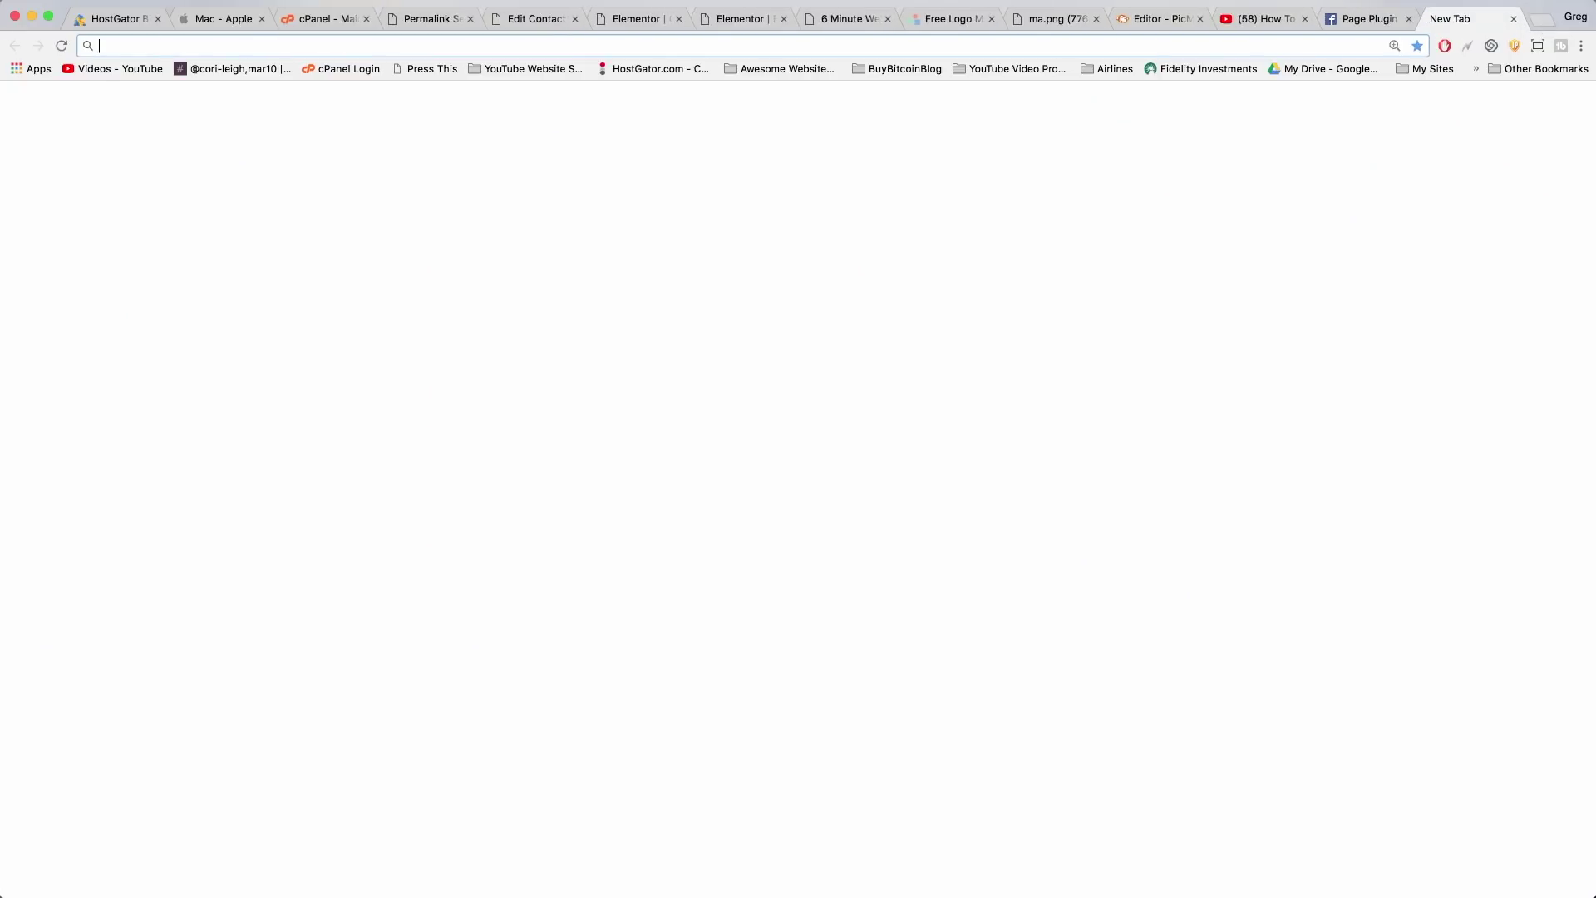
Search Google for 'copyright symbol', copy the © character, and go back to the Elementor tab.
type("copyright symbol")
key("Return")
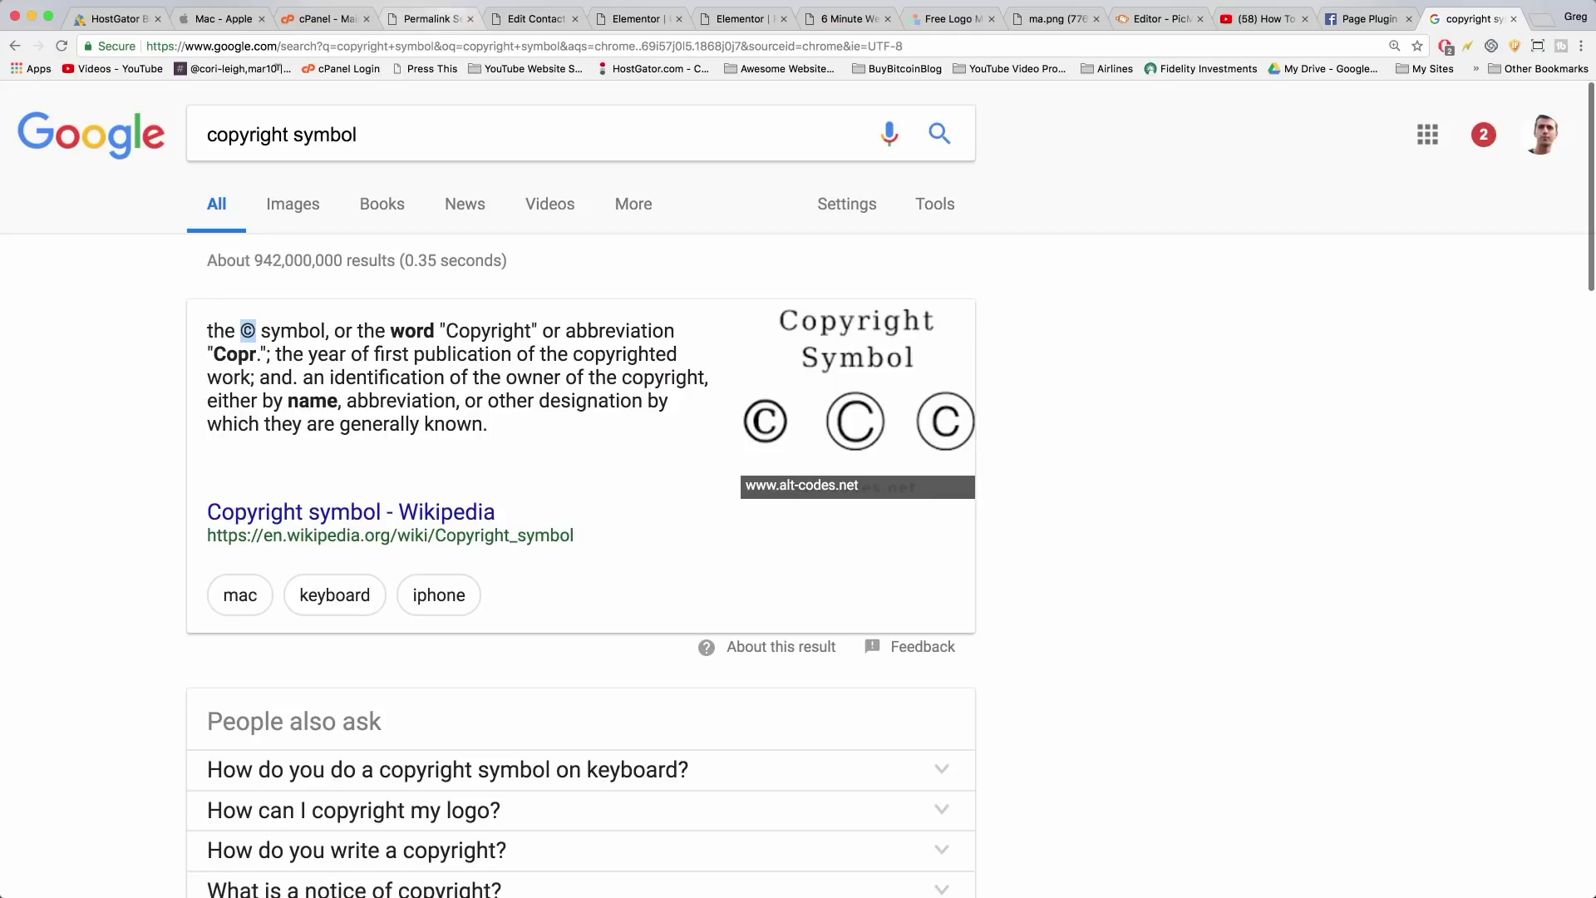
right_click(252, 336)
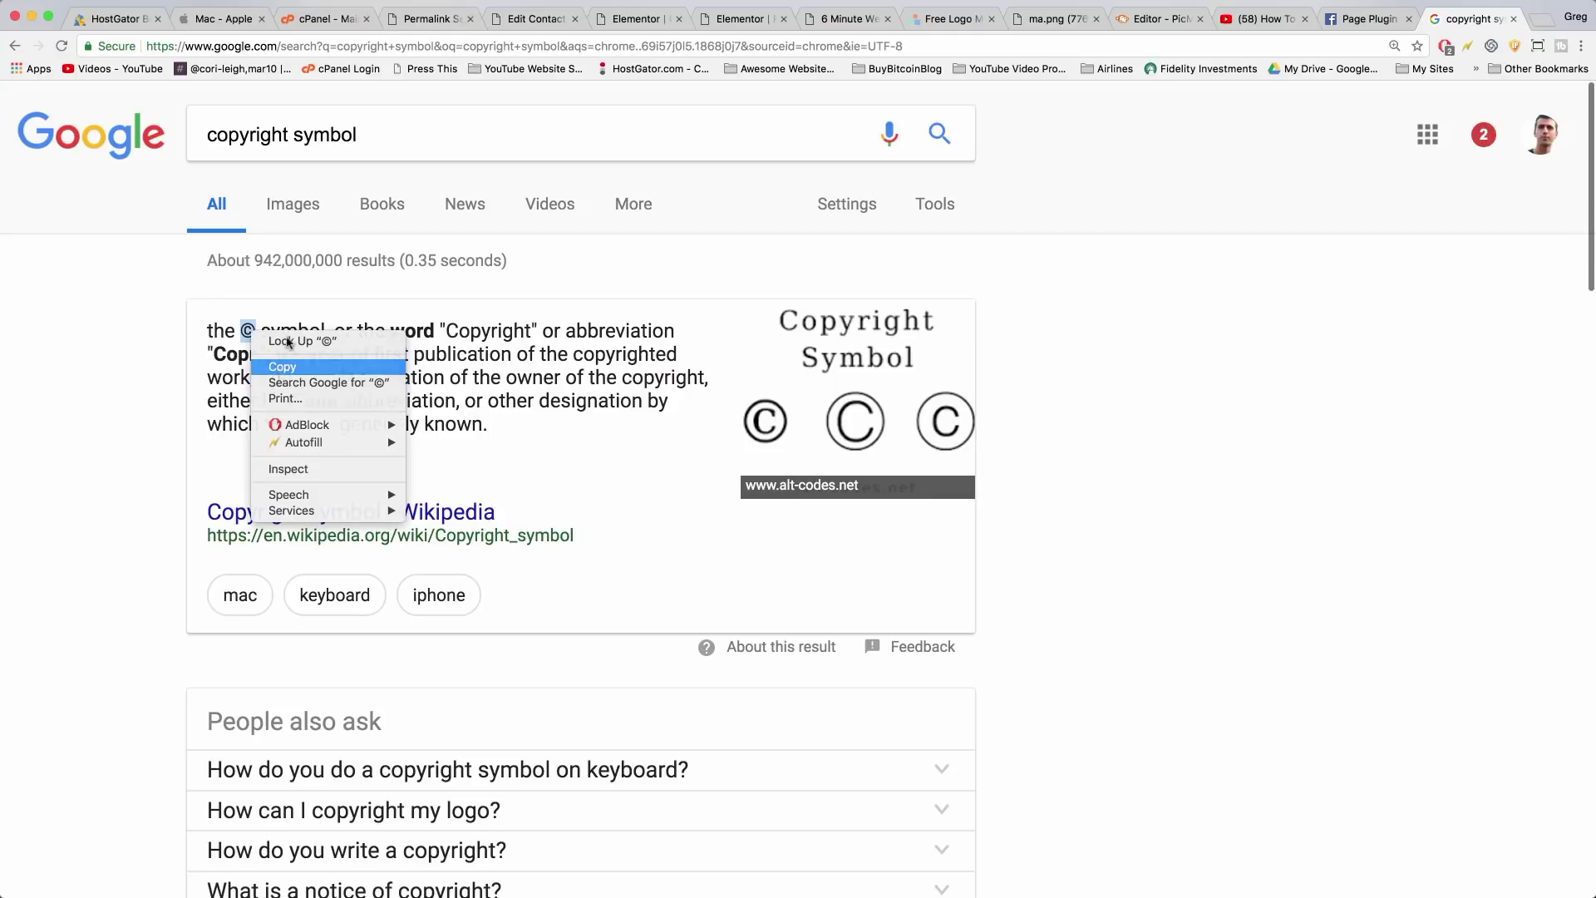
left_click(281, 362)
left_click(534, 18)
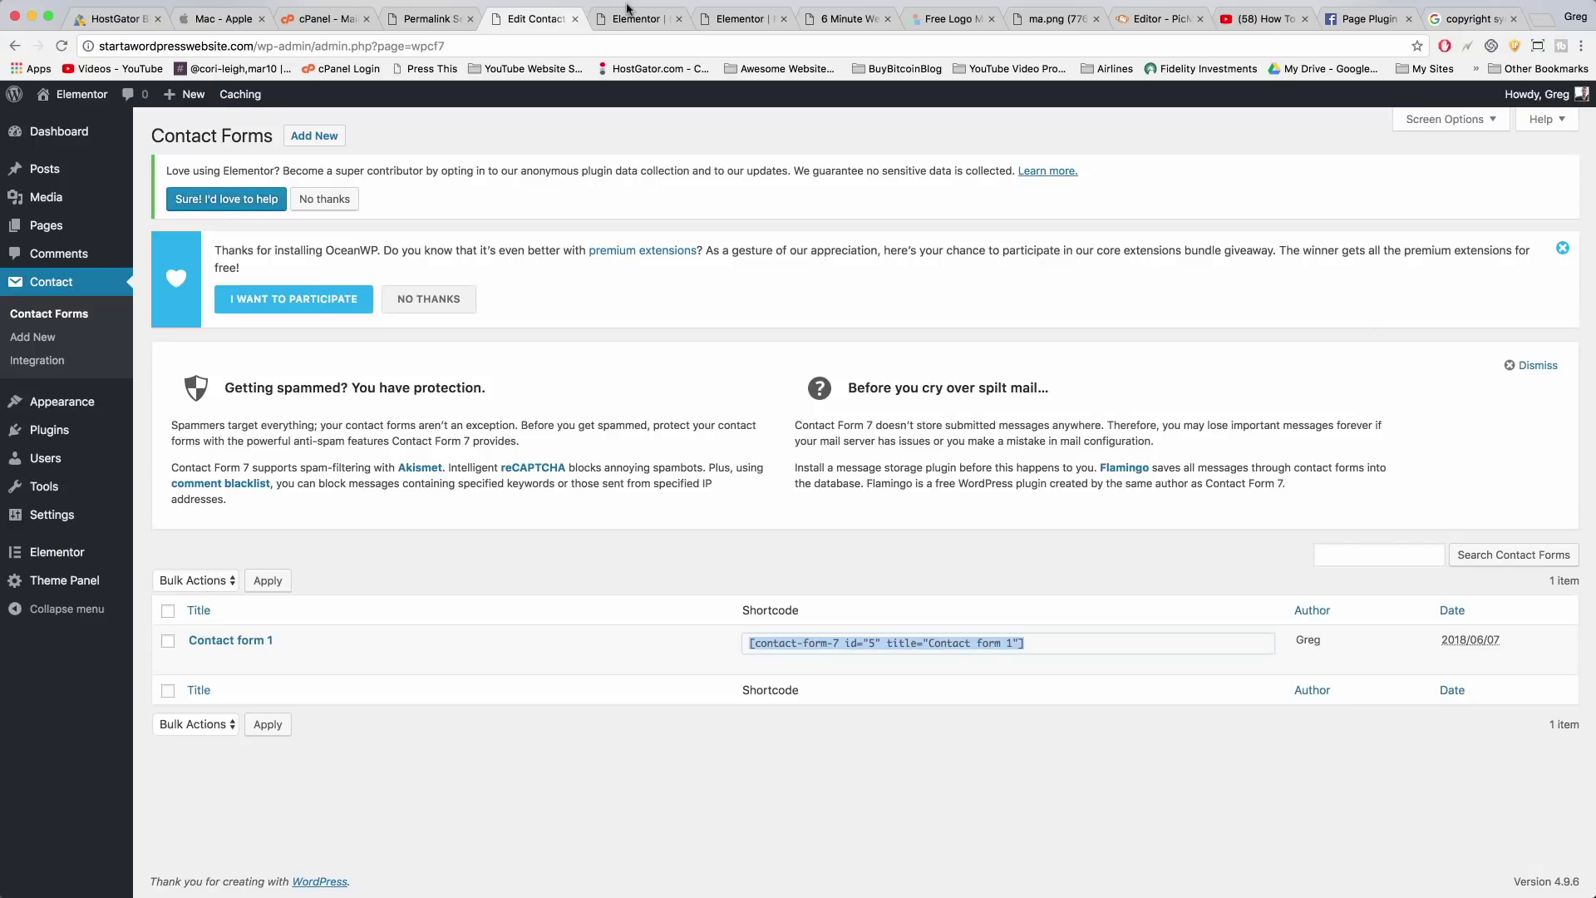
left_click(636, 18)
left_click(740, 18)
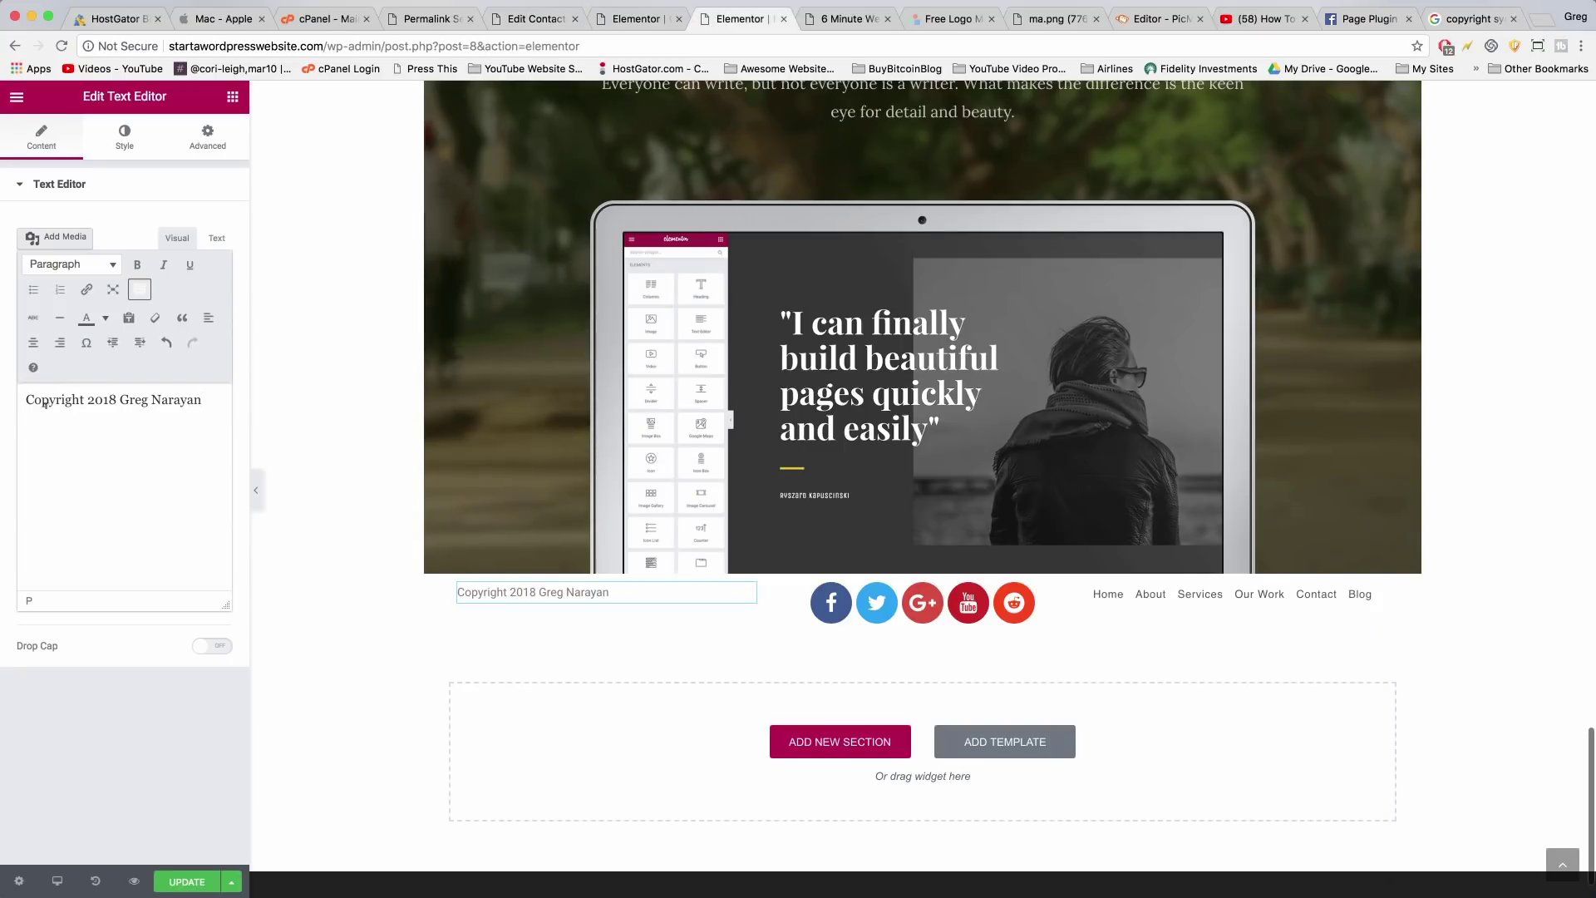
Place the insertion point between 'Copyright' and '2018' in the footer text.
left_click(86, 399)
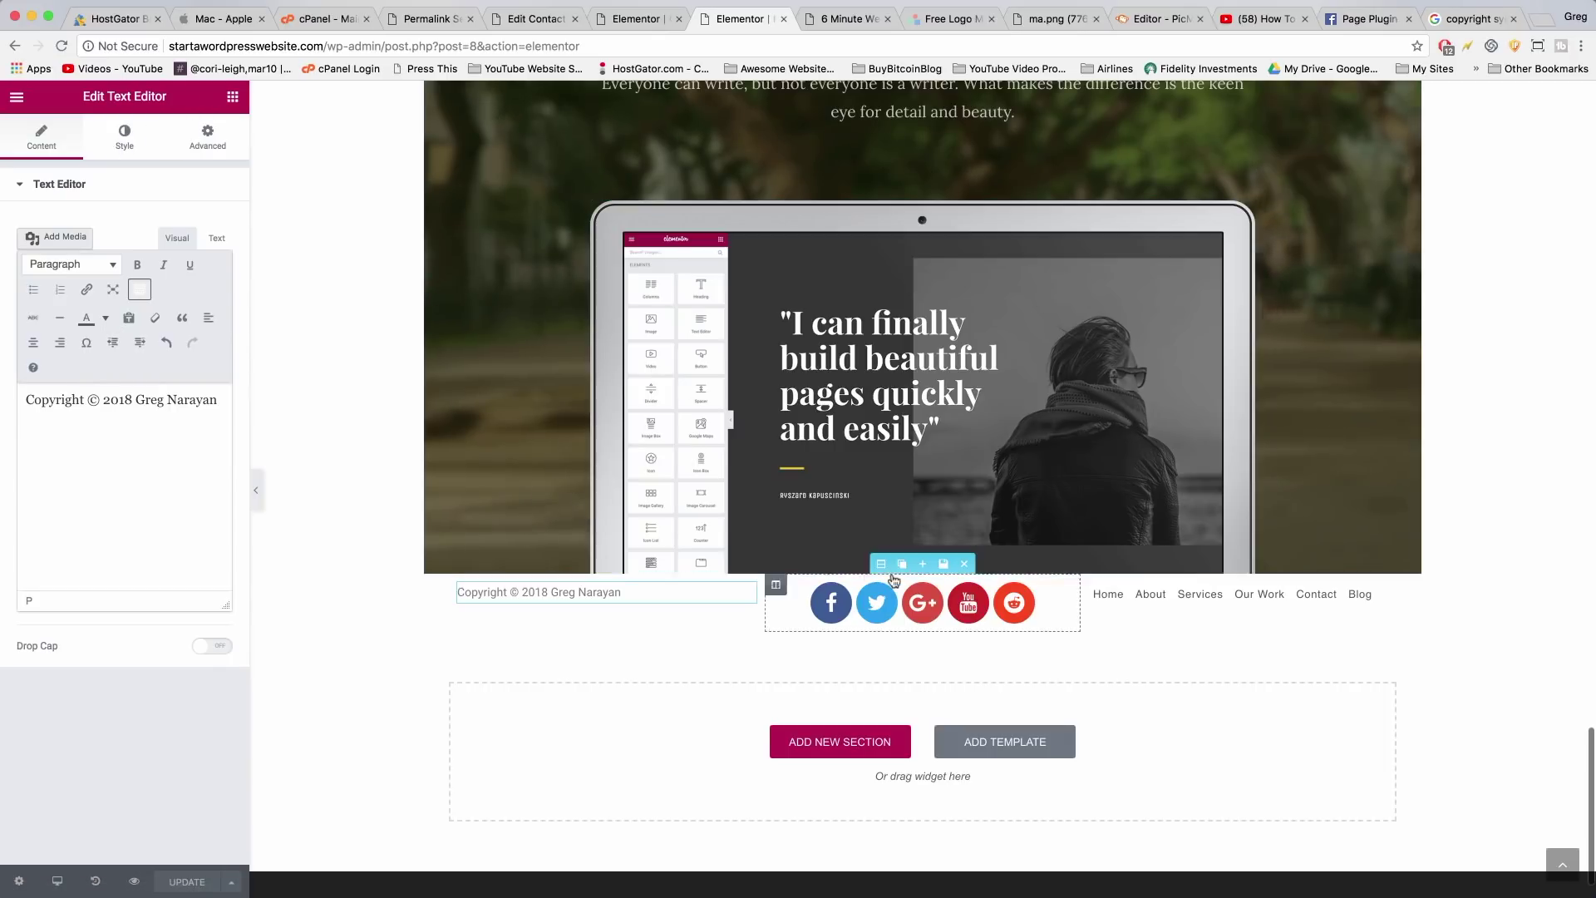
Give the footer section 20 padding on every side.
left_click(883, 564)
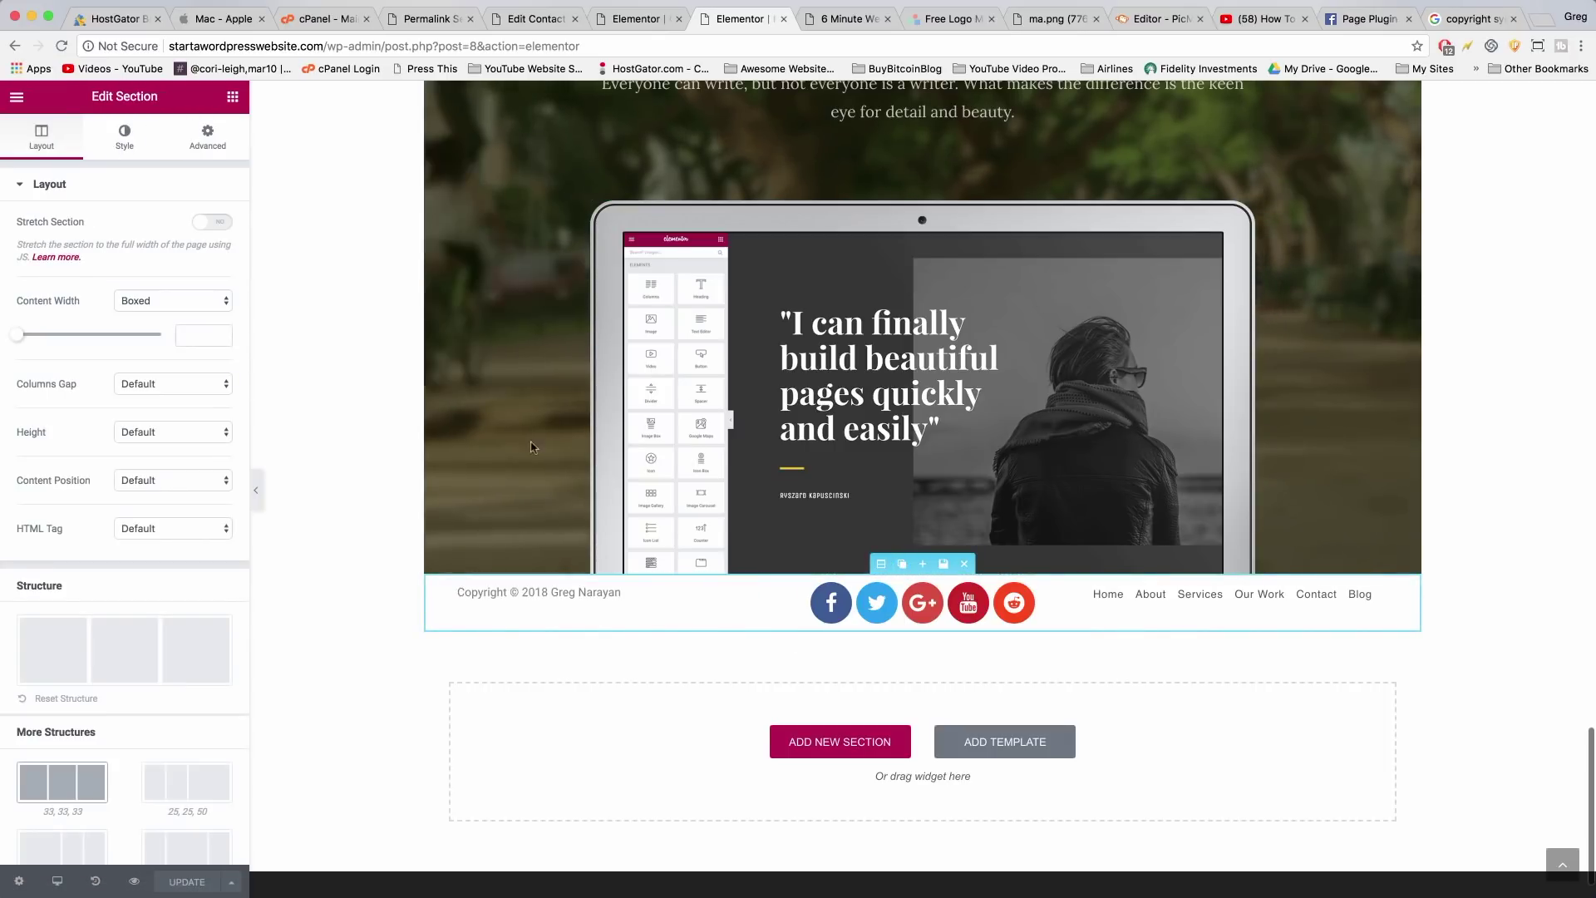
left_click(207, 138)
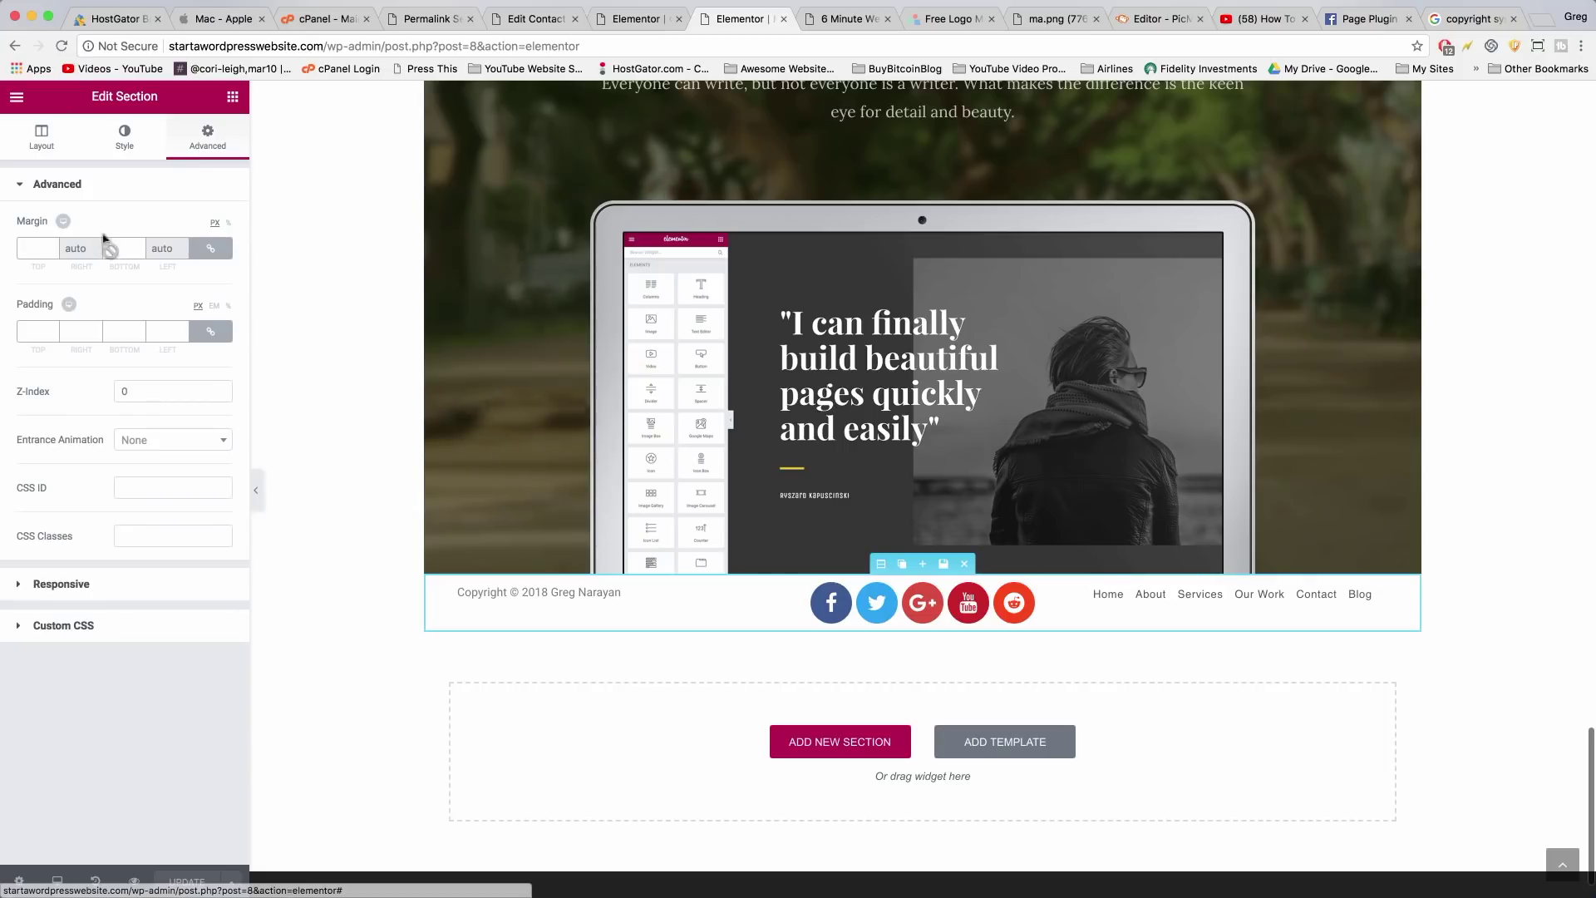
left_click(37, 331)
type("20")
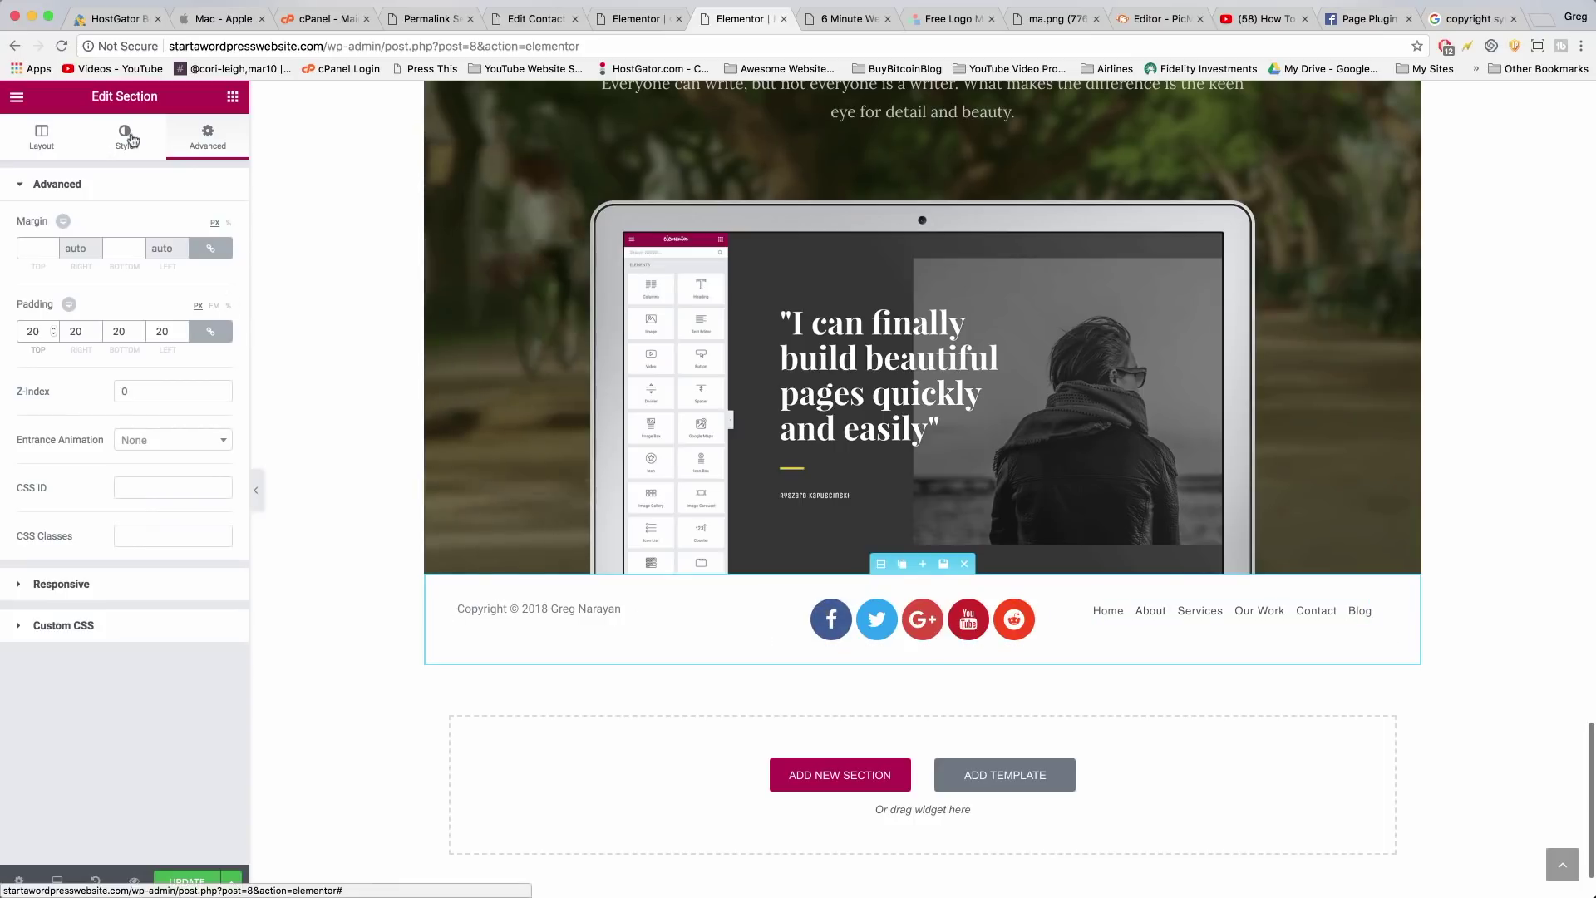
Set the footer's Content Position to Middle, turn on Stretch Section, and save the page.
left_click(39, 141)
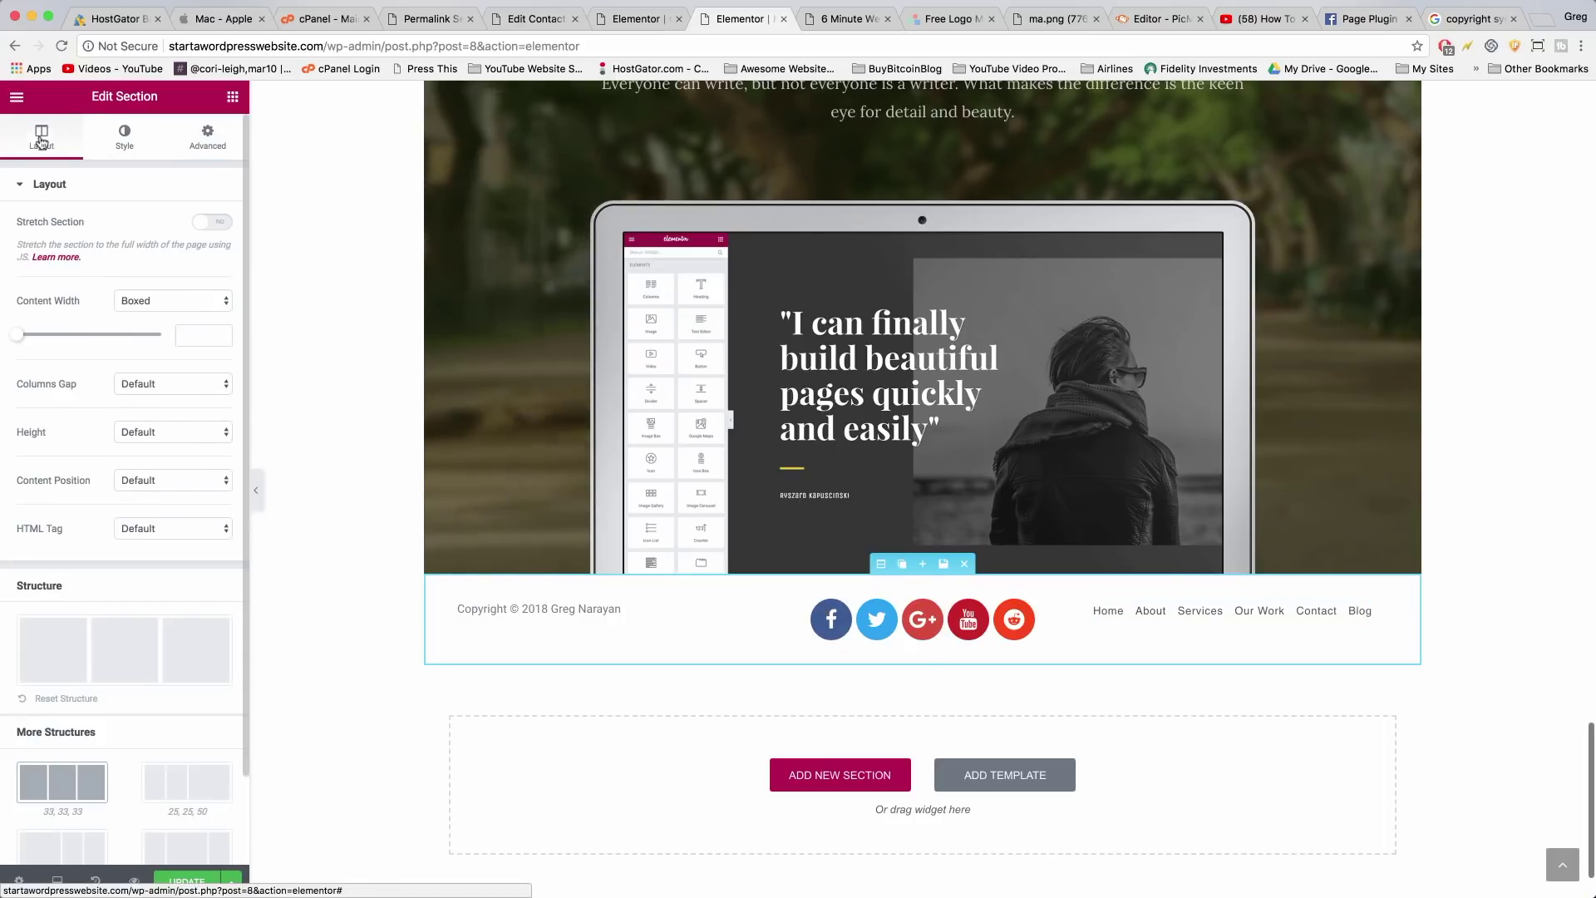
left_click(166, 483)
left_click(157, 509)
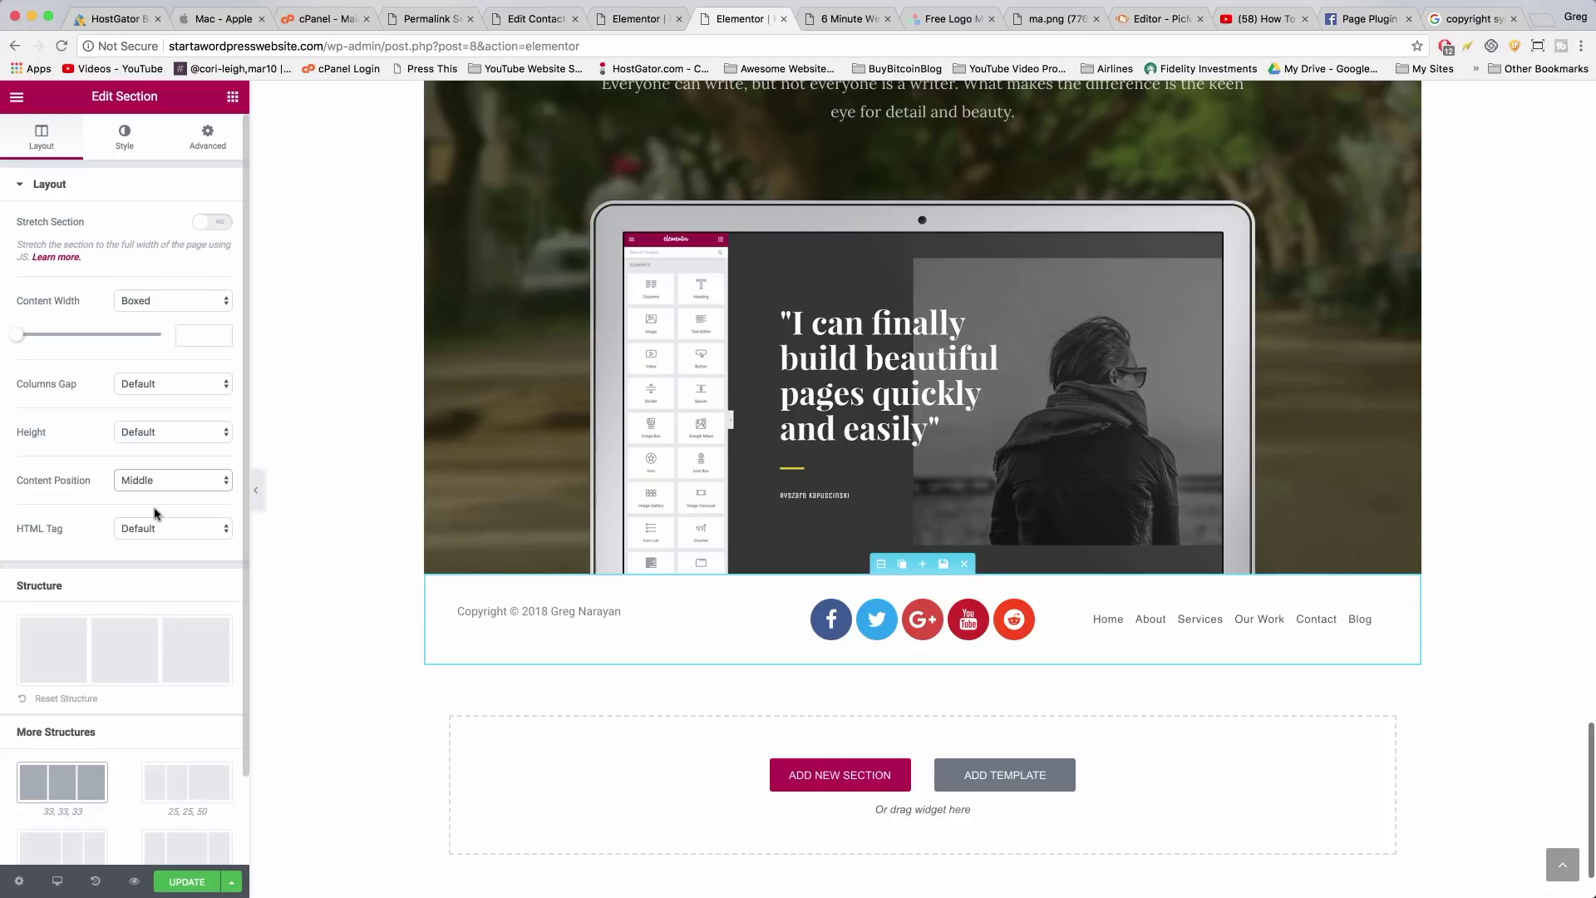
left_click(187, 882)
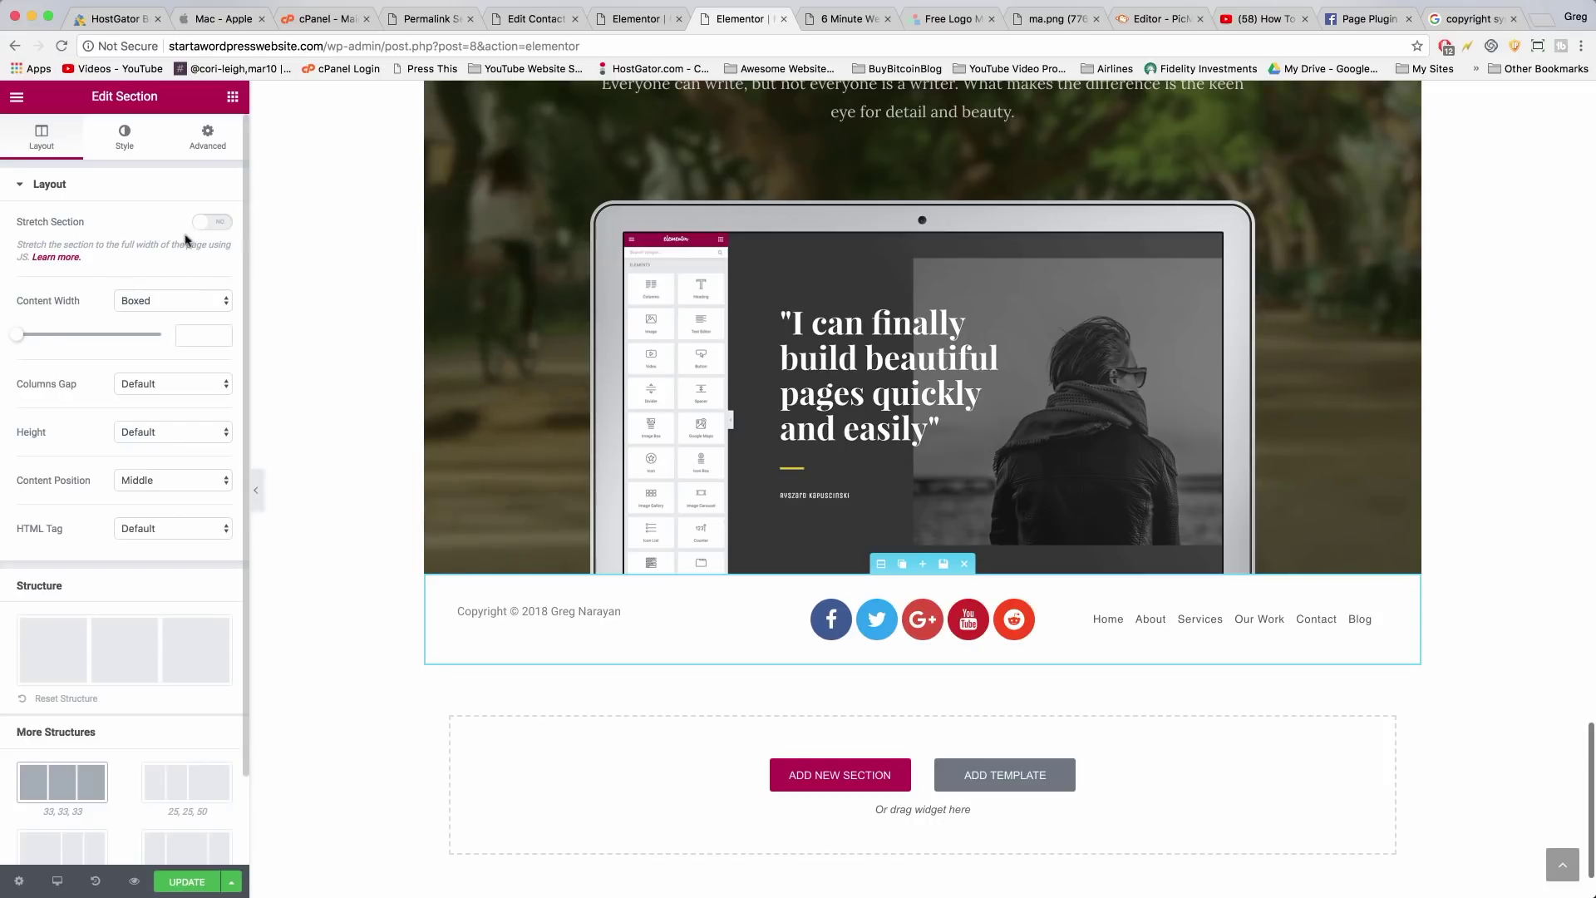
left_click(213, 222)
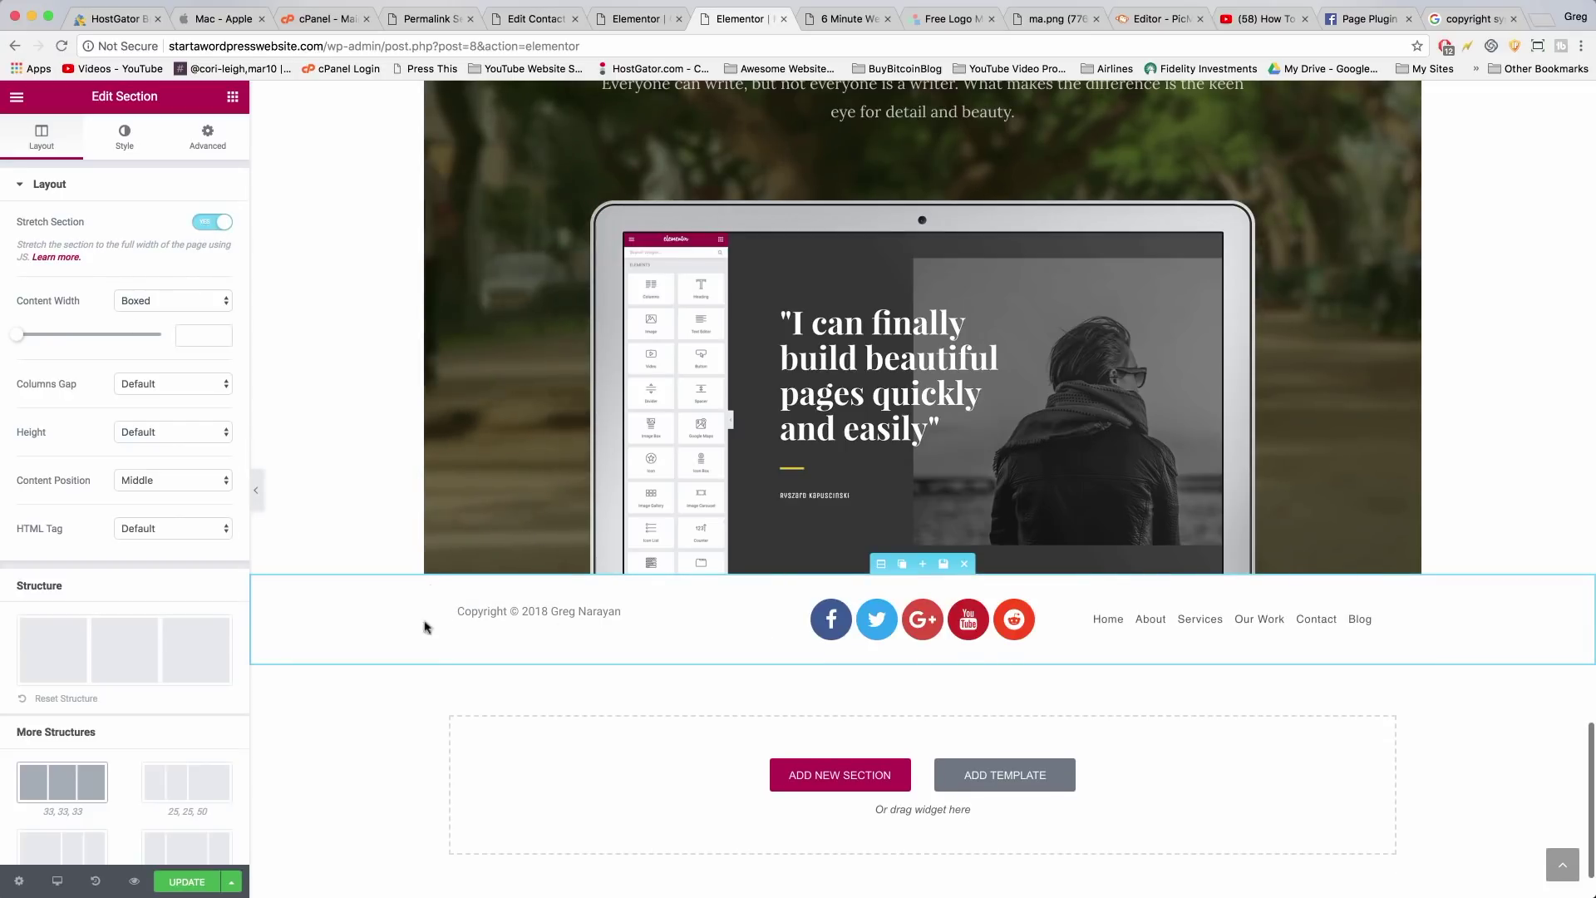
key("super+s")
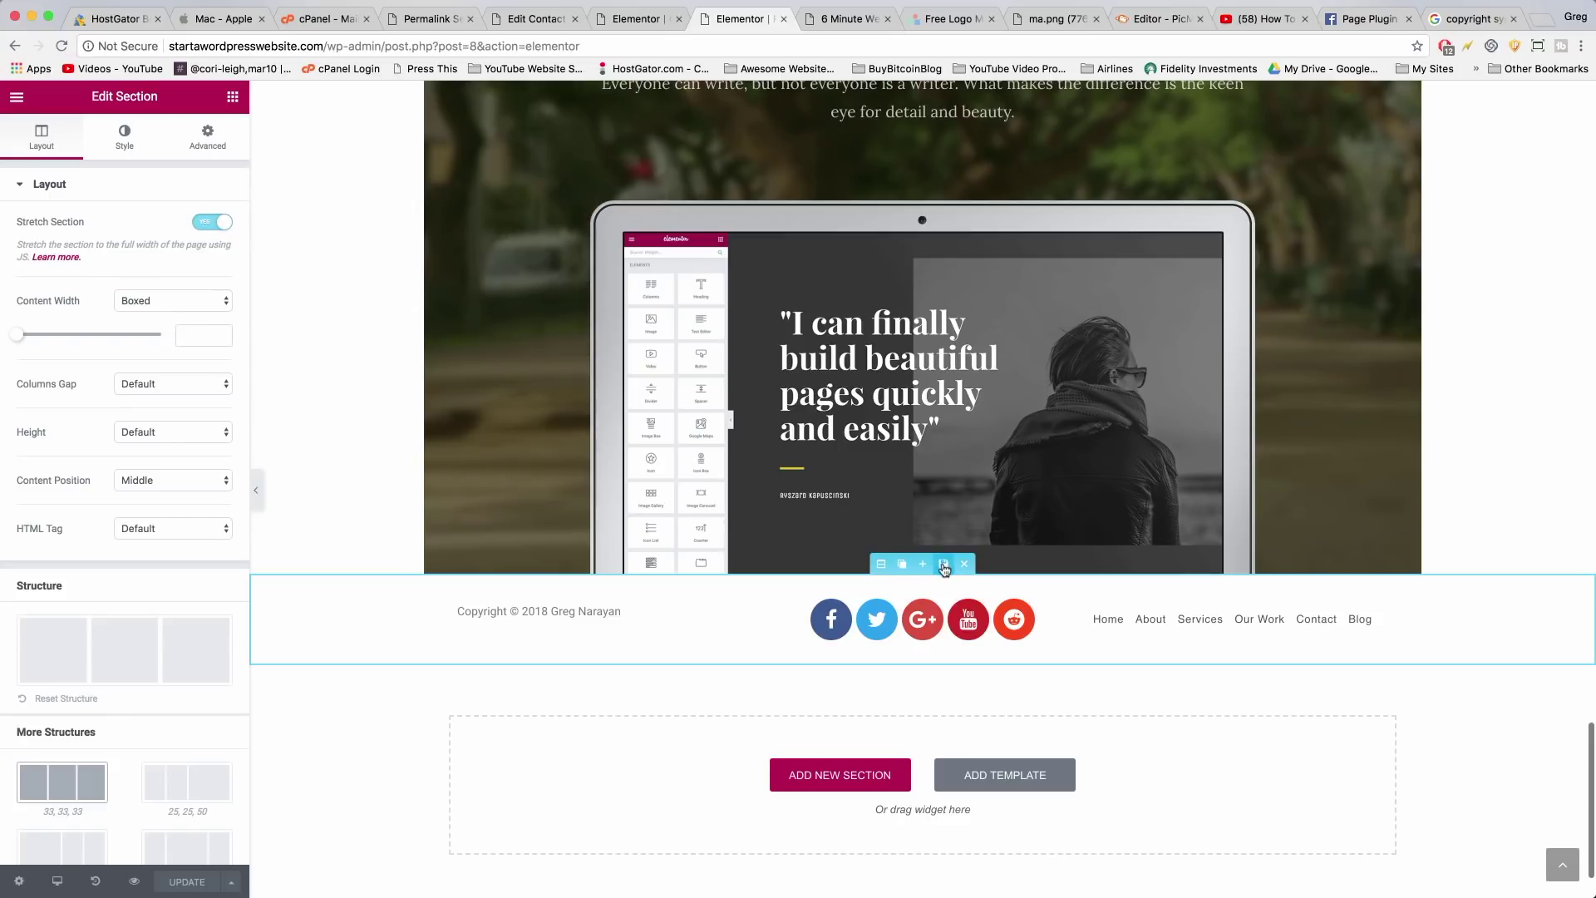
Save the footer section to the Elementor template library under the name 'Footer v1'.
left_click(943, 565)
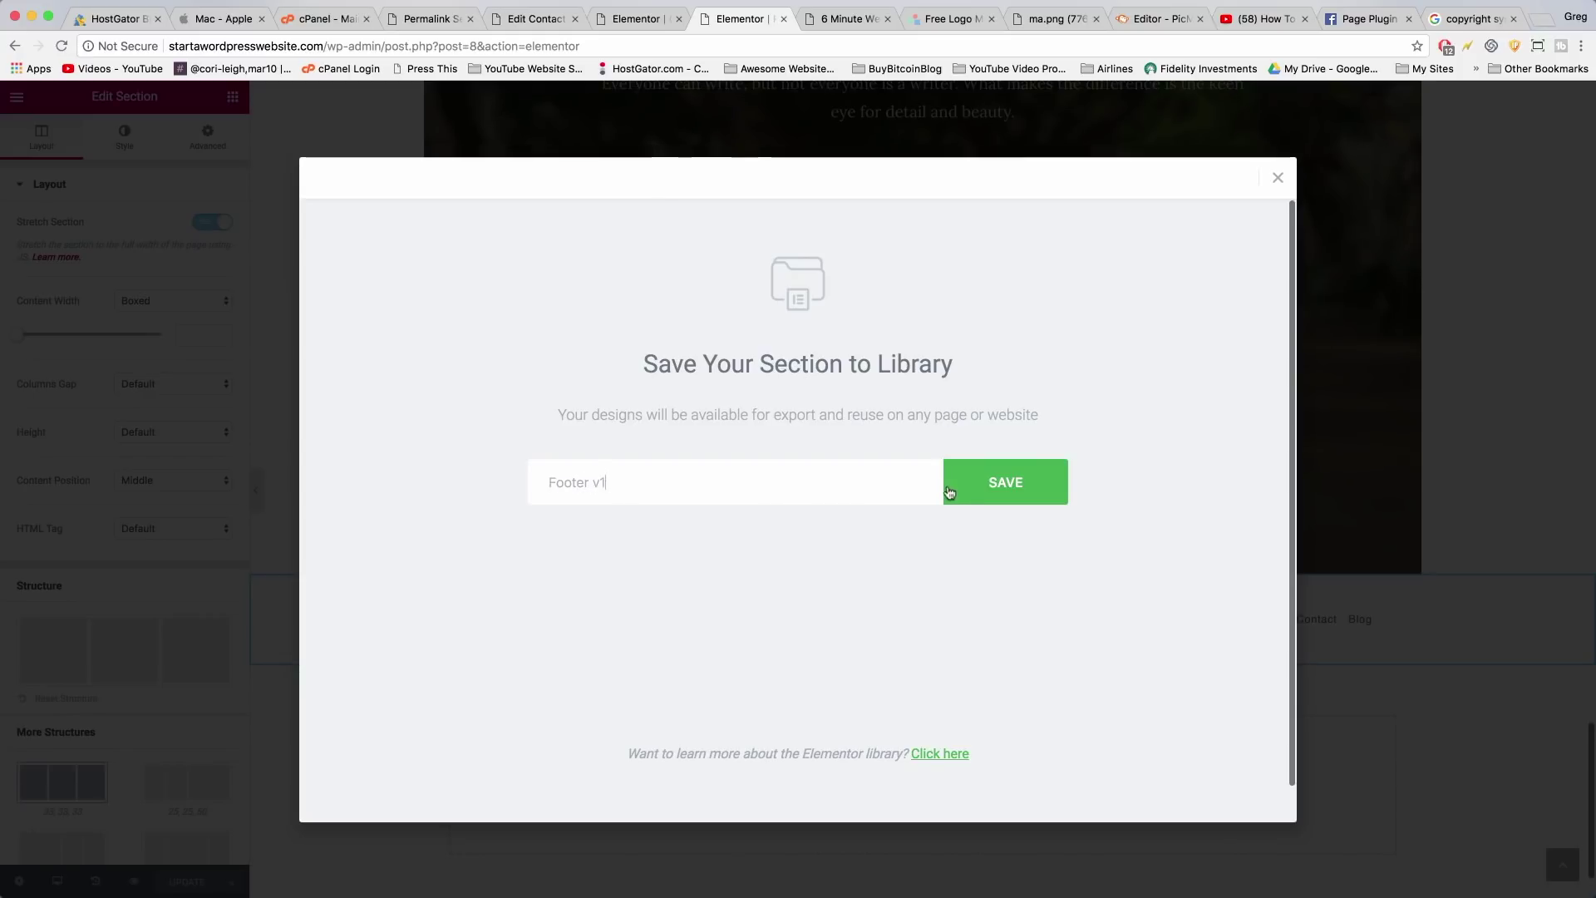
left_click(976, 490)
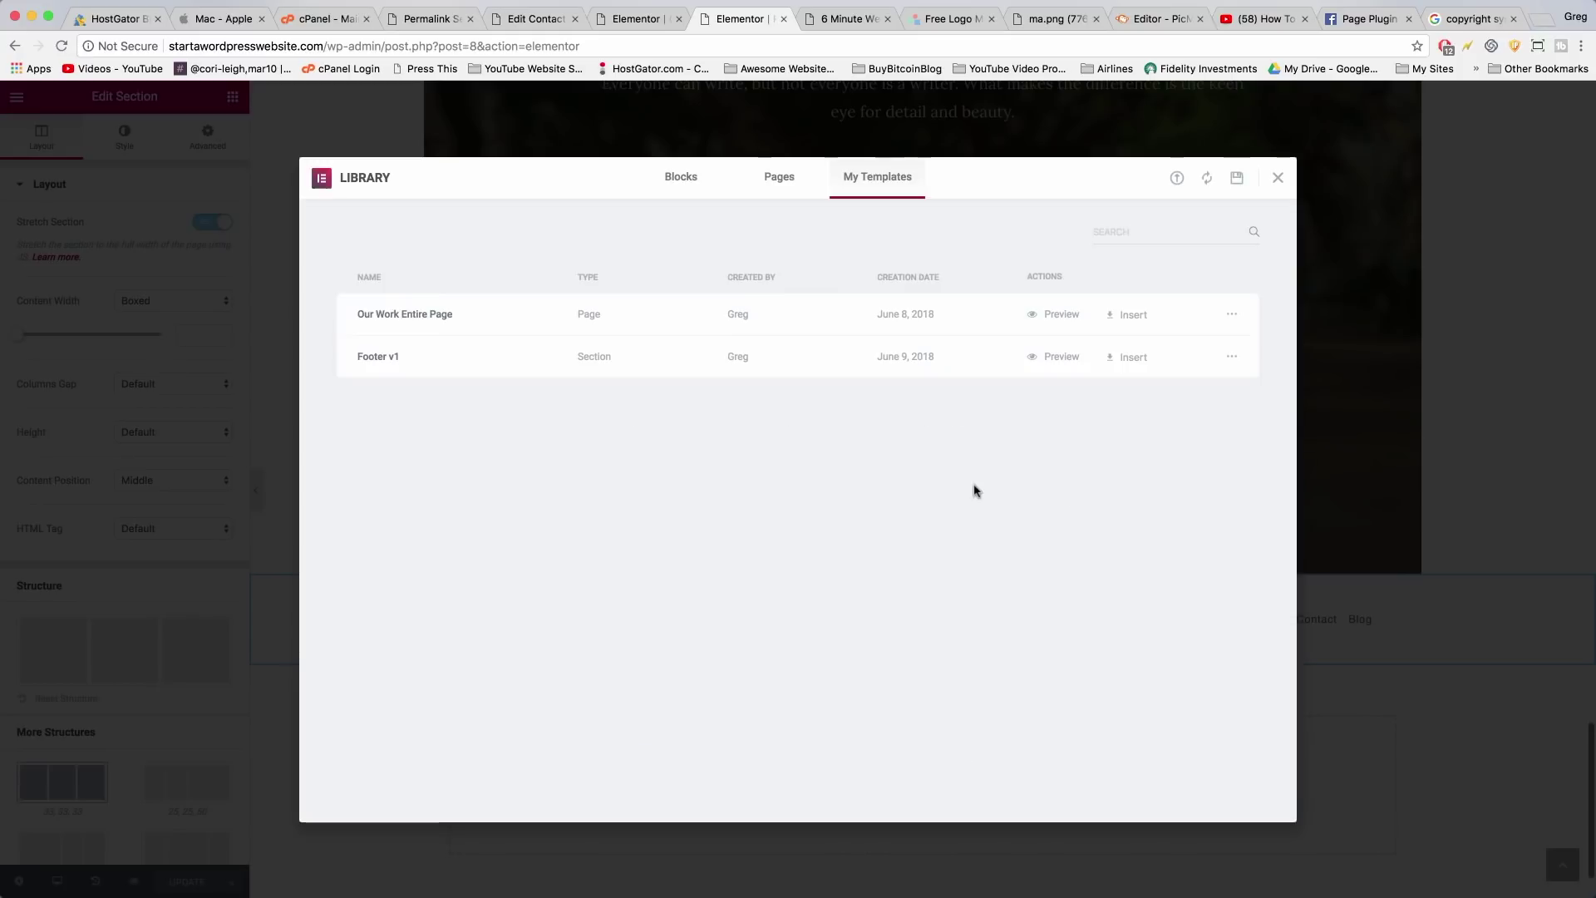
left_click(1279, 178)
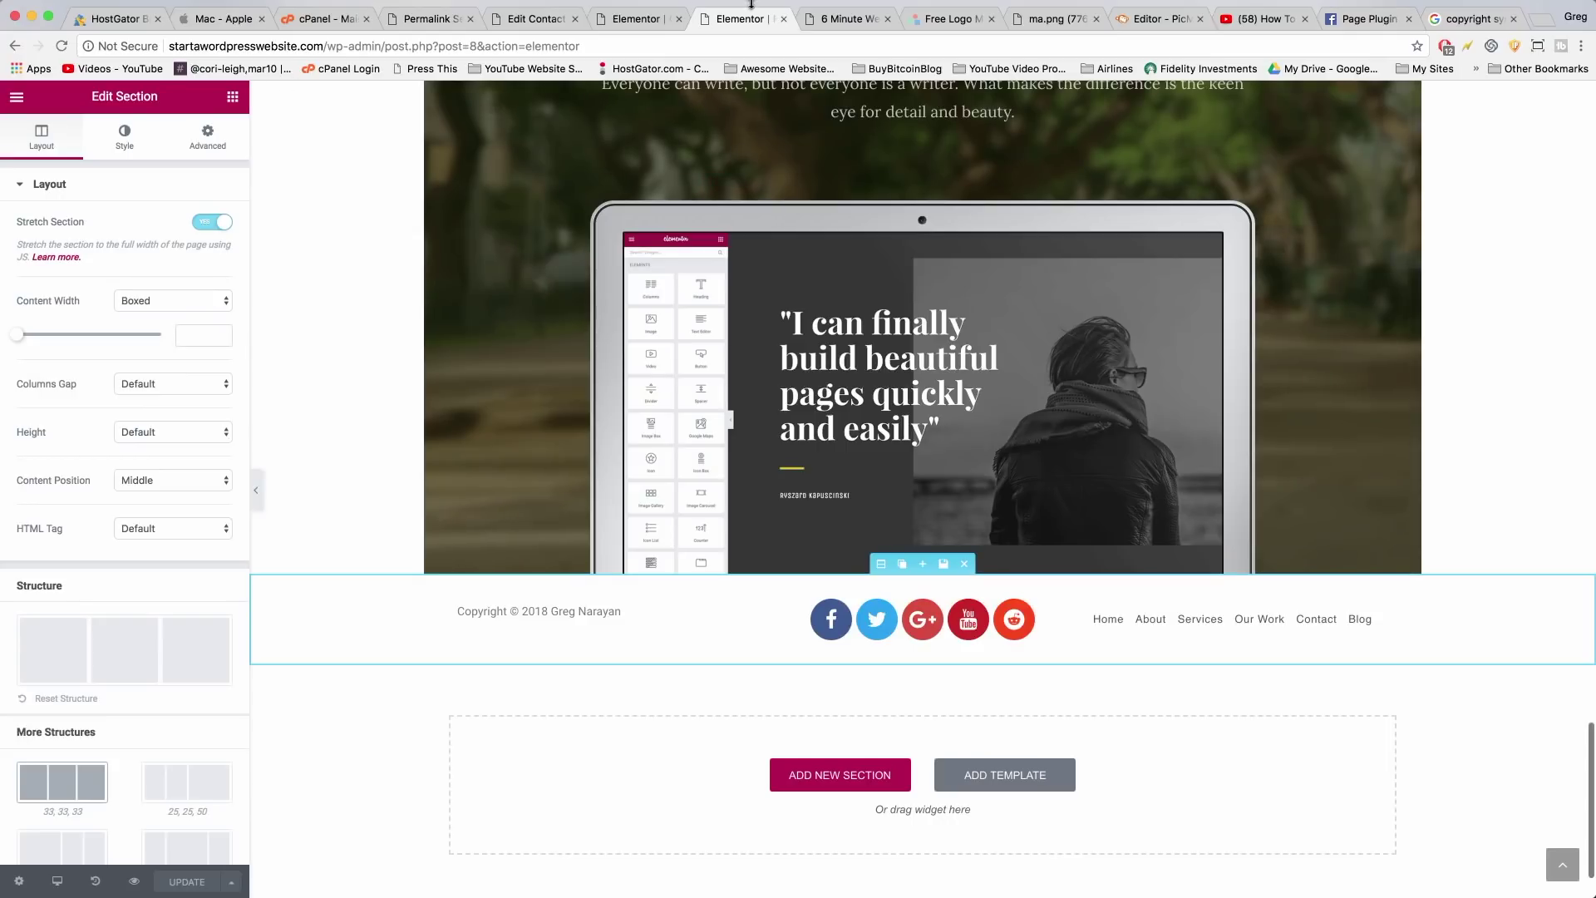
left_click(16, 98)
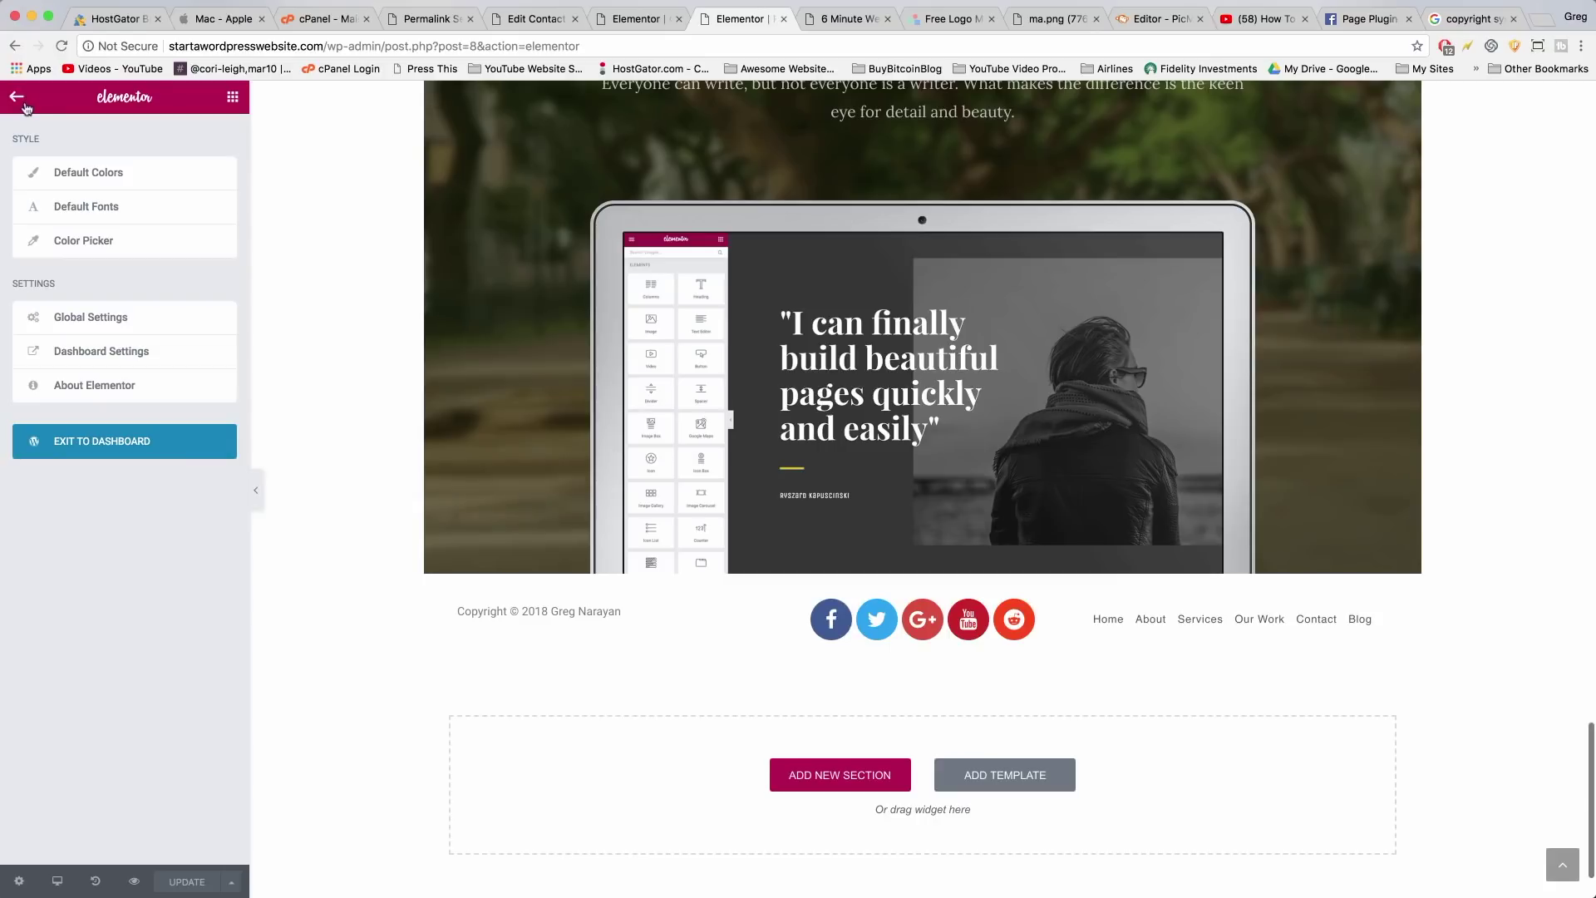
Leave the admin address for the site's home page and open the About page.
left_click(24, 104)
left_click(330, 49)
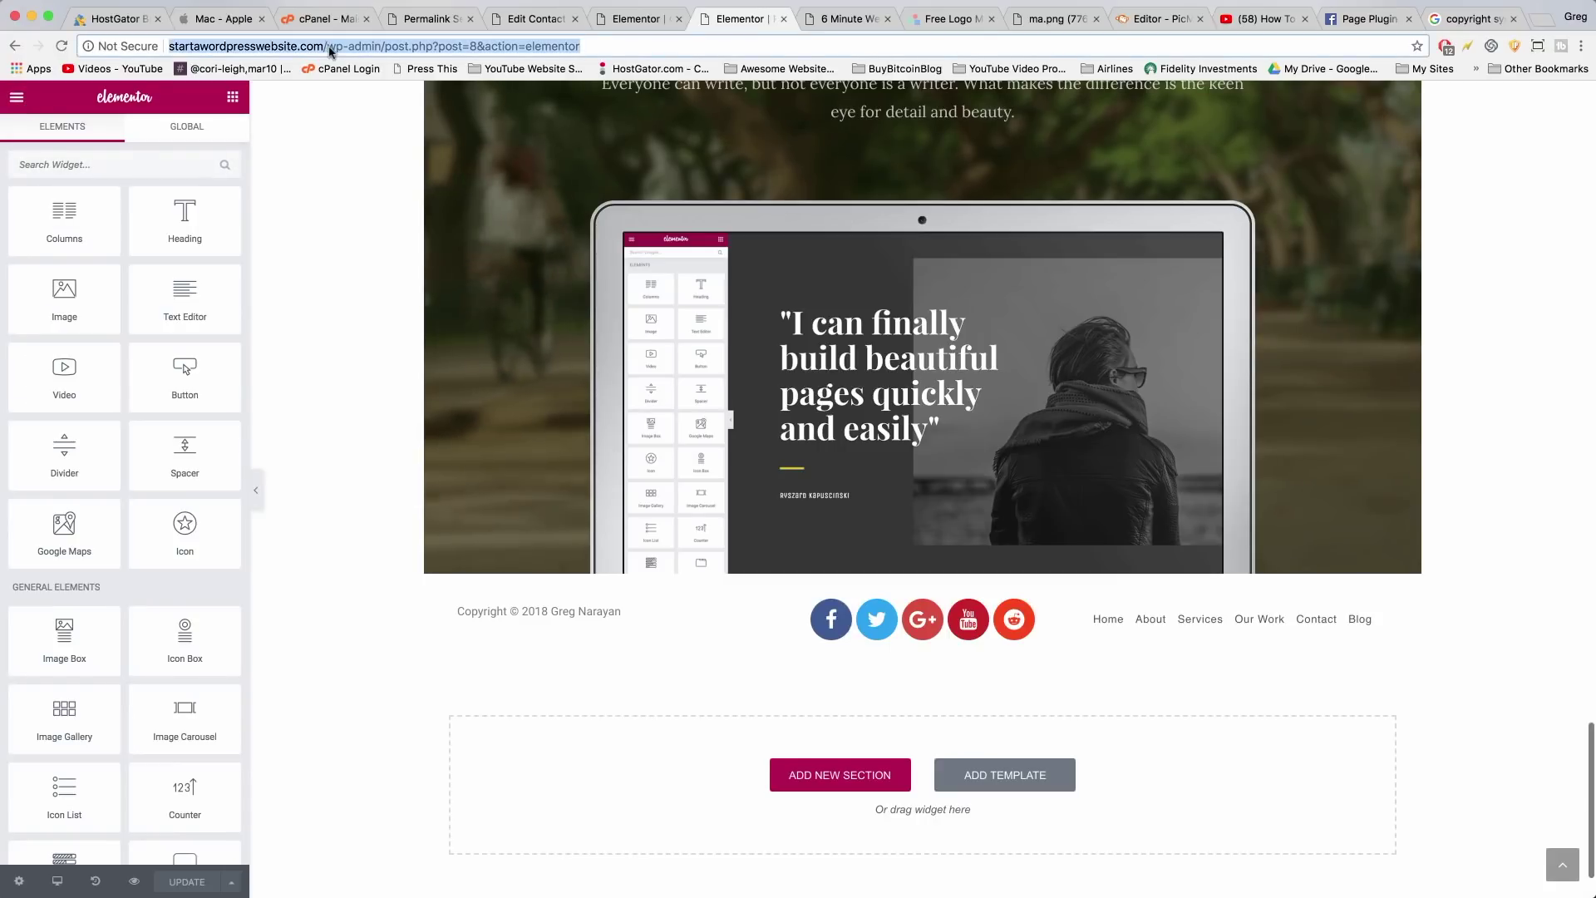
left_click_drag(330, 48, 598, 40)
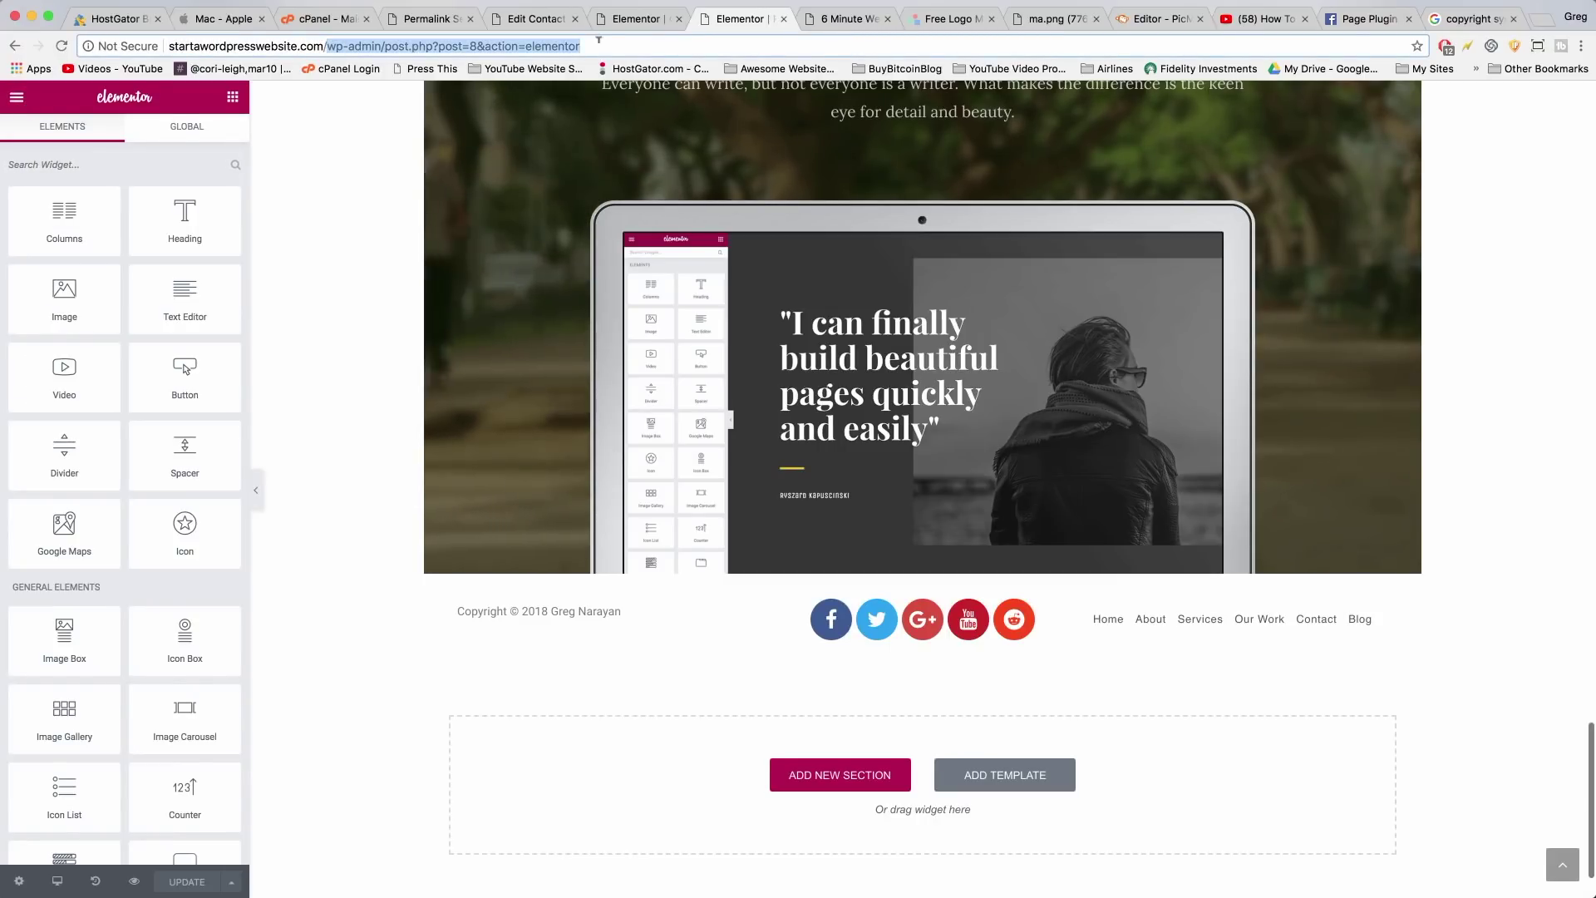
key("BackSpace")
key("Return")
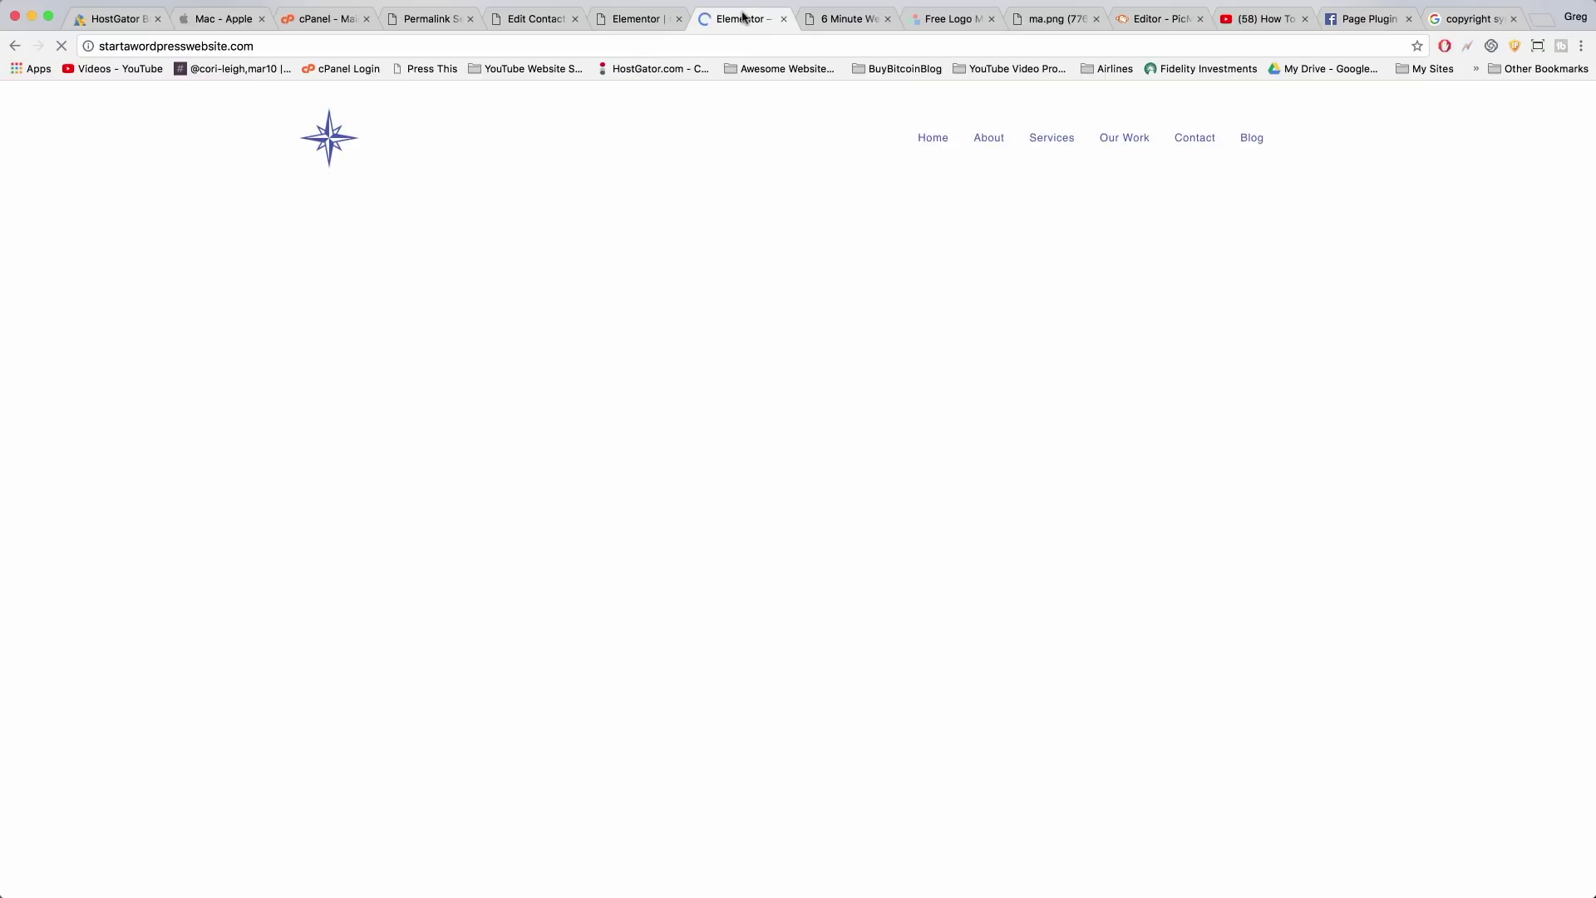
left_click(986, 138)
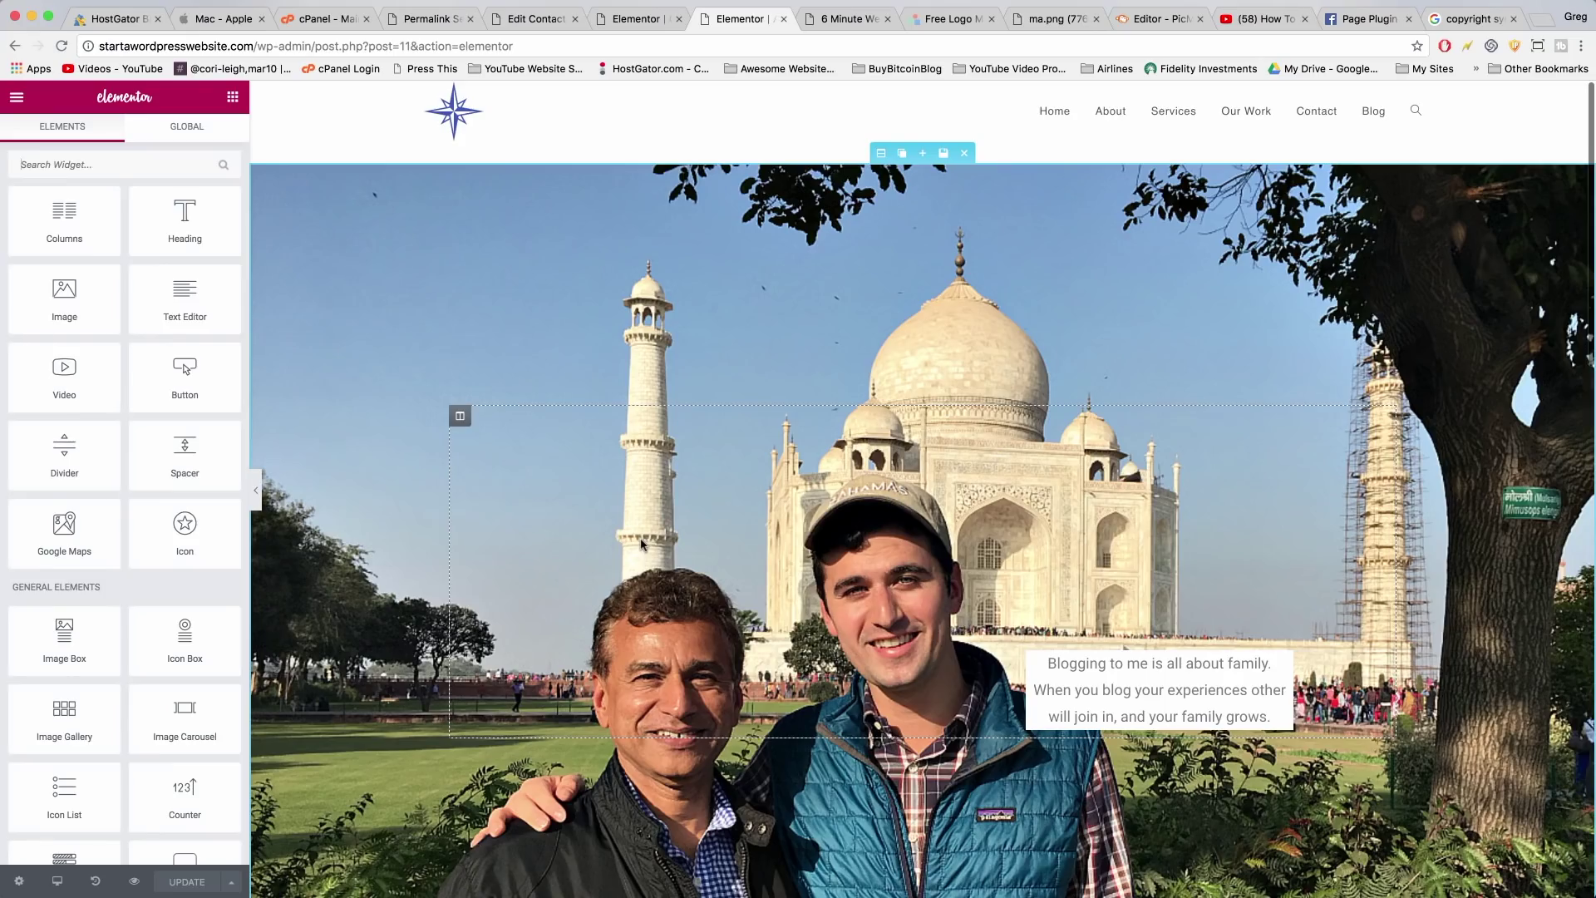
scroll(641, 545, "down", 20)
Insert the saved Footer v1 template into About, update the page, and exit to the dashboard.
left_click(1020, 699)
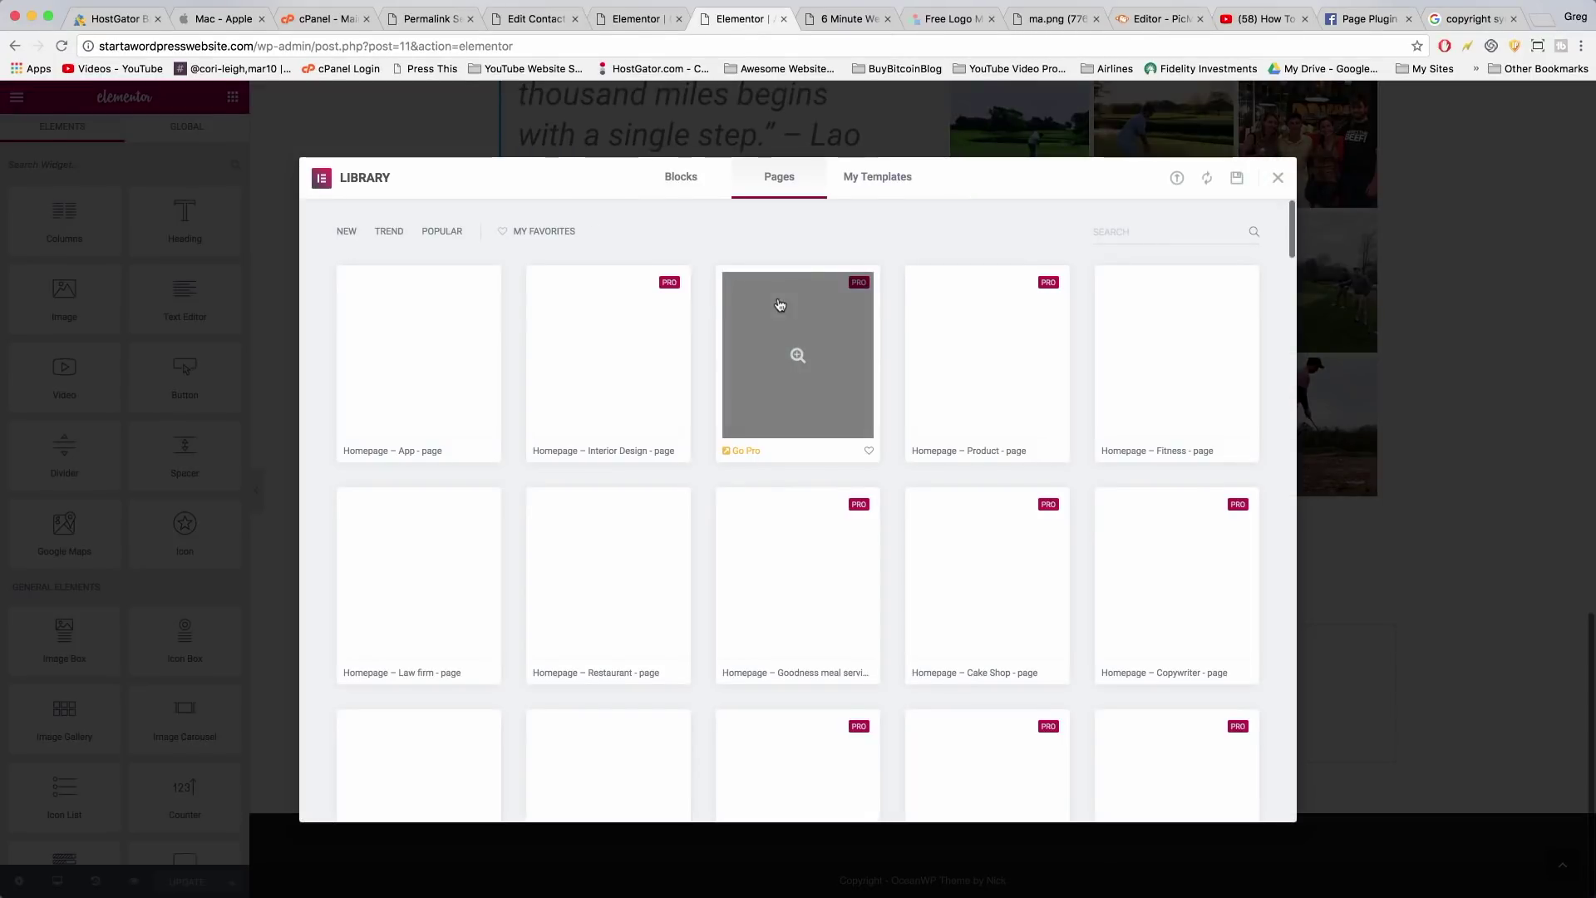
left_click(867, 178)
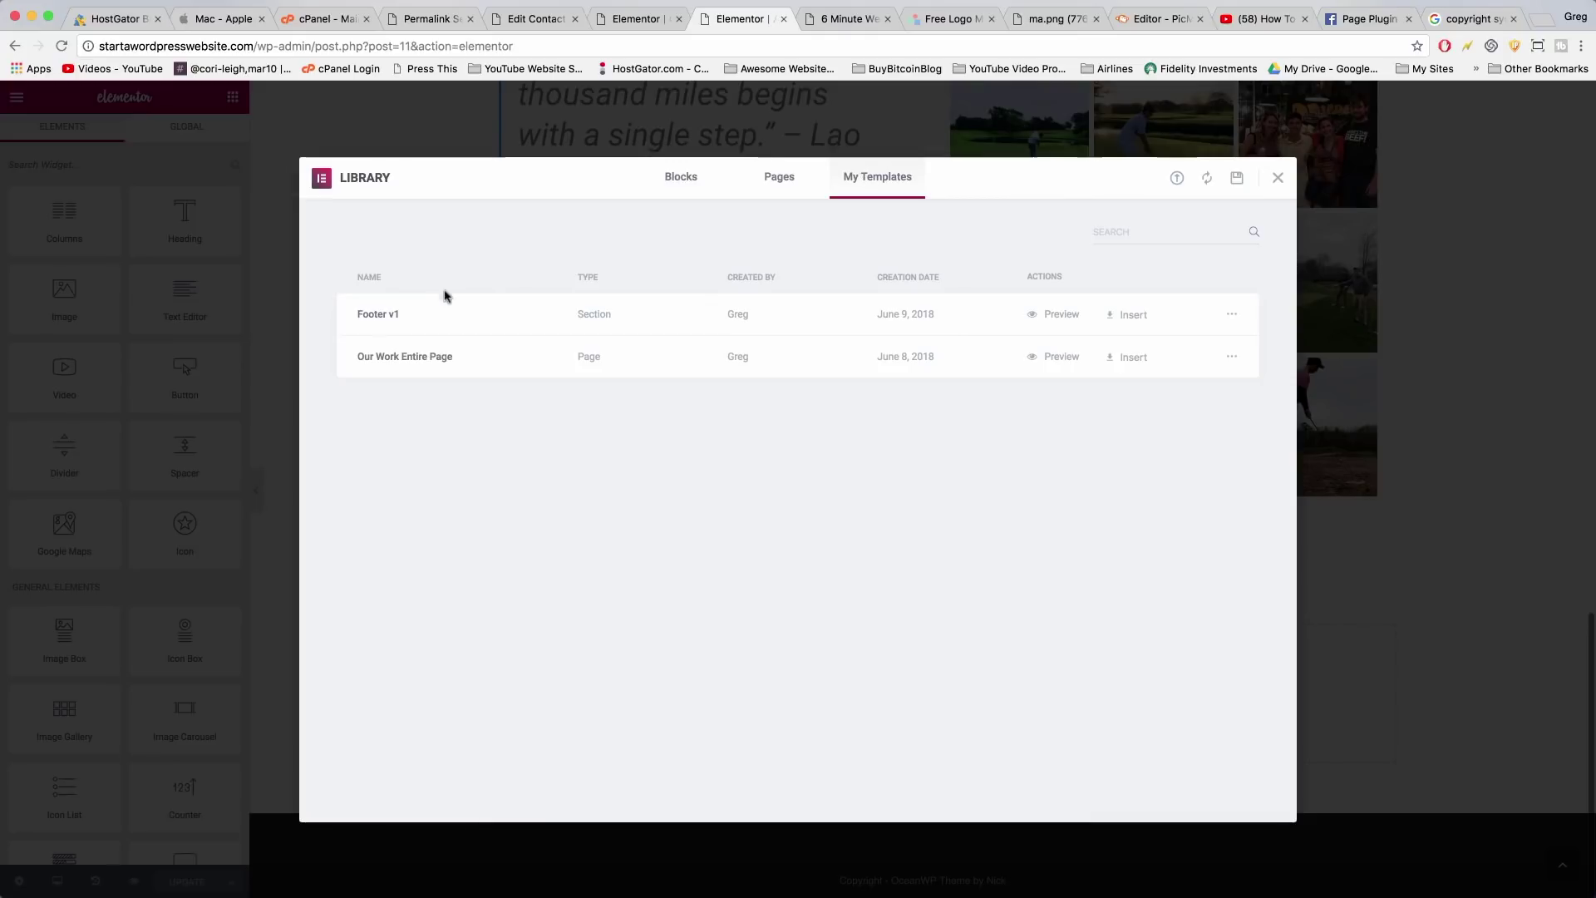
left_click(1127, 315)
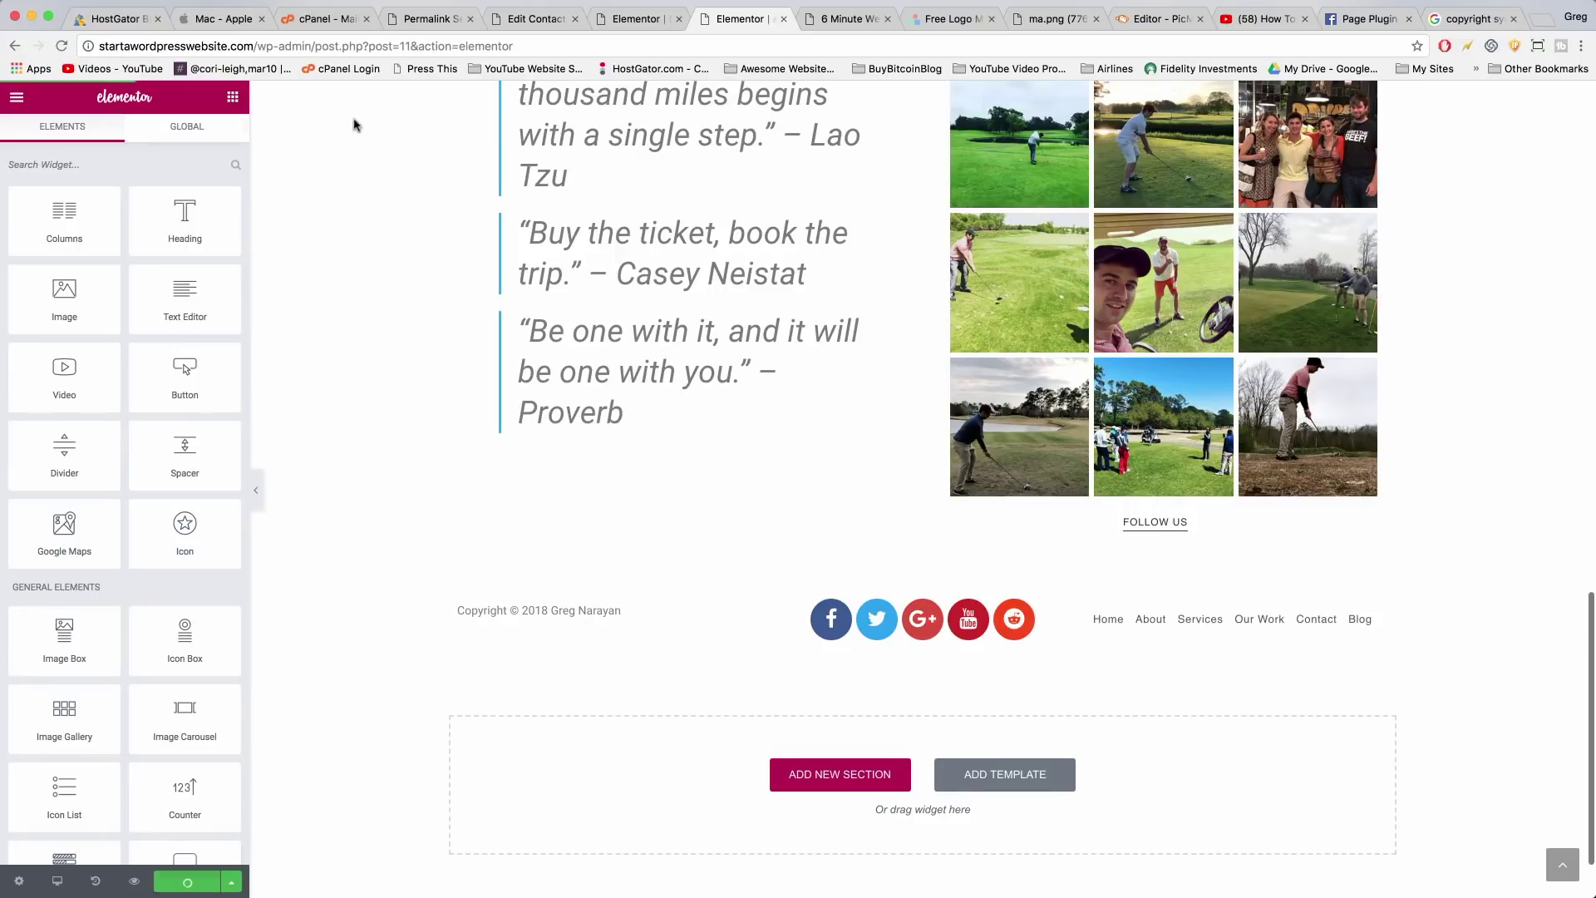
left_click(186, 881)
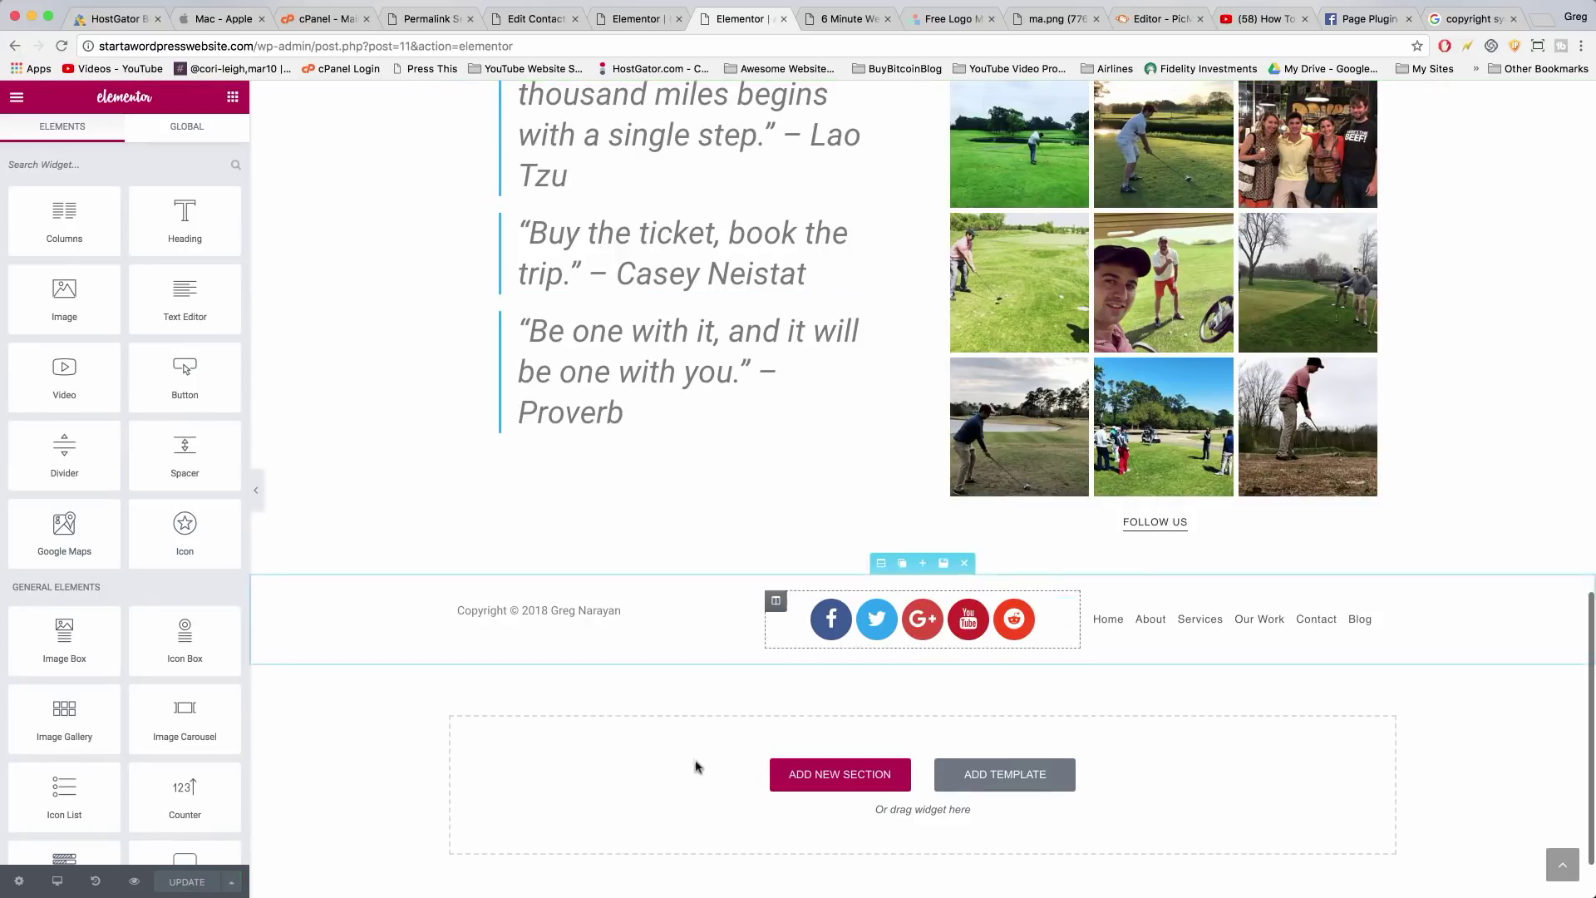
left_click(20, 100)
left_click(100, 443)
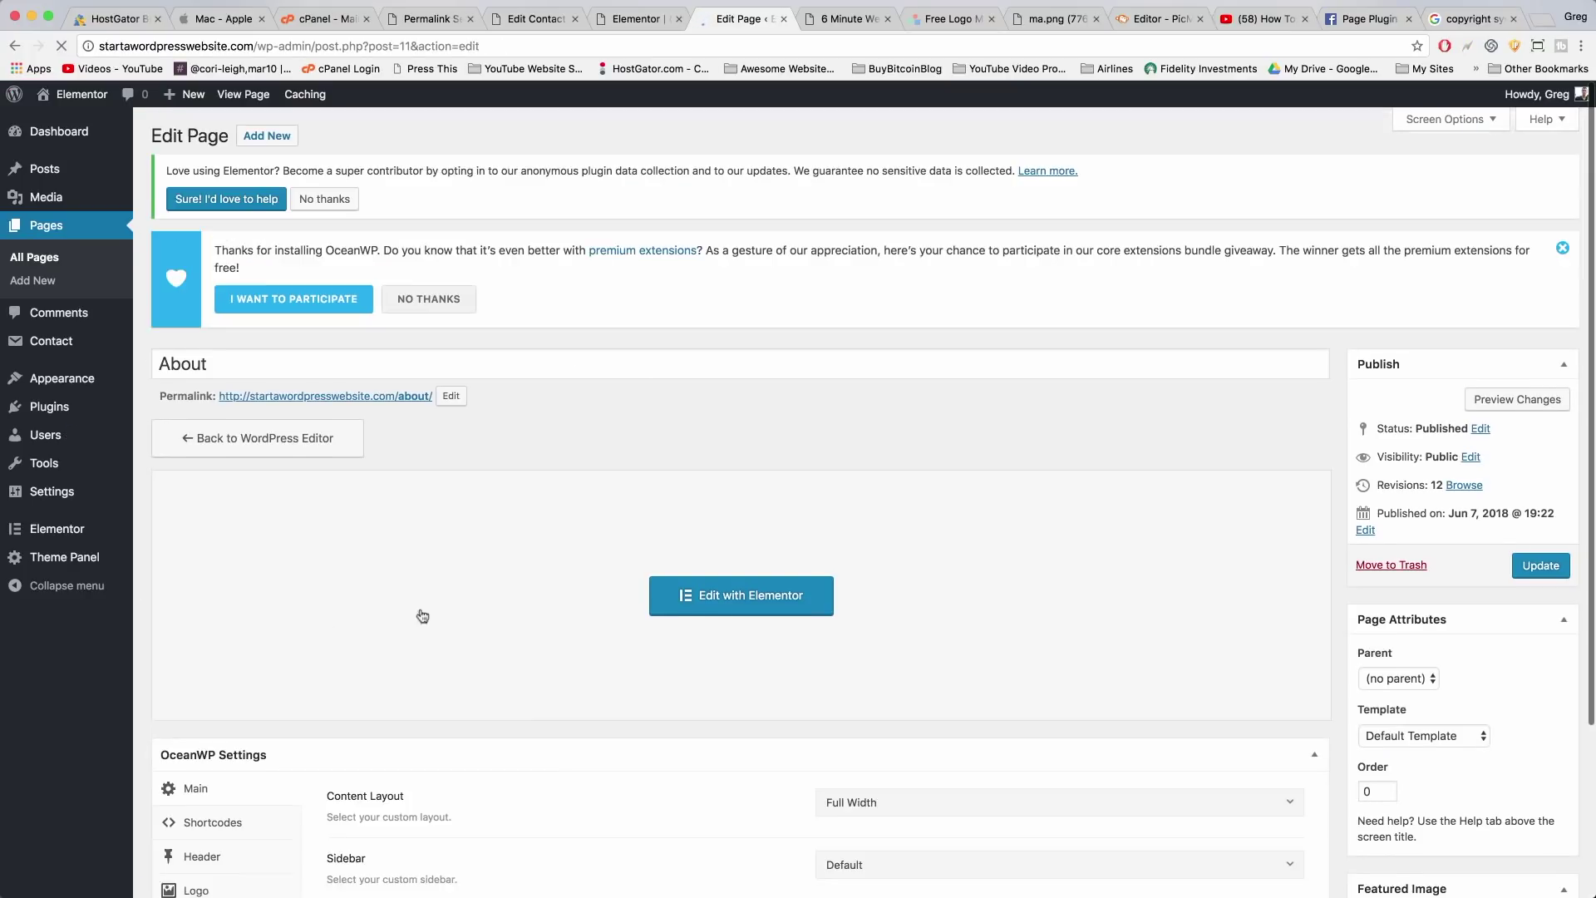
Set Display Copyright Area to Disable in the About page's OceanWP footer settings.
scroll(209, 536, "down", 4)
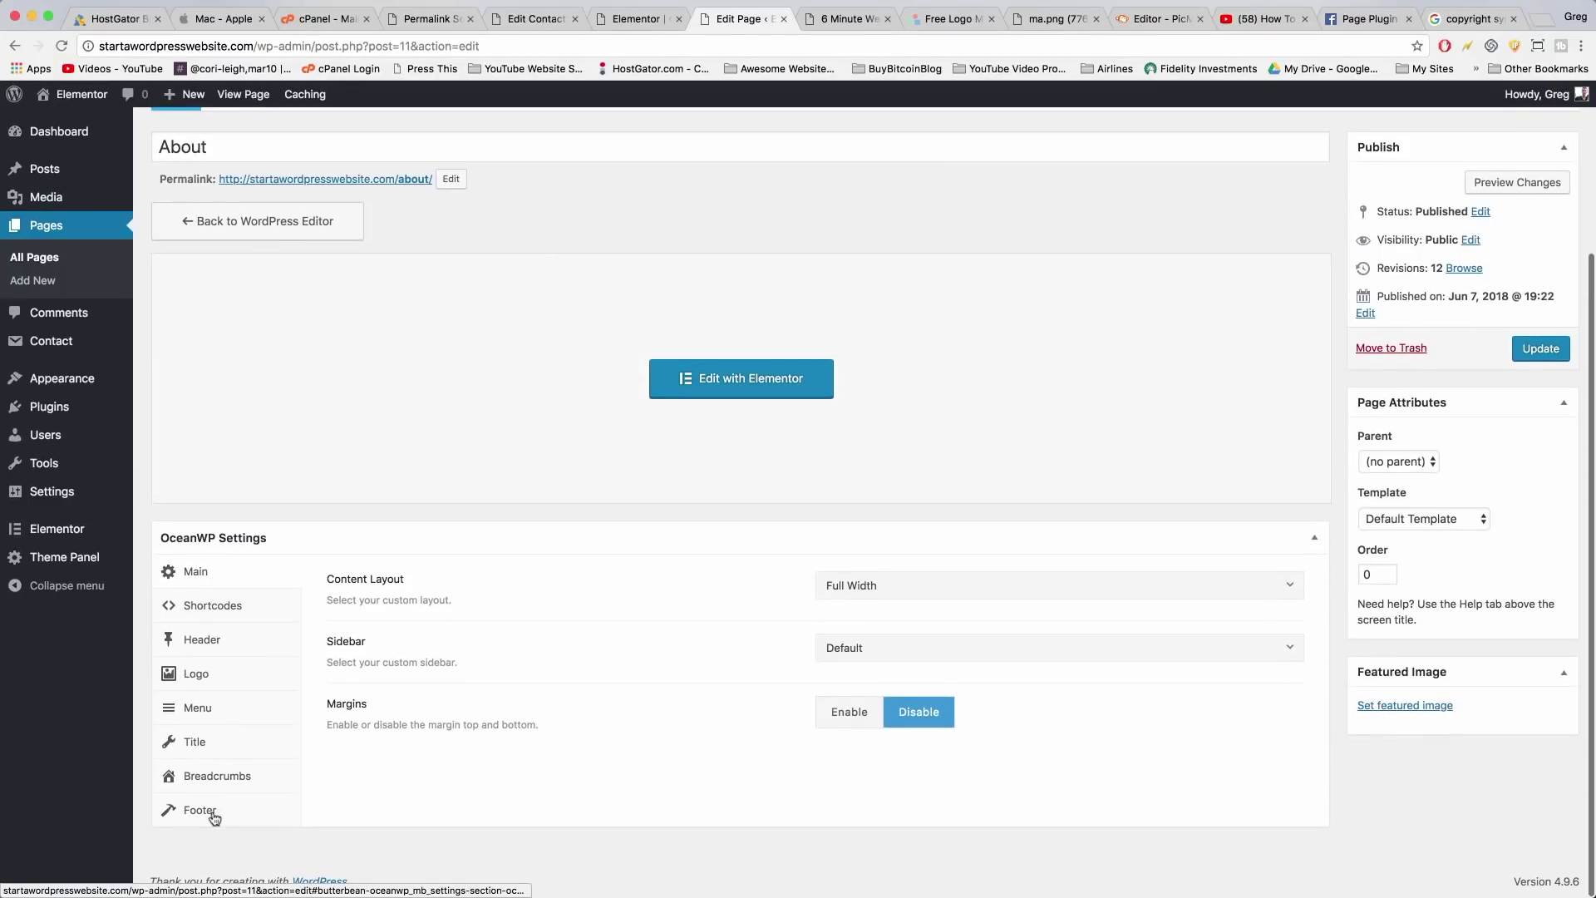
left_click(215, 818)
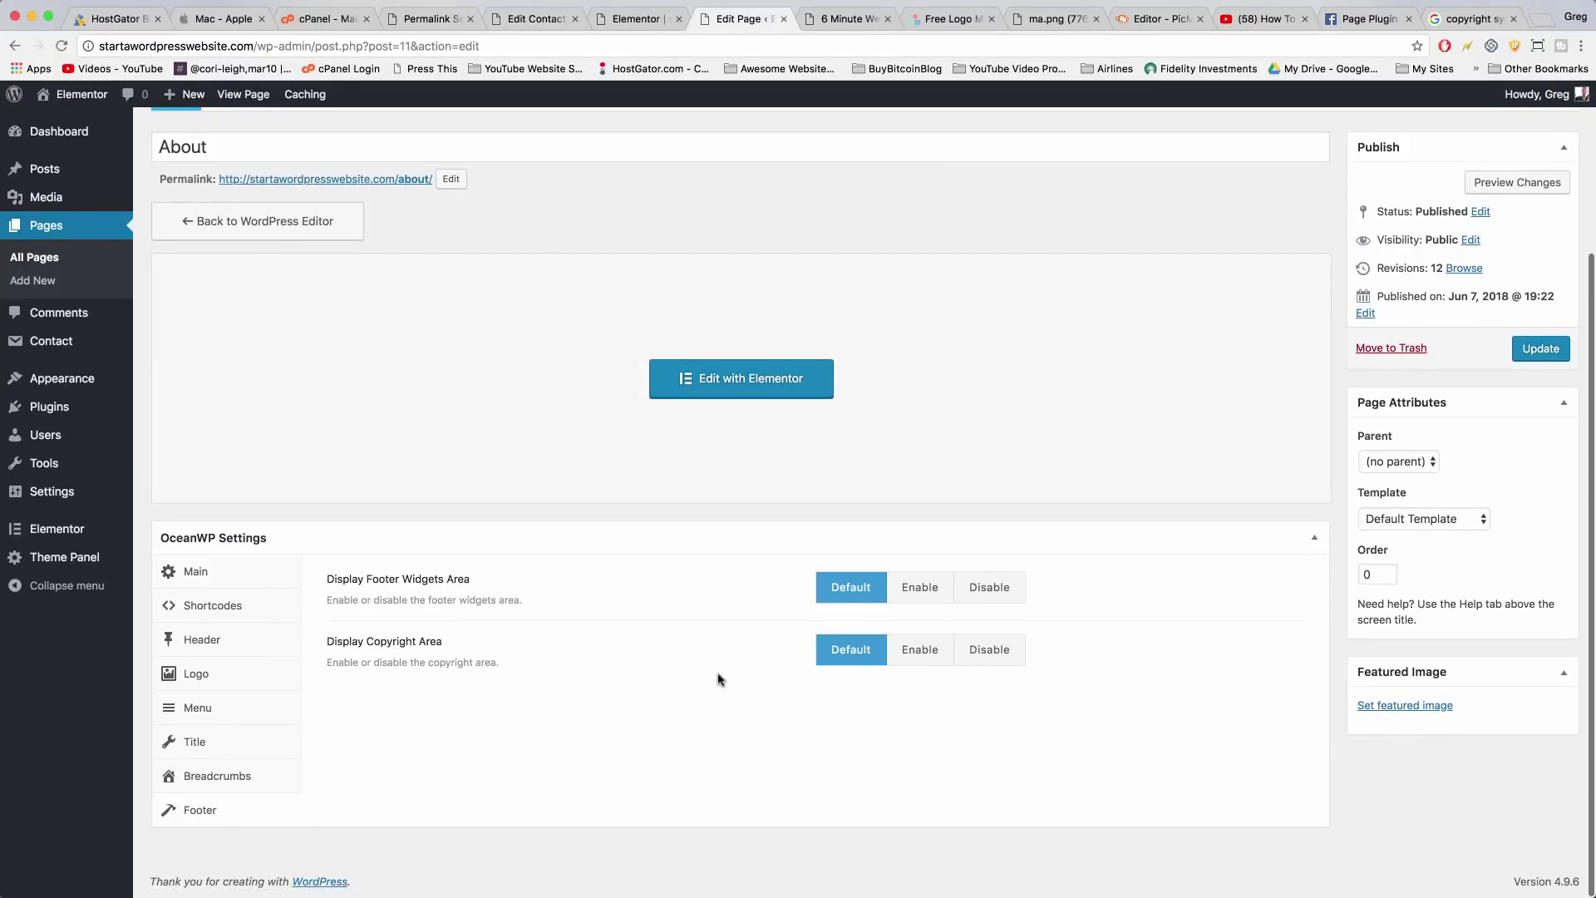
left_click(1003, 659)
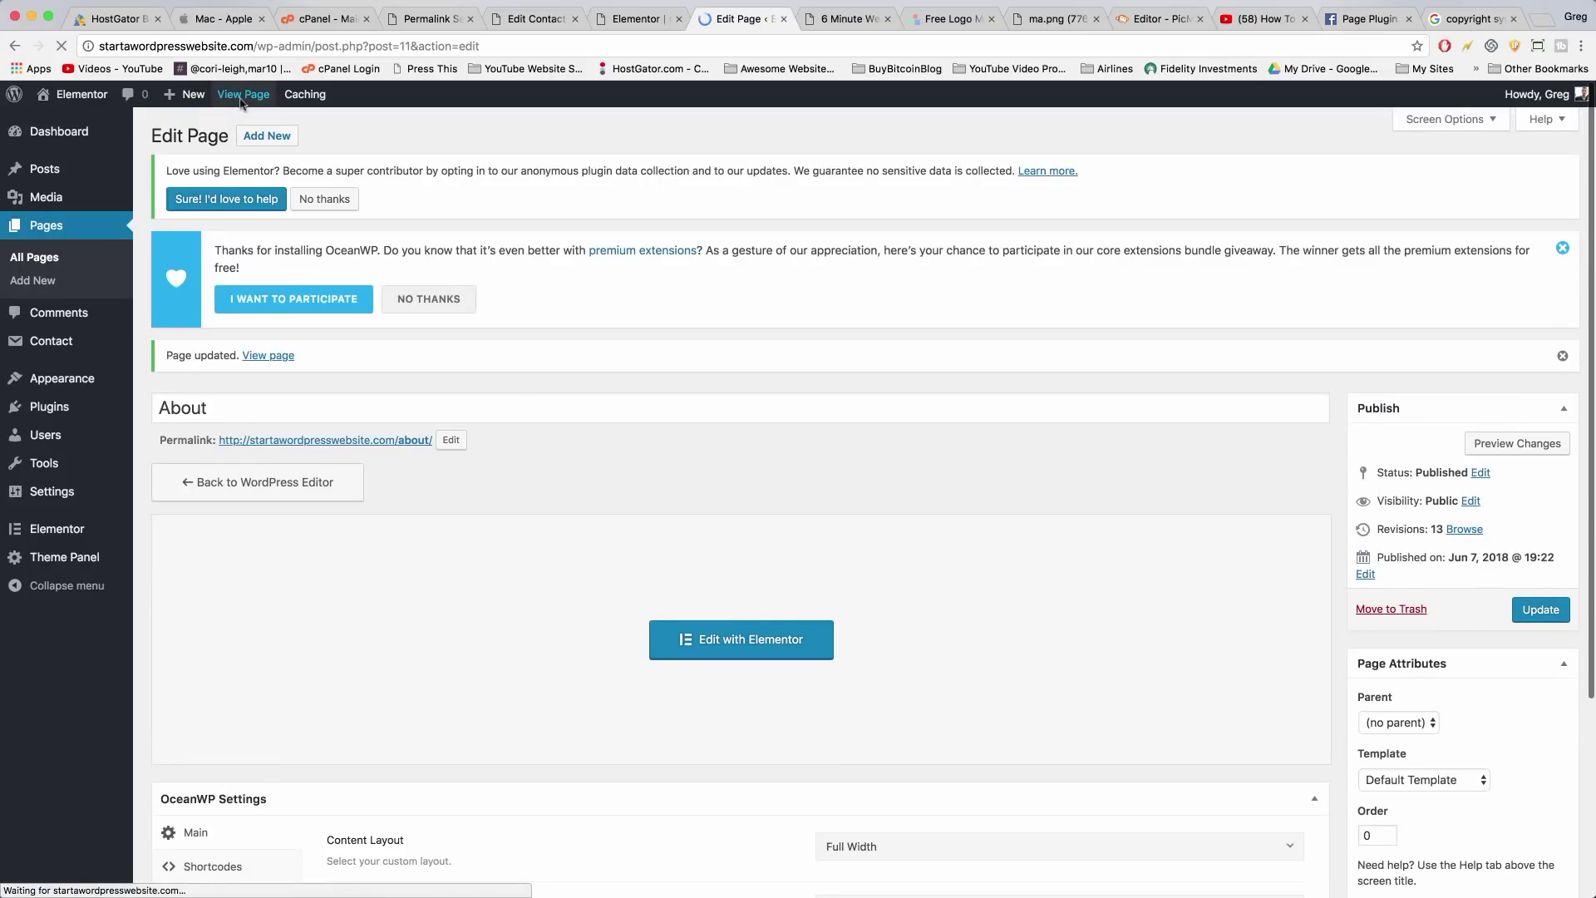
View the live About page's new footer, then return to its footer display options.
left_click(242, 95)
scroll(684, 472, "down", 15)
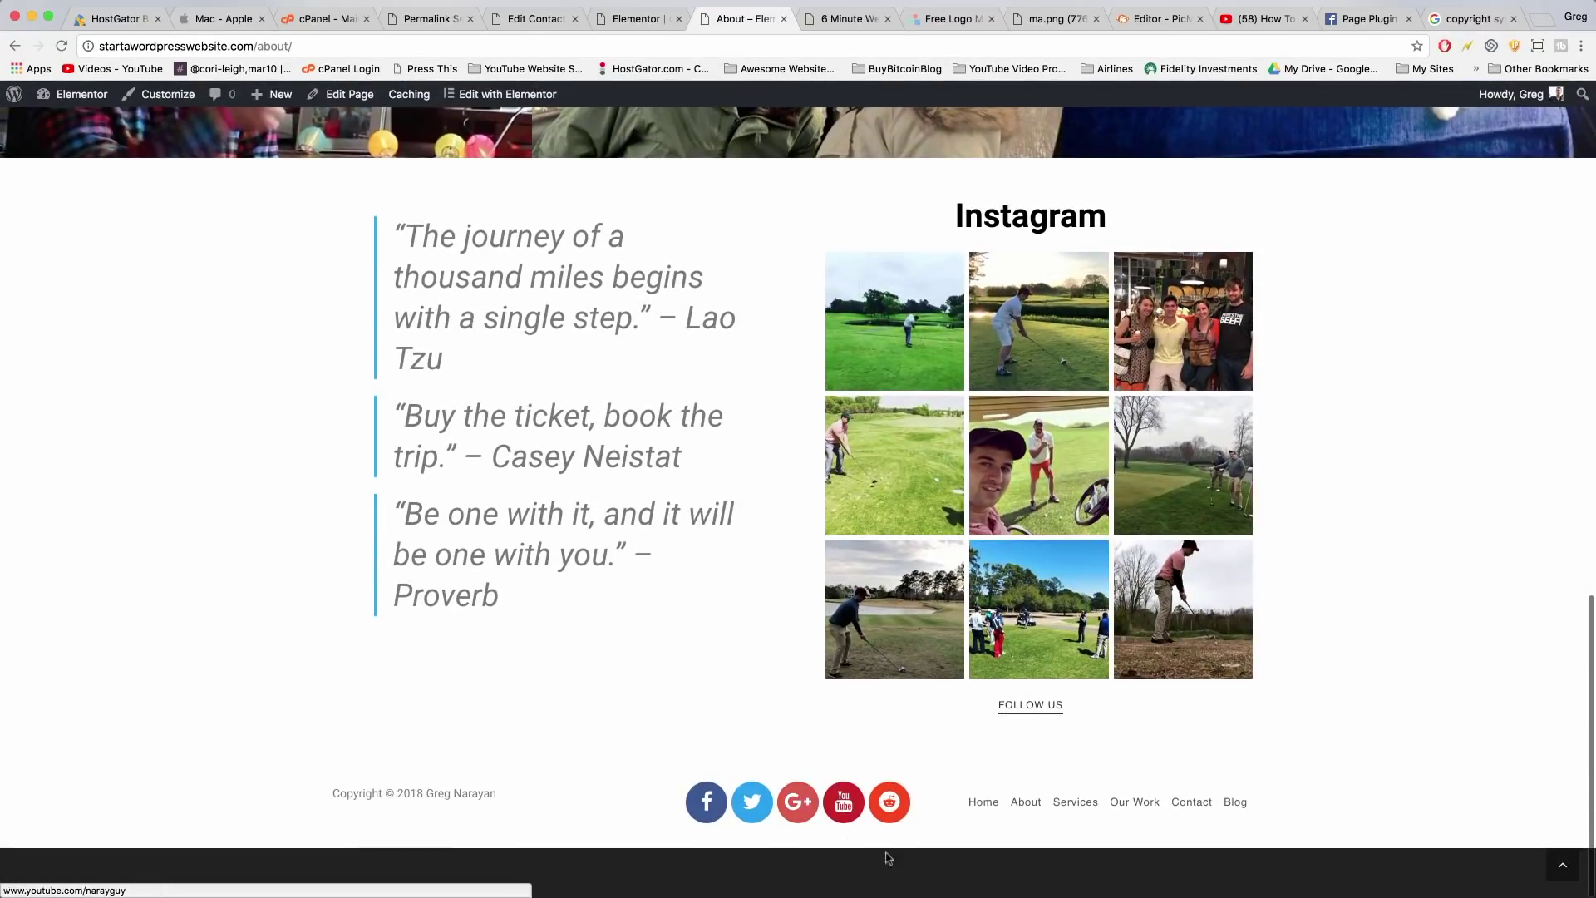
scroll(539, 188, "up", 20)
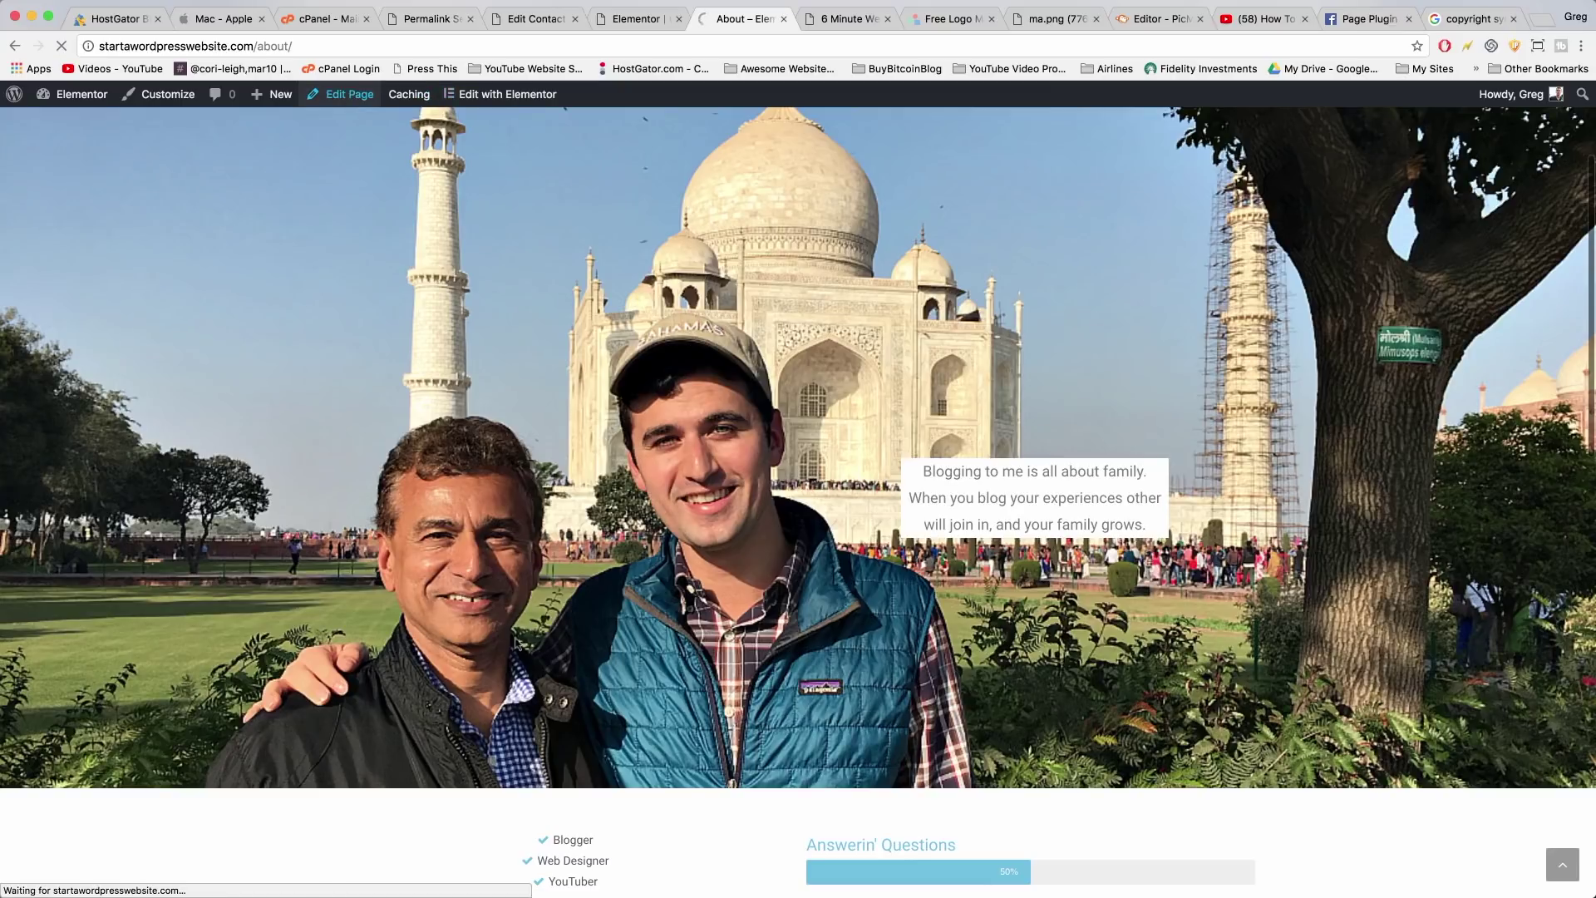
scroll(270, 742, "down", 3)
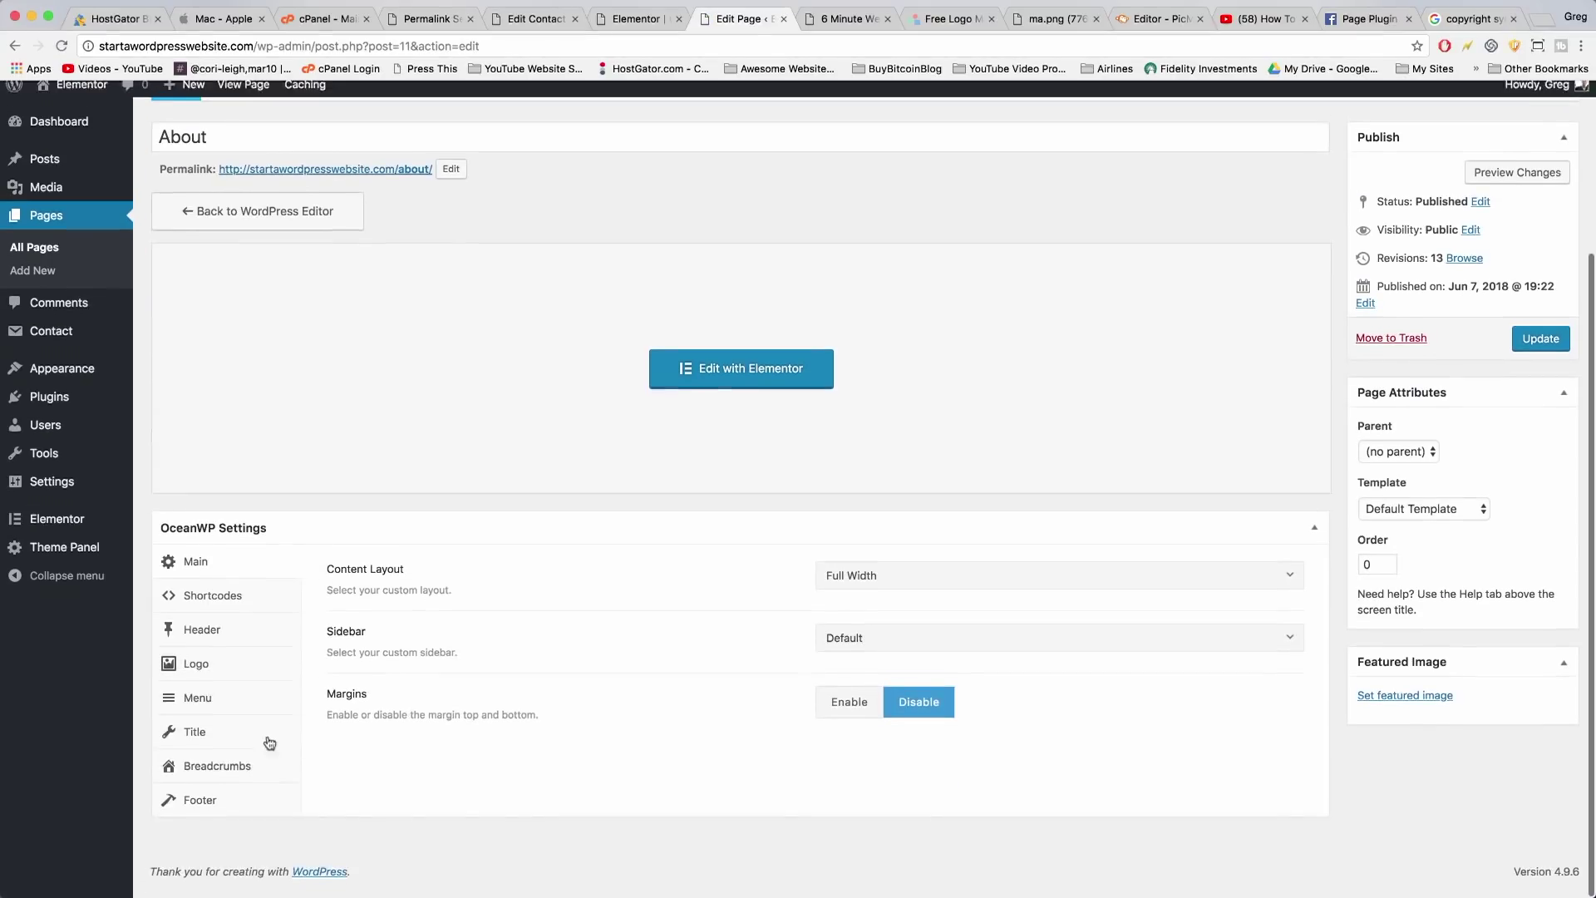
left_click(245, 807)
Hide the page's footer widgets area, then look over the homepage's Capture Your Passions hero.
left_click(1000, 598)
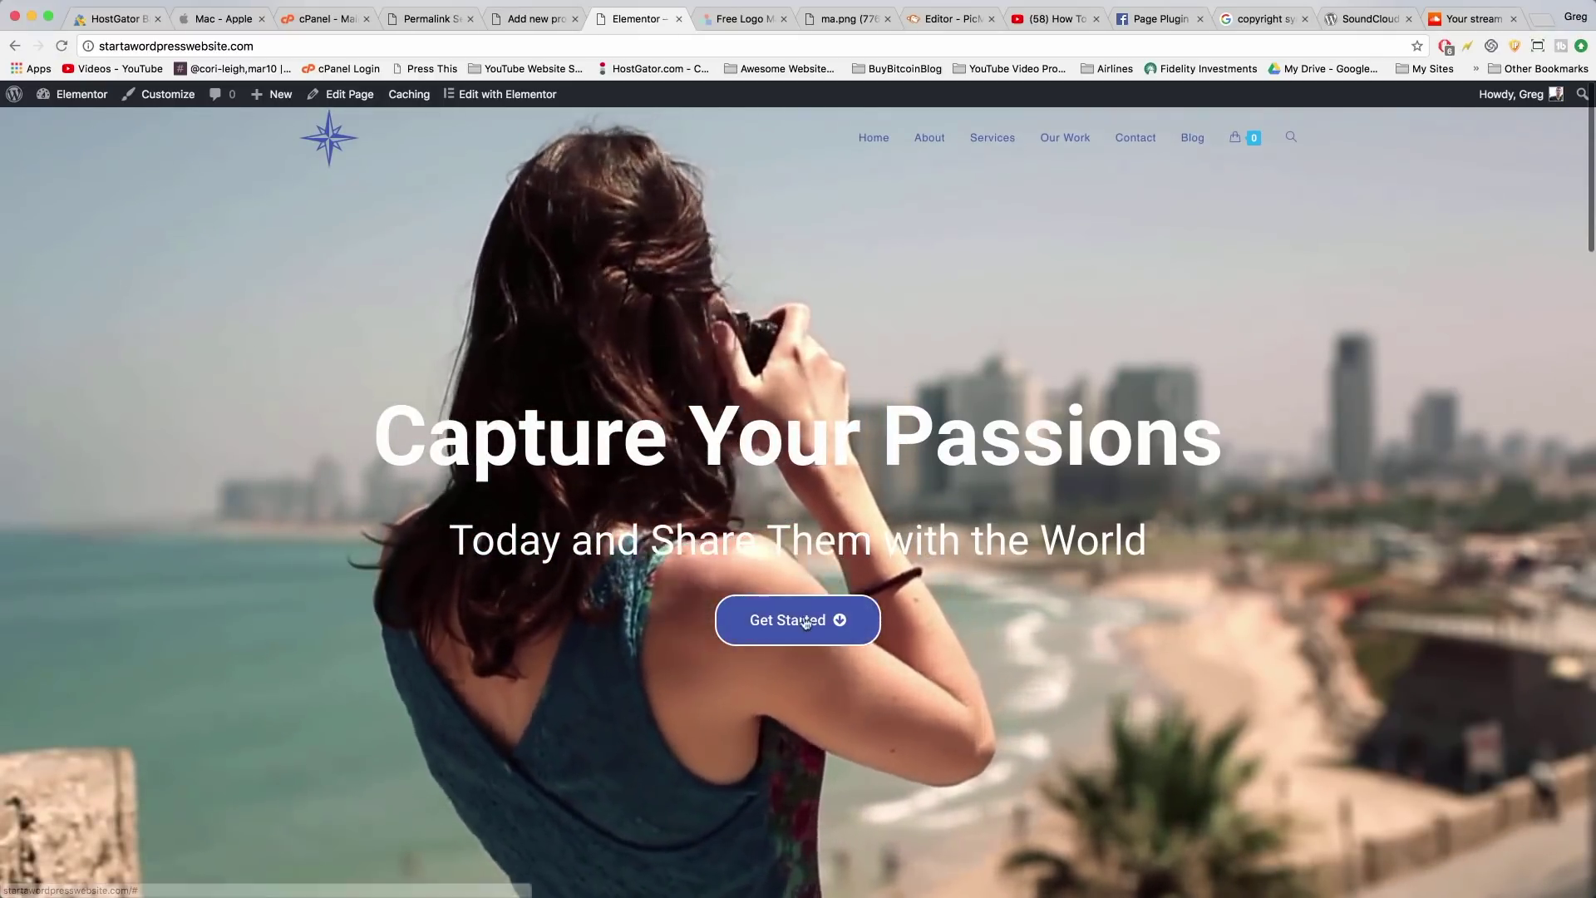
scroll(791, 627, "down", 10)
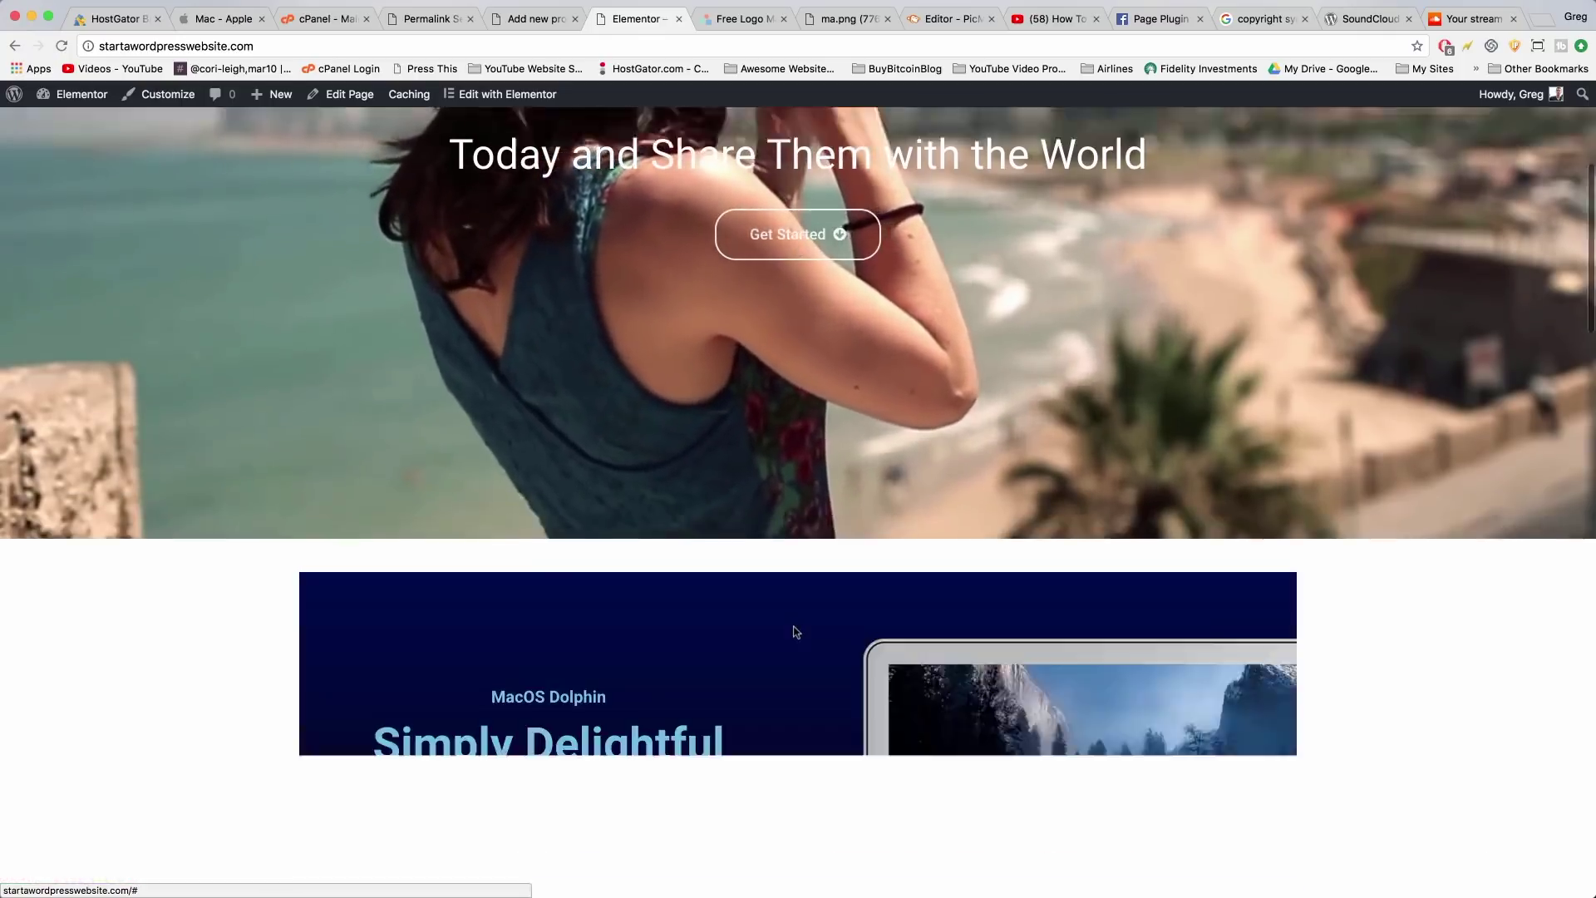
scroll(791, 632, "up", 10)
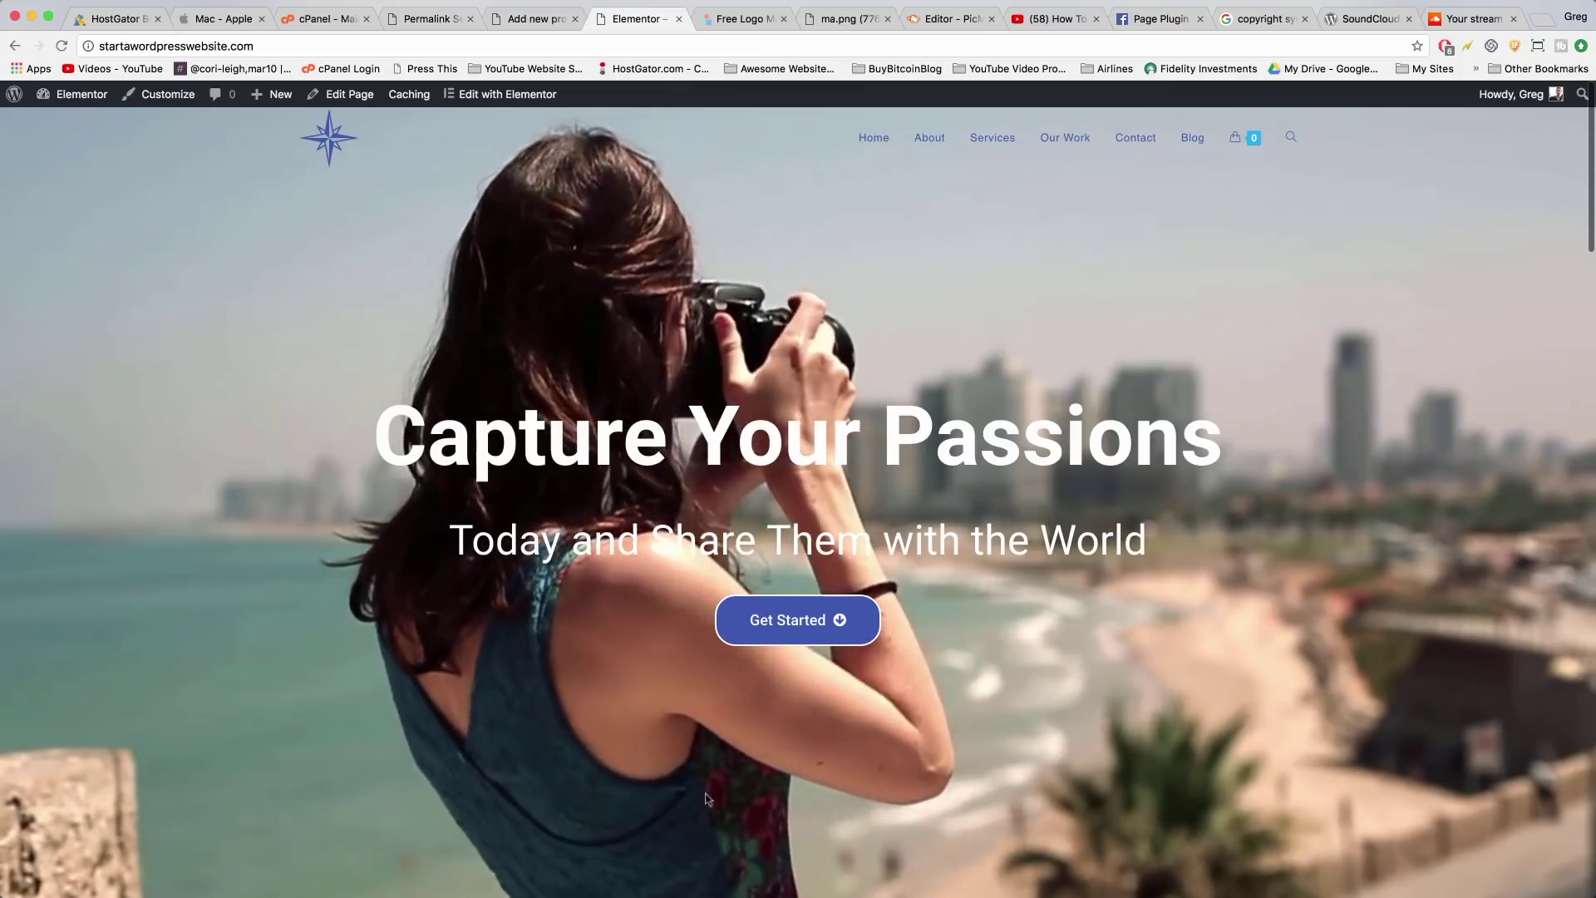
mouse_move(1243, 136)
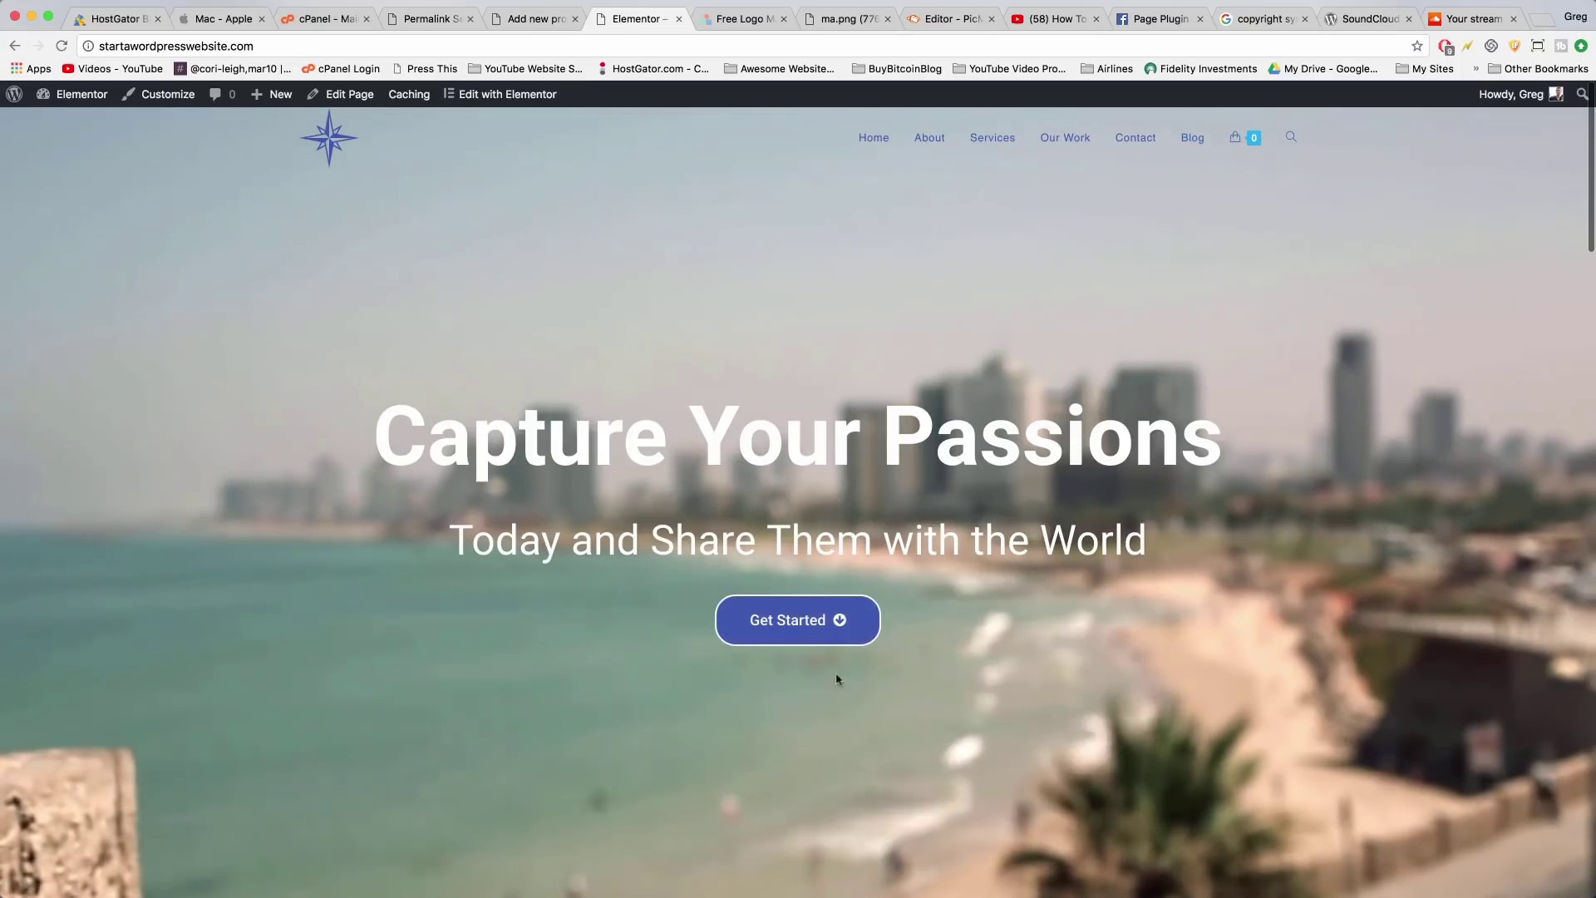
In Elementor, set the homepage Get Started button's link to #my-anchor.
left_click(513, 99)
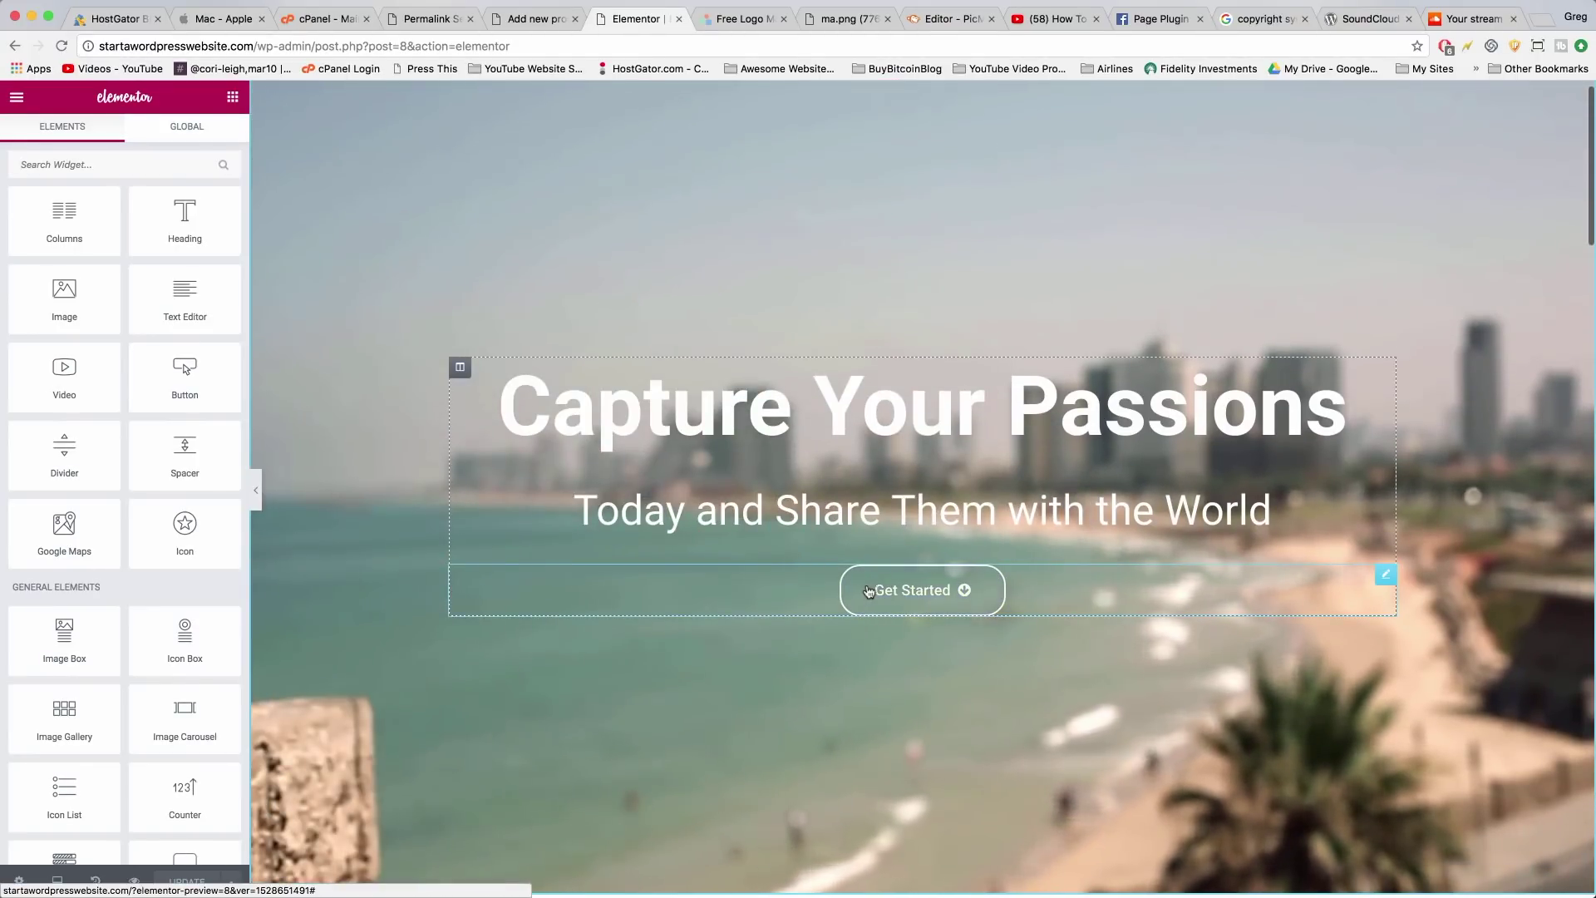
left_click(867, 590)
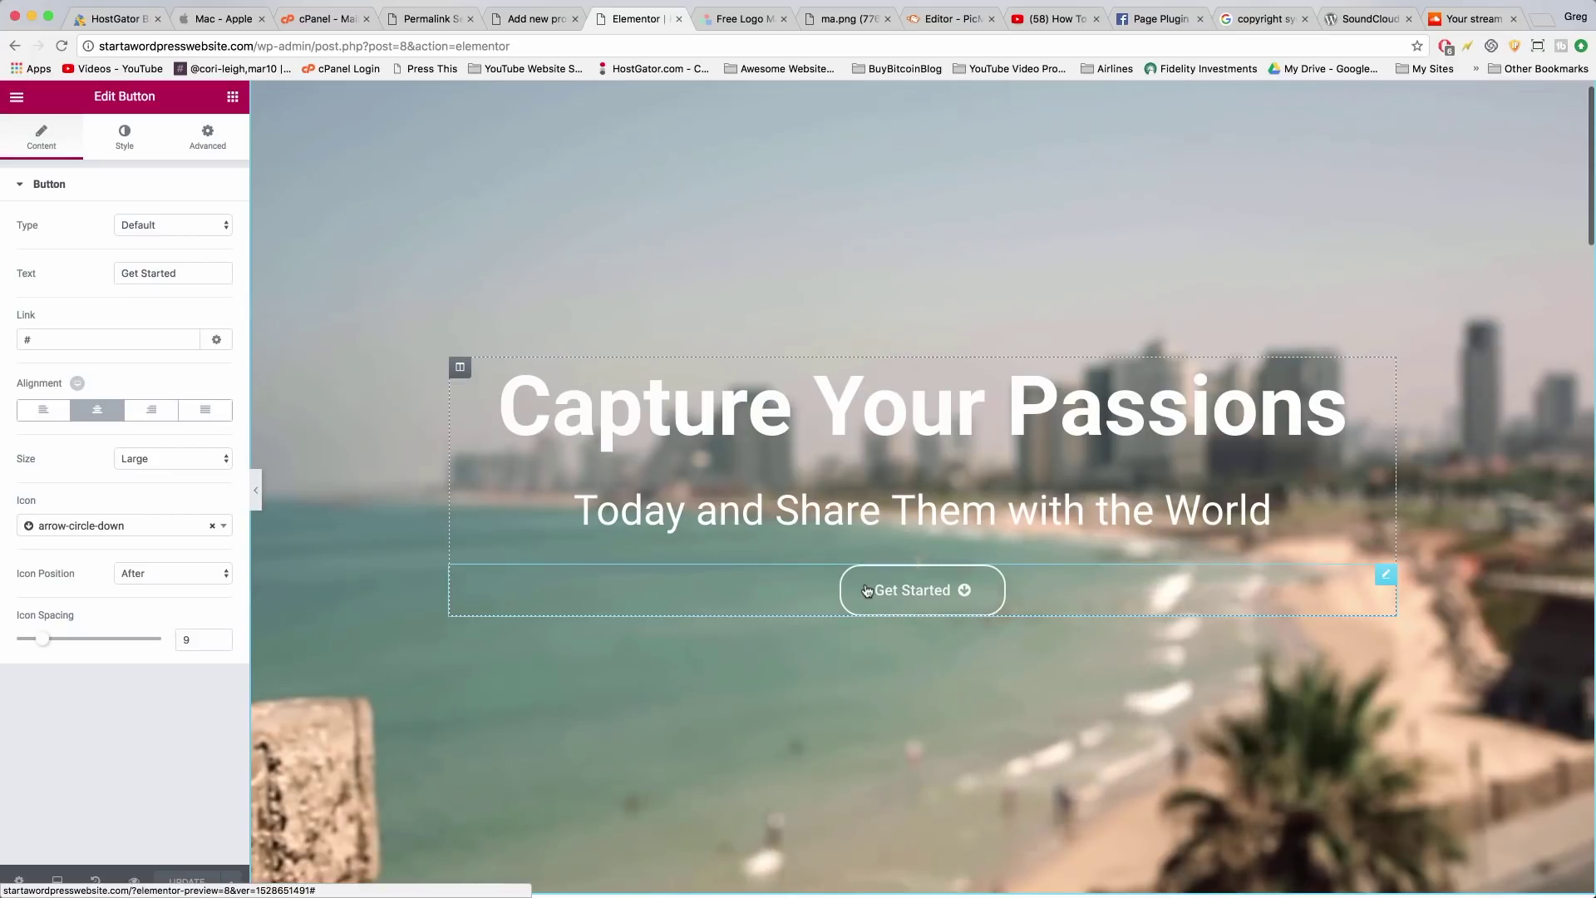
left_click(35, 335)
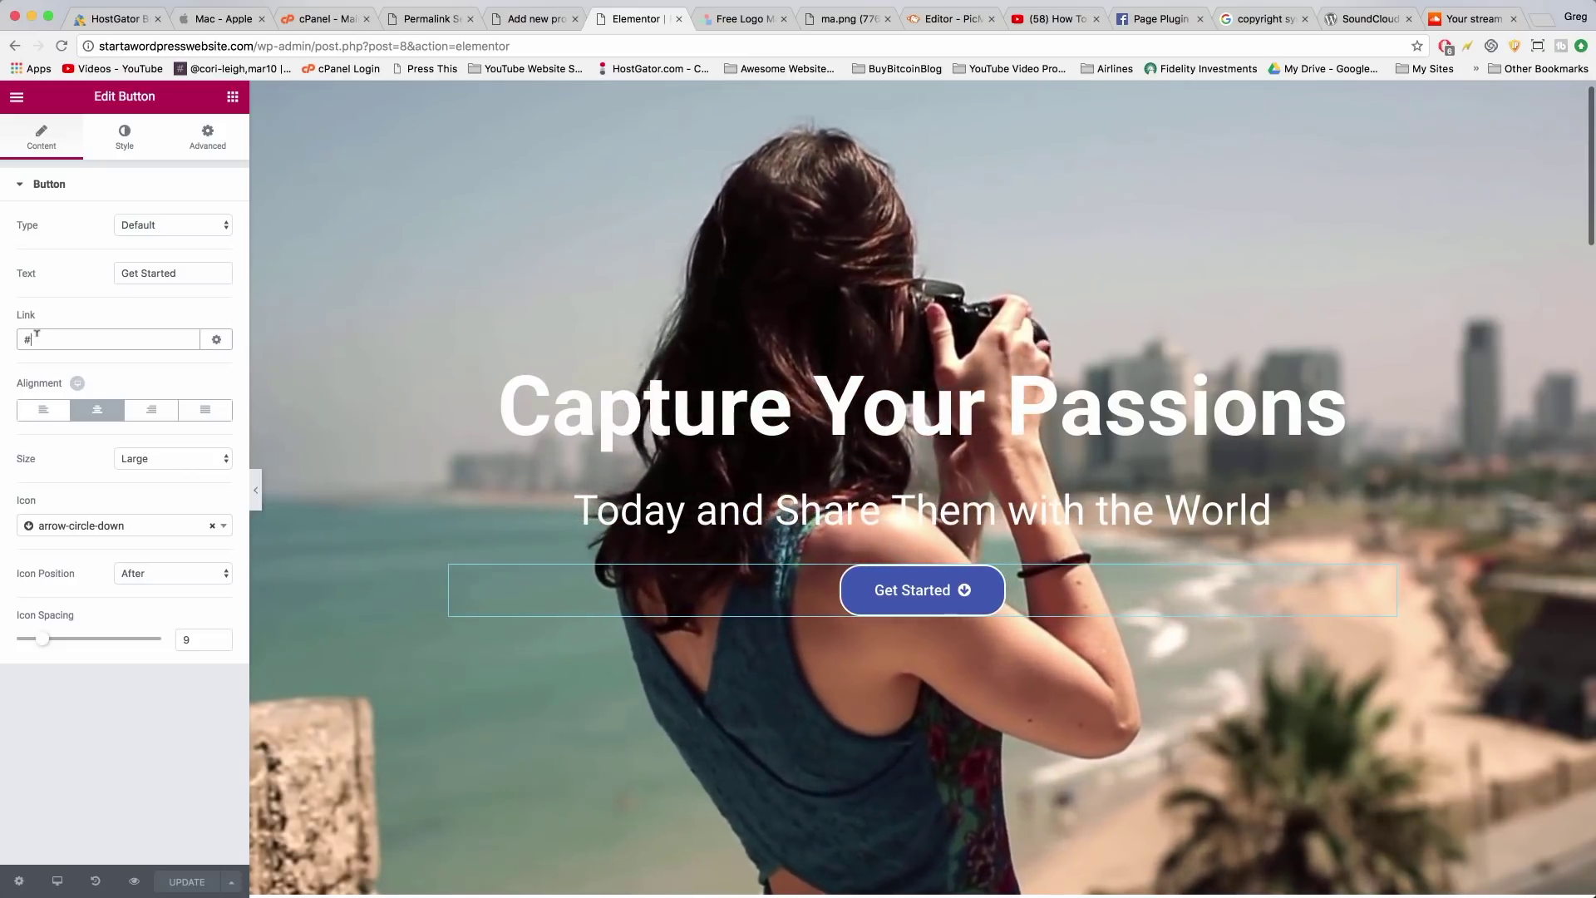
type("my-a")
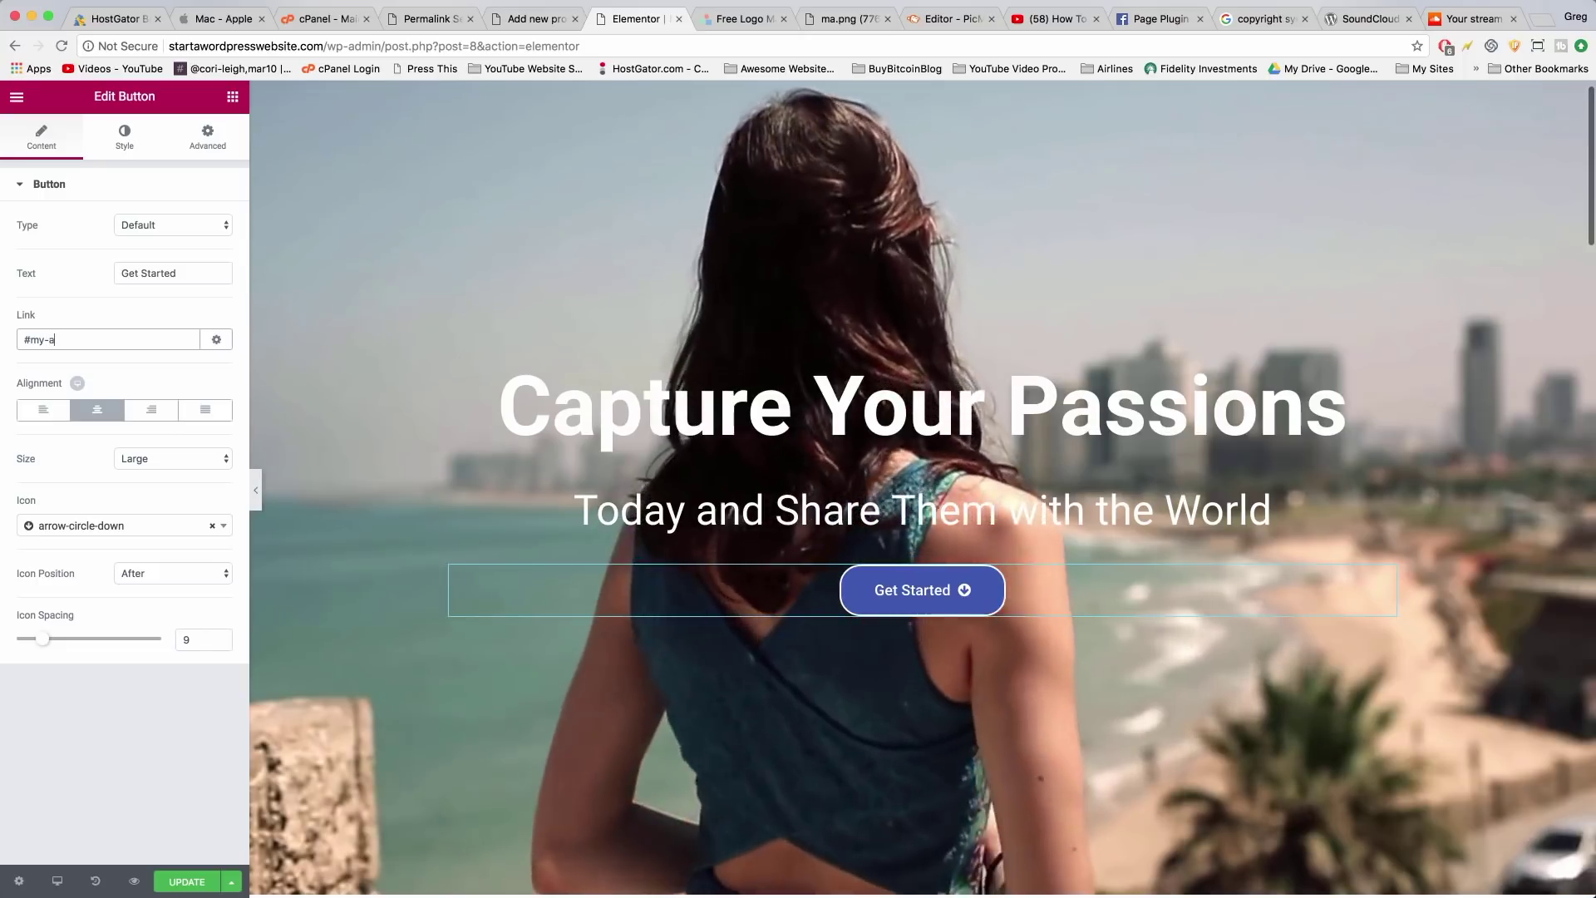
type("nchor")
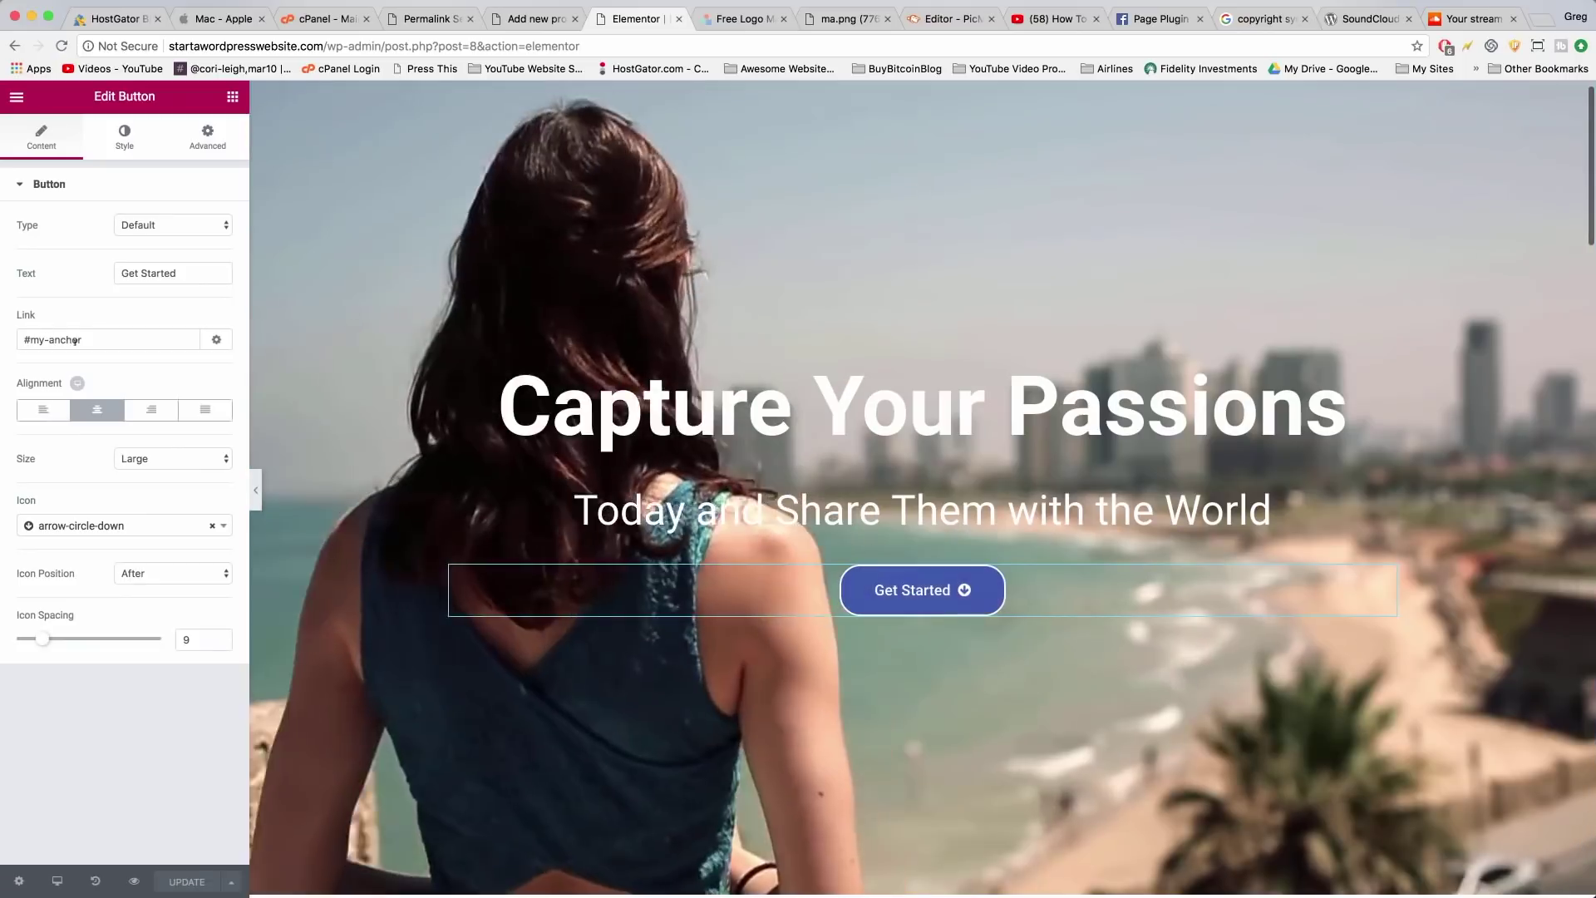
scroll(1009, 596, "down", 4)
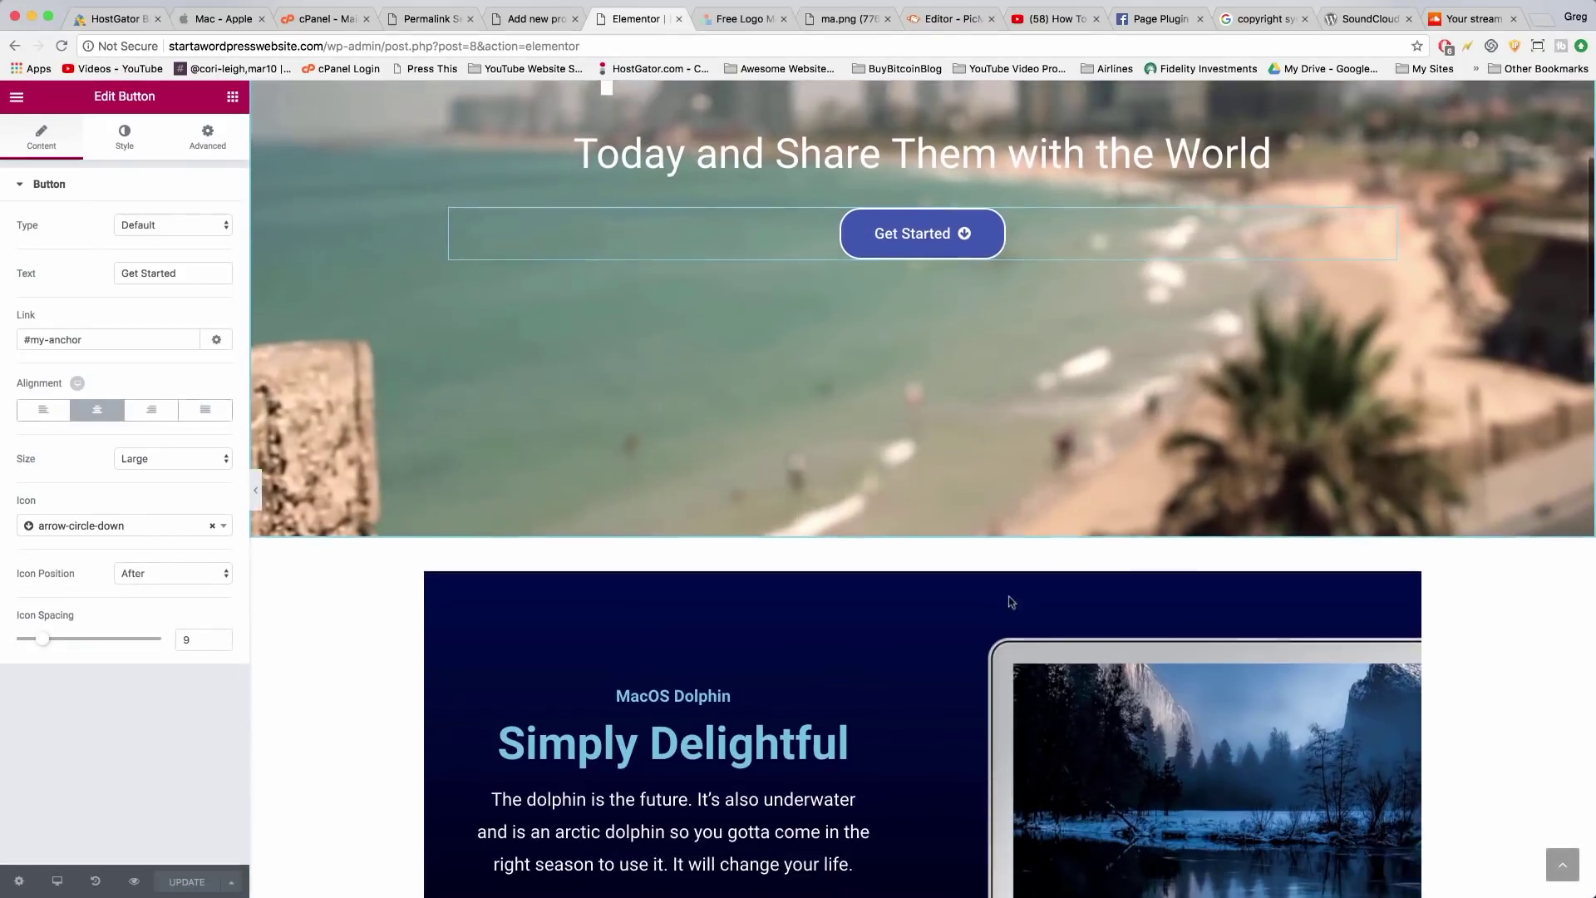
scroll(1009, 602, "down", 7)
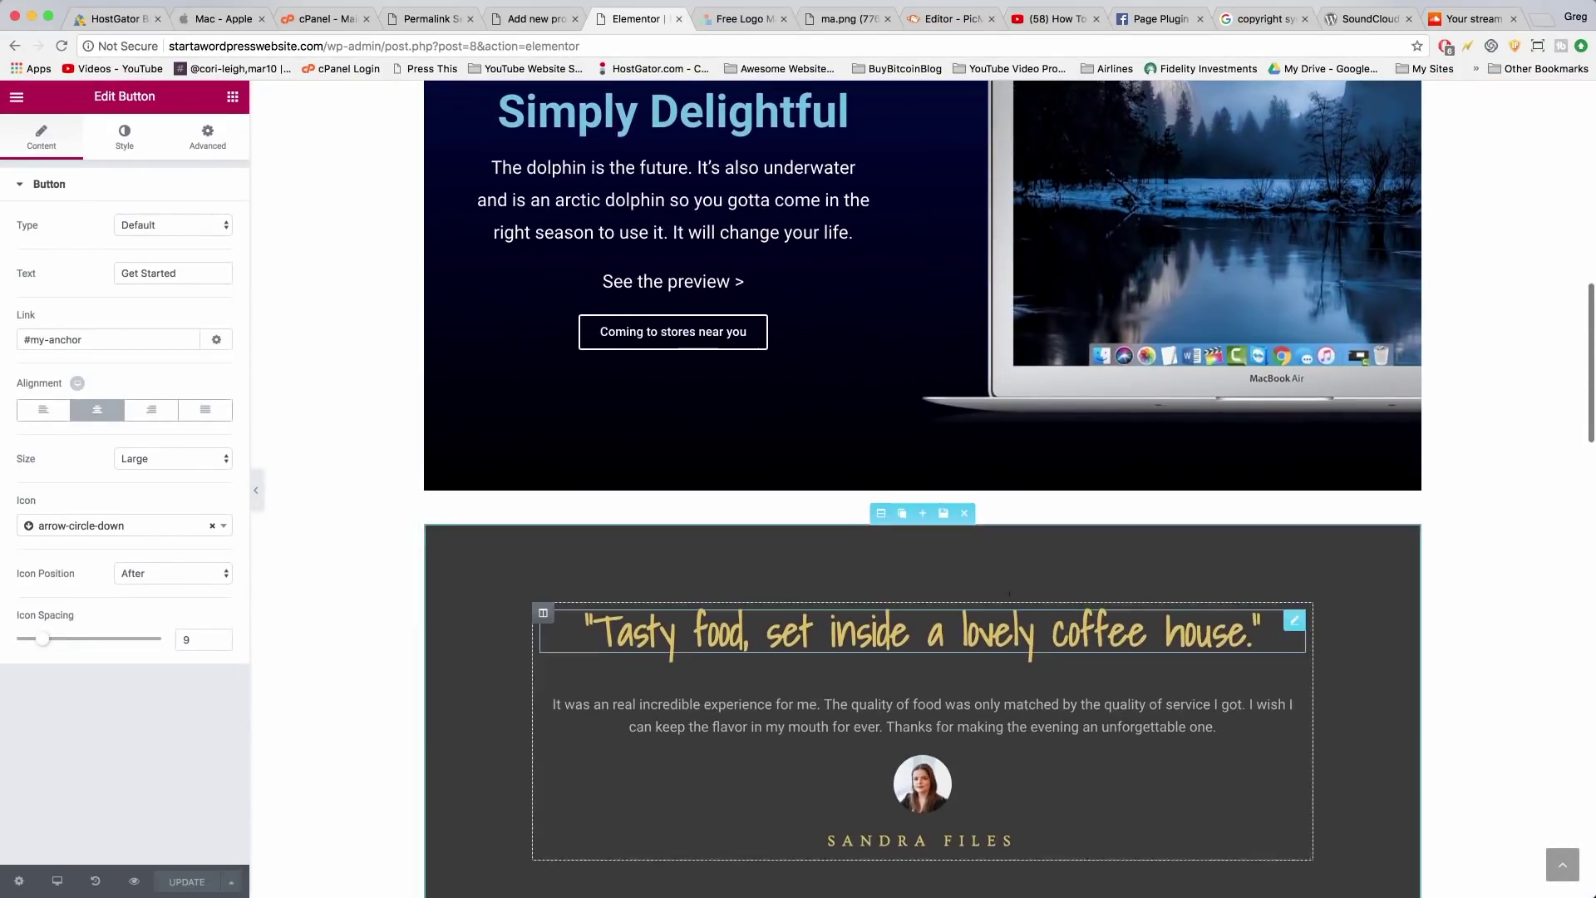
scroll(1009, 594, "down", 12)
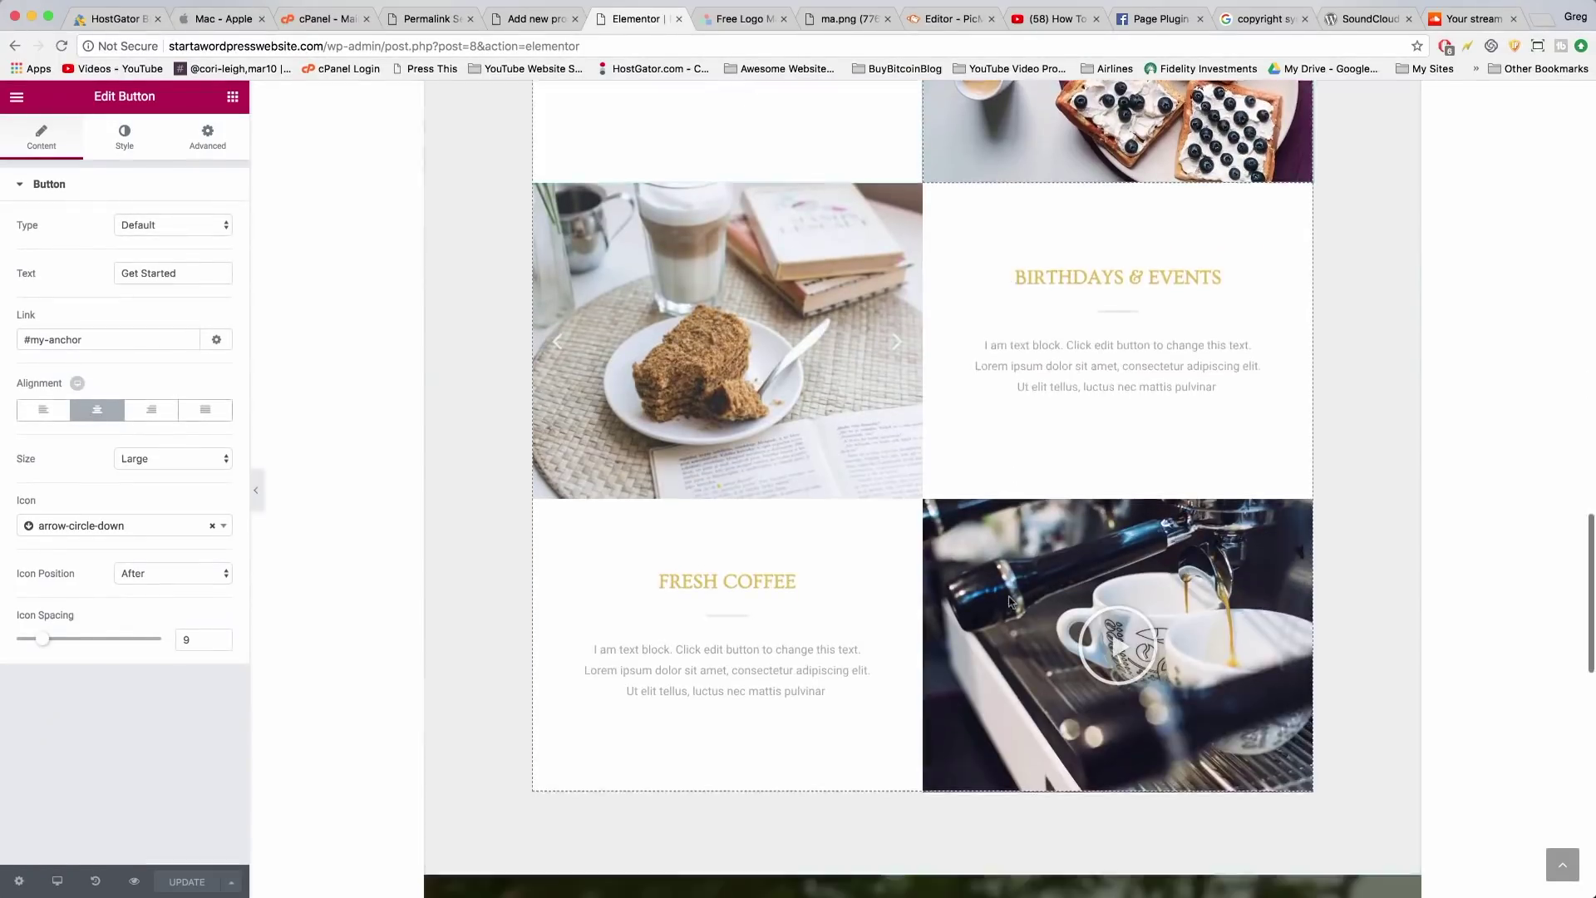
scroll(1010, 600, "down", 6)
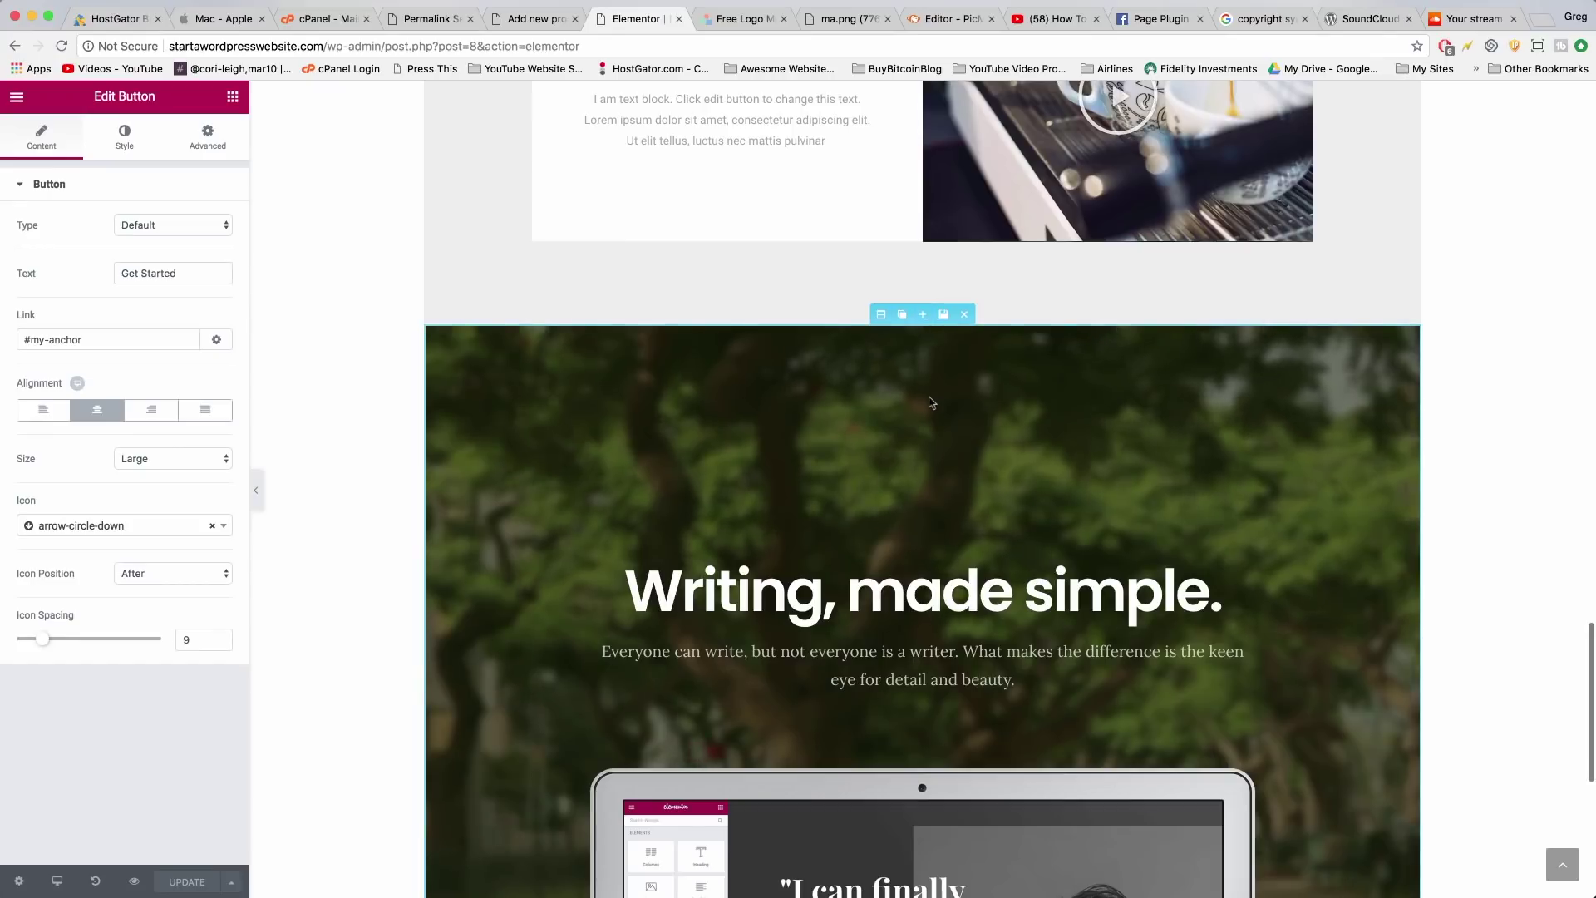
scroll(932, 402, "up", 20)
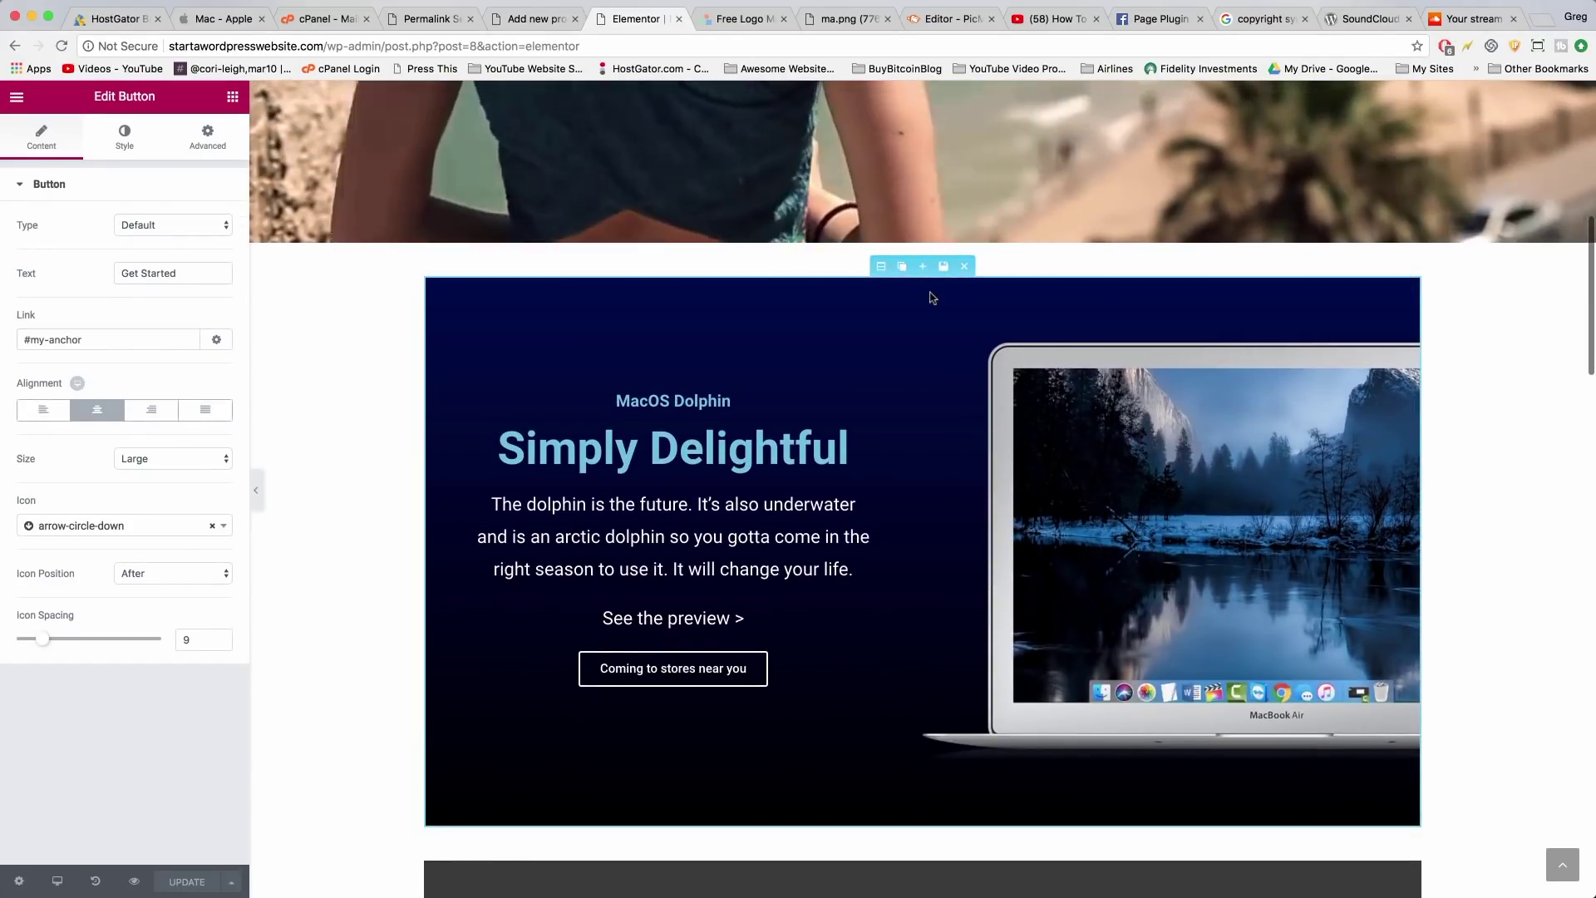
Give the Simply Delightful section the CSS ID my-anchor in its Advanced settings.
left_click(882, 266)
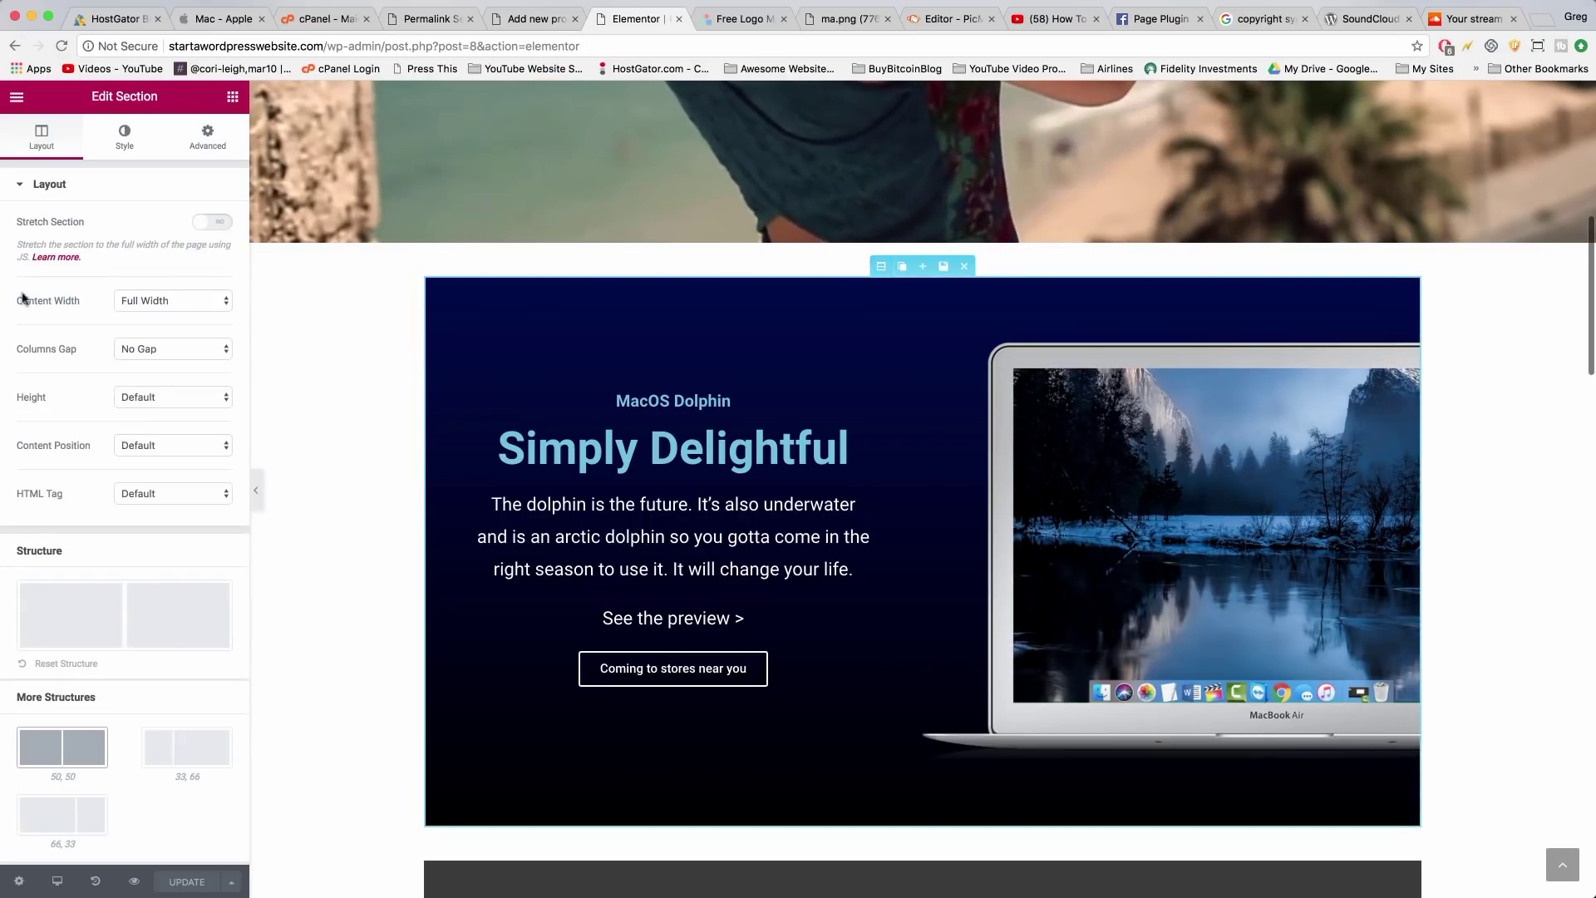
left_click(217, 147)
left_click(133, 487)
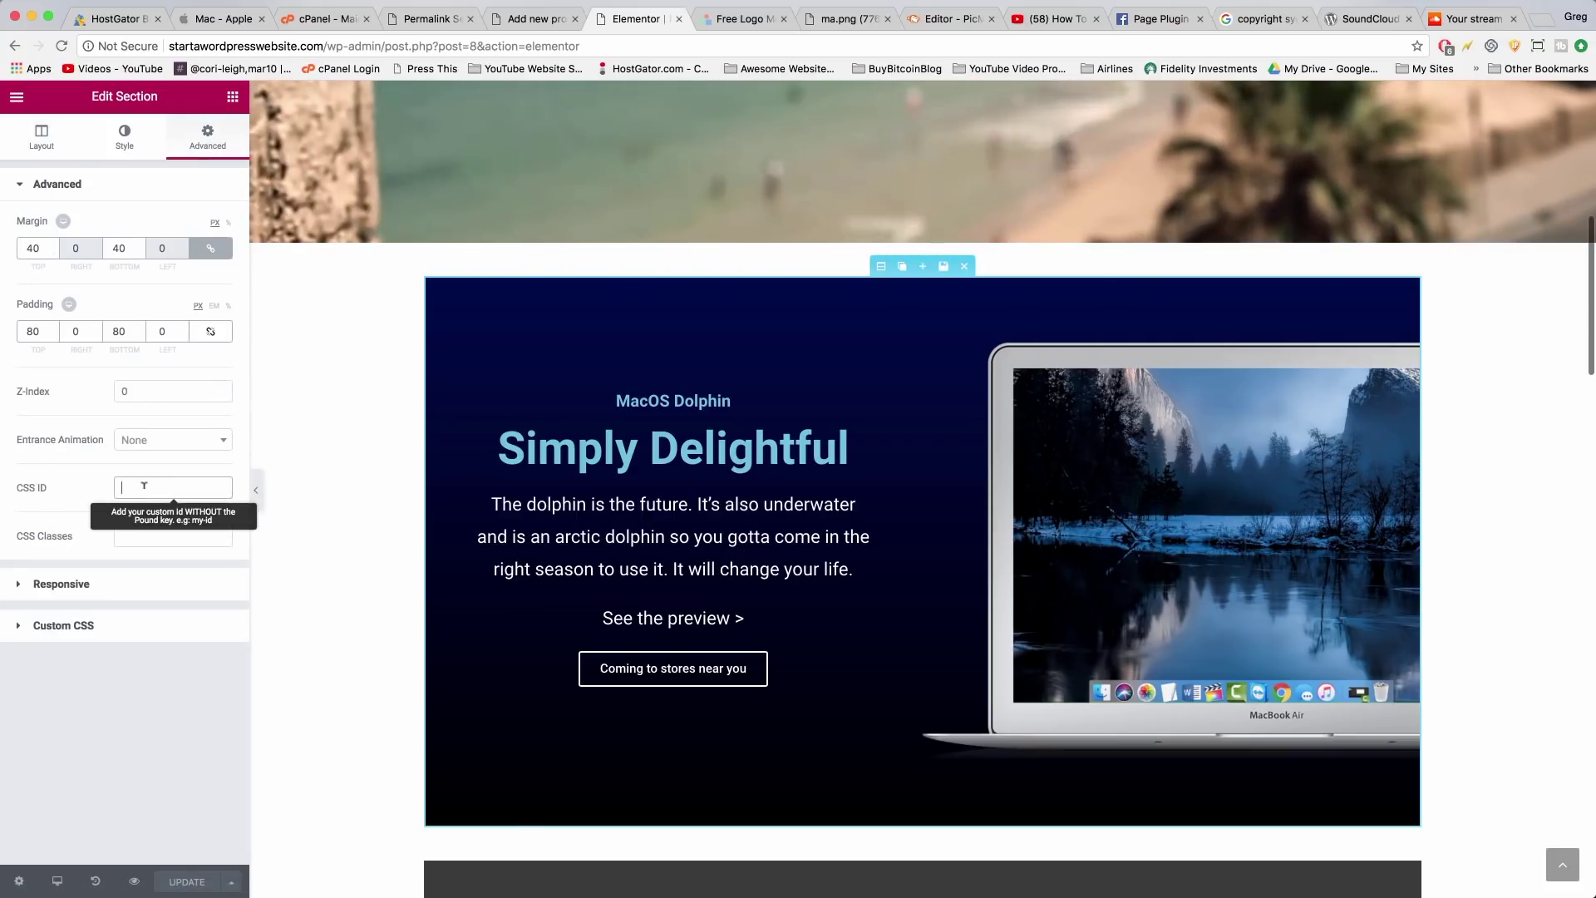
type("my-a")
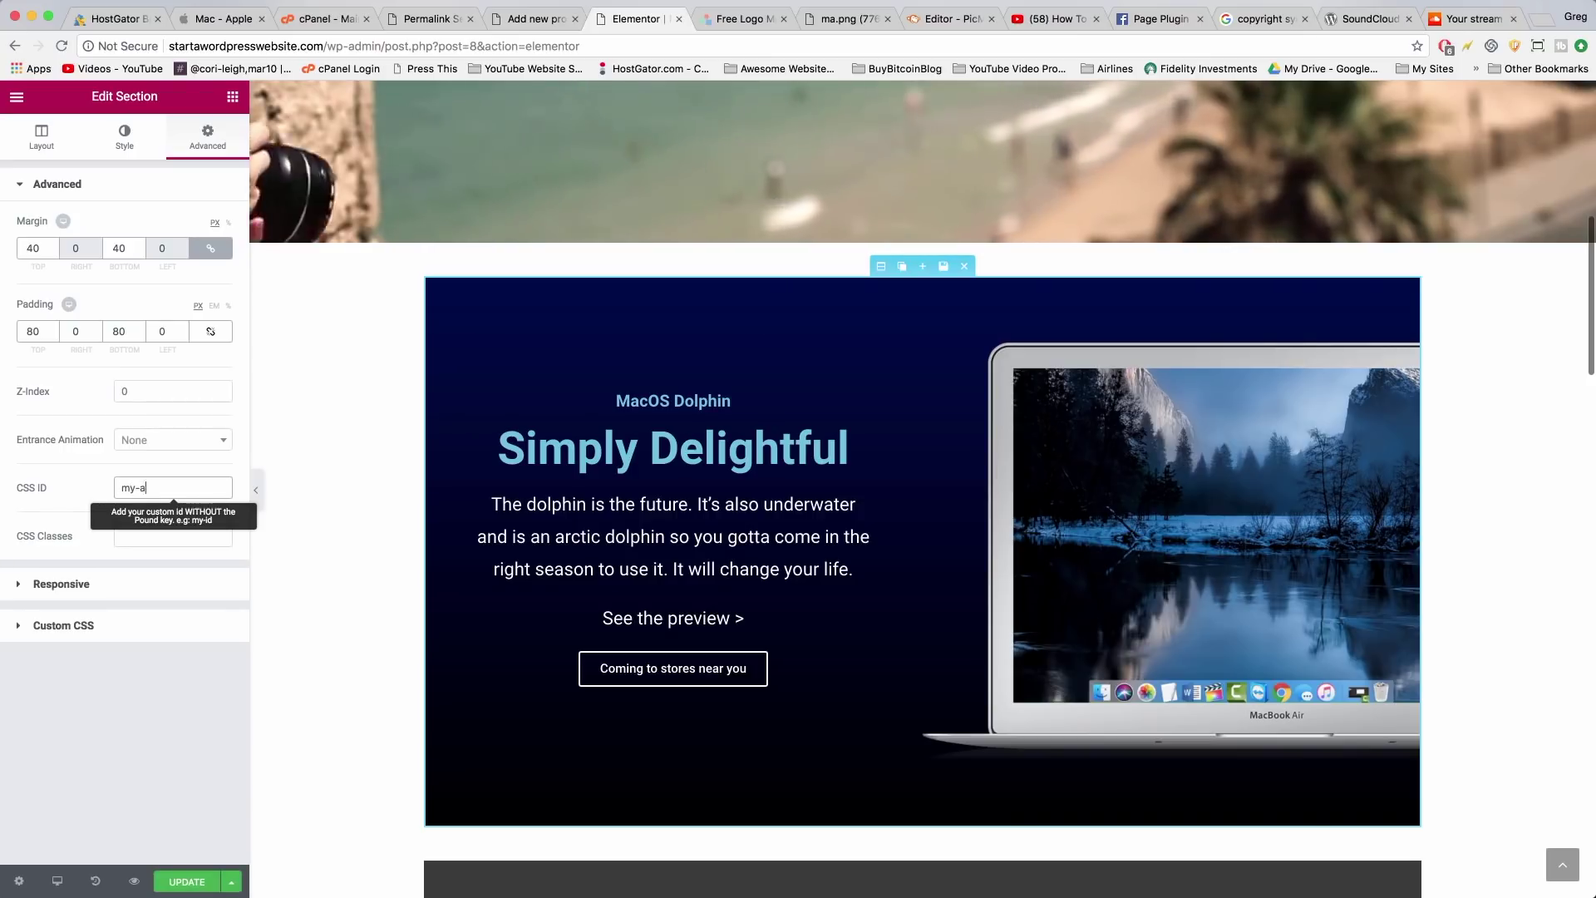
type("nchor")
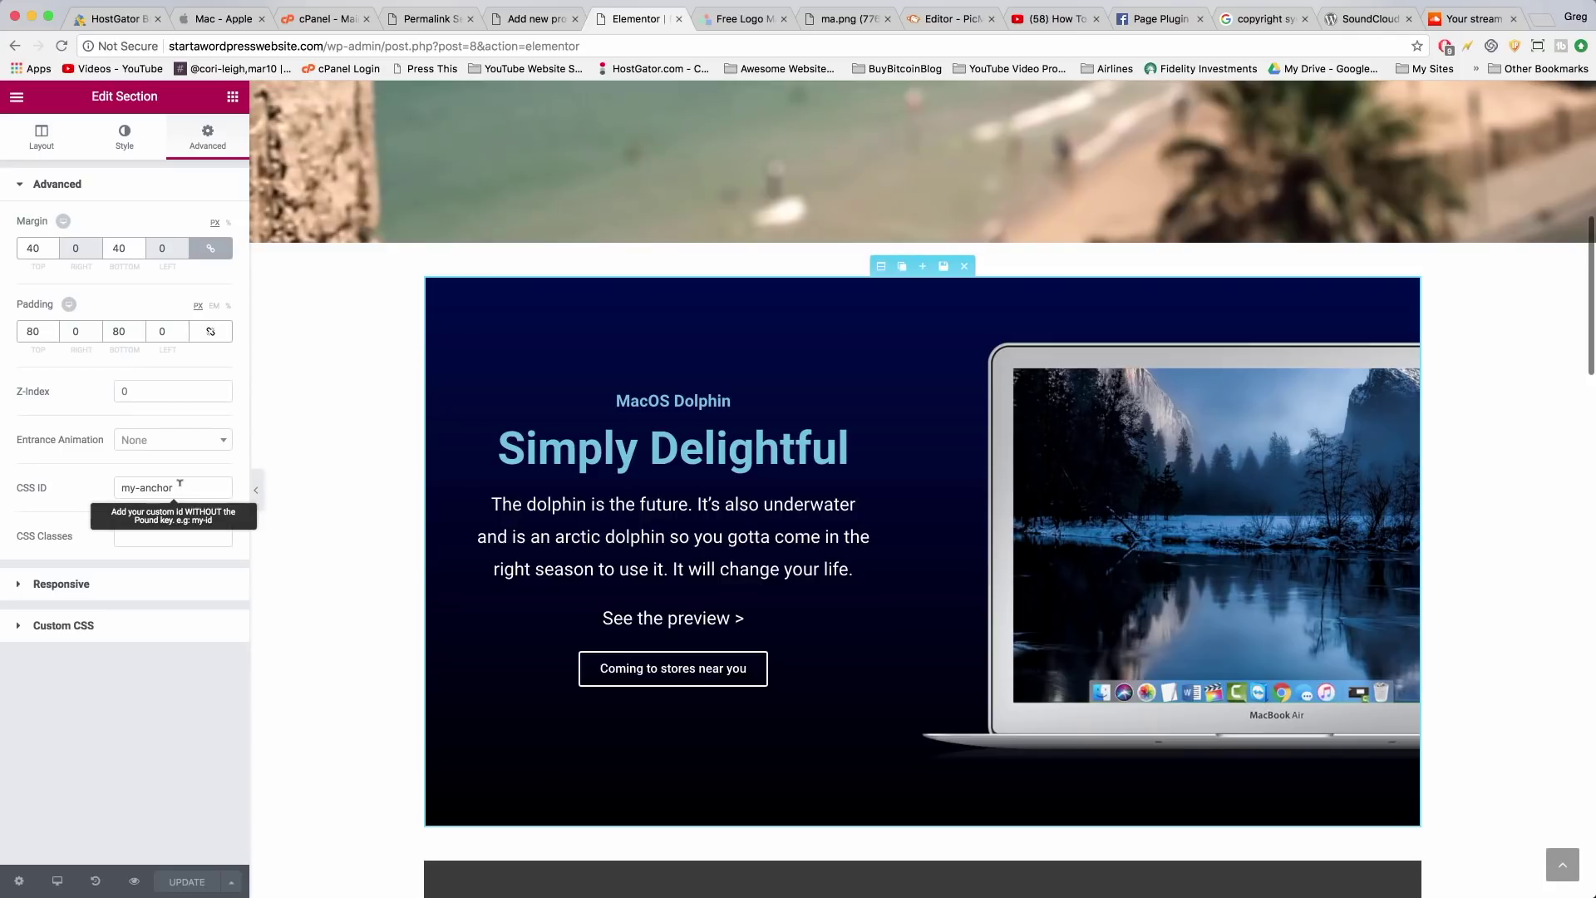
scroll(316, 561, "up", 10)
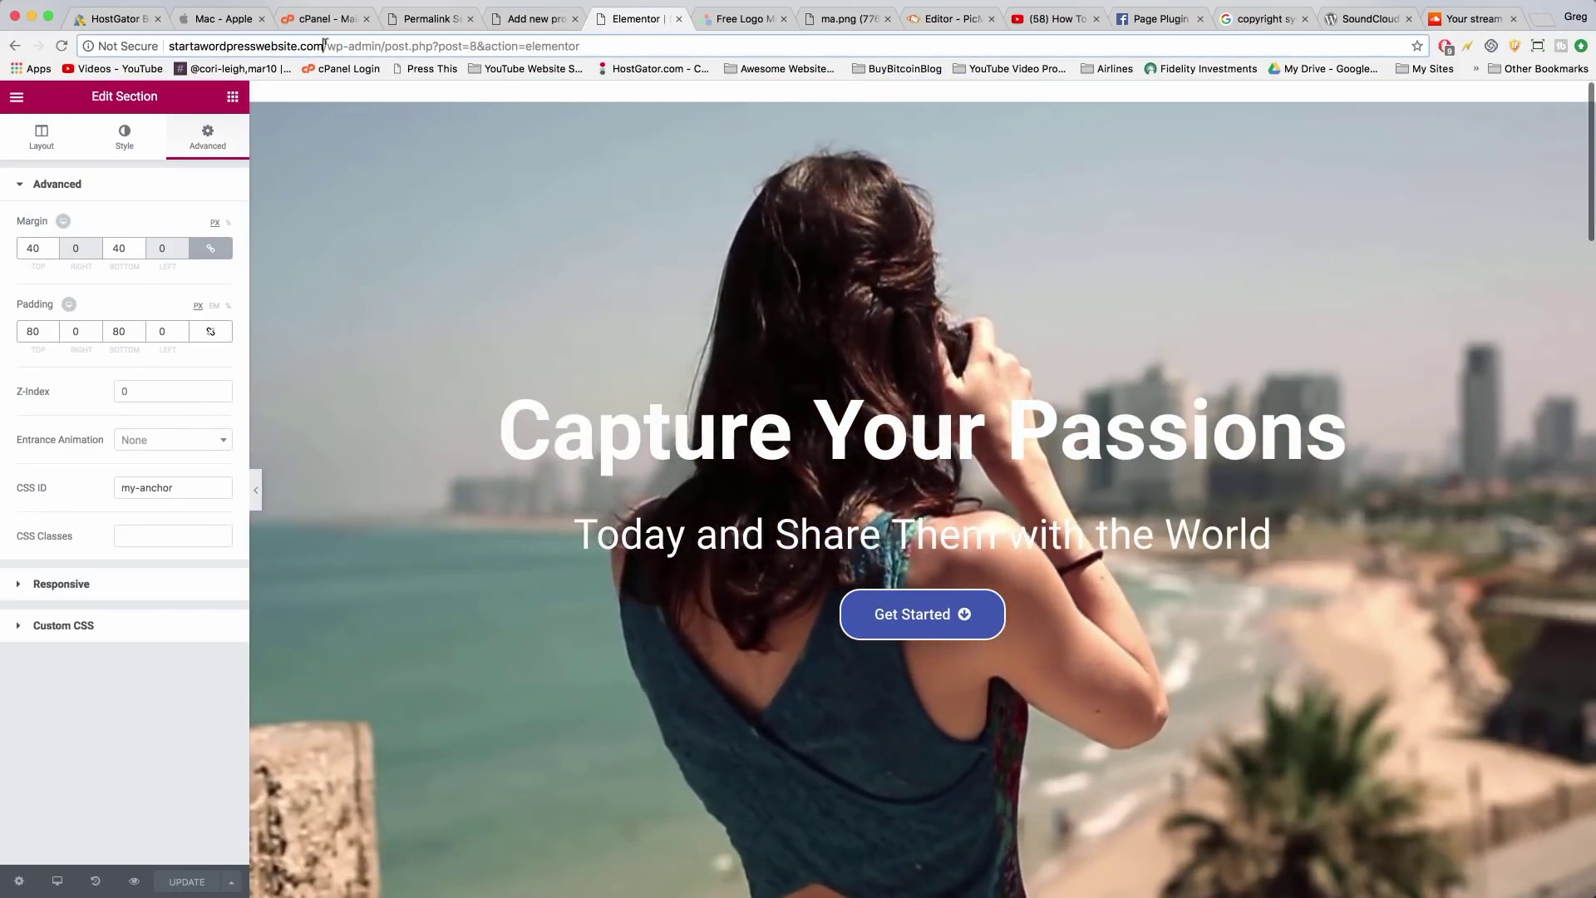
Remove the editor path from the address to load the live homepage.
left_click_drag(325, 45, 731, 44)
key("BackSpace")
key("Return")
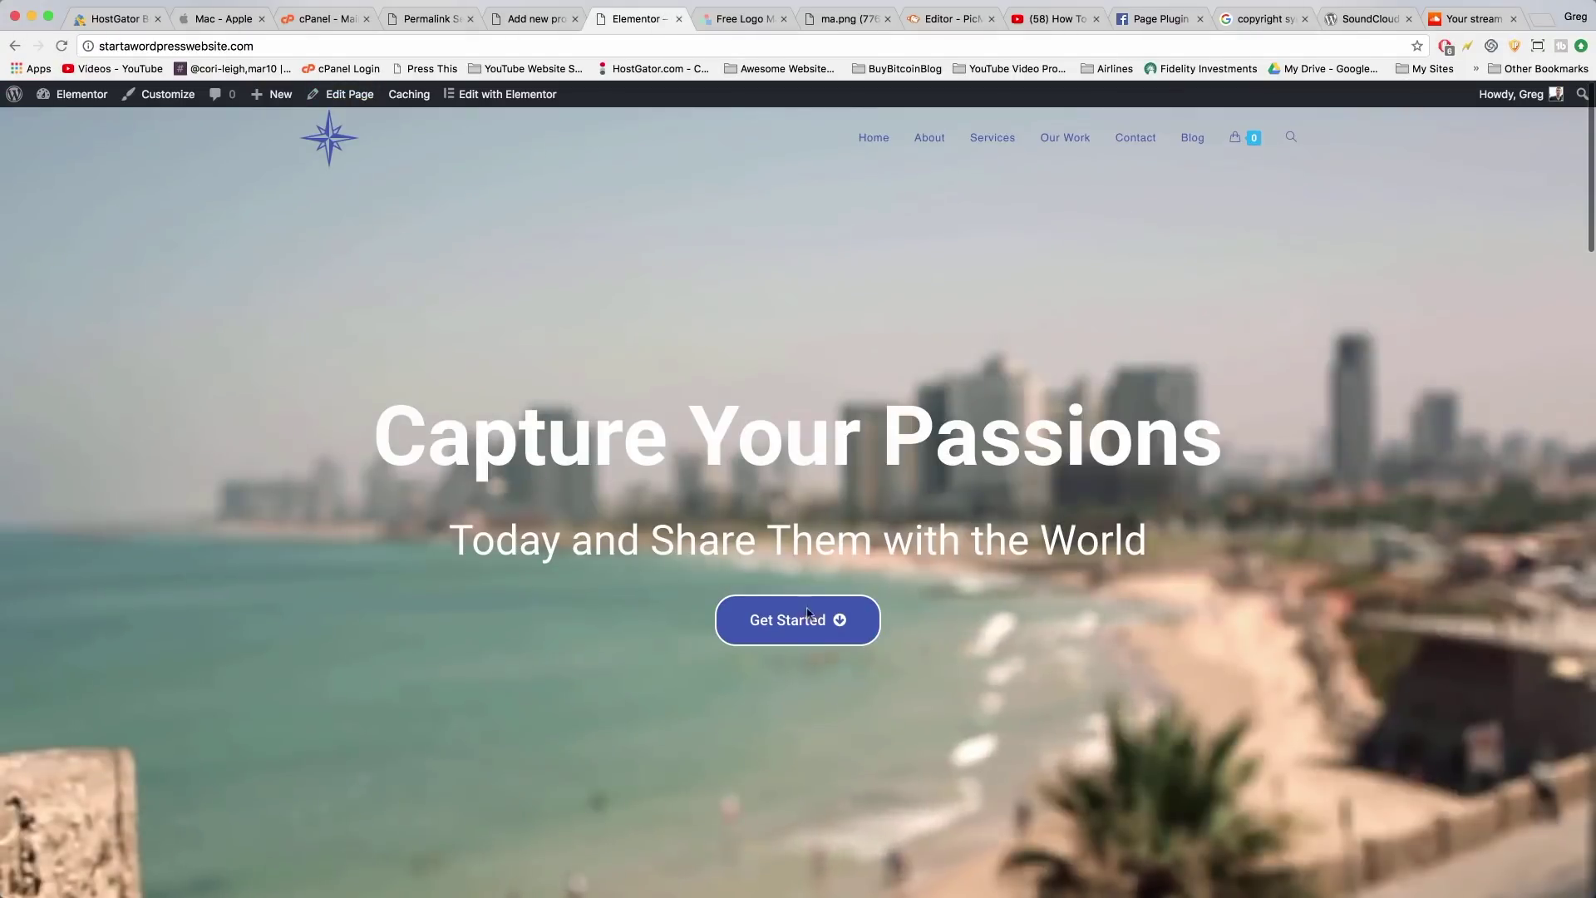
Test Get Started twice, confirming it jumps down to the Simply Delightful section.
left_click(851, 629)
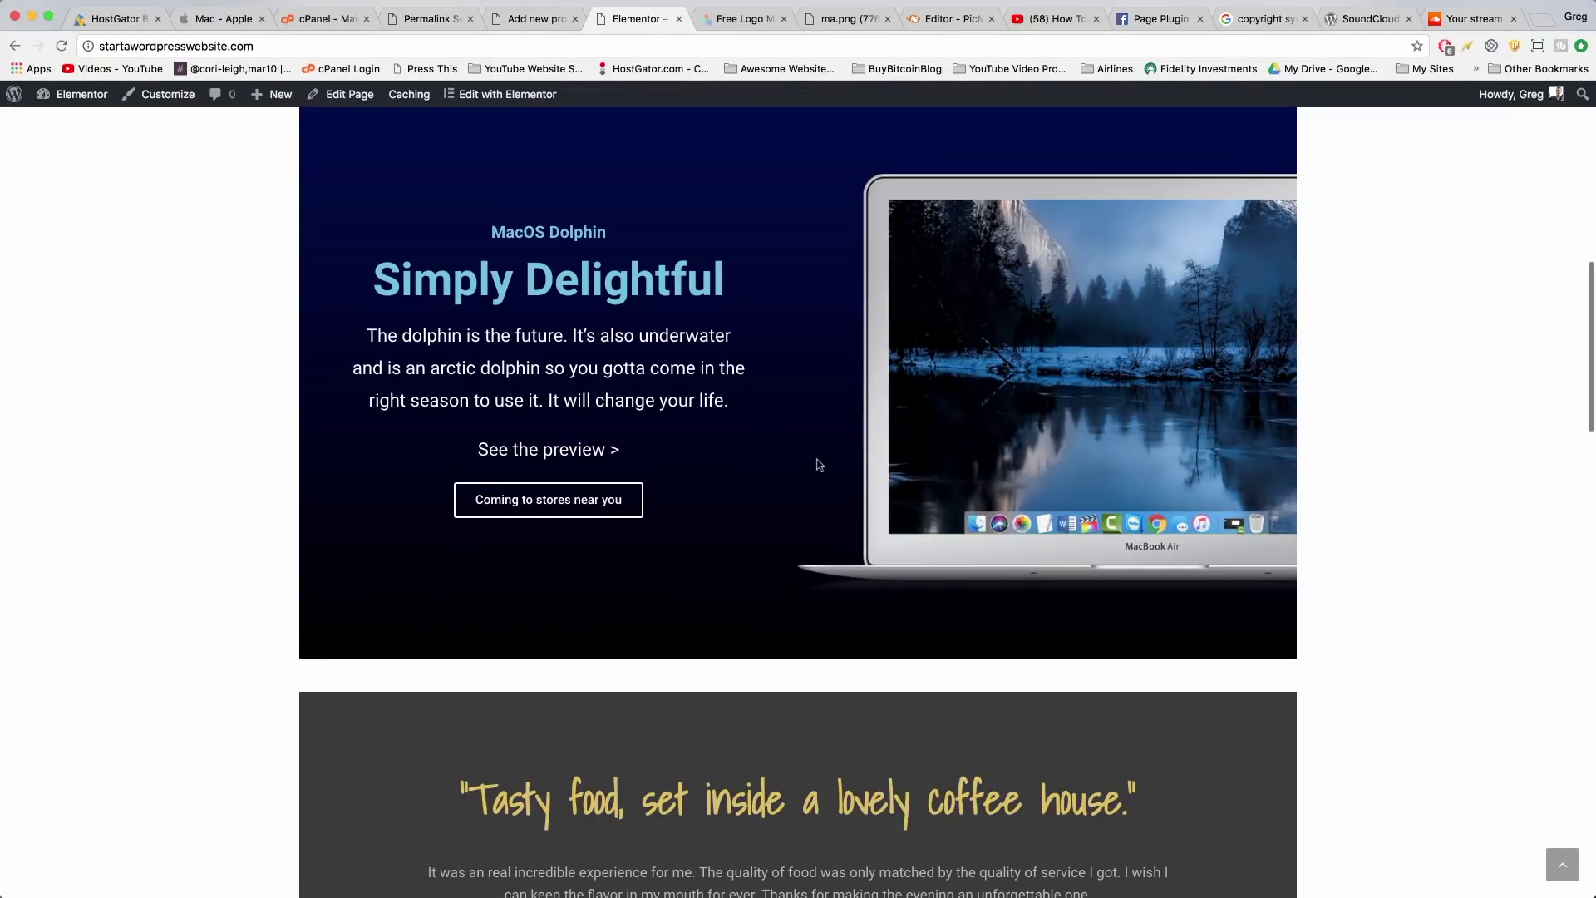
scroll(817, 462, "up", 1)
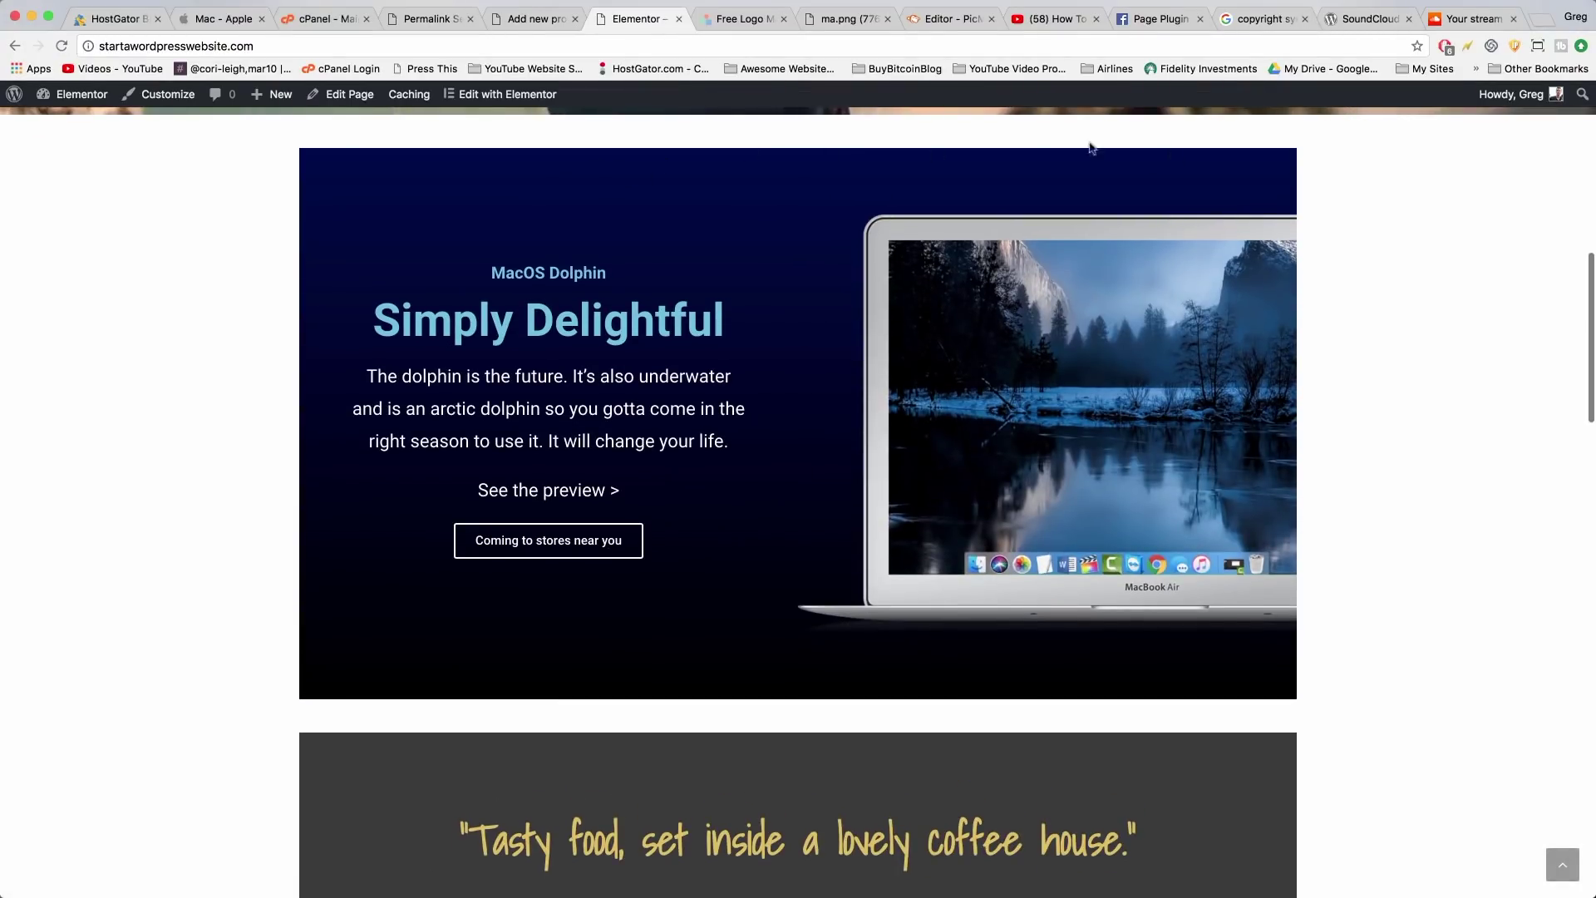
scroll(743, 169, "up", 10)
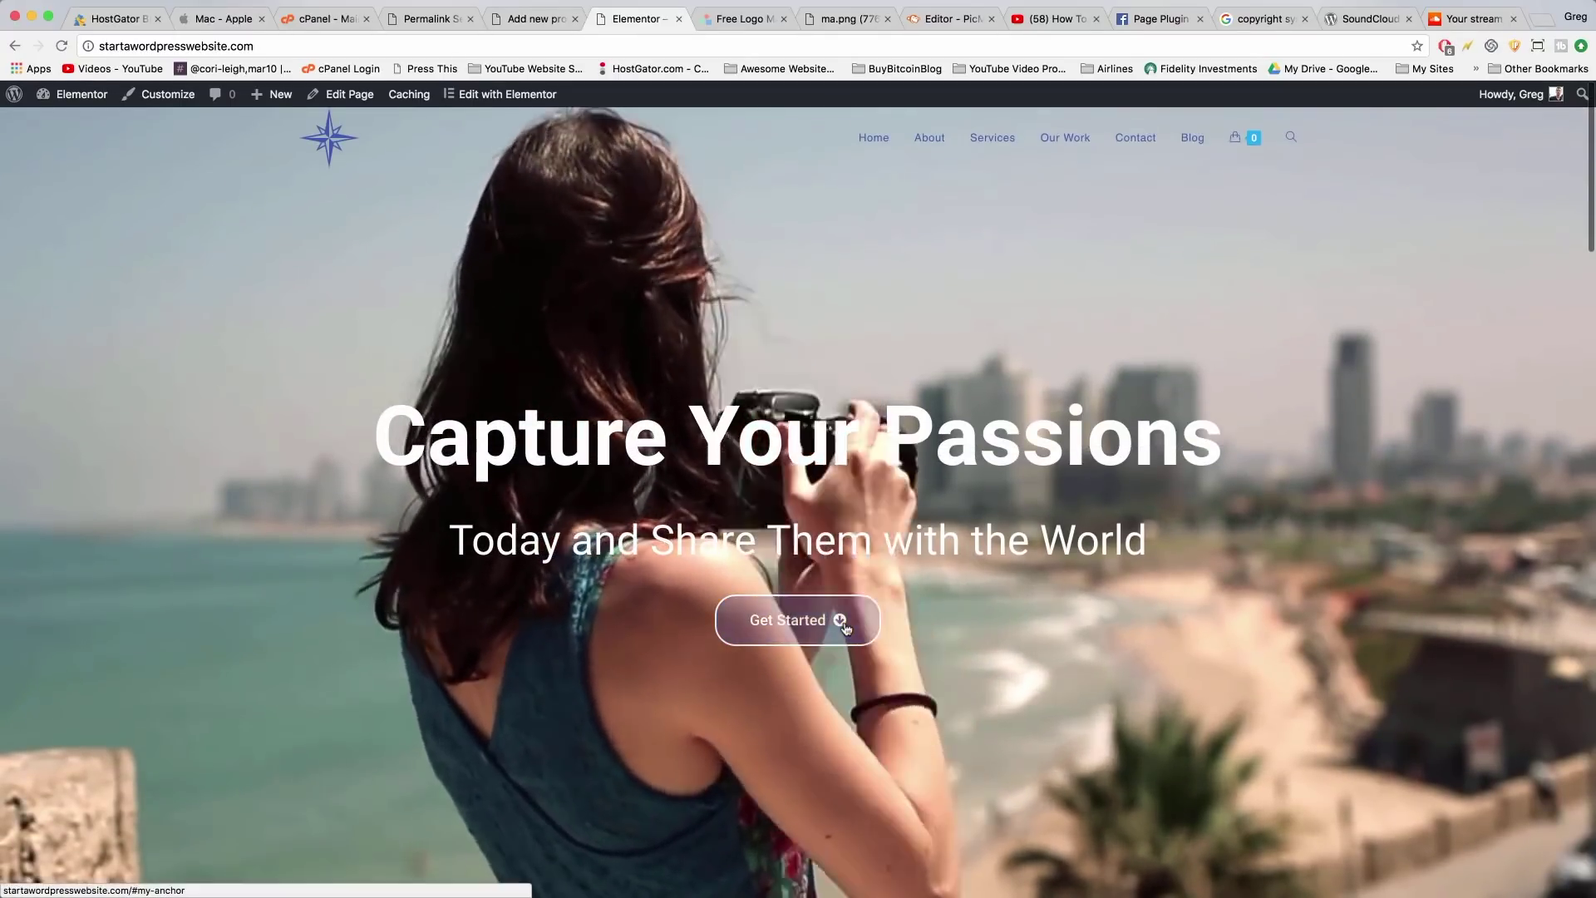
left_click(847, 630)
scroll(846, 628, "up", 10)
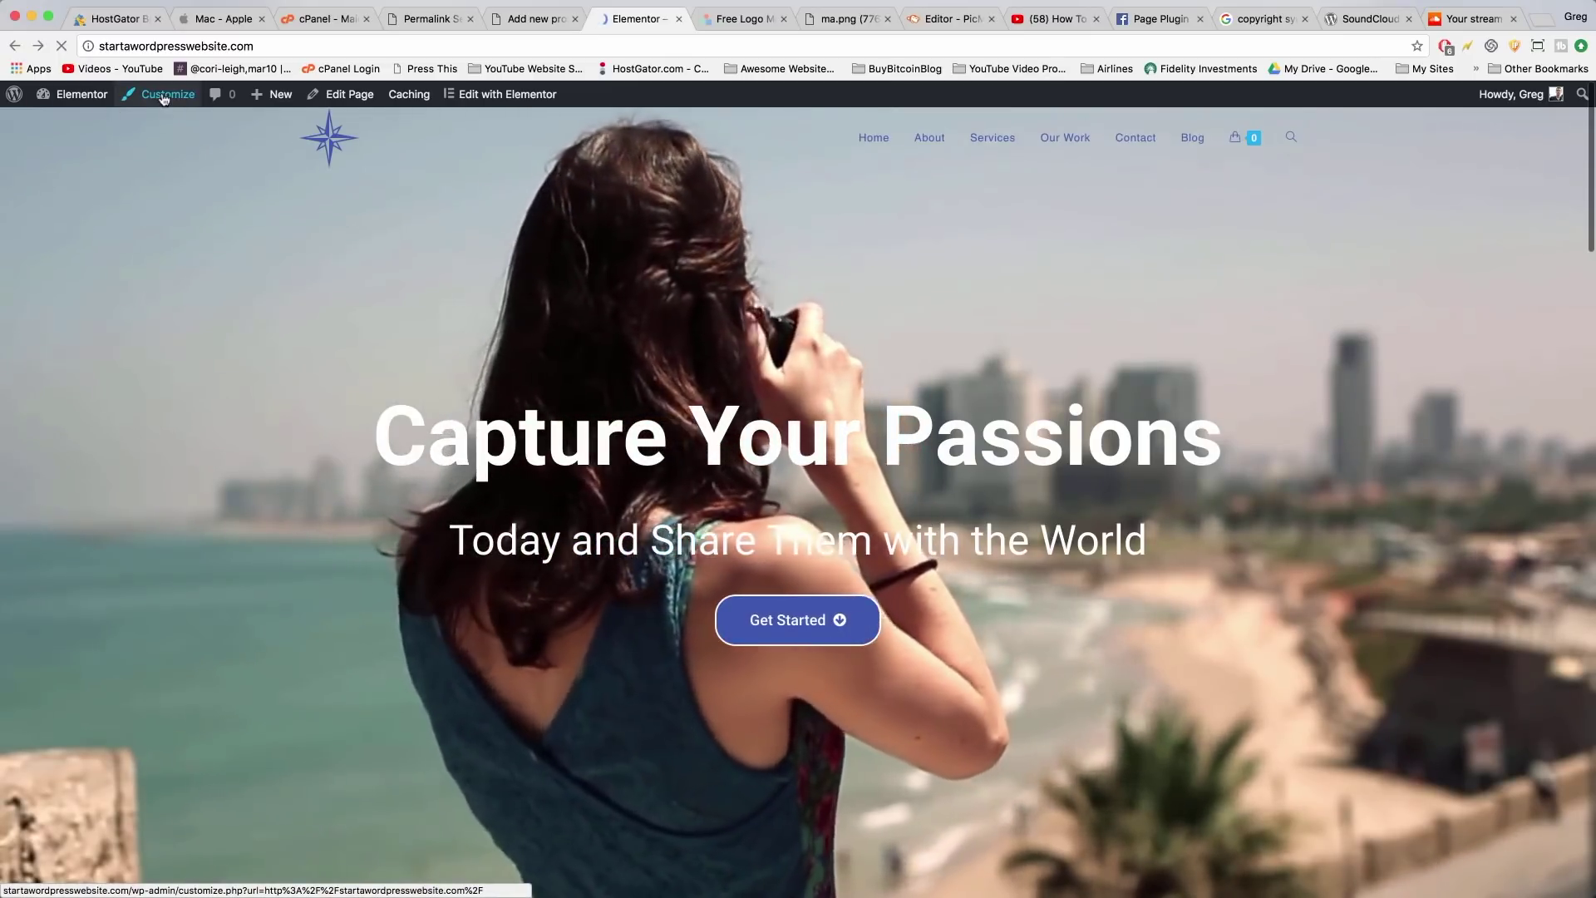
Change the OceanWP Main Menu font size from 13 to 18px and publish.
left_click(167, 97)
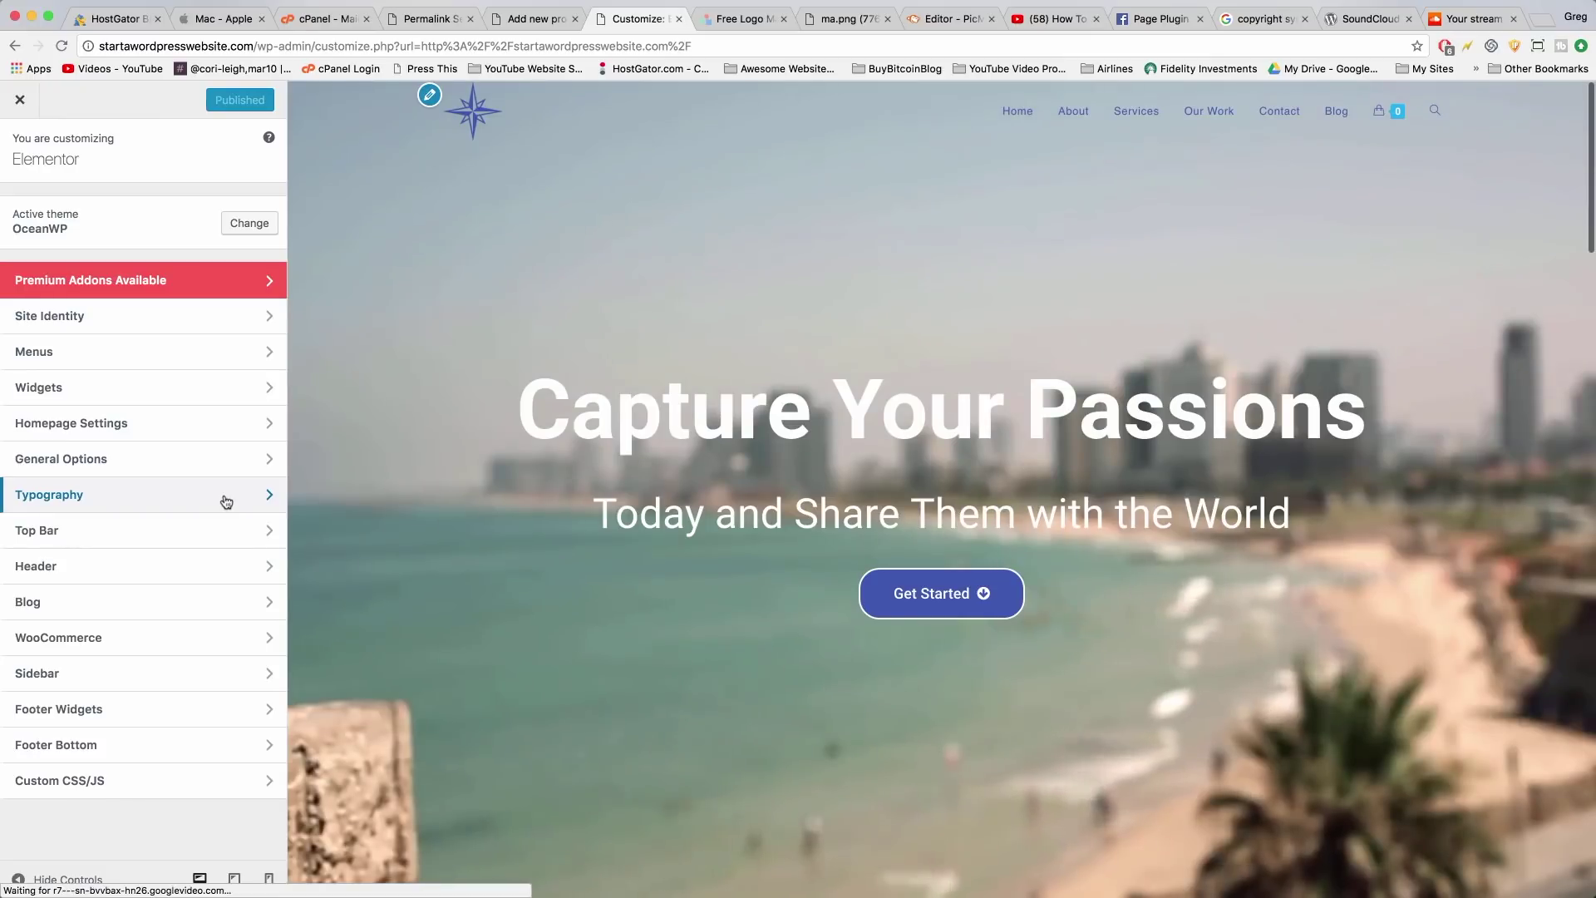
left_click(226, 502)
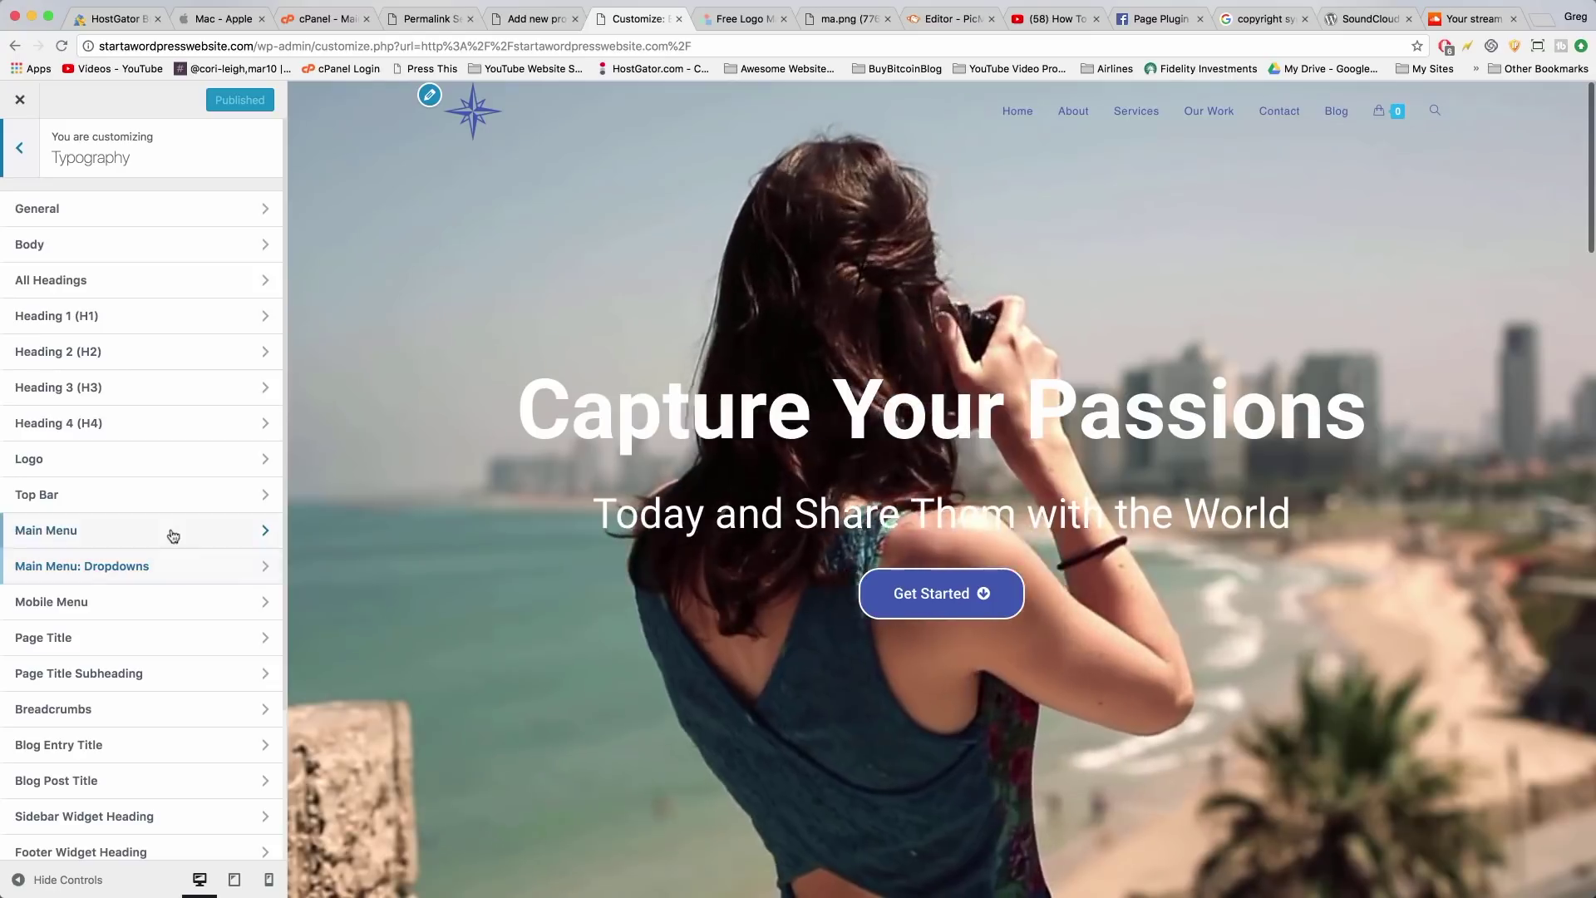
left_click(248, 544)
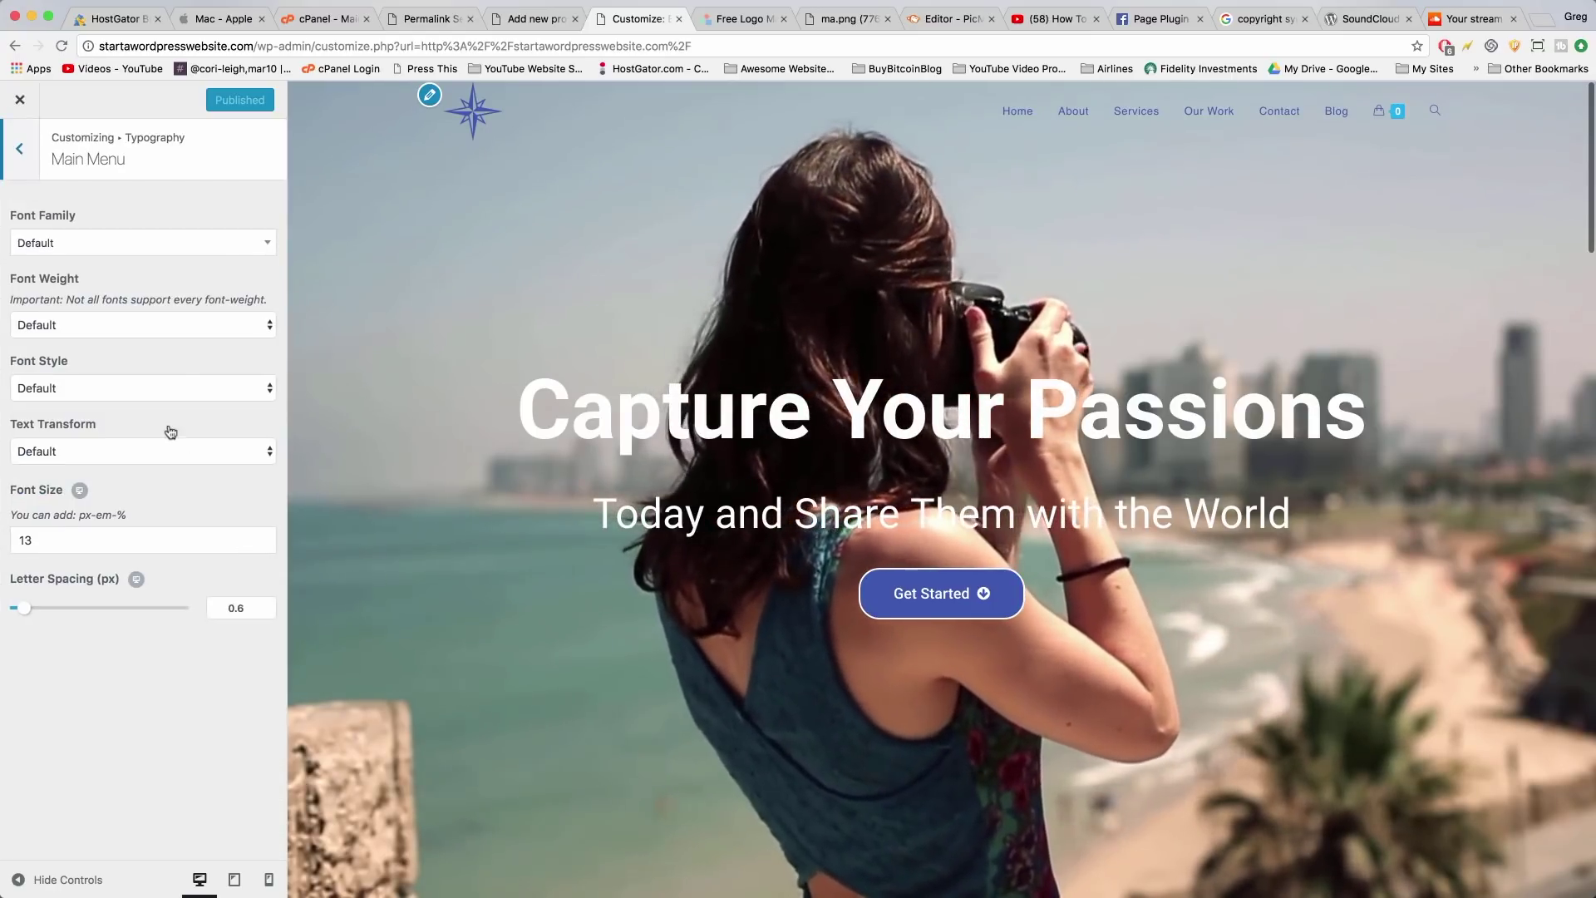
left_click(47, 534)
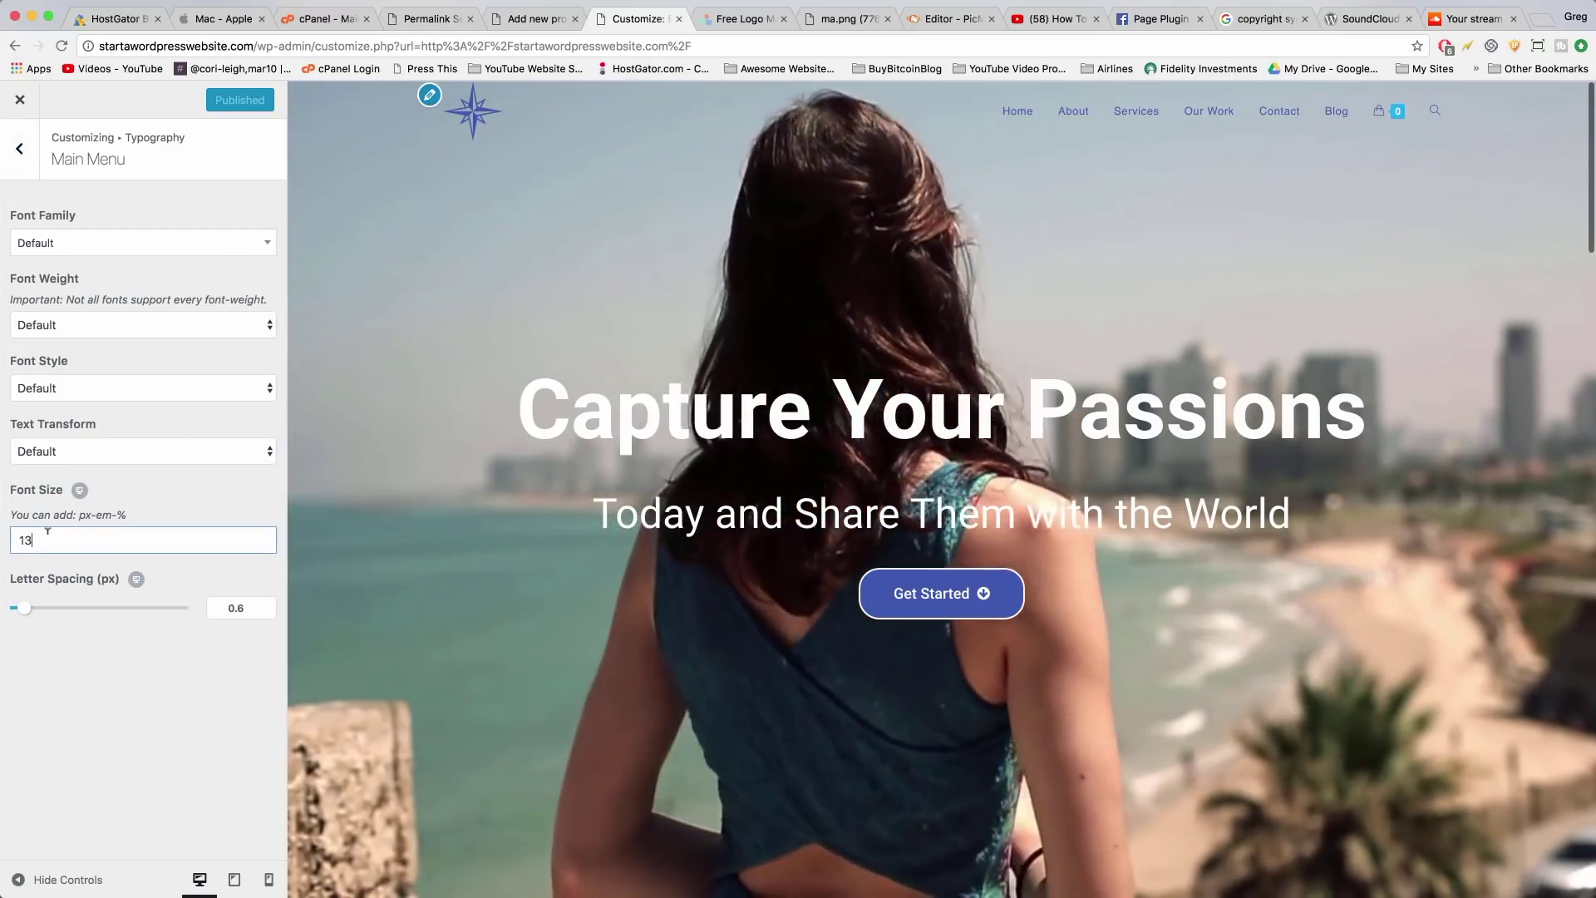
key("BackSpace")
key("BackSpace")
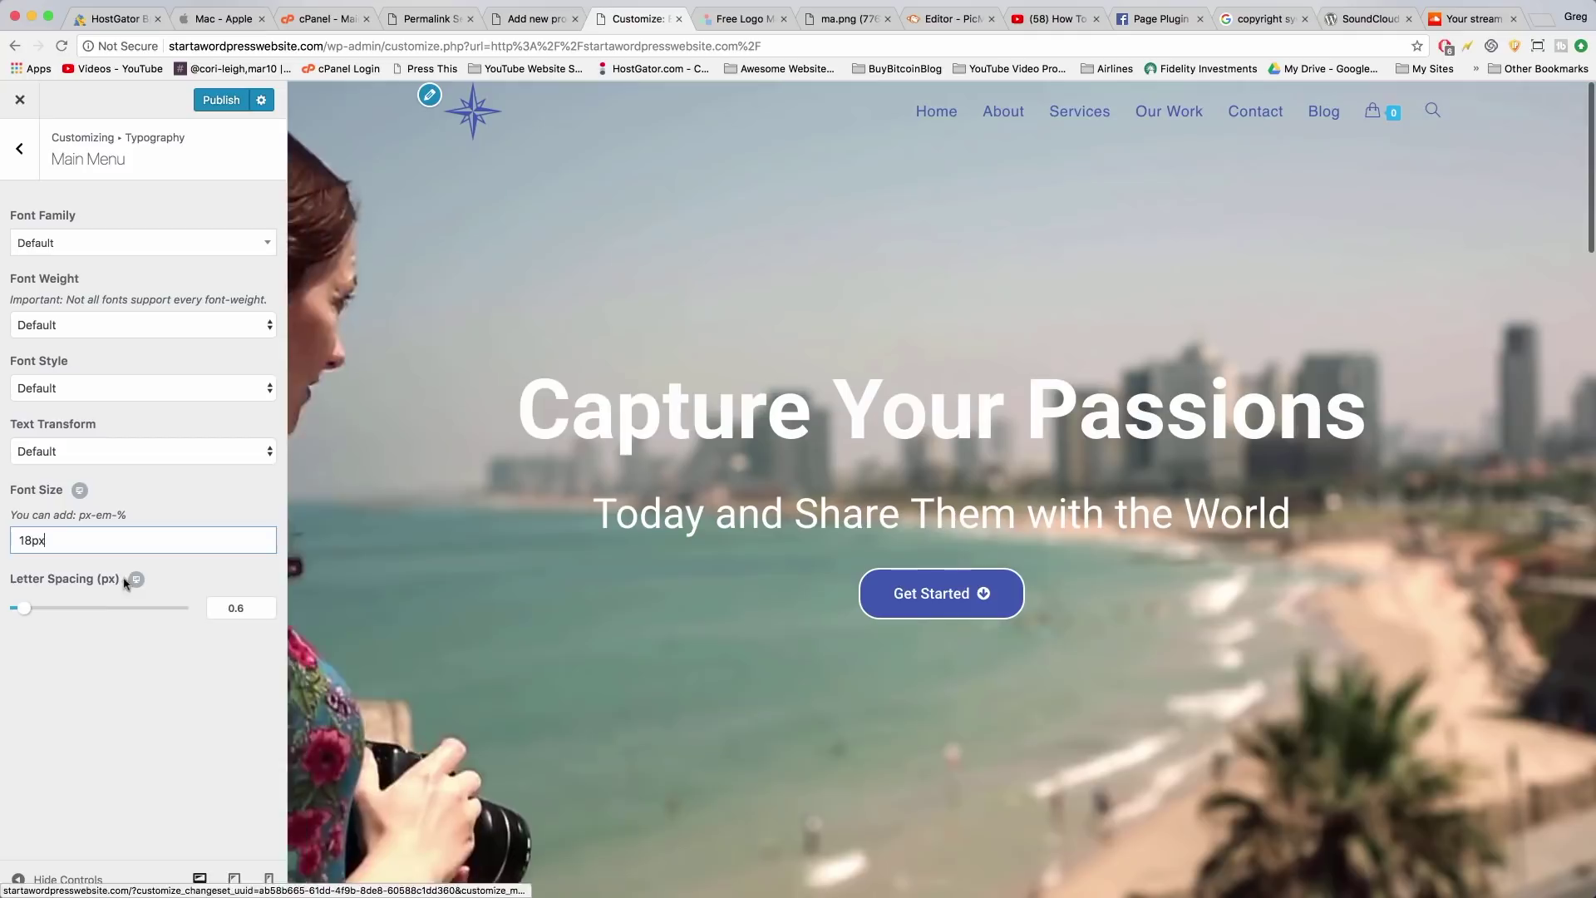
left_click(232, 106)
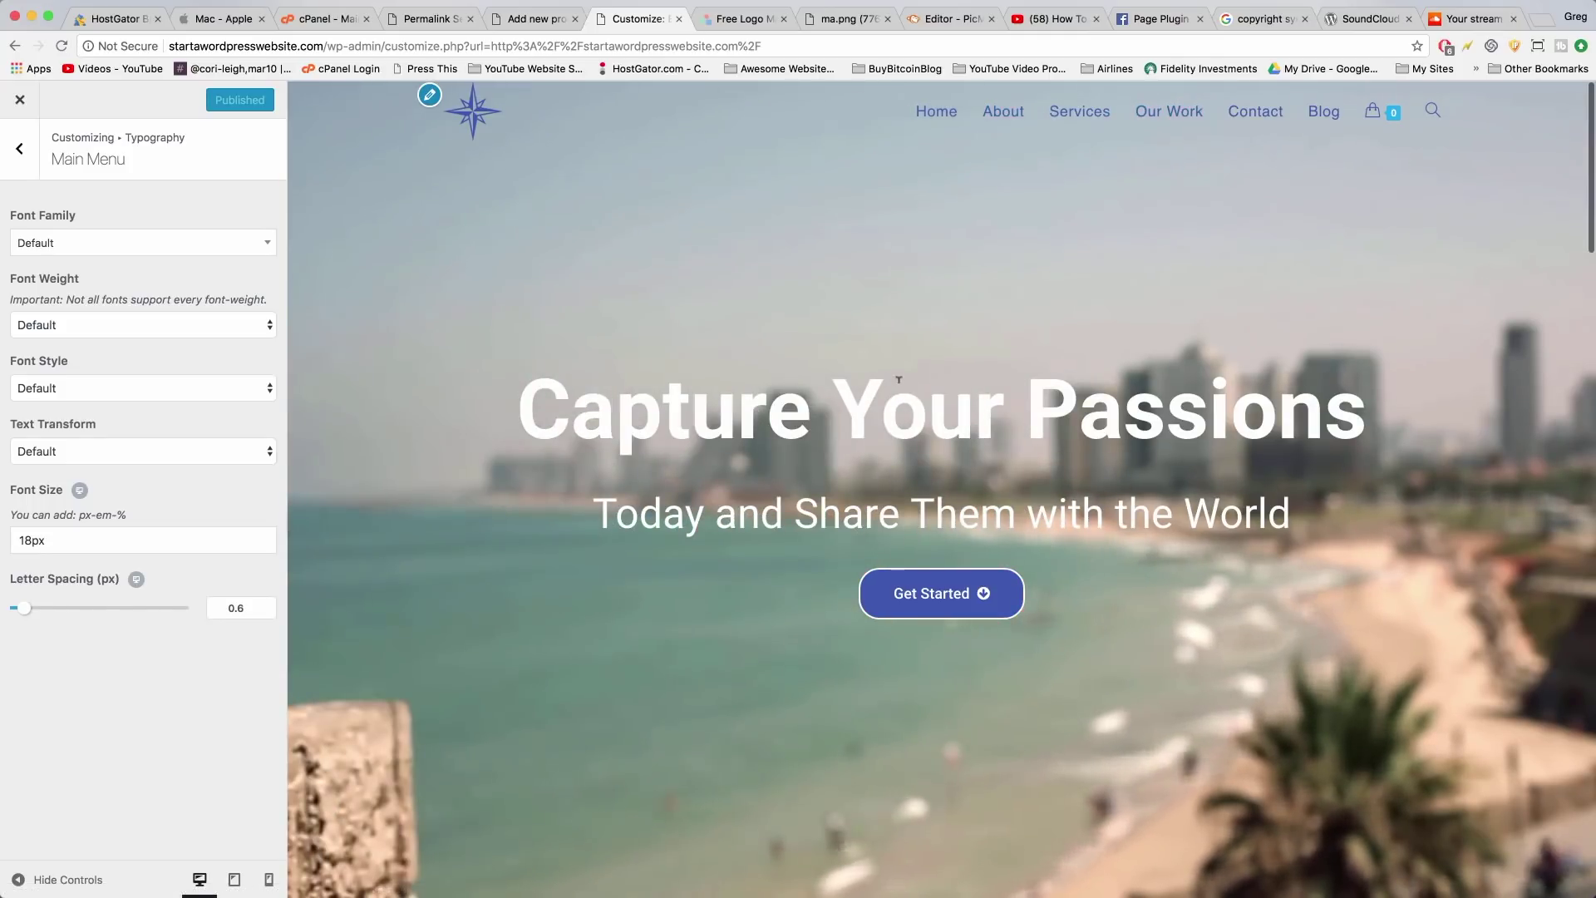
left_click(16, 146)
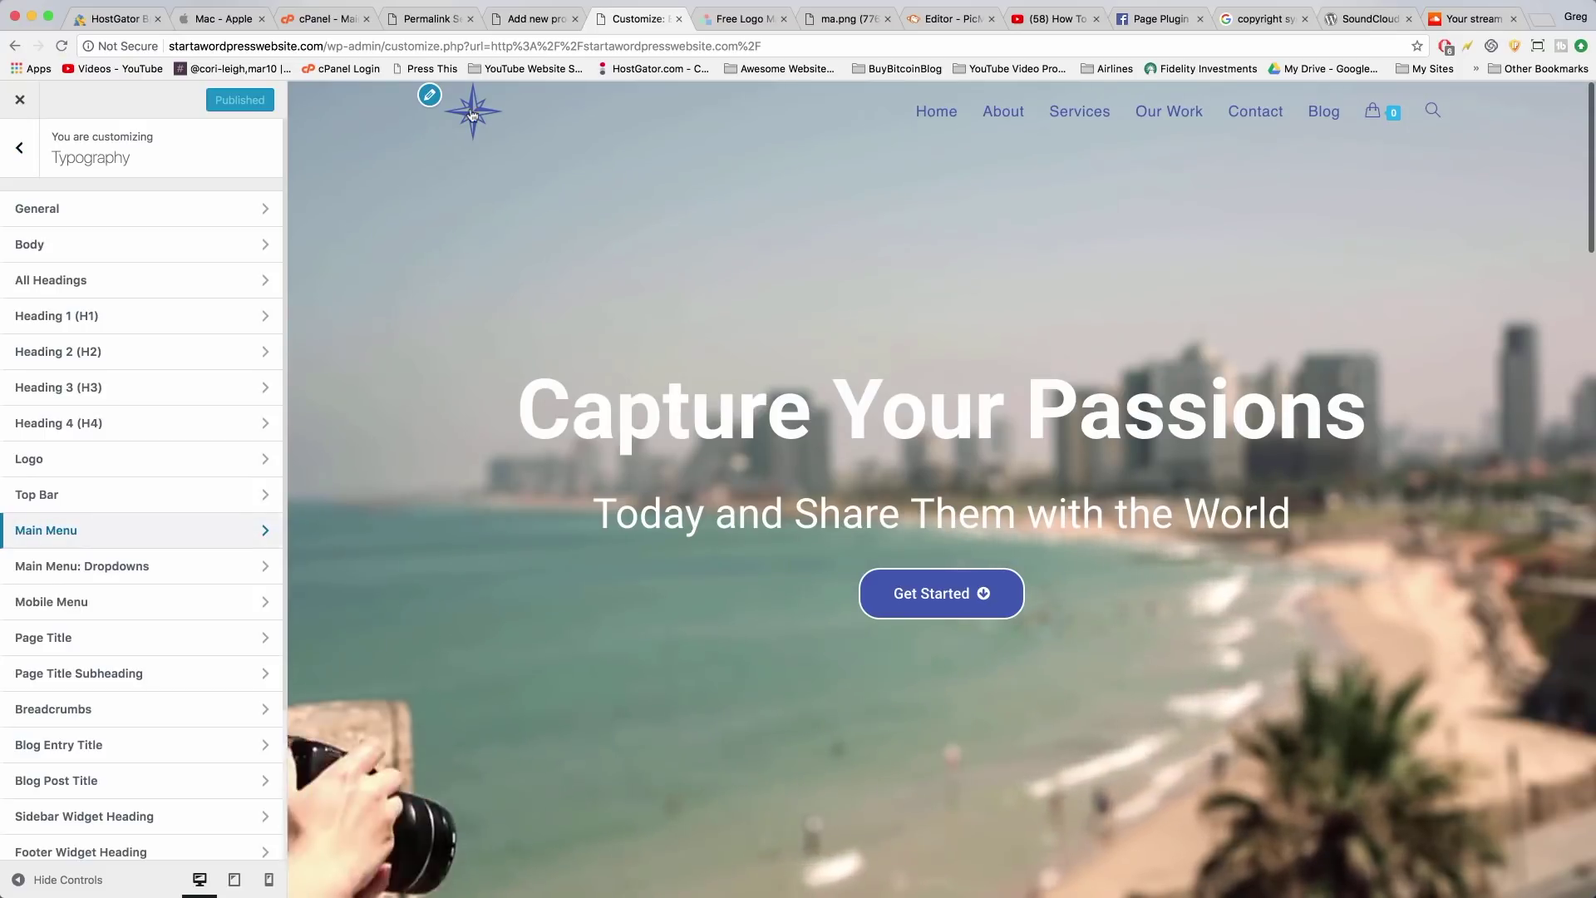
left_click(20, 147)
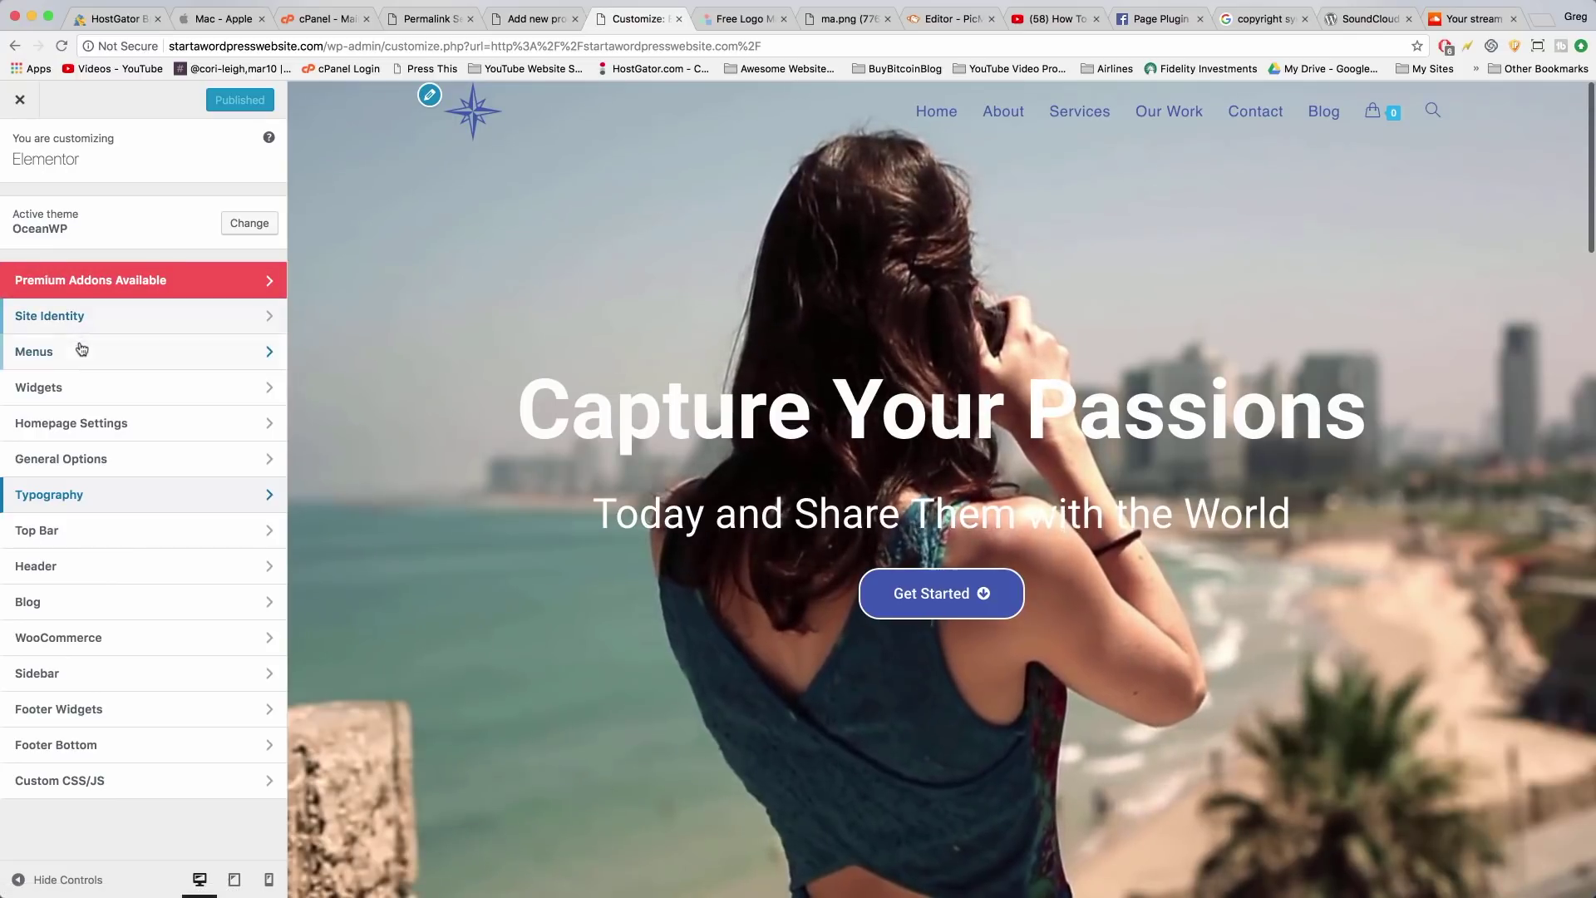
Set the OceanWP header logo to max width 75px and max height 160px, then publish.
left_click(87, 565)
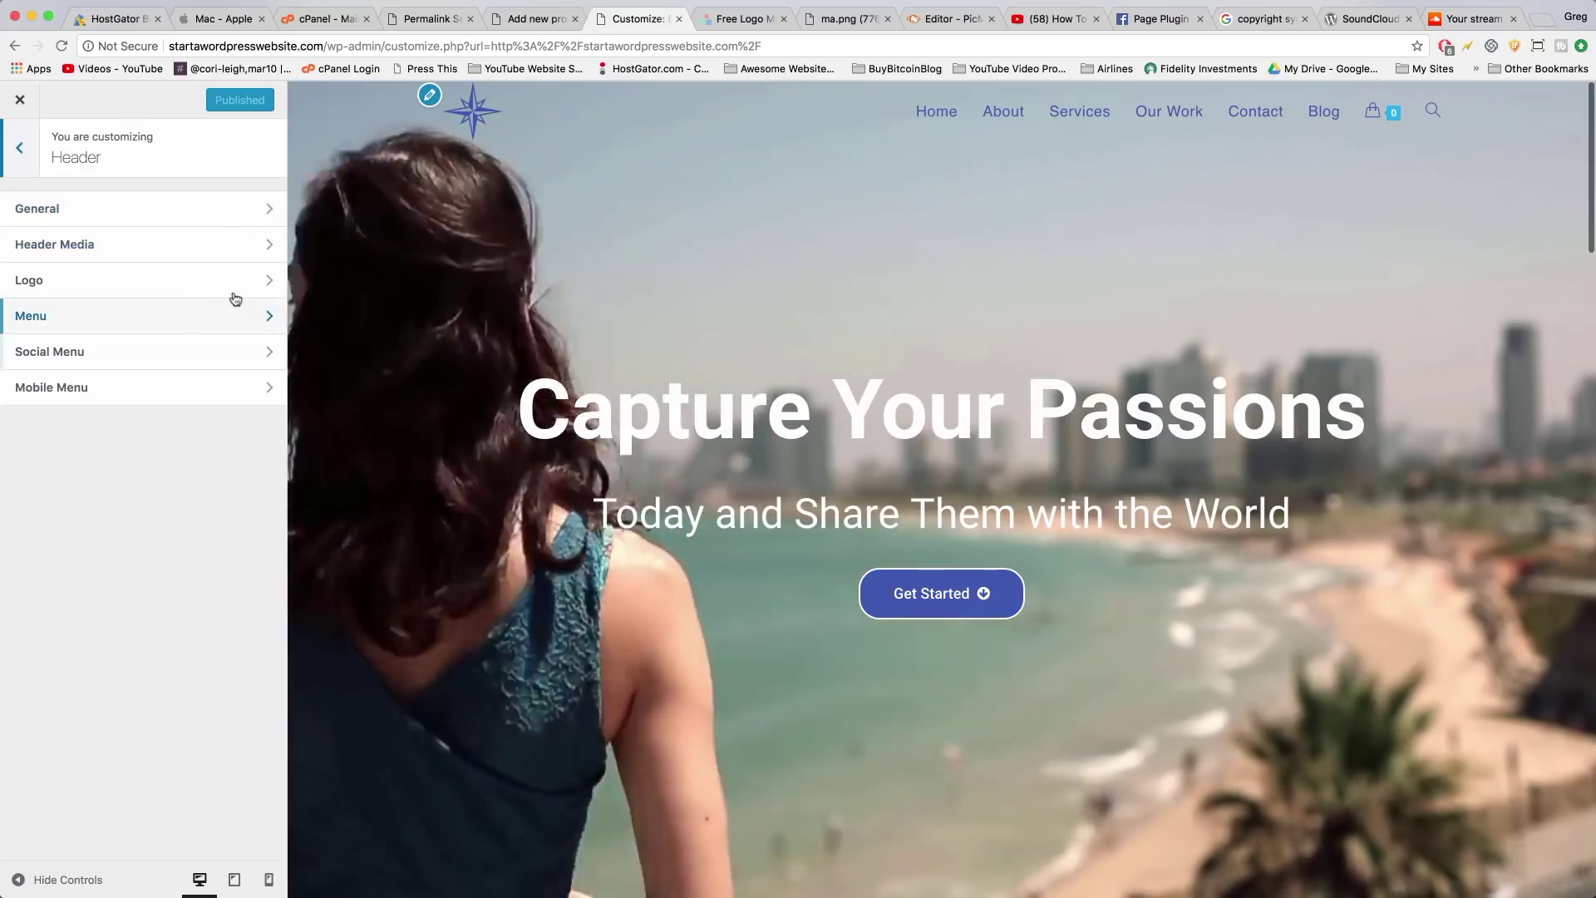
left_click(239, 291)
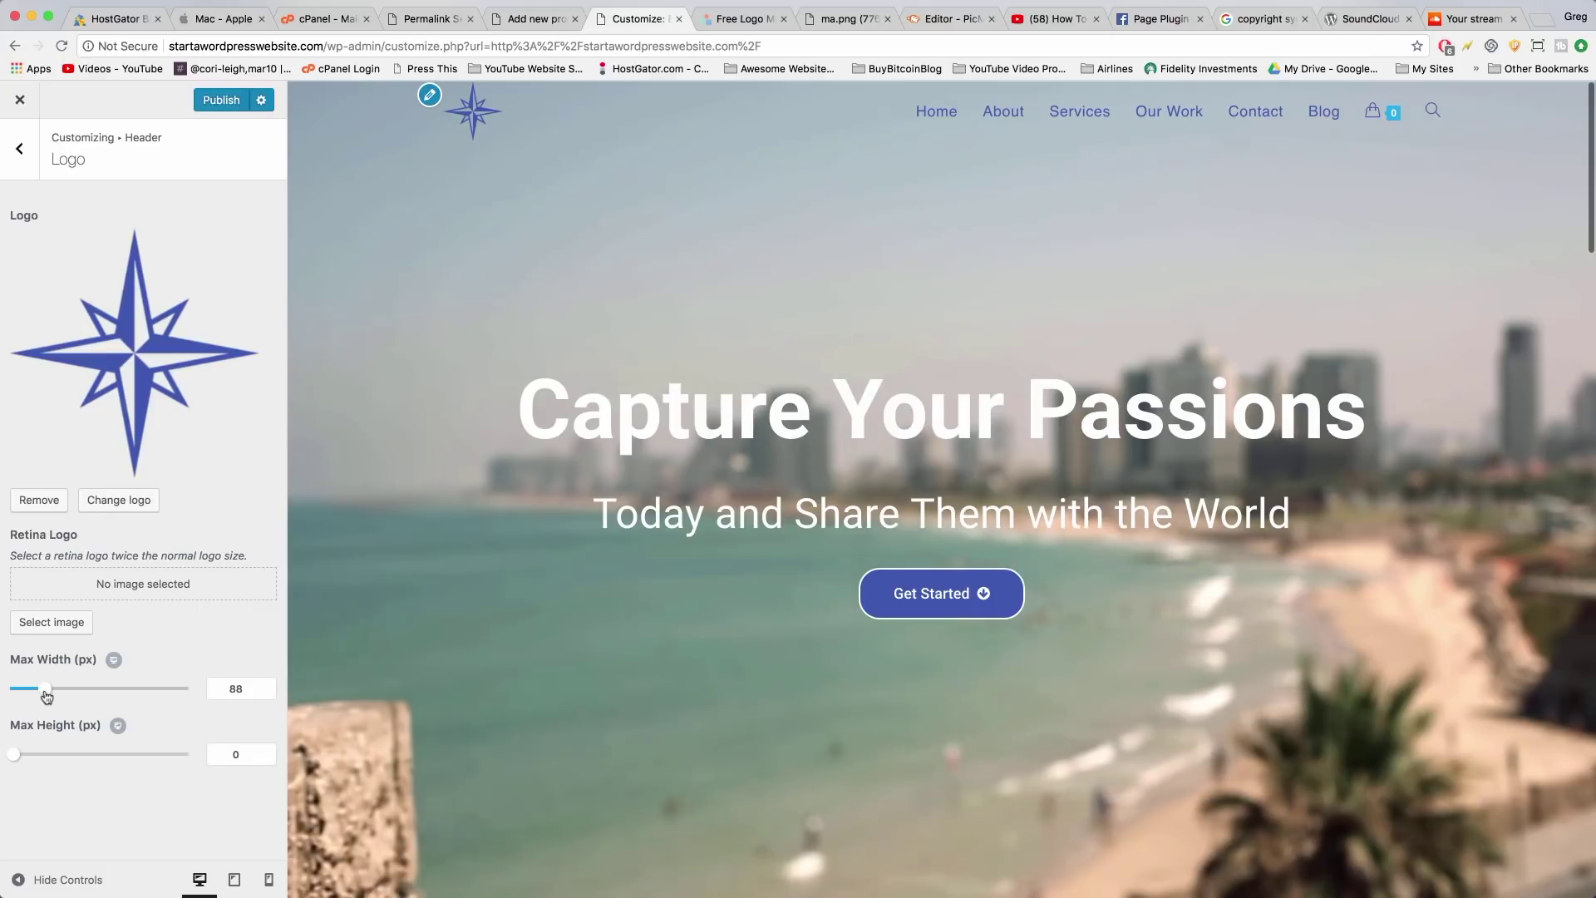
left_click_drag(52, 696, 54, 696)
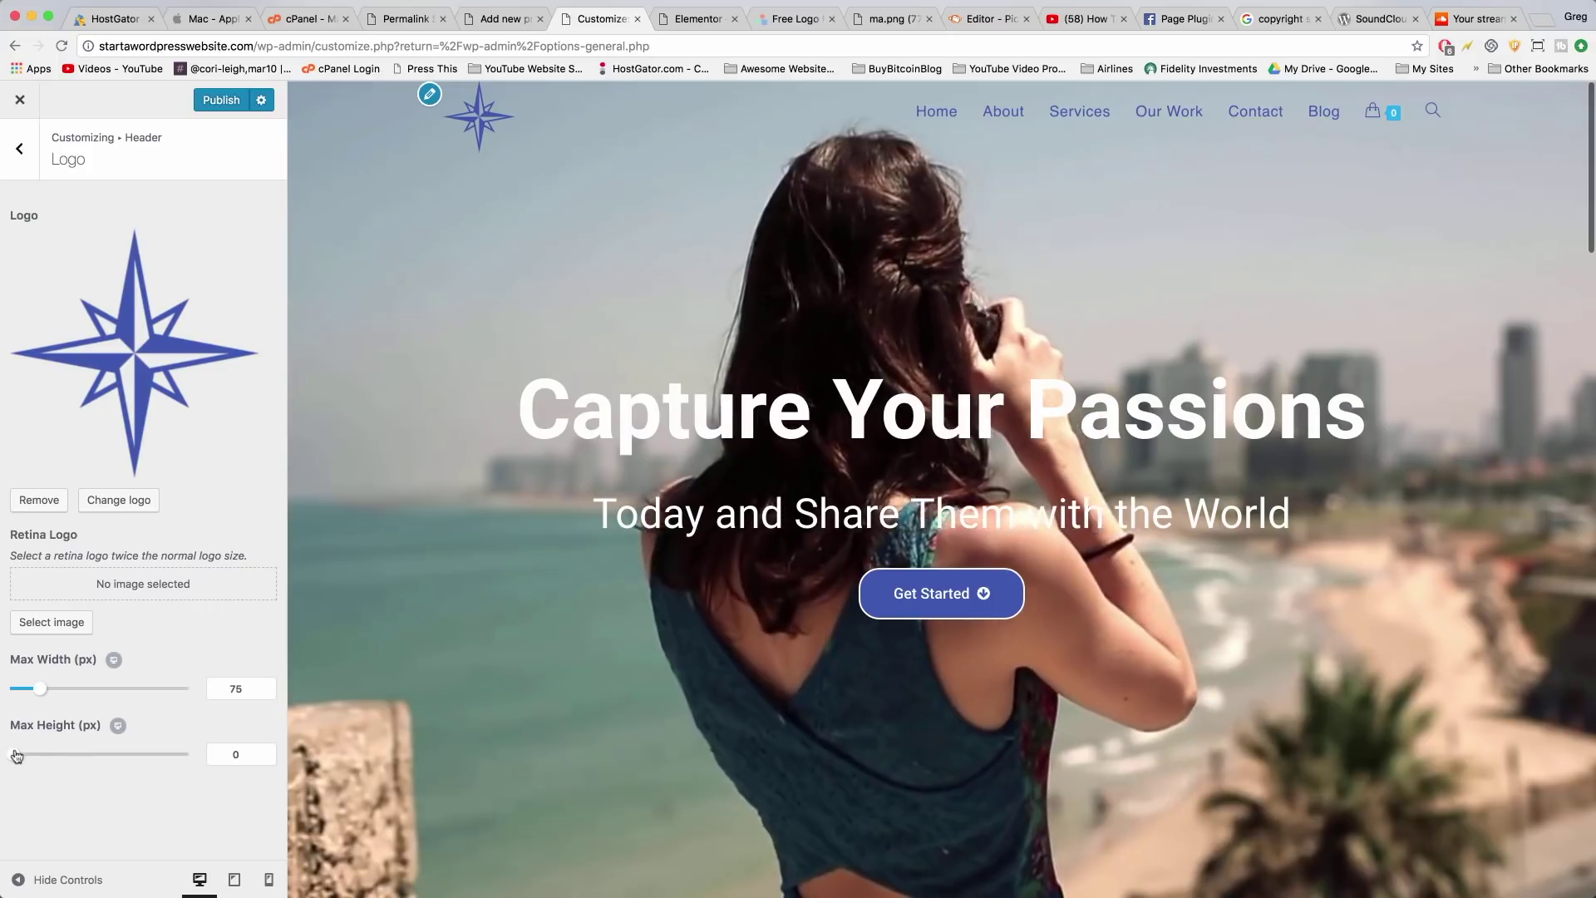
left_click_drag(15, 752, 47, 756)
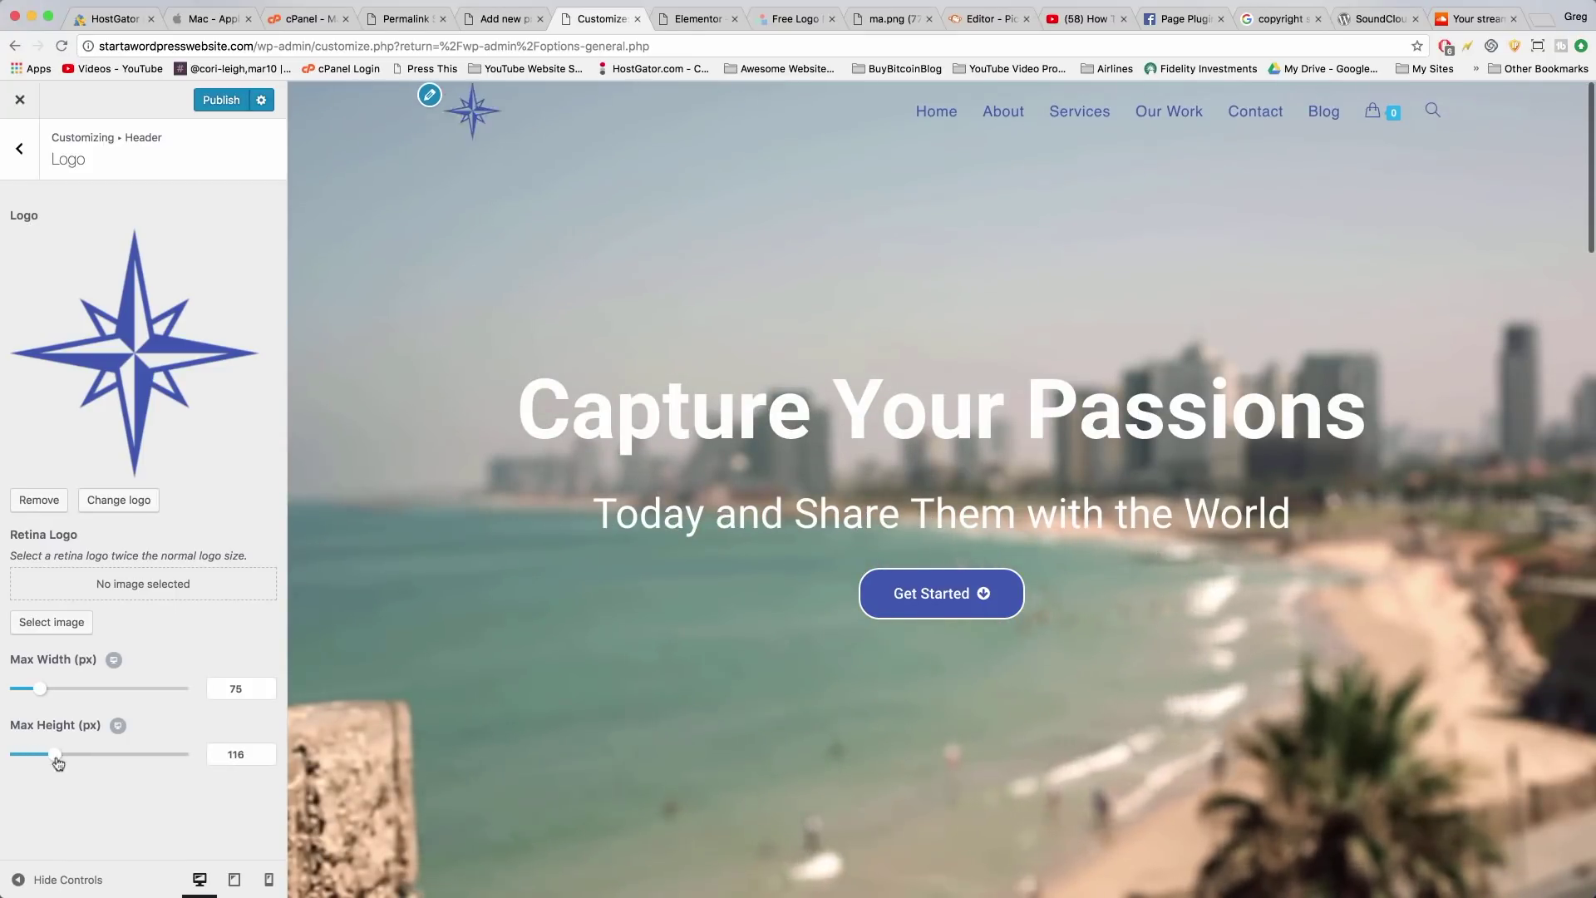
left_click_drag(68, 765, 71, 766)
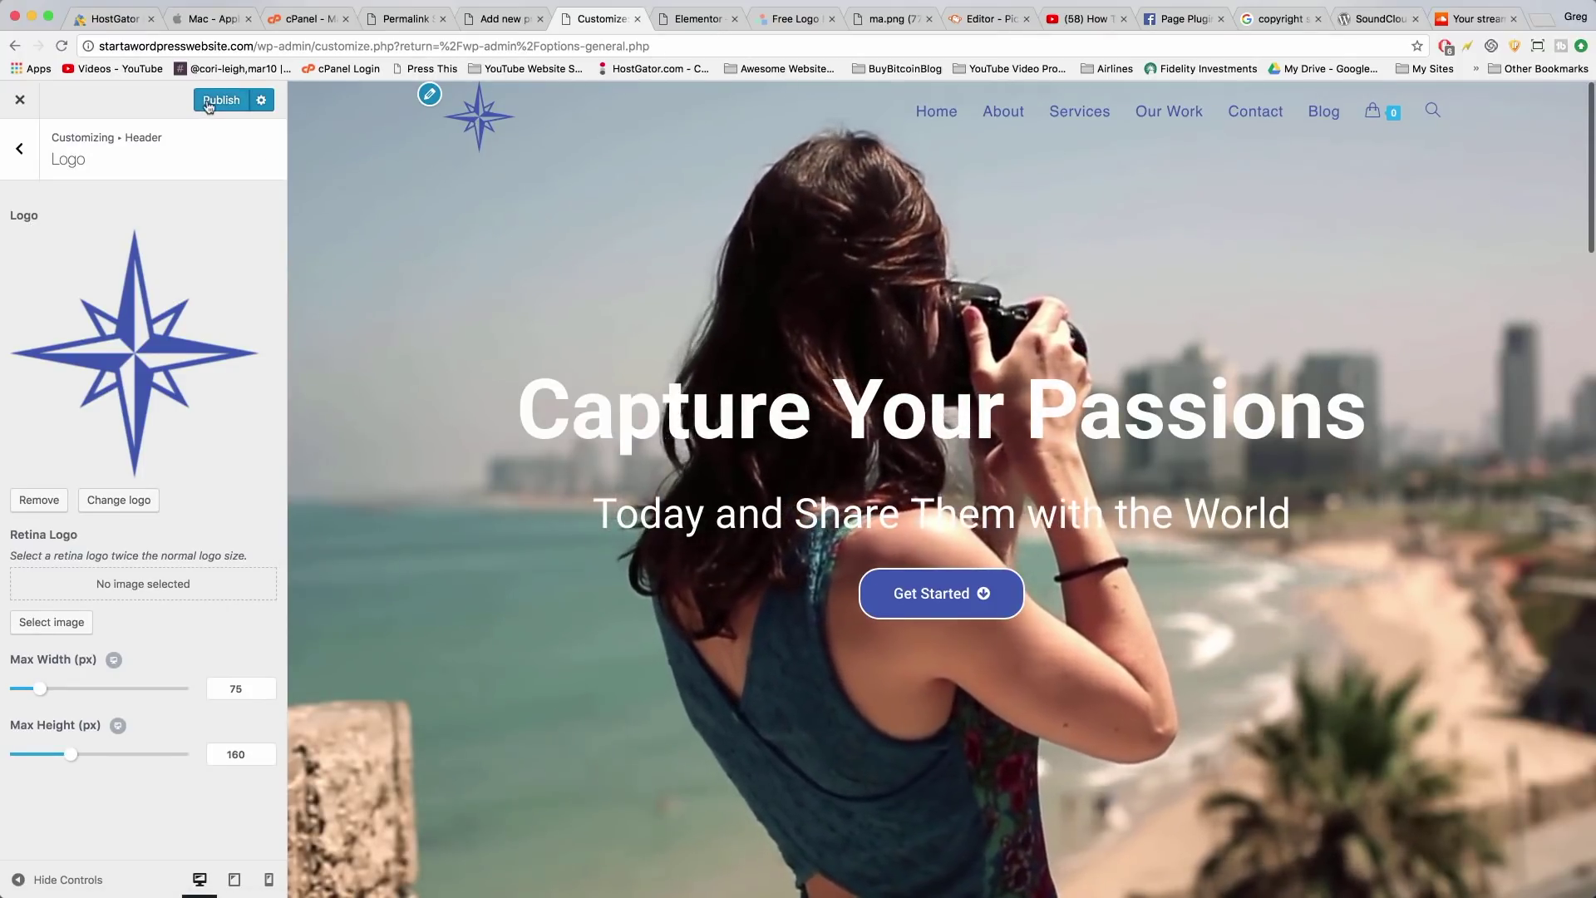
left_click(221, 100)
left_click(698, 18)
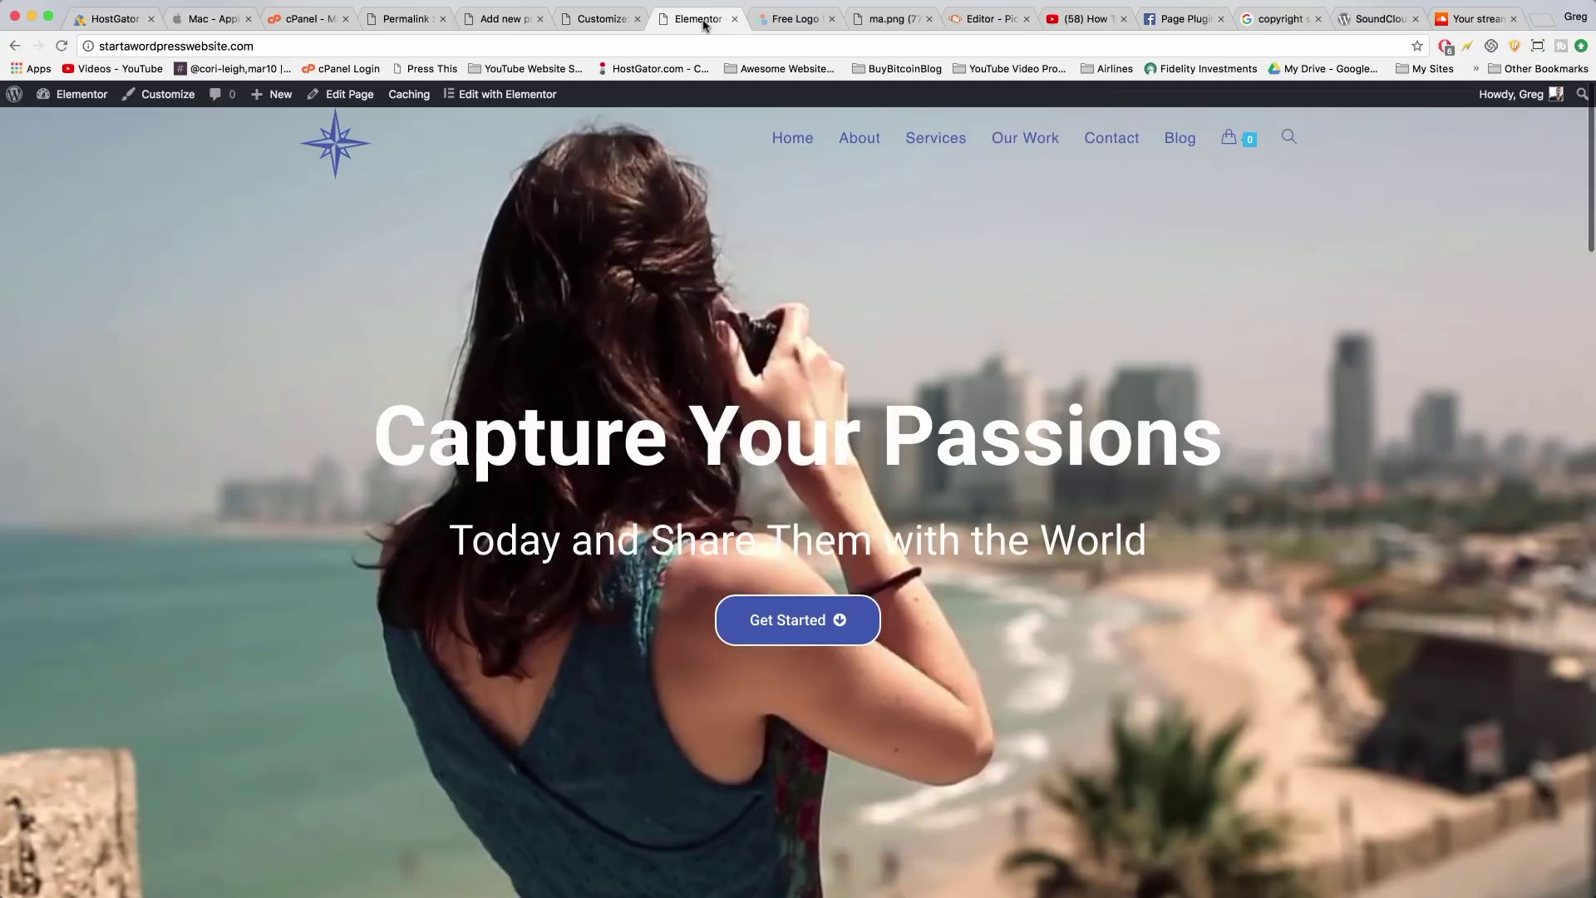
Reload the homepage, scroll down to the footer, return to the top, and open About.
left_click(353, 139)
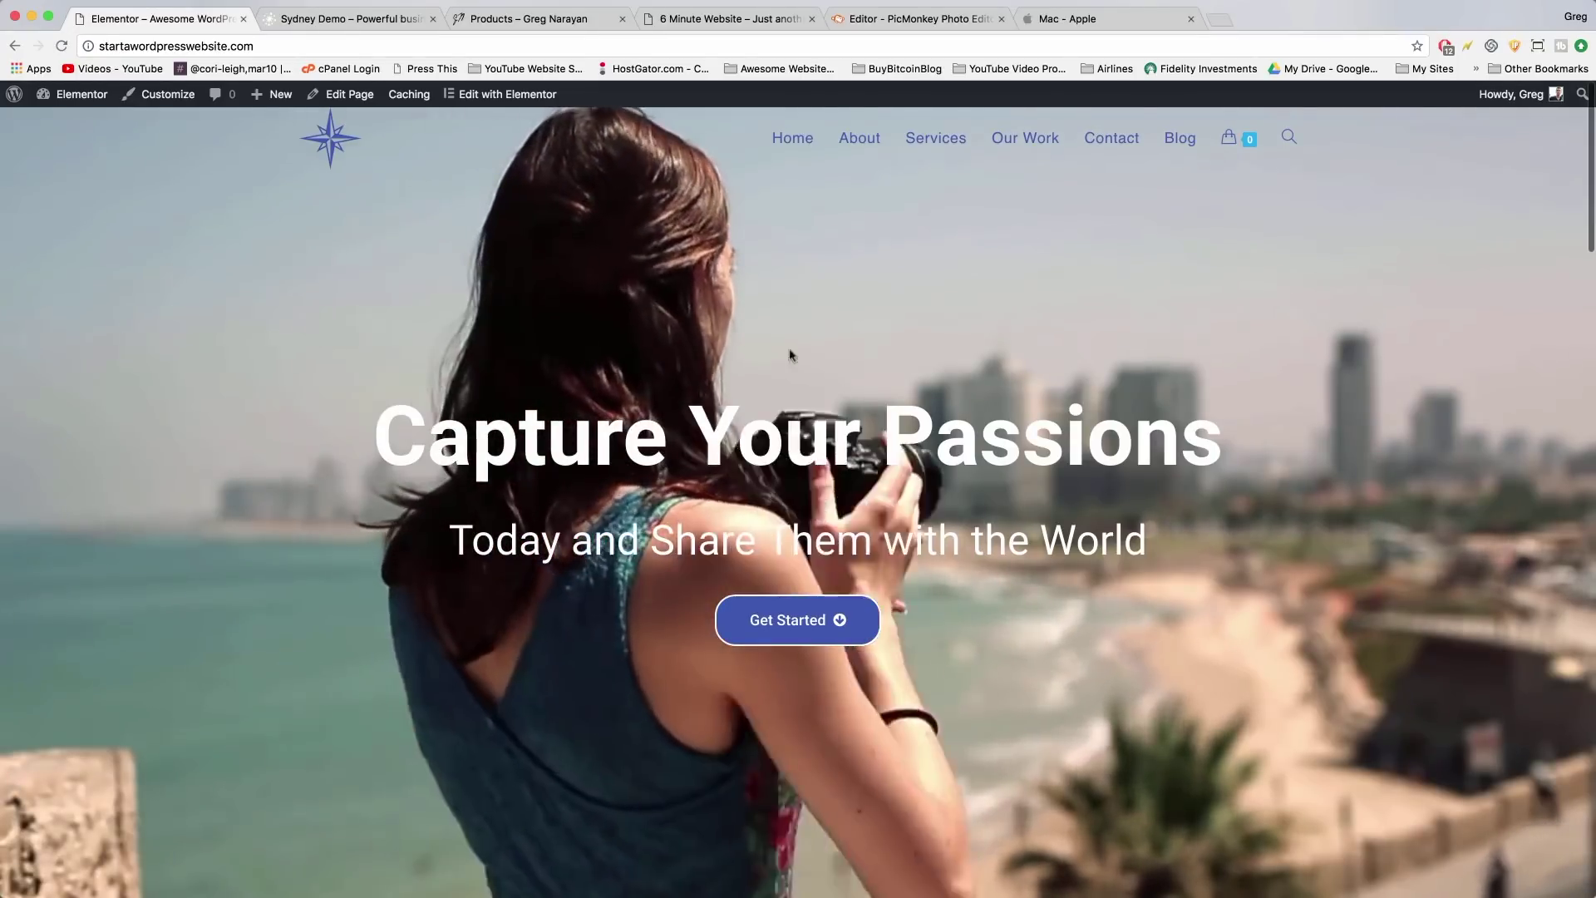
scroll(1243, 380, "down", 8)
scroll(1243, 381, "down", 20)
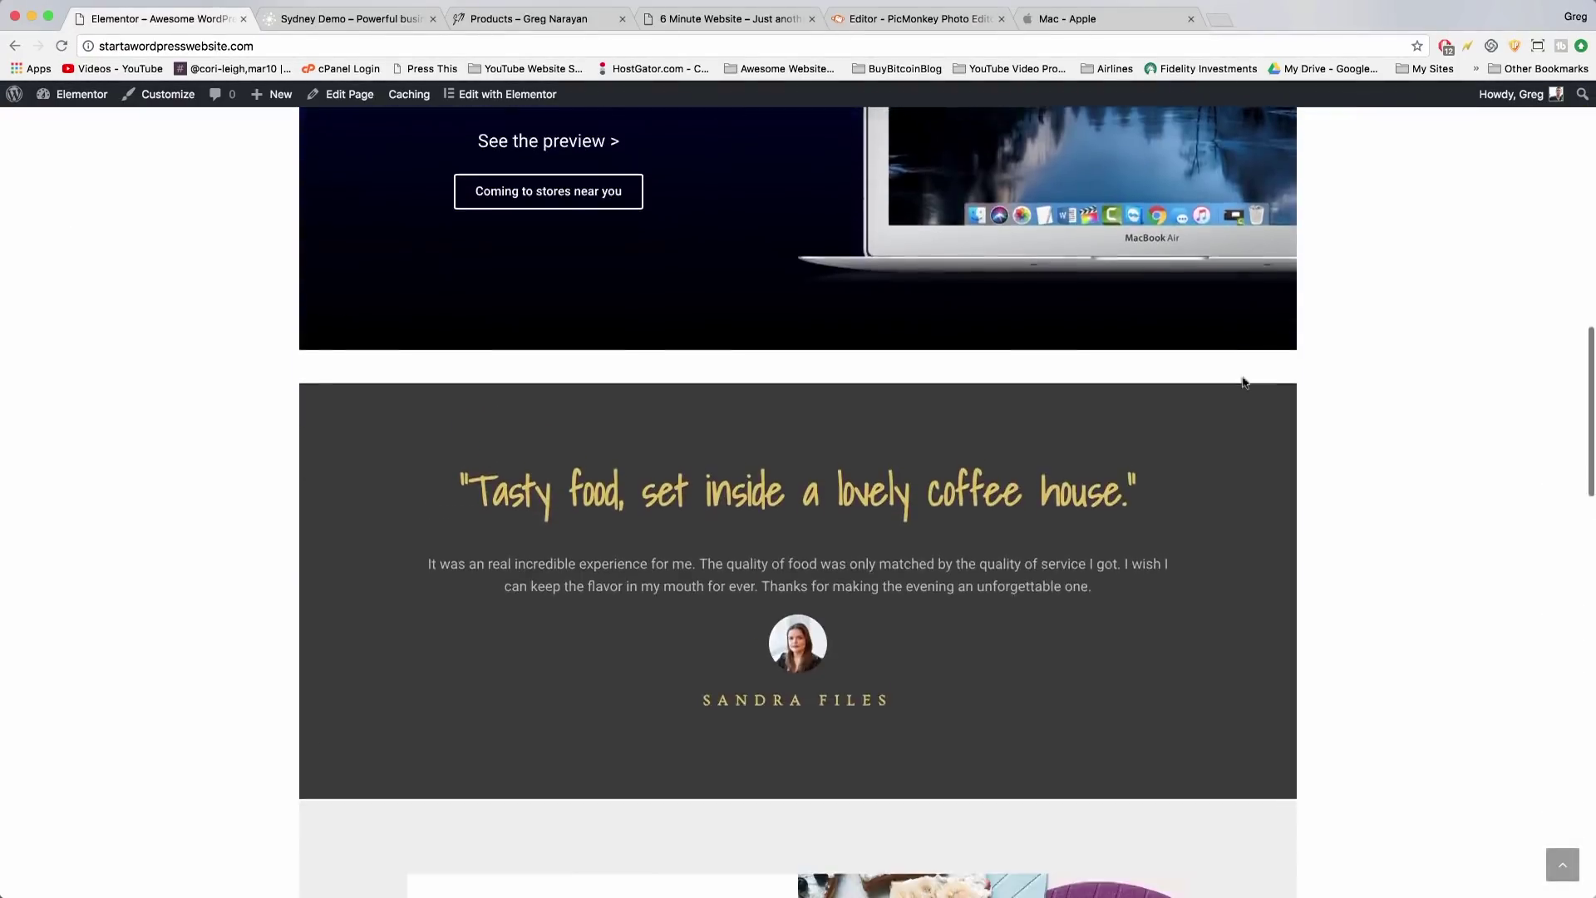
scroll(1244, 382, "down", 3)
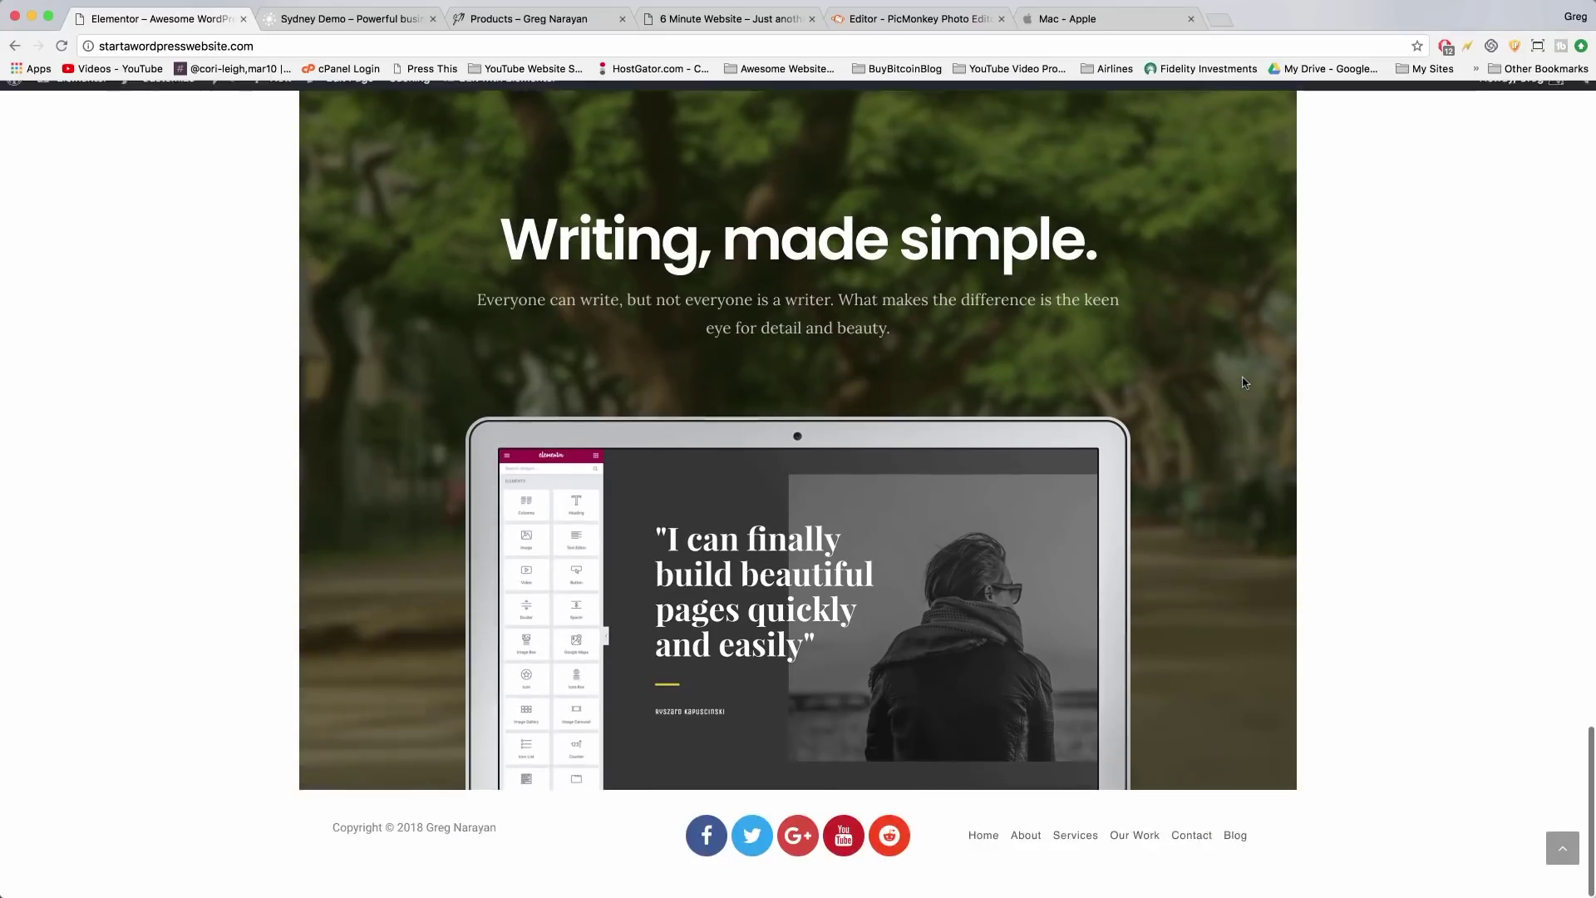
left_click(1562, 868)
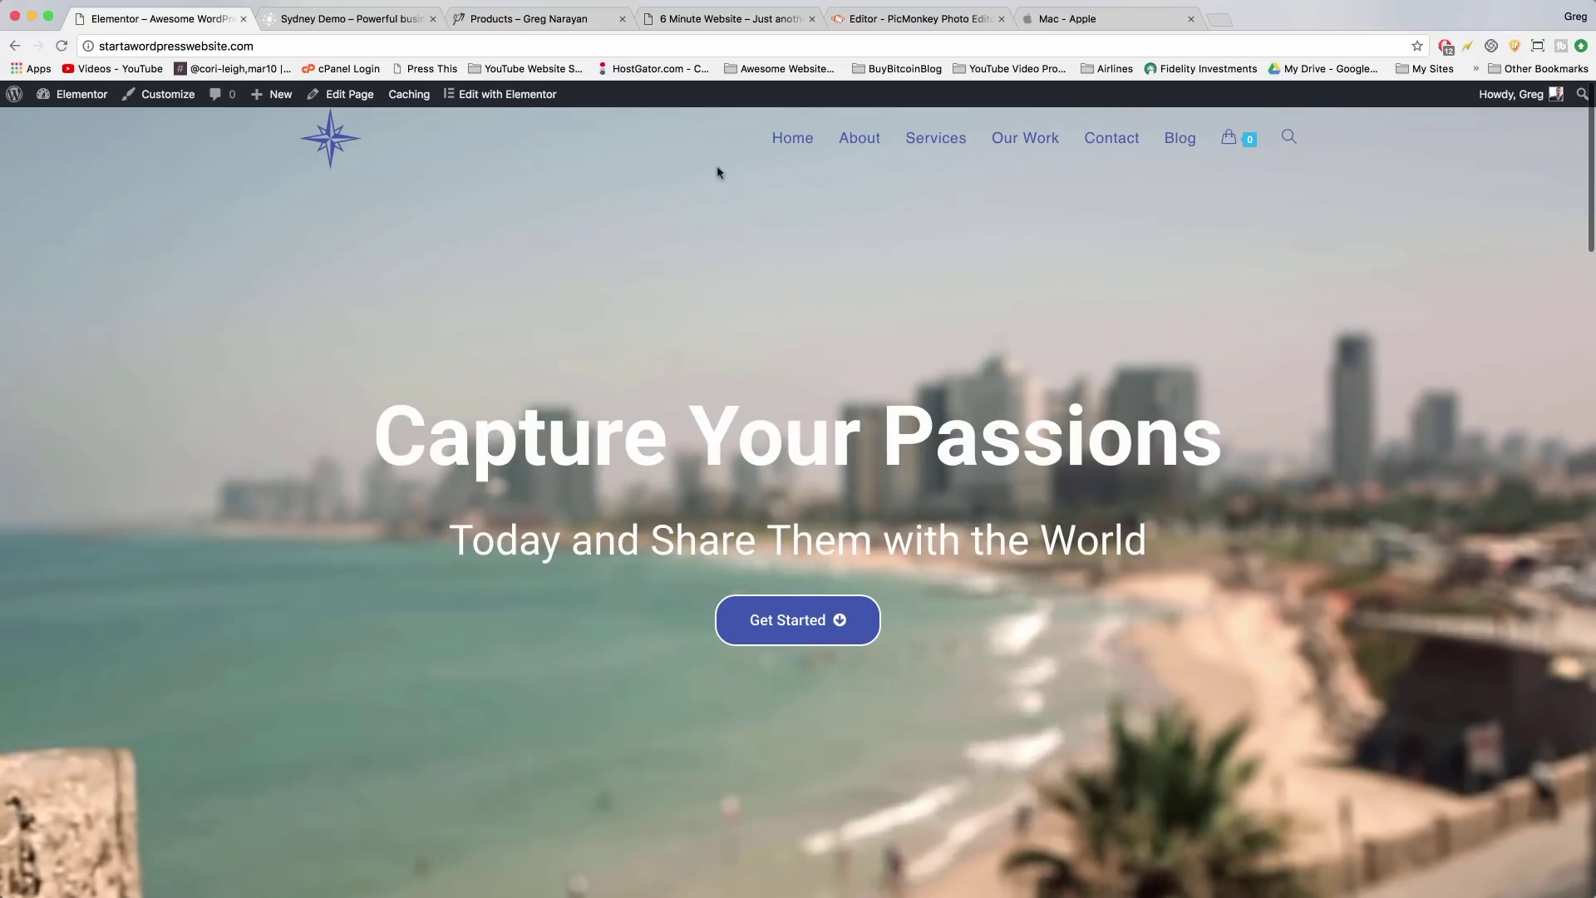
left_click(857, 143)
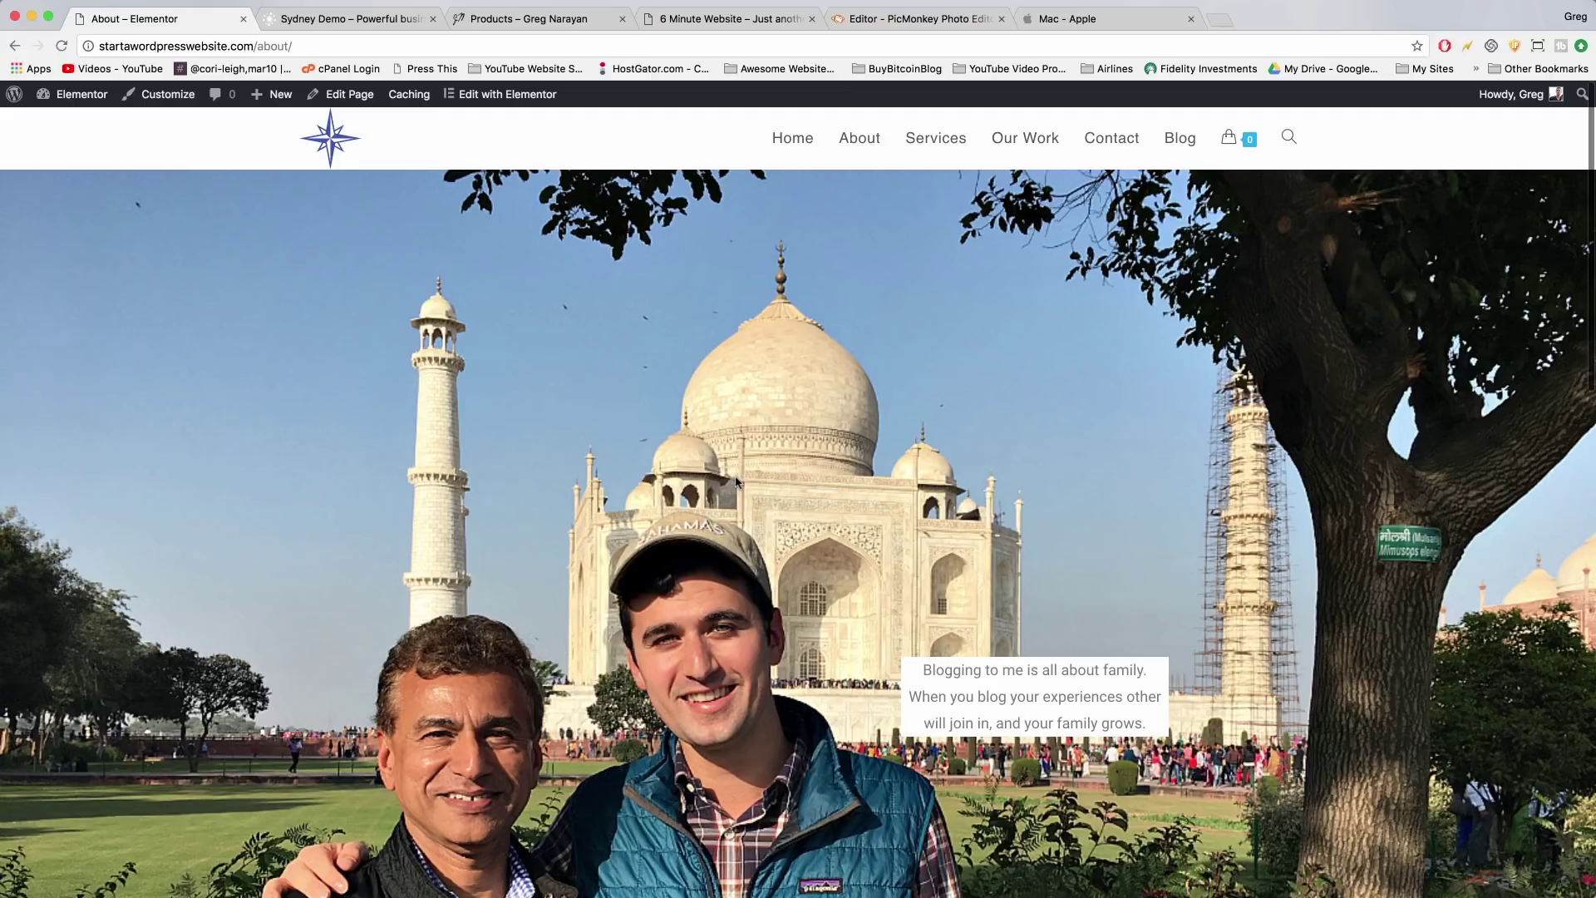
Browse the About page down to its footer, jump back to the top, then return home via the site logo.
scroll(995, 456, "down", 10)
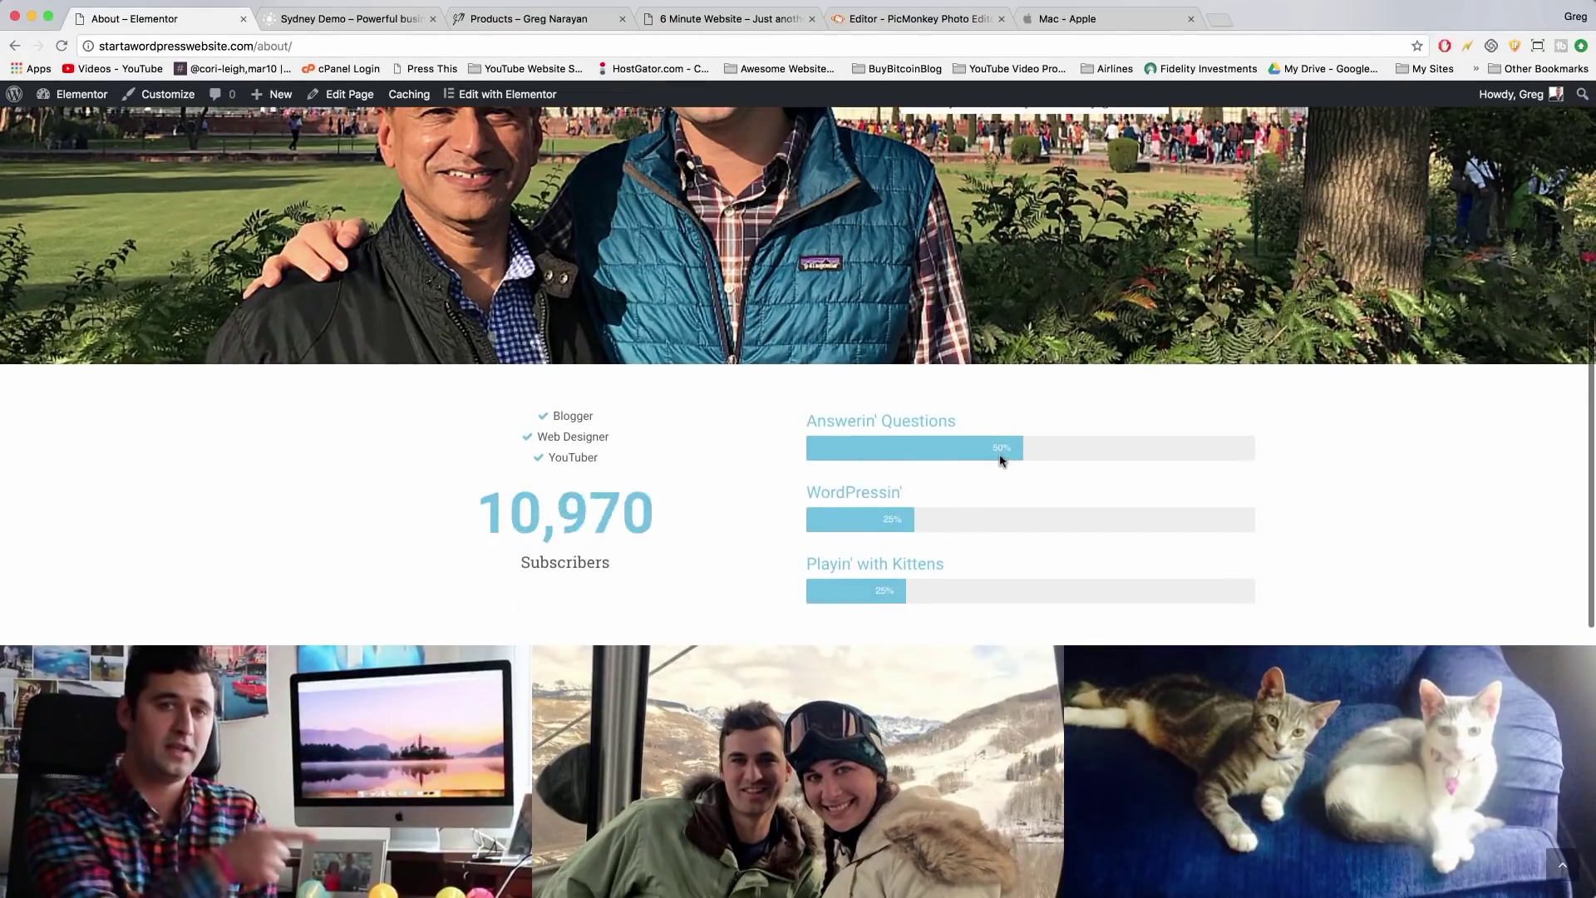
scroll(1000, 459, "down", 5)
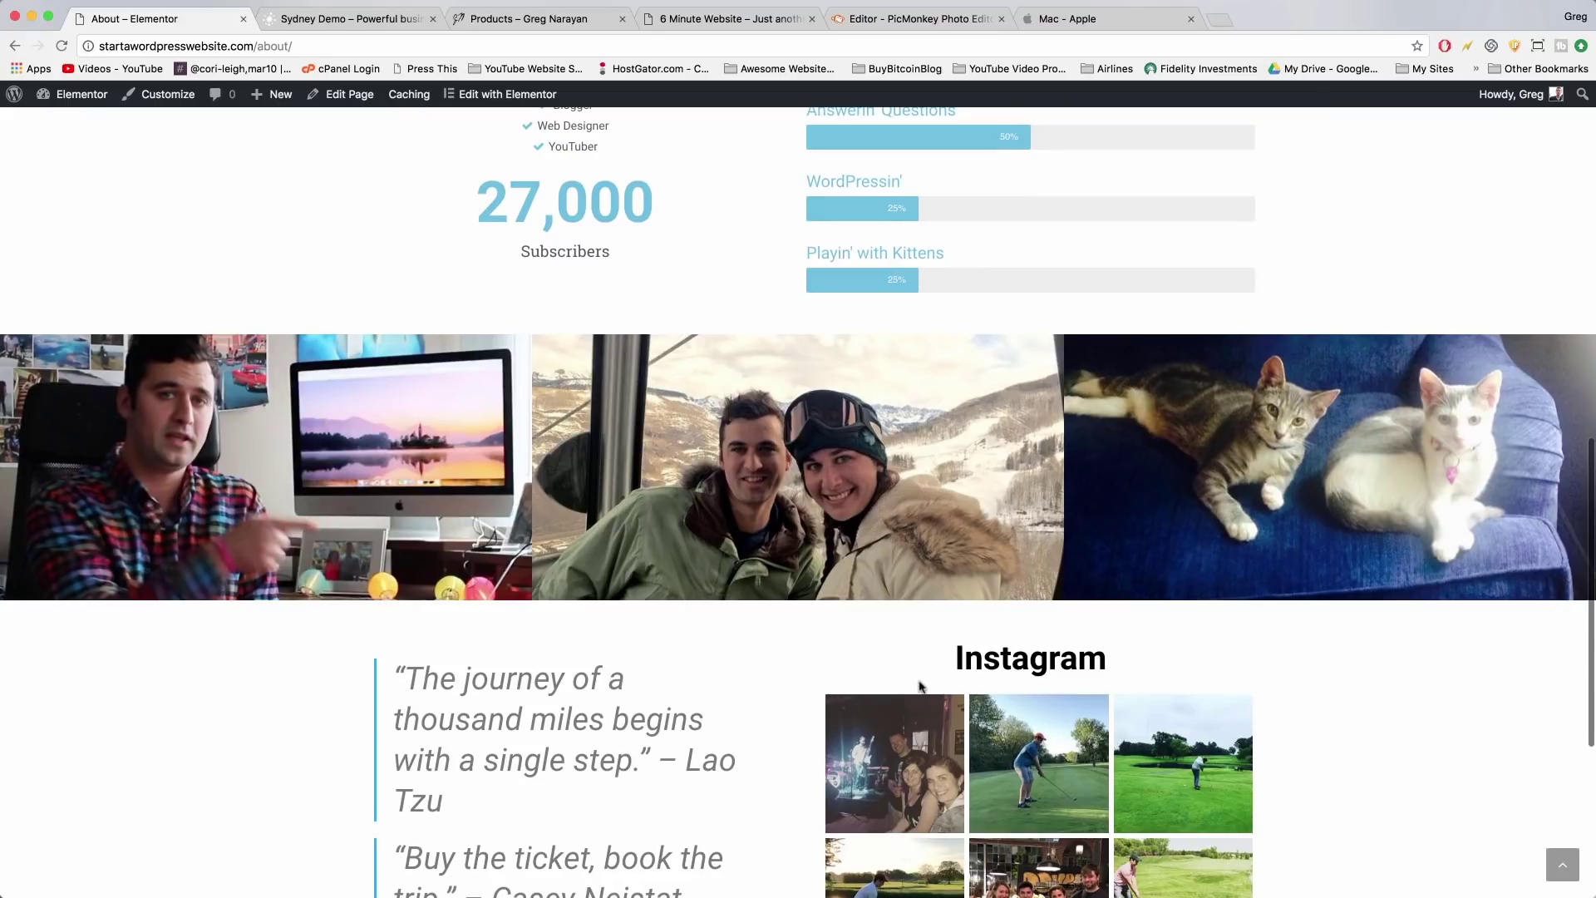
scroll(1247, 661, "down", 6)
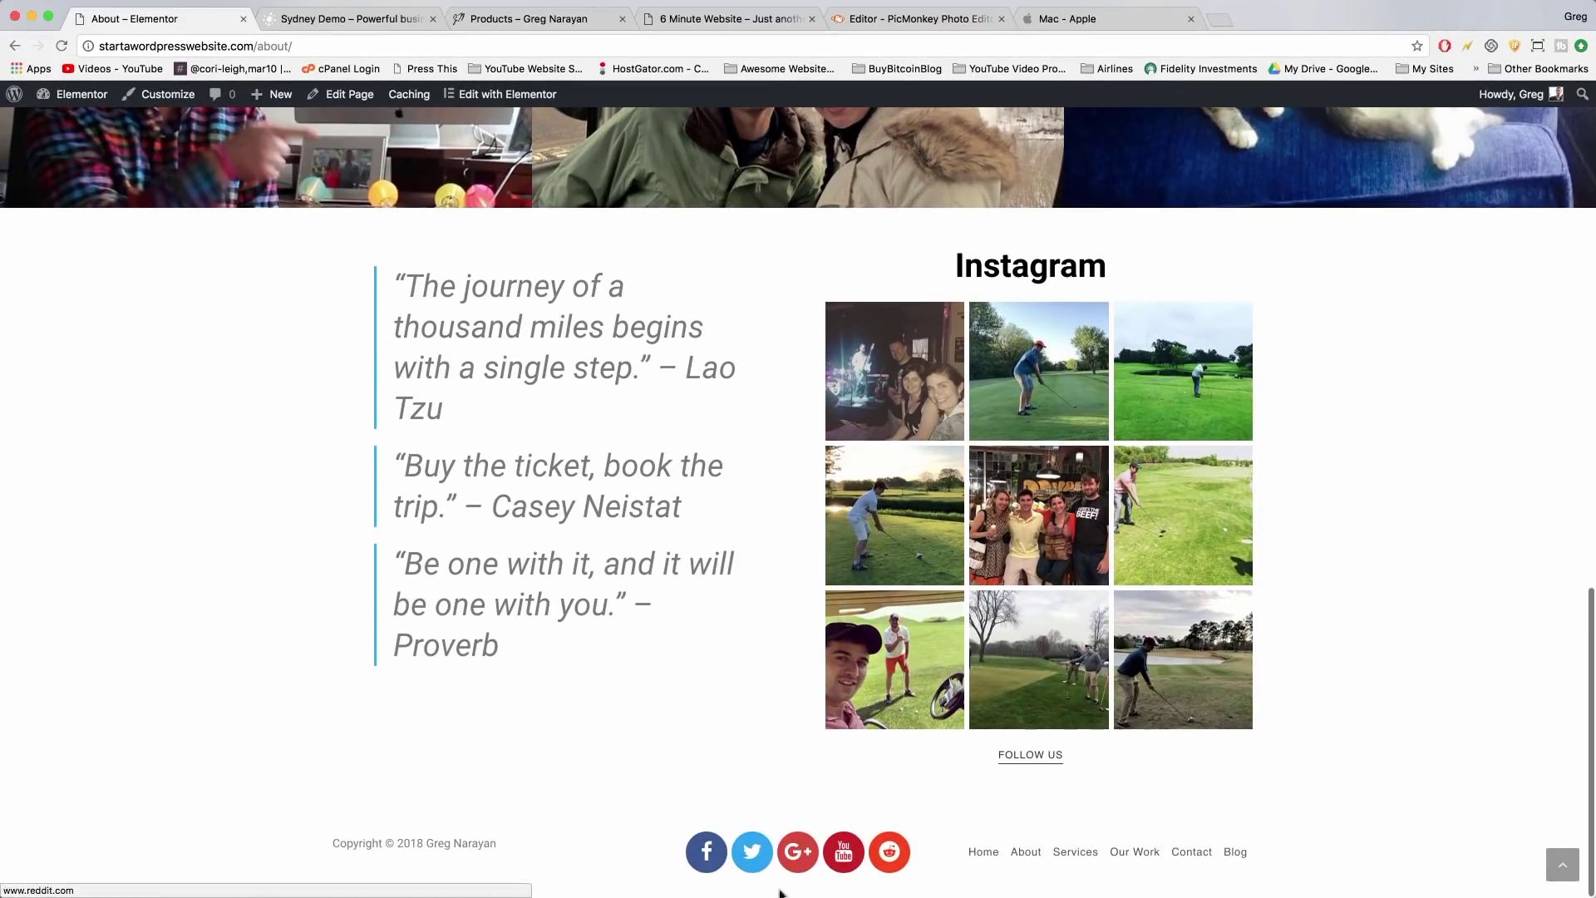
left_click(1563, 866)
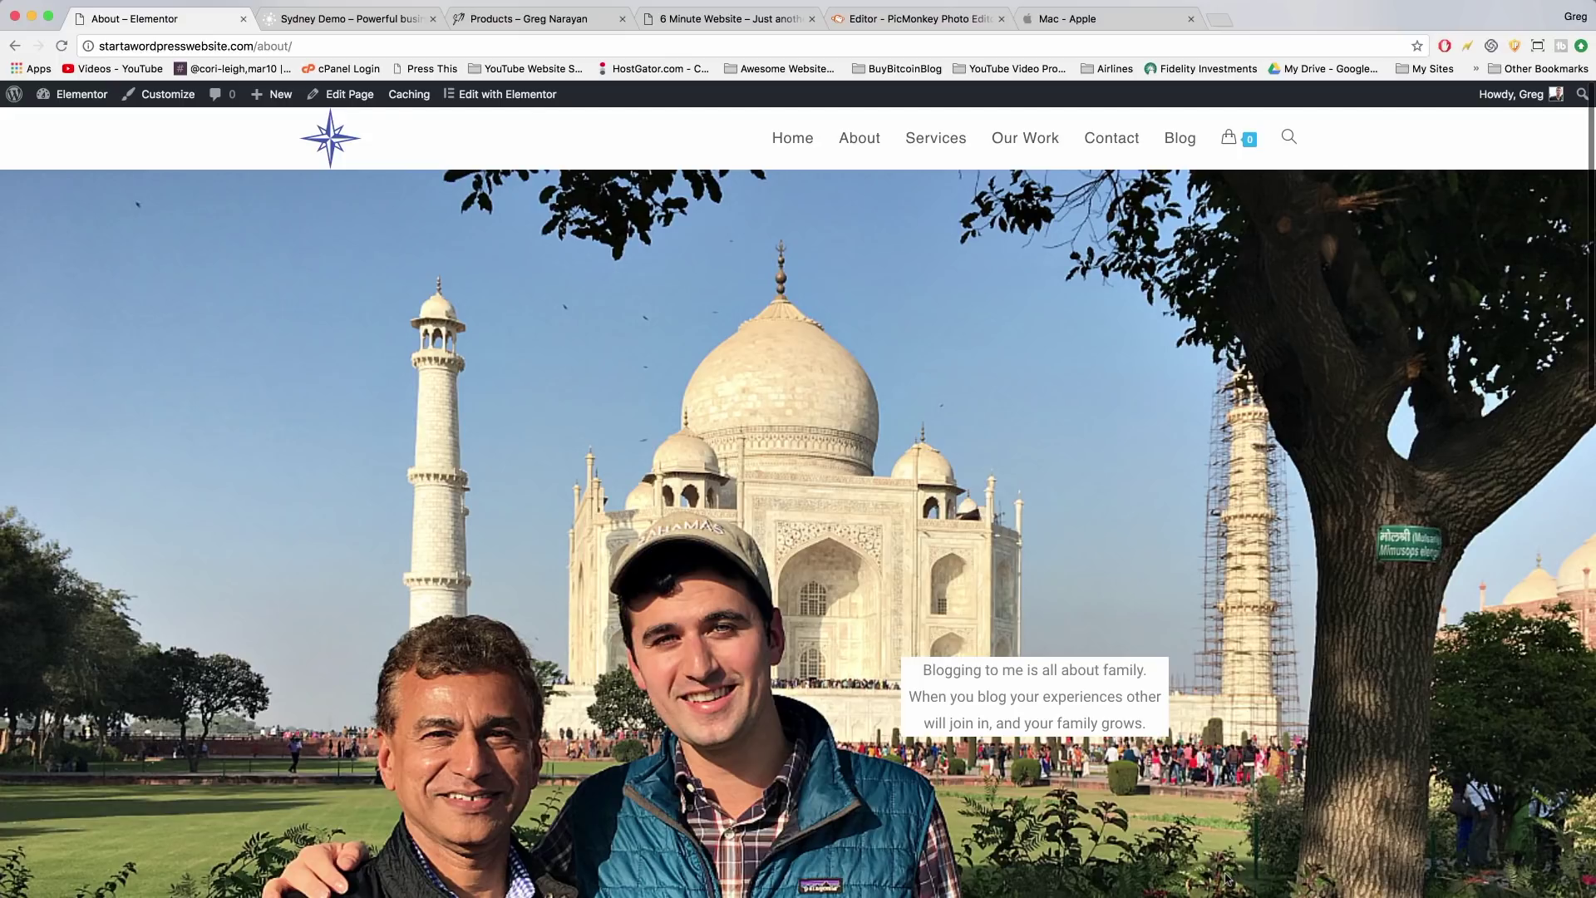
scroll(723, 637, "down", 20)
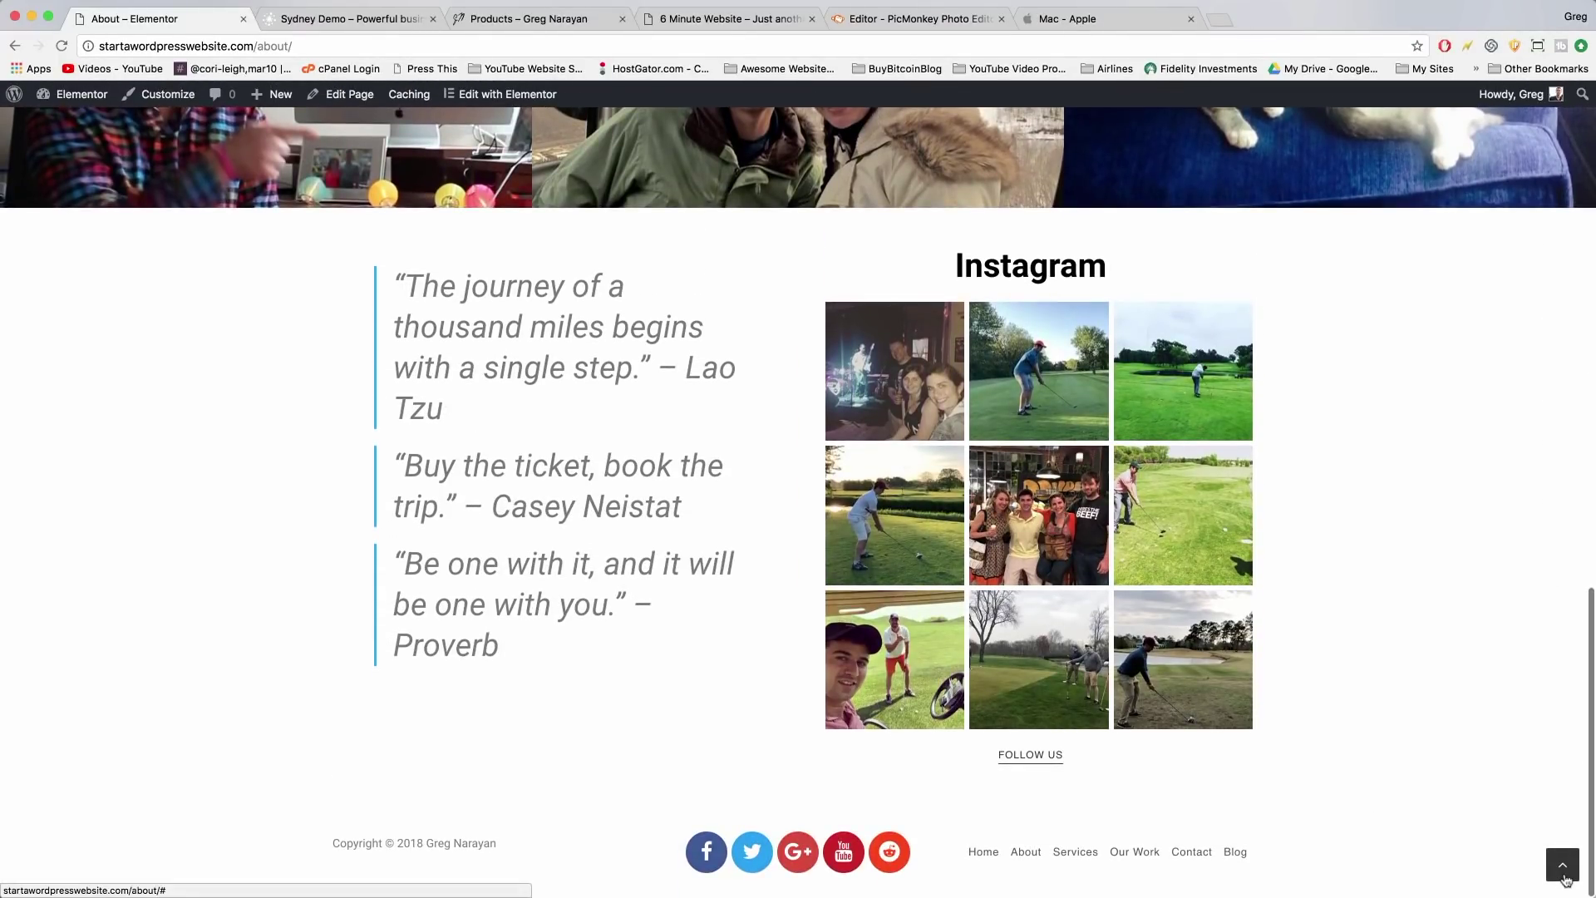
left_click(1563, 865)
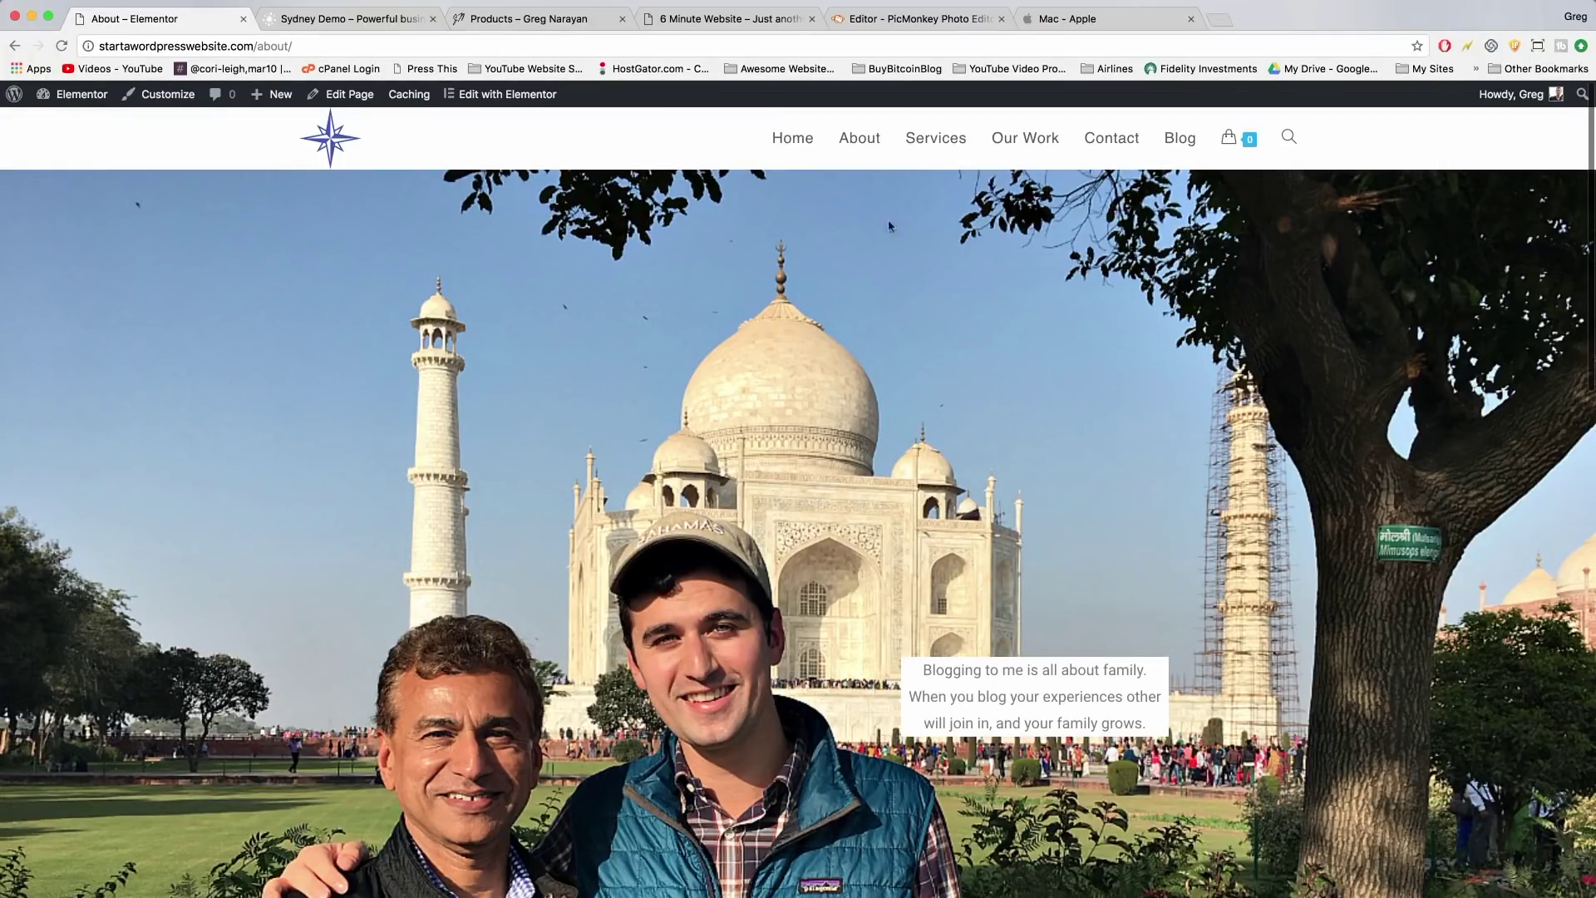
left_click(340, 148)
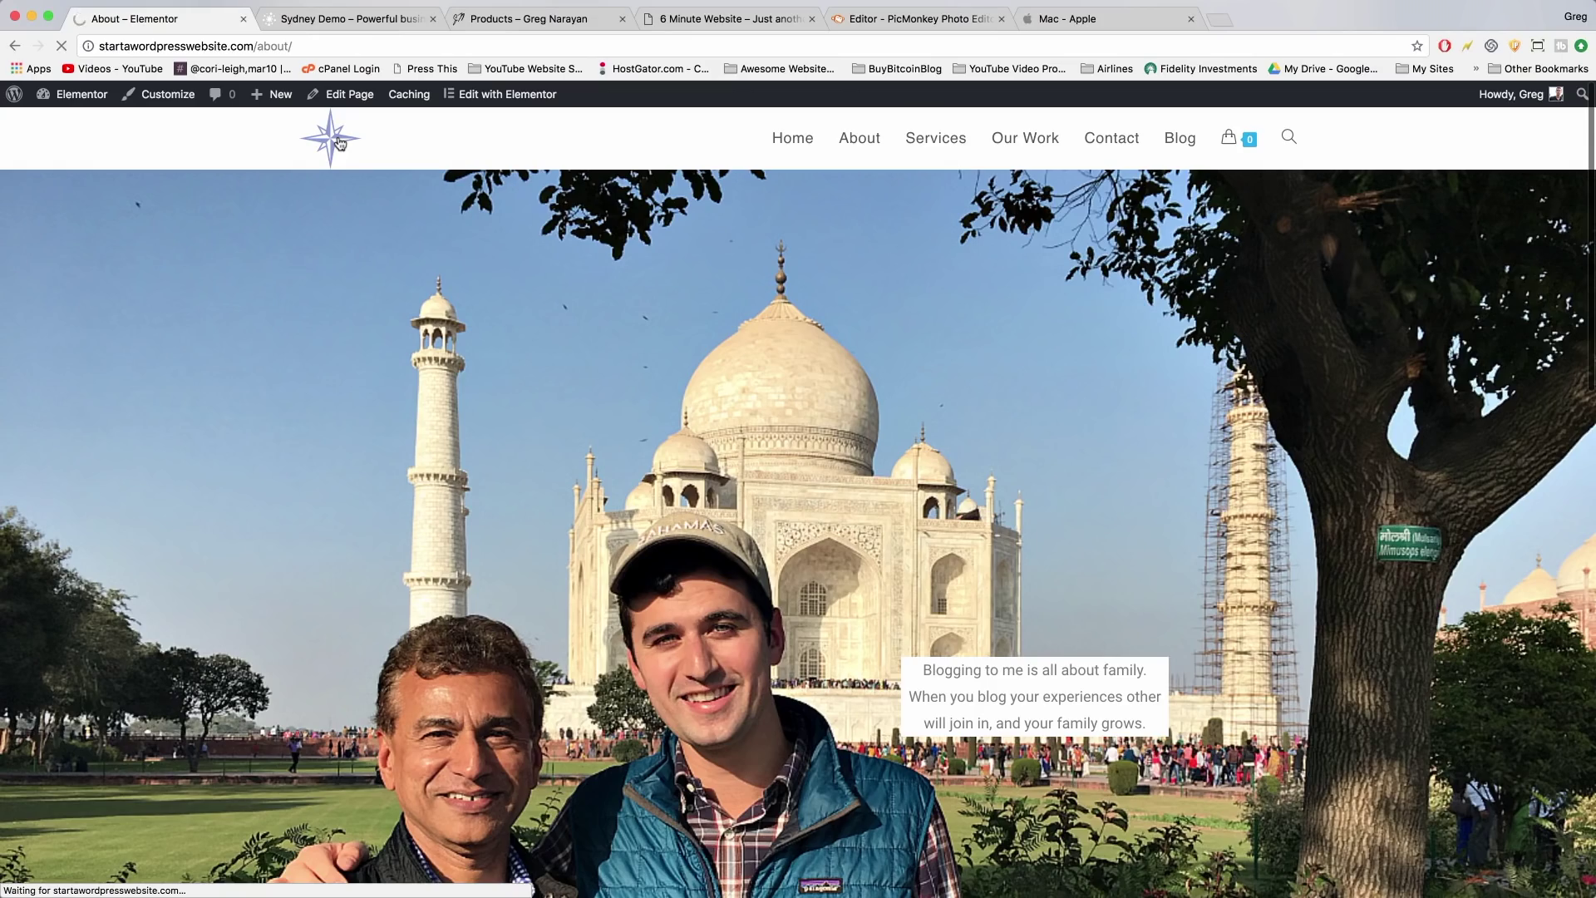